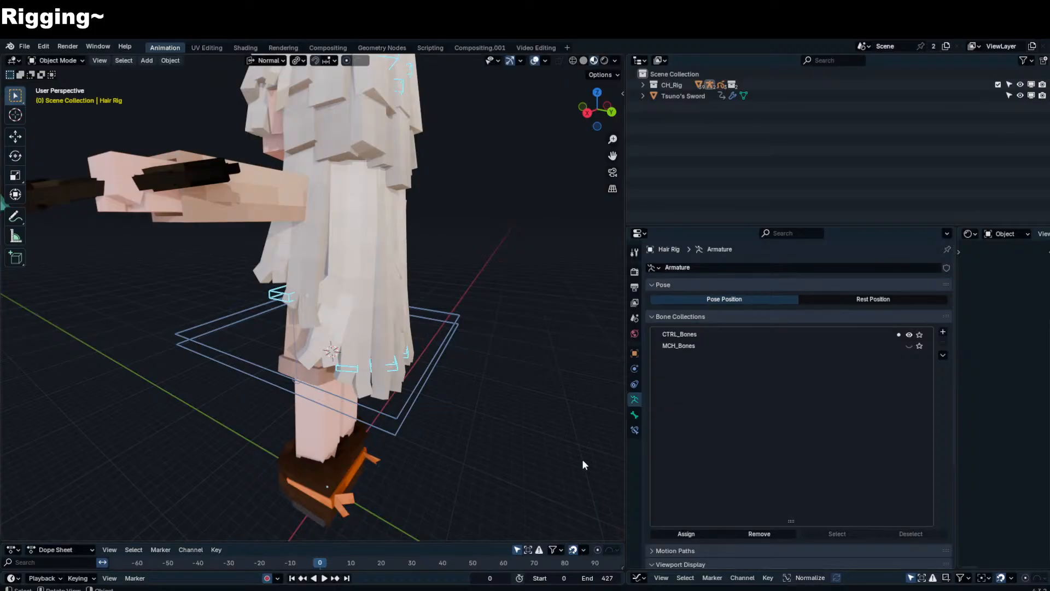
# - Join the narrow editor area beside the Properties editor into it so the properties span the full width
pyautogui.scroll(-8, 367, 276)
pyautogui.moveTo(367, 277); pyautogui.dragTo(445, 267, button='middle')
pyautogui.scroll(6, 444, 268)
pyautogui.moveTo(512, 290); pyautogui.dragTo(495, 300, button='middle')
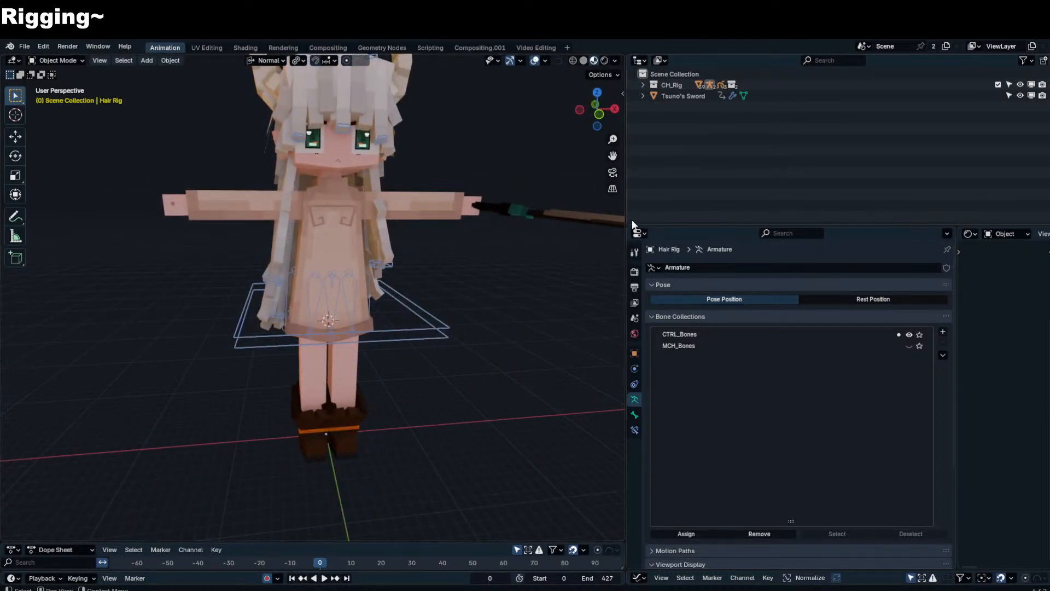
pyautogui.rightClick(959, 262)
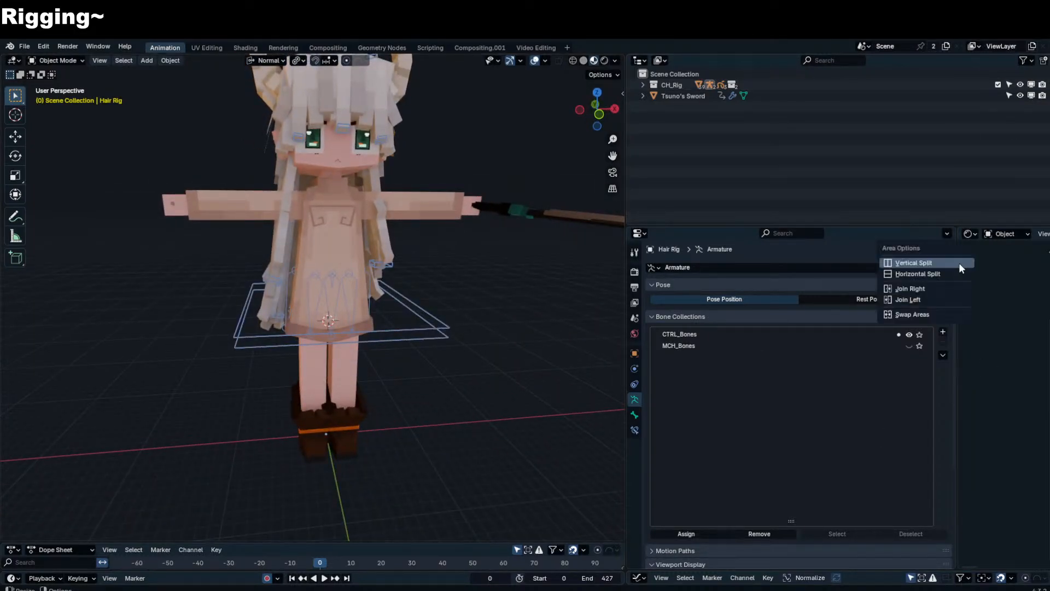
pyautogui.click(941, 288)
# - Select the character armature CH_Rig and switch it to Pose Mode
pyautogui.moveTo(471, 229); pyautogui.dragTo(411, 224, button='middle')
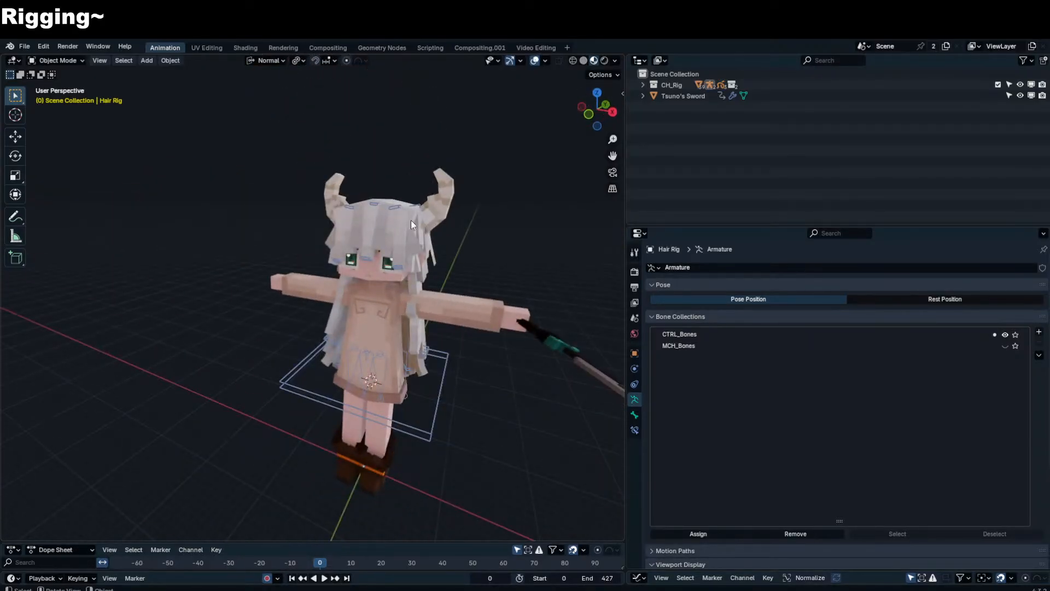
pyautogui.click(441, 189)
pyautogui.click(428, 389)
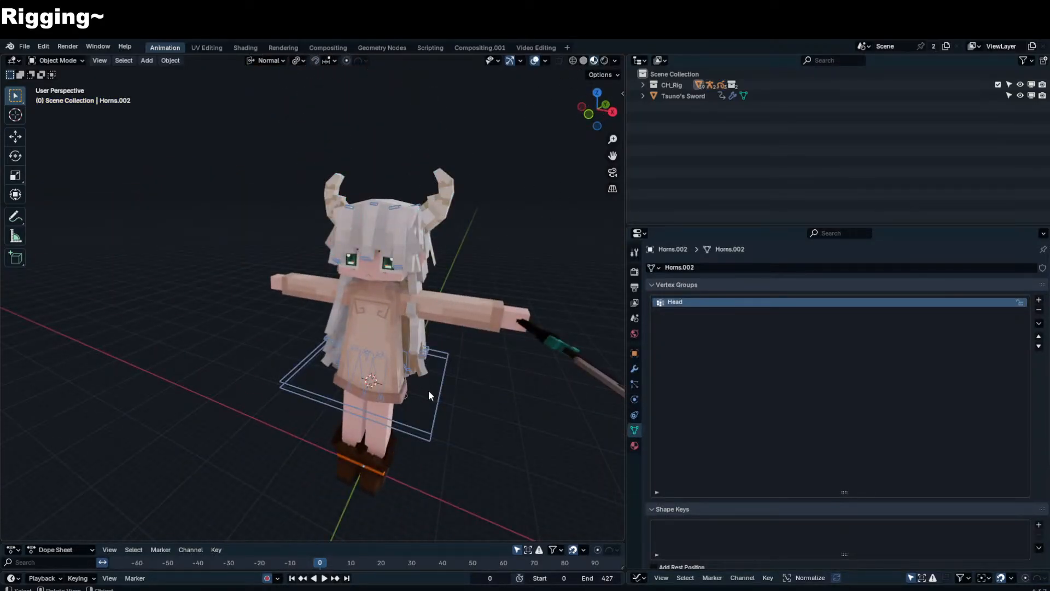
pyautogui.hotkey('ctrl', 'Tab')
# - Select the three front shirt bones and isolate the rig in local view
pyautogui.moveTo(395, 382); pyautogui.dragTo(466, 362, button='middle')
pyautogui.scroll(3, 337, 269)
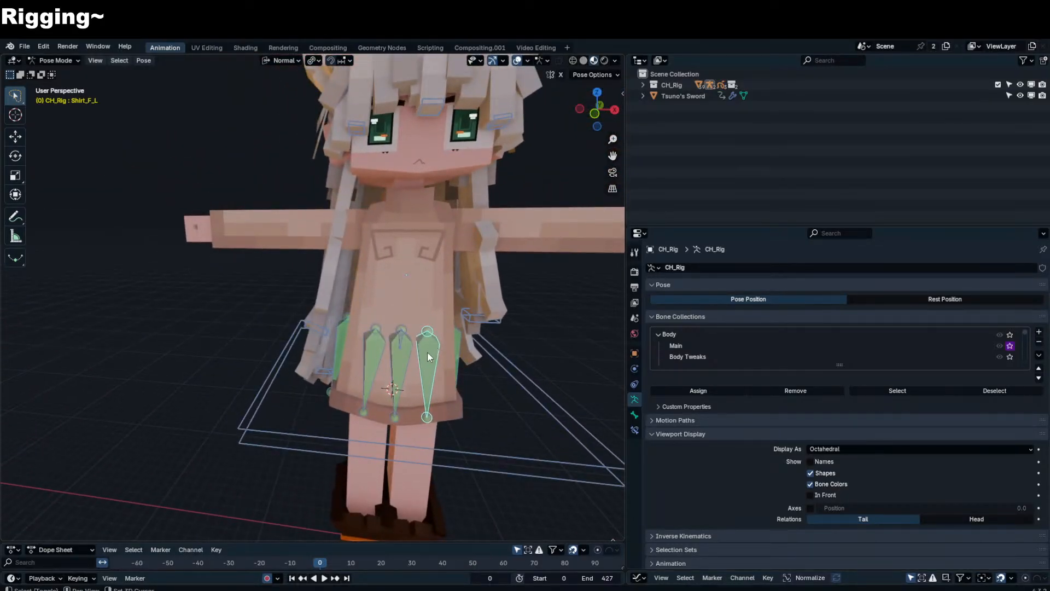
pyautogui.keyDown('shift'); pyautogui.click(402, 364); pyautogui.keyUp('shift')
pyautogui.keyDown('shift'); pyautogui.click(375, 373); pyautogui.keyUp('shift')
pyautogui.press('/')
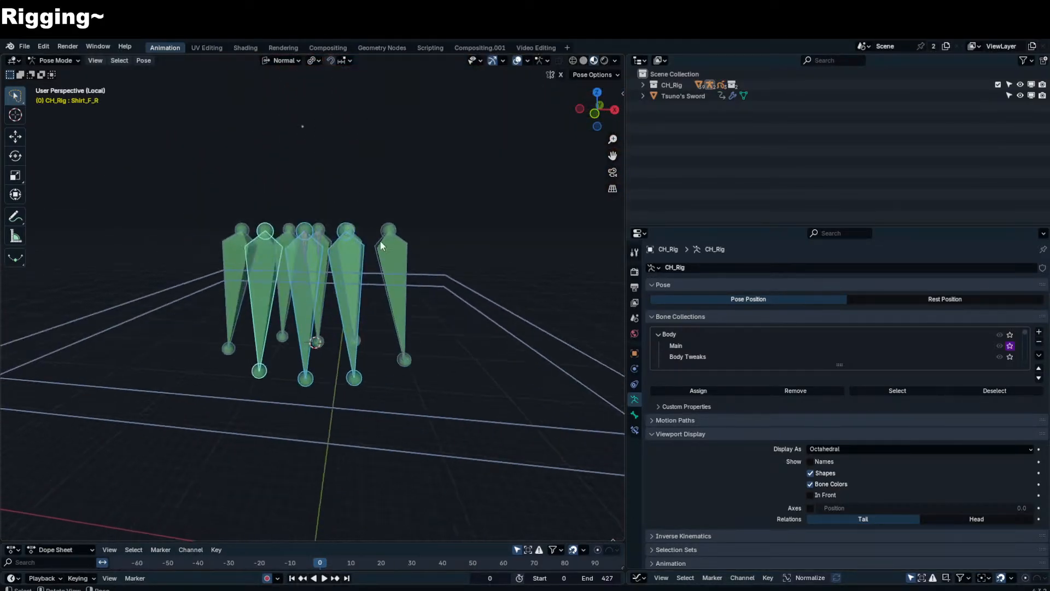
# - Add both side shirt bones and the three back shirt bones to the selection
pyautogui.moveTo(402, 311); pyautogui.dragTo(276, 365, button='middle')
pyautogui.keyDown('shift'); pyautogui.click(361, 343); pyautogui.keyUp('shift')
pyautogui.keyDown('shift'); pyautogui.click(322, 363); pyautogui.keyUp('shift')
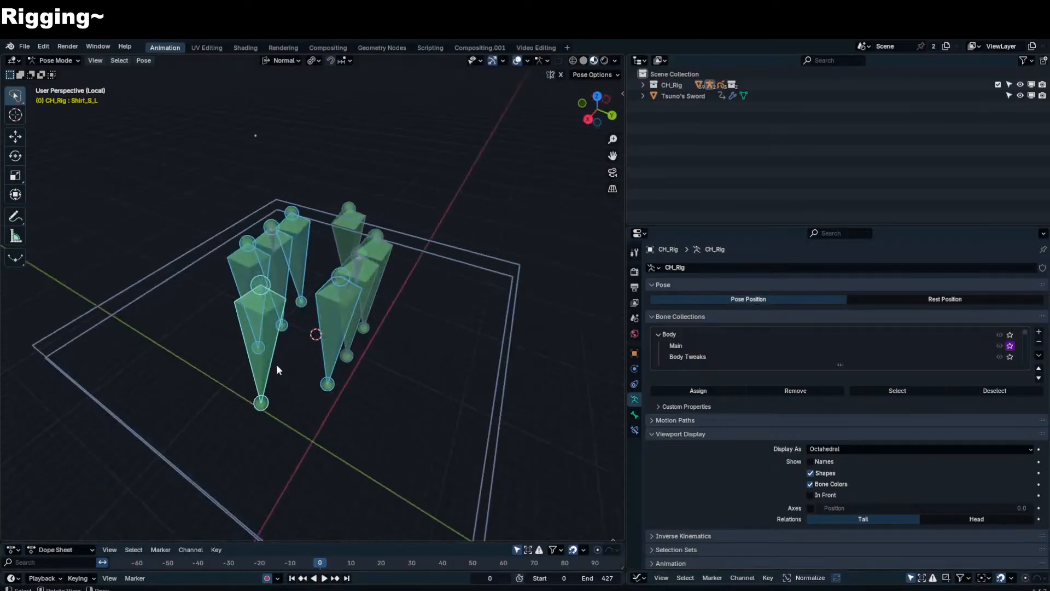
pyautogui.keyDown('shift'); pyautogui.click(355, 347); pyautogui.keyUp('shift')
pyautogui.moveTo(354, 347); pyautogui.dragTo(275, 351, button='middle')
pyautogui.keyDown('shift'); pyautogui.click(390, 322); pyautogui.keyUp('shift')
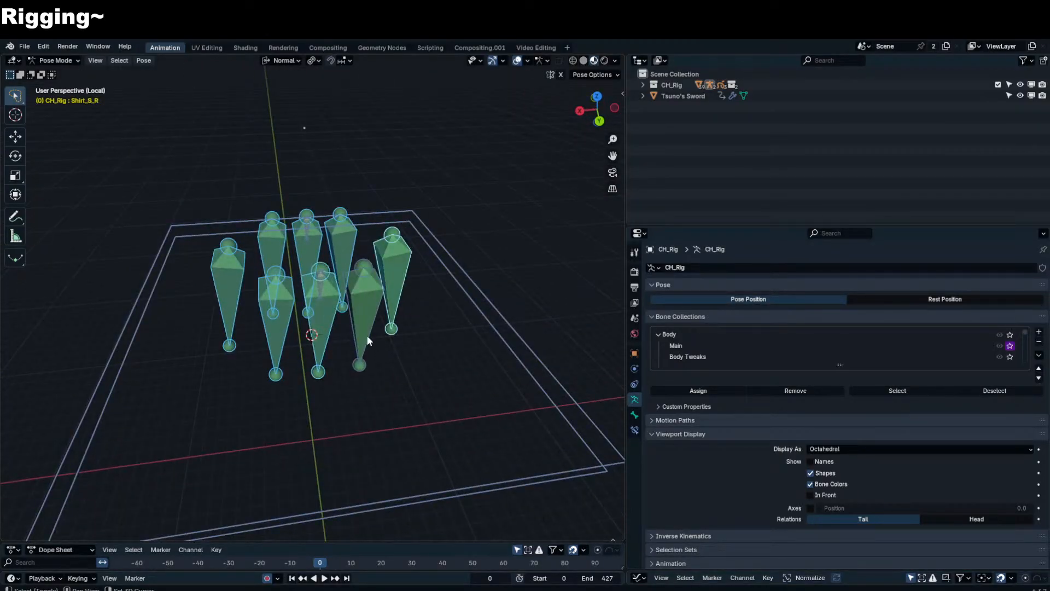
pyautogui.keyDown('shift'); pyautogui.click(366, 335); pyautogui.keyUp('shift')
# - Assign BS-Cube as the custom shape object for all the selected shirt bones
pyautogui.click(635, 429)
pyautogui.click(635, 415)
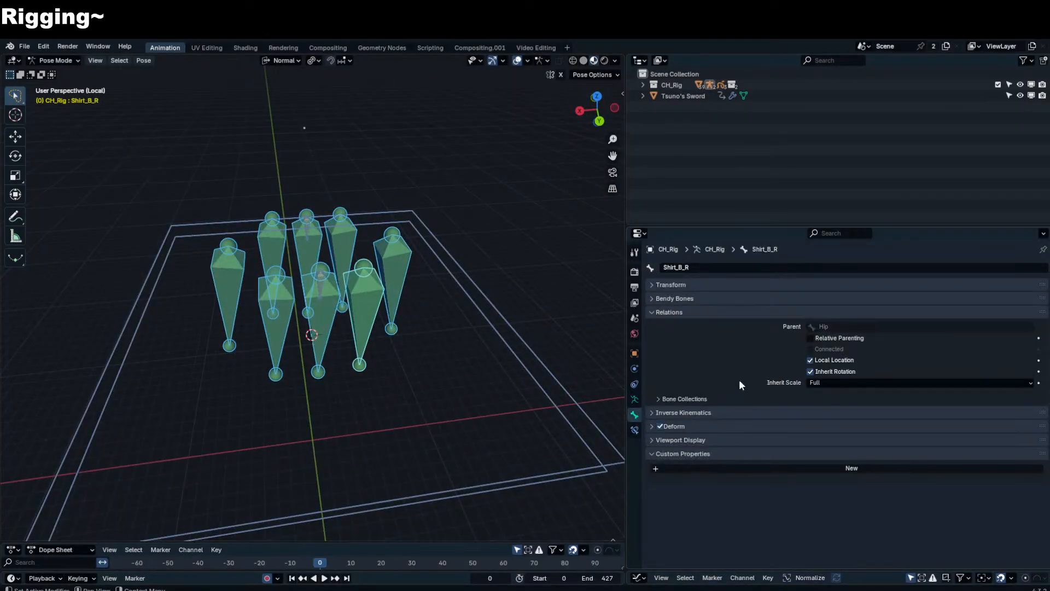
pyautogui.click(684, 440)
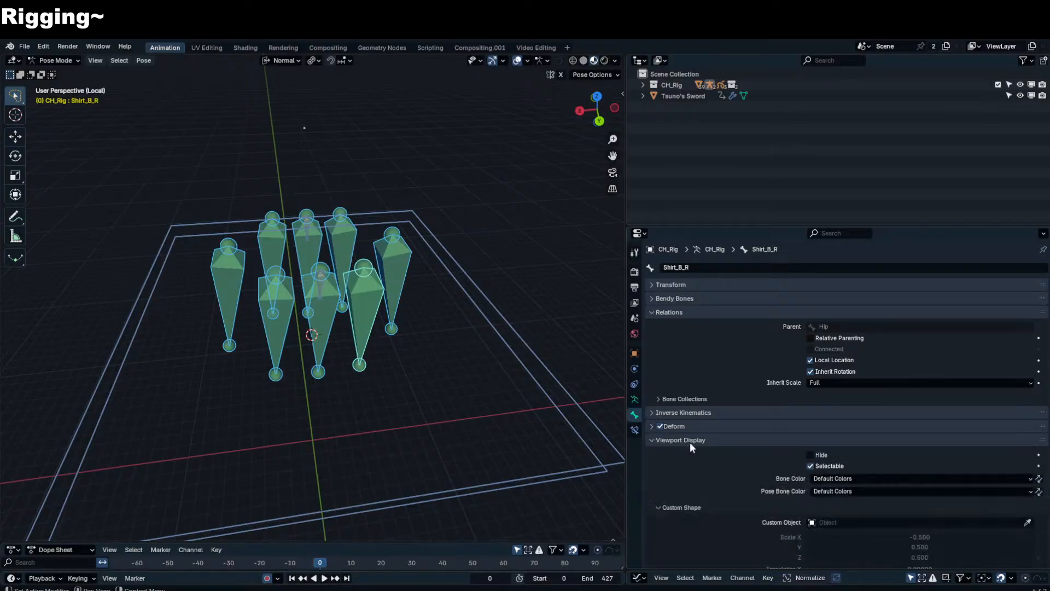
pyautogui.scroll(-4, 862, 454)
pyautogui.click(865, 434)
pyautogui.write('cube')
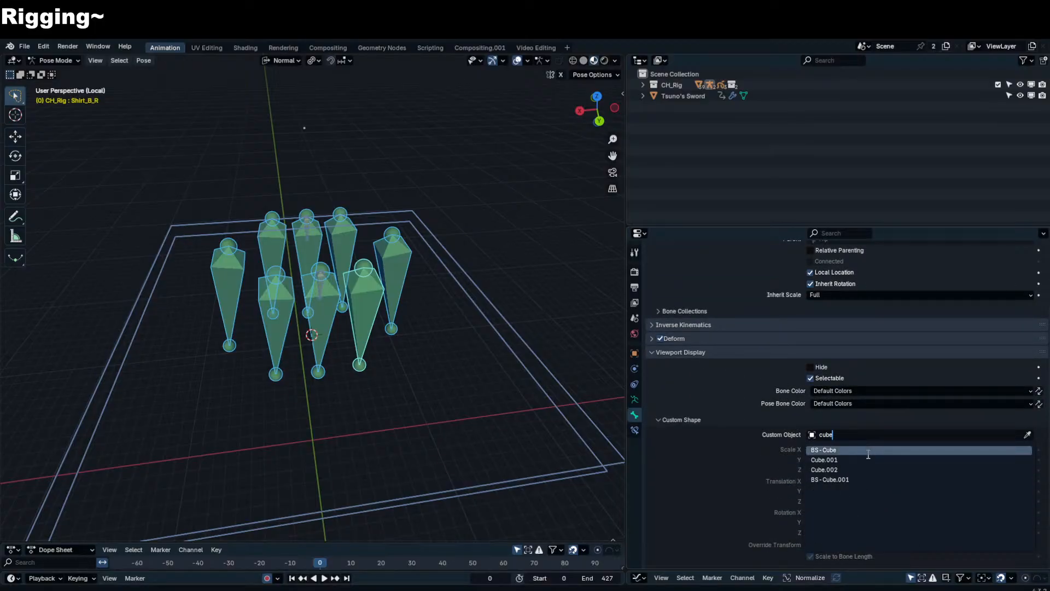
pyautogui.click(845, 449)
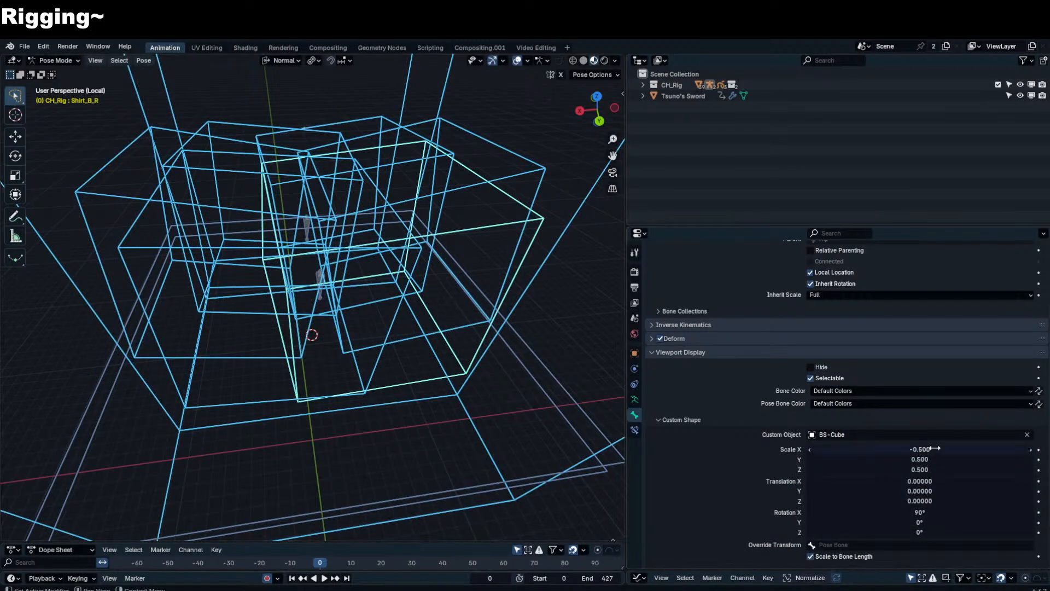
# - Set the custom shape scale of the front and back centre shirt bones to 0.1 on X, Y and Z
pyautogui.scroll(-4, 453, 211)
pyautogui.click(359, 208)
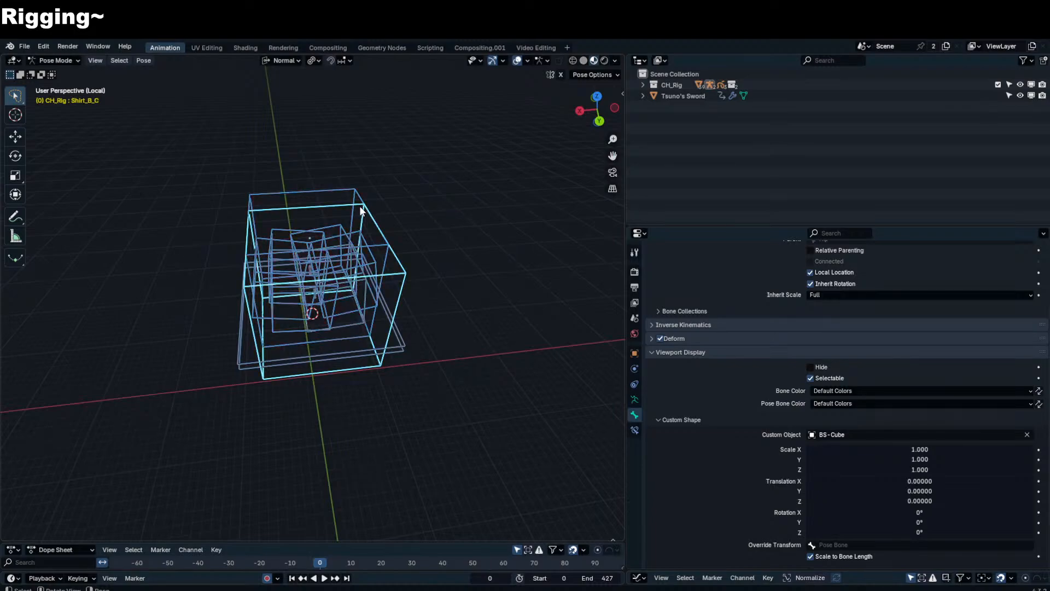
pyautogui.keyDown('shift'); pyautogui.click(360, 196); pyautogui.keyUp('shift')
pyautogui.moveTo(919, 449); pyautogui.dragTo(919, 469)
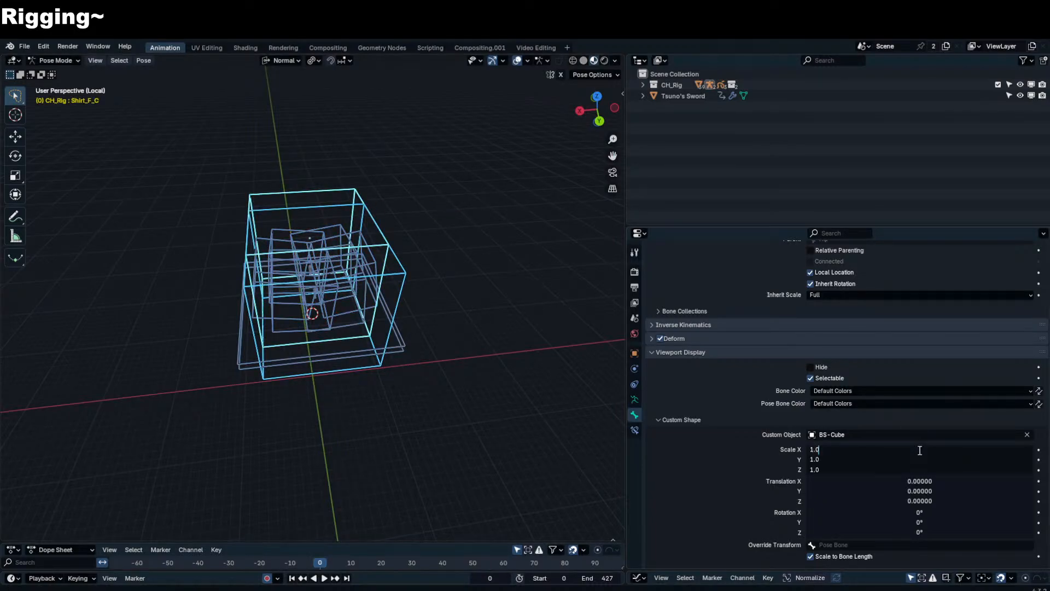
pyautogui.write('0.1')
pyautogui.press('Return')
# - Select the remaining left and right shirt bones and set their custom shape scale to 0.1 on X, Y and Z
pyautogui.moveTo(569, 383); pyautogui.dragTo(375, 255, button='middle')
pyautogui.click(368, 235)
pyautogui.press('b')
pyautogui.moveTo(349, 221); pyautogui.dragTo(302, 221)
pyautogui.moveTo(303, 221); pyautogui.dragTo(420, 222, button='middle')
pyautogui.press('b')
pyautogui.moveTo(408, 241); pyautogui.dragTo(328, 221)
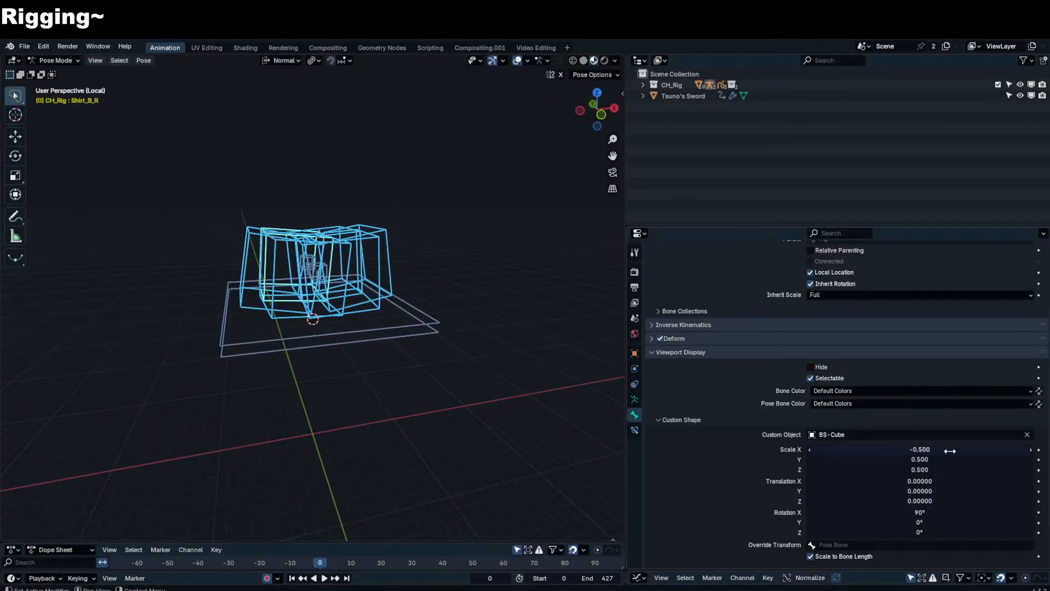
pyautogui.moveTo(950, 449); pyautogui.dragTo(950, 470)
pyautogui.write('0.1')
pyautogui.press('Return')
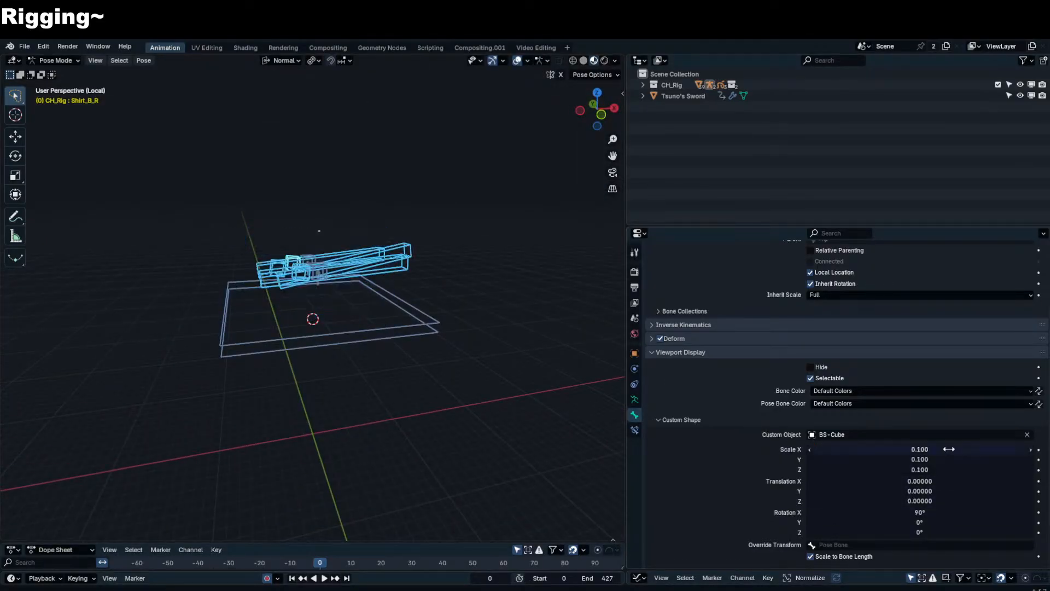
# - Correct the custom shape Scale X of the three left-side shirt bones to 0.1
pyautogui.click(405, 256)
pyautogui.keyDown('shift'); pyautogui.click(400, 245); pyautogui.keyUp('shift')
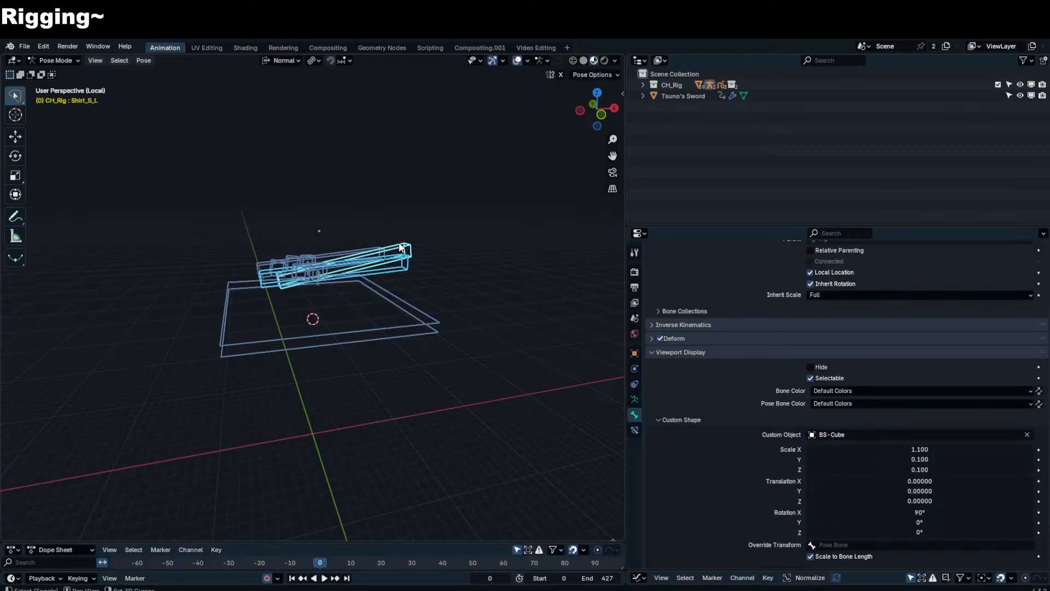
pyautogui.keyDown('shift'); pyautogui.click(370, 247); pyautogui.keyUp('shift')
pyautogui.click(936, 450)
pyautogui.write('.1')
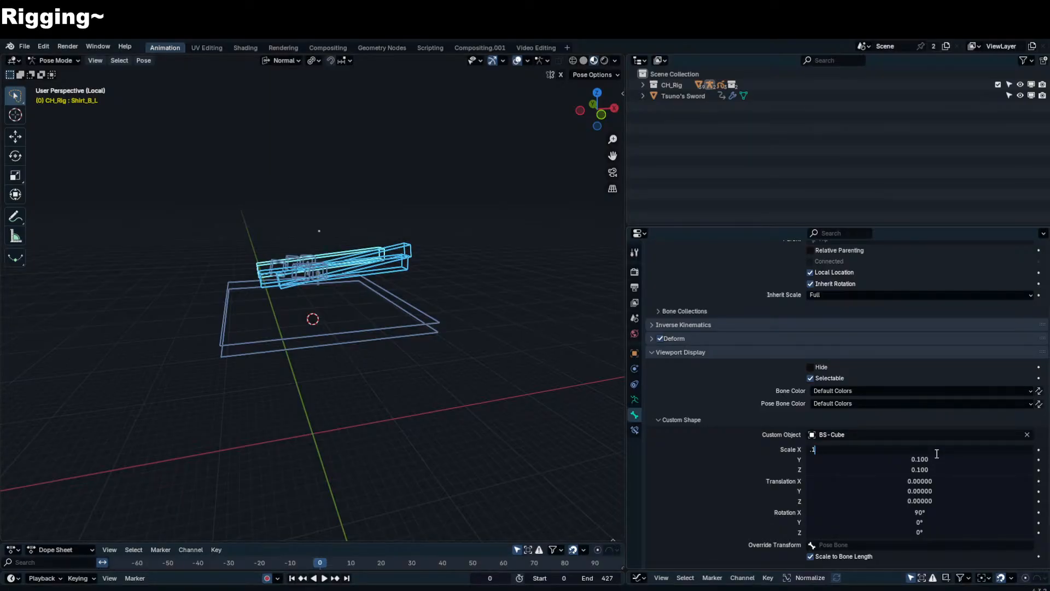
pyautogui.press('Return')
# - Select the small front and back centre ShirtMCH bones and exit local view
pyautogui.moveTo(415, 307); pyautogui.dragTo(346, 344, button='middle')
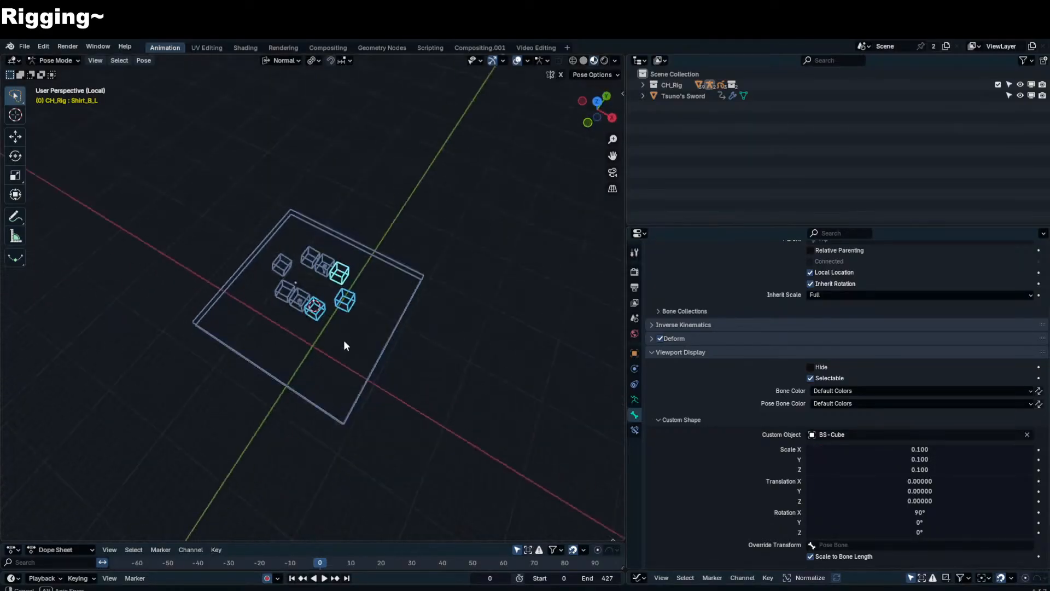
pyautogui.scroll(5, 323, 287)
pyautogui.moveTo(323, 287); pyautogui.dragTo(359, 279, button='middle')
pyautogui.click(306, 301)
pyautogui.click(306, 304)
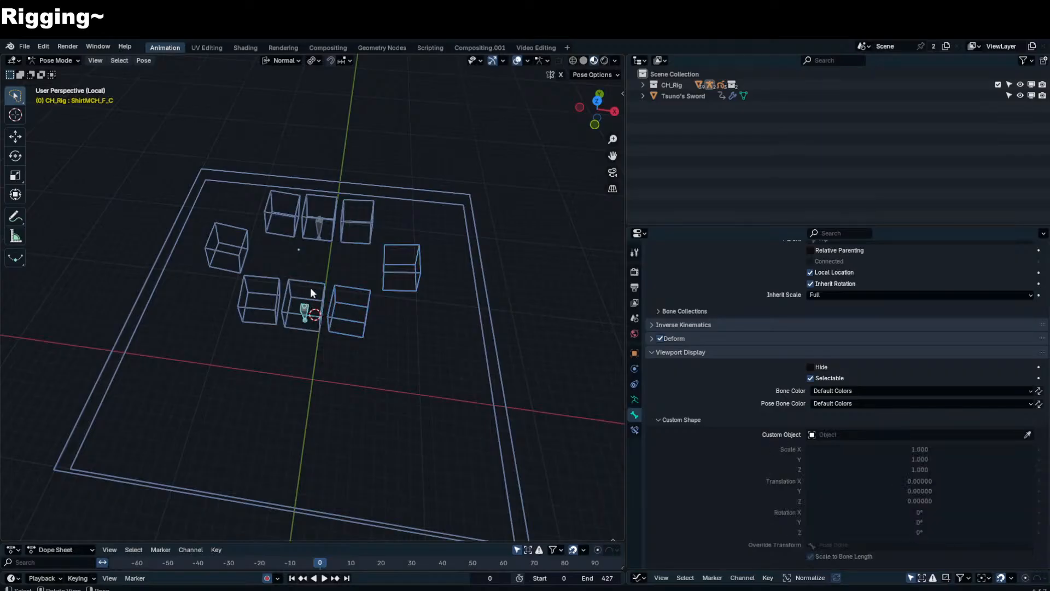
pyautogui.keyDown('shift'); pyautogui.click(320, 230); pyautogui.keyUp('shift')
pyautogui.press('KP_Divide')
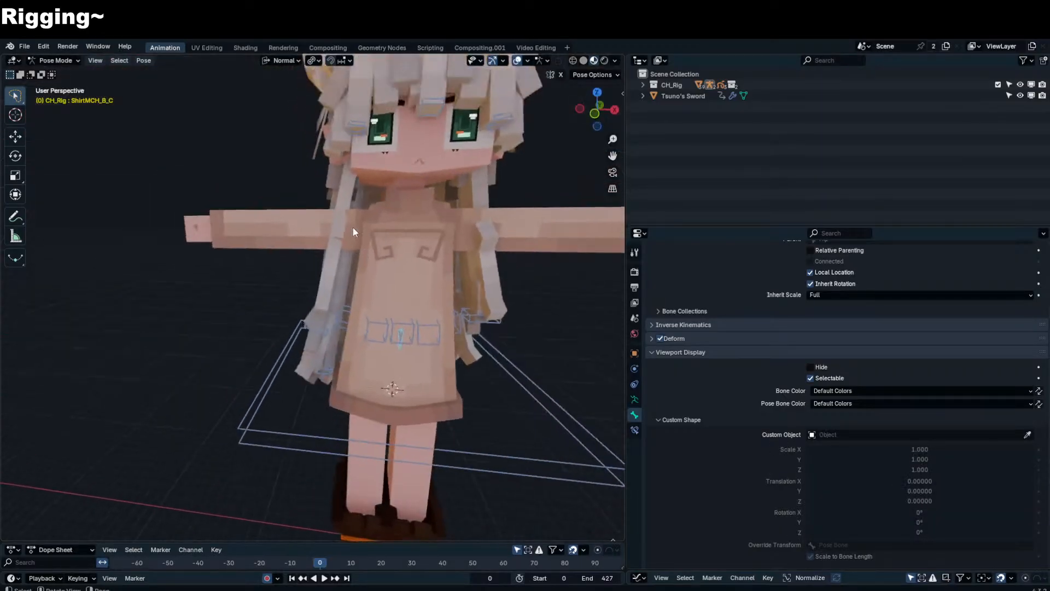
# - Try rotating the front left shirt bone freely to test how the shirt deforms, cancelling each rotation
pyautogui.scroll(3, 378, 291)
pyautogui.click(378, 296)
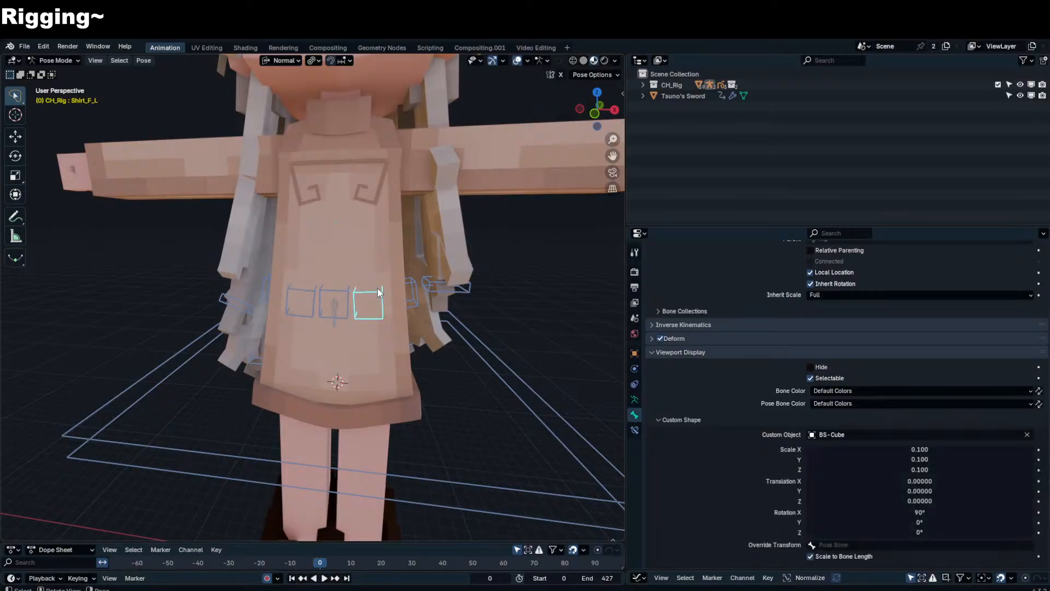
pyautogui.press('r')
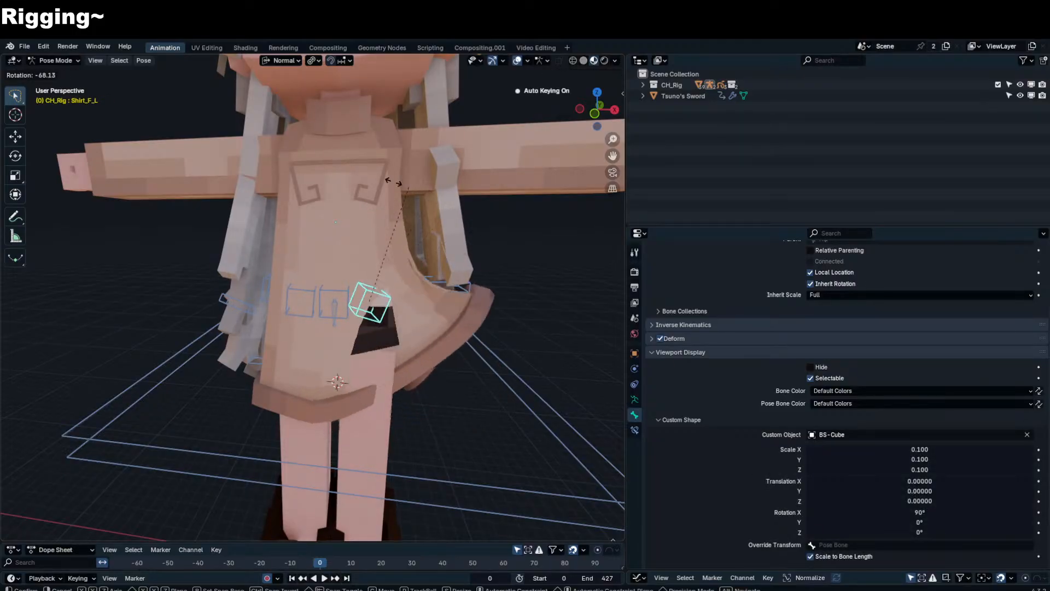
pyautogui.rightClick(471, 268)
pyautogui.moveTo(437, 285); pyautogui.dragTo(371, 288, button='middle')
pyautogui.press('r')
pyautogui.press('r')
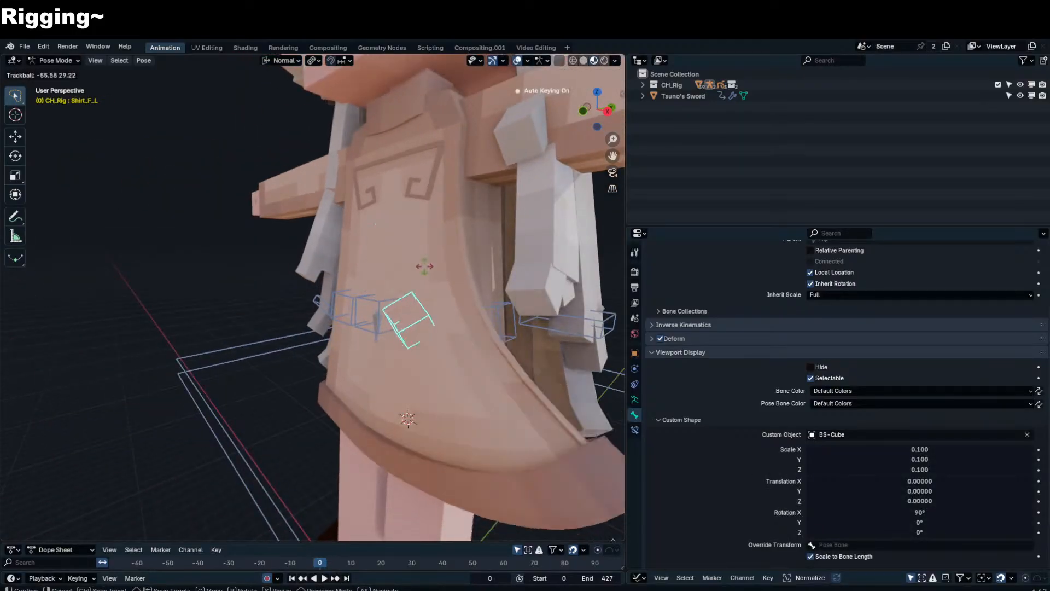
pyautogui.rightClick(415, 285)
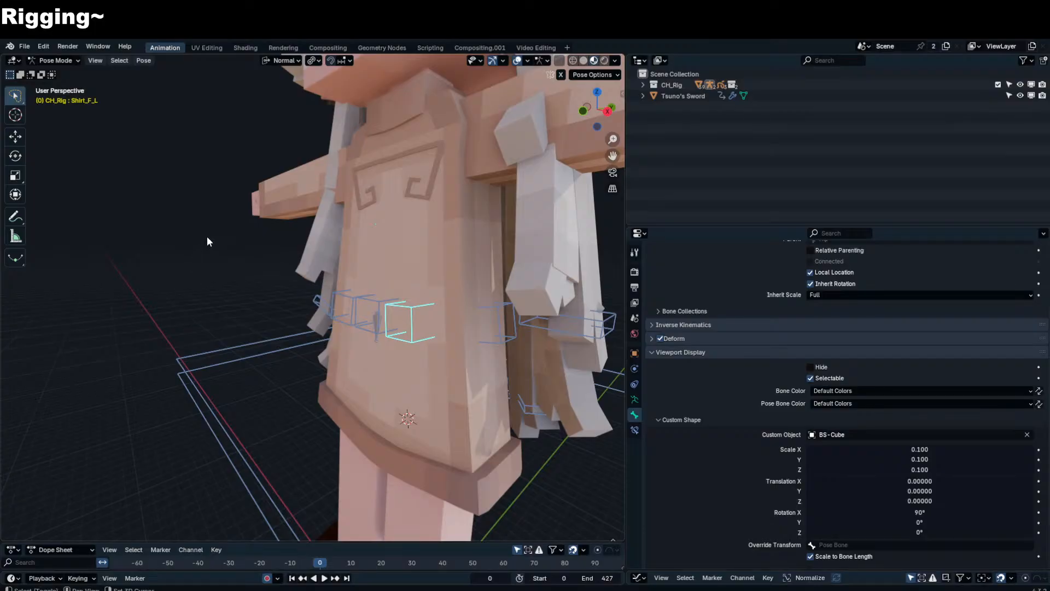
# - In an empty area of the front view, annotate a vertical line with end dots and label it "bone 1"
pyautogui.keyDown('shift'); pyautogui.moveTo(325, 253); pyautogui.dragTo(381, 257, button='middle'); pyautogui.keyUp('shift')
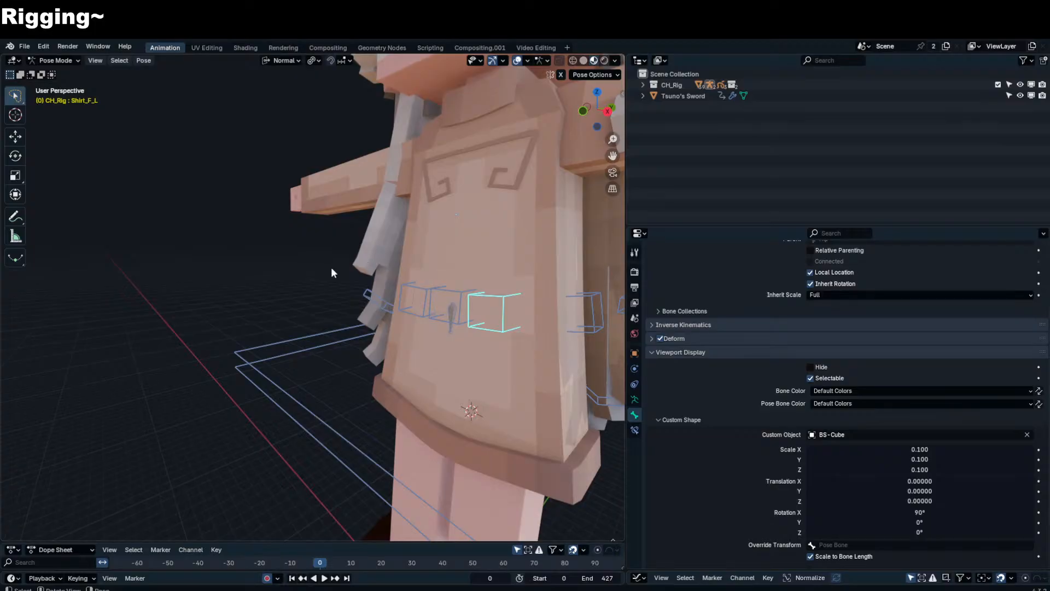
pyautogui.scroll(-2, 322, 255)
pyautogui.click(16, 217)
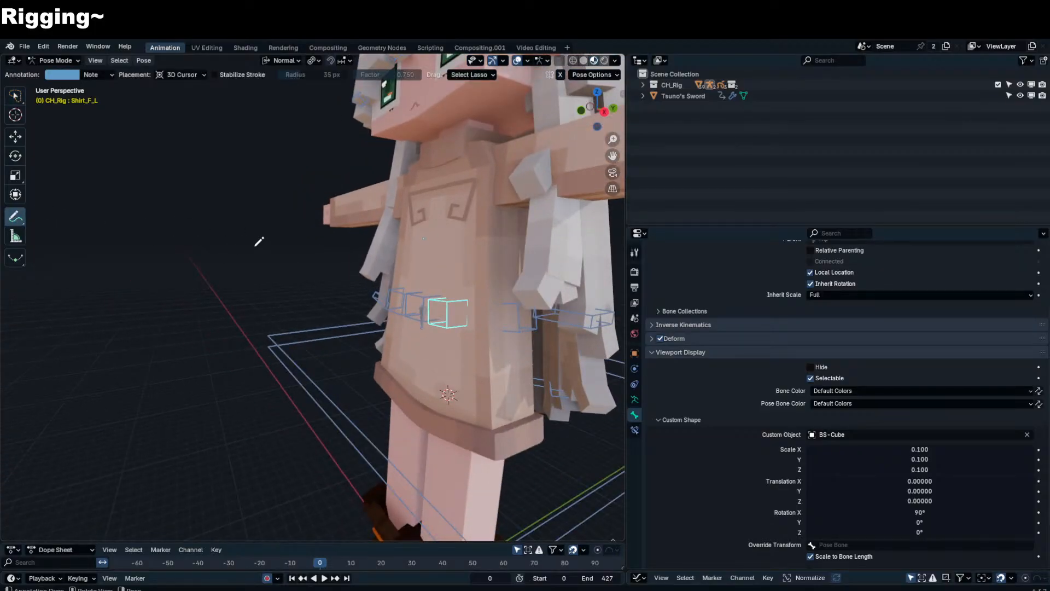
pyautogui.press('KP_1')
pyautogui.keyDown('shift'); pyautogui.moveTo(460, 275); pyautogui.dragTo(217, 254, button='middle'); pyautogui.keyUp('shift')
pyautogui.keyDown('shift'); pyautogui.moveTo(420, 288); pyautogui.dragTo(219, 332, button='middle'); pyautogui.keyUp('shift')
pyautogui.keyDown('shift'); pyautogui.moveTo(463, 335); pyautogui.dragTo(403, 344, button='middle'); pyautogui.keyUp('shift')
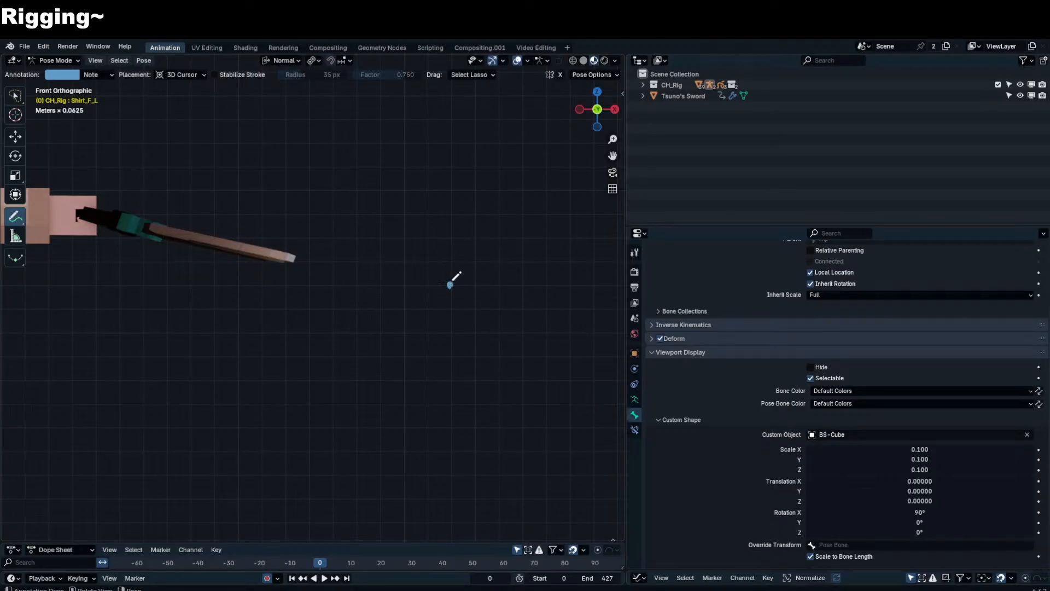
pyautogui.moveTo(450, 285)
pyautogui.mouseDown()
pyautogui.moveTo(448, 198)
pyautogui.moveTo(468, 197)
pyautogui.moveTo(472, 184)
pyautogui.mouseUp()
pyautogui.moveTo(474, 182); pyautogui.dragTo(502, 146)
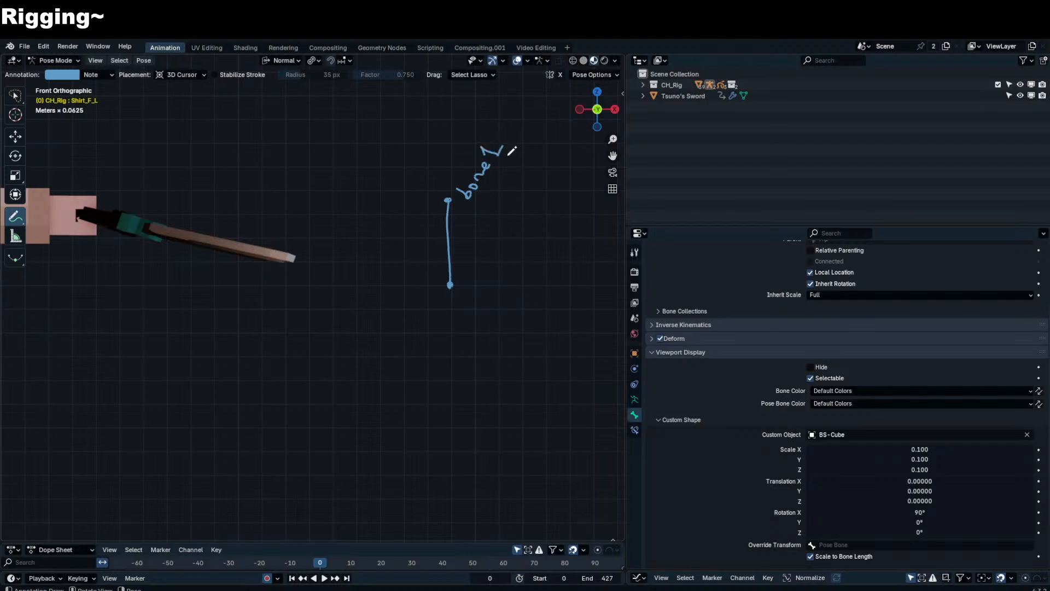
# - Write the annotation "θ=0°" below the bone 1 label, undoing the misplaced strokes
pyautogui.moveTo(498, 192)
pyautogui.mouseDown()
pyautogui.moveTo(491, 207)
pyautogui.moveTo(509, 180)
pyautogui.mouseUp()
pyautogui.moveTo(511, 170); pyautogui.dragTo(519, 173)
pyautogui.hotkey('ctrl', 'z')
pyautogui.hotkey('ctrl', 'z')
pyautogui.moveTo(504, 193); pyautogui.dragTo(509, 187)
pyautogui.moveTo(508, 197); pyautogui.dragTo(519, 157)
# - Annotate a second vertical line with end dots below the first and label it "bone 2"
pyautogui.keyDown('shift'); pyautogui.moveTo(483, 307); pyautogui.dragTo(411, 286, button='middle'); pyautogui.keyUp('shift')
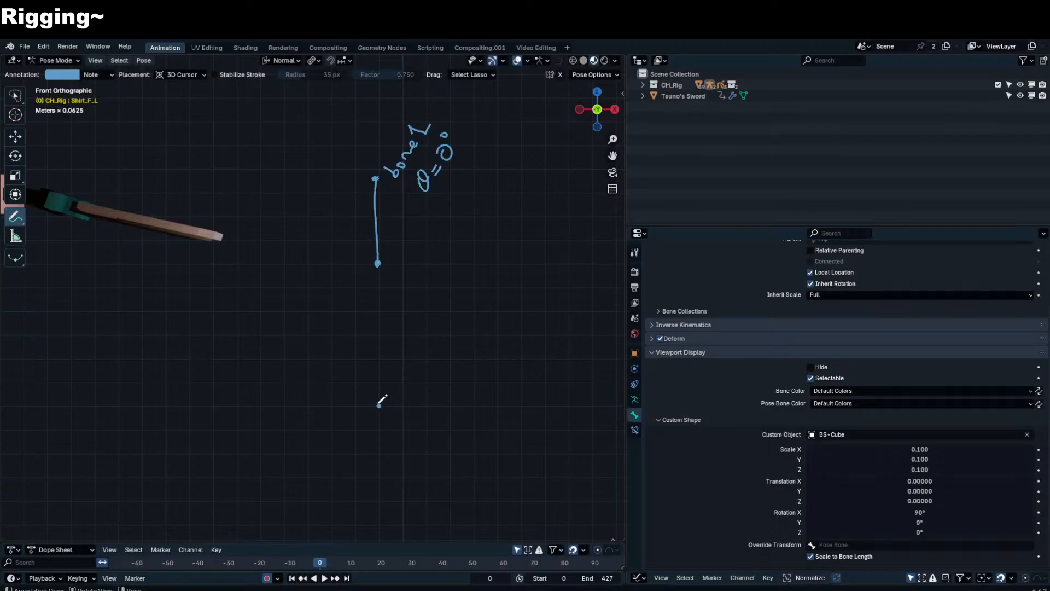
pyautogui.moveTo(378, 405); pyautogui.dragTo(378, 331)
pyautogui.moveTo(514, 175); pyautogui.dragTo(519, 182)
pyautogui.click(520, 168)
pyautogui.hotkey('ctrl', 'z')
pyautogui.moveTo(397, 317)
pyautogui.mouseDown()
pyautogui.moveTo(426, 311)
pyautogui.moveTo(437, 275)
pyautogui.moveTo(450, 281)
pyautogui.mouseUp()
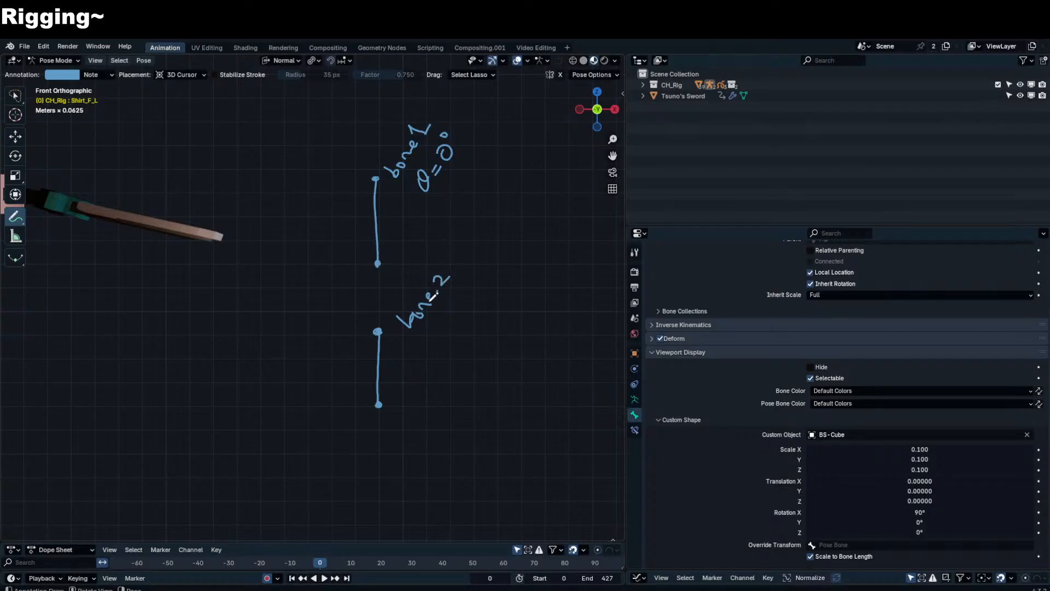
# - Sketch bone 2's rotated position as a dashed tilted line with an arc, and annotate it "θ=x"
pyautogui.moveTo(379, 404); pyautogui.dragTo(335, 346)
pyautogui.moveTo(438, 327); pyautogui.dragTo(469, 302)
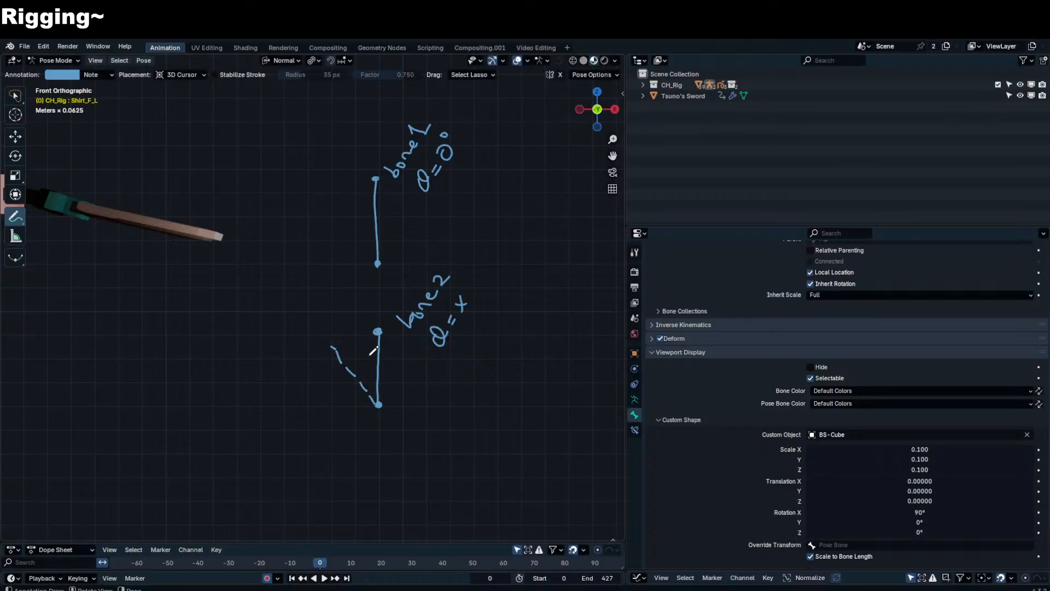
pyautogui.moveTo(332, 346); pyautogui.dragTo(375, 331)
# - Draw a curved connector from the bone 2 label up towards bone 1, undoing the extra strokes
pyautogui.moveTo(457, 252)
pyautogui.mouseDown()
pyautogui.moveTo(403, 362)
pyautogui.moveTo(405, 284)
pyautogui.moveTo(401, 301)
pyautogui.moveTo(484, 190)
pyautogui.moveTo(495, 199)
pyautogui.mouseUp()
pyautogui.hotkey('ctrl', 'z')
pyautogui.hotkey('ctrl', 'z')
pyautogui.hotkey('ctrl', 'z')
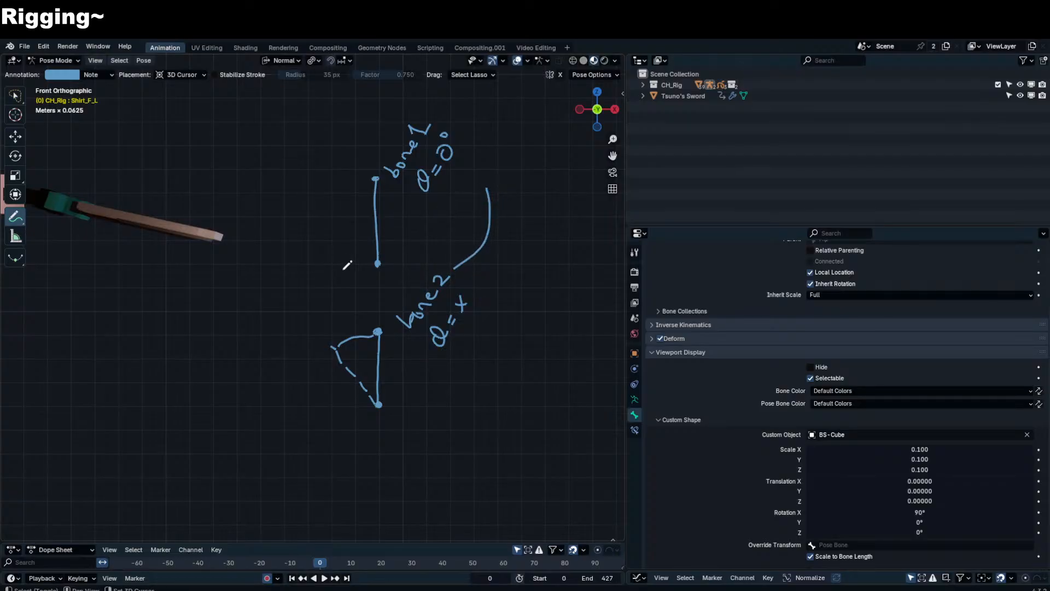
# - Sketch bone 1's rotated position as a tilted double line from its lower end dot, ending in a small circle
pyautogui.keyDown('shift'); pyautogui.moveTo(416, 262); pyautogui.dragTo(504, 234, button='middle'); pyautogui.keyUp('shift')
pyautogui.keyDown('shift'); pyautogui.moveTo(433, 170); pyautogui.dragTo(399, 182, button='middle'); pyautogui.keyUp('shift')
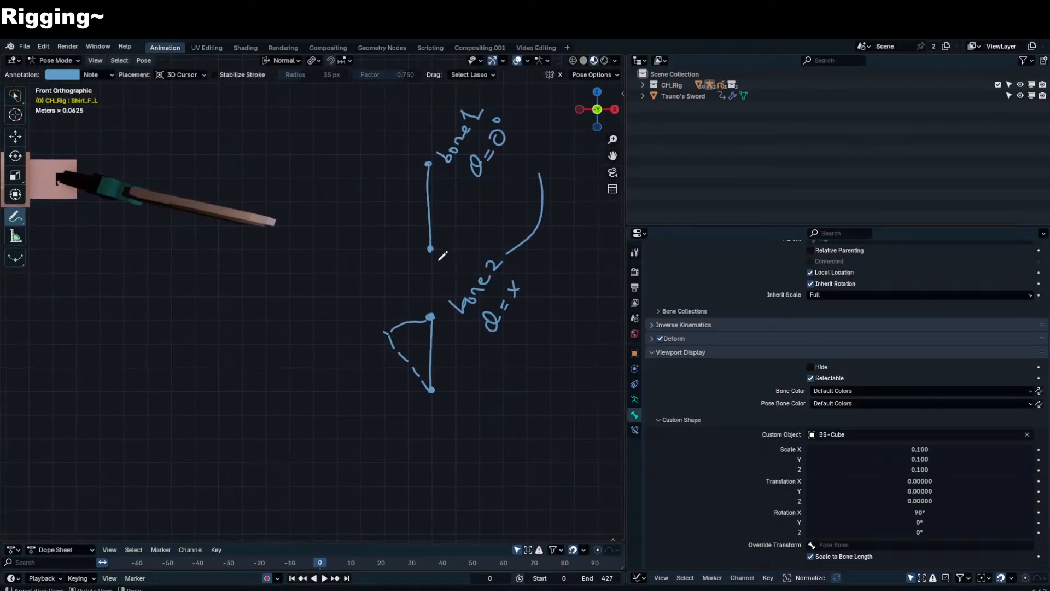
pyautogui.moveTo(430, 251); pyautogui.dragTo(389, 192)
pyautogui.moveTo(431, 249); pyautogui.dragTo(387, 167)
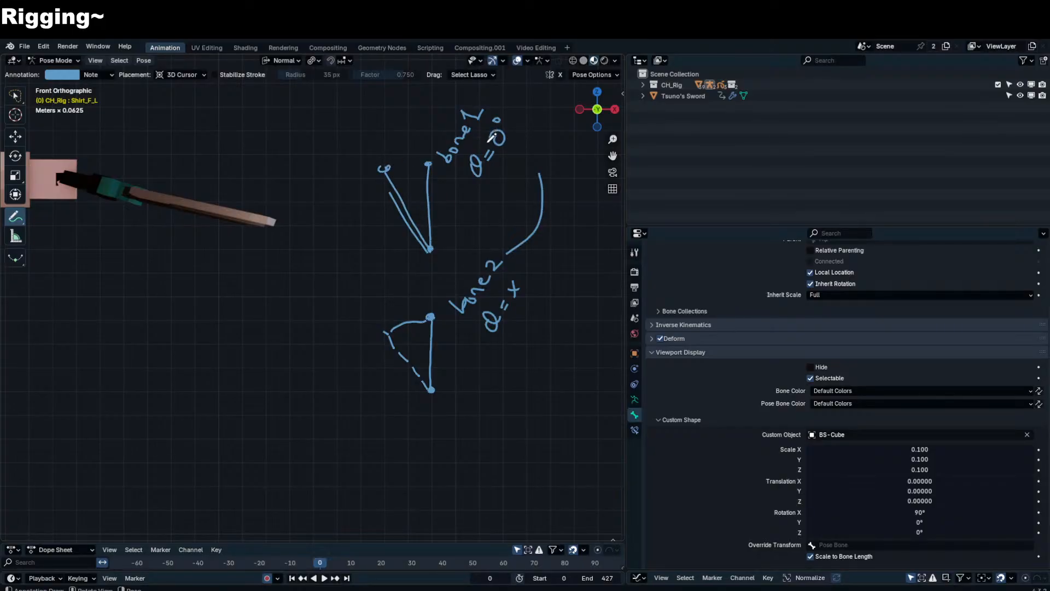
# - Amend the angle annotation beside bone 1 to read "θ=30°"
pyautogui.moveTo(487, 143)
pyautogui.mouseDown()
pyautogui.moveTo(494, 159)
pyautogui.moveTo(491, 134)
pyautogui.mouseUp()
pyautogui.keyDown('shift'); pyautogui.moveTo(381, 195); pyautogui.dragTo(541, 177, button='middle'); pyautogui.keyUp('shift')
pyautogui.keyDown('shift'); pyautogui.moveTo(516, 224); pyautogui.dragTo(355, 225, button='middle'); pyautogui.keyUp('shift')
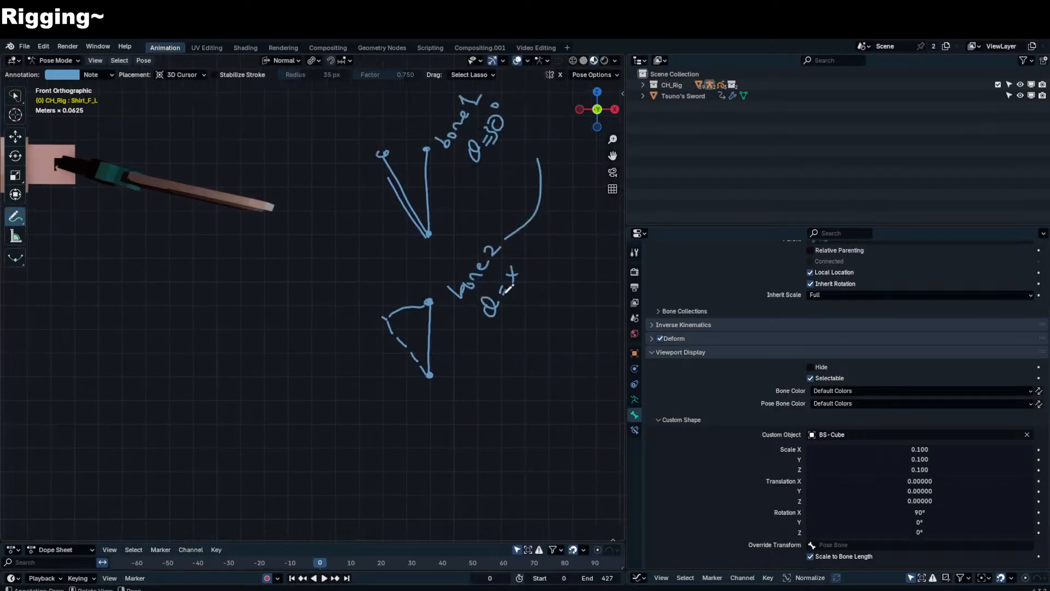
# - Cross out the x in bone 2's angle annotation, write 30° beneath it, and add a "θ=0" note below
pyautogui.moveTo(512, 267); pyautogui.dragTo(516, 275)
pyautogui.moveTo(533, 271); pyautogui.dragTo(529, 271)
pyautogui.keyDown('shift'); pyautogui.moveTo(526, 309); pyautogui.dragTo(464, 310, button='middle'); pyautogui.keyUp('shift')
pyautogui.moveTo(453, 353)
pyautogui.mouseDown()
pyautogui.moveTo(464, 369)
pyautogui.moveTo(479, 330)
pyautogui.mouseUp()
pyautogui.moveTo(473, 344); pyautogui.dragTo(485, 341)
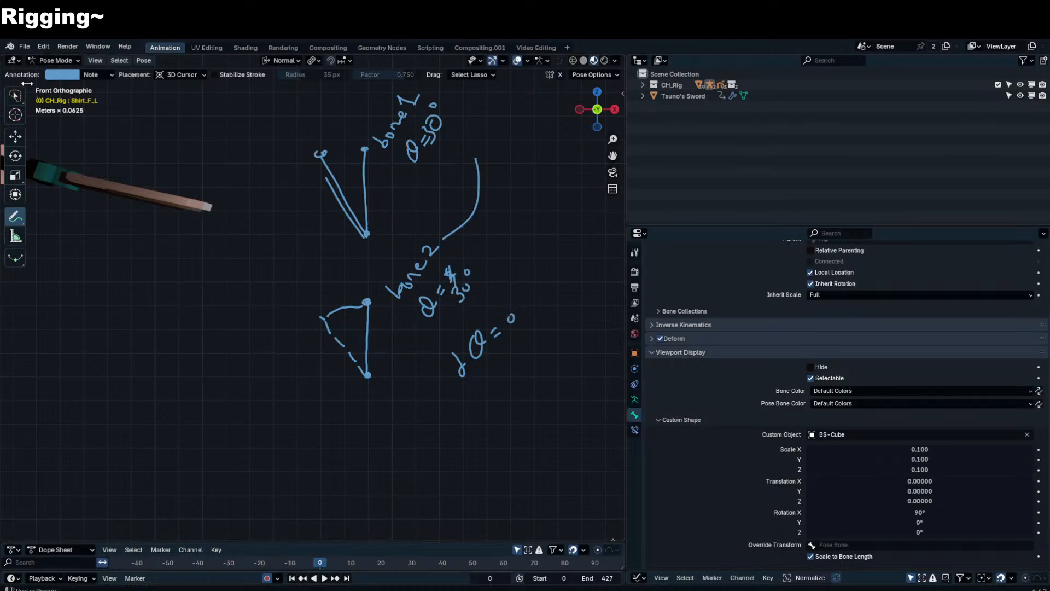
# - Switch CH_Rig to Object Mode and return it to Pose Mode
pyautogui.click(63, 60)
pyautogui.click(70, 76)
pyautogui.click(60, 60)
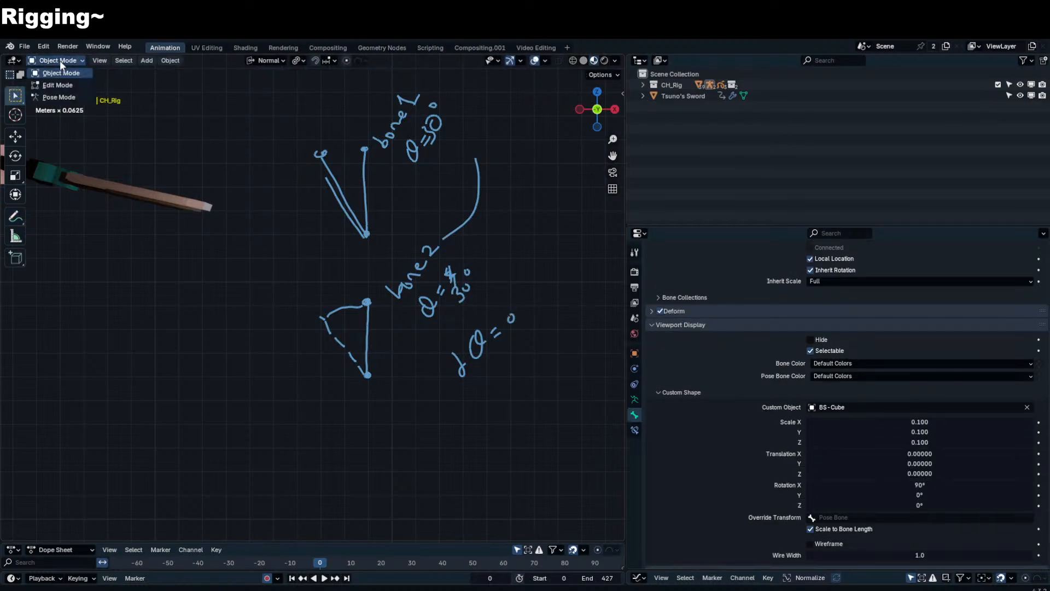
pyautogui.click(61, 99)
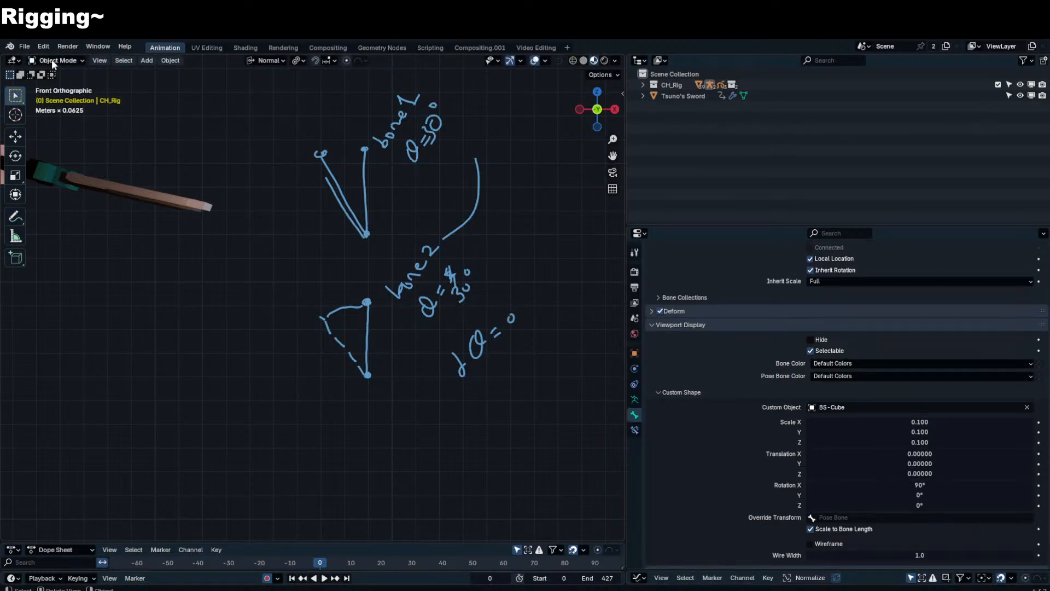
pyautogui.click(52, 60)
pyautogui.click(55, 96)
# - Turn off solo for the Extra bone collection to show the rig's other control bones
pyautogui.moveTo(309, 182); pyautogui.dragTo(401, 359, button='middle')
pyautogui.click(398, 343)
pyautogui.press('n')
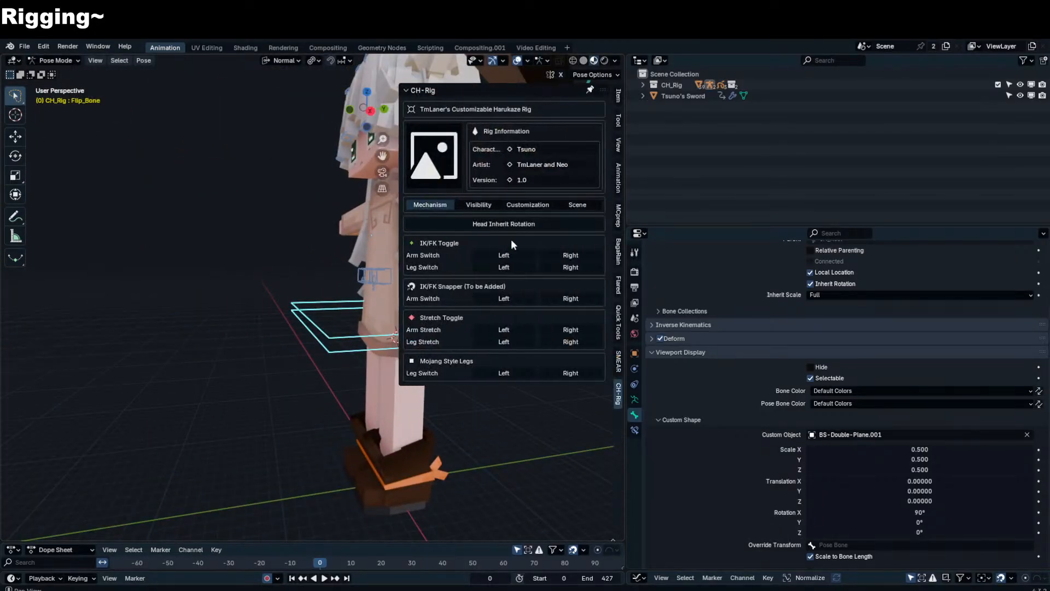
pyautogui.press('n')
pyautogui.click(635, 399)
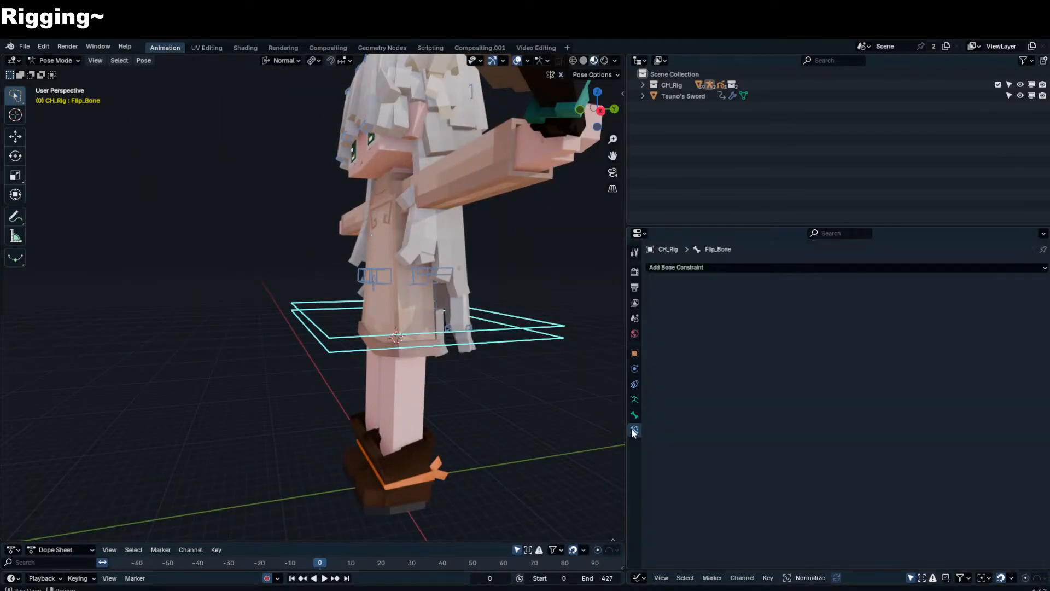
pyautogui.scroll(-16, 898, 336)
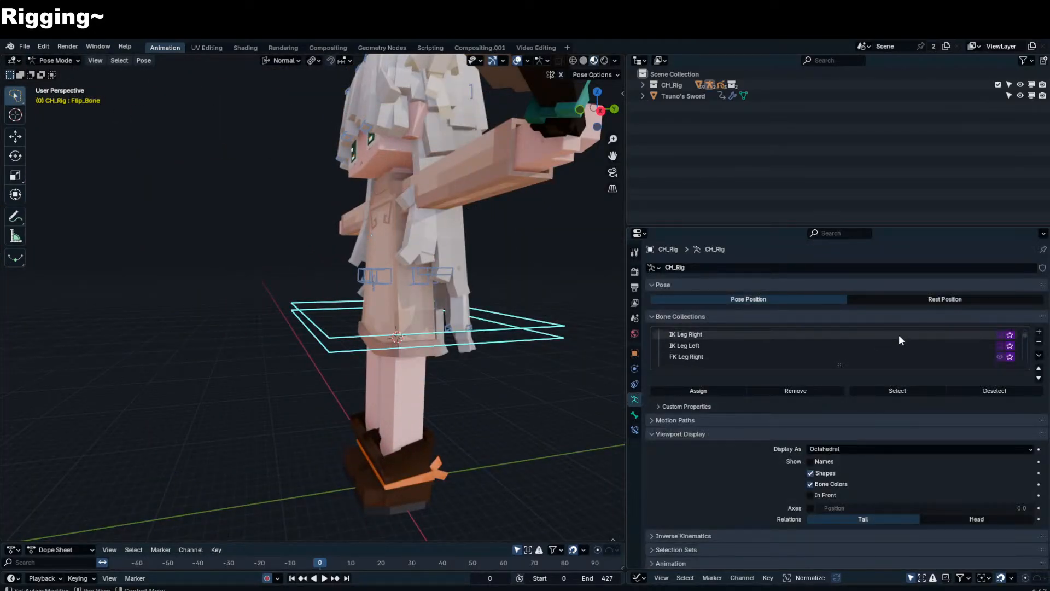
pyautogui.click(1010, 356)
# - Try bending the character forward by rotating the Body bone about its normal X axis, and inspect the shirt
pyautogui.click(404, 317)
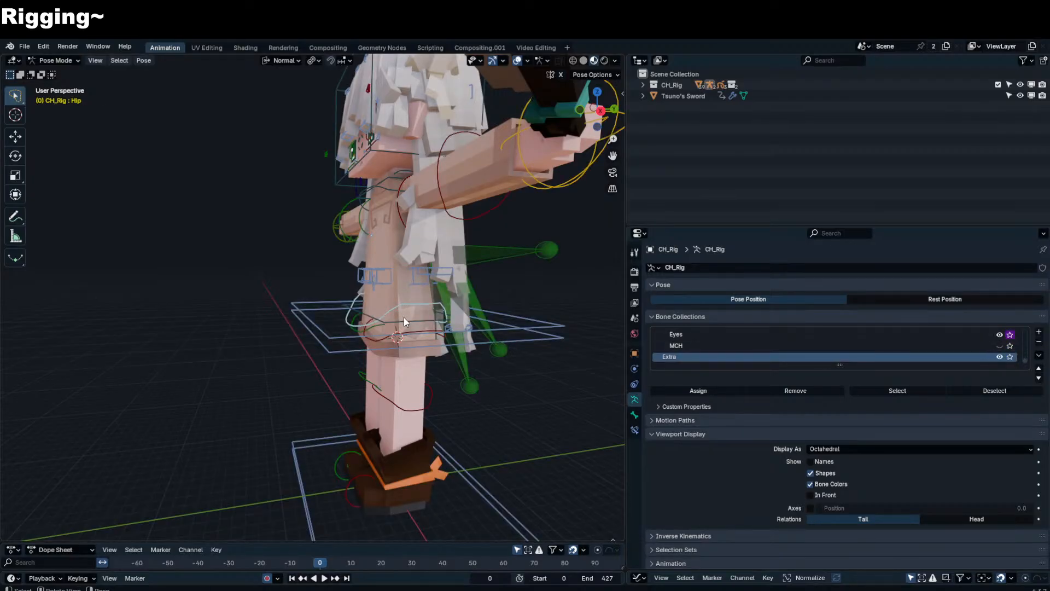
pyautogui.click(436, 325)
pyautogui.press('r')
pyautogui.press('x')
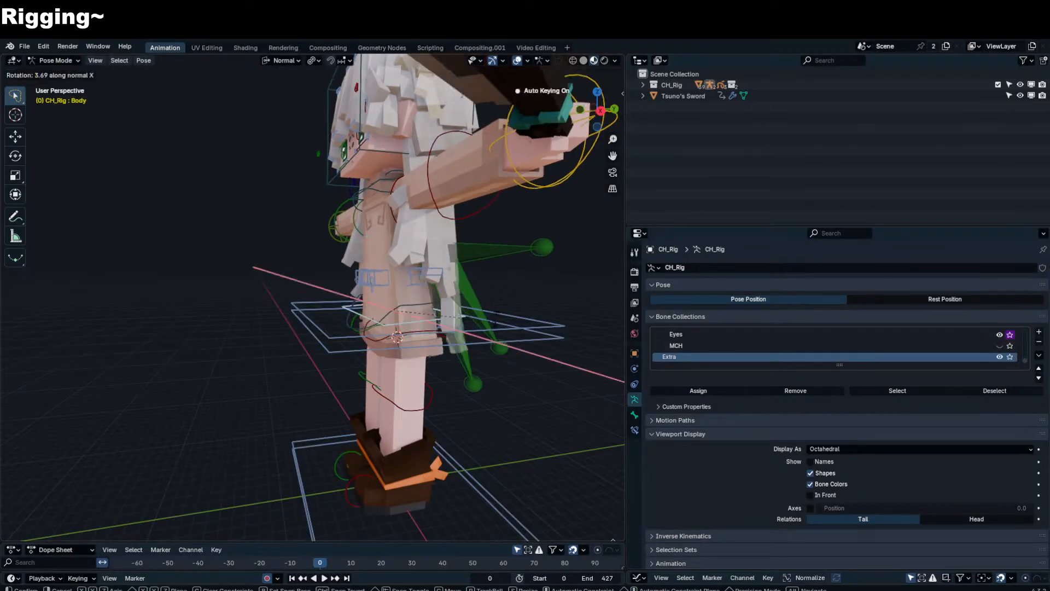
pyautogui.click(422, 284)
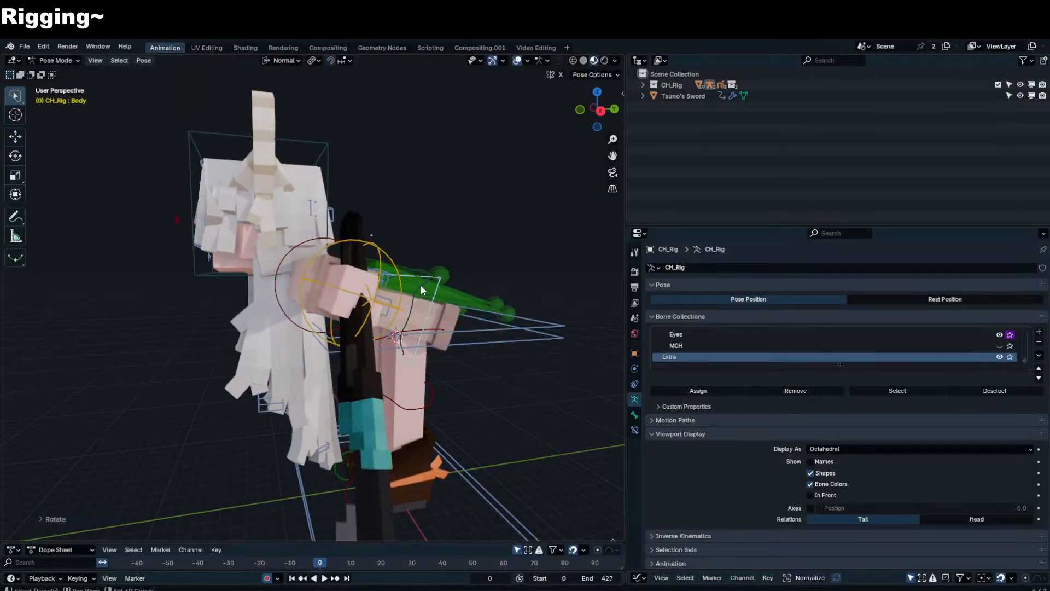
pyautogui.scroll(3, 413, 251)
pyautogui.moveTo(421, 285); pyautogui.dragTo(336, 241, button='middle')
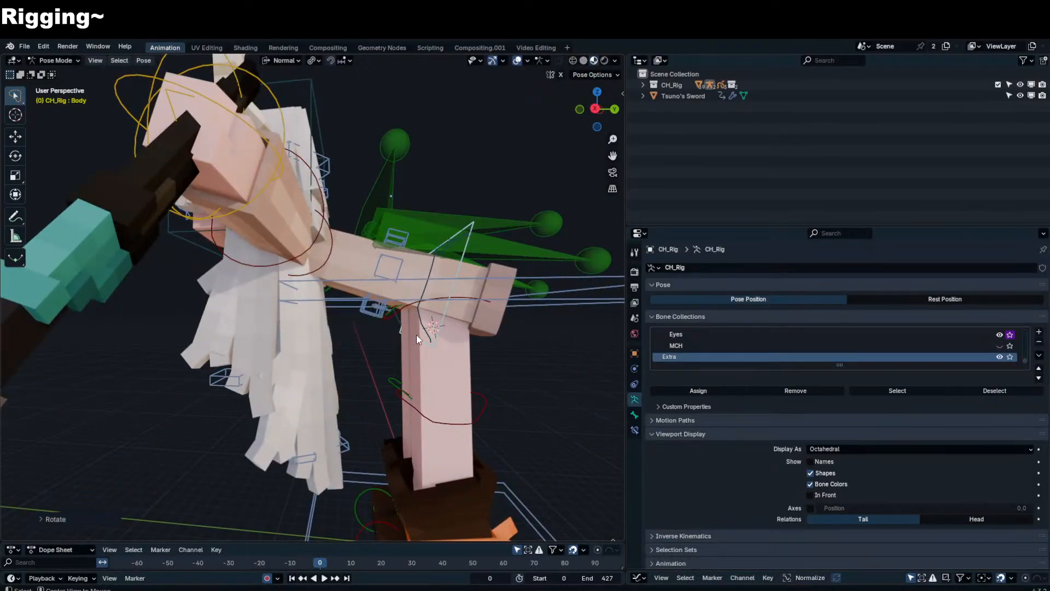
pyautogui.moveTo(416, 334); pyautogui.dragTo(412, 400, button='middle')
# - Turn on the IK/FK leg switch for both the left and right legs in the CH-Rig controls
pyautogui.moveTo(378, 510); pyautogui.dragTo(380, 478, button='middle')
pyautogui.click(381, 480)
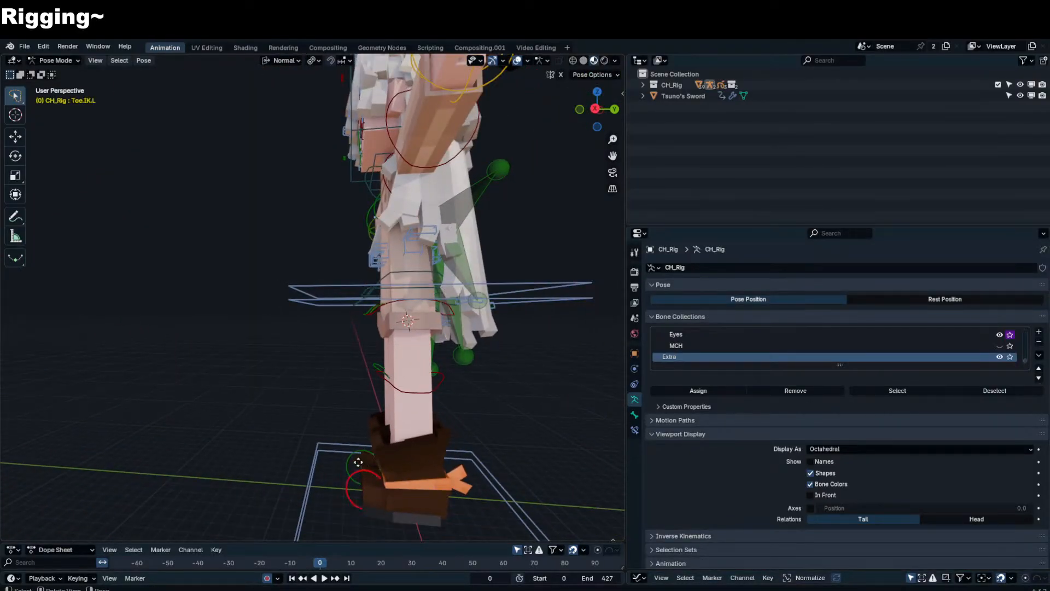
pyautogui.press('g')
pyautogui.rightClick(286, 411)
pyautogui.press('n')
pyautogui.click(576, 268)
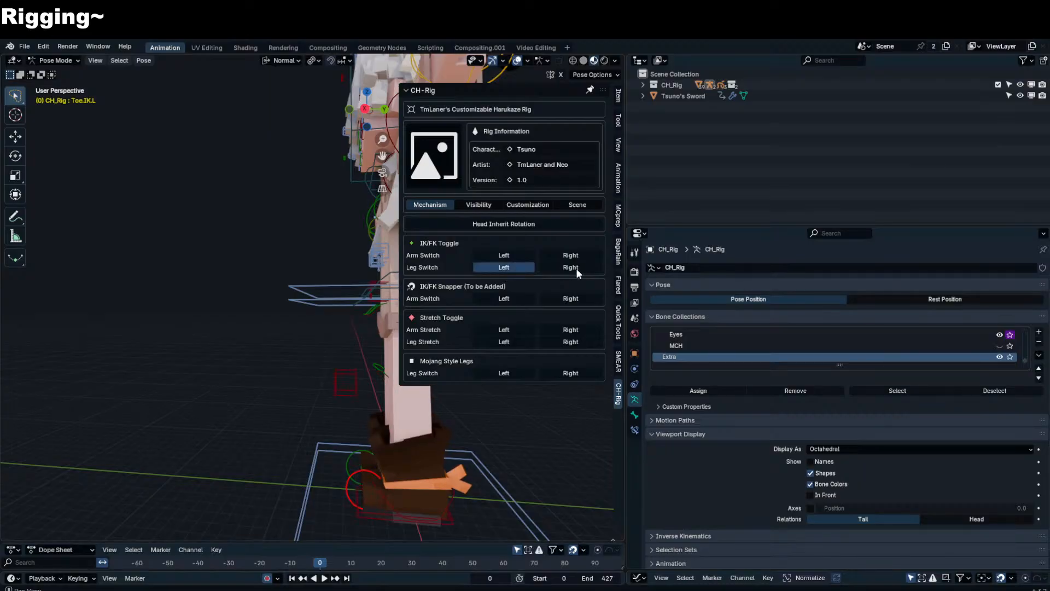
pyautogui.press('n')
# - Move the left foot's IK control forward so that the leg bends and lifts the shirt front
pyautogui.click(368, 510)
pyautogui.press('g')
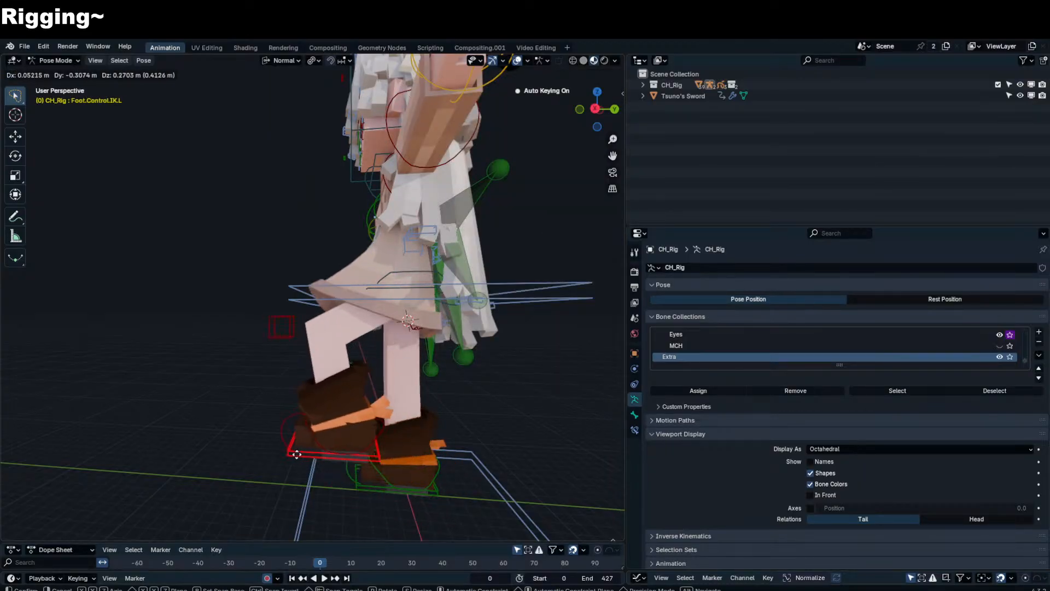
pyautogui.click(268, 462)
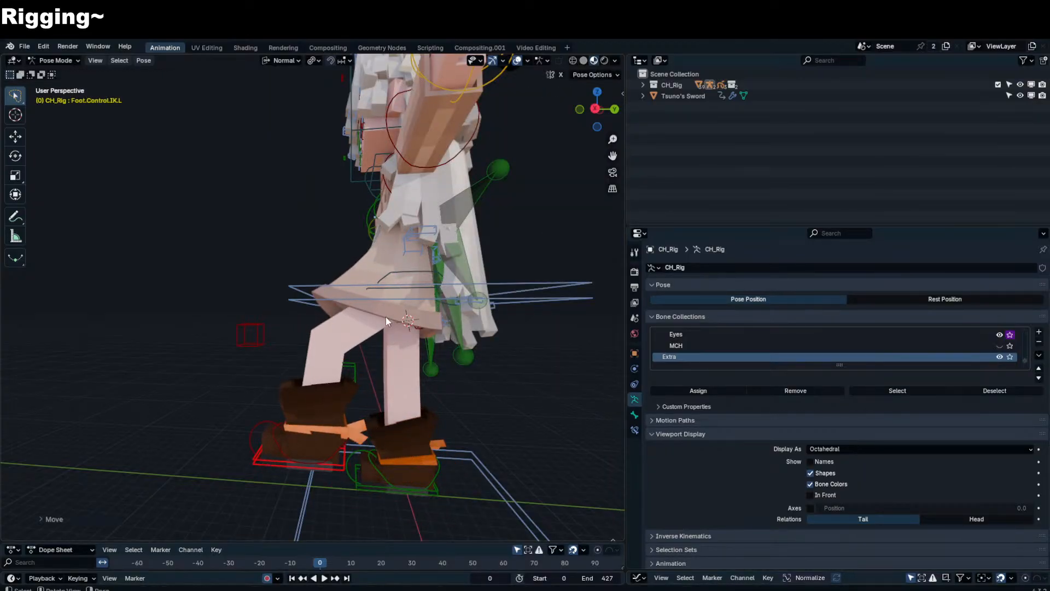
# - Try rotating the Body bone about its normal X axis with the left leg stepped forward
pyautogui.click(412, 291)
pyautogui.click(415, 290)
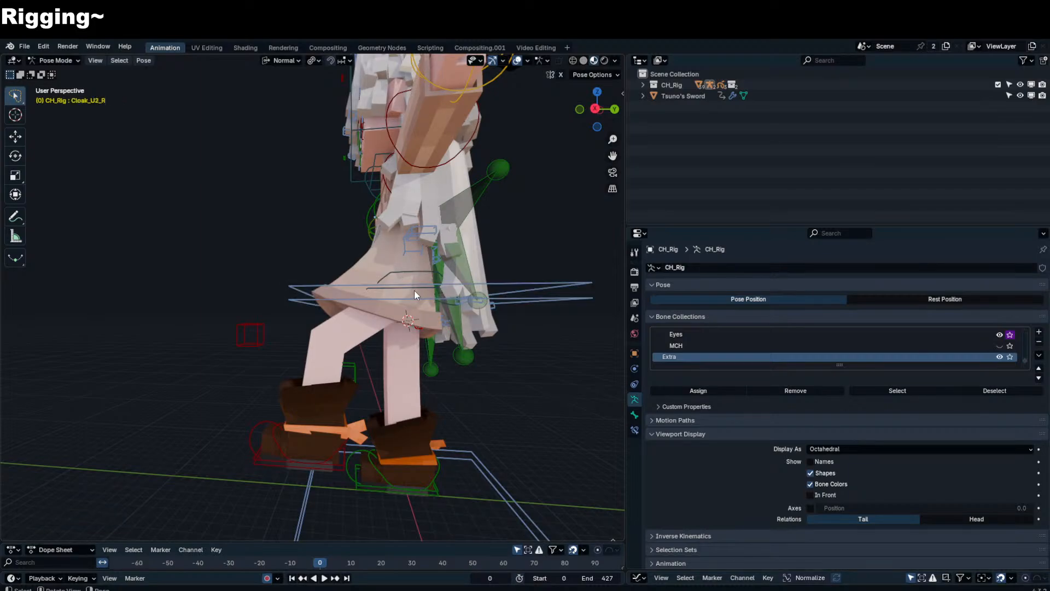
pyautogui.click(415, 290)
pyautogui.press('r')
pyautogui.press('x')
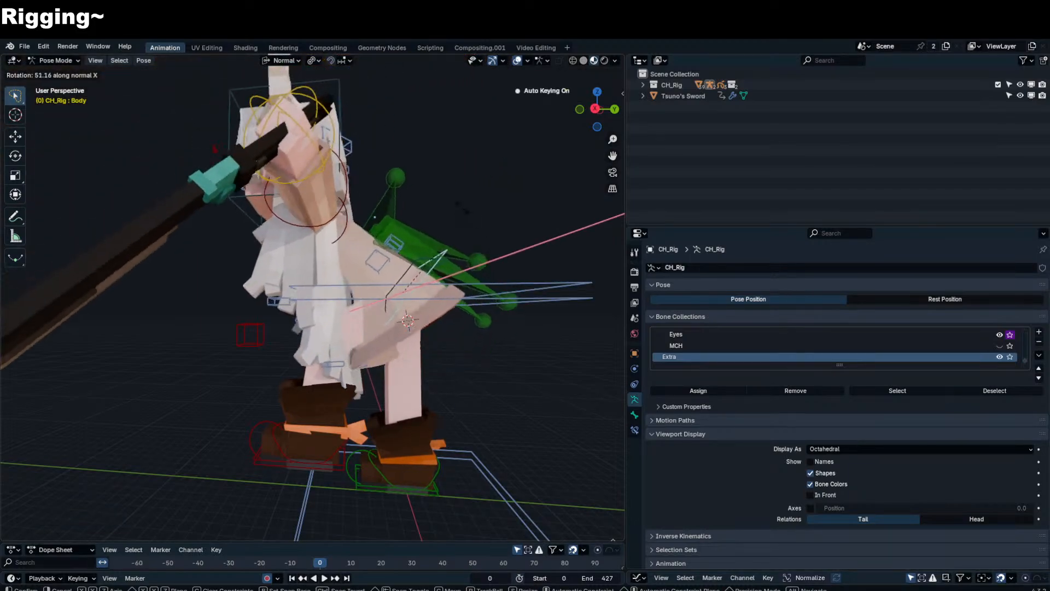
pyautogui.rightClick(462, 208)
# - Annotate a line along the raised thigh, a vertical line through torso and standing leg, and an arc labelled θ between them
pyautogui.keyDown('shift'); pyautogui.moveTo(370, 297); pyautogui.dragTo(451, 264, button='middle'); pyautogui.keyUp('shift')
pyautogui.scroll(1, 334, 295)
pyautogui.click(15, 216)
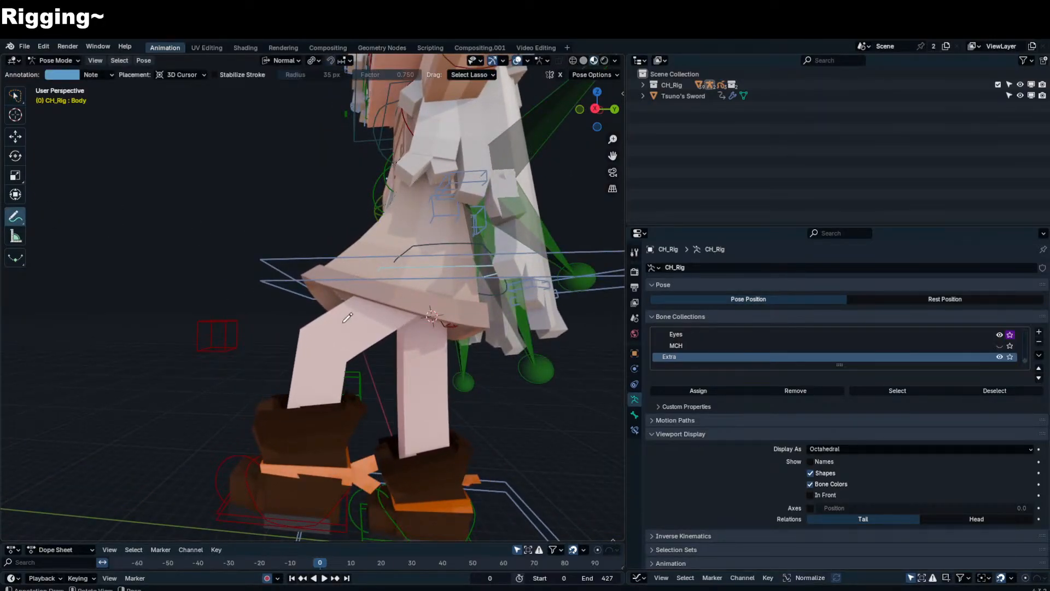
pyautogui.moveTo(314, 328); pyautogui.dragTo(433, 255)
pyautogui.moveTo(437, 190); pyautogui.dragTo(436, 139)
pyautogui.hotkey('ctrl', 'z')
pyautogui.moveTo(429, 258); pyautogui.dragTo(447, 420)
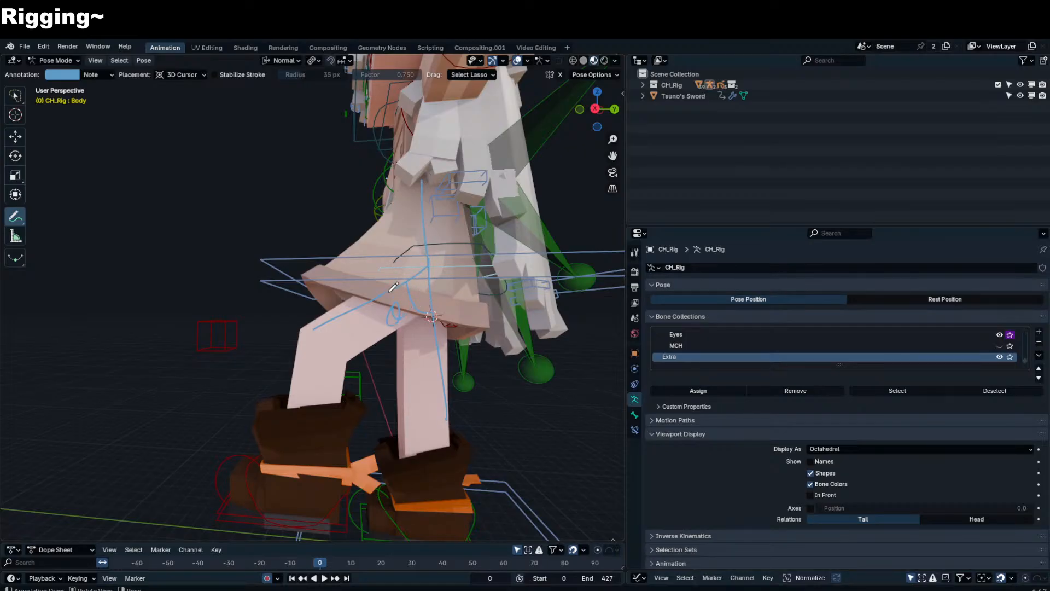
pyautogui.moveTo(396, 284); pyautogui.dragTo(414, 237)
# - Undo all the annotation strokes over the character's legs and torso
pyautogui.scroll(-1, 403, 284)
pyautogui.hotkey('ctrl', 'z')
pyautogui.hotkey('ctrl', 'z')
pyautogui.hotkey('ctrl', 'z')
pyautogui.hotkey('ctrl', 'z')
pyautogui.hotkey('ctrl', 'z')
pyautogui.hotkey('ctrl', 'z')
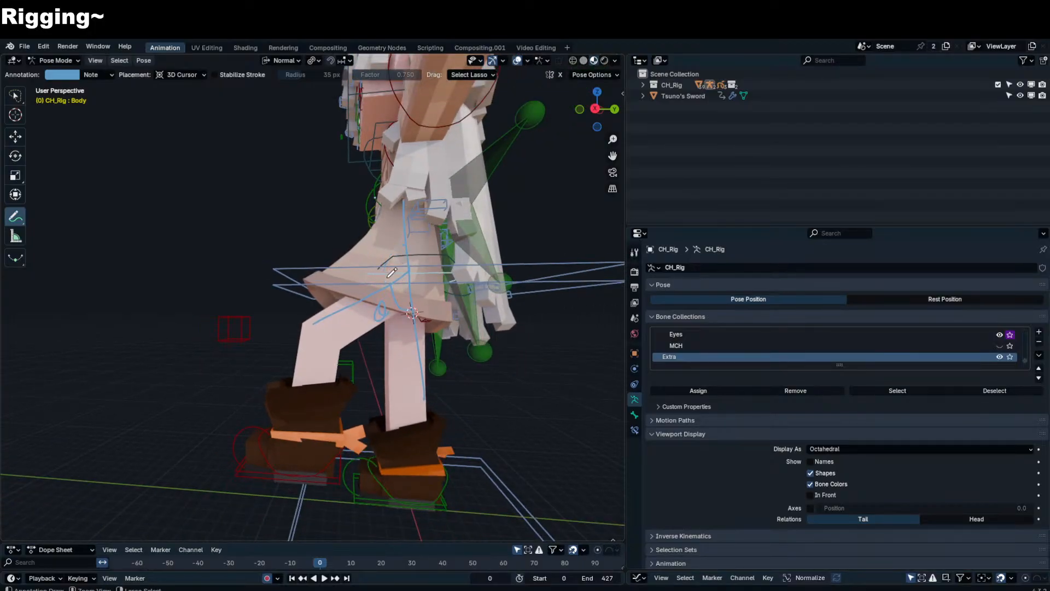
pyautogui.hotkey('ctrl', 'z')
pyautogui.hotkey('ctrl', 'z')
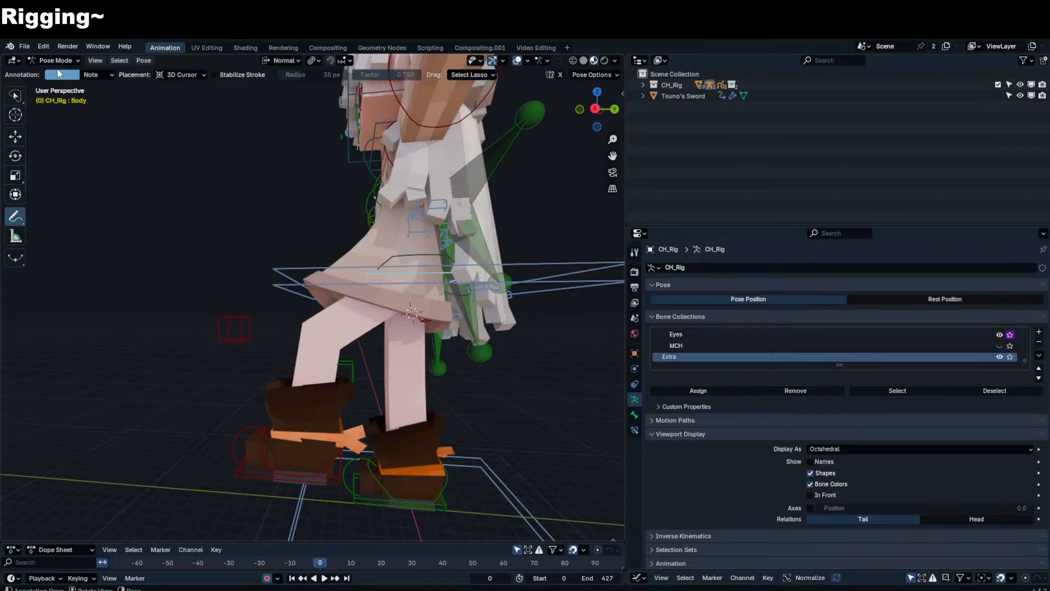
# - Select the left foot's IK control and return it to its rest position
pyautogui.click(15, 102)
pyautogui.click(326, 477)
pyautogui.moveTo(326, 477); pyautogui.dragTo(475, 336, button='middle')
pyautogui.scroll(-2, 74, 329)
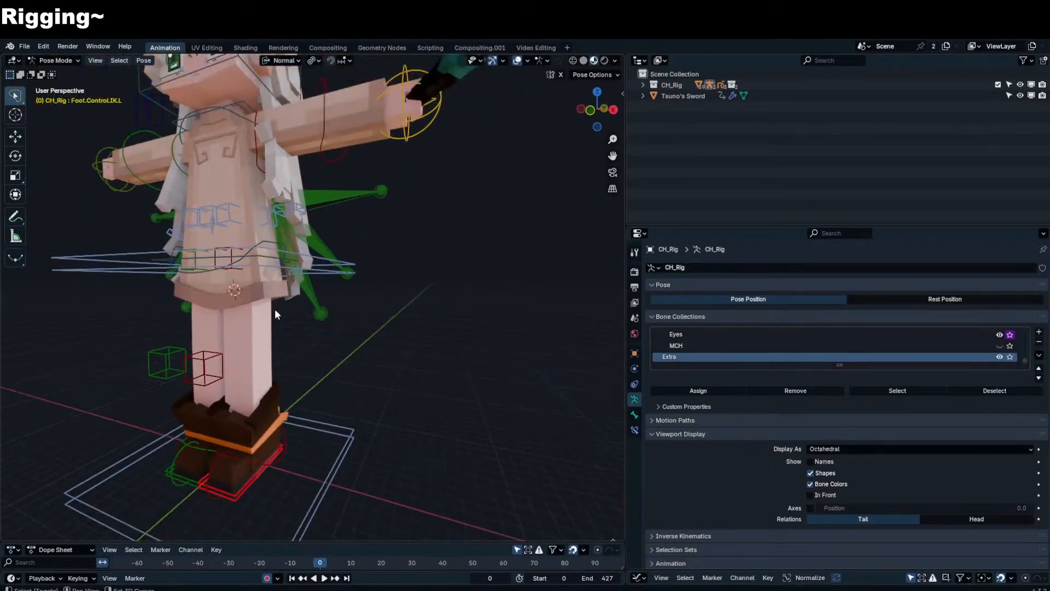
# - Select the ShirtMCH_F_C bone at the centre front of the shirt and try rotating it freely
pyautogui.moveTo(274, 308); pyautogui.dragTo(359, 232, button='middle')
pyautogui.click(344, 249)
pyautogui.press('r')
pyautogui.press('r')
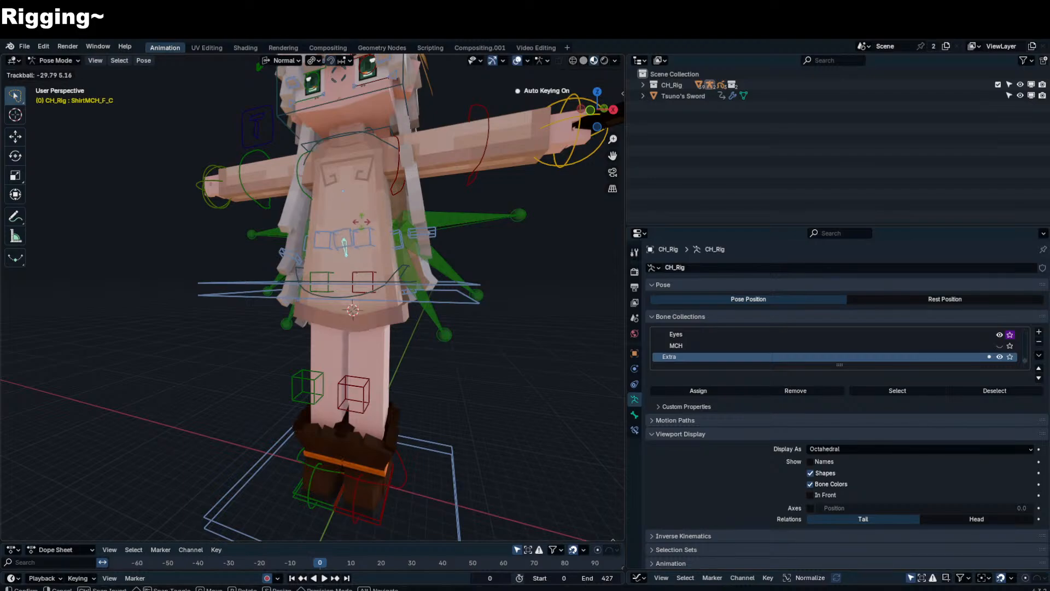
pyautogui.rightClick(374, 272)
# - Delete the single keyframe on ShirtMCH_F_C's Y rotation and clear the bone's rotation keyframes
pyautogui.press('n')
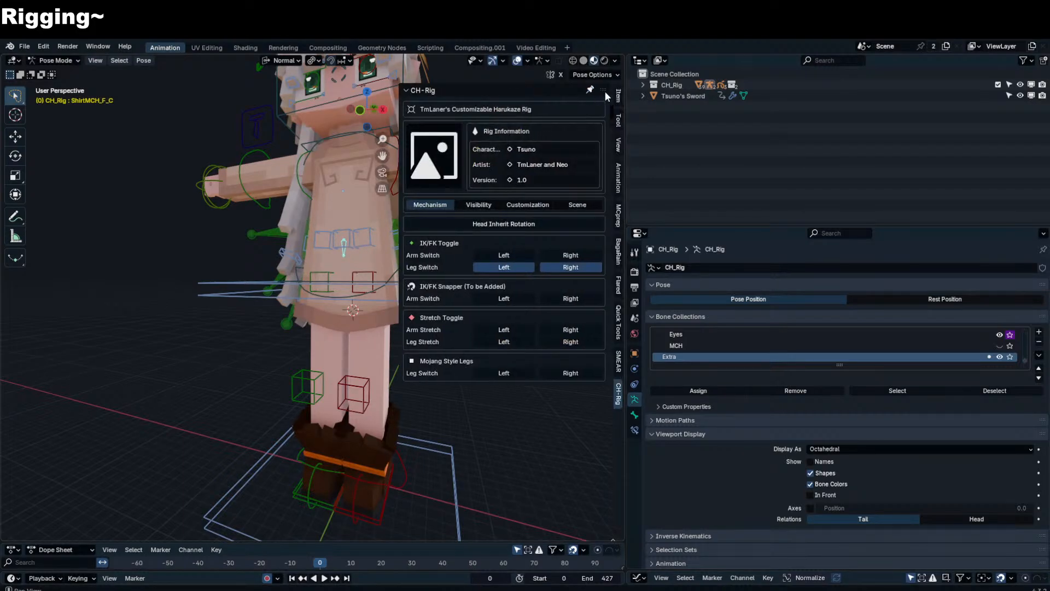
pyautogui.click(617, 98)
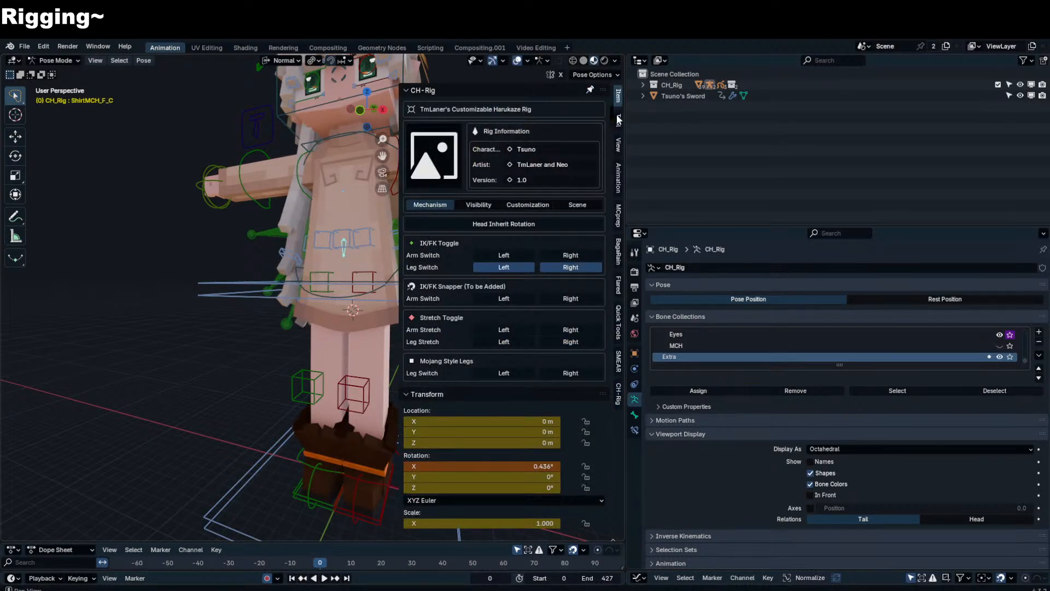
pyautogui.scroll(-1, 508, 346)
pyautogui.rightClick(437, 449)
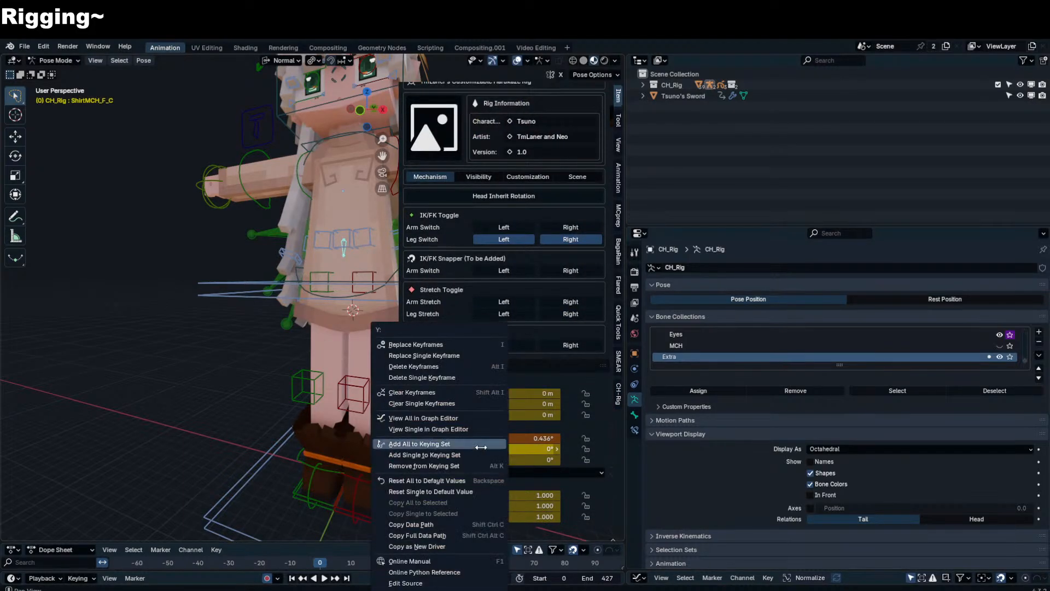
pyautogui.click(433, 374)
pyautogui.rightClick(527, 447)
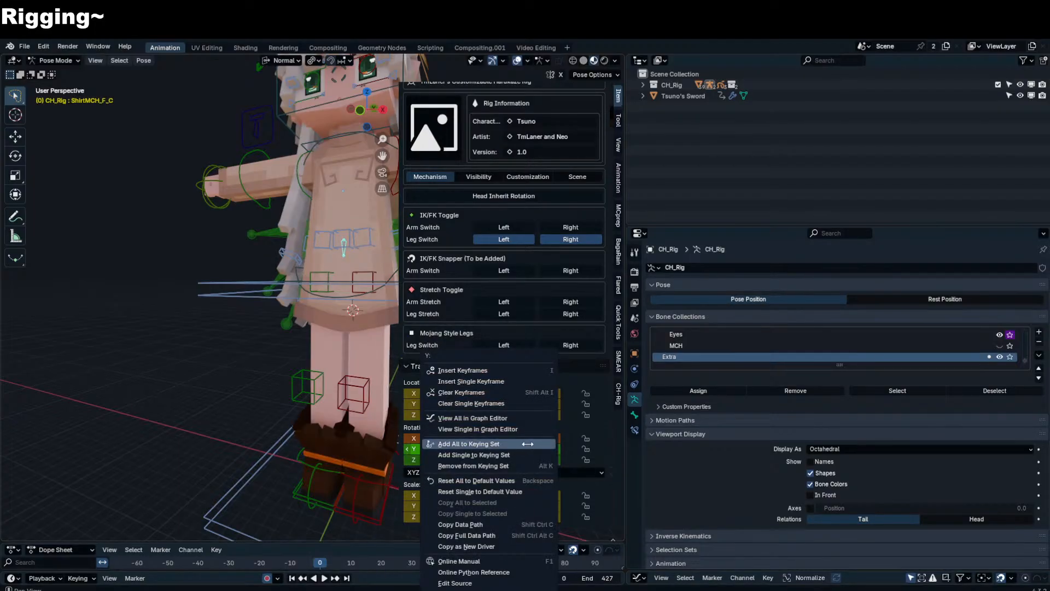
pyautogui.click(526, 392)
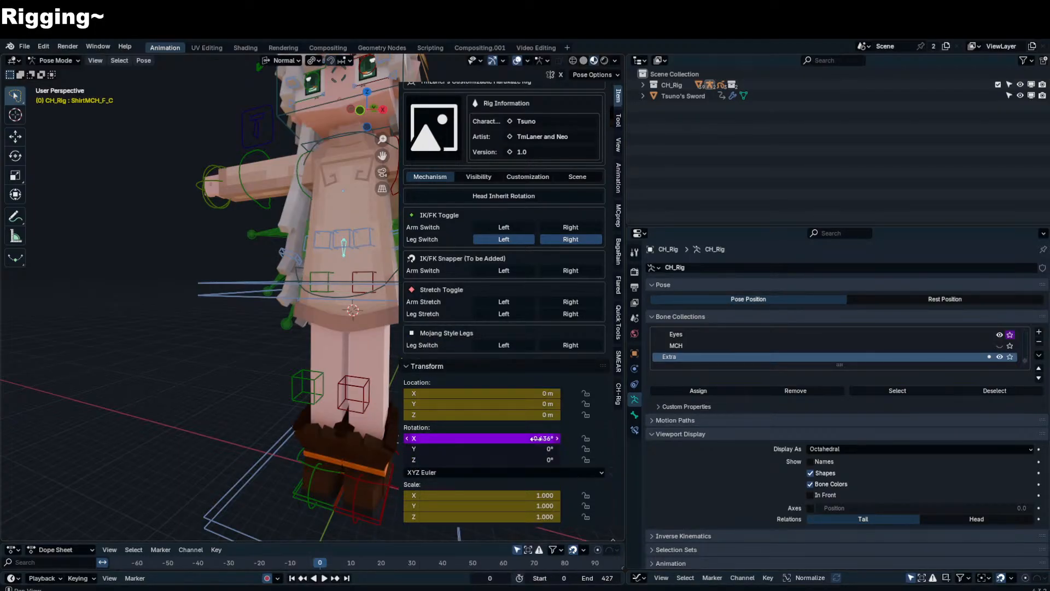
pyautogui.press('n')
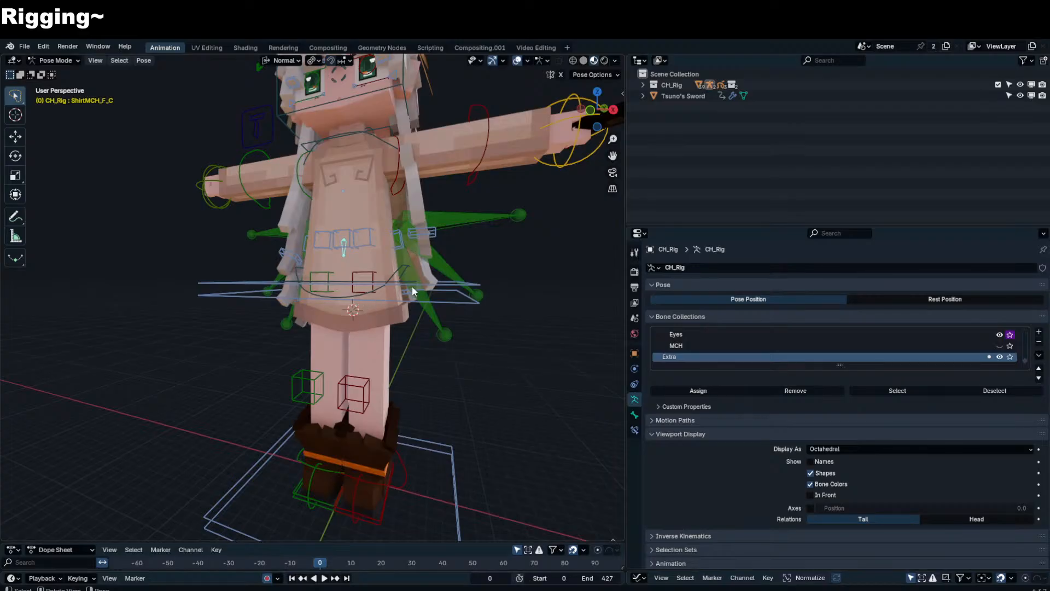
# - Try rotating ShirtMCH_F_C about its normal X axis
pyautogui.press('r')
pyautogui.press('x')
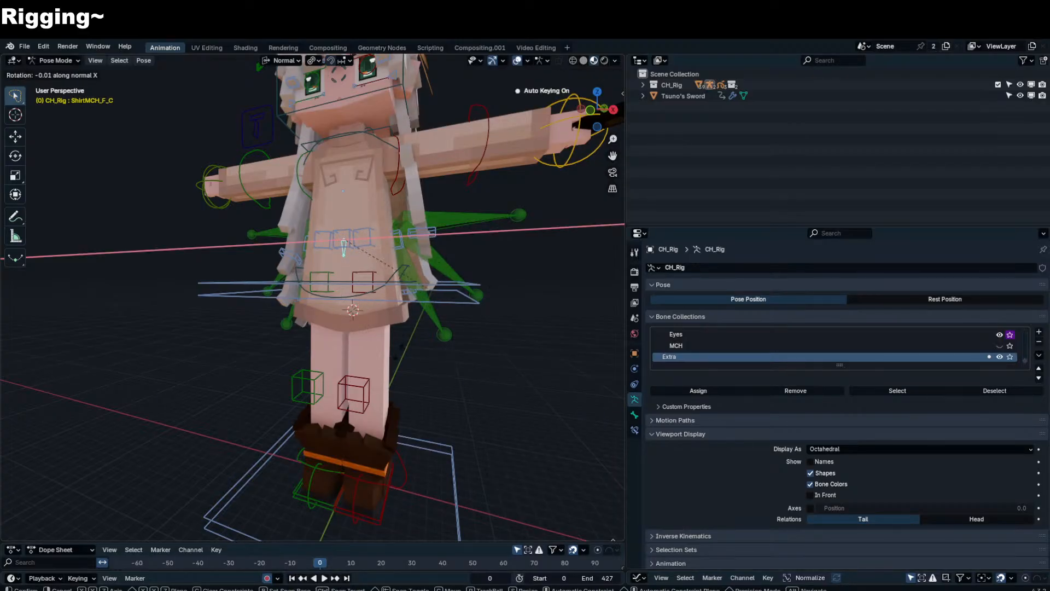
pyautogui.rightClick(367, 225)
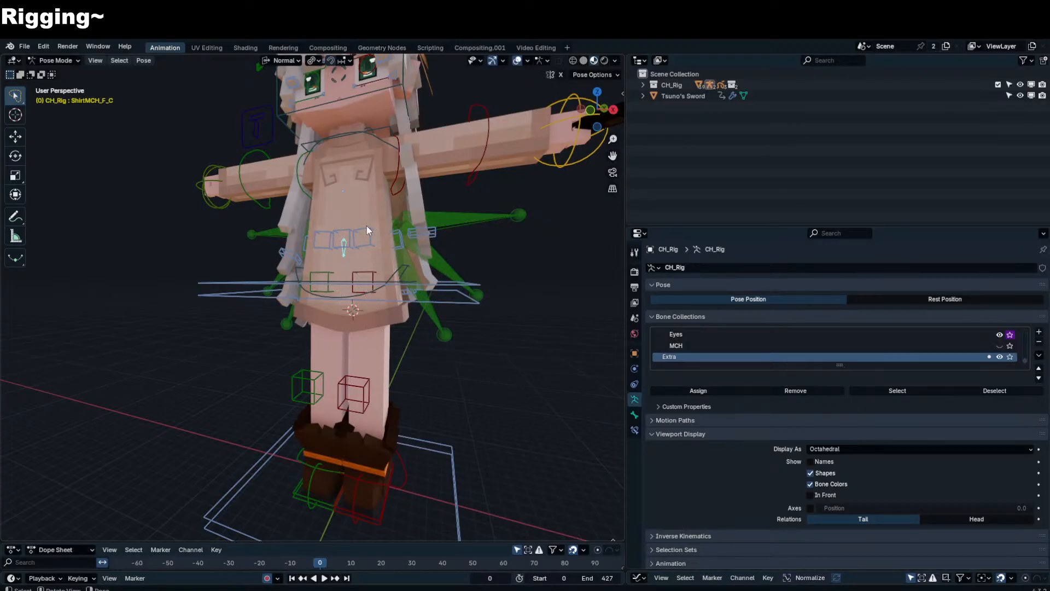
# - Try moving ShirtMCH_F_C sideways from the shirt's centre control, inspecting it from the front
pyautogui.press('KP_1')
pyautogui.press('KP_Decimal')
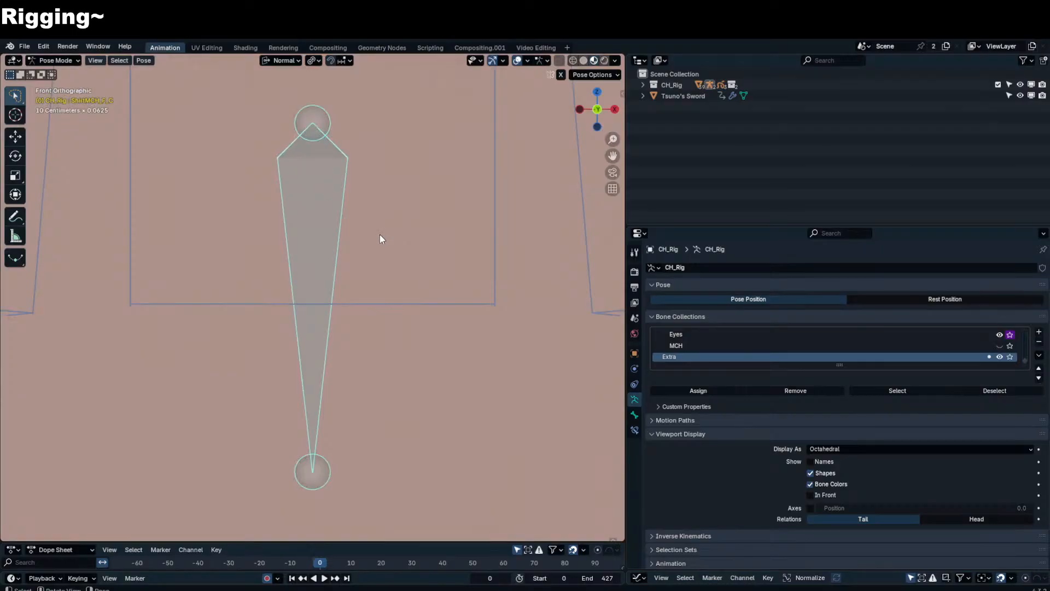
pyautogui.scroll(-12, 395, 239)
pyautogui.scroll(4, 408, 241)
pyautogui.moveTo(390, 235); pyautogui.dragTo(368, 248, button='middle')
pyautogui.press('g')
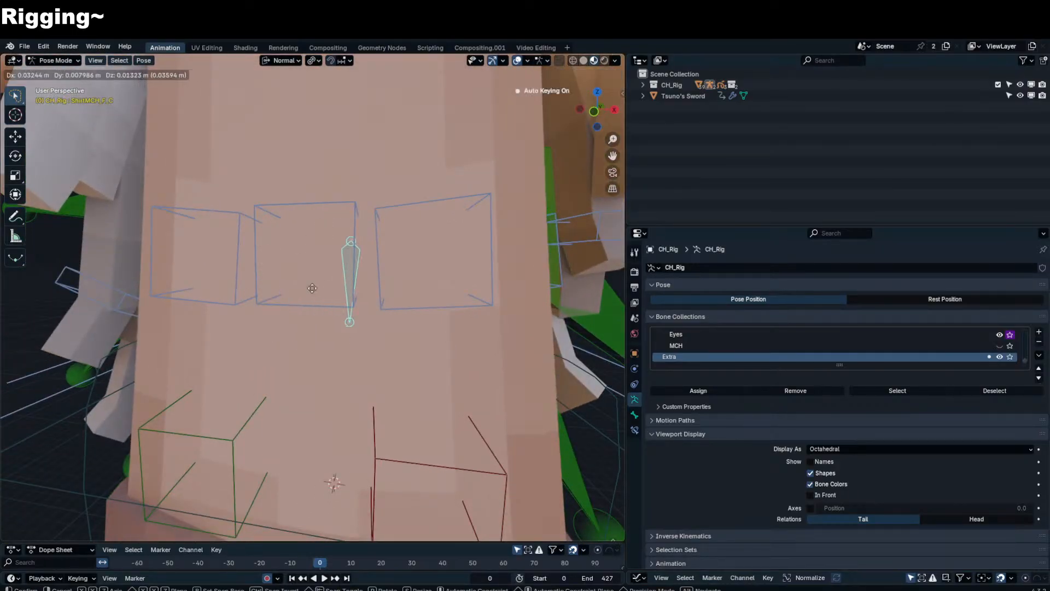
pyautogui.rightClick(349, 274)
pyautogui.scroll(-6, 432, 290)
pyautogui.moveTo(434, 291); pyautogui.dragTo(401, 278, button='middle')
pyautogui.press('g')
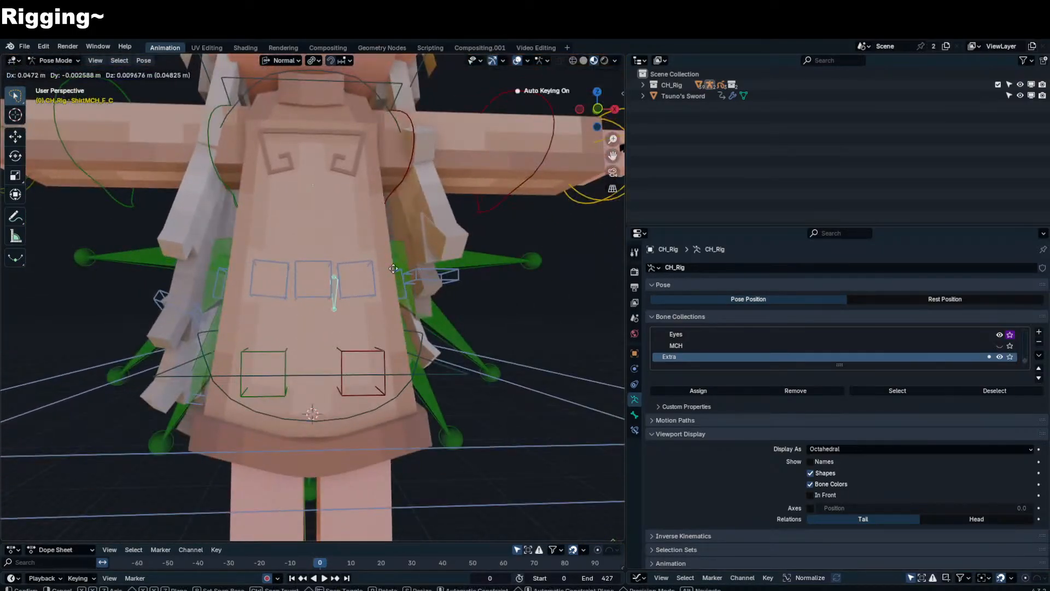
pyautogui.rightClick(376, 282)
# - Select the Shirt_F_L bone beside the shirt's front centre and try rotating it freely
pyautogui.click(356, 297)
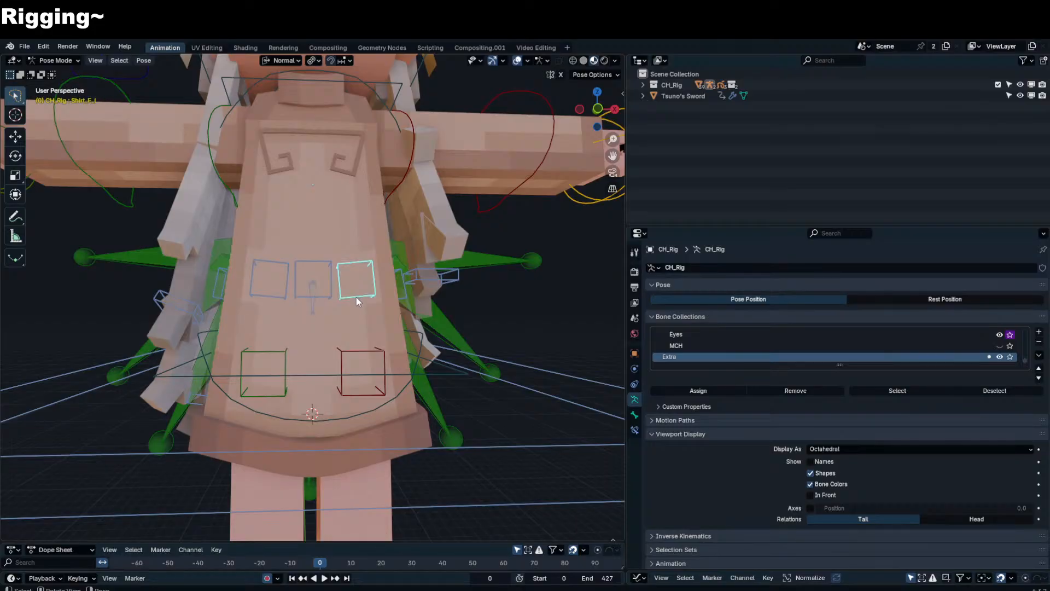
pyautogui.press('r')
pyautogui.press('r')
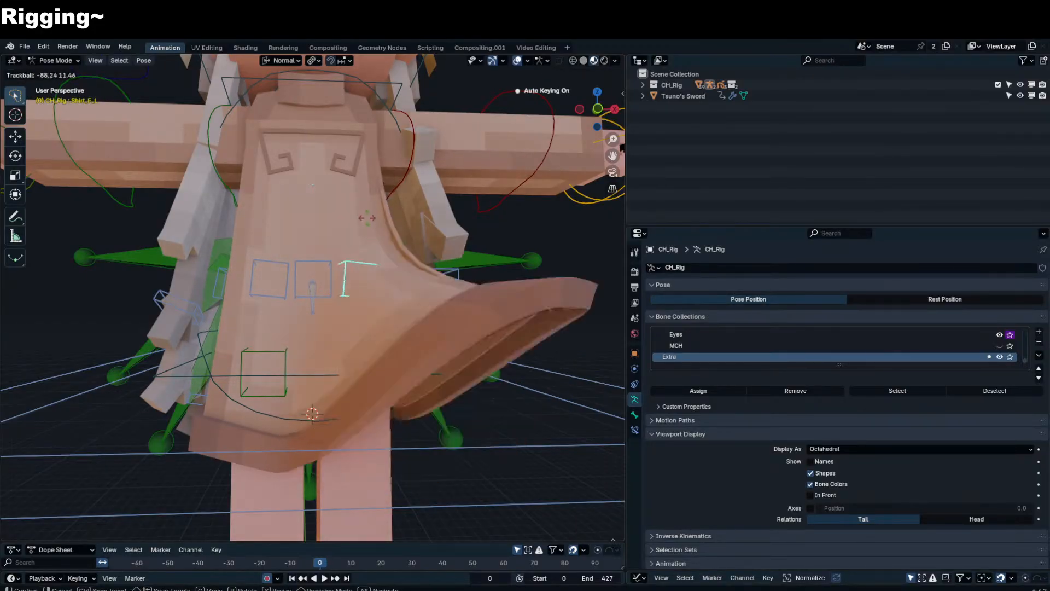
pyautogui.rightClick(371, 245)
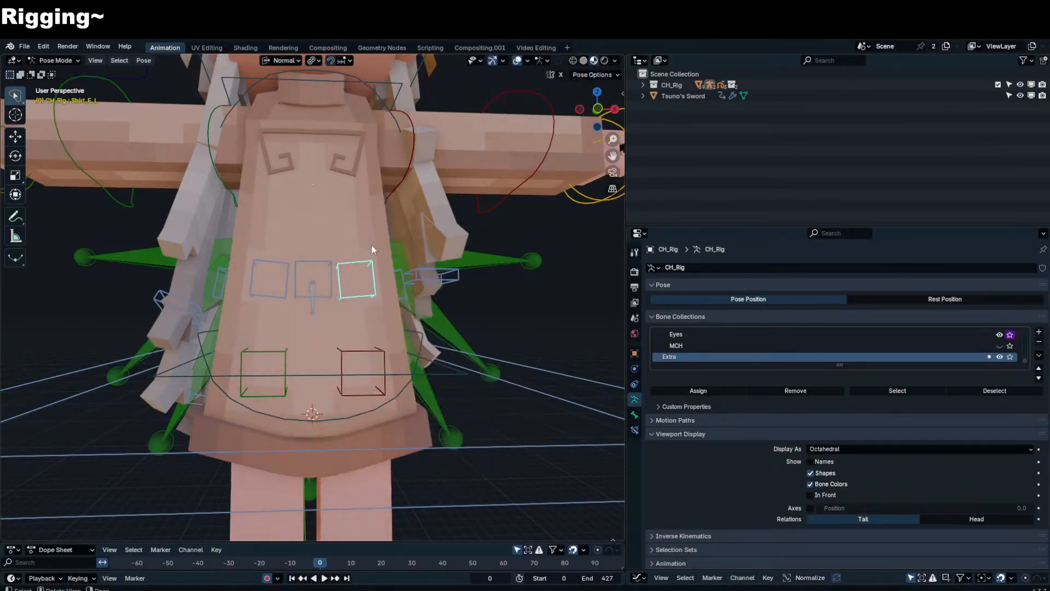
# - Try moving ShirtMCH_F_C slightly at the centre front of the shirt
pyautogui.scroll(3, 342, 296)
pyautogui.click(310, 316)
pyautogui.press('g')
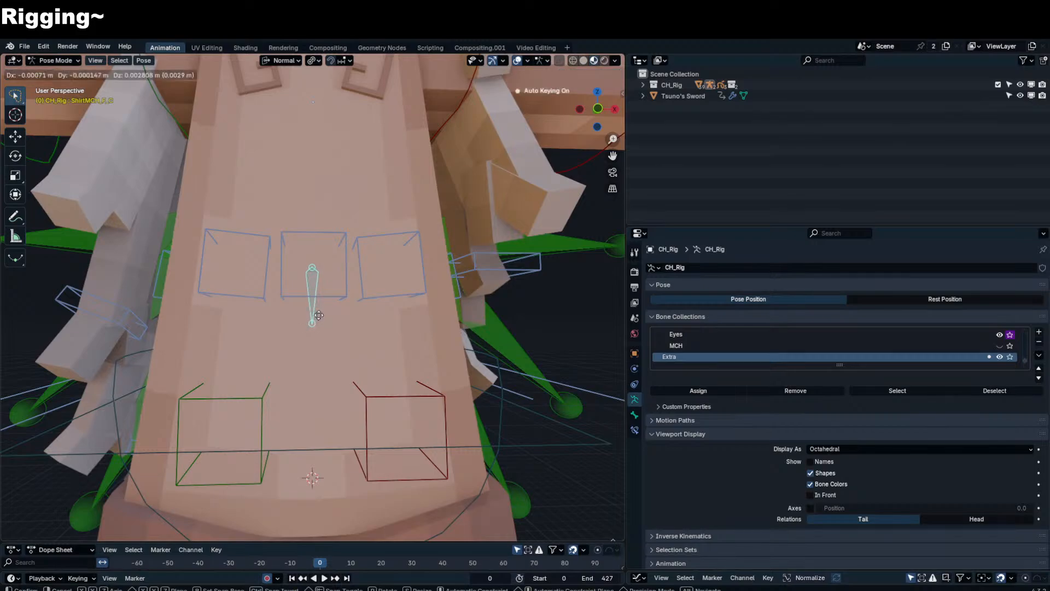
pyautogui.rightClick(320, 324)
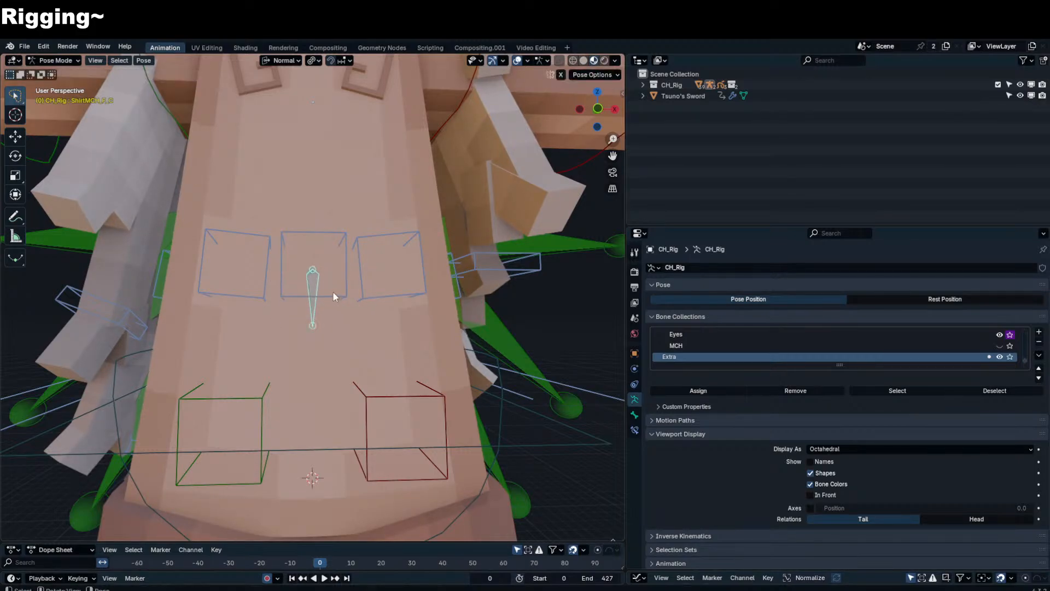
# - Compare Shirt_F_L's Transformation constraint with the Copy Rotation constraint on Shirt_F_C
pyautogui.click(379, 296)
pyautogui.click(634, 430)
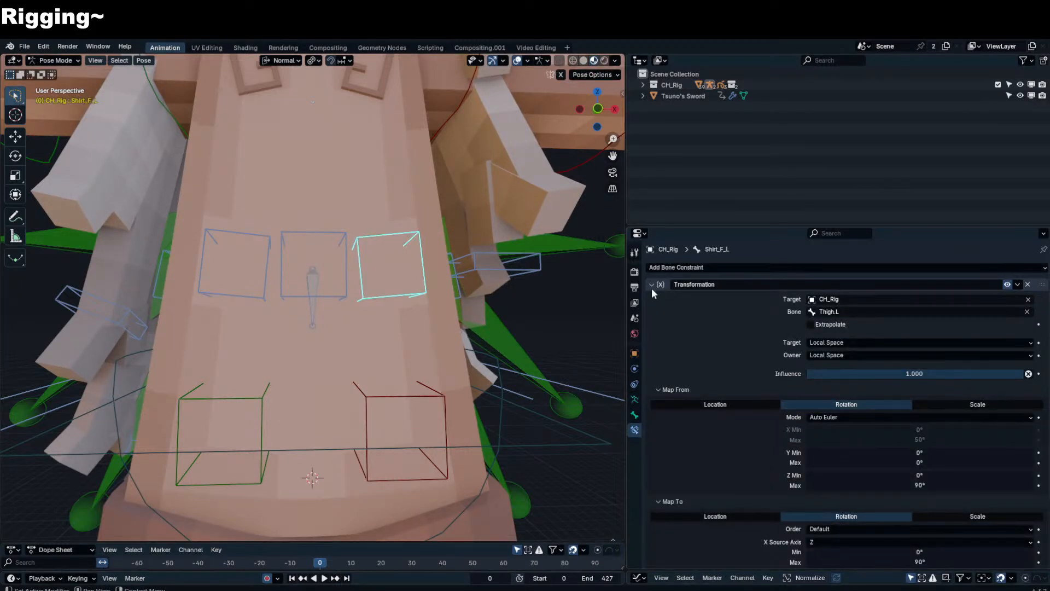
pyautogui.scroll(-2, 793, 326)
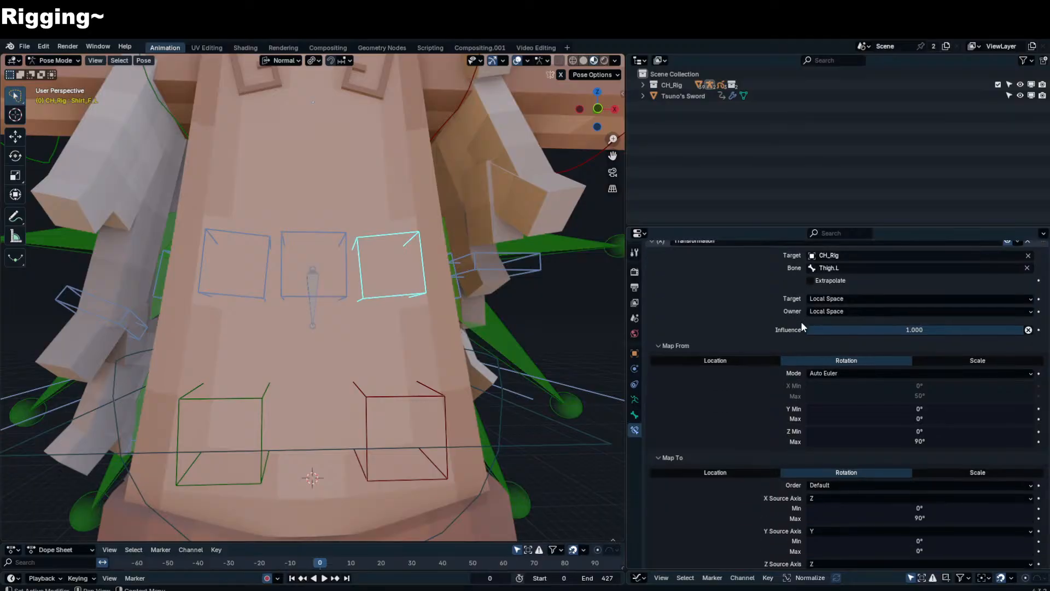
pyautogui.scroll(2, 800, 322)
pyautogui.click(334, 299)
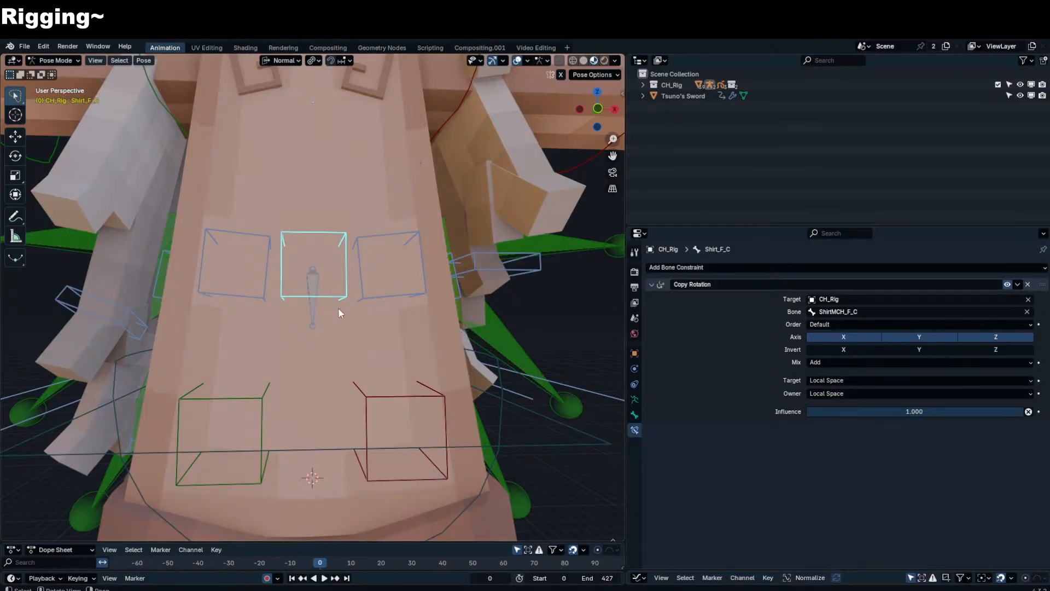
pyautogui.click(376, 295)
pyautogui.moveTo(376, 295); pyautogui.dragTo(377, 230, button='middle')
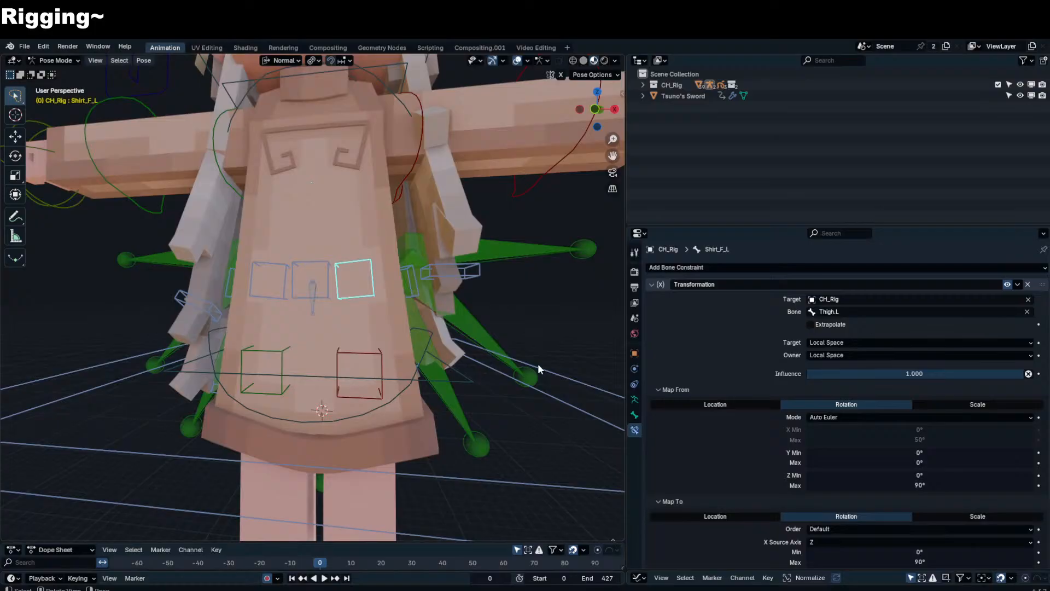
# - Solo the Extra bone collection and isolate the armature in Edit Mode, seen from the front
pyautogui.click(634, 400)
pyautogui.scroll(-1, 893, 367)
pyautogui.scroll(-3, 918, 336)
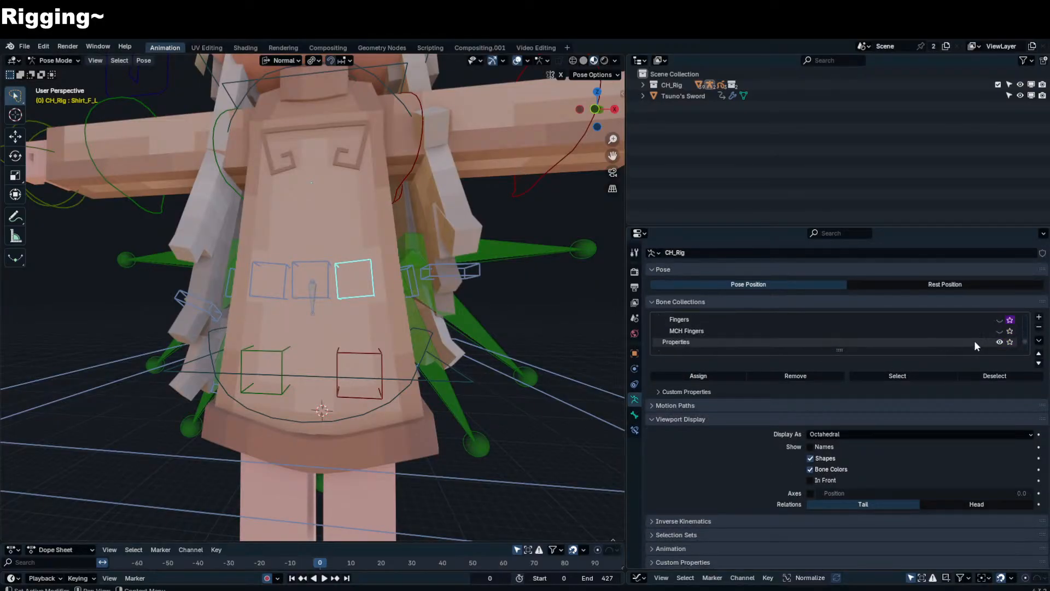
pyautogui.scroll(-2, 990, 342)
pyautogui.click(1009, 342)
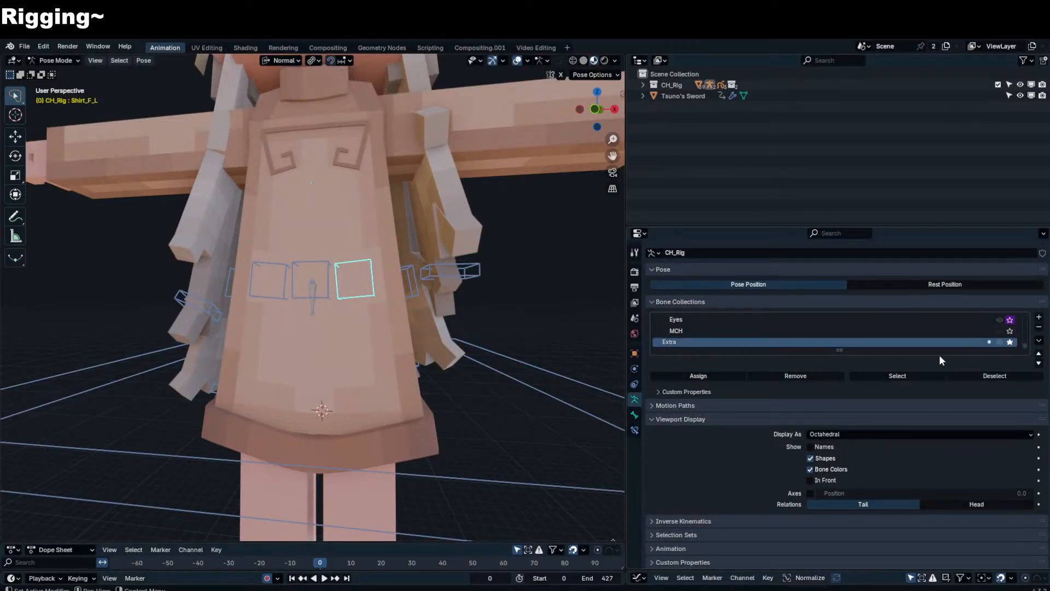
pyautogui.press('Tab')
pyautogui.moveTo(353, 271); pyautogui.dragTo(336, 358, button='middle')
pyautogui.press('KP_Divide')
pyautogui.press('KP_1')
# - Select the six front, side and back shirt bones, excluding the centre ones, and duplicate them in place
pyautogui.click(355, 342)
pyautogui.click(388, 332)
pyautogui.click(346, 347)
pyautogui.keyDown('shift'); pyautogui.click(365, 351); pyautogui.keyUp('shift')
pyautogui.keyDown('shift'); pyautogui.click(383, 315); pyautogui.keyUp('shift')
pyautogui.moveTo(386, 314); pyautogui.dragTo(236, 317, button='middle')
pyautogui.keyDown('shift'); pyautogui.click(376, 348); pyautogui.keyUp('shift')
pyautogui.hotkey('ctrl', 'z')
pyautogui.keyDown('shift'); pyautogui.click(369, 338); pyautogui.keyUp('shift')
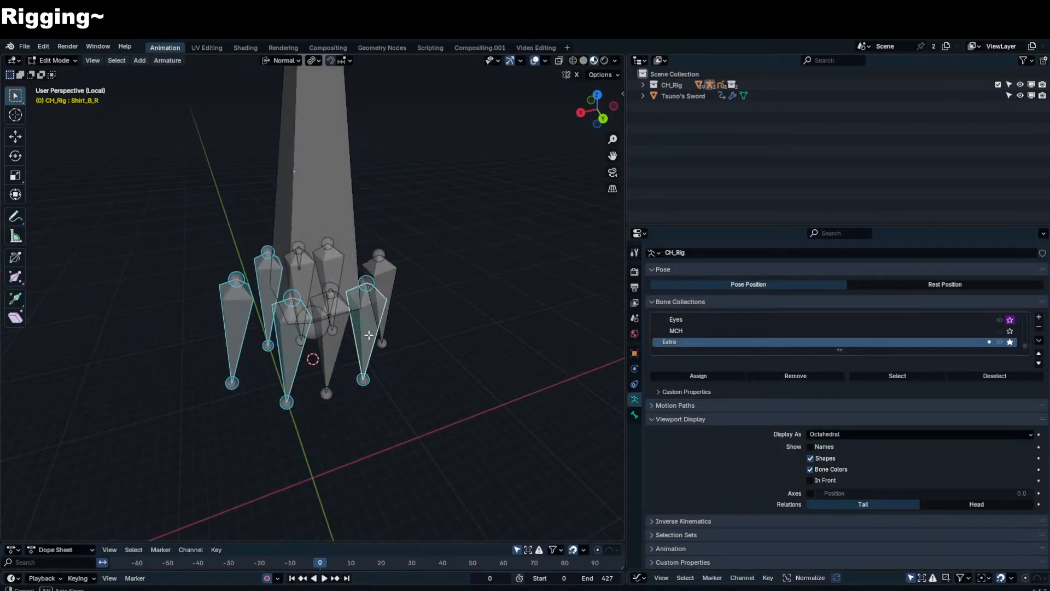
pyautogui.moveTo(384, 332); pyautogui.dragTo(326, 325, button='middle')
pyautogui.keyDown('shift'); pyautogui.click(390, 319); pyautogui.keyUp('shift')
pyautogui.hotkey('shift', 'd')
pyautogui.rightClick(363, 317)
# - Move the duplicated shirt bones to a new bone collection and name it ExtraMCH
pyautogui.press('m')
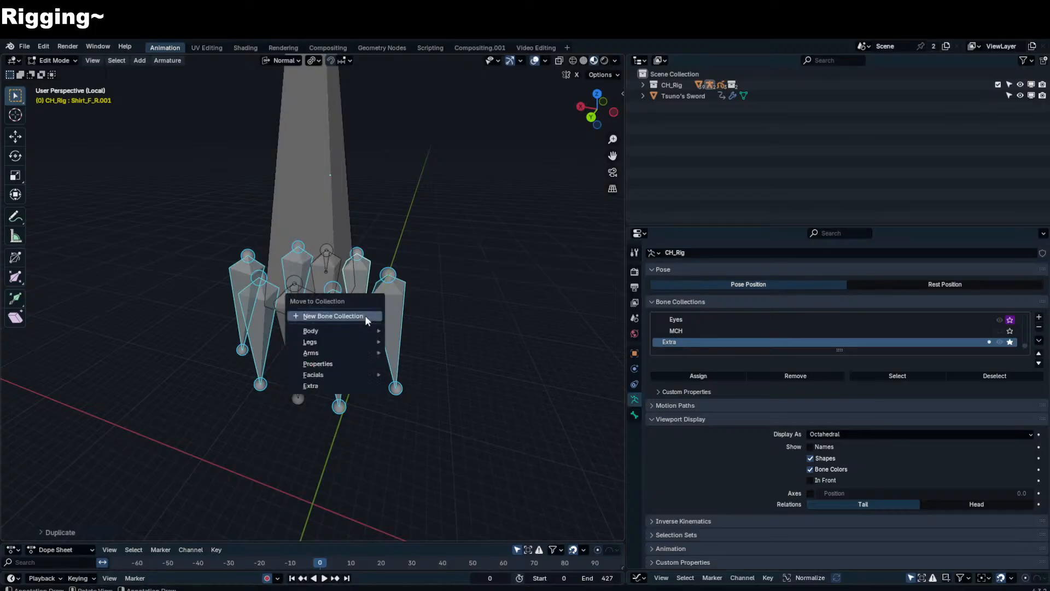
pyautogui.click(364, 316)
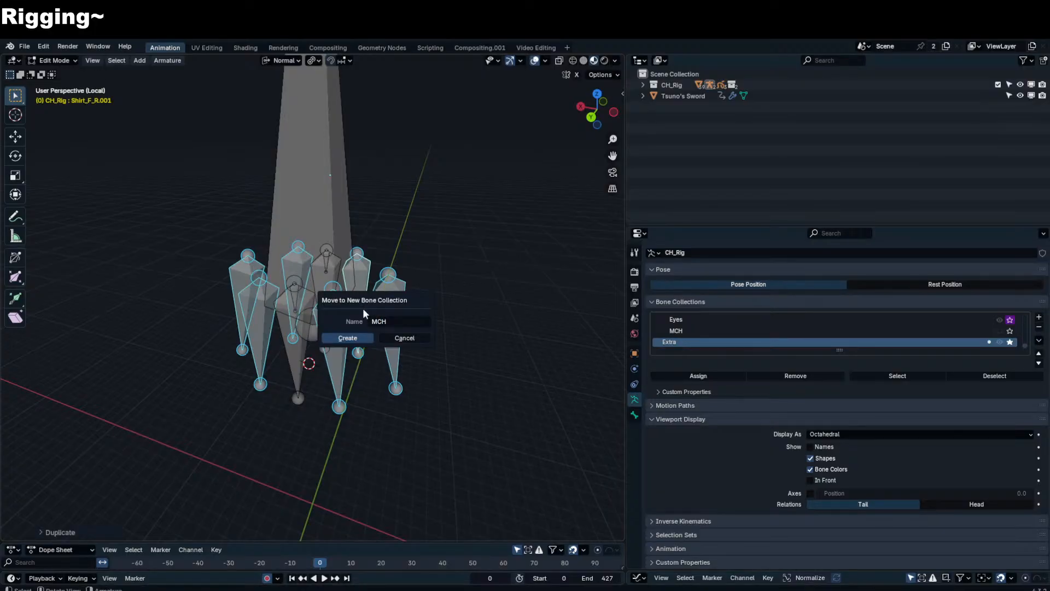
pyautogui.click(348, 337)
pyautogui.scroll(-1, 785, 329)
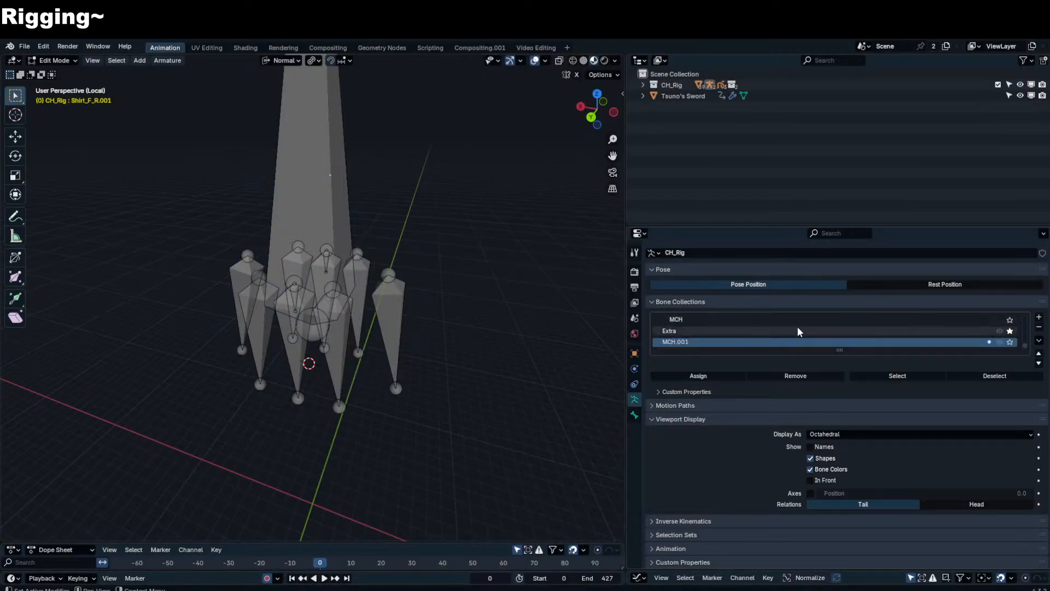
pyautogui.doubleClick(688, 341)
pyautogui.write('Ex')
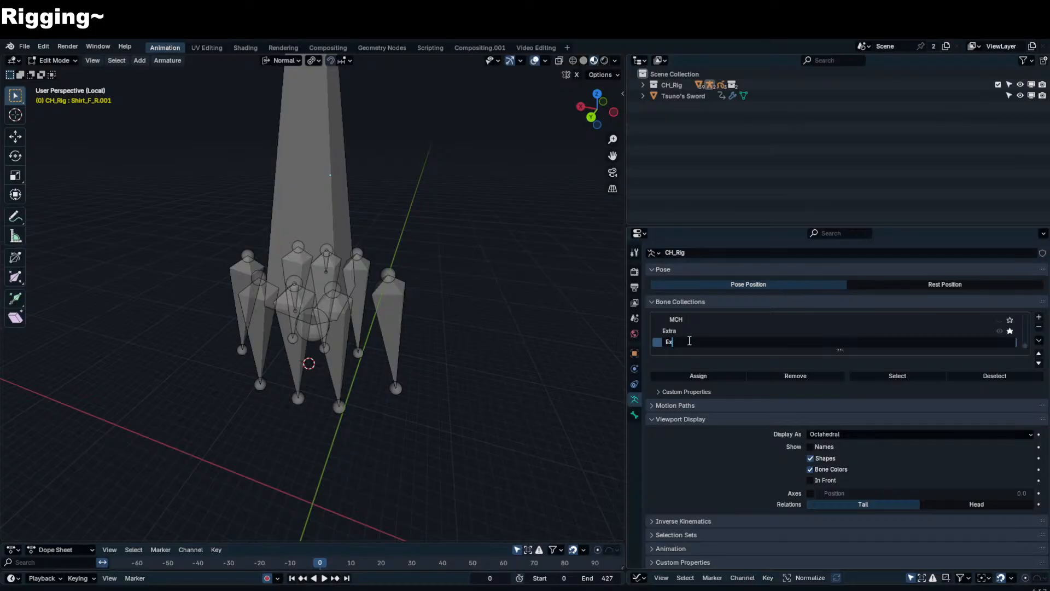
pyautogui.write('traMCH')
pyautogui.press('Return')
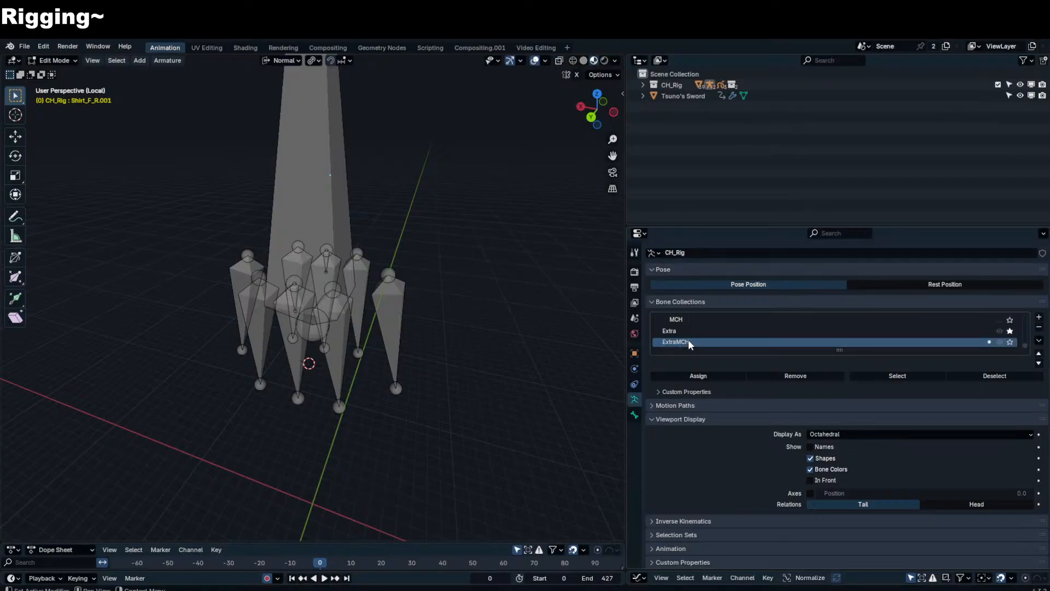
# - Solo the ExtraMCH collection instead of Extra so that only the duplicated bones are displayed
pyautogui.click(1009, 342)
pyautogui.click(1009, 331)
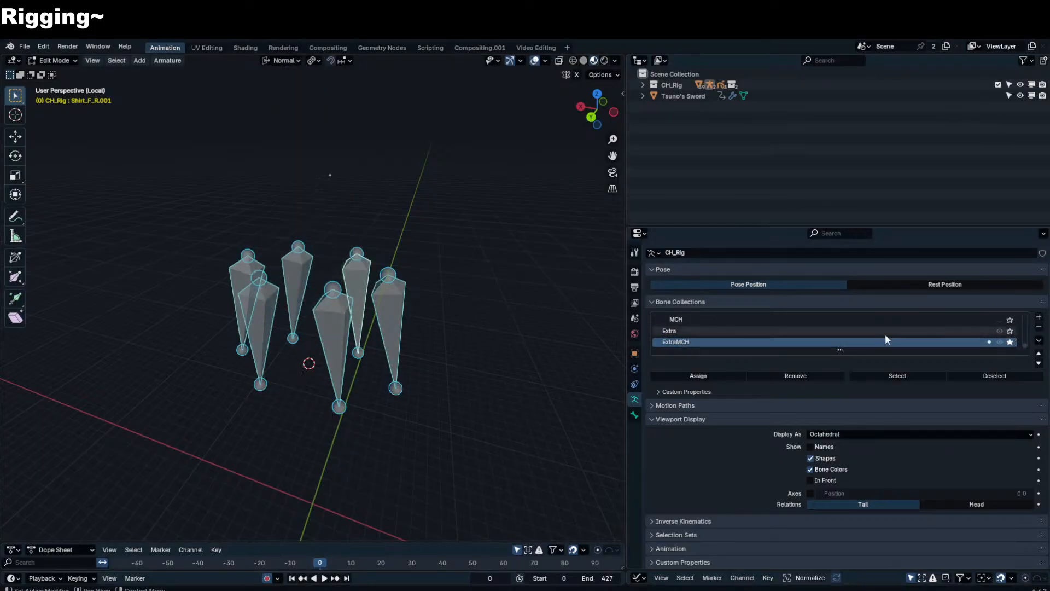
pyautogui.moveTo(450, 284); pyautogui.dragTo(307, 300, button='middle')
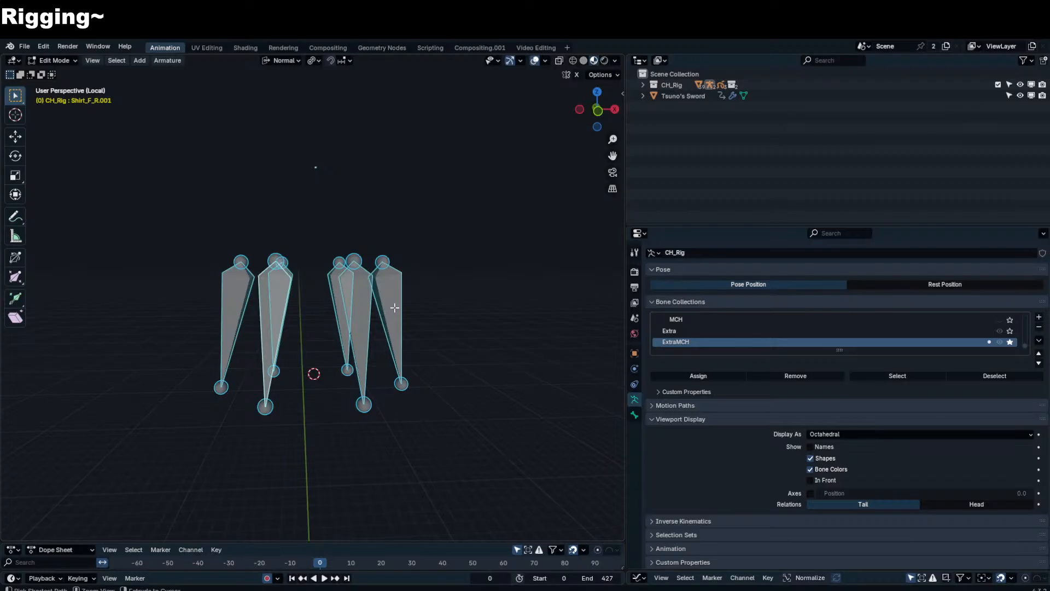
# - Batch rename the six duplicated bones, replacing Shirt with ShirtMCH, and check a renamed bone
pyautogui.hotkey('ctrl', 'F2')
pyautogui.click(386, 327)
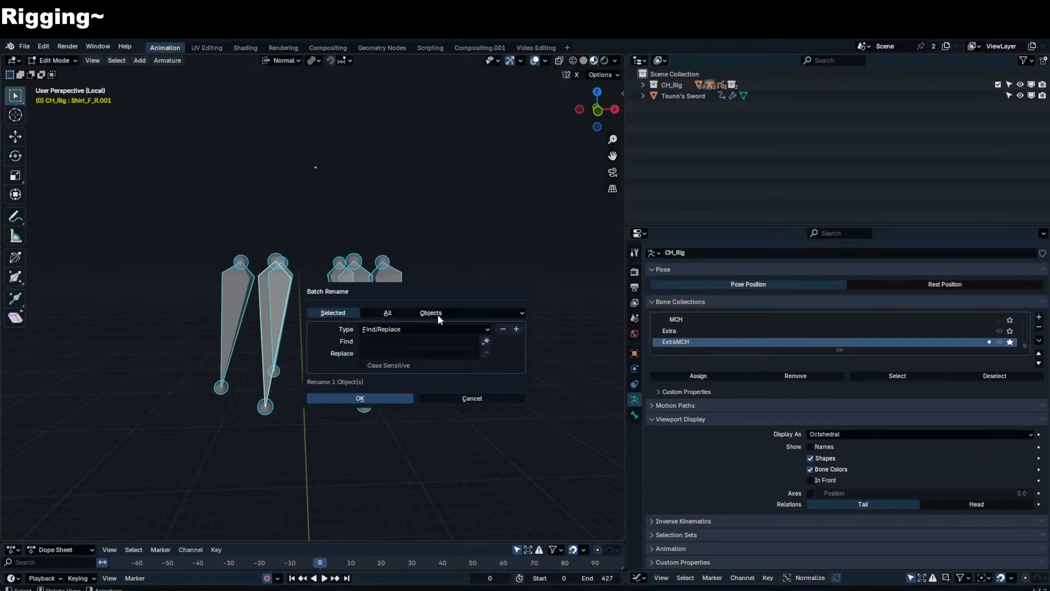
pyautogui.click(438, 314)
pyautogui.click(525, 381)
pyautogui.click(416, 341)
pyautogui.click(405, 357)
pyautogui.write('ShirtMC')
pyautogui.press('Return')
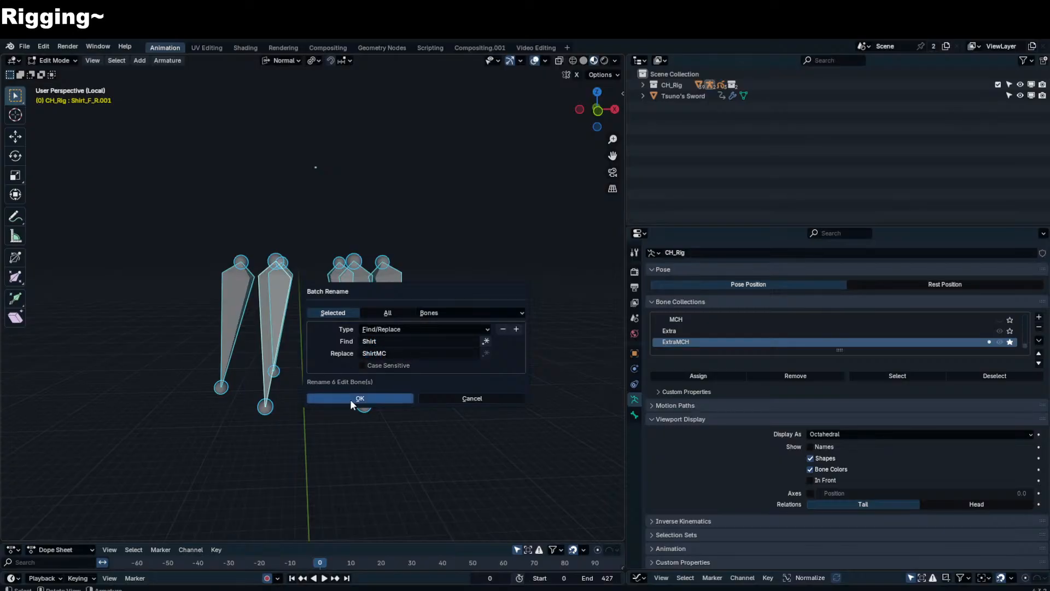
pyautogui.click(413, 349)
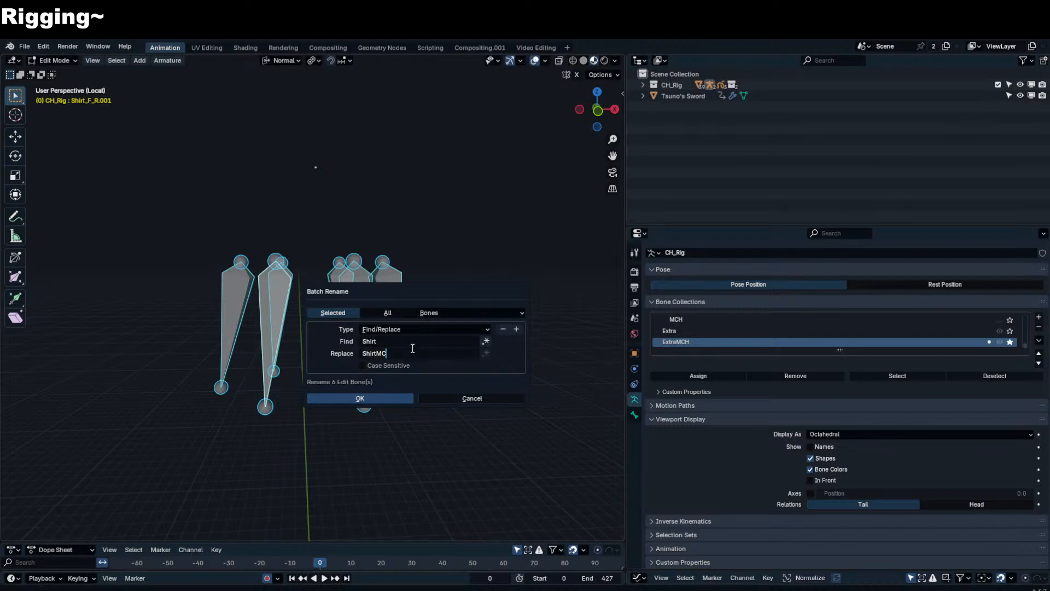
pyautogui.press('Return')
pyautogui.click(346, 399)
pyautogui.click(367, 338)
pyautogui.click(396, 330)
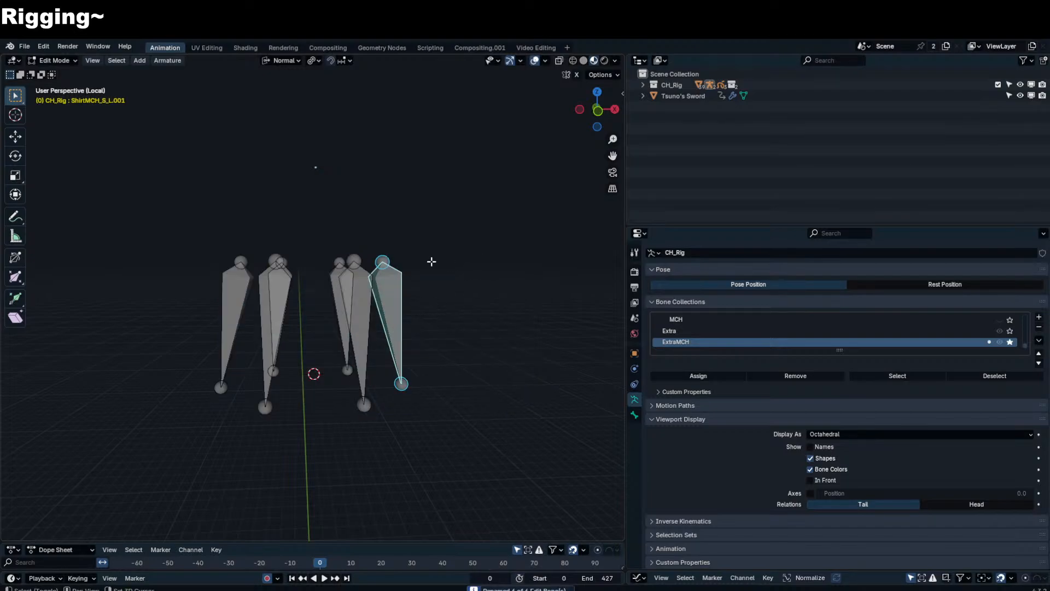
# - Try batch replacing 0.001 with 0 in all six bone names and check the resulting names
pyautogui.moveTo(429, 260); pyautogui.dragTo(506, 218, button='middle')
pyautogui.press('a')
pyautogui.hotkey('ctrl', 'F2')
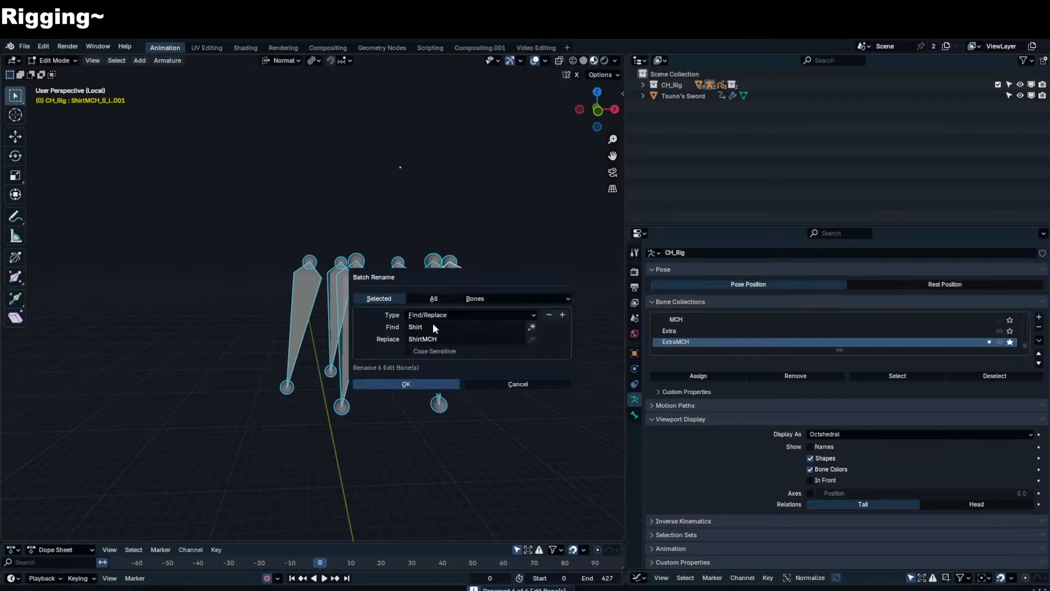
pyautogui.hotkey('ctrl', 'a')
pyautogui.write('0.00')
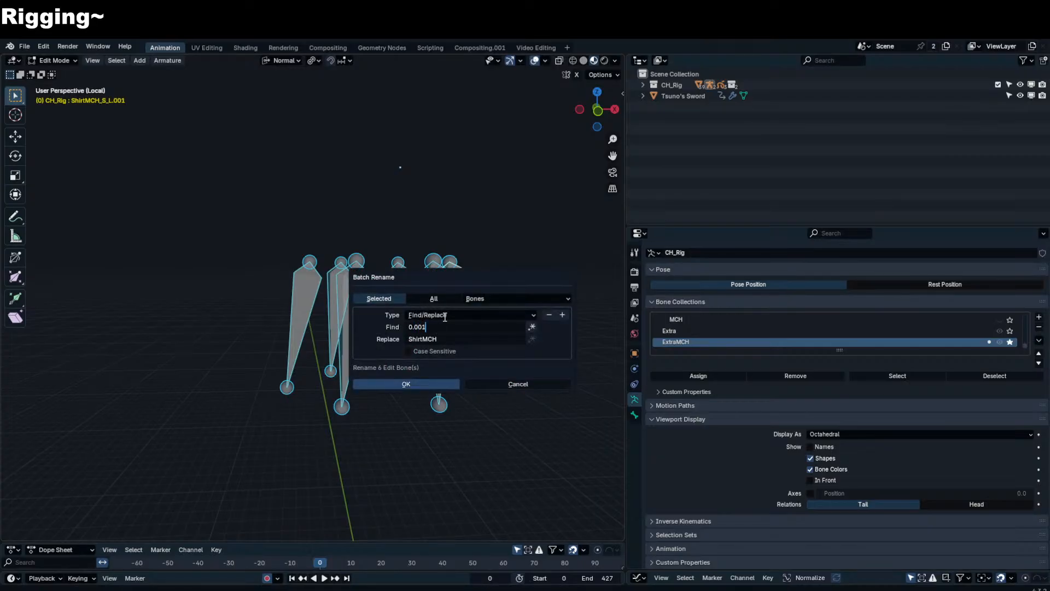
pyautogui.click(459, 337)
pyautogui.write('0')
pyautogui.click(405, 385)
pyautogui.click(354, 295)
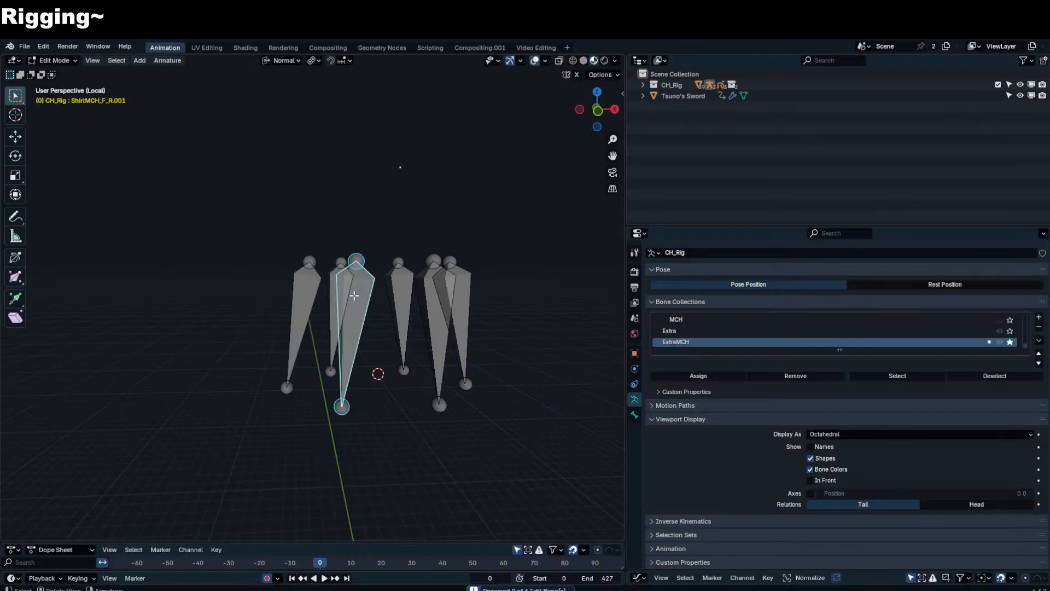
pyautogui.click(323, 310)
pyautogui.click(300, 300)
pyautogui.click(402, 300)
pyautogui.click(436, 300)
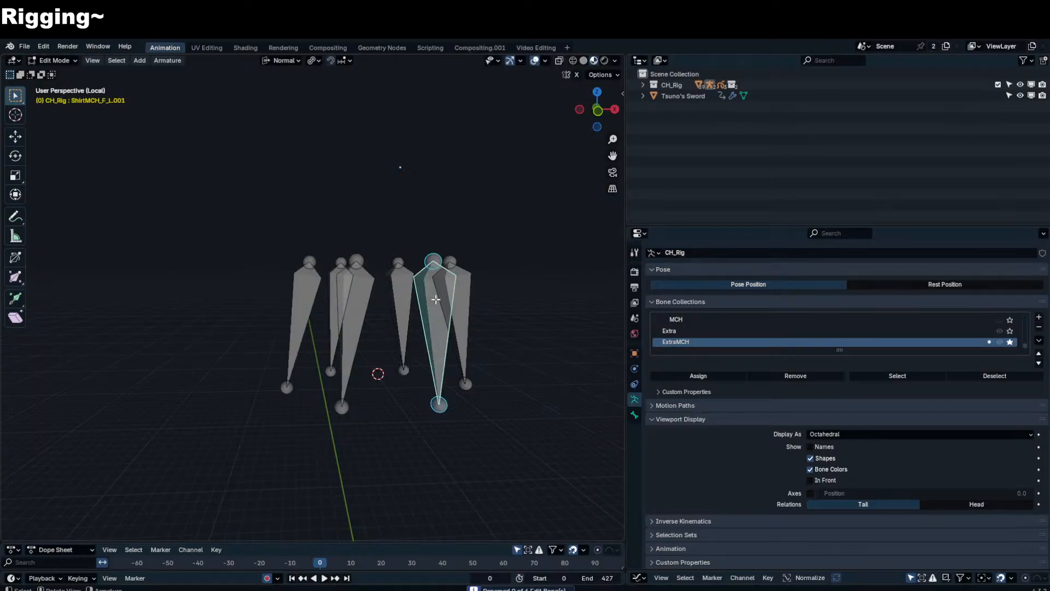
# - Batch rename all six ShirtMCH bones to remove the .001 suffix, leaving the replacement text empty
pyautogui.press('a')
pyautogui.hotkey('ctrl', 'F2')
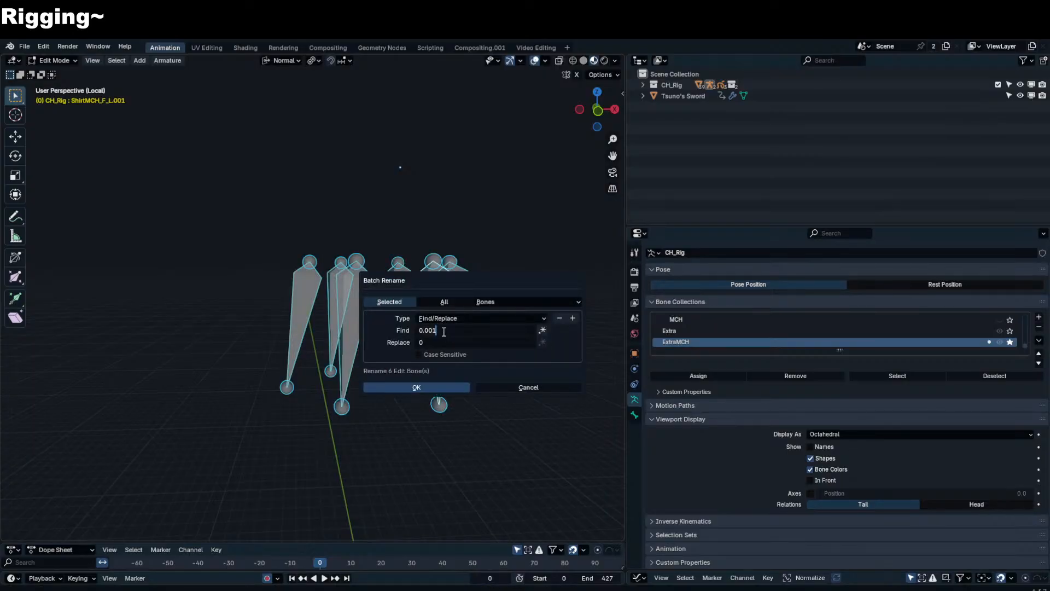
pyautogui.press('Return')
pyautogui.click(444, 344)
pyautogui.press('BackSpace')
pyautogui.press('Return')
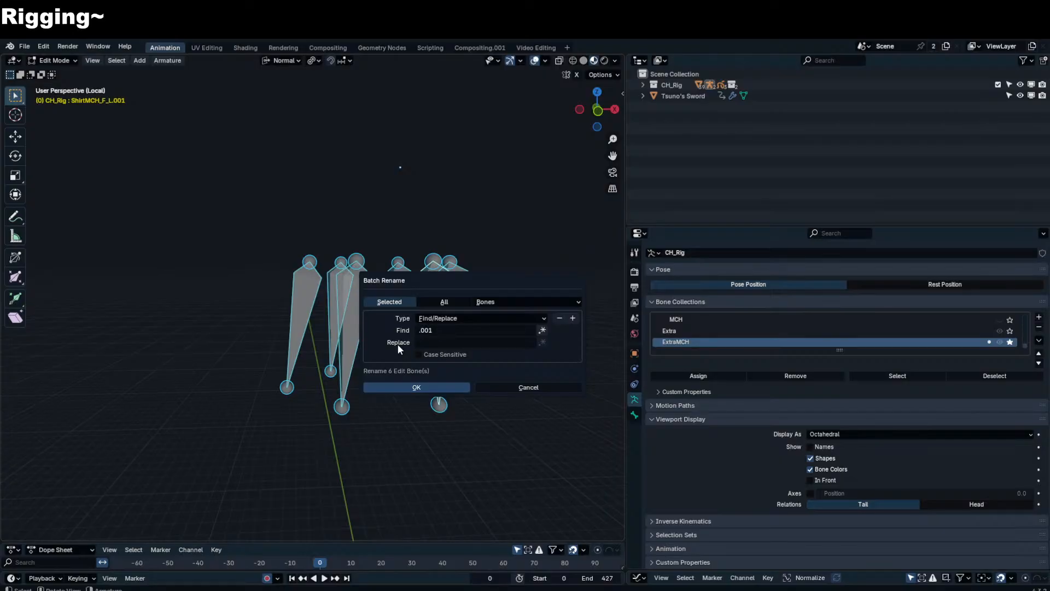
pyautogui.click(418, 385)
pyautogui.hotkey('ctrl', 'Tab')
pyautogui.press('Tab')
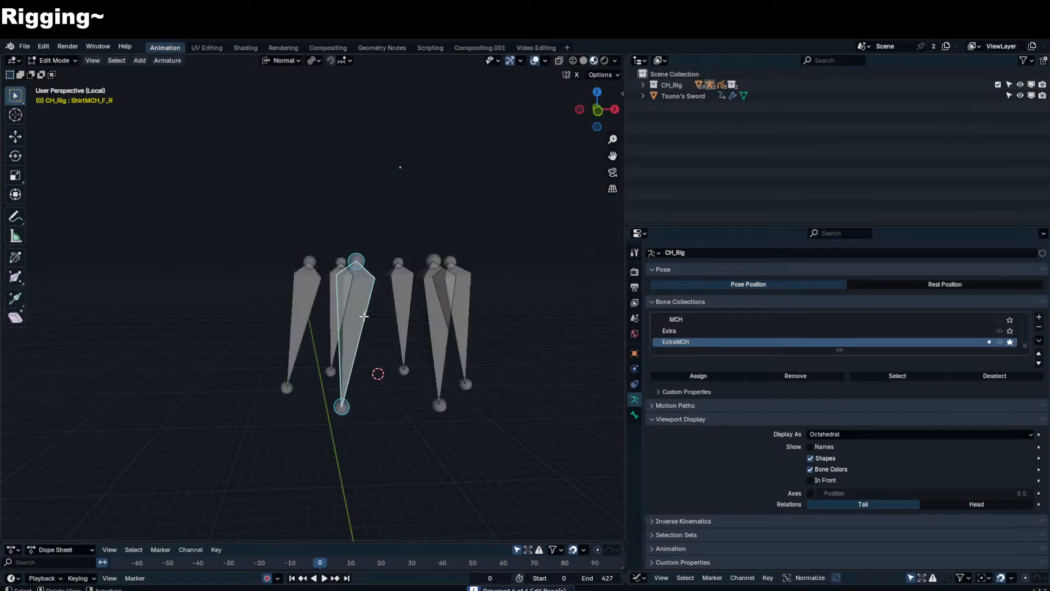
pyautogui.click(291, 385)
pyautogui.keyDown('shift'); pyautogui.click(330, 372); pyautogui.keyUp('shift')
pyautogui.keyDown('shift'); pyautogui.click(339, 405); pyautogui.keyUp('shift')
pyautogui.keyDown('shift'); pyautogui.click(402, 370); pyautogui.keyUp('shift')
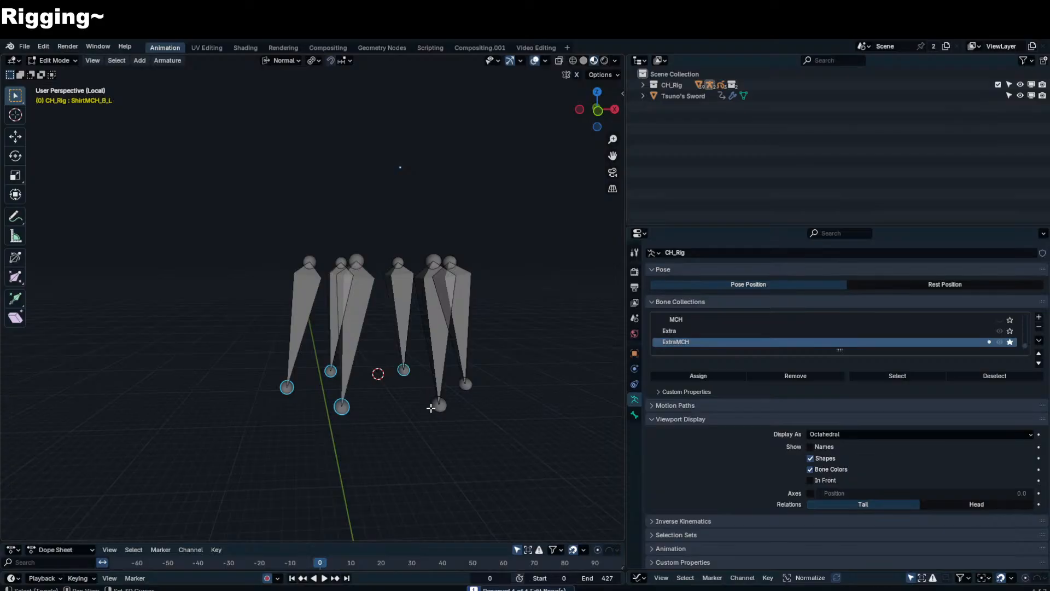
pyautogui.keyDown('shift'); pyautogui.click(435, 406); pyautogui.keyUp('shift')
pyautogui.keyDown('shift'); pyautogui.click(467, 382); pyautogui.keyUp('shift')
pyautogui.click(465, 326)
pyautogui.press('b')
pyautogui.press('Escape')
pyautogui.press('b')
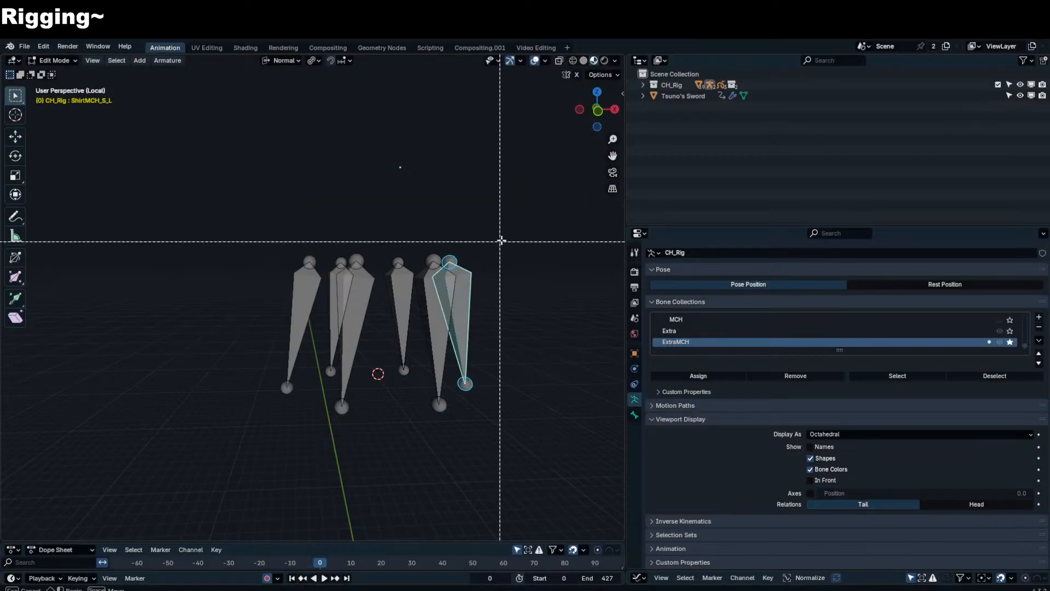
pyautogui.press('Escape')
# - Scale all six ShirtMCH bones down to less than half their length and show the Extra collection alongside them
pyautogui.press('a')
pyautogui.press('s')
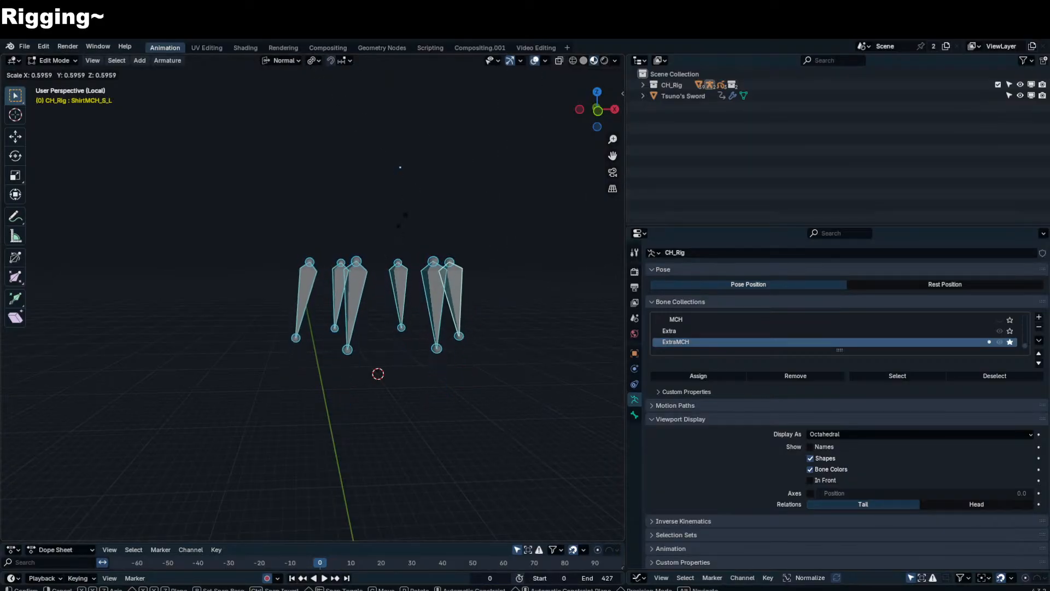
pyautogui.click(389, 233)
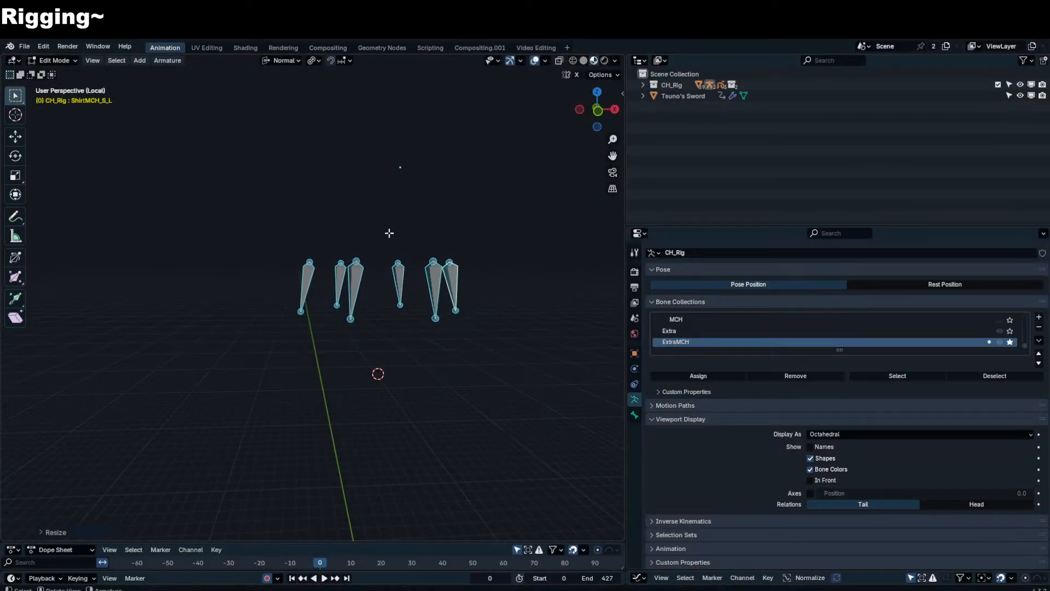
pyautogui.click(1010, 331)
pyautogui.moveTo(489, 284); pyautogui.dragTo(489, 263, button='middle')
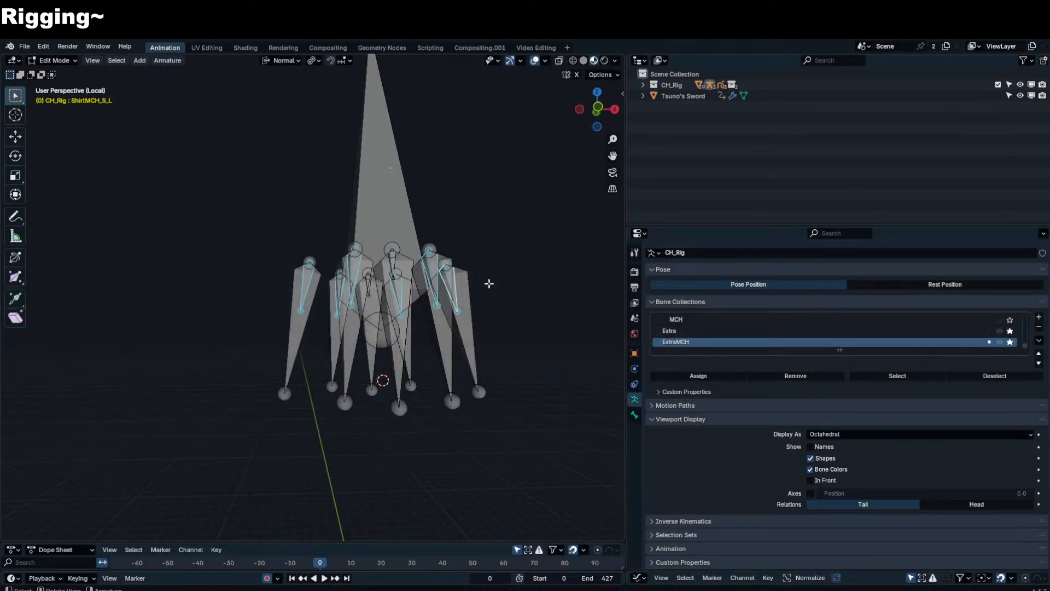
# - Scale the selected ShirtMCH side and front bones to about 0.51 of their length in front view
pyautogui.press('KP_1')
pyautogui.scroll(4, 383, 370)
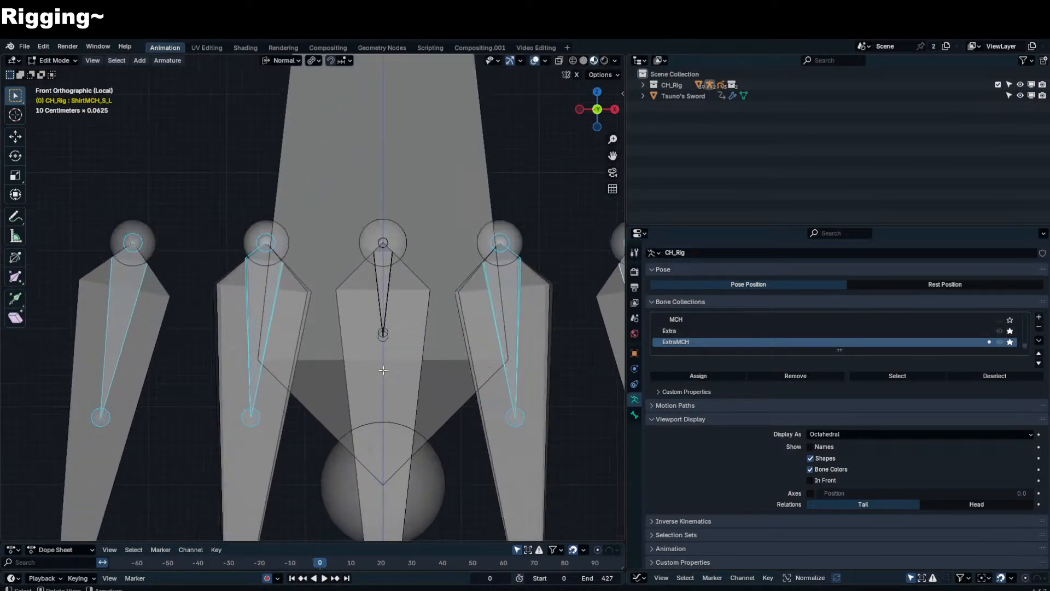
pyautogui.press('s')
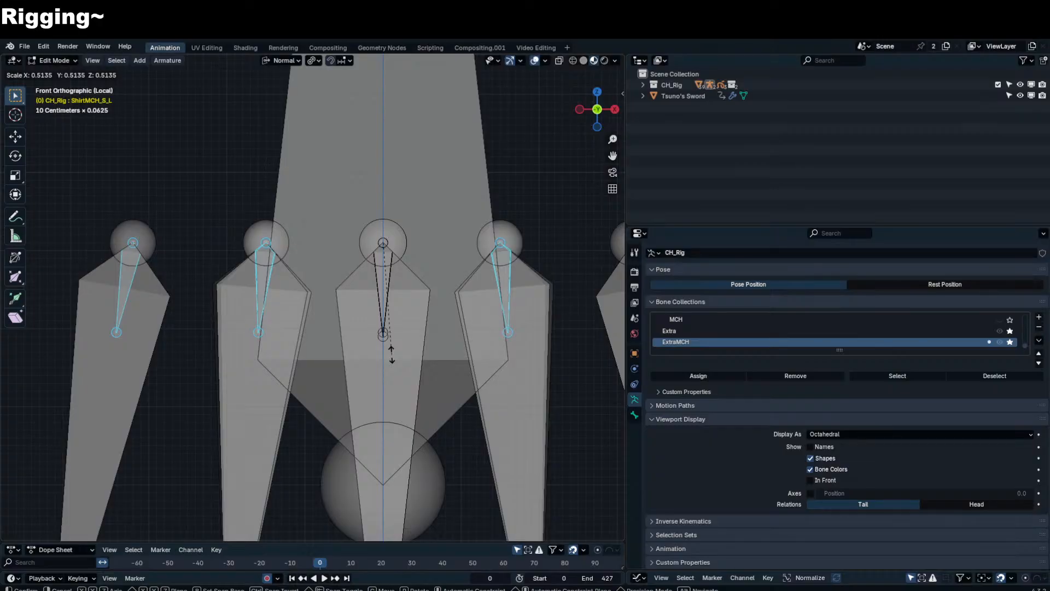
pyautogui.click(393, 353)
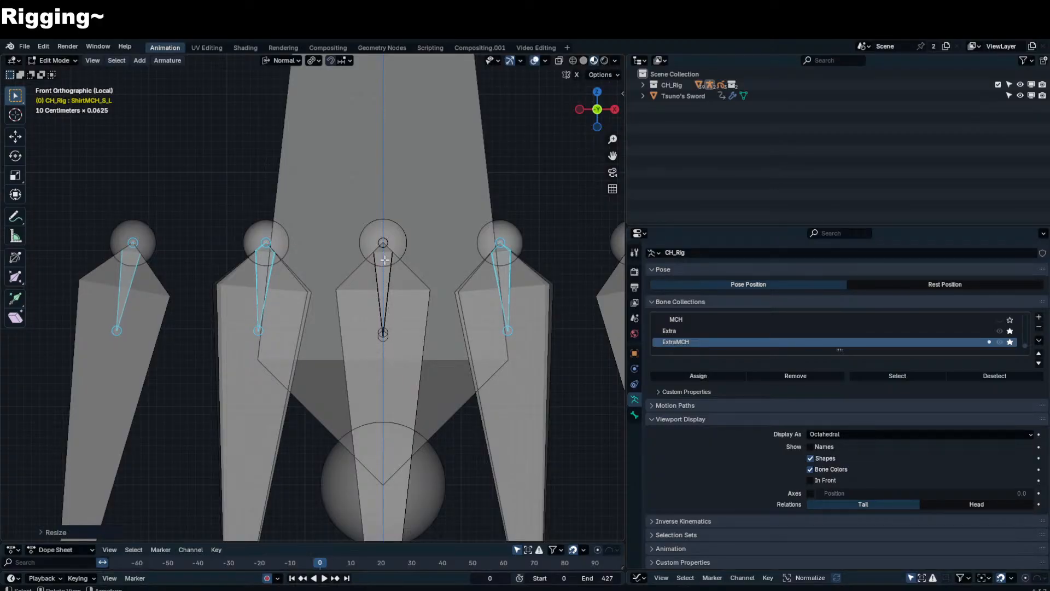
# - Select the centre front ShirtMCH_F_C bone and scale it up slightly, by about 1.05
pyautogui.click(388, 280)
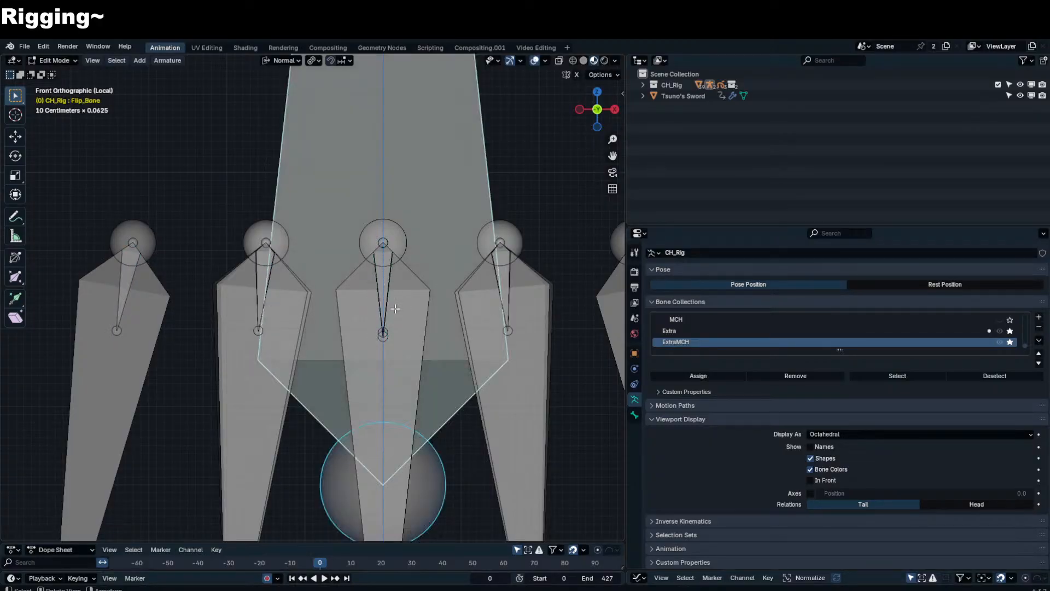
pyautogui.click(386, 284)
pyautogui.press('s')
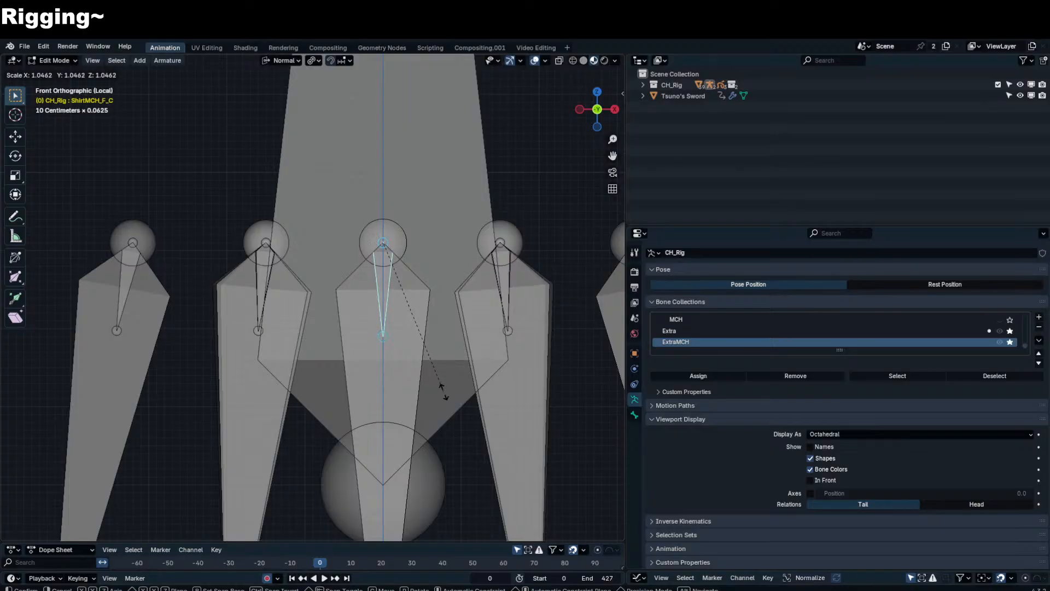
pyautogui.click(441, 391)
pyautogui.scroll(-5, 441, 382)
pyautogui.moveTo(420, 334); pyautogui.dragTo(358, 347, button='middle')
# - Return the armature to Pose Mode and stop soloing the Extra bone collection, keeping only ExtraMCH shown
pyautogui.press('Tab')
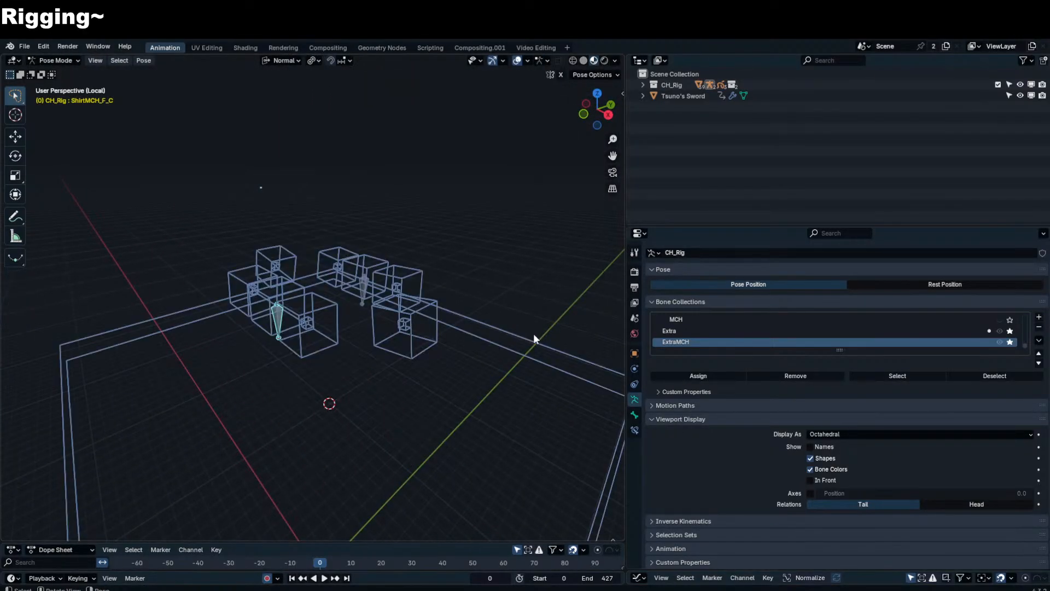
pyautogui.press('Tab')
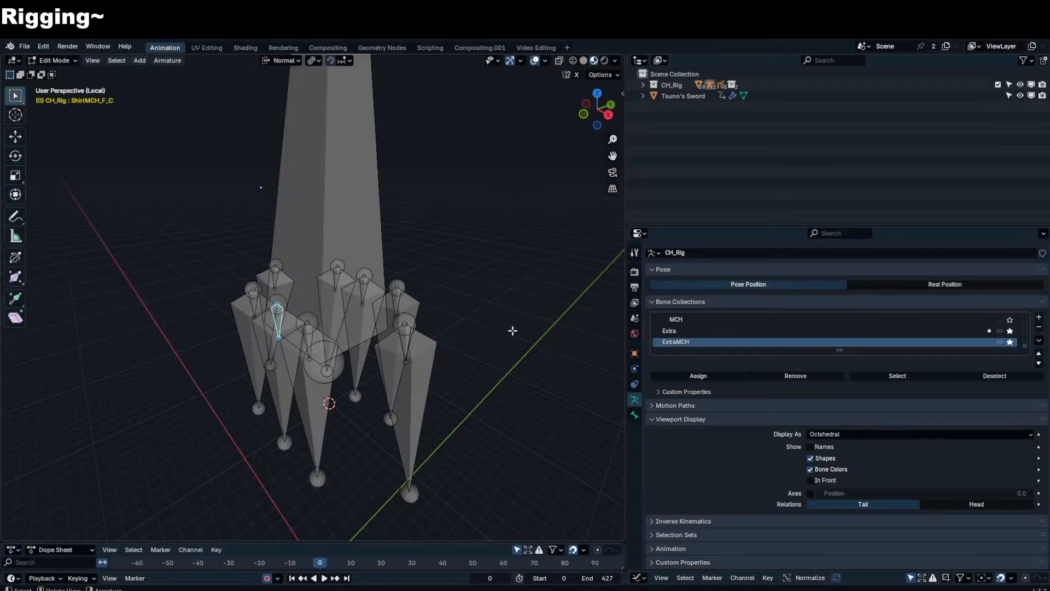
pyautogui.hotkey('ctrl', 'Tab')
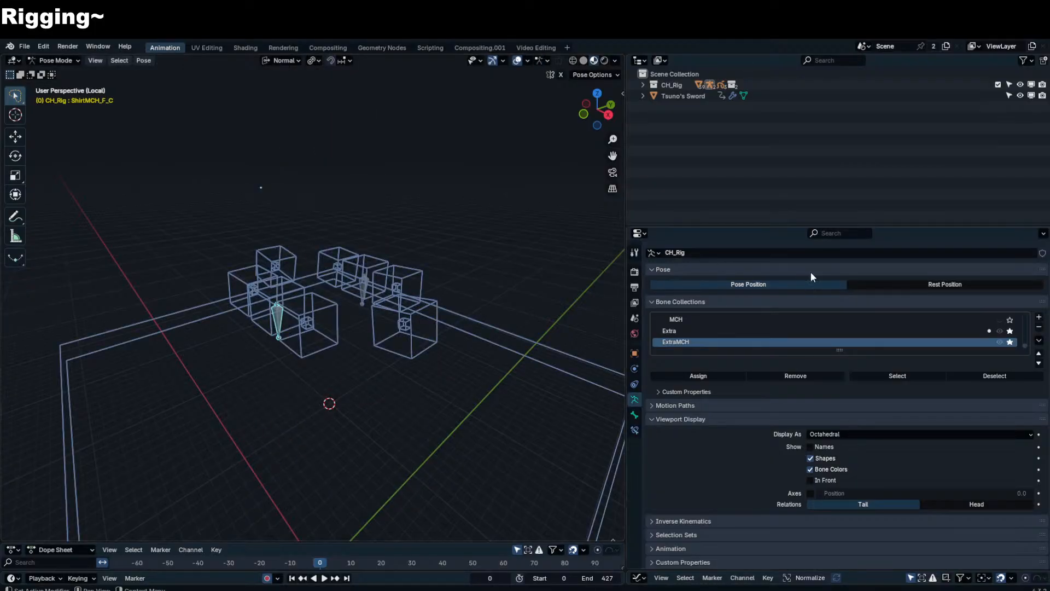
pyautogui.moveTo(851, 348); pyautogui.dragTo(864, 471)
pyautogui.click(1010, 454)
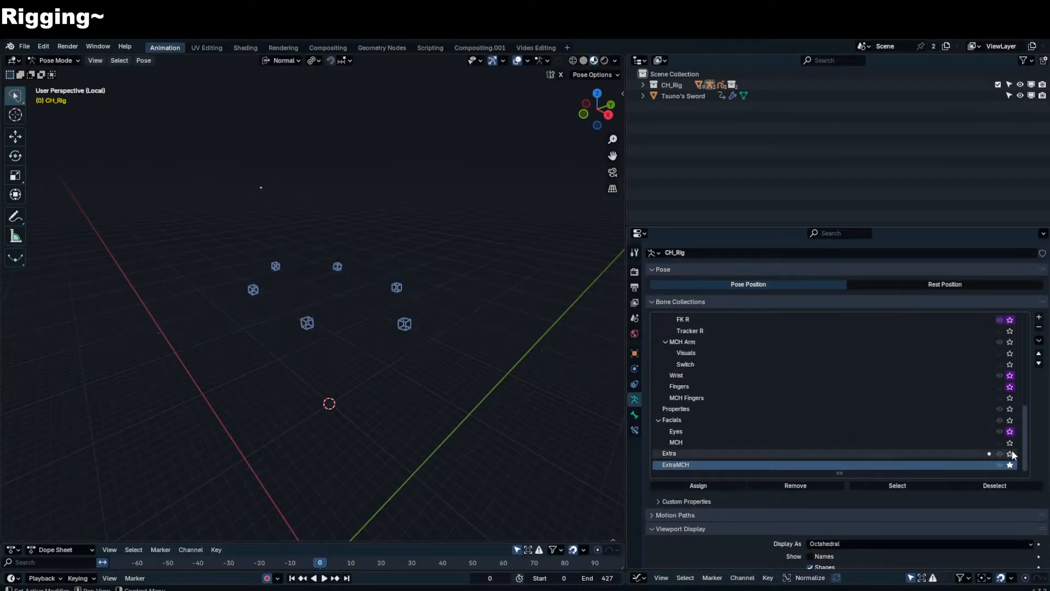
# - Select all six ShirtMCH bones and remove their BS-Cube custom shape together
pyautogui.click(404, 324)
pyautogui.press('b')
pyautogui.moveTo(463, 214); pyautogui.dragTo(197, 419)
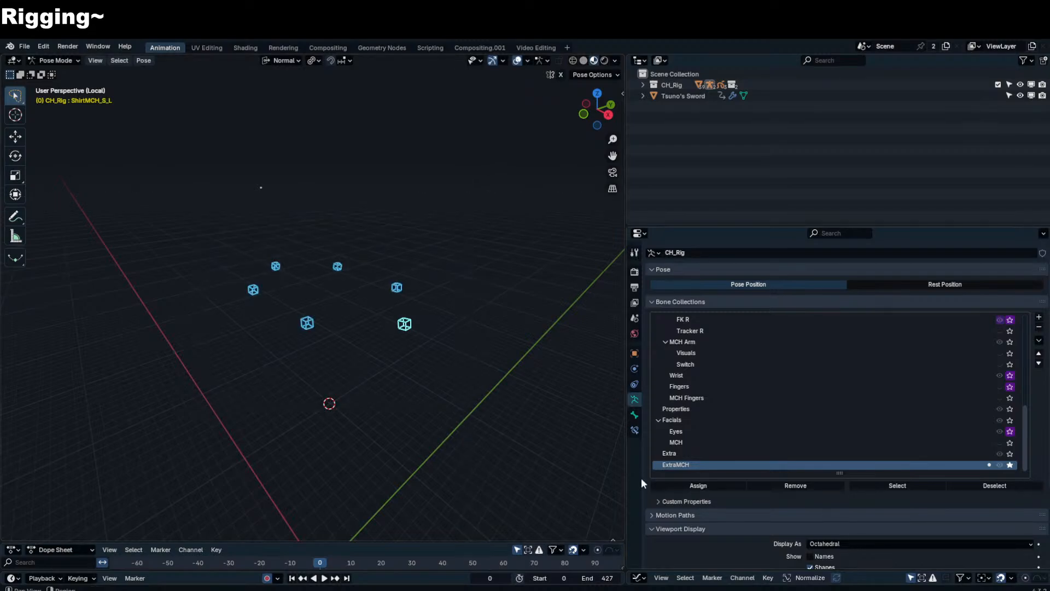
pyautogui.click(635, 430)
pyautogui.scroll(-3, 753, 434)
pyautogui.click(634, 414)
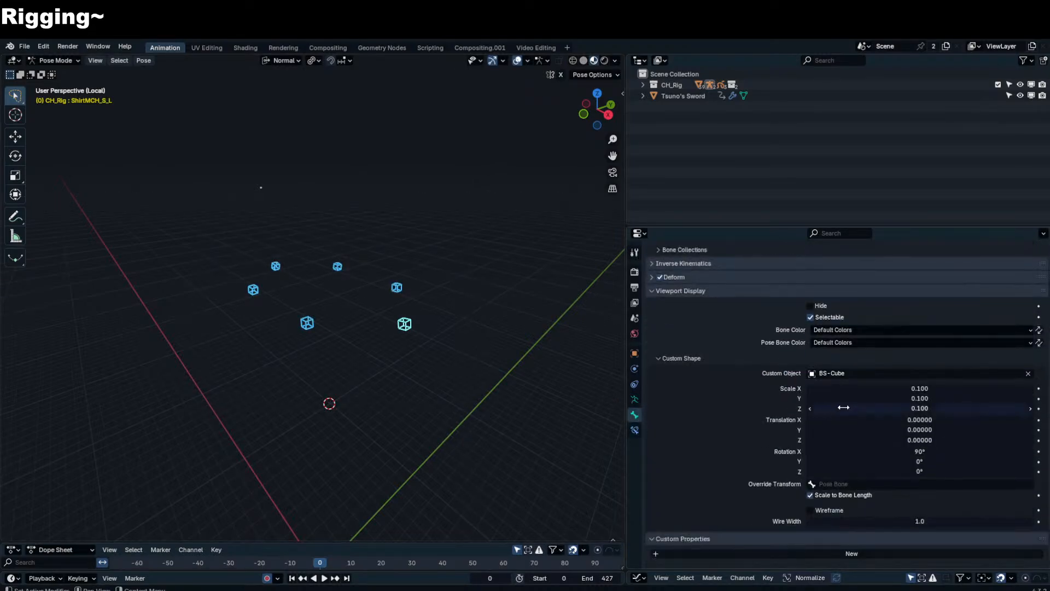
pyautogui.keyDown('alt'); pyautogui.click(1028, 374); pyautogui.keyUp('alt')
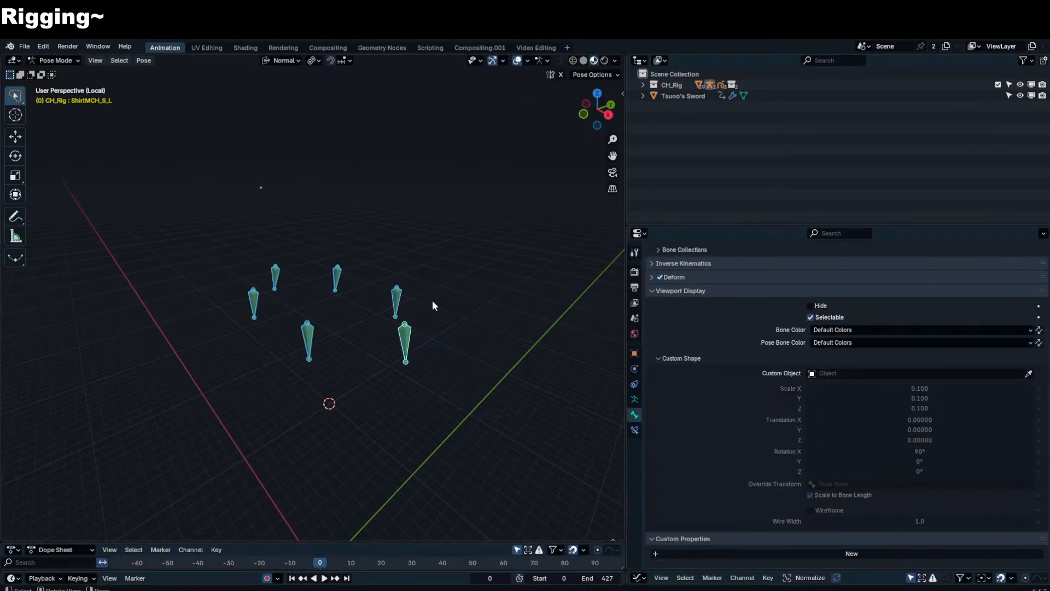
# - Temporarily solo the Vis collection under Legs and examine the leg bones beneath the ShirtMCH bones
pyautogui.click(634, 399)
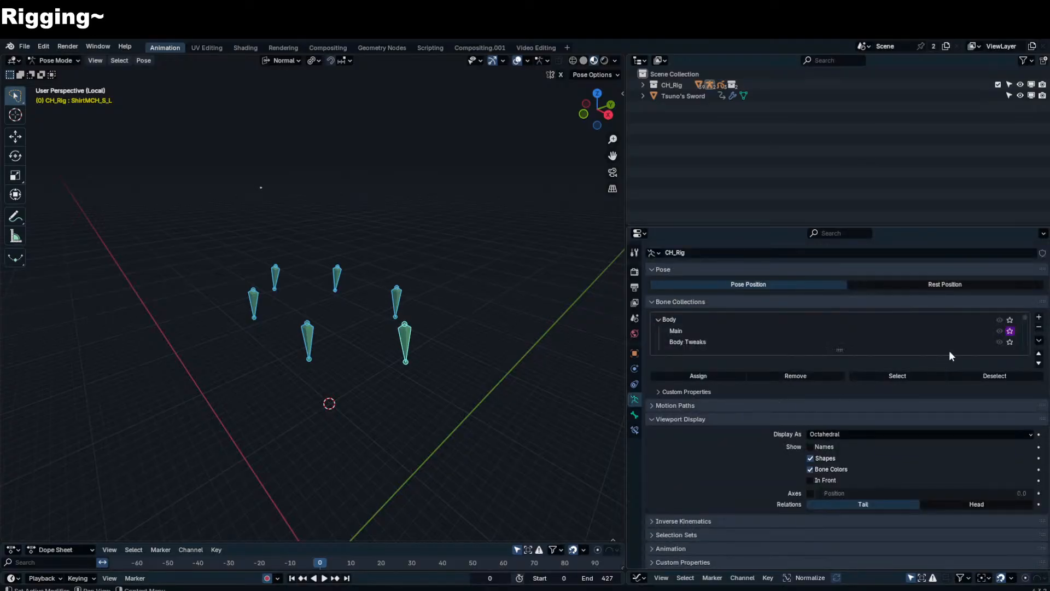
pyautogui.click(845, 345)
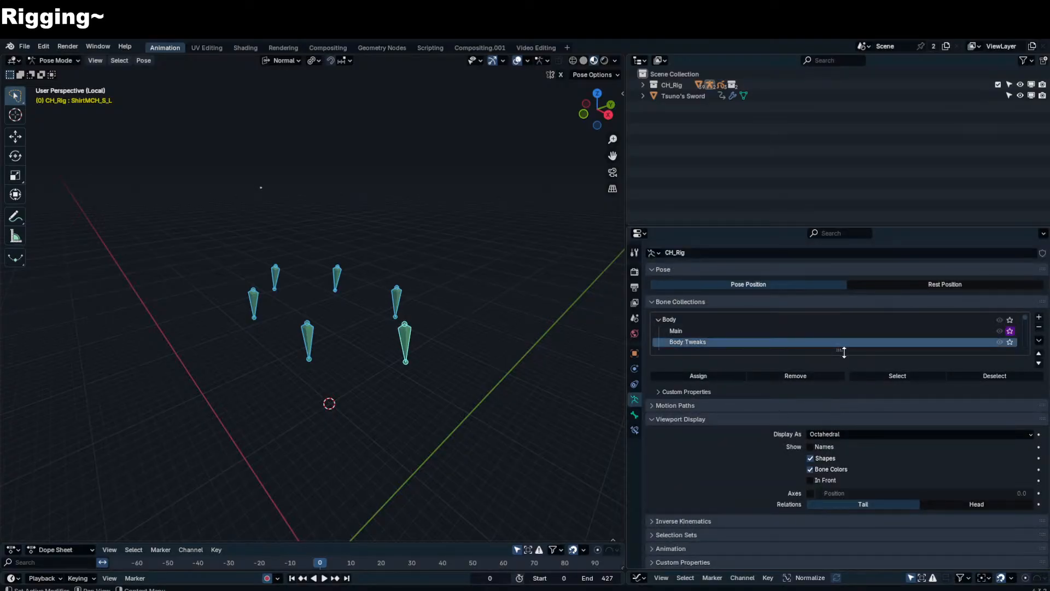
pyautogui.moveTo(843, 352); pyautogui.dragTo(821, 470)
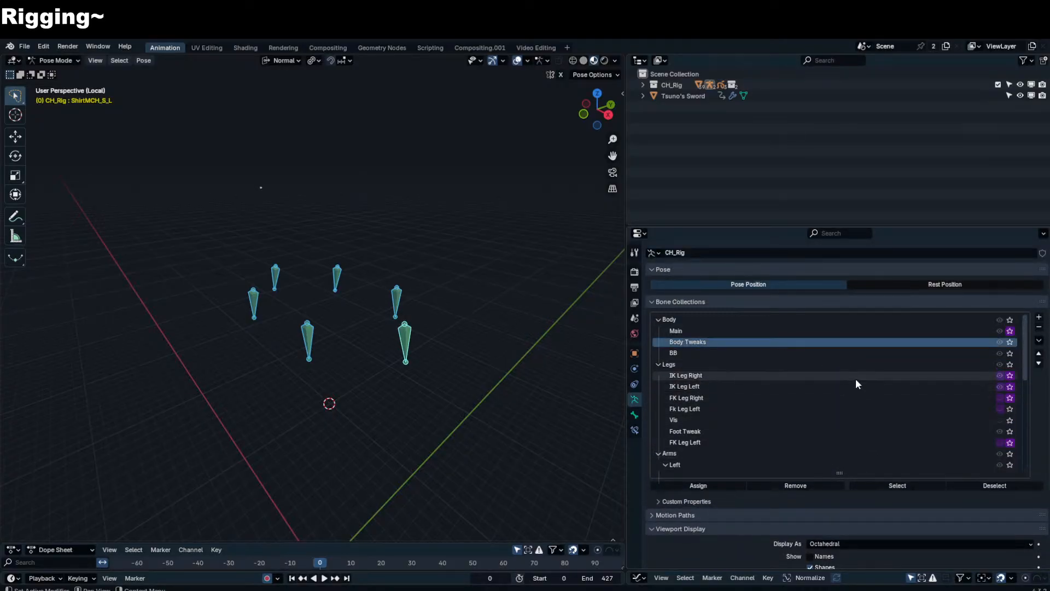
pyautogui.click(1010, 420)
pyautogui.scroll(-3, 418, 355)
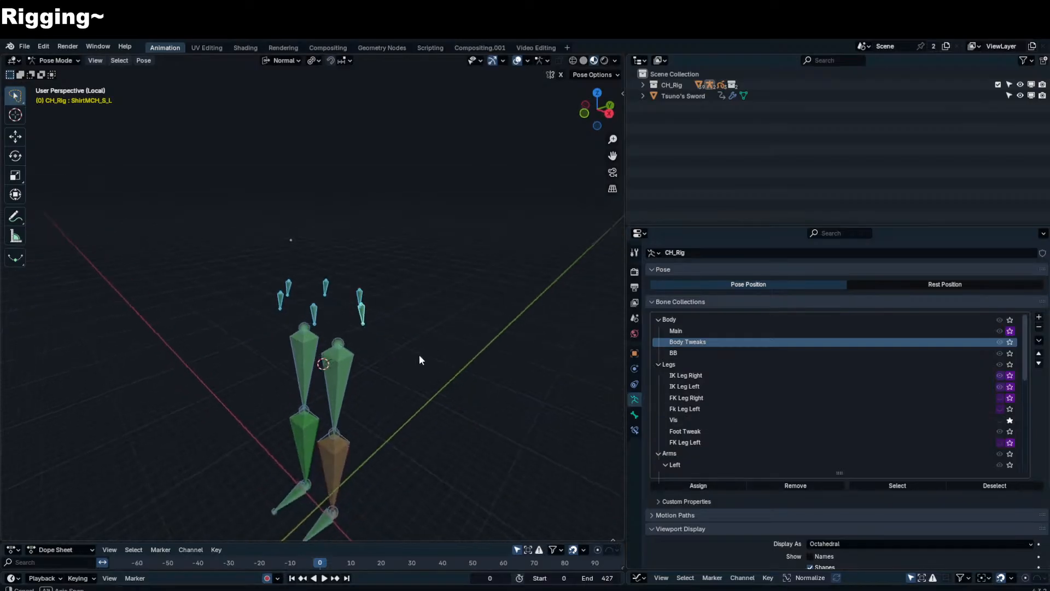
pyautogui.moveTo(419, 356); pyautogui.dragTo(429, 348, button='middle')
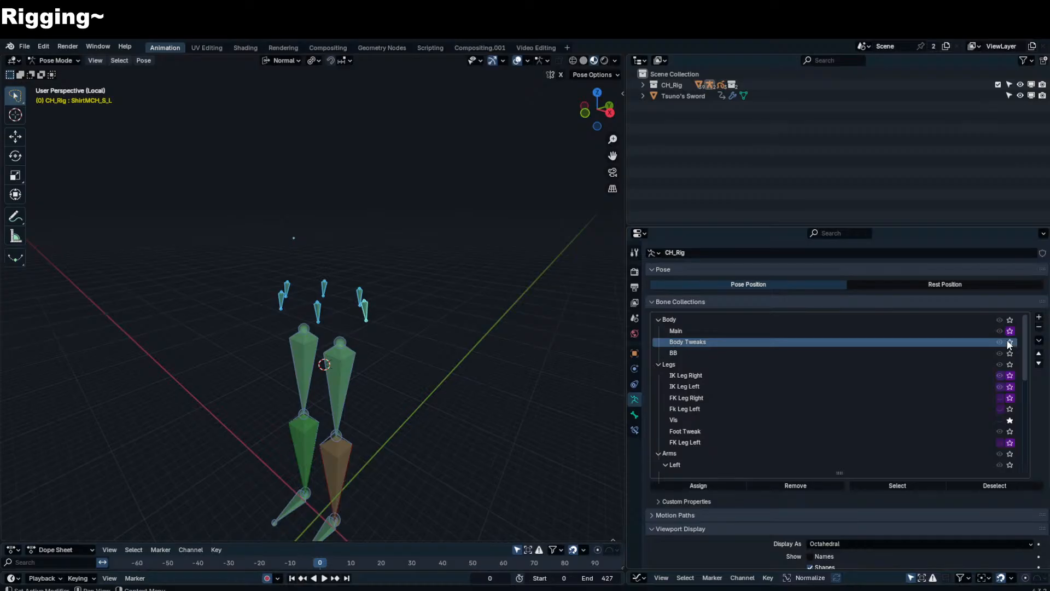
pyautogui.scroll(-1, 1010, 383)
pyautogui.click(1010, 409)
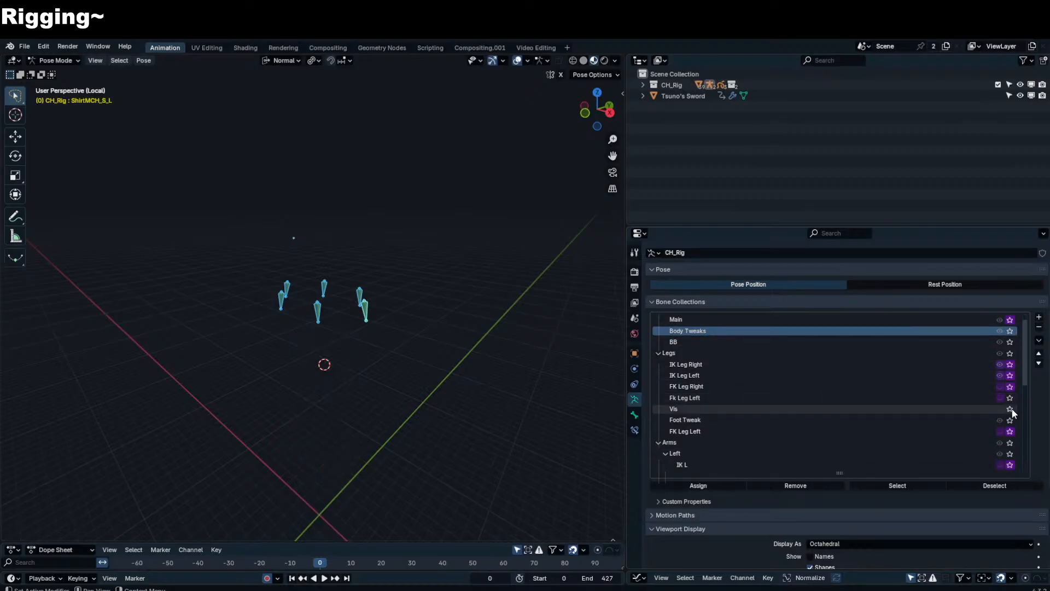
# - Set the rig's visibility Focus Mode to General and review the bone collections down to ExtraMCH
pyautogui.press('n')
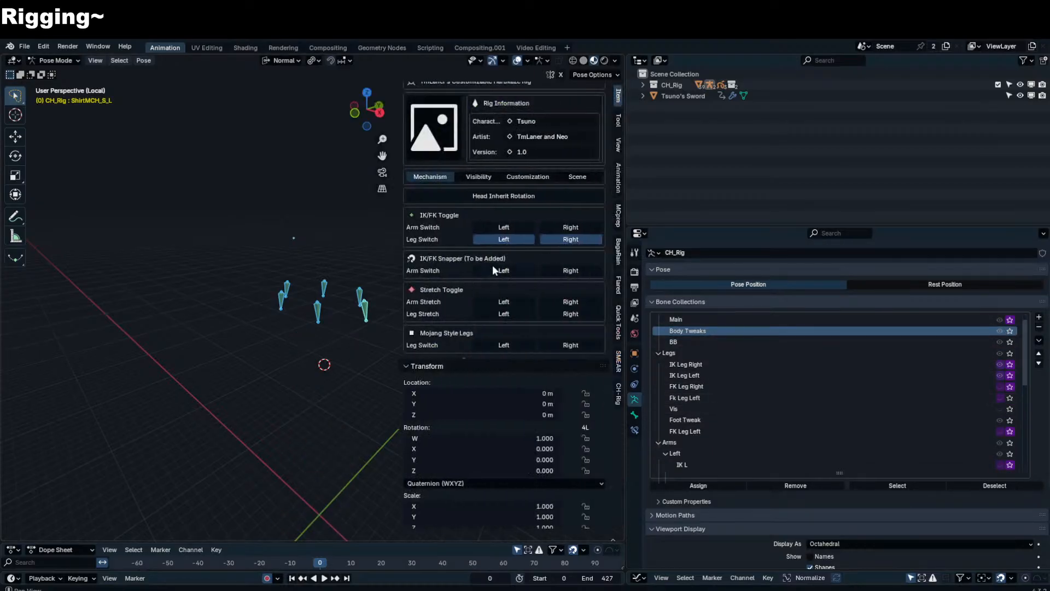
pyautogui.click(479, 176)
pyautogui.scroll(-7, 1020, 295)
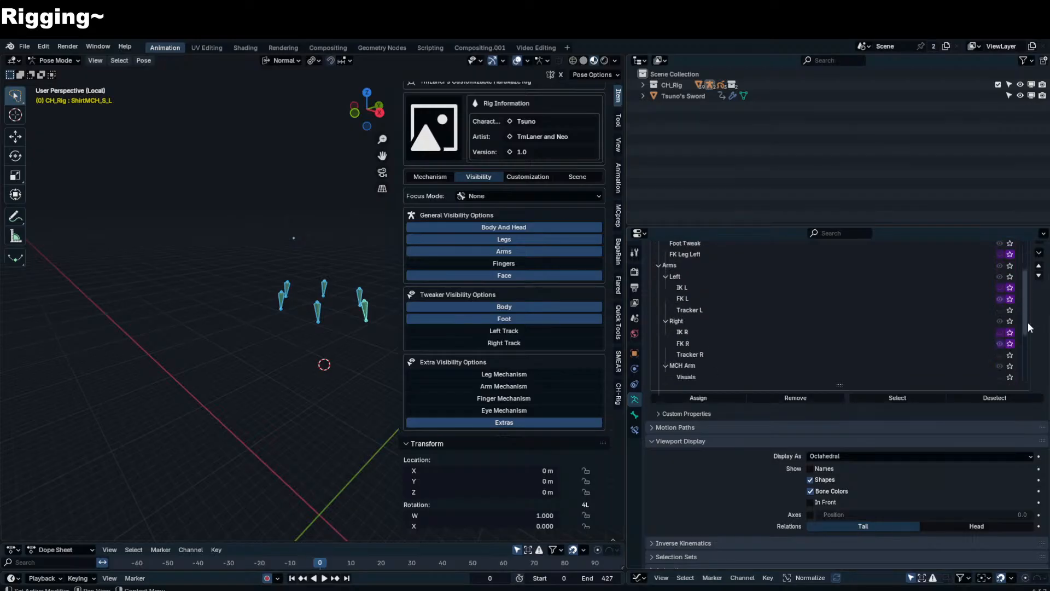
pyautogui.scroll(5, 1021, 294)
pyautogui.click(498, 196)
pyautogui.click(501, 224)
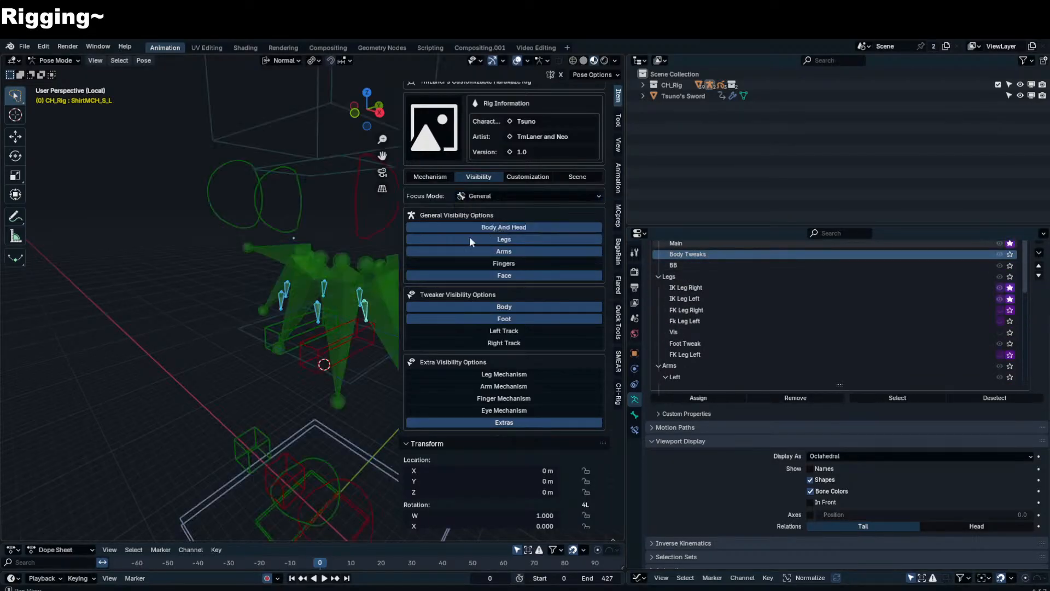
pyautogui.press('n')
pyautogui.moveTo(393, 296); pyautogui.dragTo(359, 304, button='middle')
pyautogui.scroll(-15, 793, 320)
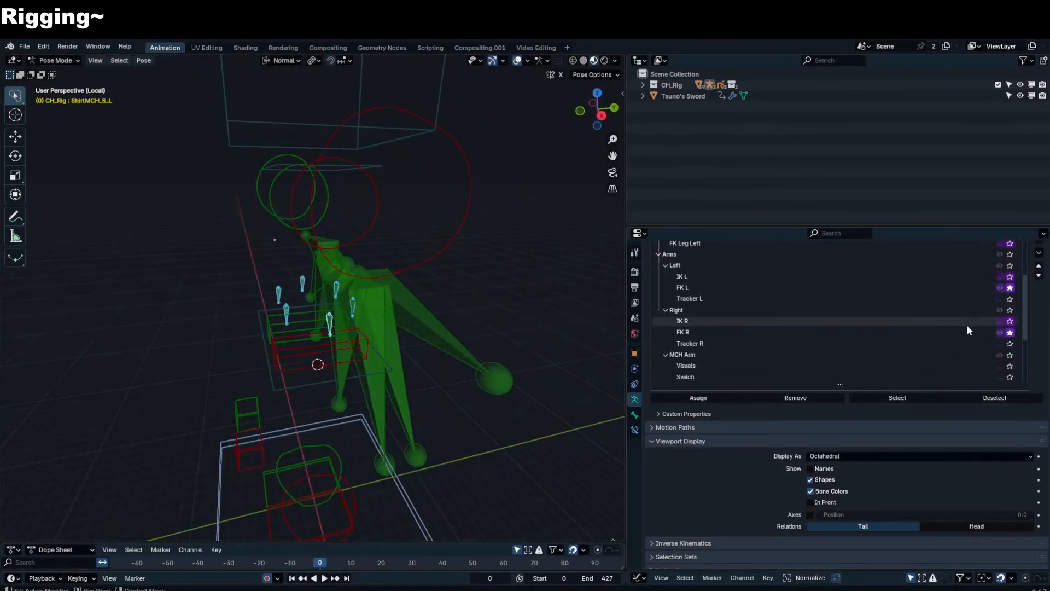
pyautogui.scroll(-4, 1021, 339)
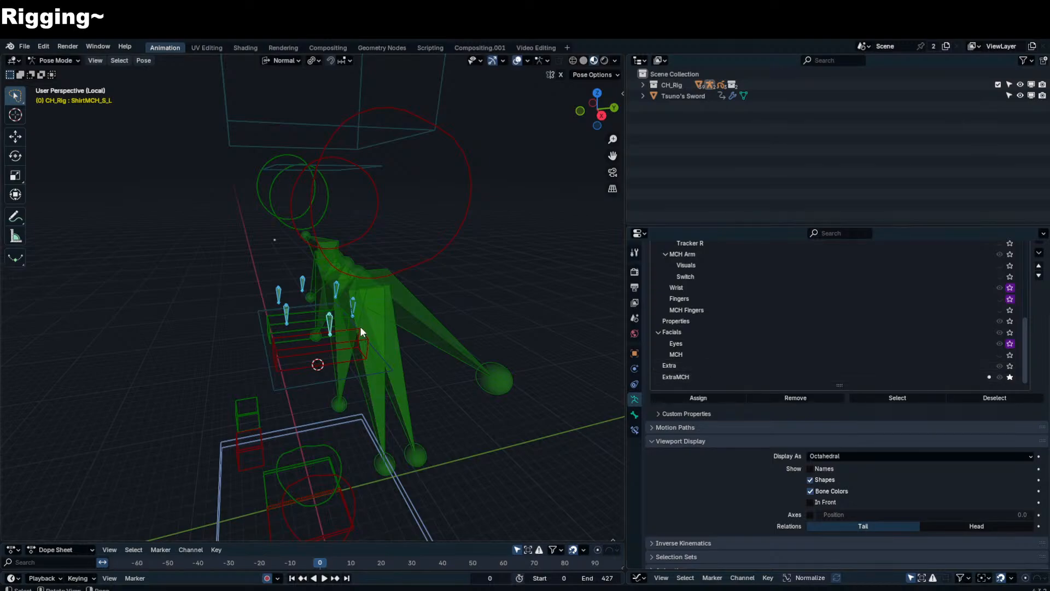
# - Select all the cloak bones and move them into the Extra bone collection
pyautogui.click(391, 328)
pyautogui.click(389, 403)
pyautogui.moveTo(389, 404); pyautogui.dragTo(400, 340, button='middle')
pyautogui.click(400, 344)
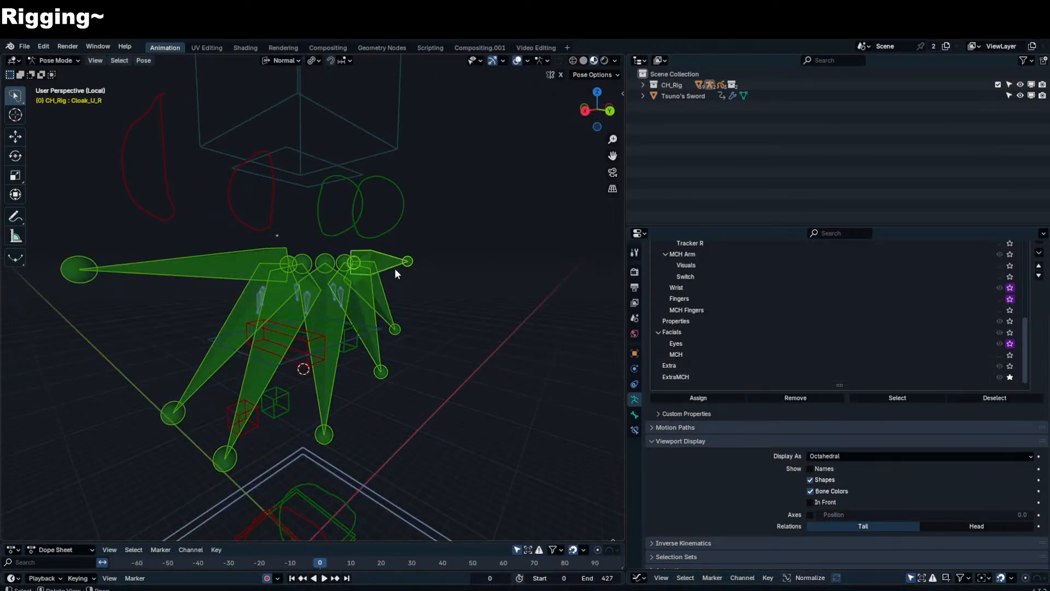
pyautogui.press('m')
pyautogui.click(340, 339)
# - Examine the Body bone in Edit Mode and temporarily solo the BB collection beside the ShirtMCH bones
pyautogui.moveTo(372, 337); pyautogui.dragTo(409, 345, button='middle')
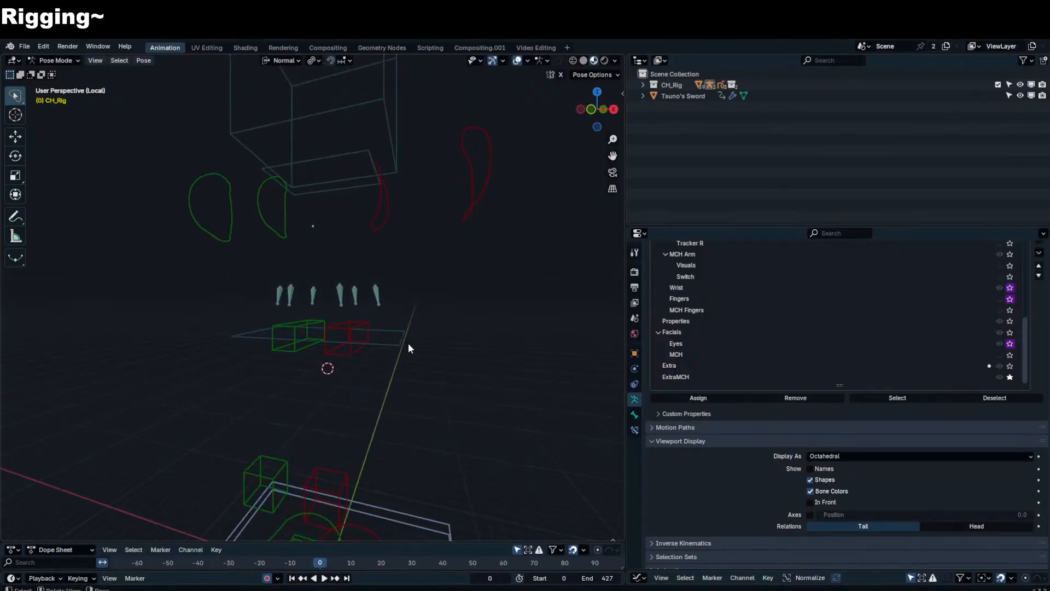
pyautogui.press('Tab')
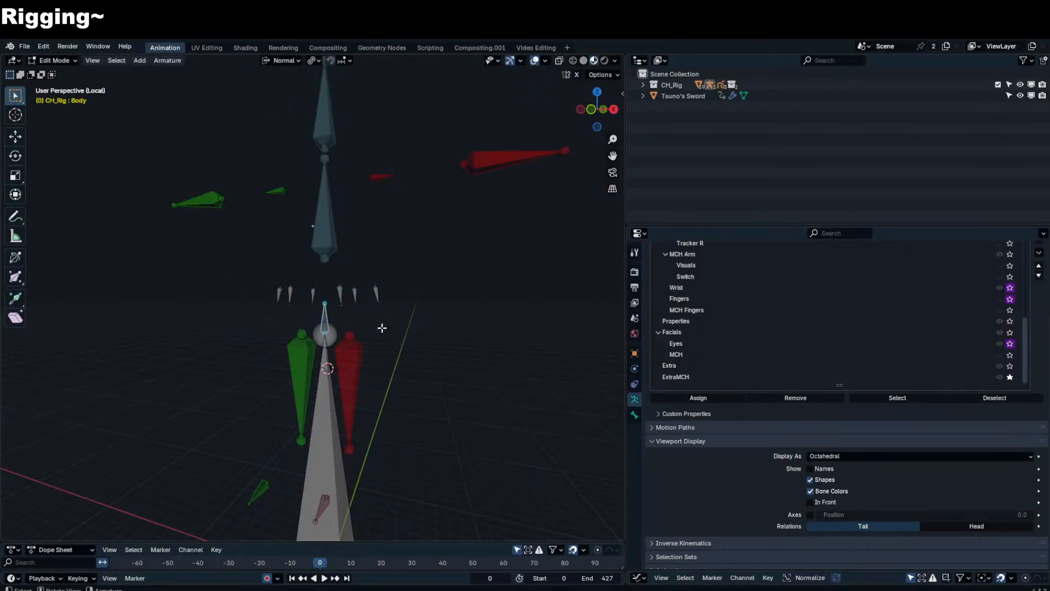
pyautogui.press('Tab')
pyautogui.scroll(10, 844, 361)
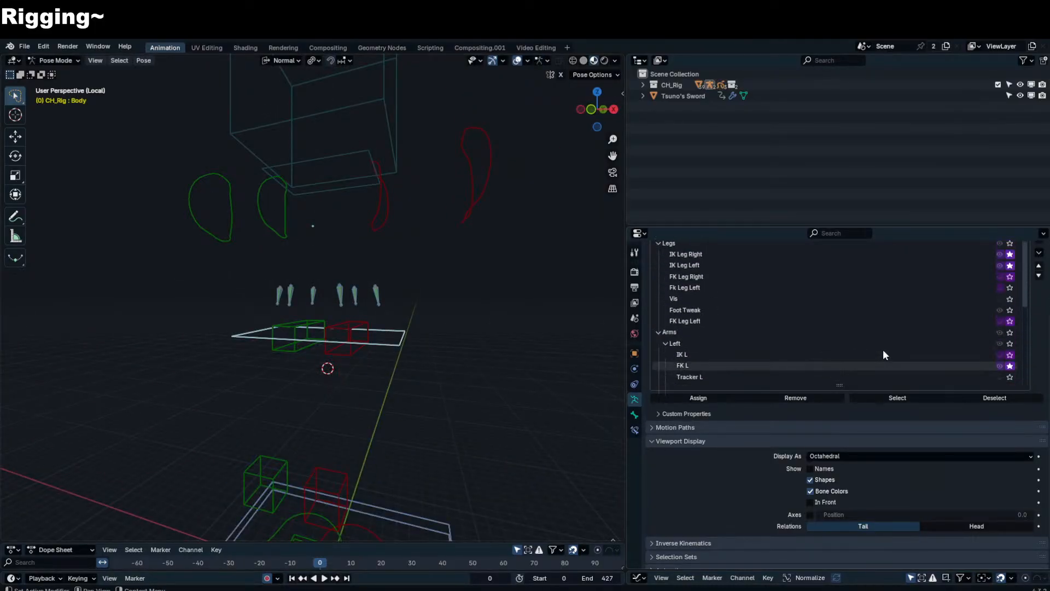
pyautogui.click(1001, 265)
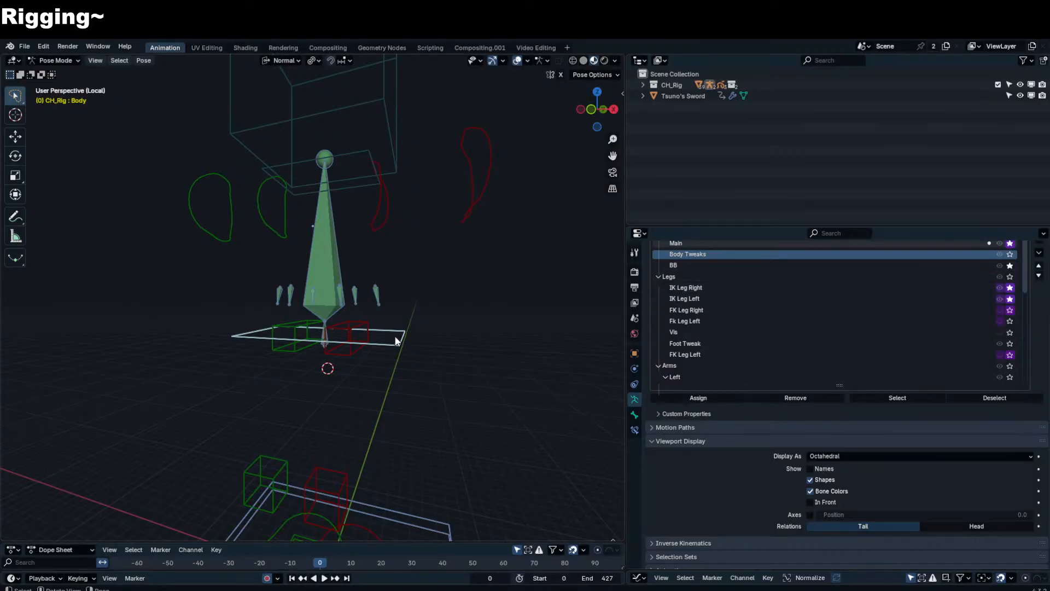
pyautogui.click(1009, 265)
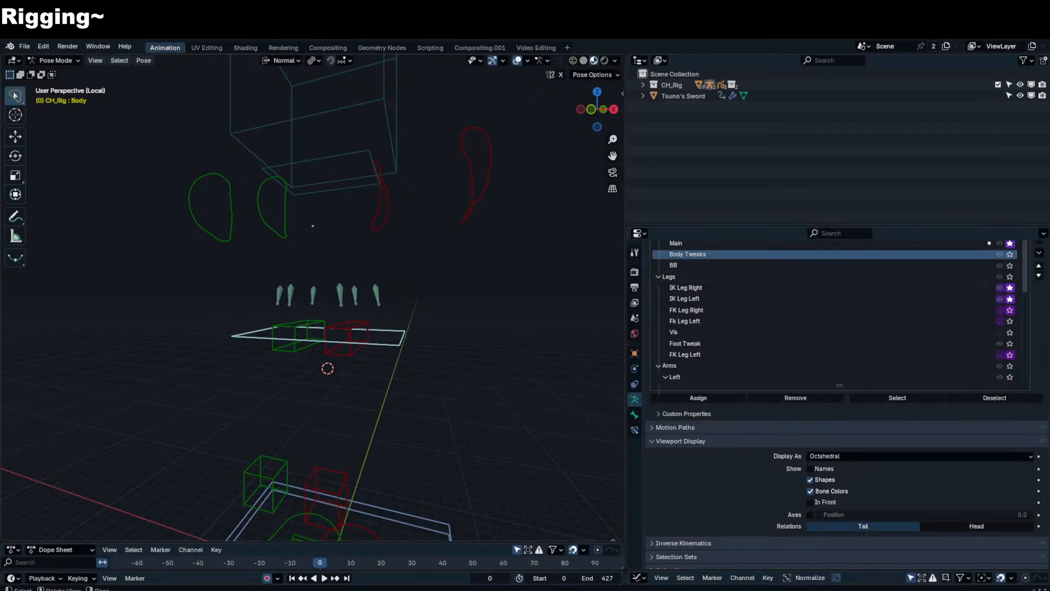
# - Test-rotate the Body bone without keeping the rotation and inspect its underlying bone in Edit Mode
pyautogui.press('r')
pyautogui.press('r')
pyautogui.rightClick(350, 330)
pyautogui.press('Tab')
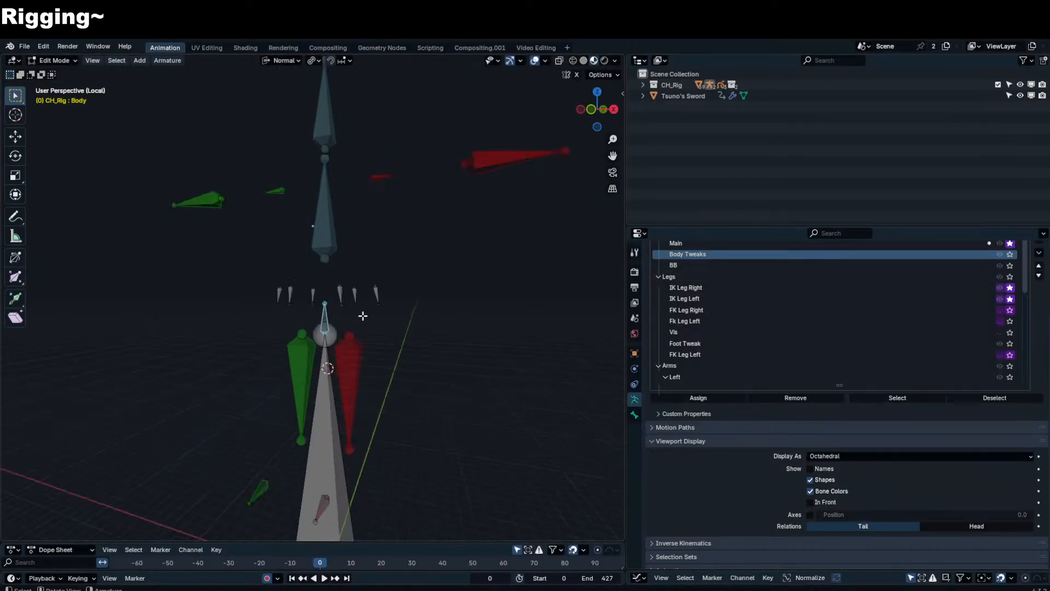
pyautogui.moveTo(363, 315); pyautogui.dragTo(337, 328, button='middle')
pyautogui.press('Tab')
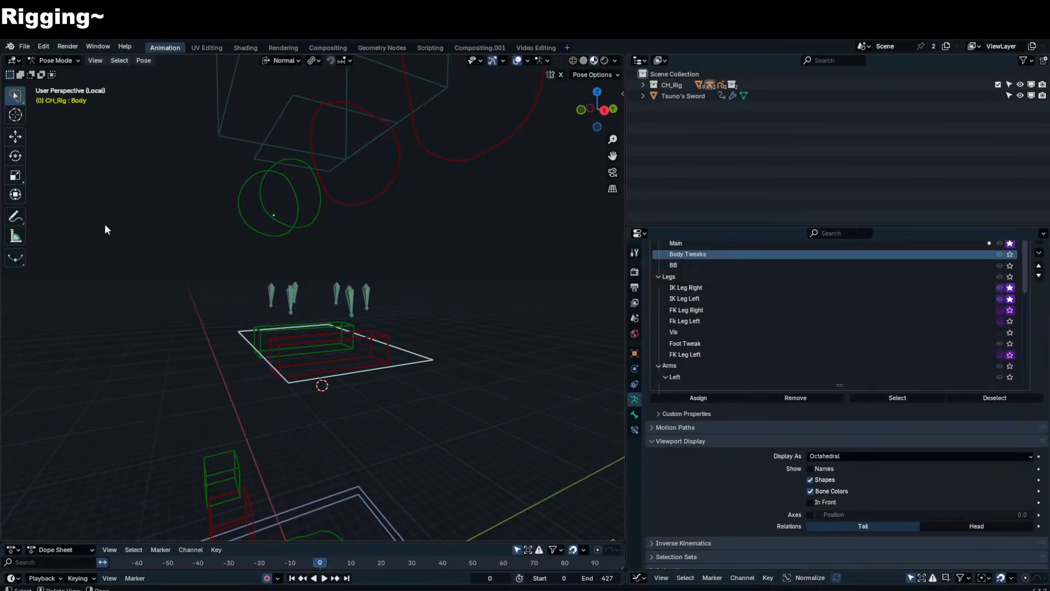
# - Sketch a small upward-pointing bone above the Body control with the Annotate tool
pyautogui.click(16, 216)
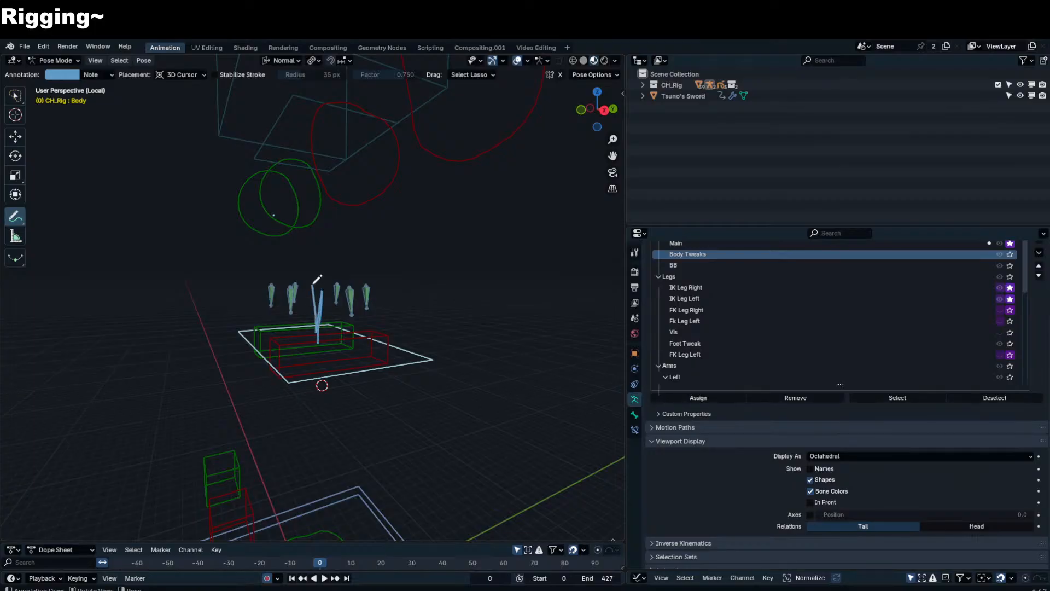
pyautogui.moveTo(312, 278); pyautogui.dragTo(446, 287, button='middle')
# - Try annotating two vertical lines for the left and right legs, and undo both strokes
pyautogui.moveTo(398, 246)
pyautogui.mouseDown()
pyautogui.moveTo(382, 450)
pyautogui.moveTo(406, 418)
pyautogui.moveTo(404, 427)
pyautogui.mouseUp()
pyautogui.hotkey('ctrl', 'z')
pyautogui.moveTo(337, 251); pyautogui.dragTo(335, 430)
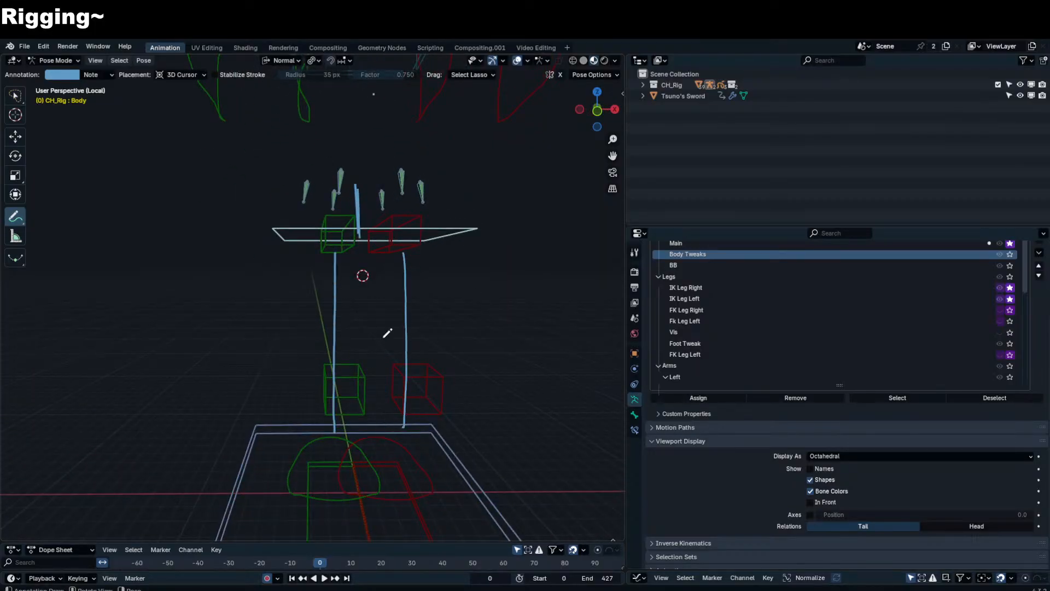
pyautogui.moveTo(383, 337)
pyautogui.mouseDown(button='middle')
pyautogui.moveTo(289, 344)
pyautogui.moveTo(324, 311)
pyautogui.mouseUp(button='middle')
pyautogui.hotkey('ctrl', 'z')
pyautogui.hotkey('ctrl', 'z')
# - Annotate one long line running from just below the Body control down to the feet in side view
pyautogui.moveTo(366, 267); pyautogui.dragTo(346, 234, button='middle')
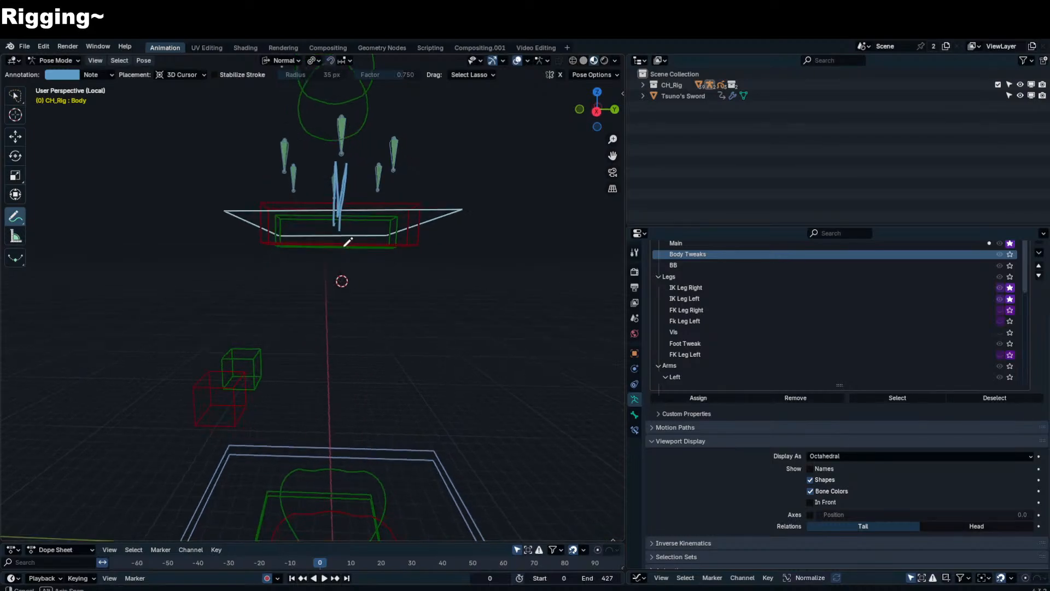
pyautogui.moveTo(341, 247); pyautogui.dragTo(336, 501)
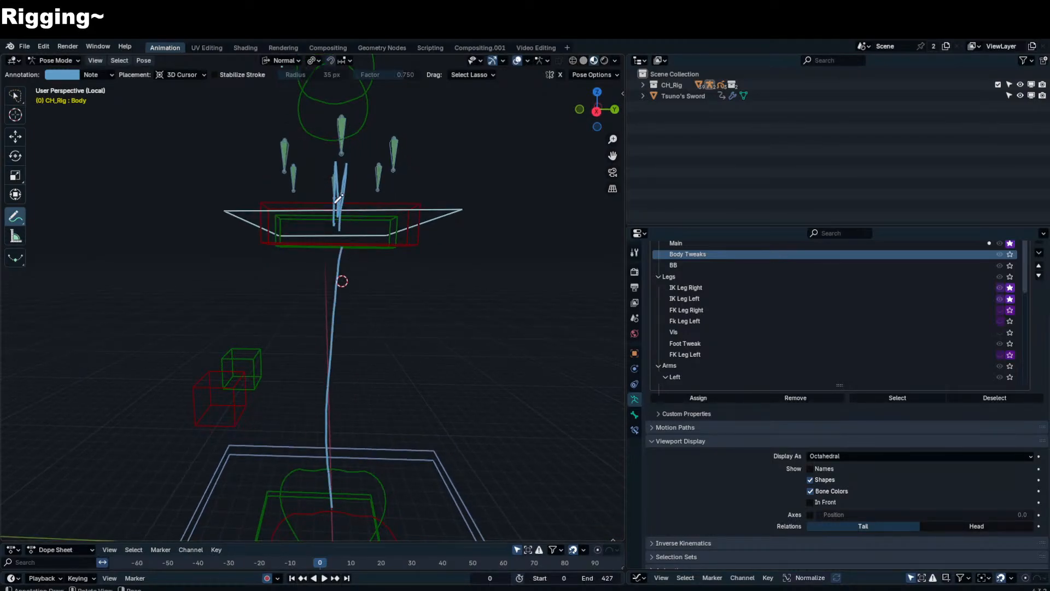
# - Annotate a curve linking the small bone sketch to the long leg line and an arrow pointing outward from the front shirt bones
pyautogui.moveTo(338, 198)
pyautogui.mouseDown()
pyautogui.moveTo(299, 272)
pyautogui.moveTo(335, 285)
pyautogui.mouseUp()
pyautogui.keyDown('shift'); pyautogui.moveTo(302, 241); pyautogui.dragTo(329, 257, button='middle'); pyautogui.keyUp('shift')
pyautogui.moveTo(320, 182)
pyautogui.mouseDown()
pyautogui.moveTo(269, 159)
pyautogui.moveTo(266, 180)
pyautogui.moveTo(285, 158)
pyautogui.mouseUp()
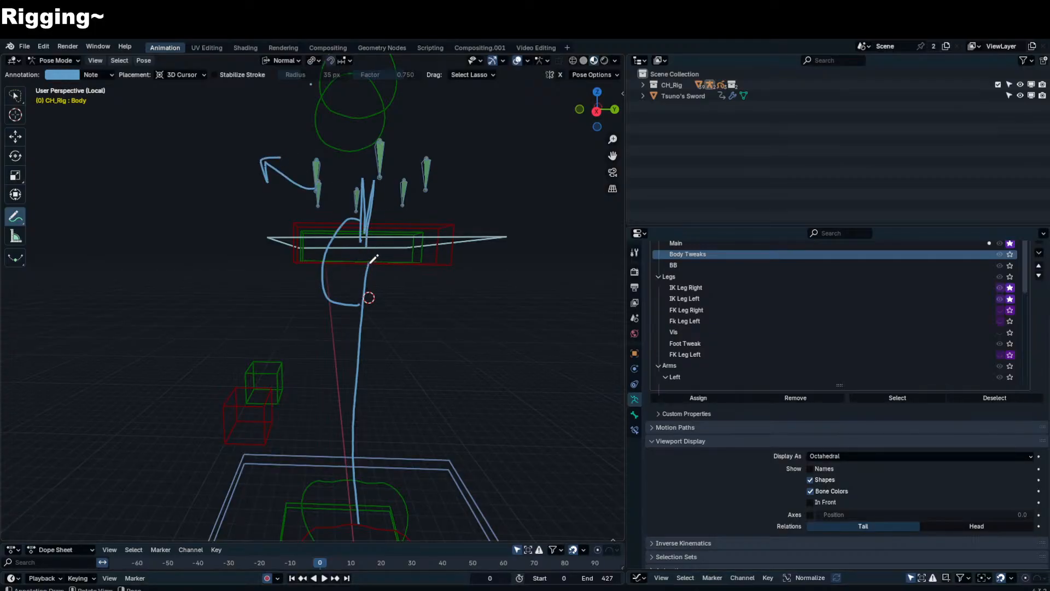
# - Try annotating a slanted body line from the hip and another line above the front shirt bones, and undo both strokes
pyautogui.moveTo(369, 263); pyautogui.dragTo(274, 112)
pyautogui.keyDown('shift'); pyautogui.moveTo(316, 165); pyautogui.dragTo(346, 249, button='middle'); pyautogui.keyUp('shift')
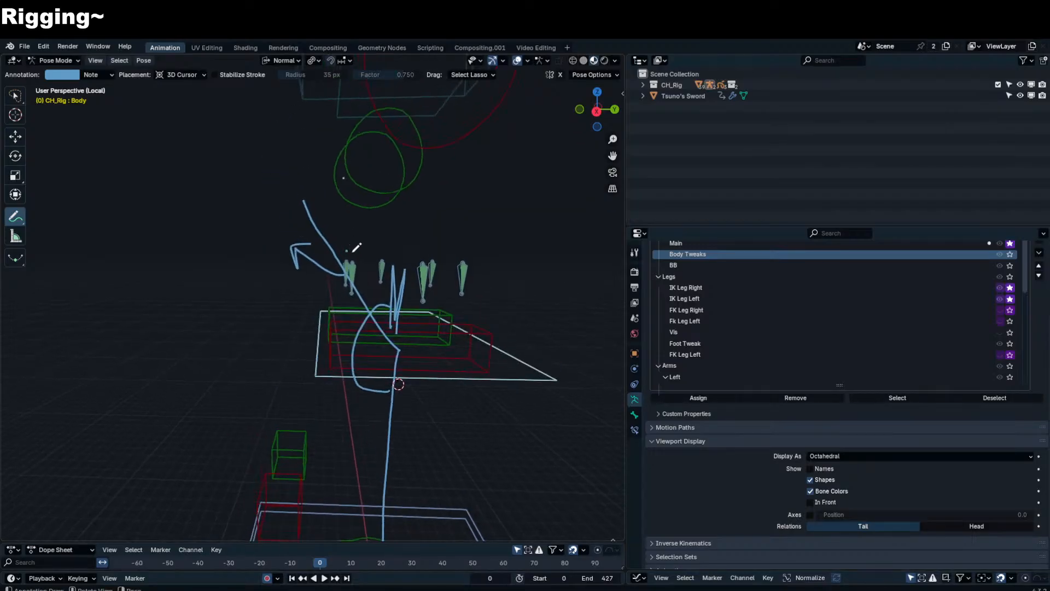
pyautogui.moveTo(349, 253)
pyautogui.mouseDown()
pyautogui.moveTo(289, 147)
pyautogui.moveTo(320, 105)
pyautogui.mouseUp()
pyautogui.hotkey('ctrl', 'z')
pyautogui.hotkey('ctrl', 'z')
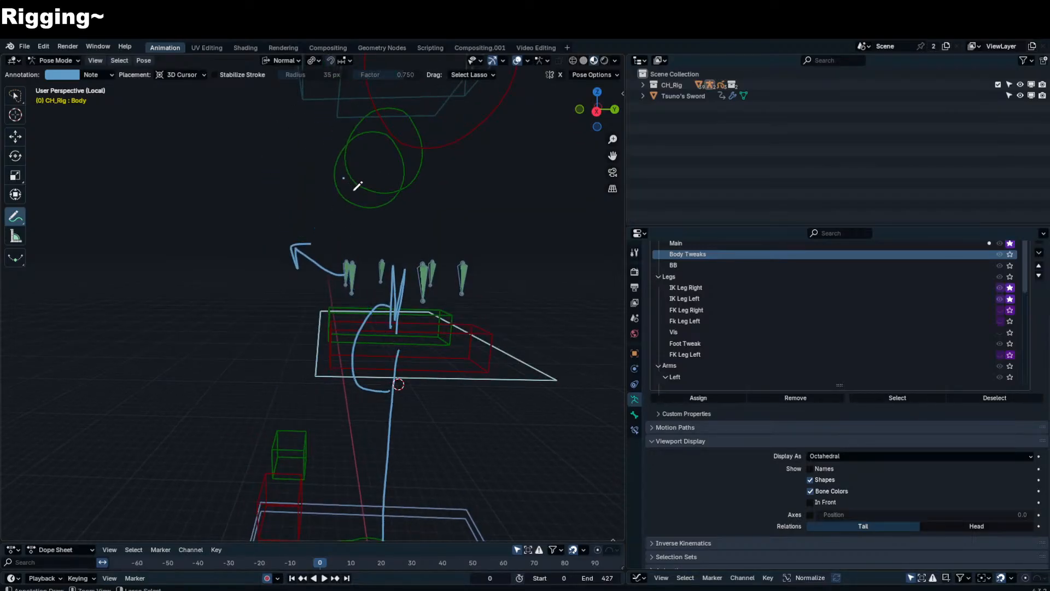
# - Annotate a vertical line with a downward arrowhead passing by the front shirt bones, undoing and redrawing it until it is straight
pyautogui.keyDown('shift'); pyautogui.moveTo(365, 199); pyautogui.dragTo(375, 265, button='middle'); pyautogui.keyUp('shift')
pyautogui.scroll(-4, 351, 248)
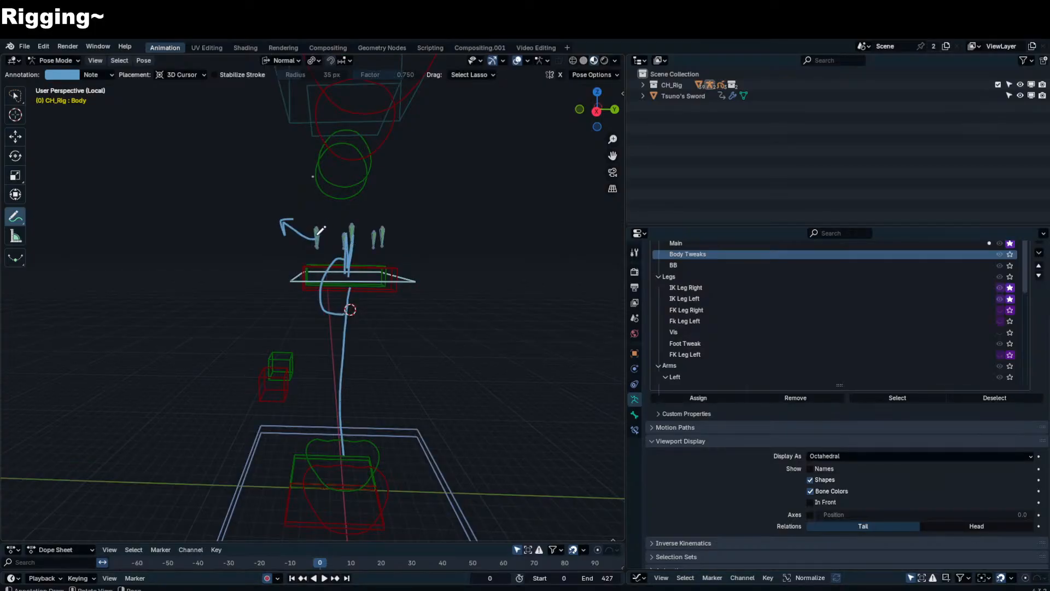
pyautogui.moveTo(316, 167); pyautogui.dragTo(331, 382)
pyautogui.hotkey('ctrl', 'z')
pyautogui.moveTo(320, 161); pyautogui.dragTo(314, 374)
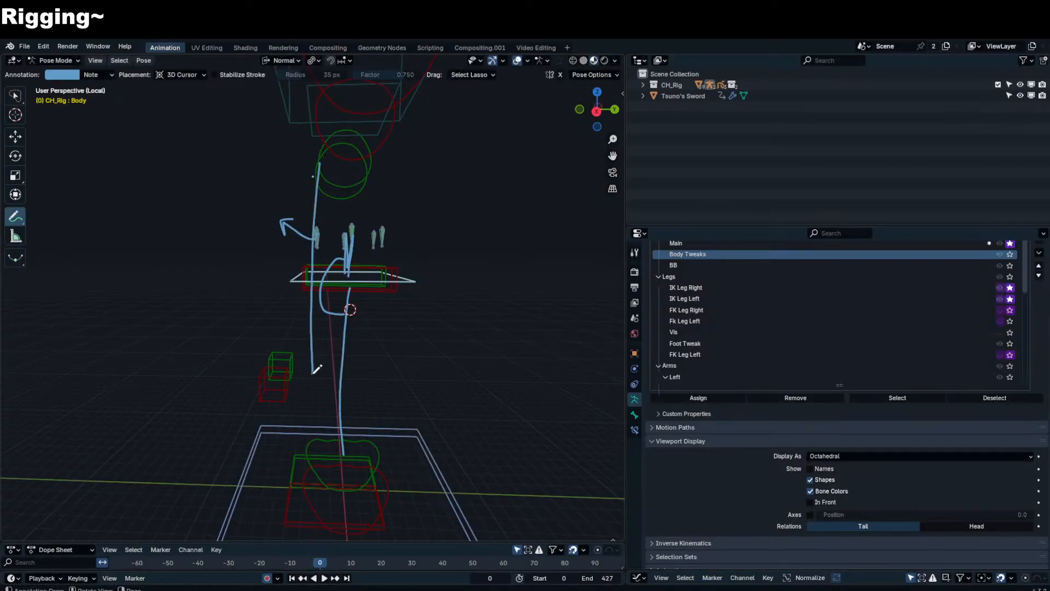
pyautogui.hotkey('ctrl', 'z')
pyautogui.moveTo(319, 166); pyautogui.dragTo(316, 374)
pyautogui.hotkey('ctrl', 'z')
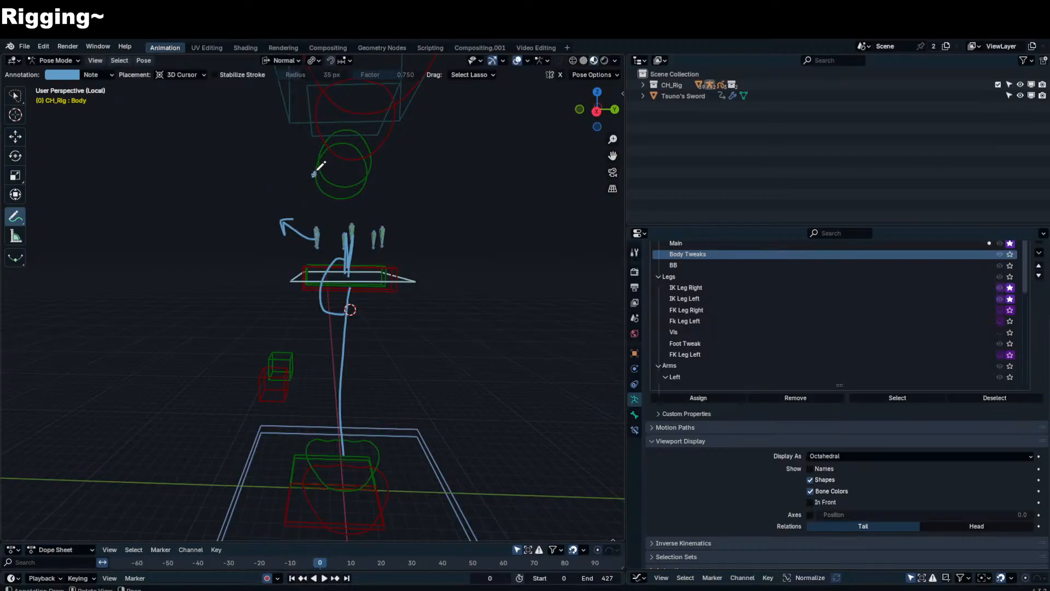
pyautogui.moveTo(315, 173); pyautogui.dragTo(313, 269)
pyautogui.hotkey('ctrl', 'z')
pyautogui.moveTo(315, 175); pyautogui.dragTo(327, 327)
pyautogui.hotkey('ctrl', 'z')
pyautogui.moveTo(315, 175); pyautogui.dragTo(317, 339)
pyautogui.hotkey('ctrl', 'z')
pyautogui.moveTo(315, 174); pyautogui.dragTo(312, 335)
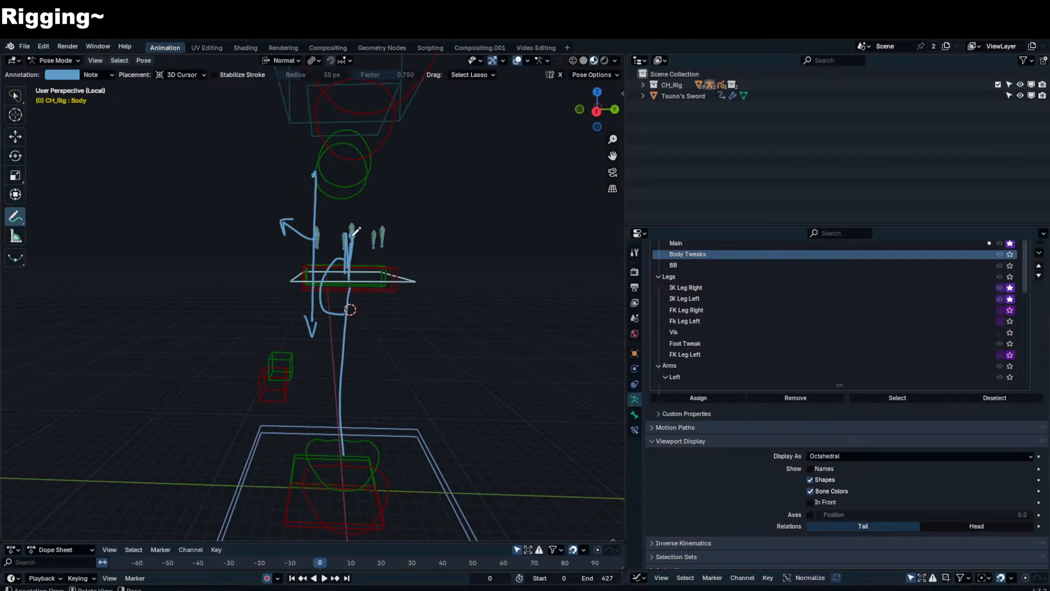
# - Annotate the forward leg swing from foot to hip and a matching slanted arrow for the shirt front
pyautogui.moveTo(345, 457); pyautogui.dragTo(259, 413)
pyautogui.moveTo(355, 232); pyautogui.dragTo(266, 419)
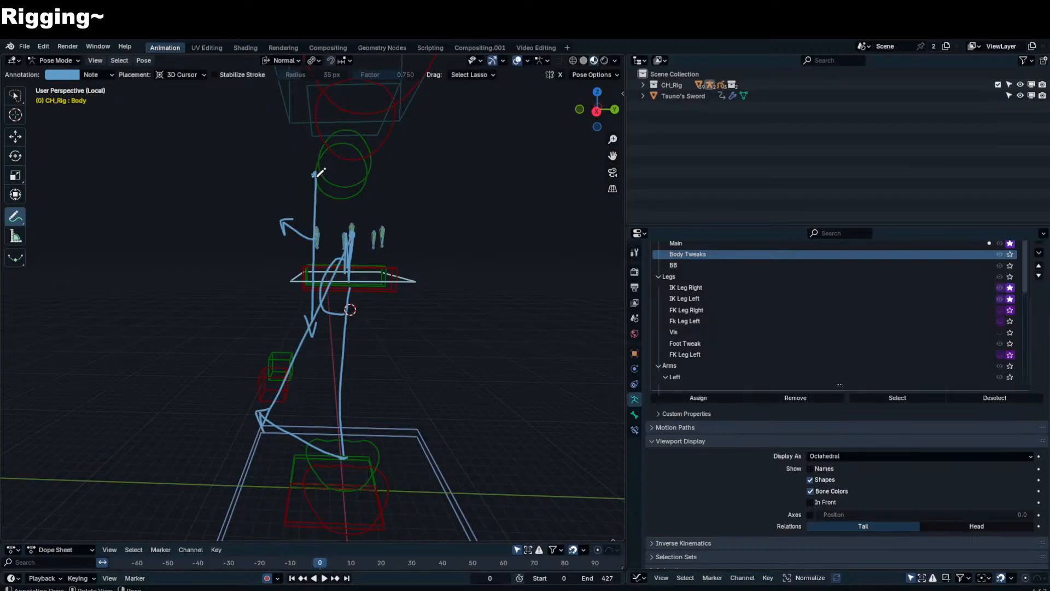
pyautogui.moveTo(316, 175)
pyautogui.mouseDown()
pyautogui.moveTo(198, 358)
pyautogui.moveTo(214, 359)
pyautogui.mouseUp()
pyautogui.moveTo(274, 341); pyautogui.dragTo(358, 305, button='middle')
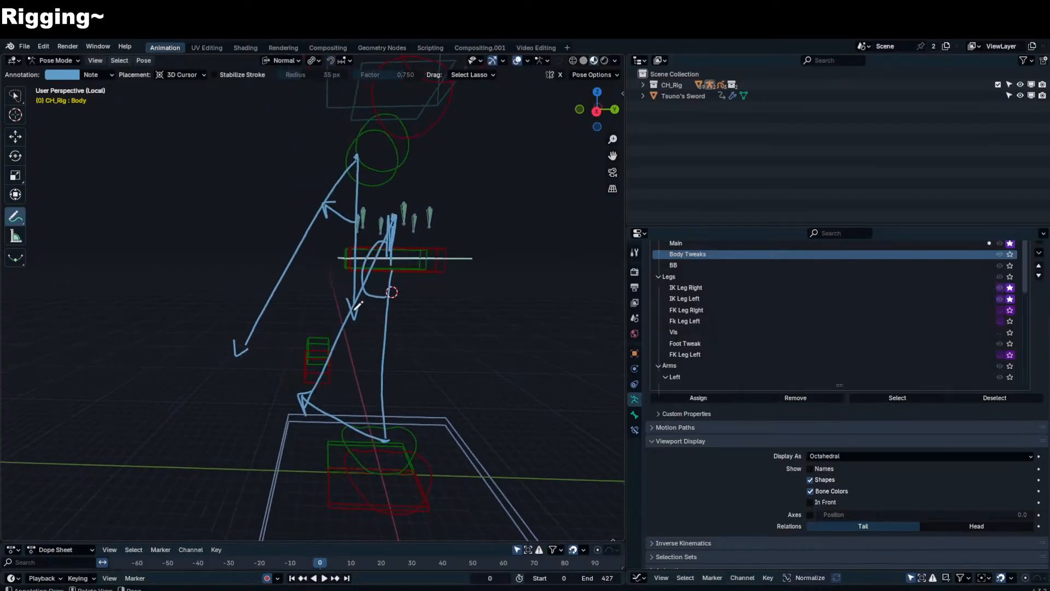
# - Undo the leg swing, shirt direction and outward arrow annotations one stroke at a time
pyautogui.hotkey('ctrl', 'z')
pyautogui.hotkey('ctrl', 'z')
pyautogui.hotkey('ctrl', 'z')
pyautogui.hotkey('ctrl', 'z')
pyautogui.hotkey('ctrl', 'z')
pyautogui.hotkey('ctrl', 'z')
pyautogui.hotkey('ctrl', 'z')
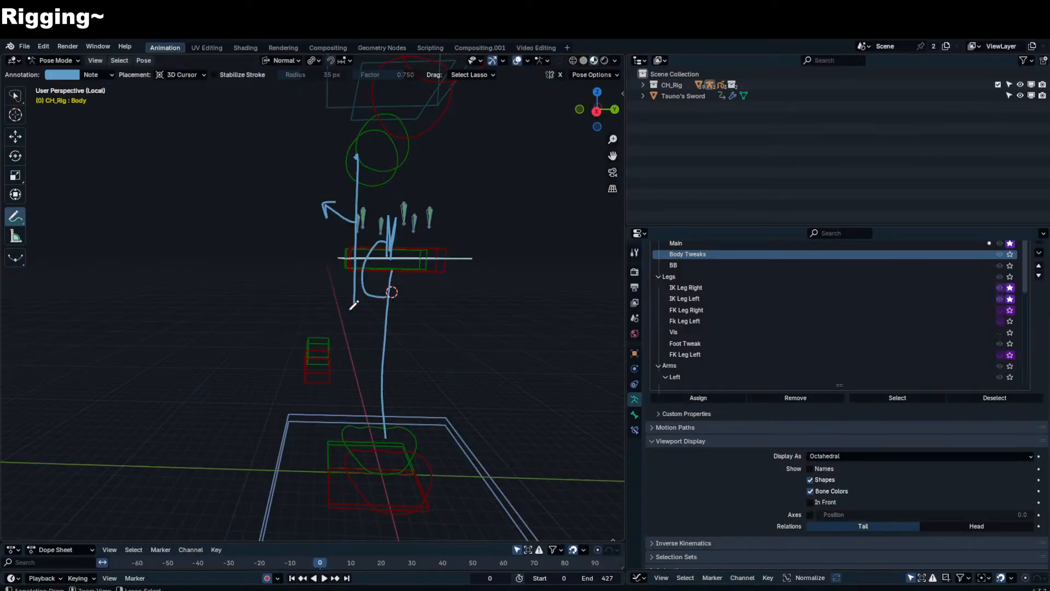
pyautogui.hotkey('ctrl', 'z')
pyautogui.hotkey('ctrl', 'z')
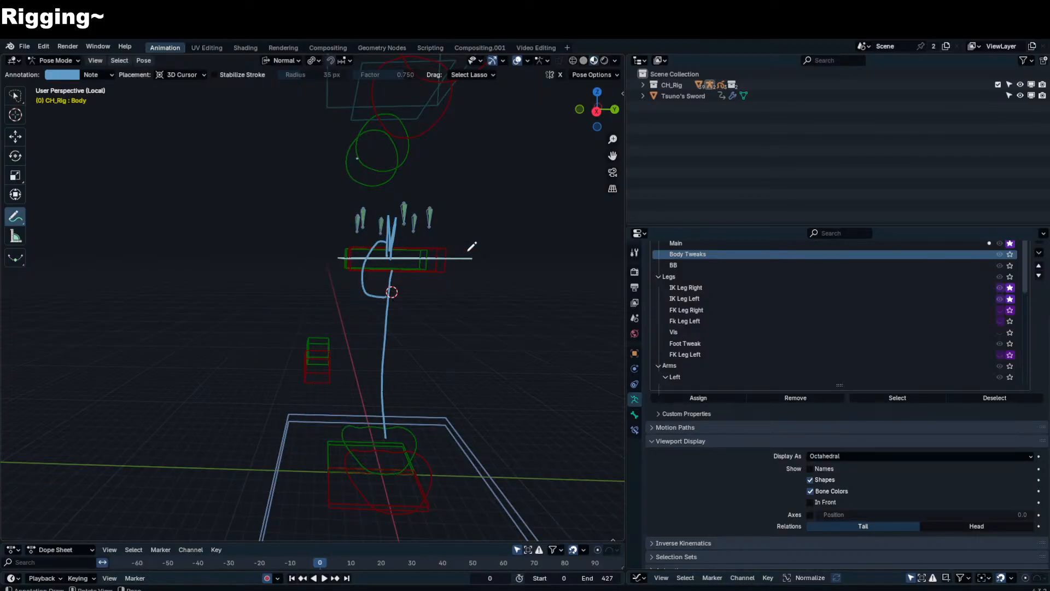
# - Return to the selection tool, select the ShirtMCH_F_L bone, and show the viewport sidebar with the CH-Rig section collapsed
pyautogui.scroll(2, 432, 234)
pyautogui.click(16, 95)
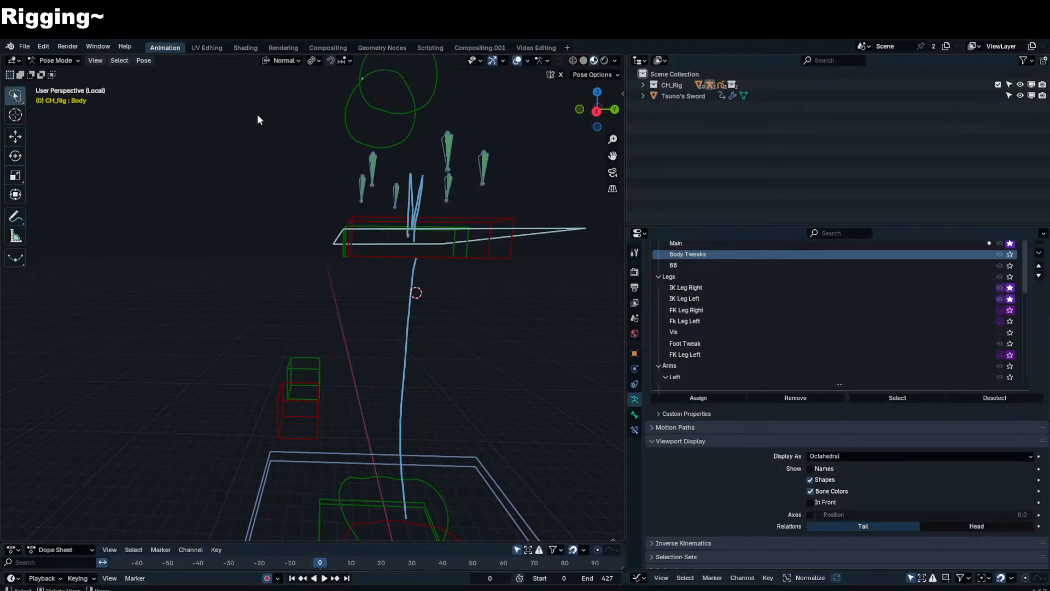
pyautogui.moveTo(333, 146); pyautogui.dragTo(386, 160, button='middle')
pyautogui.click(392, 169)
pyautogui.press('n')
pyautogui.scroll(2, 476, 201)
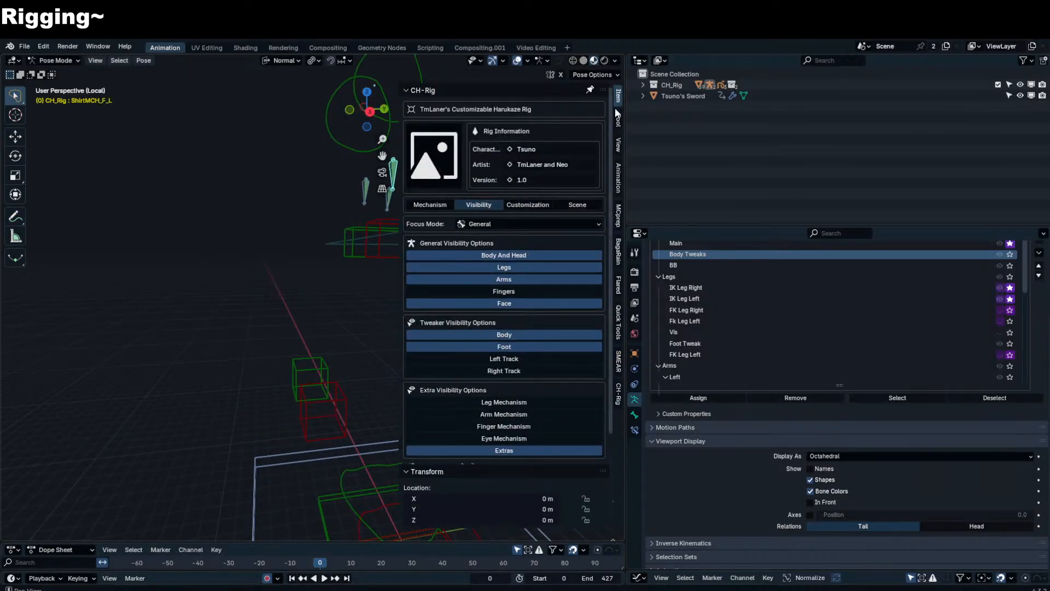
pyautogui.click(617, 116)
pyautogui.click(566, 90)
# - Change the Outliner area to the Drivers editor and enlarge it downward
pyautogui.click(638, 60)
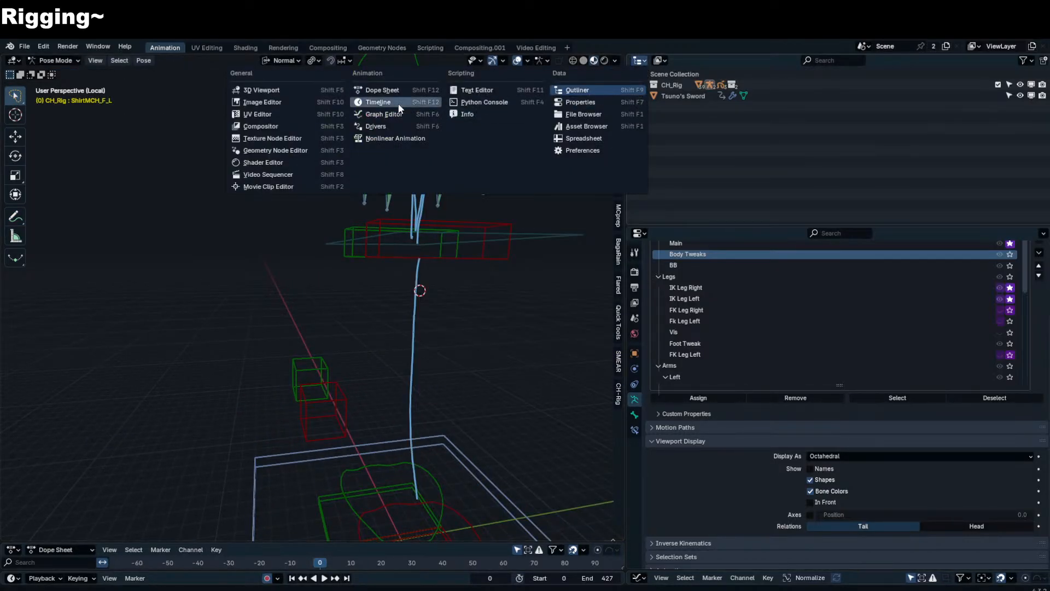
pyautogui.click(399, 126)
pyautogui.moveTo(745, 226); pyautogui.dragTo(710, 375)
pyautogui.keyDown('shift'); pyautogui.moveTo(510, 182); pyautogui.dragTo(436, 225, button='middle'); pyautogui.keyUp('shift')
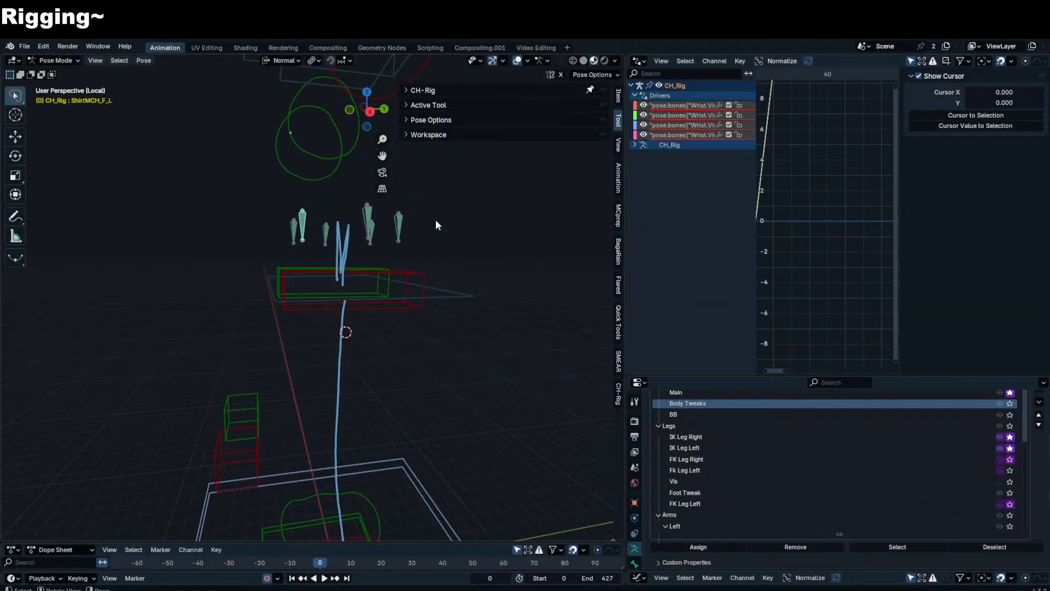
pyautogui.click(635, 145)
pyautogui.click(636, 146)
# - Show the ShirtMCH_F_L bone's transform values and set its rotation mode to XYZ Euler
pyautogui.press('n')
pyautogui.click(621, 97)
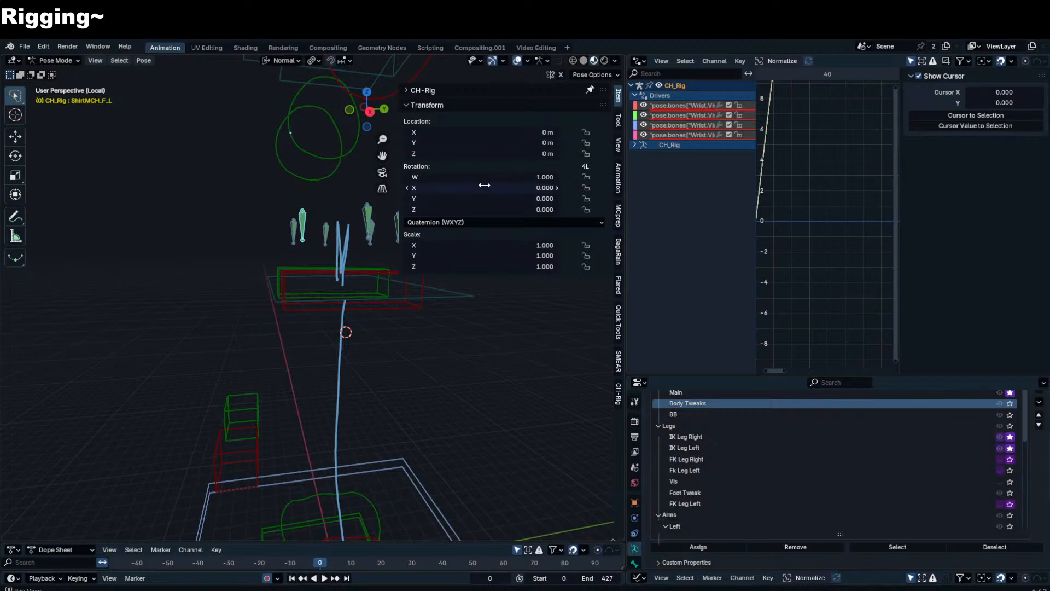
pyautogui.moveTo(497, 188); pyautogui.dragTo(547, 188)
pyautogui.rightClick(504, 187)
pyautogui.rightClick(501, 187)
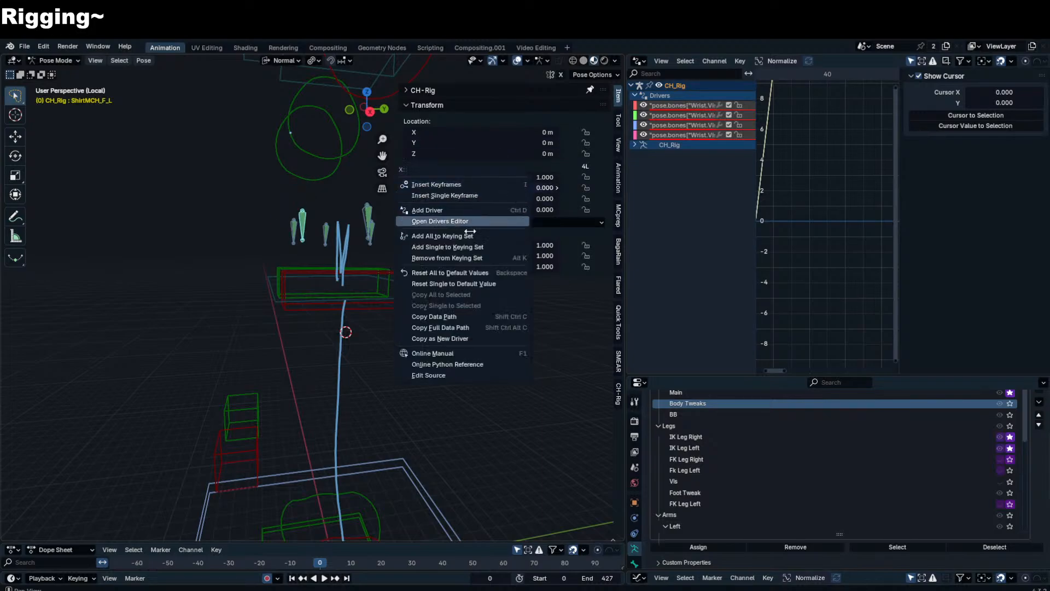
pyautogui.click(539, 223)
pyautogui.click(514, 262)
# - Add a driver to the X Euler rotation of the ShirtMCH_F_L bone
pyautogui.moveTo(473, 178); pyautogui.dragTo(547, 177)
pyautogui.rightClick(547, 178)
pyautogui.rightClick(438, 177)
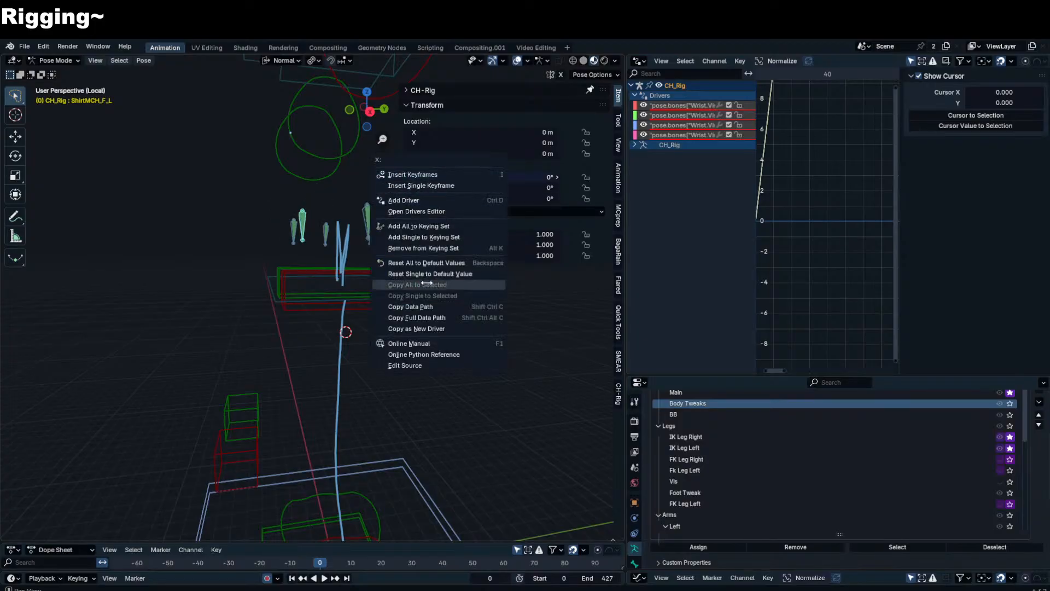
pyautogui.click(429, 199)
pyautogui.click(637, 154)
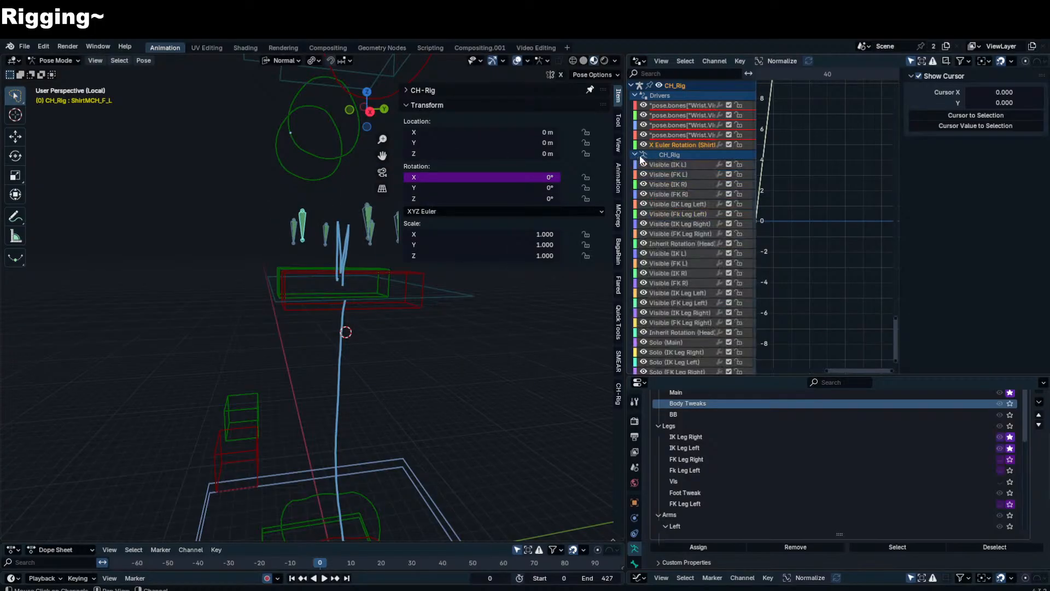
pyautogui.click(635, 153)
# - Show the new driver's settings, remove its default input variable and clear the scripted expression
pyautogui.click(1045, 116)
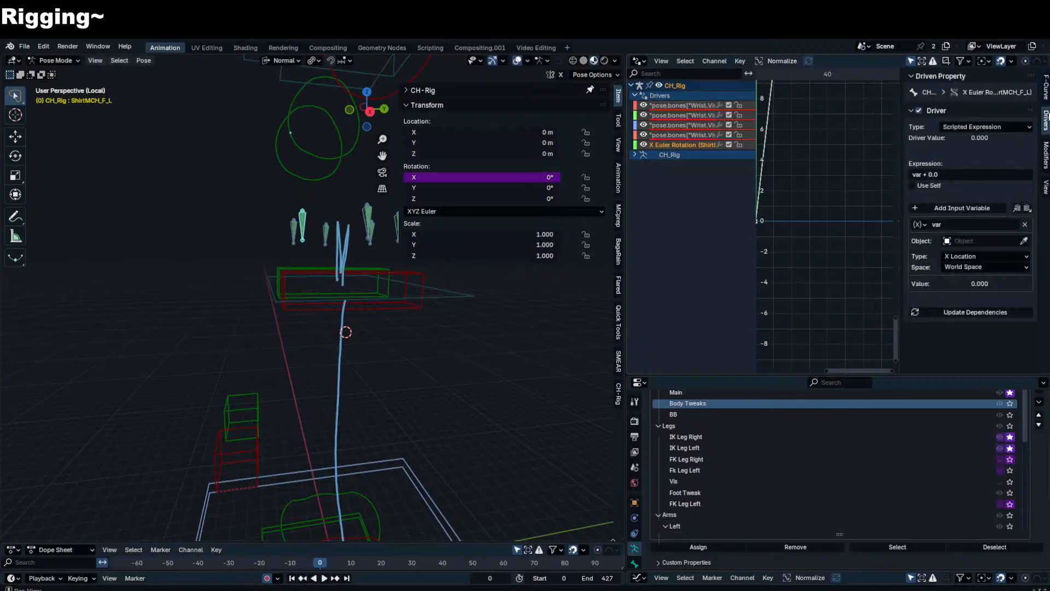
pyautogui.click(1024, 224)
pyautogui.click(1001, 175)
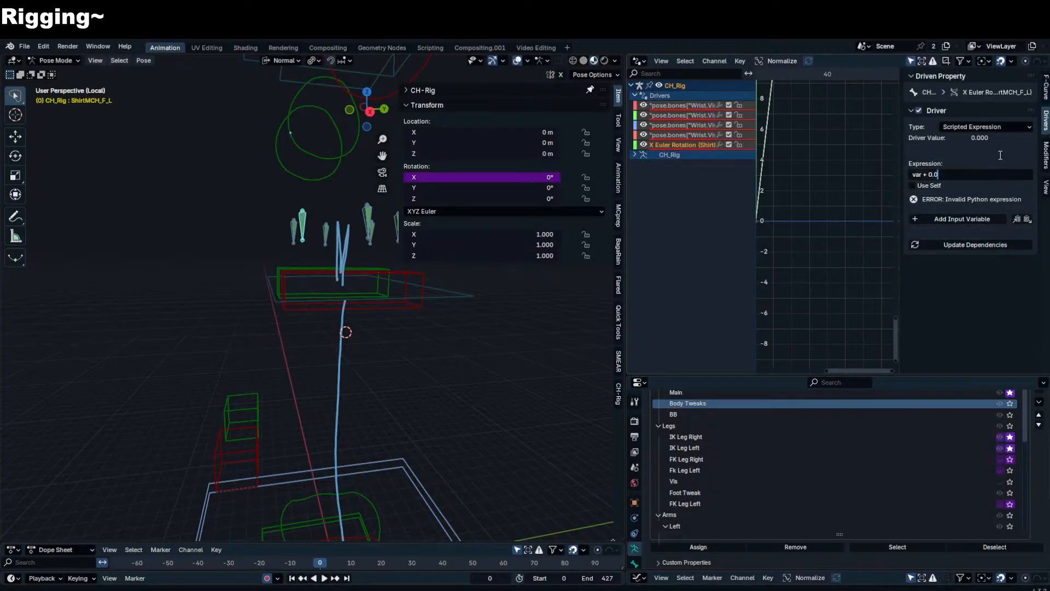
pyautogui.press('BackSpace')
pyautogui.press('Return')
# - Add an input variable to the X rotation driver and set its type to Rotational Difference
pyautogui.click(933, 218)
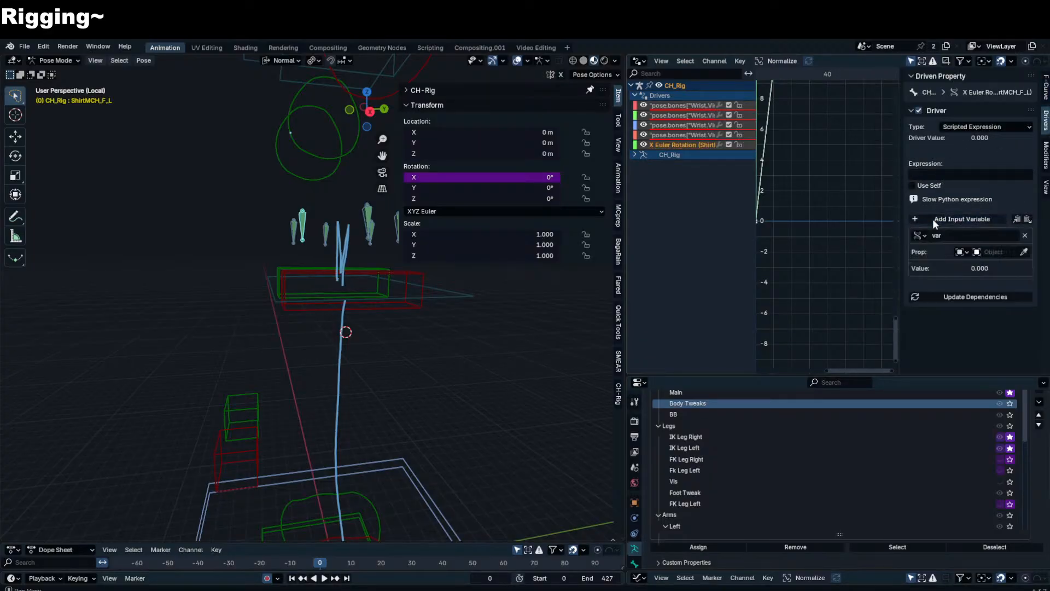
pyautogui.click(924, 232)
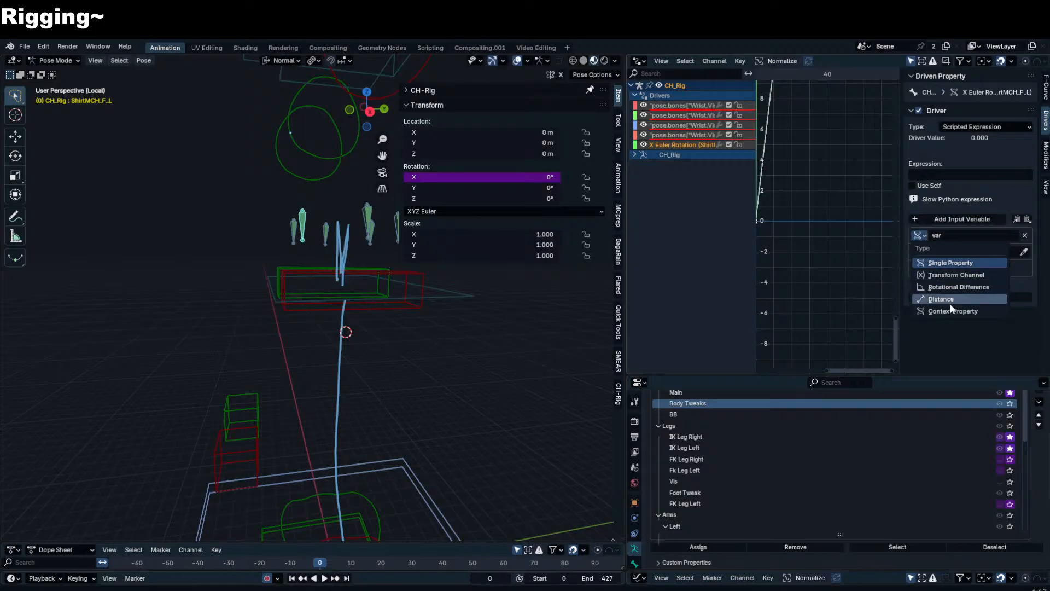
pyautogui.click(952, 284)
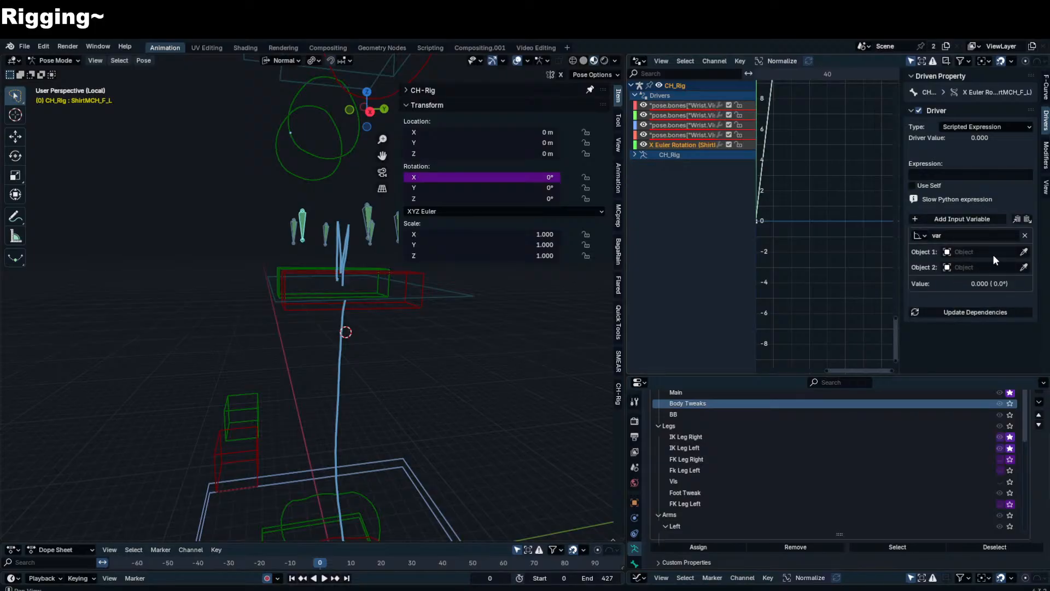
# - Set the variable's Object 1 to the CH_Rig armature with Body as its bone
pyautogui.click(1022, 252)
pyautogui.click(396, 285)
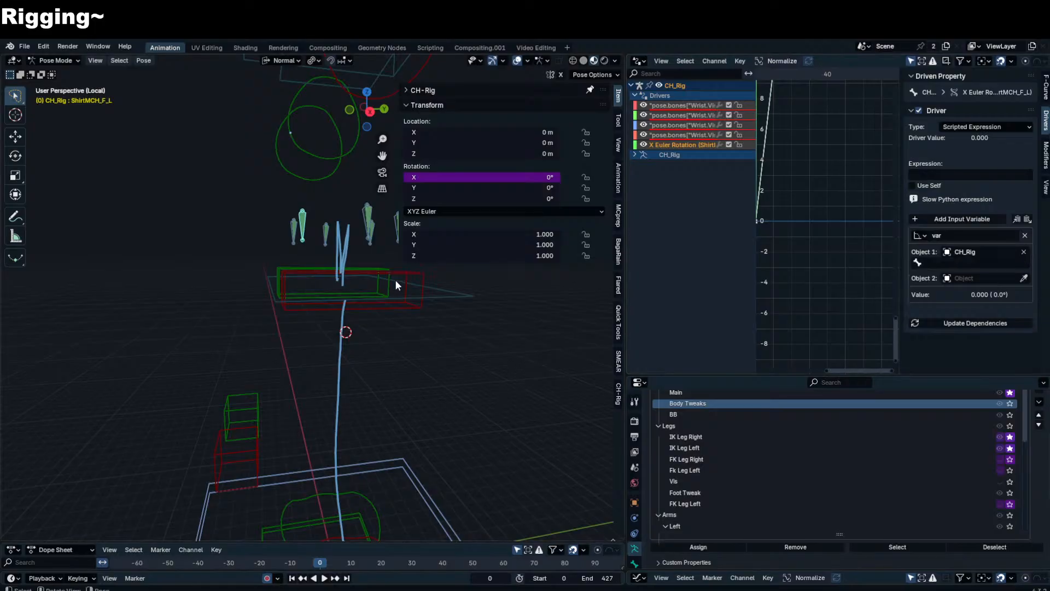
pyautogui.click(941, 261)
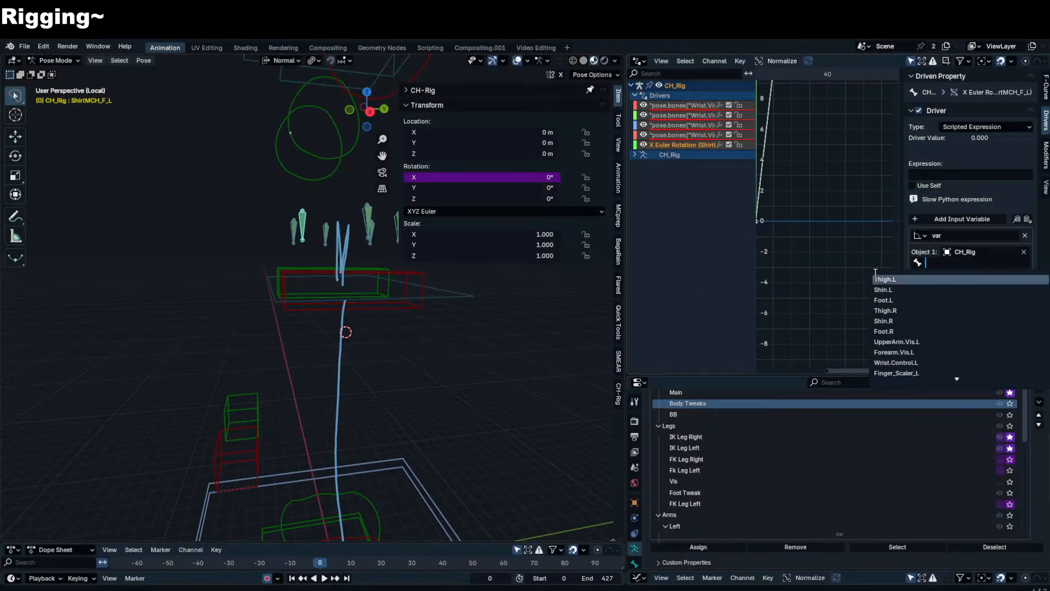
pyautogui.write('boduy')
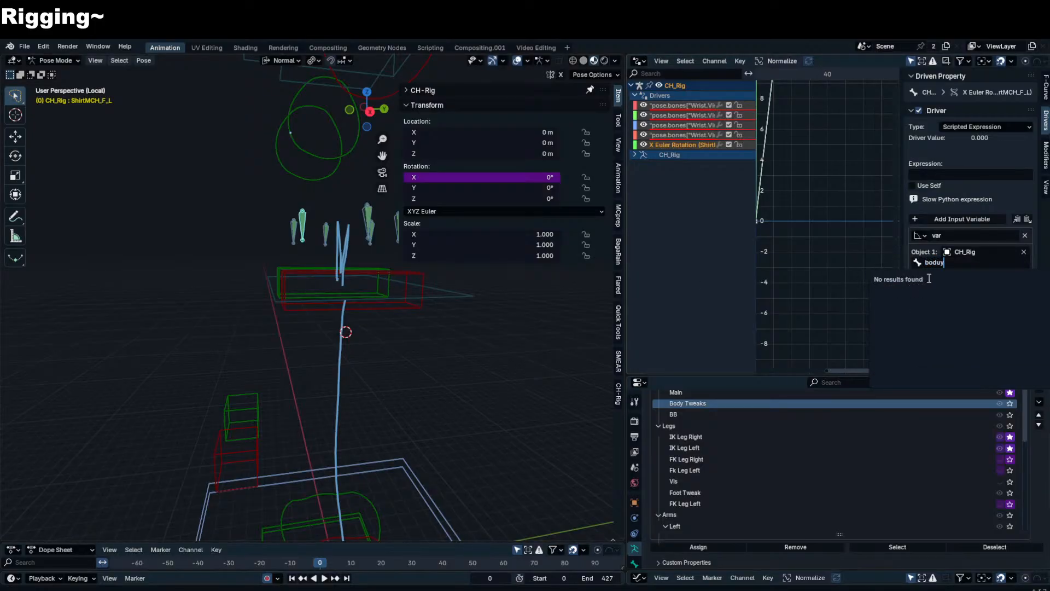
pyautogui.press('BackSpace')
pyautogui.press('BackSpace')
pyautogui.write('y')
pyautogui.press('Return')
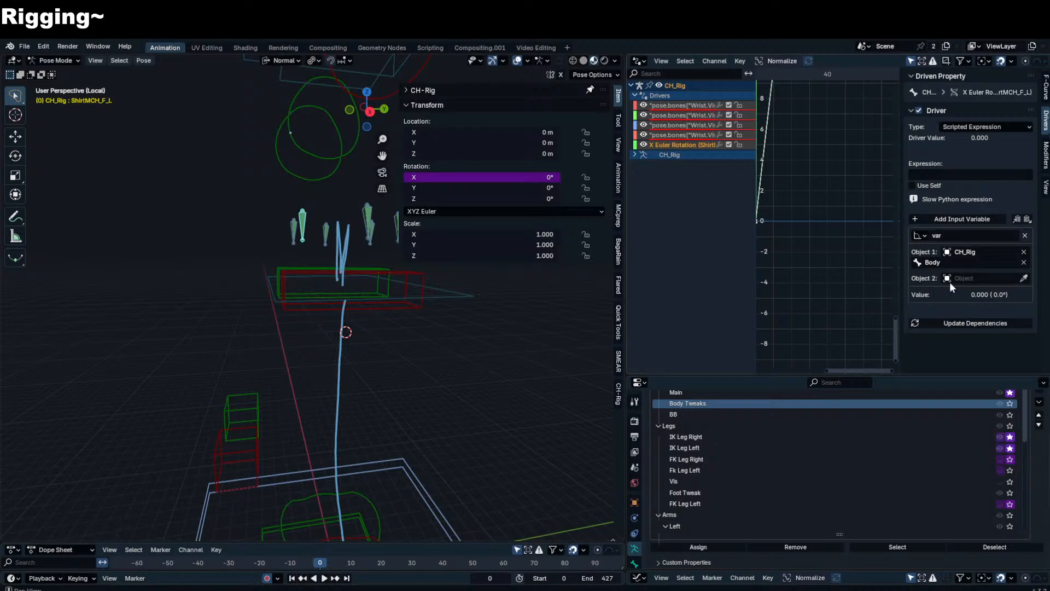
# - Set the variable's Object 2 to the CH_Rig armature with Thigh.L as its bone
pyautogui.click(981, 277)
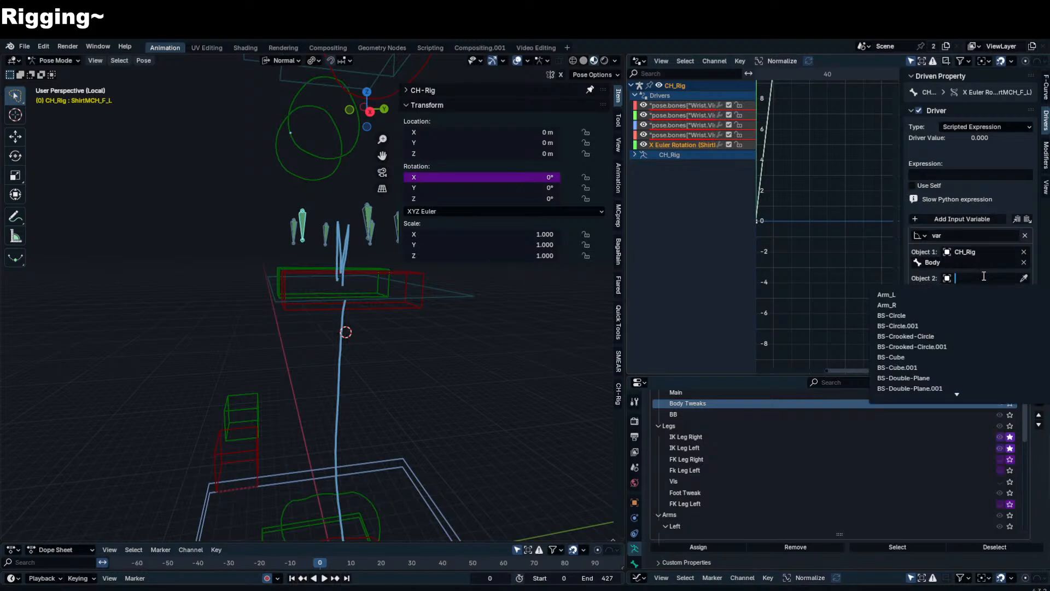
pyautogui.write('ch')
pyautogui.click(974, 292)
pyautogui.click(975, 292)
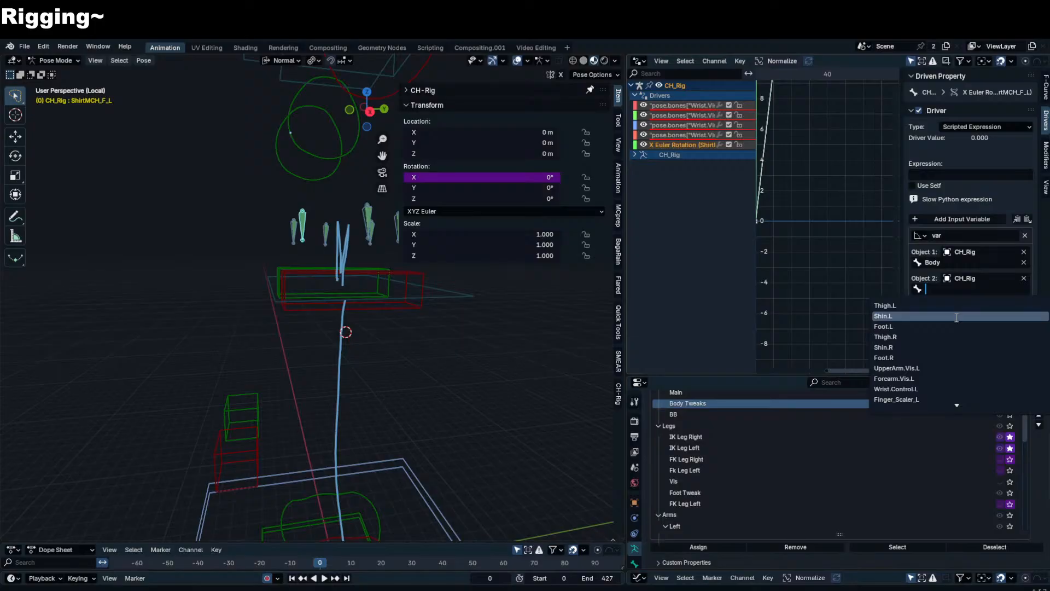
pyautogui.click(957, 305)
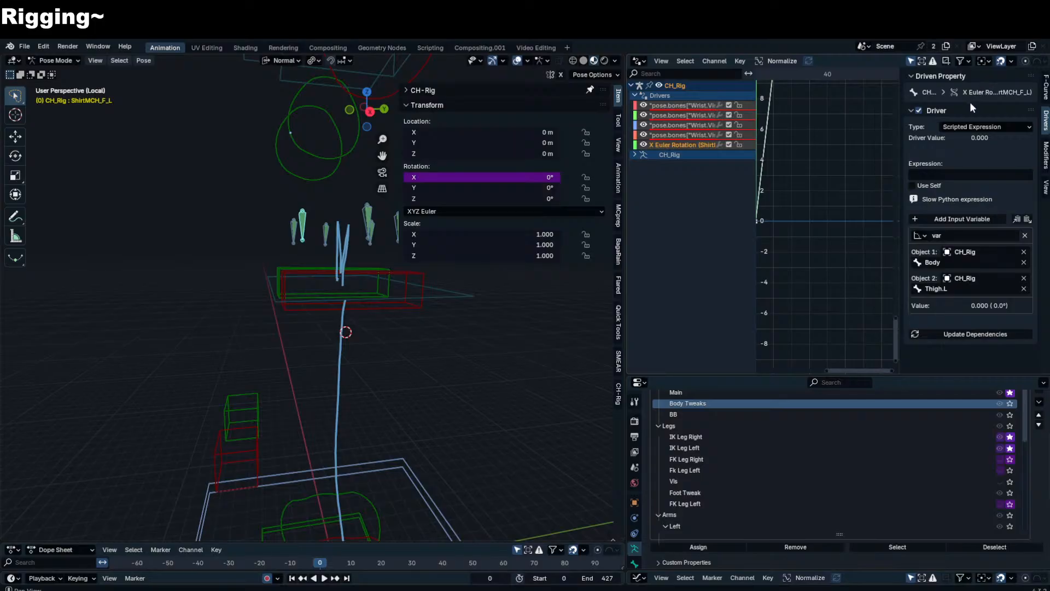
# - Move the left foot IK control forward and up to raise the leg, and reselect the ShirtMCH_F_L bone
pyautogui.rightClick(708, 143)
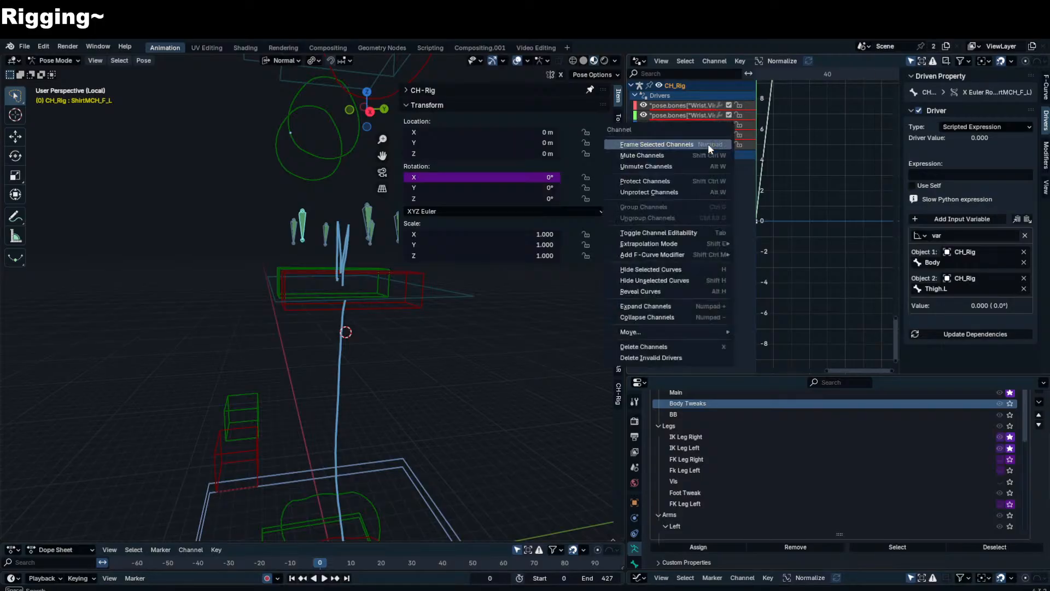
pyautogui.click(996, 129)
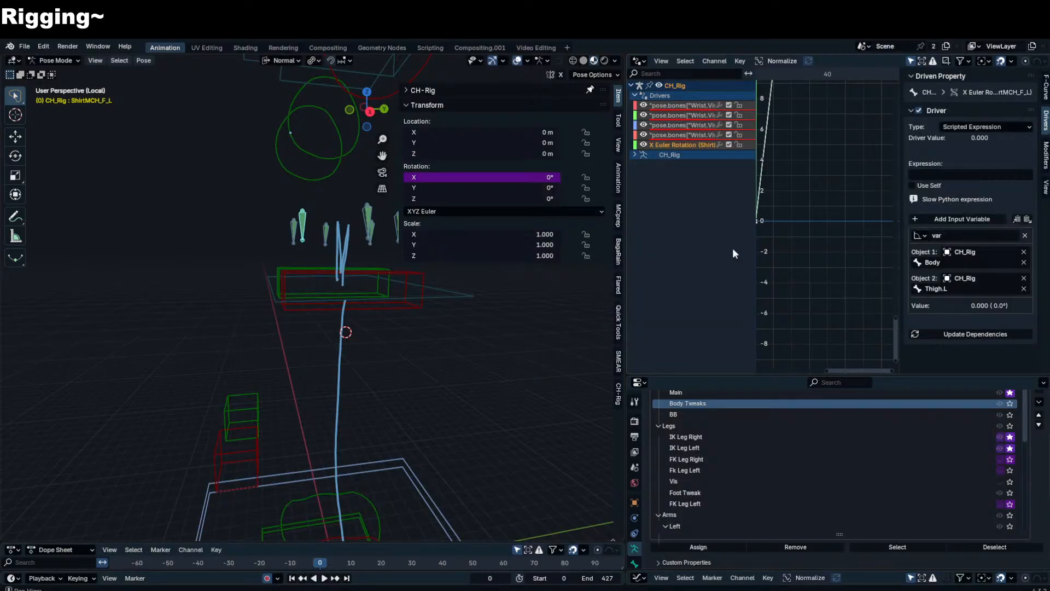
pyautogui.click(387, 309)
pyautogui.scroll(-4, 385, 339)
pyautogui.click(353, 443)
pyautogui.moveTo(354, 443); pyautogui.dragTo(337, 429, button='middle')
pyautogui.press('g')
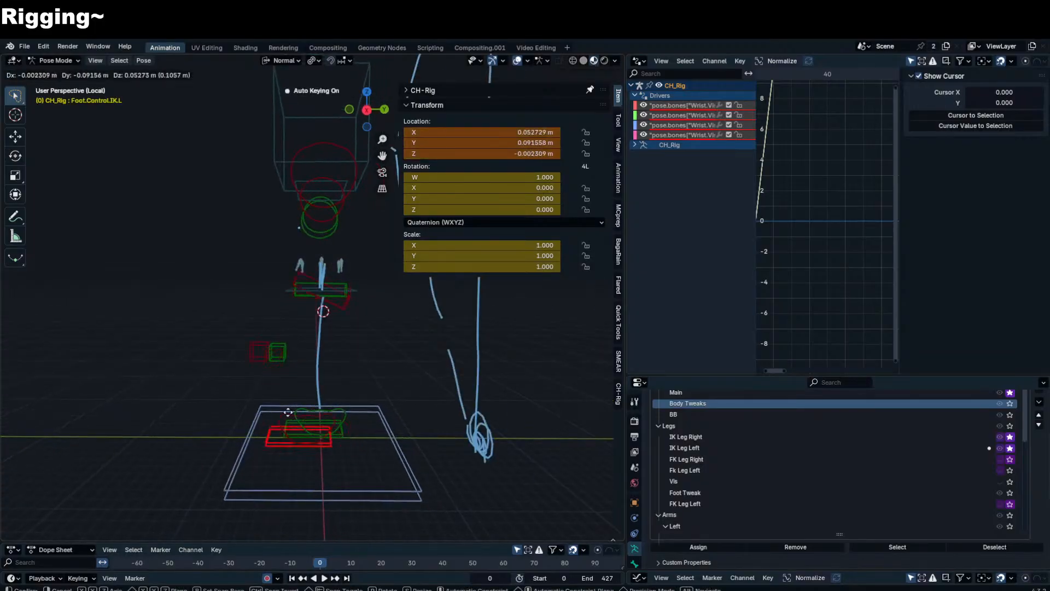
pyautogui.click(272, 382)
pyautogui.click(297, 263)
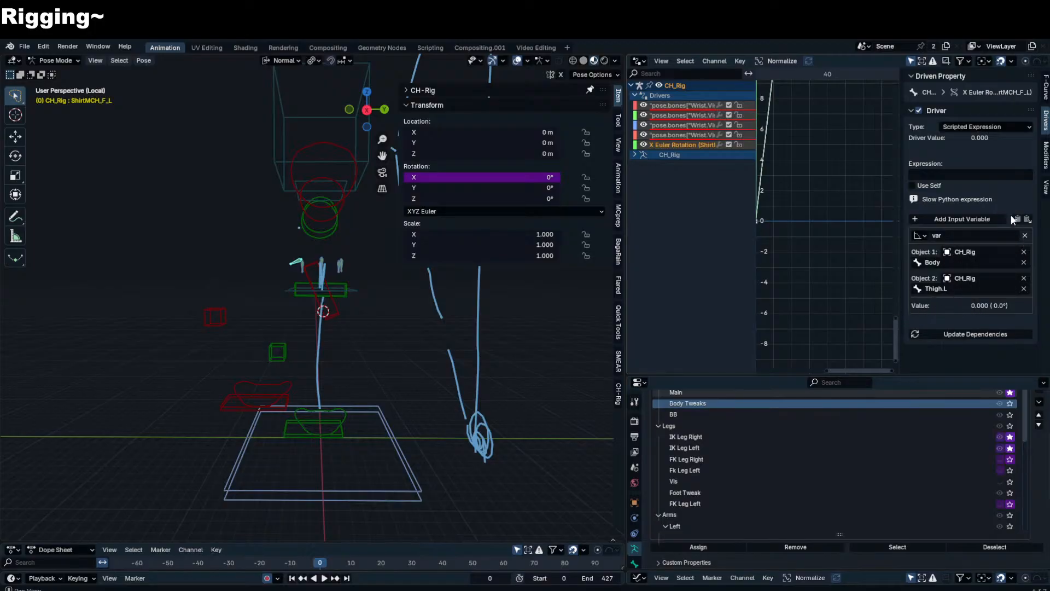
# - Replace the driver's rotational difference variable with a new input variable of type Transform Channel
pyautogui.click(1024, 236)
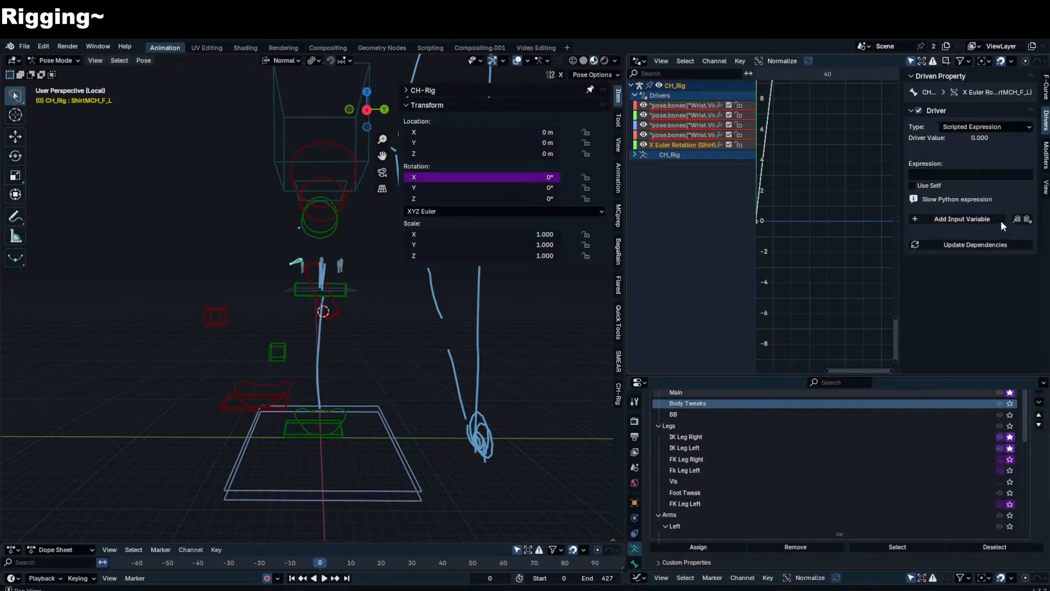
pyautogui.click(998, 220)
pyautogui.click(920, 235)
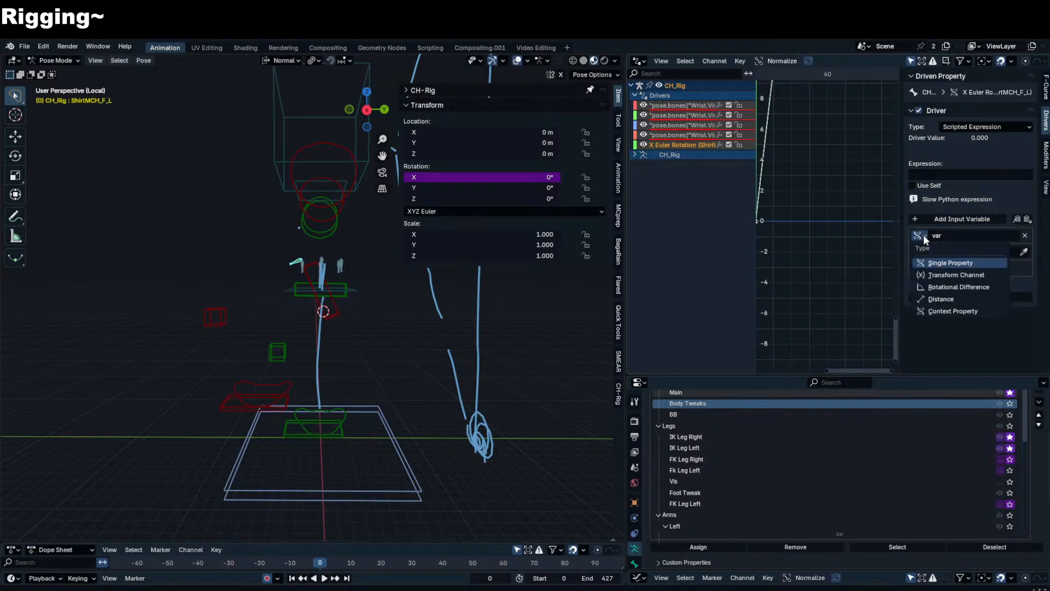
pyautogui.click(928, 274)
# - Set the new variable's object to the CH_Rig armature and its bone to Thigh.L
pyautogui.click(987, 249)
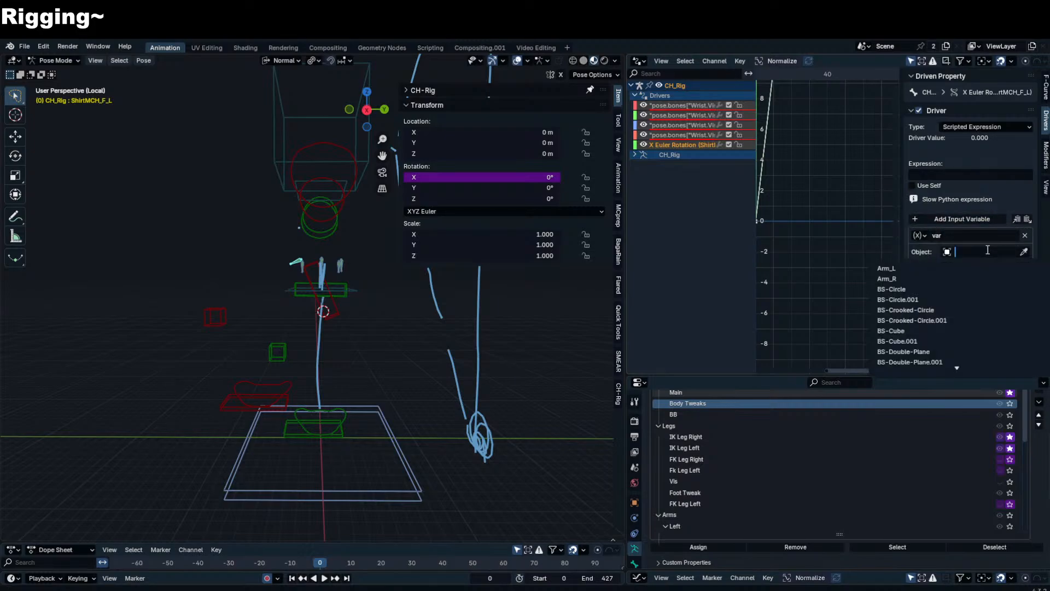
pyautogui.click(975, 261)
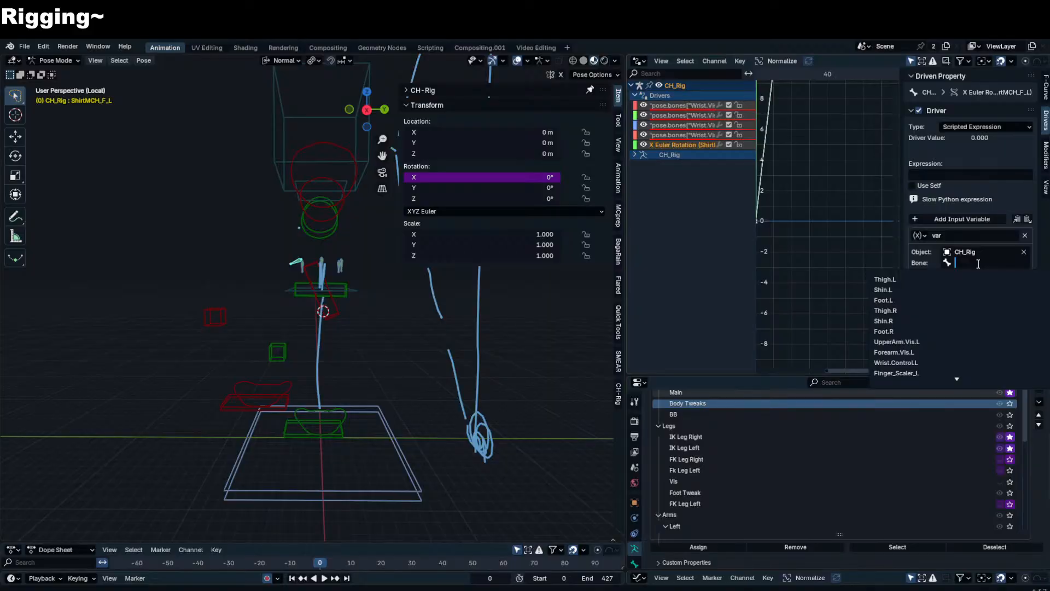
pyautogui.click(970, 278)
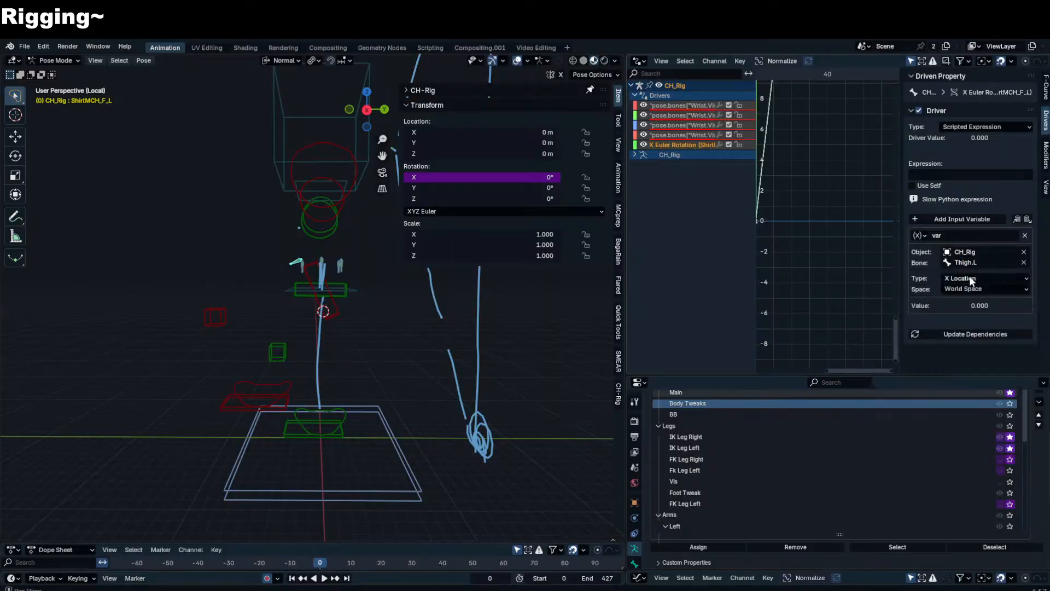
# - Paste a second Transform Channel variable into the driver and change its bone to Body
pyautogui.click(1029, 219)
pyautogui.scroll(-3, 973, 284)
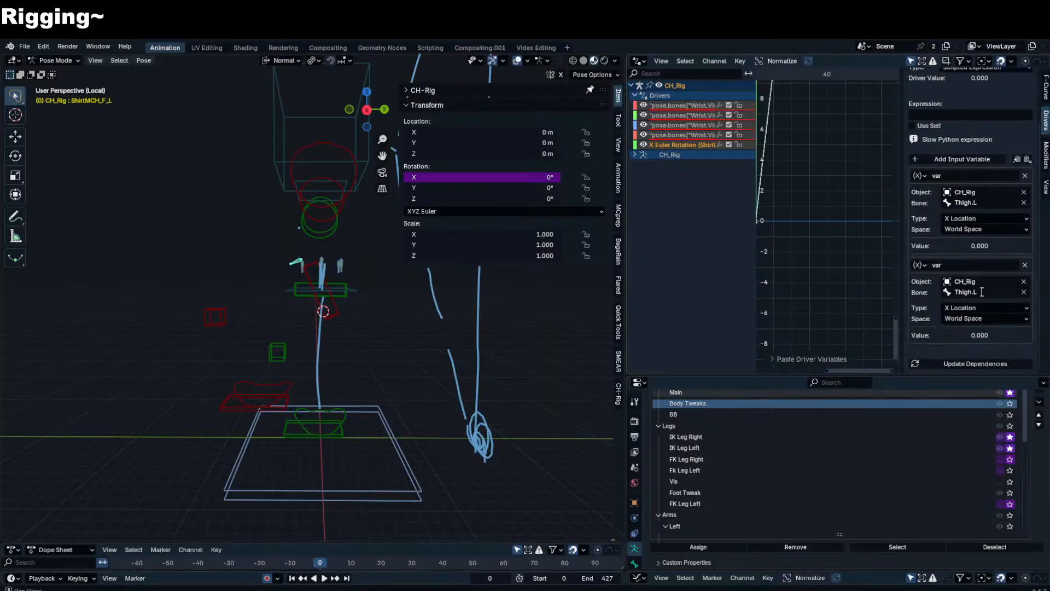
pyautogui.click(977, 291)
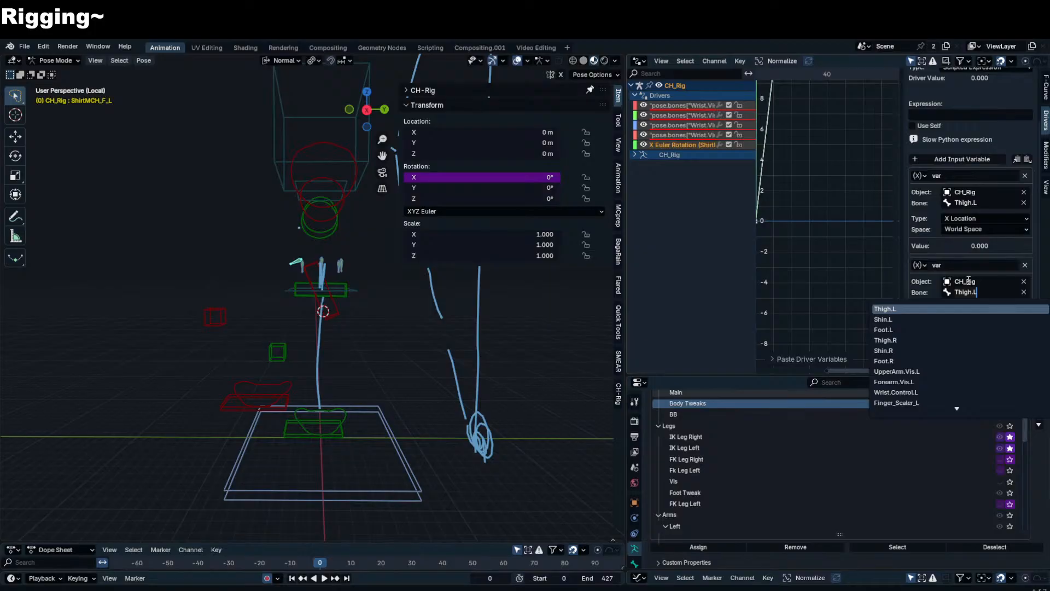
pyautogui.write('bo')
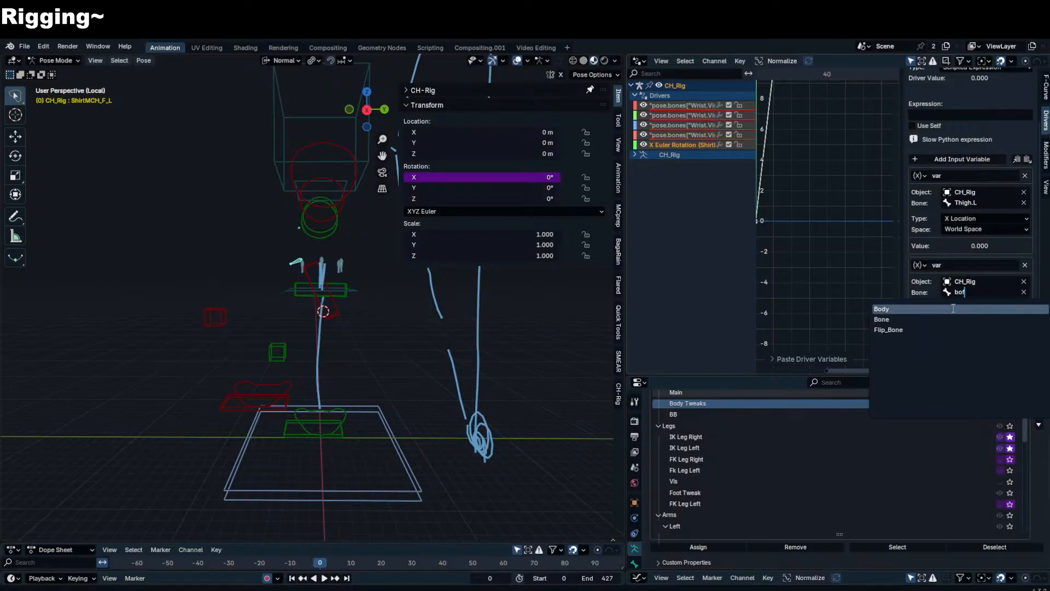
pyautogui.click(953, 308)
# - Examine the Thigh.IK.L bone and its orientation in Edit Mode, and return to Pose Mode
pyautogui.click(971, 306)
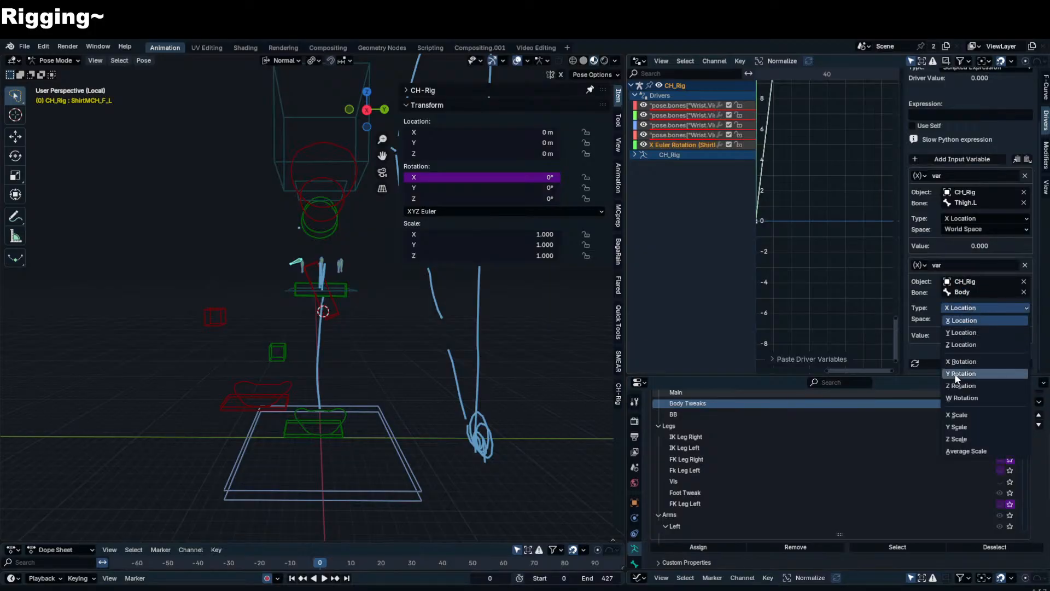
pyautogui.click(324, 311)
pyautogui.moveTo(326, 310); pyautogui.dragTo(363, 317, button='middle')
pyautogui.press('Tab')
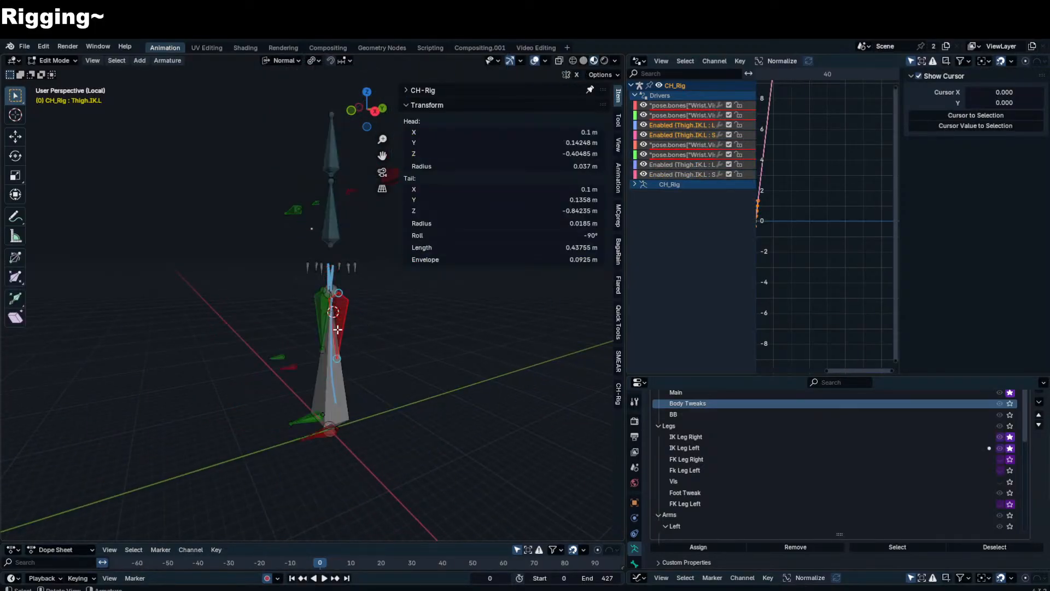
pyautogui.press('Tab')
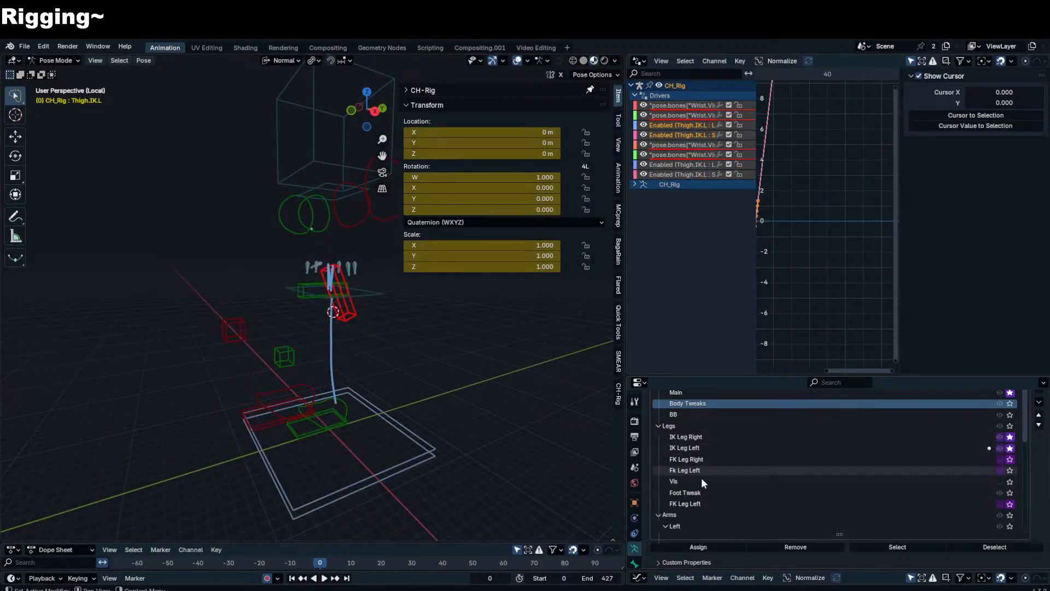
# - Solo the Vis bone collection and select the Thigh.L bone, checking its rest orientation in Edit Mode
pyautogui.click(1009, 482)
pyautogui.click(324, 318)
pyautogui.moveTo(324, 319); pyautogui.dragTo(349, 331, button='middle')
pyautogui.click(334, 324)
pyautogui.press('Tab')
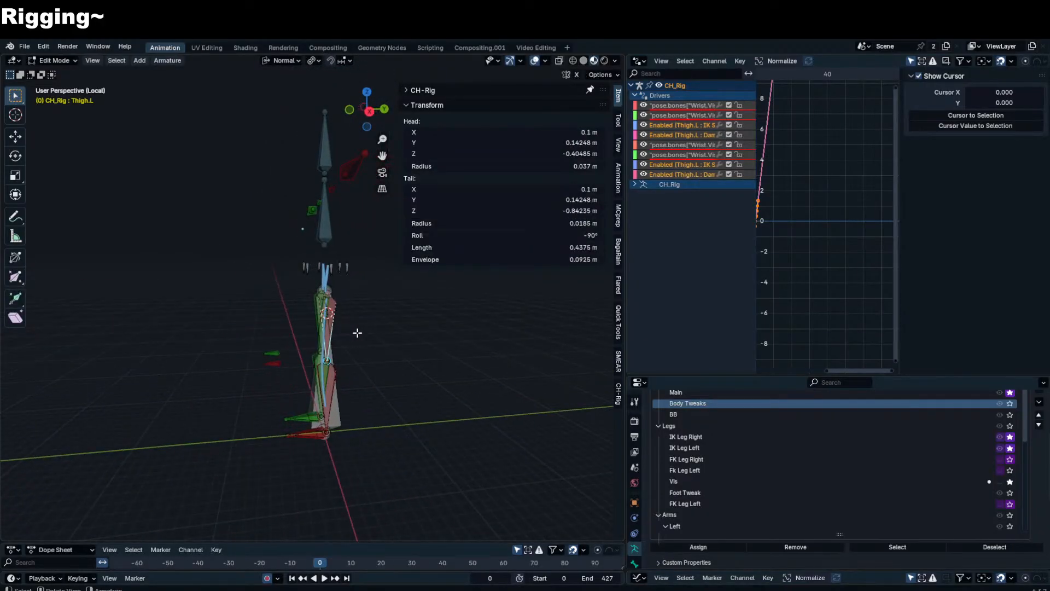
pyautogui.press('Tab')
# - Change the Thigh.L bone's rotation mode to XYZ Euler
pyautogui.press('r')
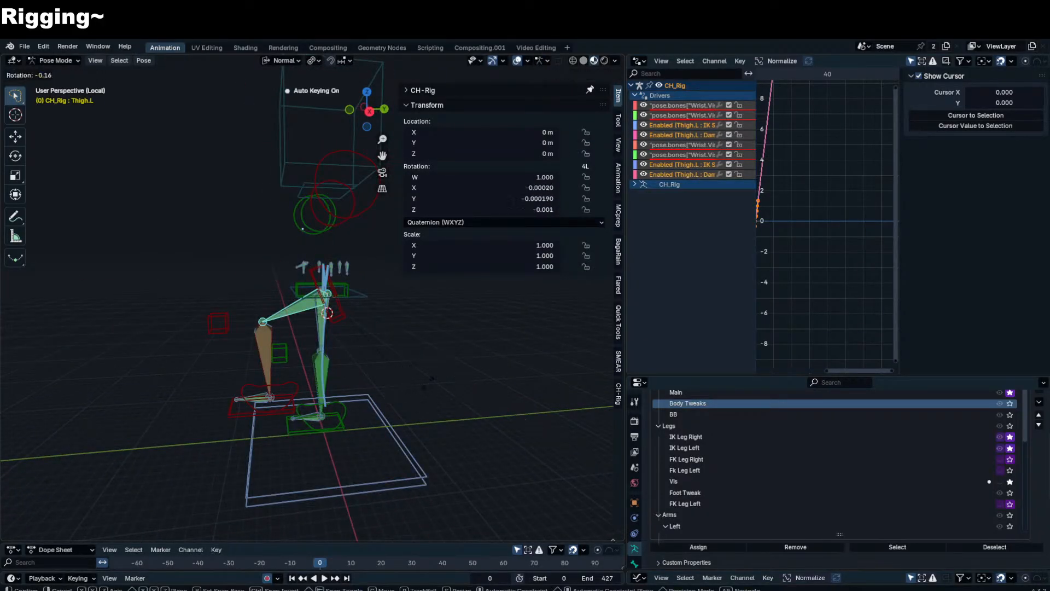
pyautogui.press('x')
pyautogui.press('x')
pyautogui.rightClick(402, 391)
pyautogui.click(498, 223)
pyautogui.click(481, 262)
# - Try rotating Thigh.L about X, cancel the rotation, and set the transform orientation to Local
pyautogui.press('r')
pyautogui.press('x')
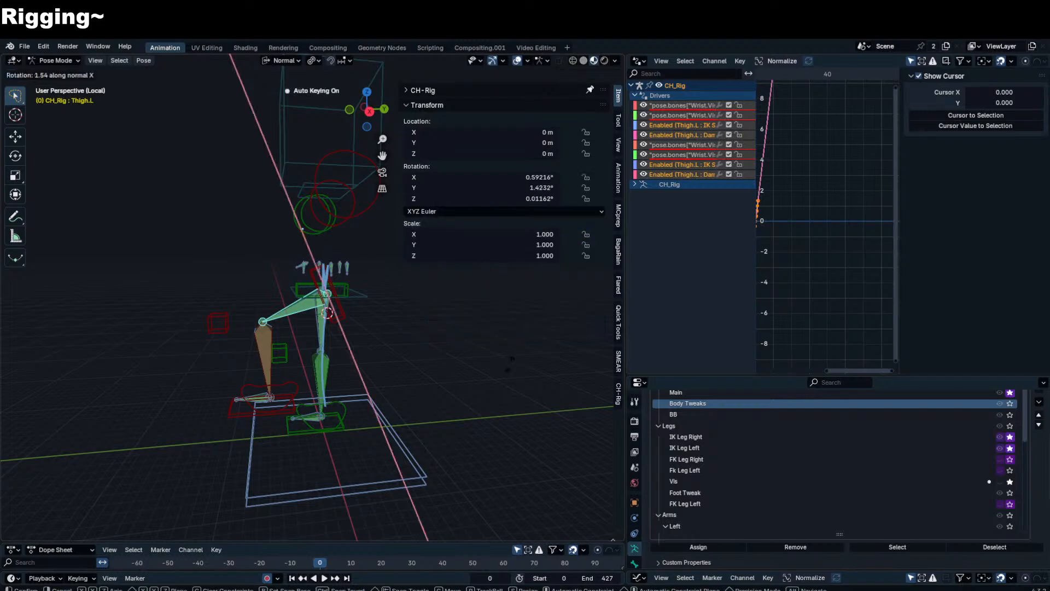
pyautogui.press('x')
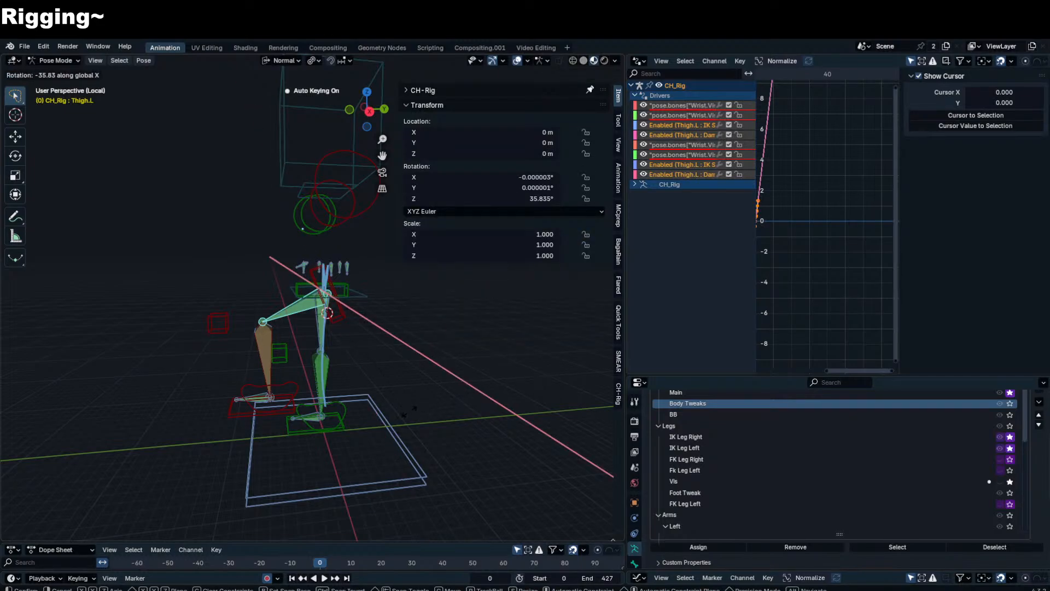
pyautogui.press('Escape')
pyautogui.click(282, 60)
pyautogui.click(262, 106)
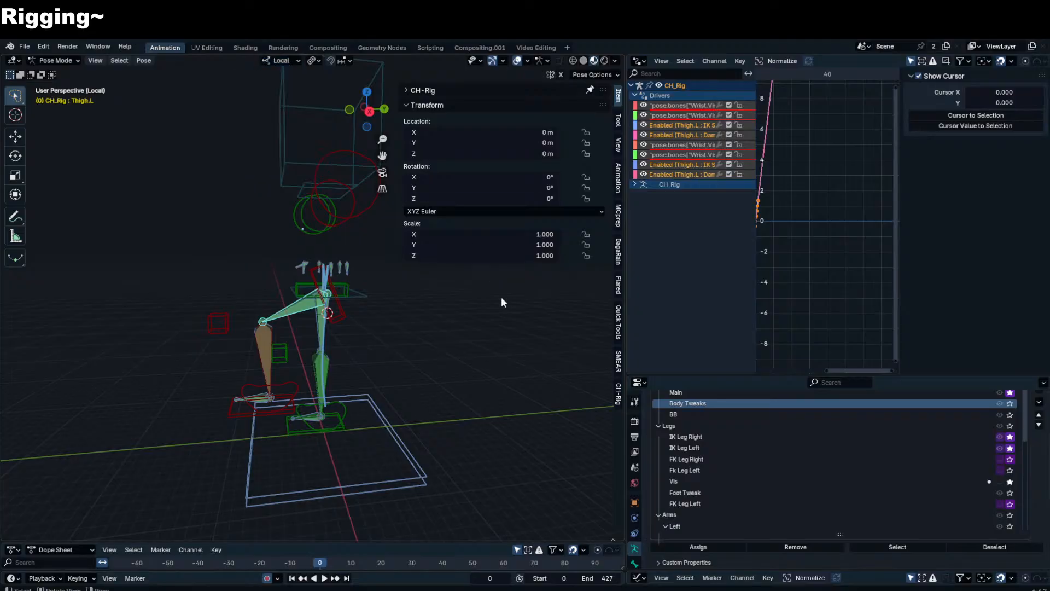
# - Test-rotate Thigh.L about its local X, Y and Z axes, cancelling each rotation, to examine how the rotation values respond
pyautogui.press('r')
pyautogui.press('x')
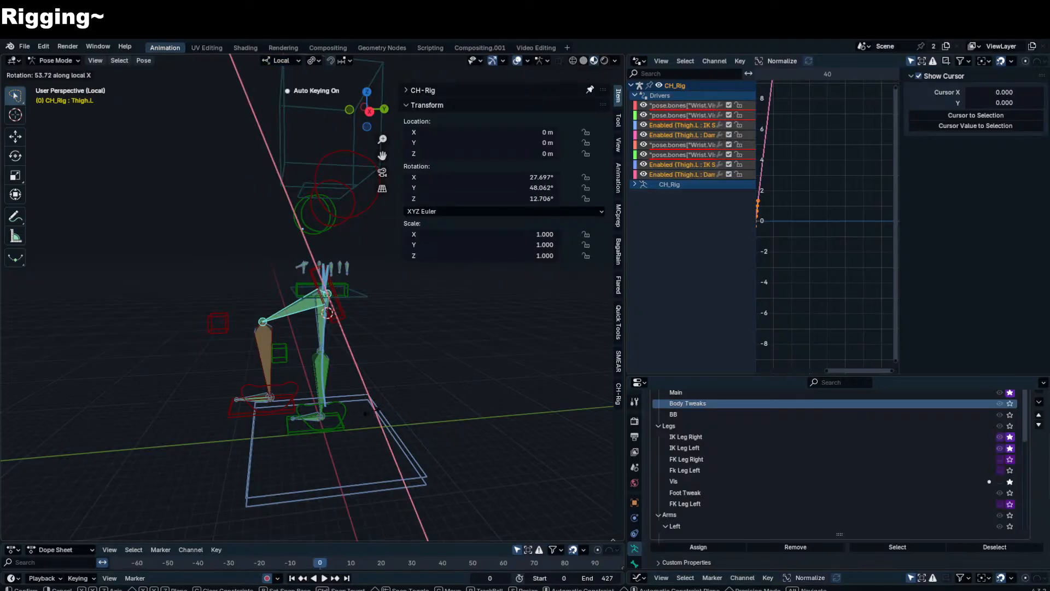
pyautogui.rightClick(424, 389)
pyautogui.moveTo(424, 390); pyautogui.dragTo(551, 393, button='middle')
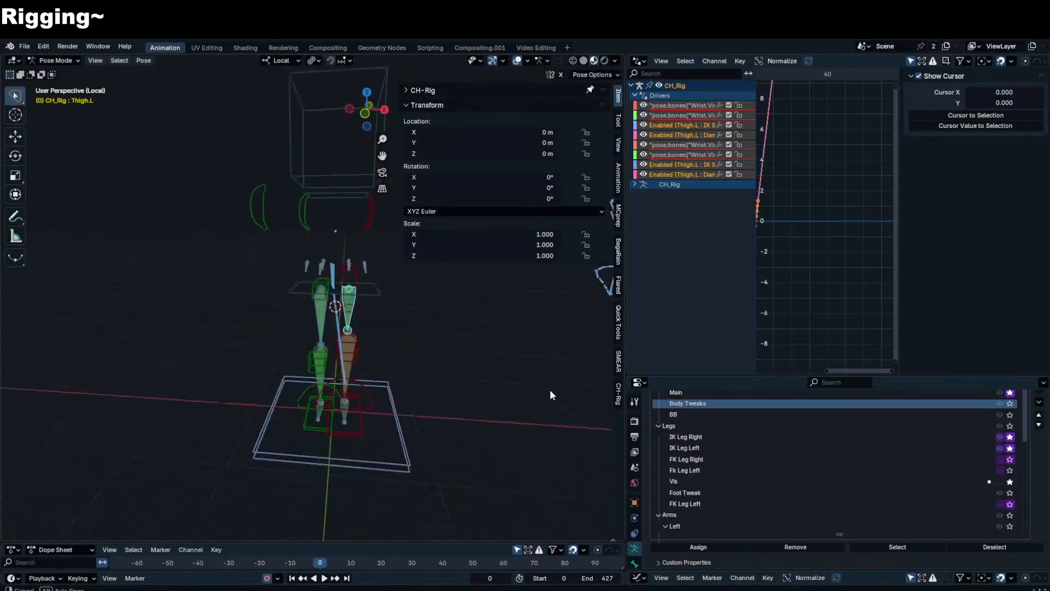
pyautogui.press('r')
pyautogui.press('x')
pyautogui.press('y')
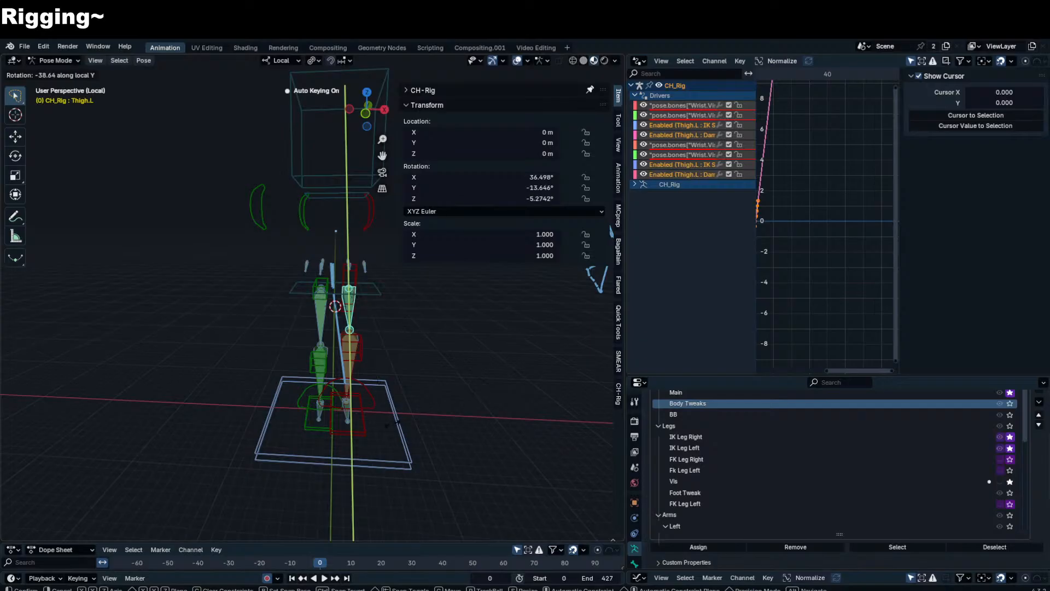
pyautogui.rightClick(438, 418)
pyautogui.moveTo(437, 419); pyautogui.dragTo(335, 422, button='middle')
pyautogui.press('r')
pyautogui.press('y')
pyautogui.rightClick(419, 412)
pyautogui.press('r')
pyautogui.press('z')
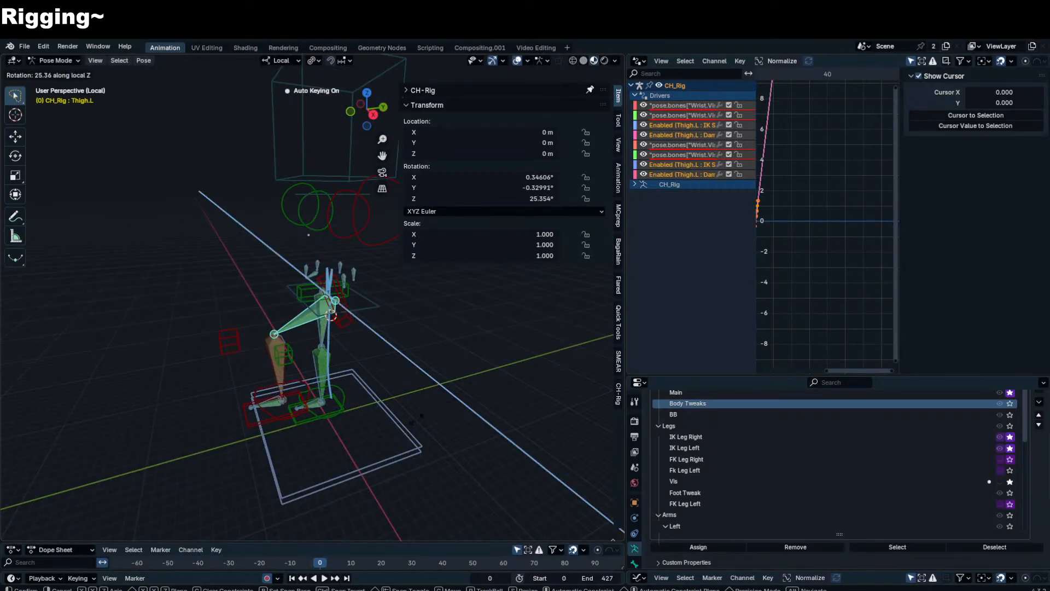
pyautogui.rightClick(316, 350)
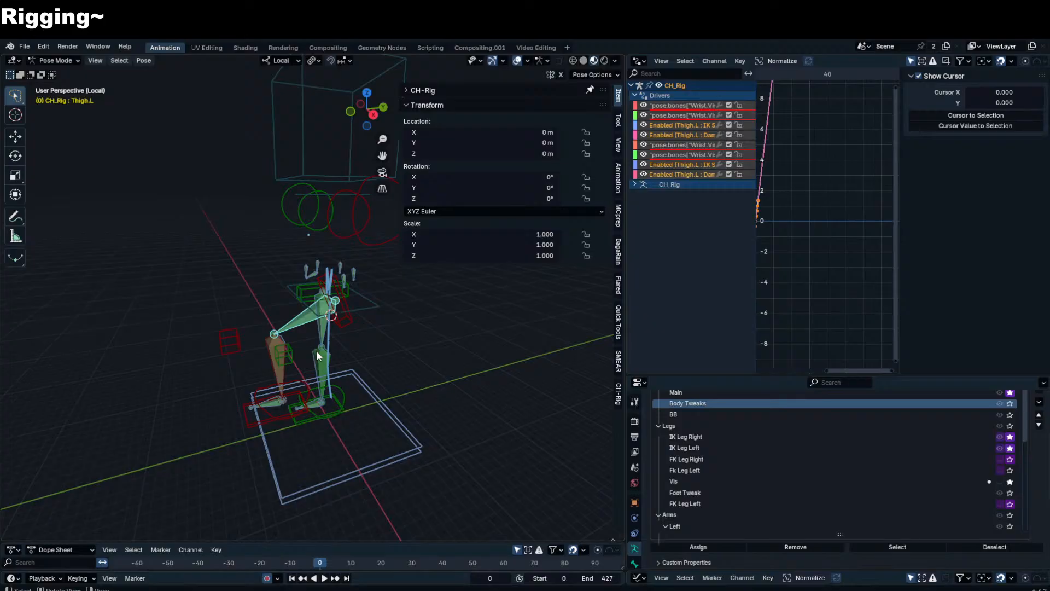
# - Reselect ShirtMCH_F_L and set its driver's Body variable to Z Rotation in Local Space
pyautogui.hotkey('ctrl', 'Tab')
pyautogui.scroll(4, 323, 313)
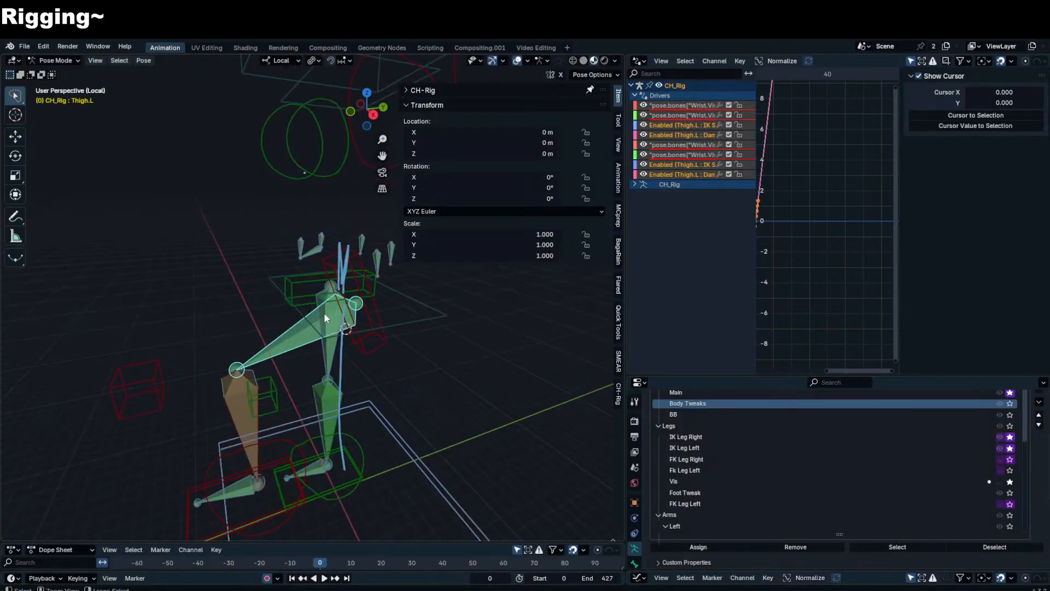
pyautogui.hotkey('ctrl', 'Tab')
pyautogui.click(307, 252)
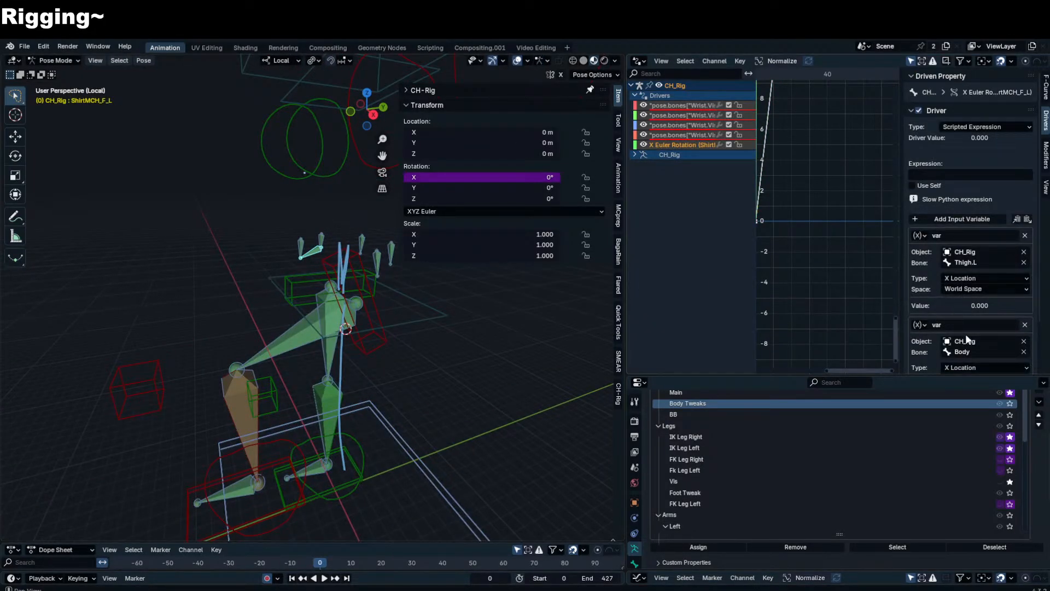
pyautogui.scroll(-3, 966, 341)
pyautogui.click(978, 306)
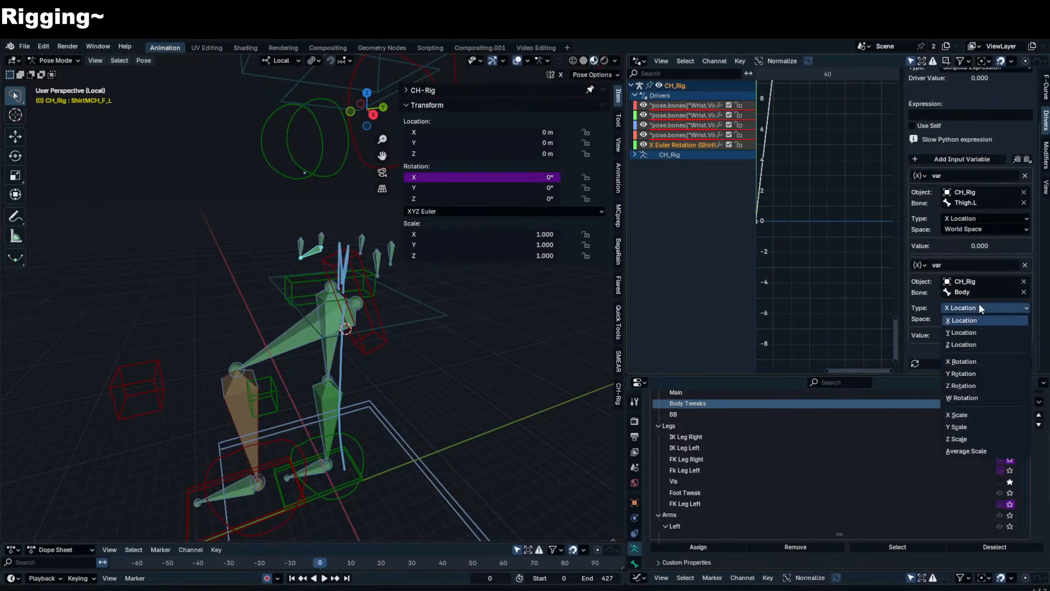
pyautogui.click(971, 388)
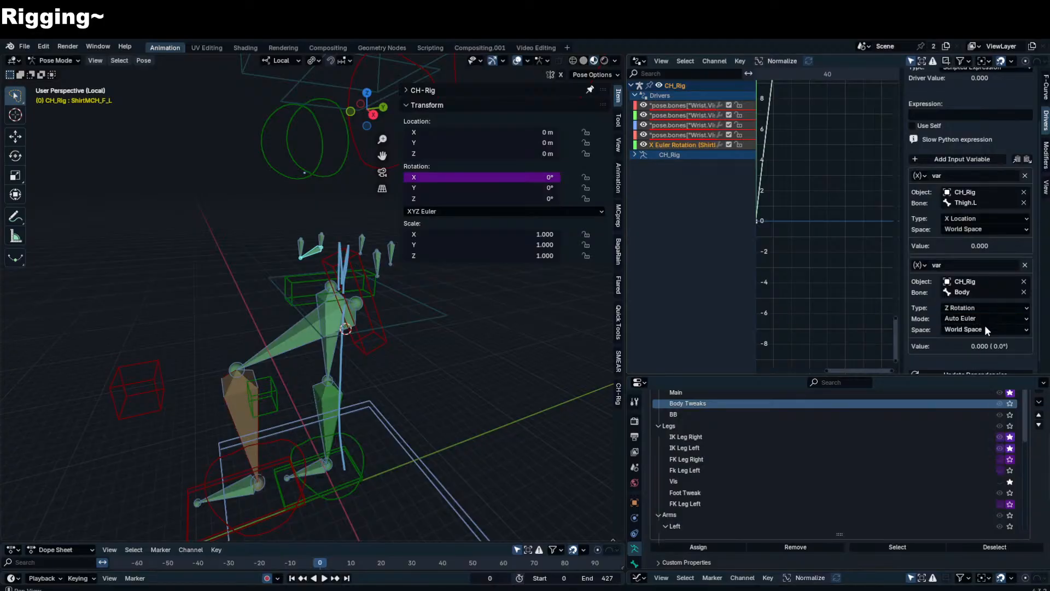
pyautogui.click(984, 328)
pyautogui.click(982, 368)
# - Check the first variable's bone against the left thigh bone's name, and reselect ShirtMCH_F_L
pyautogui.click(991, 204)
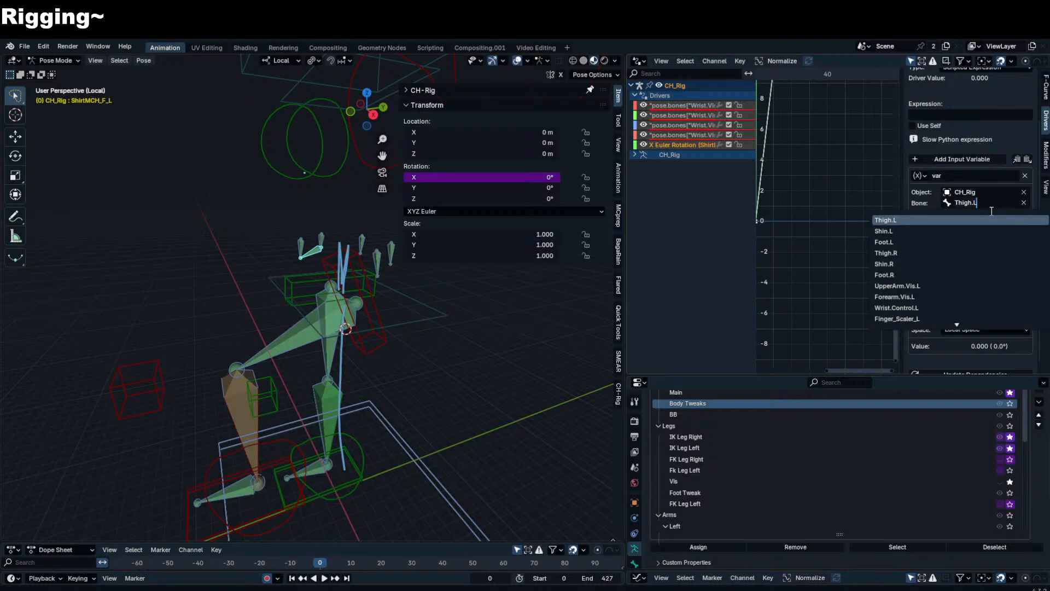
pyautogui.press('Return')
pyautogui.click(296, 343)
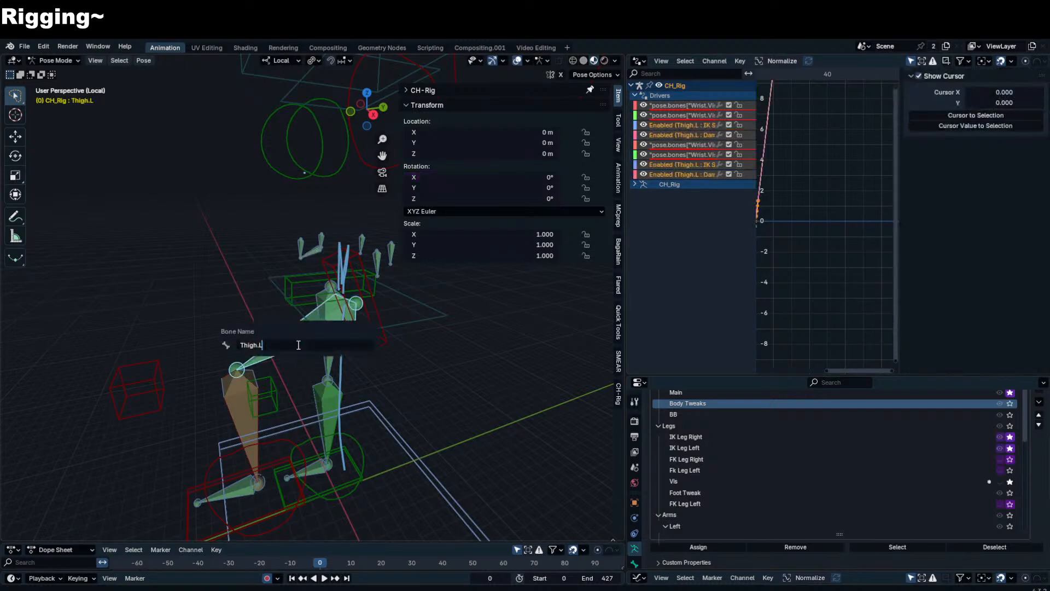
pyautogui.click(332, 247)
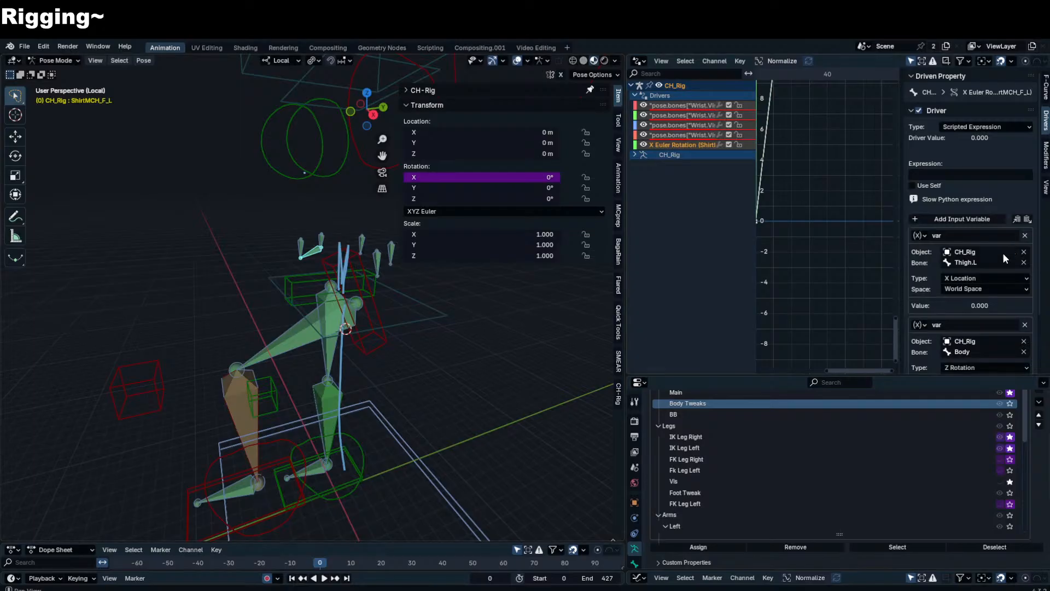
# - Set the driver's Thigh.L variable to Z Rotation in Local Space
pyautogui.click(987, 278)
pyautogui.click(963, 356)
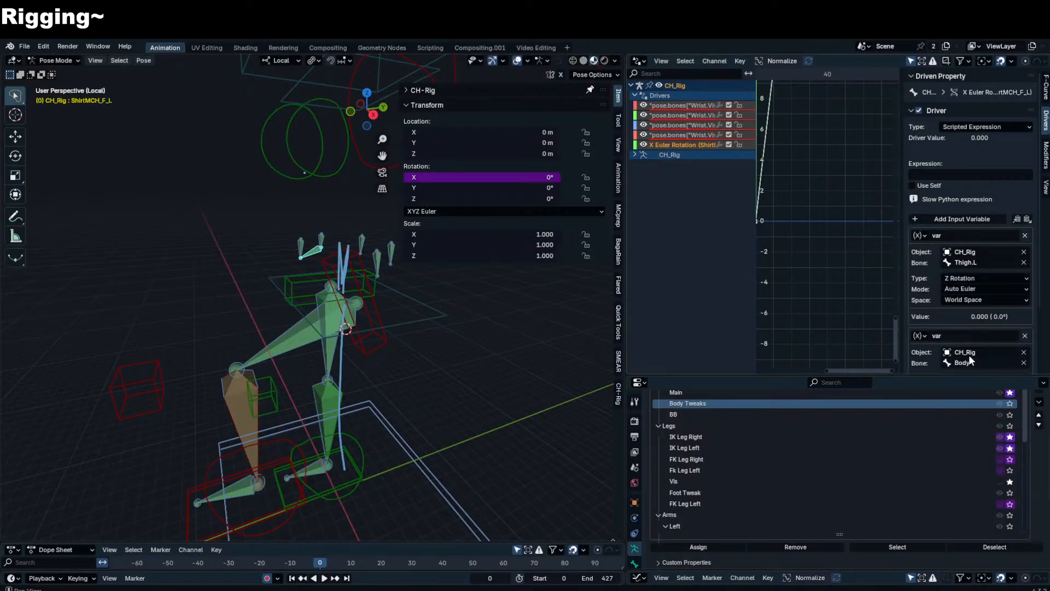
pyautogui.click(985, 287)
pyautogui.click(967, 299)
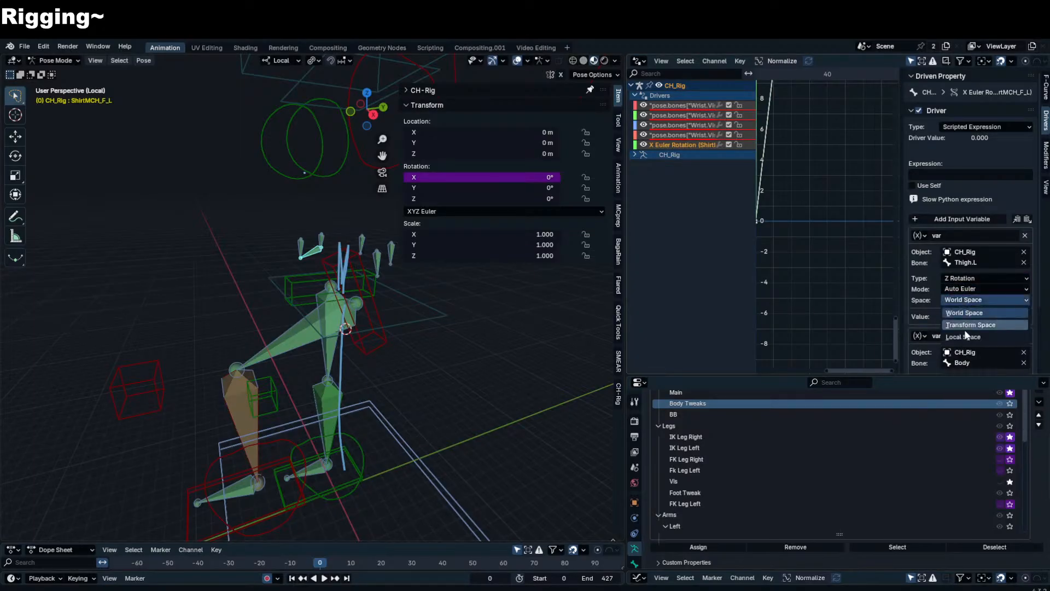
pyautogui.click(960, 332)
pyautogui.scroll(-2, 929, 287)
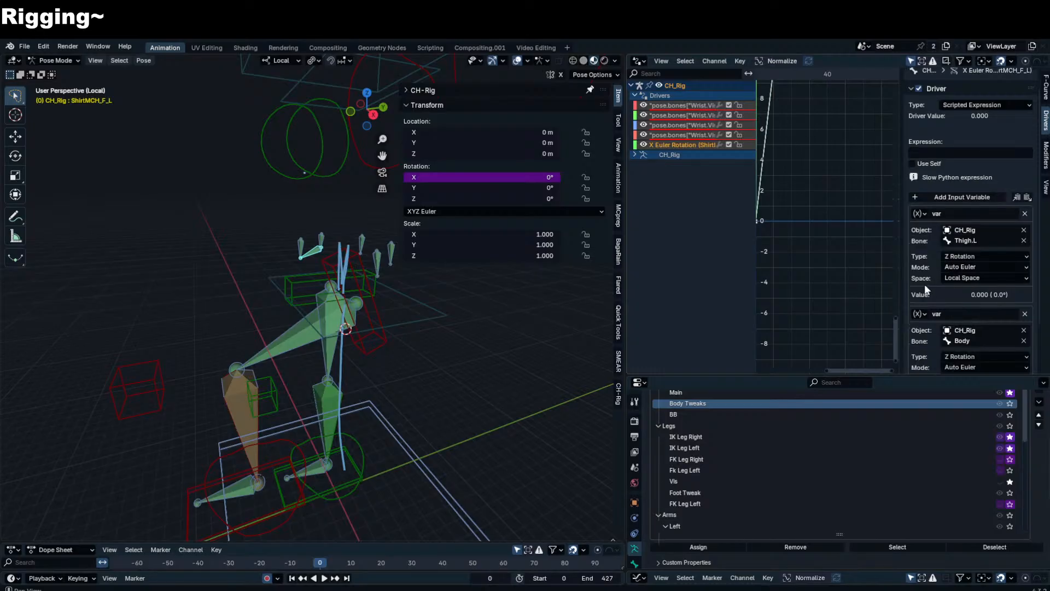
pyautogui.scroll(2, 932, 273)
# - Examine the left thigh bone and its IK counterpart, checking the IK bone's name, and reselect ShirtMCH_F_L
pyautogui.scroll(2, 383, 344)
pyautogui.moveTo(382, 345); pyautogui.dragTo(279, 310, button='middle')
pyautogui.click(284, 310)
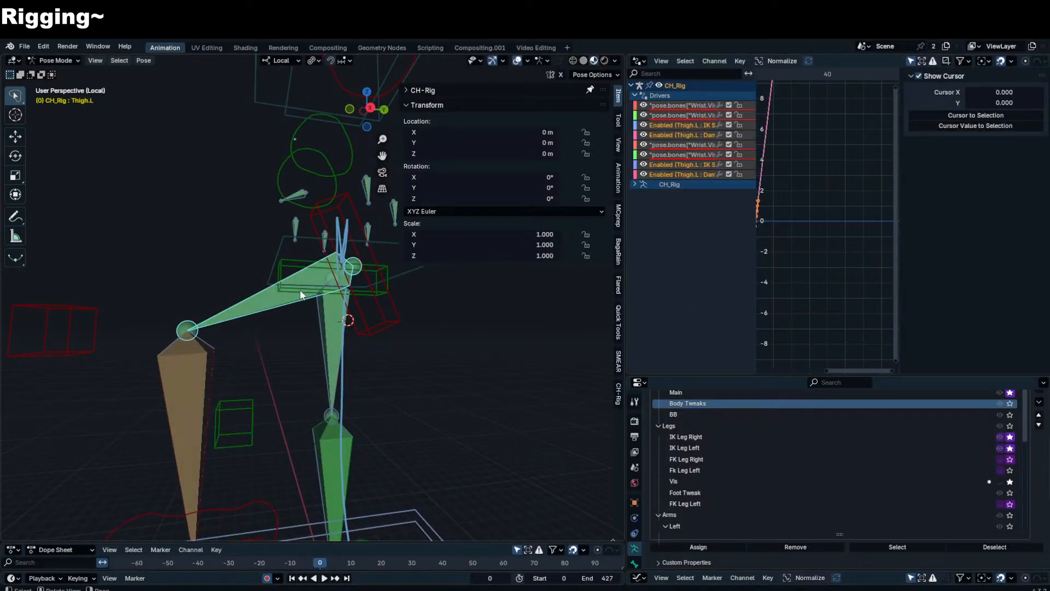
pyautogui.scroll(-3, 268, 321)
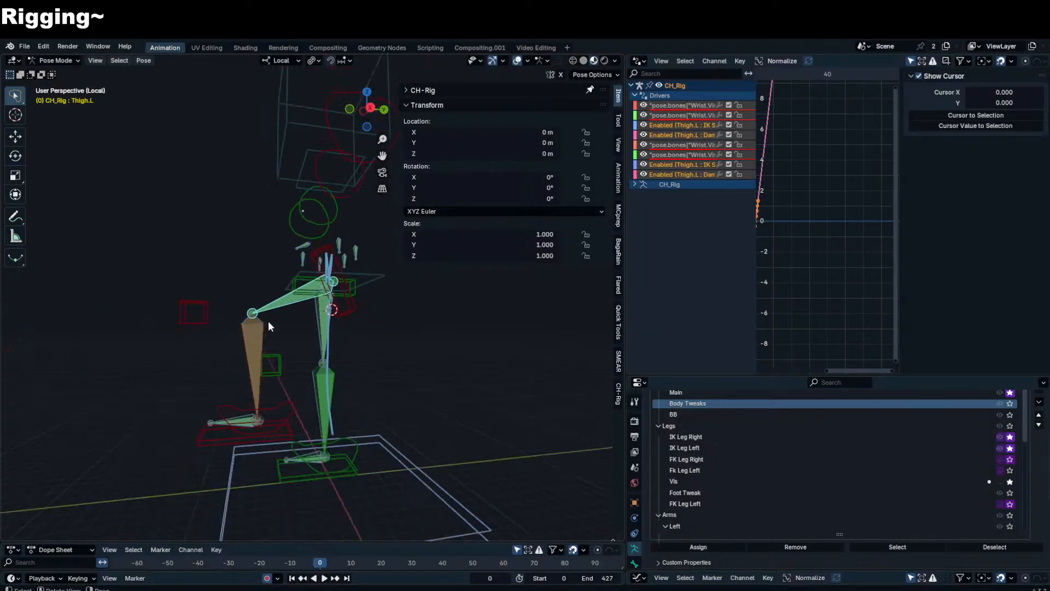
pyautogui.click(339, 306)
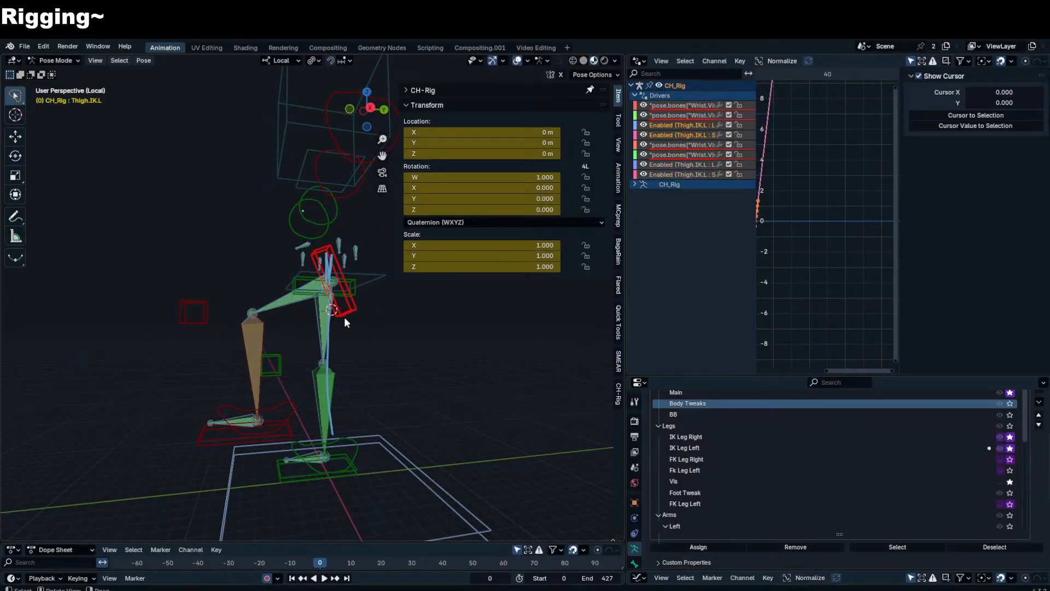
pyautogui.press('F2')
pyautogui.press('Escape')
pyautogui.click(305, 293)
pyautogui.moveTo(305, 293); pyautogui.dragTo(332, 294, button='middle')
pyautogui.click(332, 298)
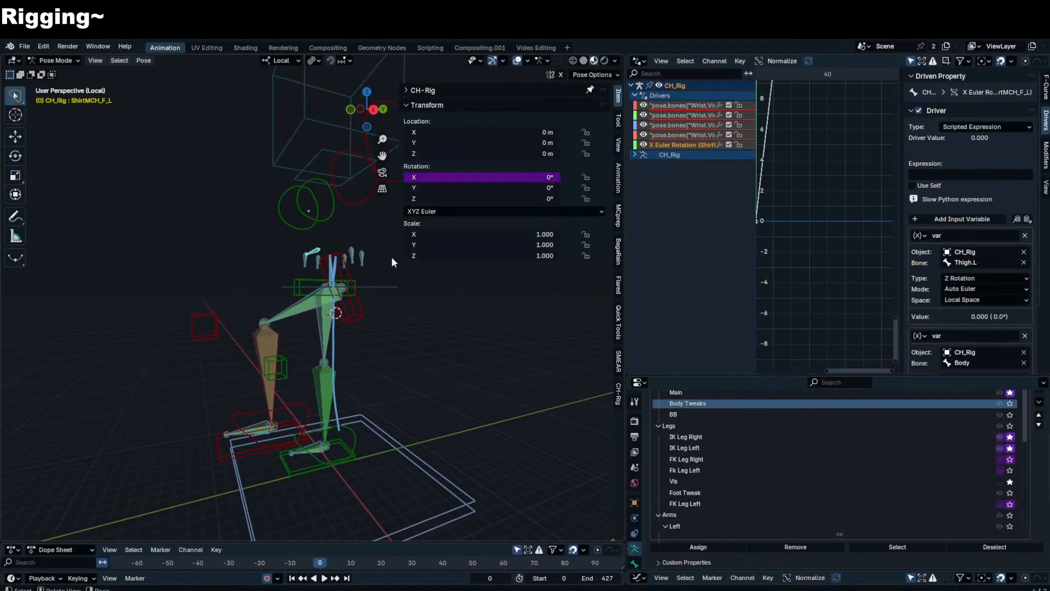
# - Try Thigh.IK.L as the bone of the driver's first variable
pyautogui.click(998, 262)
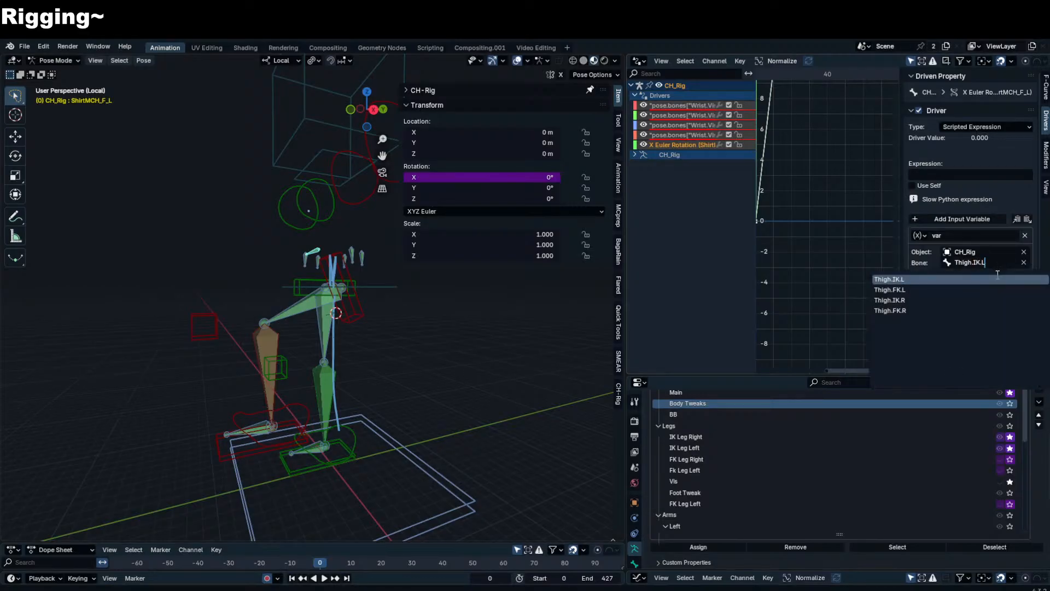
pyautogui.click(996, 278)
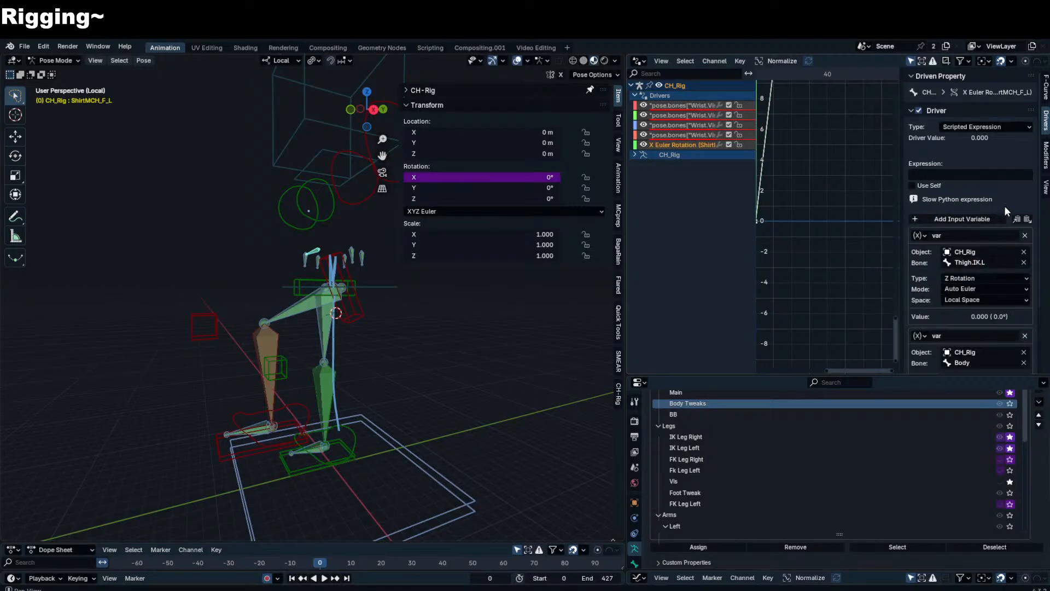
pyautogui.press('Escape')
# - Test-move the left thigh's IK control, cancel the move, and reselect ShirtMCH_F_L
pyautogui.click(320, 328)
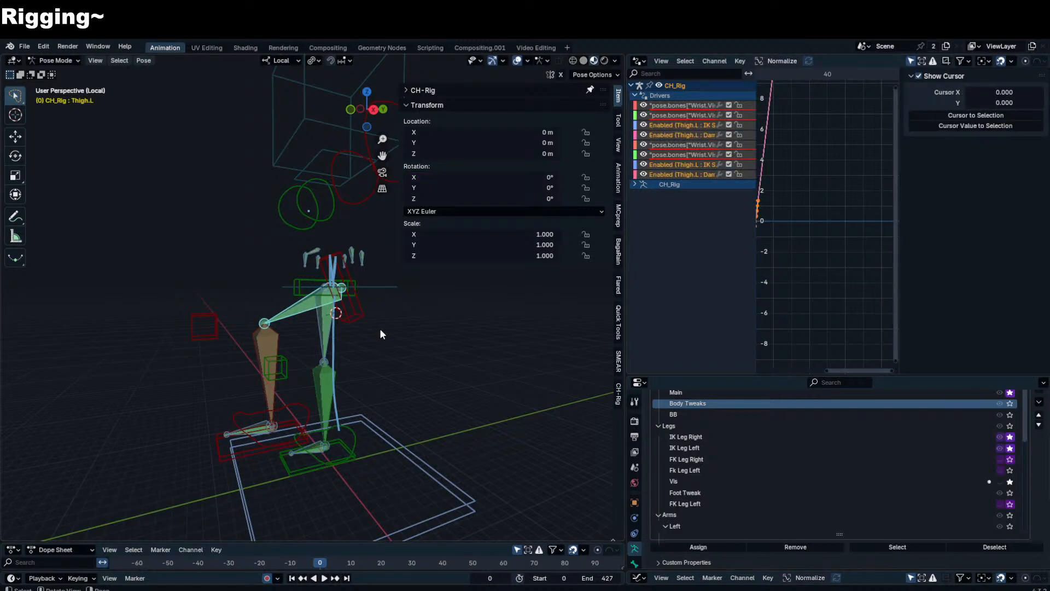
pyautogui.click(356, 315)
pyautogui.press('g')
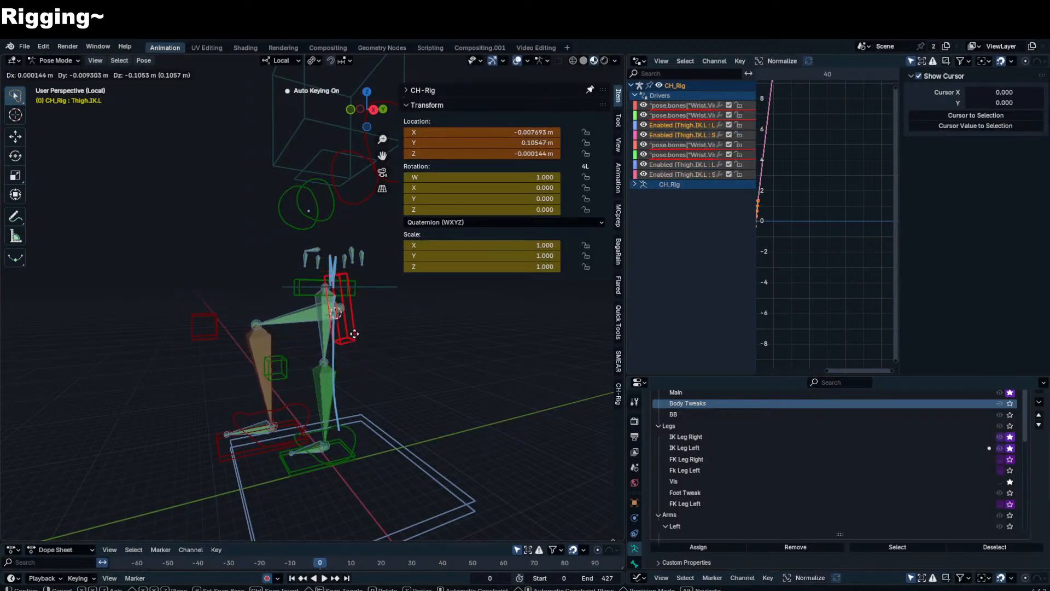
pyautogui.rightClick(357, 315)
pyautogui.click(306, 254)
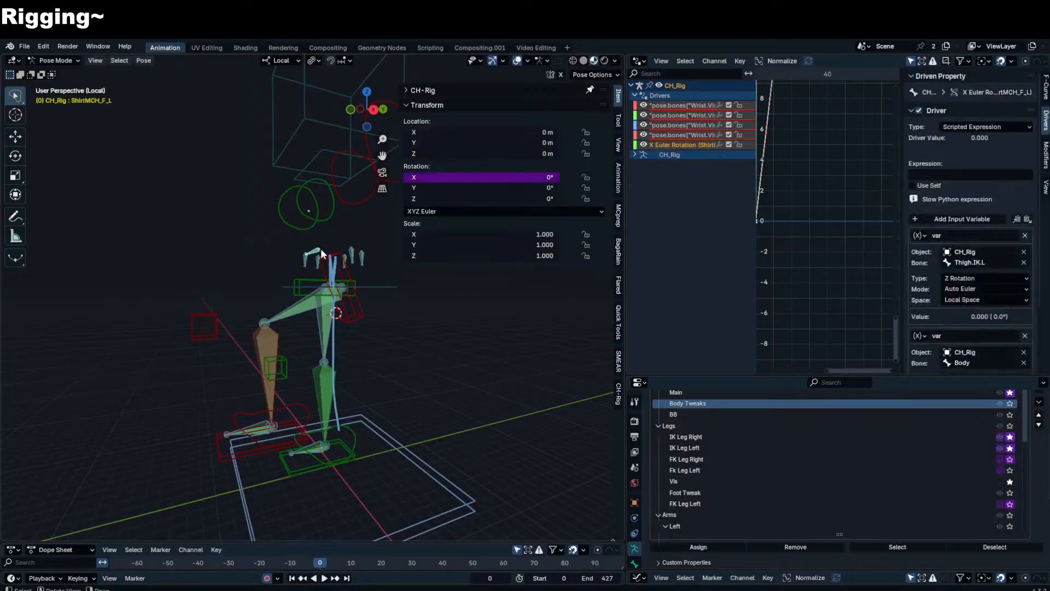
# - Try Y Rotation and X Rotation for the driver's Thigh.IK.L variable, and return it to Z Rotation
pyautogui.scroll(-2, 985, 296)
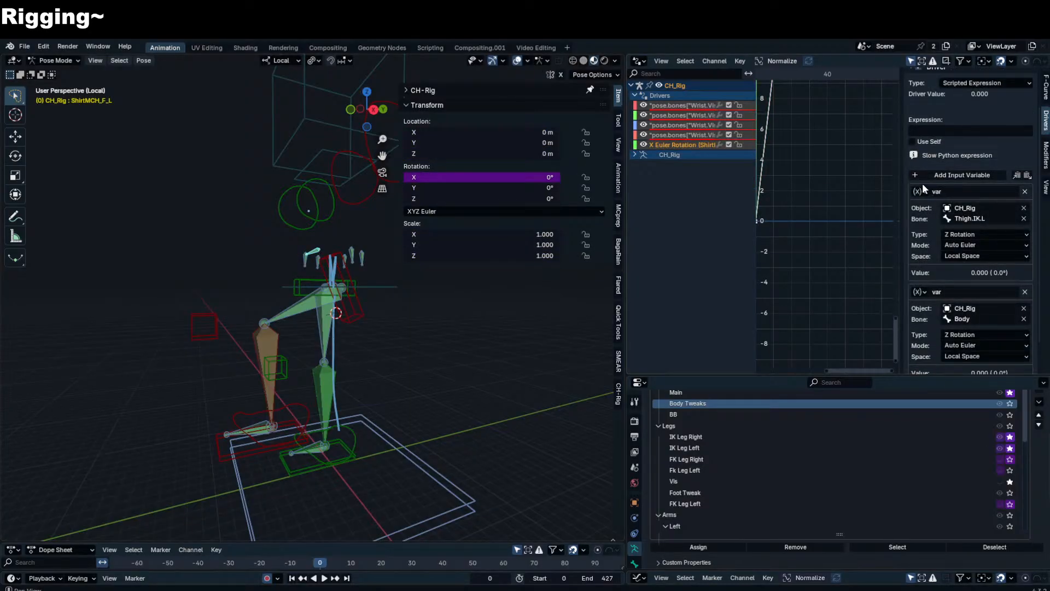
pyautogui.click(1006, 234)
pyautogui.click(989, 302)
pyautogui.click(1000, 235)
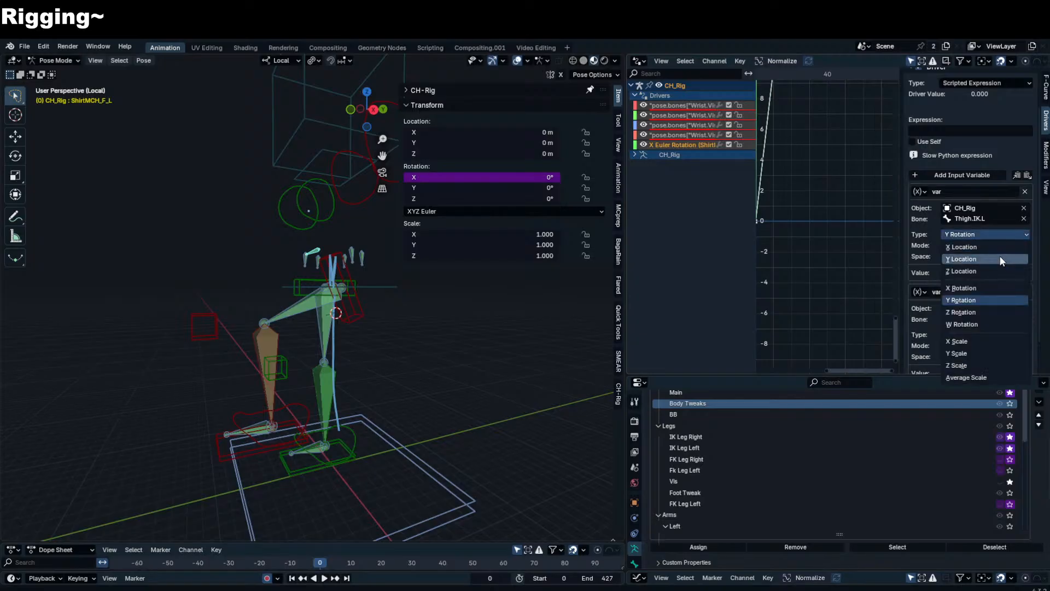
pyautogui.click(998, 286)
pyautogui.click(1003, 235)
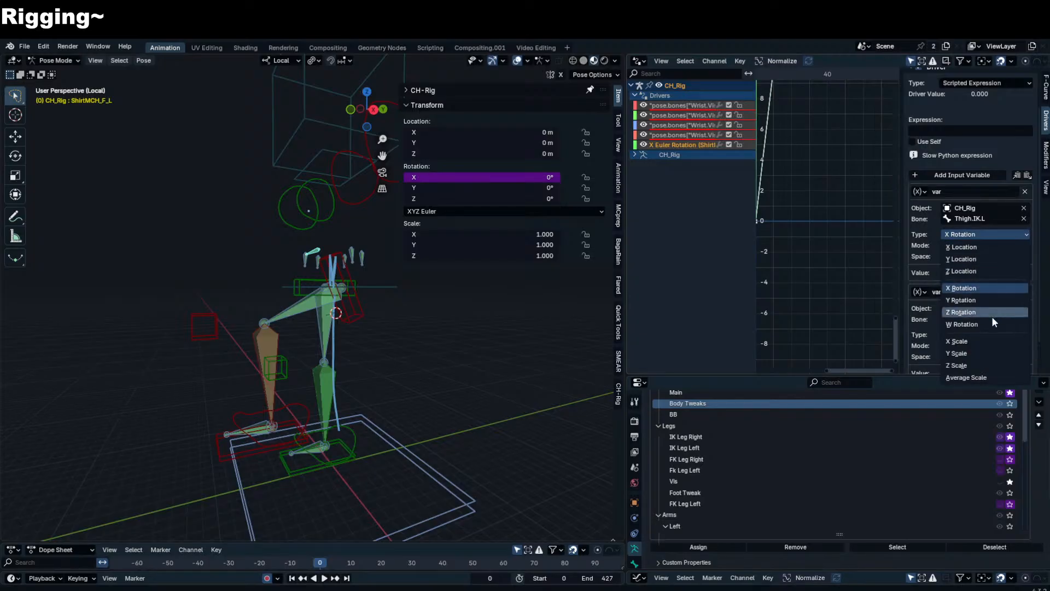
pyautogui.click(992, 313)
pyautogui.click(992, 234)
pyautogui.click(985, 310)
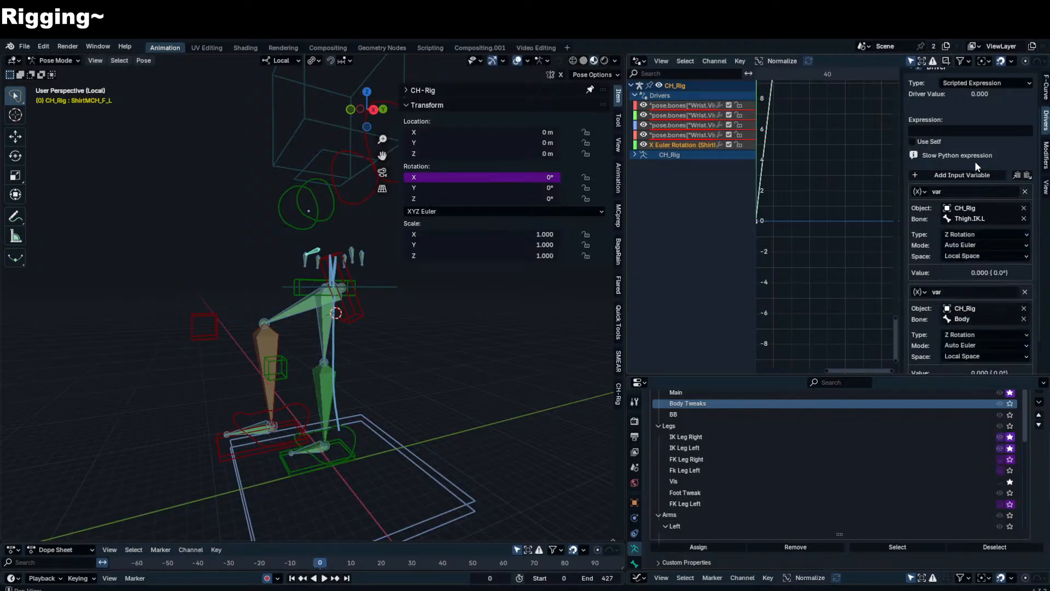
# - Rename the driver's thigh variable to x and its Body variable to y, and set the expression to x
pyautogui.write('var')
pyautogui.press('Return')
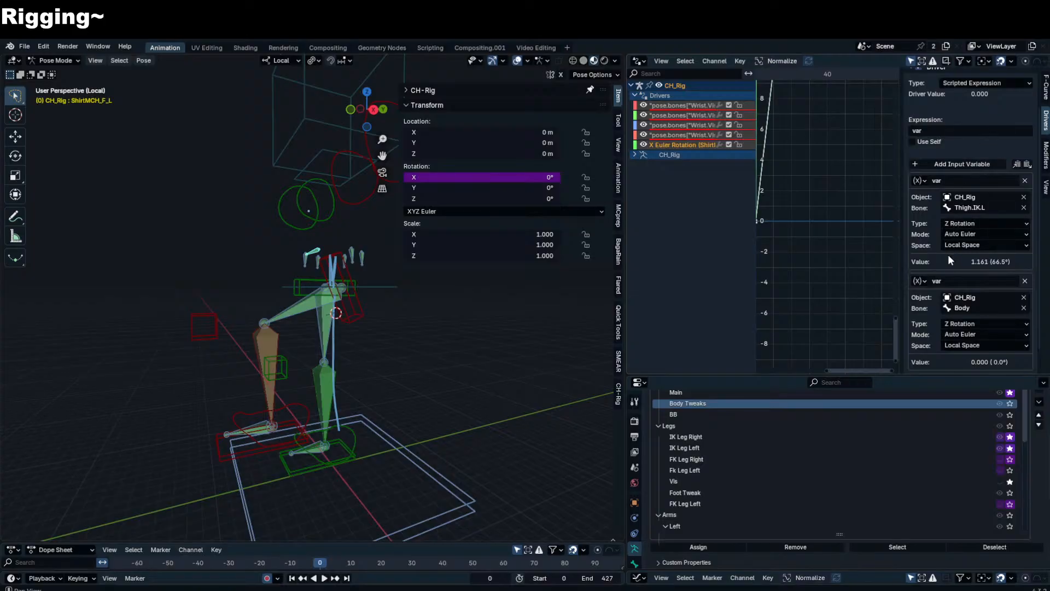
pyautogui.press('Return')
pyautogui.click(975, 181)
pyautogui.write('x')
pyautogui.press('Return')
pyautogui.click(985, 138)
pyautogui.click(989, 132)
pyautogui.write('x')
pyautogui.press('Return')
pyautogui.click(927, 142)
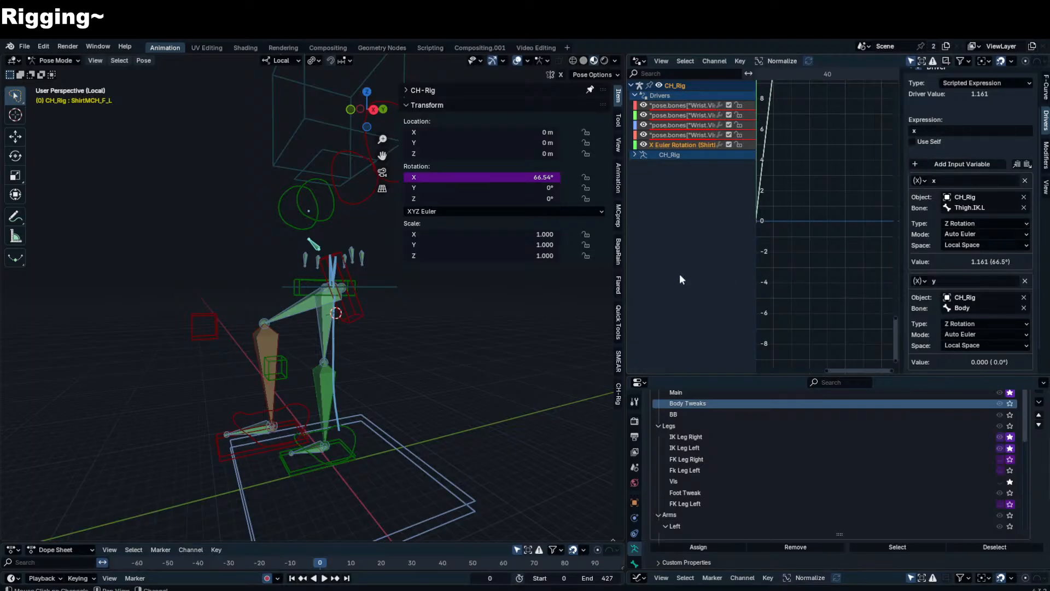
# - Set the bone of the driver's x variable to Thigh.L
pyautogui.click(990, 207)
pyautogui.write('thigh')
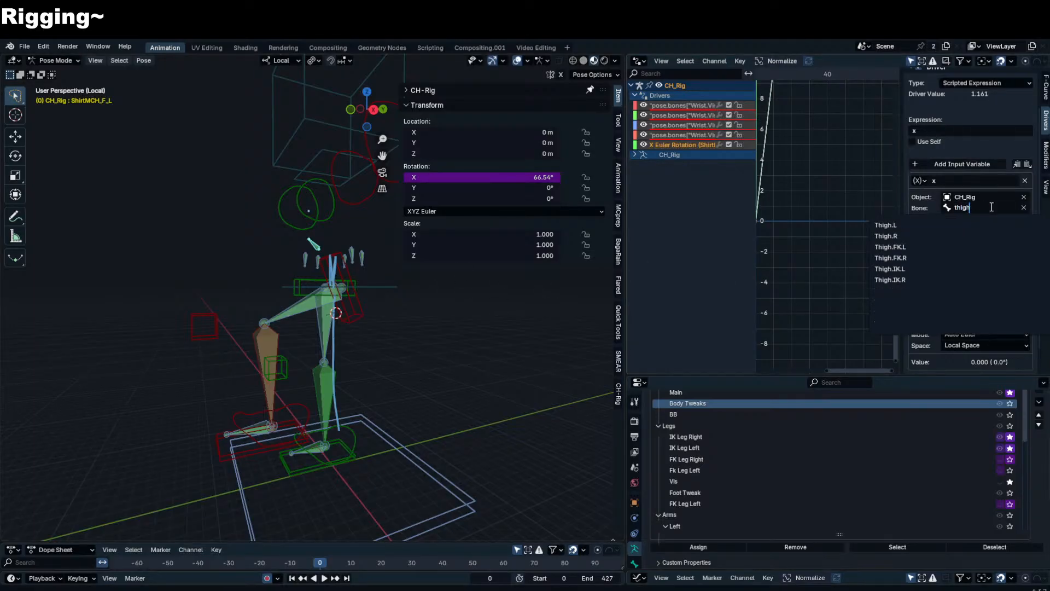
pyautogui.press('Down')
pyautogui.press('Return')
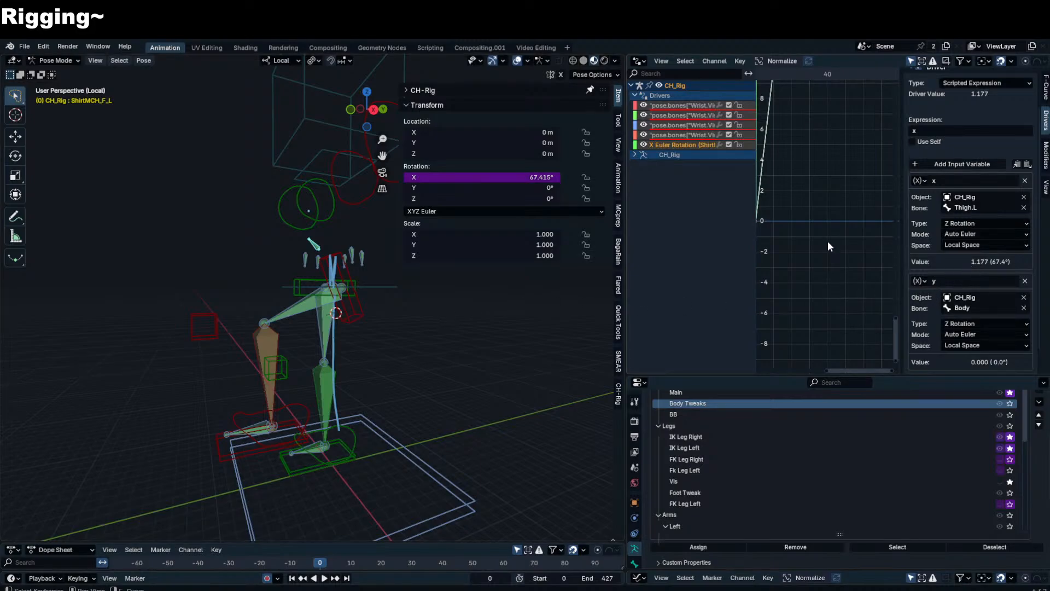
# - Test the driver with the left foot IK control, and reselect ShirtMCH_F_L
pyautogui.moveTo(374, 319); pyautogui.dragTo(322, 350, button='middle')
pyautogui.click(265, 438)
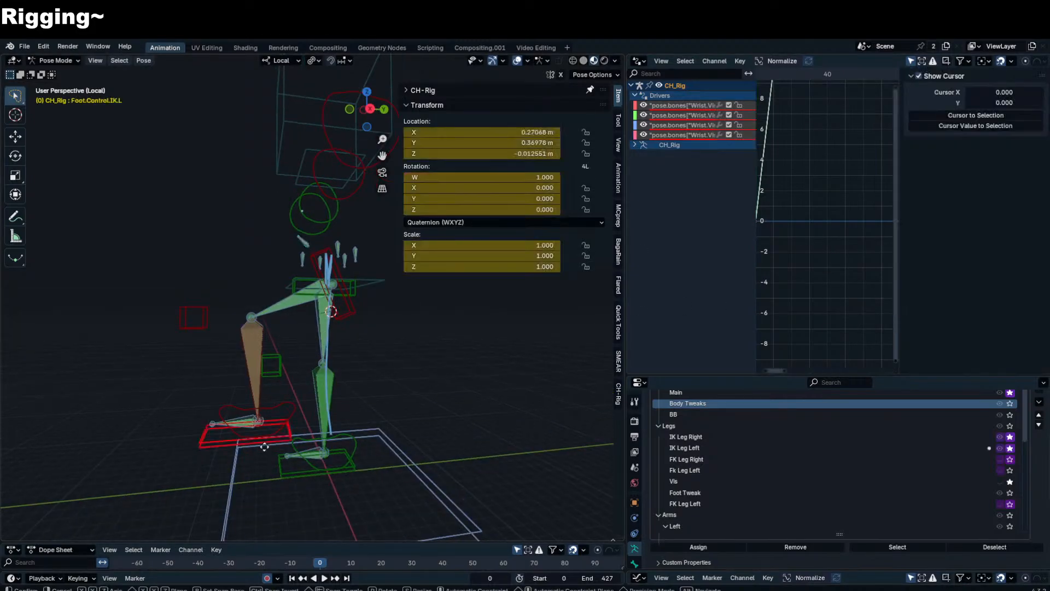
pyautogui.click(301, 245)
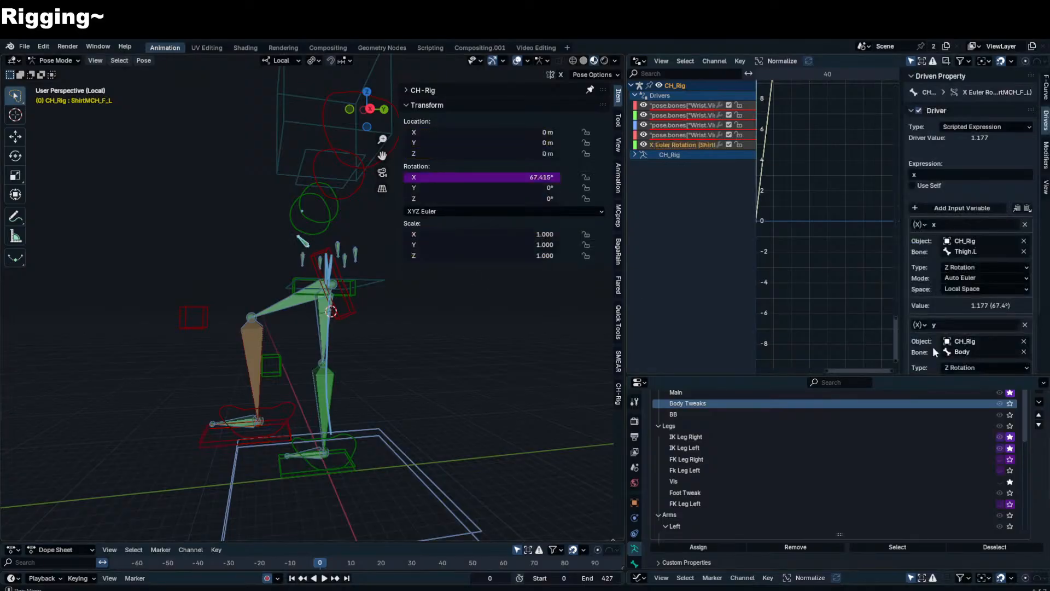
# - Rotate the Body bone forward by about 43°, check the left thigh bone, and reselect ShirtMCH_F_L
pyautogui.click(369, 281)
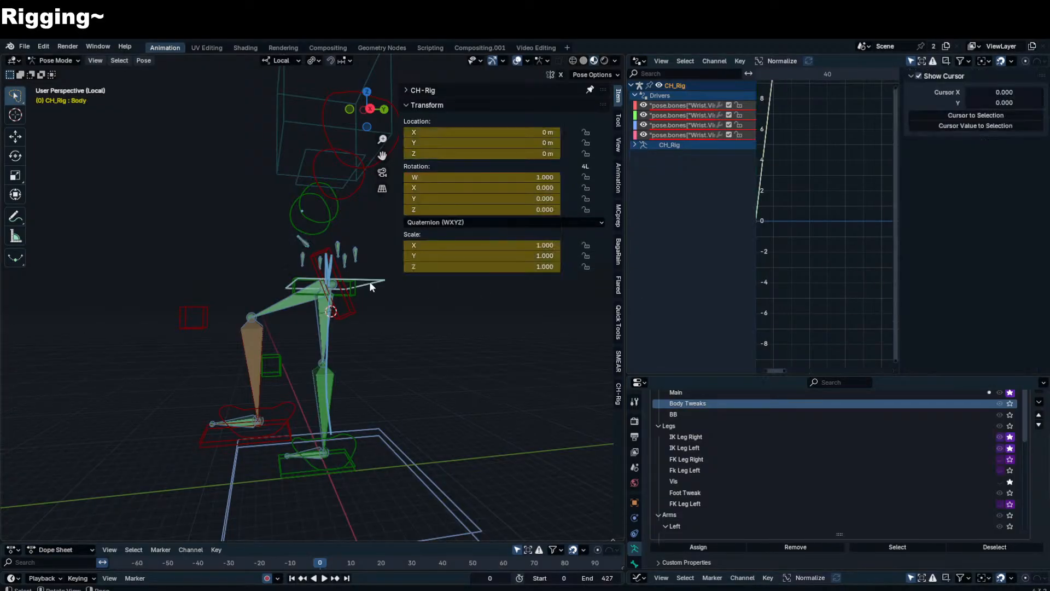
pyautogui.press('r')
pyautogui.click(336, 261)
pyautogui.click(285, 299)
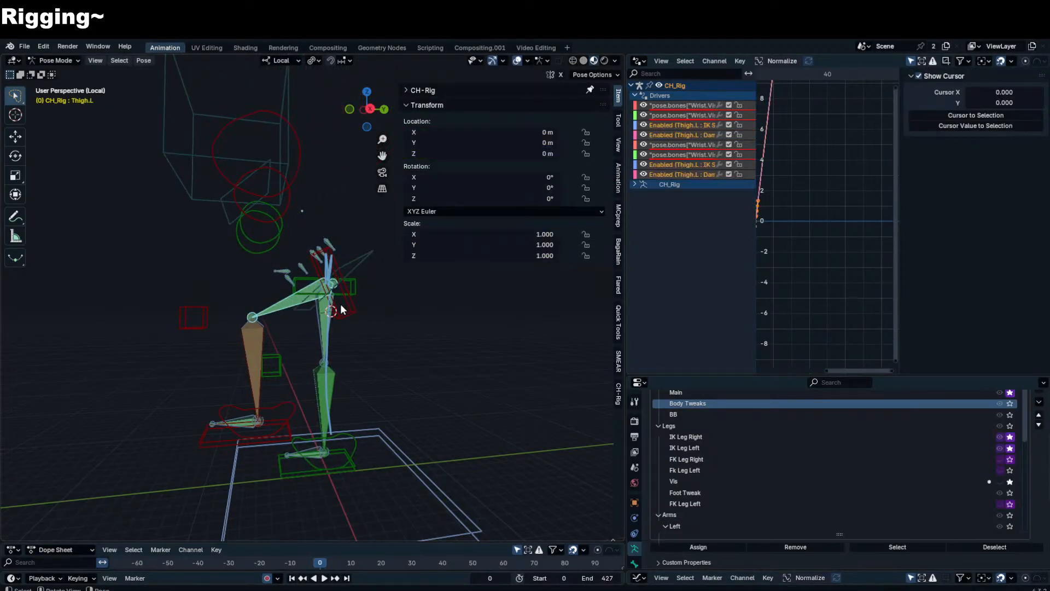
pyautogui.click(289, 265)
# - Set the type of the driver's y variable to X Rotation
pyautogui.scroll(-5, 1019, 346)
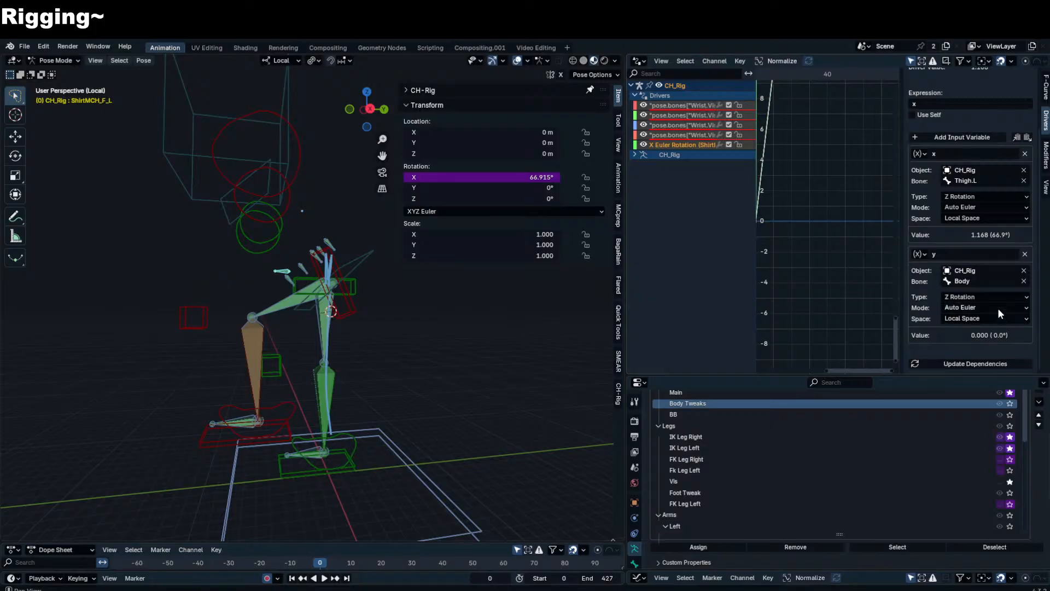
pyautogui.click(987, 297)
pyautogui.click(969, 353)
# - Test-rotate the Body bone about its local X axis, cancel, and set its rotation mode to XYZ Euler
pyautogui.click(354, 255)
pyautogui.press('r')
pyautogui.press('x')
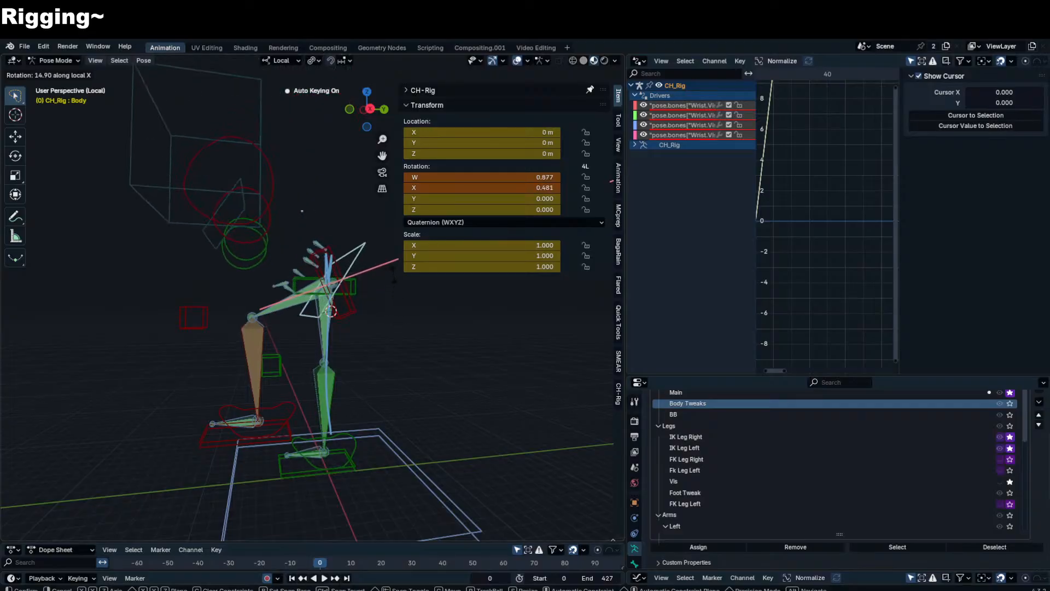
pyautogui.press('Escape')
pyautogui.click(468, 222)
pyautogui.click(456, 249)
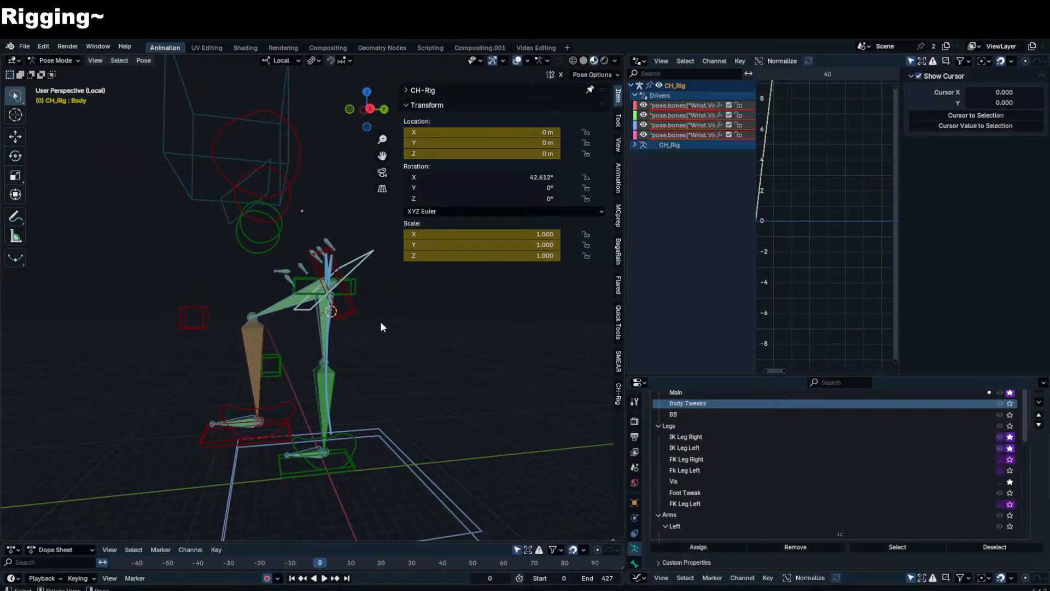
# - Try another local X rotation of the Body bone, cancel it, and clear the bone's rotation
pyautogui.press('r')
pyautogui.press('x')
pyautogui.rightClick(385, 367)
pyautogui.hotkey('alt', 'r')
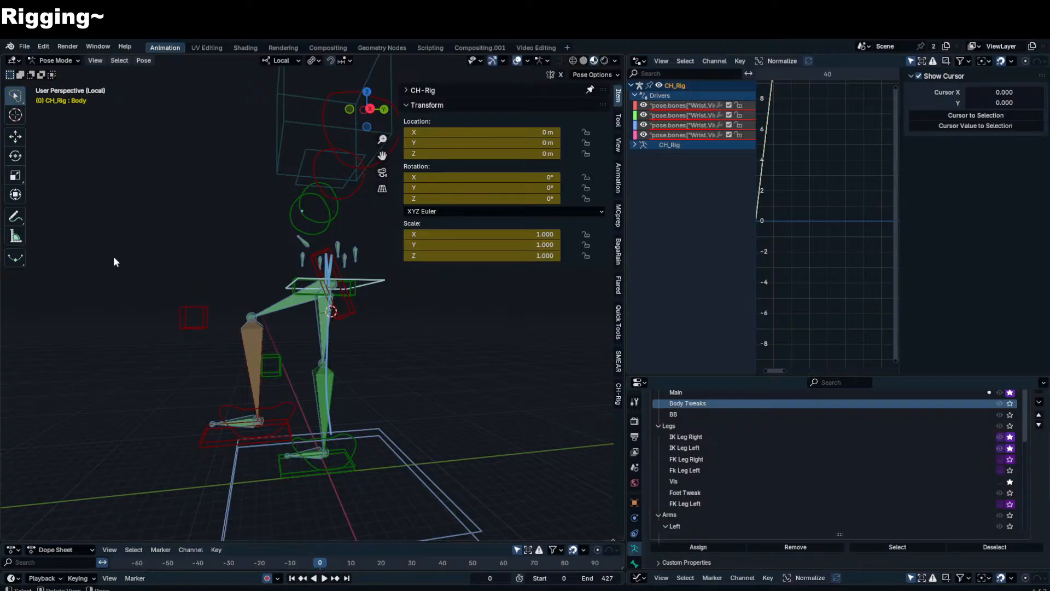
# - Rotate the Body bone forward by about 26° about X in the right orthographic view
pyautogui.press('KP_1')
pyautogui.press('KP_3')
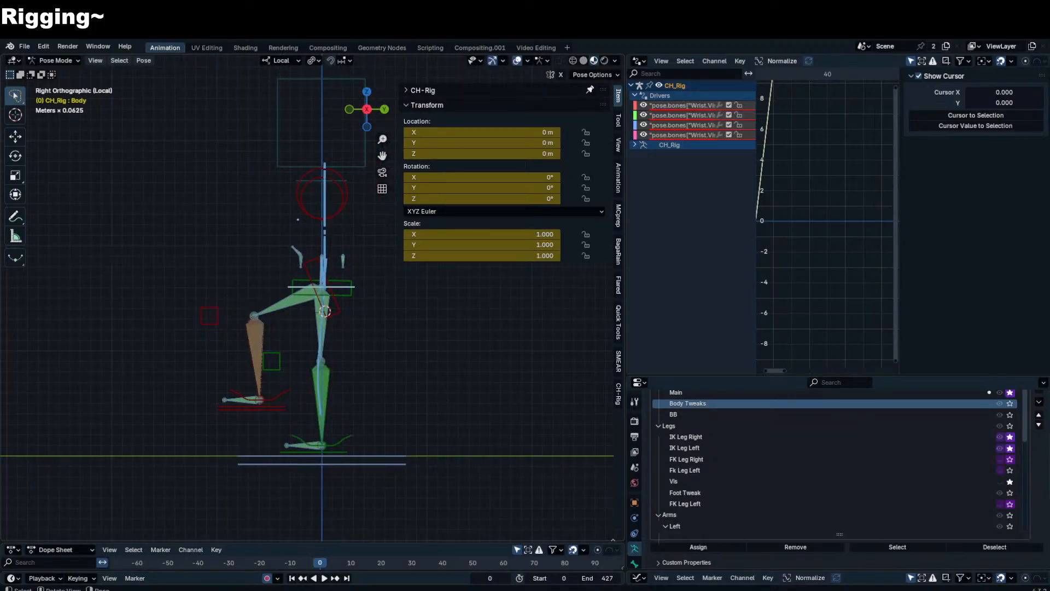
pyautogui.press('r')
pyautogui.click(388, 311)
pyautogui.scroll(6, 388, 312)
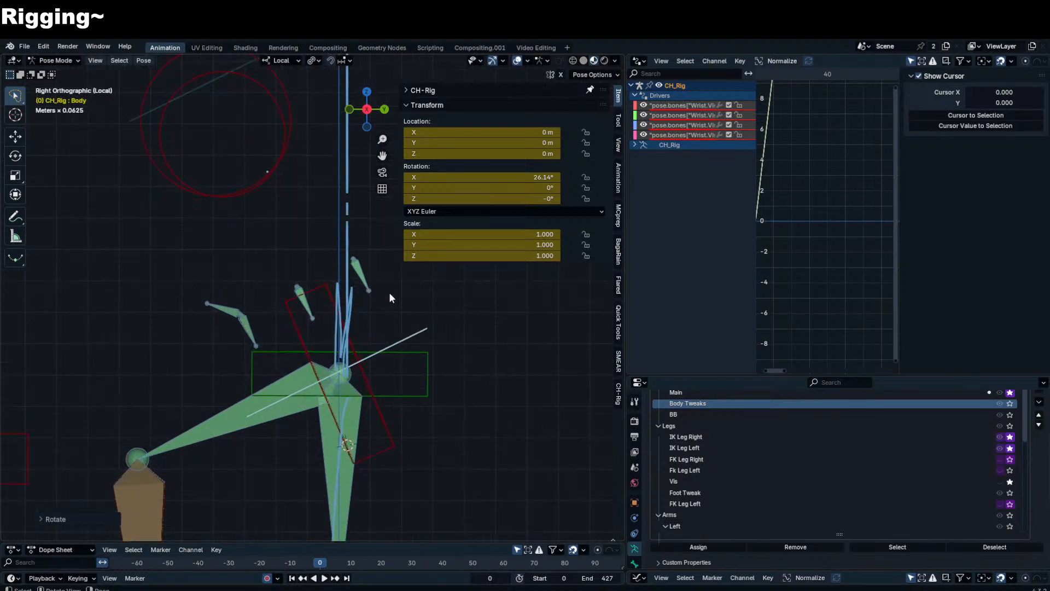
# - Annotate the torso's lean with a slanted line from the hip, an arc to the vertical, and the label θ
pyautogui.click(15, 216)
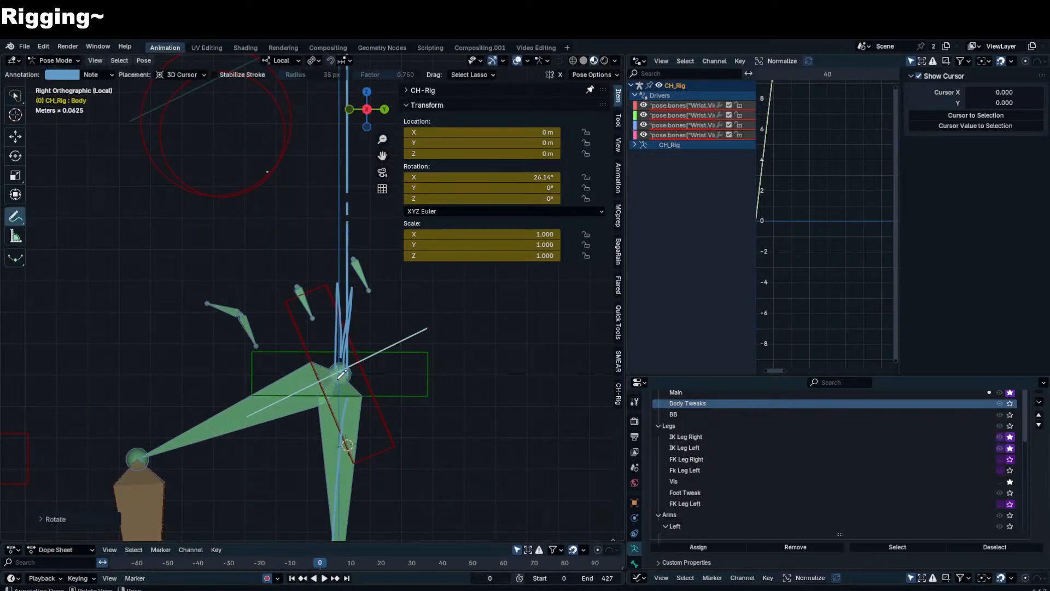
pyautogui.moveTo(334, 338); pyautogui.dragTo(335, 160)
pyautogui.hotkey('ctrl', 'z')
pyautogui.moveTo(342, 361); pyautogui.dragTo(223, 119)
pyautogui.moveTo(291, 253); pyautogui.dragTo(341, 224)
pyautogui.moveTo(304, 182); pyautogui.dragTo(321, 173)
pyautogui.scroll(-3, 322, 168)
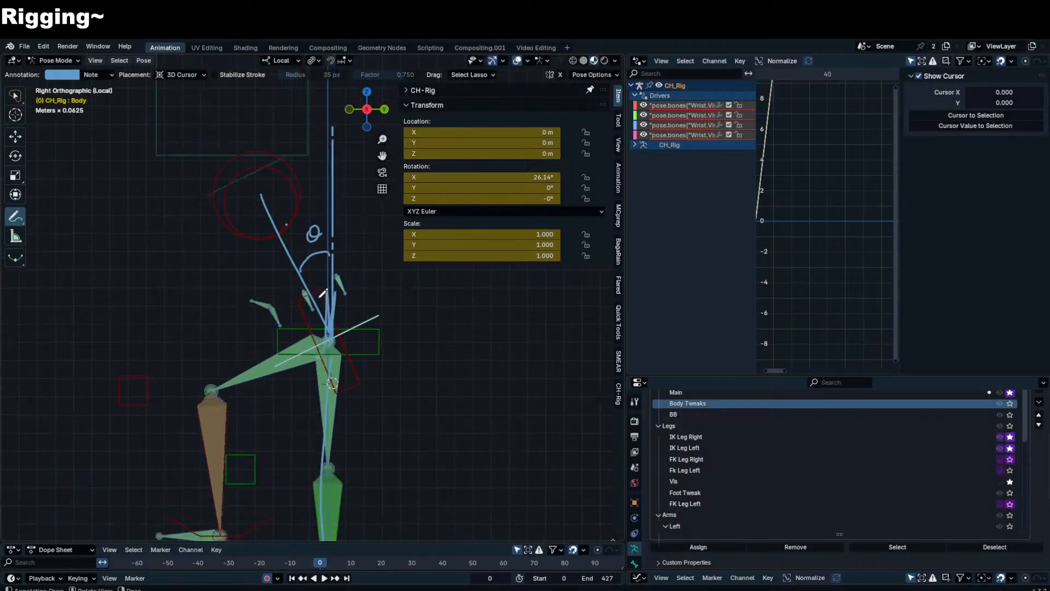
# - Return to the selection tool, select ShirtMCH_F_L, and hide the 3D viewport's sidebar
pyautogui.press('w')
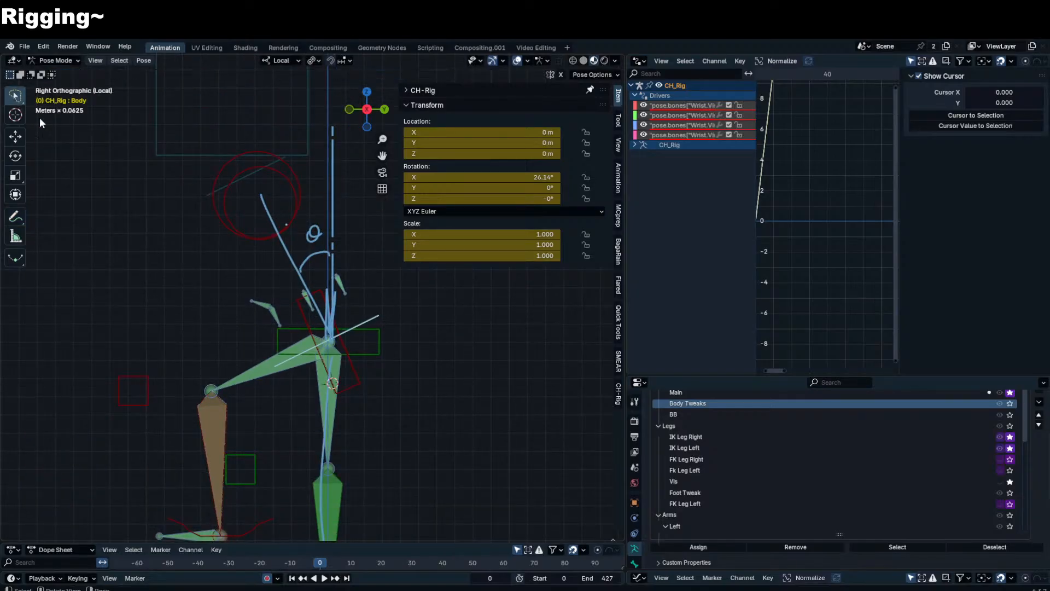
pyautogui.click(279, 324)
pyautogui.press('n')
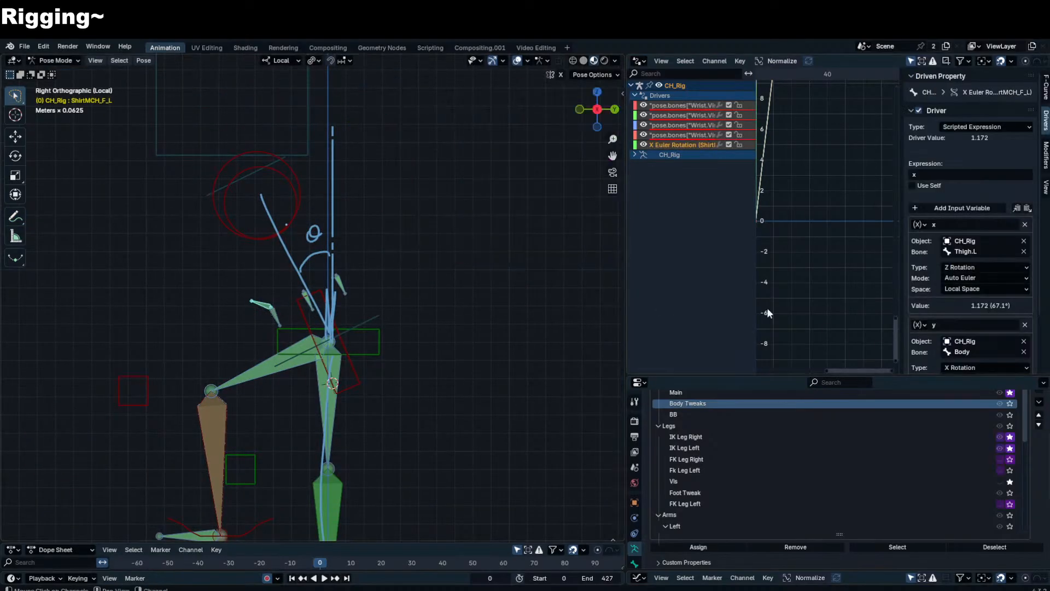
pyautogui.keyDown('shift'); pyautogui.moveTo(368, 354); pyautogui.dragTo(370, 310, button='middle'); pyautogui.keyUp('shift')
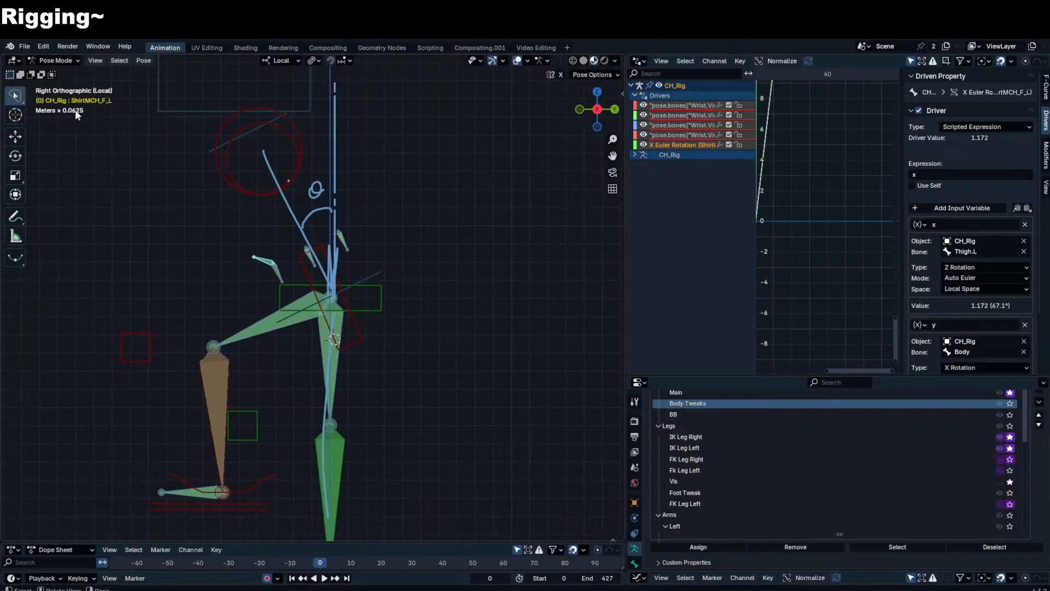
# - Annotate the thigh's swing with guide lines from the hip, a curved arrow, and the label 60°
pyautogui.click(16, 216)
pyautogui.keyDown('shift'); pyautogui.moveTo(307, 302); pyautogui.dragTo(299, 262, button='middle'); pyautogui.keyUp('shift')
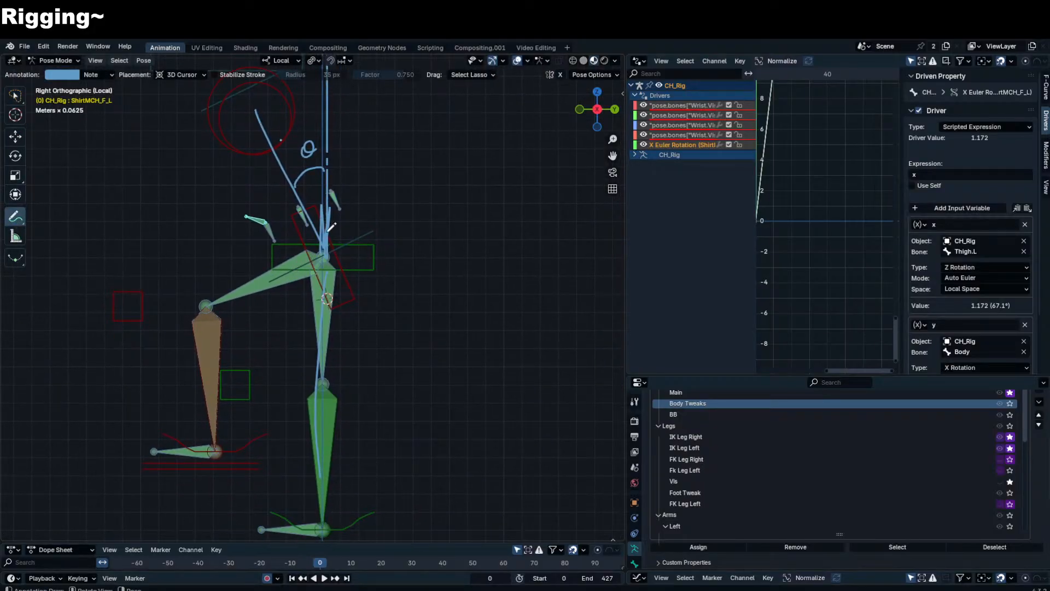
pyautogui.moveTo(323, 249)
pyautogui.mouseDown()
pyautogui.moveTo(200, 247)
pyautogui.moveTo(316, 366)
pyautogui.moveTo(322, 261)
pyautogui.mouseUp()
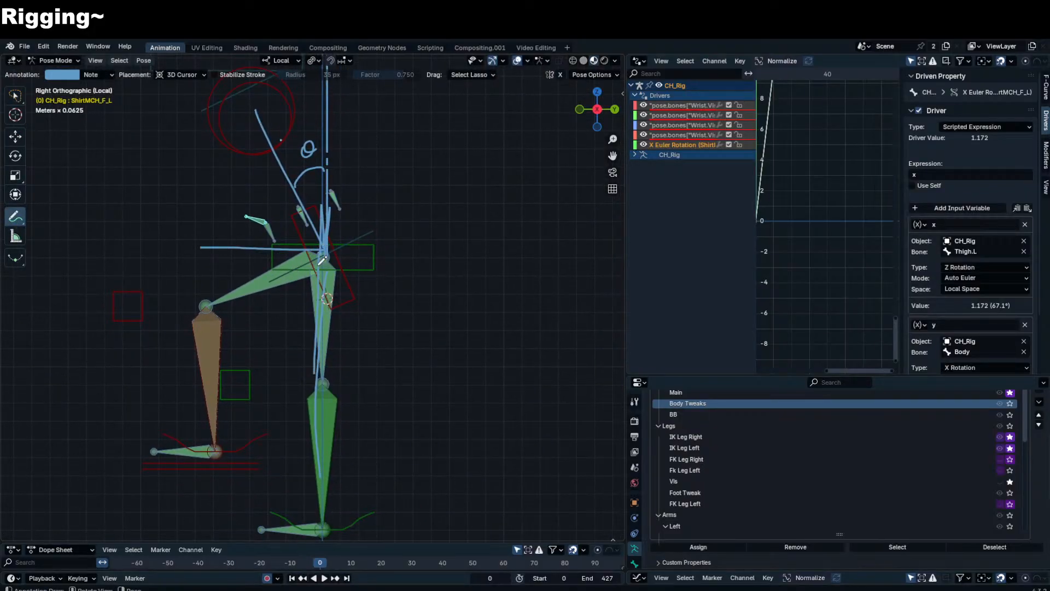
pyautogui.moveTo(317, 363)
pyautogui.mouseDown()
pyautogui.moveTo(250, 316)
pyautogui.moveTo(264, 329)
pyautogui.moveTo(251, 374)
pyautogui.moveTo(267, 350)
pyautogui.mouseUp()
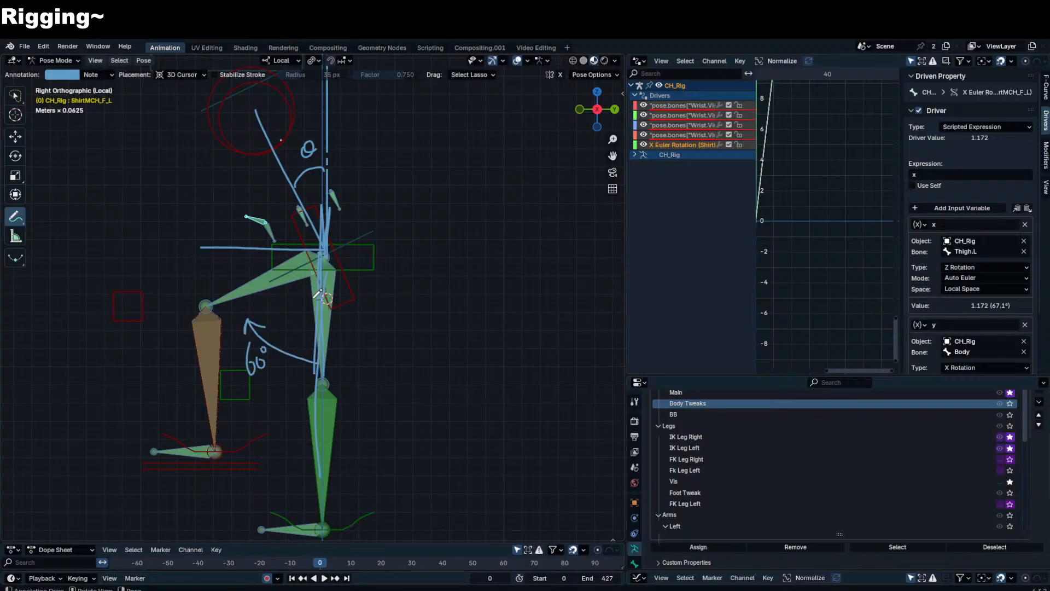
# - Draw annotation arcs between the leaning torso line and the raised thigh, with a line along the thigh
pyautogui.keyDown('shift'); pyautogui.moveTo(320, 218); pyautogui.dragTo(402, 209, button='middle'); pyautogui.keyUp('shift')
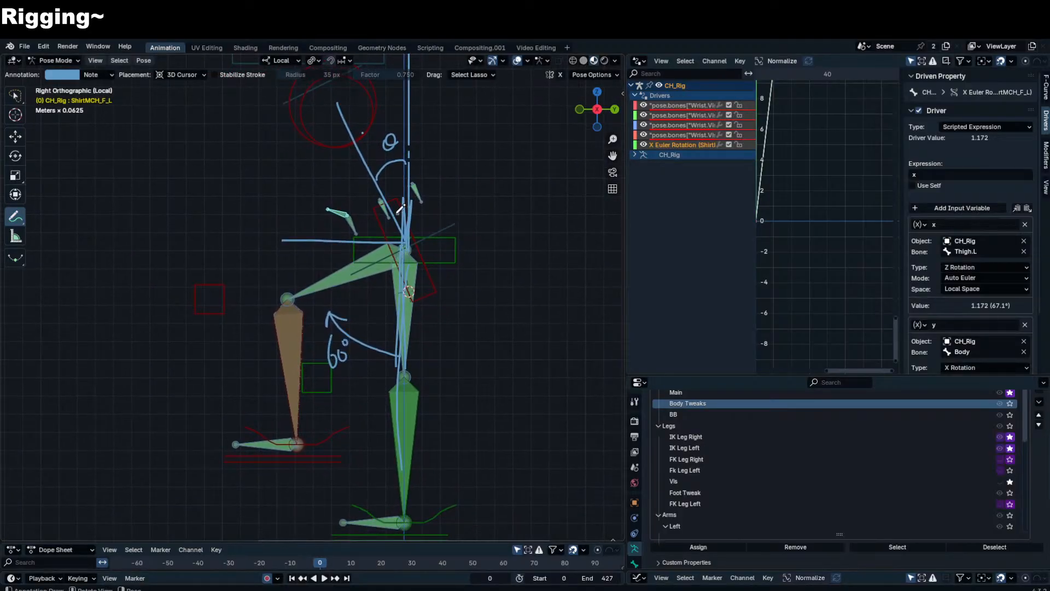
pyautogui.moveTo(397, 212)
pyautogui.mouseDown()
pyautogui.moveTo(398, 268)
pyautogui.moveTo(399, 210)
pyautogui.mouseUp()
pyautogui.moveTo(366, 173)
pyautogui.mouseDown()
pyautogui.moveTo(330, 222)
pyautogui.moveTo(354, 279)
pyautogui.mouseUp()
pyautogui.moveTo(294, 317); pyautogui.dragTo(413, 252)
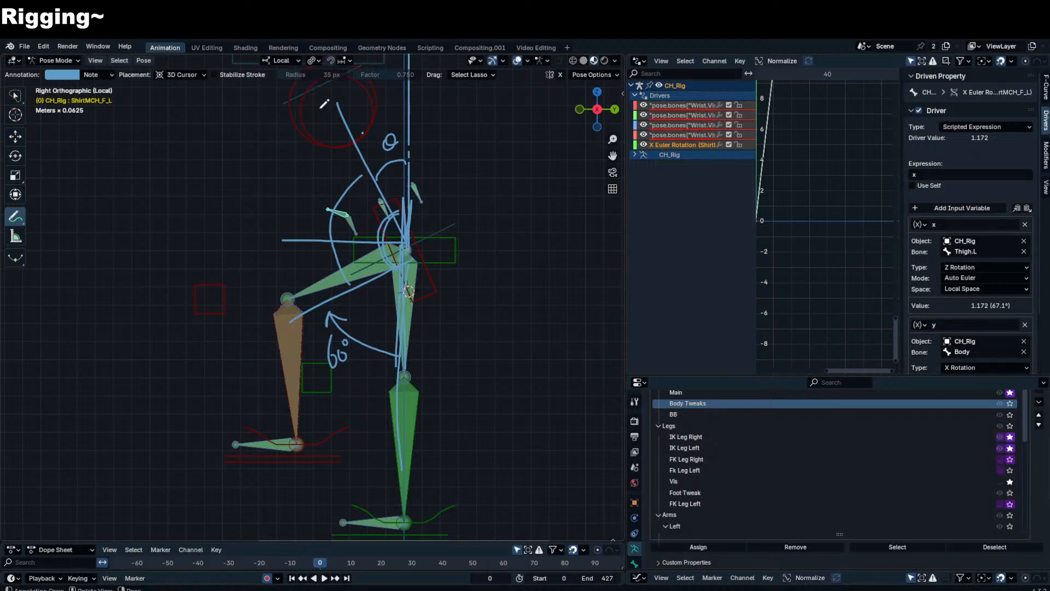
# - Write the annotation formula "180 − 60 − θ" beside the character's raised leg and leaning torso
pyautogui.moveTo(488, 204); pyautogui.dragTo(485, 261)
pyautogui.moveTo(517, 217)
pyautogui.mouseDown()
pyautogui.moveTo(506, 241)
pyautogui.moveTo(528, 219)
pyautogui.mouseUp()
pyautogui.keyDown('shift'); pyautogui.moveTo(528, 219); pyautogui.dragTo(460, 223, button='middle'); pyautogui.keyUp('shift')
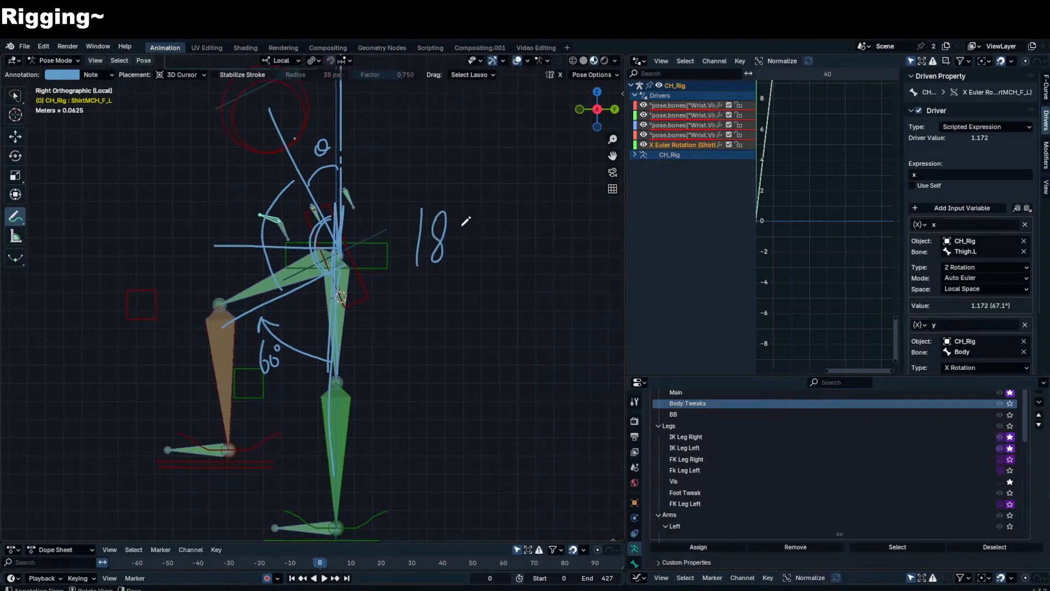
pyautogui.moveTo(482, 237); pyautogui.dragTo(505, 236)
pyautogui.moveTo(523, 216); pyautogui.dragTo(515, 236)
pyautogui.moveTo(541, 225)
pyautogui.mouseDown()
pyautogui.moveTo(554, 236)
pyautogui.moveTo(539, 224)
pyautogui.mouseUp()
pyautogui.keyDown('shift'); pyautogui.moveTo(554, 230); pyautogui.dragTo(487, 239, button='middle'); pyautogui.keyUp('shift')
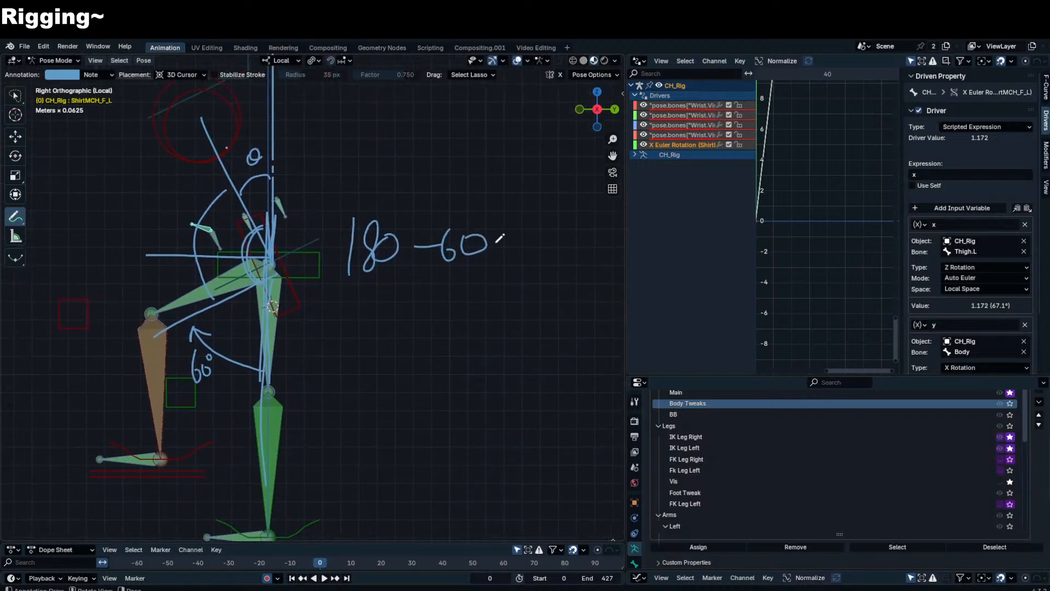
pyautogui.moveTo(497, 242)
pyautogui.mouseDown()
pyautogui.moveTo(571, 236)
pyautogui.moveTo(575, 251)
pyautogui.mouseUp()
# - Annotate the formula with an underline and arrow from 60 to y, and an arrow from θ to x
pyautogui.moveTo(436, 275)
pyautogui.mouseDown()
pyautogui.moveTo(498, 267)
pyautogui.moveTo(448, 332)
pyautogui.mouseUp()
pyautogui.moveTo(463, 315); pyautogui.dragTo(433, 358)
pyautogui.moveTo(559, 271)
pyautogui.mouseDown()
pyautogui.moveTo(549, 334)
pyautogui.moveTo(558, 324)
pyautogui.moveTo(567, 376)
pyautogui.moveTo(546, 380)
pyautogui.mouseUp()
pyautogui.moveTo(520, 366)
pyautogui.keyDown('shift'); pyautogui.mouseDown(button='middle')
pyautogui.moveTo(595, 361)
pyautogui.moveTo(593, 349)
pyautogui.mouseUp(button='middle'); pyautogui.keyUp('shift')
pyautogui.moveTo(464, 189)
pyautogui.mouseDown()
pyautogui.moveTo(418, 192)
pyautogui.moveTo(520, 240)
pyautogui.moveTo(483, 197)
pyautogui.mouseUp()
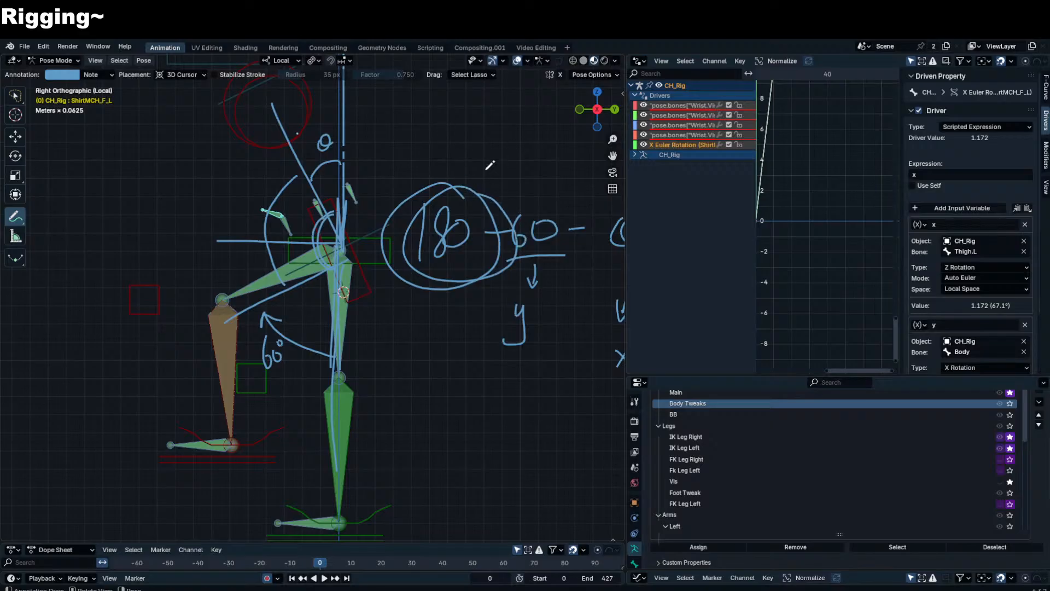
pyautogui.hotkey('ctrl', 'z')
# - Complete the annotated formula with "= dθ" and underline the result
pyautogui.scroll(-2, 445, 272)
pyautogui.keyDown('shift'); pyautogui.moveTo(476, 265); pyautogui.dragTo(365, 262, button='middle'); pyautogui.keyUp('shift')
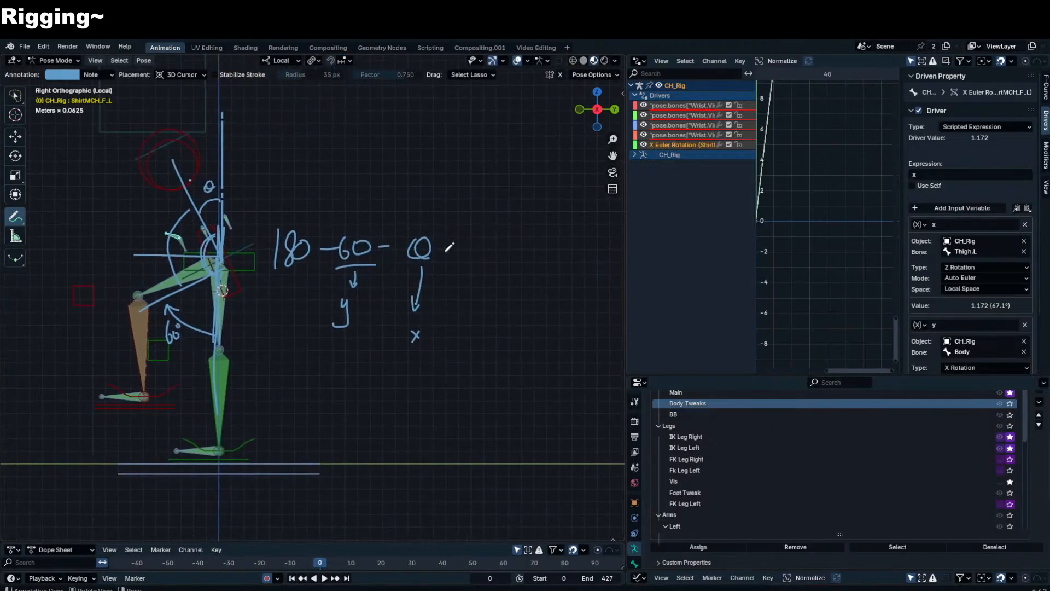
pyautogui.moveTo(455, 247); pyautogui.dragTo(469, 253)
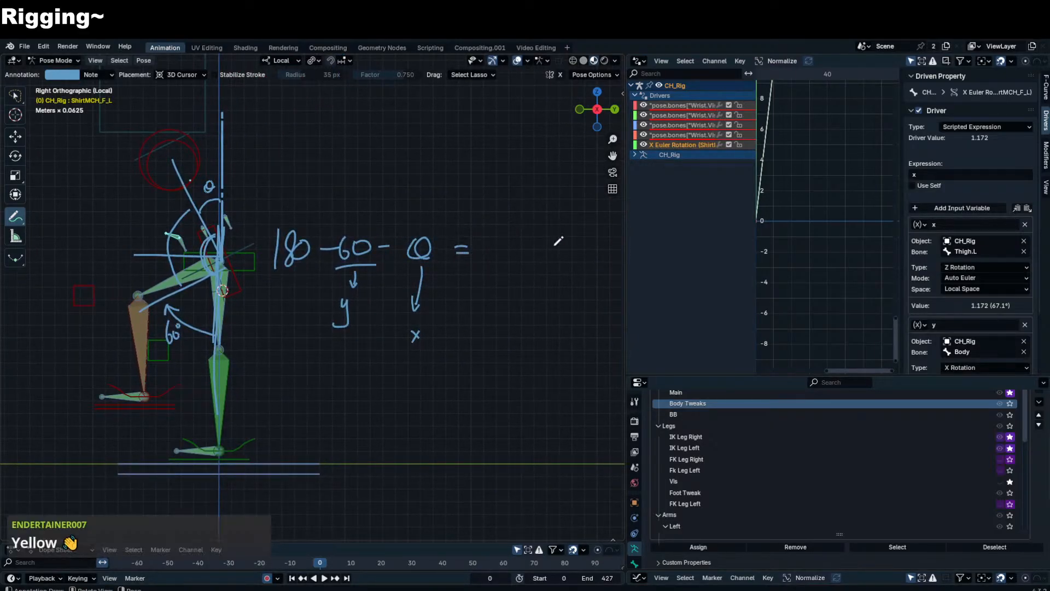
pyautogui.moveTo(451, 265)
pyautogui.keyDown('shift'); pyautogui.mouseDown(button='middle')
pyautogui.moveTo(512, 261)
pyautogui.moveTo(340, 277)
pyautogui.moveTo(391, 284)
pyautogui.moveTo(455, 243)
pyautogui.mouseUp(button='middle'); pyautogui.keyUp('shift')
pyautogui.scroll(1, 479, 239)
pyautogui.scroll(2, 424, 263)
pyautogui.moveTo(496, 218); pyautogui.dragTo(506, 235)
pyautogui.hotkey('ctrl', 'z')
pyautogui.moveTo(496, 227); pyautogui.dragTo(518, 264)
pyautogui.moveTo(485, 273); pyautogui.dragTo(521, 268)
# - Return to the selection tool and set ShirtMCH_F_L's X rotation driver expression to pi-y-x
pyautogui.click(15, 96)
pyautogui.keyDown('shift'); pyautogui.moveTo(113, 227); pyautogui.dragTo(547, 224, button='middle'); pyautogui.keyUp('shift')
pyautogui.click(949, 175)
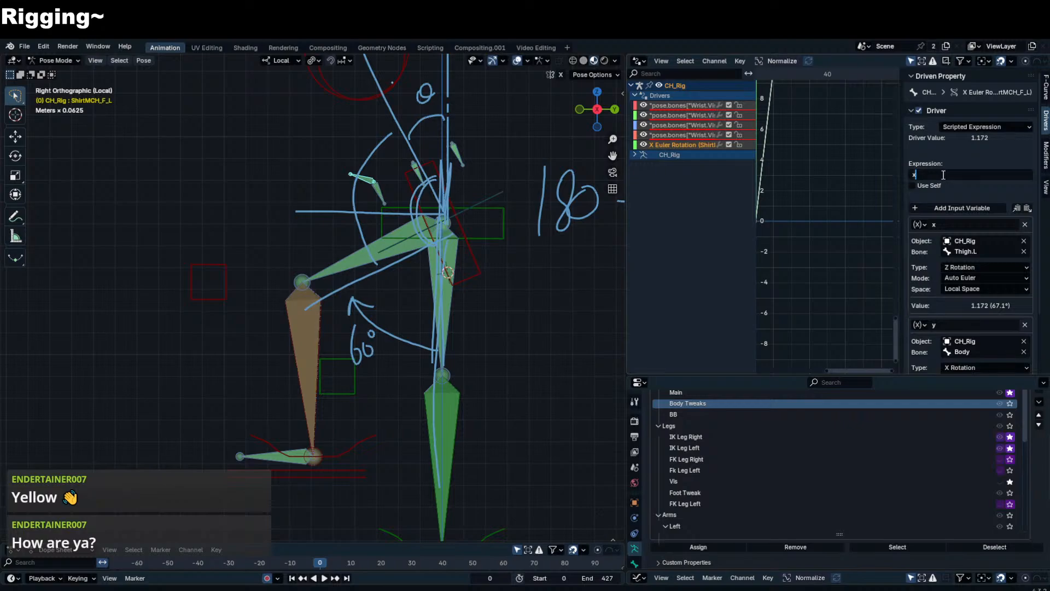
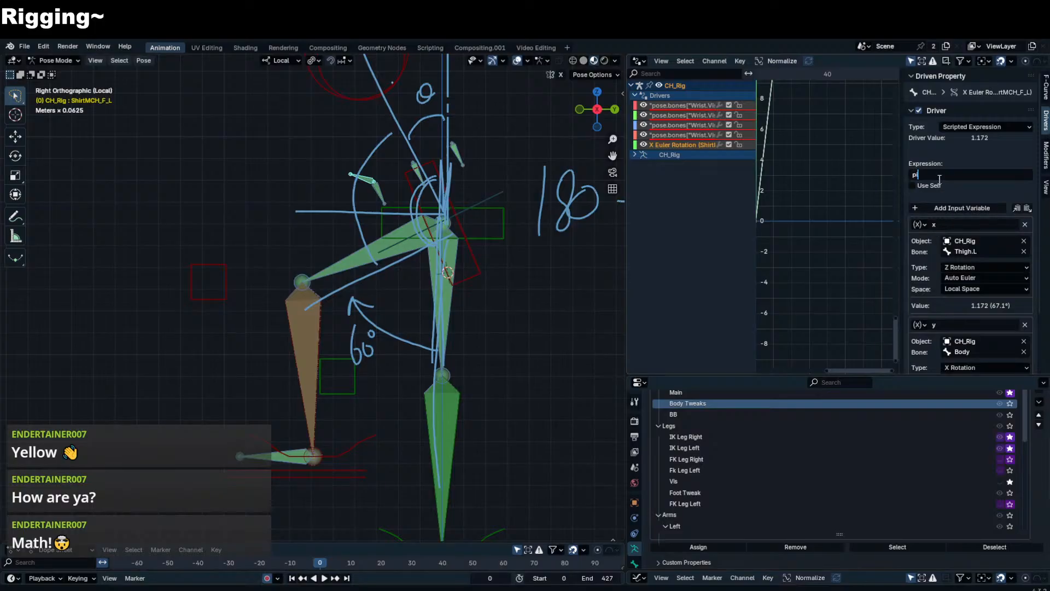
pyautogui.press('BackSpace')
pyautogui.write('180*pi/180')
pyautogui.press('BackSpace')
pyautogui.press('BackSpace')
pyautogui.press('BackSpace')
pyautogui.press('BackSpace')
pyautogui.press('Left')
pyautogui.press('Left')
pyautogui.press('BackSpace')
pyautogui.press('BackSpace')
pyautogui.press('BackSpace')
pyautogui.press('BackSpace')
pyautogui.press('Right')
pyautogui.write('-y-x')
pyautogui.press('Return')
# - Test the new driver by moving the left foot control, then cancel the move
pyautogui.click(327, 473)
pyautogui.press('g')
pyautogui.rightClick(387, 513)
# - Show ShirtMCH_F_L's bone constraints and disable its Transformation constraint
pyautogui.click(364, 175)
pyautogui.click(636, 560)
pyautogui.scroll(5, 840, 456)
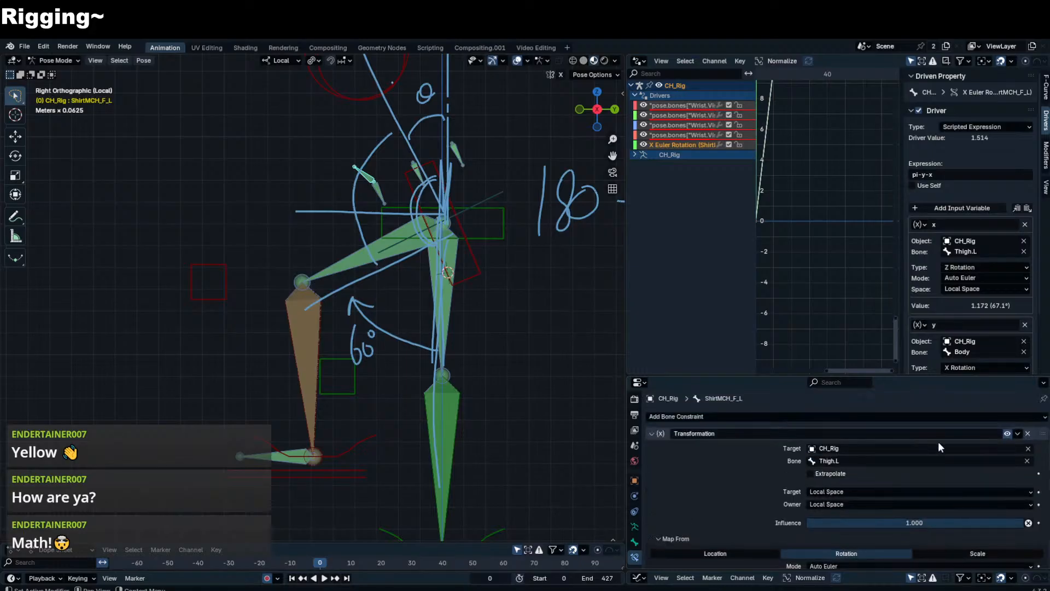
# - Test-move Foot.Control.IK.L, then reset the control so the left leg stands straight
pyautogui.click(337, 475)
pyautogui.press('g')
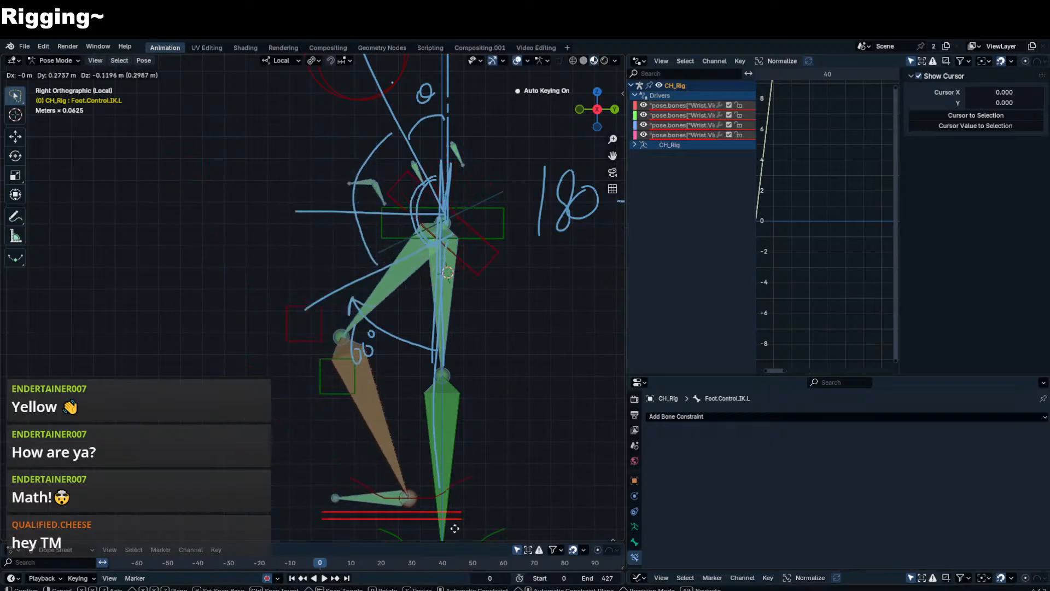
pyautogui.press('Escape')
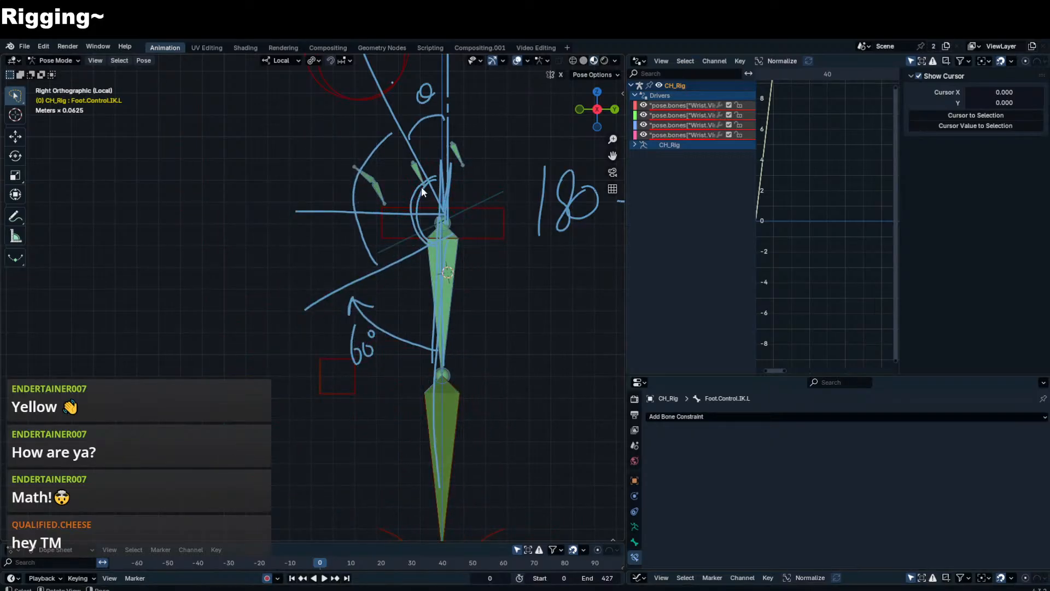
# - Review ShirtMCH_F_L's driver variables and clear the Body bone's rotation to stand the torso upright
pyautogui.click(372, 176)
pyautogui.scroll(-5, 946, 255)
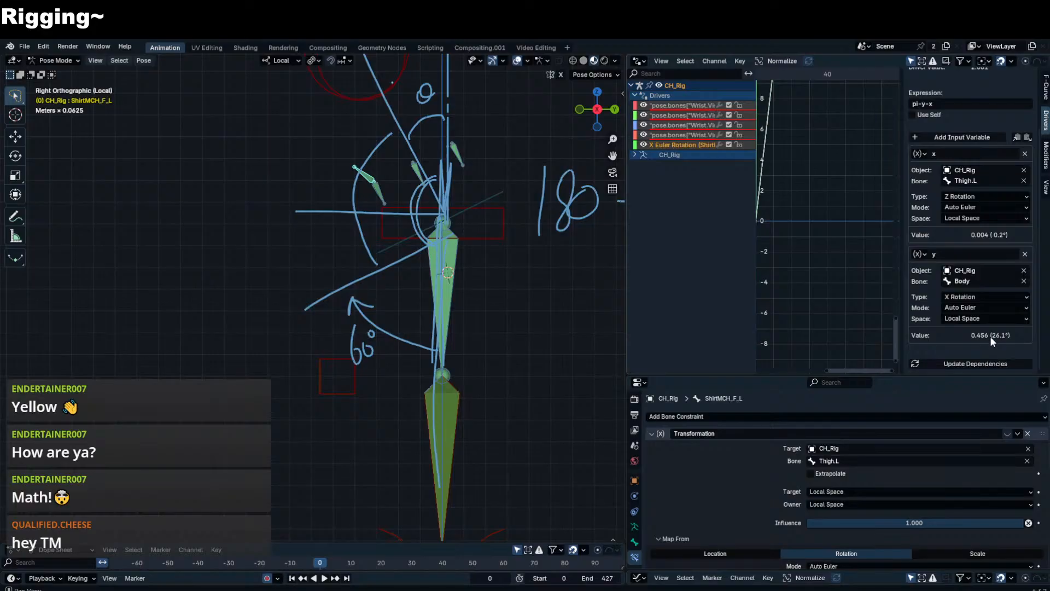
pyautogui.moveTo(423, 250)
pyautogui.mouseDown(button='middle')
pyautogui.moveTo(416, 277)
pyautogui.moveTo(530, 297)
pyautogui.moveTo(412, 240)
pyautogui.moveTo(495, 208)
pyautogui.moveTo(485, 227)
pyautogui.mouseUp(button='middle')
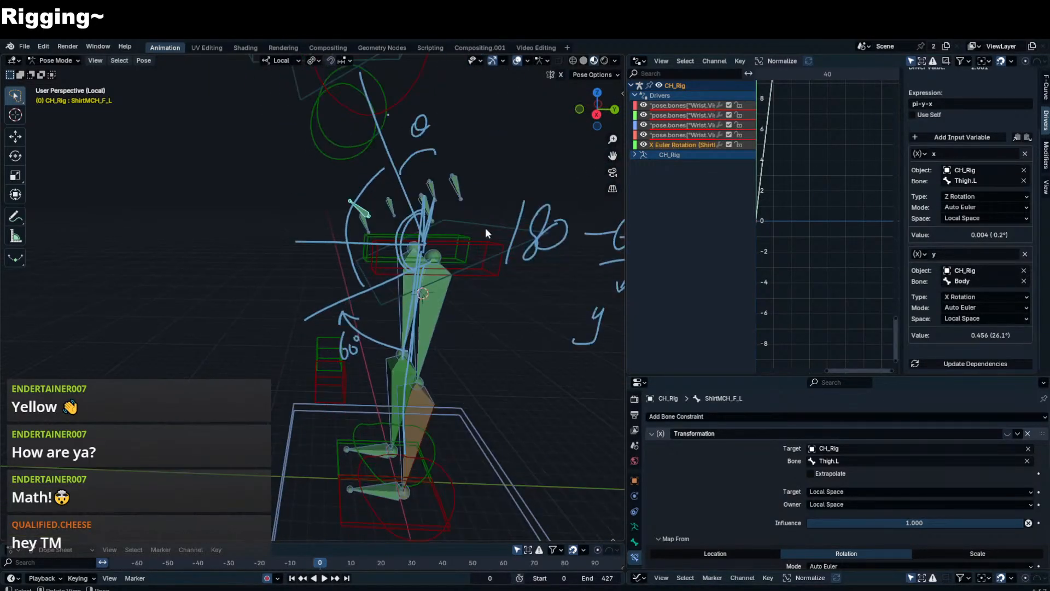
pyautogui.click(482, 227)
pyautogui.press('KP_1')
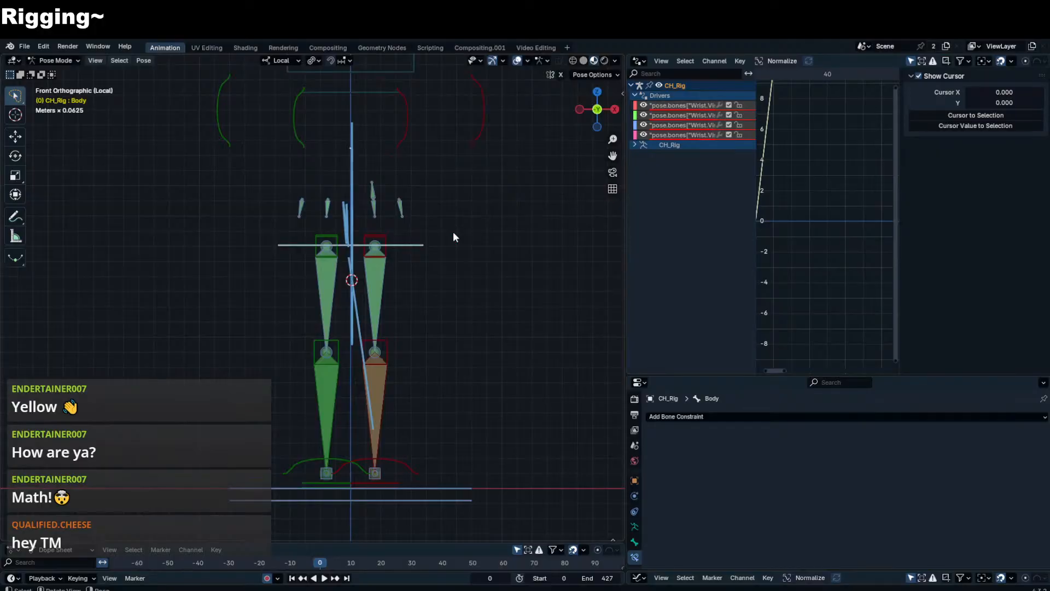
pyautogui.press('KP_3')
# - Select ShirtMCH_F_L in the right side view and inspect its driven X rotation value
pyautogui.scroll(3, 406, 266)
pyautogui.keyDown('shift'); pyautogui.moveTo(399, 235); pyautogui.dragTo(373, 296, button='middle'); pyautogui.keyUp('shift')
pyautogui.scroll(2, 409, 183)
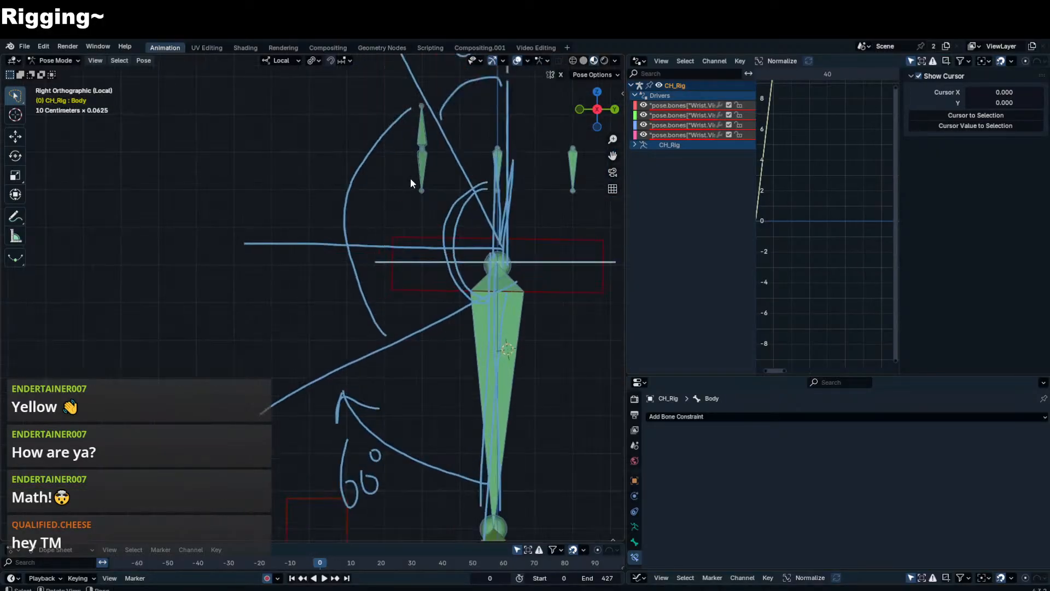
pyautogui.click(422, 132)
pyautogui.press('n')
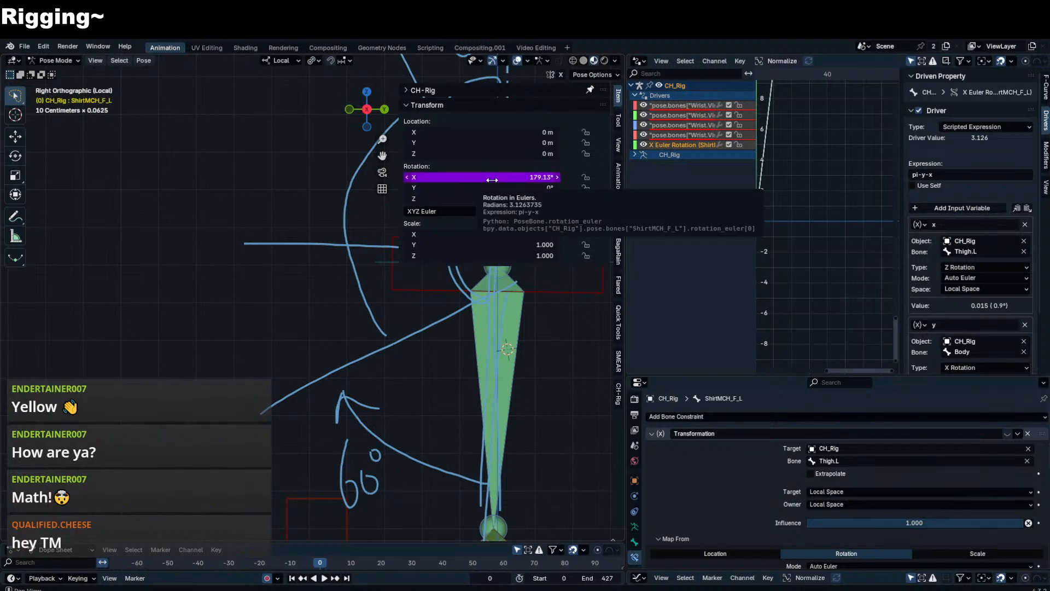
pyautogui.press('n')
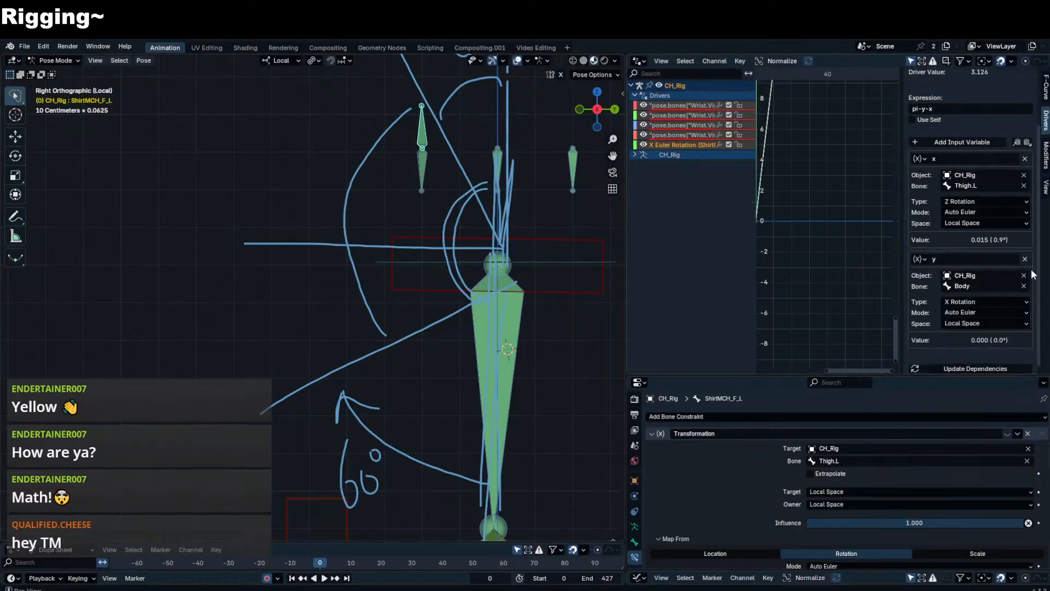
# - Select the left foot control, Body and ShirtMCH_F_L in turn, and check the shirt bone's transforms with a cancelled test move
pyautogui.scroll(-5, 425, 445)
pyautogui.click(412, 516)
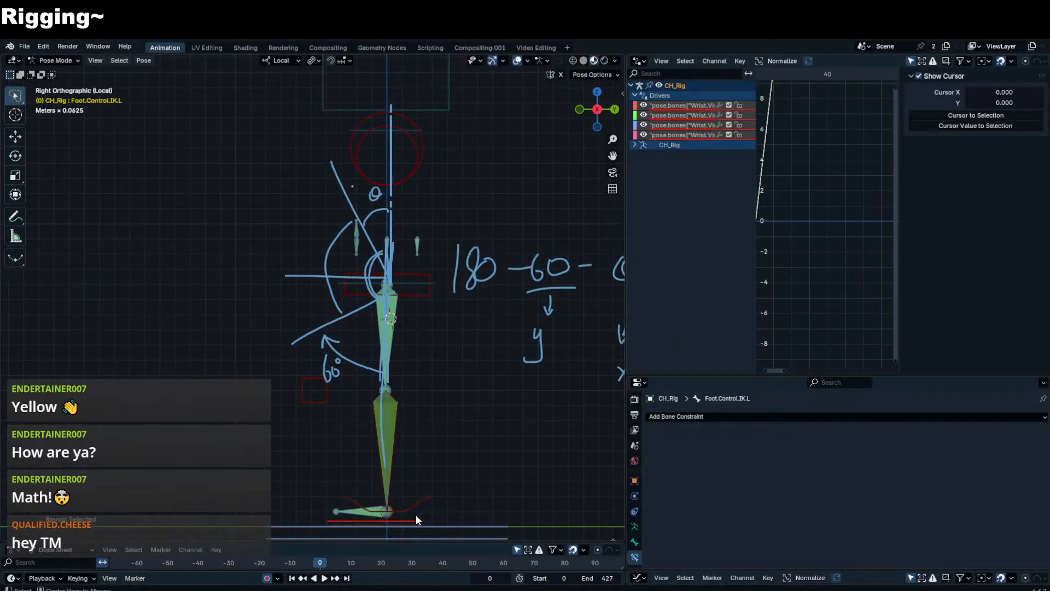
pyautogui.click(418, 273)
pyautogui.click(358, 229)
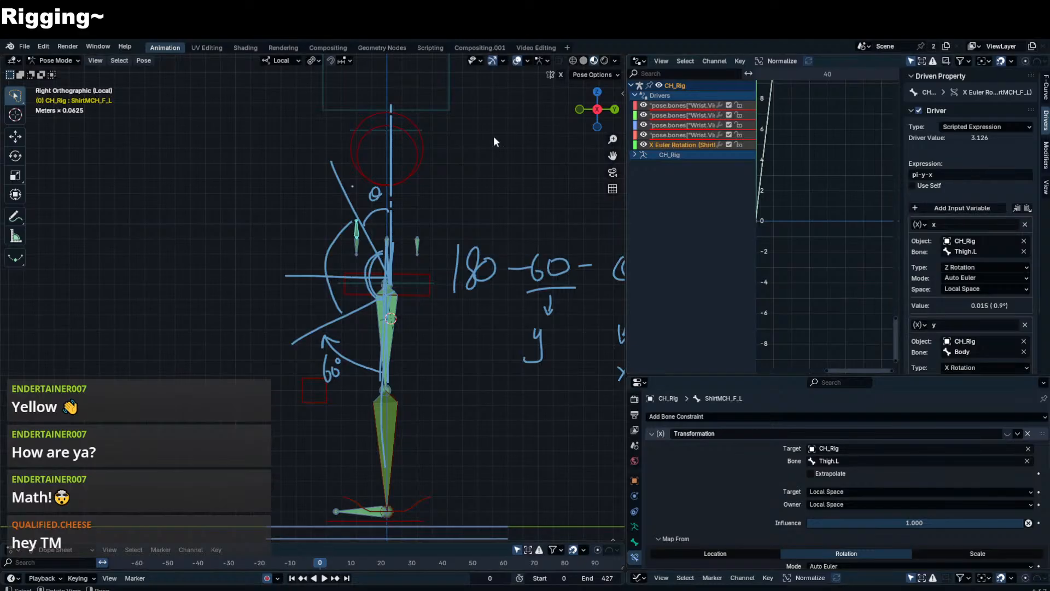
pyautogui.press('n')
pyautogui.press('n')
pyautogui.scroll(-3, 358, 241)
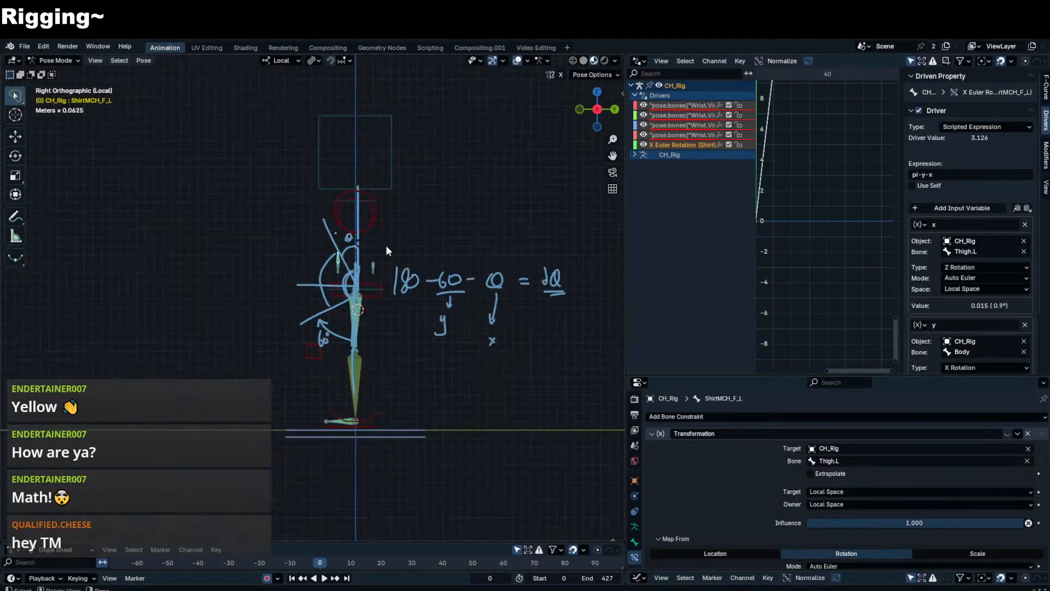
pyautogui.press('g')
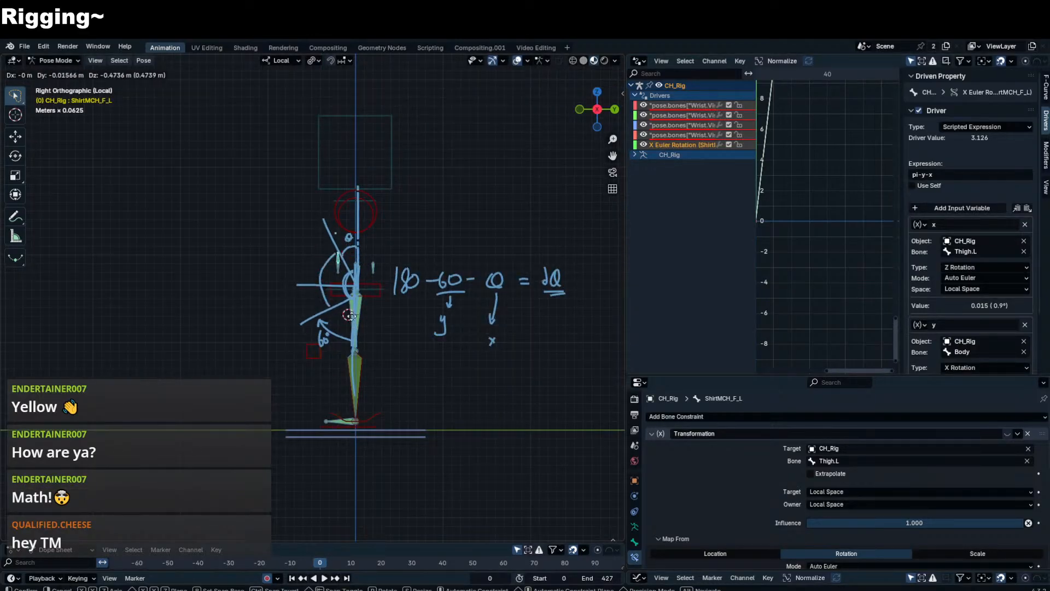
pyautogui.press('Escape')
# - Test-move Foot.IK.L to examine how ShirtMCH_F_L swings with the thigh, cancelling each move
pyautogui.click(374, 430)
pyautogui.click(372, 425)
pyautogui.press('g')
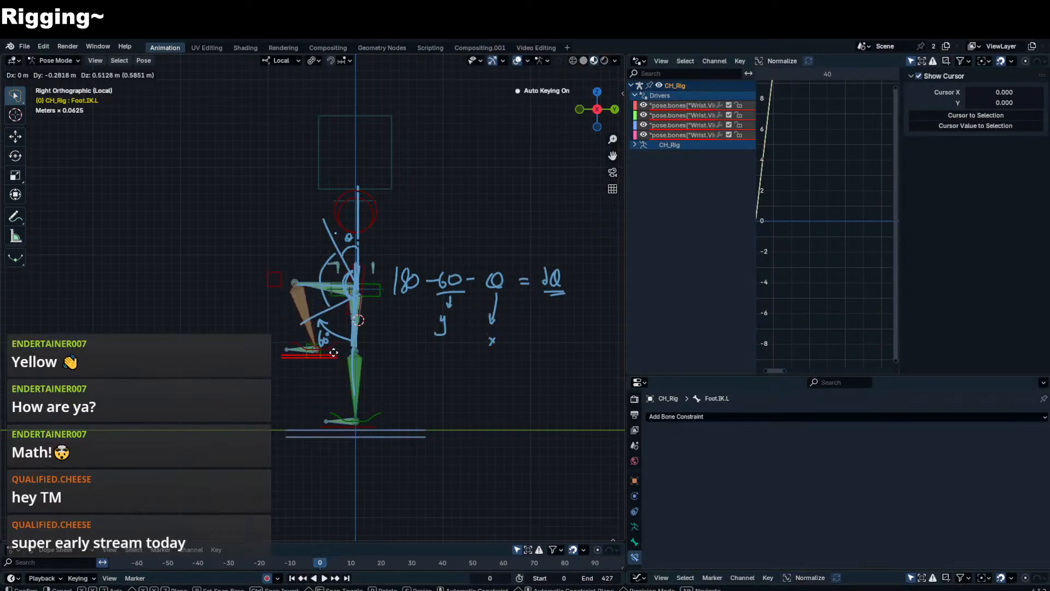
pyautogui.press('Escape')
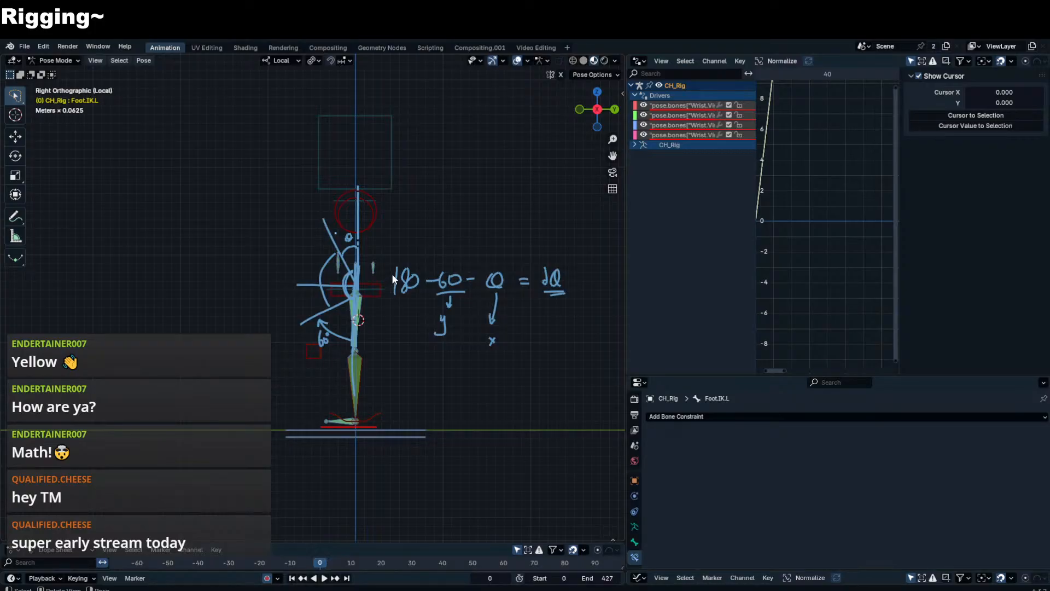
pyautogui.scroll(3, 392, 271)
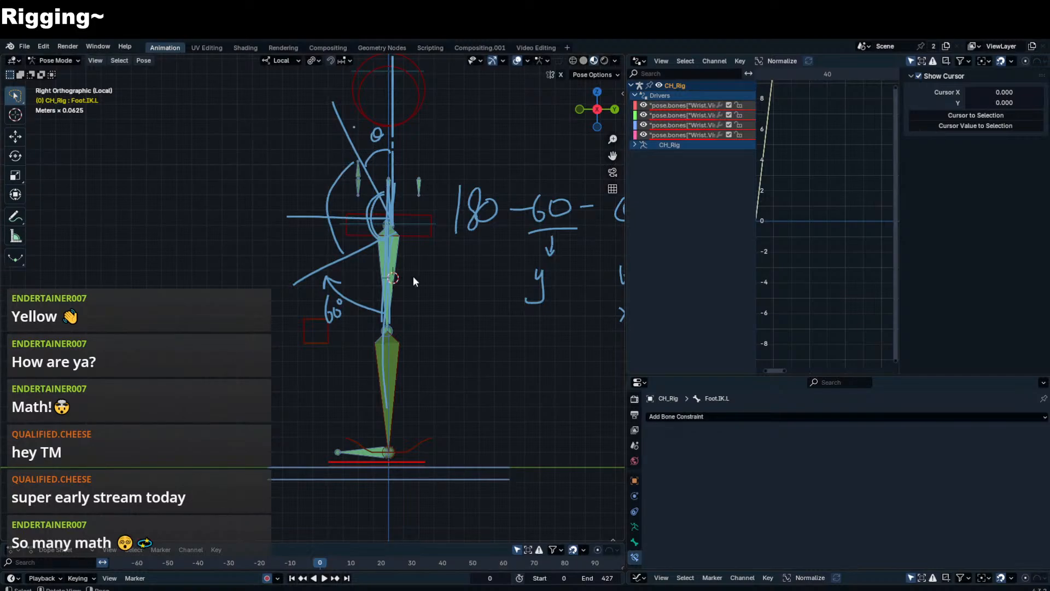
pyautogui.press('g')
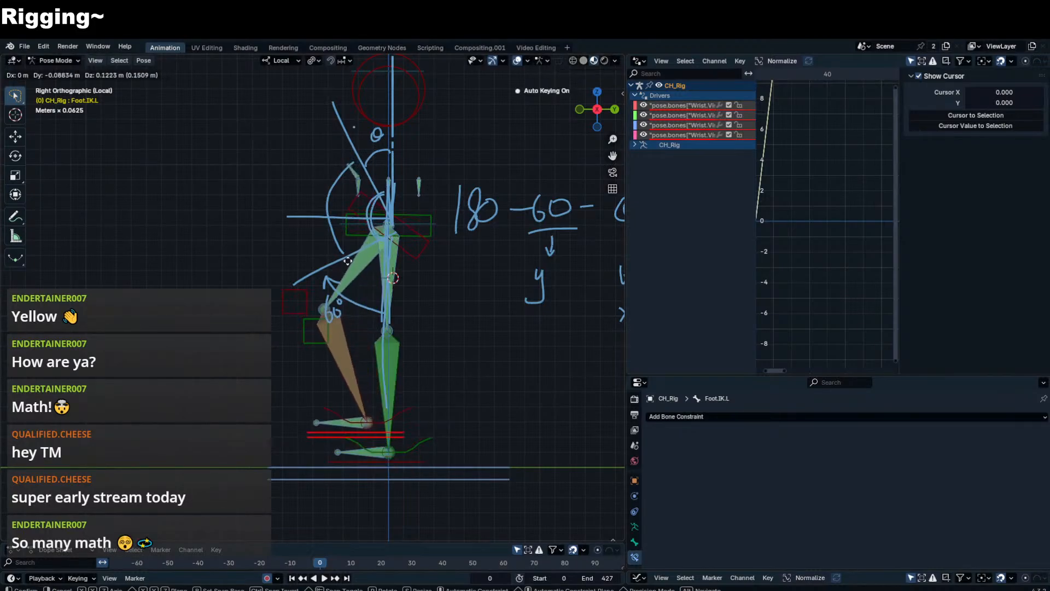
pyautogui.press('Escape')
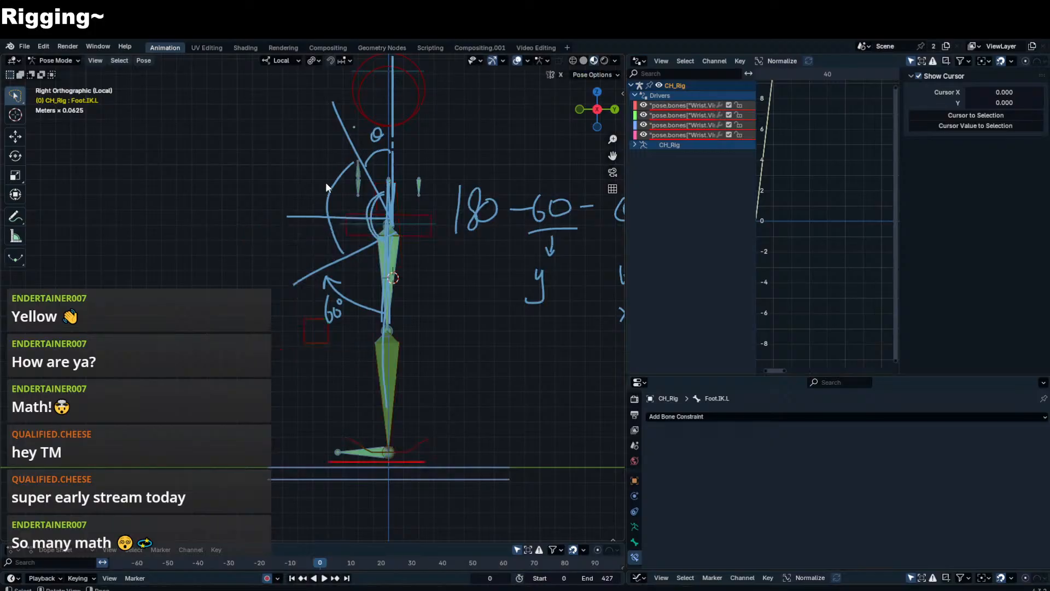
# - Annotate a downward arrow below ShirtMCH_F_L and return to the selection tool
pyautogui.click(323, 190)
pyautogui.click(16, 216)
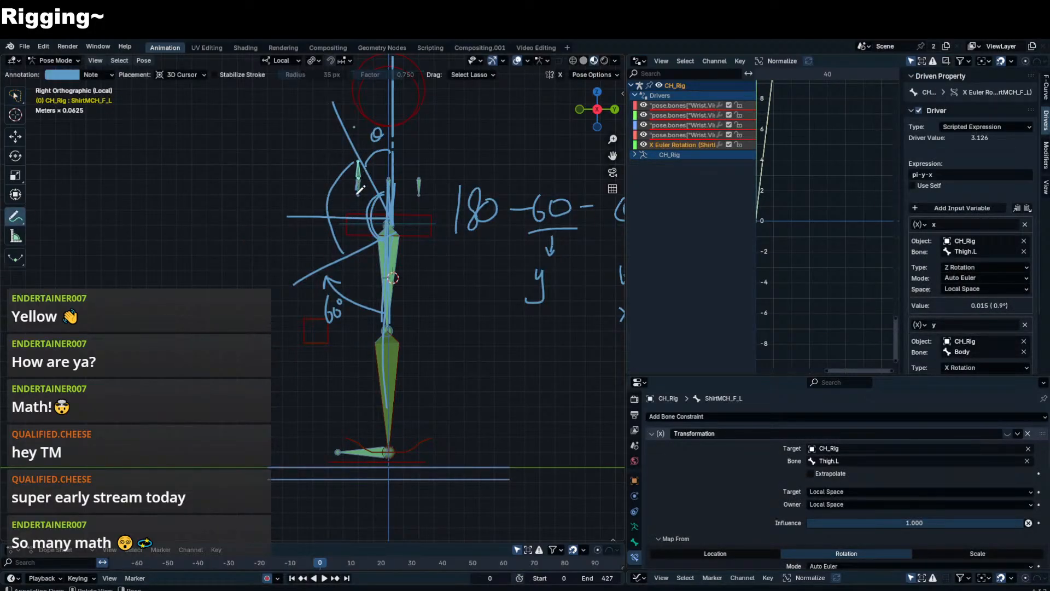
pyautogui.moveTo(351, 209); pyautogui.dragTo(361, 214)
pyautogui.click(16, 94)
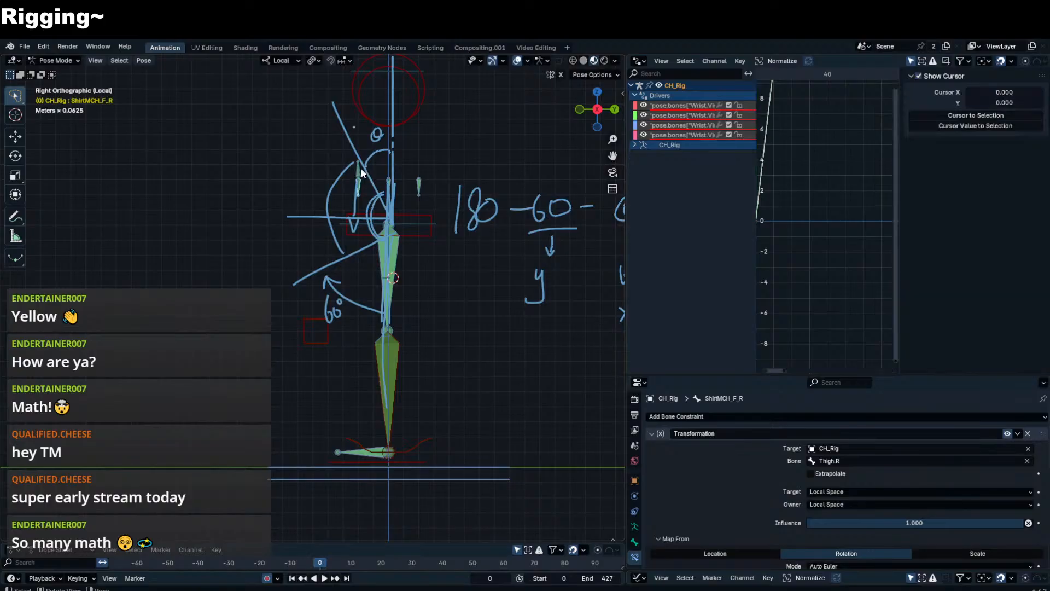
# - Remove pi from ShirtMCH_F_L's driver expression, leaving -y-x
pyautogui.click(969, 174)
pyautogui.press('Home')
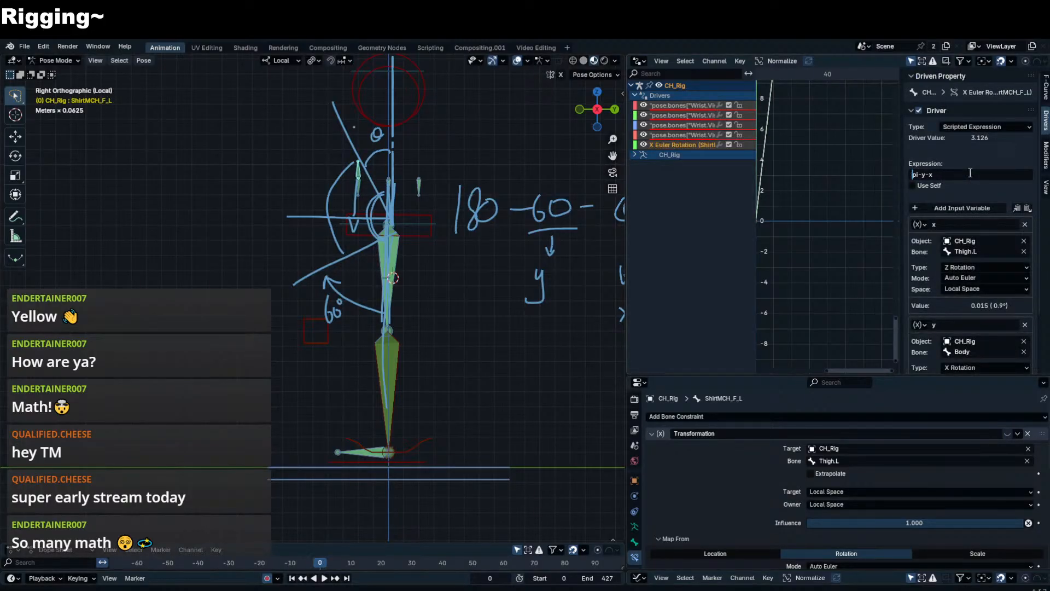
pyautogui.press('Right')
pyautogui.press('Right')
pyautogui.press('Right')
pyautogui.press('BackSpace')
pyautogui.press('BackSpace')
pyautogui.press('Return')
# - Test the -y-x expression by lifting Foot.IK.L, then cancel the move
pyautogui.click(415, 460)
pyautogui.press('g')
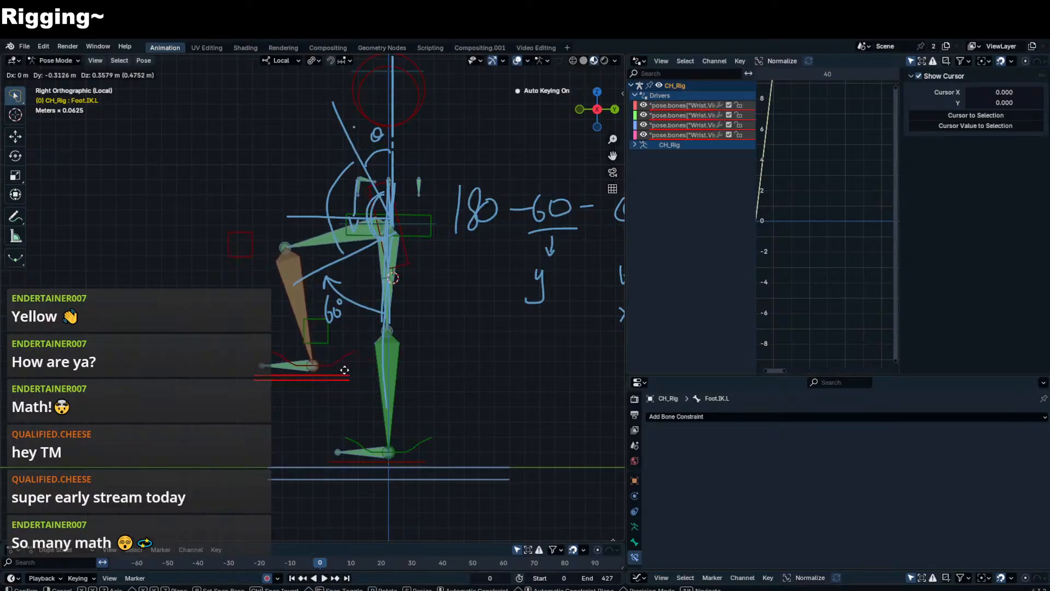
pyautogui.press('Escape')
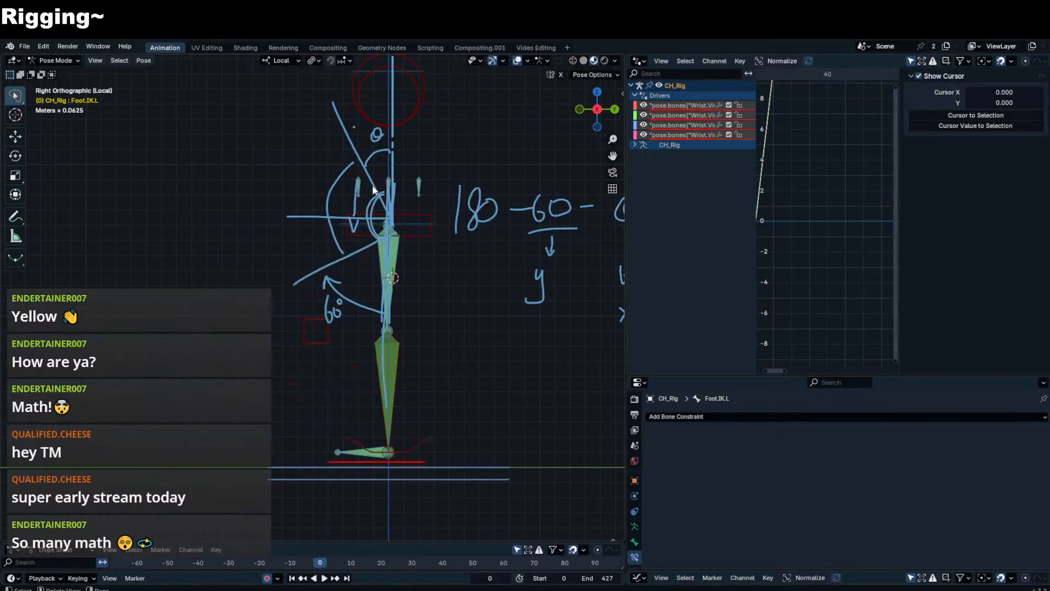
# - Rework ShirtMCH_F_L's X rotation driver expression by changing how the y and x variables are combined
pyautogui.click(359, 186)
pyautogui.click(979, 175)
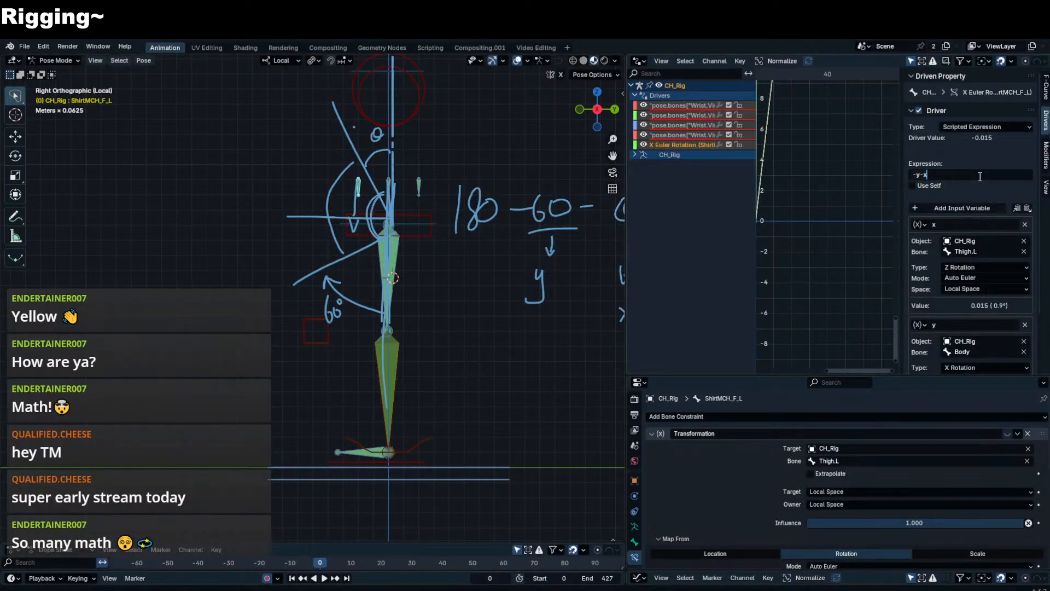
pyautogui.press('Home')
pyautogui.write('-(')
pyautogui.press('Right')
pyautogui.press('Right')
pyautogui.press('BackSpace')
pyautogui.press('BackSpace')
pyautogui.press('BackSpace')
pyautogui.press('BackSpace')
pyautogui.press('BackSpace')
pyautogui.press('BackSpace')
pyautogui.write('y')
pyautogui.press('Return')
# - Move Foot.IK.L about 0.20 m forward and 0.25 m up to pose the left thigh raised
pyautogui.click(363, 457)
pyautogui.click(350, 461)
pyautogui.press('g')
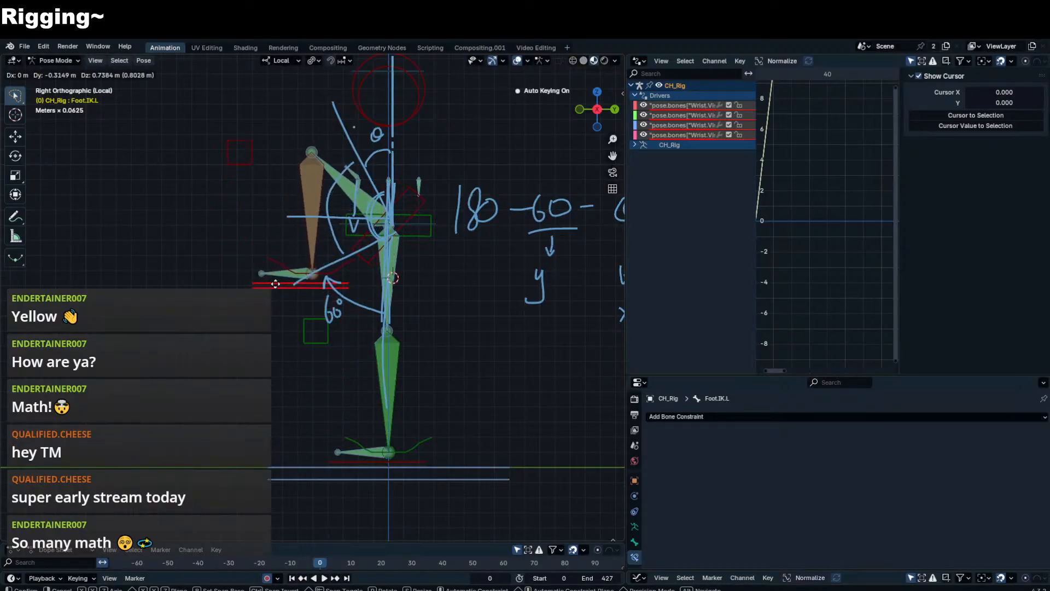
pyautogui.rightClick(337, 281)
pyautogui.press('g')
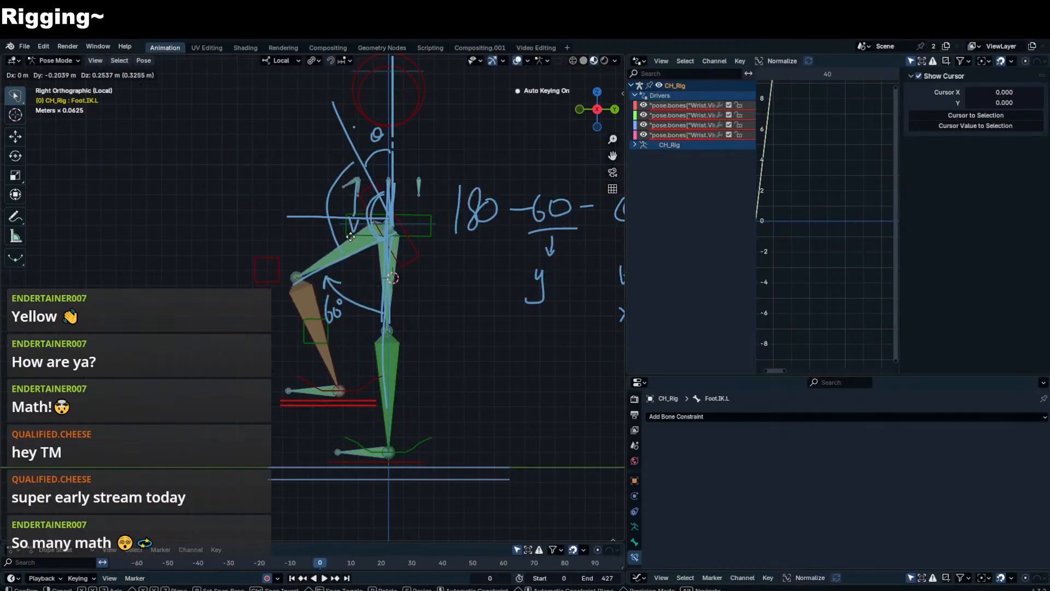
pyautogui.click(346, 233)
# - Test-rotate the Body bone forward to observe the shirt bone, then cancel the rotation
pyautogui.click(430, 221)
pyautogui.click(439, 225)
pyautogui.press('r')
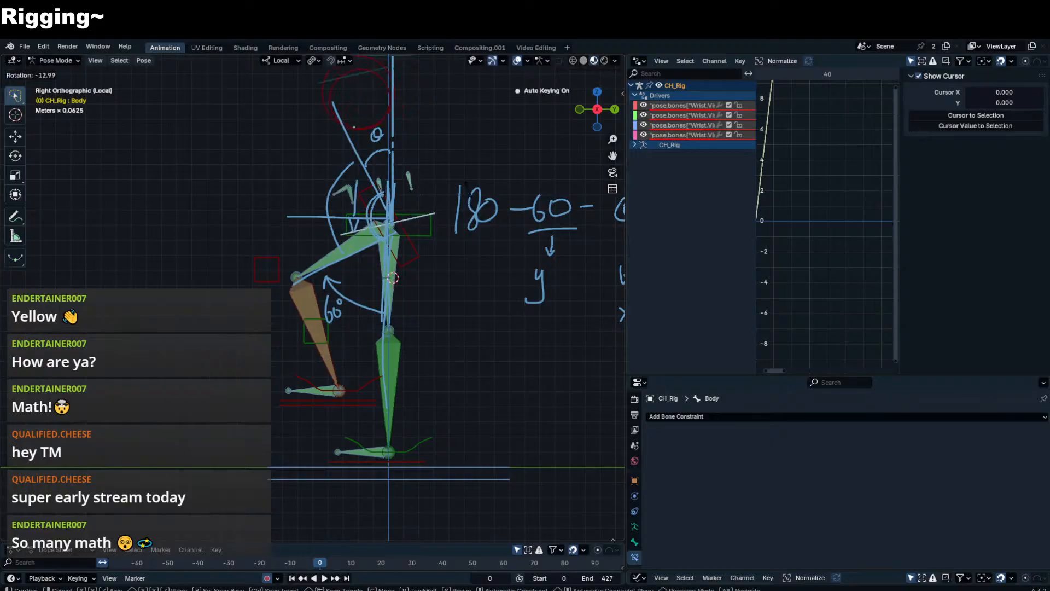
pyautogui.rightClick(405, 286)
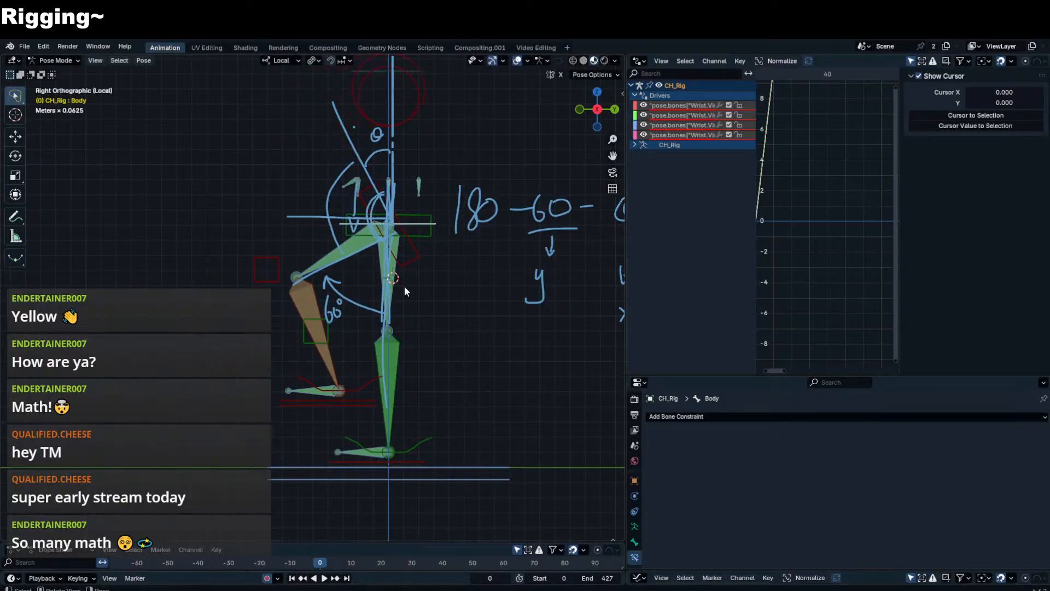
# - Clear Foot.IK.L's location, then test-rotate the Body bone forward and cancel the rotation
pyautogui.click(346, 404)
pyautogui.hotkey('alt', 'g')
pyautogui.click(441, 224)
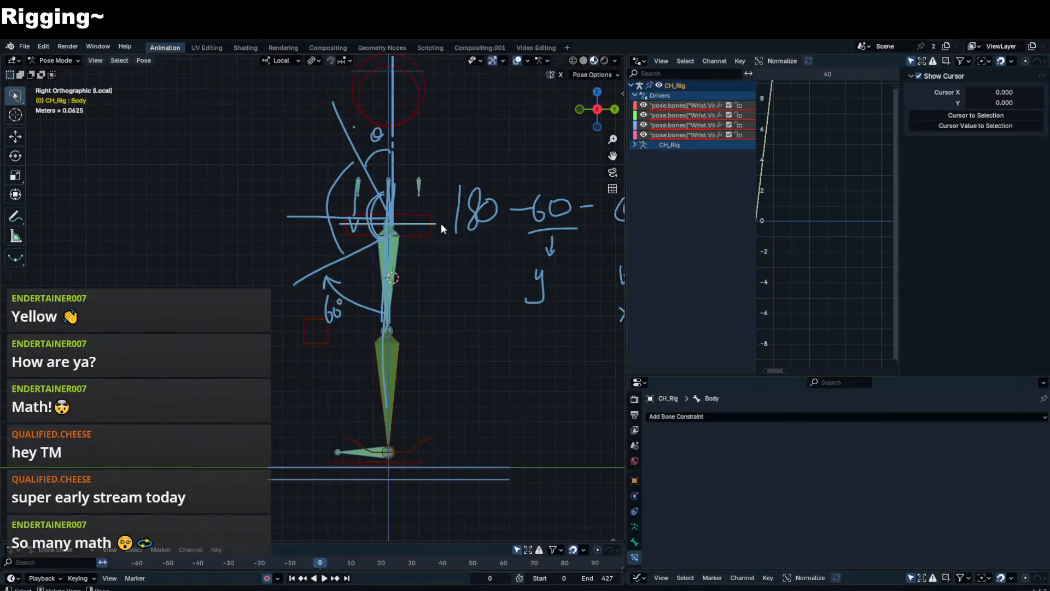
pyautogui.press('r')
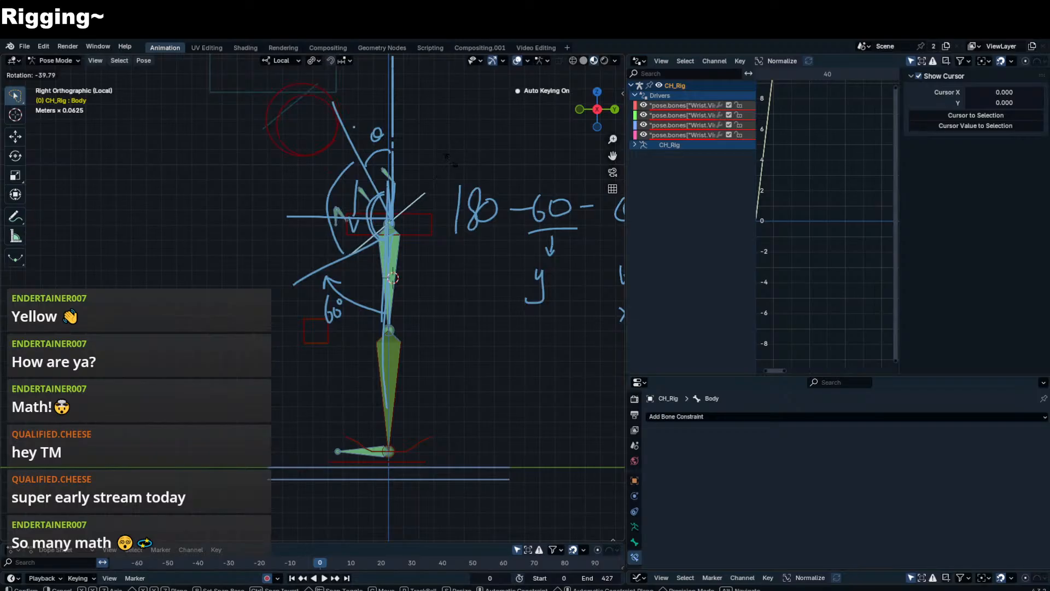
pyautogui.rightClick(444, 218)
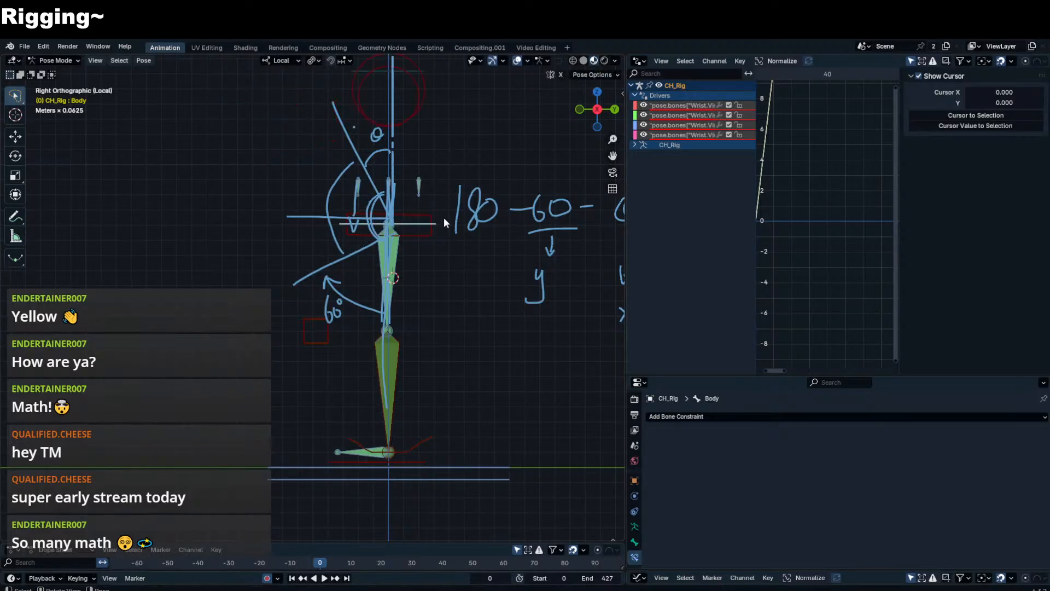
# - Test-move Foot.IK.L backward and slightly up to observe the front shirt bone, then cancel the move
pyautogui.click(368, 459)
pyautogui.press('g')
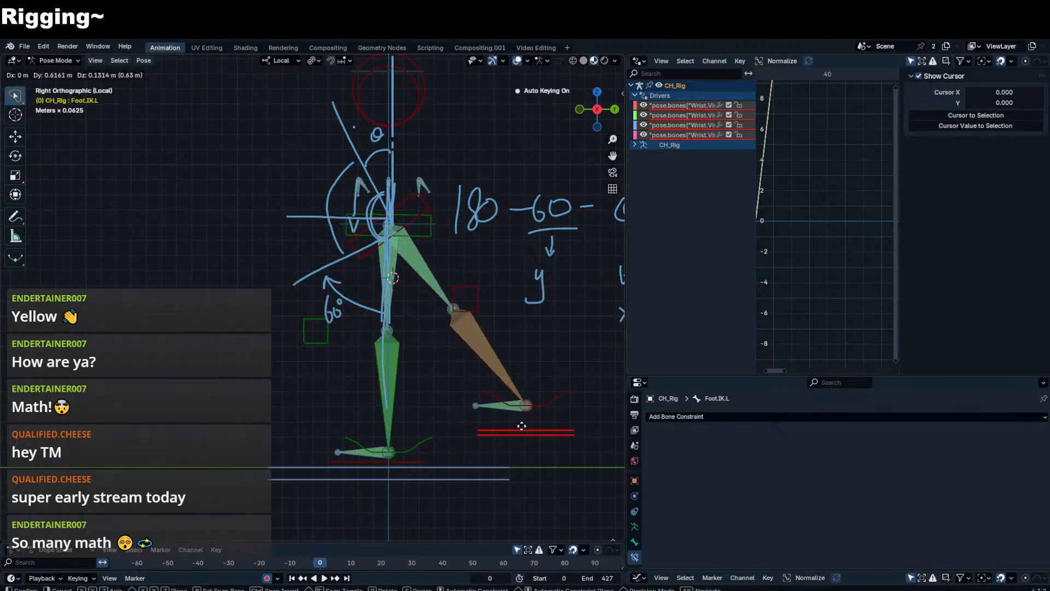
pyautogui.rightClick(530, 420)
# - Try rotating the ShirtMCH_F_L bone by hand, then cancel the rotation
pyautogui.click(363, 189)
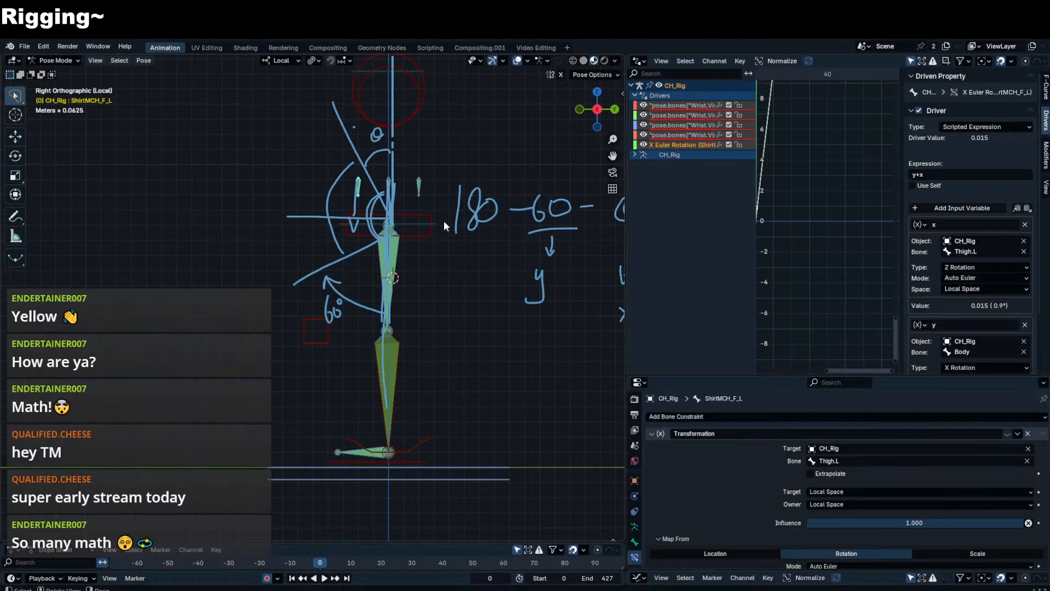
pyautogui.press('r')
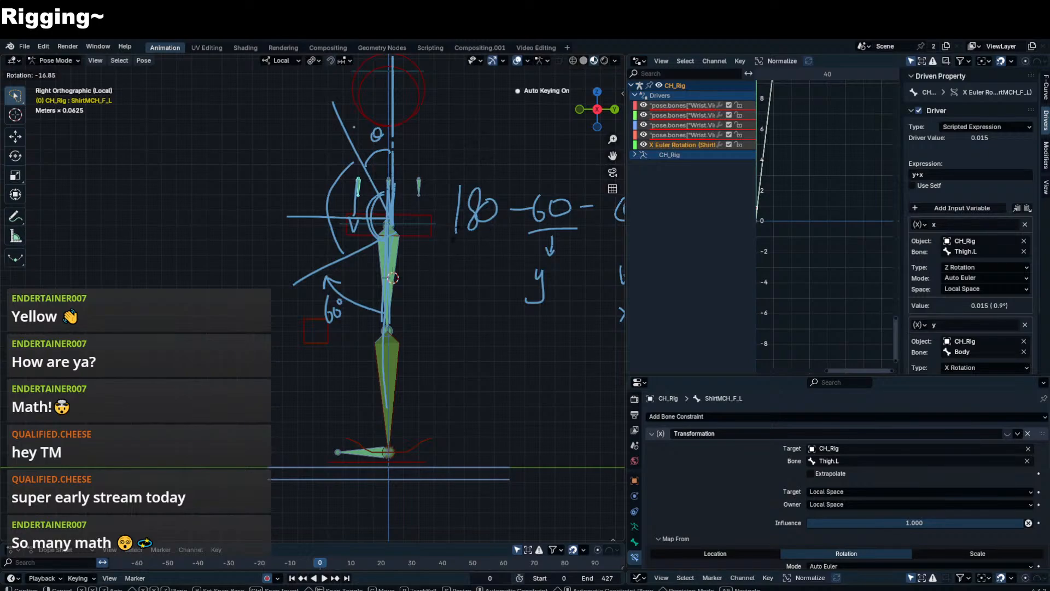
pyautogui.rightClick(208, 258)
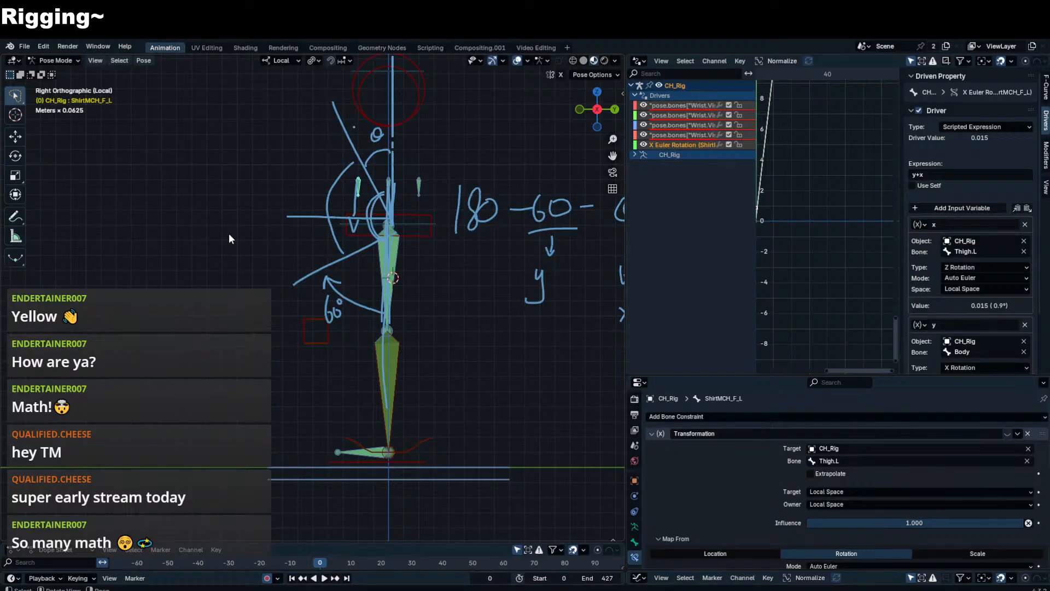
# - Clamp ShirtMCH_F_L's X rotation driver against negative values by setting its expression to max(y+x,0)
pyautogui.press('n')
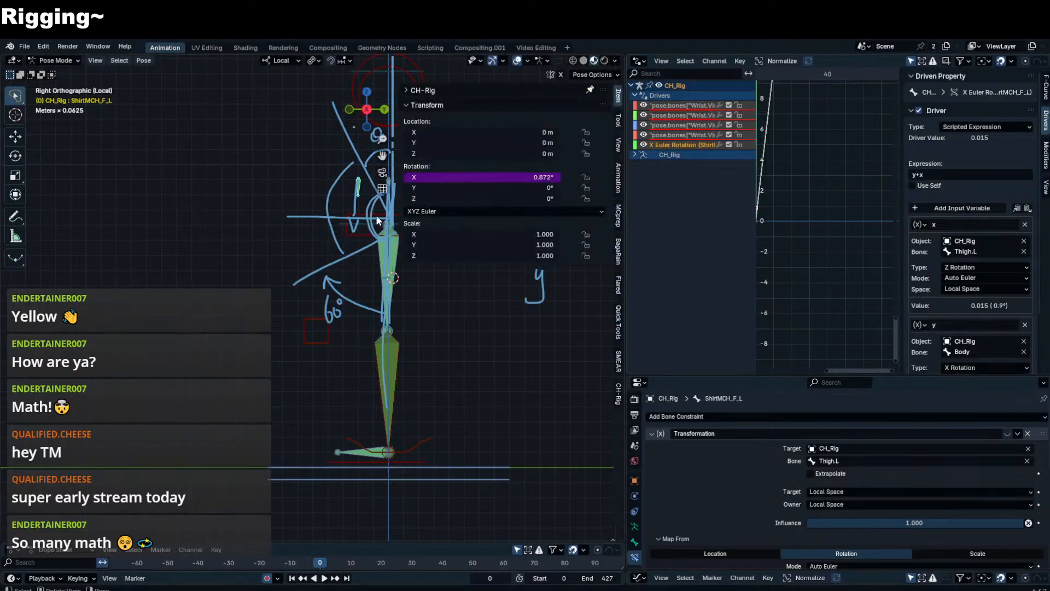
pyautogui.click(996, 174)
pyautogui.press('Home')
pyautogui.write('max(')
pyautogui.press('End')
pyautogui.write(',0)')
pyautogui.press('Return')
# - Move Foot.IK.L about 0.74 m back and 0.22 m up, then test a forward swing and cancel it
pyautogui.click(414, 461)
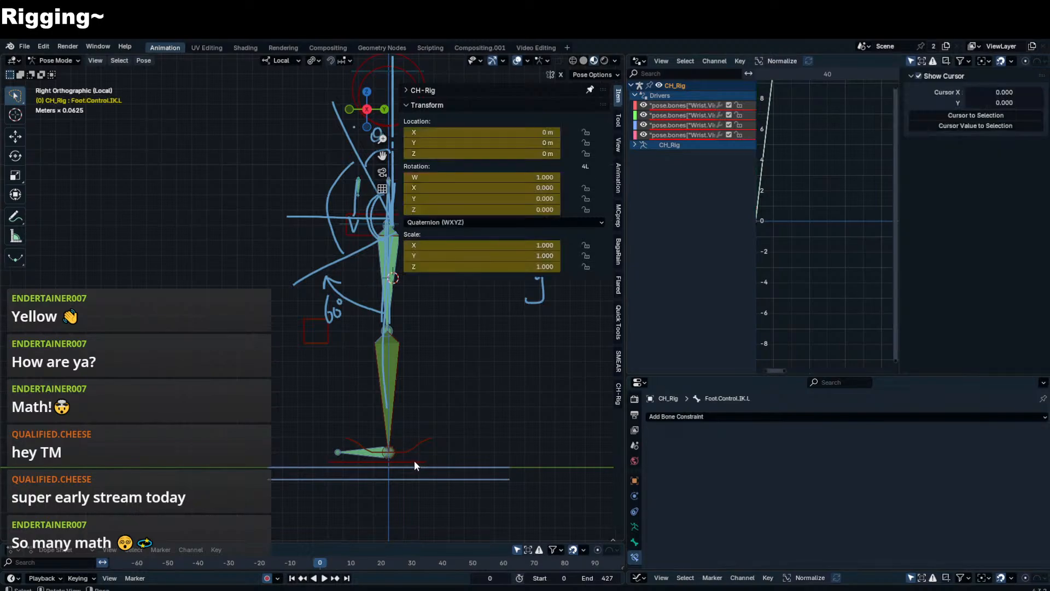
pyautogui.press('g')
pyautogui.click(602, 406)
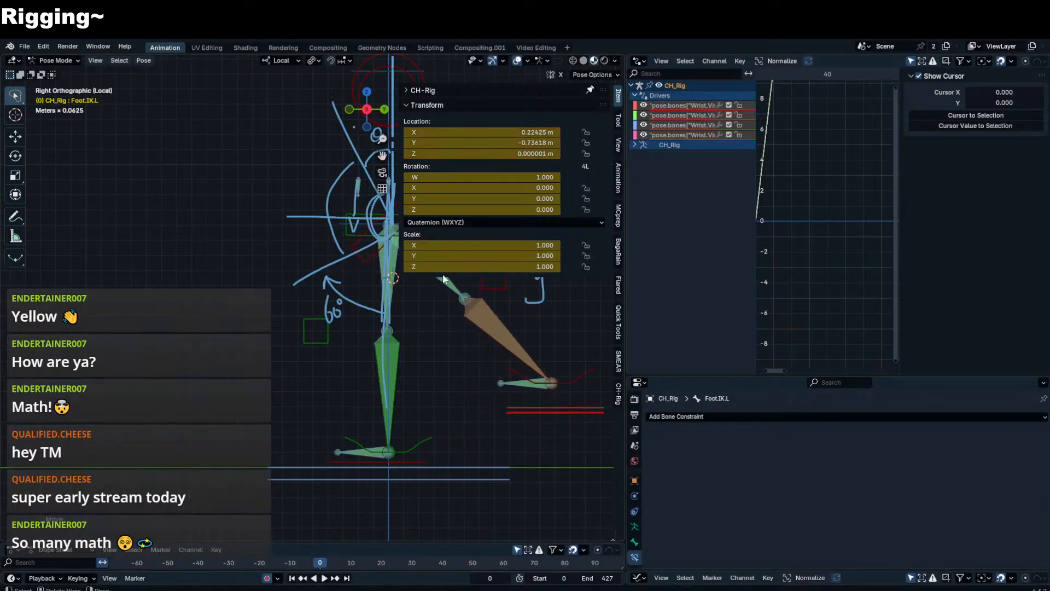
pyautogui.scroll(4, 347, 230)
pyautogui.press('n')
pyautogui.keyDown('shift'); pyautogui.moveTo(358, 134); pyautogui.dragTo(320, 174, button='middle'); pyautogui.keyUp('shift')
pyautogui.scroll(-3, 435, 301)
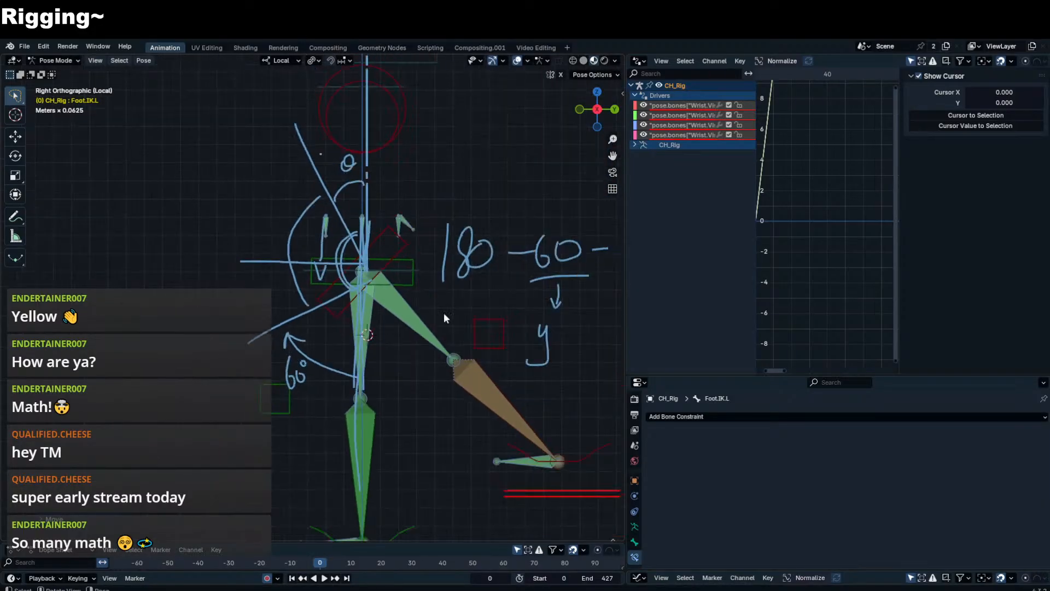
pyautogui.press('g')
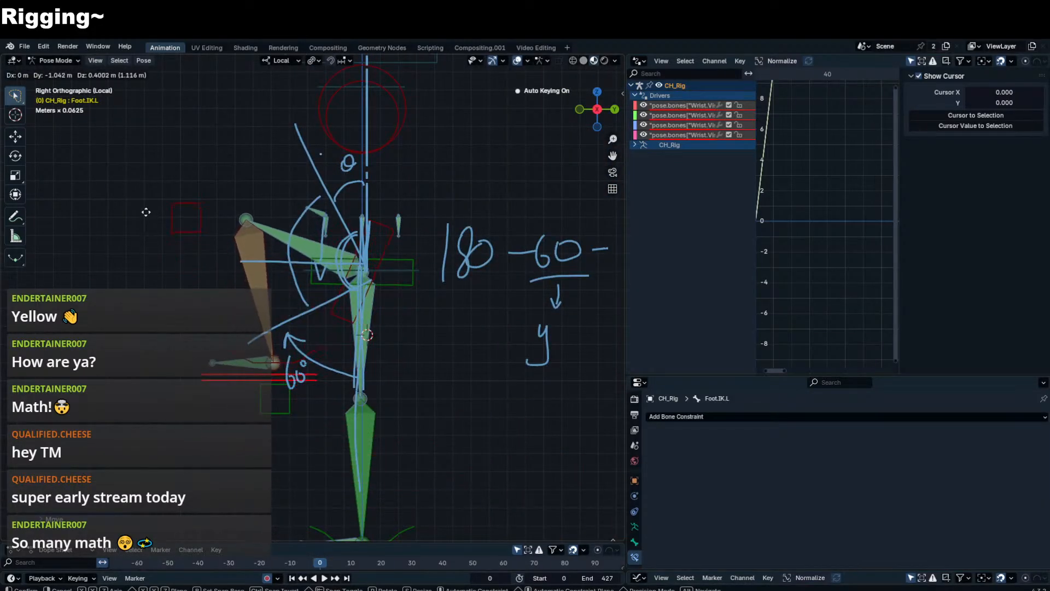
pyautogui.rightClick(406, 315)
# - Test-move Foot.IK.L sideways and backward from several view angles to check the clamped shirt driver, cancelling each move
pyautogui.moveTo(406, 315); pyautogui.dragTo(388, 276, button='middle')
pyautogui.press('g')
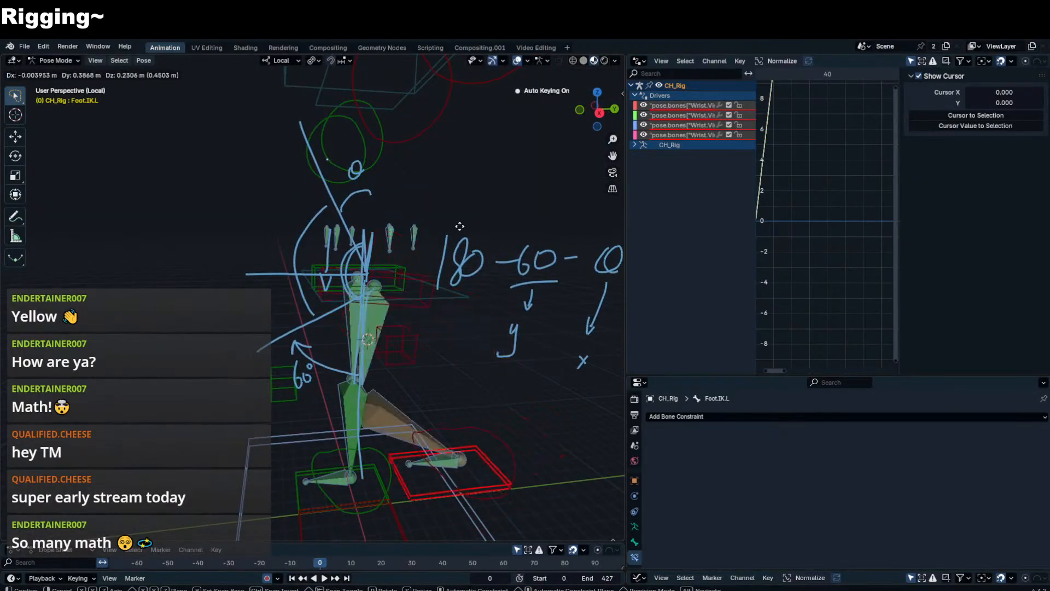
pyautogui.rightClick(354, 215)
pyautogui.press('g')
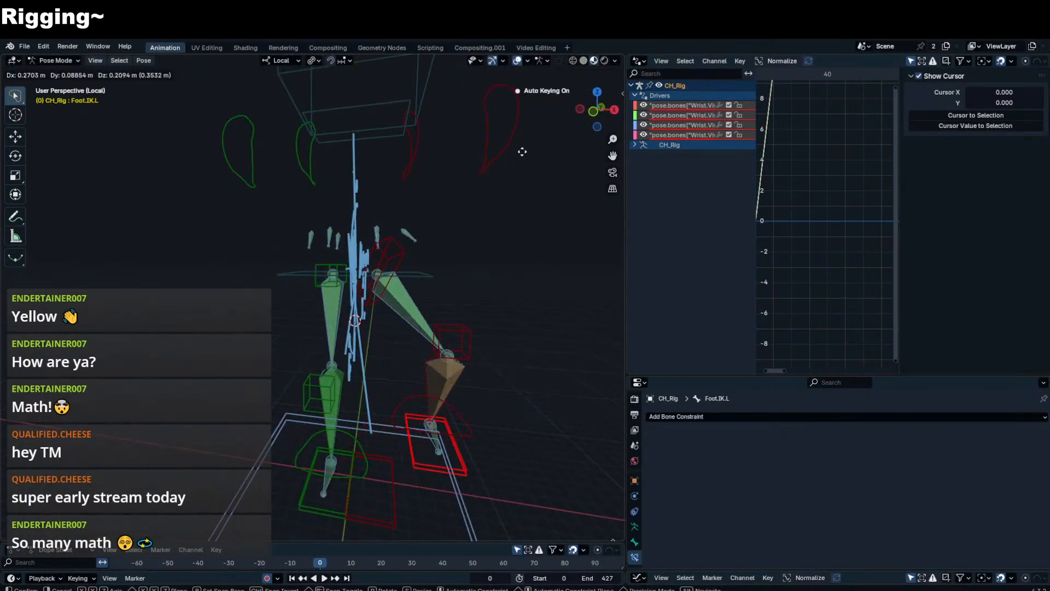
pyautogui.rightClick(473, 177)
pyautogui.moveTo(449, 187); pyautogui.dragTo(251, 168, button='middle')
pyautogui.press('g')
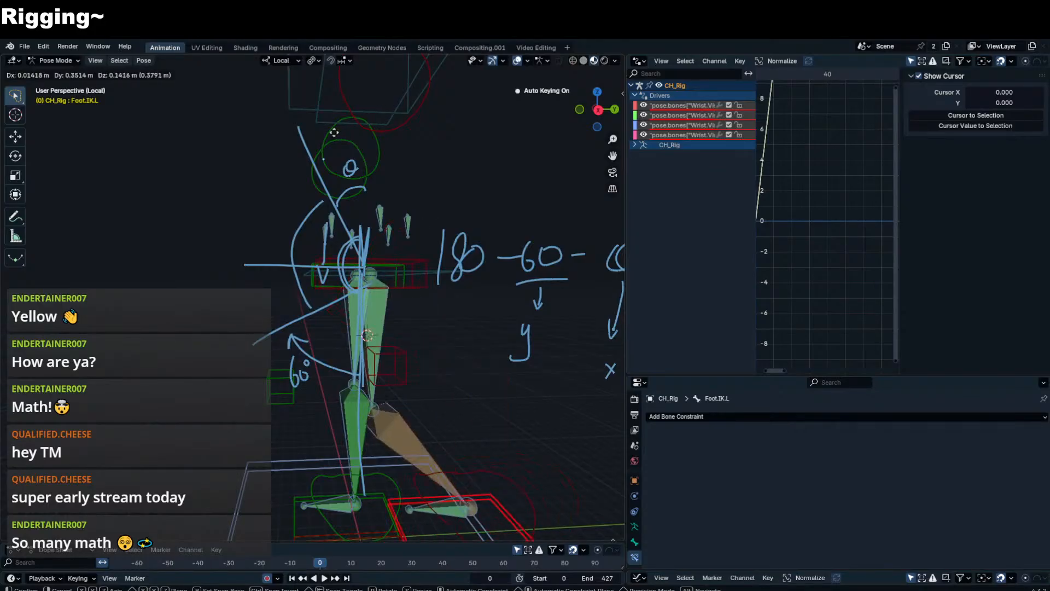
pyautogui.rightClick(376, 116)
pyautogui.moveTo(376, 116); pyautogui.dragTo(432, 169, button='middle')
# - Erase the annotated angle sketch and formula from the viewport and return to the selection tool
pyautogui.click(379, 230)
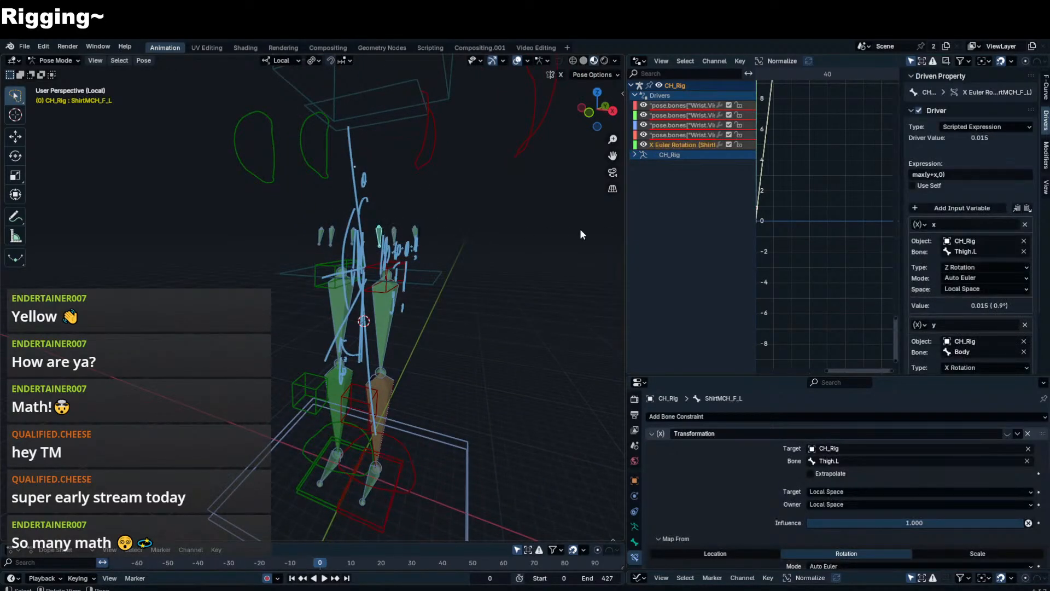
pyautogui.moveTo(358, 221); pyautogui.dragTo(323, 223, button='middle')
pyautogui.click(17, 216)
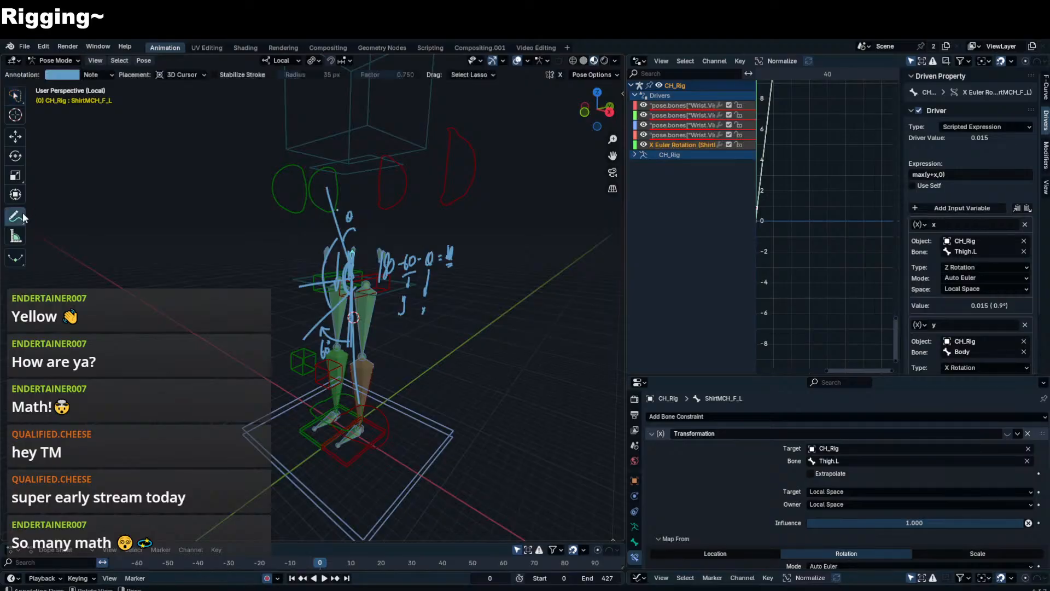
pyautogui.scroll(-3, 943, 274)
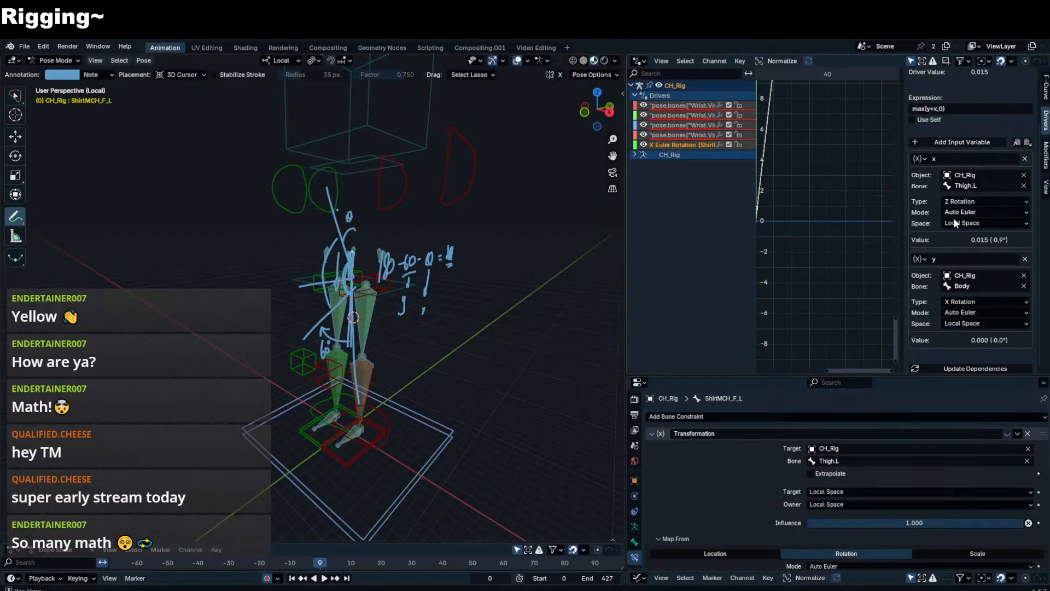
pyautogui.moveTo(356, 265)
pyautogui.keyDown('ctrl'); pyautogui.mouseDown()
pyautogui.moveTo(306, 312)
pyautogui.moveTo(376, 275)
pyautogui.moveTo(343, 161)
pyautogui.moveTo(334, 170)
pyautogui.moveTo(427, 362)
pyautogui.moveTo(383, 323)
pyautogui.moveTo(218, 274)
pyautogui.mouseUp(); pyautogui.keyUp('ctrl')
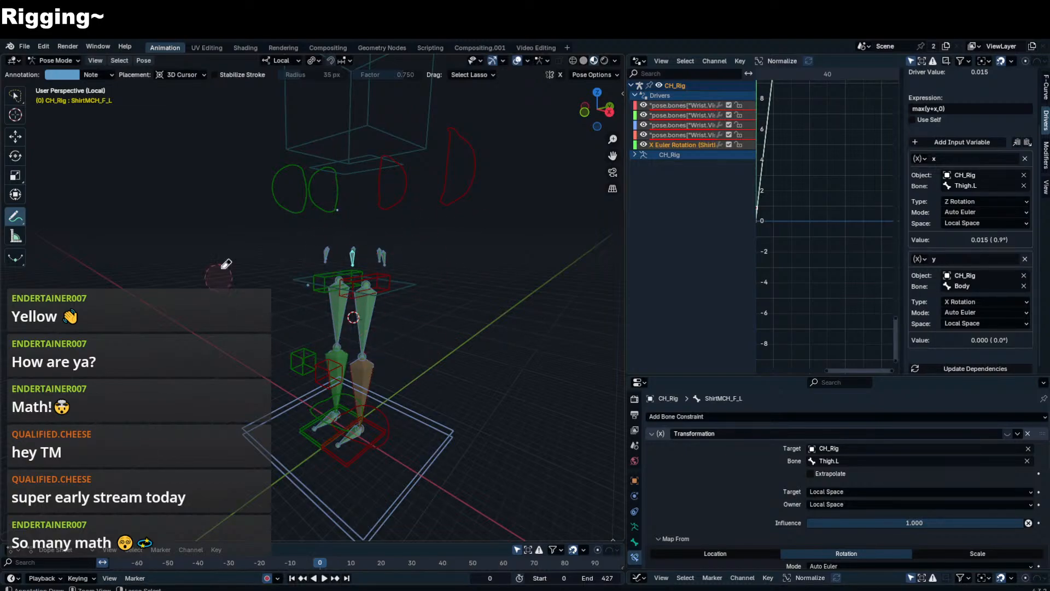
pyautogui.click(70, 61)
pyautogui.click(16, 96)
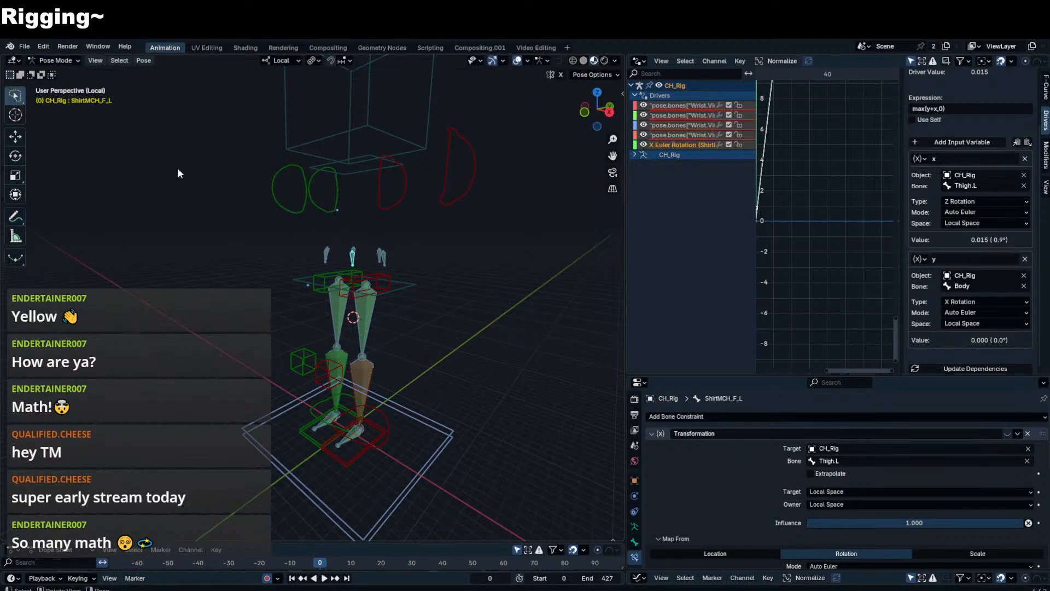
pyautogui.scroll(3, 345, 272)
pyautogui.moveTo(347, 274)
pyautogui.mouseDown(button='middle')
pyautogui.moveTo(402, 282)
pyautogui.moveTo(369, 329)
pyautogui.moveTo(379, 275)
pyautogui.moveTo(347, 314)
pyautogui.mouseUp(button='middle')
pyautogui.click(320, 375)
pyautogui.moveTo(319, 375); pyautogui.dragTo(306, 334, button='middle')
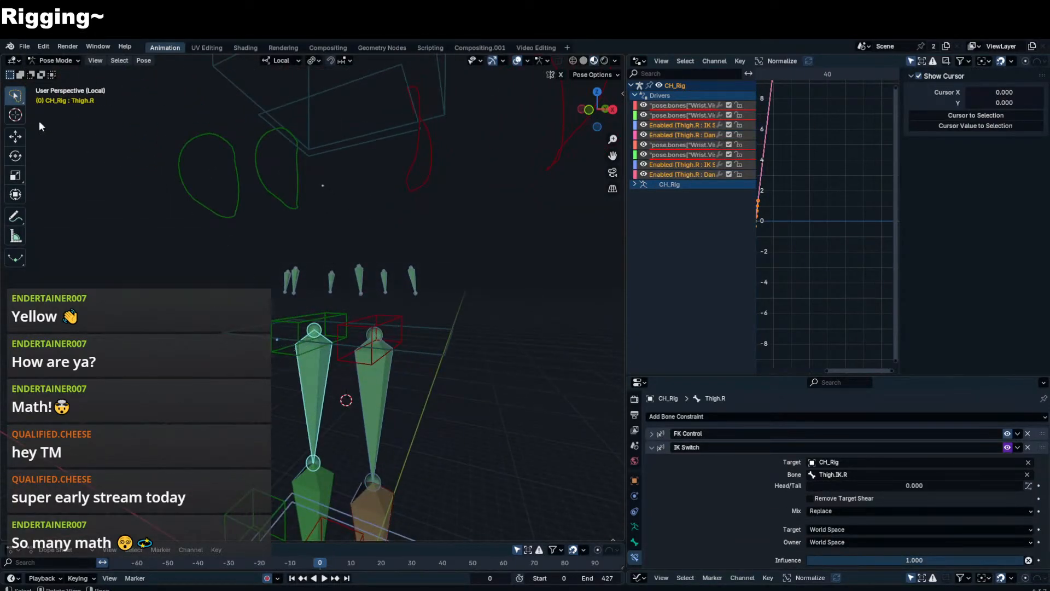
pyautogui.click(15, 217)
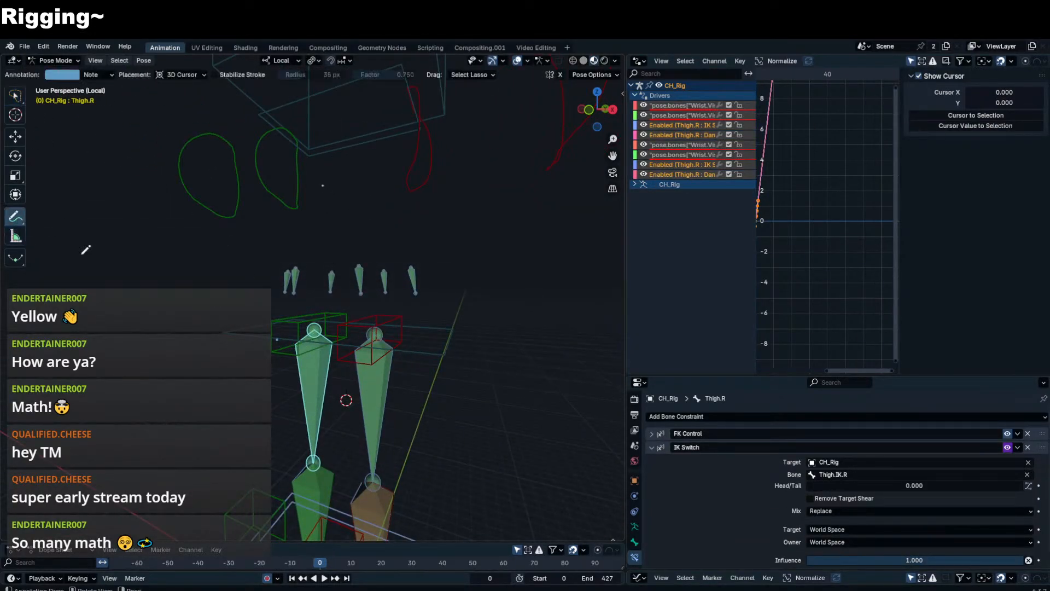
pyautogui.click(16, 96)
# - Copy the X rotation driver of the ShirtMCH_F_L bone
pyautogui.moveTo(385, 280)
pyautogui.mouseDown(button='middle')
pyautogui.moveTo(398, 297)
pyautogui.moveTo(353, 282)
pyautogui.moveTo(389, 273)
pyautogui.mouseUp(button='middle')
pyautogui.click(356, 282)
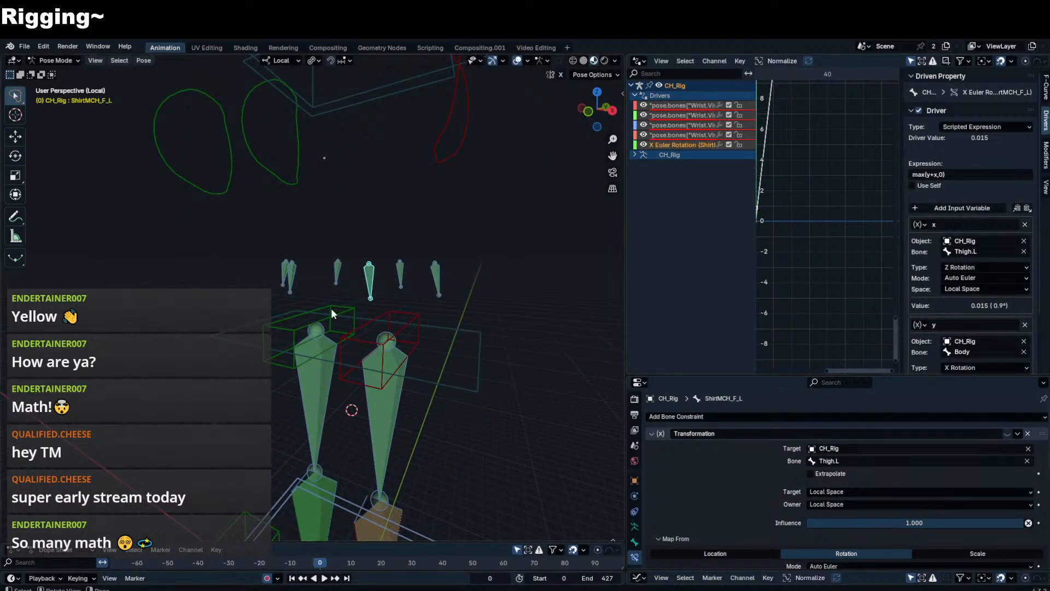
pyautogui.press('n')
pyautogui.rightClick(465, 178)
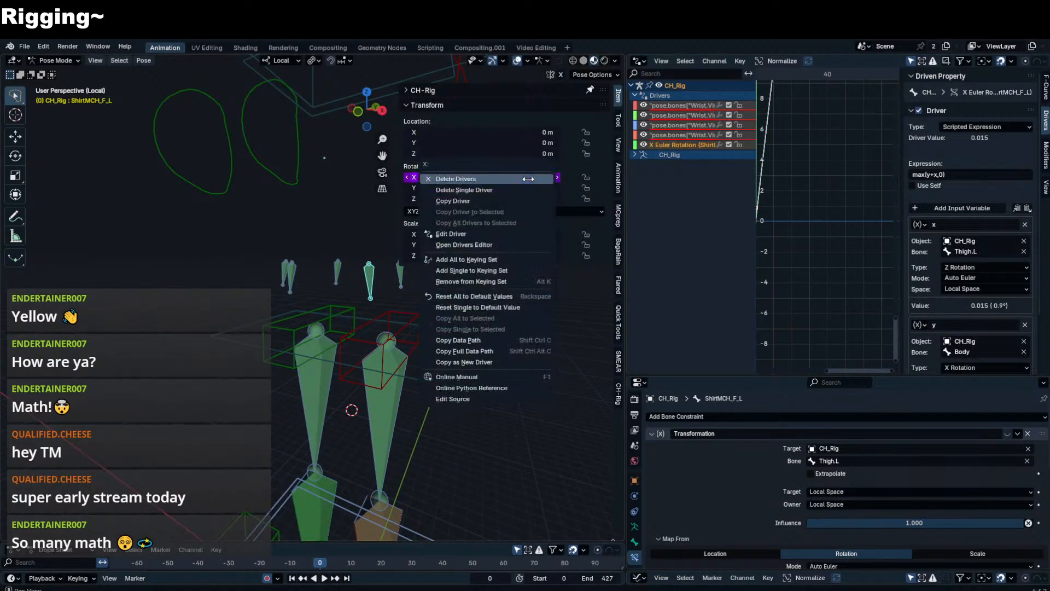
pyautogui.click(469, 201)
# - Set the ShirtMCH_F_R bone's rotation mode to XYZ Euler
pyautogui.click(286, 278)
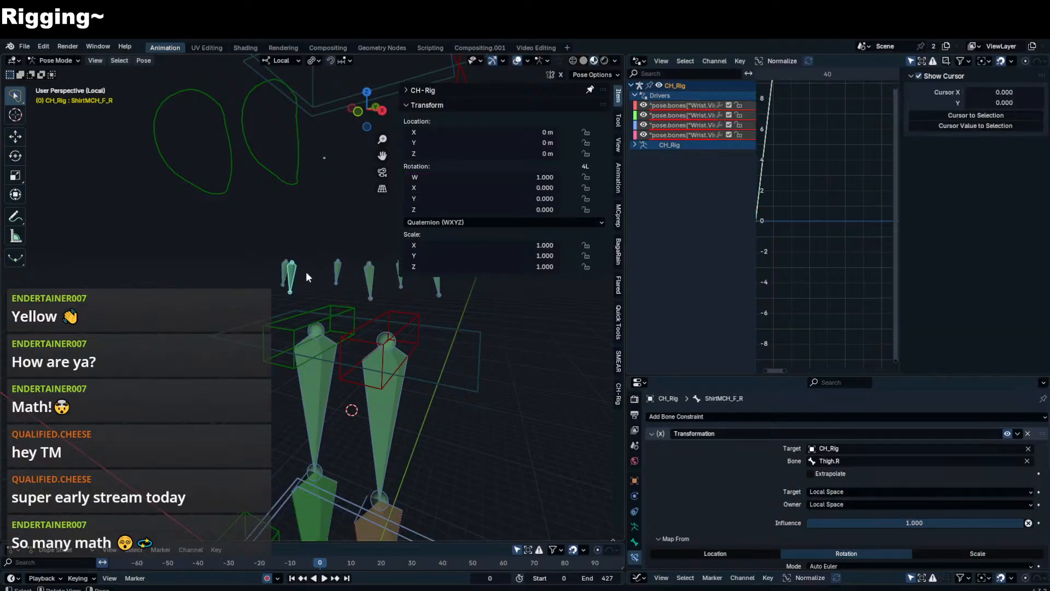
pyautogui.click(494, 222)
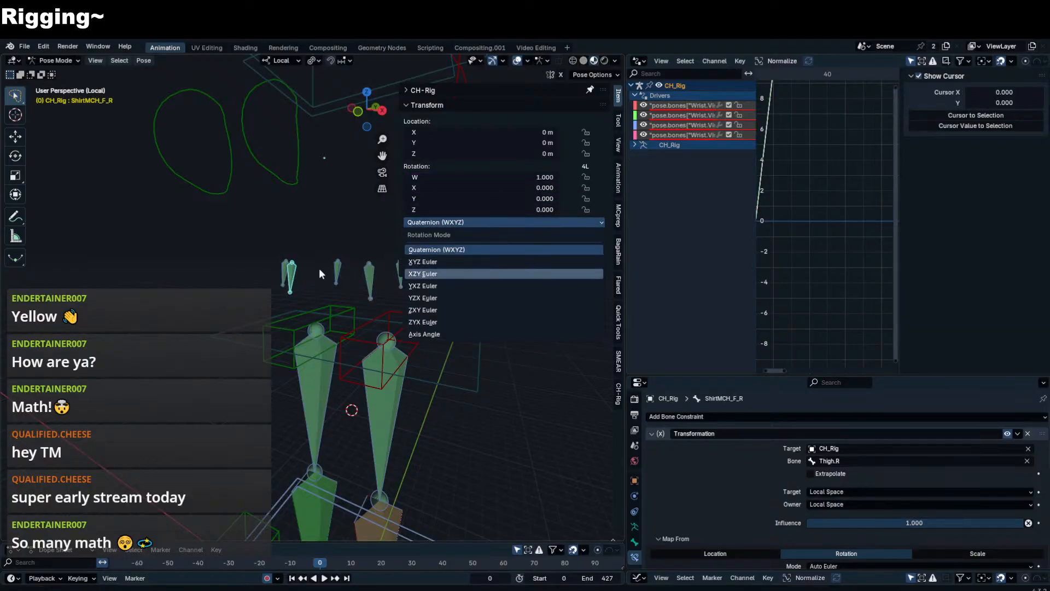
pyautogui.moveTo(280, 274); pyautogui.dragTo(454, 277)
pyautogui.click(478, 223)
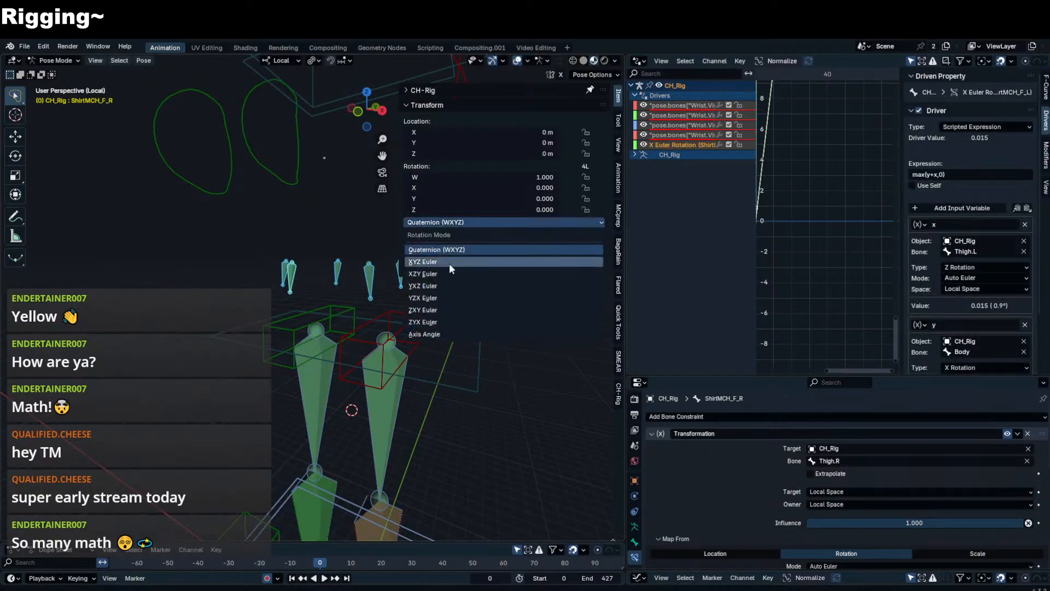
pyautogui.click(449, 263)
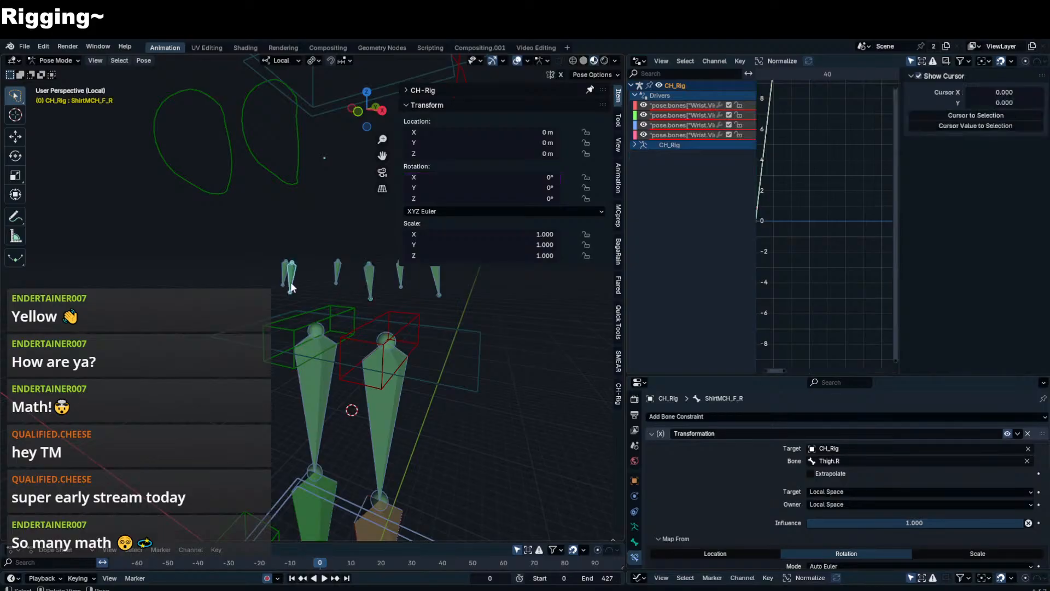
# - Paste the copied driver onto ShirtMCH_F_R's X rotation
pyautogui.rightClick(492, 178)
pyautogui.click(414, 221)
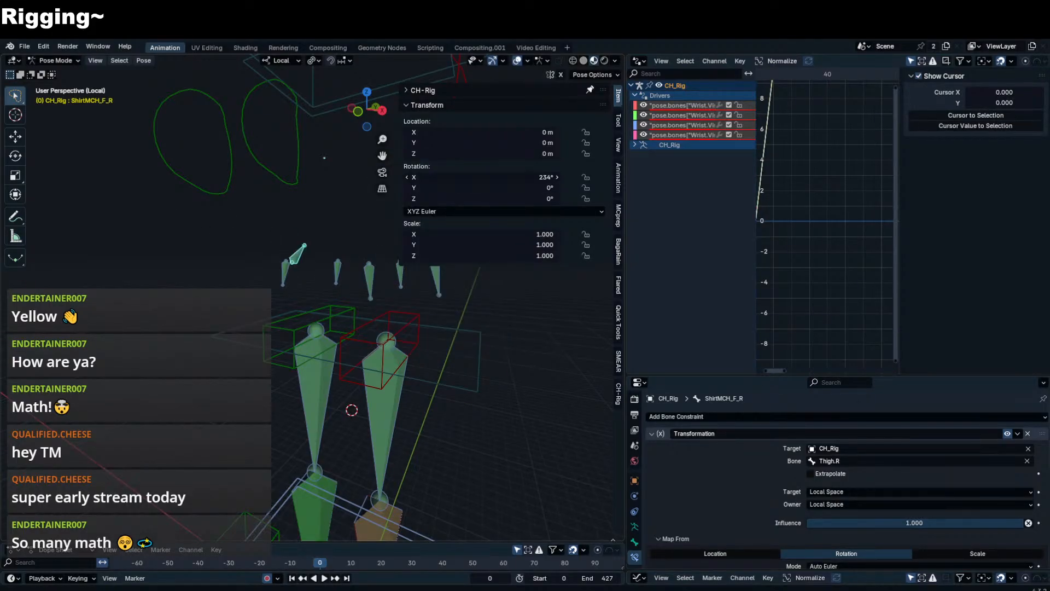
pyautogui.rightClick(490, 179)
pyautogui.rightClick(490, 179)
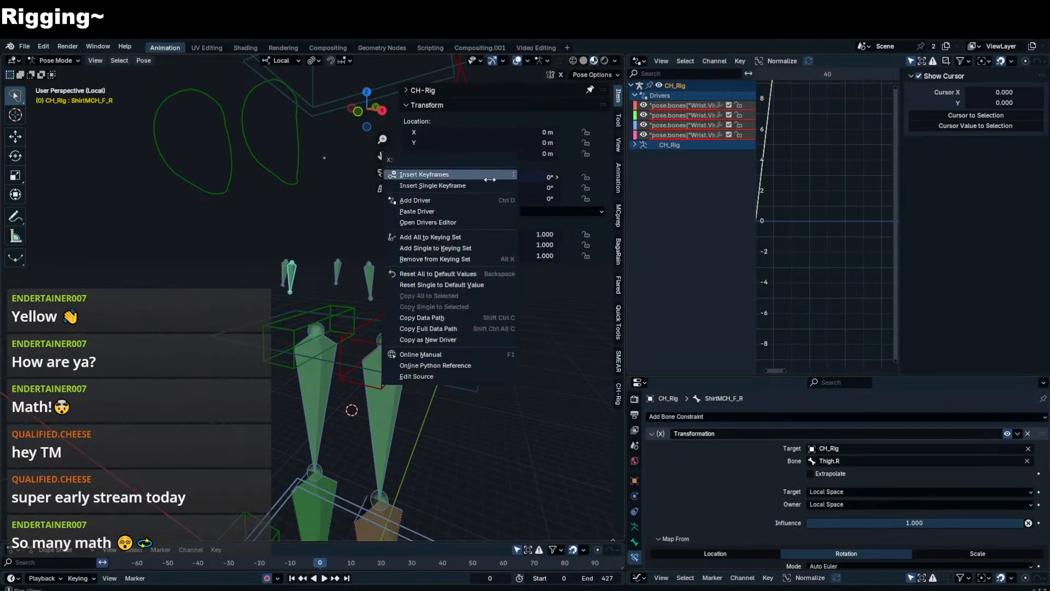
pyautogui.click(447, 211)
# - In ShirtMCH_F_R's X rotation driver, change the x variable's bone to Thigh.R
pyautogui.scroll(-2, 366, 369)
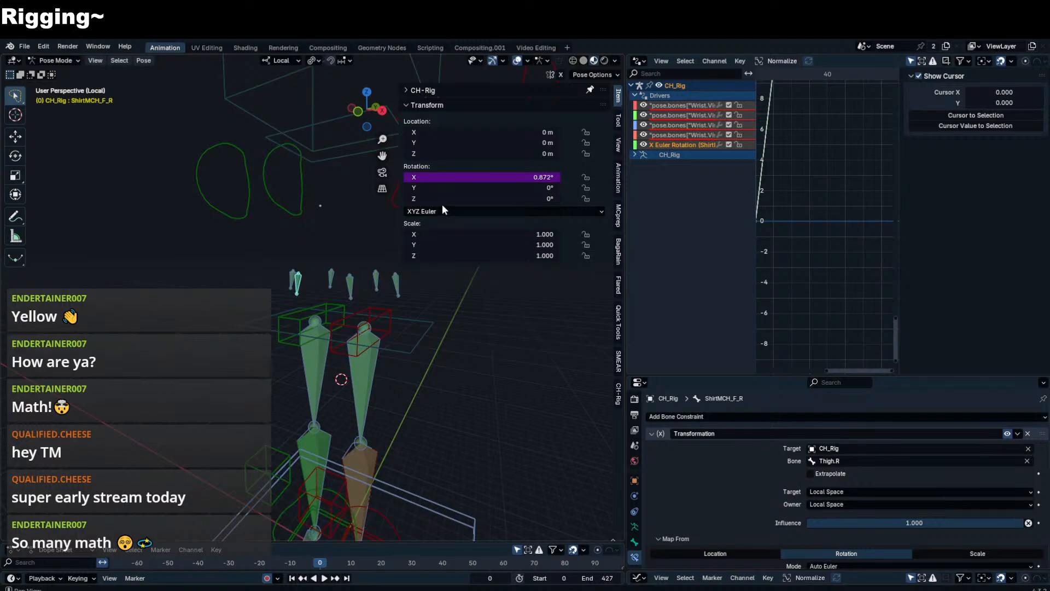
pyautogui.scroll(-3, 422, 278)
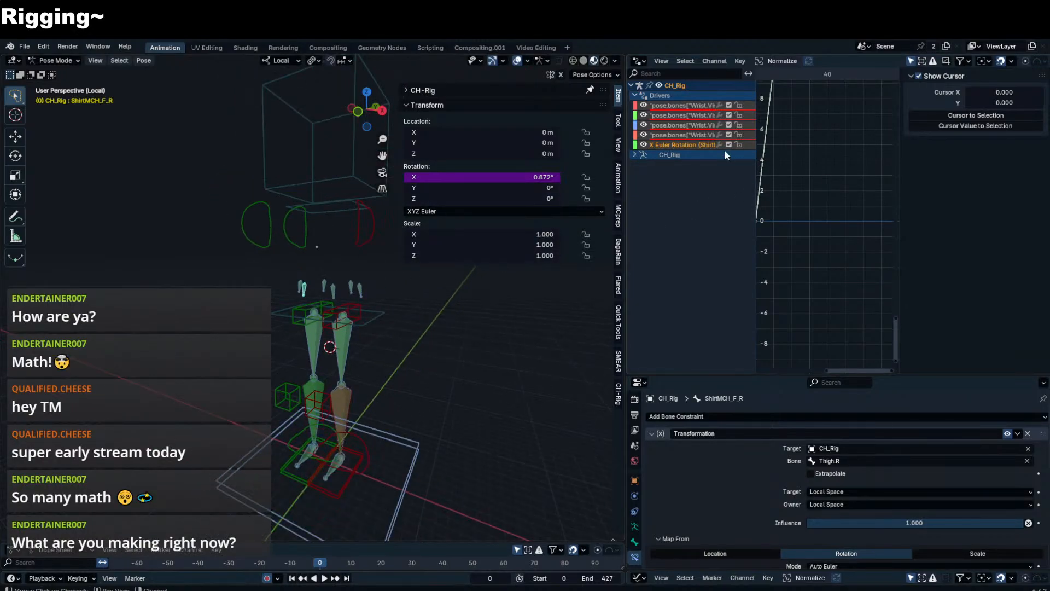
pyautogui.click(676, 141)
pyautogui.scroll(-2, 954, 228)
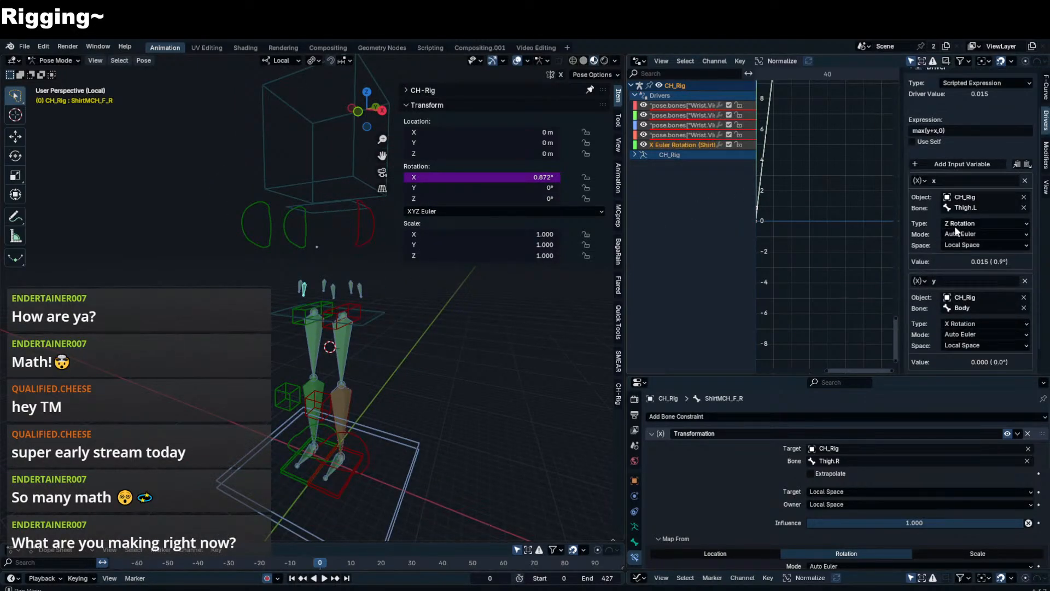
pyautogui.click(979, 209)
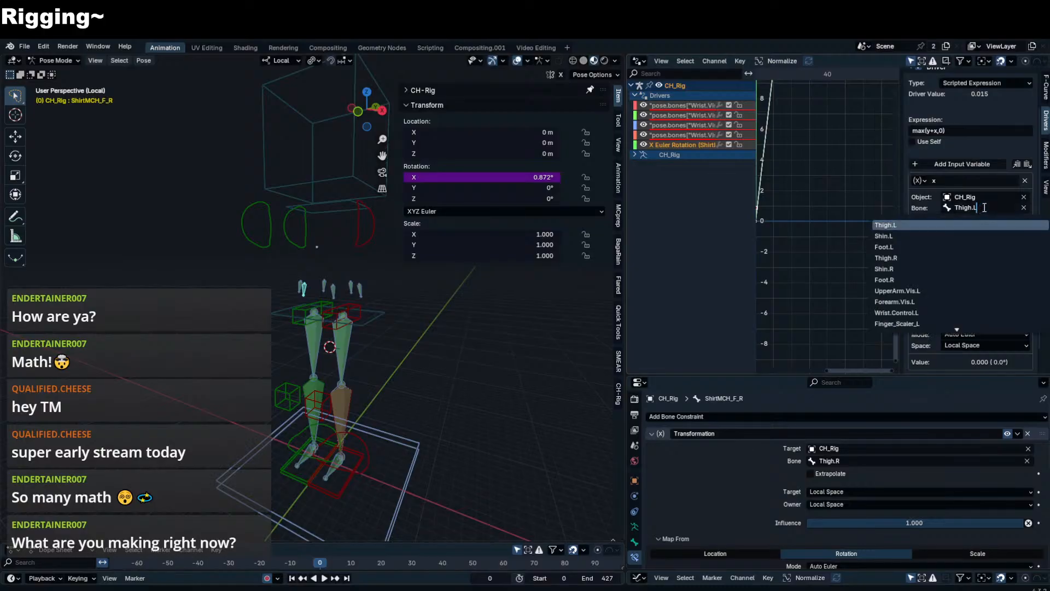
pyautogui.press('BackSpace')
pyautogui.write('R')
pyautogui.press('Return')
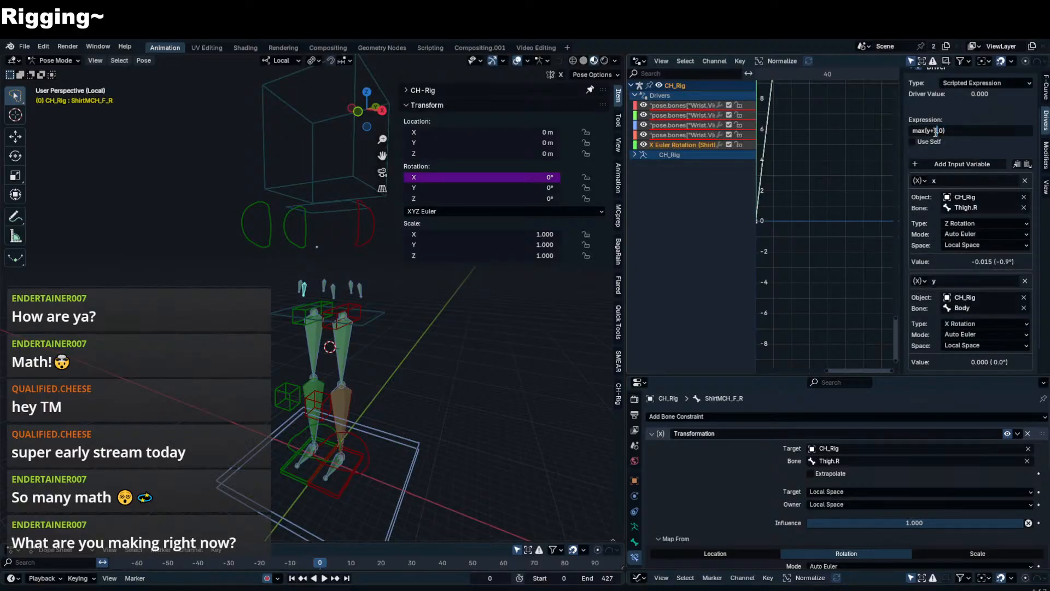
# - Set ShirtMCH_F_R's X rotation driver expression to max(y-x,0) and raise the Foot.IK.R bone to check the driven rotation
pyautogui.press('Return')
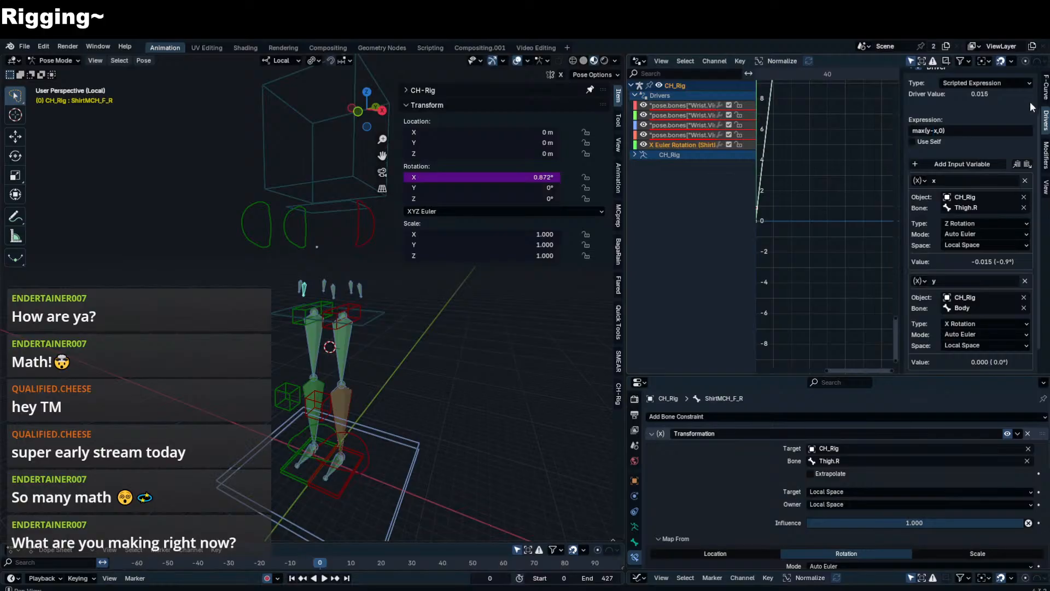
pyautogui.click(288, 474)
pyautogui.press('g')
pyautogui.press('z')
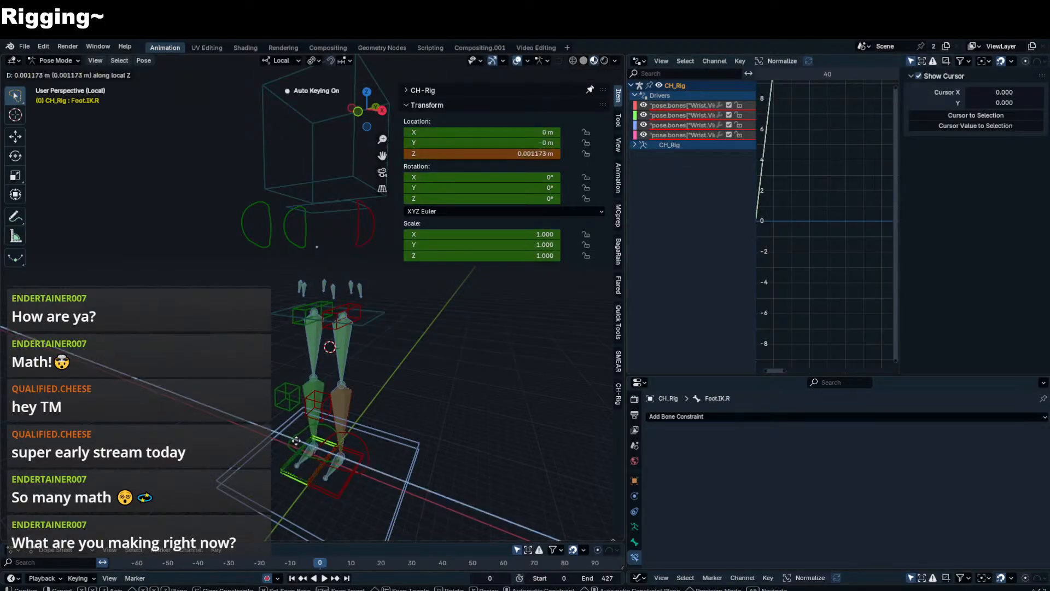
pyautogui.press('z')
pyautogui.click(296, 314)
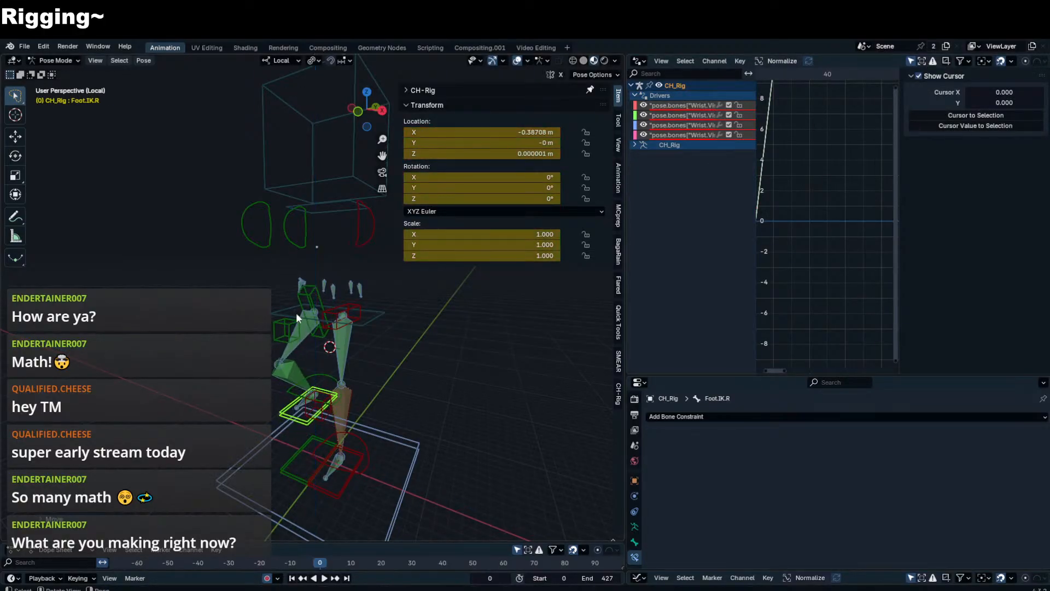
pyautogui.click(302, 280)
pyautogui.scroll(-3, 1001, 303)
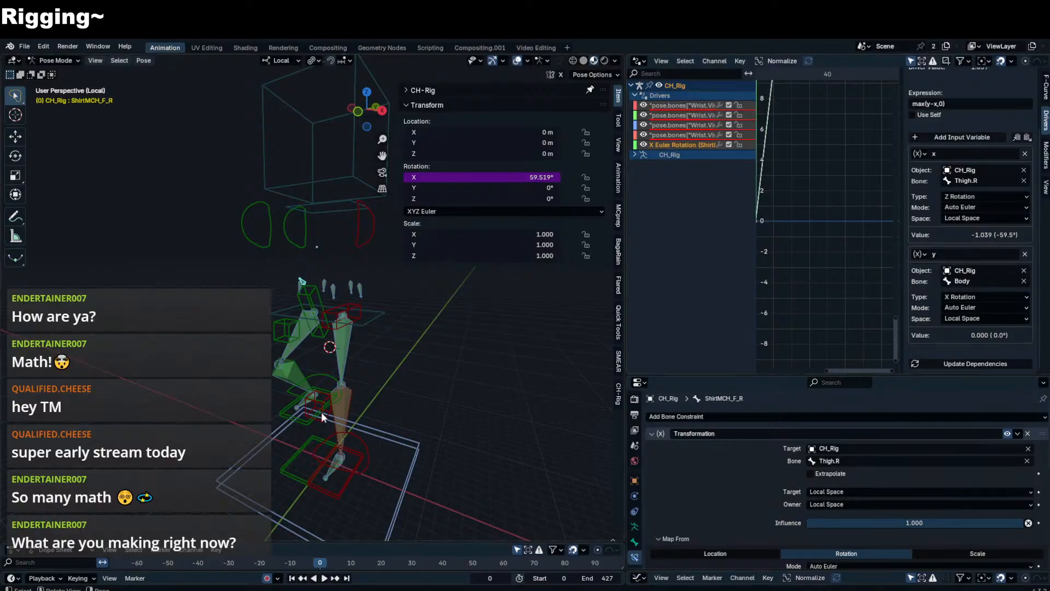
# - Clear the Foot.IK.R bone's location and hide that bone, keeping the Foot.Control.IK.R control shown
pyautogui.click(294, 446)
pyautogui.click(292, 413)
pyautogui.click(294, 461)
pyautogui.press('h')
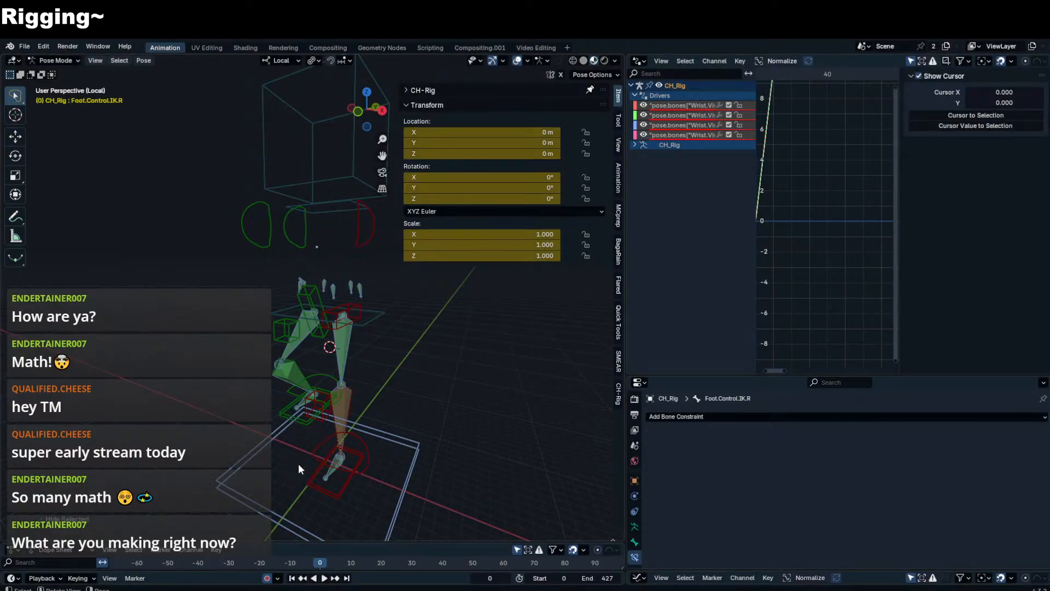
pyautogui.hotkey('alt', 'h')
pyautogui.click(304, 425)
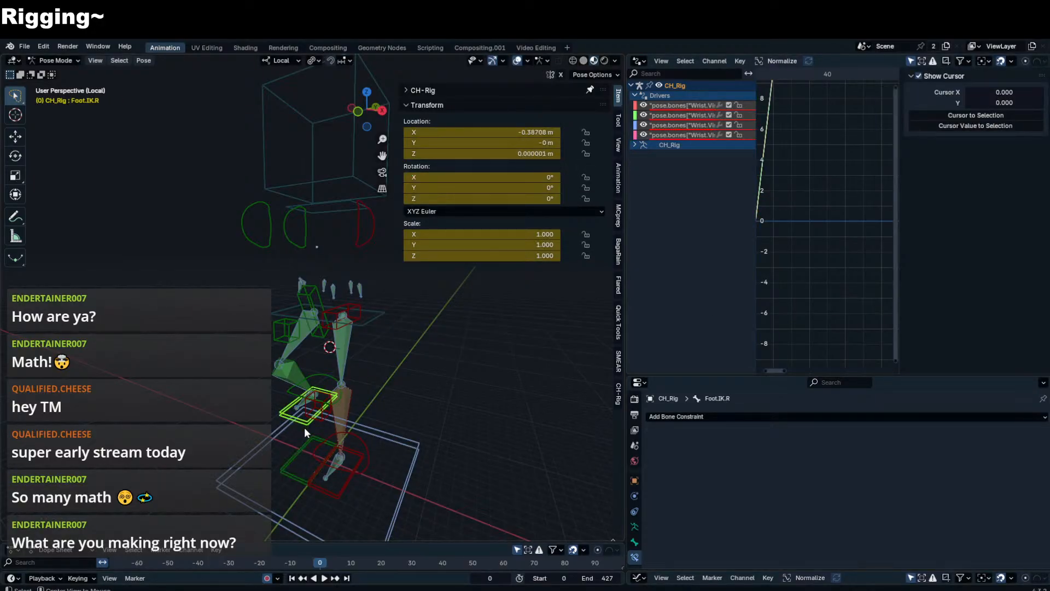
pyautogui.press('h')
pyautogui.click(290, 461)
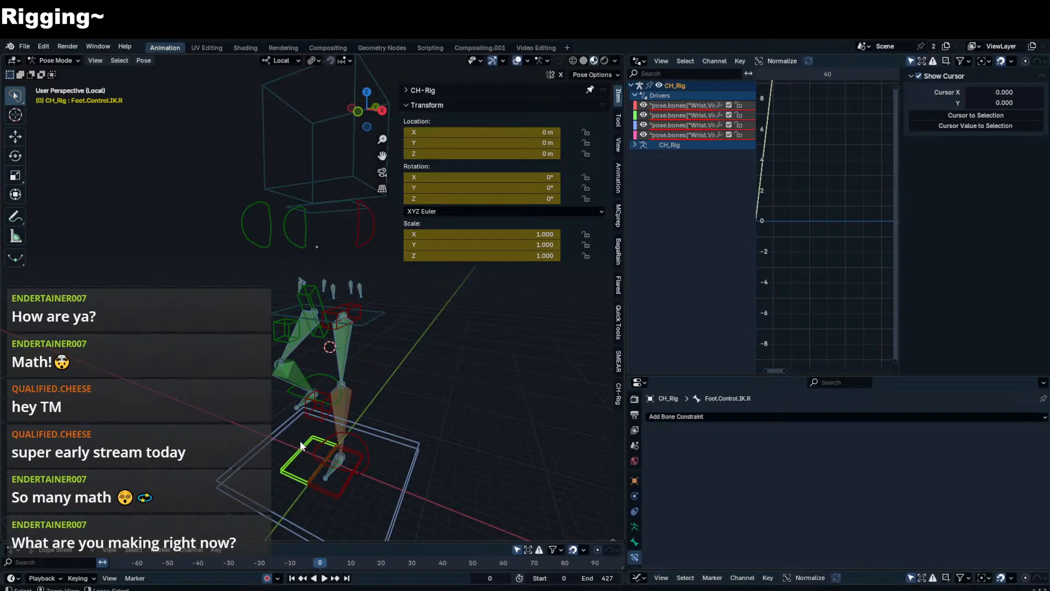
pyautogui.hotkey('ctrl', 'z')
pyautogui.hotkey('ctrl', 'z')
pyautogui.hotkey('alt', 'g')
pyautogui.press('h')
# - Try moving the Foot.Control.IK.R and Foot.IK.L bones, restore the rest pose, and select Foot.Control.IK.L
pyautogui.click(290, 470)
pyautogui.press('g')
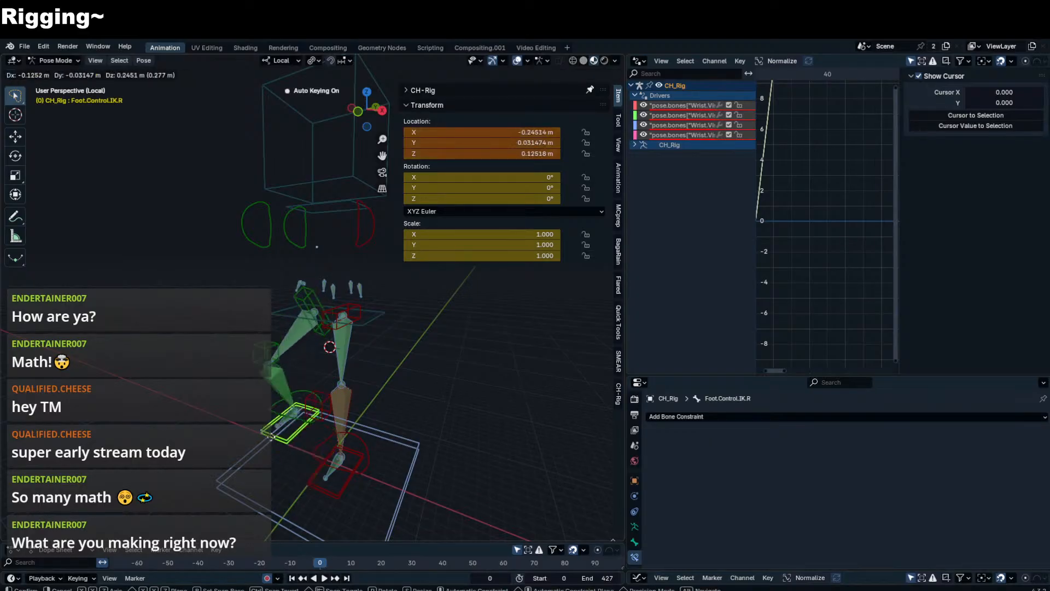
pyautogui.rightClick(326, 487)
pyautogui.click(339, 457)
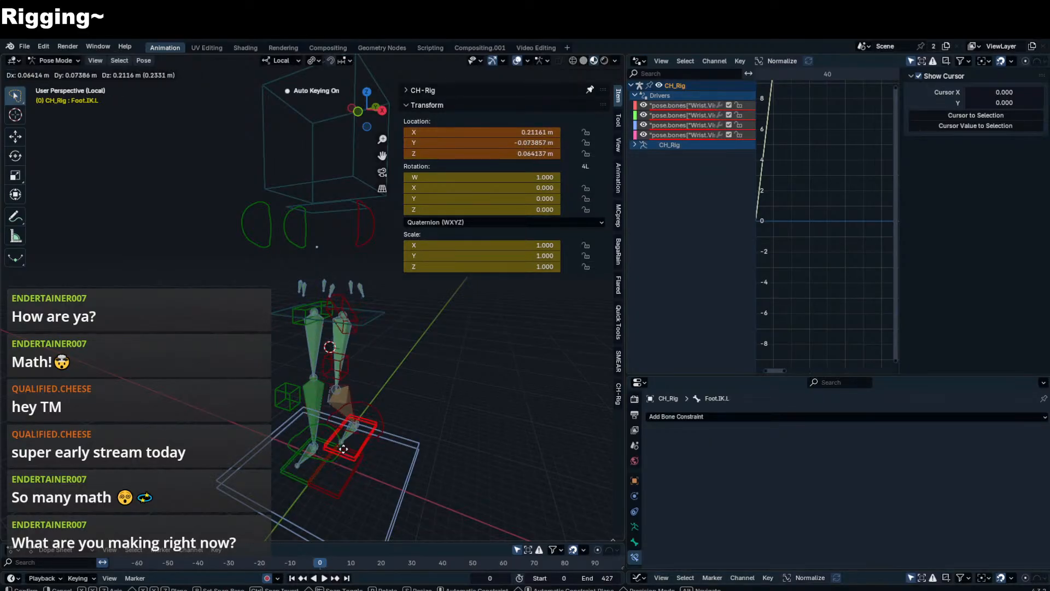
pyautogui.click(327, 484)
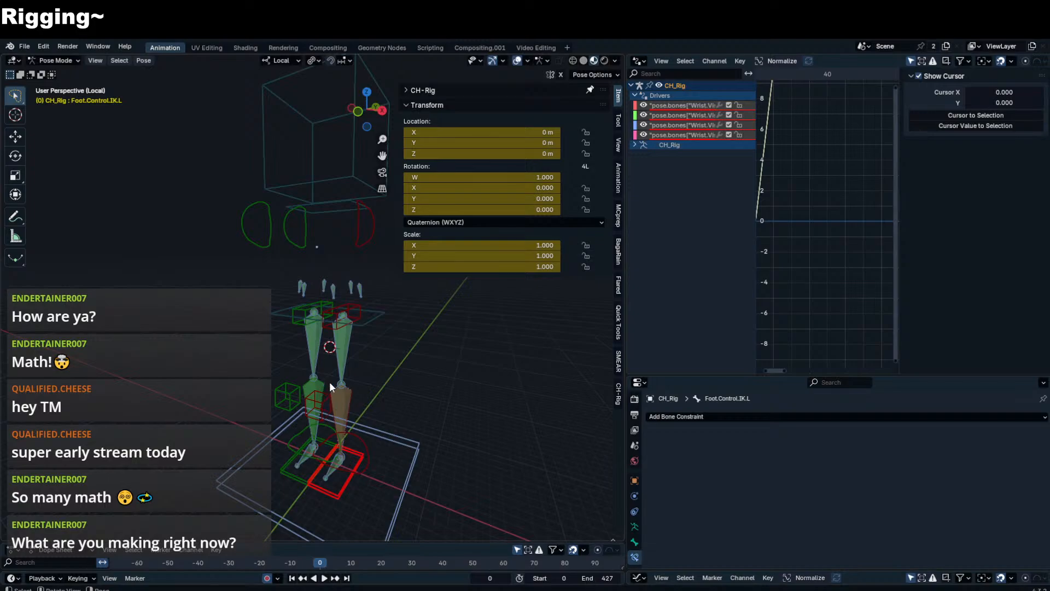
# - Save the file and exit local view to bring back the whole character mesh around the rig
pyautogui.hotkey('ctrl', 's')
pyautogui.press('KP_Divide')
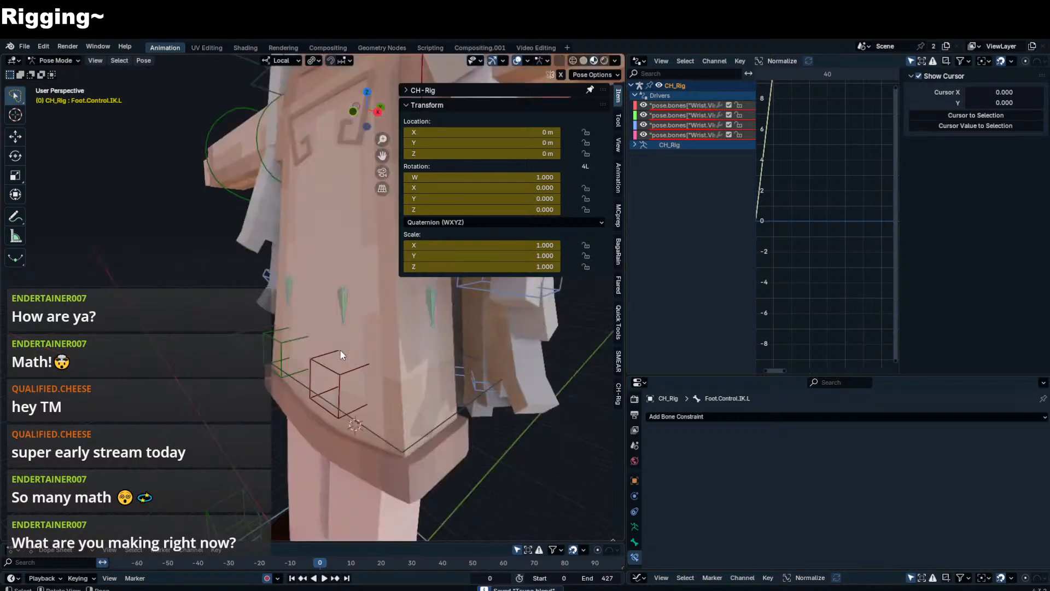
pyautogui.hotkey('ctrl', 'Tab')
pyautogui.scroll(-3, 362, 352)
pyautogui.press('n')
pyautogui.hotkey('ctrl', 'Tab')
pyautogui.click(334, 339)
pyautogui.moveTo(438, 349); pyautogui.dragTo(460, 343, button='middle')
pyautogui.press('n')
pyautogui.press('n')
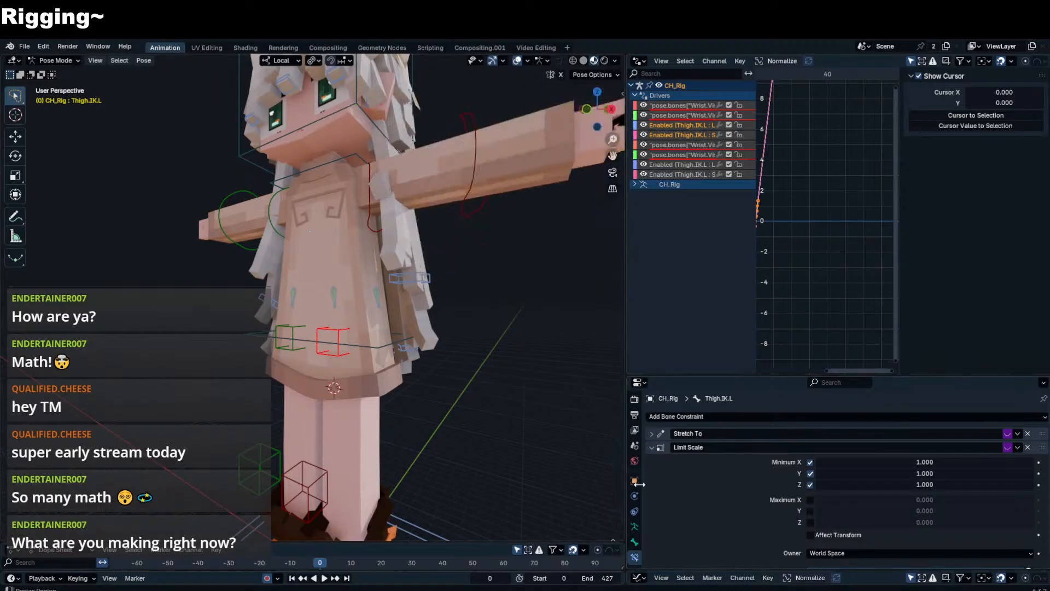
# - Solo the Extra bone collection in place of ExtraMCH on the CH_Rig armature
pyautogui.click(635, 525)
pyautogui.scroll(-5, 948, 473)
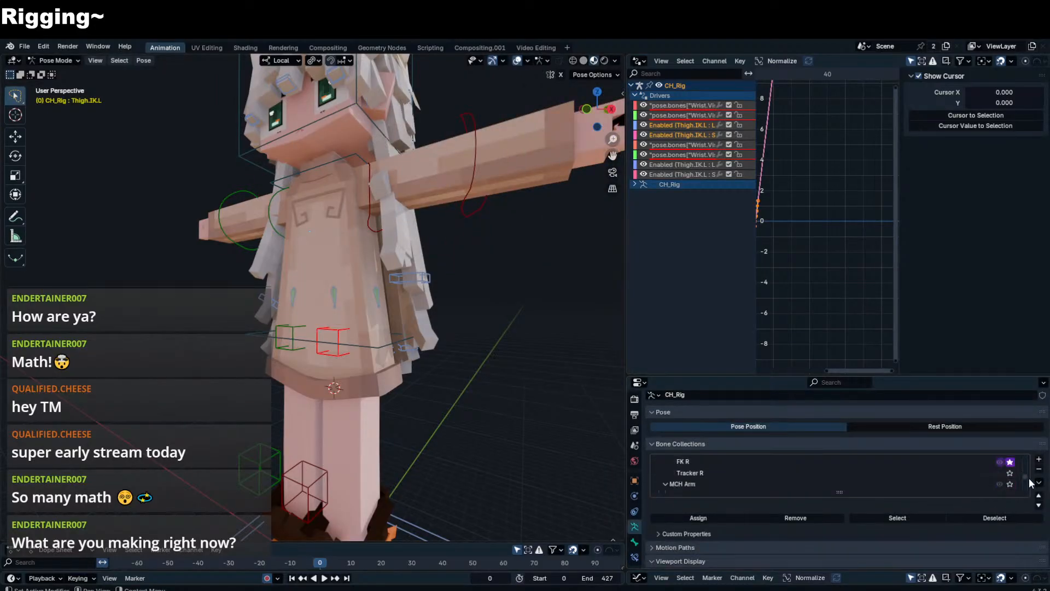
pyautogui.click(1010, 473)
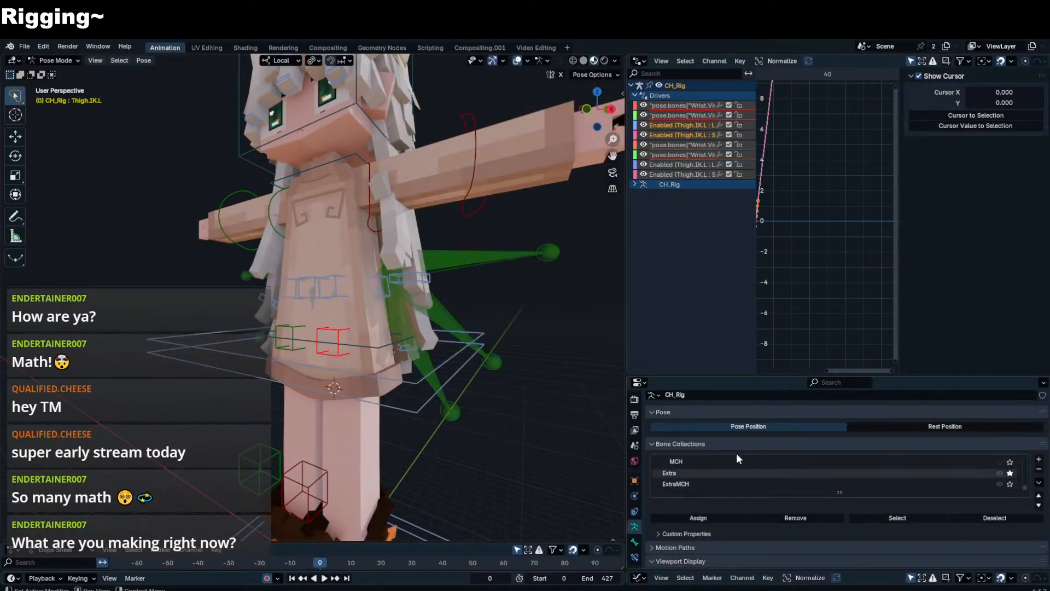
# - Try rotating the front shirt controls, including Shirt_F_L, to test the cloth deformation, and undo the rotation
pyautogui.click(313, 287)
pyautogui.moveTo(359, 313); pyautogui.dragTo(320, 313, button='middle')
pyautogui.press('r')
pyautogui.rightClick(321, 402)
pyautogui.moveTo(333, 395); pyautogui.dragTo(403, 372, button='middle')
pyautogui.click(339, 289)
pyautogui.moveTo(344, 291); pyautogui.dragTo(398, 305, button='middle')
pyautogui.press('r')
pyautogui.press('r')
pyautogui.press('r')
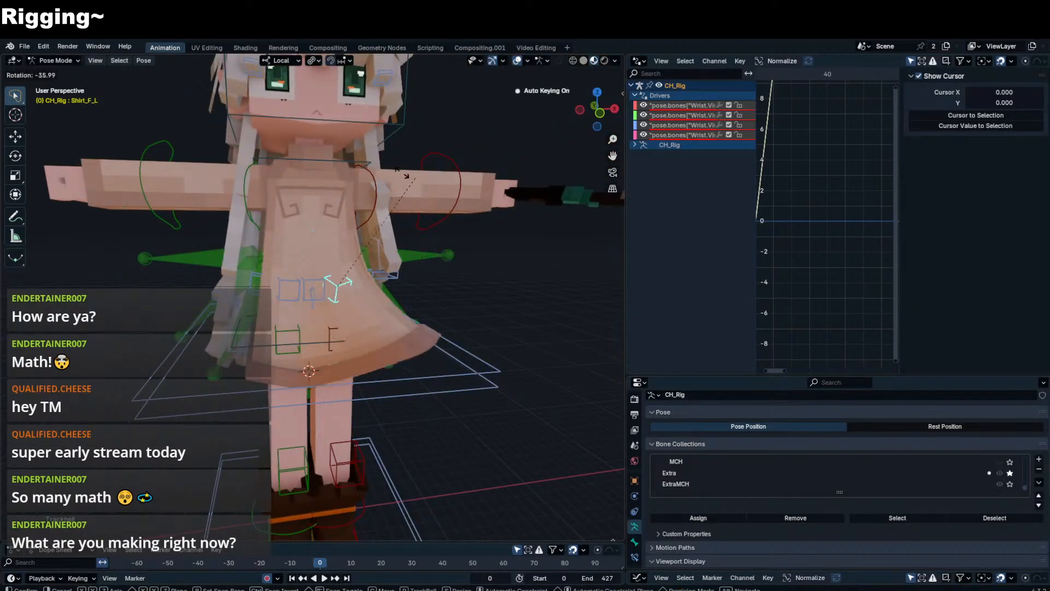
pyautogui.click(384, 192)
pyautogui.hotkey('ctrl', 'z')
# - Test the shirt against leg motion by moving and rotating Foot.Control.IK.L forward and backward, and undo the foot changes
pyautogui.scroll(-4, 411, 346)
pyautogui.moveTo(412, 346); pyautogui.dragTo(274, 324, button='middle')
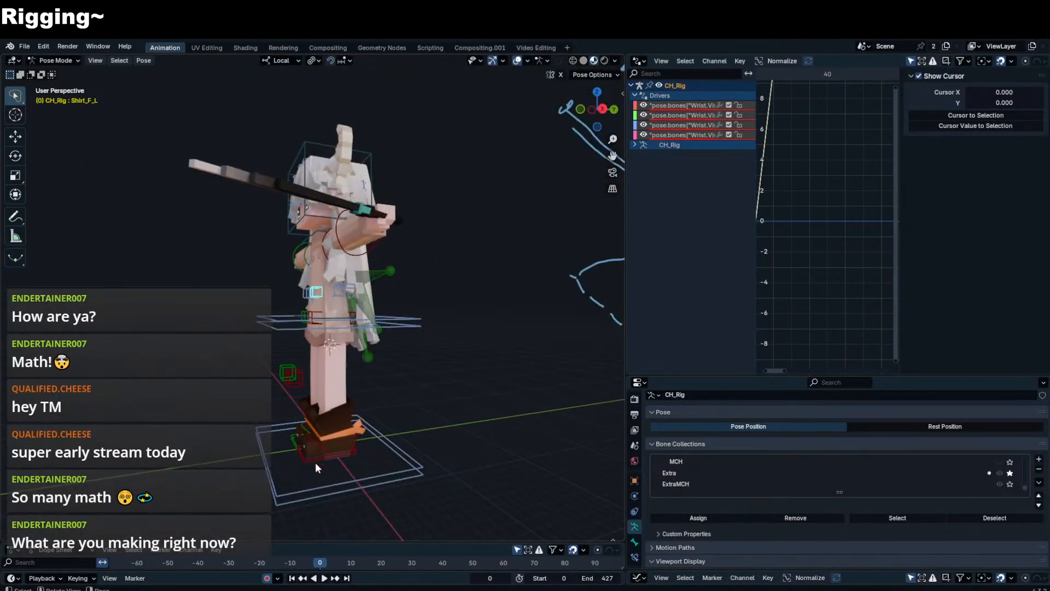
pyautogui.click(315, 462)
pyautogui.moveTo(315, 461); pyautogui.dragTo(273, 441, button='middle')
pyautogui.press('g')
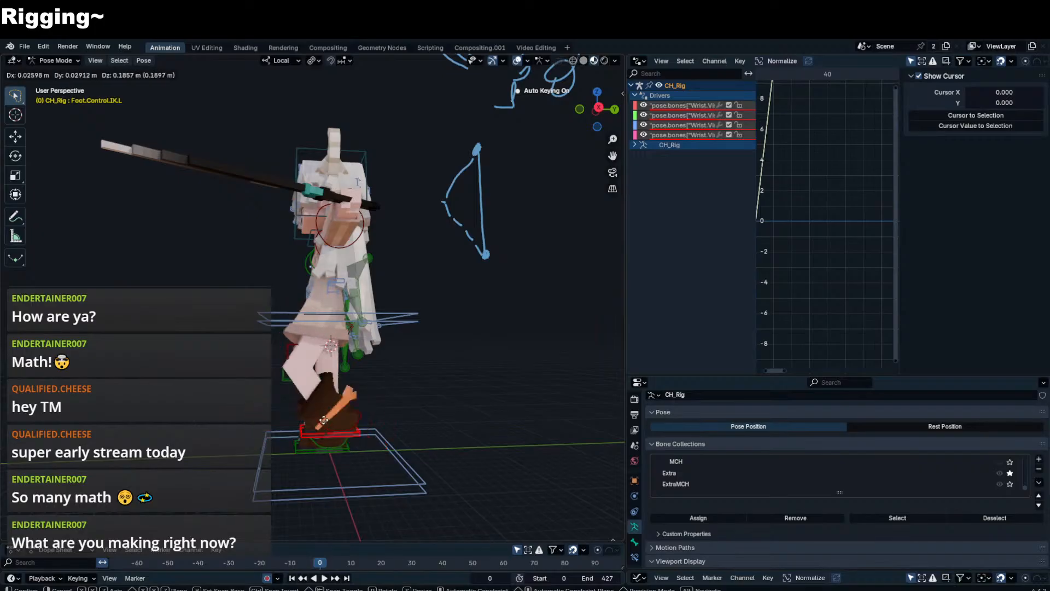
pyautogui.press('r')
pyautogui.click(376, 310)
pyautogui.press('g')
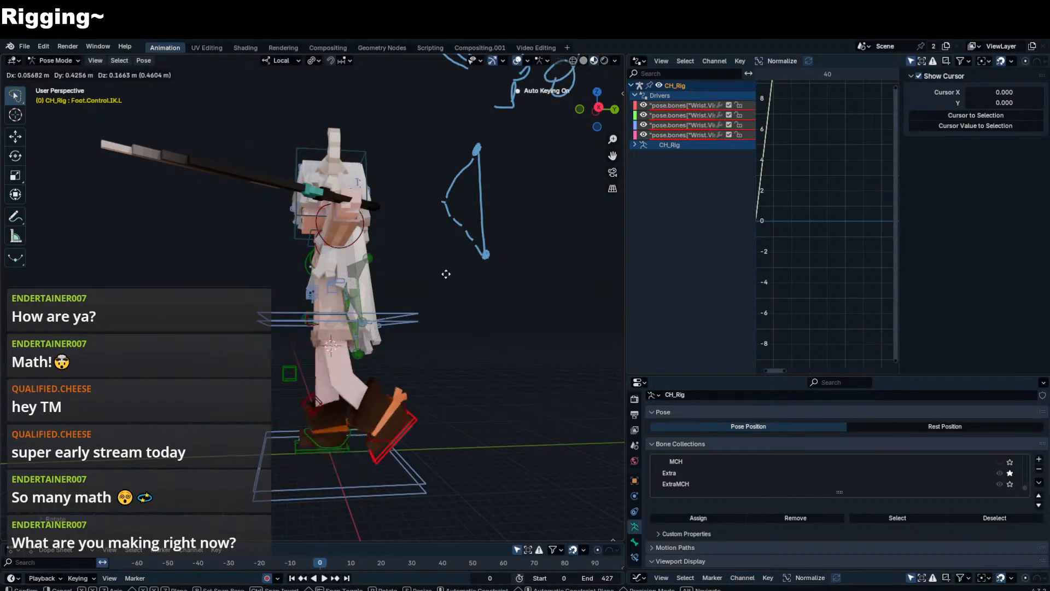
pyautogui.rightClick(474, 229)
pyautogui.hotkey('ctrl', 'z')
pyautogui.moveTo(364, 273); pyautogui.dragTo(390, 269, button='middle')
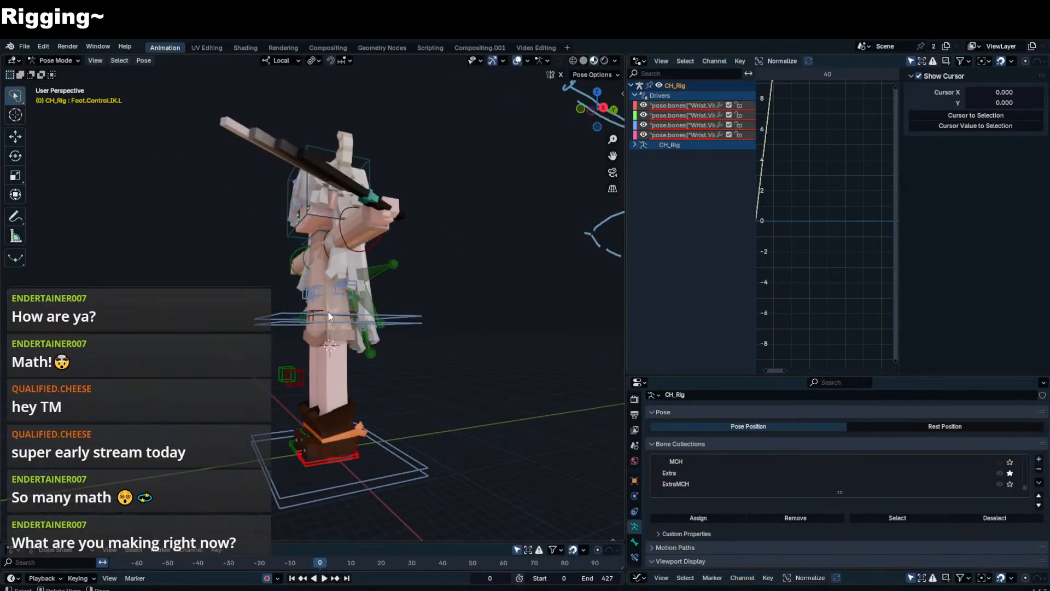
# - Rotate and move the Body bone to bend the character far forward and inspect the shirt around the thighs
pyautogui.click(328, 311)
pyautogui.click(330, 312)
pyautogui.moveTo(330, 313); pyautogui.dragTo(292, 314, button='middle')
pyautogui.press('r')
pyautogui.rightClick(439, 290)
pyautogui.moveTo(444, 292); pyautogui.dragTo(481, 295, button='middle')
pyautogui.press('g')
pyautogui.click(422, 308)
pyautogui.press('r')
pyautogui.click(305, 179)
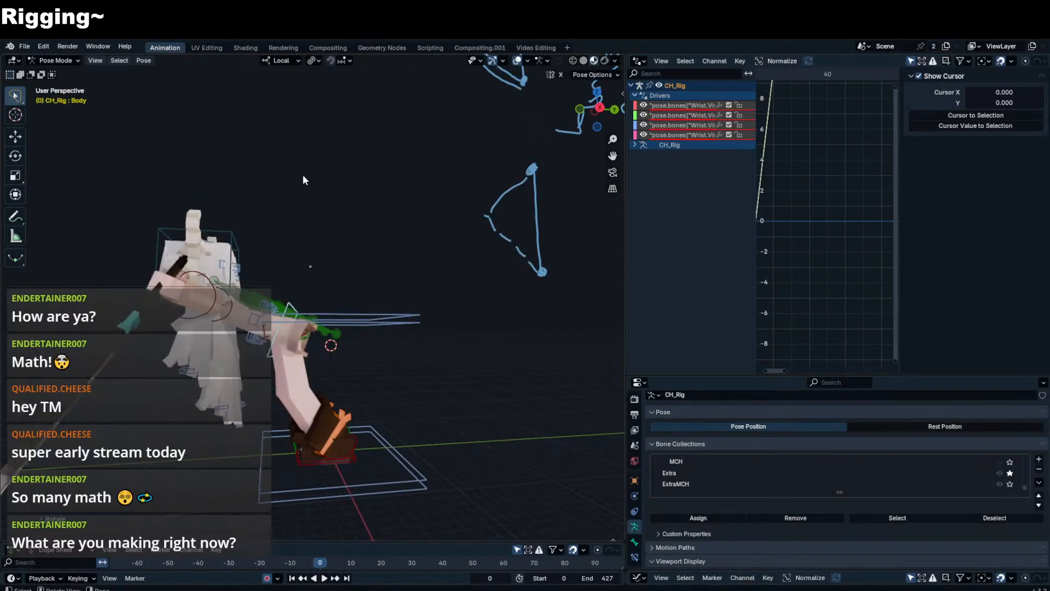
pyautogui.press('r')
pyautogui.press('r')
pyautogui.click(335, 171)
pyautogui.moveTo(331, 279); pyautogui.dragTo(321, 303, button='middle')
pyautogui.moveTo(268, 338)
pyautogui.mouseDown(button='middle')
pyautogui.moveTo(266, 324)
pyautogui.moveTo(252, 325)
pyautogui.mouseUp(button='middle')
pyautogui.scroll(3, 257, 328)
pyautogui.keyDown('shift'); pyautogui.moveTo(257, 328); pyautogui.dragTo(296, 274, button='middle'); pyautogui.keyUp('shift')
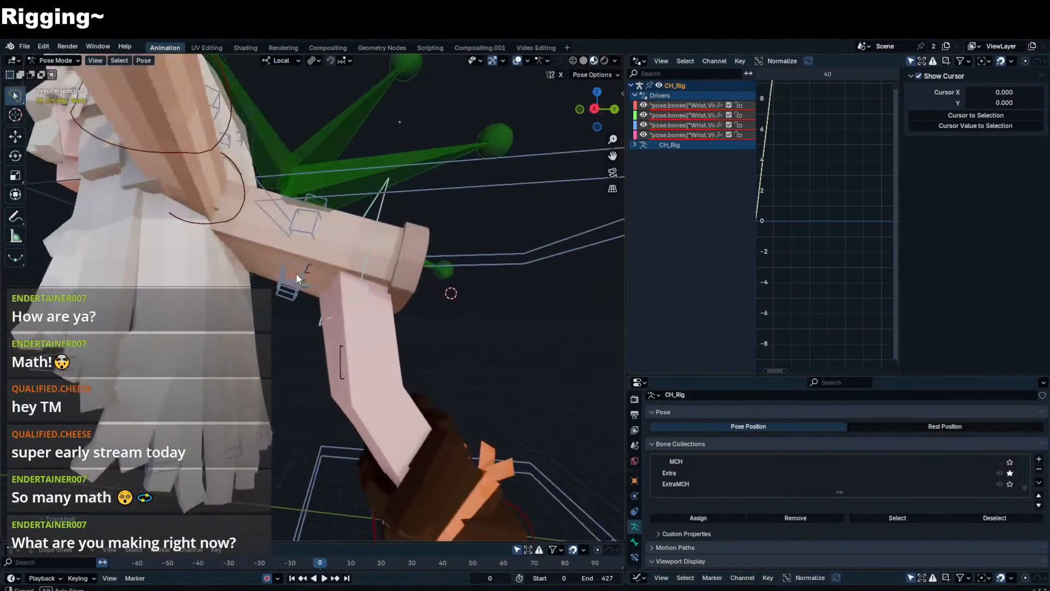
# - Shift the bent Body bone, try stepping Foot.Control.IK.L forward, and undo the pose back to standing
pyautogui.press('g')
pyautogui.click(286, 253)
pyautogui.scroll(-3, 459, 413)
pyautogui.click(438, 470)
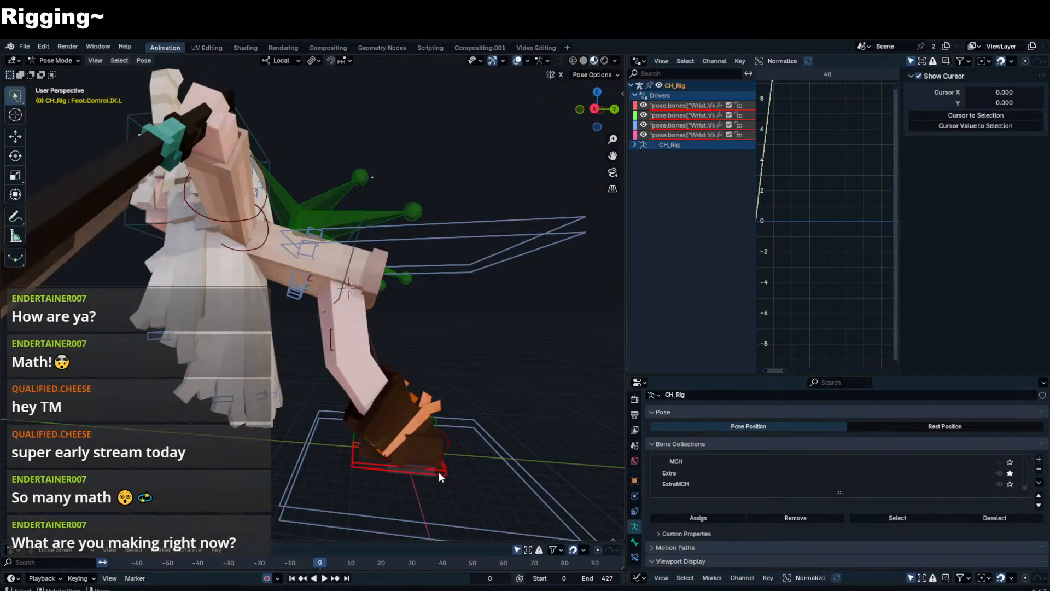
pyautogui.press('g')
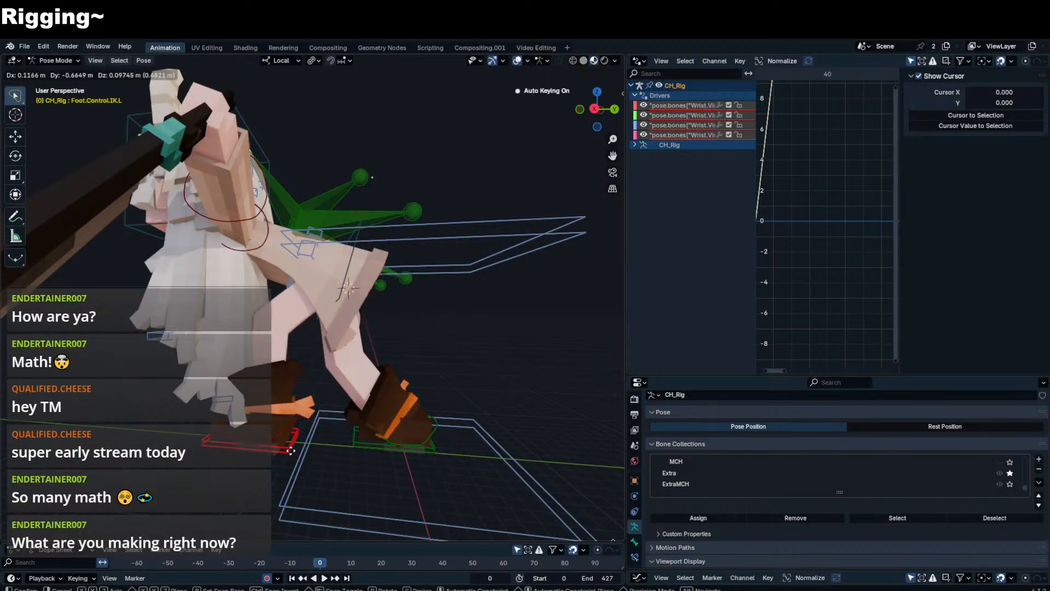
pyautogui.press('Escape')
pyautogui.hotkey('ctrl', 'z')
pyautogui.hotkey('ctrl', 'z')
pyautogui.scroll(-4, 347, 265)
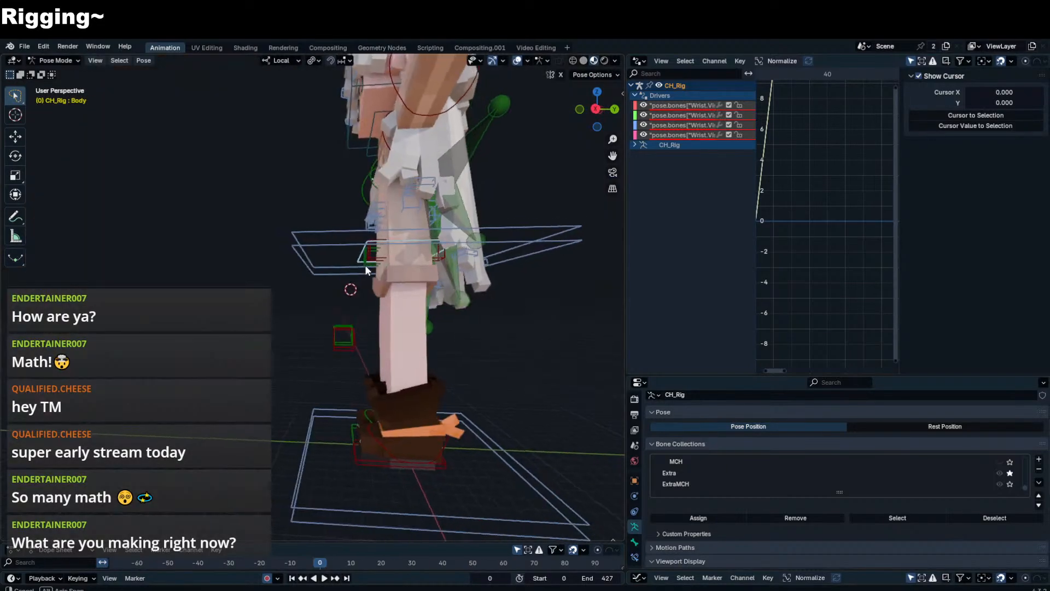
# - Try moving the Body bone and lifting Foot.Control.IK.L to view the shirt front up close, cancelling both moves
pyautogui.moveTo(365, 264); pyautogui.dragTo(444, 280, button='middle')
pyautogui.scroll(3, 368, 242)
pyautogui.moveTo(350, 261); pyautogui.dragTo(333, 270, button='middle')
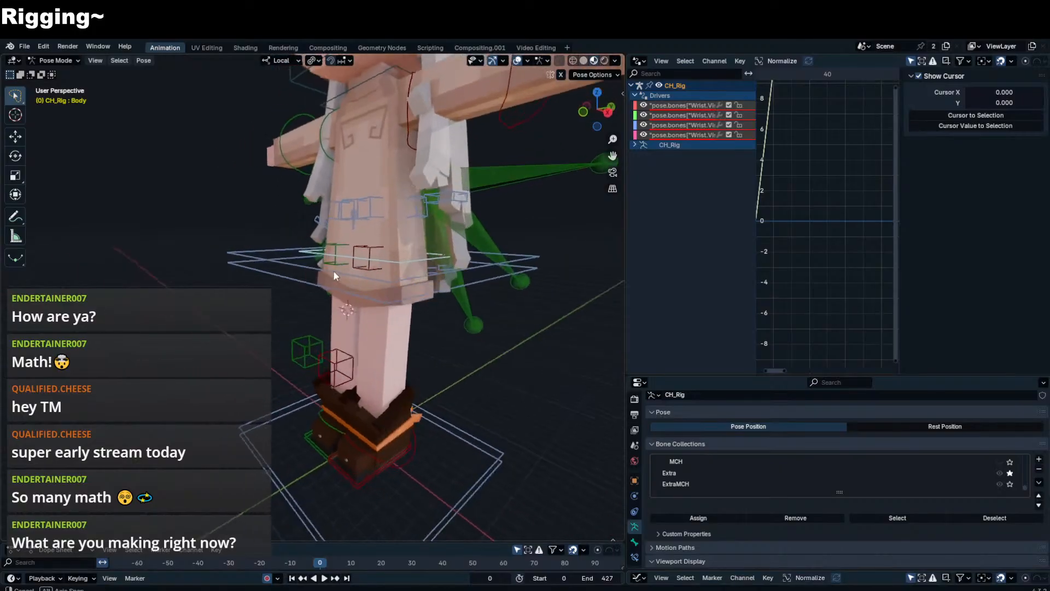
pyautogui.press('g')
pyautogui.rightClick(354, 262)
pyautogui.click(353, 490)
pyautogui.press('g')
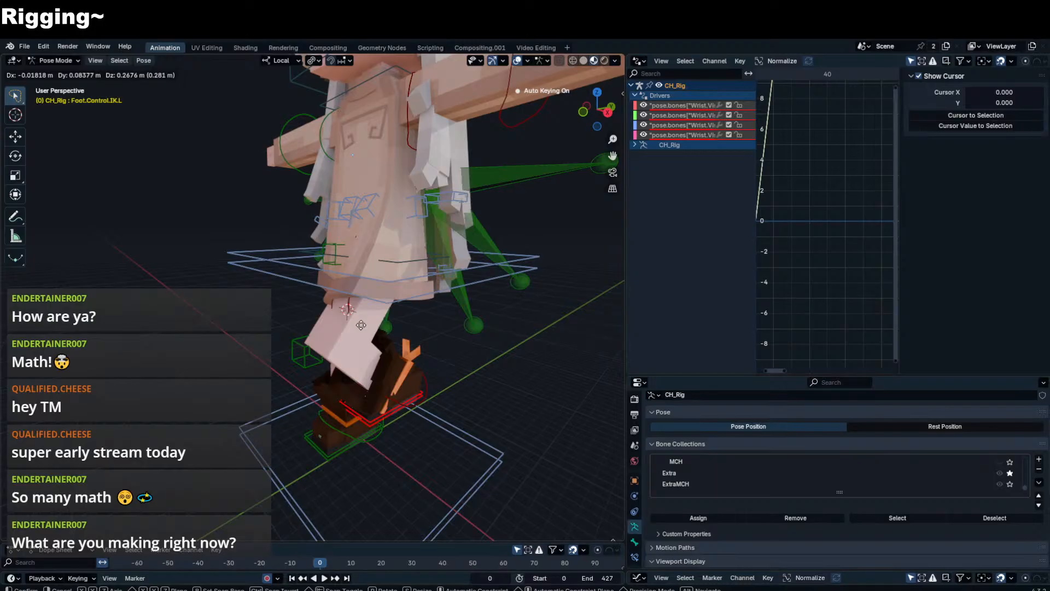
pyautogui.press('Escape')
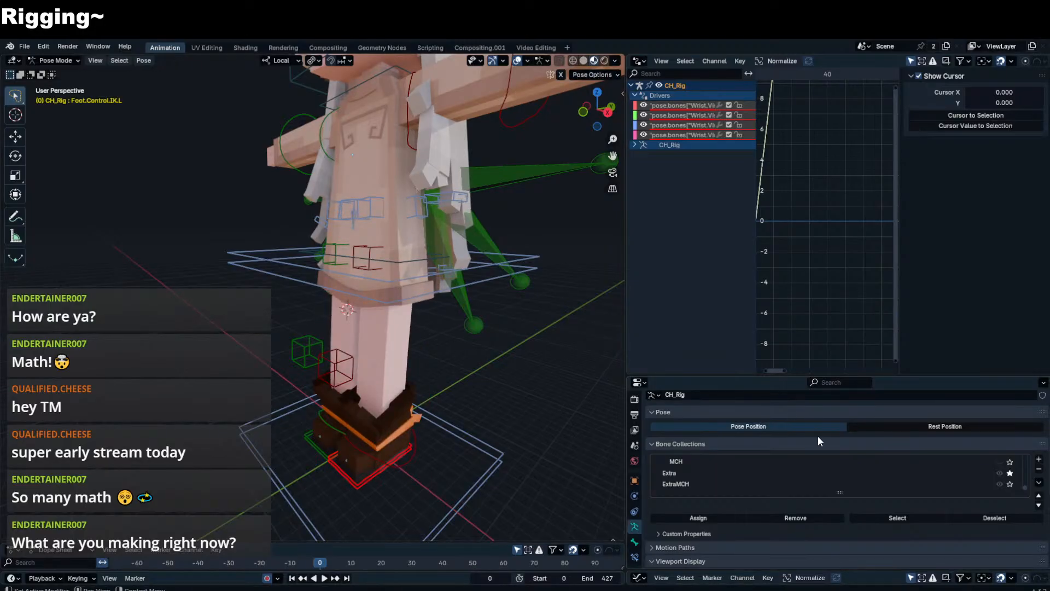
# - Solo the ExtraMCH bone collection instead of Extra, and lean the Body bone backward about 23° around its X axis
pyautogui.click(828, 380)
pyautogui.click(1009, 483)
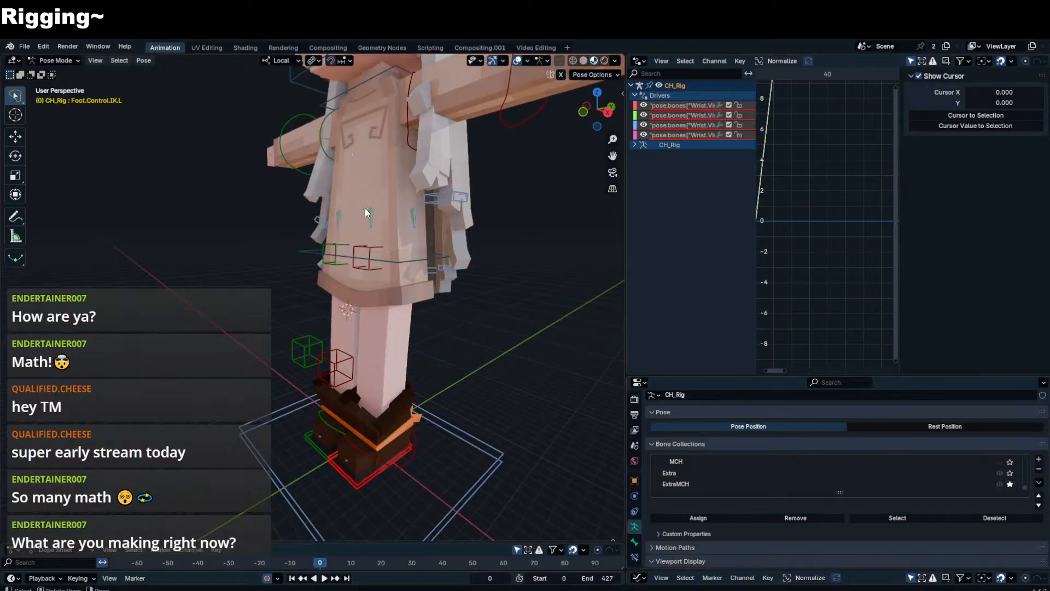
pyautogui.click(414, 269)
pyautogui.press('r')
pyautogui.press('x')
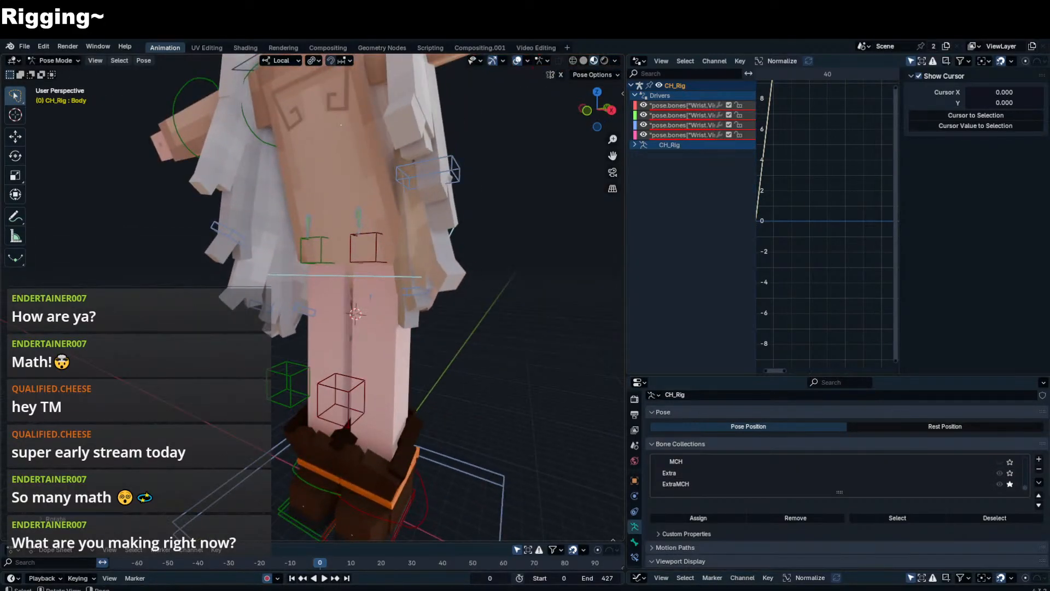
pyautogui.click(416, 454)
# - Raise Foot.Control.IK.L so the left thigh lifts forward under the shirt
pyautogui.click(409, 496)
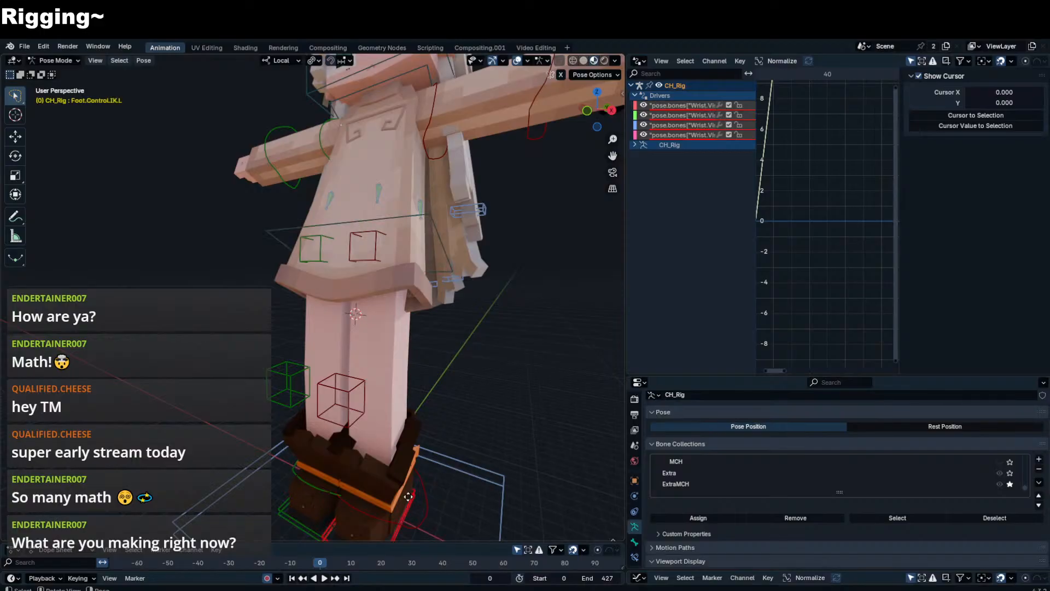
pyautogui.press('g')
pyautogui.click(411, 399)
pyautogui.moveTo(411, 399); pyautogui.dragTo(379, 327, button='middle')
# - Examine ShirtMCH_F_L's X rotation driver, comparing its Thigh.L and Body variable values with the shirt's shape in this pose
pyautogui.click(349, 234)
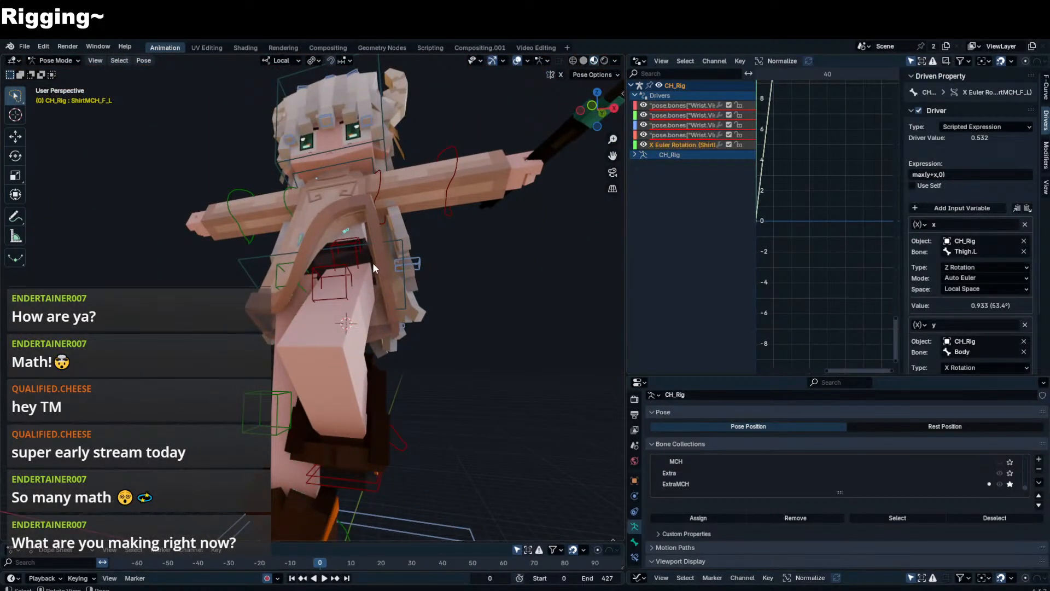
pyautogui.moveTo(372, 267); pyautogui.dragTo(378, 323, button='middle')
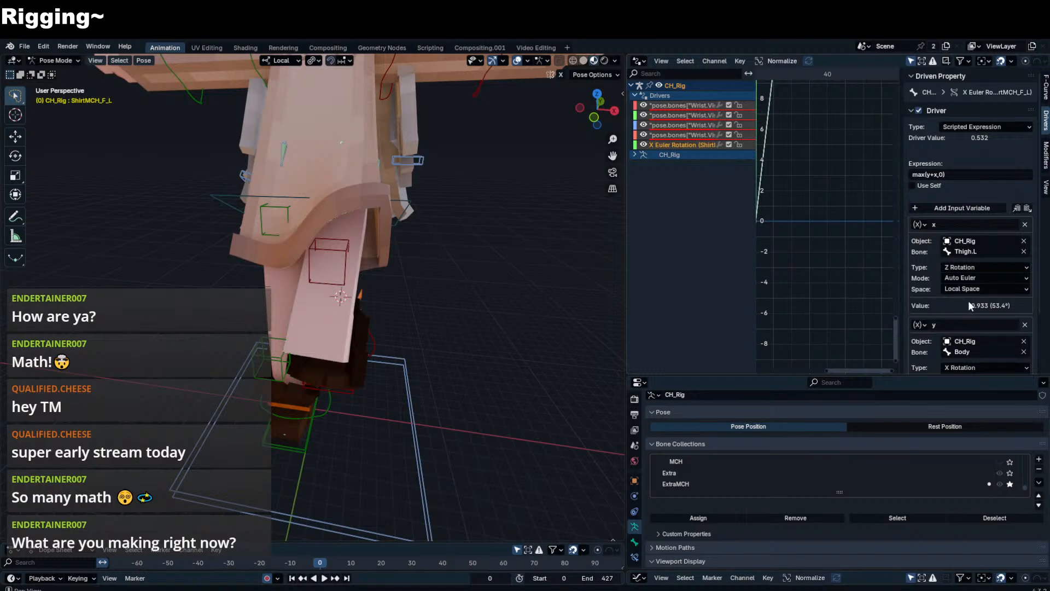
pyautogui.scroll(-2, 968, 300)
pyautogui.scroll(-2, 968, 300)
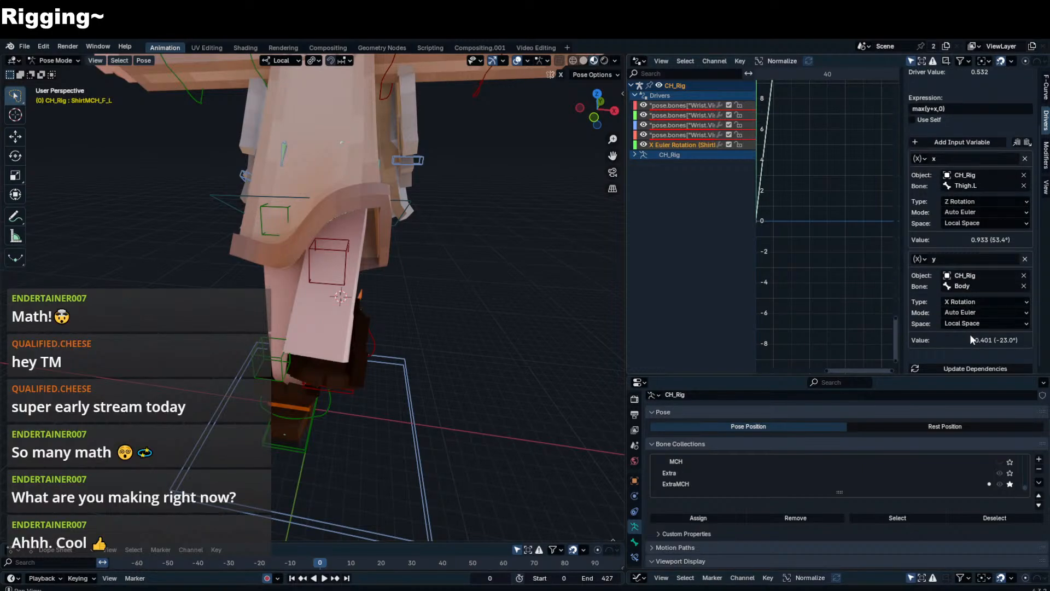
pyautogui.scroll(3, 963, 307)
pyautogui.scroll(-3, 965, 285)
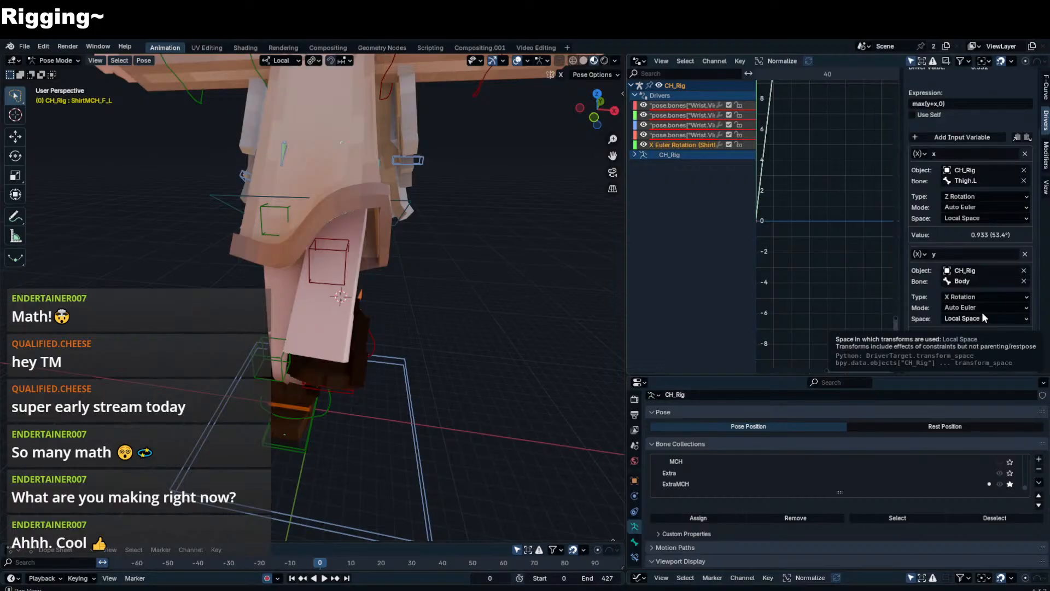
pyautogui.scroll(3, 982, 311)
pyautogui.moveTo(492, 192); pyautogui.dragTo(429, 152, button='middle')
pyautogui.click(385, 435)
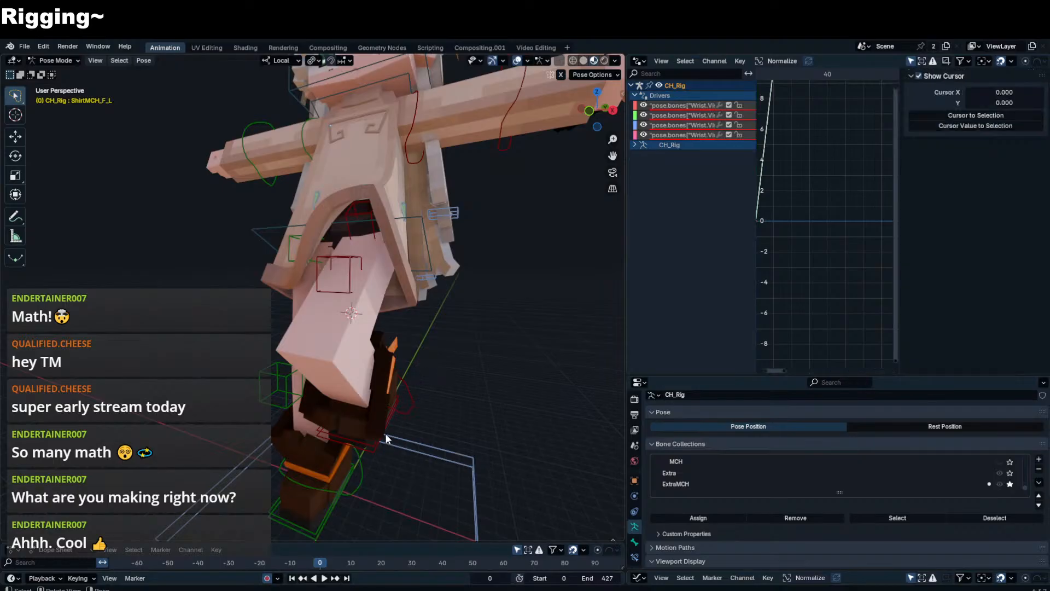
# - Try moving Foot.Control.IK.L backward to see how the shirt follows the leg, and cancel the move
pyautogui.press('g')
pyautogui.rightClick(408, 465)
pyautogui.click(368, 188)
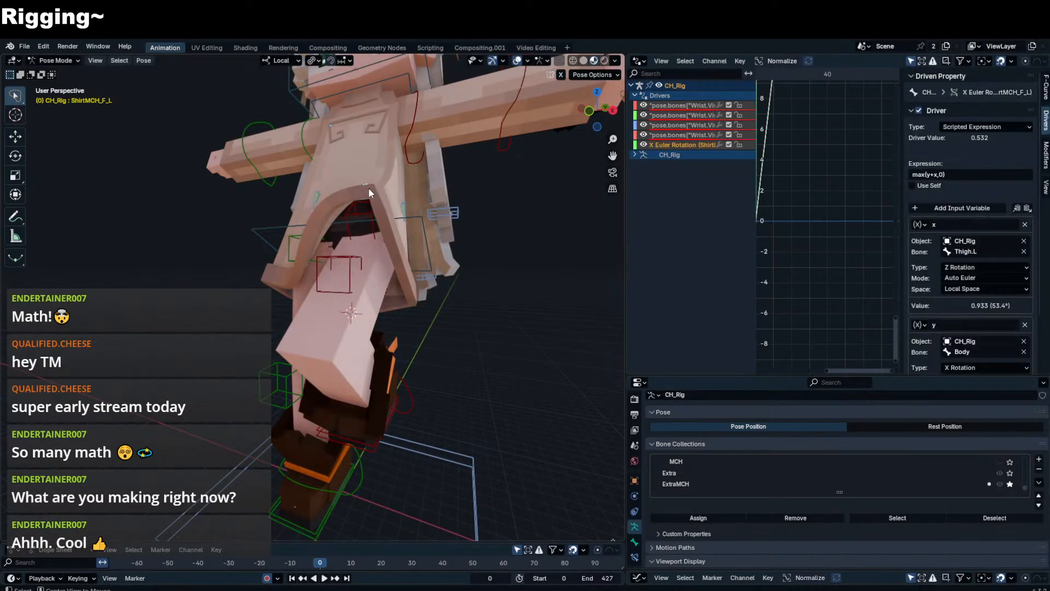
pyautogui.click(391, 432)
pyautogui.moveTo(391, 432); pyautogui.dragTo(409, 366, button='middle')
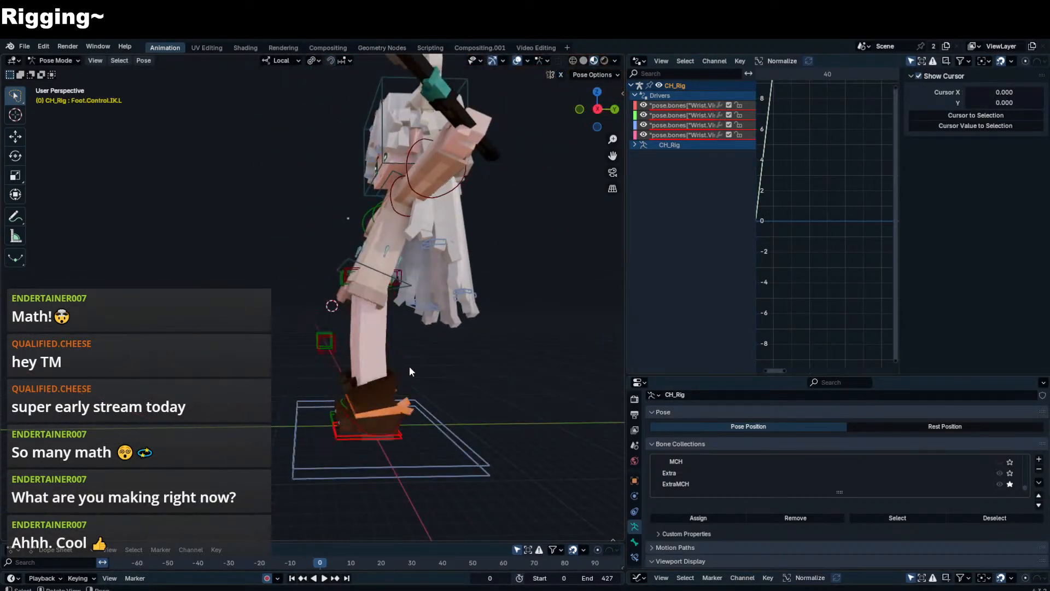
pyautogui.press('g')
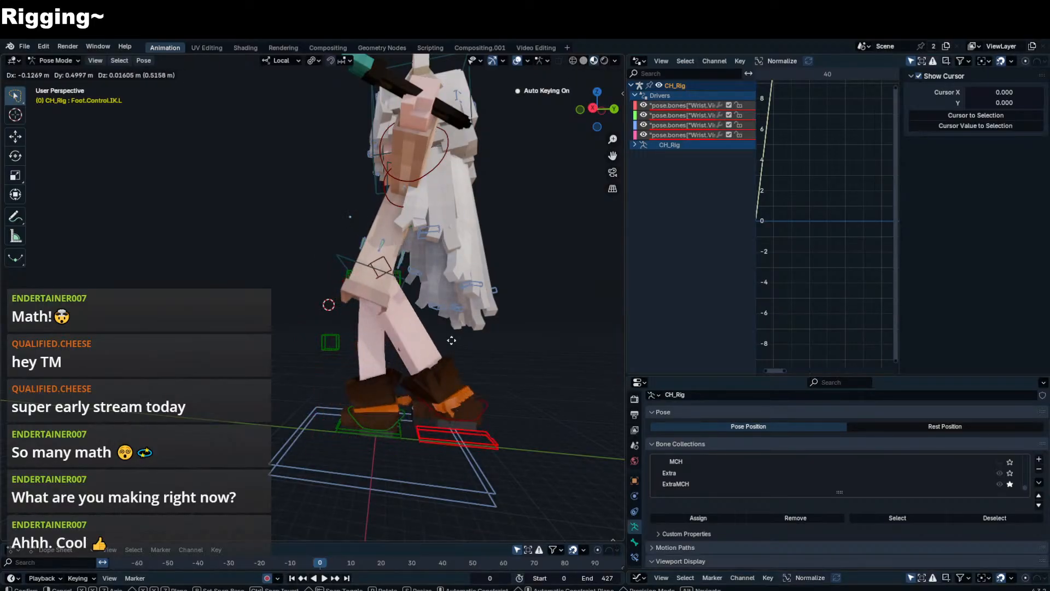
pyautogui.rightClick(383, 340)
# - Isolate CH_Rig in local view, and try moving Foot.Control.IK.L forward, cancelling the move
pyautogui.moveTo(383, 340); pyautogui.dragTo(433, 353, button='middle')
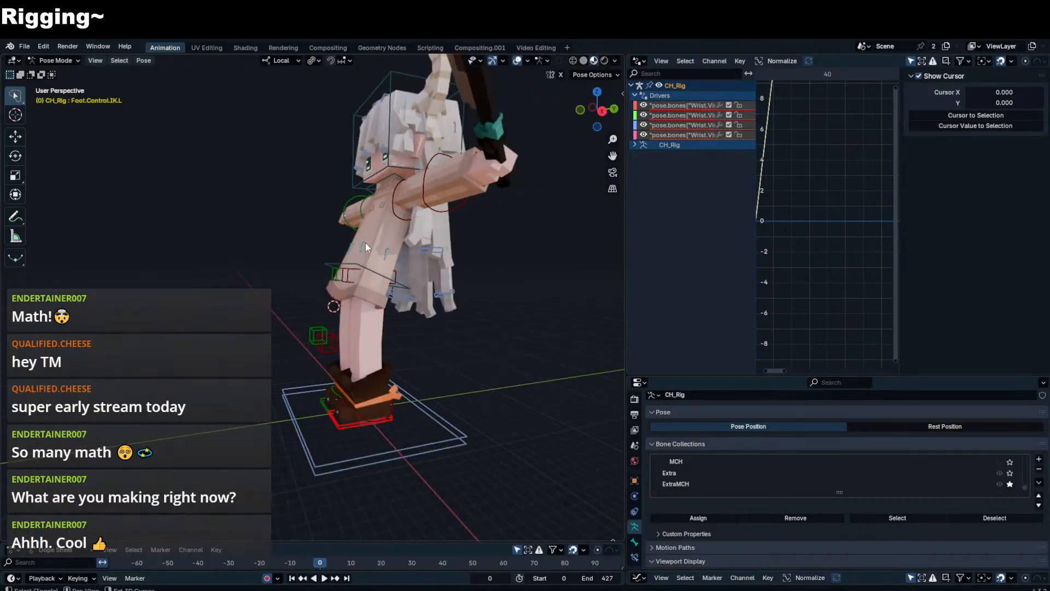
pyautogui.click(365, 242)
pyautogui.press('KP_Divide')
pyautogui.click(455, 327)
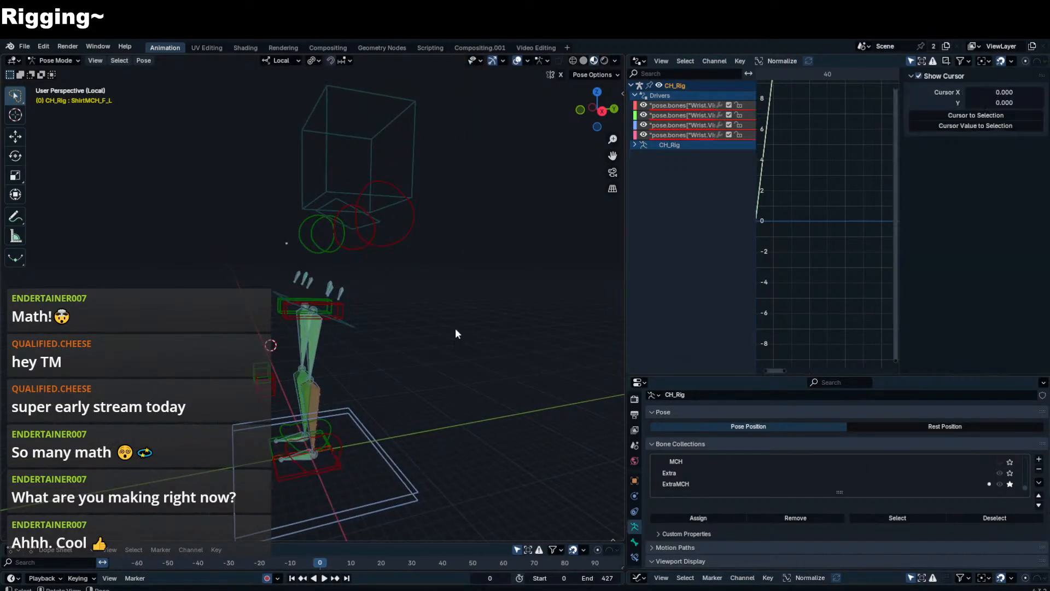
pyautogui.click(325, 483)
pyautogui.press('g')
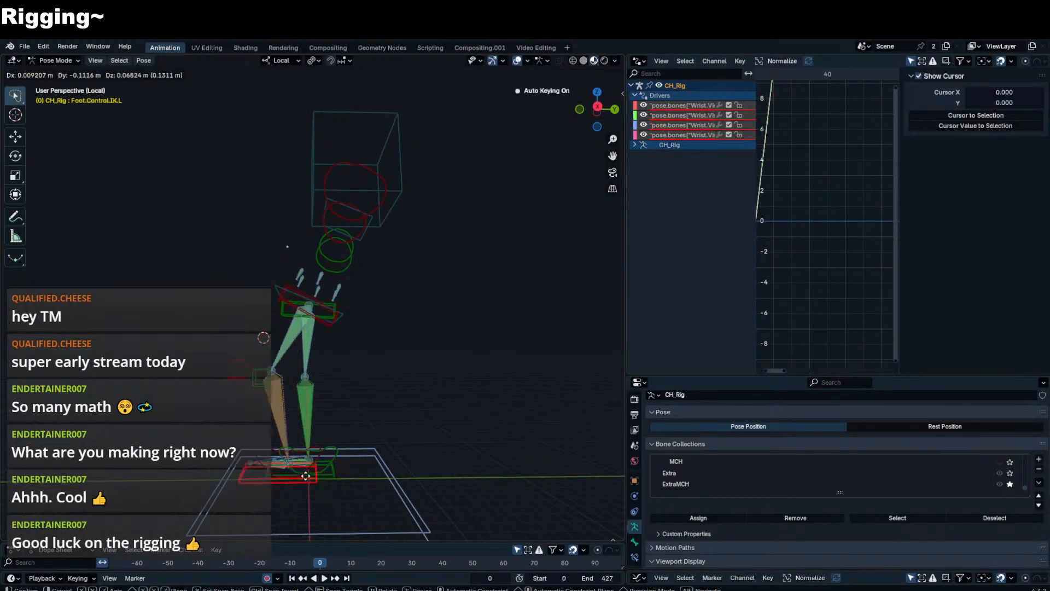
pyautogui.rightClick(283, 460)
# - Compare the X rotation drivers of ShirtMCH_F_R and ShirtMCH_F_L
pyautogui.moveTo(281, 310); pyautogui.dragTo(308, 287, button='middle')
pyautogui.click(354, 314)
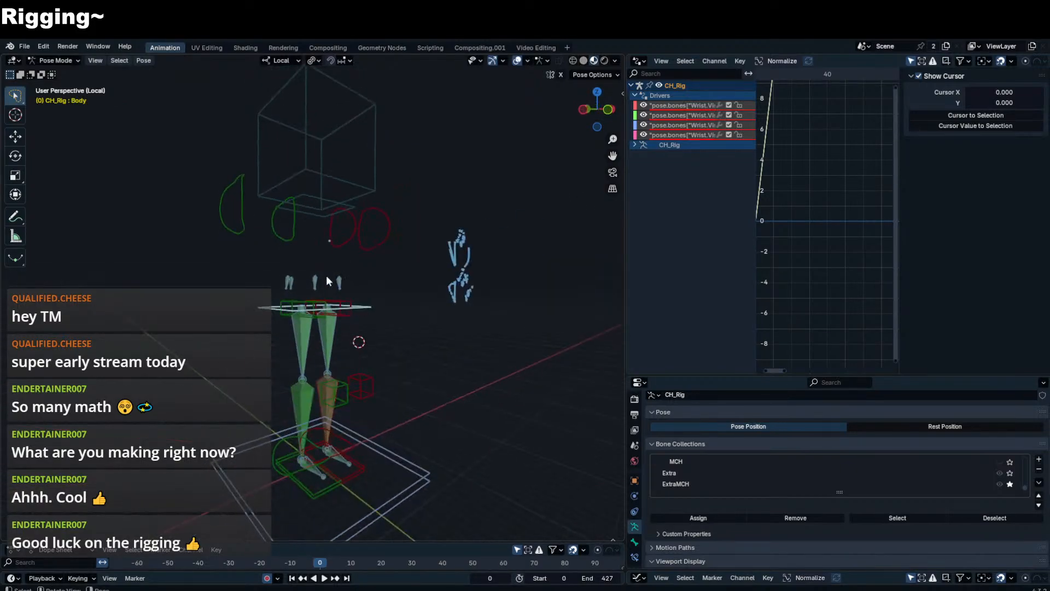
pyautogui.click(320, 275)
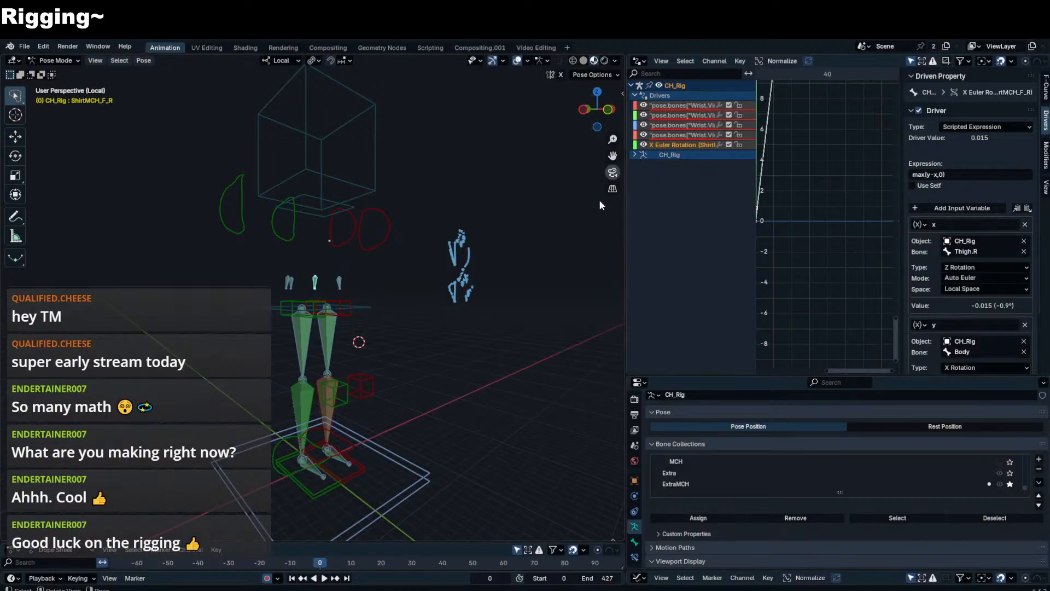
pyautogui.moveTo(385, 380); pyautogui.dragTo(297, 385, button='middle')
pyautogui.scroll(3, 306, 371)
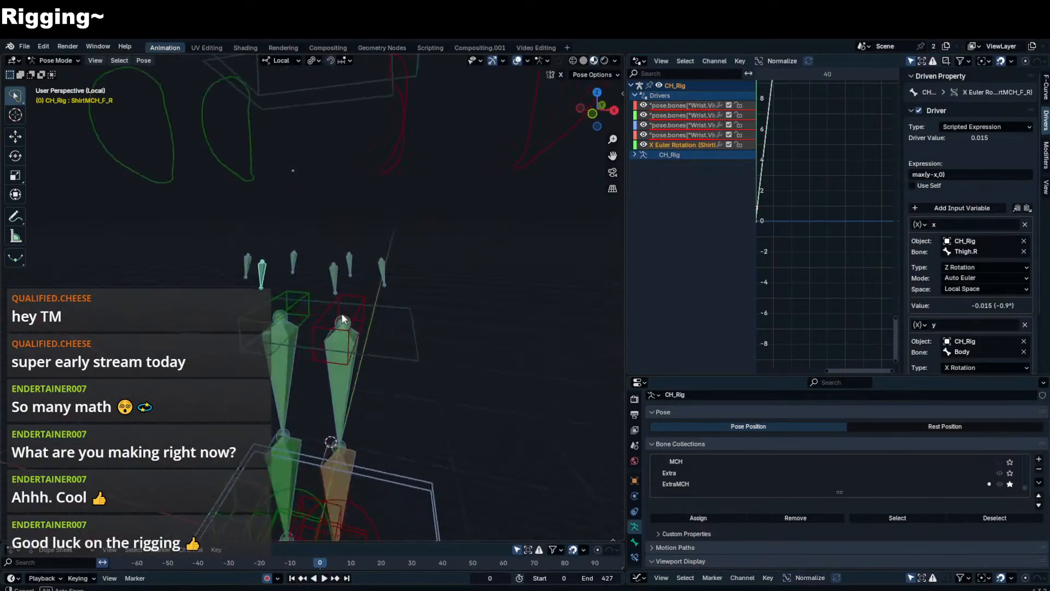
pyautogui.moveTo(341, 312); pyautogui.dragTo(364, 306, button='middle')
# - Reset ShirtMCH_S_L's rotation to 0° and paste the copied driver onto its Z rotation
pyautogui.click(382, 268)
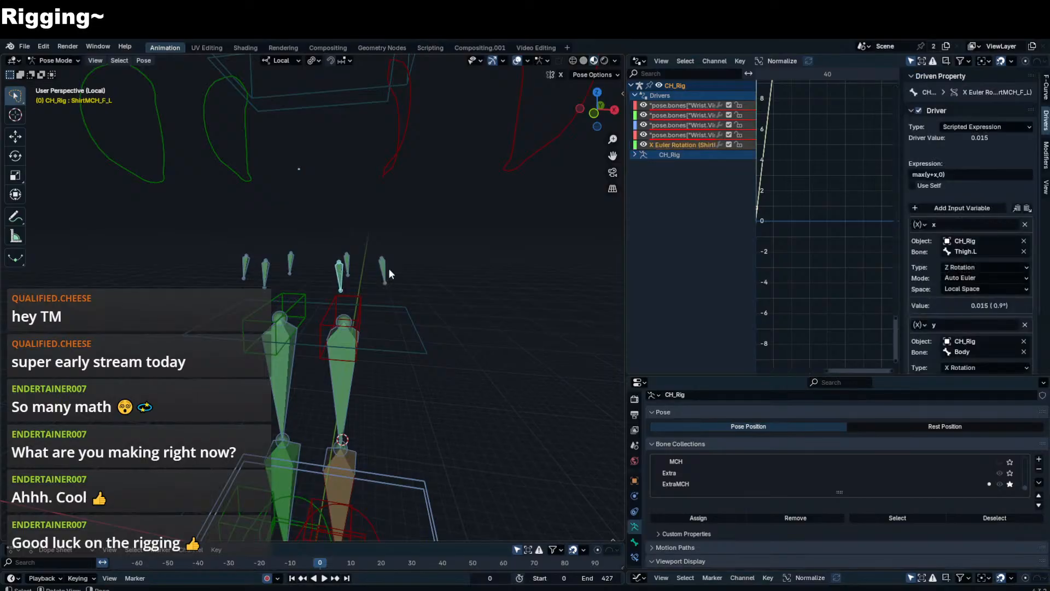
pyautogui.press('n')
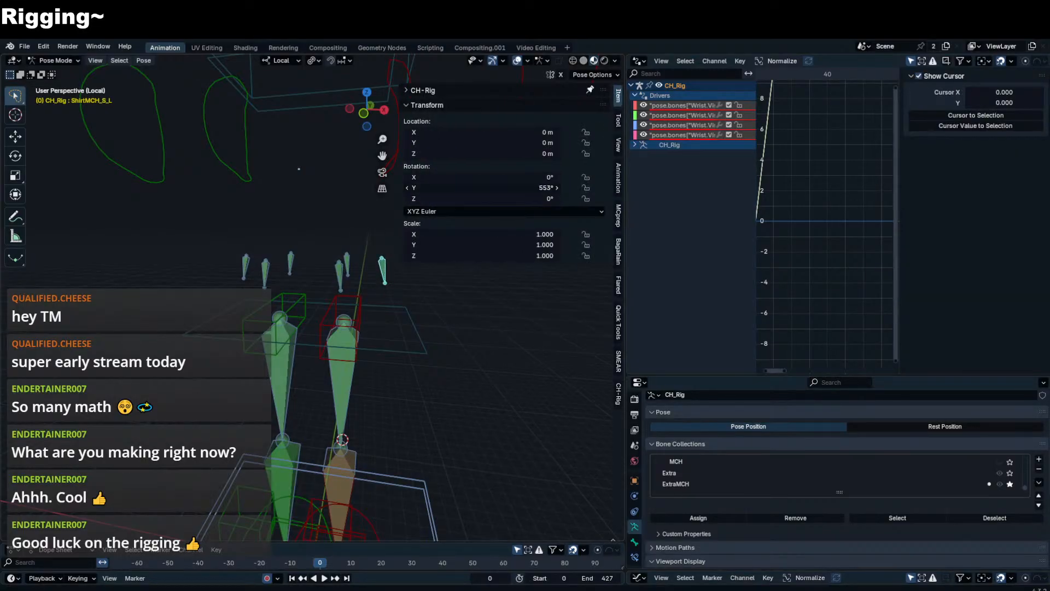
pyautogui.press('BackSpace')
pyautogui.rightClick(464, 204)
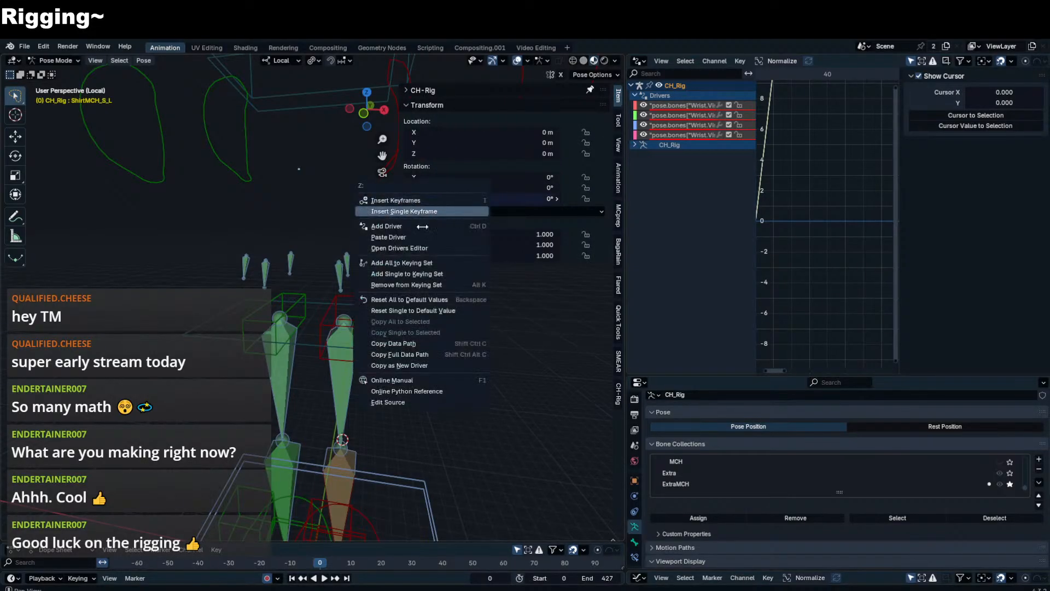
pyautogui.click(438, 236)
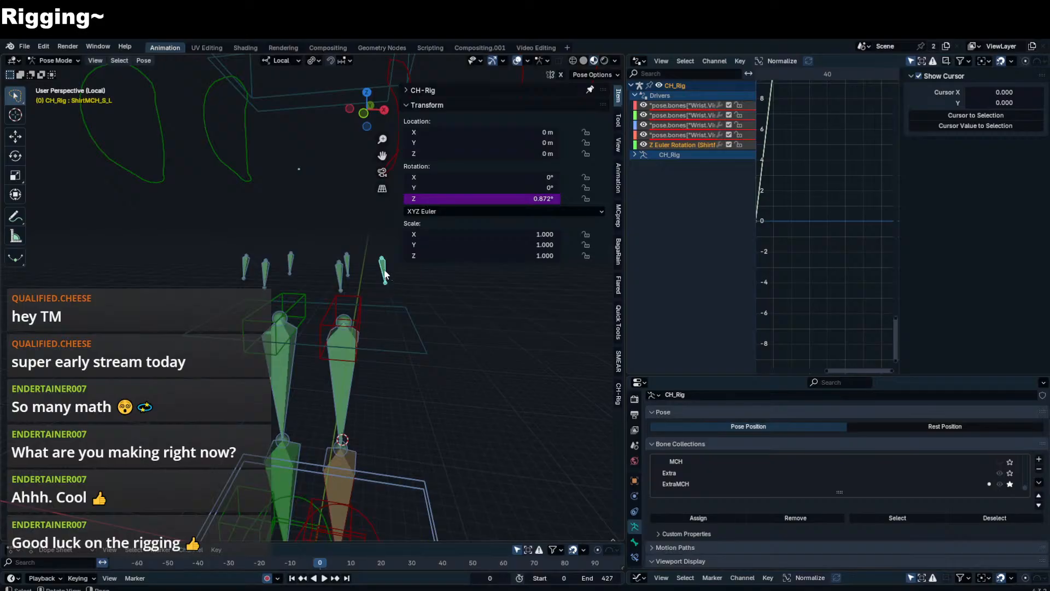
pyautogui.hotkey('ctrl', 'z')
# - Set ShirtMCH_B_L's bone roll to 0° in Edit Mode and compare it with the rolls of ShirtMCH_F_L and ShirtMCH_B_R
pyautogui.moveTo(351, 257); pyautogui.dragTo(350, 230, button='middle')
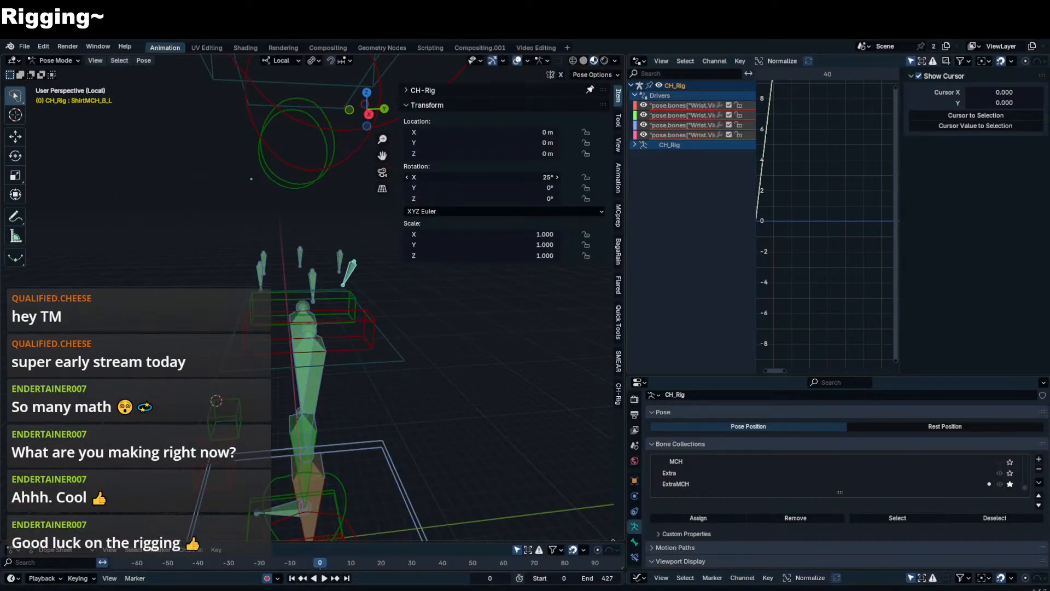
pyautogui.press('Tab')
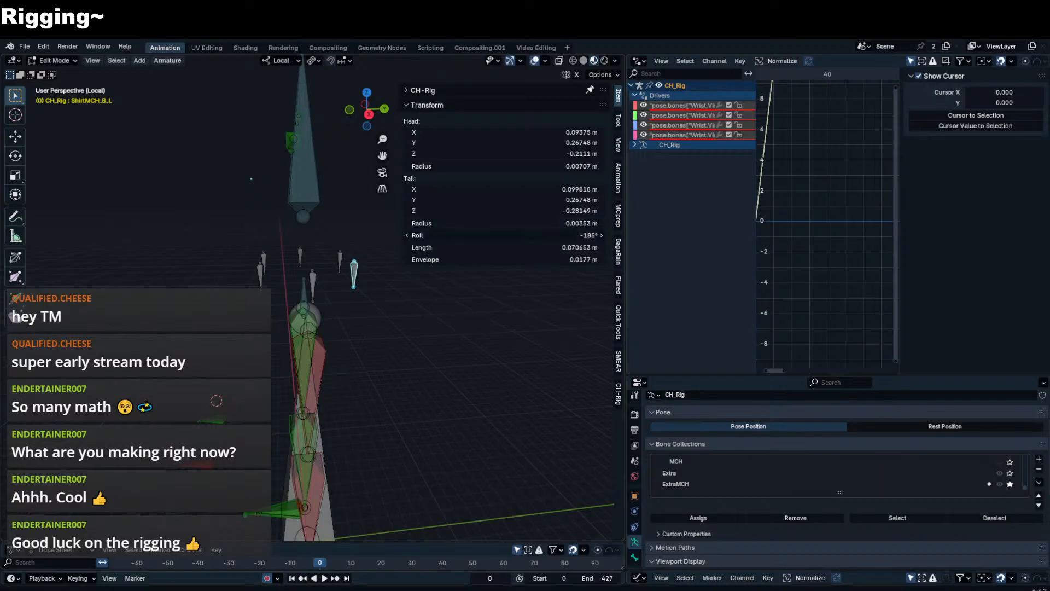
pyautogui.press('Return')
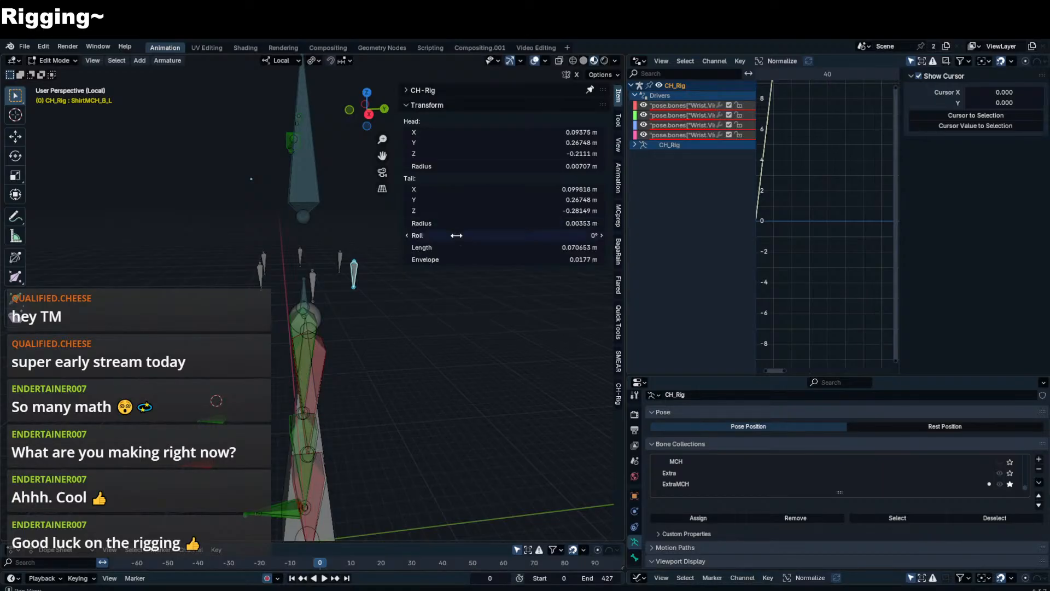
pyautogui.moveTo(172, 238); pyautogui.dragTo(284, 273, button='middle')
pyautogui.click(324, 298)
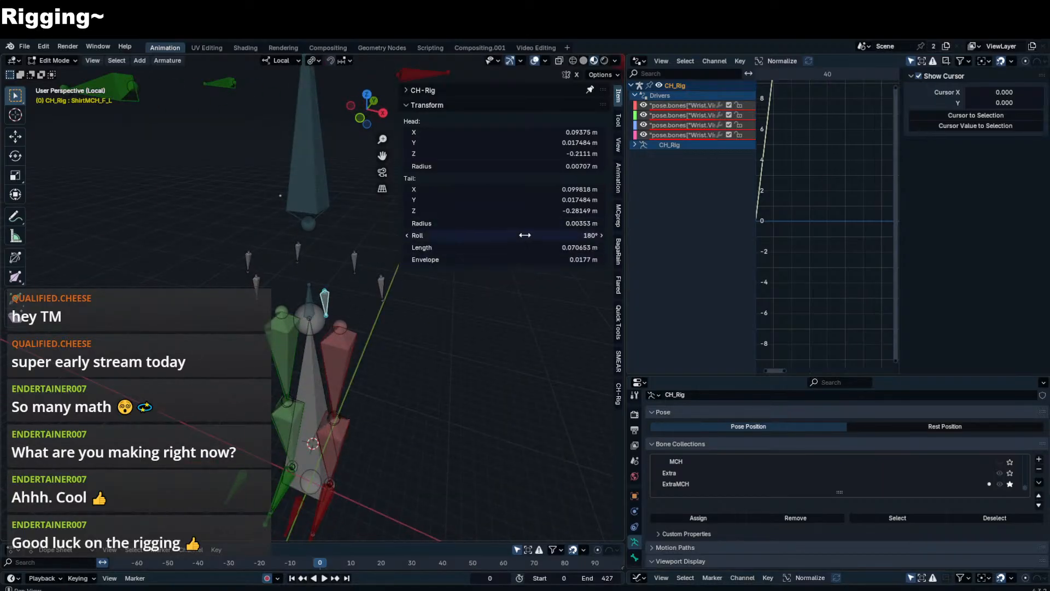
pyautogui.click(344, 259)
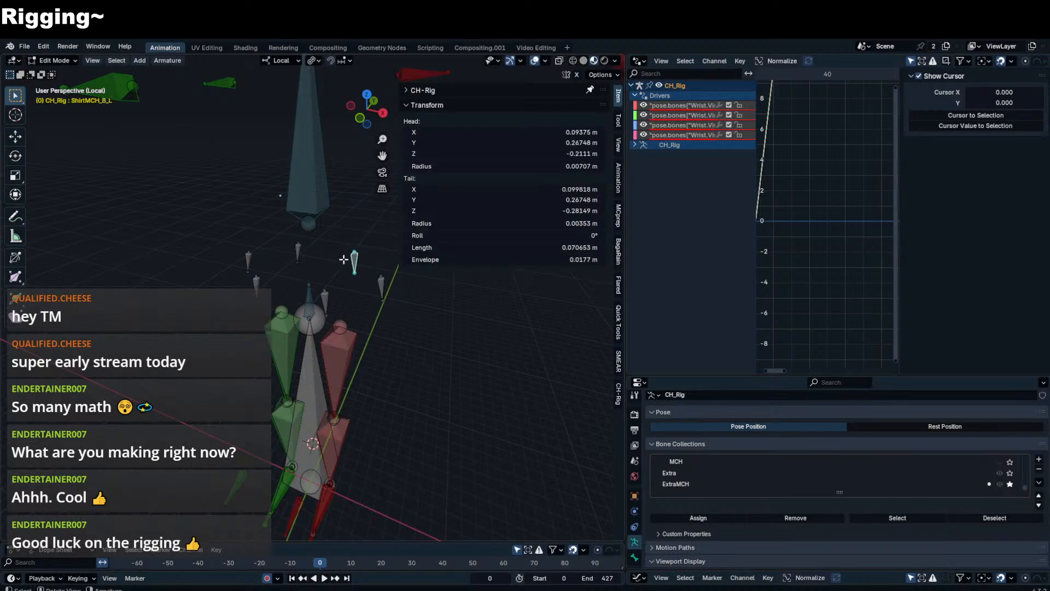
pyautogui.press('Escape')
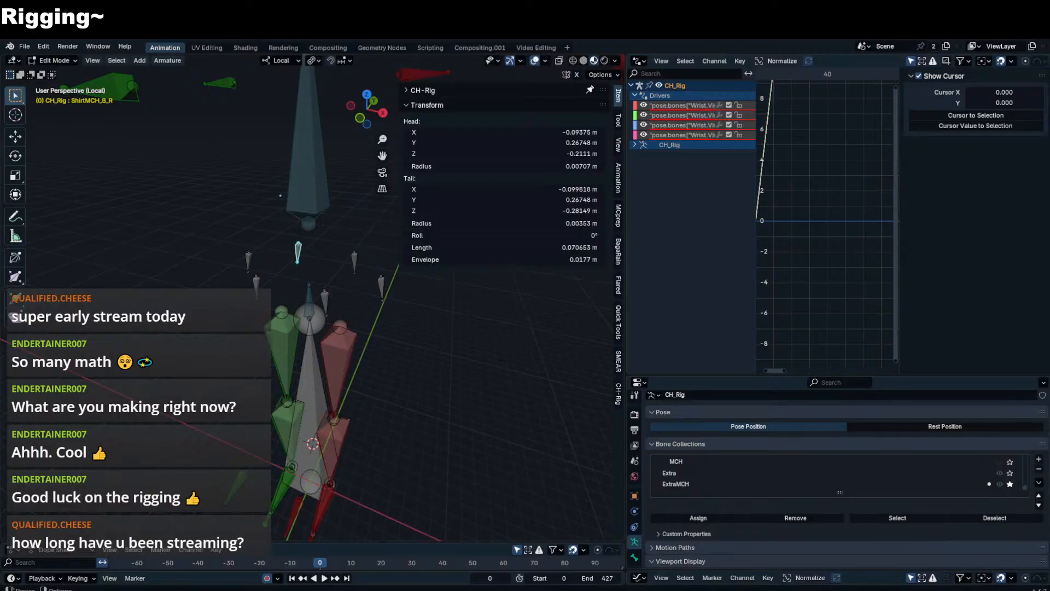
# - Return to Pose Mode and try rotating ShirtMCH_B_R around its local X axis, cancelling each rotation
pyautogui.moveTo(382, 339); pyautogui.dragTo(370, 305, button='middle')
pyautogui.press('n')
pyautogui.hotkey('ctrl', 'Tab')
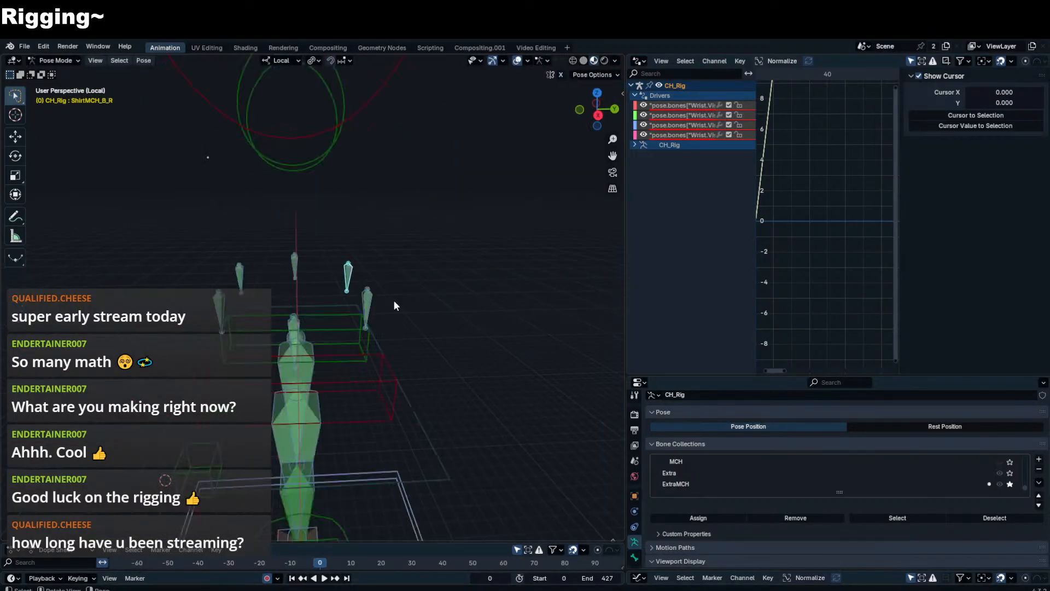
pyautogui.press('r')
pyautogui.press('x')
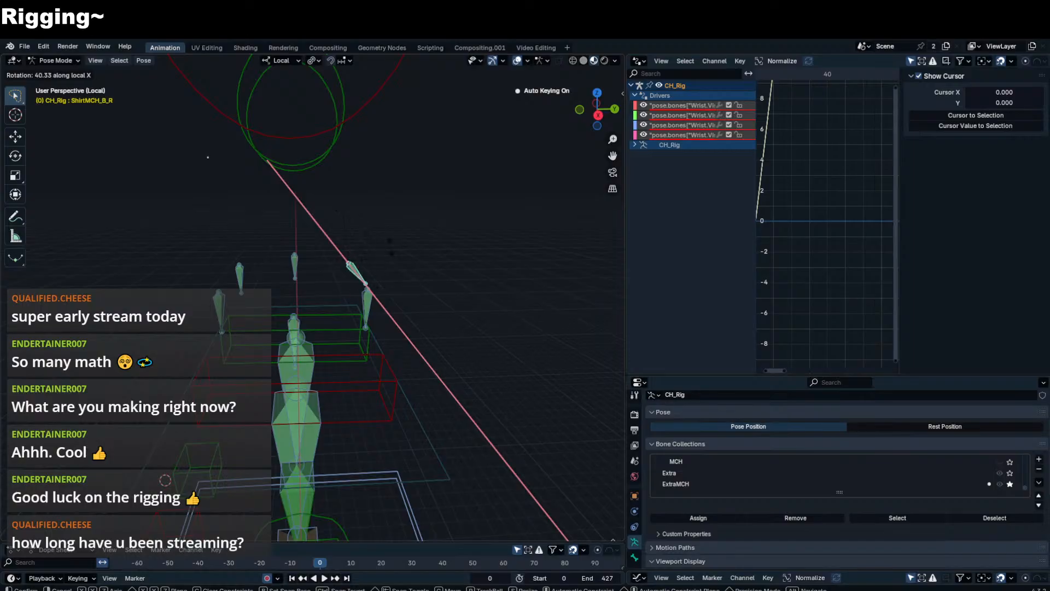
pyautogui.rightClick(398, 240)
pyautogui.press('n')
pyautogui.press('r')
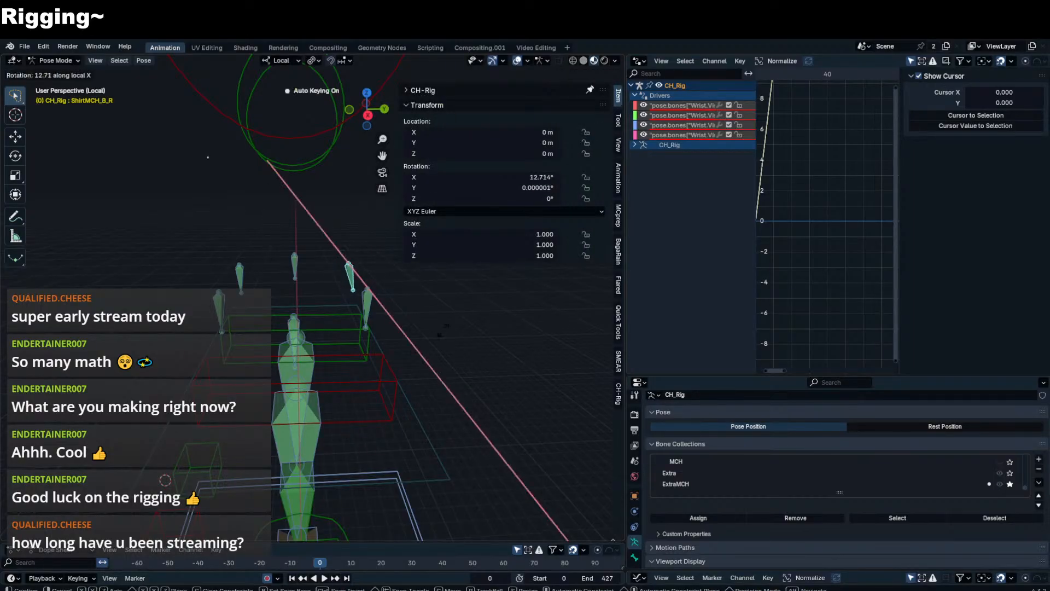
pyautogui.rightClick(444, 273)
# - Try rotating ShirtMCH_B_L around its local X axis and cancel the rotation
pyautogui.click(370, 306)
pyautogui.press('r')
pyautogui.press('x')
pyautogui.rightClick(346, 257)
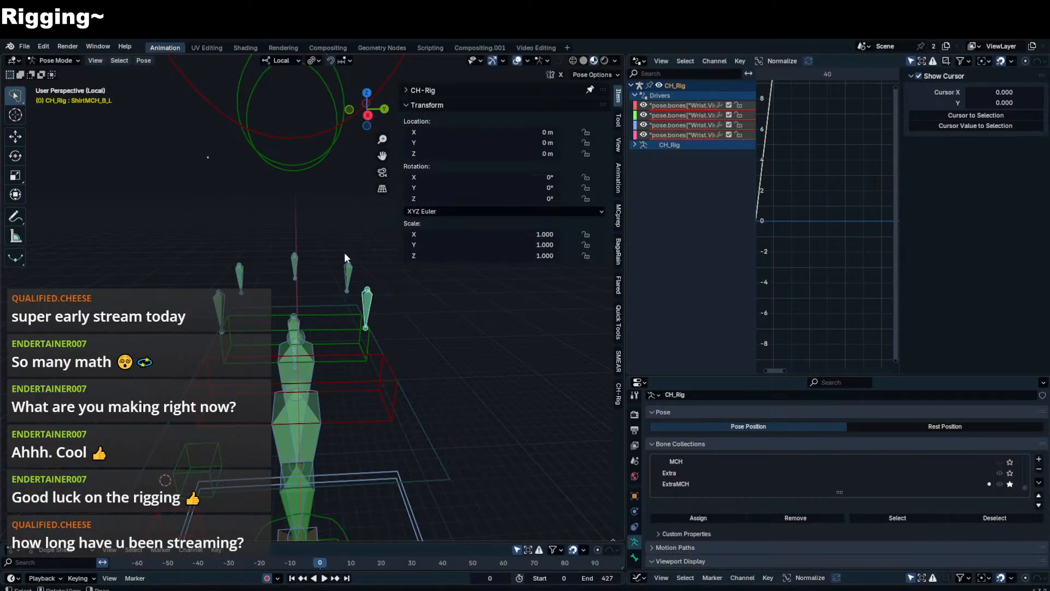
# - Test ShirtMCH_S_R's local Z rotation, cancel it, and set the bone's roll to 0° in Edit Mode
pyautogui.moveTo(428, 308); pyautogui.dragTo(407, 328, button='middle')
pyautogui.press('r')
pyautogui.press('z')
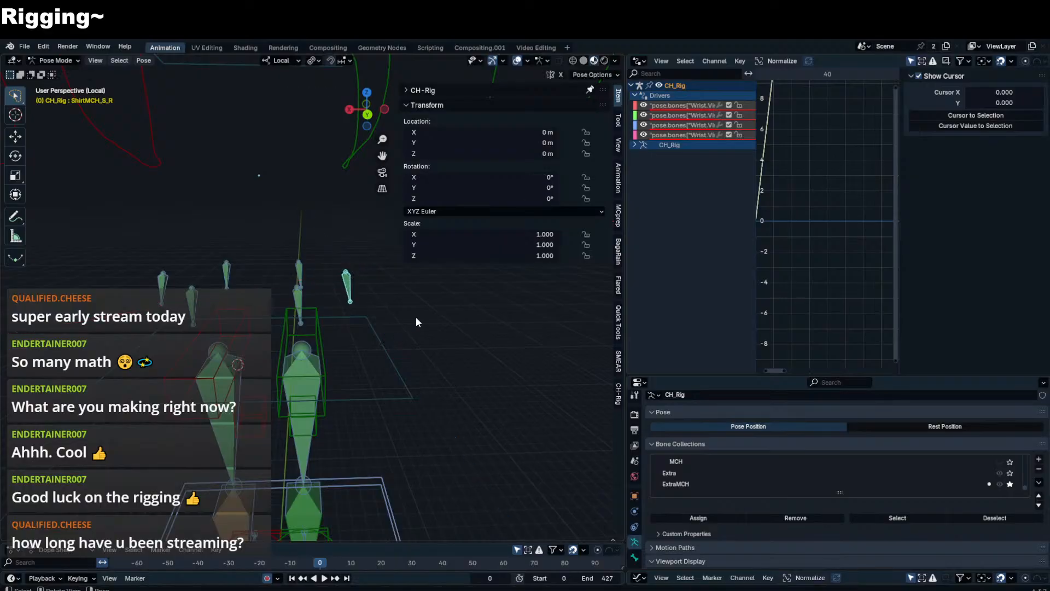
pyautogui.rightClick(415, 284)
pyautogui.press('Tab')
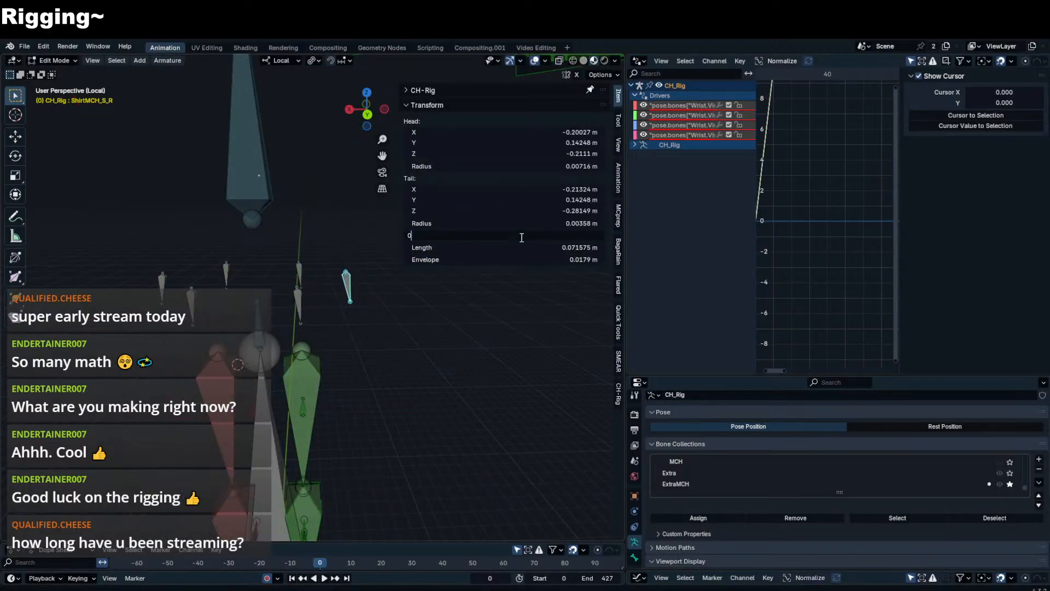
pyautogui.press('Return')
pyautogui.press('n')
# - Try rotating ShirtMCH_S_R around its local Z axis in Pose Mode while watching its rotation values, cancelling each rotation
pyautogui.press('r')
pyautogui.rightClick(411, 351)
pyautogui.press('Tab')
pyautogui.press('r')
pyautogui.press('z')
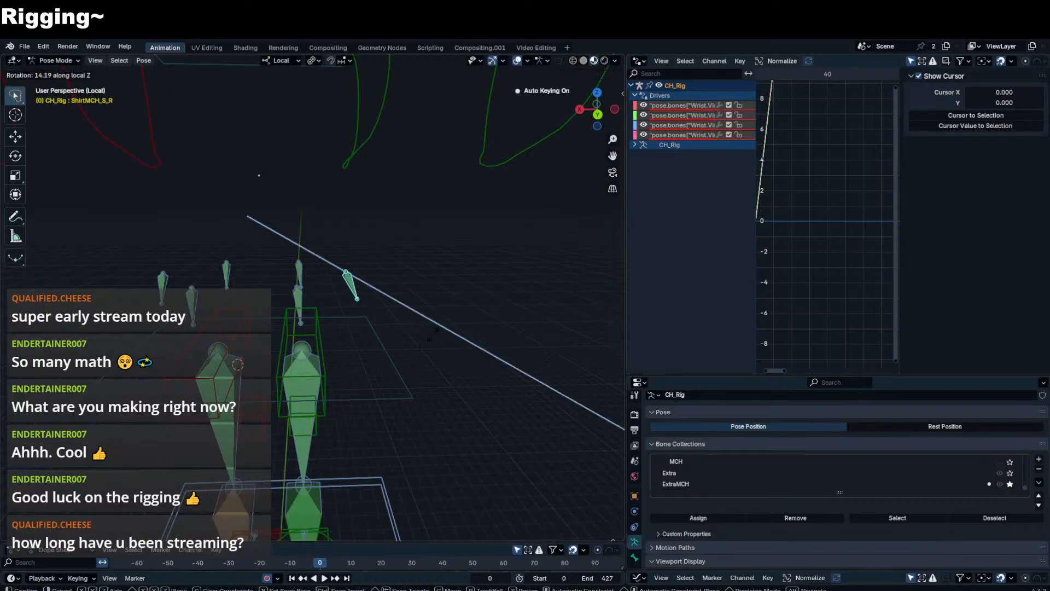
pyautogui.press('n')
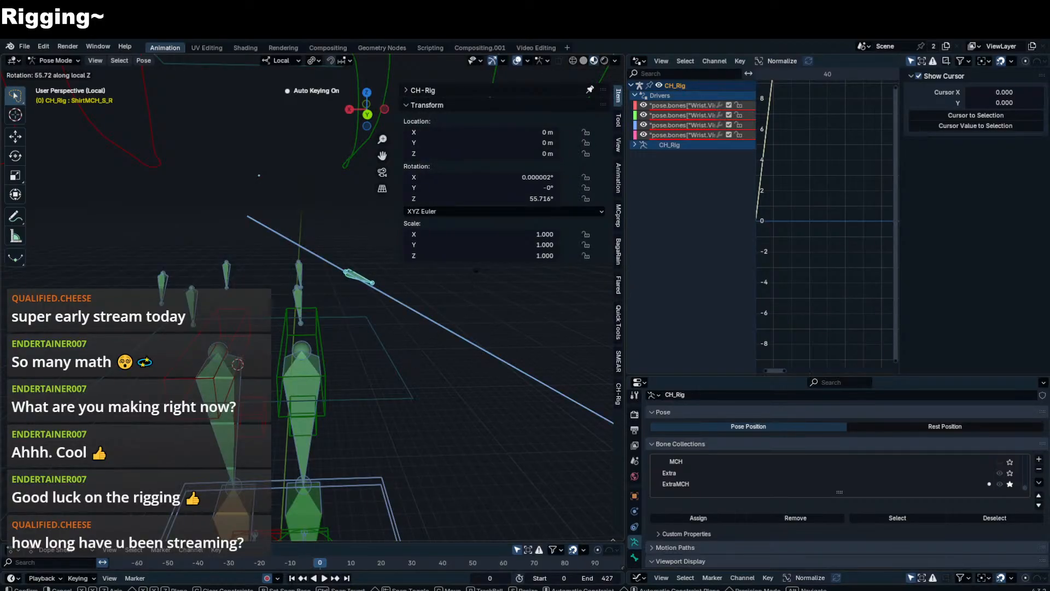
pyautogui.rightClick(395, 359)
pyautogui.moveTo(395, 358); pyautogui.dragTo(205, 384, button='middle')
pyautogui.press('r')
pyautogui.press('z')
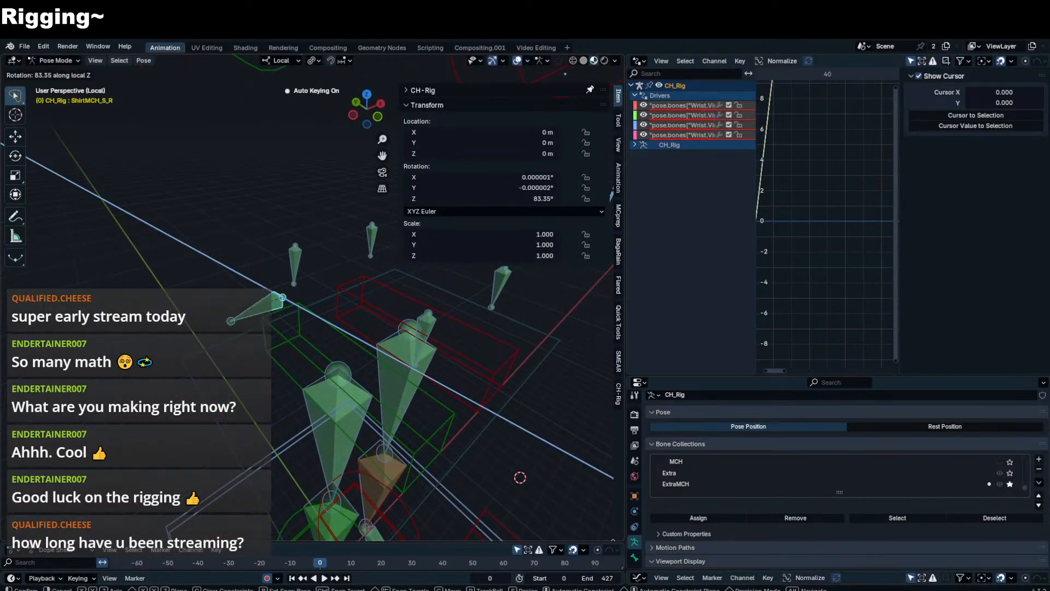
pyautogui.rightClick(330, 350)
# - Set ShirtMCH_S_L's bone roll to -180° in Edit Mode and return to Pose Mode
pyautogui.scroll(-3, 330, 350)
pyautogui.keyDown('shift'); pyautogui.moveTo(329, 350); pyautogui.dragTo(291, 346, button='middle'); pyautogui.keyUp('shift')
pyautogui.click(375, 257)
pyautogui.press('Tab')
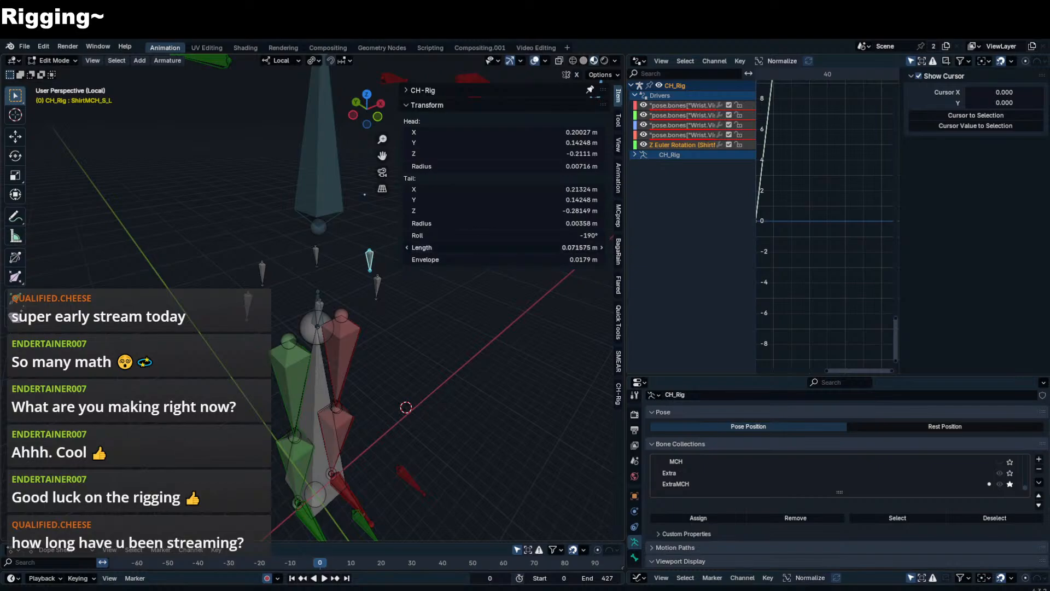
pyautogui.doubleClick(515, 236)
pyautogui.write('-180')
pyautogui.press('Return')
pyautogui.press('n')
pyautogui.hotkey('ctrl', 'Tab')
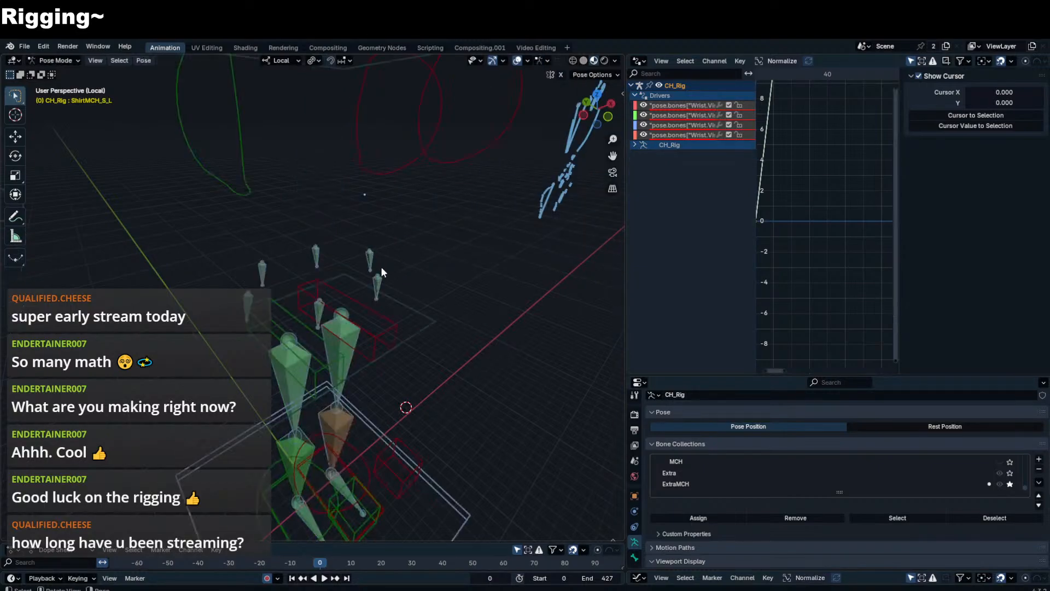
# - Try rotating ShirtMCH_S_L around its local Z, X and Y axes in turn, cancelling each rotation
pyautogui.click(372, 258)
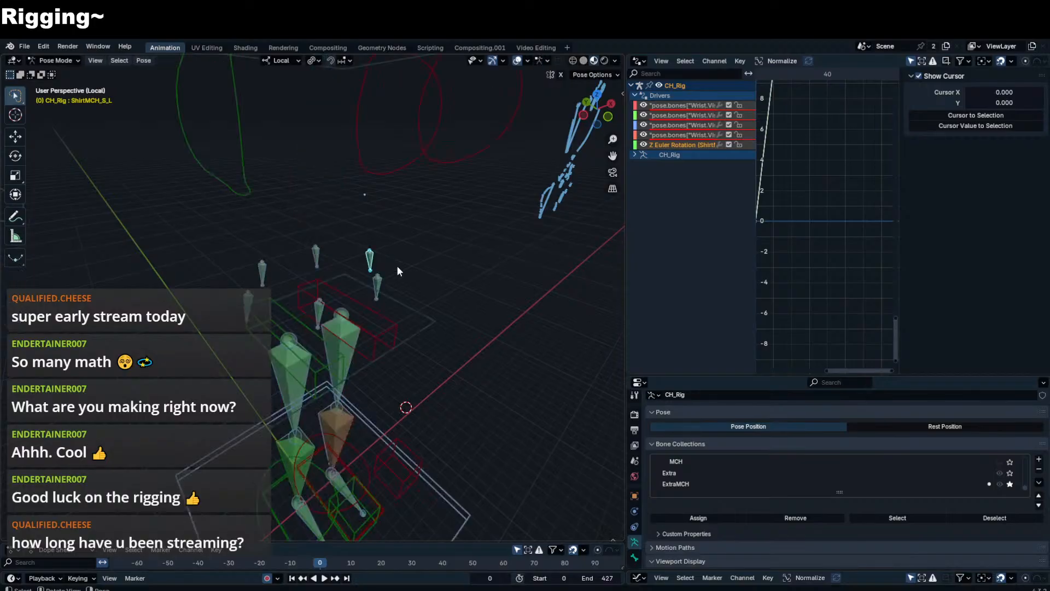
pyautogui.press('r')
pyautogui.press('z')
pyautogui.rightClick(429, 316)
pyautogui.press('r')
pyautogui.press('x')
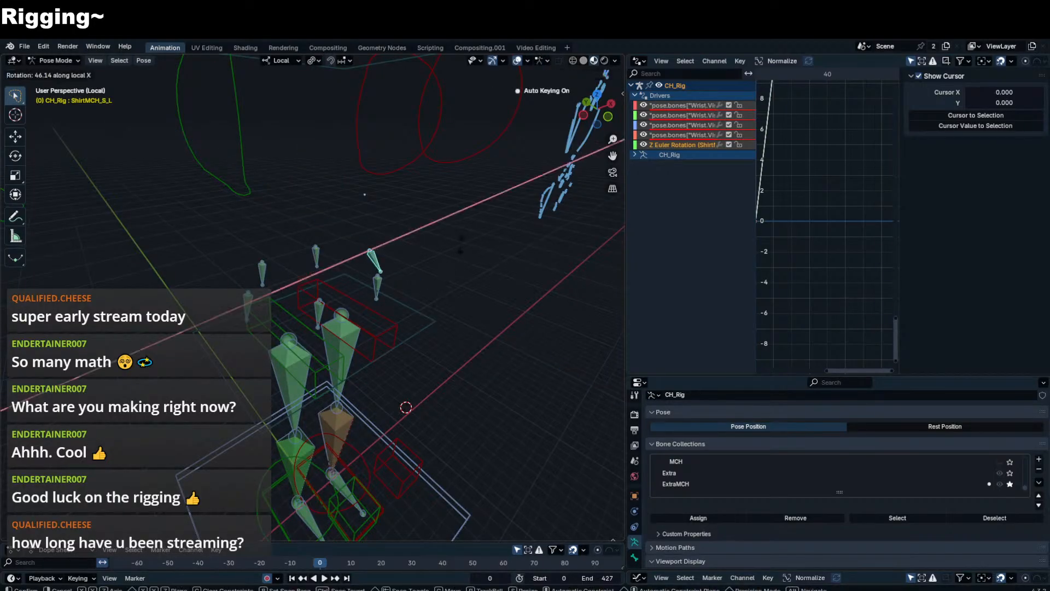
pyautogui.rightClick(450, 304)
pyautogui.press('r')
pyautogui.press('y')
pyautogui.rightClick(477, 261)
# - Try rotating ShirtMCH_S_L around its local Z axis from two viewing angles, cancelling both rotations
pyautogui.press('r')
pyautogui.press('z')
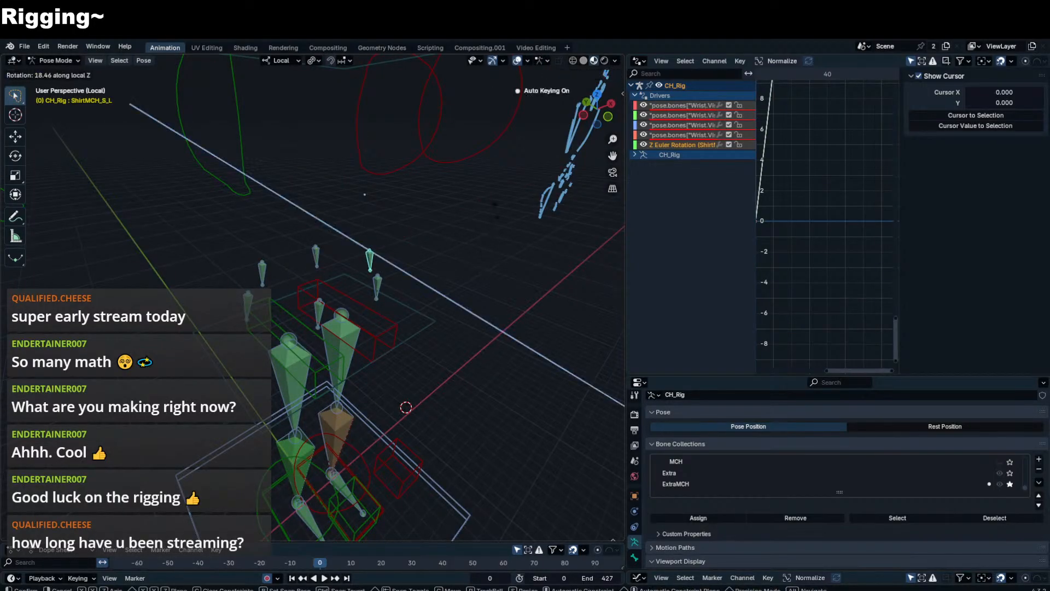
pyautogui.rightClick(433, 238)
pyautogui.moveTo(432, 238); pyautogui.dragTo(350, 214, button='middle')
pyautogui.press('r')
pyautogui.press('z')
pyautogui.rightClick(539, 355)
# - Check ShirtMCH_S_L's rotation values in Pose Mode and its bone roll in Edit Mode, ending back in Pose Mode
pyautogui.press('n')
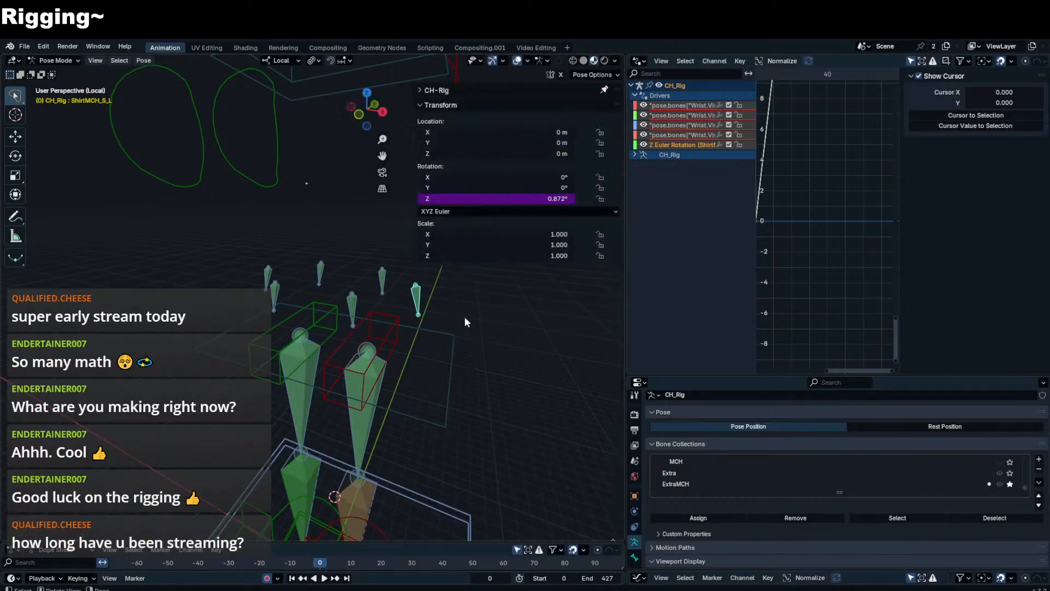
pyautogui.press('n')
pyautogui.press('Tab')
pyautogui.press('n')
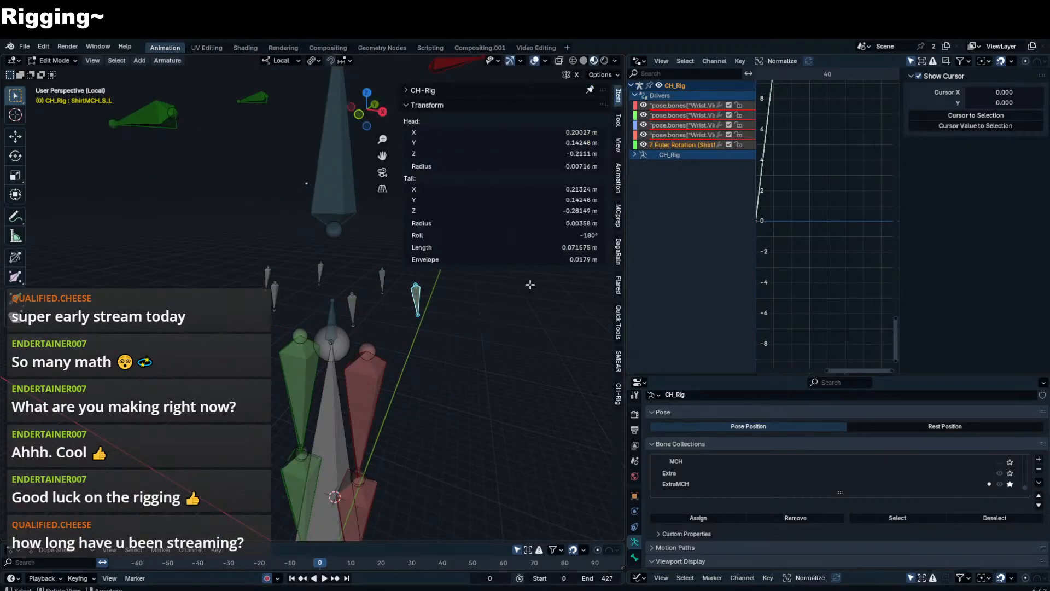
pyautogui.press('Tab')
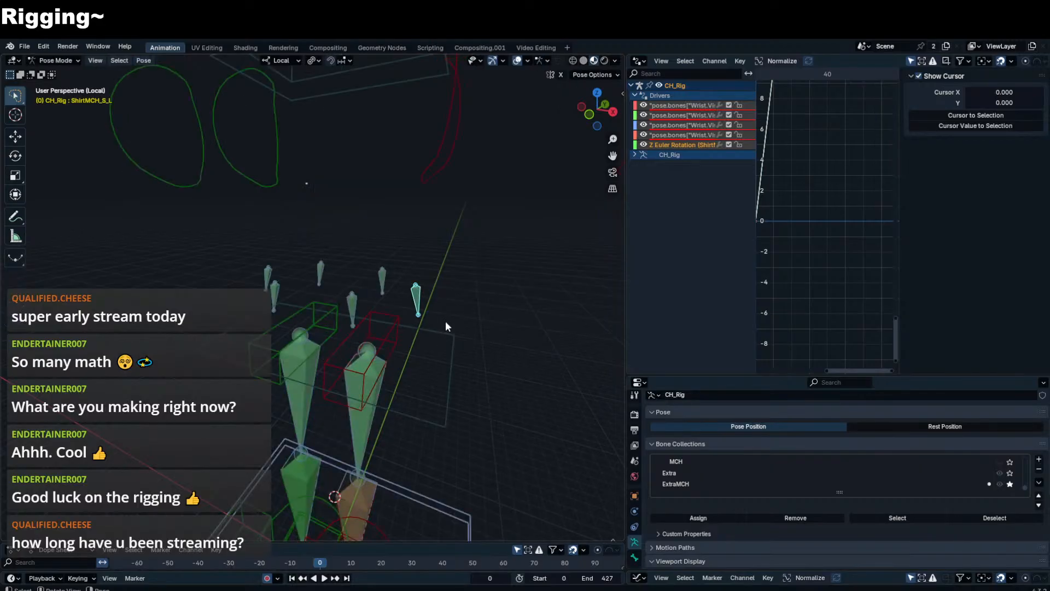
# - Inspect the expression and input variables of ShirtMCH_S_L's Z Euler Rotation driver
pyautogui.click(713, 144)
pyautogui.scroll(-2, 956, 245)
pyautogui.moveTo(520, 284); pyautogui.dragTo(327, 264, button='middle')
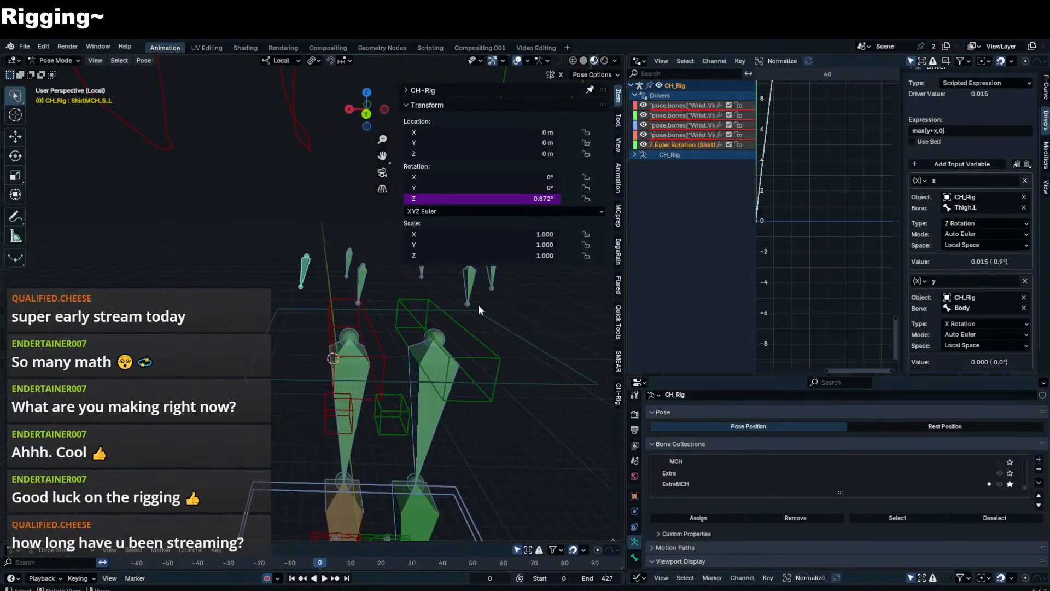
pyautogui.scroll(-5, 345, 333)
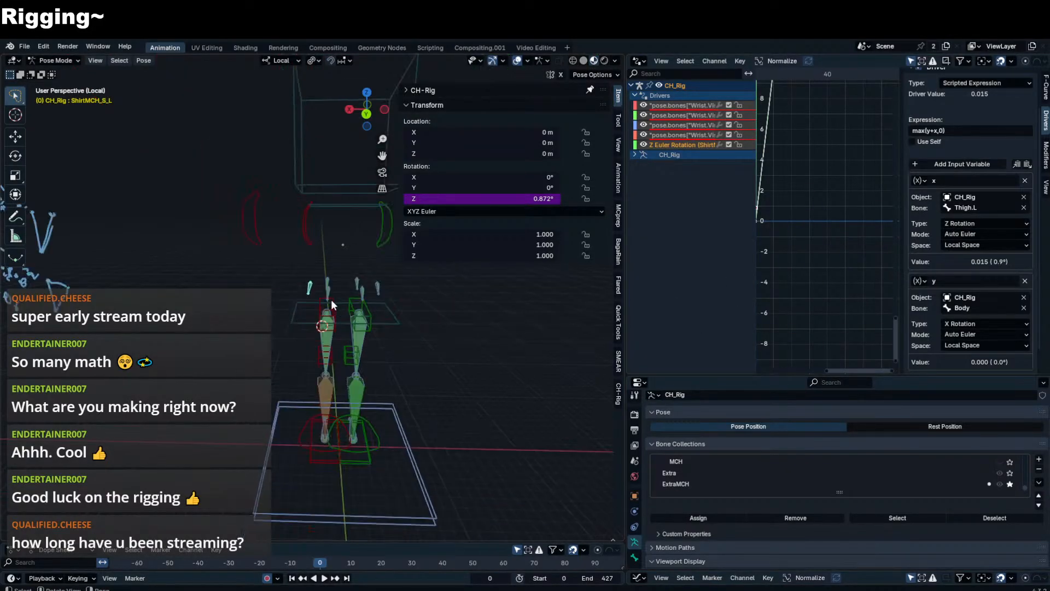
# - Sketch annotation strokes beside the left leg to illustrate the thigh's swing, undo them and return to the selection tool
pyautogui.click(16, 216)
pyautogui.moveTo(322, 380)
pyautogui.mouseDown()
pyautogui.moveTo(273, 315)
pyautogui.moveTo(335, 317)
pyautogui.moveTo(332, 390)
pyautogui.mouseUp()
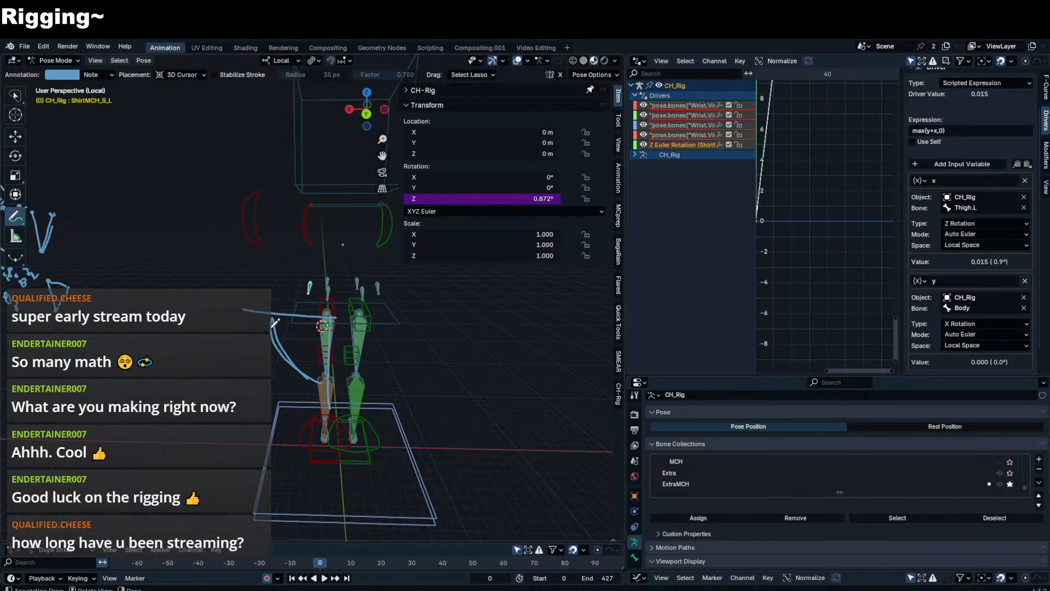
pyautogui.hotkey('ctrl', 'z')
pyautogui.hotkey('ctrl', 'z')
pyautogui.hotkey('ctrl', 'z')
pyautogui.click(14, 97)
# - Try rotating Thigh.L around its Z and local X axes while watching its rotation values, cancelling the rotation
pyautogui.click(328, 352)
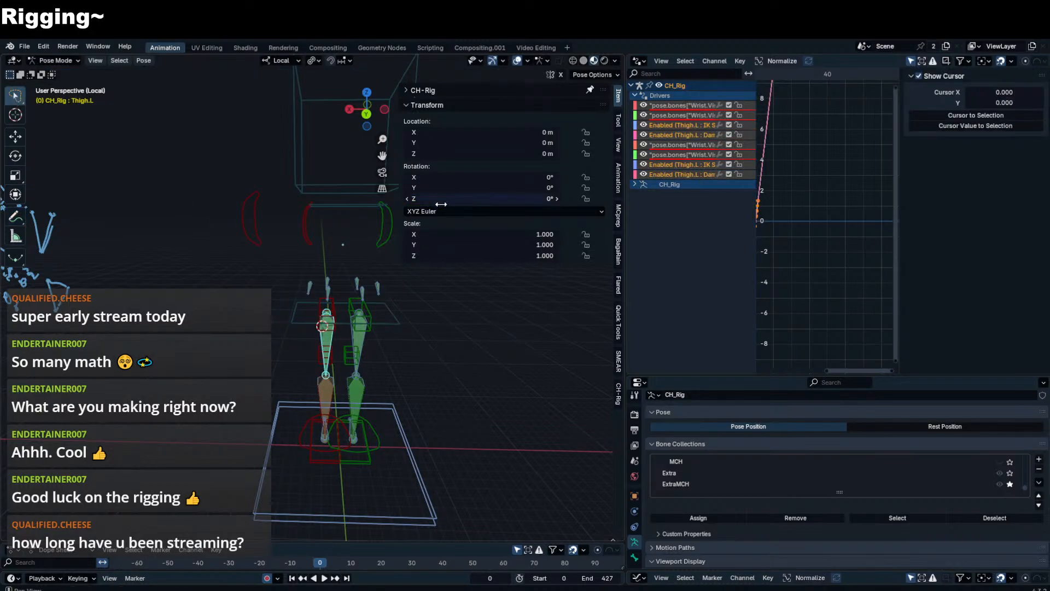
pyautogui.press('r')
pyautogui.press('z')
pyautogui.press('z')
pyautogui.press('x')
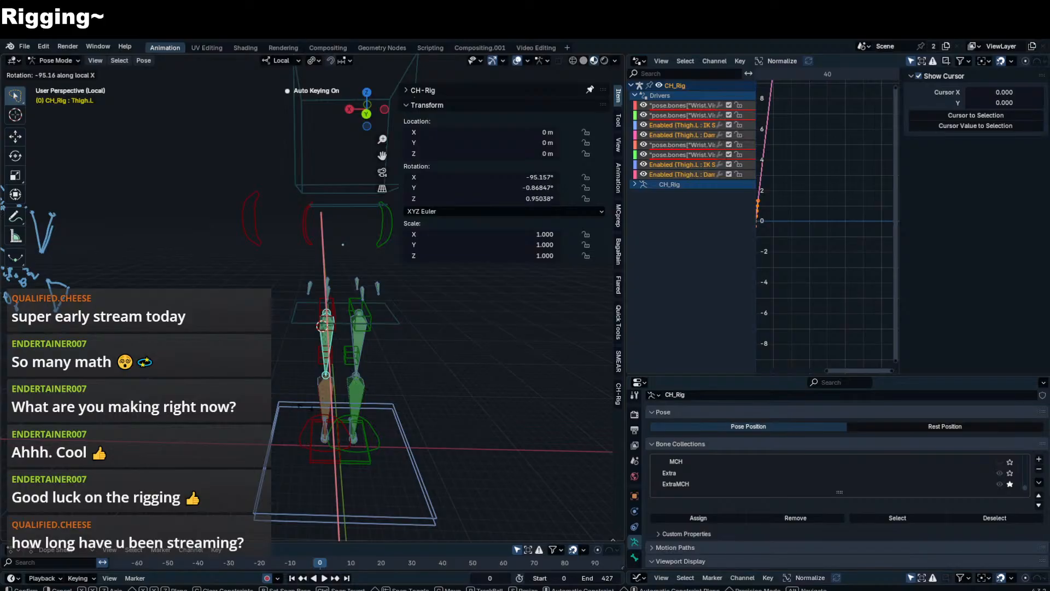
pyautogui.rightClick(296, 293)
# - Open the type choices for the Thigh.L variable x in ShirtMCH_S_L's Z Euler Rotation driver
pyautogui.click(310, 286)
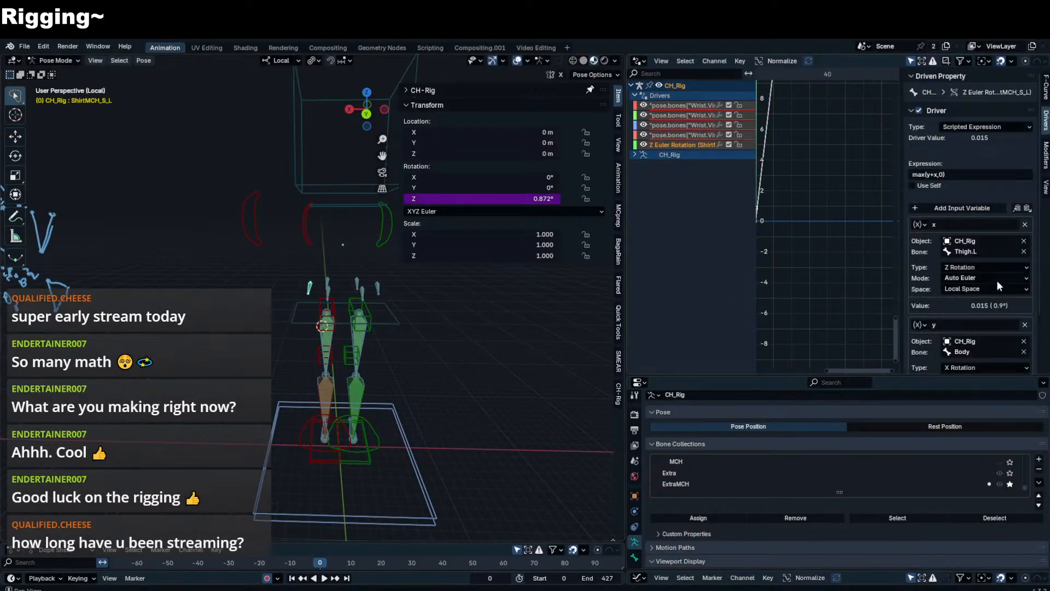
pyautogui.scroll(-3, 997, 282)
pyautogui.click(978, 202)
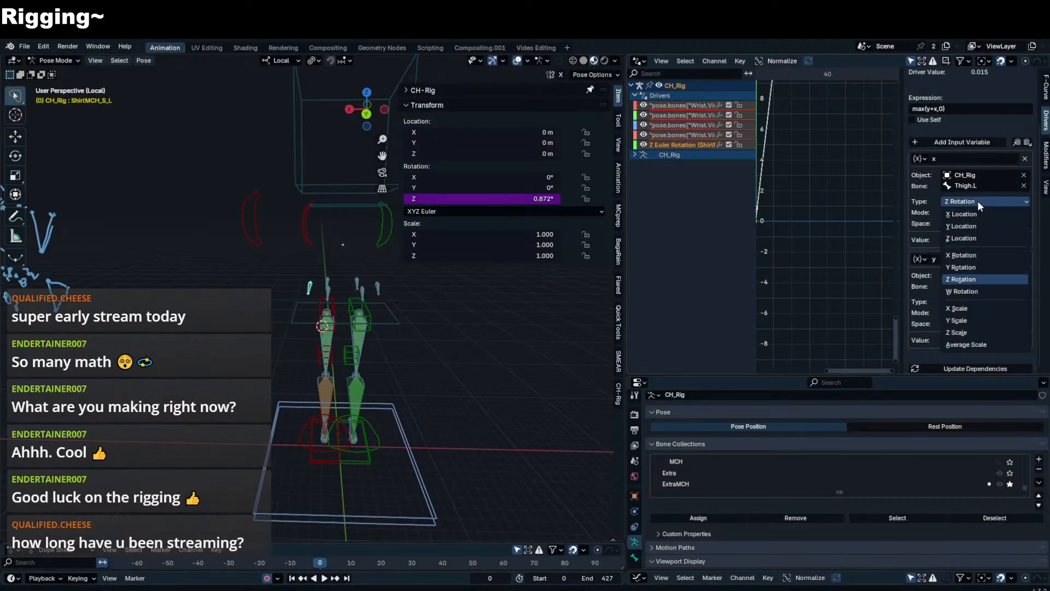
# - Set variable x of the ShirtMCH_S_L rotation driver to X Rotation and test-move the left foot IK control
pyautogui.click(972, 260)
pyautogui.click(314, 461)
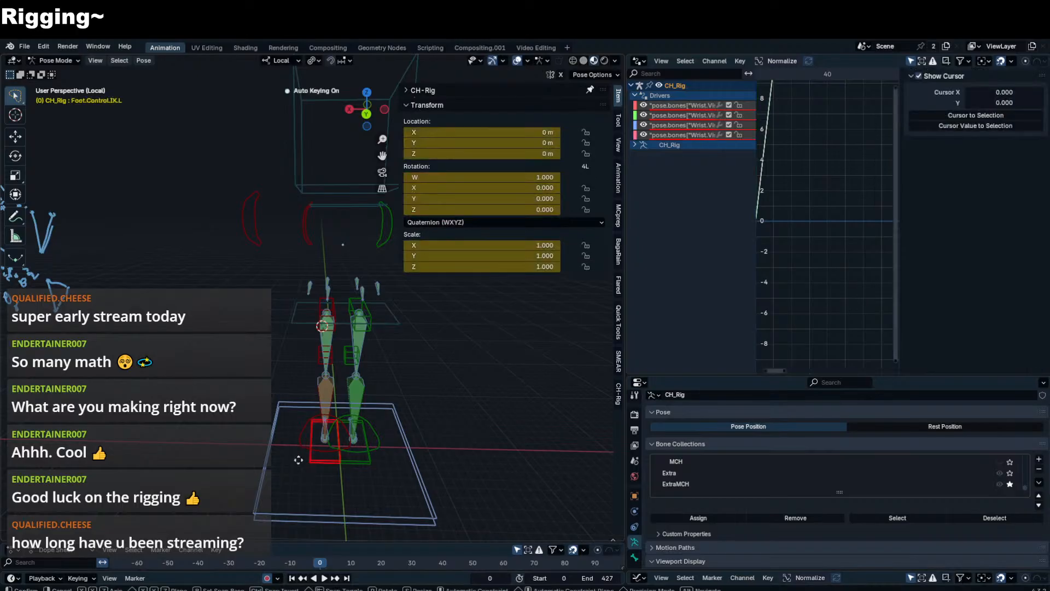
pyautogui.press('g')
pyautogui.rightClick(236, 438)
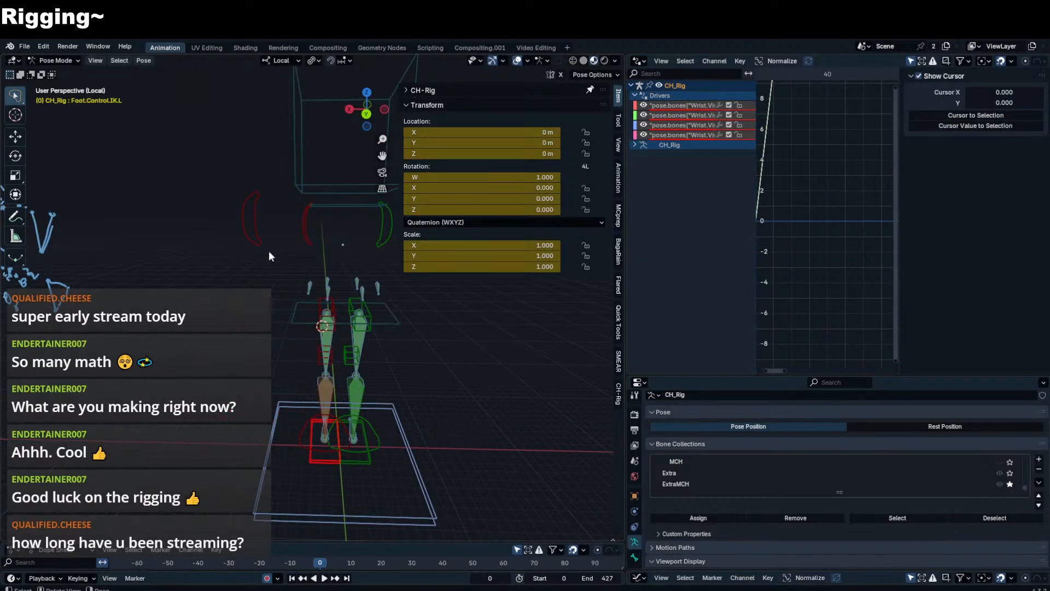
# - Switch the left and right legs from IK to FK in the CH-Rig mechanism settings
pyautogui.click(618, 393)
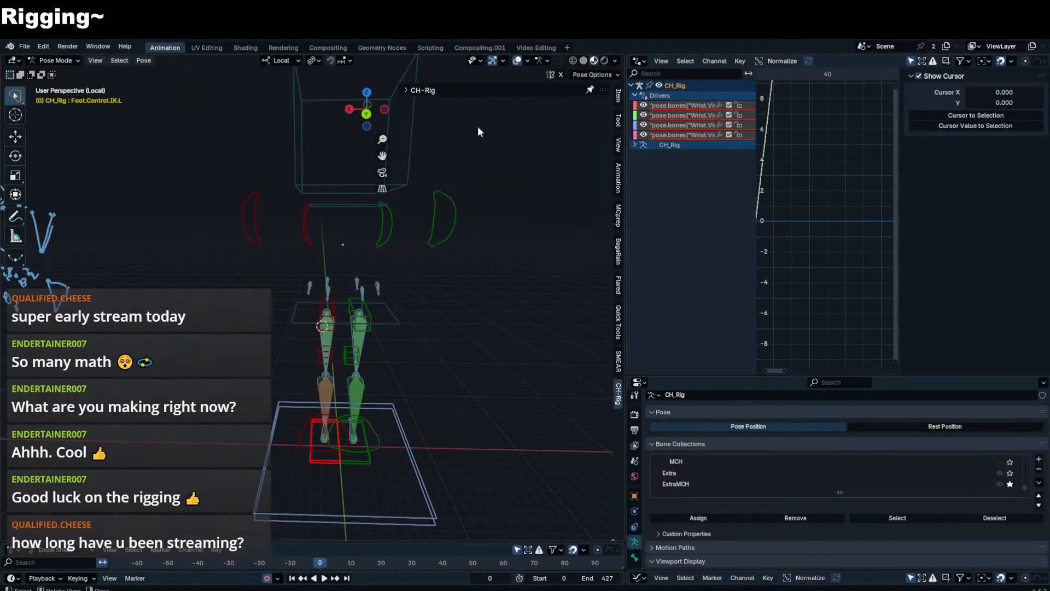
pyautogui.click(429, 206)
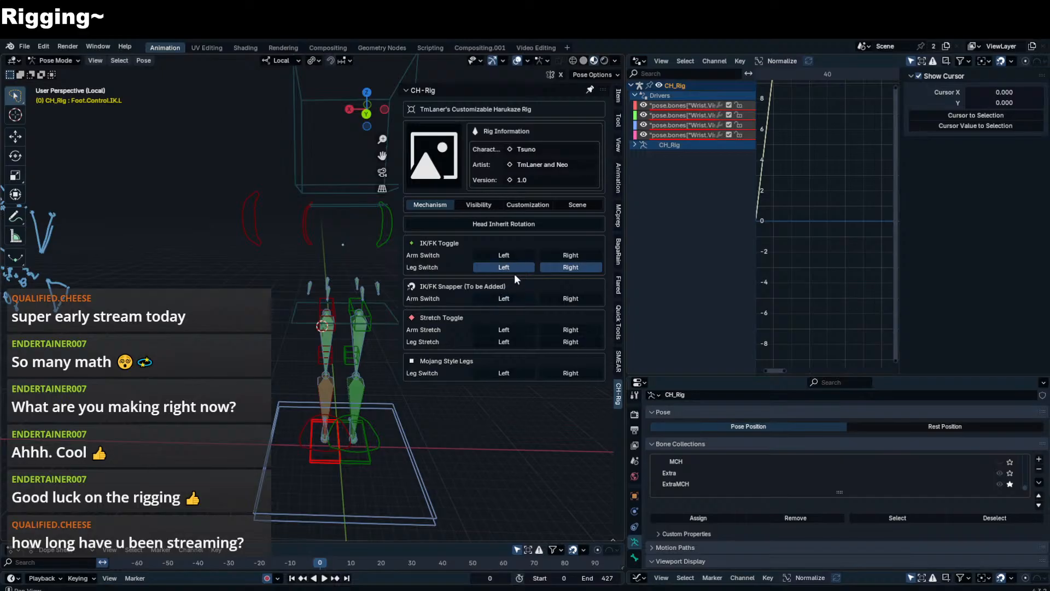
pyautogui.moveTo(514, 268); pyautogui.dragTo(573, 268)
pyautogui.press('n')
# - Rotate the left thigh FK bone outward as a test pose for the shirt bone driver
pyautogui.click(304, 335)
pyautogui.press('r')
pyautogui.rightClick(335, 385)
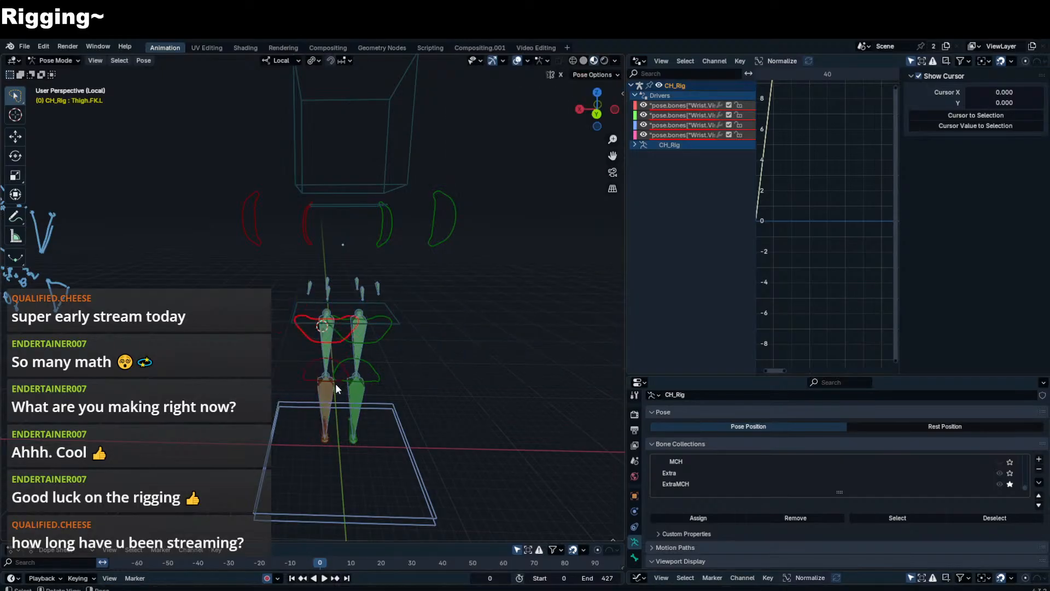
pyautogui.press('r')
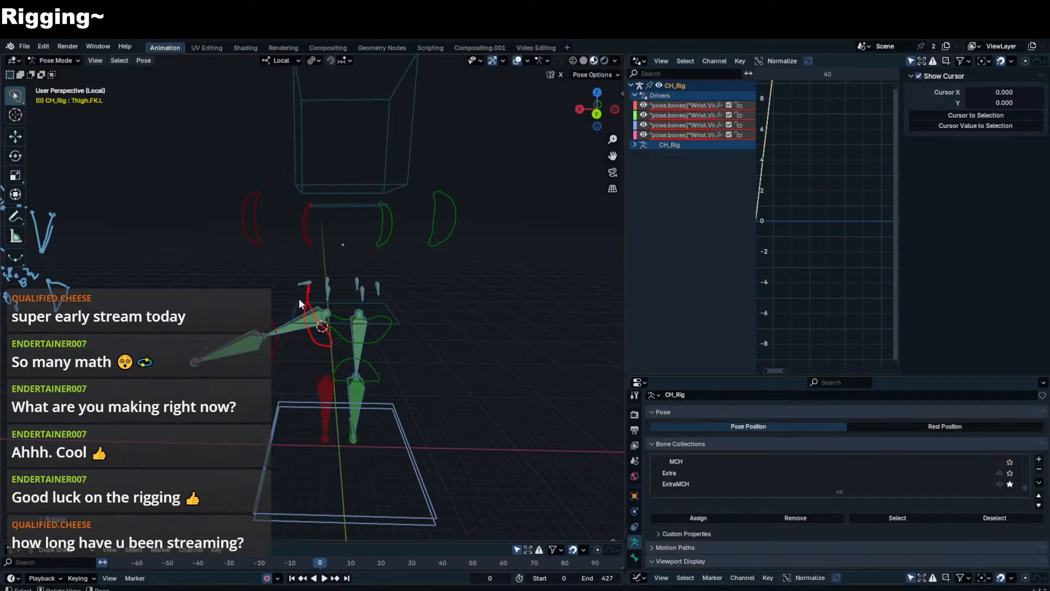
# - Change the ShirtMCH_S_L driver expression to max(y-x,0)
pyautogui.click(301, 285)
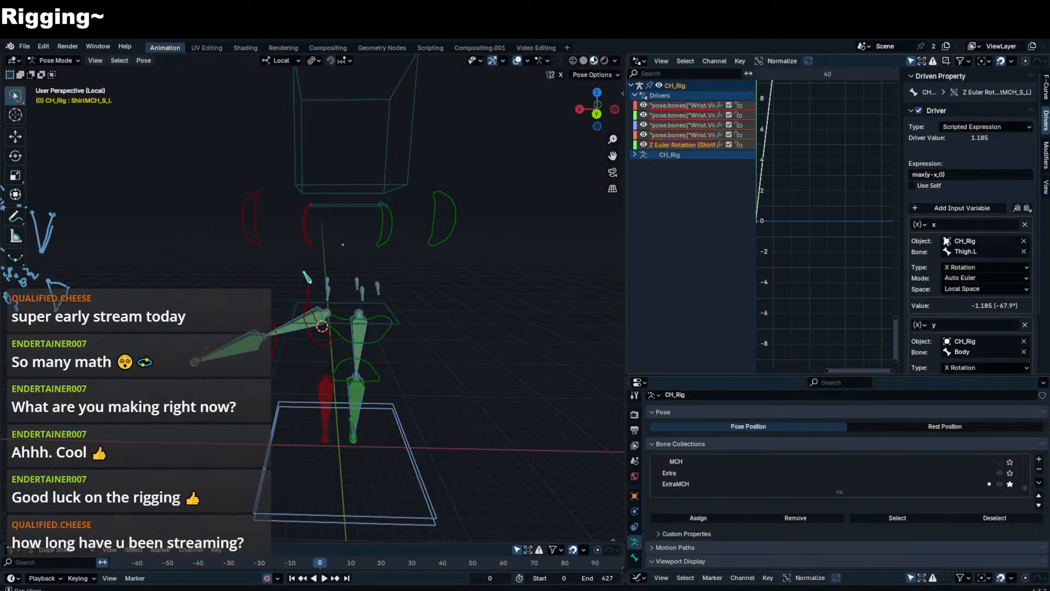
pyautogui.scroll(-2, 946, 241)
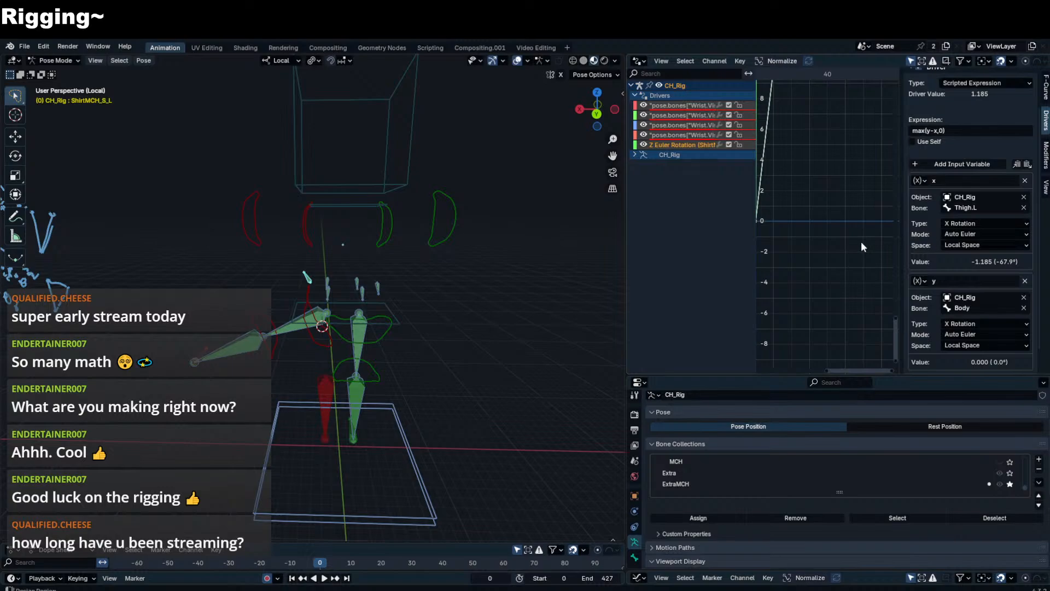
pyautogui.moveTo(365, 251); pyautogui.dragTo(556, 252, button='middle')
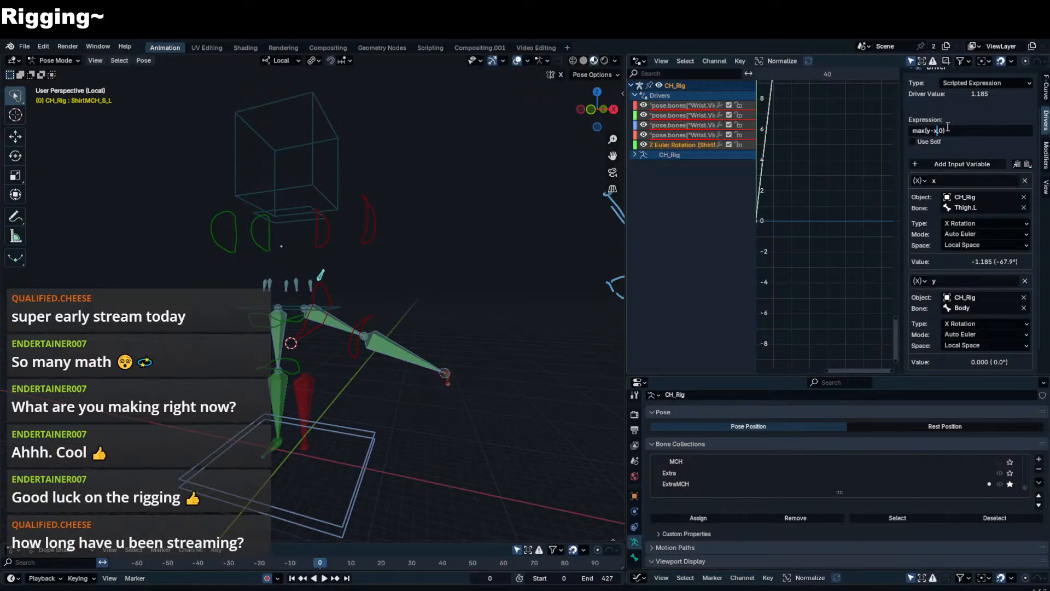
# - Clear the left thigh FK bone's rotation and try rotating it about its local X axis to test the driver
pyautogui.click(328, 291)
pyautogui.hotkey('alt', 'r')
pyautogui.moveTo(328, 291)
pyautogui.mouseDown(button='middle')
pyautogui.moveTo(369, 278)
pyautogui.moveTo(372, 290)
pyautogui.moveTo(339, 296)
pyautogui.mouseUp(button='middle')
pyautogui.press('r')
pyautogui.press('x')
pyautogui.rightClick(323, 284)
pyautogui.scroll(2, 324, 284)
pyautogui.press('r')
pyautogui.press('x')
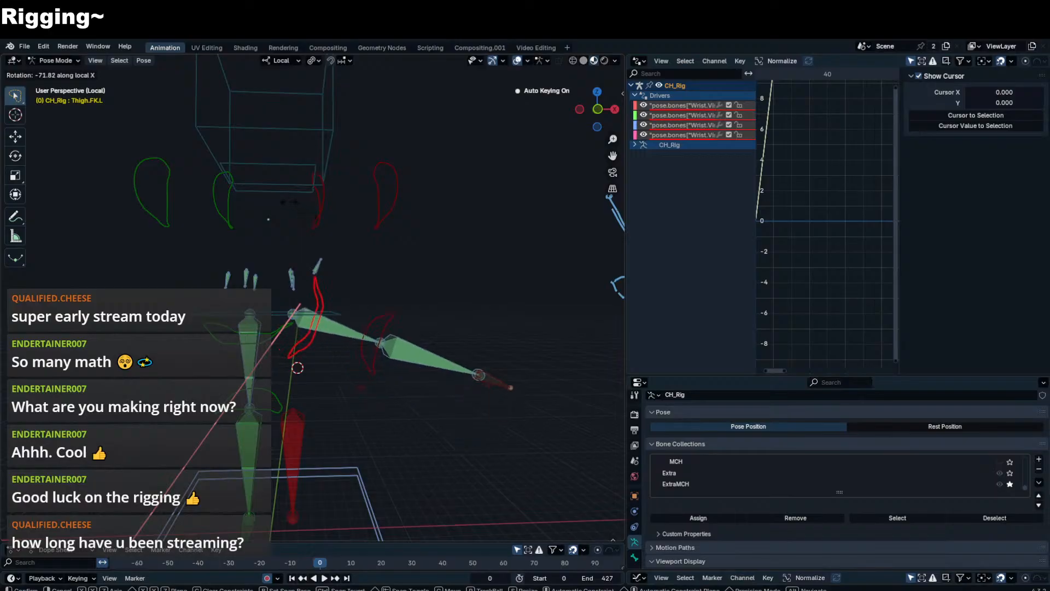
pyautogui.rightClick(252, 205)
# - Set the ShirtMCH_S_L driver expression to max(y-x,0)/2 and test it with a local X rotation of the left thigh
pyautogui.click(316, 280)
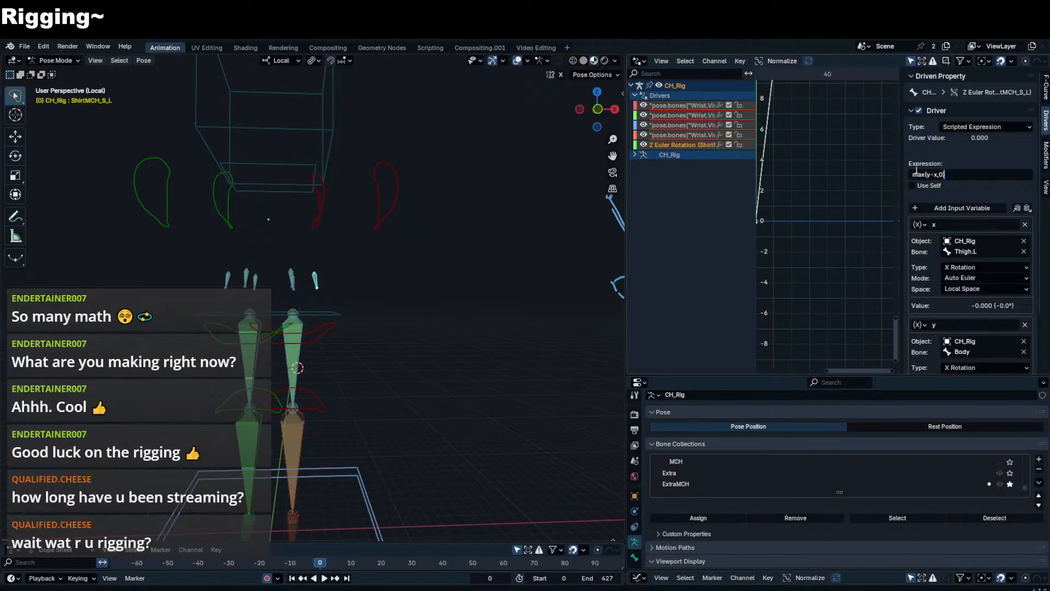
pyautogui.click(294, 350)
pyautogui.press('r')
pyautogui.press('x')
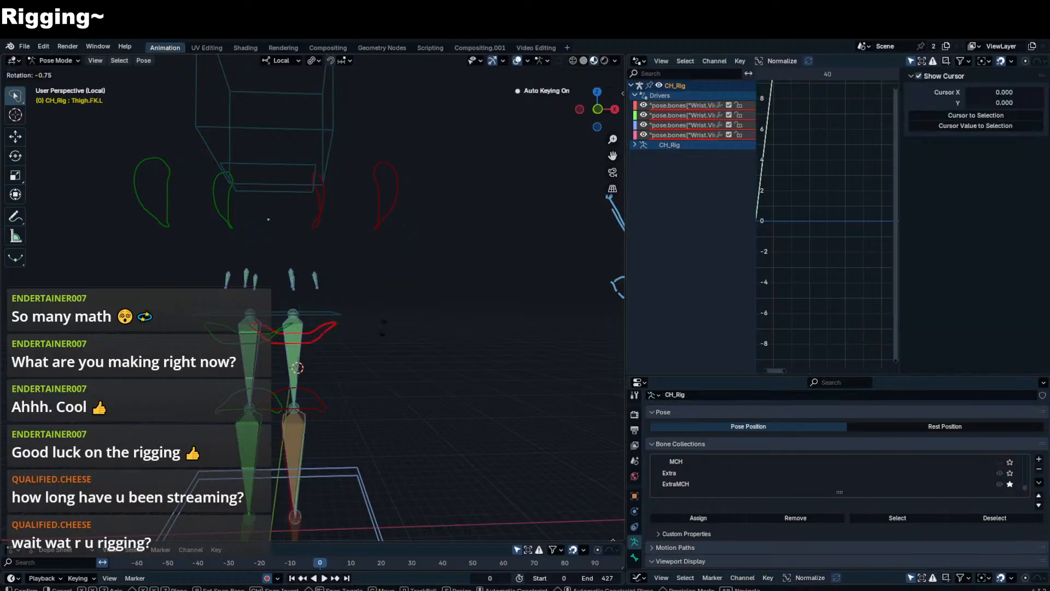
pyautogui.rightClick(351, 260)
# - Disable the Transformation constraint on ShirtMCH_S_L and test the driver alone by rotating the left thigh FK bone about local X
pyautogui.click(315, 286)
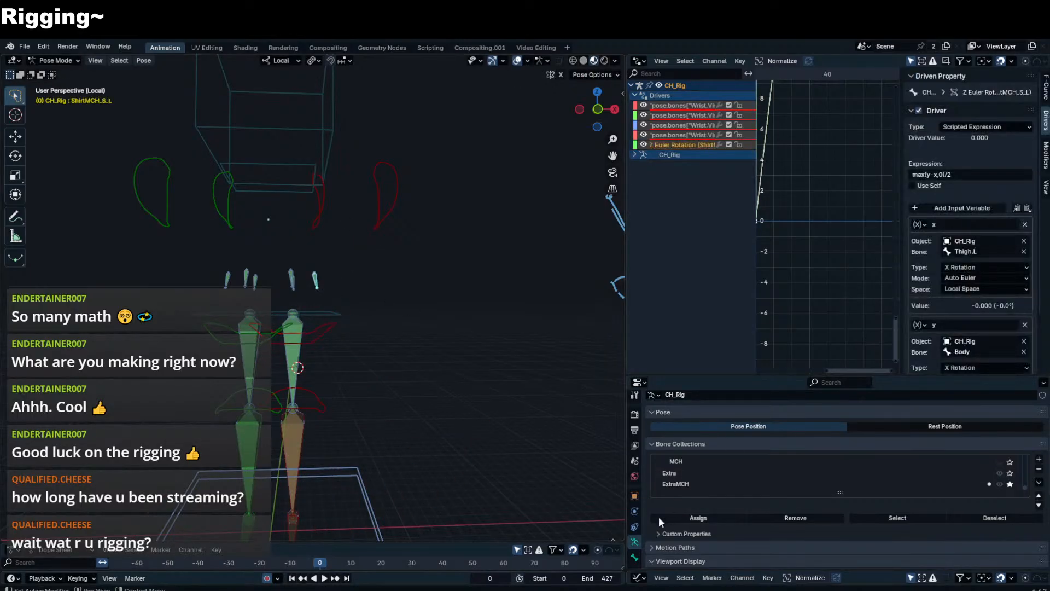
pyautogui.scroll(-1, 632, 553)
pyautogui.click(634, 557)
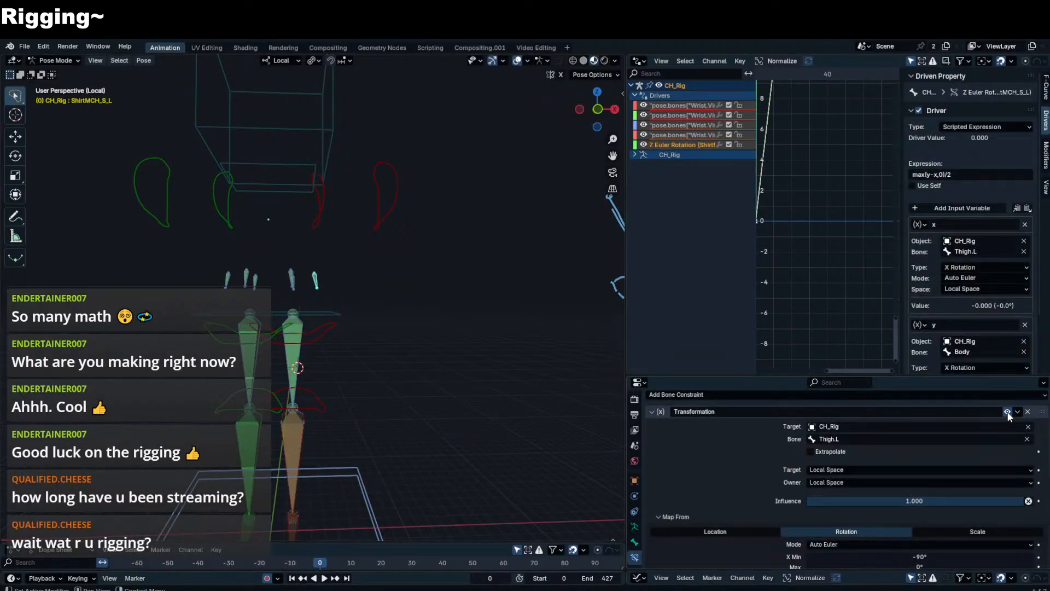
pyautogui.click(1008, 411)
pyautogui.press('Return')
pyautogui.click(314, 336)
pyautogui.press('r')
pyautogui.press('x')
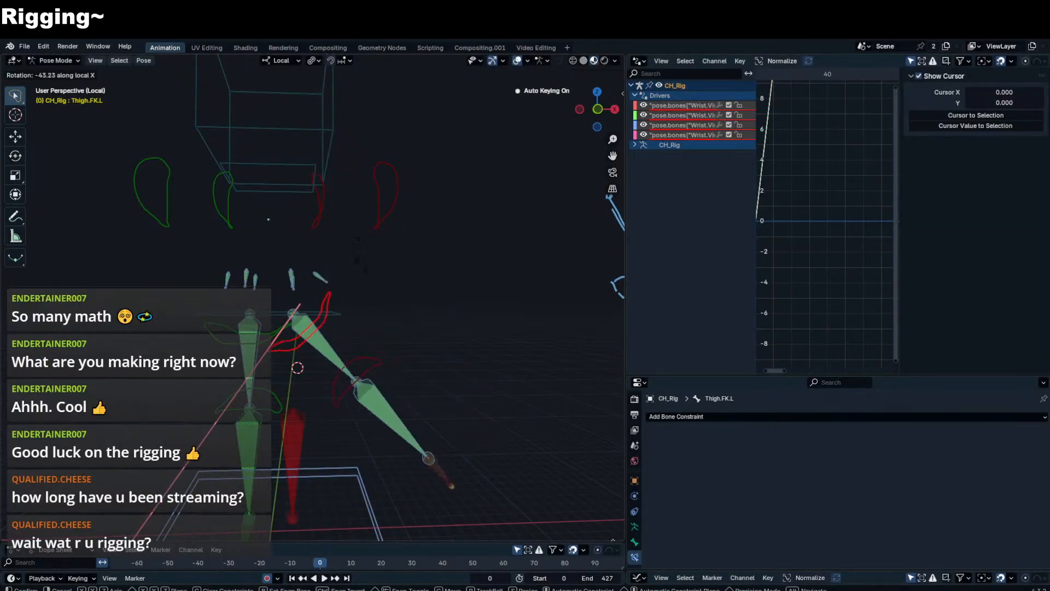
pyautogui.rightClick(398, 323)
# - Paste the copied driver onto the X rotation of ShirtMCH_B_L and show its settings in the driver editor
pyautogui.moveTo(398, 322); pyautogui.dragTo(358, 317, button='middle')
pyautogui.click(374, 269)
pyautogui.keyDown('shift'); pyautogui.moveTo(479, 285); pyautogui.dragTo(462, 284, button='middle'); pyautogui.keyUp('shift')
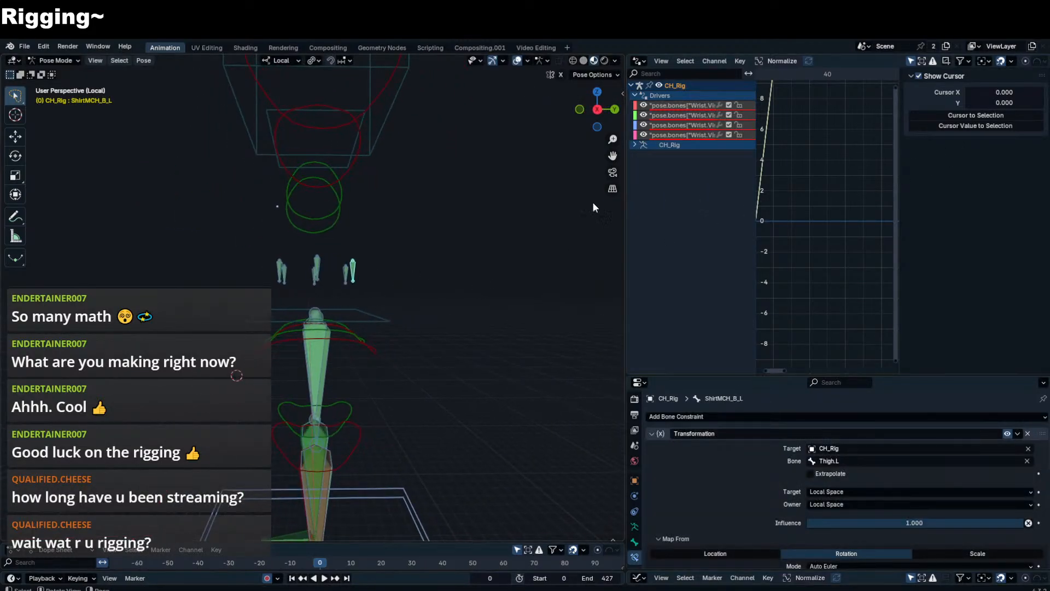
pyautogui.press('n')
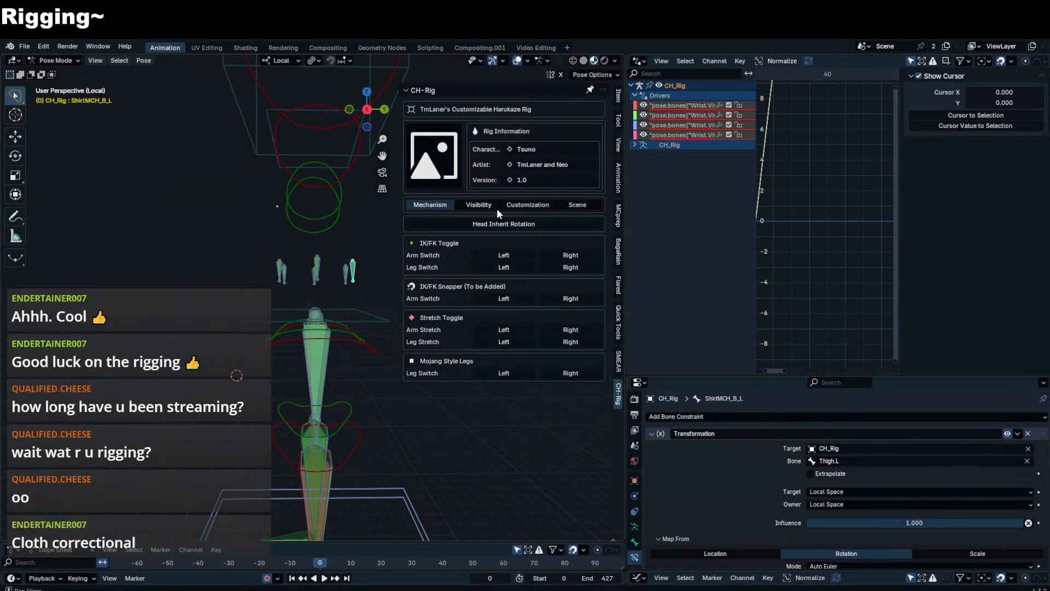
pyautogui.click(620, 96)
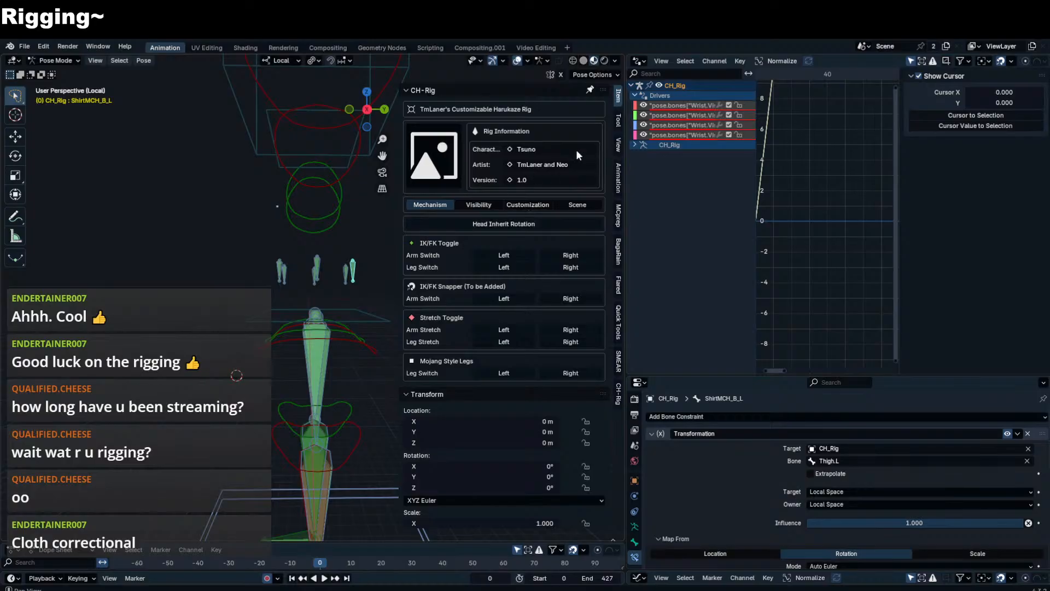
pyautogui.click(533, 92)
pyautogui.moveTo(380, 266); pyautogui.dragTo(362, 284, button='middle')
pyautogui.moveTo(464, 178); pyautogui.dragTo(538, 178)
pyautogui.rightClick(464, 178)
pyautogui.rightClick(463, 178)
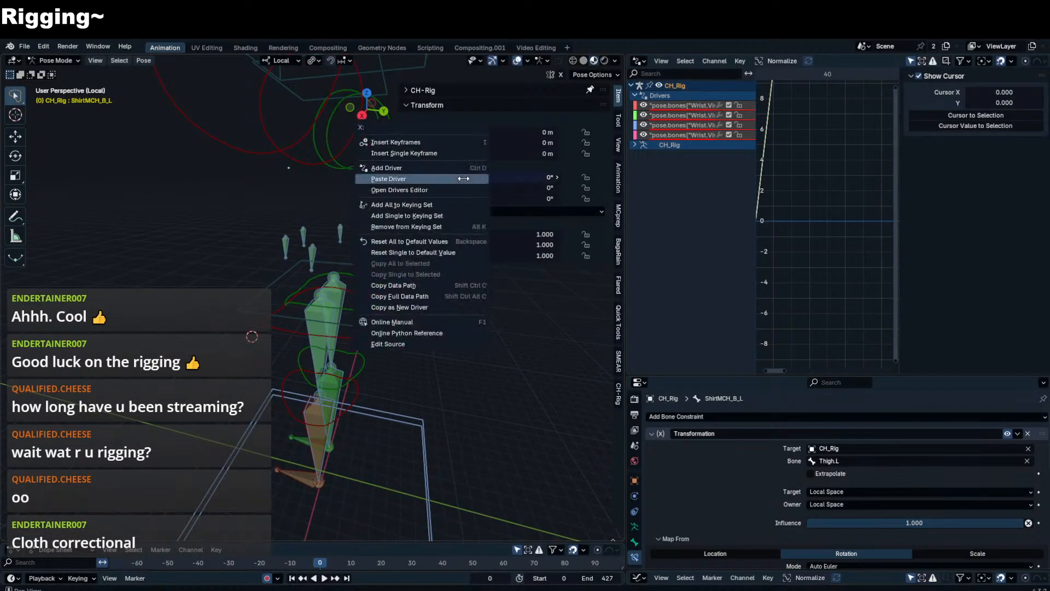
pyautogui.click(455, 179)
pyautogui.keyDown('shift'); pyautogui.moveTo(287, 232); pyautogui.dragTo(202, 262, button='middle'); pyautogui.keyUp('shift')
pyautogui.click(682, 144)
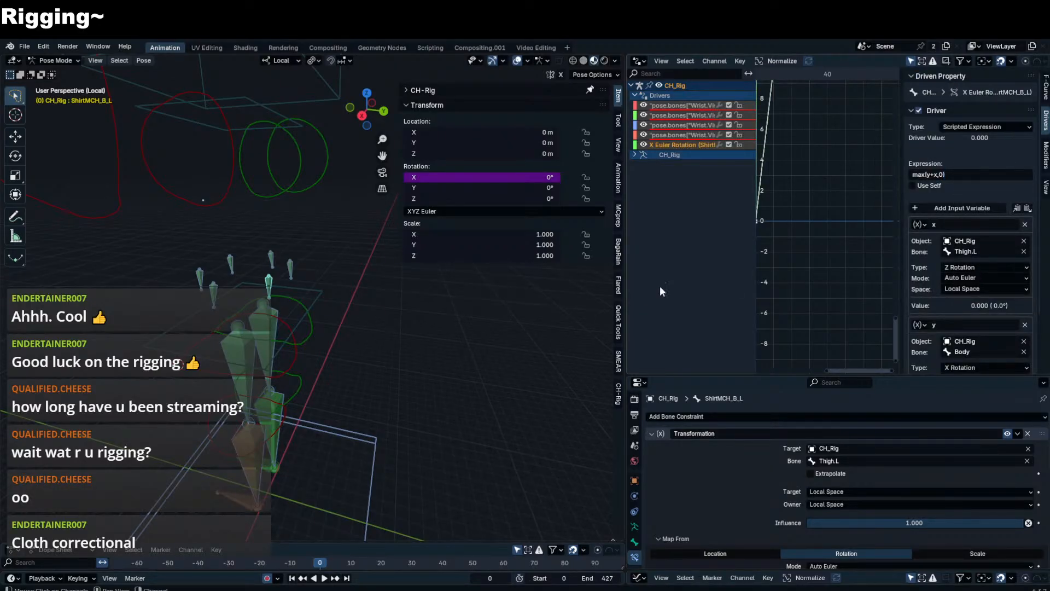
# - Delete the Transformation constraints from ShirtMCH_B_R, ShirtMCH_B_L and ShirtMCH_S_R
pyautogui.press('a')
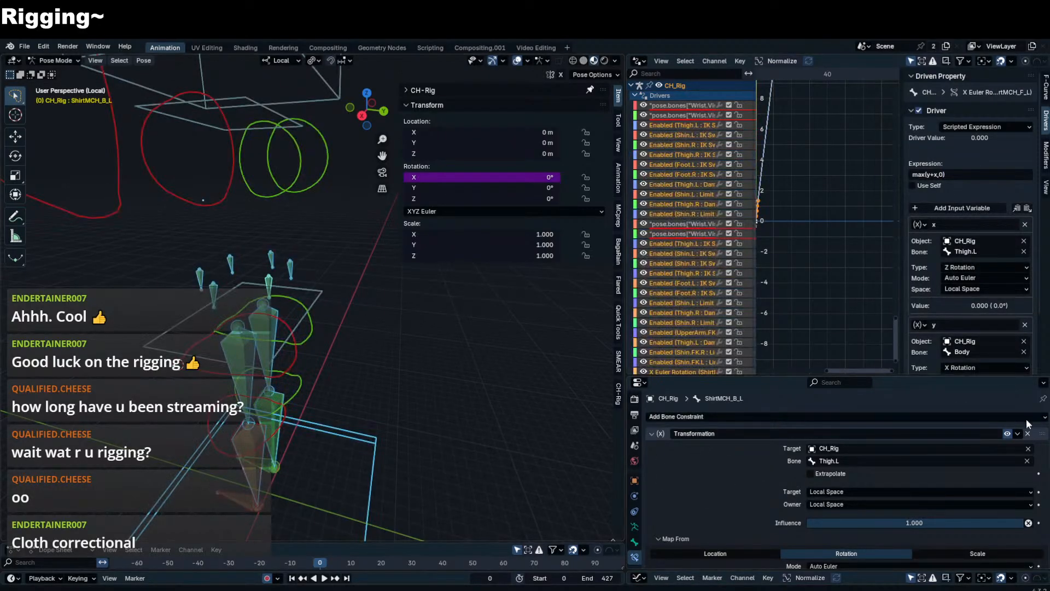
pyautogui.click(290, 269)
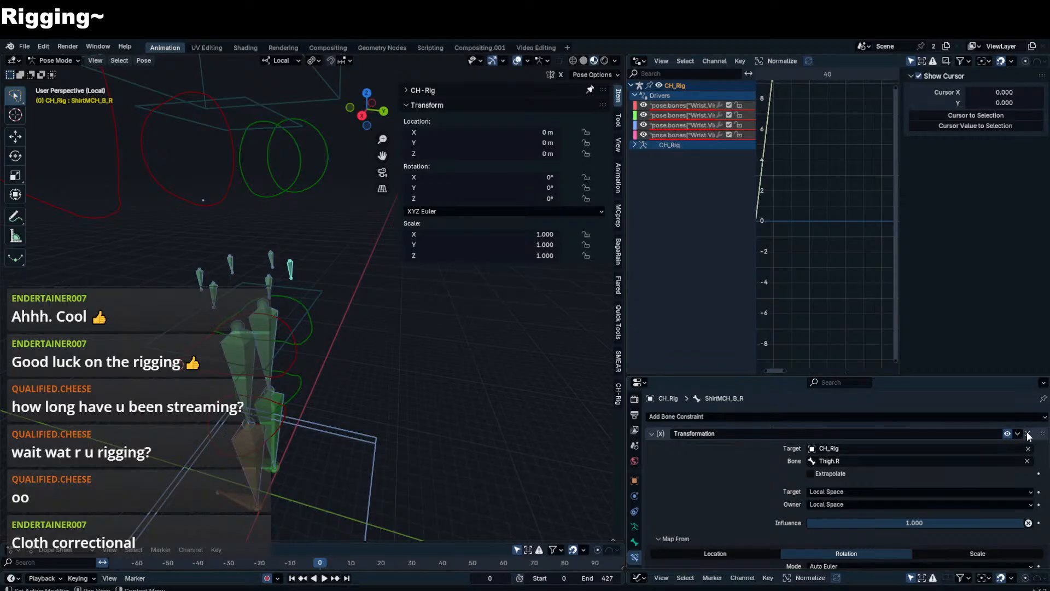
pyautogui.click(1027, 433)
pyautogui.click(269, 285)
pyautogui.click(1027, 434)
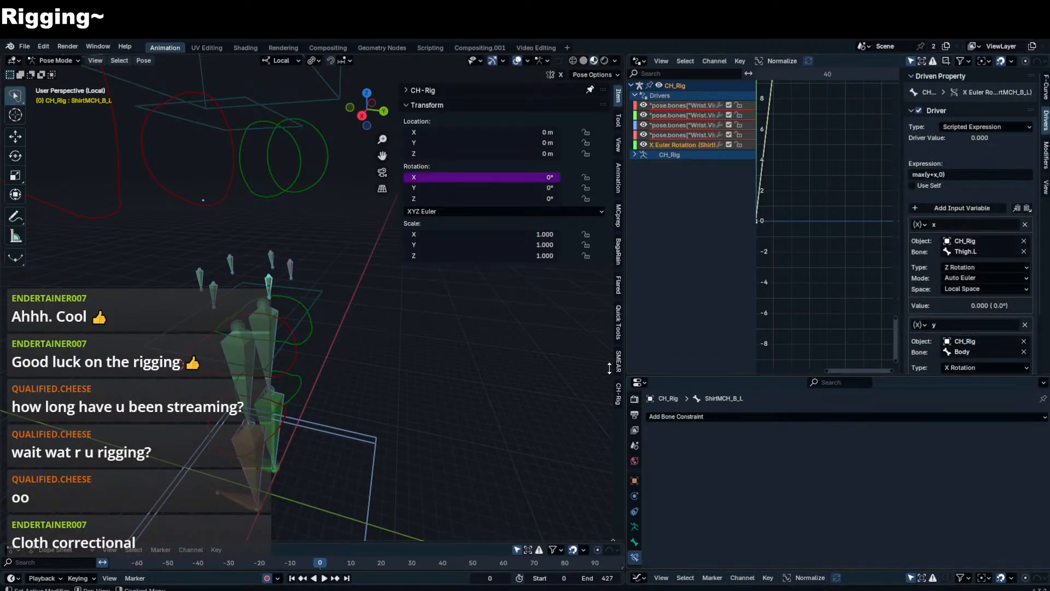
pyautogui.click(268, 257)
pyautogui.click(1026, 433)
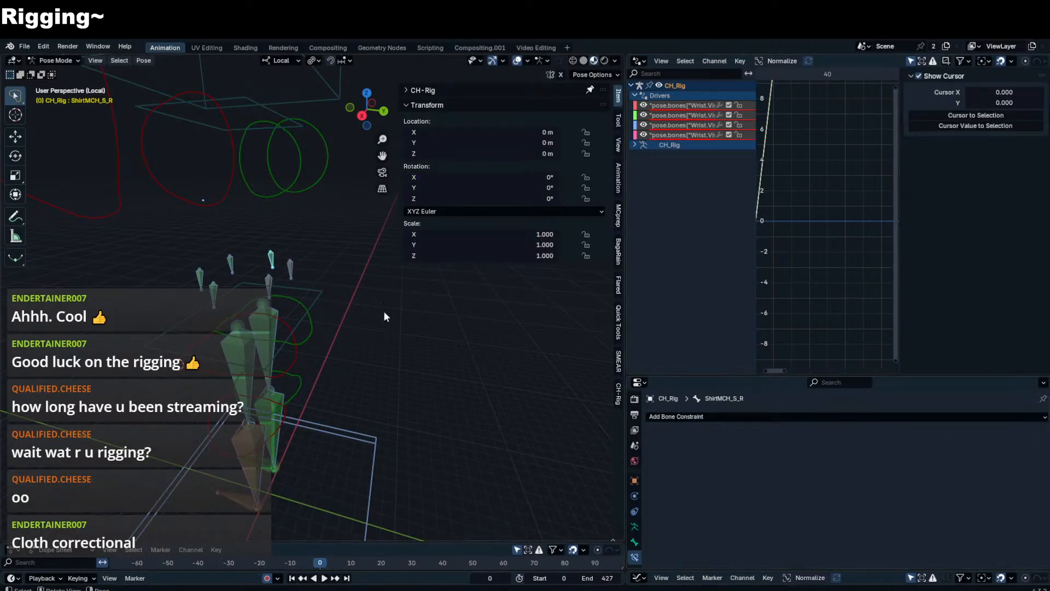
# - Delete the Transformation constraints from ShirtMCH_F_R, ShirtMCH_F_L and ShirtMCH_S_L
pyautogui.click(228, 263)
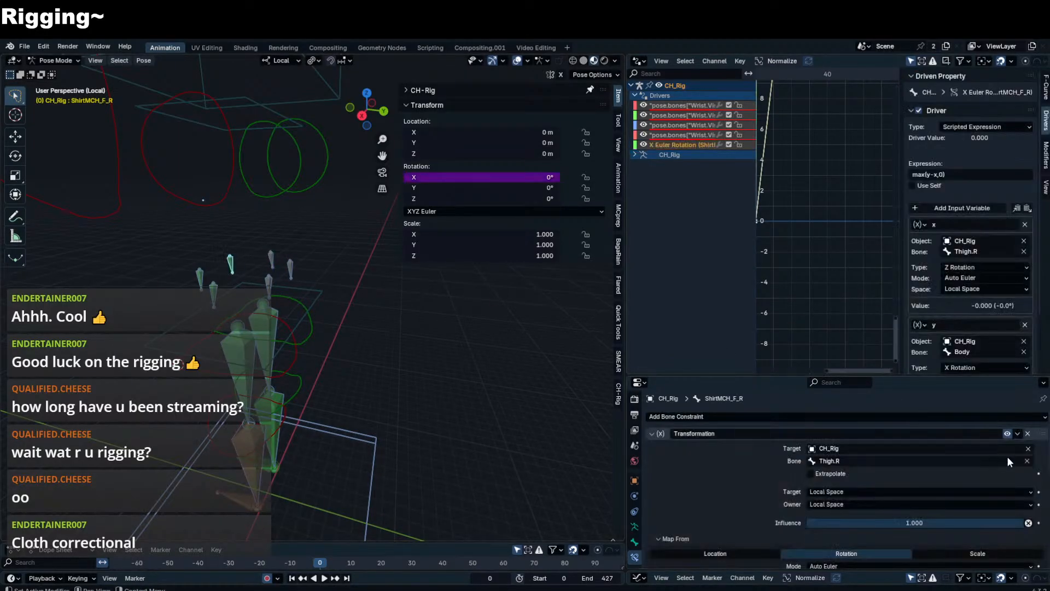
pyautogui.click(346, 290)
pyautogui.click(1028, 433)
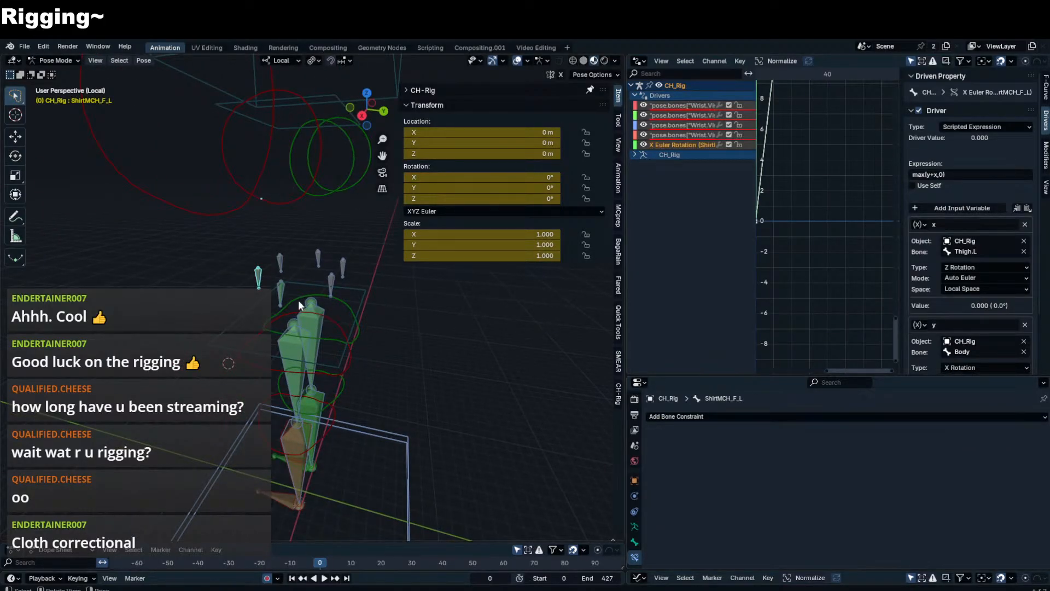
pyautogui.click(280, 289)
pyautogui.click(1028, 433)
# - Select ShirtMCH_B_L and check the input variables of its X rotation driver
pyautogui.click(300, 272)
pyautogui.click(332, 280)
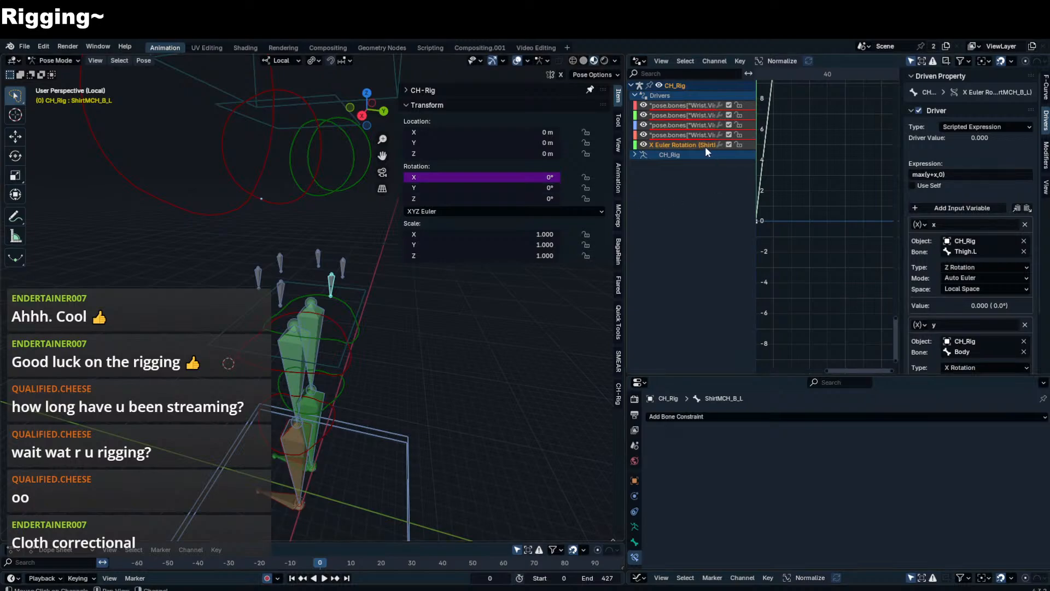
pyautogui.click(966, 266)
pyautogui.scroll(-3, 973, 290)
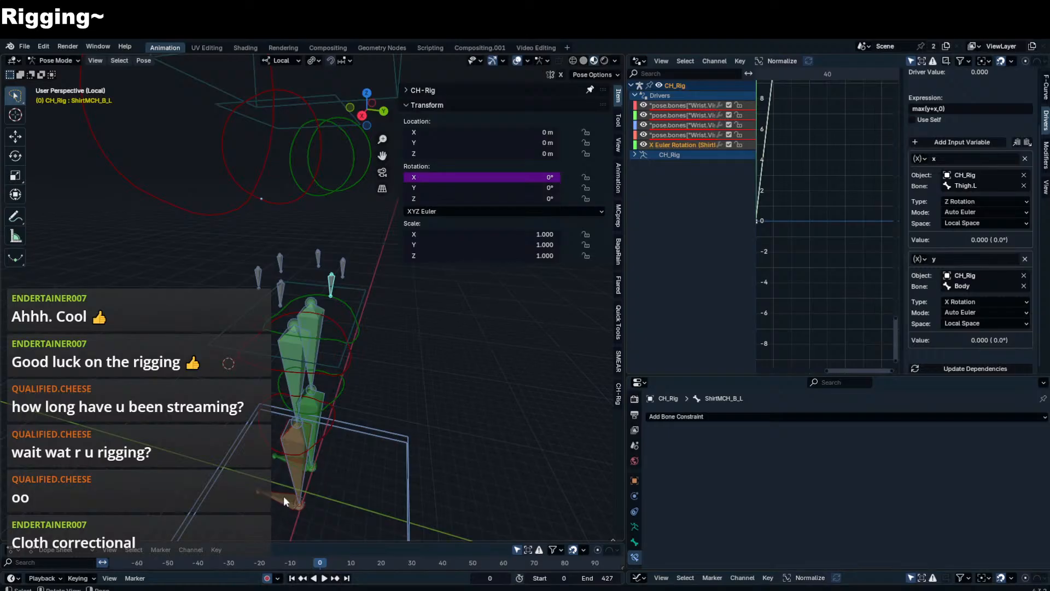
pyautogui.scroll(-2, 286, 481)
# - Rotate the left thigh FK bone by about -69° around its local Z axis
pyautogui.click(336, 344)
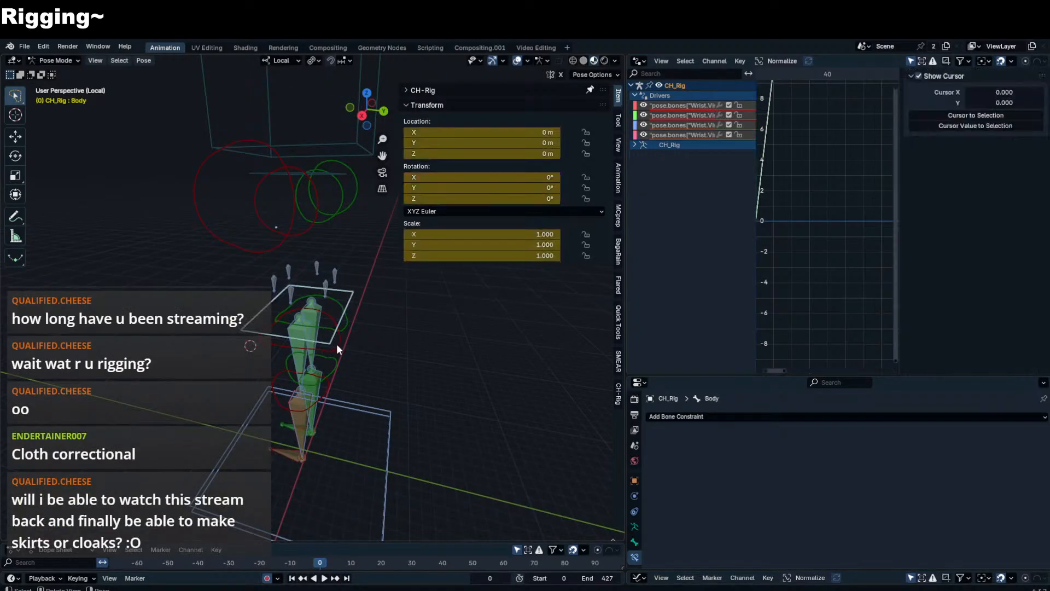
pyautogui.scroll(1, 347, 346)
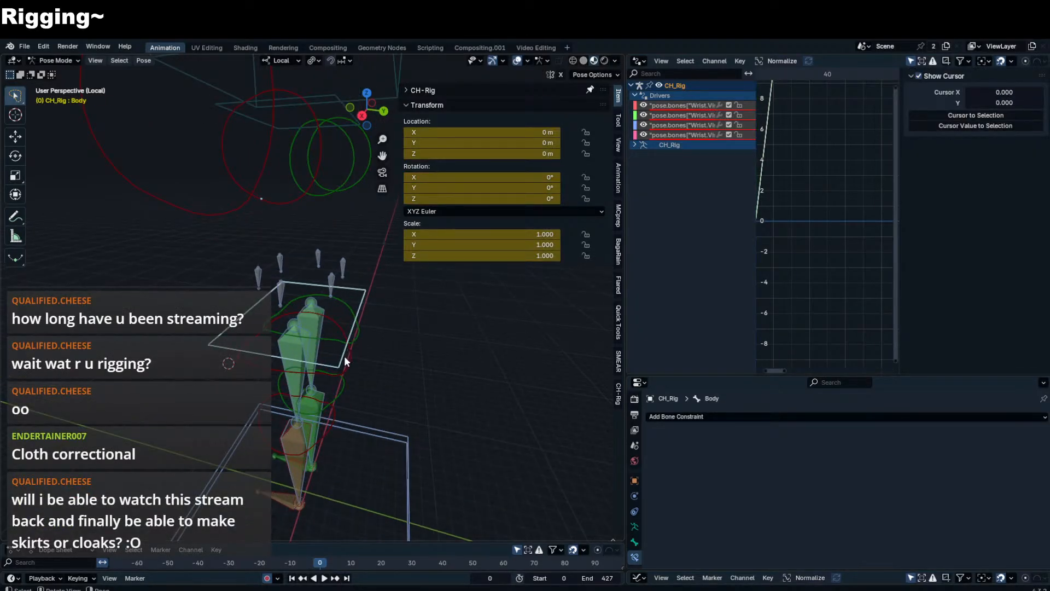
pyautogui.click(350, 363)
pyautogui.moveTo(228, 363); pyautogui.dragTo(209, 393, button='middle')
pyautogui.press('r')
pyautogui.press('z')
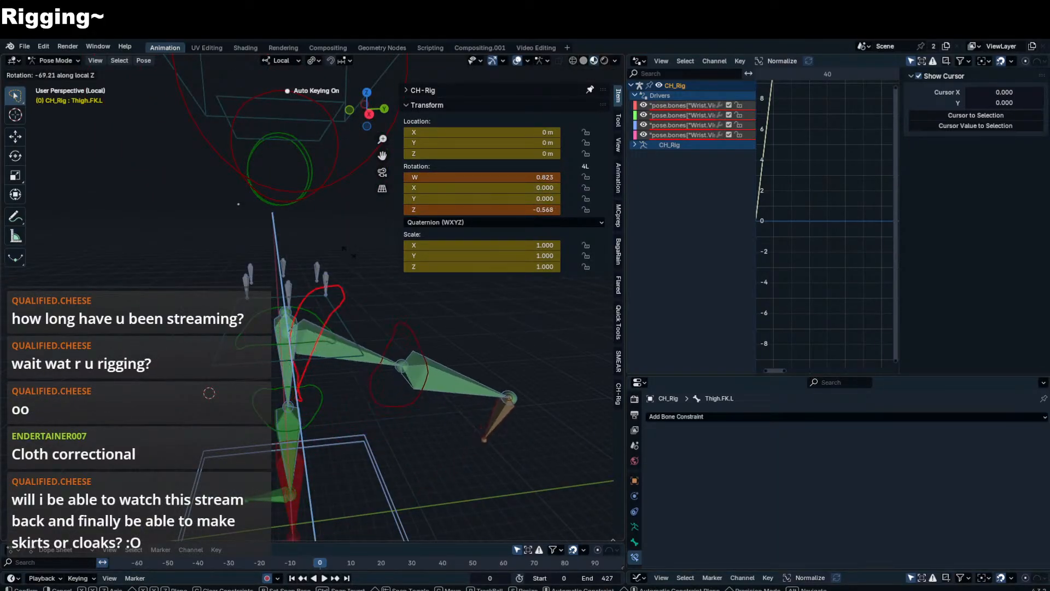
pyautogui.click(344, 257)
# - Change the ShirtMCH_B_L driver expression to subtract x from y instead of adding it
pyautogui.click(325, 282)
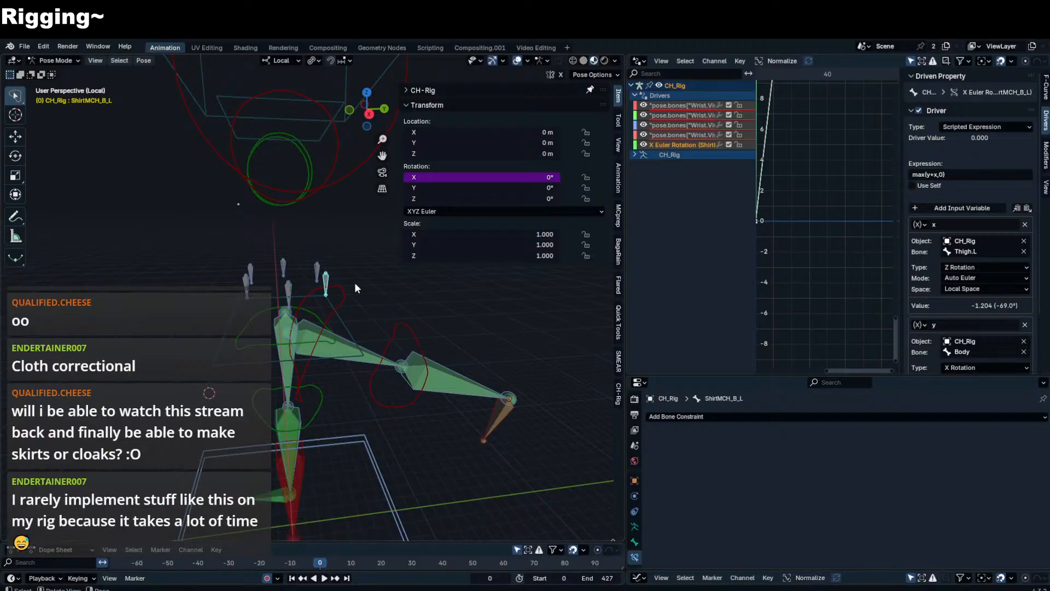
pyautogui.scroll(-3, 963, 268)
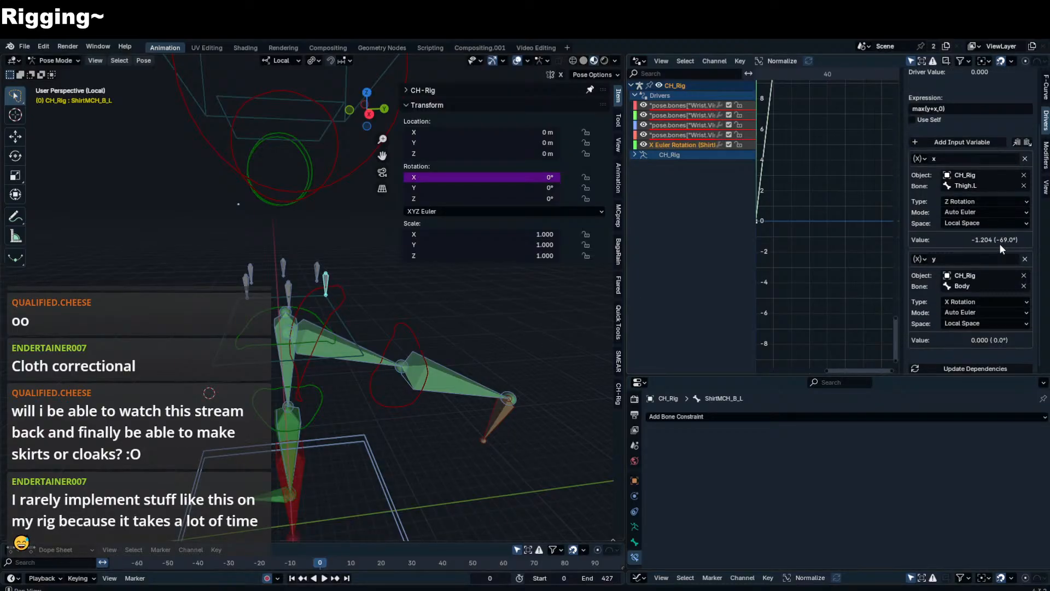
pyautogui.scroll(2, 964, 196)
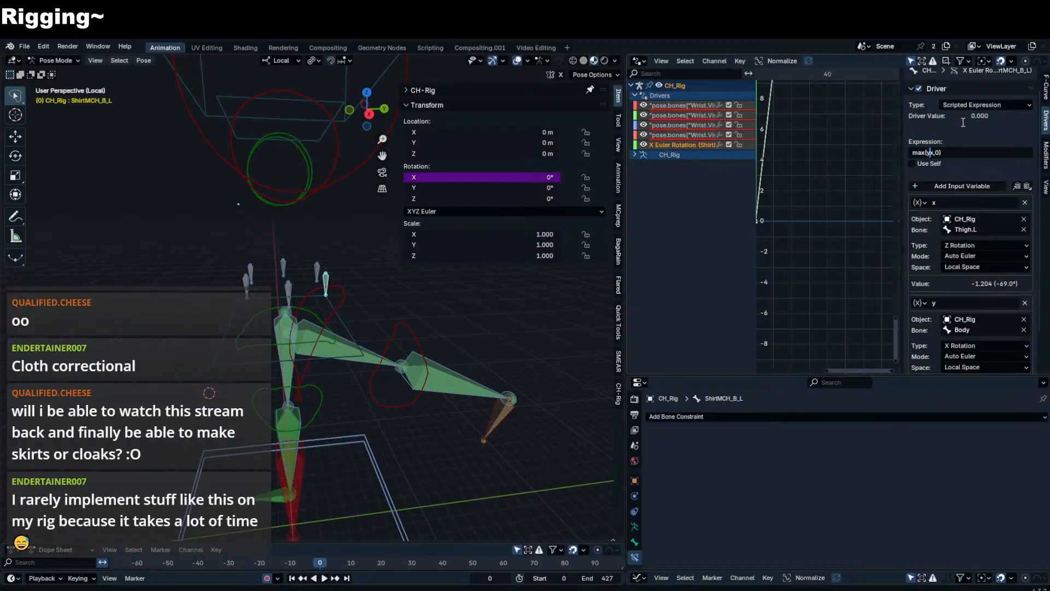
pyautogui.press('Return')
# - Rotate the Body bone by about -22° around its local X axis
pyautogui.click(342, 324)
pyautogui.press('r')
pyautogui.press('x')
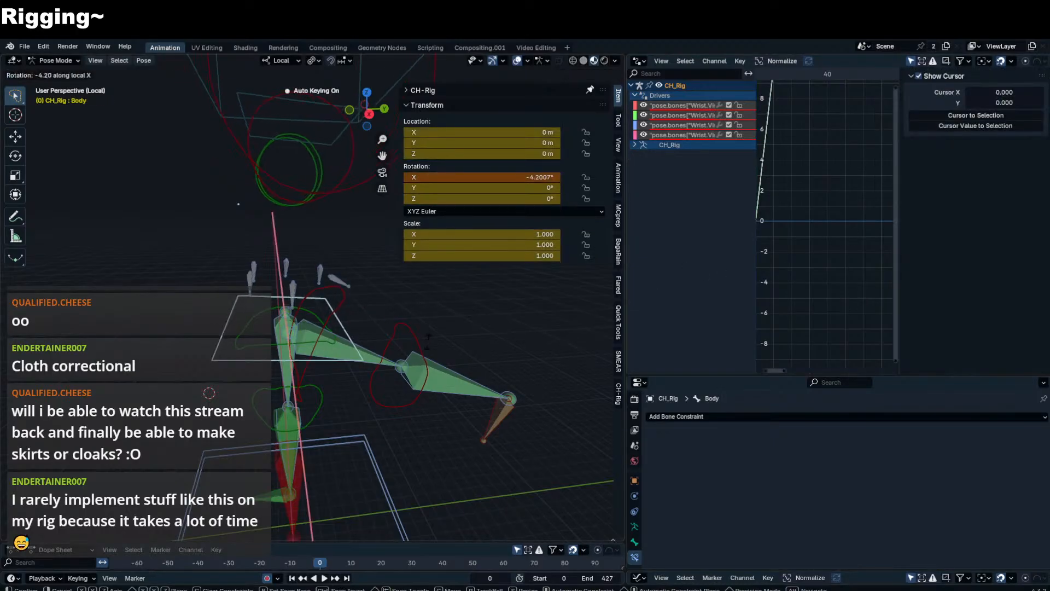
pyautogui.click(411, 375)
# - Change the X rotation driver expression of ShirtMCH_B_L to max(-y-x,0)
pyautogui.click(348, 305)
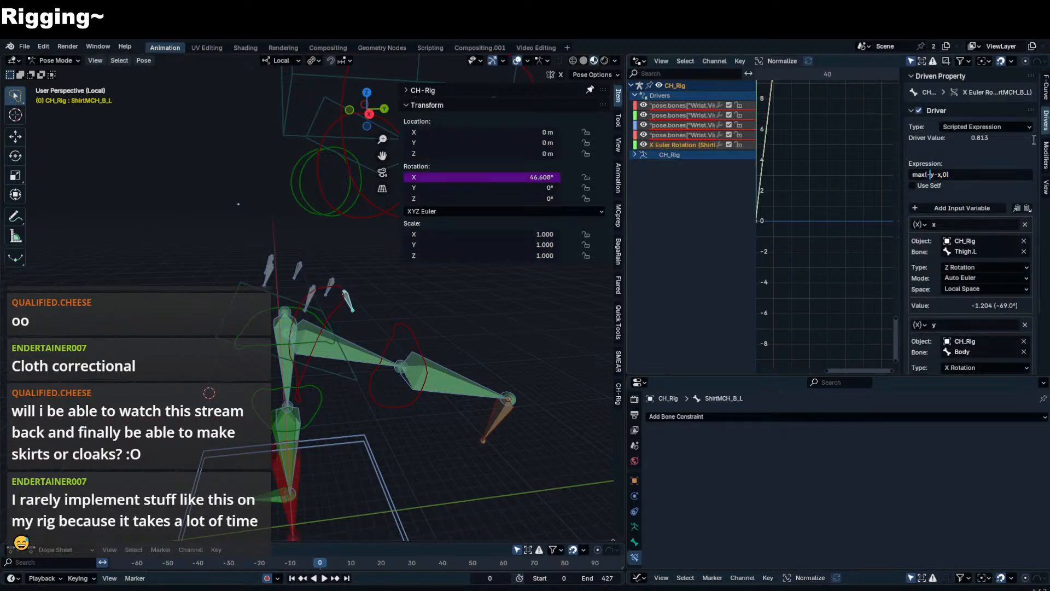
pyautogui.press('Return')
pyautogui.moveTo(441, 282); pyautogui.dragTo(417, 281, button='middle')
# - Test the ShirtMCH_B_L driver by rotating the Body bone around its local X axis, and restore Body to zero rotation
pyautogui.click(351, 323)
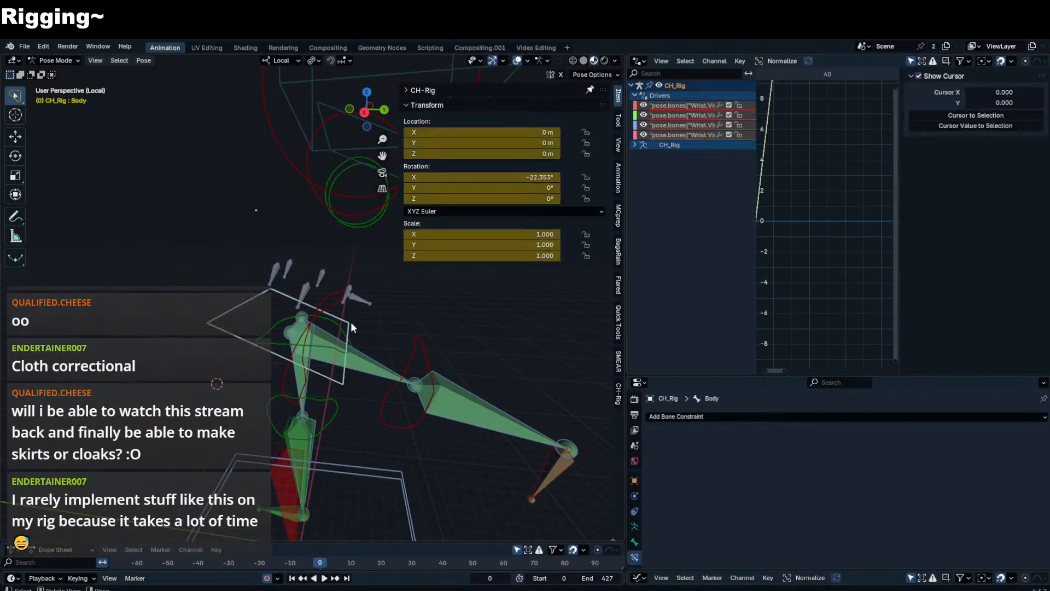
pyautogui.press('r')
pyautogui.press('x')
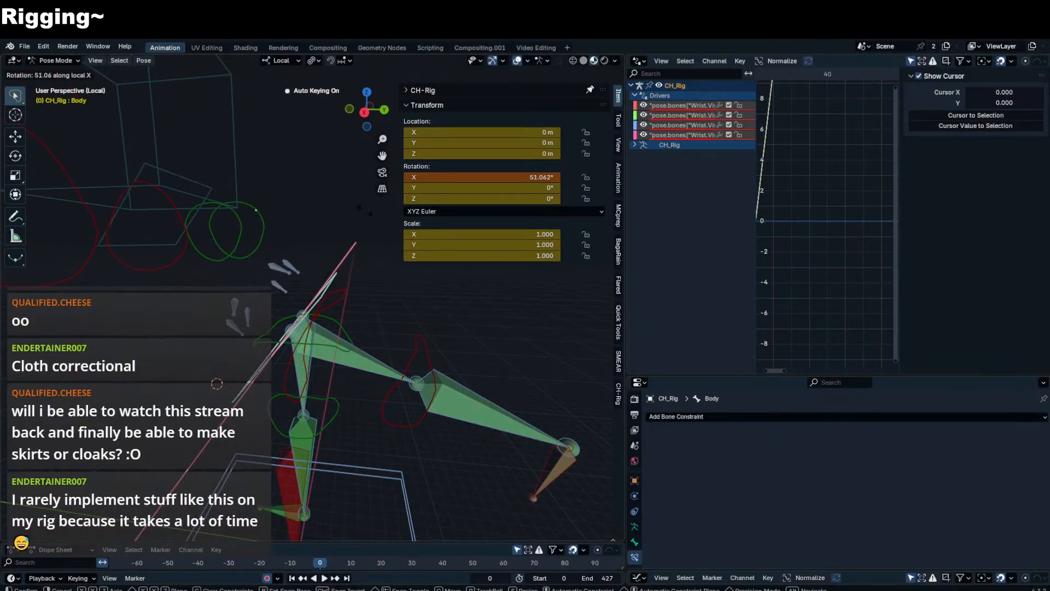
pyautogui.press('Escape')
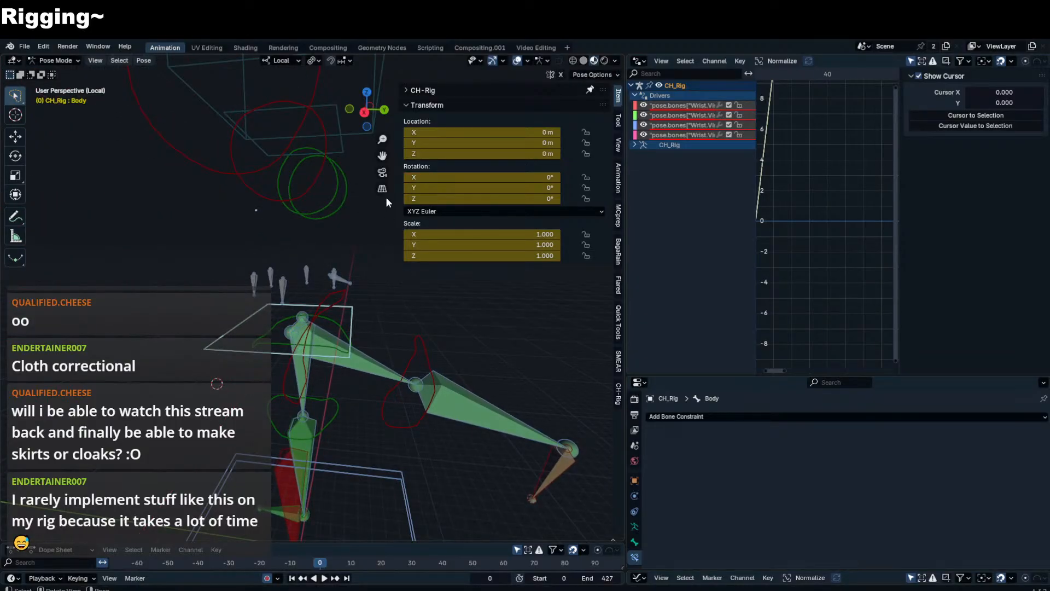
# - Clear the rotation of the left thigh FK bone
pyautogui.click(289, 382)
pyautogui.hotkey('alt', 'r')
pyautogui.moveTo(404, 356); pyautogui.dragTo(444, 359, button='middle')
# - Try rotating Thigh.FK.R around its local X axis, and cancel the rotation
pyautogui.click(380, 353)
pyautogui.press('r')
pyautogui.press('z')
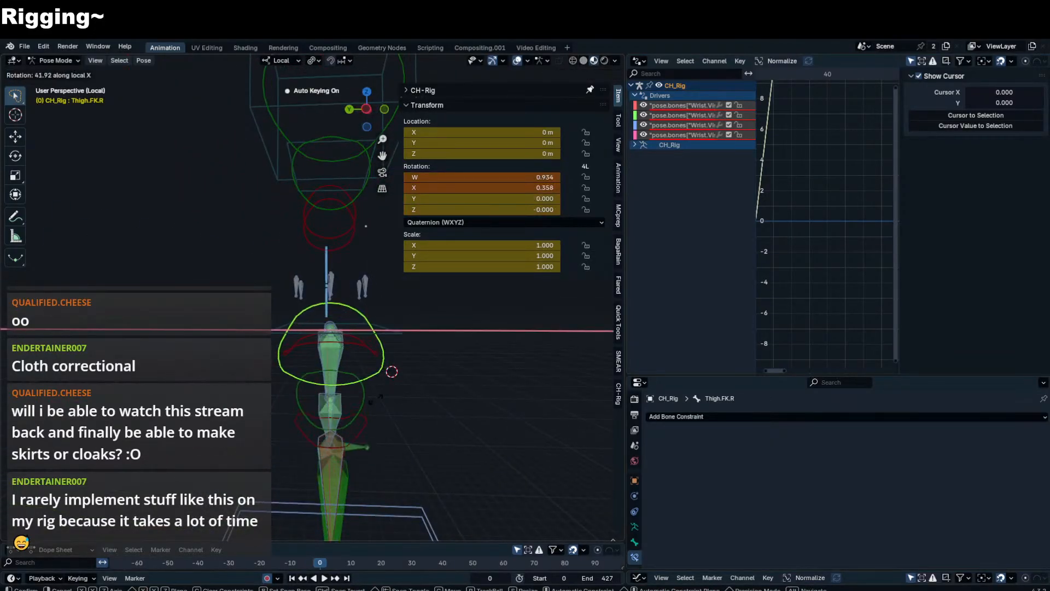
pyautogui.rightClick(269, 384)
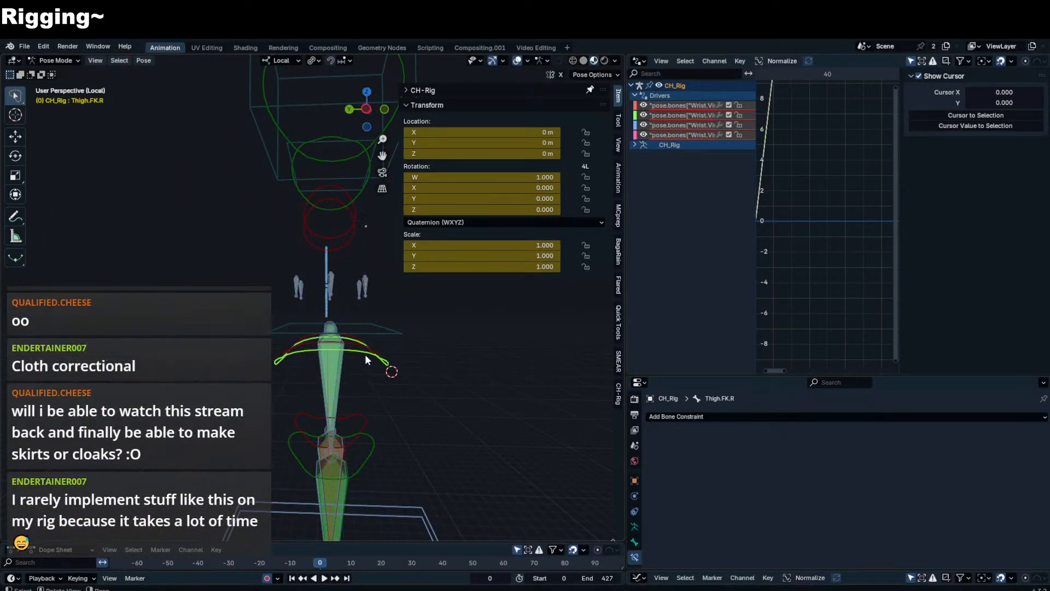
# - Select ShirtMCH_B_R and paste the copied driver onto its X rotation
pyautogui.press('n')
pyautogui.moveTo(430, 357); pyautogui.dragTo(454, 369, button='middle')
pyautogui.click(369, 292)
pyautogui.click(365, 292)
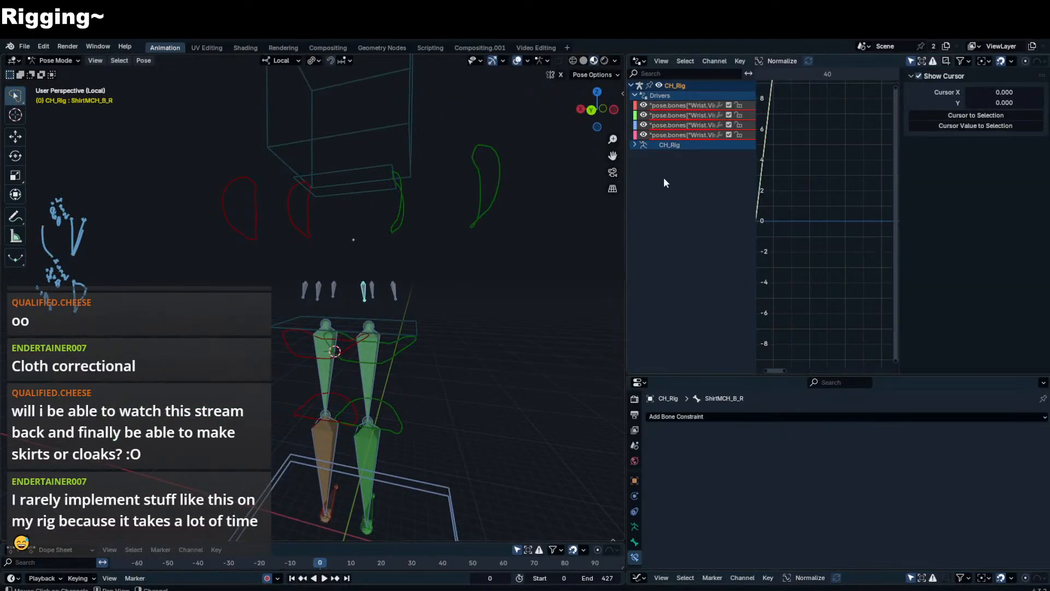
pyautogui.moveTo(351, 336); pyautogui.dragTo(359, 327, button='middle')
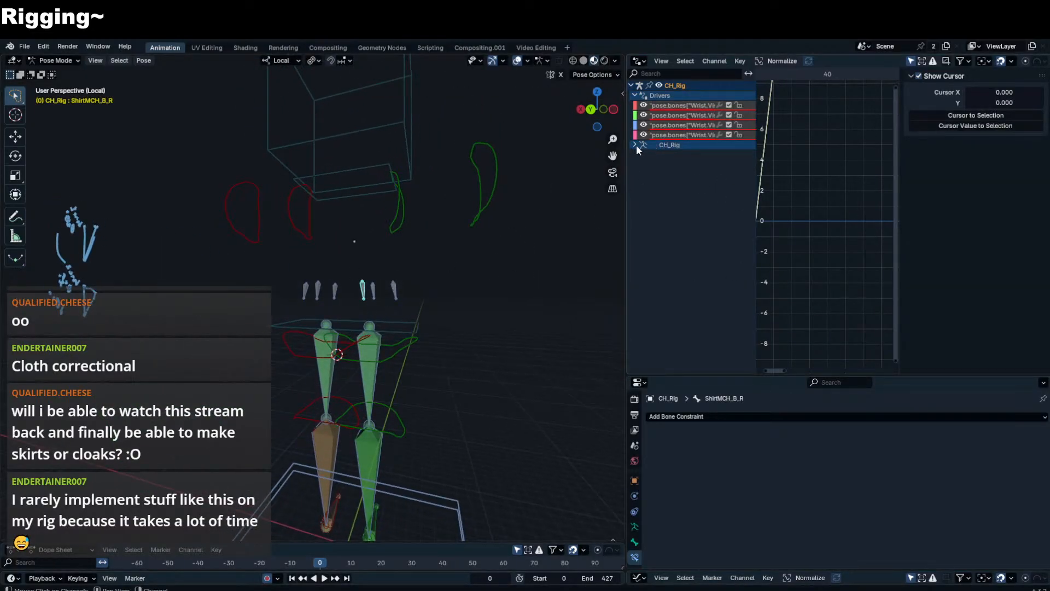
pyautogui.press('n')
pyautogui.rightClick(506, 187)
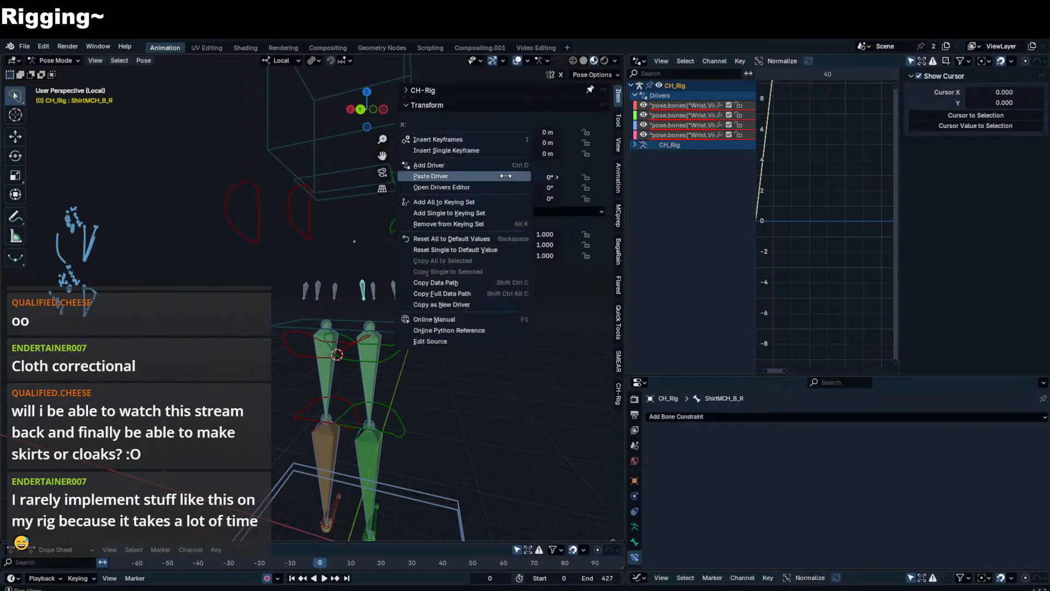
pyautogui.click(502, 177)
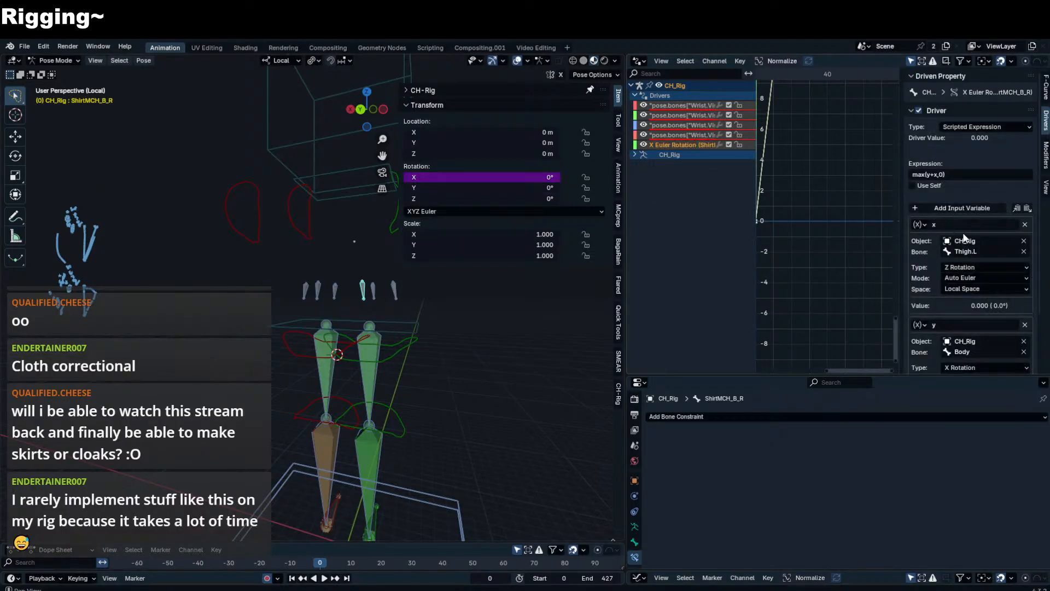
# - Set the bone of the x variable in the ShirtMCH_B_R driver to Thigh.R
pyautogui.doubleClick(983, 254)
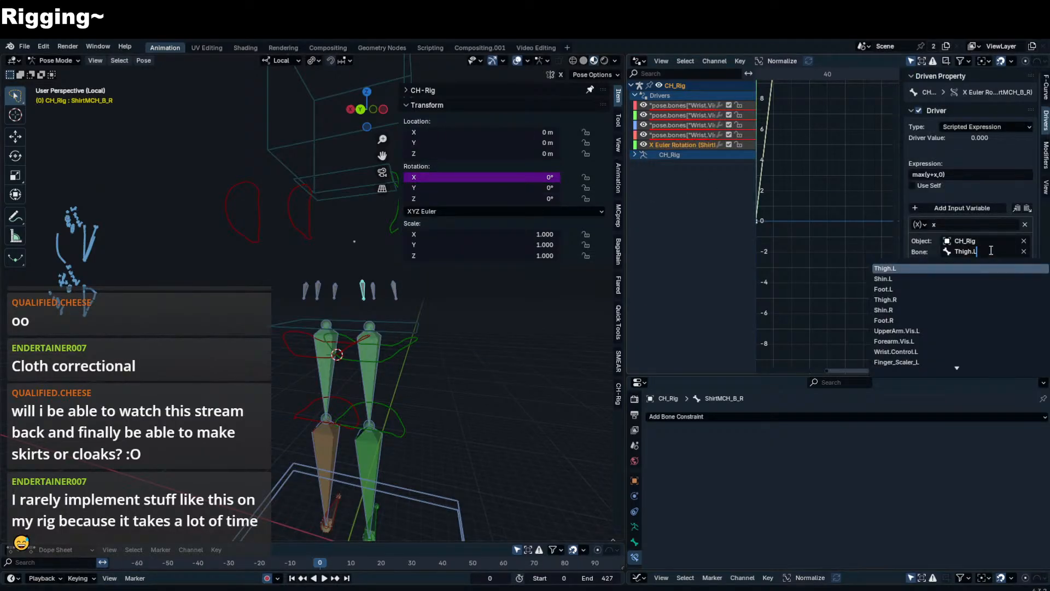
pyautogui.press('BackSpace')
pyautogui.write('R')
pyautogui.press('Return')
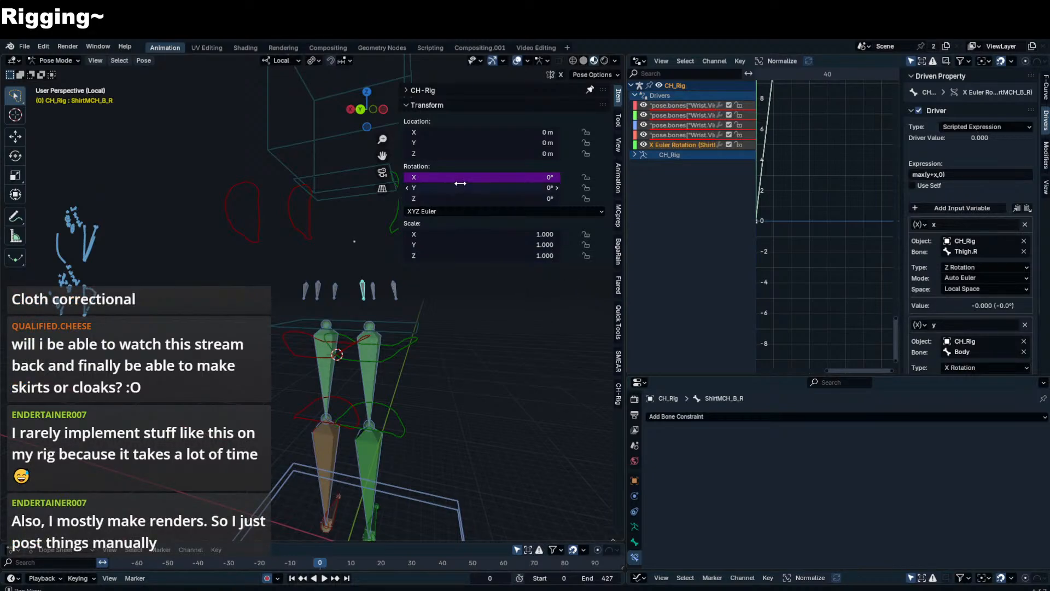
pyautogui.rightClick(486, 177)
pyautogui.click(488, 170)
pyautogui.rightClick(528, 175)
pyautogui.rightClick(484, 178)
pyautogui.click(483, 179)
# - Widen the 3D viewport by narrowing the driver and constraint editors beside it
pyautogui.moveTo(376, 284); pyautogui.dragTo(384, 304, button='middle')
pyautogui.scroll(3, 344, 301)
pyautogui.moveTo(622, 335); pyautogui.dragTo(747, 317)
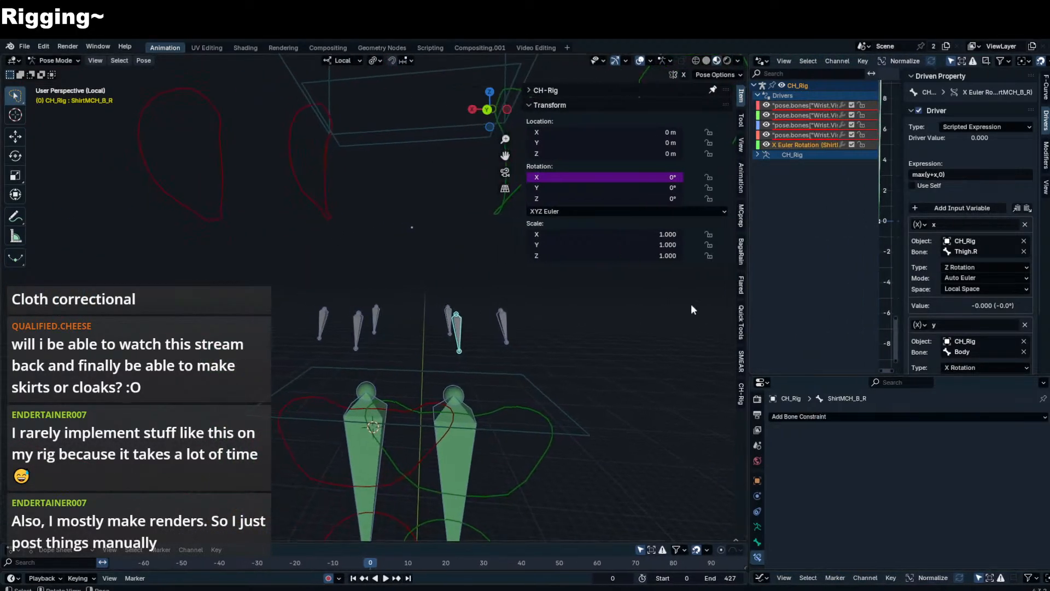
pyautogui.moveTo(690, 303); pyautogui.dragTo(553, 316, button='middle')
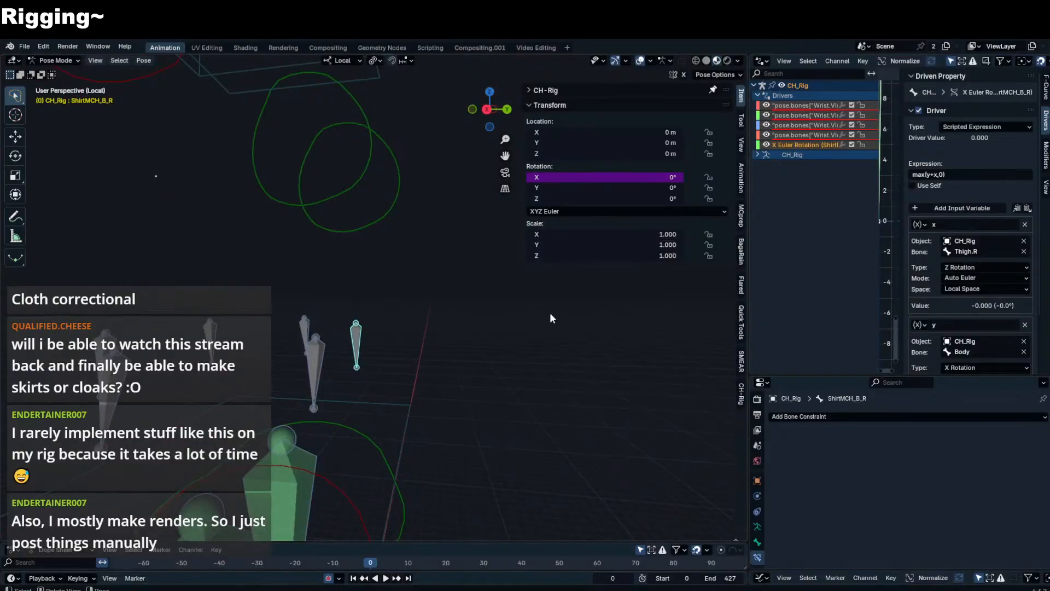
pyautogui.scroll(-1, 1004, 255)
pyautogui.moveTo(361, 309); pyautogui.dragTo(430, 316, button='middle')
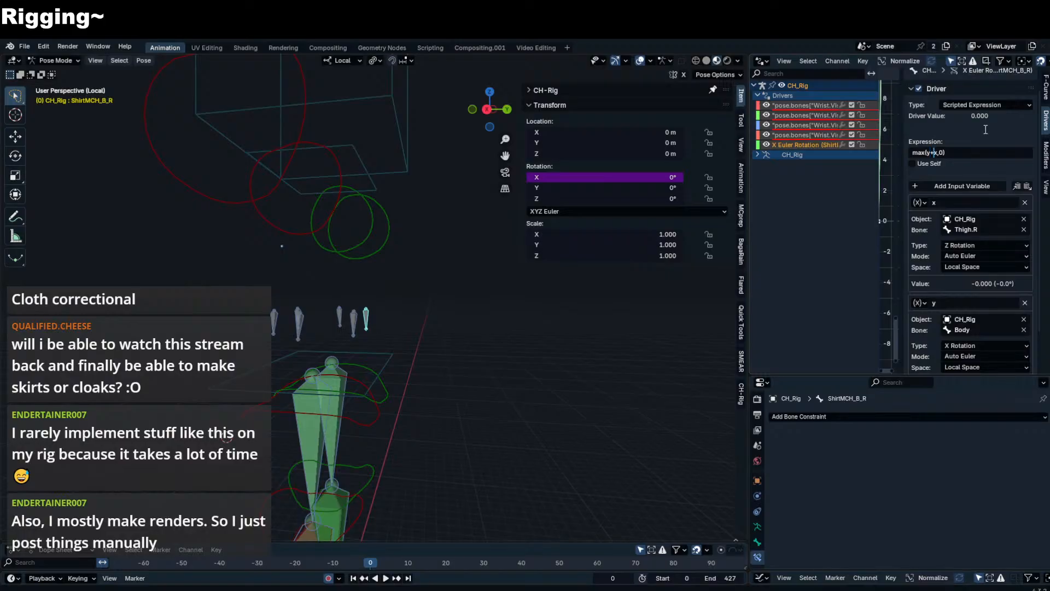
# - Change the X rotation driver expression of ShirtMCH_B_R to max(-y+x,0)
pyautogui.press('BackSpace')
pyautogui.write('-y-')
pyautogui.click(940, 153)
pyautogui.press('BackSpace')
pyautogui.write('+')
pyautogui.press('Return')
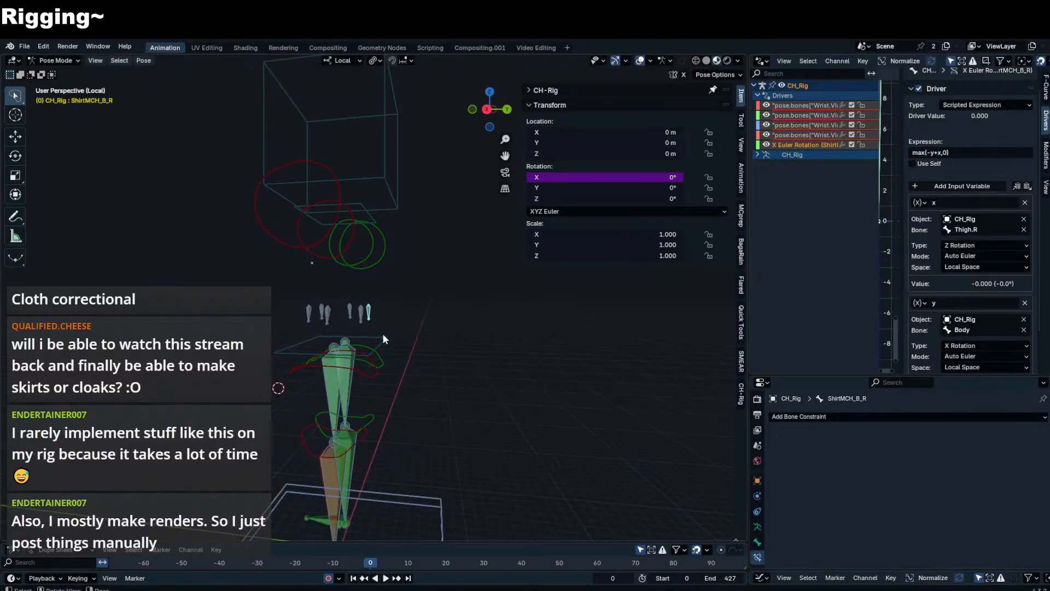
# - Test the ShirtMCH_B_R driver by rotating Thigh.FK.R around local Z and Body around local X, and reset both bones
pyautogui.click(374, 359)
pyautogui.press('r')
pyautogui.press('z')
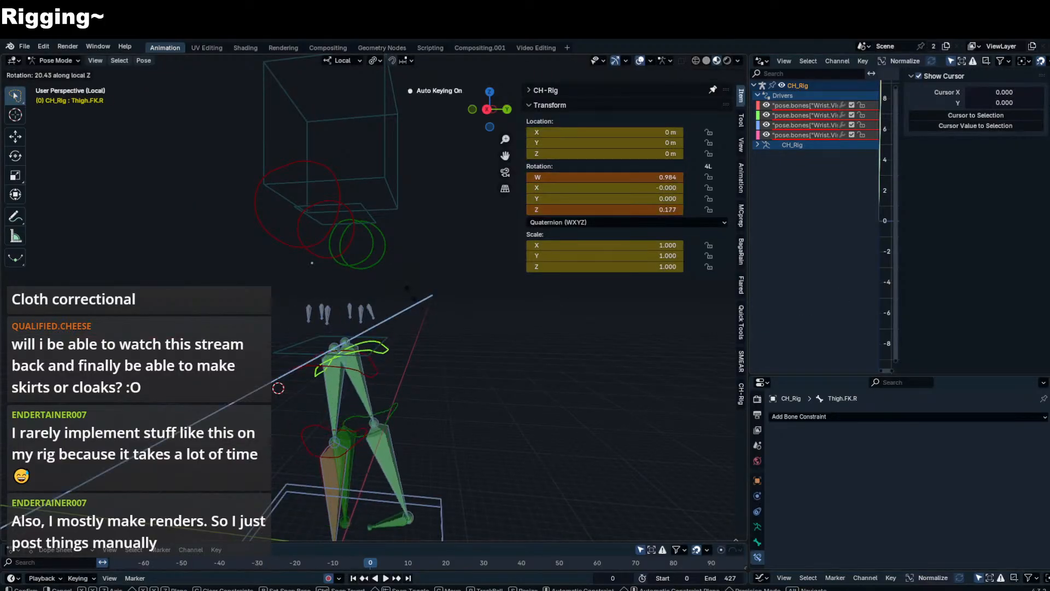
pyautogui.click(382, 307)
pyautogui.click(382, 338)
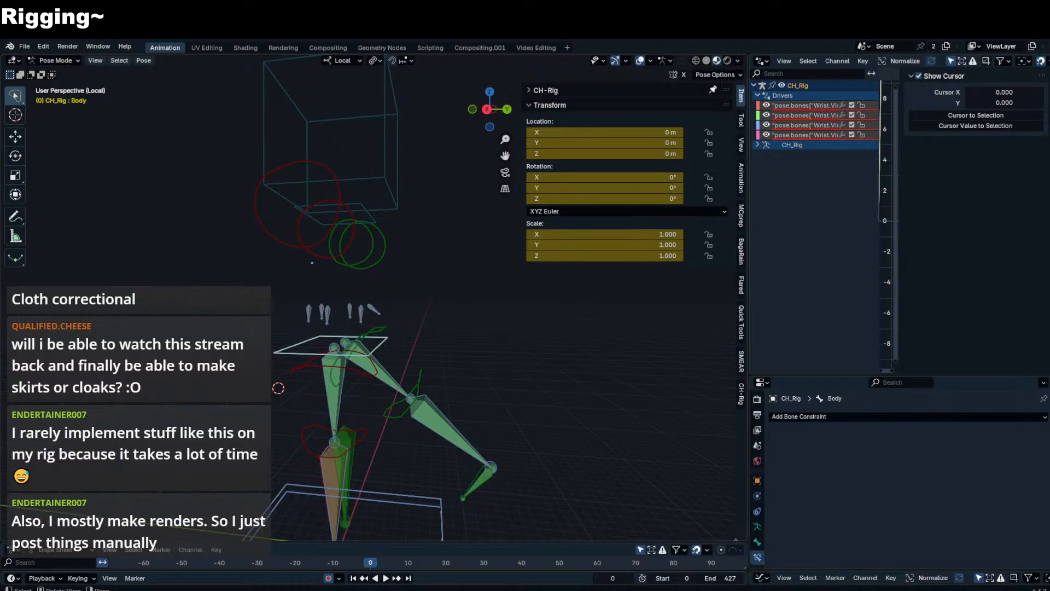
pyautogui.press('r')
pyautogui.press('x')
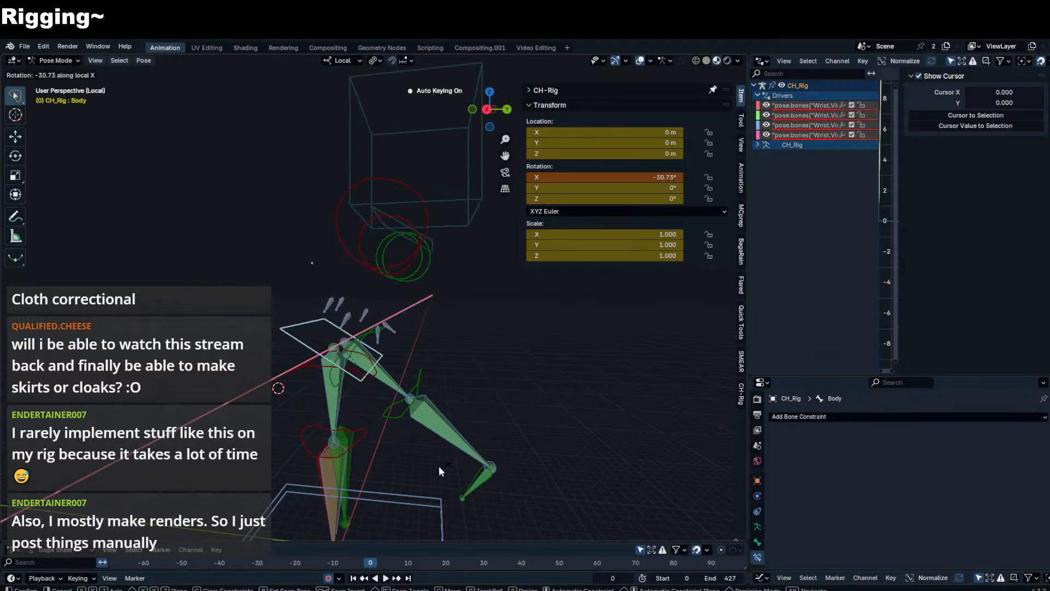
pyautogui.rightClick(439, 464)
pyautogui.click(380, 334)
pyautogui.hotkey('alt', 'r')
# - Copy the Z rotation driver of ShirtMCH_S_L and paste it onto the Z rotation of ShirtMCH_S_R
pyautogui.moveTo(400, 339); pyautogui.dragTo(314, 335, button='middle')
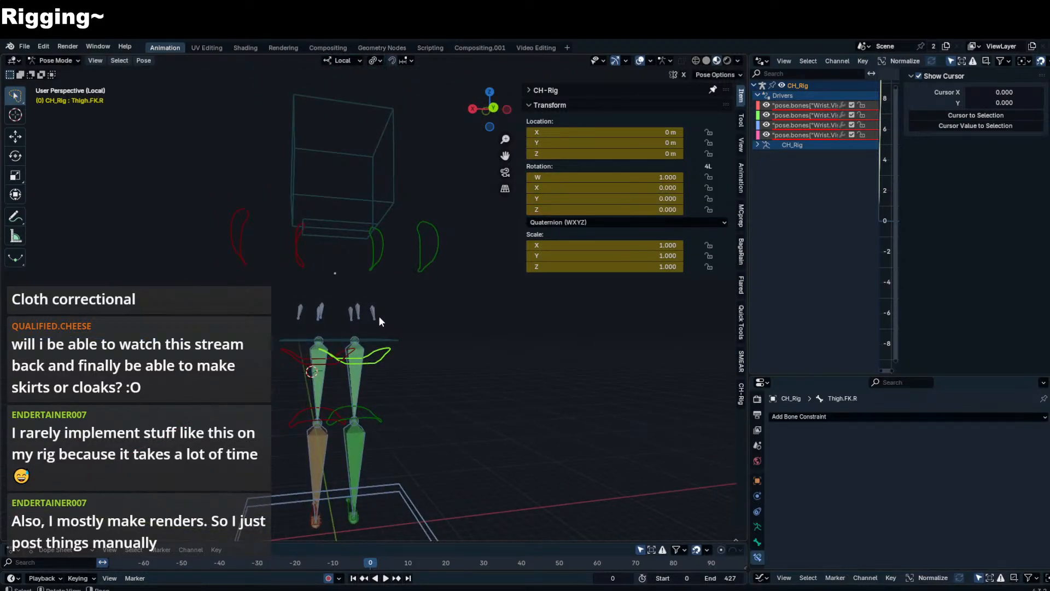
pyautogui.click(375, 313)
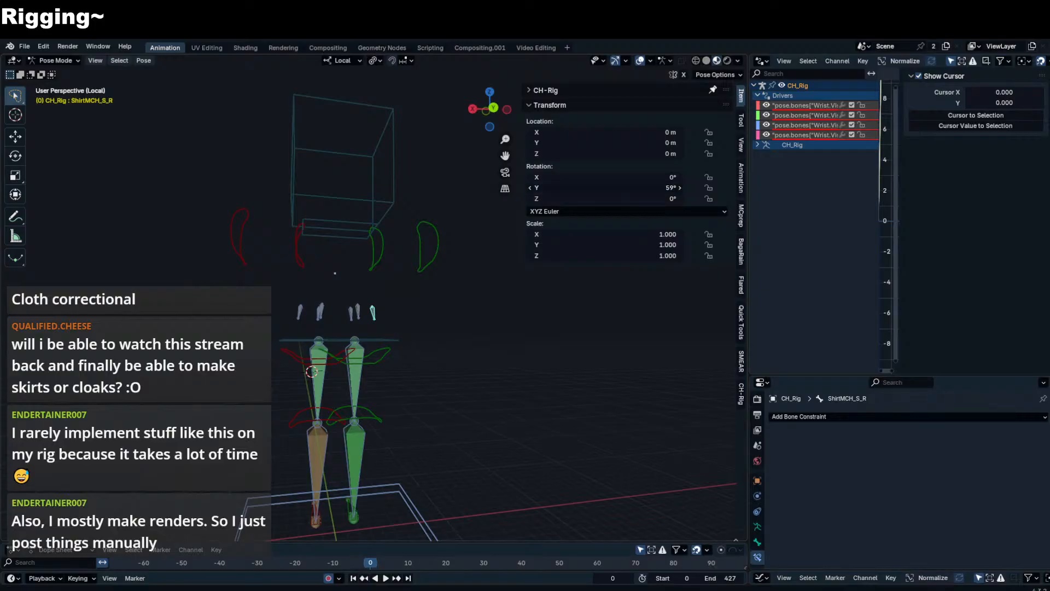
pyautogui.rightClick(634, 194)
pyautogui.click(300, 312)
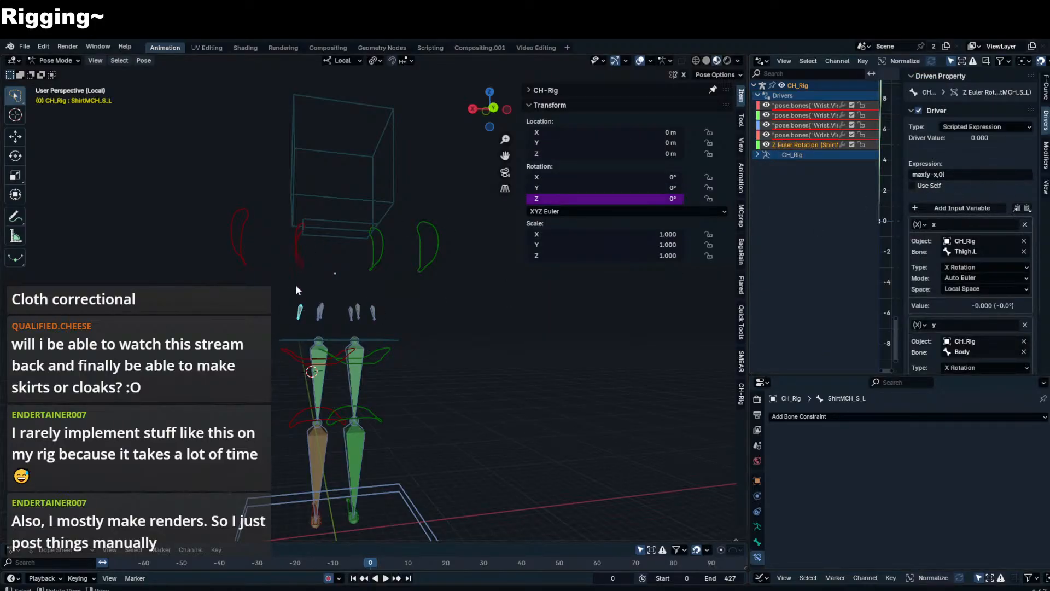
pyautogui.rightClick(533, 198)
pyautogui.rightClick(632, 199)
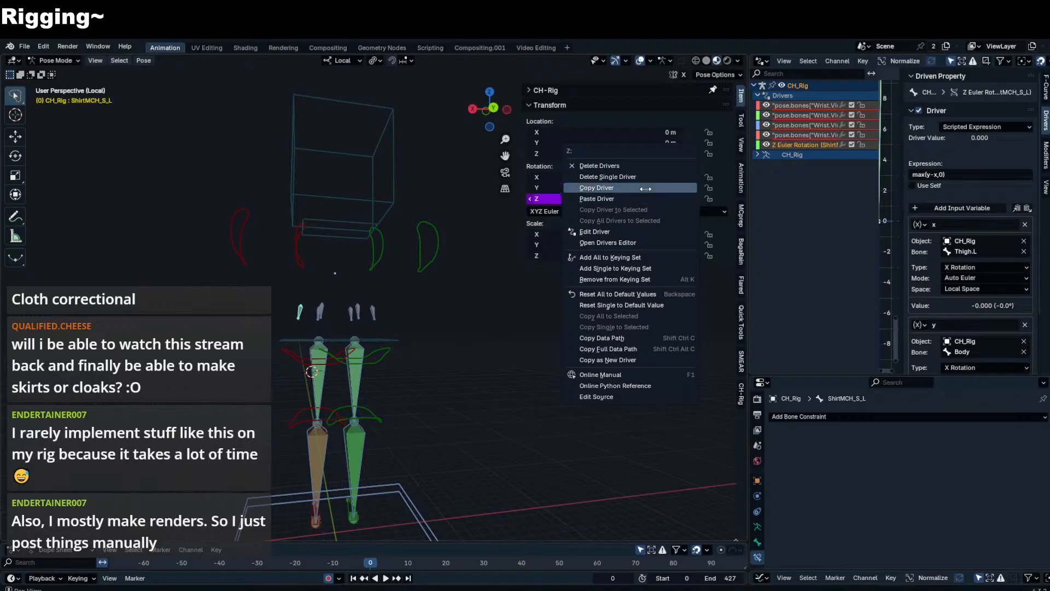
pyautogui.click(373, 312)
pyautogui.rightClick(589, 193)
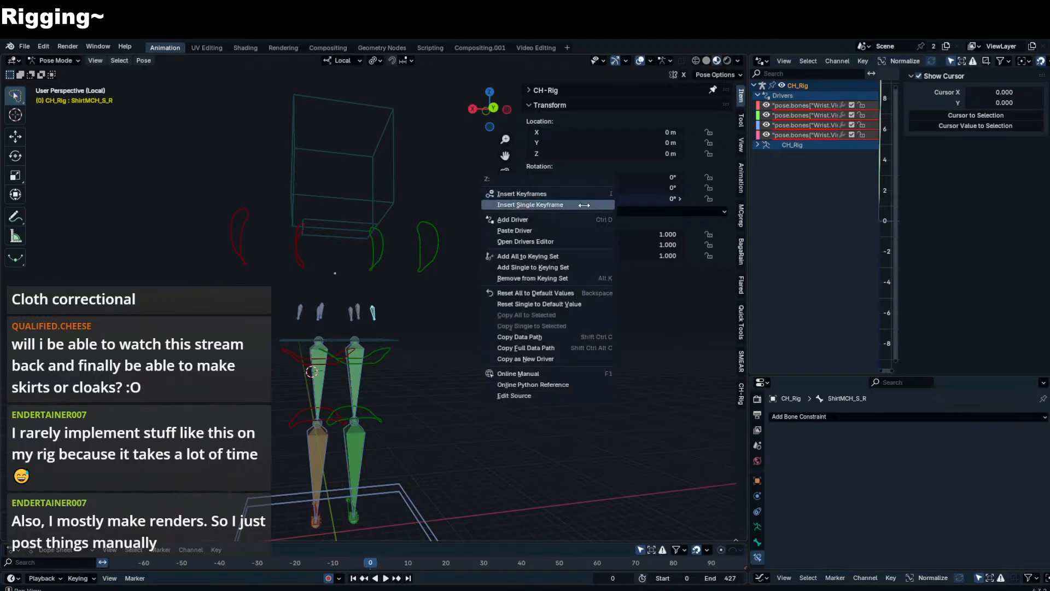
pyautogui.click(568, 229)
# - Set the x variable's bone to Thigh.R in the ShirtMCH_S_R driver, keep its type at X Rotation, and review both variables
pyautogui.click(812, 144)
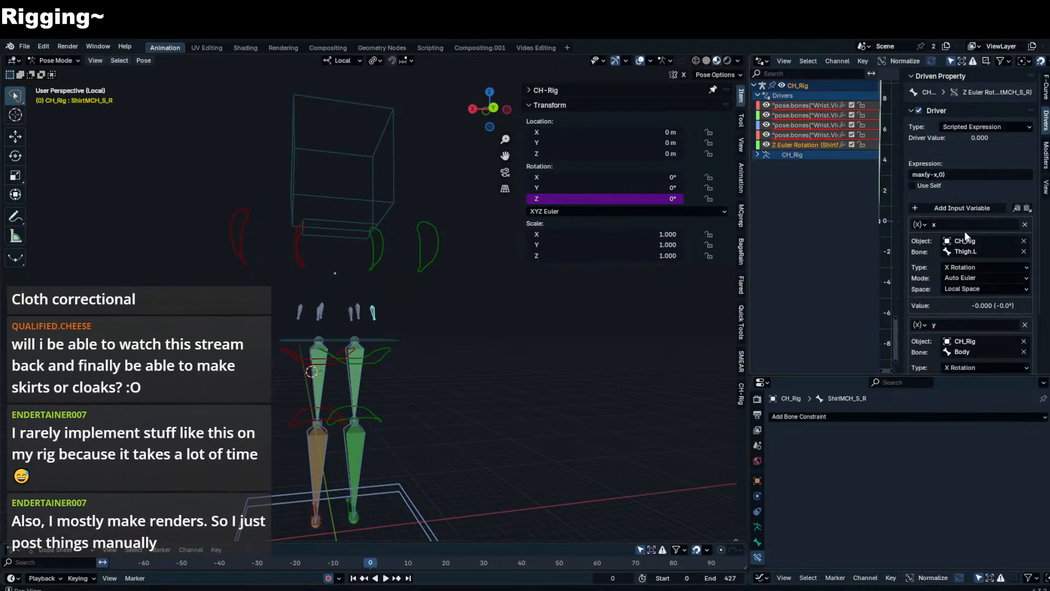
pyautogui.click(976, 250)
pyautogui.press('BackSpace')
pyautogui.write('r')
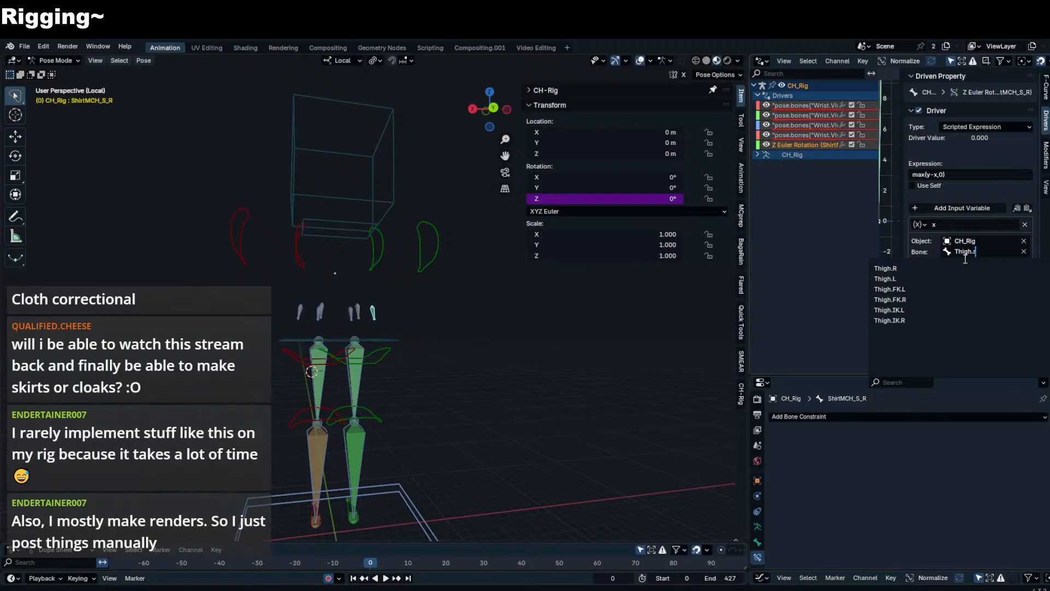
pyautogui.click(958, 268)
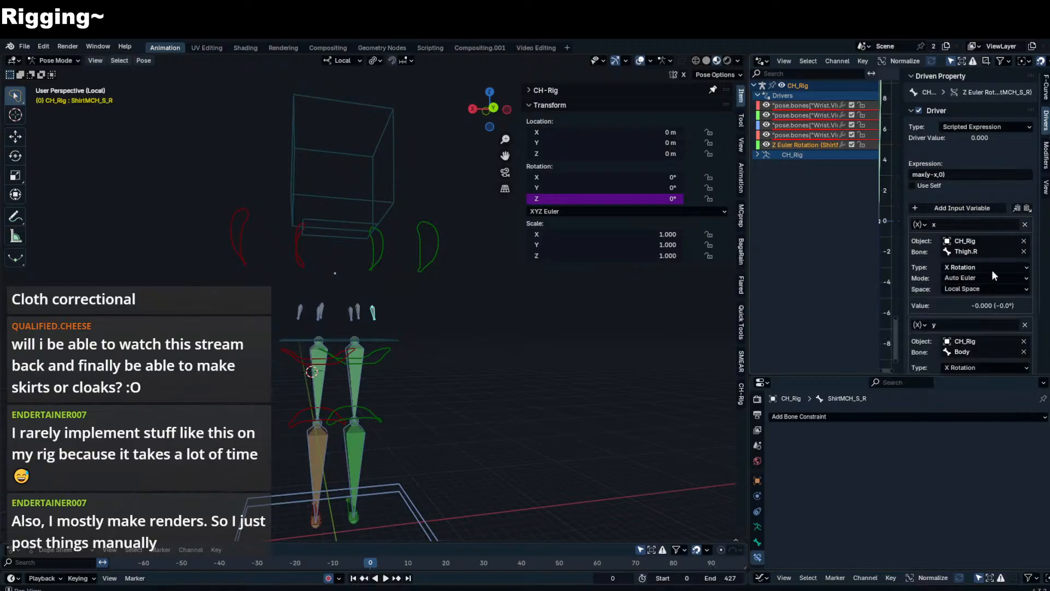
pyautogui.click(989, 268)
pyautogui.click(963, 265)
pyautogui.scroll(-3, 982, 276)
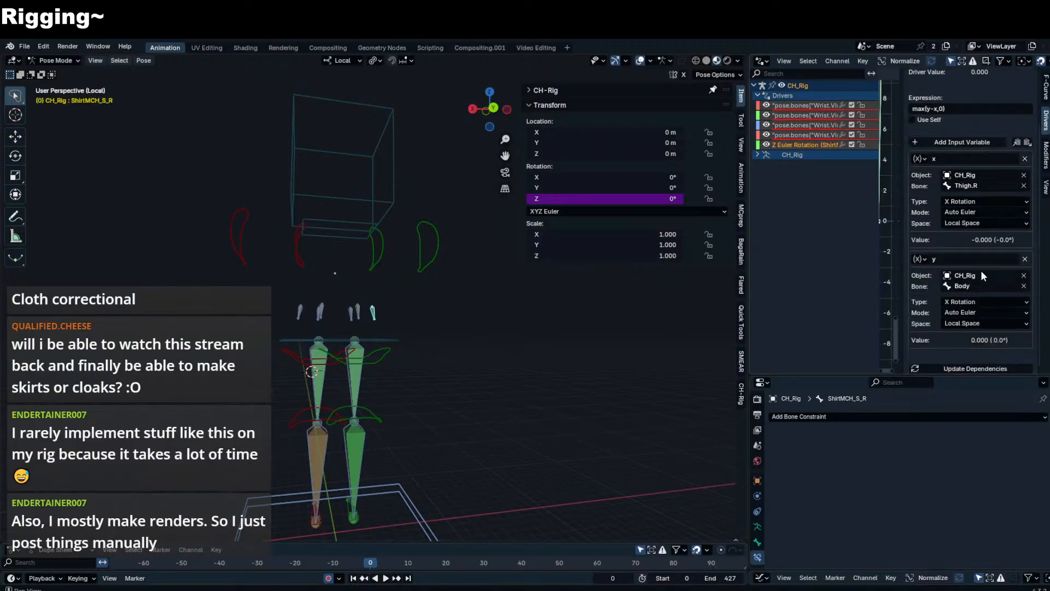
pyautogui.scroll(3, 980, 271)
# - Try rotating Thigh.FK.R freely and the Body bone around its local Z axis, cancelling both rotations
pyautogui.click(377, 357)
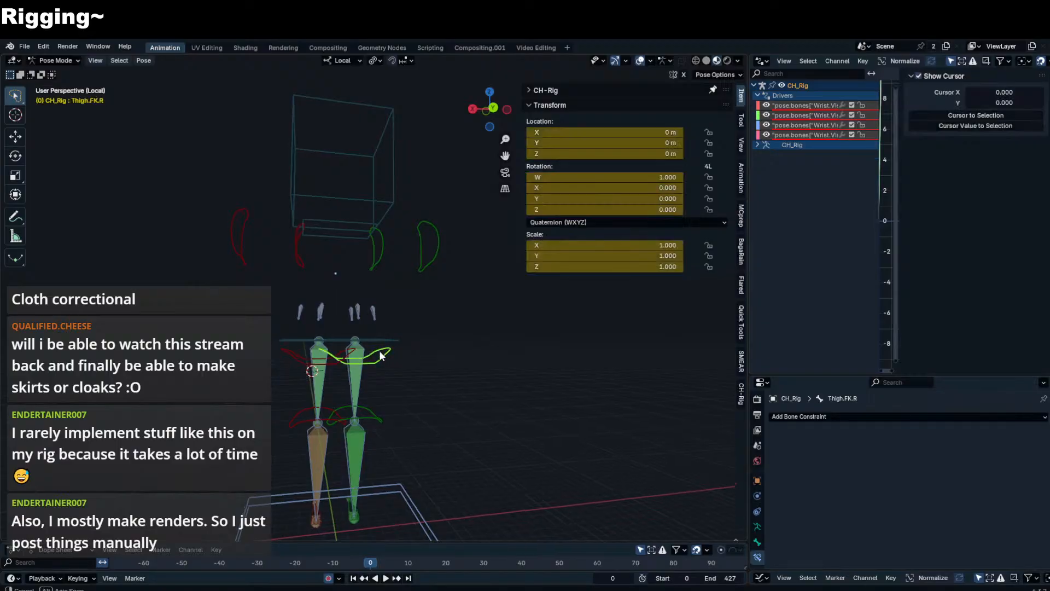
pyautogui.press('r')
pyautogui.rightClick(447, 314)
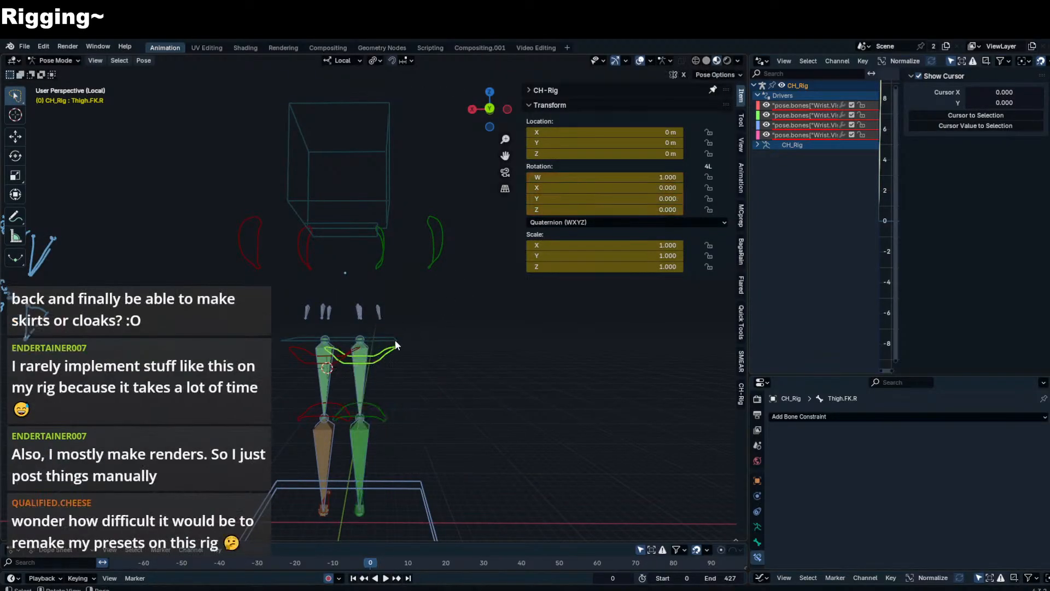
pyautogui.click(395, 339)
pyautogui.press('r')
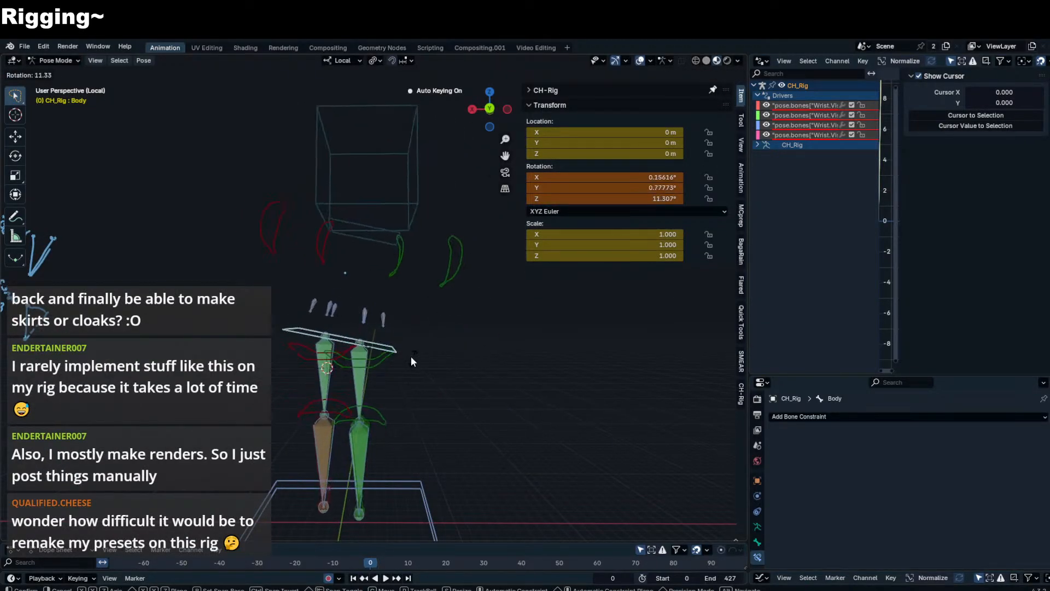
pyautogui.press('z')
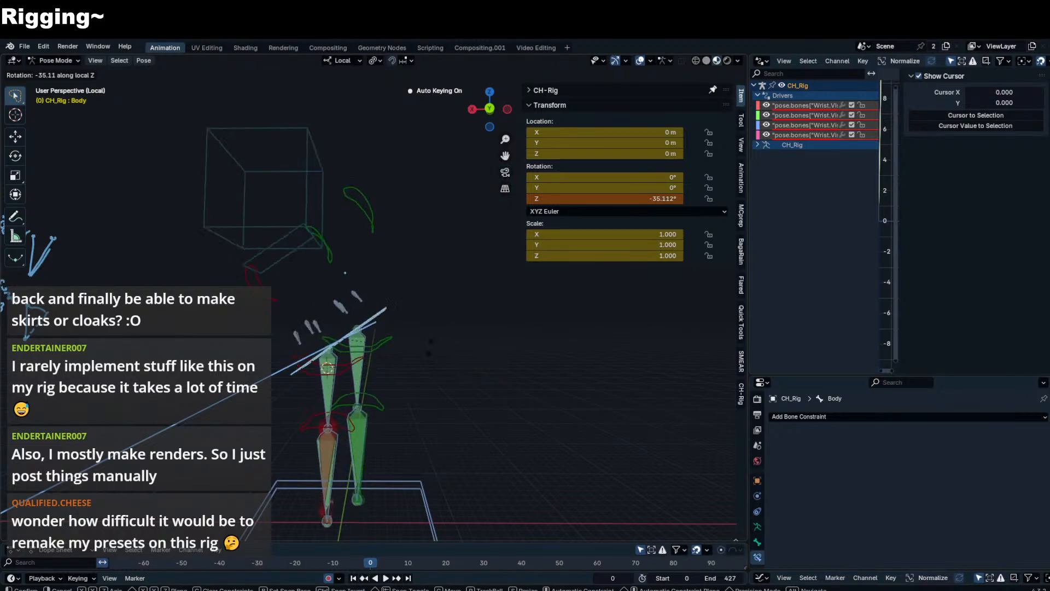
pyautogui.rightClick(390, 372)
# - Set the y variable's type to Z Rotation in the ShirtMCH_S_R driver
pyautogui.click(376, 314)
pyautogui.scroll(-3, 976, 290)
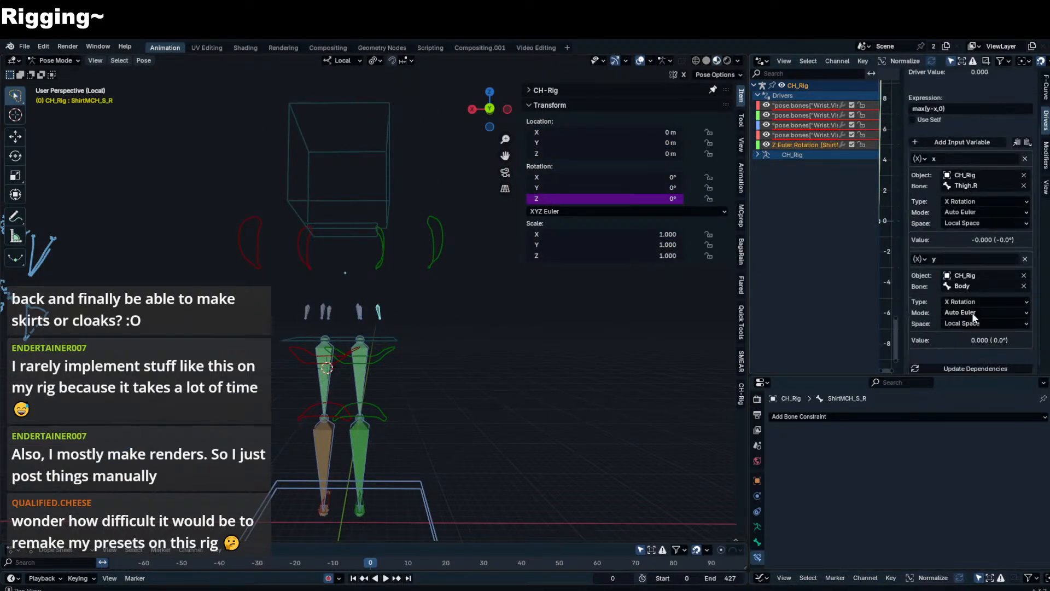
pyautogui.click(975, 306)
pyautogui.click(969, 309)
pyautogui.click(969, 309)
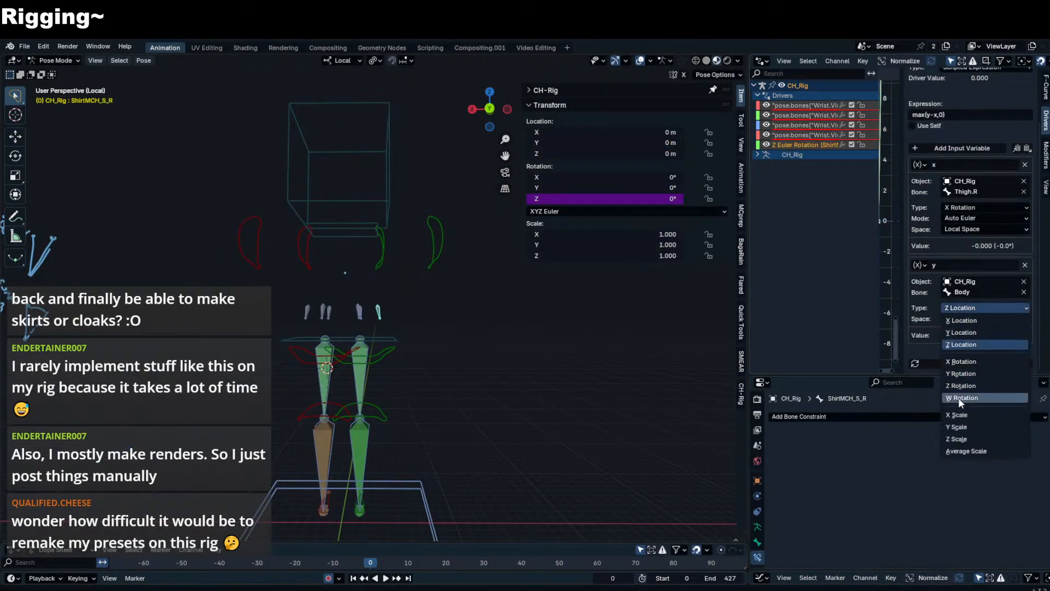
pyautogui.click(967, 386)
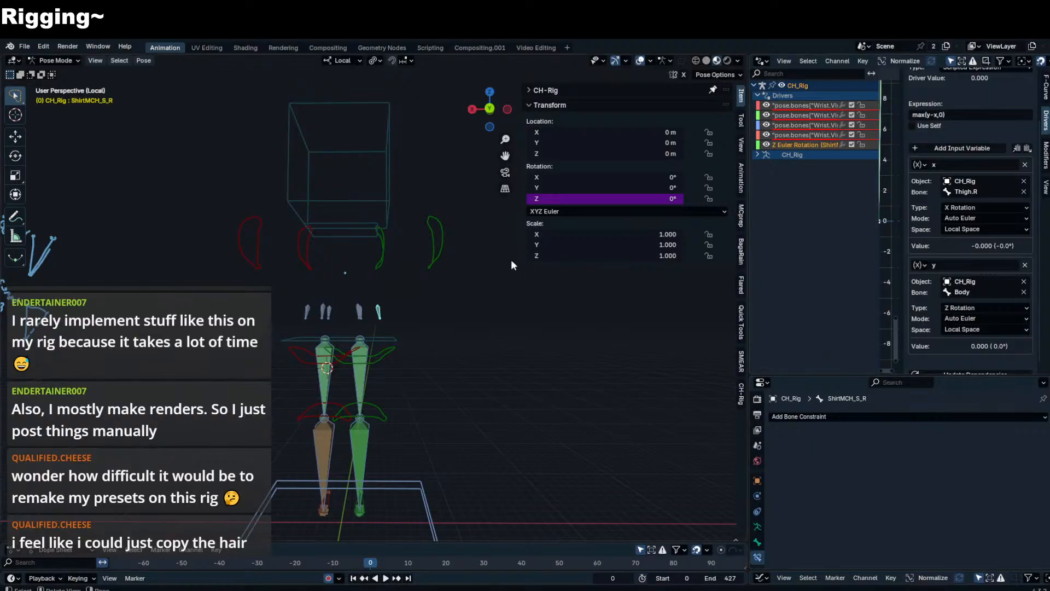
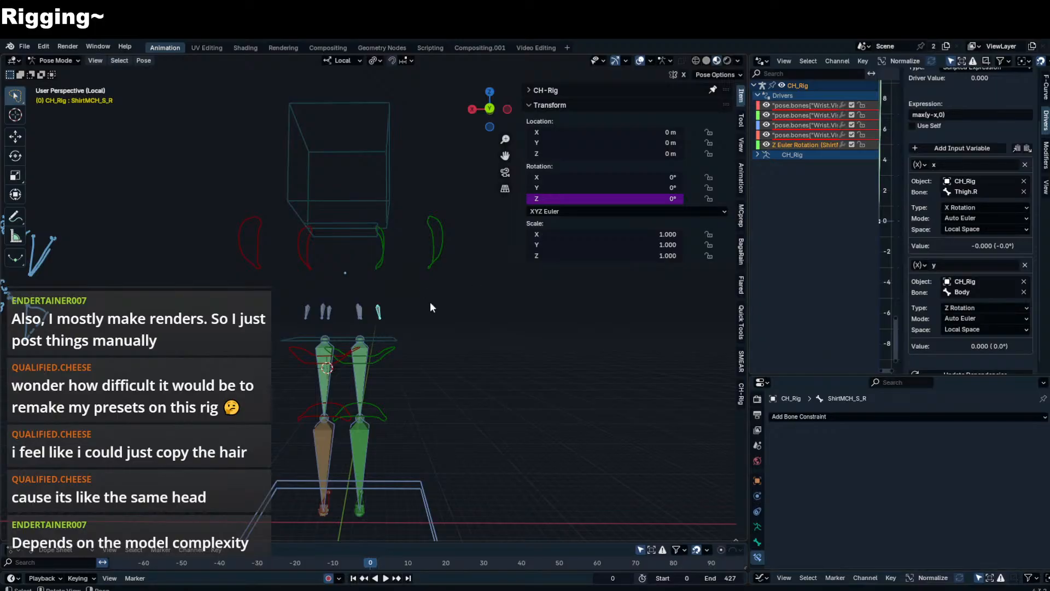
# - Test the ShirtMCH_S_R driver by freely rotating Thigh.FK.R and the Body bone in turn, cancelling both rotations
pyautogui.press('KP_1')
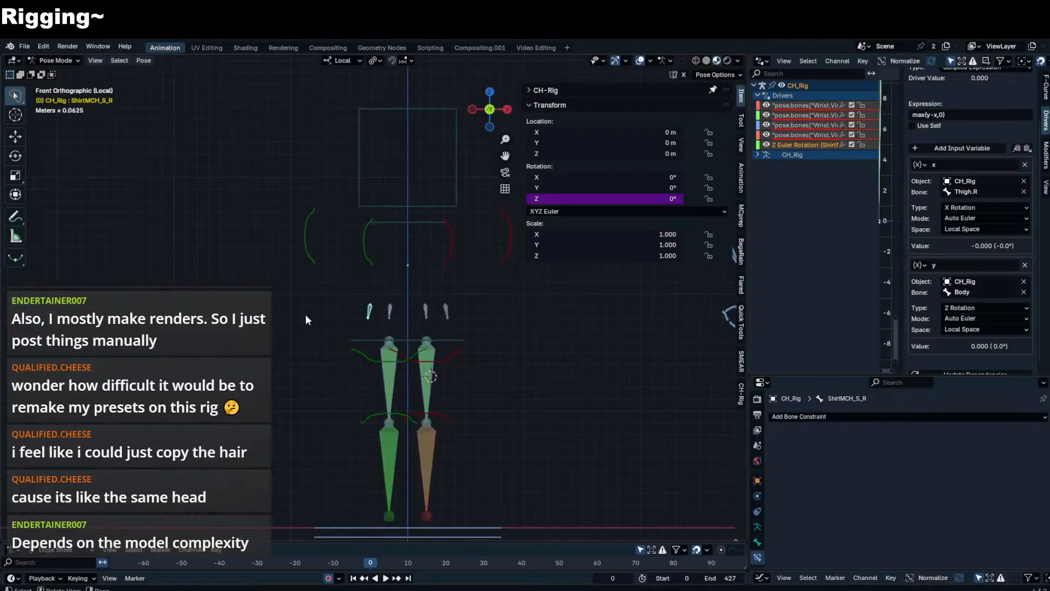
pyautogui.moveTo(305, 315); pyautogui.dragTo(457, 303, button='middle')
pyautogui.scroll(3, 537, 322)
pyautogui.press('n')
pyautogui.keyDown('shift'); pyautogui.moveTo(523, 317); pyautogui.dragTo(634, 306, button='middle'); pyautogui.keyUp('shift')
pyautogui.click(458, 385)
pyautogui.press('r')
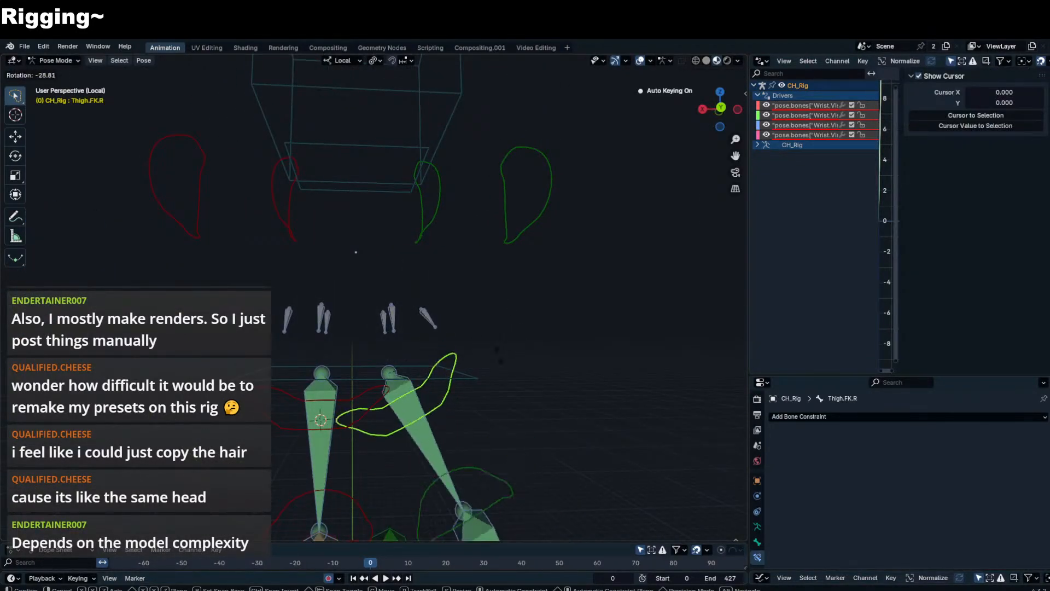
pyautogui.rightClick(489, 383)
pyautogui.click(467, 383)
pyautogui.press('r')
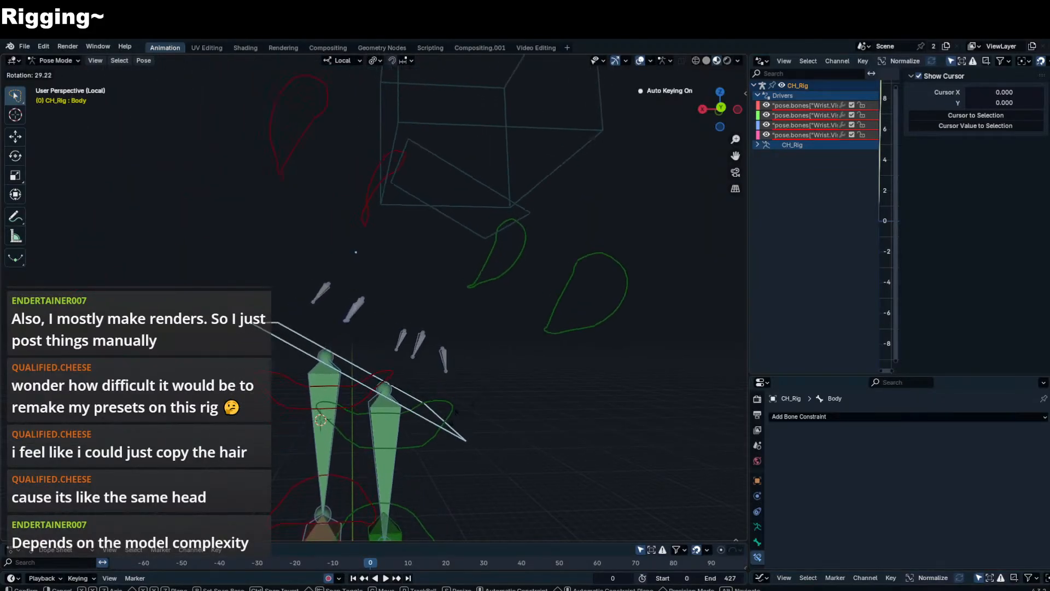
pyautogui.rightClick(394, 375)
# - Set the y variable's type to Z Rotation in the ShirtMCH_S_L Z rotation driver
pyautogui.click(291, 322)
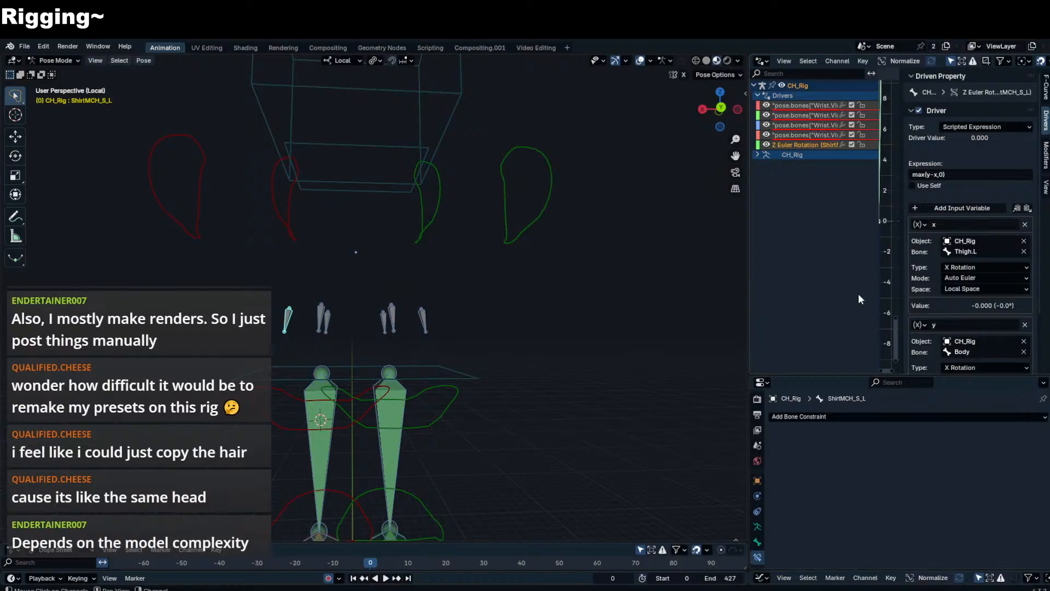
pyautogui.scroll(-3, 1017, 289)
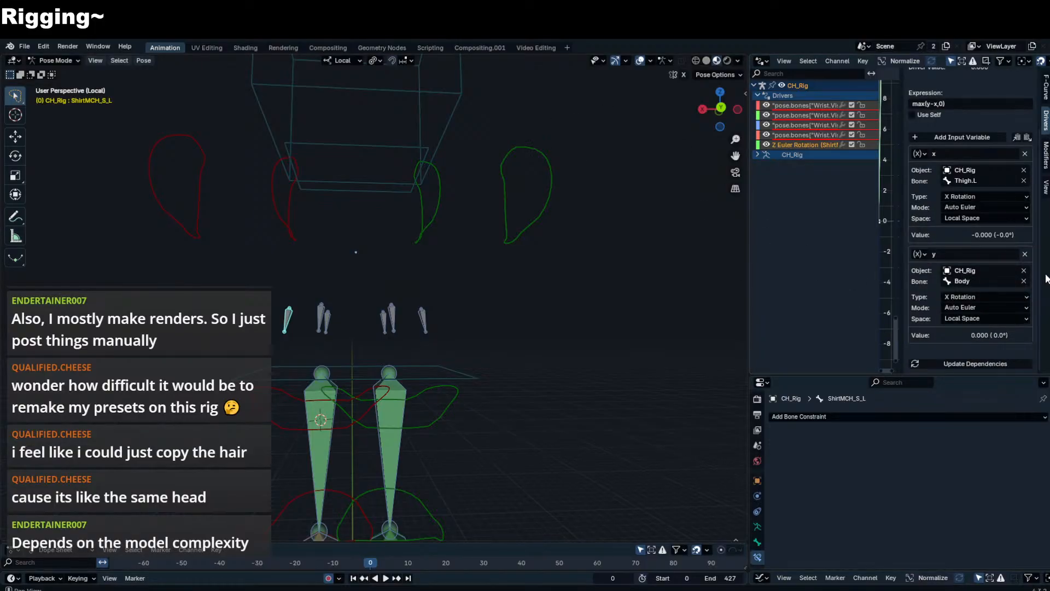
pyautogui.click(992, 301)
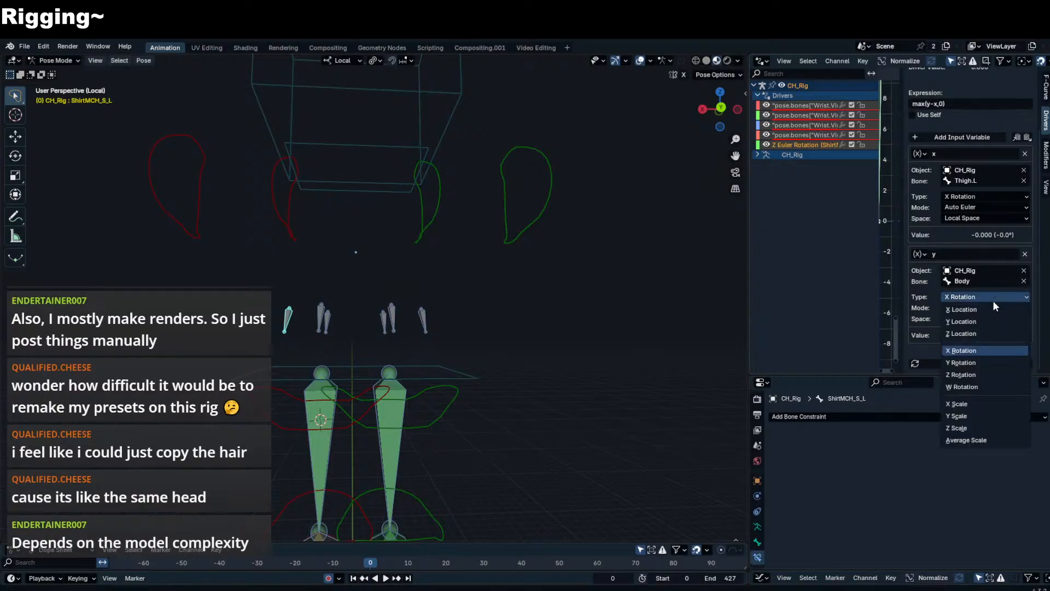
pyautogui.click(963, 375)
# - Test the ShirtMCH_S_L driver with a free rotation of the Body bone, and cancel the rotation
pyautogui.moveTo(429, 300); pyautogui.dragTo(479, 329, button='middle')
pyautogui.click(479, 330)
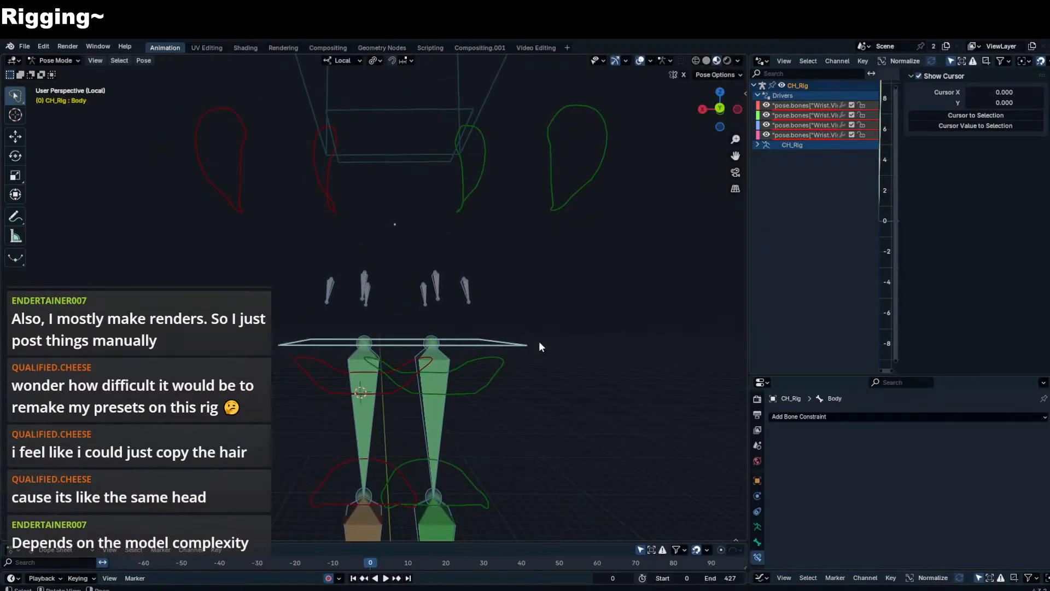
pyautogui.press('r')
pyautogui.rightClick(333, 289)
# - Change the ShirtMCH_S_L driver expression to max(-y-x,0) and review its variables
pyautogui.click(330, 290)
pyautogui.scroll(-3, 961, 339)
pyautogui.scroll(3, 959, 306)
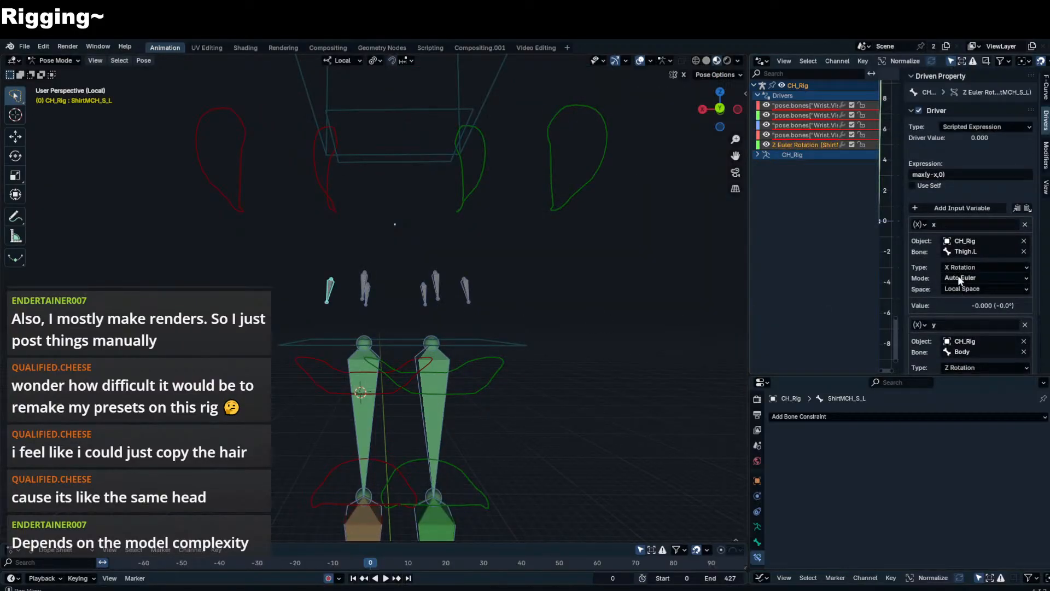
pyautogui.click(929, 175)
pyautogui.write('-')
pyautogui.press('Return')
pyautogui.scroll(-3, 916, 323)
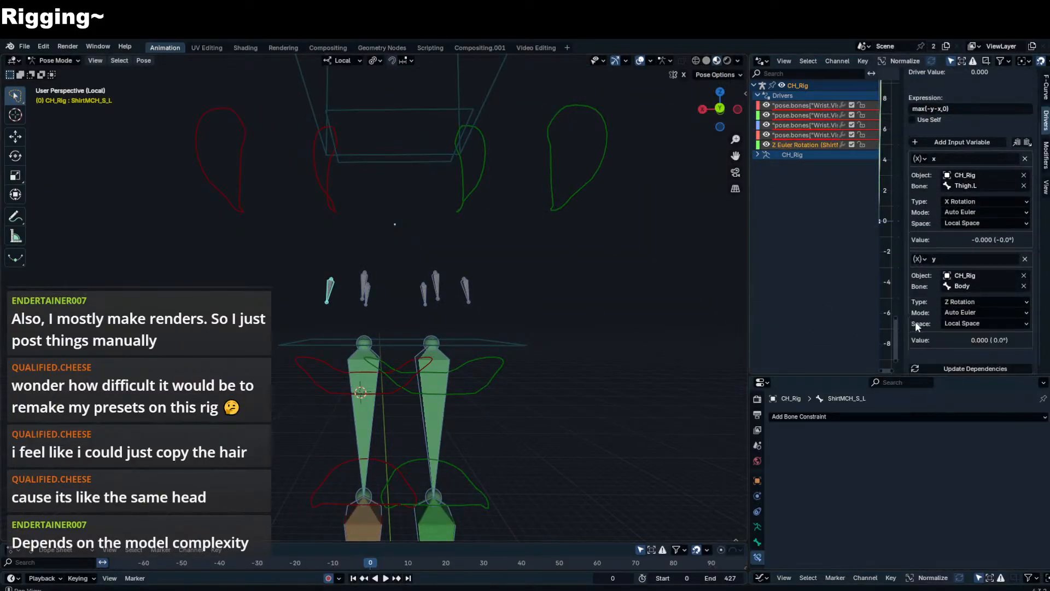
# - Test the shirt bone drivers by rotating Body from the back and side and with a trackball rotation, cancelling each one
pyautogui.click(479, 342)
pyautogui.press('r')
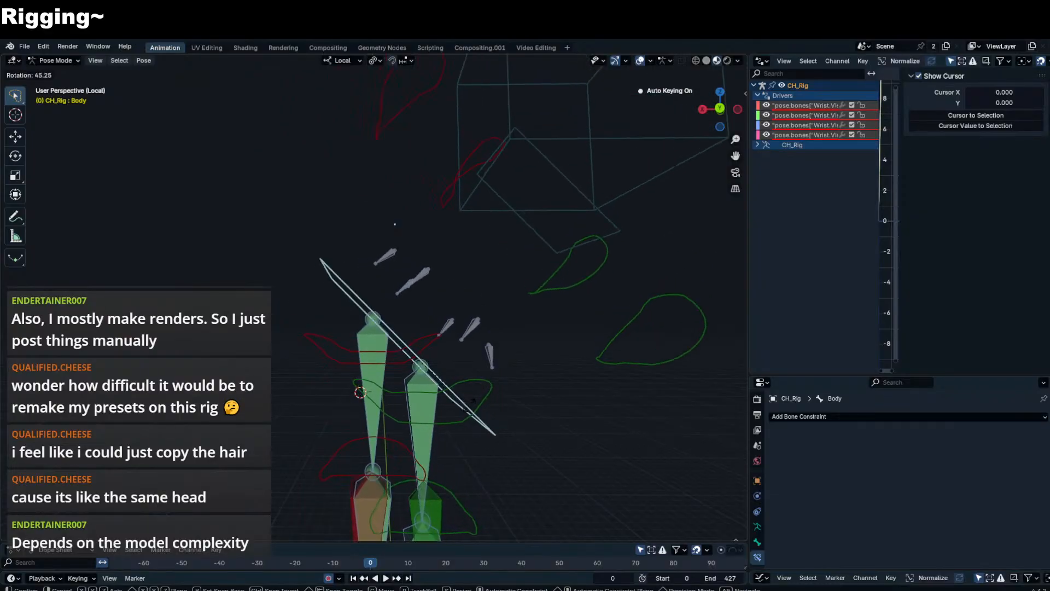
pyautogui.rightClick(481, 345)
pyautogui.moveTo(481, 345); pyautogui.dragTo(382, 339, button='middle')
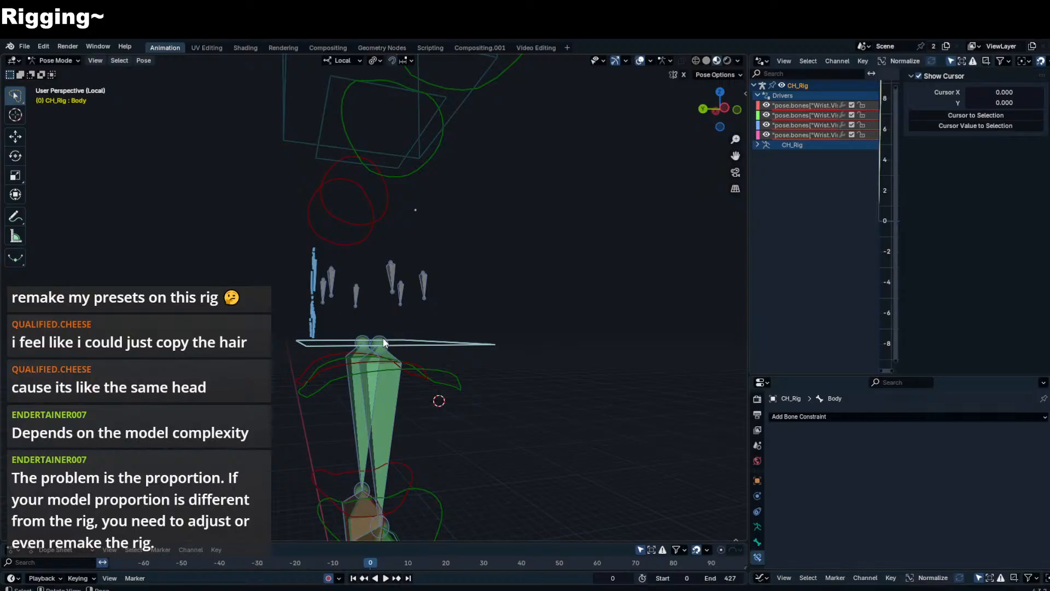
pyautogui.moveTo(398, 313); pyautogui.dragTo(470, 288, button='middle')
pyautogui.press('r')
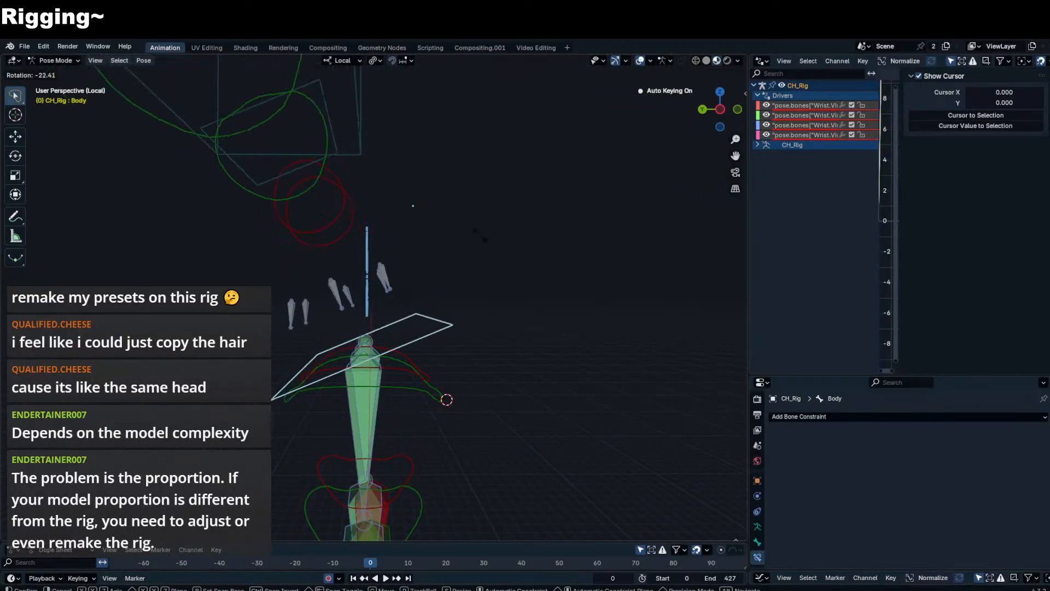
pyautogui.rightClick(447, 356)
pyautogui.moveTo(447, 356); pyautogui.dragTo(384, 364, button='middle')
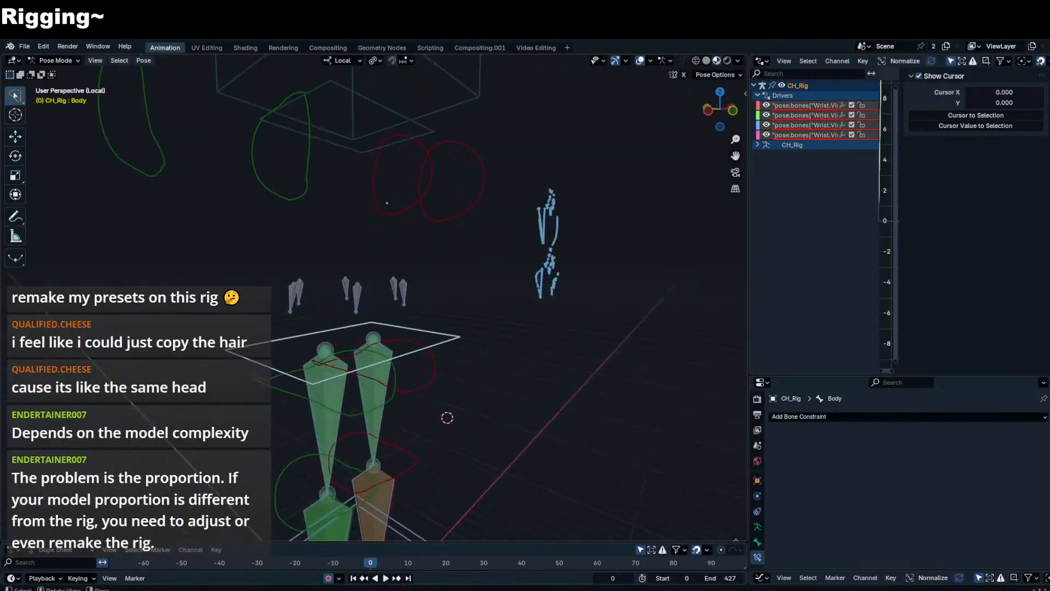
pyautogui.press('r')
pyautogui.press('r')
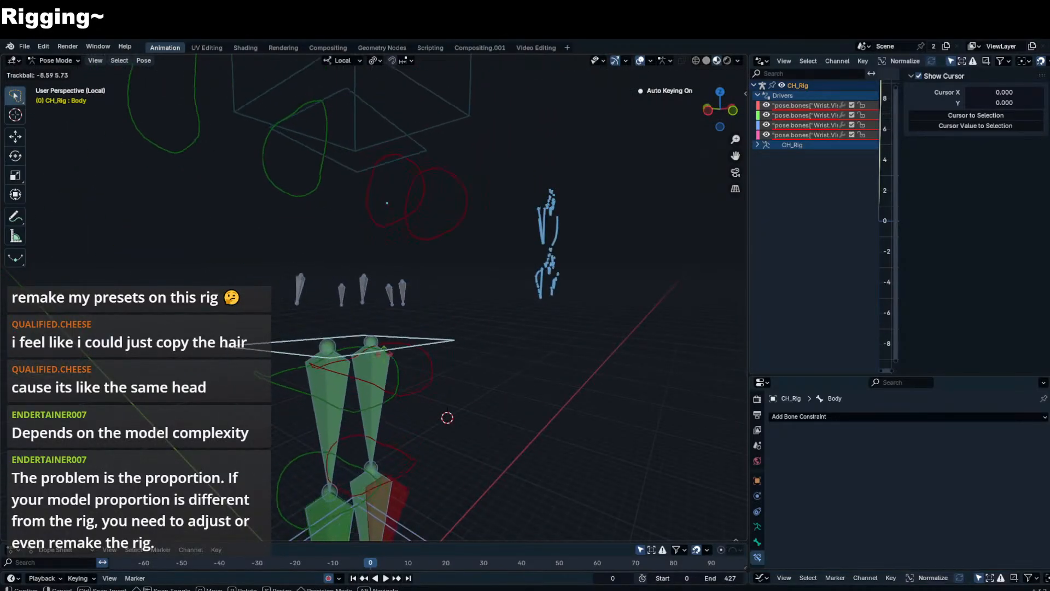
pyautogui.rightClick(401, 354)
# - Exit local view to show the whole character, and enlarge the armature's bone collection list down to the Extra collections
pyautogui.scroll(-2, 401, 354)
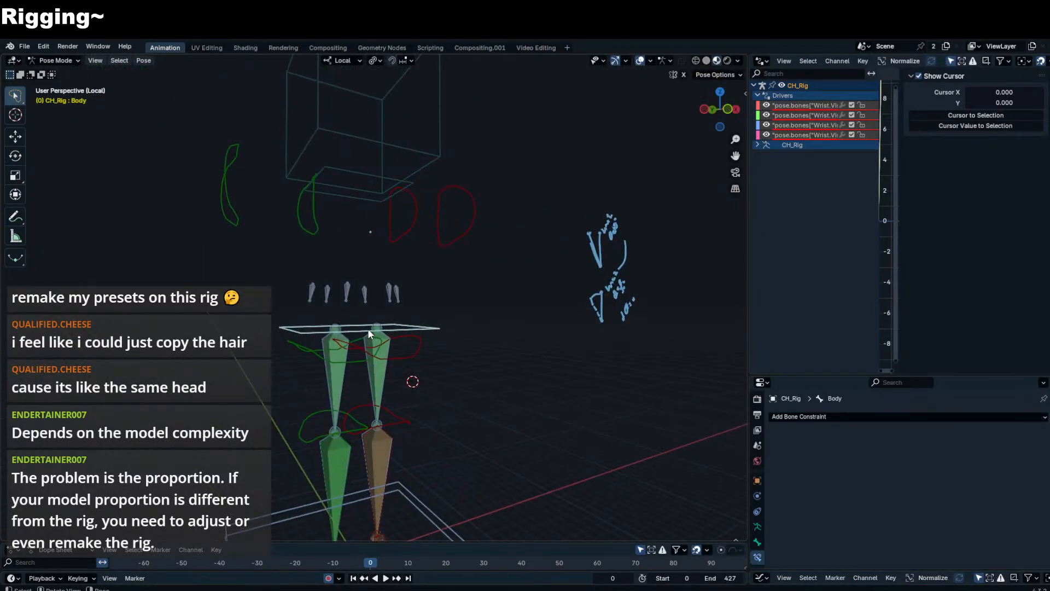
pyautogui.press('KP_Divide')
pyautogui.moveTo(478, 297); pyautogui.dragTo(718, 345, button='middle')
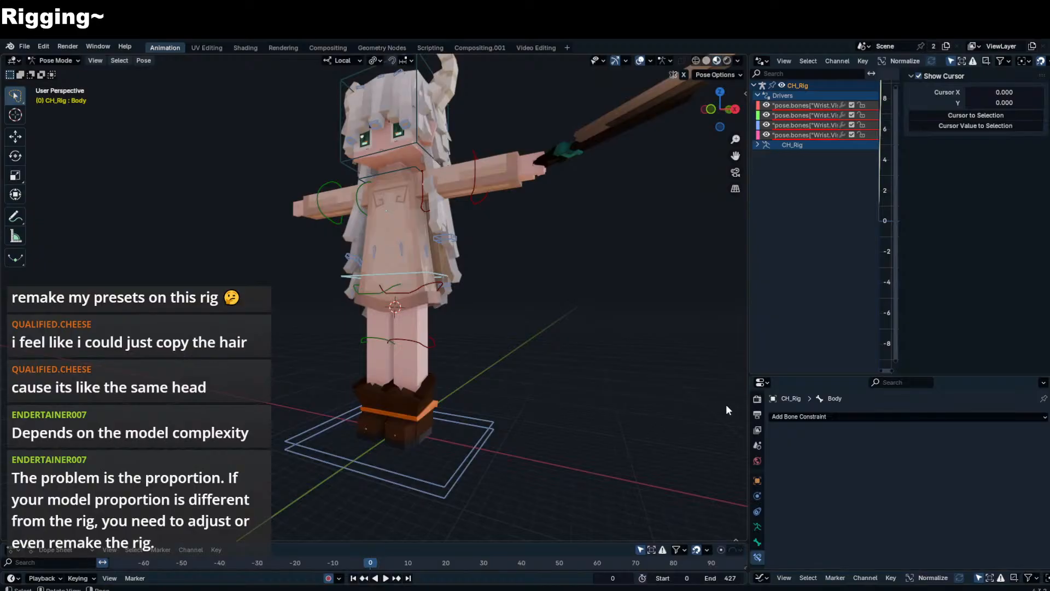
pyautogui.moveTo(821, 376); pyautogui.dragTo(820, 217)
pyautogui.click(757, 390)
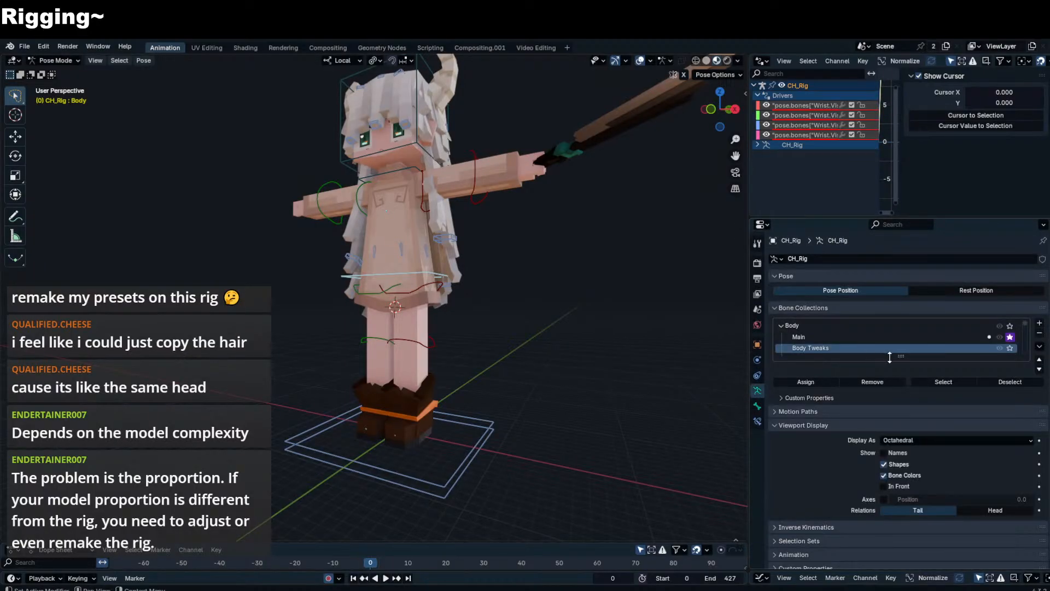
pyautogui.moveTo(890, 357); pyautogui.dragTo(891, 545)
pyautogui.scroll(-4, 1004, 509)
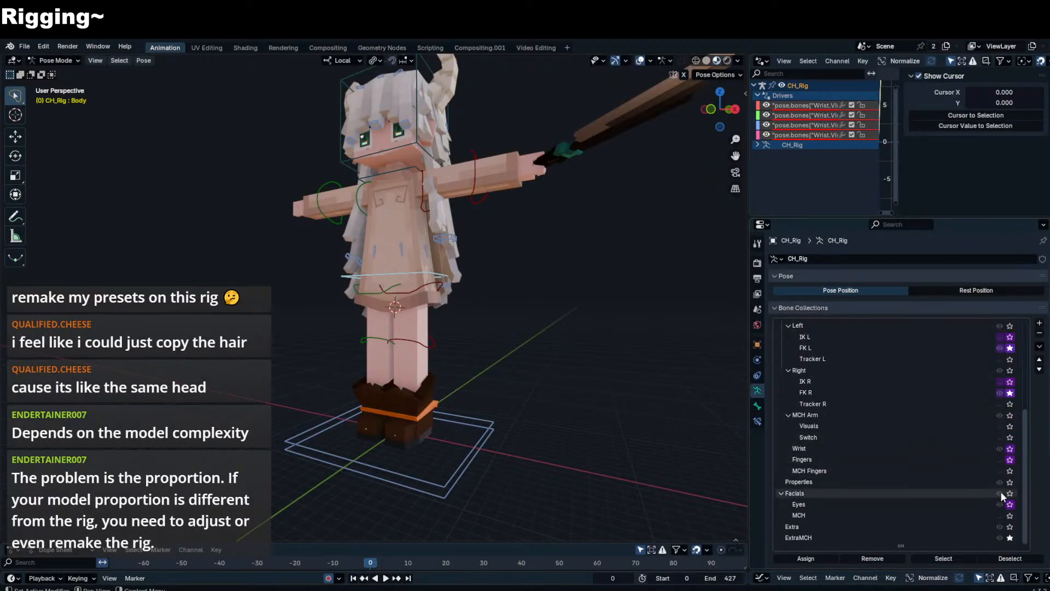
pyautogui.click(1010, 528)
pyautogui.click(1010, 529)
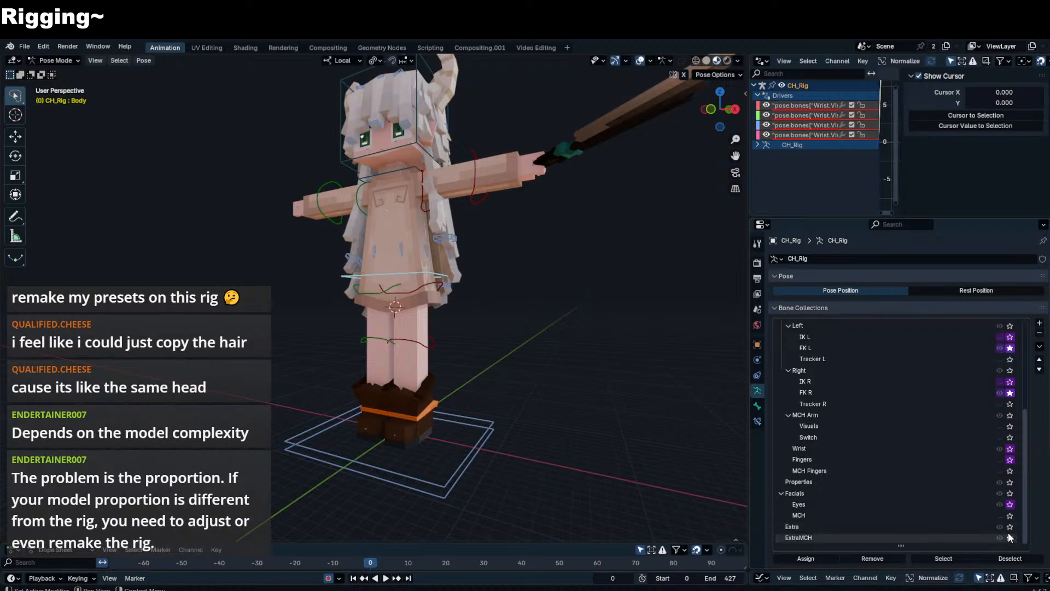
pyautogui.scroll(10, 1011, 509)
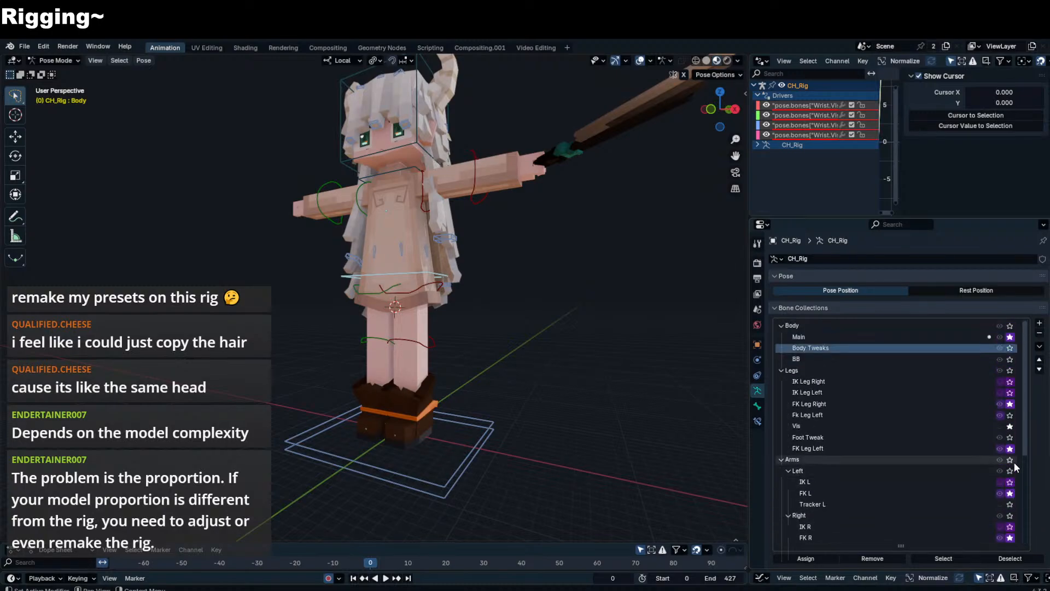
pyautogui.scroll(-3, 1016, 466)
# - Expand the CH-Rig settings and set Focus Mode to None in the rig's visibility options
pyautogui.press('n')
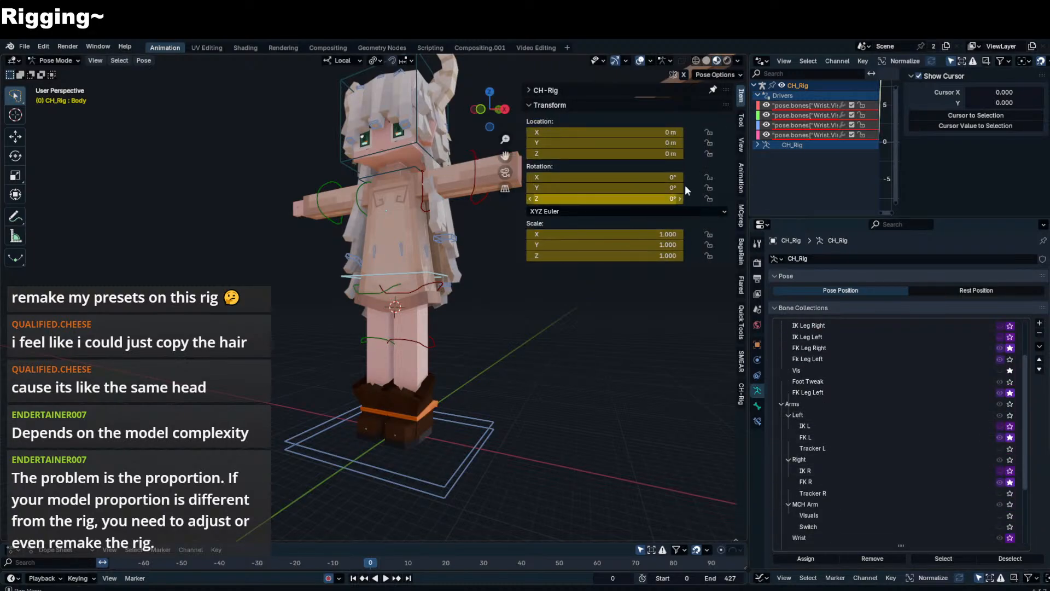
pyautogui.click(741, 121)
pyautogui.click(741, 144)
pyautogui.click(740, 180)
pyautogui.click(742, 97)
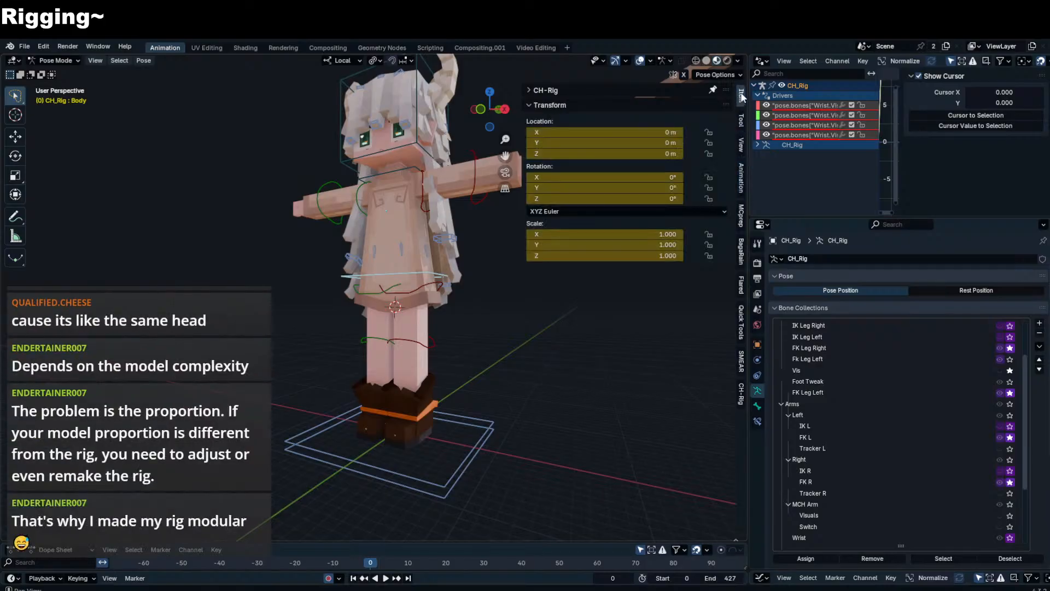
pyautogui.click(664, 91)
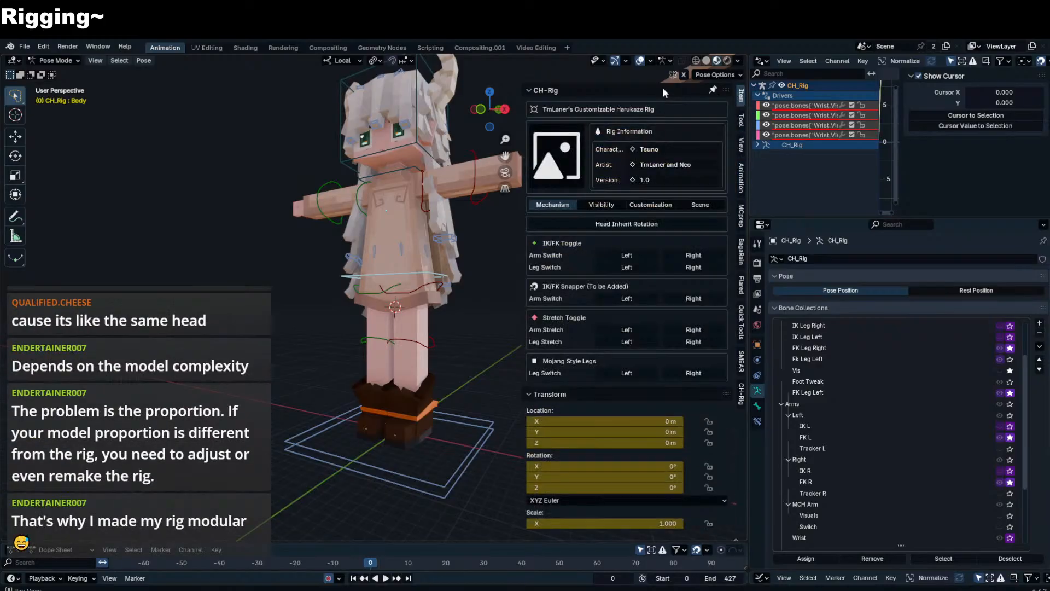
pyautogui.click(615, 205)
pyautogui.click(616, 224)
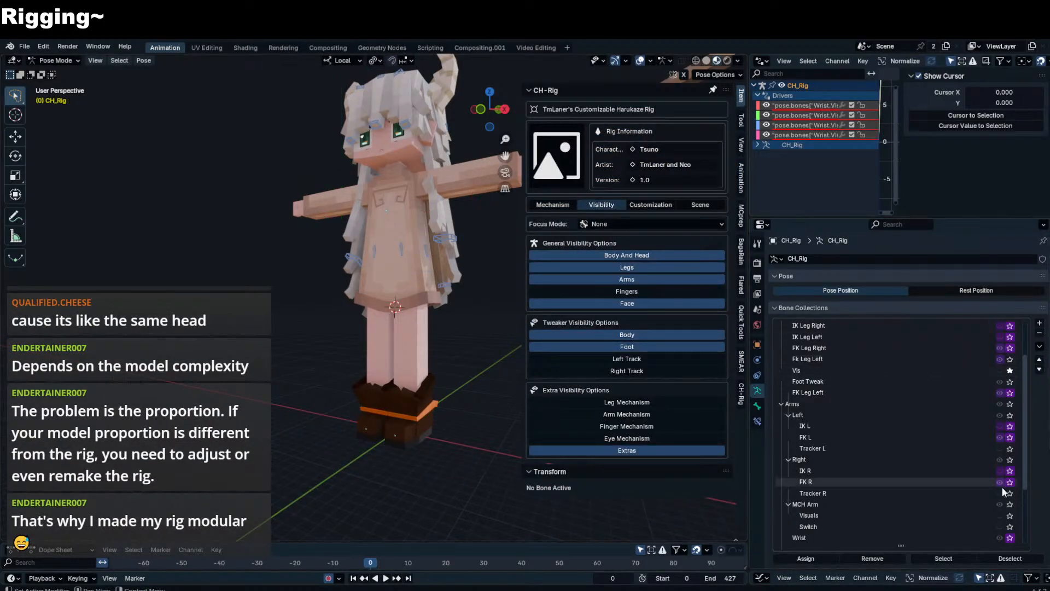
# - Solo the Extra bone collection alongside ExtraMCH, select the Cloak_M bone, and isolate the armature in local view
pyautogui.scroll(-5, 1003, 528)
pyautogui.click(1009, 528)
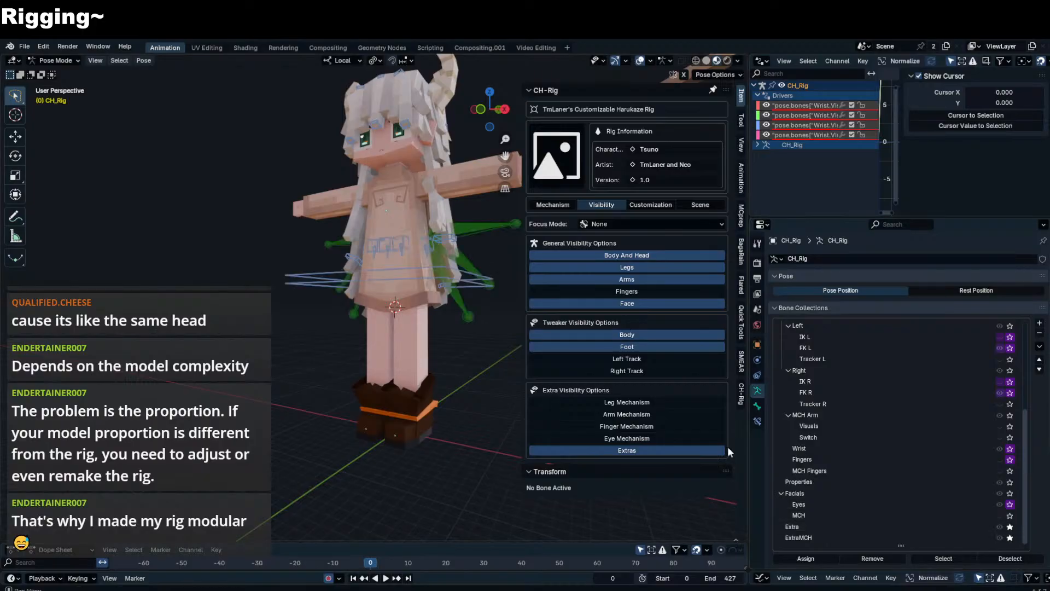
pyautogui.press('n')
pyautogui.moveTo(468, 324); pyautogui.dragTo(442, 260, button='middle')
pyautogui.click(415, 313)
pyautogui.scroll(3, 421, 286)
pyautogui.scroll(3, 350, 245)
pyautogui.keyDown('shift'); pyautogui.moveTo(350, 245); pyautogui.dragTo(403, 251, button='middle'); pyautogui.keyUp('shift')
pyautogui.click(398, 258)
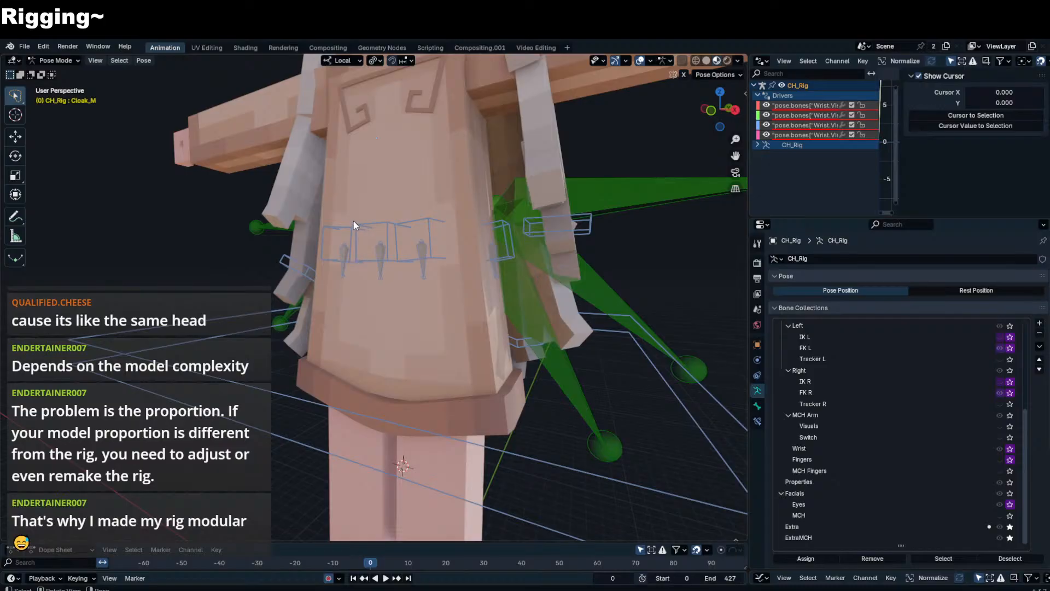
pyautogui.press('KP_Divide')
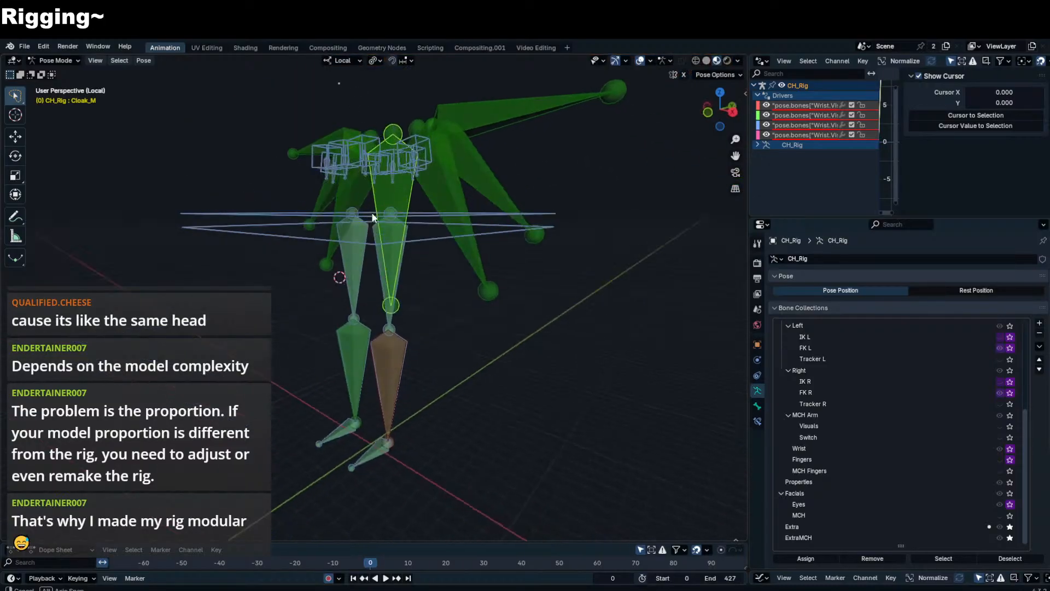
# - Add a Copy Rotation constraint to Shirt_F_L with ShirtMCH_F_L as the target bone
pyautogui.scroll(4, 323, 221)
pyautogui.keyDown('shift'); pyautogui.moveTo(324, 222); pyautogui.dragTo(471, 385, button='middle'); pyautogui.keyUp('shift')
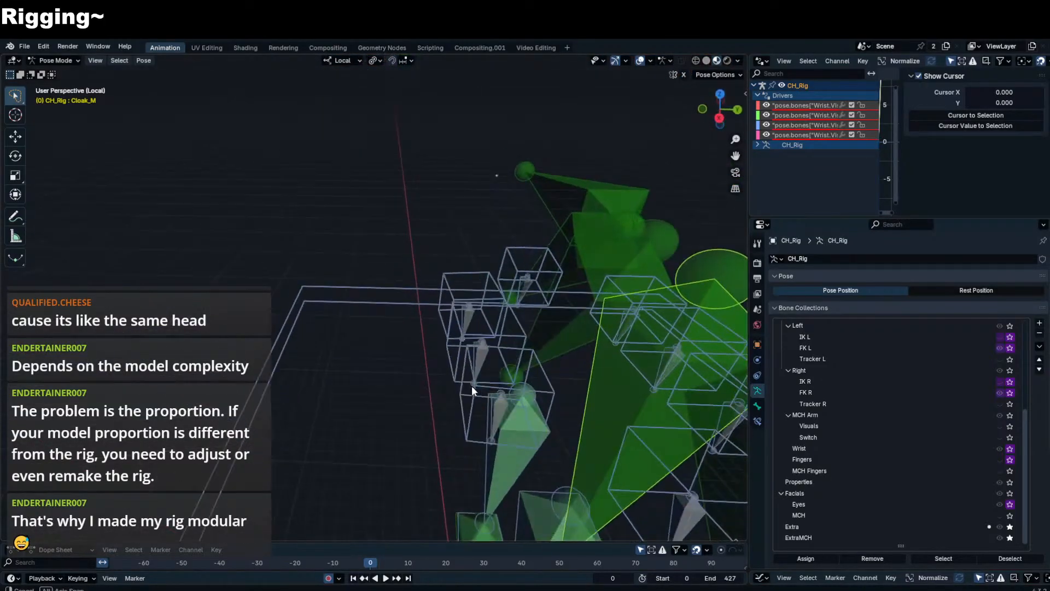
pyautogui.click(493, 425)
pyautogui.moveTo(494, 424); pyautogui.dragTo(479, 417, button='middle')
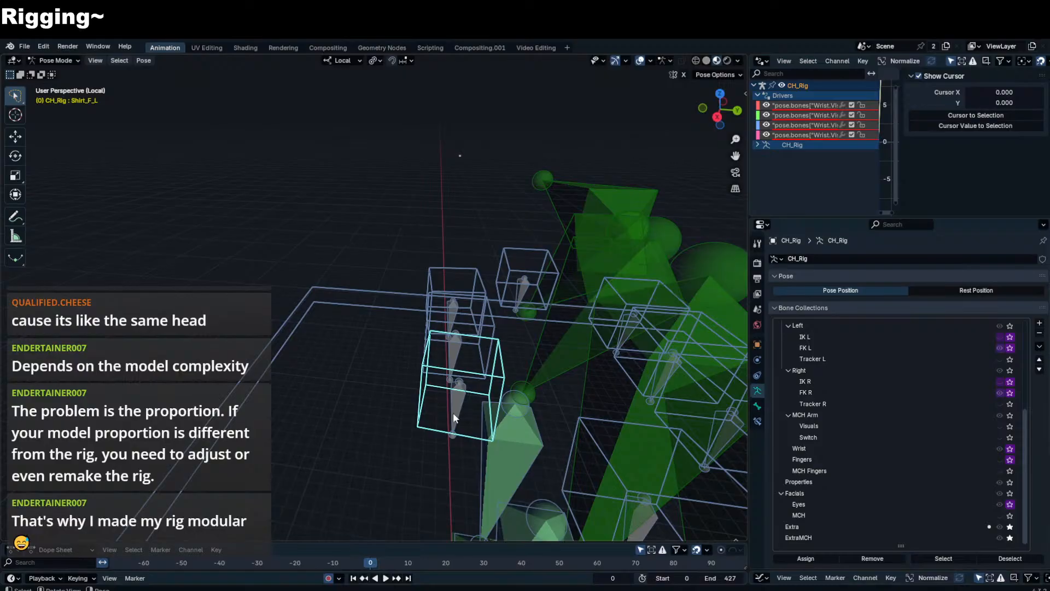
pyautogui.click(425, 411)
pyautogui.hotkey('shift', 'ctrl', 'c')
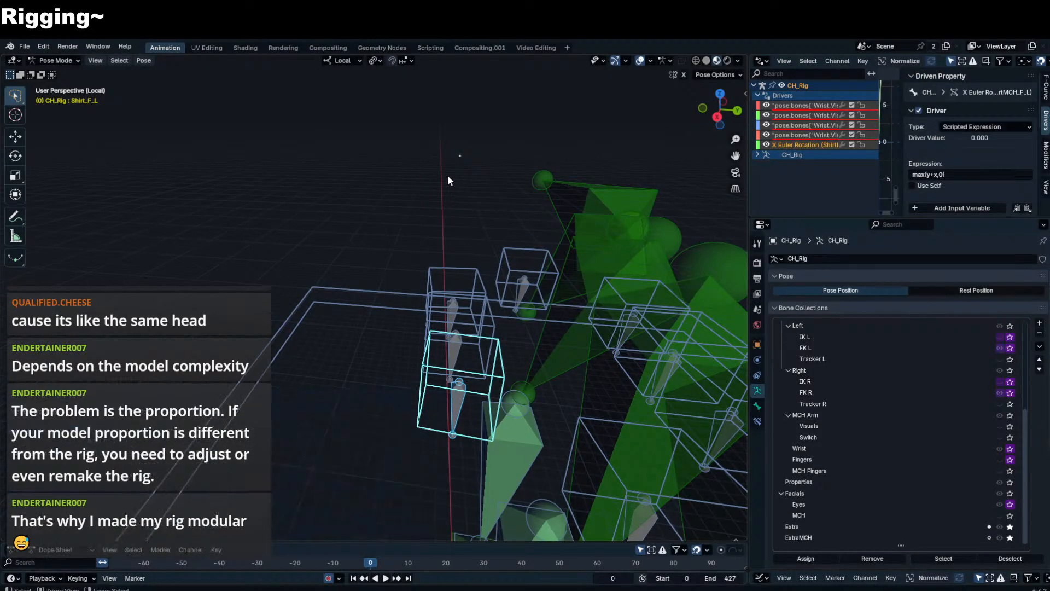
pyautogui.hotkey('shift', 'ctrl', 'c')
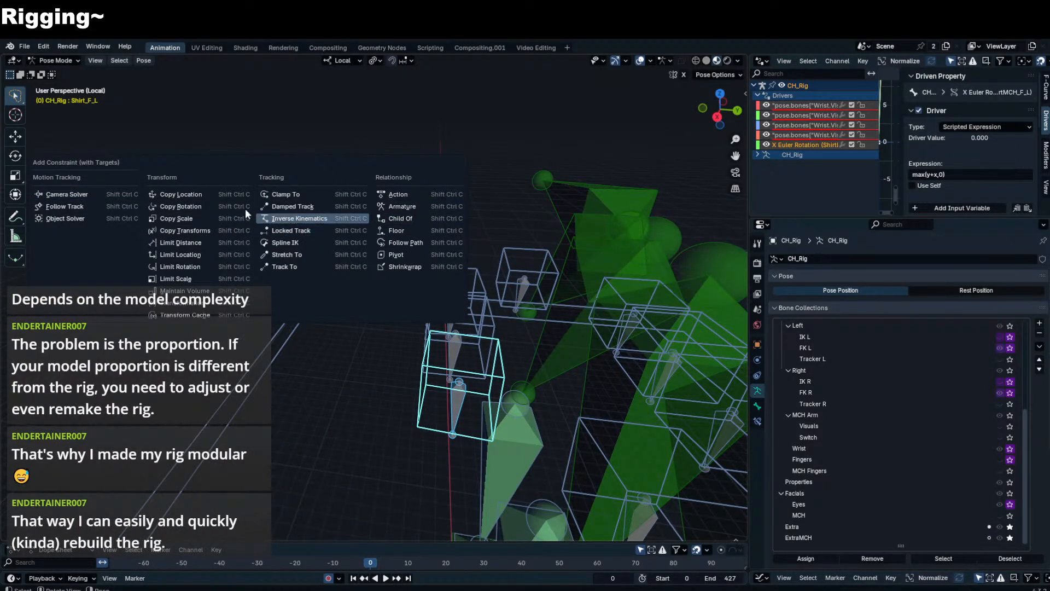
pyautogui.hotkey('shift', 'ctrl', 'c')
# - Add a Copy Rotation constraint to Shirt_F_R with ShirtMCH_F_R as the target bone
pyautogui.moveTo(373, 175); pyautogui.dragTo(456, 293, button='middle')
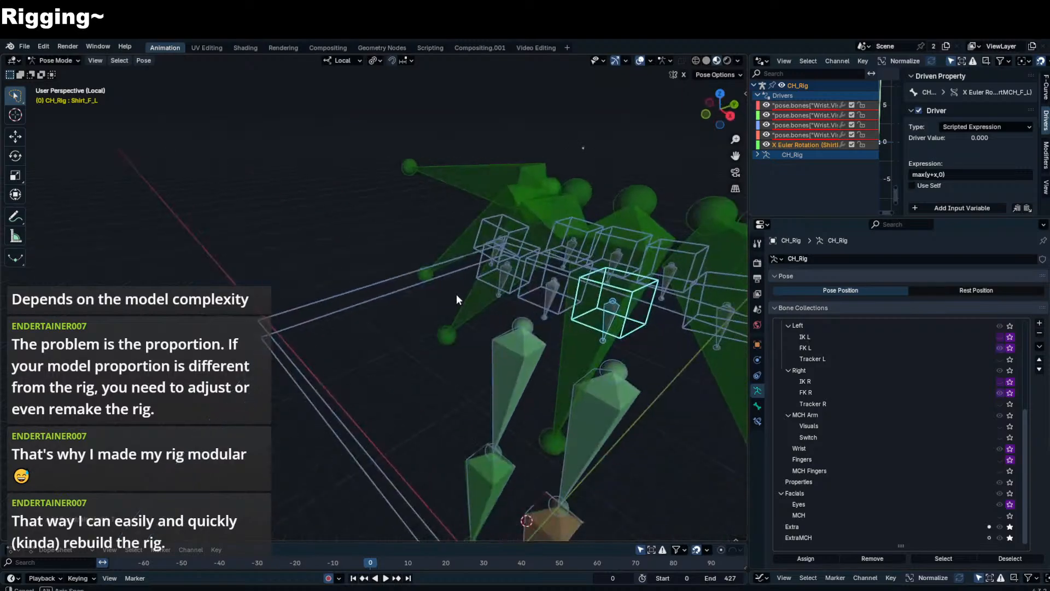
pyautogui.click(480, 277)
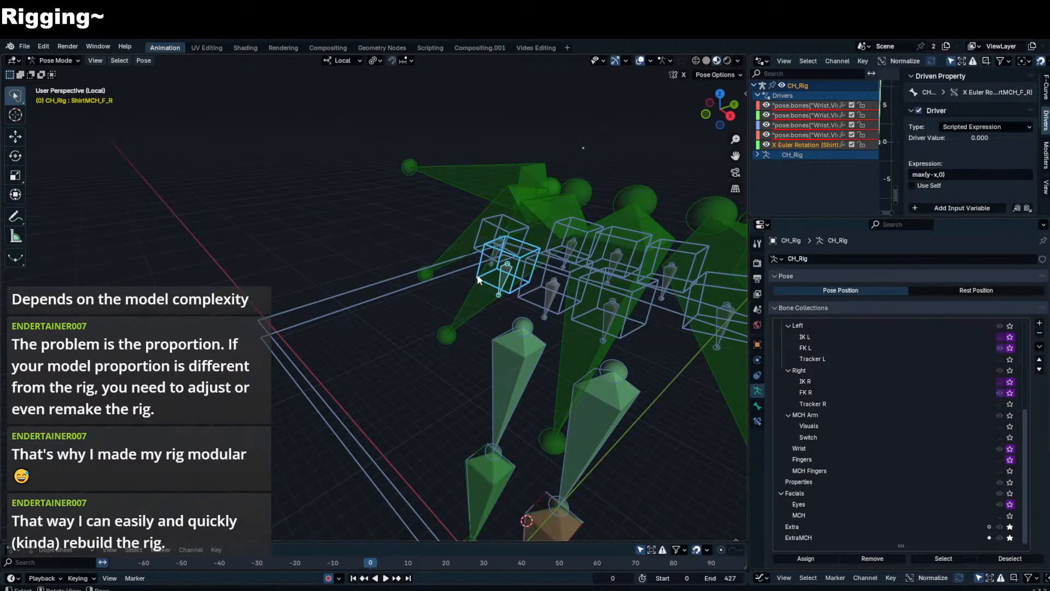
pyautogui.keyDown('shift'); pyautogui.click(477, 278); pyautogui.keyUp('shift')
pyautogui.hotkey('shift', 'ctrl', 'c')
pyautogui.click(381, 256)
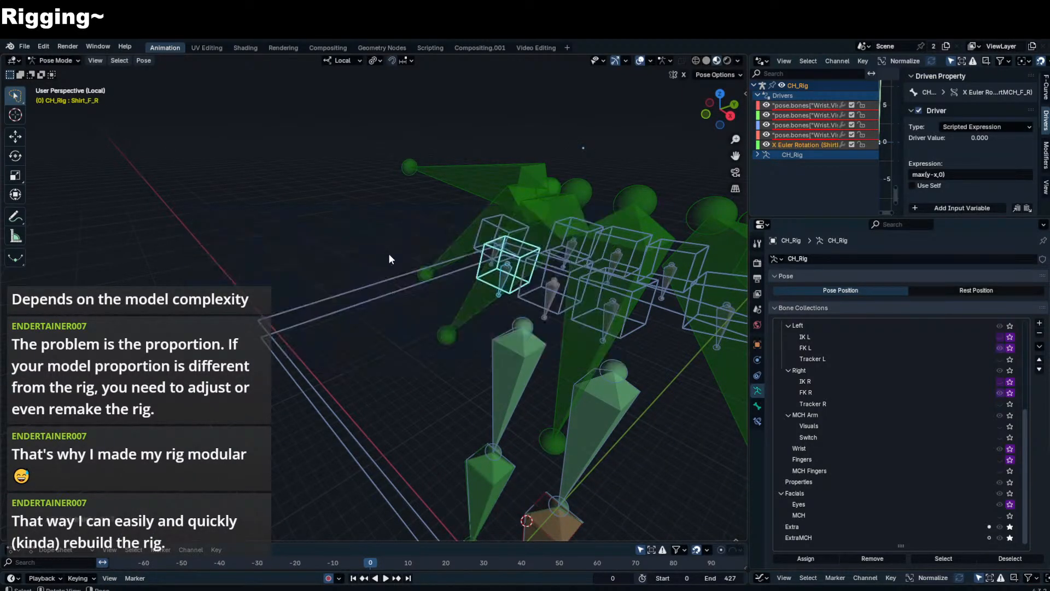
pyautogui.moveTo(389, 258); pyautogui.dragTo(469, 235, button='middle')
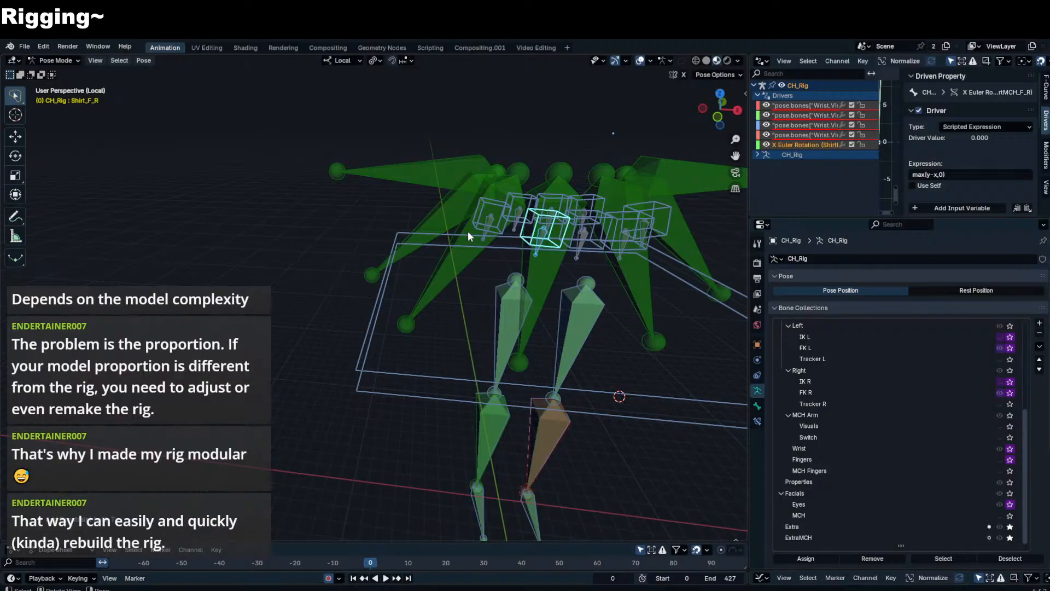
# - Remove the Transformation constraint targeting Thigh.R from Shirt_F_R, keeping its Copy Rotation constraint
pyautogui.moveTo(506, 213); pyautogui.dragTo(364, 210, button='middle')
pyautogui.scroll(2, 363, 210)
pyautogui.click(477, 266)
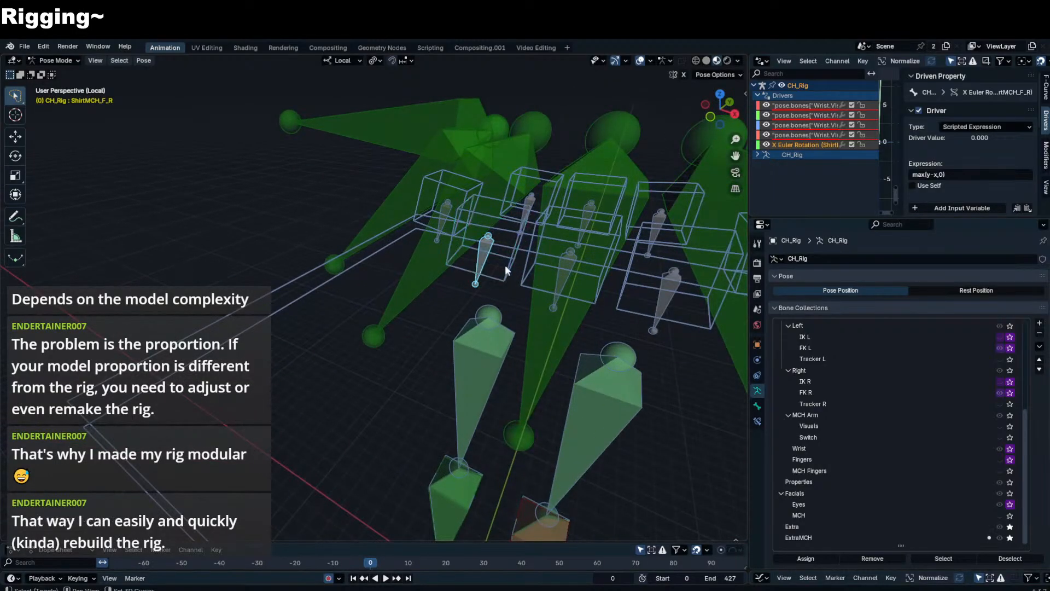
pyautogui.click(504, 265)
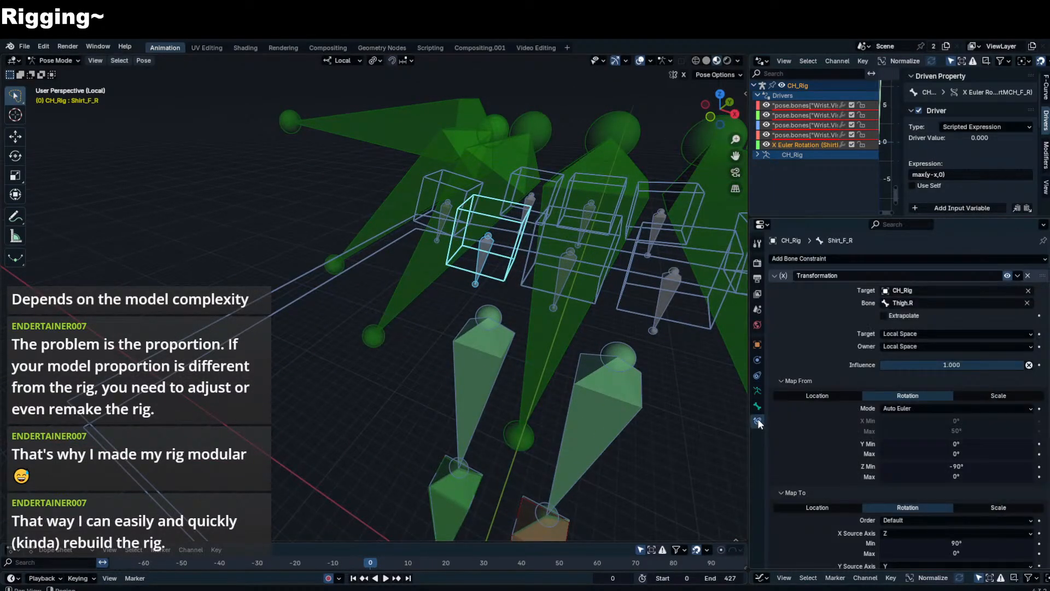
pyautogui.click(773, 275)
pyautogui.click(1028, 276)
# - Remove the Transformation constraints targeting Thigh.L from Shirt_F_L and Shirt_S_L
pyautogui.keyDown('shift'); pyautogui.moveTo(693, 255); pyautogui.dragTo(677, 256, button='middle'); pyautogui.keyUp('shift')
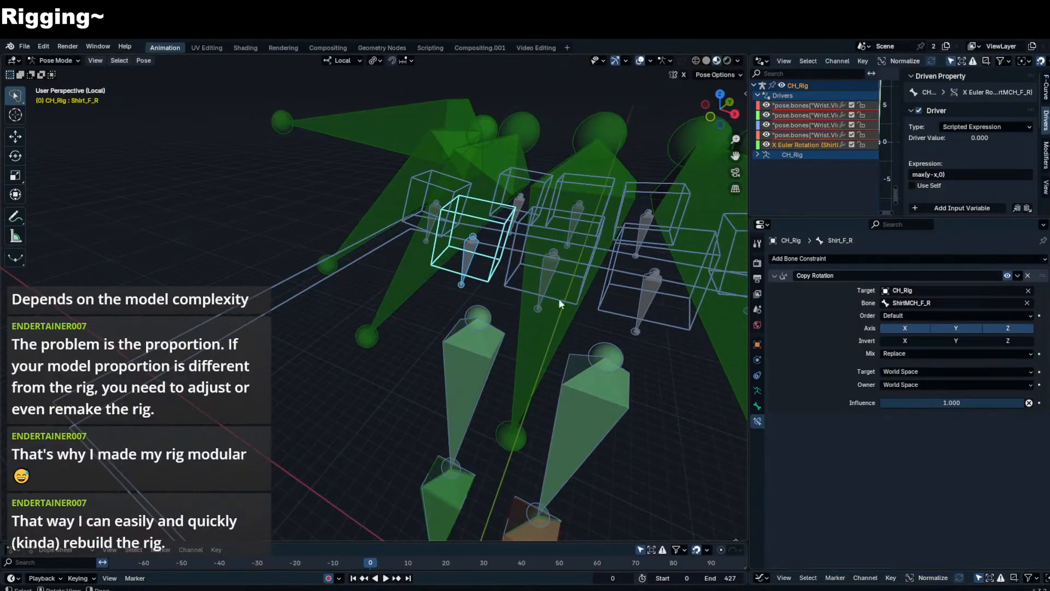
pyautogui.click(559, 299)
pyautogui.click(669, 313)
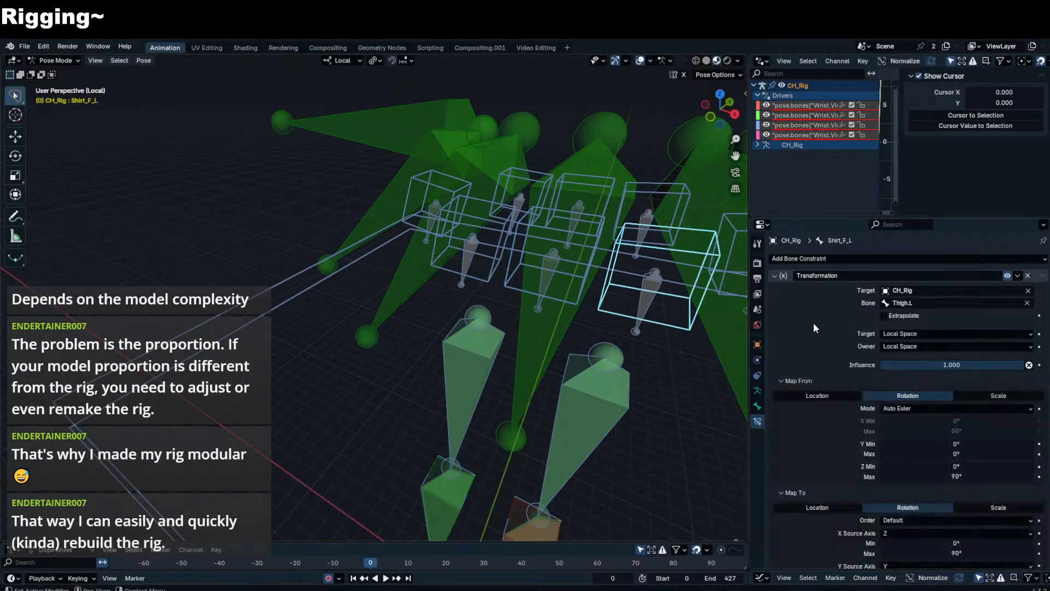
pyautogui.click(1029, 276)
pyautogui.keyDown('shift'); pyautogui.moveTo(603, 257); pyautogui.dragTo(381, 244, button='middle'); pyautogui.keyUp('shift')
pyautogui.click(384, 272)
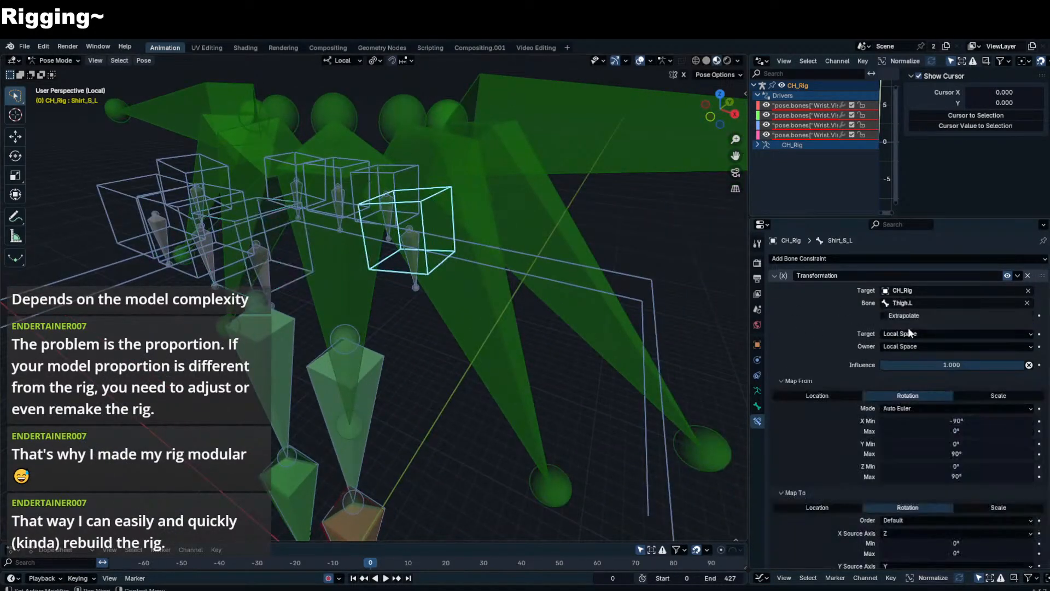
pyautogui.click(1028, 276)
# - Hide all the green cloak bones so that only the shirt and leg bones stay displayed
pyautogui.moveTo(432, 189); pyautogui.dragTo(443, 222, button='middle')
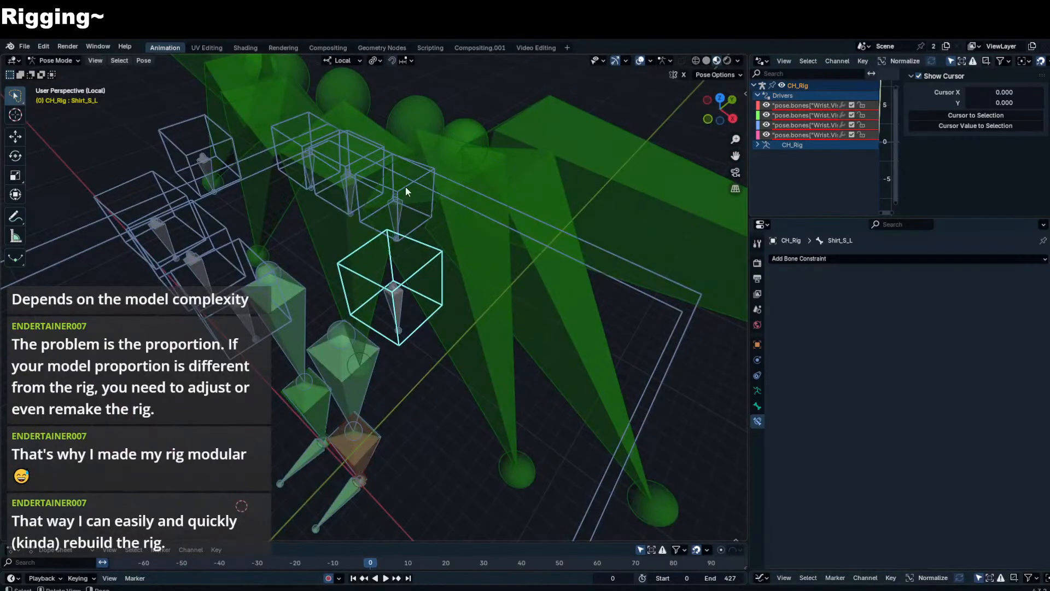
pyautogui.click(460, 175)
pyautogui.scroll(-4, 460, 175)
pyautogui.keyDown('shift'); pyautogui.click(300, 138); pyautogui.keyUp('shift')
pyautogui.press('h')
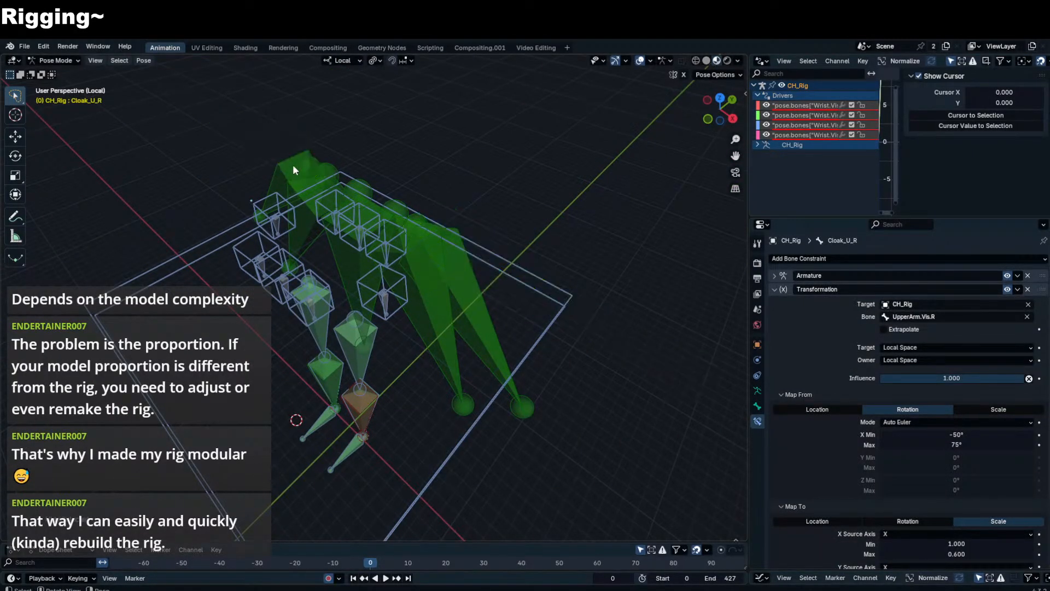
pyautogui.click(310, 174)
pyautogui.press('h')
pyautogui.click(355, 185)
pyautogui.press('h')
pyautogui.click(408, 211)
pyautogui.press('h')
pyautogui.click(416, 225)
pyautogui.press('h')
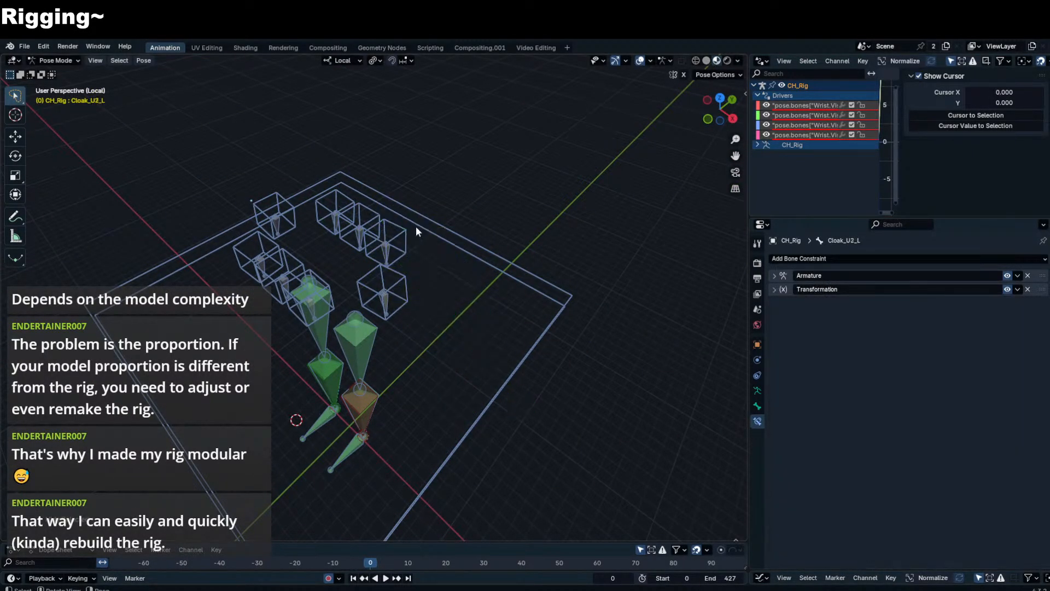
# - Delete the existing constraints from Shirt_B_L, Shirt_B_C, Shirt_B_R and Shirt_S_R
pyautogui.click(416, 228)
pyautogui.click(1028, 276)
pyautogui.click(378, 220)
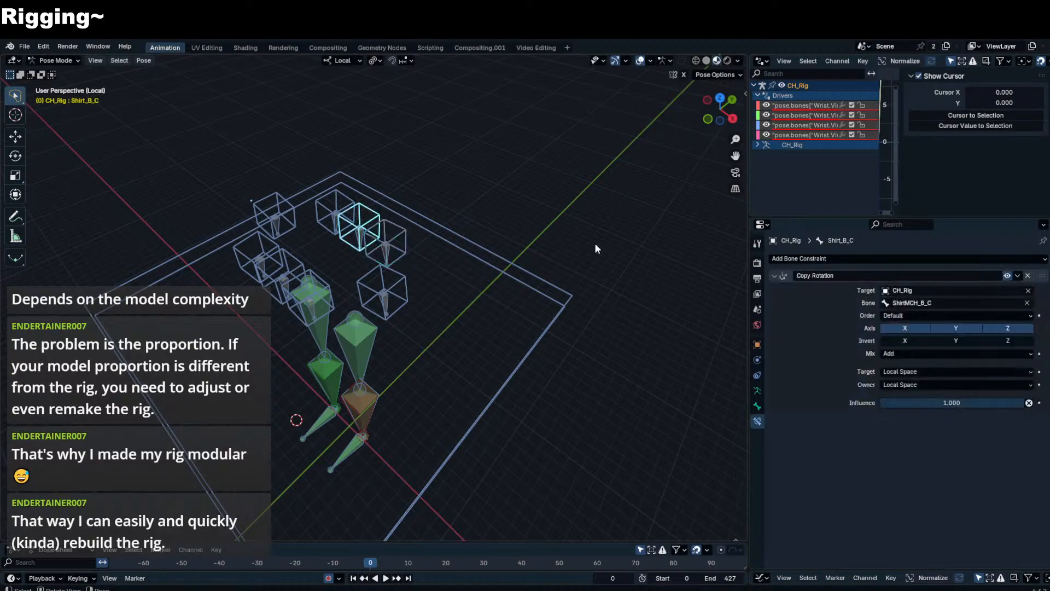
pyautogui.click(1028, 276)
pyautogui.click(326, 203)
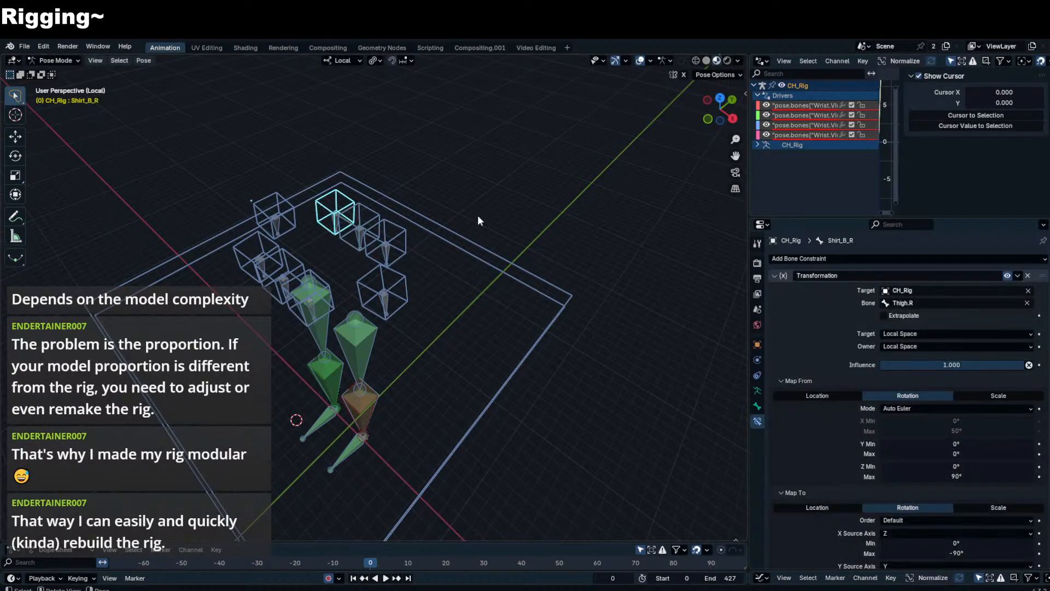
pyautogui.click(1028, 277)
pyautogui.click(271, 196)
pyautogui.click(1027, 277)
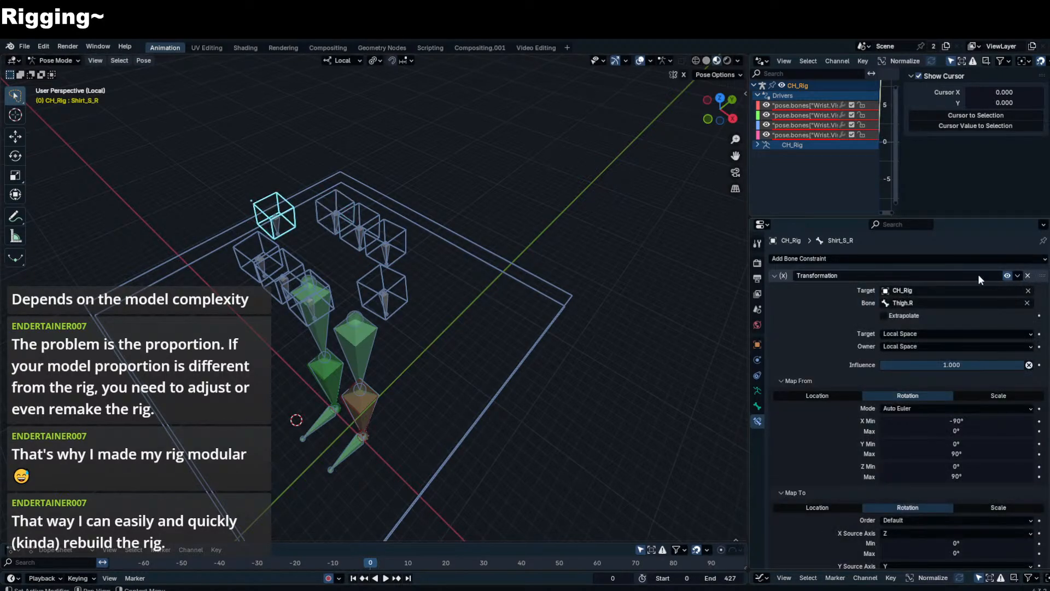
# - Add a Copy Rotation constraint to Shirt_S_R with ShirtMCH_S_R as the target bone
pyautogui.scroll(3, 328, 208)
pyautogui.keyDown('shift'); pyautogui.moveTo(317, 203); pyautogui.dragTo(564, 281, button='middle'); pyautogui.keyUp('shift')
pyautogui.keyDown('shift'); pyautogui.moveTo(634, 292); pyautogui.dragTo(583, 279, button='middle'); pyautogui.keyUp('shift')
pyautogui.click(548, 283)
pyautogui.keyDown('shift'); pyautogui.click(578, 282); pyautogui.keyUp('shift')
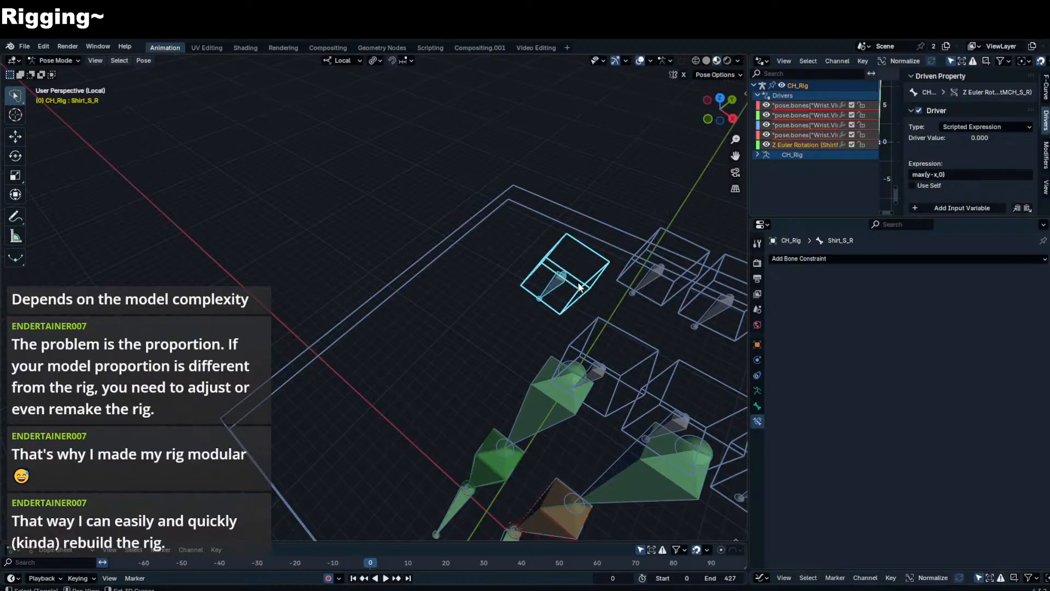
pyautogui.hotkey('shift', 'ctrl', 'c')
pyautogui.click(607, 188)
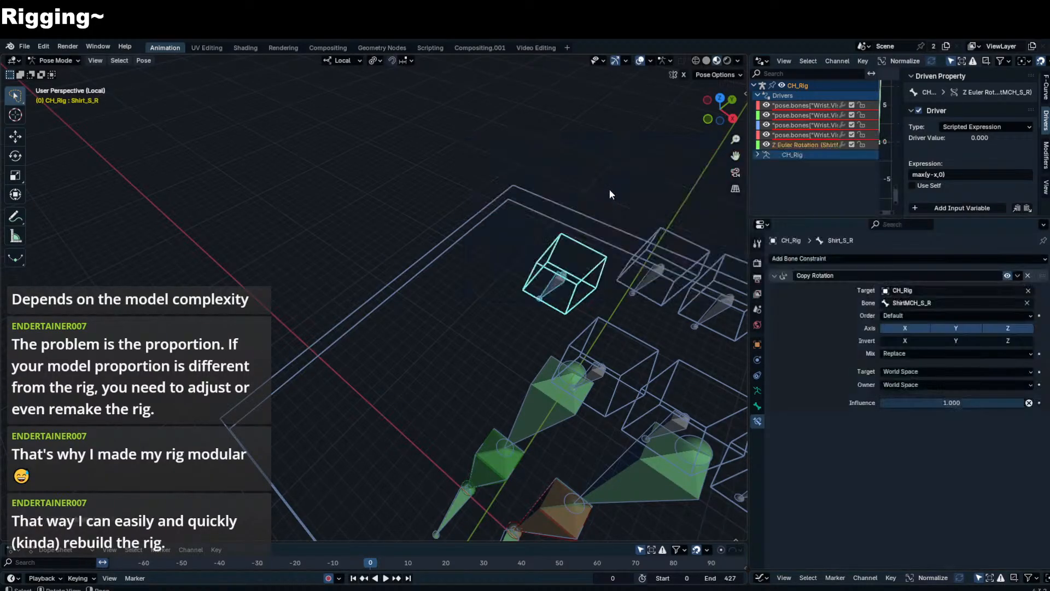
# - Add Copy Rotation constraints to Shirt_B_R and Shirt_B_C, each targeting its matching ShirtMCH helper bone
pyautogui.keyDown('shift'); pyautogui.moveTo(609, 190); pyautogui.dragTo(556, 273, button='middle'); pyautogui.keyUp('shift')
pyautogui.click(517, 277)
pyautogui.keyDown('shift'); pyautogui.click(543, 272); pyautogui.keyUp('shift')
pyautogui.hotkey('ctrl', 'shift', 'c')
pyautogui.click(542, 272)
pyautogui.click(569, 293)
pyautogui.keyDown('shift'); pyautogui.click(570, 296); pyautogui.keyUp('shift')
pyautogui.hotkey('ctrl', 'shift', 'c')
pyautogui.click(566, 283)
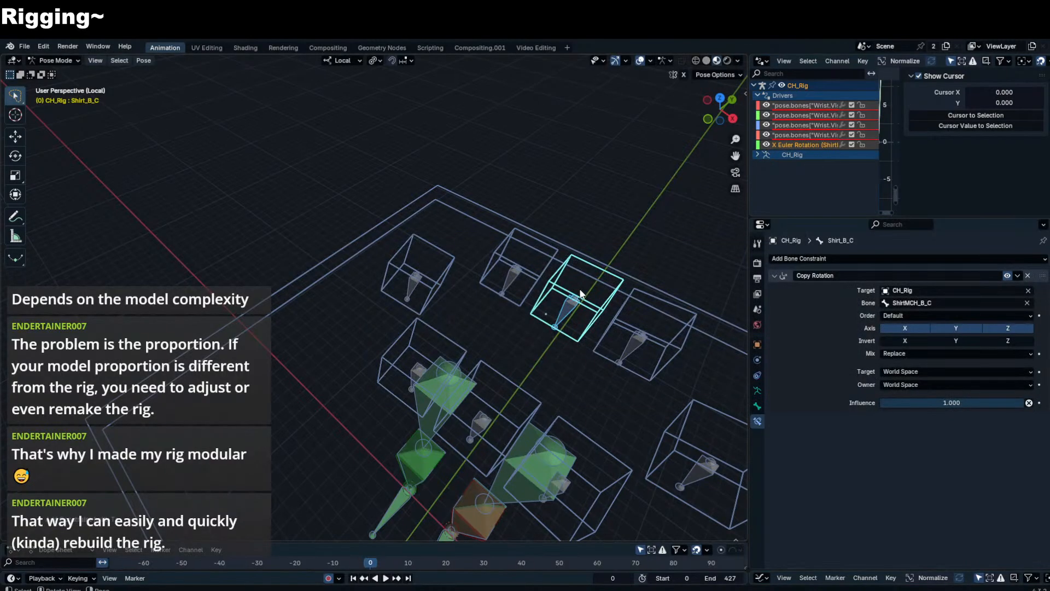
# - Add Copy Rotation constraints to Shirt_B_L and Shirt_S_L, each targeting its matching ShirtMCH helper bone
pyautogui.keyDown('shift'); pyautogui.moveTo(663, 312); pyautogui.dragTo(609, 314, button='middle'); pyautogui.keyUp('shift')
pyautogui.click(624, 329)
pyautogui.keyDown('shift'); pyautogui.click(632, 331); pyautogui.keyUp('shift')
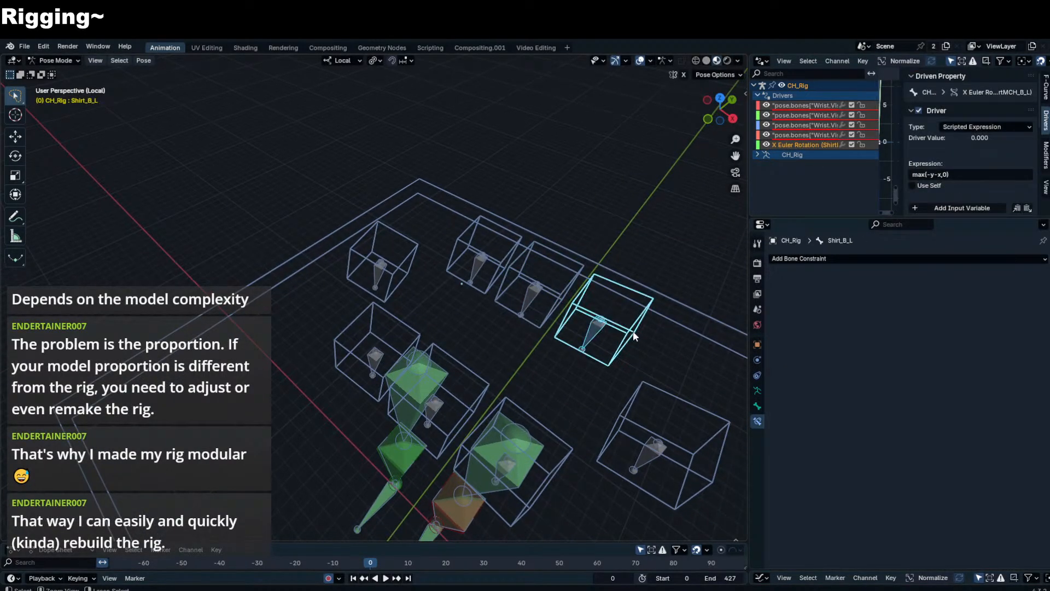
pyautogui.hotkey('ctrl', 'shift', 'c')
pyautogui.click(632, 331)
pyautogui.click(648, 456)
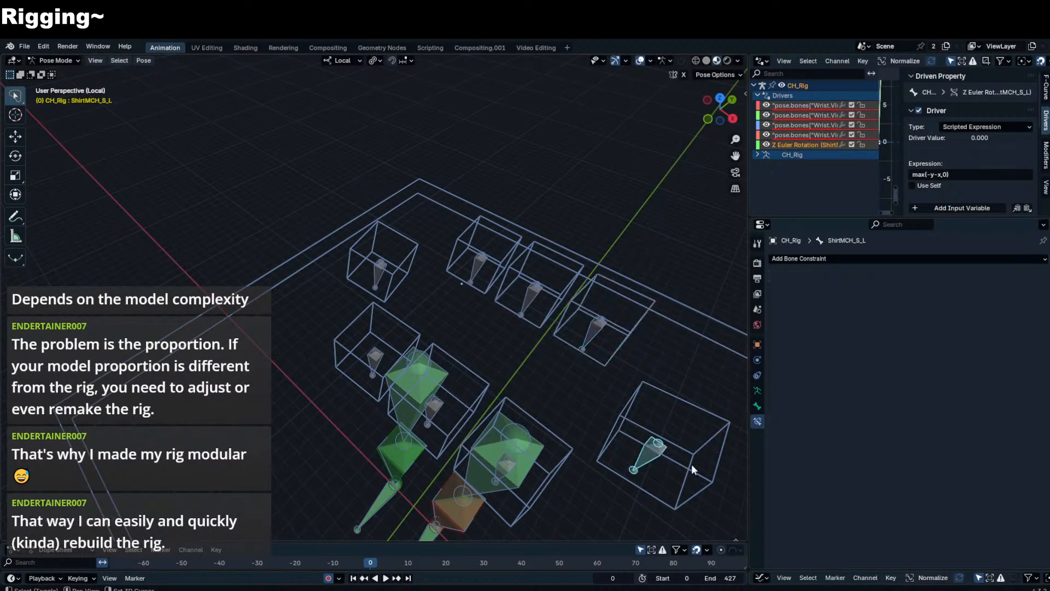
pyautogui.keyDown('shift'); pyautogui.click(690, 464); pyautogui.keyUp('shift')
pyautogui.hotkey('ctrl', 'shift', 'c')
pyautogui.click(690, 462)
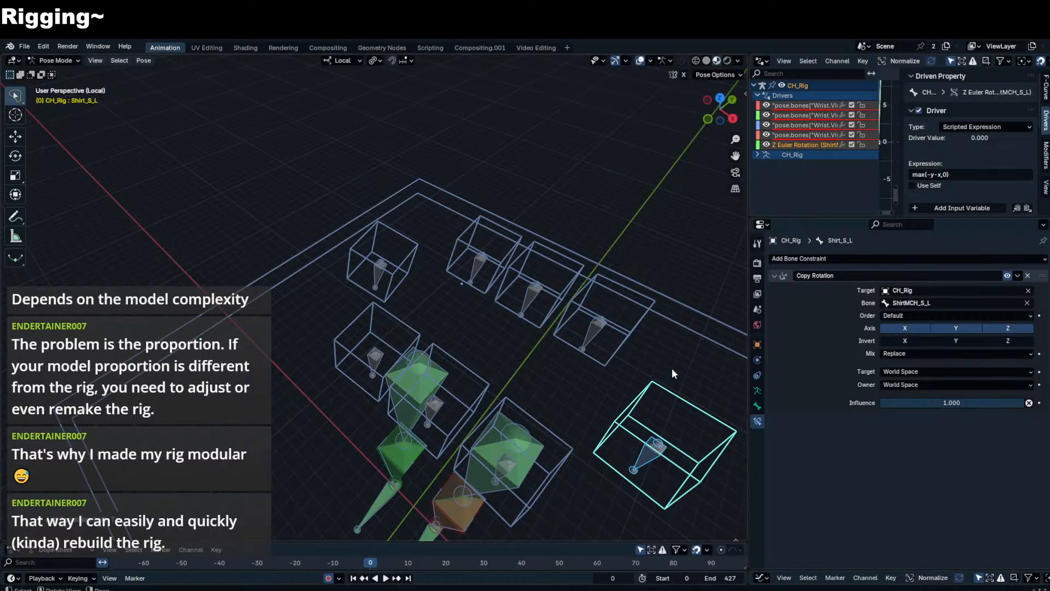
# - Exit local view to show the whole character and test the shirt by rotating Flip_Bone, cancelling the rotation
pyautogui.moveTo(672, 370); pyautogui.dragTo(672, 297, button='middle')
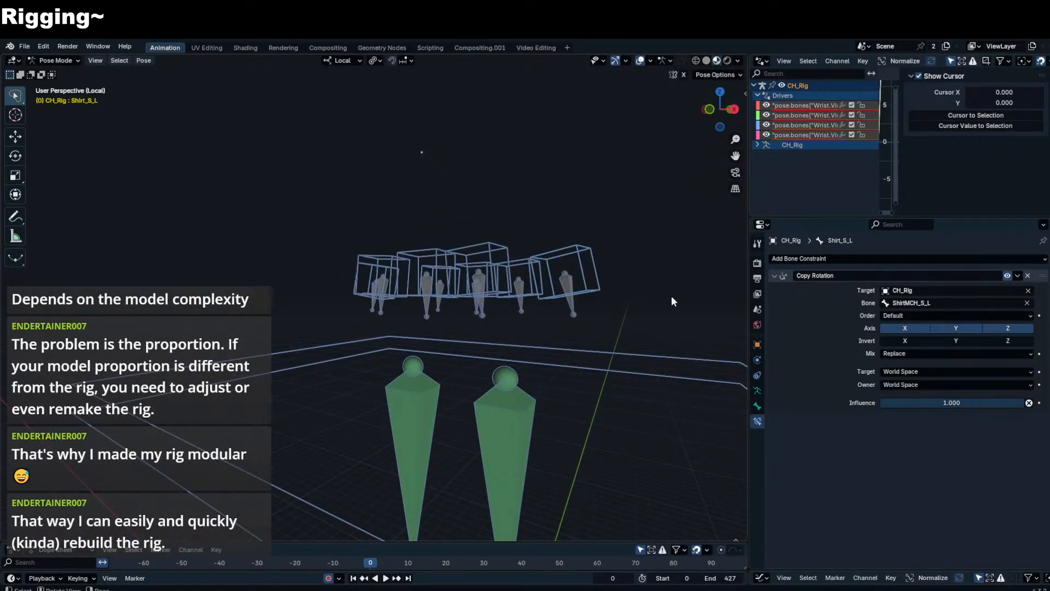
pyautogui.press('KP_Divide')
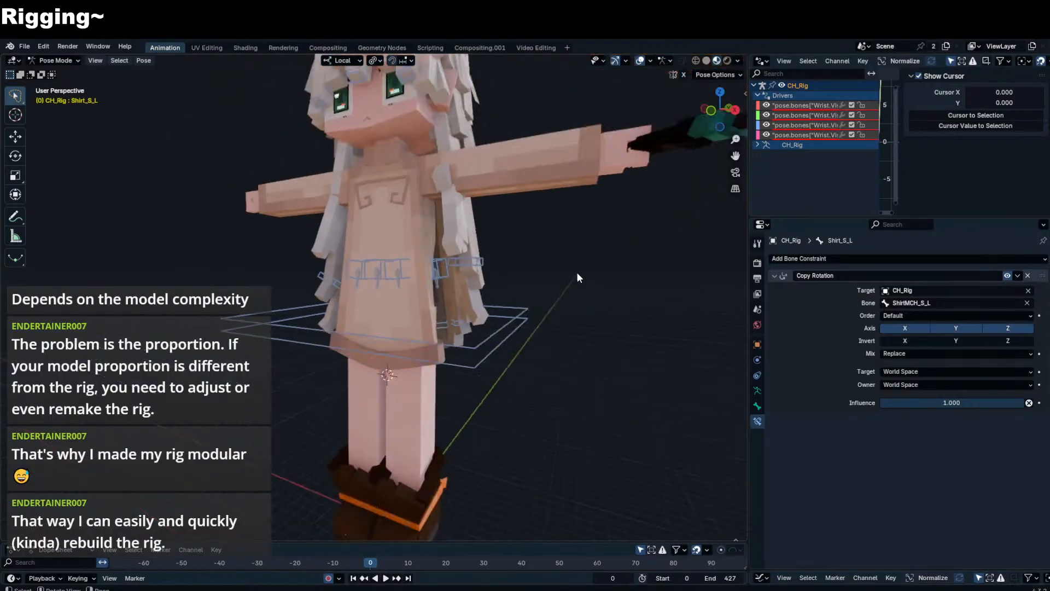
pyautogui.click(438, 313)
pyautogui.press('r')
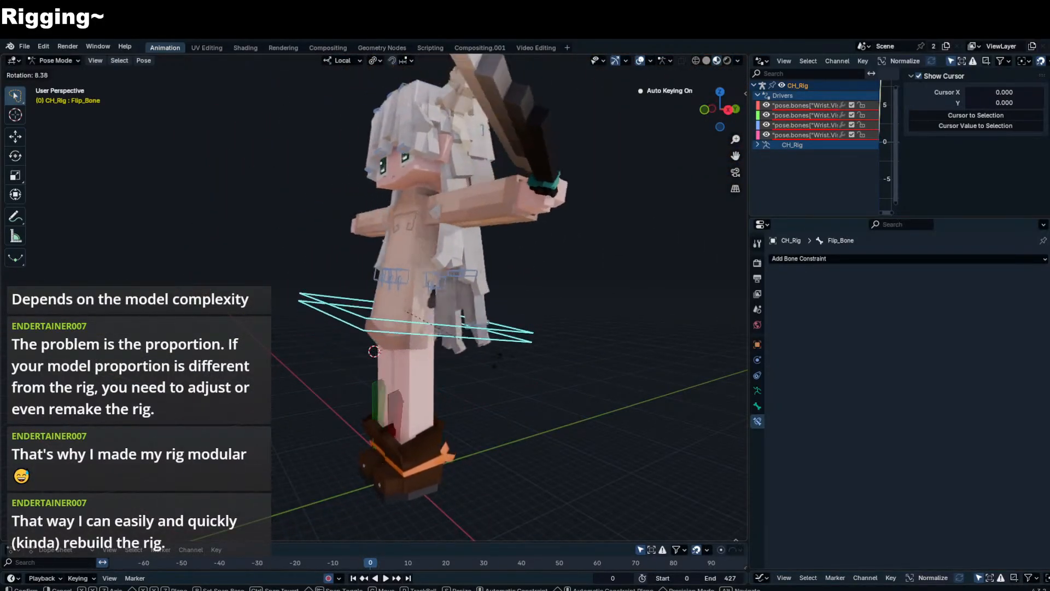
pyautogui.rightClick(470, 360)
# - Select ShirtMCH_F_L, display its transform values in the viewport, and collapse the CH-Rig settings
pyautogui.scroll(2, 470, 361)
pyautogui.click(407, 283)
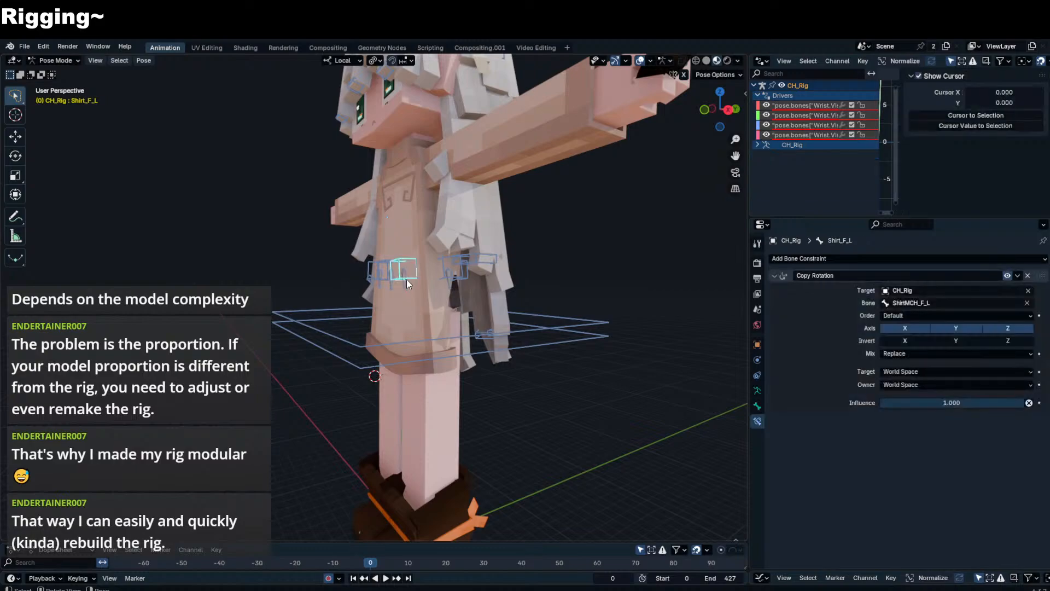
pyautogui.press('n')
pyautogui.click(741, 119)
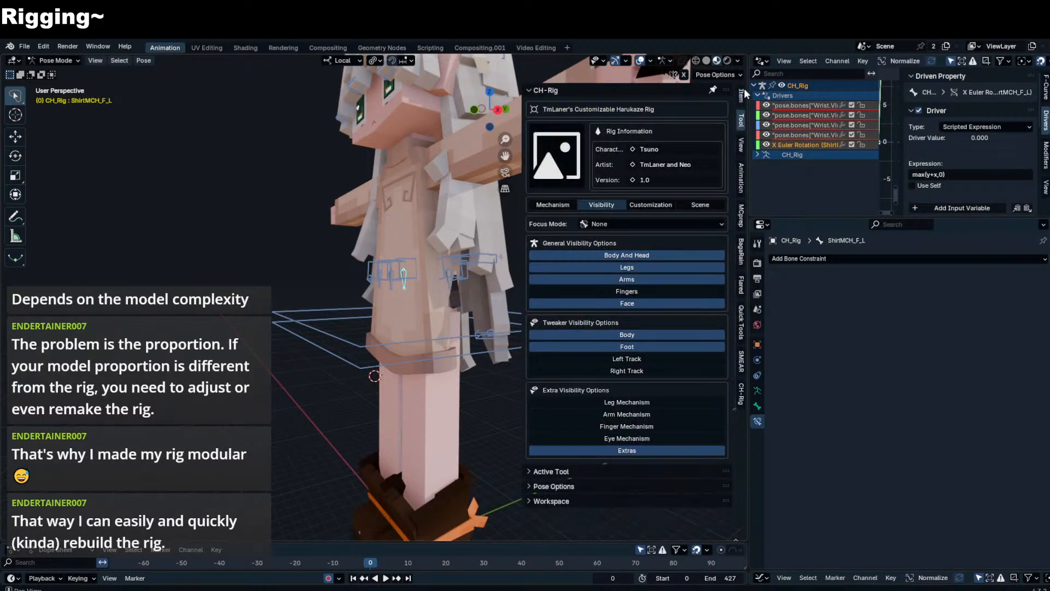
pyautogui.click(741, 96)
pyautogui.click(674, 92)
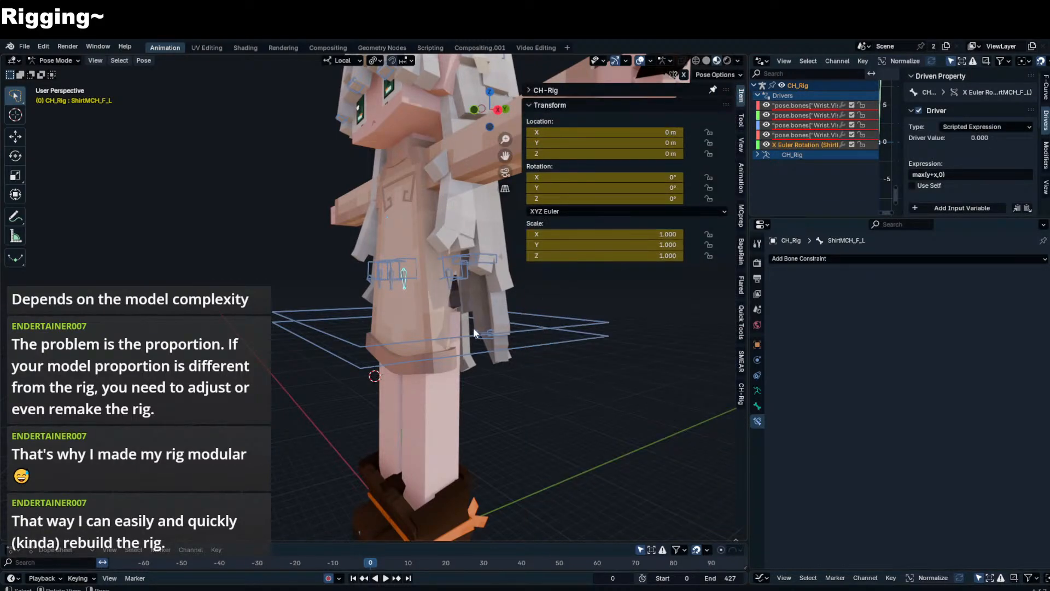
# - Test-rotate Flip_Bone with its transform values displayed, cancel the rotation, and hide the values again
pyautogui.click(550, 335)
pyautogui.press('r')
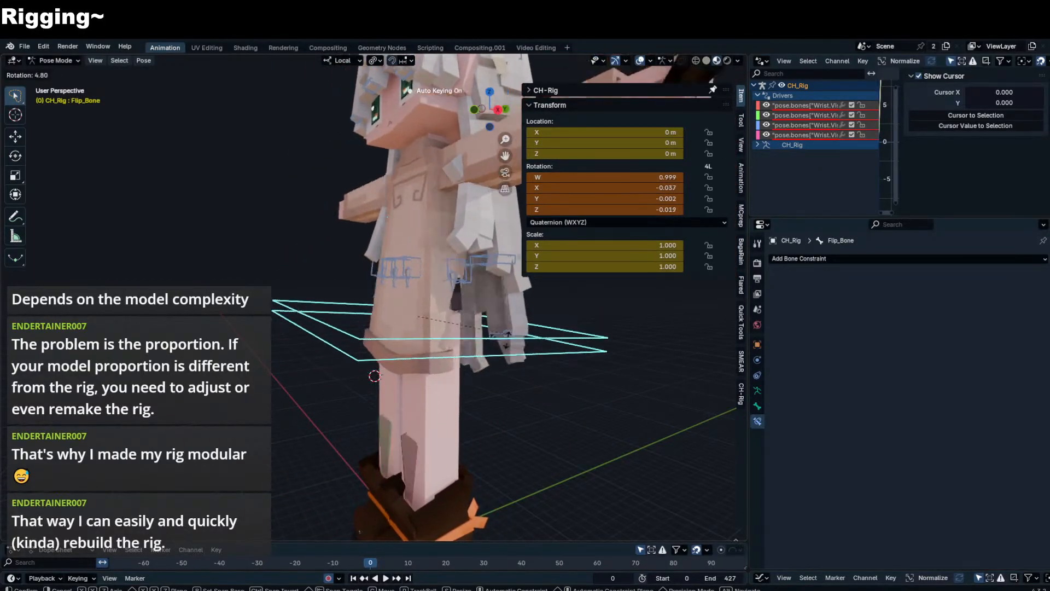
pyautogui.press('Escape')
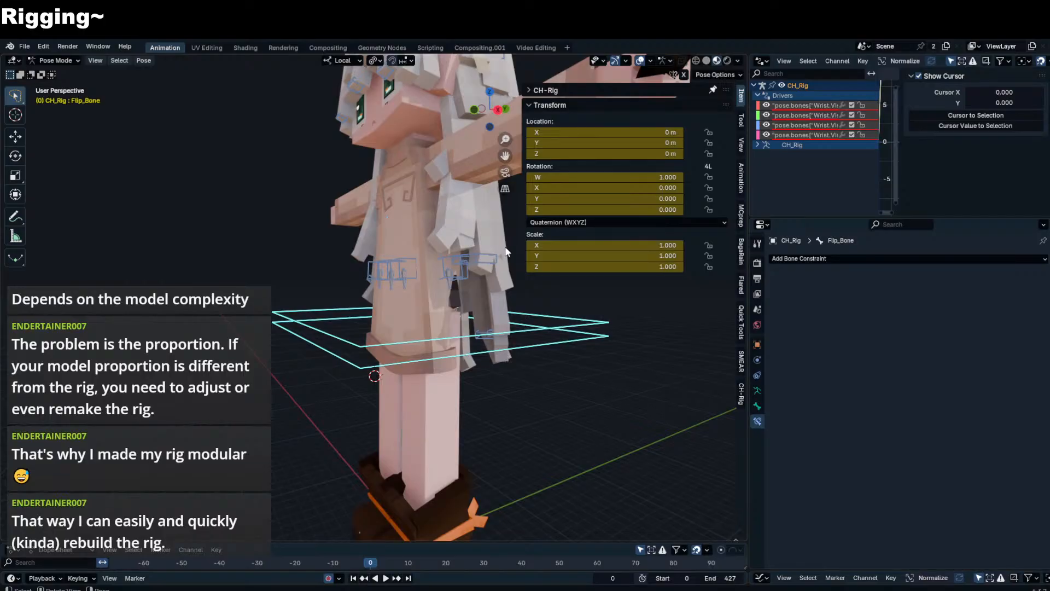
pyautogui.press('n')
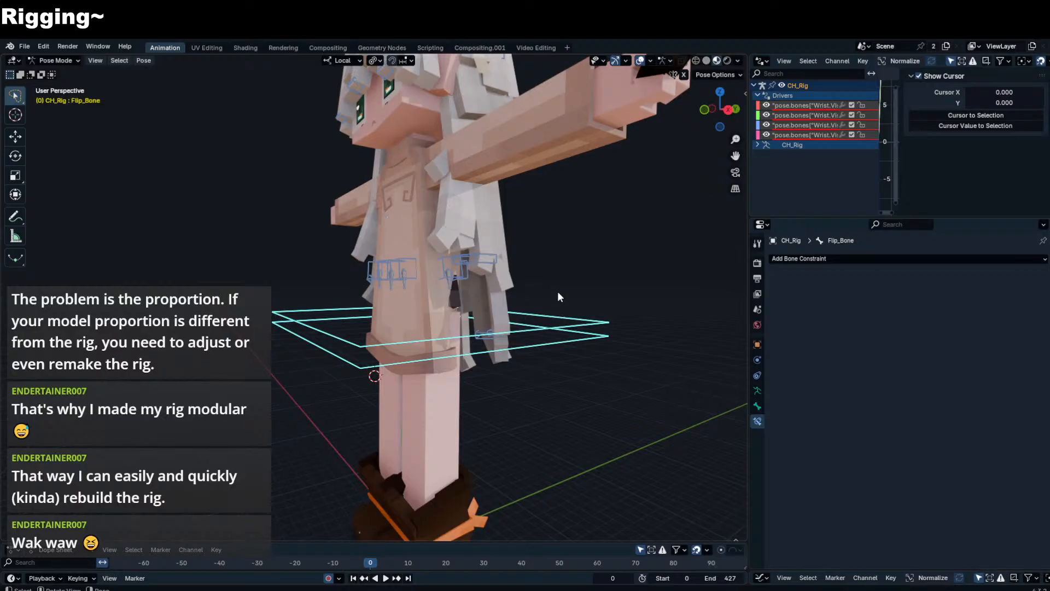
# - Test-move Flip_Bone and cancel it, then select ShirtMCH_F_L and enlarge the area showing its driver
pyautogui.moveTo(557, 291); pyautogui.dragTo(425, 317, button='middle')
pyautogui.press('g')
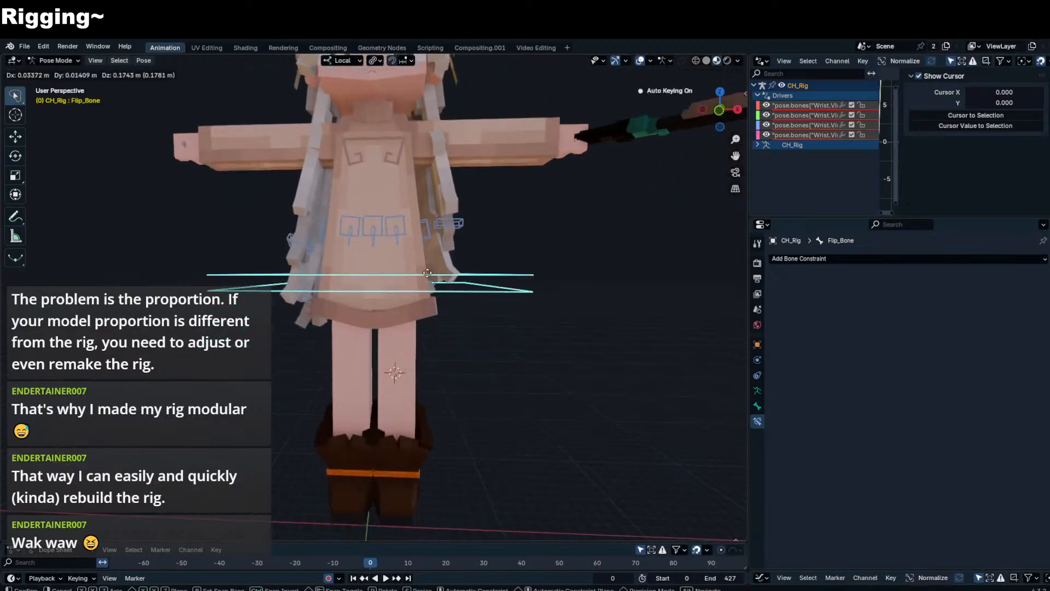
pyautogui.rightClick(427, 272)
pyautogui.click(389, 279)
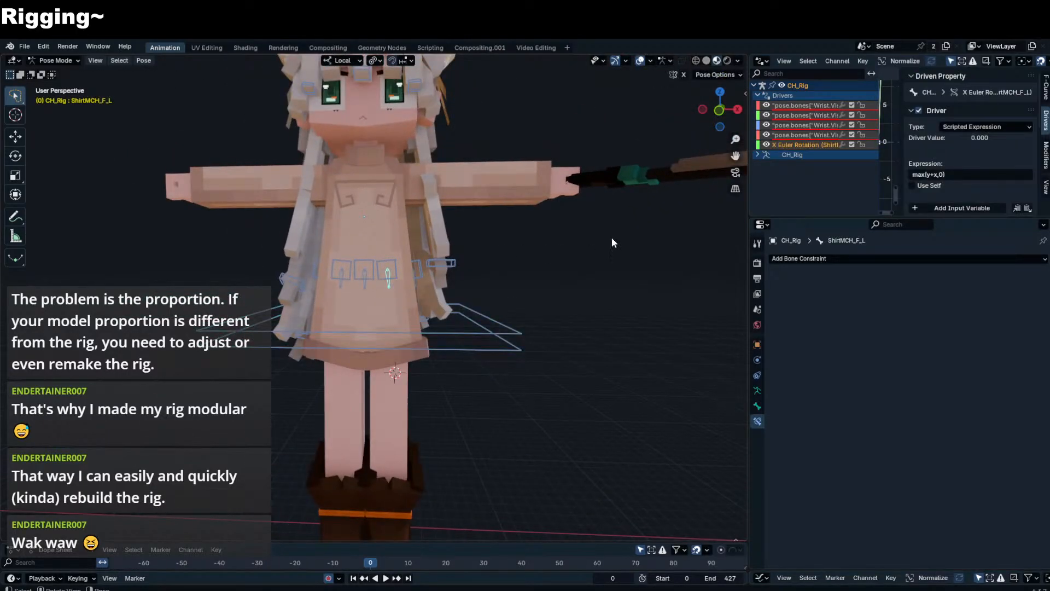
pyautogui.moveTo(748, 175); pyautogui.dragTo(699, 318)
# - Test-rotate Flip_Bone while viewing the character from the side, including about its local X axis, and cancel each rotation
pyautogui.click(416, 320)
pyautogui.moveTo(415, 320); pyautogui.dragTo(293, 322, button='middle')
pyautogui.press('r')
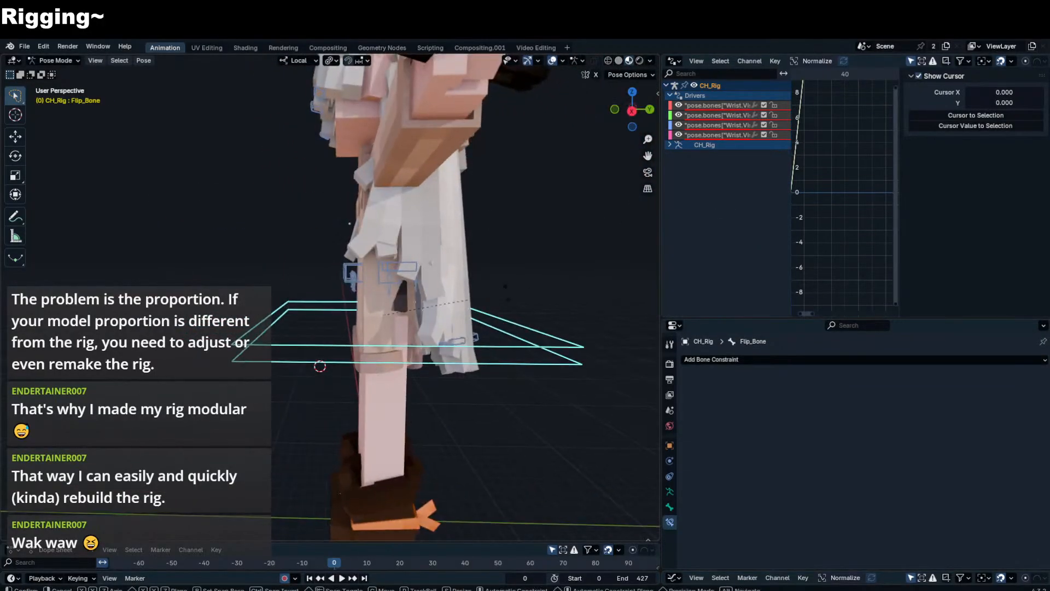
pyautogui.rightClick(457, 318)
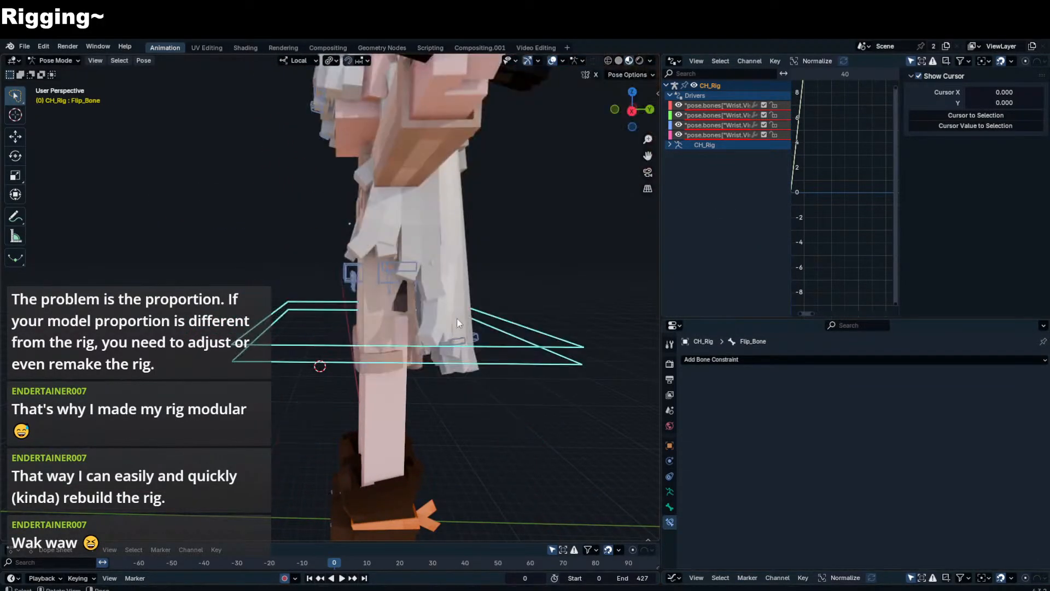
pyautogui.press('r')
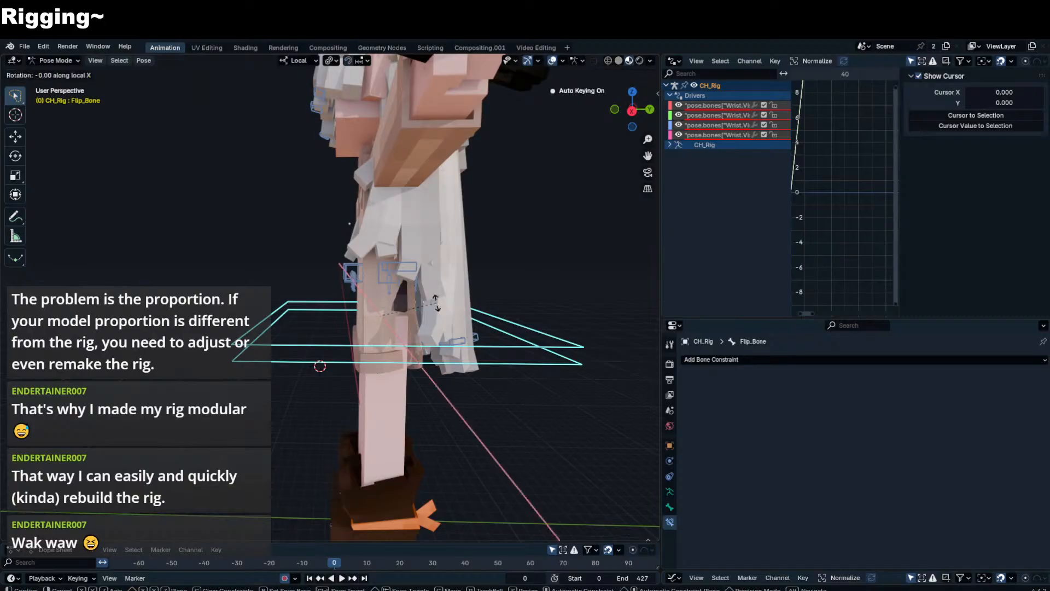
pyautogui.rightClick(435, 329)
# - Check Flip_Bone's name without changing it, and select ShirtMCH_F_L to show its driver
pyautogui.press('F2')
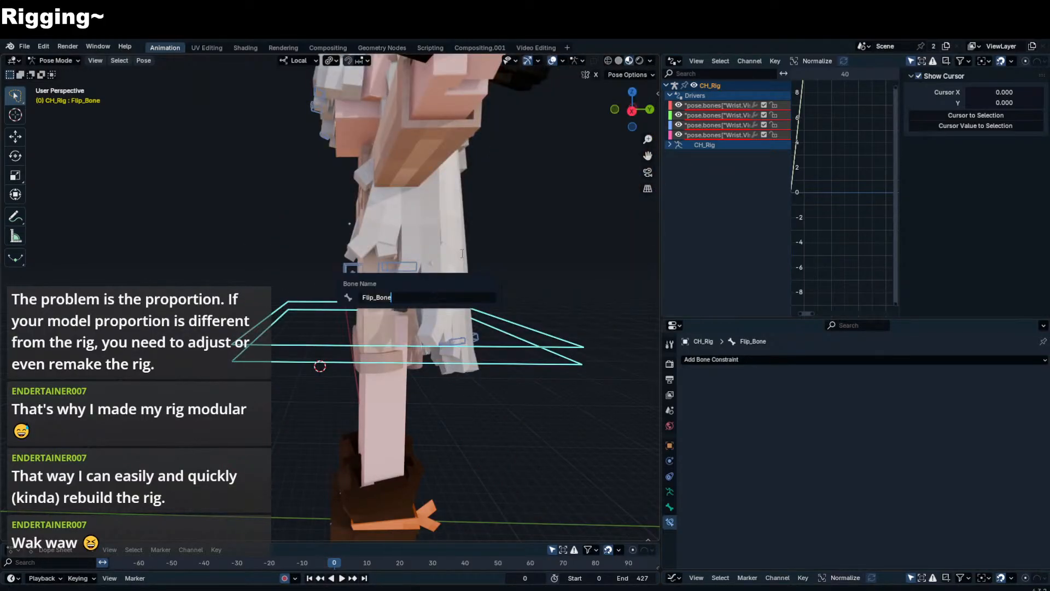
pyautogui.press('Escape')
pyautogui.press('n')
pyautogui.press('n')
pyautogui.click(356, 298)
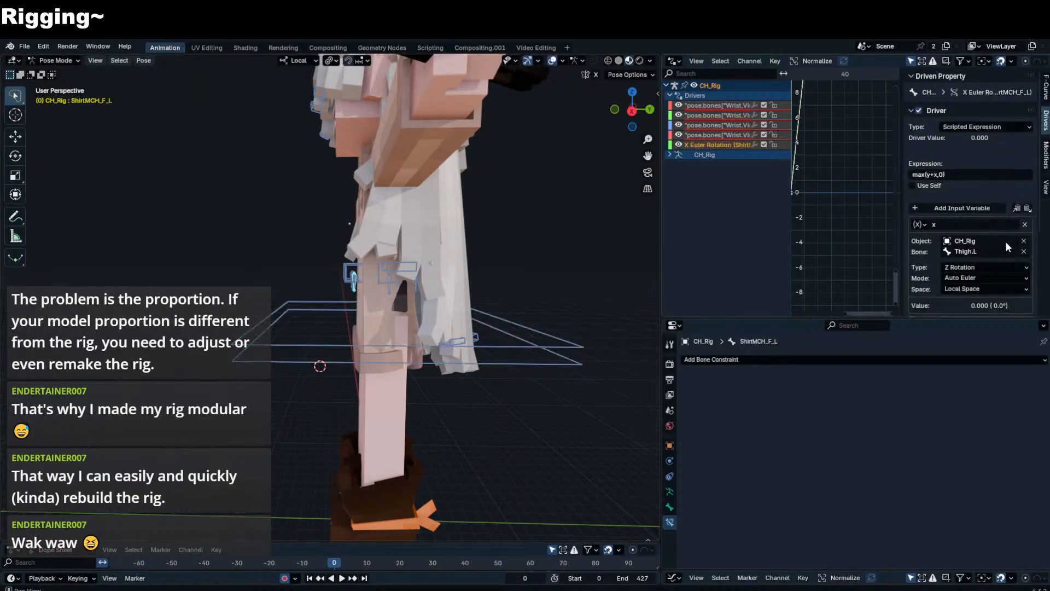
pyautogui.scroll(-4, 979, 214)
pyautogui.click(987, 96)
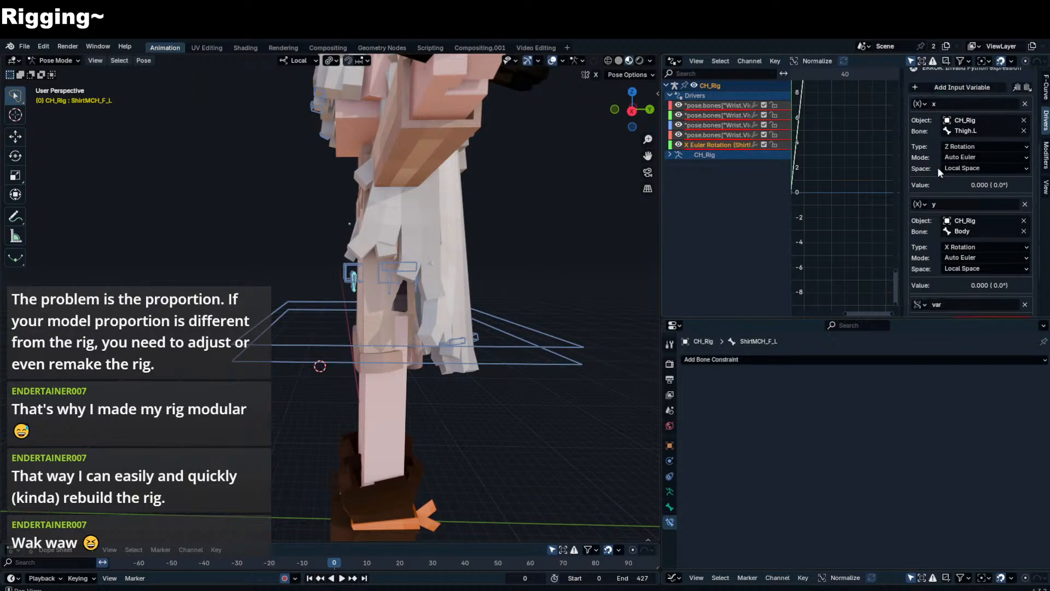
pyautogui.scroll(-3, 946, 191)
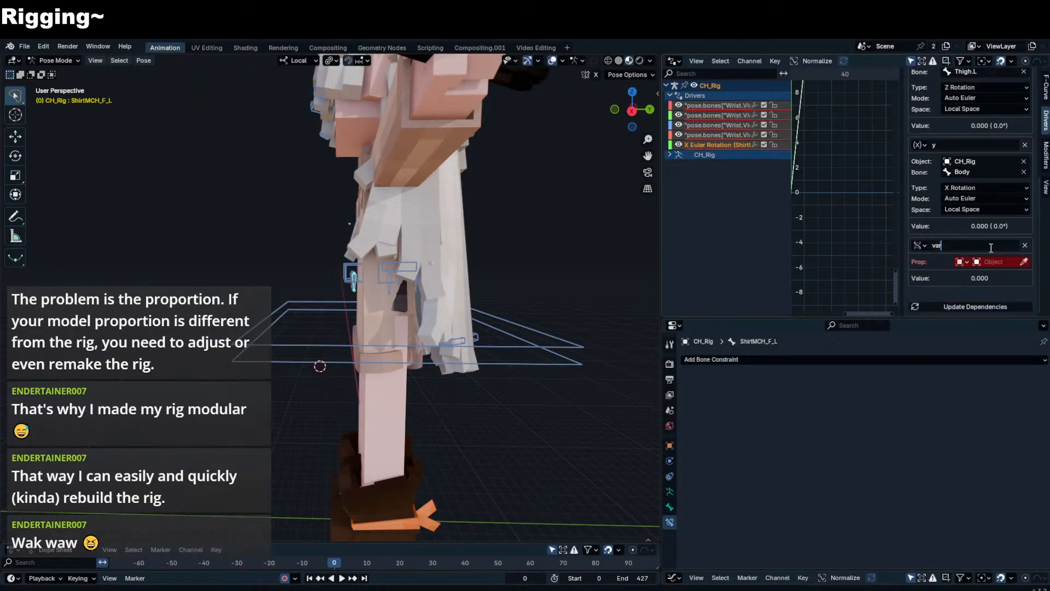
pyautogui.click(1025, 245)
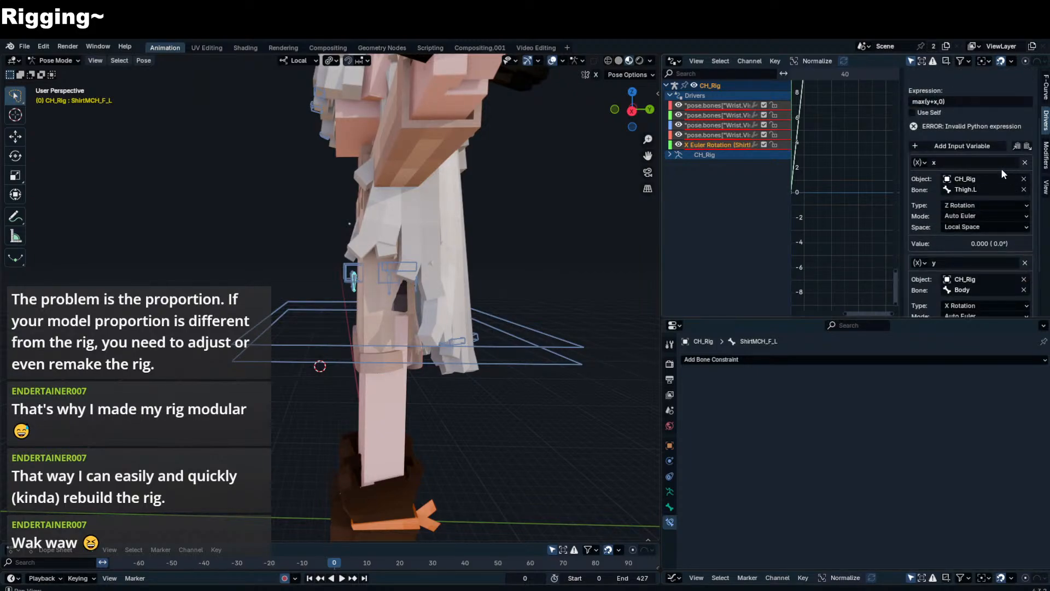
# - Paste the copied variable into ShirtMCH_F_L's driver, name it z, and point it at Flip_Bone with type X Rotation
pyautogui.click(1027, 145)
pyautogui.scroll(-5, 996, 198)
pyautogui.scroll(-5, 996, 197)
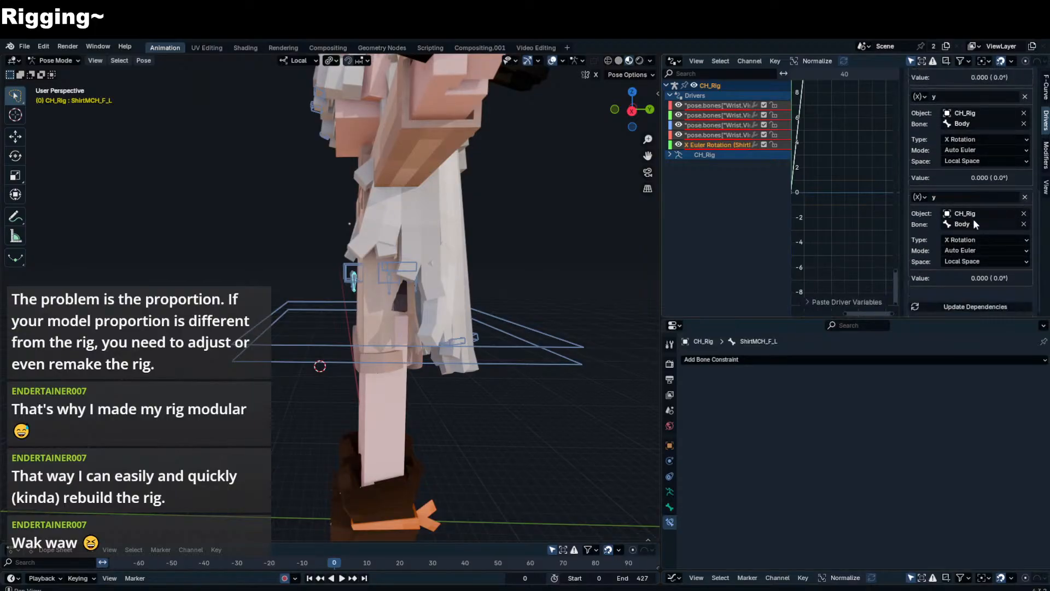
pyautogui.click(972, 222)
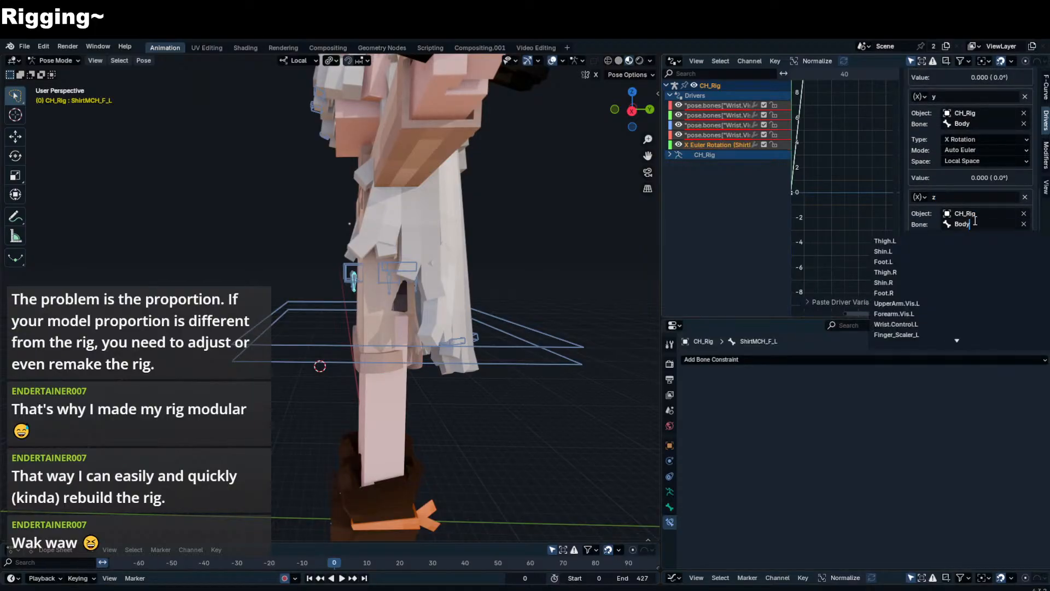
pyautogui.write('flip')
pyautogui.press('Return')
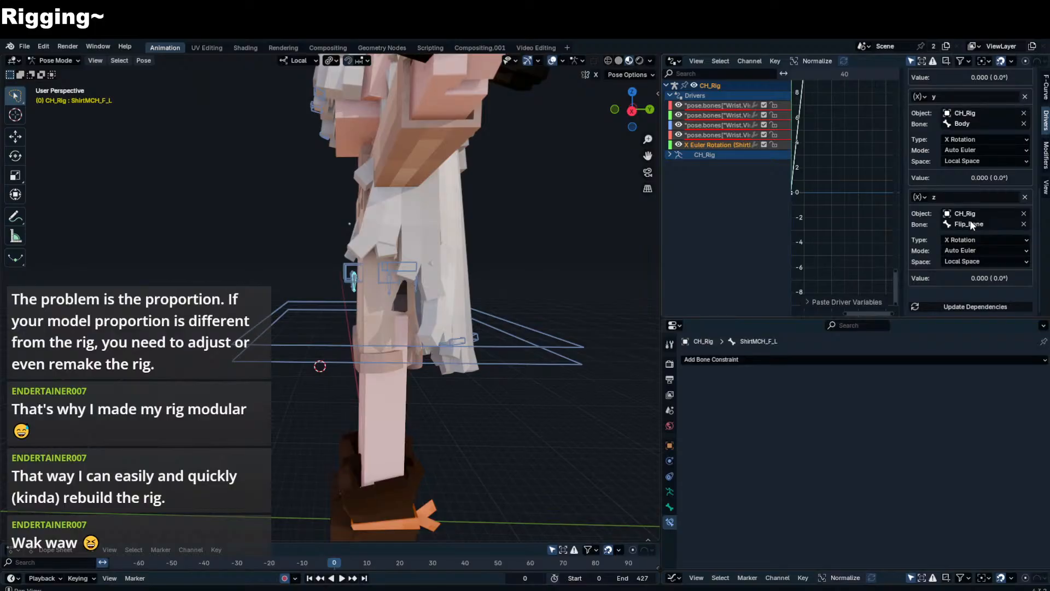
pyautogui.click(983, 240)
pyautogui.click(978, 240)
# - Rotate Flip_Bone by about 34° and examine the z variable in ShirtMCH_F_L's driver
pyautogui.click(525, 326)
pyautogui.press('r')
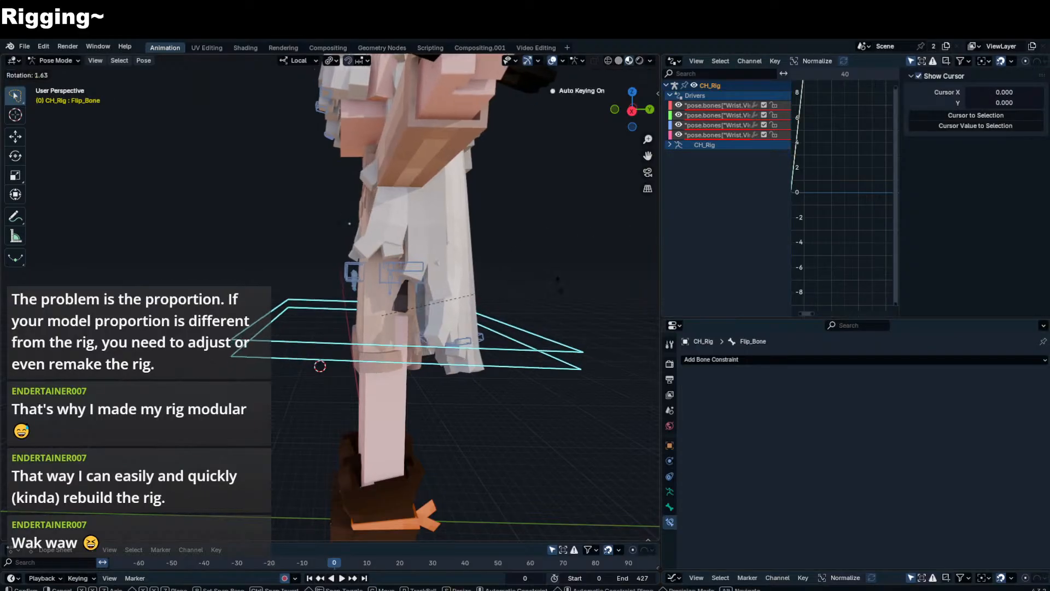
pyautogui.click(404, 287)
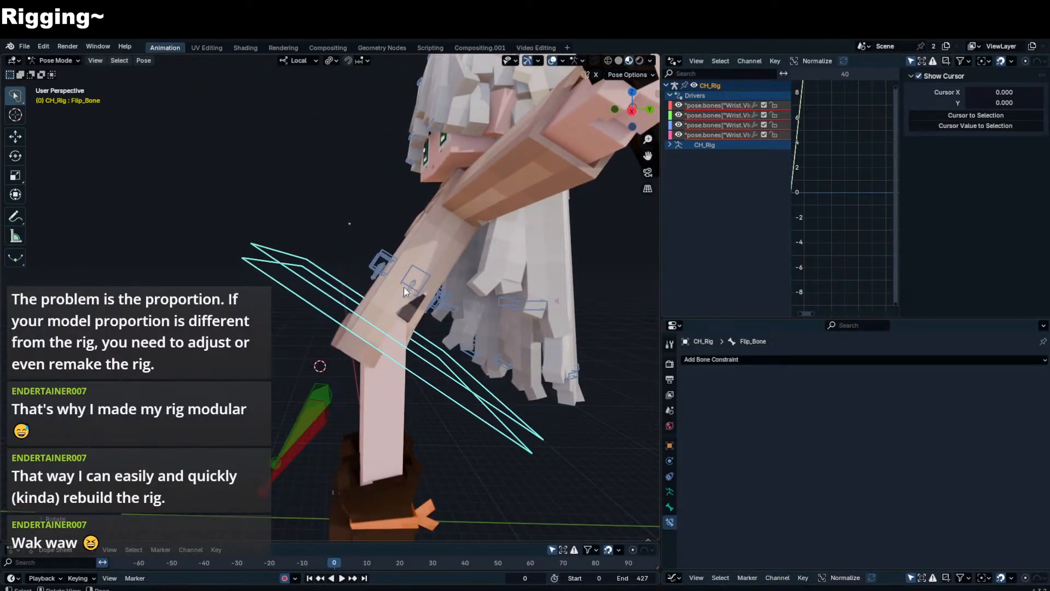
pyautogui.click(386, 264)
pyautogui.scroll(-6, 1008, 277)
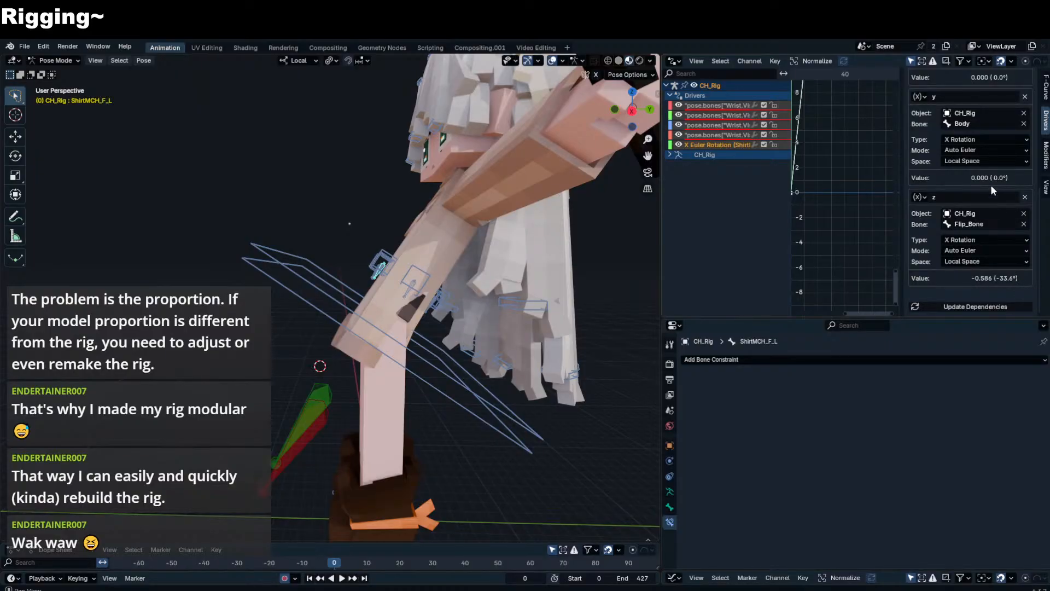
pyautogui.scroll(8, 940, 132)
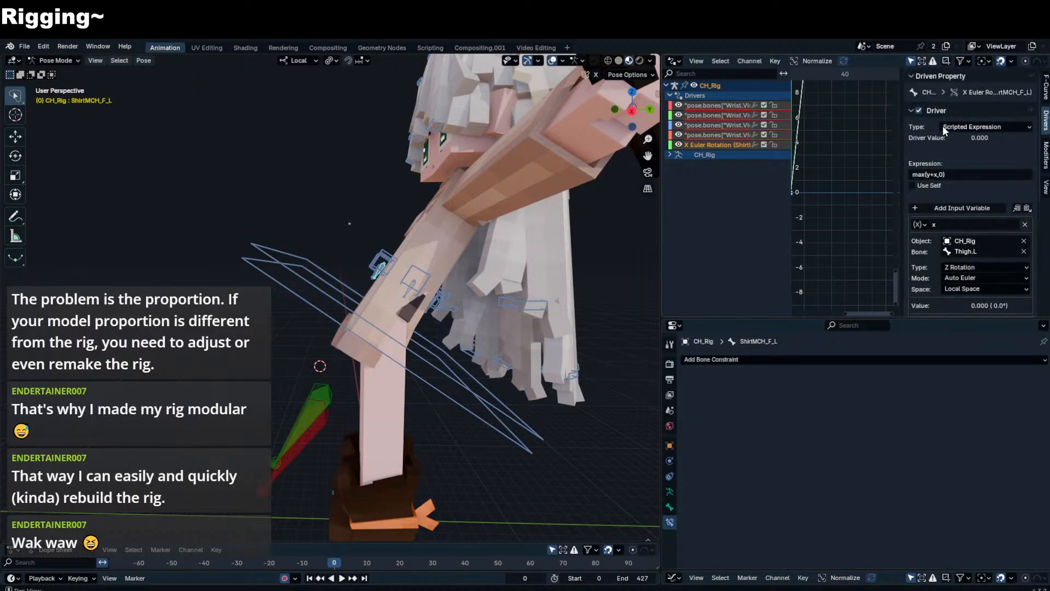
# - Set ShirtMCH_F_L's driver expression to max((y+z)+x,0) and reselect Flip_Bone to check the shirt
pyautogui.write('(')
pyautogui.press('Right')
pyautogui.write(')')
pyautogui.press('Return')
pyautogui.click(456, 377)
pyautogui.moveTo(457, 377); pyautogui.dragTo(568, 218, button='middle')
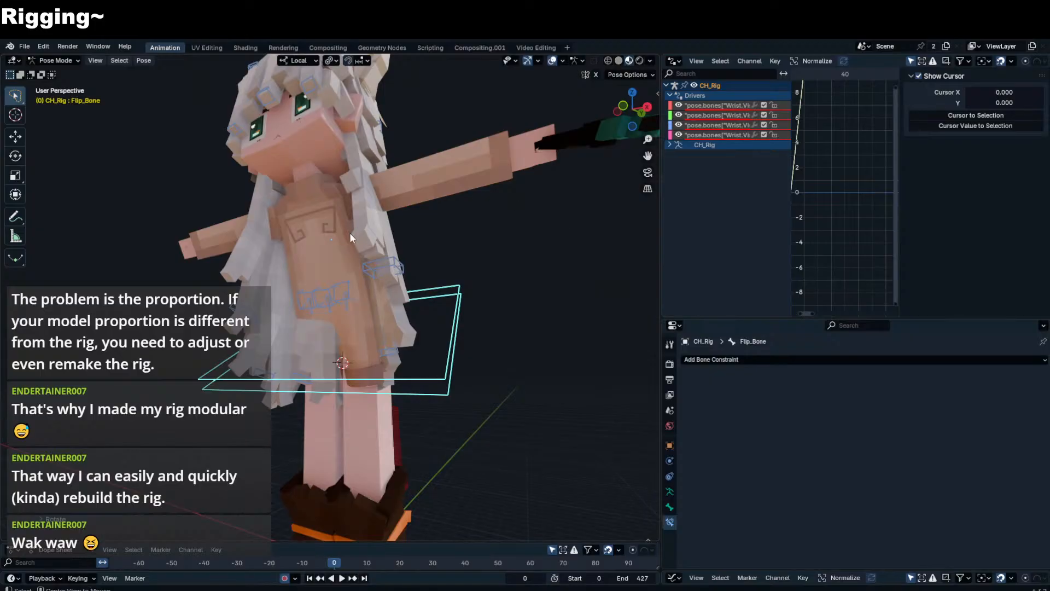
# - Select ShirtMCH_F_C, show its transform values, and examine the expression and variables of its X rotation driver
pyautogui.moveTo(349, 231); pyautogui.dragTo(363, 282, button='middle')
pyautogui.click(331, 292)
pyautogui.click(329, 290)
pyautogui.press('n')
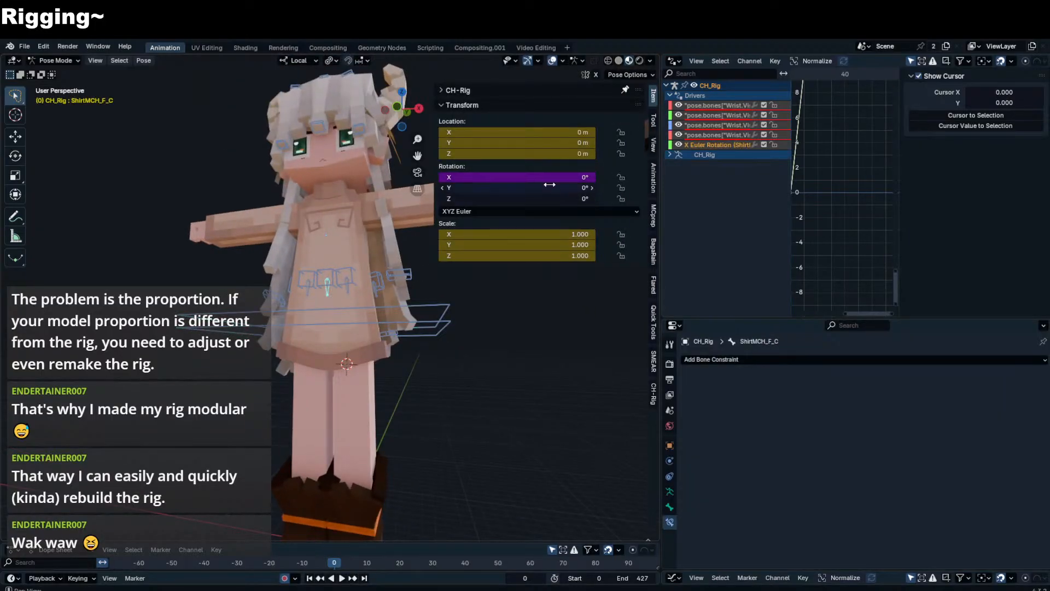
pyautogui.rightClick(550, 176)
pyautogui.click(714, 146)
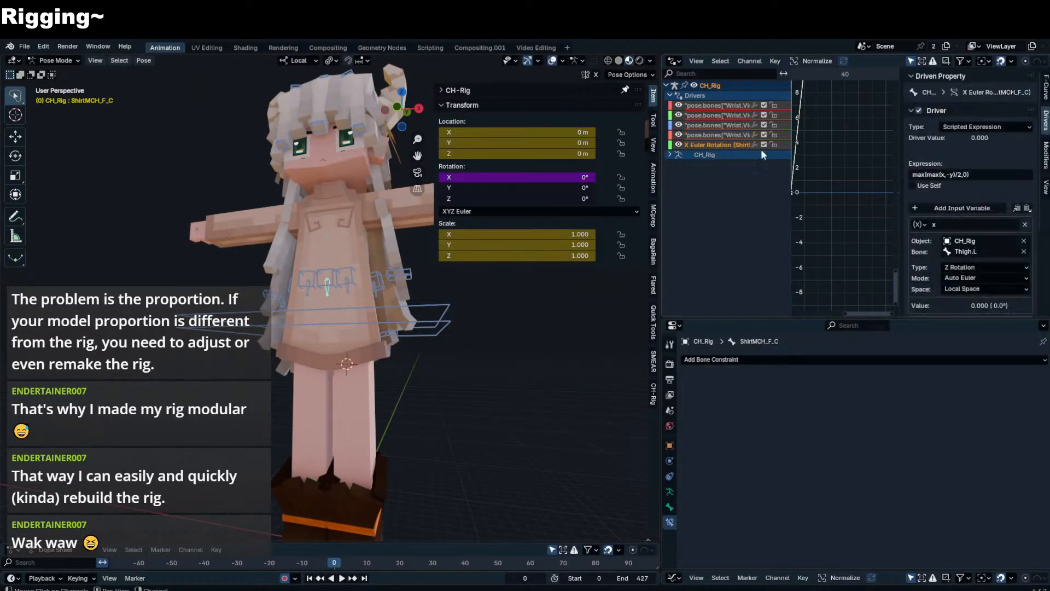
pyautogui.scroll(-4, 949, 190)
pyautogui.scroll(3, 950, 191)
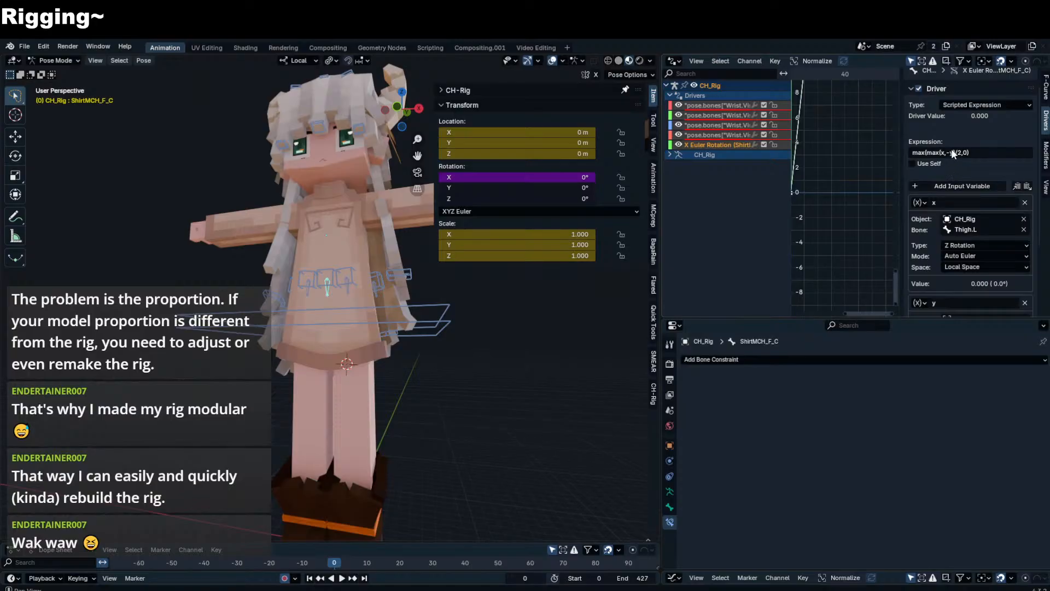
pyautogui.scroll(-4, 965, 151)
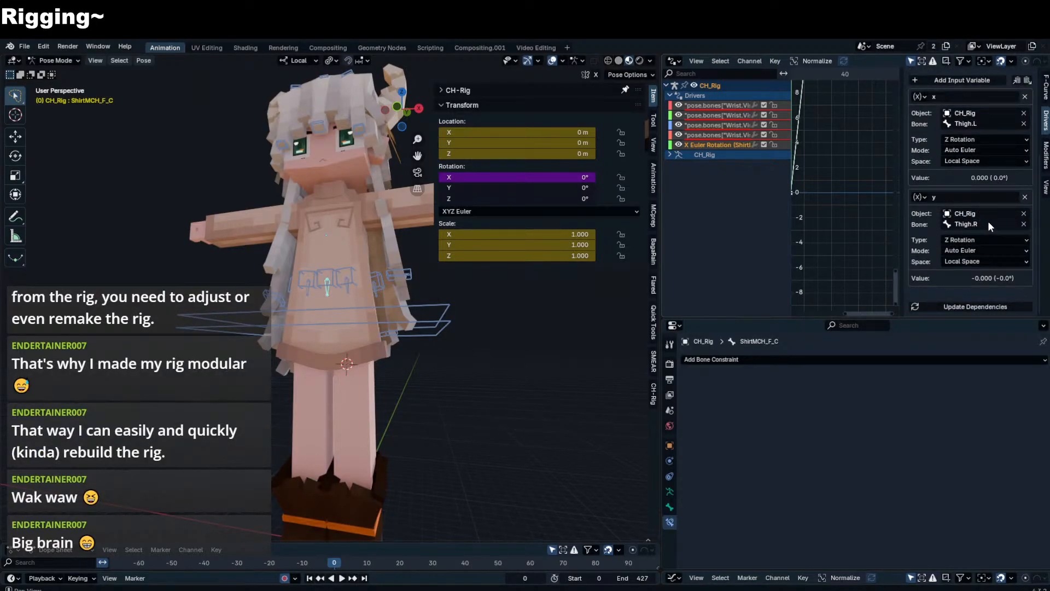
pyautogui.scroll(4, 990, 219)
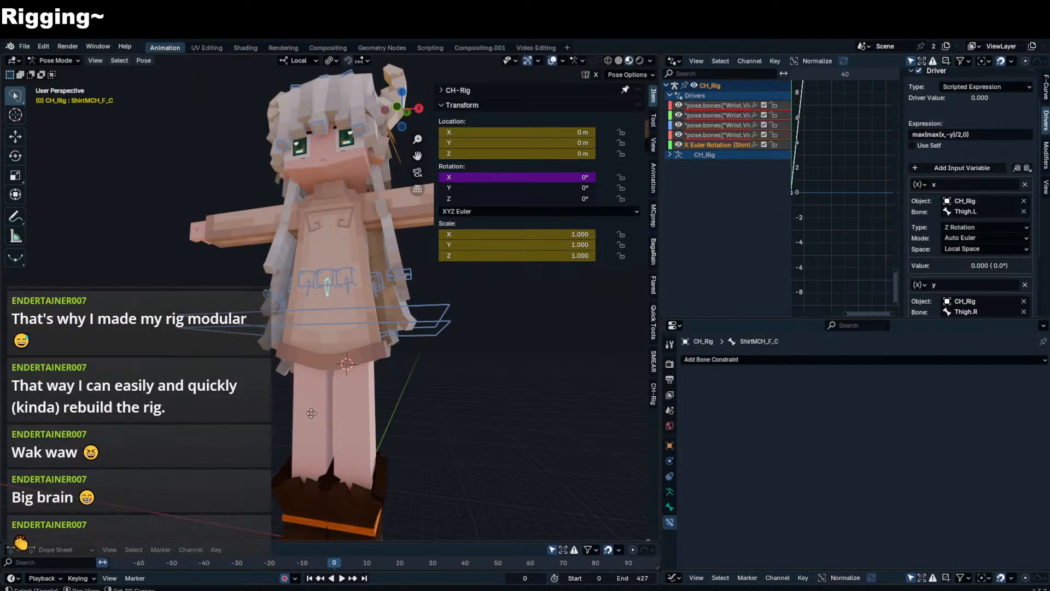
# - Copy the name of ShirtMCH_F_L and set it as the bone of variable x in ShirtMCH_F_C's driver
pyautogui.keyDown('shift'); pyautogui.moveTo(308, 408); pyautogui.dragTo(339, 408, button='right'); pyautogui.keyUp('shift')
pyautogui.click(976, 211)
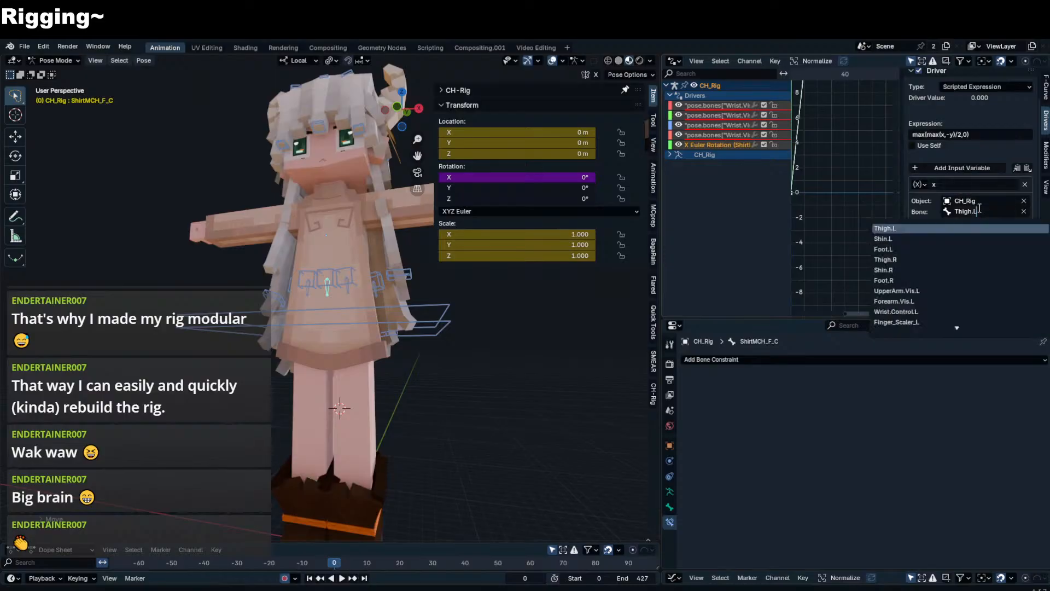
pyautogui.click(347, 289)
pyautogui.press('F2')
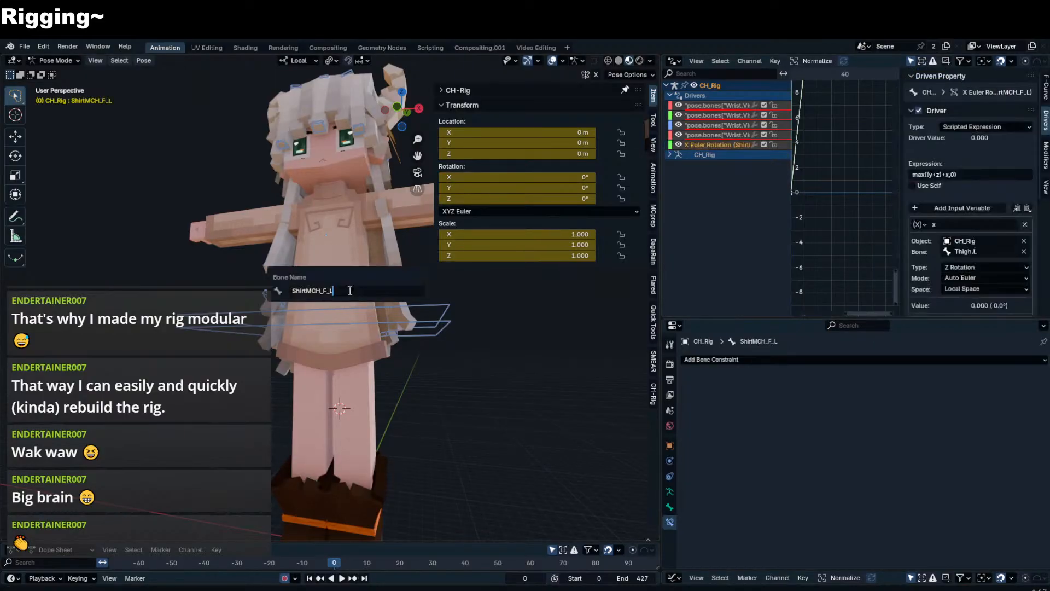
pyautogui.press('Escape')
pyautogui.click(330, 287)
pyautogui.click(963, 251)
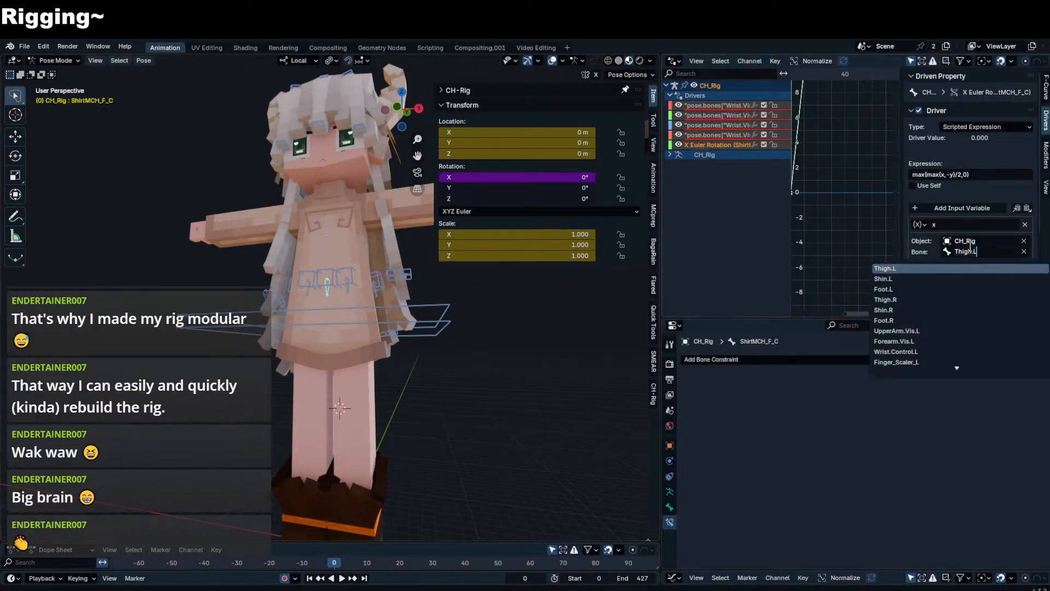
pyautogui.write('ShirtMCH_F_L')
pyautogui.click(966, 267)
# - Set the bone of variable y in ShirtMCH_F_C's driver to ShirtMCH_F_R
pyautogui.scroll(-1, 966, 269)
pyautogui.scroll(-3, 968, 273)
pyautogui.click(977, 264)
pyautogui.write('ShirtMCH_F_L')
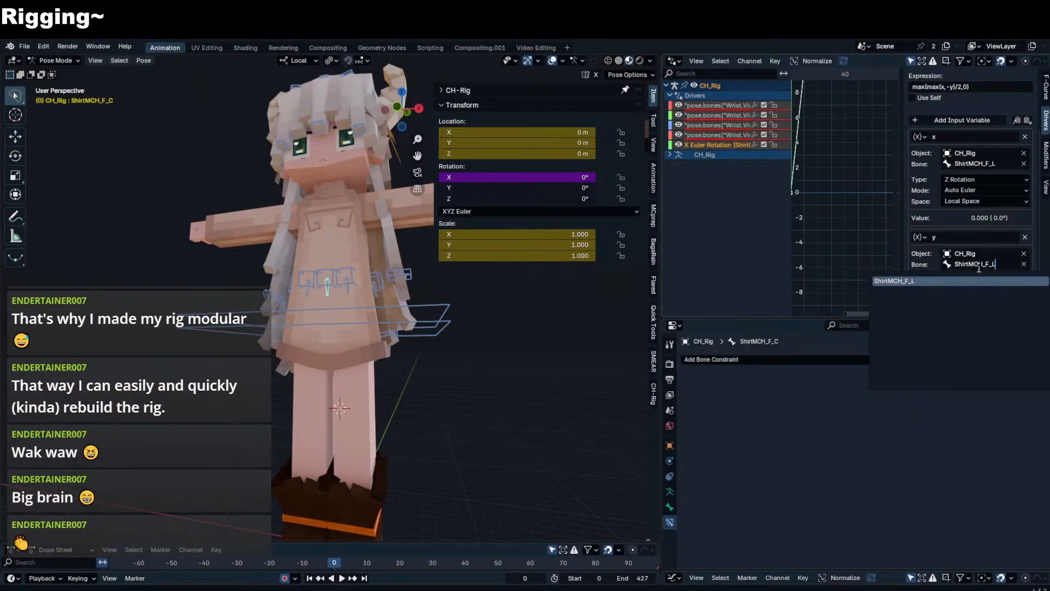
pyautogui.press('BackSpace')
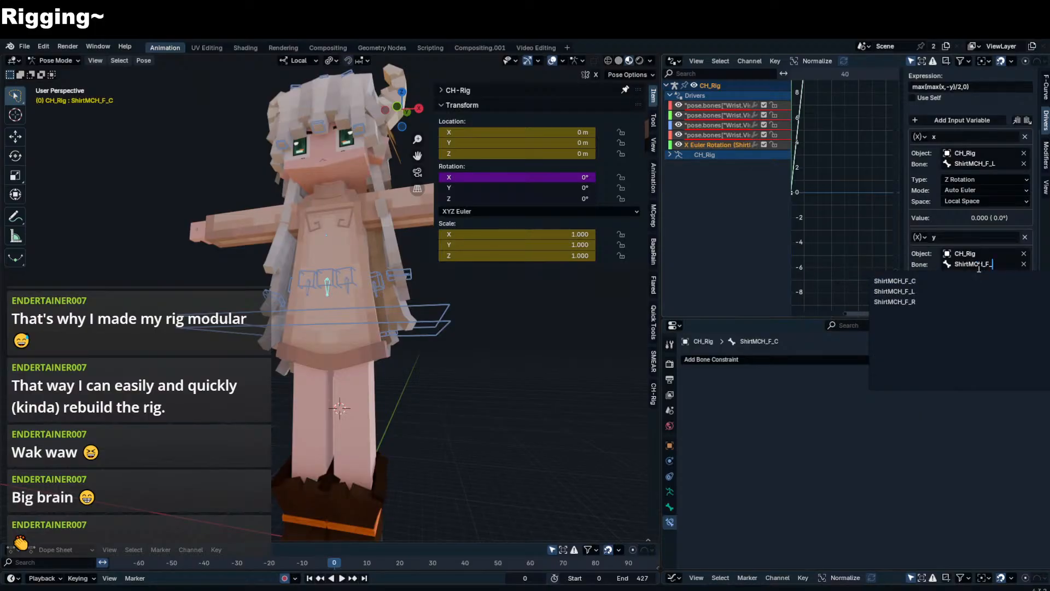
pyautogui.write('R')
pyautogui.press('Return')
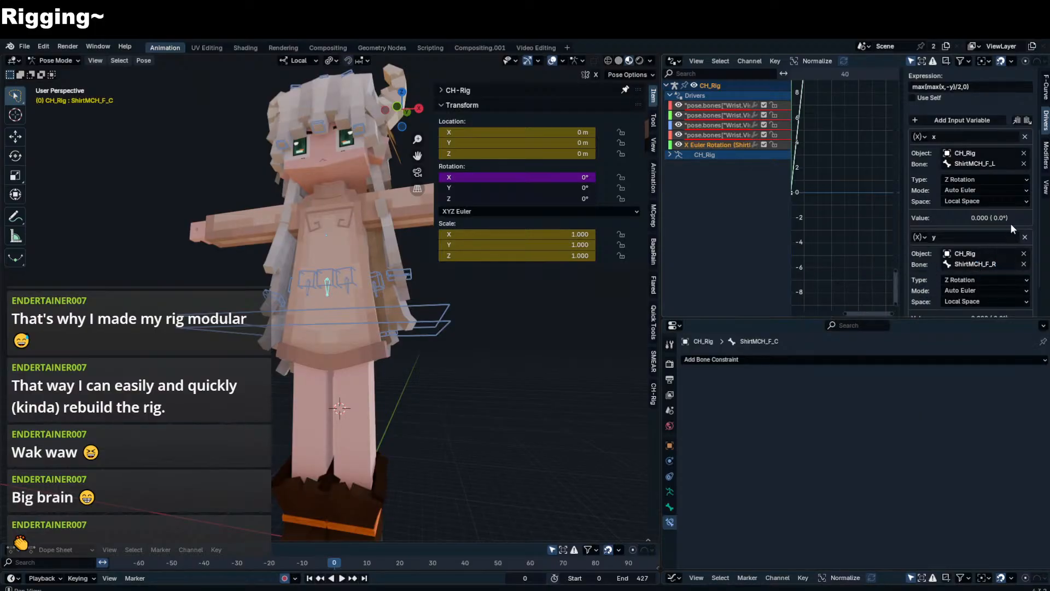
# - Change ShirtMCH_F_C's driver expression to max(max(x,y)/2,0)
pyautogui.scroll(-2, 1010, 223)
pyautogui.scroll(3, 999, 226)
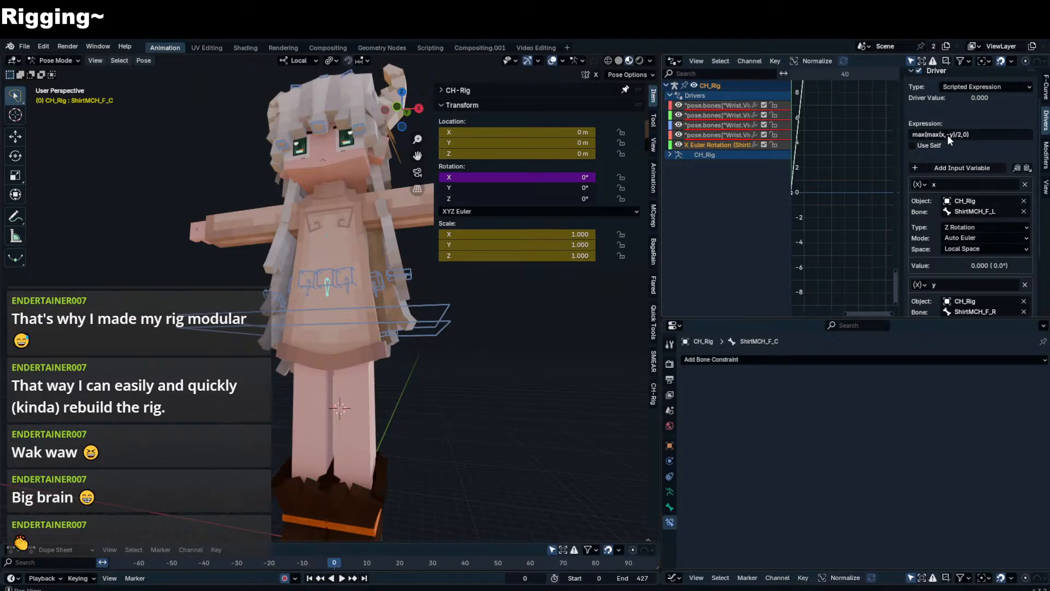
pyautogui.click(946, 135)
pyautogui.press('BackSpace')
pyautogui.press('BackSpace')
pyautogui.press('Return')
pyautogui.scroll(-5, 440, 359)
# - Test-rotate Flip_Bone about its local X axis with the whole character in view, and cancel the rotation
pyautogui.moveTo(421, 361); pyautogui.dragTo(356, 313, button='middle')
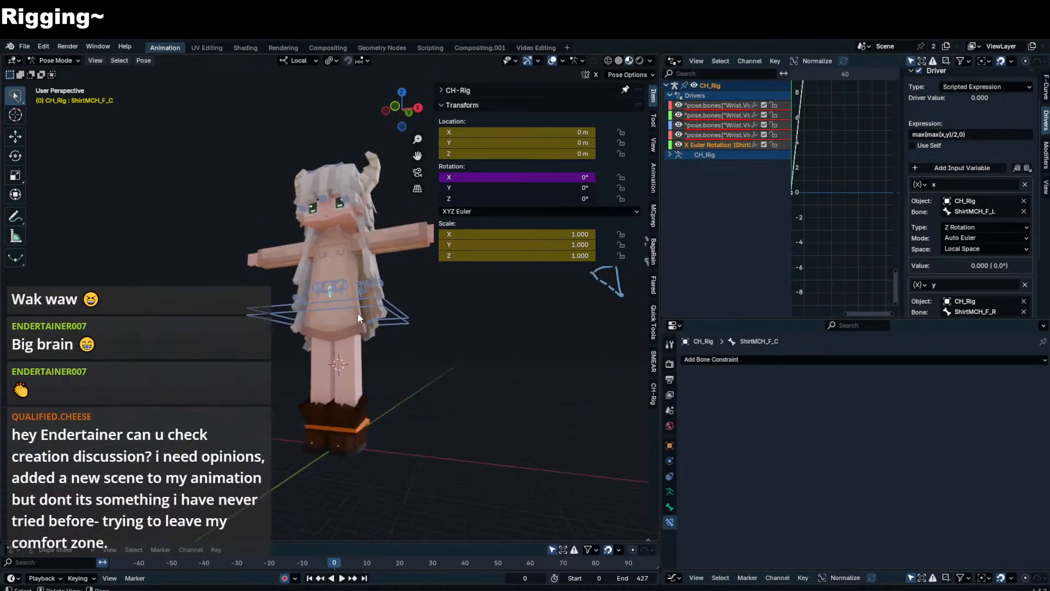
pyautogui.click(402, 309)
pyautogui.press('r')
pyautogui.press('x')
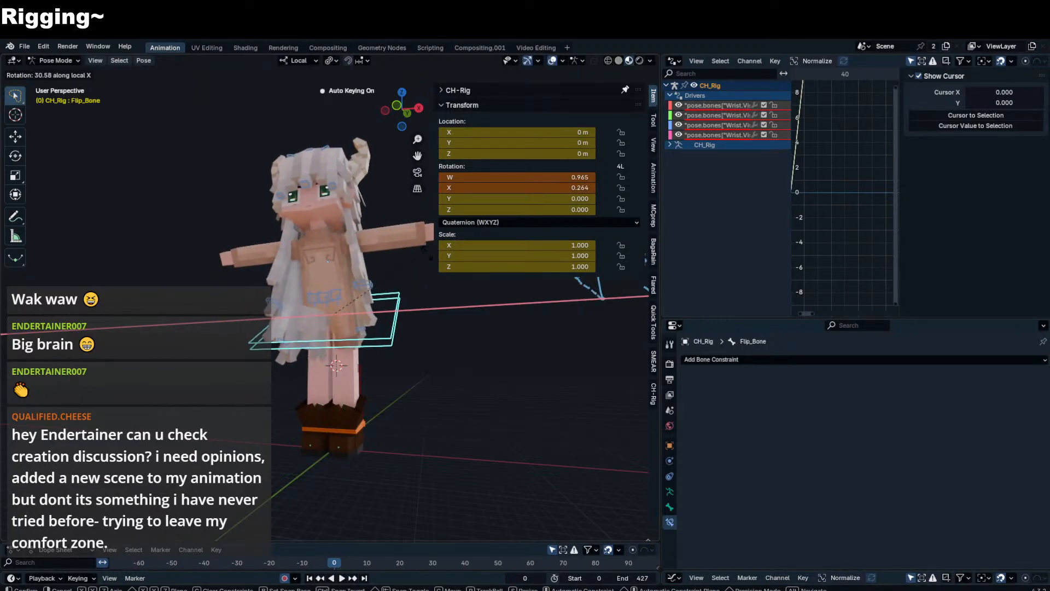
pyautogui.press('Escape')
# - Recheck ShirtMCH_F_C's driver expression, then test-rotate Flip_Bone about local X again and cancel it
pyautogui.click(331, 291)
pyautogui.click(328, 294)
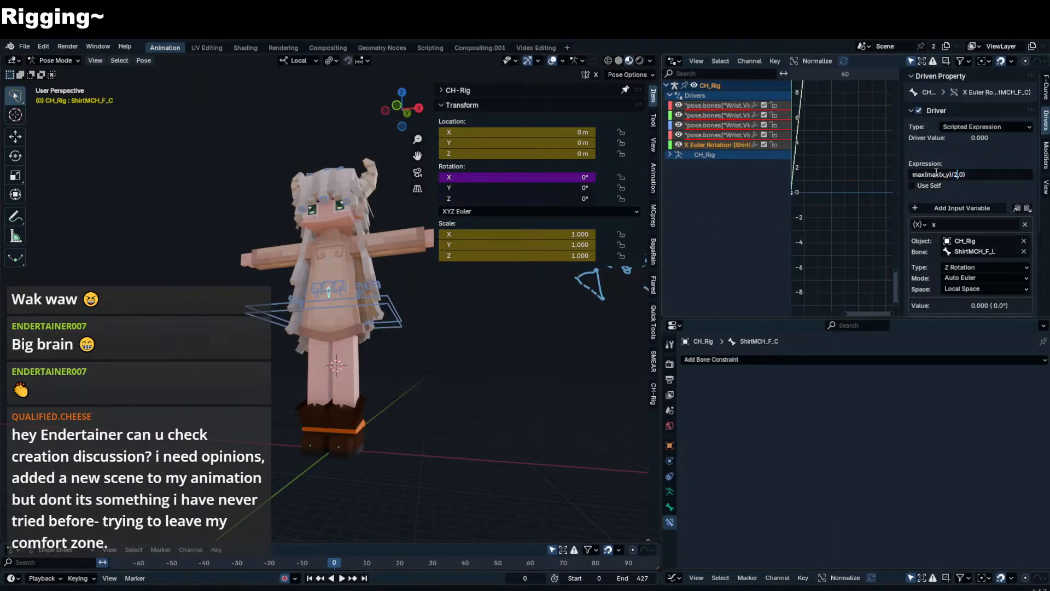
pyautogui.click(392, 316)
pyautogui.press('r')
pyautogui.press('x')
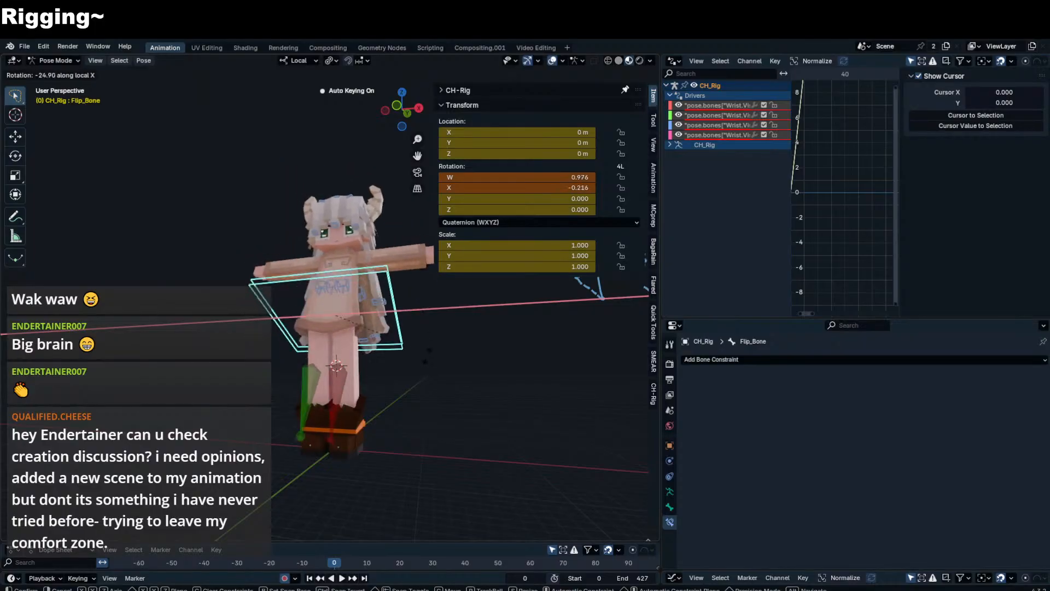
pyautogui.press('Escape')
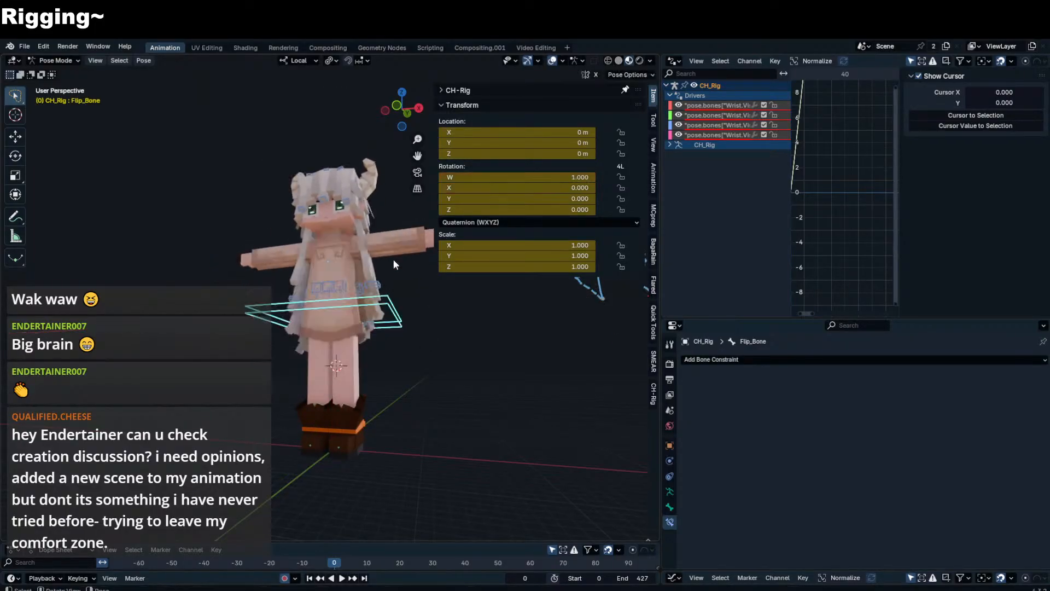
# - Examine the driver expressions and input variables of ShirtMCH_F_C and ShirtMCH_F_L
pyautogui.moveTo(393, 258); pyautogui.dragTo(347, 265, button='middle')
pyautogui.click(347, 297)
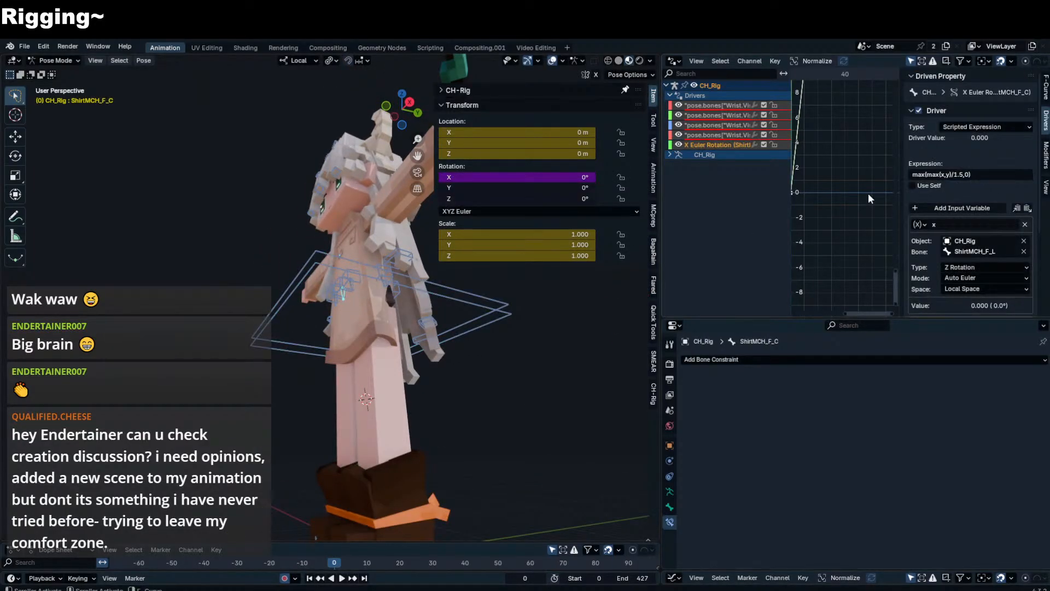
pyautogui.moveTo(404, 322); pyautogui.dragTo(360, 441, button='middle')
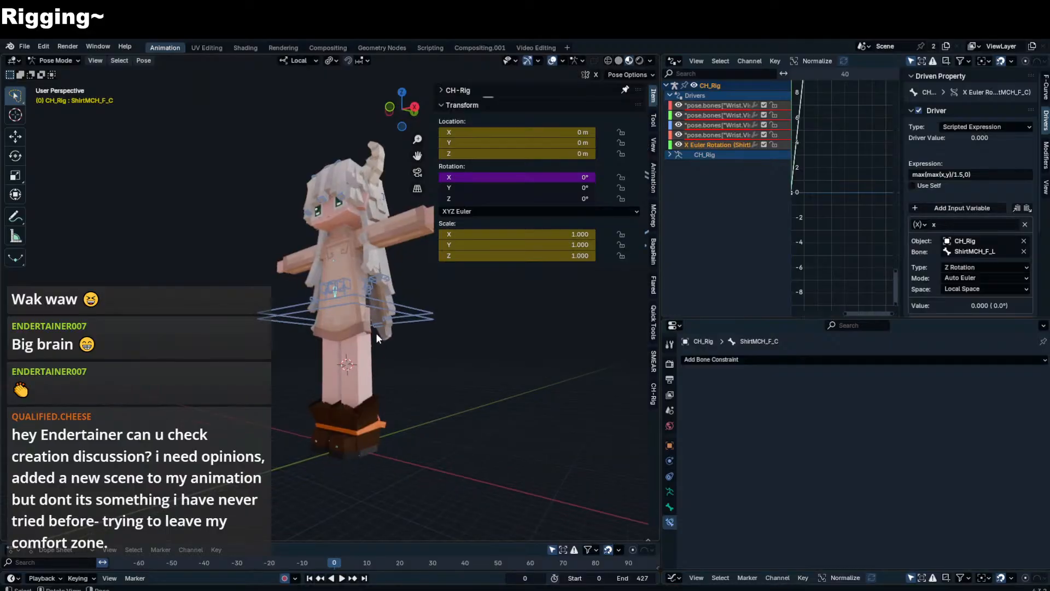
pyautogui.scroll(2, 353, 310)
pyautogui.moveTo(353, 311); pyautogui.dragTo(385, 300, button='middle')
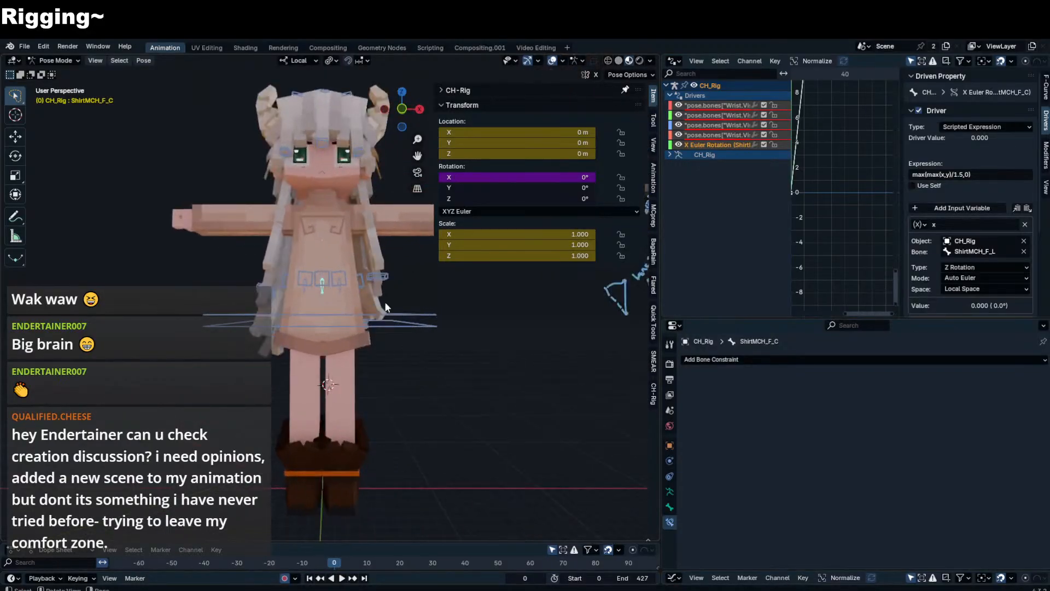
pyautogui.click(343, 293)
pyautogui.scroll(-8, 999, 255)
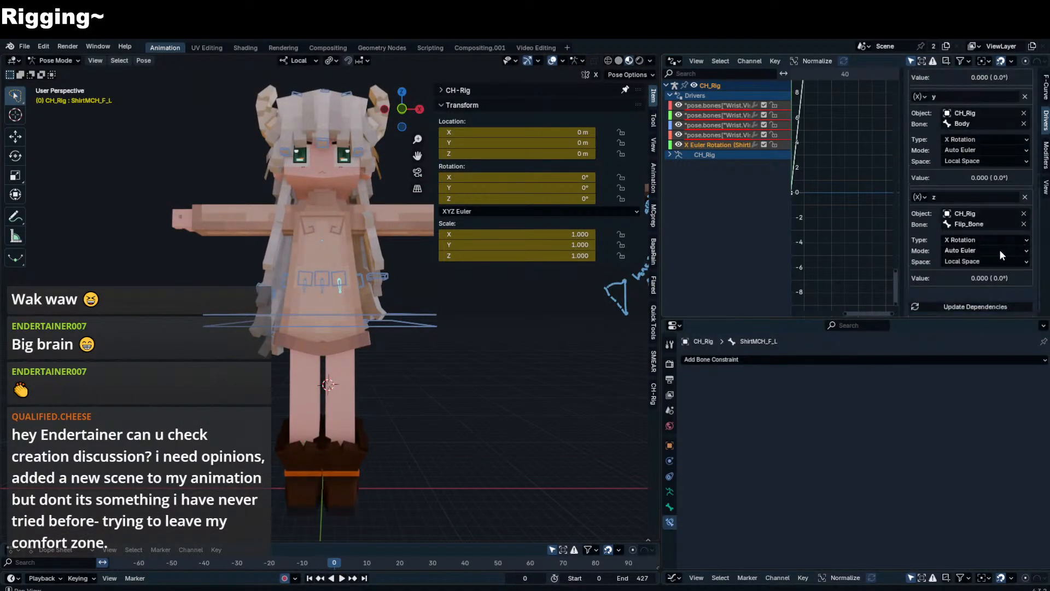
pyautogui.scroll(8, 992, 204)
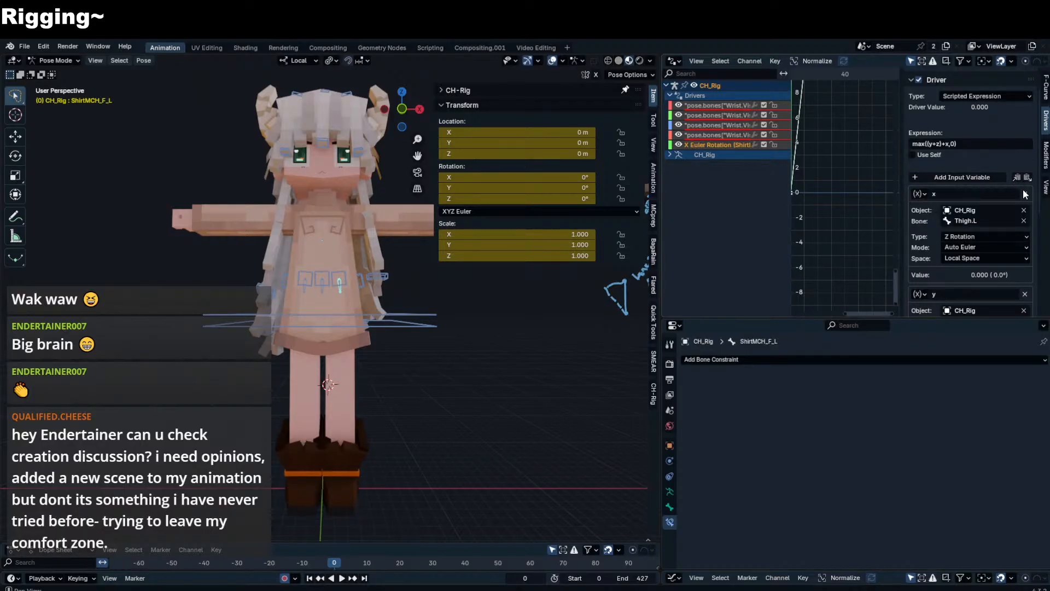
pyautogui.scroll(2, 372, 276)
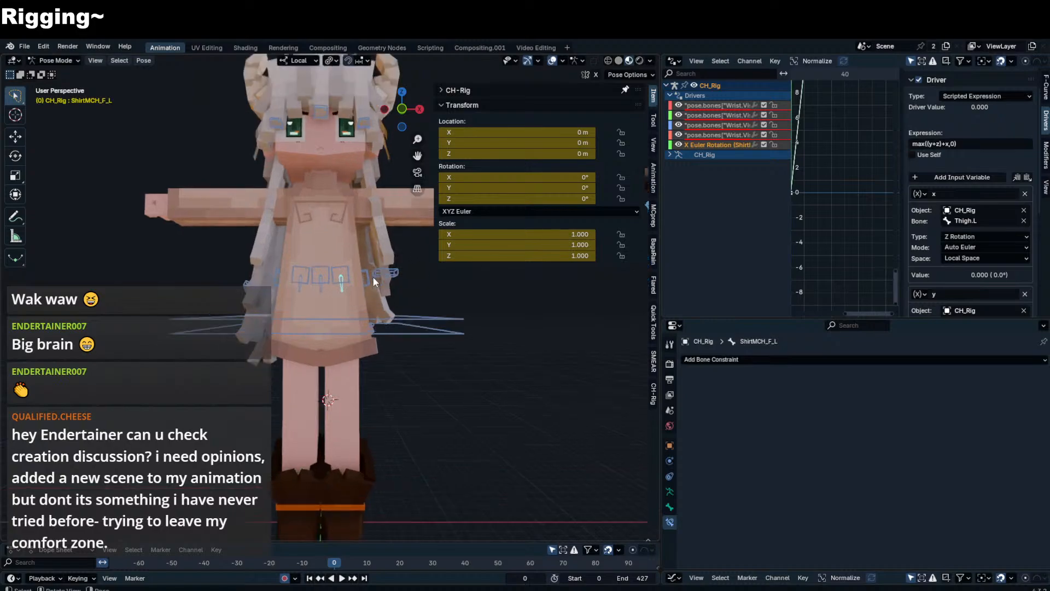
pyautogui.scroll(3, 372, 277)
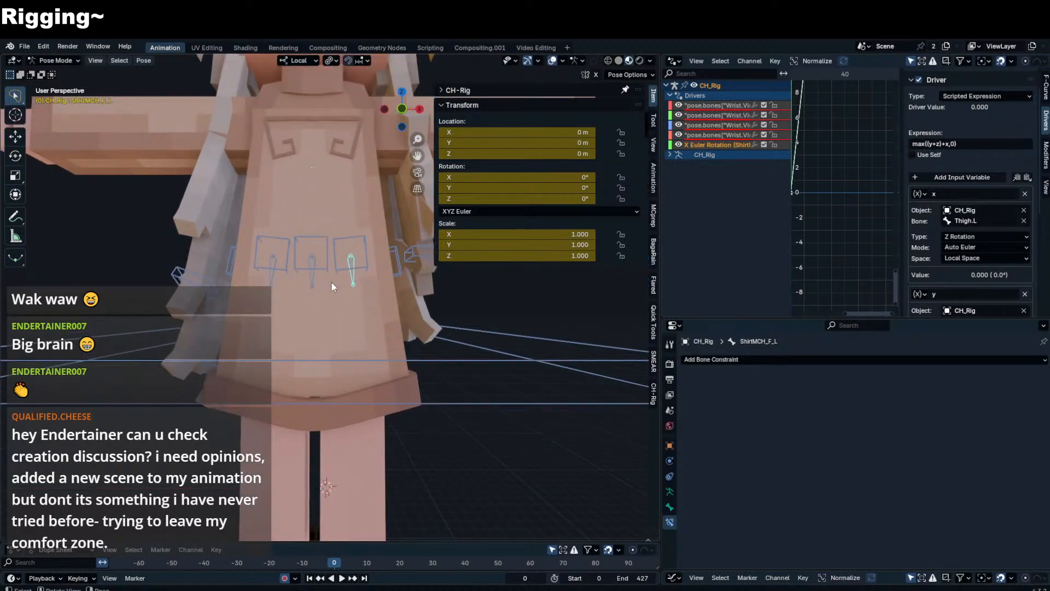
# - Copy only variable z from ShirtMCH_F_L's driver, temporarily removing variables x and y and restoring them
pyautogui.click(1024, 195)
pyautogui.click(1025, 205)
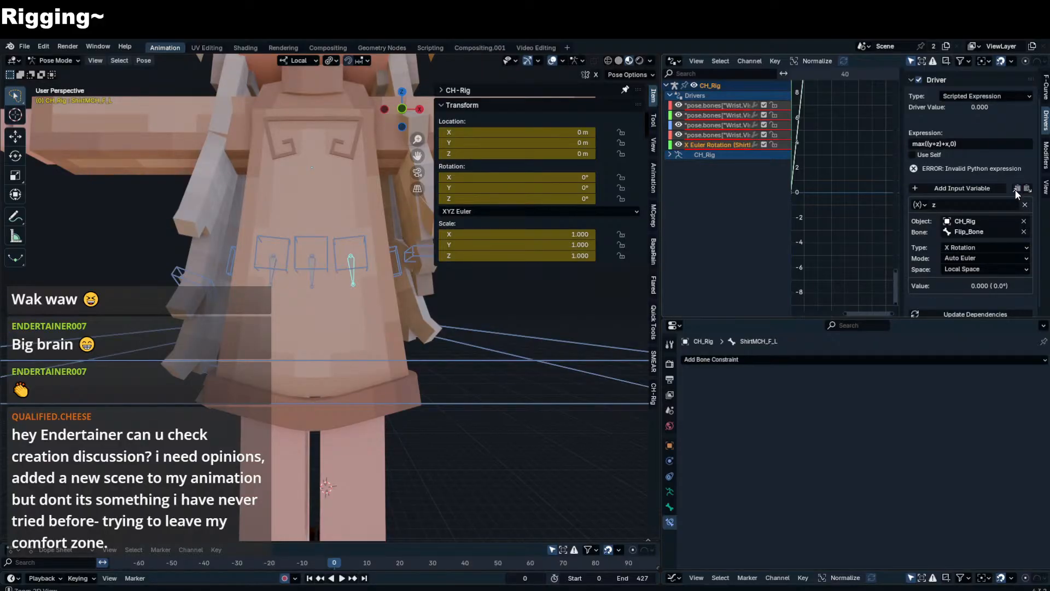
pyautogui.hotkey('ctrl', 'z')
pyautogui.hotkey('ctrl', 'z')
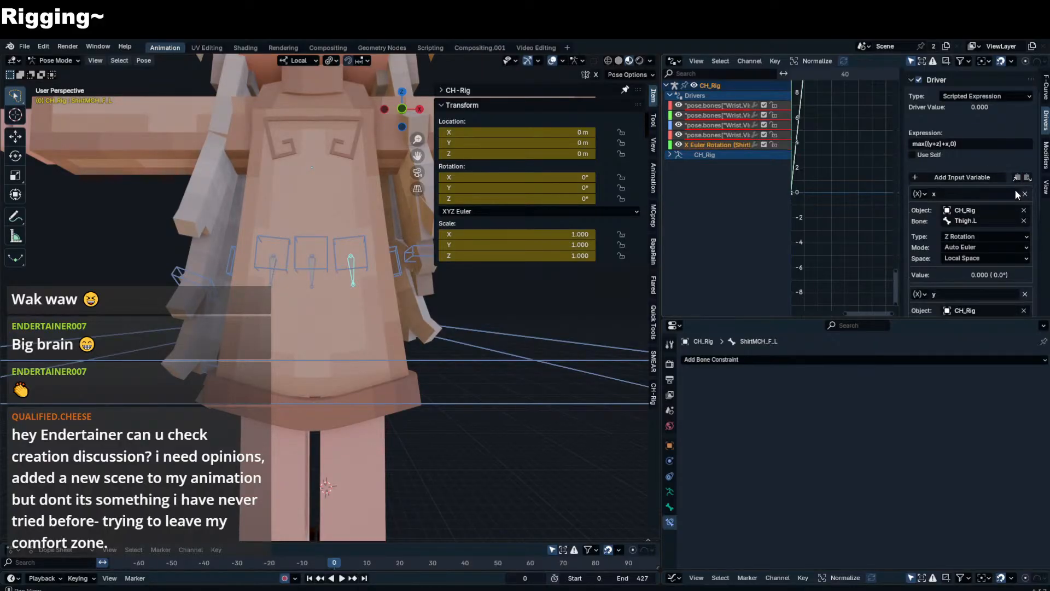
# - Paste the copied variable z into the drivers of ShirtMCH_F_R and ShirtMCH_B_L, isolating the rig to reach the back bones
pyautogui.click(267, 279)
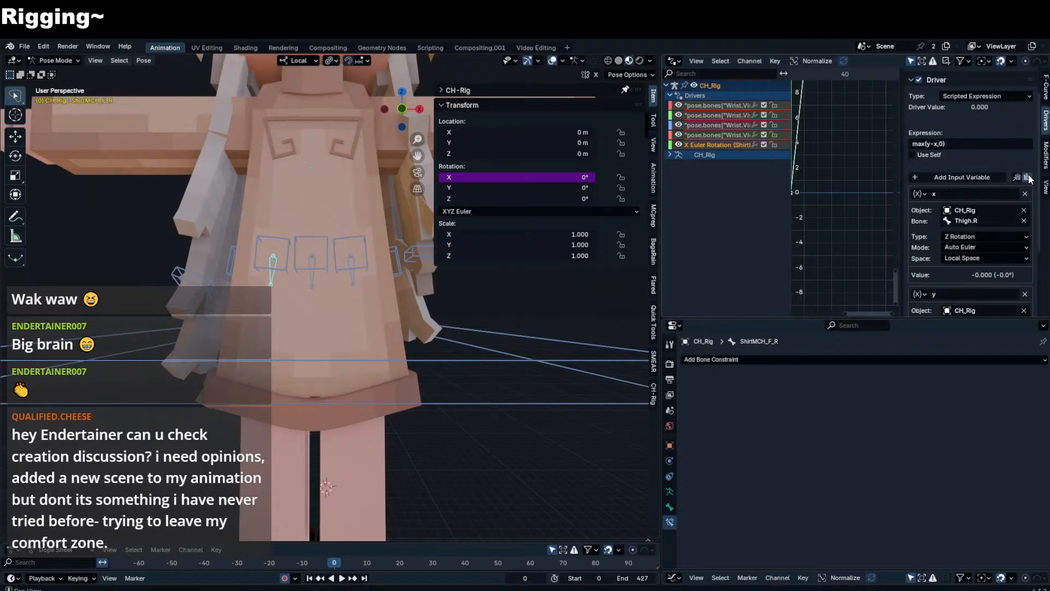
pyautogui.moveTo(479, 264); pyautogui.dragTo(346, 258, button='middle')
pyautogui.press('KP_Divide')
pyautogui.click(346, 261)
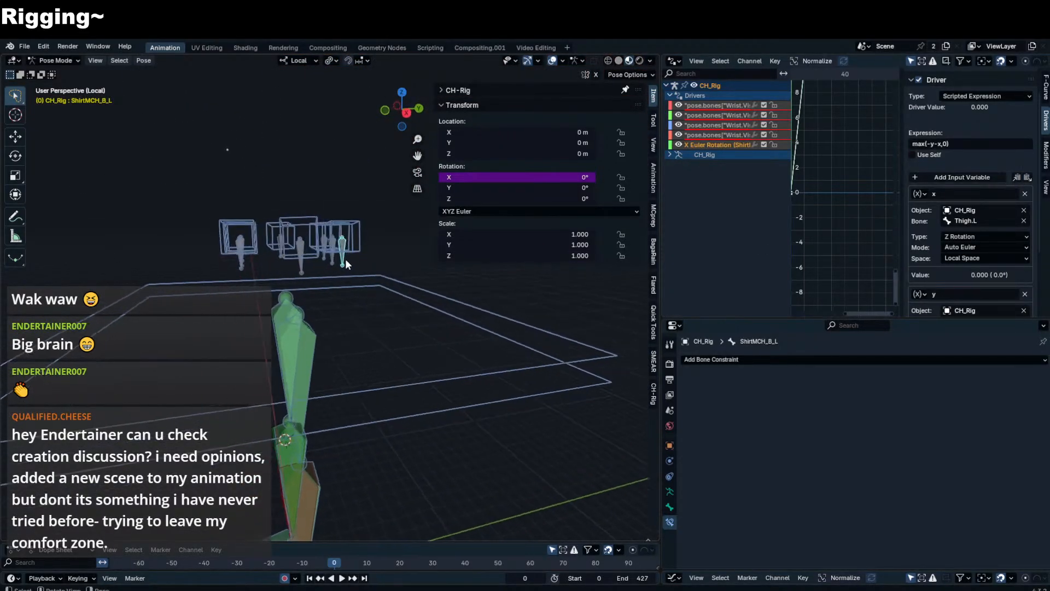
pyautogui.scroll(-3, 346, 258)
pyautogui.click(1027, 178)
# - Paste the copied variable z into ShirtMCH_B_R's driver
pyautogui.moveTo(372, 191); pyautogui.dragTo(255, 197, button='middle')
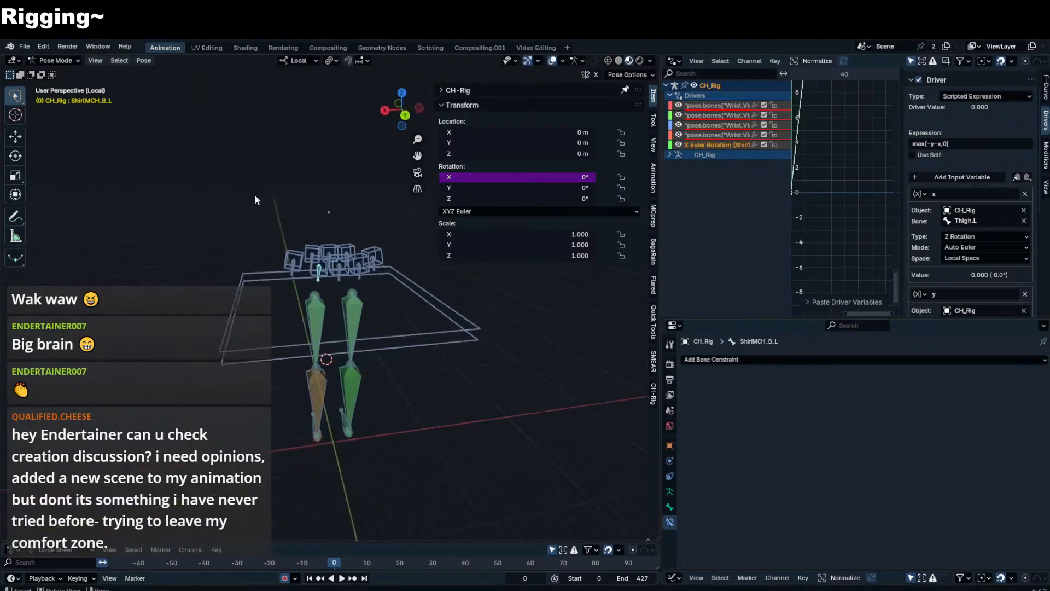
pyautogui.scroll(2, 262, 200)
pyautogui.click(376, 264)
pyautogui.click(370, 275)
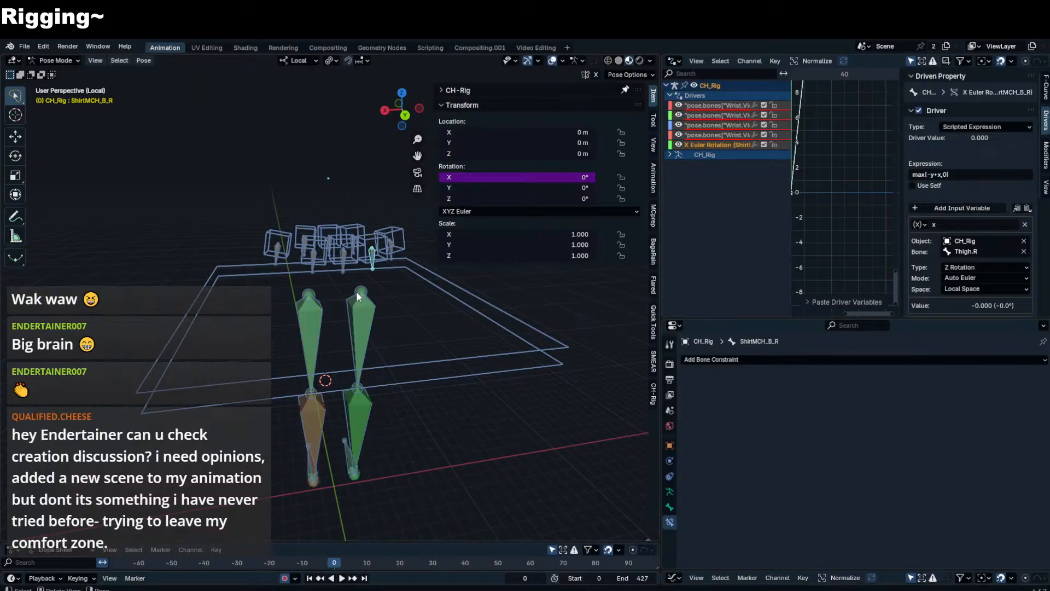
# - Replace y with (z+y) in ShirtMCH_B_R's driver expression after checking its variables
pyautogui.press('n')
pyautogui.moveTo(336, 294)
pyautogui.mouseDown(button='middle')
pyautogui.moveTo(348, 289)
pyautogui.moveTo(345, 309)
pyautogui.mouseUp(button='middle')
pyautogui.click(386, 265)
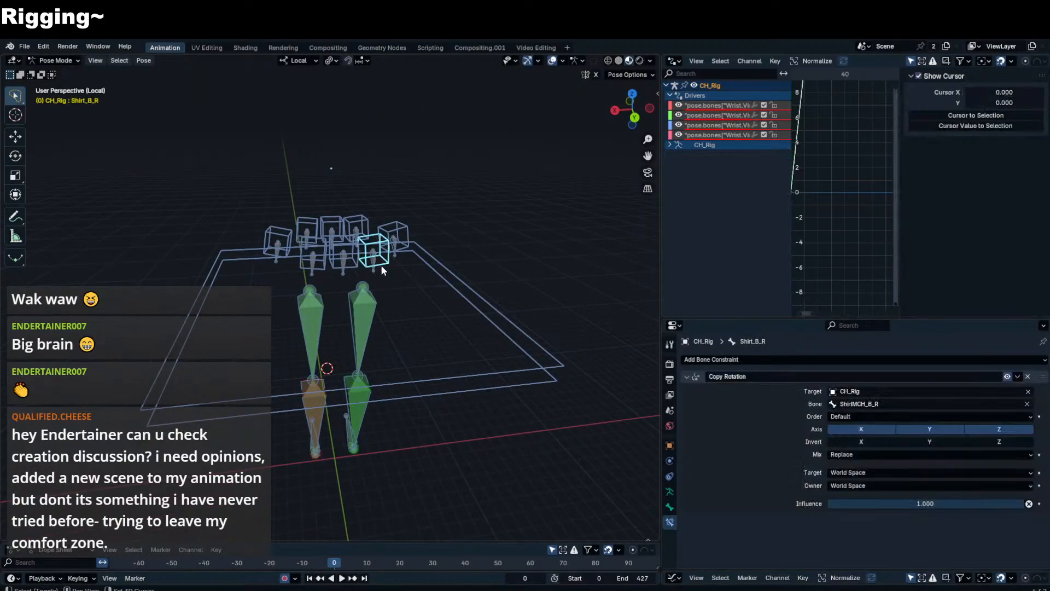
pyautogui.scroll(2, 380, 264)
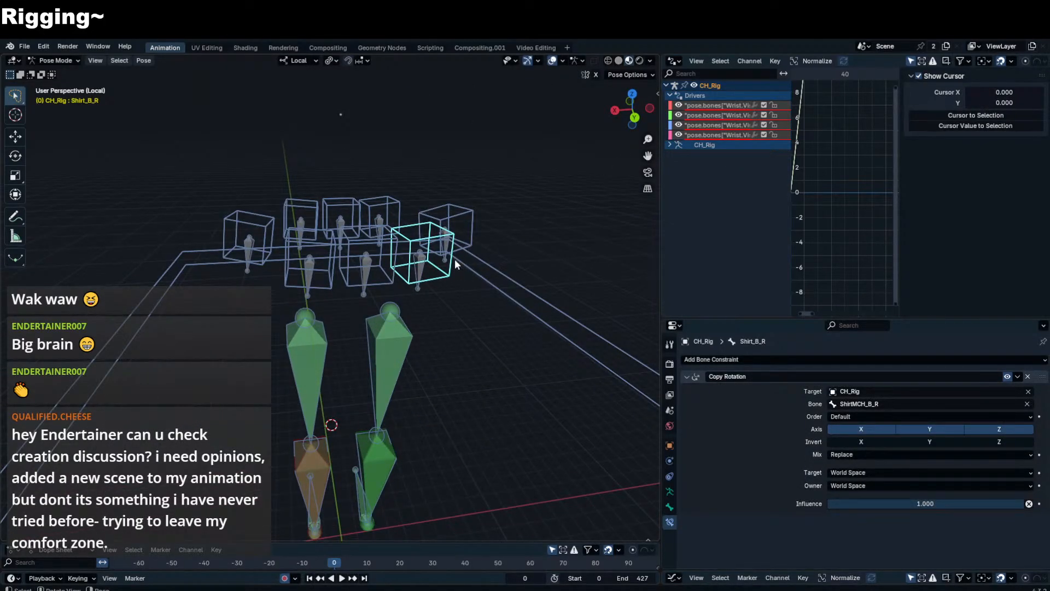
pyautogui.click(419, 277)
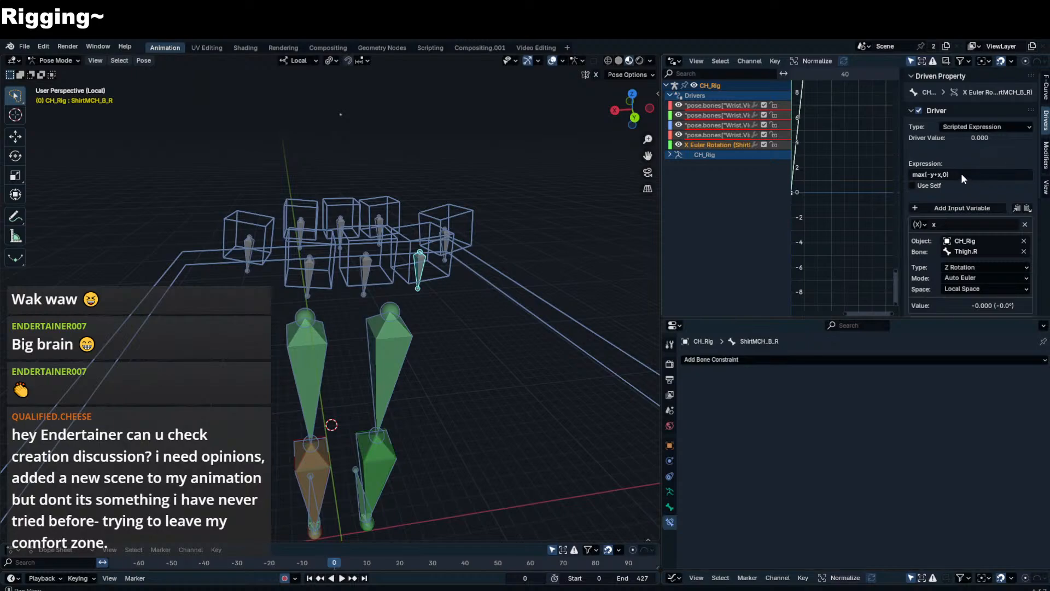
pyautogui.click(934, 175)
pyautogui.click(976, 185)
pyautogui.scroll(-10, 976, 185)
pyautogui.scroll(10, 976, 185)
pyautogui.scroll(-5, 954, 189)
pyautogui.scroll(5, 959, 196)
pyautogui.click(935, 174)
pyautogui.write(')(z+')
pyautogui.press('Return')
# - Change ShirtMCH_B_L's driver expression to max(-(z+y)-x,0)
pyautogui.click(300, 285)
pyautogui.click(930, 174)
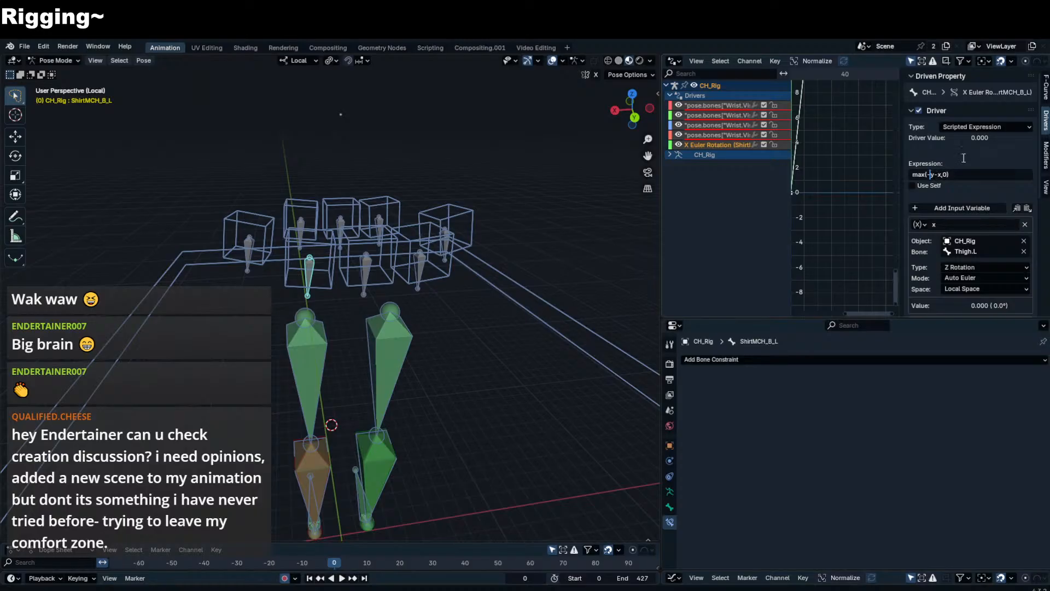
pyautogui.write('(z+')
pyautogui.press('Right')
pyautogui.write(')')
pyautogui.press('Return')
# - Change ShirtMCH_F_R's driver expression to max((z+y)-x,0) and review its input variables
pyautogui.click(380, 216)
pyautogui.click(930, 174)
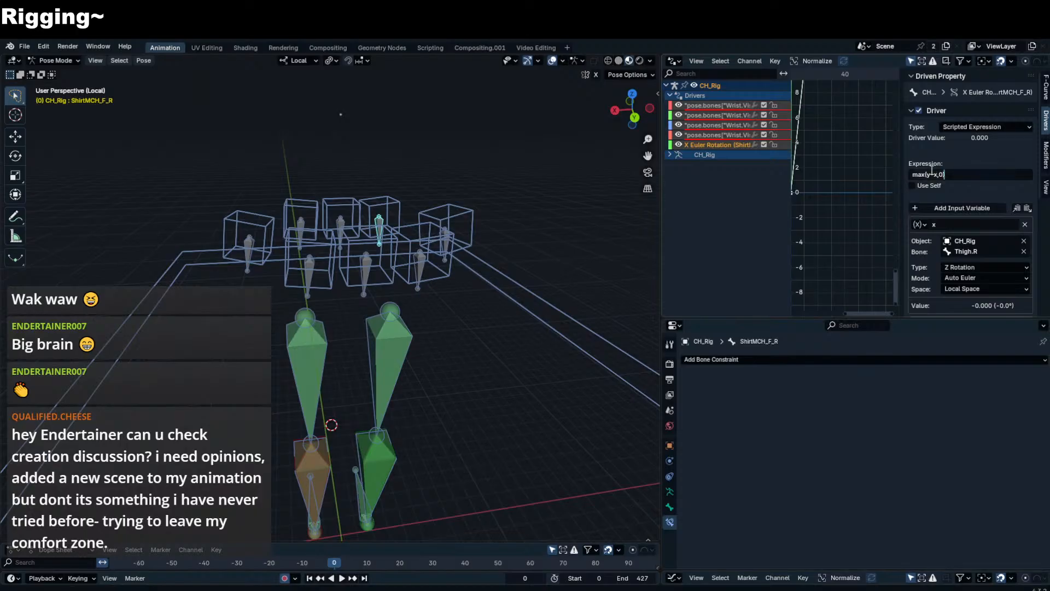
pyautogui.press('Left')
pyautogui.write('(z+')
pyautogui.write(')\\')
pyautogui.press('Return')
pyautogui.click(944, 174)
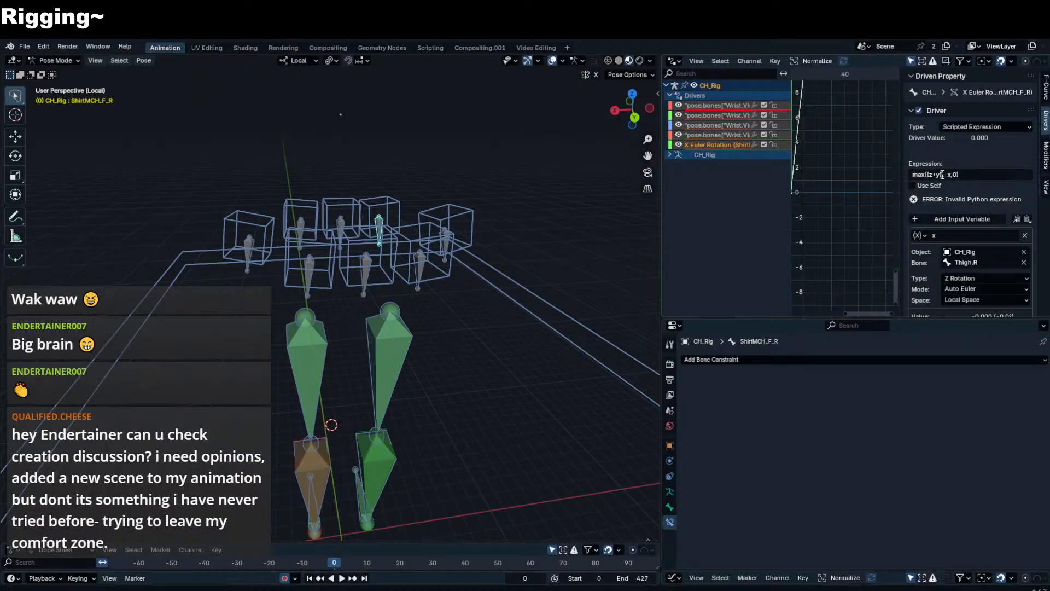
pyautogui.press('BackSpace')
pyautogui.write('\\')
pyautogui.press('BackSpace')
pyautogui.press('Return')
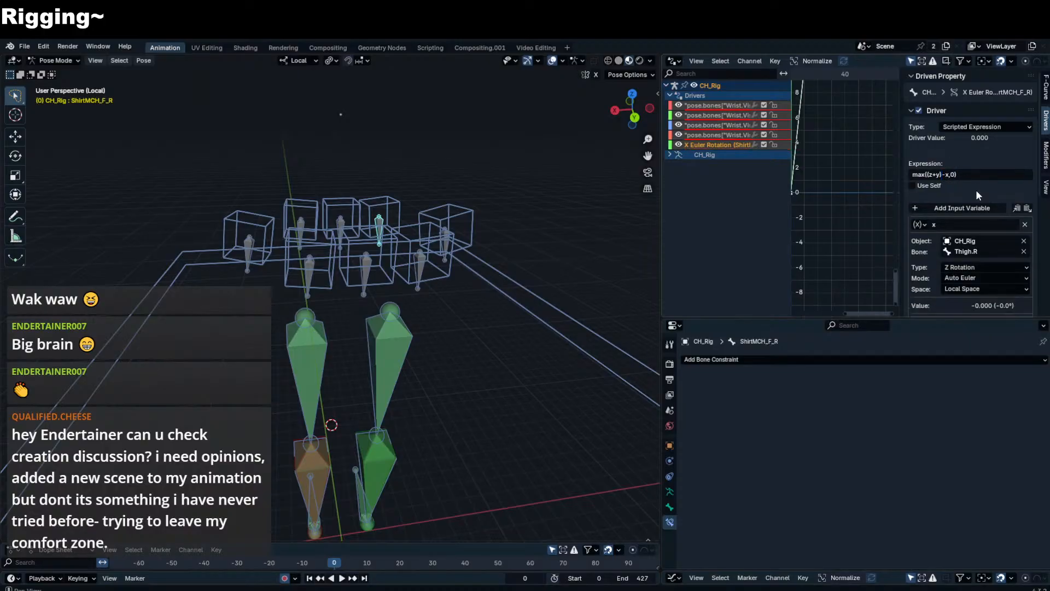
pyautogui.scroll(-4, 976, 192)
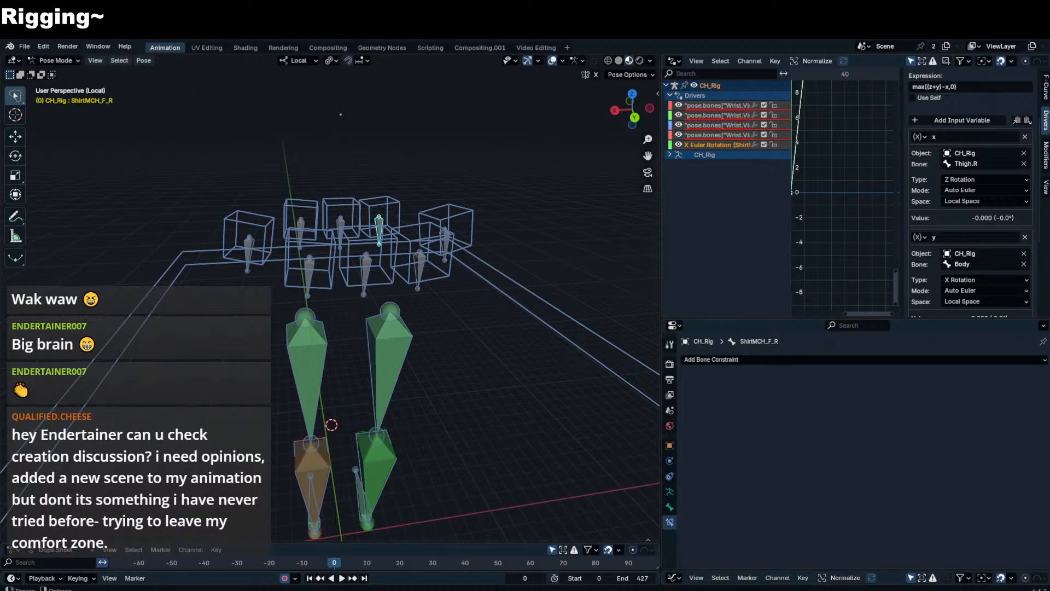
pyautogui.scroll(-6, 990, 215)
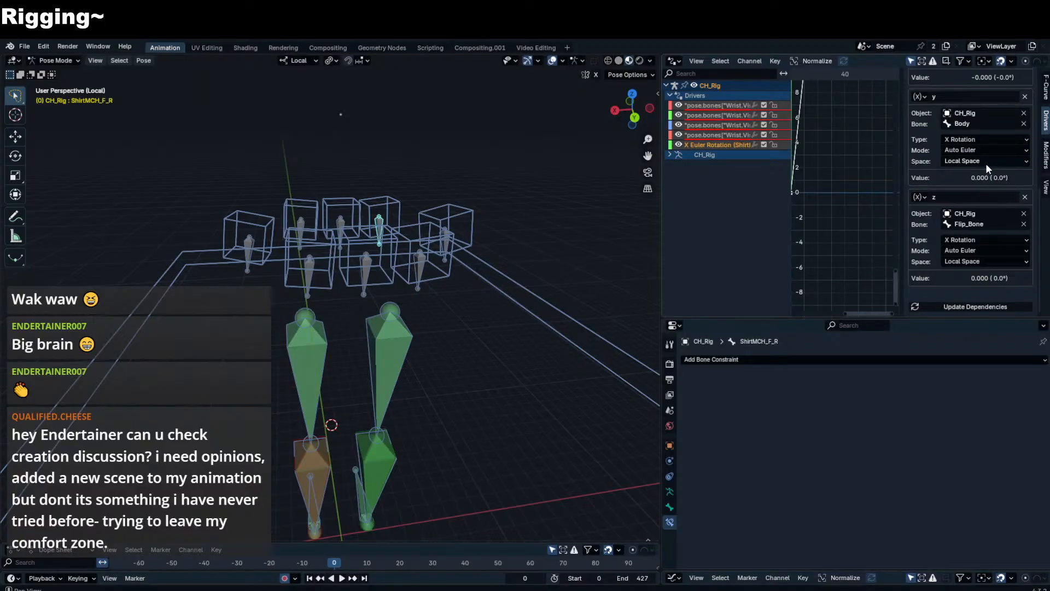
pyautogui.scroll(1, 981, 245)
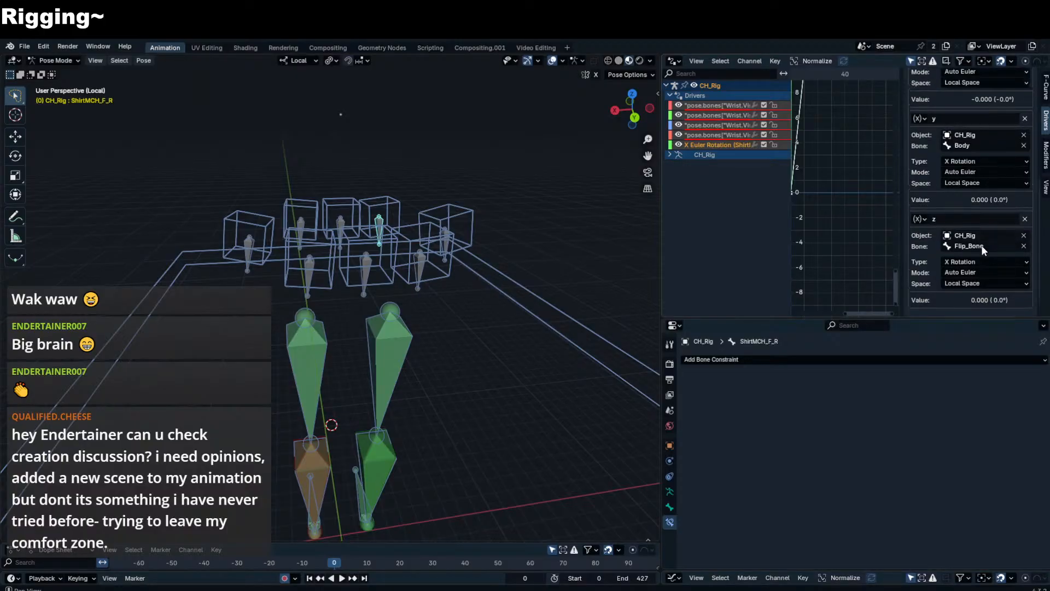
pyautogui.scroll(-2, 981, 245)
# - Paste the copied variable z into the driver of the side bone ShirtMCH_S_R
pyautogui.moveTo(435, 294); pyautogui.dragTo(454, 263, button='middle')
pyautogui.click(460, 249)
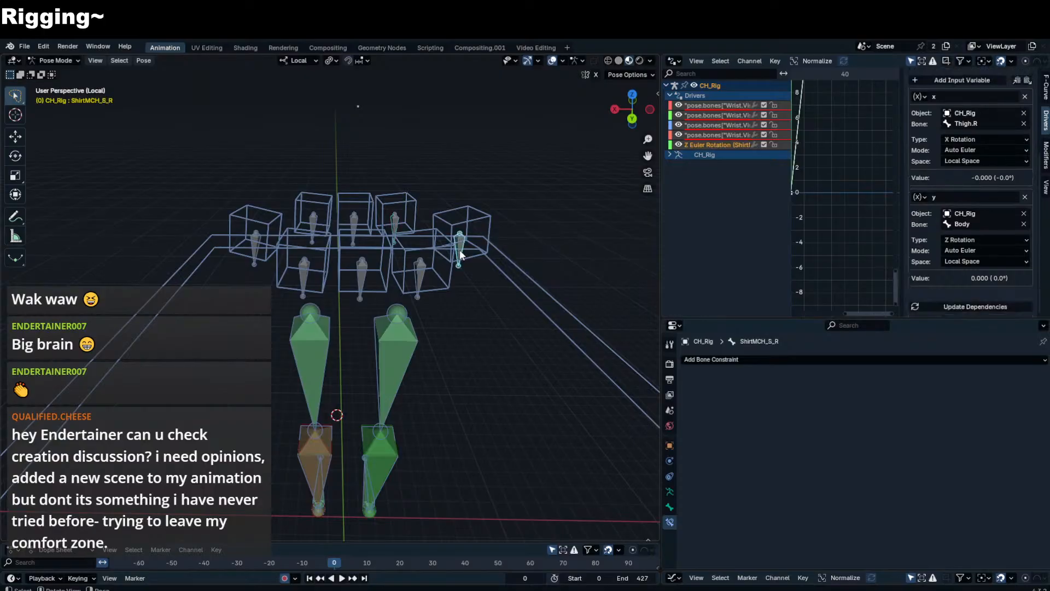
pyautogui.scroll(4, 982, 149)
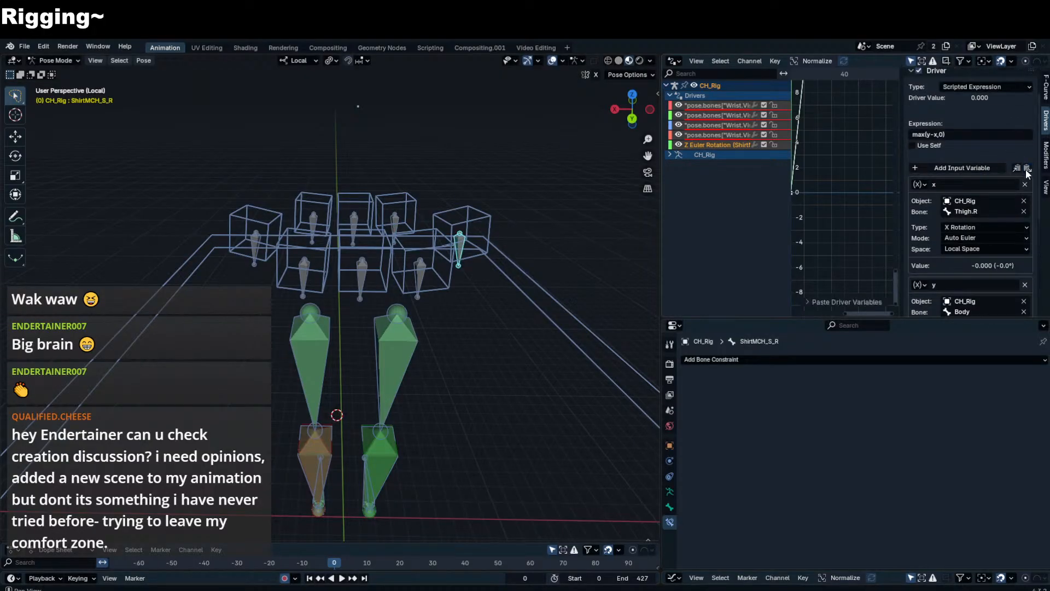
pyautogui.scroll(-8, 991, 225)
pyautogui.scroll(-2, 451, 280)
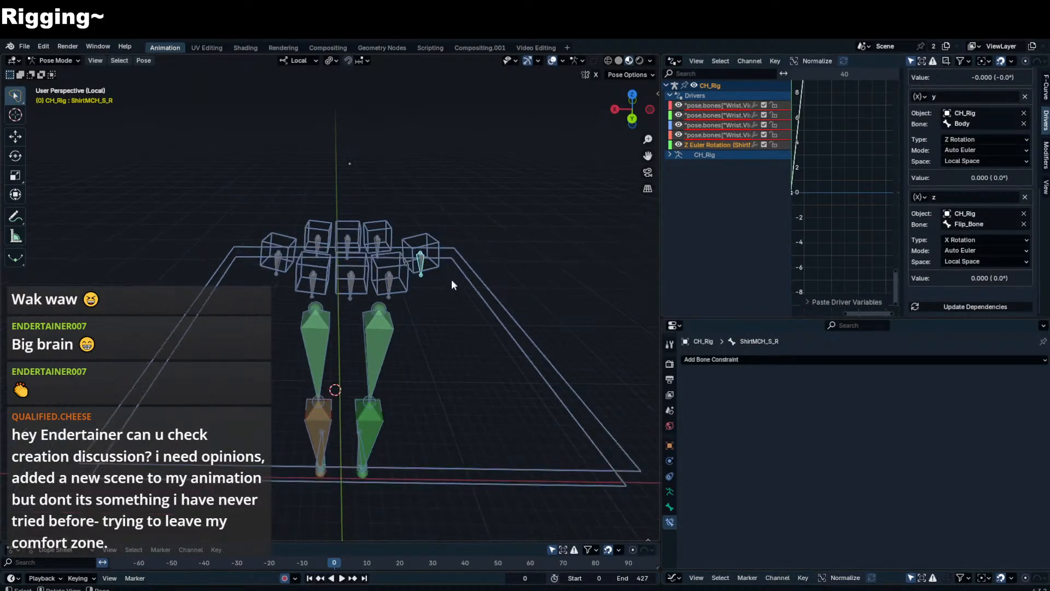
# - Test-rotate Flip_Bone about the Z axis and cancel the rotation
pyautogui.click(467, 275)
pyautogui.press('r')
pyautogui.press('z')
pyautogui.rightClick(454, 230)
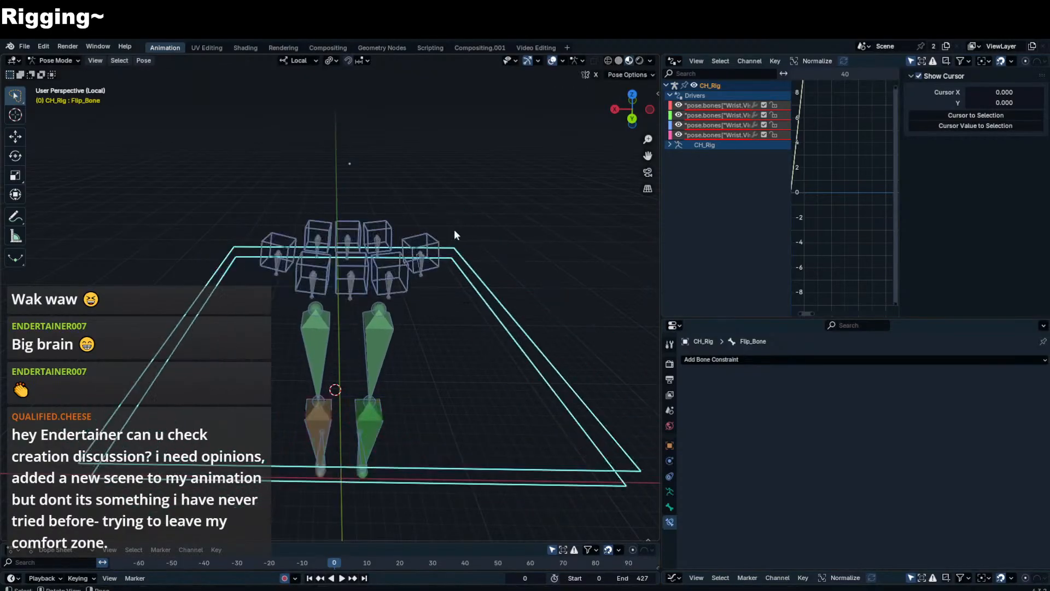
# - Set variable z in ShirtMCH_S_R's driver to read Flip_Bone's Z Rotation
pyautogui.click(436, 255)
pyautogui.click(421, 266)
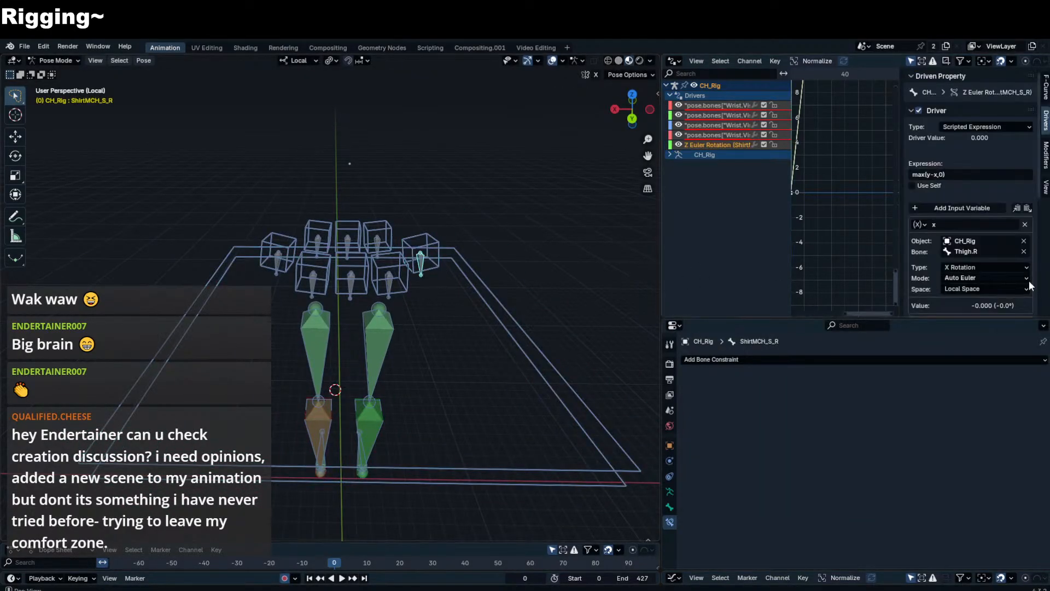
pyautogui.scroll(-10, 988, 281)
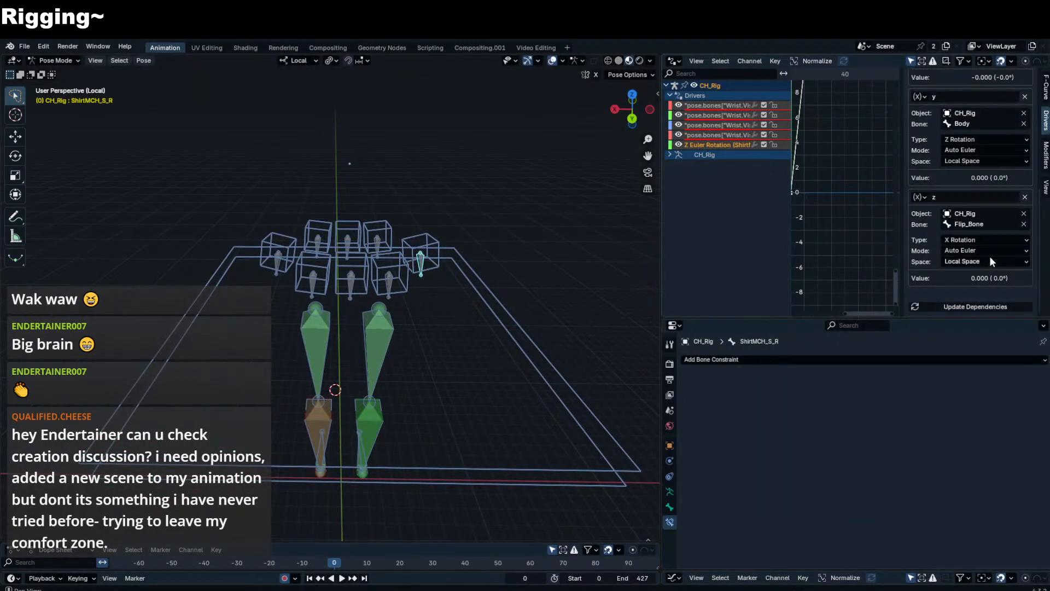
pyautogui.scroll(5, 993, 241)
pyautogui.scroll(-5, 993, 241)
pyautogui.click(979, 240)
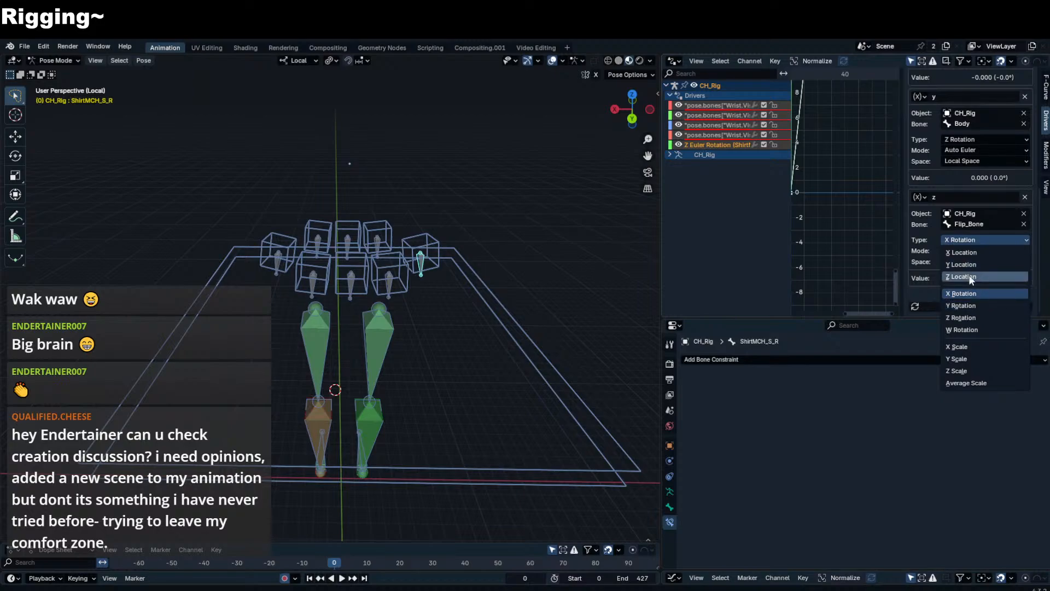
pyautogui.click(972, 318)
# - Change ShirtMCH_S_R's driver expression to max((z+y)-x,0)
pyautogui.scroll(9, 964, 240)
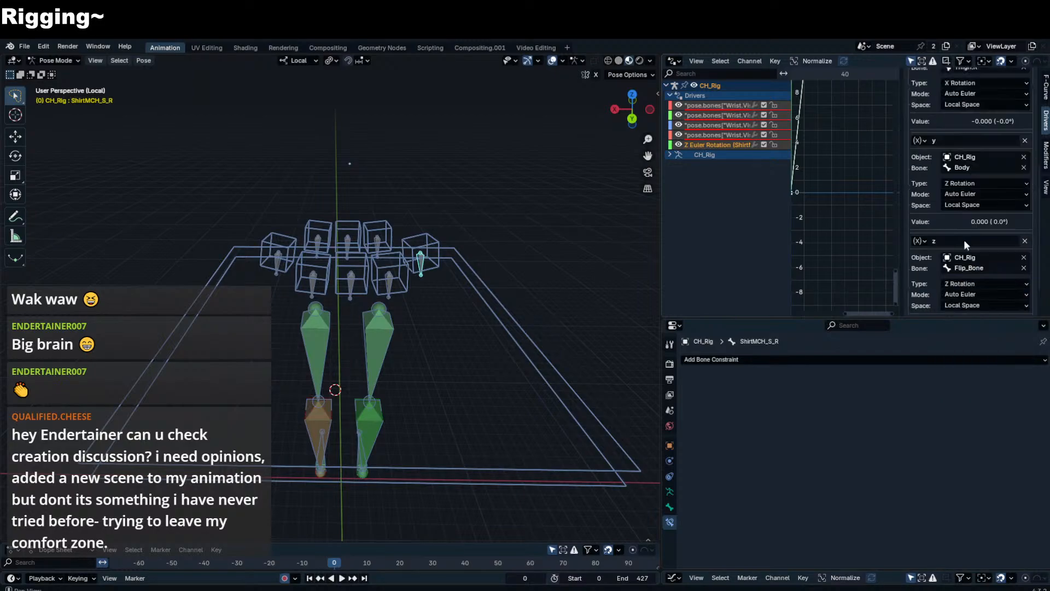
pyautogui.doubleClick(931, 144)
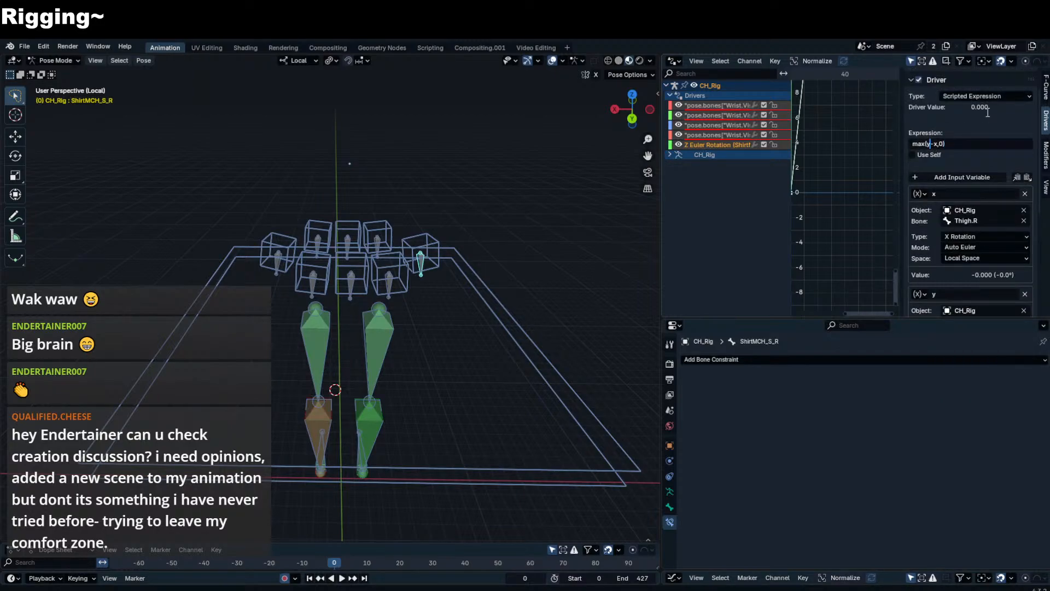
pyautogui.write(')')
pyautogui.press('Left')
pyautogui.press('Left')
pyautogui.write('(z+')
# - Paste variable z into the mirrored bone ShirtMCH_S_L's driver and change its expression to max(-(z+y)-x,0)
pyautogui.hotkey('ctrl', 'shift', 'm')
pyautogui.click(1027, 177)
pyautogui.doubleClick(926, 144)
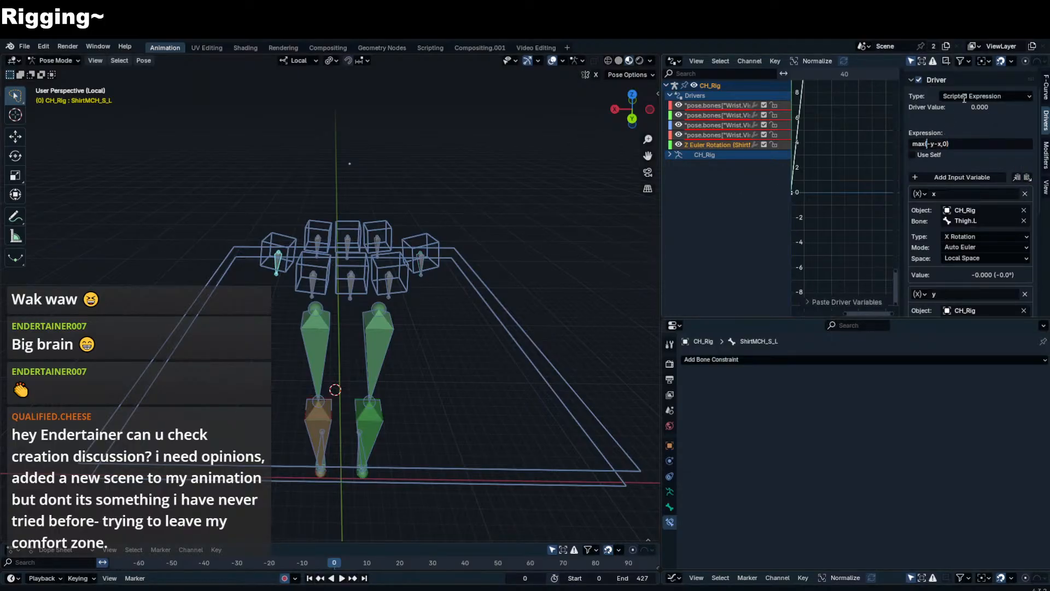
pyautogui.press('Right')
pyautogui.write('(z')
pyautogui.write('+')
pyautogui.press('Right')
pyautogui.write(')')
pyautogui.press('Return')
# - Set variable z in ShirtMCH_S_L's driver to read Flip_Bone's Z Rotation
pyautogui.scroll(-8, 988, 242)
pyautogui.click(984, 241)
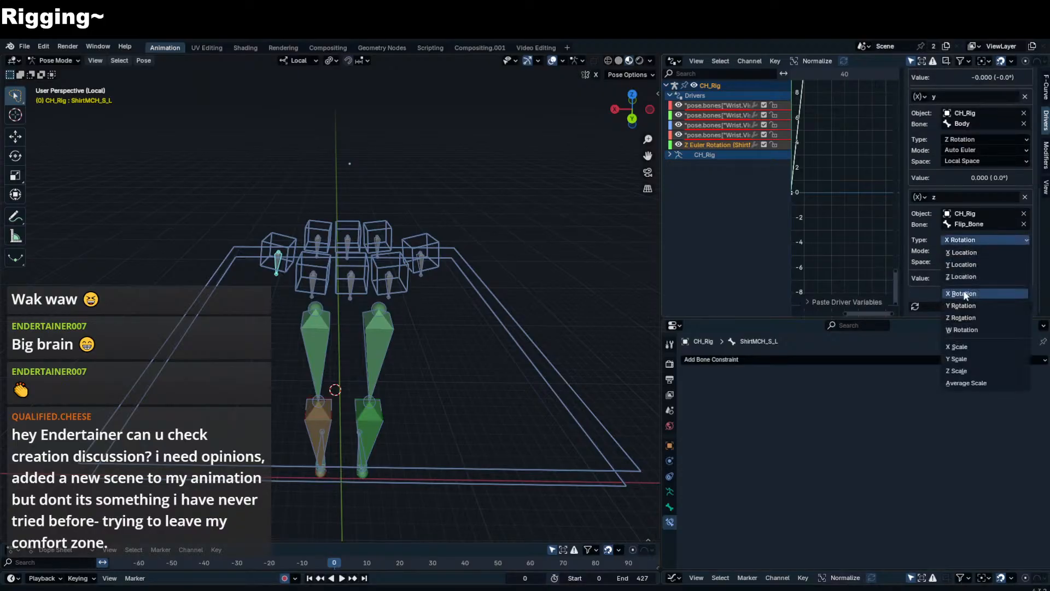
pyautogui.click(984, 314)
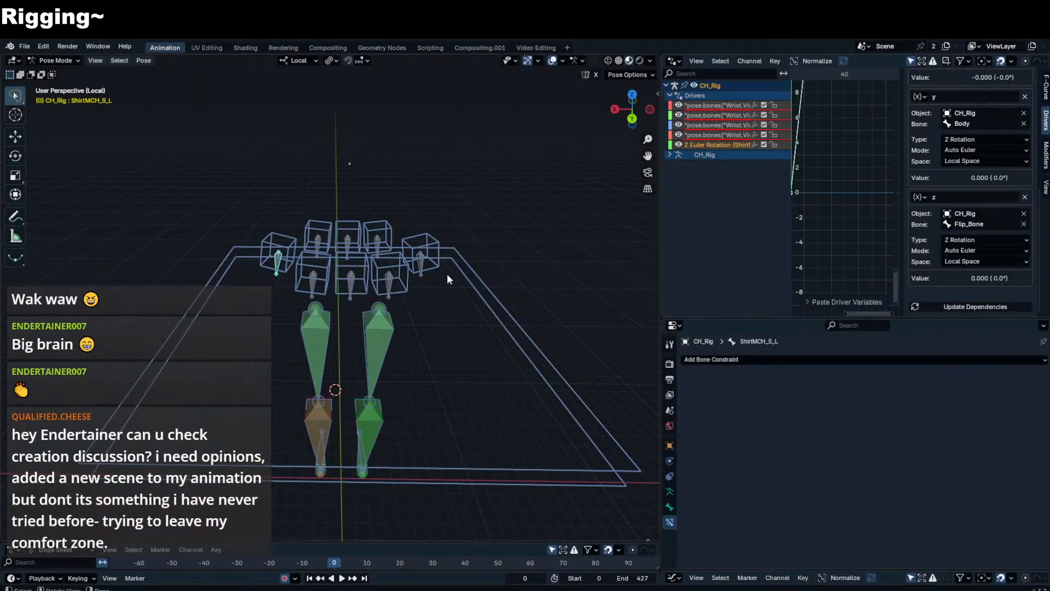
# - Test-rotate Flip_Bone freely and from the side to check how the ShirtMCH bones follow
pyautogui.click(495, 308)
pyautogui.press('r')
pyautogui.press('r')
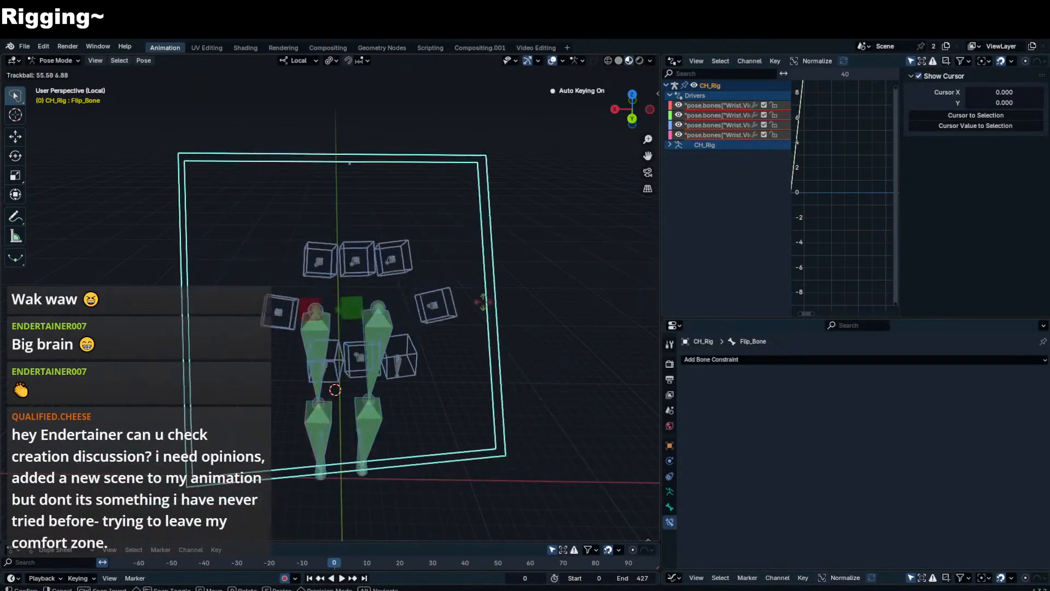
pyautogui.rightClick(415, 283)
pyautogui.moveTo(413, 281); pyautogui.dragTo(516, 267, button='middle')
pyautogui.press('r')
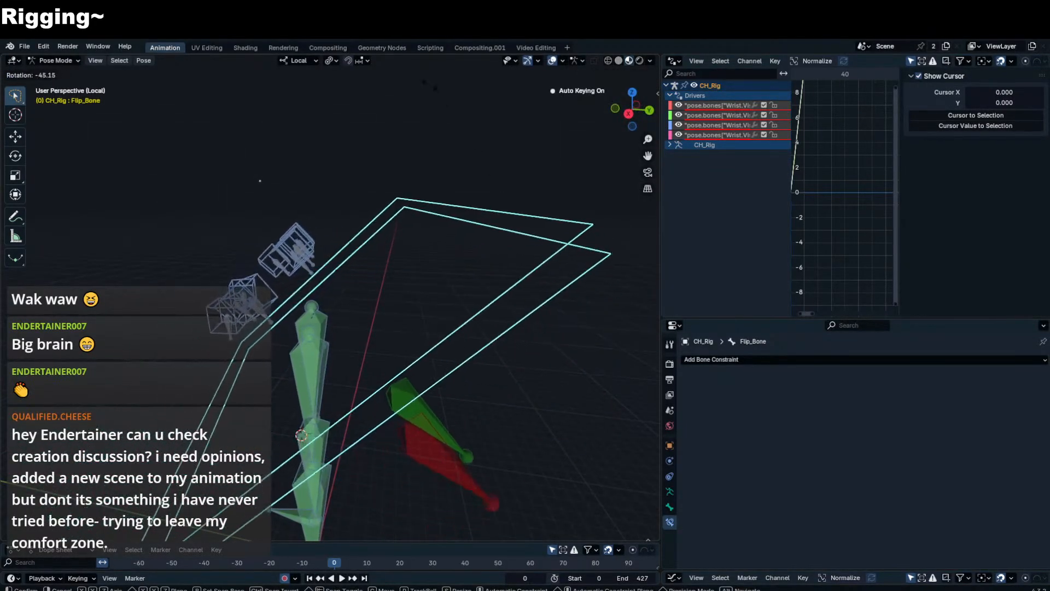
pyautogui.rightClick(424, 363)
pyautogui.moveTo(423, 363); pyautogui.dragTo(331, 345, button='middle')
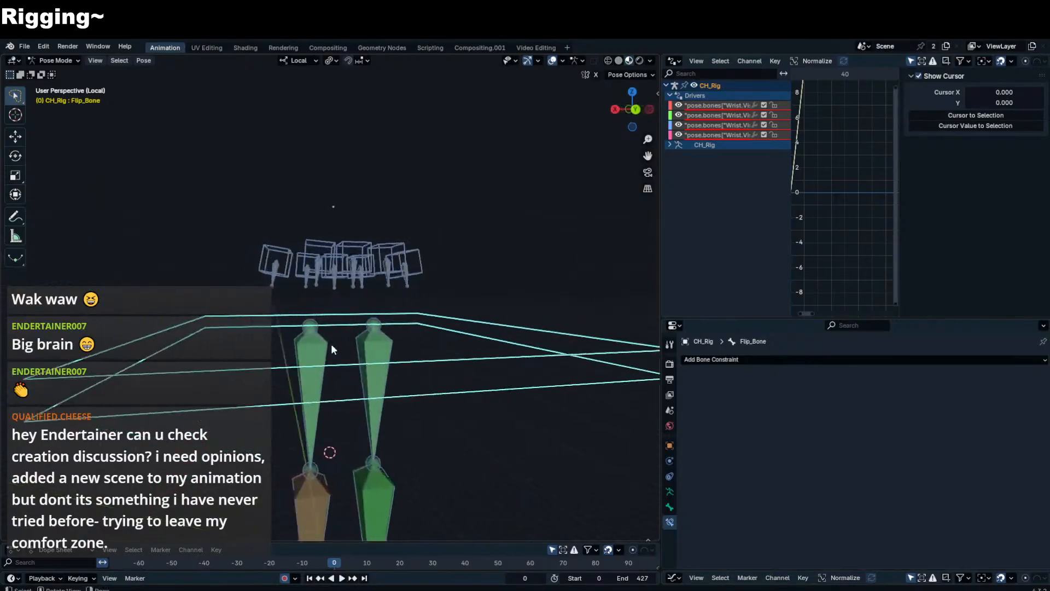
pyautogui.press('r')
pyautogui.press('r')
pyautogui.rightClick(332, 394)
# - In ShirtMCH_B_C's driver, point variable x at ShirtMCH_F_L and pick a different bone for variable y
pyautogui.click(355, 280)
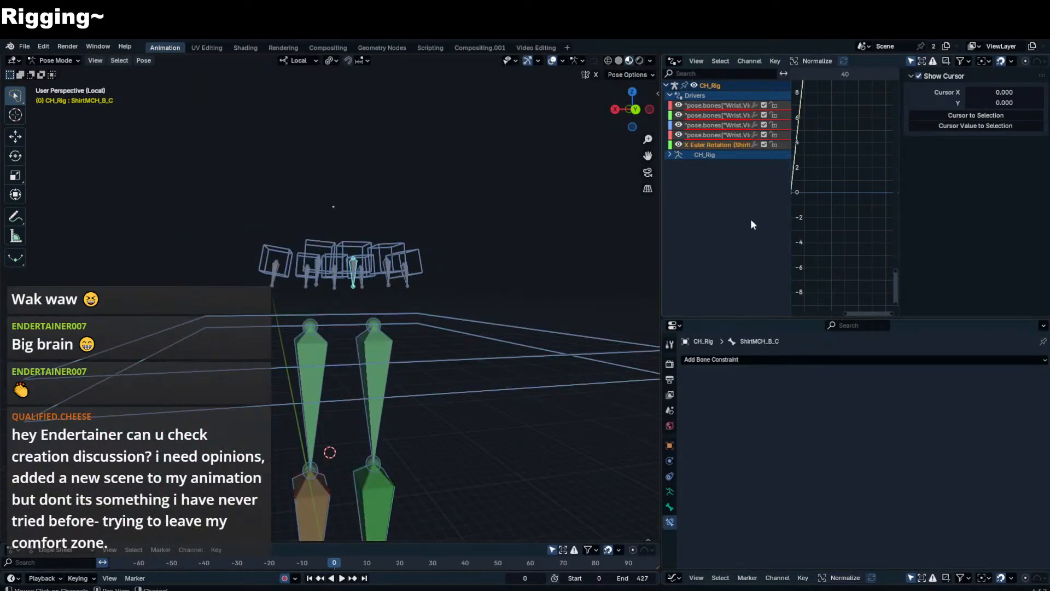
pyautogui.click(715, 146)
pyautogui.click(970, 252)
pyautogui.write('ShirtMCH_F_L')
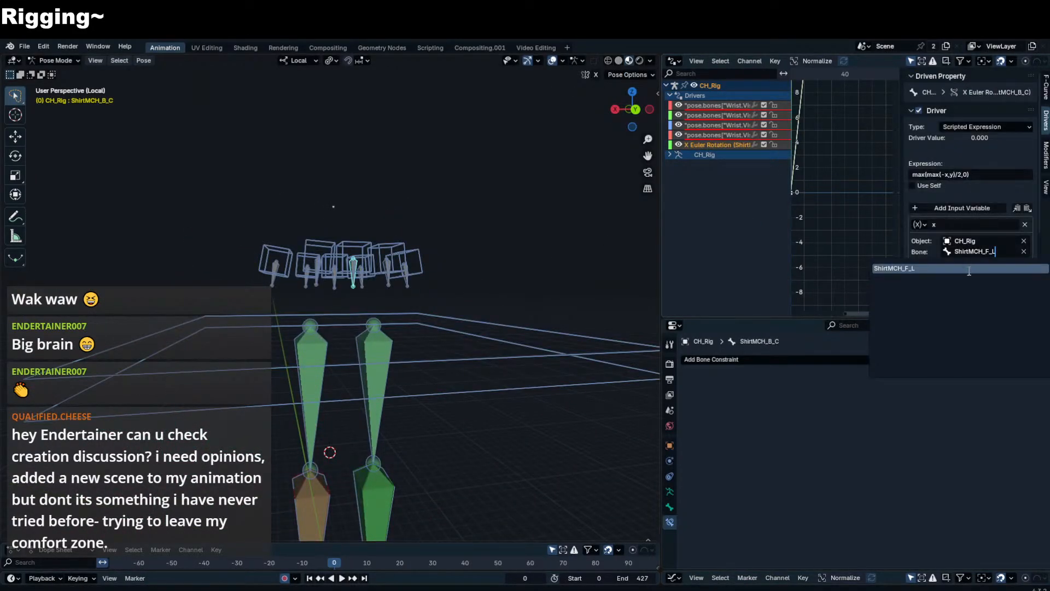
pyautogui.click(968, 268)
pyautogui.scroll(-4, 966, 271)
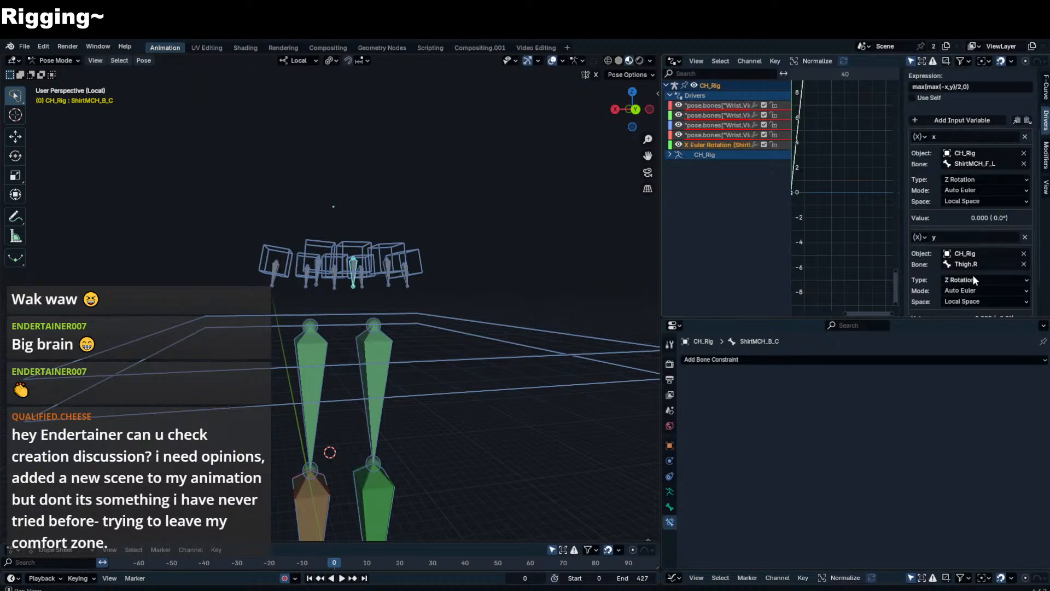
pyautogui.click(972, 265)
pyautogui.click(975, 277)
# - Rotate Flip_Bone about its local X axis to check how the front and back shirt bones follow
pyautogui.click(480, 356)
pyautogui.press('r')
pyautogui.press('r')
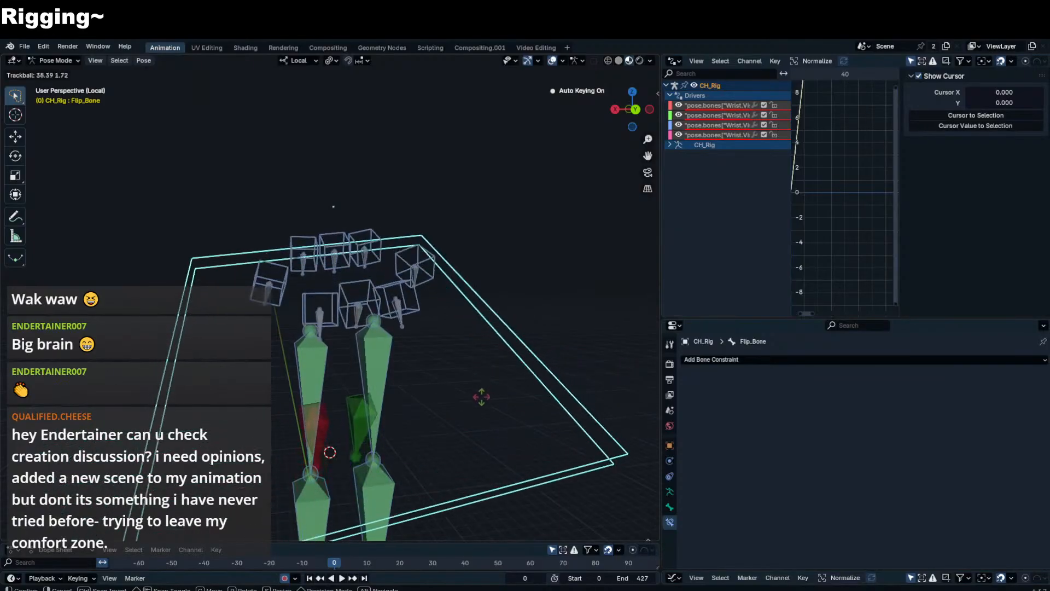
pyautogui.rightClick(485, 424)
pyautogui.moveTo(465, 358); pyautogui.dragTo(556, 353, button='middle')
pyautogui.press('r')
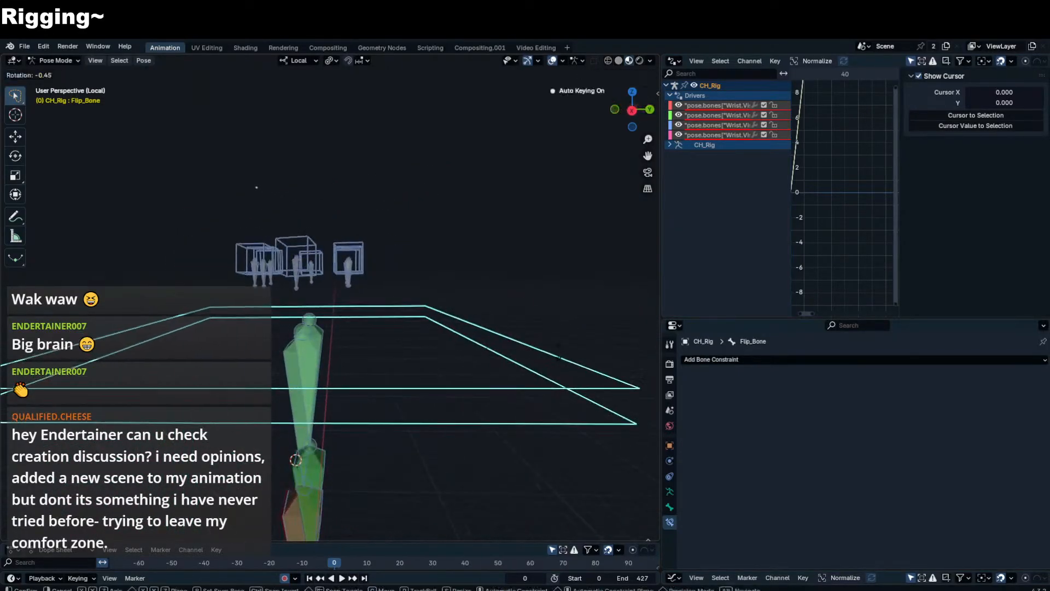
pyautogui.press('x')
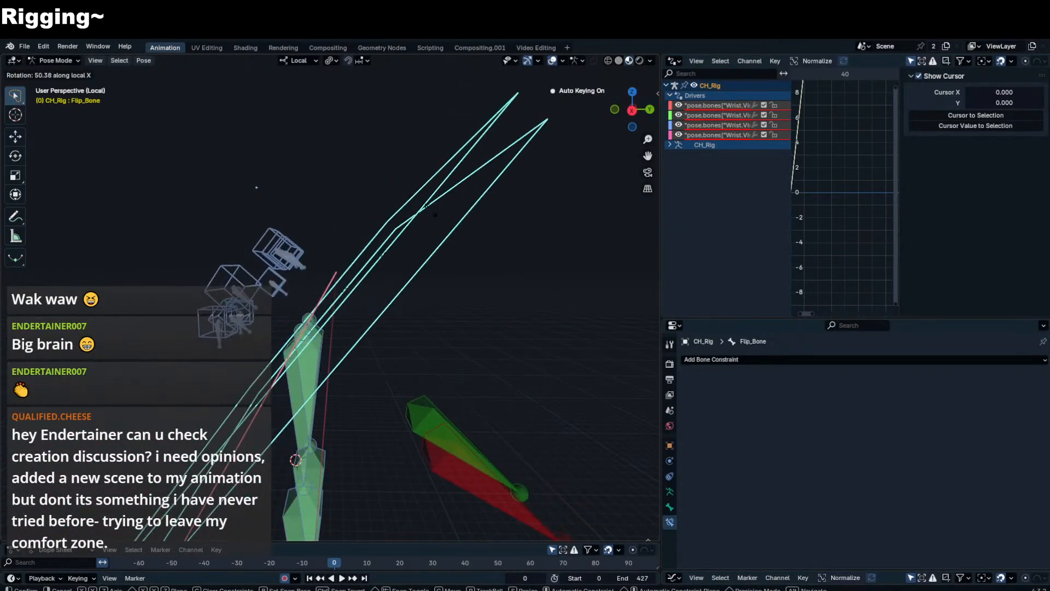
pyautogui.rightClick(398, 241)
pyautogui.press('r')
pyautogui.press('x')
pyautogui.click(358, 218)
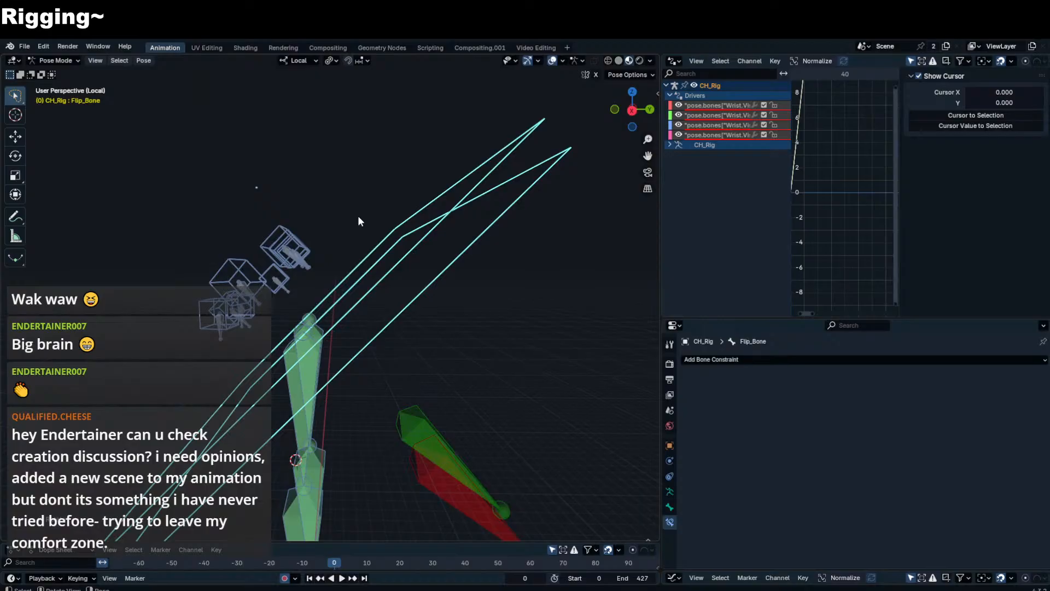
# - Review ShirtMCH_F_C's driver variables and reduce its expression to x
pyautogui.click(259, 326)
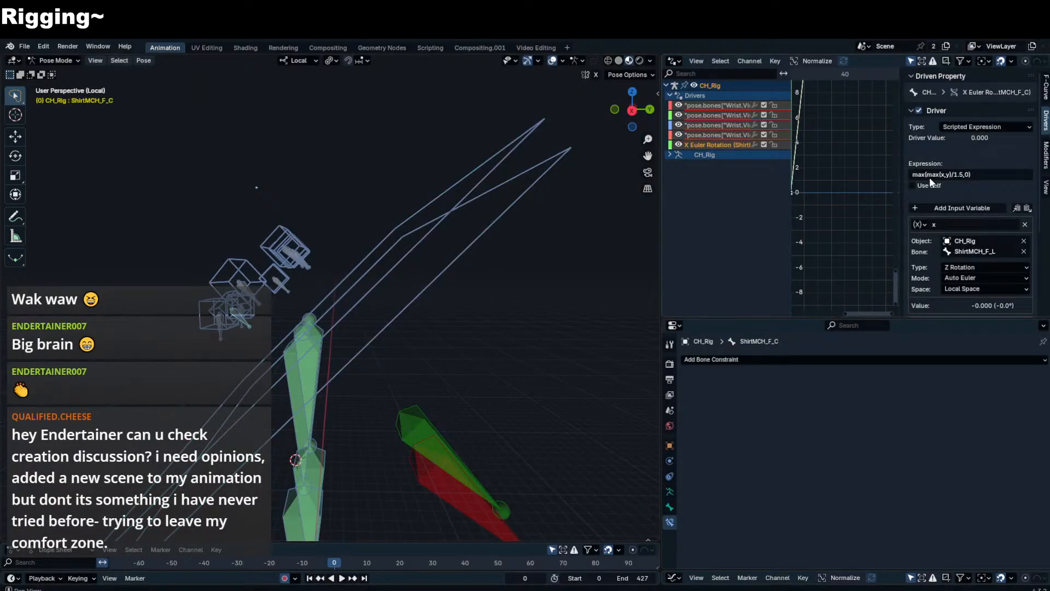
pyautogui.scroll(-3, 993, 249)
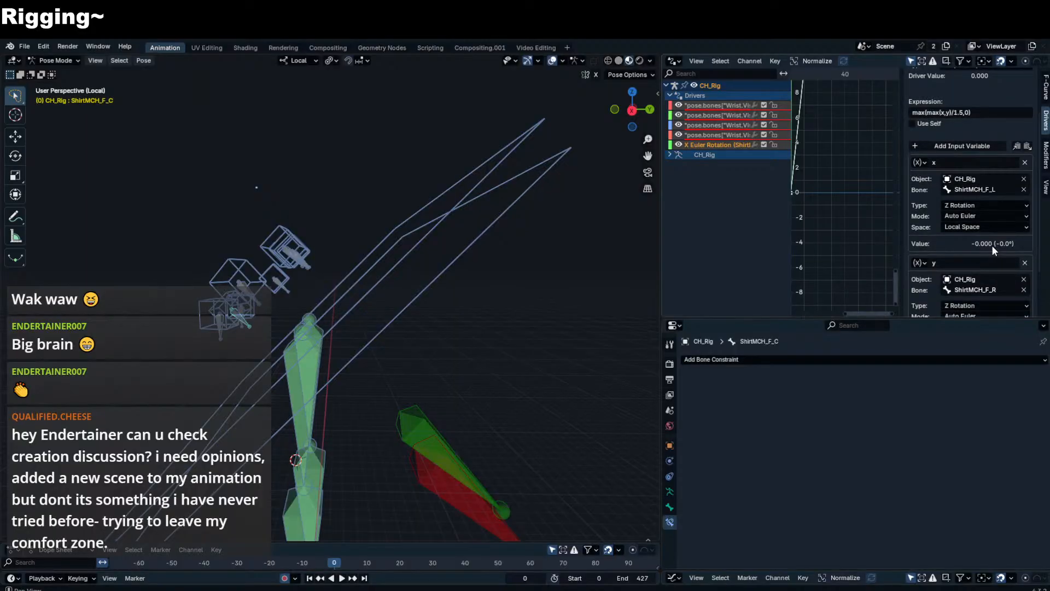
pyautogui.scroll(-2, 992, 245)
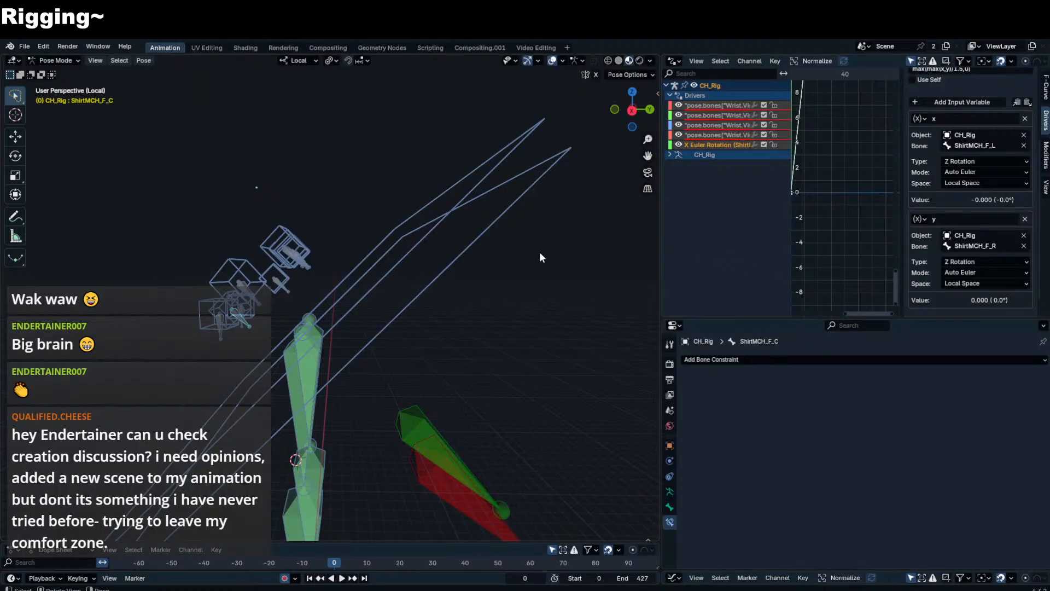
pyautogui.scroll(3, 981, 139)
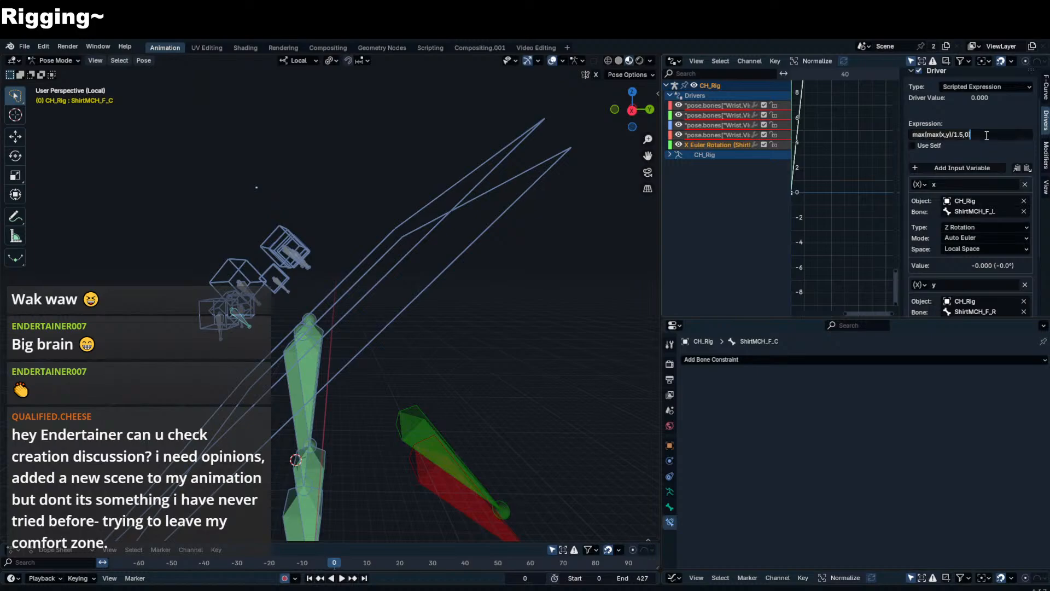
pyautogui.press('Escape')
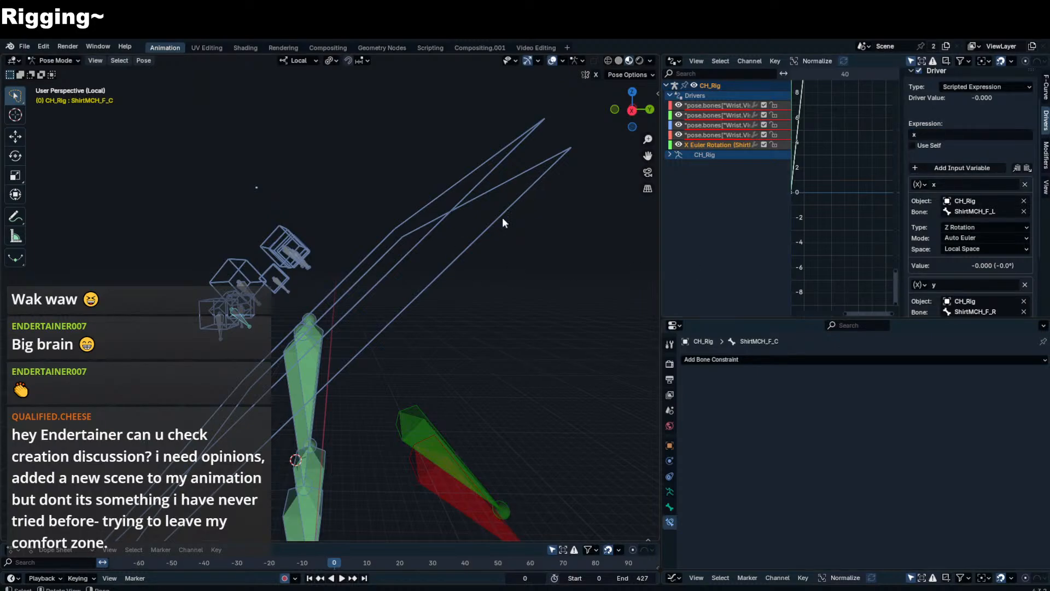
pyautogui.scroll(-4, 974, 219)
pyautogui.click(976, 306)
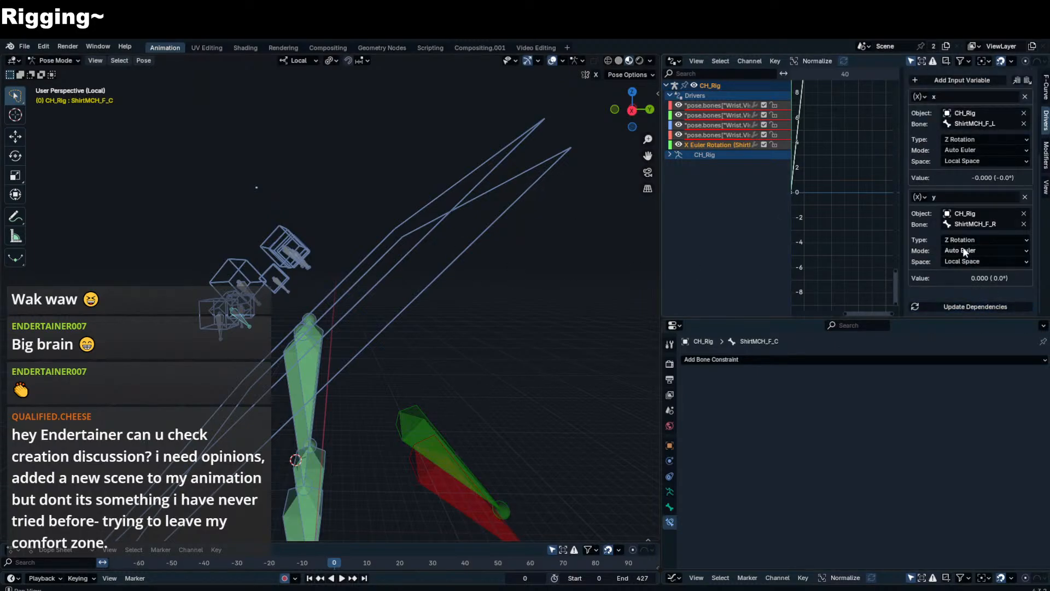
# - Rotate Flip_Bone again to check how ShirtMCH_F_C responds to the simplified driver expression
pyautogui.click(487, 176)
pyautogui.press('r')
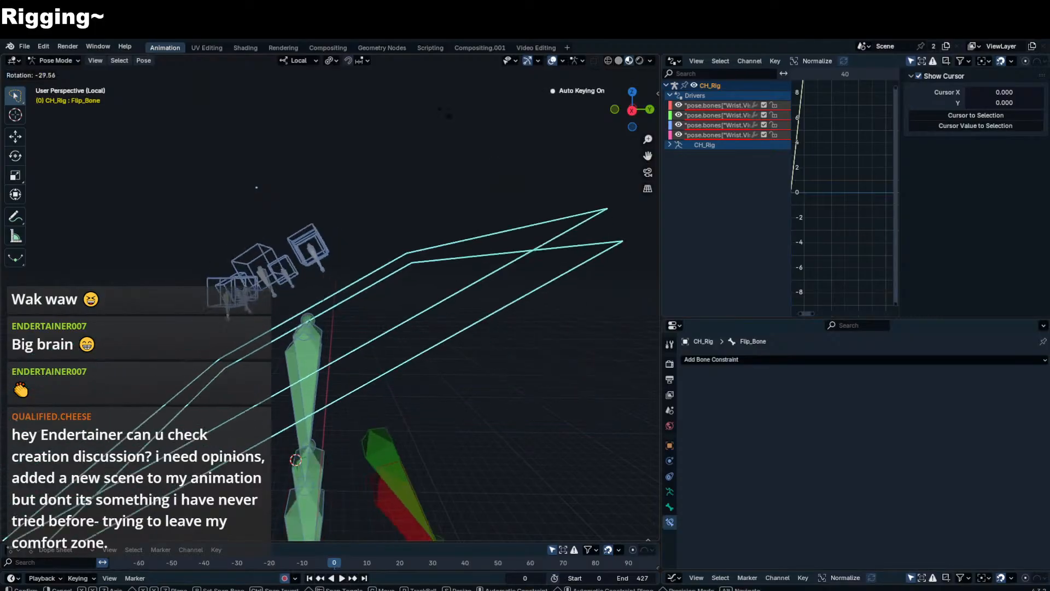
pyautogui.click(366, 96)
pyautogui.moveTo(365, 97); pyautogui.dragTo(356, 323, button='middle')
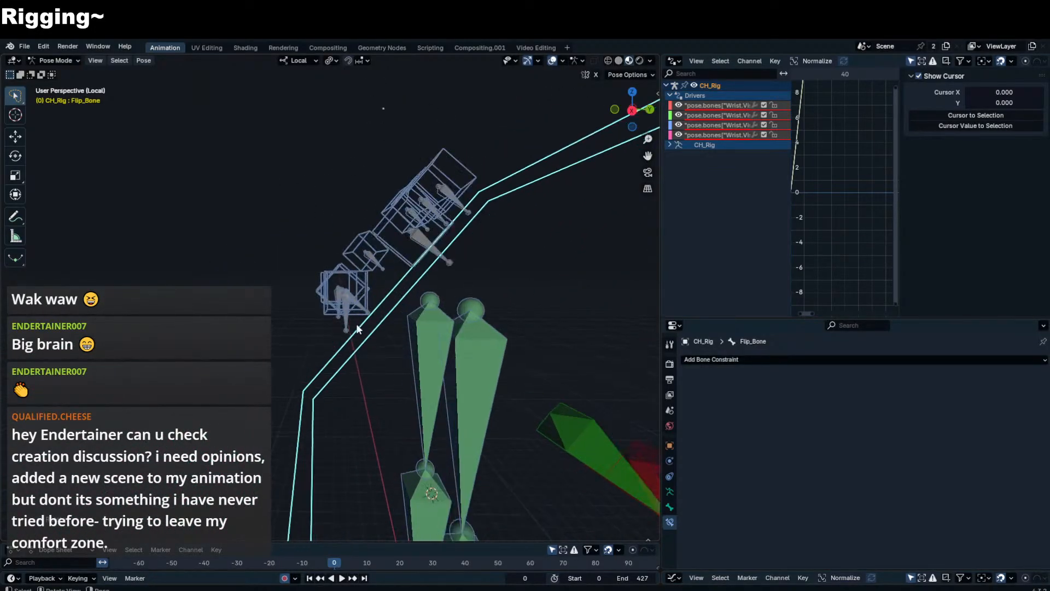
# - Select ShirtMCH_F_C and enlarge the driver editor to show all of its driver variables
pyautogui.click(351, 307)
pyautogui.click(354, 303)
pyautogui.click(355, 304)
pyautogui.press('n')
pyautogui.press('n')
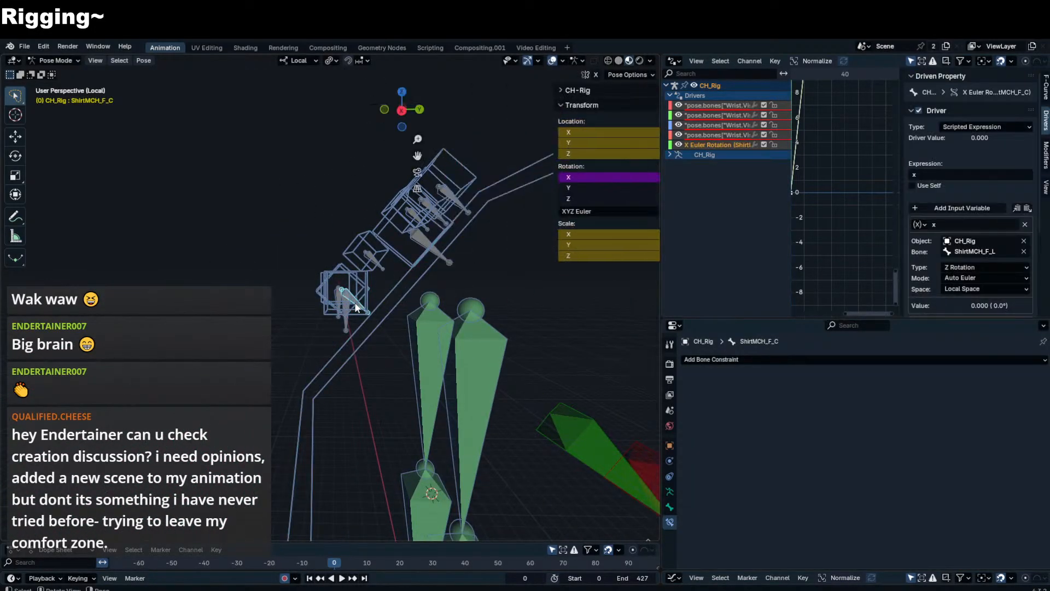
pyautogui.scroll(-3, 1002, 260)
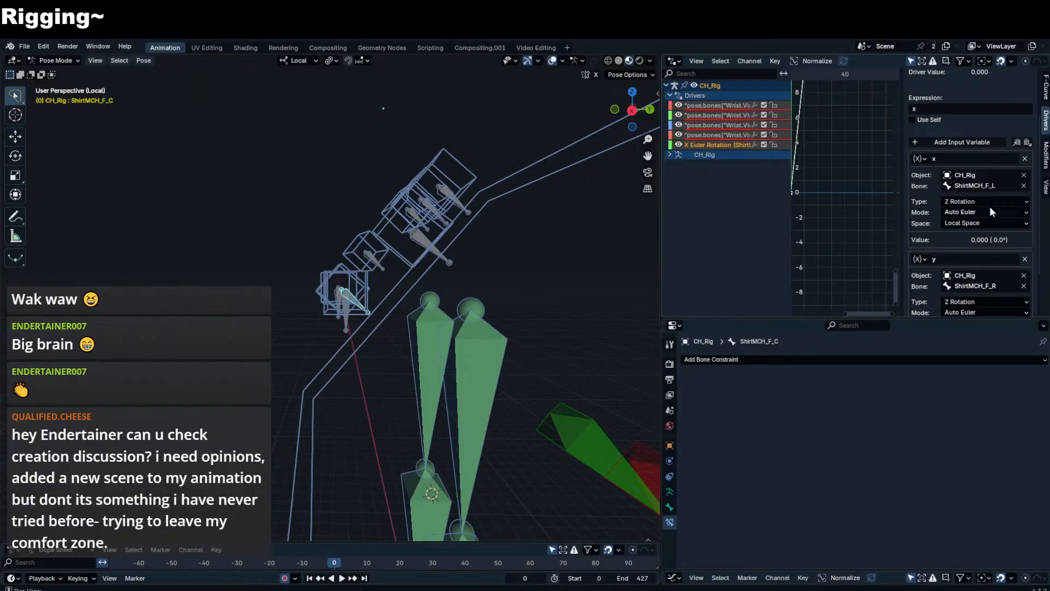
pyautogui.click(919, 158)
pyautogui.scroll(-3, 933, 285)
pyautogui.moveTo(966, 319); pyautogui.dragTo(965, 467)
# - Examine the driver expressions and variables of ShirtMCH_F_L and ShirtMCH_F_R
pyautogui.moveTo(525, 306); pyautogui.dragTo(383, 327, button='middle')
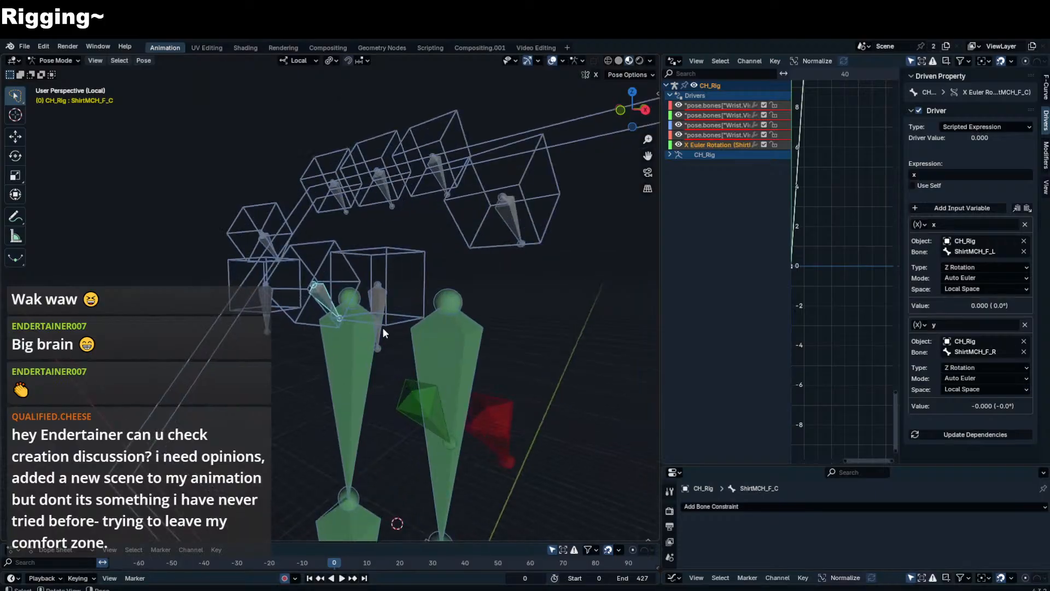
pyautogui.click(383, 327)
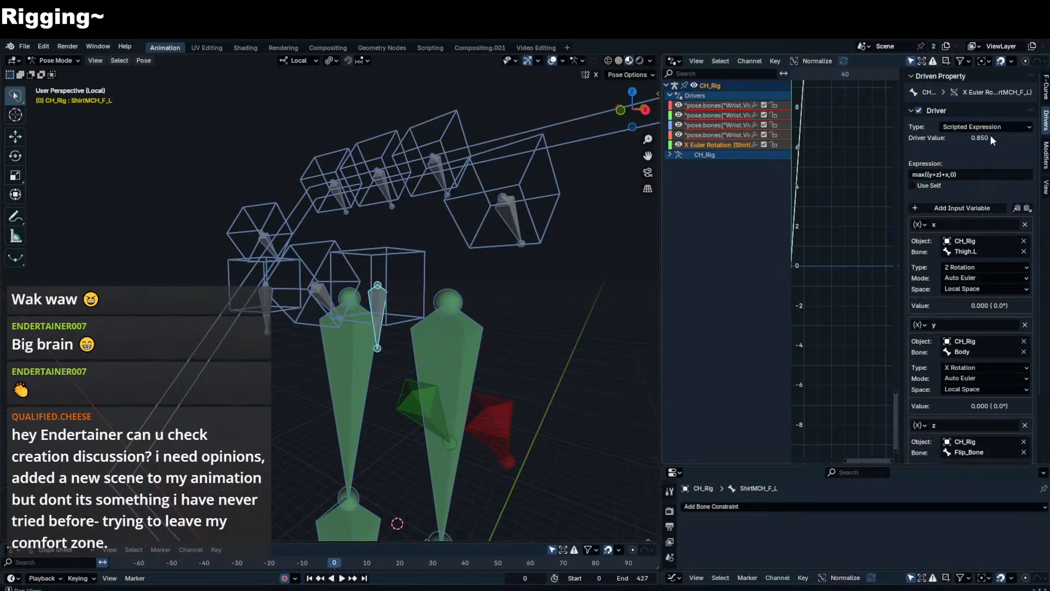
pyautogui.click(267, 322)
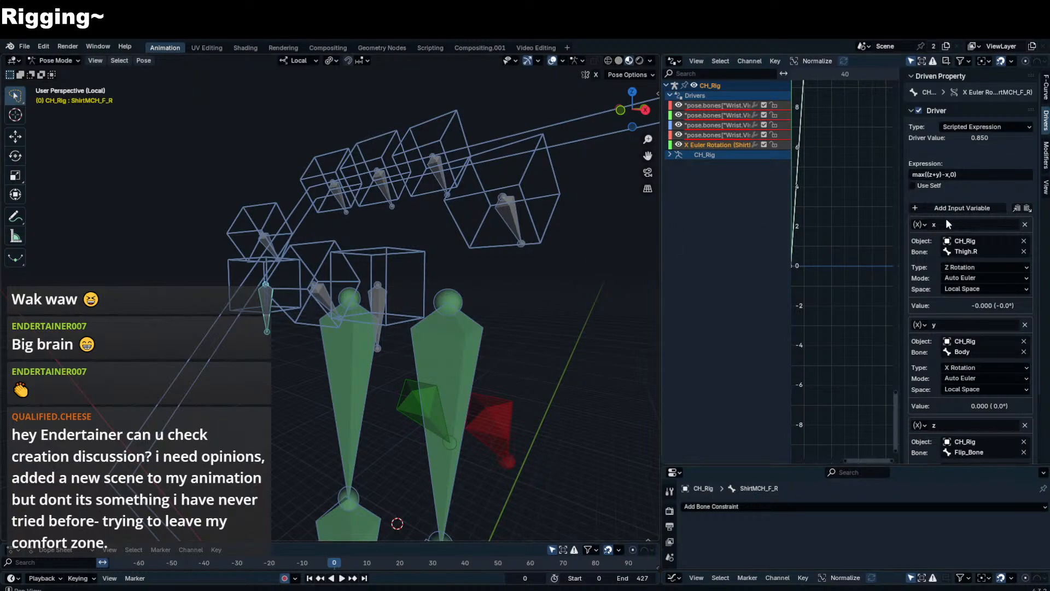
# - Paste variable z, which reads Flip_Bone, into ShirtMCH_F_C's driver, leaving Use Self off
pyautogui.click(315, 300)
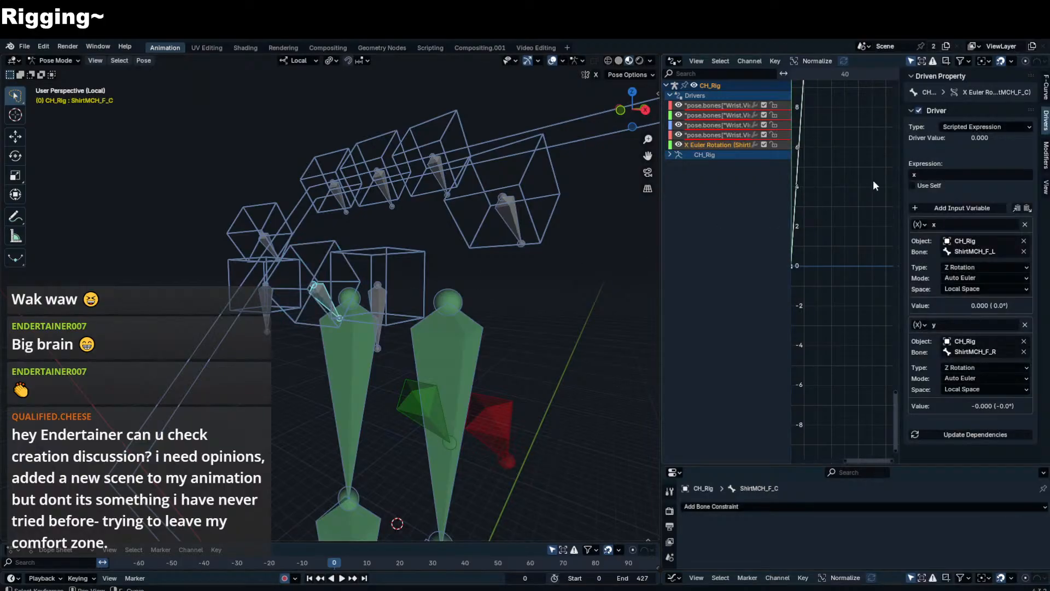
pyautogui.click(1027, 209)
pyautogui.scroll(-3, 1003, 339)
pyautogui.scroll(4, 979, 263)
pyautogui.click(946, 184)
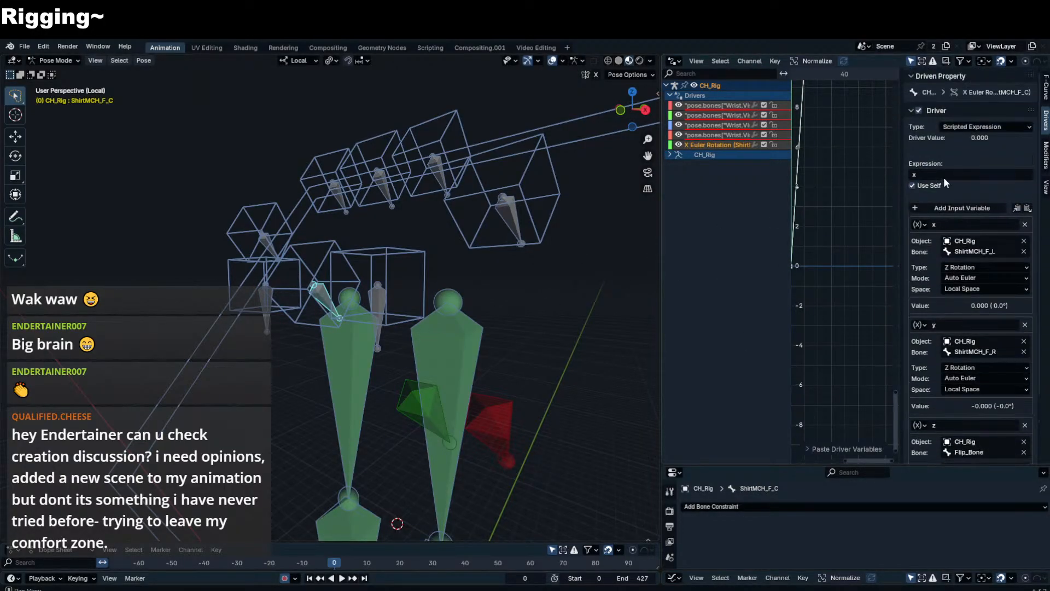
pyautogui.click(943, 185)
# - Set ShirtMCH_F_C's driver expression to (max((z+y)-x,0)+max((y+z)+x,0))/2, combining the expressions of ShirtMCH_F_R and ShirtMCH_F_L
pyautogui.click(939, 175)
pyautogui.write('max((z+y)-x,0)')
pyautogui.click(395, 300)
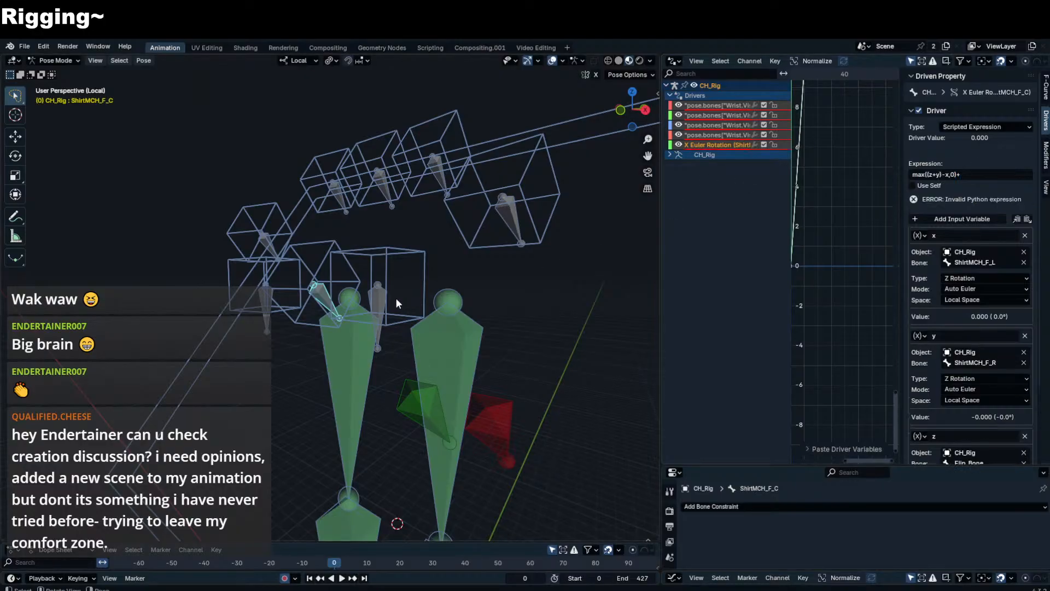
pyautogui.click(393, 302)
pyautogui.click(962, 176)
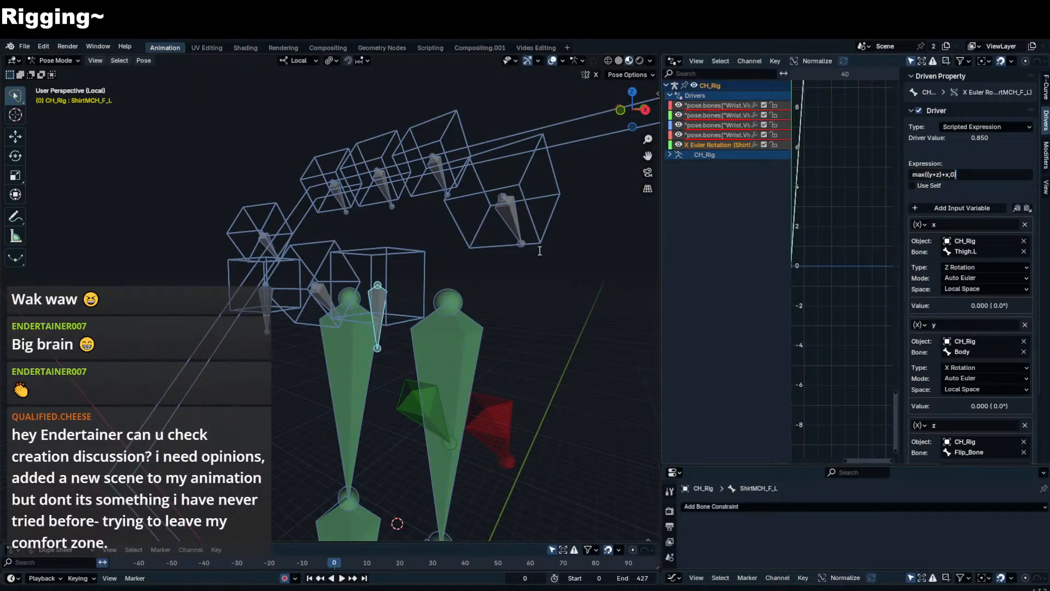
pyautogui.click(322, 295)
pyautogui.click(993, 173)
pyautogui.write('max((y+z)-x,0)')
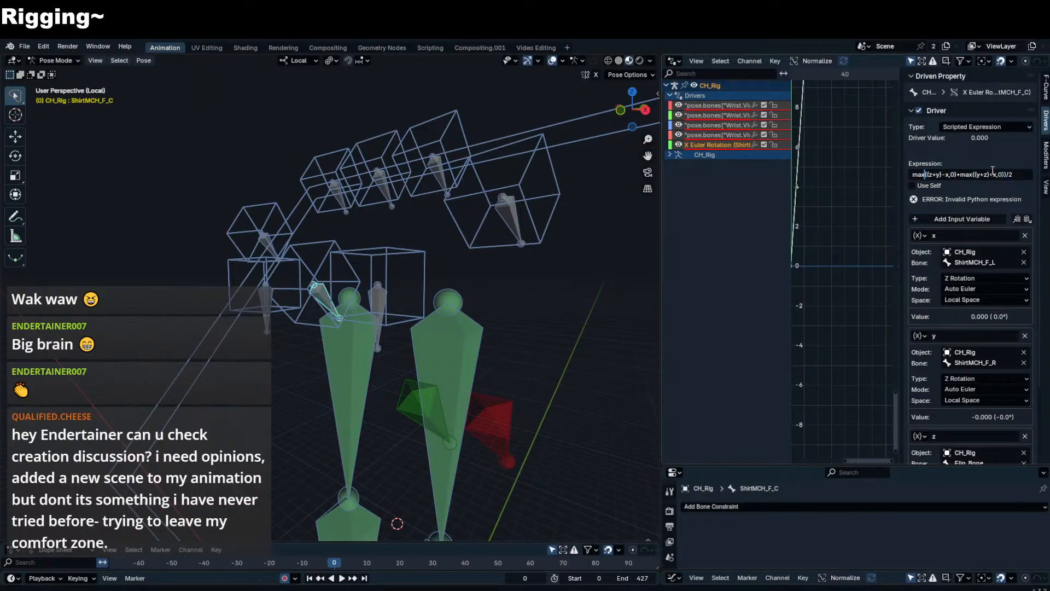
pyautogui.write('(')
pyautogui.press('Return')
# - Test-rotate Thigh.L to check the front shirt bones with the new ShirtMCH_F_C driver
pyautogui.scroll(-6, 331, 313)
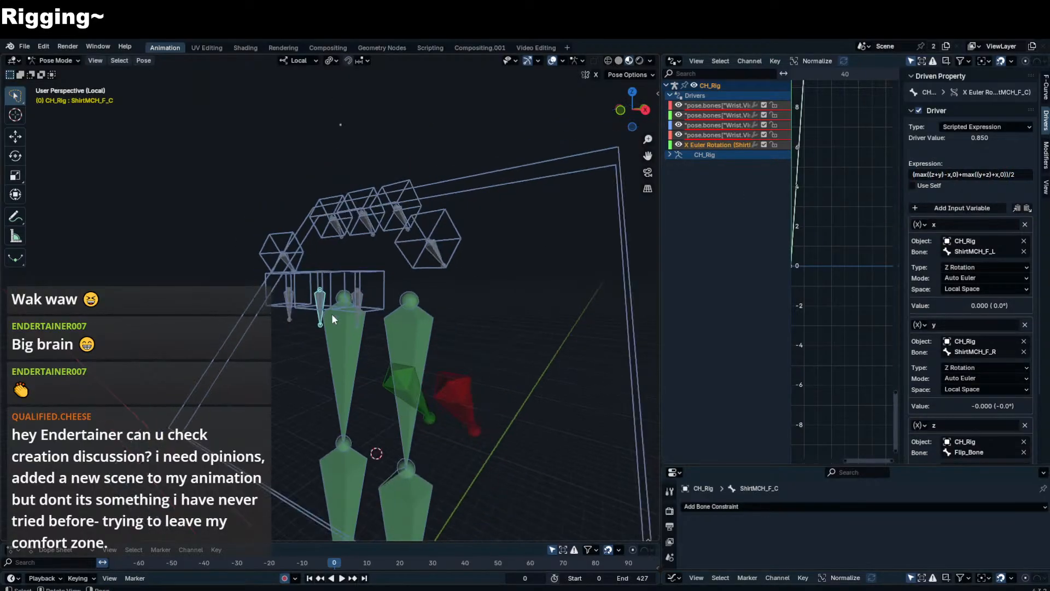
pyautogui.scroll(-2, 390, 346)
pyautogui.click(350, 331)
pyautogui.moveTo(350, 332); pyautogui.dragTo(320, 320, button='middle')
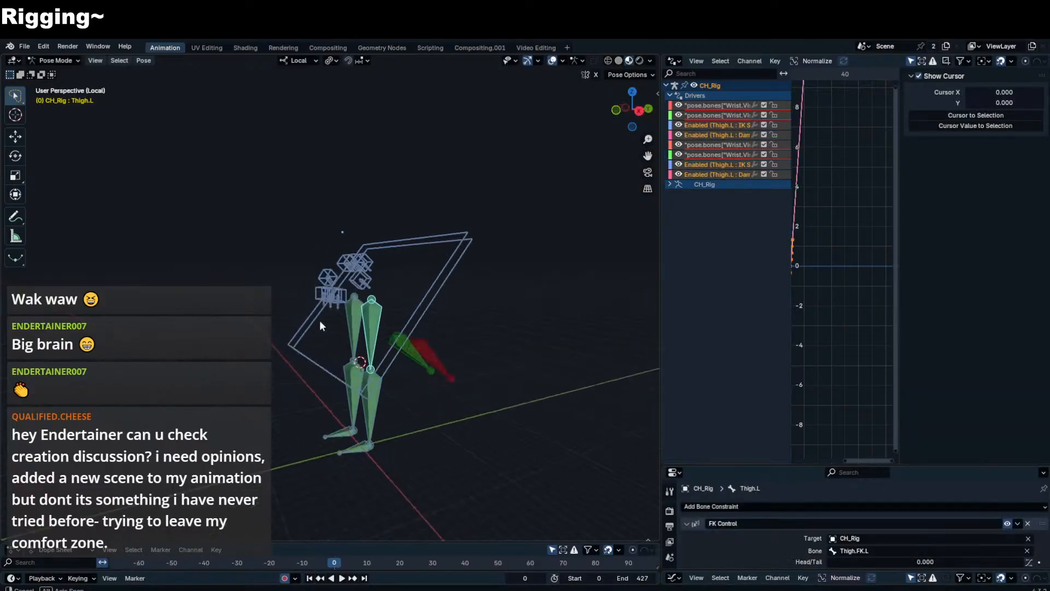
pyautogui.press('r')
pyautogui.rightClick(416, 275)
# - Test-rotate Flip_Bone, including a trackball rotation, to check that ShirtMCH_F_C follows its neighbouring front bones
pyautogui.click(436, 281)
pyautogui.moveTo(448, 298); pyautogui.dragTo(533, 275, button='middle')
pyautogui.press('r')
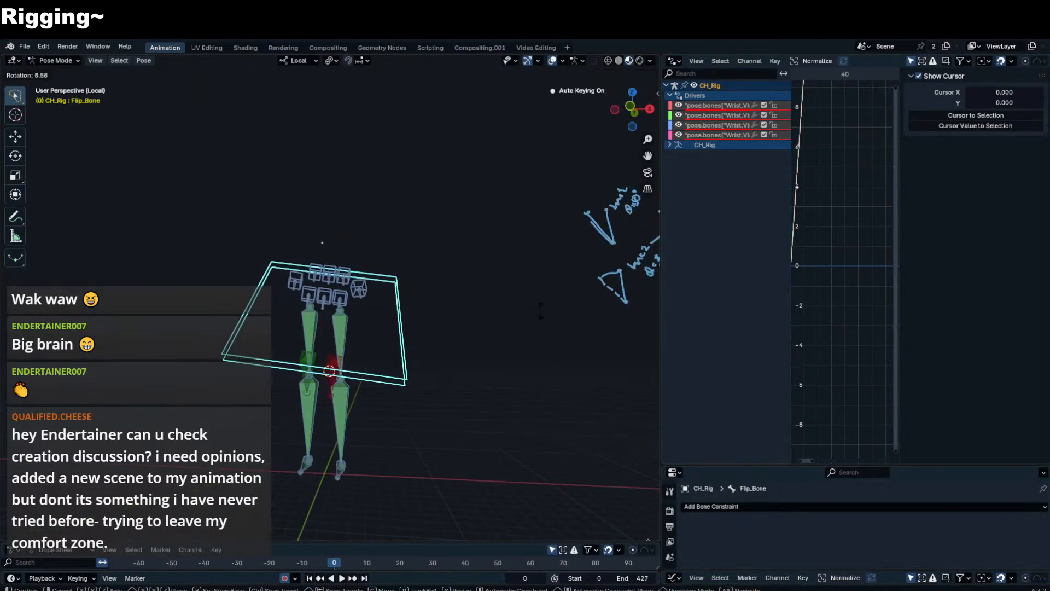
pyautogui.rightClick(504, 369)
pyautogui.scroll(3, 501, 370)
pyautogui.moveTo(492, 373); pyautogui.dragTo(488, 374, button='middle')
pyautogui.press('r')
pyautogui.press('r')
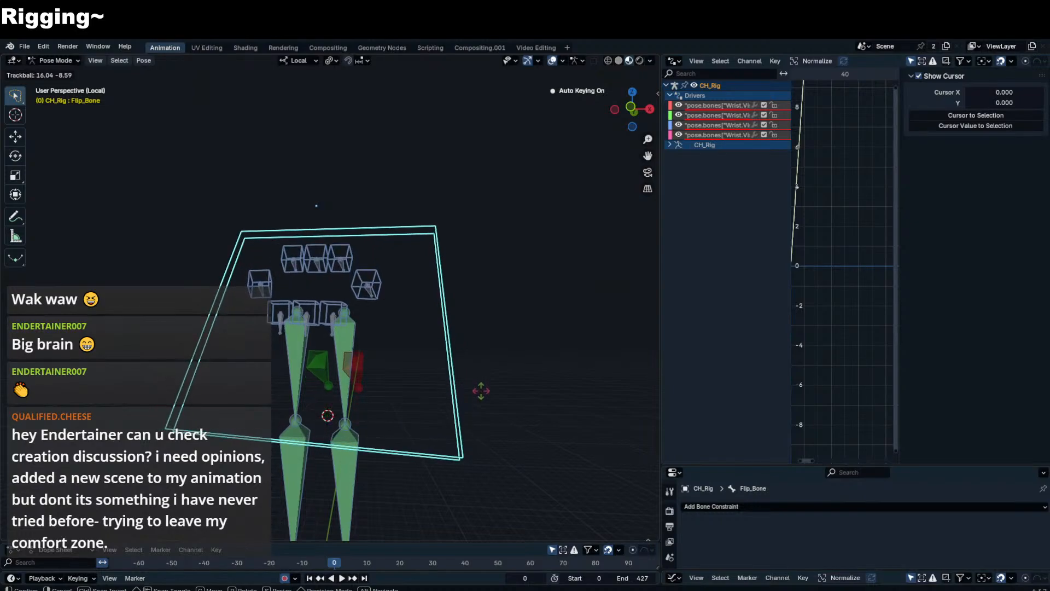
pyautogui.rightClick(481, 378)
pyautogui.moveTo(481, 381); pyautogui.dragTo(350, 398, button='middle')
# - Leave local view to show the whole character and expand the CH-Rig options
pyautogui.press('KP_Divide')
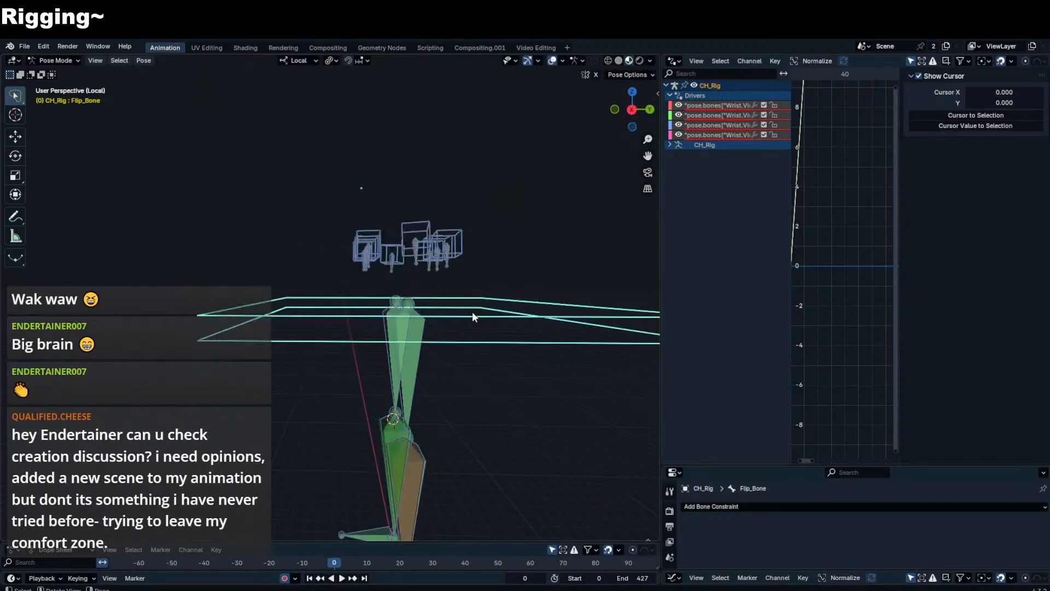
pyautogui.press('n')
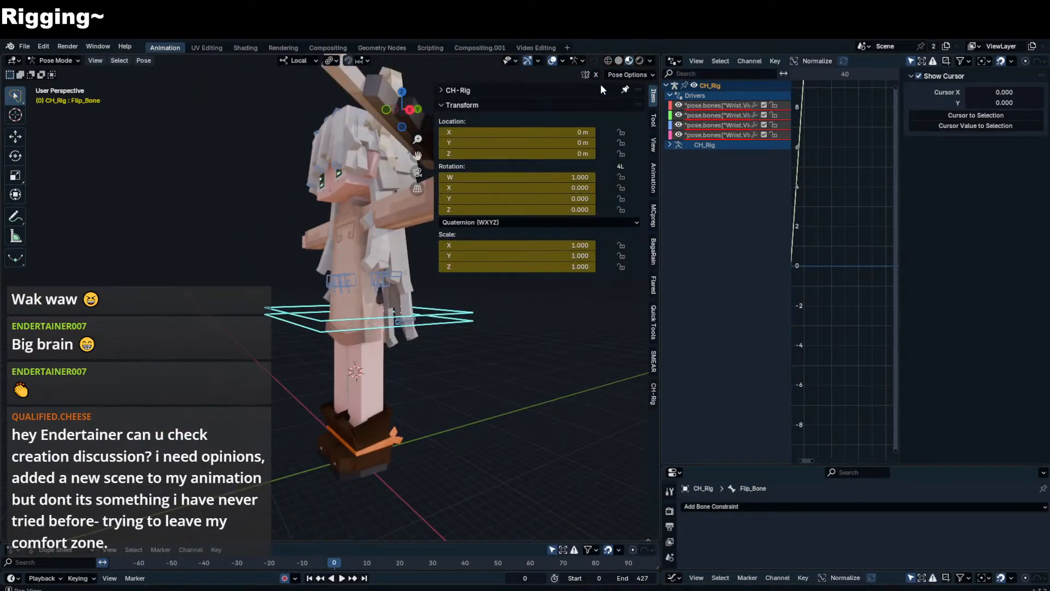
pyautogui.keyDown('ctrl'); pyautogui.click(579, 89); pyautogui.keyUp('ctrl')
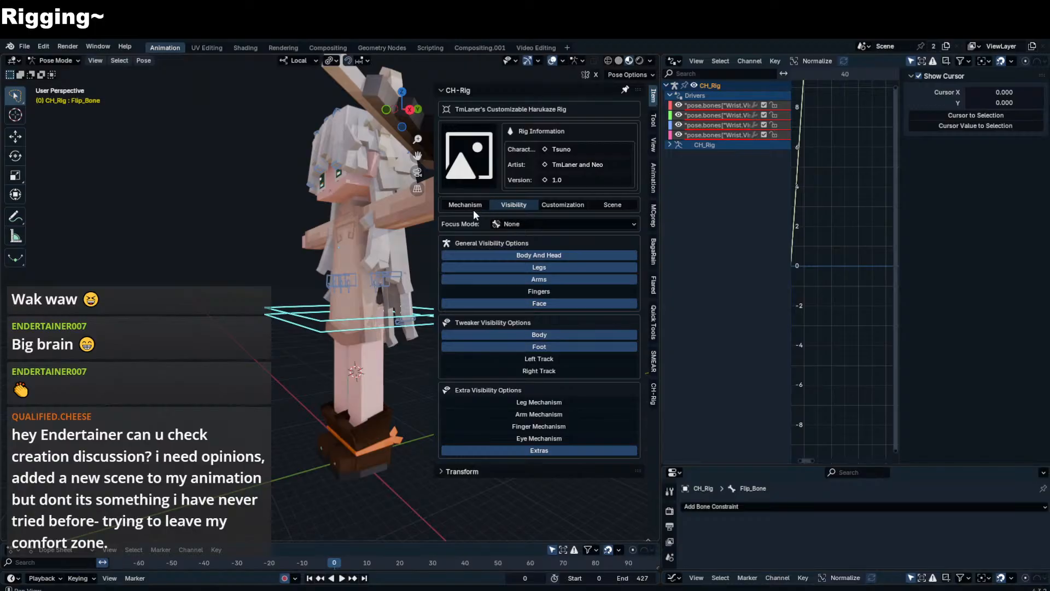
# - Set the rig's Focus Mode to General
pyautogui.click(491, 221)
pyautogui.click(502, 221)
pyautogui.click(505, 221)
pyautogui.click(512, 248)
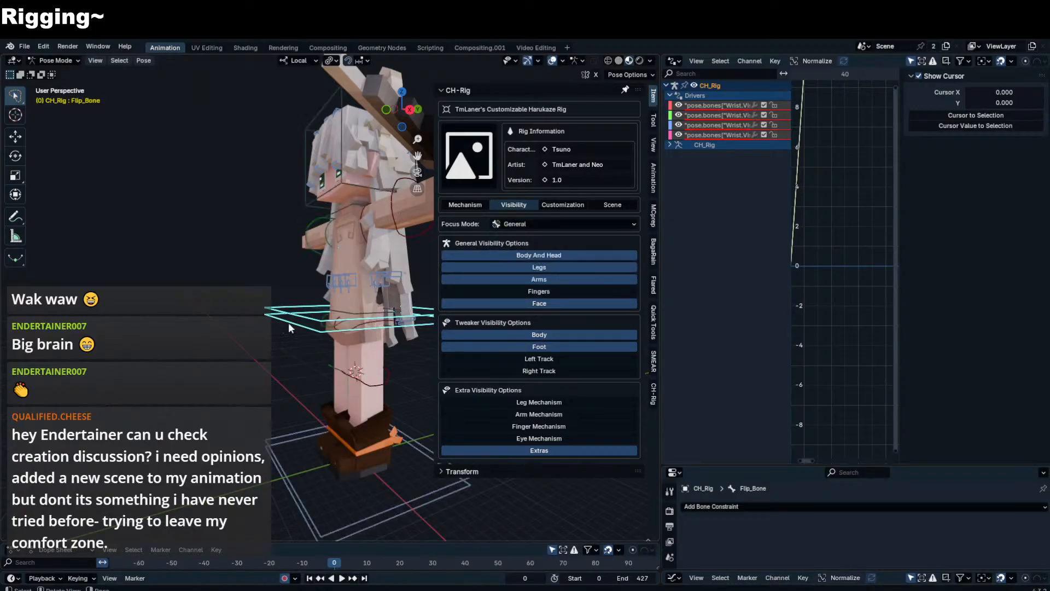
# - Trackball-rotate Thigh.FK.L to lift the leg and check how the front of the shirt follows it
pyautogui.click(366, 324)
pyautogui.moveTo(365, 324); pyautogui.dragTo(435, 274, button='middle')
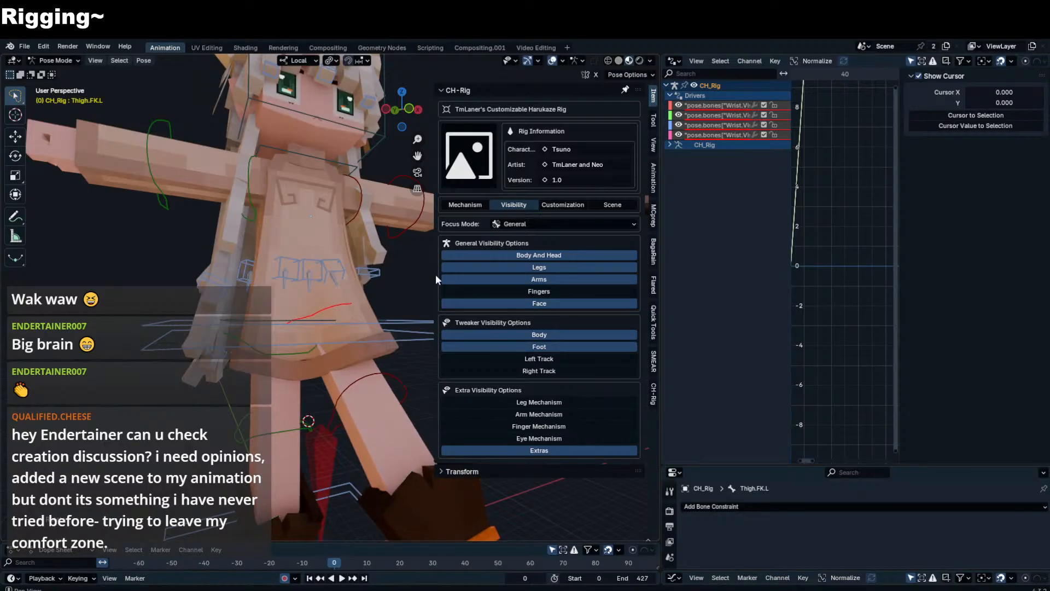
pyautogui.press('r')
pyautogui.press('r')
pyautogui.press('r')
pyautogui.click(412, 321)
pyautogui.moveTo(412, 321); pyautogui.dragTo(446, 293, button='middle')
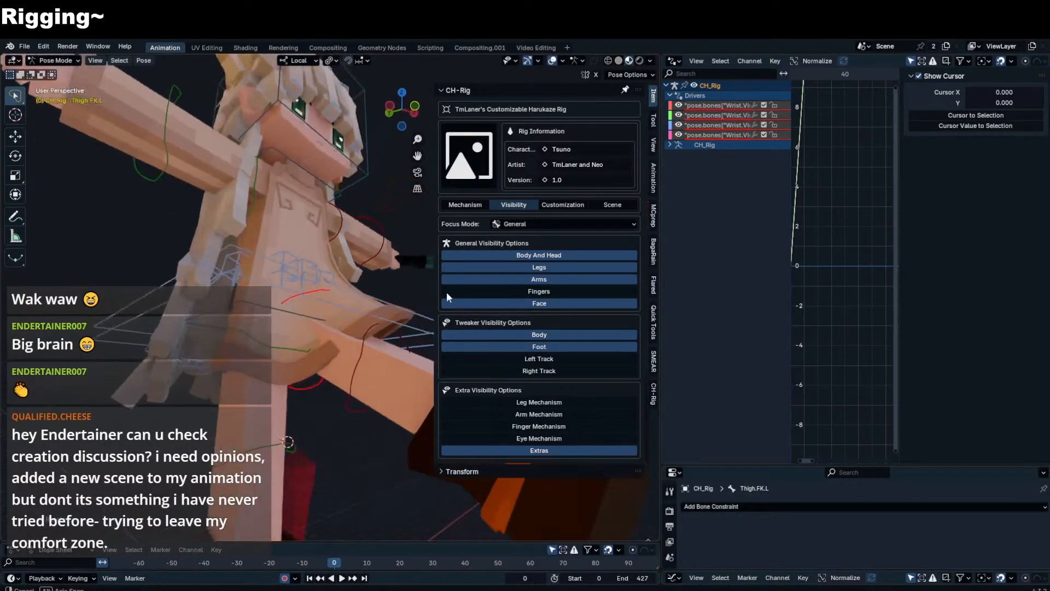
# - Enlarge the bone constraints area, find the helper bone behind Shirt_F_C, and test-rotate ShirtMCH_F_C about its local X axis
pyautogui.press('n')
pyautogui.click(315, 273)
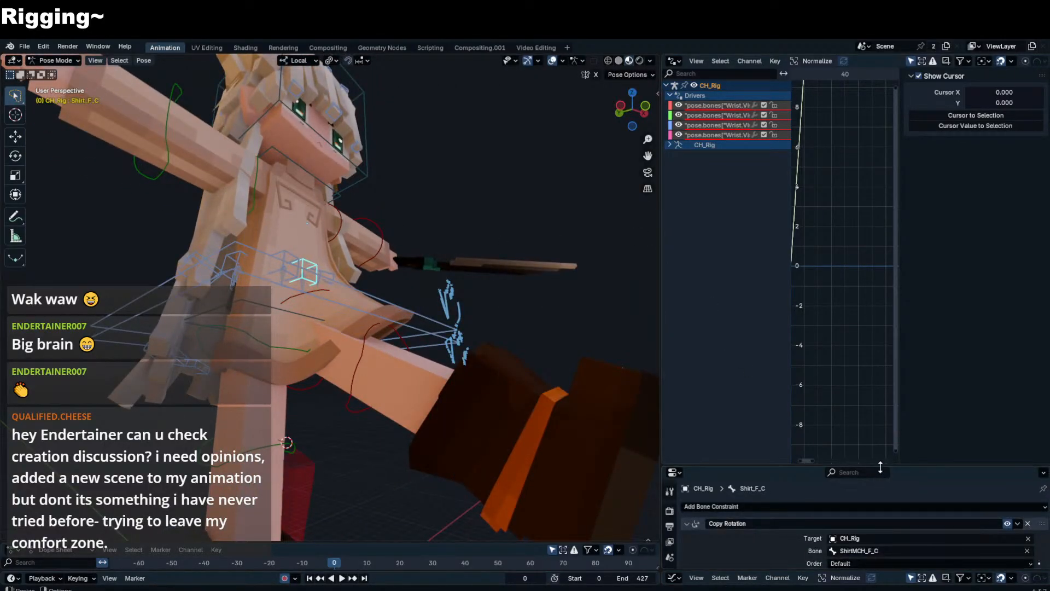
pyautogui.moveTo(869, 463); pyautogui.dragTo(868, 252)
pyautogui.moveTo(423, 276); pyautogui.dragTo(277, 326, button='middle')
pyautogui.click(330, 269)
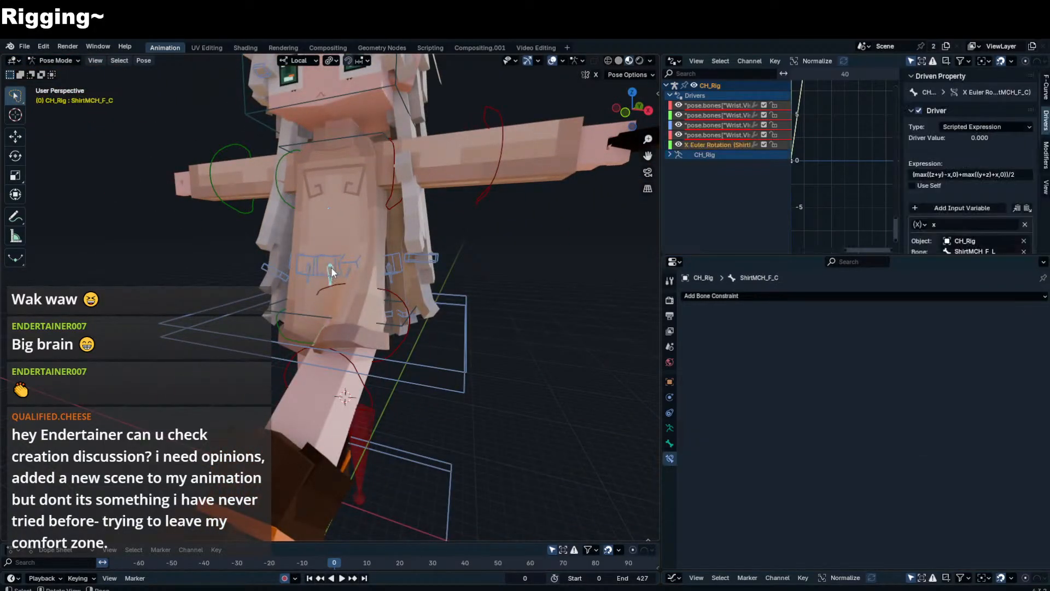
pyautogui.moveTo(331, 269); pyautogui.dragTo(468, 119, button='middle')
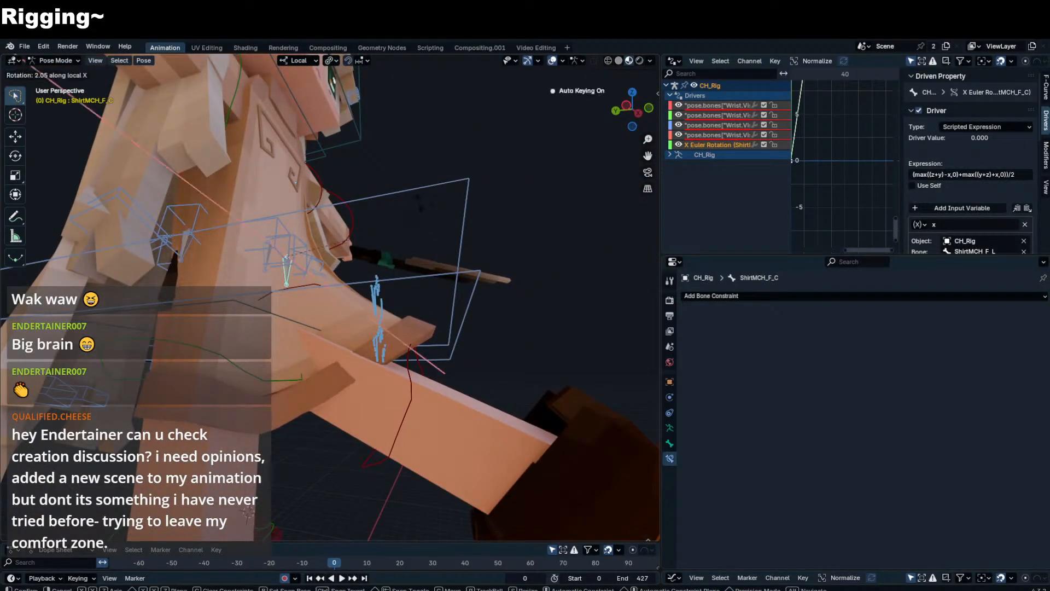
# - Examine ShirtMCH_F_C's driver expression and the source bones of its input variables
pyautogui.scroll(-3, 985, 170)
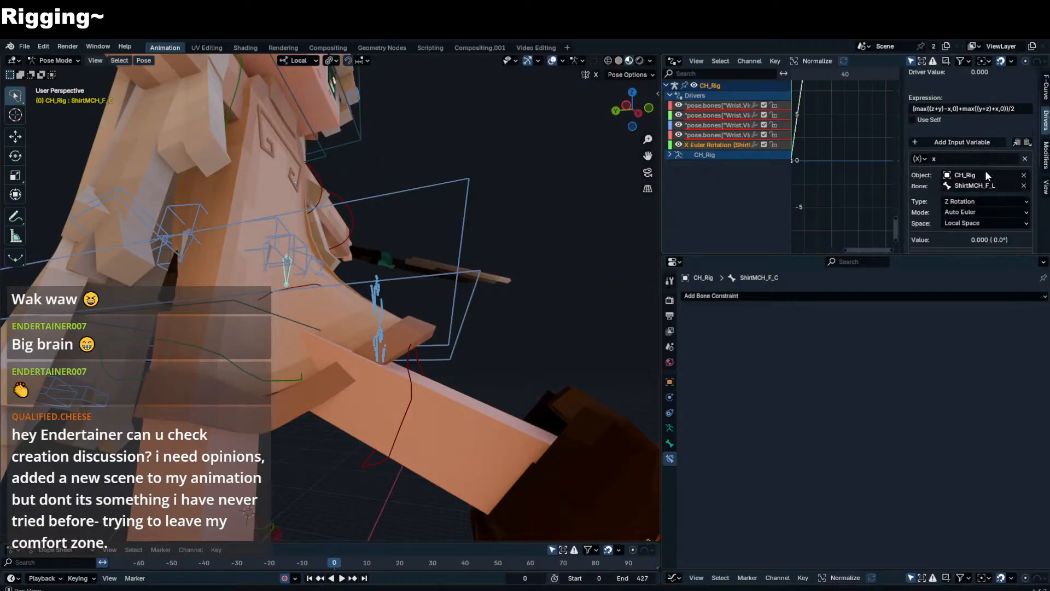
pyautogui.scroll(3, 986, 175)
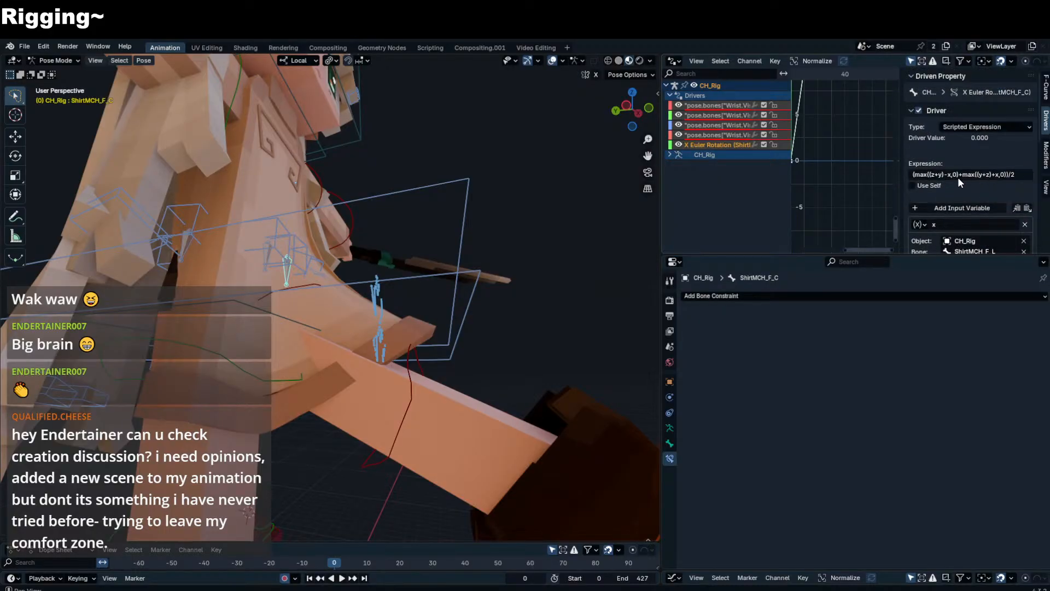
pyautogui.click(961, 176)
pyautogui.press('Return')
pyautogui.scroll(-5, 974, 188)
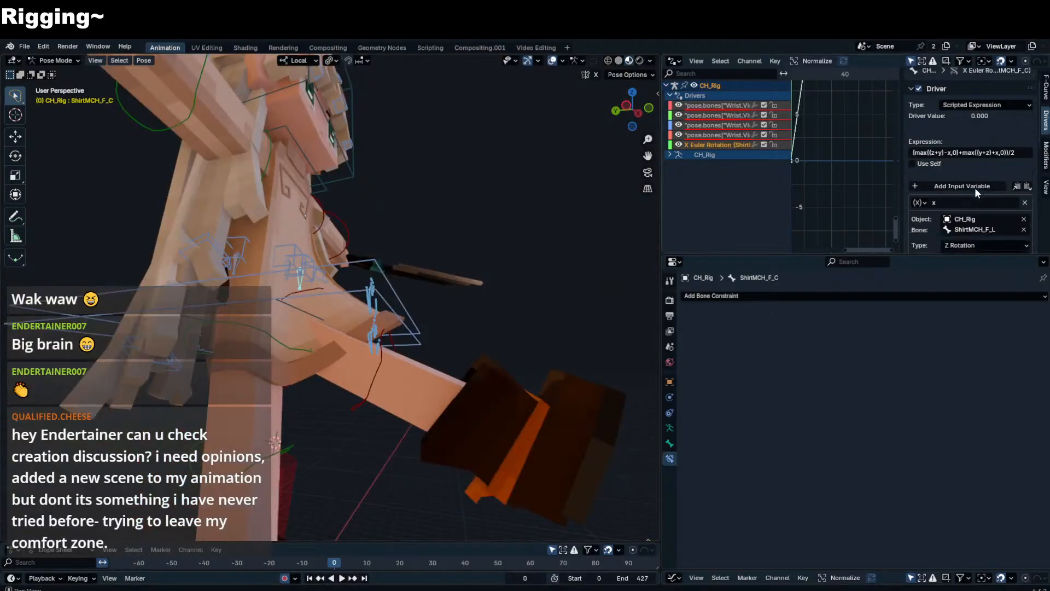
pyautogui.moveTo(500, 235); pyautogui.dragTo(398, 266, button='middle')
pyautogui.press('n')
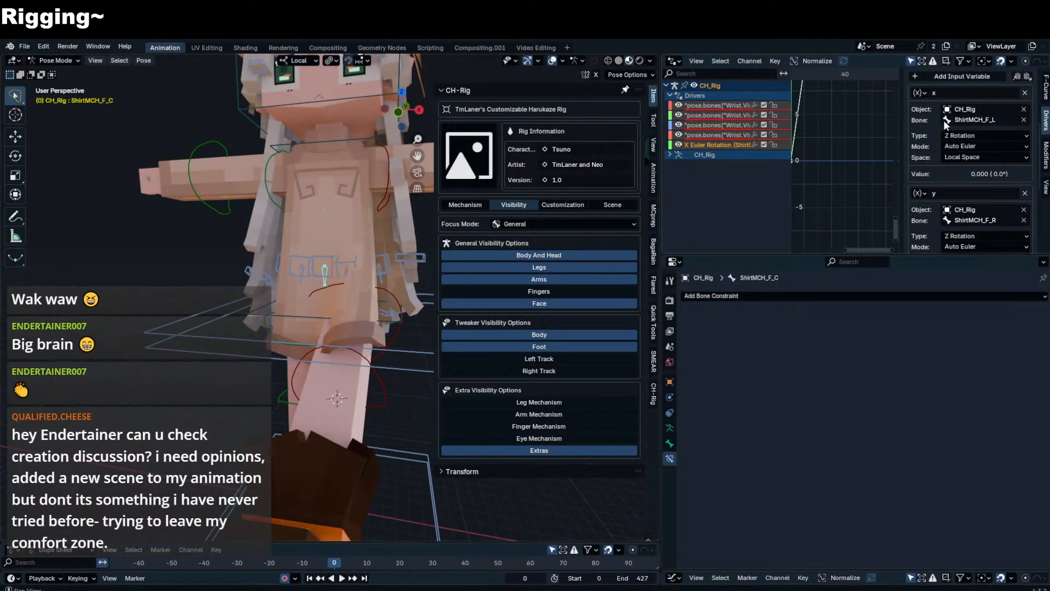
pyautogui.scroll(5, 944, 120)
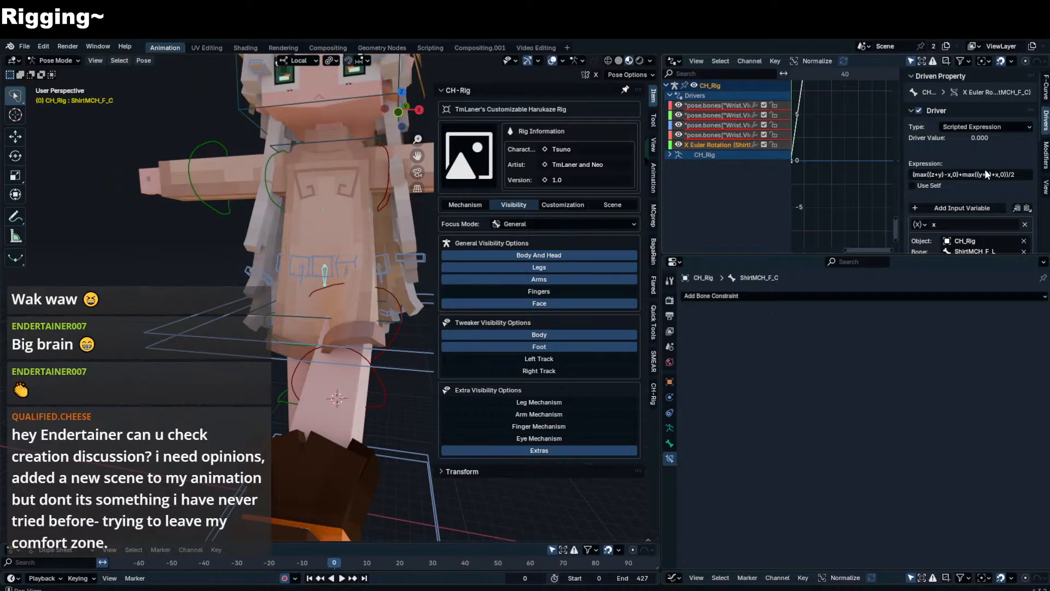
pyautogui.scroll(-5, 984, 175)
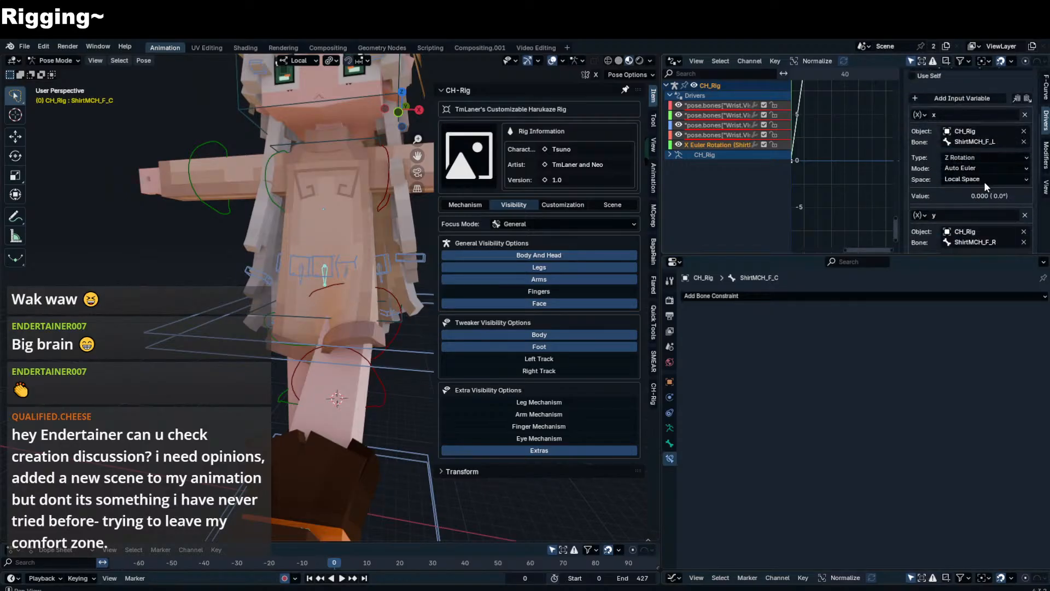
pyautogui.scroll(-3, 985, 181)
# - Compare with ShirtMCH_F_L's driver variables and set the bone of ShirtMCH_F_C's x variable to Thigh.L
pyautogui.click(347, 271)
pyautogui.scroll(-4, 966, 186)
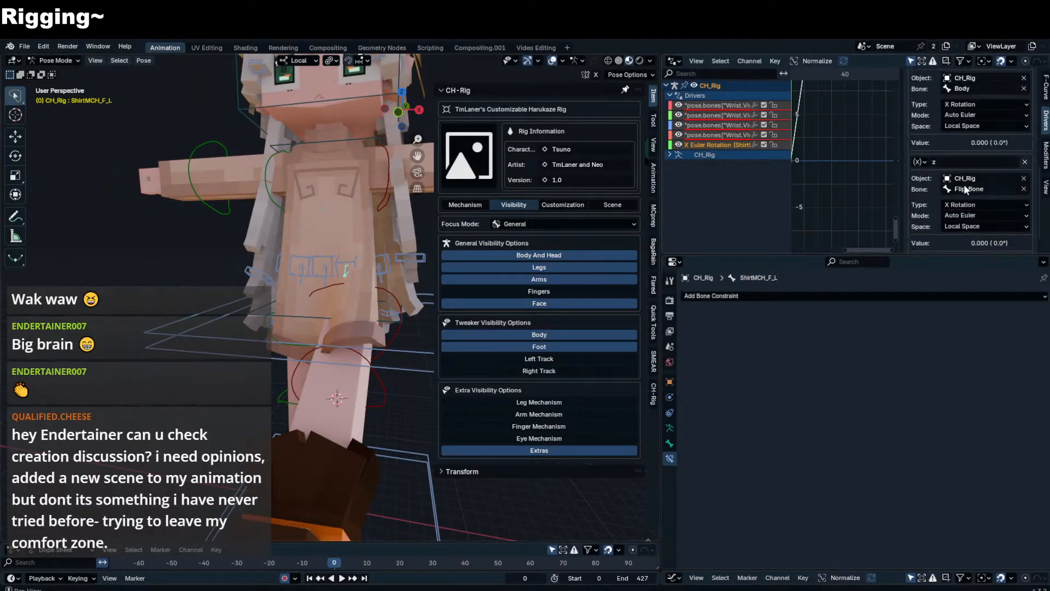
pyautogui.scroll(8, 965, 189)
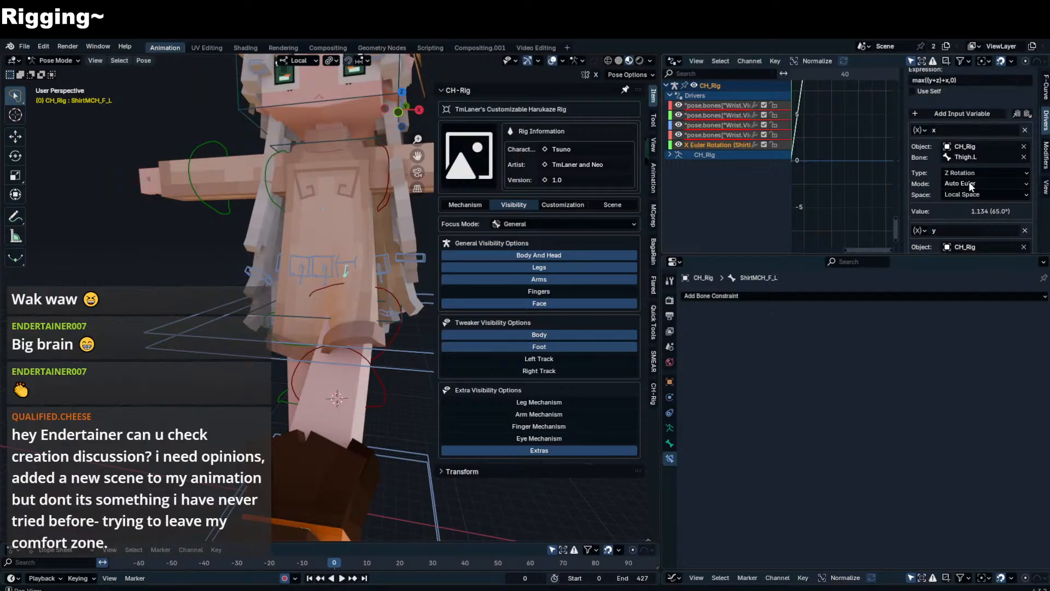
pyautogui.scroll(-2, 971, 186)
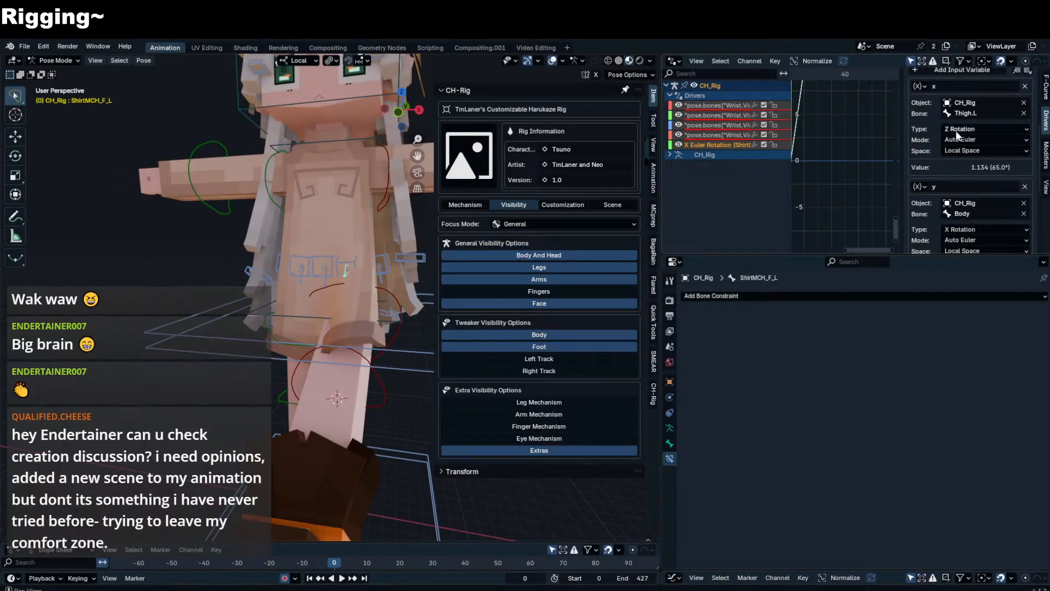
pyautogui.click(325, 269)
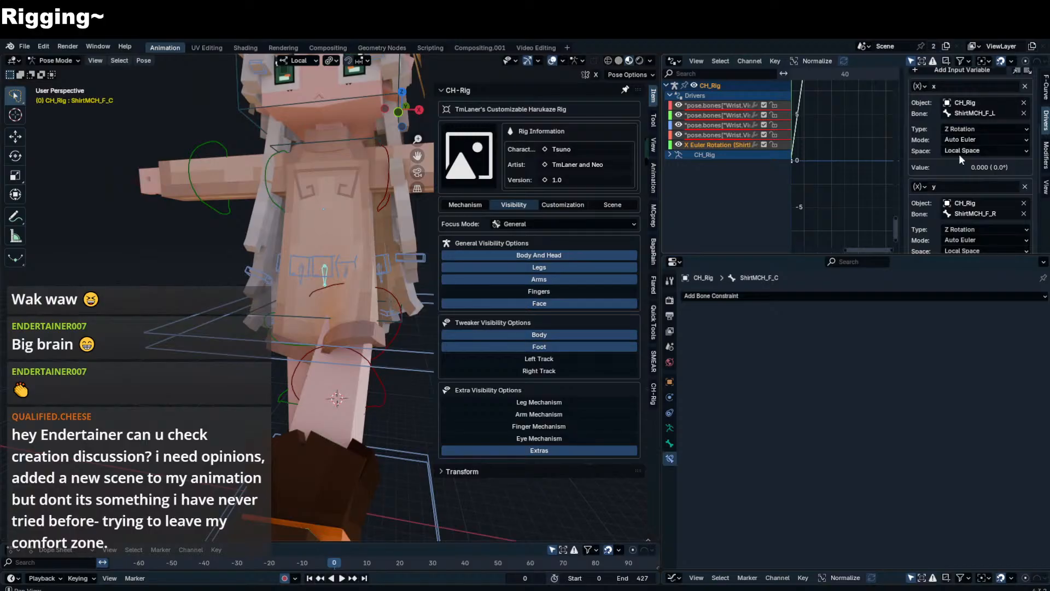
pyautogui.click(344, 273)
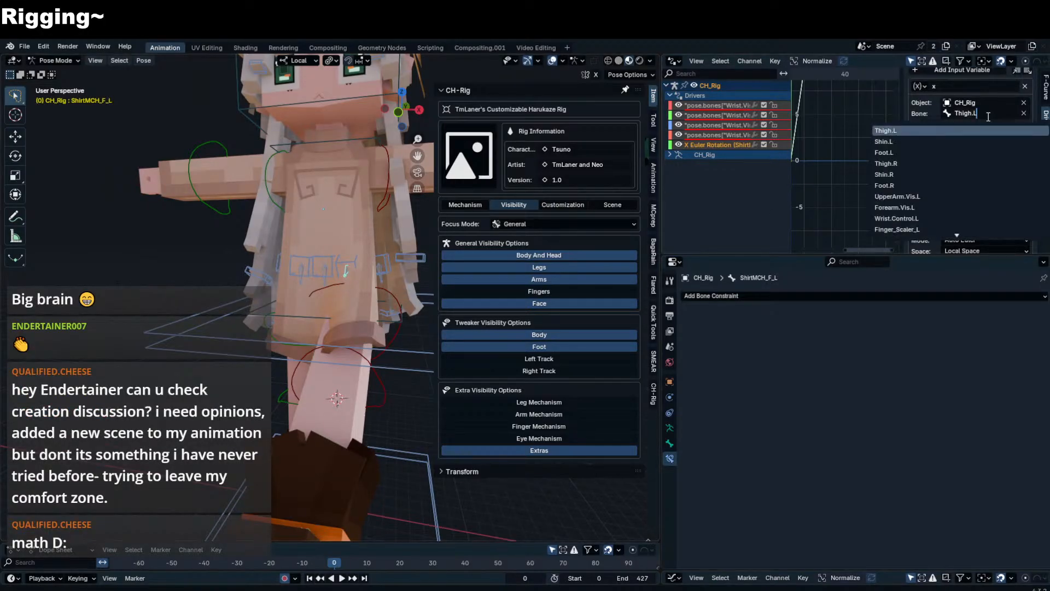
pyautogui.click(323, 271)
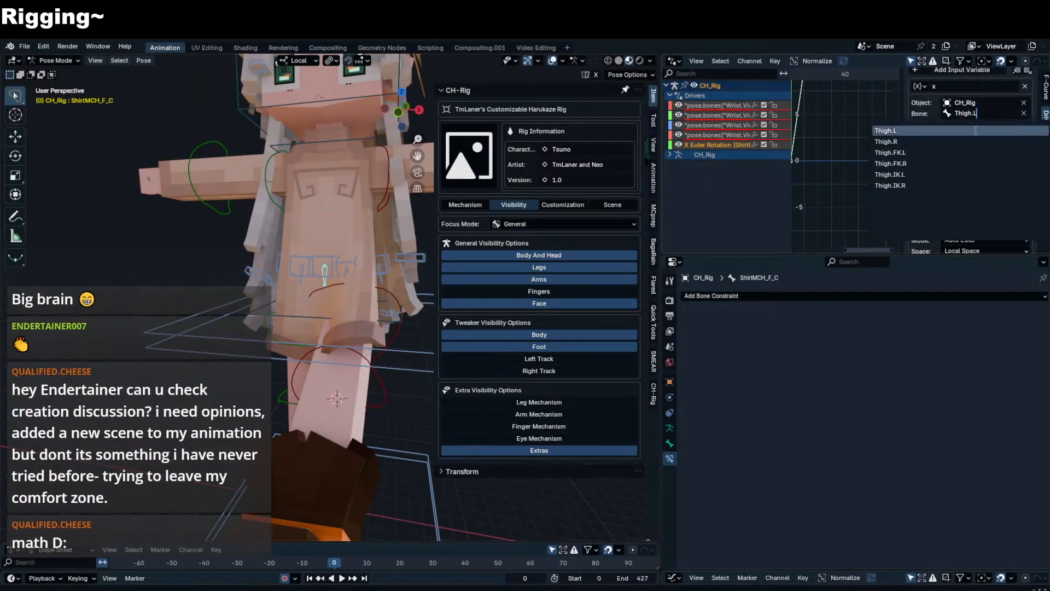
# - Set the bone of ShirtMCH_F_C's y driver variable to Body
pyautogui.scroll(-2, 976, 174)
pyautogui.click(976, 170)
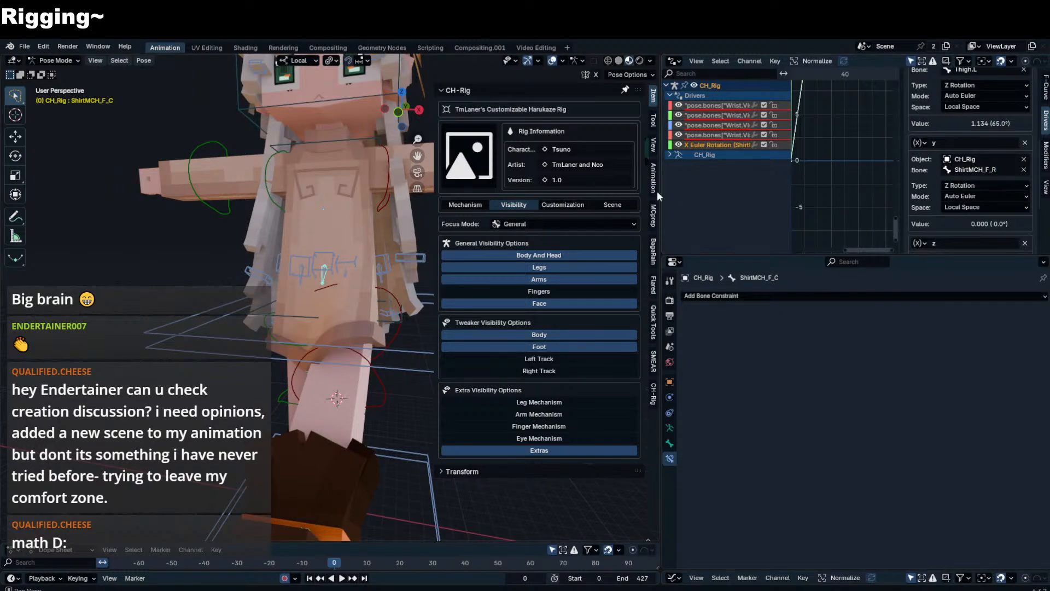
pyautogui.write('body')
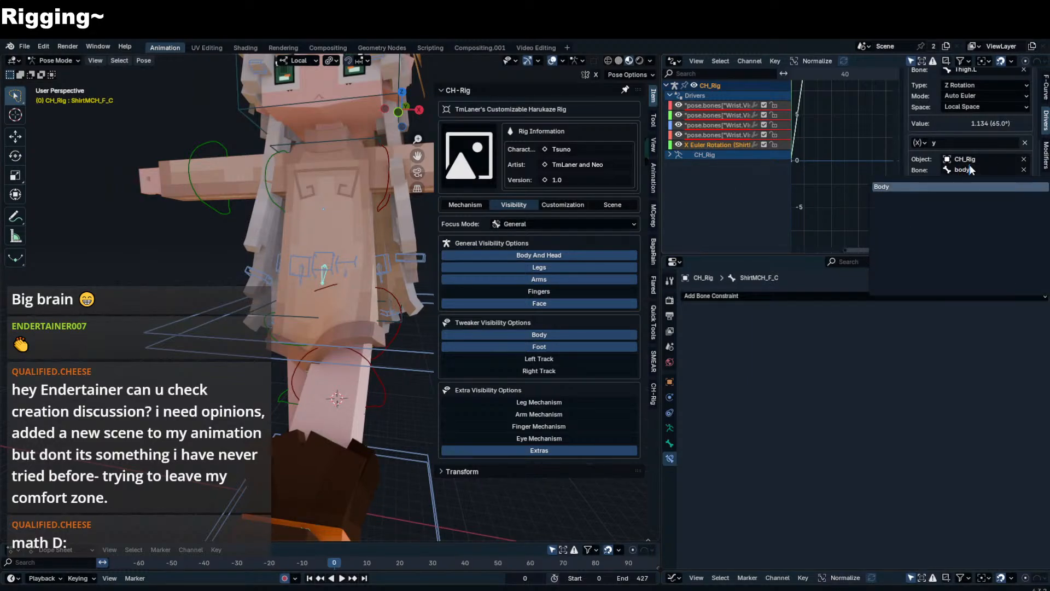
pyautogui.press('Return')
# - Rotate Thigh.FK.L freely and with a trackball rotation to check the front shirt bones with the corrected ShirtMCH_F_C driver
pyautogui.press('n')
pyautogui.moveTo(345, 313); pyautogui.dragTo(460, 319, button='middle')
pyautogui.click(386, 304)
pyautogui.press('r')
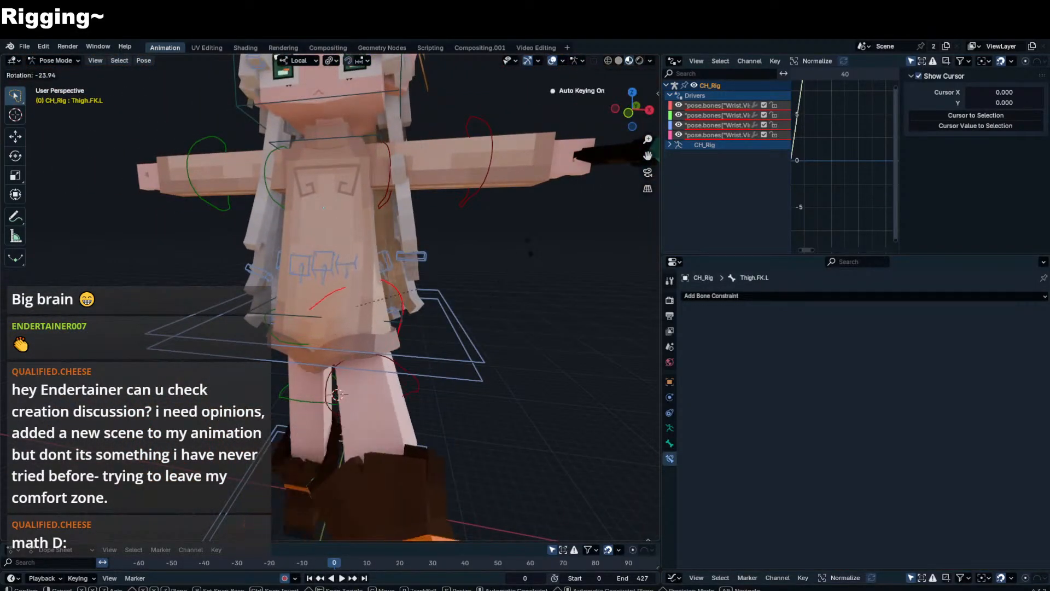
pyautogui.click(498, 184)
pyautogui.moveTo(498, 184); pyautogui.dragTo(427, 230, button='middle')
pyautogui.press('r')
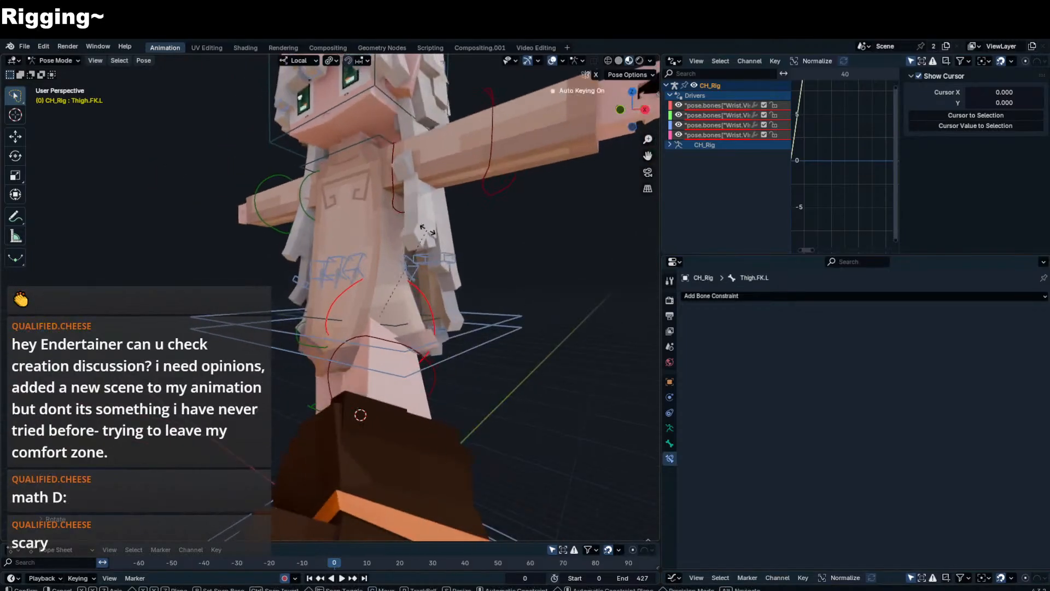
pyautogui.press('r')
pyautogui.click(394, 276)
pyautogui.moveTo(395, 276); pyautogui.dragTo(448, 280, button='middle')
# - Test-rotate ShirtMCH_F_L sideways in a front-facing view to see how the shirt's front corner should flare with the leg
pyautogui.click(349, 275)
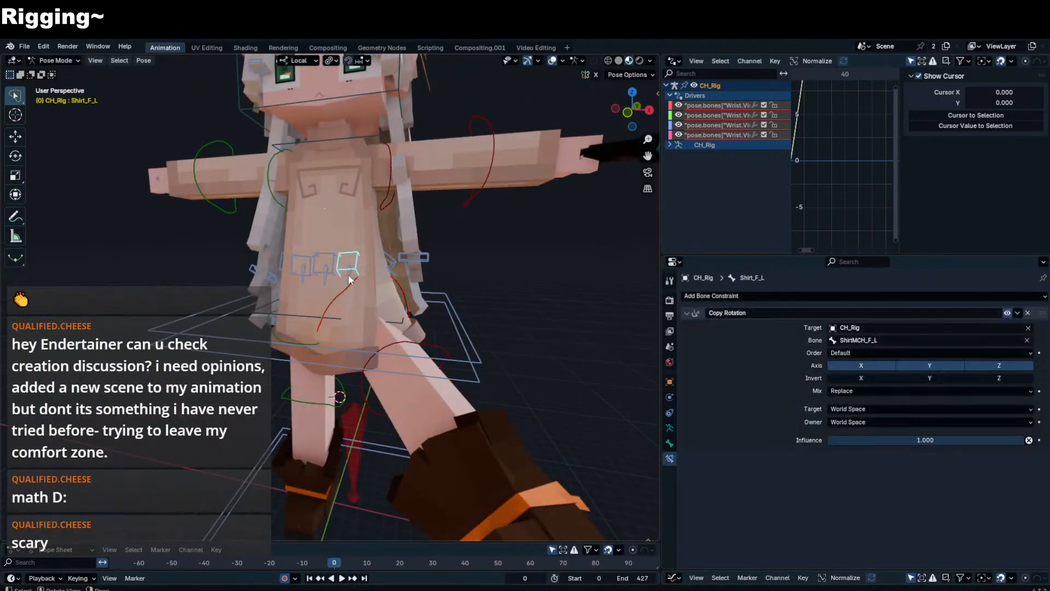
pyautogui.moveTo(349, 279); pyautogui.dragTo(347, 275, button='middle')
pyautogui.click(347, 274)
pyautogui.press('r')
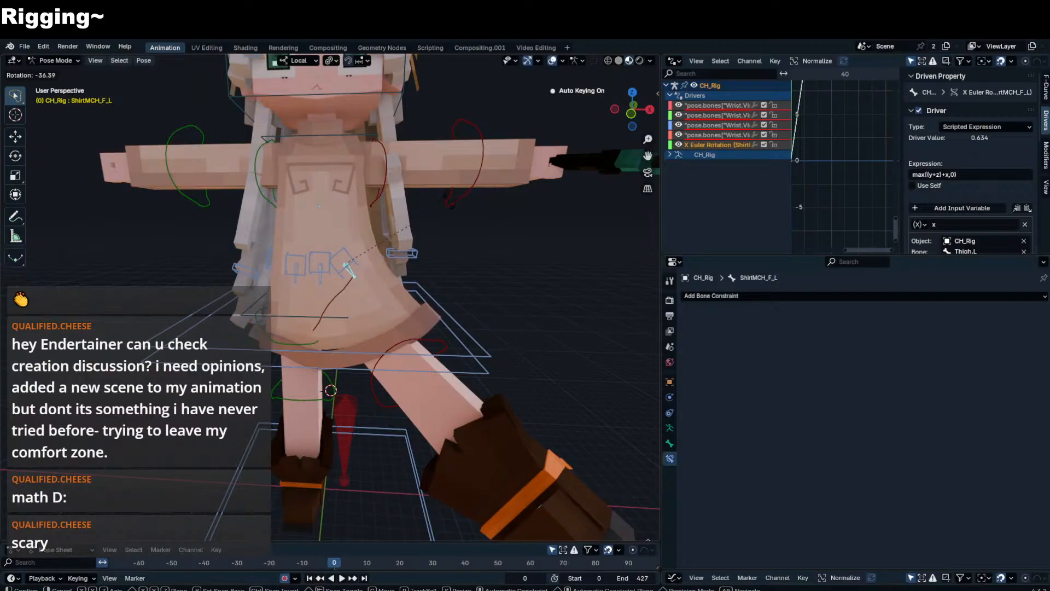
pyautogui.rightClick(448, 203)
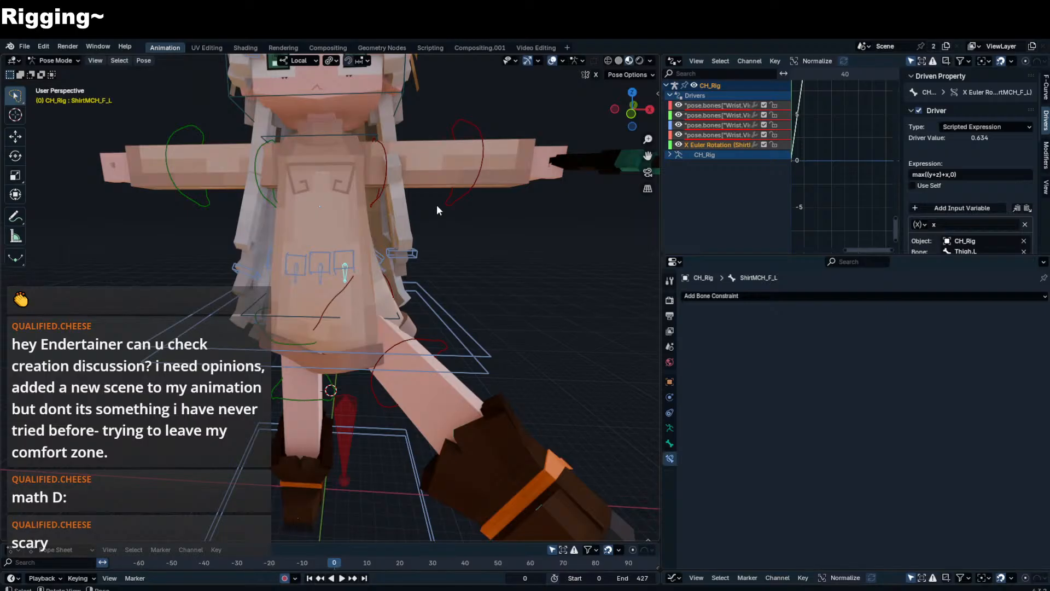
pyautogui.press('KP_1')
pyautogui.keyDown('shift'); pyautogui.moveTo(457, 277); pyautogui.dragTo(438, 371, button='middle'); pyautogui.keyUp('shift')
pyautogui.scroll(2, 438, 372)
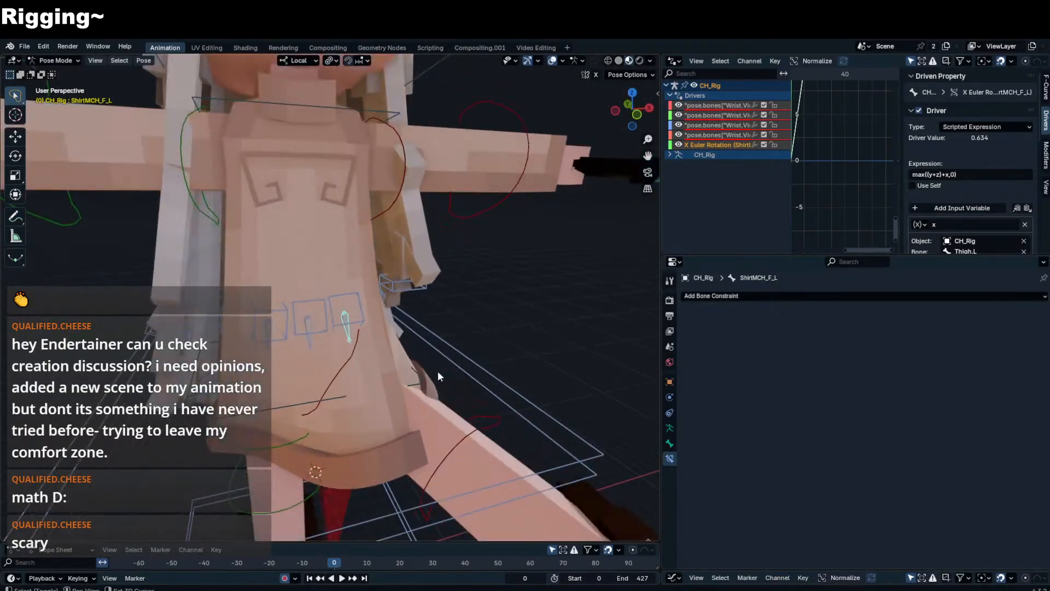
pyautogui.press('r')
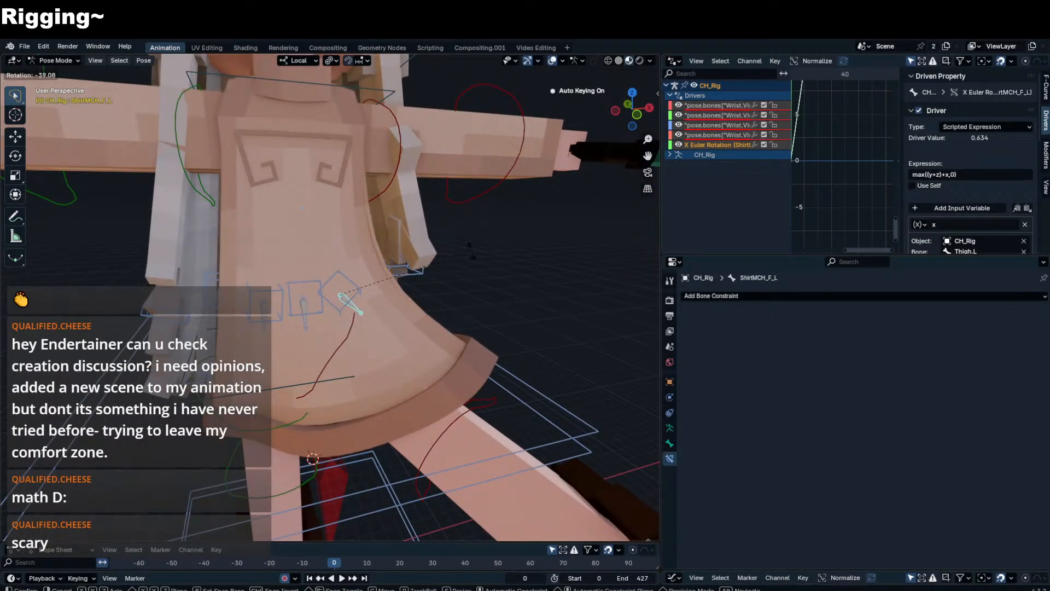
pyautogui.press('Escape')
# - Copy the driver from the Z rotation of ShirtMCH_S_L
pyautogui.press('n')
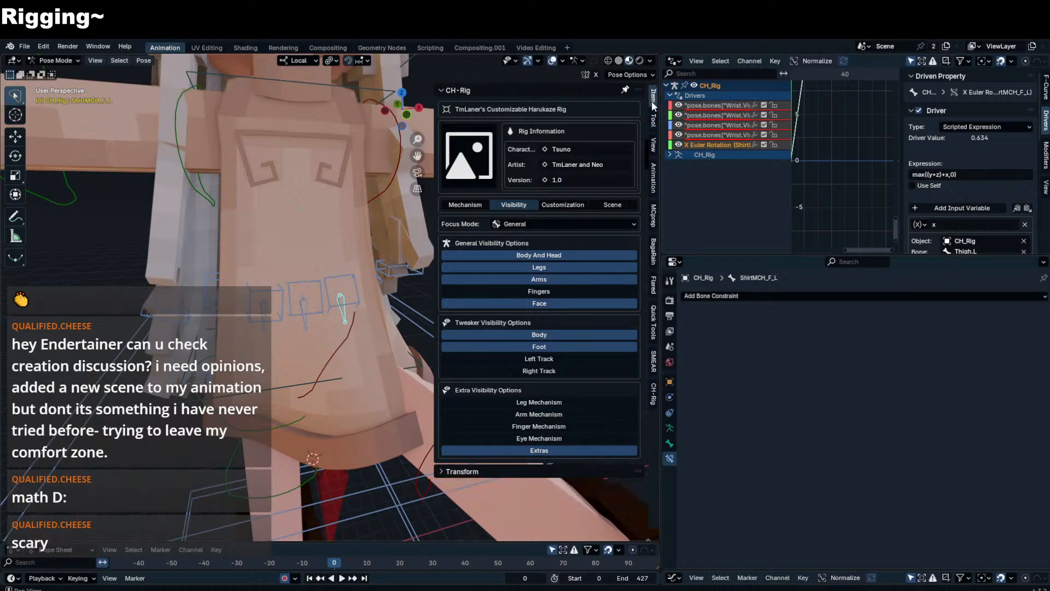
pyautogui.moveTo(344, 289); pyautogui.dragTo(372, 314, button='middle')
pyautogui.press('n')
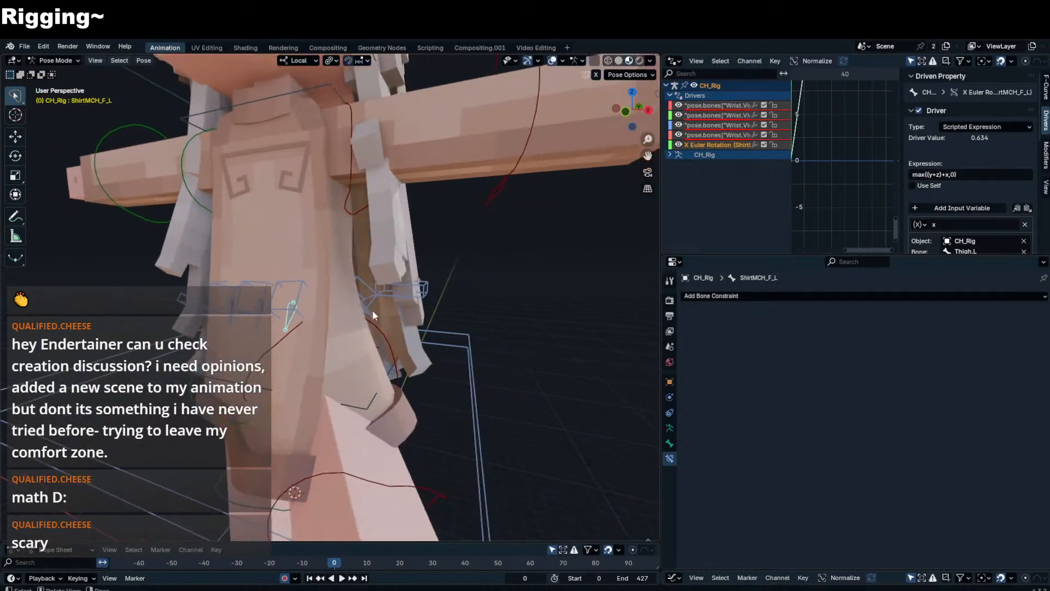
pyautogui.click(373, 315)
pyautogui.press('n')
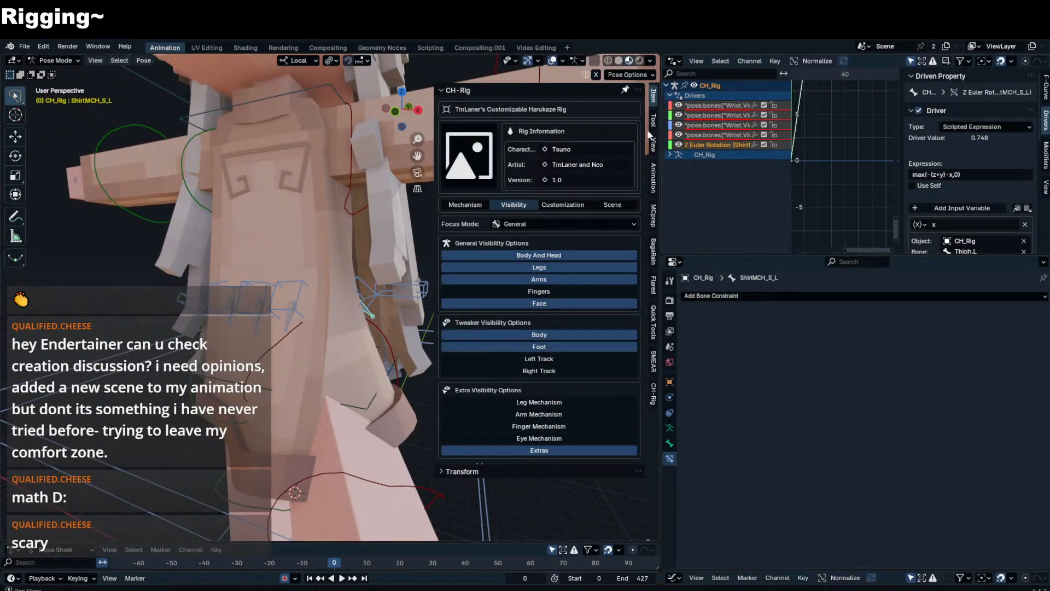
pyautogui.click(547, 91)
pyautogui.click(547, 105)
pyautogui.rightClick(557, 195)
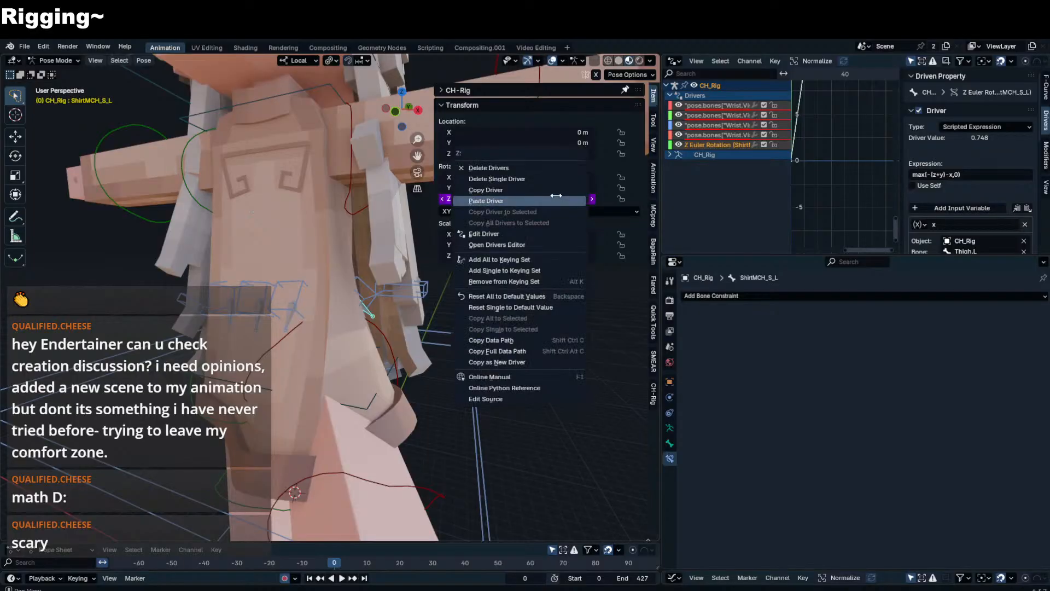
pyautogui.click(554, 191)
# - Test-rotate ShirtMCH_F_L about its local Z axis to find the rotation channel that flares the shirt sideways
pyautogui.click(286, 316)
pyautogui.press('r')
pyautogui.press('z')
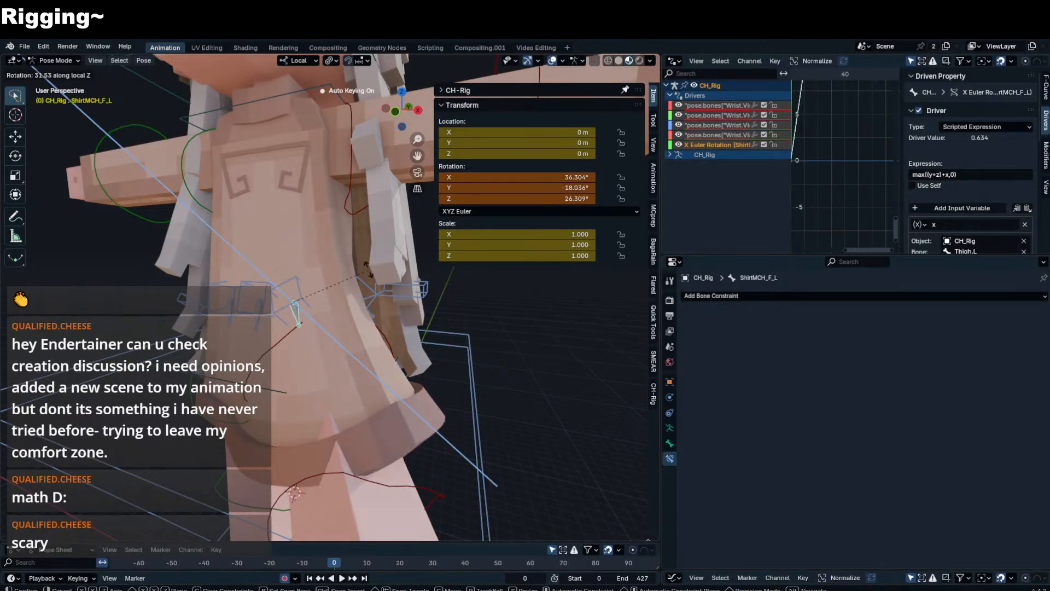
pyautogui.press('Escape')
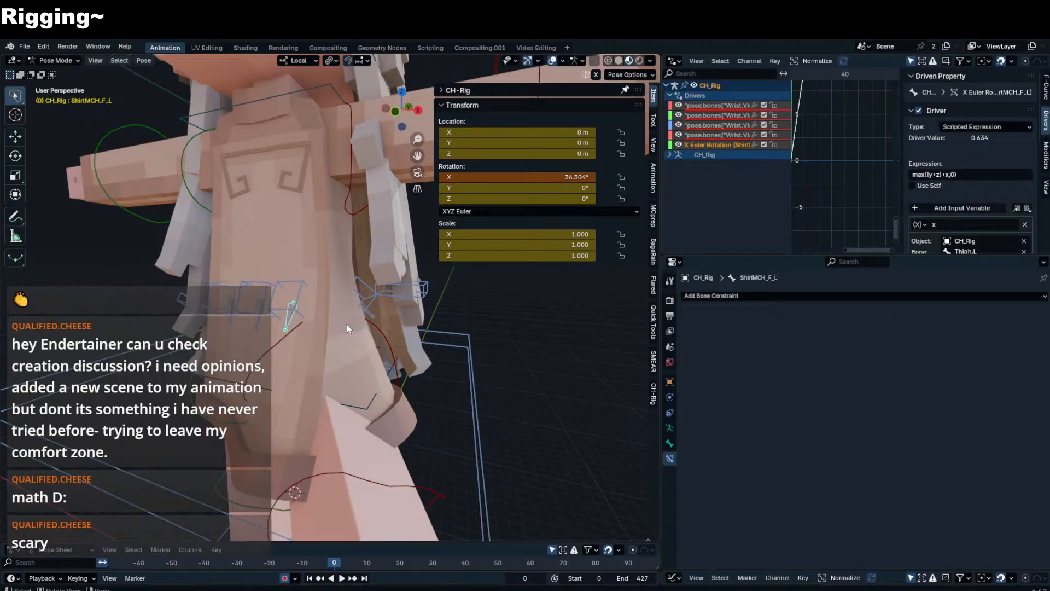
pyautogui.scroll(-1, 346, 328)
pyautogui.press('r')
pyautogui.press('Escape')
pyautogui.press('r')
pyautogui.press('z')
pyautogui.press('Escape')
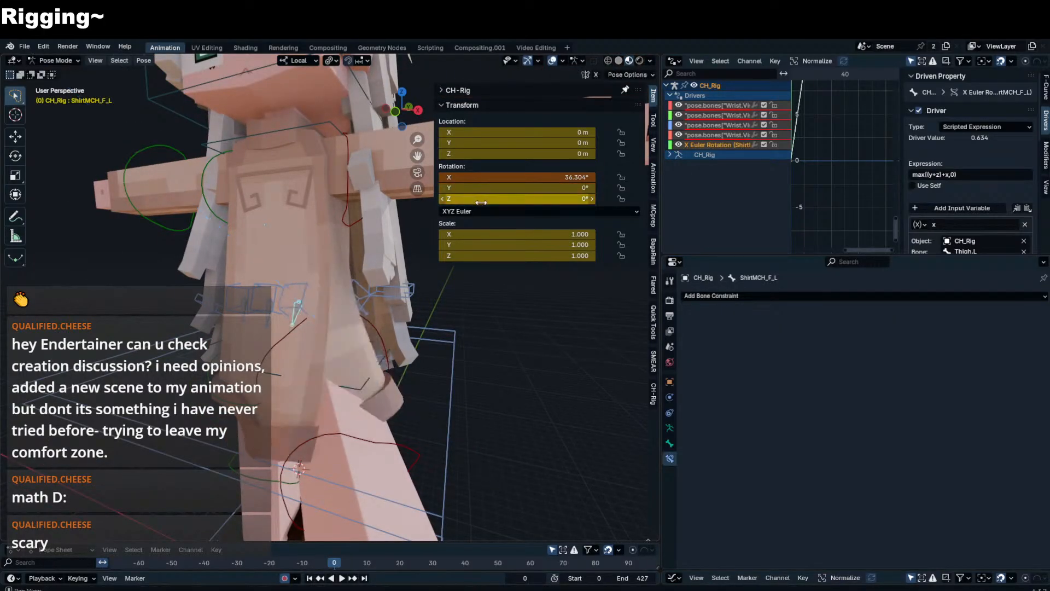
# - Clear the keyframes from ShirtMCH_F_L's Y and Z rotation and paste the copied driver onto its Z rotation
pyautogui.rightClick(481, 203)
pyautogui.click(459, 248)
pyautogui.rightClick(560, 189)
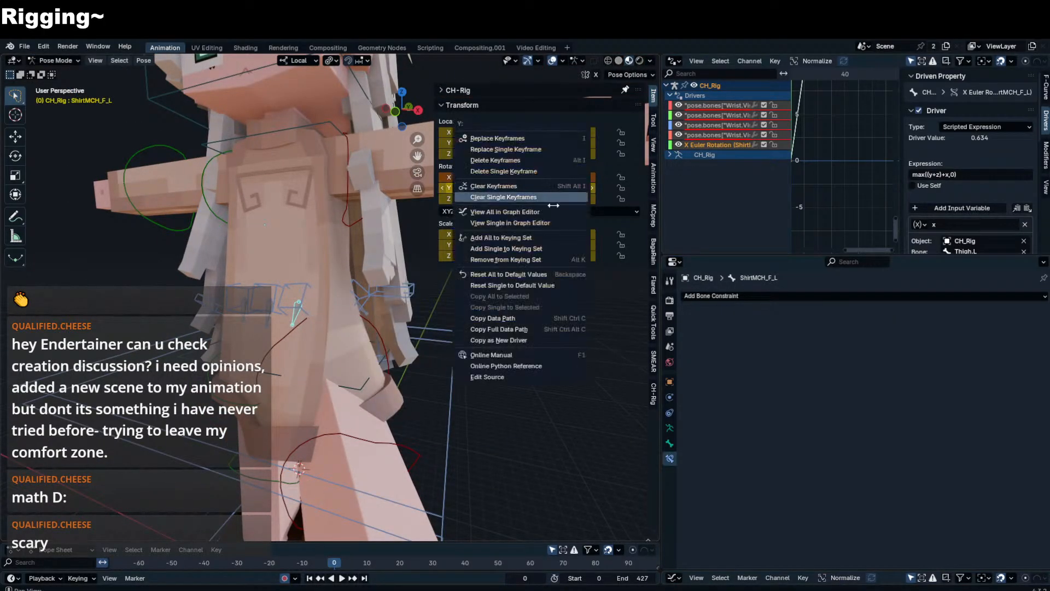
pyautogui.click(533, 198)
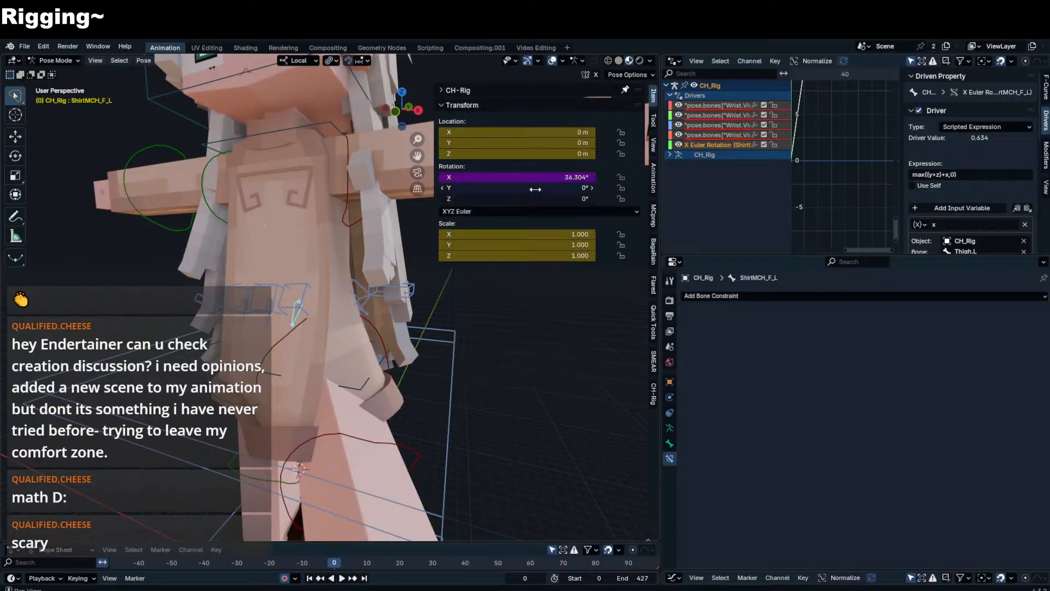
pyautogui.rightClick(556, 198)
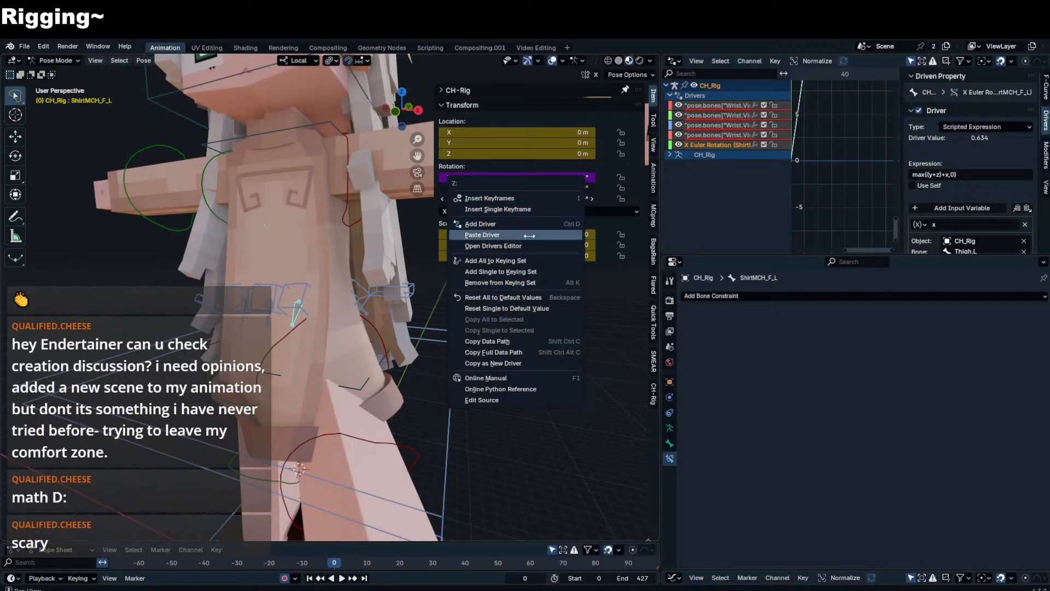
pyautogui.click(481, 234)
# - Rotate Thigh.FK.L freely and with a trackball rotation in a front view to check the driver pasted on ShirtMCH_F_L
pyautogui.moveTo(366, 277); pyautogui.dragTo(352, 310, button='middle')
pyautogui.scroll(-5, 406, 268)
pyautogui.click(323, 317)
pyautogui.press('r')
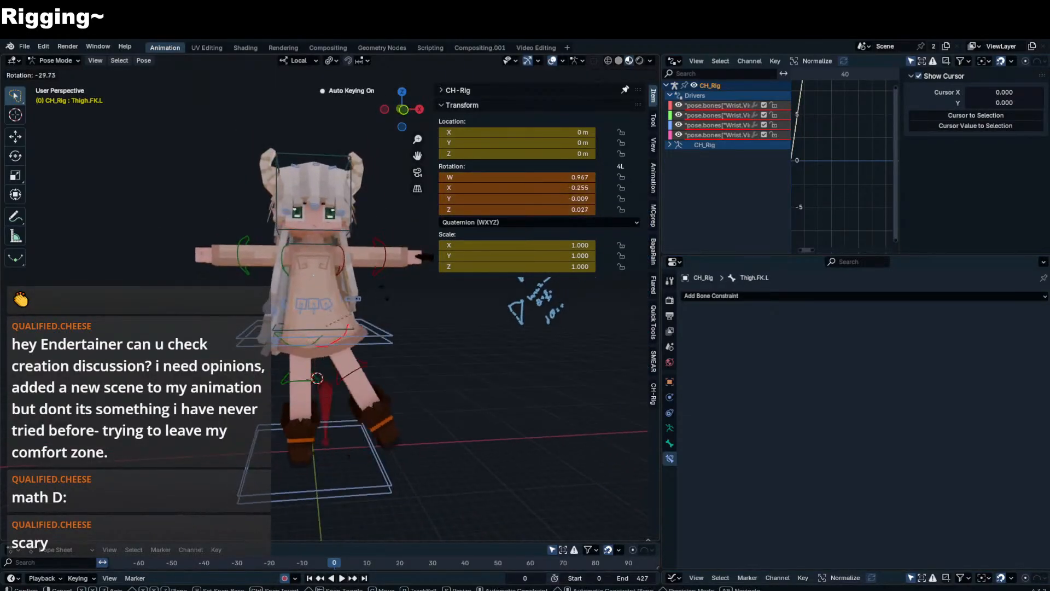
pyautogui.click(377, 273)
pyautogui.moveTo(376, 273); pyautogui.dragTo(369, 269, button='middle')
pyautogui.scroll(2, 368, 268)
pyautogui.press('r')
pyautogui.press('r')
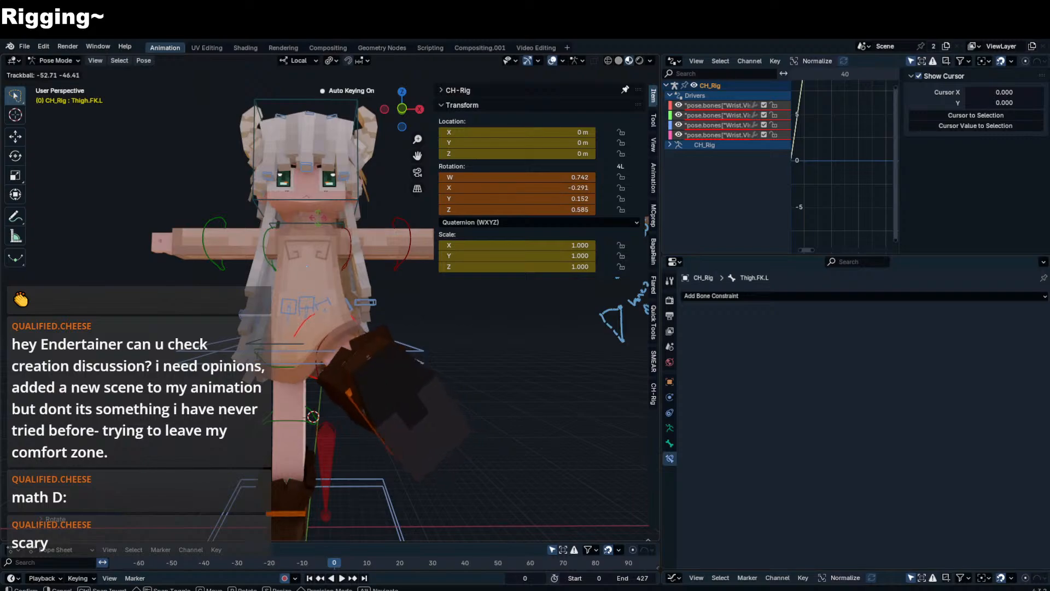
pyautogui.click(331, 242)
# - Test-rotate Thigh.FK.L from an angled view to check how the shirt's front corner follows the raised leg
pyautogui.moveTo(331, 242); pyautogui.dragTo(229, 252, button='middle')
pyautogui.press('r')
pyautogui.press('r')
pyautogui.press('r')
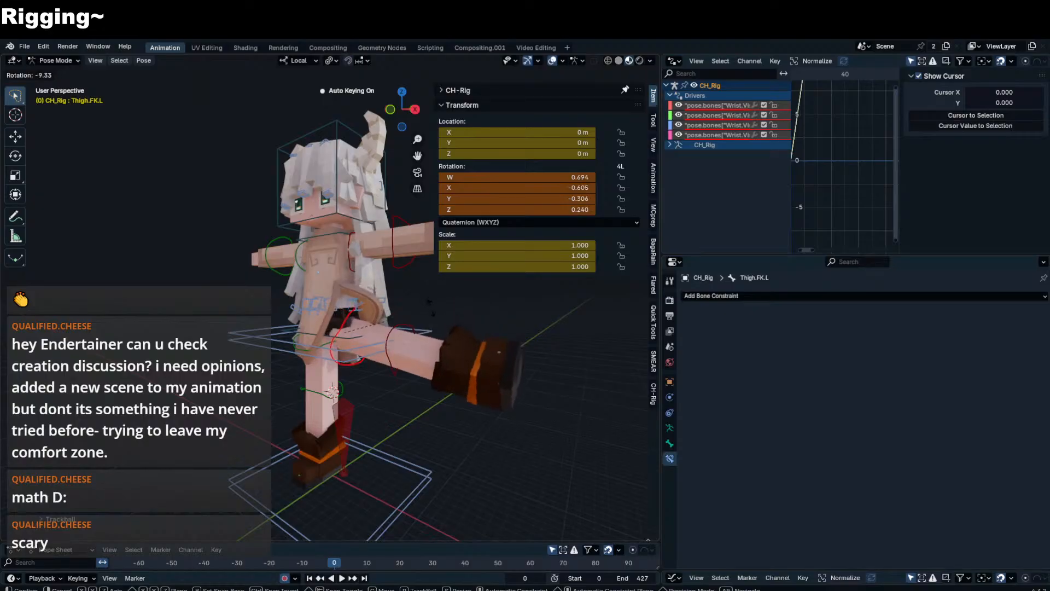
pyautogui.click(423, 323)
pyautogui.press('r')
pyautogui.press('r')
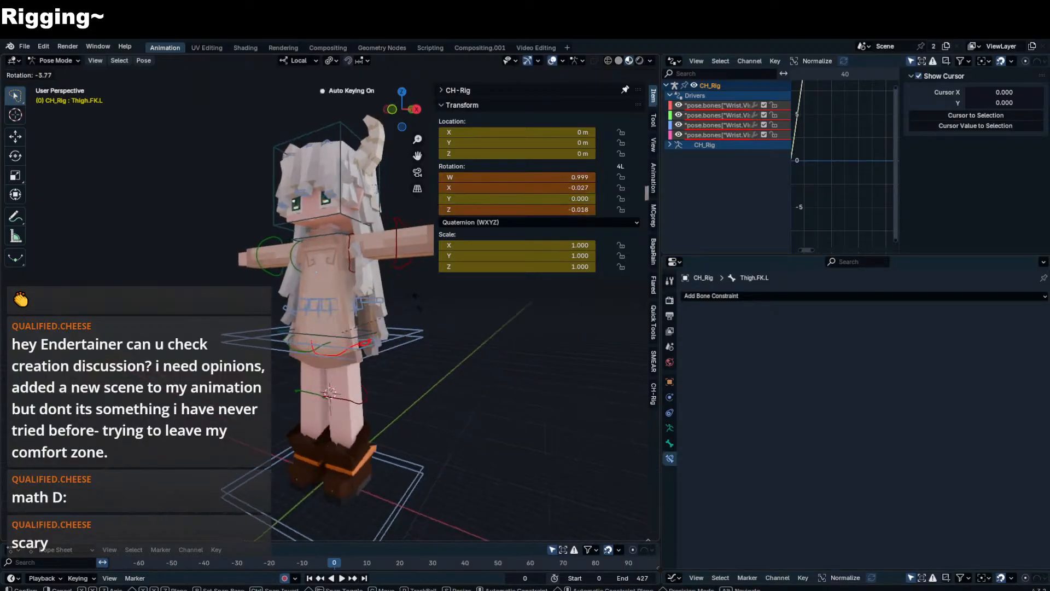
pyautogui.rightClick(396, 214)
# - Rotate Thigh.FK.L about its local Z and X axes to pose the leg stretched out to the side
pyautogui.moveTo(396, 214); pyautogui.dragTo(436, 237, button='middle')
pyautogui.press('r')
pyautogui.press('x')
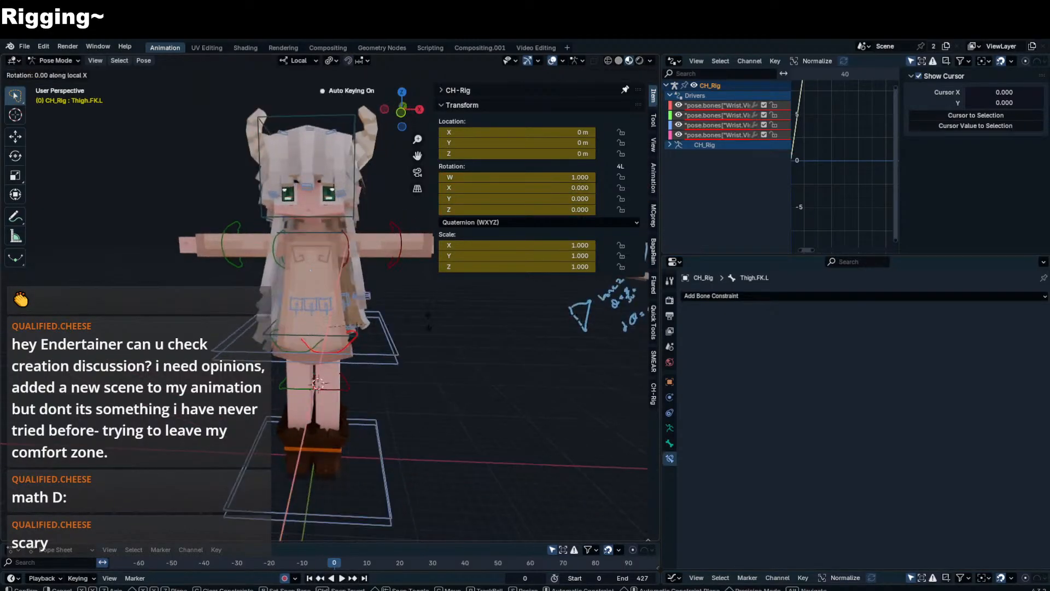
pyautogui.press('z')
pyautogui.press('x')
pyautogui.moveTo(318, 382); pyautogui.dragTo(323, 385, button='middle')
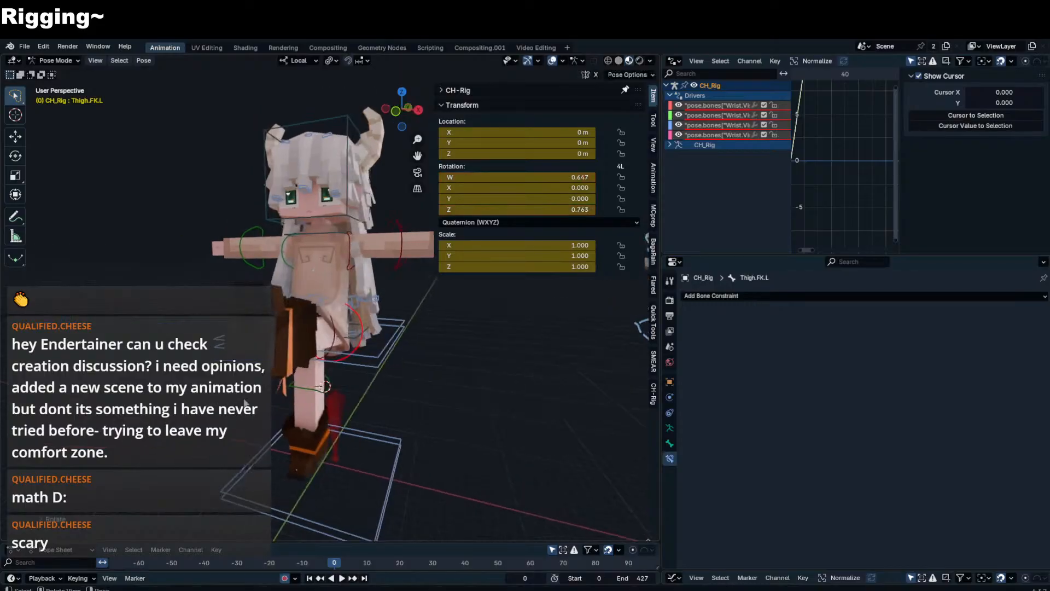
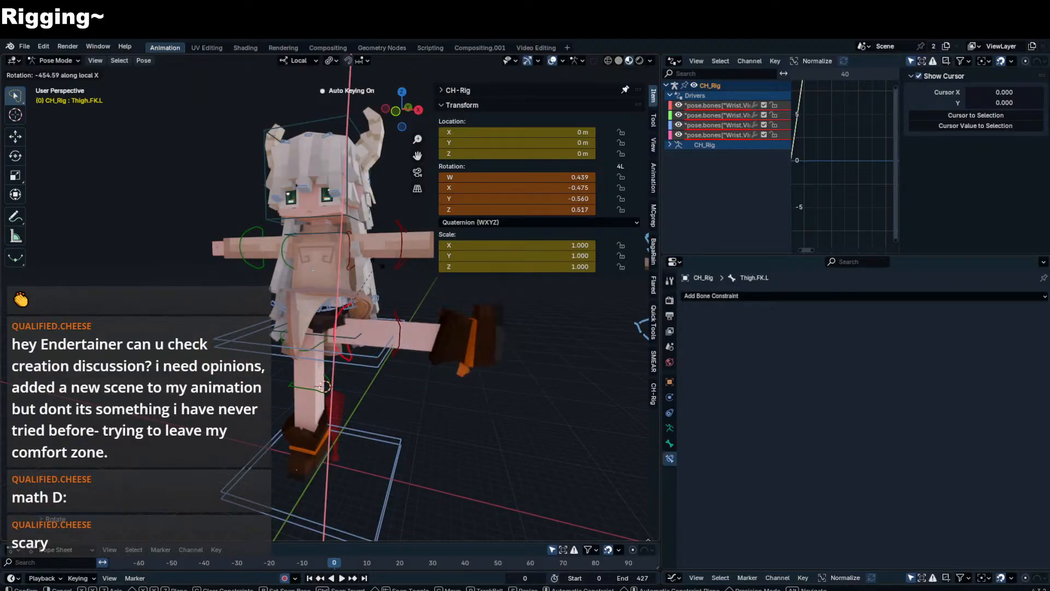
pyautogui.click(383, 259)
# - Test-rotate the Shirt_S_L control bone to see whether it can be posed on top of its Copy Rotation constraint
pyautogui.moveTo(380, 260); pyautogui.dragTo(324, 281, button='middle')
pyautogui.scroll(3, 360, 306)
pyautogui.click(381, 321)
pyautogui.moveTo(380, 321); pyautogui.dragTo(399, 302, button='middle')
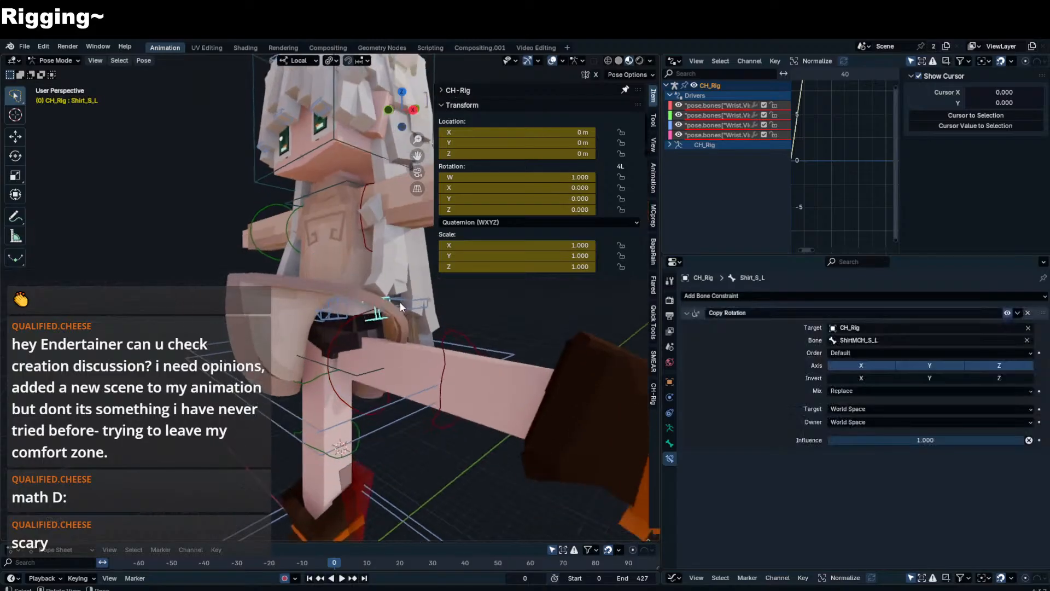
pyautogui.press('r')
pyautogui.press('Escape')
# - Isolate the armature in local view and select all the Shirt control bones around the hem
pyautogui.press('KP_Divide')
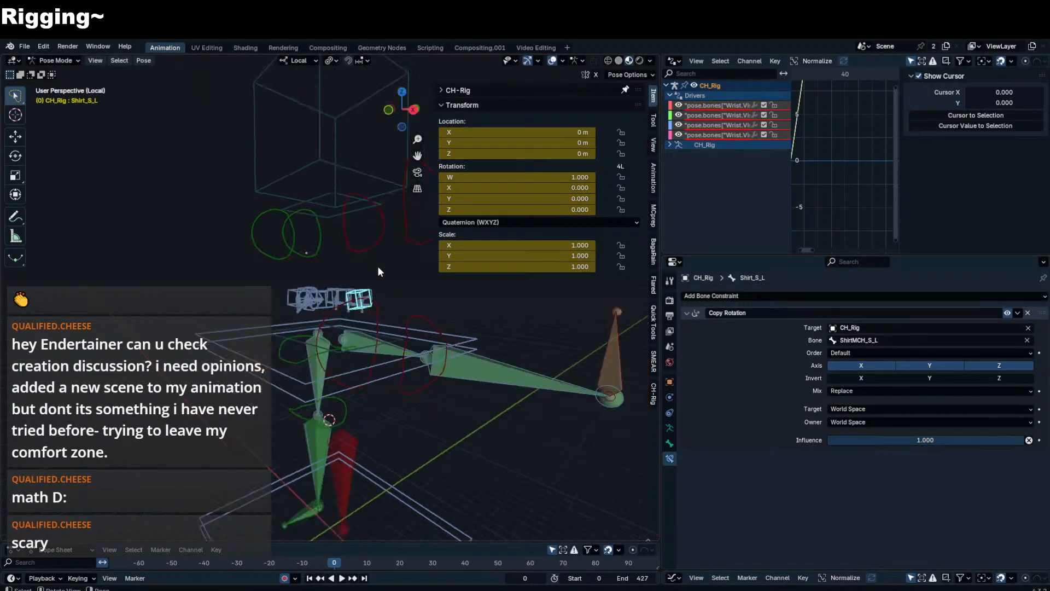
pyautogui.moveTo(378, 265); pyautogui.dragTo(290, 287, button='middle')
pyautogui.keyDown('shift'); pyautogui.click(341, 265); pyautogui.keyUp('shift')
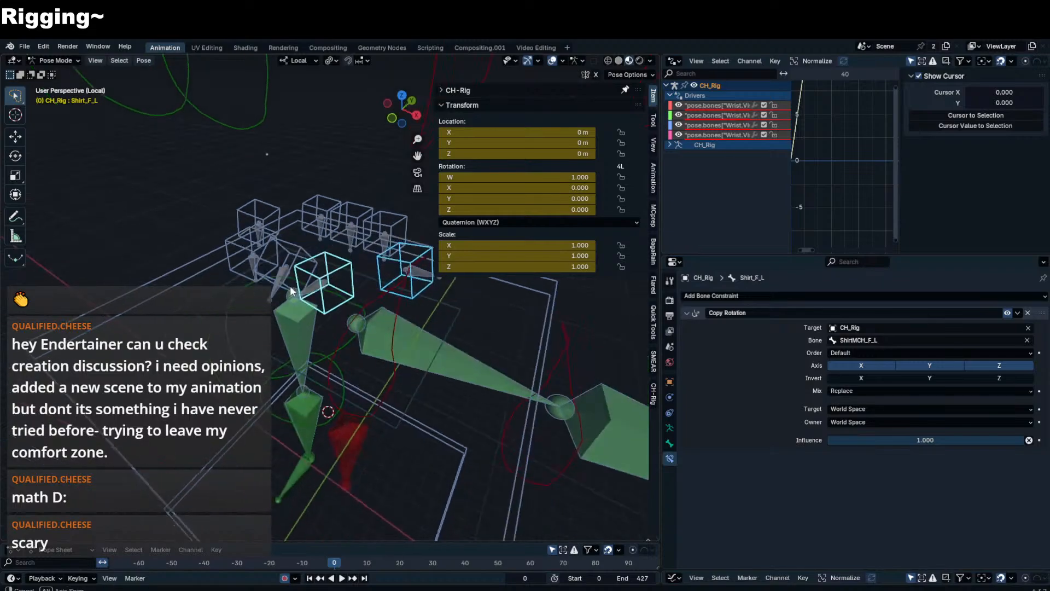
pyautogui.keyDown('shift'); pyautogui.click(273, 244); pyautogui.keyUp('shift')
pyautogui.keyDown('shift'); pyautogui.click(238, 240); pyautogui.keyUp('shift')
pyautogui.keyDown('shift'); pyautogui.click(320, 212); pyautogui.keyUp('shift')
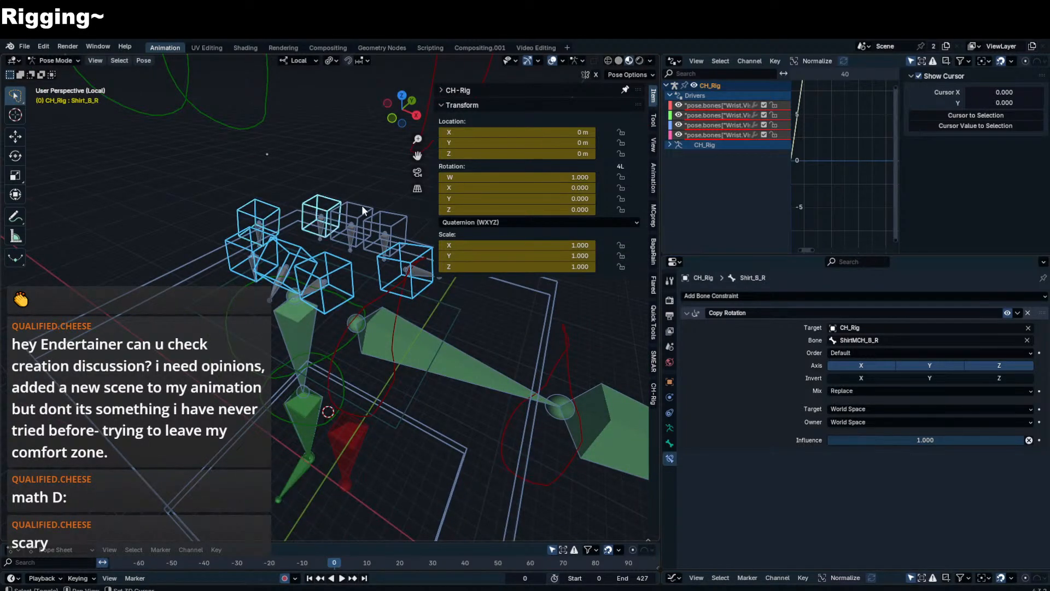
pyautogui.keyDown('shift'); pyautogui.click(352, 216); pyautogui.keyUp('shift')
pyautogui.keyDown('shift'); pyautogui.click(398, 222); pyautogui.keyUp('shift')
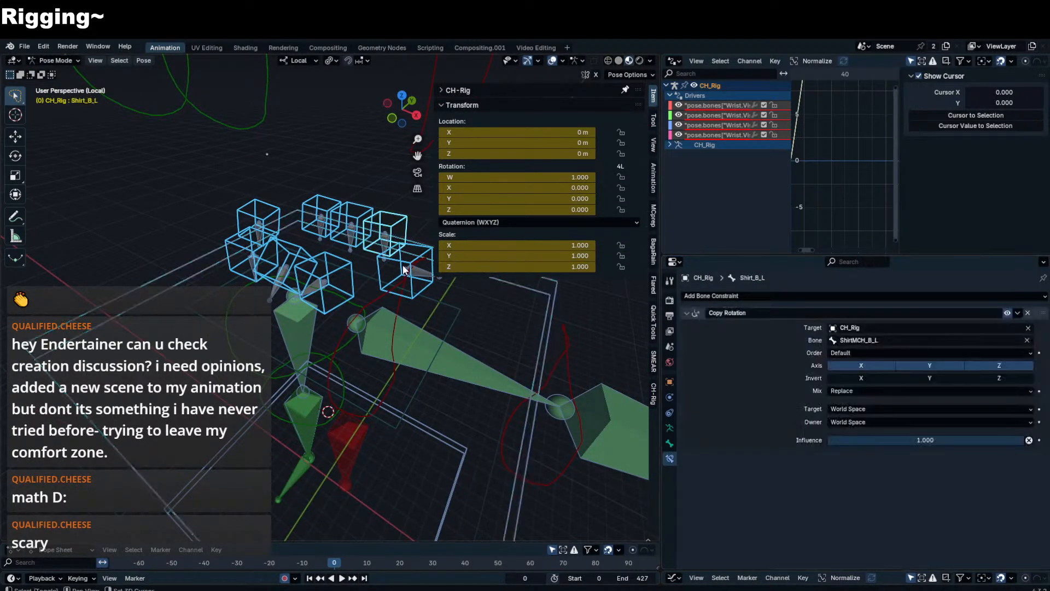
# - Set the Copy Rotation mix to Add on all selected Shirt bones and leave local view
pyautogui.click(851, 391)
pyautogui.click(851, 416)
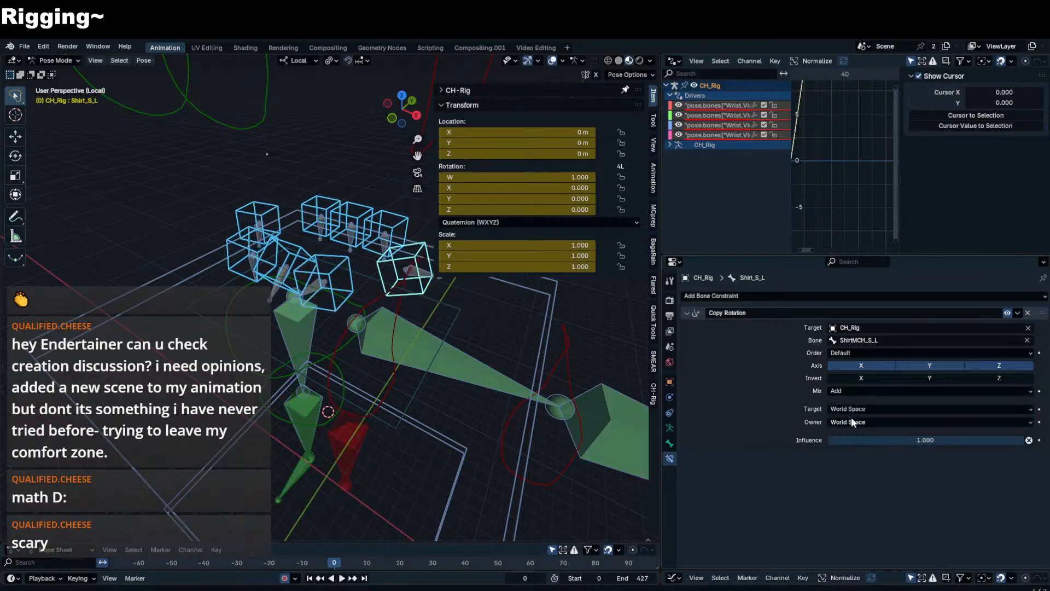
pyautogui.scroll(-2, 425, 262)
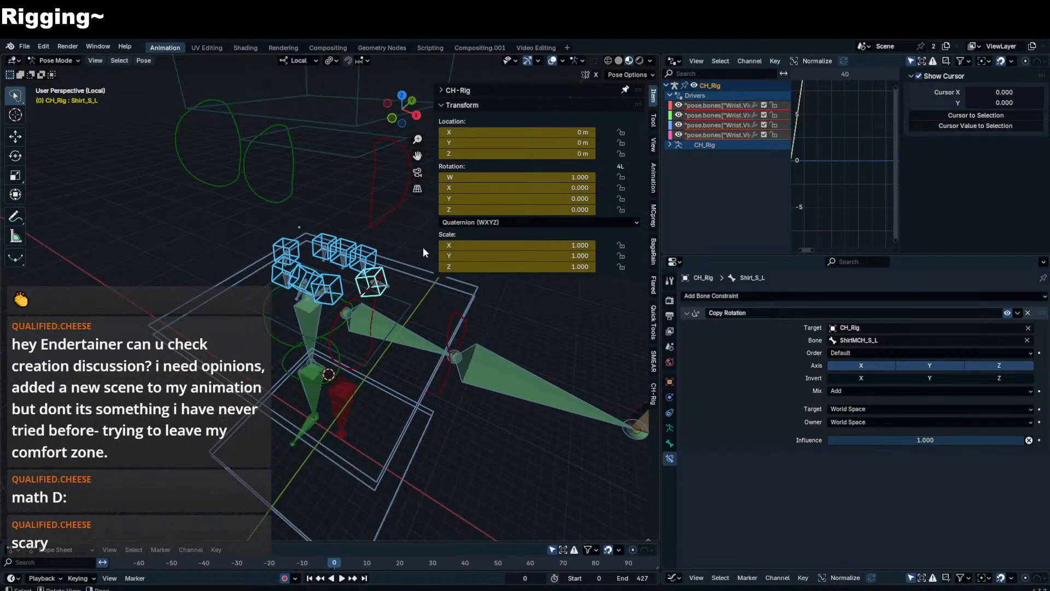
pyautogui.press('/')
pyautogui.moveTo(423, 252); pyautogui.dragTo(300, 314, button='middle')
# - Try the Offset (Legacy) mix on the selected Shirt bones' Copy Rotation constraints, and return it to Add
pyautogui.click(852, 390)
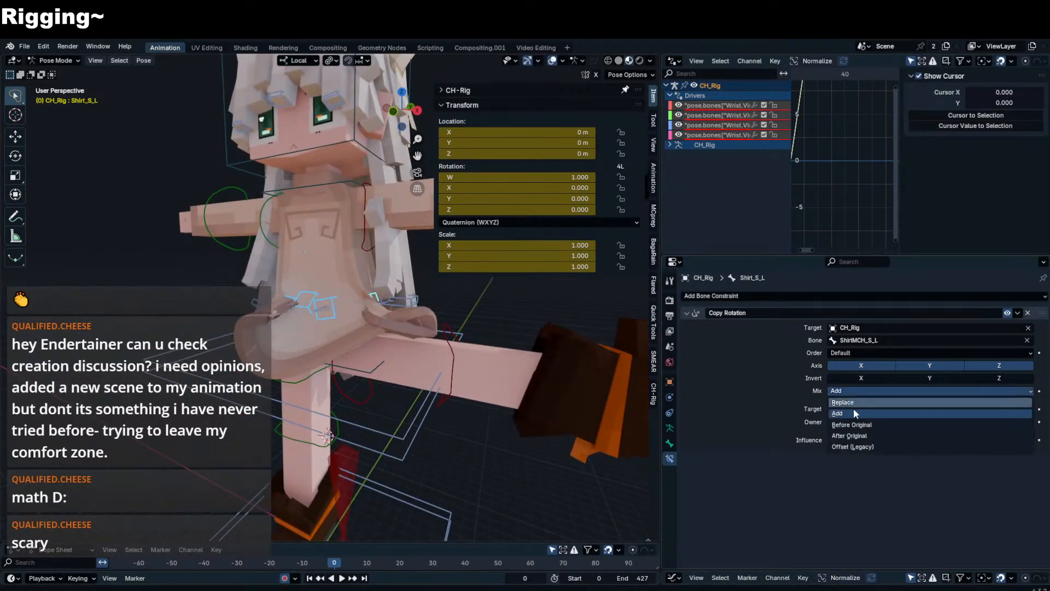
pyautogui.click(856, 446)
pyautogui.click(851, 390)
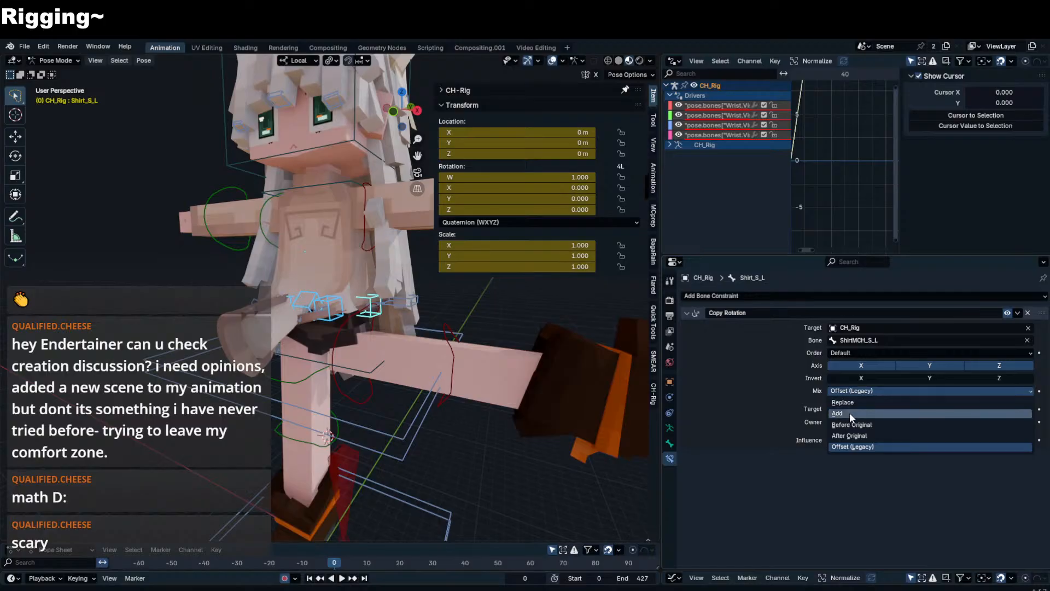
pyautogui.click(849, 413)
pyautogui.moveTo(432, 350); pyautogui.dragTo(393, 344, button='middle')
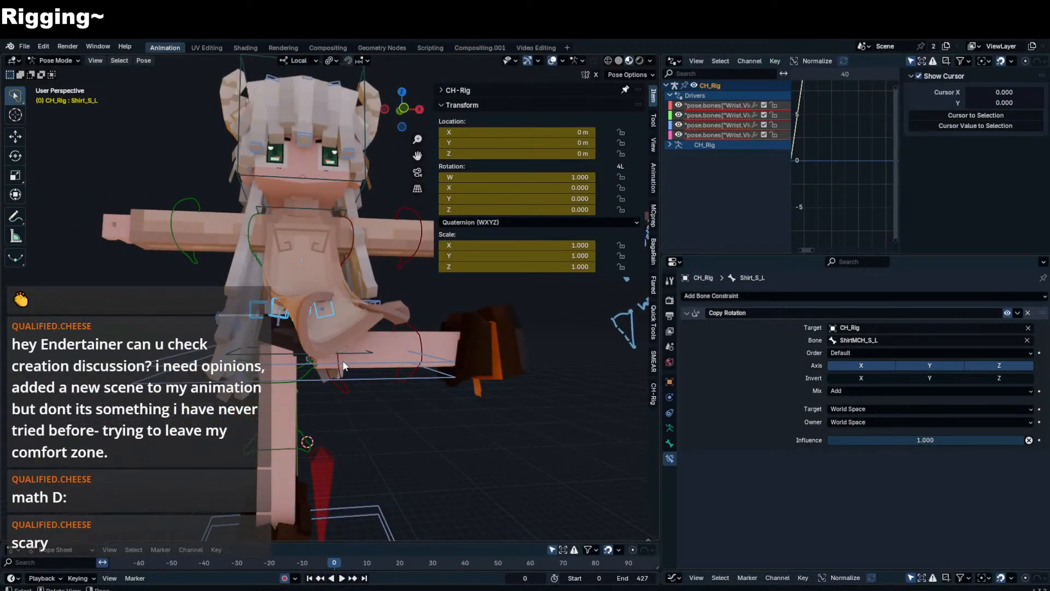
# - Select Shirt_F_L on its own and set its Copy Rotation mix to Replace
pyautogui.click(340, 388)
pyautogui.scroll(4, 327, 321)
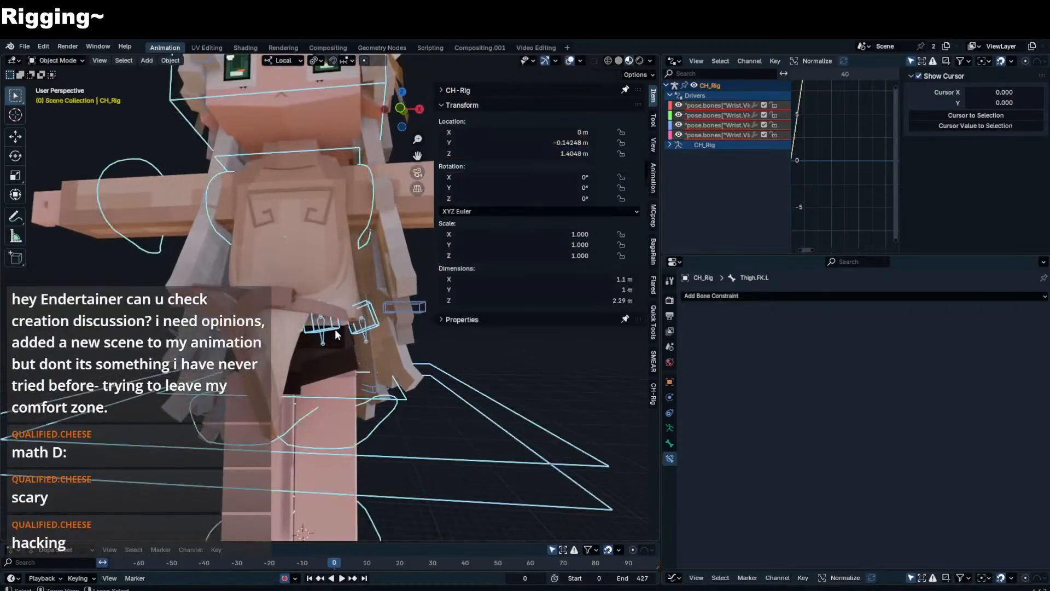
pyautogui.click(322, 335)
pyautogui.click(321, 336)
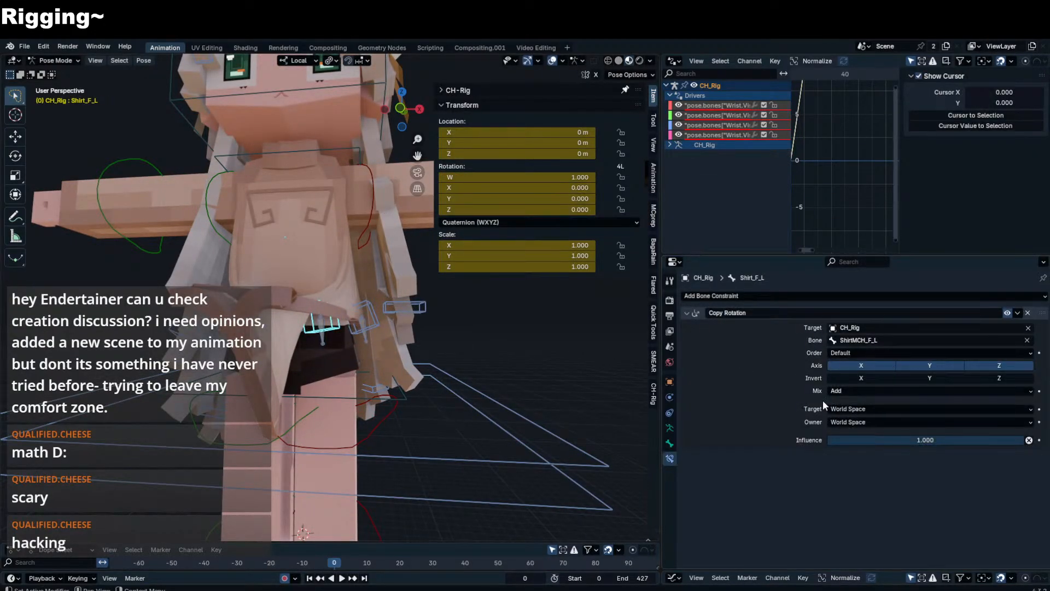
pyautogui.moveTo(514, 377); pyautogui.dragTo(488, 389, button='middle')
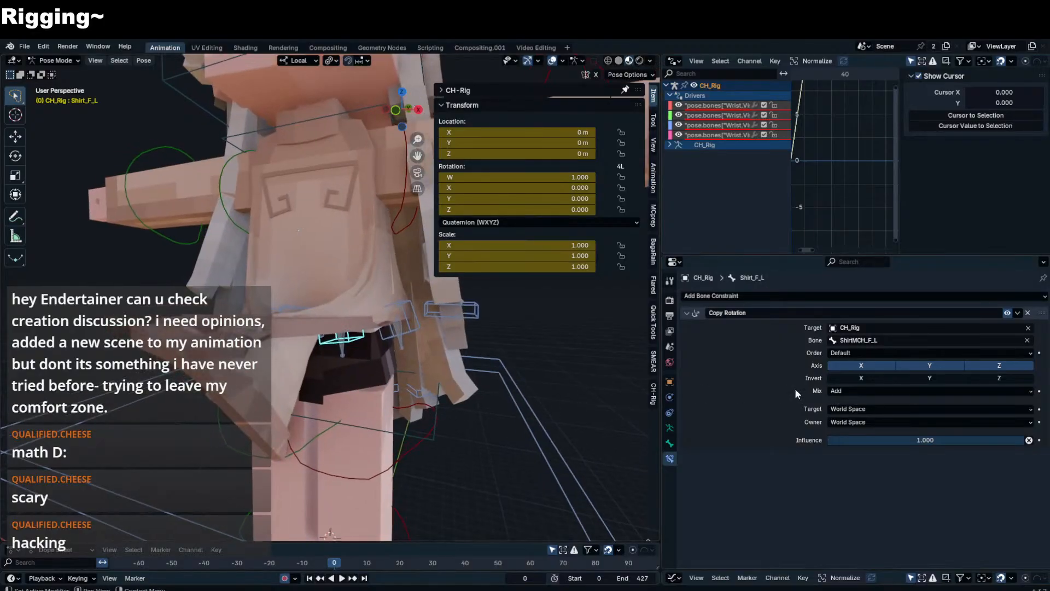
pyautogui.click(845, 390)
pyautogui.click(841, 402)
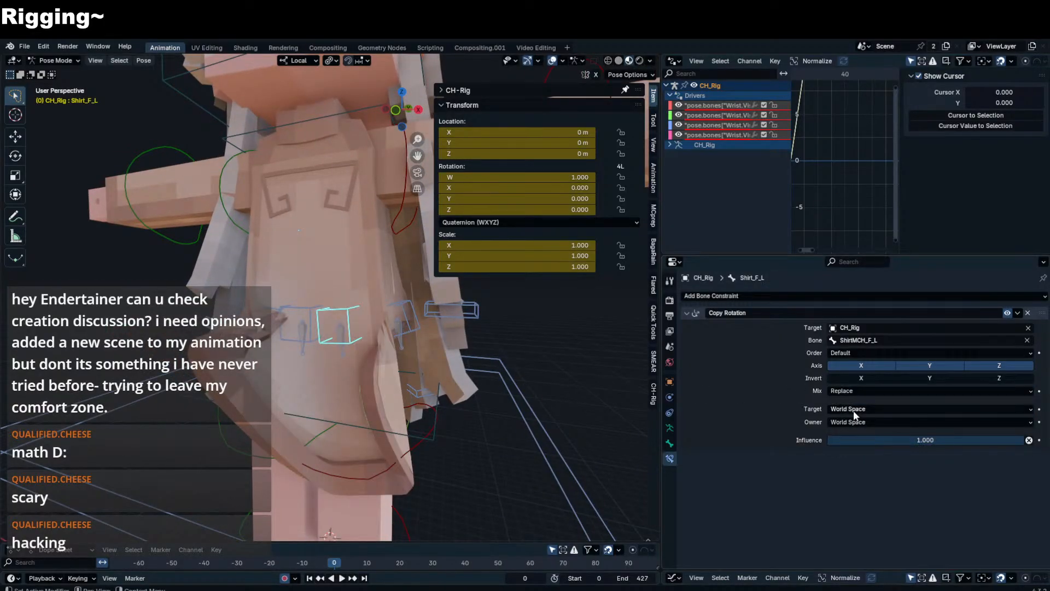
# - Try the Before Original, After Original and Offset (Legacy) mixes on Shirt_F_L's Copy Rotation, and return it to Replace
pyautogui.click(852, 392)
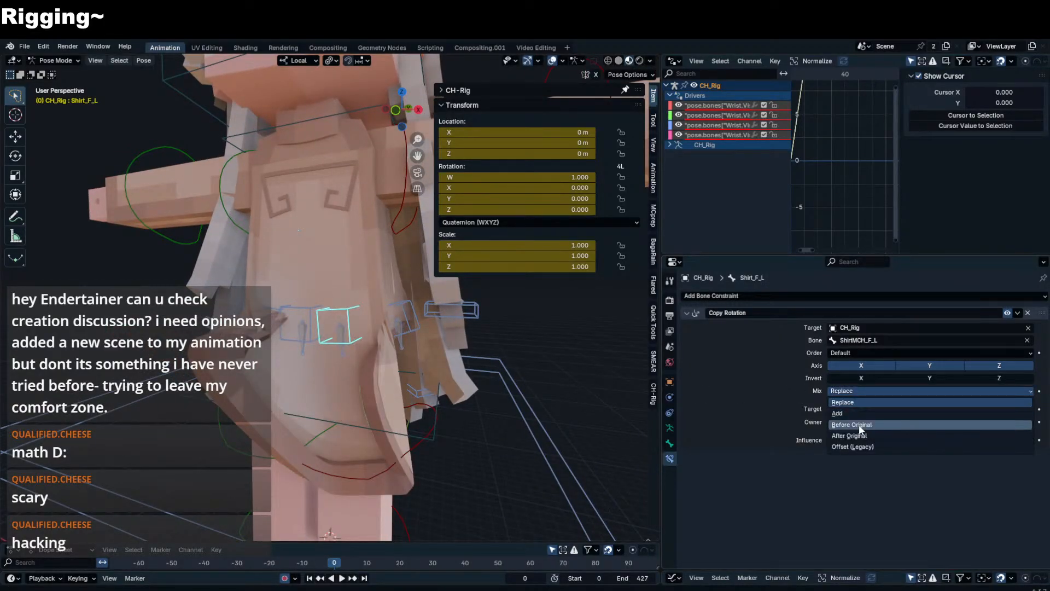
pyautogui.click(861, 429)
pyautogui.click(856, 392)
pyautogui.click(849, 434)
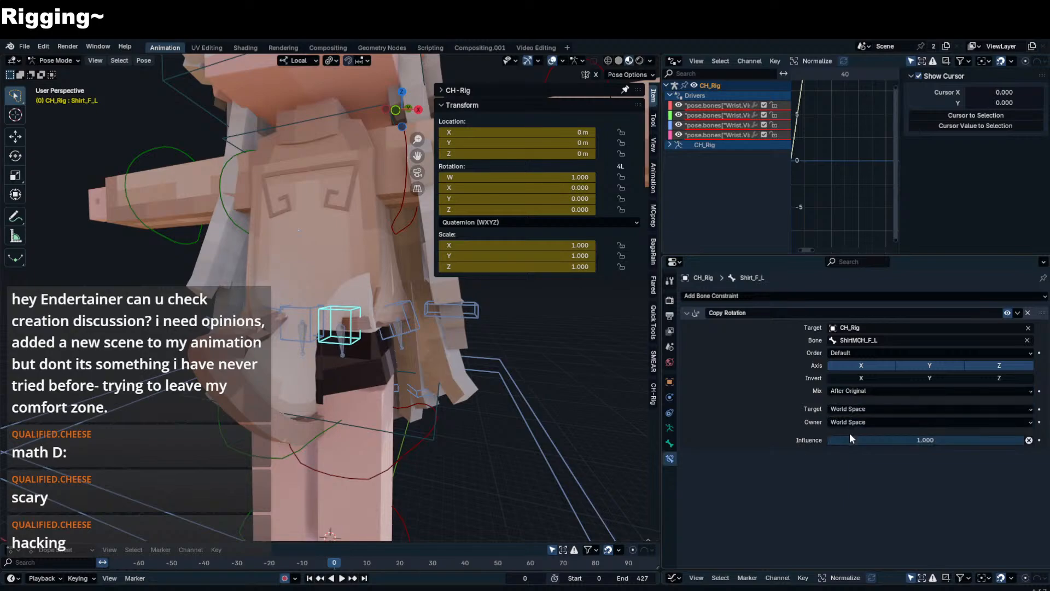
pyautogui.click(855, 392)
pyautogui.click(852, 444)
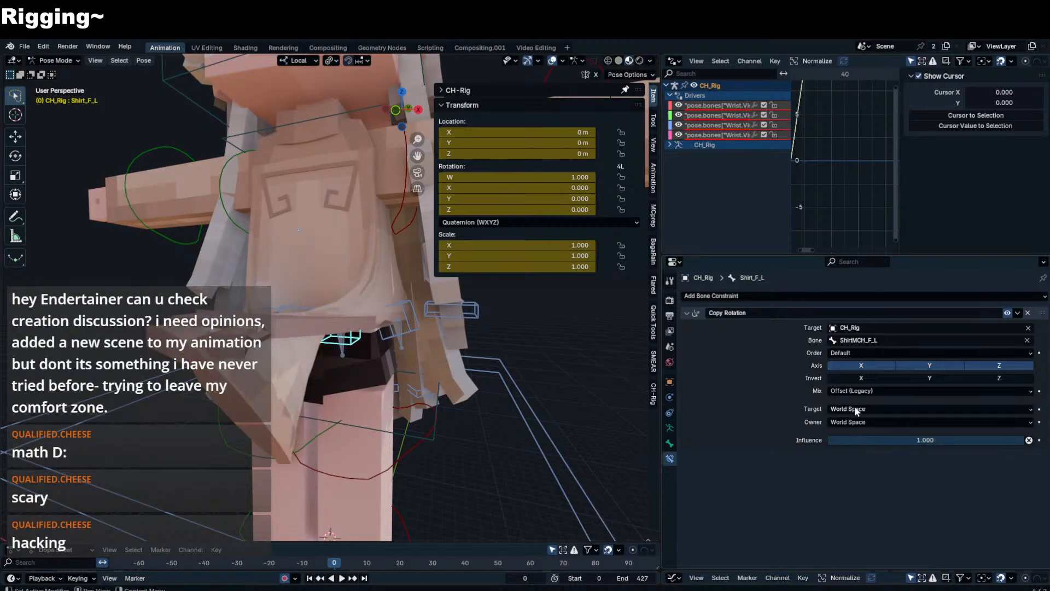
pyautogui.click(860, 392)
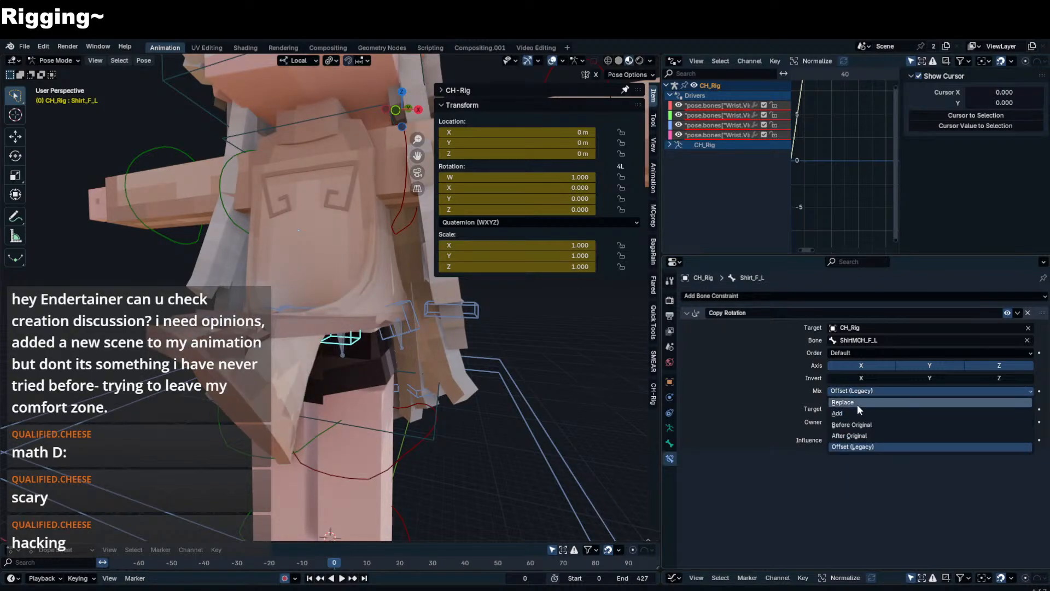
pyautogui.click(857, 403)
# - Compare the Copy Rotation settings of Shirt_F_C and Shirt_S_L, and set Shirt_F_L's mix to Add
pyautogui.moveTo(304, 307); pyautogui.dragTo(333, 330, button='middle')
pyautogui.click(321, 306)
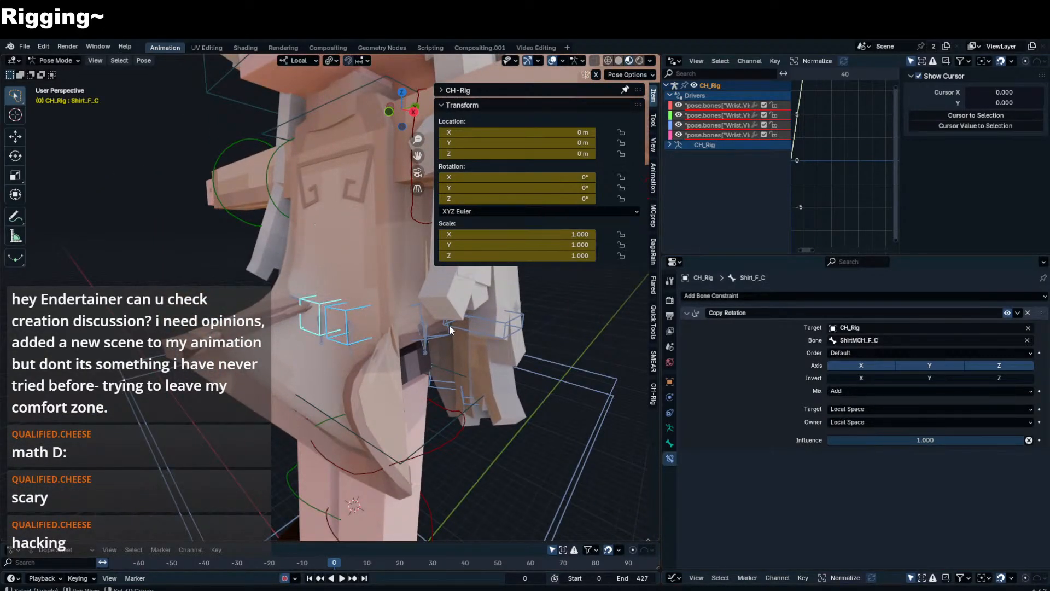
pyautogui.click(416, 305)
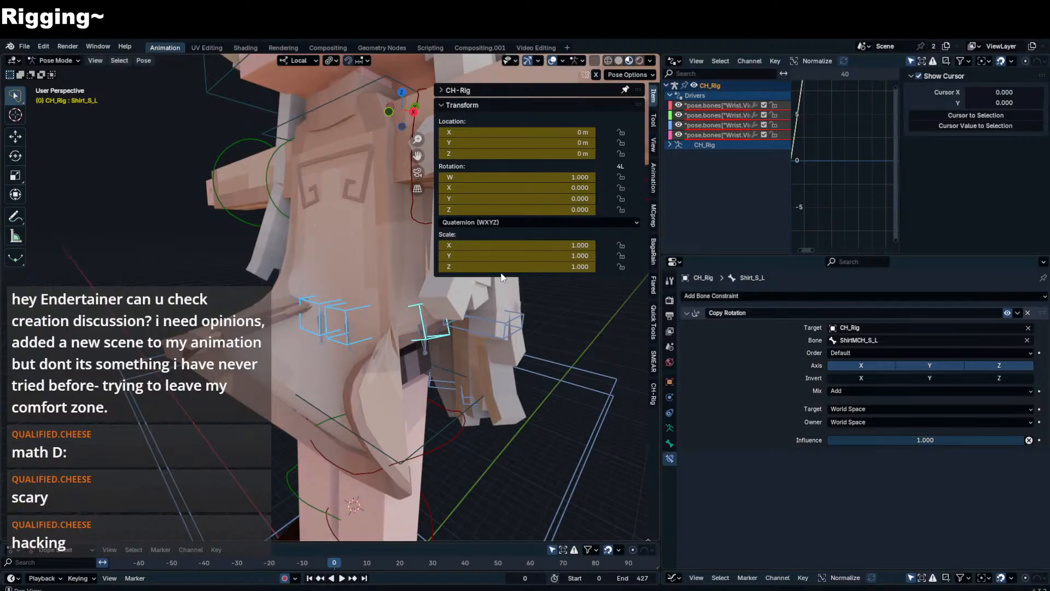
pyautogui.click(368, 306)
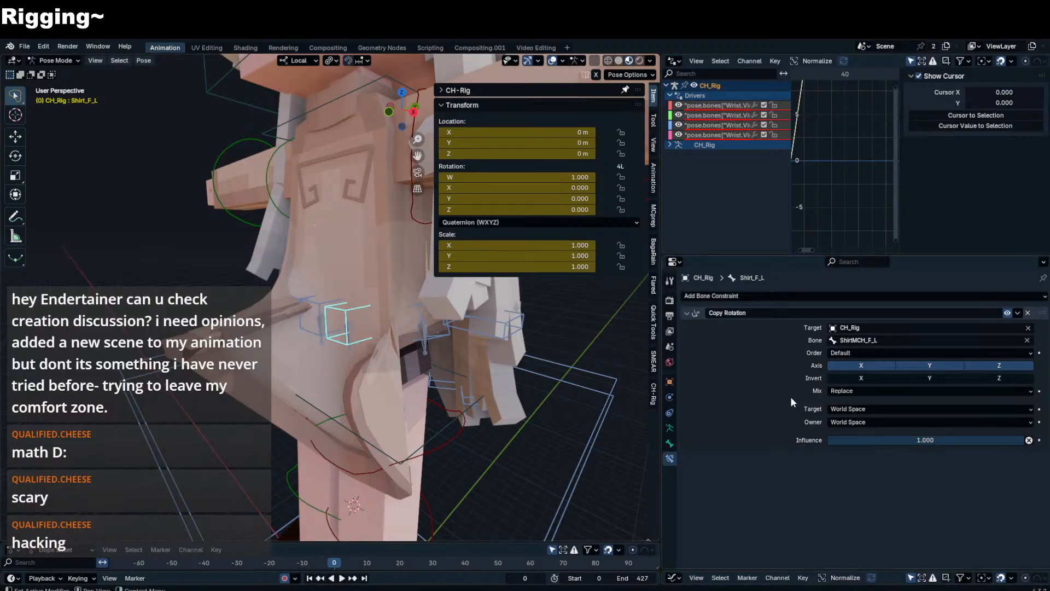
pyautogui.click(848, 390)
pyautogui.click(850, 417)
# - Test-rotate Shirt_F_L freely and about its local X axis with the Add mix, cancelling each rotation
pyautogui.press('r')
pyautogui.press('r')
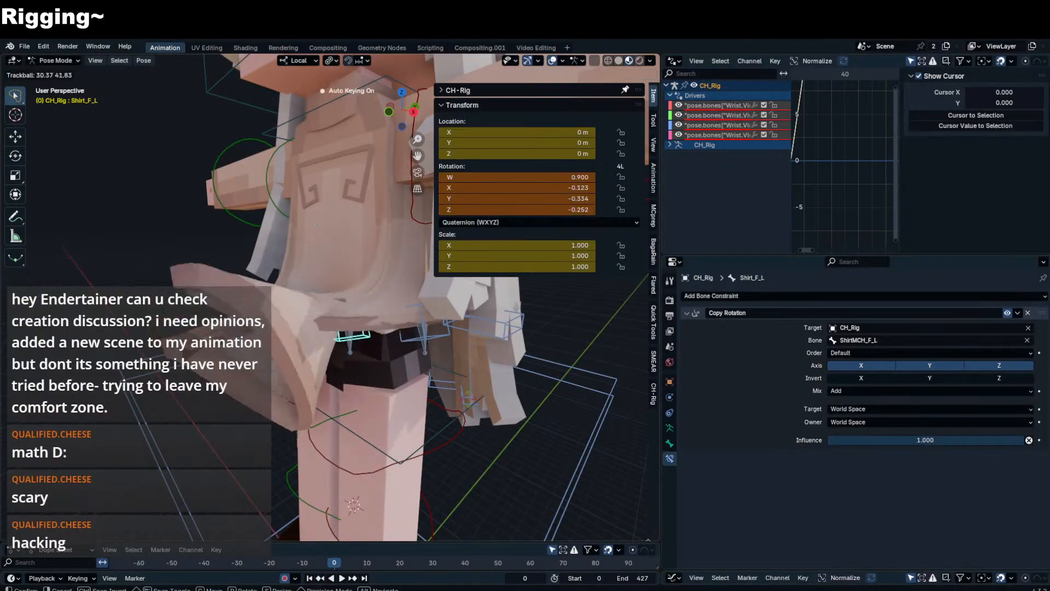
pyautogui.press('x')
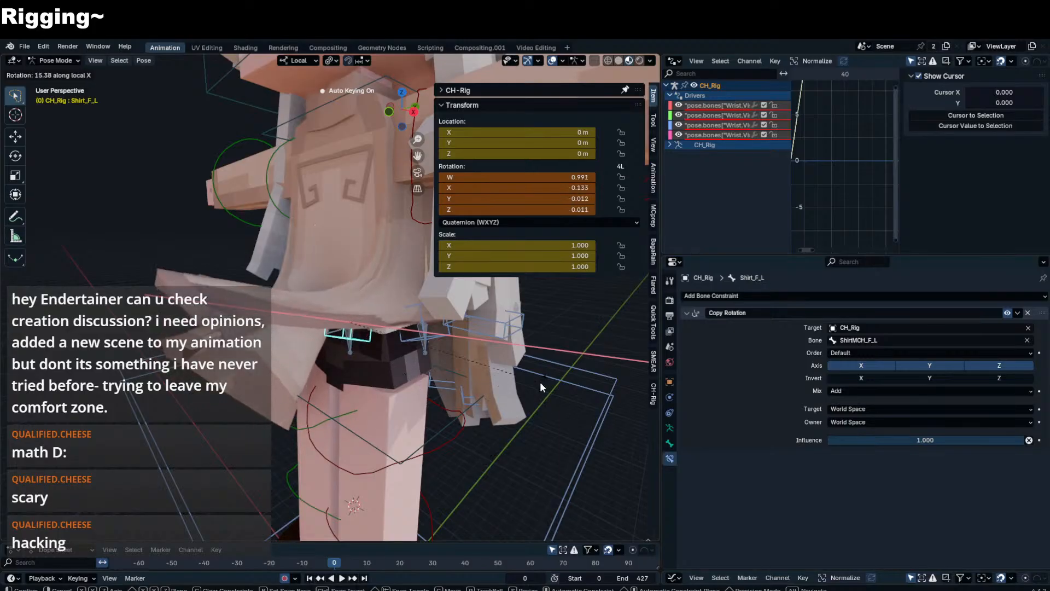
pyautogui.press('Escape')
pyautogui.moveTo(540, 382); pyautogui.dragTo(372, 344, button='middle')
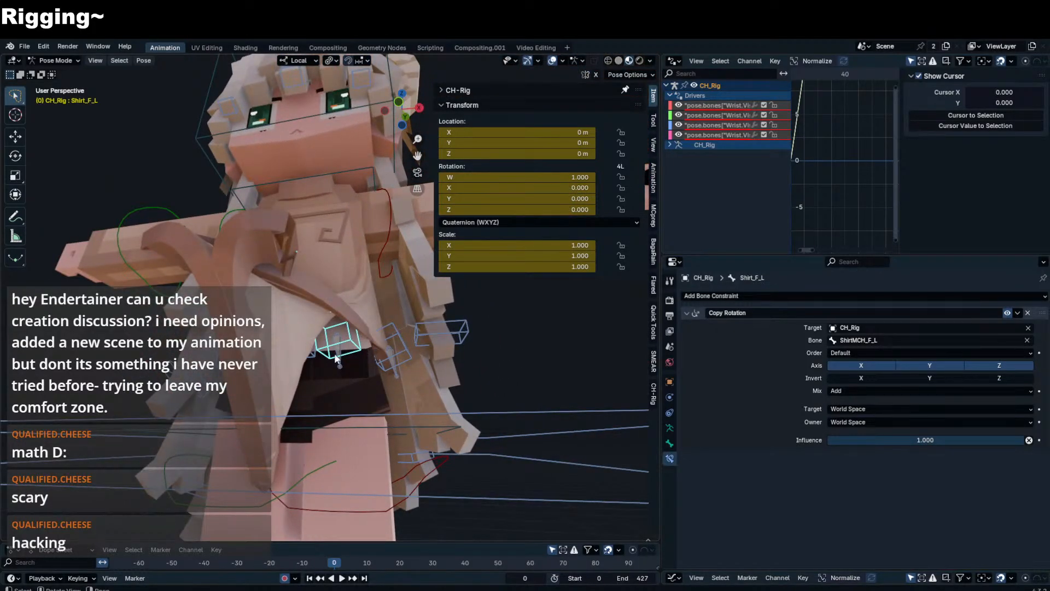
pyautogui.press('r')
pyautogui.press('x')
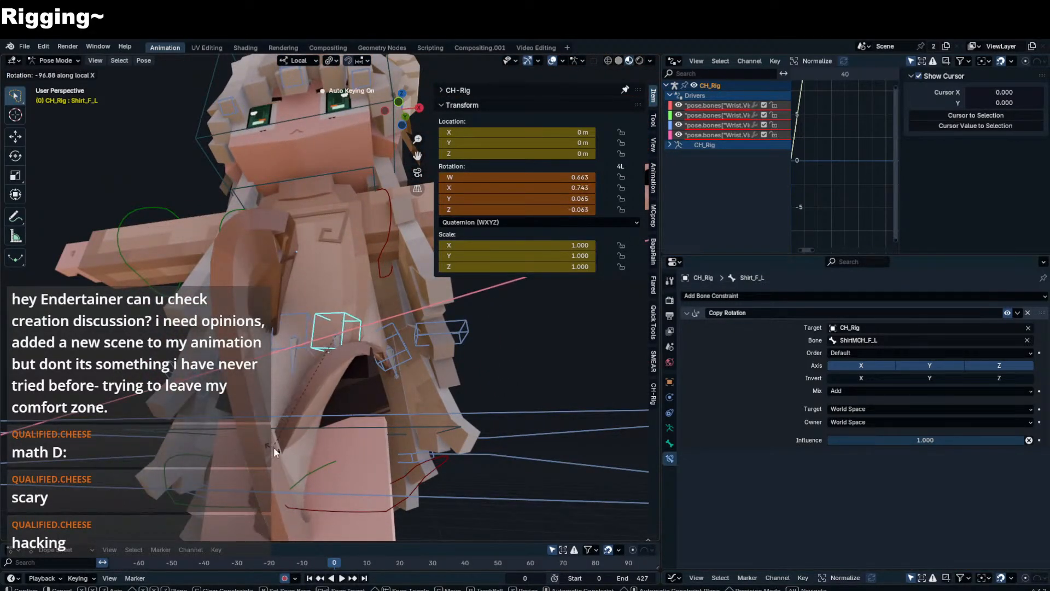
pyautogui.press('Escape')
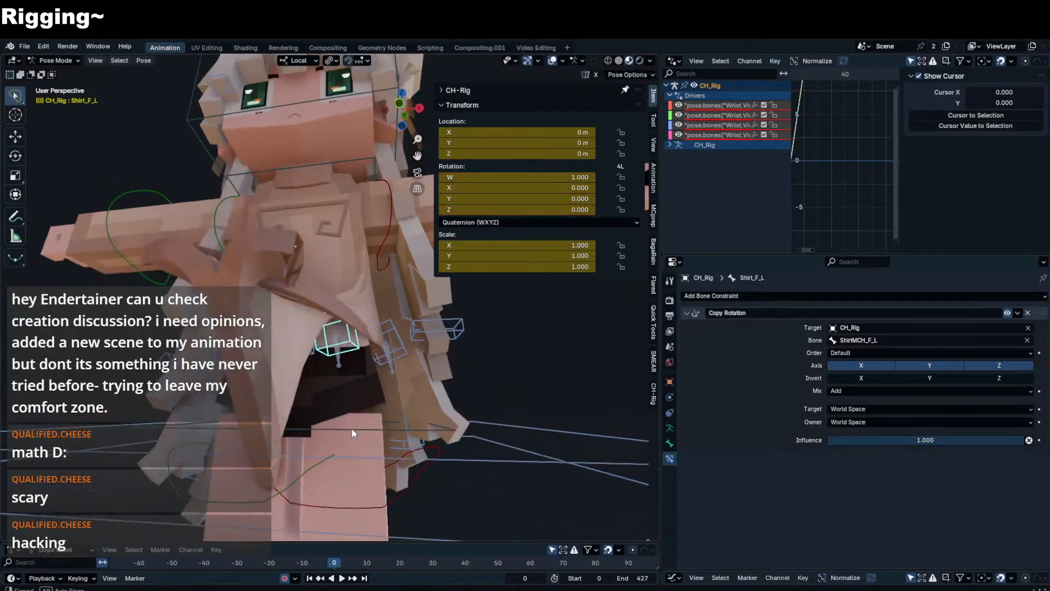
pyautogui.press('r')
pyautogui.press('r')
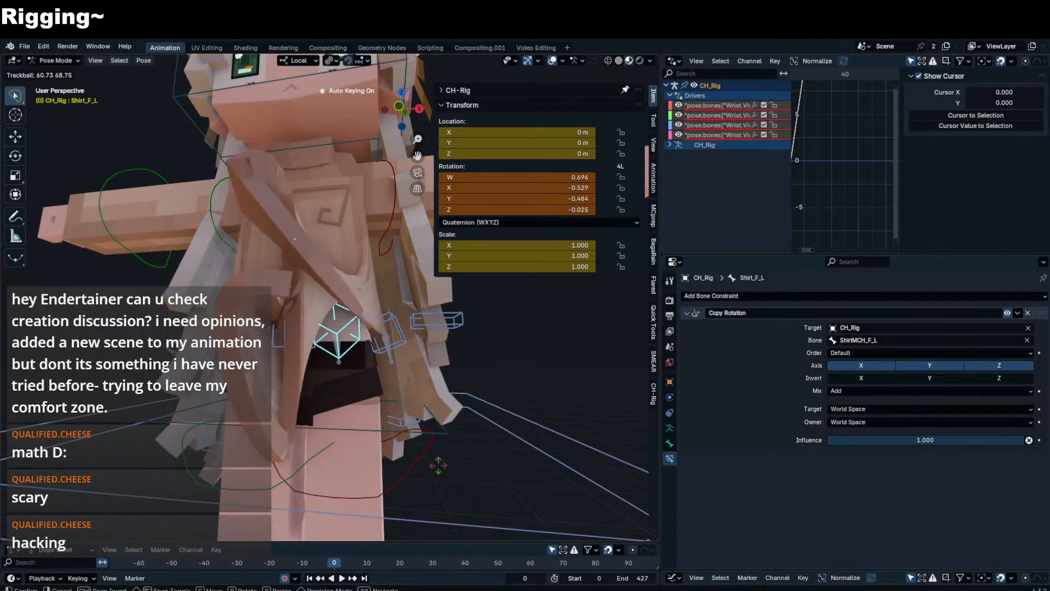
pyautogui.press('Escape')
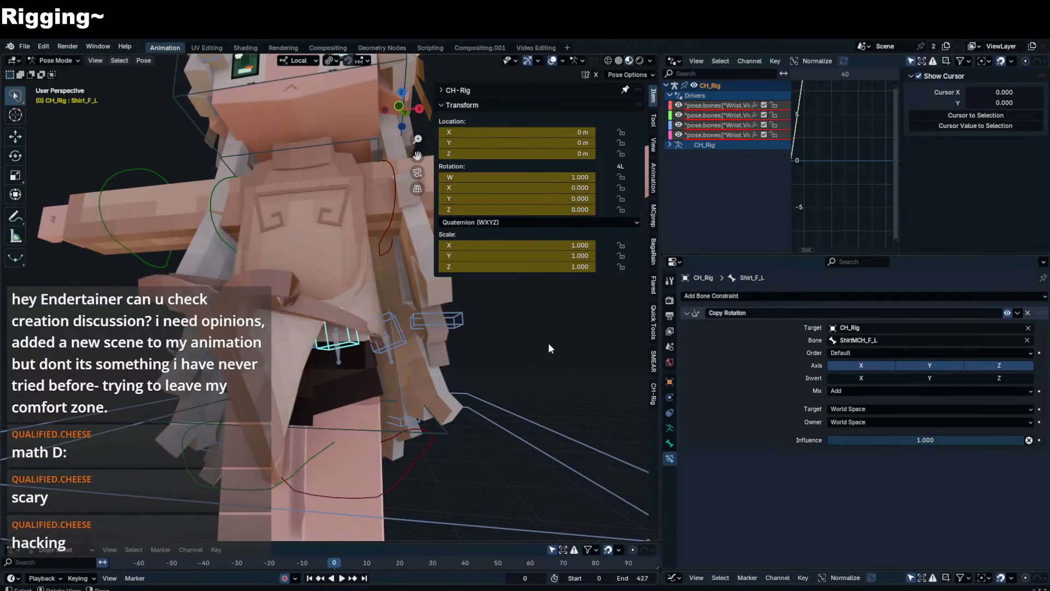
# - Isolate the rig and add the other front, side and back Shirt bones to the selection, with Shirt_F_C active
pyautogui.press('KP_Divide')
pyautogui.scroll(2, 333, 311)
pyautogui.moveTo(333, 312); pyautogui.dragTo(330, 319, button='middle')
pyautogui.scroll(2, 287, 300)
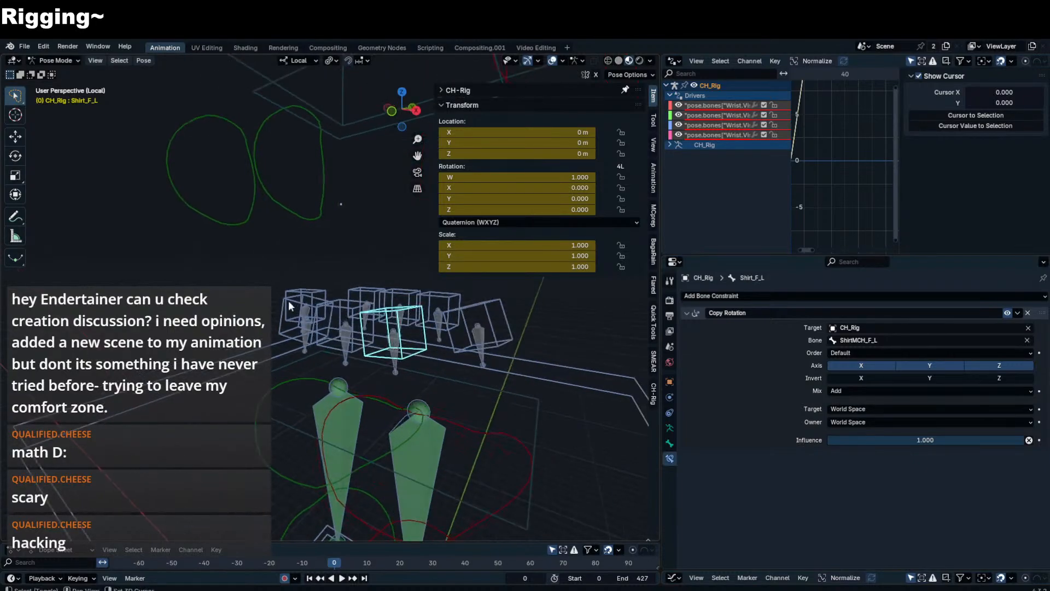
pyautogui.keyDown('shift'); pyautogui.click(289, 301); pyautogui.keyUp('shift')
pyautogui.keyDown('shift'); pyautogui.click(394, 292); pyautogui.keyUp('shift')
pyautogui.keyDown('shift'); pyautogui.click(435, 293); pyautogui.keyUp('shift')
pyautogui.keyDown('shift'); pyautogui.click(471, 298); pyautogui.keyUp('shift')
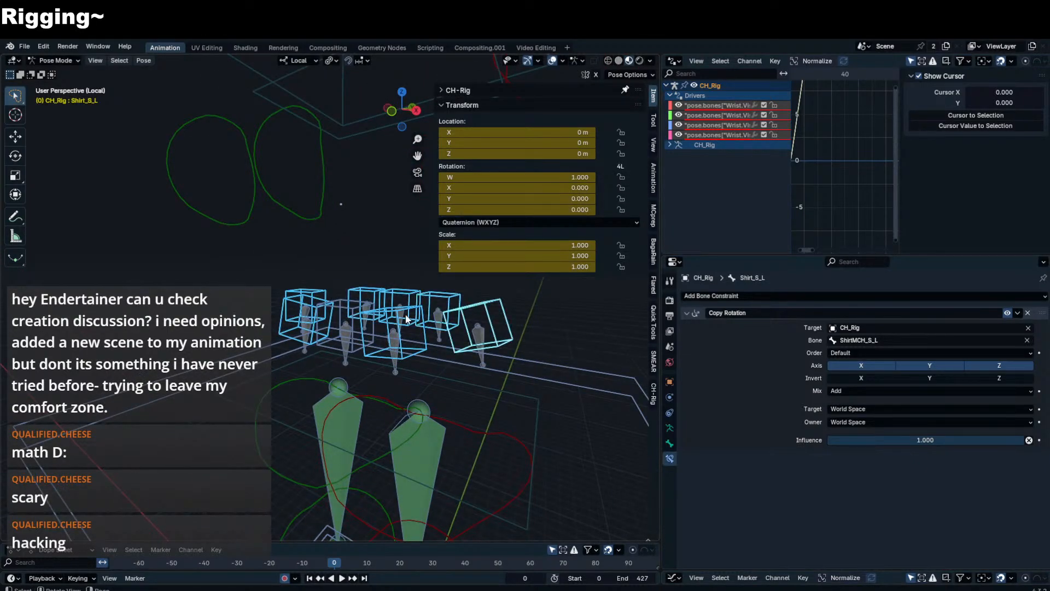
pyautogui.keyDown('shift'); pyautogui.click(347, 306); pyautogui.keyUp('shift')
# - Try the Replace mix on the selected Shirt bones' Copy Rotation constraints in the full view, and test a free rotation
pyautogui.click(880, 392)
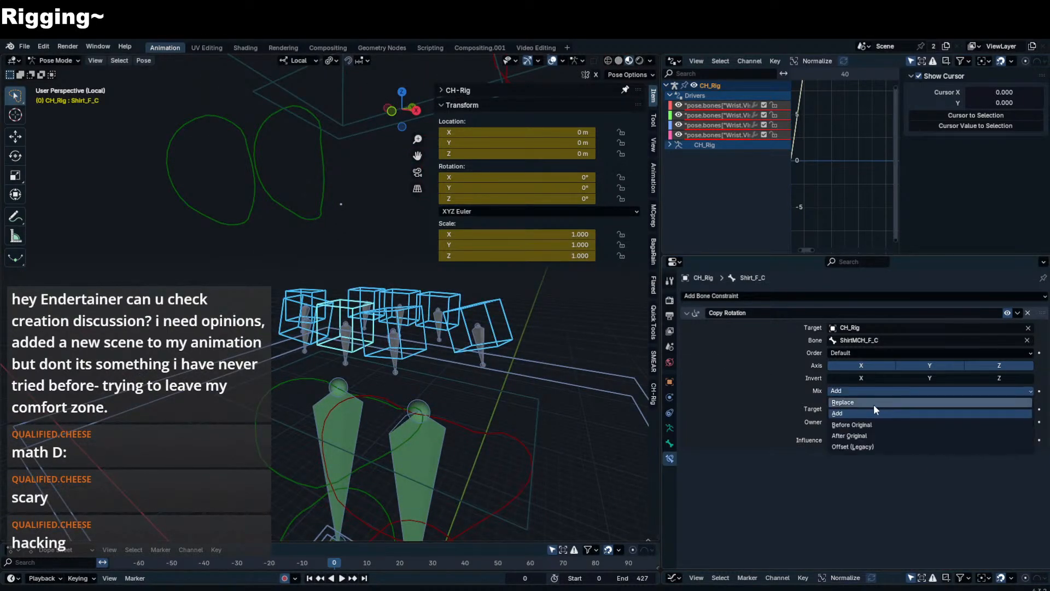
pyautogui.click(873, 406)
pyautogui.press('KP_Divide')
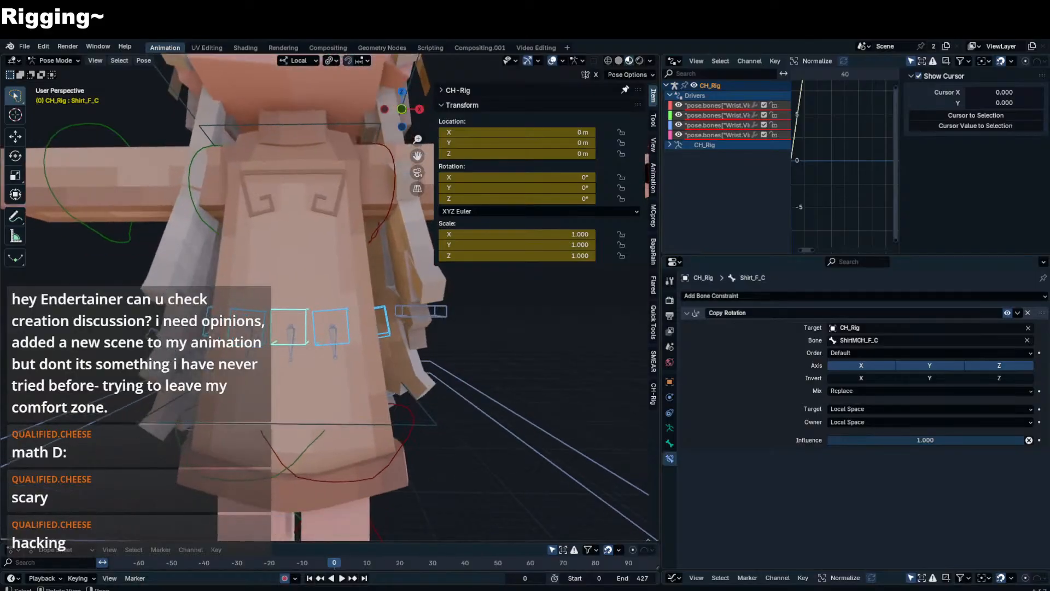
pyautogui.press('r')
pyautogui.press('r')
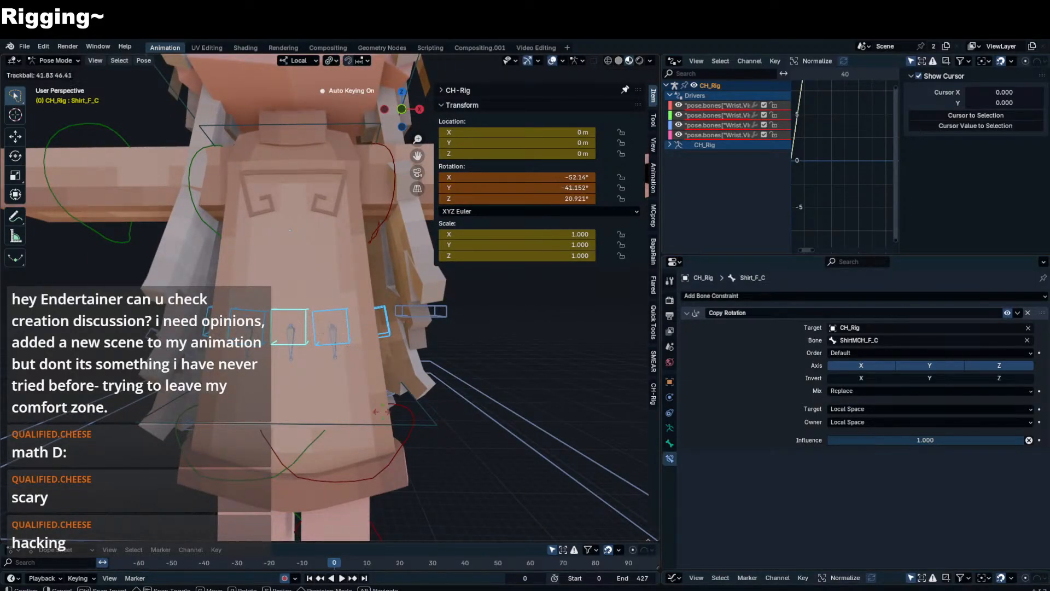
pyautogui.press('Escape')
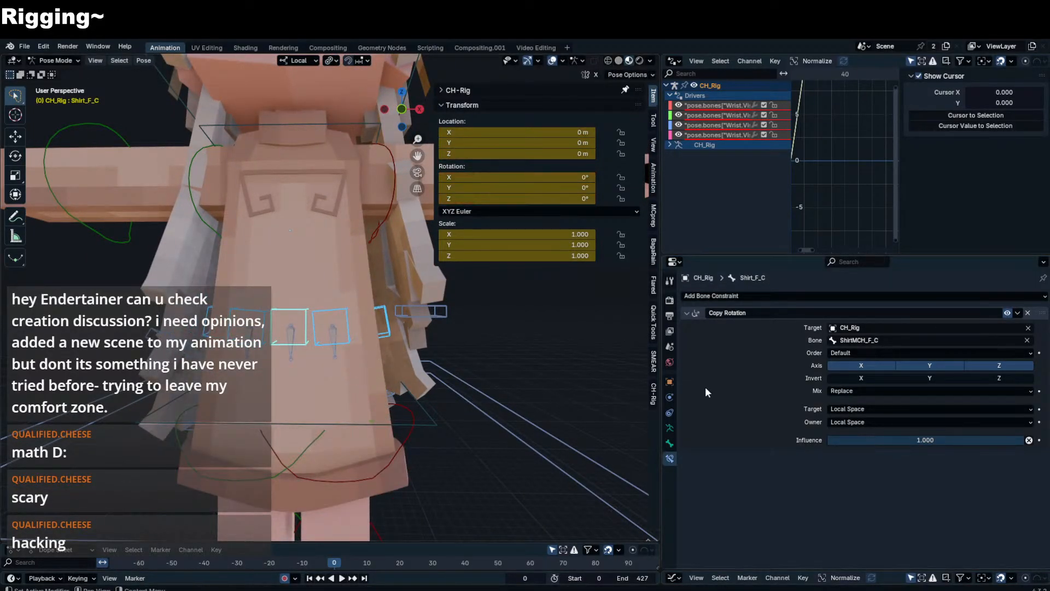
# - Try World Space as the Copy Rotation target space with the Add mix on the selected Shirt bones, testing their rotation
pyautogui.click(899, 411)
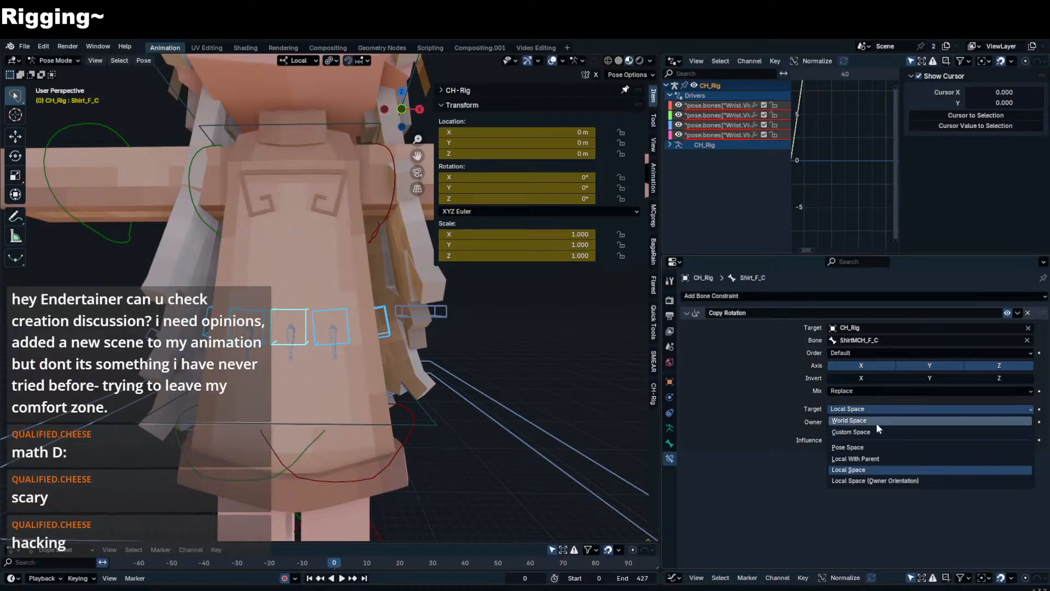
pyautogui.click(876, 420)
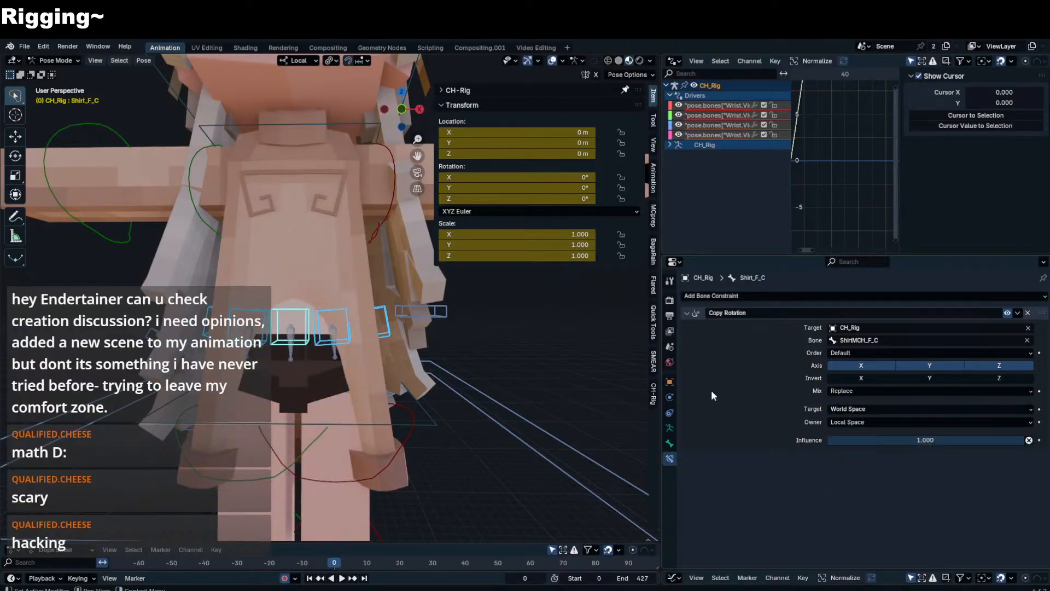
pyautogui.click(844, 390)
pyautogui.click(843, 416)
pyautogui.press('r')
pyautogui.press('r')
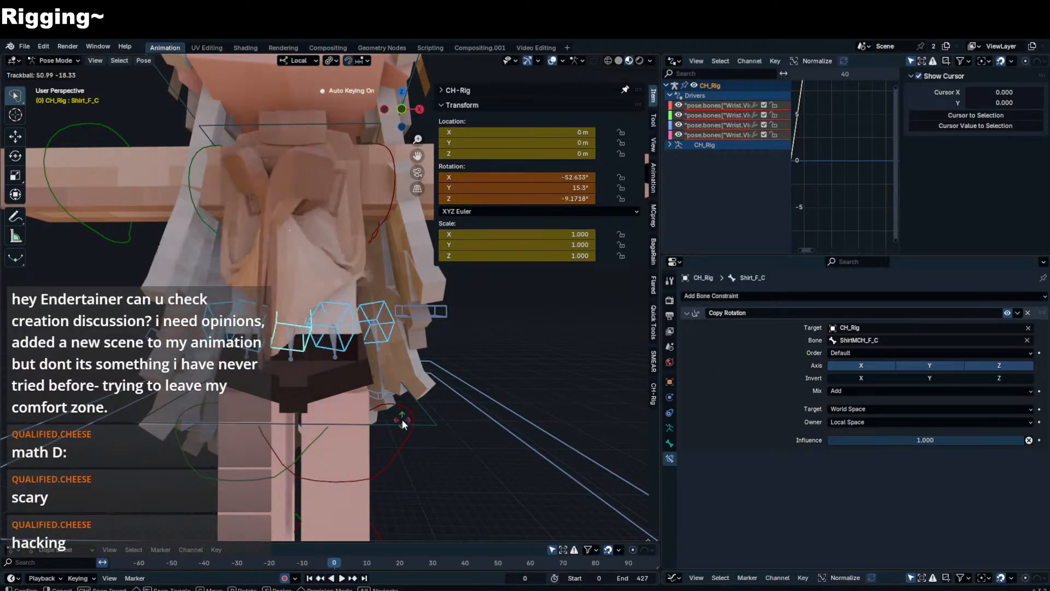
pyautogui.rightClick(402, 419)
pyautogui.moveTo(402, 419); pyautogui.dragTo(278, 409, button='middle')
pyautogui.press('r')
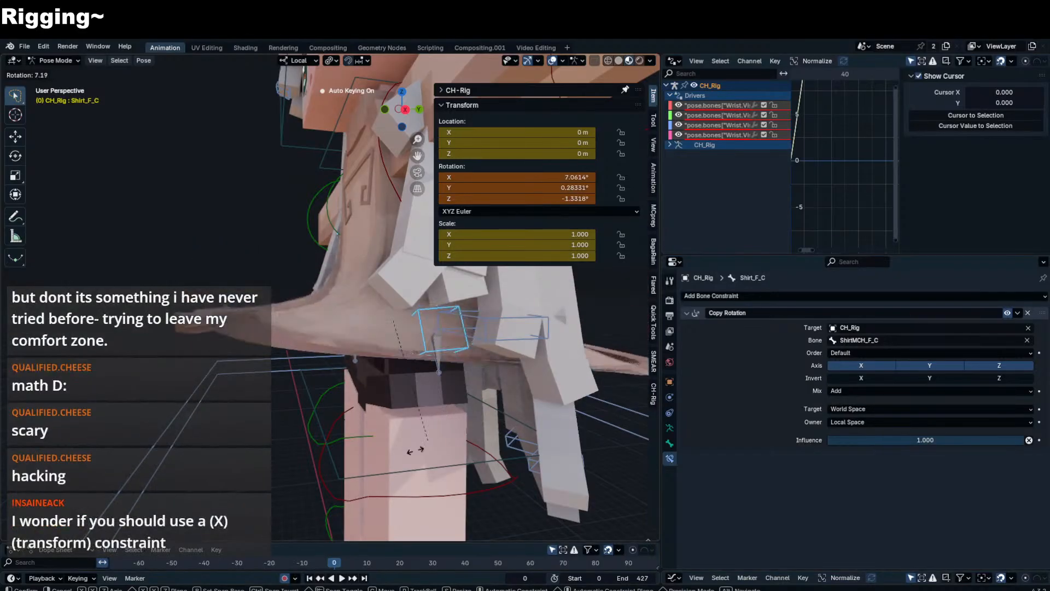
pyautogui.rightClick(257, 464)
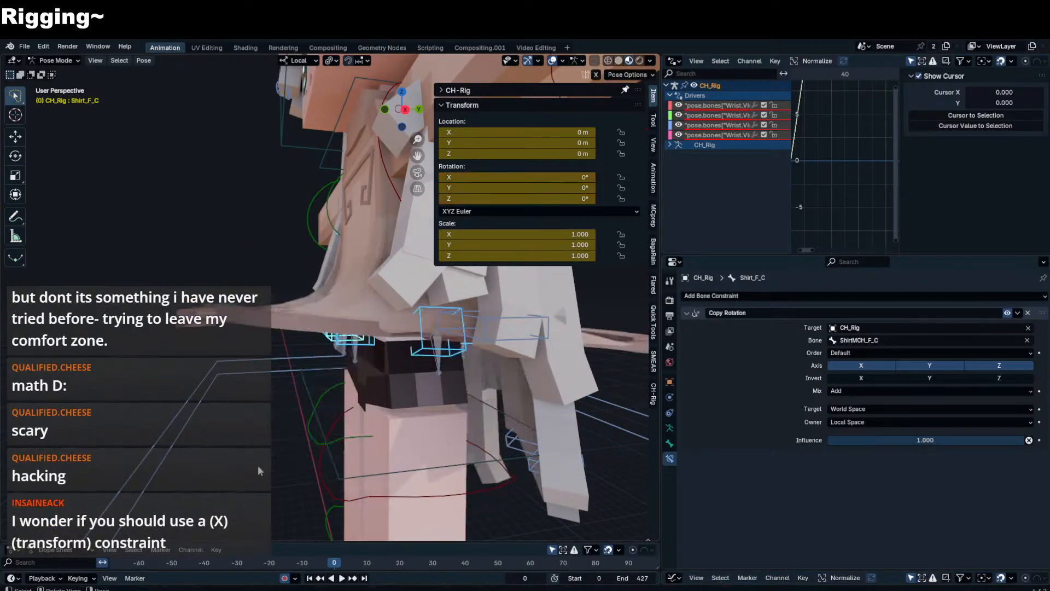
# - Set the selected Shirt bones' Copy Rotation target space to Local Space and their mix to Add
pyautogui.moveTo(258, 465); pyautogui.dragTo(492, 443, button='middle')
pyautogui.click(892, 392)
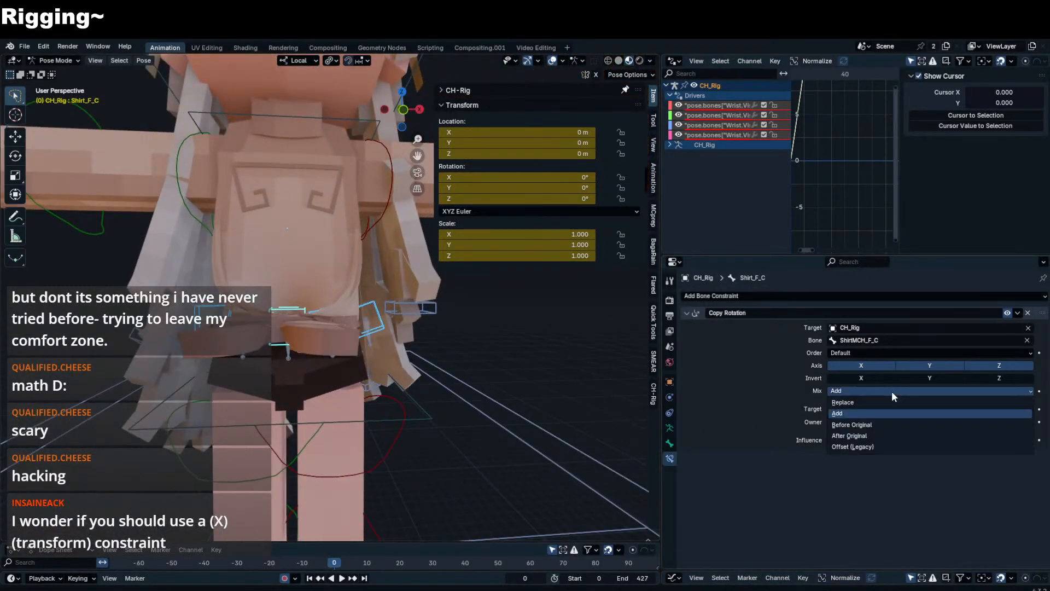
pyautogui.click(871, 406)
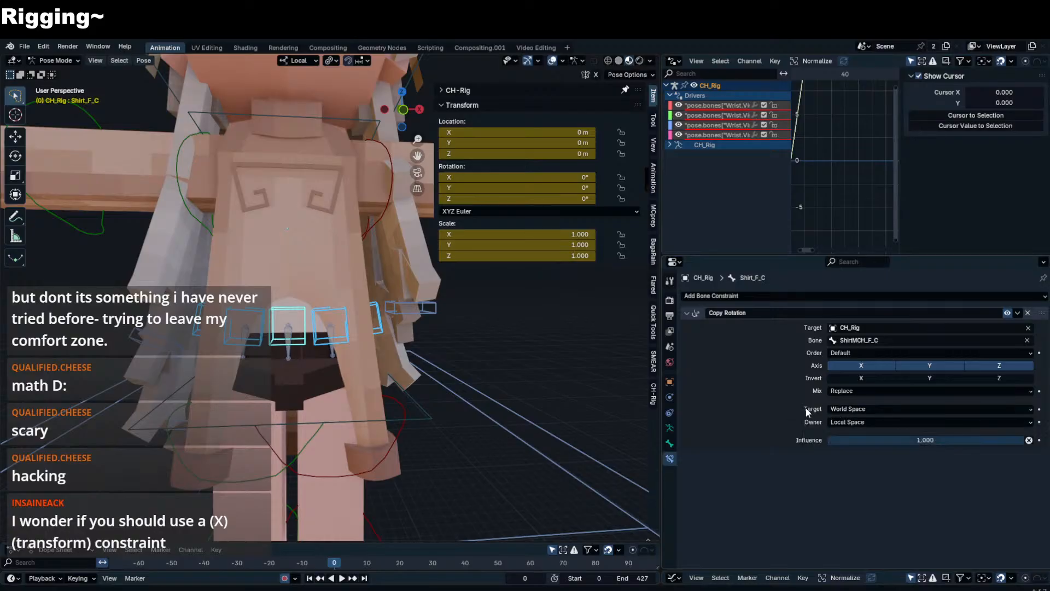
pyautogui.click(847, 391)
pyautogui.click(868, 421)
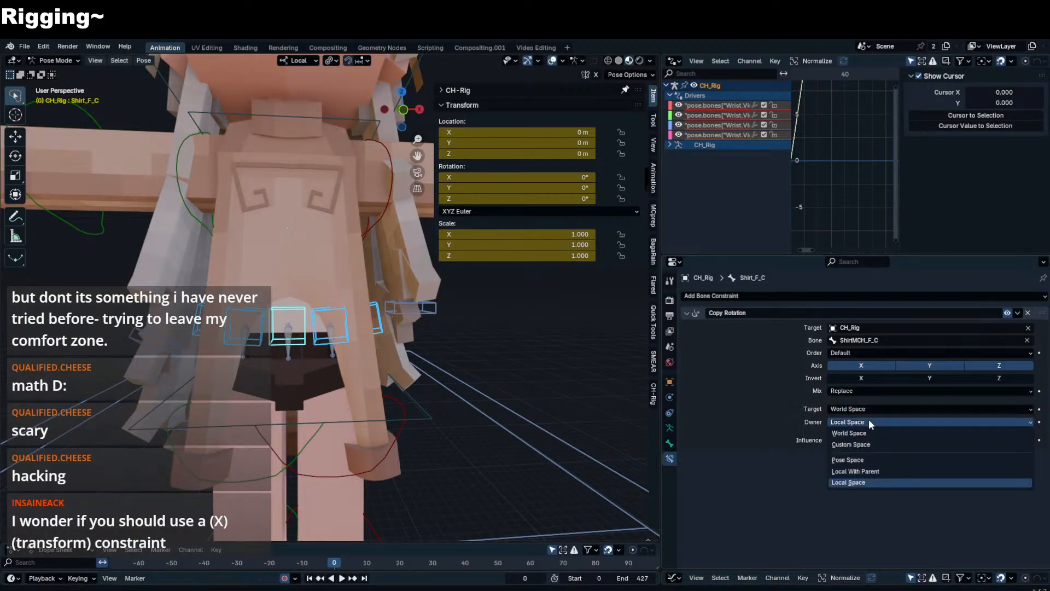
pyautogui.click(859, 411)
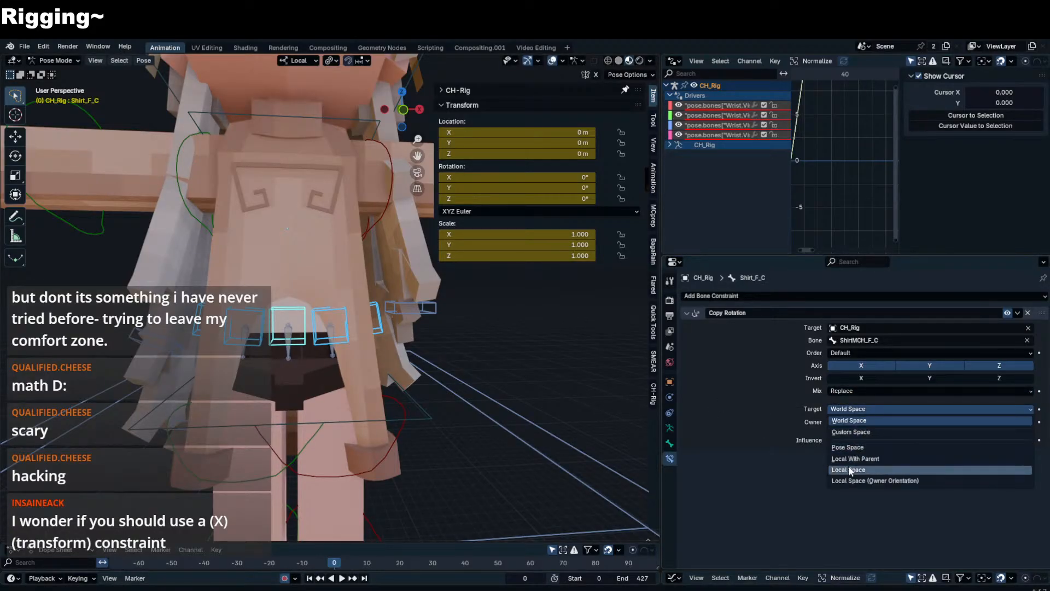
pyautogui.click(849, 469)
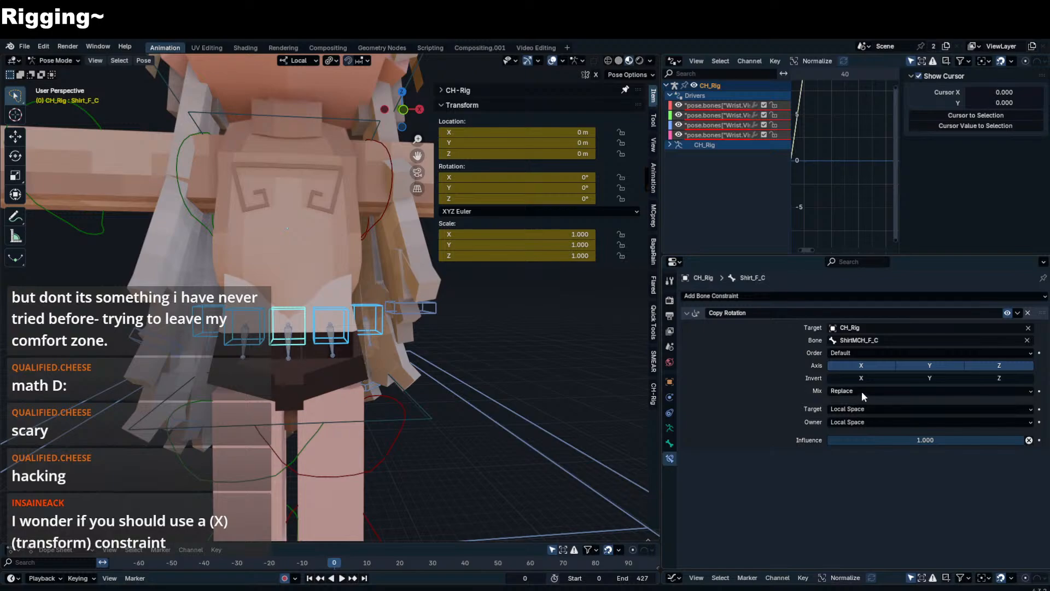
pyautogui.moveTo(535, 367); pyautogui.dragTo(326, 340, button='middle')
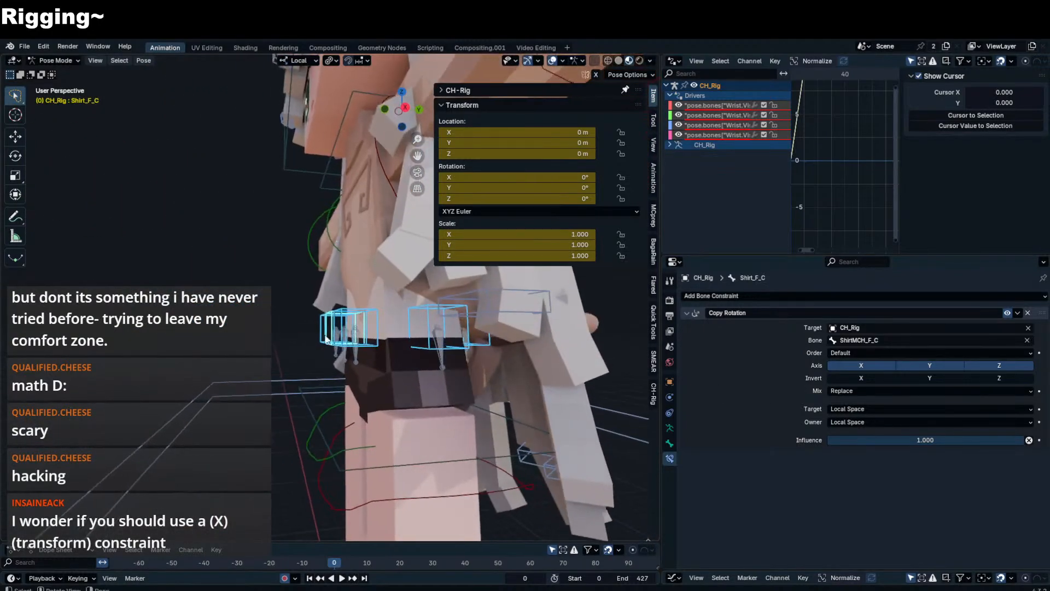
pyautogui.click(873, 390)
pyautogui.click(853, 412)
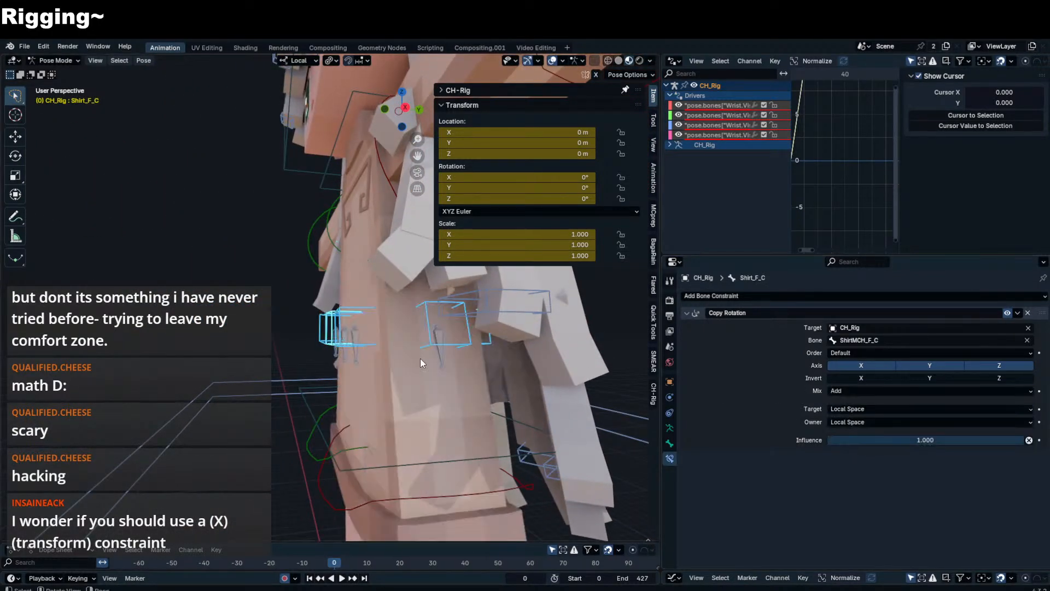
# - Compare the Copy Rotation spaces of Shirt_F_L and Shirt_F_C, and test-rotate Shirt_F_C freely
pyautogui.moveTo(420, 359); pyautogui.dragTo(349, 313, button='middle')
pyautogui.click(345, 320)
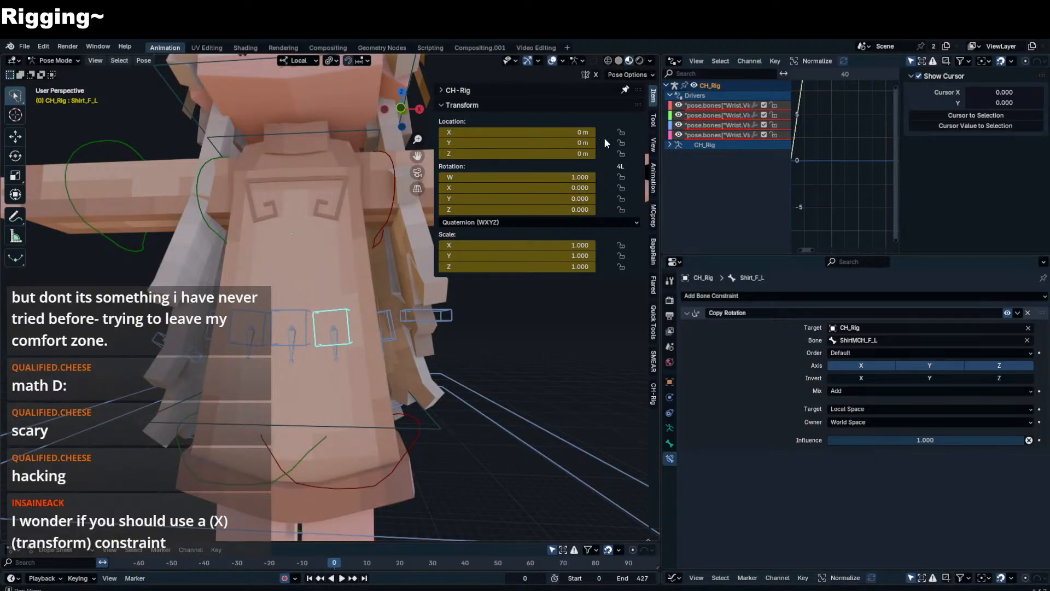
pyautogui.click(873, 422)
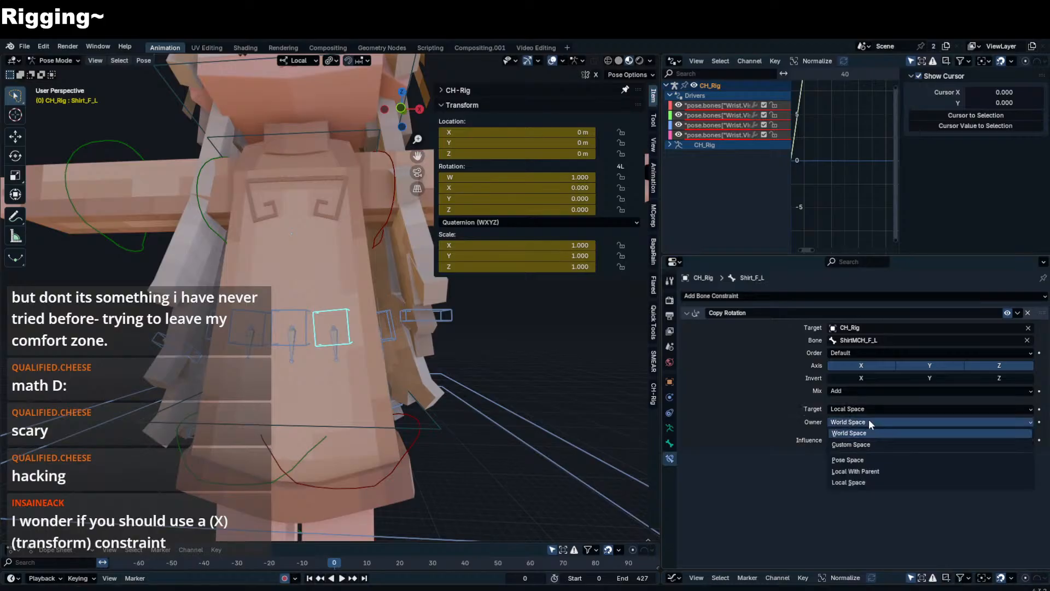
pyautogui.click(853, 469)
pyautogui.click(304, 333)
pyautogui.click(318, 340)
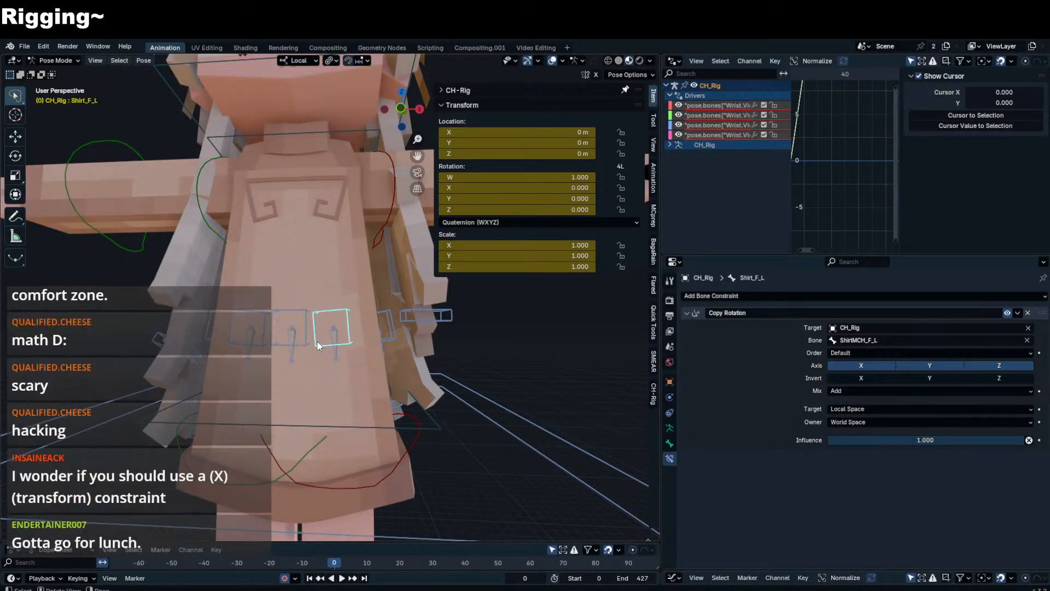
pyautogui.click(309, 340)
pyautogui.press('r')
pyautogui.press('r')
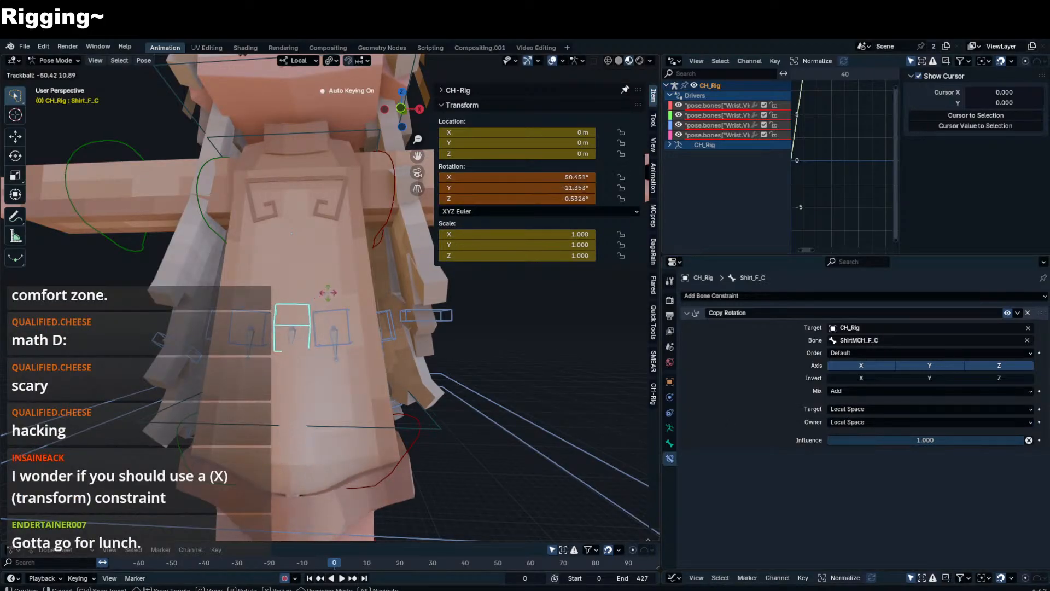
pyautogui.rightClick(322, 316)
# - Set Shirt_F_L's Copy Rotation owner space to Local Space and test-rotate the bone freely
pyautogui.click(328, 344)
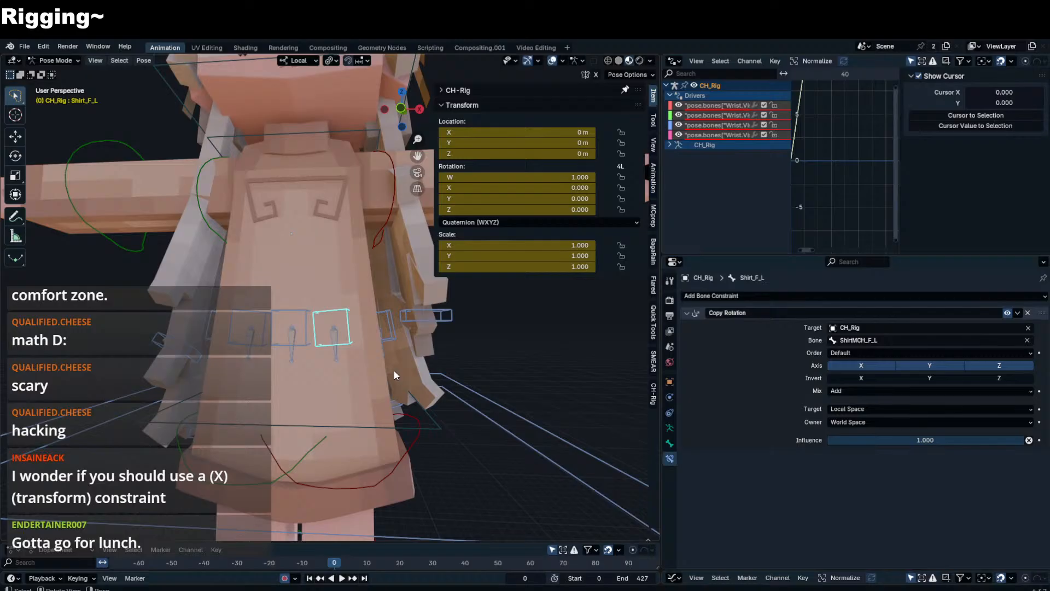
pyautogui.click(904, 422)
pyautogui.click(853, 470)
pyautogui.press('r')
pyautogui.press('r')
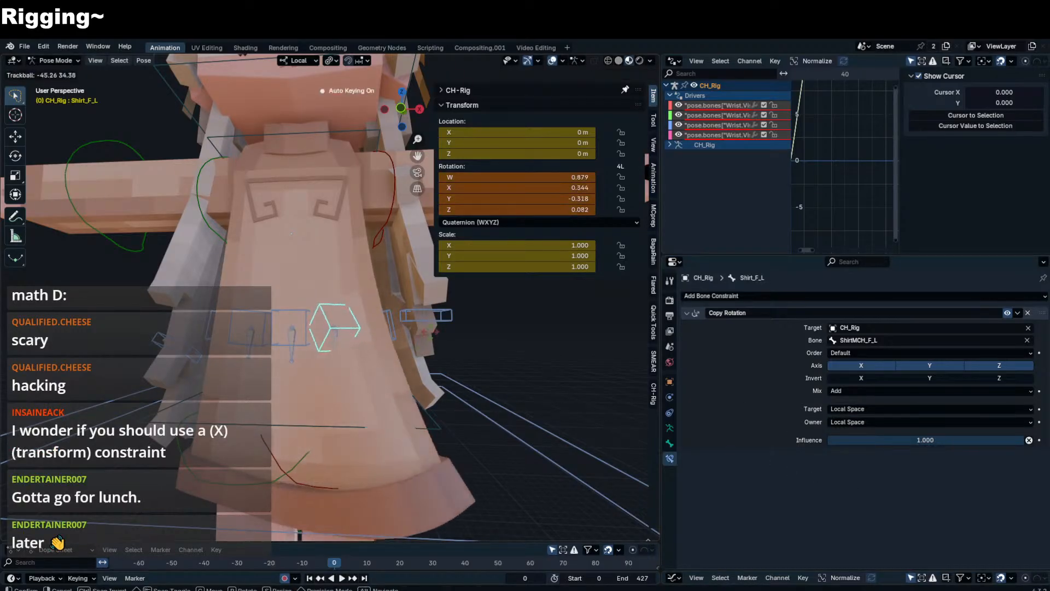
pyautogui.rightClick(408, 339)
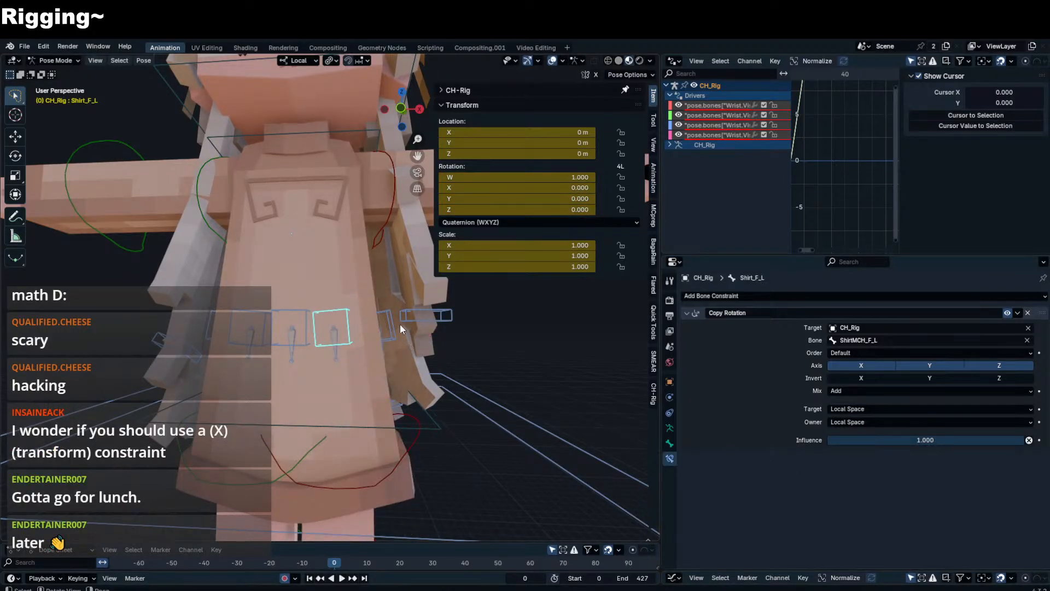
# - Set the Copy Rotation owner space to Local Space for the side, back and front-right Shirt bones together
pyautogui.press('KP_Divide')
pyautogui.scroll(4, 402, 320)
pyautogui.moveTo(402, 320); pyautogui.dragTo(390, 330, button='middle')
pyautogui.click(398, 280)
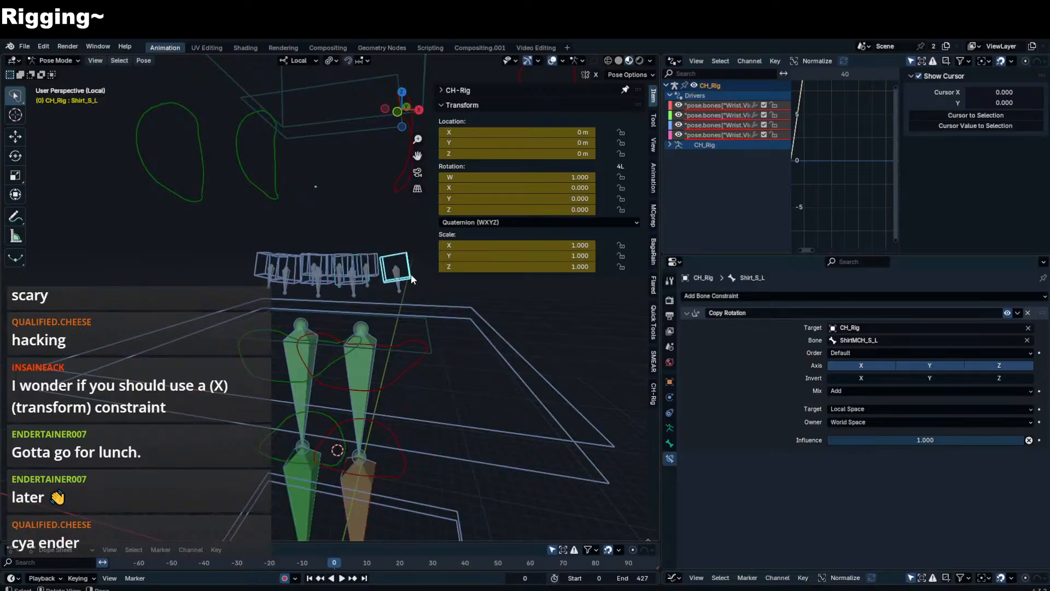
pyautogui.moveTo(412, 274); pyautogui.dragTo(410, 290, button='middle')
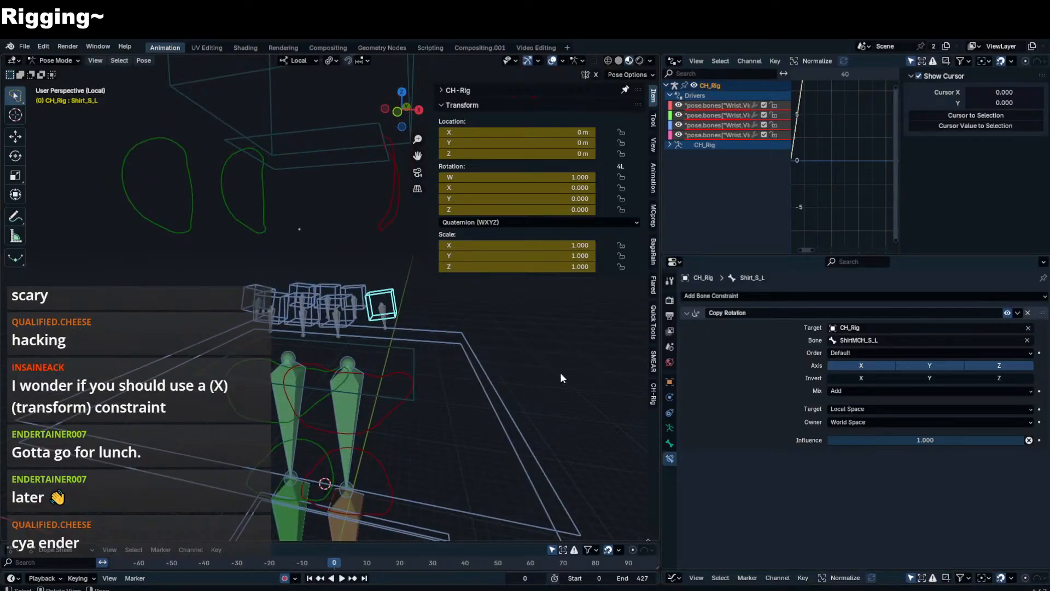
pyautogui.moveTo(436, 333); pyautogui.dragTo(399, 340, button='middle')
pyautogui.keyDown('shift'); pyautogui.click(376, 289); pyautogui.keyUp('shift')
pyautogui.keyDown('shift'); pyautogui.click(355, 281); pyautogui.keyUp('shift')
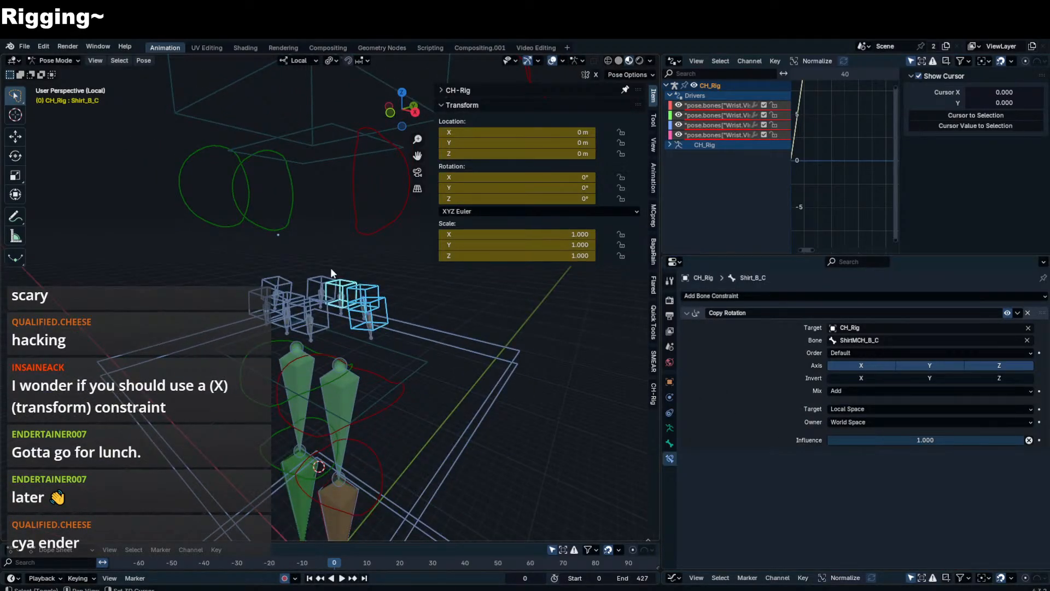
pyautogui.keyDown('shift'); pyautogui.click(306, 281); pyautogui.keyUp('shift')
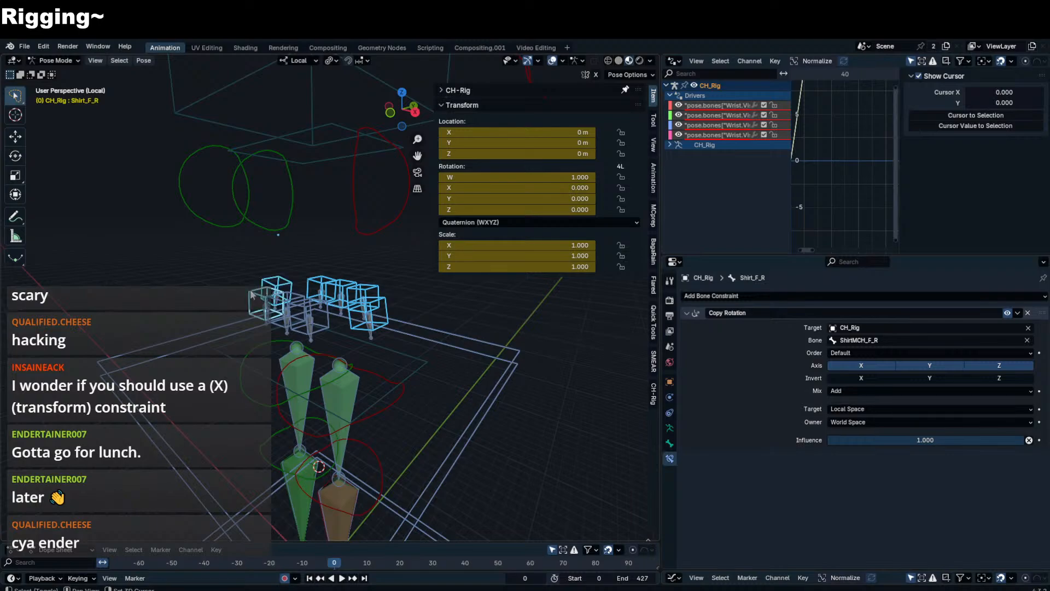
pyautogui.moveTo(252, 295); pyautogui.dragTo(330, 305, button='middle')
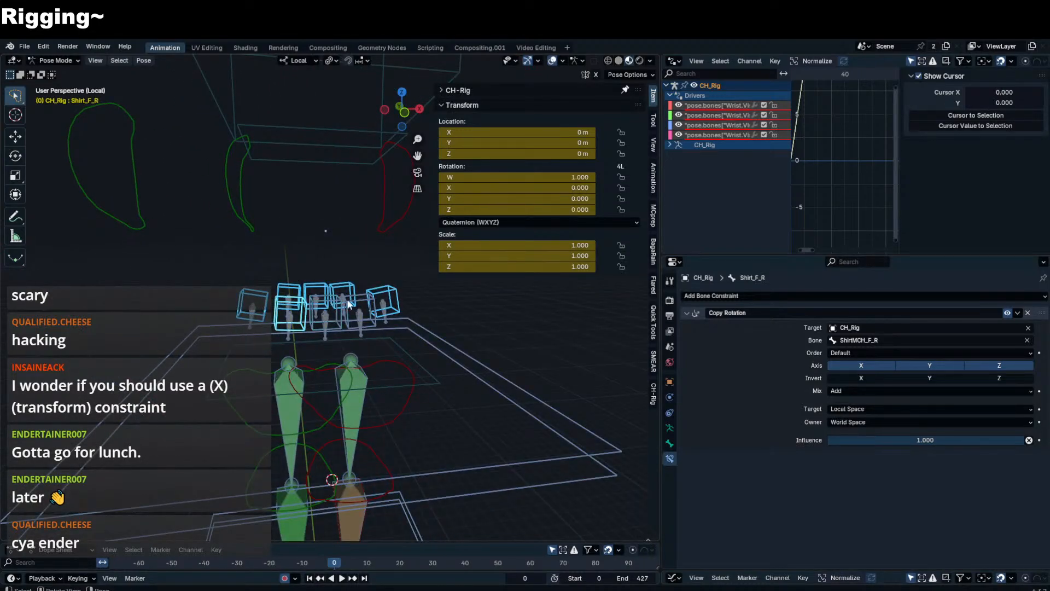
pyautogui.click(863, 424)
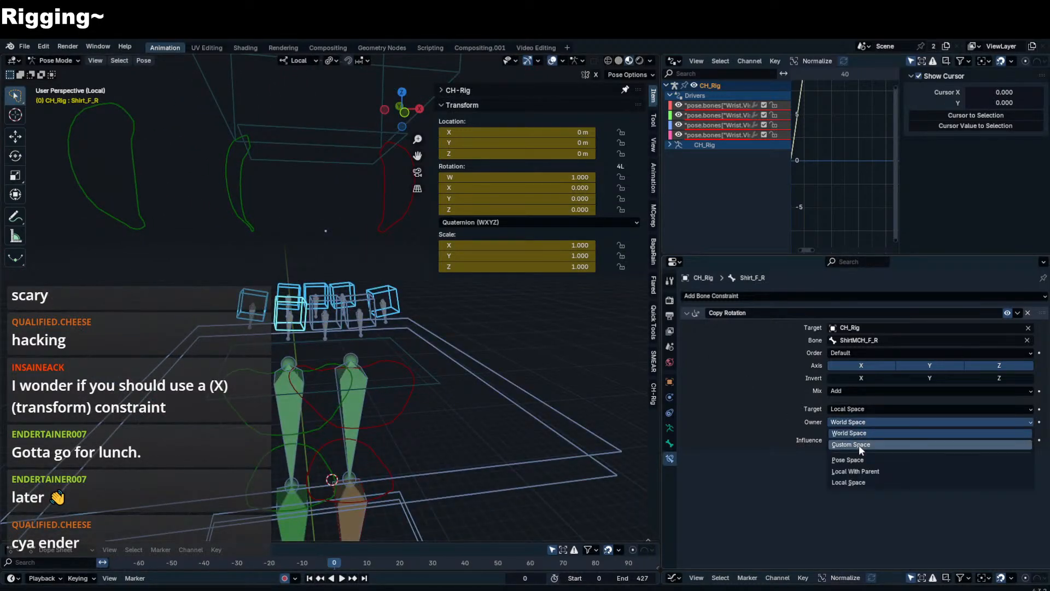
pyautogui.click(851, 482)
pyautogui.press('KP_Divide')
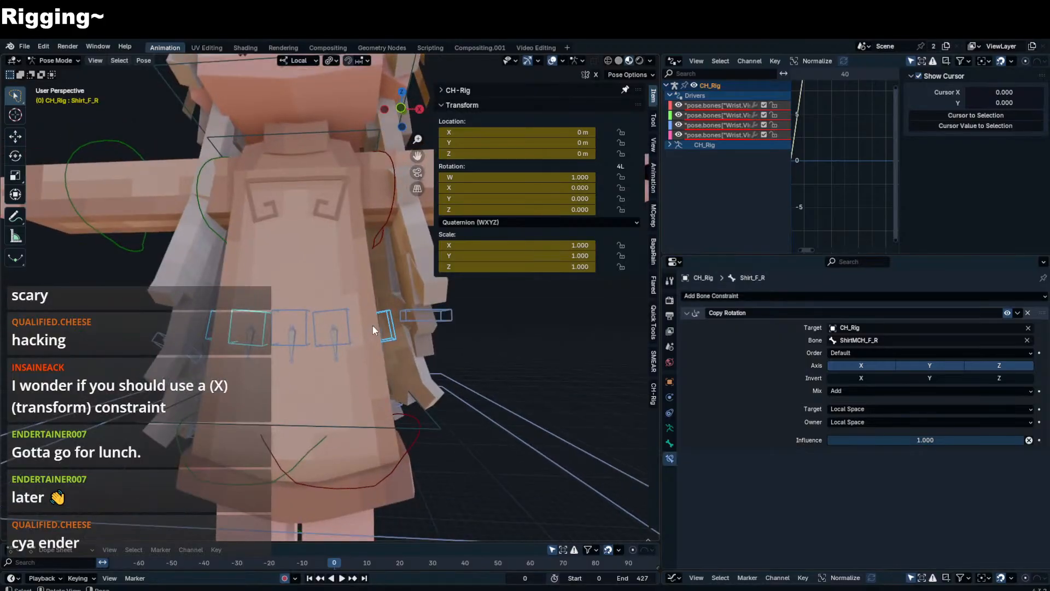
# - Test-rotate Shirt_F_L freely and its helper bone ShirtMCH_F_L, cancelling both rotations
pyautogui.click(350, 341)
pyautogui.press('r')
pyautogui.press('r')
pyautogui.rightClick(383, 410)
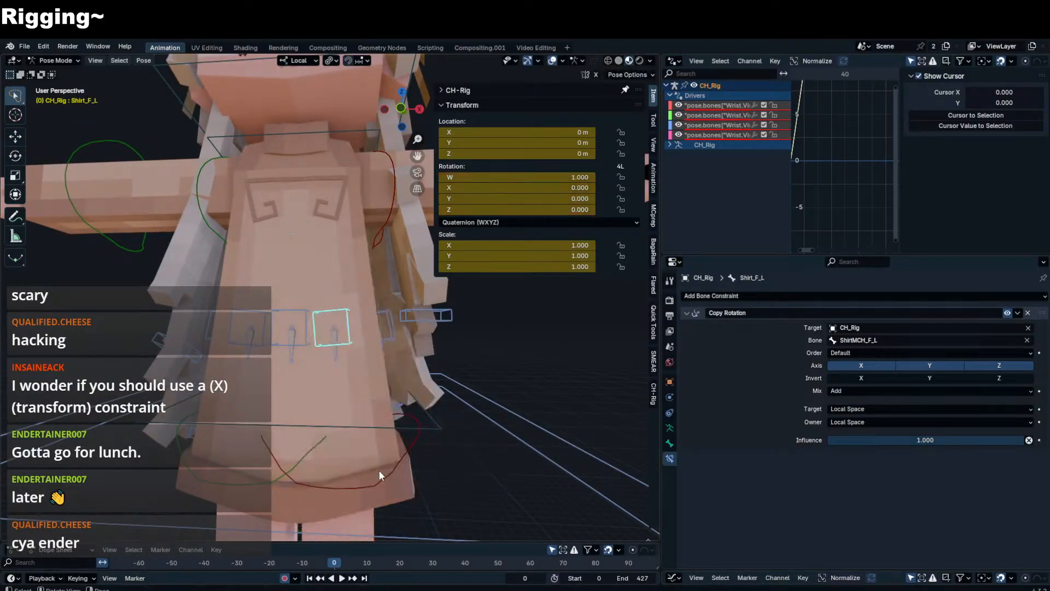
pyautogui.scroll(-4, 337, 323)
pyautogui.click(334, 321)
pyautogui.press('r')
pyautogui.rightClick(334, 323)
pyautogui.scroll(-2, 342, 481)
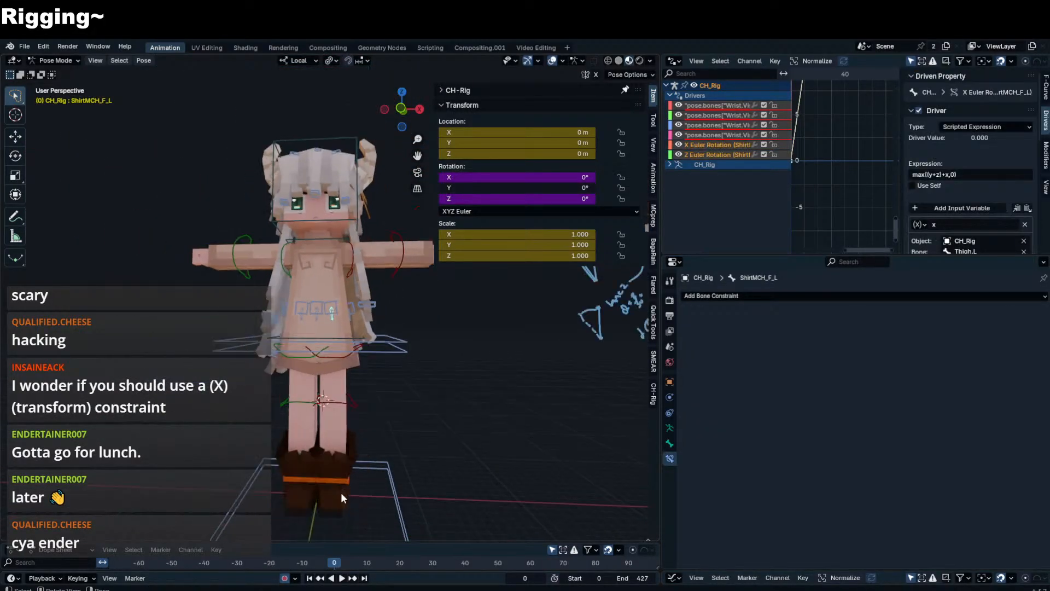
# - Swing Thigh.FK.L outward, test-rotate Shirt_F_L on top of it, and clear the thigh's rotation
pyautogui.click(353, 351)
pyautogui.click(347, 365)
pyautogui.press('r')
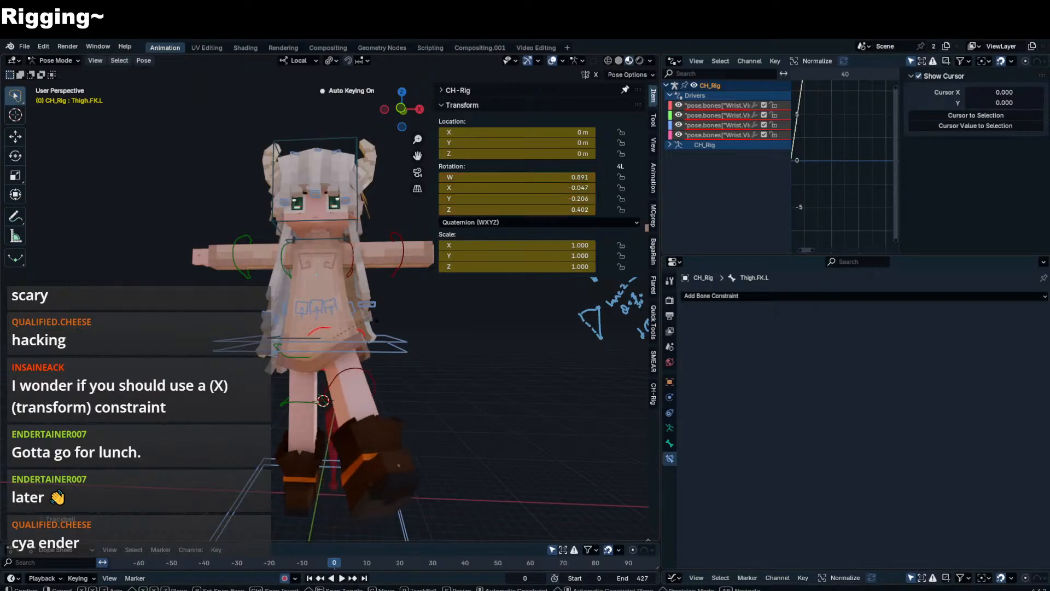
pyautogui.click(330, 302)
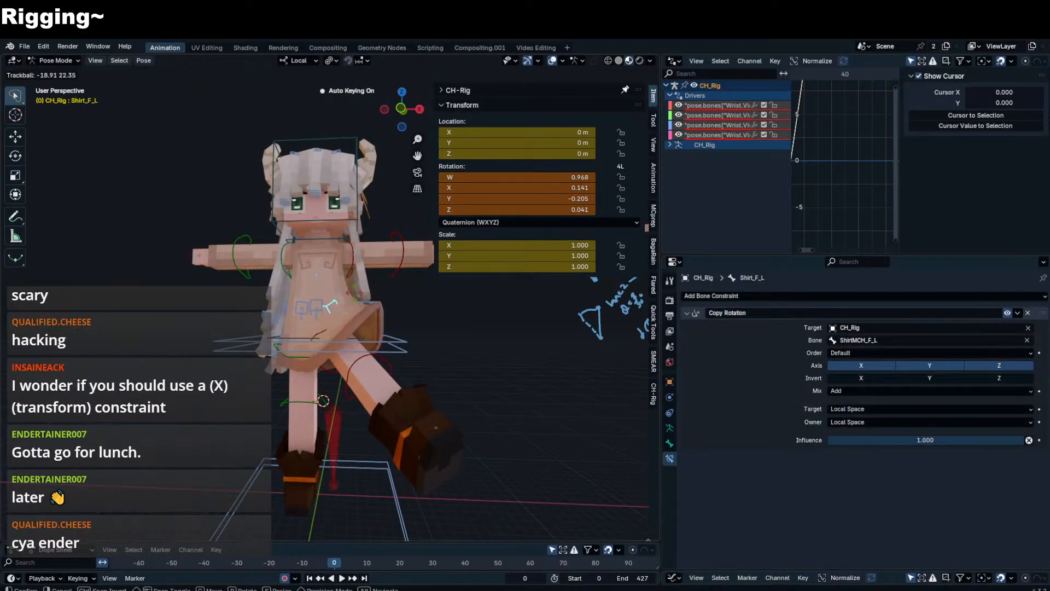
pyautogui.scroll(2, 416, 350)
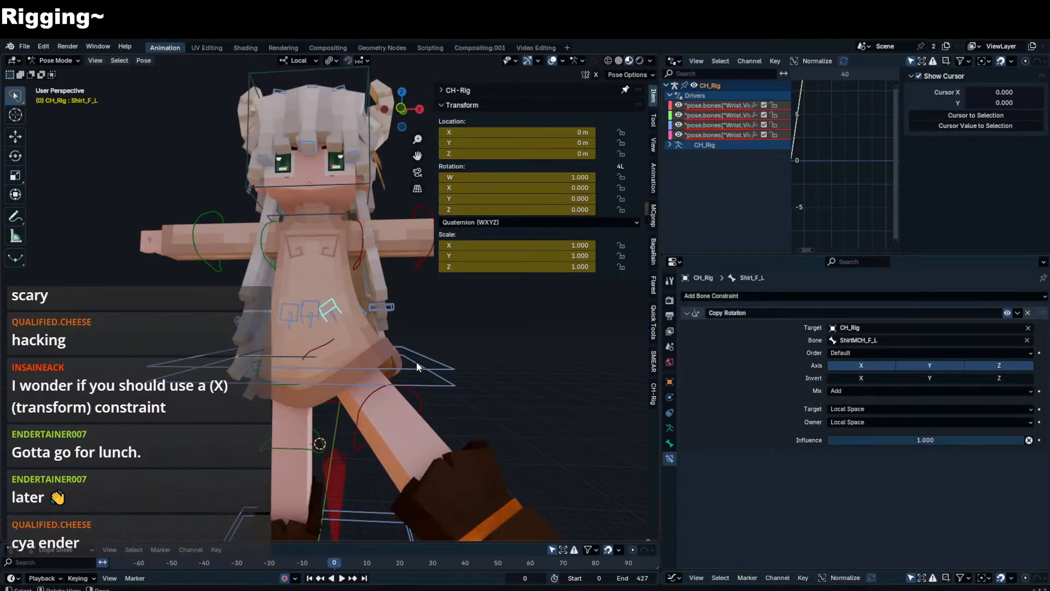
pyautogui.moveTo(388, 355); pyautogui.dragTo(329, 366, button='middle')
pyautogui.click(321, 333)
pyautogui.click(323, 333)
pyautogui.hotkey('alt', 'r')
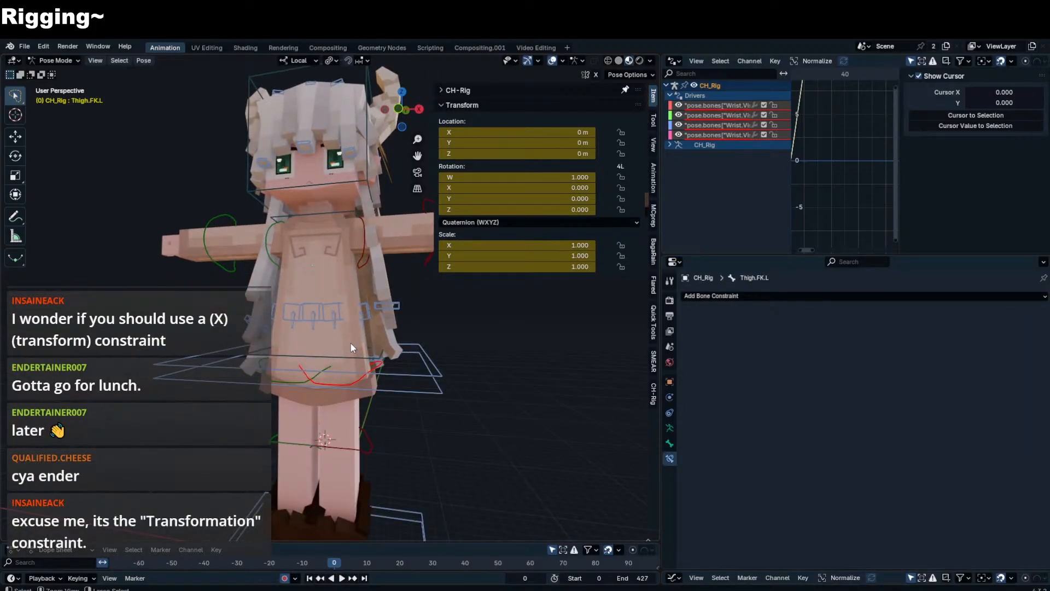
# - Save the file and hide the viewport sidebar
pyautogui.hotkey('ctrl', 'n')
pyautogui.hotkey('ctrl', 's')
pyautogui.press('n')
# - Test-rotate Thigh.FK.L and Shin.FK.L from the character's side to check the shirt, and undo the leg pose
pyautogui.moveTo(482, 329); pyautogui.dragTo(391, 341, button='middle')
pyautogui.click(395, 340)
pyautogui.press('r')
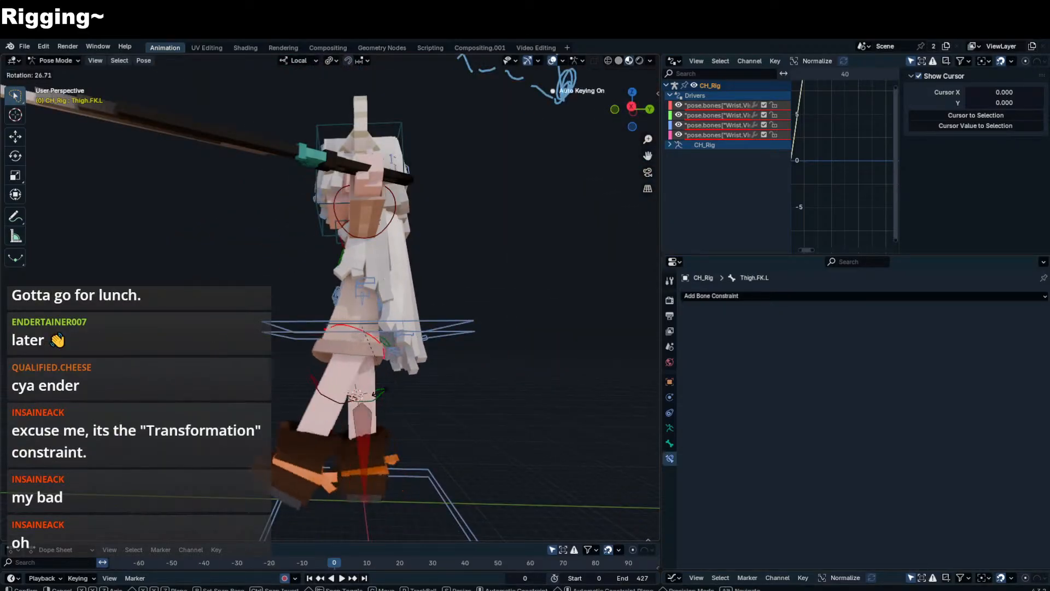
pyautogui.click(351, 403)
pyautogui.click(312, 387)
pyautogui.press('r')
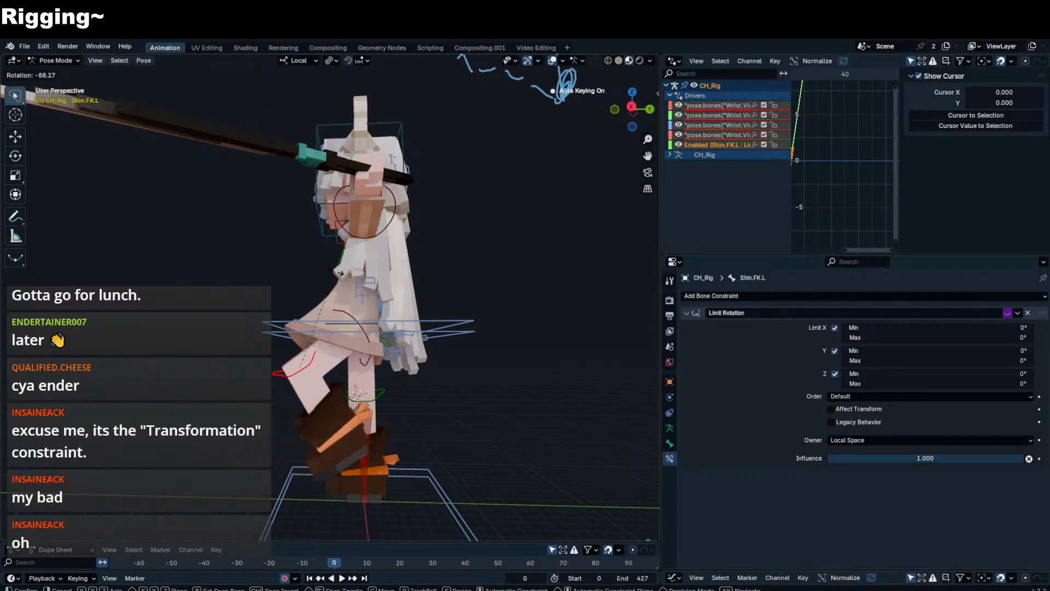
pyautogui.rightClick(375, 348)
pyautogui.hotkey('ctrl', 'z')
pyautogui.hotkey('ctrl', 'z')
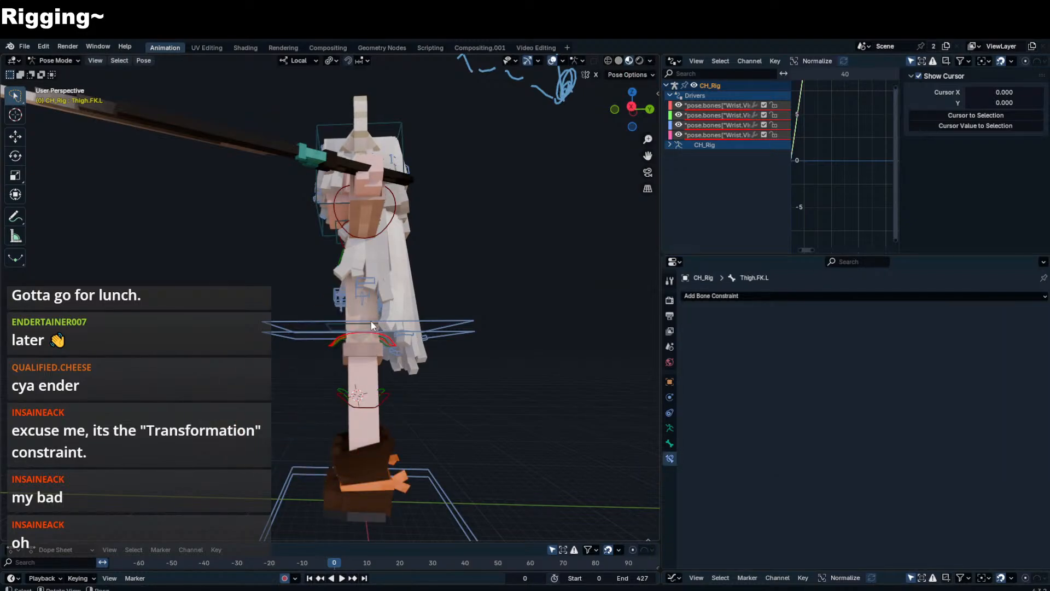
# - Tilt CH_Root, test-rotate Thigh.FK.L on the tilted rig, and clear the root's rotation
pyautogui.click(420, 479)
pyautogui.press('r')
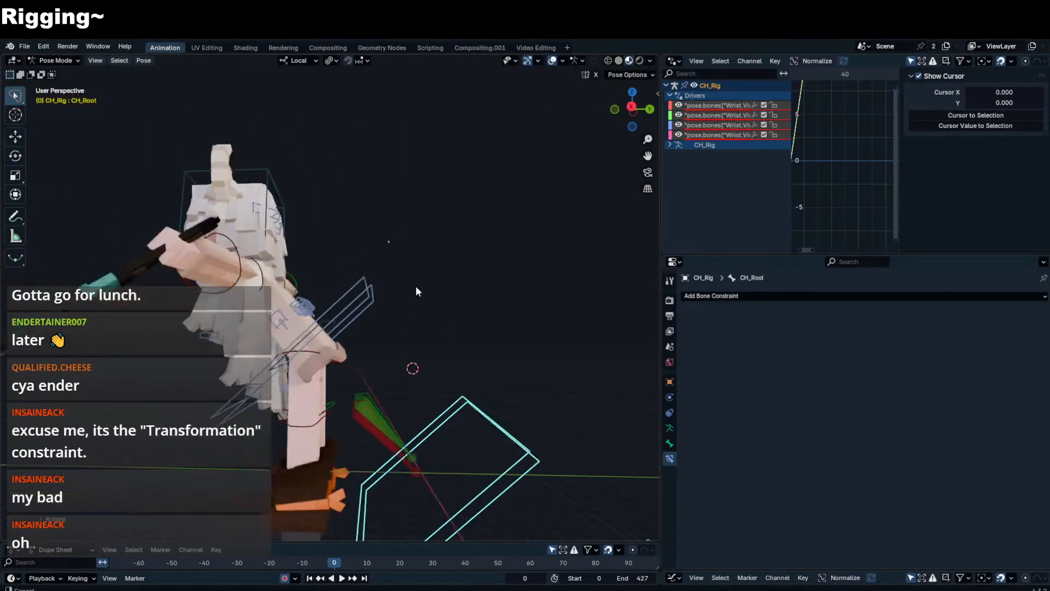
pyautogui.moveTo(415, 286); pyautogui.dragTo(386, 341, button='middle')
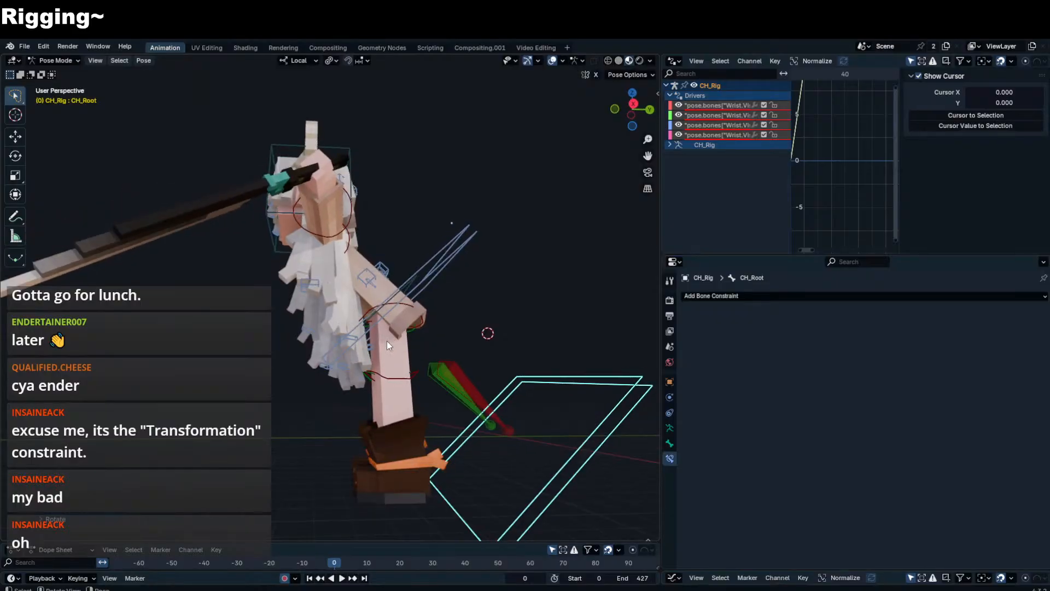
pyautogui.click(409, 308)
pyautogui.press('r')
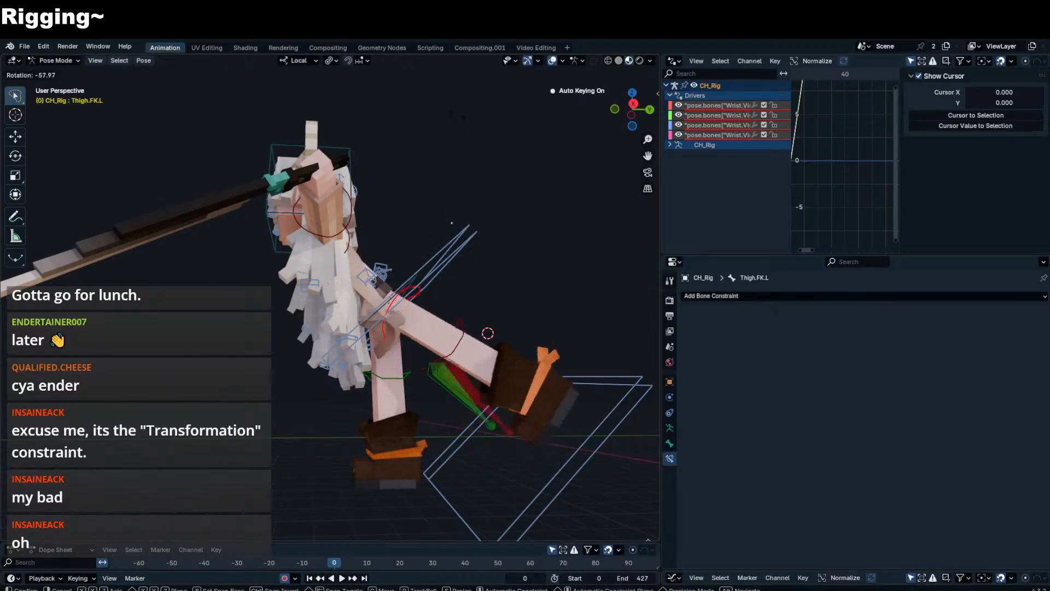
pyautogui.rightClick(436, 274)
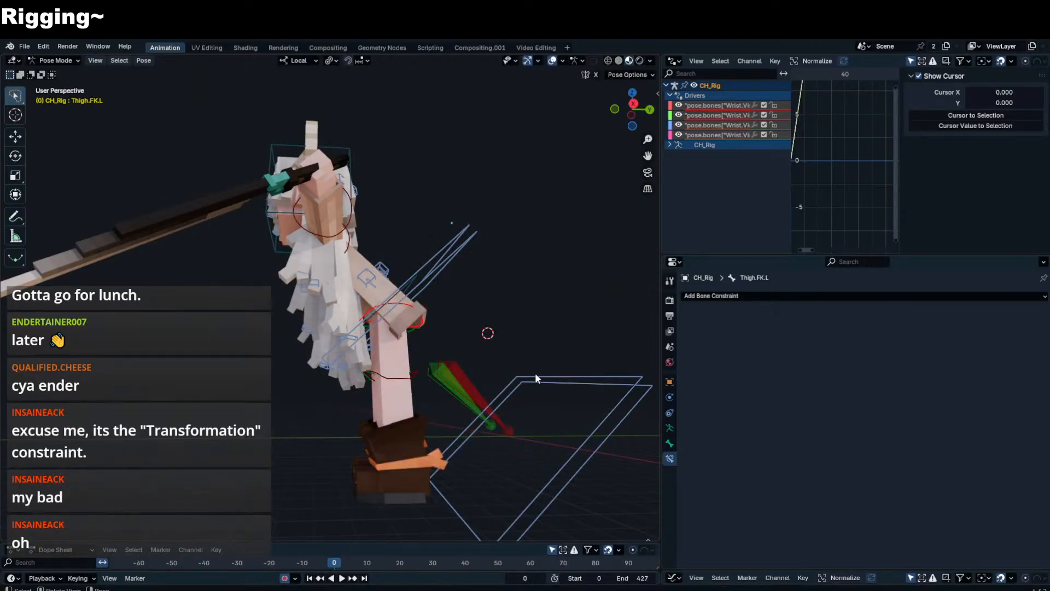
pyautogui.click(535, 375)
pyautogui.hotkey('alt', 'r')
pyautogui.moveTo(440, 347); pyautogui.dragTo(353, 363, button='middle')
pyautogui.scroll(2, 385, 384)
pyautogui.click(18, 219)
pyautogui.scroll(-3, 373, 293)
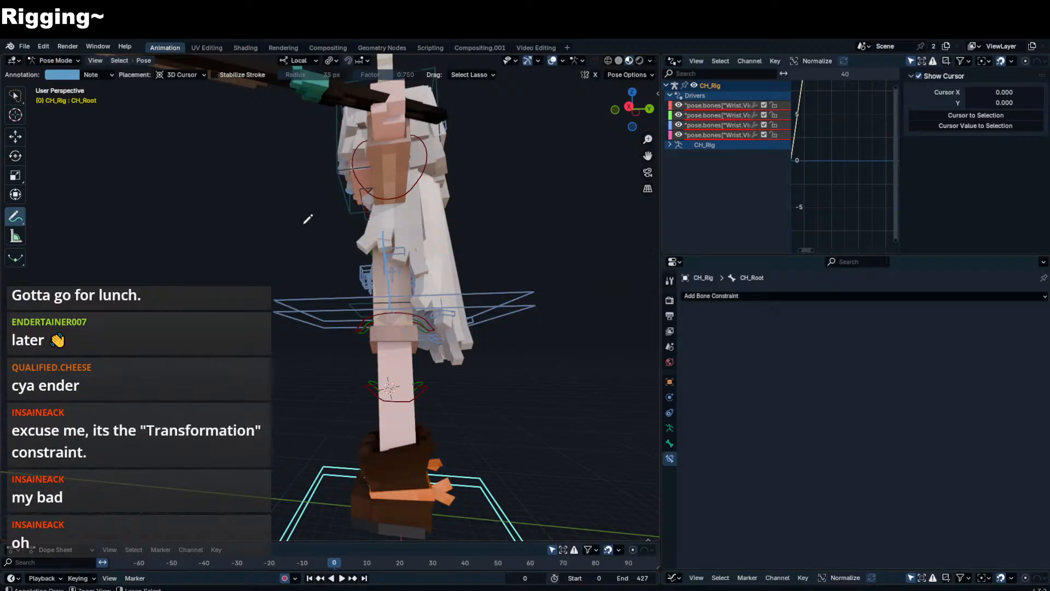
pyautogui.press('w')
pyautogui.scroll(3, 365, 248)
pyautogui.moveTo(365, 245); pyautogui.dragTo(377, 253, button='middle')
pyautogui.scroll(-3, 388, 274)
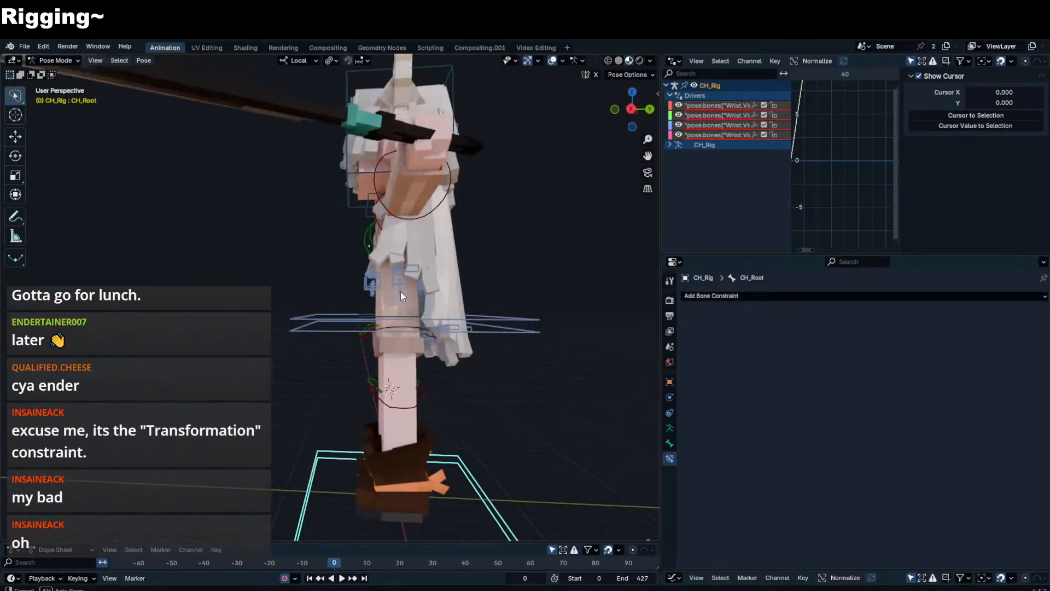
# - Test-rotate the Body bone around its local X axis and cancel the rotation
pyautogui.click(399, 316)
pyautogui.scroll(2, 420, 310)
pyautogui.click(389, 317)
pyautogui.click(389, 317)
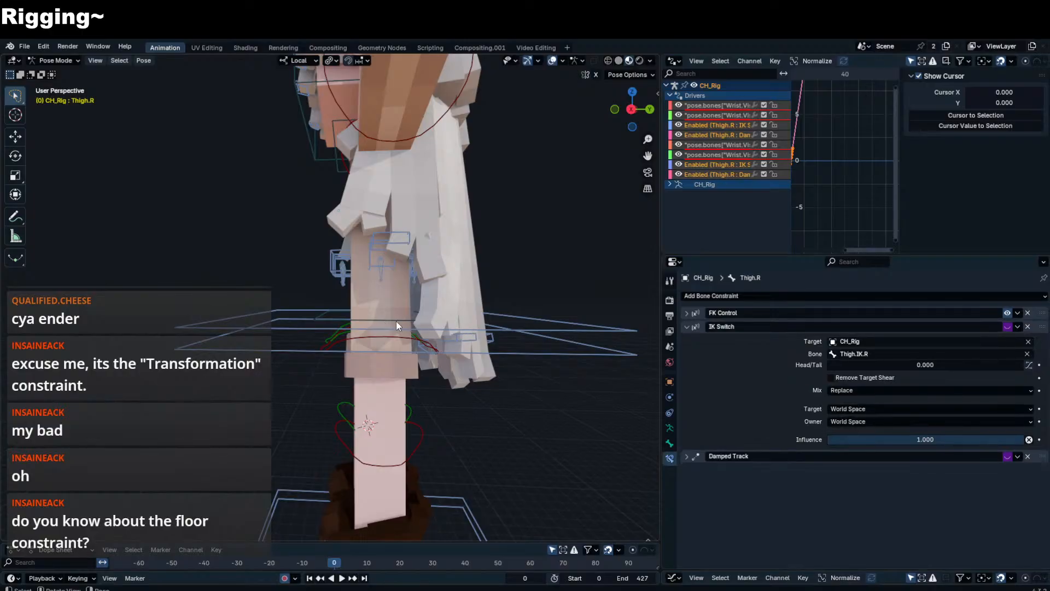
pyautogui.click(396, 320)
pyautogui.press('r')
pyautogui.press('x')
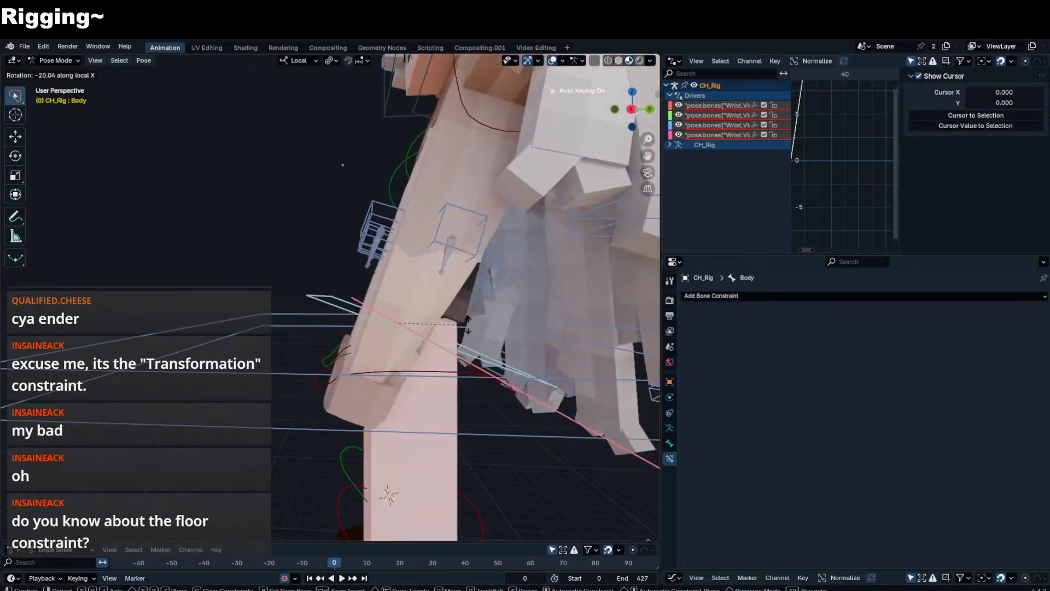
pyautogui.press('Escape')
# - Set the roll of the Shirt_B_L bone to 0° in Edit Mode
pyautogui.click(470, 266)
pyautogui.press('Tab')
pyautogui.click(484, 255)
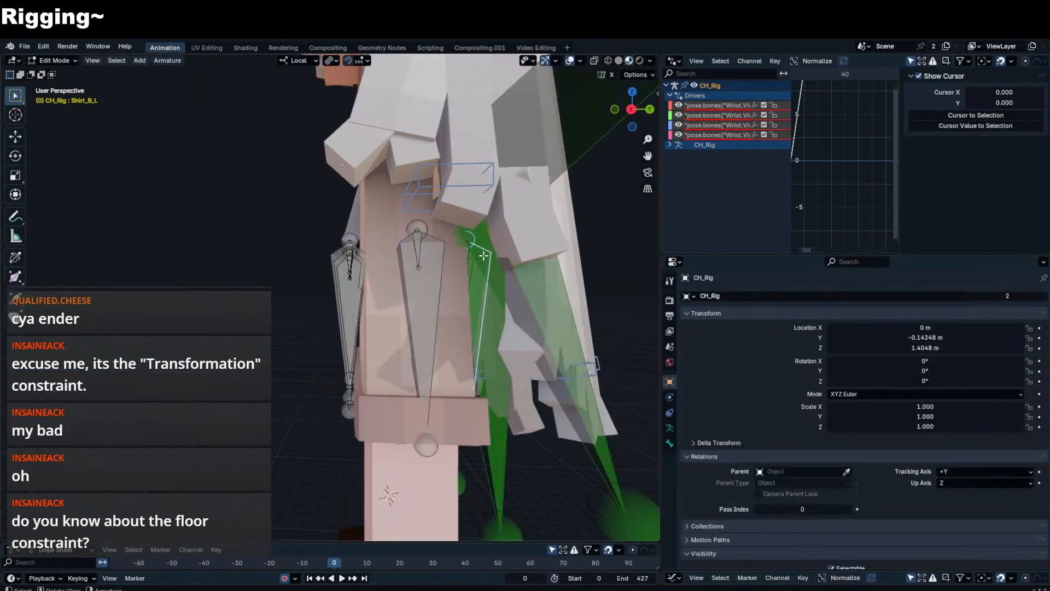
pyautogui.press('n')
pyautogui.doubleClick(569, 237)
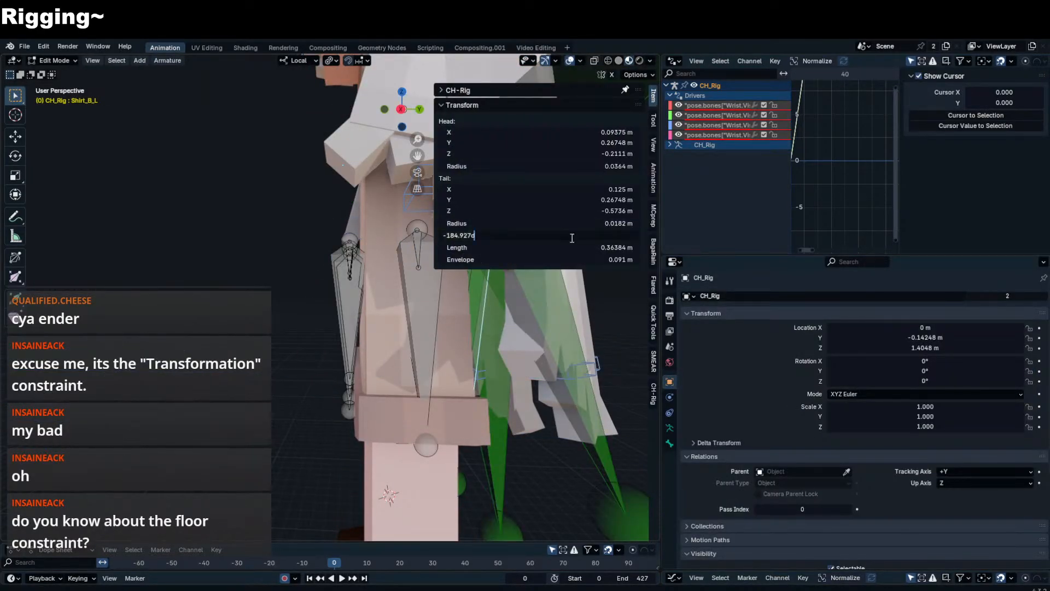
pyautogui.write('0')
pyautogui.press('Return')
pyautogui.press('n')
# - Isolate the armature in local view for Pose Mode and toggle the Extra bone collection's solo state on and off
pyautogui.press('KP_Divide')
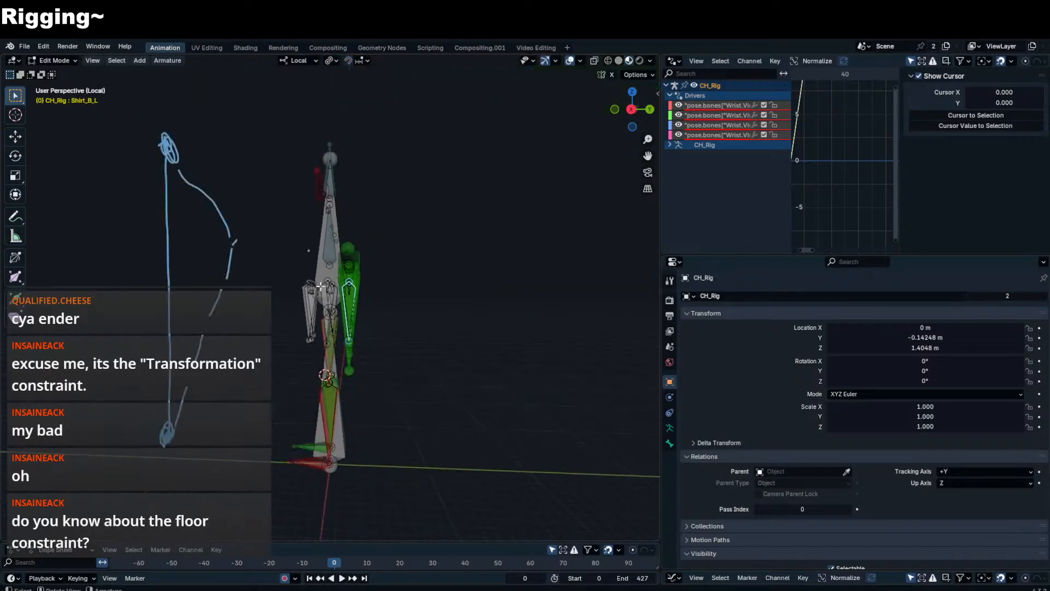
pyautogui.press('Tab')
pyautogui.click(669, 427)
pyautogui.scroll(-1, 877, 398)
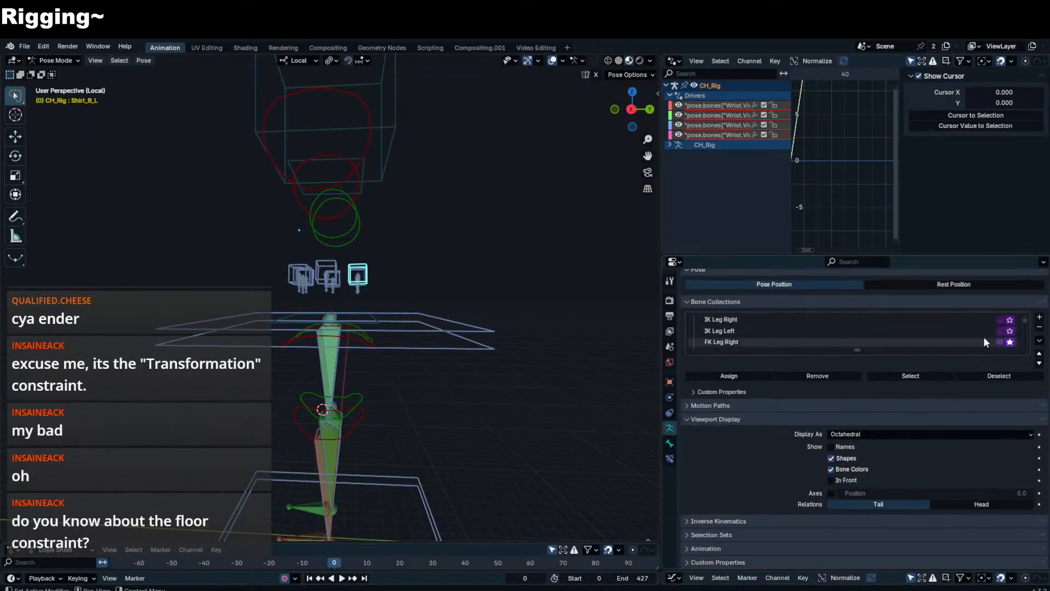
pyautogui.scroll(-10, 1007, 333)
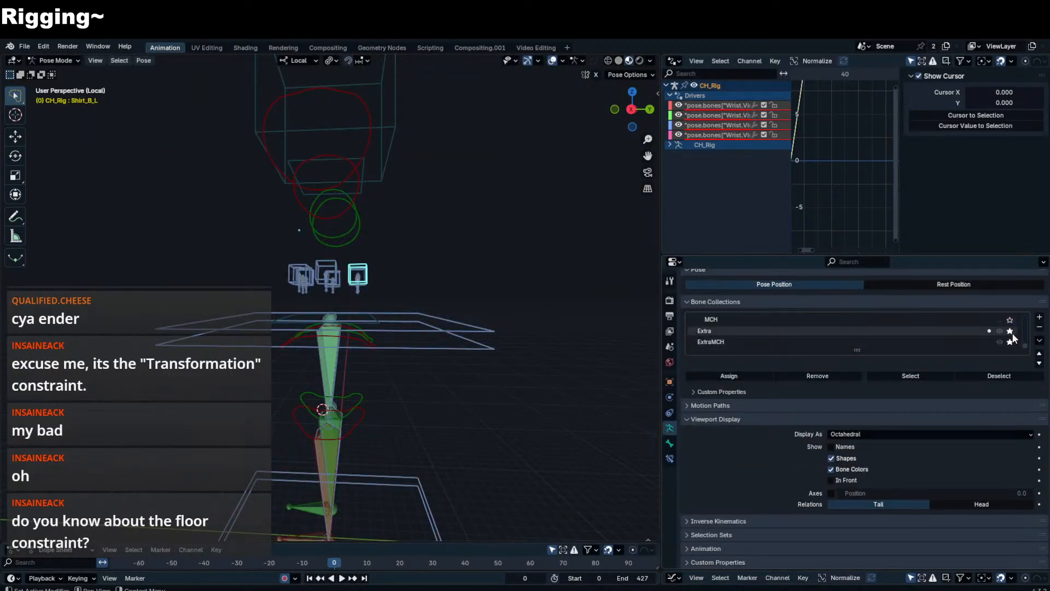
pyautogui.click(1011, 332)
pyautogui.moveTo(467, 284); pyautogui.dragTo(377, 305, button='middle')
pyautogui.click(1010, 331)
pyautogui.scroll(2, 378, 305)
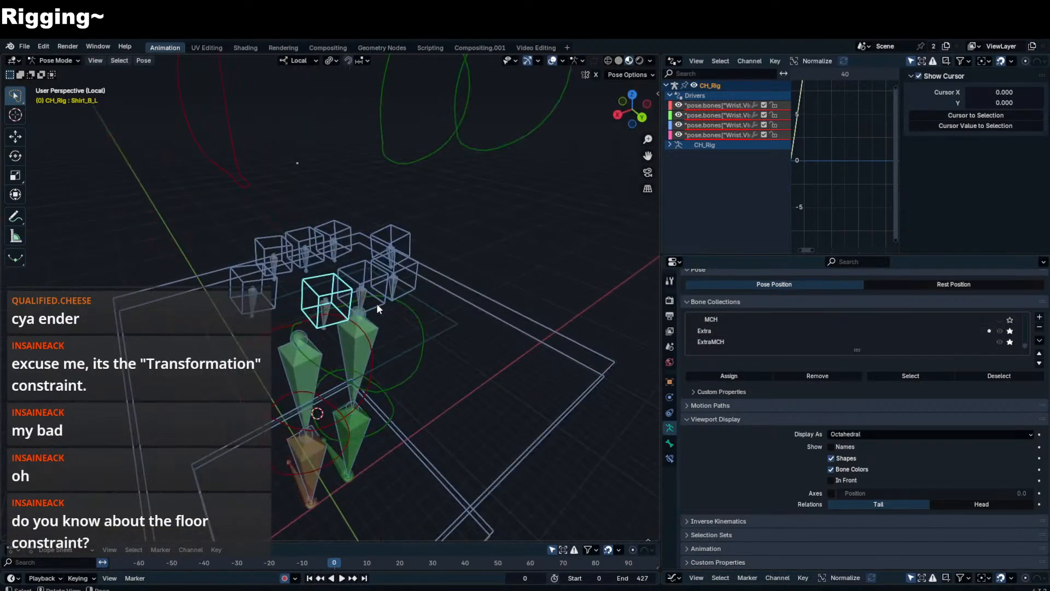
# - Examine the roll value of the Shirt_B_C bone in Edit Mode
pyautogui.click(376, 282)
pyautogui.press('Tab')
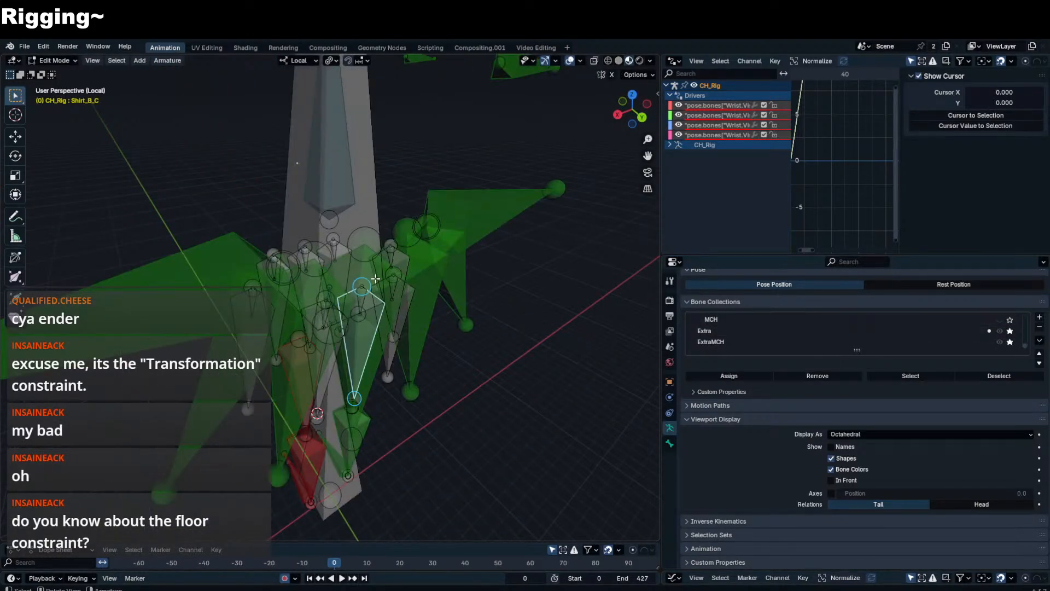
pyautogui.press('n')
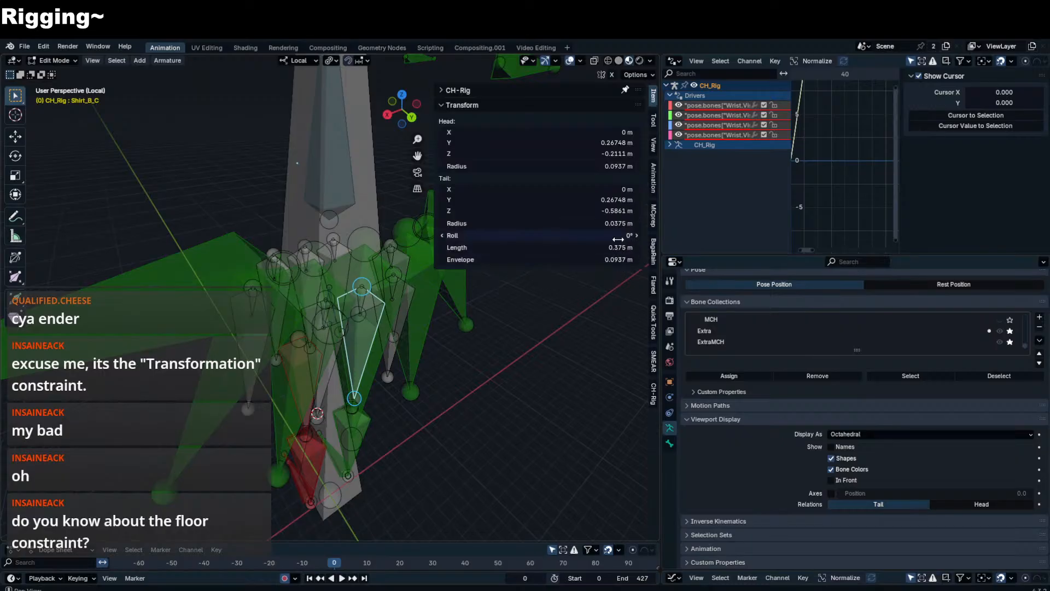
pyautogui.press('Tab')
# - Set the roll of the Shirt_B_R bone to 0° in Edit Mode
pyautogui.click(413, 292)
pyautogui.press('Tab')
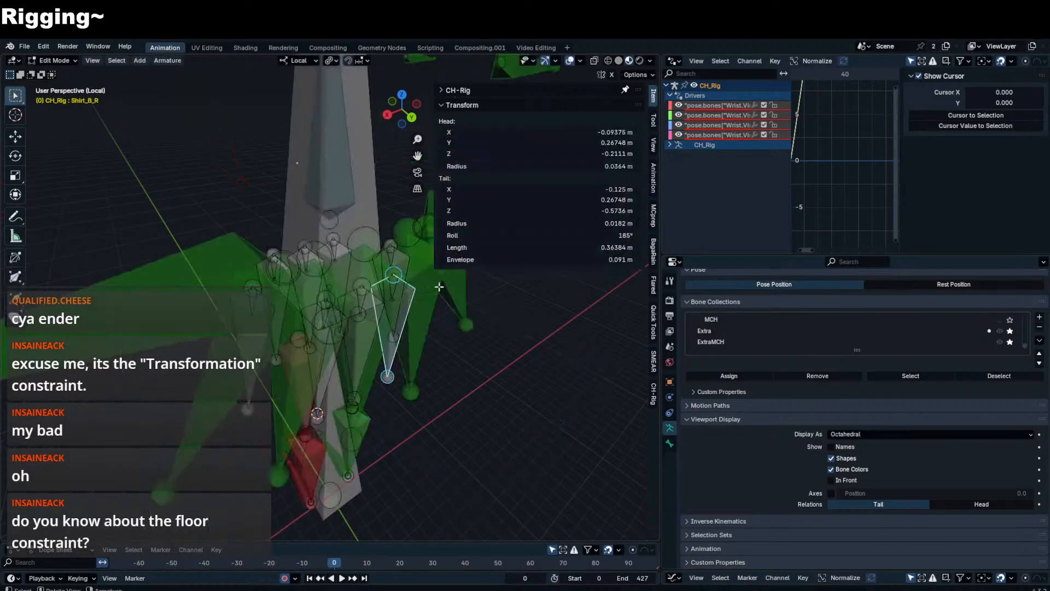
pyautogui.click(596, 237)
pyautogui.write('0')
pyautogui.press('Return')
pyautogui.press('n')
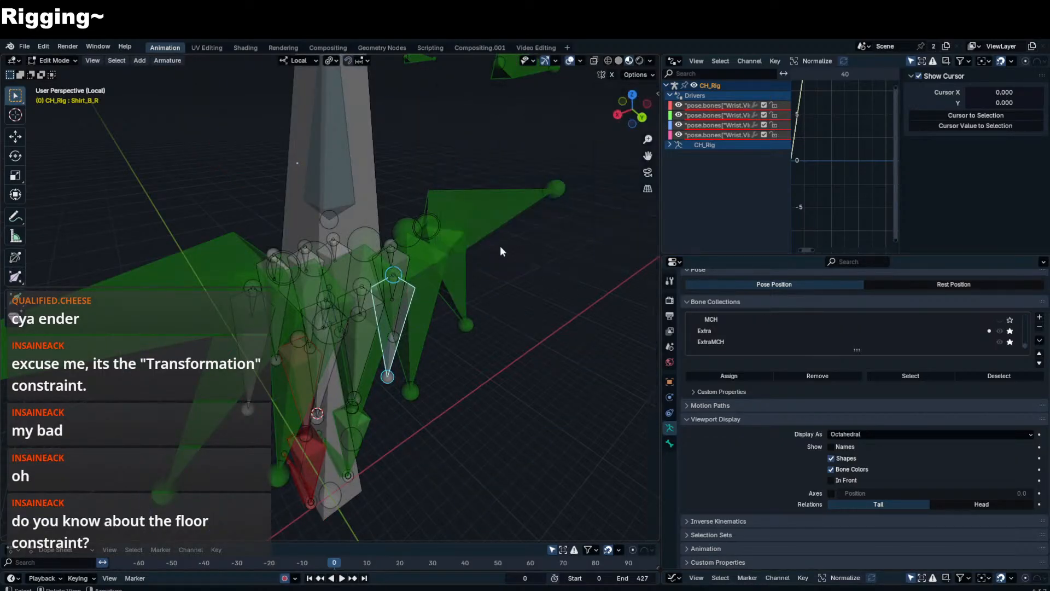
# - Examine the roll values of the Shirt_S_R bone and its ShirtMCH_S_R helper in Edit Mode
pyautogui.press('Tab')
pyautogui.moveTo(477, 251); pyautogui.dragTo(425, 251, button='middle')
pyautogui.click(420, 253)
pyautogui.press('Tab')
pyautogui.press('n')
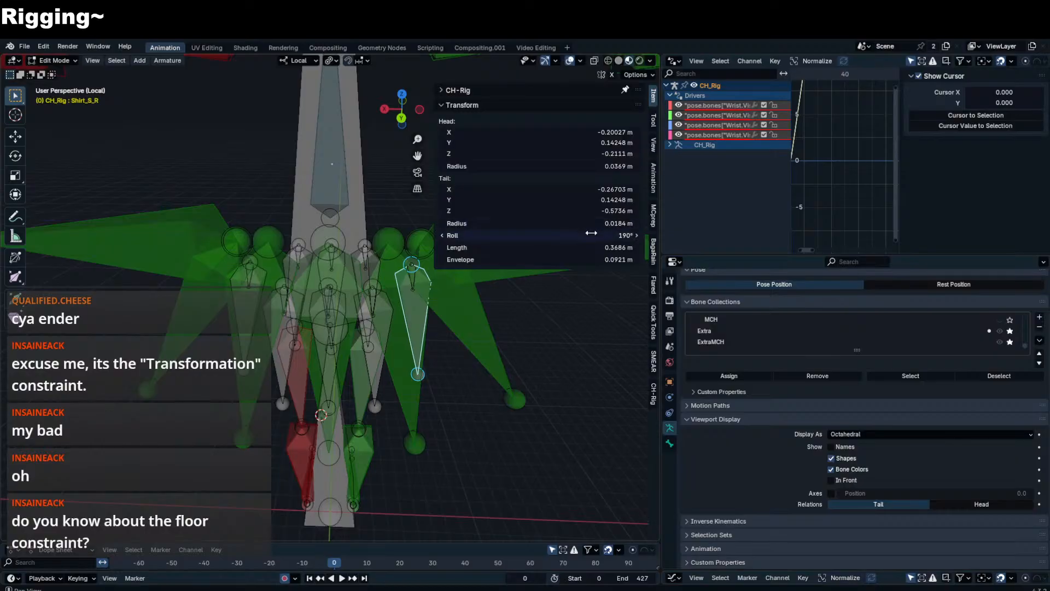
pyautogui.press('n')
pyautogui.press('Tab')
pyautogui.click(414, 280)
pyautogui.press('Tab')
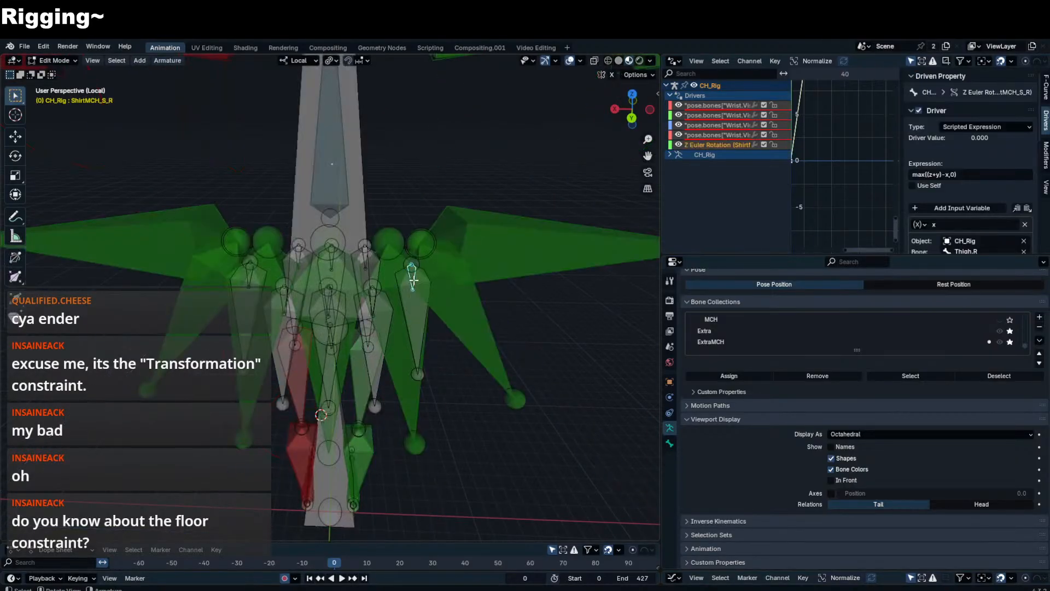
pyautogui.press('n')
pyautogui.press('n')
# - Set the roll of the Shirt_S_R bone to 0° in Edit Mode
pyautogui.press('Tab')
pyautogui.click(414, 280)
pyautogui.press('Tab')
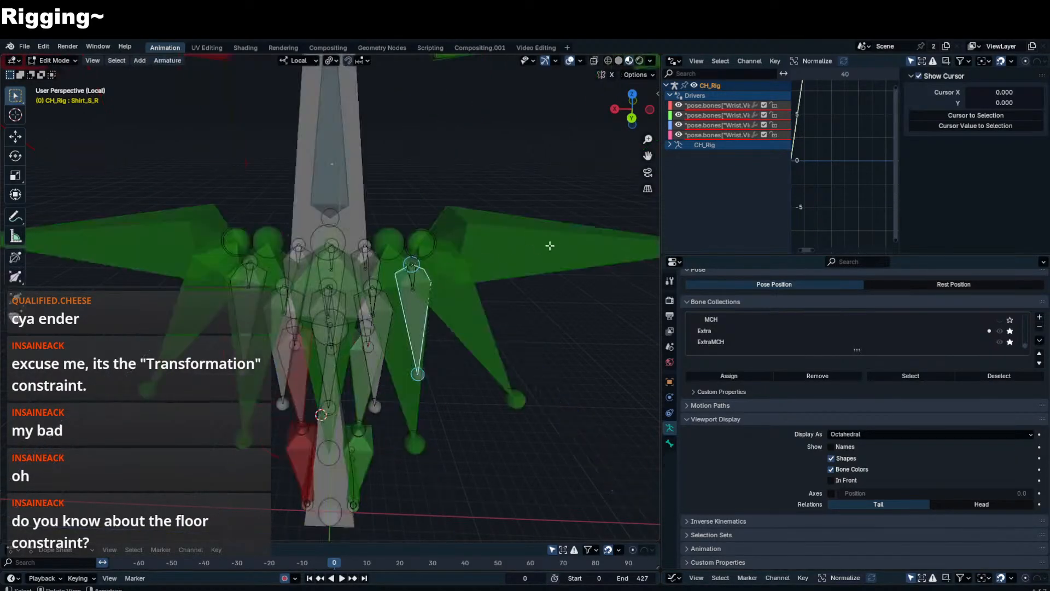
pyautogui.press('n')
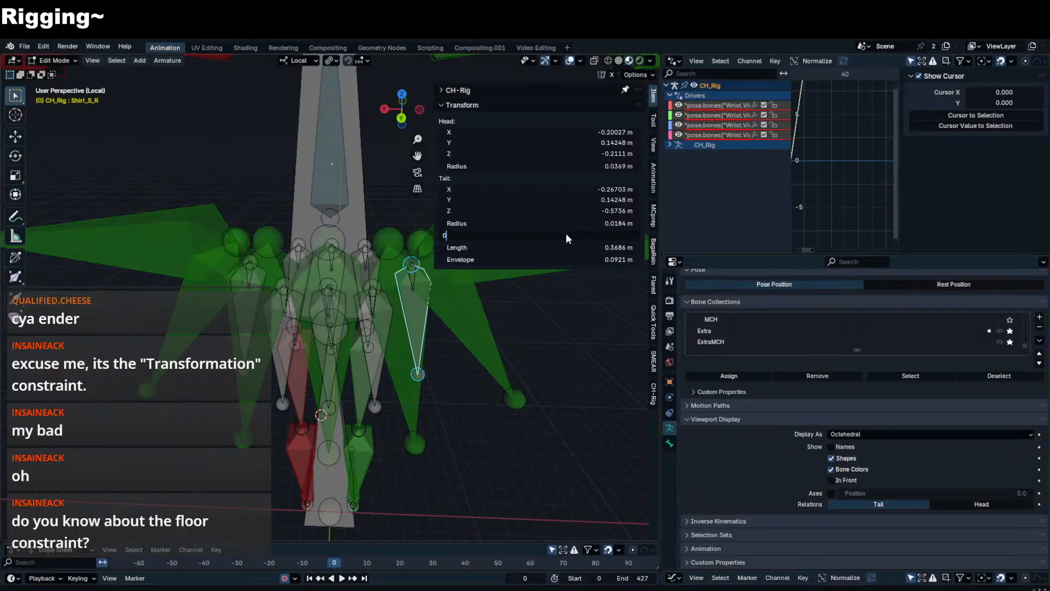
pyautogui.press('n')
# - Set the roll of the Shirt_S_L bone to -180° in Edit Mode
pyautogui.press('Tab')
pyautogui.click(234, 279)
pyautogui.press('Tab')
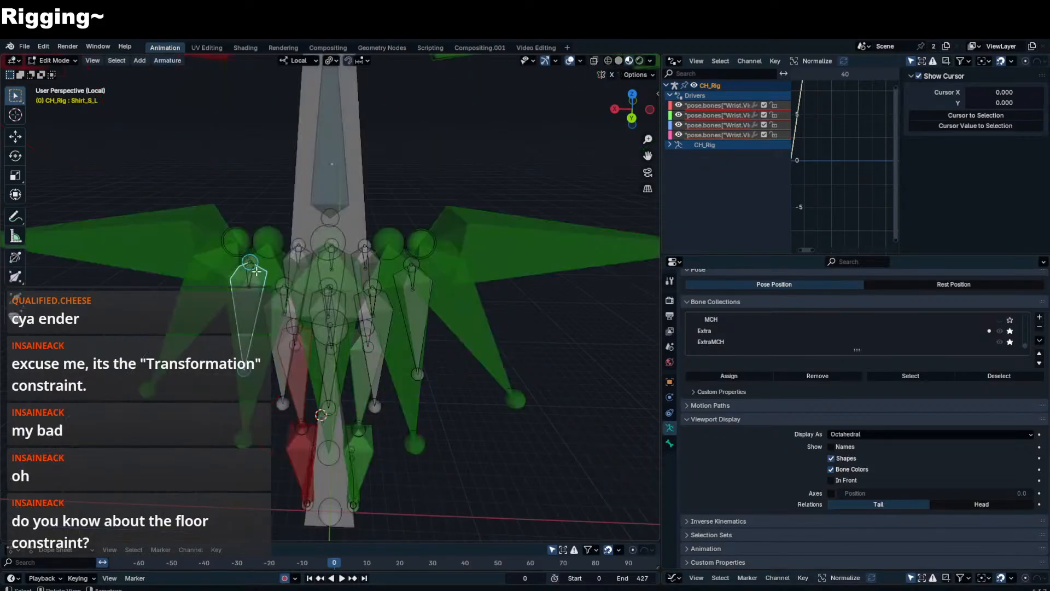
pyautogui.press('n')
pyautogui.click(599, 239)
pyautogui.press('BackSpace')
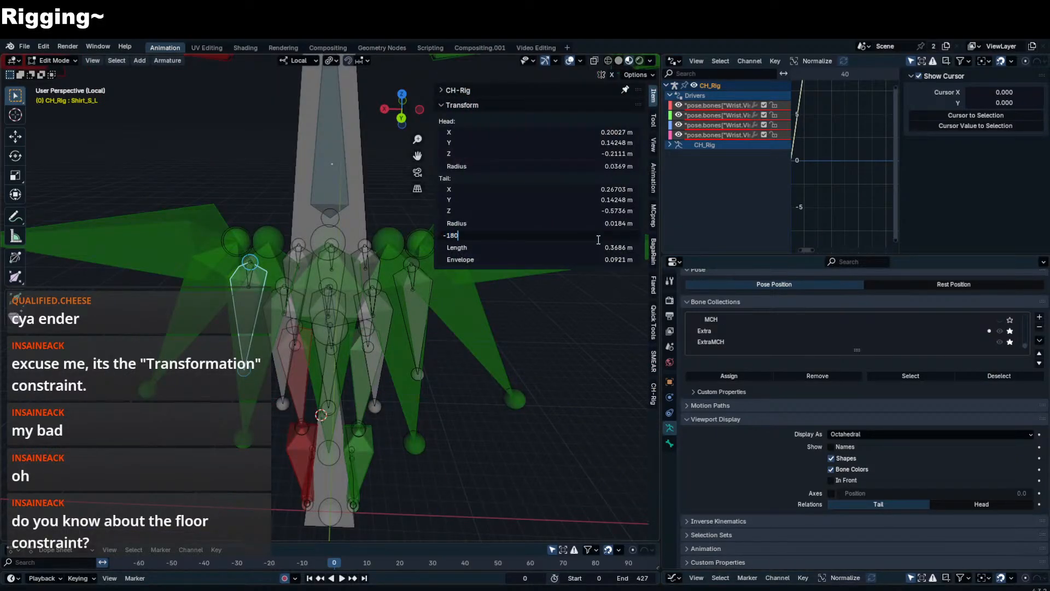
pyautogui.press('Return')
pyautogui.press('n')
# - Examine the roll values of the front shirt bones Shirt_F_L, Shirt_F_R and Shirt_F_C in Edit Mode
pyautogui.moveTo(366, 274); pyautogui.dragTo(480, 247, button='middle')
pyautogui.press('Tab')
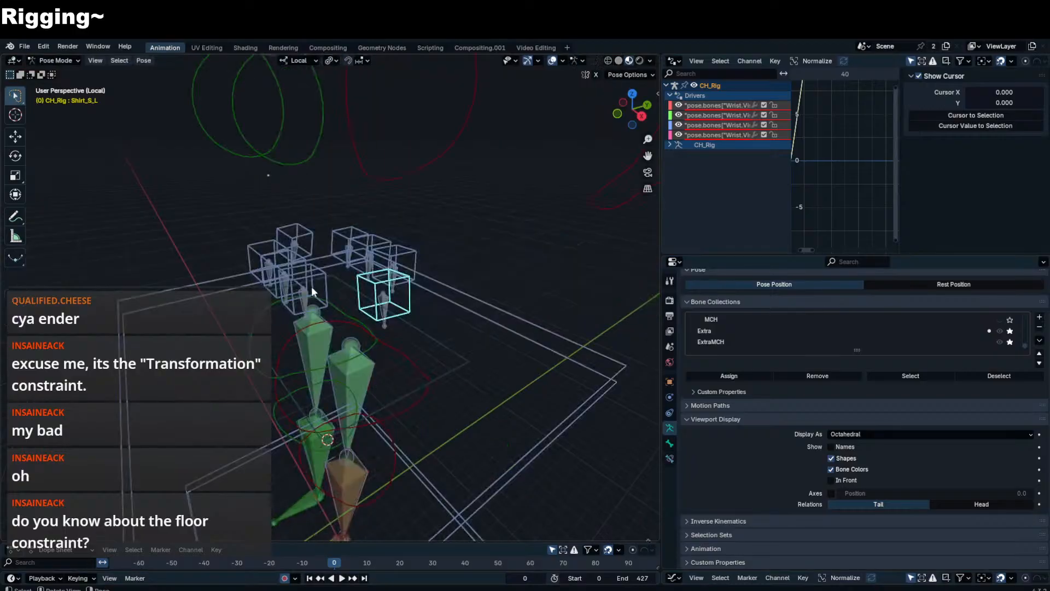
pyautogui.click(327, 275)
pyautogui.press('Tab')
pyautogui.press('n')
pyautogui.press('Tab')
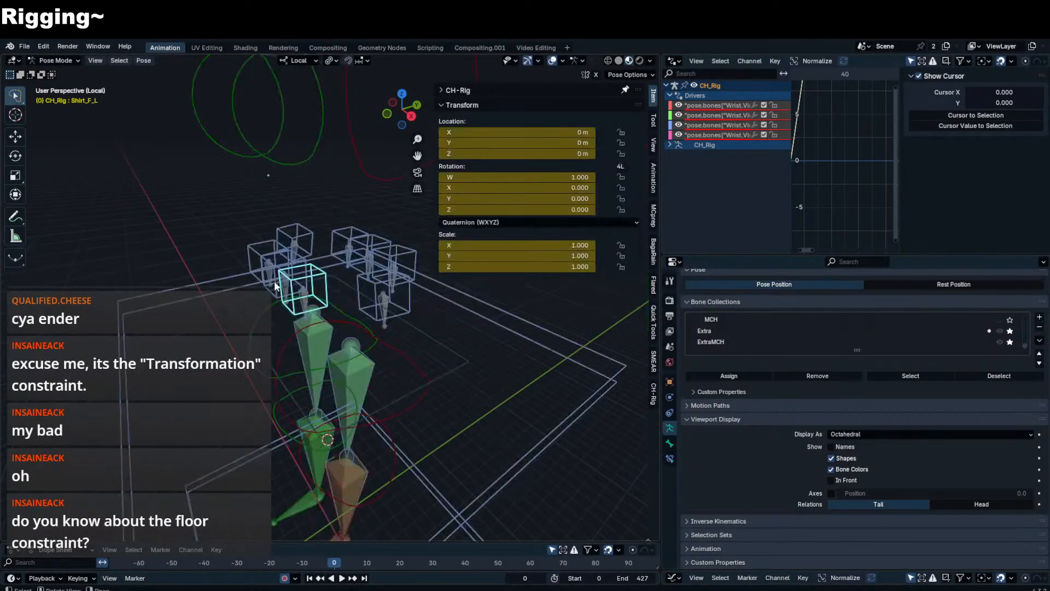
pyautogui.click(258, 254)
pyautogui.press('Tab')
pyautogui.press('Tab')
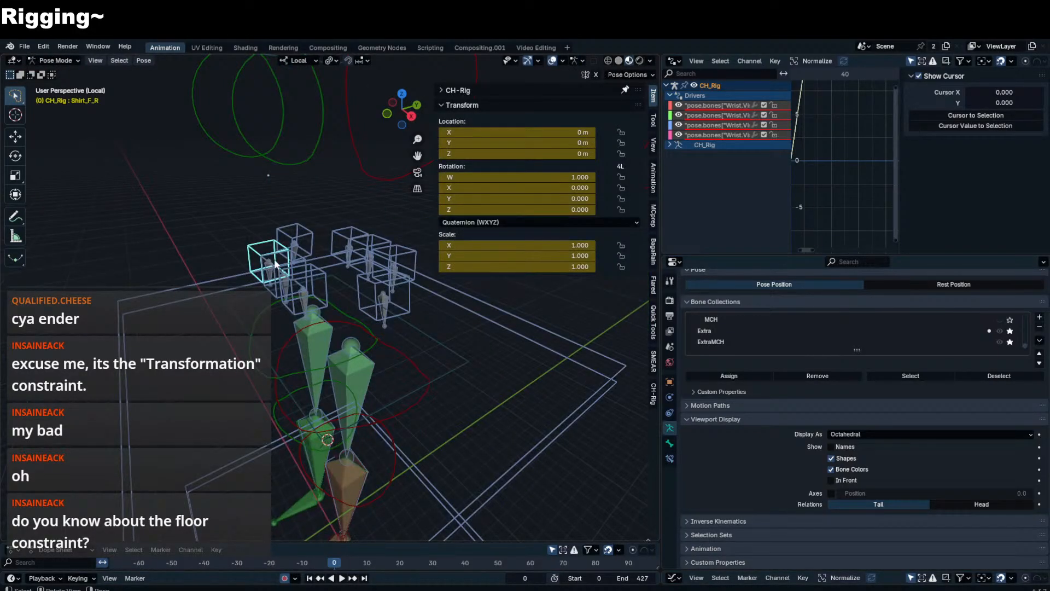
pyautogui.click(275, 264)
pyautogui.press('Tab')
pyautogui.press('Tab')
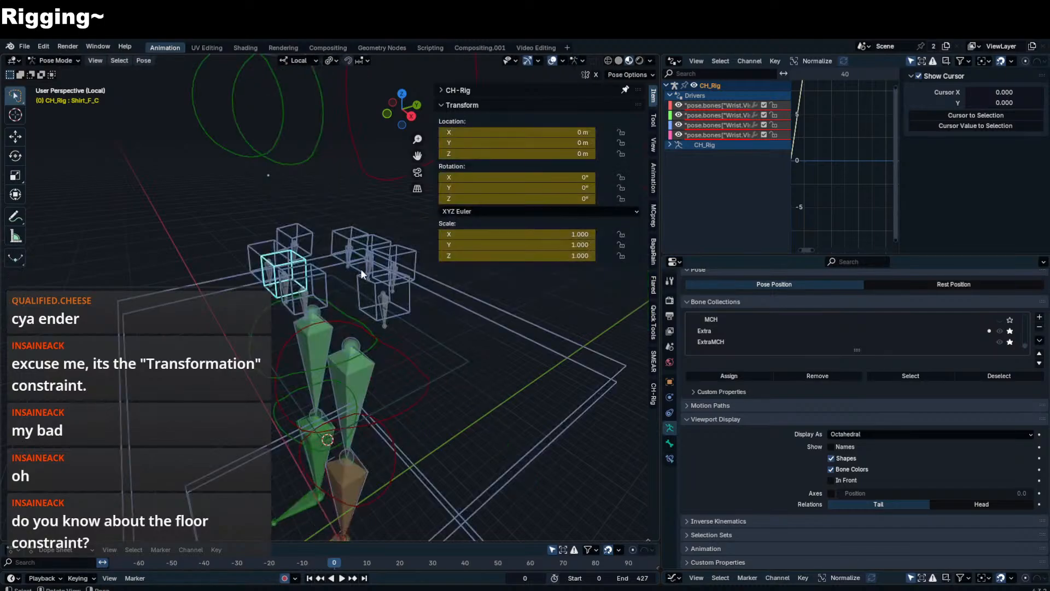
pyautogui.press('n')
# - Add a Floor constraint to the Shirt_F_C bone and remove it again
pyautogui.click(670, 458)
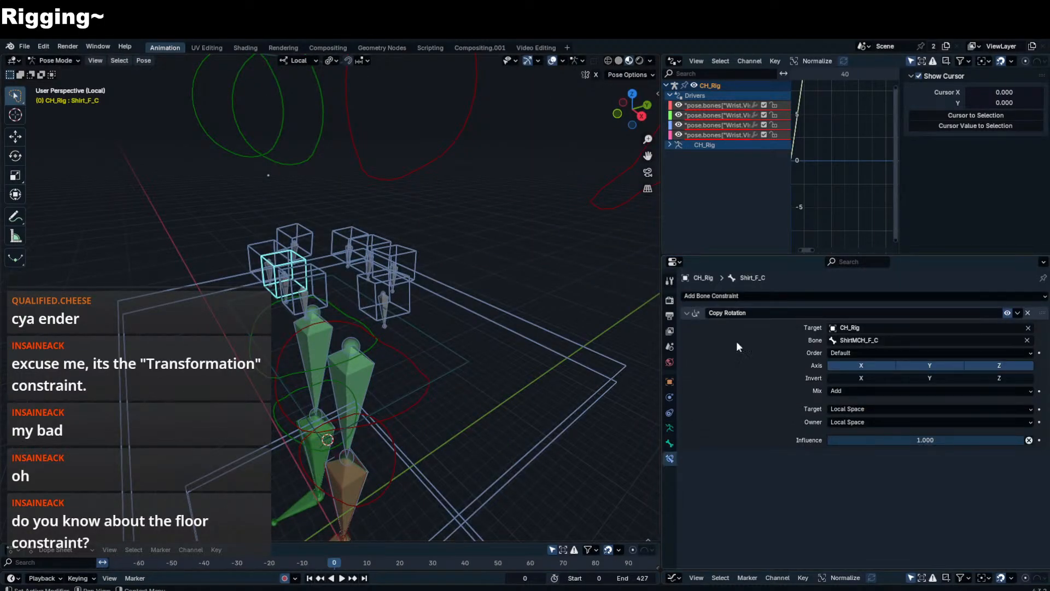
pyautogui.click(753, 294)
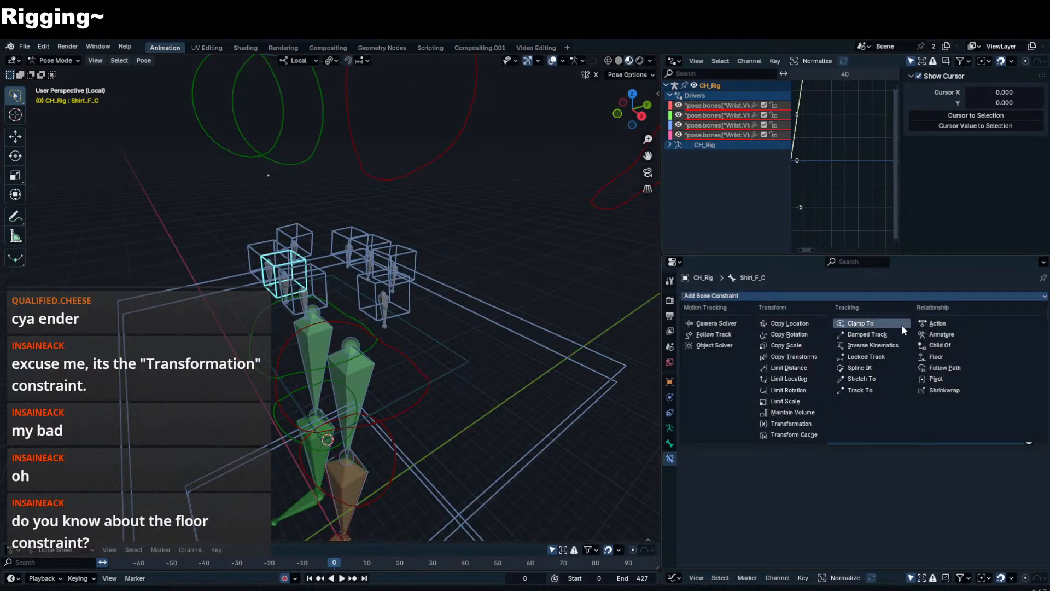
pyautogui.click(934, 356)
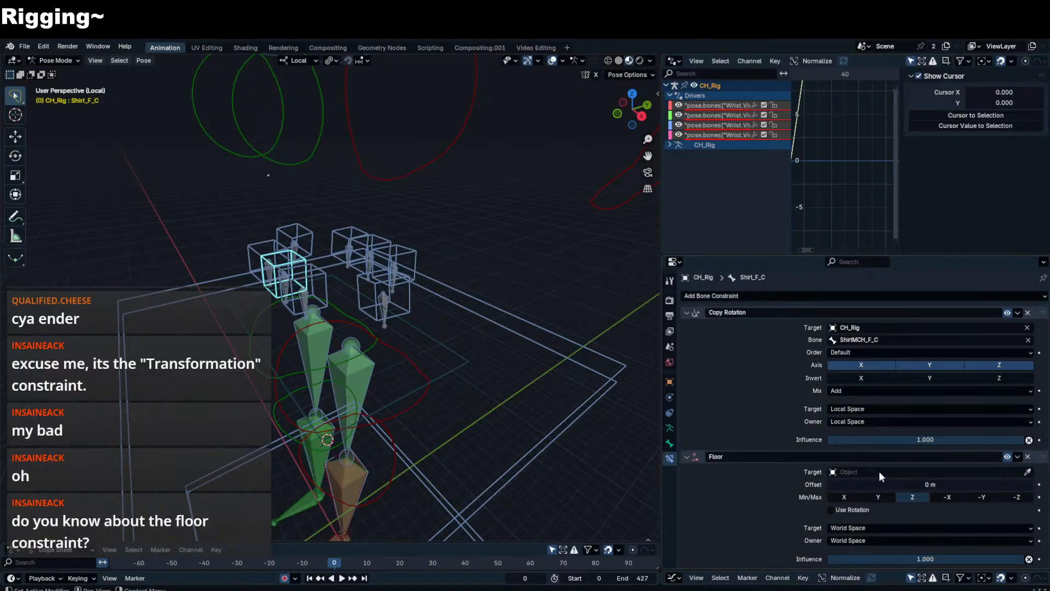
pyautogui.click(1027, 457)
# - Add a Floor constraint to the Flip_Bone control in Pose Mode
pyautogui.scroll(-4, 506, 326)
pyautogui.moveTo(506, 326); pyautogui.dragTo(477, 330, button='middle')
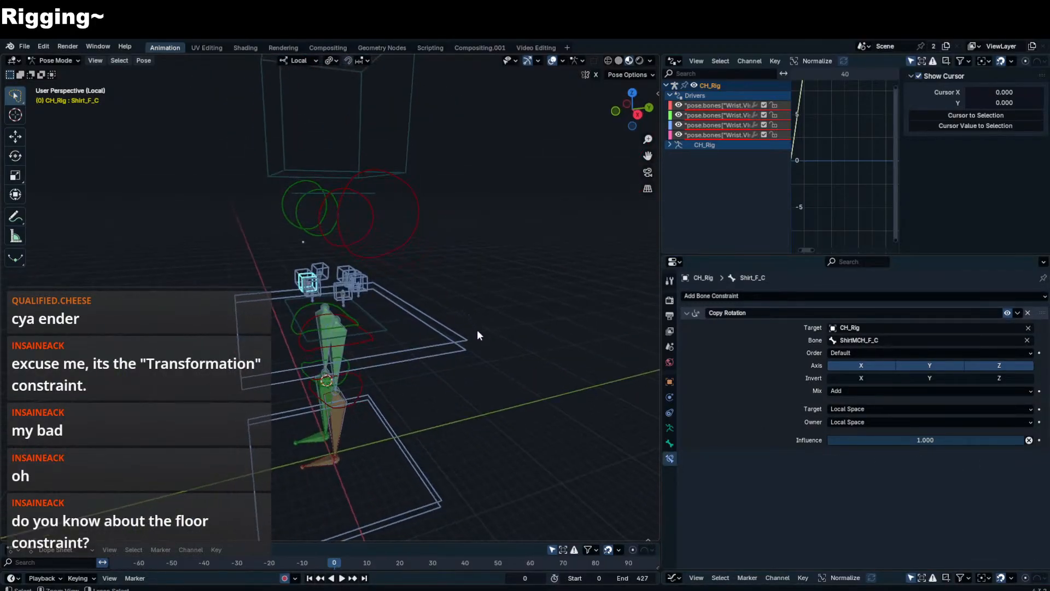
pyautogui.hotkey('ctrl', 'Tab')
pyautogui.scroll(-1, 504, 366)
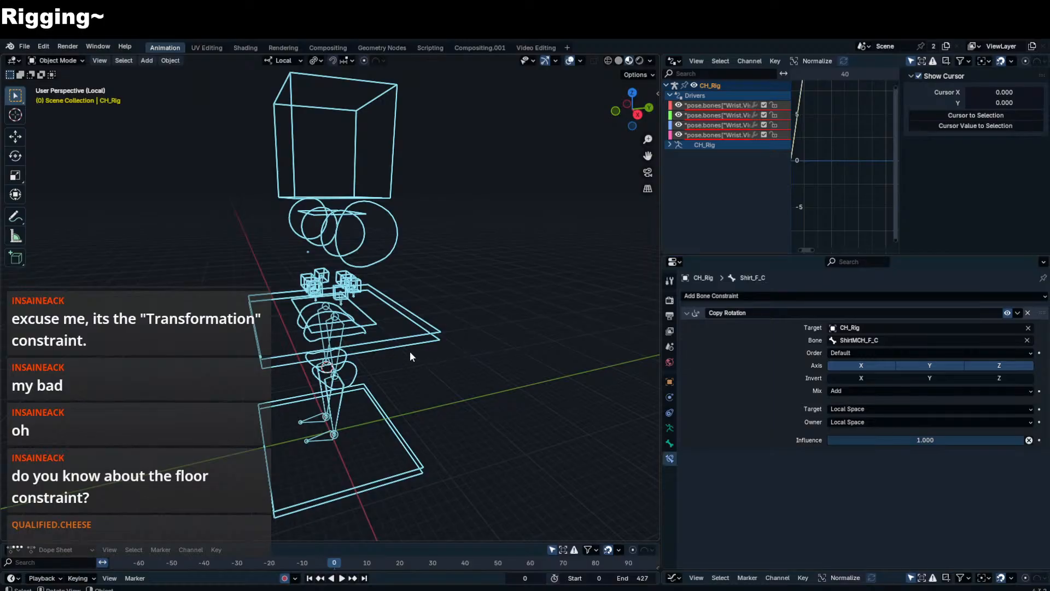
pyautogui.hotkey('ctrl', 'Tab')
pyautogui.click(323, 438)
pyautogui.moveTo(323, 438); pyautogui.dragTo(401, 329, button='middle')
pyautogui.click(401, 326)
pyautogui.click(835, 295)
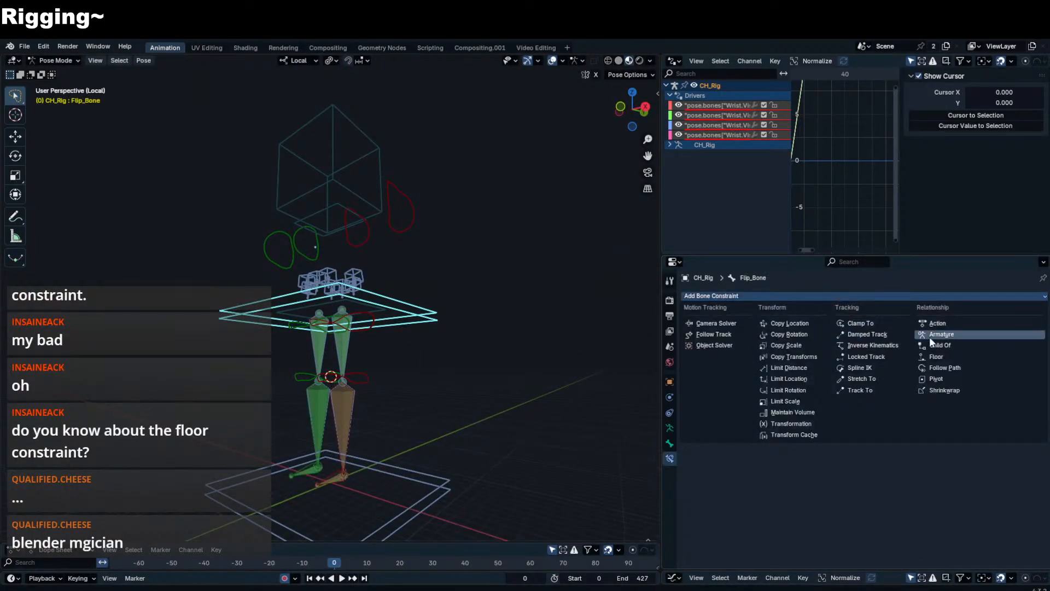
pyautogui.click(936, 356)
pyautogui.scroll(-1, 383, 350)
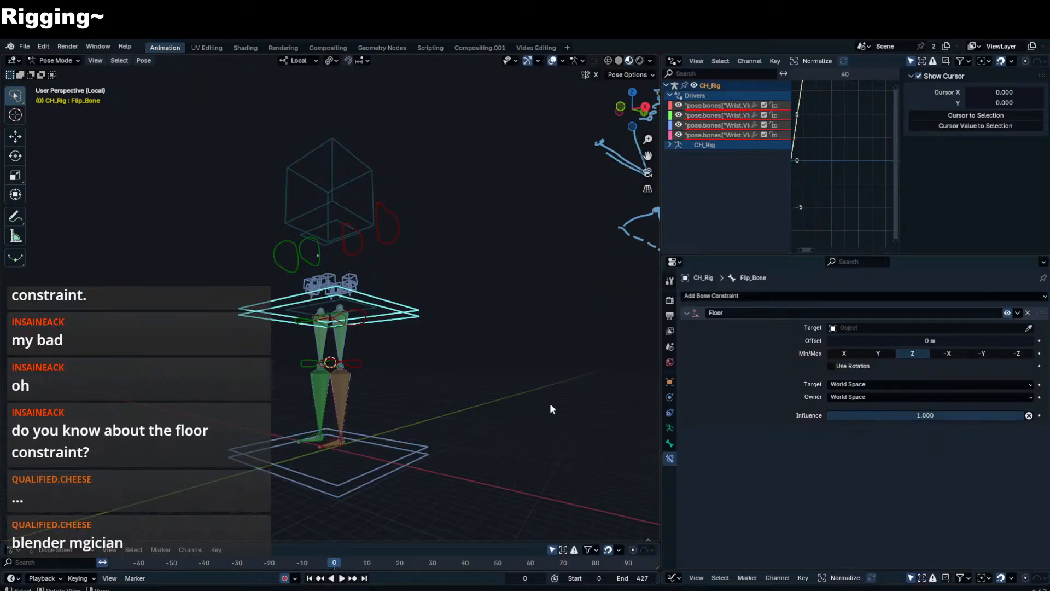
# - Add a plane at the rig's base in Object Mode and pick it as the target of Flip_Bone's Floor constraint
pyautogui.hotkey('ctrl', 'Tab')
pyautogui.hotkey('shift', 'a')
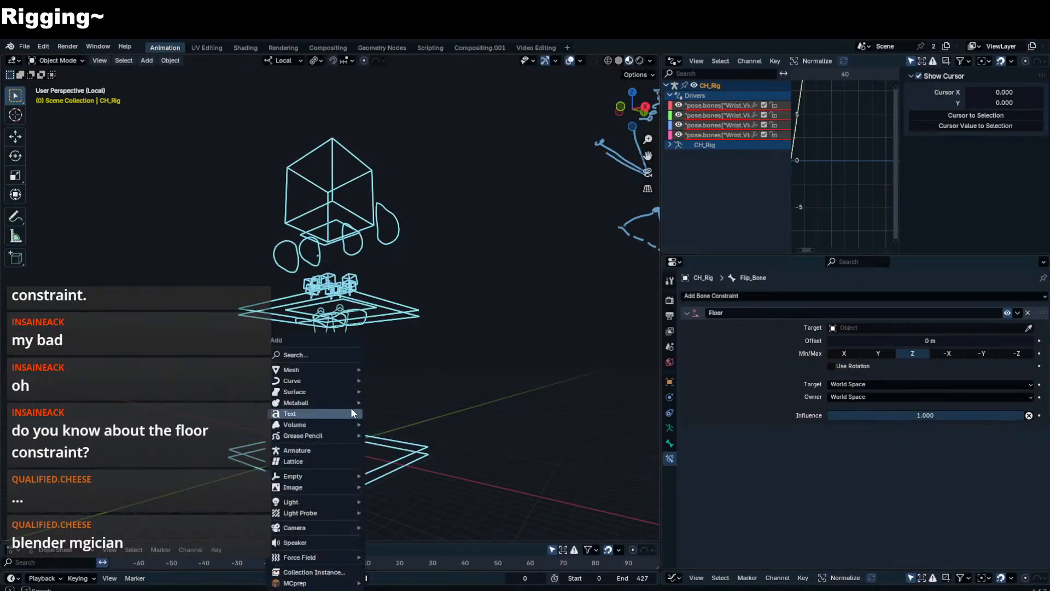
pyautogui.press('Escape')
pyautogui.hotkey('ctrl', 'Tab')
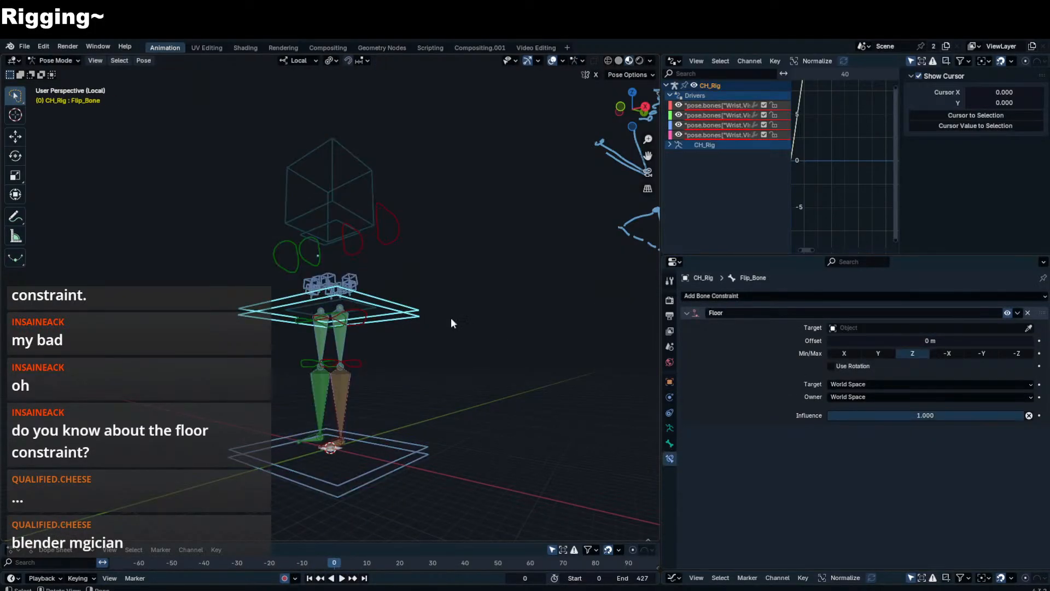
pyautogui.click(1028, 328)
pyautogui.click(334, 451)
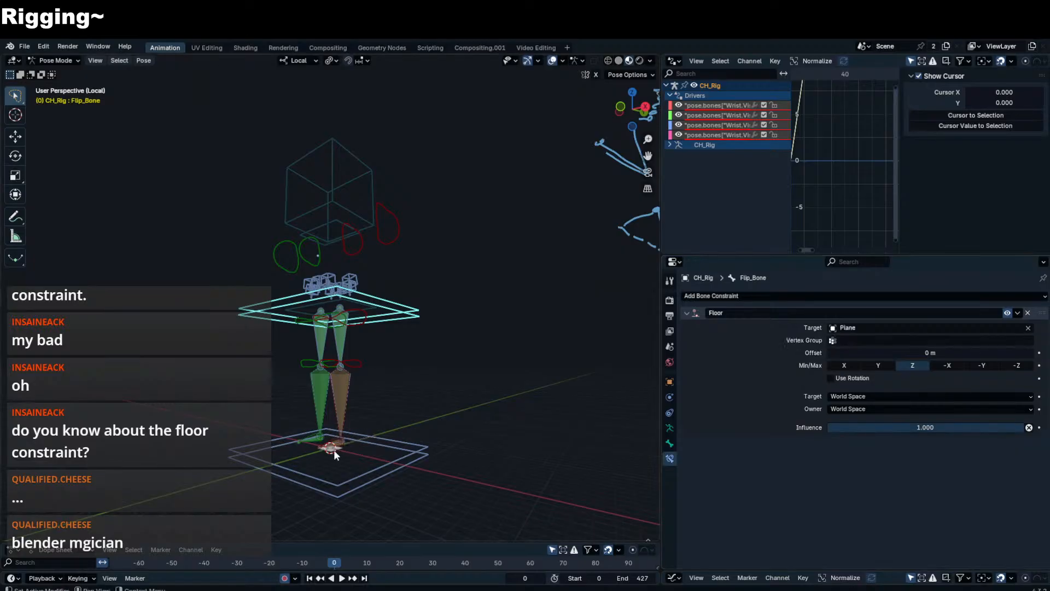
# - Try moving the CH_Root bone along Z and freely to test Flip_Bone's Floor constraint, cancelling each move
pyautogui.click(396, 455)
pyautogui.scroll(-4, 394, 451)
pyautogui.press('g')
pyautogui.press('z')
pyautogui.rightClick(403, 350)
pyautogui.press('g')
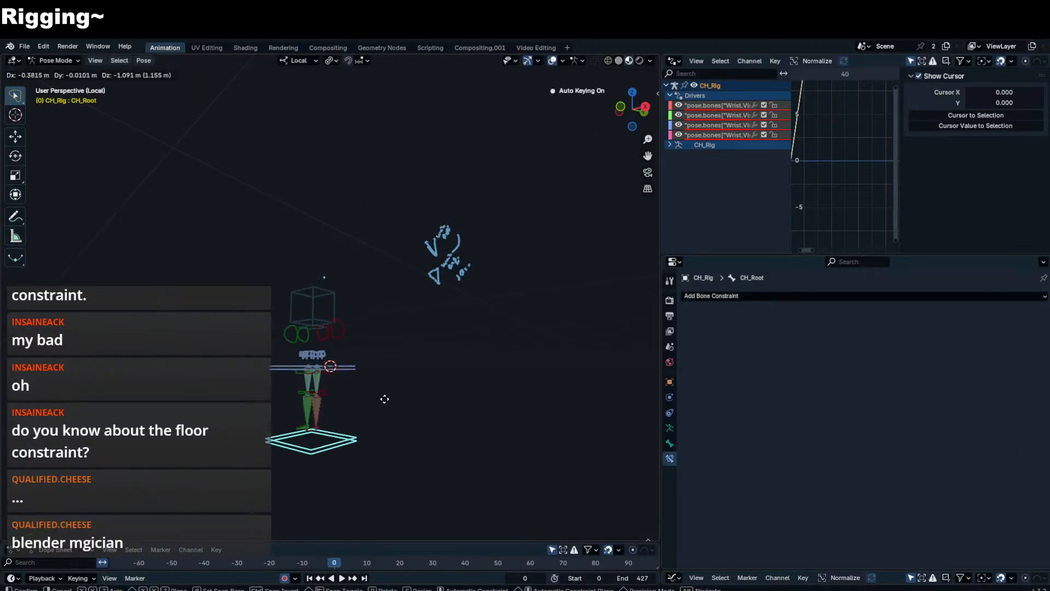
pyautogui.rightClick(409, 511)
pyautogui.scroll(3, 356, 410)
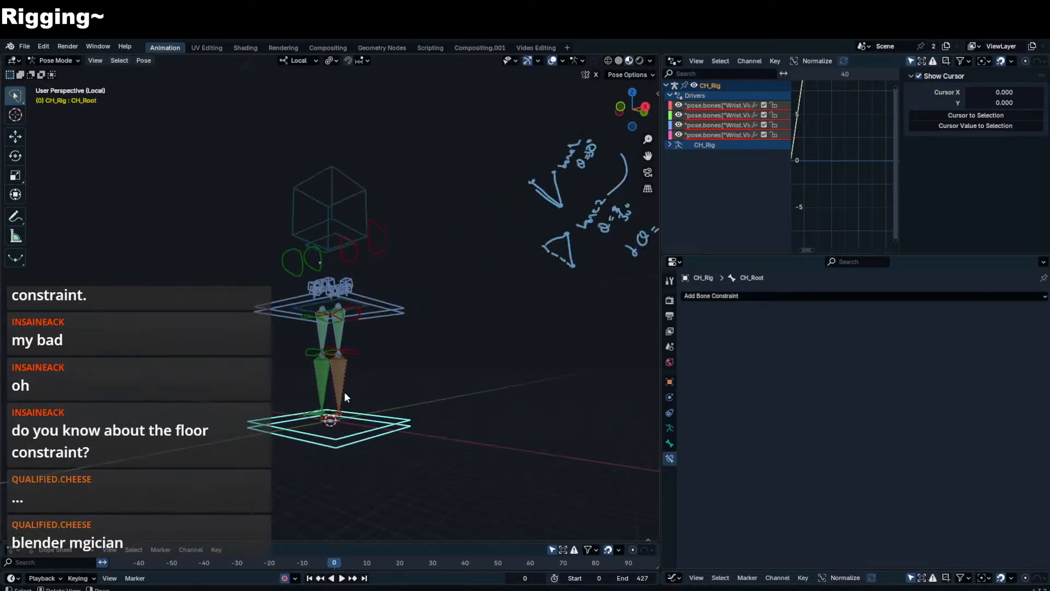
# - Switch from posing to Object Mode and delete the small floor plane object at the rig's feet
pyautogui.moveTo(347, 389); pyautogui.dragTo(396, 407, button='middle')
pyautogui.click(379, 324)
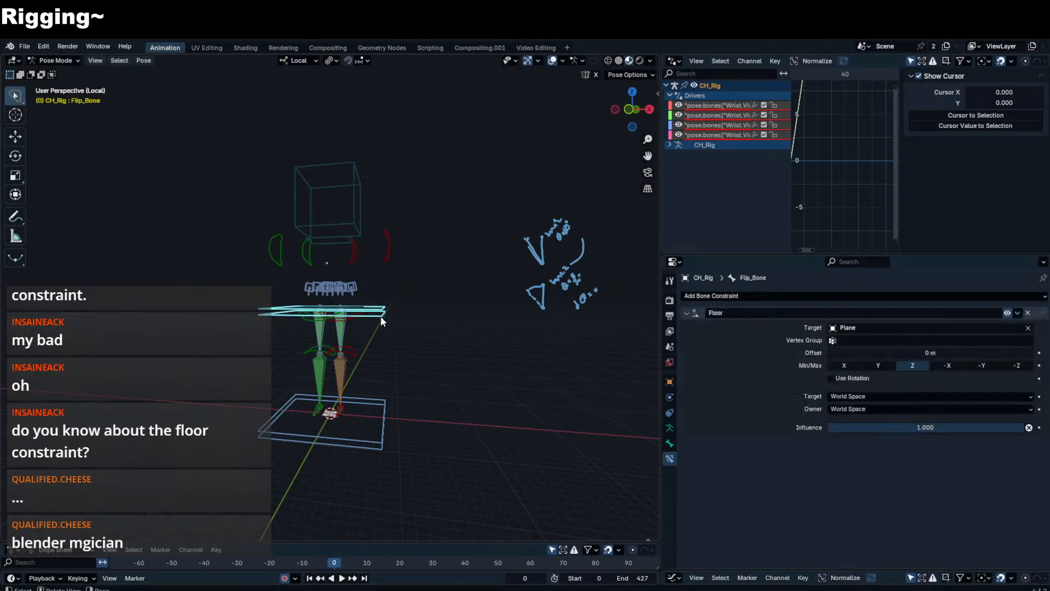
pyautogui.moveTo(380, 316); pyautogui.dragTo(333, 314, button='middle')
pyautogui.keyDown('ctrl'); pyautogui.moveTo(355, 399); pyautogui.dragTo(351, 486, button='middle'); pyautogui.keyUp('ctrl')
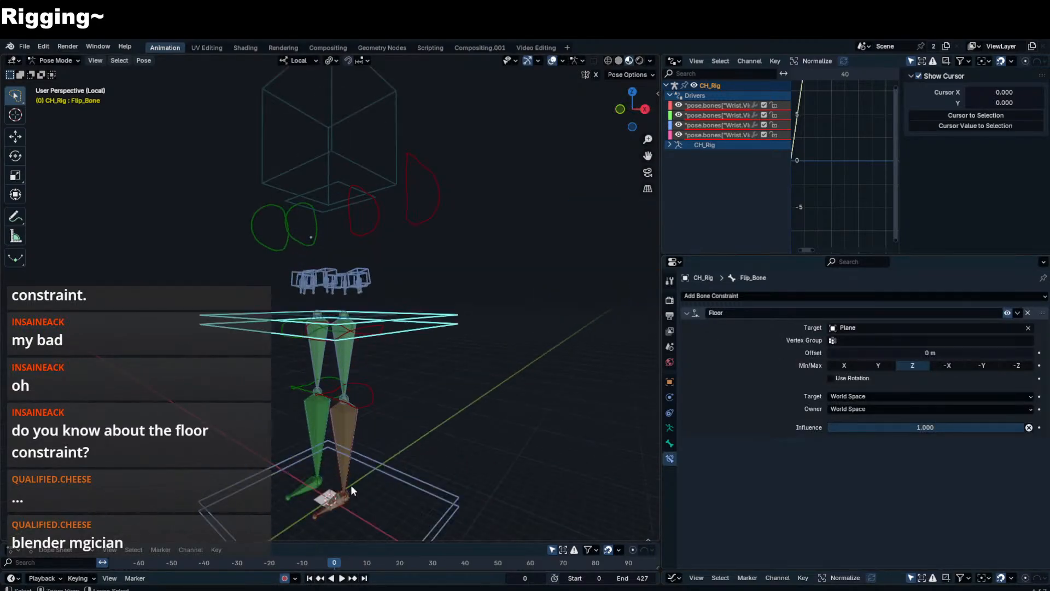
pyautogui.hotkey('ctrl', 'Tab')
pyautogui.click(326, 499)
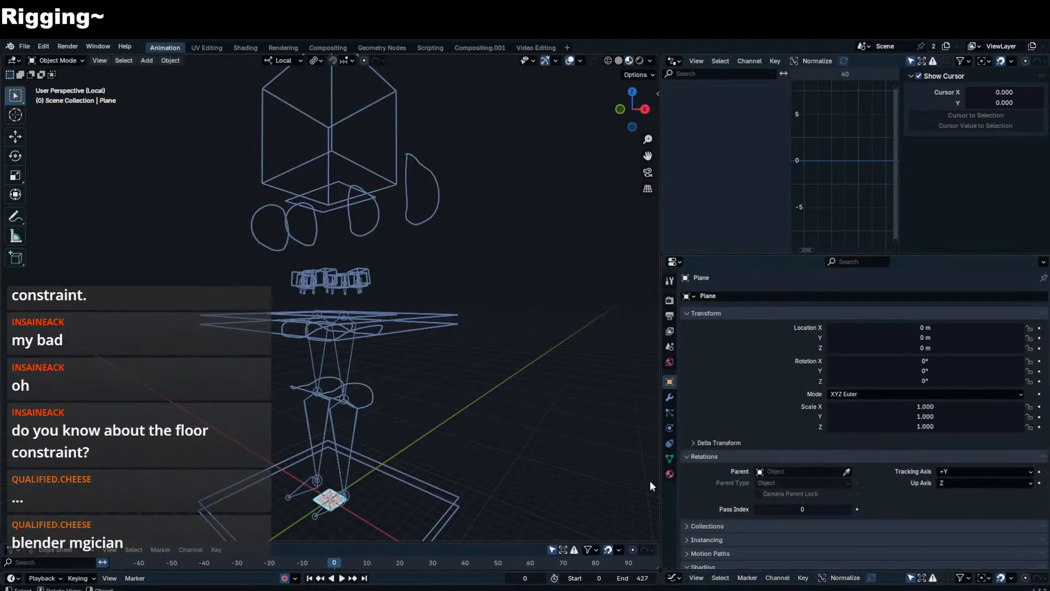
pyautogui.press('x')
pyautogui.click(461, 475)
# - Return the CH_Rig armature to Pose Mode and remove the Floor constraint from Flip_Bone
pyautogui.click(438, 326)
pyautogui.hotkey('ctrl', 'Tab')
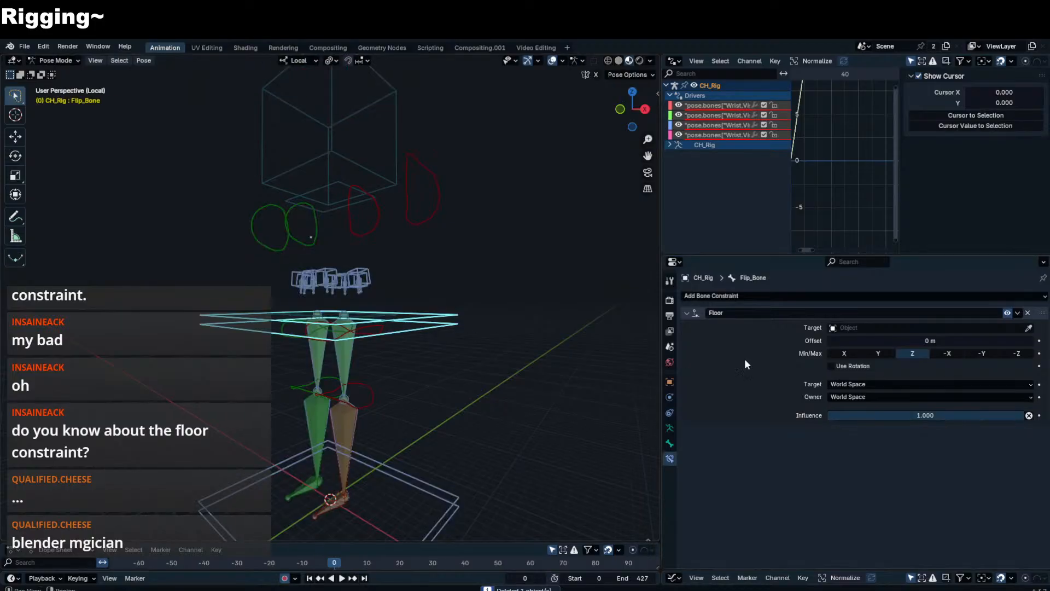
pyautogui.click(1027, 313)
# - Try rotating the Shirt_S_L control bone, cancelling each rotation
pyautogui.click(372, 283)
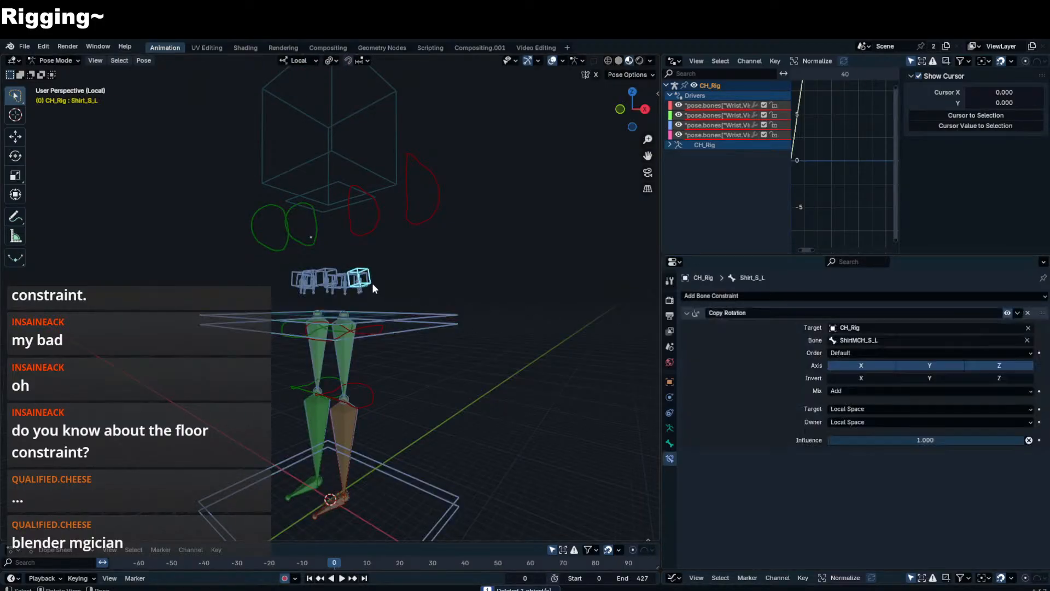
pyautogui.moveTo(372, 283); pyautogui.dragTo(415, 265, button='middle')
pyautogui.press('r')
pyautogui.rightClick(445, 252)
pyautogui.scroll(3, 460, 246)
pyautogui.press('r')
pyautogui.rightClick(482, 239)
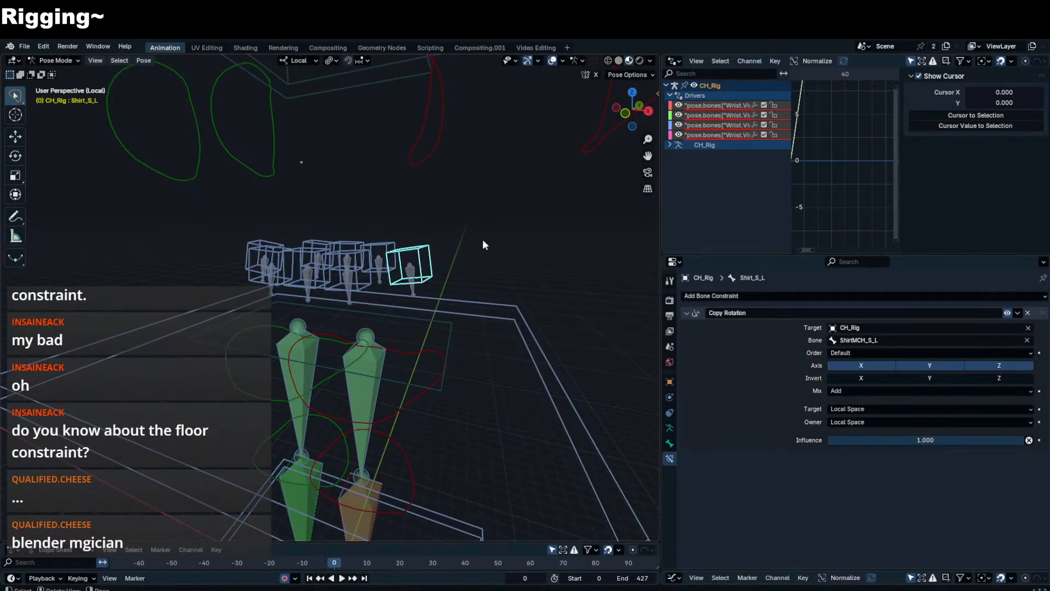
# - Exit local view to show the whole character and try a free rotation of the Thigh.FK.L control
pyautogui.press('KP_Divide')
pyautogui.moveTo(483, 239); pyautogui.dragTo(432, 274, button='middle')
pyautogui.scroll(-4, 426, 281)
pyautogui.click(412, 327)
pyautogui.moveTo(412, 327); pyautogui.dragTo(462, 327, button='middle')
pyautogui.press('r')
pyautogui.press('r')
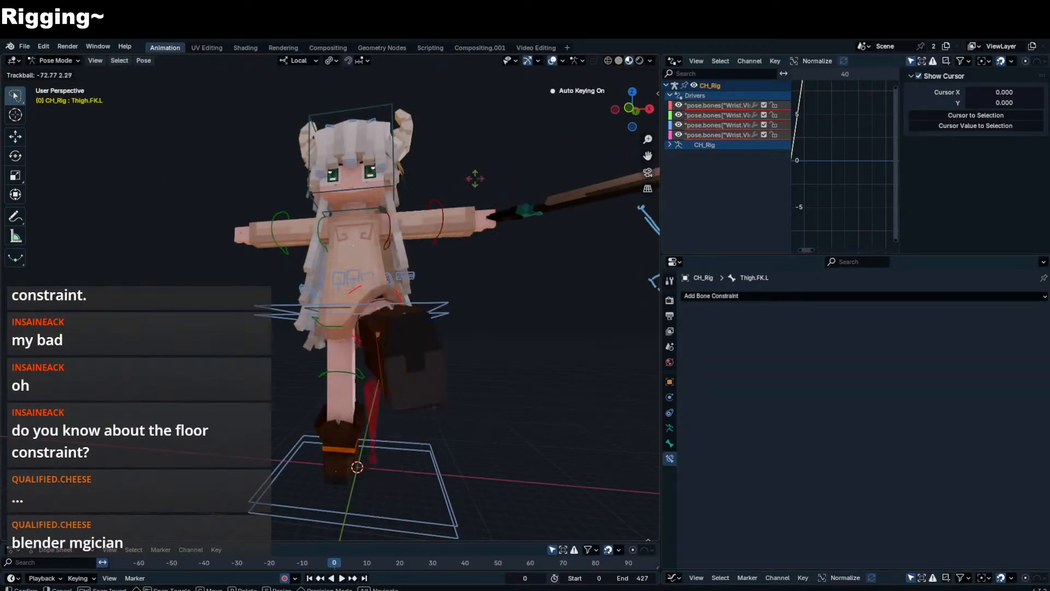
pyautogui.rightClick(474, 210)
# - Rotate the Thigh.FK.R control to swing the right leg forward, checking the shirt's deformation around it
pyautogui.click(333, 326)
pyautogui.press('r')
pyautogui.press('r')
pyautogui.click(366, 288)
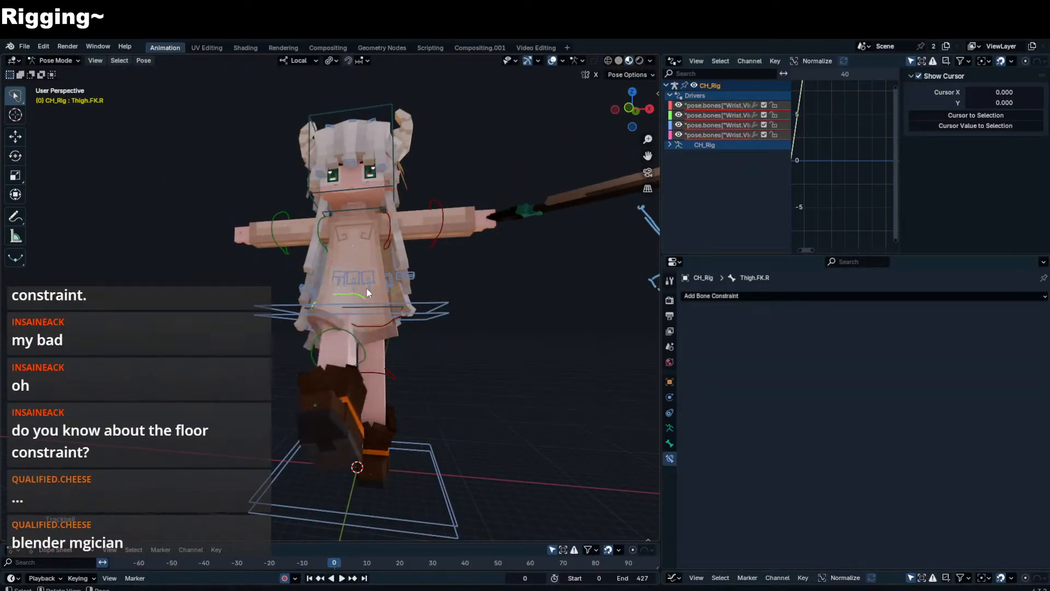
pyautogui.scroll(2, 378, 304)
pyautogui.press('r')
pyautogui.press('r')
pyautogui.click(379, 307)
pyautogui.scroll(3, 379, 312)
pyautogui.moveTo(379, 312); pyautogui.dragTo(287, 323, button='middle')
pyautogui.press('r')
pyautogui.click(415, 364)
pyautogui.moveTo(416, 364); pyautogui.dragTo(532, 345, button='middle')
pyautogui.press('r')
pyautogui.rightClick(470, 380)
# - Paste the copied driver variable into the X rotation driver of ShirtMCH_F_C and name it A
pyautogui.click(389, 267)
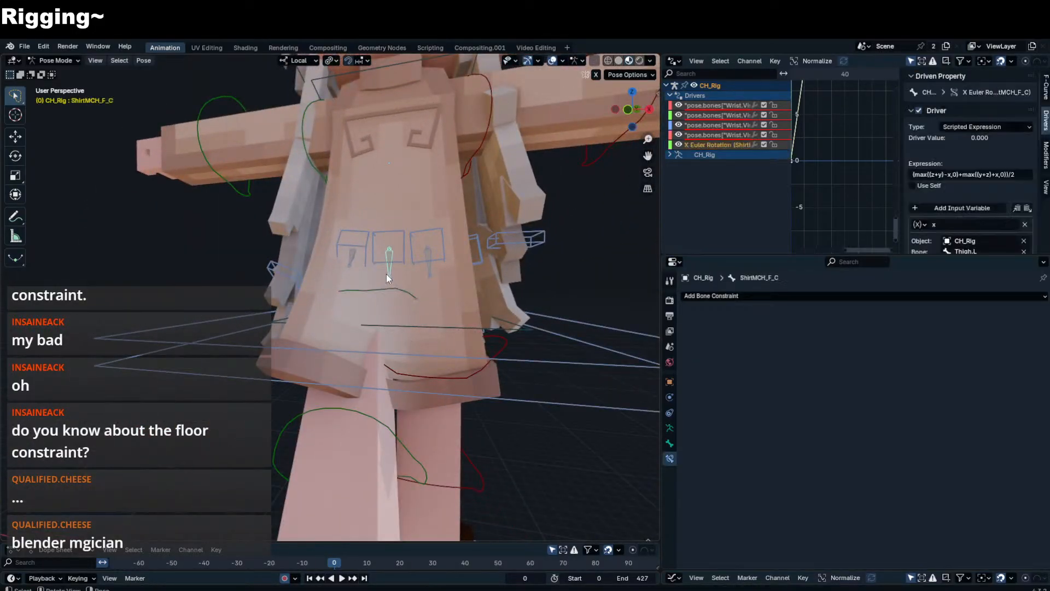
pyautogui.scroll(-6, 975, 219)
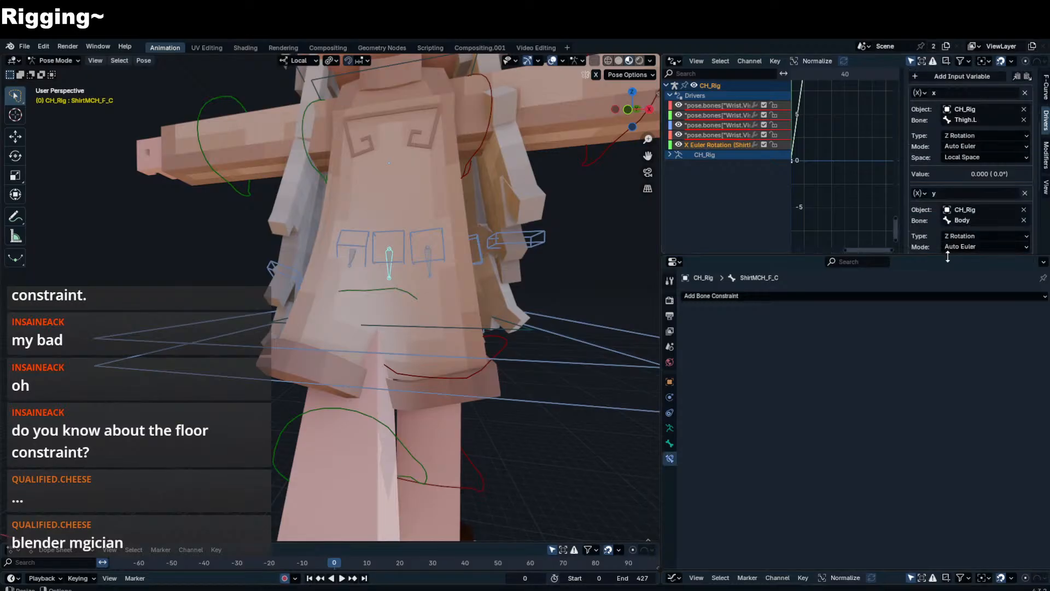
pyautogui.moveTo(948, 255); pyautogui.dragTo(939, 518)
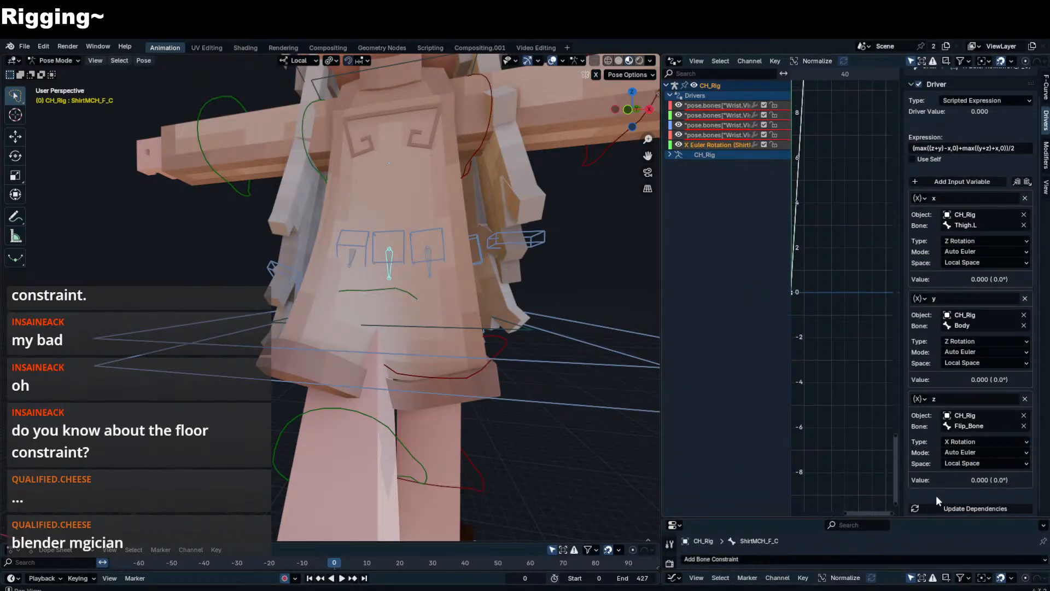
pyautogui.click(1028, 181)
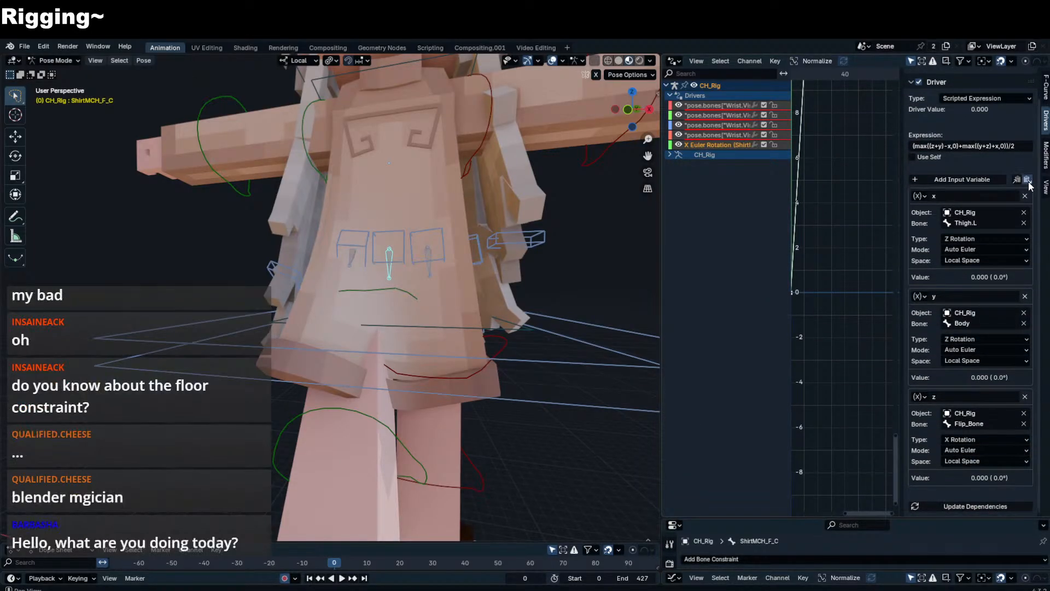
pyautogui.scroll(-5, 980, 429)
pyautogui.click(980, 394)
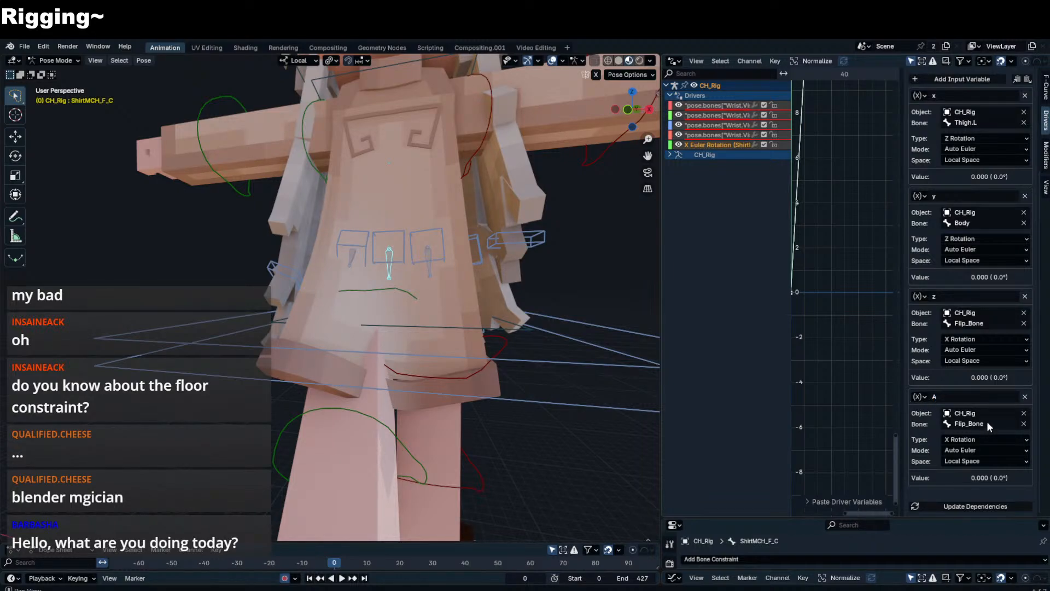
# - Set the target bone of driver variable A to Thigh.R
pyautogui.scroll(3, 982, 438)
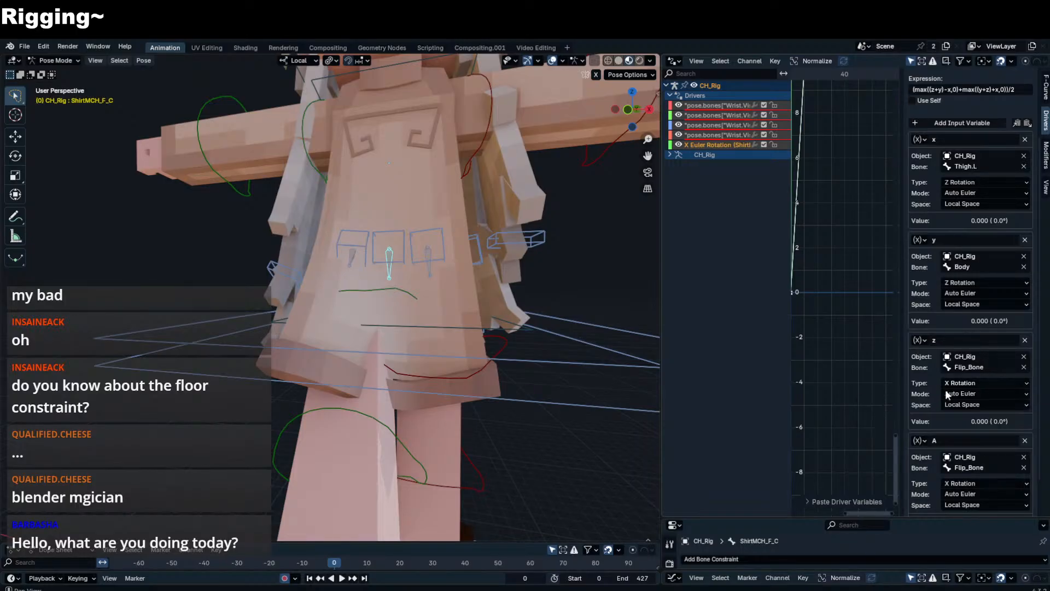
pyautogui.click(966, 469)
pyautogui.write('tHIGH')
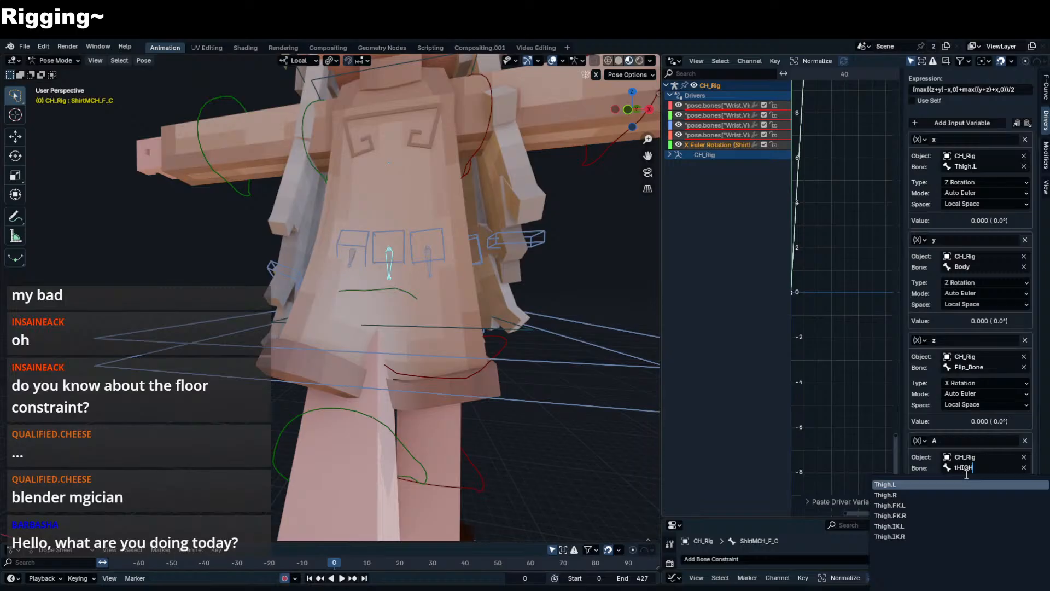
pyautogui.press('Down')
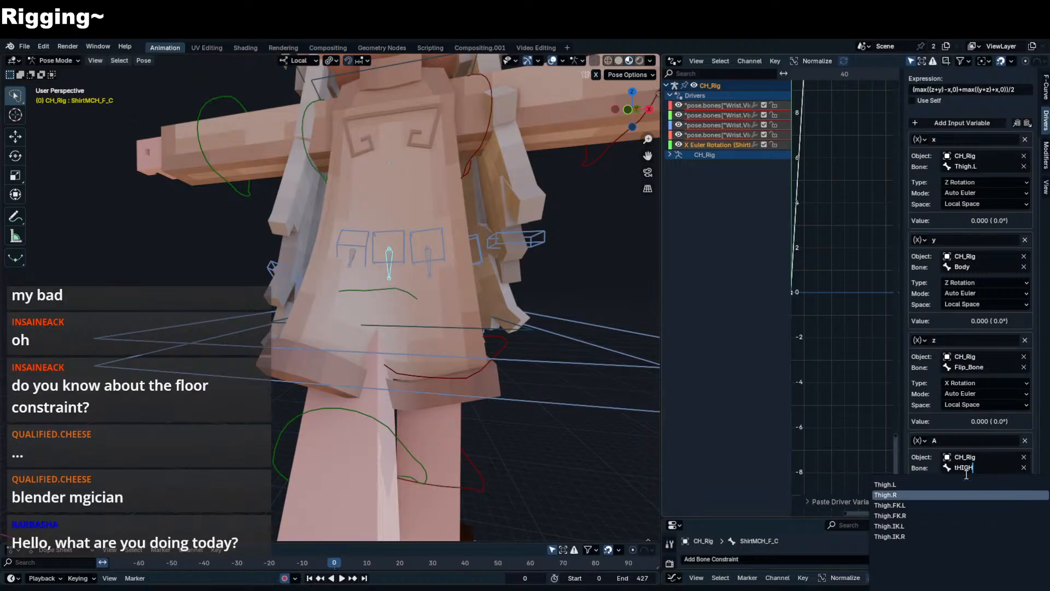
pyautogui.press('Return')
pyautogui.scroll(3, 972, 159)
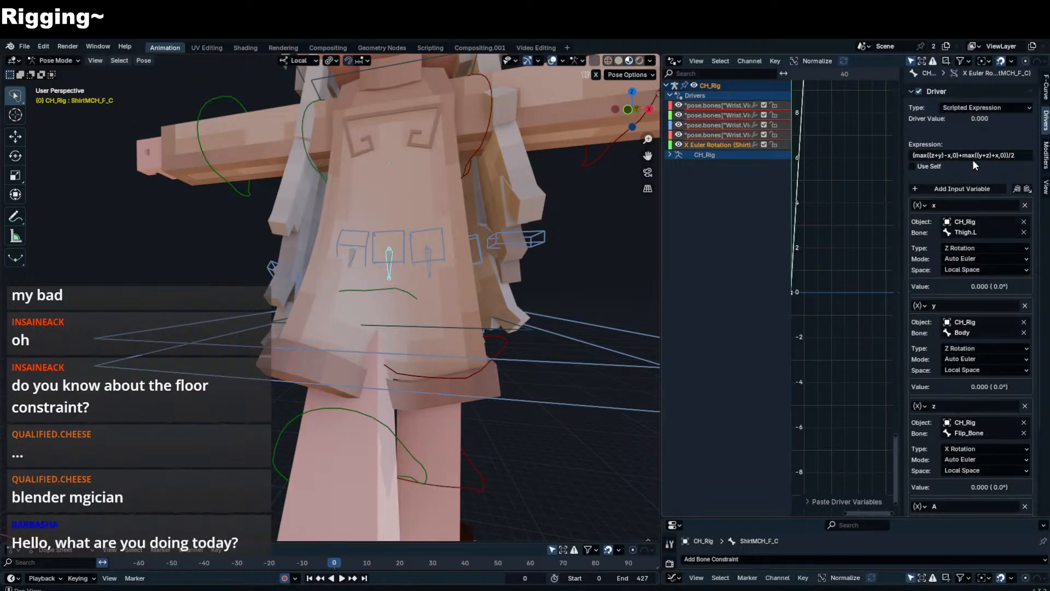
pyautogui.press('Tab')
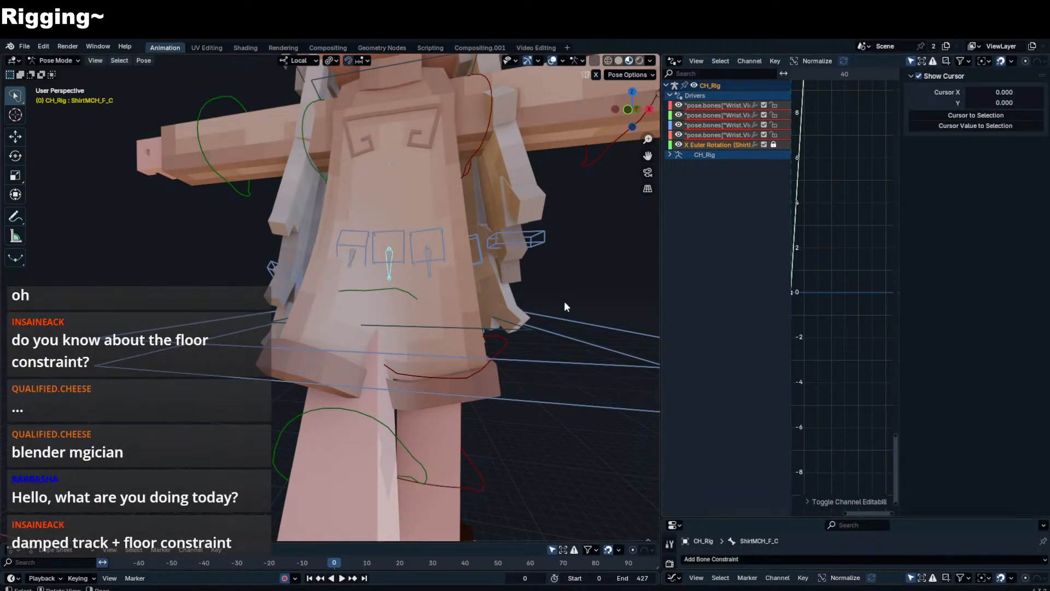
pyautogui.scroll(-5, 370, 375)
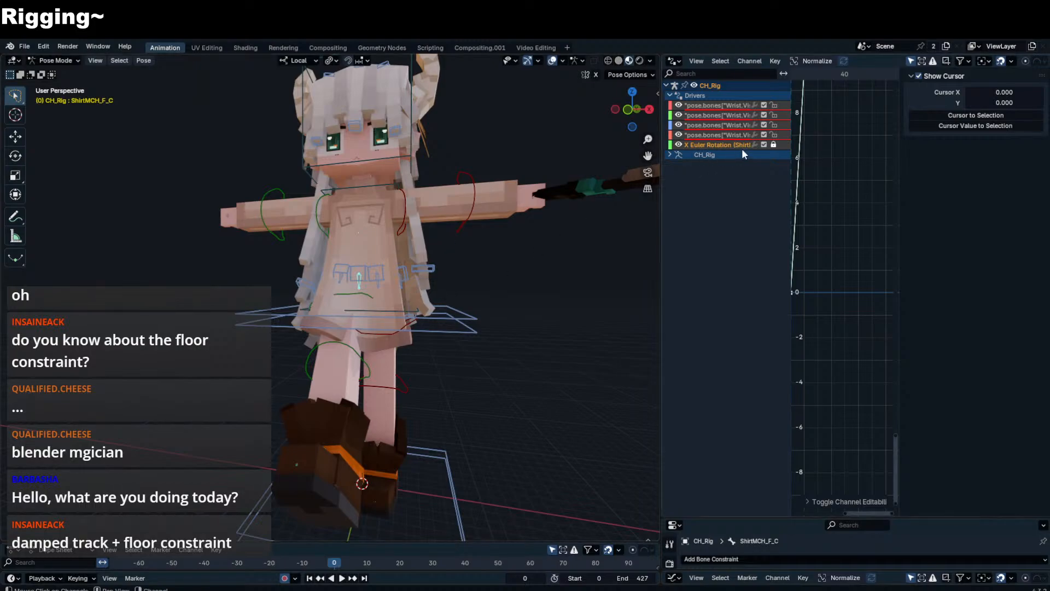
pyautogui.click(774, 145)
# - Rename the Thigh.R variable to a and set the driver expression to (max((z+y)-a,0)+max((y+z)+x,0))/2
pyautogui.scroll(-5, 968, 263)
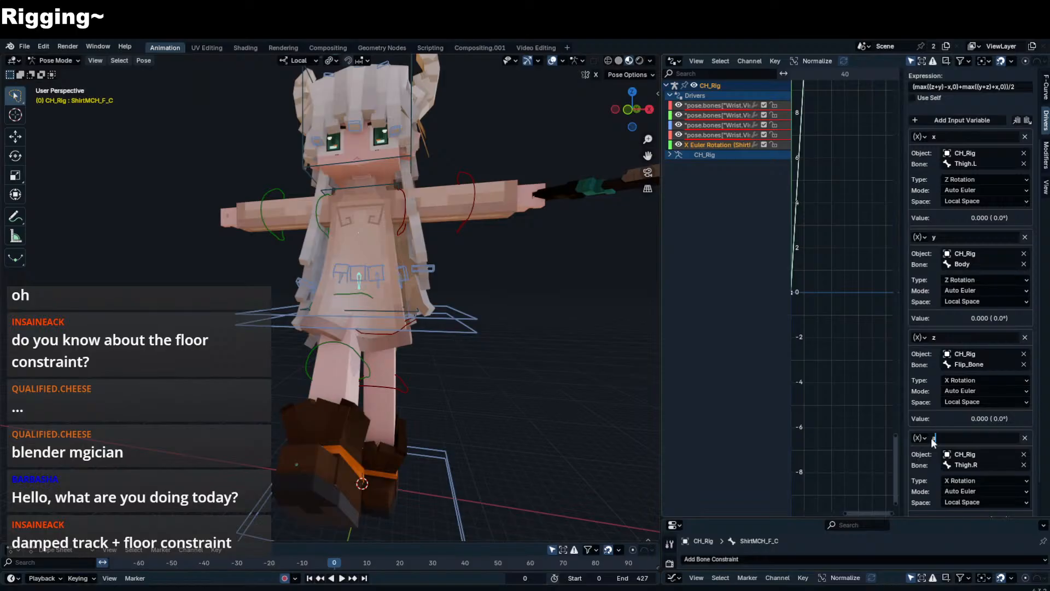
pyautogui.scroll(4, 933, 442)
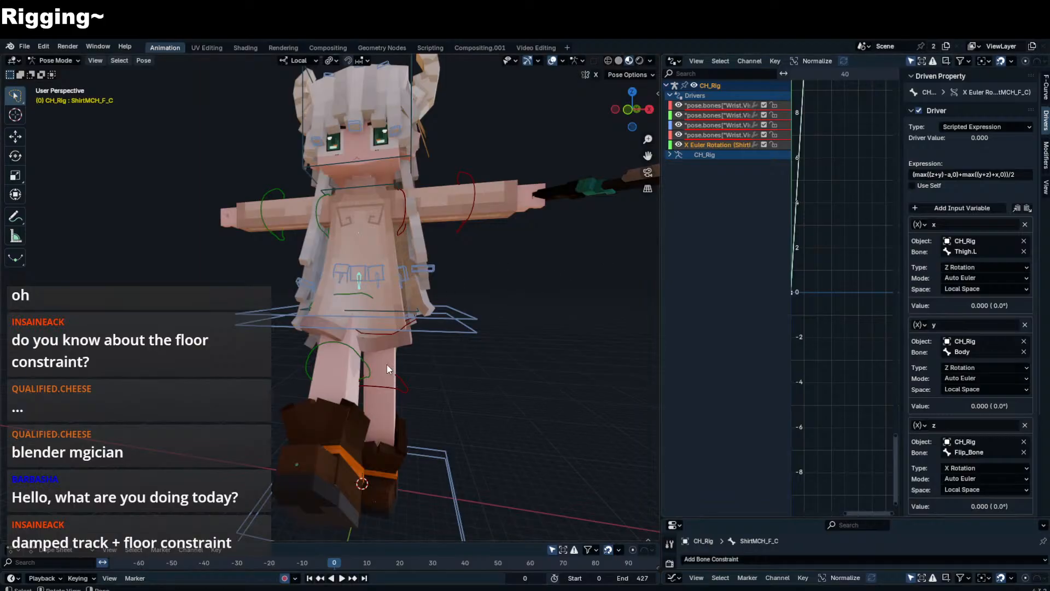
# - Change the type of driver variable a from the Thigh.R bone to Z Rotation
pyautogui.scroll(8, 349, 287)
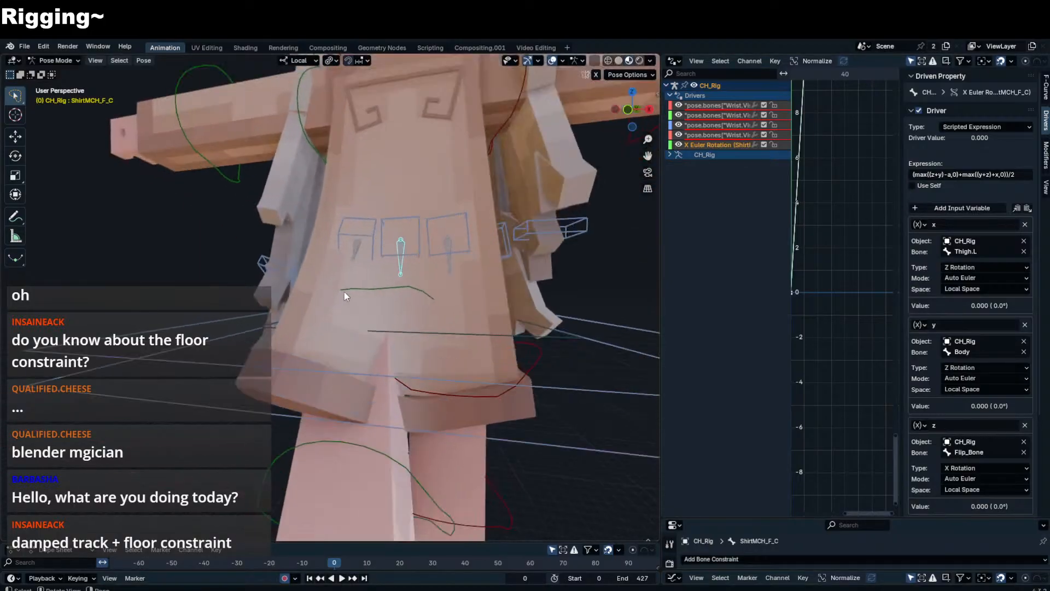
pyautogui.moveTo(344, 291)
pyautogui.mouseDown(button='middle')
pyautogui.moveTo(316, 283)
pyautogui.moveTo(333, 279)
pyautogui.mouseUp(button='middle')
pyautogui.scroll(-5, 979, 350)
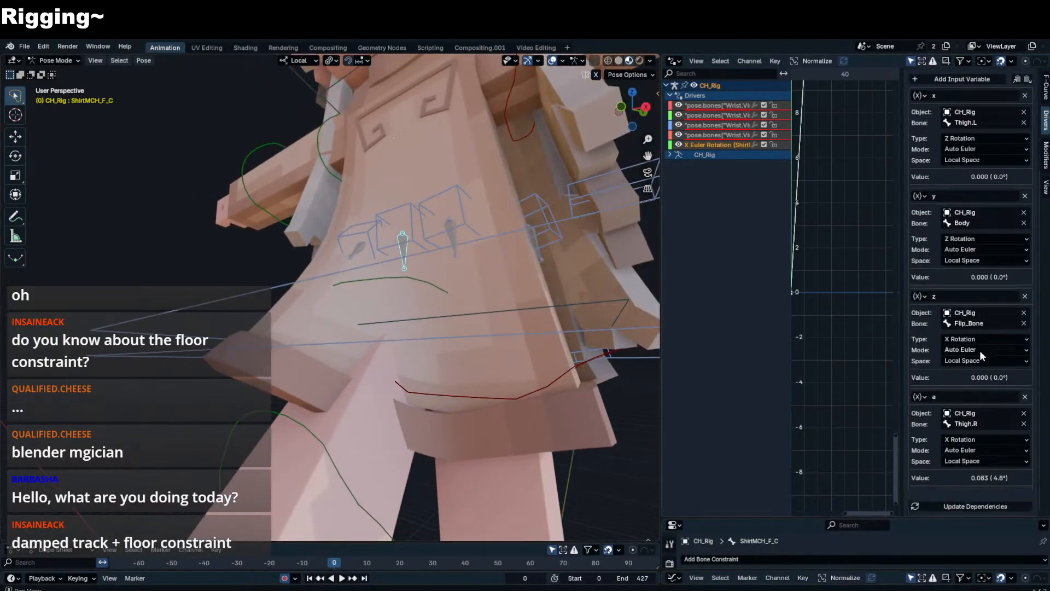
pyautogui.click(977, 440)
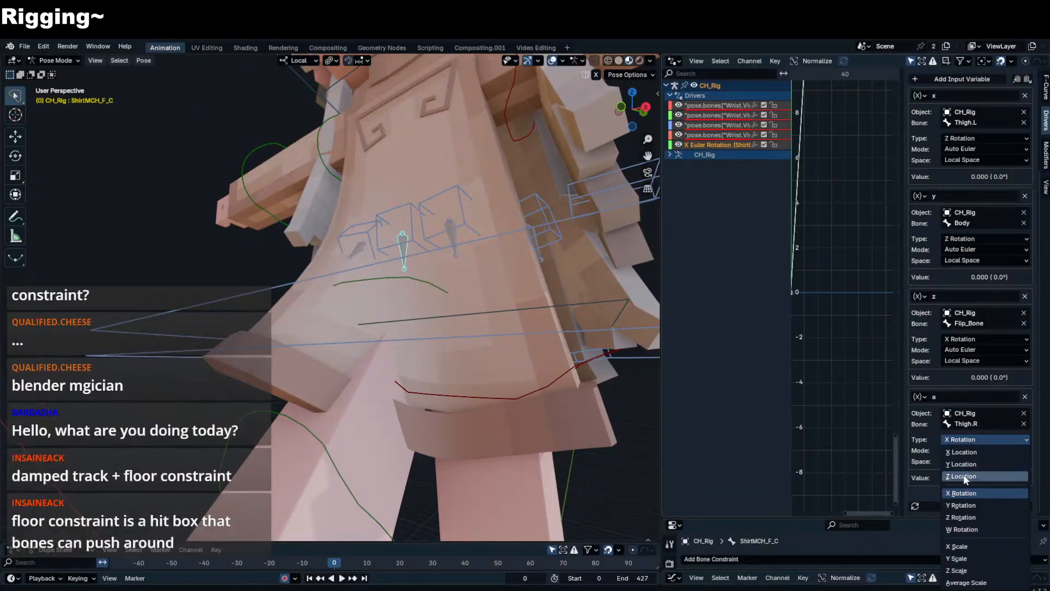
pyautogui.click(963, 517)
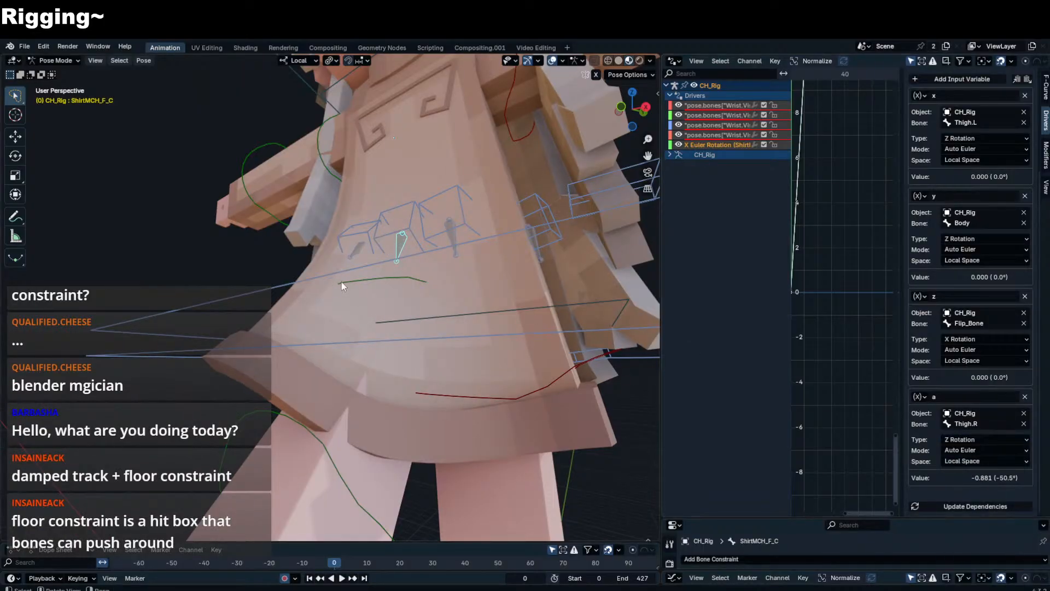
# - Rotate the Thigh.FK.R control to swing the right leg out to the side and test the shirt
pyautogui.scroll(-3, 342, 281)
pyautogui.moveTo(341, 281); pyautogui.dragTo(363, 316, button='middle')
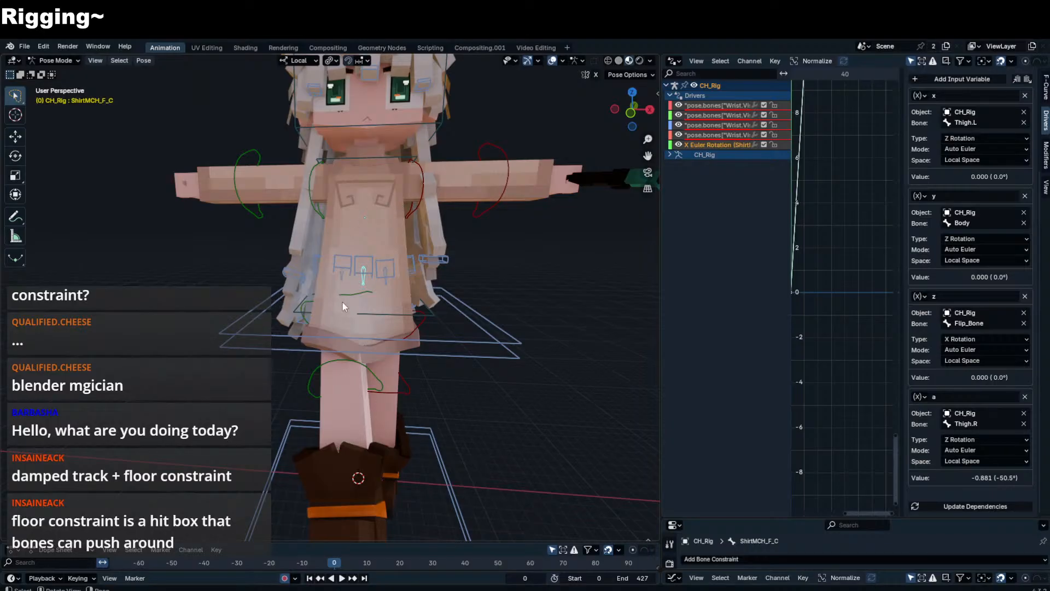
pyautogui.click(307, 311)
pyautogui.scroll(2, 428, 326)
pyautogui.press('r')
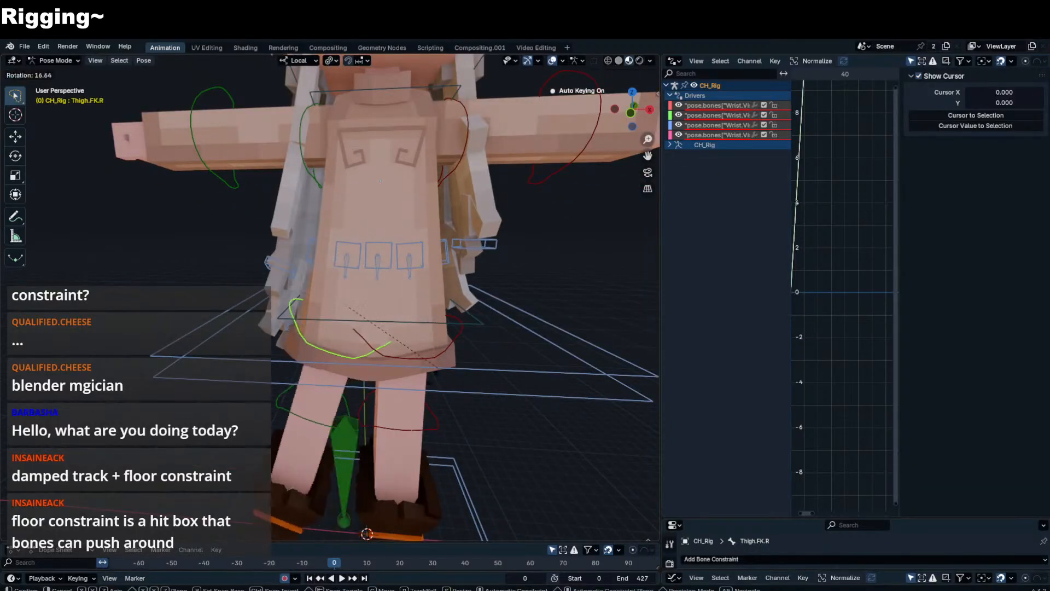
pyautogui.click(365, 383)
pyautogui.moveTo(365, 383); pyautogui.dragTo(362, 318, button='middle')
# - Try rotating the Shirt_F_R control bone, cancelling the rotation
pyautogui.click(353, 262)
pyautogui.press('r')
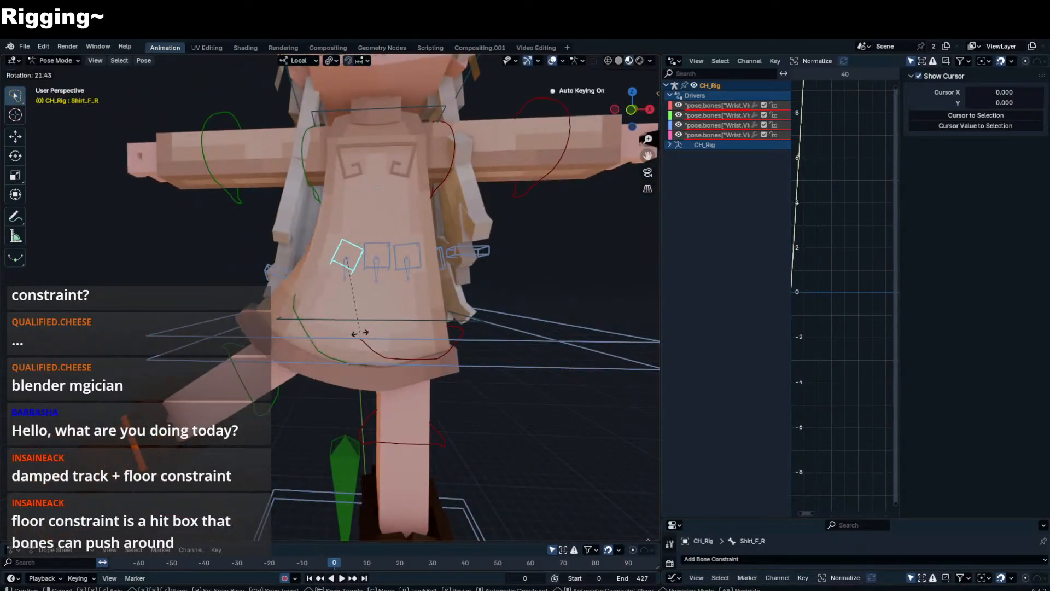
pyautogui.rightClick(349, 345)
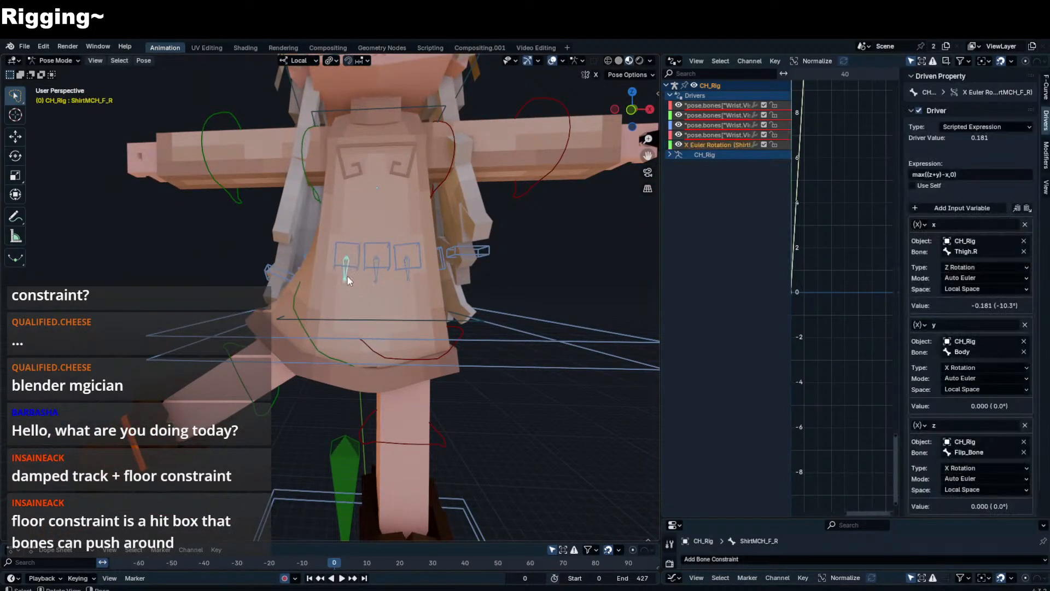
# - Try giving ShirtMCH_F_R's Z rotation the driver copied from the Z rotation of ShirtMCH_F_L
pyautogui.click(406, 277)
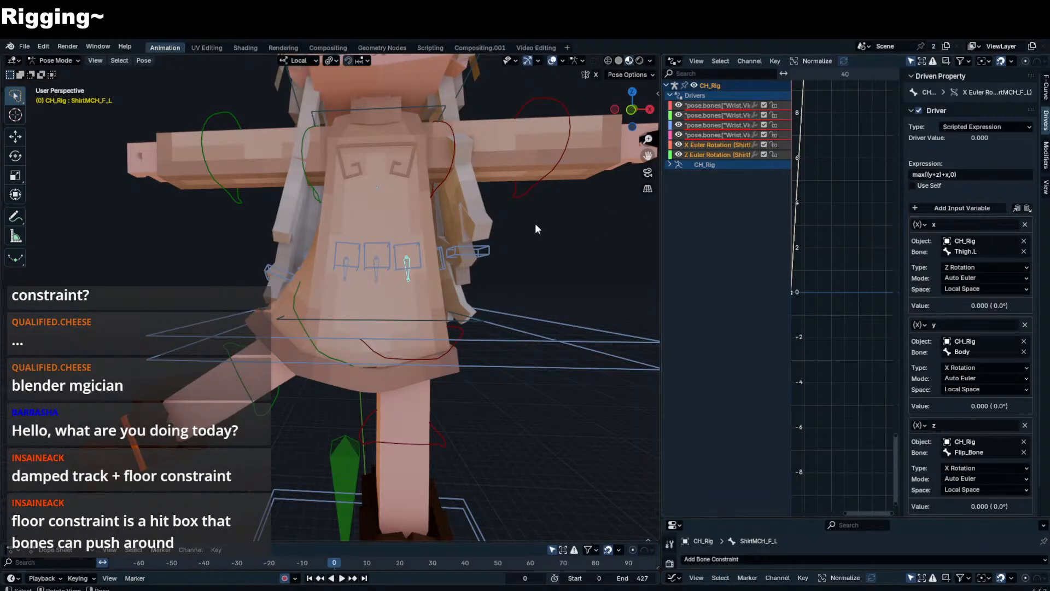
pyautogui.press('n')
pyautogui.rightClick(543, 206)
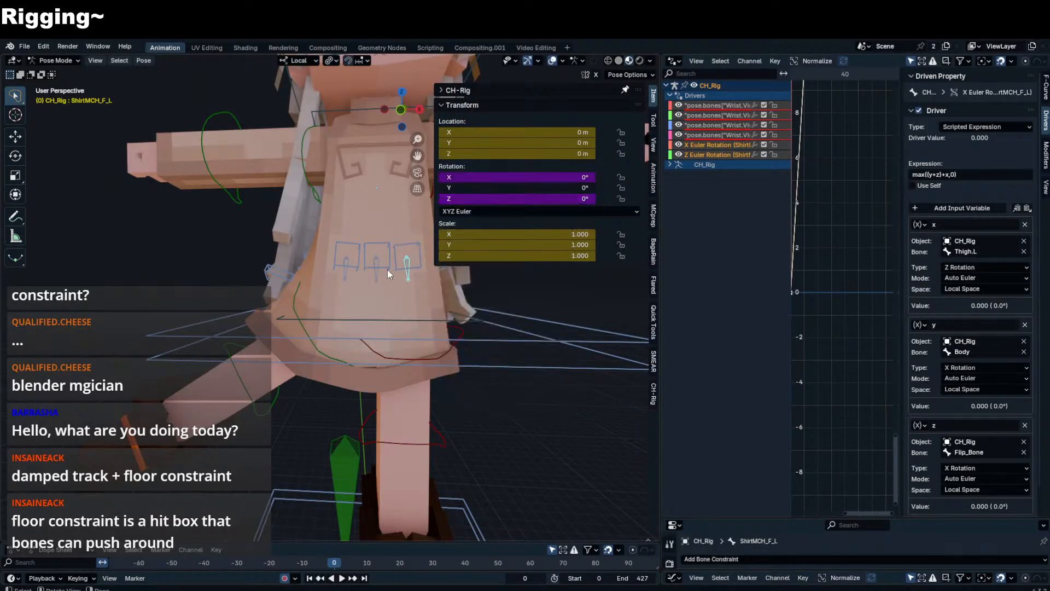
pyautogui.click(349, 274)
pyautogui.rightClick(525, 199)
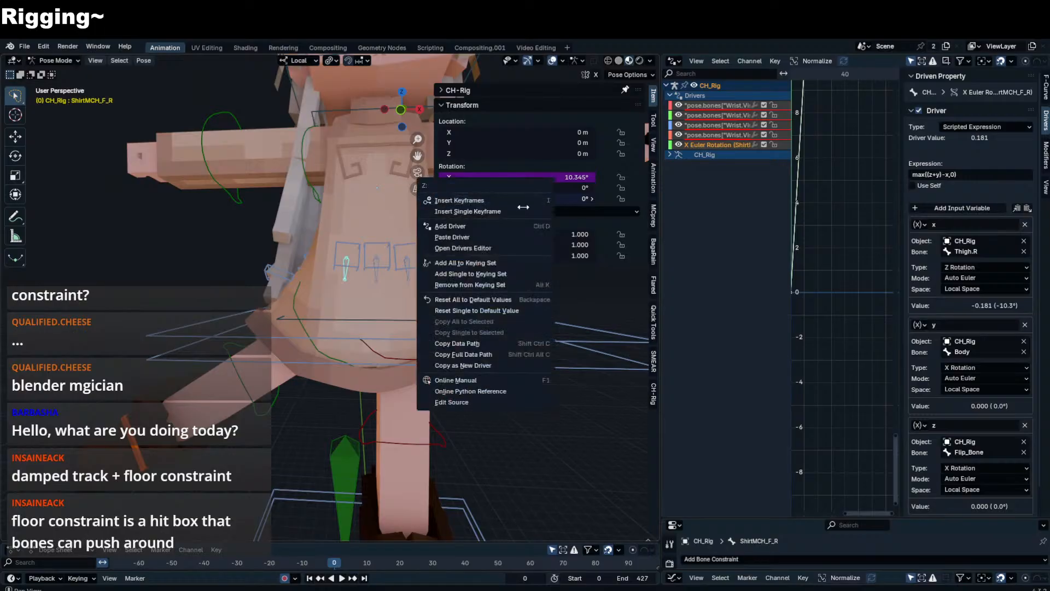
pyautogui.click(452, 237)
pyautogui.rightClick(519, 198)
pyautogui.click(519, 177)
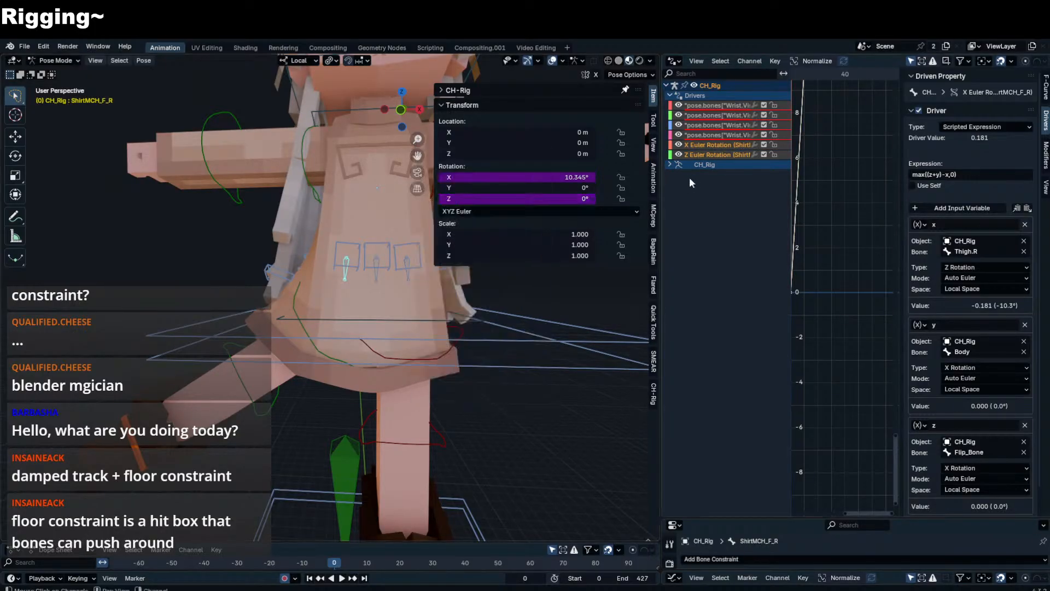
# - Copy the driver from ShirtMCH_S_R's Z rotation and paste it onto ShirtMCH_F_R's Z rotation
pyautogui.click(260, 274)
pyautogui.moveTo(260, 275); pyautogui.dragTo(301, 259, button='middle')
pyautogui.click(301, 258)
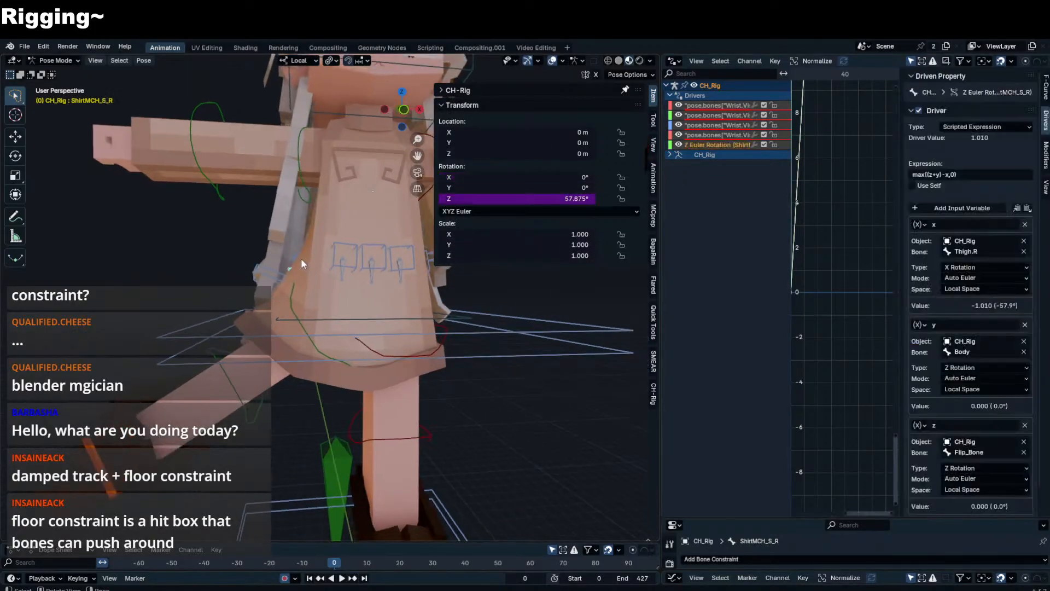
pyautogui.rightClick(518, 199)
pyautogui.click(342, 280)
pyautogui.rightClick(525, 199)
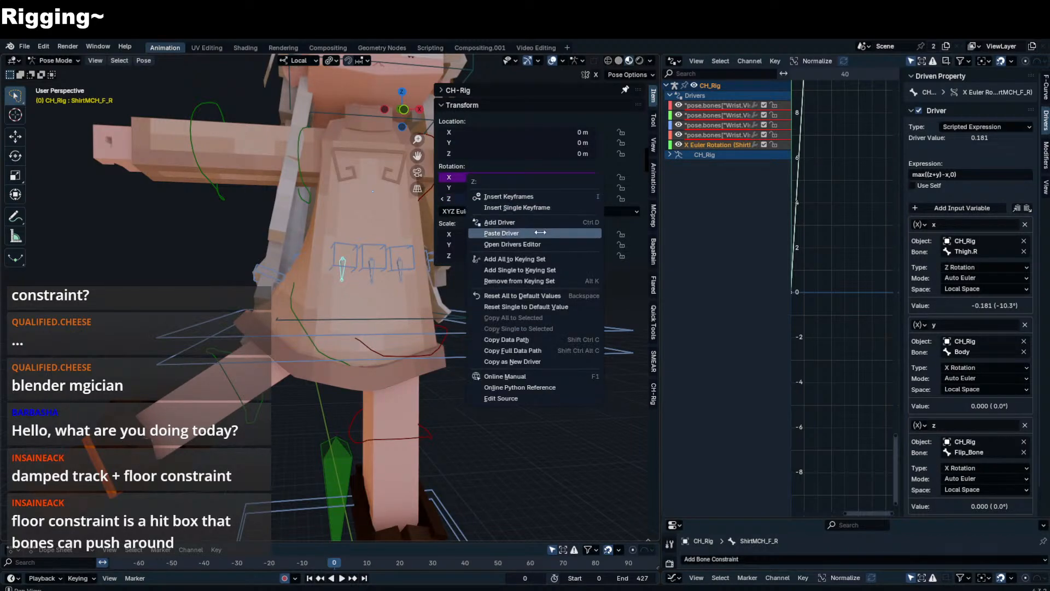
pyautogui.click(540, 233)
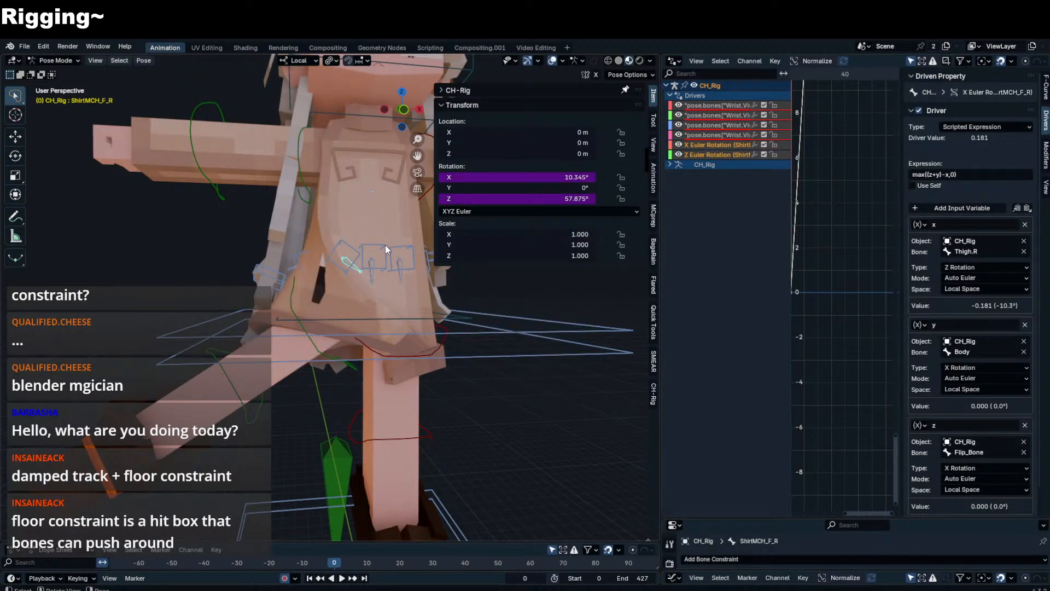
# - Negate the driver expression of ShirtMCH_F_R's Z rotation so it reads -max((z+y)-x,0)
pyautogui.click(537, 199)
pyautogui.write('-')
pyautogui.press('Return')
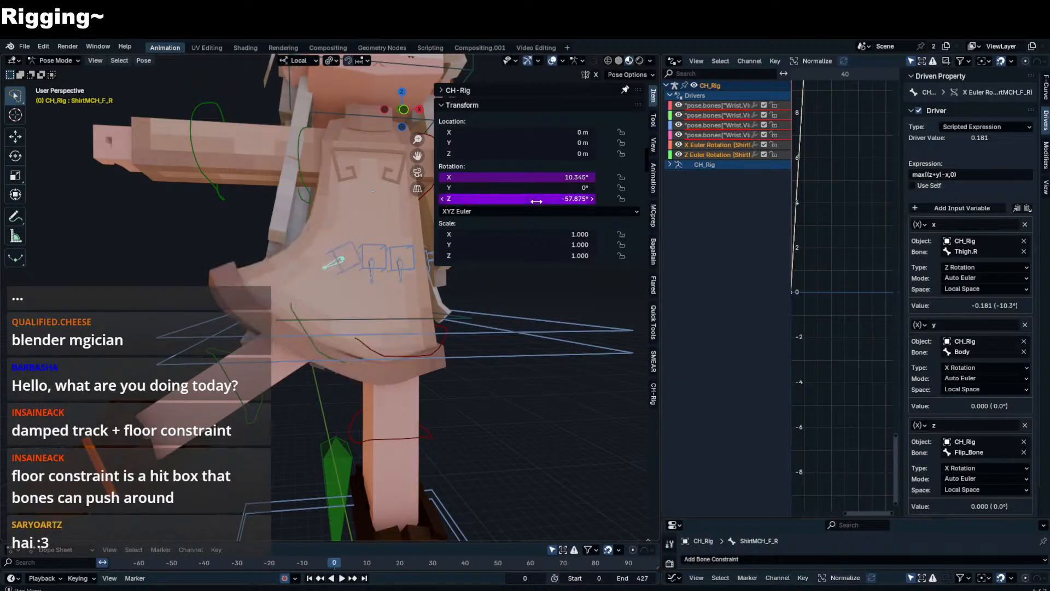
pyautogui.press('b')
pyautogui.press('Escape')
pyautogui.press('n')
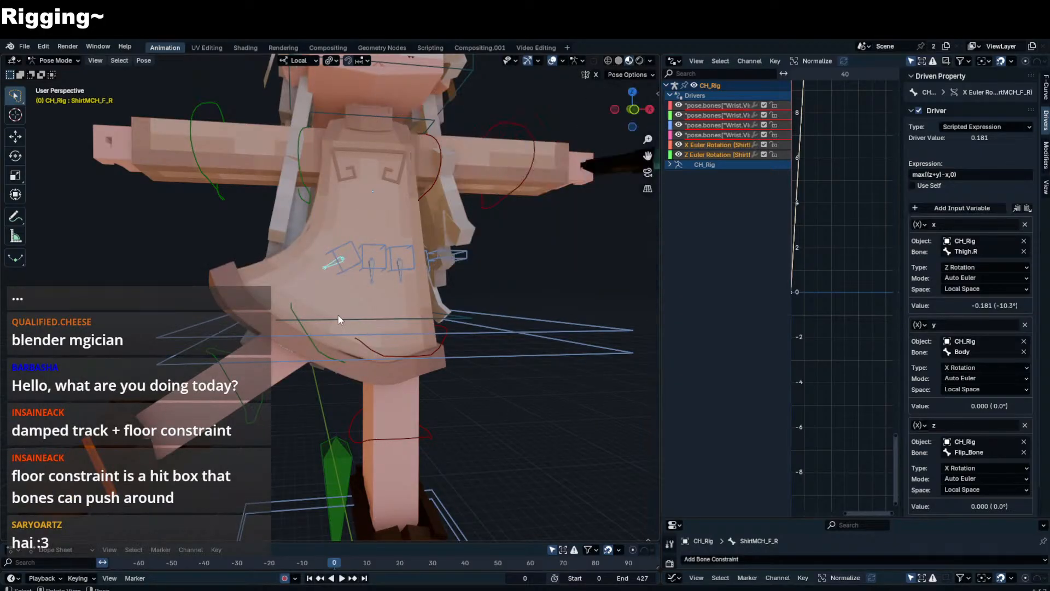
# - Halve the driver on ShirtMCH_F_R's Z rotation by changing its expression to -max((z+y)-x,0)/2
pyautogui.scroll(-3, 337, 314)
pyautogui.click(311, 321)
pyautogui.click(313, 323)
pyautogui.moveTo(314, 323); pyautogui.dragTo(306, 323, button='middle')
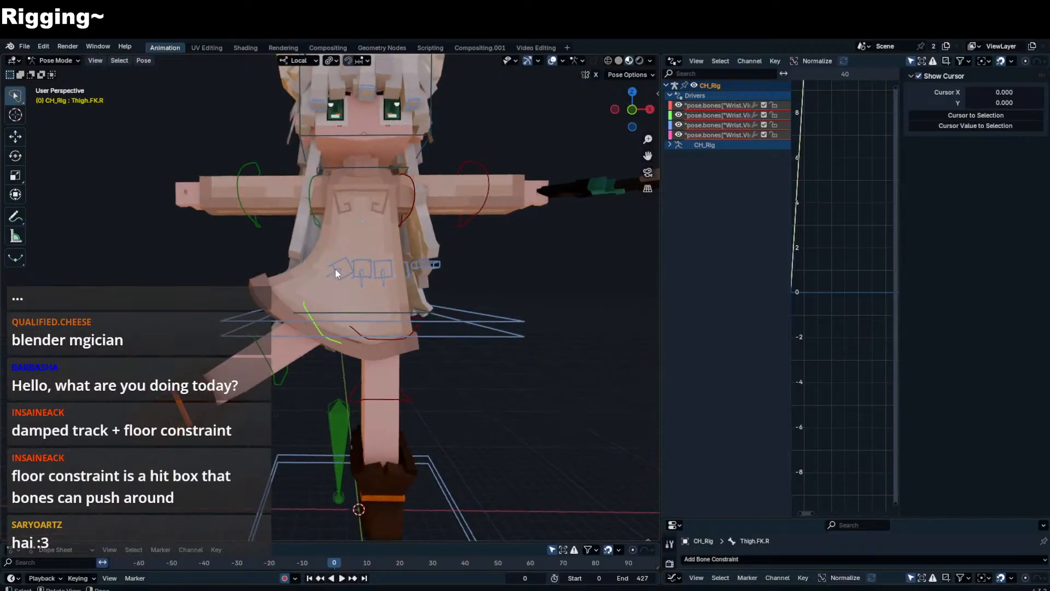
pyautogui.click(329, 276)
pyautogui.press('n')
pyautogui.doubleClick(554, 199)
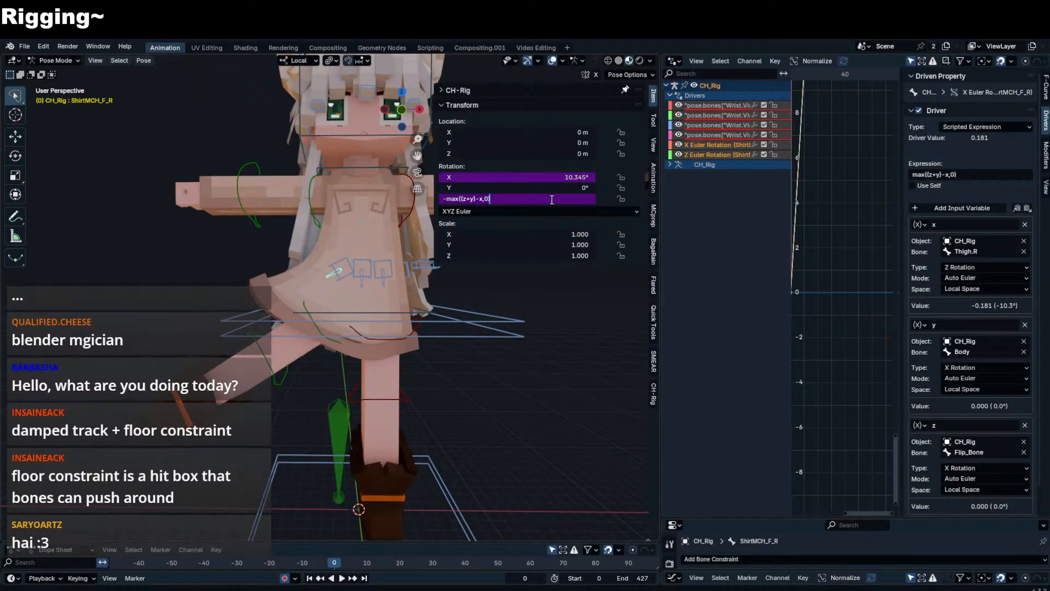
pyautogui.write('/2')
pyautogui.press('Return')
# - Open the driver expression of ShirtMCH_F_L's Z rotation for editing
pyautogui.click(385, 279)
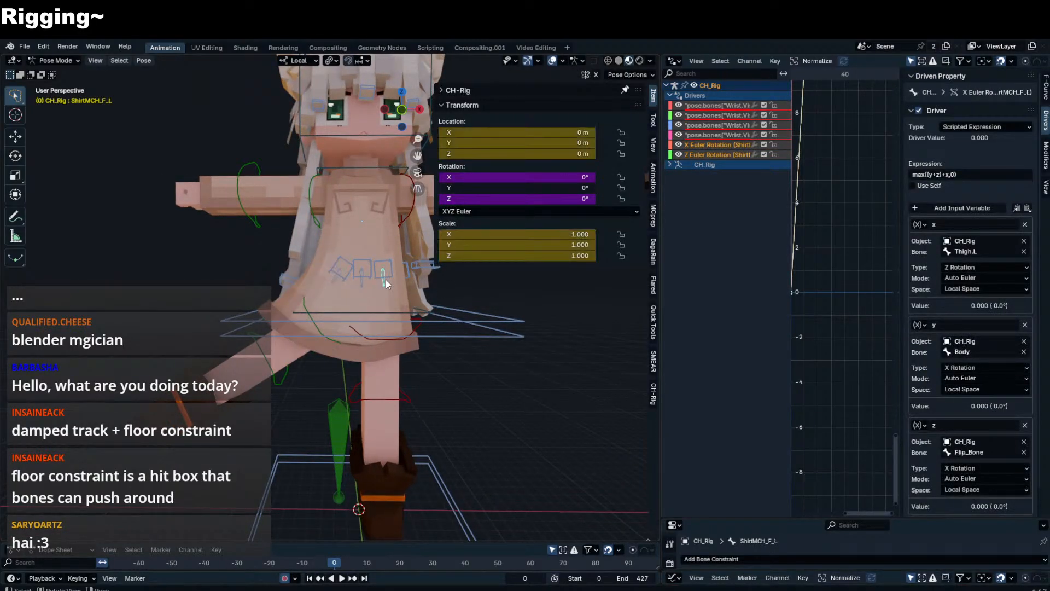
pyautogui.doubleClick(558, 199)
pyautogui.press('Return')
# - Clear the rotation of Thigh.FK.R and swing the right leg out to the side again
pyautogui.click(316, 334)
pyautogui.hotkey('alt', 'r')
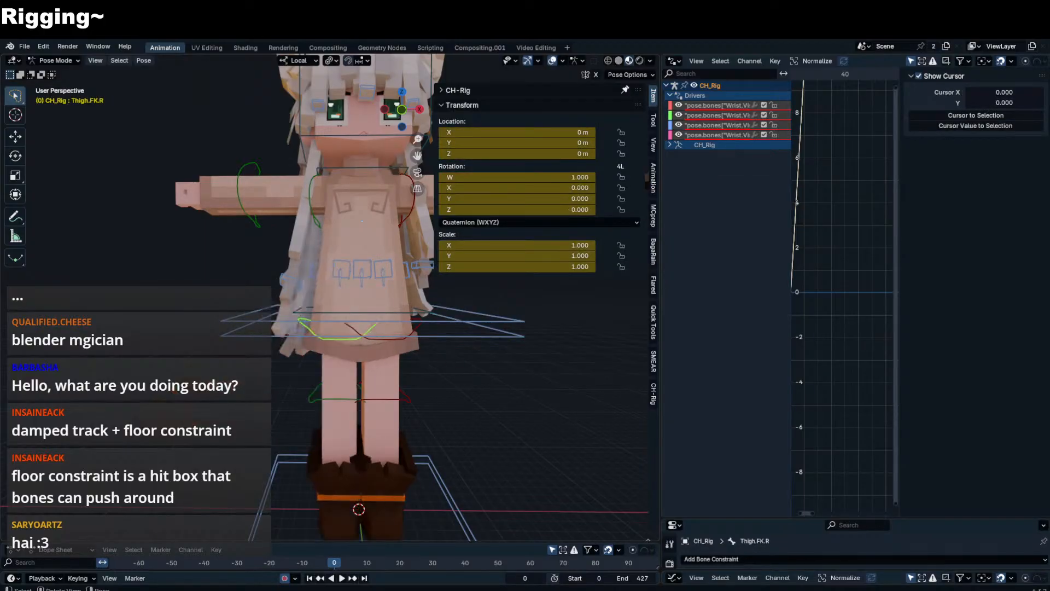
pyautogui.press('r')
pyautogui.click(298, 244)
# - Test the shirt by rotating Thigh.FK.L outward and with free trackball rotation, cancelling both rotations
pyautogui.click(411, 326)
pyautogui.press('r')
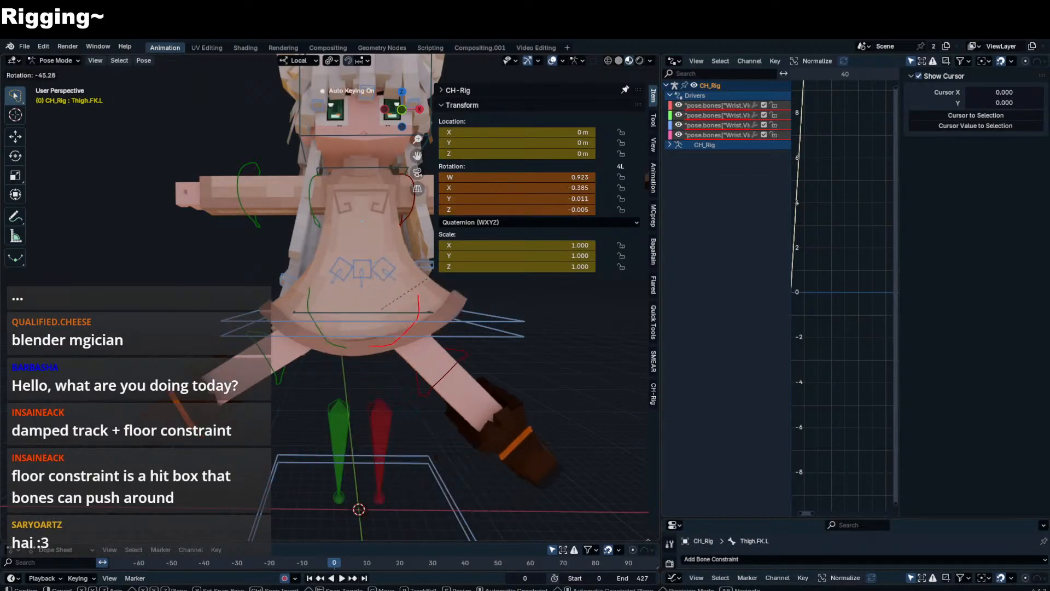
pyautogui.rightClick(443, 269)
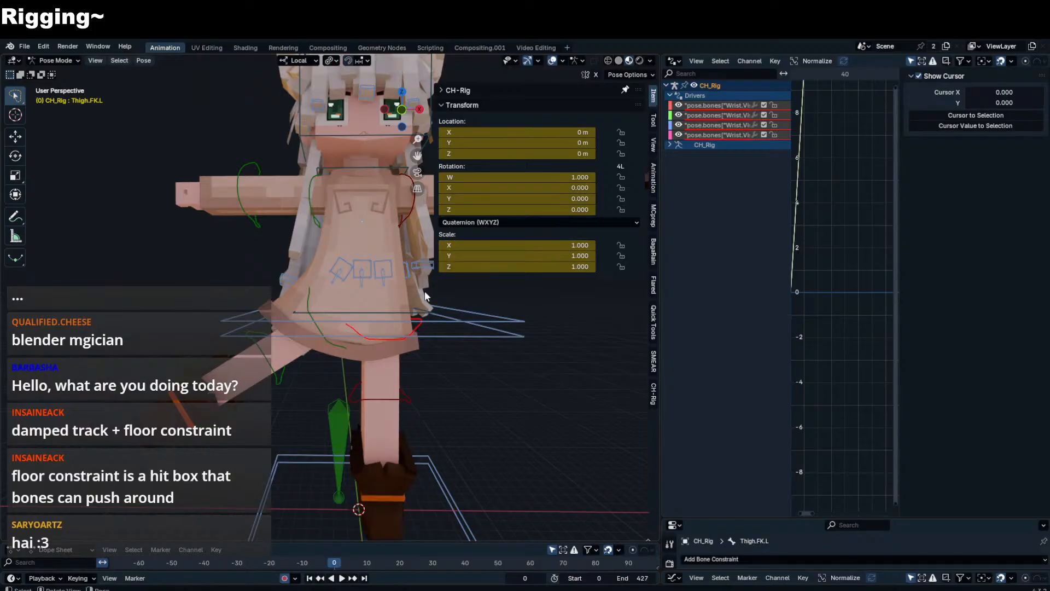
pyautogui.press('r')
pyautogui.press('r')
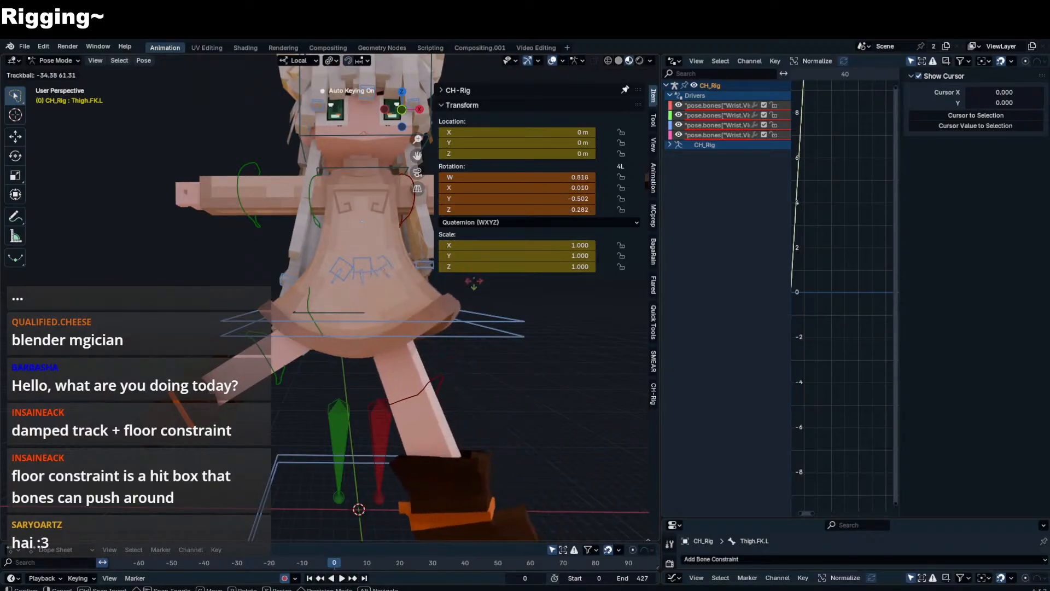
pyautogui.rightClick(316, 326)
# - Try a free trackball rotation on Thigh.FK.R and return the right leg to its rest pose
pyautogui.click(316, 326)
pyautogui.click(316, 326)
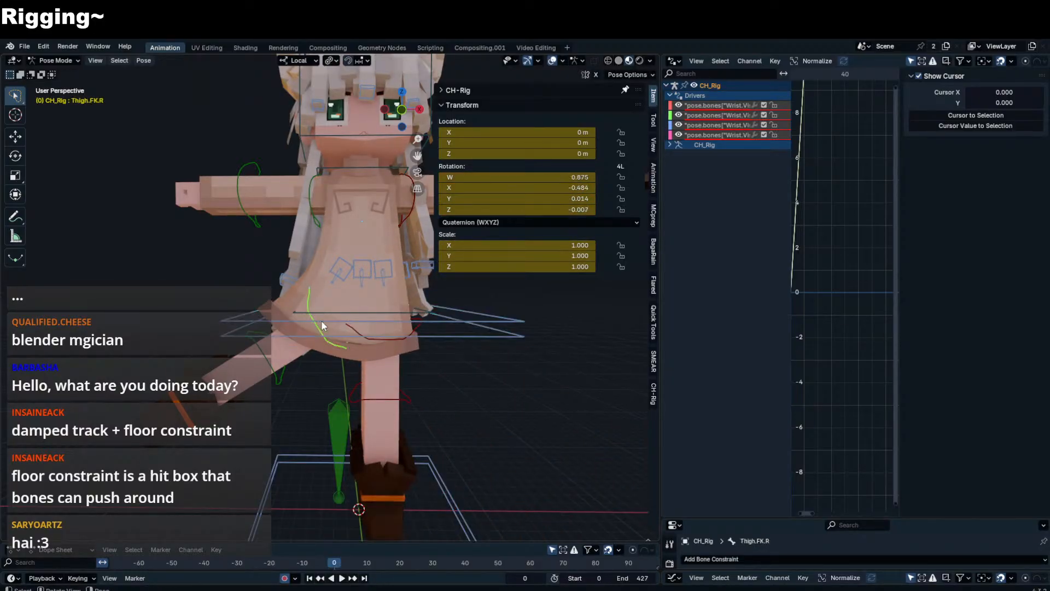
pyautogui.press('r')
pyautogui.press('r')
pyautogui.click(422, 291)
pyautogui.hotkey('ctrl', 'z')
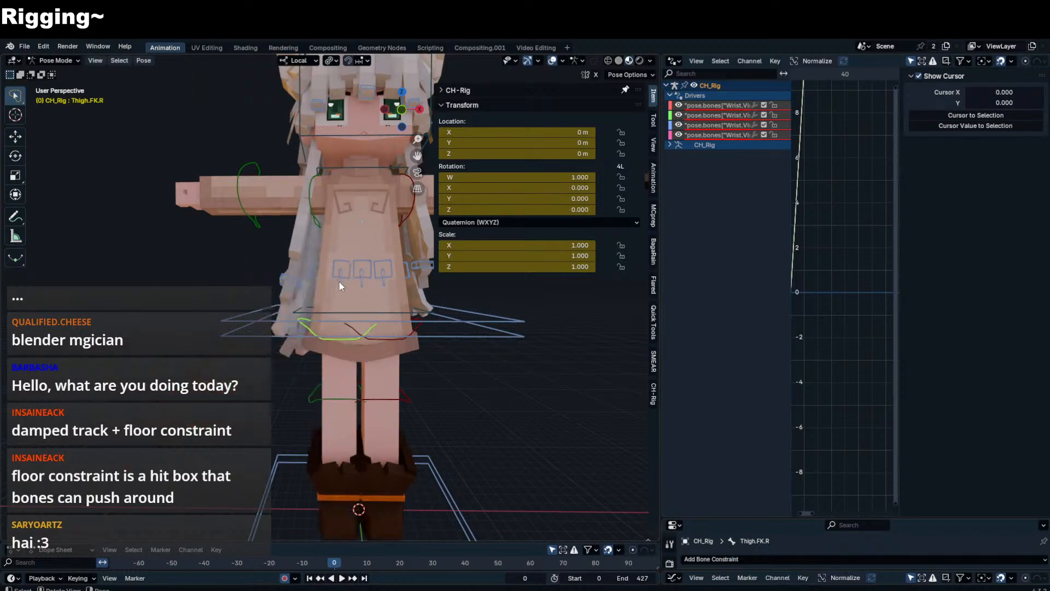
# - Set the driver expression of ShirtMCH_F_R's Z rotation to -max((z+y)-x,0)
pyautogui.click(339, 281)
pyautogui.doubleClick(577, 198)
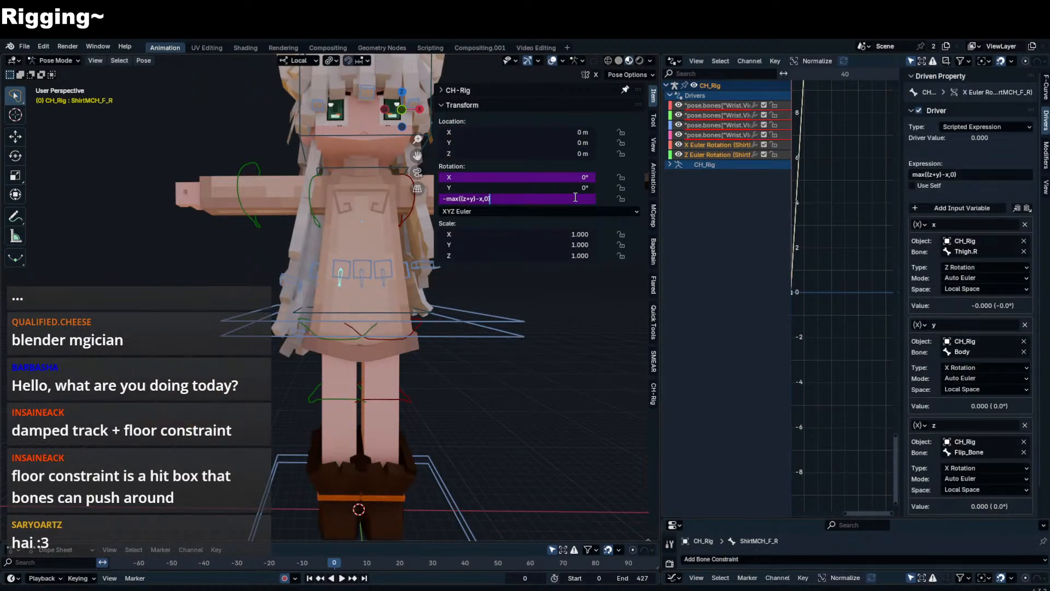
pyautogui.press('Return')
# - Raise the right leg forward with Thigh.FK.R to test the shirt from the side
pyautogui.click(300, 327)
pyautogui.moveTo(301, 327); pyautogui.dragTo(416, 325, button='middle')
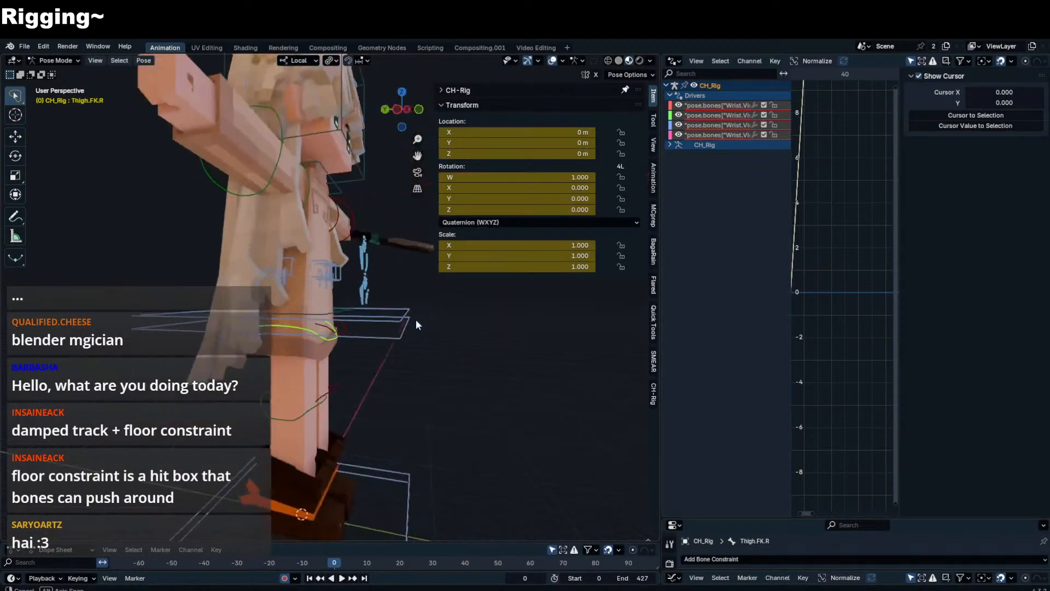
pyautogui.press('r')
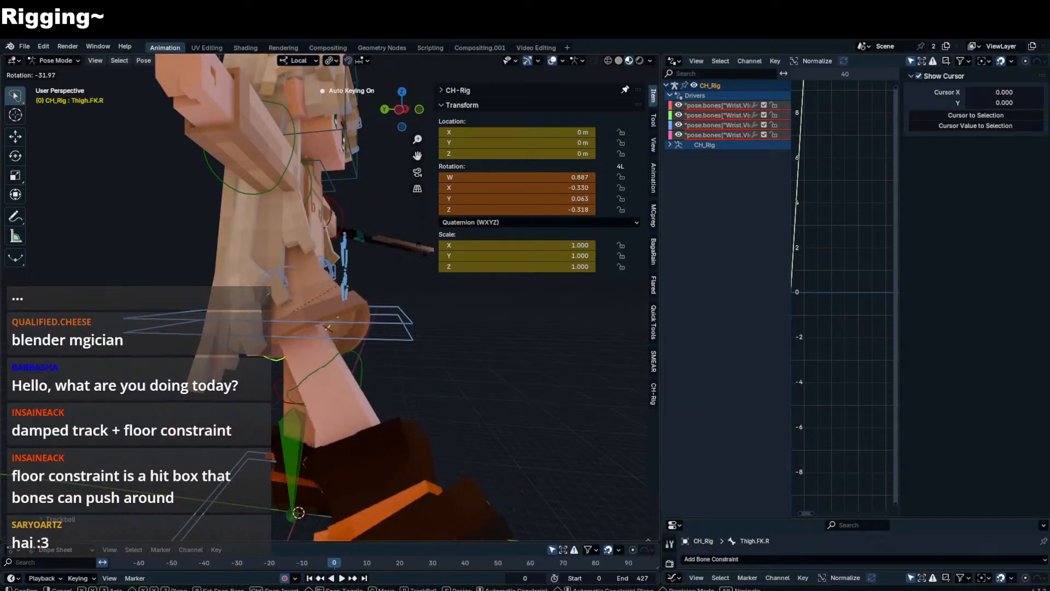
pyautogui.click(332, 263)
# - Try rotating the Shirt_S_R control bone, cancel it, and return Thigh.FK.R to its rest rotation
pyautogui.click(282, 276)
pyautogui.press('r')
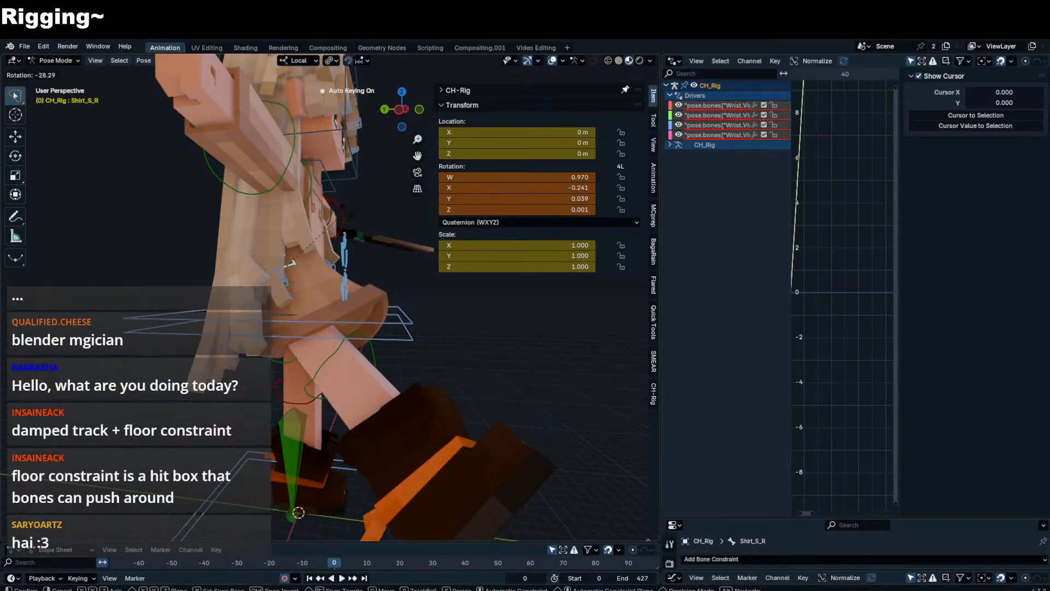
pyautogui.rightClick(353, 306)
pyautogui.moveTo(351, 301); pyautogui.dragTo(331, 255, button='middle')
pyautogui.click(321, 296)
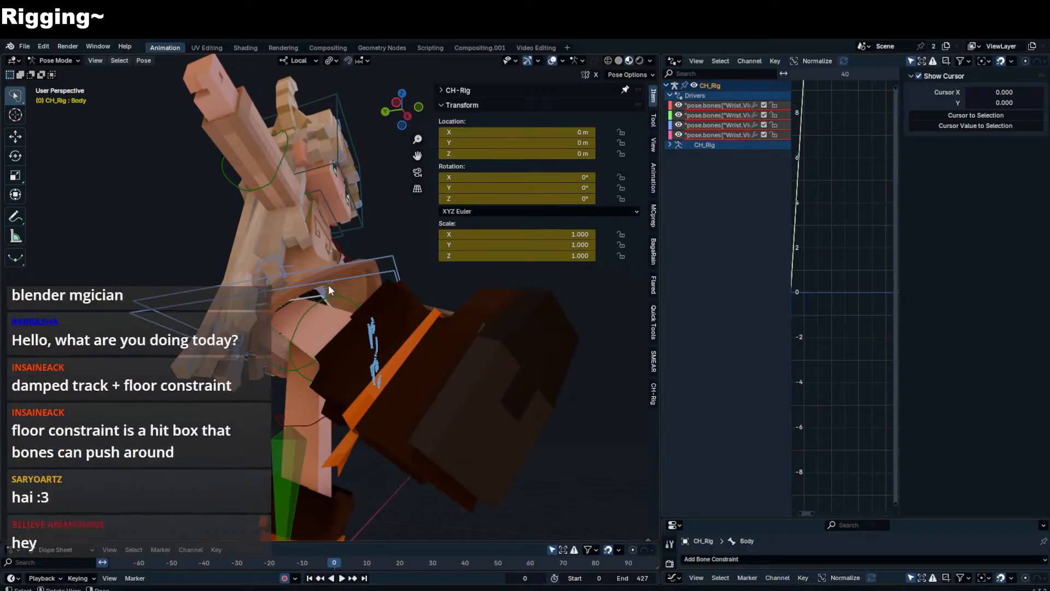
pyautogui.click(329, 287)
pyautogui.moveTo(334, 291); pyautogui.dragTo(301, 311, button='middle')
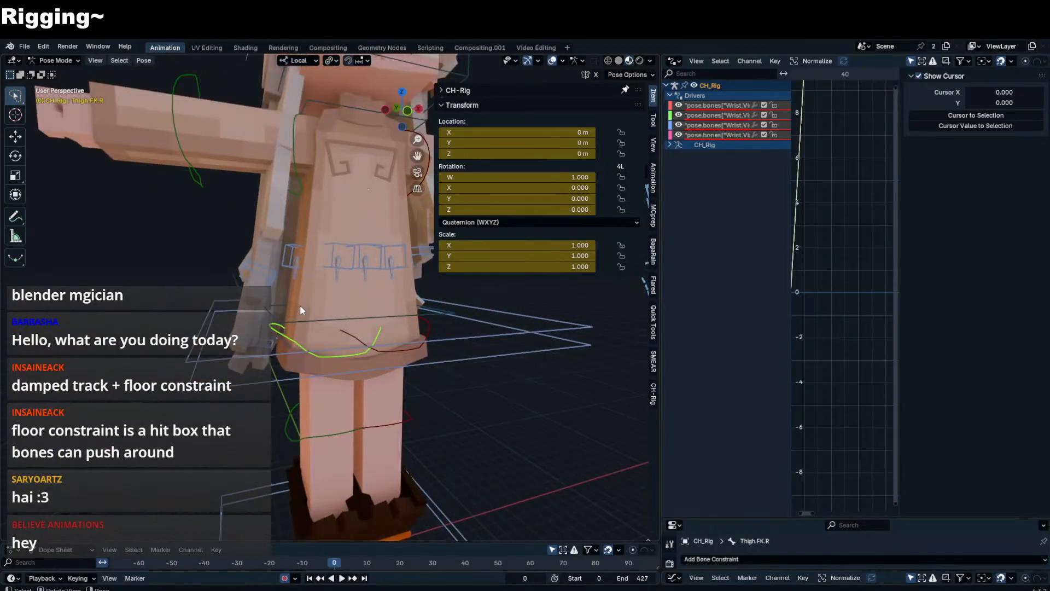
# - Isolate the rig in local view and paste the copied driver onto ShirtMCH_B_R's Z rotation
pyautogui.press('KP_Divide')
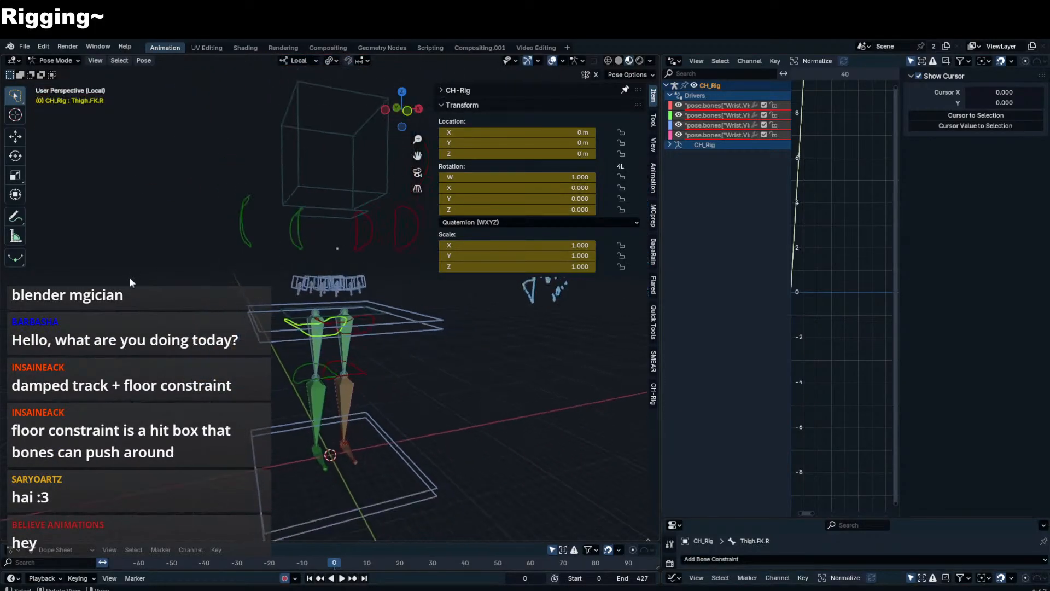
pyautogui.scroll(3, 129, 278)
pyautogui.moveTo(131, 277); pyautogui.dragTo(363, 268, button='middle')
pyautogui.click(352, 266)
pyautogui.click(347, 290)
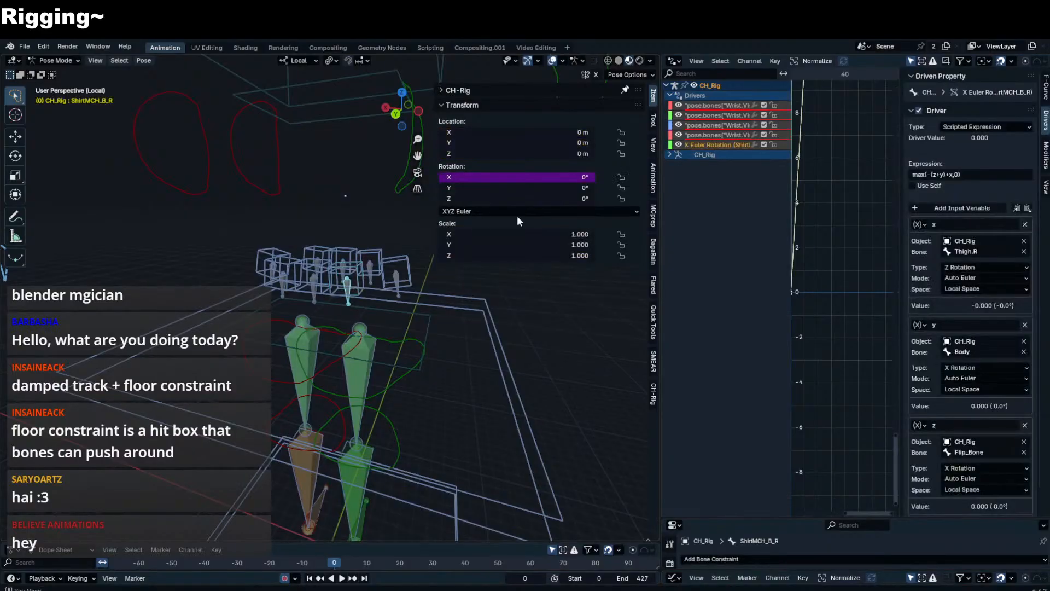
pyautogui.rightClick(562, 201)
pyautogui.click(560, 202)
# - Test the back shirt bones by rotating Thigh.FK.R outward, cancel the rotation, and reselect ShirtMCH_B_R
pyautogui.click(415, 346)
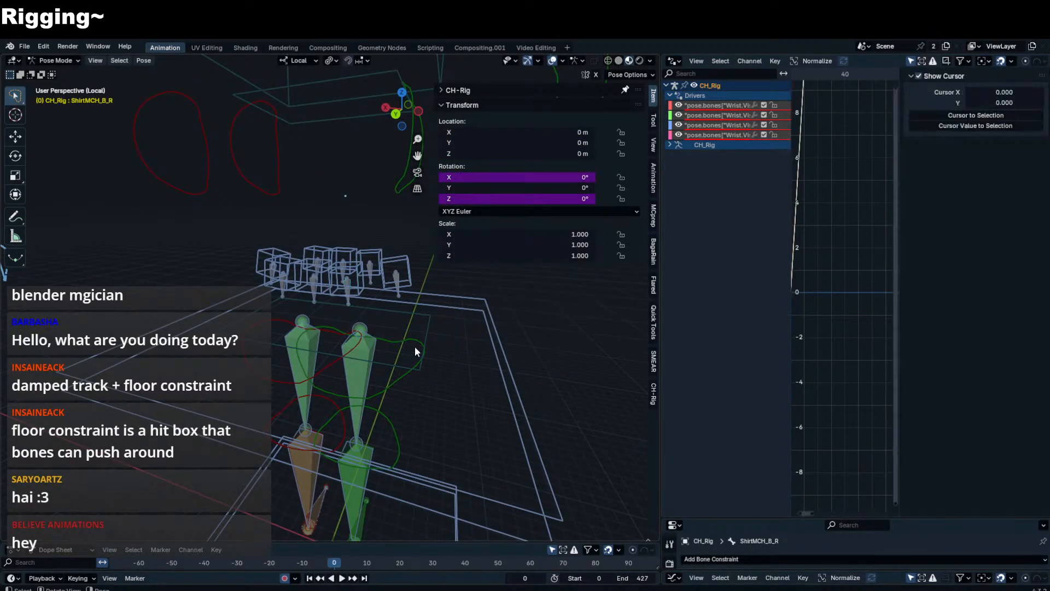
pyautogui.click(422, 352)
pyautogui.moveTo(423, 352); pyautogui.dragTo(433, 352, button='middle')
pyautogui.press('r')
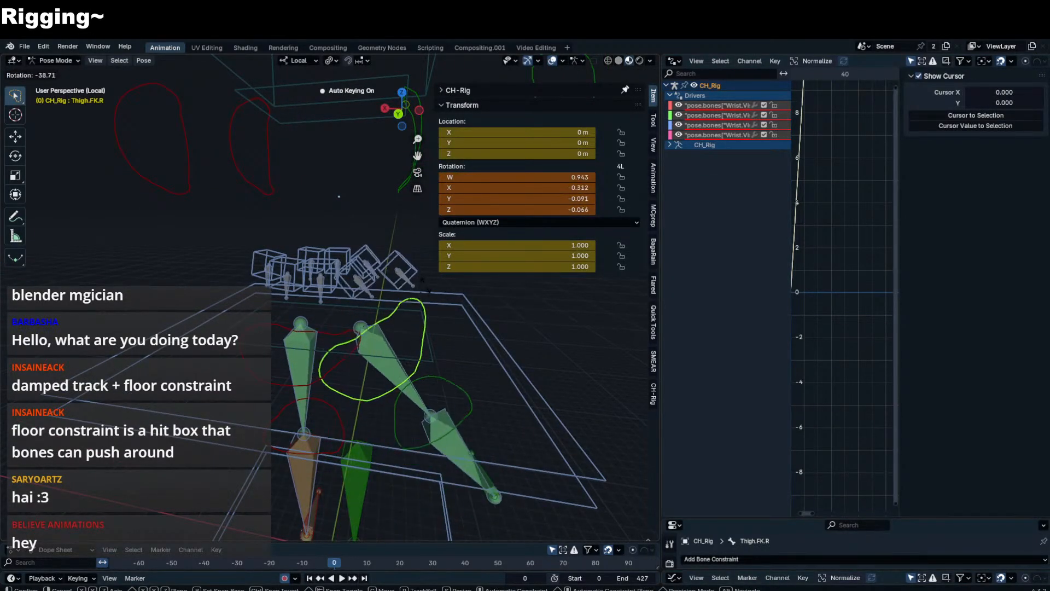
pyautogui.rightClick(375, 300)
pyautogui.click(356, 290)
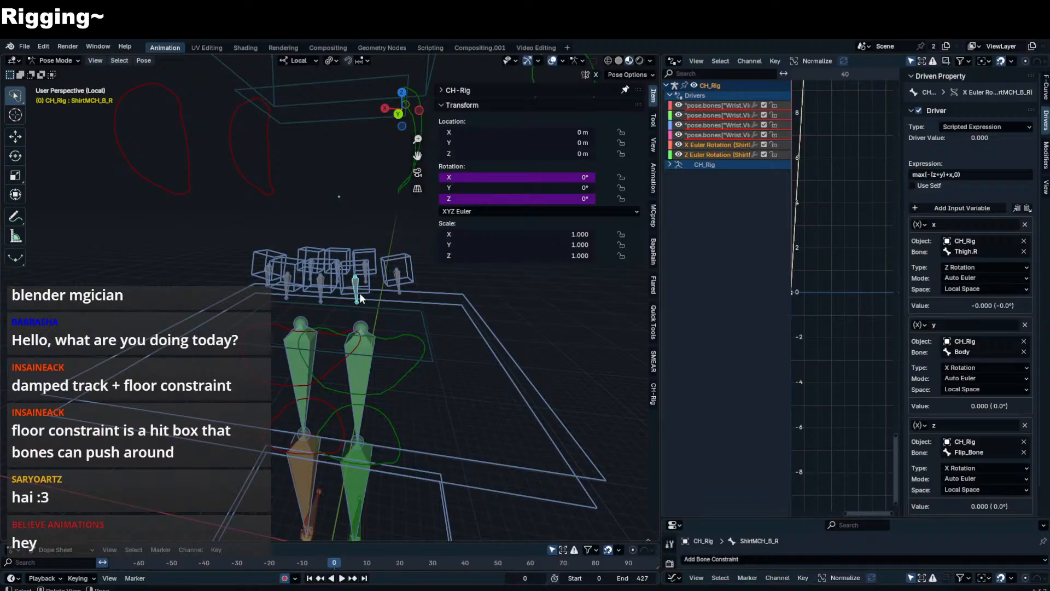
# - Copy the driver from ShirtMCH_S_L's Z rotation and paste it onto ShirtMCH_B_L's Z rotation
pyautogui.click(290, 294)
pyautogui.click(288, 295)
pyautogui.moveTo(288, 296); pyautogui.dragTo(300, 293, button='middle')
pyautogui.click(264, 280)
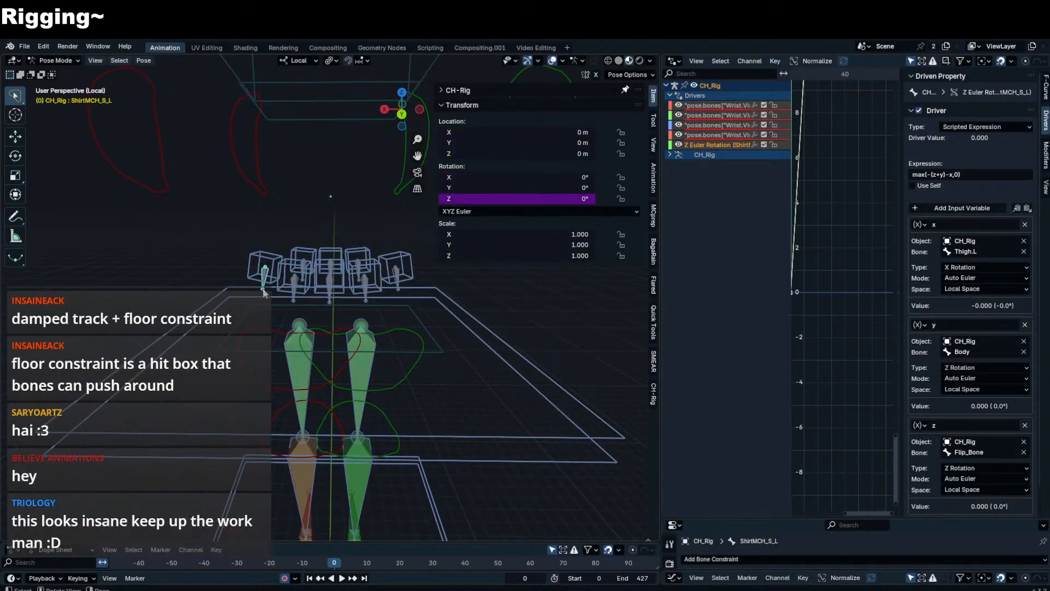
pyautogui.rightClick(529, 201)
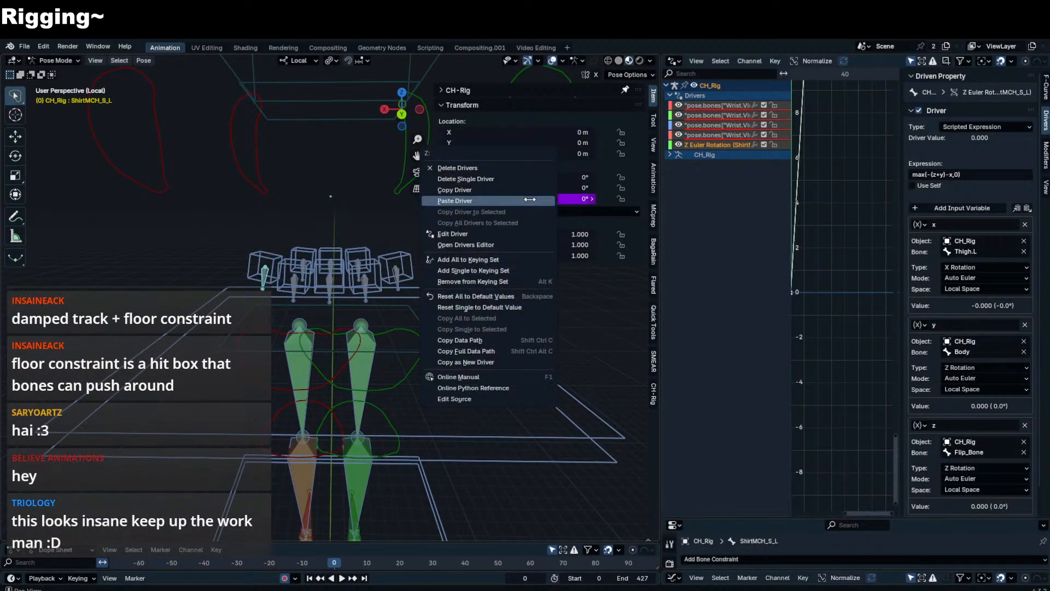
pyautogui.click(293, 304)
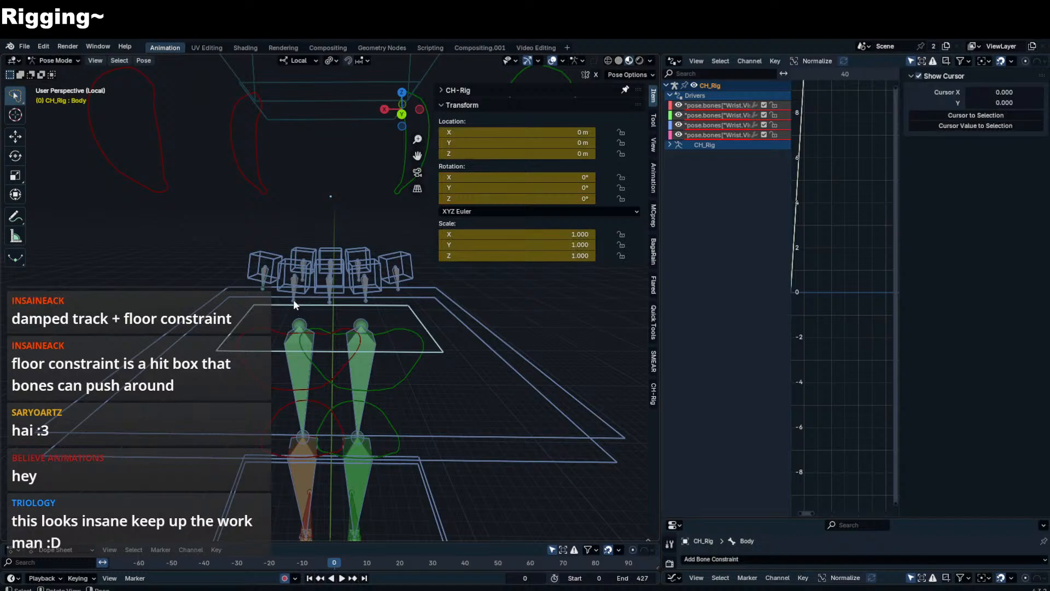
pyautogui.click(293, 300)
pyautogui.rightClick(489, 231)
pyautogui.rightClick(525, 198)
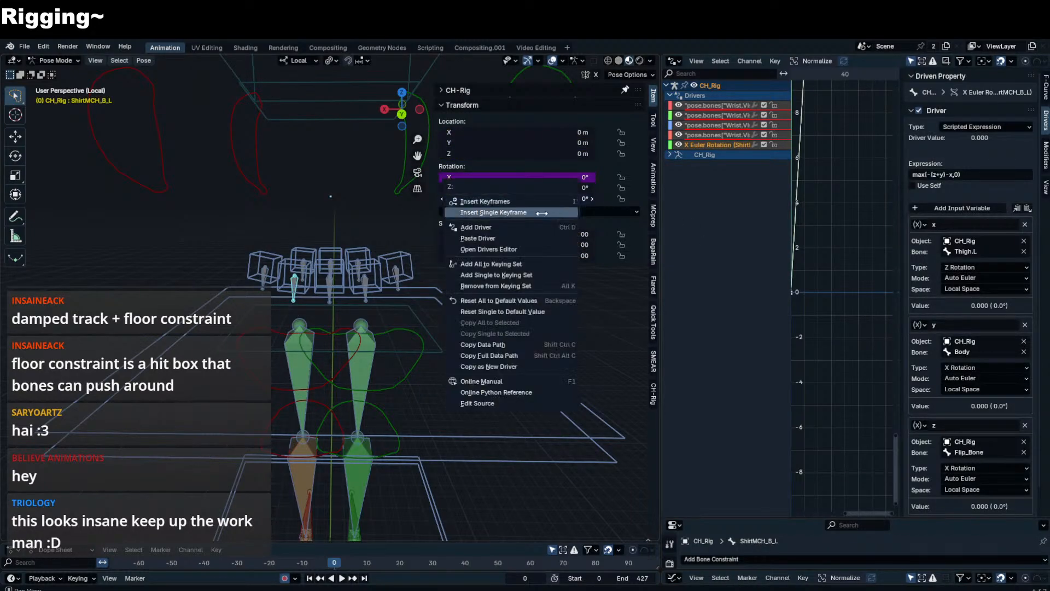
pyautogui.click(446, 229)
# - Test the back shirt bones by rotating Thigh.FK.L outward, cancelling the rotation
pyautogui.click(271, 334)
pyautogui.press('r')
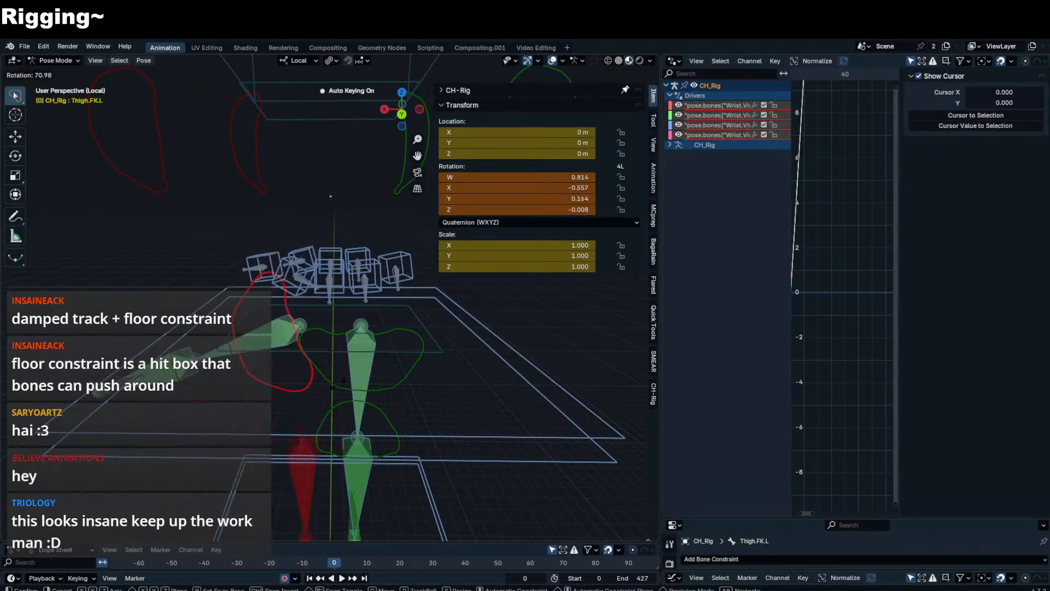
pyautogui.rightClick(284, 311)
# - Negate the driver expression of ShirtMCH_B_L's Z rotation so it reads -max(-(z+y)-x,0)
pyautogui.click(294, 300)
pyautogui.doubleClick(541, 198)
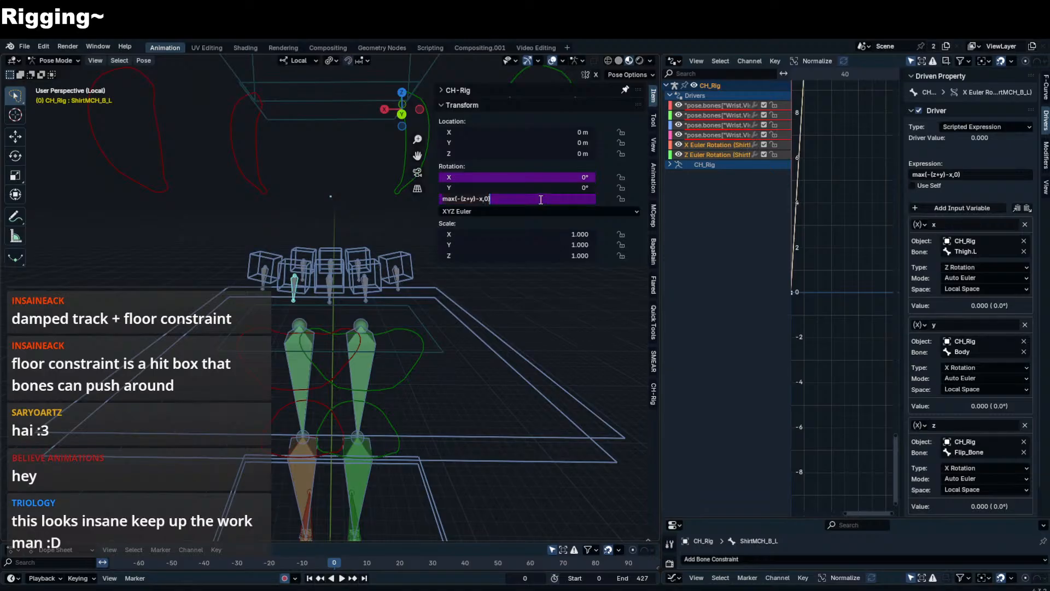
pyautogui.write('-')
pyautogui.press('Return')
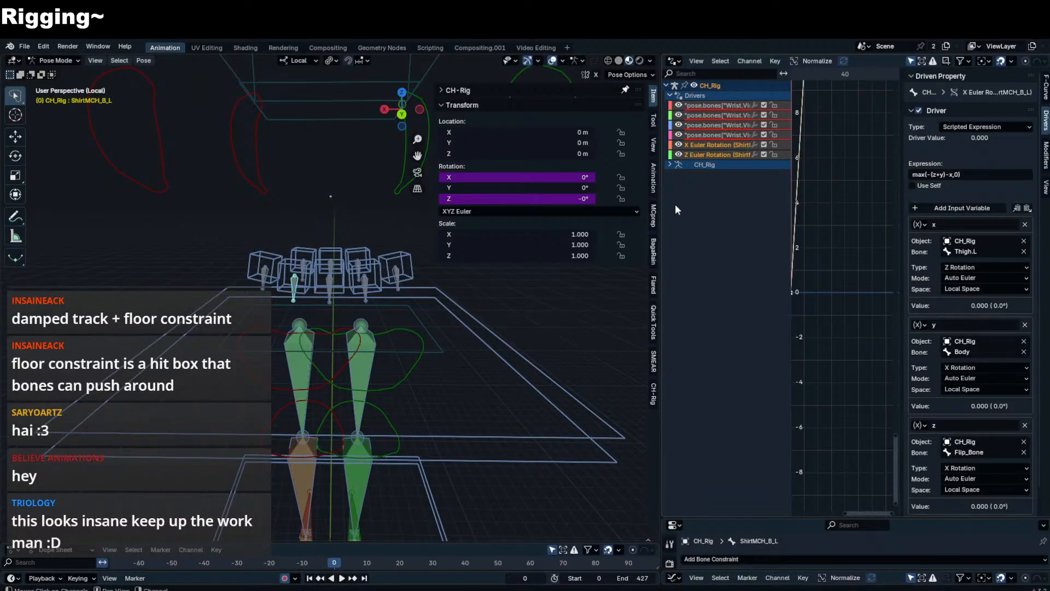
# - Try rotating Thigh.FK.L again, cancel it, and leave local view to show the whole character
pyautogui.click(260, 331)
pyautogui.press('r')
pyautogui.press('Escape')
pyautogui.press('KP_Divide')
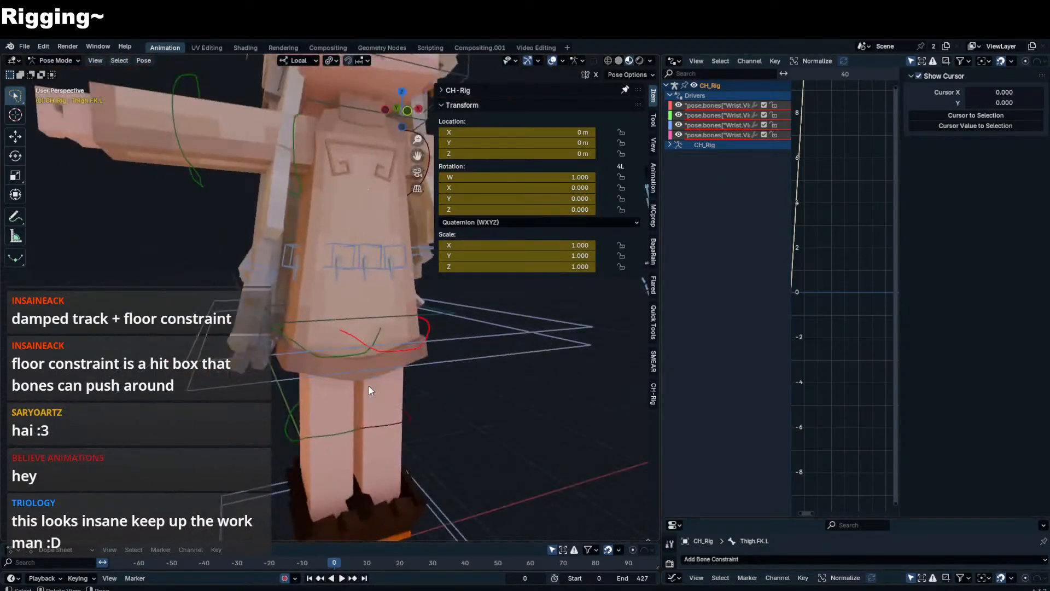
# - Test how the shirt follows by rotating Flip_Bone forward and backward
pyautogui.moveTo(392, 318); pyautogui.dragTo(330, 315, button='middle')
pyautogui.moveTo(406, 304); pyautogui.dragTo(345, 310, button='middle')
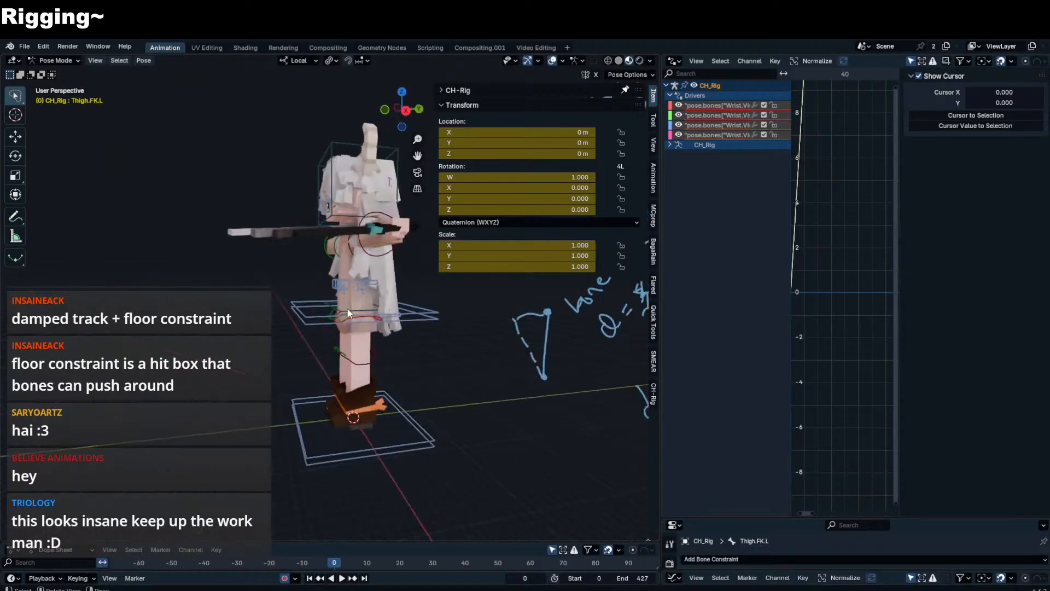
pyautogui.click(345, 313)
pyautogui.press('r')
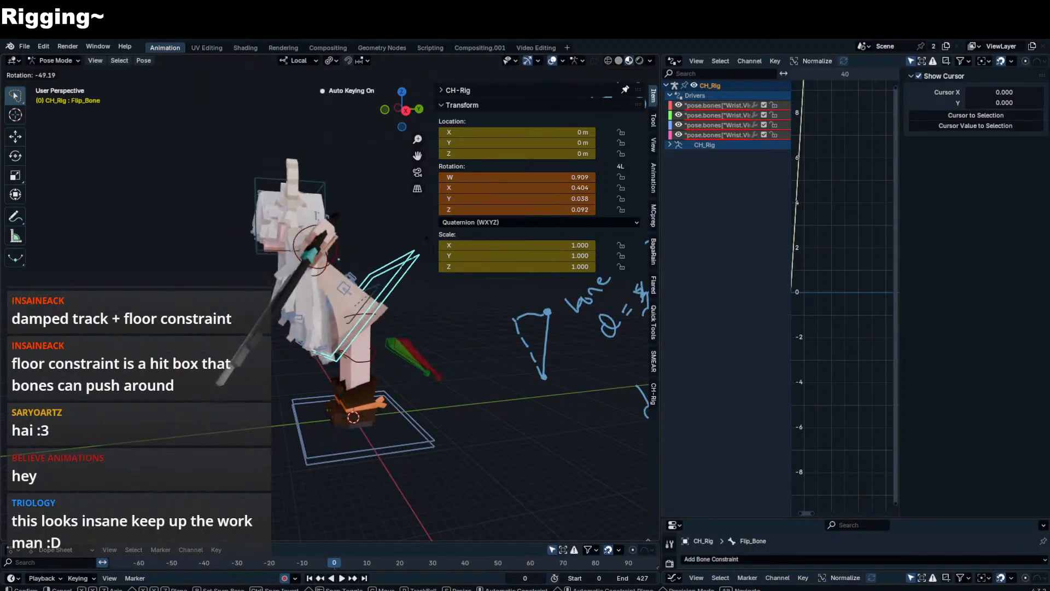
pyautogui.press('r')
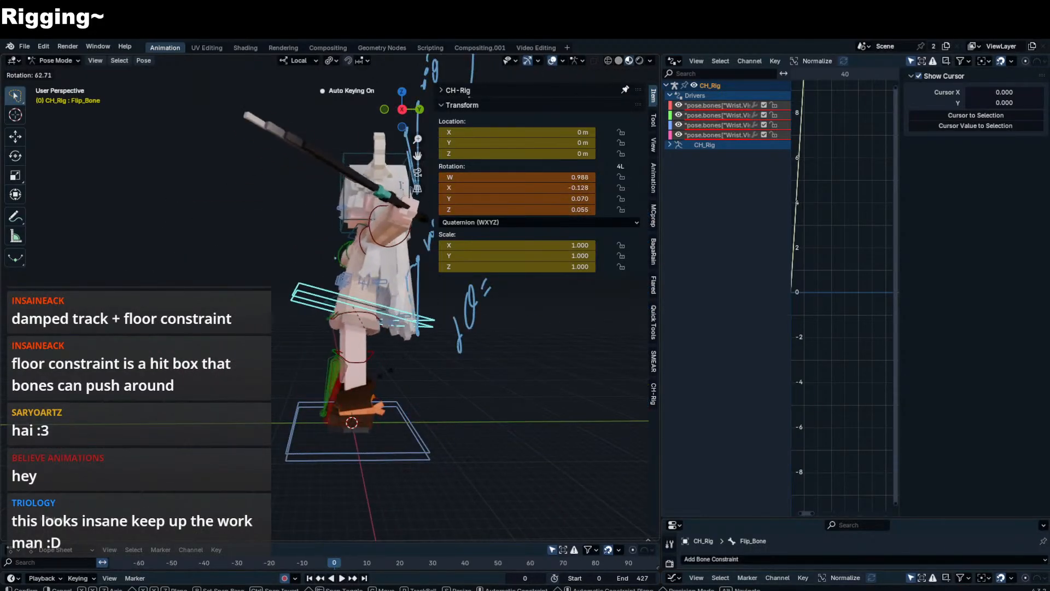
pyautogui.press('Escape')
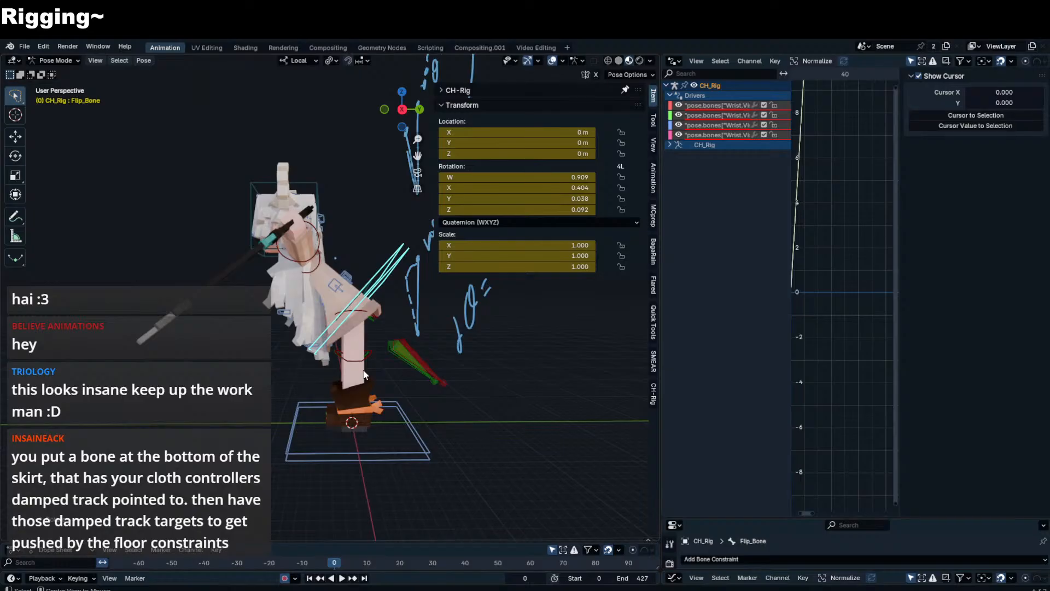
pyautogui.moveTo(368, 361); pyautogui.dragTo(436, 345, button='middle')
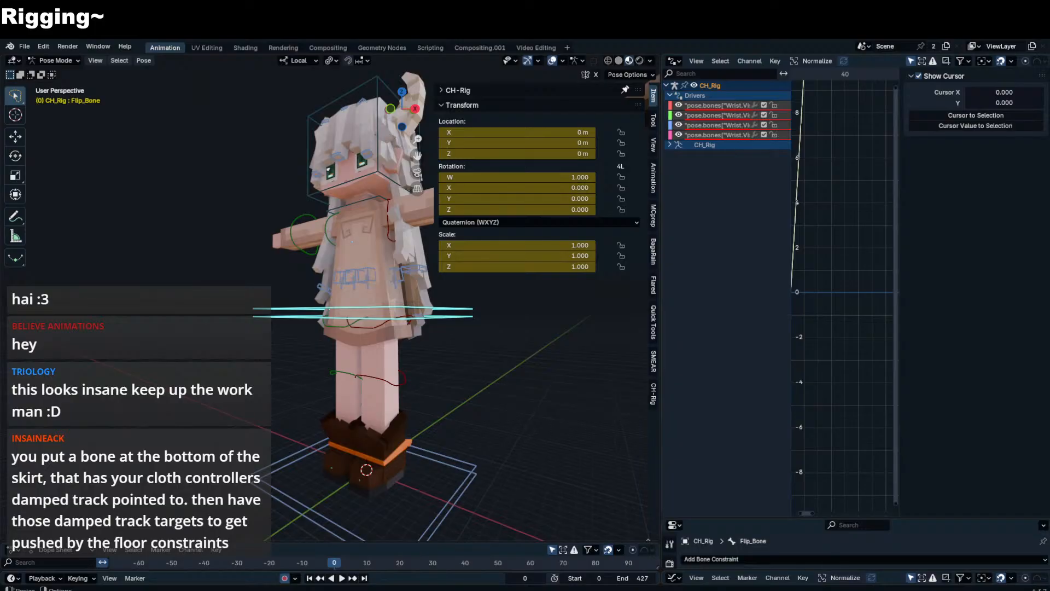
# - Test the shirt by freely rotating the Body bone forward and sideways with a trackball rotation
pyautogui.click(421, 306)
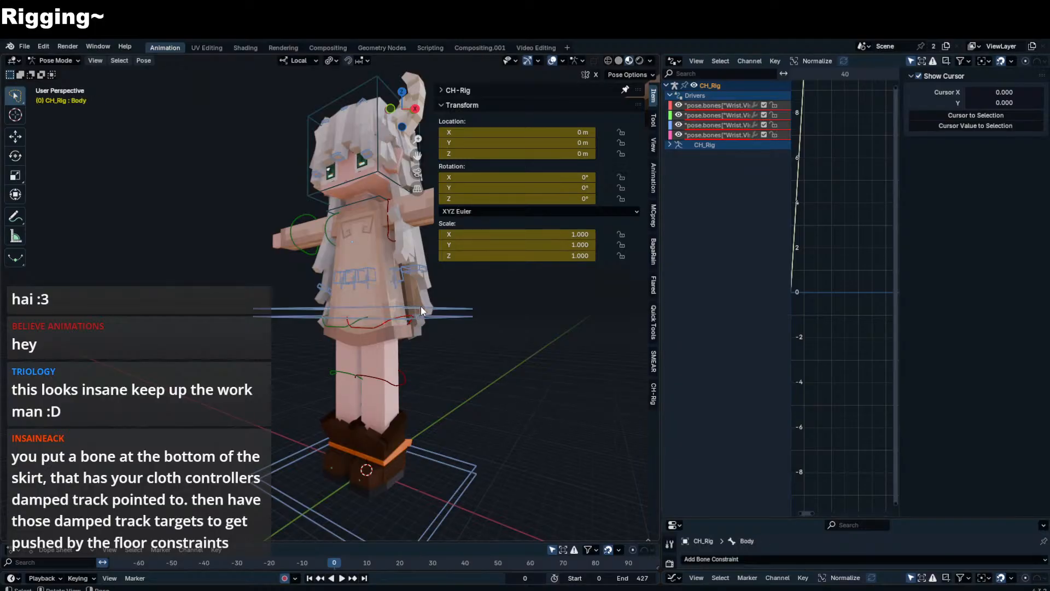
pyautogui.press('r')
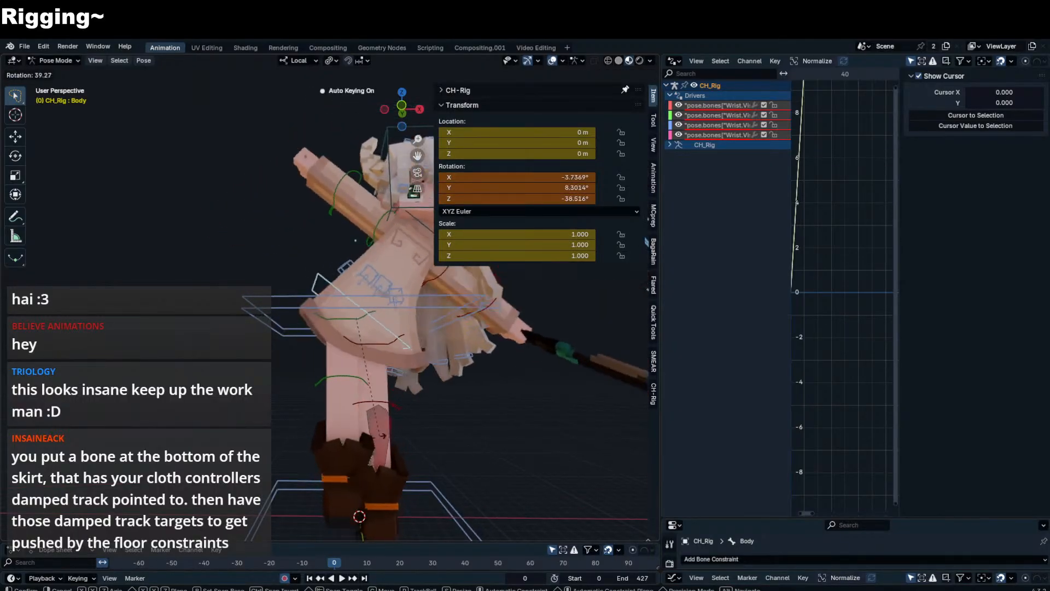
pyautogui.press('r')
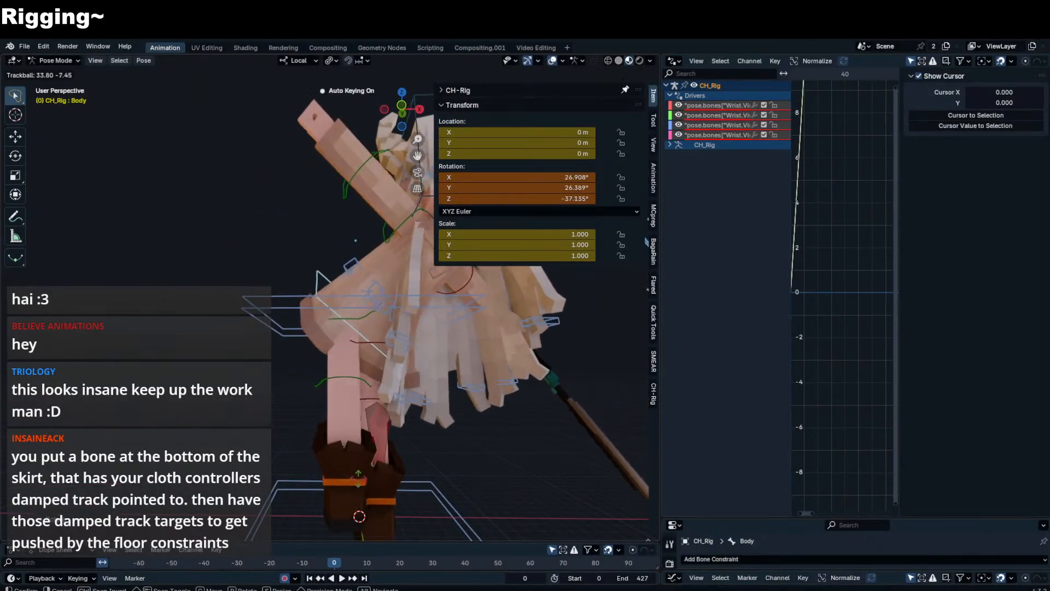
pyautogui.click(371, 440)
pyautogui.moveTo(372, 440); pyautogui.dragTo(389, 353, button='middle')
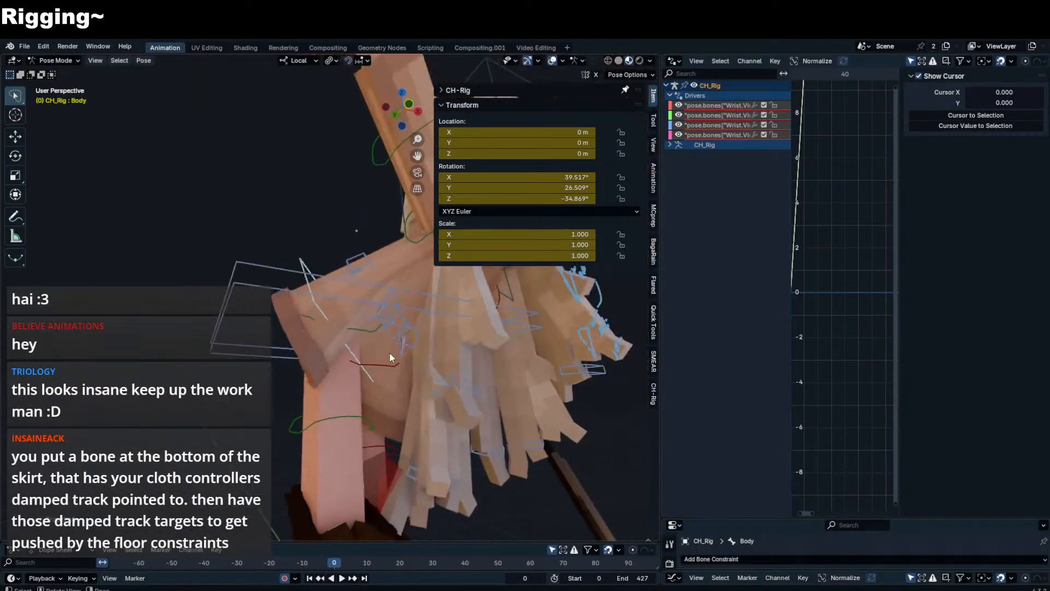
# - Select ShirtMCH_F_C to view its driver, try further rotations of the Body bone and undo the last one
pyautogui.click(388, 329)
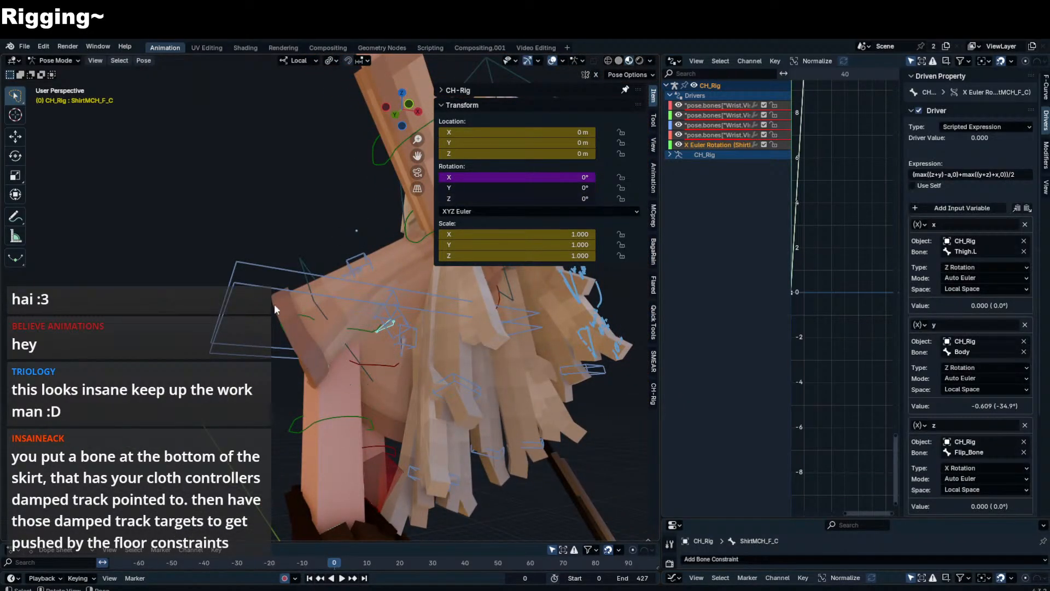
pyautogui.click(322, 317)
pyautogui.press('r')
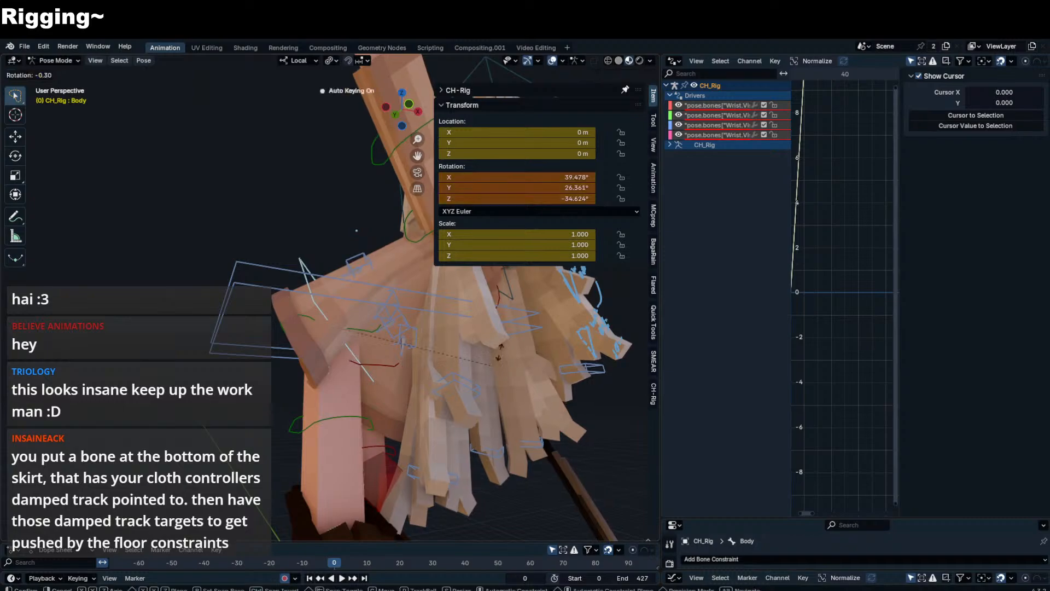
pyautogui.click(488, 293)
pyautogui.moveTo(487, 292); pyautogui.dragTo(422, 285, button='middle')
pyautogui.press('r')
pyautogui.click(499, 317)
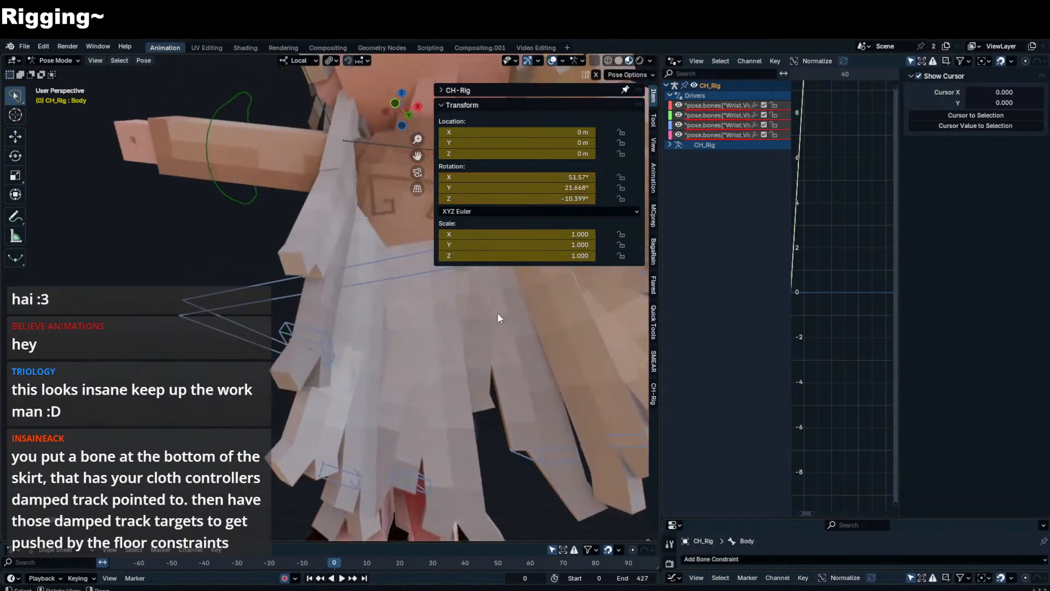
pyautogui.hotkey('ctrl', 'z')
pyautogui.moveTo(419, 364); pyautogui.dragTo(533, 358, button='middle')
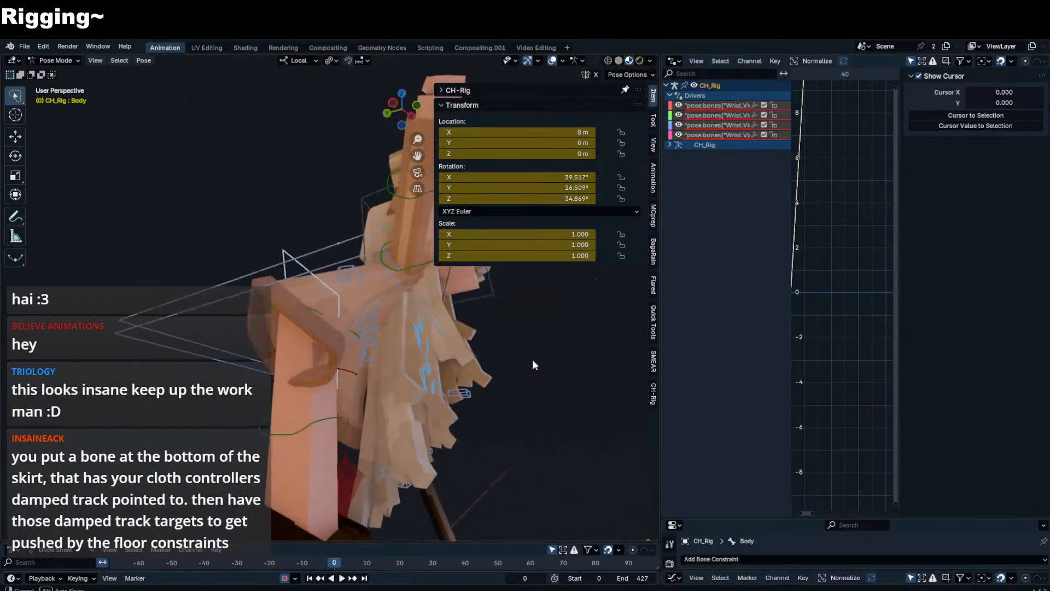
# - Undo the previous Body rotation and tilt the bone freely again to test how the front of the shirt deforms
pyautogui.hotkey('ctrl', 'z')
pyautogui.press('r')
pyautogui.press('r')
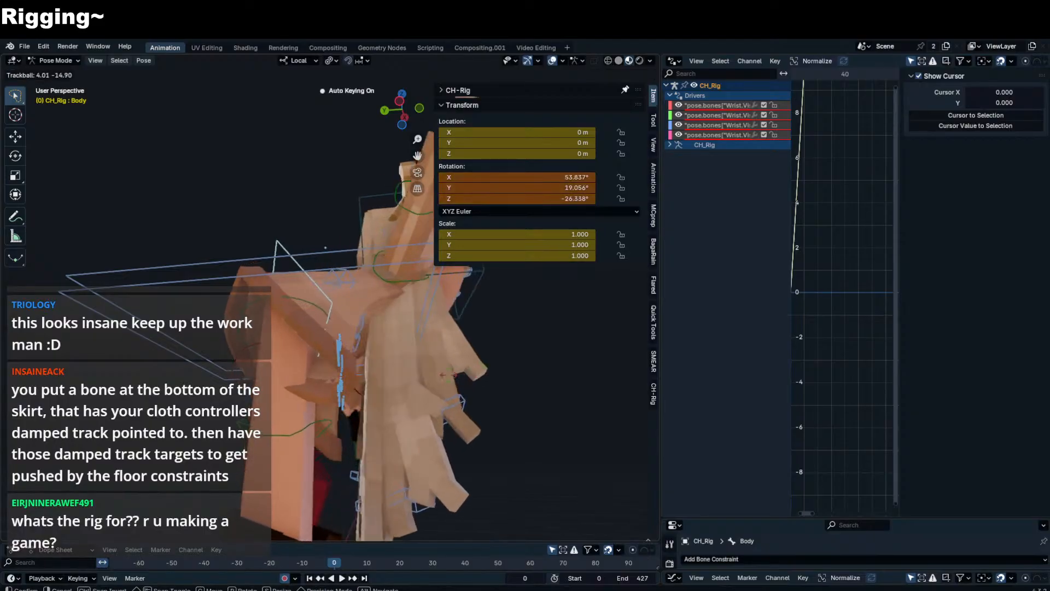
pyautogui.click(410, 377)
pyautogui.moveTo(410, 377); pyautogui.dragTo(381, 361, button='middle')
pyautogui.press('r')
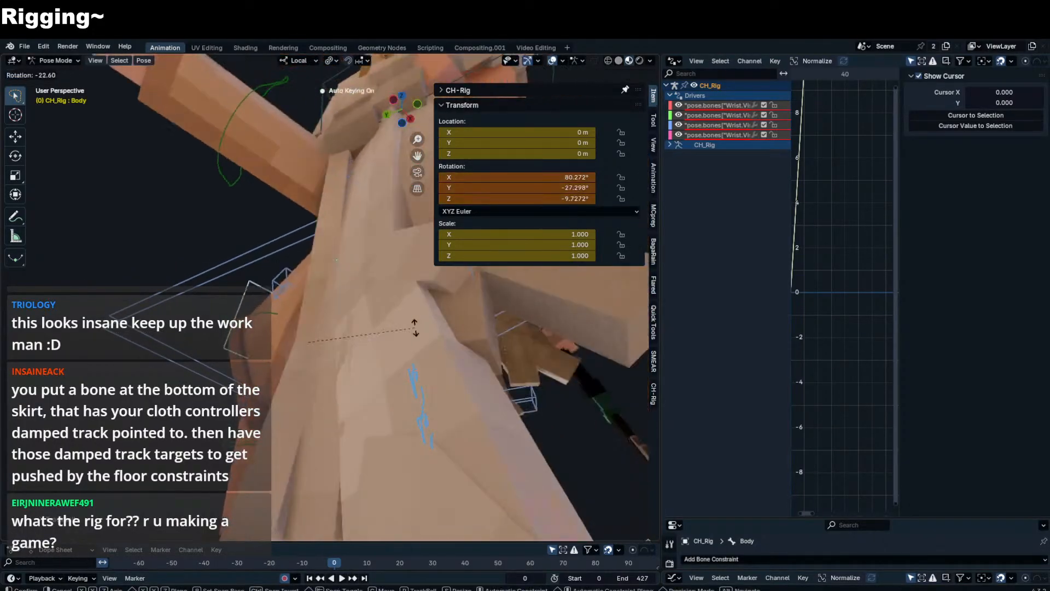
pyautogui.click(415, 327)
pyautogui.moveTo(415, 327); pyautogui.dragTo(465, 330, button='middle')
# - Examine the driver expression and input variables on ShirtMCH_F_C's X rotation
pyautogui.click(332, 336)
pyautogui.click(332, 336)
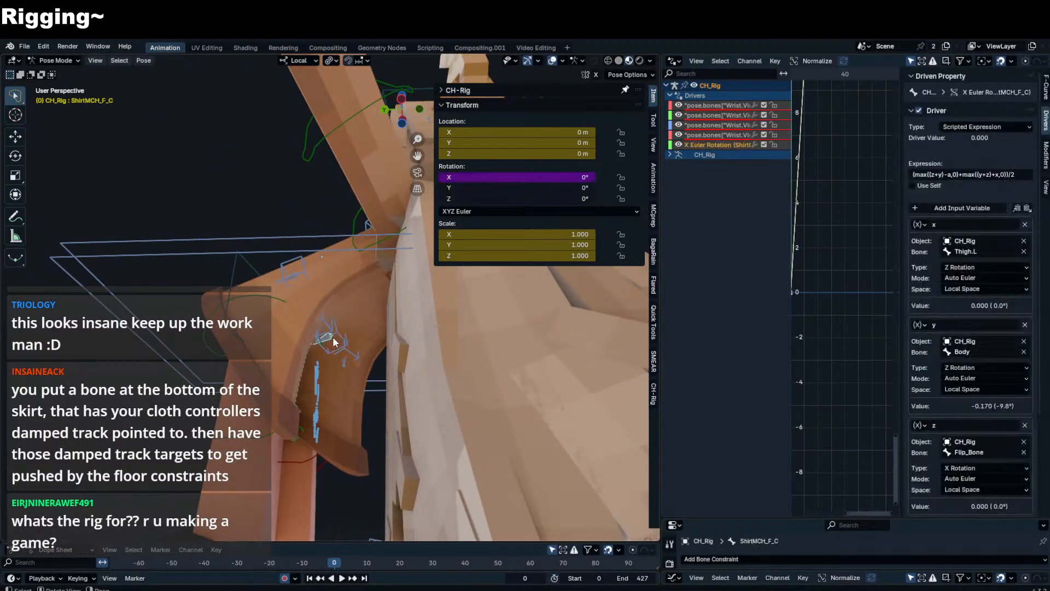
pyautogui.click(523, 176)
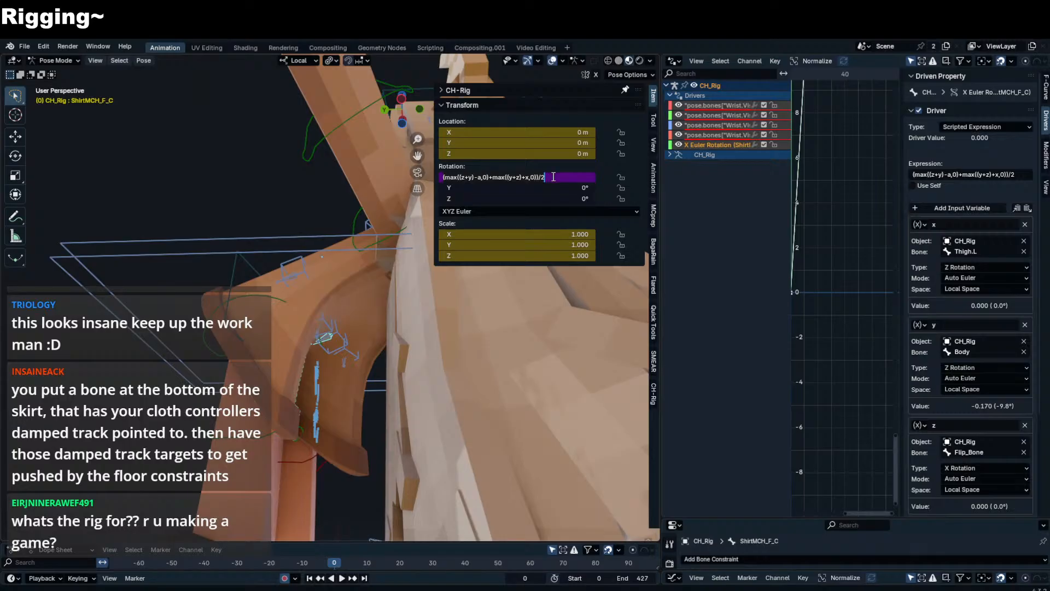
pyautogui.click(963, 174)
pyautogui.click(963, 174)
pyautogui.click(964, 175)
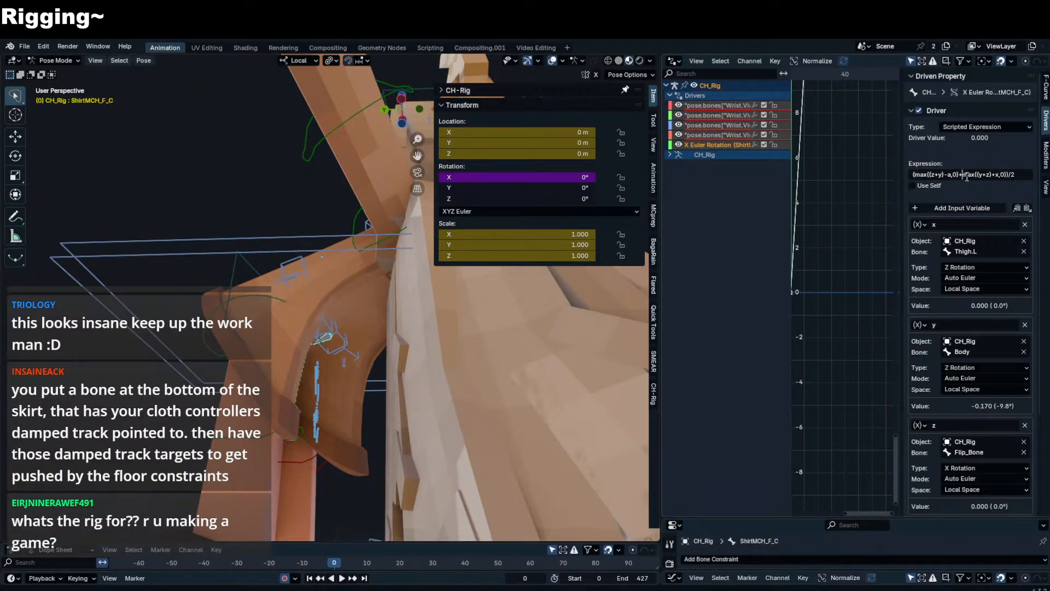
pyautogui.scroll(-5, 973, 382)
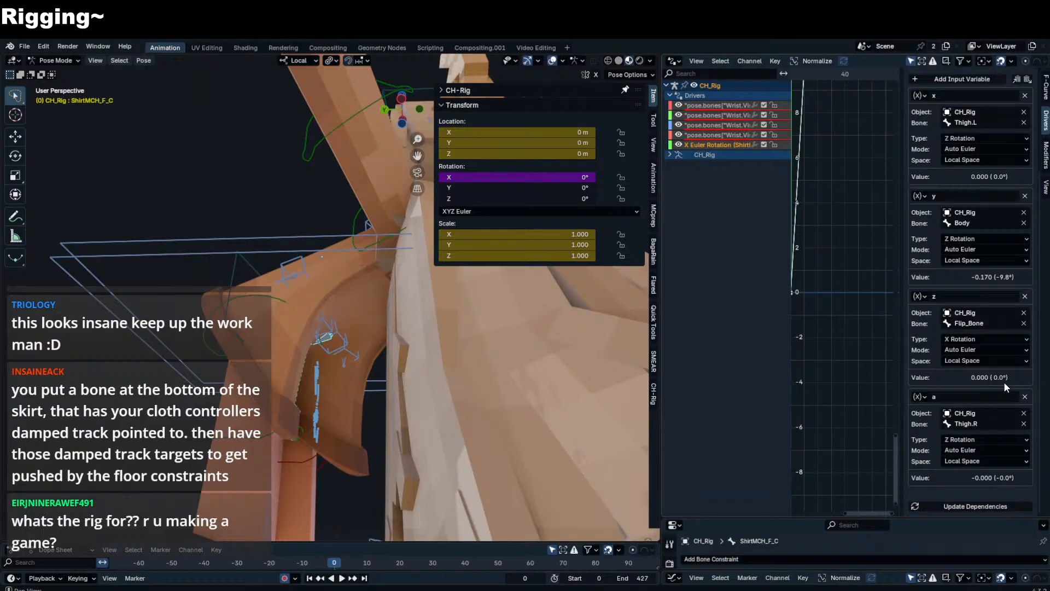
pyautogui.scroll(-5, 423, 354)
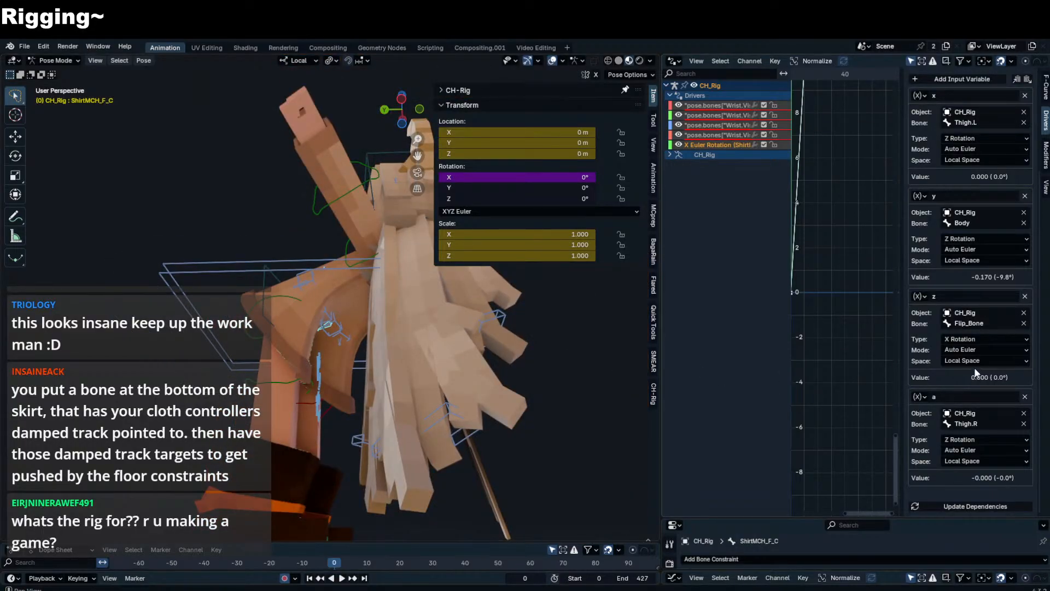
pyautogui.scroll(3, 996, 277)
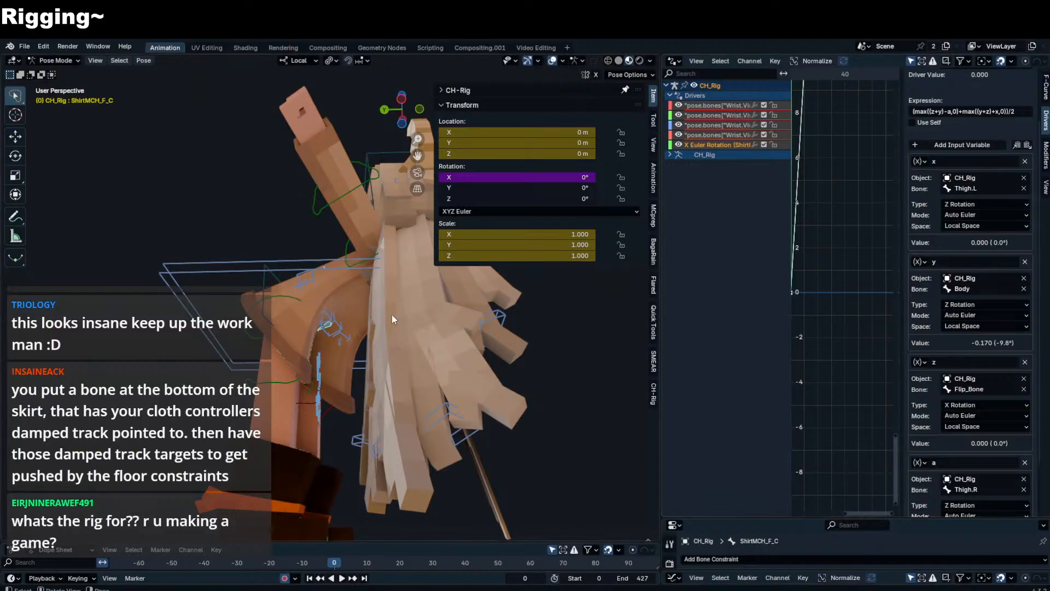
# - Clear the Body bone's rotation and rotate it about its local X axis to about 12°
pyautogui.click(268, 280)
pyautogui.press('r')
pyautogui.press('x')
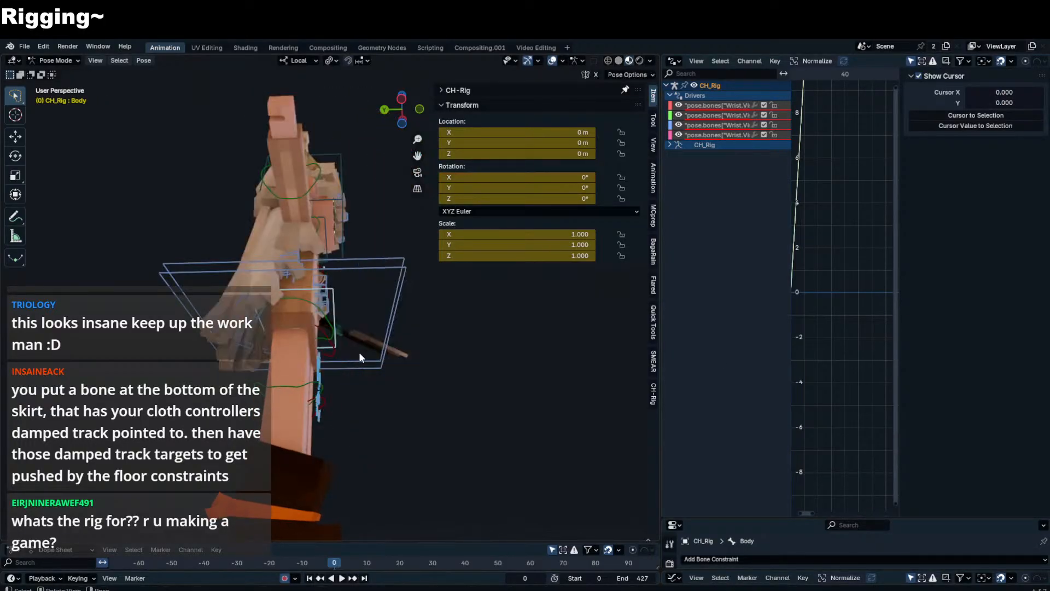
pyautogui.click(288, 351)
pyautogui.moveTo(288, 351); pyautogui.dragTo(195, 356, button='middle')
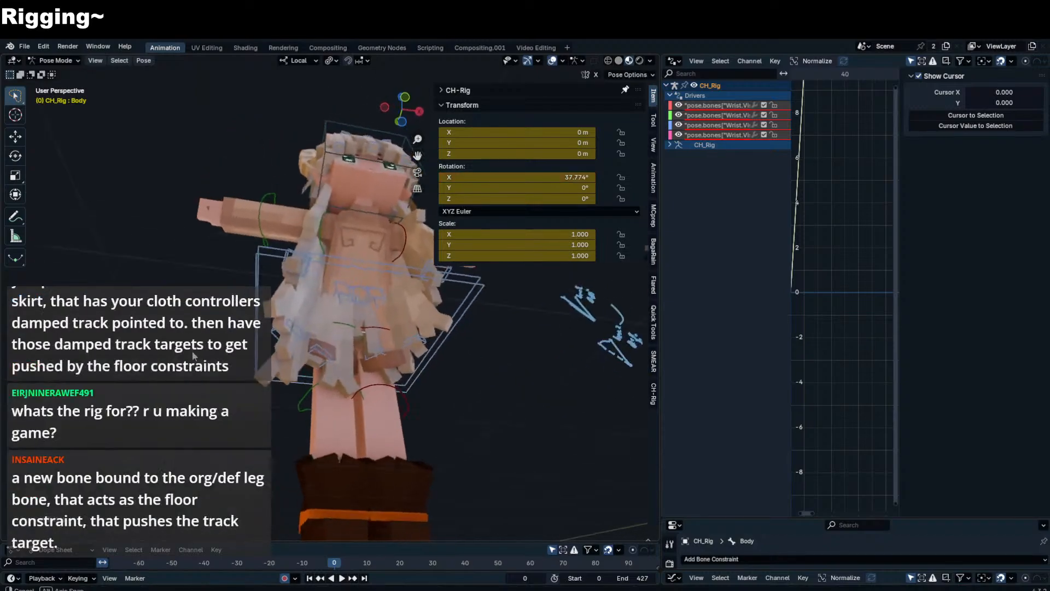
pyautogui.scroll(2, 352, 360)
pyautogui.press('r')
pyautogui.press('x')
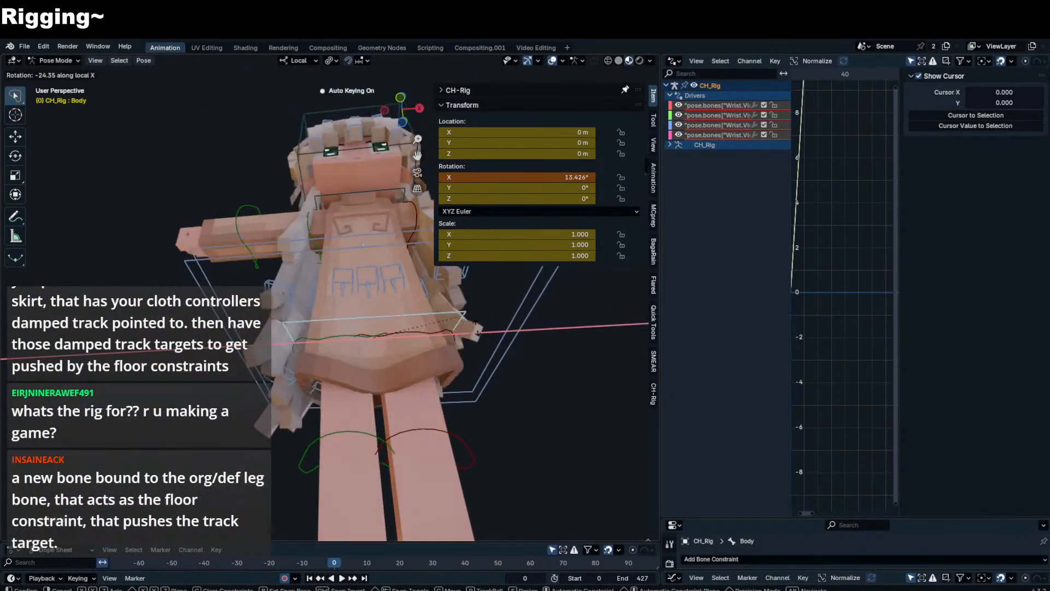
pyautogui.click(441, 281)
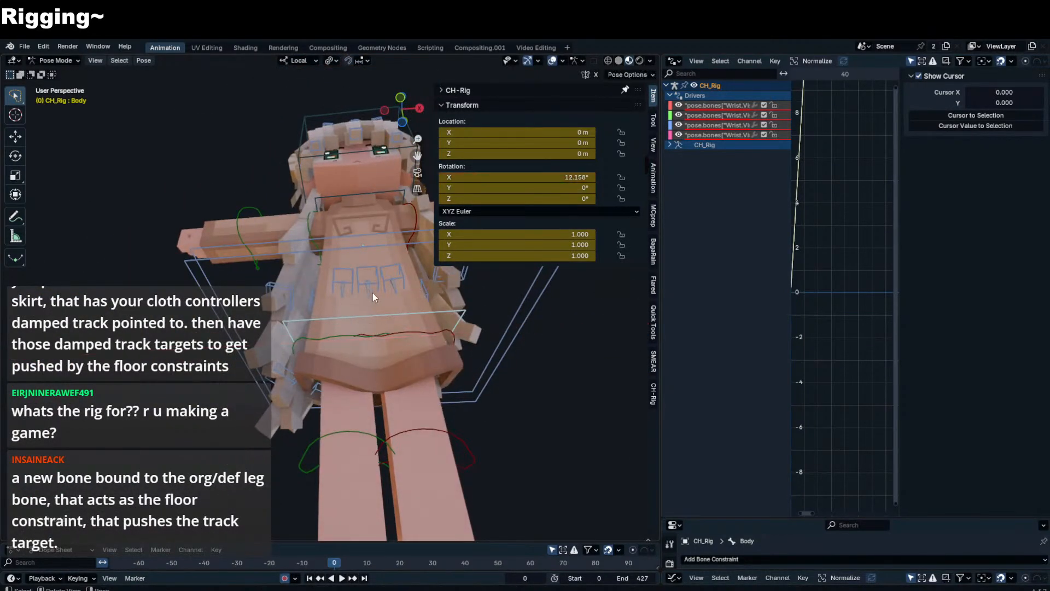
# - Change the driver expression of ShirtMCH_F_C's X rotation to max((max((z+y)-a,0)+max((y+z)+x,0))) and hide the sidebar
pyautogui.click(373, 293)
pyautogui.click(372, 297)
pyautogui.doubleClick(570, 180)
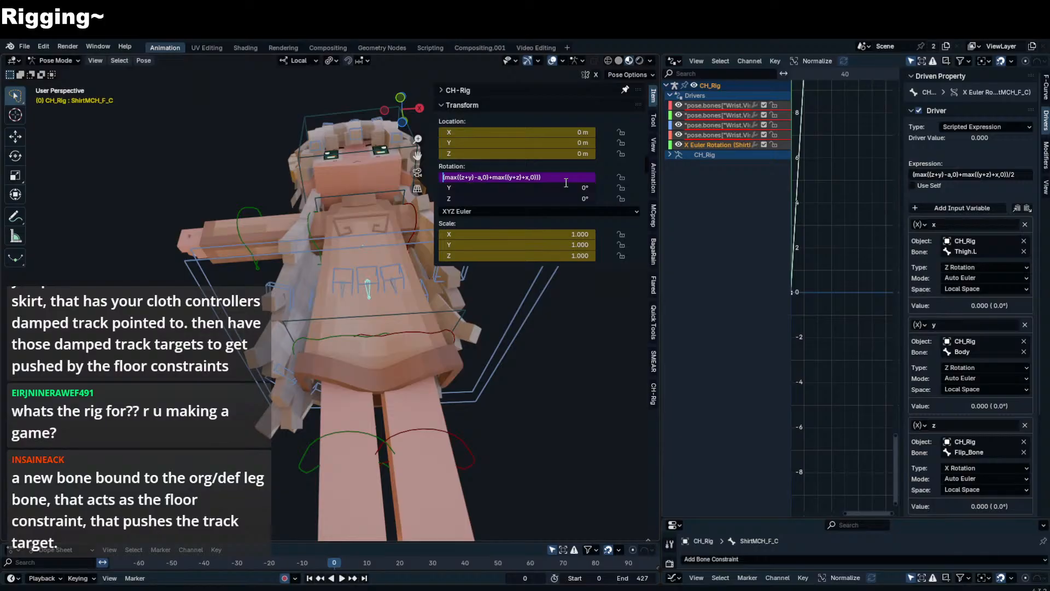
pyautogui.write('max(')
pyautogui.press('Return')
pyautogui.press('n')
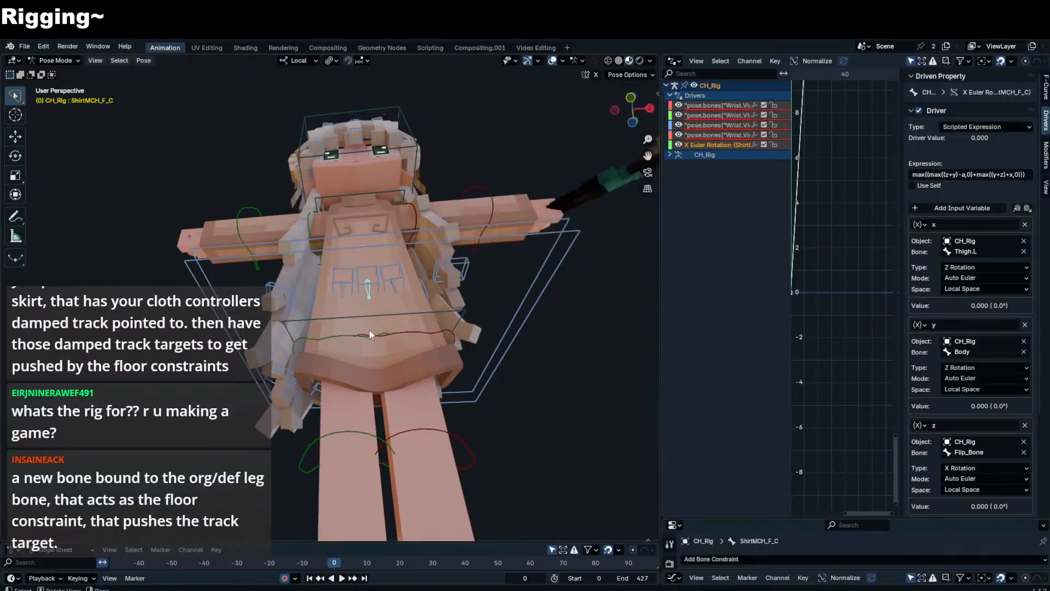
# - Test the shirt by rotating the Body bone about its local X axis, cancelling the rotation
pyautogui.click(369, 330)
pyautogui.press('r')
pyautogui.press('x')
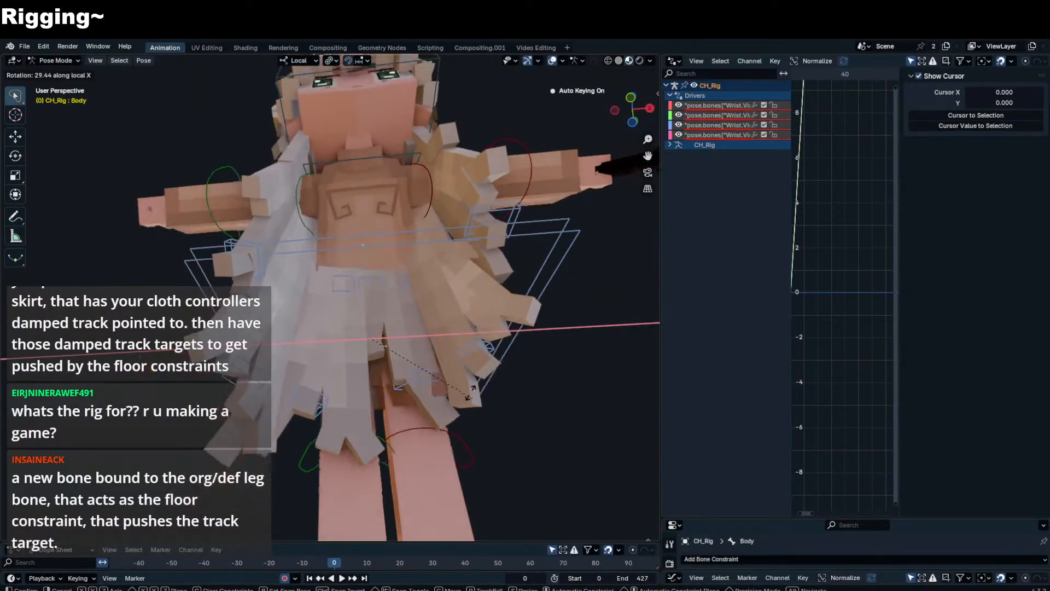
pyautogui.rightClick(432, 331)
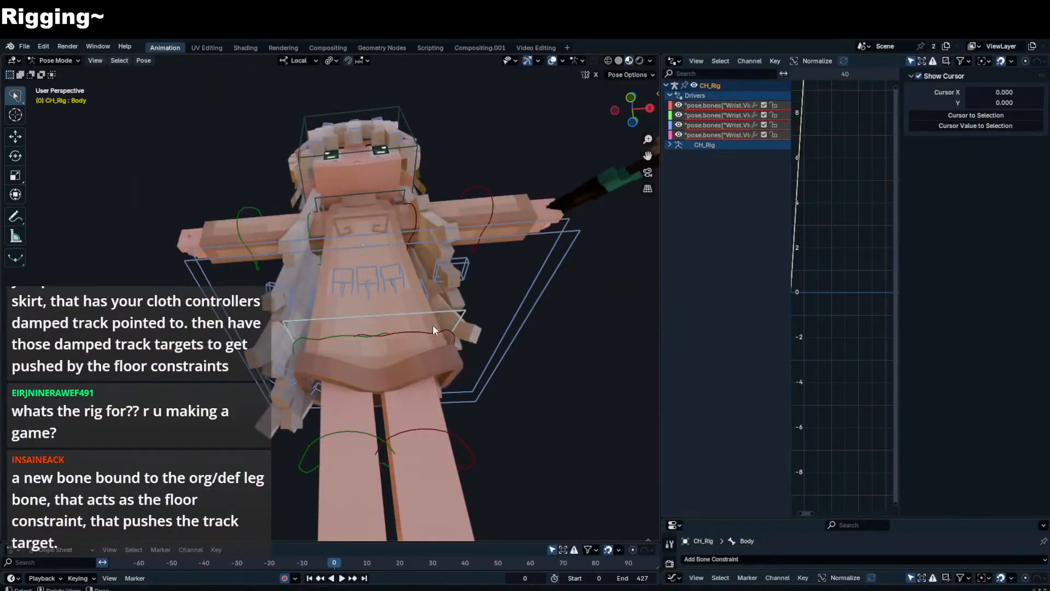
pyautogui.moveTo(433, 330); pyautogui.dragTo(450, 379, button='middle')
pyautogui.keyDown('shift'); pyautogui.moveTo(419, 341); pyautogui.dragTo(416, 368, button='middle'); pyautogui.keyUp('shift')
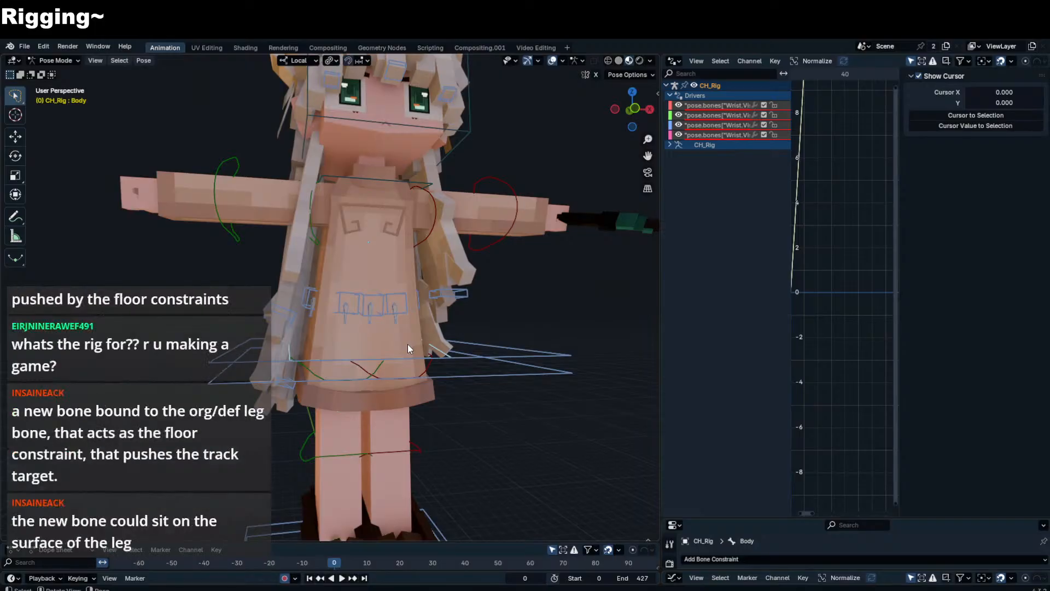
# - Switch from Pose Mode to Object Mode and add a plane mesh near the character's legs
pyautogui.hotkey('ctrl', 'Tab')
pyautogui.moveTo(460, 290); pyautogui.dragTo(394, 271, button='middle')
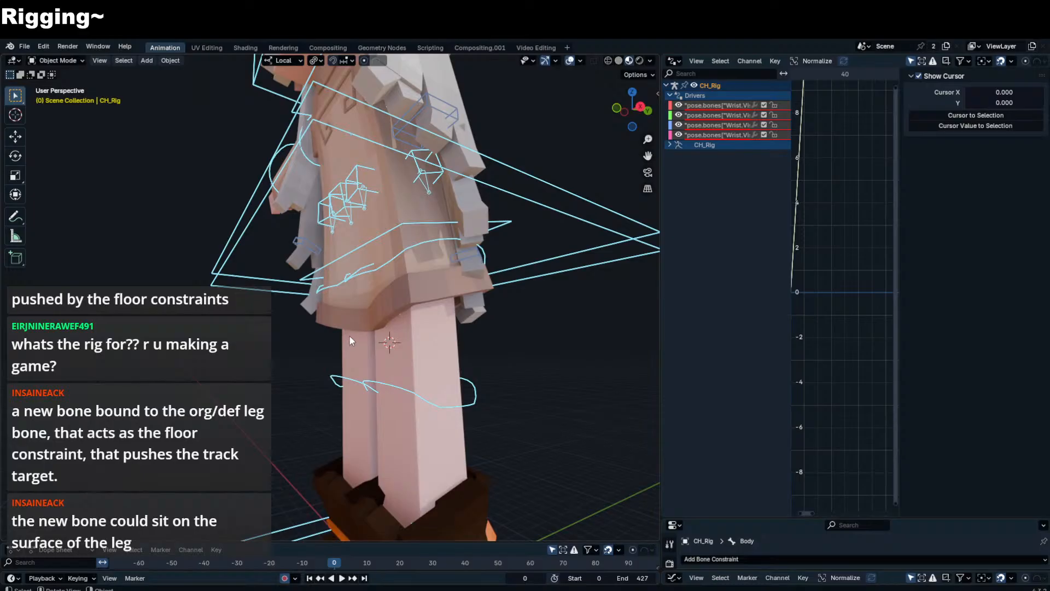
pyautogui.hotkey('shift', 'a')
pyautogui.click(386, 334)
pyautogui.scroll(-3, 432, 343)
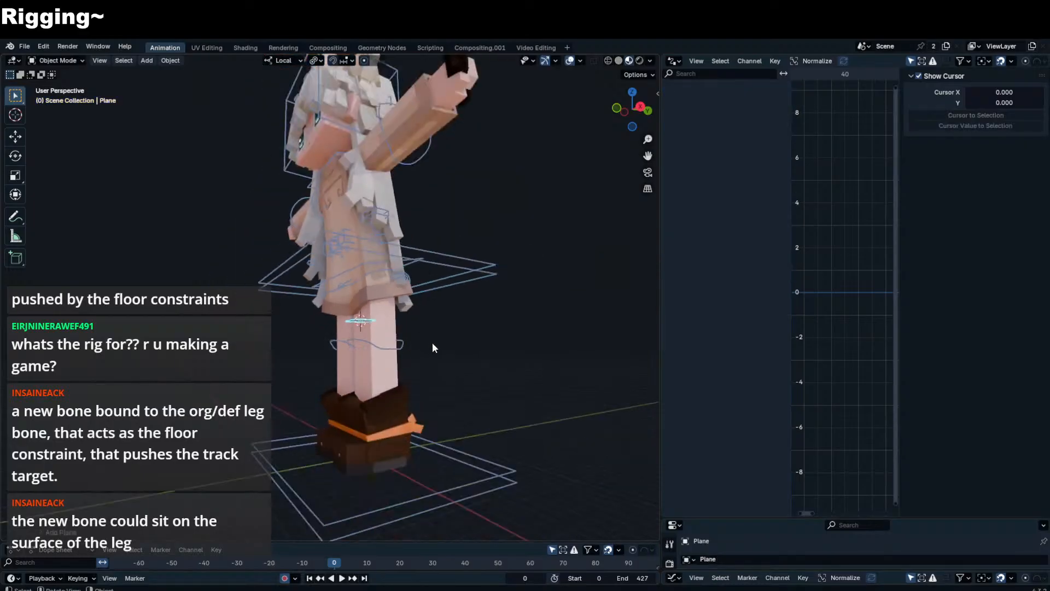
# - Rotate the new plane 90° about its local X axis and scale it up until it is larger than the character
pyautogui.press('r')
pyautogui.press('x')
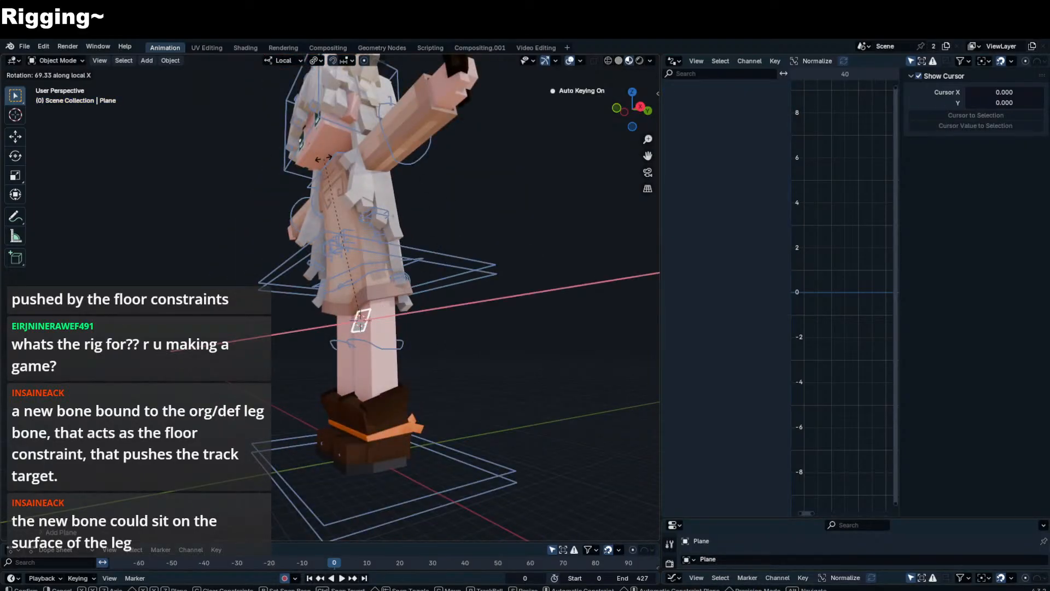
pyautogui.write('90')
pyautogui.press('Return')
pyautogui.moveTo(380, 247); pyautogui.dragTo(469, 326, button='middle')
pyautogui.press('s')
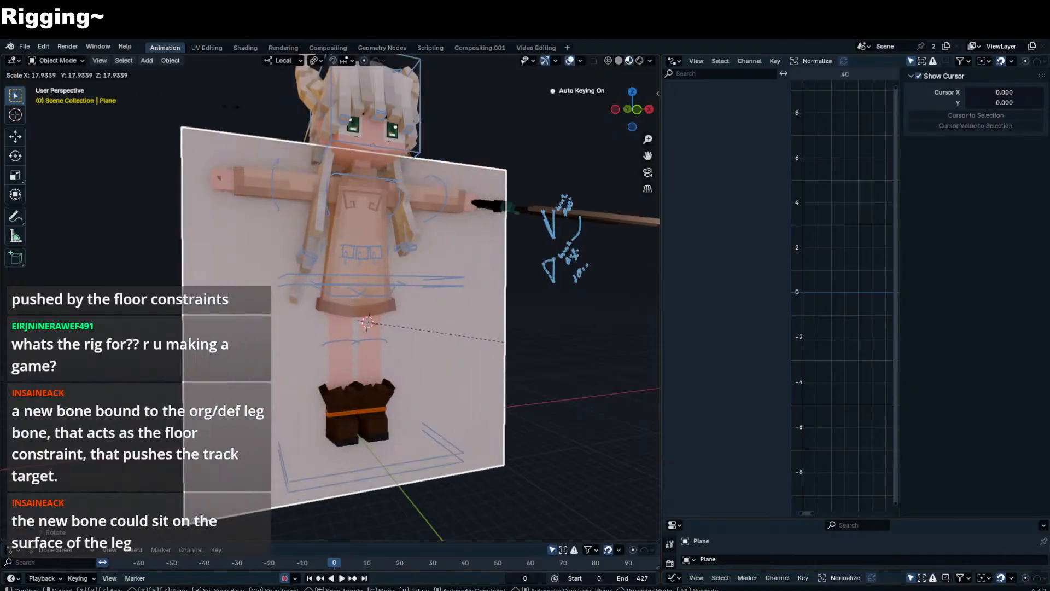
pyautogui.click(601, 258)
pyautogui.moveTo(601, 258); pyautogui.dragTo(392, 348, button='middle')
pyautogui.moveTo(365, 369); pyautogui.dragTo(378, 361, button='middle')
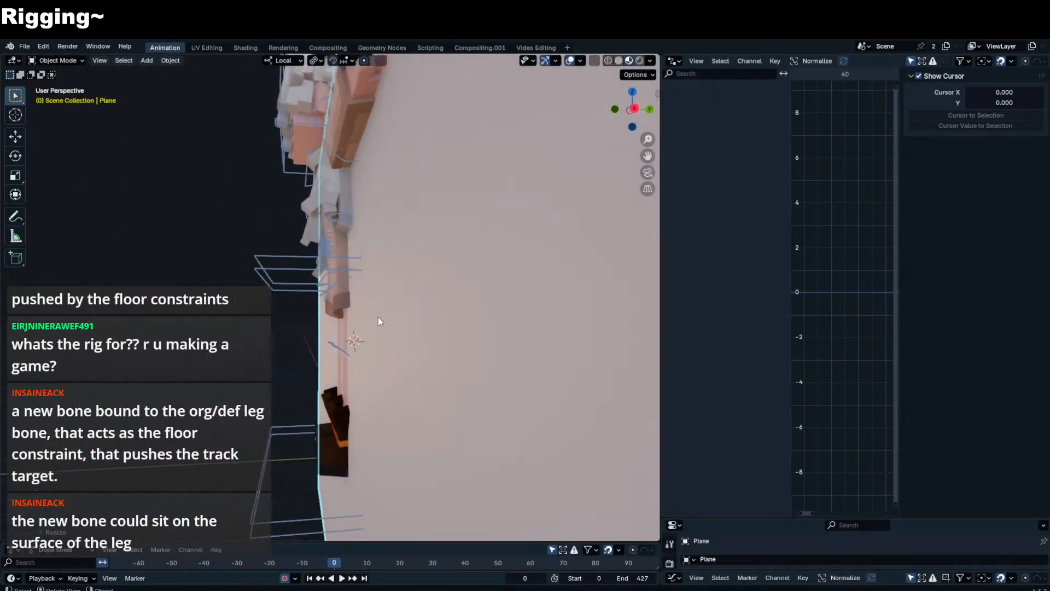
# - Tilt the plane diagonally, move it across the character's legs, and place the 3D cursor in the empty space beside the character
pyautogui.scroll(-3, 378, 319)
pyautogui.press('r')
pyautogui.click(463, 383)
pyautogui.press('g')
pyautogui.click(416, 359)
pyautogui.keyDown('shift'); pyautogui.rightClick(243, 268); pyautogui.keyUp('shift')
pyautogui.moveTo(243, 268)
pyautogui.keyDown('shift'); pyautogui.mouseDown(button='right')
pyautogui.moveTo(251, 300)
pyautogui.moveTo(249, 270)
pyautogui.mouseUp(button='right'); pyautogui.keyUp('shift')
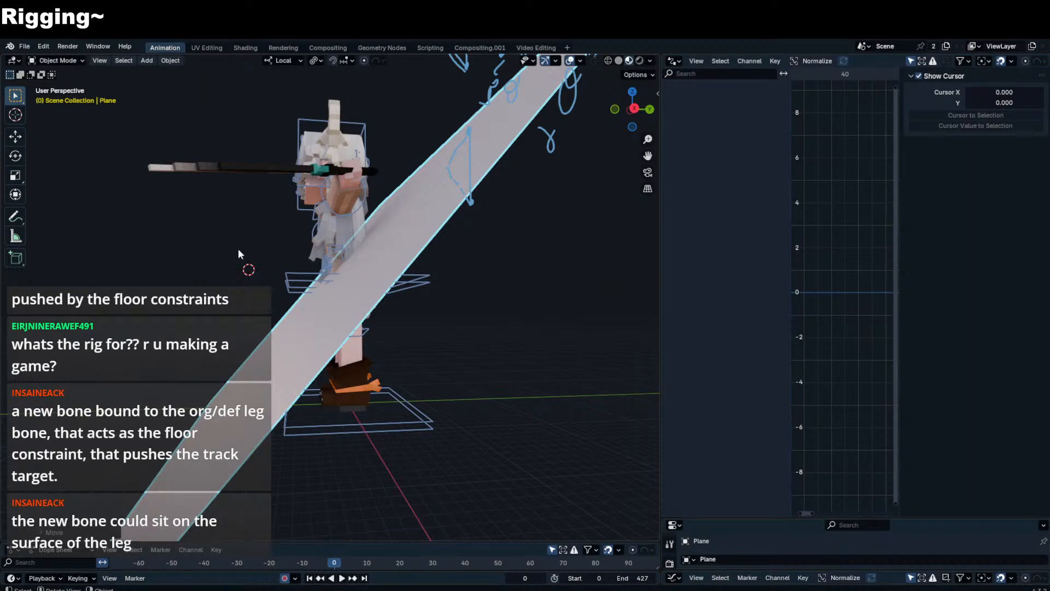
# - Enlarge the Properties editor and look through the plane's physics, material, data and constraint settings
pyautogui.moveTo(706, 516); pyautogui.dragTo(706, 207)
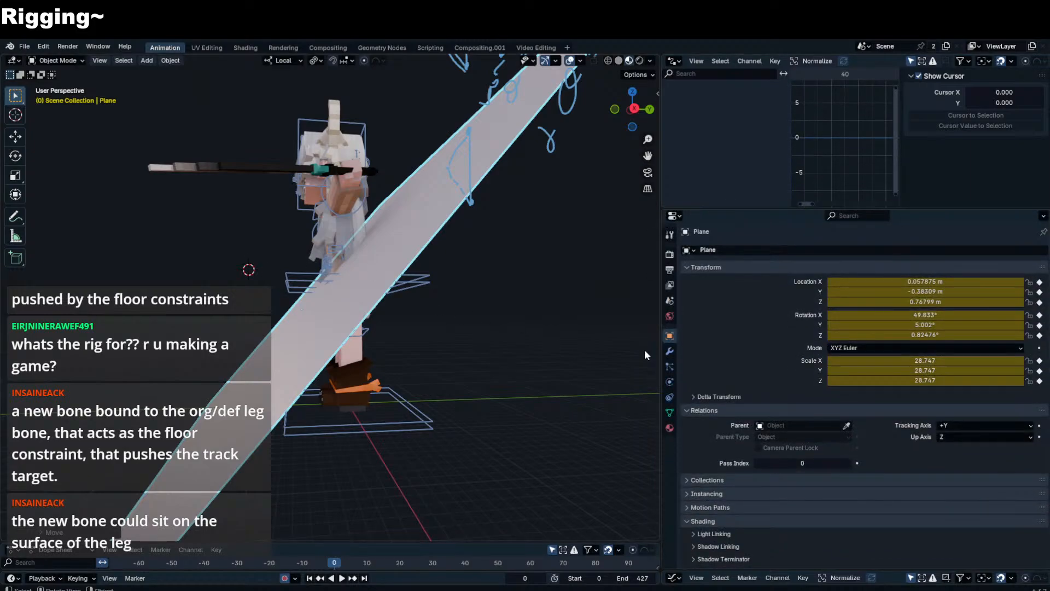
pyautogui.click(669, 382)
pyautogui.click(669, 428)
pyautogui.click(669, 397)
pyautogui.click(669, 413)
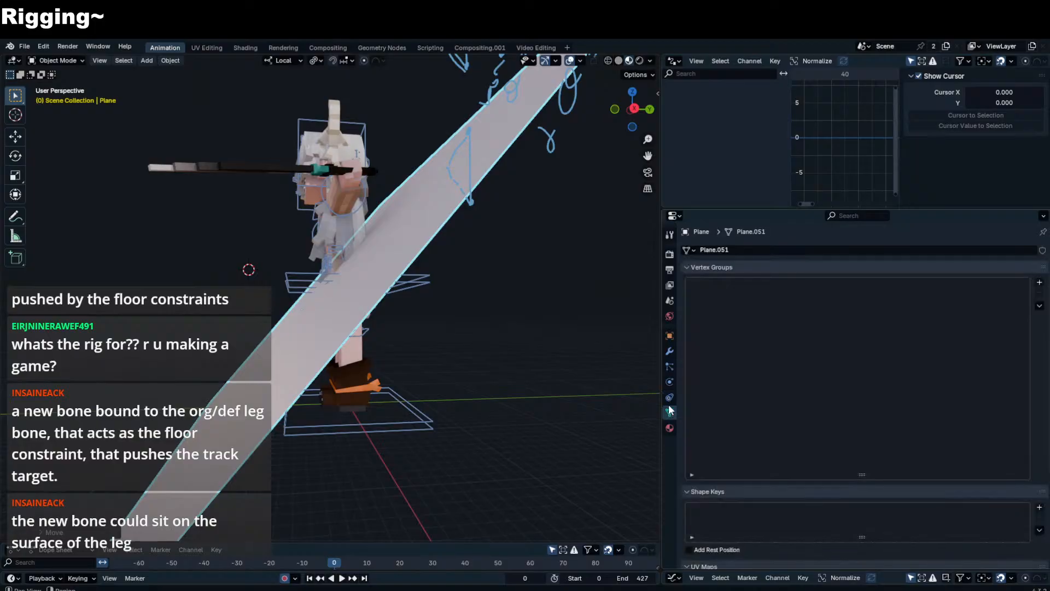
pyautogui.click(669, 397)
pyautogui.click(669, 381)
pyautogui.click(670, 352)
# - Delete the helper plane and add a Floor object constraint to CH_Rig
pyautogui.press('x')
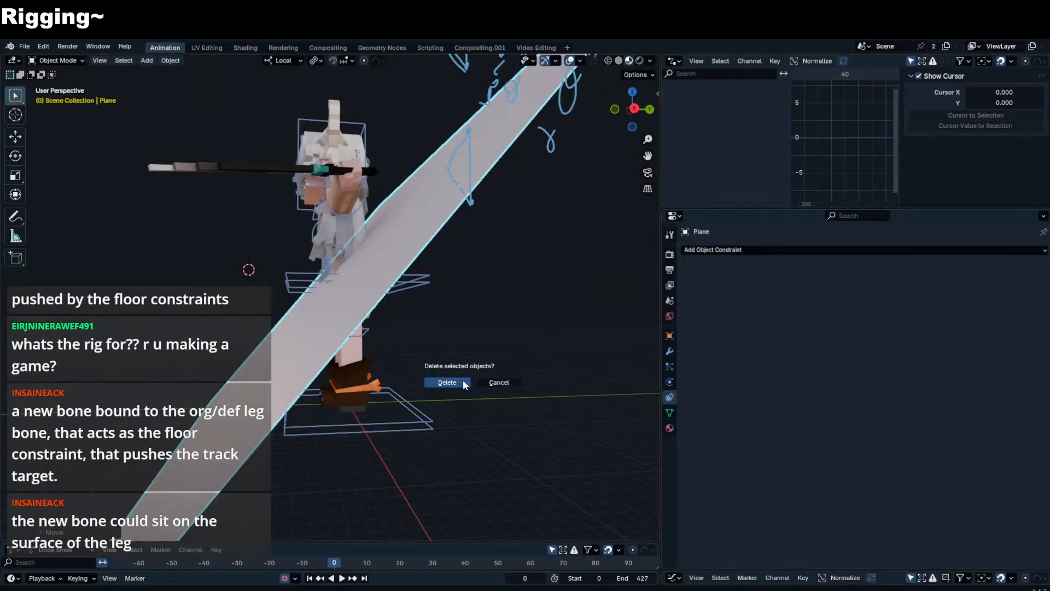
pyautogui.click(447, 382)
pyautogui.click(748, 250)
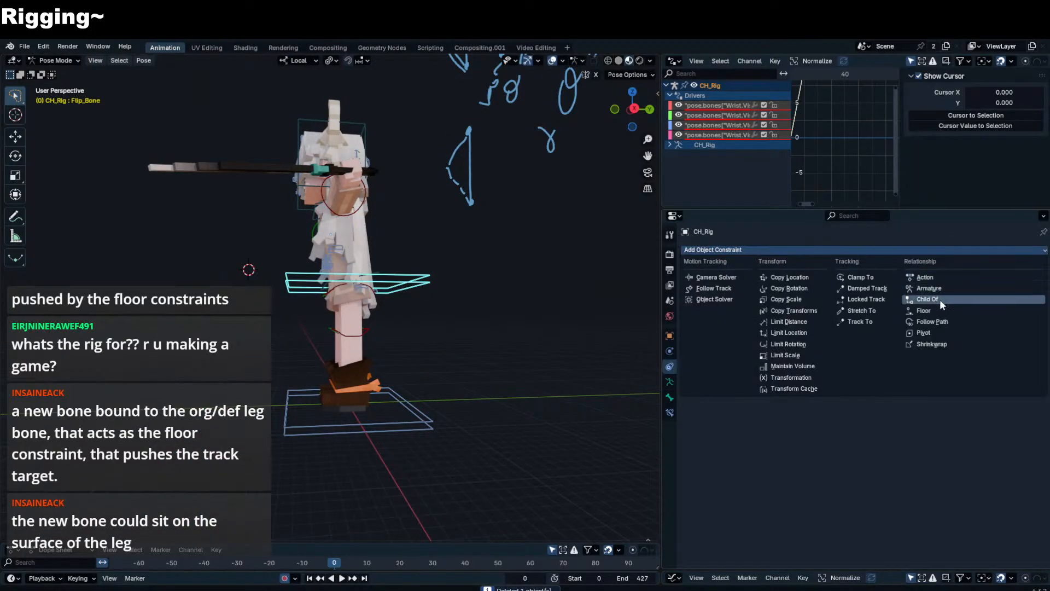
pyautogui.click(933, 307)
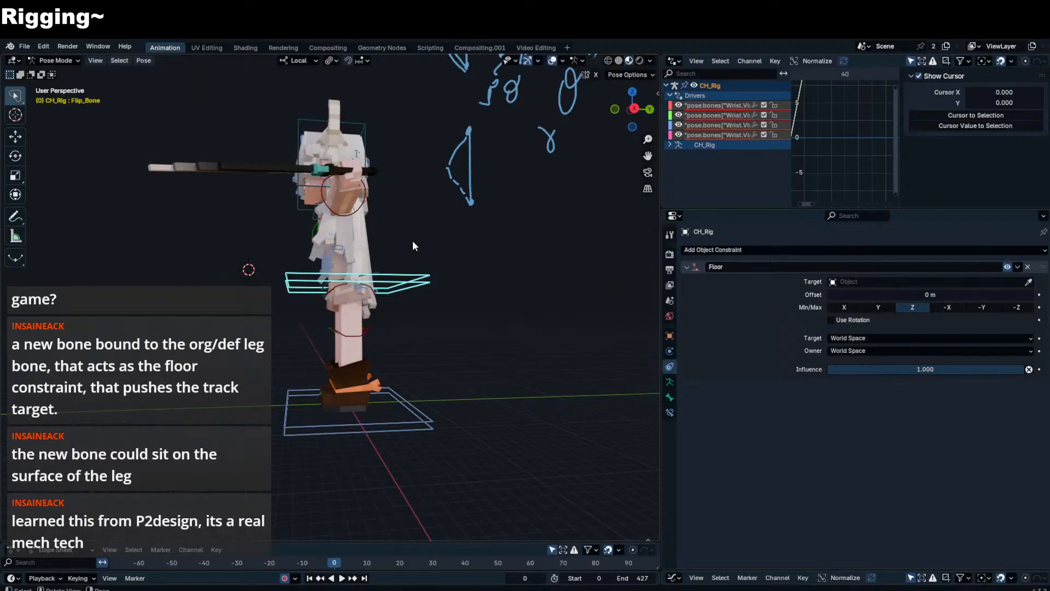
# - Rotate Flip_Bone about its local X axis by about 32° so the upper body bends
pyautogui.moveTo(429, 311); pyautogui.dragTo(523, 254, button='middle')
pyautogui.press('r')
pyautogui.press('x')
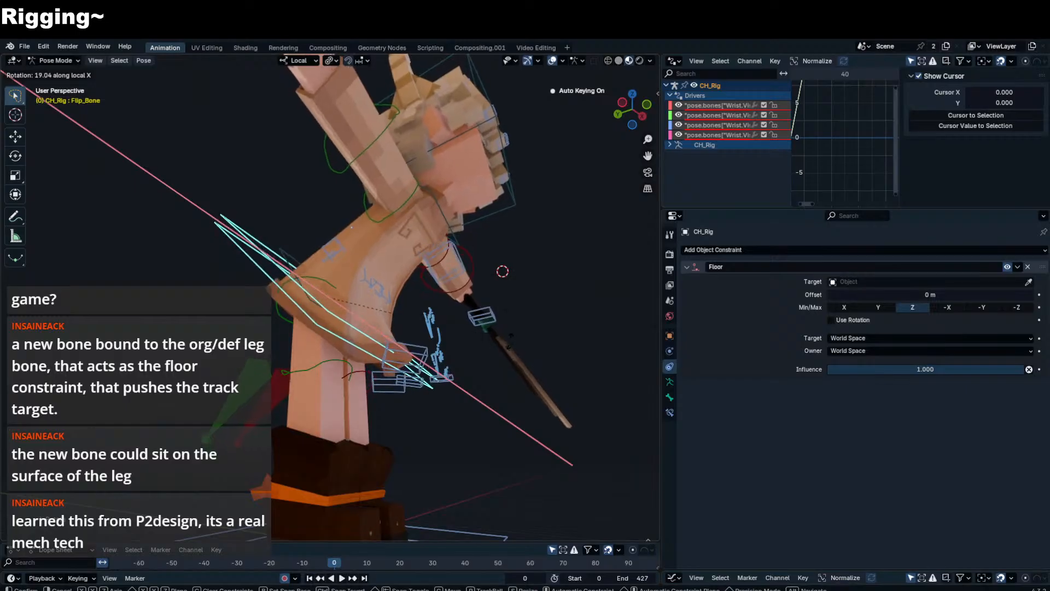
pyautogui.click(470, 304)
# - Change the driver expression of ShirtMCH_F_C's X rotation to max((max((z+y)-a,0),max((y+z)+x,0)))
pyautogui.moveTo(470, 304); pyautogui.dragTo(487, 289, button='middle')
pyautogui.scroll(3, 438, 271)
pyautogui.click(409, 249)
pyautogui.press('n')
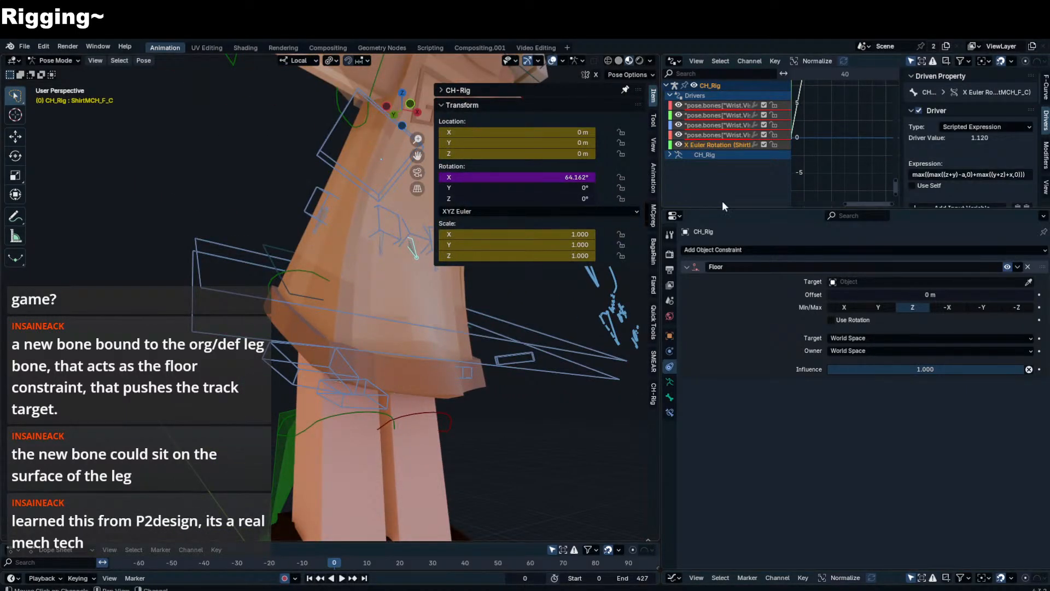
pyautogui.click(974, 174)
pyautogui.press('Delete')
pyautogui.write(',')
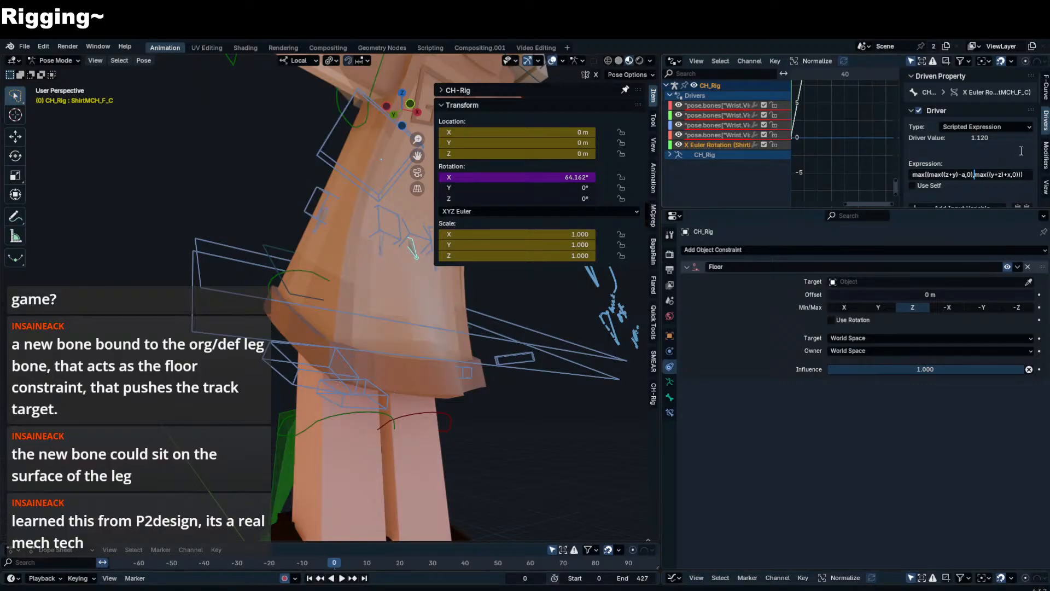
pyautogui.press('Return')
# - Inspect the front shirt bones up close and compare the drivers of ShirtMCH_F_L and ShirtMCH_F_C
pyautogui.moveTo(431, 311); pyautogui.dragTo(405, 333, button='middle')
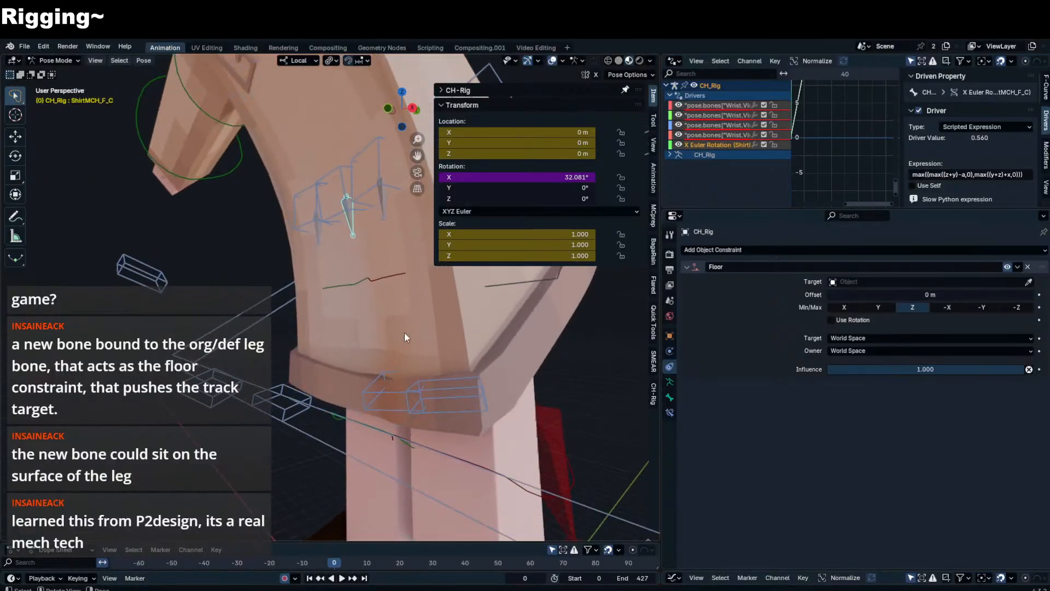
pyautogui.click(350, 202)
pyautogui.moveTo(350, 202); pyautogui.dragTo(317, 254, button='middle')
pyautogui.press('Tab')
pyautogui.moveTo(387, 255); pyautogui.dragTo(341, 225, button='middle')
pyautogui.press('Tab')
pyautogui.click(340, 226)
pyautogui.click(367, 206)
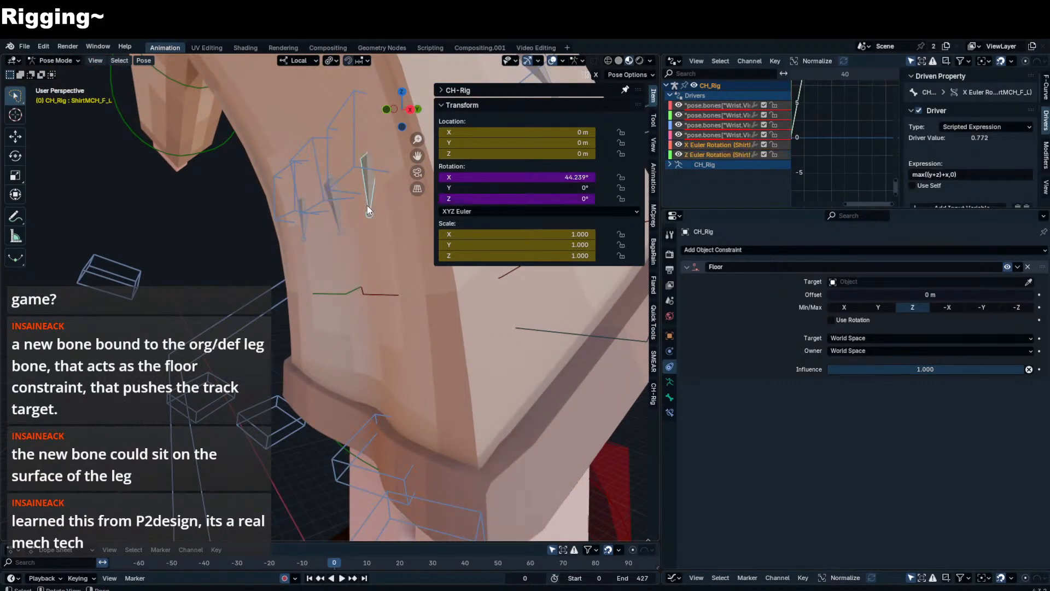
pyautogui.click(336, 219)
# - Enlarge the driver editor and review the bones and rotation types of ShirtMCH_F_C's driver variables
pyautogui.moveTo(908, 208); pyautogui.dragTo(842, 441)
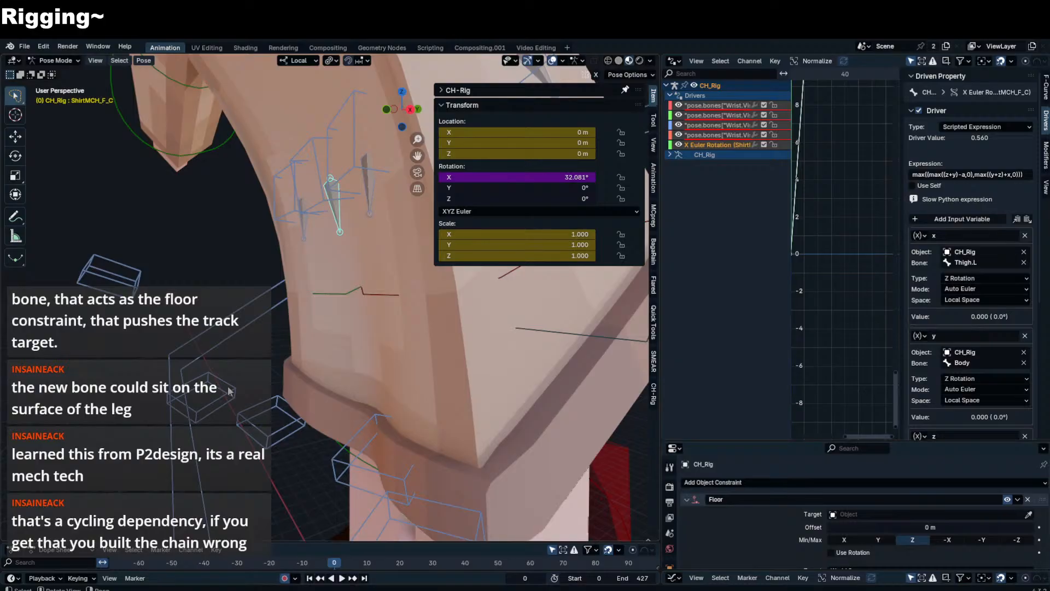
pyautogui.scroll(-8, 940, 262)
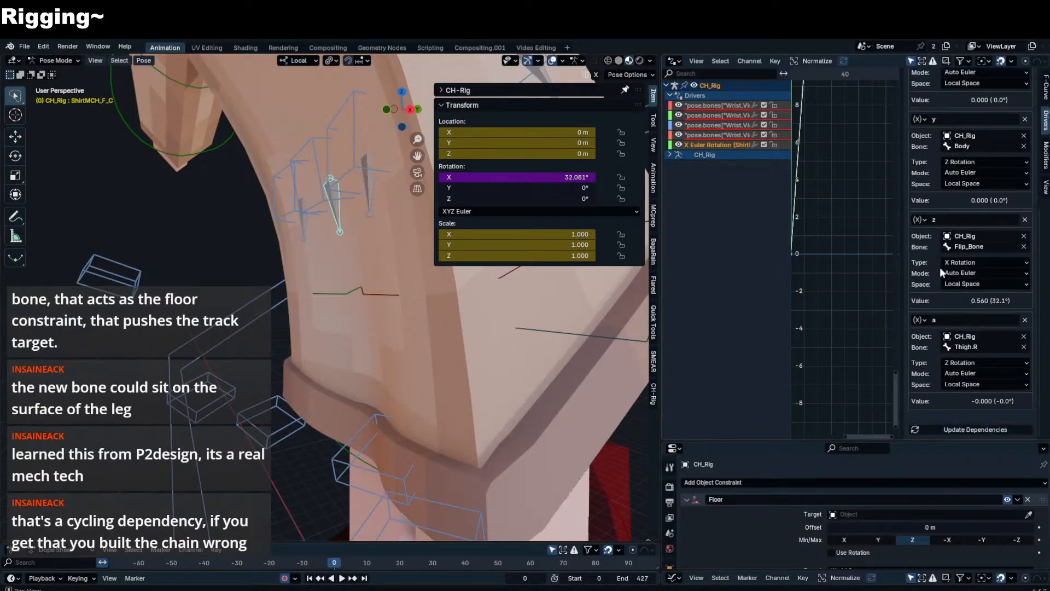
pyautogui.scroll(8, 945, 299)
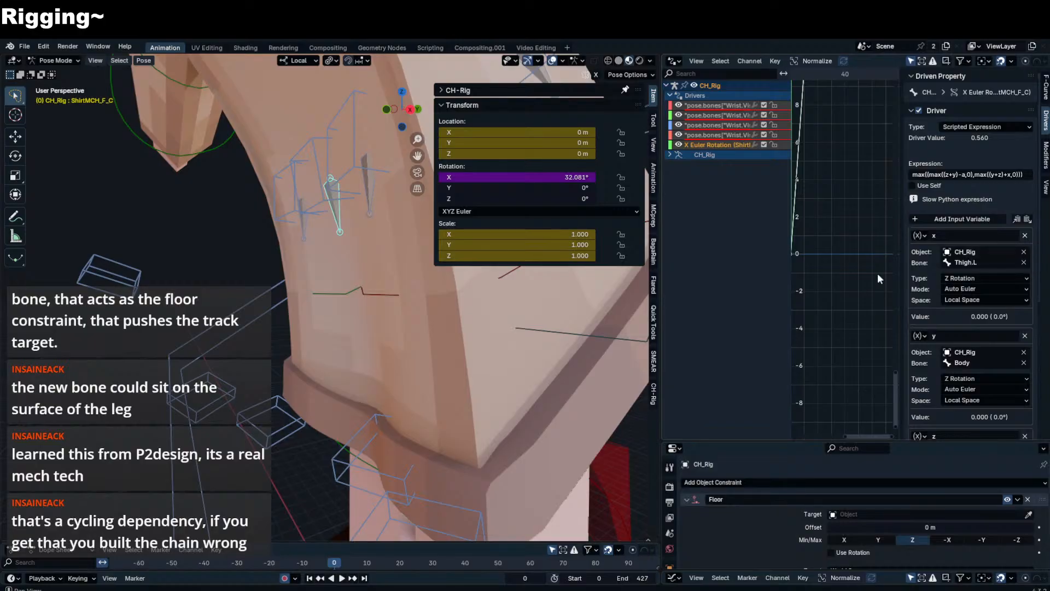
pyautogui.scroll(-5, 335, 243)
pyautogui.moveTo(335, 242); pyautogui.dragTo(384, 250, button='middle')
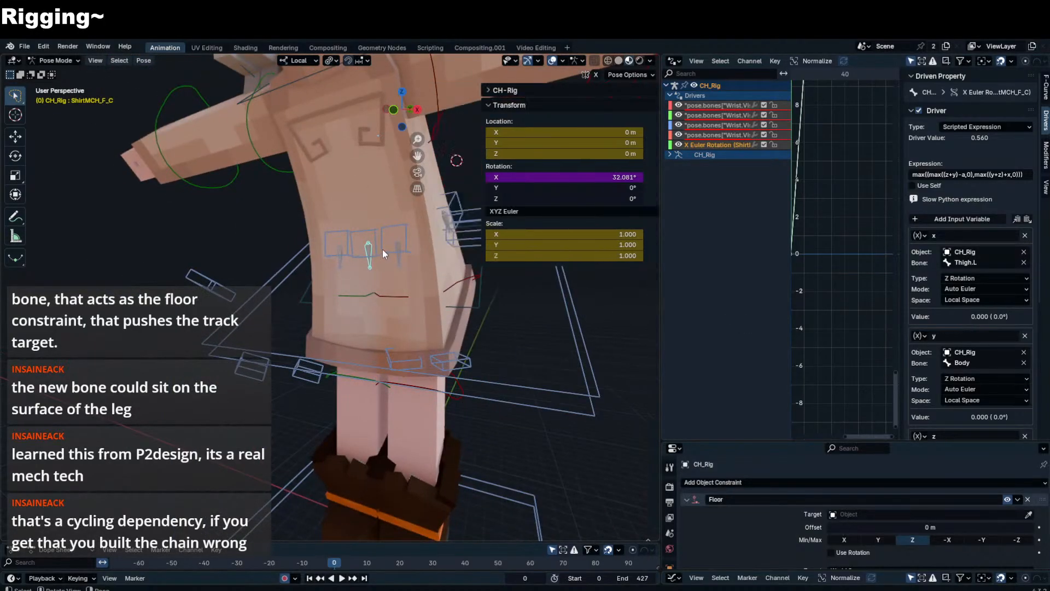
# - Hide the sidebar and compare the driver expressions of ShirtMCH_F_L, ShirtMCH_F_C and ShirtMCH_F_R
pyautogui.press('n')
pyautogui.scroll(4, 384, 250)
pyautogui.scroll(2, 363, 242)
pyautogui.click(420, 236)
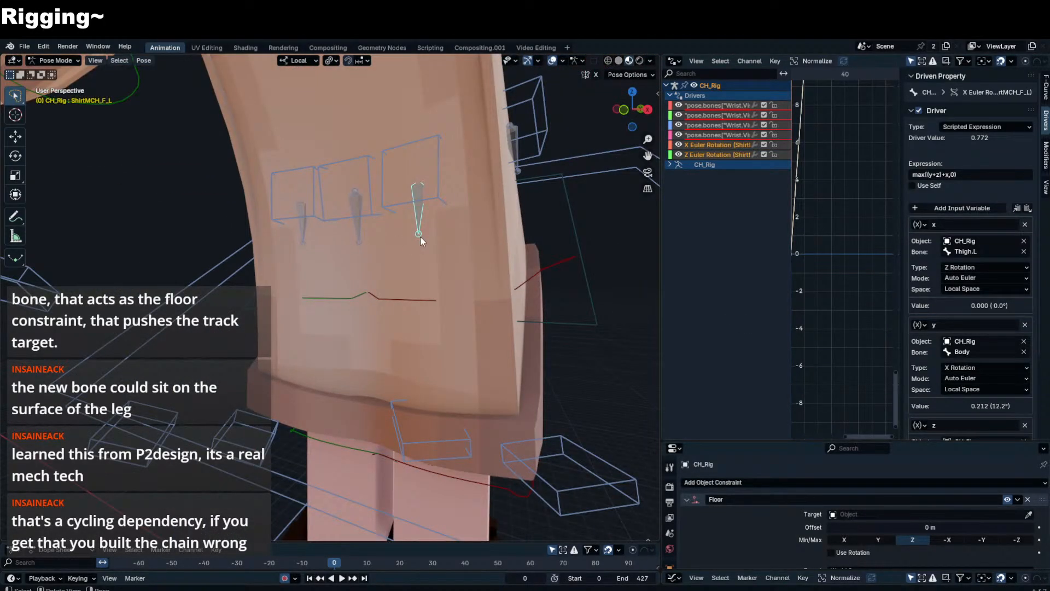
pyautogui.click(362, 235)
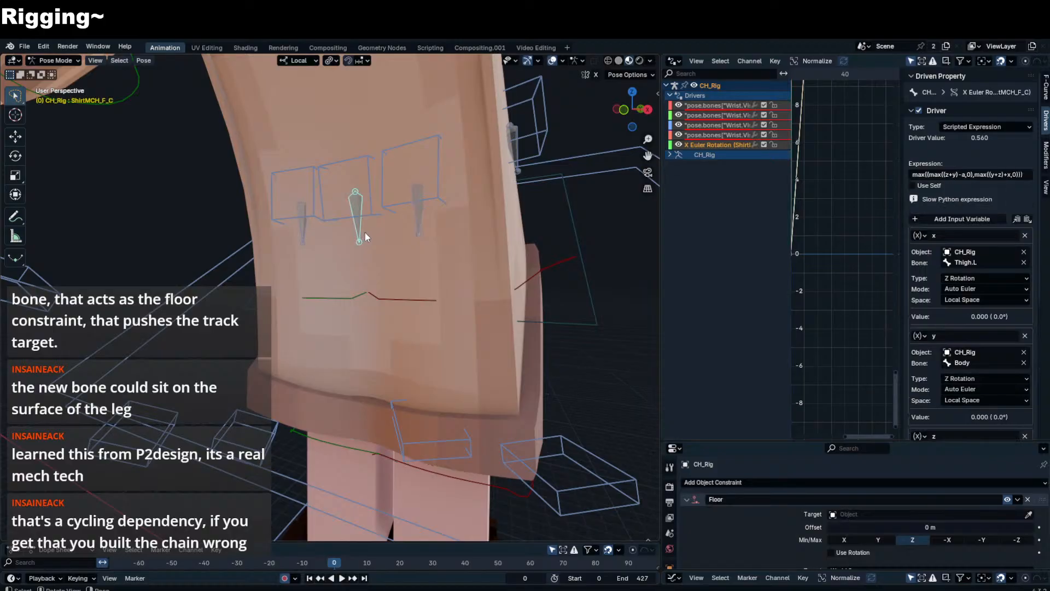
pyautogui.click(305, 228)
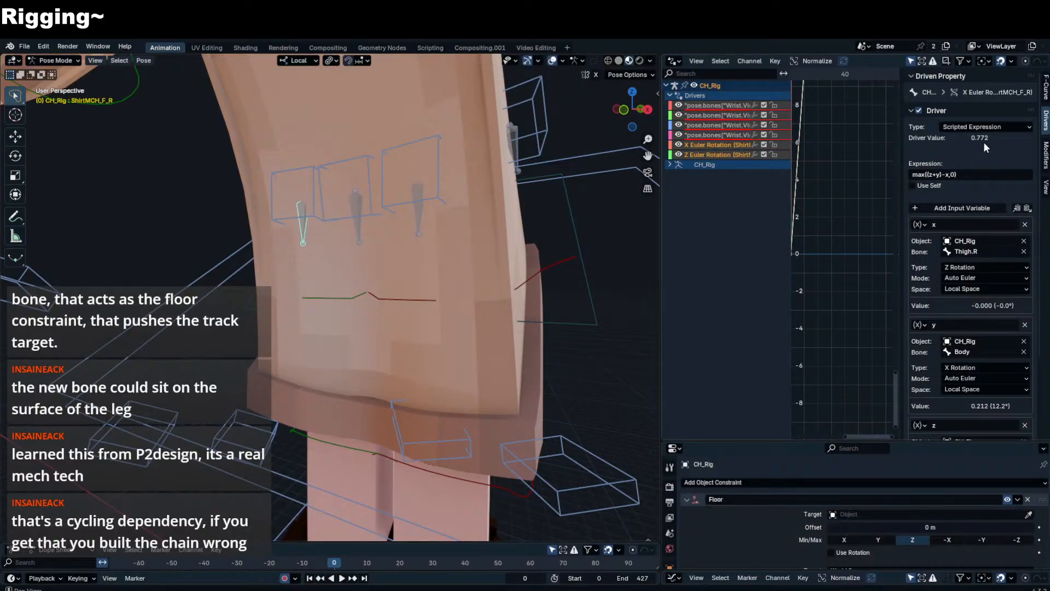
pyautogui.click(356, 229)
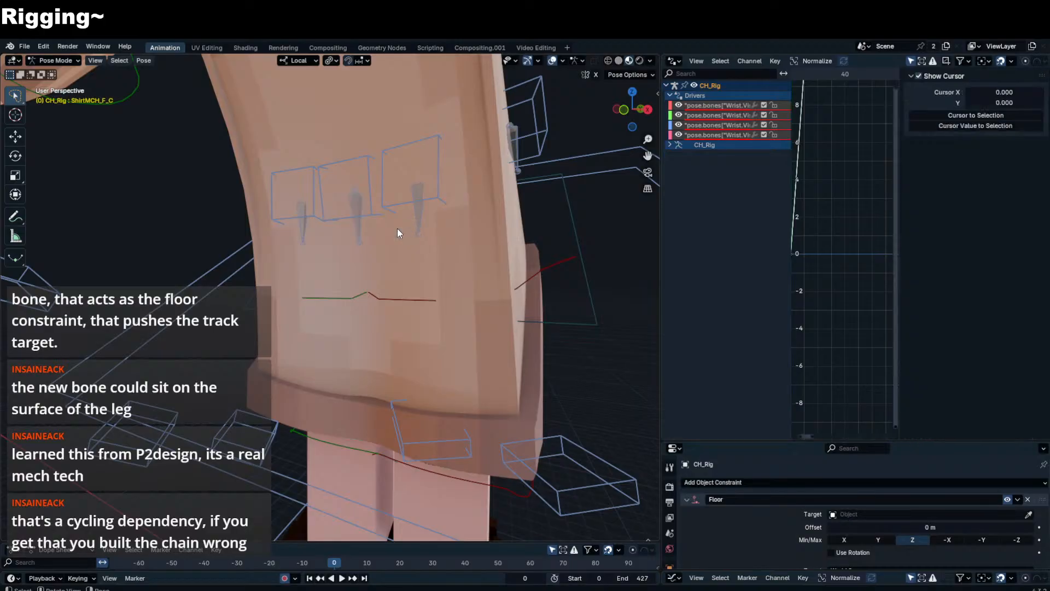
# - Reduce the driver expression of ShirtMCH_F_C's X rotation to max((y+z)+x,0)
pyautogui.click(1020, 176)
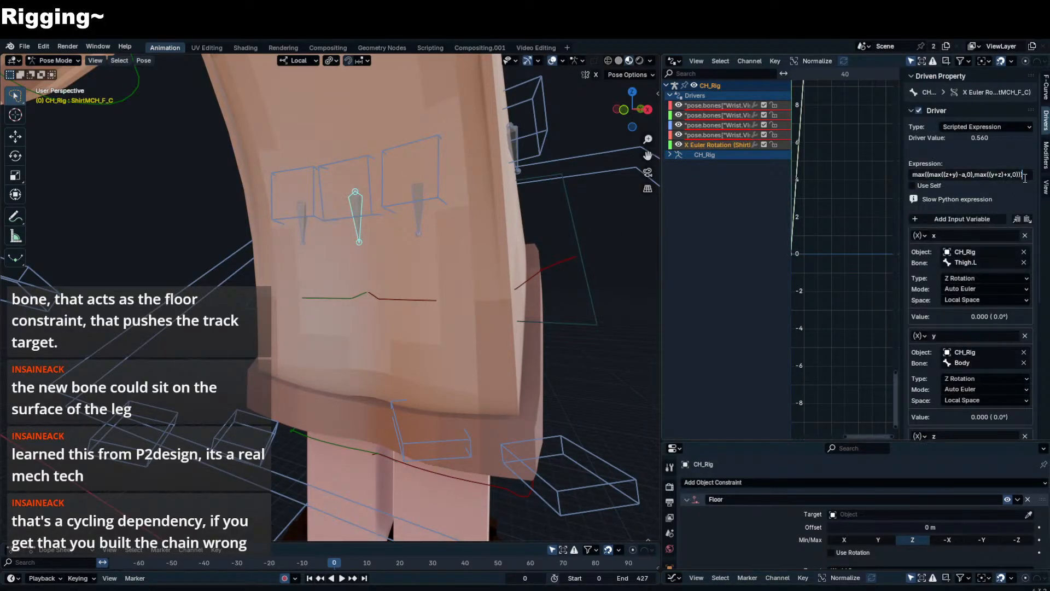
pyautogui.moveTo(1023, 178); pyautogui.dragTo(898, 184)
pyautogui.press('BackSpace')
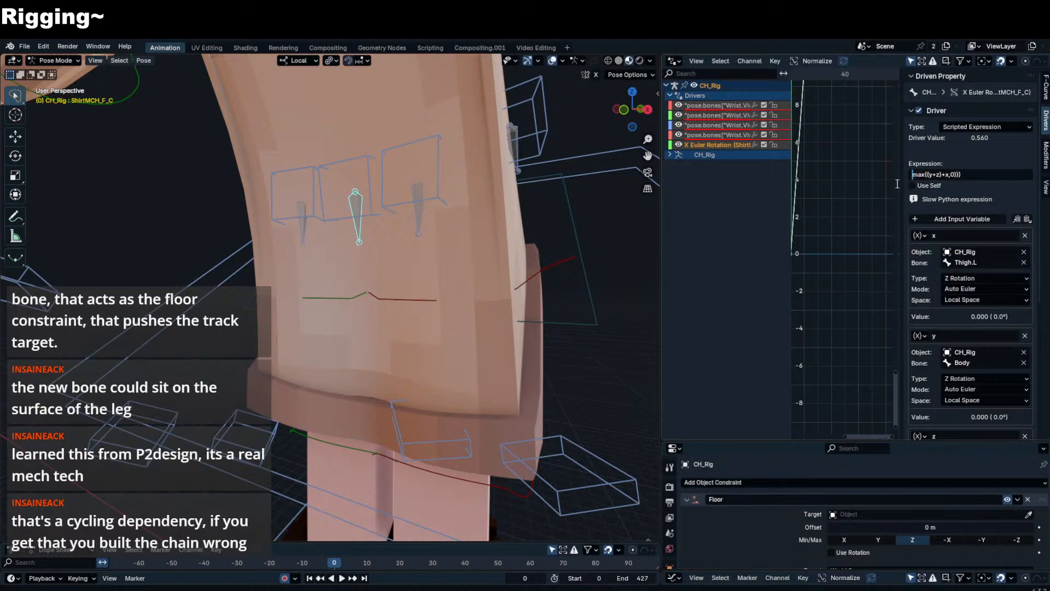
pyautogui.press('Return')
pyautogui.click(964, 174)
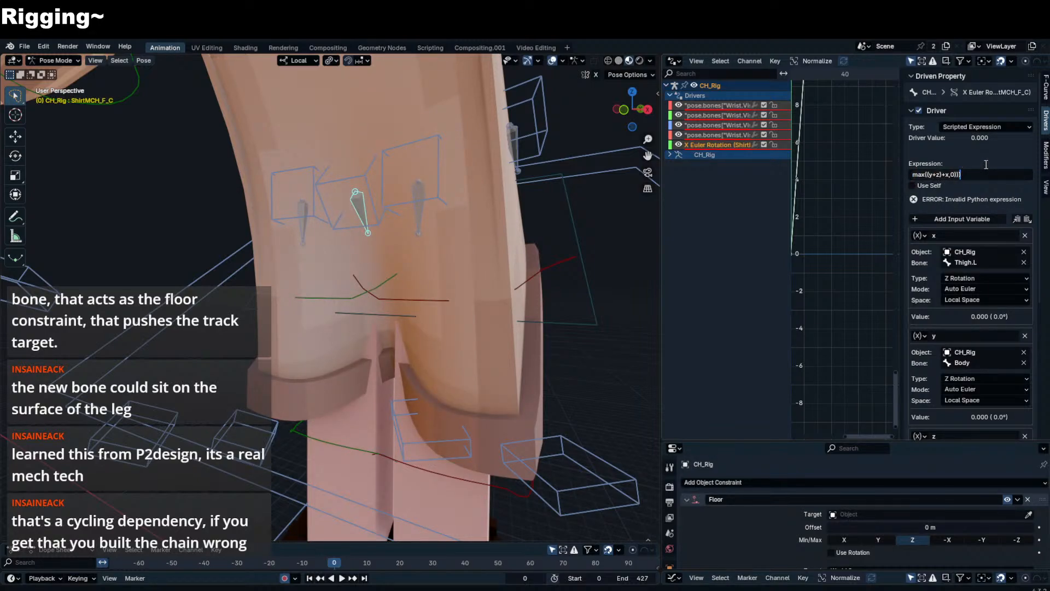
pyautogui.press('BackSpace')
pyautogui.click(928, 174)
pyautogui.press('BackSpace')
pyautogui.click(972, 175)
pyautogui.press('BackSpace')
pyautogui.click(926, 174)
pyautogui.write('(')
pyautogui.press('Return')
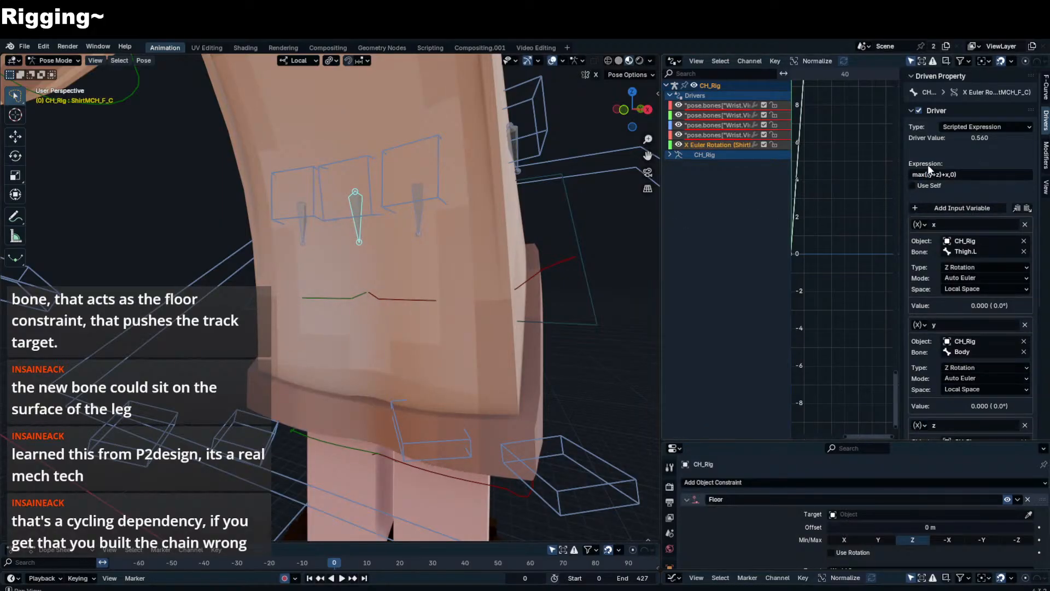
# - Check ShirtMCH_F_L's driver, and set variable y in ShirtMCH_F_C's driver to use the Body bone's X Rotation
pyautogui.click(418, 221)
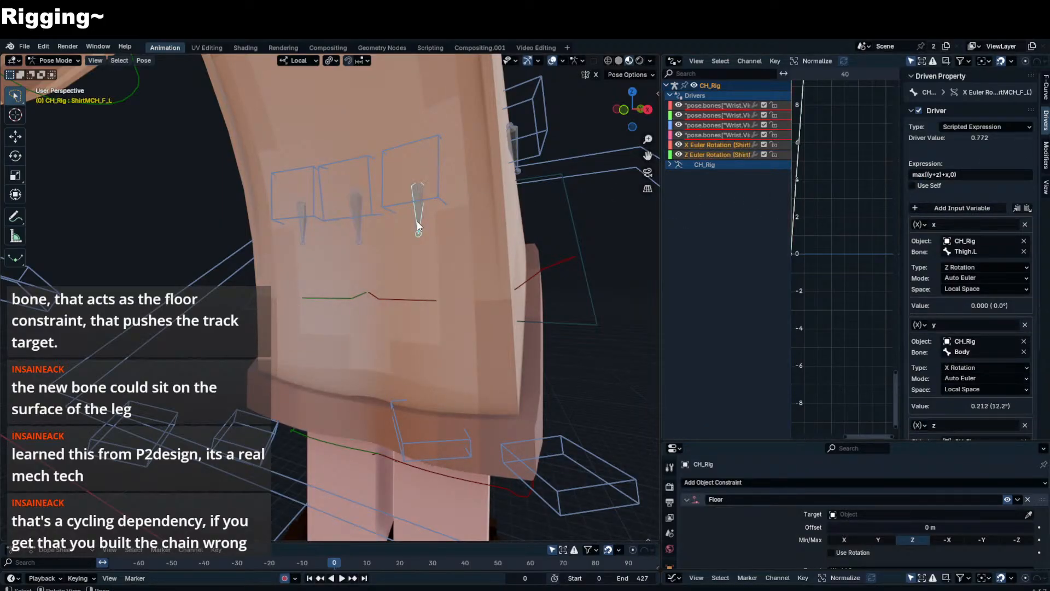
pyautogui.click(358, 236)
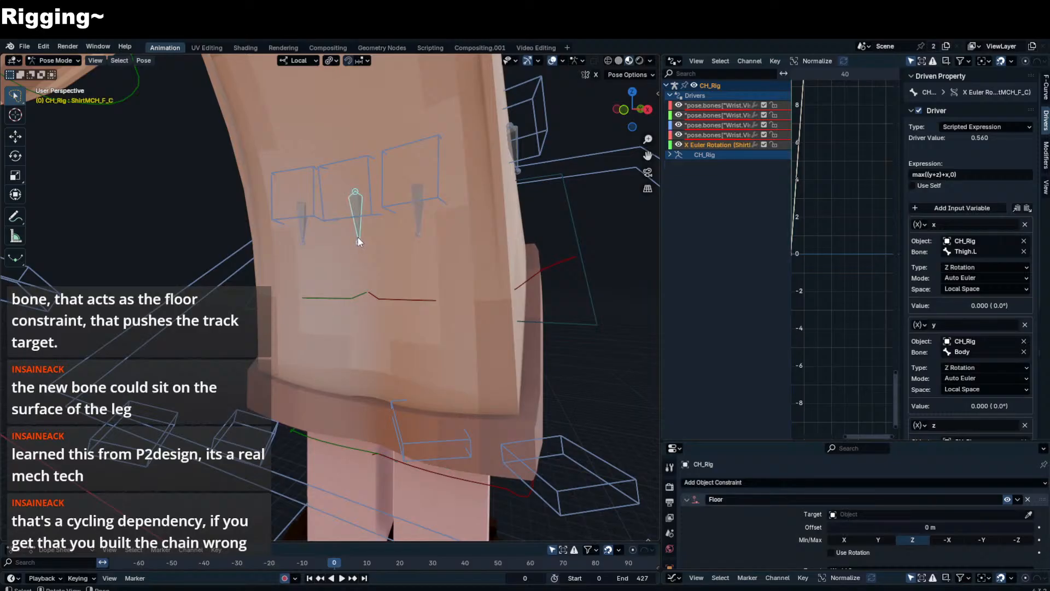
pyautogui.click(962, 367)
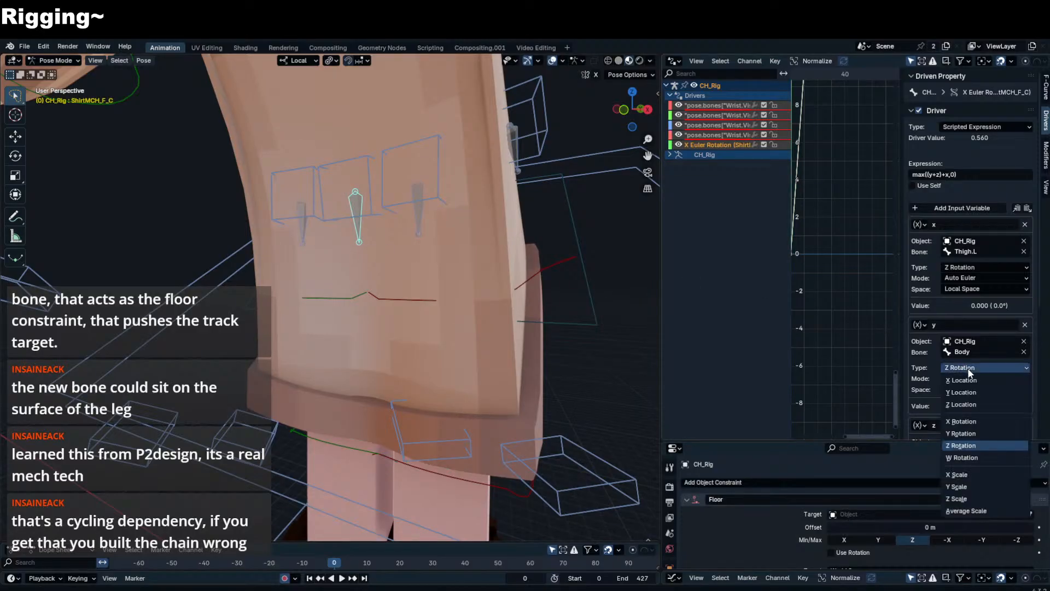
pyautogui.click(975, 422)
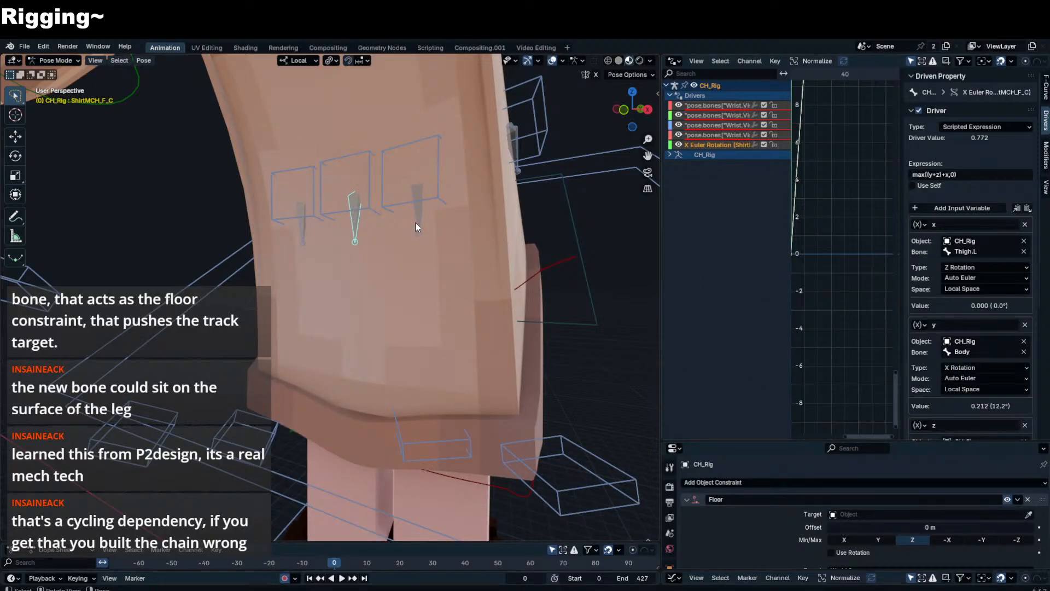
# - Compare the driver expressions and variables of the ShirtMCH_F_R and ShirtMCH_F_L bones
pyautogui.click(304, 236)
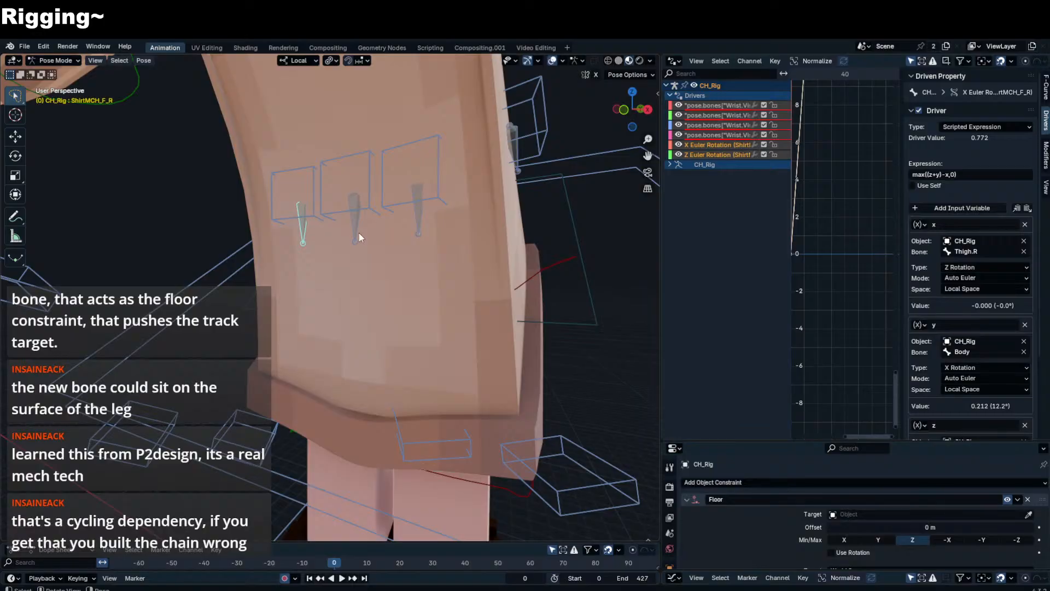
pyautogui.click(418, 229)
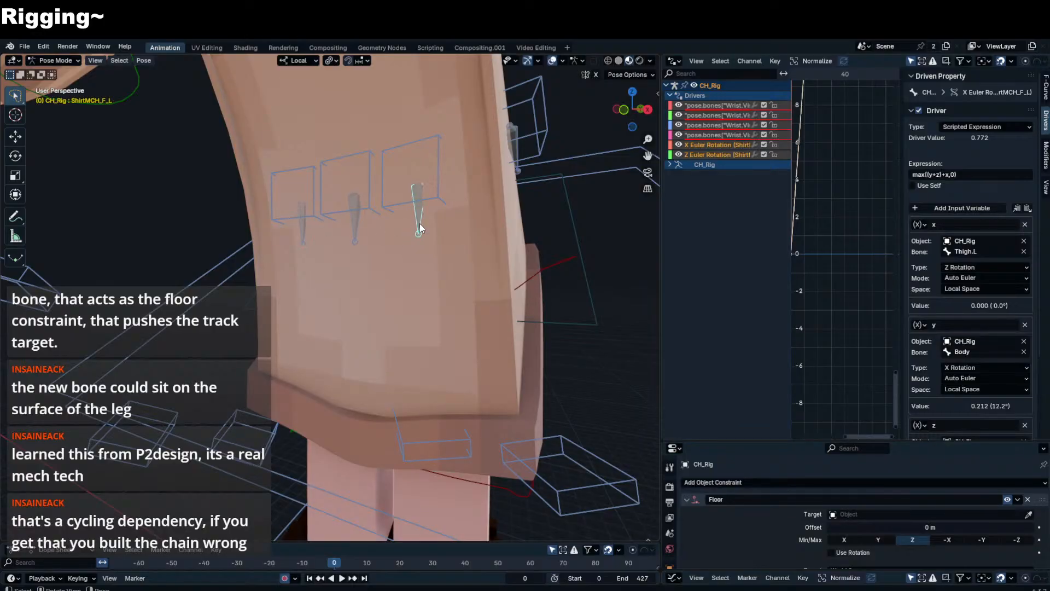
pyautogui.click(304, 232)
pyautogui.click(354, 236)
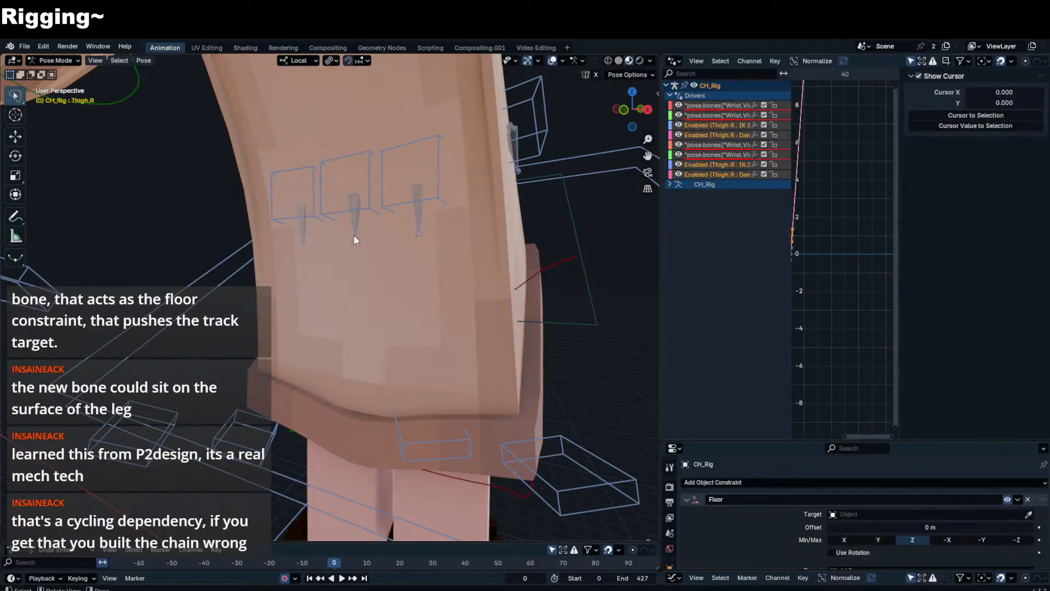
# - Wrap ShirtMCH_F_C's driver expression in an outer max() that adds max((z+y)-x,0) as the first argument before max((y+z)+x,0)
pyautogui.click(352, 234)
pyautogui.click(963, 176)
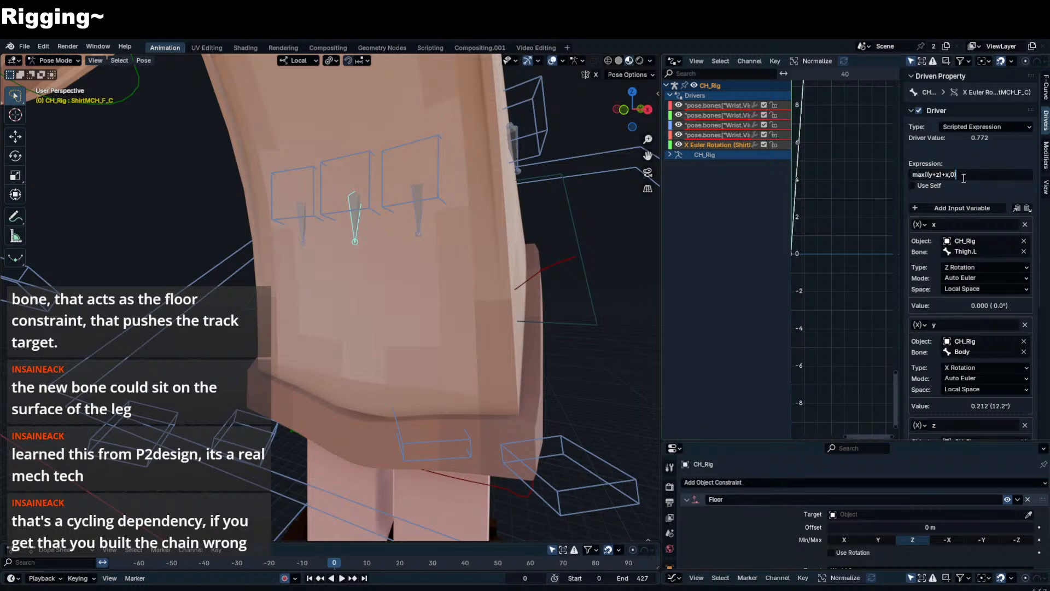
pyautogui.write('max(max((z+y)-x,0),')
pyautogui.press('Right')
pyautogui.press('Right')
pyautogui.press('Right')
pyautogui.press('Right')
pyautogui.press('Right')
pyautogui.press('Right')
pyautogui.press('Right')
pyautogui.press('Right')
pyautogui.press('Right')
pyautogui.press('Right')
pyautogui.press('Right')
pyautogui.press('Right')
pyautogui.press('Right')
pyautogui.press('Right')
pyautogui.write(')')
pyautogui.press('Left')
pyautogui.press('Left')
pyautogui.press('Left')
pyautogui.press('Left')
pyautogui.press('Left')
pyautogui.press('Left')
pyautogui.press('Left')
pyautogui.press('Left')
pyautogui.press('Left')
pyautogui.press('Left')
pyautogui.press('Left')
pyautogui.press('Left')
pyautogui.press('Left')
pyautogui.press('Left')
pyautogui.press('Left')
pyautogui.press('Left')
pyautogui.press('Left')
pyautogui.press('Left')
pyautogui.press('Left')
pyautogui.press('Left')
pyautogui.press('Left')
pyautogui.press('Left')
pyautogui.press('Right')
pyautogui.press('Right')
pyautogui.press('Right')
pyautogui.press('Return')
# - Test the shirt by rotating Flip_Bone about its local X axis and with free trackball rotation, cancelling the rotation
pyautogui.scroll(-7, 458, 328)
pyautogui.click(426, 337)
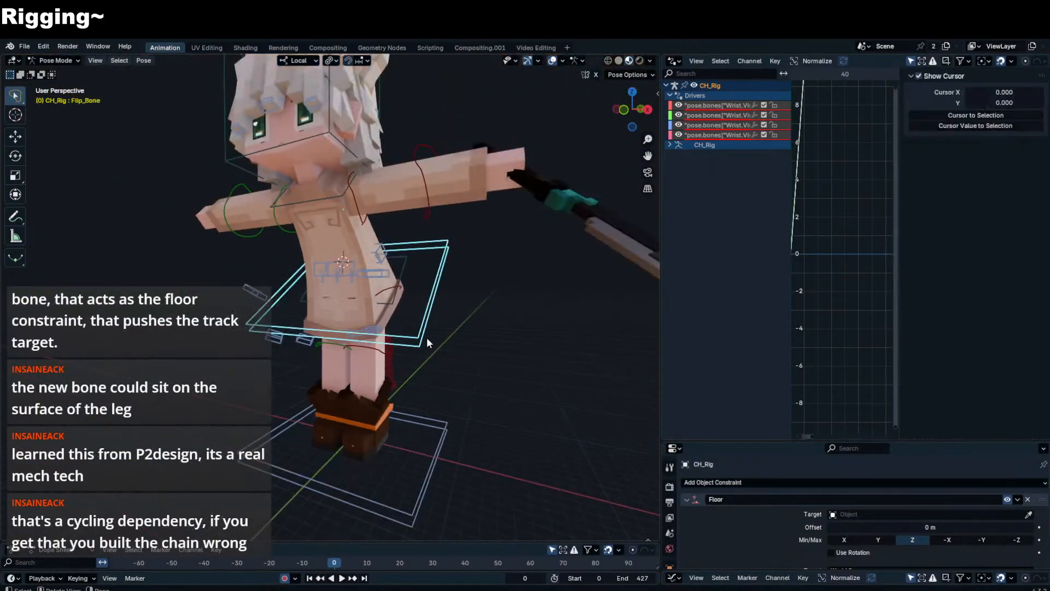
pyautogui.press('r')
pyautogui.press('x')
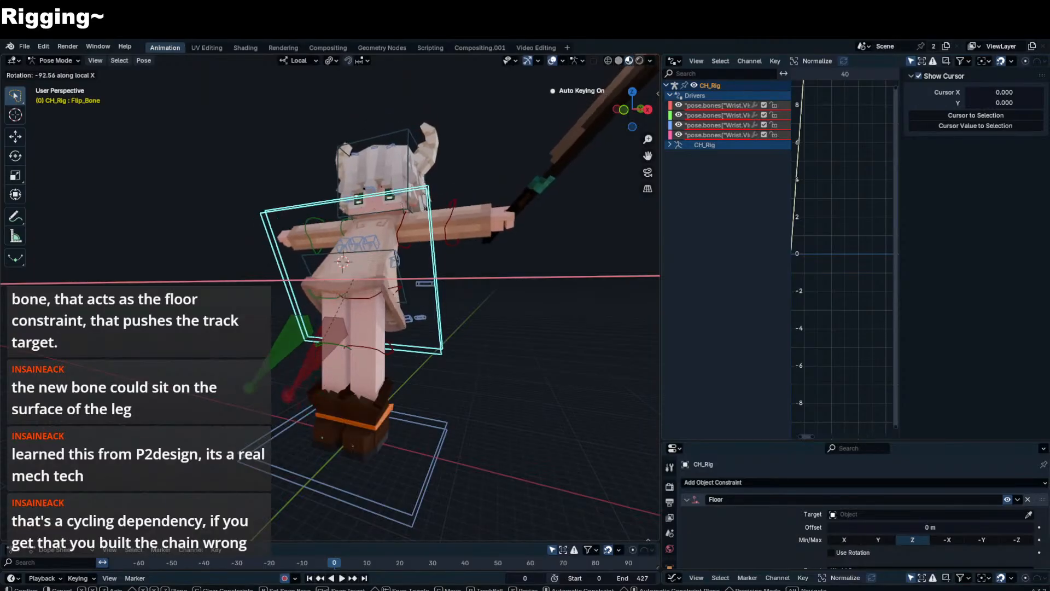
pyautogui.press('r')
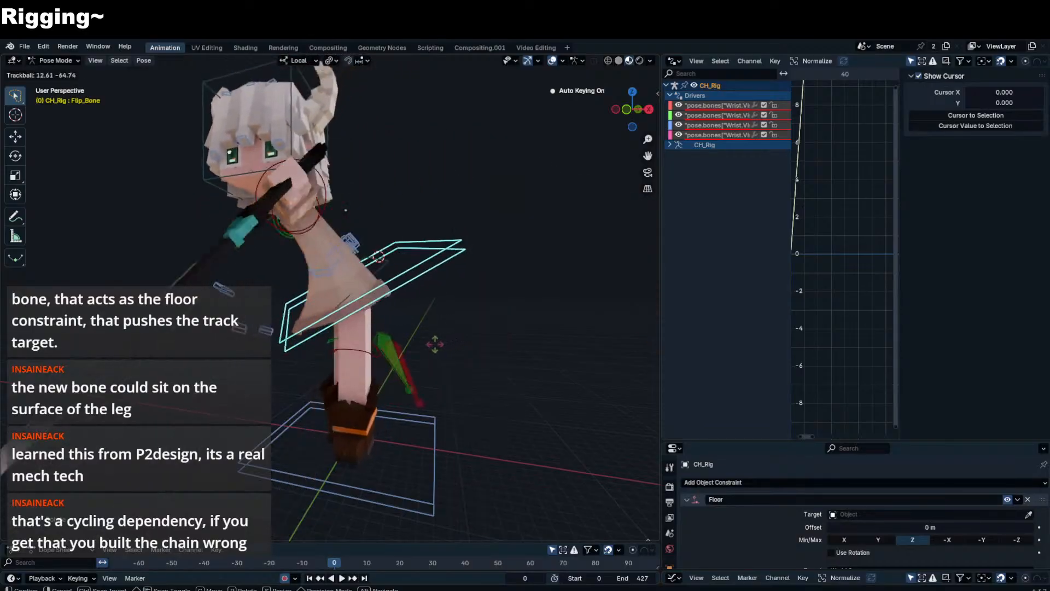
pyautogui.rightClick(410, 370)
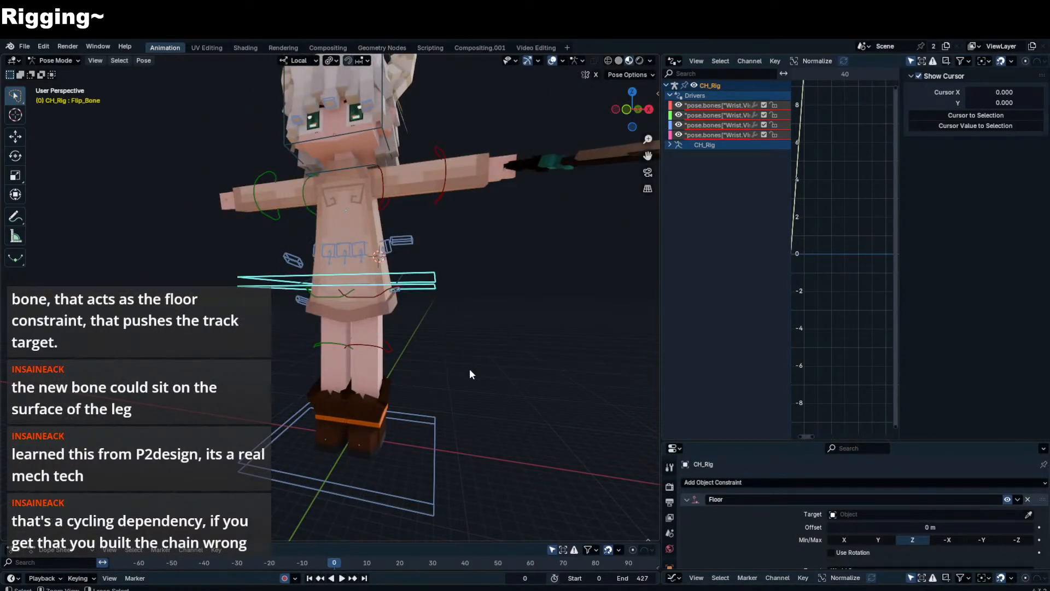
# - Save the file and select the Shirt_F_L bone of CH_Rig in Edit Mode
pyautogui.hotkey('ctrl', 's')
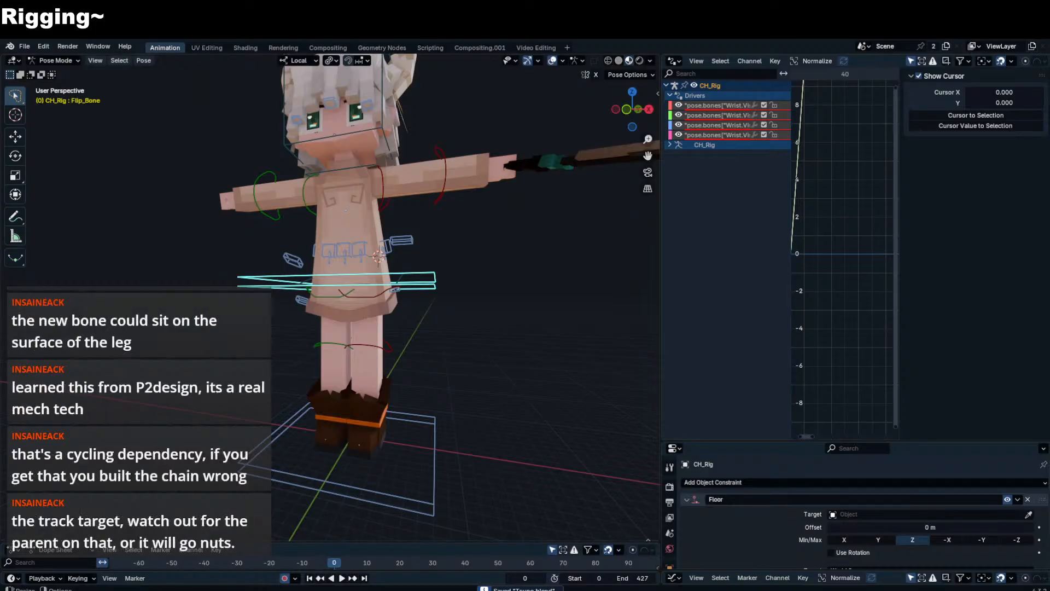
pyautogui.scroll(3, 379, 219)
pyautogui.click(380, 219)
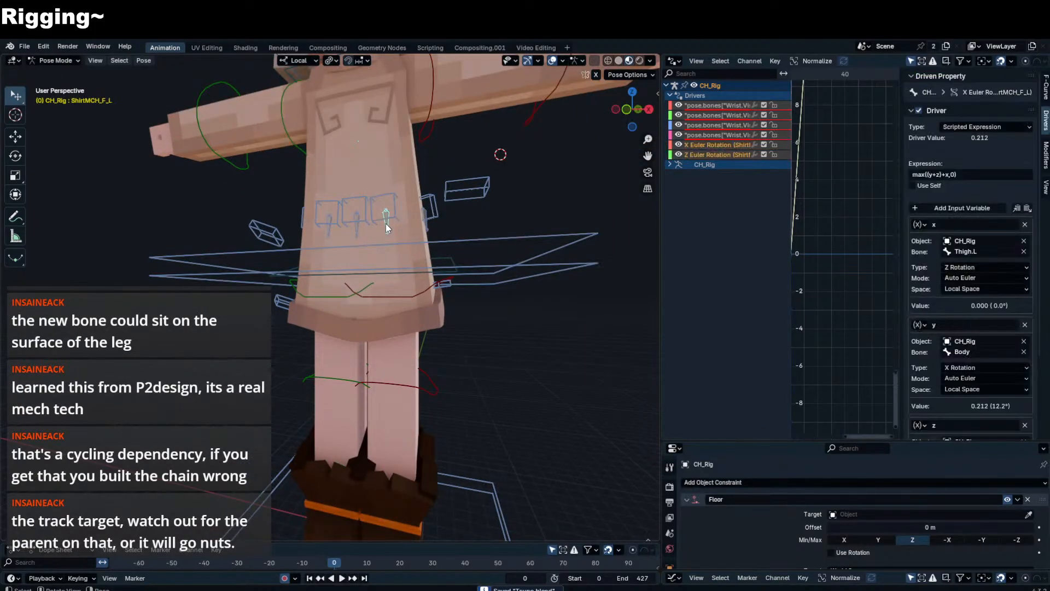
pyautogui.scroll(-3, 398, 232)
pyautogui.press('Tab')
pyautogui.scroll(3, 376, 310)
pyautogui.click(386, 262)
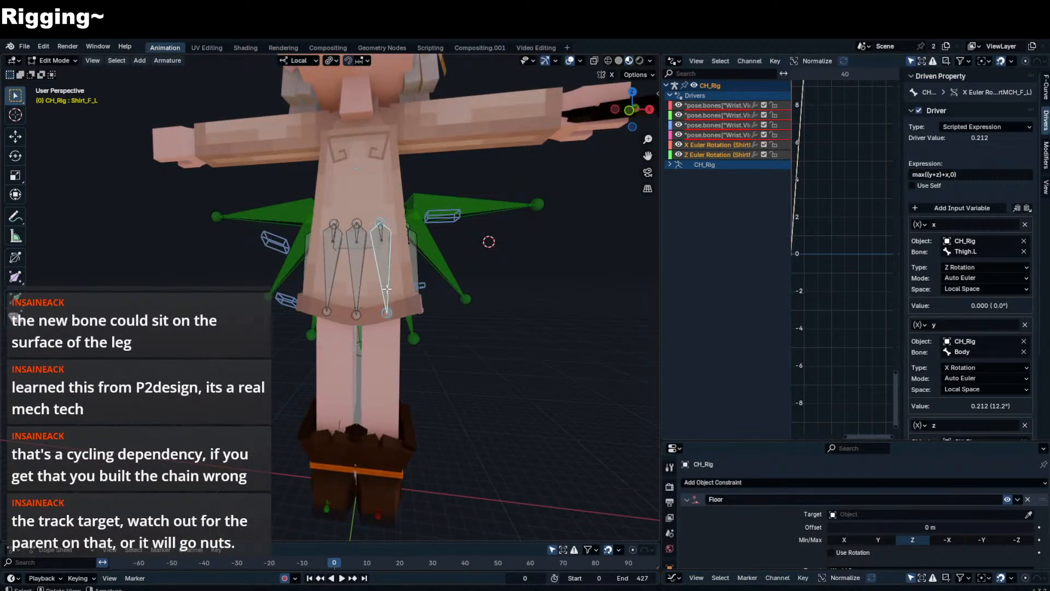
pyautogui.scroll(-3, 387, 258)
pyautogui.scroll(3, 385, 249)
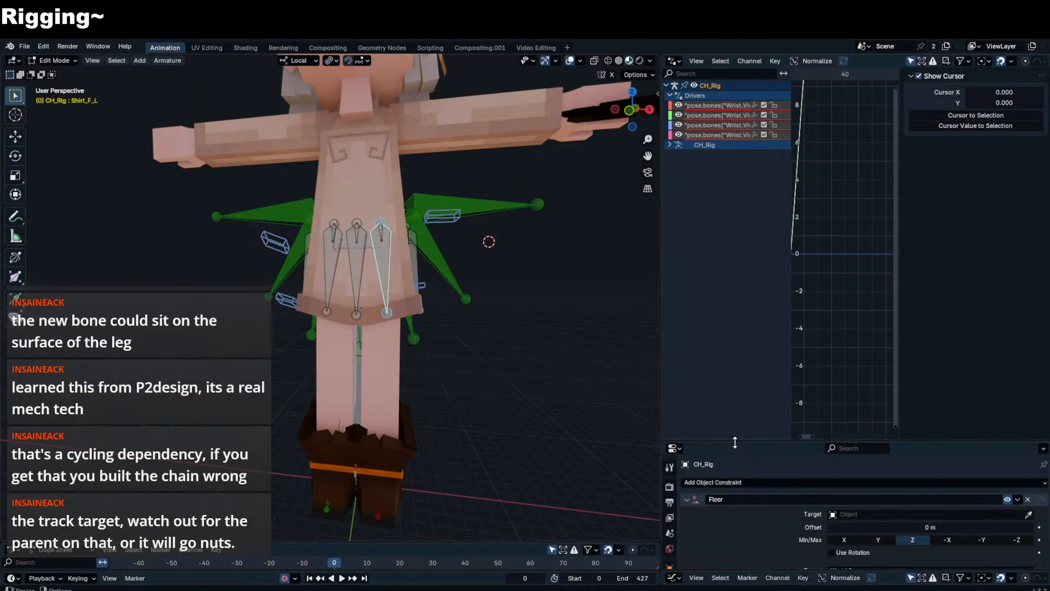
# - Move the cloak bones on both sides of the back into a new bone collection named Cloak
pyautogui.click(488, 211)
pyautogui.press('Tab')
pyautogui.moveTo(438, 269); pyautogui.dragTo(395, 289, button='middle')
pyautogui.press('Tab')
pyautogui.press('`')
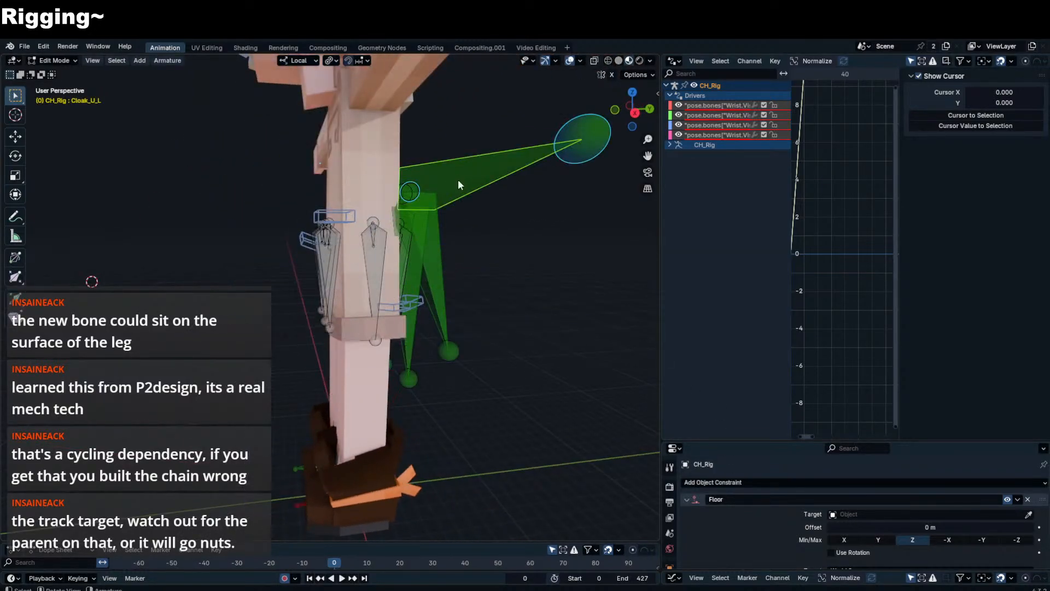
pyautogui.keyDown('shift'); pyautogui.click(416, 328); pyautogui.keyUp('shift')
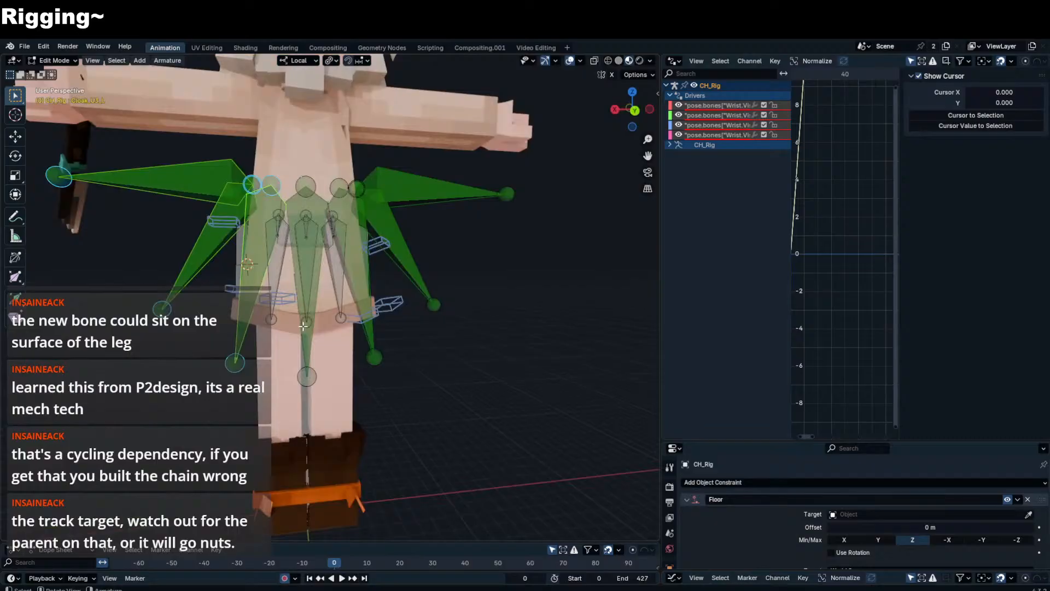
pyautogui.keyDown('shift'); pyautogui.click(363, 284); pyautogui.keyUp('shift')
pyautogui.keyDown('shift'); pyautogui.click(397, 238); pyautogui.keyUp('shift')
pyautogui.keyDown('shift'); pyautogui.click(431, 193); pyautogui.keyUp('shift')
pyautogui.press('m')
pyautogui.click(420, 129)
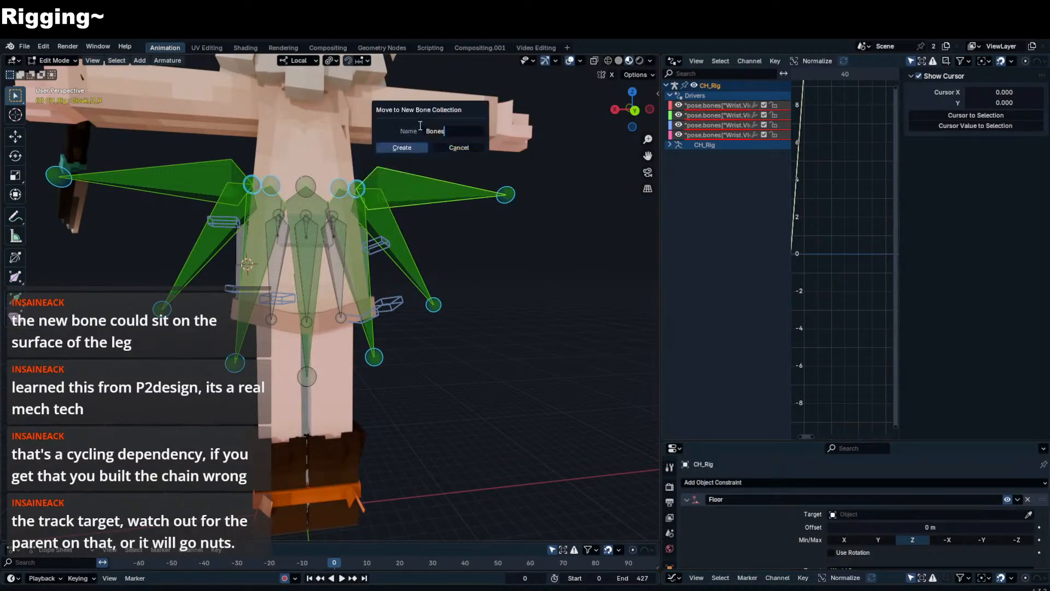
pyautogui.write('cloak')
pyautogui.click(408, 149)
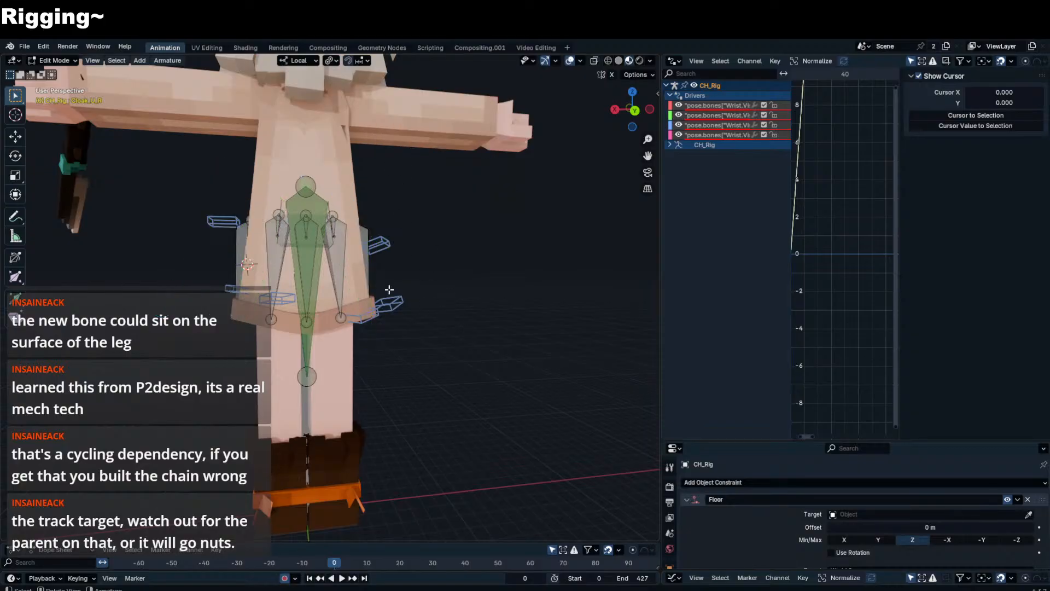
# - Move the remaining central back cloak bone into the Cloak collection and return to Pose Mode
pyautogui.click(301, 196)
pyautogui.press('m')
pyautogui.click(285, 289)
pyautogui.moveTo(285, 289); pyautogui.dragTo(431, 240, button='middle')
pyautogui.press('m')
pyautogui.click(344, 222)
pyautogui.press('Tab')
pyautogui.press('m')
pyautogui.click(432, 241)
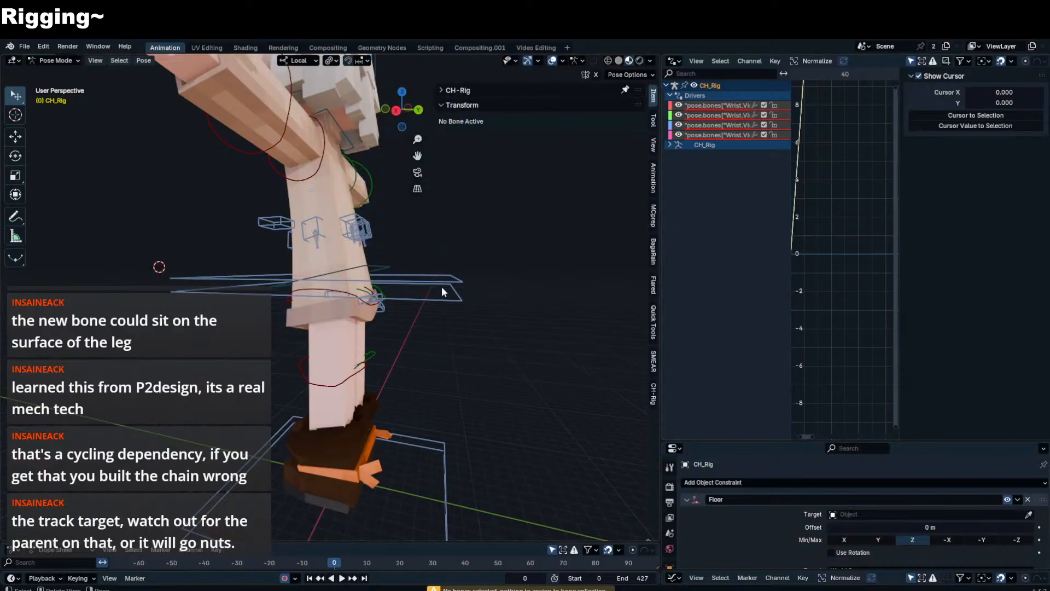
# - Examine the front shirt controls in front view and the driver of ShirtMCH_F_C
pyautogui.moveTo(442, 286); pyautogui.dragTo(428, 276, button='middle')
pyautogui.click(378, 274)
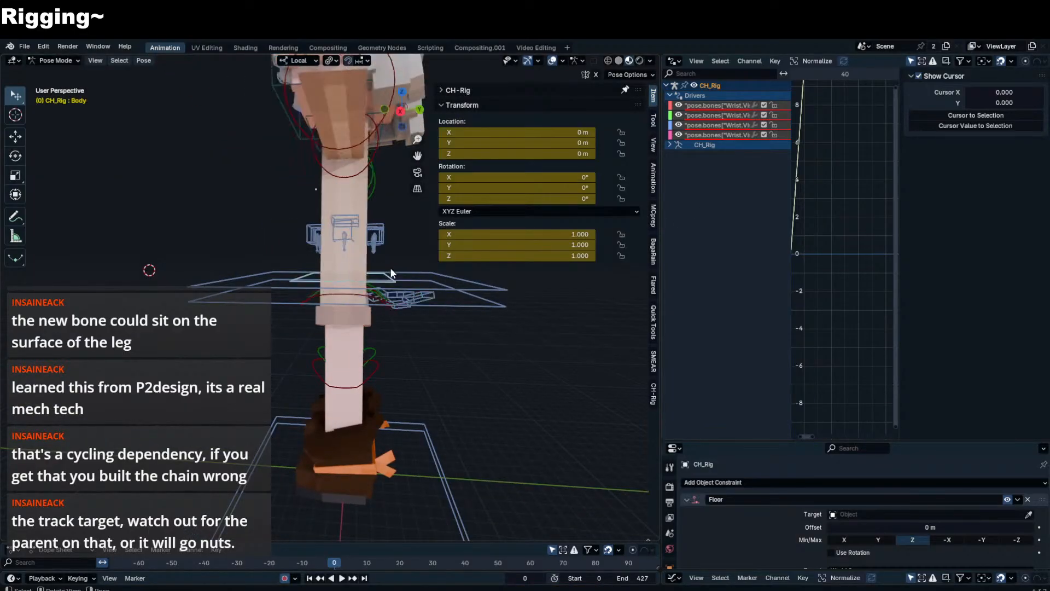
pyautogui.press('n')
pyautogui.press('KP_1')
pyautogui.scroll(5, 365, 257)
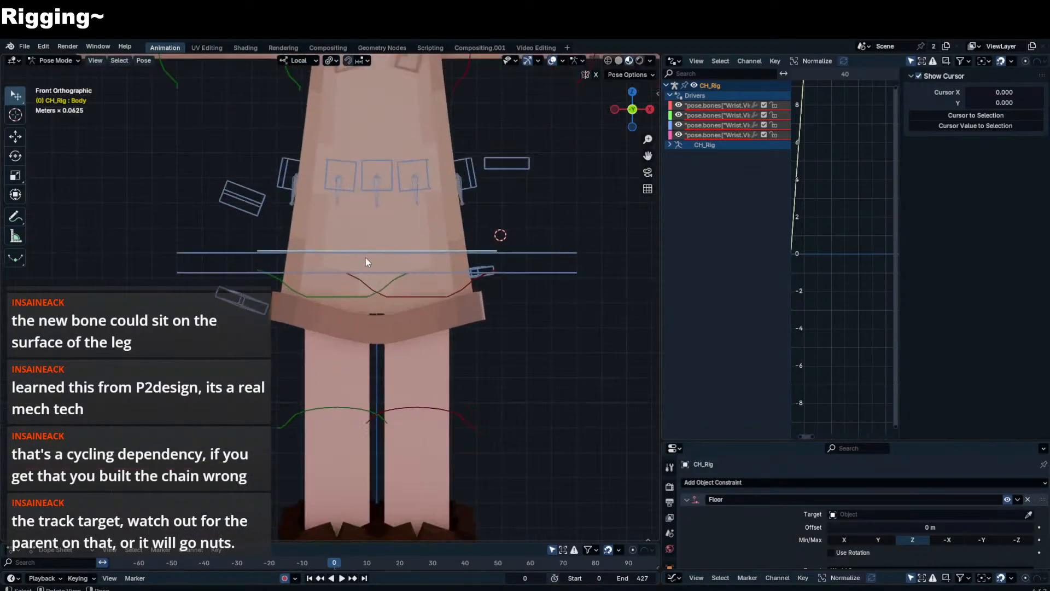
pyautogui.keyDown('shift'); pyautogui.moveTo(378, 275); pyautogui.dragTo(378, 255, button='middle'); pyautogui.keyUp('shift')
pyautogui.scroll(-3, 378, 254)
pyautogui.click(370, 216)
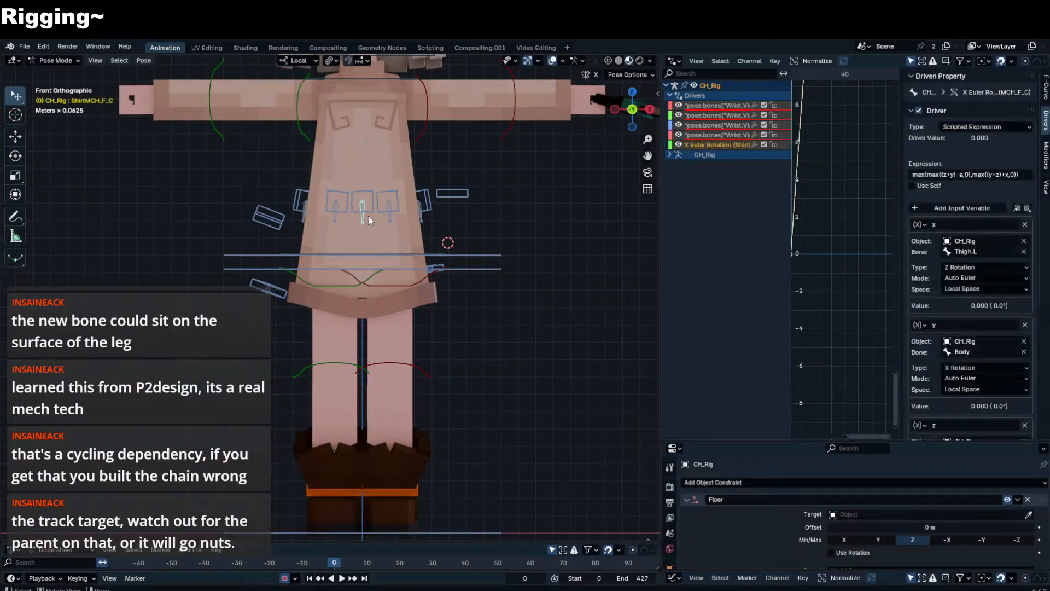
# - Place the 3D cursor on each leg below the shirt hem in turn, and view the shirt bones in Edit Mode
pyautogui.keyDown('shift'); pyautogui.rightClick(390, 337); pyautogui.keyUp('shift')
pyautogui.keyDown('shift'); pyautogui.rightClick(384, 337); pyautogui.keyUp('shift')
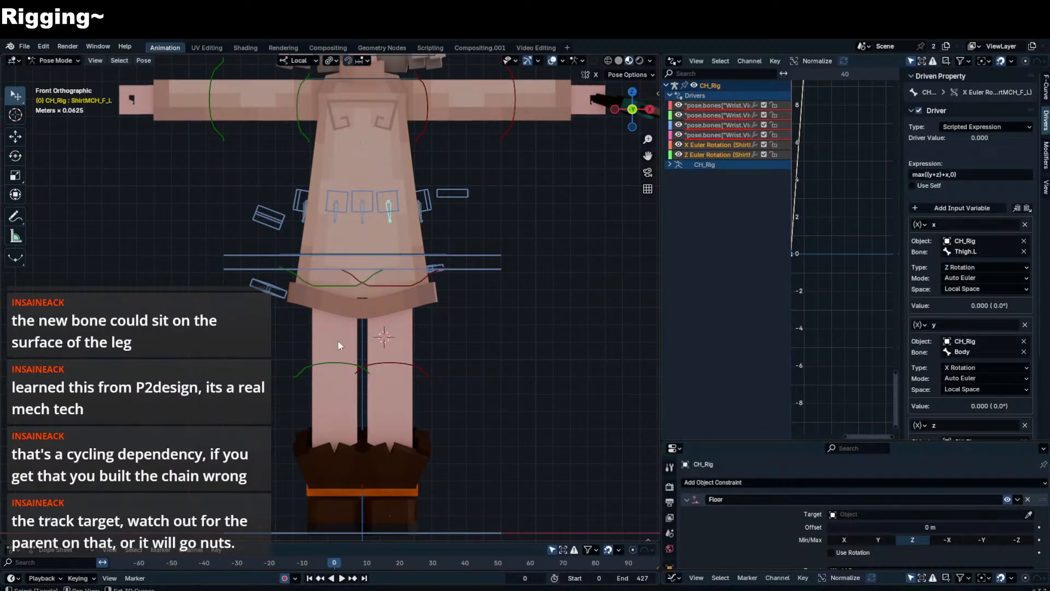
pyautogui.keyDown('shift'); pyautogui.rightClick(311, 348); pyautogui.keyUp('shift')
pyautogui.keyDown('shift'); pyautogui.rightClick(331, 344); pyautogui.keyUp('shift')
pyautogui.moveTo(346, 343); pyautogui.dragTo(318, 355, button='middle')
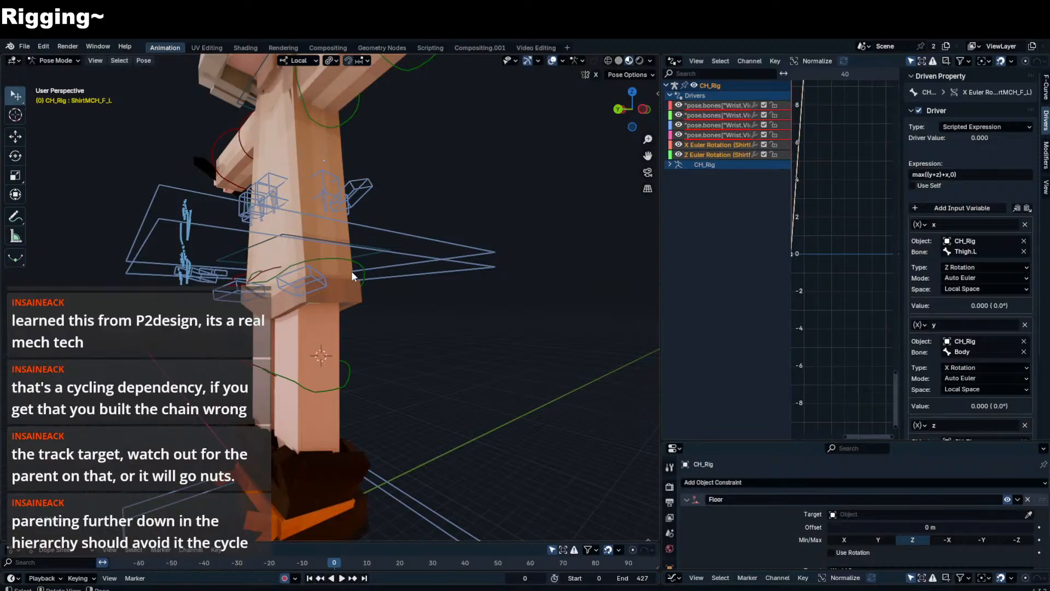
pyautogui.press('KP_1')
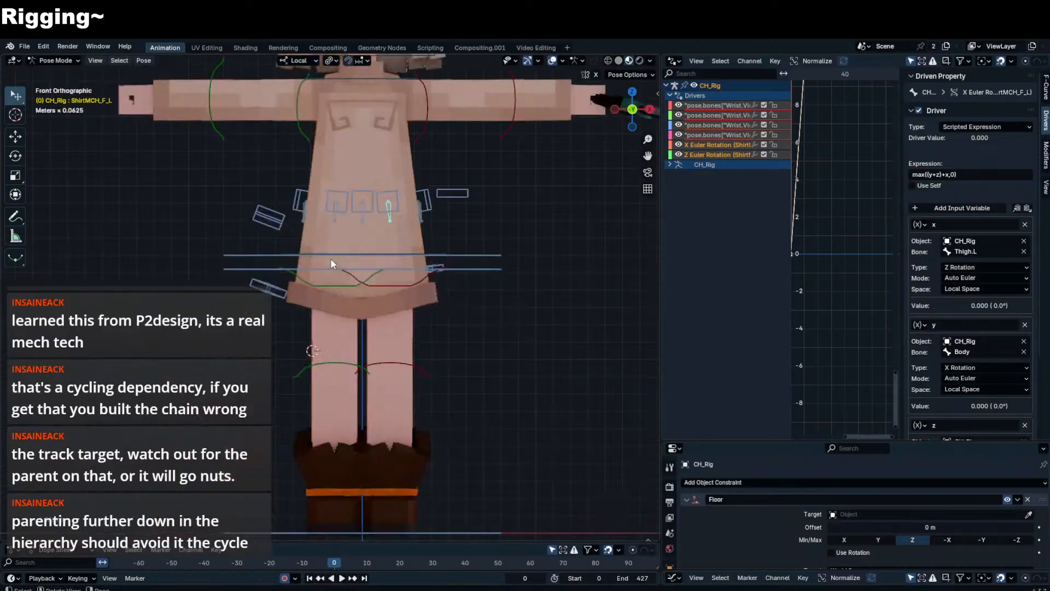
pyautogui.press('Tab')
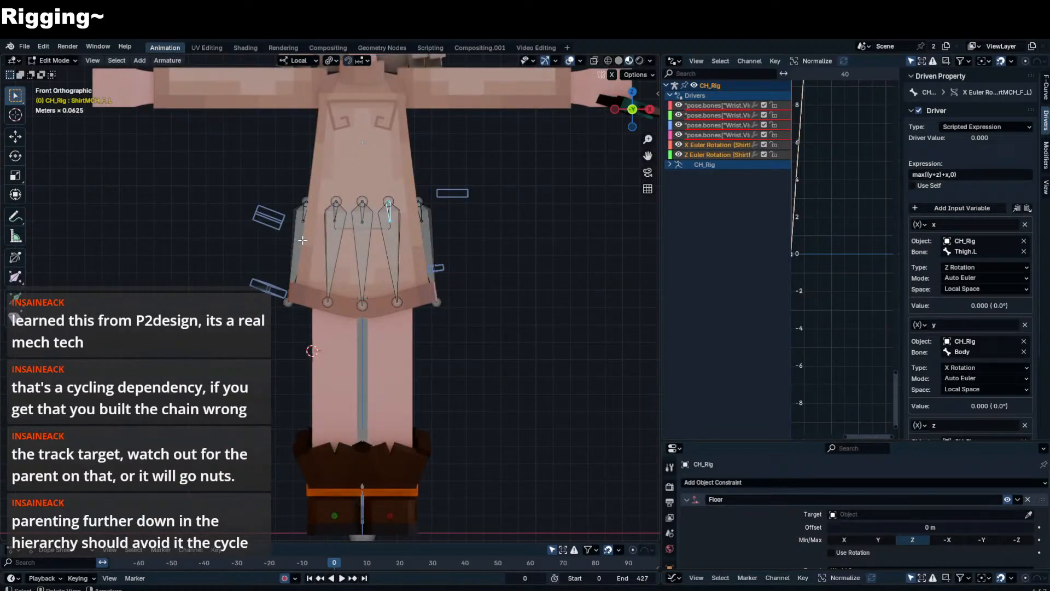
pyautogui.moveTo(307, 247); pyautogui.dragTo(454, 249, button='middle')
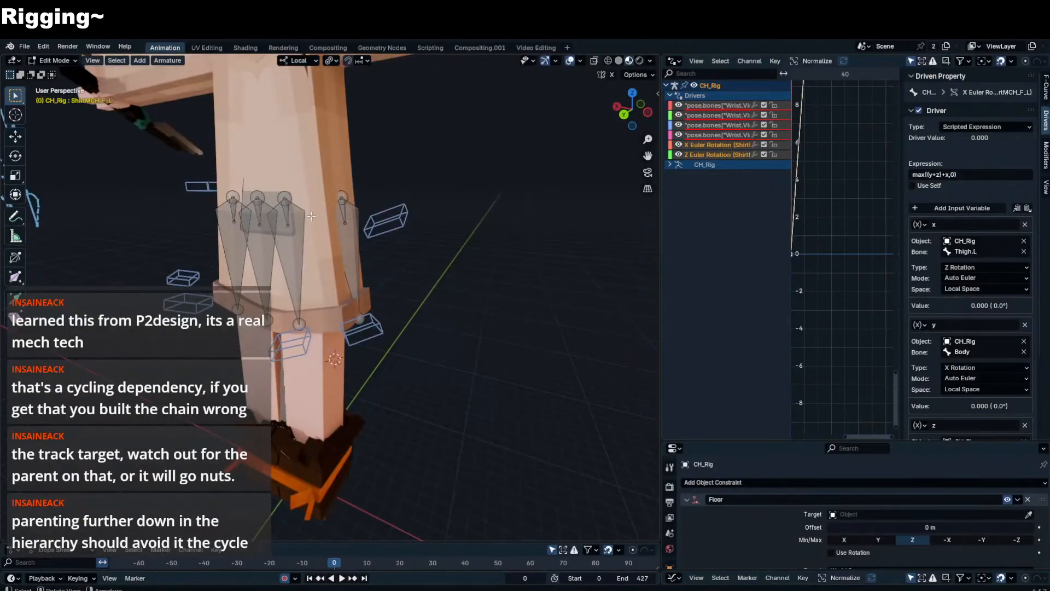
# - Enlarge the Properties editor and hide the arm and leg controls with the CH-Rig visibility options
pyautogui.moveTo(807, 441); pyautogui.dragTo(793, 200)
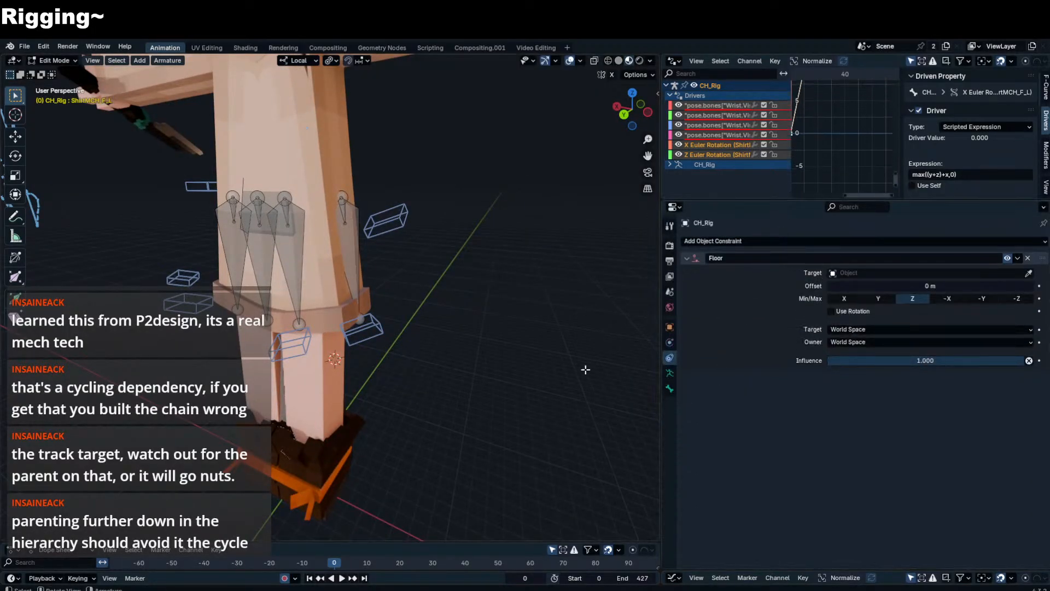
pyautogui.press('Tab')
pyautogui.press('n')
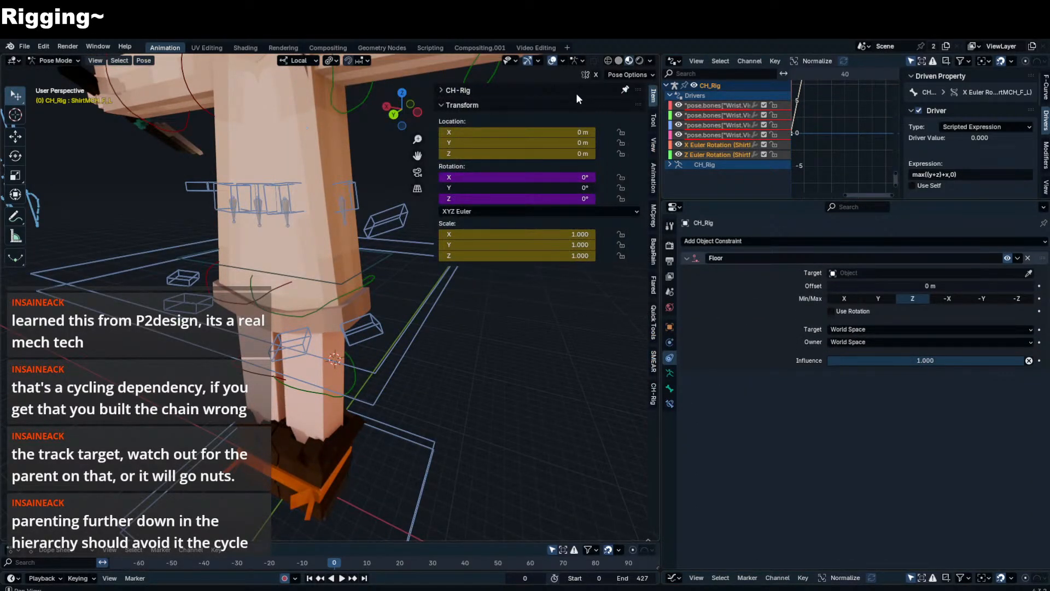
pyautogui.click(576, 90)
pyautogui.click(547, 222)
pyautogui.click(537, 233)
pyautogui.press('n')
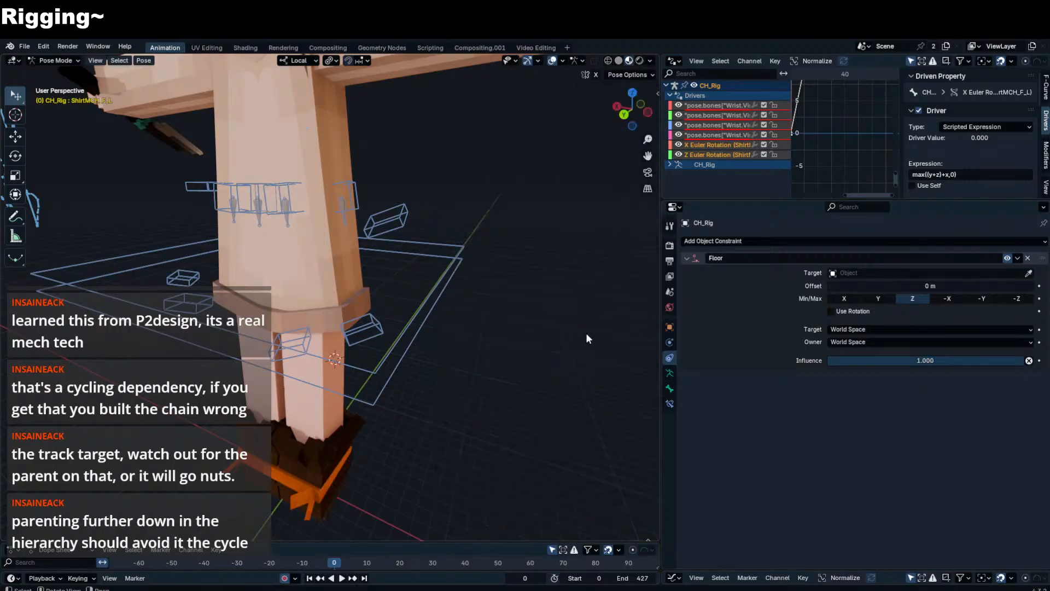
# - Solo the ExtraMCH bone collection in the armature's data properties and view its bones in Edit Mode
pyautogui.click(668, 373)
pyautogui.scroll(-5, 1006, 322)
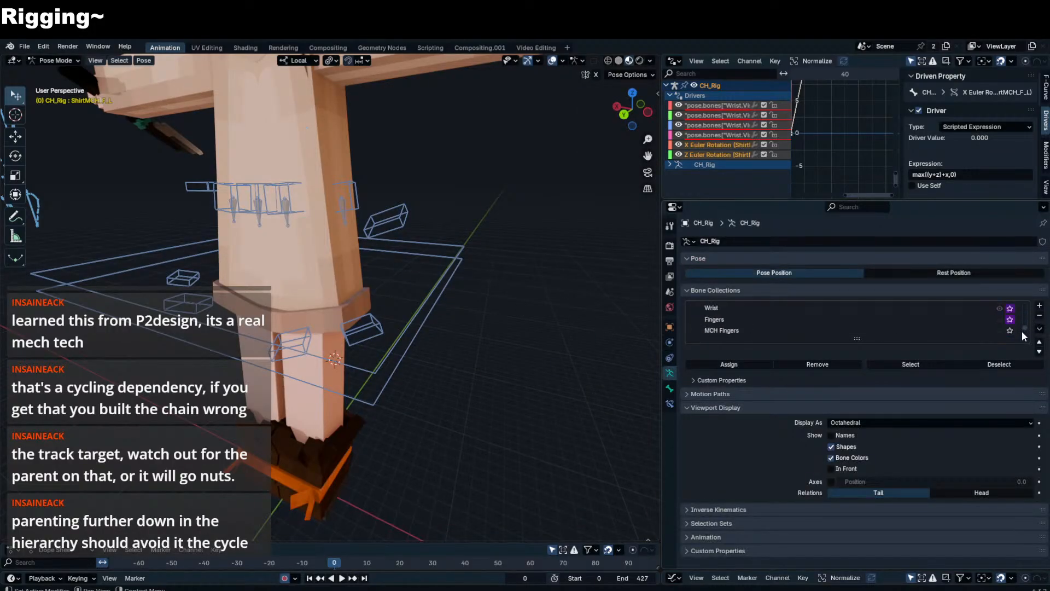
pyautogui.click(1010, 309)
pyautogui.moveTo(387, 241); pyautogui.dragTo(403, 241, button='middle')
pyautogui.press('Tab')
pyautogui.scroll(-5, 313, 224)
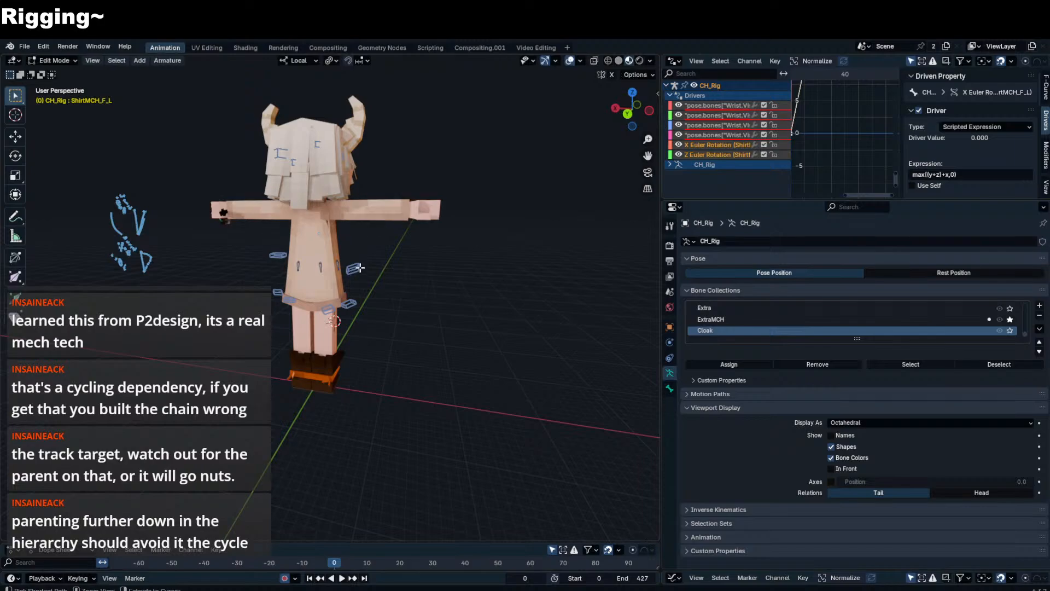
# - Reselect CH_Rig in Object Mode and return to its Edit Mode
pyautogui.hotkey('ctrl', 'Tab')
pyautogui.click(353, 265)
pyautogui.click(332, 272)
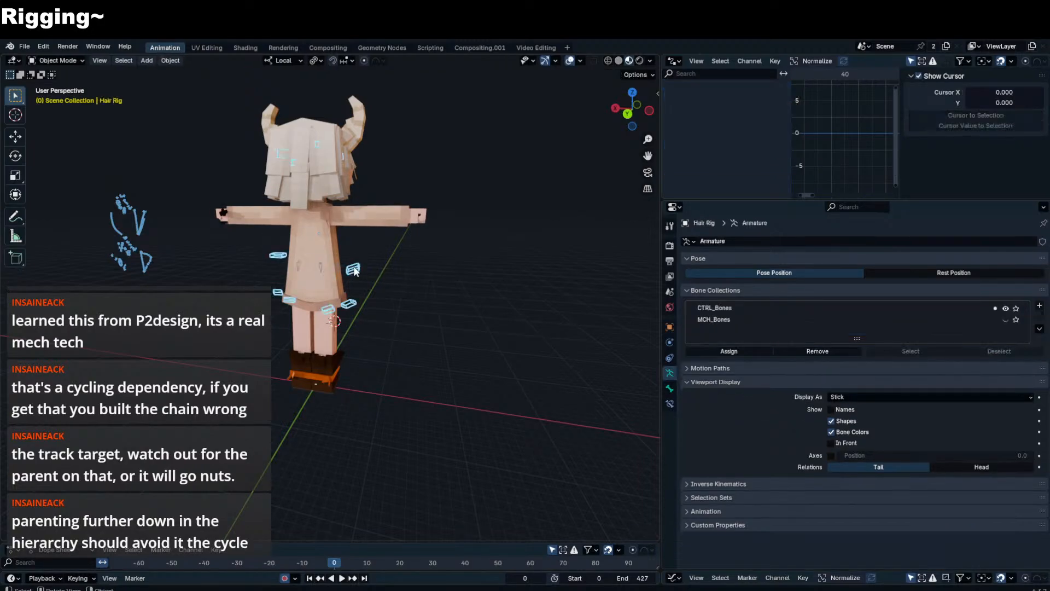
pyautogui.click(322, 265)
pyautogui.press('Tab')
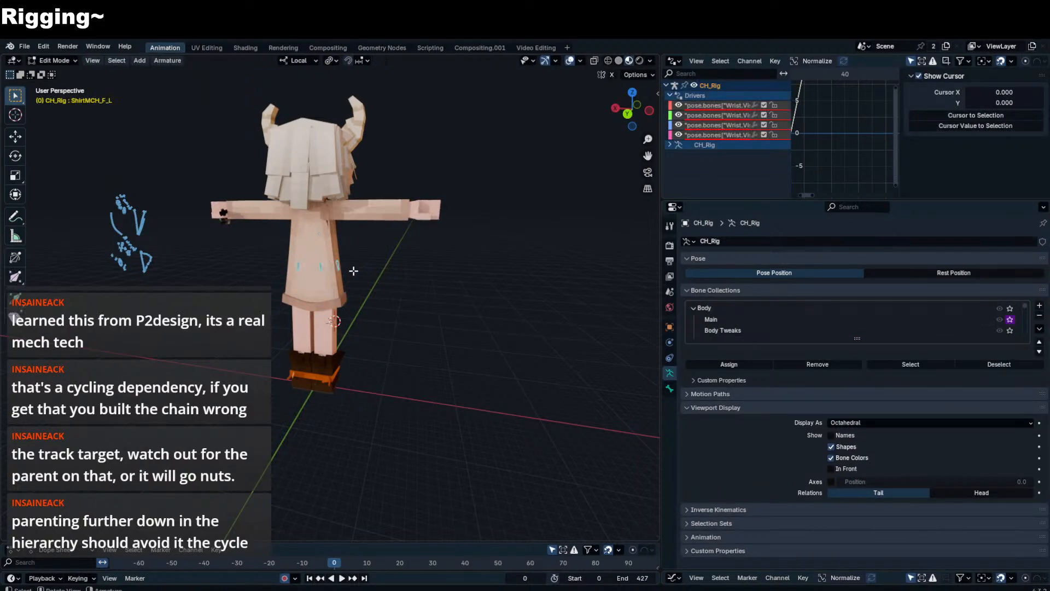
# - Try to duplicate the selected shirt MCH bones along local Z in front view, undoing the duplication
pyautogui.press('KP_1')
pyautogui.scroll(4, 354, 271)
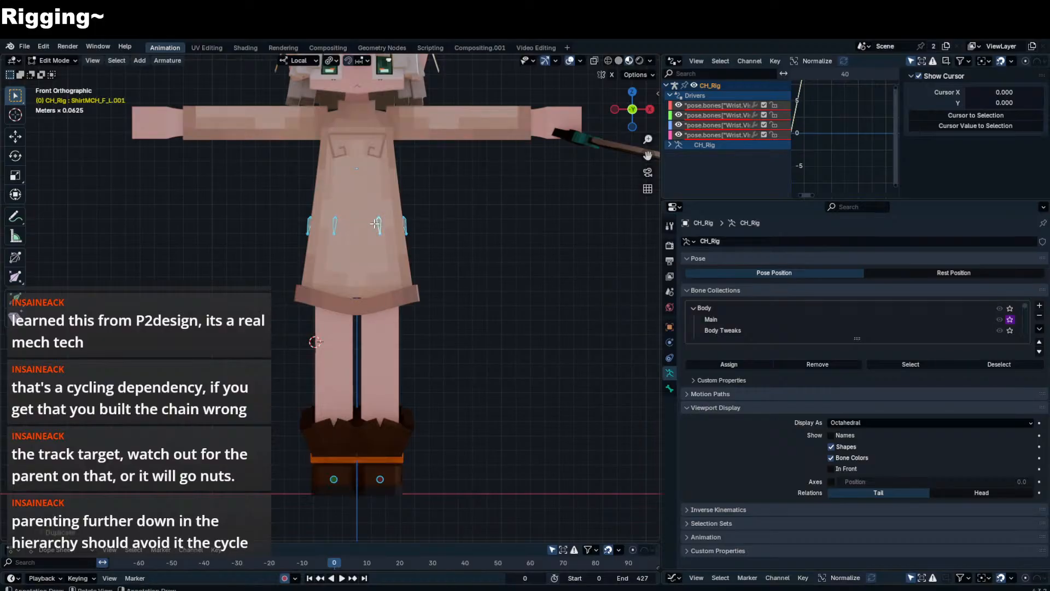
pyautogui.hotkey('shift', 'd')
pyautogui.press('z')
pyautogui.rightClick(387, 327)
pyautogui.hotkey('ctrl', 'z')
# - Reselect CH_Rig by its bones near the feet, enter Pose Mode and select all visible bones
pyautogui.scroll(-5, 402, 337)
pyautogui.moveTo(402, 337); pyautogui.dragTo(361, 349, button='middle')
pyautogui.press('Tab')
pyautogui.click(346, 371)
pyautogui.click(342, 374)
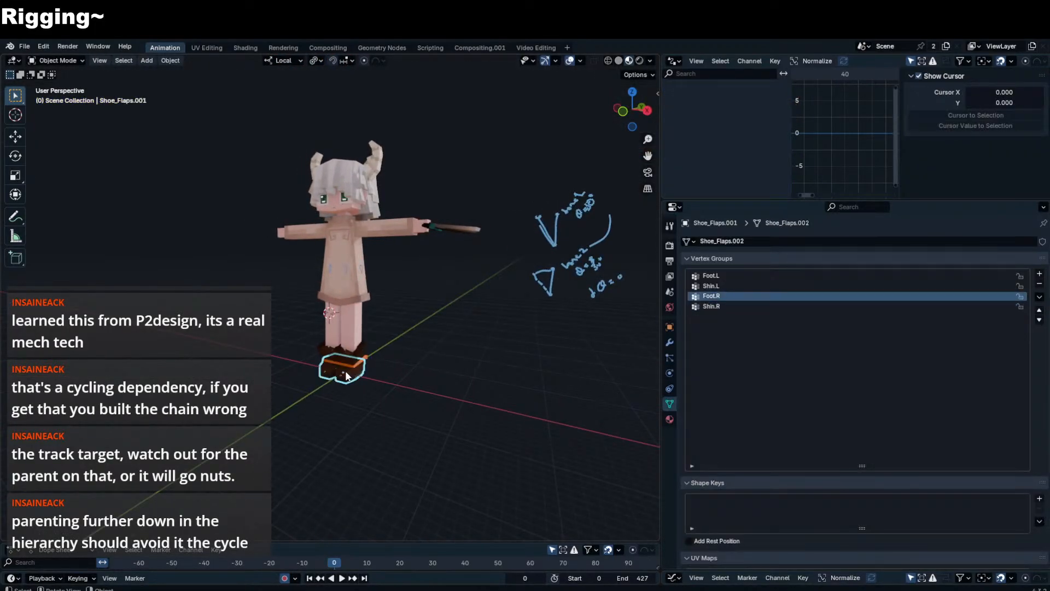
pyautogui.click(342, 375)
pyautogui.scroll(2, 344, 375)
pyautogui.hotkey('ctrl', 'Tab')
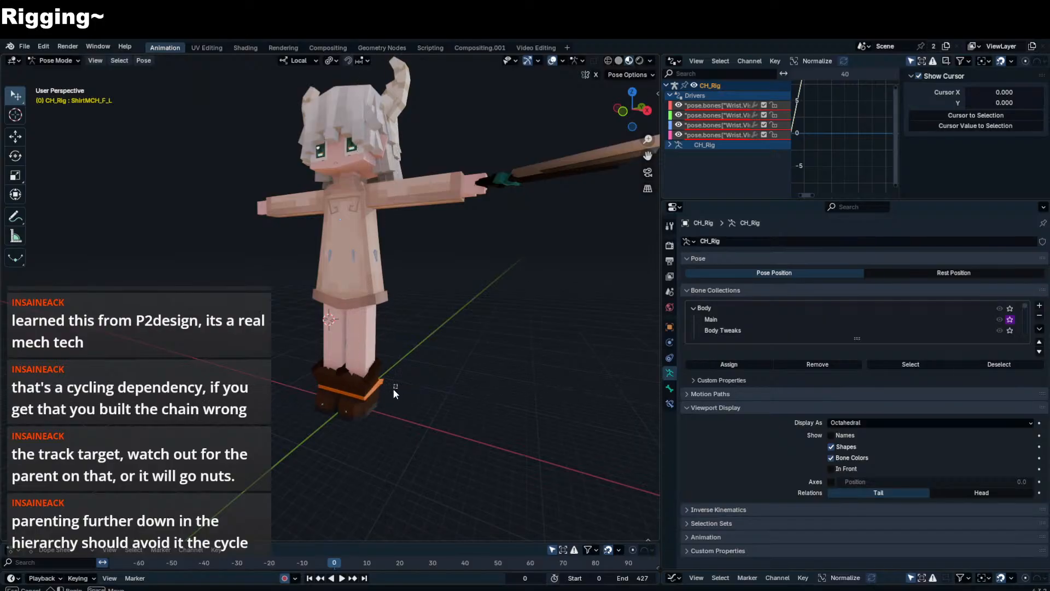
pyautogui.press('a')
pyautogui.moveTo(349, 415); pyautogui.dragTo(445, 372, button='middle')
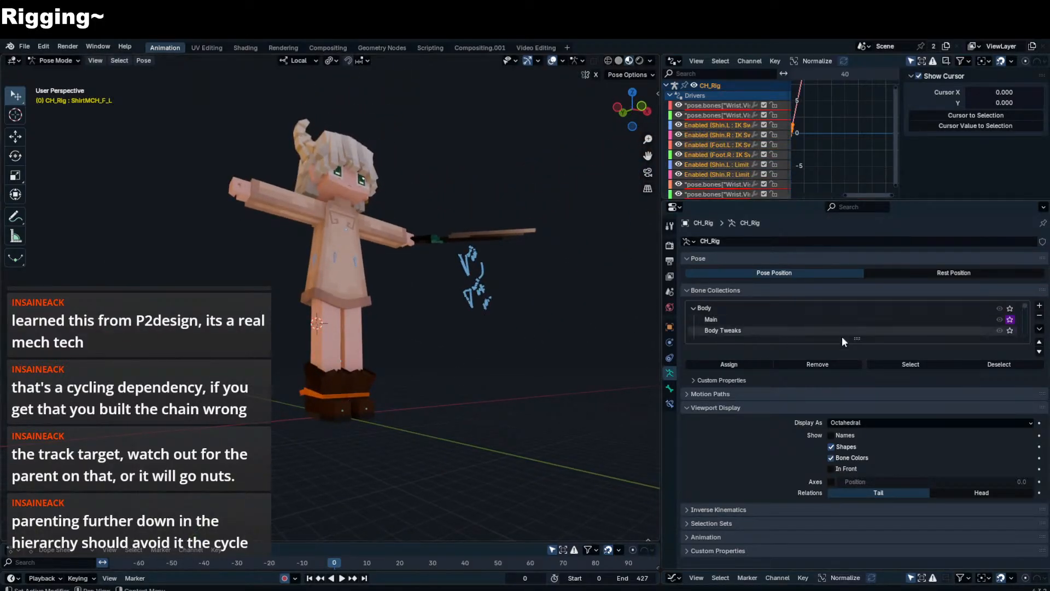
# - Enlarge the bone collections list and turn off solo for the Vis collection
pyautogui.moveTo(856, 338); pyautogui.dragTo(826, 509)
pyautogui.scroll(-3, 919, 409)
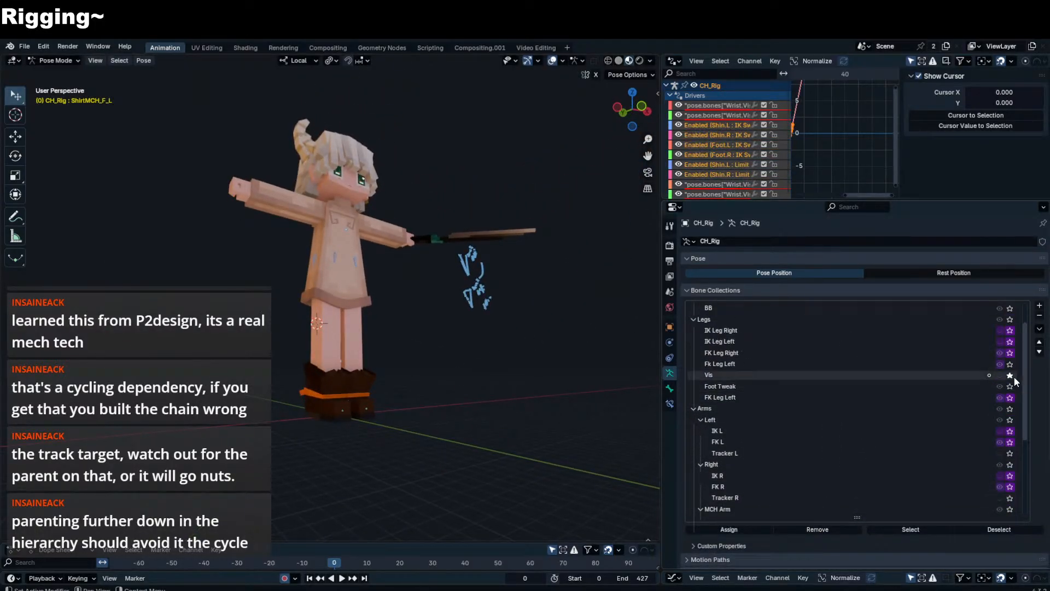
pyautogui.click(1012, 376)
pyautogui.moveTo(644, 389); pyautogui.dragTo(375, 339, button='middle')
# - Duplicate the shirt MCH bones in Edit Mode and lower the copies along local Z to leg height
pyautogui.press('Tab')
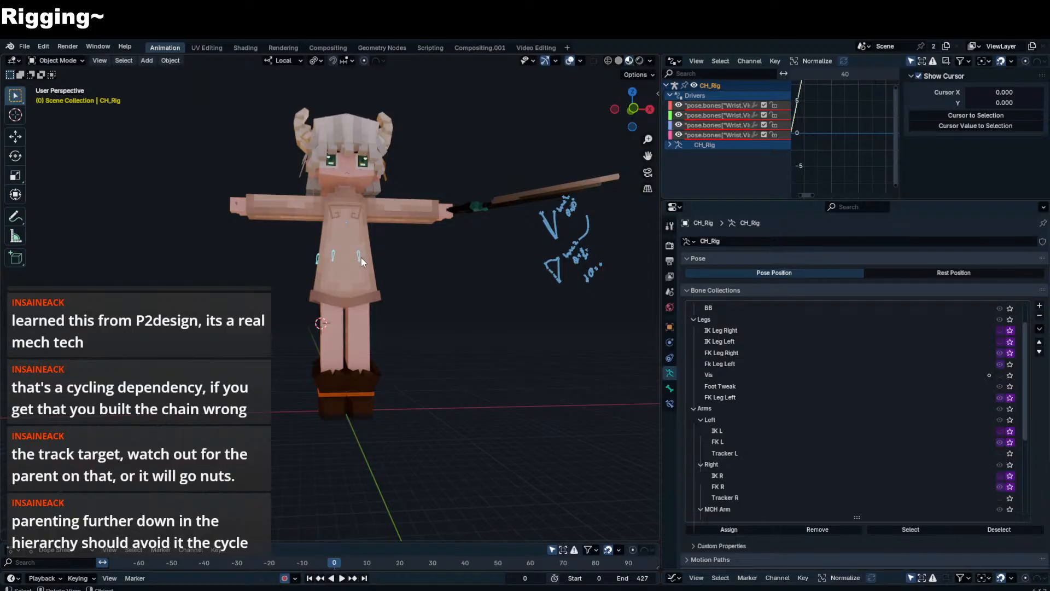
pyautogui.press('KP_1')
pyautogui.hotkey('shift', 'd')
pyautogui.press('z')
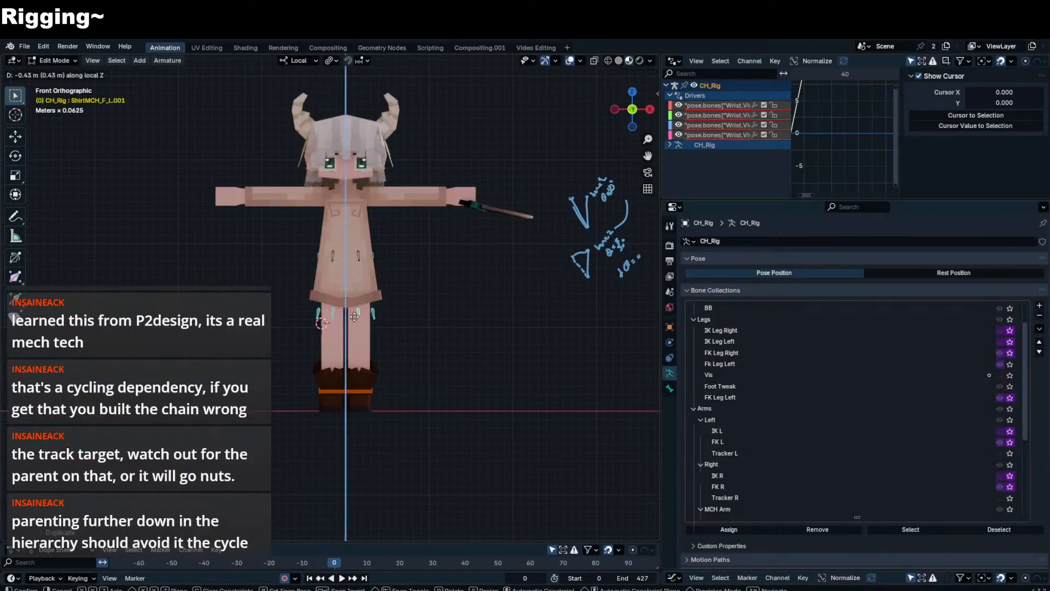
pyautogui.click(351, 331)
pyautogui.moveTo(351, 331); pyautogui.dragTo(298, 328, button='middle')
pyautogui.press('Tab')
pyautogui.scroll(4, 341, 340)
pyautogui.press('KP_Divide')
pyautogui.press('KP_Divide')
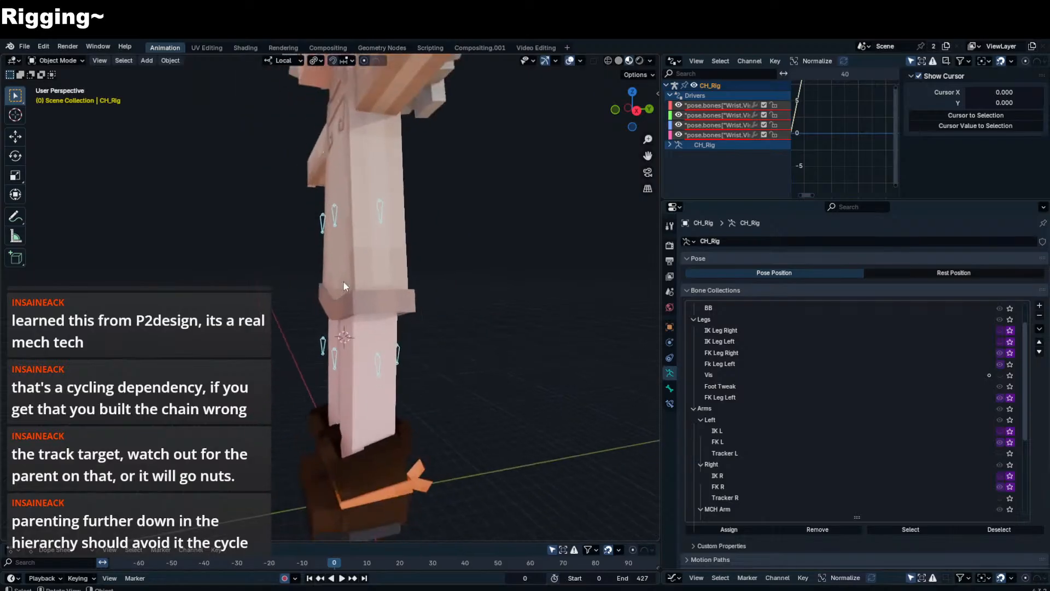
# - Raise the duplicated MCH bones along local Z to the shirt's hem
pyautogui.press('Tab')
pyautogui.press('g')
pyautogui.press('z')
pyautogui.click(354, 267)
pyautogui.moveTo(354, 267); pyautogui.dragTo(447, 255, button='middle')
pyautogui.press('Tab')
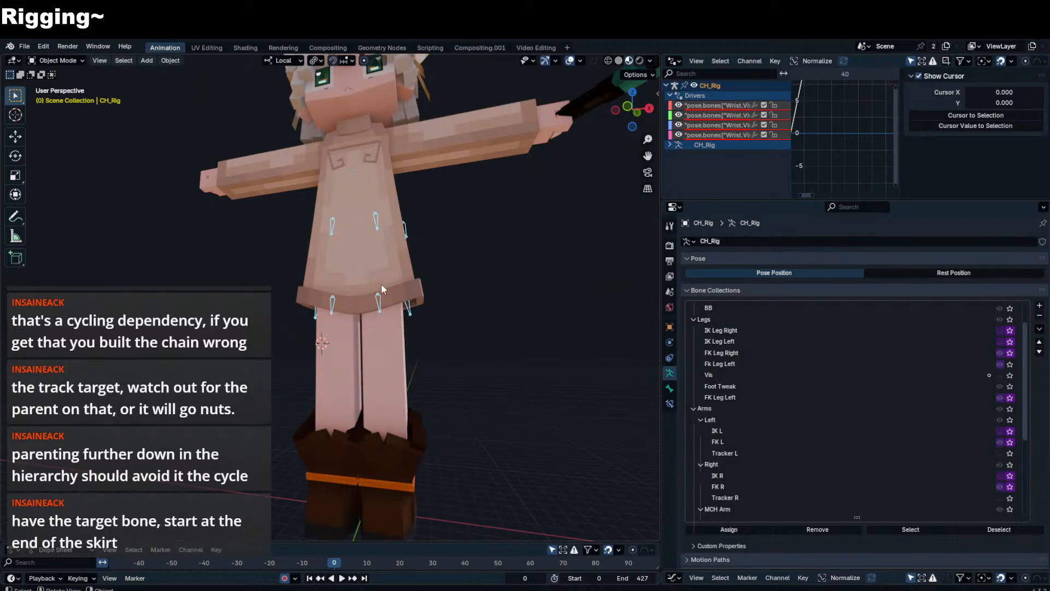
pyautogui.moveTo(383, 283); pyautogui.dragTo(342, 286, button='middle')
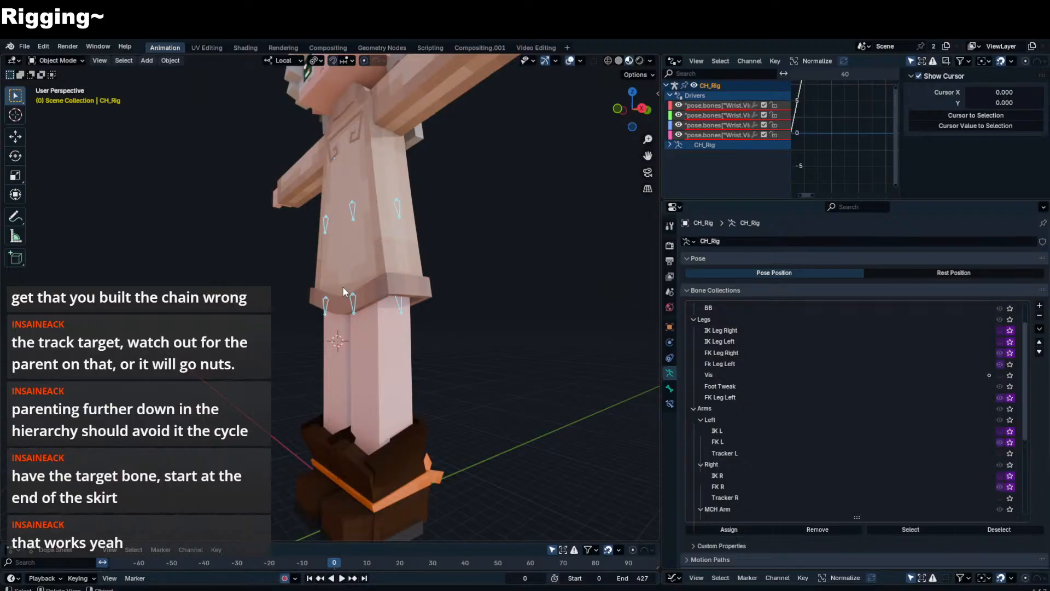
pyautogui.press('Tab')
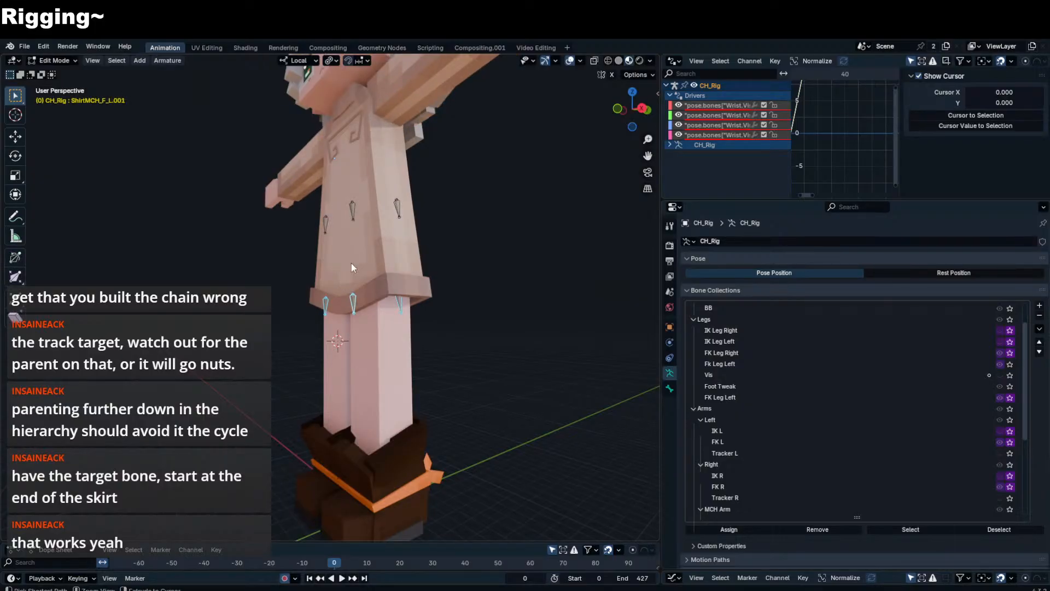
# - Batch rename the selected hem bones, replacing "ShirtMCH" with "ShirtTrack" in their names
pyautogui.hotkey('ctrl', 'F2')
pyautogui.write('S')
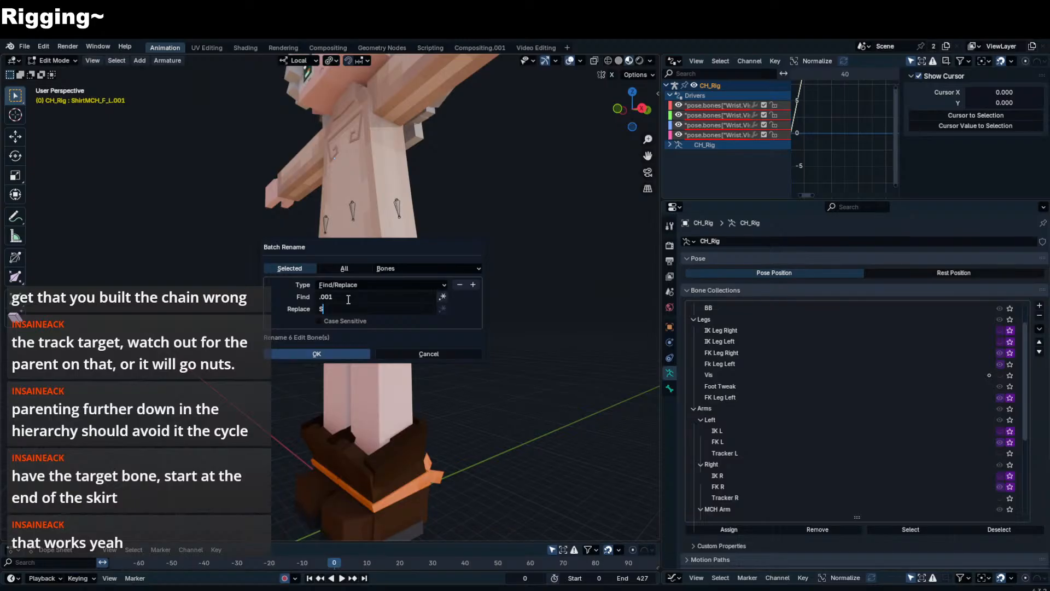
pyautogui.write('hirtTrack')
pyautogui.hotkey('ctrl', 'a')
pyautogui.write('ShirtMCH')
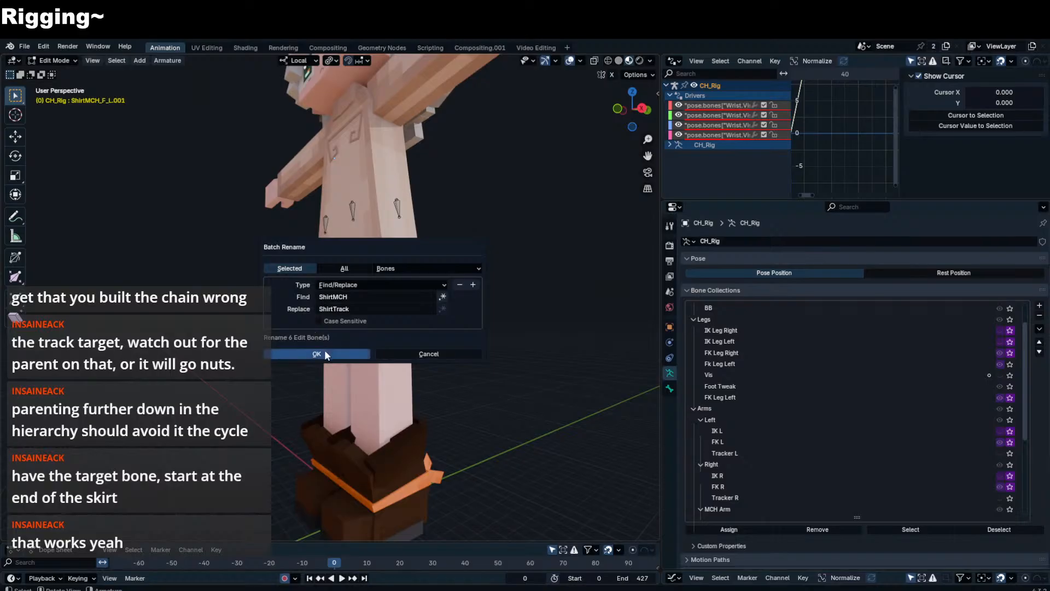
pyautogui.click(324, 352)
# - Batch rename the selected ShirtTrack bones to remove the ".001" suffix from their names
pyautogui.hotkey('ctrl', 'F2')
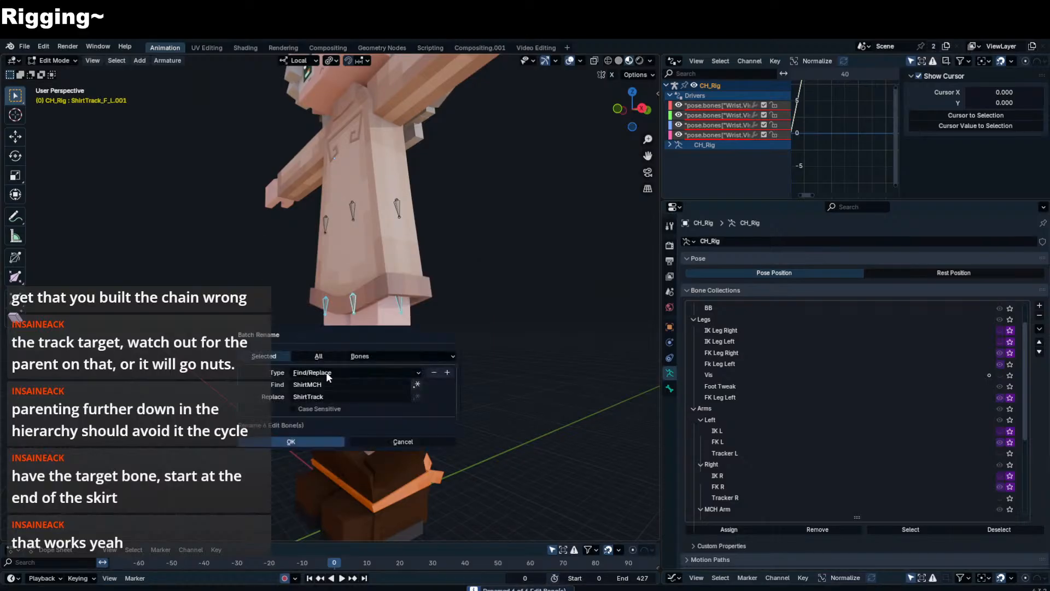
pyautogui.click(327, 384)
pyautogui.write('.001')
pyautogui.press('Return')
pyautogui.click(325, 393)
pyautogui.press('BackSpace')
pyautogui.press('Return')
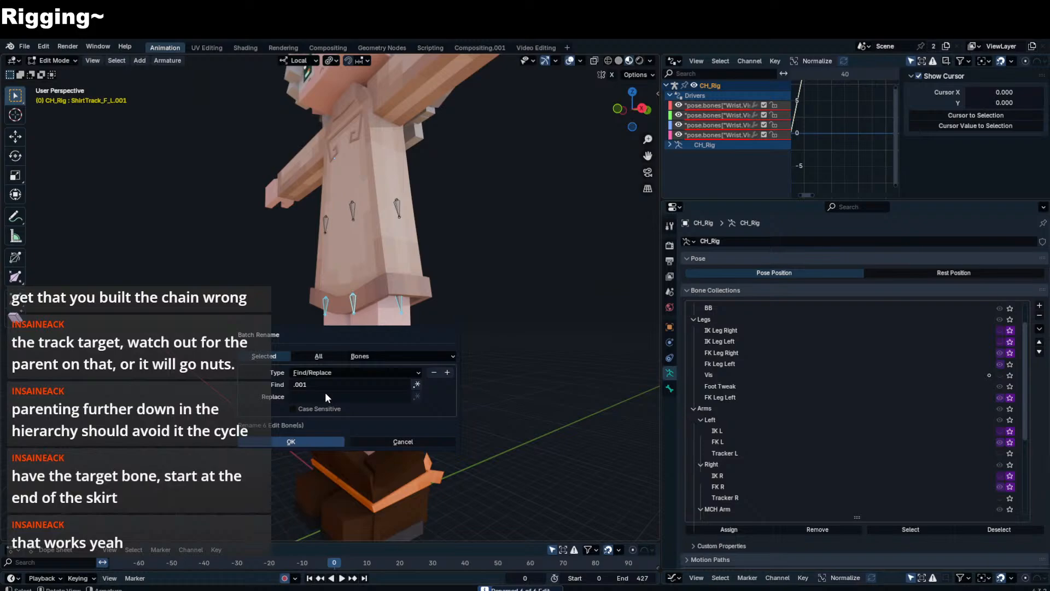
pyautogui.click(301, 439)
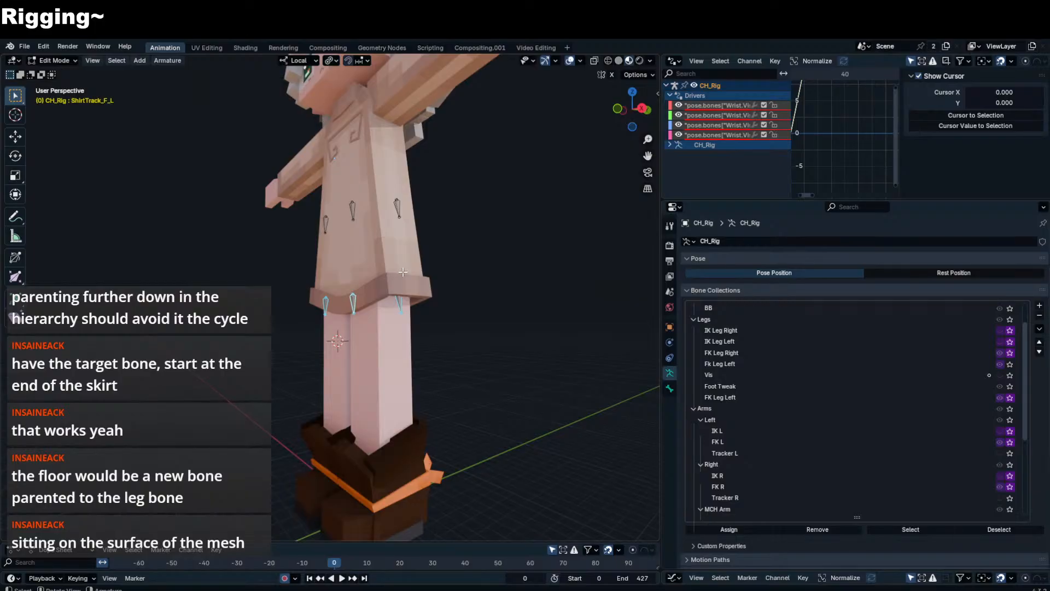
# - Spread the two side ShirtTrack bones outward by scaling about 1.32 along local X in front view, and raise them along Z to the hem edges
pyautogui.click(402, 300)
pyautogui.moveTo(397, 295); pyautogui.dragTo(305, 305, button='middle')
pyautogui.press('KP_1')
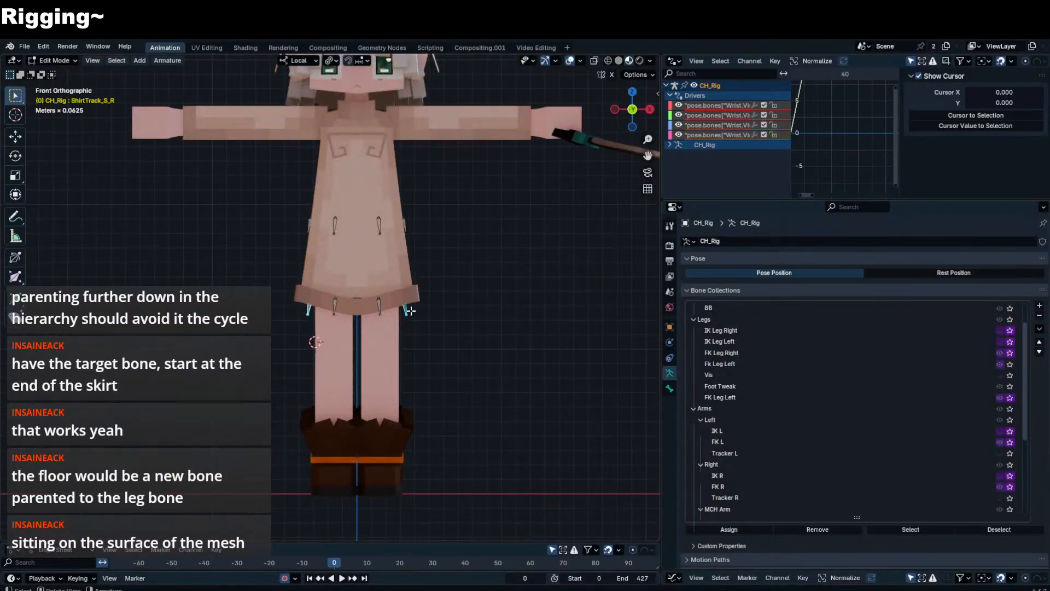
pyautogui.click(333, 60)
pyautogui.click(361, 109)
pyautogui.press('s')
pyautogui.press('x')
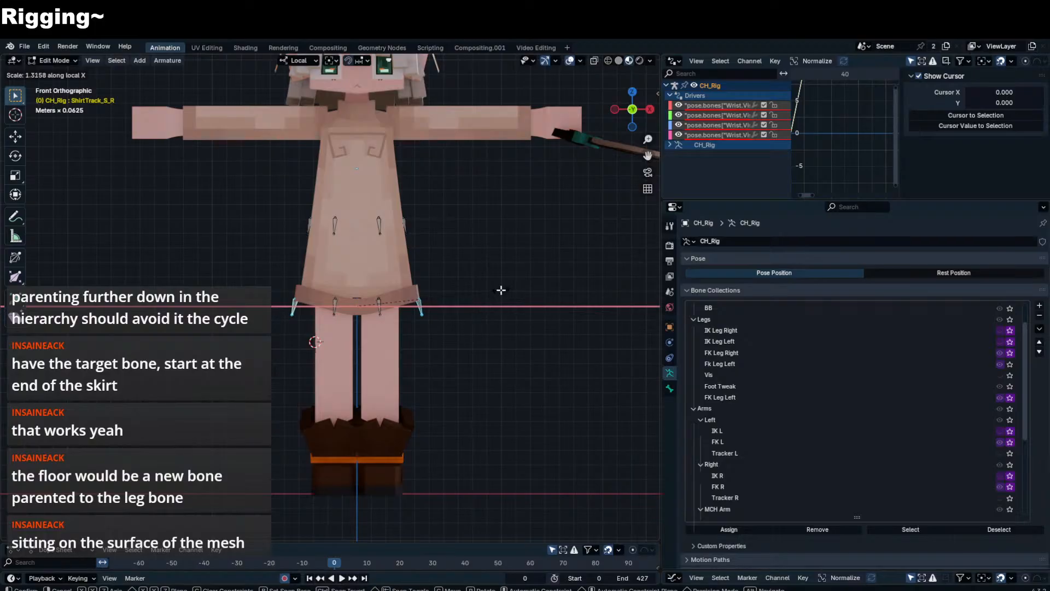
pyautogui.click(499, 289)
pyautogui.press('g')
pyautogui.press('z')
pyautogui.click(496, 278)
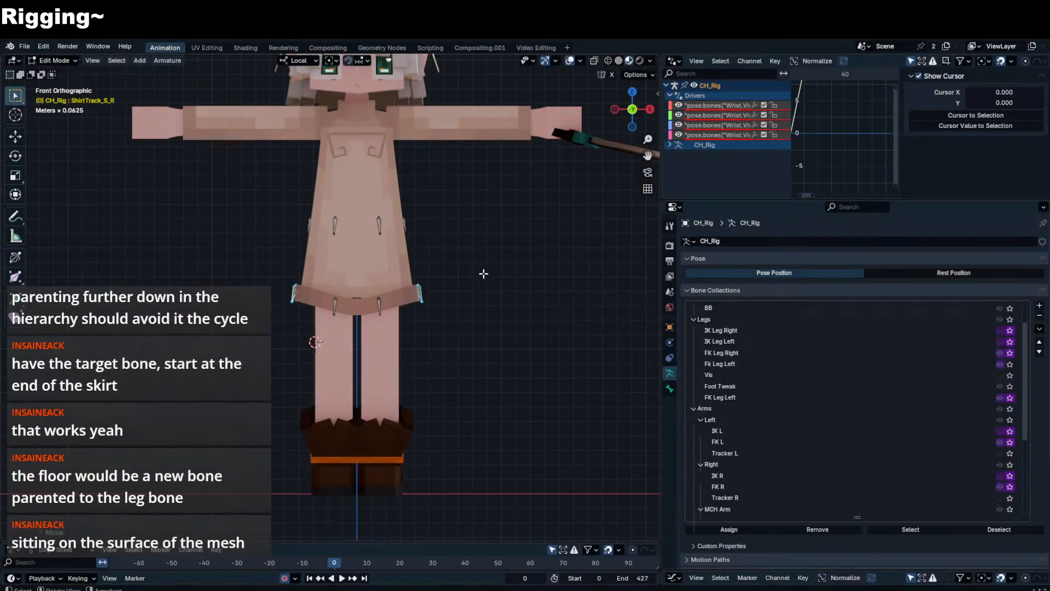
# - Select the ShirtMCH_S_R bone, enter Pose Mode and show its bone constraints
pyautogui.scroll(3, 464, 263)
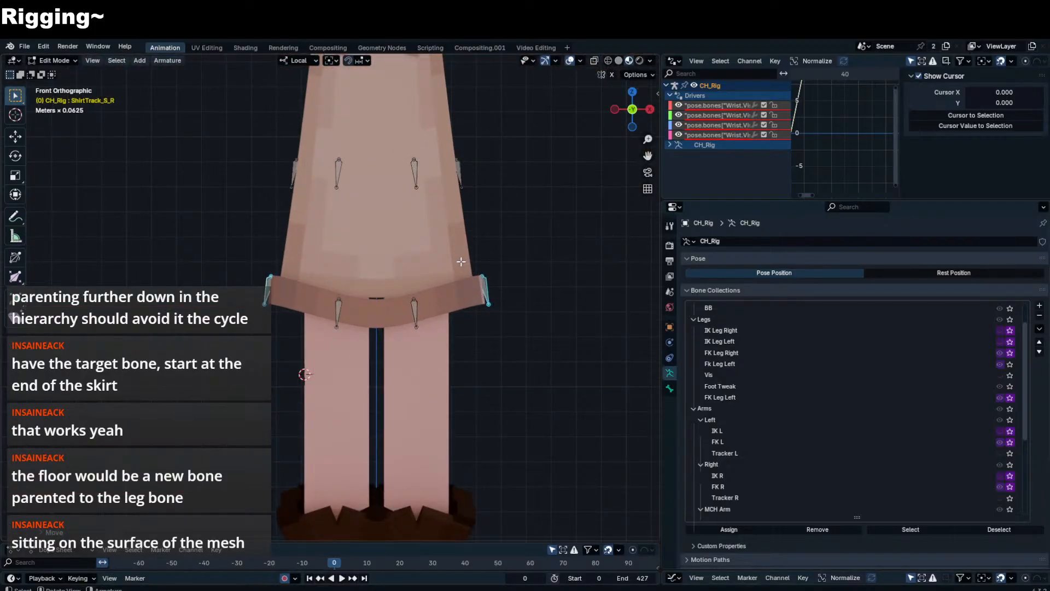
pyautogui.moveTo(462, 262); pyautogui.dragTo(429, 269, button='middle')
pyautogui.press('KP_1')
pyautogui.click(294, 174)
pyautogui.hotkey('ctrl', 'Tab')
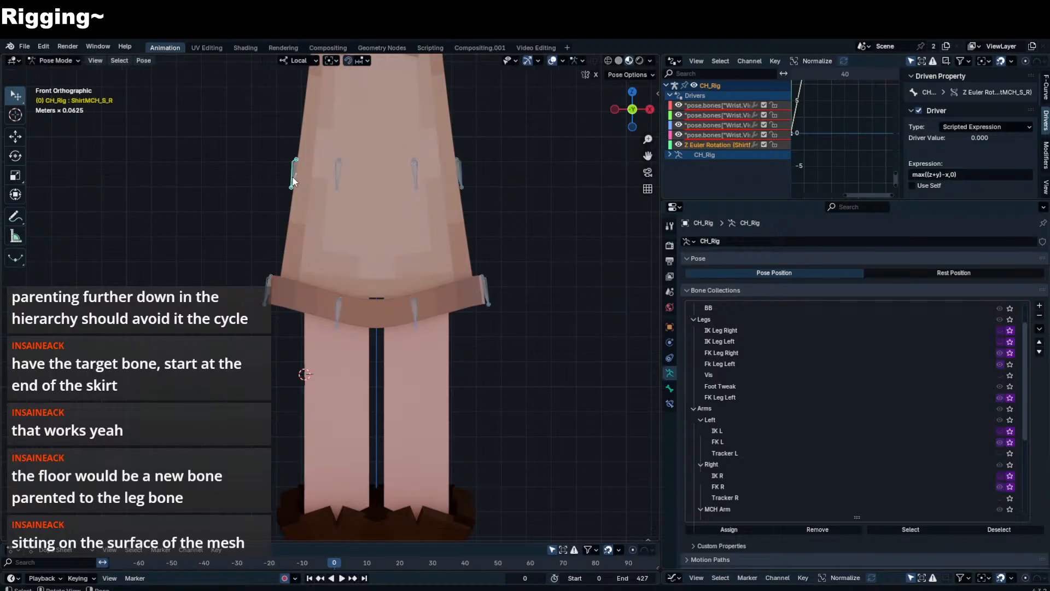
pyautogui.click(669, 387)
pyautogui.click(669, 403)
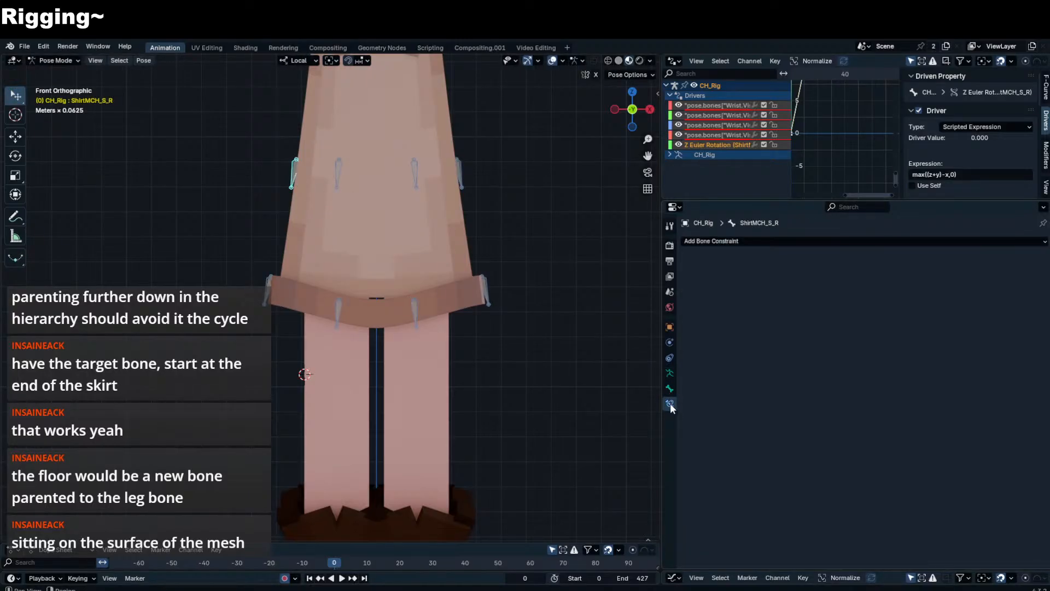
# - Show the transform values of ShirtMCH_S_R and delete the driver on its Z rotation
pyautogui.click(753, 241)
pyautogui.press('n')
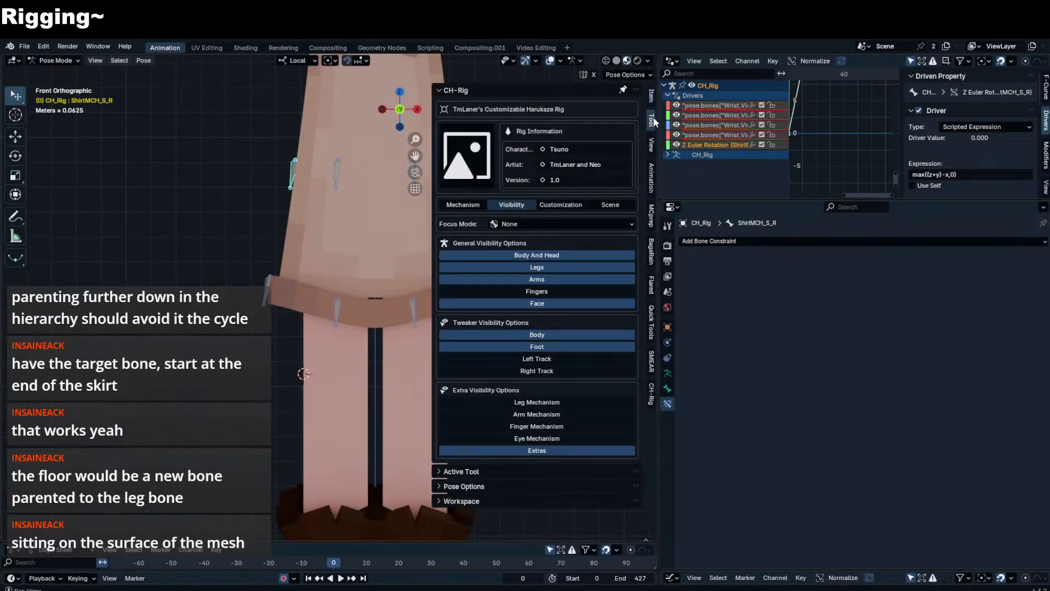
pyautogui.keyDown('ctrl'); pyautogui.scroll(-7, 650, 153); pyautogui.keyUp('ctrl')
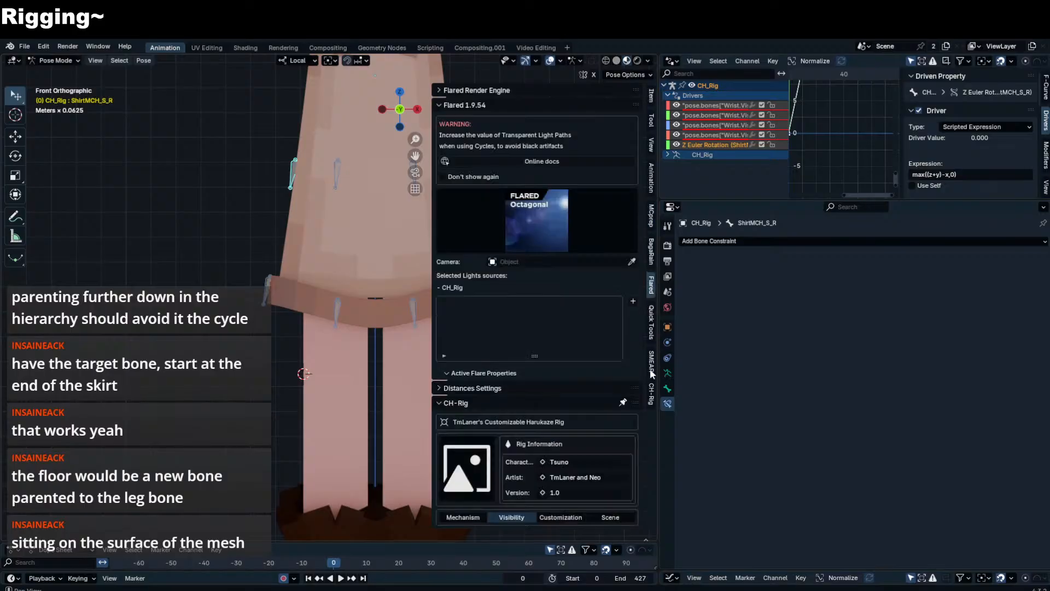
pyautogui.click(651, 100)
pyautogui.click(652, 115)
pyautogui.click(614, 89)
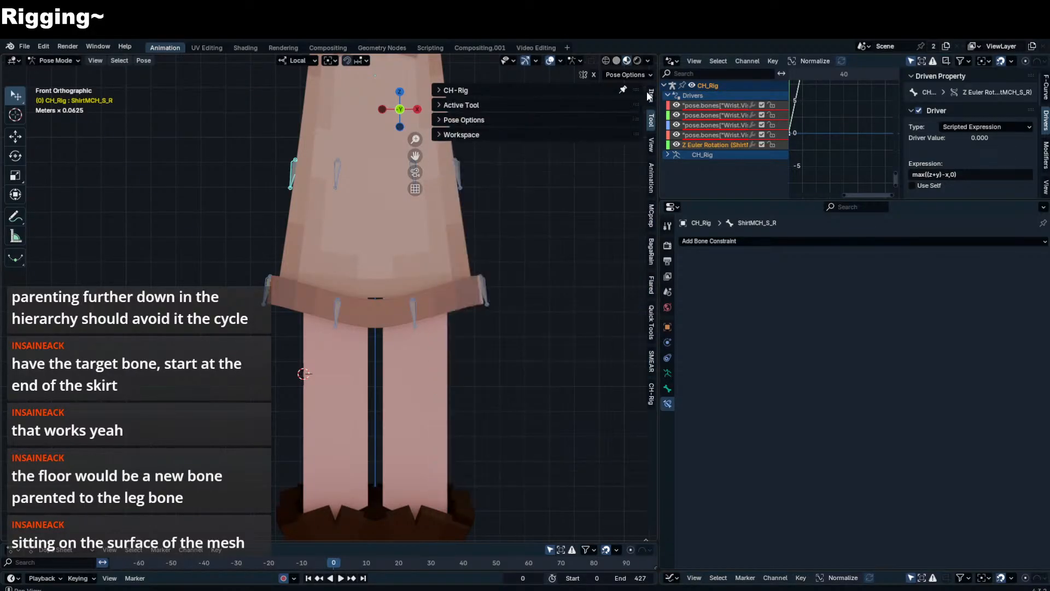
pyautogui.click(650, 94)
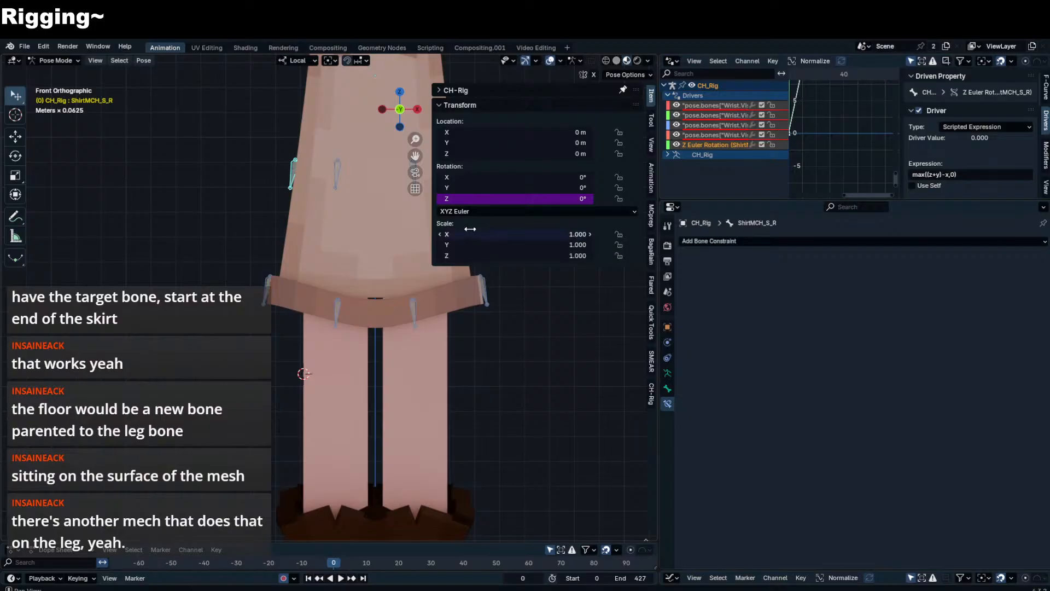
pyautogui.rightClick(493, 199)
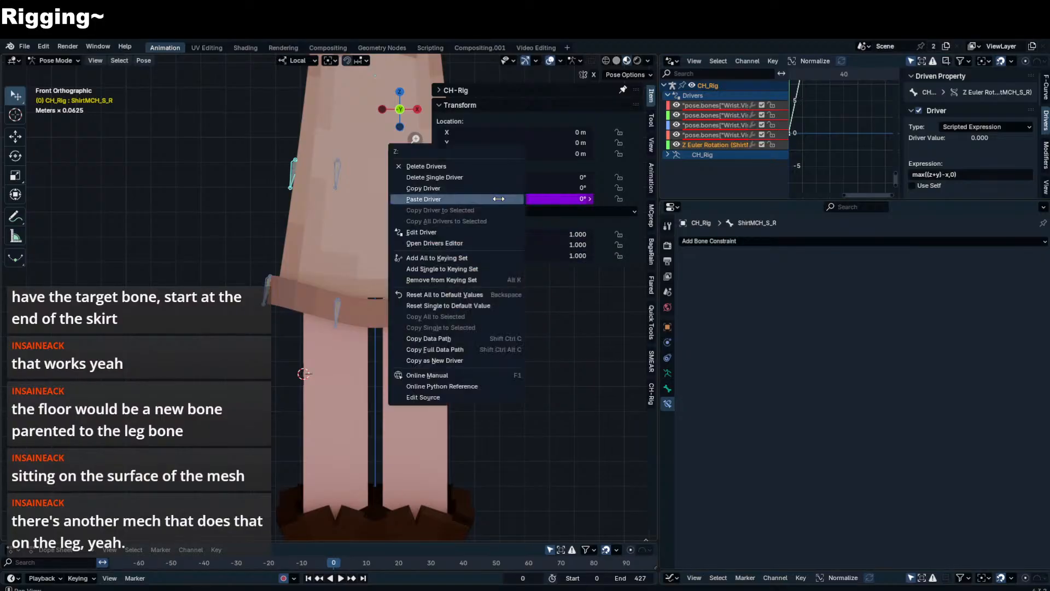
pyautogui.click(432, 167)
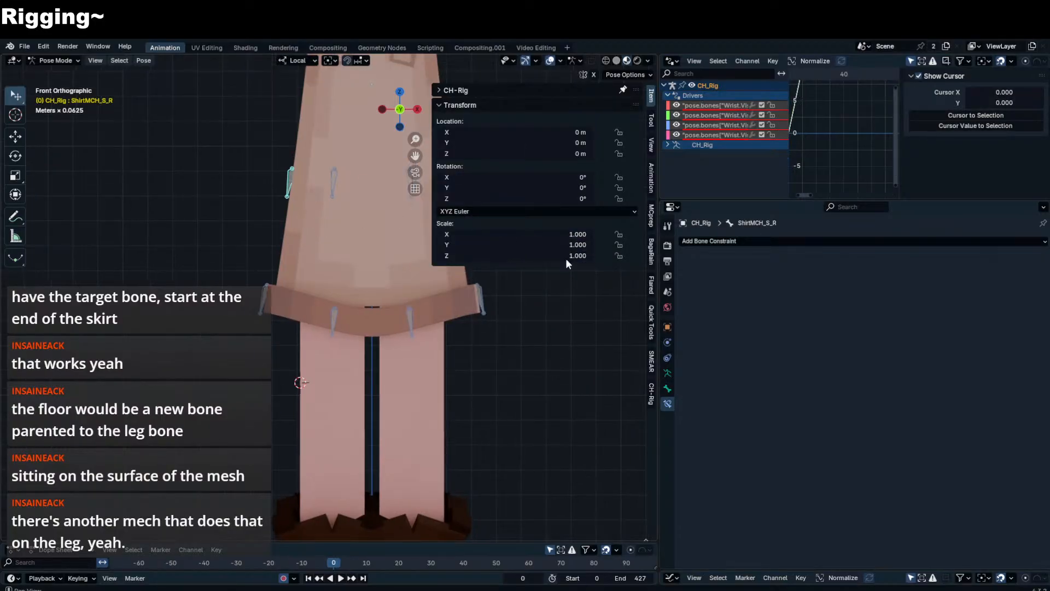
# - Add a Damped Track constraint to ShirtMCH_S_R, targeting the ShirtTrack_S_R bone of CH_Rig
pyautogui.click(783, 241)
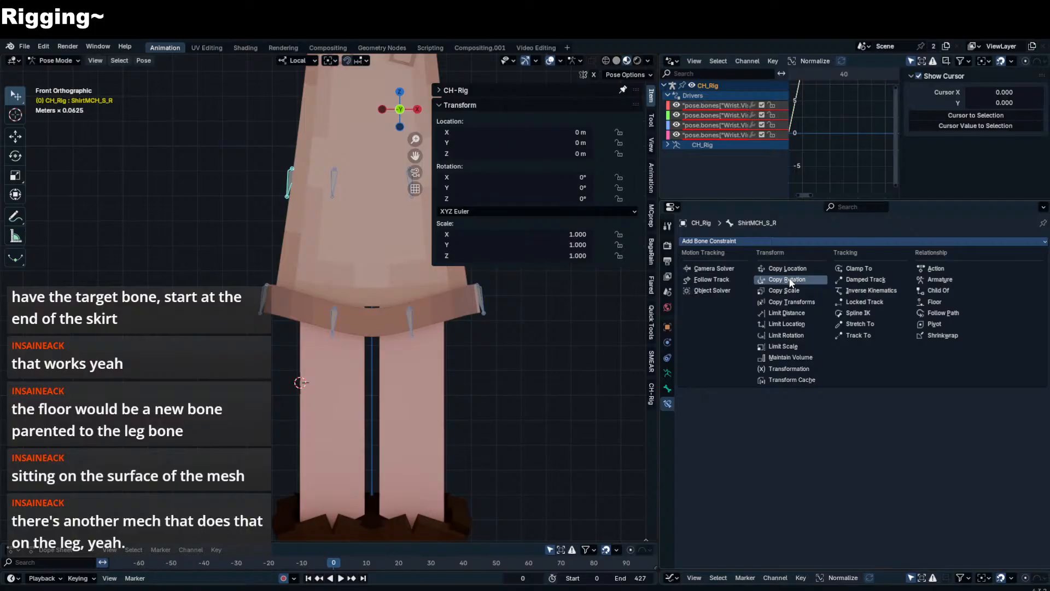
pyautogui.click(862, 280)
pyautogui.click(1028, 273)
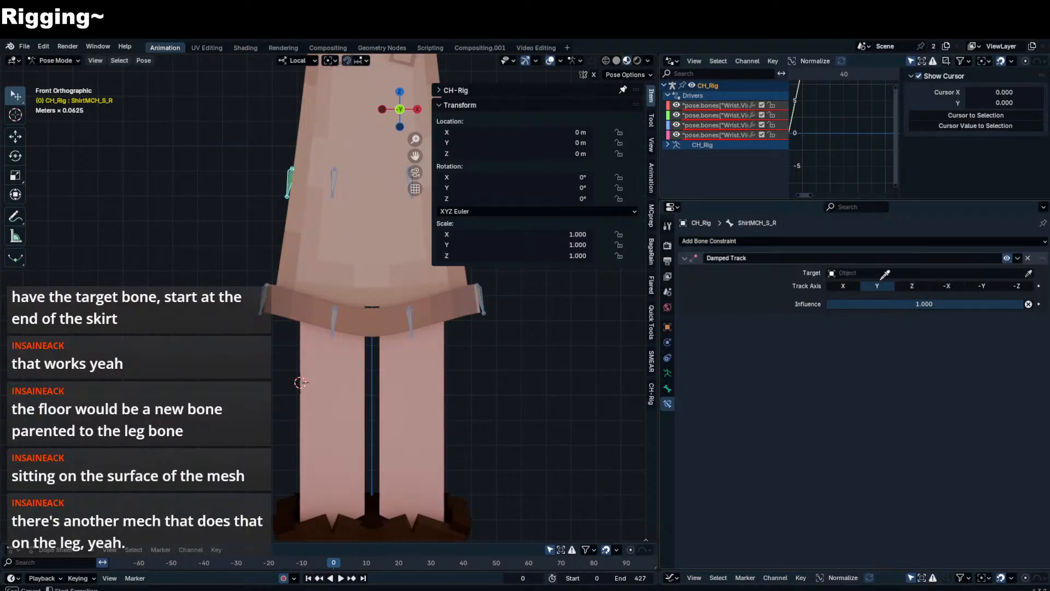
pyautogui.click(266, 294)
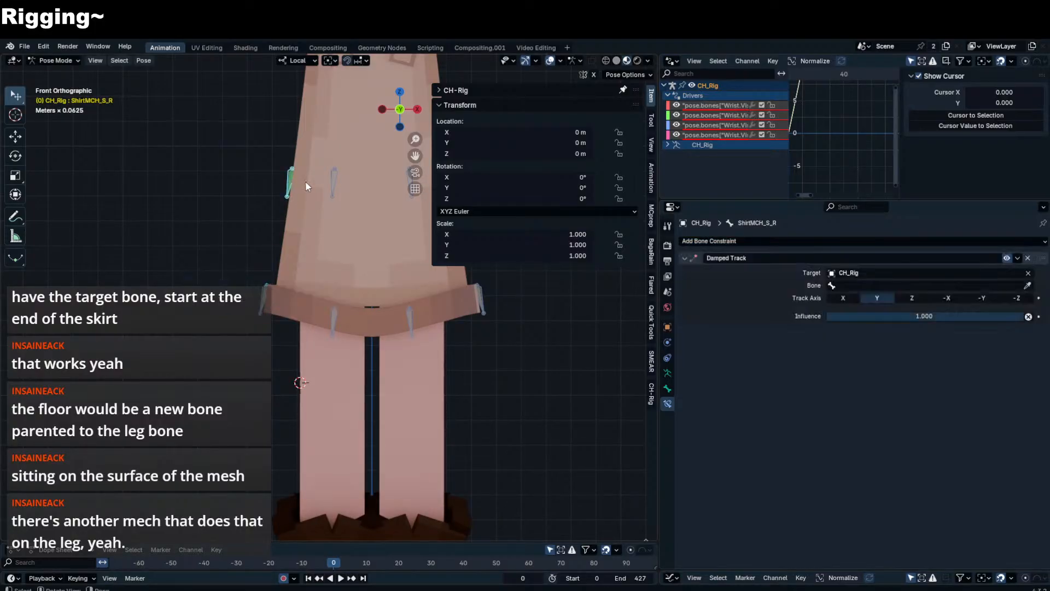
pyautogui.click(859, 287)
pyautogui.write('ShirtTrack_S_R')
pyautogui.click(860, 300)
# - Select ShirtTrack_S_R and test the tracking with a trial move, then cancel the move
pyautogui.click(264, 289)
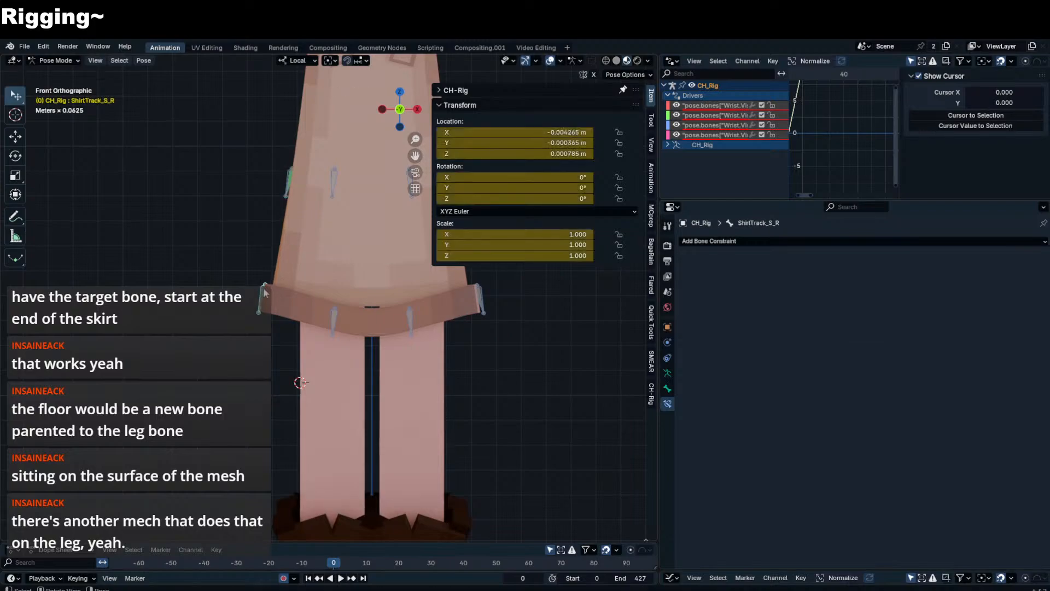
pyautogui.press('g')
pyautogui.moveTo(218, 232); pyautogui.dragTo(235, 210, button='middle')
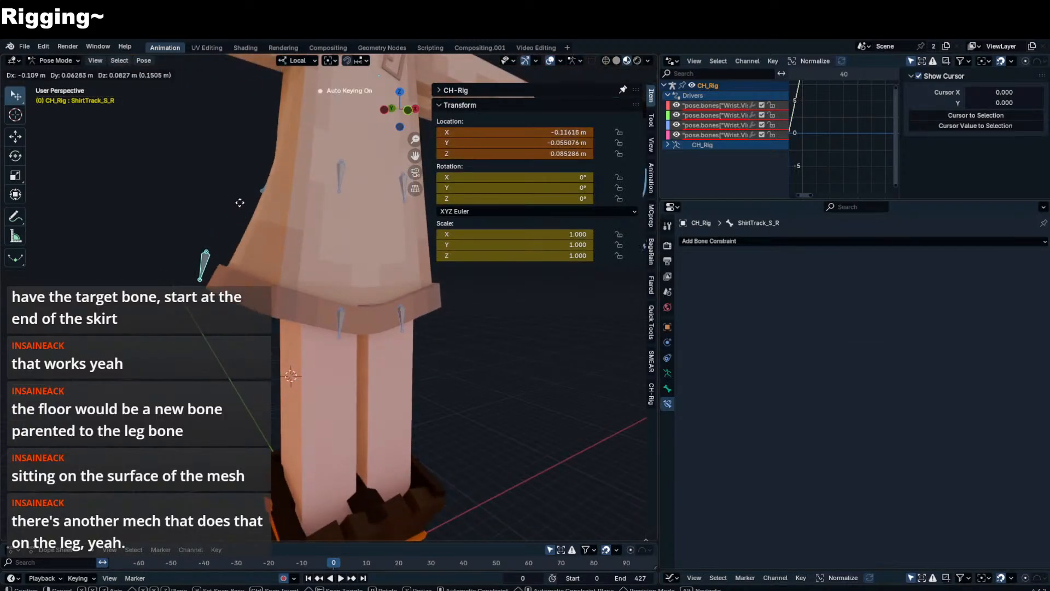
pyautogui.rightClick(239, 203)
pyautogui.moveTo(300, 211); pyautogui.dragTo(268, 279, button='middle')
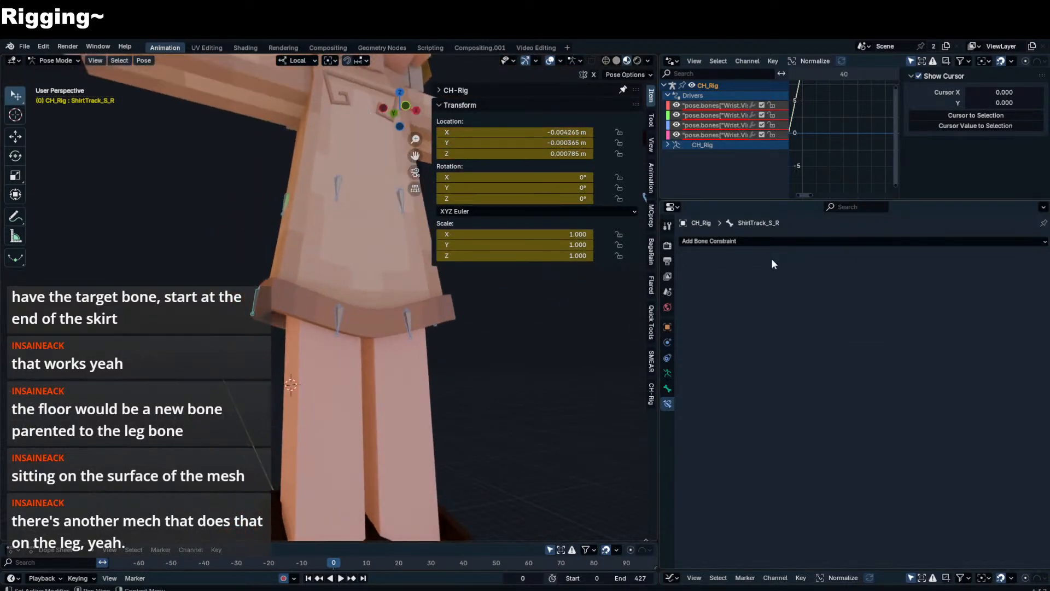
# - Add a Floor constraint to ShirtTrack_S_R, targeting the Thigh.R bone of CH_Rig with Min/Max set to -X
pyautogui.click(773, 241)
pyautogui.click(966, 299)
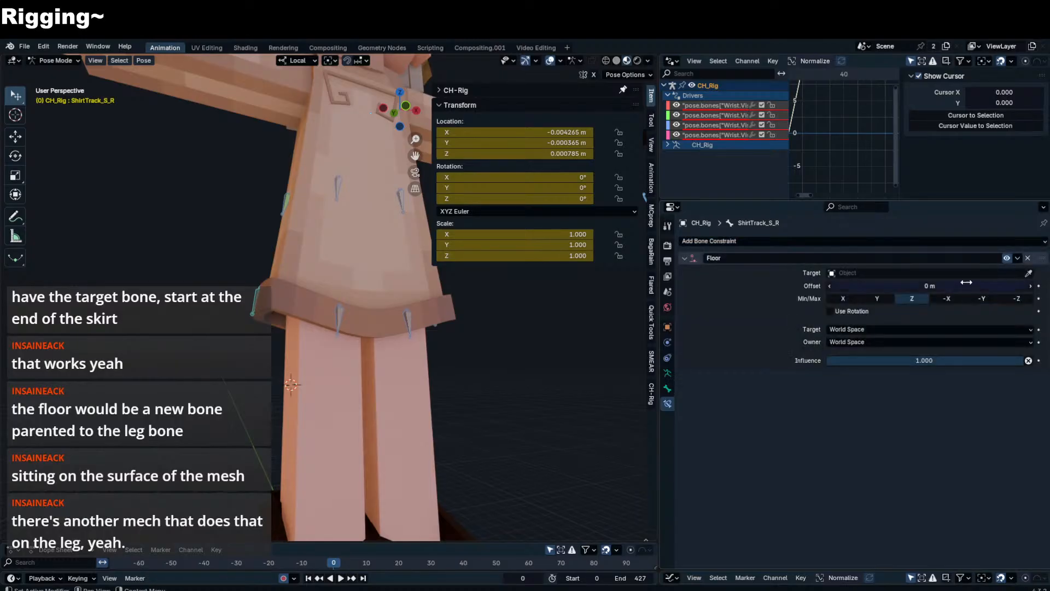
pyautogui.click(966, 272)
pyautogui.click(938, 290)
pyautogui.click(938, 286)
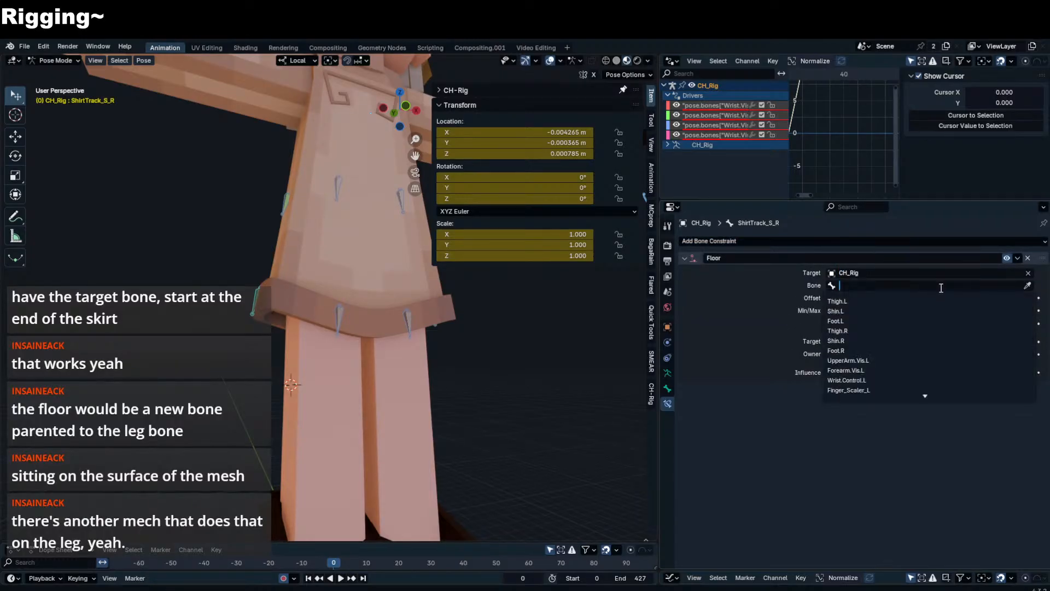
pyautogui.write('thigh.r')
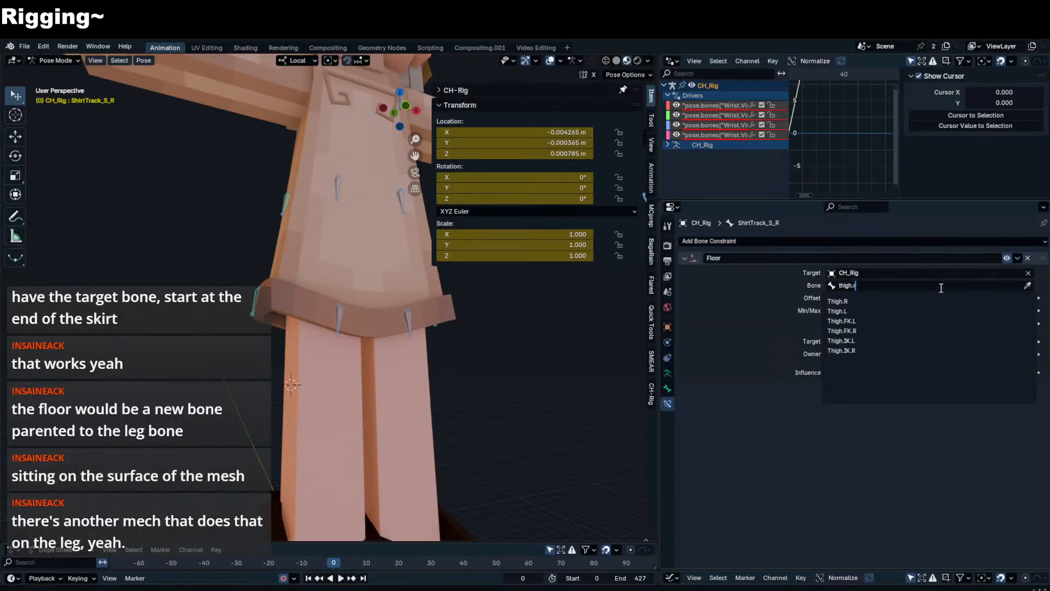
pyautogui.press('Return')
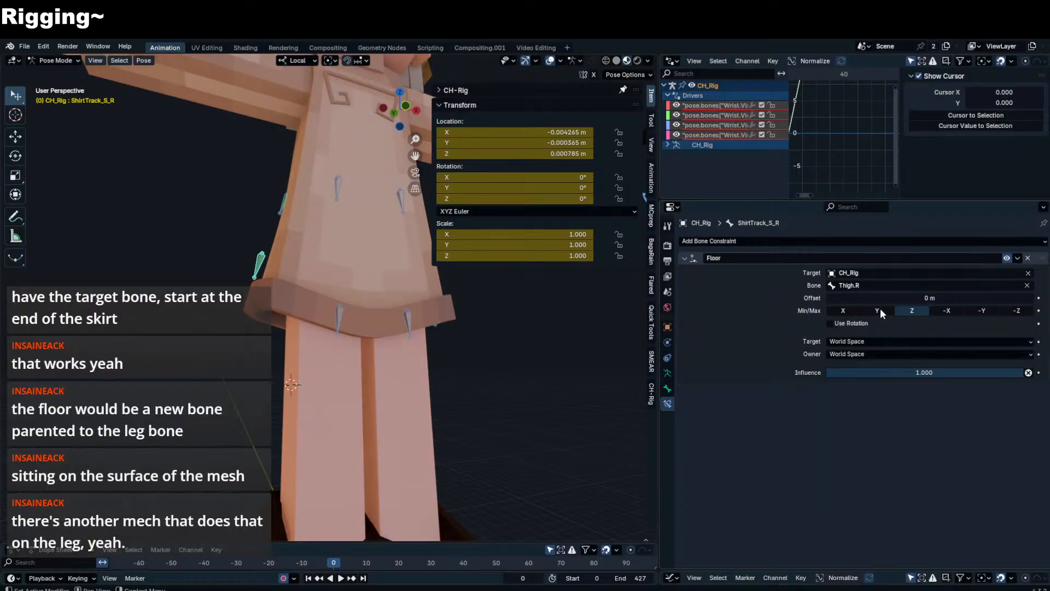
pyautogui.click(840, 311)
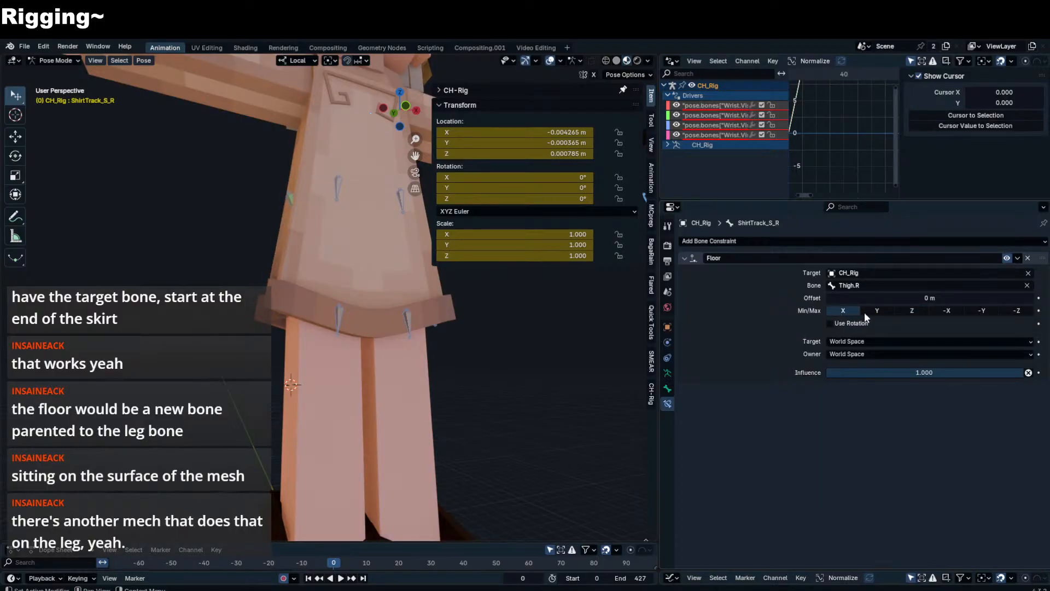
pyautogui.click(950, 310)
# - Test the Floor constraint with trial moves of ShirtTrack_S_R around the leg from several angles, keeping its original position
pyautogui.moveTo(369, 298); pyautogui.dragTo(426, 293, button='middle')
pyautogui.press('g')
pyautogui.rightClick(279, 289)
pyautogui.press('g')
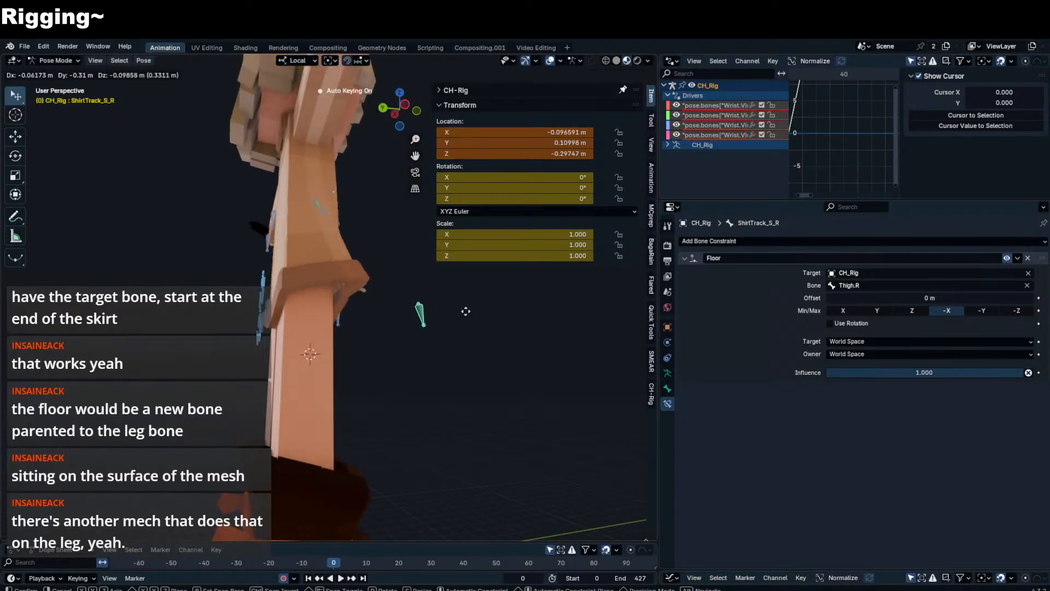
pyautogui.click(385, 309)
pyautogui.moveTo(384, 309); pyautogui.dragTo(474, 315, button='middle')
pyautogui.press('g')
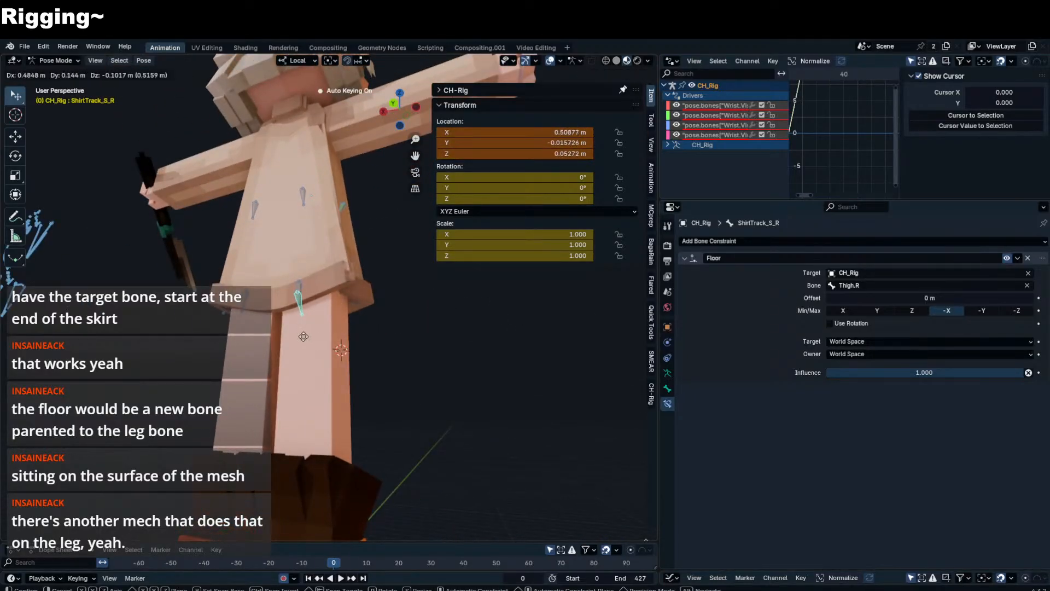
pyautogui.rightClick(338, 333)
pyautogui.press('g')
pyautogui.moveTo(338, 333); pyautogui.dragTo(407, 346, button='middle')
pyautogui.rightClick(379, 343)
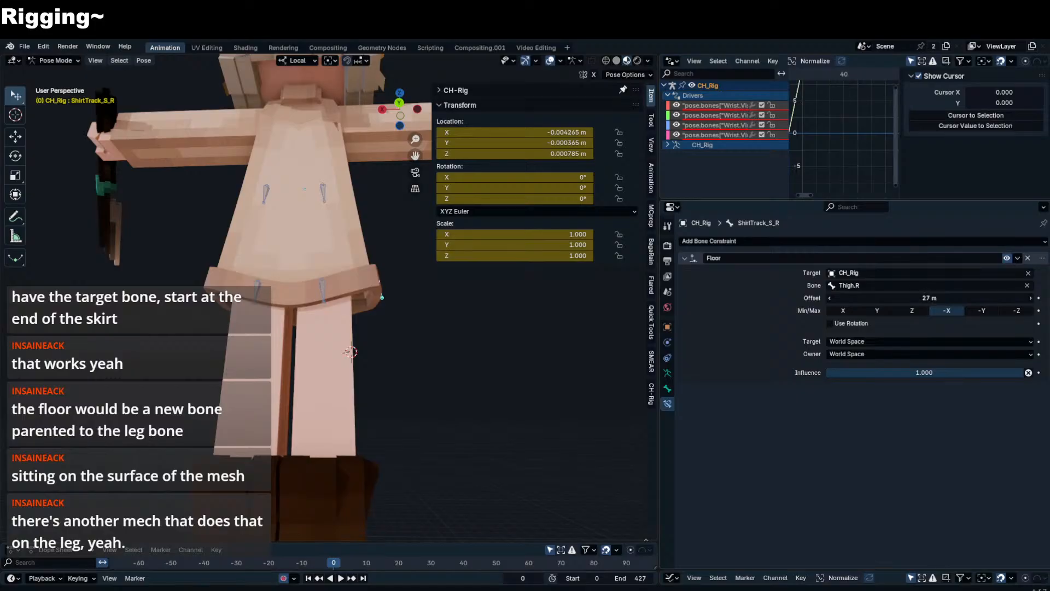
# - Set the Floor constraint's offset to -0.17 m
pyautogui.rightClick(929, 298)
pyautogui.moveTo(929, 298); pyautogui.dragTo(921, 298)
pyautogui.moveTo(355, 367); pyautogui.dragTo(502, 356, button='middle')
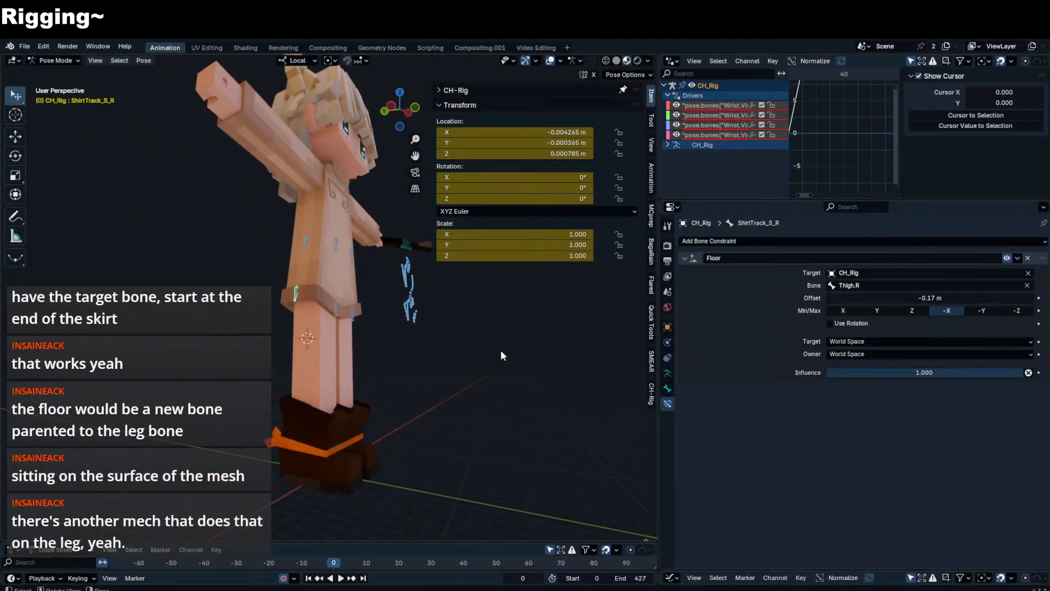
# - Set the Floor constraint's target and owner spaces to Local Space and its offset to 0 m
pyautogui.click(848, 341)
pyautogui.click(853, 403)
pyautogui.click(877, 354)
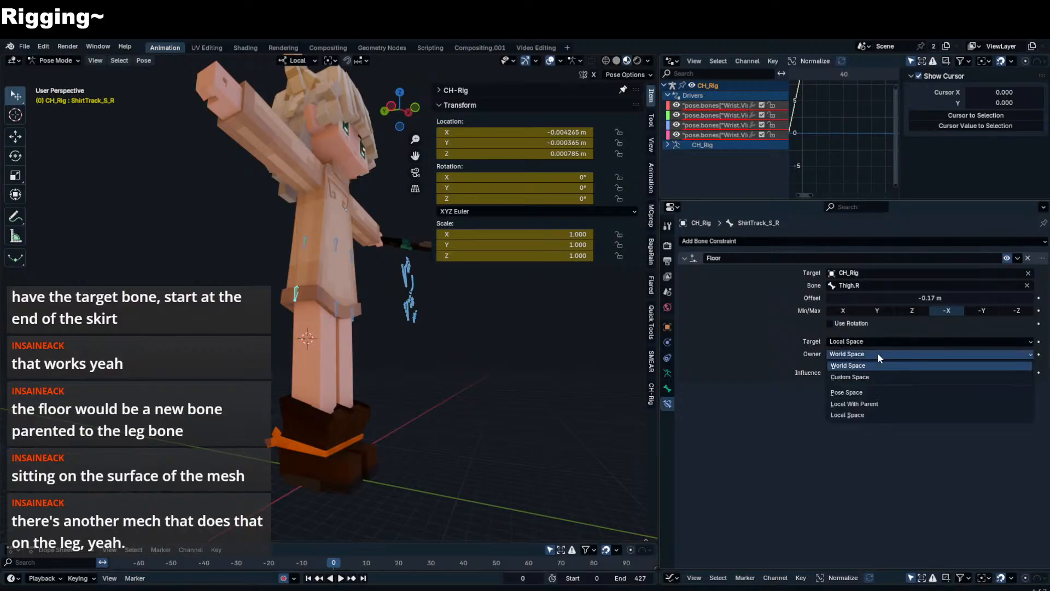
pyautogui.click(837, 414)
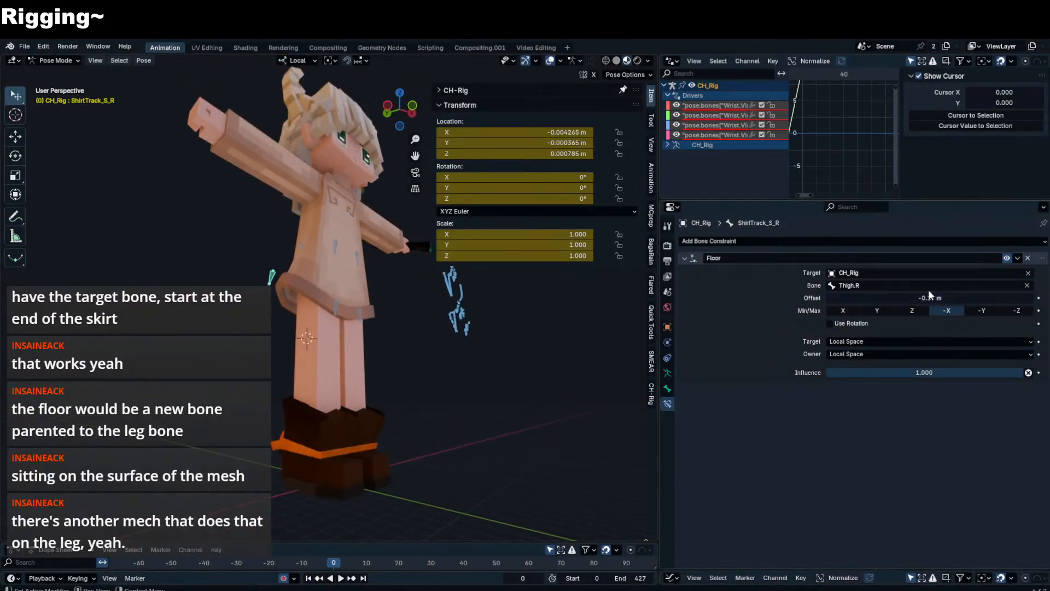
pyautogui.moveTo(930, 297)
pyautogui.mouseDown()
pyautogui.moveTo(942, 297)
pyautogui.moveTo(931, 297)
pyautogui.mouseUp()
pyautogui.press('Return')
pyautogui.moveTo(340, 298); pyautogui.dragTo(359, 309, button='middle')
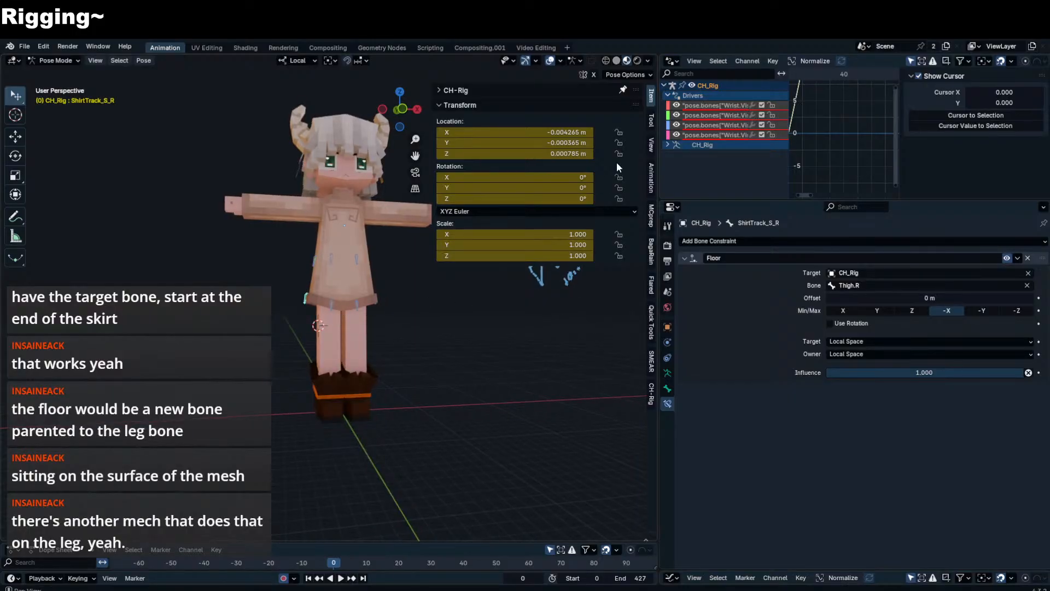
# - Set the rig's visibility focus mode to General
pyautogui.click(573, 90)
pyautogui.click(553, 224)
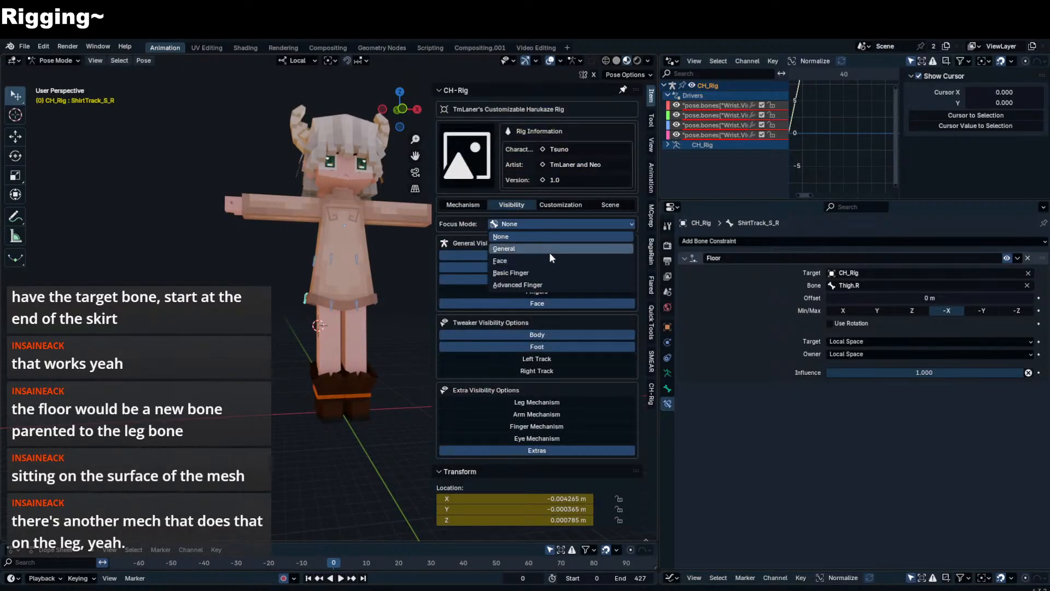
pyautogui.click(549, 252)
pyautogui.press('n')
# - Test how the shirt follows the body with trial rotations of the Body bone, keeping its original rotation
pyautogui.click(369, 282)
pyautogui.moveTo(368, 283); pyautogui.dragTo(353, 285, button='middle')
pyautogui.press('r')
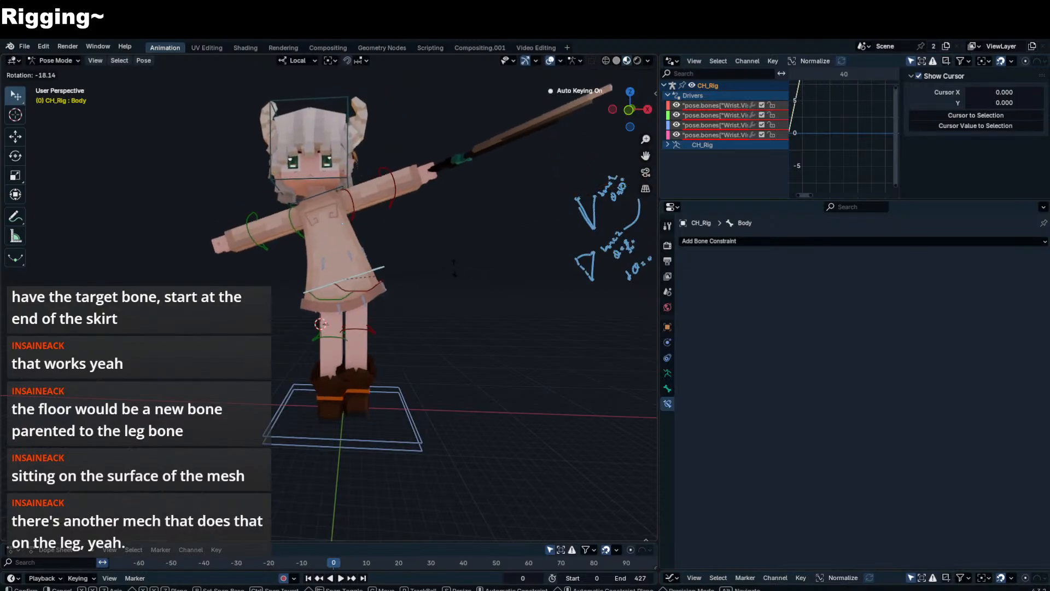
pyautogui.rightClick(456, 267)
pyautogui.scroll(2, 459, 269)
pyautogui.press('r')
pyautogui.moveTo(460, 268); pyautogui.dragTo(503, 242, button='middle')
pyautogui.rightClick(474, 237)
# - Delete the rotation drivers from the front shirt bone ShirtMCH_F_R
pyautogui.click(333, 238)
pyautogui.press('n')
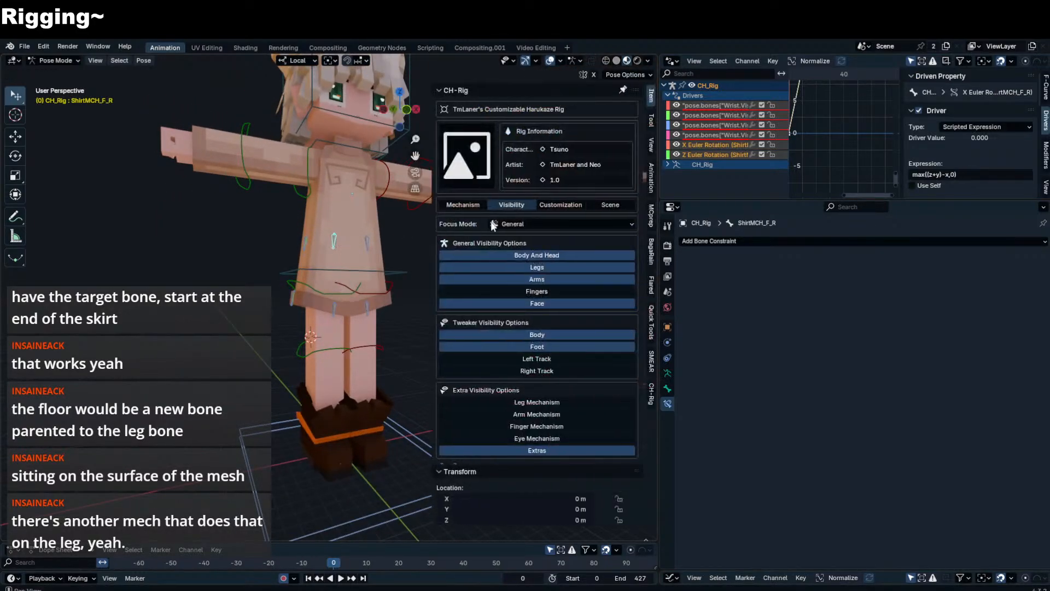
pyautogui.click(570, 90)
pyautogui.rightClick(553, 183)
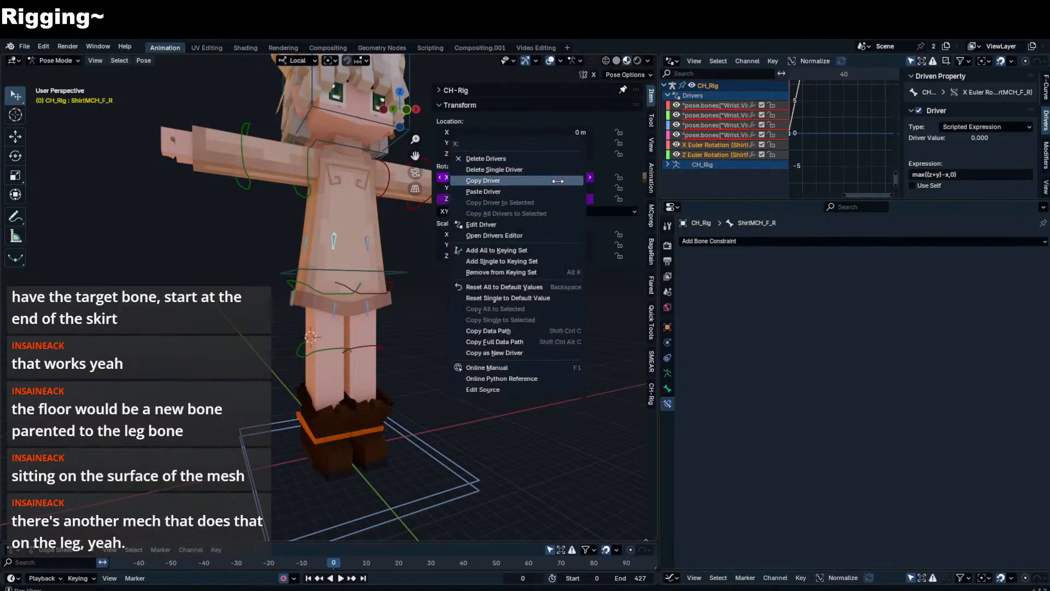
pyautogui.rightClick(461, 199)
pyautogui.click(461, 200)
# - Delete the rotation drivers from the back shirt mechanism bone on the character's right side
pyautogui.moveTo(333, 234); pyautogui.dragTo(423, 240, button='middle')
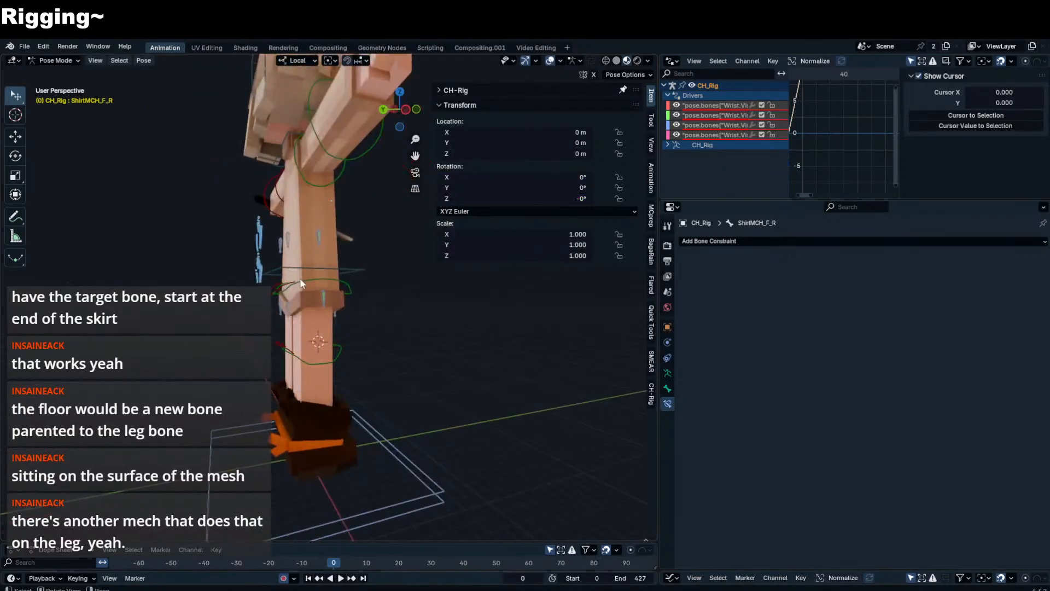
pyautogui.moveTo(300, 278); pyautogui.dragTo(342, 273, button='middle')
pyautogui.click(293, 239)
pyautogui.rightClick(480, 200)
pyautogui.click(481, 200)
pyautogui.press('n')
pyautogui.moveTo(307, 236); pyautogui.dragTo(180, 255, button='middle')
# - Tilt the Body bone sideways and set the target and owner spaces of ShirtTrack_S_R's Floor constraint to World Space
pyautogui.click(328, 274)
pyautogui.moveTo(327, 274); pyautogui.dragTo(431, 264, button='middle')
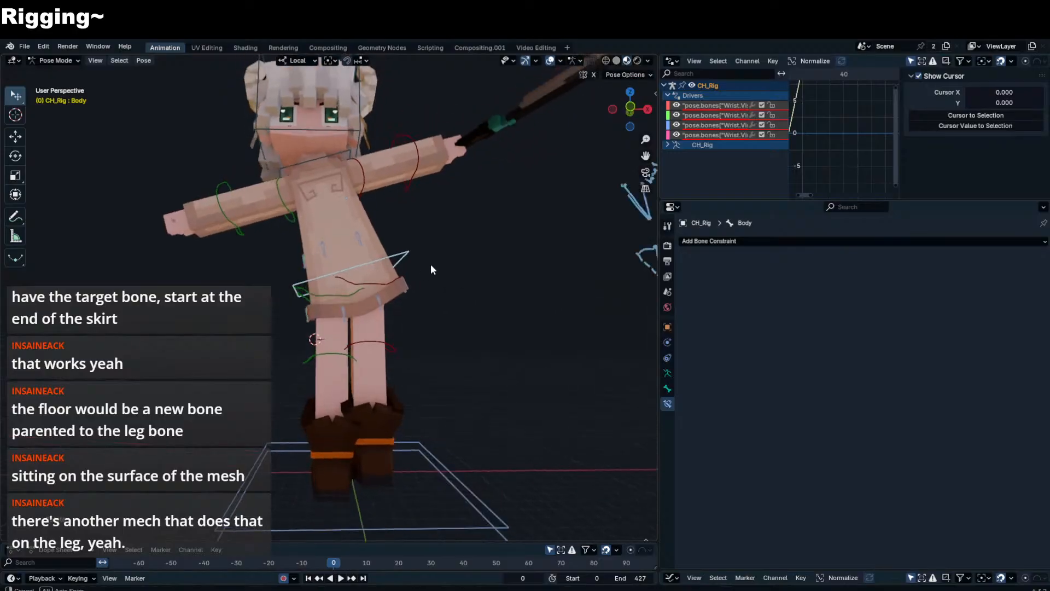
pyautogui.click(309, 322)
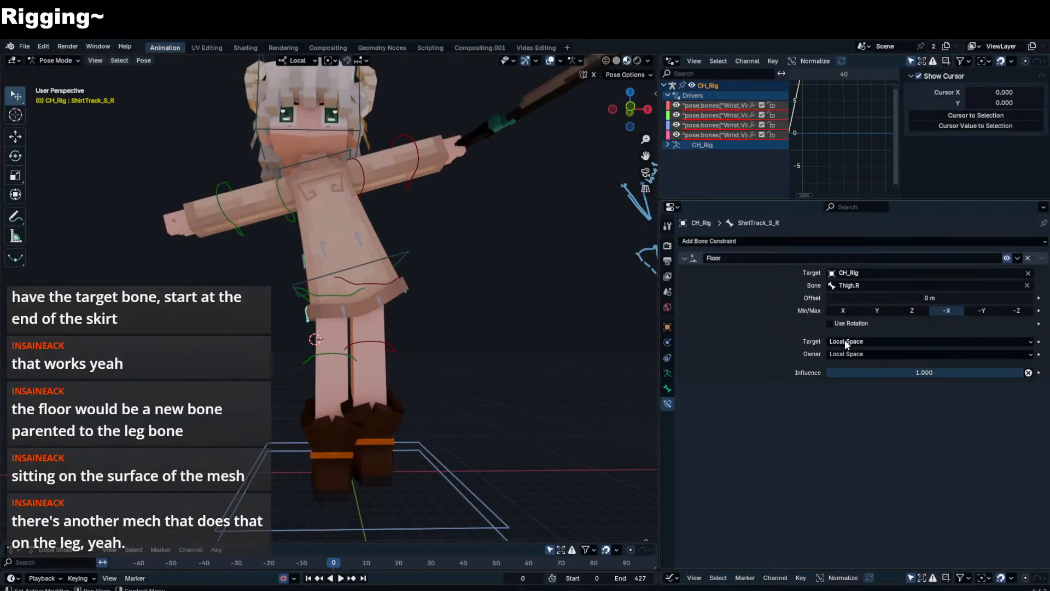
pyautogui.click(846, 355)
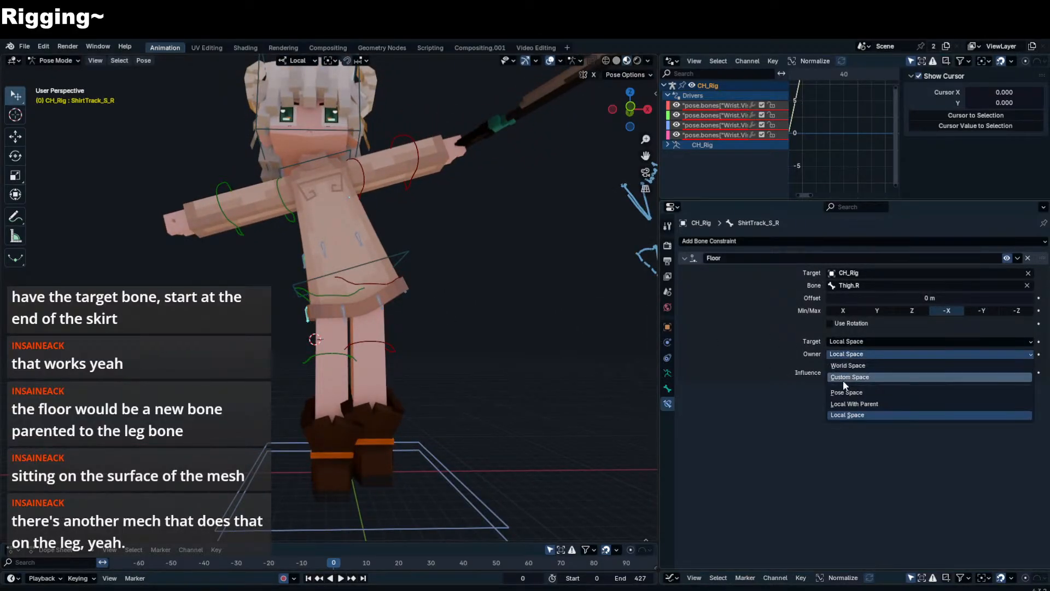
pyautogui.click(843, 367)
pyautogui.click(853, 341)
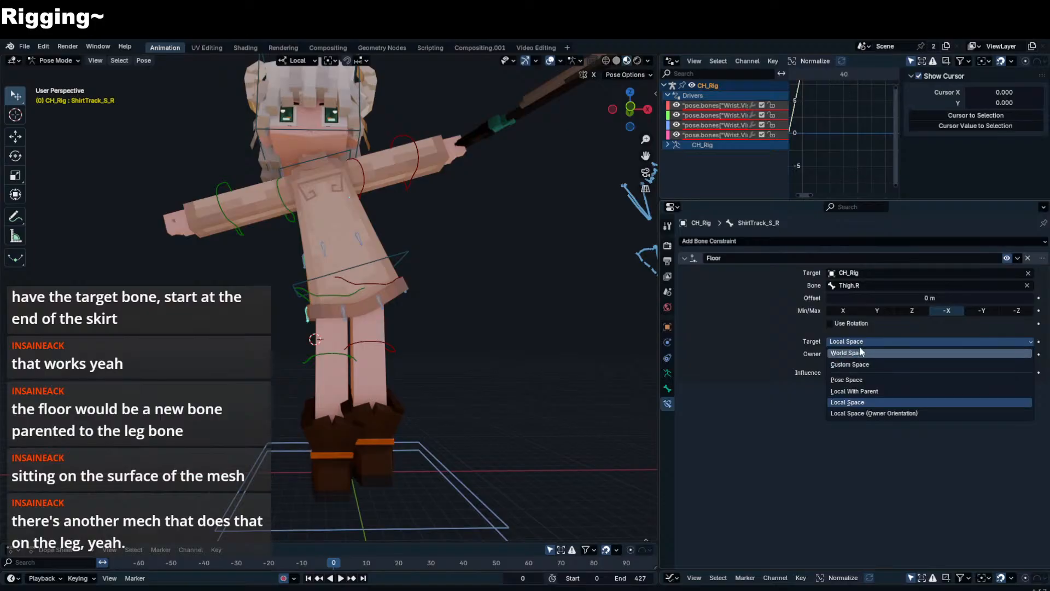
pyautogui.click(858, 353)
# - Test the world-space Floor constraint with a trial rotation of the Body bone, keeping its current rotation
pyautogui.click(409, 261)
pyautogui.press('r')
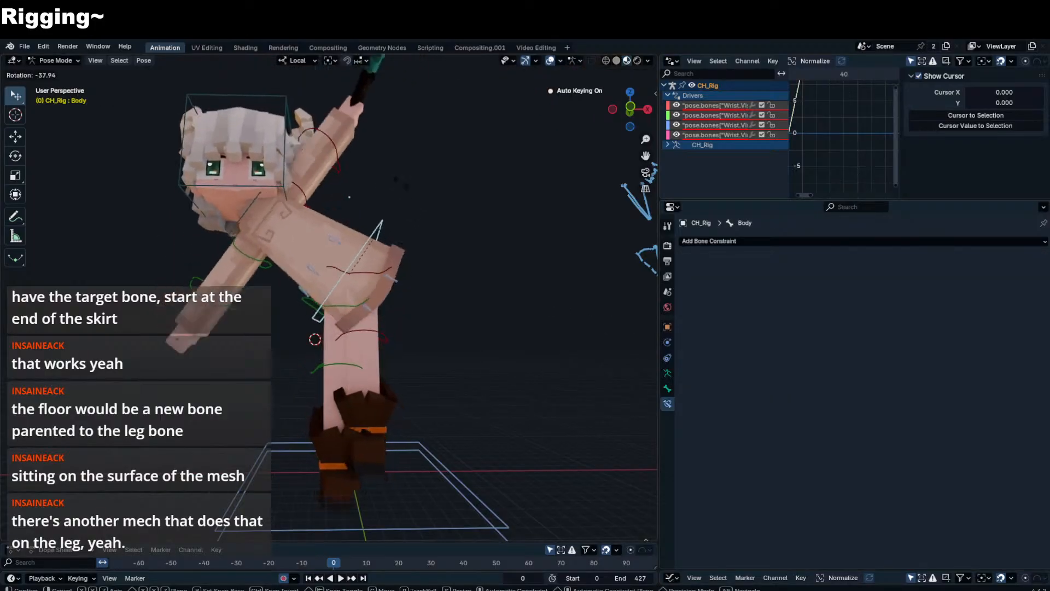
pyautogui.press('Escape')
# - Set the Floor constraint's offset on ShirtTrack_S_R to -0.19 m and check it with a trial rotation of the Body bone
pyautogui.click(319, 314)
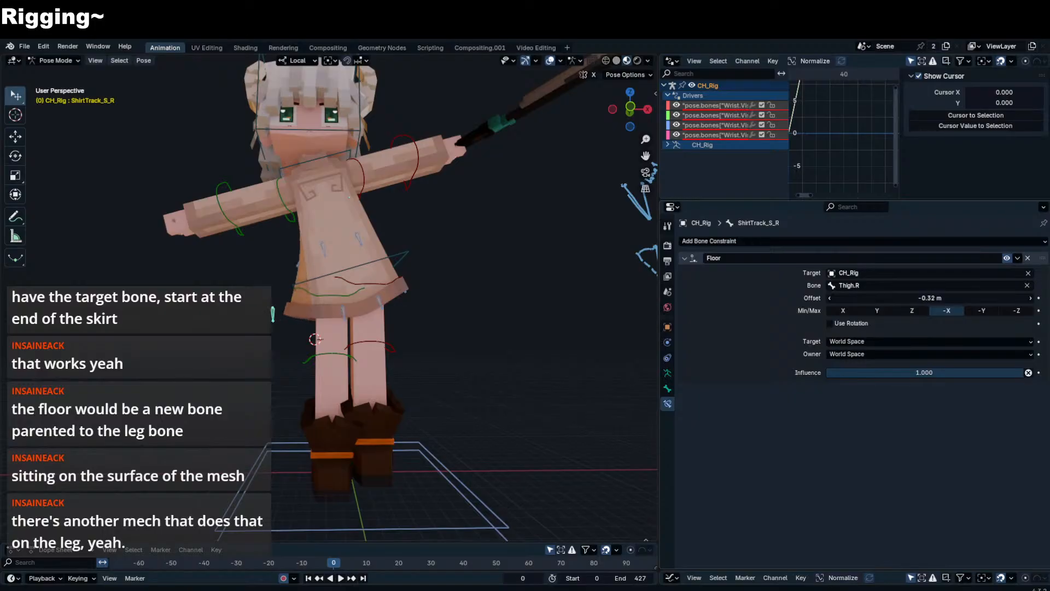
pyautogui.moveTo(915, 298); pyautogui.dragTo(897, 298)
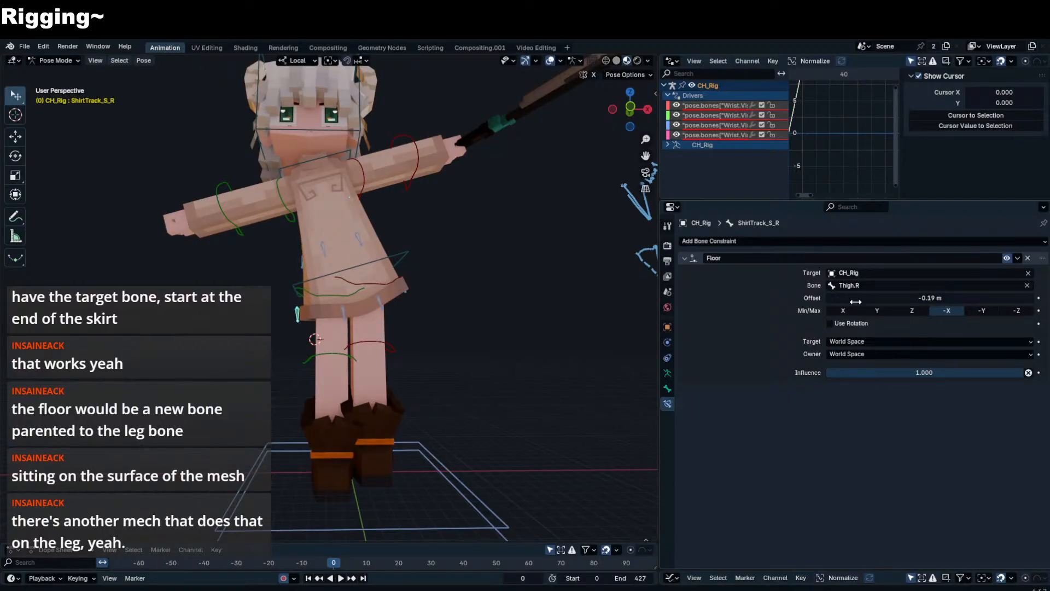
pyautogui.click(404, 259)
pyautogui.press('r')
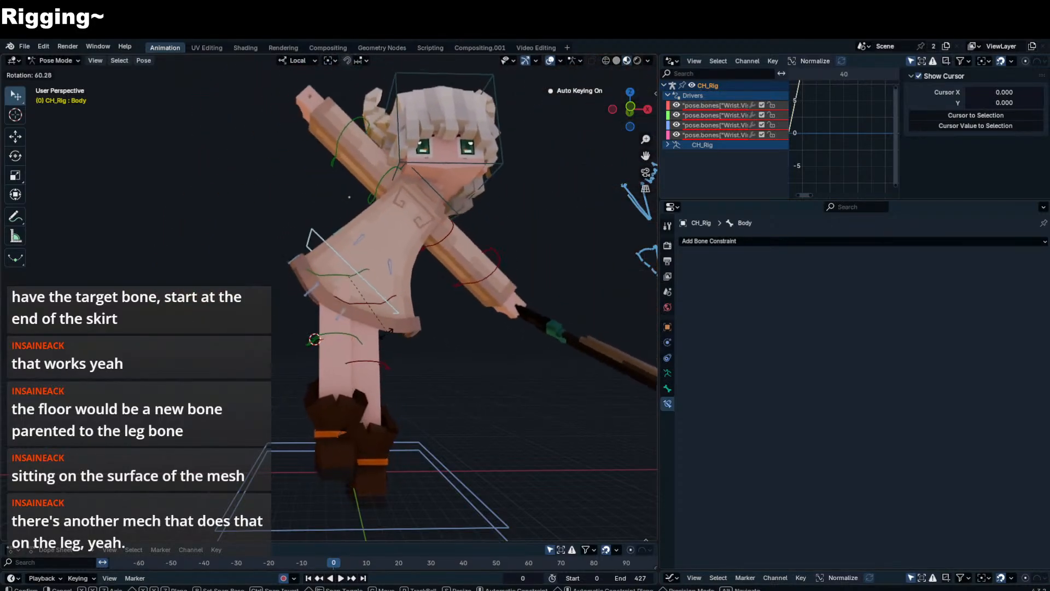
pyautogui.rightClick(386, 338)
# - Try adding a plane at the 3D cursor beside the hem in Object Mode and rotating it about its local Y axis
pyautogui.moveTo(385, 333); pyautogui.dragTo(282, 309, button='middle')
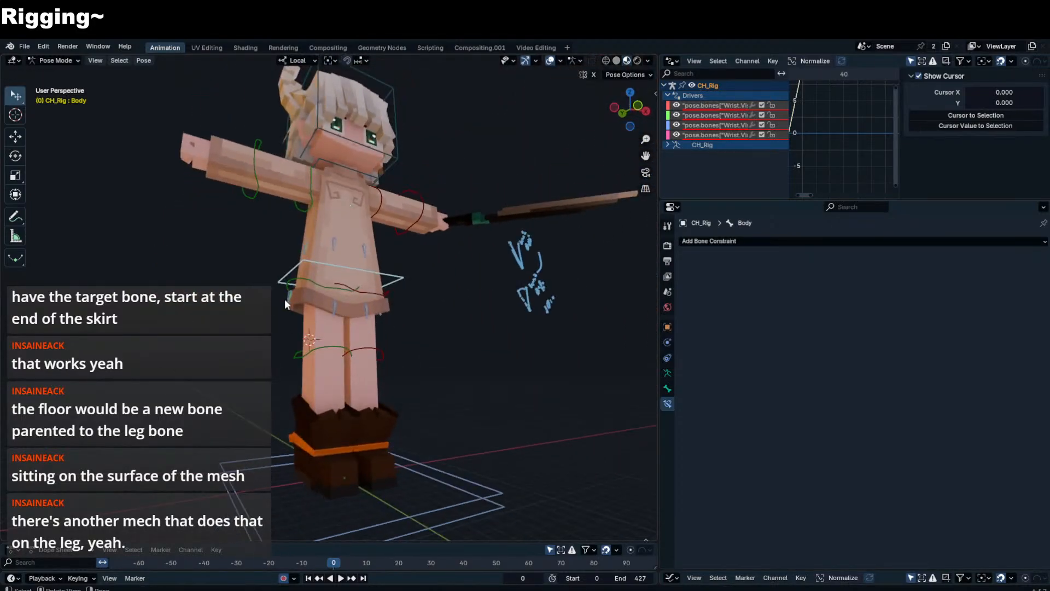
pyautogui.click(280, 310)
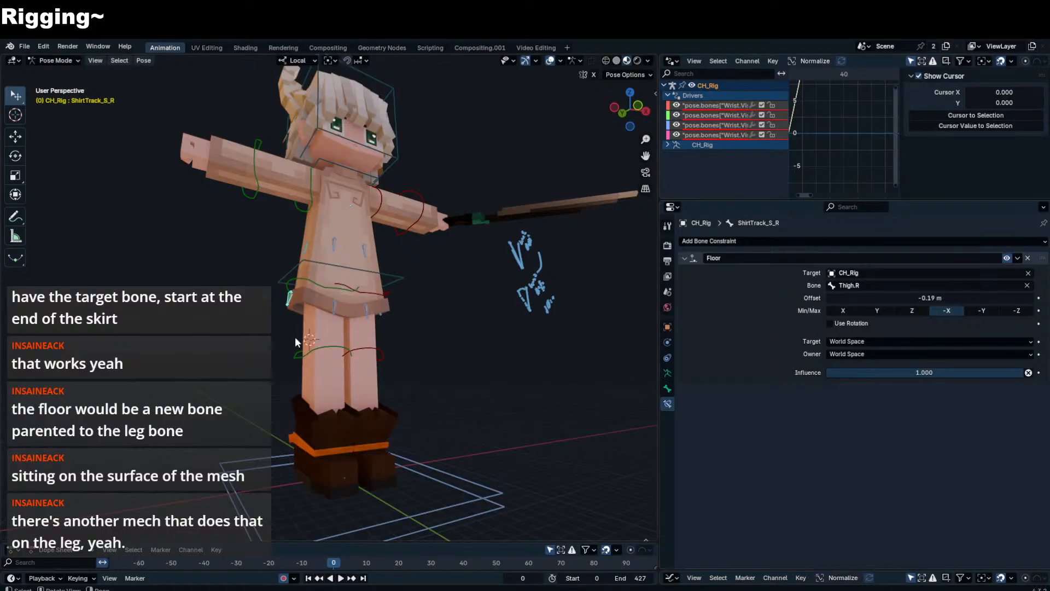
pyautogui.scroll(6, 304, 326)
pyautogui.hotkey('ctrl', 'Tab')
pyautogui.hotkey('shift', 'a')
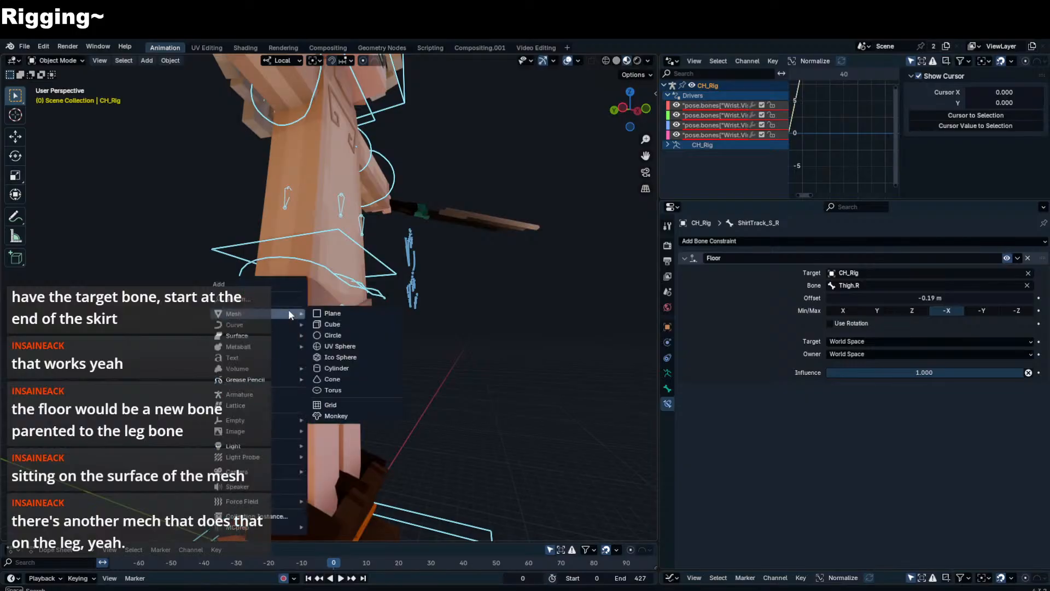
pyautogui.click(331, 324)
pyautogui.press('x')
pyautogui.click(323, 314)
pyautogui.hotkey('shift', 'a')
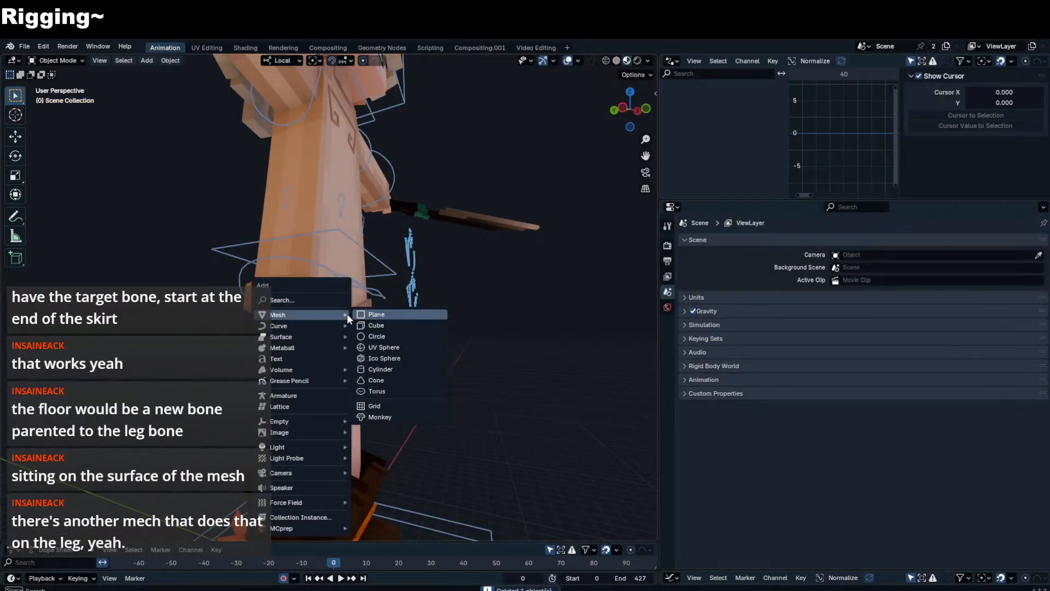
pyautogui.click(376, 313)
pyautogui.press('r')
pyautogui.press('y')
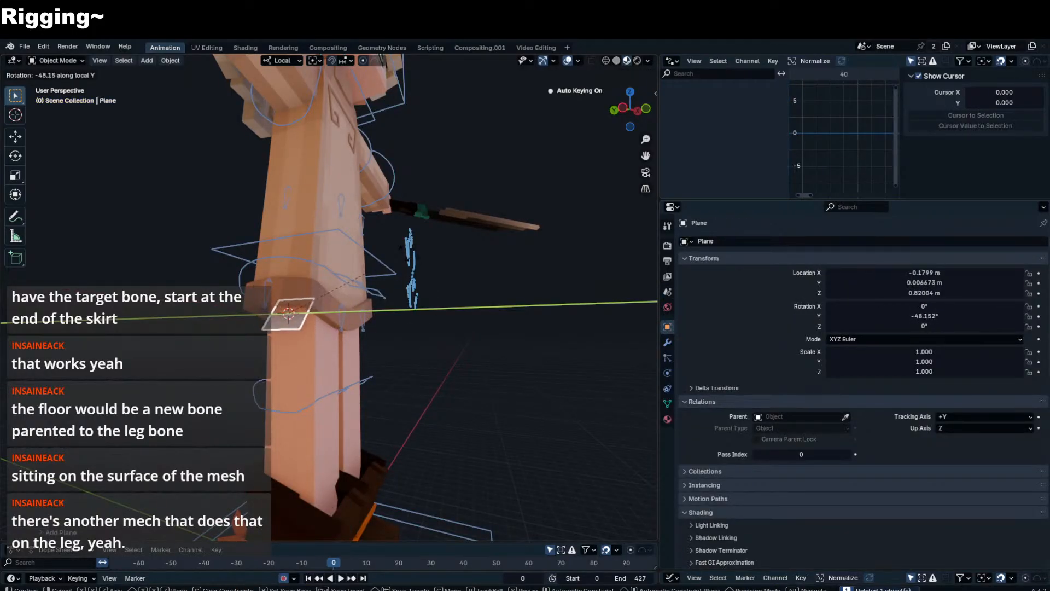
pyautogui.press('Escape')
# - Return CH_Rig to Pose Mode with the ShirtTrack_S_R bone selected
pyautogui.click(270, 288)
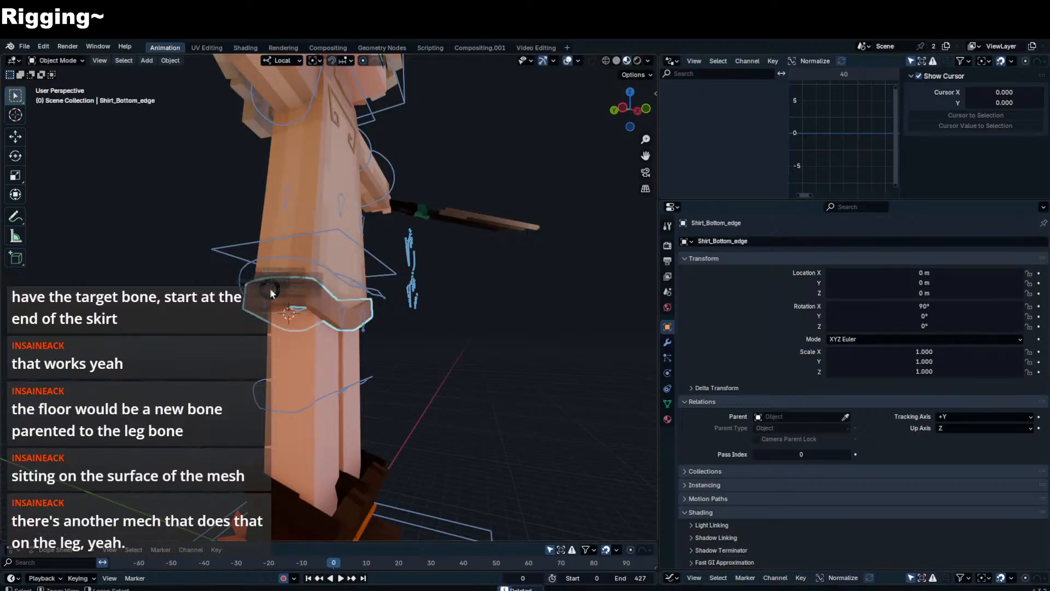
pyautogui.hotkey('ctrl', 'Tab')
pyautogui.press('Escape')
pyautogui.click(267, 258)
pyautogui.hotkey('ctrl', 'Tab')
pyautogui.click(265, 290)
pyautogui.click(265, 290)
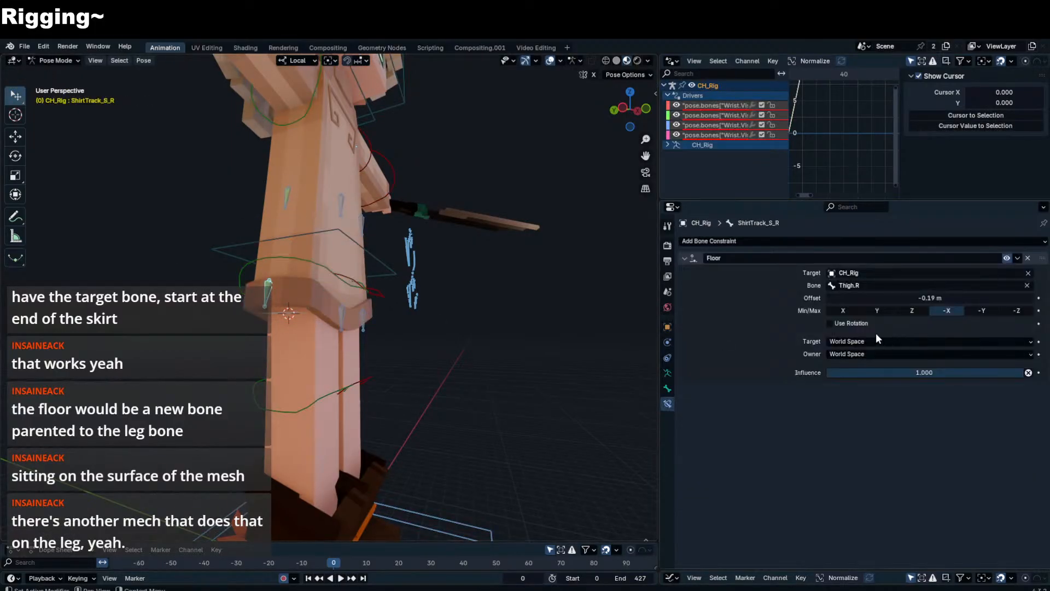
# - Enable Use Rotation on the Floor constraint and set its offset to 0 m
pyautogui.click(848, 324)
pyautogui.click(949, 298)
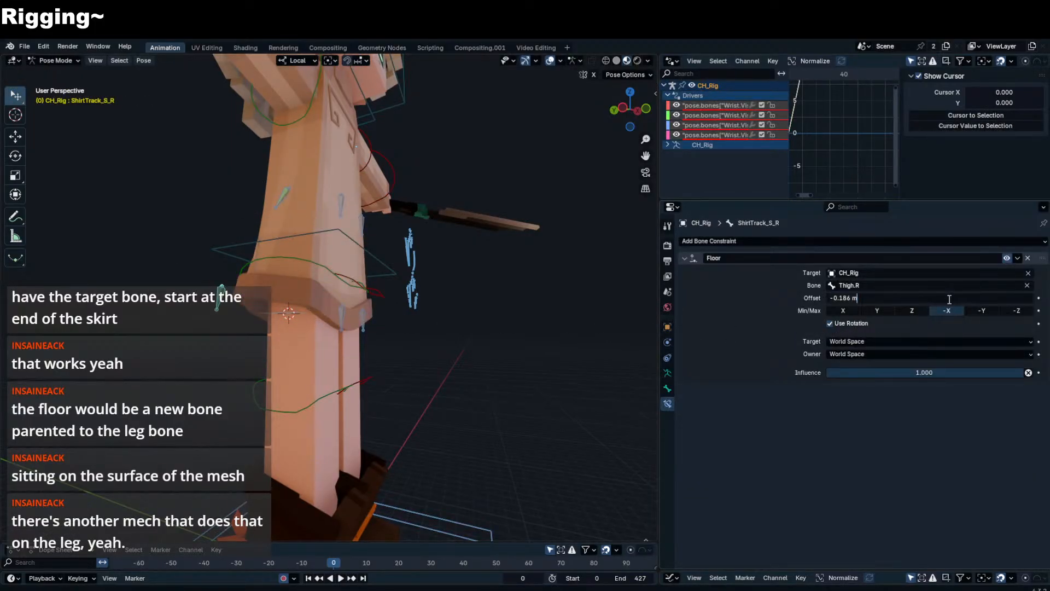
pyautogui.press('Return')
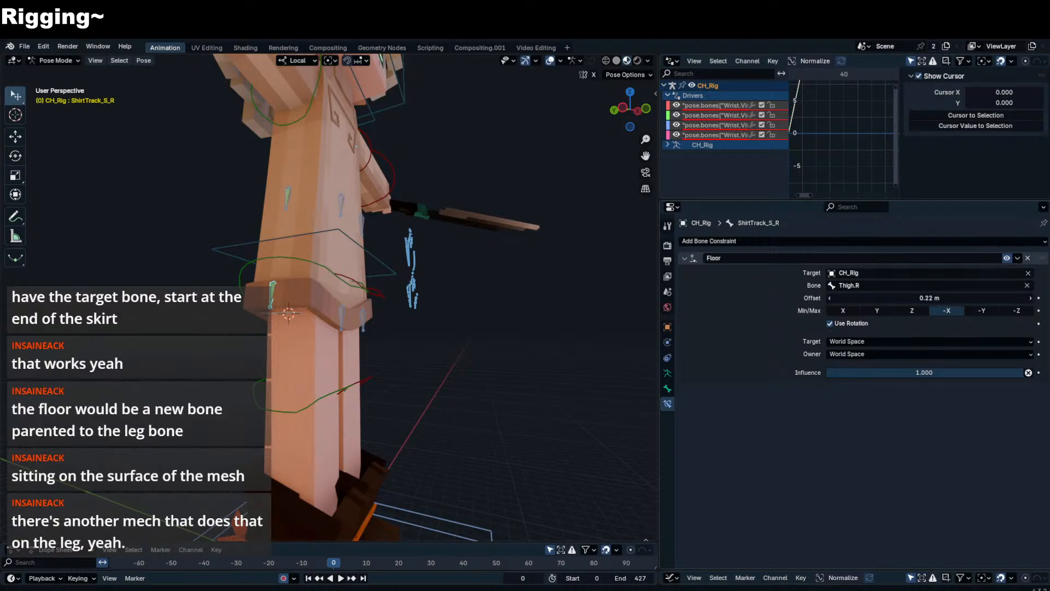
pyautogui.moveTo(448, 301); pyautogui.dragTo(500, 303, button='middle')
pyautogui.scroll(-5, 500, 303)
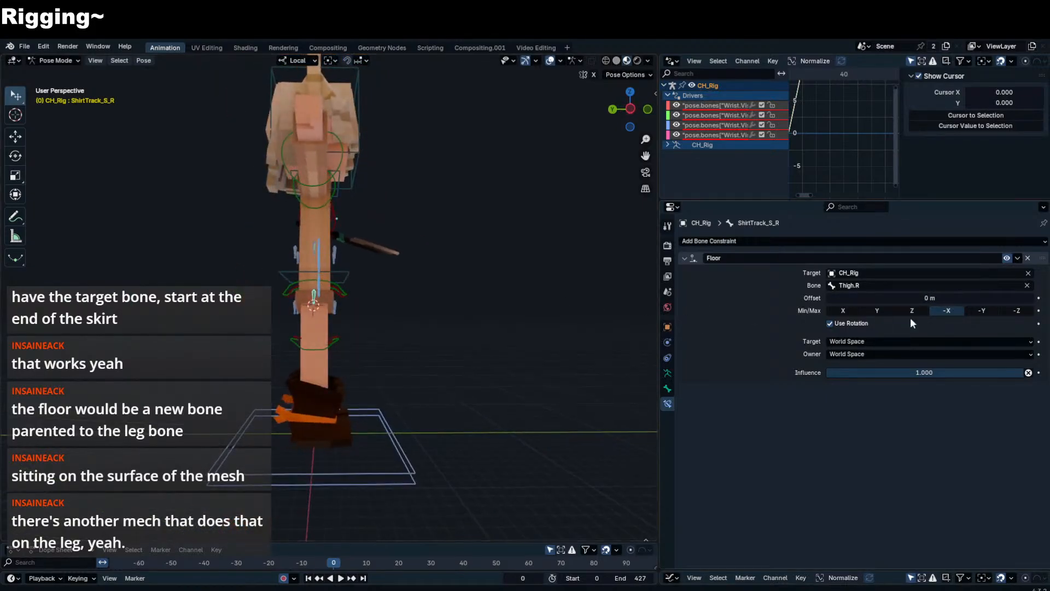
# - Set the Floor constraint's Min/Max to -Z and its offset to -0.17 m
pyautogui.moveTo(954, 298); pyautogui.dragTo(919, 298)
pyautogui.rightClick(954, 298)
pyautogui.click(920, 310)
pyautogui.rightClick(924, 298)
pyautogui.moveTo(557, 267); pyautogui.dragTo(451, 268, button='middle')
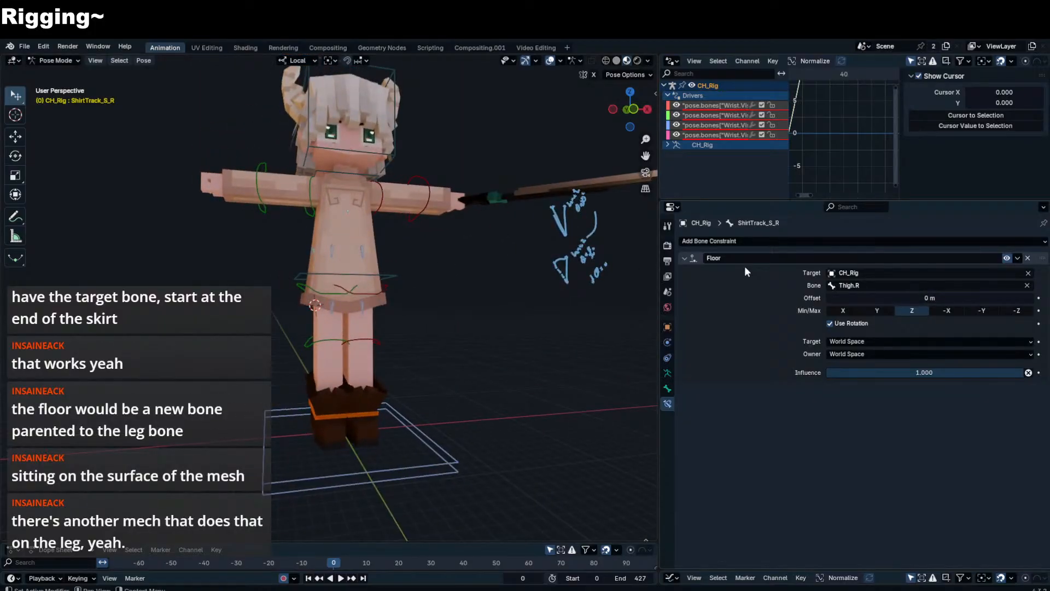
pyautogui.click(1018, 310)
pyautogui.moveTo(943, 297); pyautogui.dragTo(938, 297)
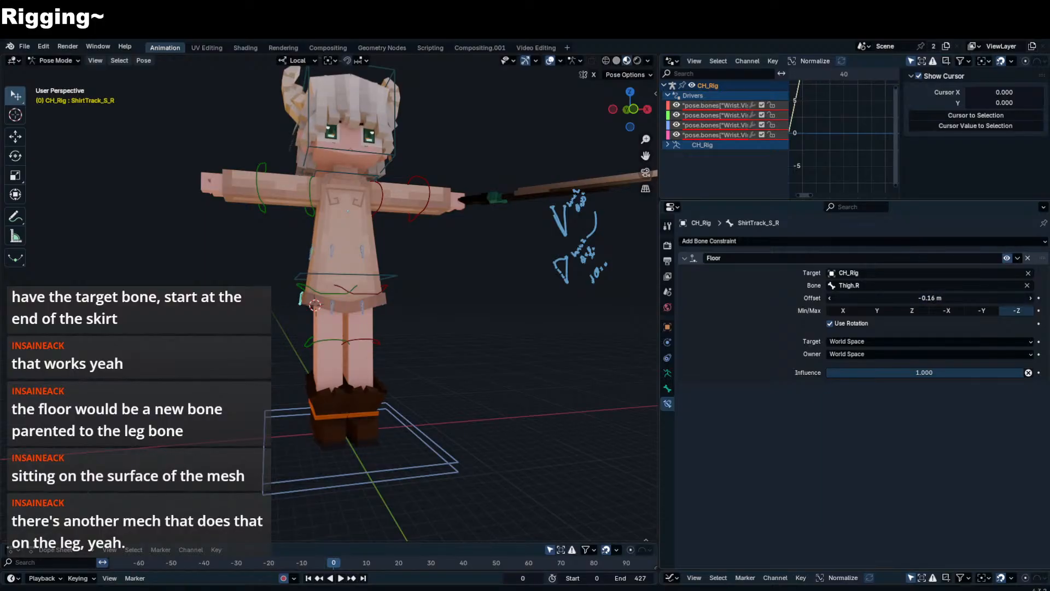
# - Test the Floor constraint by tilting the Body bone, inspect the hem from the back, and undo the rotation
pyautogui.click(350, 274)
pyautogui.press('r')
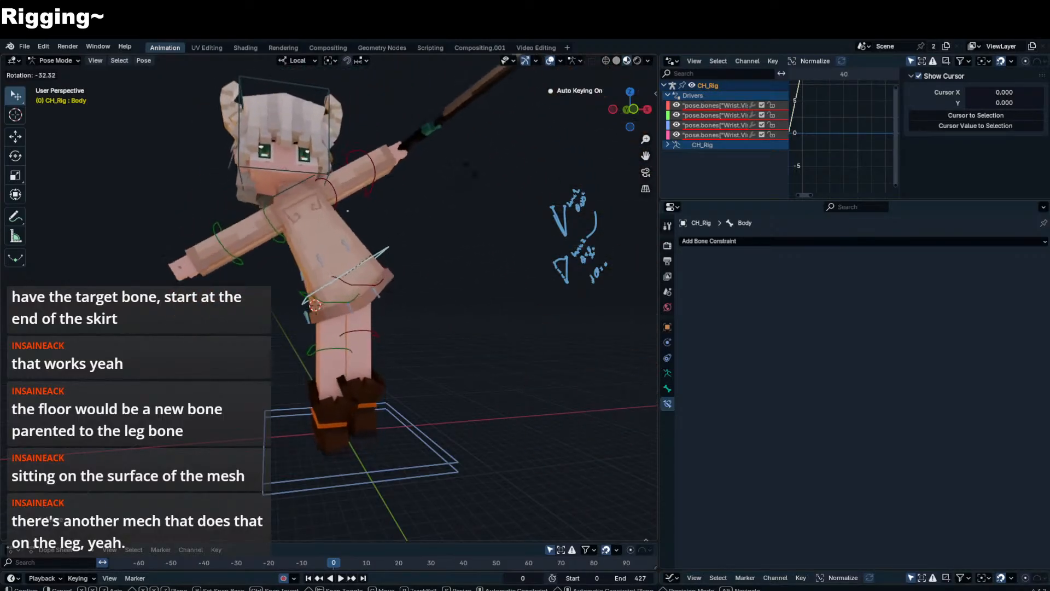
pyautogui.click(441, 178)
pyautogui.moveTo(442, 177); pyautogui.dragTo(552, 231, button='middle')
pyautogui.scroll(3, 516, 218)
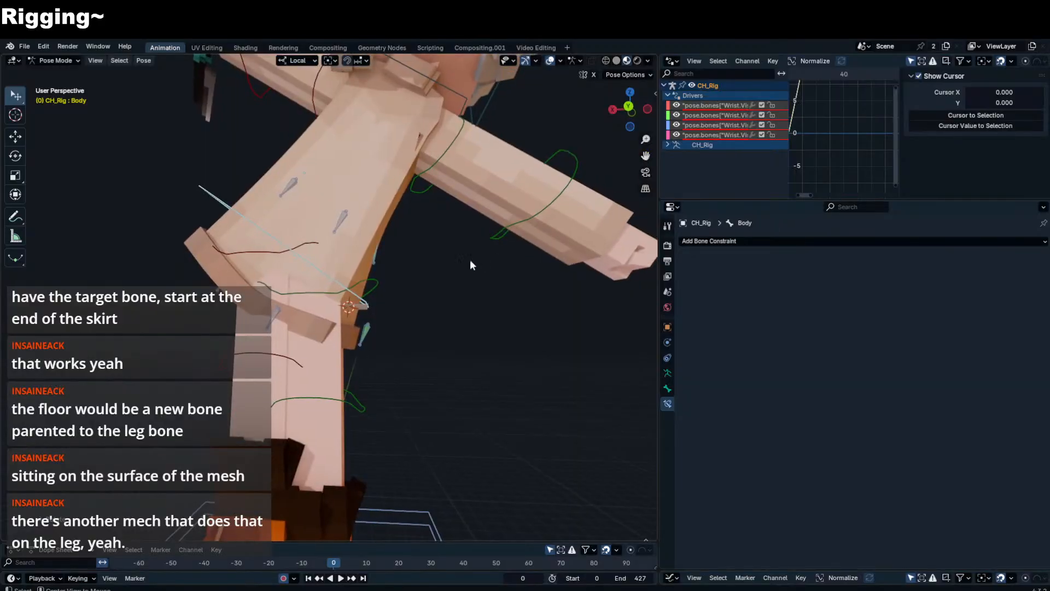
pyautogui.hotkey('ctrl', 'z')
# - Test the Floor constraint by swinging Thigh.FK.R outward, inspect the shirt, and clear the thigh's rotation
pyautogui.click(375, 268)
pyautogui.press('r')
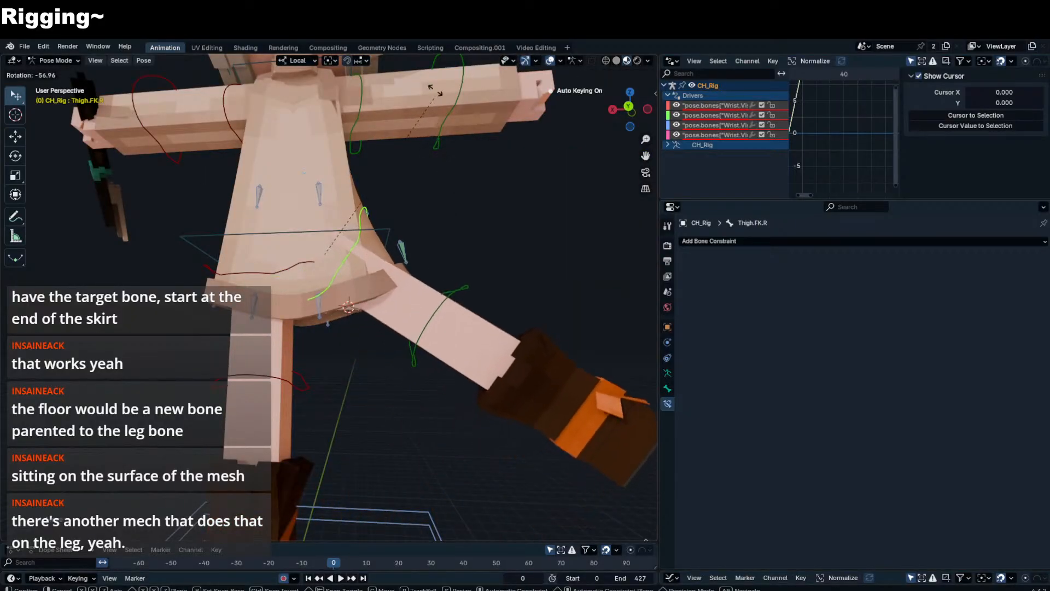
pyautogui.click(443, 145)
pyautogui.moveTo(443, 145); pyautogui.dragTo(322, 231, button='middle')
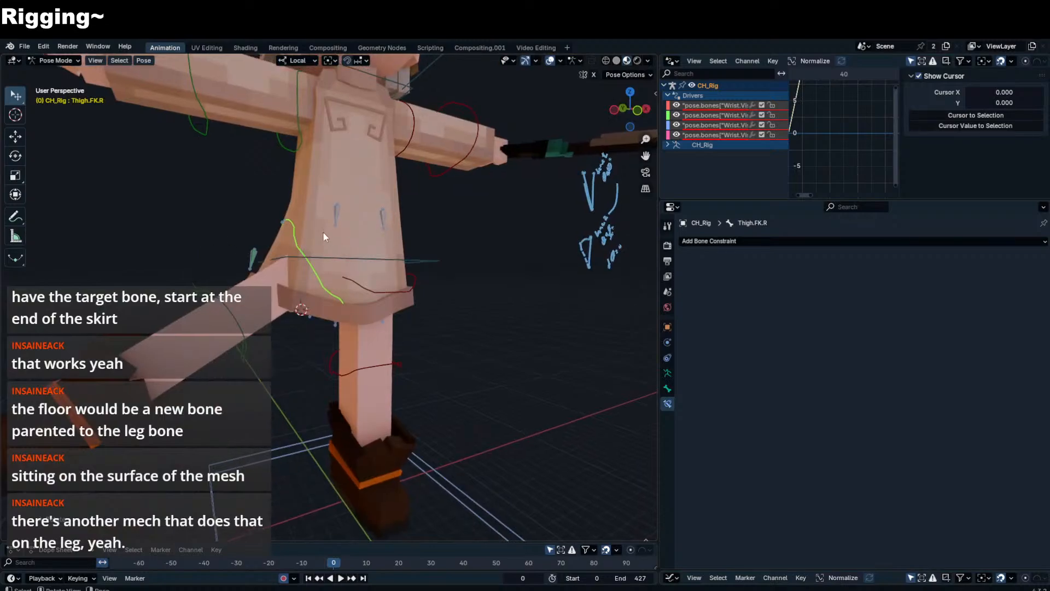
pyautogui.hotkey('alt', 'r')
# - Add a Limit Distance constraint to ShirtTrack_S_R, targeting the ShirtMCH_S_R bone of CH_Rig
pyautogui.moveTo(259, 254); pyautogui.dragTo(487, 260, button='middle')
pyautogui.click(369, 295)
pyautogui.click(785, 241)
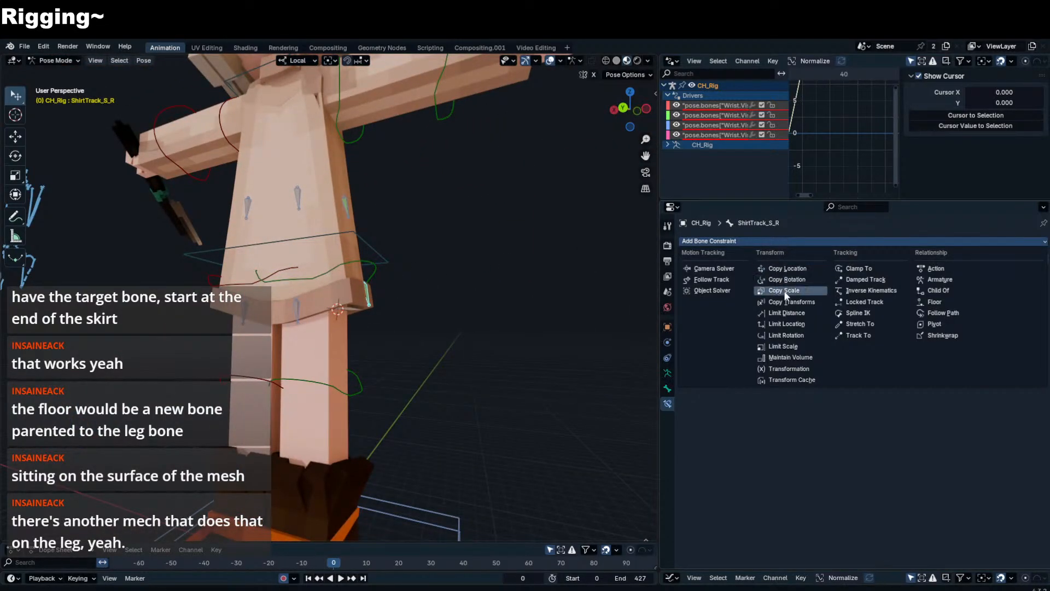
pyautogui.click(809, 314)
pyautogui.click(1028, 404)
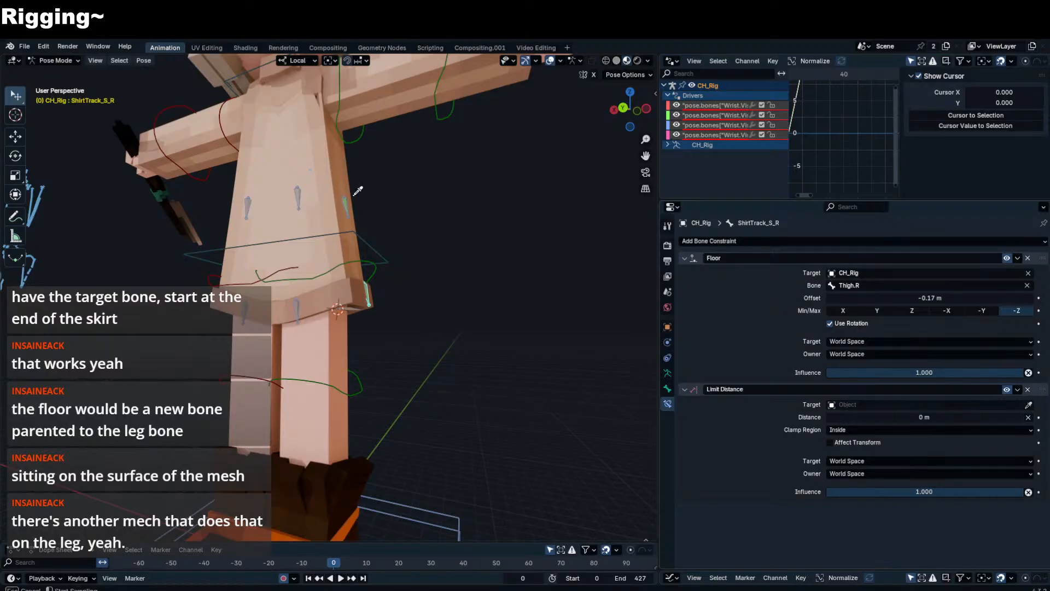
pyautogui.click(351, 200)
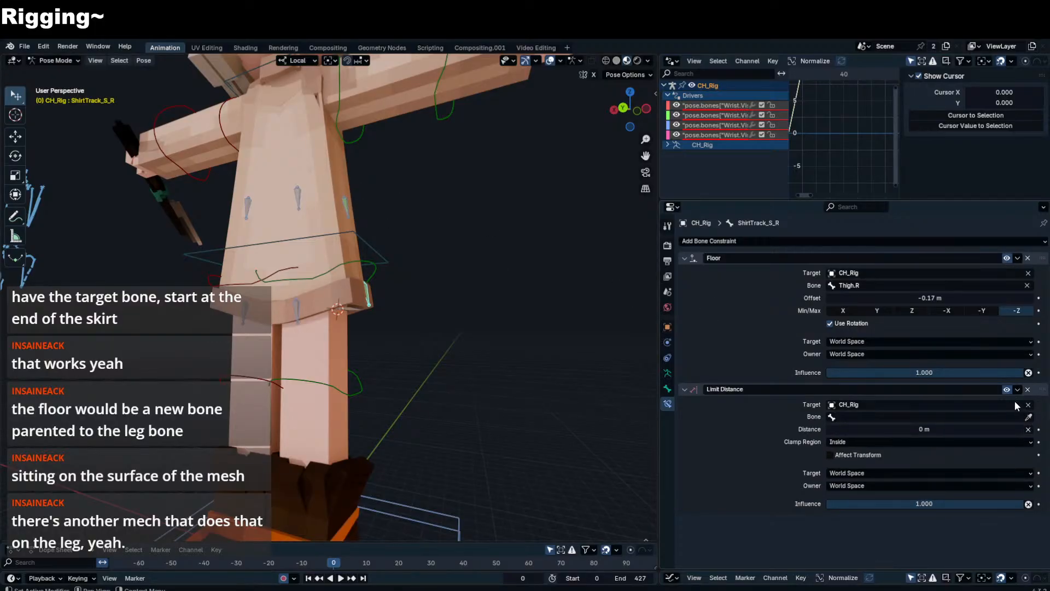
pyautogui.click(1028, 416)
pyautogui.click(349, 213)
# - Test the Limit Distance constraint with a trial rotation of the Body bone, keeping its original rotation
pyautogui.click(363, 237)
pyautogui.moveTo(363, 238); pyautogui.dragTo(395, 269, button='middle')
pyautogui.press('r')
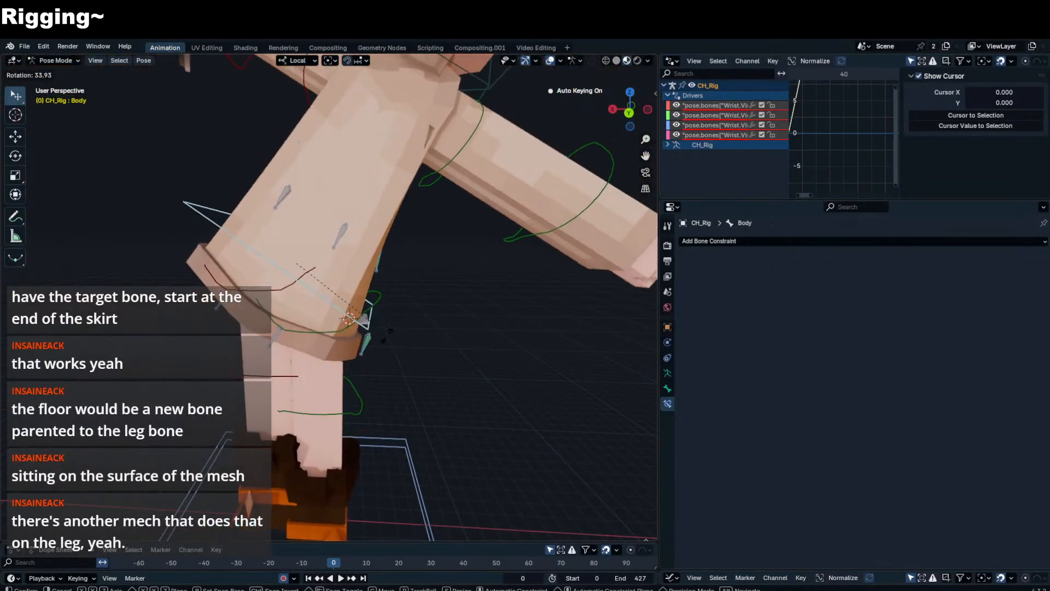
pyautogui.press('Escape')
# - Rotate Thigh.FK.R outward by about 55° and reselect ShirtTrack_S_R
pyautogui.click(370, 324)
pyautogui.press('r')
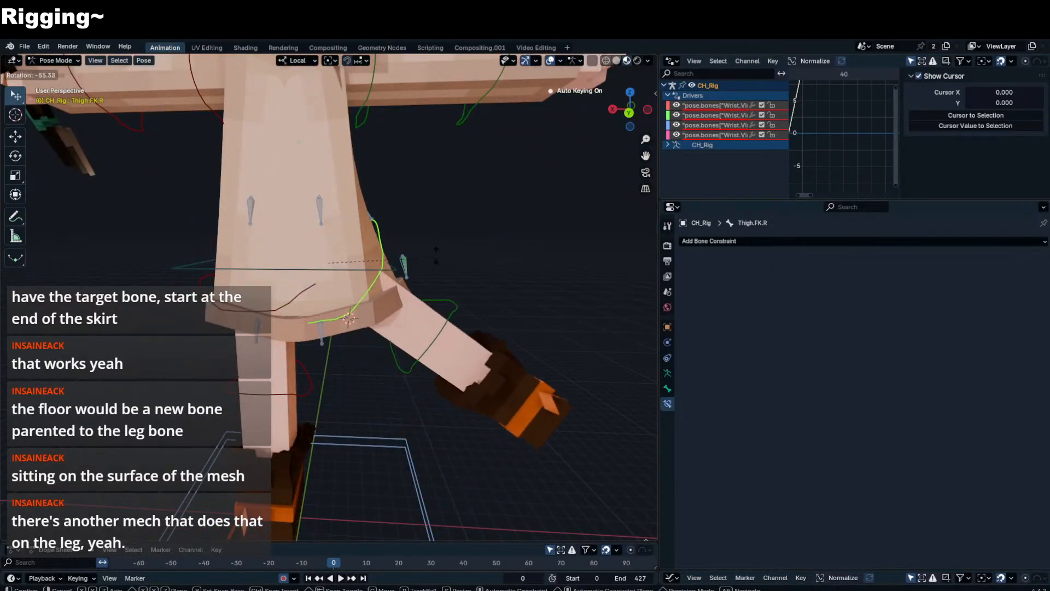
pyautogui.click(439, 242)
pyautogui.moveTo(439, 243); pyautogui.dragTo(406, 247, button='middle')
pyautogui.click(399, 254)
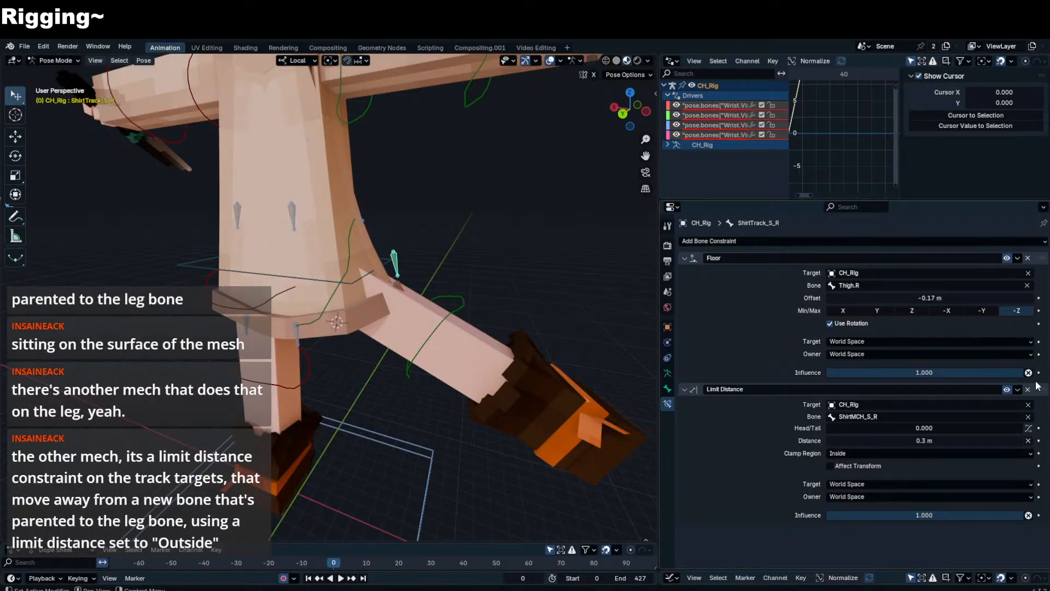
# - Set the Limit Distance clamp region of ShirtTrack_S_R to Outside and test it by rotating Thigh.FK.R about 7°
pyautogui.click(904, 454)
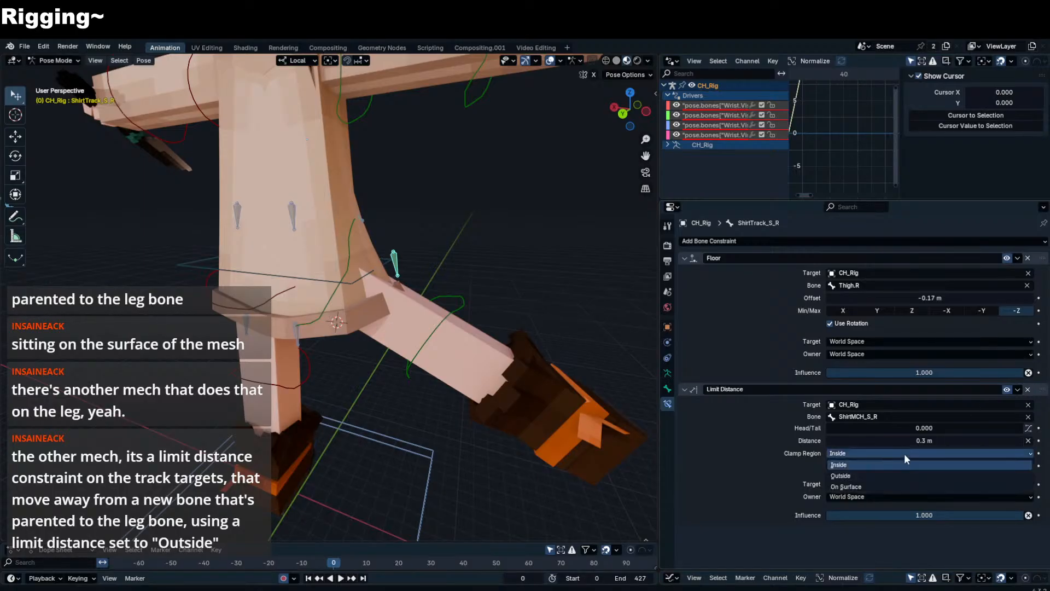
pyautogui.click(881, 477)
pyautogui.click(356, 277)
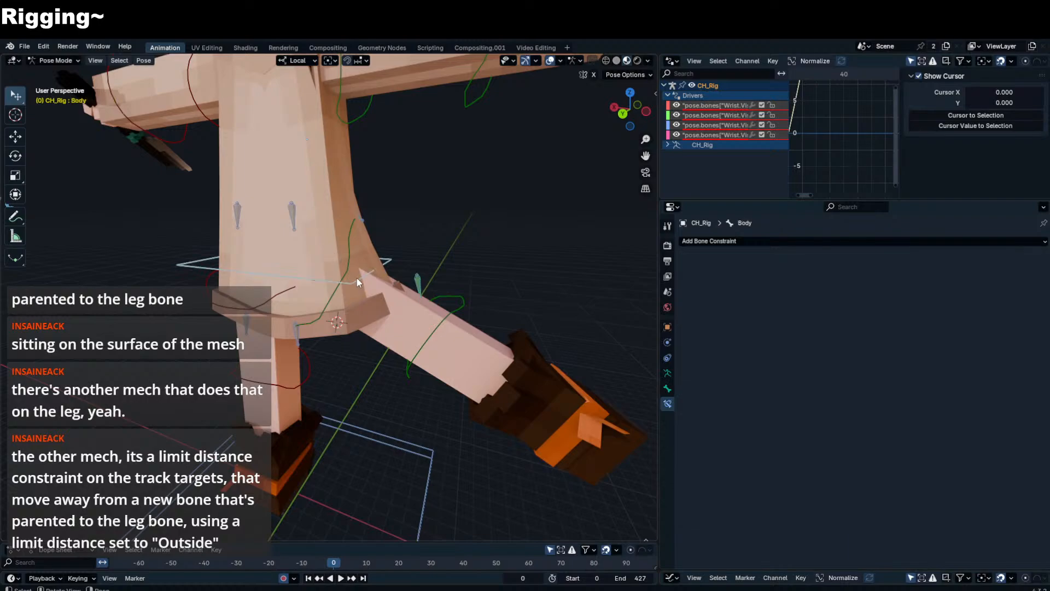
pyautogui.press('r')
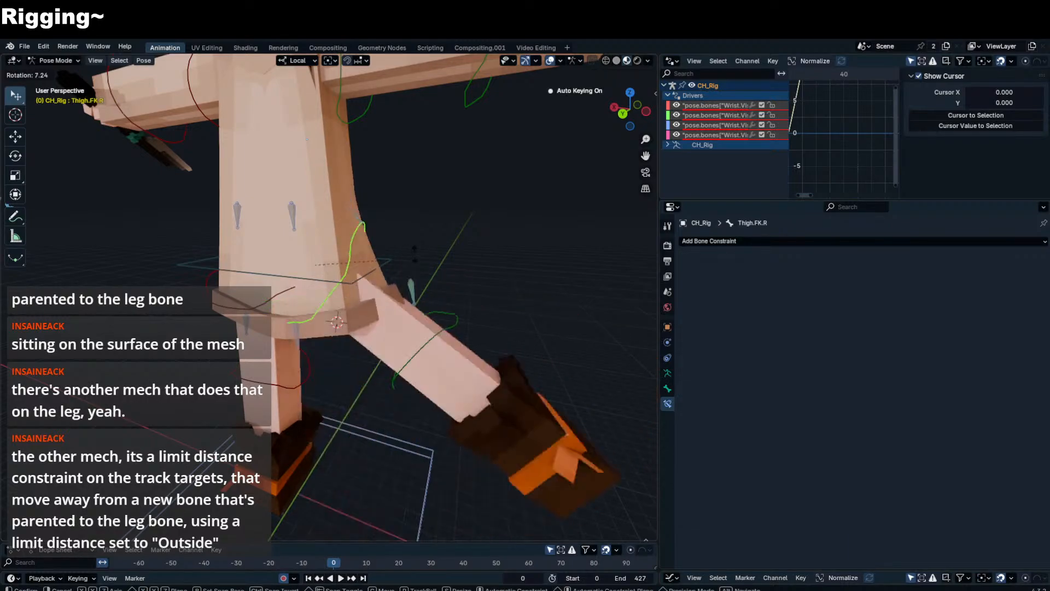
pyautogui.click(428, 212)
pyautogui.moveTo(426, 213); pyautogui.dragTo(382, 241, button='middle')
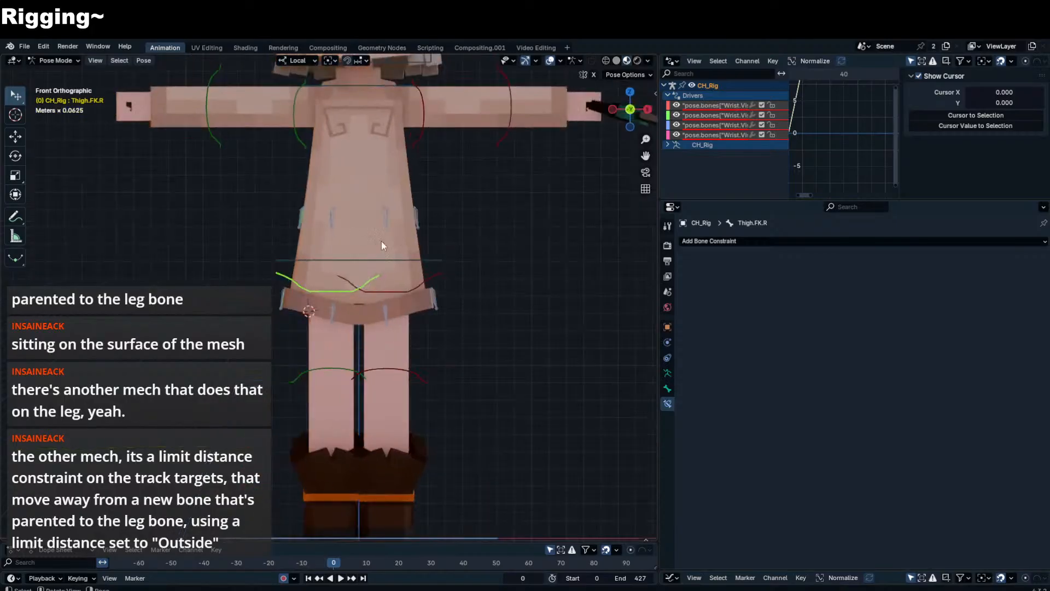
# - Swing Thigh.FK.R outward in the front view, try adjusting the Floor offset of ShirtTrack_S_R, and undo the changes
pyautogui.press('r')
pyautogui.click(277, 300)
pyautogui.click(242, 275)
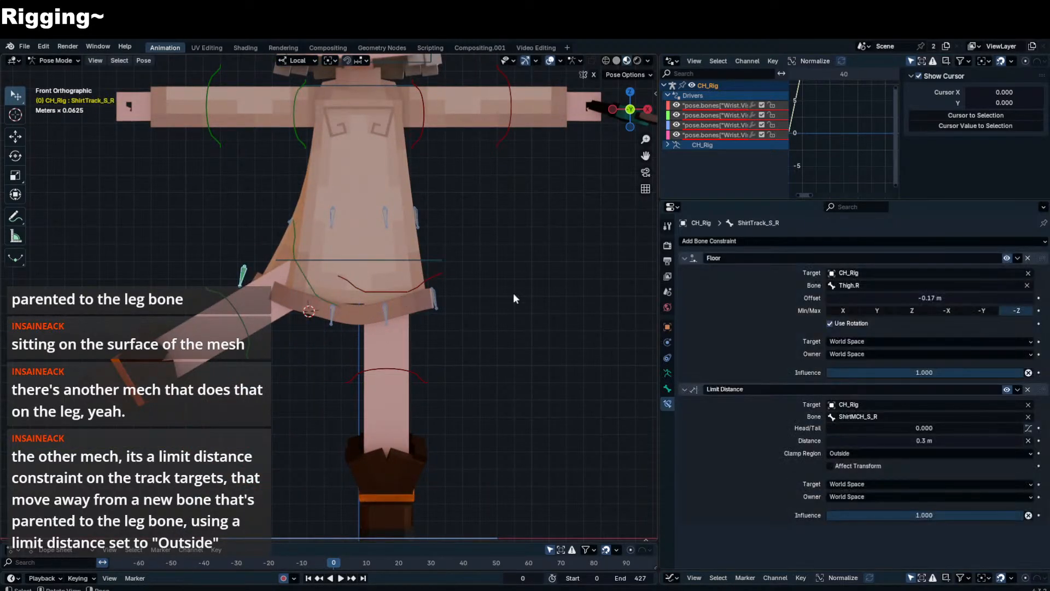
pyautogui.moveTo(937, 298)
pyautogui.mouseDown()
pyautogui.moveTo(912, 298)
pyautogui.moveTo(951, 300)
pyautogui.moveTo(934, 299)
pyautogui.mouseUp()
pyautogui.hotkey('ctrl', 'z')
pyautogui.hotkey('ctrl', 'z')
# - Test the shirt with trial outward rotations of Thigh.FK.R and Thigh.FK.L, keeping their original rotations
pyautogui.click(303, 278)
pyautogui.press('r')
pyautogui.rightClick(370, 346)
pyautogui.moveTo(370, 346); pyautogui.dragTo(370, 296, button='middle')
pyautogui.click(385, 290)
pyautogui.press('r')
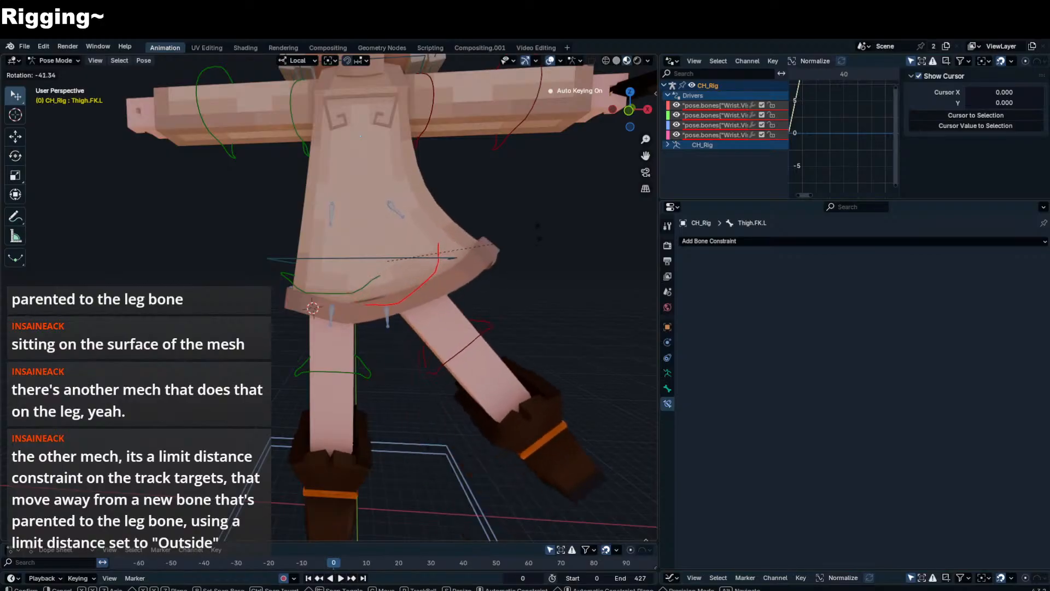
pyautogui.rightClick(424, 218)
# - Delete the rotation drivers from the ShirtMCH_F_L and ShirtMCH_B_L bones
pyautogui.click(391, 216)
pyautogui.press('n')
pyautogui.rightClick(548, 199)
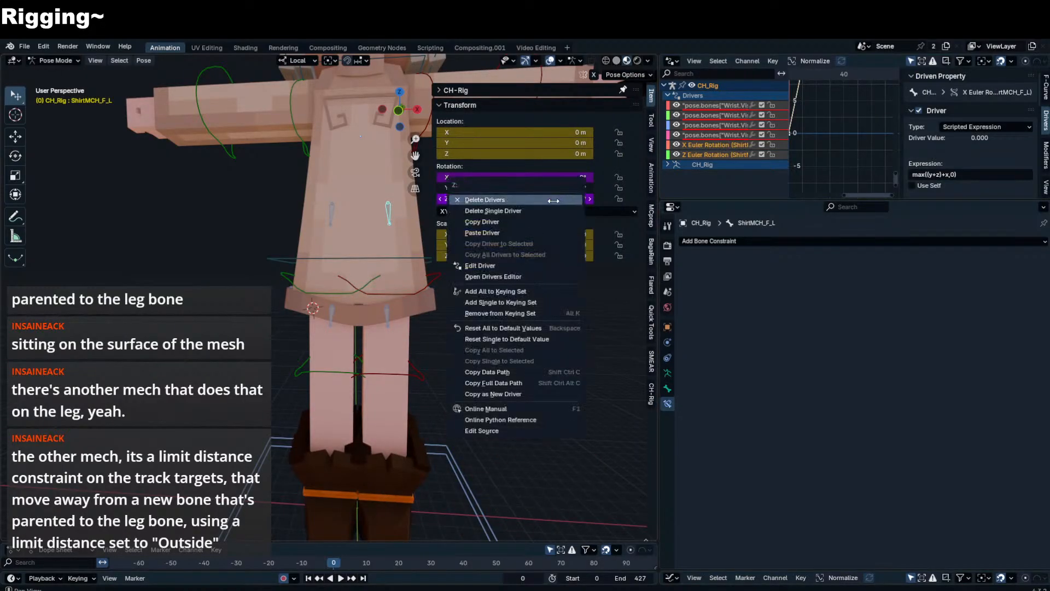
pyautogui.click(551, 199)
pyautogui.moveTo(389, 218); pyautogui.dragTo(341, 222, button='middle')
pyautogui.click(361, 217)
pyautogui.rightClick(487, 199)
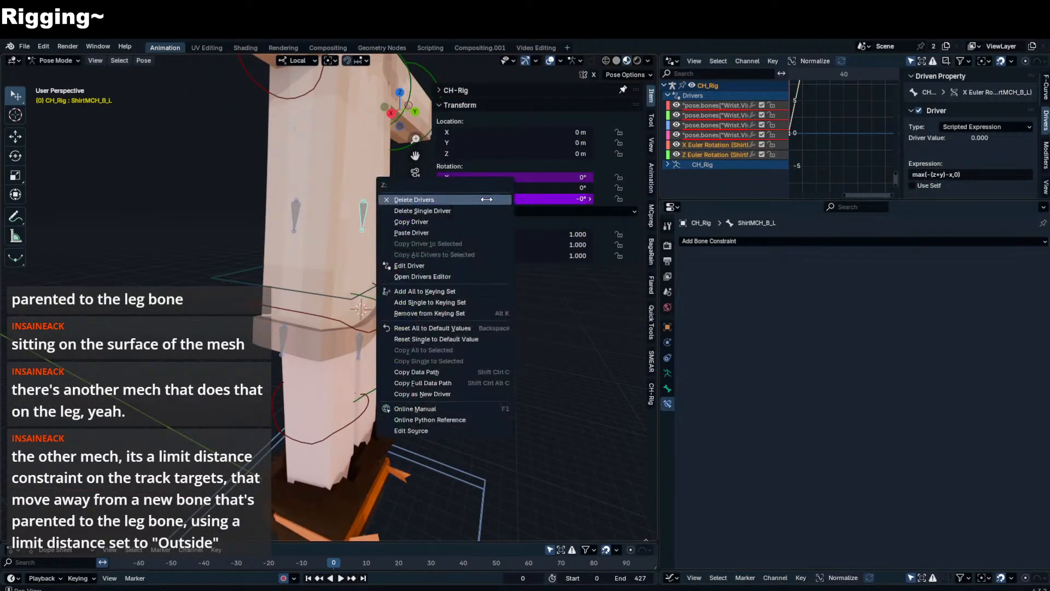
pyautogui.click(486, 199)
pyautogui.press('n')
# - Rotate Thigh.FK.L outward and test the hem with a trial rotation of ShirtMCH_B_L
pyautogui.press('KP_1')
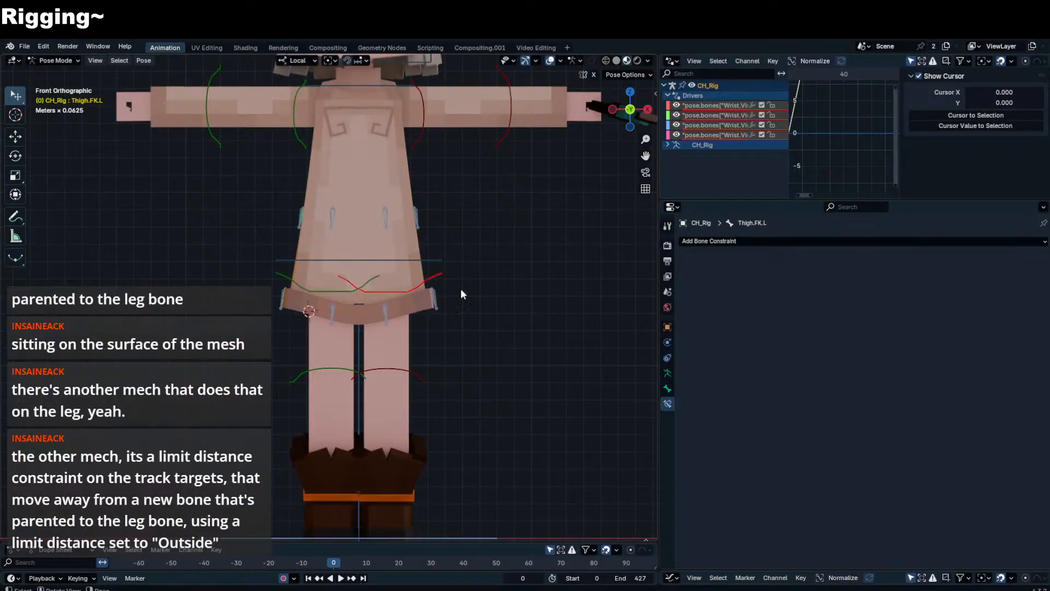
pyautogui.press('r')
pyautogui.click(513, 149)
pyautogui.moveTo(513, 148); pyautogui.dragTo(394, 200, button='middle')
pyautogui.click(338, 216)
pyautogui.press('r')
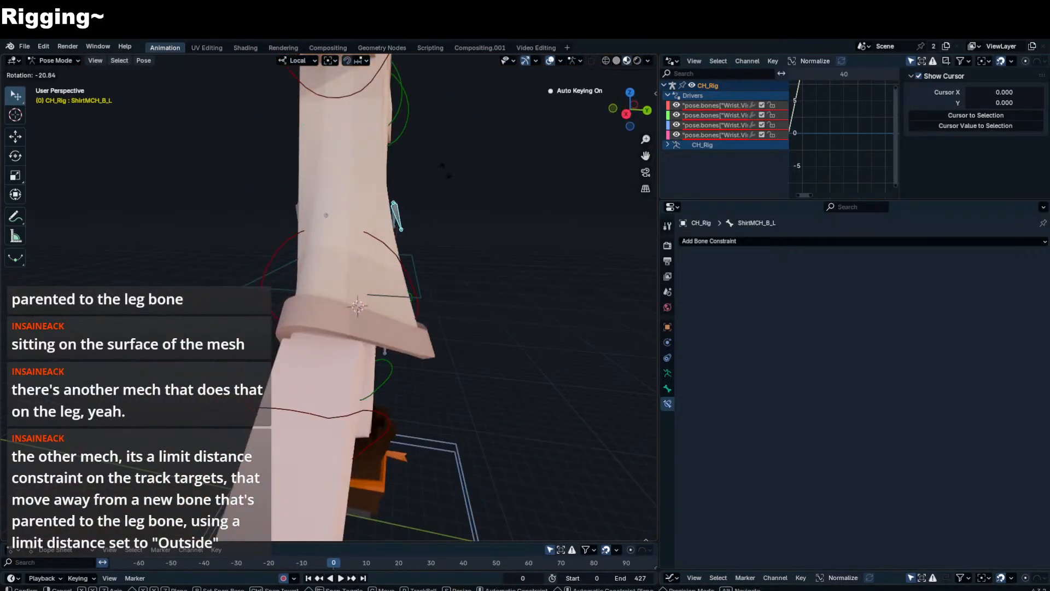
pyautogui.rightClick(445, 171)
# - Try a free rotation of another shirt bone without keeping it, and clear the rotation of Thigh.FK.L
pyautogui.moveTo(445, 171); pyautogui.dragTo(515, 176, button='middle')
pyautogui.click(386, 203)
pyautogui.press('r')
pyautogui.press('r')
pyautogui.rightClick(399, 192)
pyautogui.moveTo(399, 191); pyautogui.dragTo(453, 184, button='middle')
pyautogui.click(431, 277)
pyautogui.hotkey('alt', 'r')
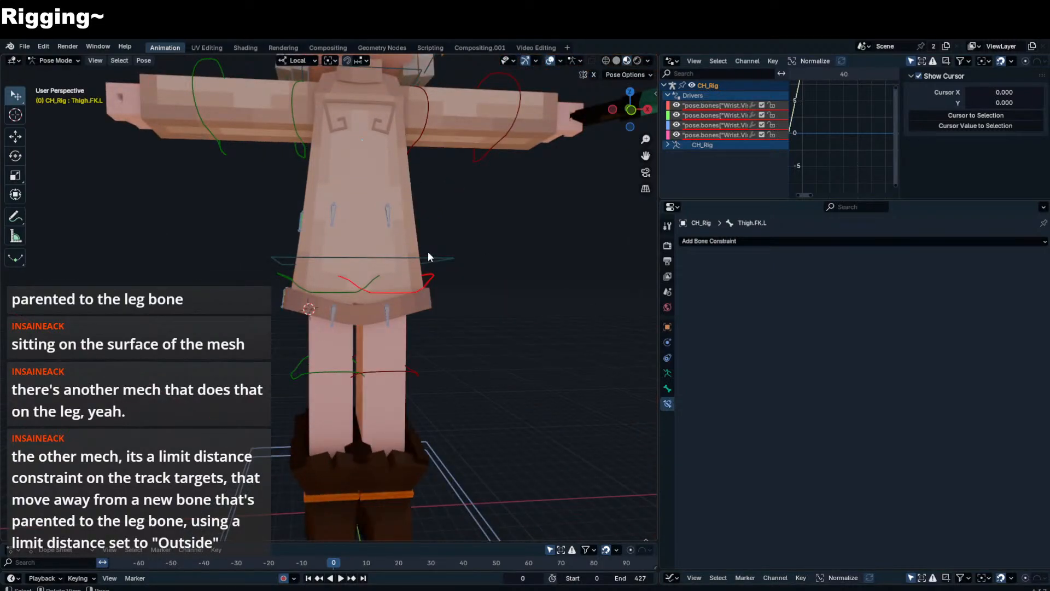
# - Review the constraints of ShirtTrack_S_R, then test the shirt by tilting CH_Root about 20° and rotating it freely with the trackball
pyautogui.click(284, 303)
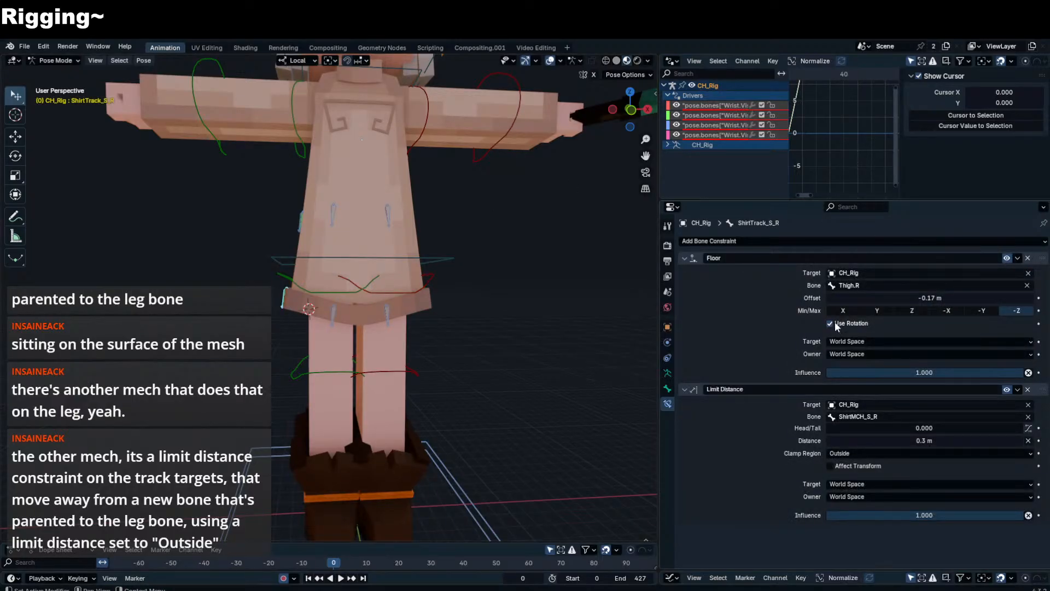
pyautogui.scroll(-8, 382, 262)
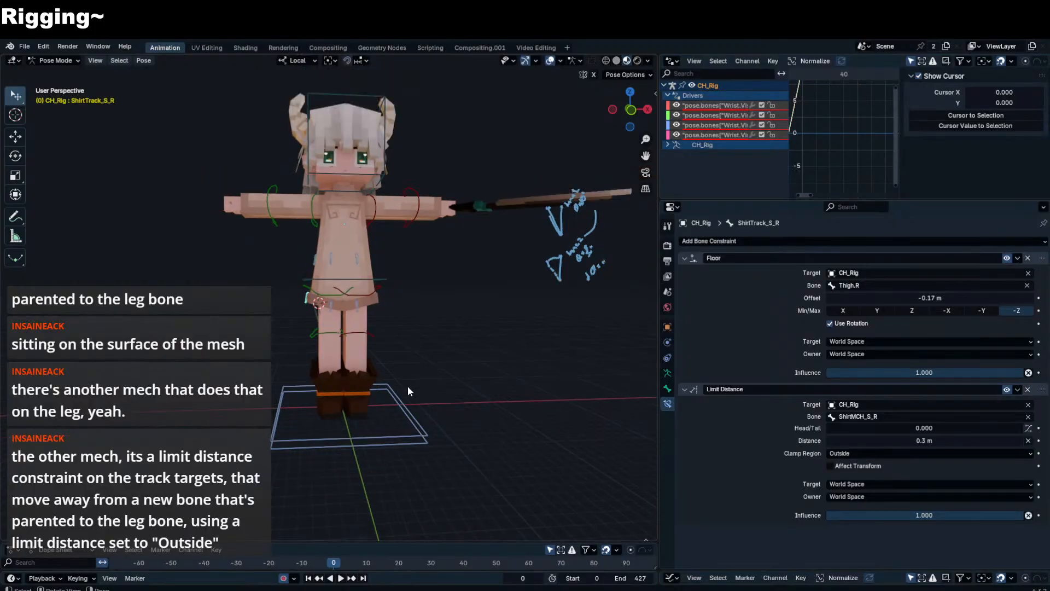
pyautogui.click(411, 407)
pyautogui.press('r')
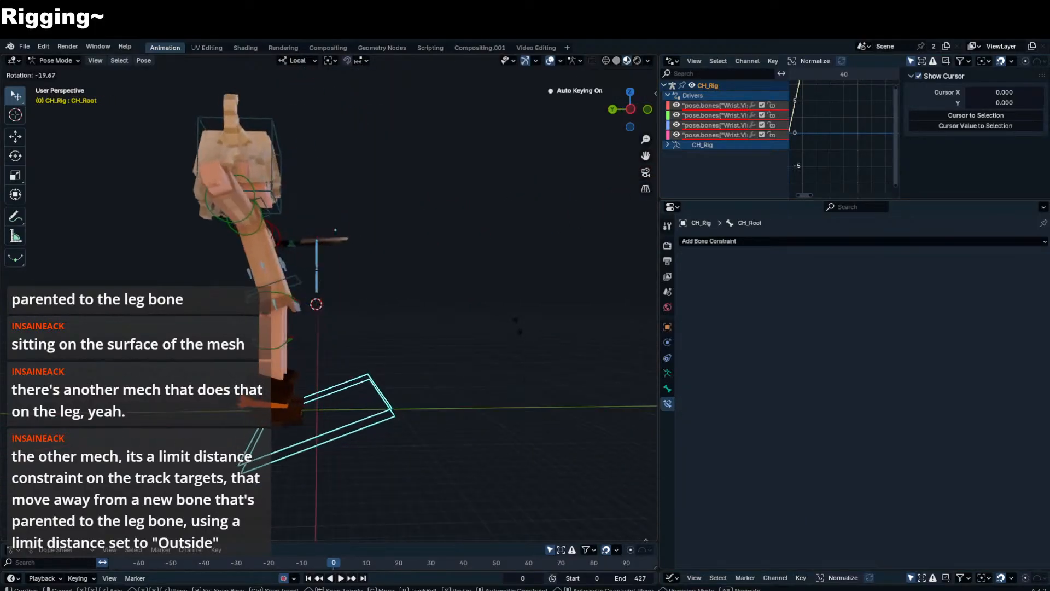
pyautogui.click(463, 279)
pyautogui.moveTo(424, 283); pyautogui.dragTo(385, 290, button='middle')
pyautogui.scroll(-2, 444, 278)
pyautogui.press('r')
pyautogui.press('r')
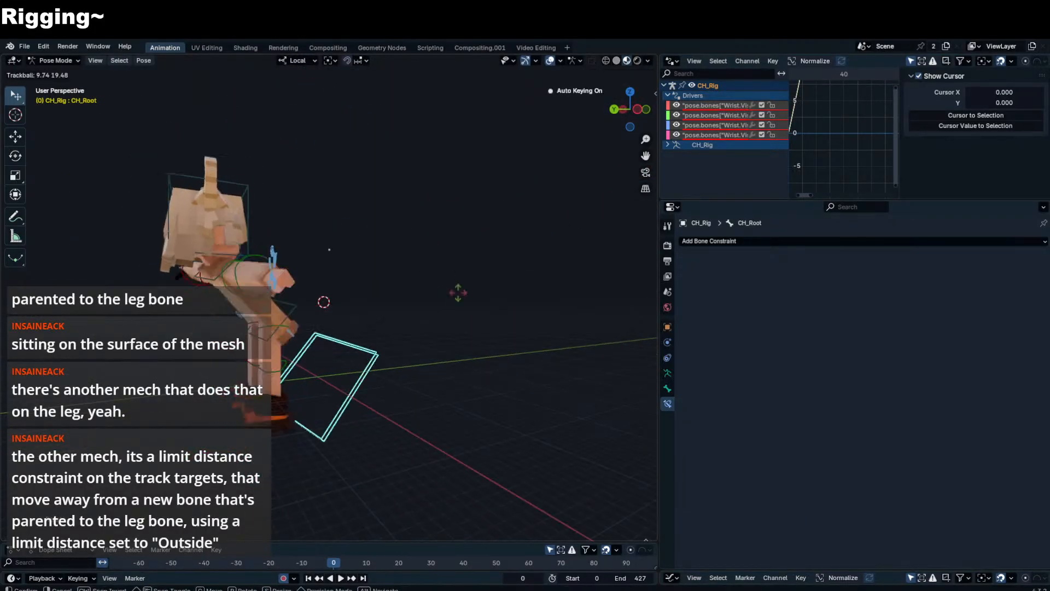
pyautogui.click(477, 278)
# - Rotate CH_Root about 34° seen from behind, inspect the hem, and clear the root's rotation
pyautogui.moveTo(481, 275); pyautogui.dragTo(575, 240, button='middle')
pyautogui.press('r')
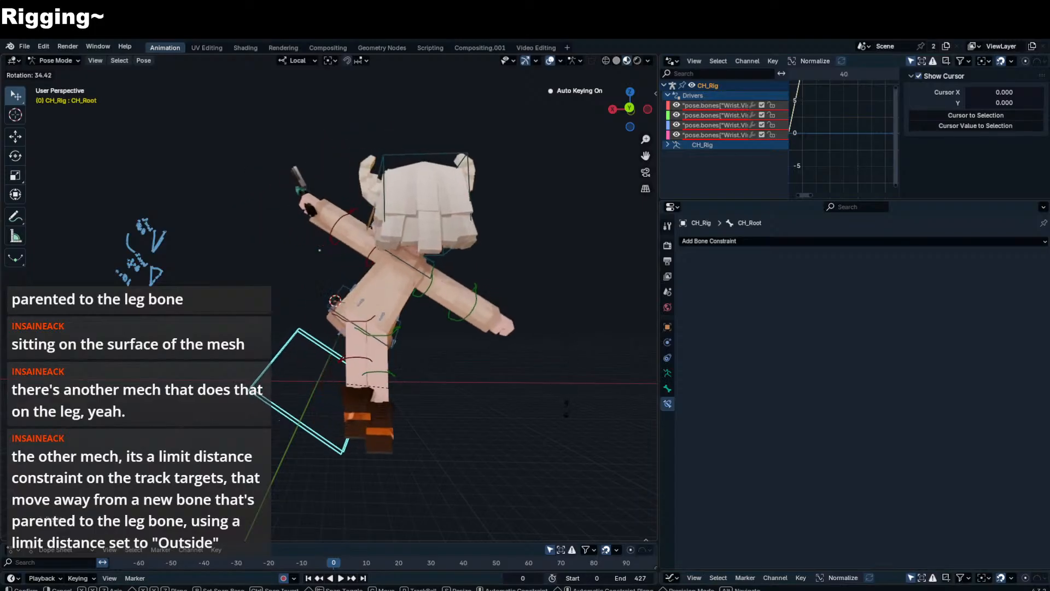
pyautogui.click(547, 407)
pyautogui.moveTo(539, 404); pyautogui.dragTo(356, 368, button='middle')
pyautogui.scroll(2, 350, 386)
pyautogui.hotkey('alt', 'r')
# - Tilt CH_Root about 20° in a front view and try a trial rotation of a hip control, cancelling the latter
pyautogui.press('r')
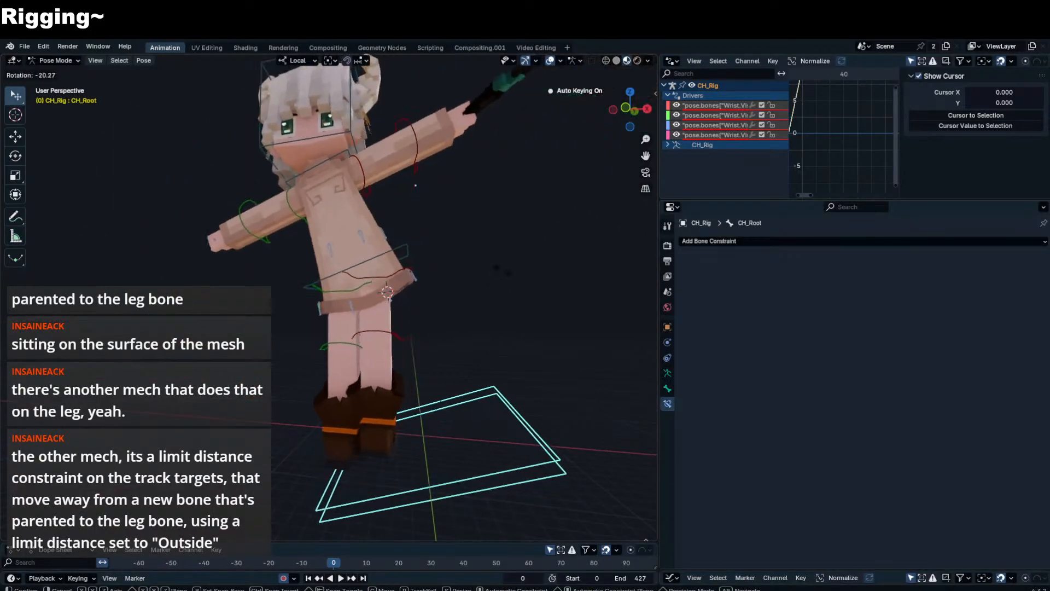
pyautogui.click(409, 196)
pyautogui.moveTo(409, 196); pyautogui.dragTo(448, 188, button='middle')
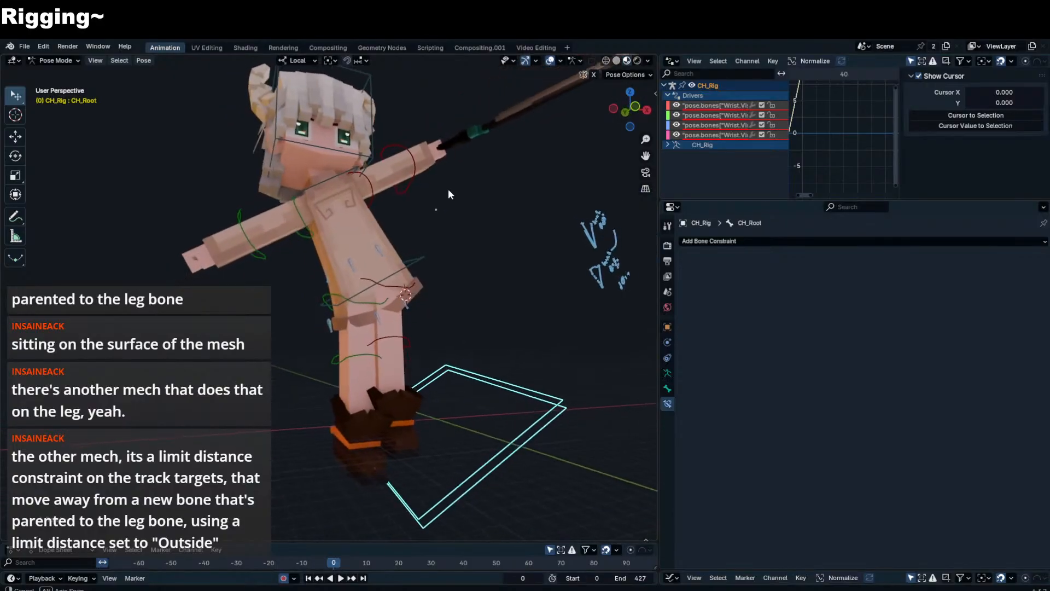
pyautogui.click(353, 305)
pyautogui.press('r')
pyautogui.moveTo(354, 304); pyautogui.dragTo(405, 300, button='middle')
pyautogui.press('Escape')
# - Clear the rotation of CH_Root and try rotating it about 60° around its local Z axis without keeping it
pyautogui.scroll(3, 378, 307)
pyautogui.click(525, 407)
pyautogui.hotkey('alt', 'r')
pyautogui.press('r')
pyautogui.press('z')
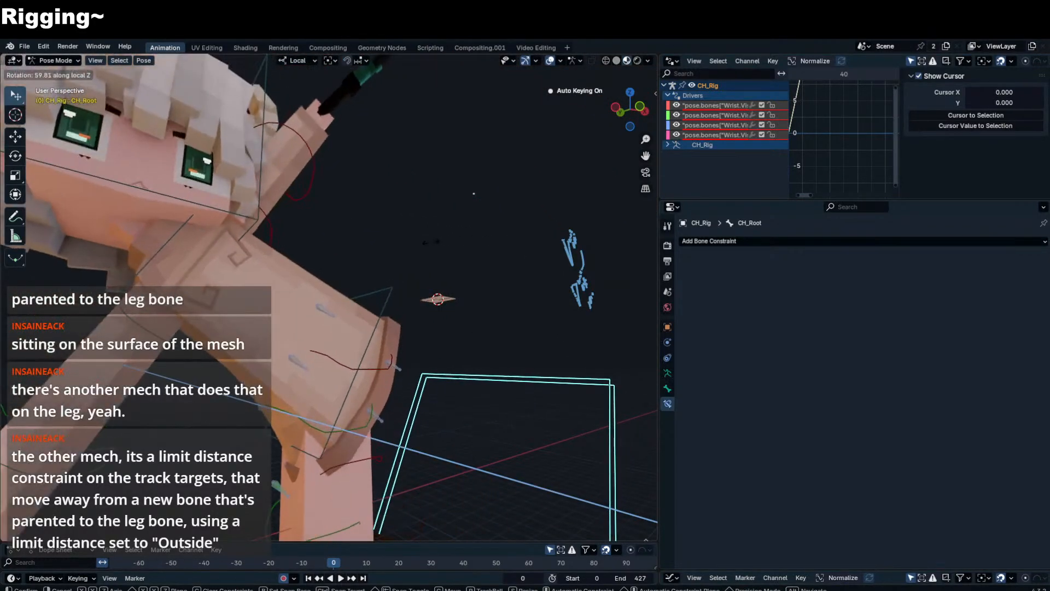
pyautogui.press('Escape')
# - Remove the Limit Distance constraint from ShirtTrack_S_R, test with CH_Root rotated 60° on local Z, and undo that rotation
pyautogui.click(429, 282)
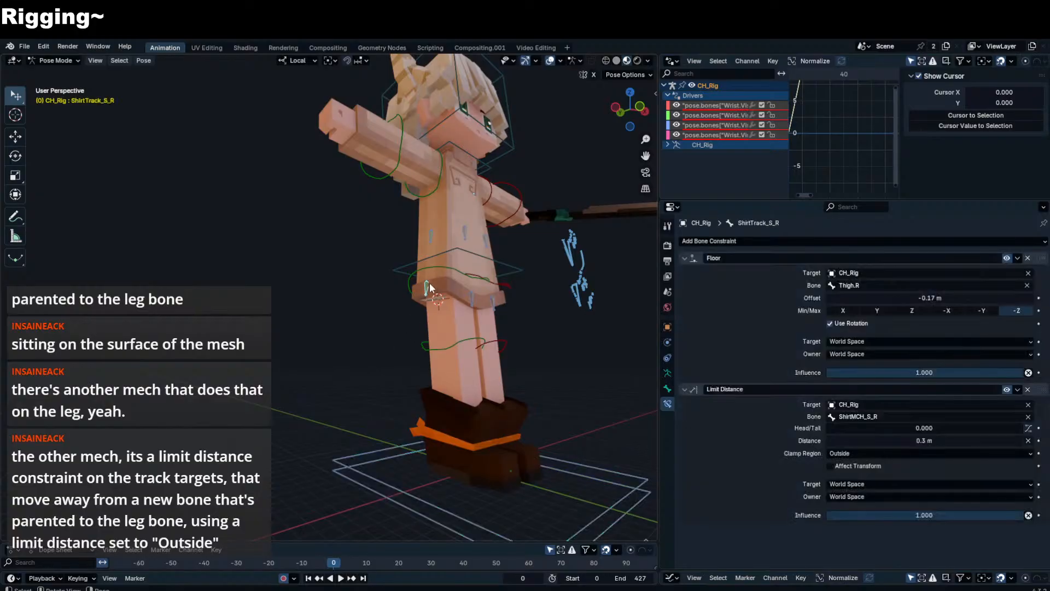
pyautogui.click(1028, 389)
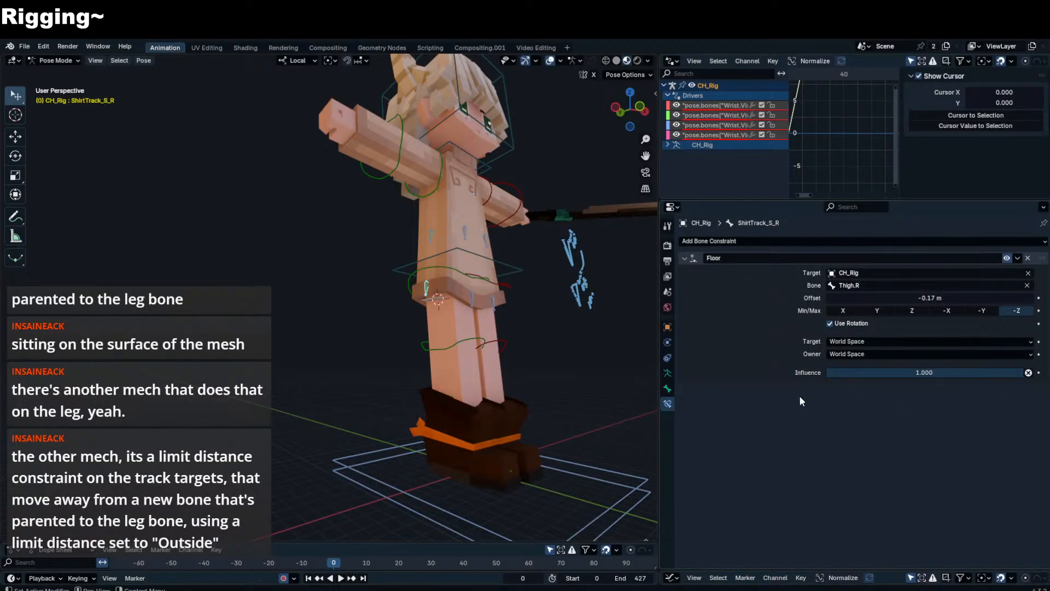
pyautogui.click(573, 464)
pyautogui.press('r')
pyautogui.press('z')
pyautogui.press('z')
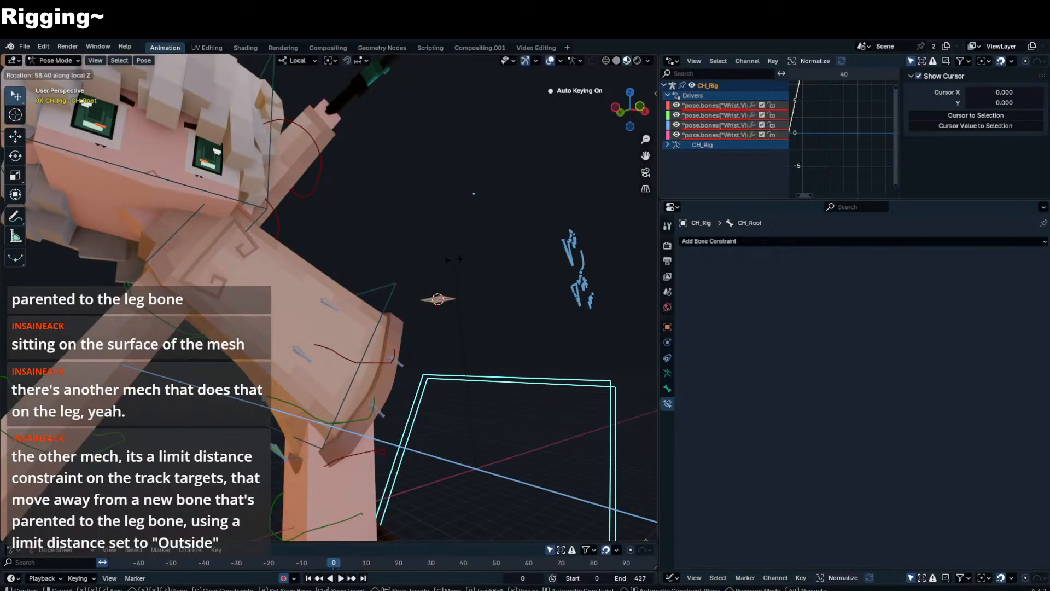
pyautogui.write('60')
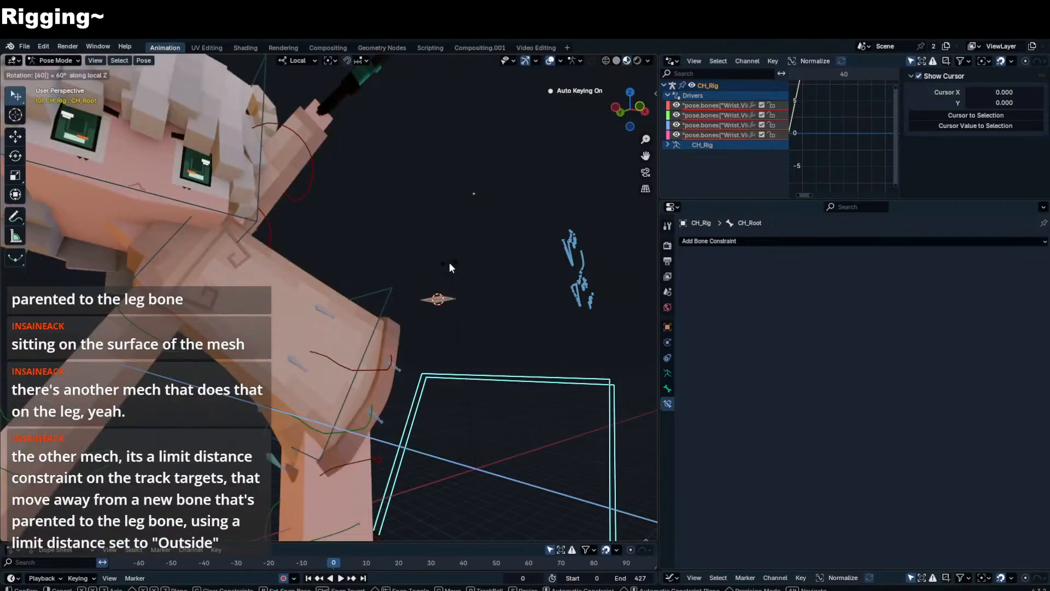
pyautogui.press('Escape')
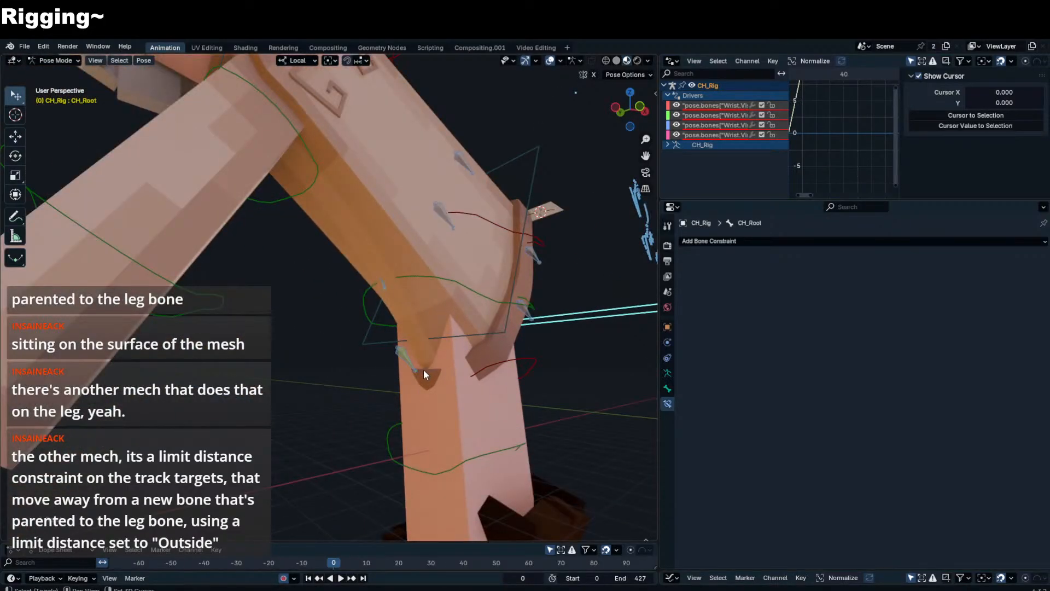
pyautogui.hotkey('ctrl', 'z')
# - Add a Limit Distance constraint to ShirtTrack_S_R targeting the Thigh.R bone of CH_Rig, with clamp region Outside
pyautogui.scroll(-5, 428, 374)
pyautogui.click(443, 241)
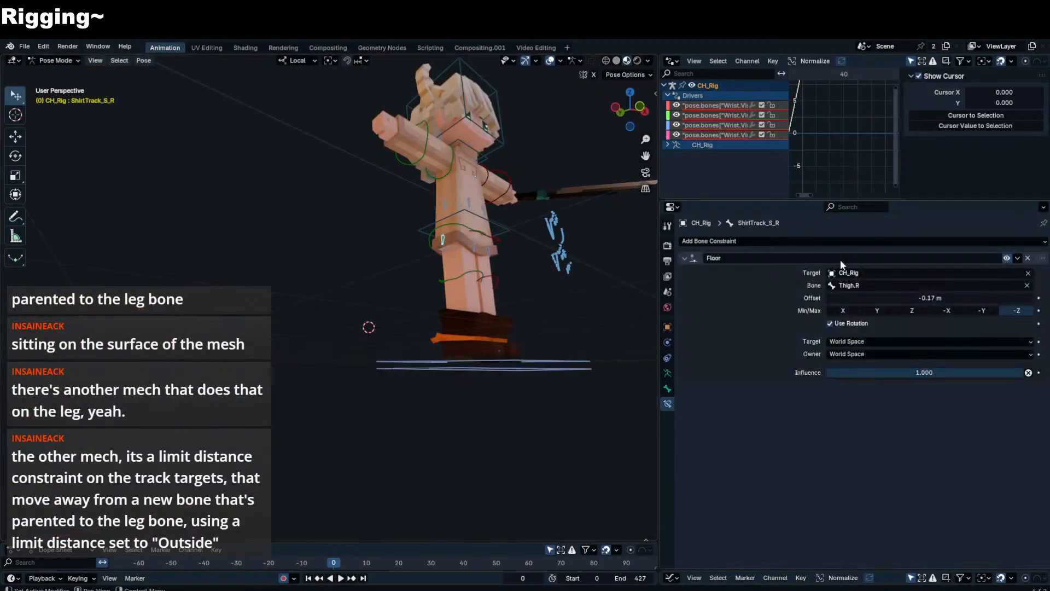
pyautogui.click(839, 241)
pyautogui.click(788, 313)
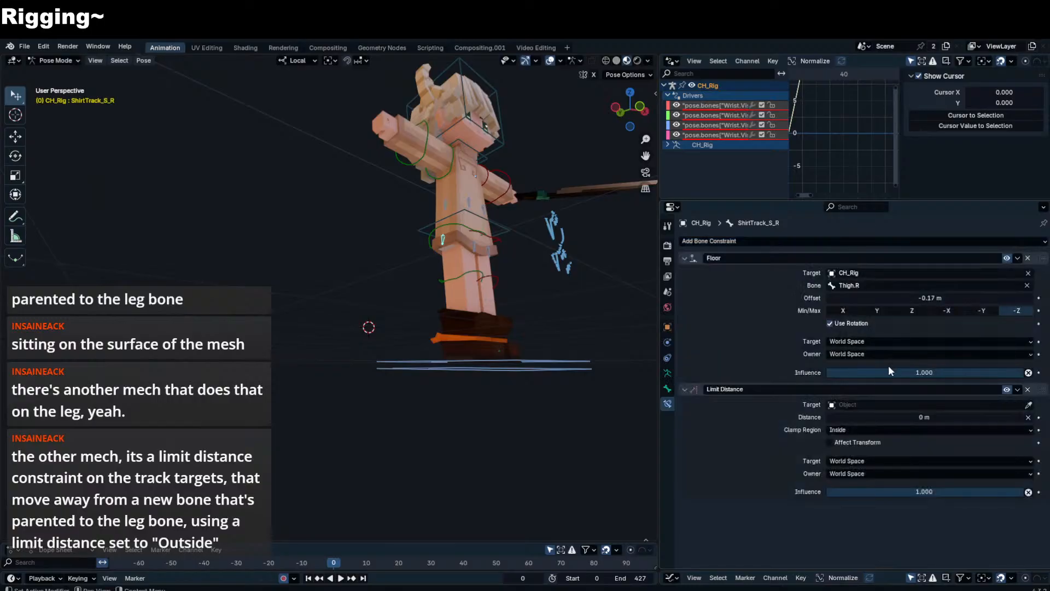
pyautogui.click(874, 406)
pyautogui.write('ch')
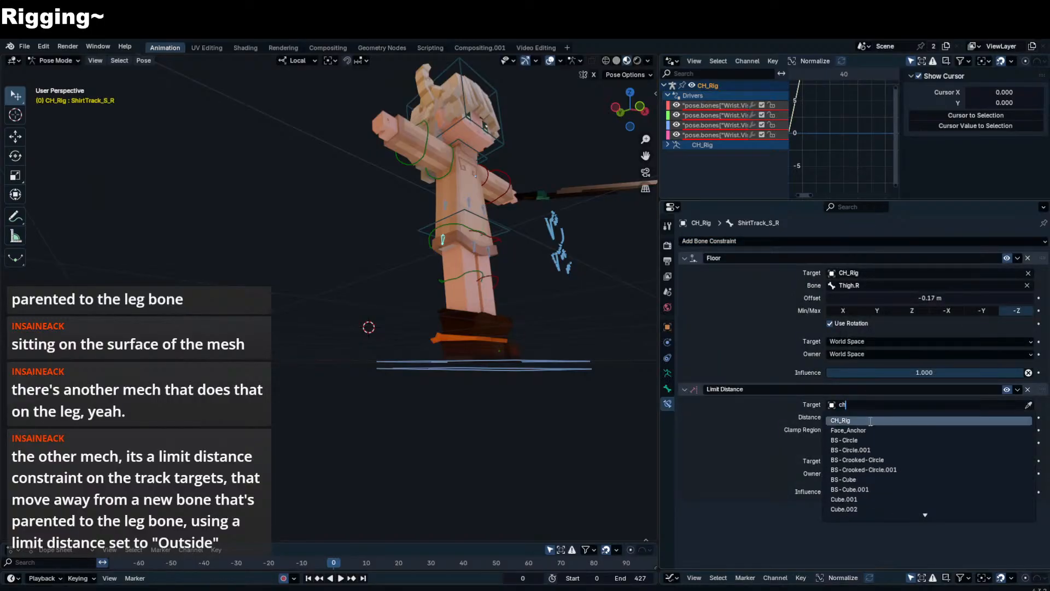
pyautogui.click(874, 419)
pyautogui.click(874, 415)
pyautogui.write('thigh')
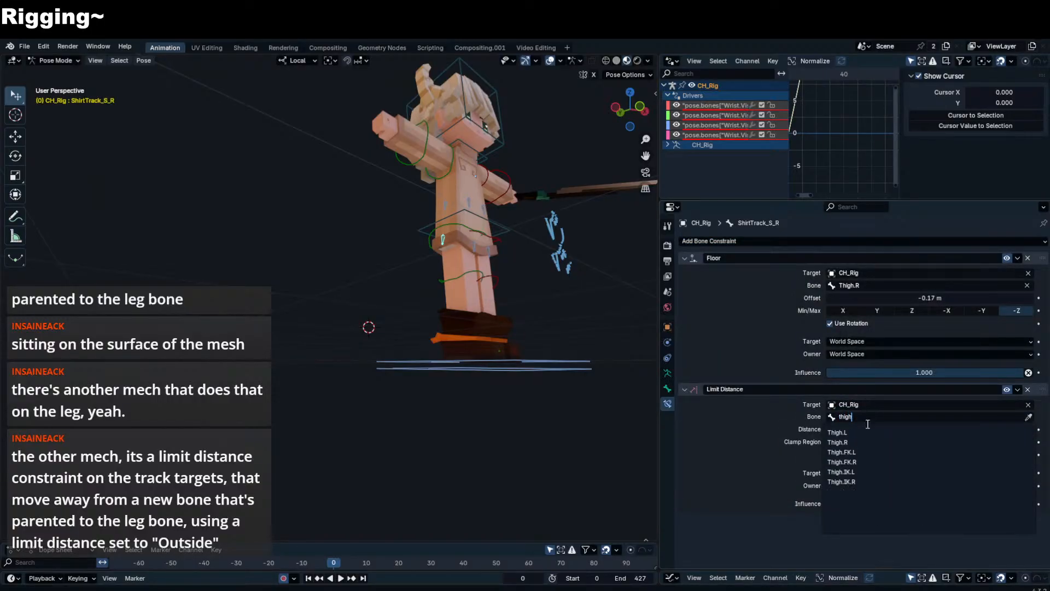
pyautogui.click(868, 442)
pyautogui.click(845, 453)
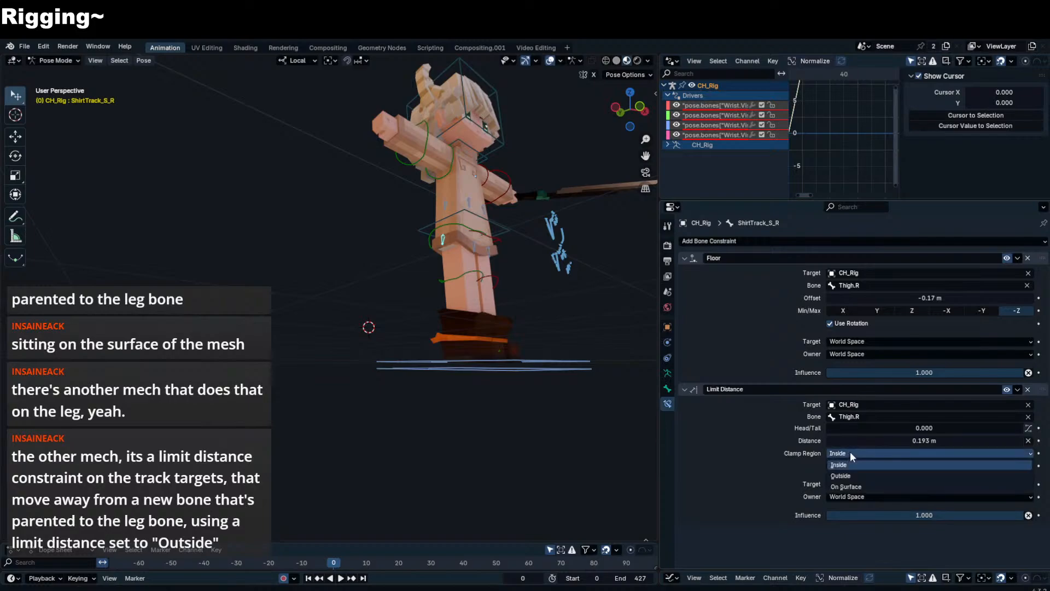
pyautogui.click(851, 475)
# - Rotate CH_Root 60° around its local Z axis
pyautogui.click(531, 398)
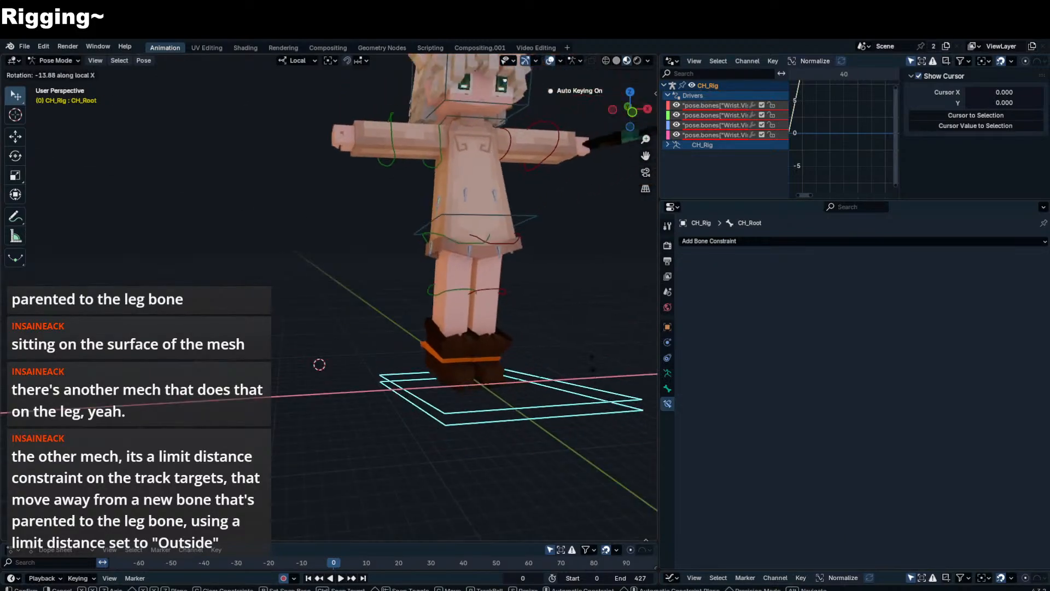
pyautogui.press('r')
pyautogui.press('z')
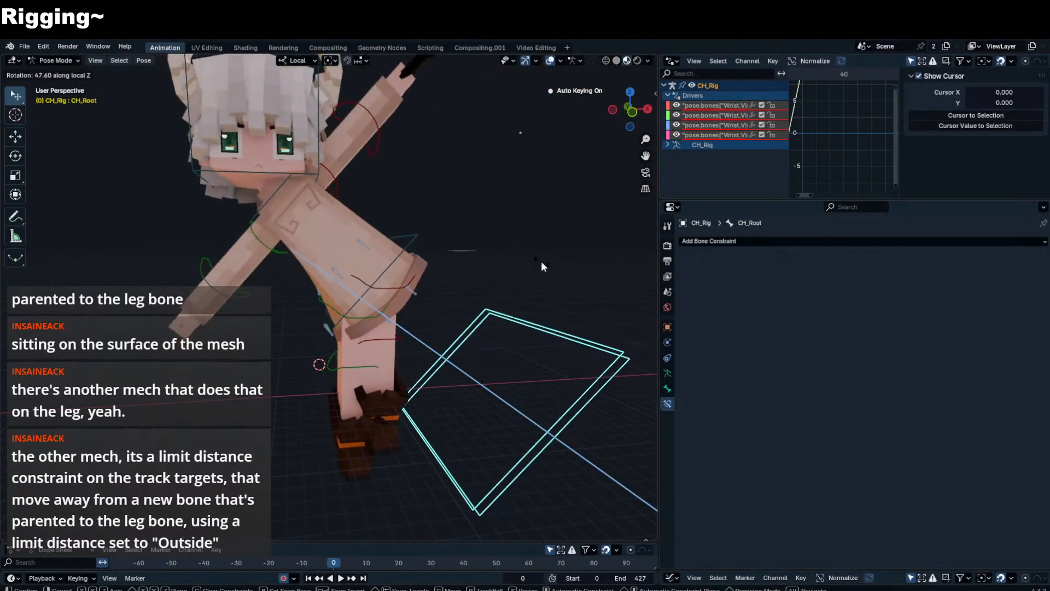
pyautogui.rightClick(540, 261)
pyautogui.write('rz60')
pyautogui.press('Return')
# - Inspect the hem at the right thigh and delete the Thigh.R Limit Distance constraint from ShirtTrack_S_R
pyautogui.moveTo(519, 272); pyautogui.dragTo(561, 251, button='middle')
pyautogui.scroll(4, 563, 249)
pyautogui.click(453, 378)
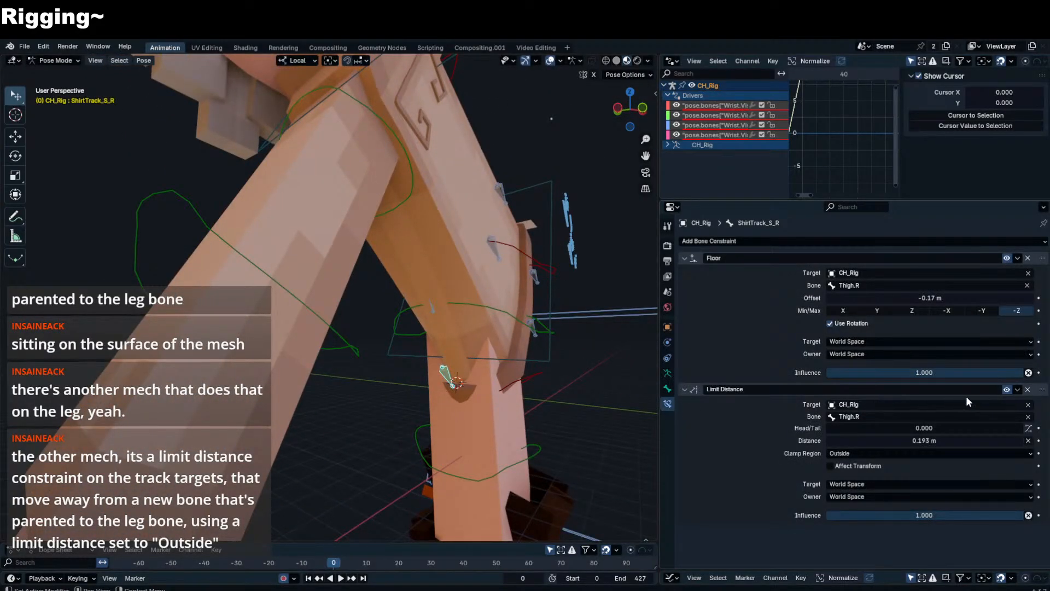
pyautogui.click(1028, 390)
# - Check how the hem follows ShirtTrack_S_R with trial moves from two viewpoints, keeping its original position
pyautogui.moveTo(508, 311); pyautogui.dragTo(484, 324, button='middle')
pyautogui.press('g')
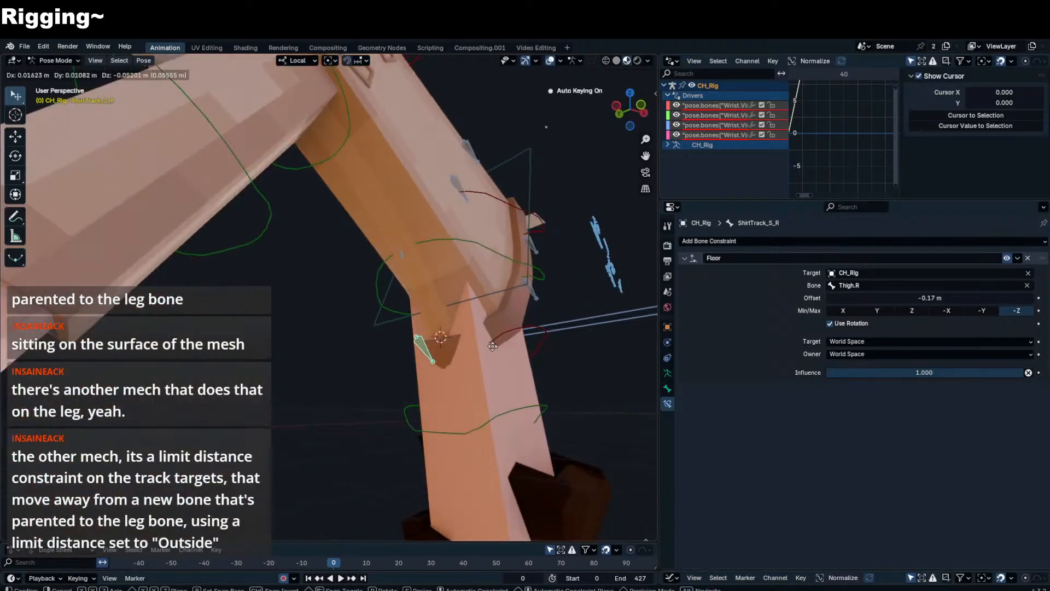
pyautogui.rightClick(476, 377)
pyautogui.moveTo(477, 378); pyautogui.dragTo(405, 366, button='middle')
pyautogui.press('g')
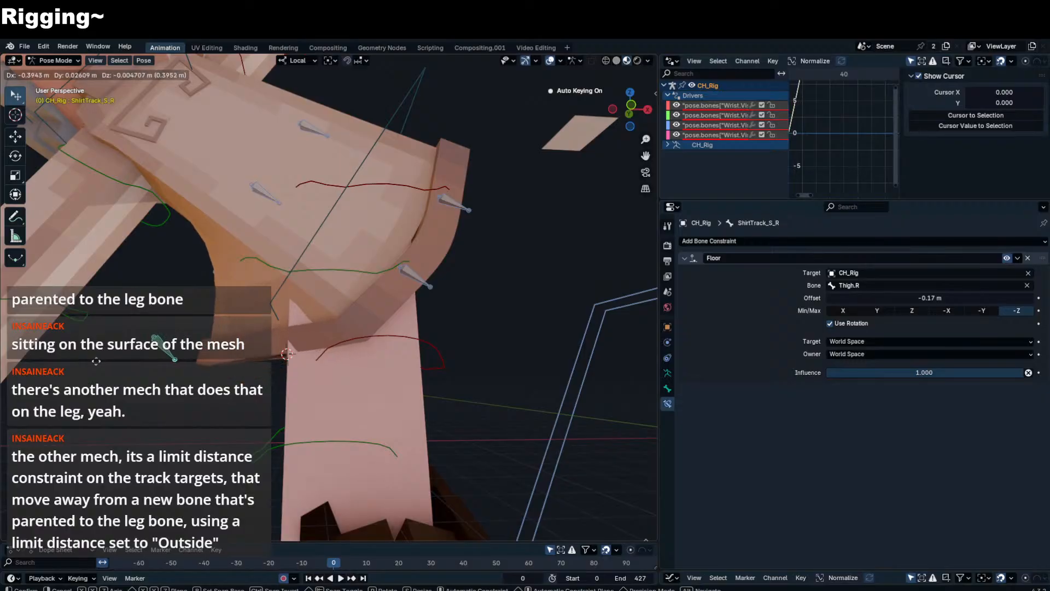
pyautogui.rightClick(288, 363)
pyautogui.scroll(-4, 516, 369)
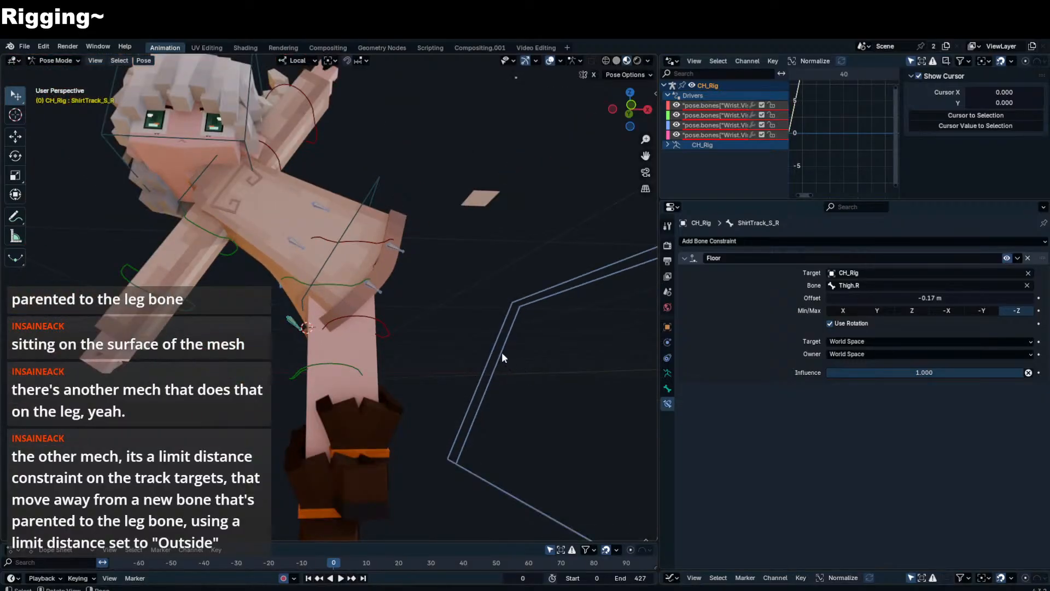
# - Reset the rotation of CH_Root, delete the leftover plane object beside the shirt's hem, and return to posing CH_Rig with ShirtTrack_S_R selected
pyautogui.click(502, 353)
pyautogui.hotkey('alt', 'r')
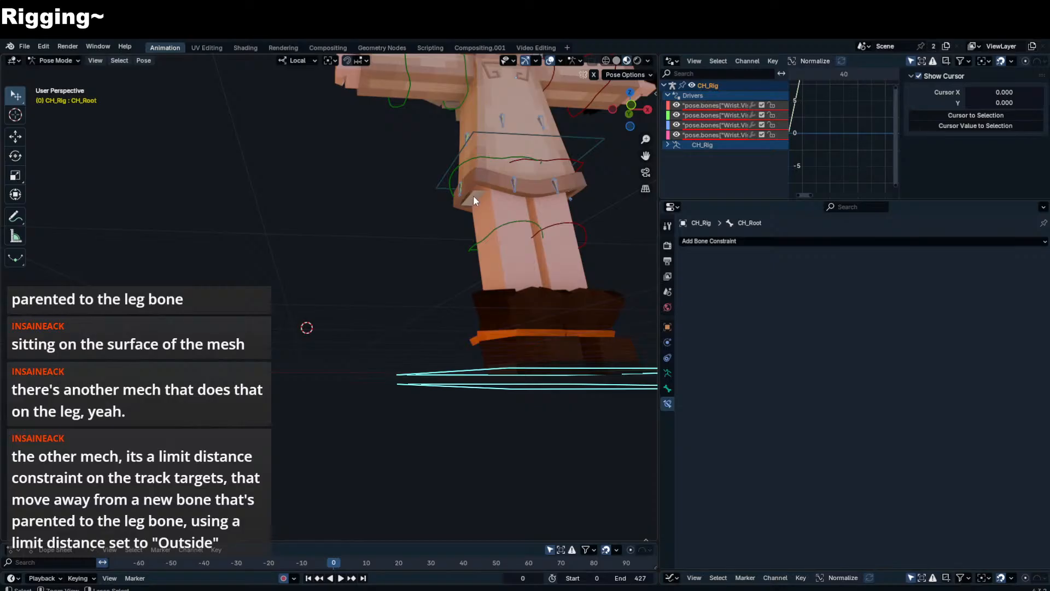
pyautogui.hotkey('ctrl', 'Tab')
pyautogui.click(474, 196)
pyautogui.press('x')
pyautogui.click(473, 195)
pyautogui.click(458, 190)
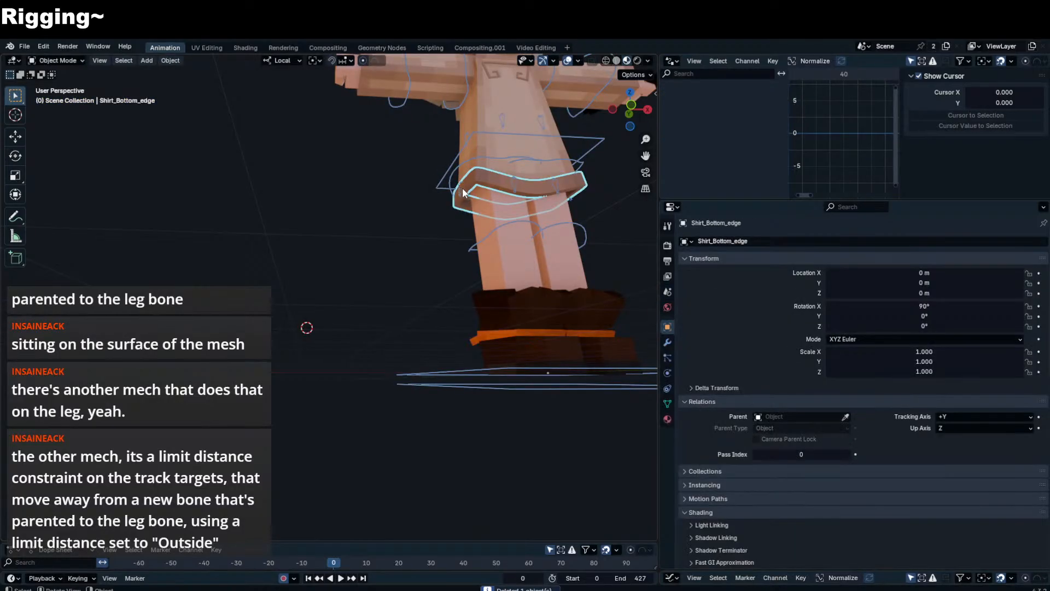
pyautogui.hotkey('ctrl', 'Tab')
pyautogui.click(461, 191)
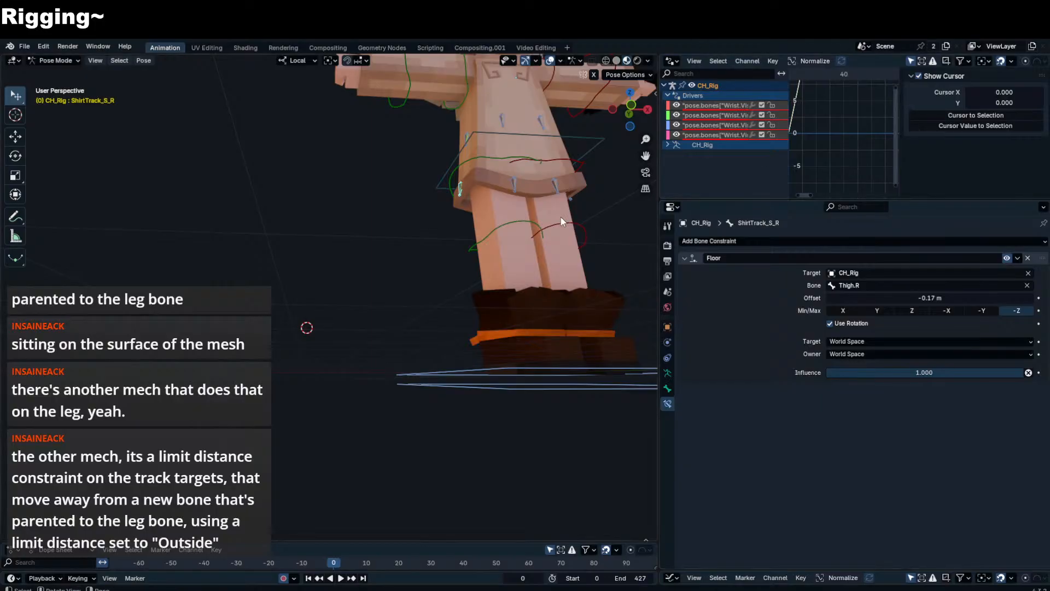
# - Check from the front how the hem follows the right leg with trial rotations of Thigh.FK.R, keeping its original pose
pyautogui.press('KP_1')
pyautogui.keyDown('shift'); pyautogui.moveTo(507, 208); pyautogui.dragTo(417, 256, button='middle'); pyautogui.keyUp('shift')
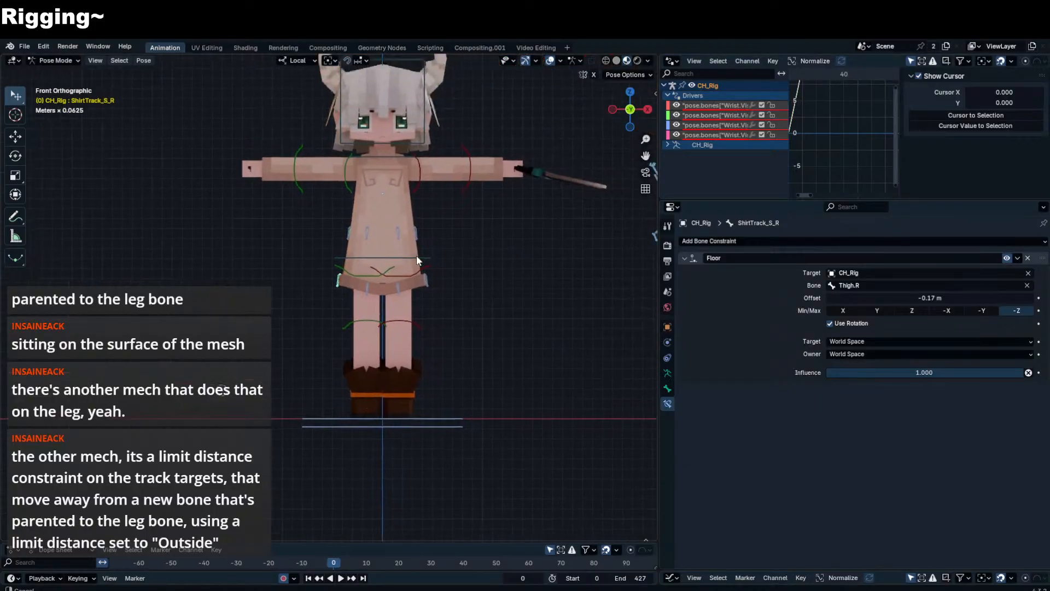
pyautogui.scroll(3, 396, 296)
pyautogui.click(385, 288)
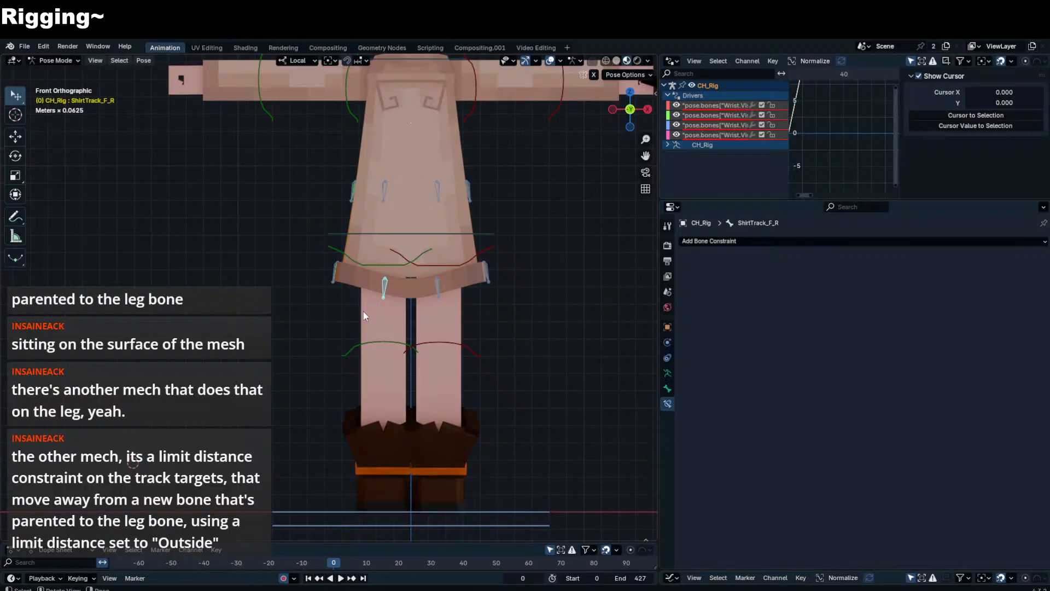
pyautogui.press('r')
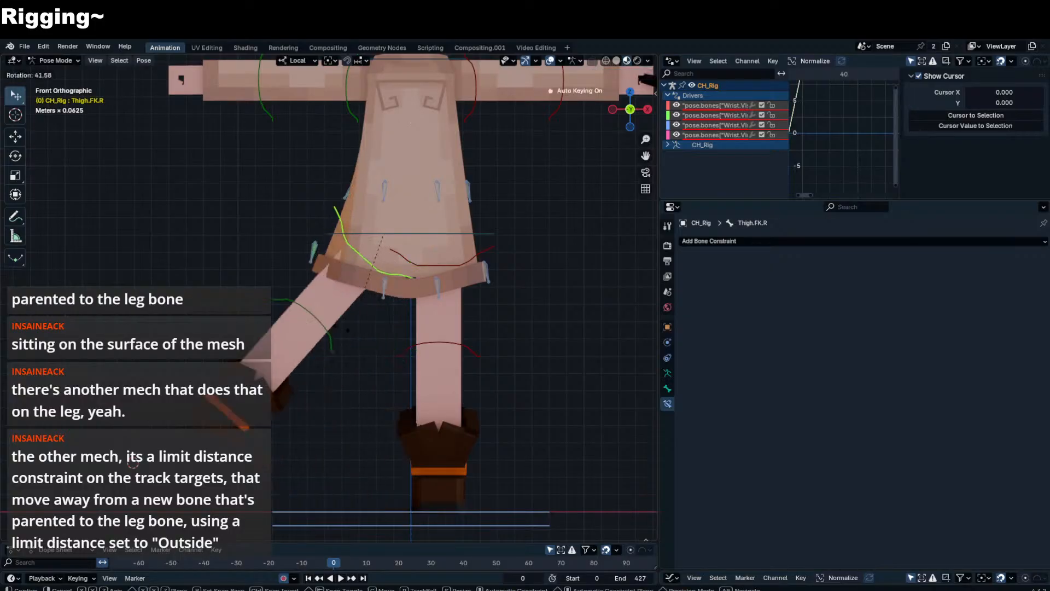
pyautogui.press('Escape')
pyautogui.click(382, 297)
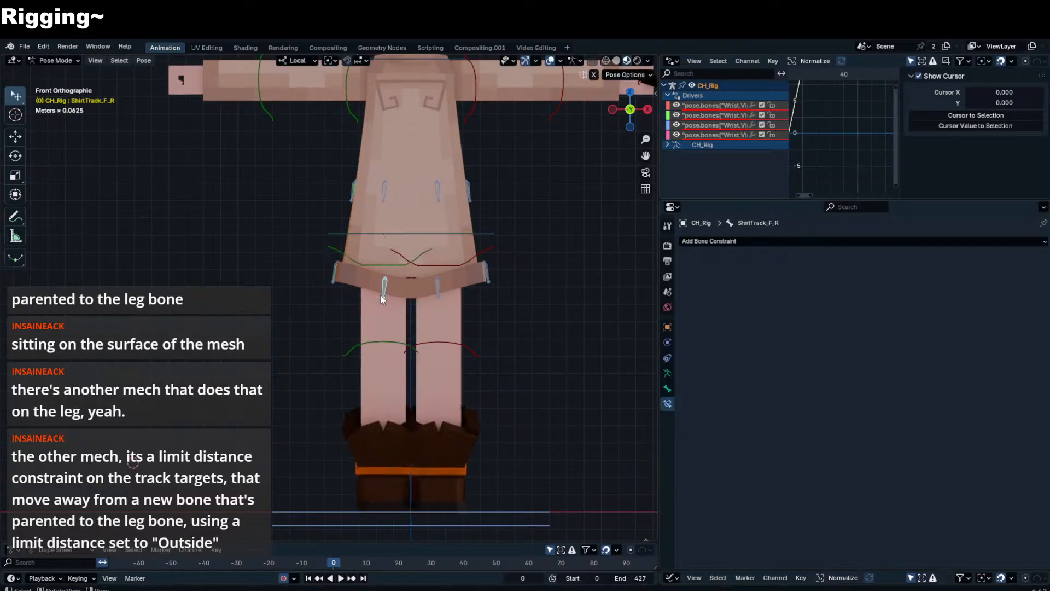
pyautogui.click(392, 264)
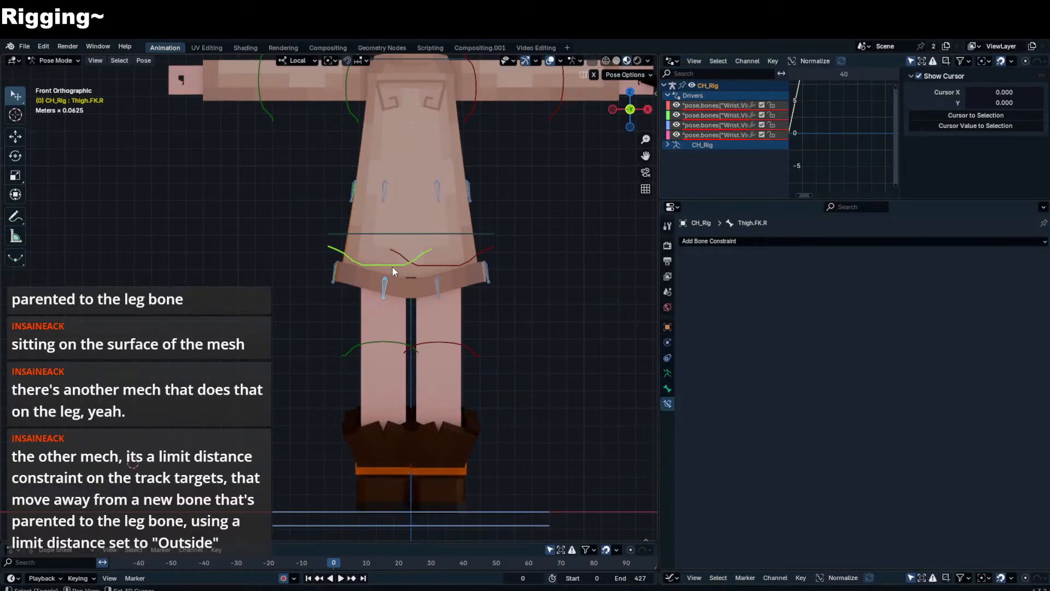
pyautogui.press('r')
pyautogui.press('Escape')
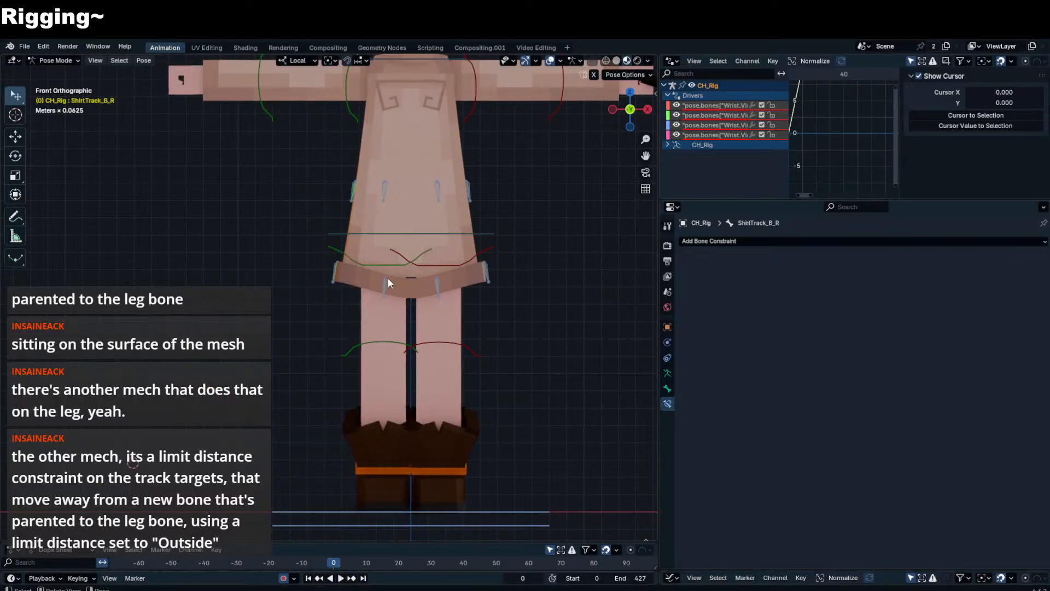
# - Check how the shirt bones follow a trial move of the Body bone, keeping its original position
pyautogui.moveTo(388, 278); pyautogui.dragTo(370, 243, button='middle')
pyautogui.scroll(-2, 535, 244)
pyautogui.click(485, 251)
pyautogui.press('g')
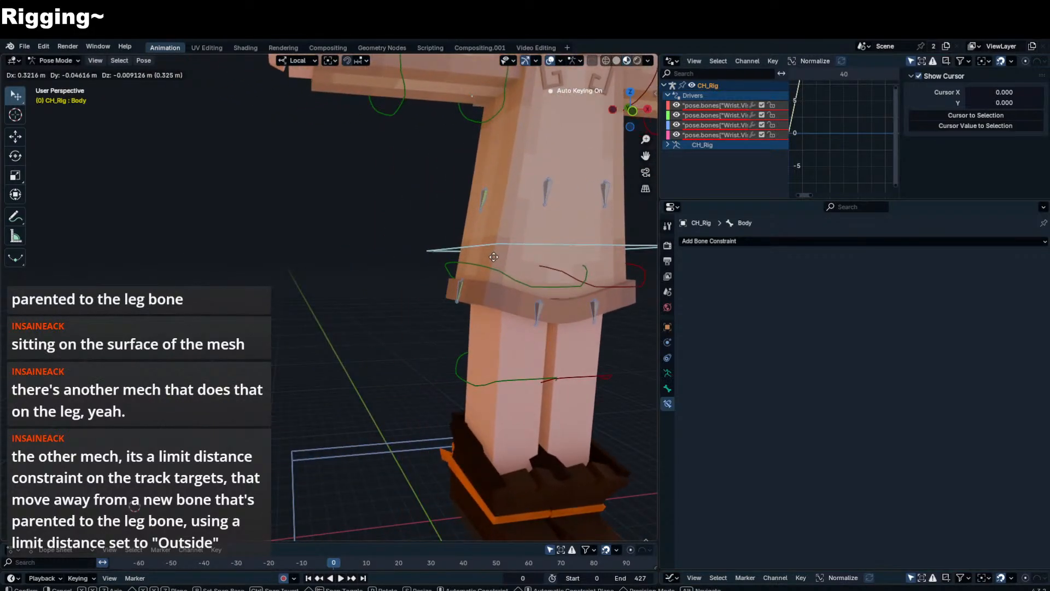
pyautogui.rightClick(432, 277)
# - Inspect the parent relation of ShirtTrack_S_R in Edit Mode
pyautogui.click(362, 287)
pyautogui.press('Tab')
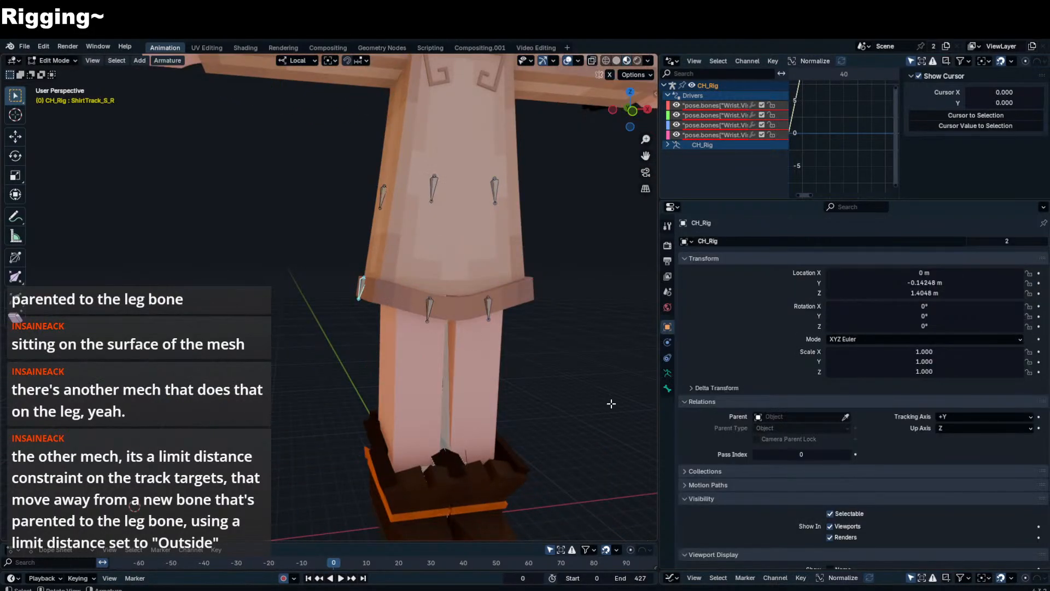
pyautogui.click(668, 386)
pyautogui.click(667, 372)
pyautogui.click(668, 386)
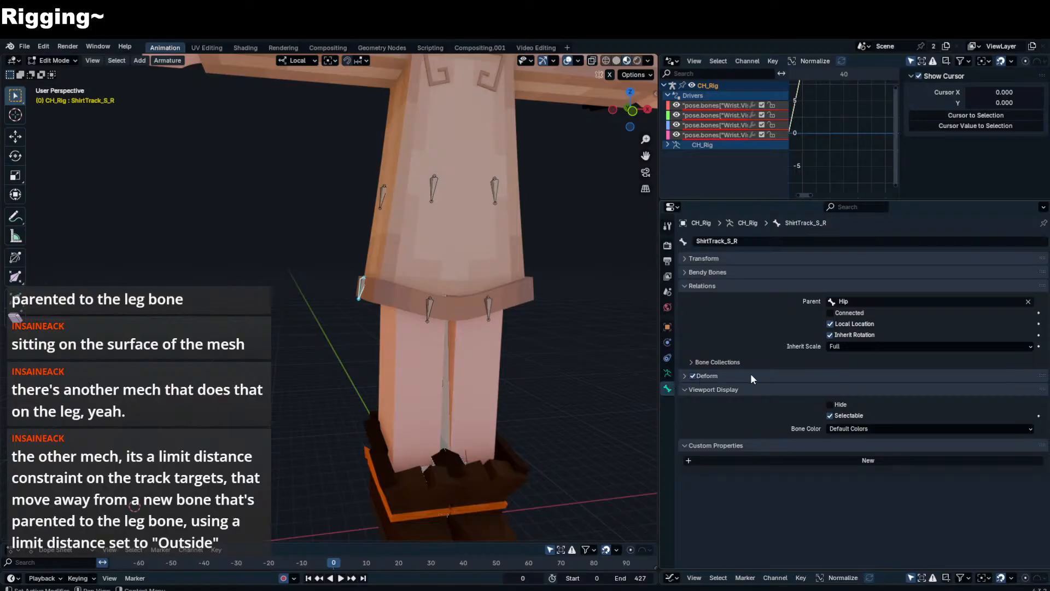
# - Check how the shirt follows the Body bone with a trial move and trial rotations in Pose Mode, keeping its original pose
pyautogui.press('Tab')
pyautogui.click(465, 241)
pyautogui.press('g')
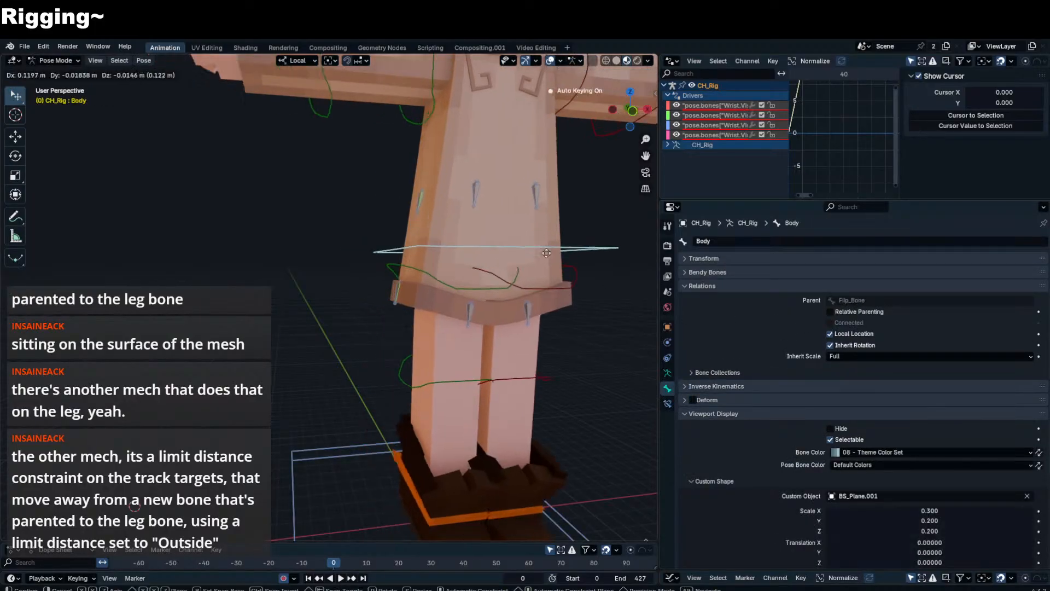
pyautogui.press('r')
pyautogui.press('r')
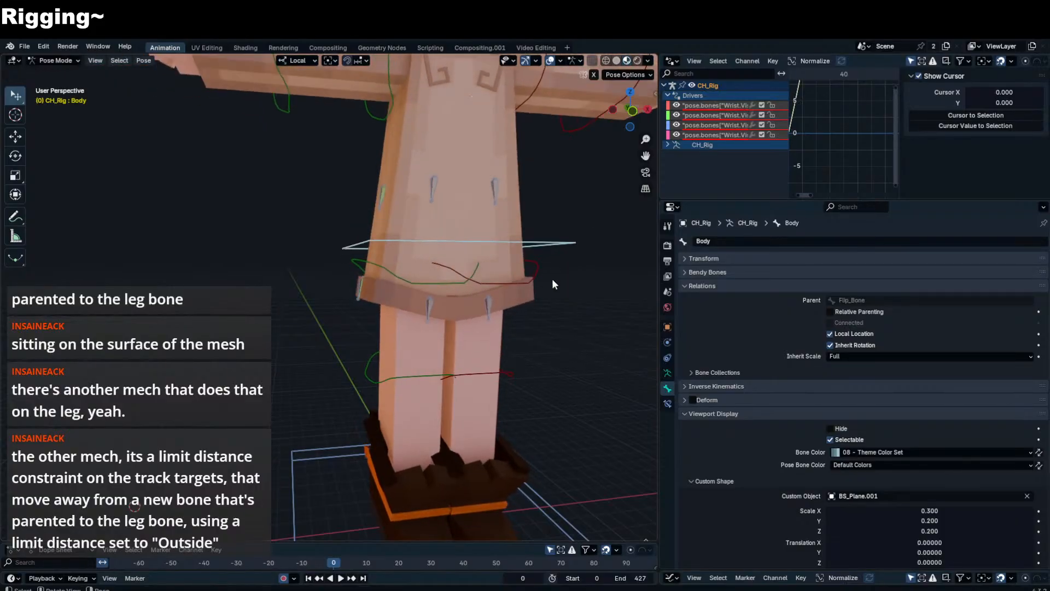
pyautogui.press('r')
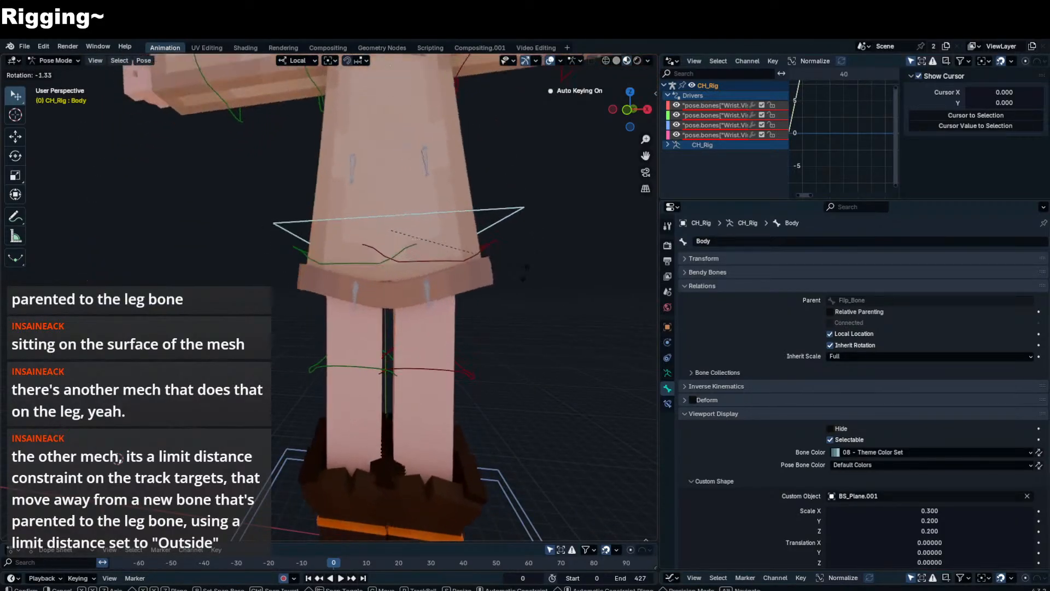
pyautogui.rightClick(455, 298)
pyautogui.moveTo(493, 262)
pyautogui.mouseDown(button='middle')
pyautogui.moveTo(436, 260)
pyautogui.moveTo(487, 273)
pyautogui.mouseUp(button='middle')
# - Parent ShirtTrack_F_R to Thigh.FK.R in Edit Mode with Keep Offset and return to Pose Mode
pyautogui.click(434, 260)
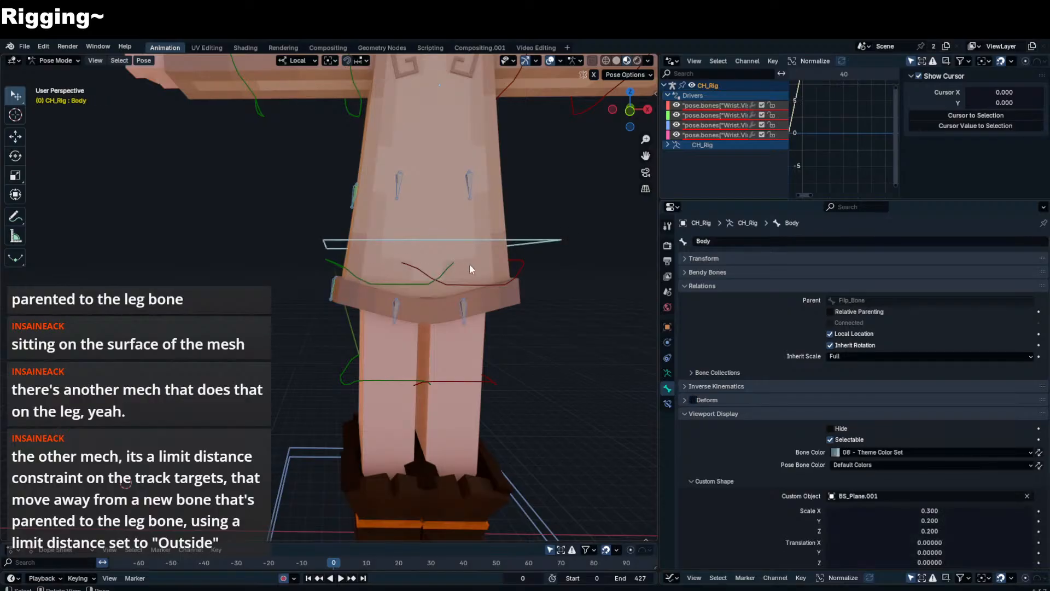
pyautogui.click(394, 310)
pyautogui.click(667, 403)
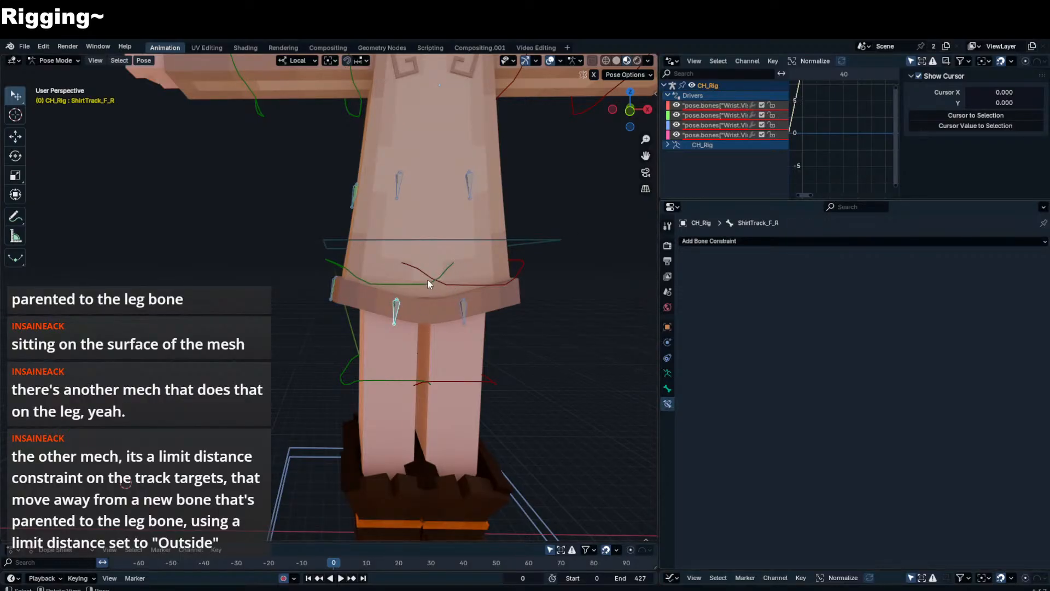
pyautogui.press('r')
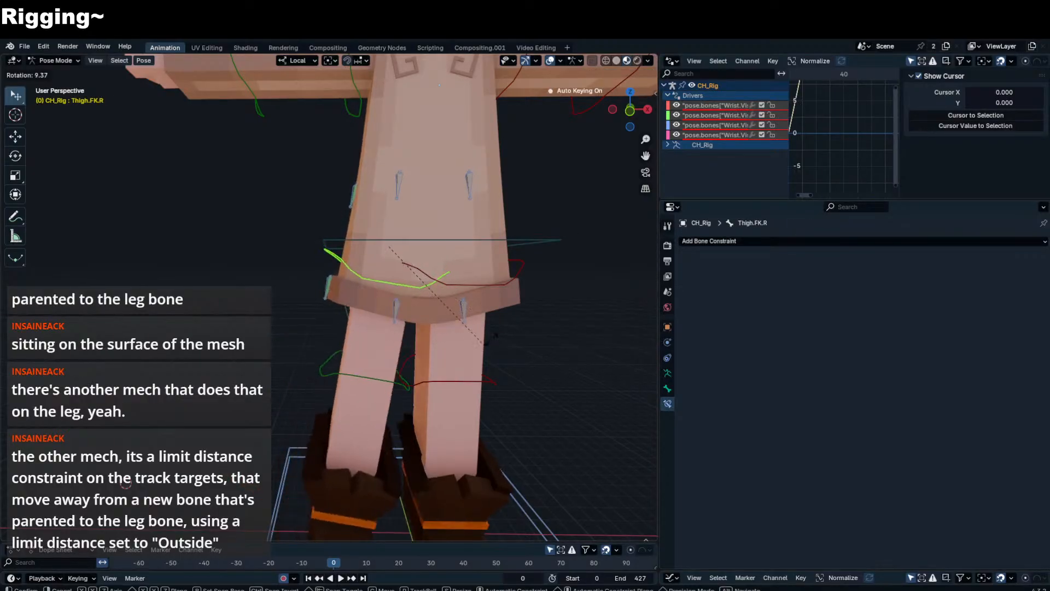
pyautogui.rightClick(449, 329)
pyautogui.press('Tab')
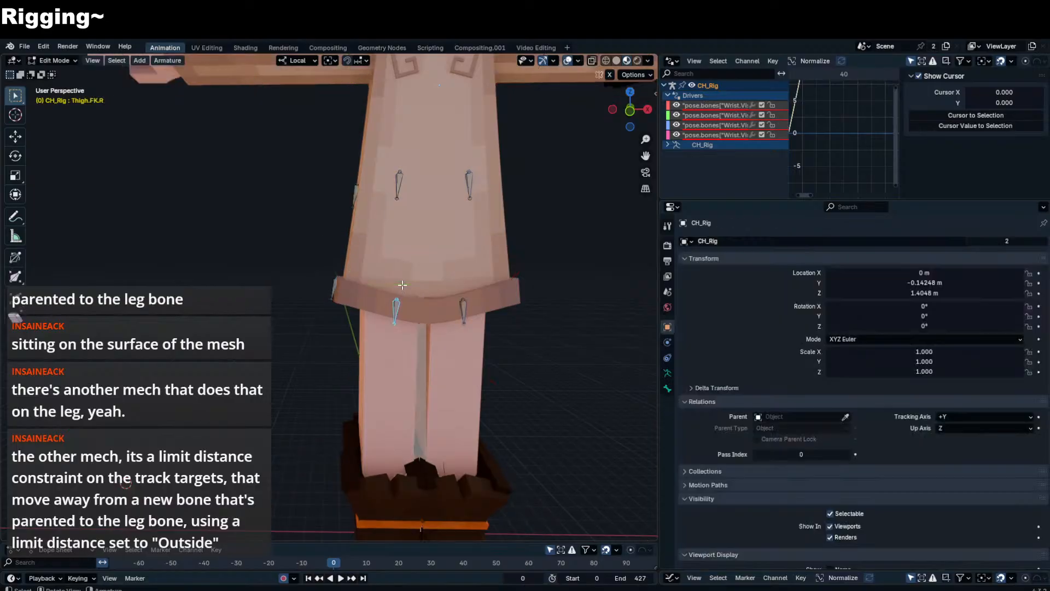
pyautogui.hotkey('ctrl', 'p')
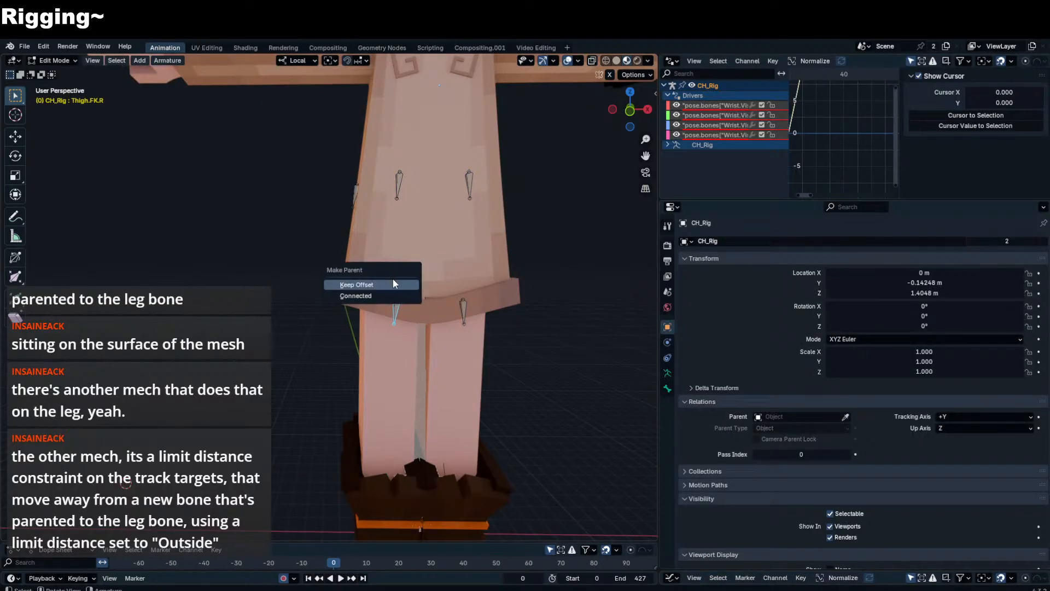
pyautogui.click(397, 285)
pyautogui.press('Tab')
# - Check how ShirtTrack_F_R follows the right leg with free trial rotations of Thigh.FK.R from several viewpoints, keeping its original pose
pyautogui.press('r')
pyautogui.press('r')
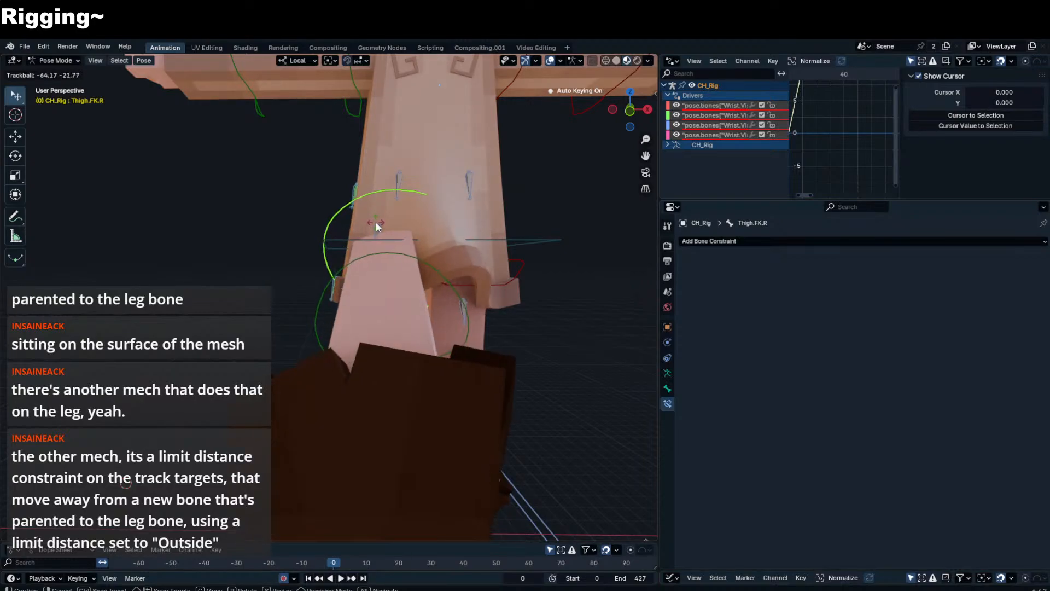
pyautogui.rightClick(377, 225)
pyautogui.scroll(-3, 383, 223)
pyautogui.moveTo(405, 219); pyautogui.dragTo(398, 181, button='middle')
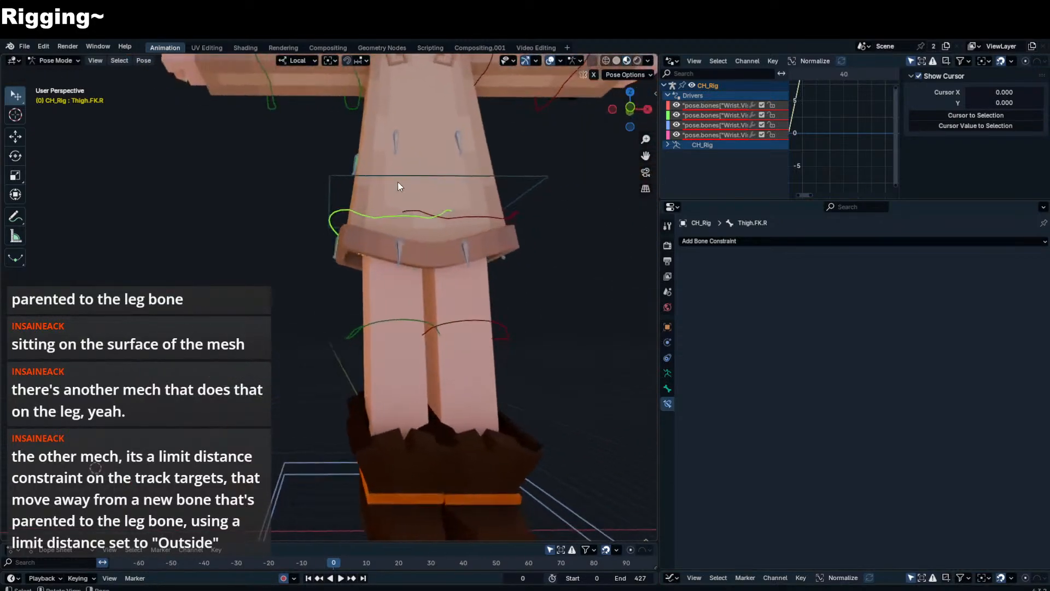
pyautogui.press('r')
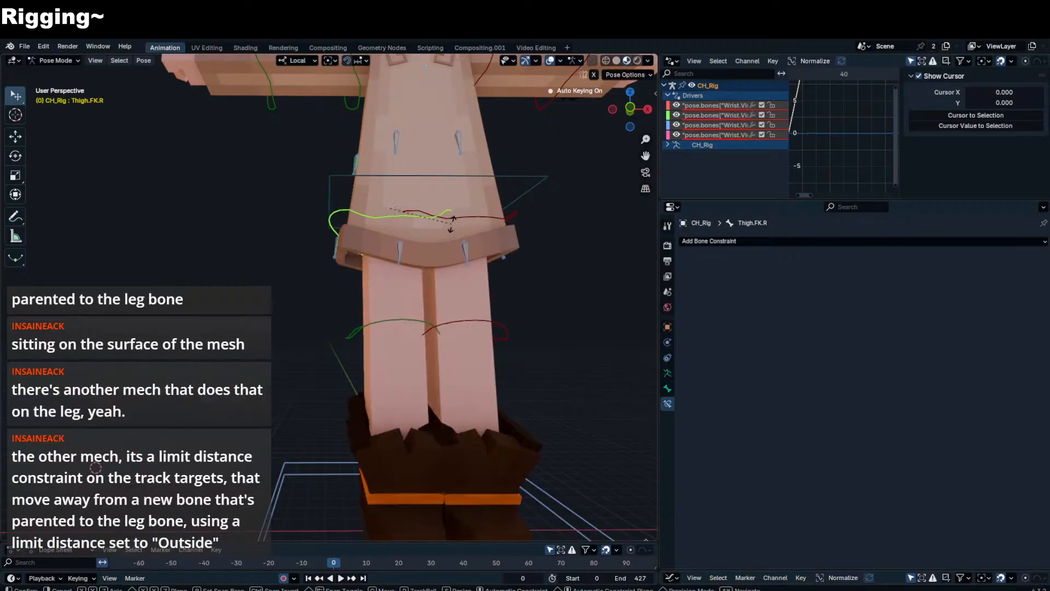
pyautogui.press('r')
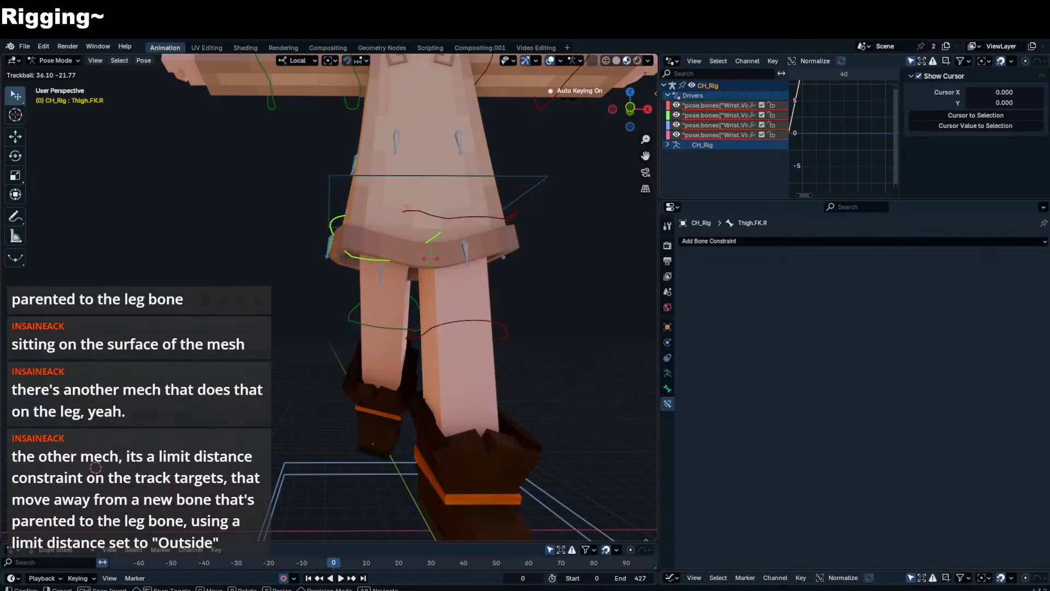
pyautogui.rightClick(430, 258)
pyautogui.moveTo(431, 258); pyautogui.dragTo(467, 266, button='middle')
pyautogui.press('r')
pyautogui.press('r')
pyautogui.rightClick(447, 272)
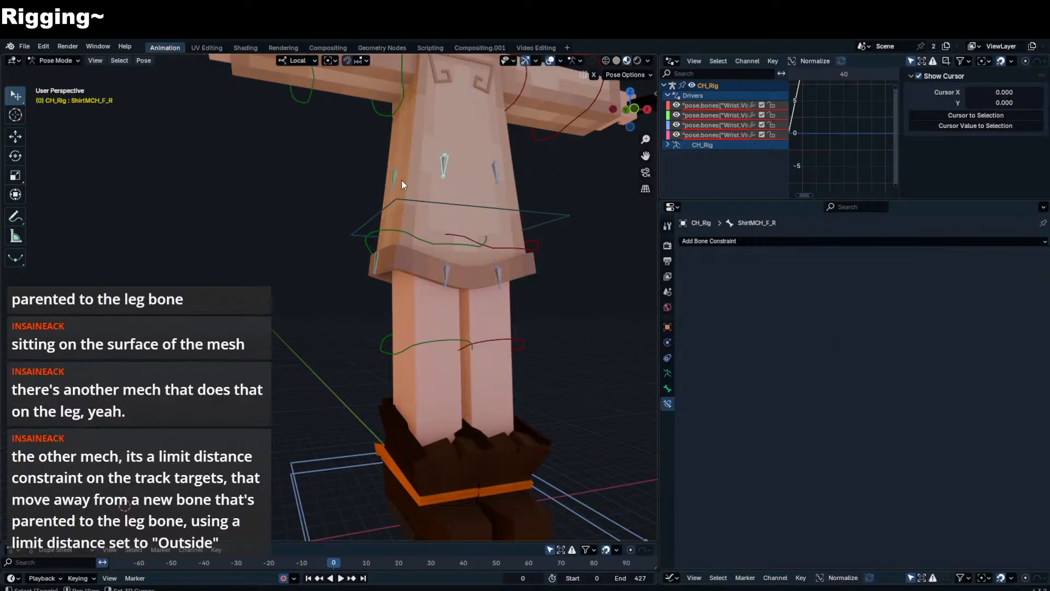
# - Add a Damped Track constraint to ShirtMCH_F_R targeting the ShirtTrack_F_R bone
pyautogui.click(446, 273)
pyautogui.keyDown('shift'); pyautogui.click(440, 176); pyautogui.keyUp('shift')
pyautogui.hotkey('ctrl', 'shift', 'c')
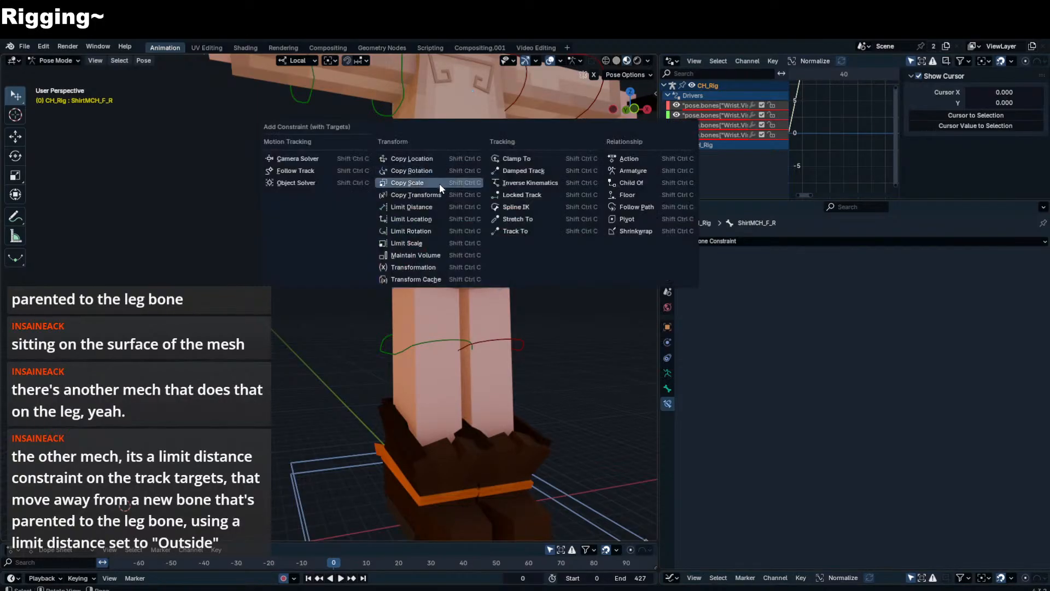
pyautogui.click(504, 168)
# - Raise the right leg forward with a trackball rotation of Thigh.FK.R of about -57° and -3°
pyautogui.click(444, 276)
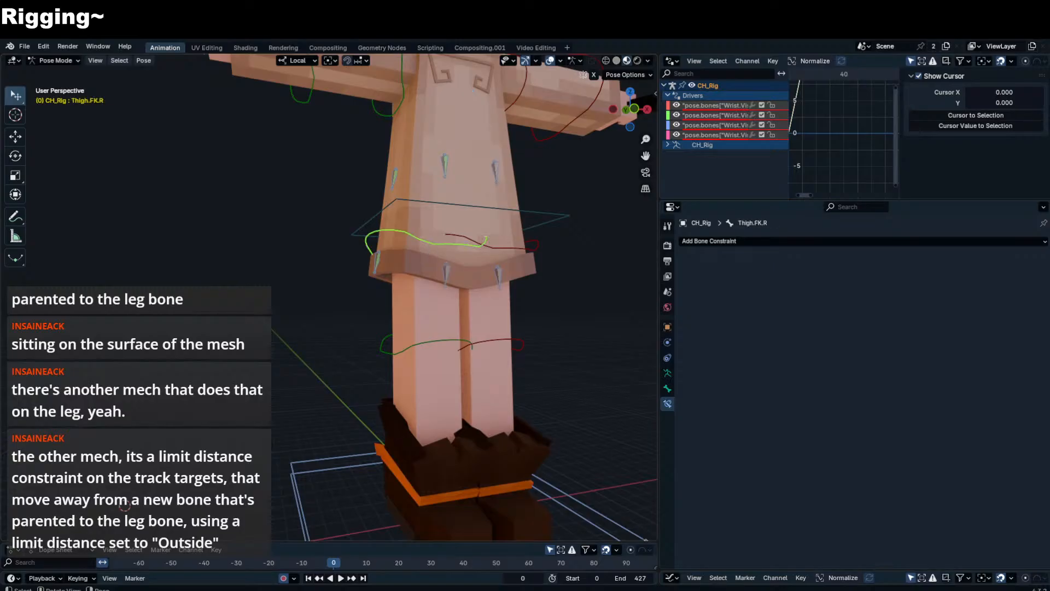
pyautogui.press('r')
pyautogui.press('r')
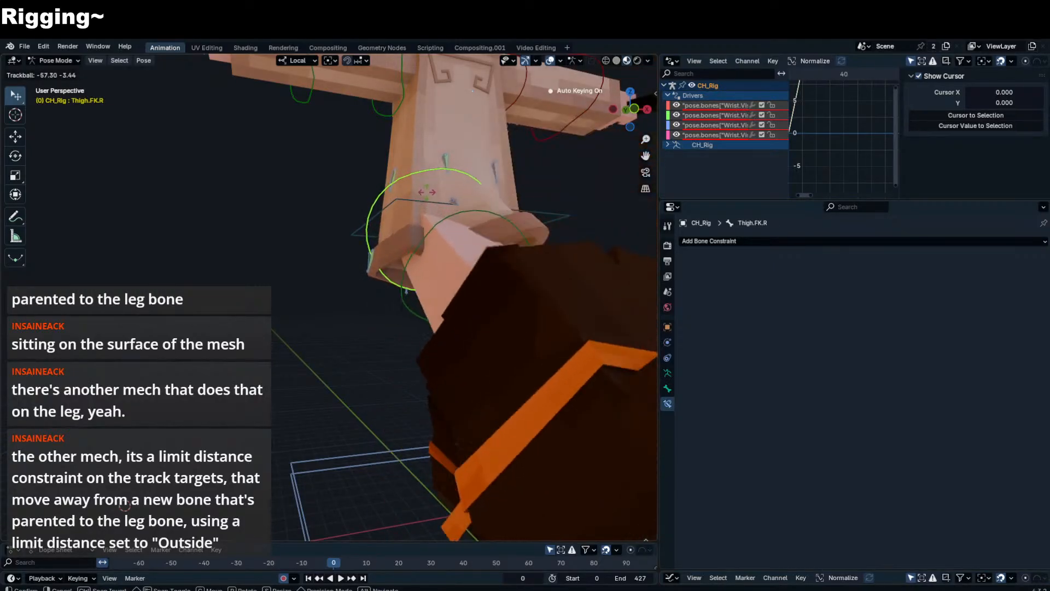
pyautogui.click(426, 191)
# - Examine the shirt's deformation around the raised right leg and the Damped Track constraints of the ShirtMCH bones from the front and side
pyautogui.click(444, 164)
pyautogui.moveTo(441, 166)
pyautogui.mouseDown(button='middle')
pyautogui.moveTo(409, 195)
pyautogui.moveTo(397, 186)
pyautogui.moveTo(434, 186)
pyautogui.mouseUp(button='middle')
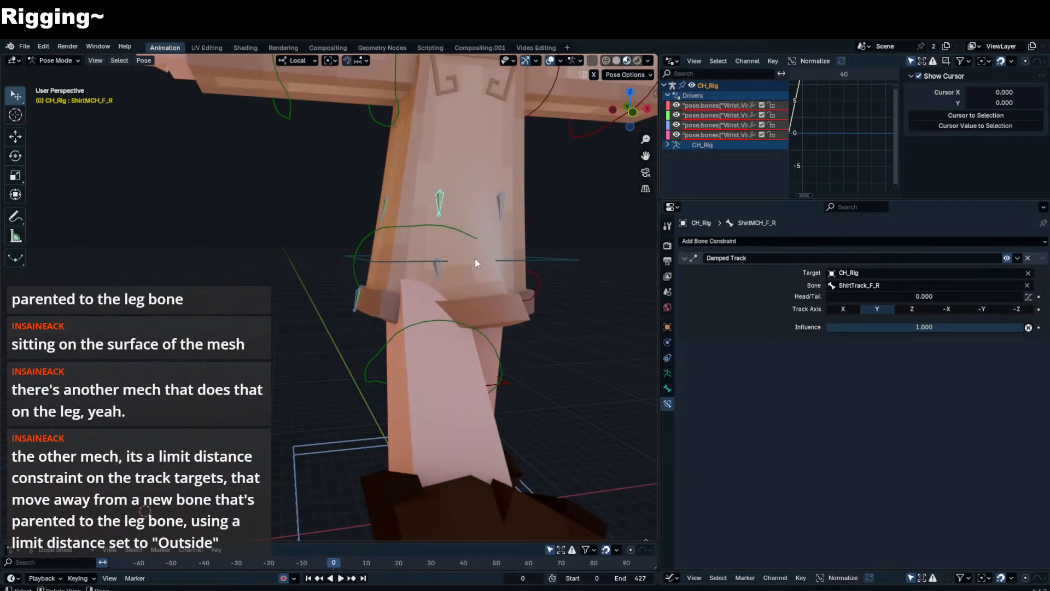
pyautogui.moveTo(478, 251); pyautogui.dragTo(501, 228, button='middle')
pyautogui.click(425, 202)
pyautogui.click(462, 222)
pyautogui.moveTo(498, 180); pyautogui.dragTo(467, 188, button='middle')
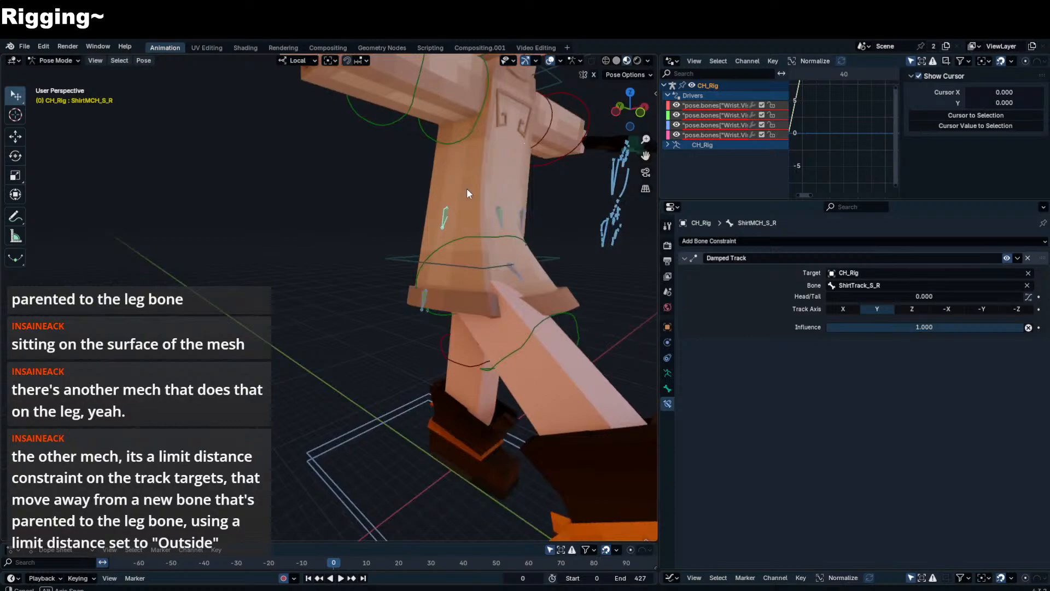
pyautogui.click(510, 266)
pyautogui.moveTo(500, 247); pyautogui.dragTo(443, 231, button='middle')
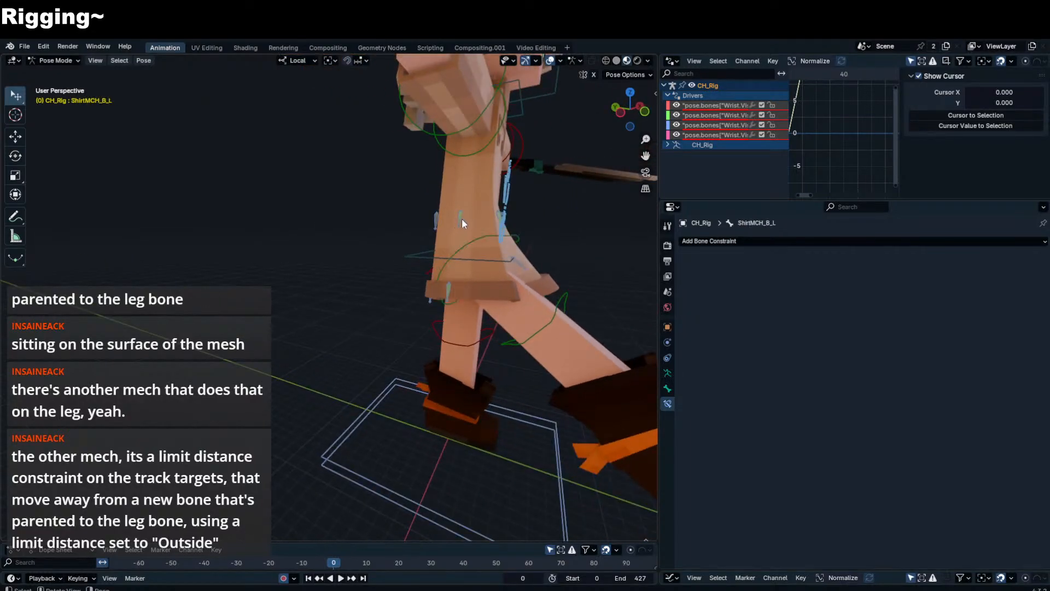
# - Check how the side of the hem reacts to trial moves of ShirtTrack_S_R, keeping its original position
pyautogui.click(450, 287)
pyautogui.press('g')
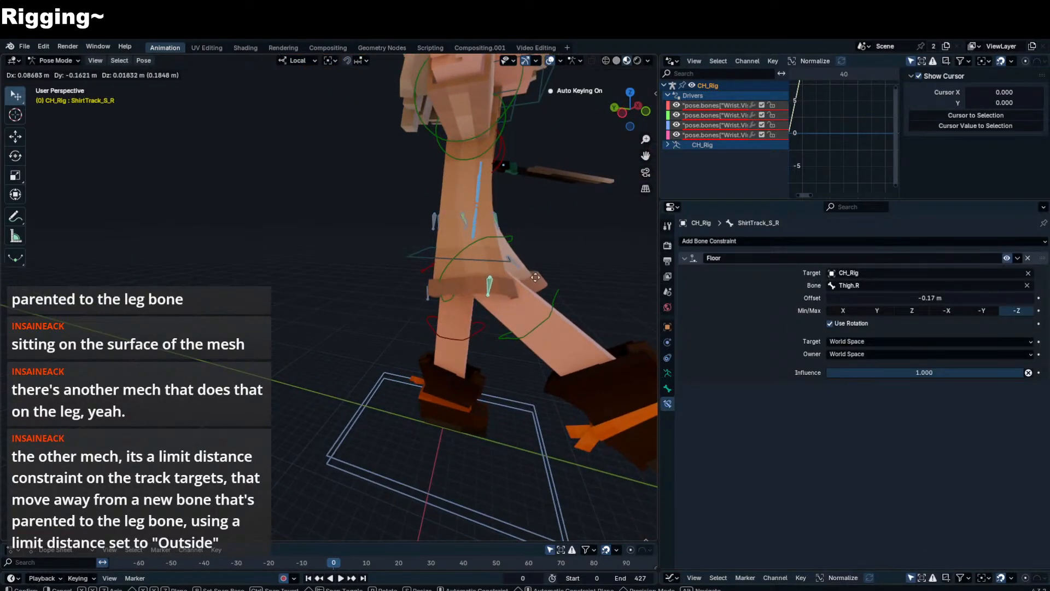
pyautogui.rightClick(497, 278)
pyautogui.moveTo(496, 277); pyautogui.dragTo(404, 231, button='middle')
pyautogui.press('g')
pyautogui.rightClick(421, 237)
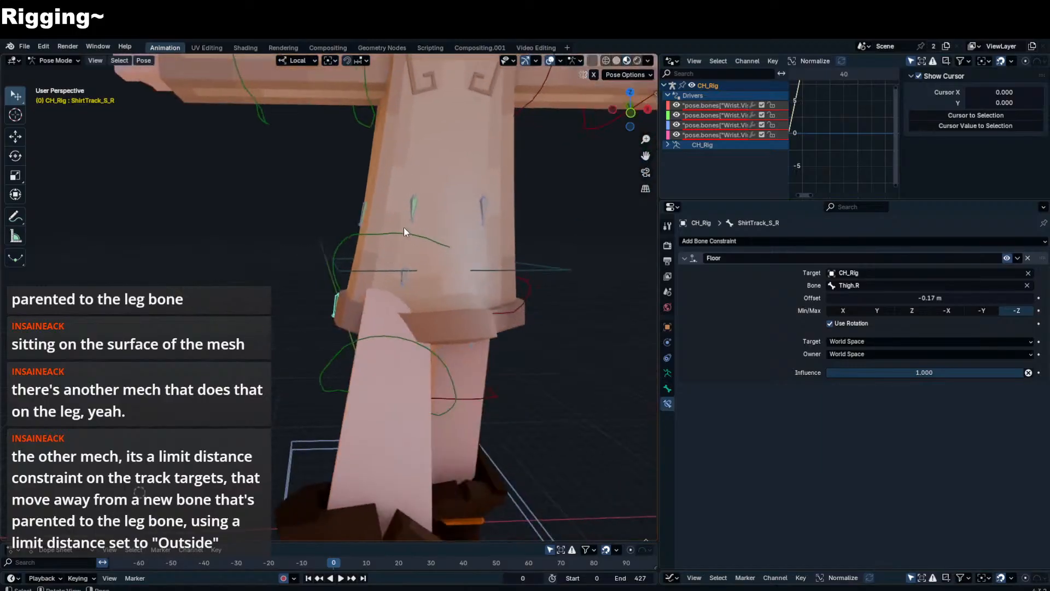
# - Solo the Extra bone collection of CH_Rig in addition to the ExtraMCH collection
pyautogui.press('KP_Divide')
pyautogui.press('KP_Divide')
pyautogui.press('n')
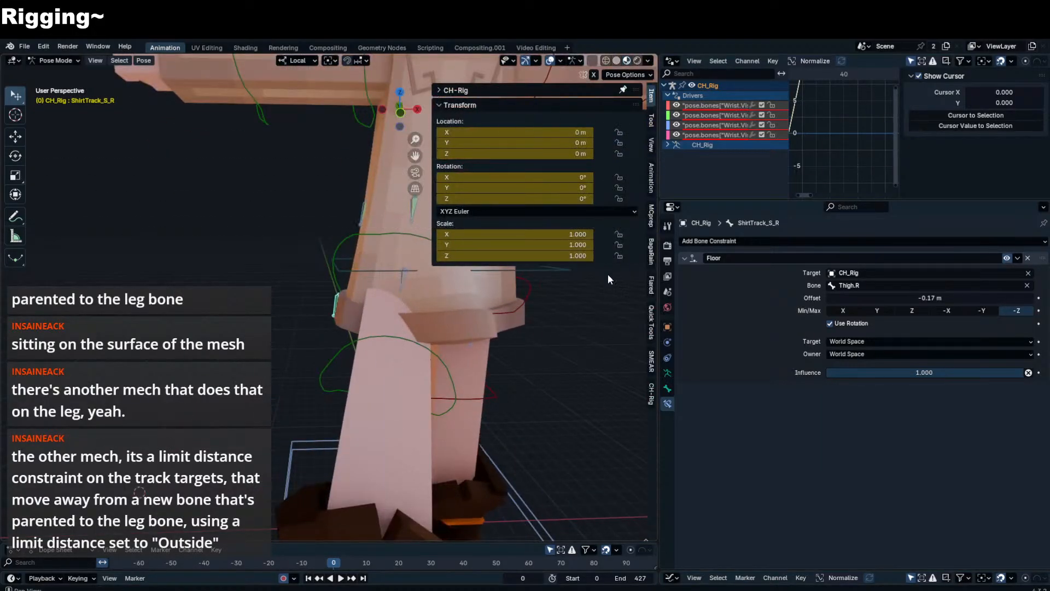
pyautogui.click(667, 373)
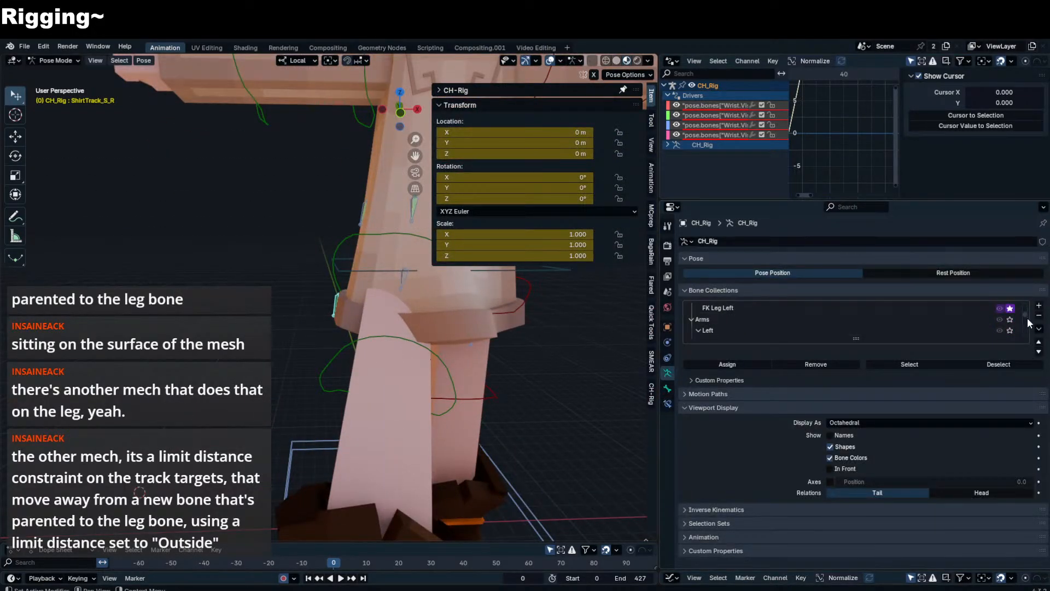
pyautogui.moveTo(1029, 323); pyautogui.dragTo(1030, 349)
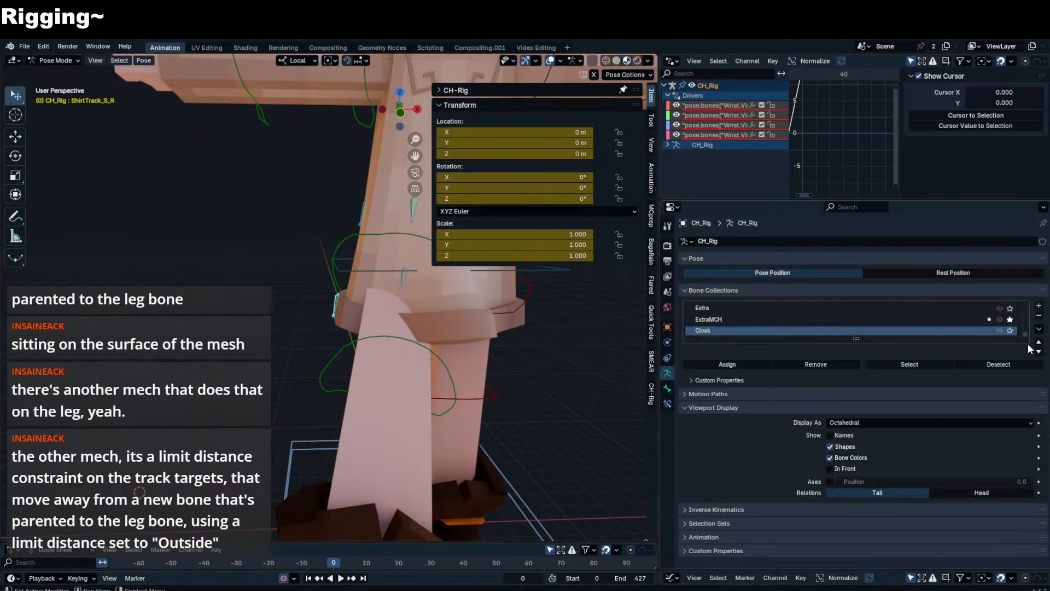
pyautogui.click(1010, 319)
pyautogui.click(1009, 308)
pyautogui.press('n')
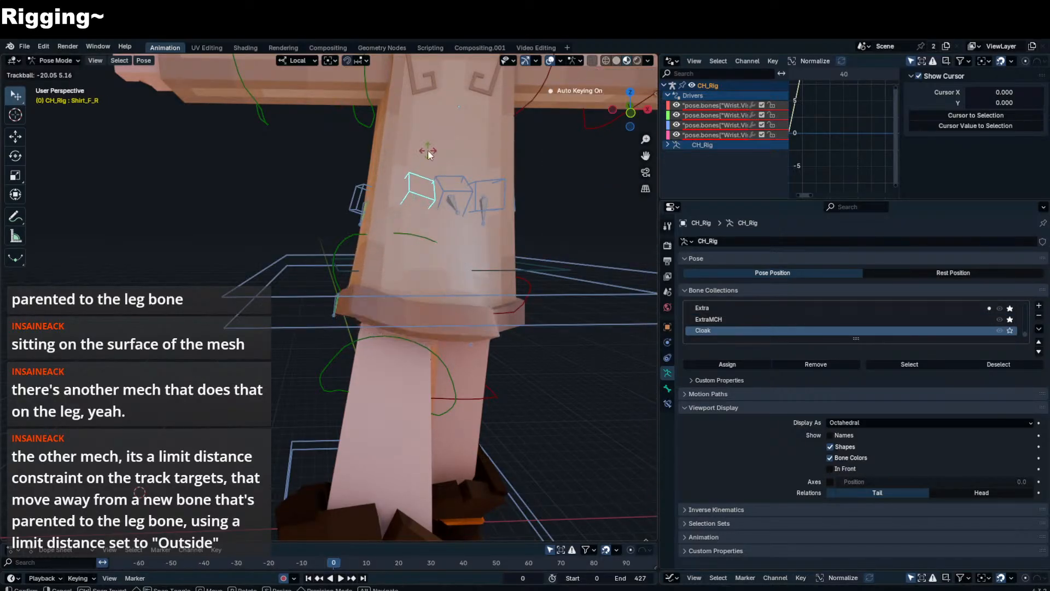
# - Try moving the ShirtTrack_F_R bone at the front hem, and clear the rotation of Thigh.FK.R
pyautogui.moveTo(427, 149); pyautogui.dragTo(389, 169, button='middle')
pyautogui.click(273, 298)
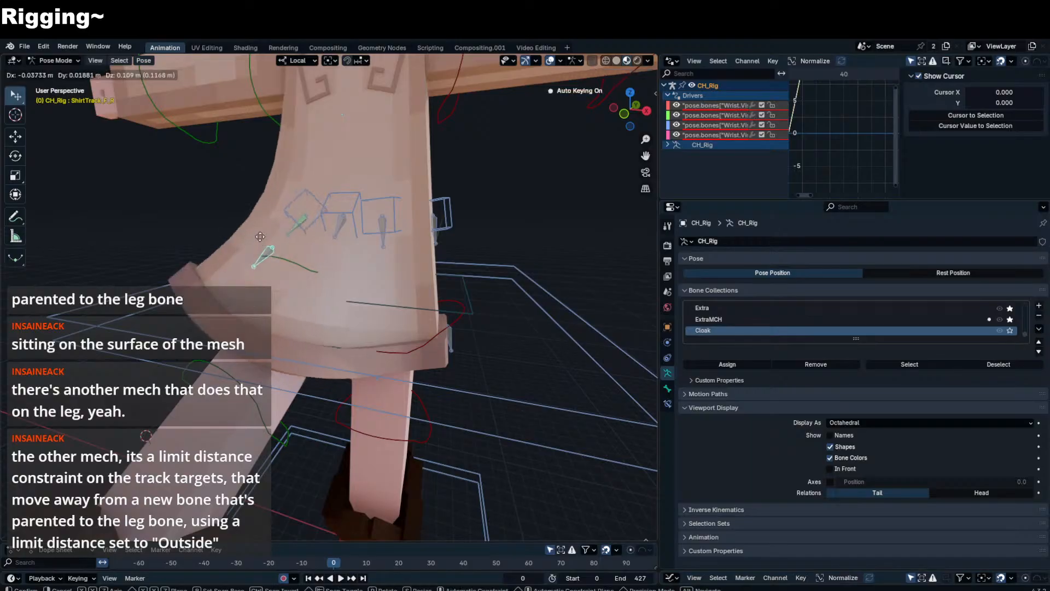
pyautogui.scroll(-5, 265, 260)
pyautogui.click(303, 283)
pyautogui.hotkey('alt', 'r')
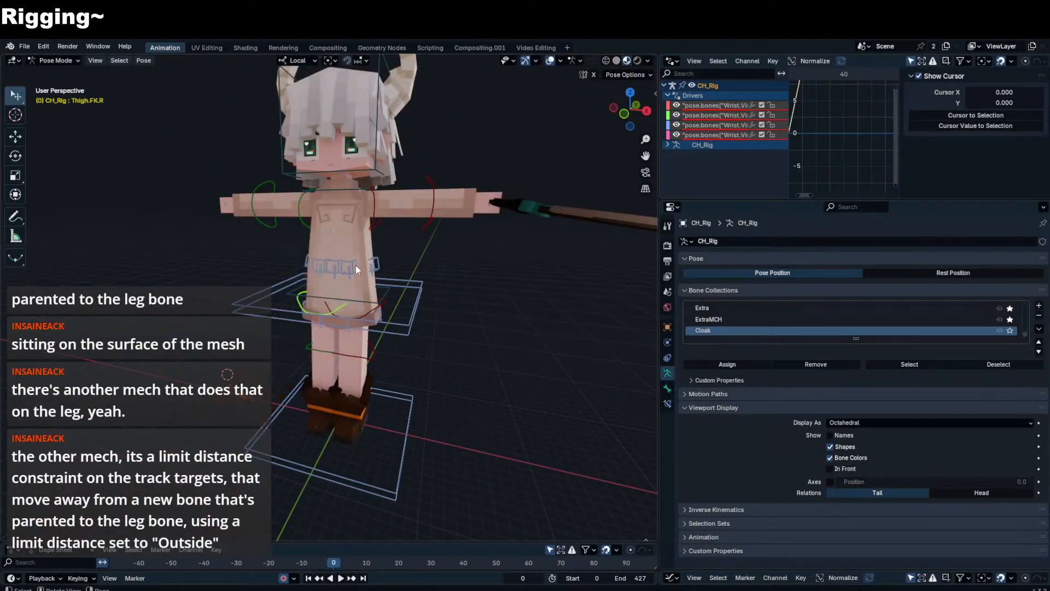
# - Check from the front and side how the shirt follows trial rotations of Thigh.FK.R about its local Z axis
pyautogui.moveTo(354, 265); pyautogui.dragTo(376, 261, button='middle')
pyautogui.scroll(4, 375, 261)
pyautogui.press('r')
pyautogui.press('z')
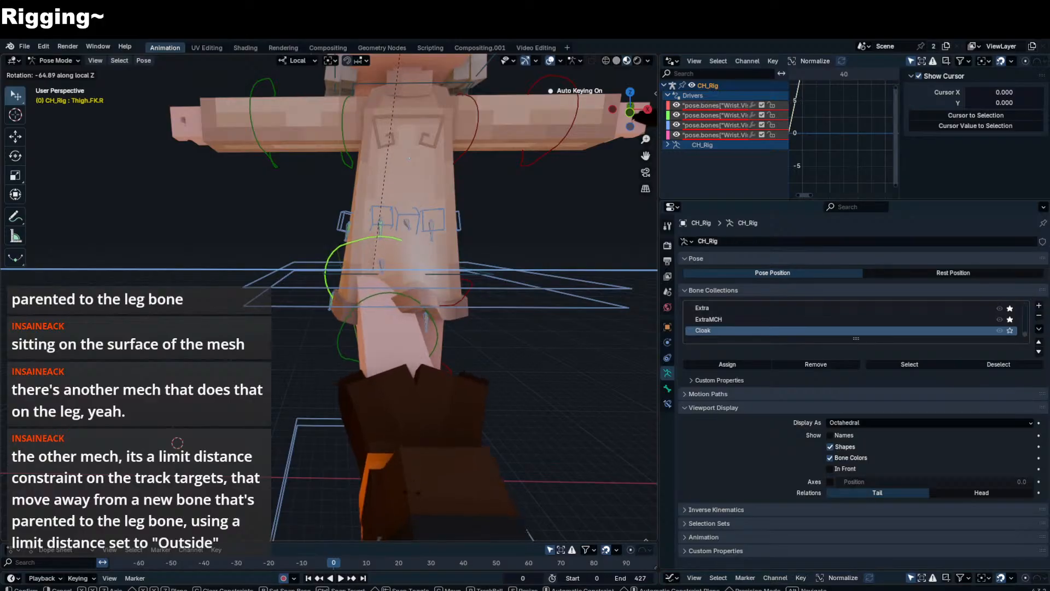
pyautogui.rightClick(423, 447)
pyautogui.moveTo(424, 447); pyautogui.dragTo(494, 452, button='middle')
pyautogui.keyDown('shift'); pyautogui.moveTo(495, 452); pyautogui.dragTo(402, 425, button='middle'); pyautogui.keyUp('shift')
pyautogui.scroll(2, 402, 424)
pyautogui.press('r')
pyautogui.press('z')
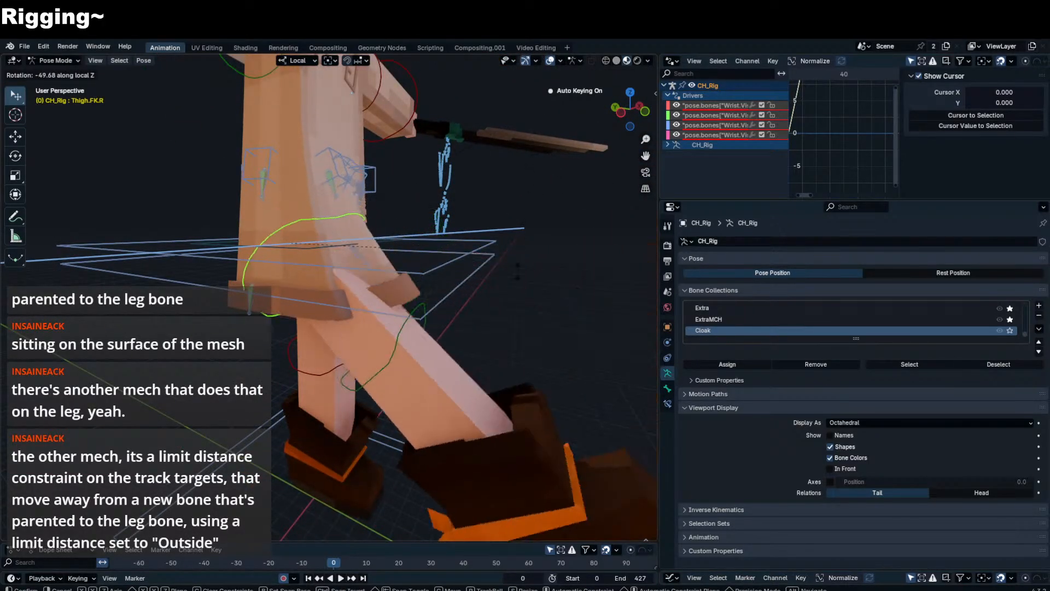
pyautogui.press('Escape')
pyautogui.click(333, 308)
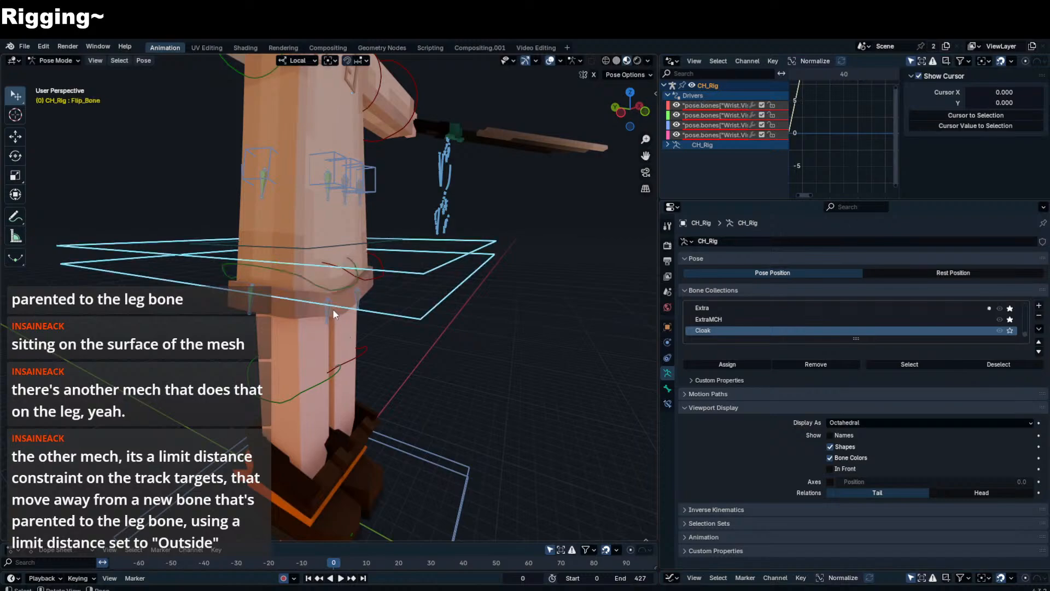
pyautogui.press('g')
pyautogui.press('z')
pyautogui.click(316, 371)
pyautogui.press('Tab')
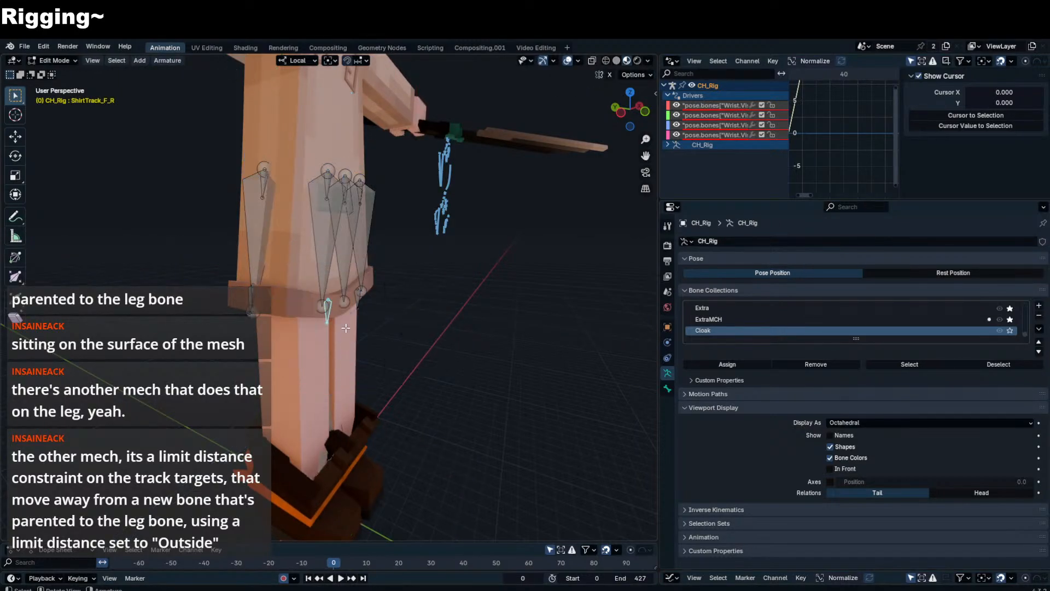
pyautogui.press('`')
pyautogui.press('Escape')
pyautogui.press('Tab')
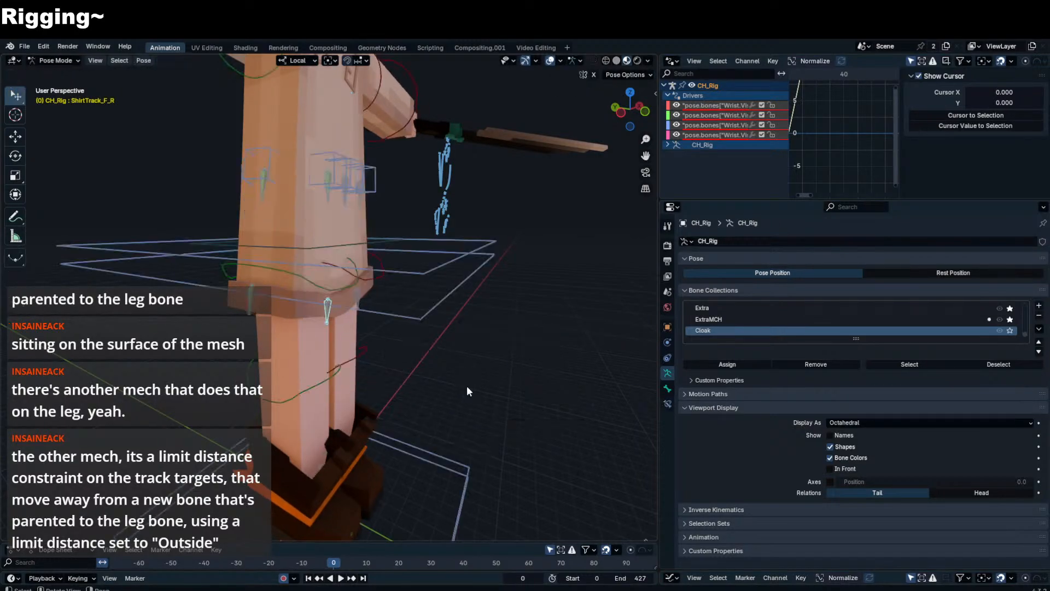
pyautogui.press('g')
pyautogui.press('z')
pyautogui.rightClick(390, 233)
# - Switch the transform orientation to Global and lower ShirtTrack_F_R along the Z axis to just above the boots
pyautogui.click(276, 95)
pyautogui.press('g')
pyautogui.press('z')
pyautogui.click(376, 518)
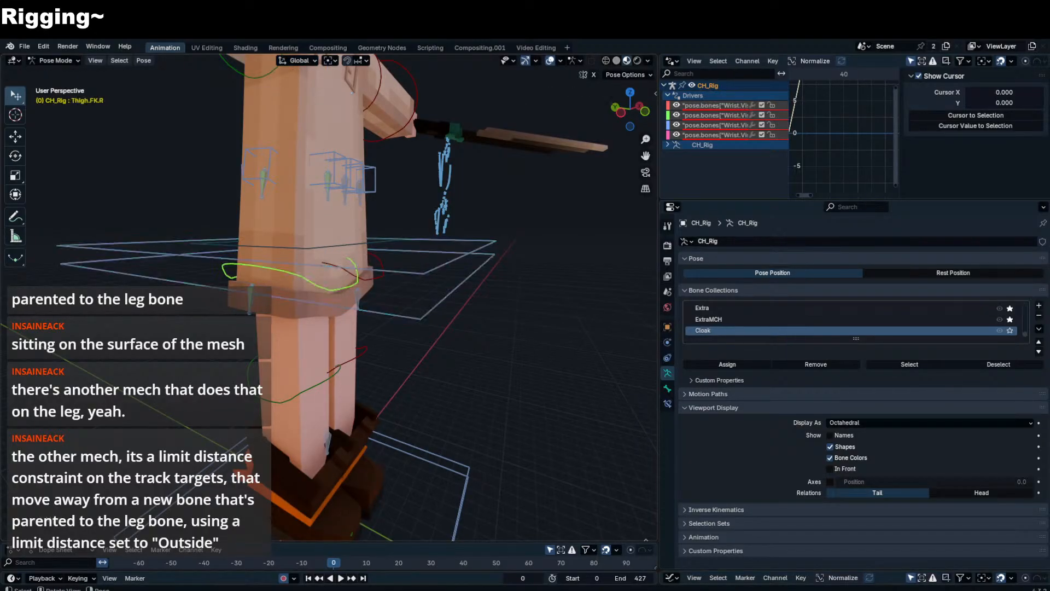
# - Raise the right leg forward by rotating Thigh.FK.R, and bend the knee by rotating Shin.FK.R about the global X axis
pyautogui.press('r')
pyautogui.click(444, 95)
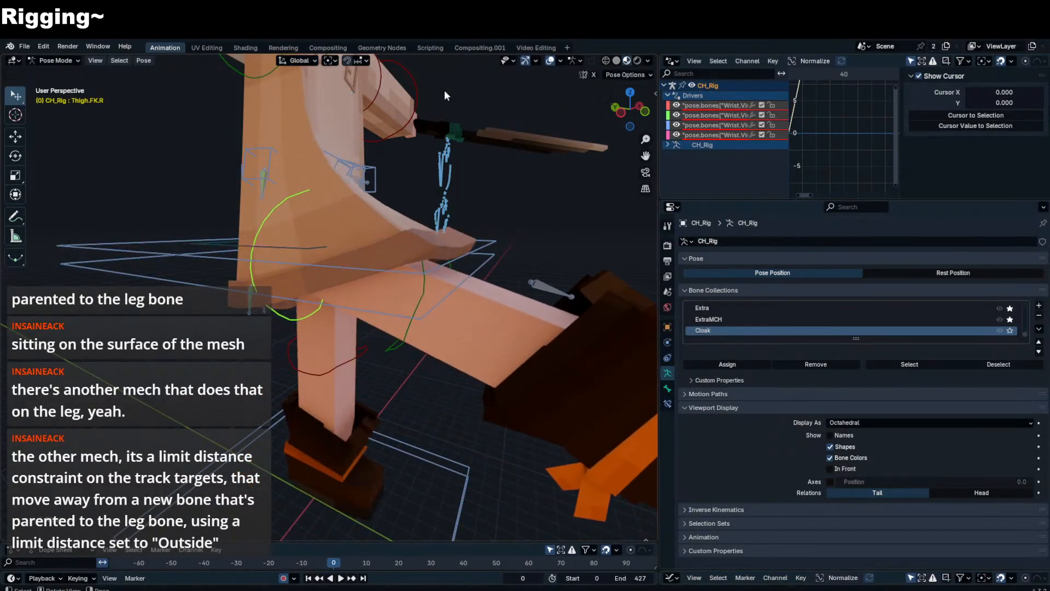
pyautogui.click(418, 301)
pyautogui.press('r')
pyautogui.press('x')
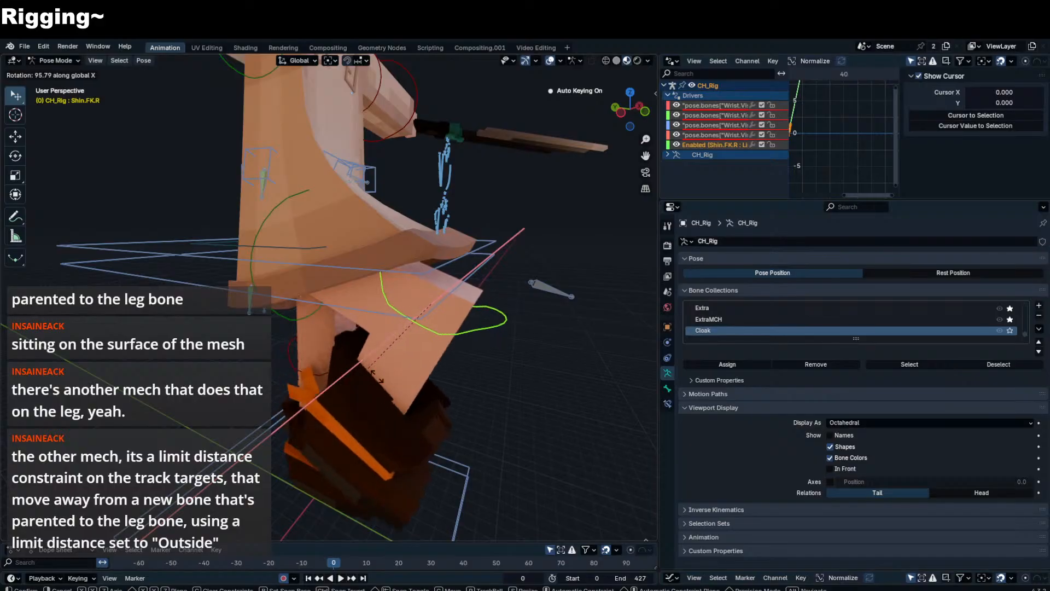
pyautogui.click(470, 361)
# - Check how the front hem reacts to trial moves of ShirtTrack_F_R along global Z and local Y, keeping its original position
pyautogui.click(559, 296)
pyautogui.press('g')
pyautogui.press('z')
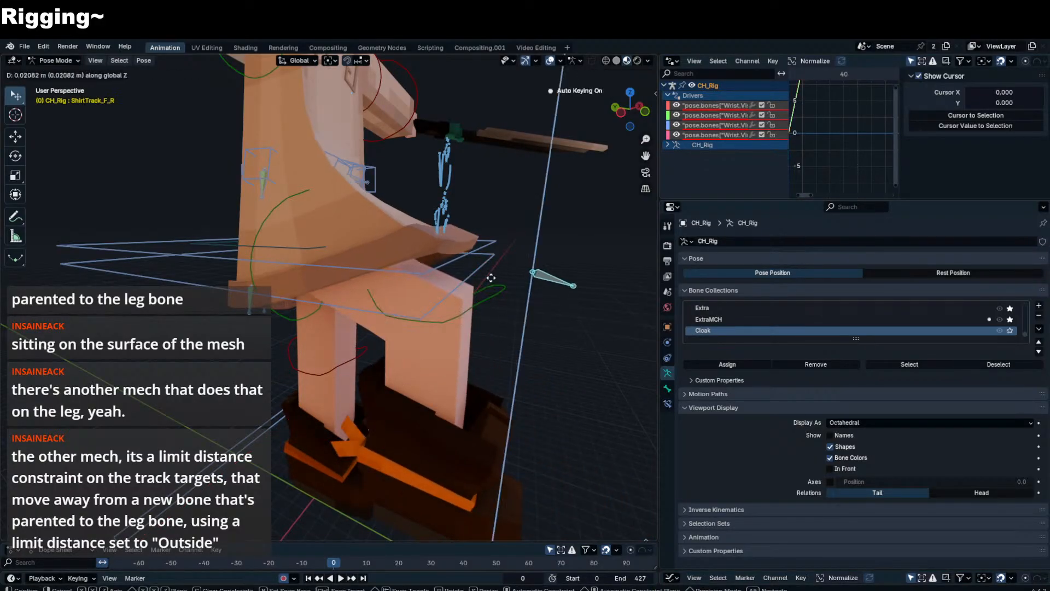
pyautogui.press('Escape')
pyautogui.press('g')
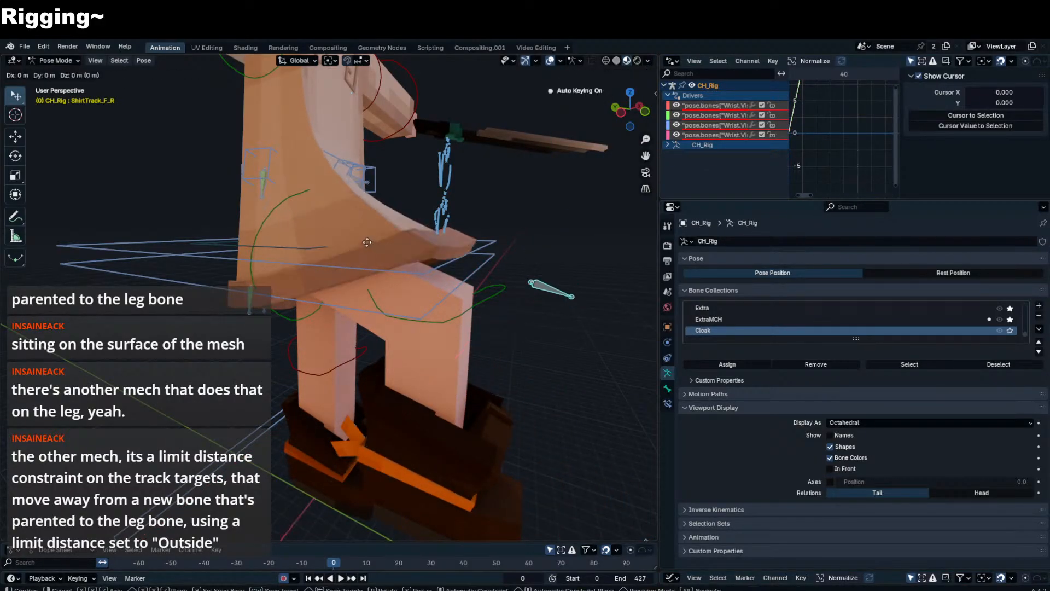
pyautogui.press('y')
pyautogui.press('y')
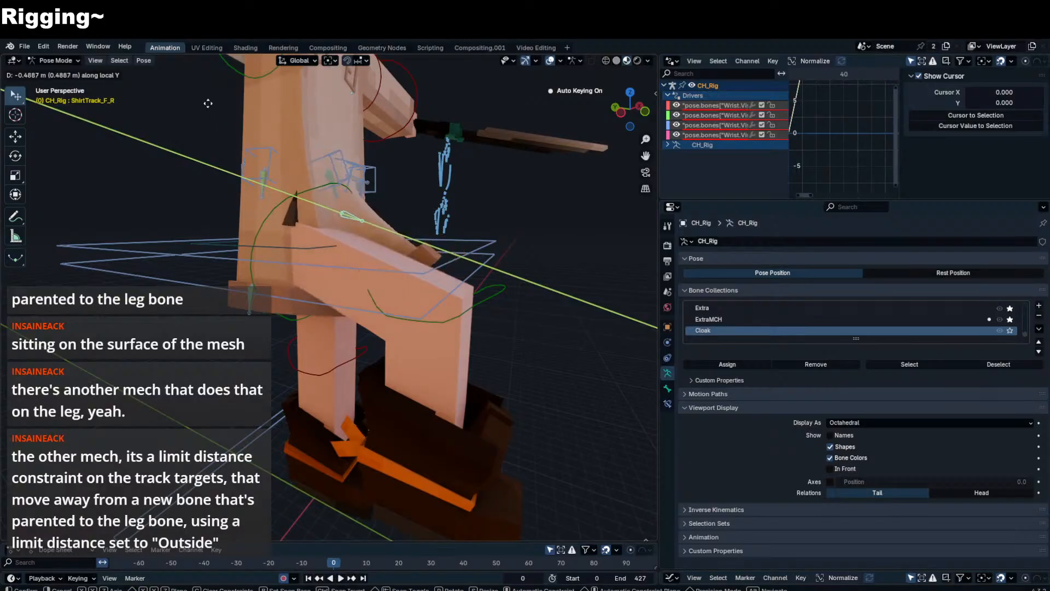
pyautogui.press('Escape')
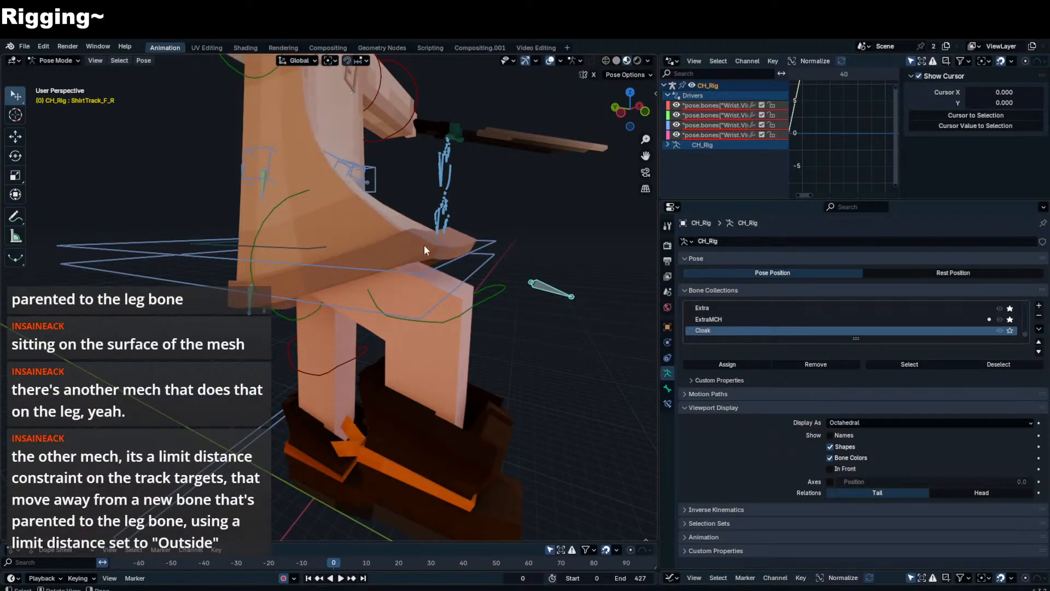
# - Clear the rotation of Shin.FK.R to straighten the right knee
pyautogui.moveTo(424, 244); pyautogui.dragTo(470, 329, button='middle')
pyautogui.click(491, 338)
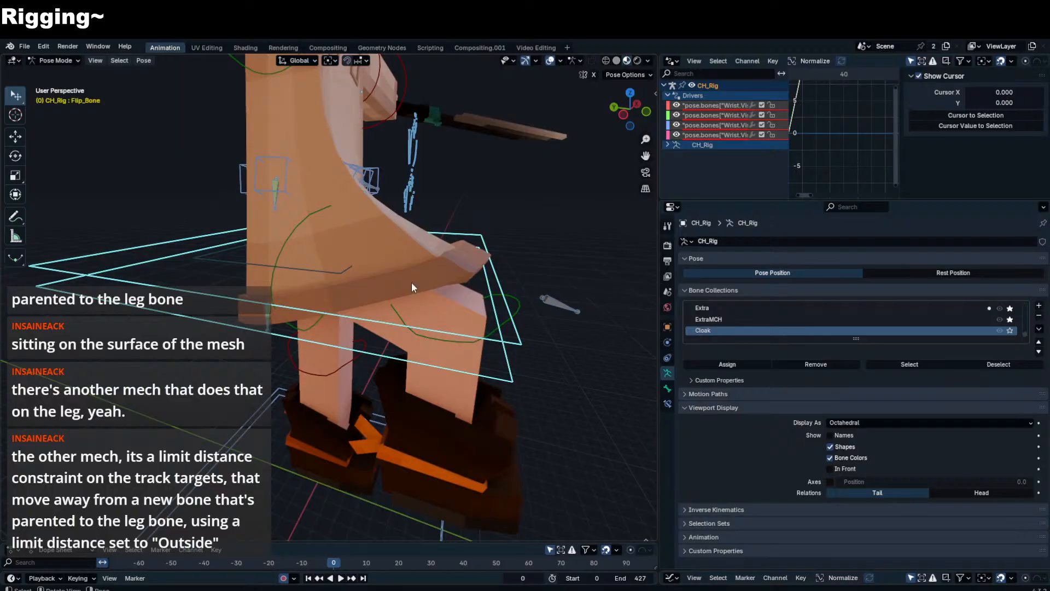
pyautogui.click(496, 327)
pyautogui.hotkey('alt', 'r')
pyautogui.click(569, 308)
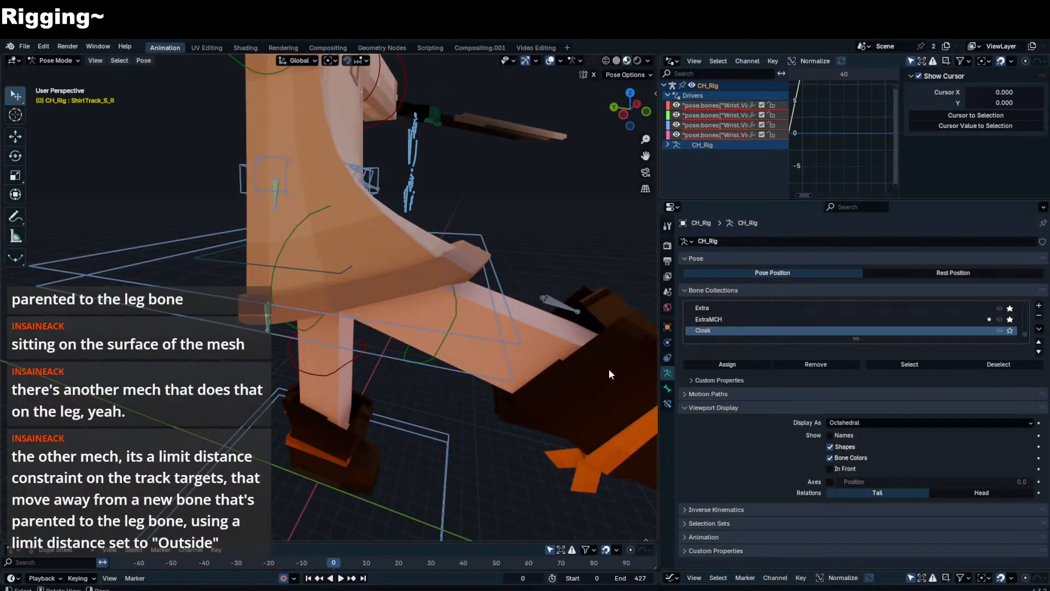
# - Check how the shirt hem behaves during a trial rotation of Flip_Bone, keeping its original rotation
pyautogui.moveTo(497, 386); pyautogui.dragTo(487, 374, button='middle')
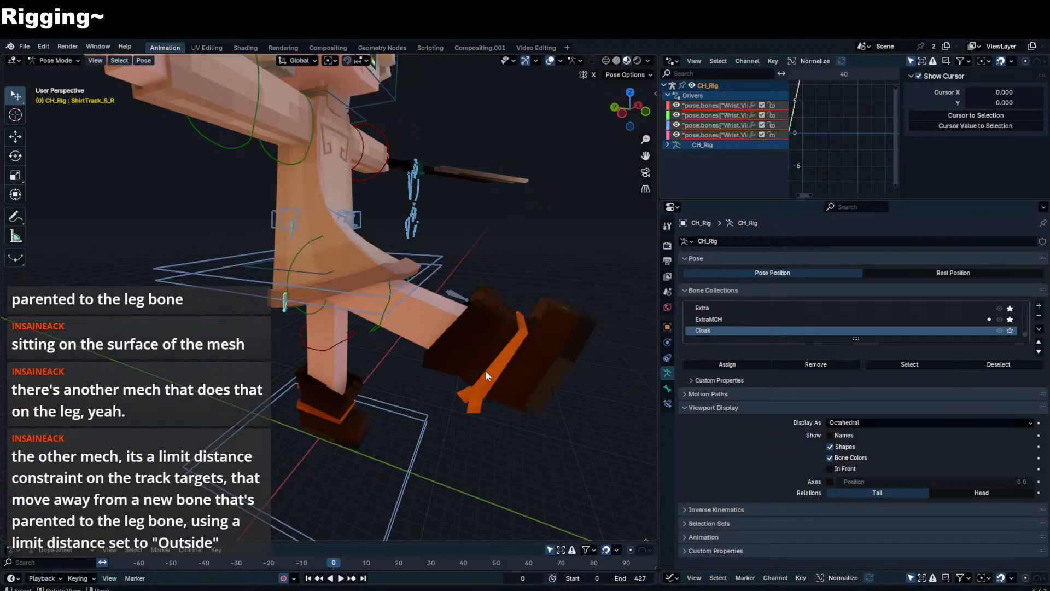
pyautogui.click(440, 269)
pyautogui.press('r')
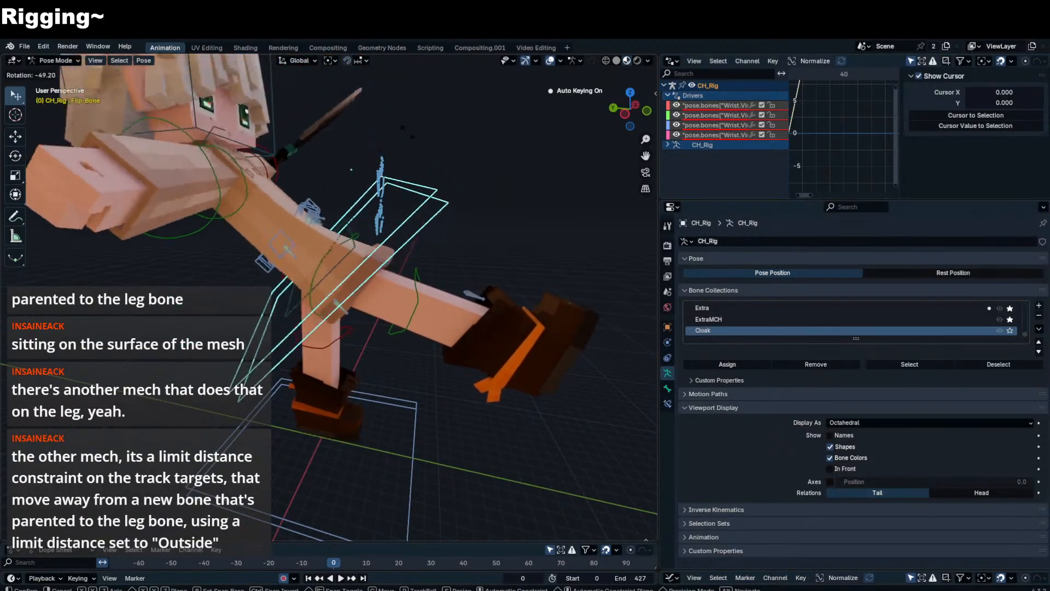
pyautogui.rightClick(470, 254)
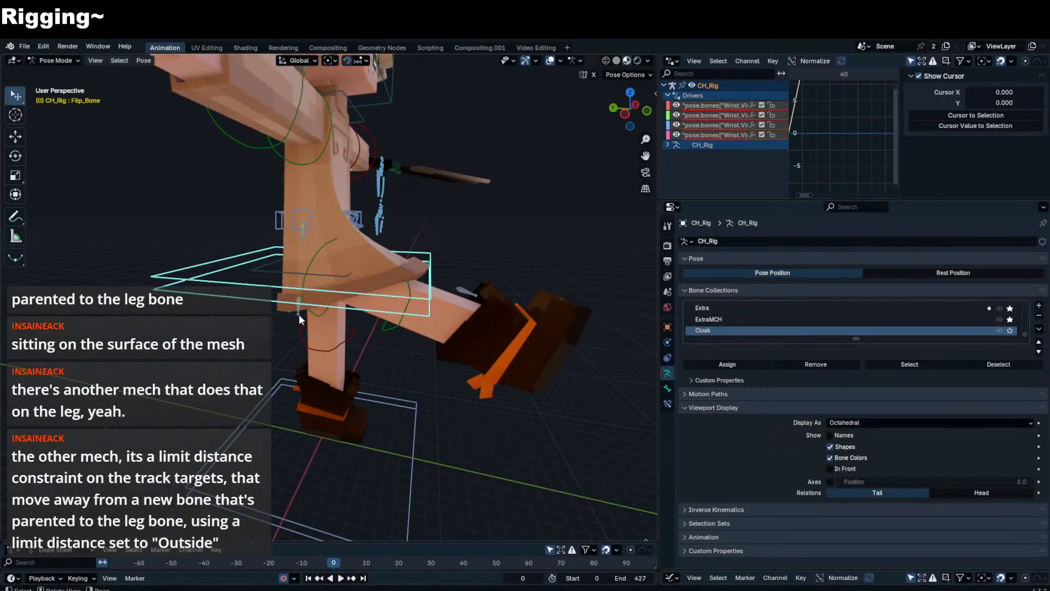
# - Try moving ShirtTrack_S_R forward along the raised right thigh, and undo the move
pyautogui.click(299, 314)
pyautogui.moveTo(299, 314); pyautogui.dragTo(319, 294, button='middle')
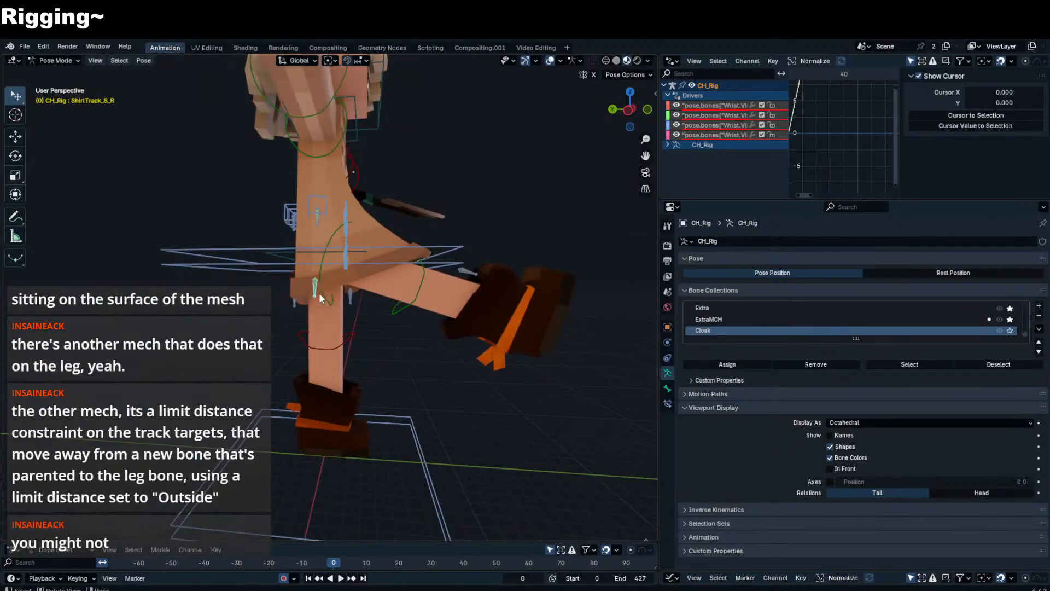
pyautogui.press('g')
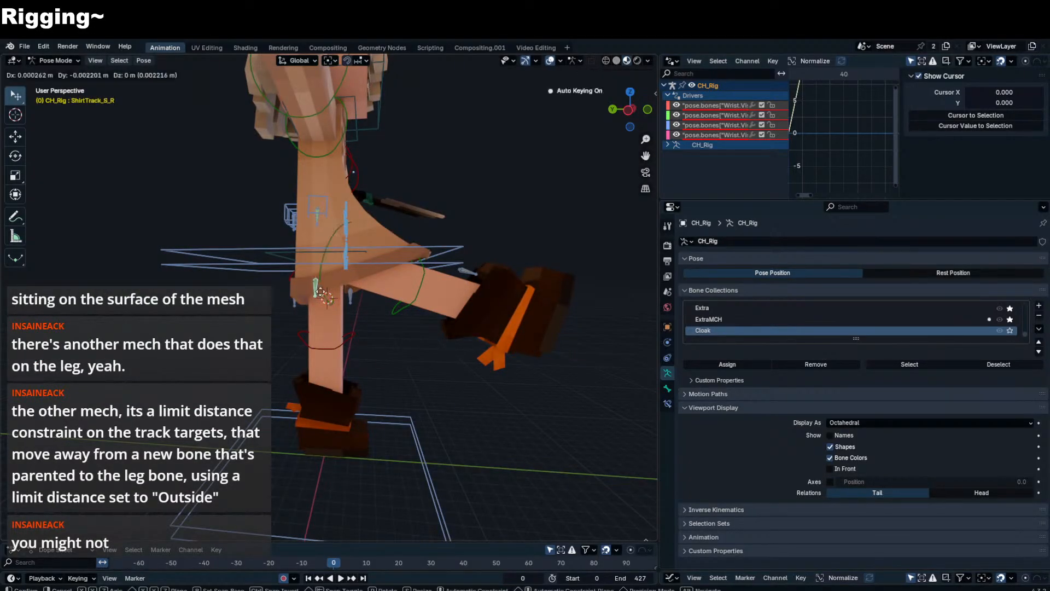
pyautogui.click(387, 278)
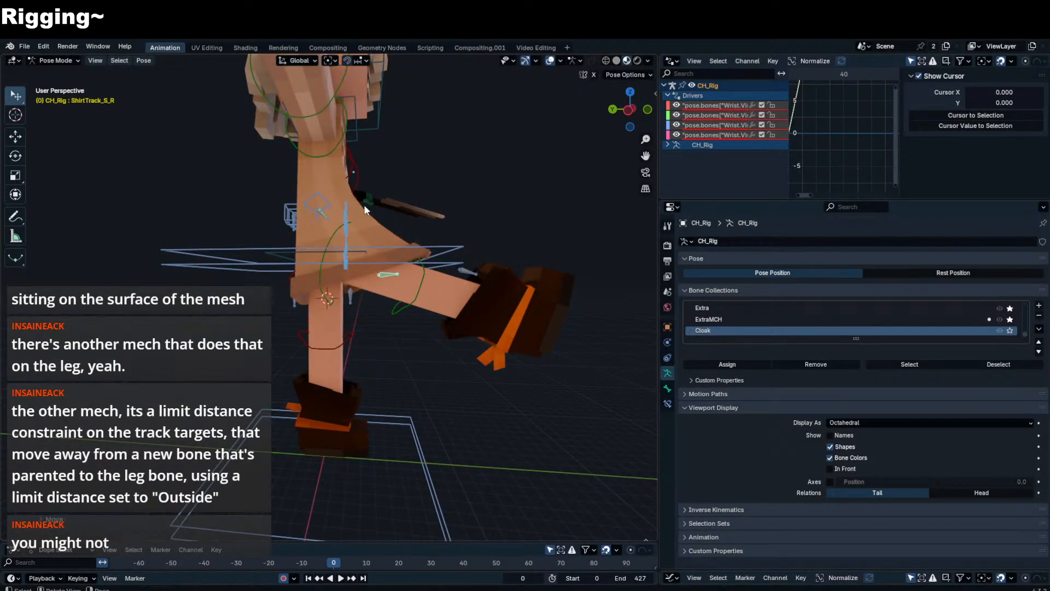
pyautogui.hotkey('ctrl', 'z')
# - Remove the stray Floor object constraint from CH_Rig
pyautogui.click(667, 387)
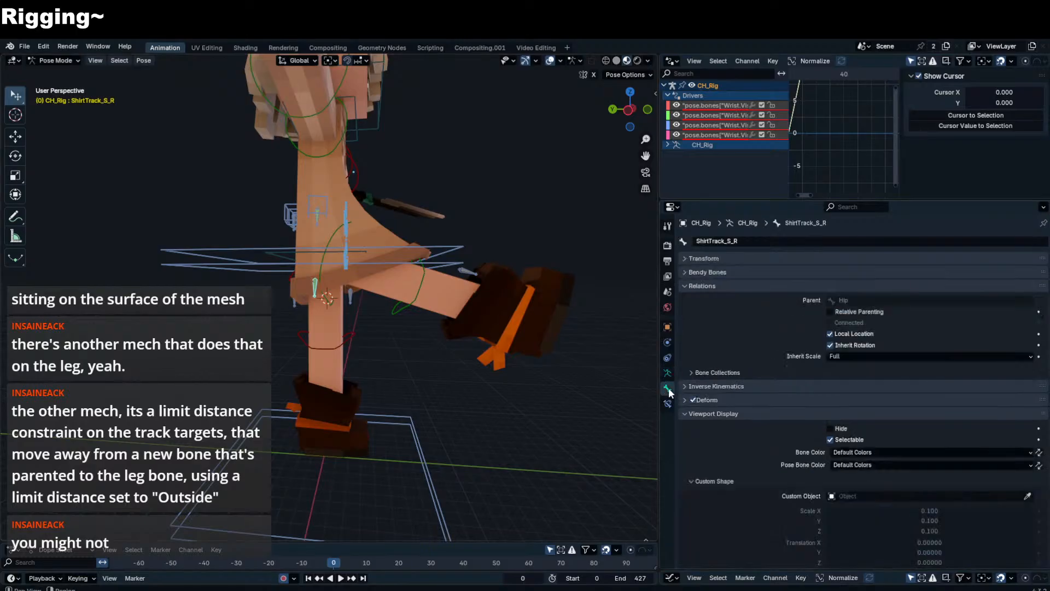
pyautogui.click(667, 373)
pyautogui.click(669, 359)
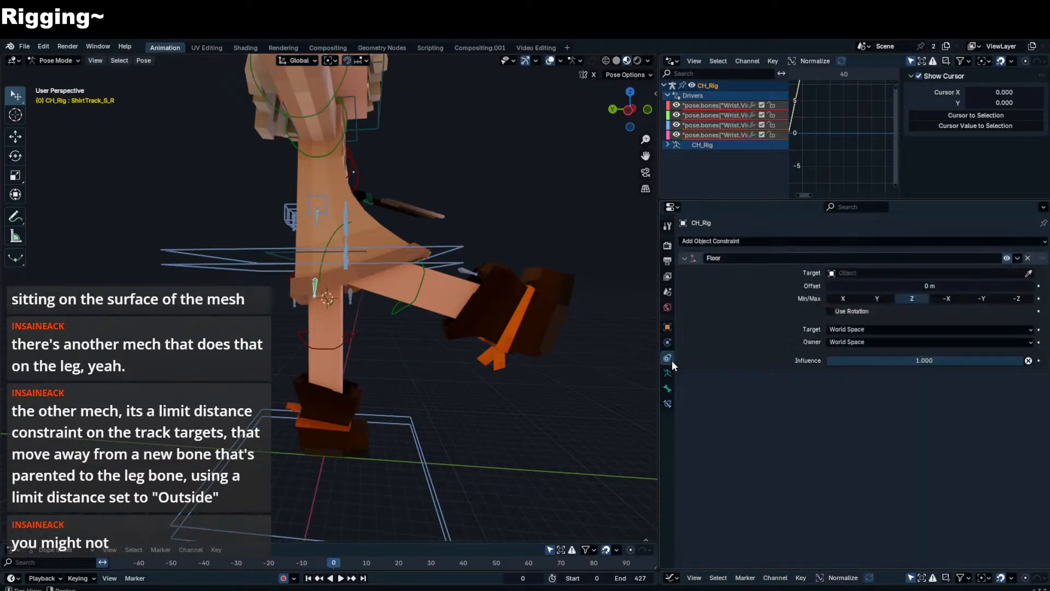
pyautogui.click(668, 369)
pyautogui.click(668, 358)
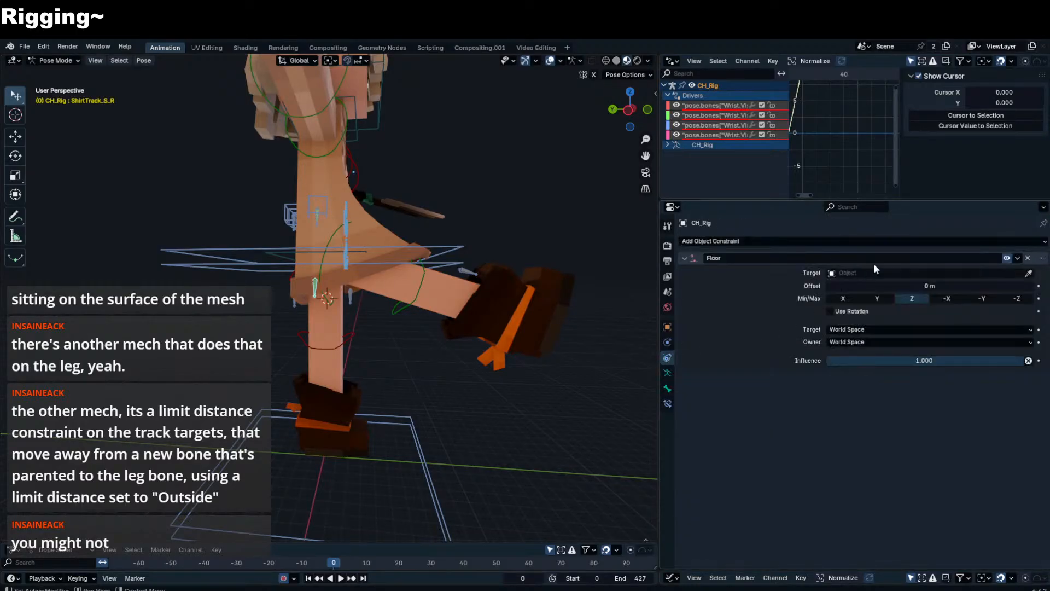
pyautogui.click(1027, 258)
# - Parent the ShirtTrack_S_R bone to Thigh.FK.R in Edit Mode, and return to Pose Mode
pyautogui.scroll(2, 355, 304)
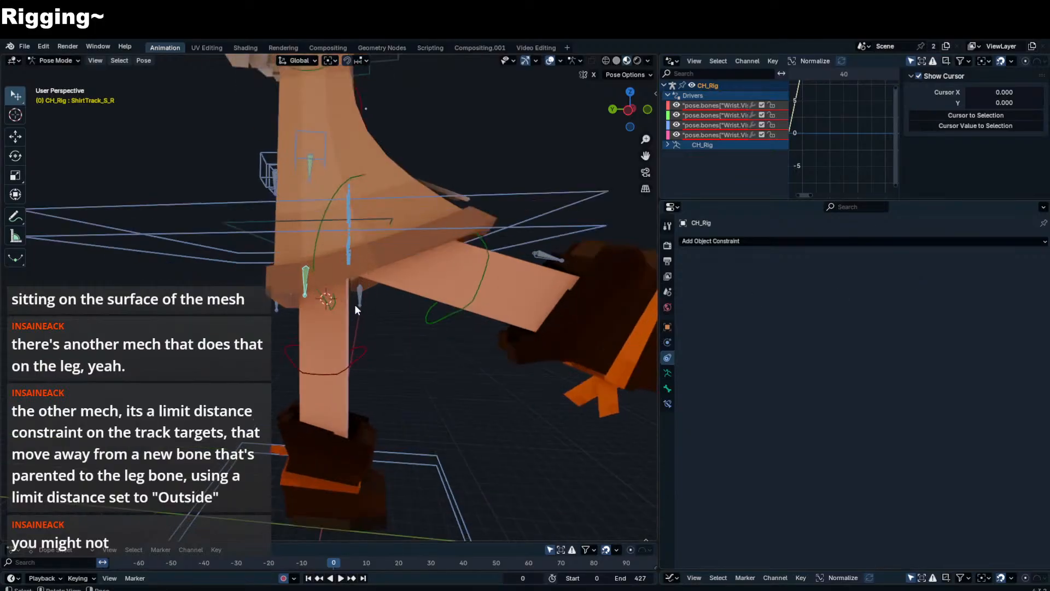
pyautogui.press('Tab')
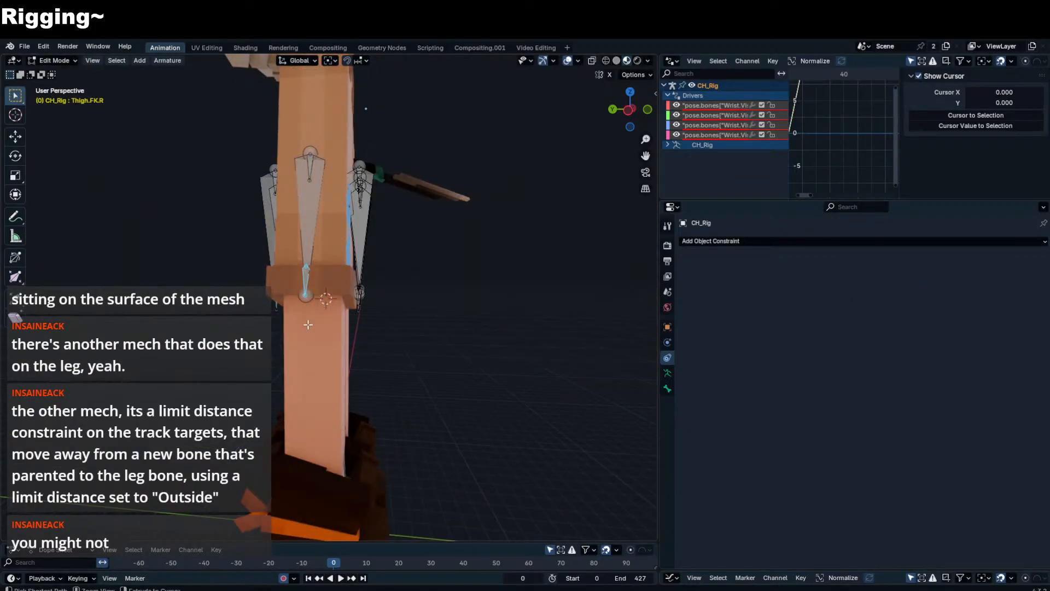
pyautogui.click(307, 324)
pyautogui.press('Tab')
pyautogui.click(313, 263)
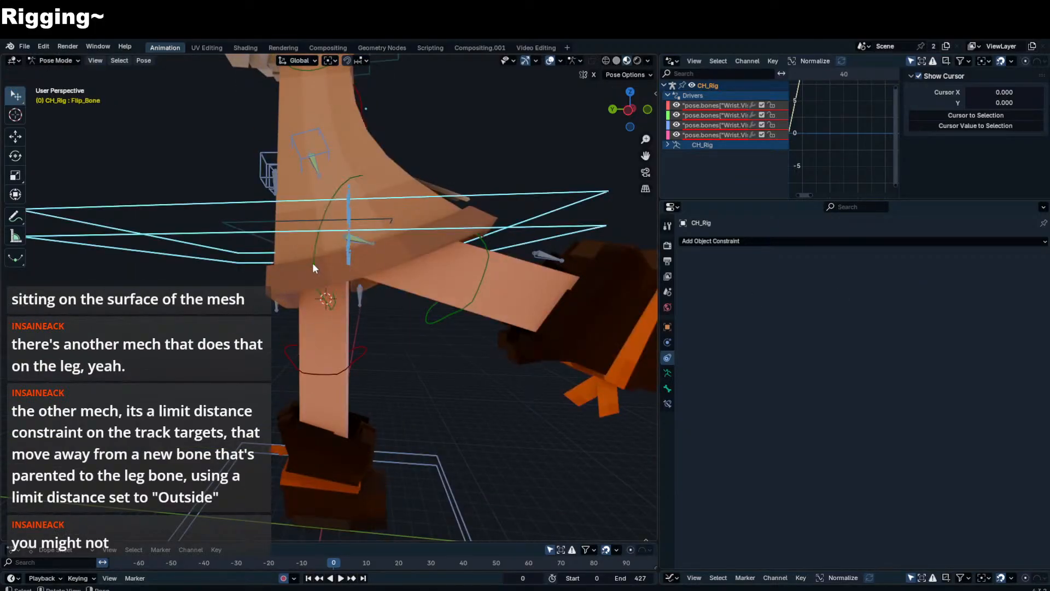
# - Check how the side of the hem follows a trial rotation of Thigh.FK.R, keeping the leg's raised pose
pyautogui.click(392, 215)
pyautogui.press('r')
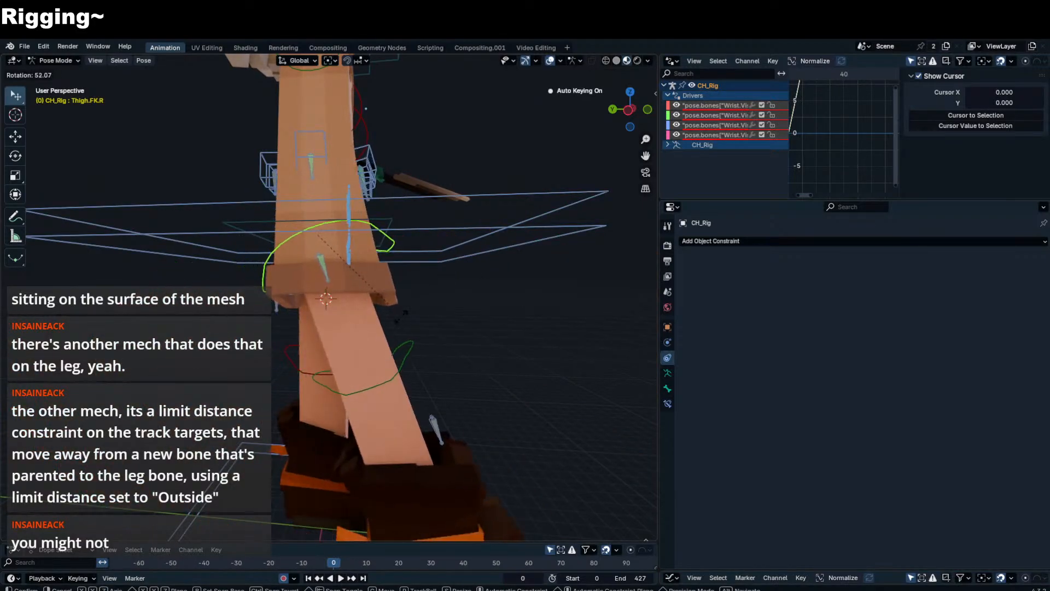
pyautogui.rightClick(335, 249)
pyautogui.moveTo(338, 245); pyautogui.dragTo(286, 241, button='middle')
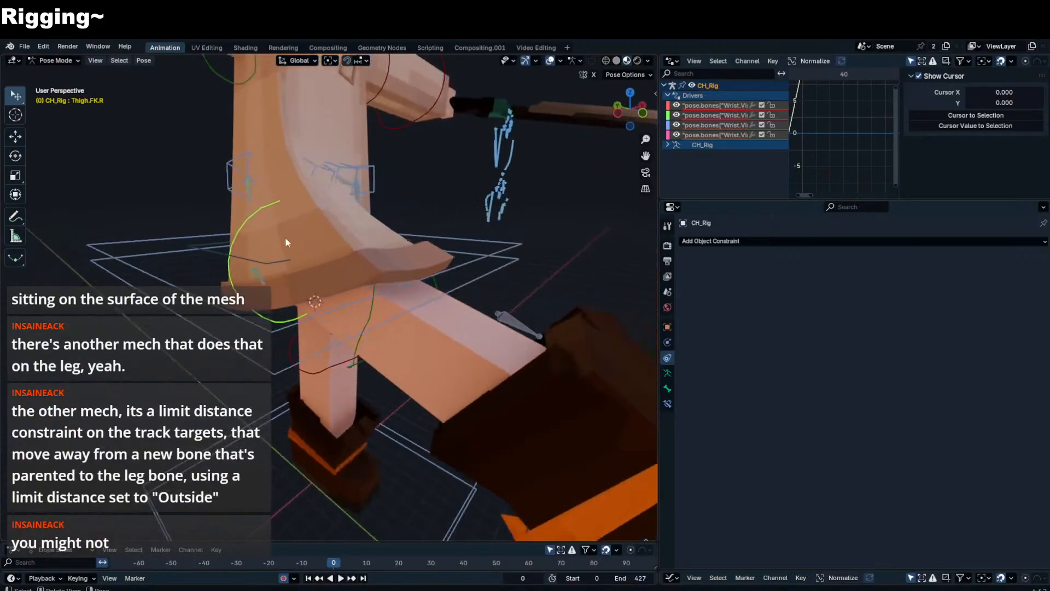
pyautogui.click(708, 241)
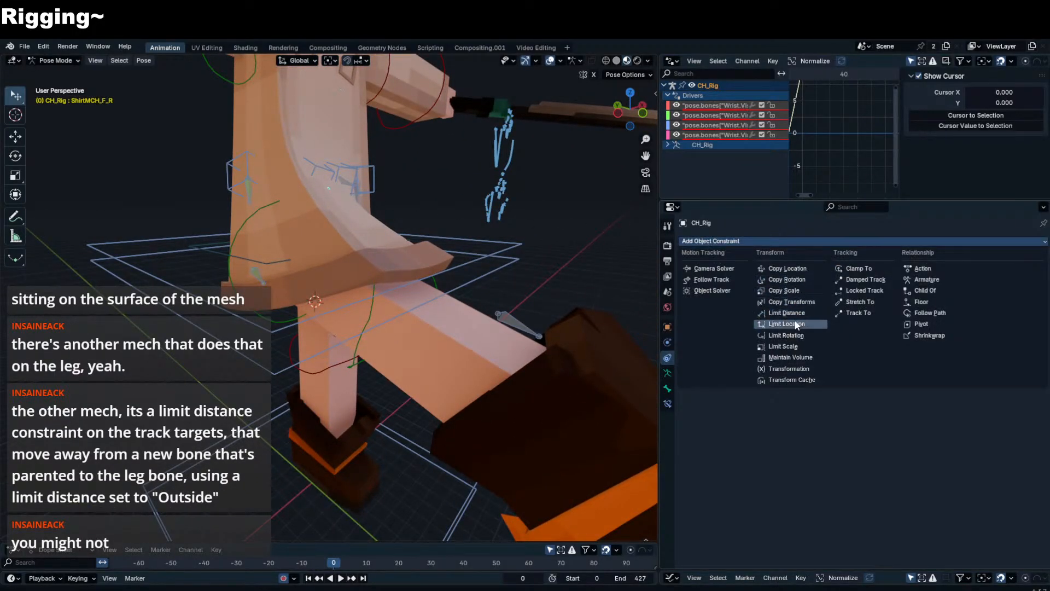
pyautogui.click(796, 335)
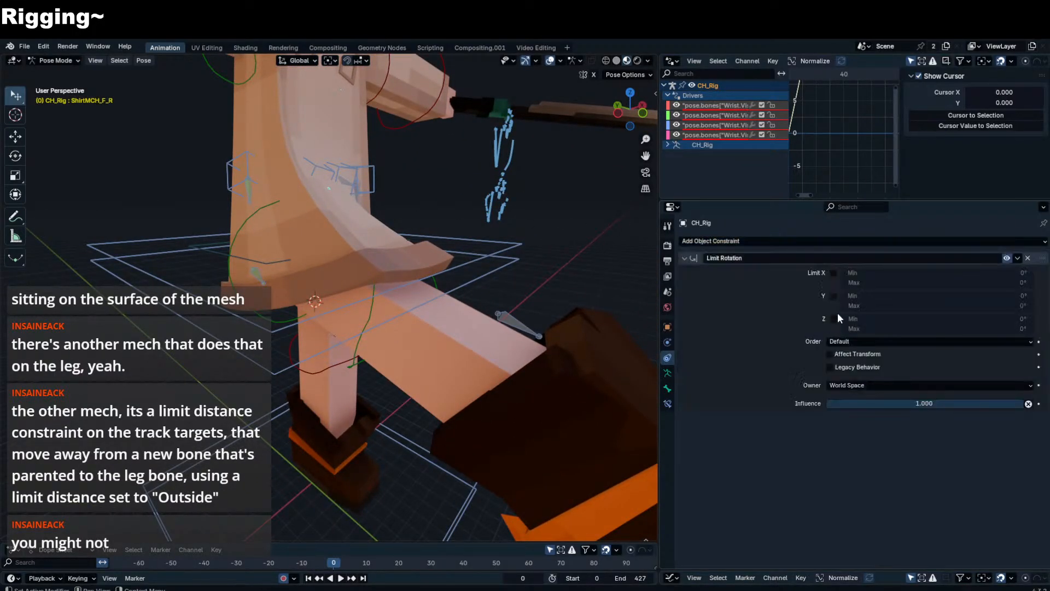
pyautogui.click(833, 273)
pyautogui.click(867, 385)
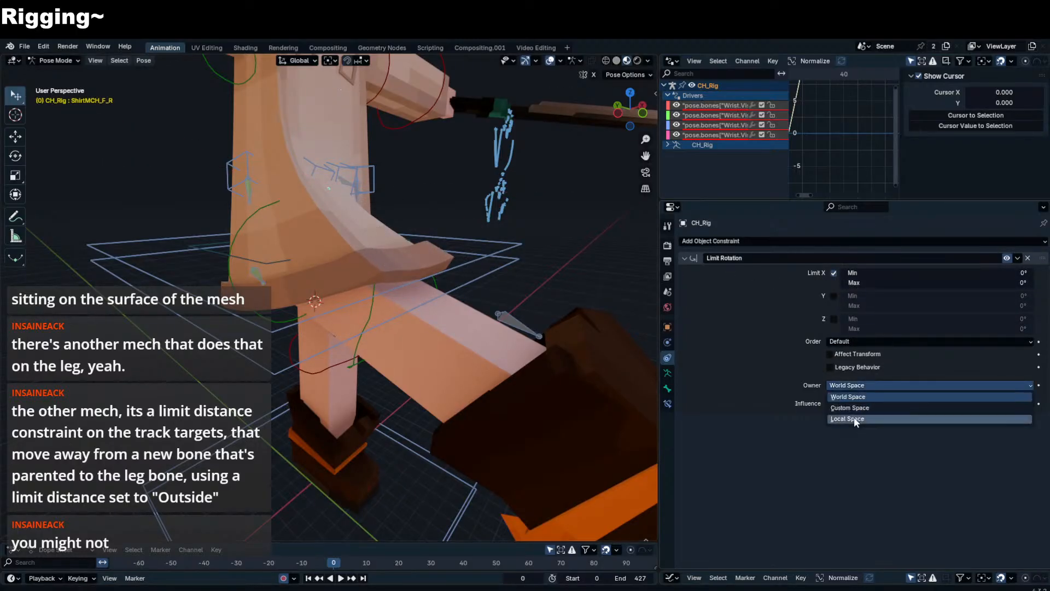
pyautogui.click(854, 418)
pyautogui.moveTo(448, 285); pyautogui.dragTo(333, 279, button='middle')
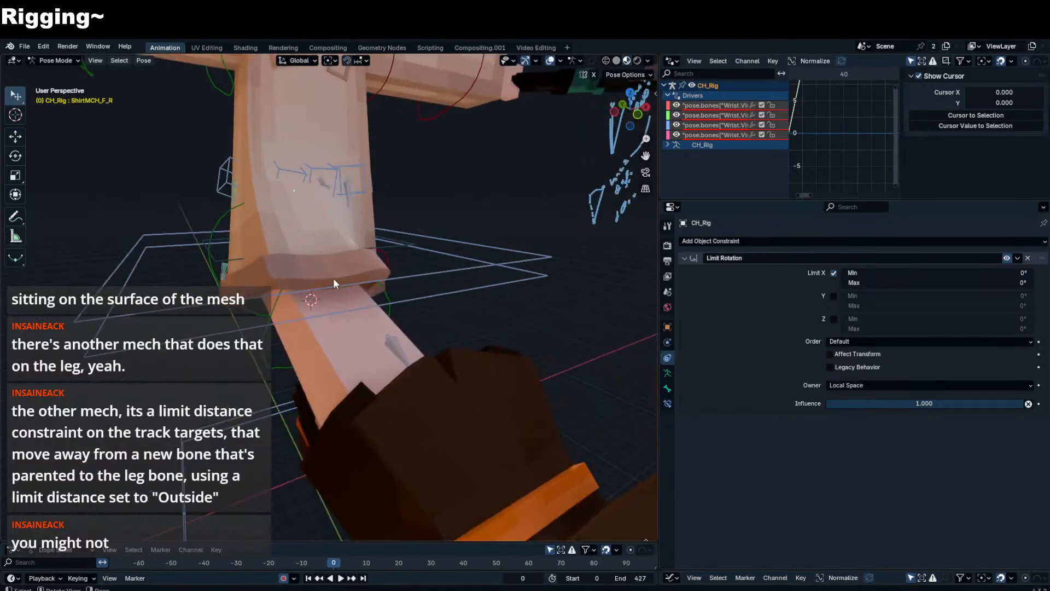
pyautogui.press('n')
pyautogui.press('n')
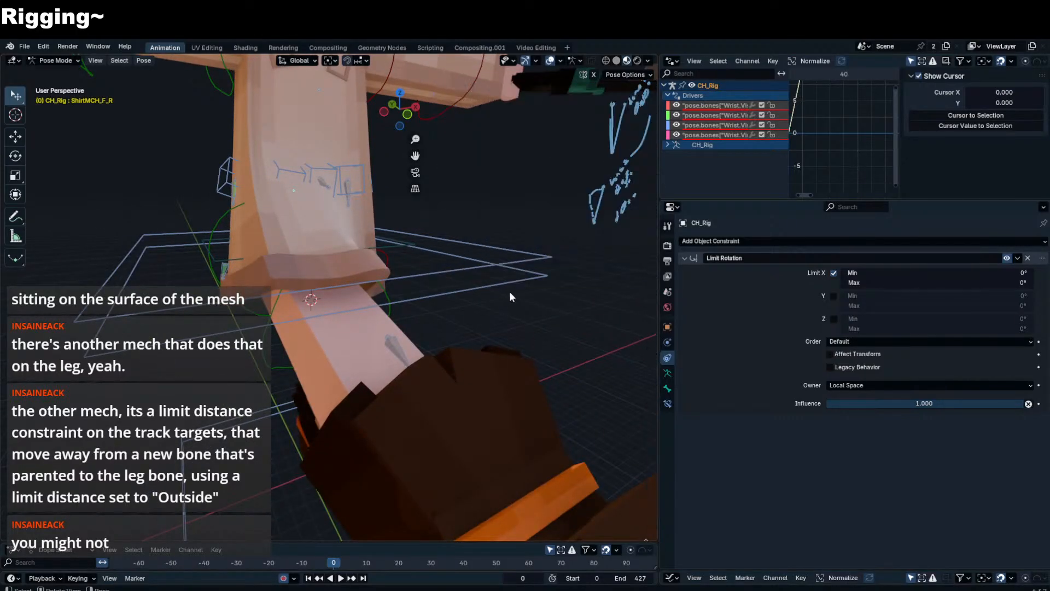
pyautogui.click(1027, 258)
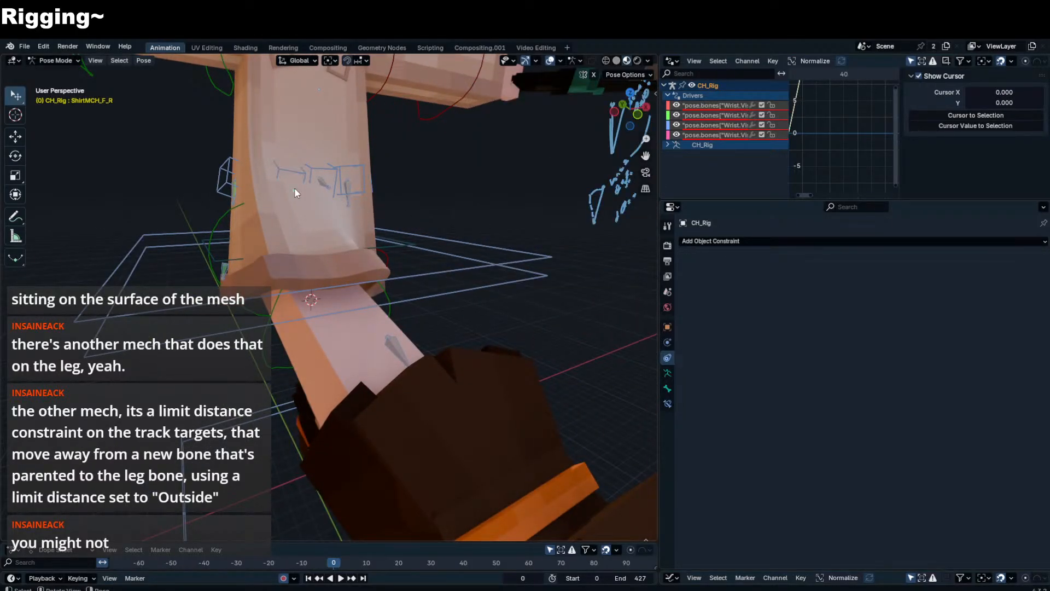
# - Add a Limit Rotation bone constraint to ShirtMCH_F_R with Limit X enabled, maximum 120° and owner in Local Space
pyautogui.click(667, 402)
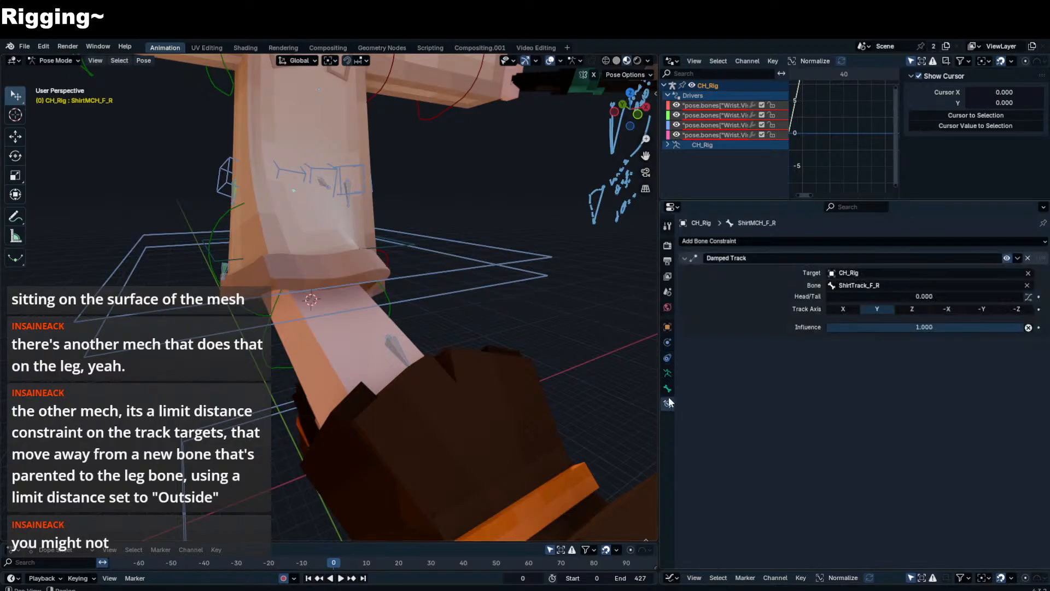
pyautogui.click(787, 241)
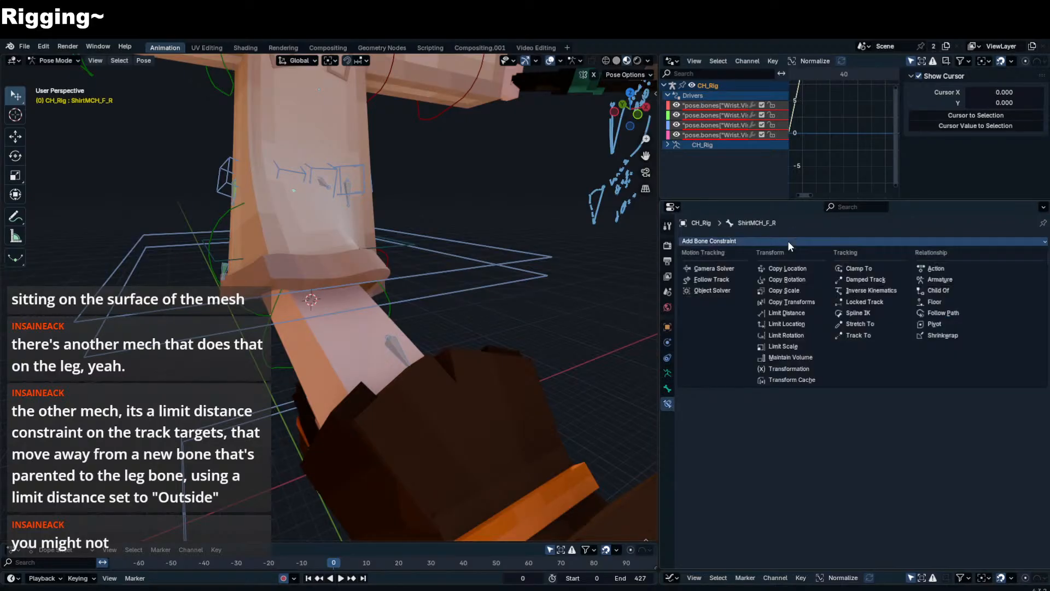
pyautogui.click(792, 335)
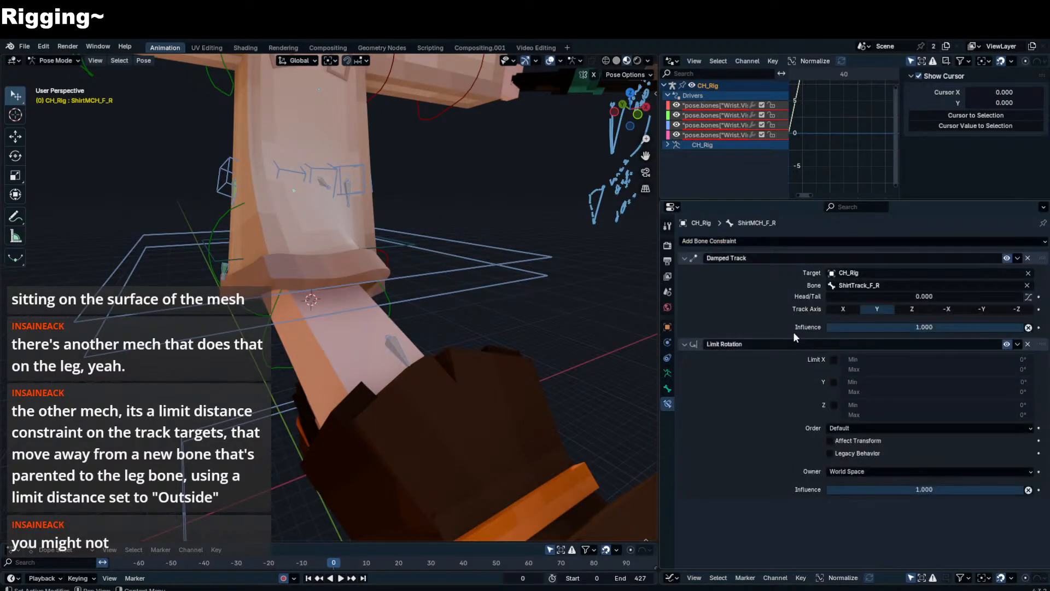
pyautogui.click(833, 360)
pyautogui.moveTo(446, 272)
pyautogui.mouseDown(button='middle')
pyautogui.moveTo(480, 270)
pyautogui.moveTo(470, 262)
pyautogui.moveTo(460, 273)
pyautogui.mouseUp(button='middle')
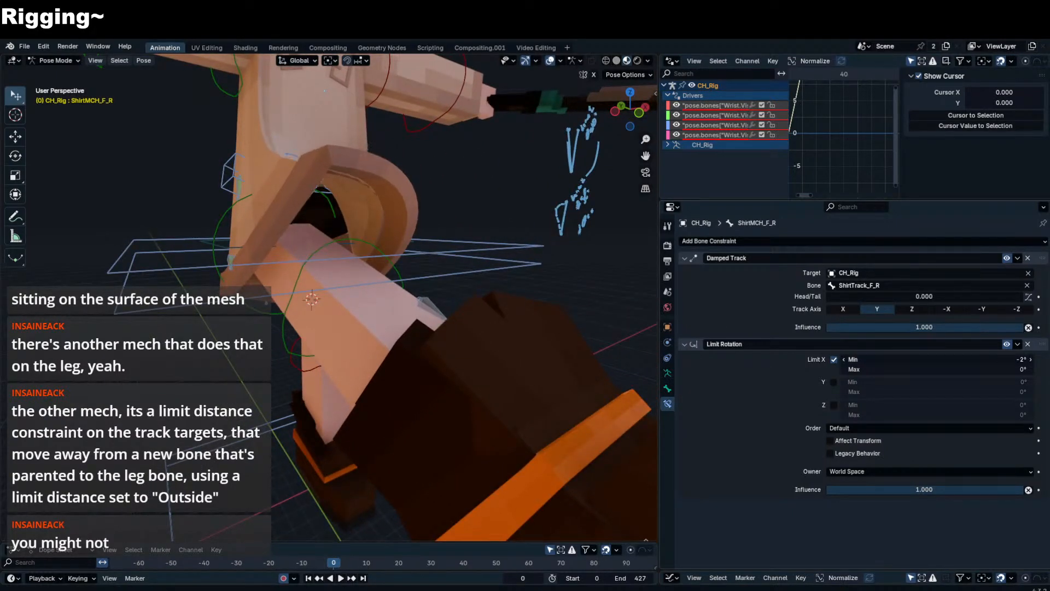
pyautogui.click(913, 471)
pyautogui.click(874, 532)
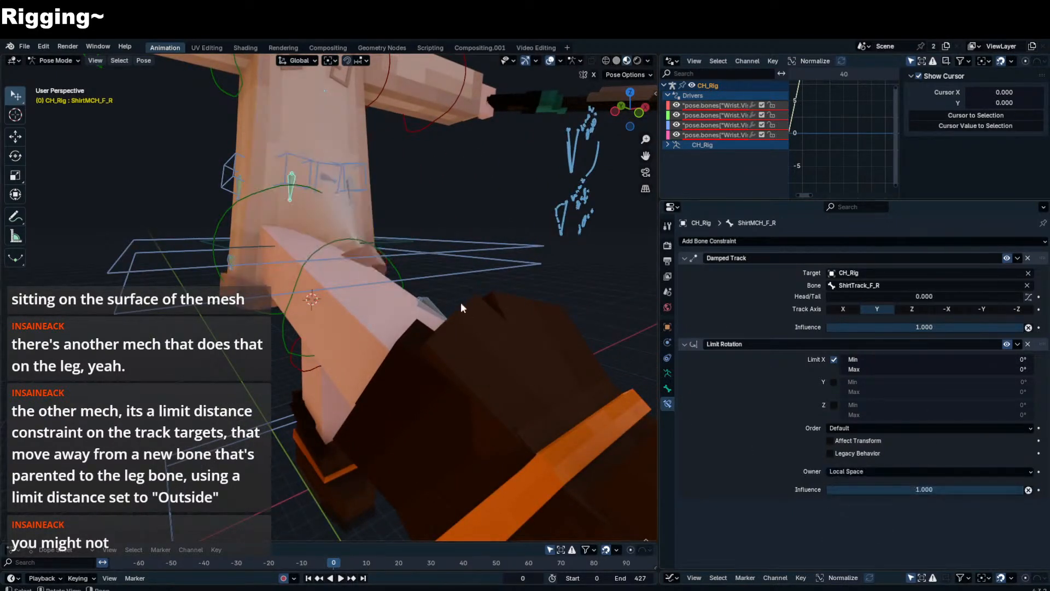
pyautogui.click(878, 369)
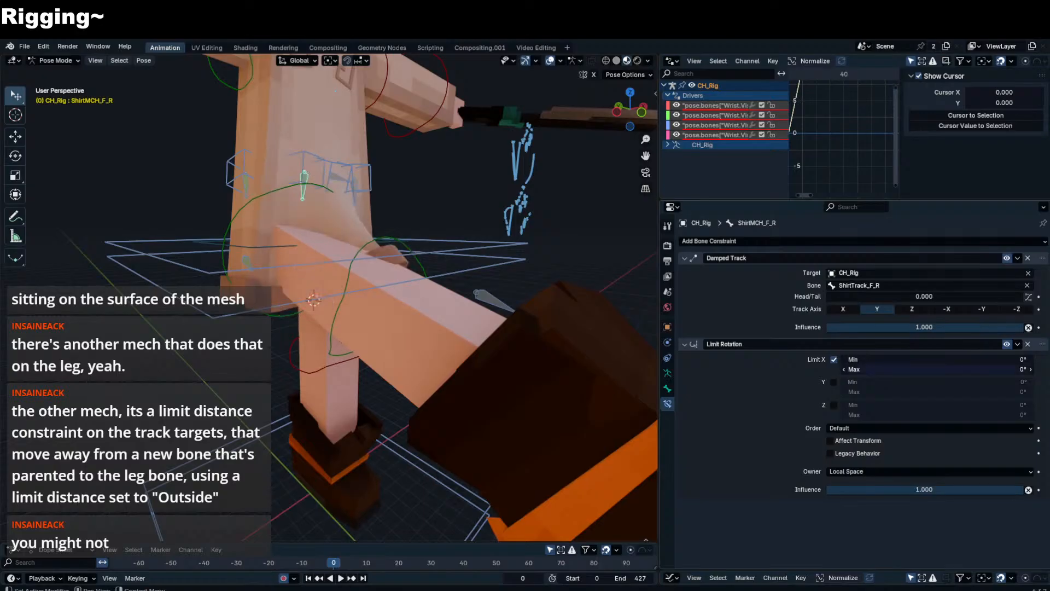
pyautogui.write('120')
pyautogui.press('Return')
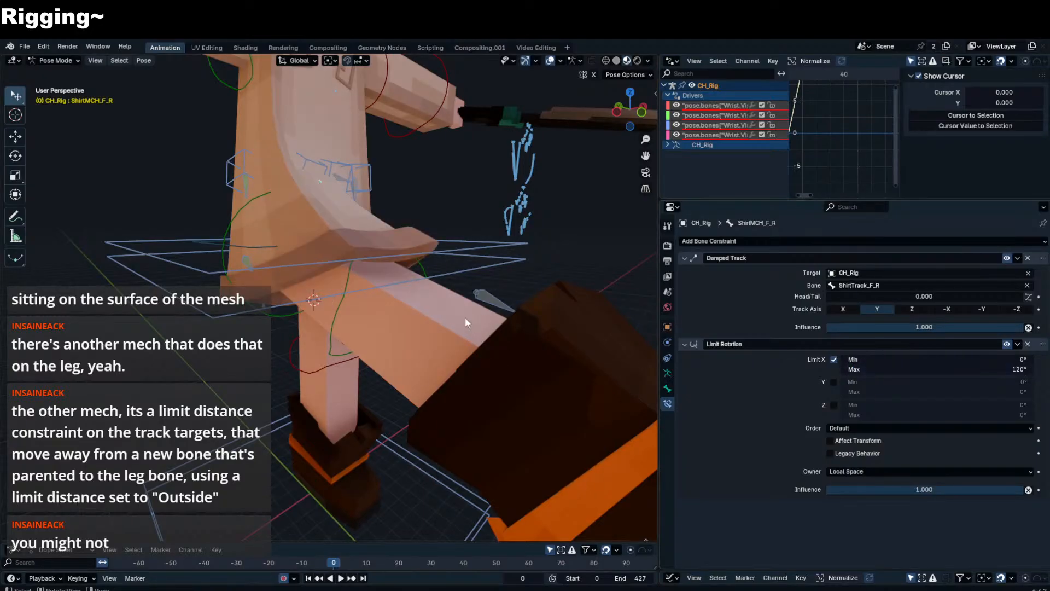
# - Check how the limited front hem responds to trial rotations of Thigh.FK.R, viewed from the side and front
pyautogui.scroll(-6, 465, 317)
pyautogui.click(329, 255)
pyautogui.press('r')
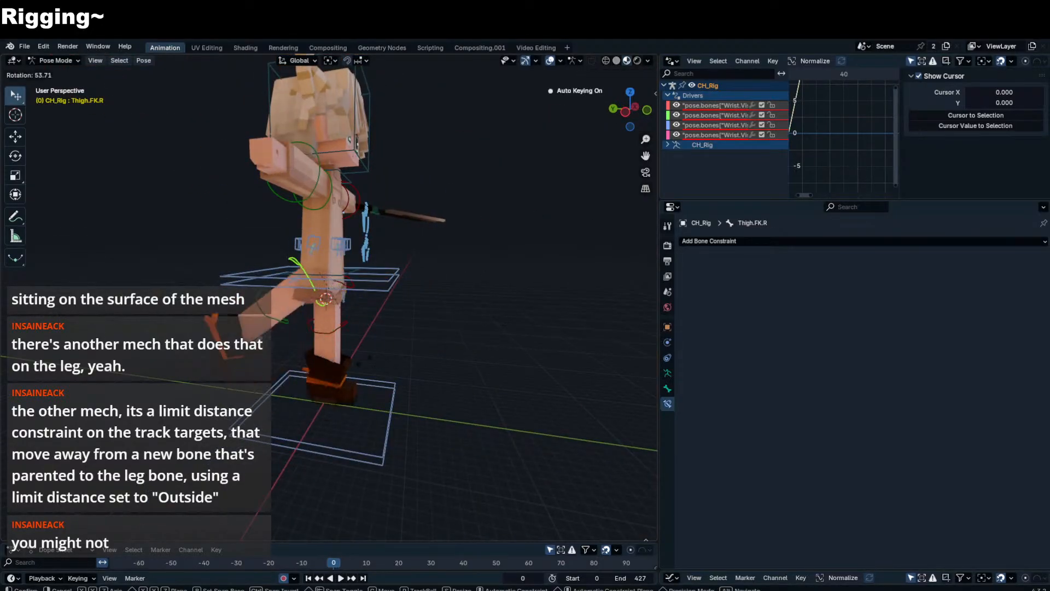
pyautogui.click(443, 85)
pyautogui.scroll(2, 343, 218)
pyautogui.moveTo(421, 197); pyautogui.dragTo(315, 220, button='middle')
pyautogui.press('r')
pyautogui.press('r')
pyautogui.click(313, 219)
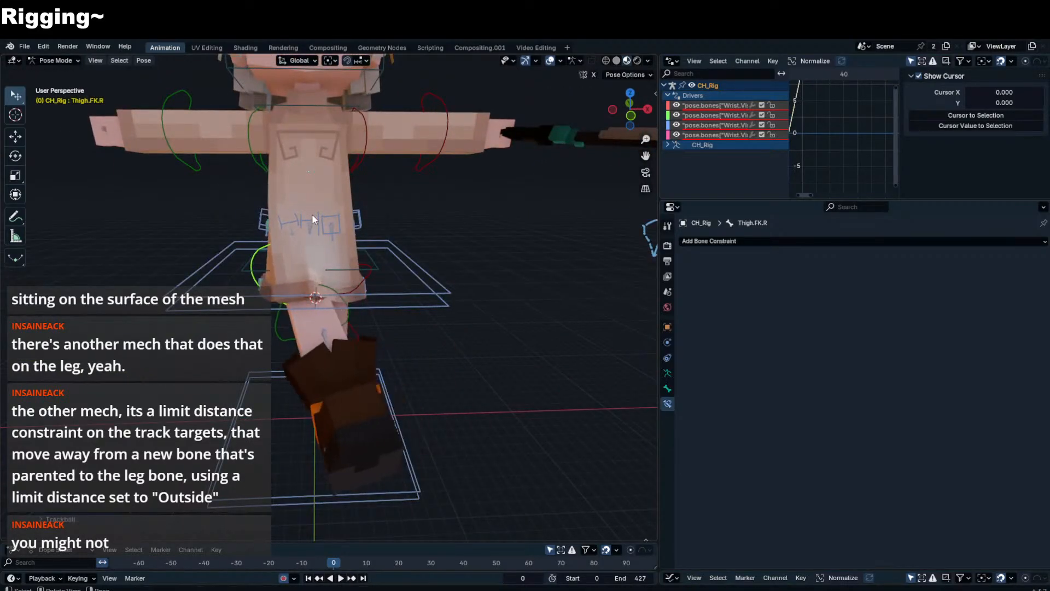
# - Swing Thigh.FK.R inward across the body to inspect the front hem up close, and clear the bone's rotation
pyautogui.scroll(-3, 311, 219)
pyautogui.scroll(4, 328, 337)
pyautogui.press('r')
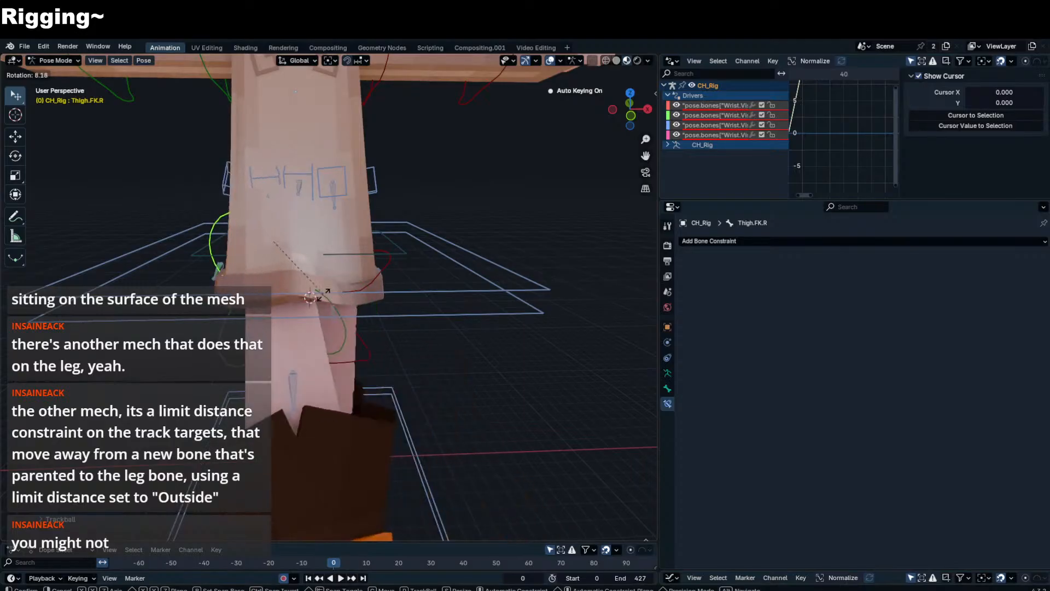
pyautogui.click(343, 280)
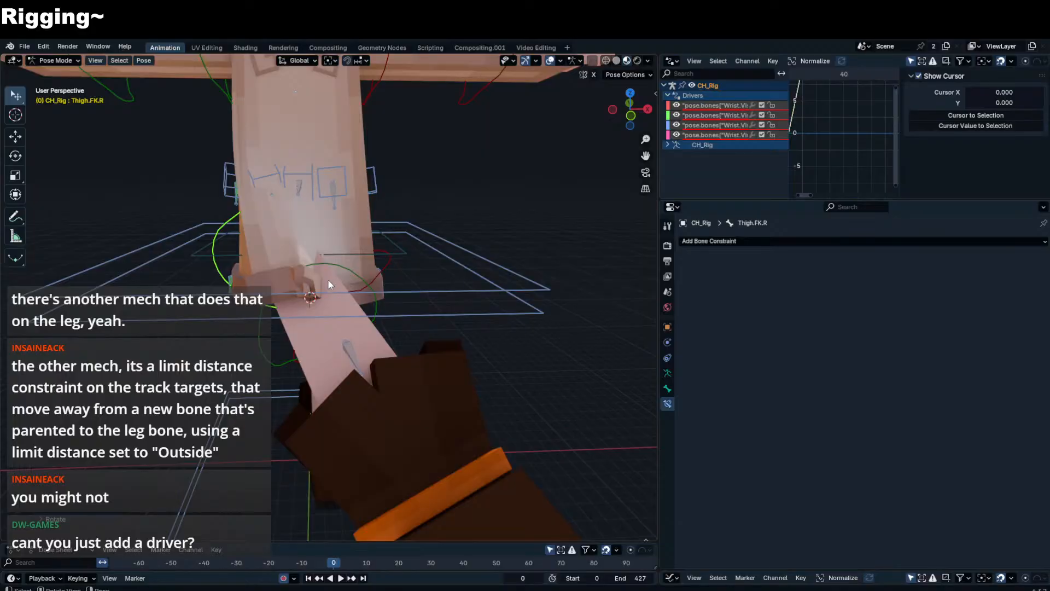
pyautogui.scroll(4, 327, 279)
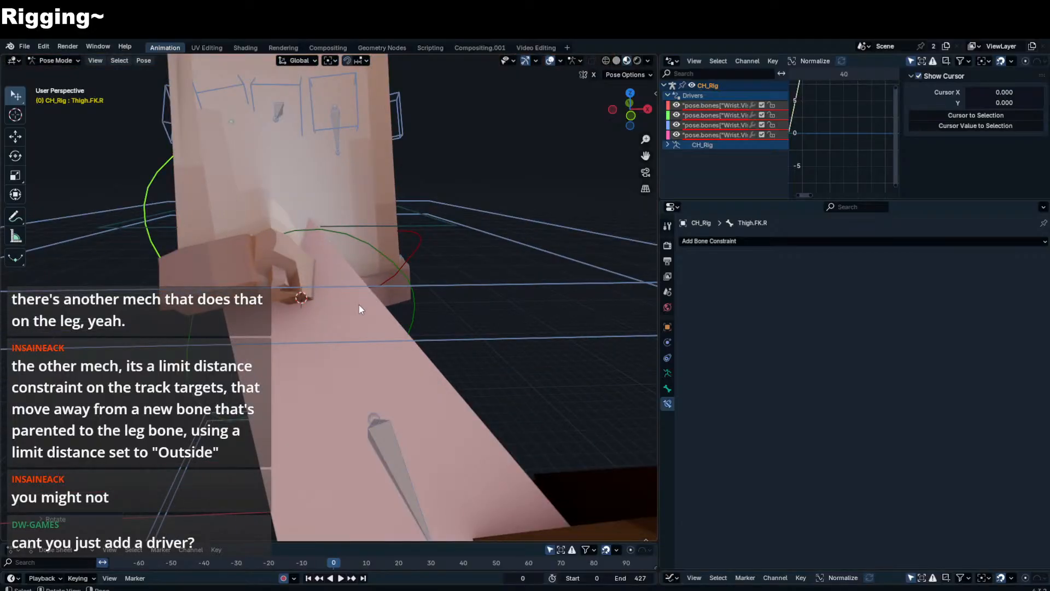
pyautogui.scroll(-3, 376, 298)
pyautogui.hotkey('alt', 'r')
# - Swing Thigh.FK.R outward from its rest pose and examine how the side of the shirt follows
pyautogui.scroll(3, 385, 293)
pyautogui.moveTo(384, 293); pyautogui.dragTo(420, 275, button='middle')
pyautogui.press('r')
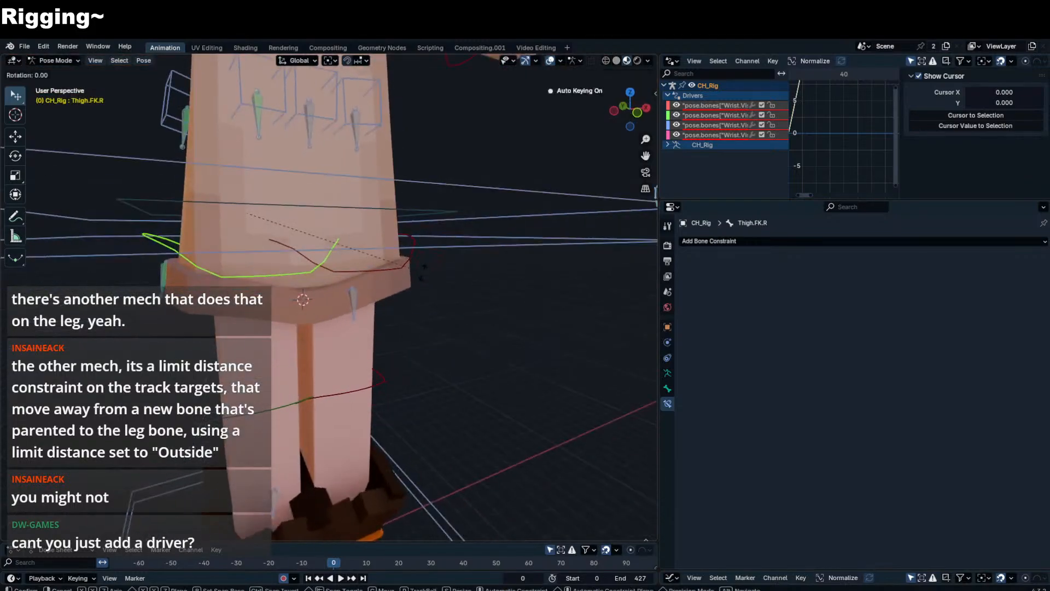
pyautogui.press('r')
pyautogui.click(428, 229)
pyautogui.scroll(-4, 428, 230)
pyautogui.moveTo(427, 229); pyautogui.dragTo(392, 236, button='middle')
pyautogui.scroll(4, 392, 236)
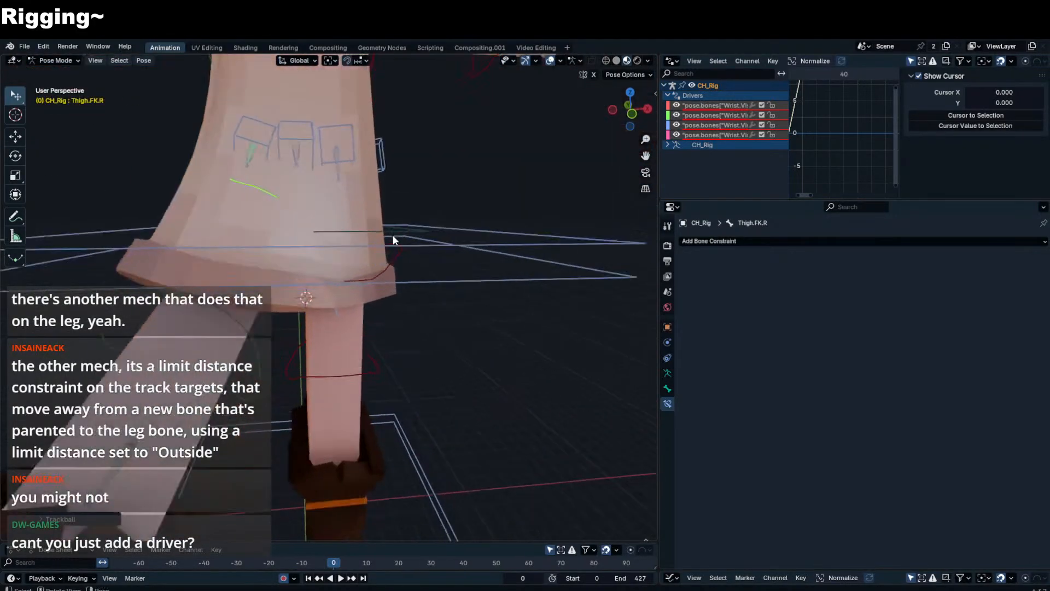
# - Test the hem with the right thigh raised high in further trial rotations, and reset Thigh.FK.R's rotation
pyautogui.press('r')
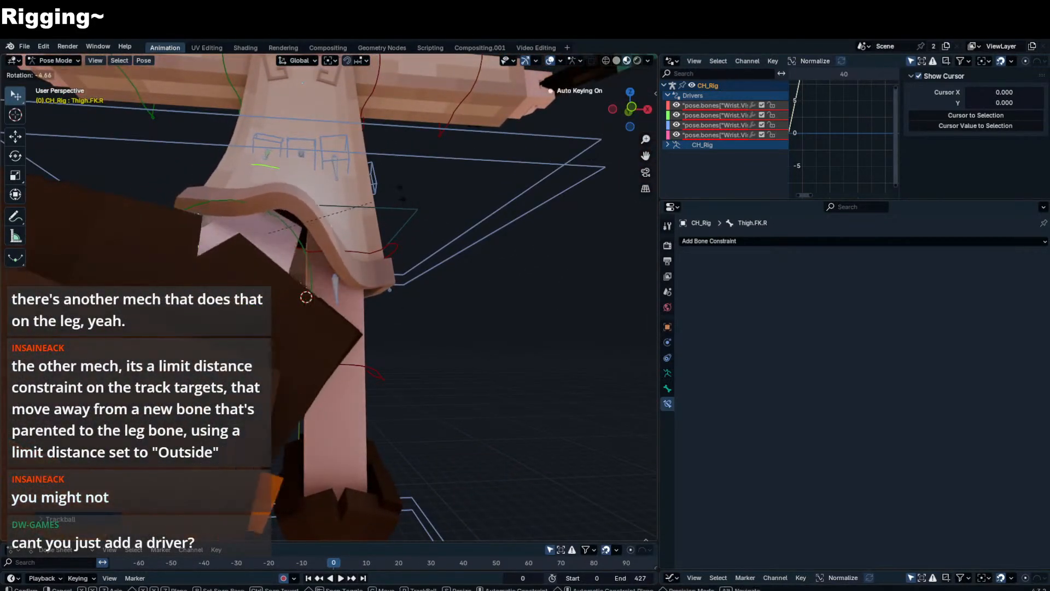
pyautogui.click(370, 163)
pyautogui.scroll(-3, 370, 166)
pyautogui.moveTo(370, 166); pyautogui.dragTo(474, 259, button='middle')
pyautogui.press('r')
pyautogui.press('r')
pyautogui.press('r')
pyautogui.click(335, 184)
pyautogui.hotkey('alt', 'r')
# - Check how the body and shirt follow trial rotations of Flip_Bone, cancelling each rotation
pyautogui.scroll(-3, 341, 191)
pyautogui.click(413, 264)
pyautogui.press('r')
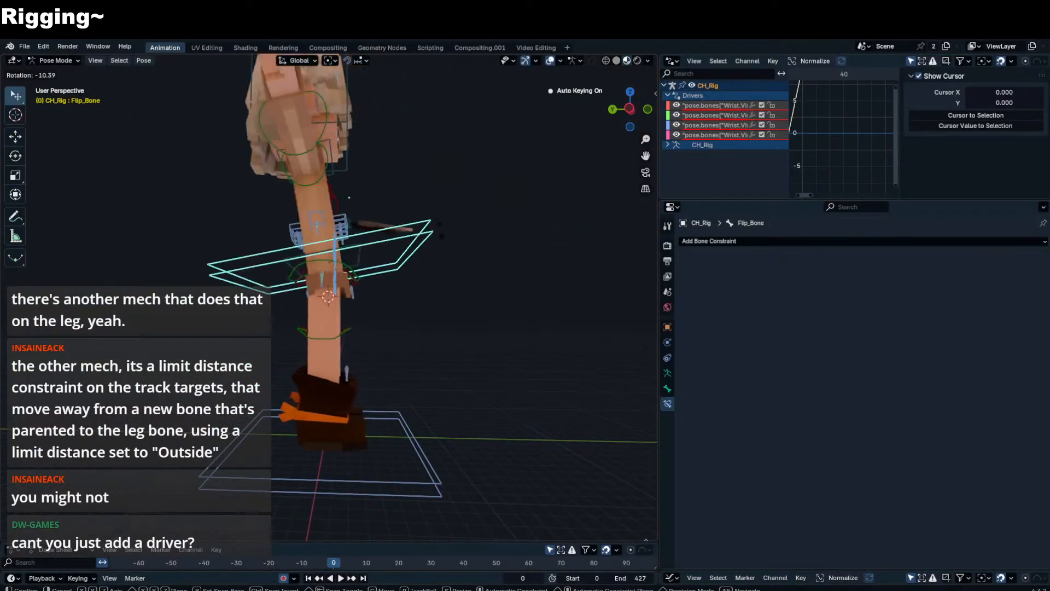
pyautogui.rightClick(404, 263)
pyautogui.moveTo(403, 263); pyautogui.dragTo(310, 344, button='middle')
pyautogui.press('r')
pyautogui.press('r')
pyautogui.rightClick(329, 301)
# - Move the ShirtTrack target bones straight down along global Z to about knee height in Edit Mode, and return to Pose Mode
pyautogui.click(336, 296)
pyautogui.click(324, 297)
pyautogui.moveTo(324, 296); pyautogui.dragTo(409, 301, button='middle')
pyautogui.keyDown('shift'); pyautogui.click(277, 297); pyautogui.keyUp('shift')
pyautogui.keyDown('shift'); pyautogui.click(287, 301); pyautogui.keyUp('shift')
pyautogui.moveTo(288, 301); pyautogui.dragTo(403, 303, button='middle')
pyautogui.press('Tab')
pyautogui.press('g')
pyautogui.press('z')
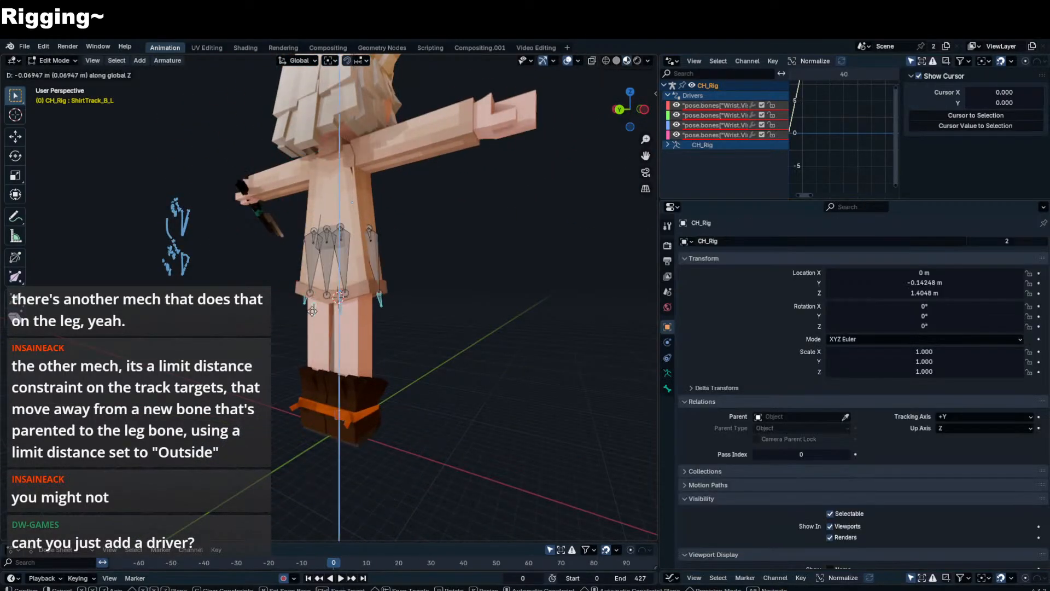
pyautogui.keyDown('alt'); pyautogui.moveTo(314, 339); pyautogui.dragTo(235, 325, button='middle'); pyautogui.keyUp('alt')
pyautogui.click(401, 370)
pyautogui.press('Tab')
# - Check how the centre front hem deforms under trial rotations of Shirt_F_C, cancelling each rotation
pyautogui.click(317, 230)
pyautogui.press('r')
pyautogui.press('r')
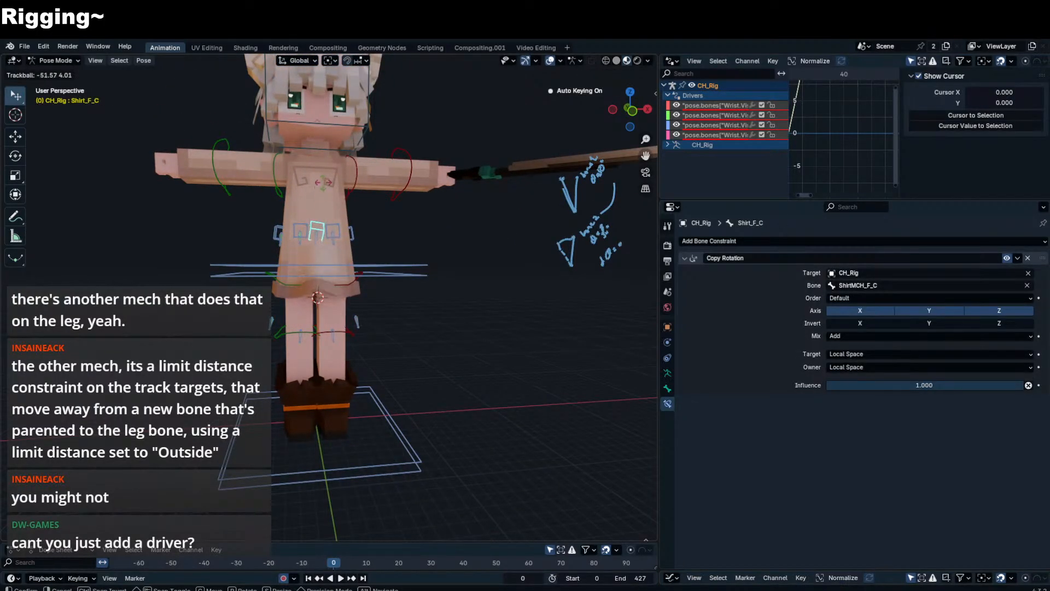
pyautogui.rightClick(322, 174)
pyautogui.scroll(3, 338, 235)
pyautogui.press('r')
pyautogui.press('r')
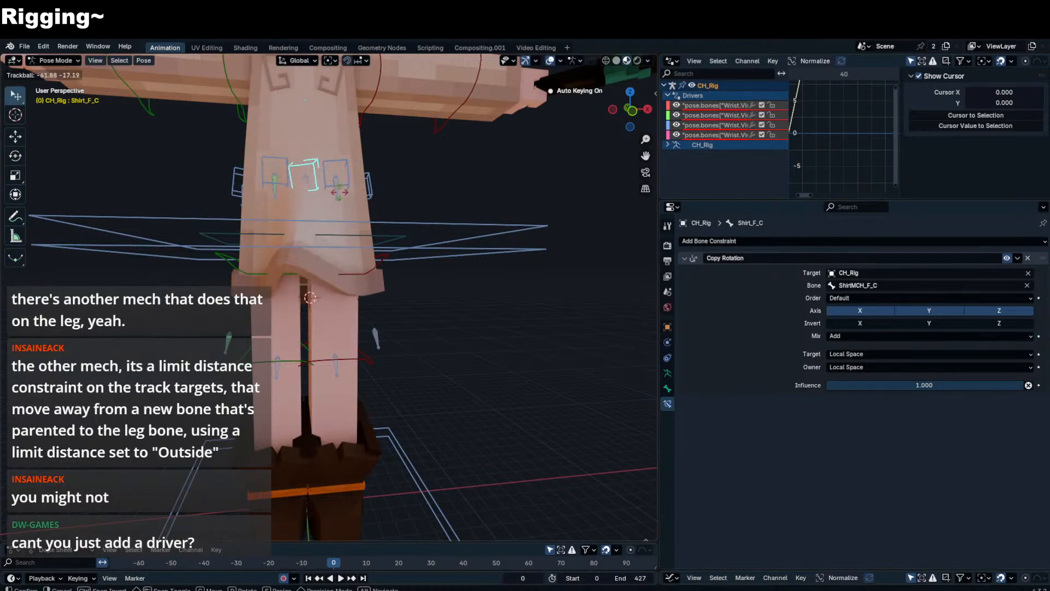
pyautogui.rightClick(306, 196)
# - Add a Damped Track constraint to ShirtMCH_F_L targeting the ShirtTrack_F_L bone
pyautogui.click(306, 192)
pyautogui.click(281, 369)
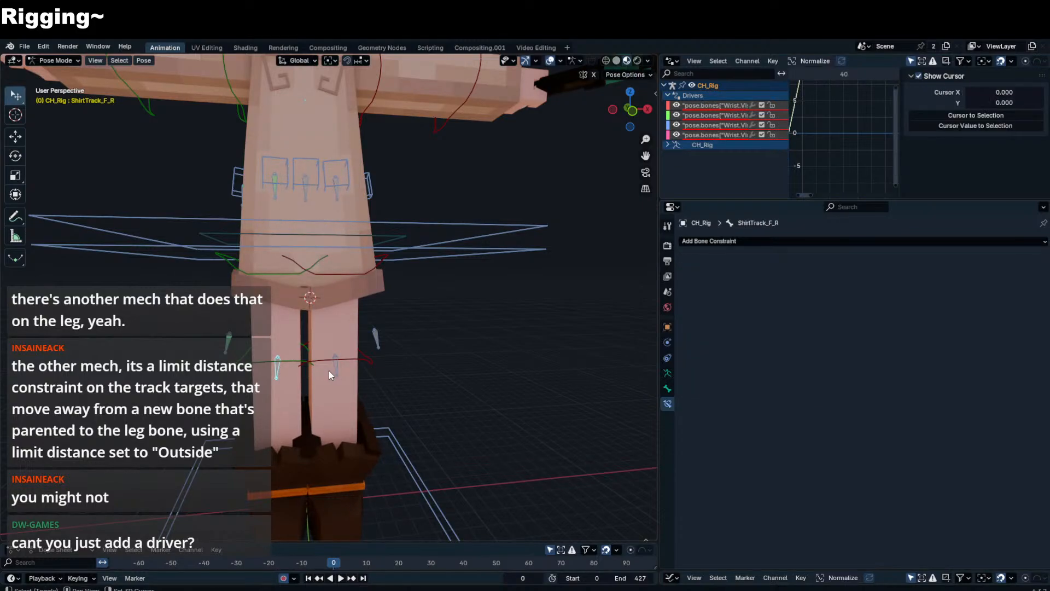
pyautogui.click(300, 191)
pyautogui.click(760, 241)
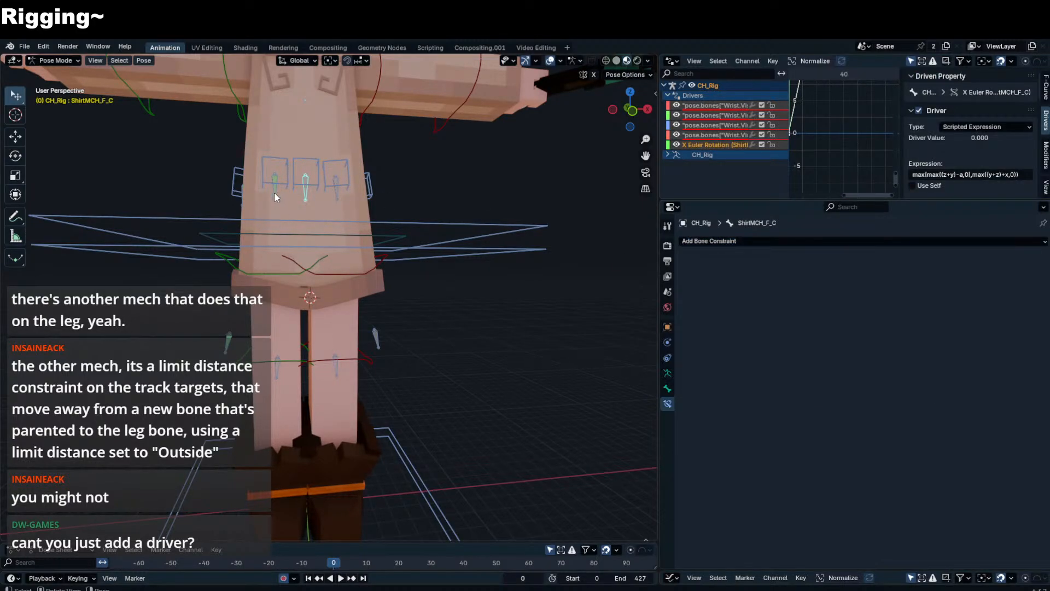
pyautogui.click(339, 200)
pyautogui.click(339, 356)
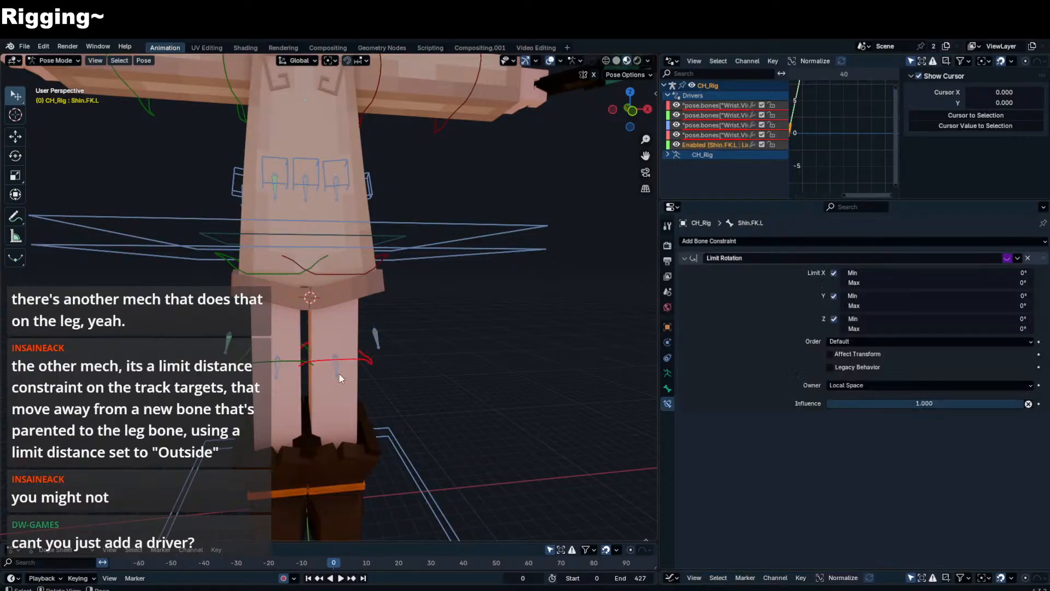
pyautogui.click(339, 375)
pyautogui.hotkey('shift', 'ctrl', 'c')
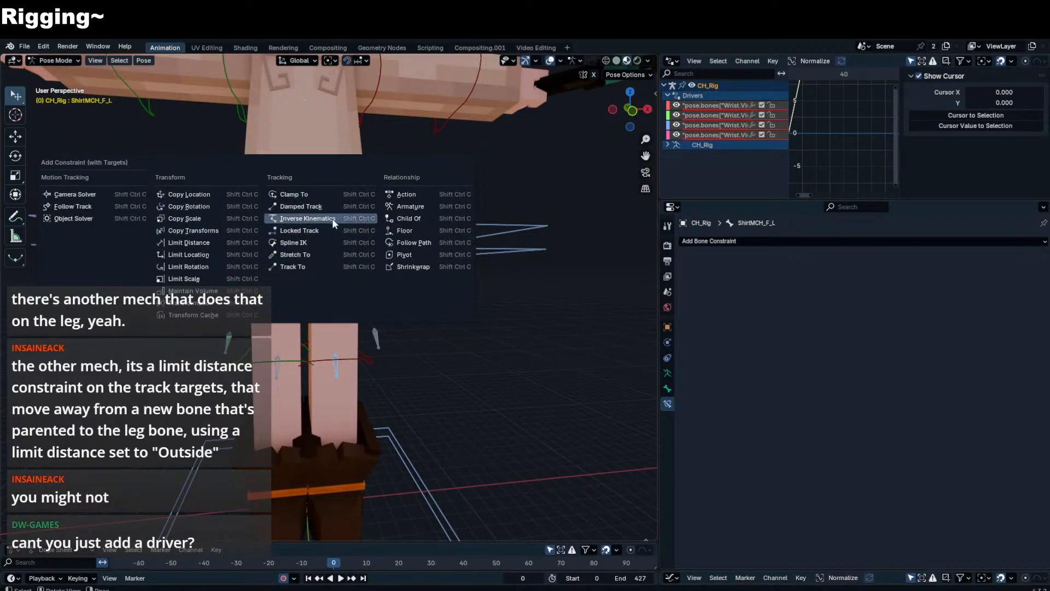
pyautogui.click(328, 212)
pyautogui.press('n')
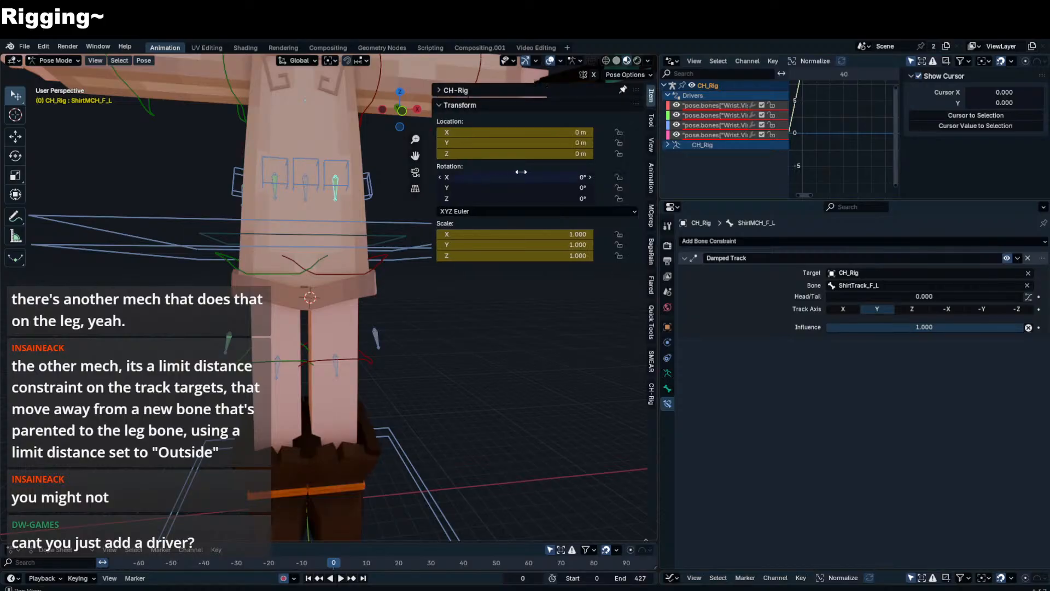
pyautogui.press('n')
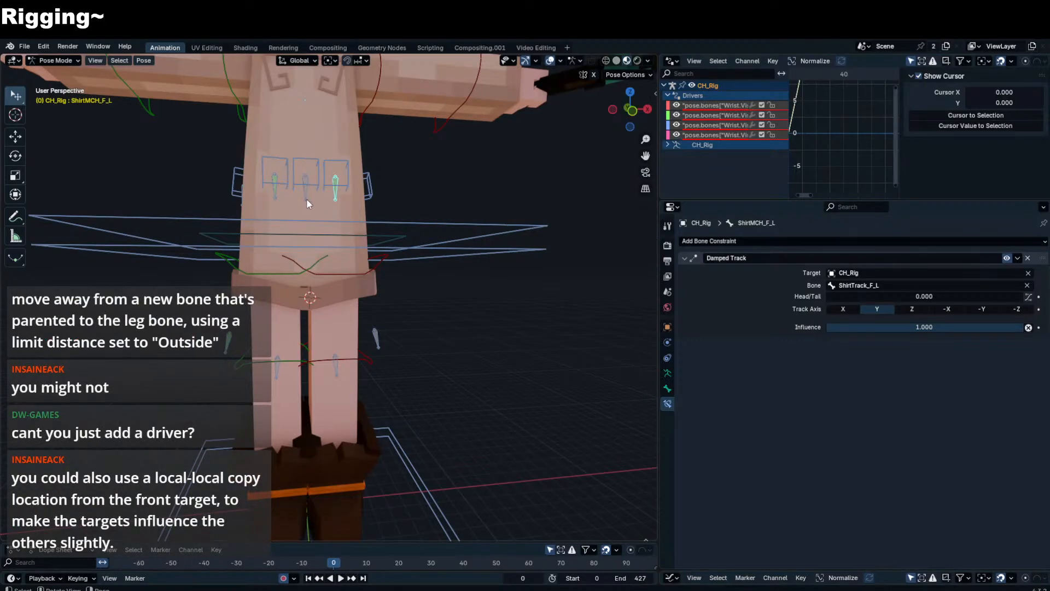
# - Copy the Damped Track constraint of ShirtMCH_F_R to the centre front bone ShirtMCH_F_C
pyautogui.keyDown('shift'); pyautogui.moveTo(306, 198); pyautogui.dragTo(393, 196, button='middle'); pyautogui.keyUp('shift')
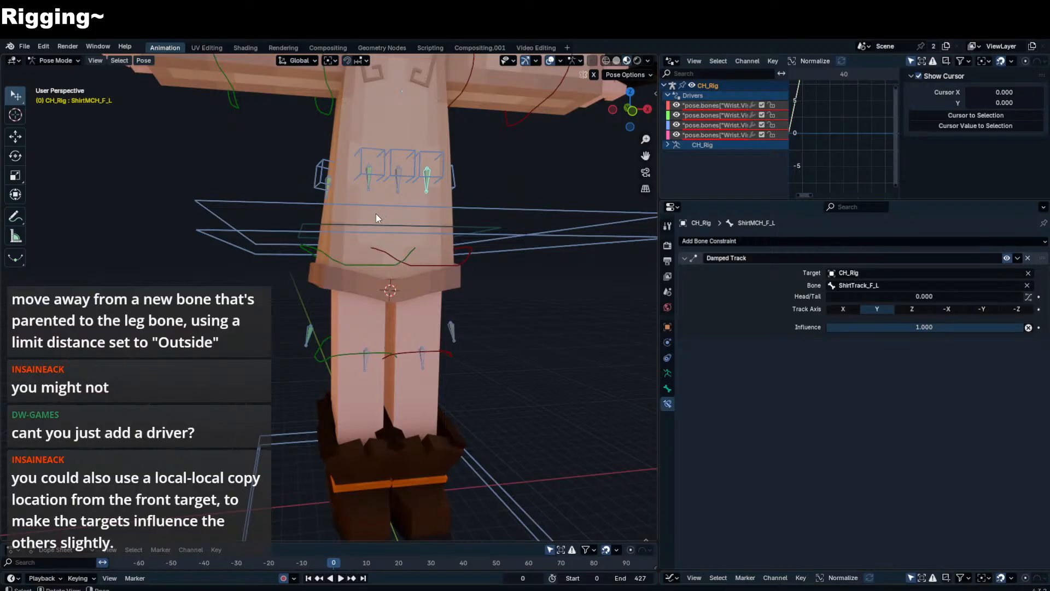
pyautogui.click(393, 194)
pyautogui.click(368, 189)
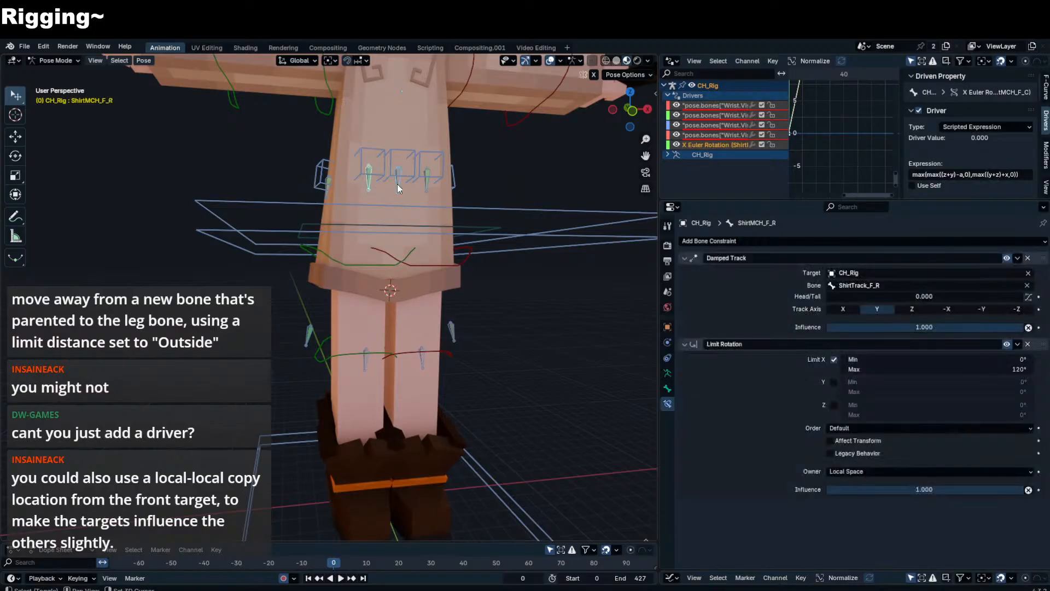
pyautogui.click(1012, 259)
pyautogui.click(1006, 290)
# - Copy the Damped Track constraint of the left front shirt bone to ShirtMCH_F_C as well
pyautogui.click(401, 186)
pyautogui.click(433, 189)
pyautogui.click(404, 189)
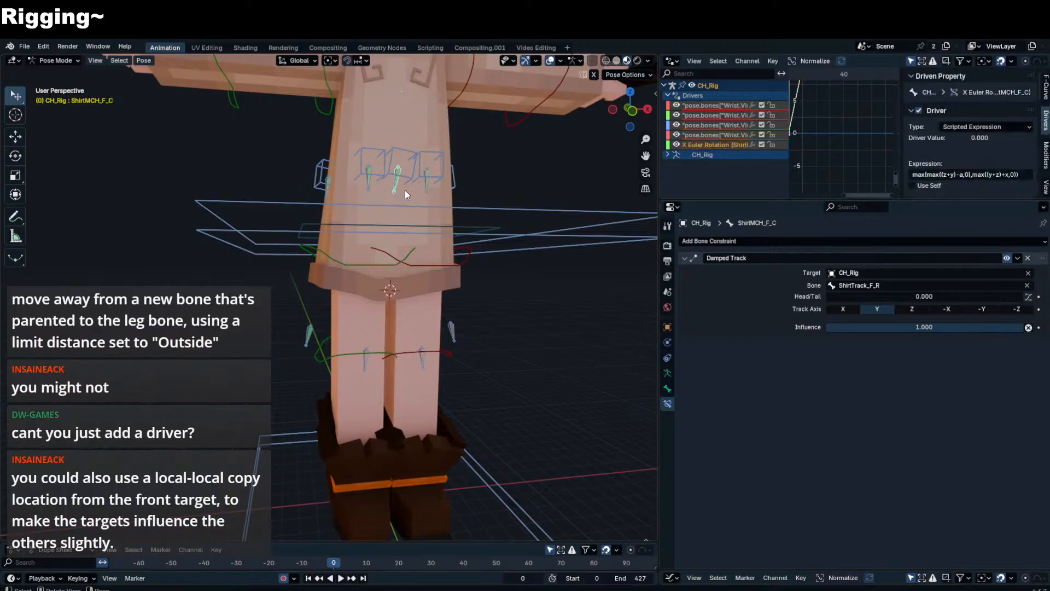
pyautogui.click(402, 189)
pyautogui.click(400, 189)
pyautogui.click(390, 189)
pyautogui.click(1016, 258)
pyautogui.click(1006, 291)
pyautogui.click(399, 190)
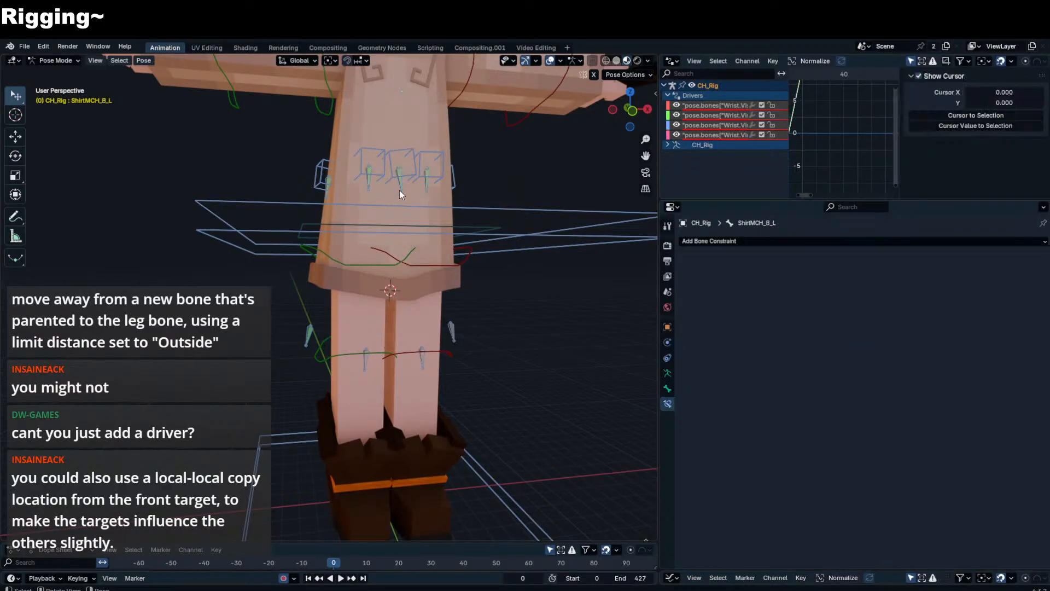
# - Set the influence of both Damped Track constraints on the centre front bone ShirtMCH_F_C to 0.5
pyautogui.click(401, 190)
pyautogui.doubleClick(897, 414)
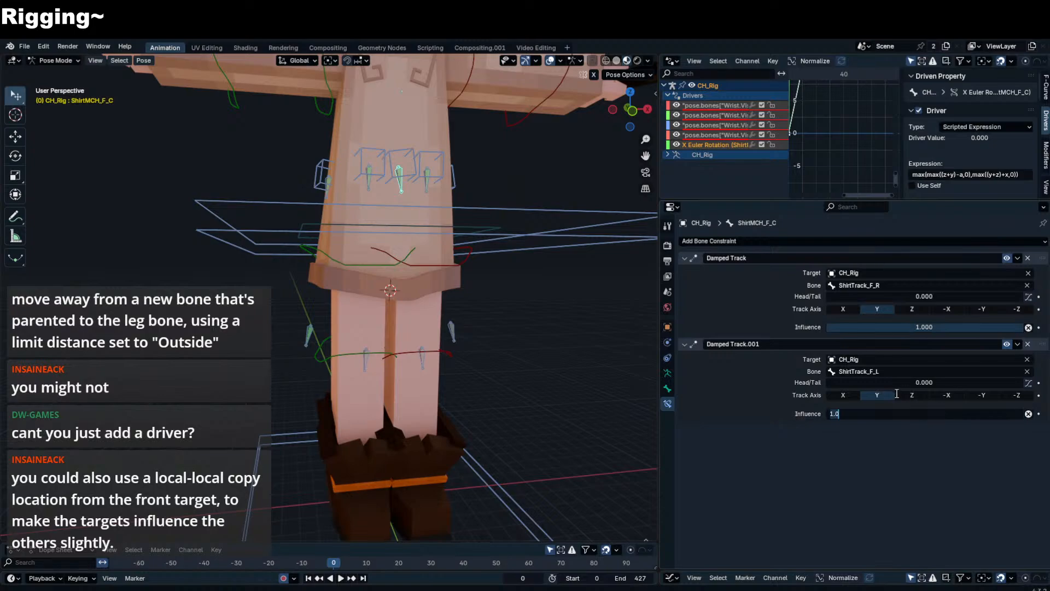
pyautogui.write('0.5')
pyautogui.press('Return')
pyautogui.doubleClick(895, 327)
pyautogui.write('0.5')
pyautogui.press('Return')
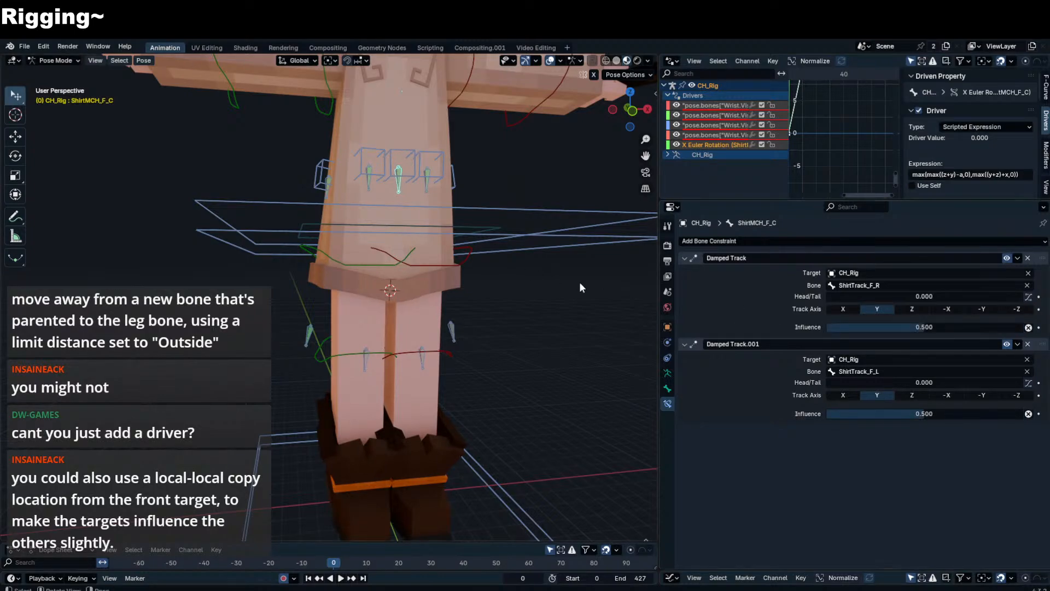
# - Check how the front shirt hem reacts to trial rotations of Thigh.FK.L and Thigh.FK.R, cancelling each rotation
pyautogui.click(441, 181)
pyautogui.click(439, 264)
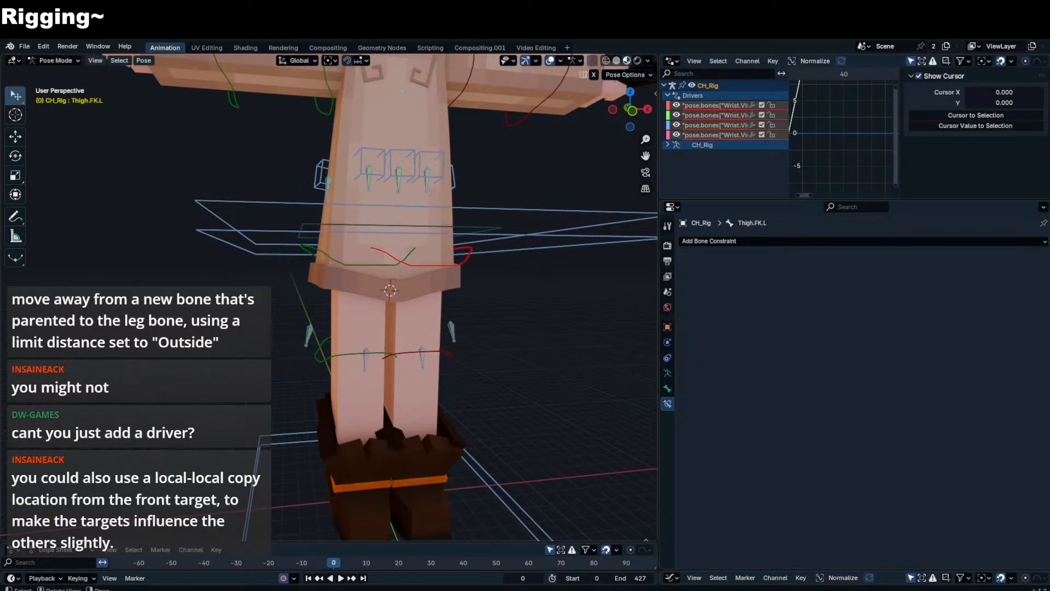
pyautogui.press('r')
pyautogui.rightClick(444, 230)
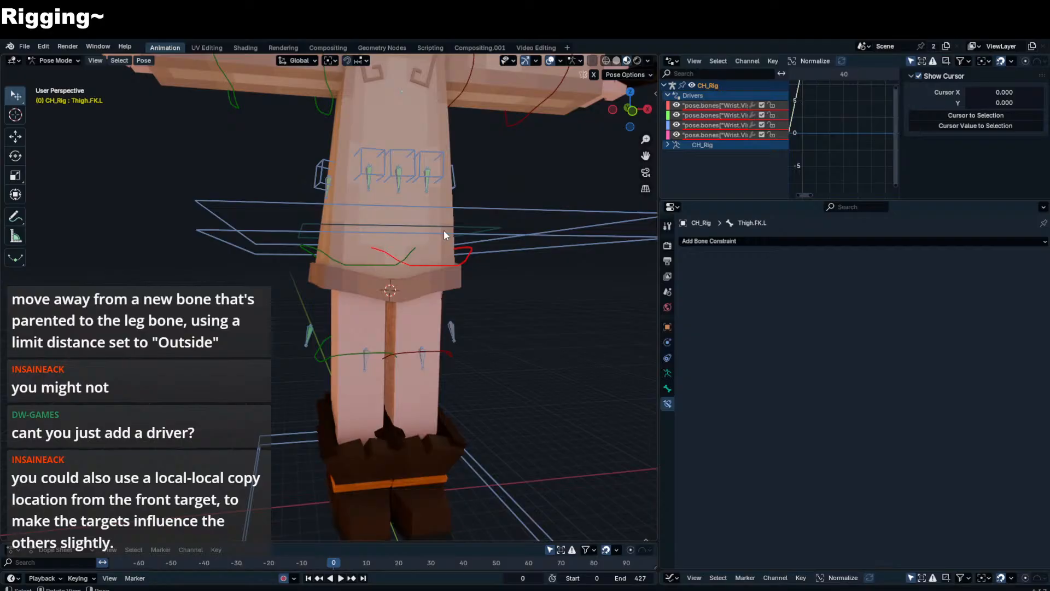
pyautogui.click(366, 247)
pyautogui.press('r')
pyautogui.rightClick(367, 249)
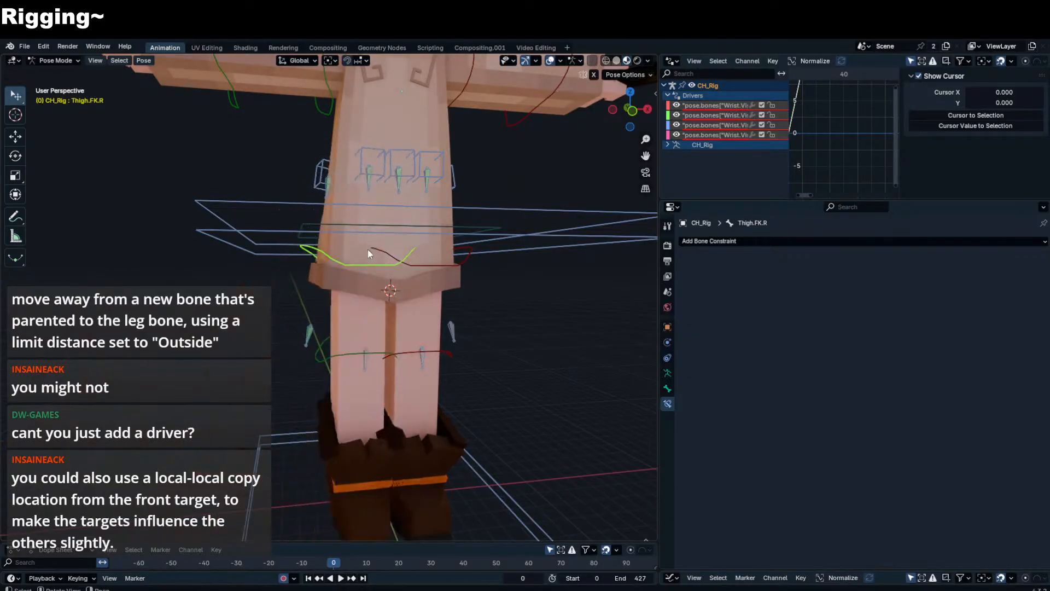
pyautogui.click(418, 263)
pyautogui.press('r')
pyautogui.press('r')
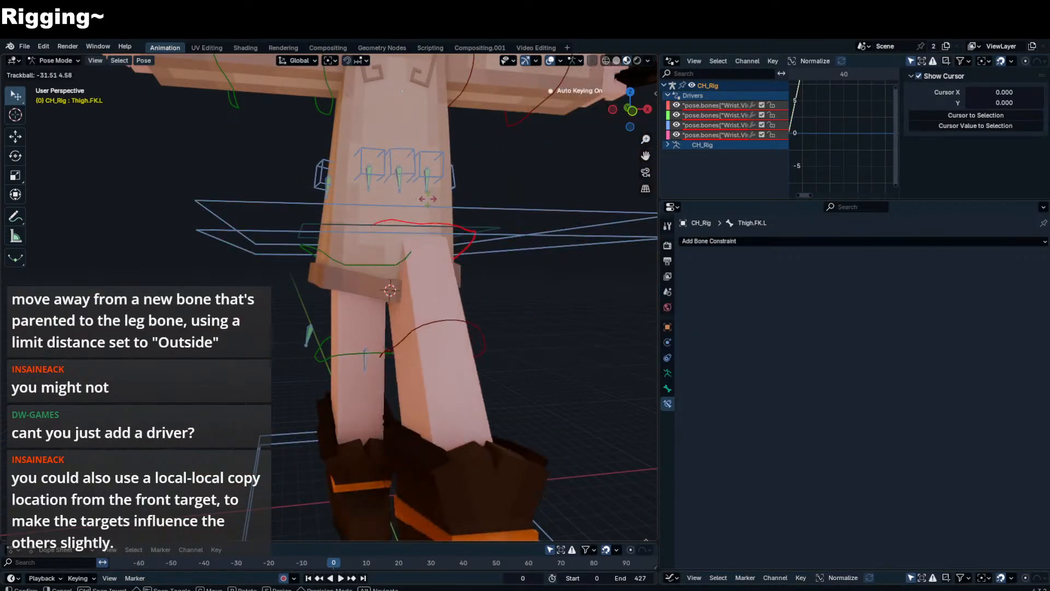
pyautogui.rightClick(423, 228)
# - Parent the left front hem target bone ShirtTrack_F_L to Thigh.FK.L with Keep Offset, and return to pose mode
pyautogui.click(419, 352)
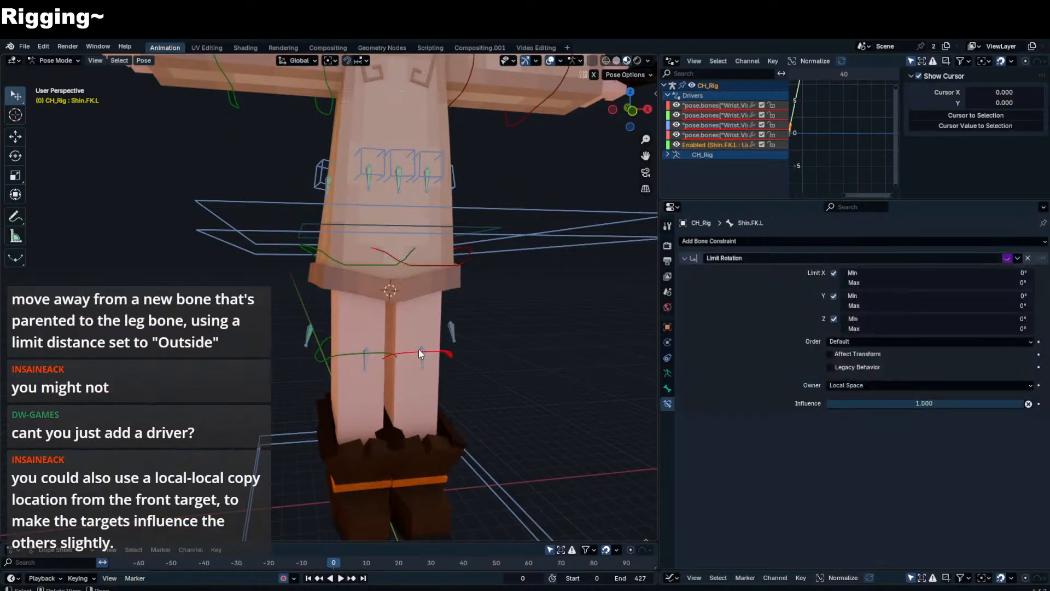
pyautogui.click(421, 356)
pyautogui.keyDown('shift'); pyautogui.click(455, 268); pyautogui.keyUp('shift')
pyautogui.press('Tab')
pyautogui.hotkey('ctrl', 'p')
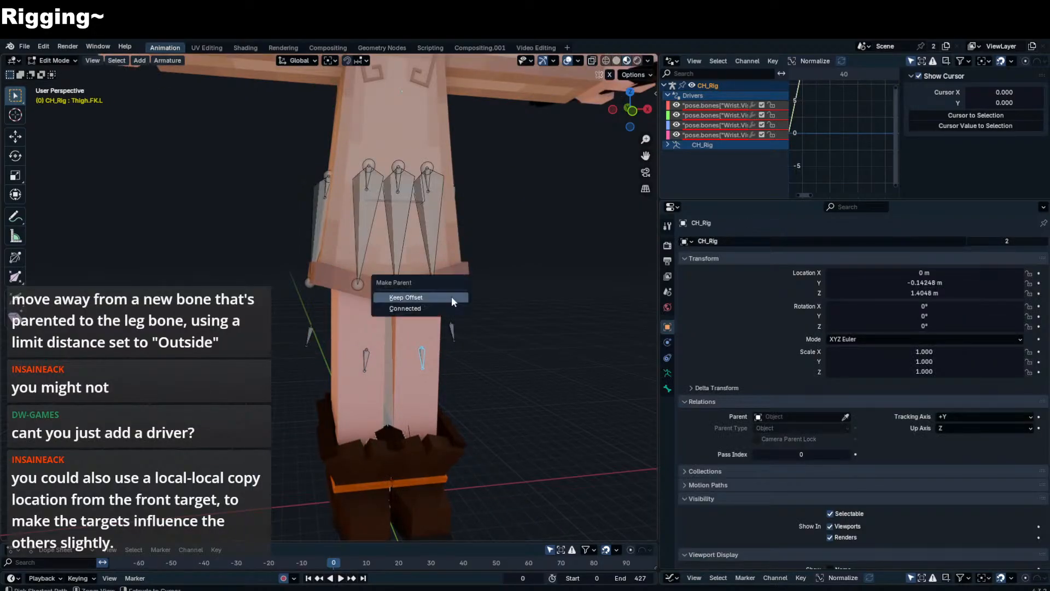
pyautogui.click(453, 298)
pyautogui.press('Tab')
# - Swing Thigh.FK.L forward and outward, and rotate Thigh.FK.R, to test how the shirt hem follows the legs
pyautogui.press('r')
pyautogui.press('r')
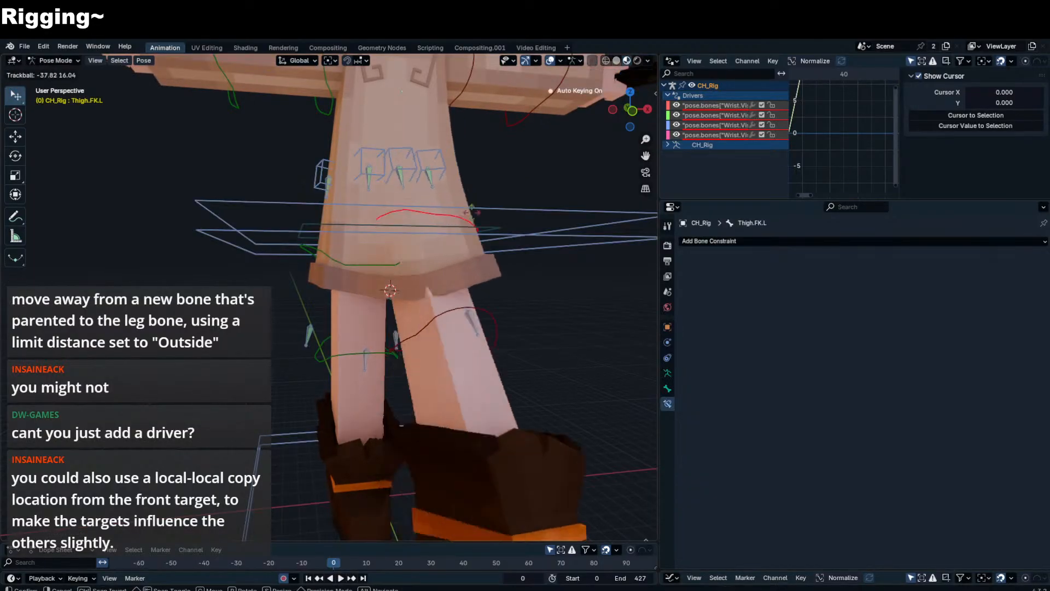
pyautogui.click(477, 222)
pyautogui.press('r')
pyautogui.rightClick(550, 250)
pyautogui.press('r')
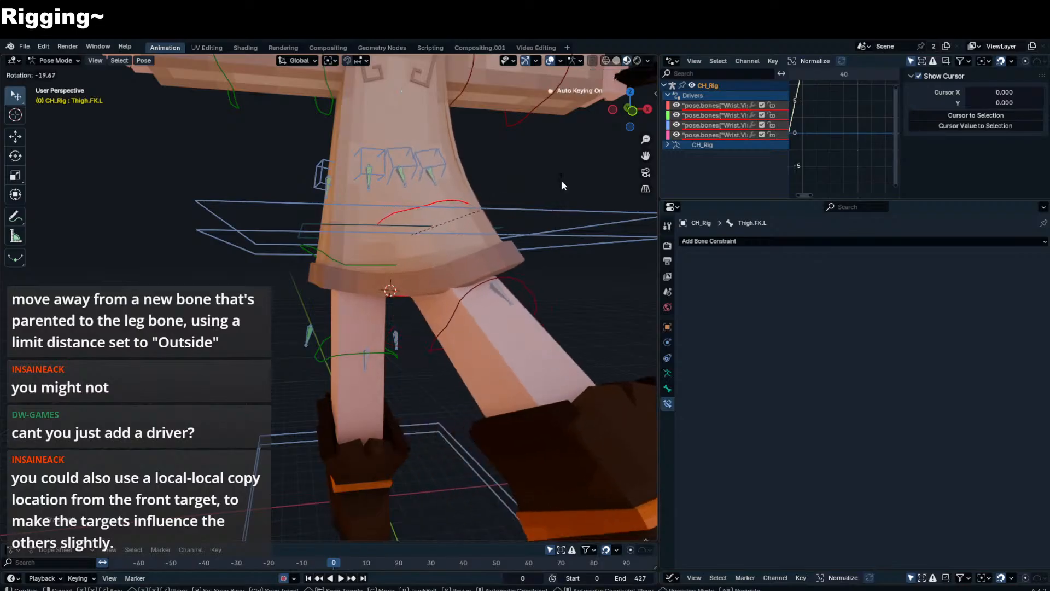
pyautogui.press('r')
pyautogui.click(552, 158)
pyautogui.press('r')
pyautogui.press('r')
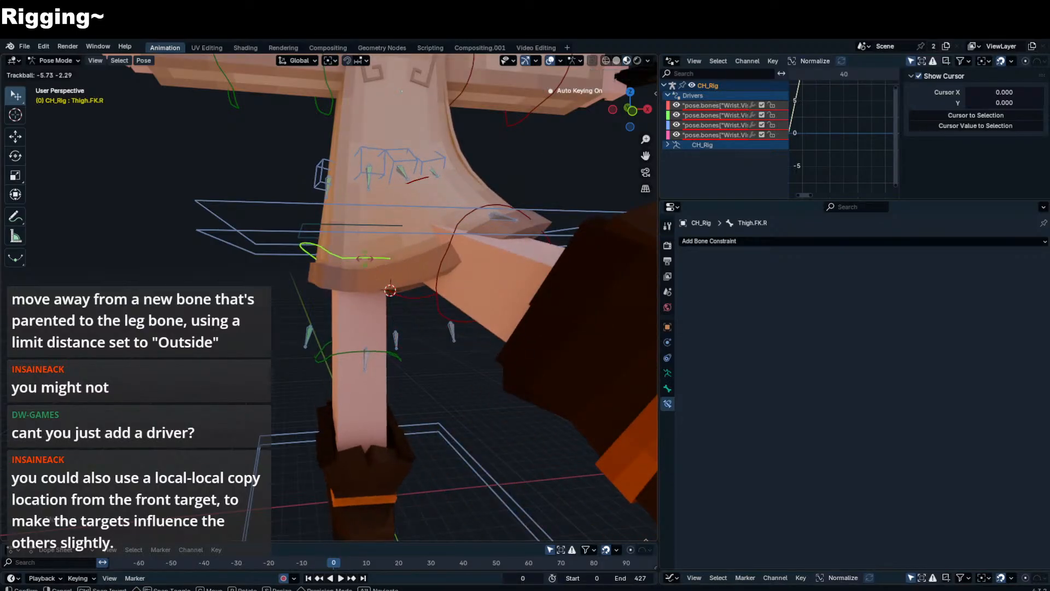
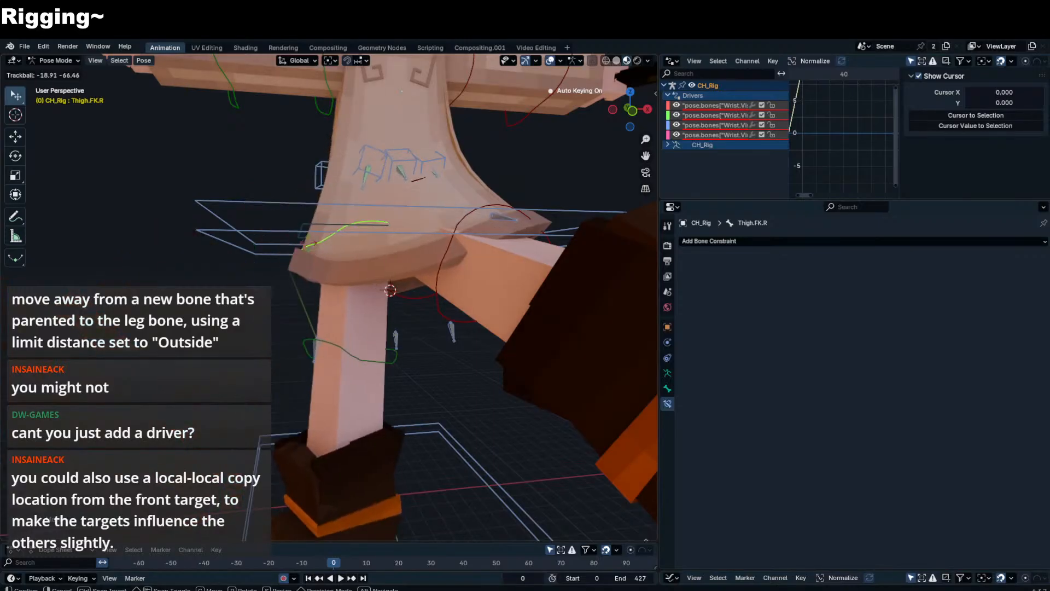
# - Clear the left thigh FK bone's rotation and test-rotate the leg freely to check how the shirt follows
pyautogui.rightClick(334, 227)
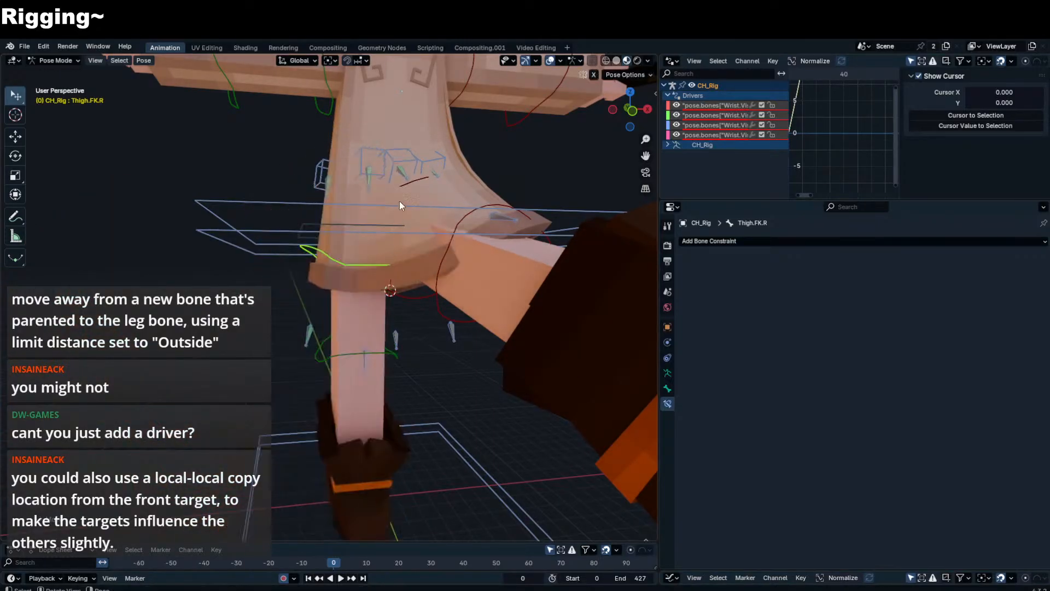
pyautogui.click(406, 187)
pyautogui.hotkey('alt', 'r')
pyautogui.scroll(2, 417, 234)
pyautogui.press('r')
pyautogui.press('r')
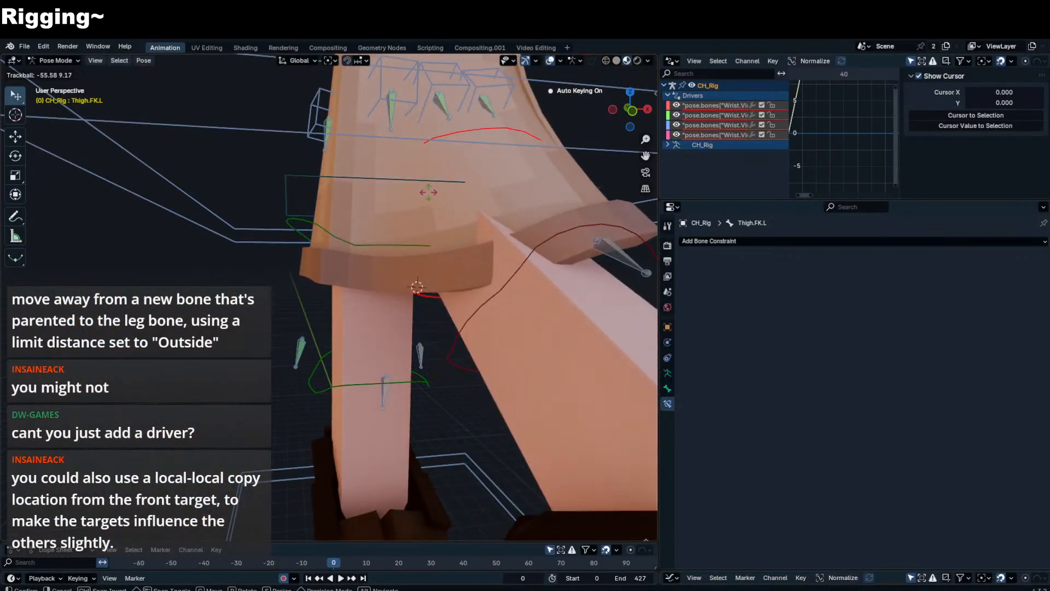
pyautogui.click(539, 236)
pyautogui.scroll(-4, 540, 236)
pyautogui.press('r')
pyautogui.press('y')
pyautogui.press('y')
pyautogui.click(539, 236)
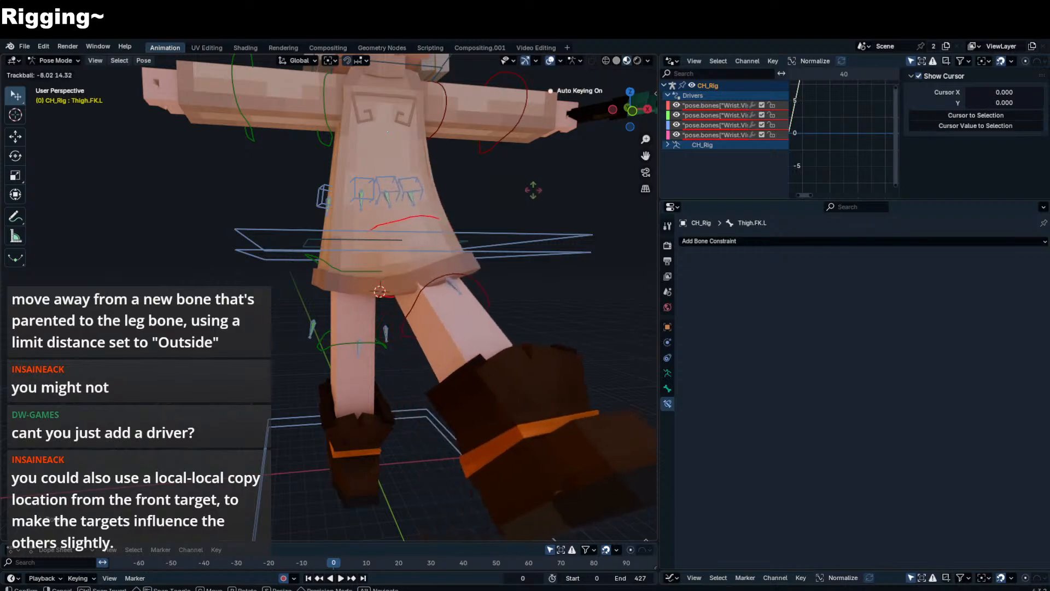
# - Test-rotate the front centre shirt control and clear the left thigh FK bone's rotation
pyautogui.click(400, 198)
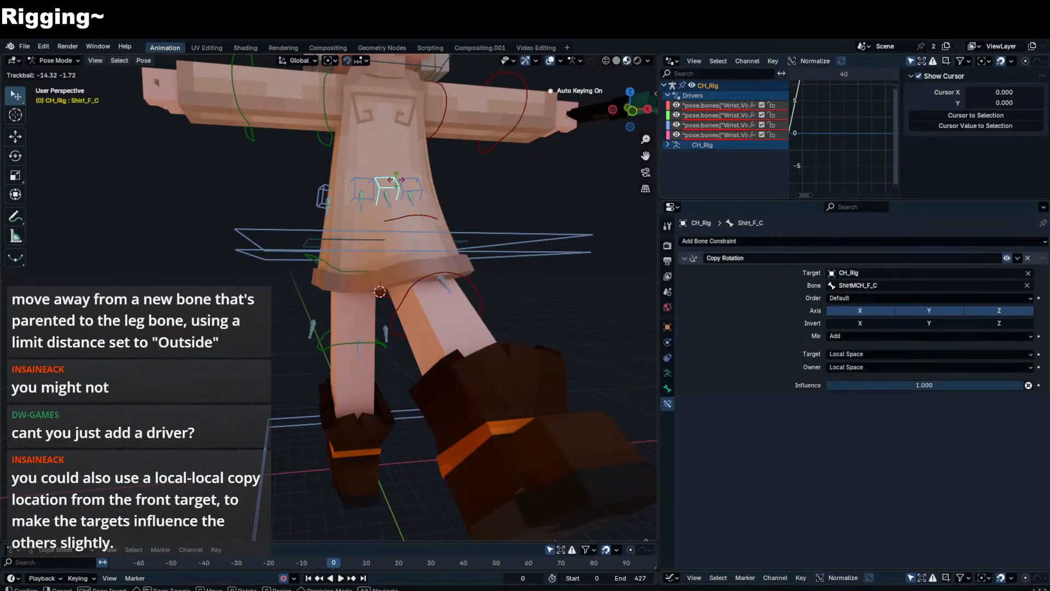
pyautogui.press('r')
pyautogui.rightClick(400, 184)
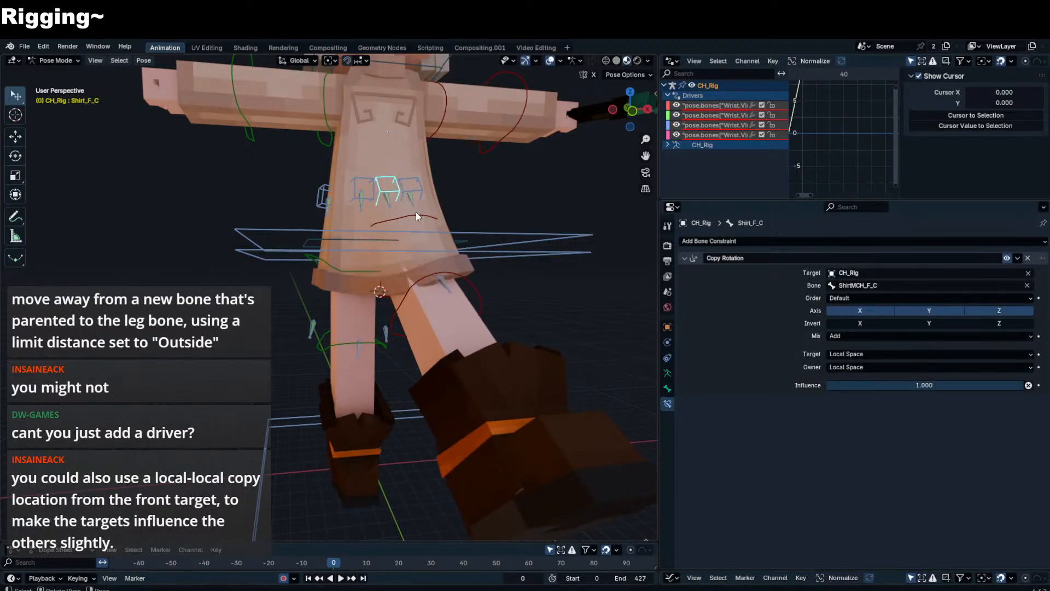
pyautogui.click(417, 213)
pyautogui.hotkey('alt', 'r')
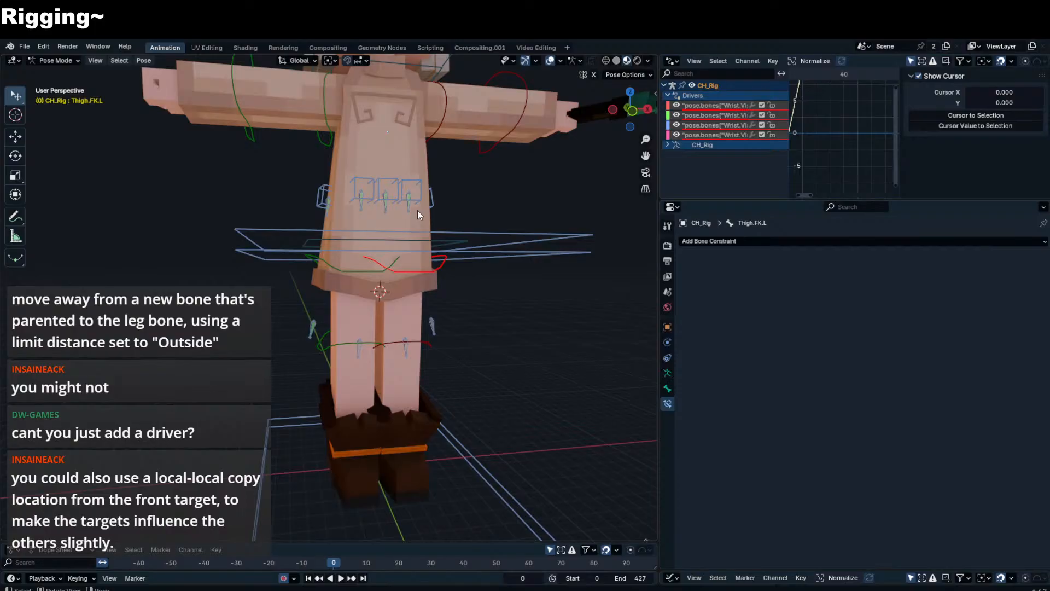
# - Inspect the constraints on the front centre shirt control and on its mechanism bone ShirtMCH_F_C, collapsing the latter's entries
pyautogui.click(386, 184)
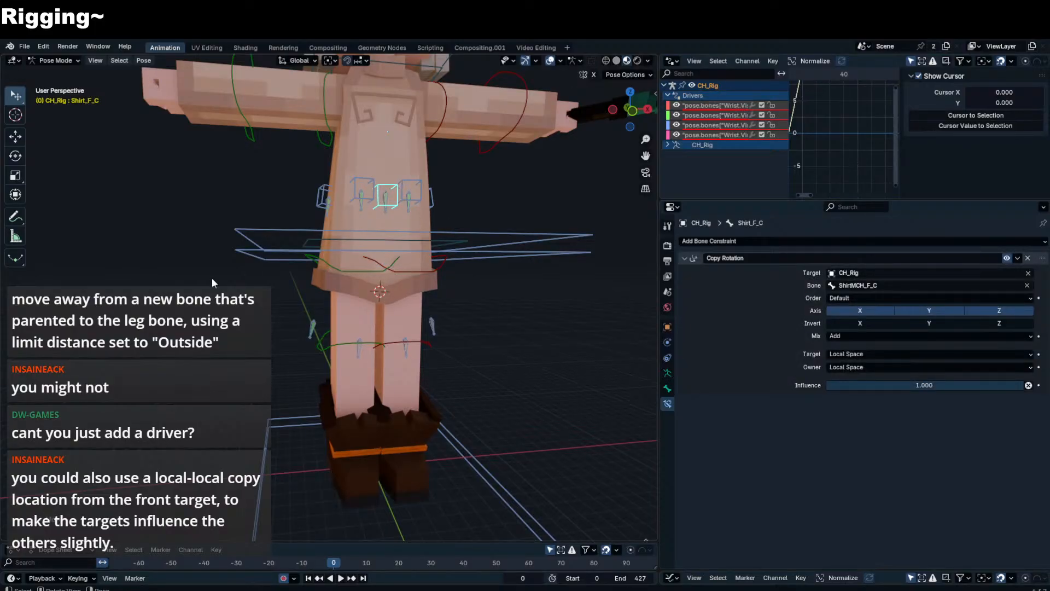
pyautogui.scroll(3, 356, 267)
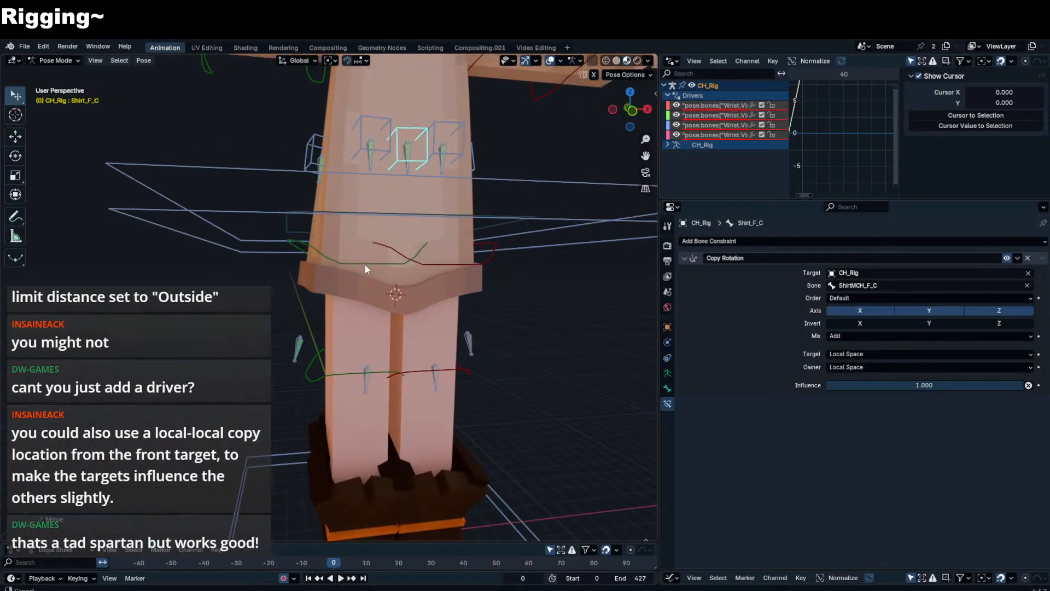
pyautogui.click(405, 178)
pyautogui.moveTo(684, 258); pyautogui.dragTo(687, 288)
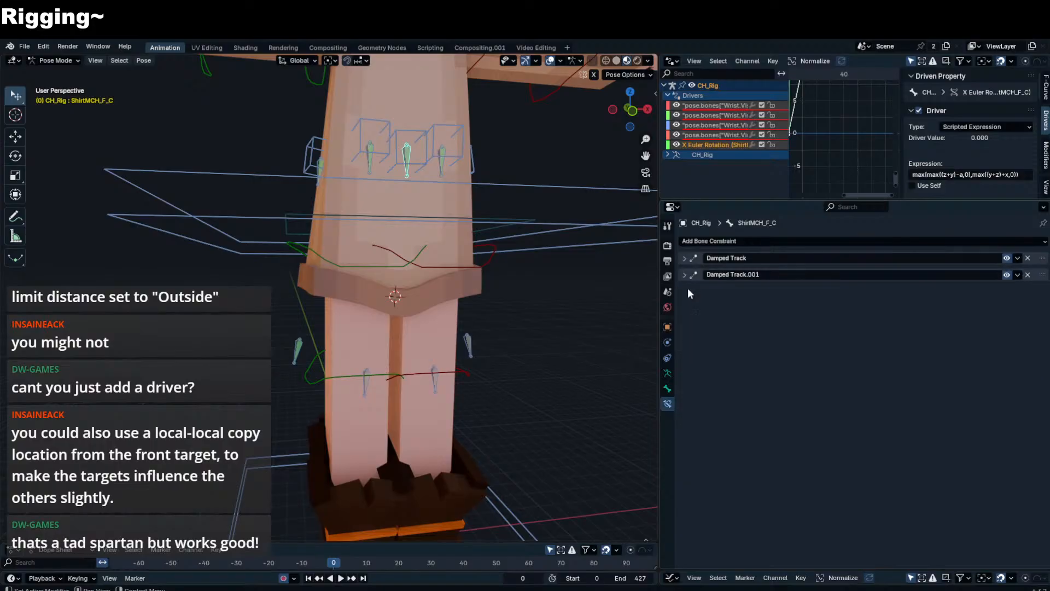
# - Try rotating Flip_Bone and the CH_Root bone about the global X axis to test the whole rig
pyautogui.scroll(-3, 560, 284)
pyautogui.scroll(1, 552, 283)
pyautogui.click(421, 274)
pyautogui.moveTo(422, 273); pyautogui.dragTo(334, 226, button='middle')
pyautogui.scroll(-3, 324, 246)
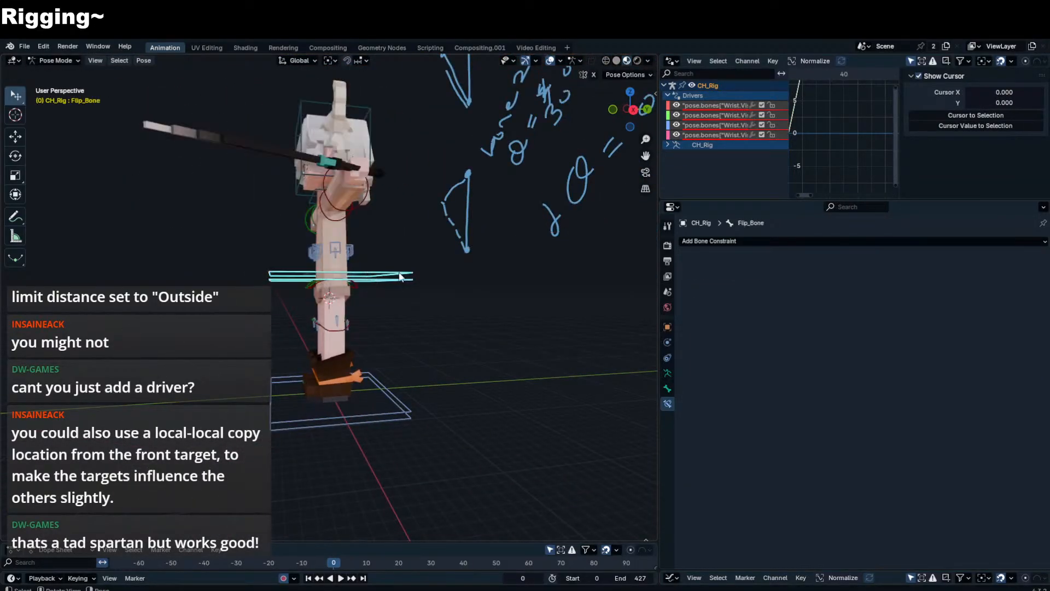
pyautogui.press('r')
pyautogui.press('x')
pyautogui.rightClick(390, 342)
pyautogui.click(399, 399)
pyautogui.press('r')
pyautogui.press('x')
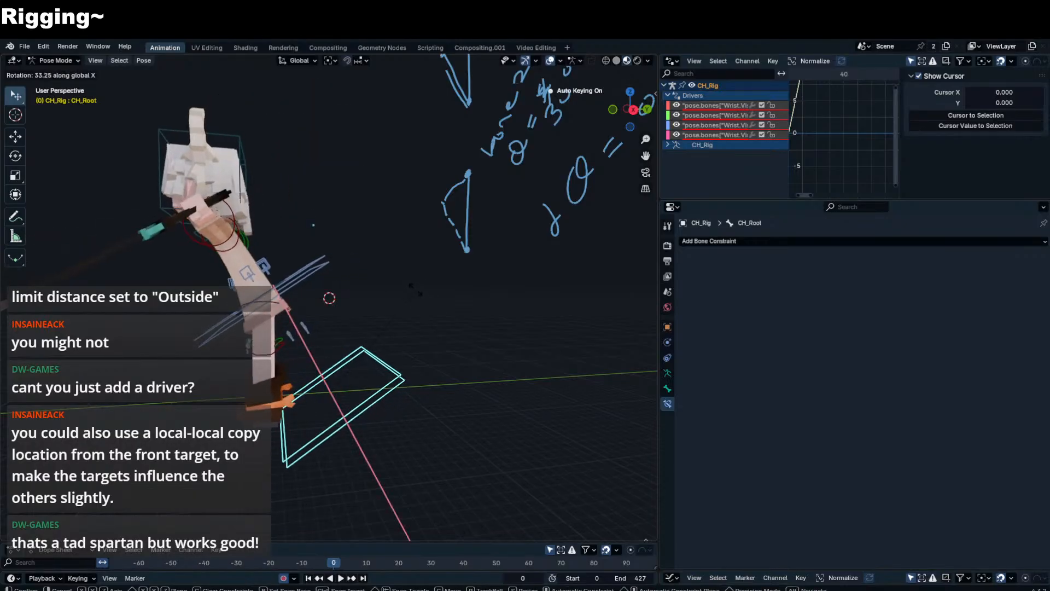
pyautogui.rightClick(415, 291)
# - Compare the parent and Inherit Rotation settings of Thigh.FK.R, Flip_Bone and Thigh.FK.L in their bone properties
pyautogui.press('n')
pyautogui.press('n')
pyautogui.moveTo(294, 245); pyautogui.dragTo(365, 269, button='middle')
pyautogui.scroll(2, 365, 269)
pyautogui.click(359, 269)
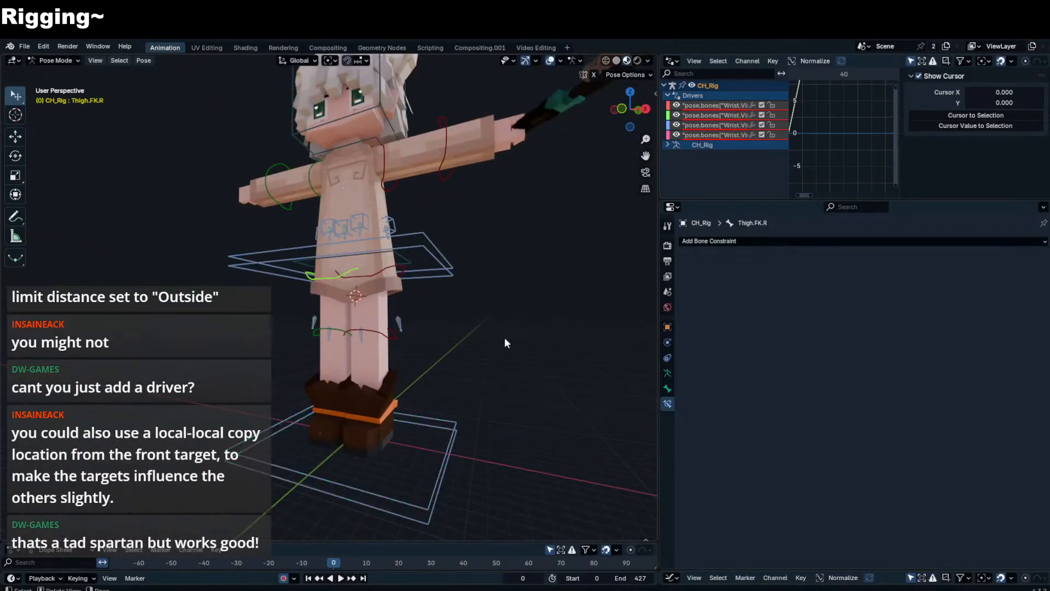
pyautogui.click(667, 388)
pyautogui.click(667, 372)
pyautogui.click(667, 388)
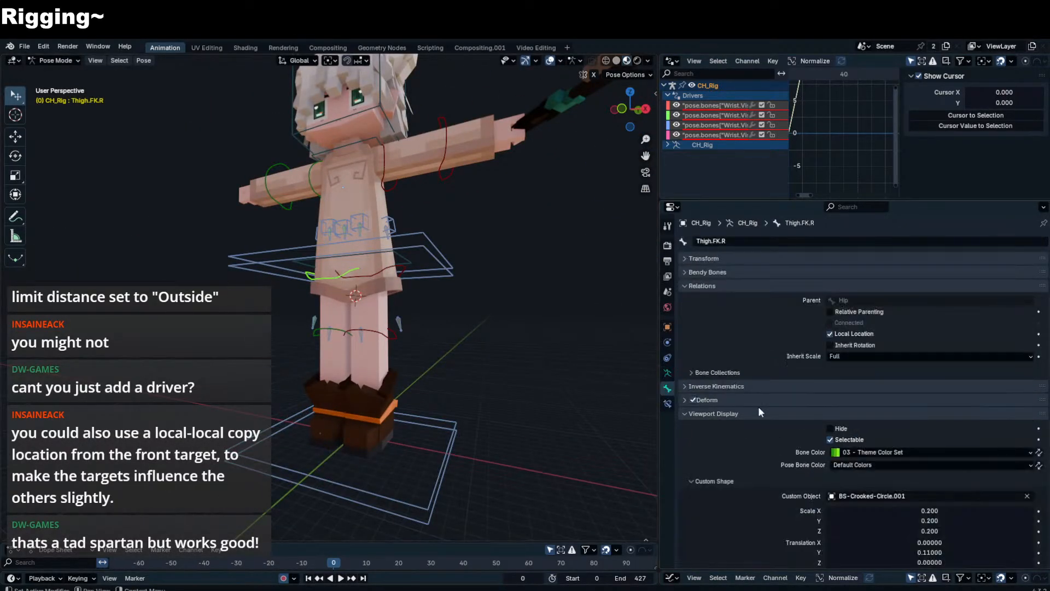
pyautogui.scroll(-5, 793, 427)
pyautogui.scroll(4, 727, 340)
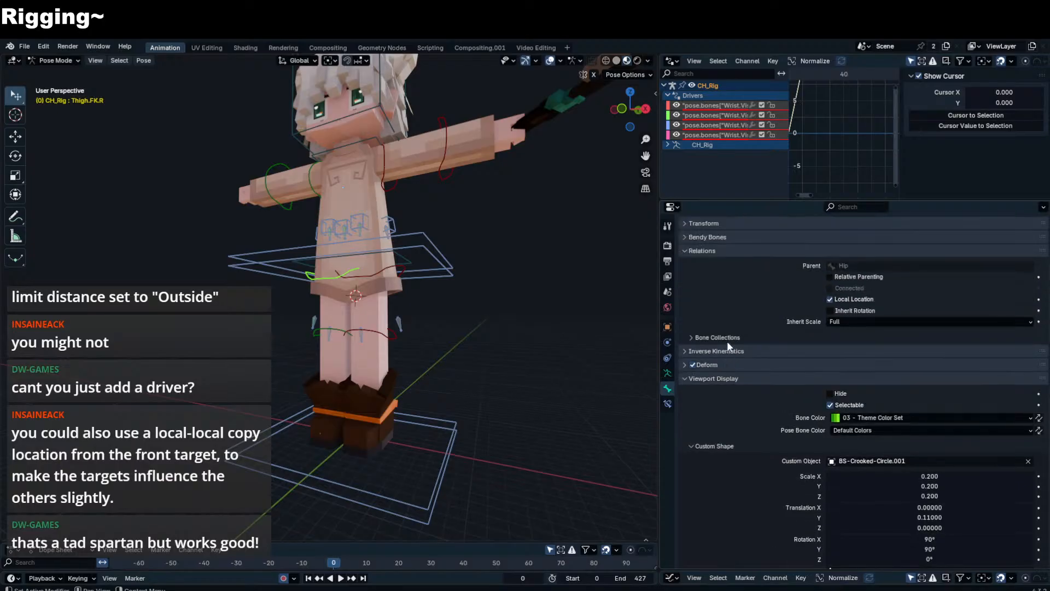
pyautogui.click(397, 272)
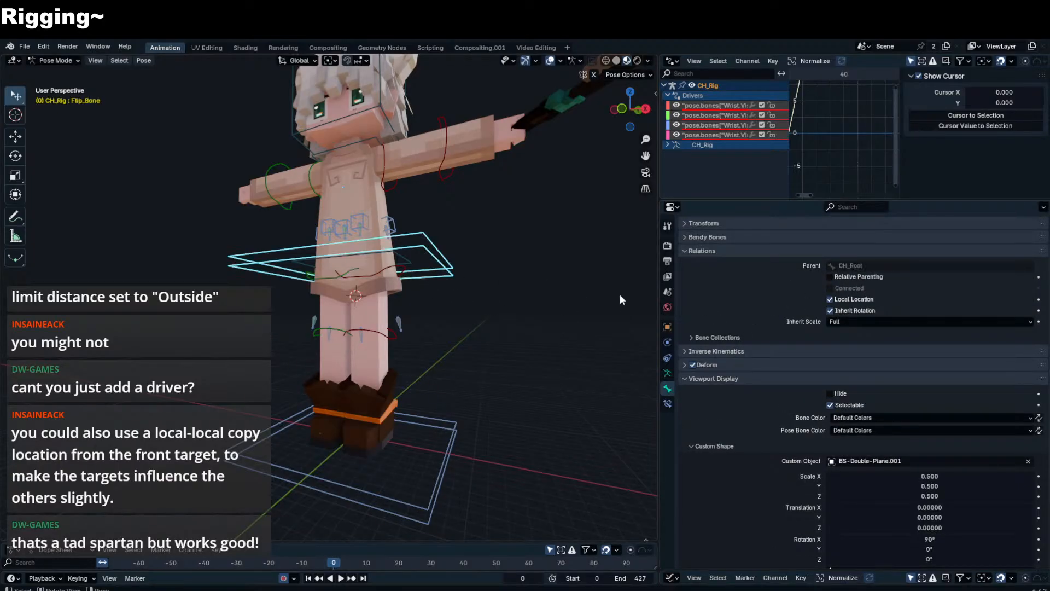
pyautogui.click(365, 269)
pyautogui.click(376, 274)
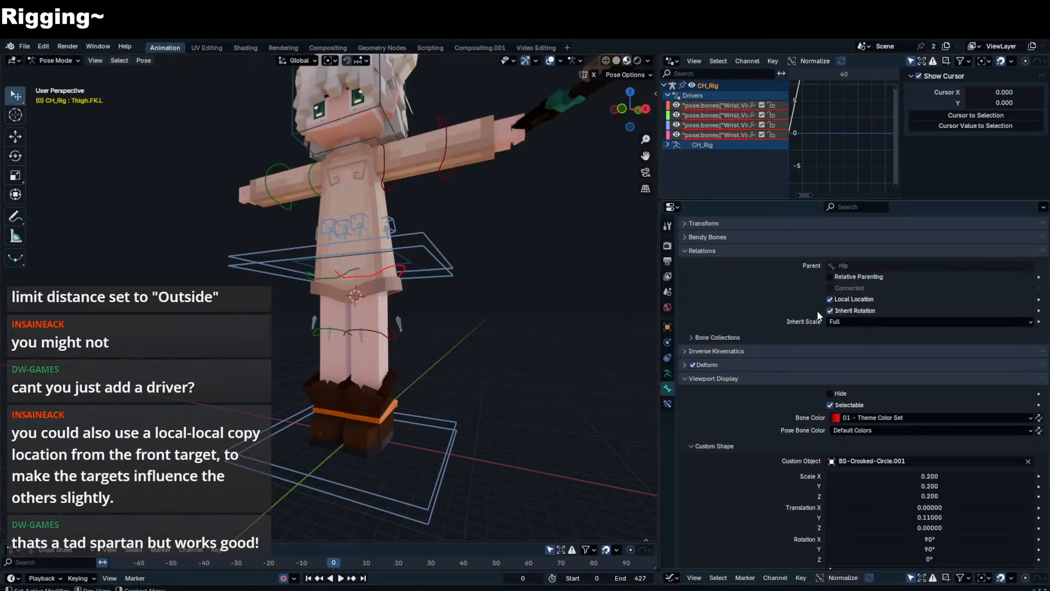
# - Try flipping the character about the global X axis with Flip_Bone
pyautogui.moveTo(431, 275); pyautogui.dragTo(254, 160, button='middle')
pyautogui.press('r')
pyautogui.press('x')
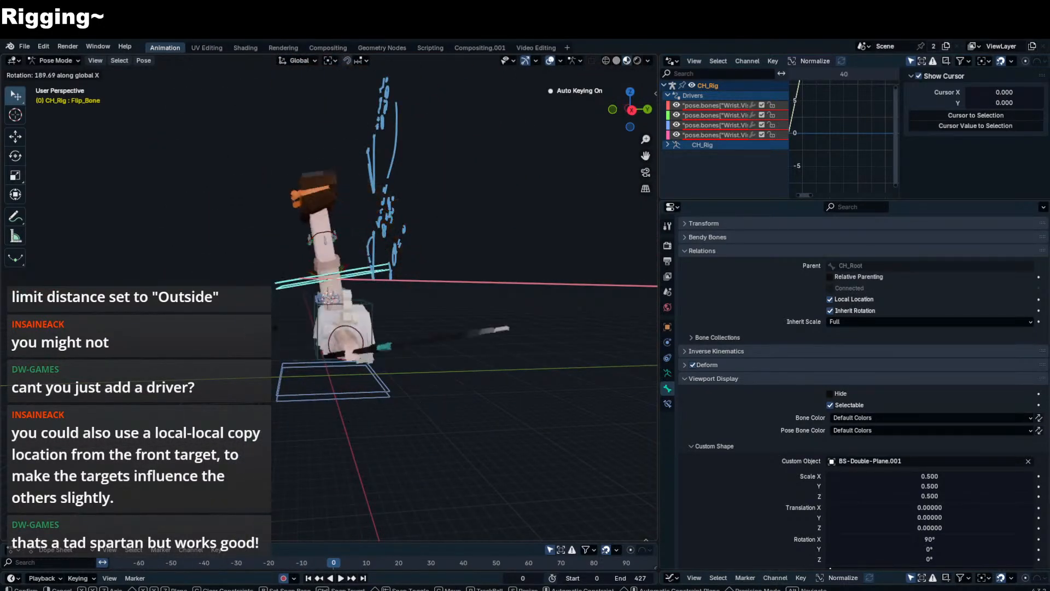
pyautogui.rightClick(353, 268)
# - Try scaling and freely rotating the front centre shirt control to test the shirt's deformation
pyautogui.scroll(3, 355, 268)
pyautogui.moveTo(355, 268); pyautogui.dragTo(346, 290, button='middle')
pyautogui.scroll(-2, 428, 286)
pyautogui.scroll(2, 461, 285)
pyautogui.click(345, 290)
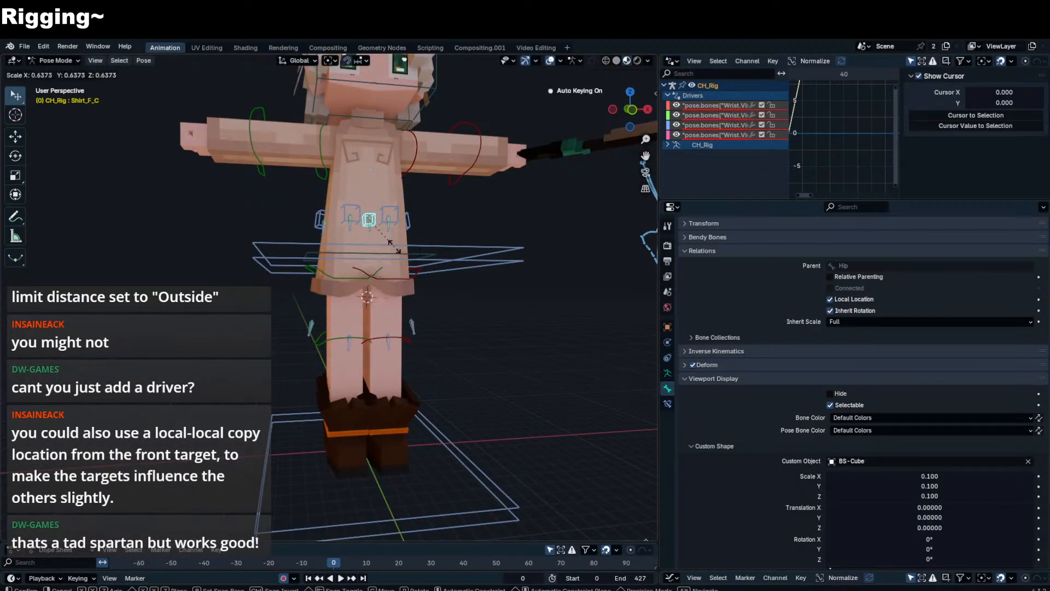
pyautogui.rightClick(416, 248)
pyautogui.moveTo(417, 247); pyautogui.dragTo(401, 218, button='middle')
pyautogui.scroll(3, 387, 261)
pyautogui.press('r')
pyautogui.press('r')
pyautogui.rightClick(386, 238)
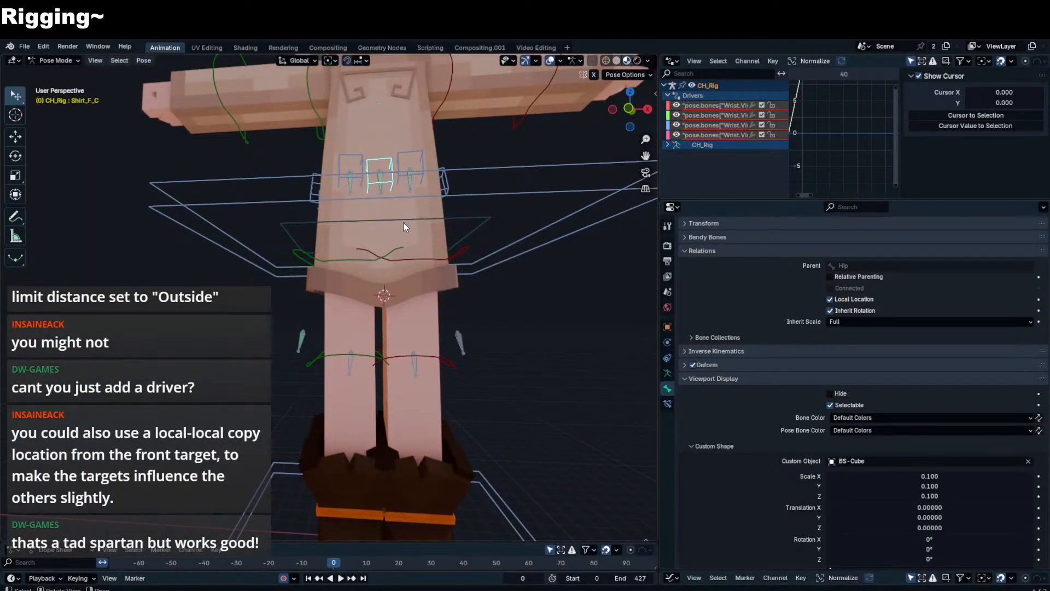
# - Remove both Damped Track constraints from the front centre mechanism bone ShirtMCH_F_C
pyautogui.click(383, 181)
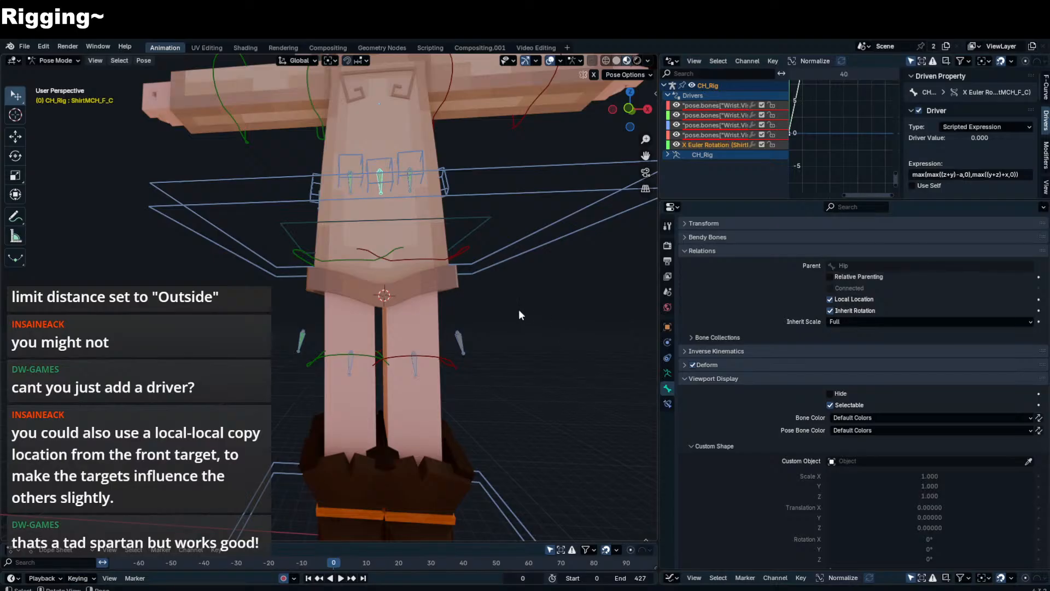
pyautogui.press('KP_1')
pyautogui.scroll(2, 484, 296)
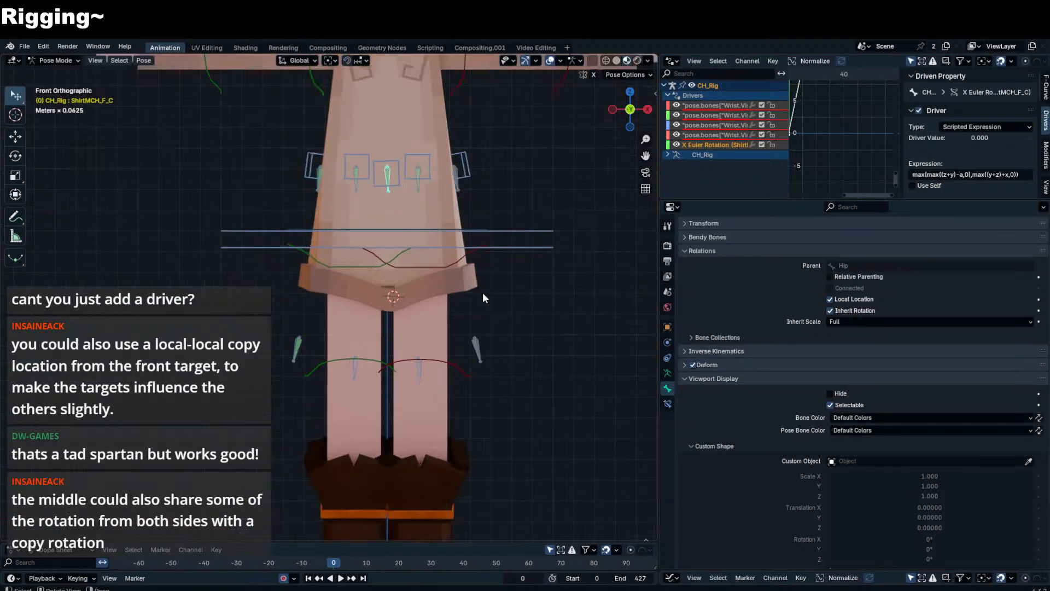
pyautogui.scroll(1, 483, 297)
pyautogui.keyDown('shift'); pyautogui.moveTo(483, 297); pyautogui.dragTo(463, 372, button='middle'); pyautogui.keyUp('shift')
pyautogui.click(667, 404)
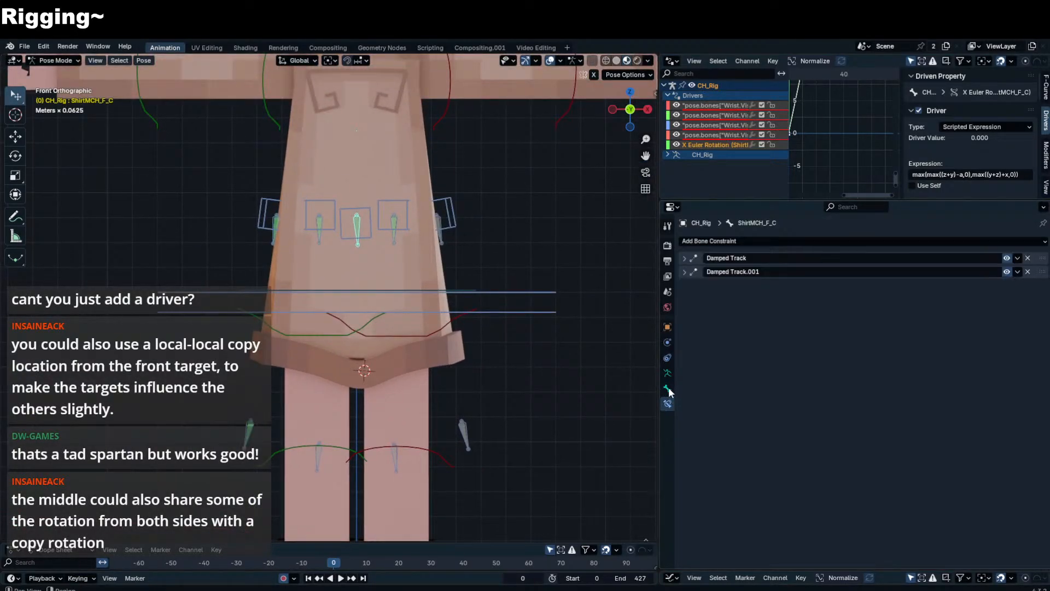
pyautogui.click(1028, 257)
pyautogui.click(1028, 257)
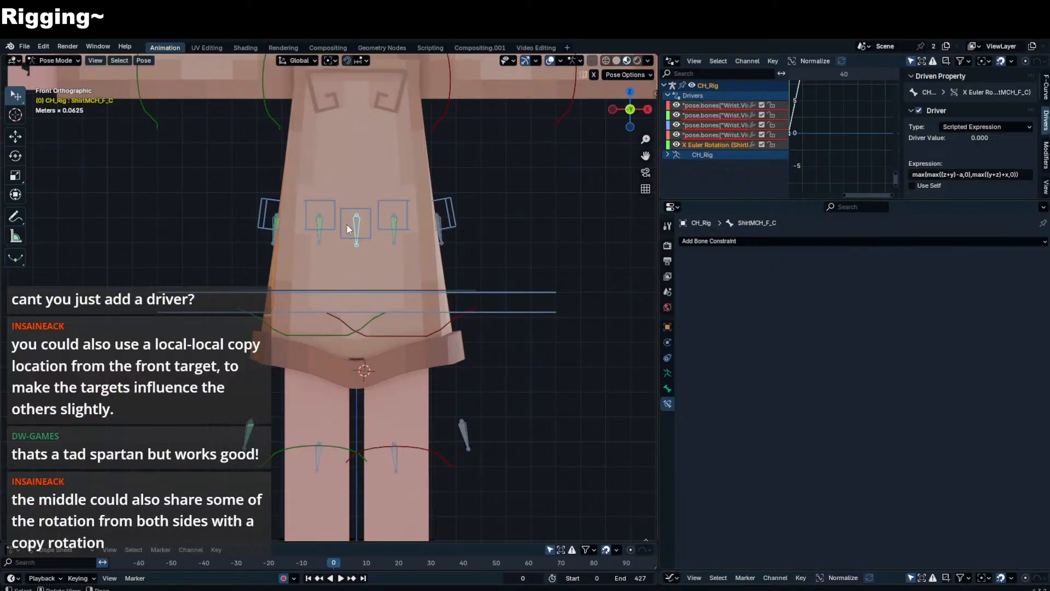
# - Try clearing the location of all pose bones at once
pyautogui.press('a')
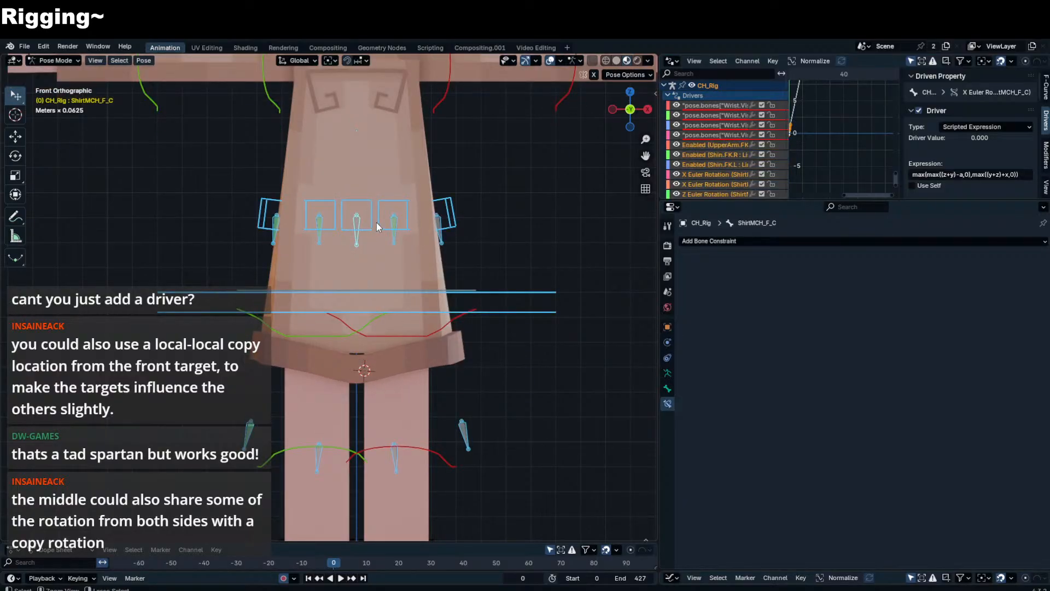
pyautogui.hotkey('alt', 'g')
pyautogui.click(372, 232)
pyautogui.click(371, 234)
pyautogui.click(366, 238)
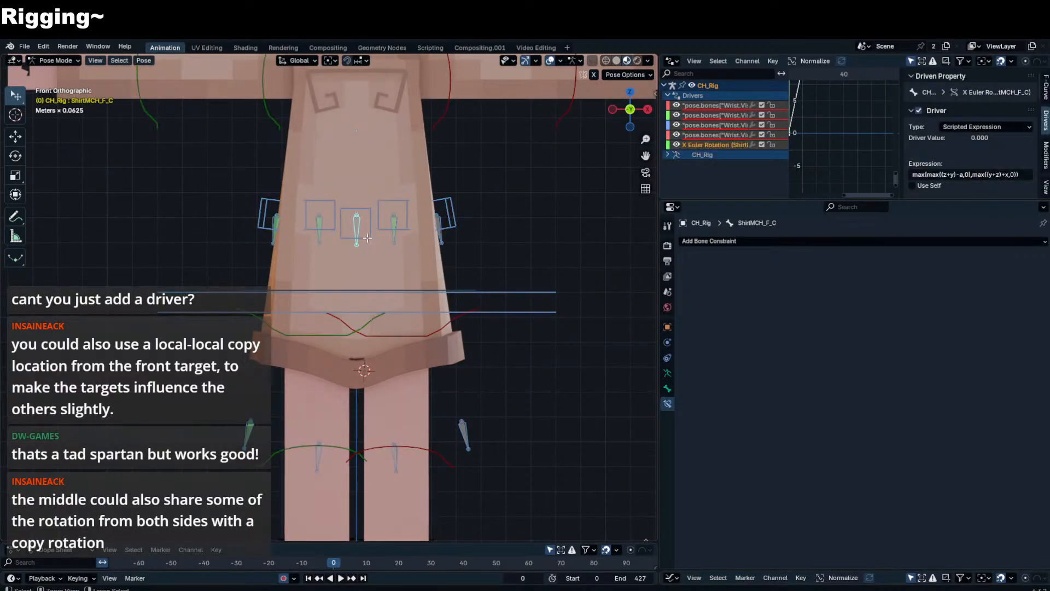
# - Clear the location of the front centre shirt control Shirt_F_C and test its rotation
pyautogui.click(369, 235)
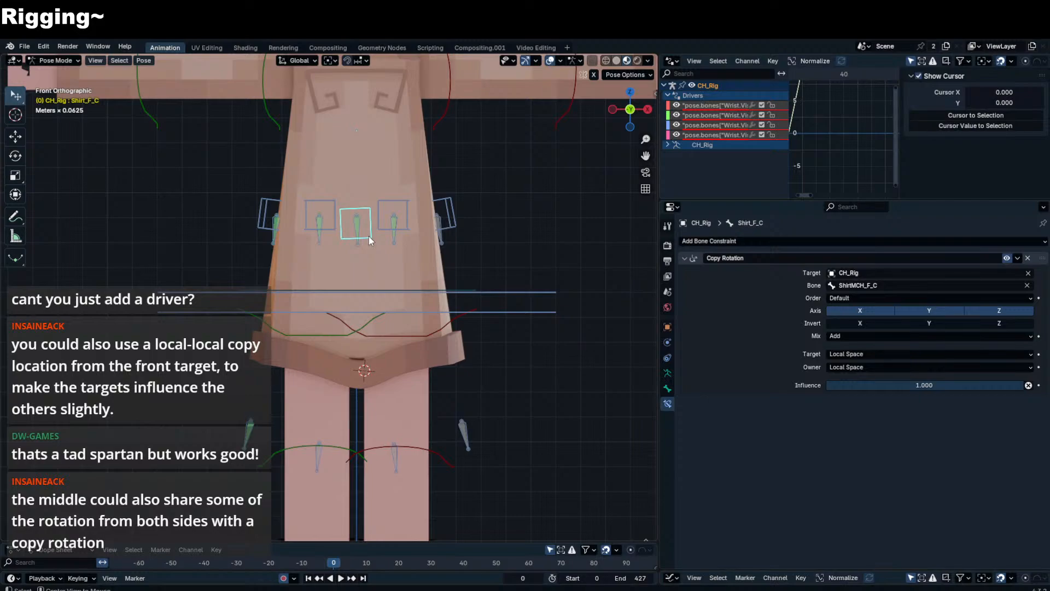
pyautogui.hotkey('alt', 'g')
pyautogui.press('r')
pyautogui.rightClick(415, 269)
# - Open the Shirt_main mesh for editing and try moving its lower front centre vertex along Z
pyautogui.hotkey('ctrl', 'Tab')
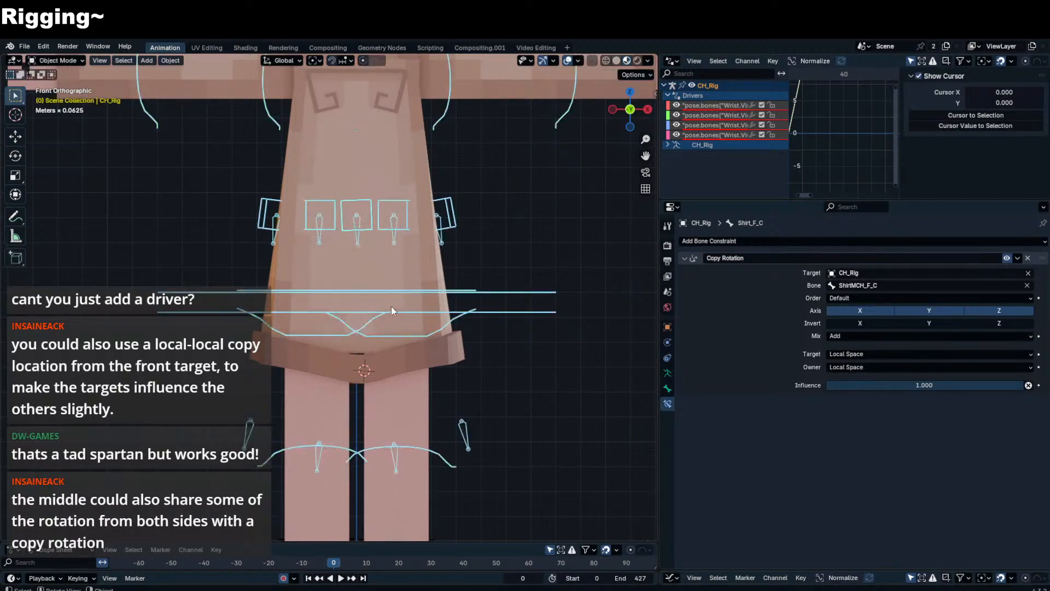
pyautogui.click(371, 258)
pyautogui.press('Tab')
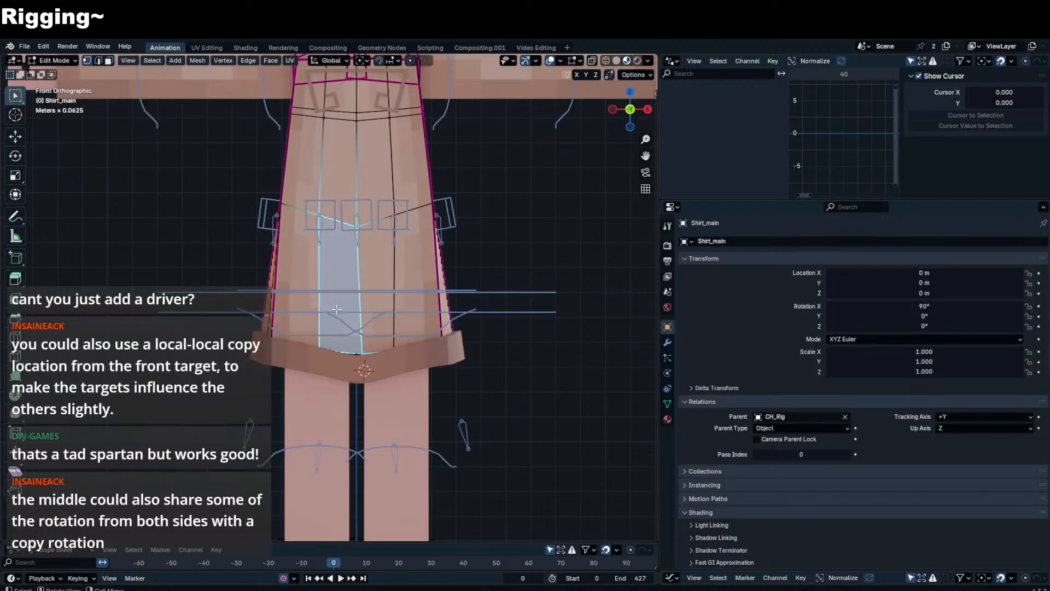
pyautogui.click(357, 352)
pyautogui.press('g')
pyautogui.rightClick(364, 354)
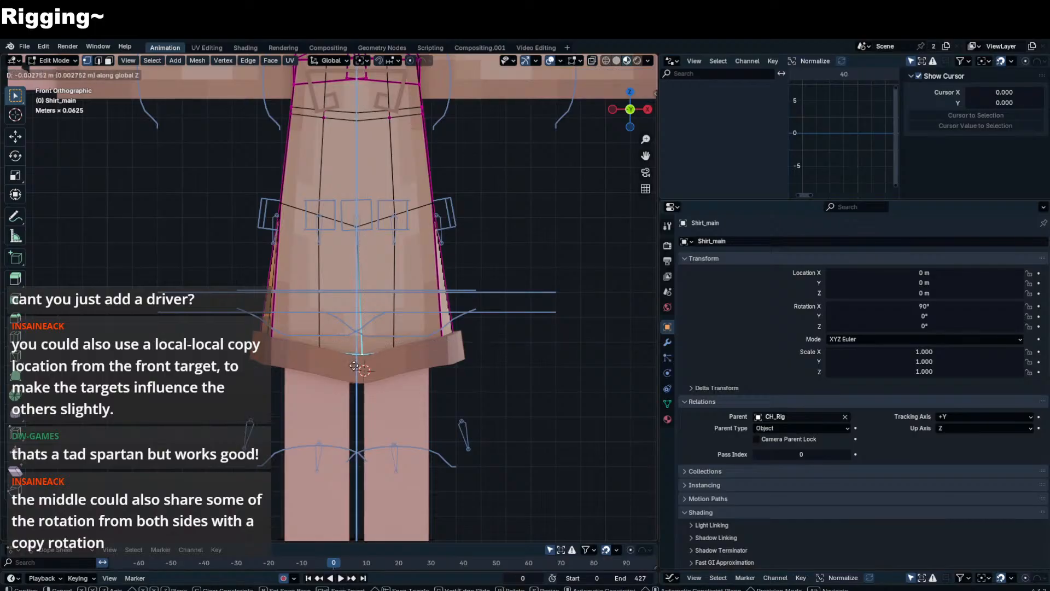
# - Switch from the shirt mesh to editing the CH_Rig armature and show the transform values of bone Shirt_F_C
pyautogui.press('Tab')
pyautogui.click(367, 231)
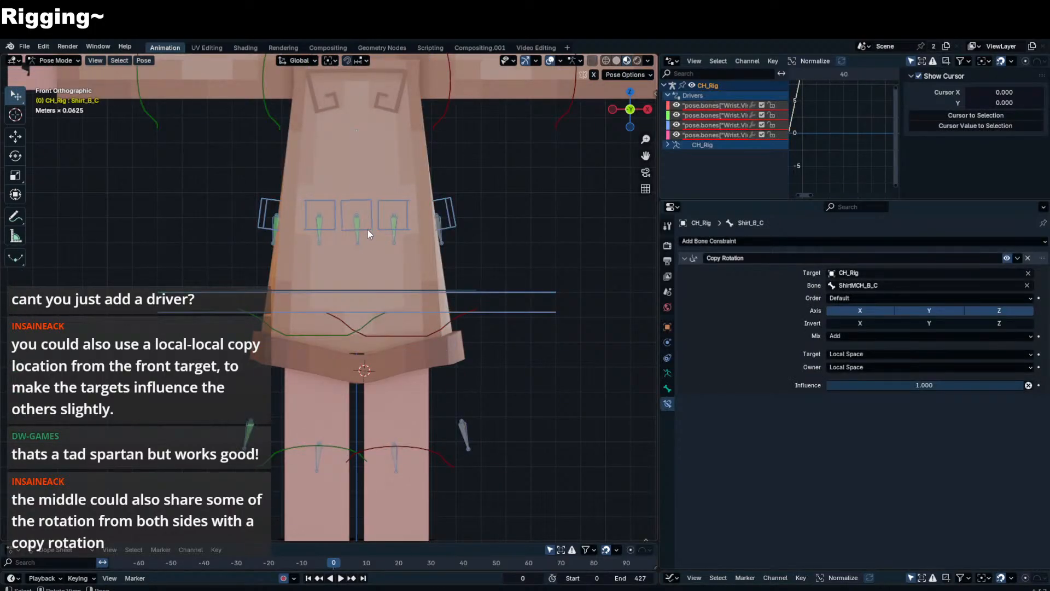
pyautogui.press('n')
pyautogui.press('n')
pyautogui.press('Tab')
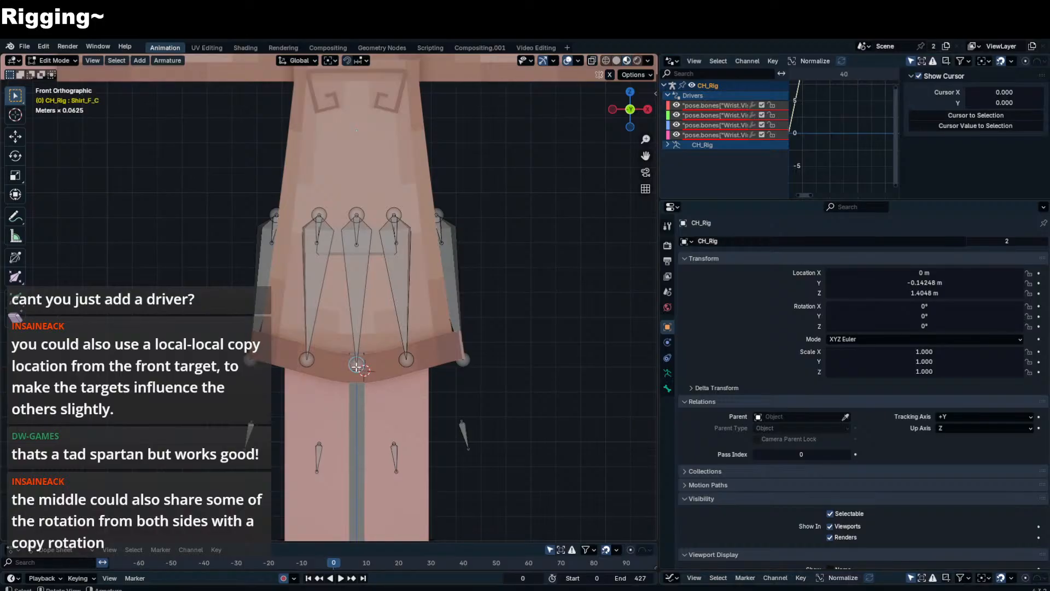
pyautogui.press('n')
pyautogui.moveTo(356, 367); pyautogui.dragTo(365, 373, button='middle')
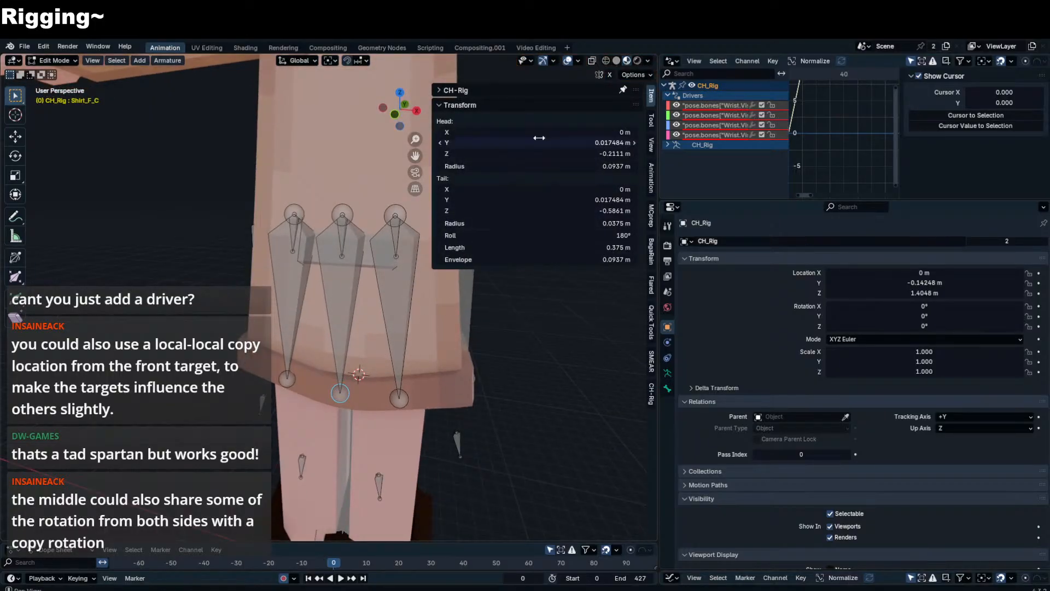
# - Try shifting the head of bone Shirt_F_C along Z and X through its transform values
pyautogui.moveTo(504, 154); pyautogui.dragTo(580, 153)
pyautogui.rightClick(504, 154)
pyautogui.moveTo(505, 132); pyautogui.dragTo(575, 133)
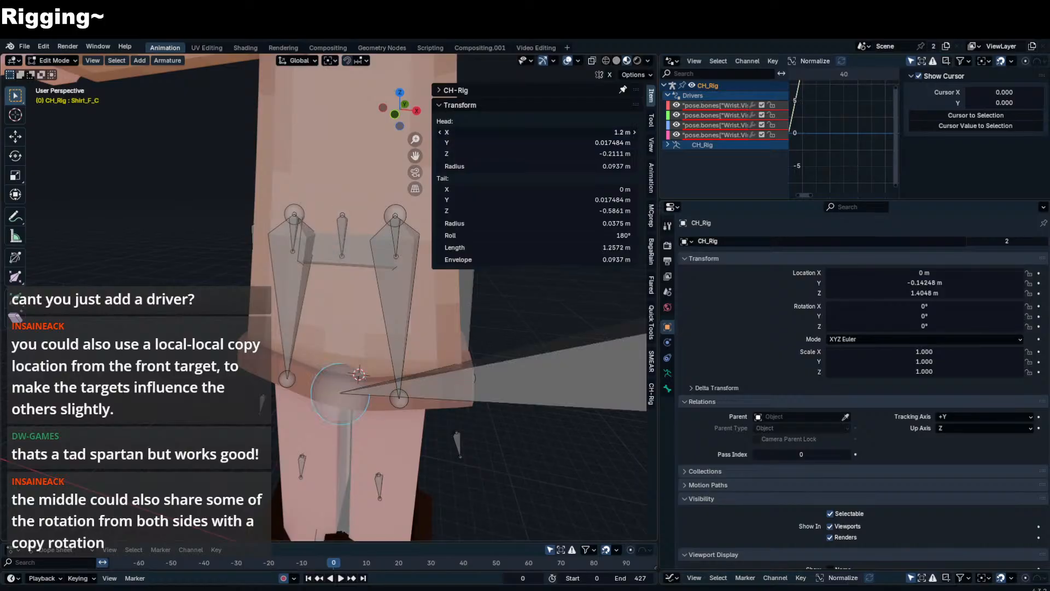
pyautogui.rightClick(504, 132)
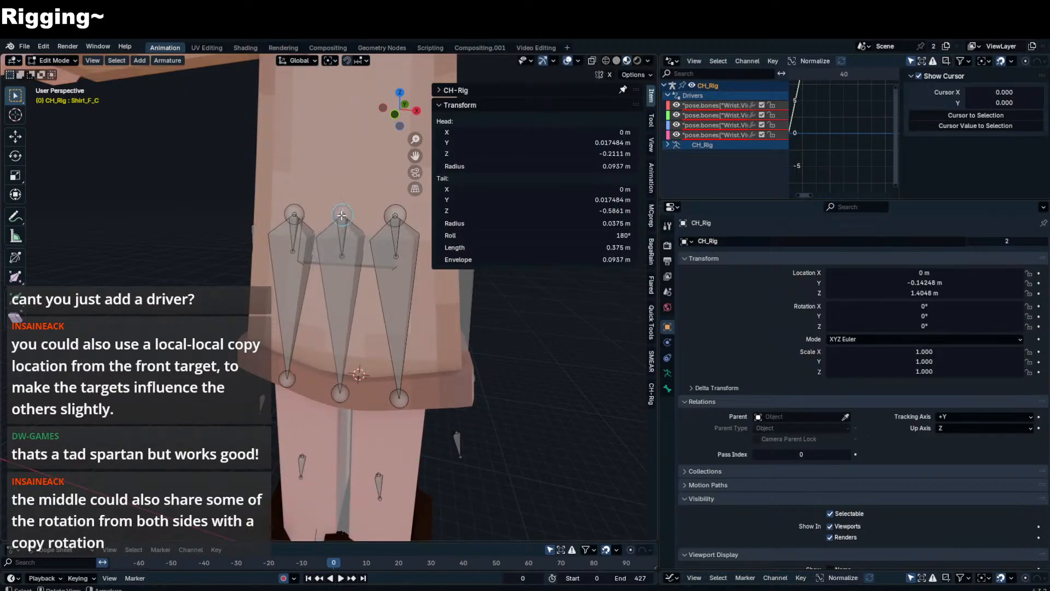
# - Return to posing CH_Rig and remove both Damped Track constraints from bone ShirtMCH_F_C
pyautogui.press('Tab')
pyautogui.moveTo(346, 299); pyautogui.dragTo(379, 275, button='middle')
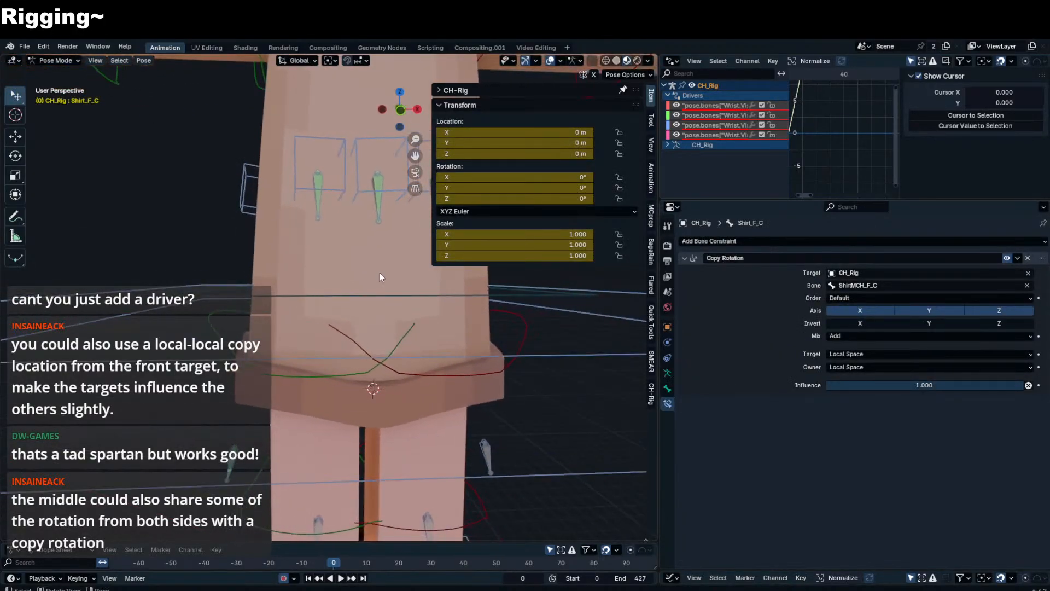
pyautogui.scroll(-2, 374, 259)
pyautogui.press('KP_1')
pyautogui.scroll(5, 373, 254)
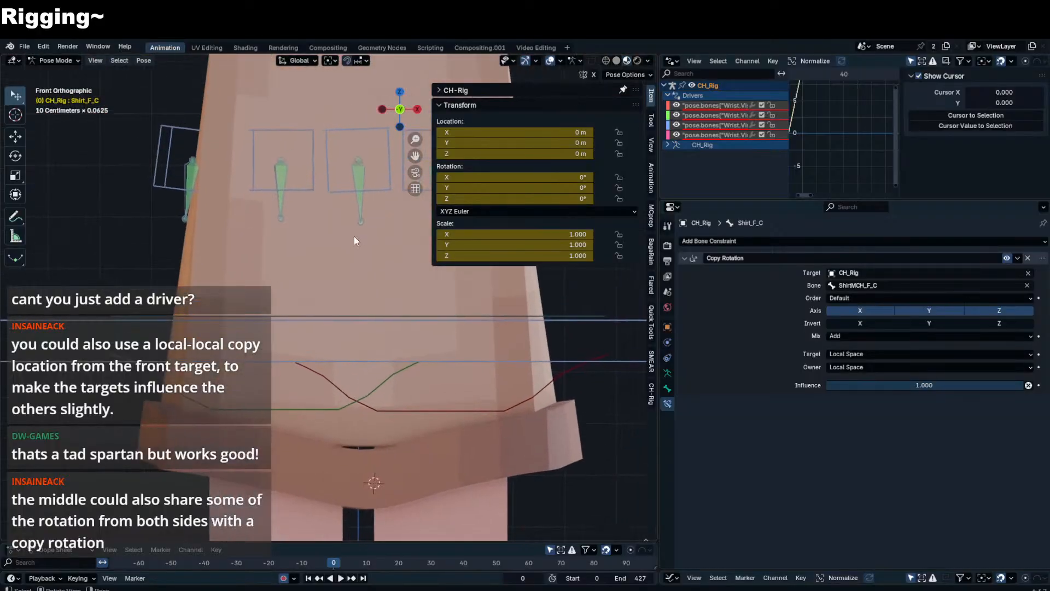
pyautogui.click(363, 212)
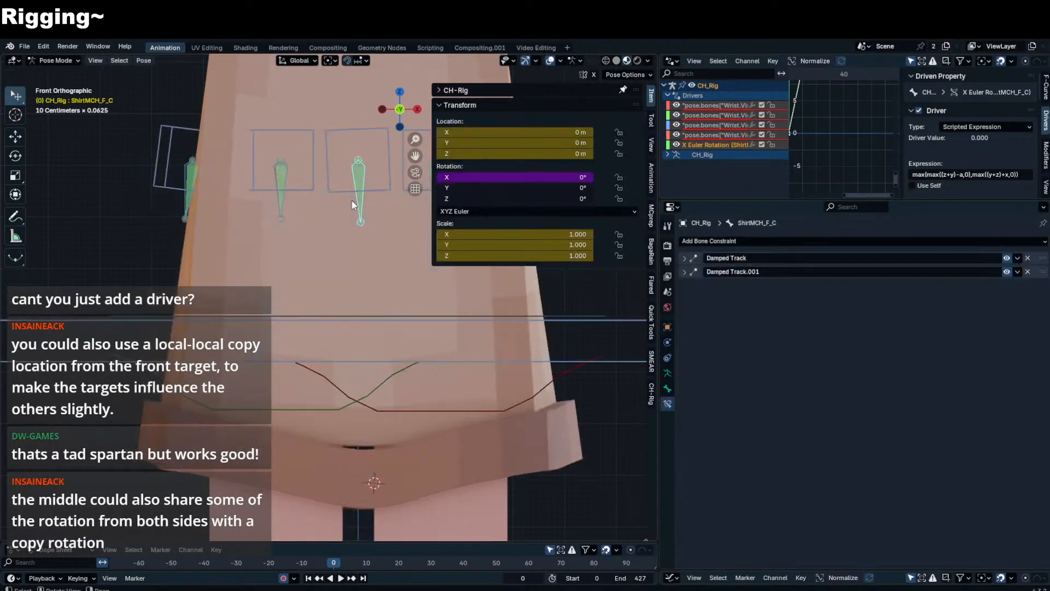
pyautogui.click(1026, 258)
pyautogui.click(1027, 258)
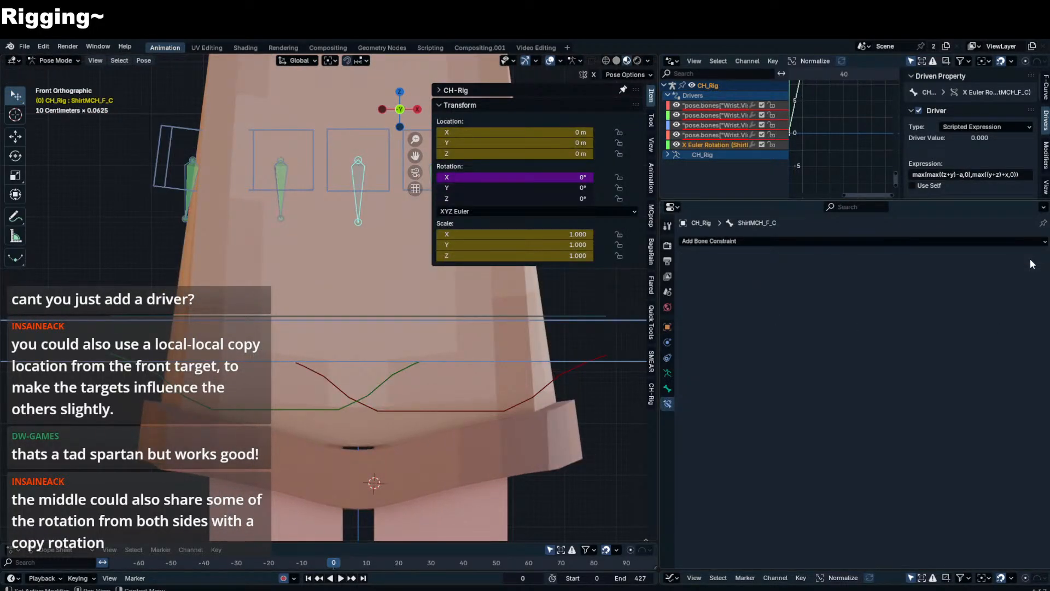
# - Test-move bone ShirtMCH_F_C, cancel the move, and select the front centre shirt control Shirt_F_C
pyautogui.scroll(-3, 514, 345)
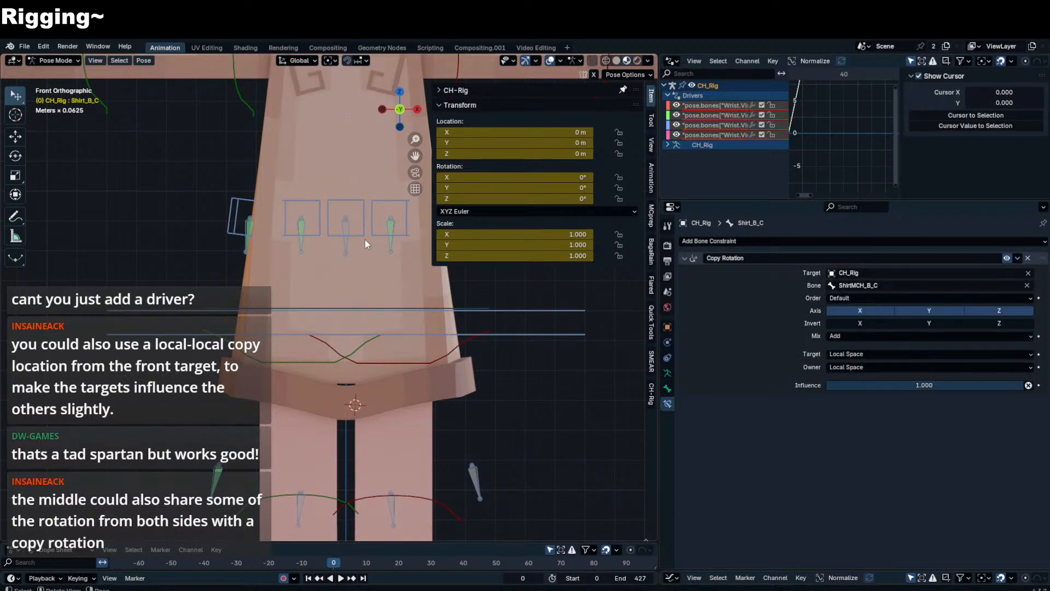
pyautogui.click(363, 237)
pyautogui.moveTo(363, 237); pyautogui.dragTo(310, 234, button='middle')
pyautogui.click(340, 240)
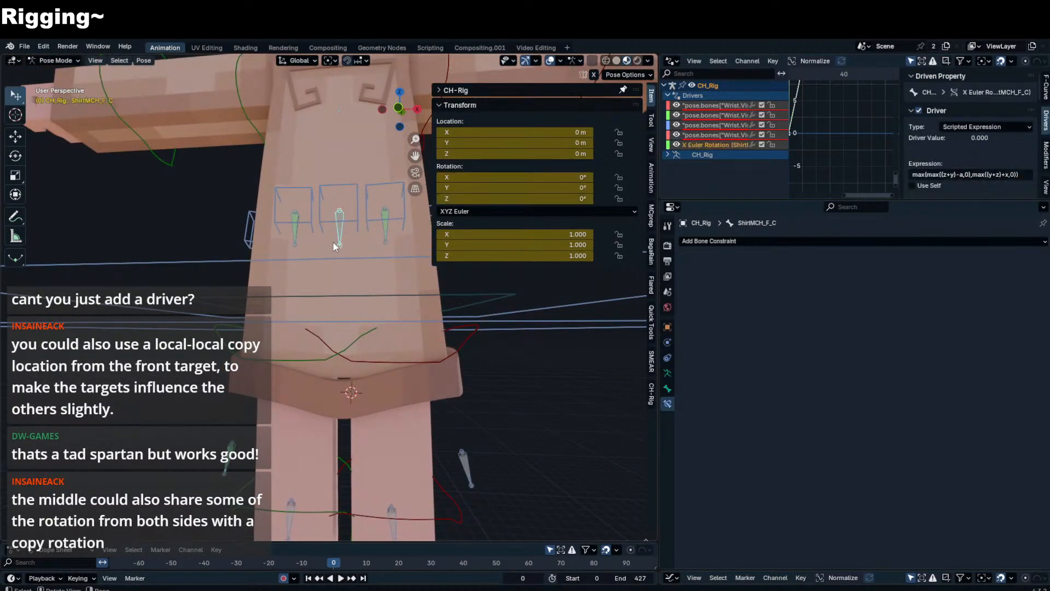
pyautogui.press('g')
pyautogui.press('Escape')
pyautogui.click(344, 224)
# - Switch from the rig to editing the Shirt_Bottom_edge mesh and raise its front centre edge along Z
pyautogui.hotkey('ctrl', 'Tab')
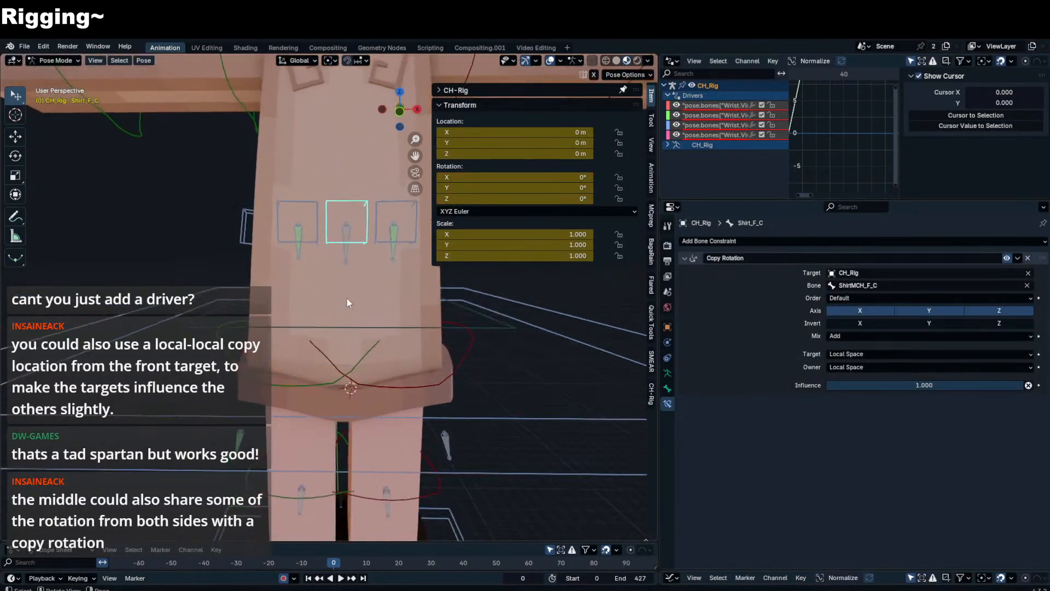
pyautogui.click(387, 316)
pyautogui.press('Tab')
pyautogui.press('Tab')
pyautogui.click(420, 388)
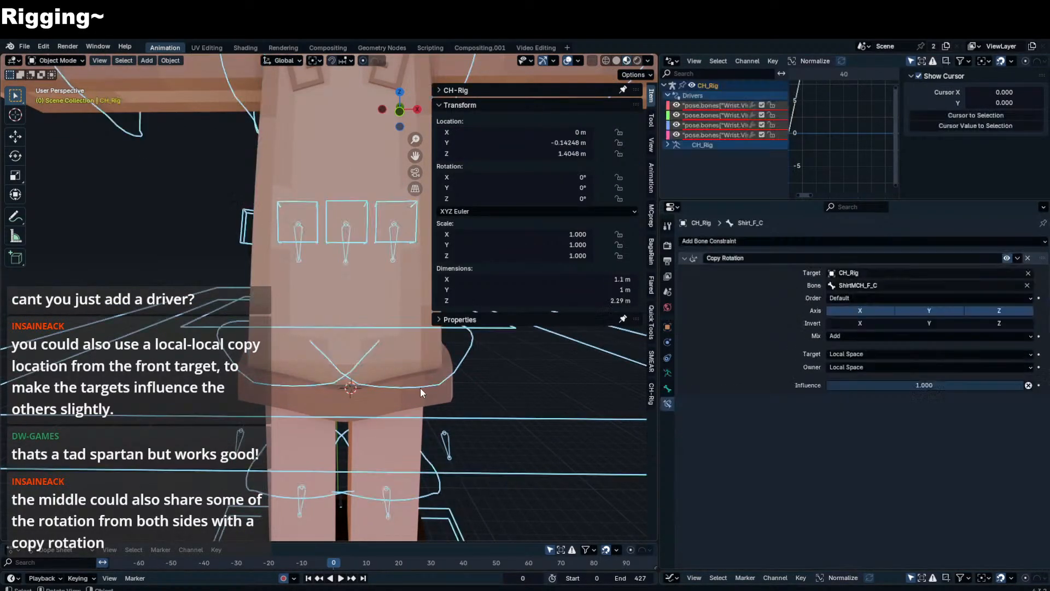
pyautogui.click(424, 390)
pyautogui.press('Tab')
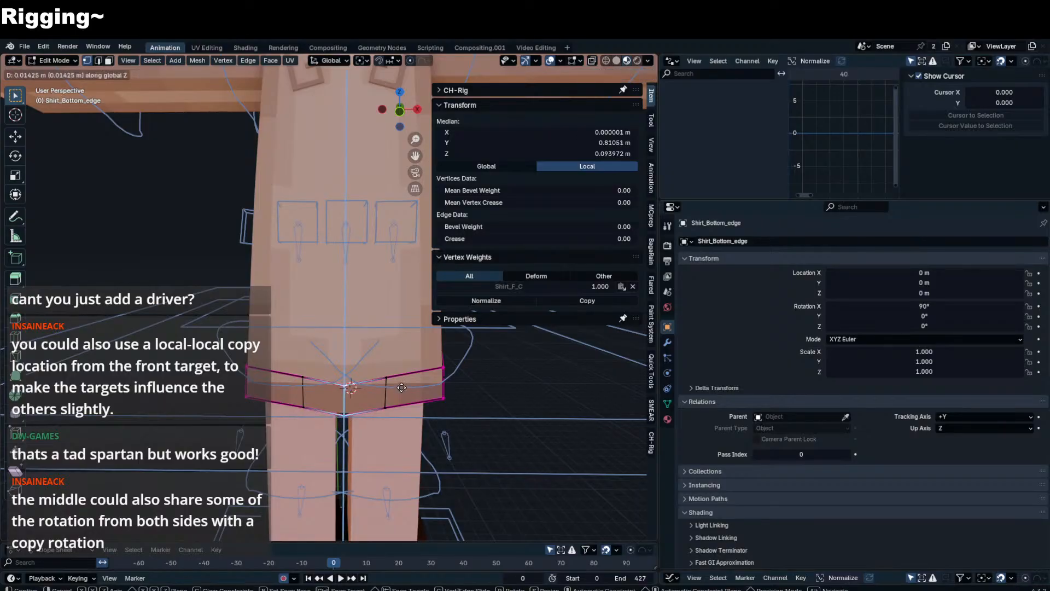
pyautogui.press('Tab')
# - Select the back centre edges of the Shirt_Bottom_edge mesh for editing and return to posing CH_Rig
pyautogui.moveTo(407, 381); pyautogui.dragTo(181, 356, button='middle')
pyautogui.press('Tab')
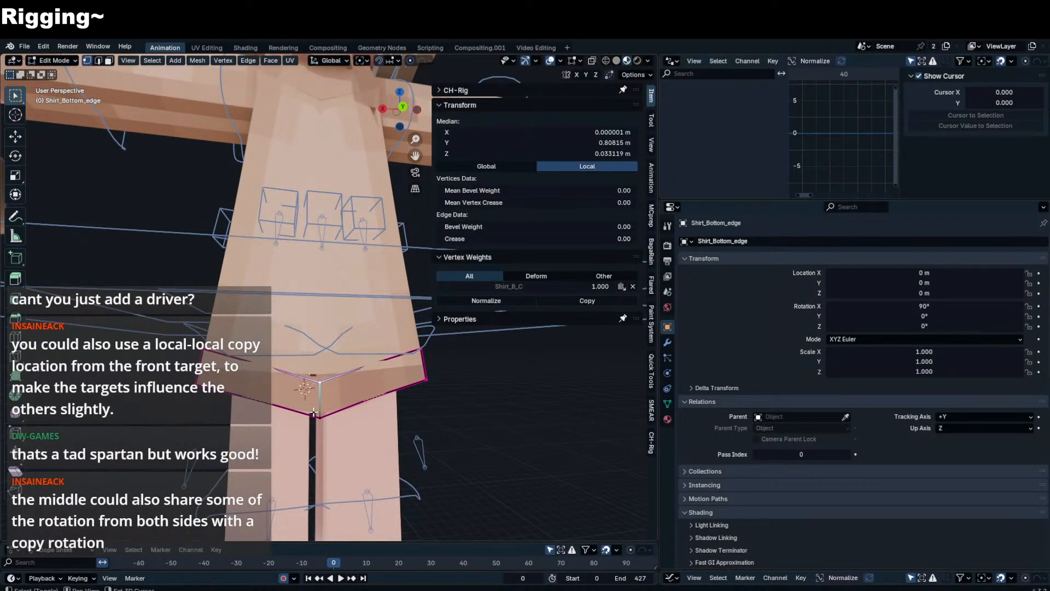
pyautogui.keyDown('shift'); pyautogui.click(313, 412); pyautogui.keyUp('shift')
pyautogui.moveTo(315, 412); pyautogui.dragTo(443, 402, button='middle')
pyautogui.moveTo(349, 389); pyautogui.dragTo(614, 381, button='middle')
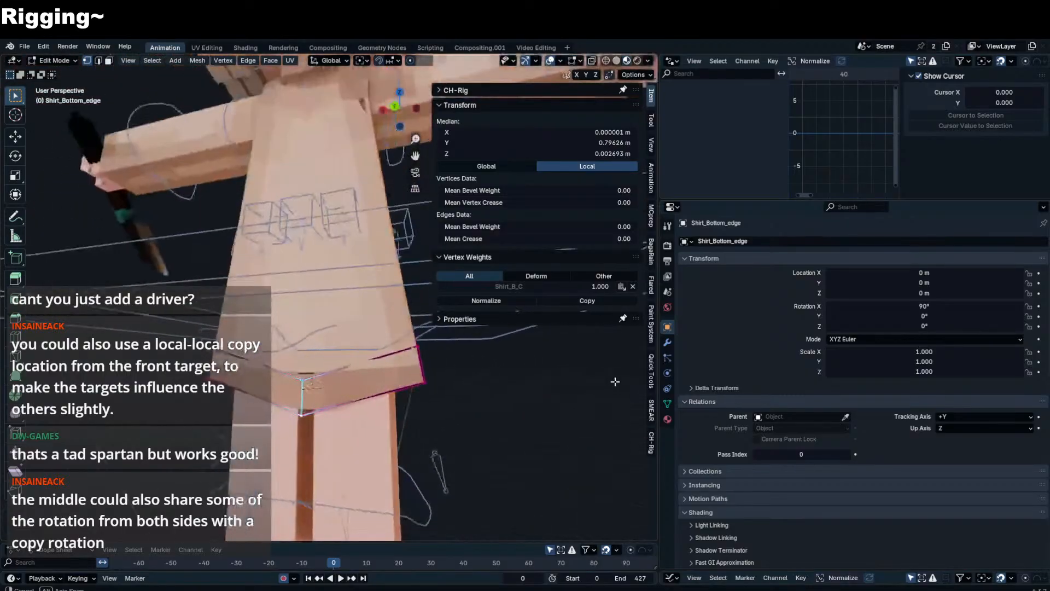
pyautogui.press('Tab')
pyautogui.moveTo(496, 410); pyautogui.dragTo(291, 419, button='middle')
pyautogui.moveTo(488, 388); pyautogui.dragTo(375, 344, button='middle')
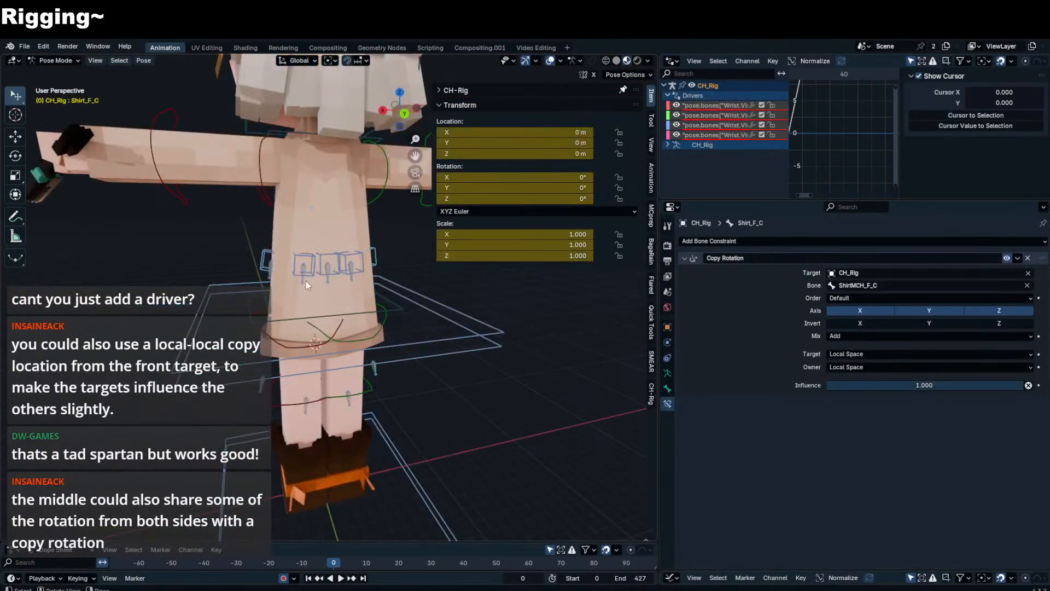
# - Test how the back of the shirt deforms by rotating the controls Shirt_B_L and Shirt_B_C
pyautogui.click(307, 280)
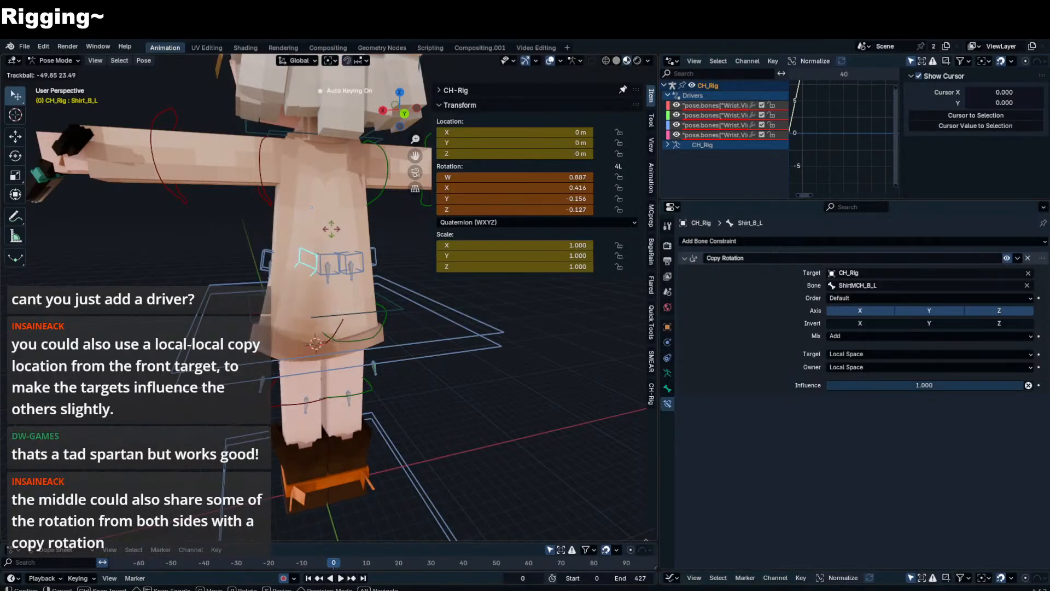
pyautogui.moveTo(336, 231); pyautogui.dragTo(360, 315, button='middle')
pyautogui.click(337, 263)
pyautogui.press('r')
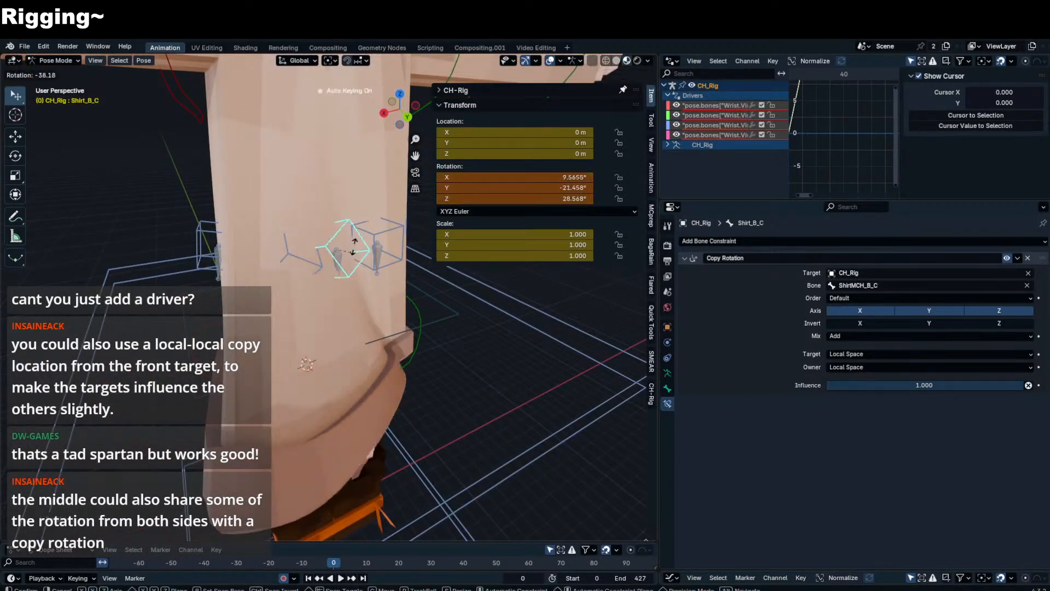
pyautogui.rightClick(367, 251)
pyautogui.click(317, 264)
pyautogui.moveTo(317, 264); pyautogui.dragTo(405, 244, button='middle')
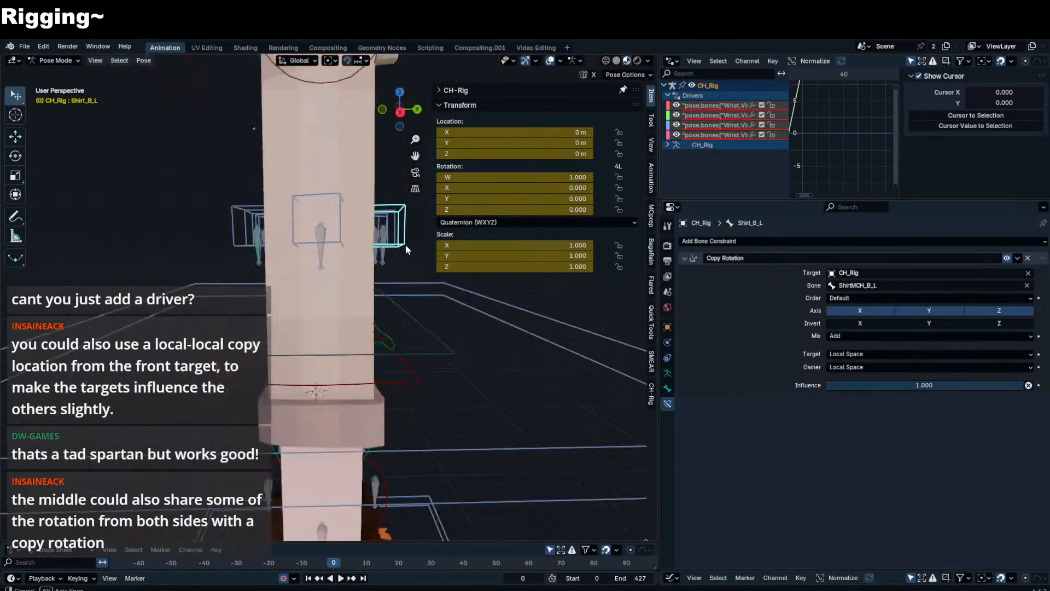
# - Hide the transform values sidebar and show the whole rig from the front in Pose Mode
pyautogui.scroll(-5, 319, 325)
pyautogui.hotkey('ctrl', 'Tab')
pyautogui.press('n')
pyautogui.moveTo(321, 327); pyautogui.dragTo(352, 408, button='middle')
pyautogui.hotkey('ctrl', 'Tab')
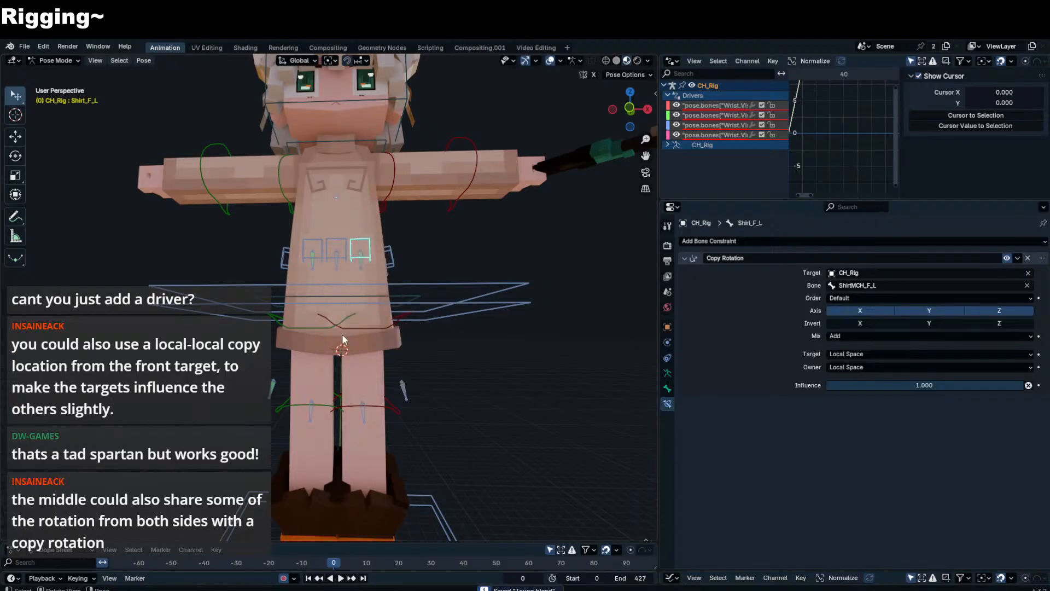
# - Test the whole character's rotation with the Flip_Bone control, cancelling each trial rotation
pyautogui.moveTo(372, 273); pyautogui.dragTo(378, 414, button='middle')
pyautogui.click(381, 307)
pyautogui.press('r')
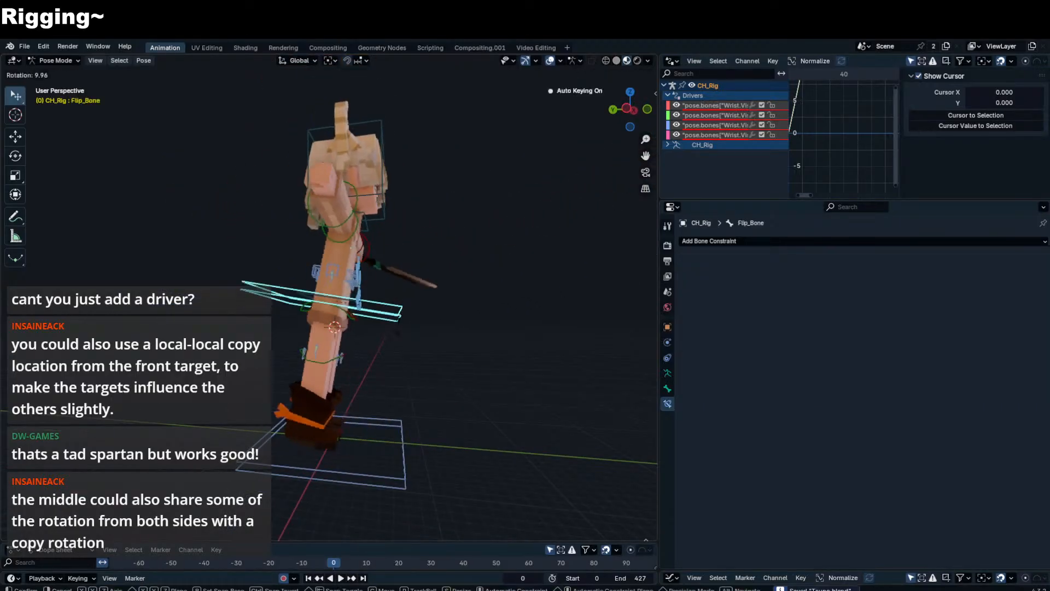
pyautogui.rightClick(386, 329)
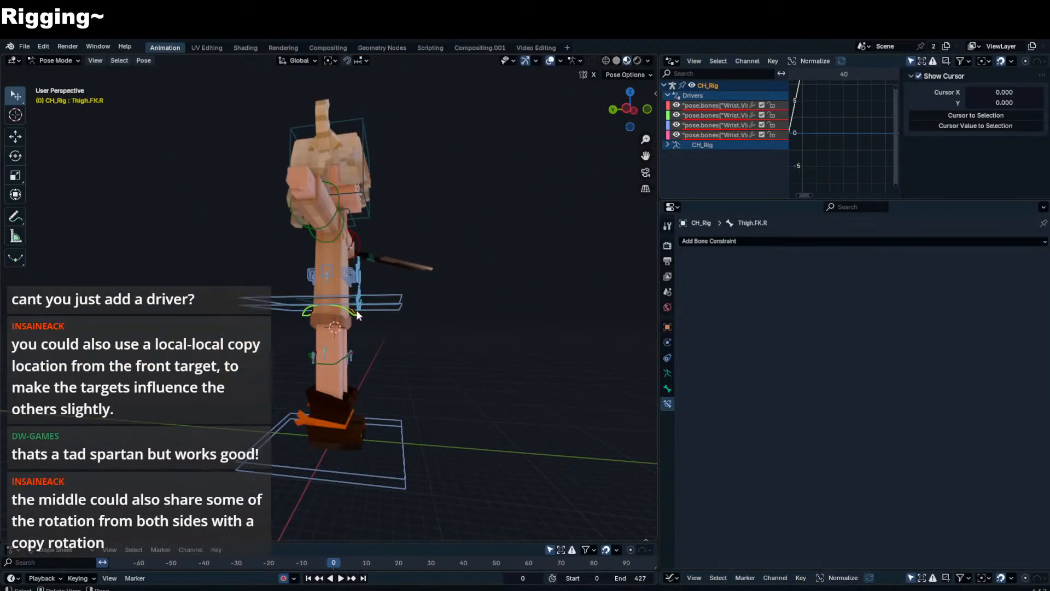
pyautogui.click(390, 301)
pyautogui.press('r')
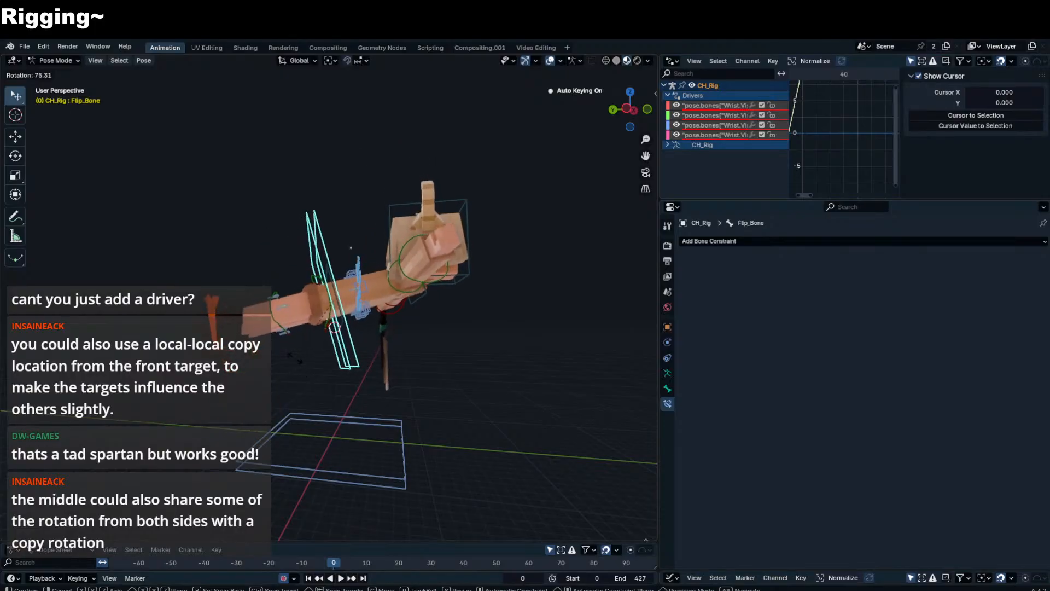
pyautogui.rightClick(296, 357)
pyautogui.scroll(4, 376, 340)
pyautogui.moveTo(376, 340); pyautogui.dragTo(276, 392, button='middle')
pyautogui.scroll(-4, 339, 339)
pyautogui.press('r')
pyautogui.press('r')
pyautogui.rightClick(389, 323)
pyautogui.scroll(-2, 384, 323)
pyautogui.scroll(3, 386, 329)
# - Remove the Floor constraint from bone ShirtTrack_S_R and test the shirt by rotating the thigh control Thigh.FK.R
pyautogui.click(277, 392)
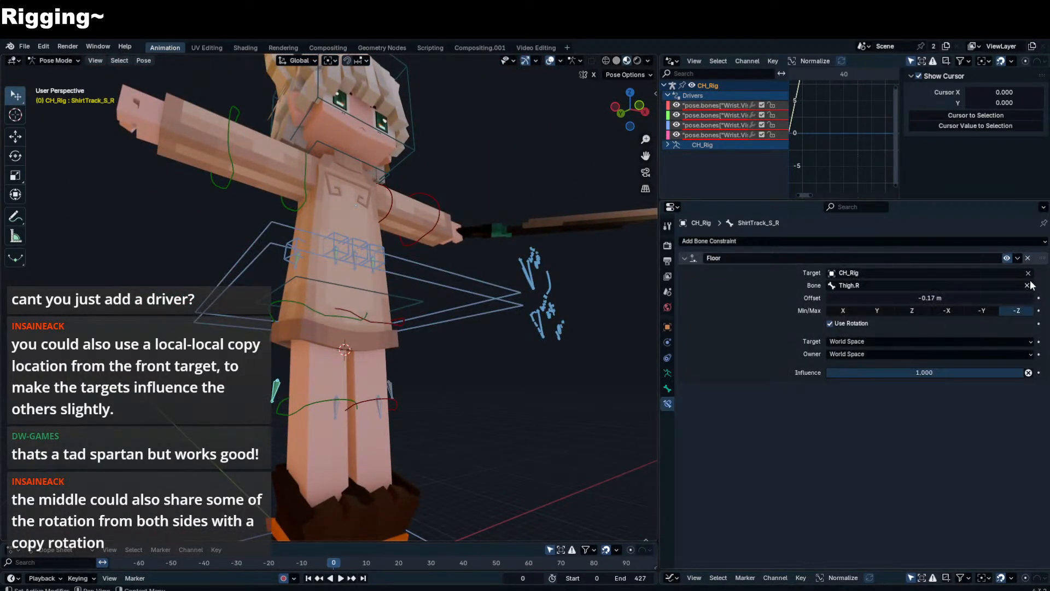
pyautogui.click(1028, 260)
pyautogui.scroll(1, 309, 317)
pyautogui.click(309, 318)
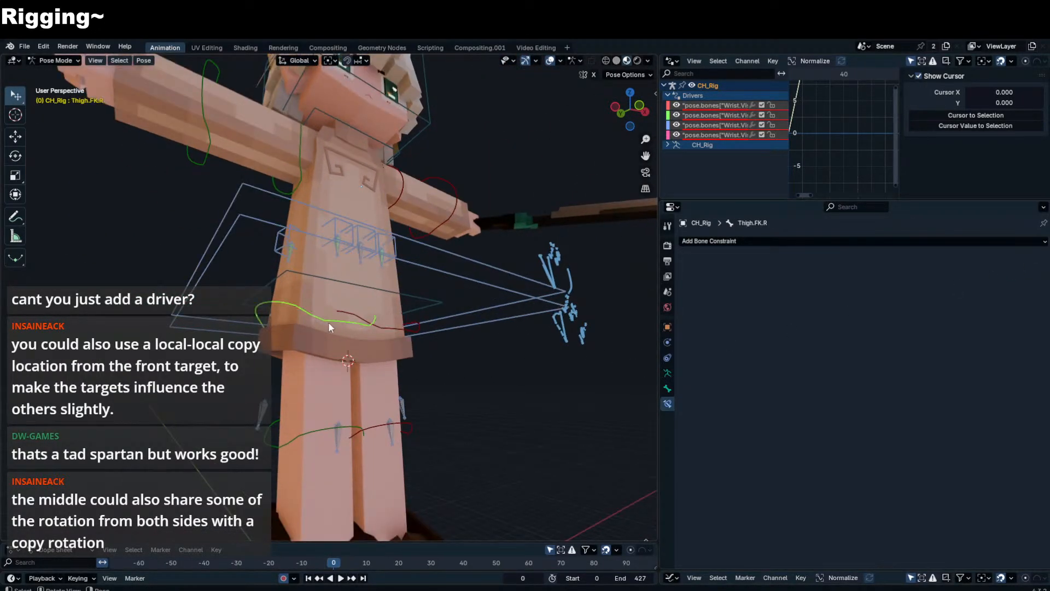
pyautogui.press('r')
pyautogui.press('r')
pyautogui.rightClick(377, 297)
pyautogui.moveTo(376, 298); pyautogui.dragTo(446, 296, button='middle')
pyautogui.press('r')
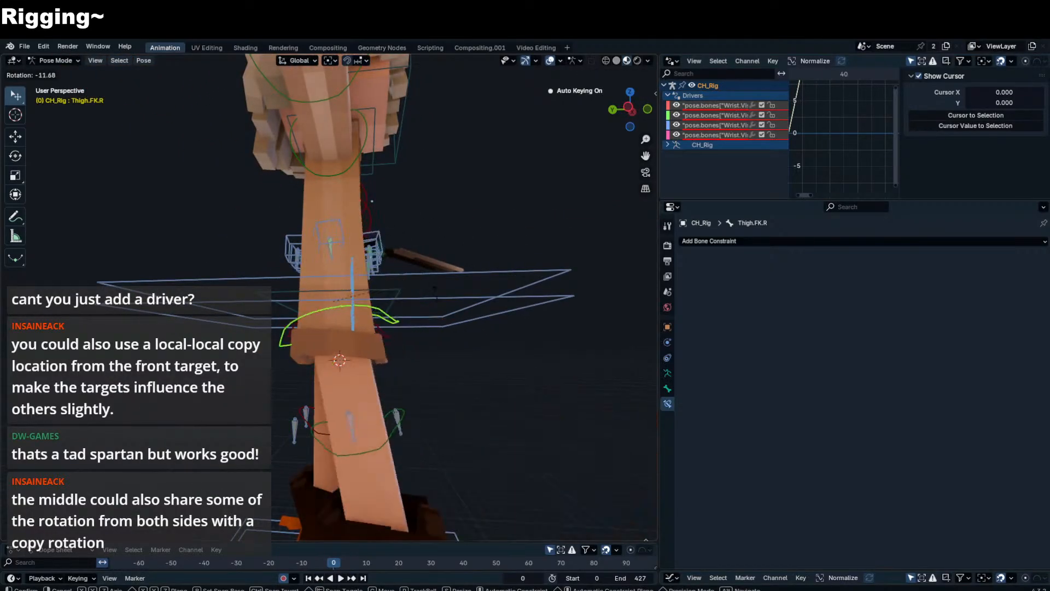
pyautogui.rightClick(433, 353)
# - Open the relations of bone ShirtTrack_F_R in Edit Mode and set its parent to Thigh.R
pyautogui.moveTo(407, 348); pyautogui.dragTo(349, 345, button='middle')
pyautogui.moveTo(299, 422); pyautogui.dragTo(361, 388, button='middle')
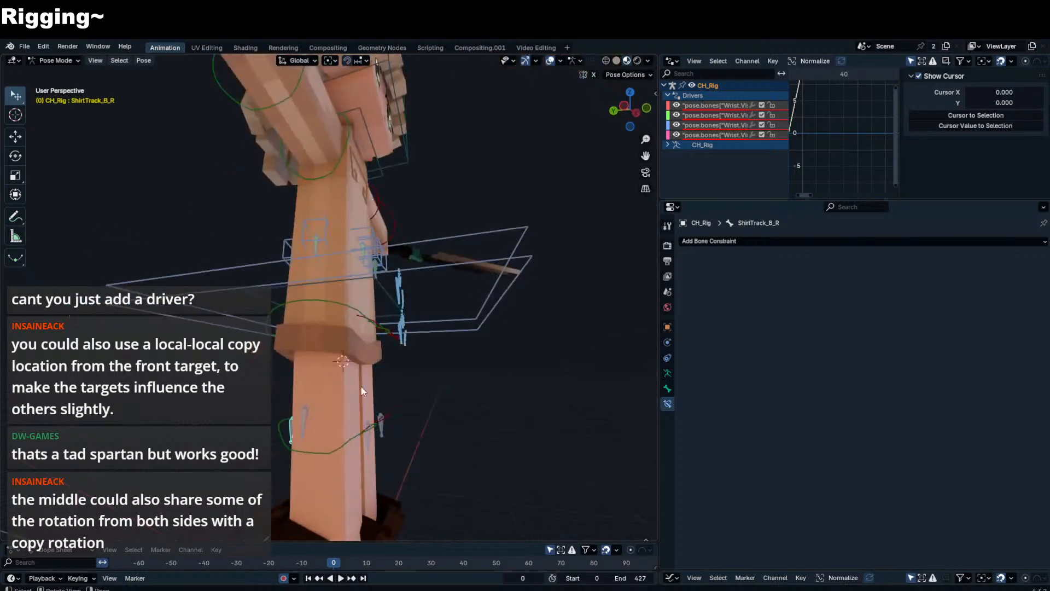
pyautogui.click(374, 424)
pyautogui.click(374, 425)
pyautogui.click(667, 372)
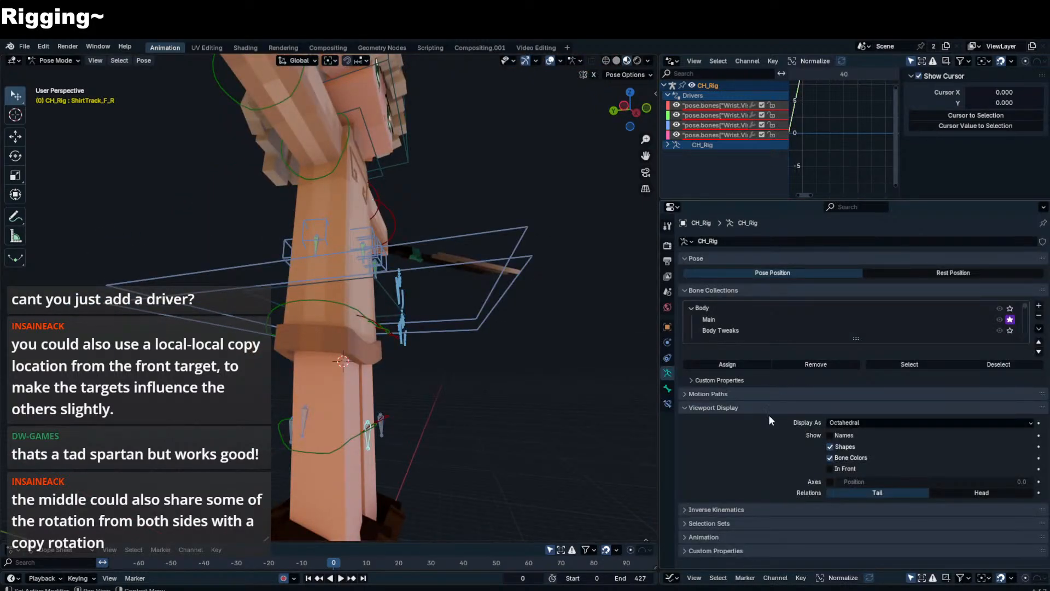
pyautogui.click(667, 389)
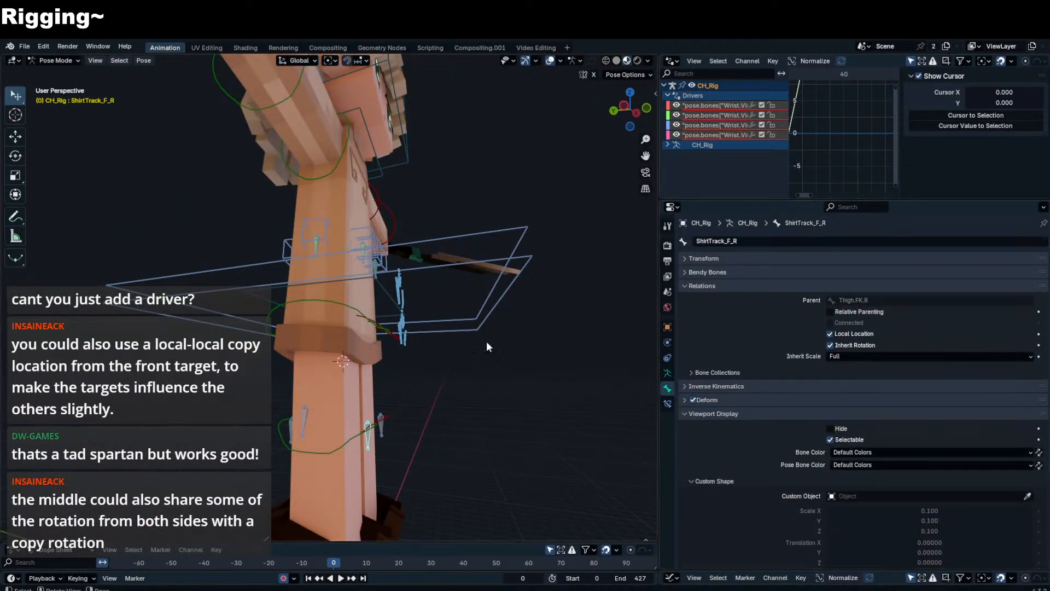
pyautogui.press('Tab')
pyautogui.click(861, 300)
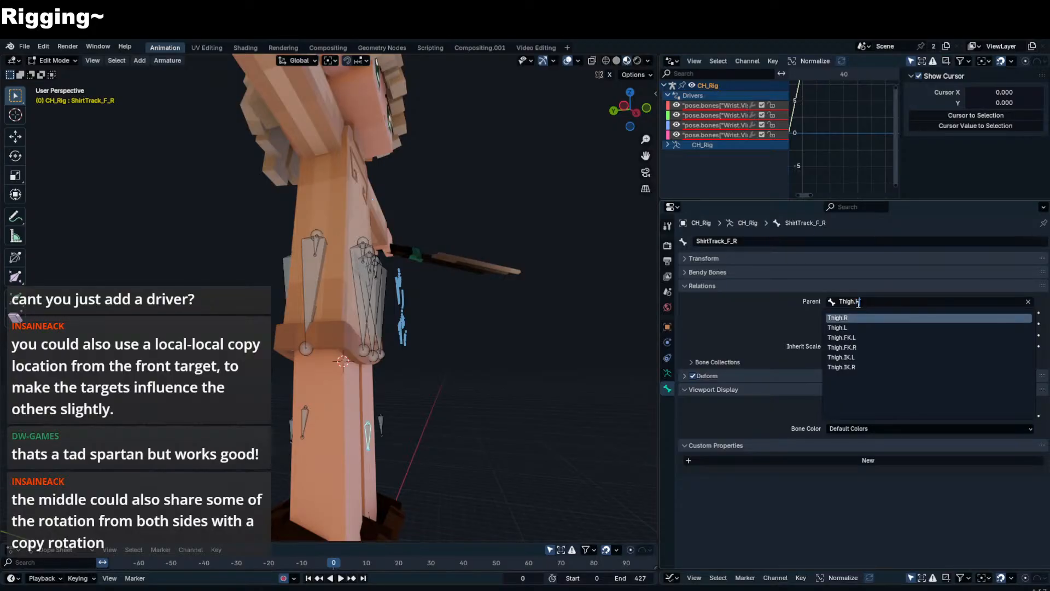
pyautogui.write('Thigh.R')
pyautogui.press('Return')
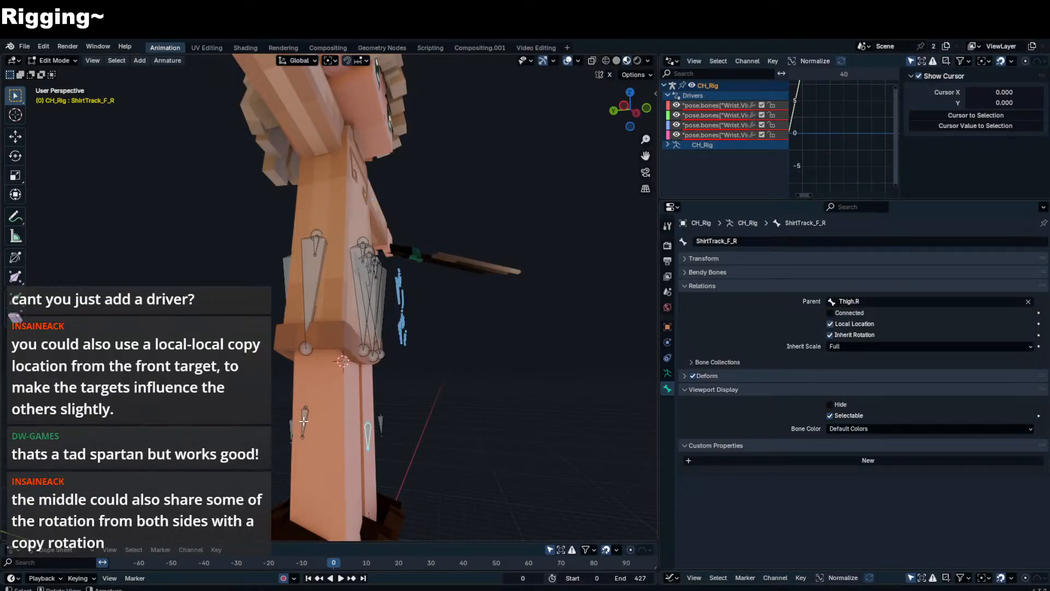
# - Set the parent of bones ShirtTrack_S_R and ShirtTrack_B_R to Thigh.R
pyautogui.click(865, 302)
pyautogui.write('Thigh.R')
pyautogui.press('Return')
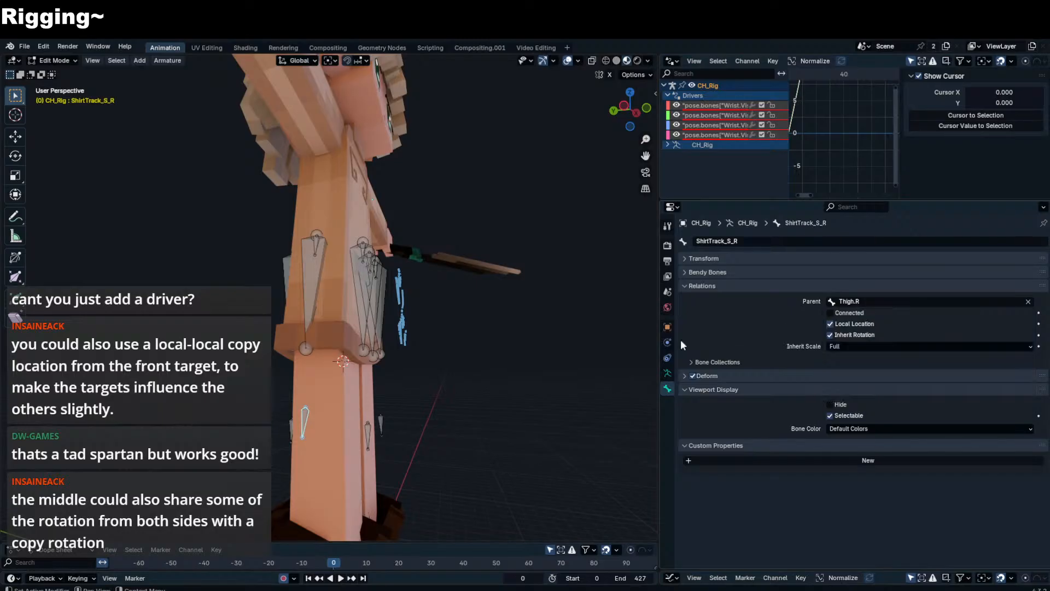
pyautogui.moveTo(628, 350); pyautogui.dragTo(489, 378, button='middle')
pyautogui.click(843, 301)
pyautogui.write('Thigh.R')
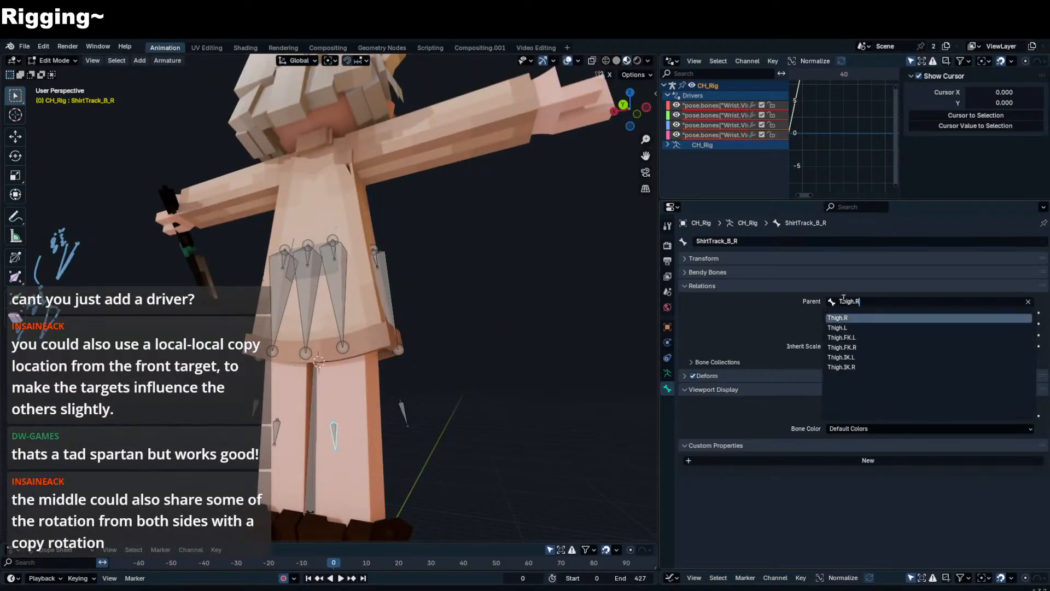
pyautogui.press('Return')
# - Set the parent of bones ShirtTrack_B_L and ShirtTrack_S_L to Thigh.L
pyautogui.moveTo(629, 350); pyautogui.dragTo(558, 353, button='middle')
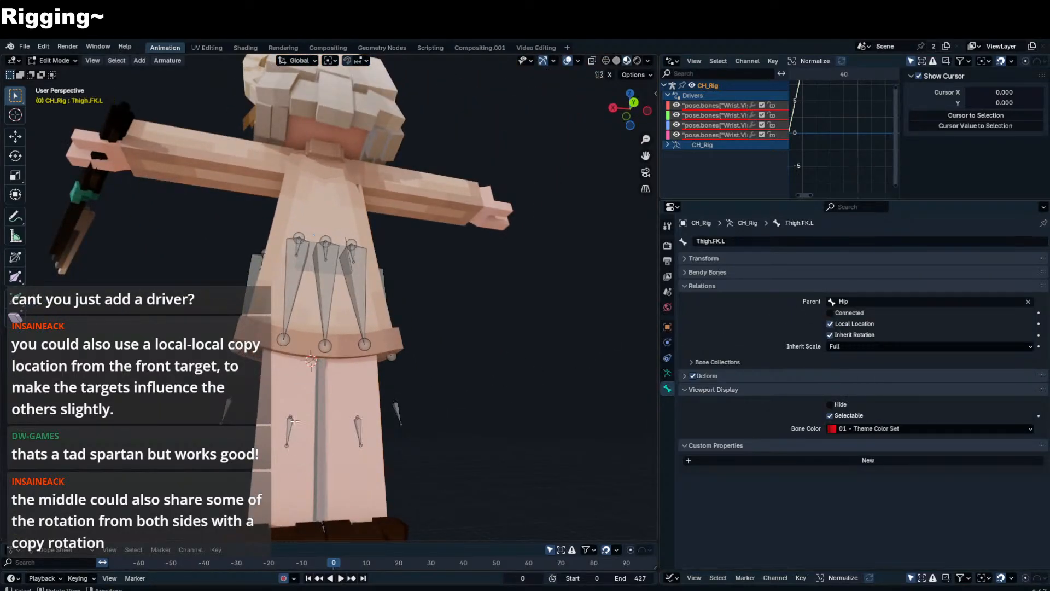
pyautogui.click(851, 301)
pyautogui.write('Thigh.R')
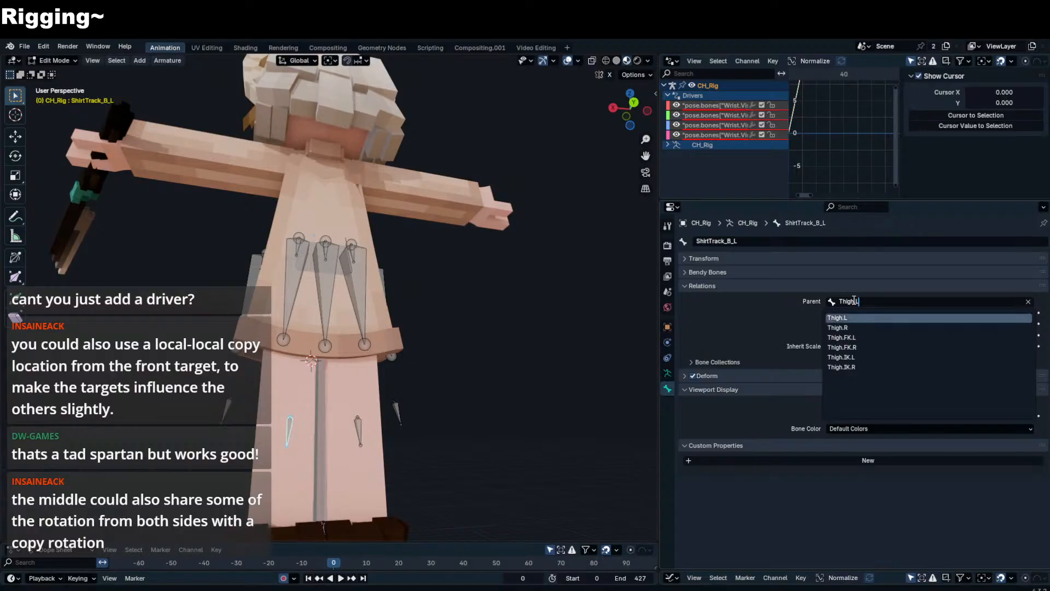
pyautogui.press('Return')
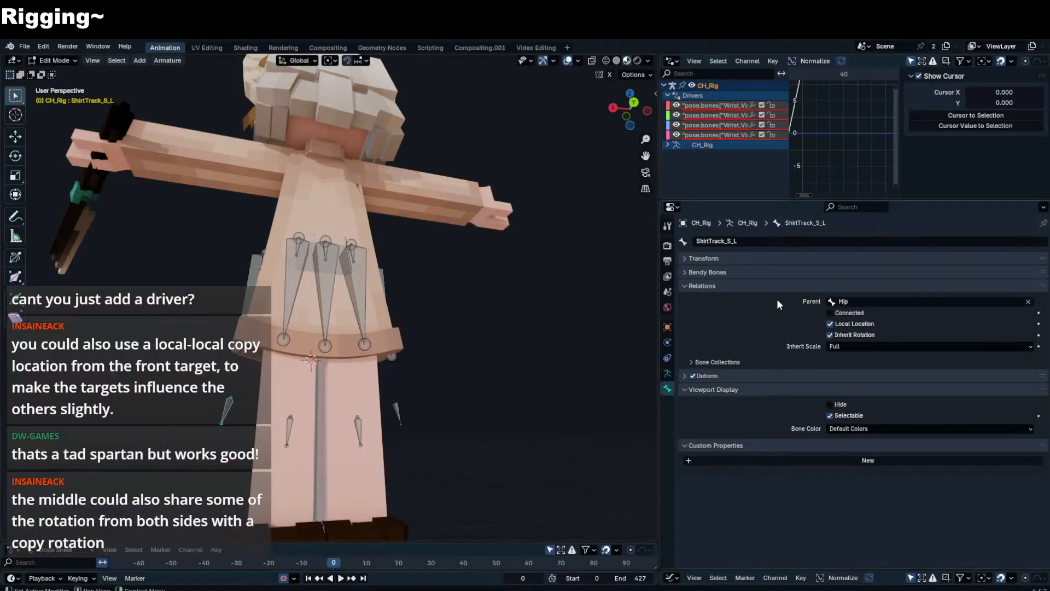
pyautogui.click(852, 300)
pyautogui.press('Return')
# - Set the parent of the character's front left ShirtTrack bone to Thigh.L and return to Pose Mode
pyautogui.moveTo(601, 350); pyautogui.dragTo(328, 426, button='middle')
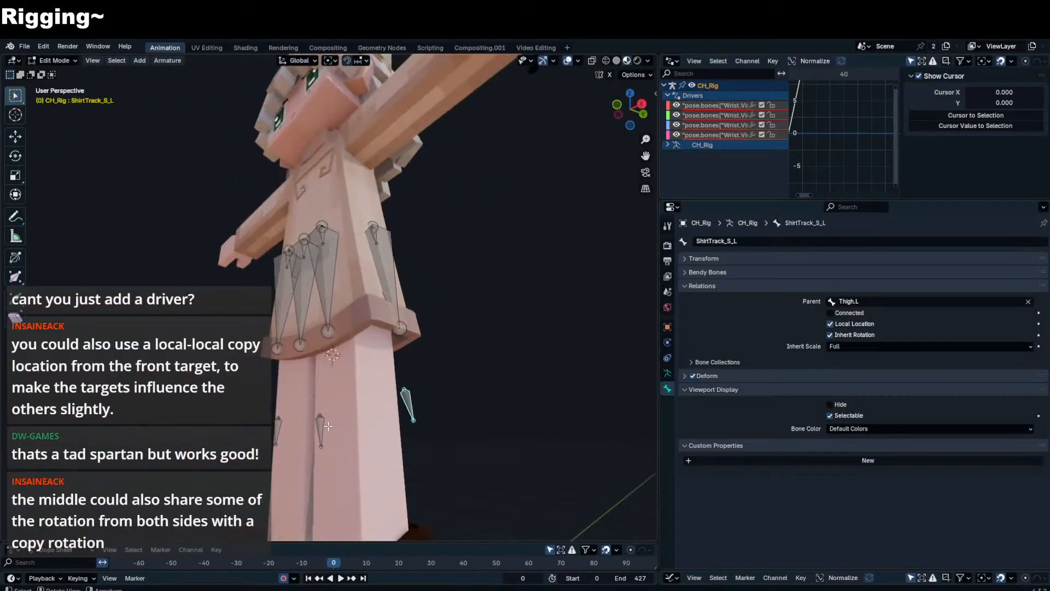
pyautogui.click(328, 425)
pyautogui.click(322, 428)
pyautogui.click(859, 301)
pyautogui.write('Thigh.L')
pyautogui.press('Return')
pyautogui.press('Tab')
# - Test how the shirt follows the left leg by rotating Thigh.FK.L, then cancel the rotation
pyautogui.moveTo(407, 353); pyautogui.dragTo(460, 357, button='middle')
pyautogui.click(409, 314)
pyautogui.moveTo(408, 314); pyautogui.dragTo(406, 317, button='middle')
pyautogui.press('r')
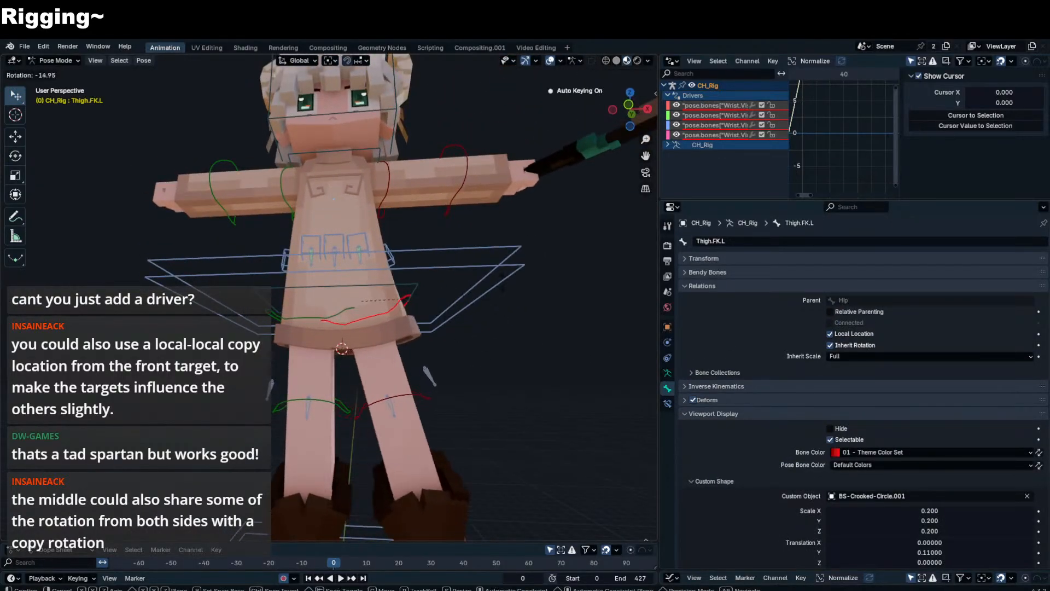
pyautogui.rightClick(477, 295)
# - Test-move the side tracking bone ShirtTrack_S_L to check its effect on the shirt, then cancel the move
pyautogui.moveTo(476, 296); pyautogui.dragTo(440, 312, button='middle')
pyautogui.click(411, 384)
pyautogui.moveTo(412, 385); pyautogui.dragTo(388, 391, button='middle')
pyautogui.press('g')
pyautogui.rightClick(444, 347)
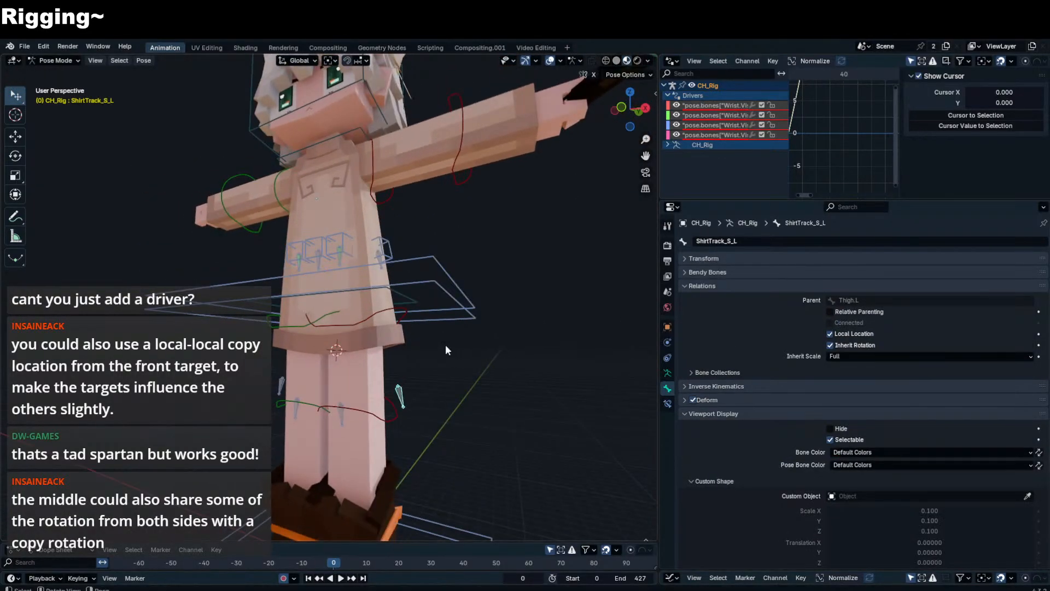
# - Delete the driver from the Z rotation of bone ShirtMCH_S_L
pyautogui.moveTo(382, 266); pyautogui.dragTo(382, 274, button='middle')
pyautogui.click(382, 274)
pyautogui.hotkey('shift', 'ctrl', 'c')
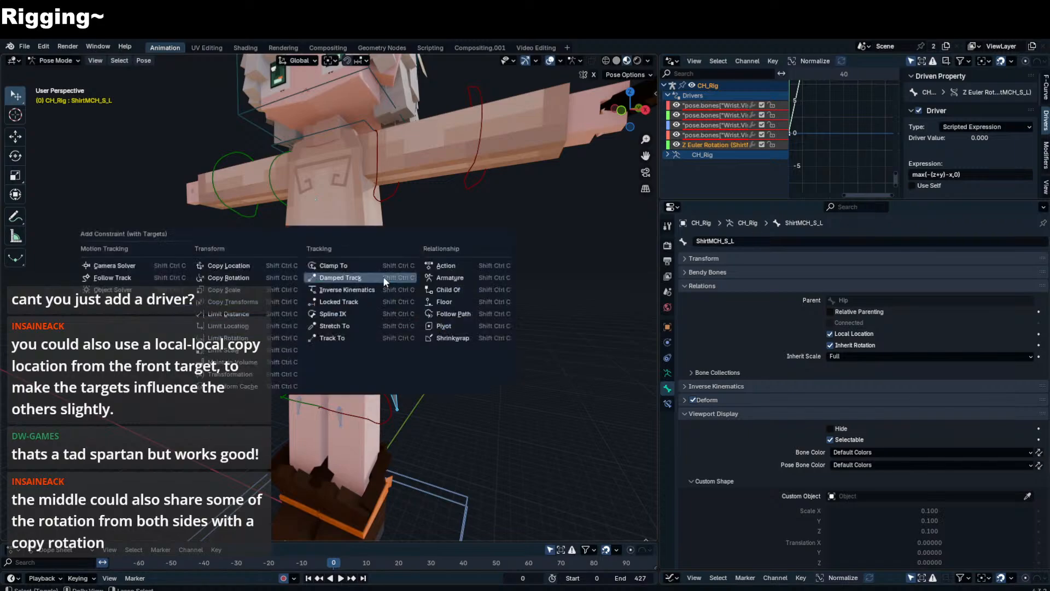
pyautogui.press('Escape')
pyautogui.press('n')
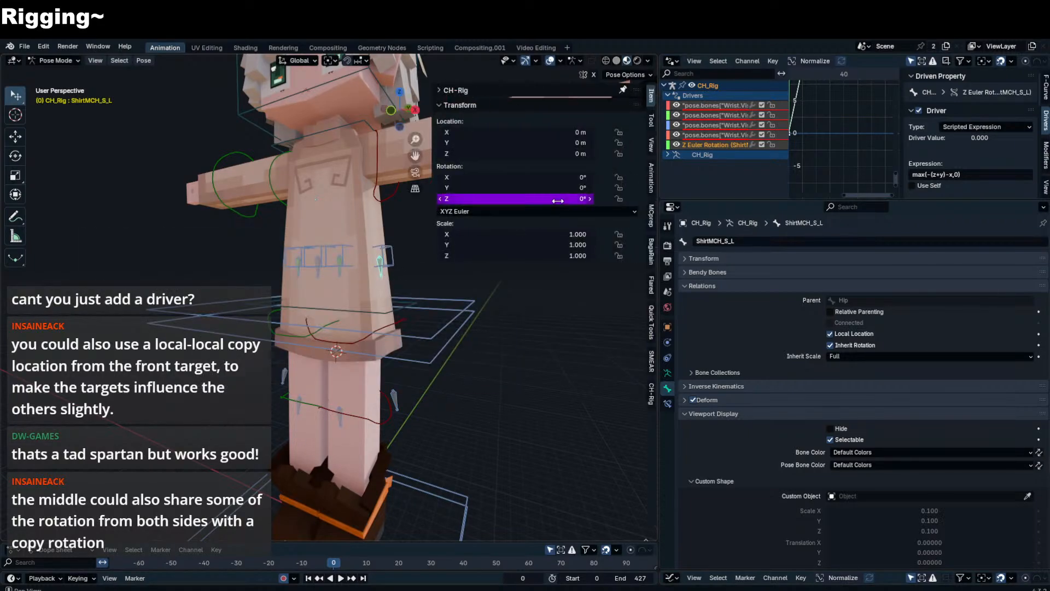
pyautogui.rightClick(557, 198)
pyautogui.click(557, 202)
# - Add a Damped Track constraint to bone ShirtMCH_B_L with ShirtTrack_B_L as its target
pyautogui.moveTo(424, 257); pyautogui.dragTo(334, 295, button='middle')
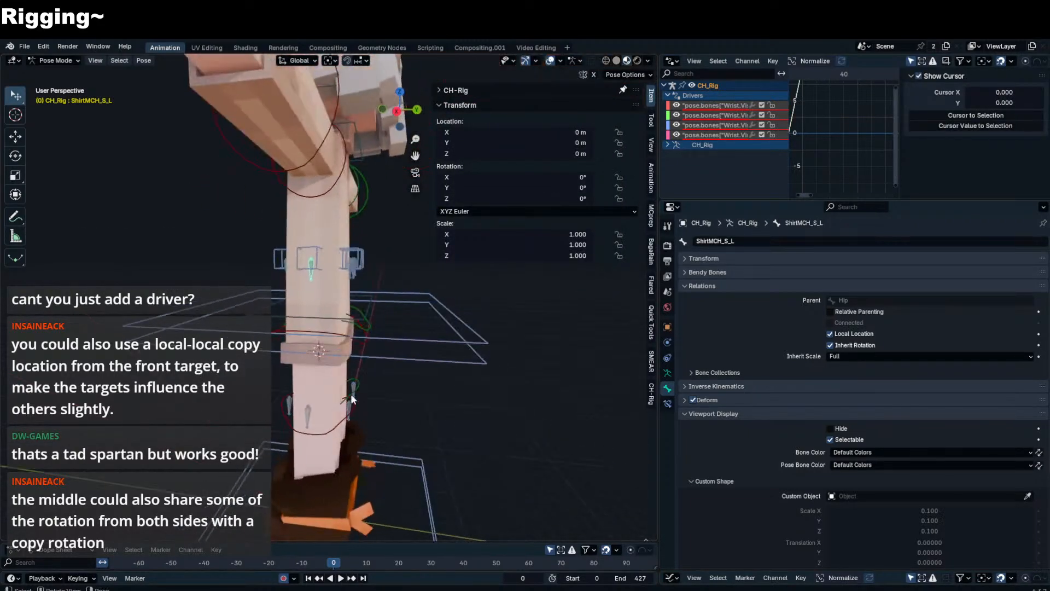
pyautogui.click(350, 396)
pyautogui.moveTo(350, 396); pyautogui.dragTo(313, 334, button='middle')
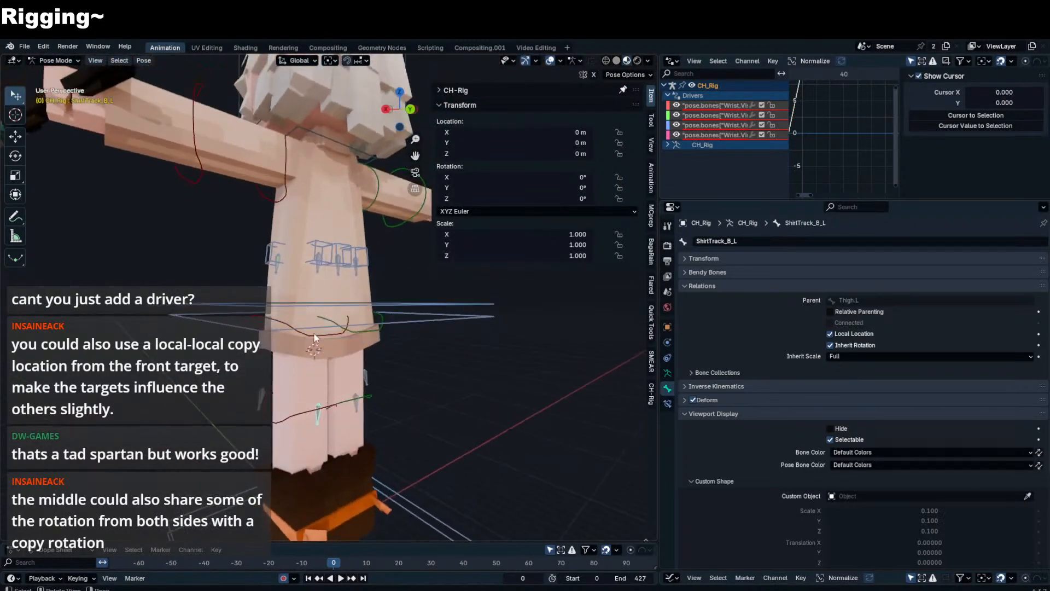
pyautogui.hotkey('ctrl', 'shift', 'c')
pyautogui.click(316, 273)
pyautogui.click(321, 273)
pyautogui.click(324, 271)
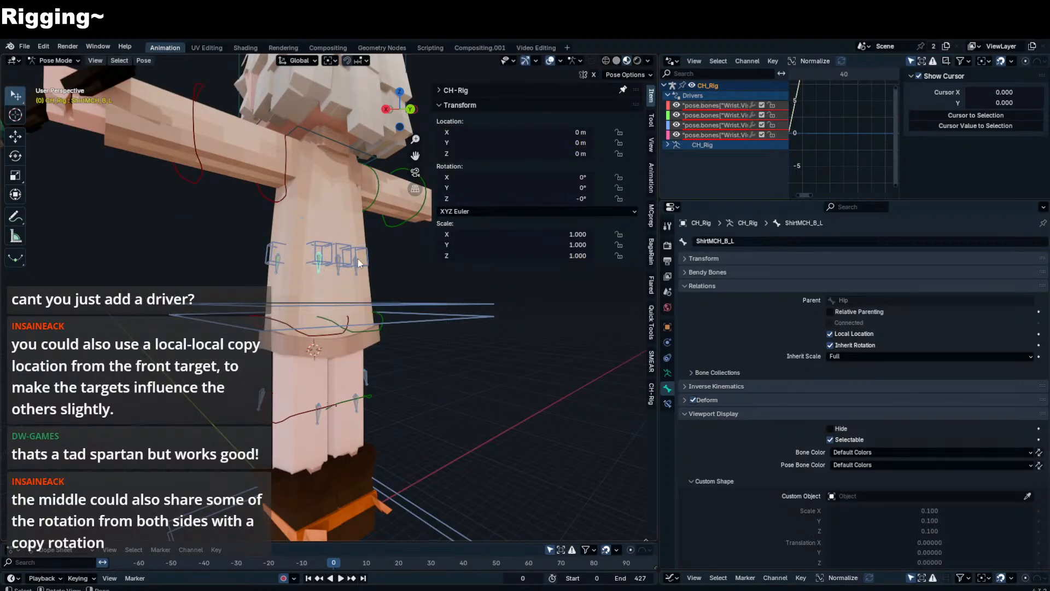
# - Add a Damped Track constraint to bone ShirtMCH_B_R with the back right ShirtTrack bone as its target
pyautogui.moveTo(357, 258); pyautogui.dragTo(325, 266, button='middle')
pyautogui.click(349, 404)
pyautogui.click(349, 404)
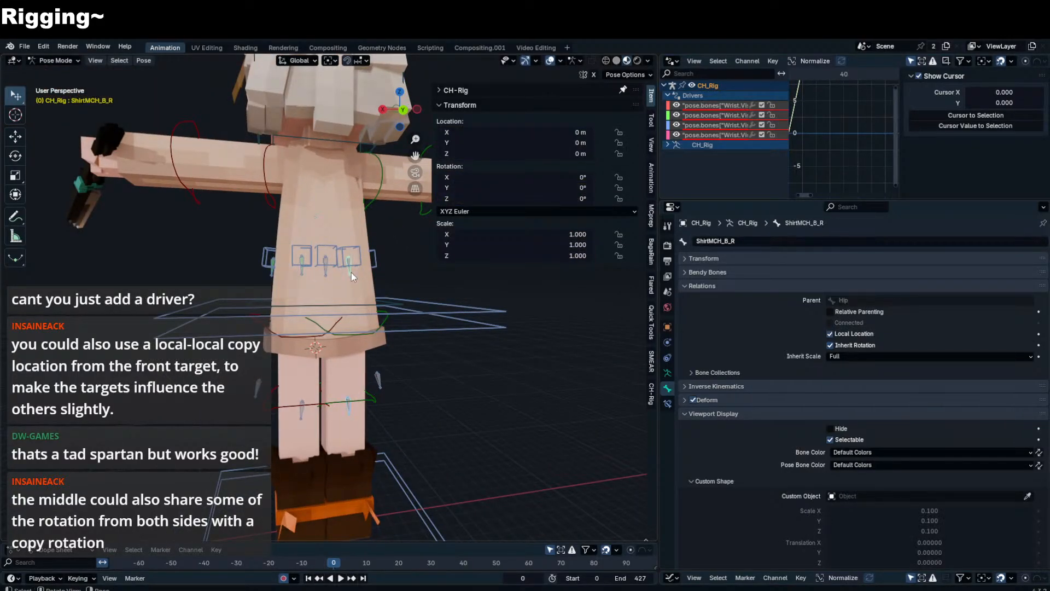
pyautogui.hotkey('ctrl', 'shift', 'c')
pyautogui.click(350, 271)
# - Test-rotate Thigh.FK.R from the character's side to check the shirt, then cancel the rotation
pyautogui.moveTo(350, 271); pyautogui.dragTo(375, 370, button='middle')
pyautogui.click(384, 392)
pyautogui.scroll(-1, 359, 368)
pyautogui.click(354, 324)
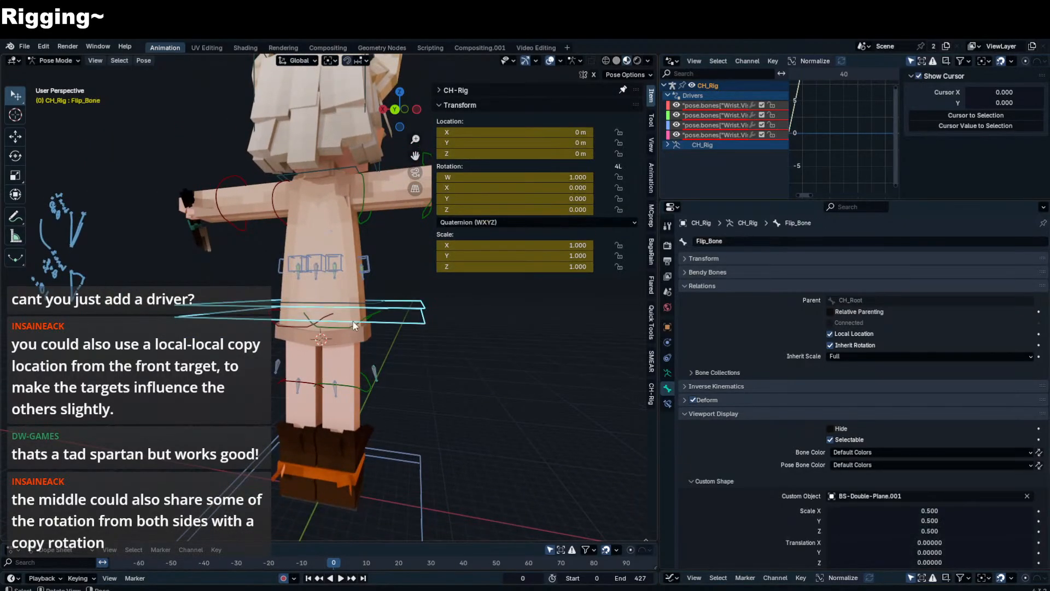
pyautogui.click(353, 324)
pyautogui.moveTo(353, 324); pyautogui.dragTo(253, 321, button='middle')
pyautogui.press('r')
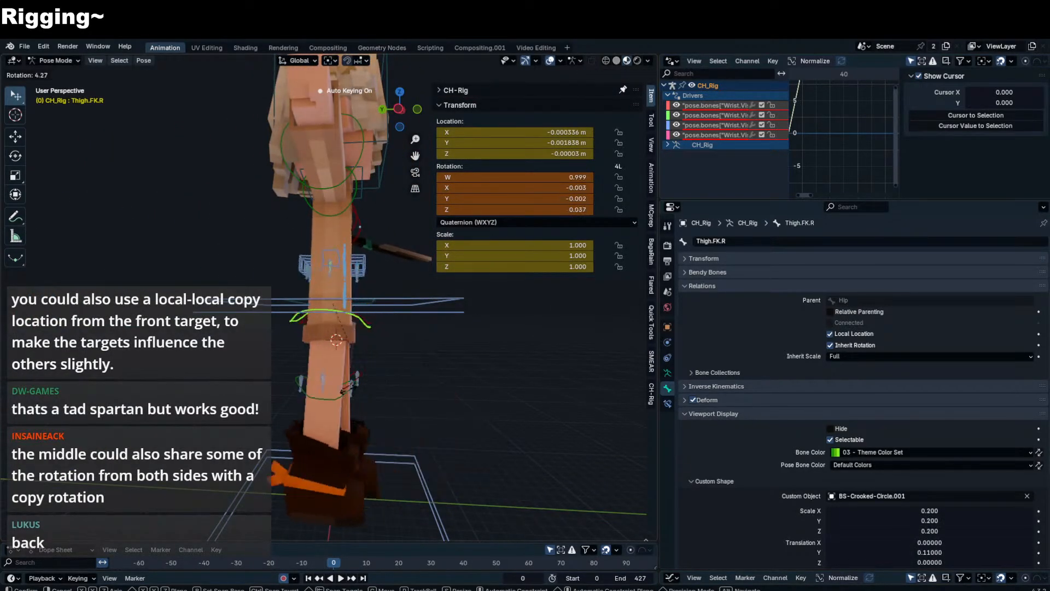
pyautogui.rightClick(325, 384)
# - Trackball-rotate Thigh.FK.R freely to test how the shirt follows the right leg, then clear the rotation
pyautogui.moveTo(326, 384); pyautogui.dragTo(335, 384, button='middle')
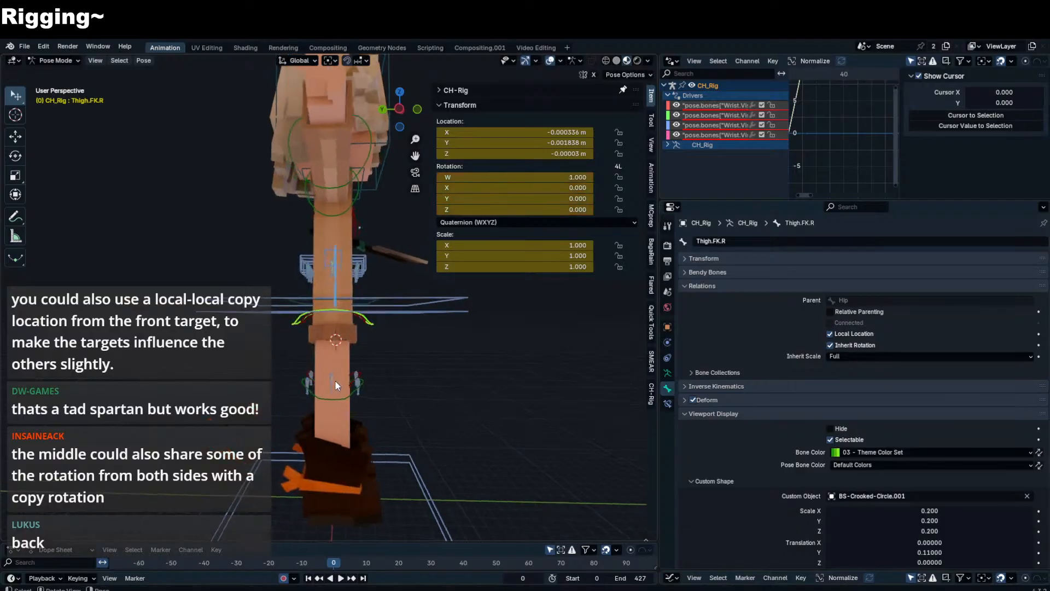
pyautogui.press('r')
pyautogui.press('r')
pyautogui.click(335, 344)
pyautogui.moveTo(334, 343); pyautogui.dragTo(228, 346, button='middle')
pyautogui.hotkey('alt', 'r')
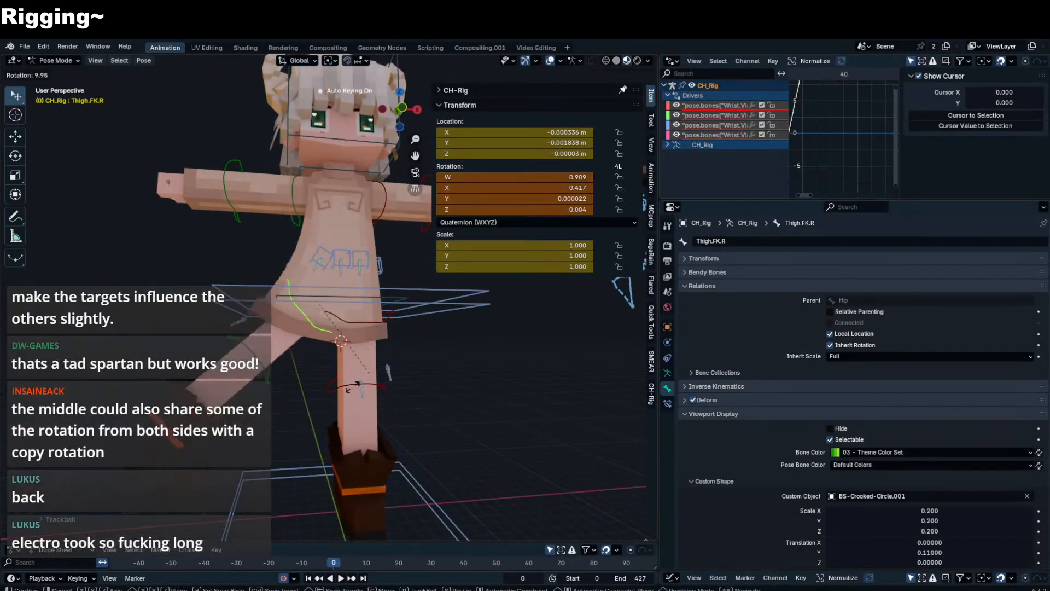
# - Inspect the right side shirt bones ShirtTrack_S_R, ShirtMCH_S_R and Shirt_S_R and their transforms
pyautogui.moveTo(336, 364); pyautogui.dragTo(391, 363, button='middle')
pyautogui.click(305, 371)
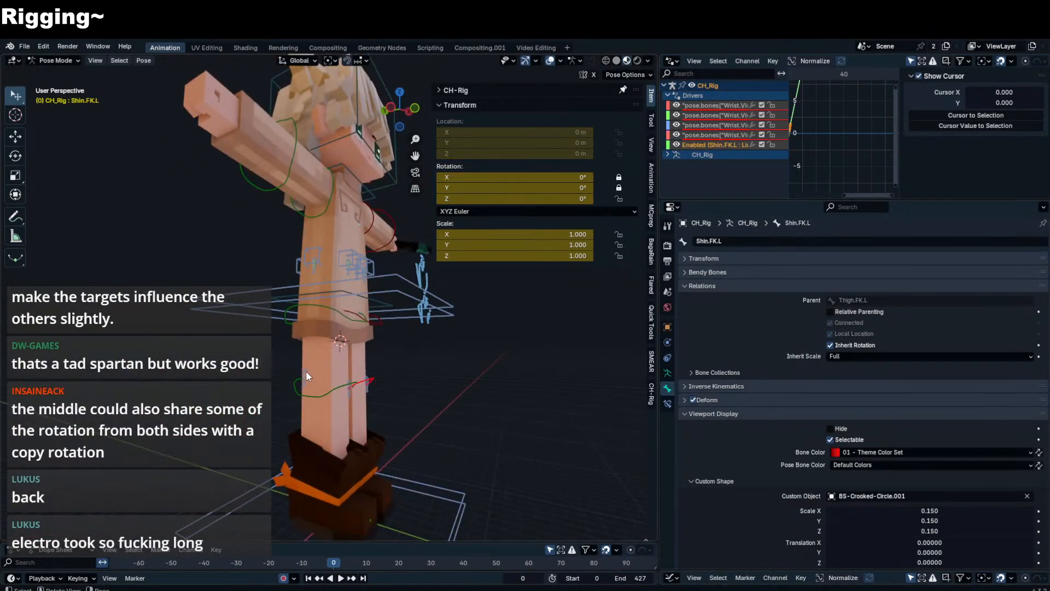
pyautogui.click(306, 370)
pyautogui.scroll(4, 320, 343)
pyautogui.scroll(-4, 337, 296)
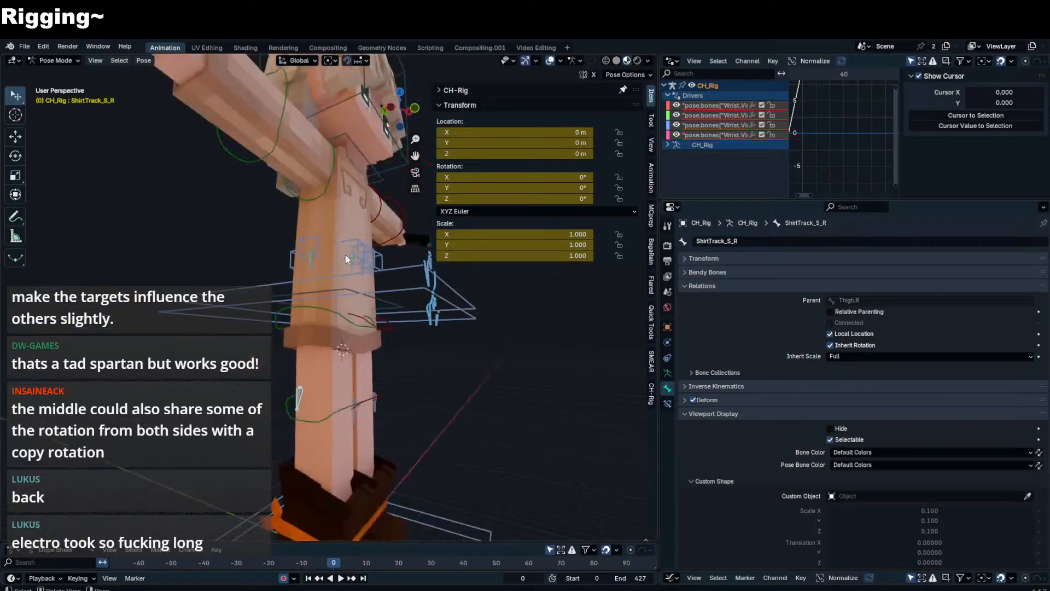
pyautogui.moveTo(346, 255); pyautogui.dragTo(298, 325, button='middle')
pyautogui.moveTo(326, 282); pyautogui.dragTo(335, 241, button='middle')
pyautogui.click(337, 250)
pyautogui.click(326, 264)
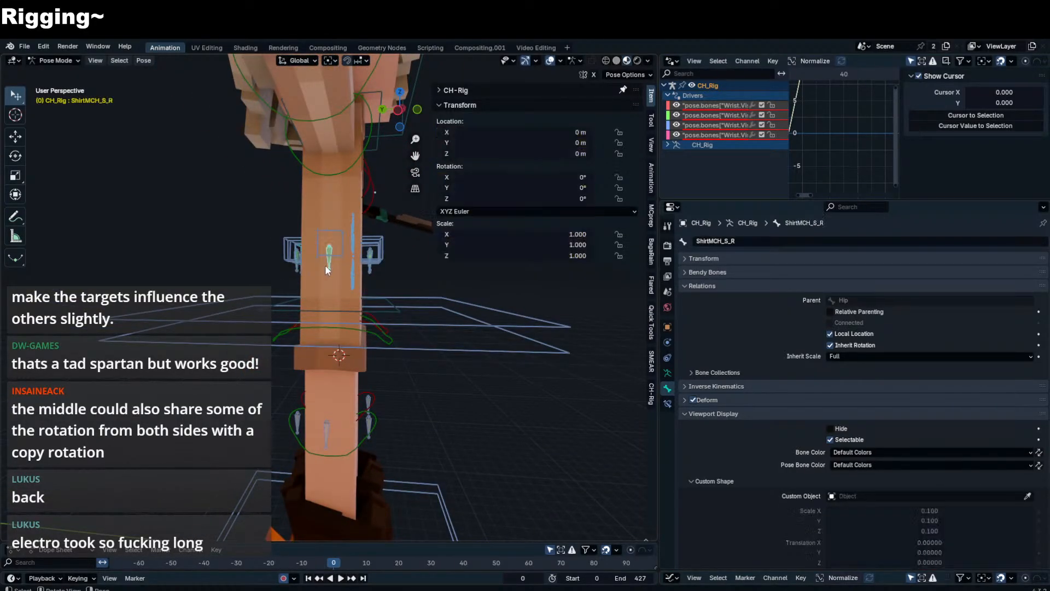
pyautogui.press('n')
pyautogui.click(337, 257)
pyautogui.press('n')
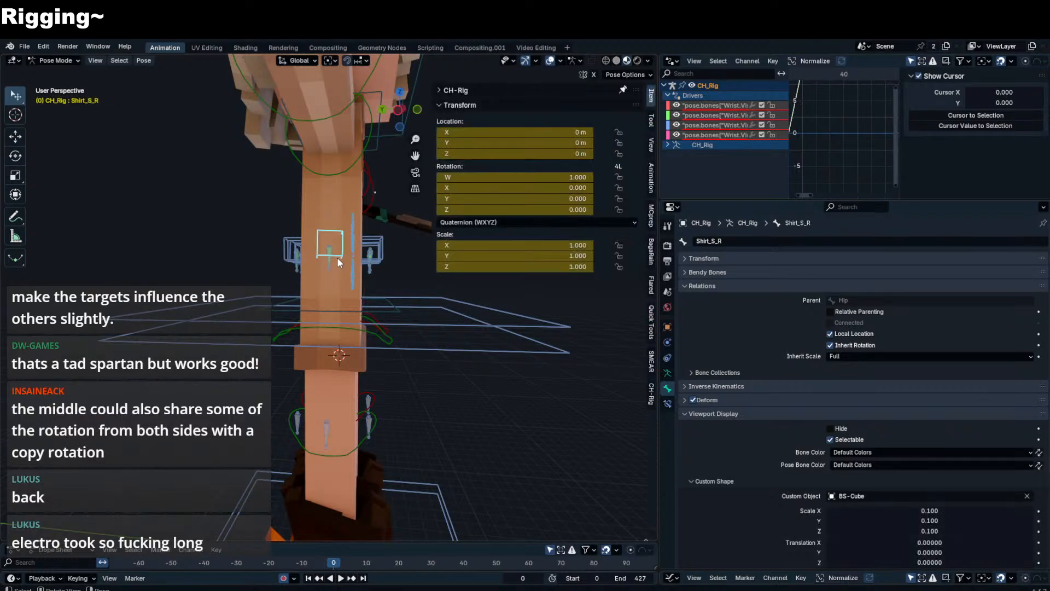
# - Enter Edit Mode, isolate the rig in local view and frame bone Shirt_S_R from the top
pyautogui.press('Tab')
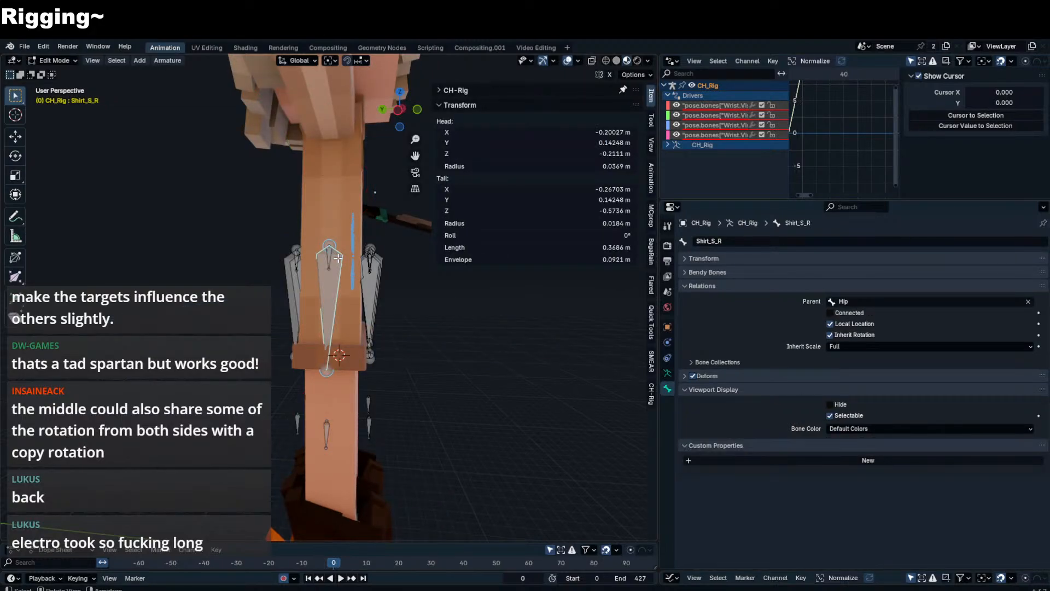
pyautogui.moveTo(339, 257); pyautogui.dragTo(344, 310, button='middle')
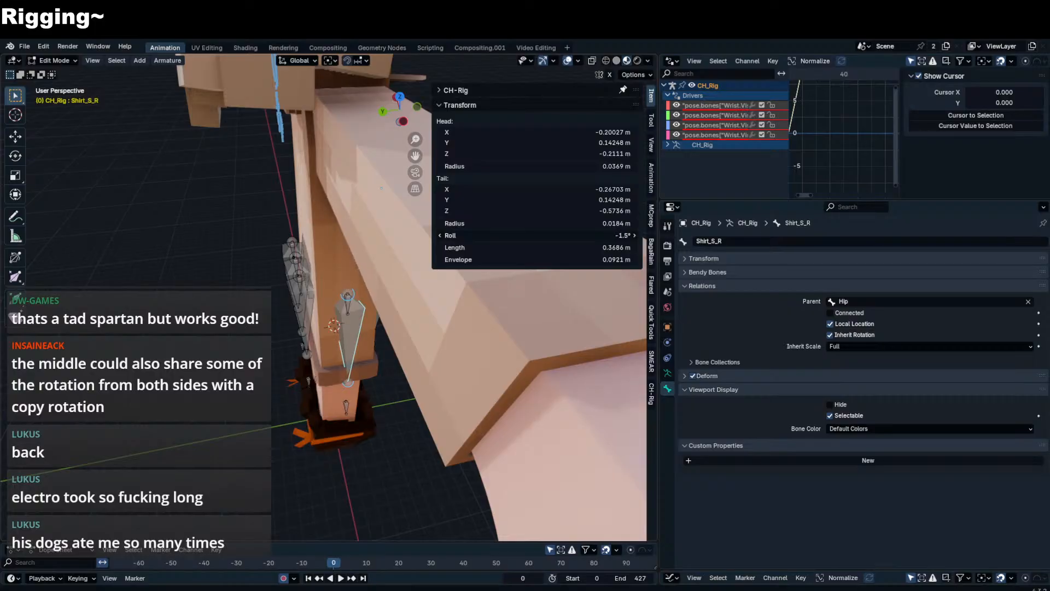
pyautogui.moveTo(536, 236); pyautogui.dragTo(547, 236)
pyautogui.scroll(3, 360, 317)
pyautogui.click(359, 318)
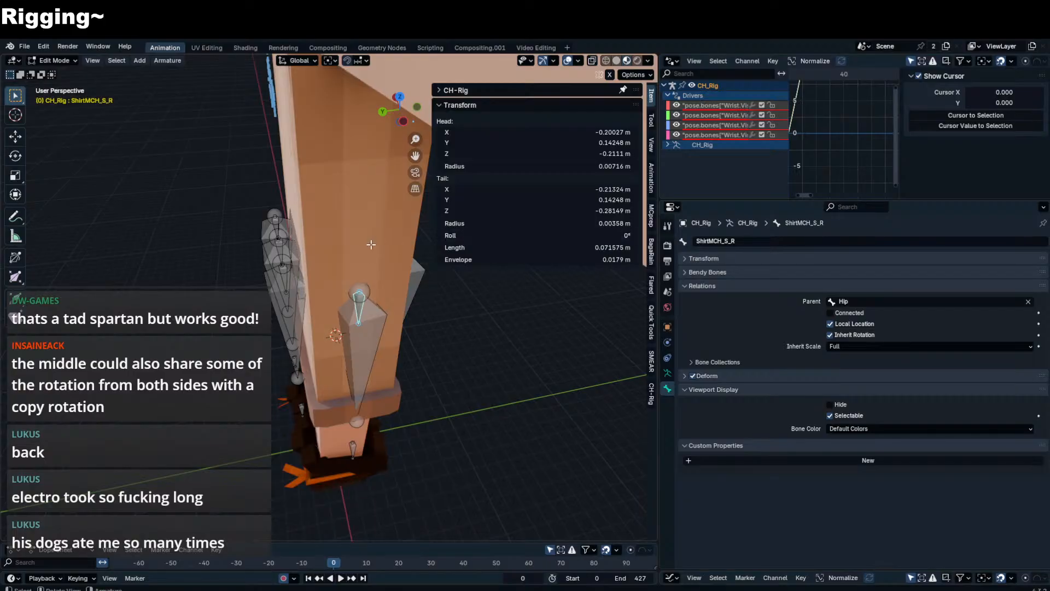
pyautogui.click(362, 336)
pyautogui.press('KP_Divide')
pyautogui.press('KP_7')
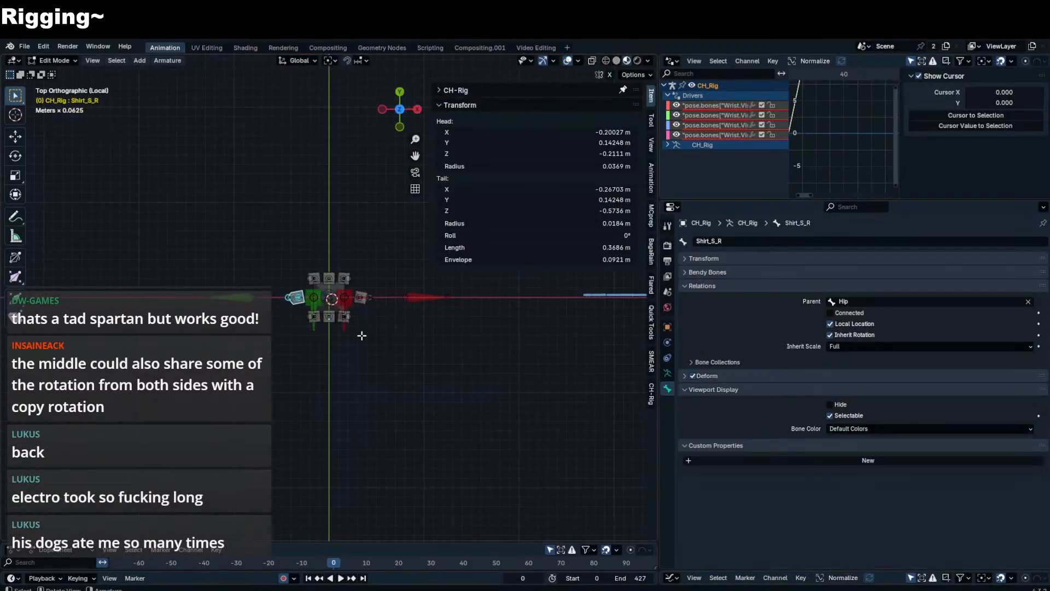
pyautogui.press('KP_Decimal')
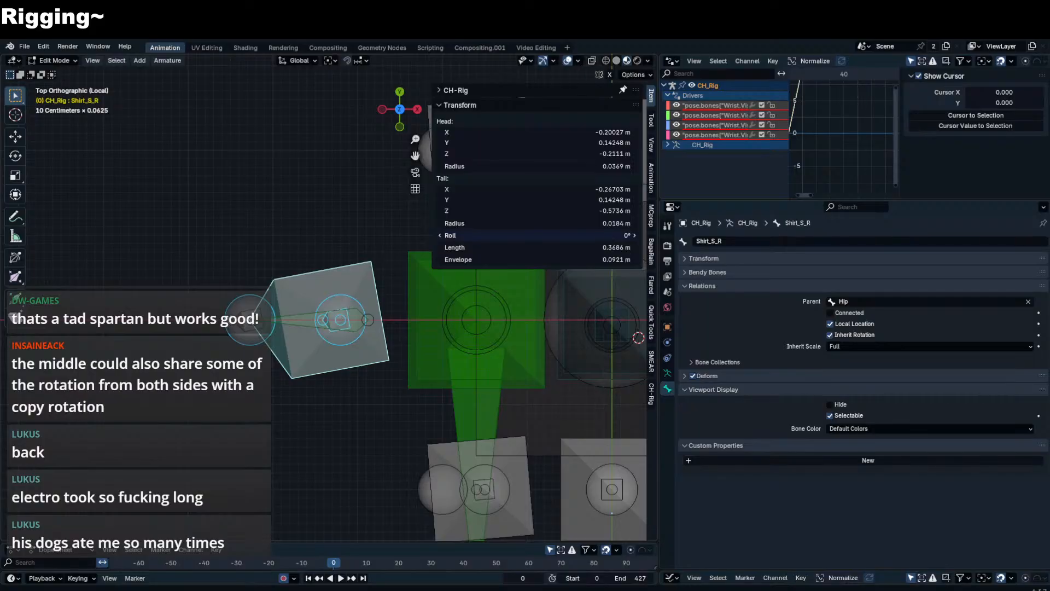
# - Set the roll of bone Shirt_S_R to 10°
pyautogui.moveTo(536, 235); pyautogui.dragTo(560, 235)
pyautogui.press('Escape')
pyautogui.click(568, 237)
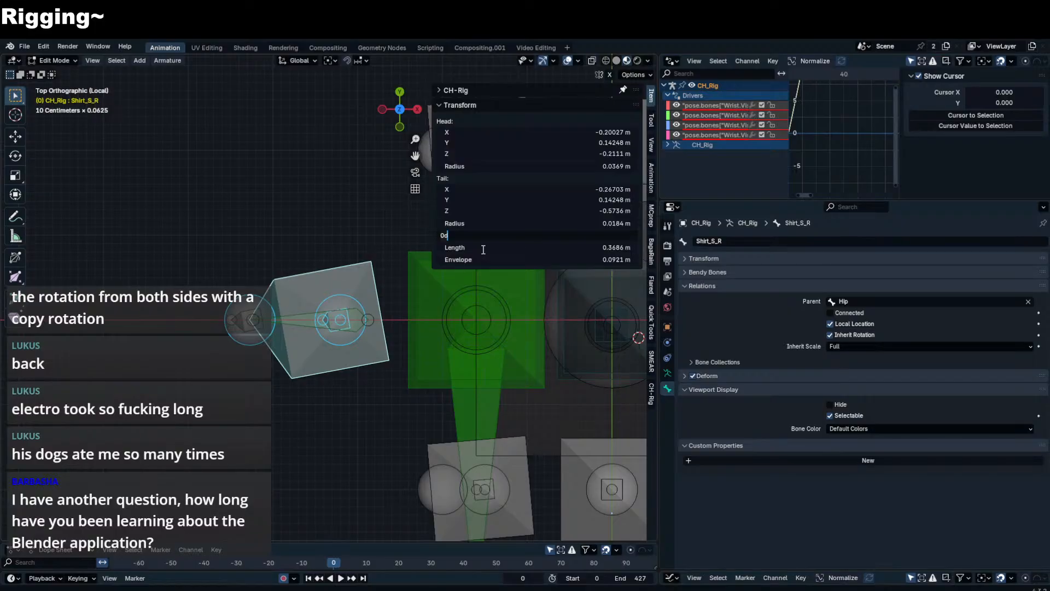
pyautogui.write('10')
pyautogui.press('Return')
# - Set the roll of bone ShirtTrack_S_R to 10°
pyautogui.click(245, 309)
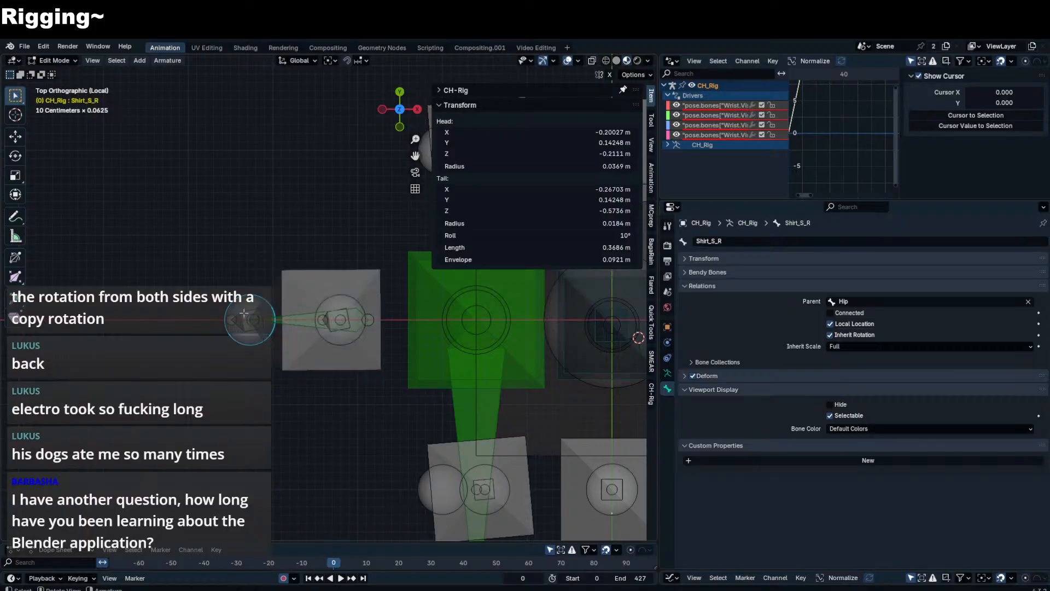
pyautogui.click(243, 314)
pyautogui.click(527, 236)
pyautogui.write('10')
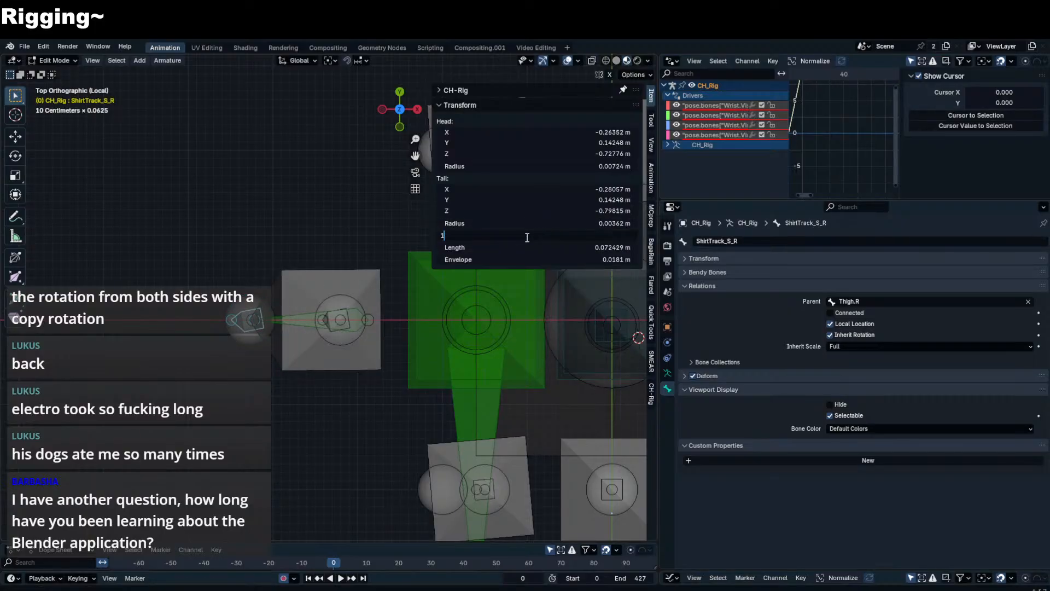
pyautogui.press('Return')
# - Set the roll of bone Shirt_S_R to 11°
pyautogui.click(525, 236)
pyautogui.write('11')
pyautogui.press('Return')
pyautogui.click(330, 295)
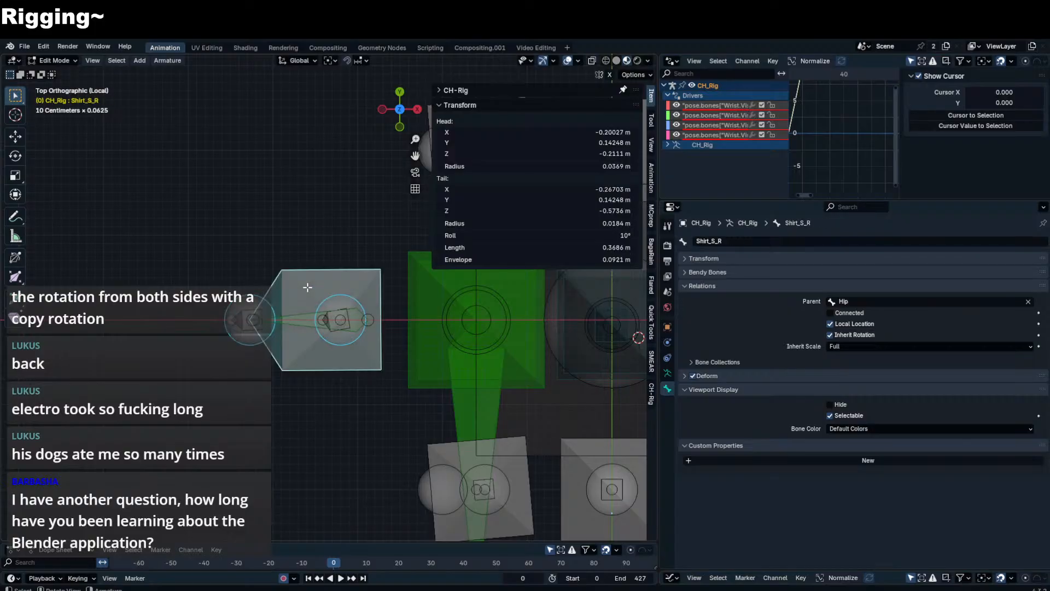
# - Inspect the overlapping bones Shirt_S_R and ShirtMCH_S_R, test-moving the outer end of the group and cancelling the move
pyautogui.click(299, 320)
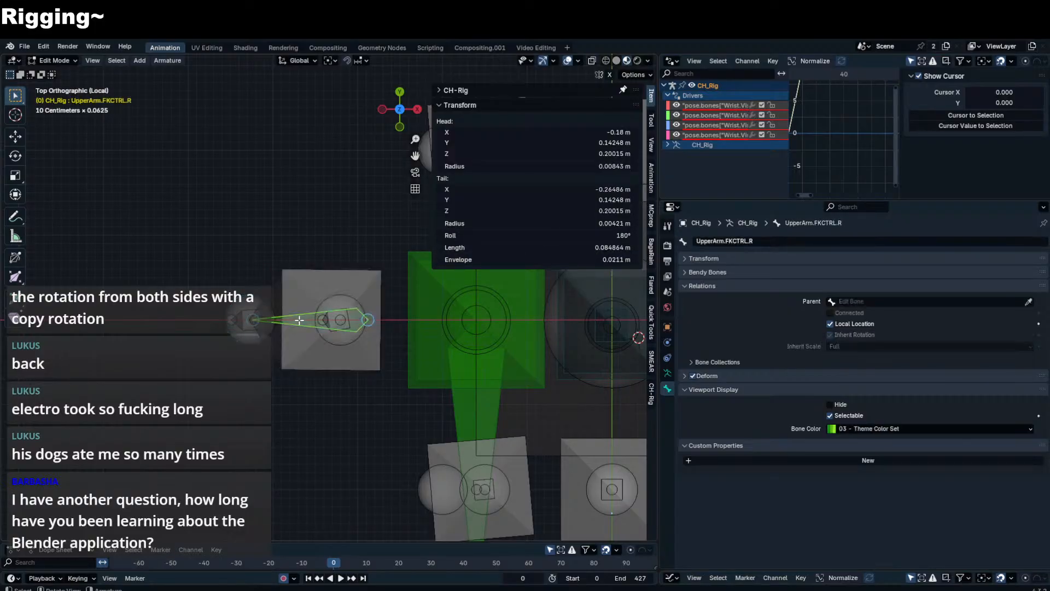
pyautogui.click(333, 319)
pyautogui.click(332, 319)
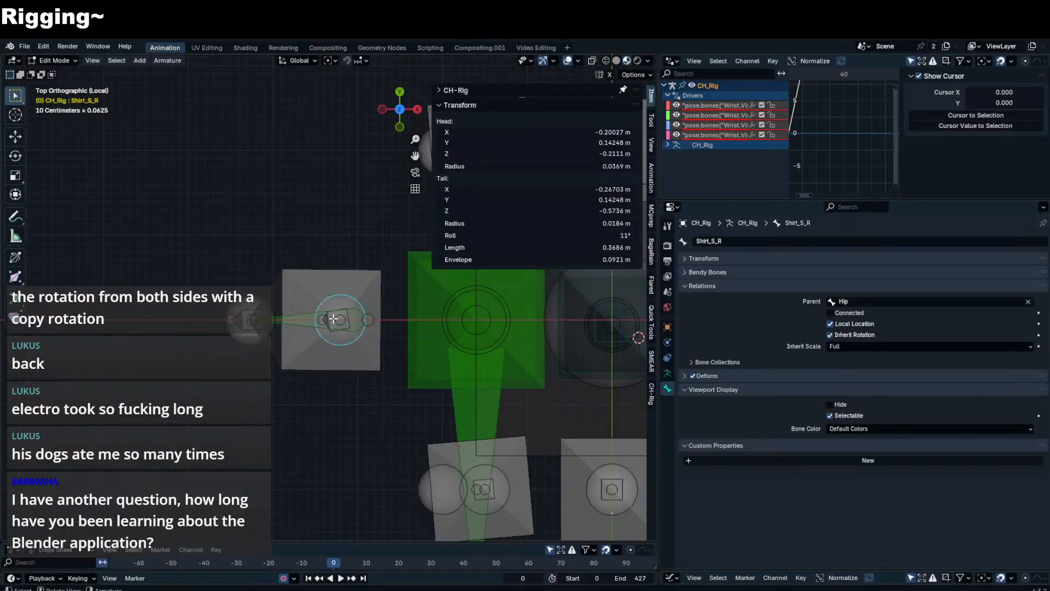
pyautogui.click(332, 319)
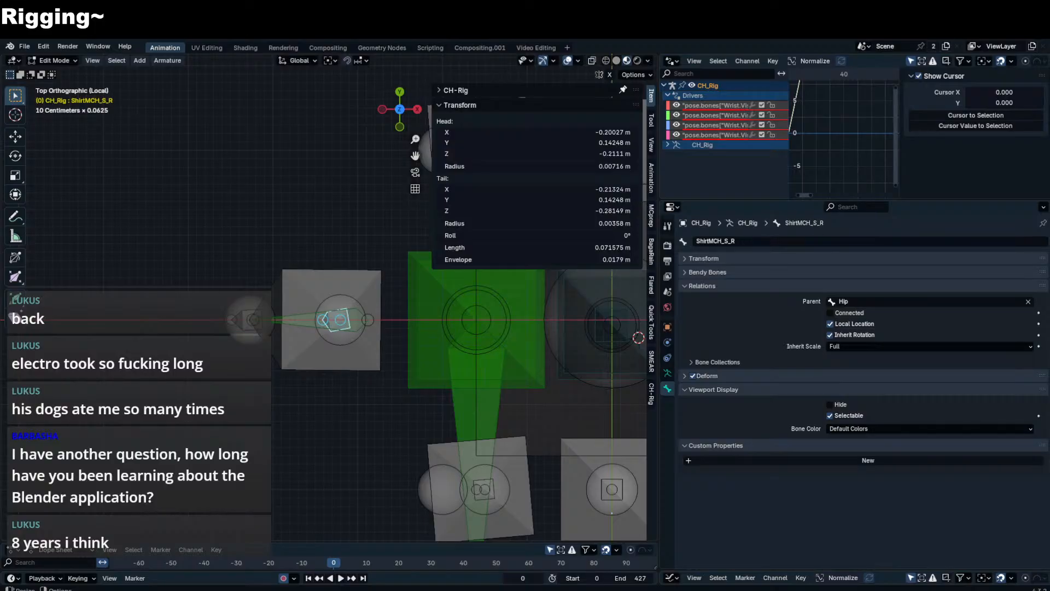
pyautogui.click(237, 316)
pyautogui.press('g')
pyautogui.rightClick(298, 318)
pyautogui.moveTo(297, 319); pyautogui.dragTo(312, 213, button='middle')
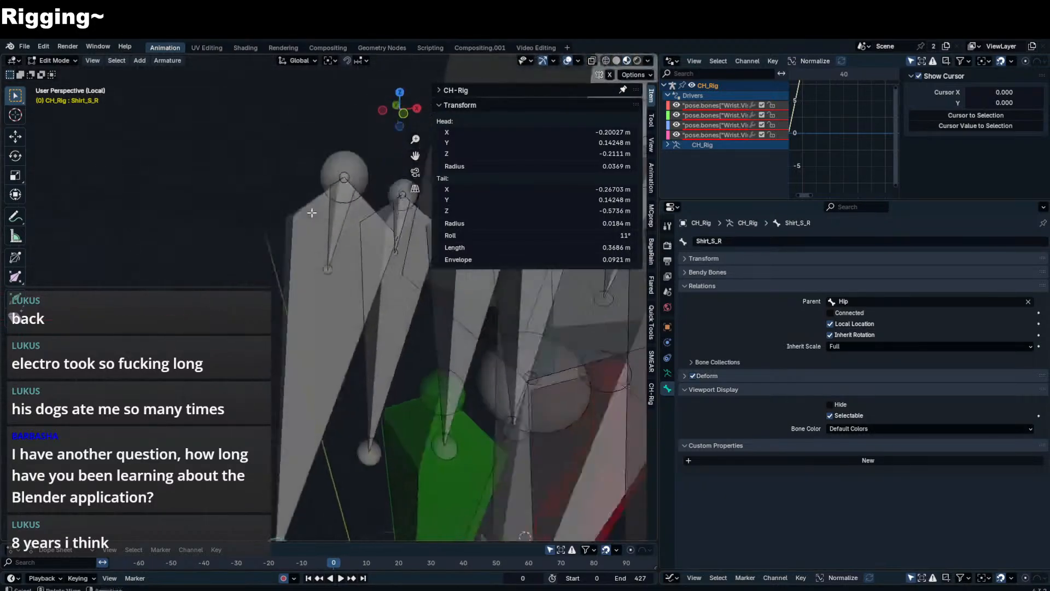
pyautogui.scroll(-4, 312, 213)
# - Set the roll of bone Shirt_S_L to -191° to mirror the right side shirt bone
pyautogui.click(323, 309)
pyautogui.press('KP_7')
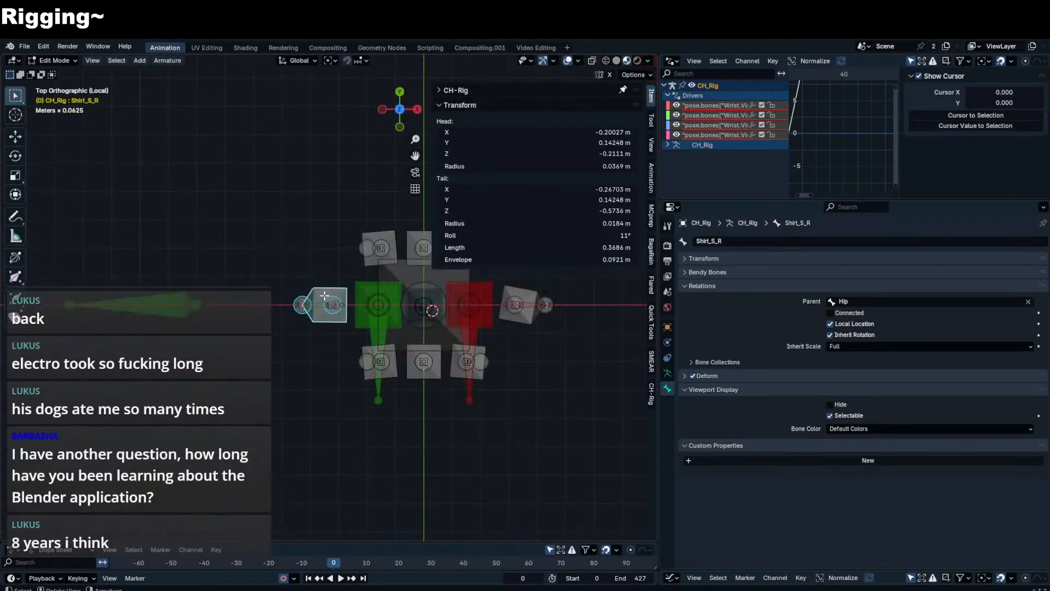
pyautogui.keyDown('shift'); pyautogui.moveTo(324, 295); pyautogui.dragTo(151, 297, button='middle'); pyautogui.keyUp('shift')
pyautogui.click(342, 303)
pyautogui.click(624, 238)
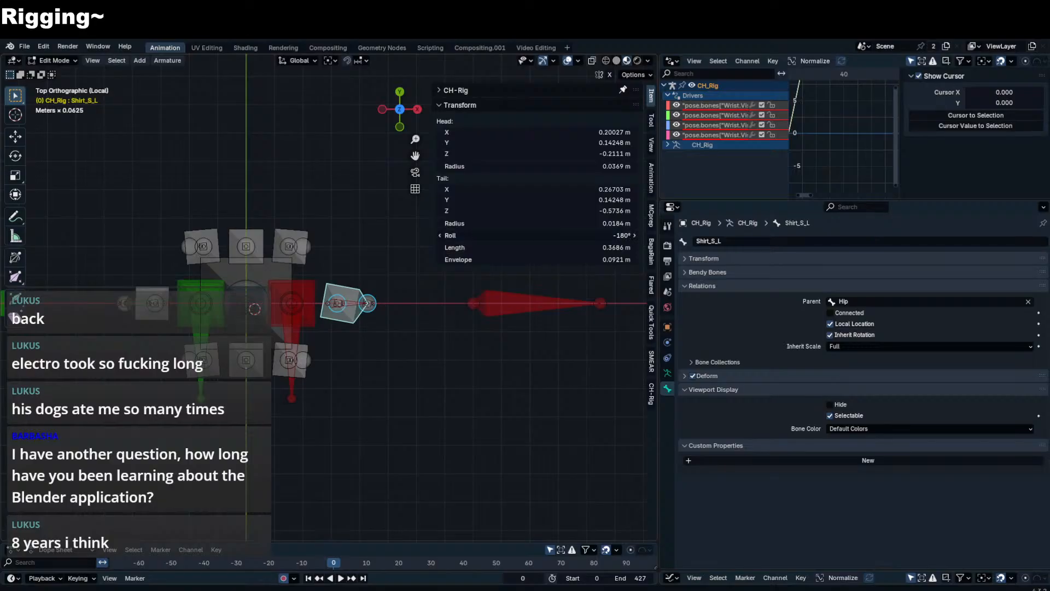
pyautogui.press('Return')
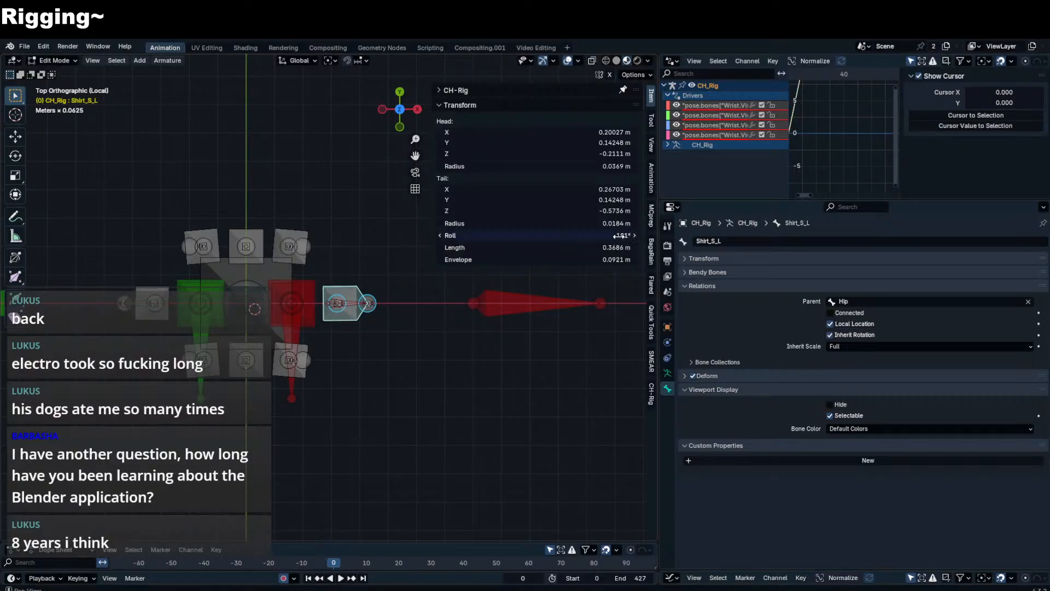
# - Compare the roll values of bones ShirtTrack_S_L and Shirt_S_L without changing them
pyautogui.scroll(5, 507, 320)
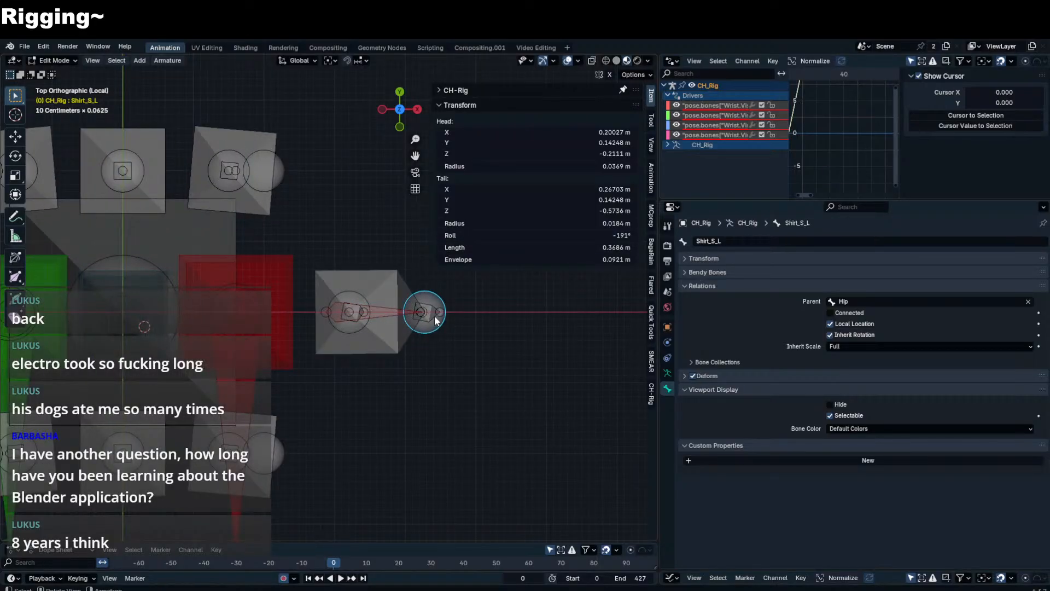
pyautogui.click(435, 315)
pyautogui.click(505, 236)
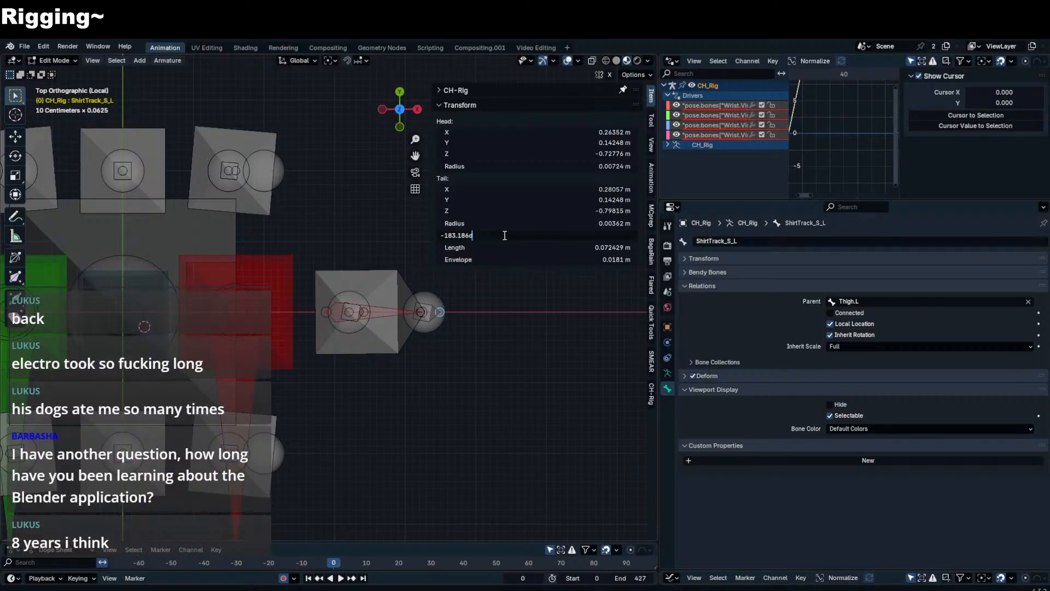
pyautogui.press('Escape')
pyautogui.click(377, 296)
pyautogui.click(560, 234)
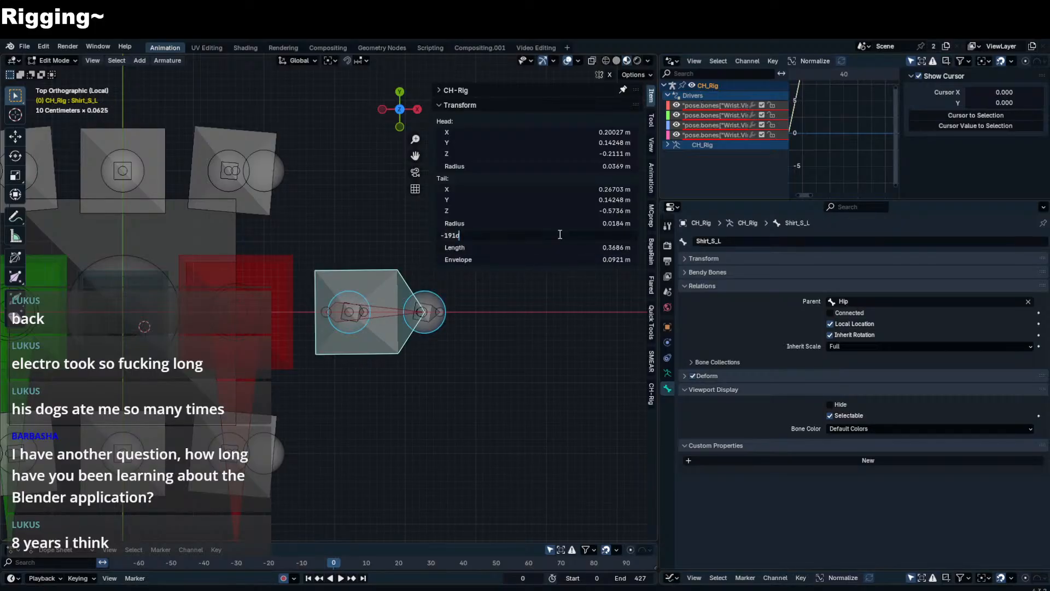
pyautogui.click(447, 304)
# - Inspect the overlapping left side bones around ShirtTrack_S_L, opening a roll value and cancelling the edit
pyautogui.click(434, 308)
pyautogui.click(442, 302)
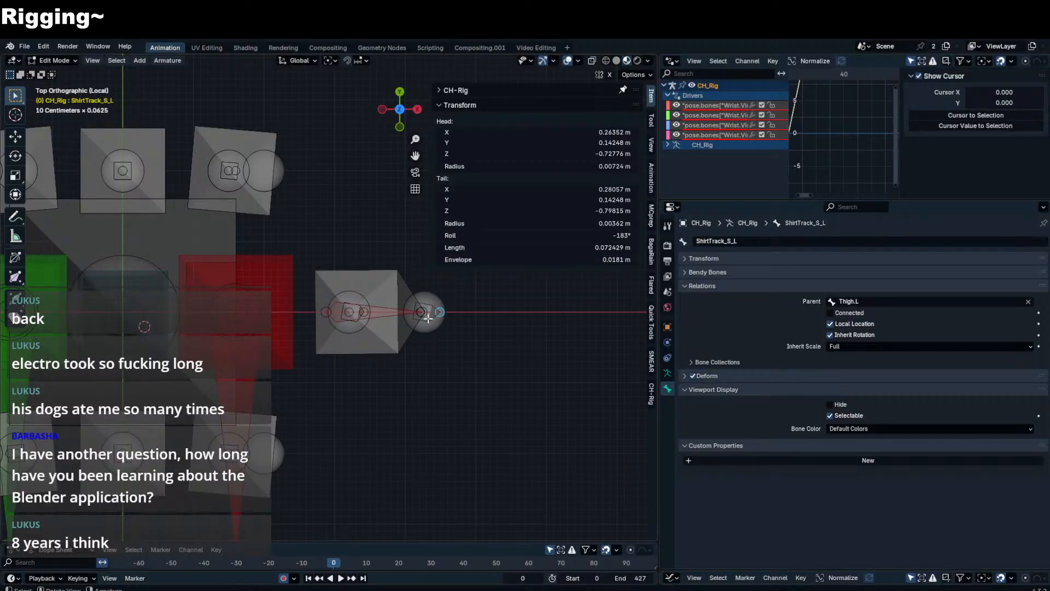
pyautogui.click(428, 318)
pyautogui.click(432, 318)
pyautogui.click(383, 310)
pyautogui.click(613, 236)
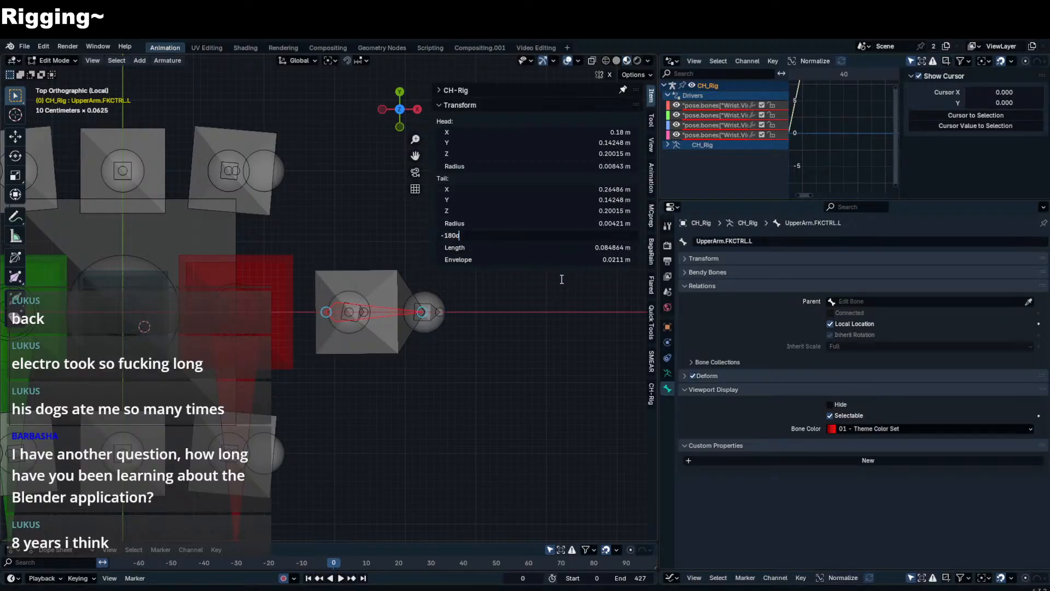
pyautogui.press('Escape')
# - Set the roll of bone ShirtMCH_S_L to -191°
pyautogui.moveTo(395, 315); pyautogui.dragTo(356, 308, button='middle')
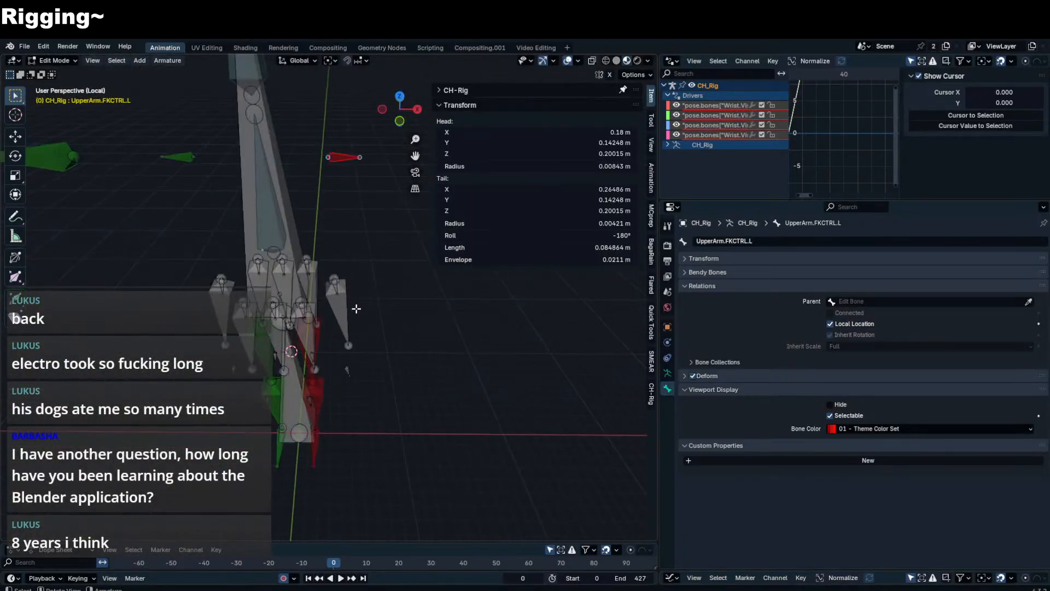
pyautogui.click(341, 306)
pyautogui.scroll(1, 341, 307)
pyautogui.click(349, 269)
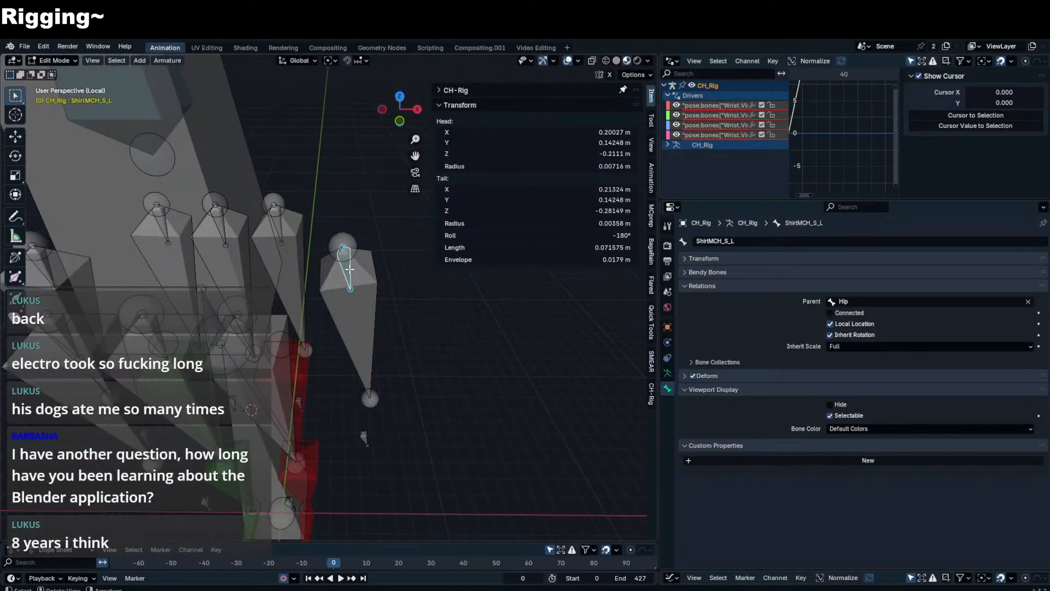
pyautogui.click(576, 235)
pyautogui.press('BackSpace')
pyautogui.press('BackSpace')
pyautogui.press('BackSpace')
pyautogui.write('91')
pyautogui.press('Return')
# - Edit the roll of bone ShirtMCH_S_R, the small mechanism bone on the shirt's right side
pyautogui.keyDown('shift'); pyautogui.moveTo(328, 339); pyautogui.dragTo(583, 331, button='middle'); pyautogui.keyUp('shift')
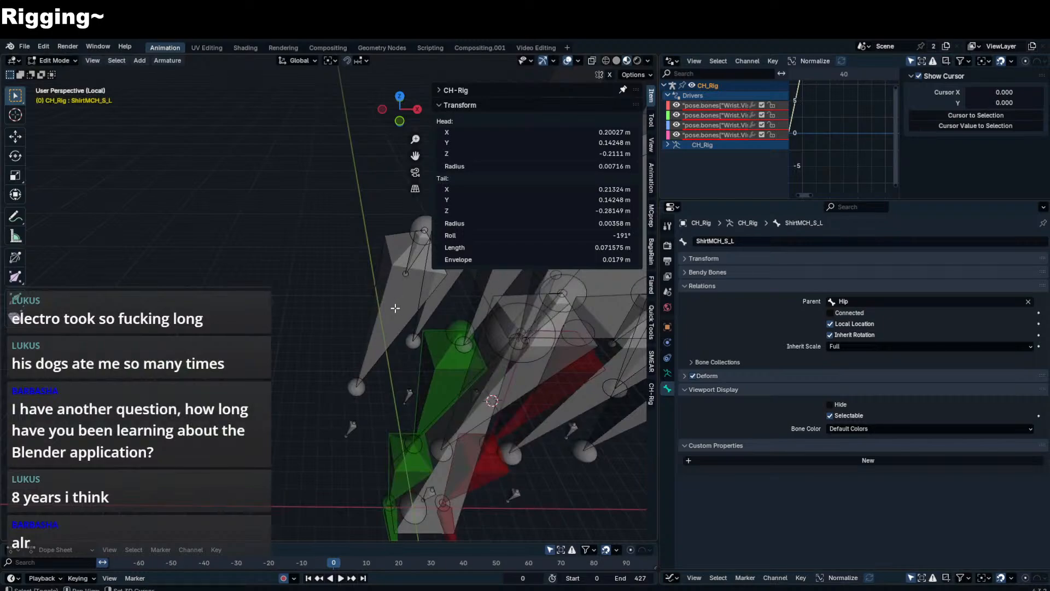
pyautogui.keyDown('shift'); pyautogui.moveTo(395, 309); pyautogui.dragTo(356, 334, button='middle'); pyautogui.keyUp('shift')
pyautogui.click(374, 289)
pyautogui.click(374, 289)
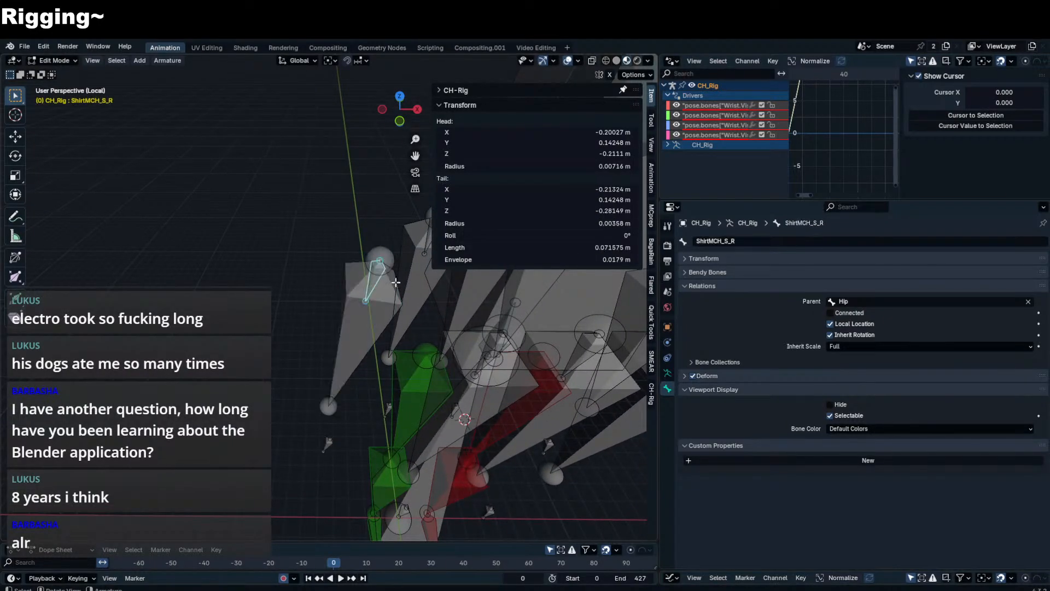
pyautogui.click(575, 235)
pyautogui.press('Return')
# - Return to Pose Mode with the full character shown, and test-move bone ShirtTrack_S_R, cancelling the move
pyautogui.scroll(-4, 409, 307)
pyautogui.press('n')
pyautogui.press('Tab')
pyautogui.moveTo(385, 351); pyautogui.dragTo(547, 227, button='middle')
pyautogui.press('KP_Divide')
pyautogui.click(394, 405)
pyautogui.press('g')
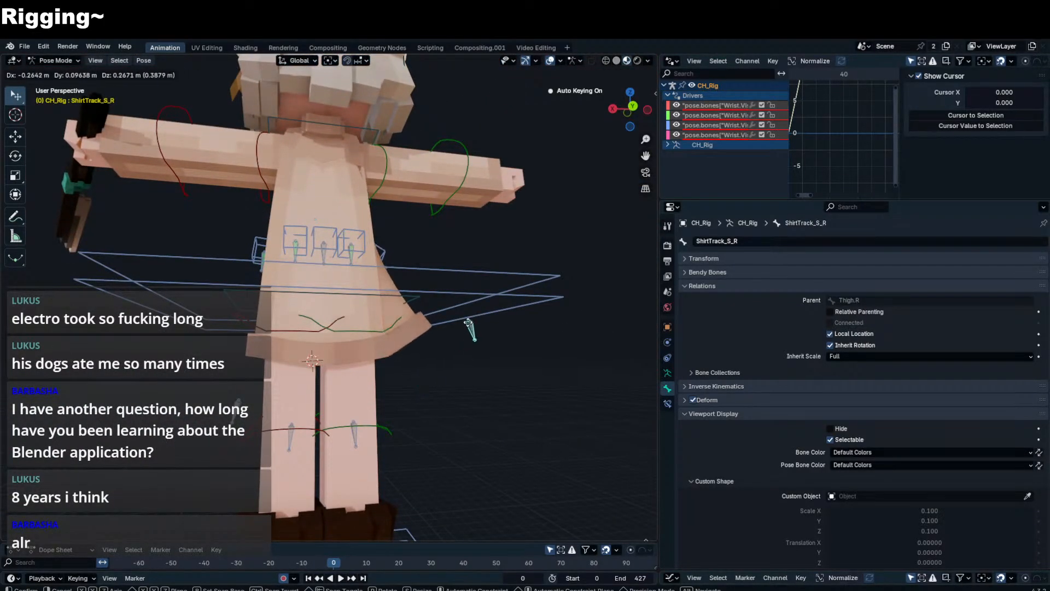
pyautogui.press('Escape')
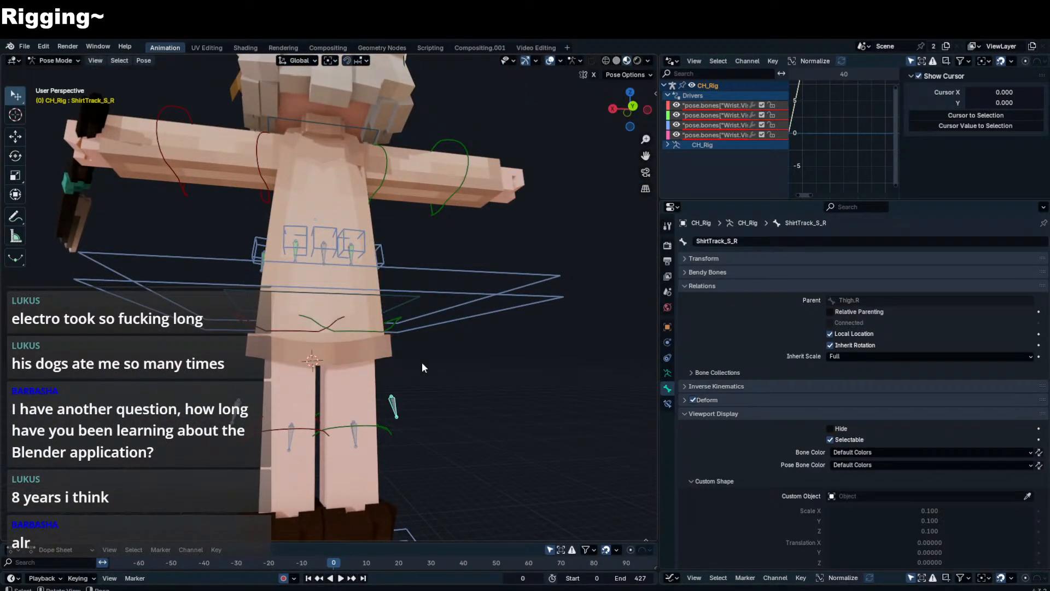
# - Examine the bone constraints of ShirtTrack_B_L and the back shirt bones ShirtMCH_B_R and ShirtMCH_B_L
pyautogui.click(355, 432)
pyautogui.moveTo(333, 435); pyautogui.dragTo(273, 432, button='middle')
pyautogui.click(667, 403)
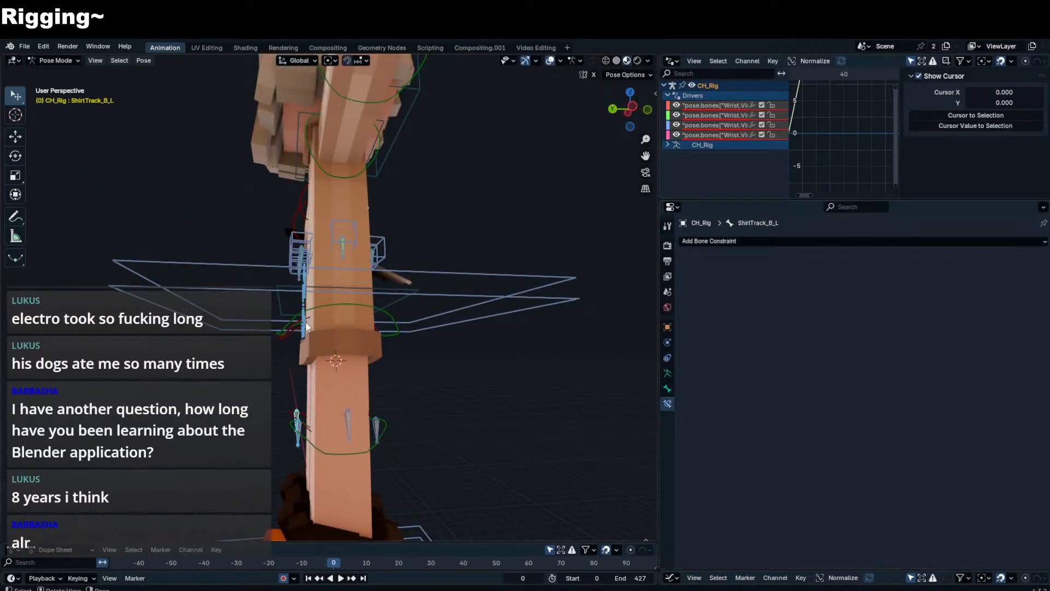
pyautogui.moveTo(306, 326); pyautogui.dragTo(318, 252, button='middle')
pyautogui.click(315, 253)
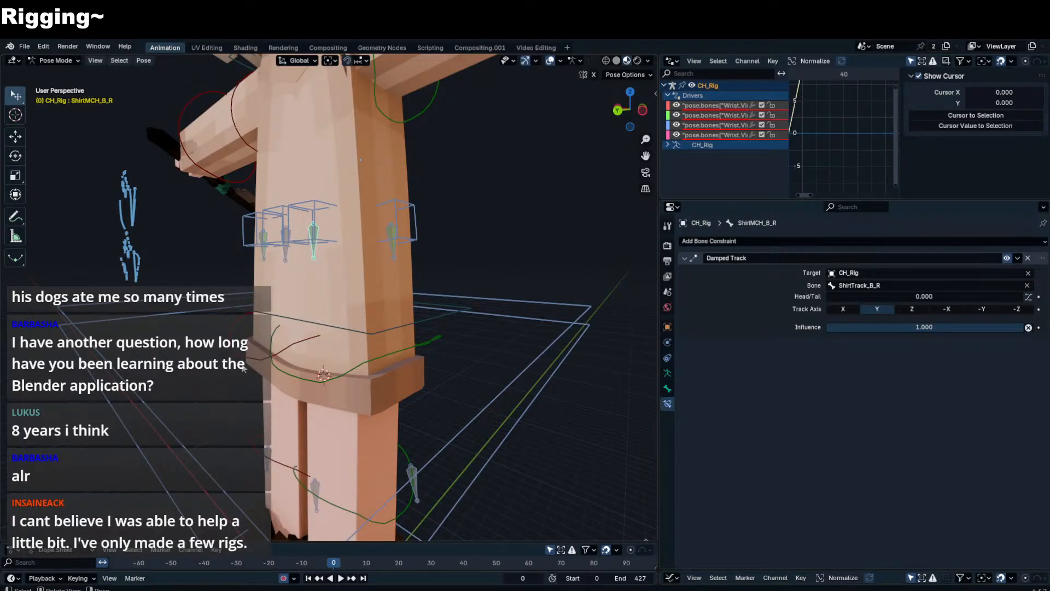
pyautogui.moveTo(298, 350); pyautogui.dragTo(358, 350, button='middle')
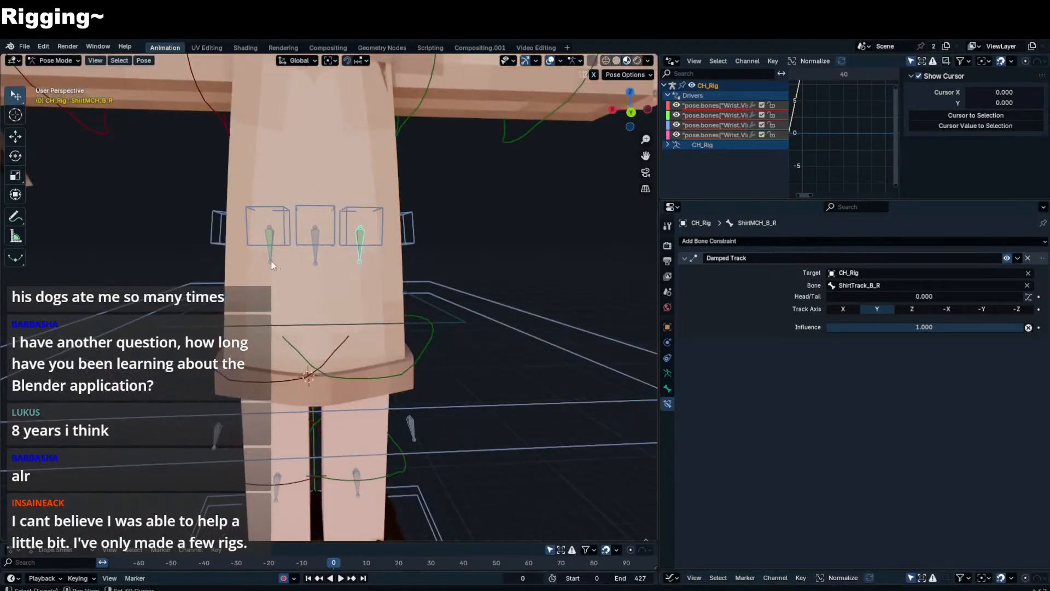
pyautogui.keyDown('shift'); pyautogui.click(271, 260); pyautogui.keyUp('shift')
pyautogui.moveTo(271, 260); pyautogui.dragTo(463, 262, button='middle')
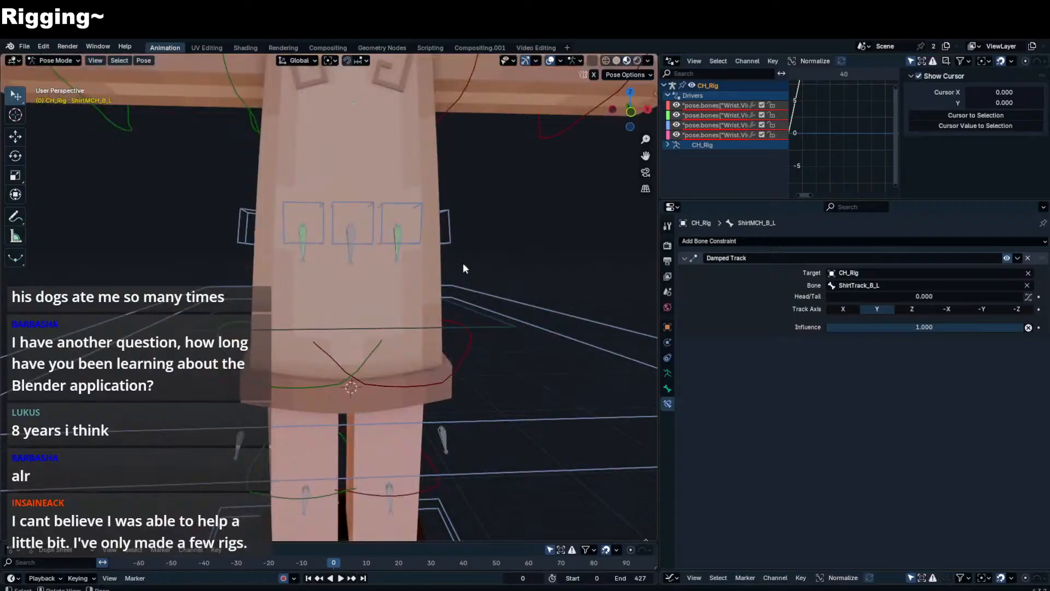
# - Copy the constraints of ShirtMCH_F_R, including its Limit Rotation, to ShirtMCH_F_L using the Limit Rotation's Copy to Selected
pyautogui.keyDown('shift'); pyautogui.click(397, 256); pyautogui.keyUp('shift')
pyautogui.keyDown('shift'); pyautogui.click(288, 251); pyautogui.keyUp('shift')
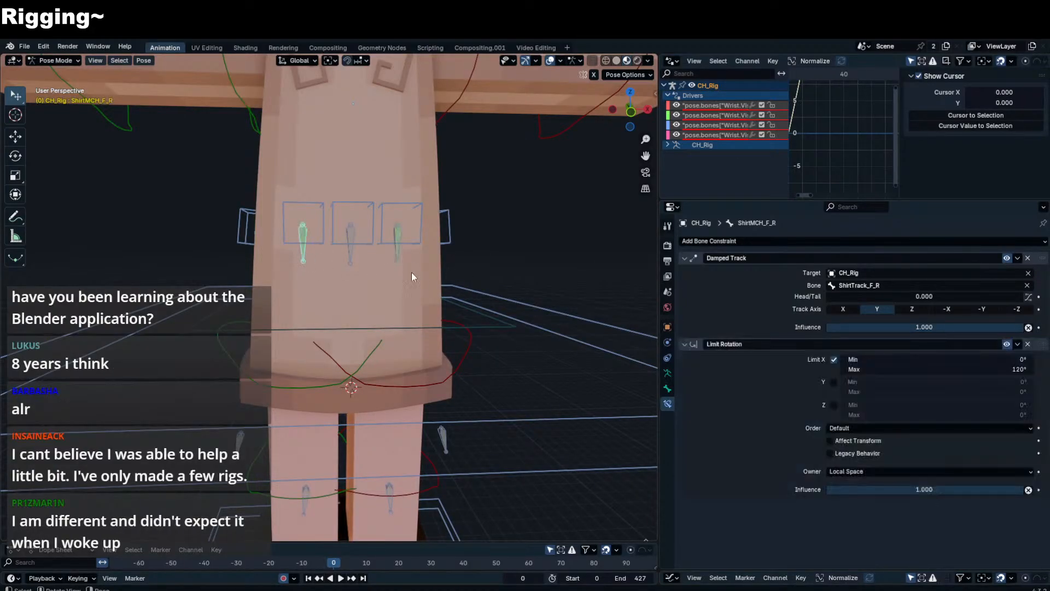
pyautogui.keyDown('shift'); pyautogui.click(407, 261); pyautogui.keyUp('shift')
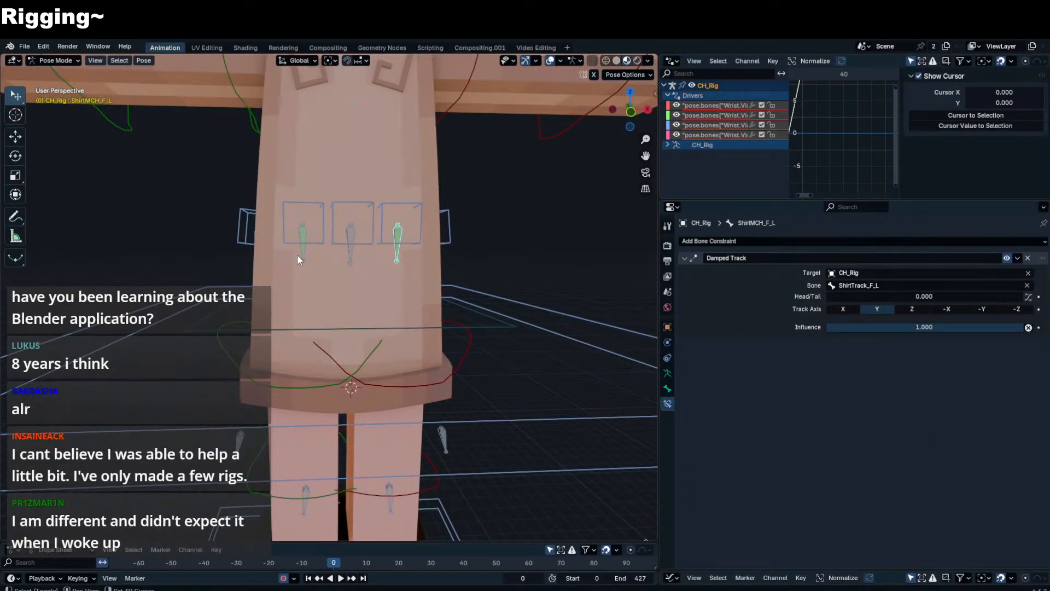
pyautogui.keyDown('shift'); pyautogui.click(296, 254); pyautogui.keyUp('shift')
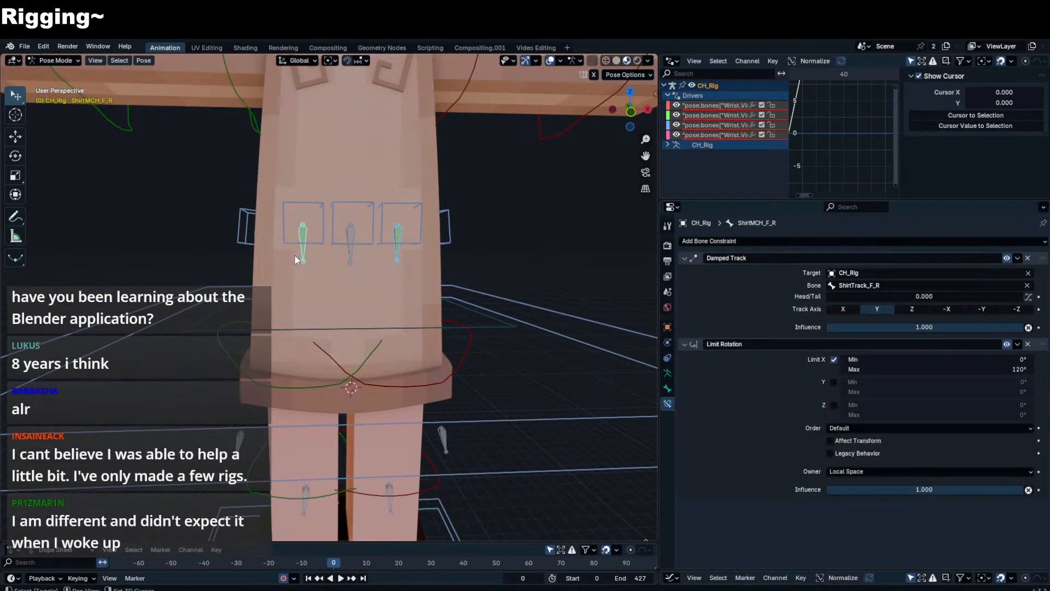
pyautogui.click(1016, 344)
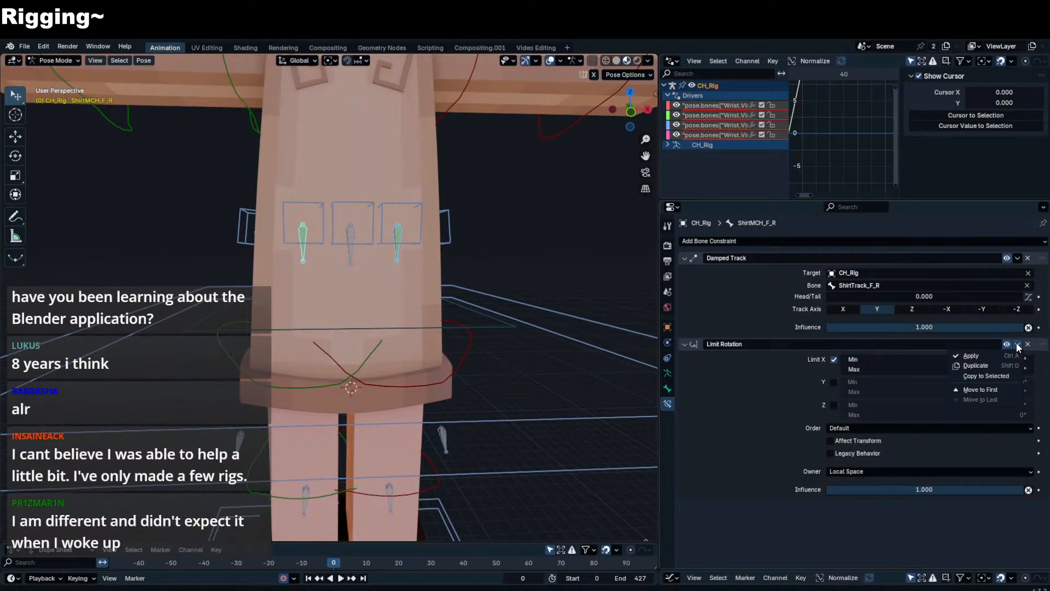
pyautogui.click(1008, 379)
# - Copy the Limit Rotation constraint from ShirtMCH_F_L to the back bone ShirtMCH_B_L
pyautogui.scroll(3, 440, 307)
pyautogui.moveTo(439, 308); pyautogui.dragTo(414, 304, button='middle')
pyautogui.scroll(-2, 412, 274)
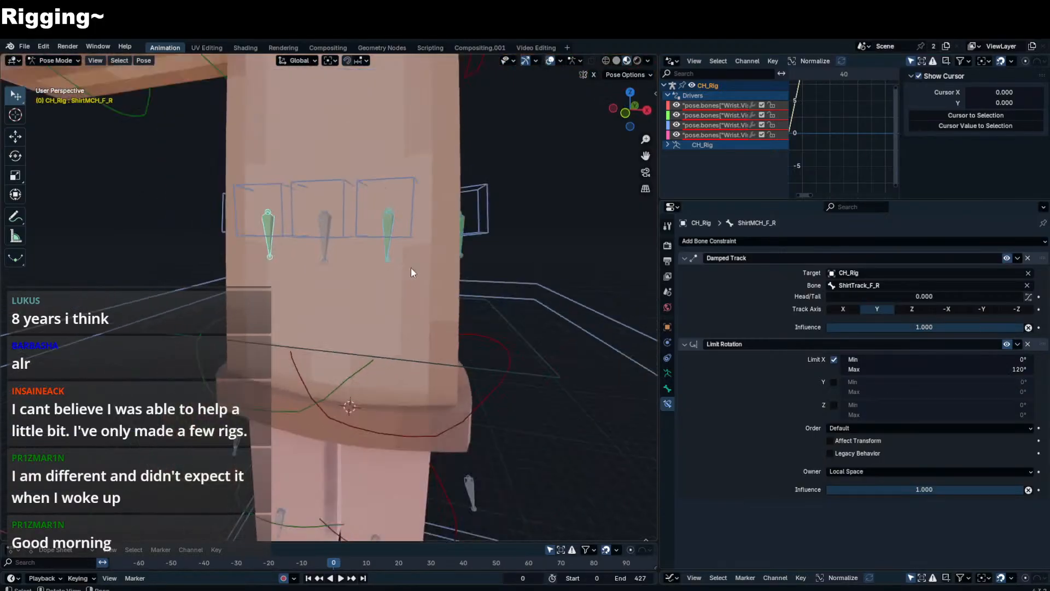
pyautogui.click(384, 246)
pyautogui.moveTo(383, 245); pyautogui.dragTo(365, 265, button='middle')
pyautogui.click(366, 265)
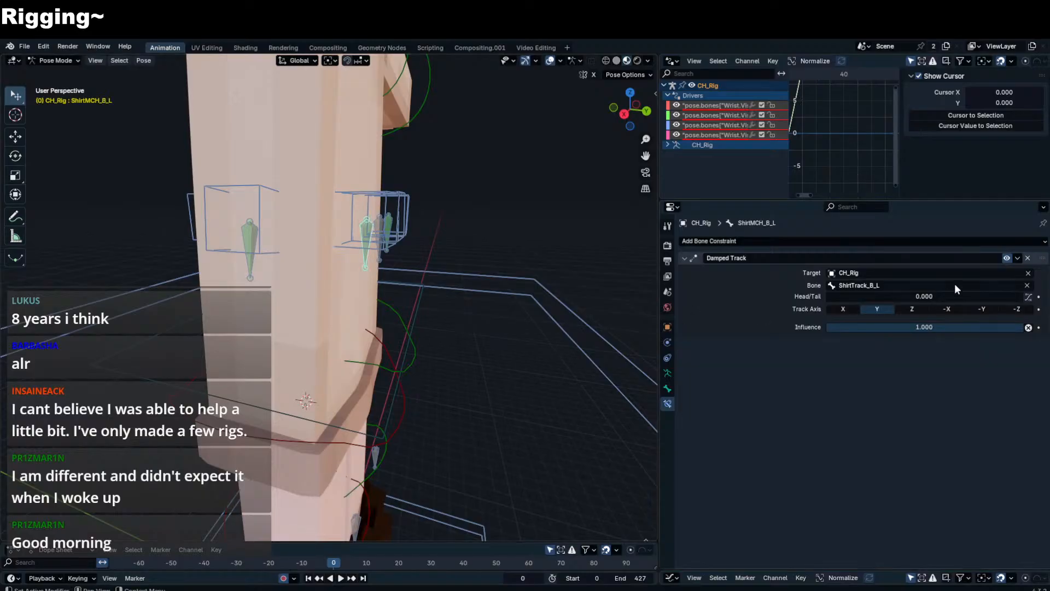
pyautogui.moveTo(598, 252); pyautogui.dragTo(378, 244, button='middle')
pyautogui.click(264, 268)
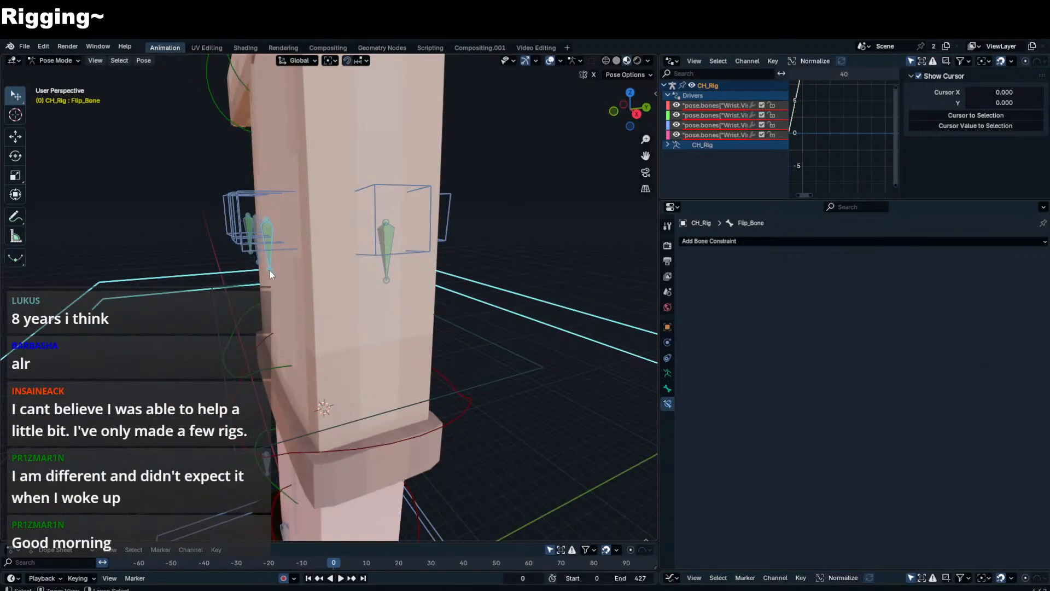
pyautogui.click(270, 269)
pyautogui.click(444, 286)
pyautogui.click(261, 259)
pyautogui.moveTo(261, 259); pyautogui.dragTo(264, 261, button='middle')
pyautogui.click(263, 261)
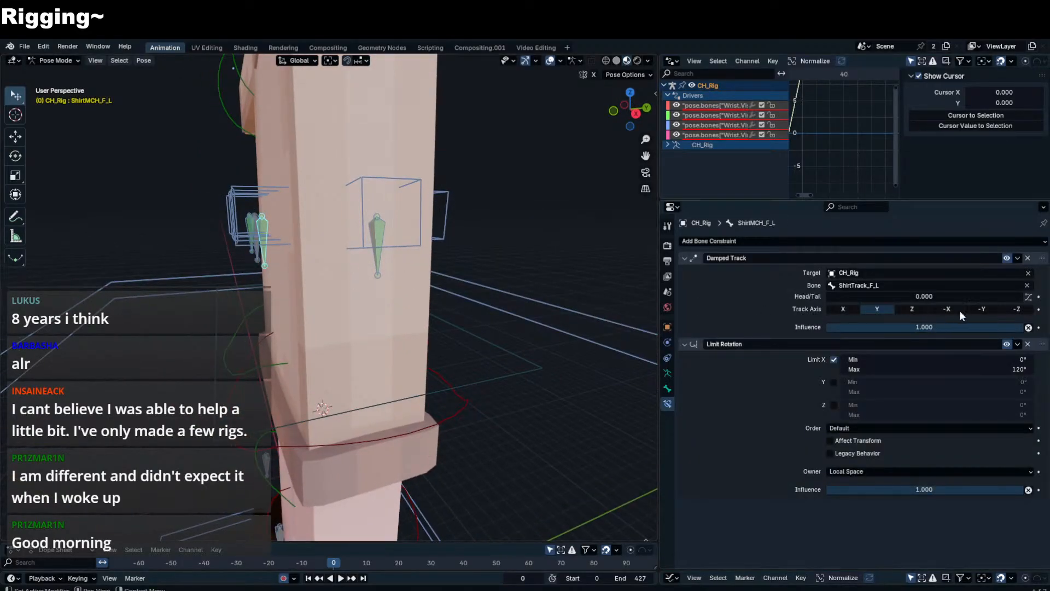
pyautogui.click(1017, 345)
pyautogui.click(986, 376)
pyautogui.moveTo(492, 263); pyautogui.dragTo(378, 261, button='middle')
pyautogui.click(376, 259)
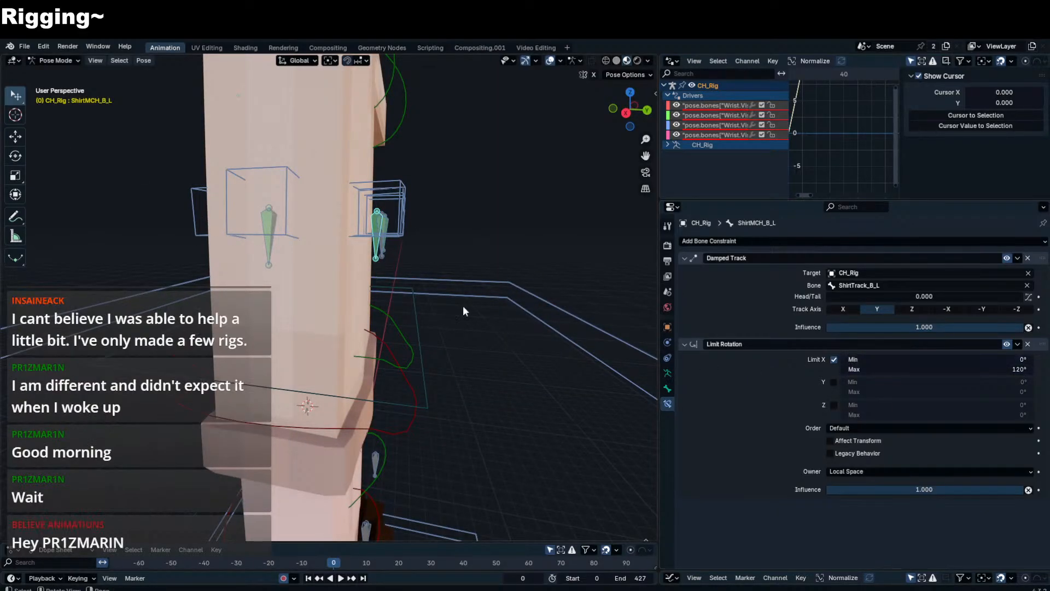
# - Check the shirt deformation by test-rotating Thigh.FK.L freely and around the global X axis, cancelling each rotation
pyautogui.click(398, 238)
pyautogui.moveTo(399, 238); pyautogui.dragTo(383, 246, button='middle')
pyautogui.scroll(-2, 413, 262)
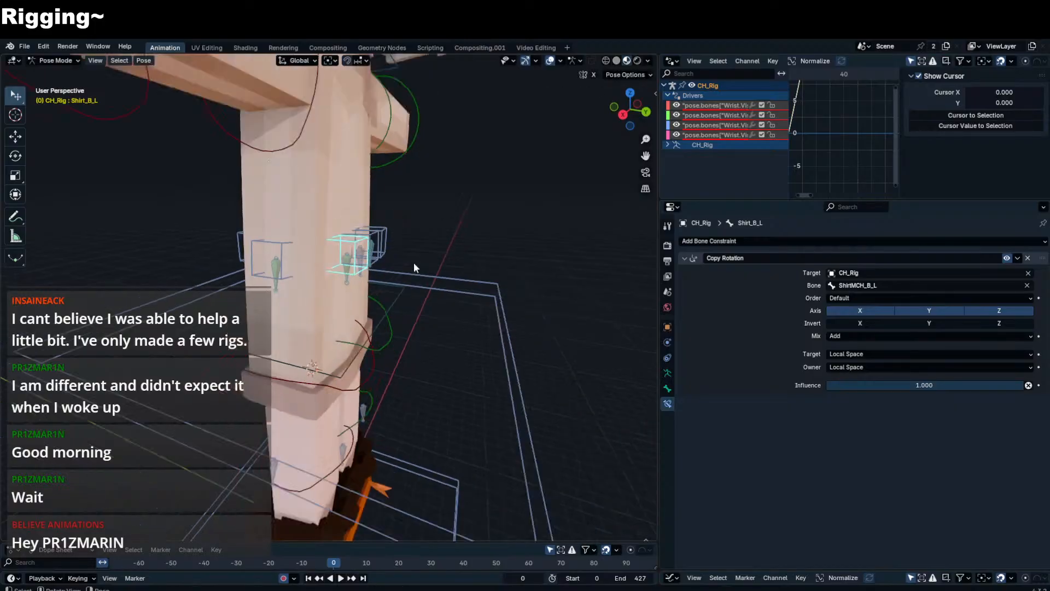
pyautogui.click(347, 376)
pyautogui.press('r')
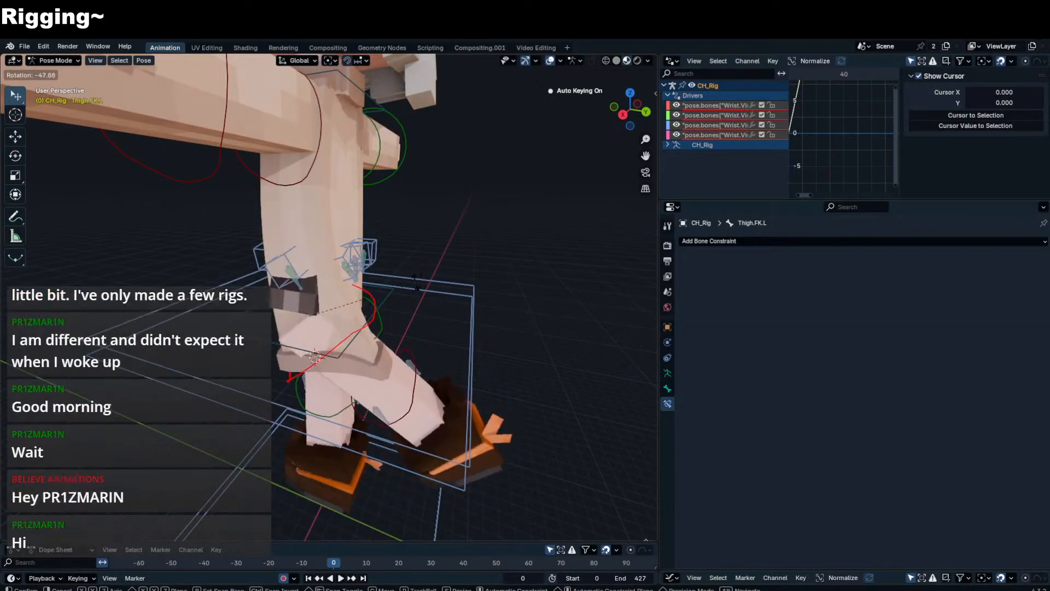
pyautogui.press('x')
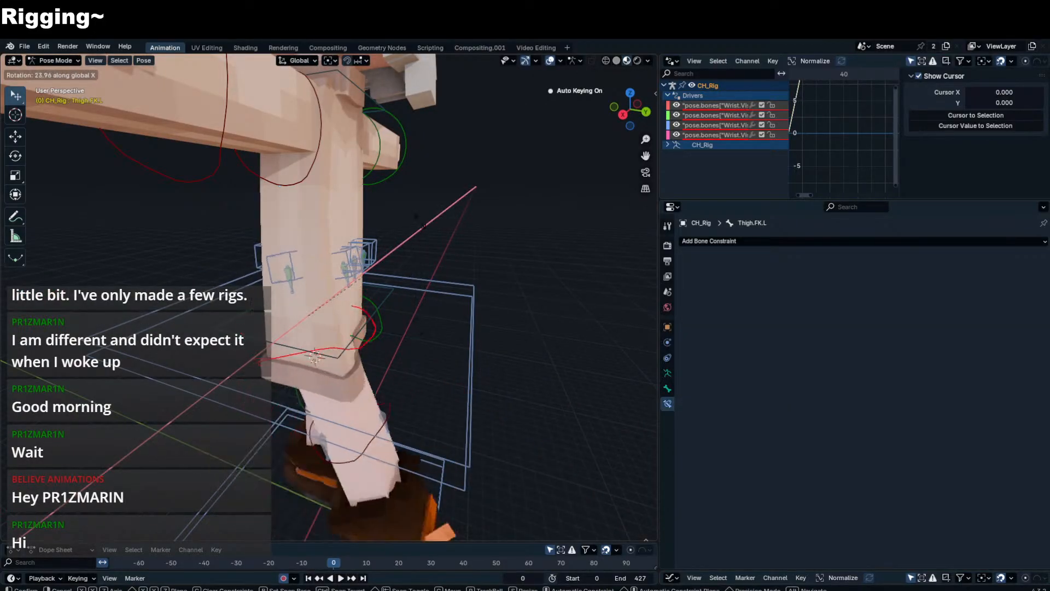
pyautogui.rightClick(404, 218)
pyautogui.press('r')
pyautogui.press('x')
pyautogui.rightClick(400, 196)
pyautogui.scroll(3, 352, 232)
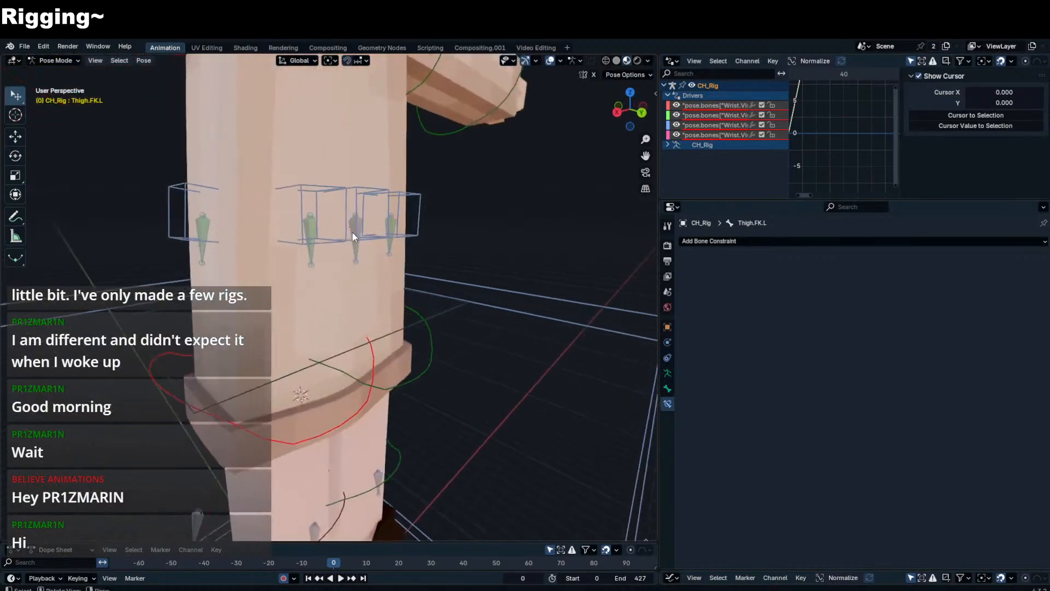
pyautogui.press('r')
pyautogui.press('x')
pyautogui.rightClick(385, 235)
pyautogui.moveTo(389, 264); pyautogui.dragTo(312, 252, button='middle')
pyautogui.click(334, 246)
pyautogui.scroll(-3, 314, 254)
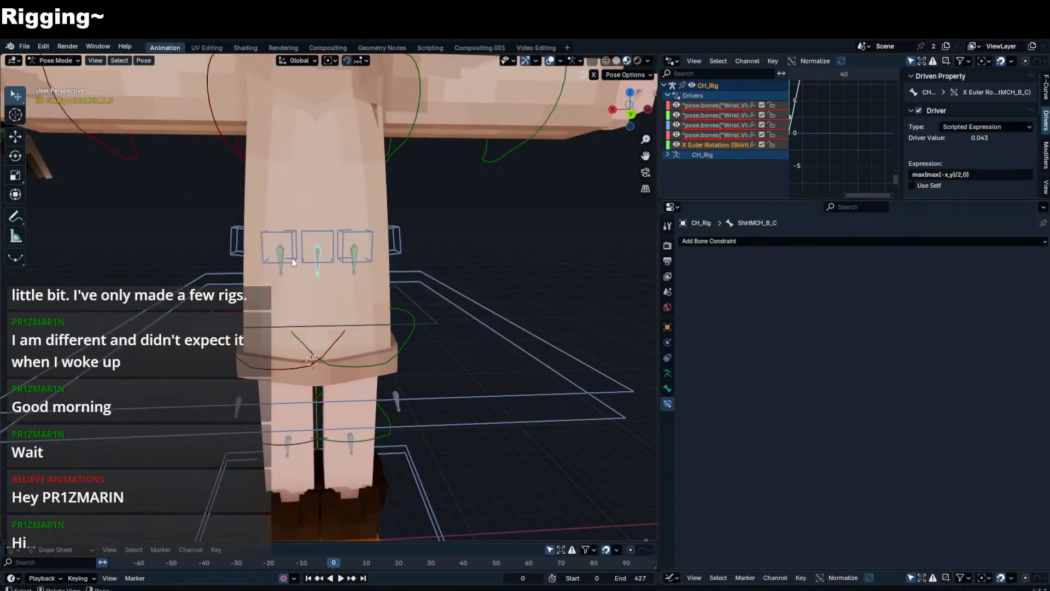
pyautogui.click(280, 268)
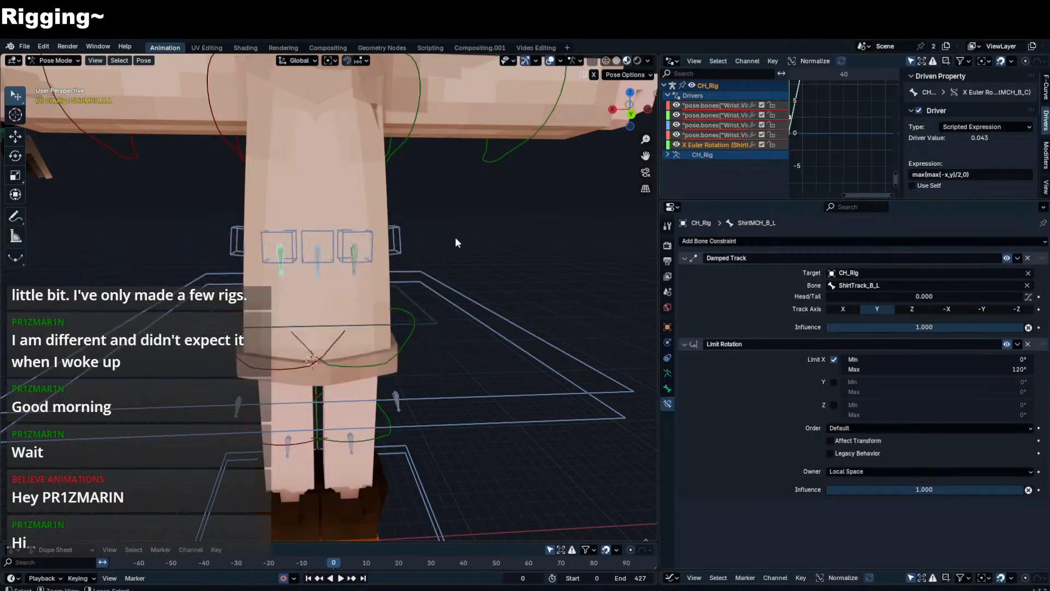
pyautogui.hotkey('shift', 'ctrl', 'c')
pyautogui.click(337, 234)
pyautogui.click(320, 269)
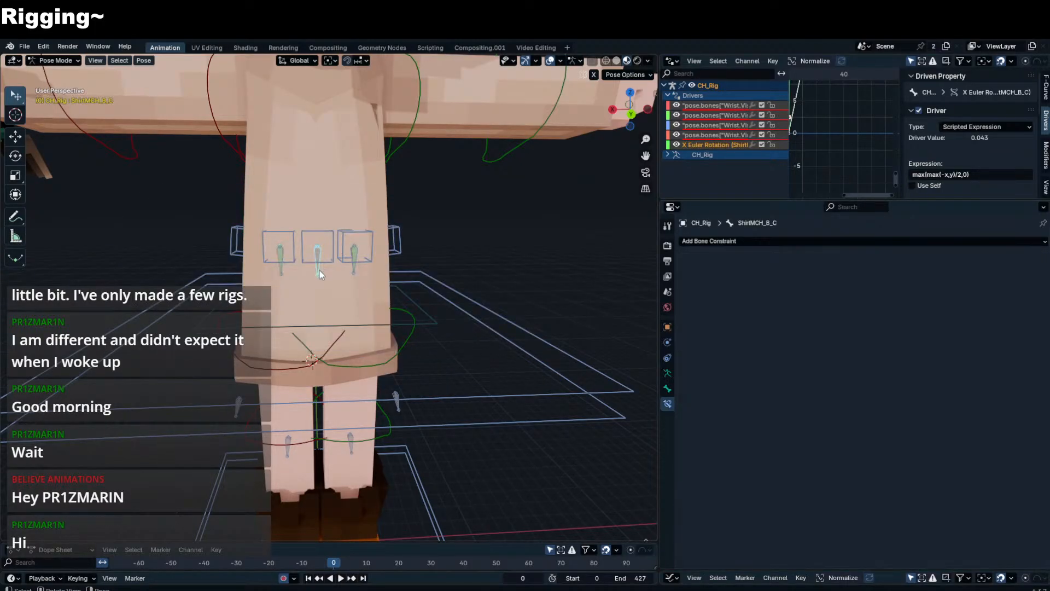
pyautogui.click(309, 270)
# - Add a Copy Rotation constraint to the centre back bone ShirtMCH_B_C with ShirtMCH_B_L as its target bone
pyautogui.click(283, 271)
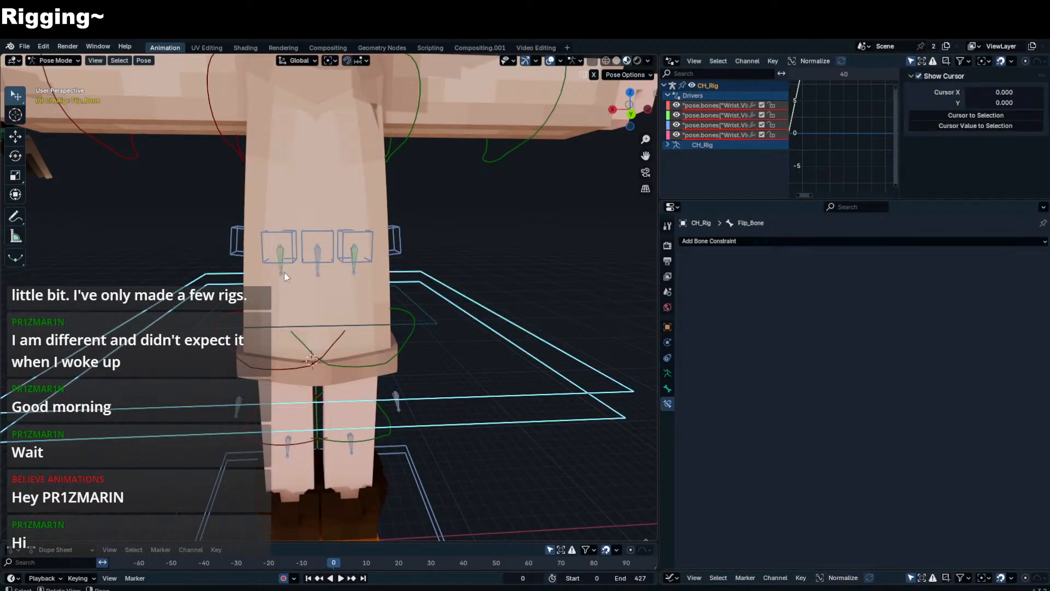
pyautogui.click(319, 272)
pyautogui.hotkey('shift', 'ctrl', 'c')
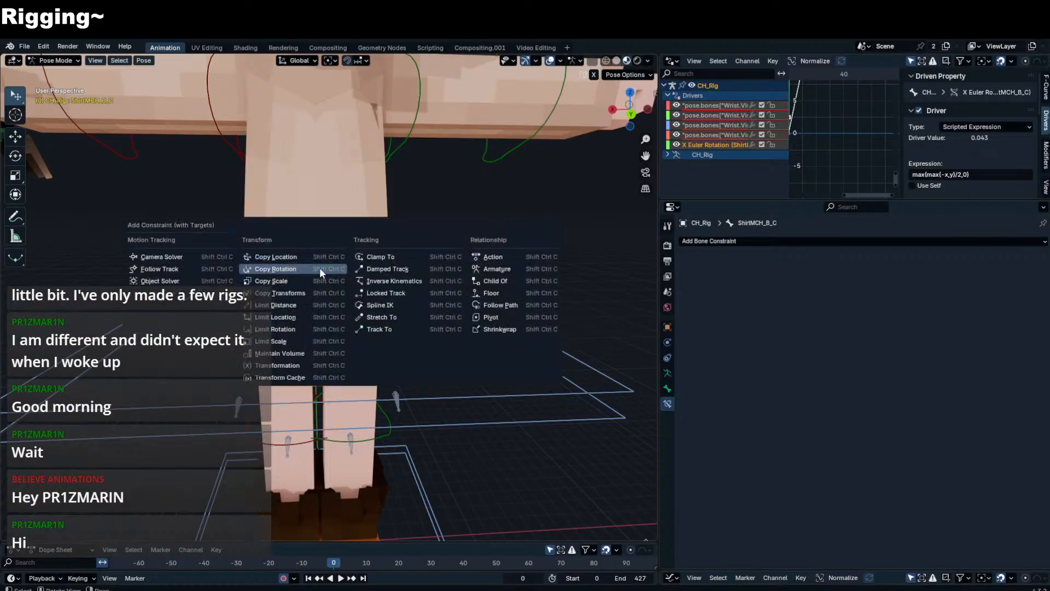
pyautogui.click(320, 269)
pyautogui.click(322, 274)
pyautogui.click(321, 274)
# - Try a Copy Rotation constraint on ShirtMCH_B_R and remove it from that bone again
pyautogui.keyDown('shift'); pyautogui.click(349, 272); pyautogui.keyUp('shift')
pyautogui.hotkey('ctrl', 'shift', 'c')
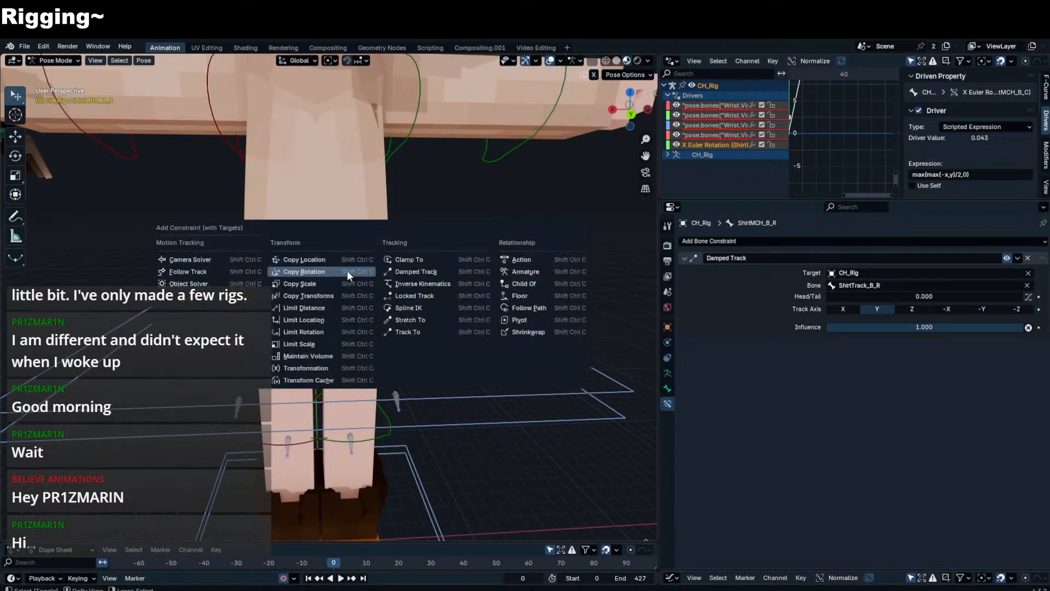
pyautogui.click(347, 270)
pyautogui.click(320, 275)
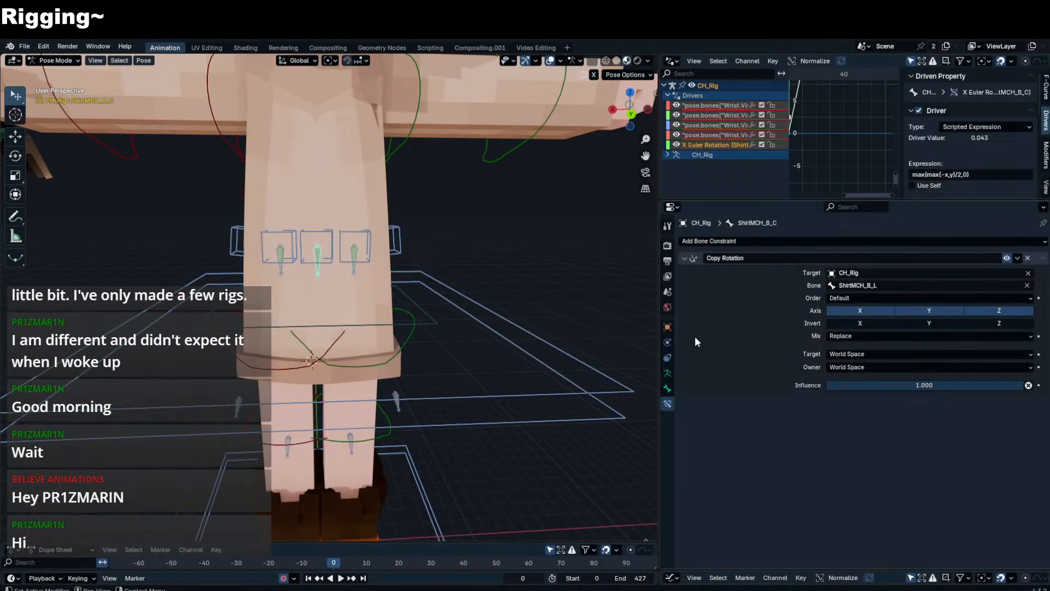
pyautogui.click(279, 270)
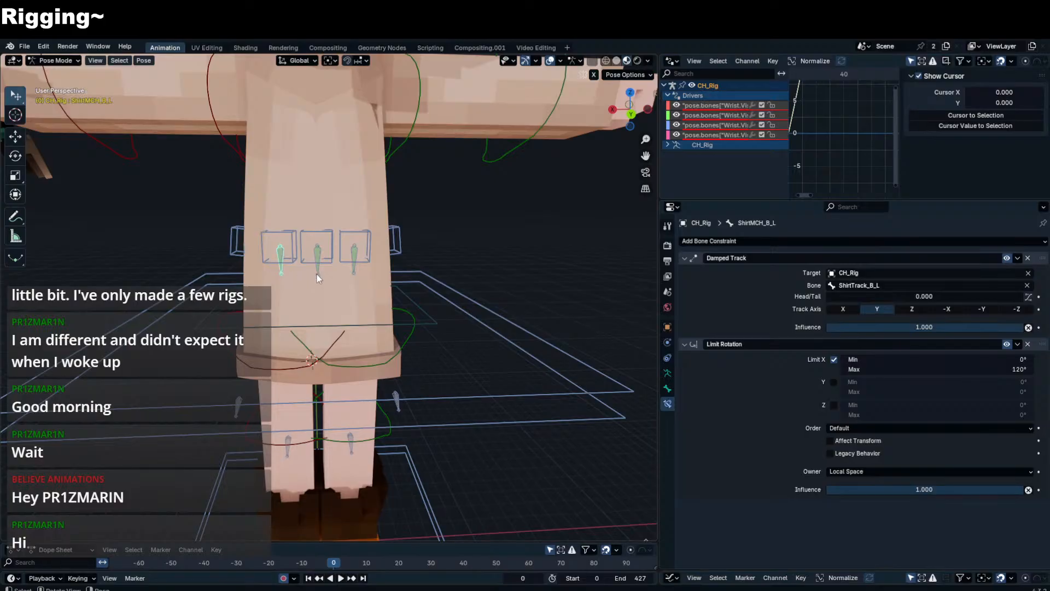
pyautogui.click(354, 268)
pyautogui.click(1027, 344)
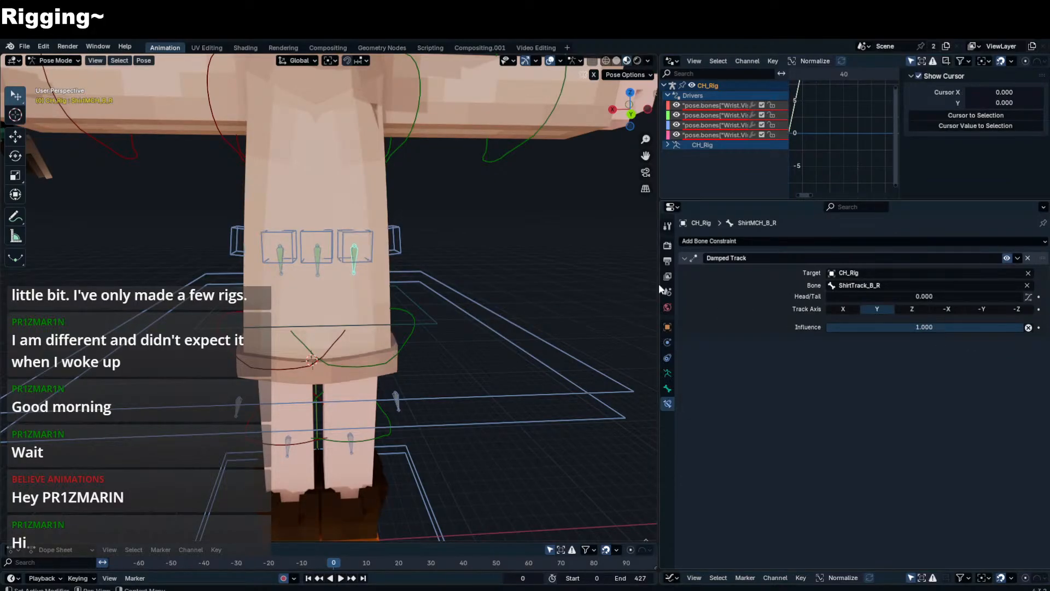
# - Add a second Copy Rotation constraint to ShirtMCH_B_C with ShirtMCH_B_R as its target bone
pyautogui.click(317, 272)
pyautogui.hotkey('shift', 'ctrl', 'c')
pyautogui.click(317, 270)
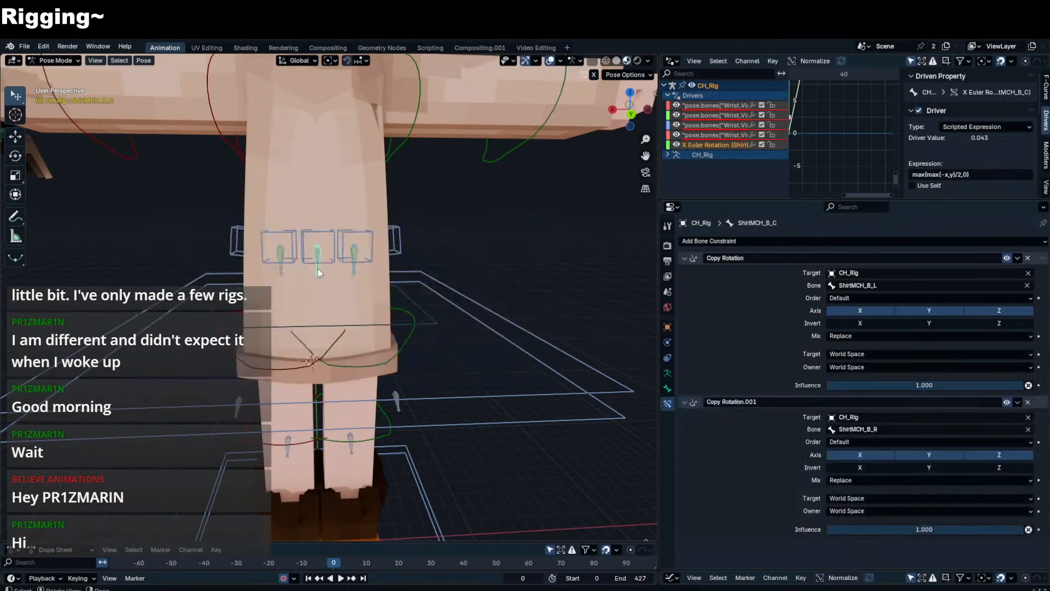
# - Set the influence of both Copy Rotation constraints on ShirtMCH_B_C to 0.5
pyautogui.click(927, 527)
pyautogui.write('0.5')
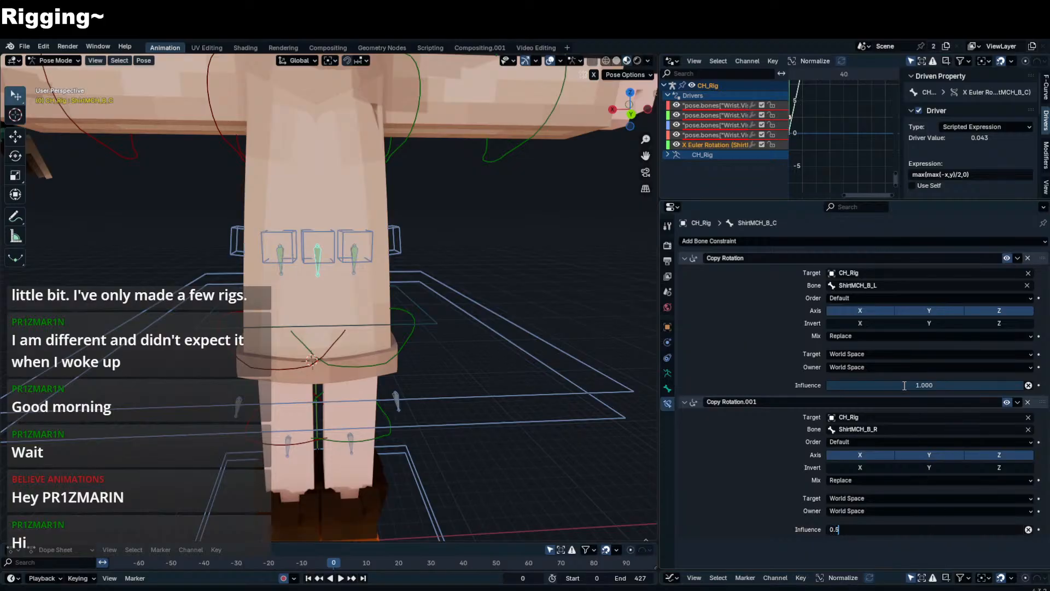
pyautogui.press('Return')
pyautogui.click(908, 383)
pyautogui.write('0.5')
pyautogui.press('Return')
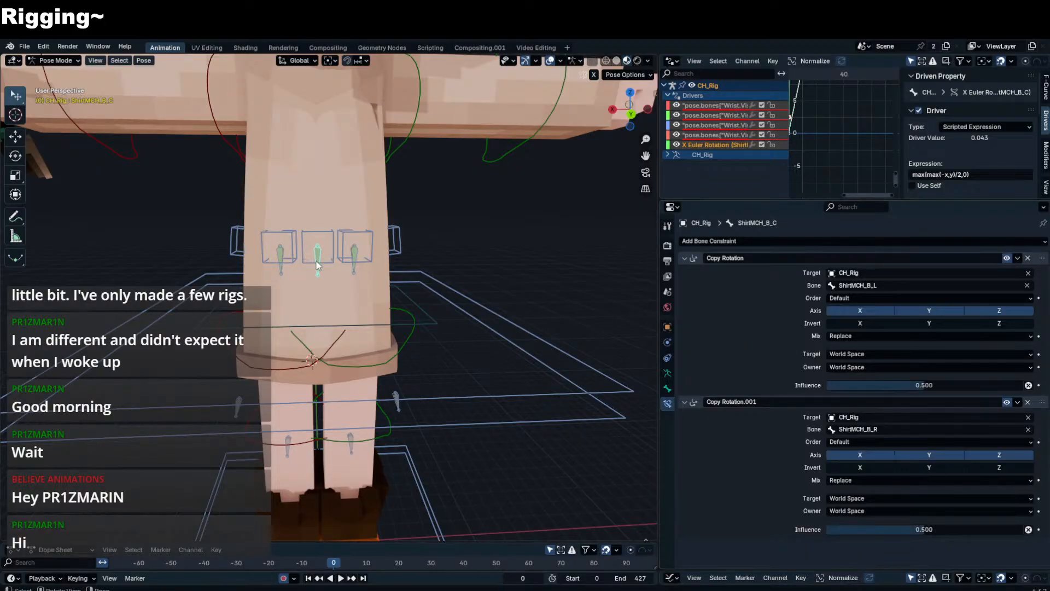
# - Check the shirt deformation by test-rotating Thigh.FK.R and Thigh.FK.L freely, cancelling each rotation
pyautogui.click(406, 341)
pyautogui.press('r')
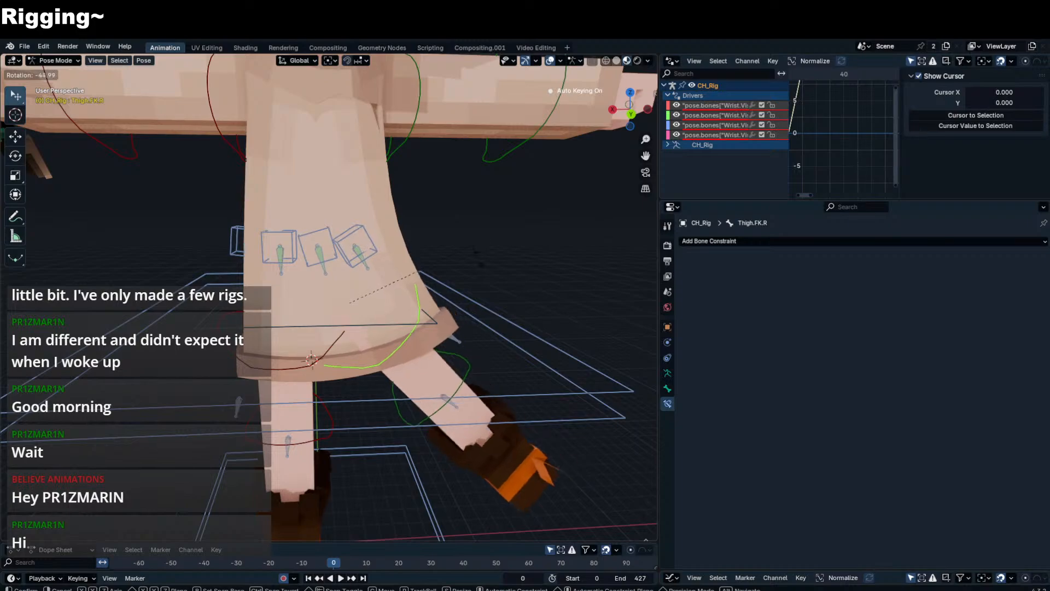
pyautogui.press('Escape')
pyautogui.press('r')
pyautogui.press('r')
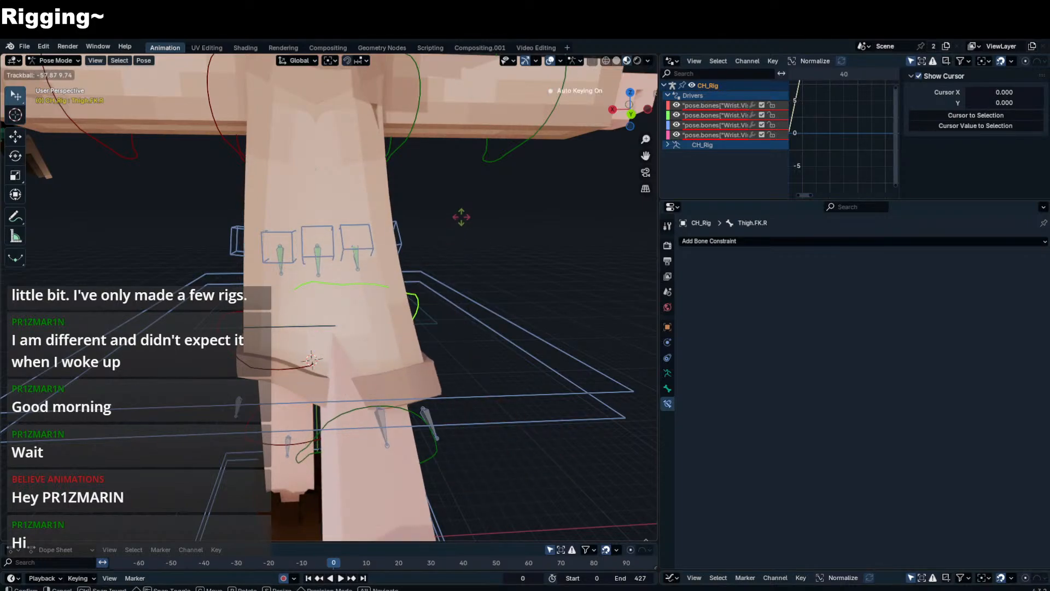
pyautogui.press('Escape')
pyautogui.click(281, 366)
pyautogui.press('r')
pyautogui.press('r')
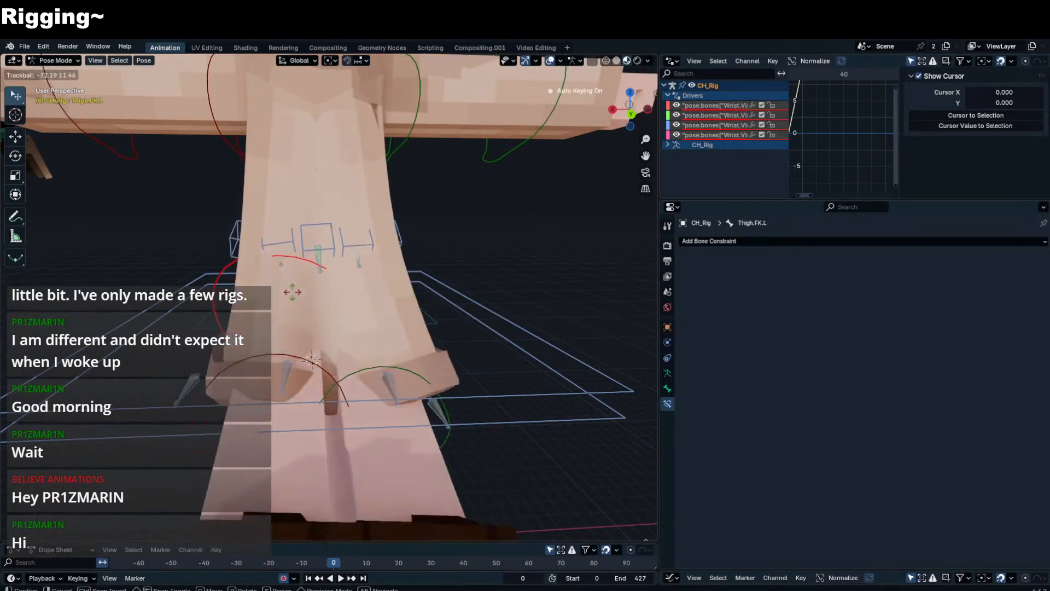
pyautogui.press('Escape')
# - Test-rotate Thigh.FK.L around the global X axis and examine the shirt hem from several angles
pyautogui.moveTo(292, 292); pyautogui.dragTo(355, 257, button='middle')
pyautogui.scroll(3, 311, 258)
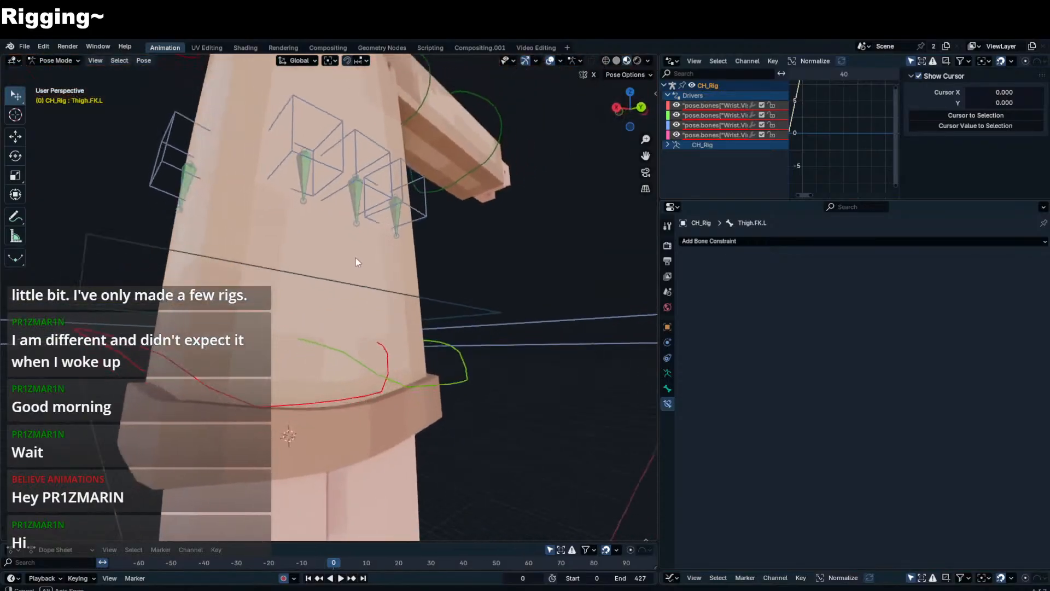
pyautogui.press('r')
pyautogui.press('x')
pyautogui.click(422, 304)
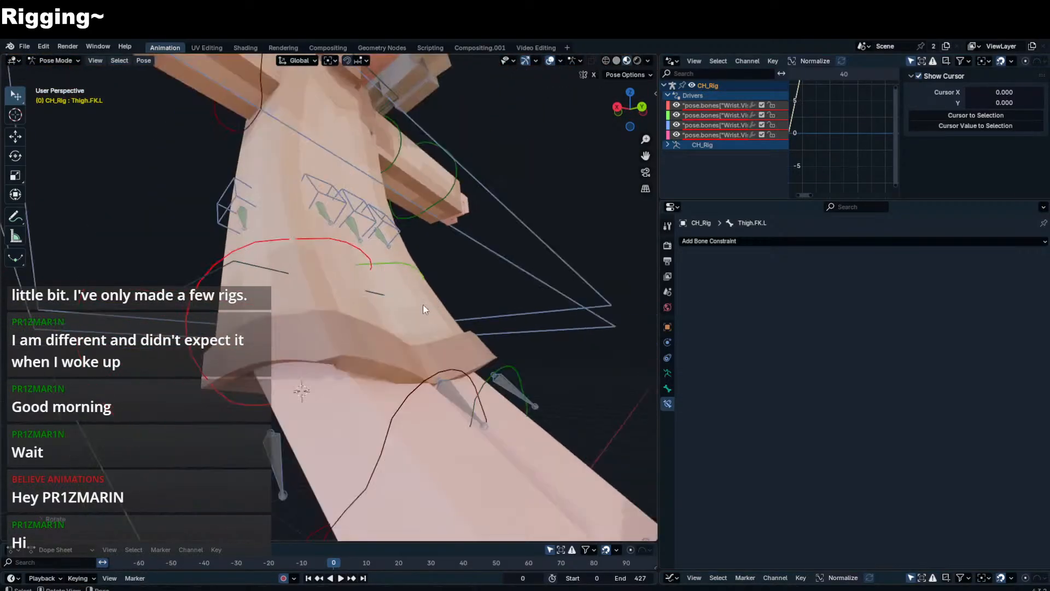
pyautogui.moveTo(422, 305); pyautogui.dragTo(378, 339, button='middle')
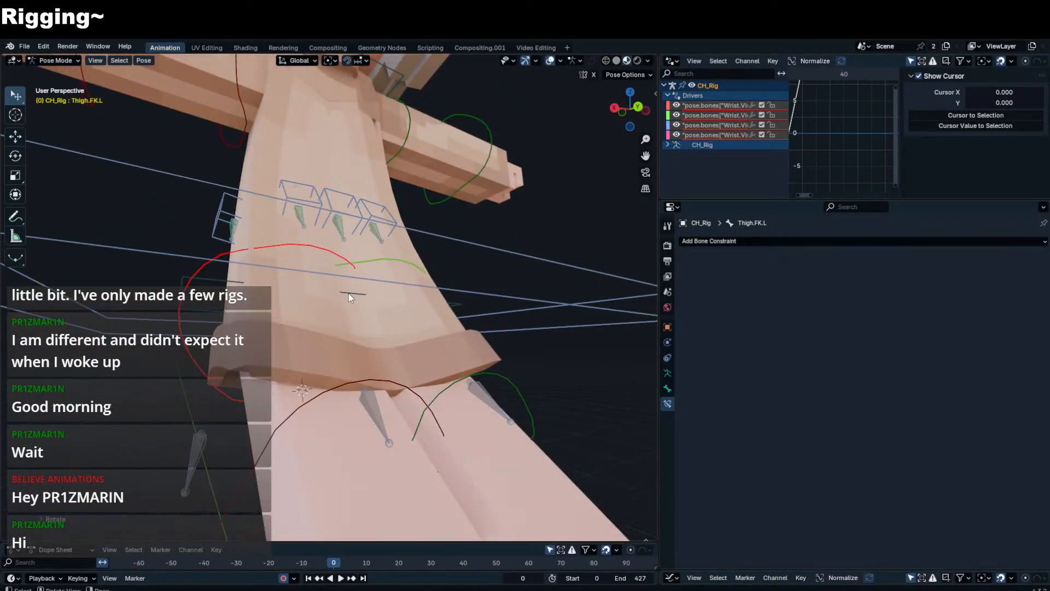
pyautogui.moveTo(349, 293); pyautogui.dragTo(328, 372, button='middle')
pyautogui.press('r')
pyautogui.press('x')
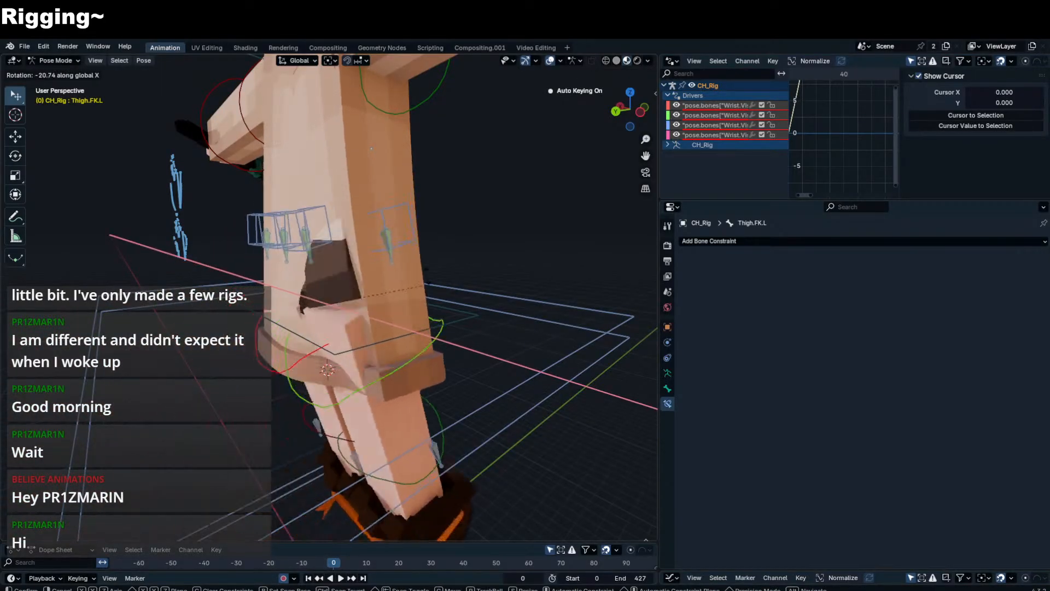
pyautogui.click(381, 309)
pyautogui.moveTo(382, 309); pyautogui.dragTo(411, 316, button='middle')
# - Copy the Limit Rotation constraint from ShirtMCH_B_L to the opposite back bone ShirtMCH_B_R
pyautogui.click(288, 245)
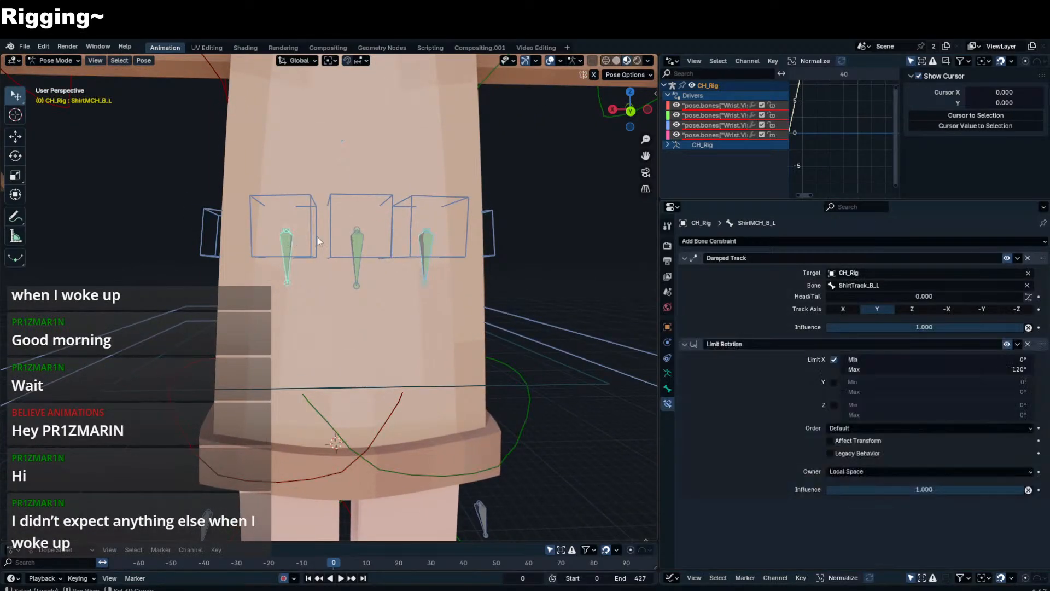
pyautogui.click(430, 237)
pyautogui.click(431, 249)
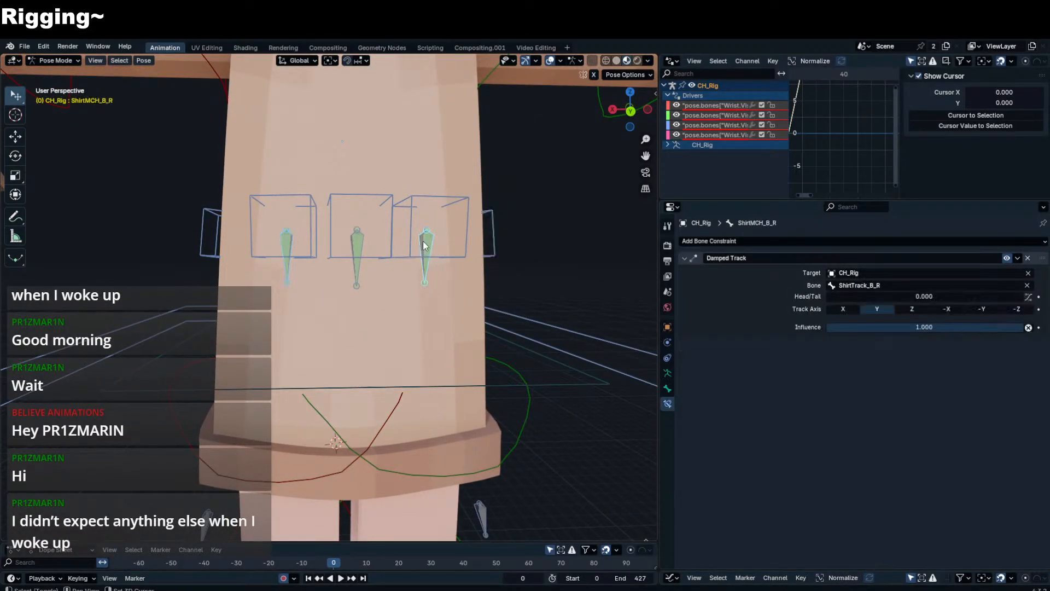
pyautogui.hotkey('shift', 'ctrl', 'c')
pyautogui.click(285, 234)
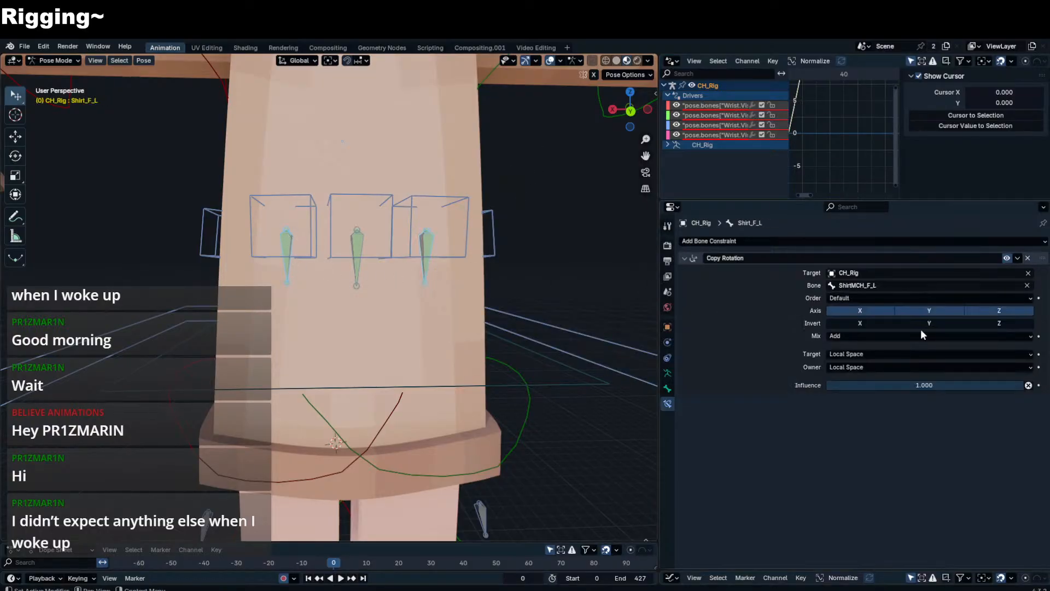
pyautogui.click(356, 234)
pyautogui.click(421, 233)
pyautogui.click(286, 233)
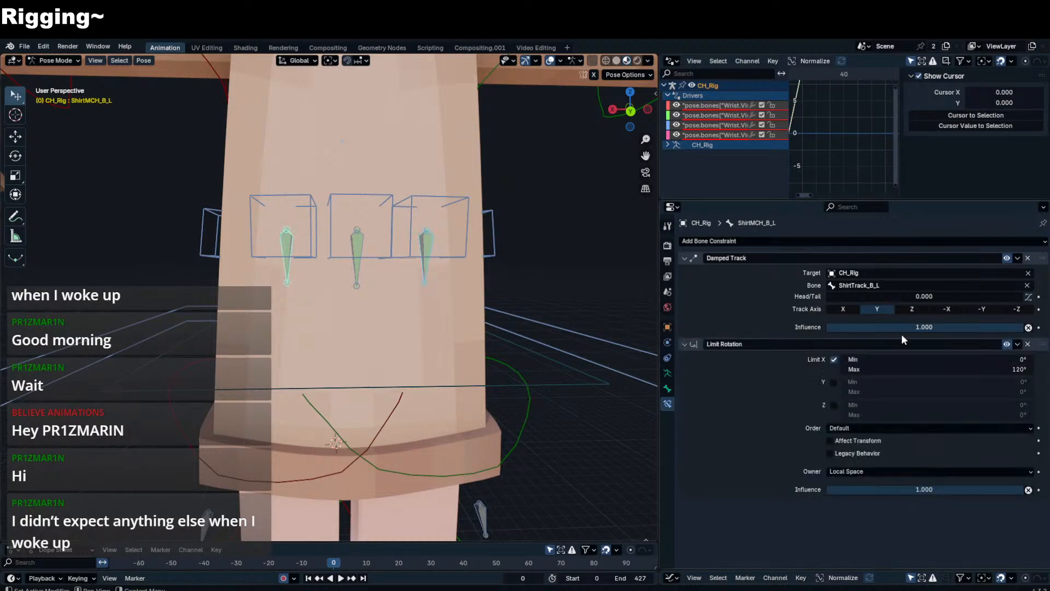
pyautogui.click(1017, 344)
pyautogui.click(1005, 375)
pyautogui.click(494, 274)
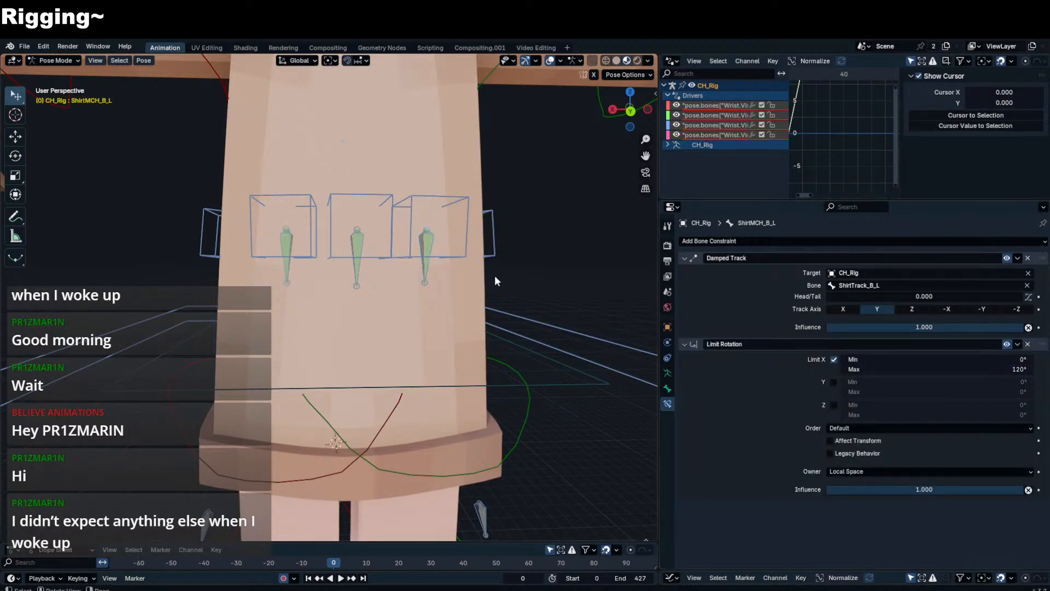
# - Pose the character from the side by tilting the Body bone, swinging Thigh.FK.L and bending Shin.FK.L
pyautogui.scroll(-1, 363, 268)
pyautogui.scroll(-3, 361, 296)
pyautogui.click(363, 332)
pyautogui.moveTo(363, 331); pyautogui.dragTo(446, 326, button='middle')
pyautogui.press('r')
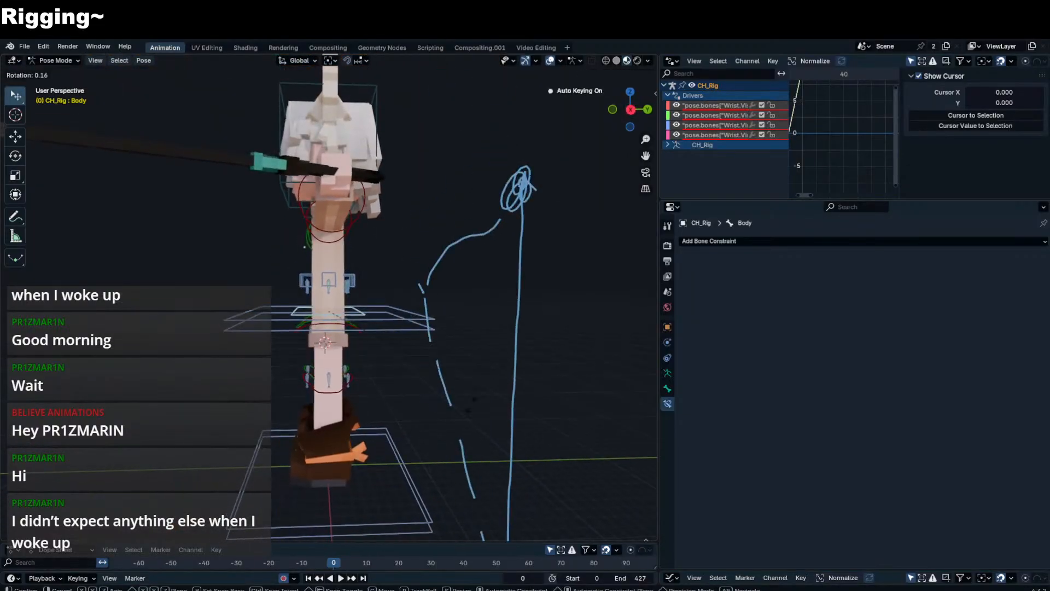
pyautogui.click(345, 418)
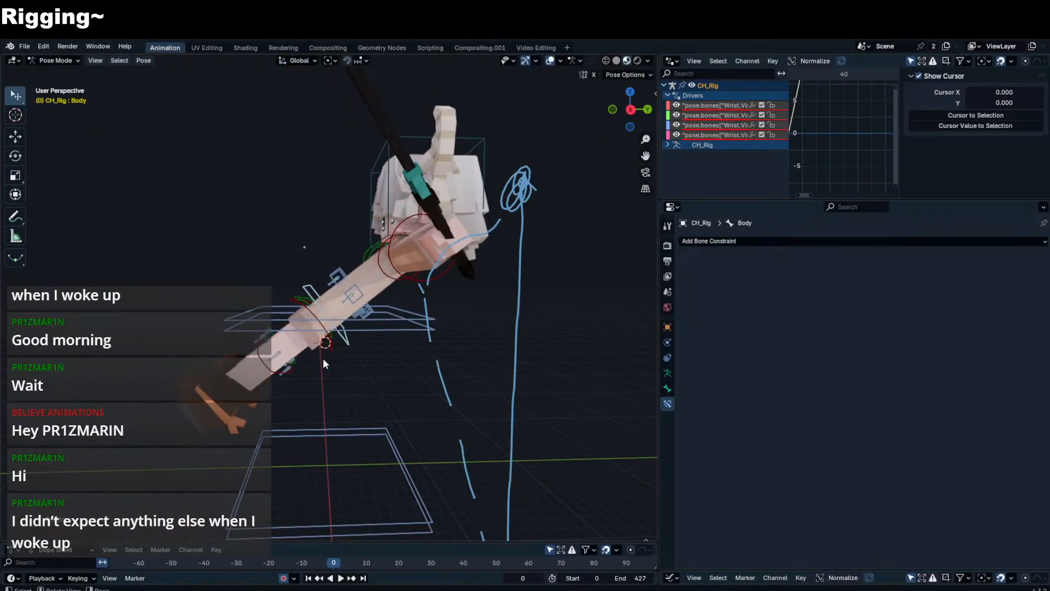
pyautogui.click(331, 348)
pyautogui.press('r')
pyautogui.click(380, 327)
pyautogui.click(366, 378)
pyautogui.press('r')
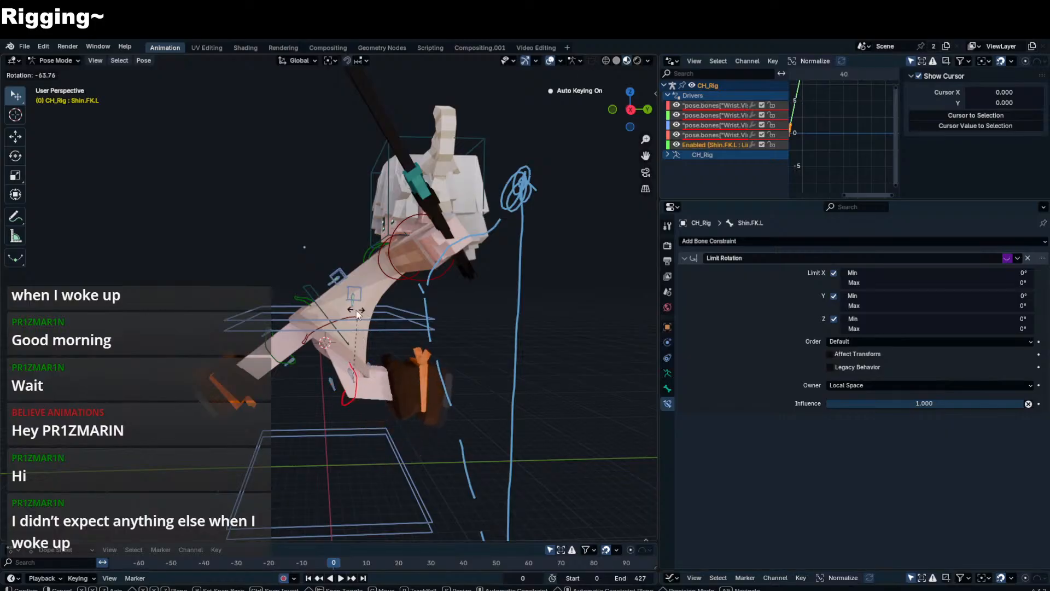
pyautogui.click(356, 310)
pyautogui.moveTo(354, 310)
pyautogui.mouseDown(button='middle')
pyautogui.moveTo(290, 295)
pyautogui.moveTo(362, 353)
pyautogui.moveTo(363, 316)
pyautogui.mouseUp(button='middle')
pyautogui.click(363, 317)
pyautogui.scroll(3, 346, 315)
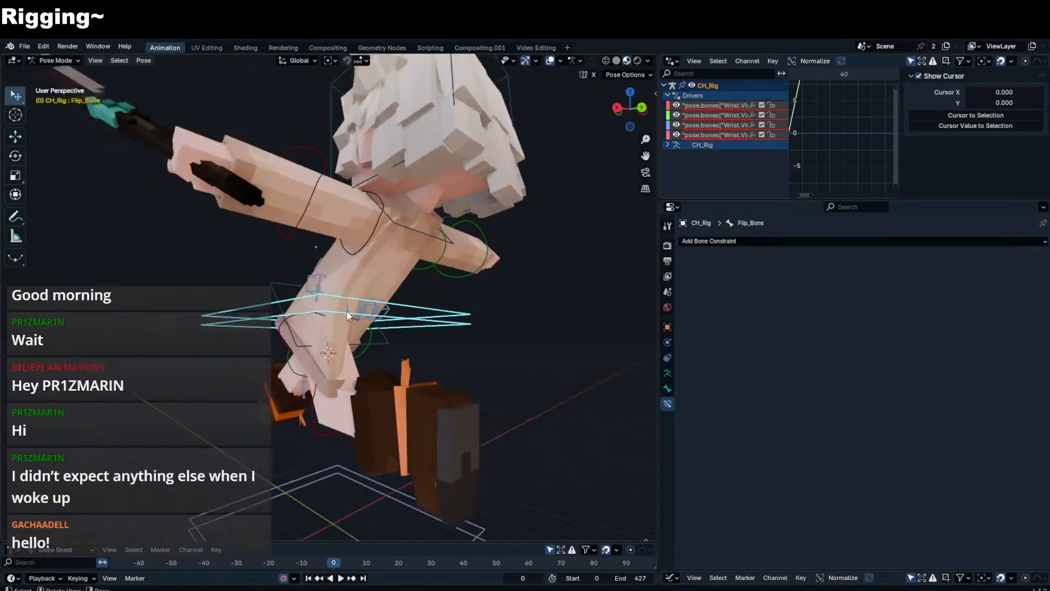
pyautogui.click(349, 319)
pyautogui.press('s')
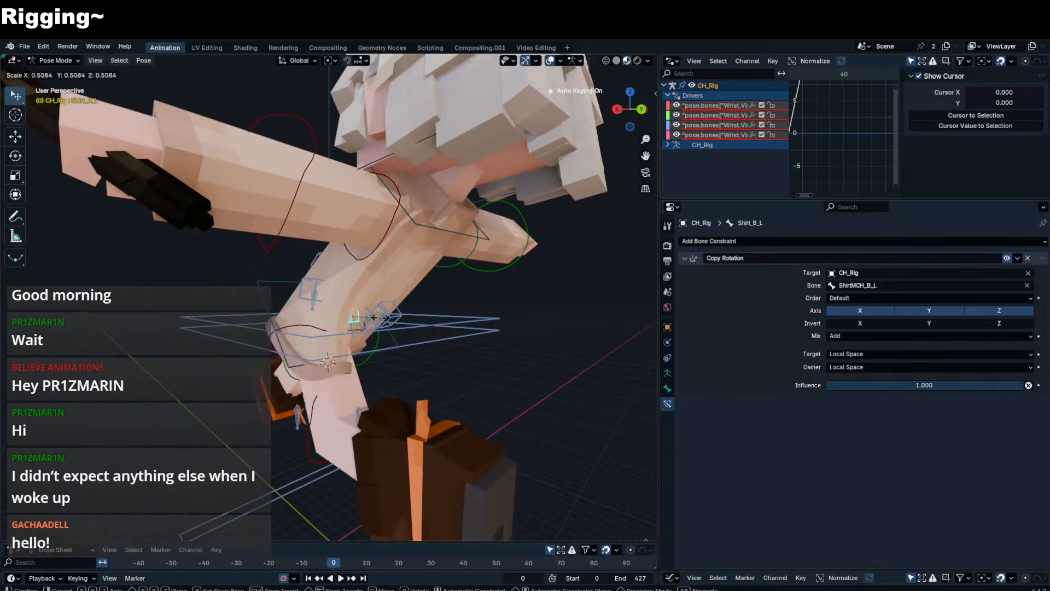
pyautogui.rightClick(381, 318)
# - Raise the influence of the Copy Rotation constraint targeting ShirtMCH_B_L to 1.000 on the centre back bone ShirtMCH_B_C
pyautogui.moveTo(381, 319)
pyautogui.mouseDown(button='middle')
pyautogui.moveTo(340, 323)
pyautogui.moveTo(291, 290)
pyautogui.moveTo(383, 324)
pyautogui.mouseUp(button='middle')
pyautogui.click(340, 324)
pyautogui.click(341, 322)
pyautogui.moveTo(470, 274); pyautogui.dragTo(295, 327, button='middle')
pyautogui.click(298, 327)
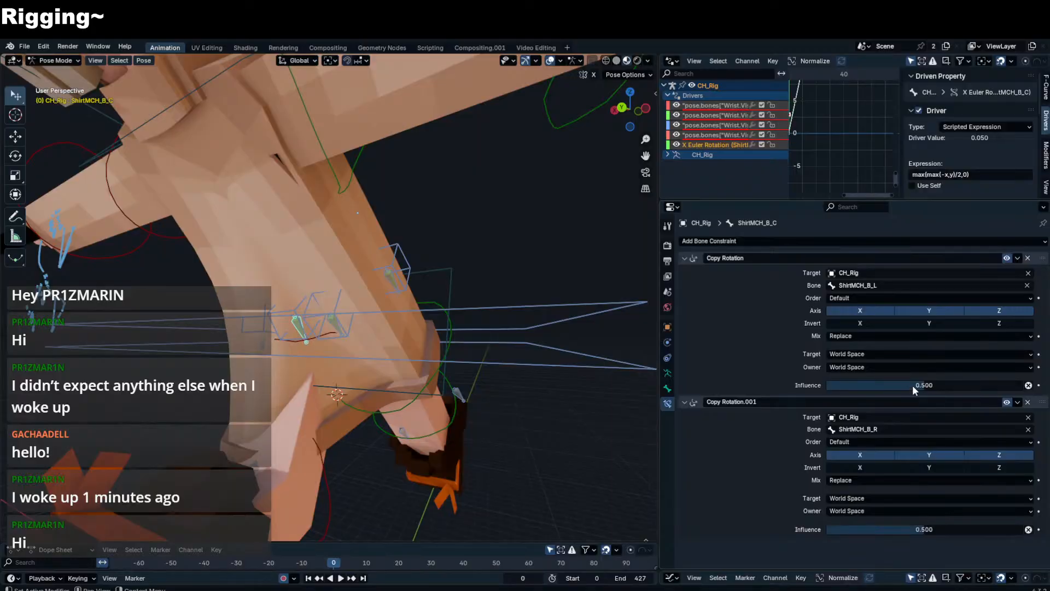
pyautogui.moveTo(913, 389); pyautogui.dragTo(1023, 389)
pyautogui.moveTo(517, 361); pyautogui.dragTo(473, 335, button='middle')
pyautogui.moveTo(964, 530); pyautogui.dragTo(925, 530)
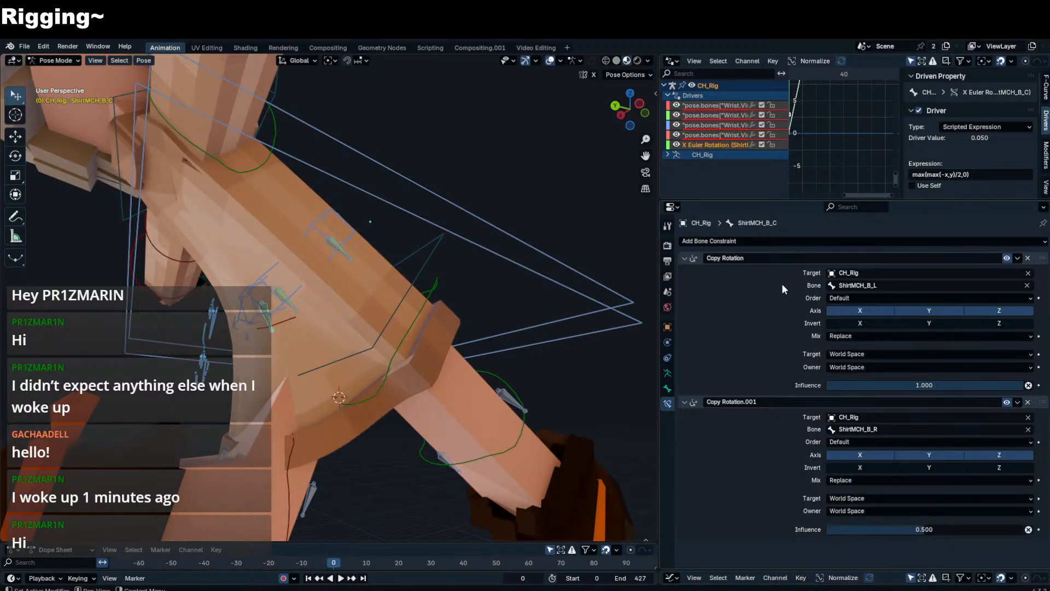
# - Try an influence of 0.75 on both Copy Rotation constraints of ShirtMCH_B_C and inspect the back of the shirt
pyautogui.click(976, 529)
pyautogui.write('0.75')
pyautogui.press('Return')
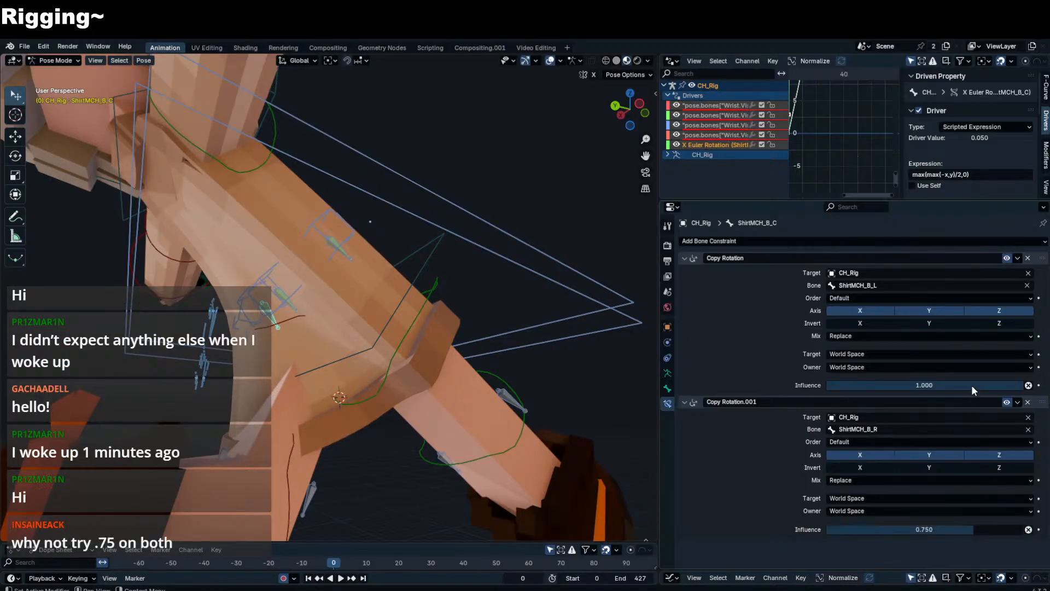
pyautogui.click(971, 385)
pyautogui.write('0.75')
pyautogui.press('Return')
pyautogui.moveTo(375, 312); pyautogui.dragTo(304, 422, button='middle')
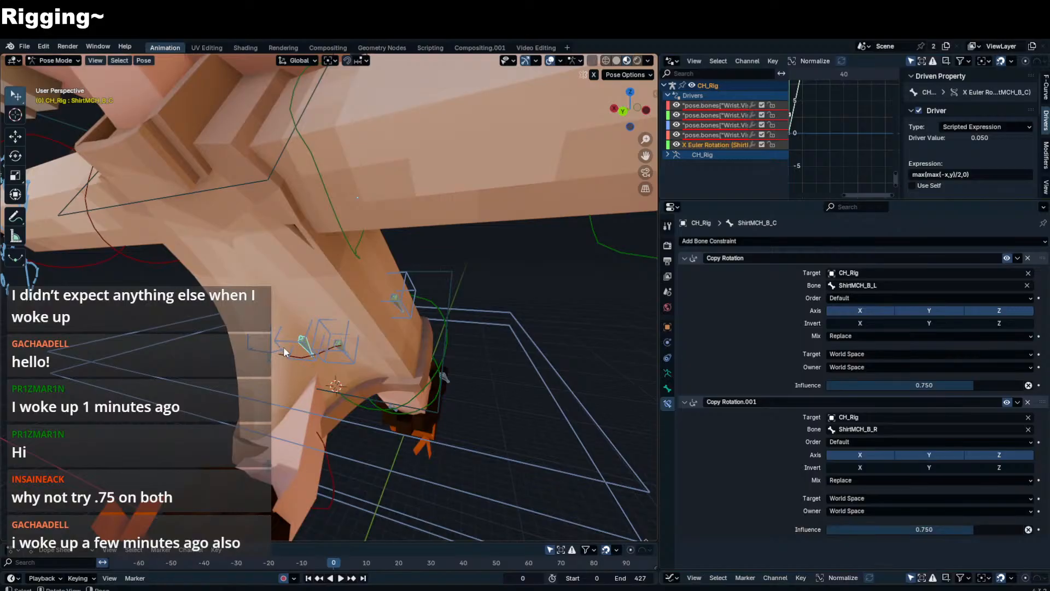
pyautogui.moveTo(284, 352); pyautogui.dragTo(345, 343, button='middle')
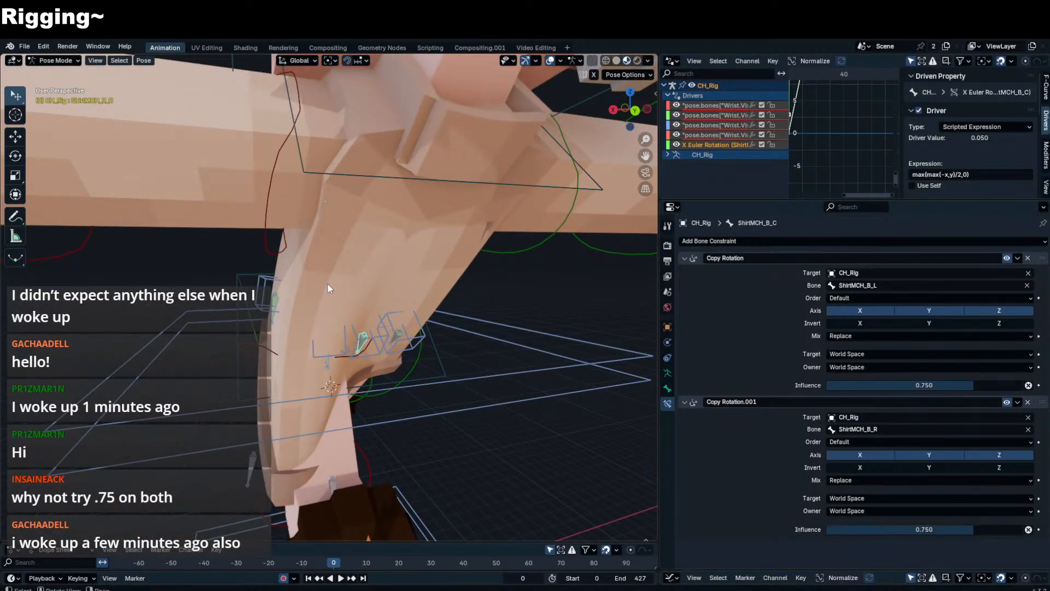
pyautogui.moveTo(327, 284); pyautogui.dragTo(300, 271, button='middle')
# - Remove both Copy Rotation constraints from the centre back bone ShirtMCH_B_C
pyautogui.click(348, 327)
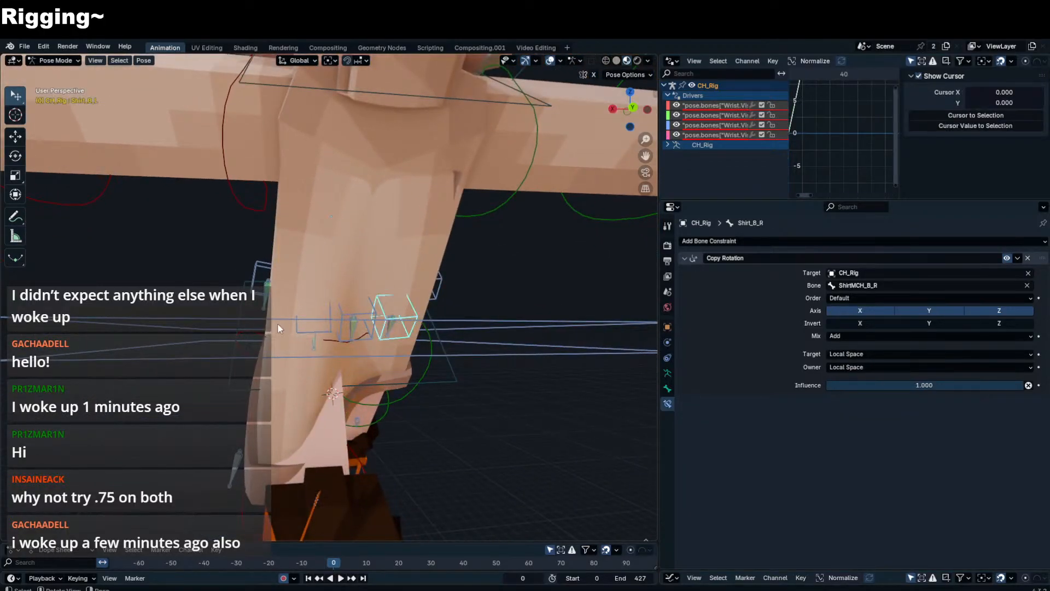
pyautogui.click(353, 329)
pyautogui.click(353, 329)
pyautogui.click(358, 330)
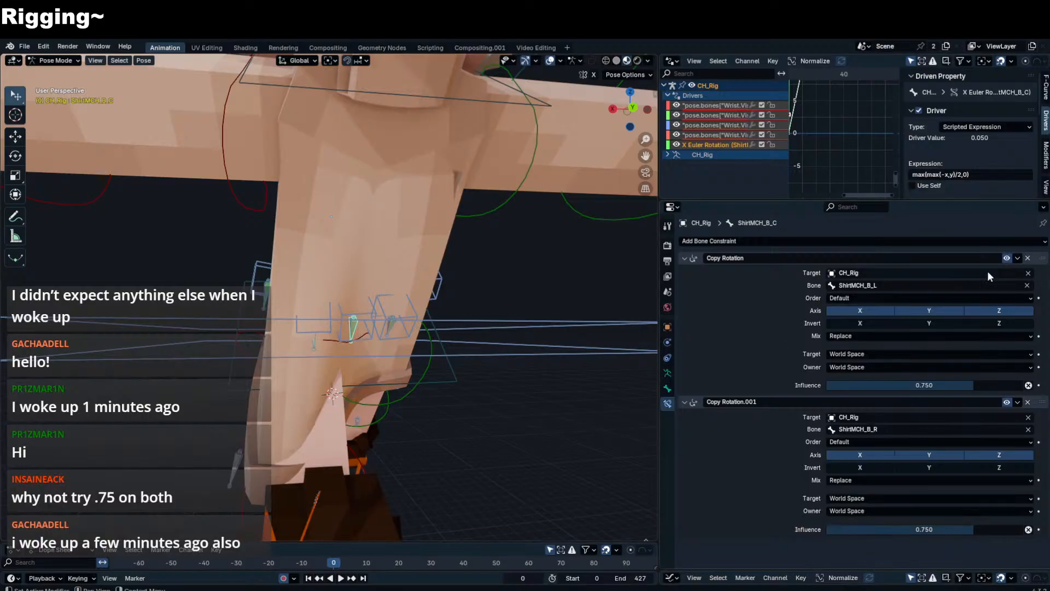
pyautogui.click(1027, 259)
pyautogui.click(1028, 259)
# - Clear the rotation keyframes of ShirtMCH_B_C in its transform properties
pyautogui.press('n')
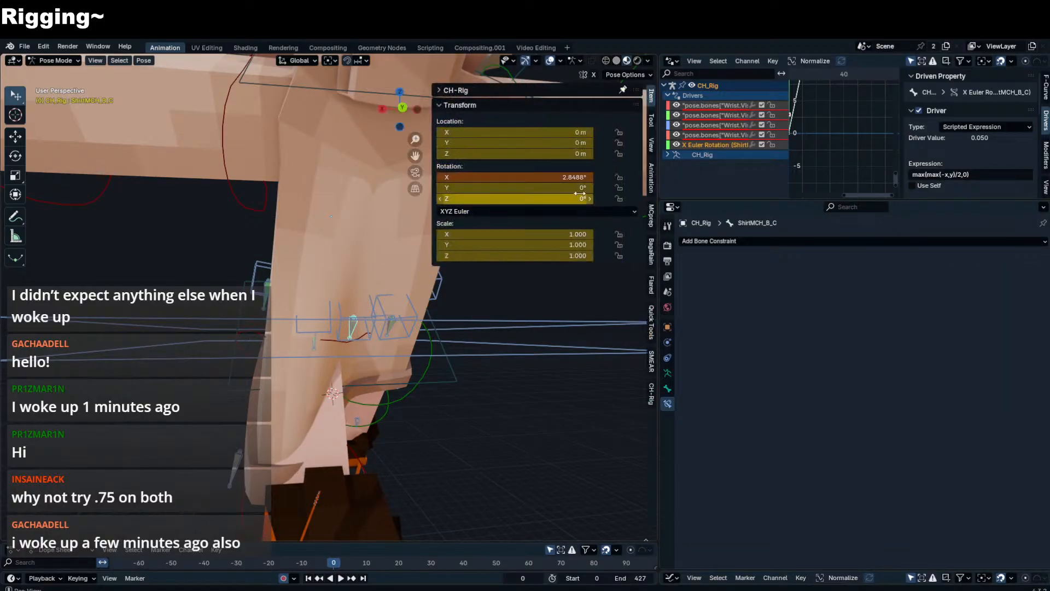
pyautogui.rightClick(558, 177)
pyautogui.click(539, 197)
pyautogui.rightClick(543, 191)
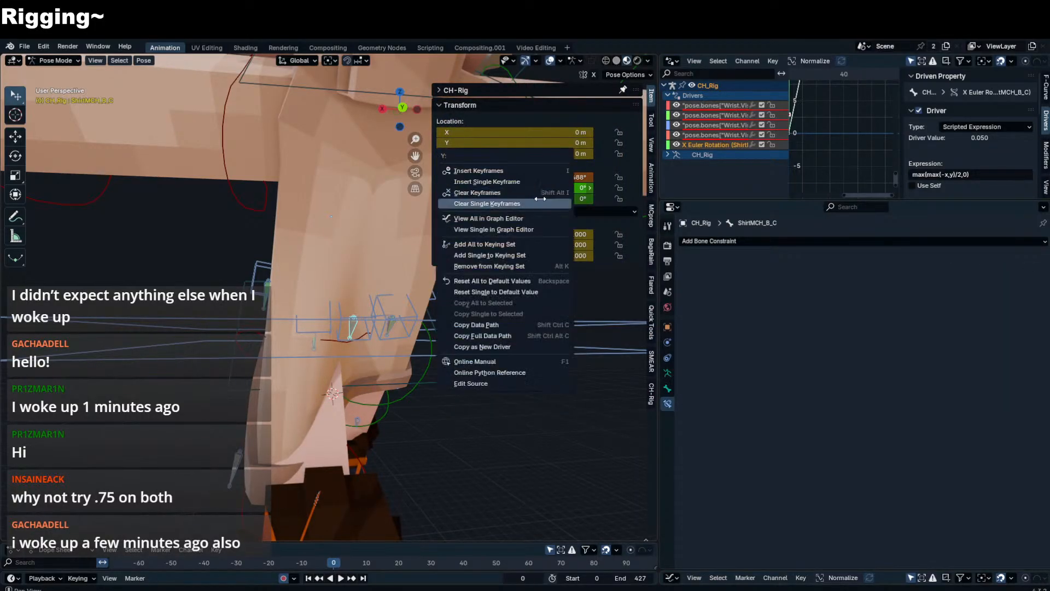
pyautogui.click(540, 193)
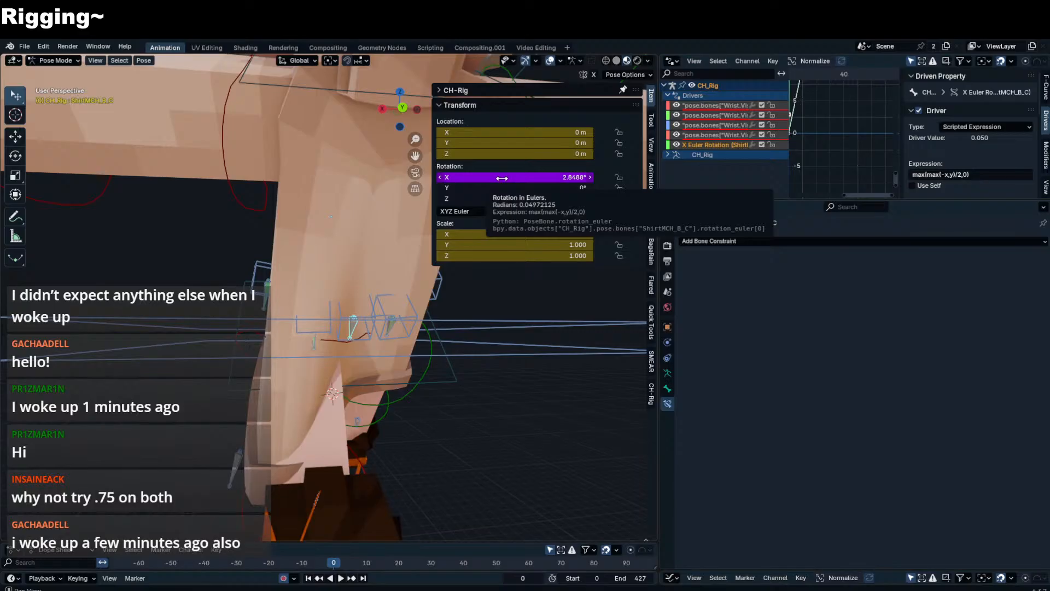
# - Save the file and delete the driver from the X rotation of ShirtMCH_B_C
pyautogui.rightClick(501, 178)
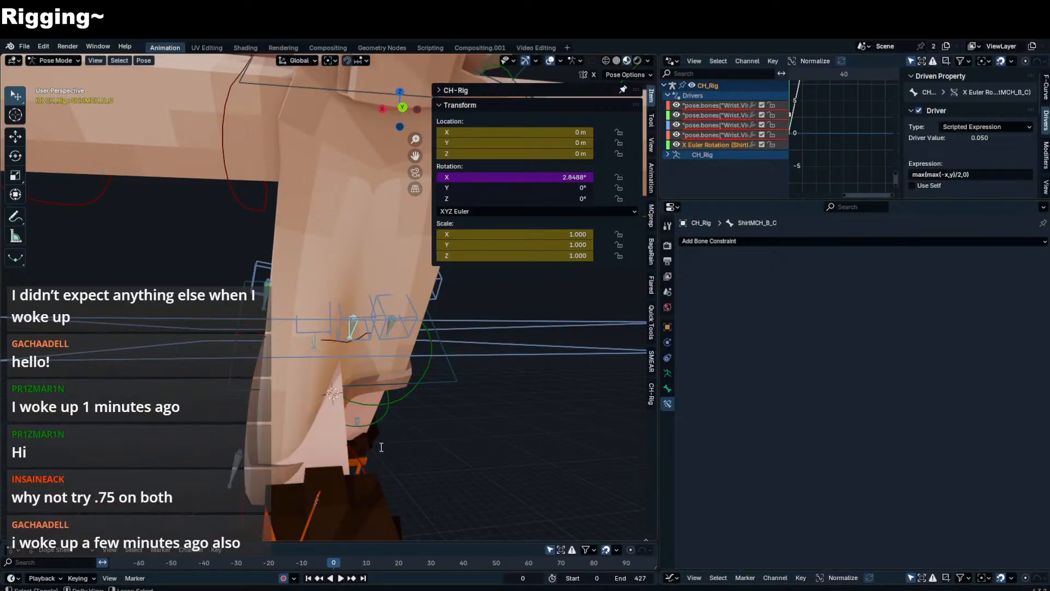
pyautogui.hotkey('ctrl', 's')
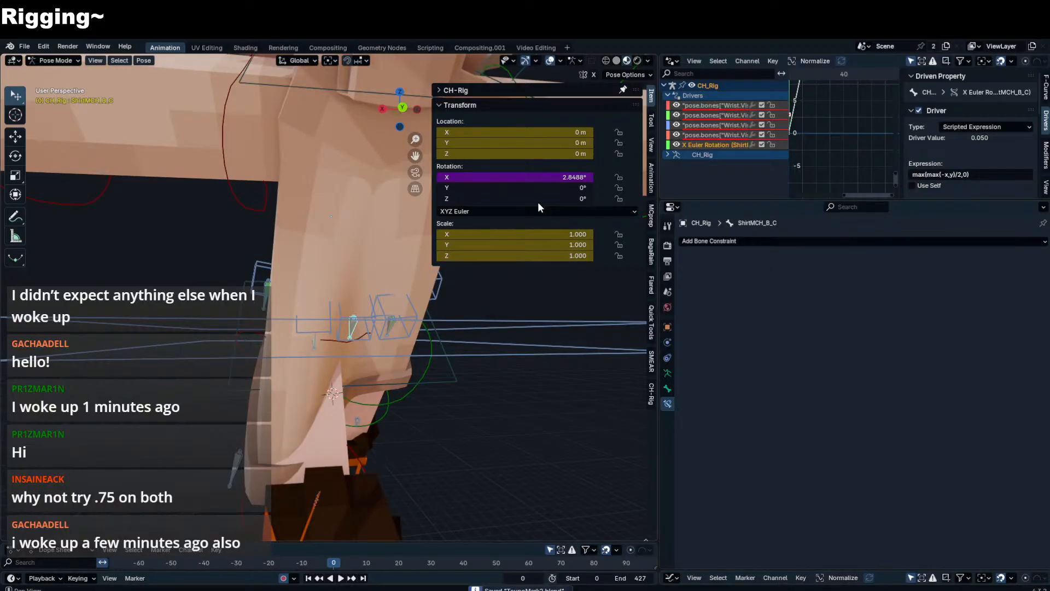
pyautogui.rightClick(541, 178)
pyautogui.click(541, 178)
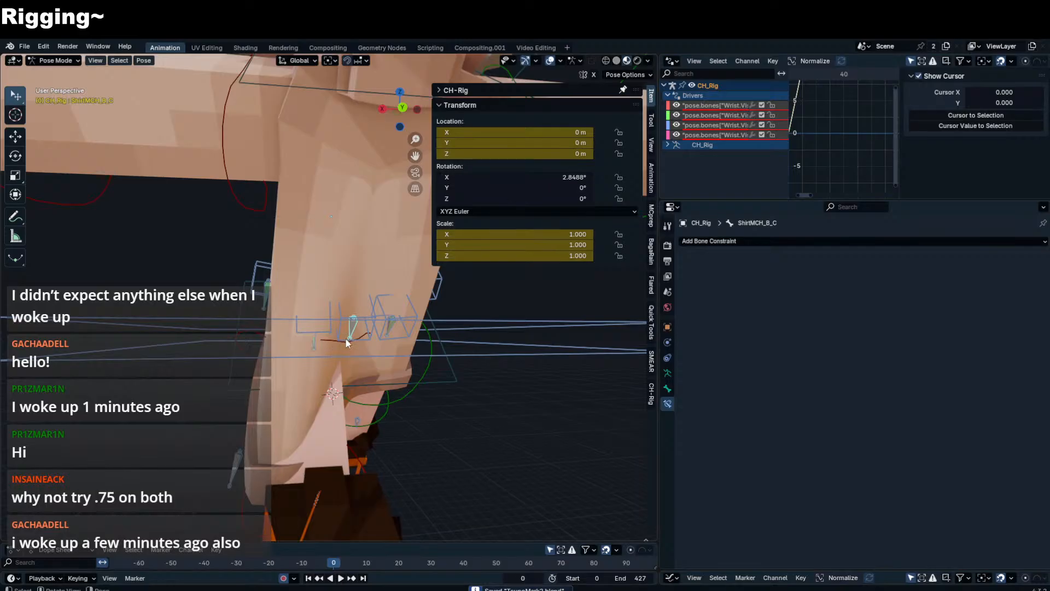
# - Add a Copy Rotation constraint to ShirtMCH_B_C with ShirtMCH_B_R as its target bone
pyautogui.click(389, 326)
pyautogui.keyDown('shift'); pyautogui.click(352, 327); pyautogui.keyUp('shift')
pyautogui.hotkey('ctrl', 'shift', 'c')
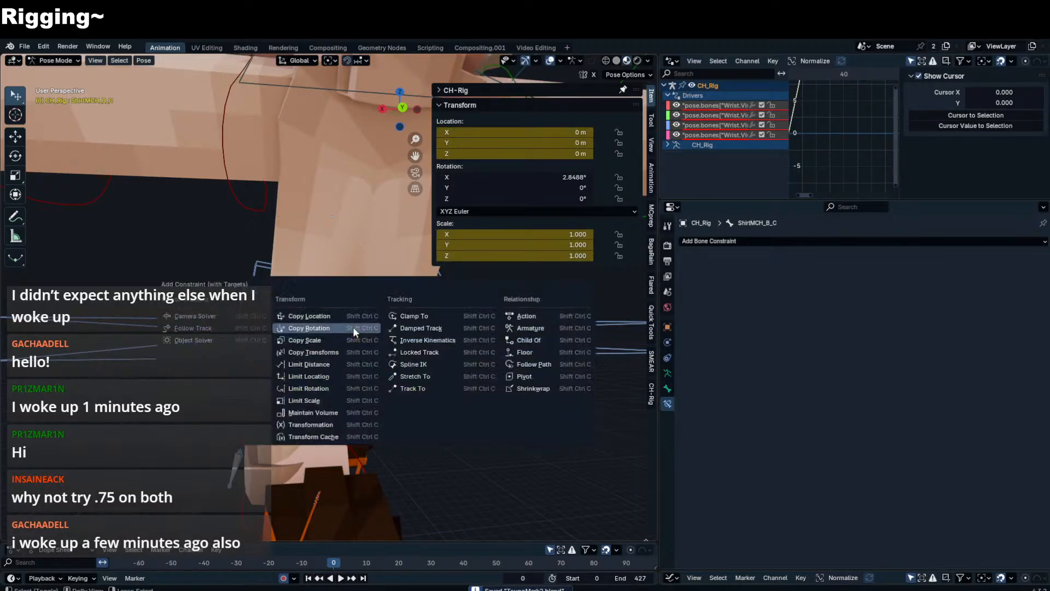
pyautogui.click(352, 327)
# - Add another Copy Rotation constraint to ShirtMCH_B_C, this one with ShirtMCH_B_L as its target bone
pyautogui.click(312, 340)
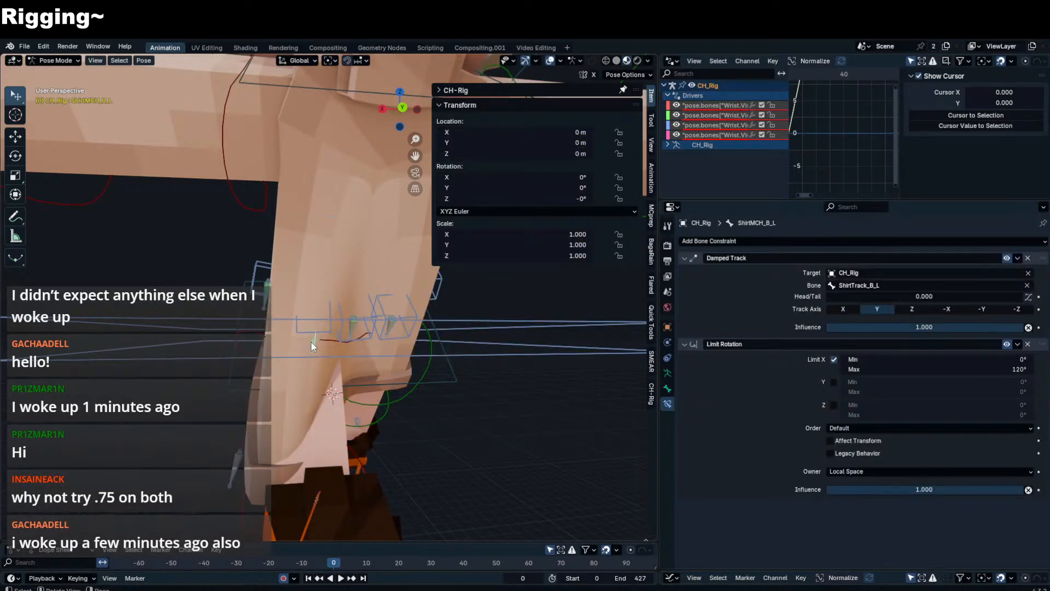
pyautogui.keyDown('shift'); pyautogui.click(353, 330); pyautogui.keyUp('shift')
pyautogui.hotkey('ctrl', 'shift', 'c')
pyautogui.click(353, 328)
pyautogui.click(356, 342)
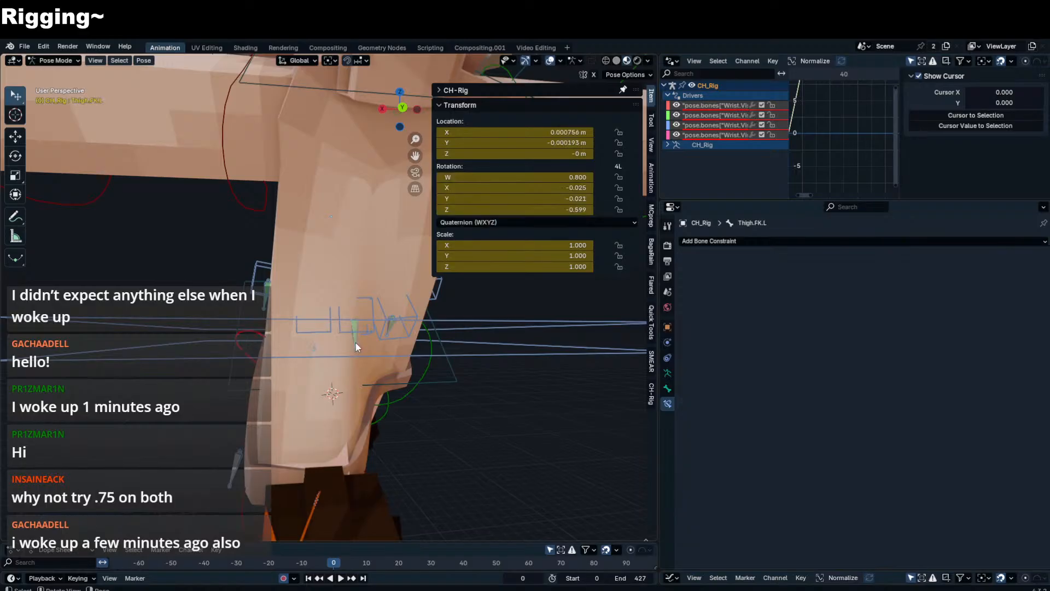
# - Set the influence of both Copy Rotation constraints on ShirtMCH_B_C to 0.5
pyautogui.keyDown('shift'); pyautogui.click(355, 343); pyautogui.keyUp('shift')
pyautogui.click(926, 385)
pyautogui.write('0.5')
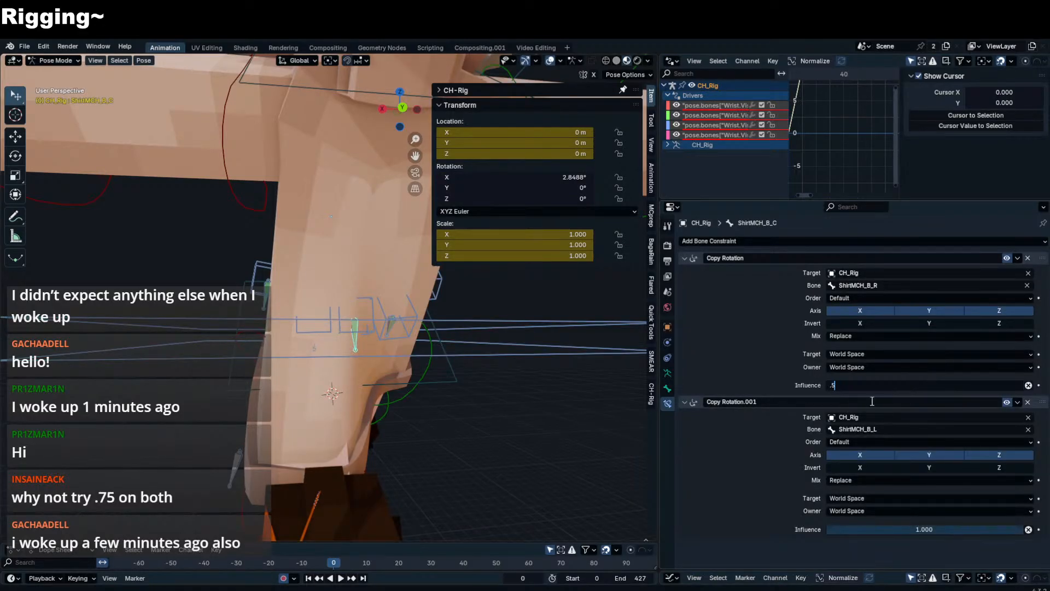
pyautogui.press('Return')
pyautogui.click(973, 527)
pyautogui.write('0.5')
pyautogui.press('Return')
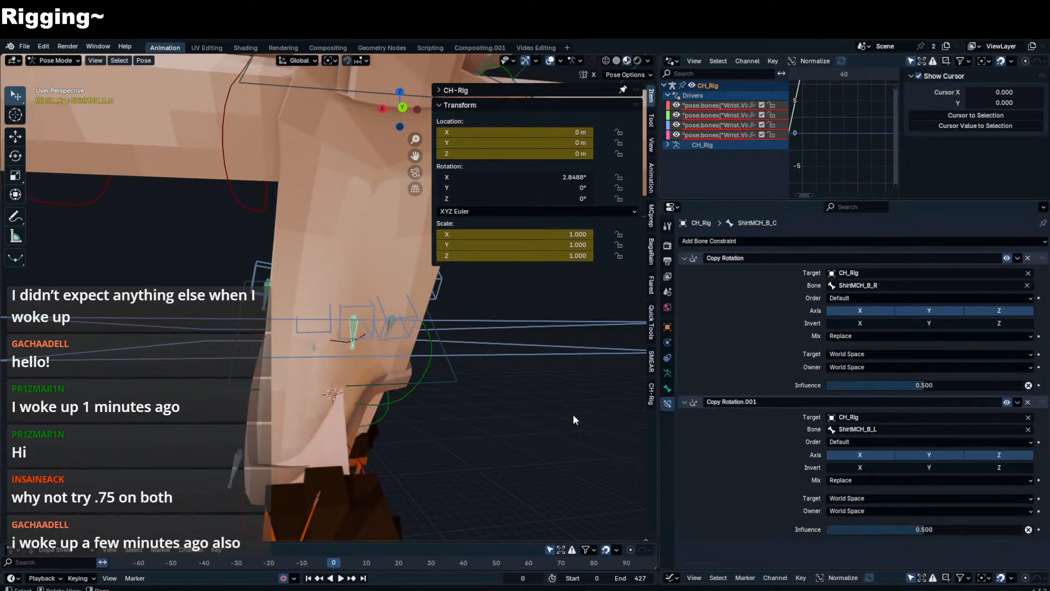
# - Try rotating the Shirt_B_C control to test how the back of the shirt deforms
pyautogui.moveTo(448, 364); pyautogui.dragTo(349, 380, button='middle')
pyautogui.click(314, 379)
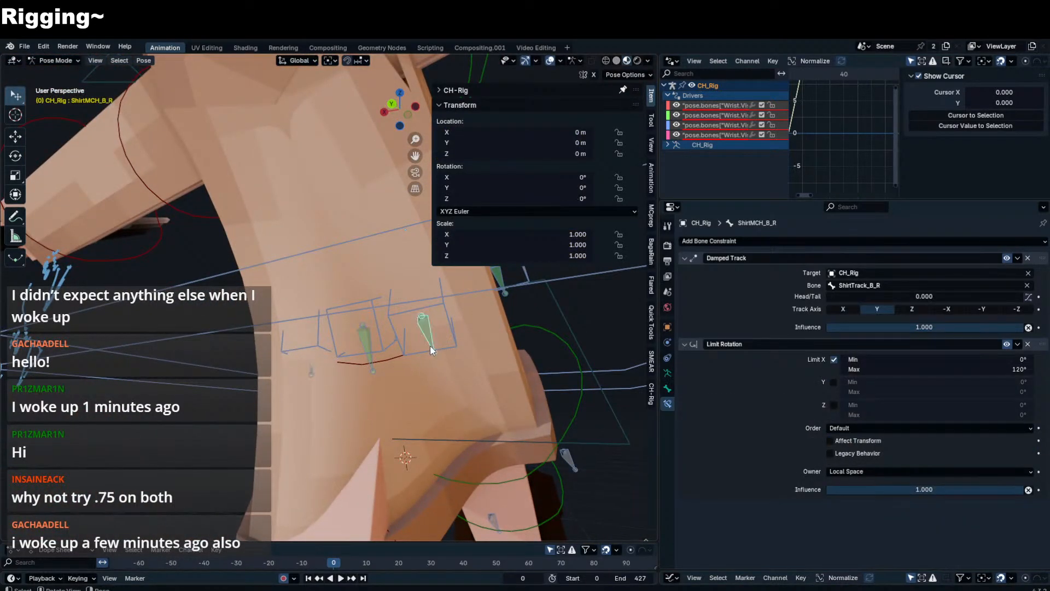
pyautogui.moveTo(430, 345); pyautogui.dragTo(344, 350, button='middle')
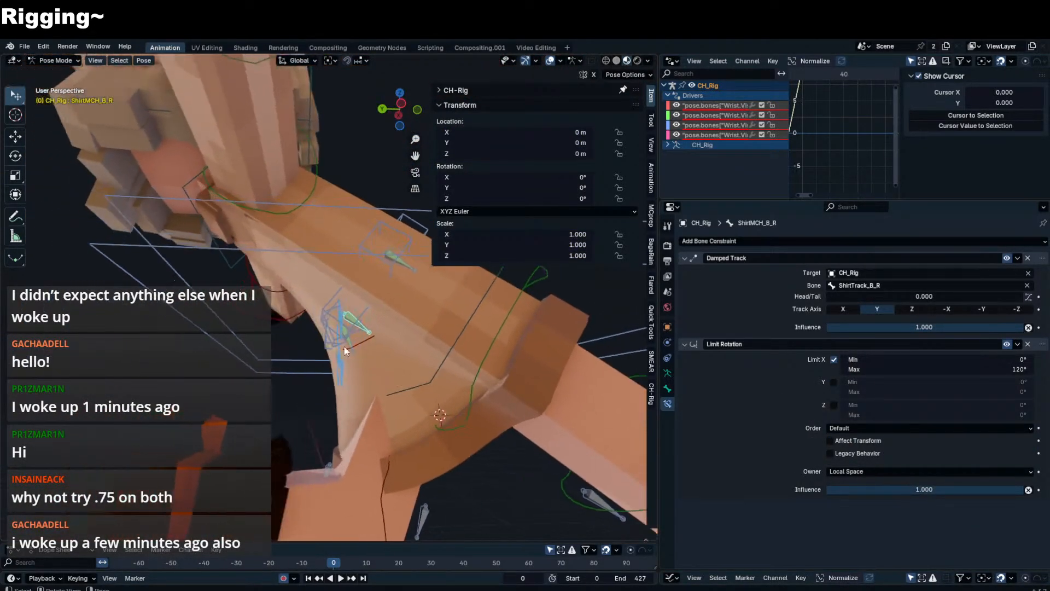
pyautogui.click(335, 343)
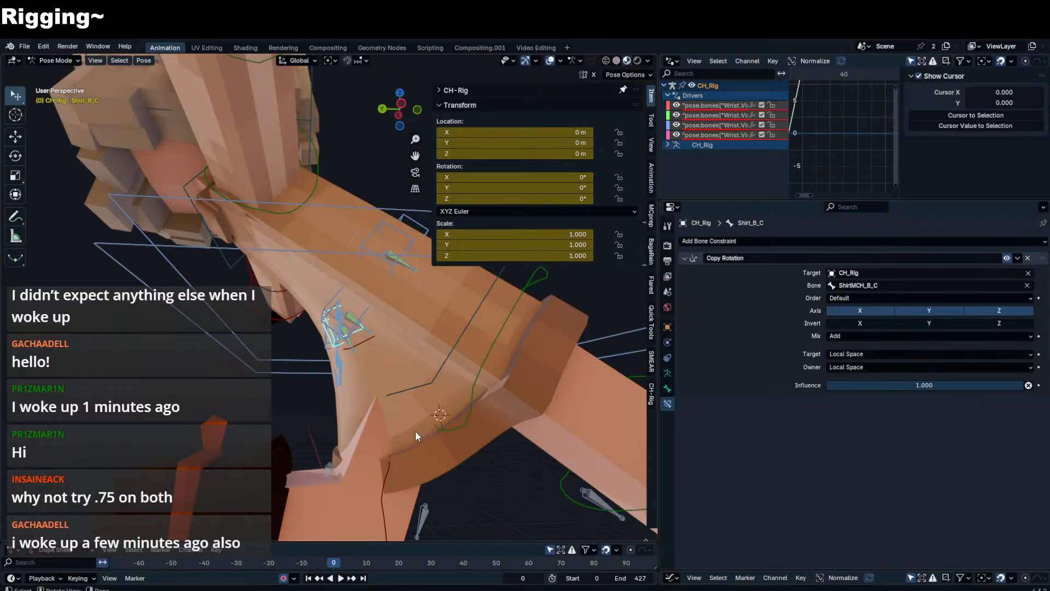
pyautogui.press('r')
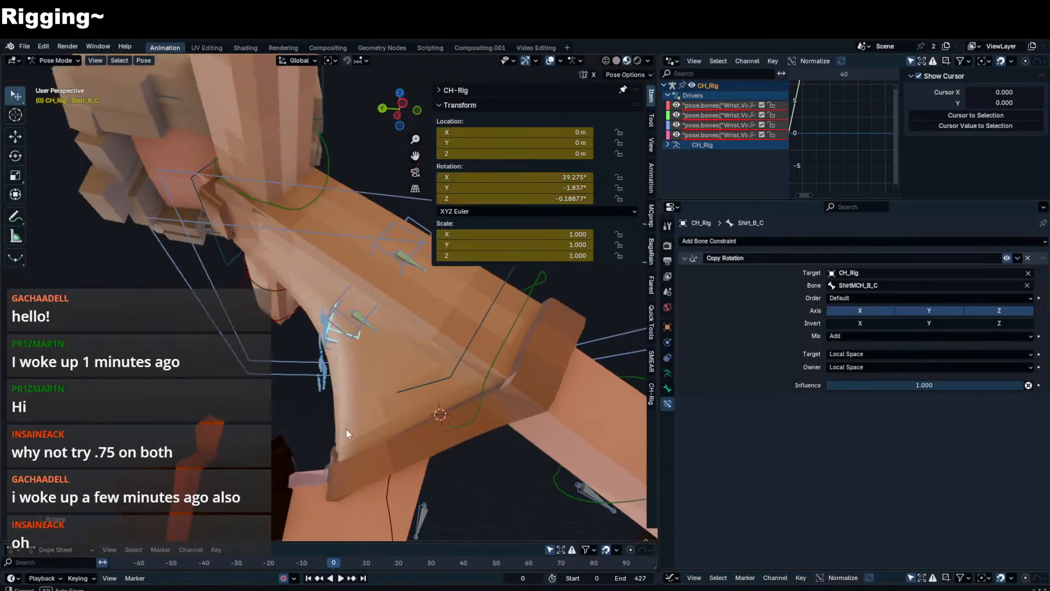
pyautogui.moveTo(346, 428); pyautogui.dragTo(387, 398, button='middle')
# - Undo the test rotation, the influence changes and both Copy Rotation constraints on ShirtMCH_B_C
pyautogui.hotkey('ctrl', 'z')
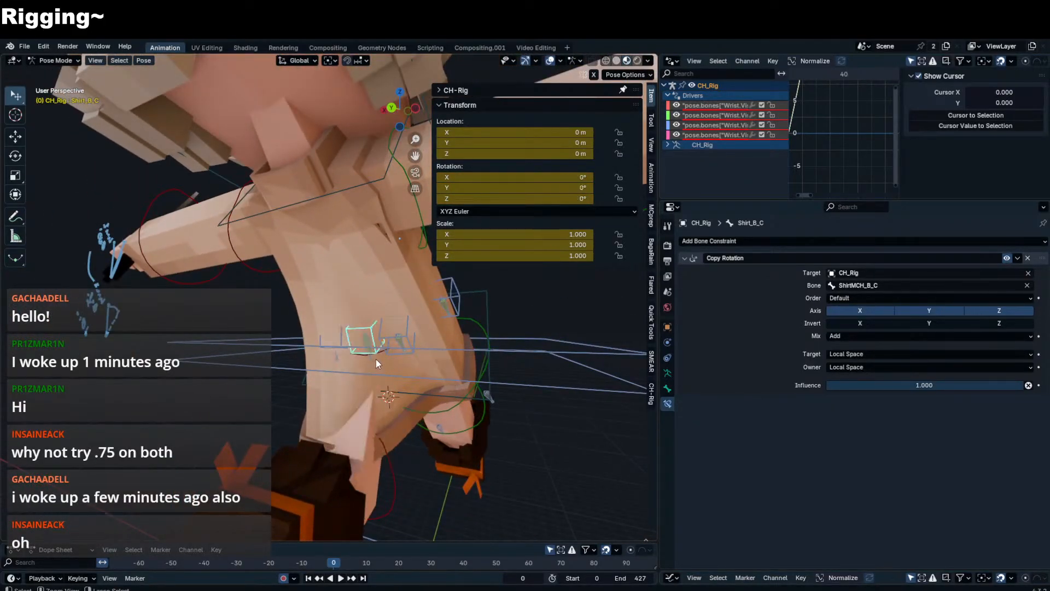
pyautogui.hotkey('ctrl', 'z')
pyautogui.hotkey('ctrl', 'z')
pyautogui.hotkey('ctrl', 'z')
pyautogui.hotkey('ctrl', 'z')
pyautogui.hotkey('ctrl', 'z')
pyautogui.hotkey('ctrl', 'z')
pyautogui.hotkey('ctrl', 'z')
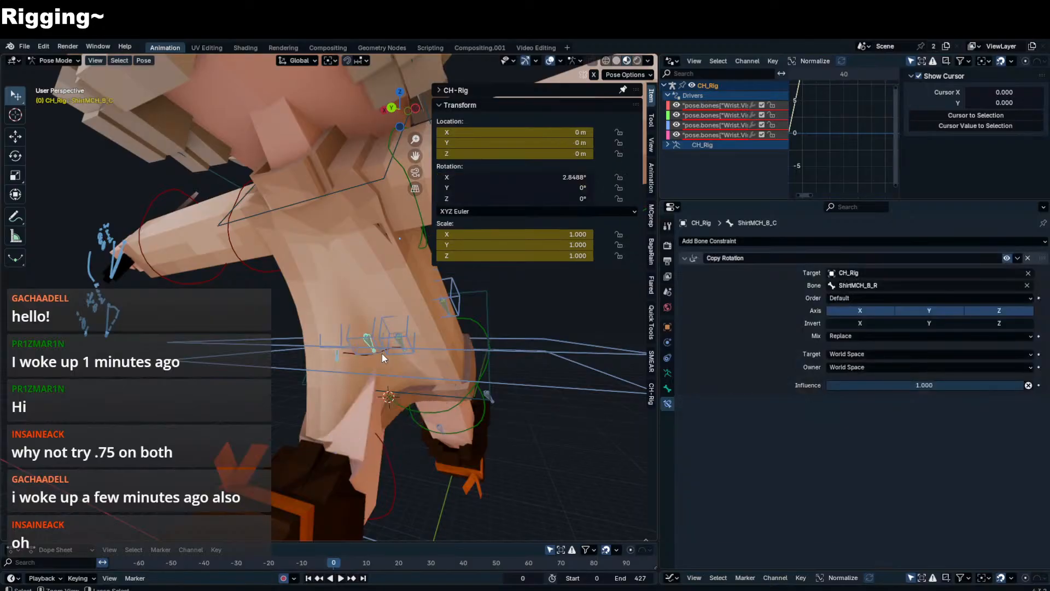
pyautogui.hotkey('ctrl', 'z')
pyautogui.hotkey('ctrl', 'z')
pyautogui.hotkey('ctrl', 'z')
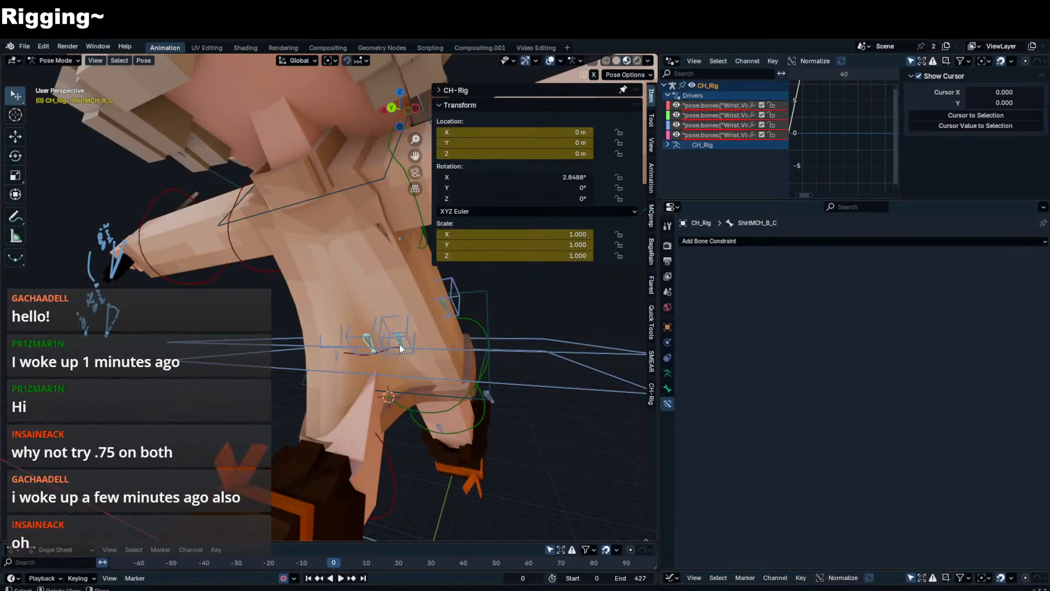
pyautogui.scroll(4, 399, 343)
pyautogui.moveTo(414, 403); pyautogui.dragTo(420, 385, button='middle')
pyautogui.press('g')
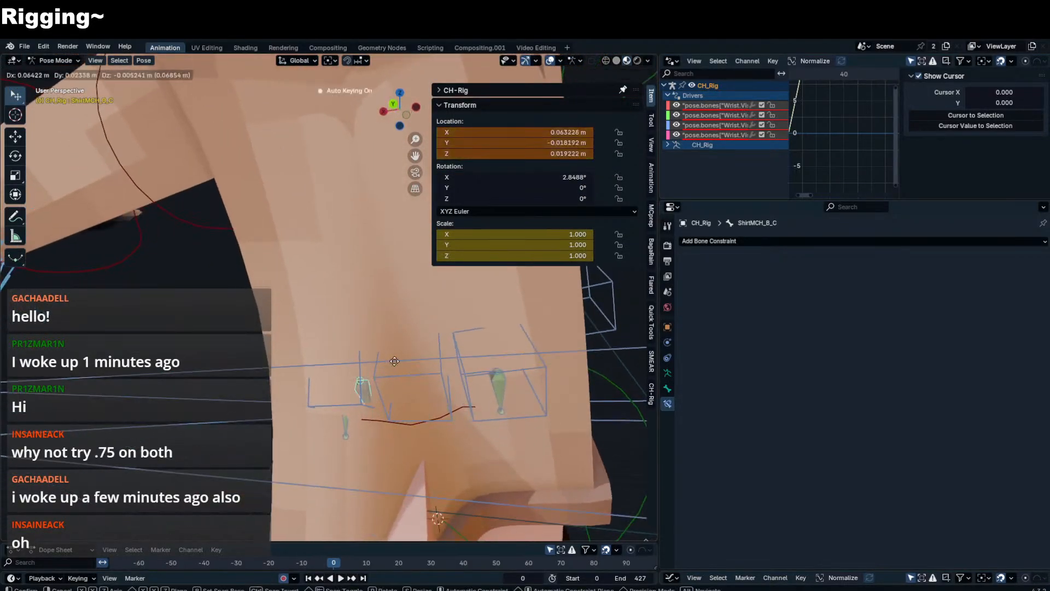
pyautogui.rightClick(480, 197)
# - Add a driver to the X rotation of ShirtMCH_B_C with the scripted expression max(x,y)
pyautogui.rightClick(540, 178)
pyautogui.click(516, 205)
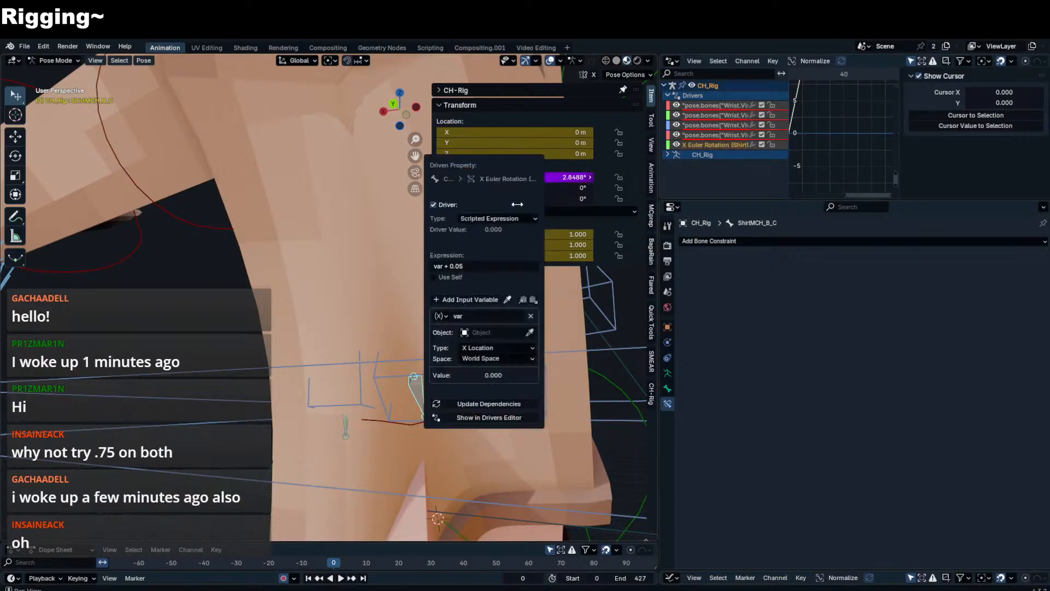
pyautogui.rightClick(541, 177)
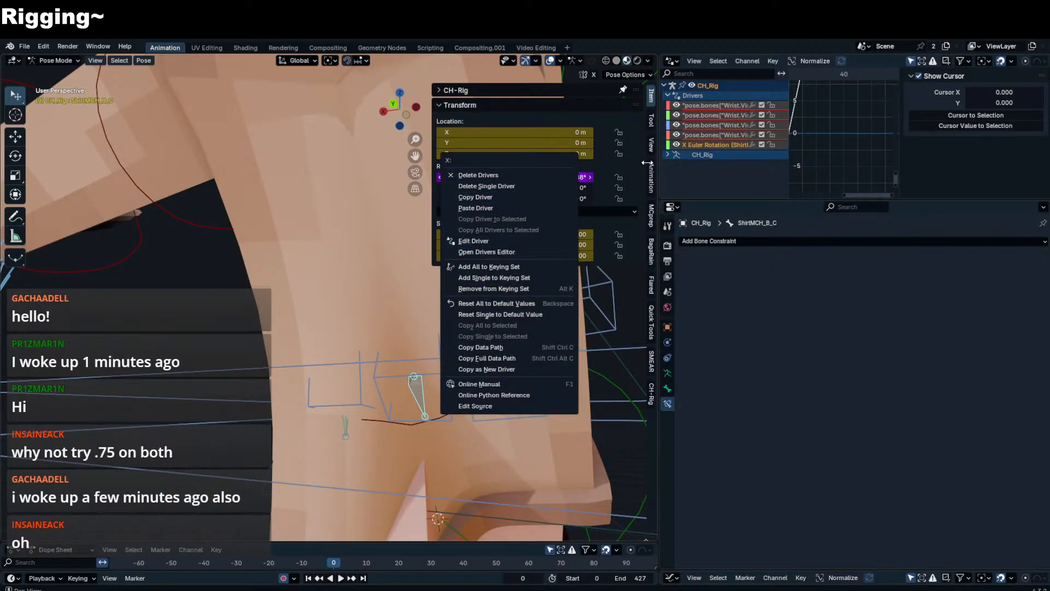
pyautogui.click(504, 241)
pyautogui.scroll(1, 967, 150)
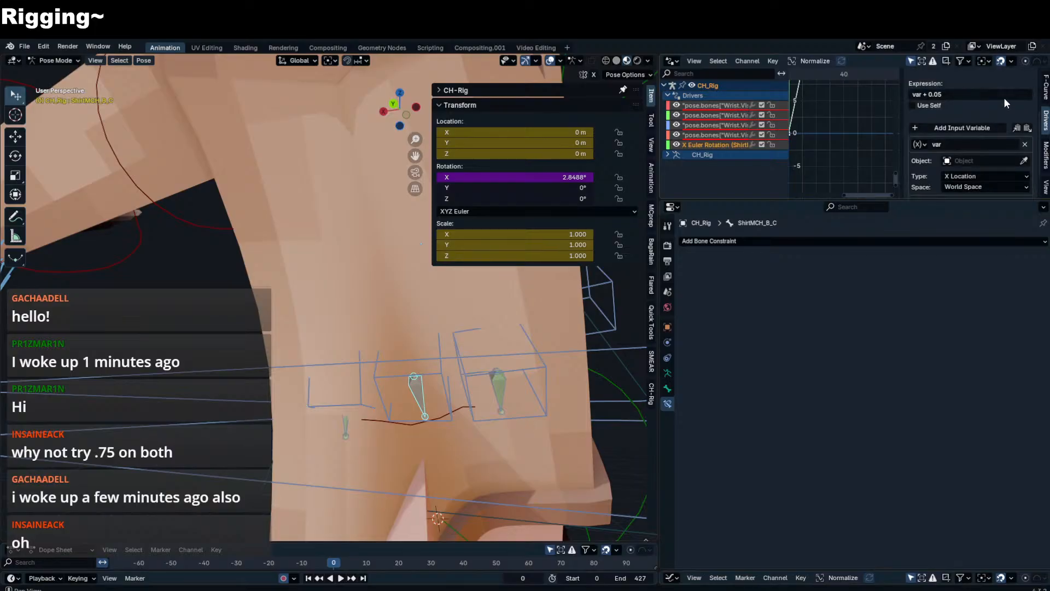
pyautogui.click(1003, 97)
pyautogui.write('x(x,y')
pyautogui.press('Return')
# - Name the driver's input variable x and target it at bone ShirtMCH_B_L of CH_Rig
pyautogui.click(1006, 155)
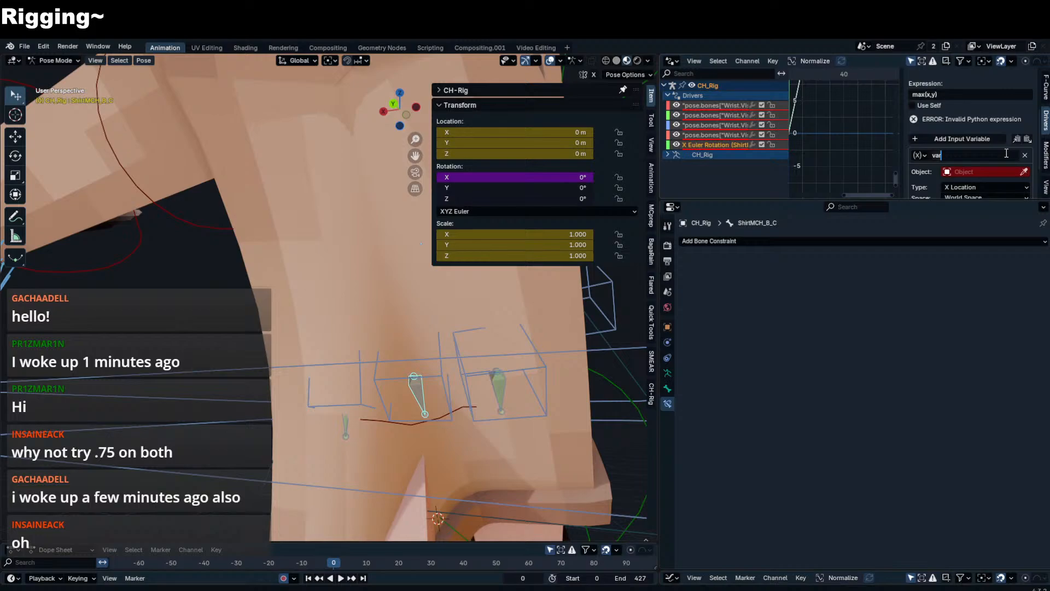
pyautogui.click(984, 172)
pyautogui.write('ch')
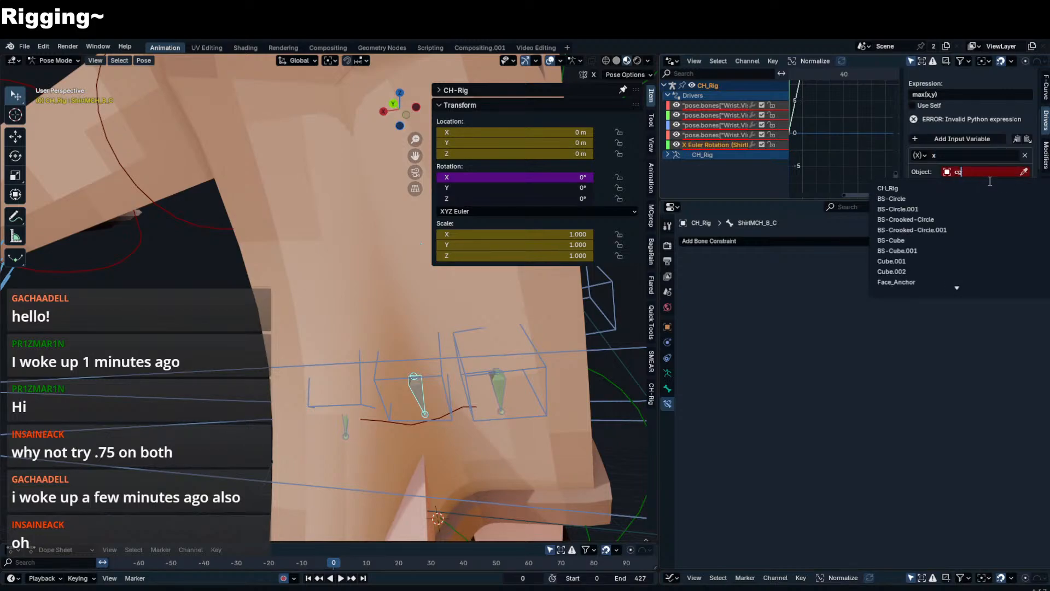
pyautogui.click(985, 188)
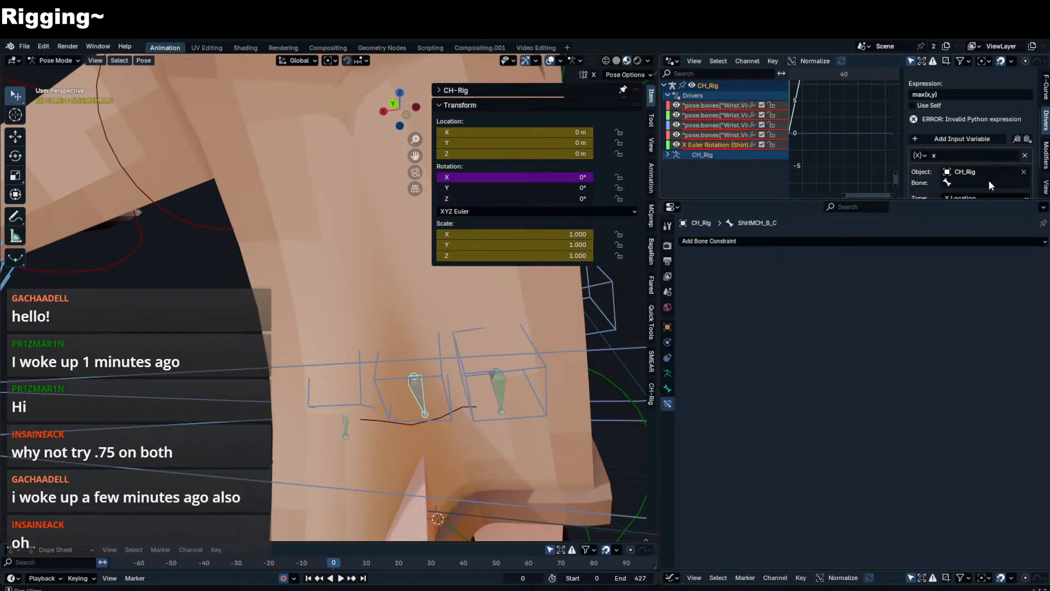
pyautogui.click(346, 428)
pyautogui.press('F2')
pyautogui.click(418, 393)
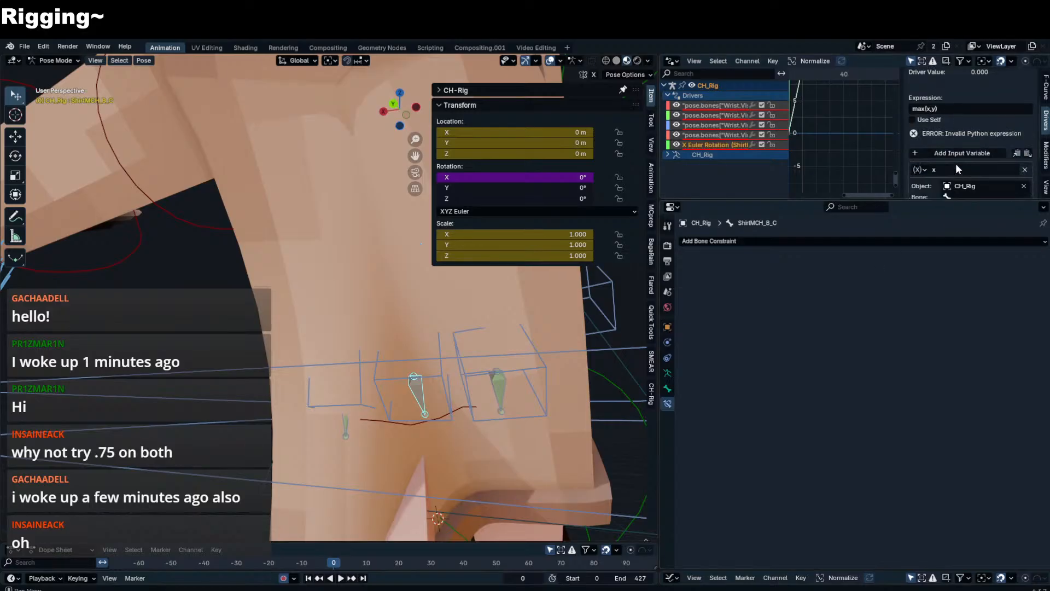
pyautogui.scroll(-2, 963, 161)
pyautogui.click(976, 152)
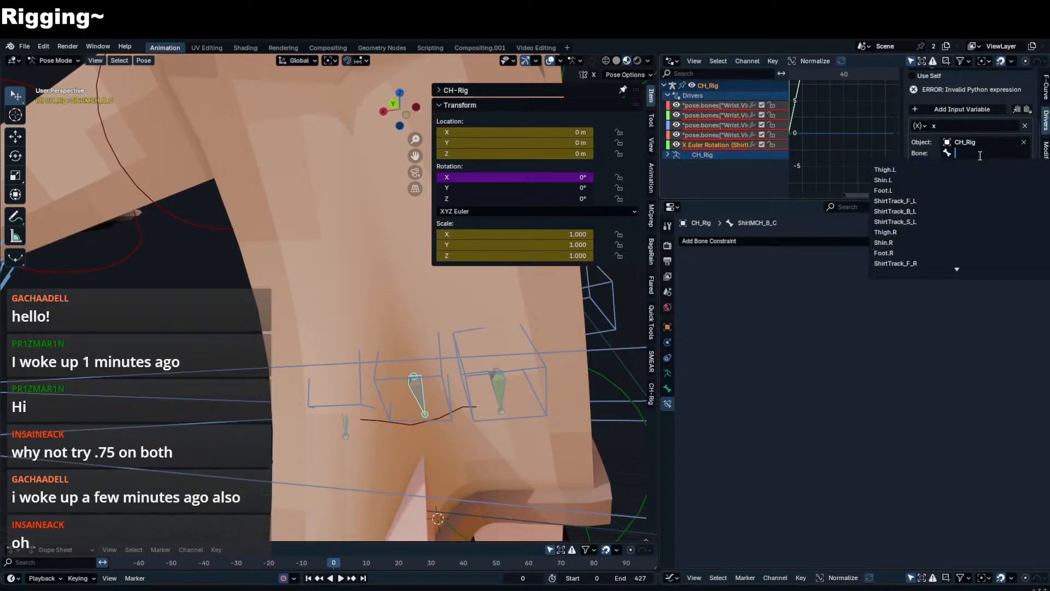
pyautogui.click(975, 169)
# - Set variable x to read X Rotation in Local Space
pyautogui.scroll(-1, 977, 170)
pyautogui.click(982, 148)
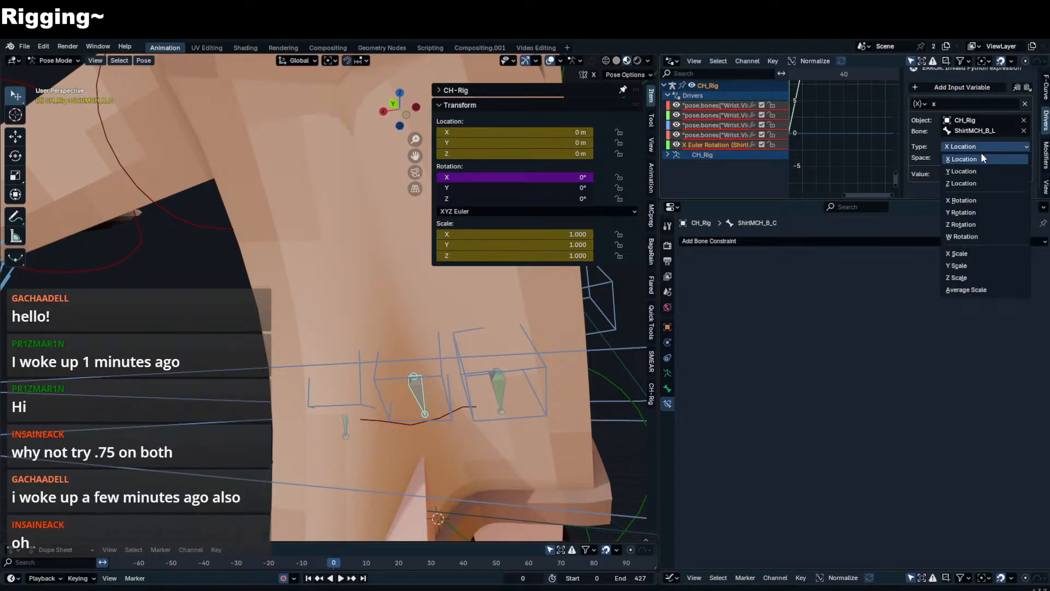
pyautogui.click(965, 200)
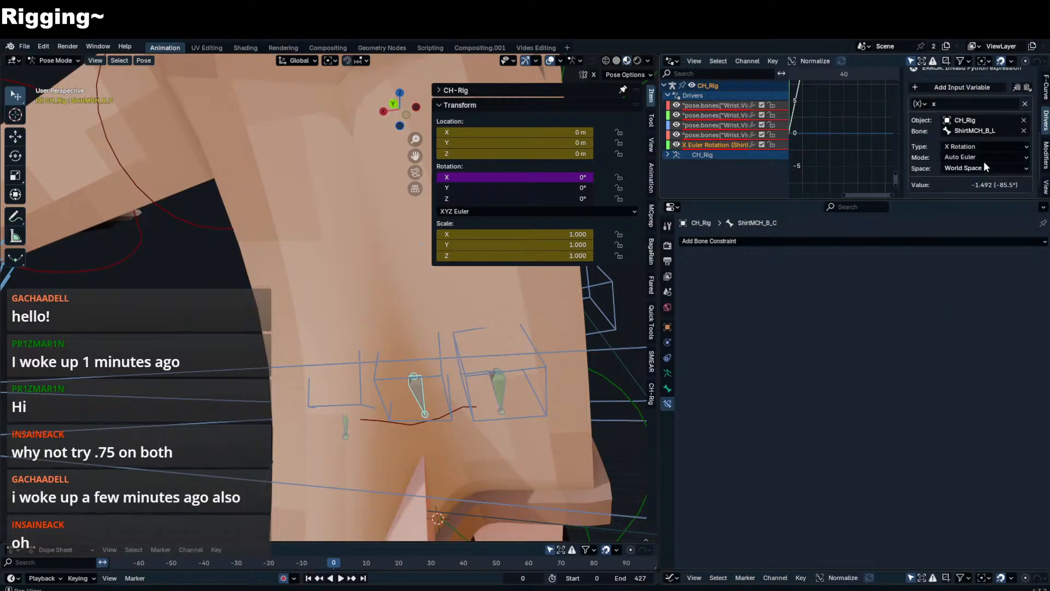
pyautogui.click(987, 167)
pyautogui.click(963, 204)
# - Duplicate the driver variable by copying and pasting it, and set the copy's bone to ShirtMCH_B_R
pyautogui.scroll(-4, 493, 336)
pyautogui.moveTo(493, 336); pyautogui.dragTo(488, 326, button='middle')
pyautogui.scroll(3, 977, 140)
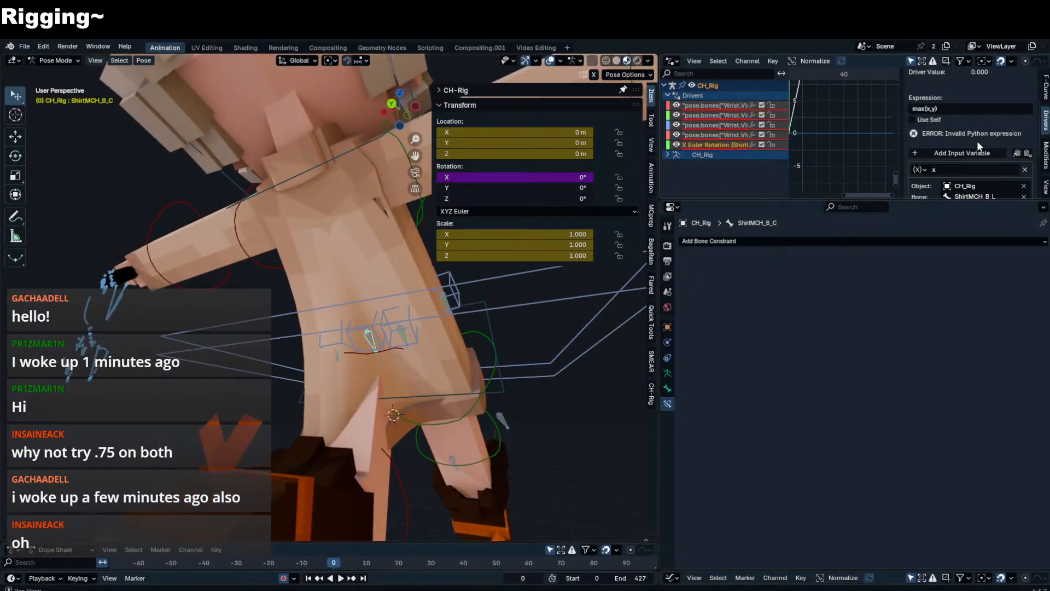
pyautogui.scroll(-3, 1017, 156)
pyautogui.click(1005, 143)
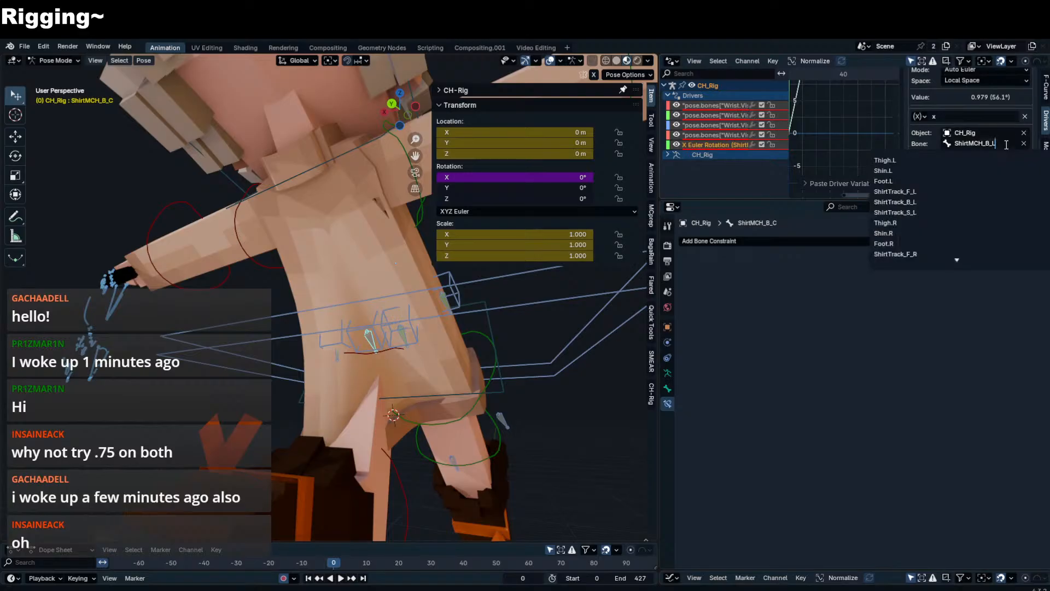
pyautogui.press('BackSpace')
pyautogui.write('R')
pyautogui.press('Return')
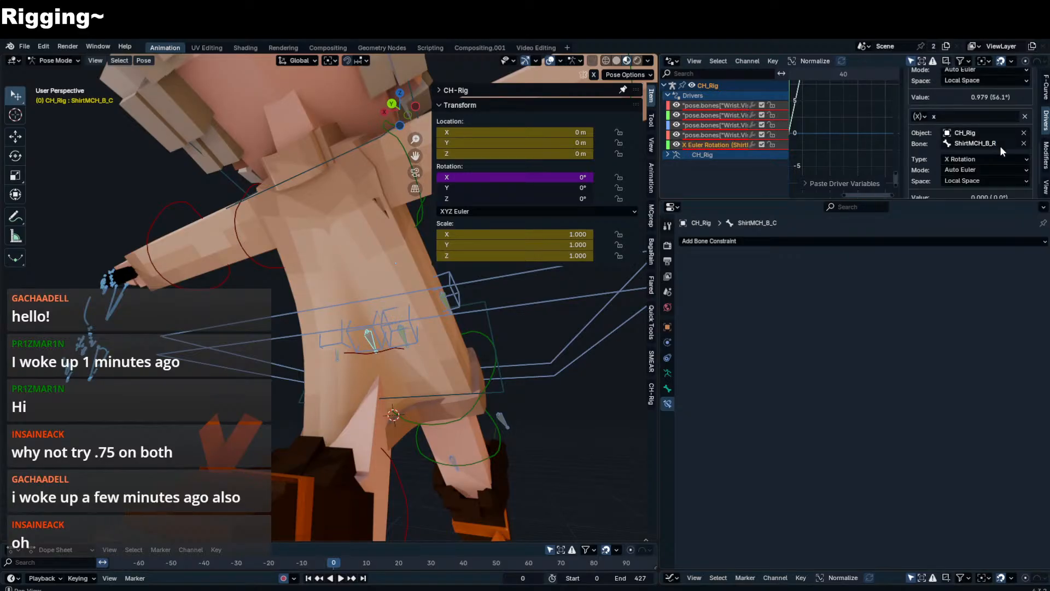
# - Enlarge the driver editor area and rename the second driver variable, which reads ShirtMCH_B_R, to y
pyautogui.scroll(-2, 999, 146)
pyautogui.scroll(3, 998, 165)
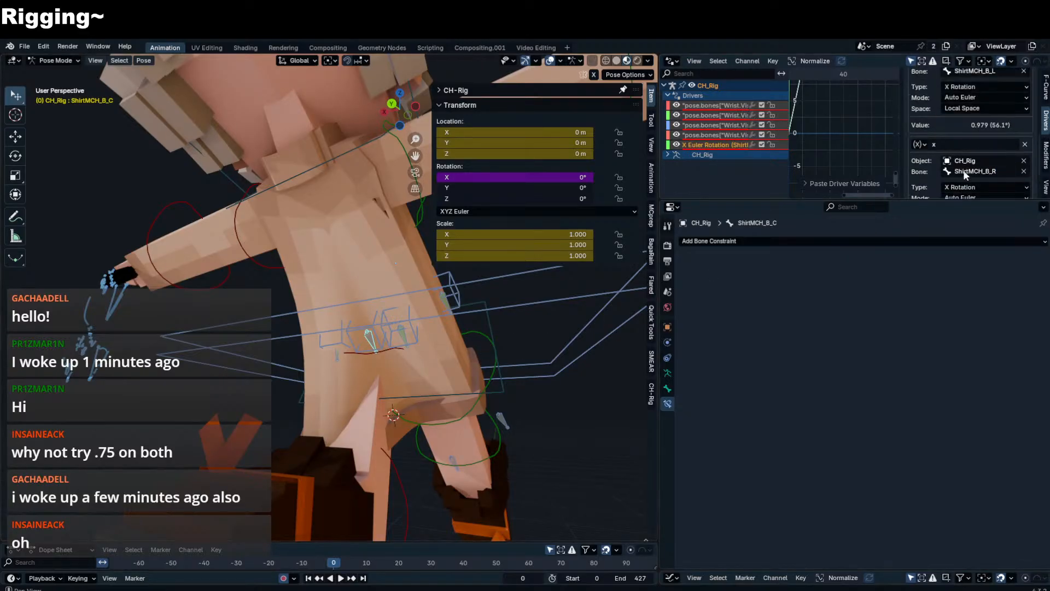
pyautogui.moveTo(940, 202); pyautogui.dragTo(940, 479)
pyautogui.click(946, 176)
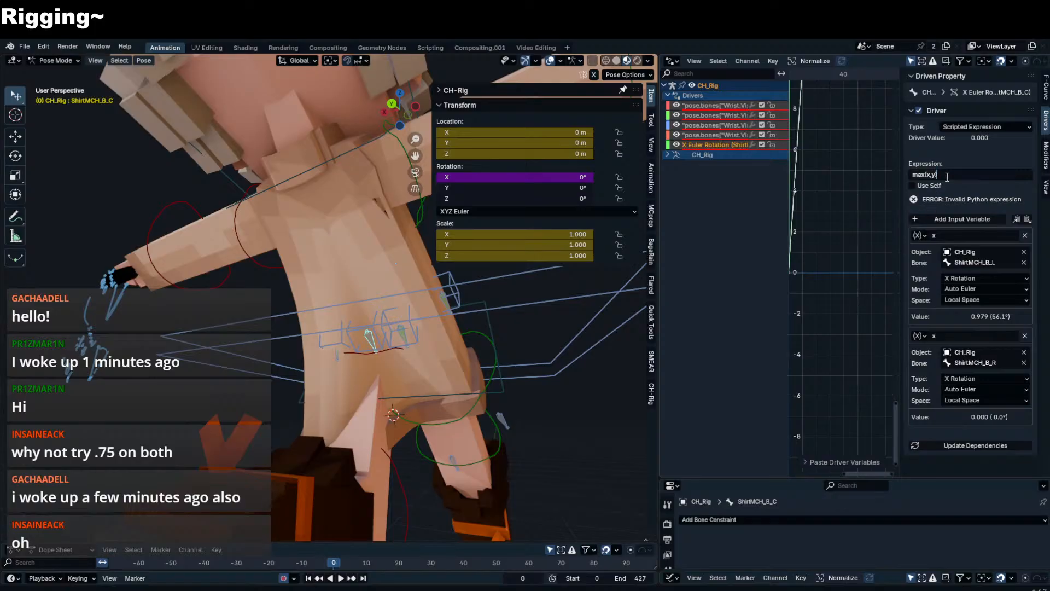
pyautogui.doubleClick(973, 336)
pyautogui.write('y')
pyautogui.press('Return')
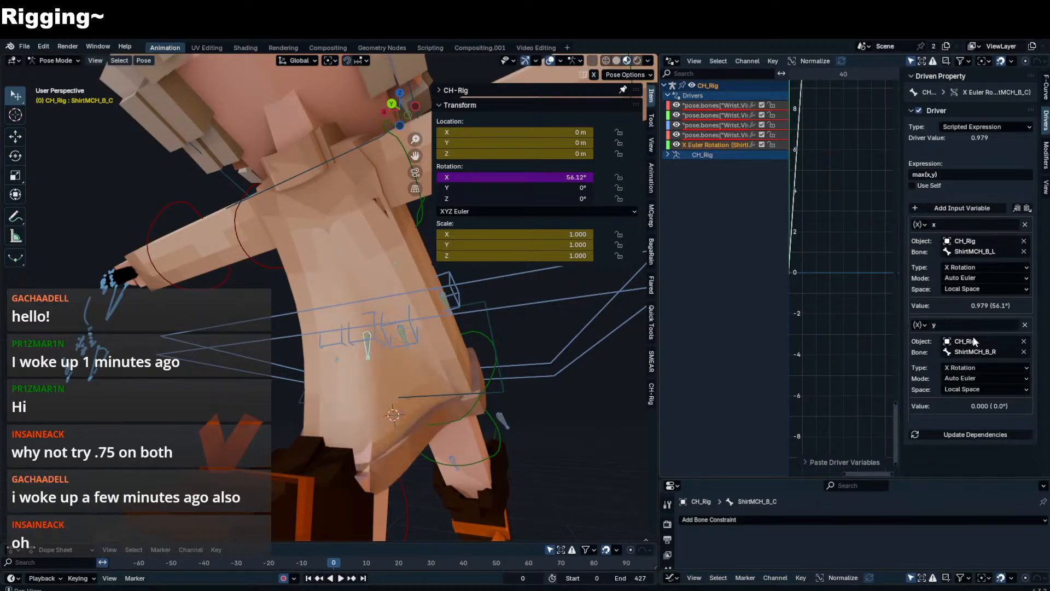
# - Check the back shirt bones from the side and clear the rotation of Shin.FK.L
pyautogui.moveTo(429, 388); pyautogui.dragTo(389, 396, button='middle')
pyautogui.click(343, 346)
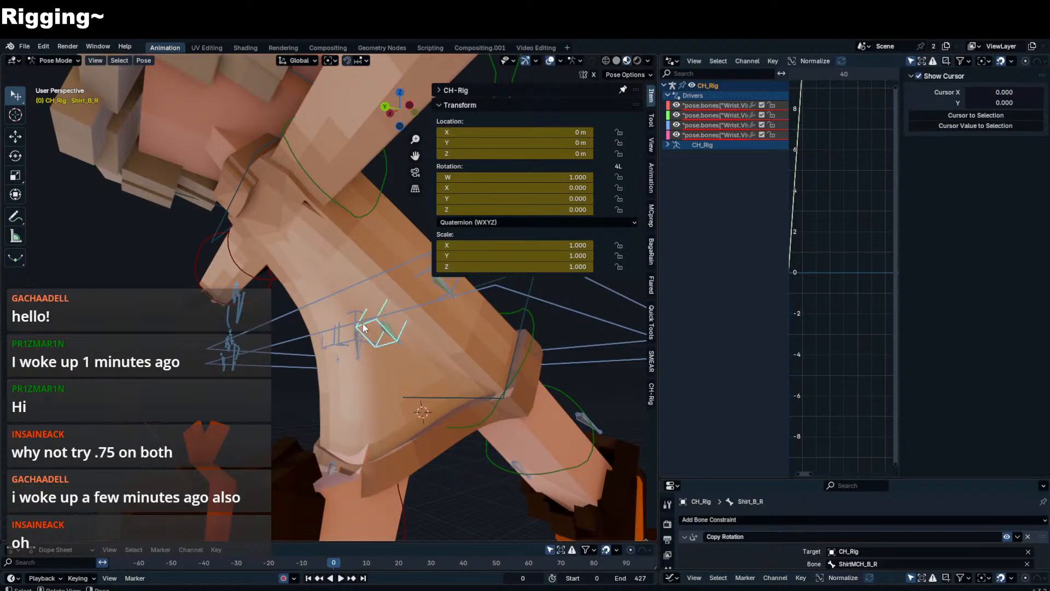
pyautogui.click(364, 327)
pyautogui.moveTo(364, 327); pyautogui.dragTo(411, 368, button='middle')
pyautogui.click(389, 472)
pyautogui.hotkey('alt', 'r')
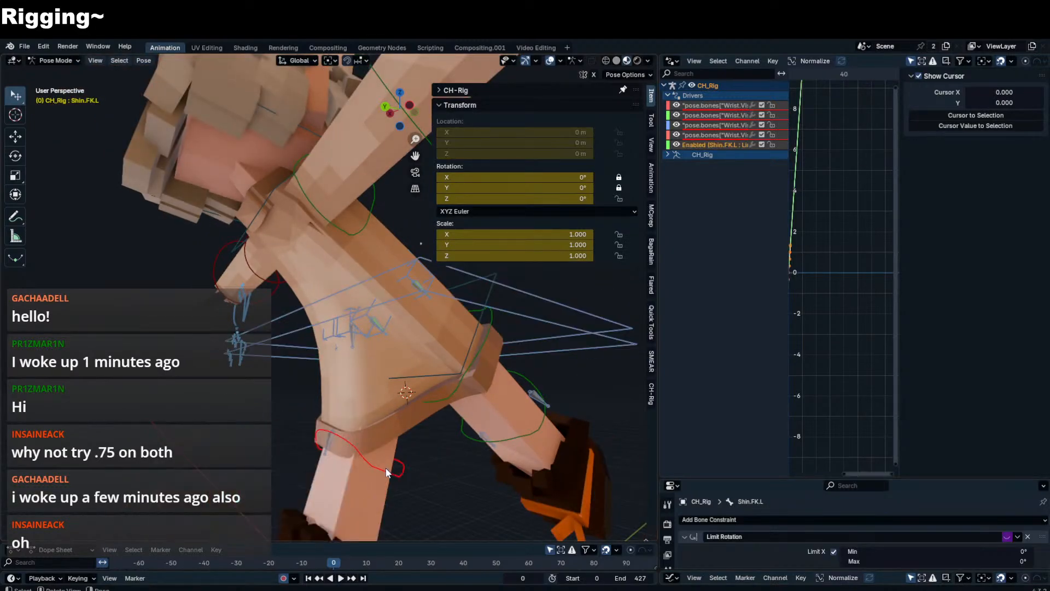
# - Rotate Thigh.FK.L freely to test the driven shirt deformation
pyautogui.moveTo(391, 470); pyautogui.dragTo(371, 390, button='middle')
pyautogui.click(291, 333)
pyautogui.press('r')
pyautogui.press('r')
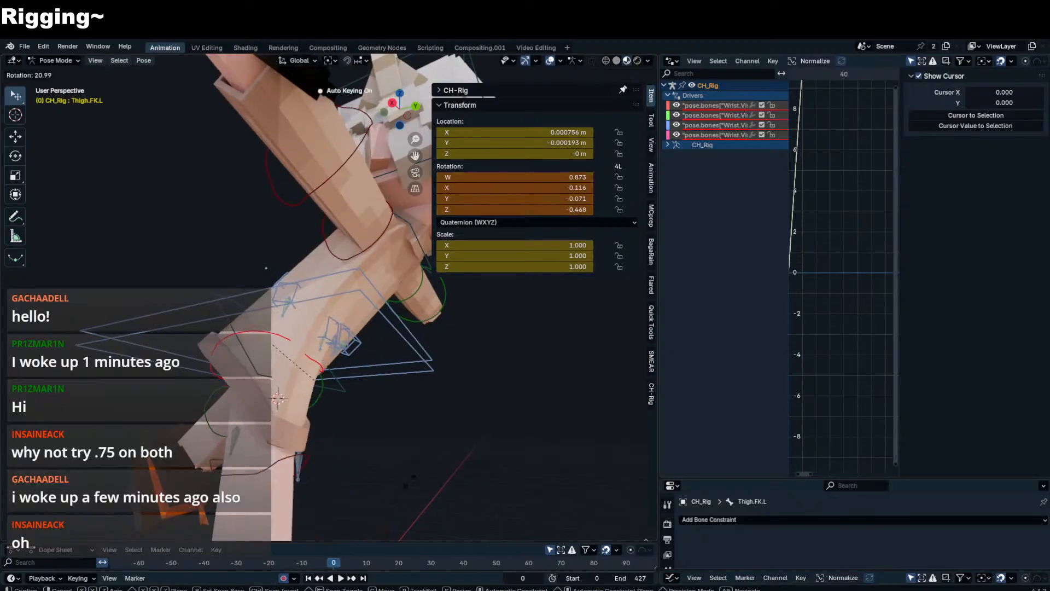
pyautogui.click(309, 474)
# - Rotate Thigh.FK.R about the X axis to test the shirt's deformation on the other leg
pyautogui.moveTo(307, 475); pyautogui.dragTo(400, 405, button='middle')
pyautogui.click(402, 405)
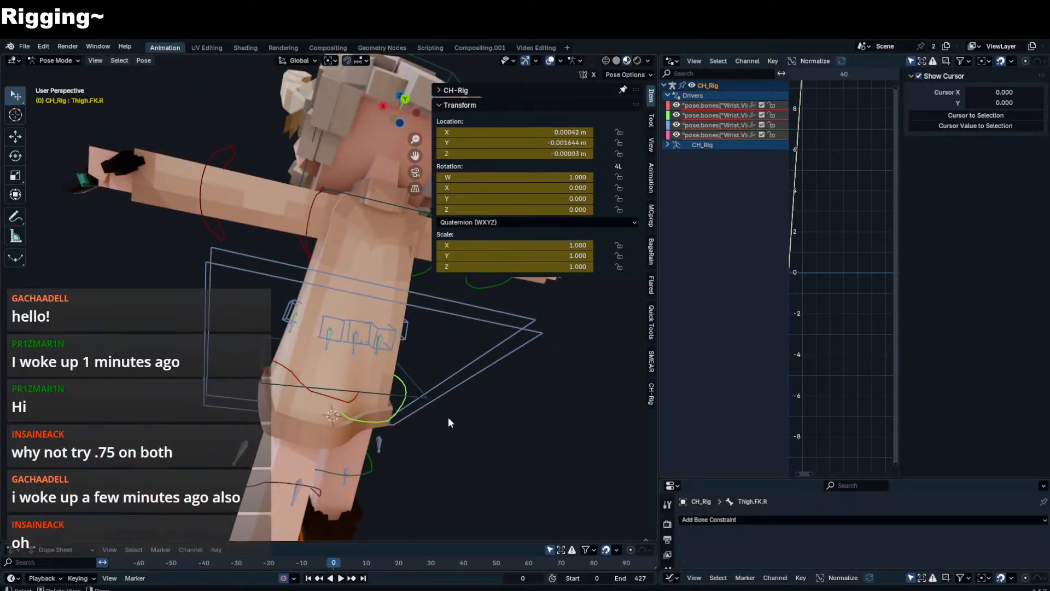
pyautogui.press('r')
pyautogui.press('x')
pyautogui.click(448, 188)
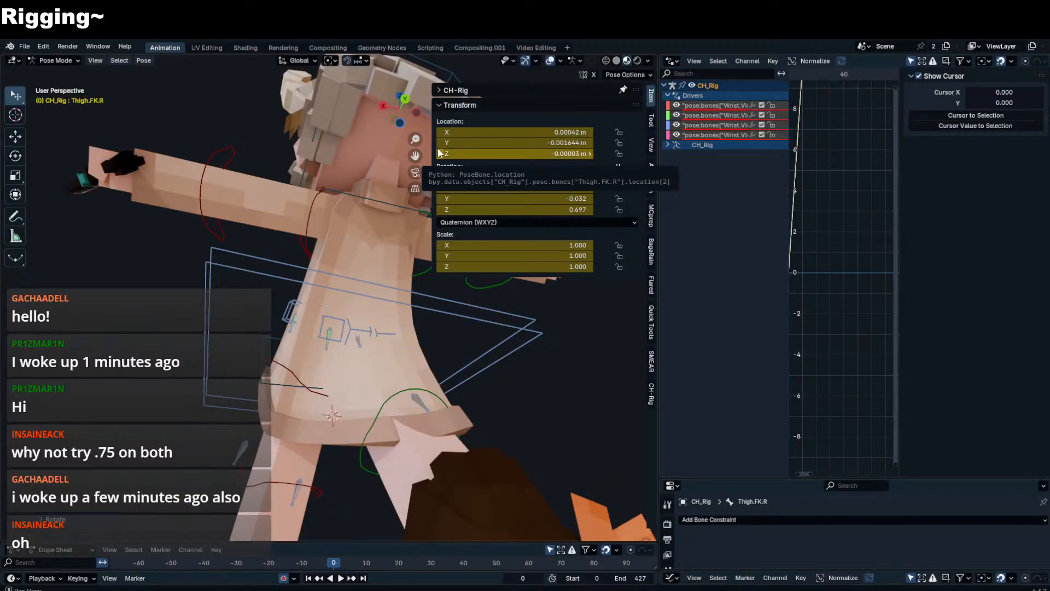
# - Try rotating Thigh.FK.R further to check the shirt in a different leg pose
pyautogui.moveTo(372, 306); pyautogui.dragTo(461, 394, button='middle')
pyautogui.press('n')
pyautogui.press('r')
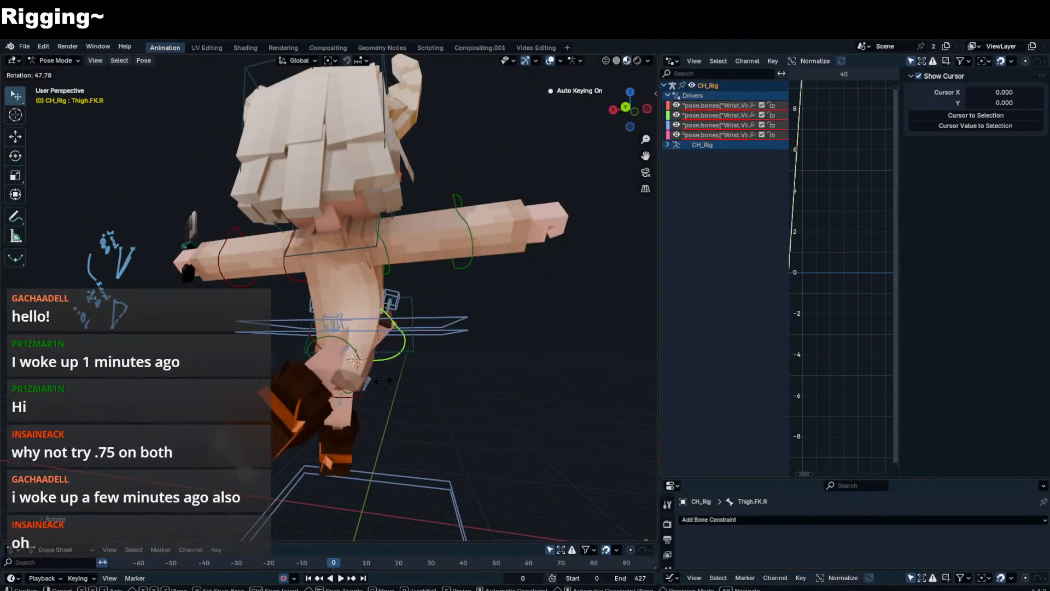
pyautogui.rightClick(398, 369)
# - Copy the Limit Rotation constraint of ShirtMCH_B_L to the side shirt bone ShirtMCH_S_R
pyautogui.moveTo(398, 368); pyautogui.dragTo(400, 294, button='middle')
pyautogui.scroll(4, 405, 298)
pyautogui.click(450, 319)
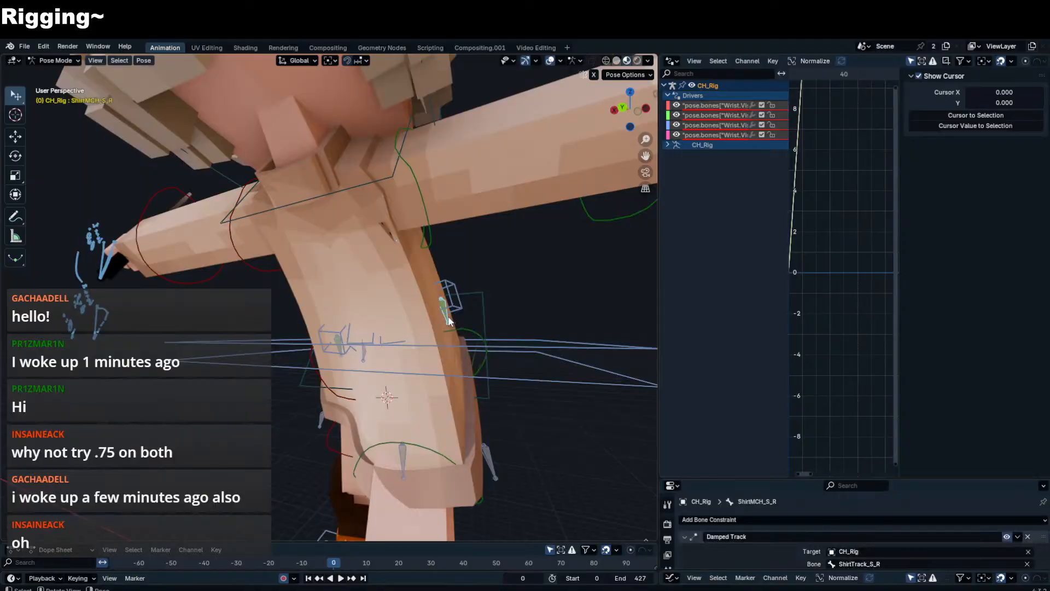
pyautogui.moveTo(450, 319); pyautogui.dragTo(416, 337, button='middle')
pyautogui.click(335, 359)
pyautogui.press('n')
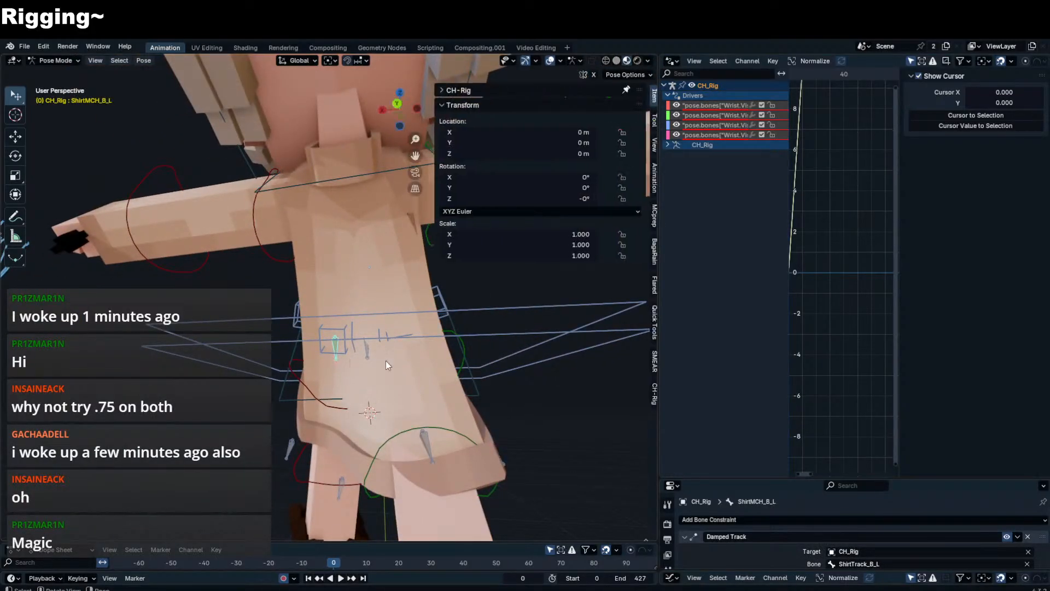
pyautogui.press('n')
pyautogui.moveTo(896, 478); pyautogui.dragTo(924, 206)
pyautogui.click(1017, 350)
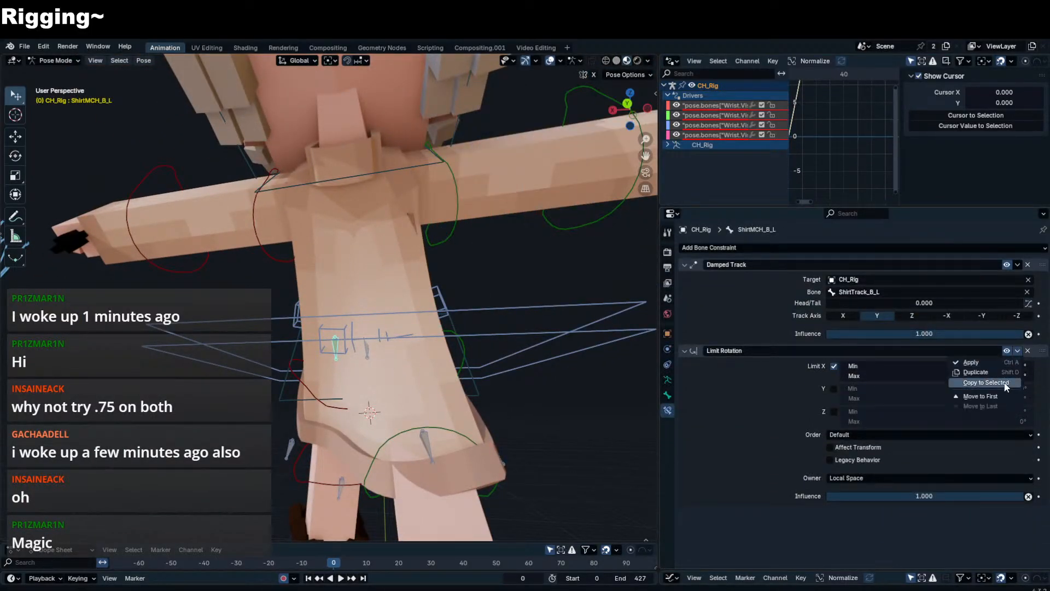
pyautogui.moveTo(449, 322); pyautogui.dragTo(461, 307, button='middle')
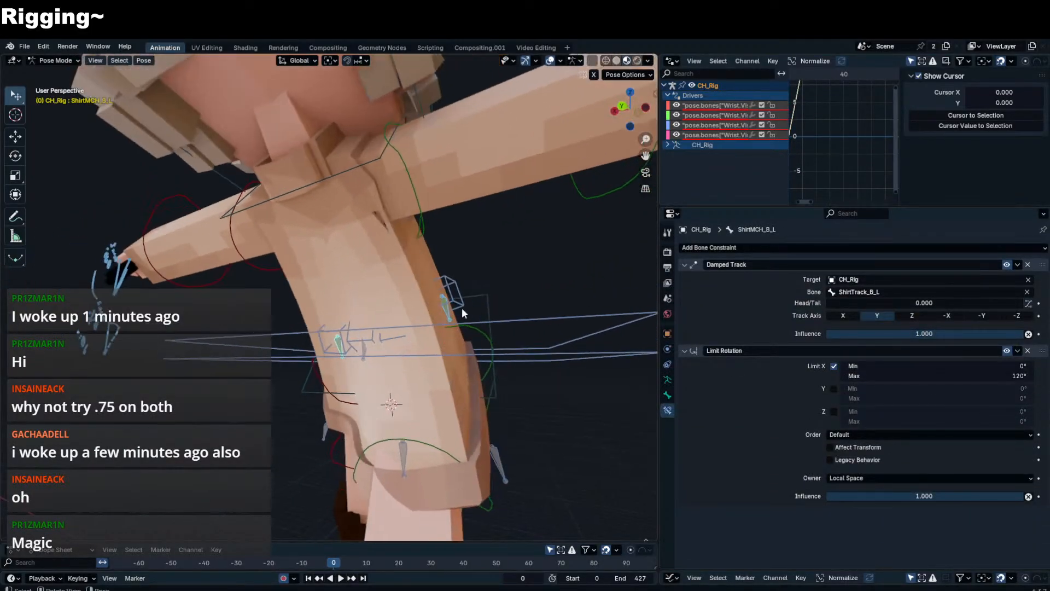
# - Turn off the X and Y limits in ShirtMCH_S_R's Limit Rotation constraint and enable only the Z limit
pyautogui.click(833, 388)
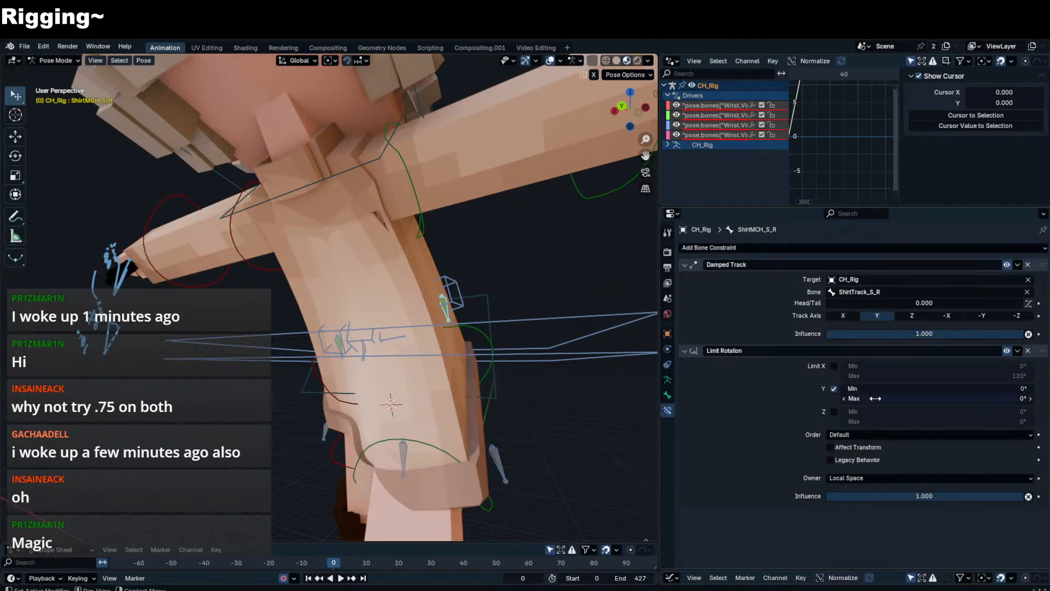
pyautogui.moveTo(876, 398)
pyautogui.mouseDown()
pyautogui.moveTo(891, 399)
pyautogui.moveTo(877, 398)
pyautogui.mouseUp()
pyautogui.moveTo(877, 390); pyautogui.dragTo(935, 420)
pyautogui.click(833, 389)
pyautogui.click(833, 412)
# - Switch the transform orientation to Local and try rotating ShirtMCH_S_R about its local Z axis
pyautogui.moveTo(471, 331); pyautogui.dragTo(369, 340, button='middle')
pyautogui.press('r')
pyautogui.press('z')
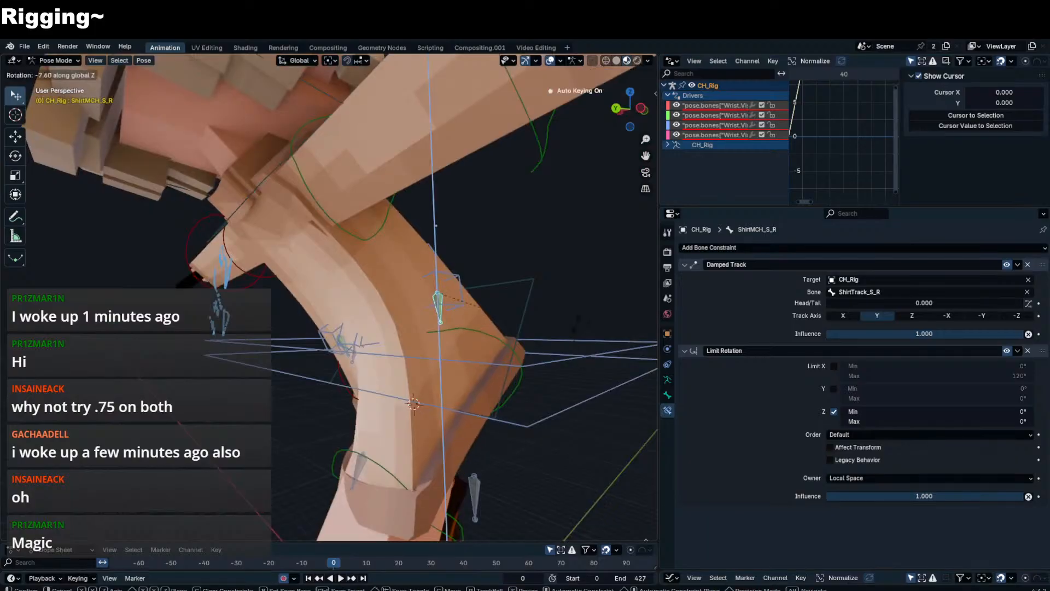
pyautogui.rightClick(276, 73)
pyautogui.click(295, 60)
pyautogui.click(298, 106)
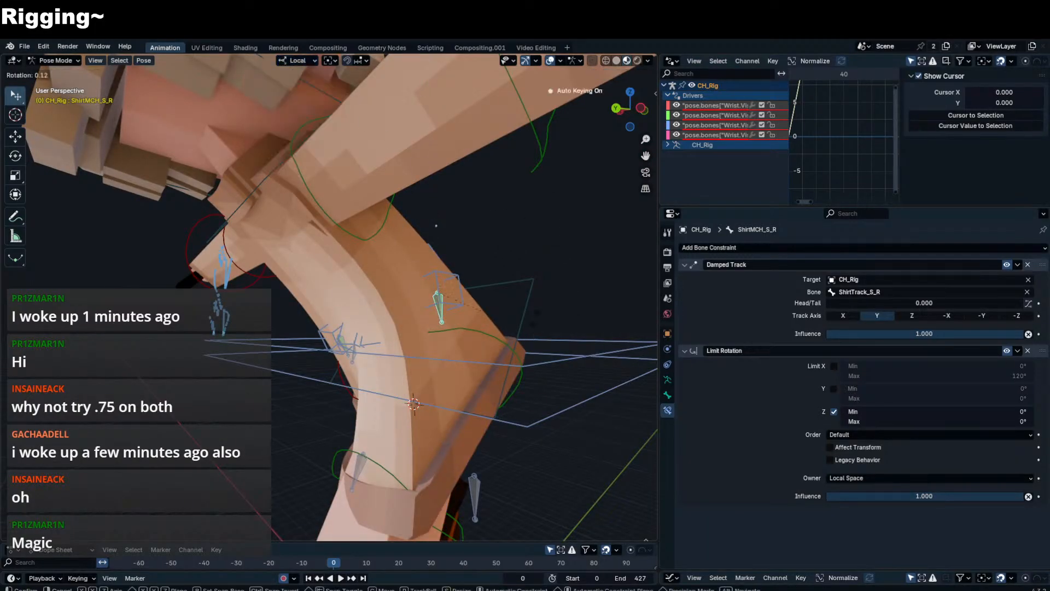
pyautogui.press('r')
pyautogui.press('z')
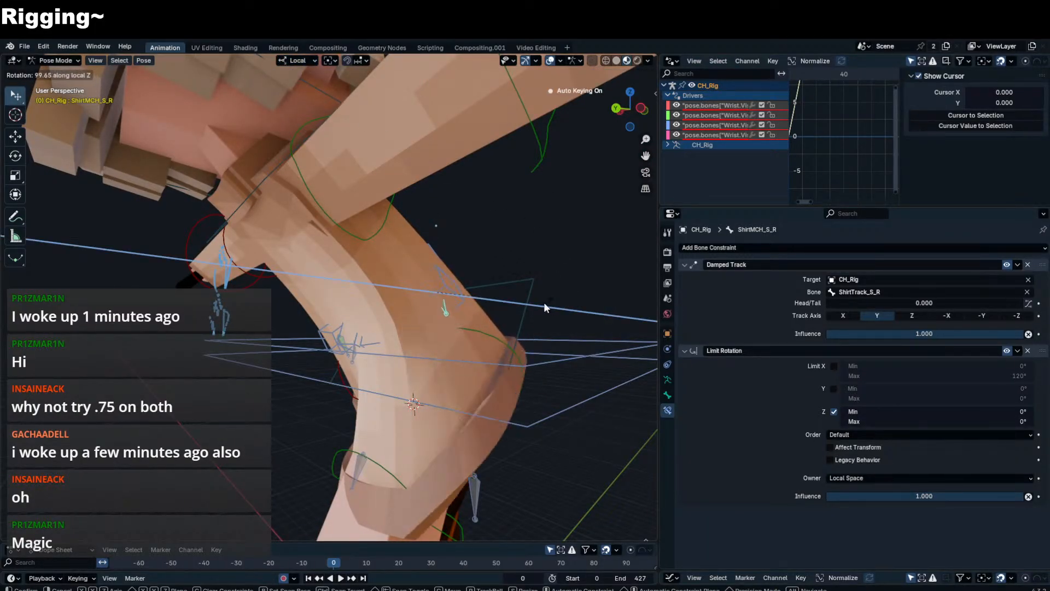
pyautogui.keyDown('alt'); pyautogui.moveTo(545, 304); pyautogui.dragTo(613, 301, button='middle'); pyautogui.keyUp('alt')
pyautogui.rightClick(534, 135)
# - Show the bone transform values and try moving ShirtTrack_S_R to check the Z limit on ShirtMCH_S_R
pyautogui.press('n')
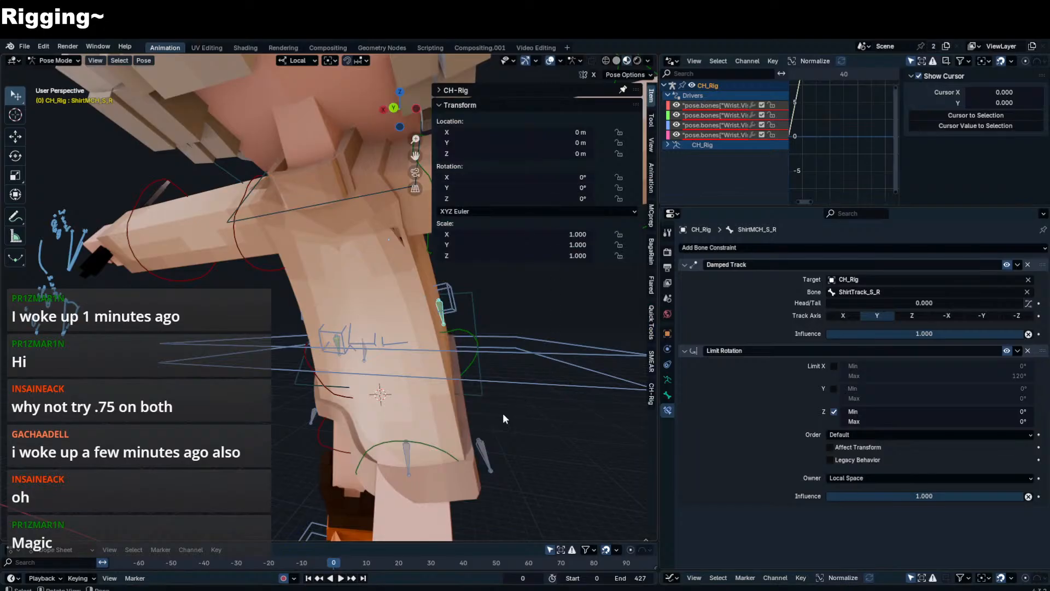
pyautogui.click(483, 454)
pyautogui.press('g')
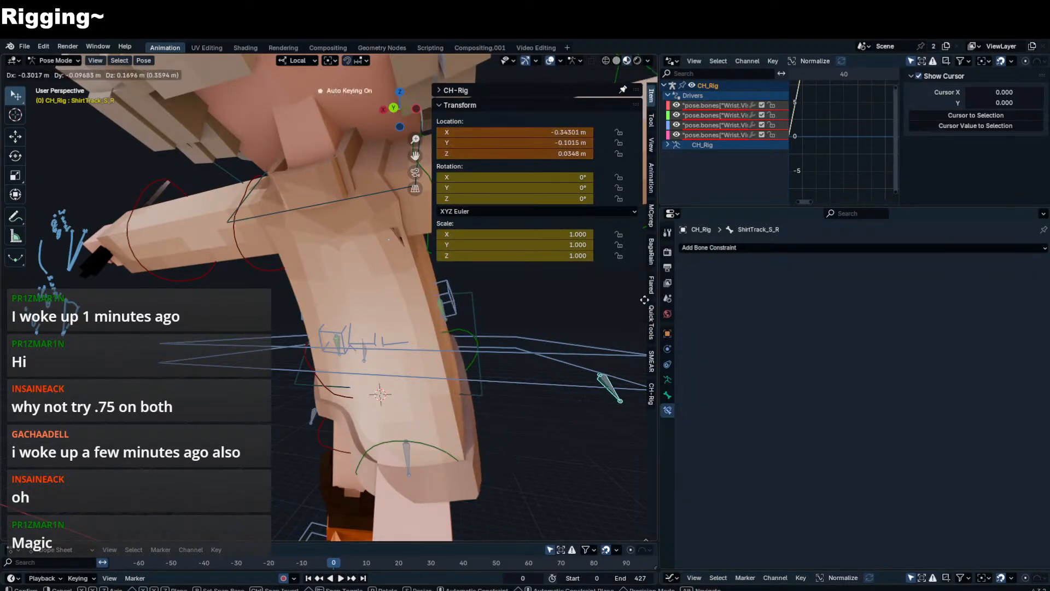
pyautogui.rightClick(644, 300)
# - Set ShirtMCH_S_R's minimum Z rotation limit to -120° and try moving ShirtTrack_S_R
pyautogui.click(449, 311)
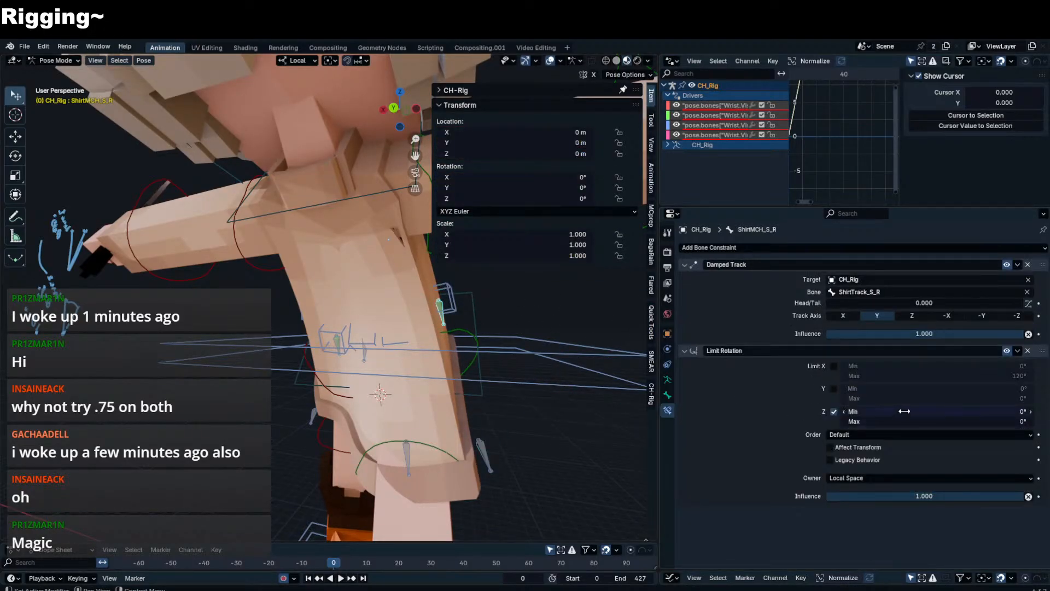
pyautogui.click(904, 411)
pyautogui.press('Return')
pyautogui.click(482, 463)
pyautogui.press('g')
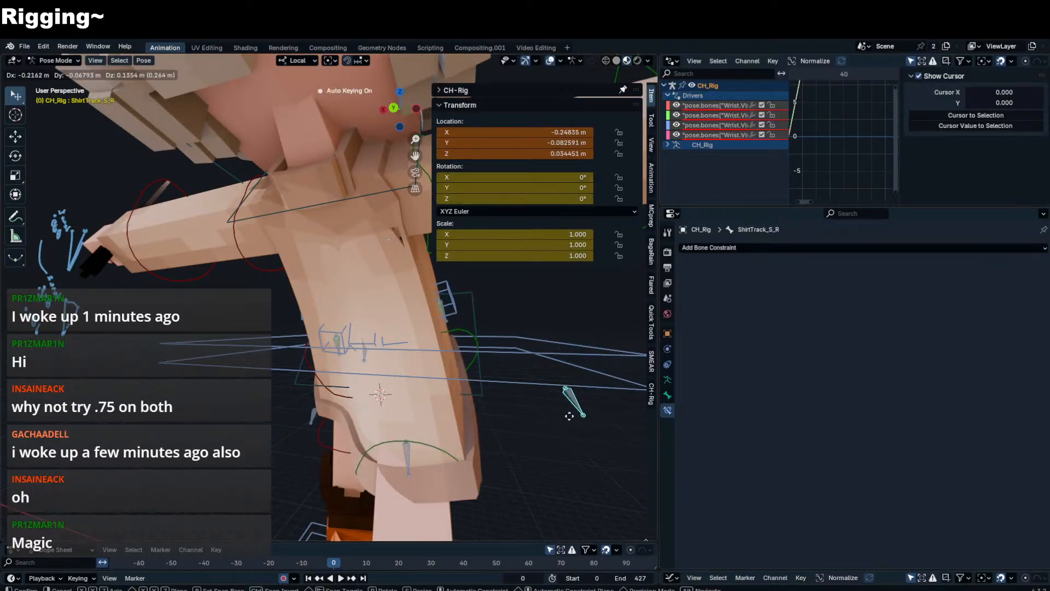
pyautogui.rightClick(567, 413)
# - Set ShirtMCH_S_R's maximum Z rotation limit to 120° and test it by moving ShirtTrack_S_R
pyautogui.click(444, 314)
pyautogui.click(444, 313)
pyautogui.click(905, 422)
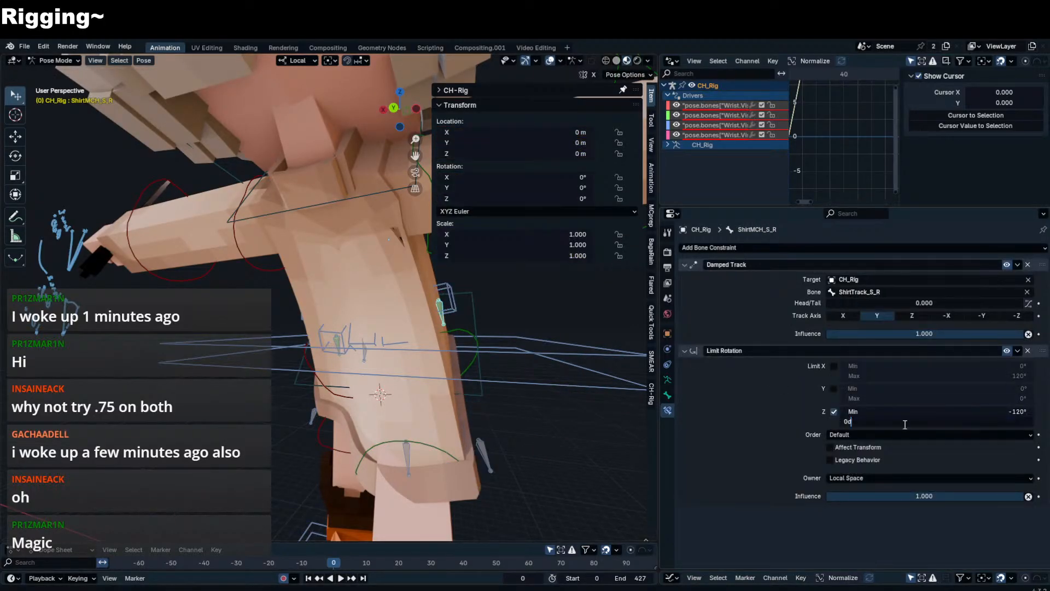
pyautogui.write('120')
pyautogui.press('Return')
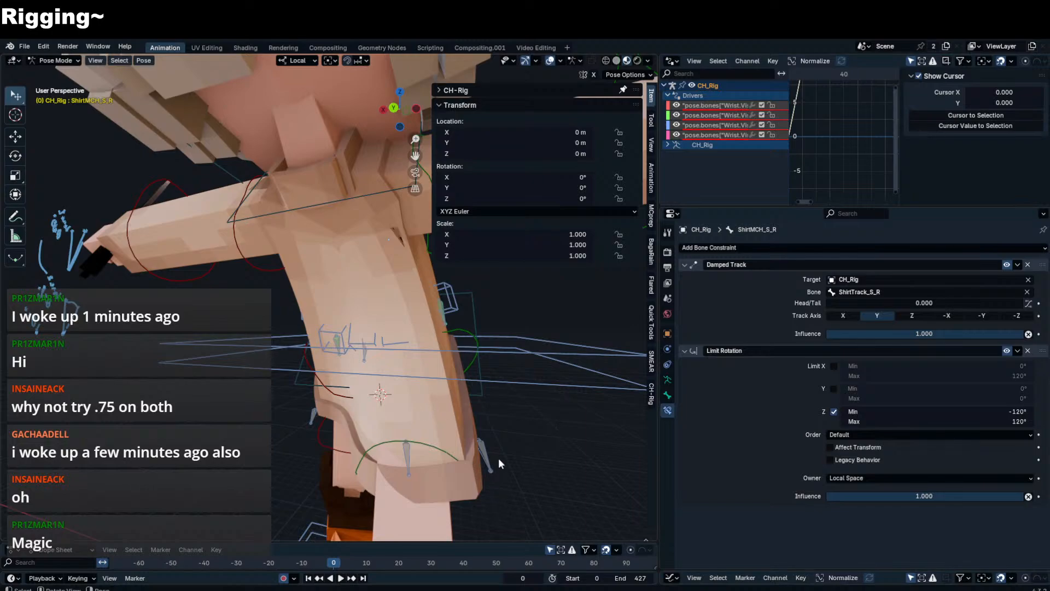
pyautogui.click(491, 461)
pyautogui.press('g')
pyautogui.rightClick(585, 342)
# - Set ShirtMCH_S_R's minimum Z rotation limit to 0°
pyautogui.click(442, 324)
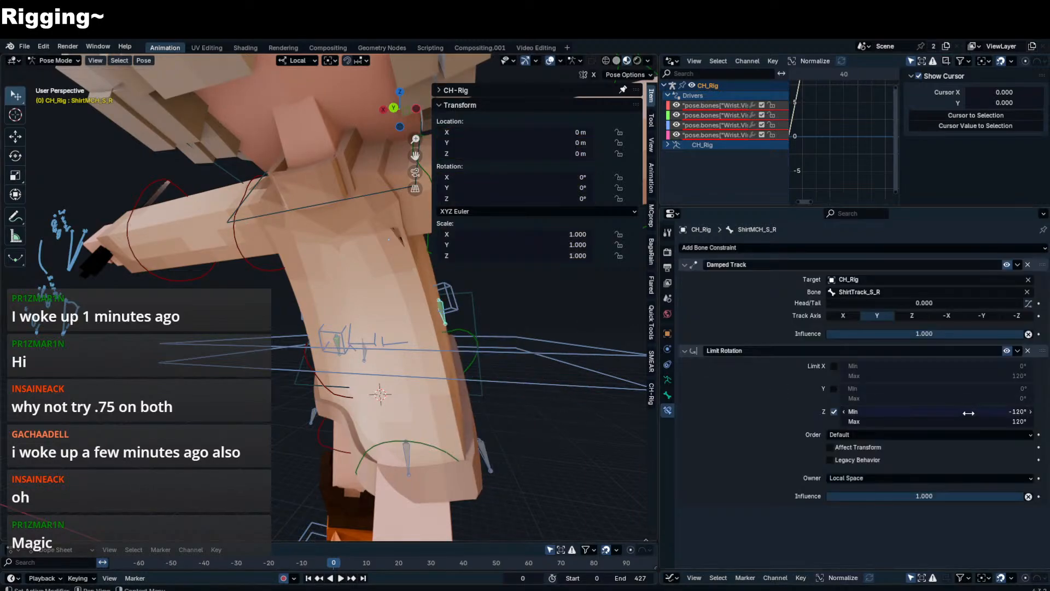
pyautogui.click(968, 413)
pyautogui.write('0')
pyautogui.press('Return')
# - Copy the Limit Rotation constraint from ShirtMCH_S_R to the shirt bone on the opposite side
pyautogui.moveTo(265, 275); pyautogui.dragTo(371, 344, button='middle')
pyautogui.click(297, 307)
pyautogui.click(453, 320)
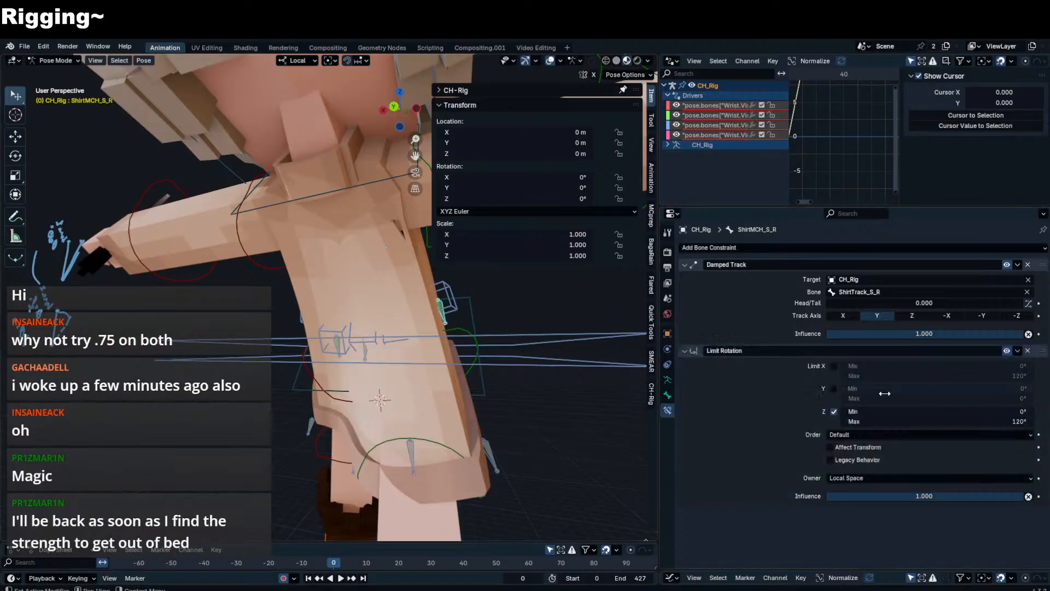
pyautogui.click(1017, 353)
pyautogui.click(1008, 385)
# - Rotate Thigh.FK.R to test how the shirt deforms with the new side bone limits
pyautogui.moveTo(398, 358); pyautogui.dragTo(408, 360, button='middle')
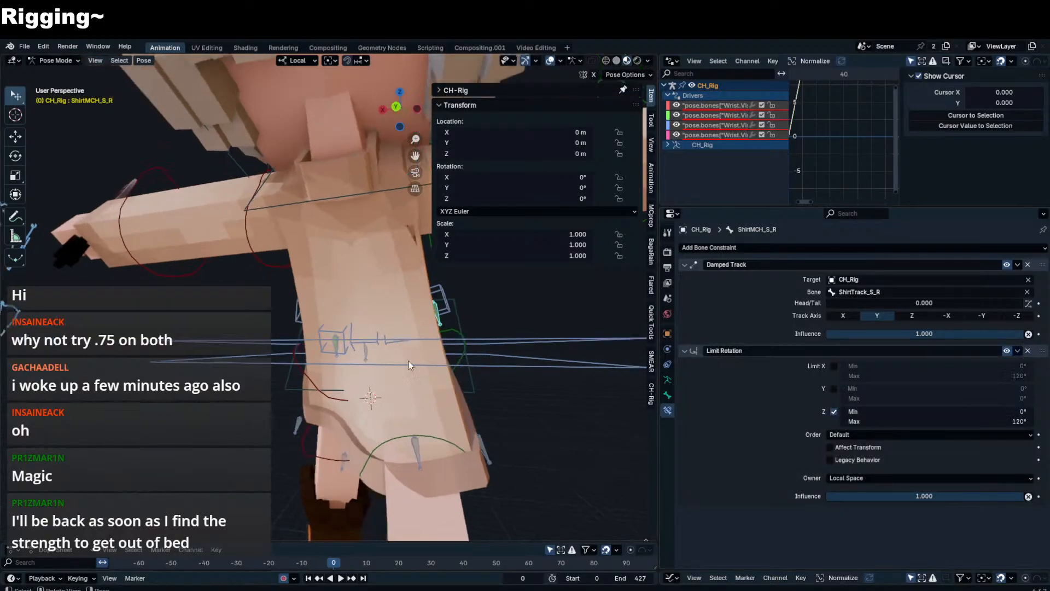
pyautogui.scroll(-3, 382, 371)
pyautogui.click(379, 375)
pyautogui.press('r')
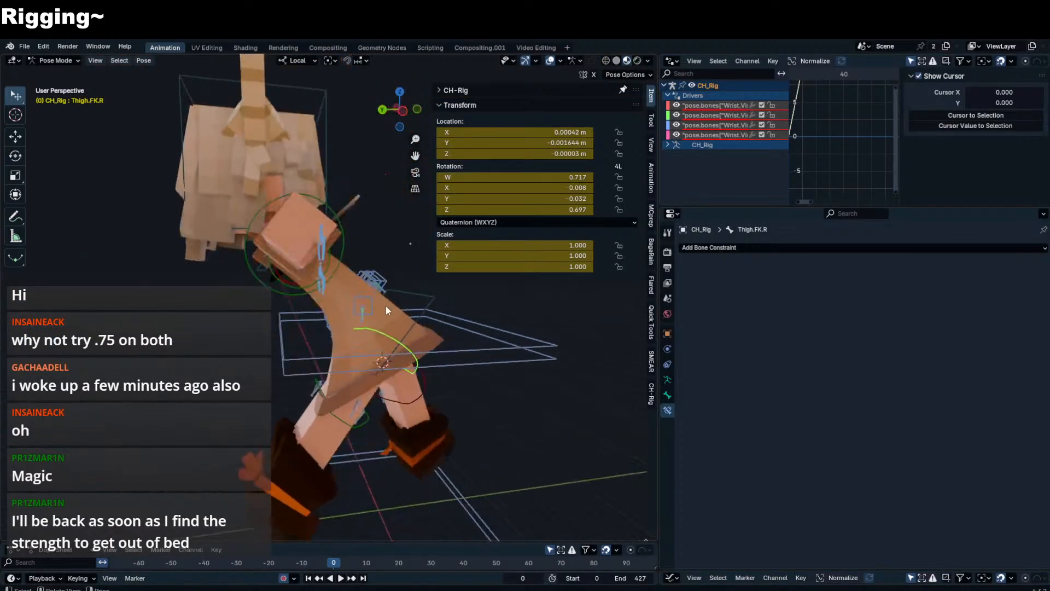
pyautogui.press('Escape')
pyautogui.click(389, 329)
pyautogui.moveTo(388, 329); pyautogui.dragTo(382, 358, button='middle')
pyautogui.press('r')
pyautogui.click(346, 387)
# - Clear the rotation of both thigh bones, ending with Thigh.FK.L
pyautogui.moveTo(347, 387); pyautogui.dragTo(384, 382, button='middle')
pyautogui.press('r')
pyautogui.click(337, 401)
pyautogui.hotkey('alt', 'r')
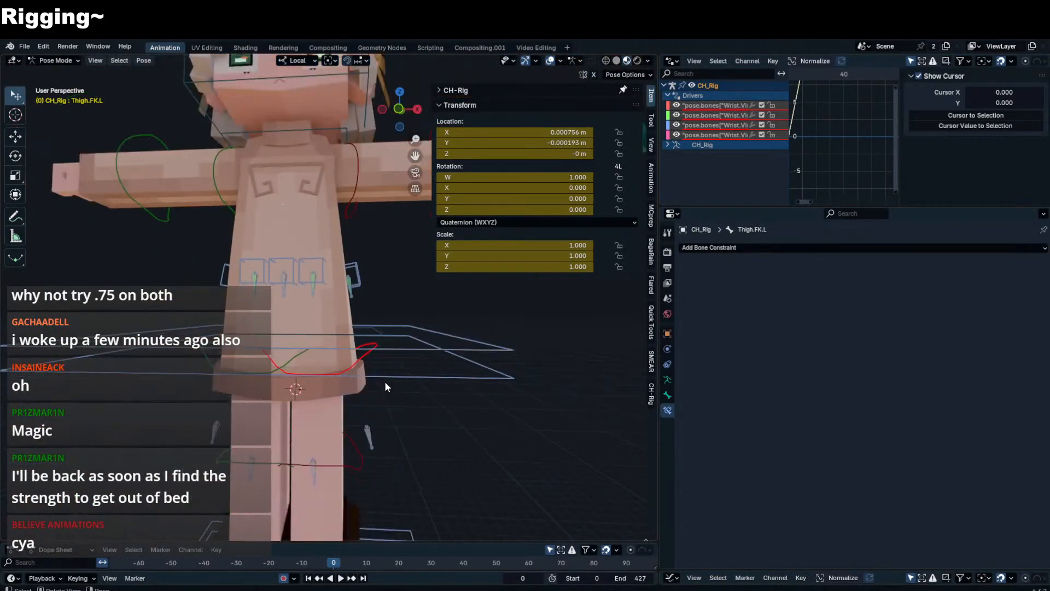
# - Rotate Thigh.FK.L in front view to test the shirt's side deformation, and clear its rotation
pyautogui.press('r')
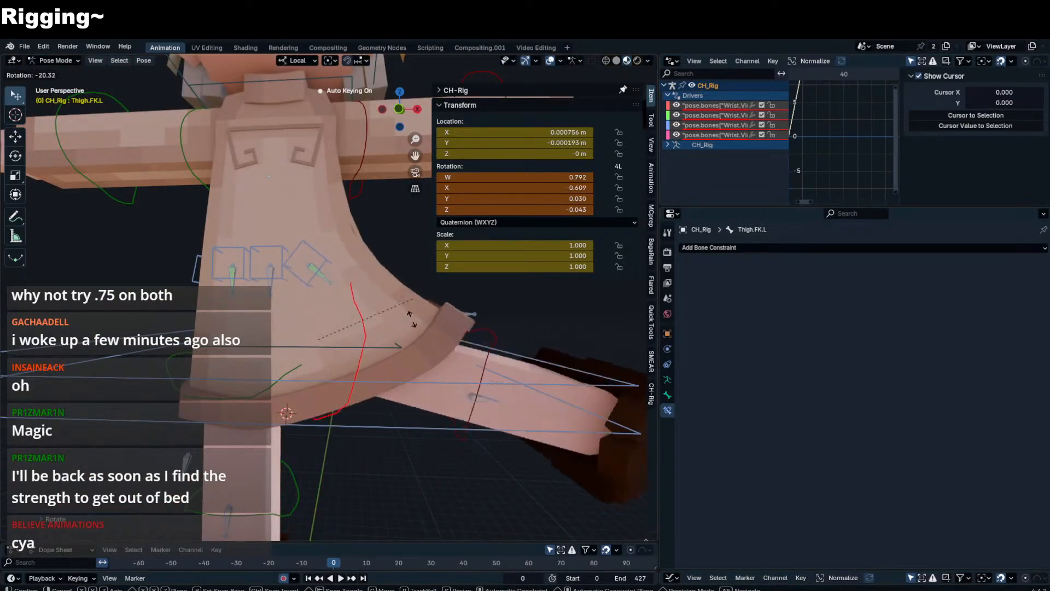
pyautogui.click(339, 415)
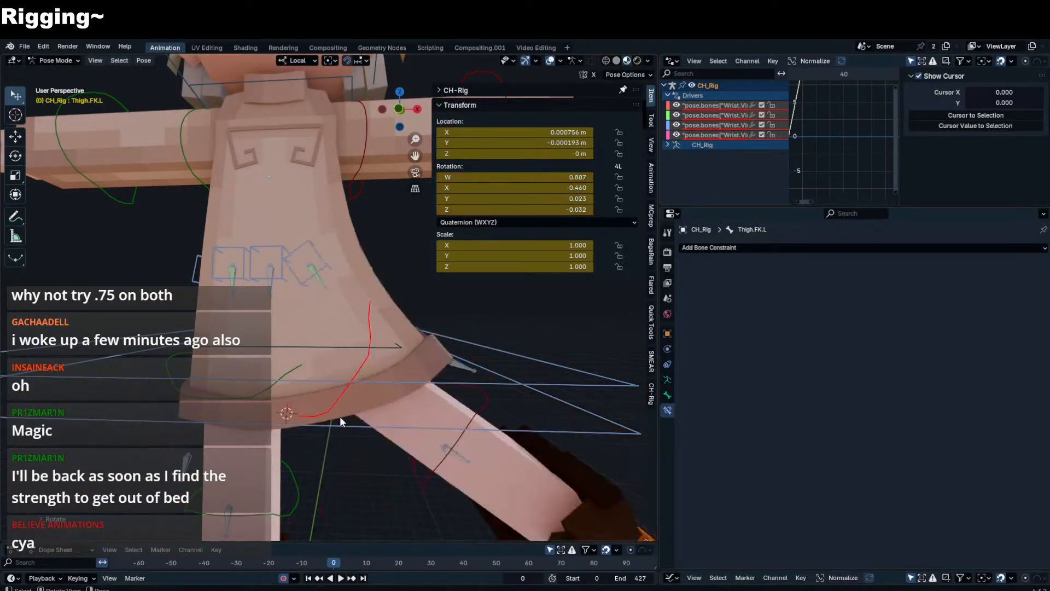
pyautogui.scroll(-5, 340, 416)
pyautogui.moveTo(340, 415); pyautogui.dragTo(461, 367, button='middle')
pyautogui.hotkey('alt', 'r')
# - Rotate Thigh.FK.L from the side to test the shirt in other leg poses, and reset the bone
pyautogui.press('r')
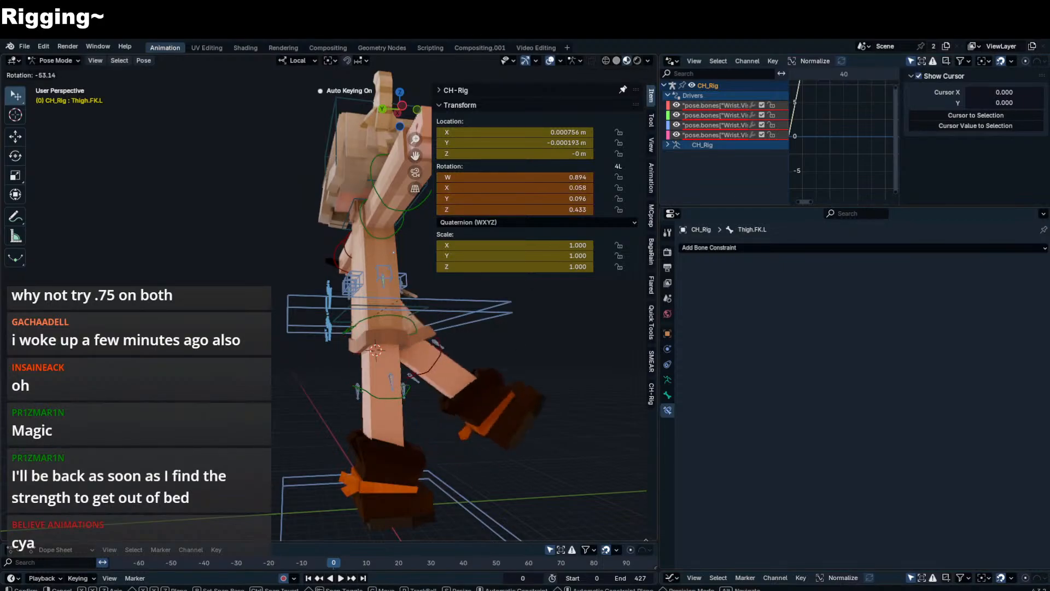
pyautogui.click(466, 317)
pyautogui.moveTo(466, 317); pyautogui.dragTo(305, 300, button='middle')
pyautogui.press('r')
pyautogui.click(400, 335)
pyautogui.hotkey('alt', 'r')
# - Copy the X rotation driver of the centre back bone ShirtMCH_B_C
pyautogui.click(316, 301)
pyautogui.click(308, 293)
pyautogui.rightClick(503, 183)
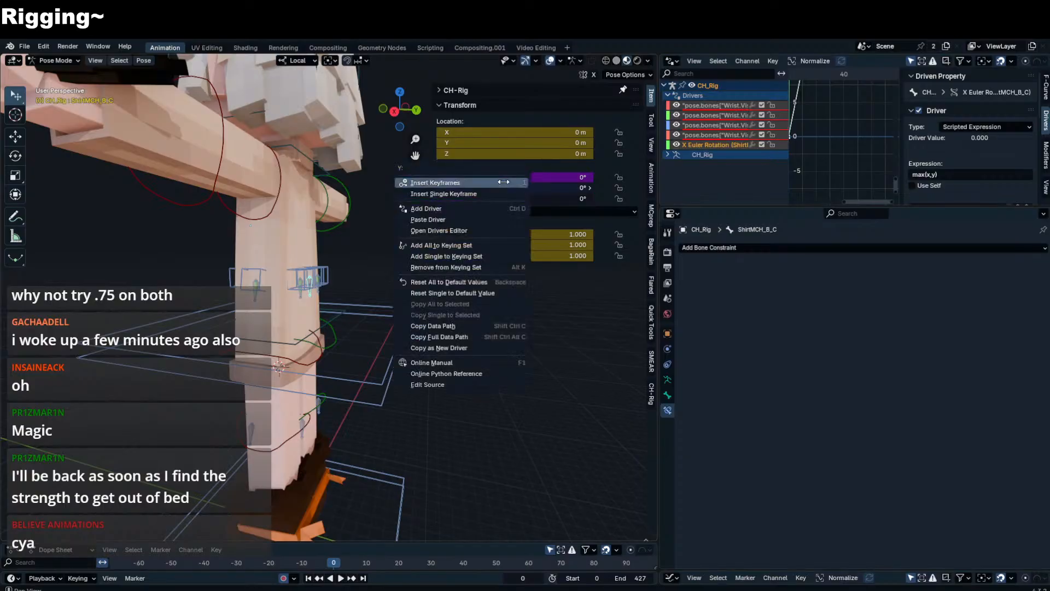
pyautogui.rightClick(584, 179)
pyautogui.click(542, 200)
# - Delete the rotation keyframes of the centre front bone ShirtMCH_F_C
pyautogui.moveTo(391, 281); pyautogui.dragTo(494, 284, button='middle')
pyautogui.click(266, 313)
pyautogui.rightClick(524, 179)
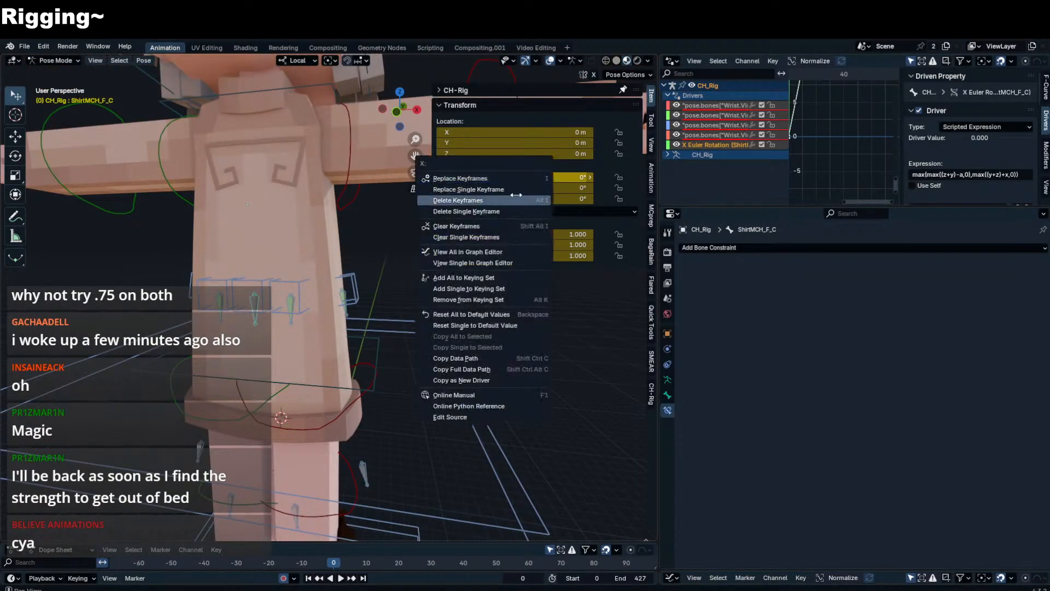
pyautogui.click(516, 199)
# - Review the existing X rotation driver on ShirtMCH_F_C and delete it
pyautogui.rightClick(529, 187)
pyautogui.rightClick(561, 177)
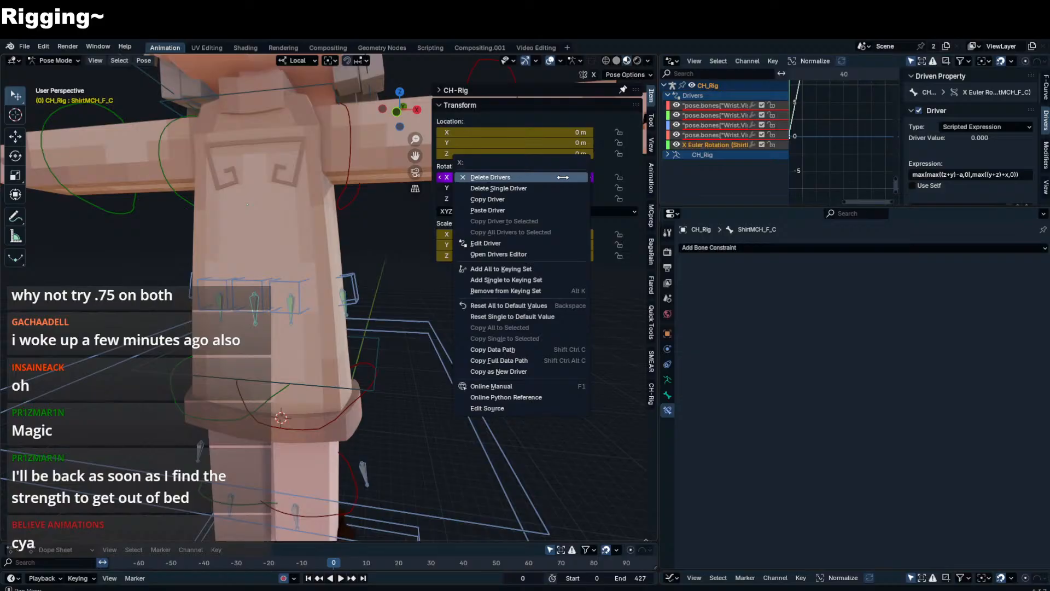
pyautogui.click(535, 240)
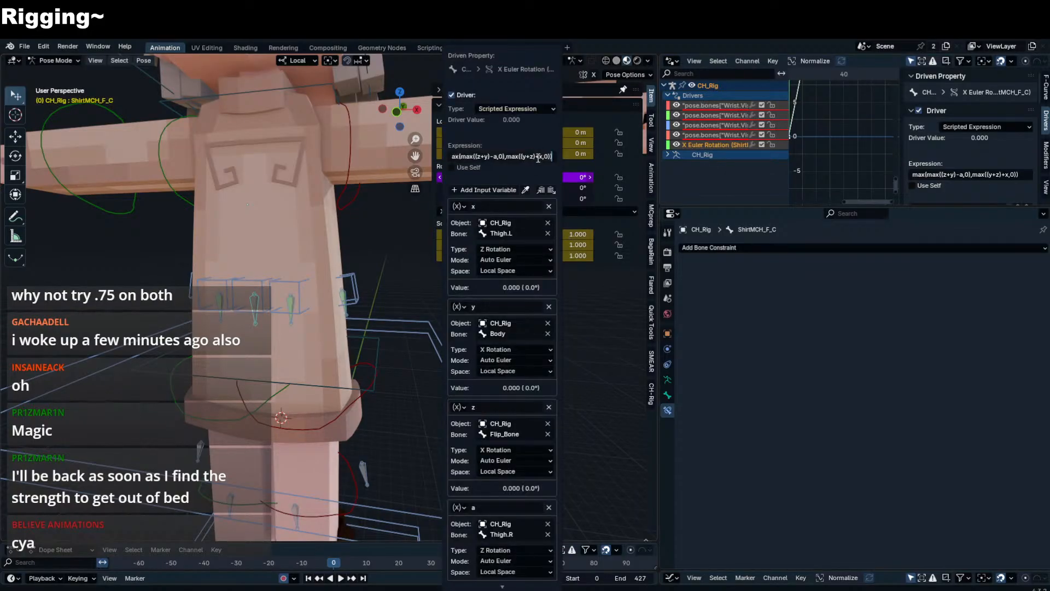
pyautogui.rightClick(557, 177)
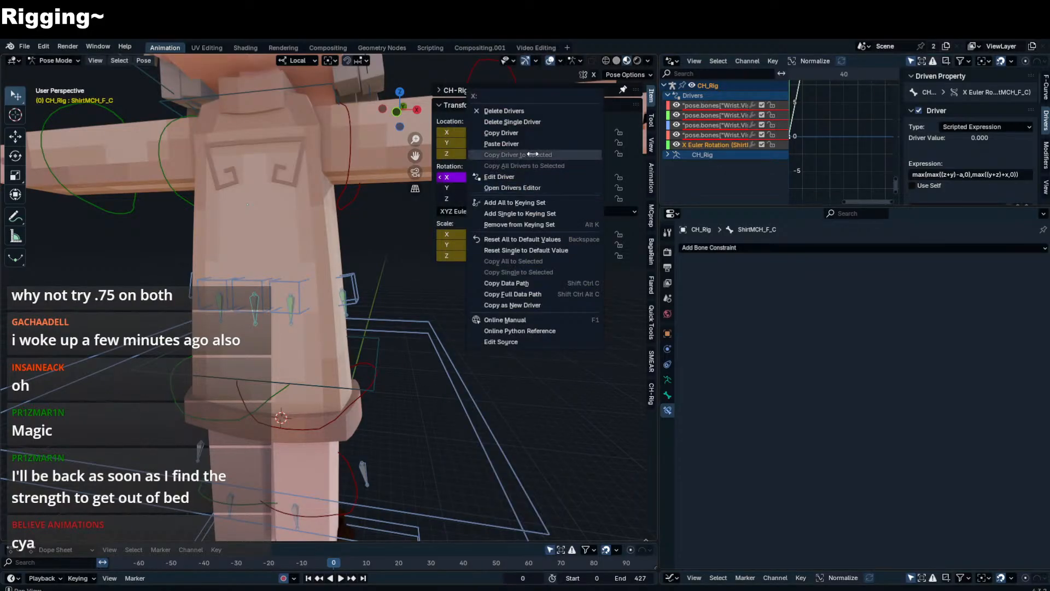
pyautogui.click(541, 111)
# - Paste the copied driver onto ShirtMCH_F_C's X rotation and copy the bone name ShirtMCH_F_L
pyautogui.rightClick(526, 178)
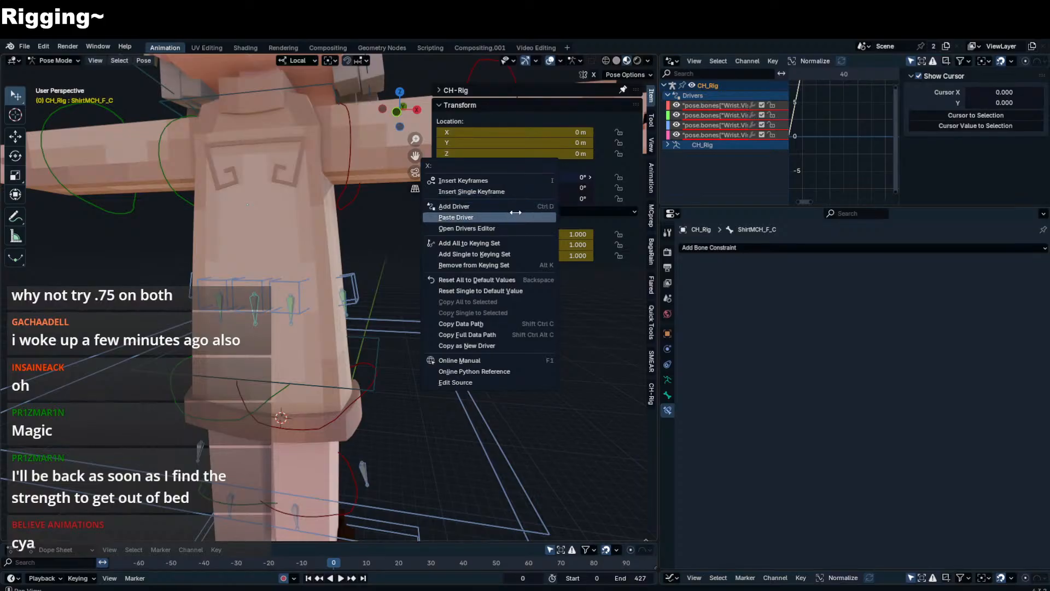
pyautogui.click(292, 304)
pyautogui.press('F2')
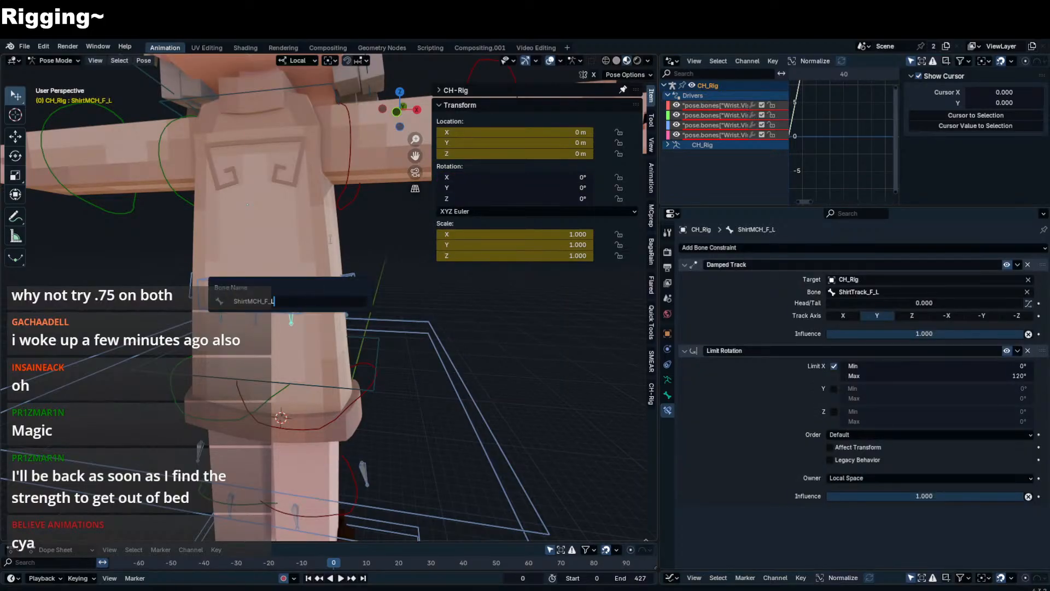
pyautogui.press('Escape')
# - Set the bone of variable x in ShirtMCH_F_C's X rotation driver to ShirtMCH_F_L
pyautogui.click(255, 320)
pyautogui.rightClick(522, 177)
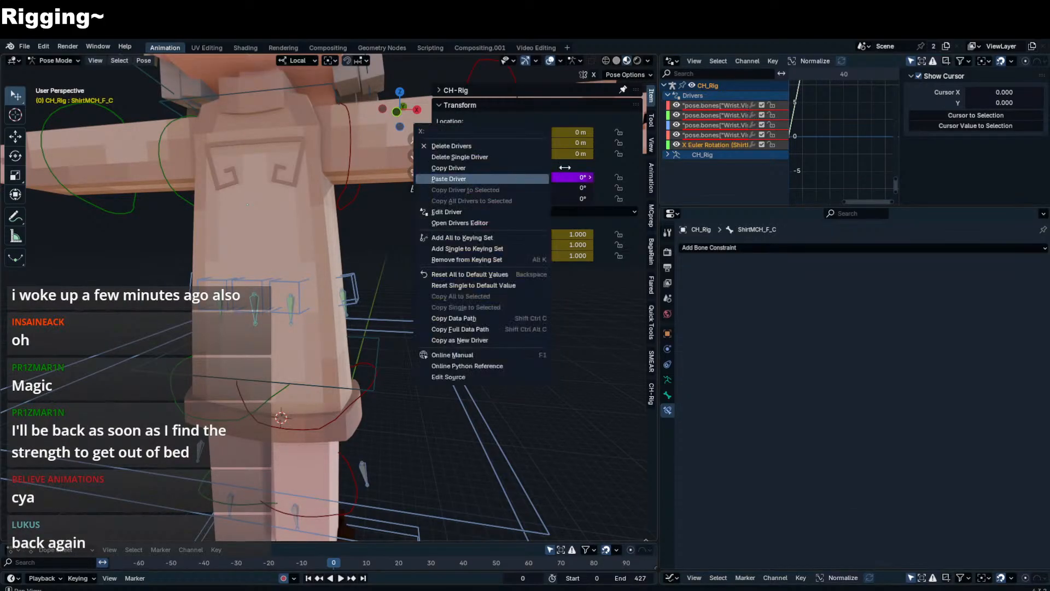
pyautogui.click(718, 146)
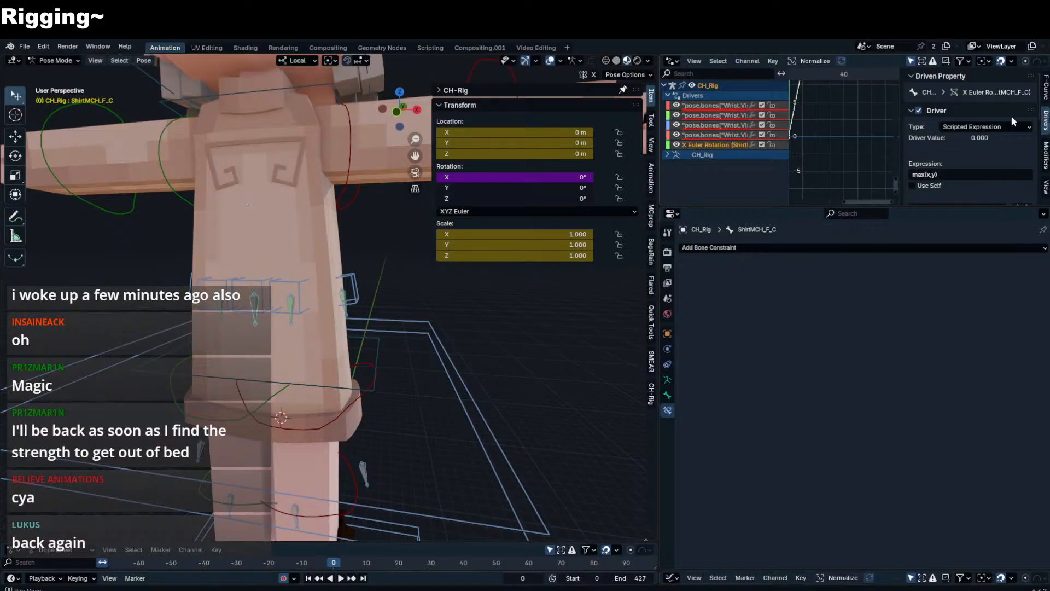
pyautogui.scroll(-4, 1013, 121)
pyautogui.click(986, 167)
pyautogui.hotkey('ctrl', 'v')
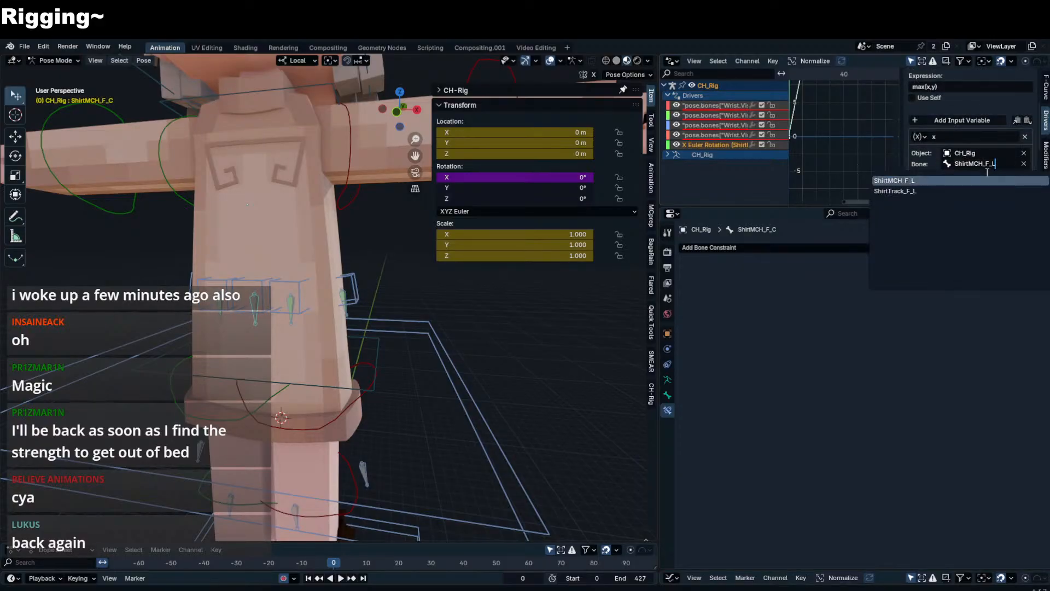
pyautogui.click(993, 156)
pyautogui.click(999, 165)
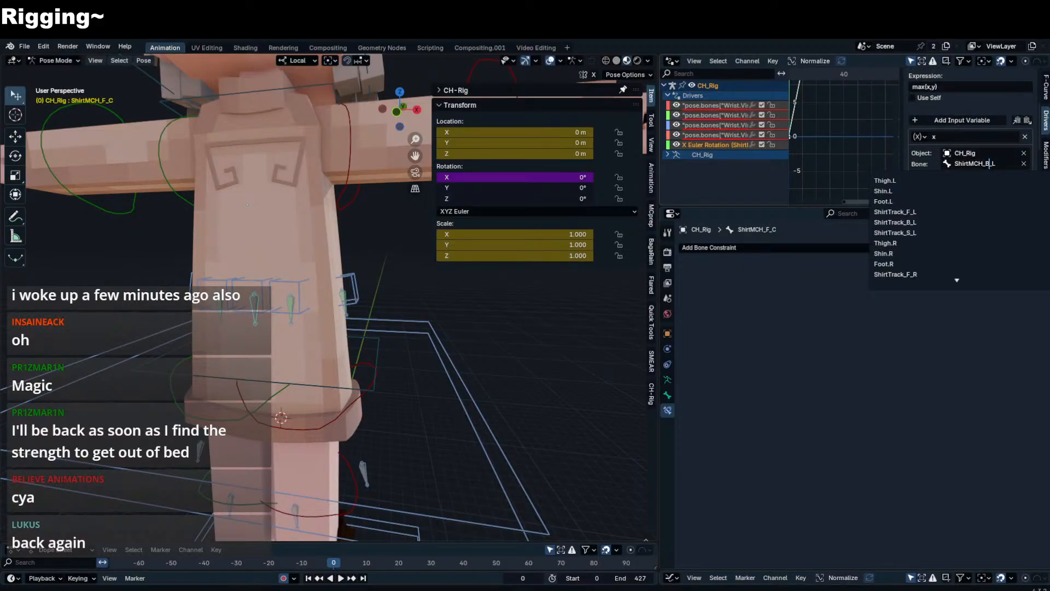
pyautogui.press('BackSpace')
pyautogui.write('F')
pyautogui.press('Return')
# - Set the bone of variable y in ShirtMCH_F_C's X rotation driver to ShirtMCH_F_R
pyautogui.scroll(-7, 975, 166)
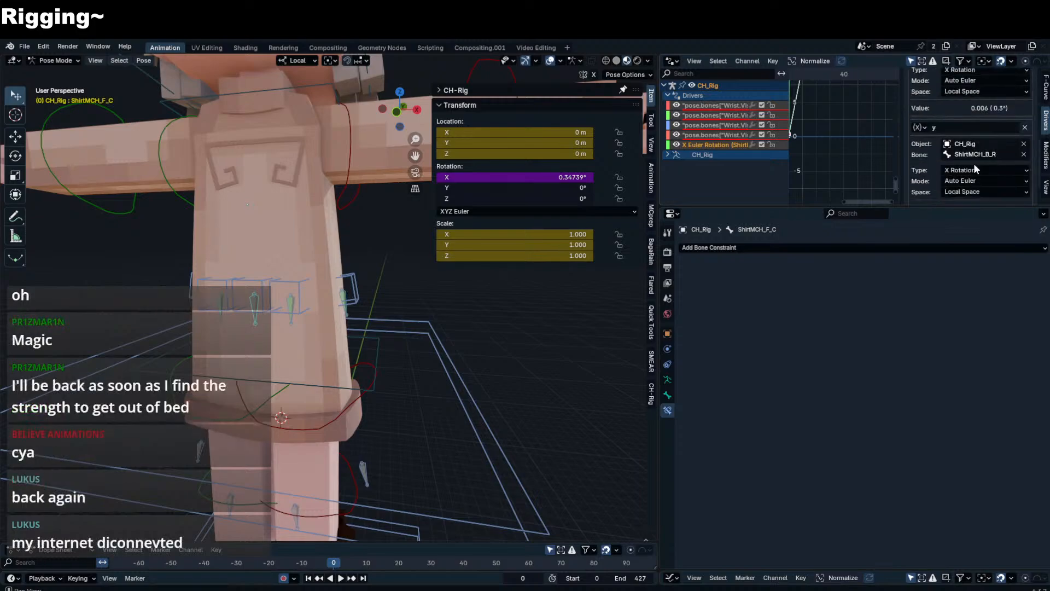
pyautogui.click(991, 115)
pyautogui.press('BackSpace')
pyautogui.write('F')
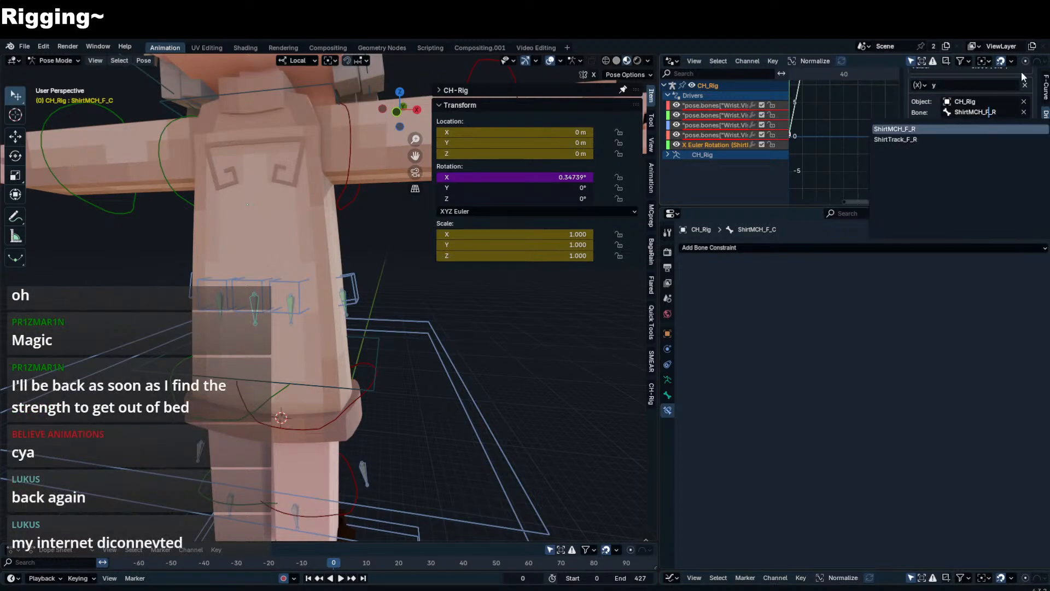
pyautogui.press('Return')
pyautogui.press('n')
# - Rotate the right thigh control Thigh.FK.R freely to test how the front of the shirt reacts
pyautogui.scroll(-8, 330, 350)
pyautogui.click(330, 350)
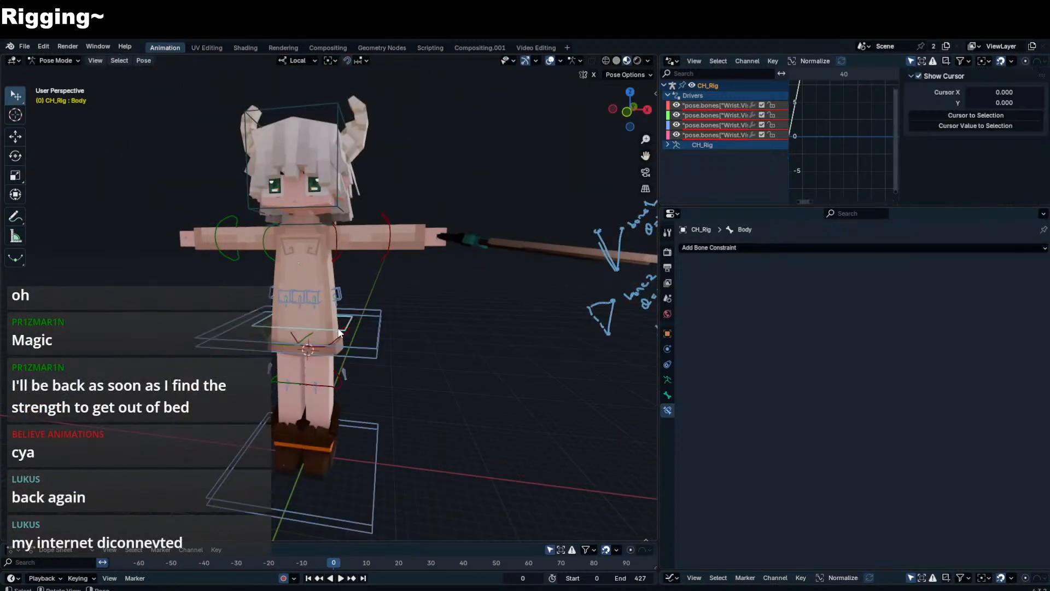
pyautogui.moveTo(331, 350); pyautogui.dragTo(365, 324, button='middle')
pyautogui.press('r')
pyautogui.press('r')
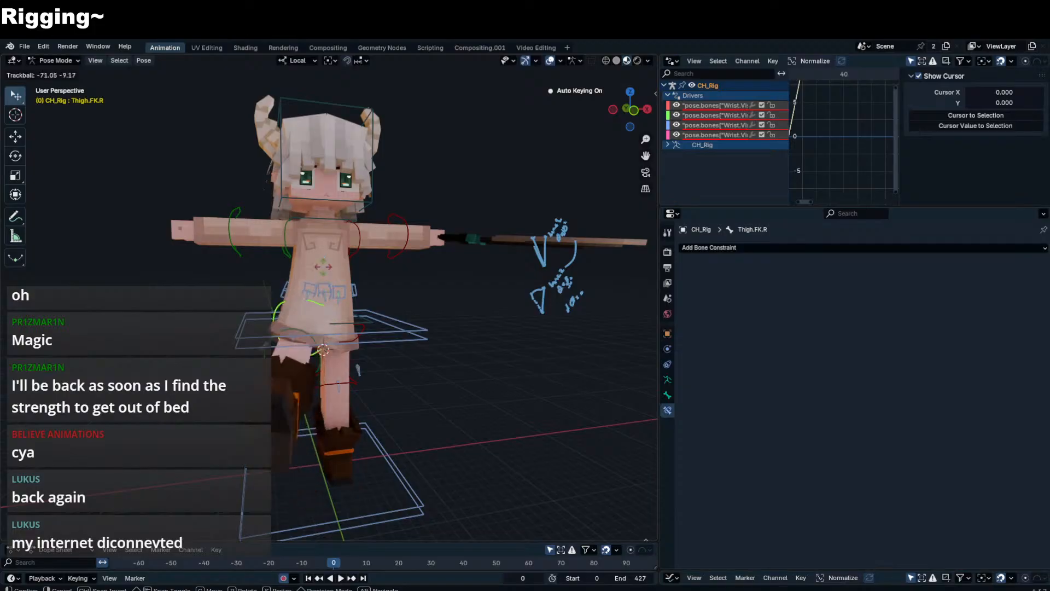
pyautogui.click(338, 280)
pyautogui.moveTo(338, 280); pyautogui.dragTo(457, 333, button='middle')
pyautogui.press('r')
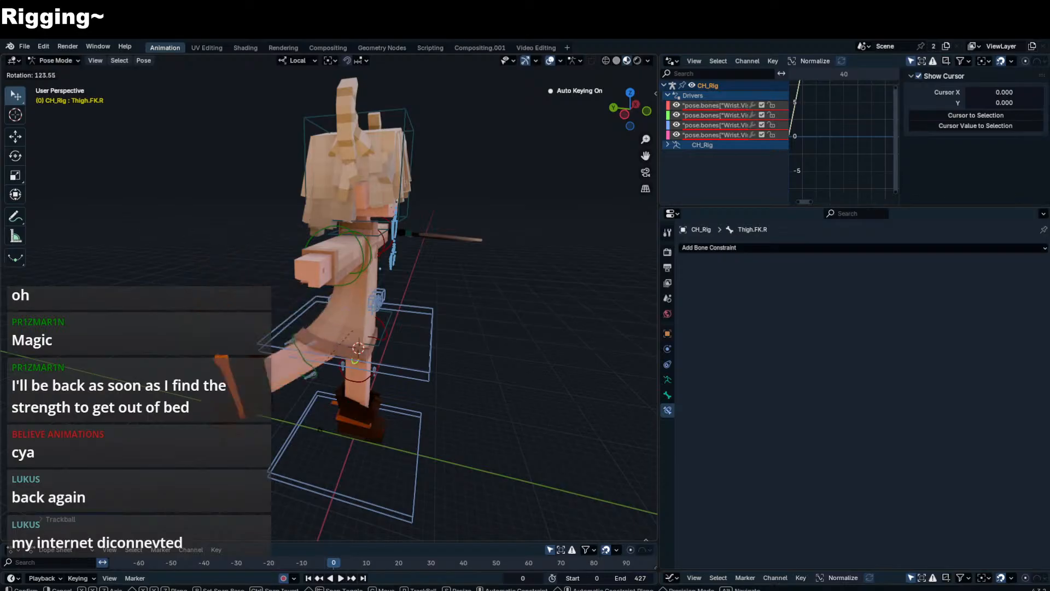
pyautogui.click(356, 443)
# - Test the shirt further by rotating Thigh.FK.R from the front, and both thigh controls together
pyautogui.moveTo(355, 443); pyautogui.dragTo(257, 418, button='middle')
pyautogui.press('r')
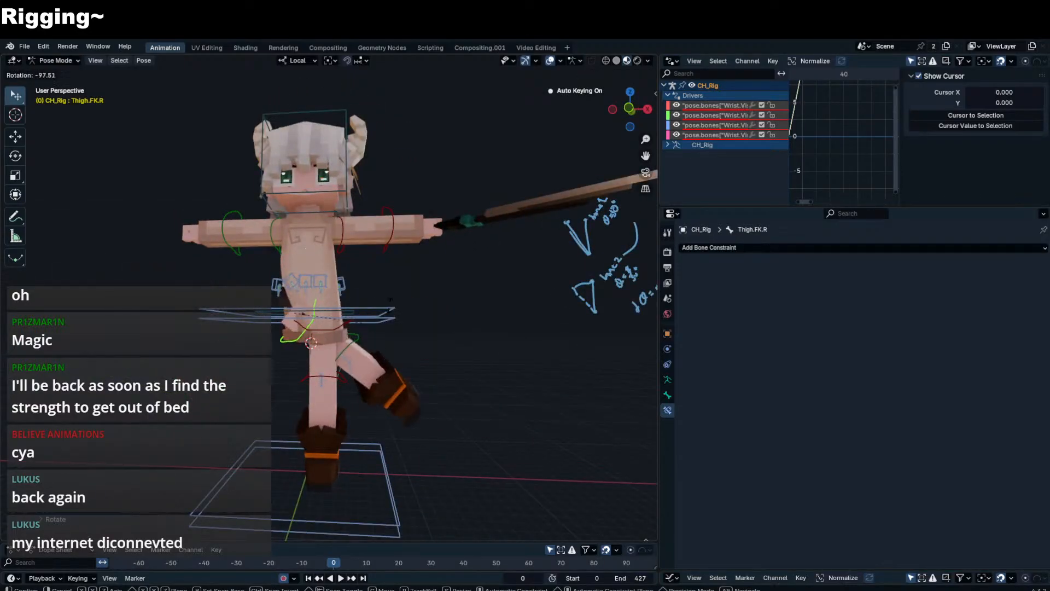
pyautogui.click(274, 313)
pyautogui.scroll(2, 274, 313)
pyautogui.press('r')
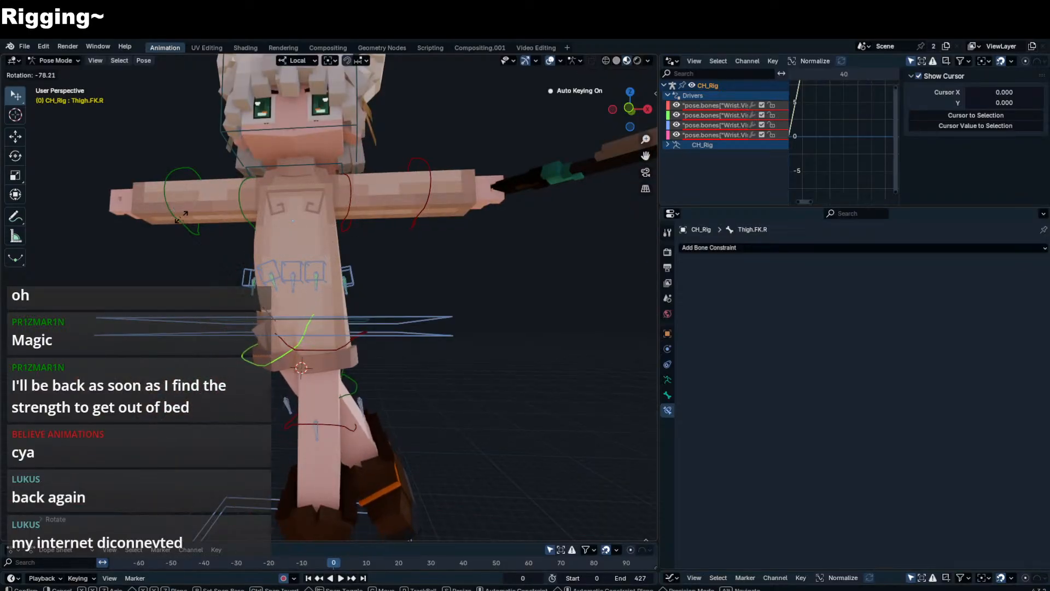
pyautogui.scroll(3, 246, 206)
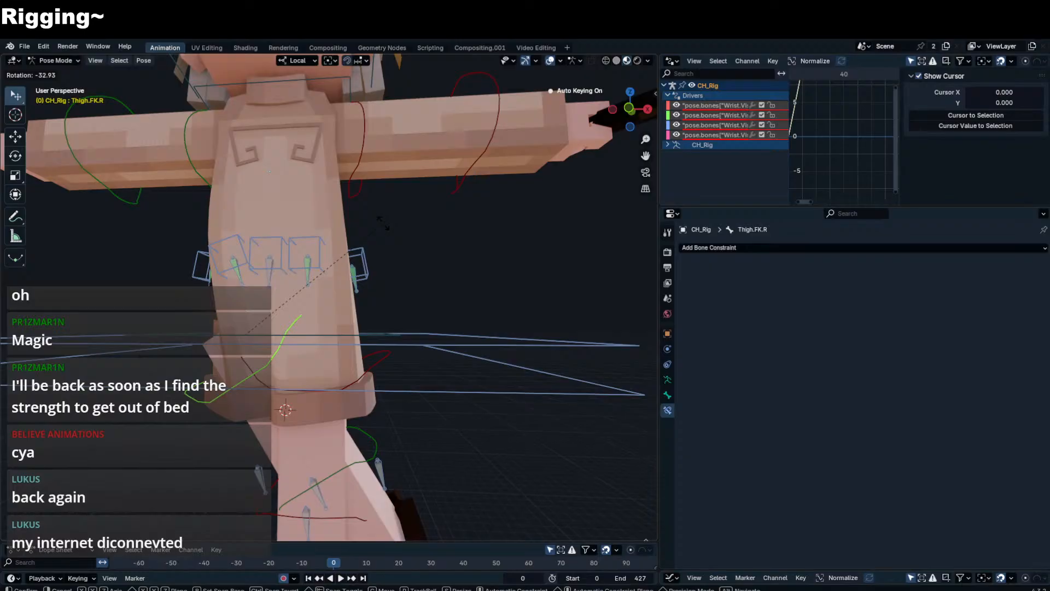
pyautogui.rightClick(381, 221)
pyautogui.keyDown('shift'); pyautogui.click(373, 355); pyautogui.keyUp('shift')
pyautogui.press('r')
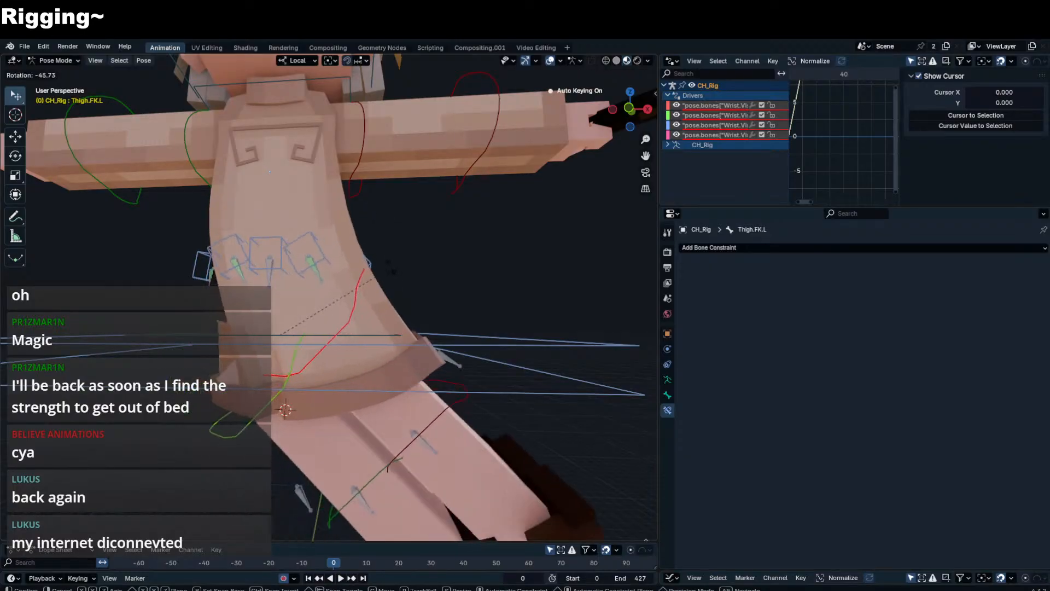
pyautogui.rightClick(352, 355)
# - Try rotating the front right bone ShirtMCH_F_R around the Z axis
pyautogui.click(237, 276)
pyautogui.moveTo(238, 279); pyautogui.dragTo(361, 328, button='middle')
pyautogui.click(264, 301)
pyautogui.click(349, 314)
pyautogui.press('r')
pyautogui.press('z')
pyautogui.press('z')
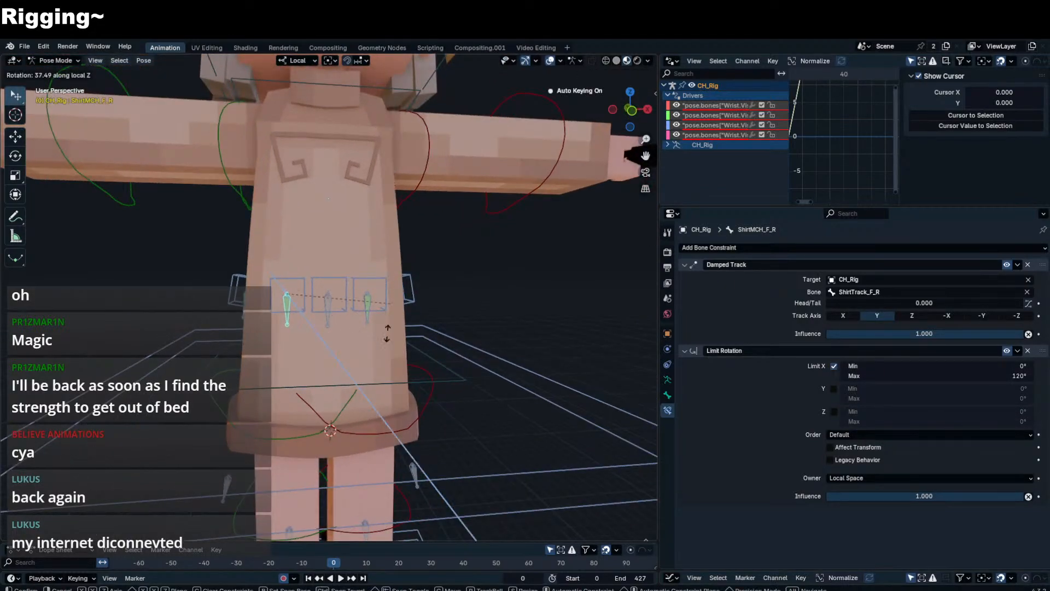
pyautogui.rightClick(362, 369)
pyautogui.moveTo(363, 370)
pyautogui.mouseDown(button='middle')
pyautogui.moveTo(371, 348)
pyautogui.moveTo(359, 354)
pyautogui.mouseUp(button='middle')
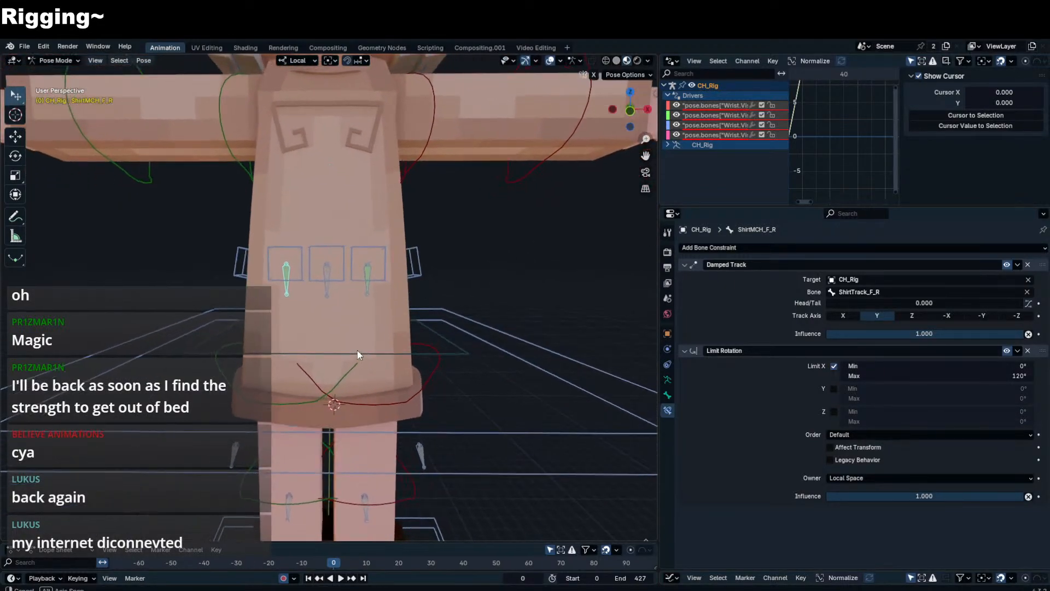
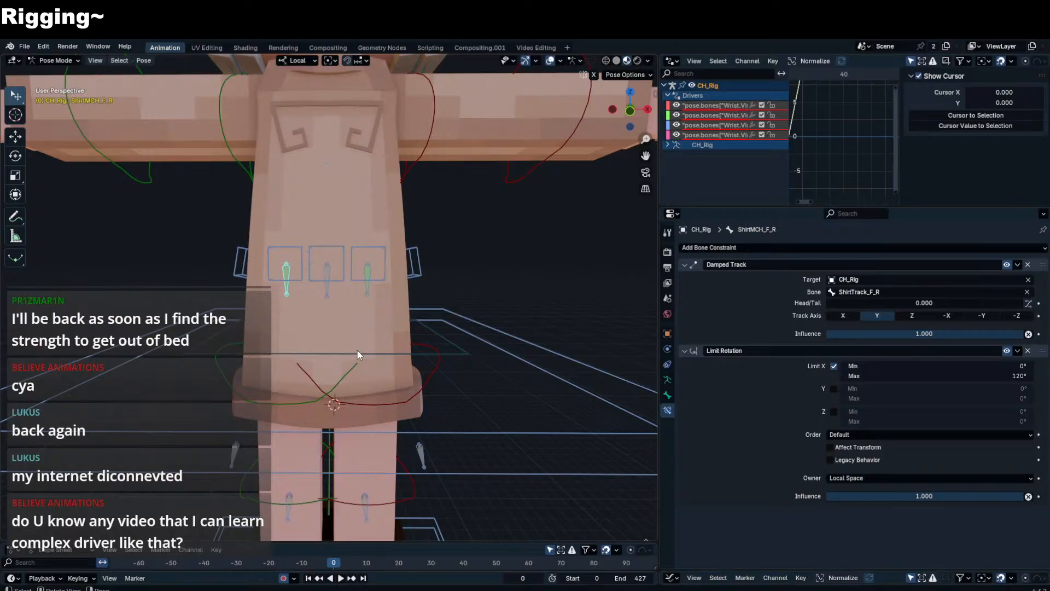
# - Review the expression and variables of ShirtMCH_F_C's X rotation driver in an enlarged driver editor
pyautogui.press('n')
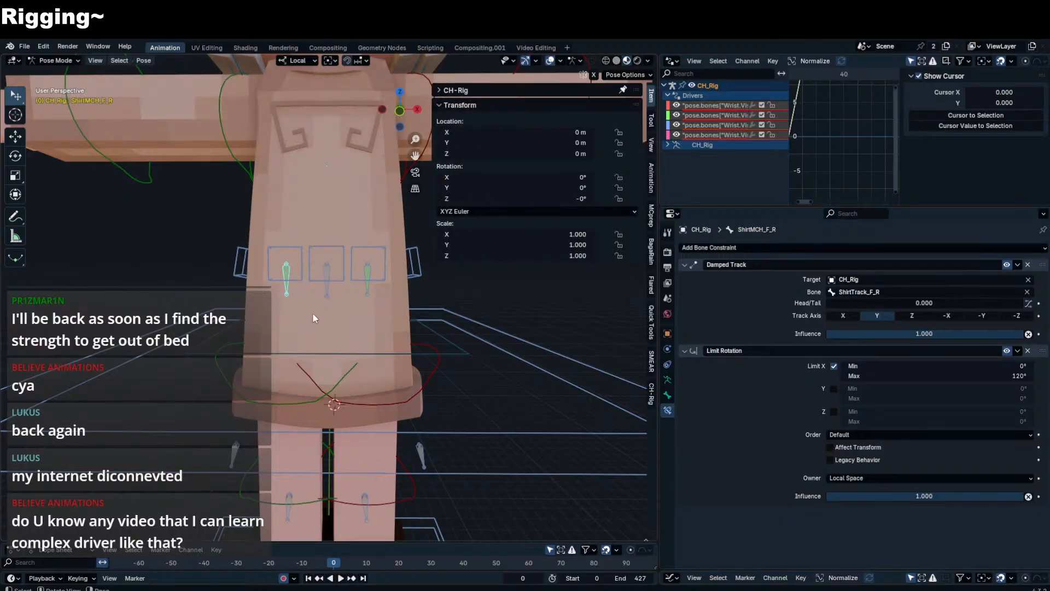
pyautogui.scroll(2, 350, 310)
pyautogui.click(327, 282)
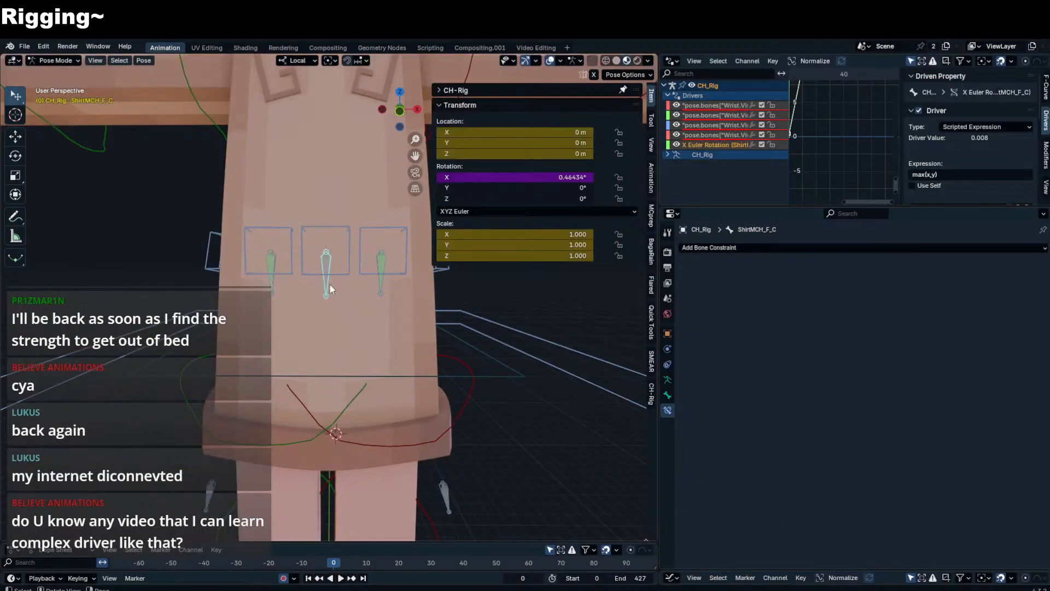
pyautogui.rightClick(503, 175)
pyautogui.click(492, 220)
pyautogui.moveTo(951, 207); pyautogui.dragTo(943, 439)
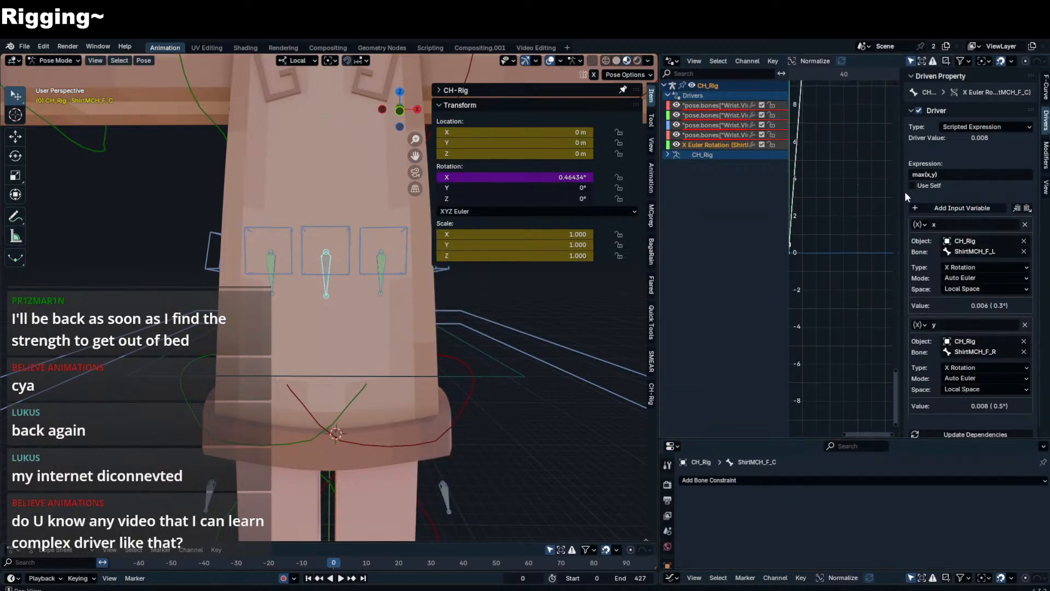
pyautogui.moveTo(877, 190); pyautogui.dragTo(880, 187)
pyautogui.click(736, 146)
pyautogui.click(338, 293)
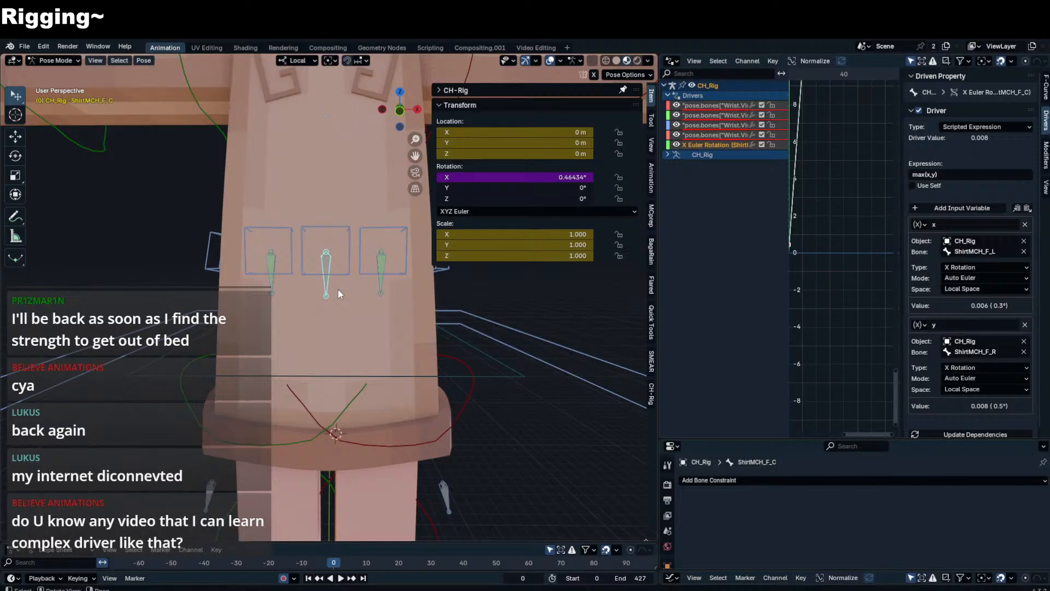
# - Examine the front side bones ShirtMCH_F_L and ShirtMCH_F_R that feed the centre bone's driver
pyautogui.click(380, 284)
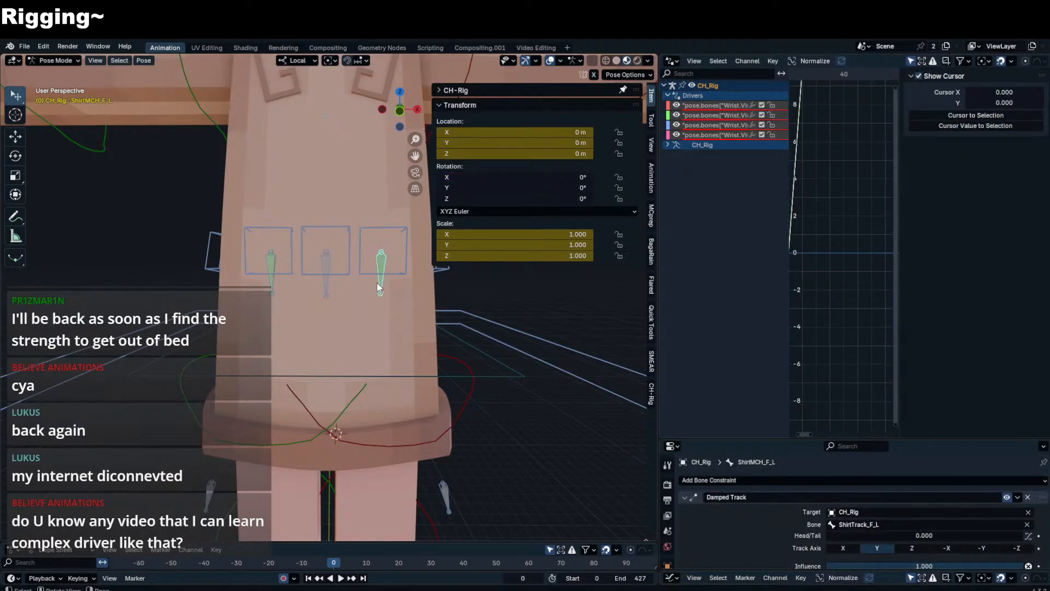
pyautogui.click(274, 277)
pyautogui.click(346, 275)
pyautogui.scroll(-4, 346, 274)
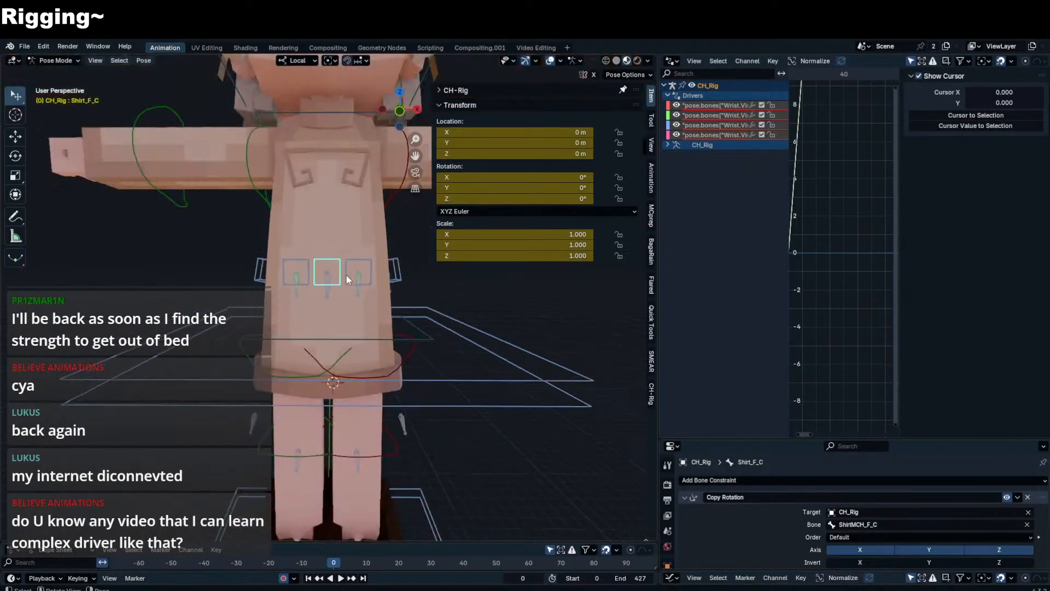
pyautogui.click(356, 290)
pyautogui.scroll(2, 357, 291)
pyautogui.keyDown('shift'); pyautogui.click(283, 291); pyautogui.keyUp('shift')
pyautogui.keyDown('shift'); pyautogui.click(364, 288); pyautogui.keyUp('shift')
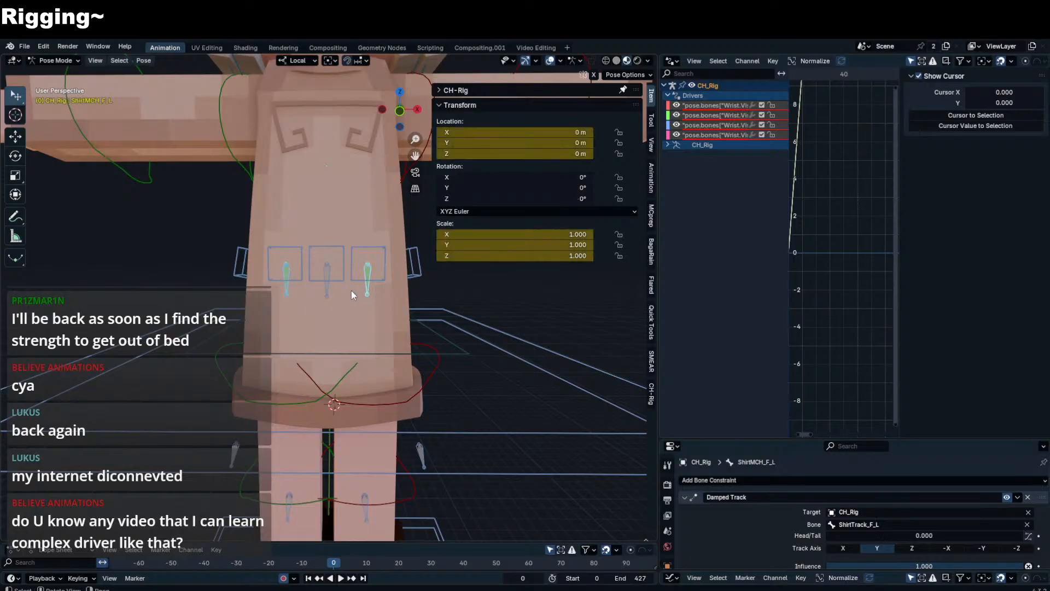
pyautogui.scroll(2, 342, 290)
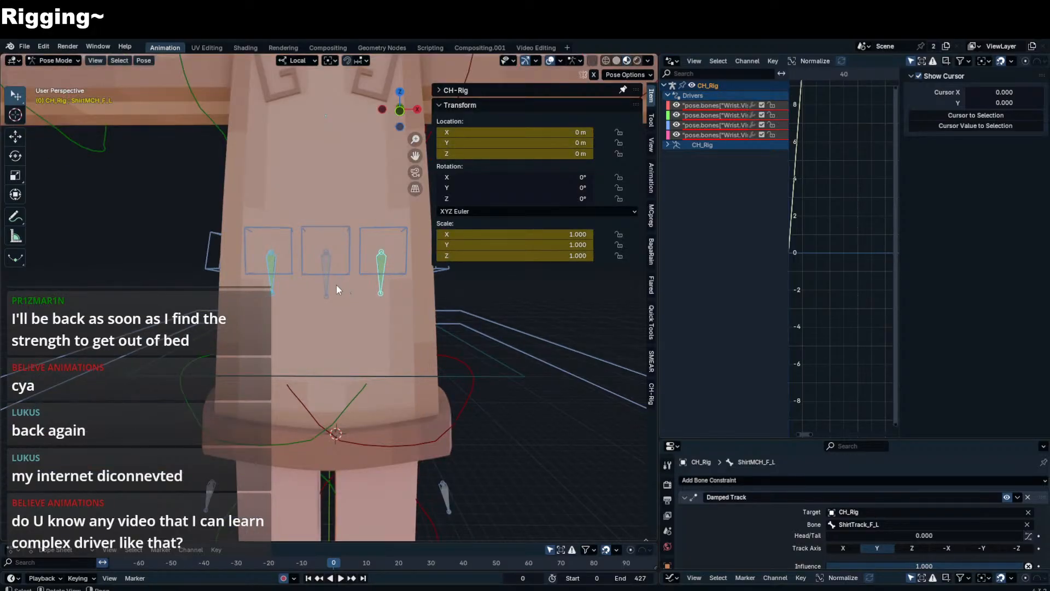
# - Change the expression of ShirtMCH_F_C's X rotation driver to min(x,y)
pyautogui.click(325, 269)
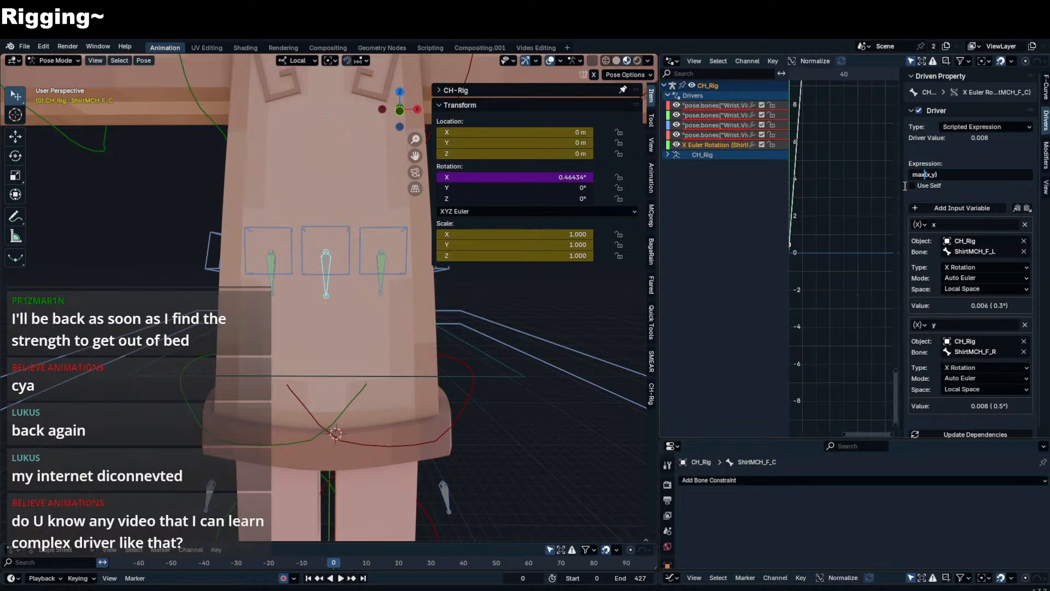
pyautogui.press('BackSpace')
pyautogui.press('BackSpace')
pyautogui.press('BackSpace')
pyautogui.write('min')
pyautogui.press('Return')
# - Test the min(x,y) driver by rotating the left thigh control Thigh.FK.L in several directions
pyautogui.scroll(-4, 391, 355)
pyautogui.moveTo(391, 356); pyautogui.dragTo(363, 316, button='middle')
pyautogui.click(386, 387)
pyautogui.press('r')
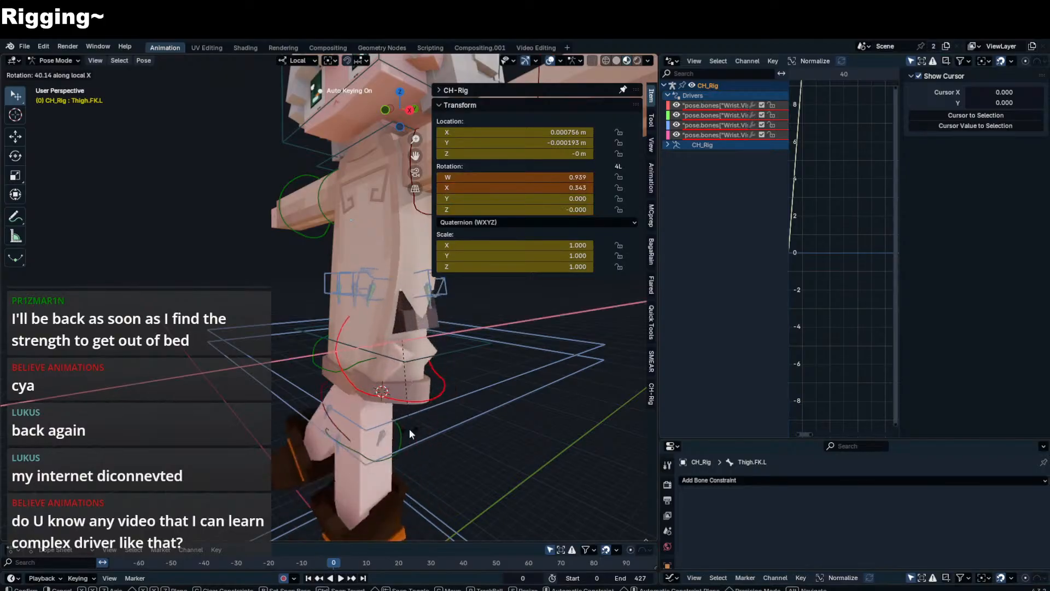
pyautogui.rightClick(372, 452)
pyautogui.moveTo(371, 452); pyautogui.dragTo(439, 398, button='middle')
pyautogui.press('r')
pyautogui.press('r')
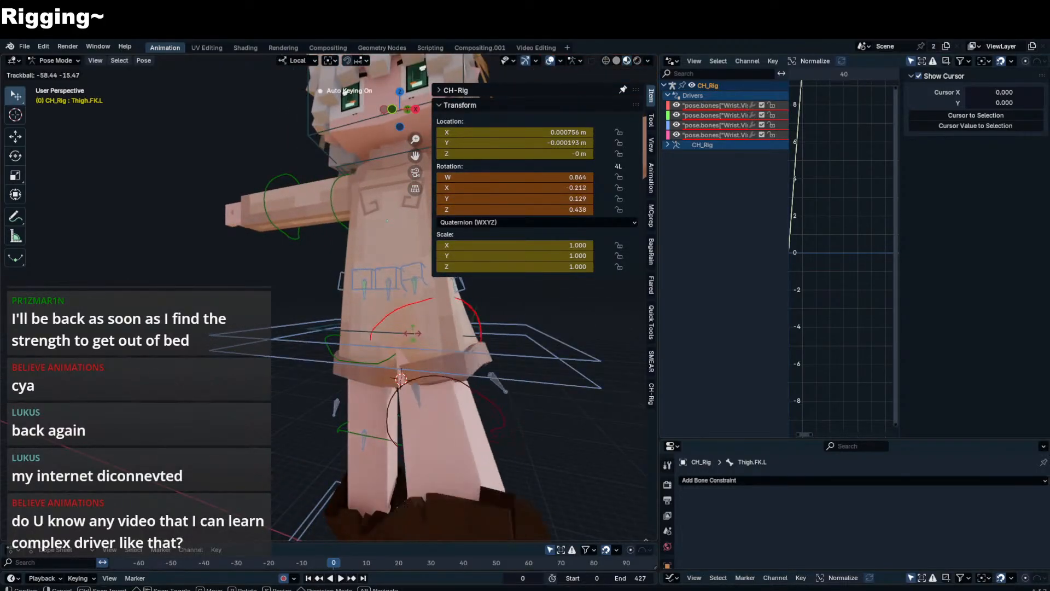
pyautogui.click(490, 359)
pyautogui.press('r')
pyautogui.click(479, 381)
# - Check ShirtMCH_F_R and rotate the right thigh control Thigh.FK.R to test the shirt with both legs posed
pyautogui.click(365, 293)
pyautogui.moveTo(366, 293); pyautogui.dragTo(496, 305, button='middle')
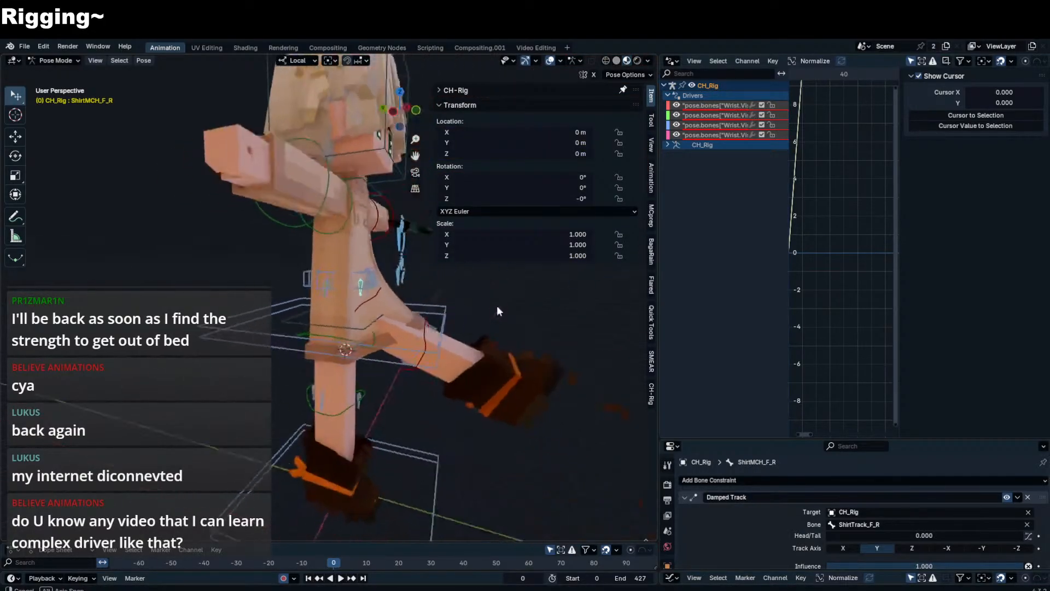
pyautogui.scroll(2, 384, 372)
pyautogui.click(386, 365)
pyautogui.press('r')
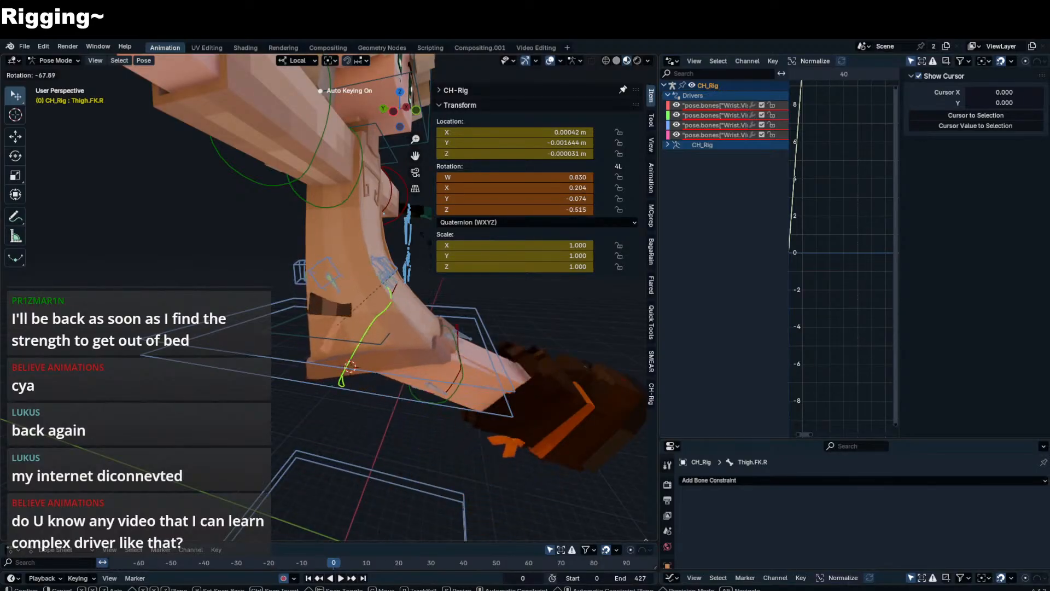
pyautogui.click(415, 263)
pyautogui.moveTo(416, 259); pyautogui.dragTo(434, 301, button='middle')
pyautogui.press('r')
pyautogui.press('r')
pyautogui.click(283, 281)
# - Clear the rotation of both thigh controls, Thigh.FK.L and Thigh.FK.R
pyautogui.click(464, 321)
pyautogui.scroll(-2, 389, 317)
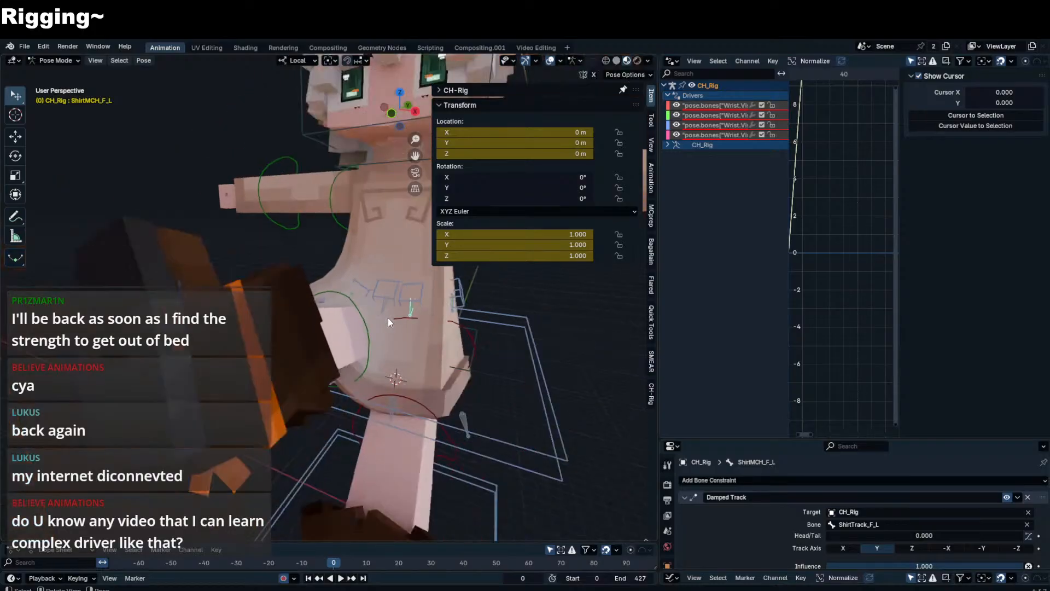
pyautogui.click(470, 322)
pyautogui.click(465, 327)
pyautogui.click(465, 327)
pyautogui.hotkey('alt', 'r')
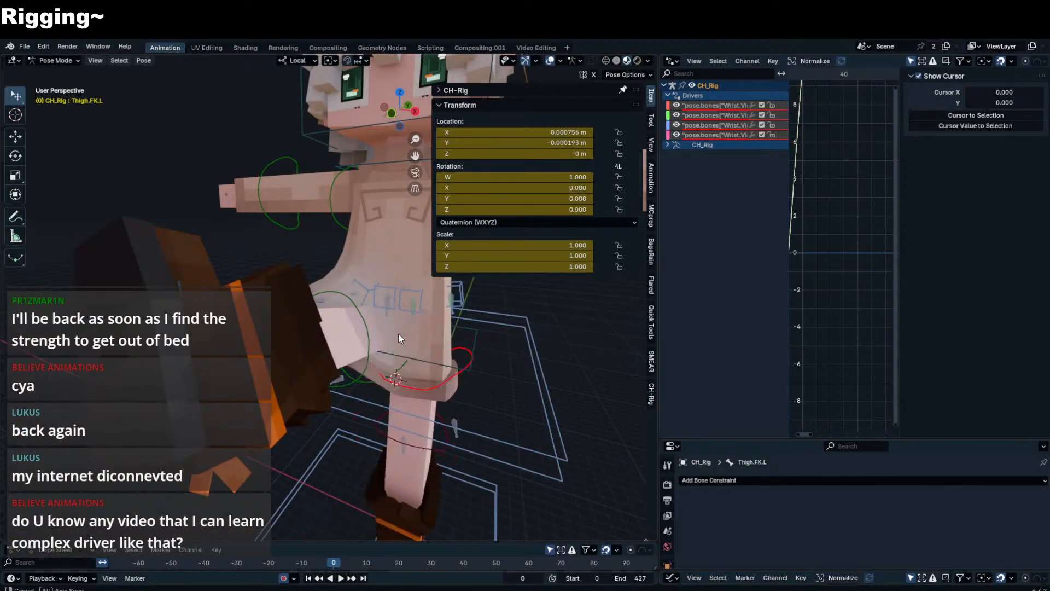
pyautogui.moveTo(398, 333); pyautogui.dragTo(520, 322, button='middle')
pyautogui.click(325, 313)
pyautogui.hotkey('alt', 'r')
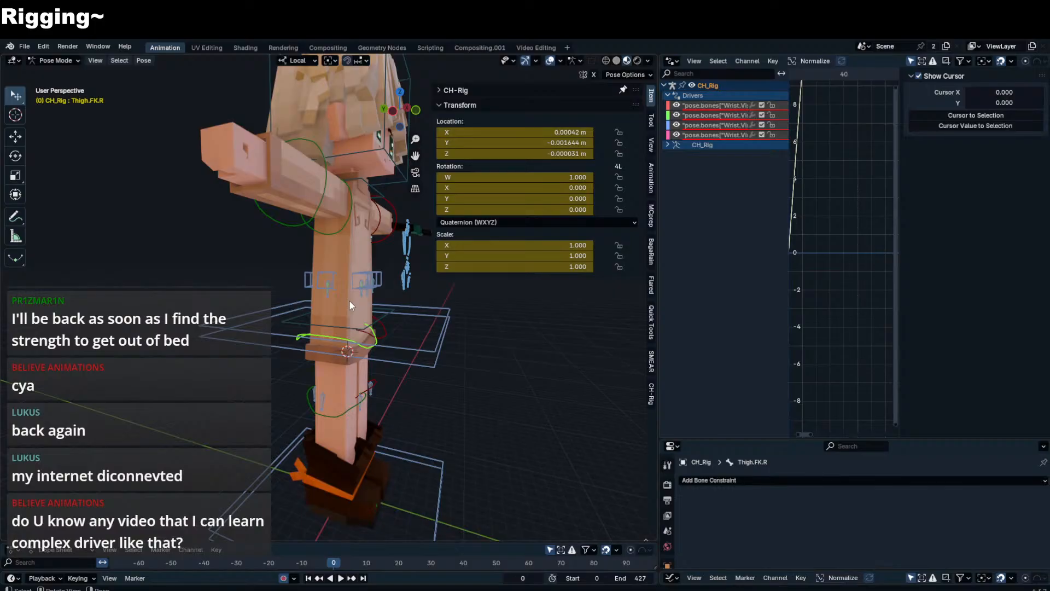
# - Inspect the shirt bones with the sidebar hidden and try rotating ShirtMCH_F_R around its local Z axis
pyautogui.scroll(3, 357, 301)
pyautogui.moveTo(380, 315); pyautogui.dragTo(422, 343, button='middle')
pyautogui.press('n')
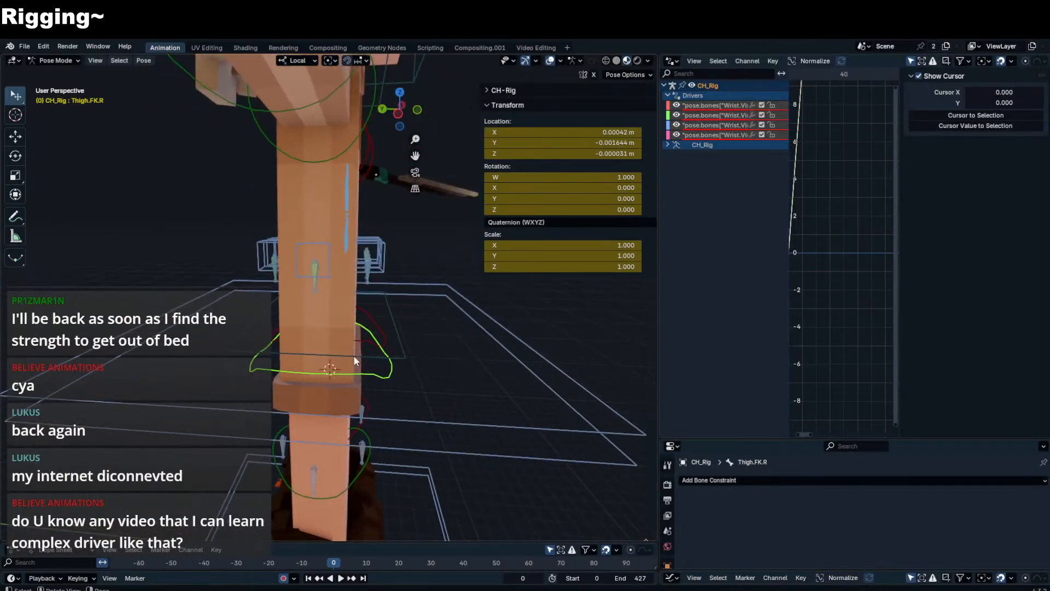
pyautogui.moveTo(360, 353); pyautogui.dragTo(383, 304, button='middle')
pyautogui.scroll(-3, 350, 306)
pyautogui.moveTo(310, 307); pyautogui.dragTo(478, 328, button='middle')
pyautogui.click(243, 289)
pyautogui.press('r')
pyautogui.press('z')
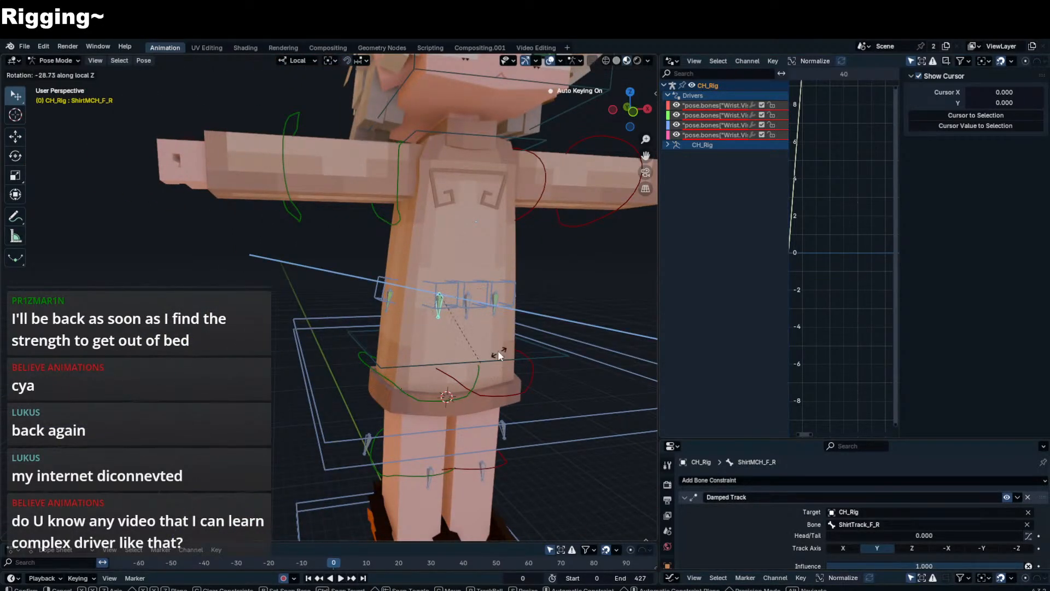
pyautogui.rightClick(497, 349)
# - Review the Limit Rotation constraint of the right side bone ShirtMCH_S_R
pyautogui.click(385, 313)
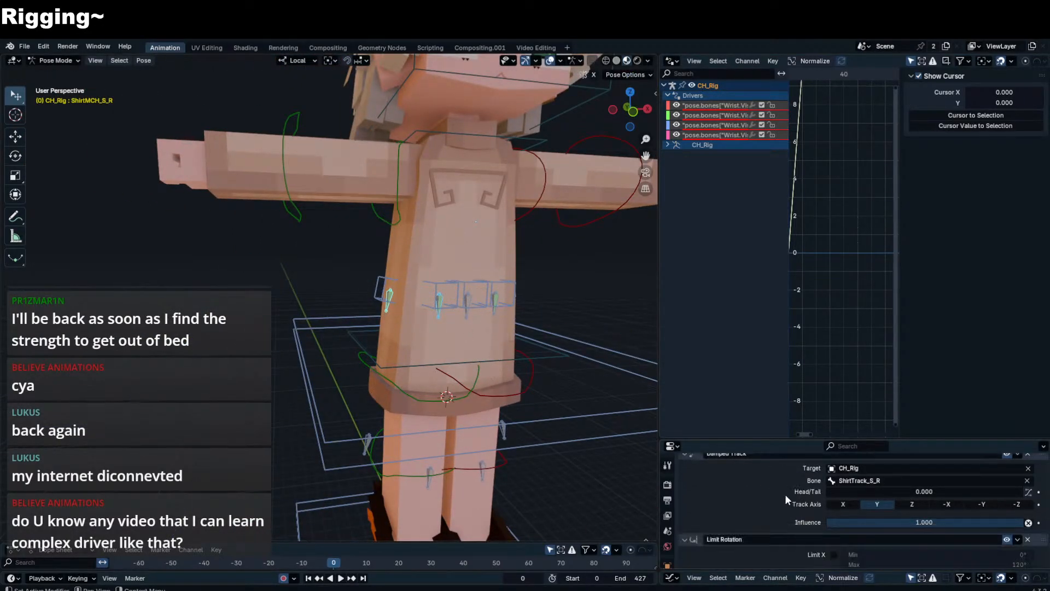
pyautogui.scroll(-8, 785, 493)
pyautogui.scroll(2, 960, 495)
pyautogui.click(1020, 479)
pyautogui.click(1008, 511)
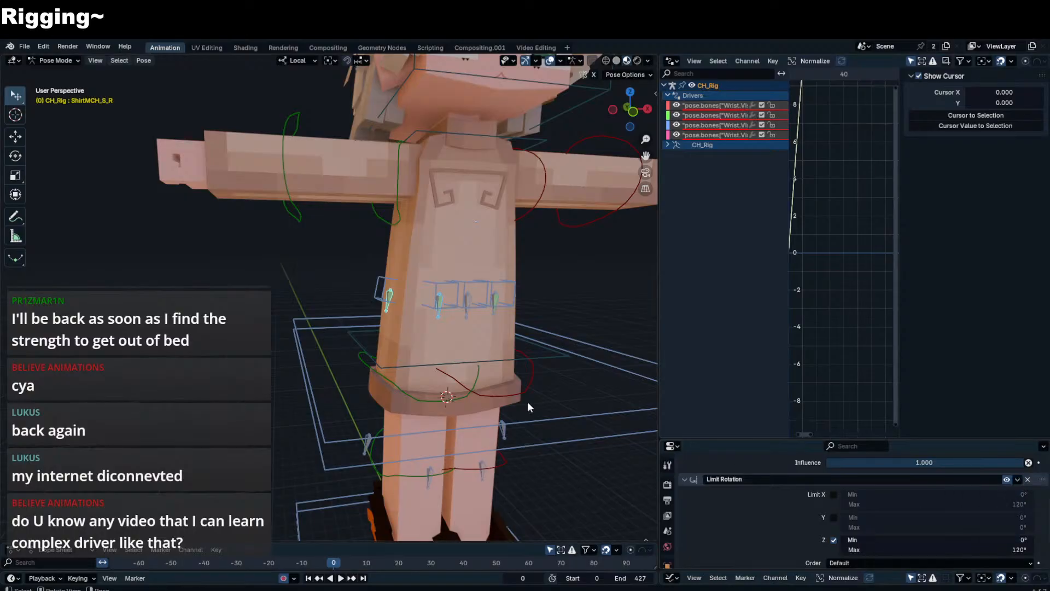
# - Enable the Z limit in ShirtMCH_F_R's Limit Rotation constraint and set its maximum to 120°
pyautogui.click(436, 314)
pyautogui.click(435, 313)
pyautogui.moveTo(755, 438); pyautogui.dragTo(754, 146)
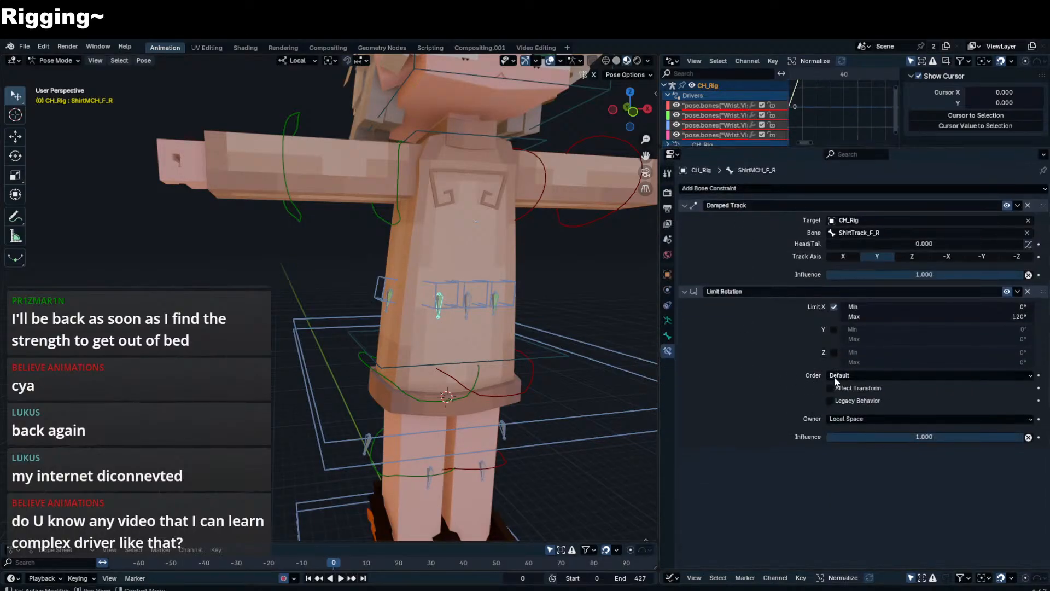
pyautogui.click(870, 362)
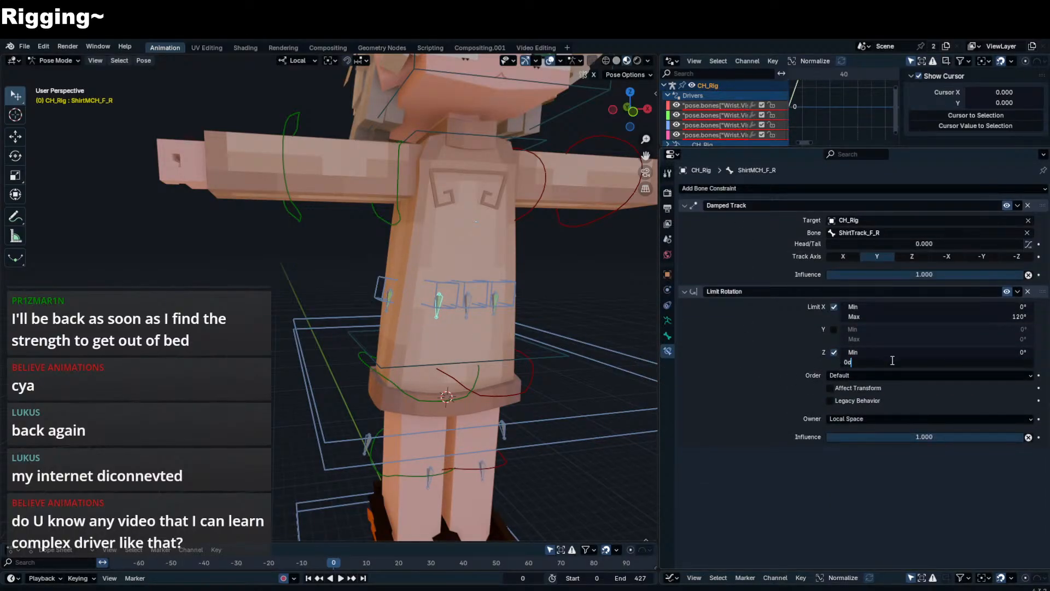
pyautogui.write('120')
pyautogui.press('Return')
pyautogui.moveTo(477, 306); pyautogui.dragTo(459, 310, button='middle')
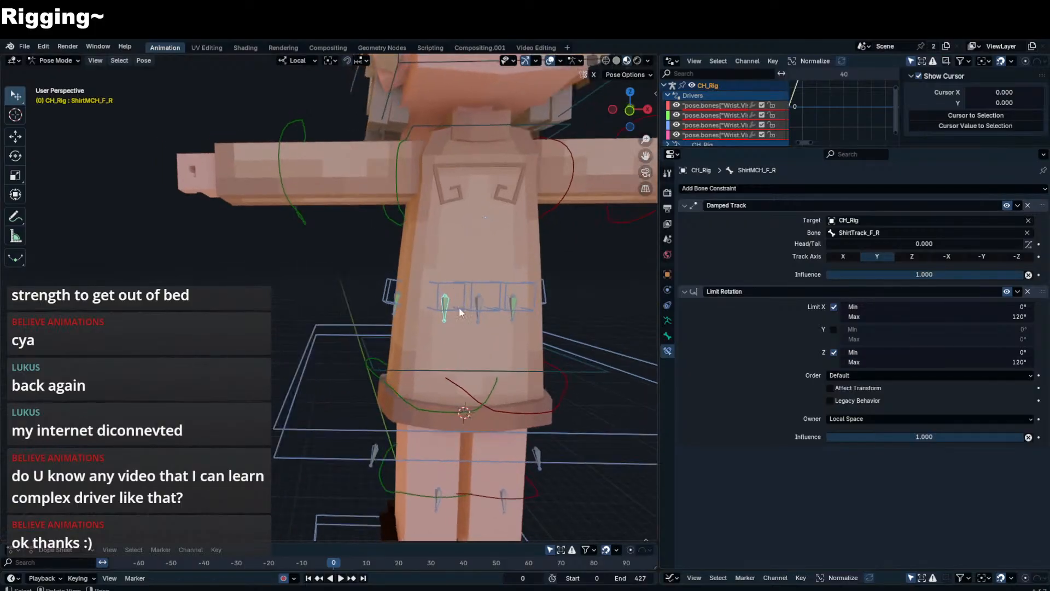
# - Test how the front right of the shirt deforms by trial-rotating the Shirt_F_R bone and the Thigh.FK.R control
pyautogui.click(459, 310)
pyautogui.moveTo(555, 368); pyautogui.dragTo(544, 359, button='middle')
pyautogui.press('r')
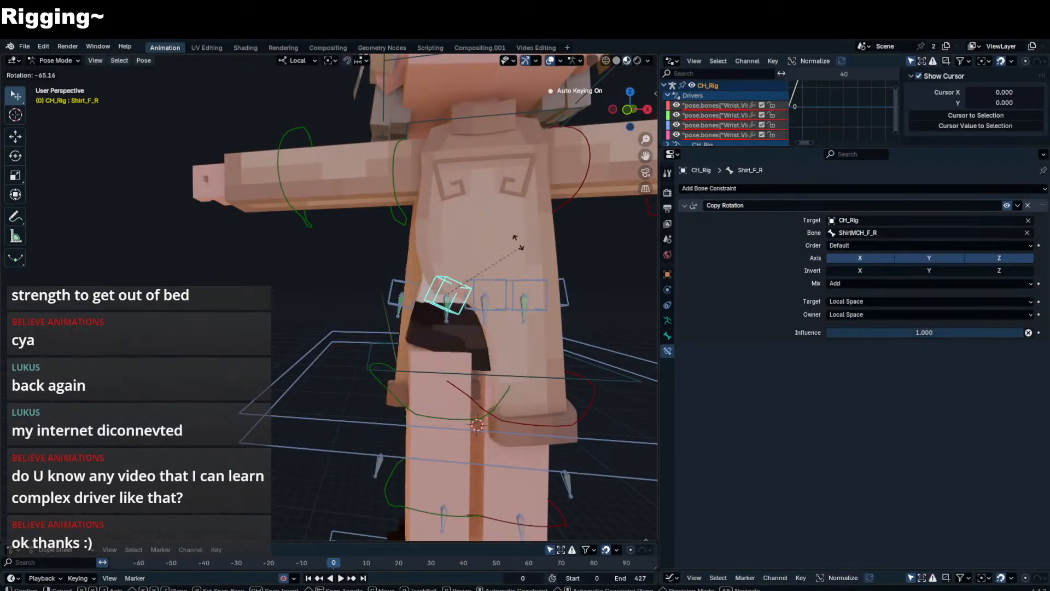
pyautogui.rightClick(475, 316)
pyautogui.click(449, 314)
pyautogui.scroll(-3, 432, 428)
pyautogui.click(384, 359)
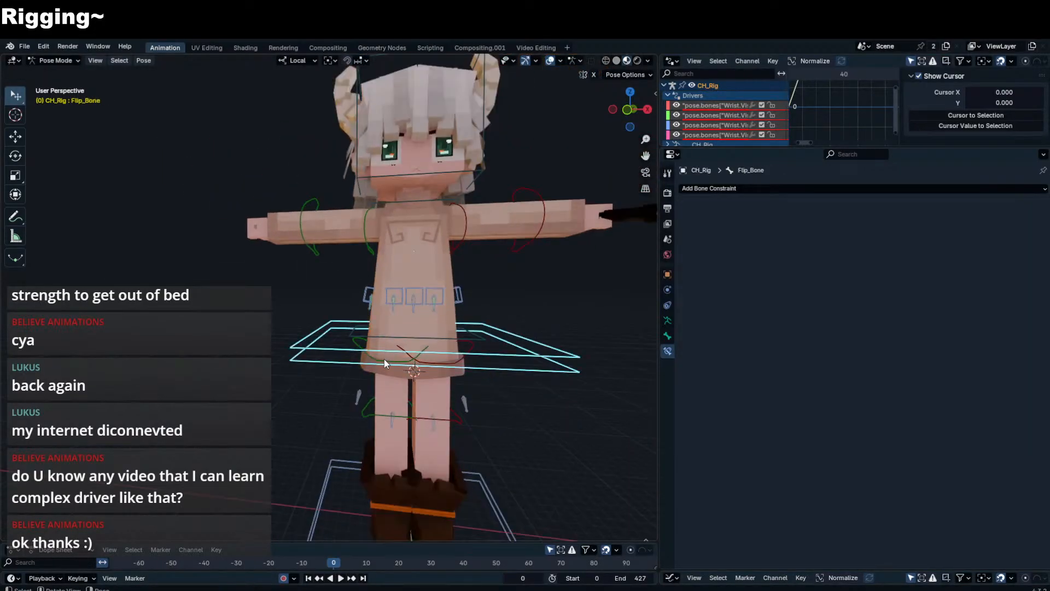
pyautogui.press('r')
pyautogui.rightClick(396, 313)
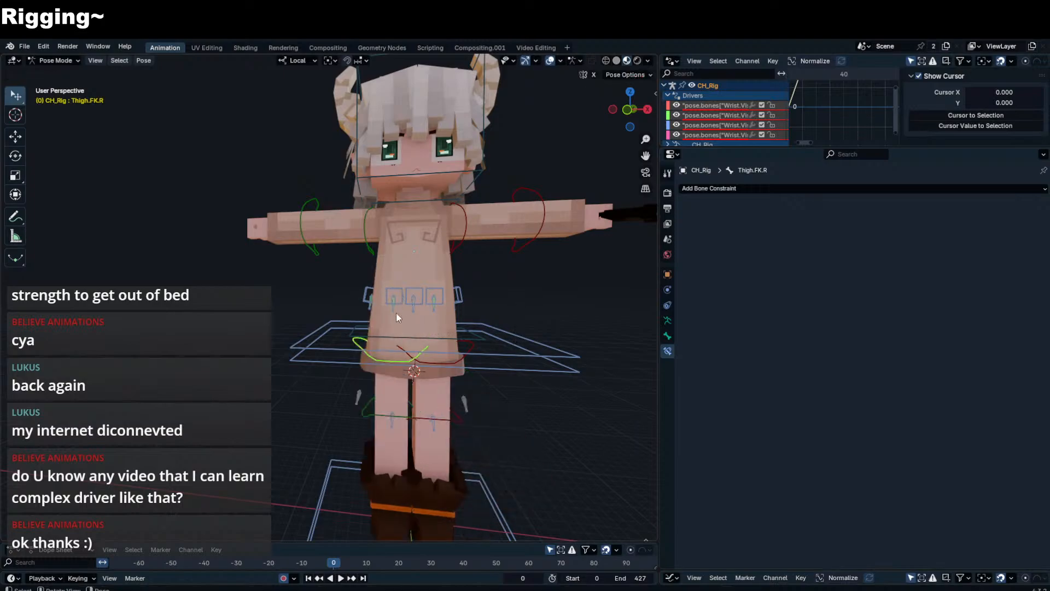
# - Set the Z limit in ShirtMCH_F_R's Limit Rotation constraint to a minimum of -120° and a maximum of 0°
pyautogui.click(392, 310)
pyautogui.click(966, 362)
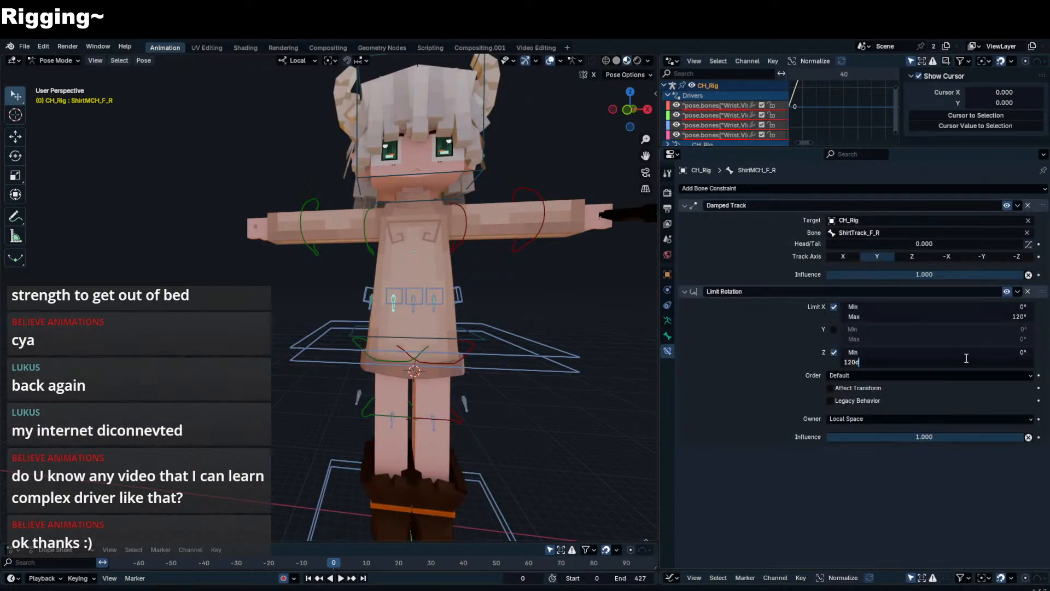
pyautogui.write('0')
pyautogui.press('Return')
pyautogui.click(988, 350)
pyautogui.write('-120')
pyautogui.press('Return')
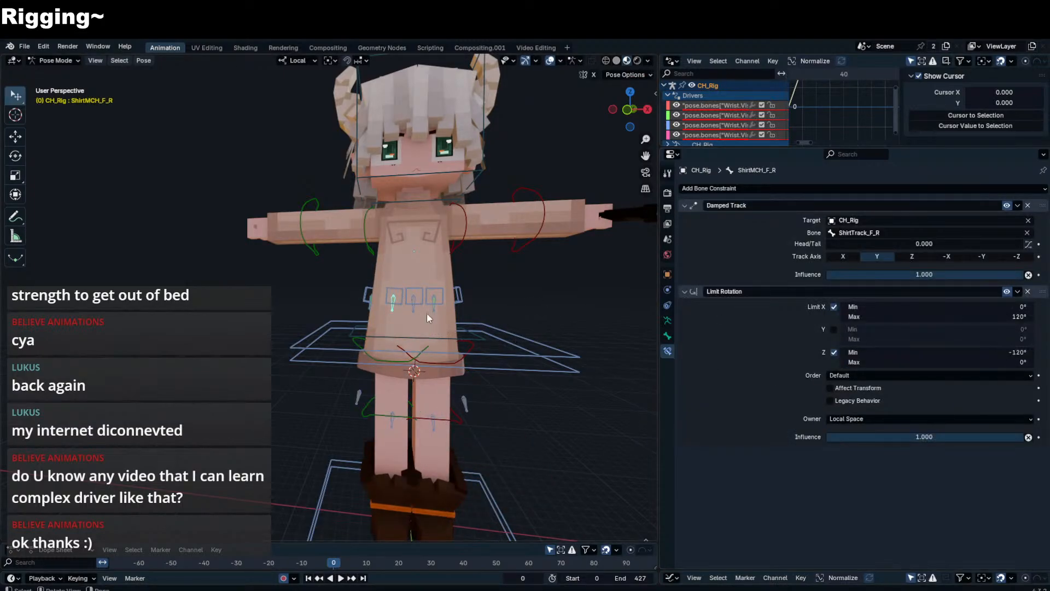
# - Enable the Z limit in ShirtMCH_F_L's Limit Rotation constraint and test it with a trial rotation of Thigh.FK.L
pyautogui.click(434, 302)
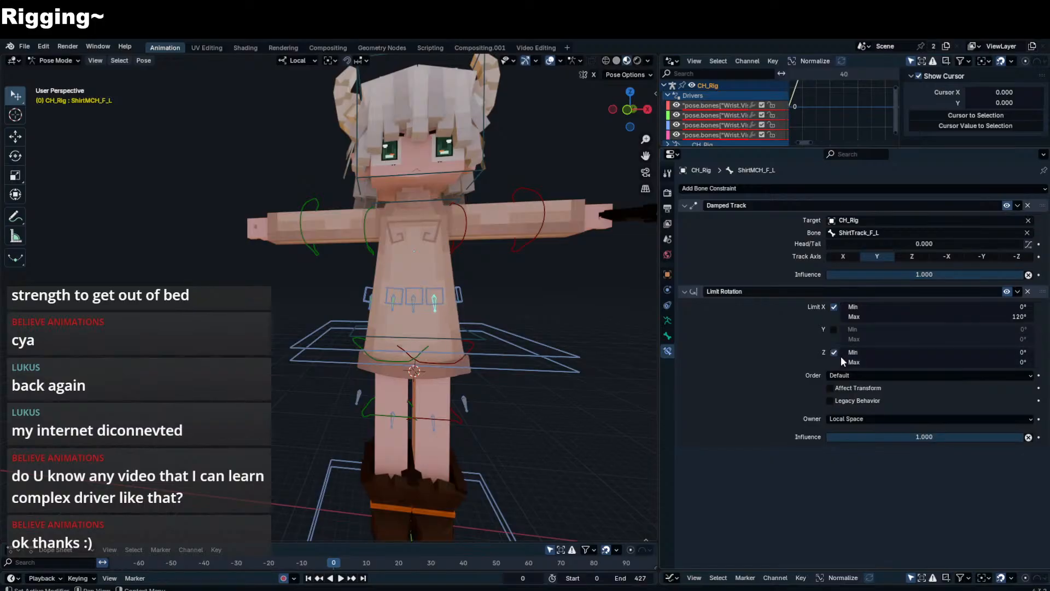
pyautogui.click(470, 348)
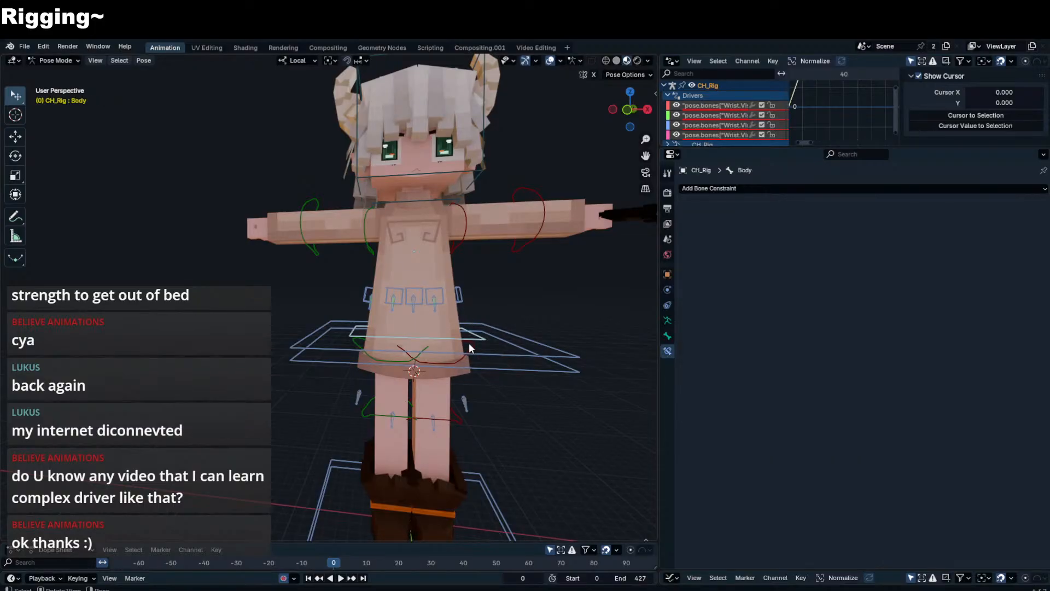
pyautogui.click(468, 342)
pyautogui.press('r')
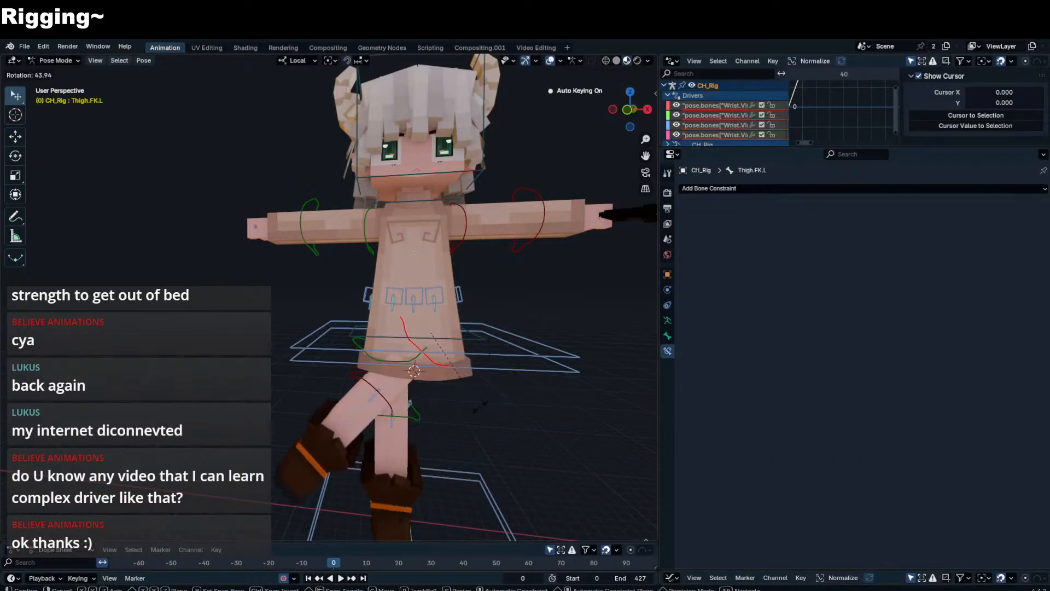
pyautogui.rightClick(480, 405)
# - Enable the Z limit in the Limit Rotation constraint of the back bone ShirtMCH_B_L and set its maximum to -120°
pyautogui.moveTo(480, 406); pyautogui.dragTo(375, 316, button='middle')
pyautogui.click(375, 316)
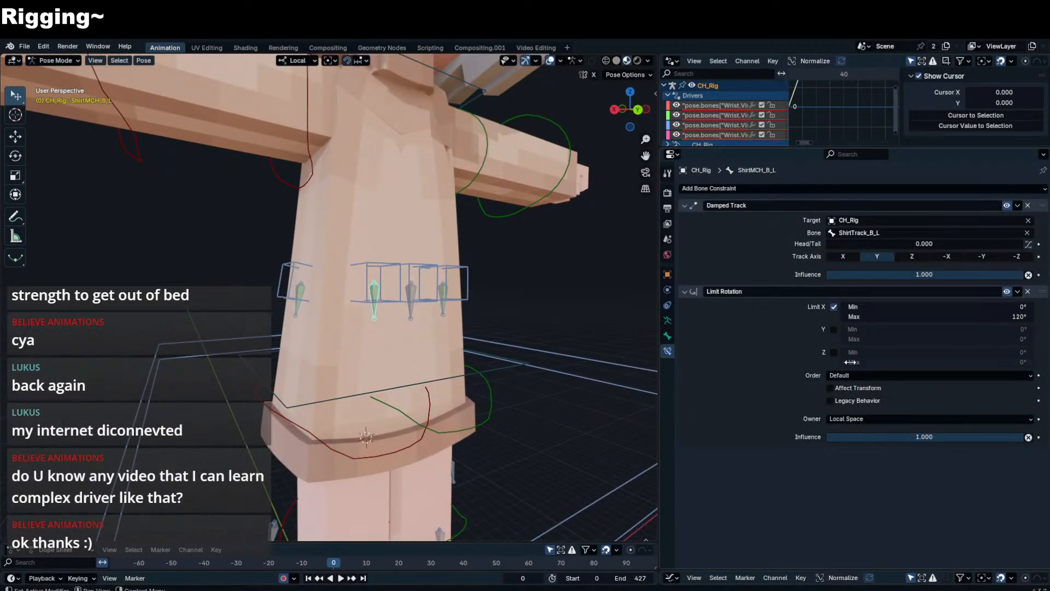
pyautogui.click(833, 352)
pyautogui.click(870, 362)
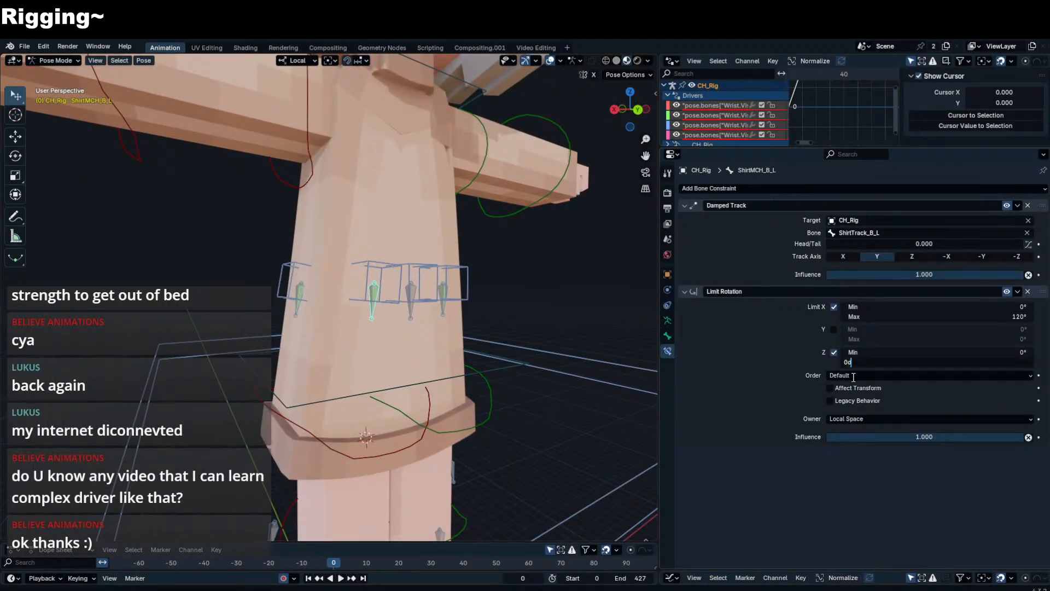
pyautogui.press('Return')
pyautogui.scroll(-5, 340, 356)
pyautogui.click(850, 362)
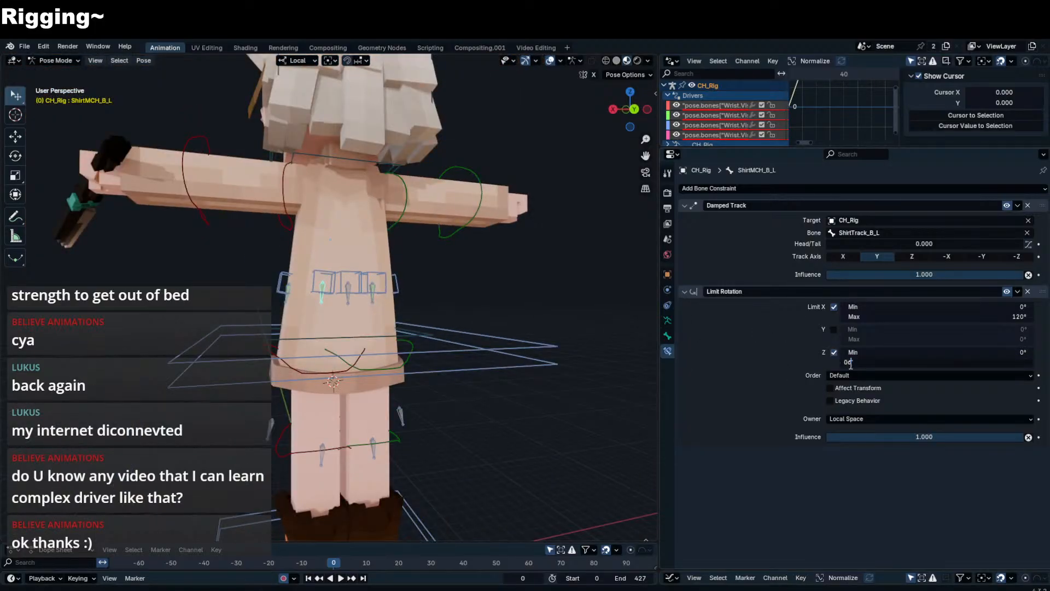
pyautogui.write('d')
pyautogui.press('Return')
# - Enable the Z limit in the Limit Rotation constraint of ShirtMCH_B_R and set its maximum to 120°
pyautogui.click(372, 292)
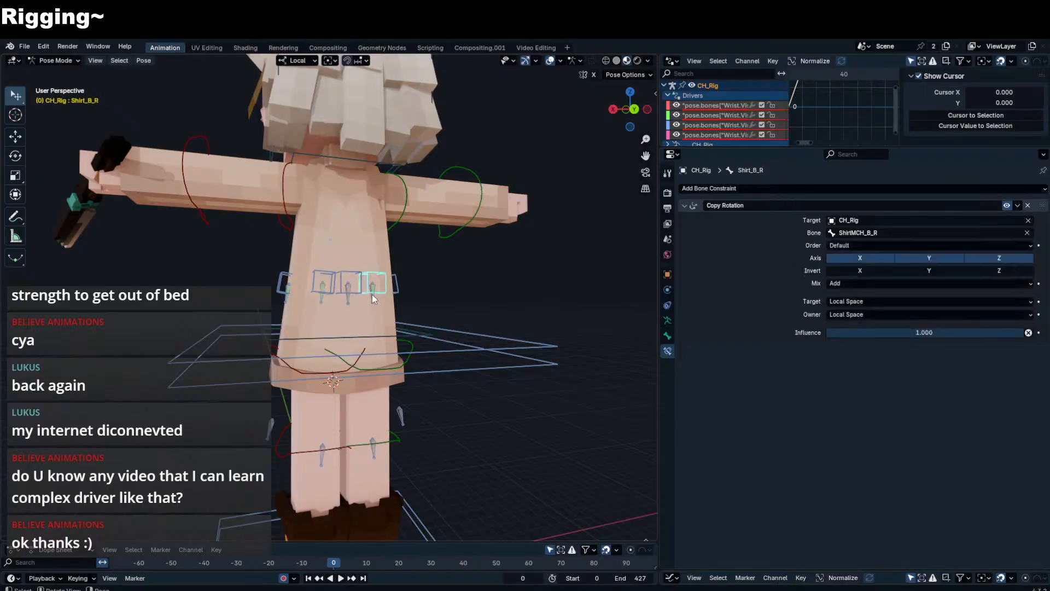
pyautogui.click(834, 352)
pyautogui.click(862, 362)
pyautogui.write('120')
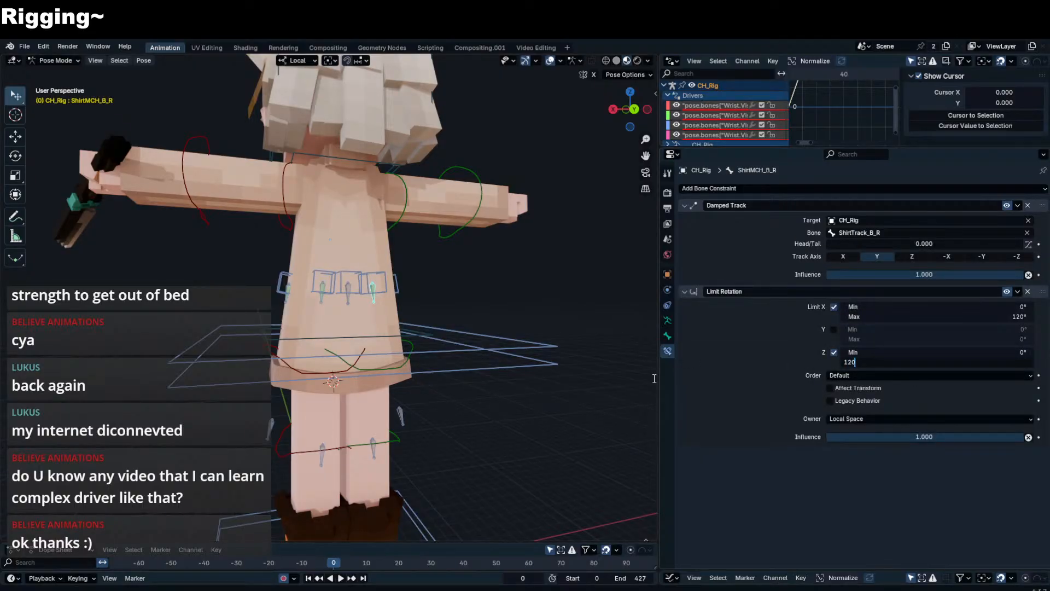
pyautogui.press('Return')
# - Check the back of the shirt with a trial rotation of the Thigh.FK.L control
pyautogui.click(302, 370)
pyautogui.moveTo(303, 371); pyautogui.dragTo(285, 369, button='middle')
pyautogui.press('r')
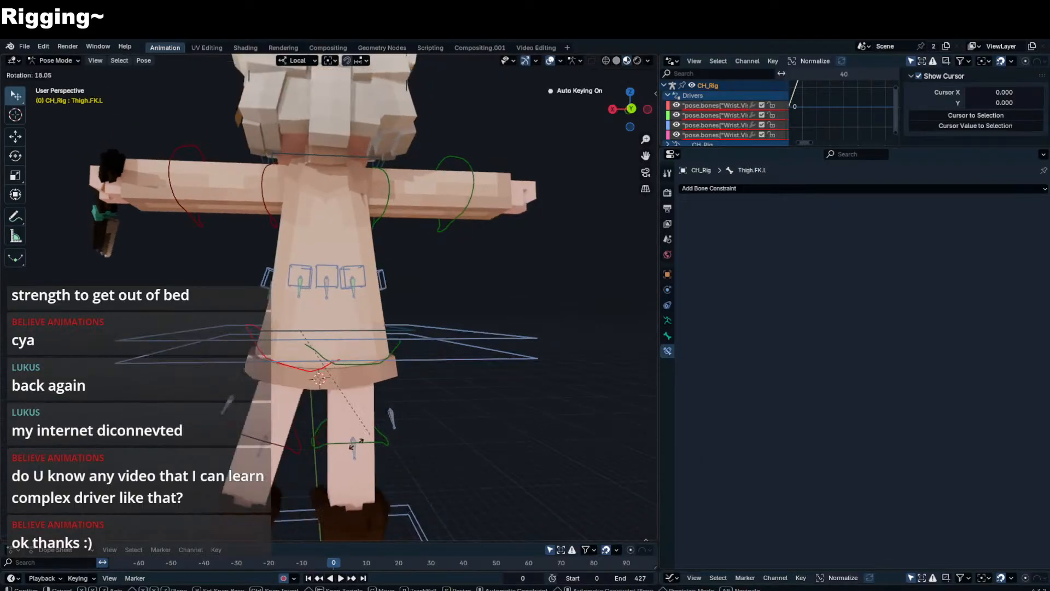
pyautogui.rightClick(318, 373)
# - Set the Z limit in ShirtMCH_B_L's Limit Rotation constraint to a minimum of -120° and a maximum of 0°
pyautogui.click(300, 284)
pyautogui.click(833, 352)
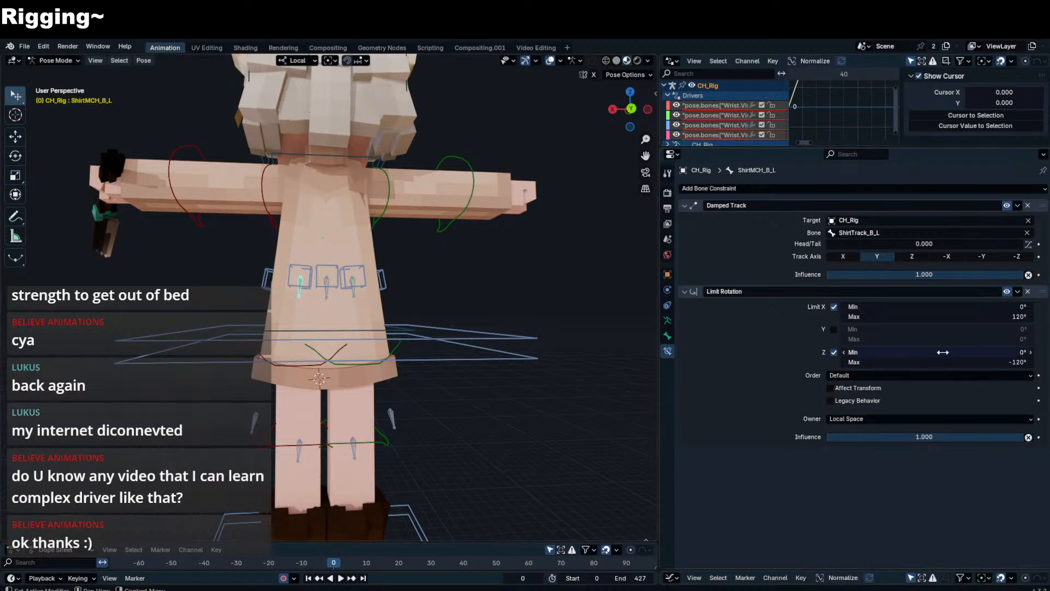
pyautogui.click(941, 352)
pyautogui.write('-120')
pyautogui.press('Return')
pyautogui.click(968, 363)
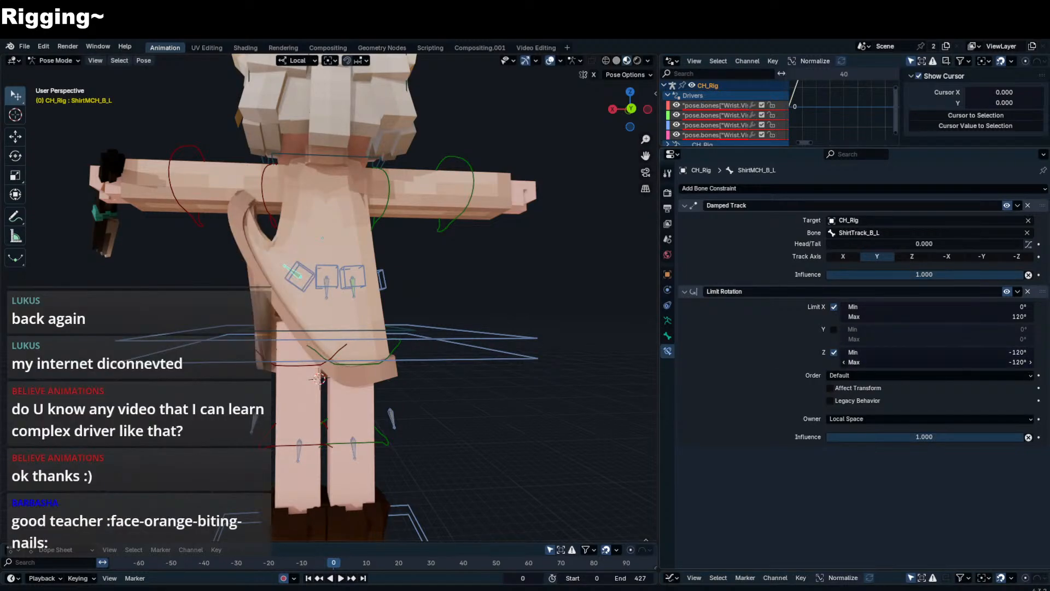
pyautogui.write('0')
pyautogui.press('Return')
# - Test the back shirt limits with trial rotations of Thigh.FK.L and Thigh.FK.R from behind and of Thigh.FK.L from the side
pyautogui.click(282, 371)
pyautogui.press('r')
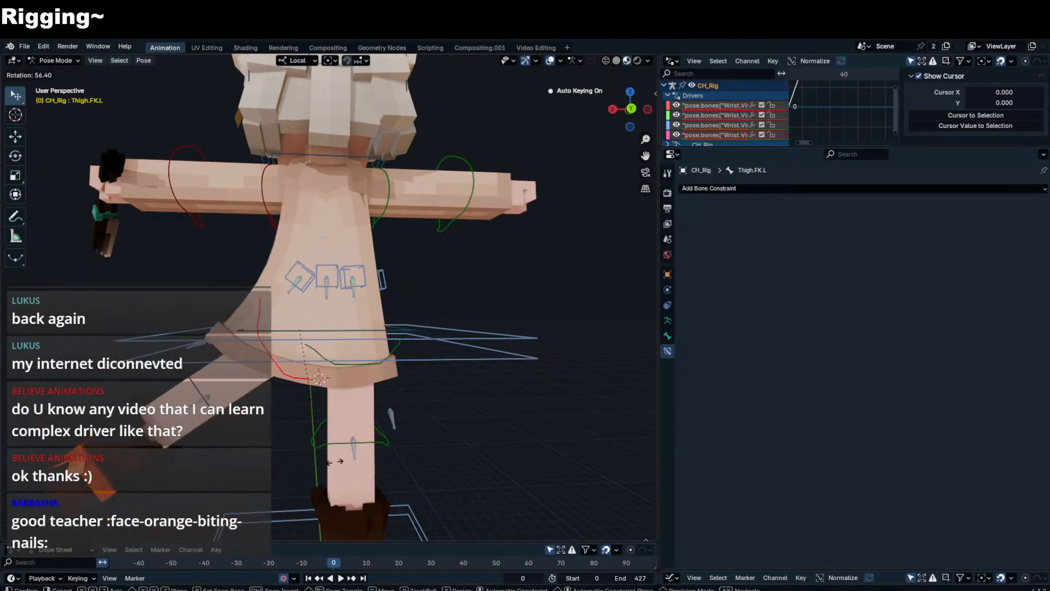
pyautogui.rightClick(351, 402)
pyautogui.click(373, 365)
pyautogui.press('r')
pyautogui.press('r')
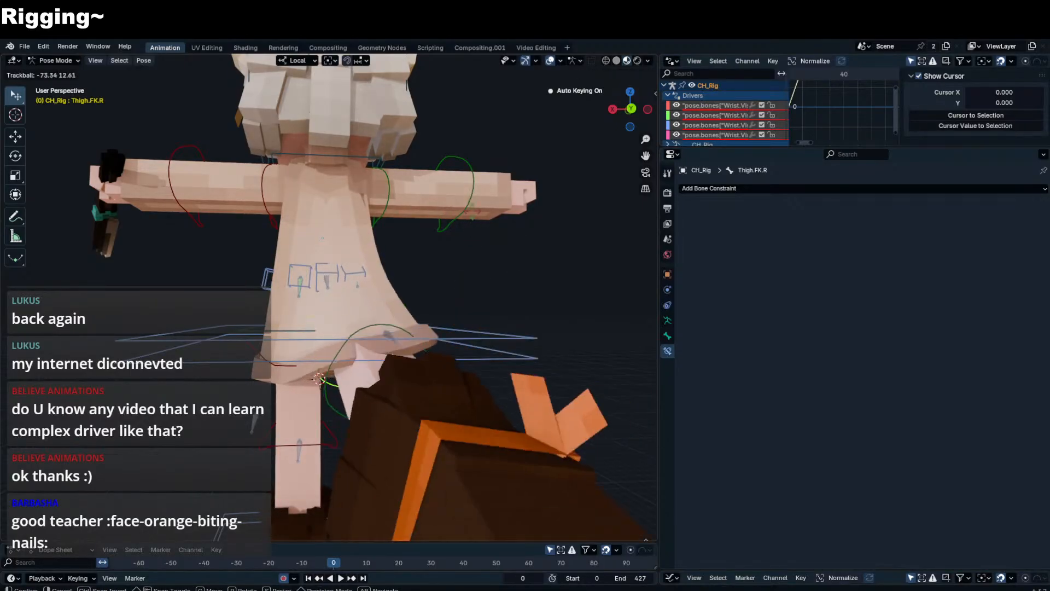
pyautogui.rightClick(465, 230)
pyautogui.moveTo(379, 338); pyautogui.dragTo(441, 344, button='middle')
pyautogui.click(442, 343)
pyautogui.click(449, 344)
pyautogui.press('r')
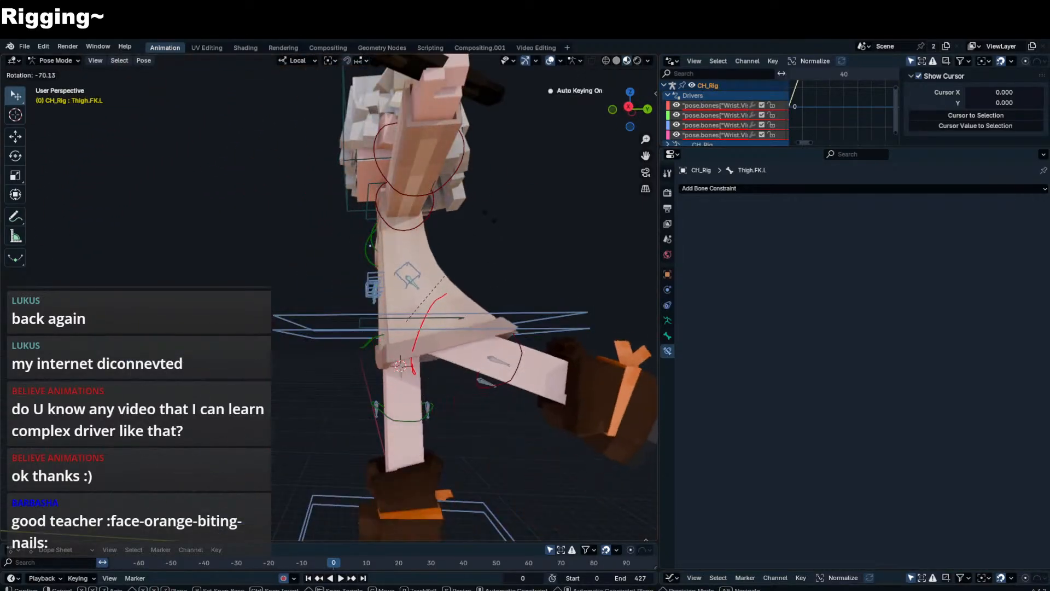
pyautogui.rightClick(491, 224)
# - Return to a front view of the character and save the file
pyautogui.moveTo(462, 295); pyautogui.dragTo(419, 341, button='middle')
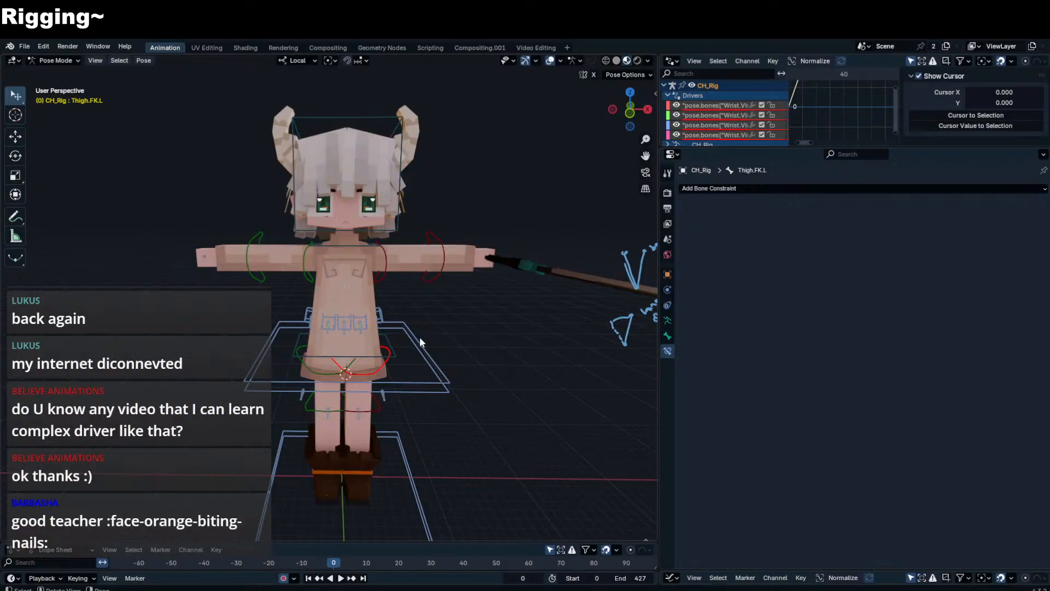
pyautogui.scroll(3, 454, 273)
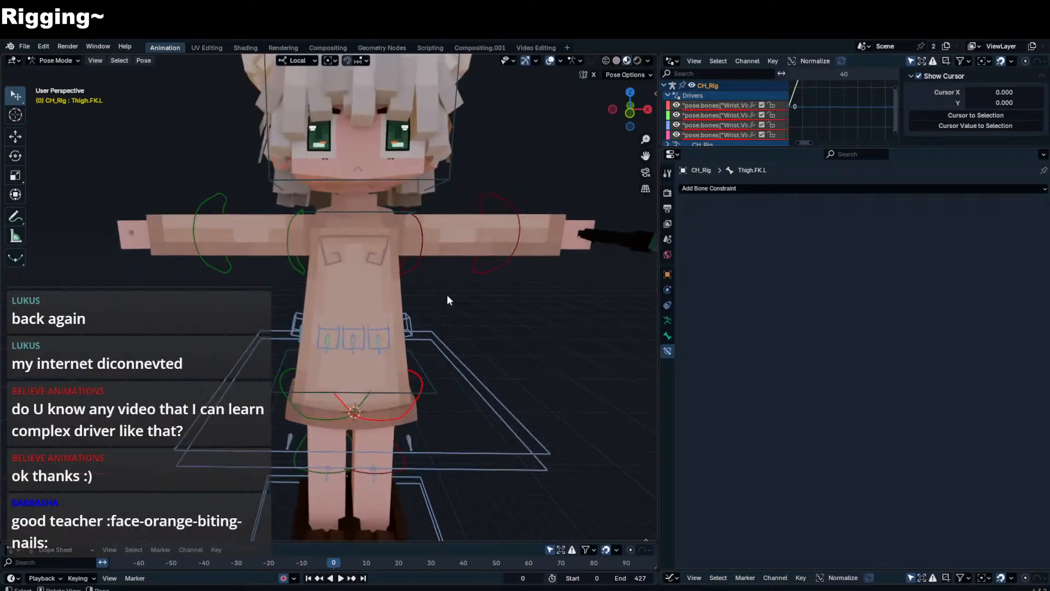
pyautogui.hotkey('ctrl', 's')
pyautogui.scroll(-2, 424, 374)
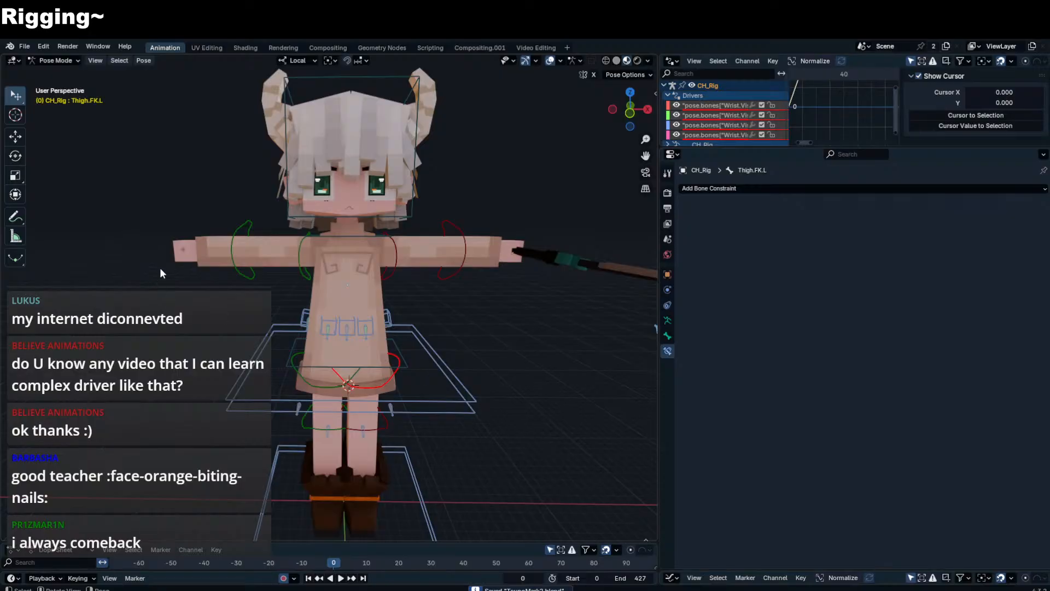
# - Rotate Thigh.FK.L to raise the left leg forward and outward as a test pose for the shirt
pyautogui.press('n')
pyautogui.scroll(3, 424, 315)
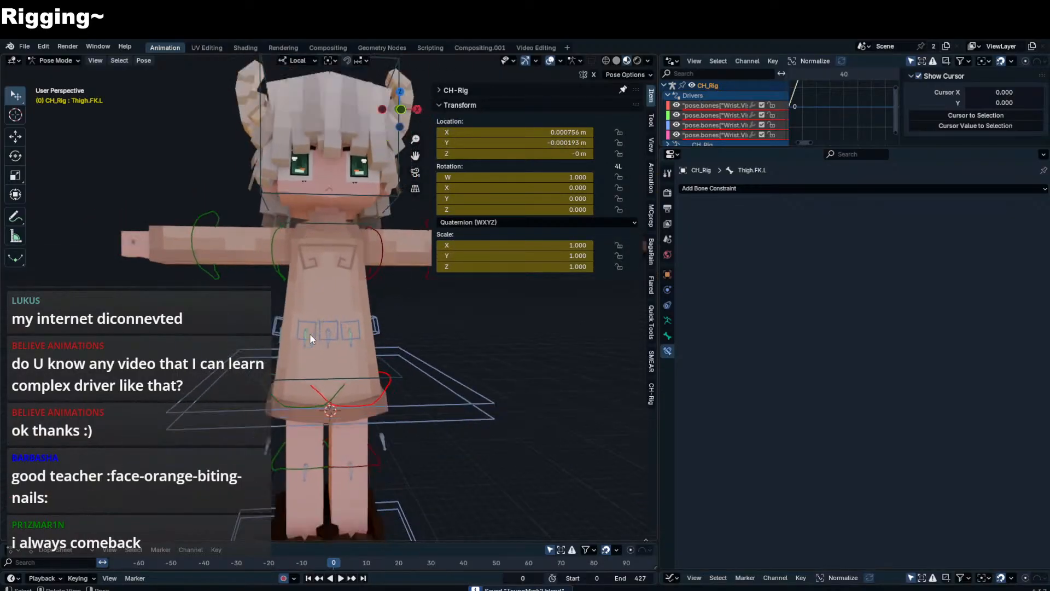
pyautogui.moveTo(310, 333); pyautogui.dragTo(435, 352, button='middle')
pyautogui.press('n')
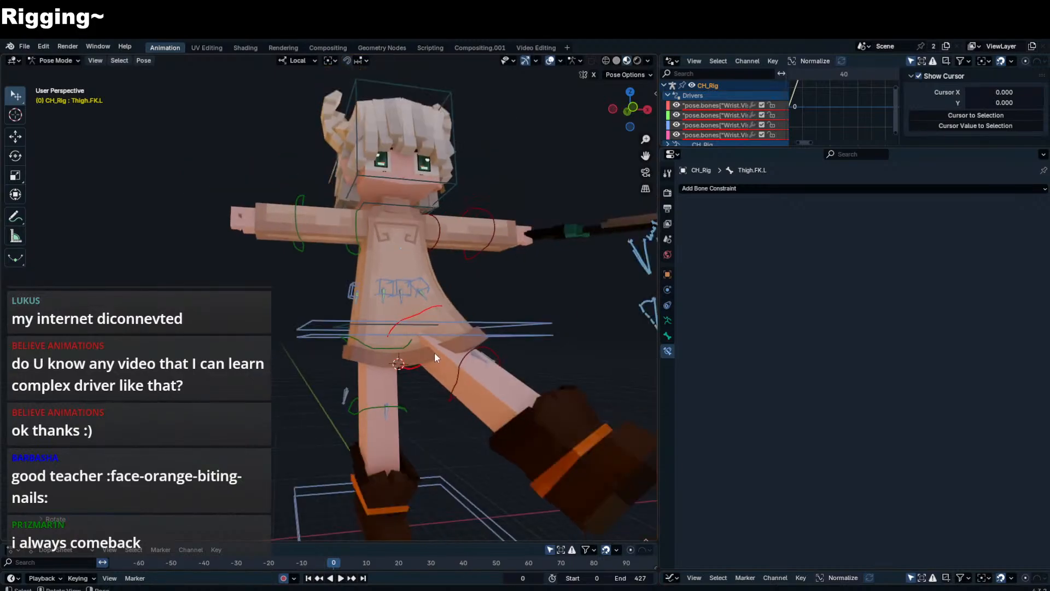
# - Change the expression of the X rotation driver on the front centre bone ShirtMCH_F_C to max(x,y)
pyautogui.scroll(4, 438, 344)
pyautogui.click(431, 287)
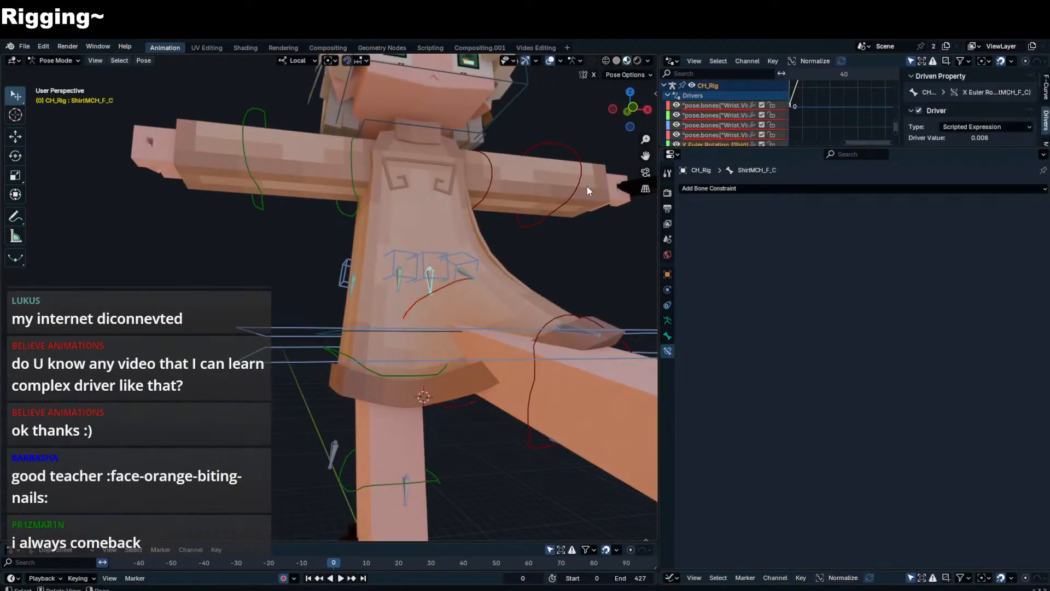
pyautogui.press('n')
pyautogui.scroll(-2, 732, 137)
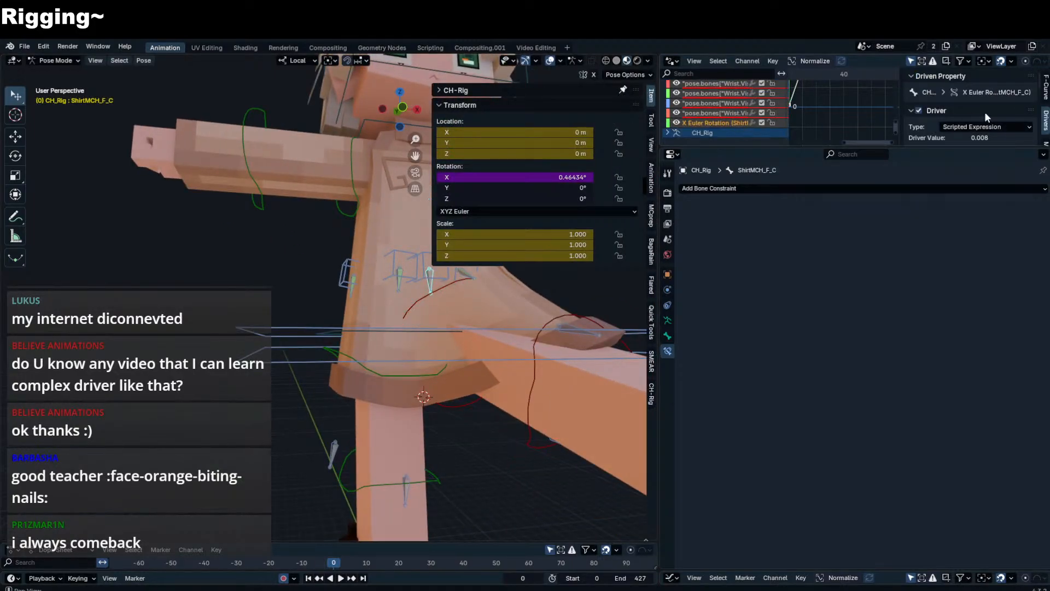
pyautogui.scroll(-2, 984, 111)
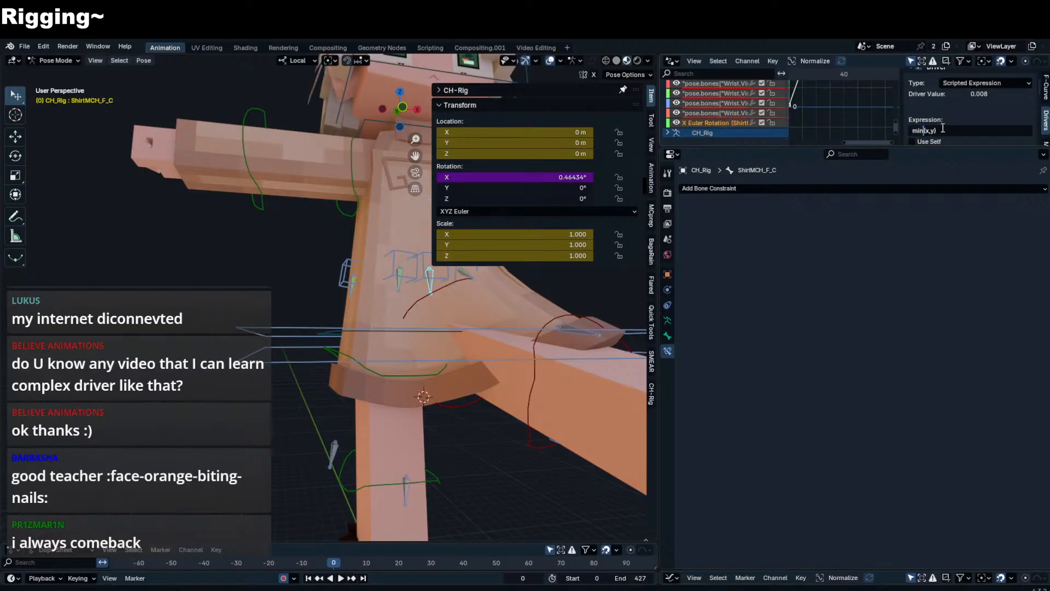
pyautogui.press('BackSpace')
pyautogui.press('BackSpace')
pyautogui.write('ax')
pyautogui.press('Return')
pyautogui.press('n')
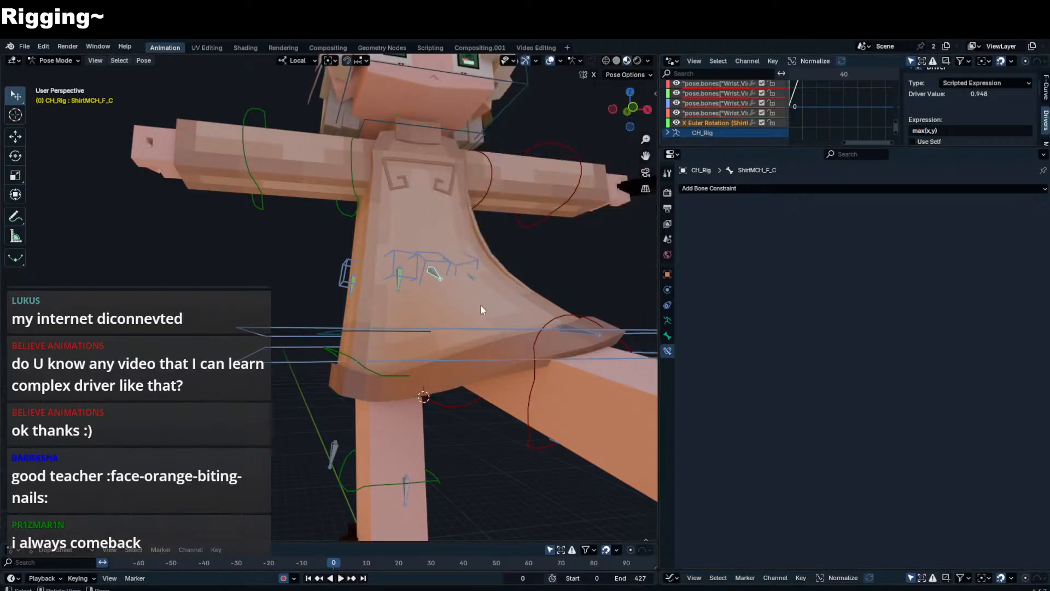
# - Rotate Thigh.FK.L to test how the shirt front follows the raised leg, and undo the test pose
pyautogui.scroll(-4, 480, 304)
pyautogui.moveTo(480, 304); pyautogui.dragTo(391, 343, button='middle')
pyautogui.click(391, 344)
pyautogui.press('r')
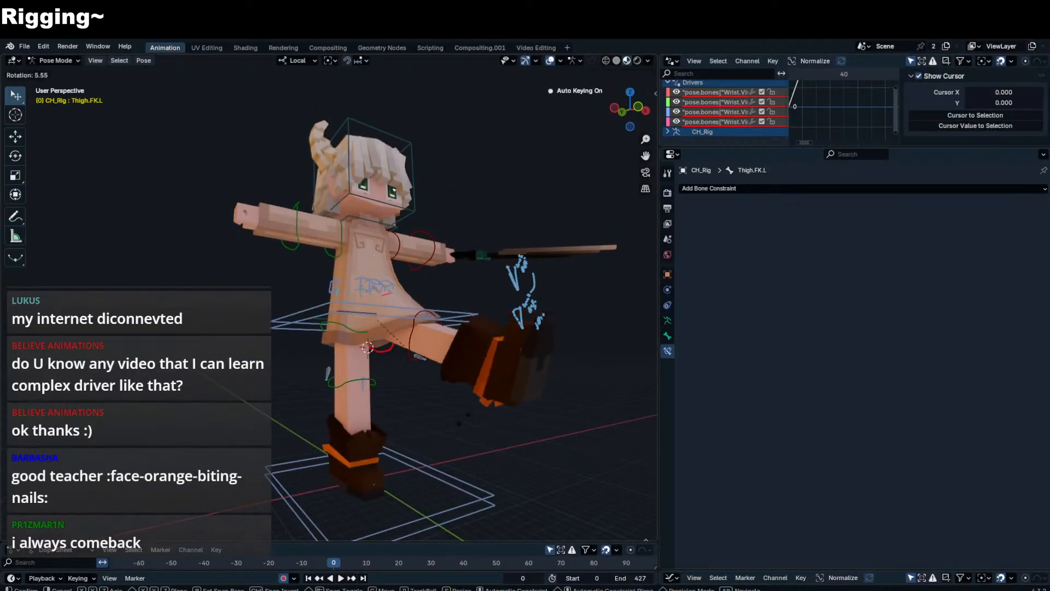
pyautogui.click(495, 340)
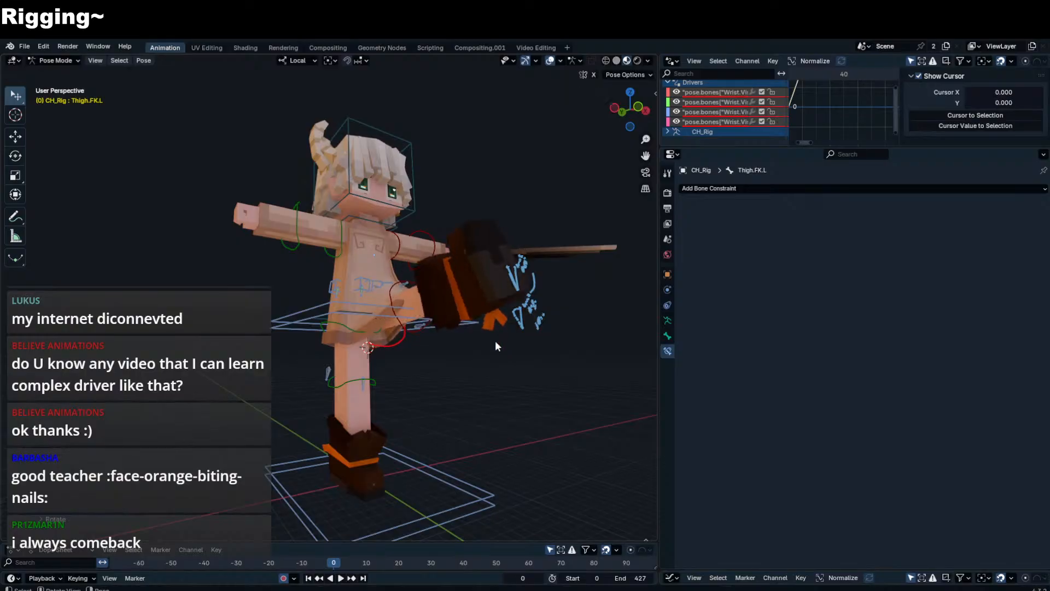
pyautogui.hotkey('ctrl', 'z')
# - Check the whole rig with a trial rotation of Flip_Bone around its local X axis
pyautogui.click(446, 327)
pyautogui.press('r')
pyautogui.press('x')
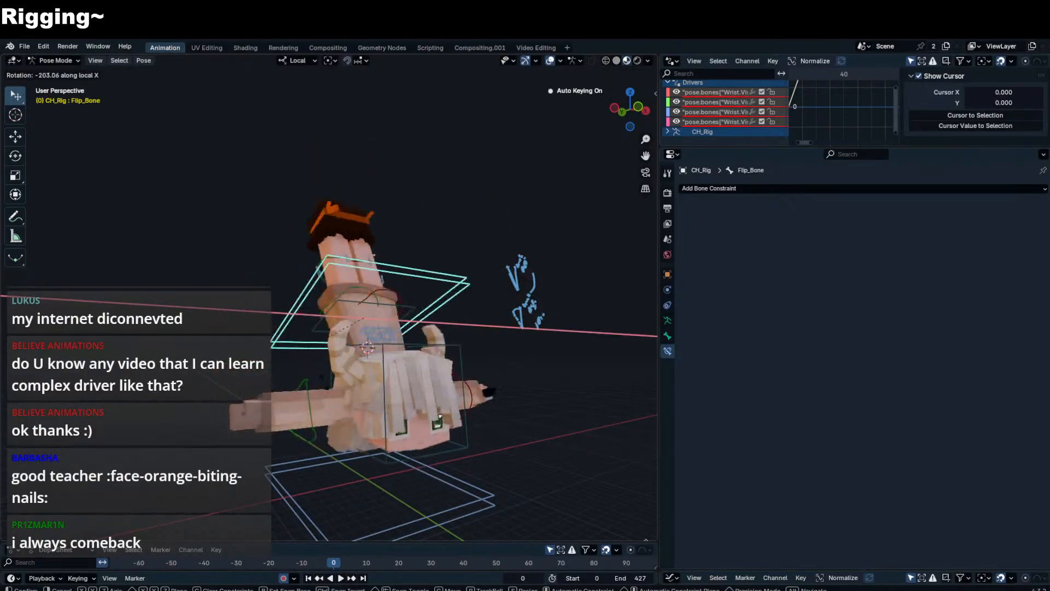
pyautogui.rightClick(286, 294)
pyautogui.moveTo(339, 296); pyautogui.dragTo(304, 293, button='middle')
pyautogui.scroll(2, 304, 293)
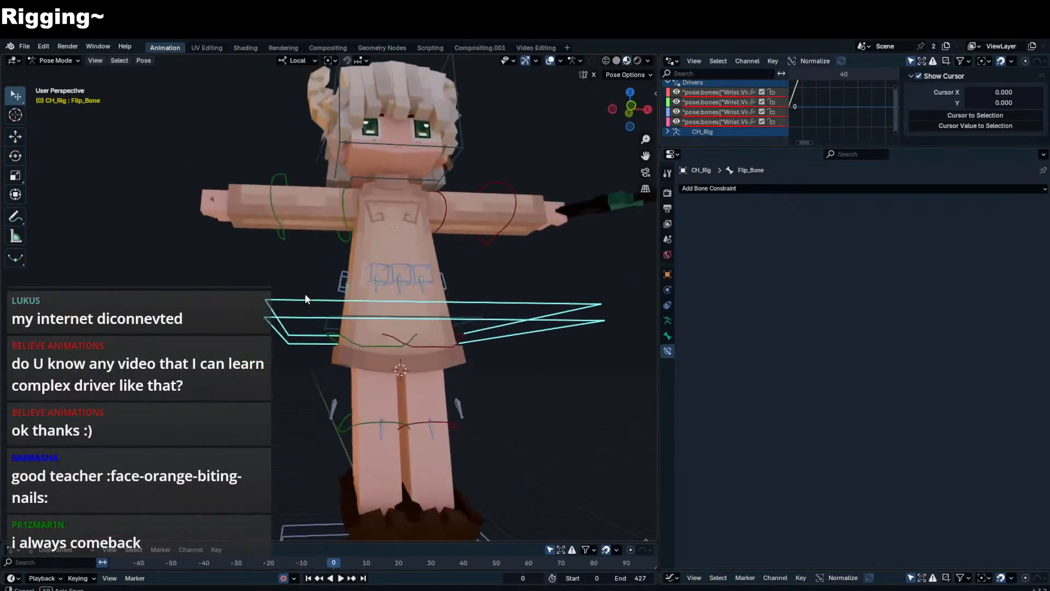
# - Test the shirt with both legs spread by rotating Thigh.FK.R and Thigh.FK.L, and clear Thigh.FK.R's rotation
pyautogui.scroll(-2, 328, 317)
pyautogui.click(349, 335)
pyautogui.moveTo(348, 336); pyautogui.dragTo(354, 322, button='middle')
pyautogui.press('r')
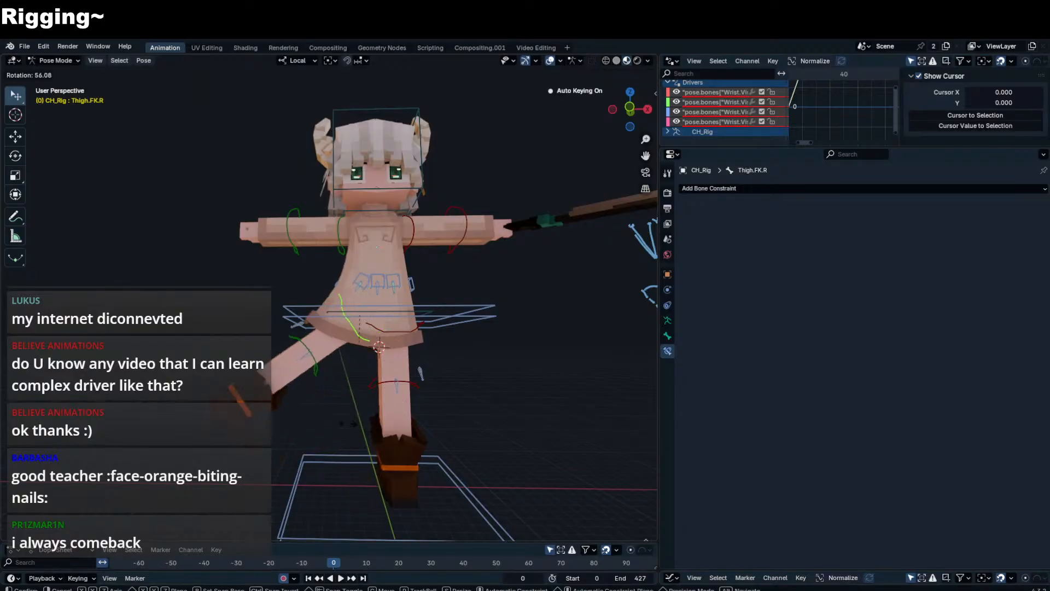
pyautogui.click(373, 369)
pyautogui.click(396, 332)
pyautogui.press('r')
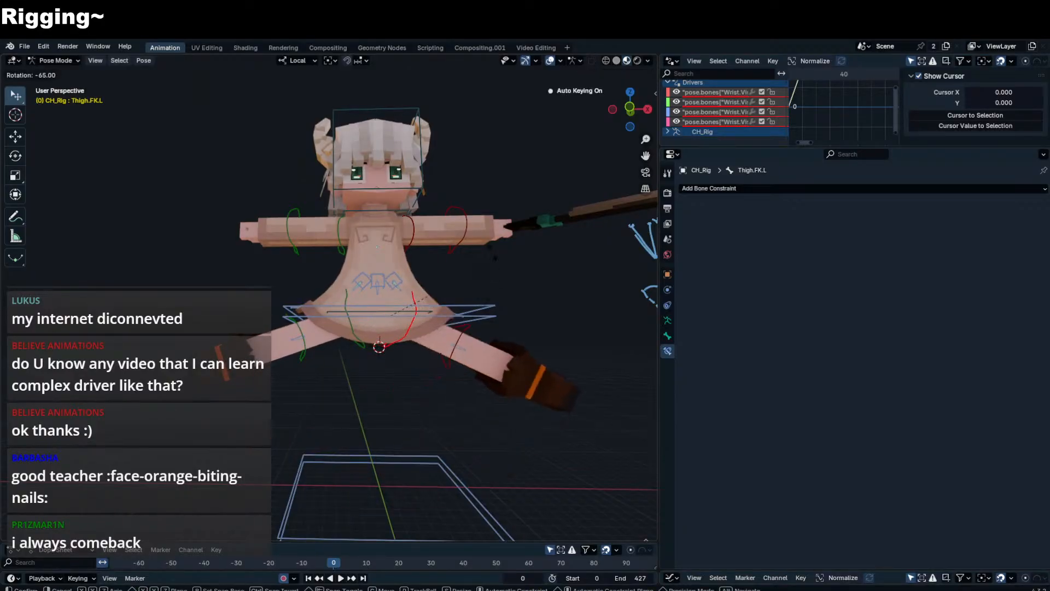
pyautogui.rightClick(427, 372)
pyautogui.click(367, 349)
pyautogui.hotkey('alt', 'r')
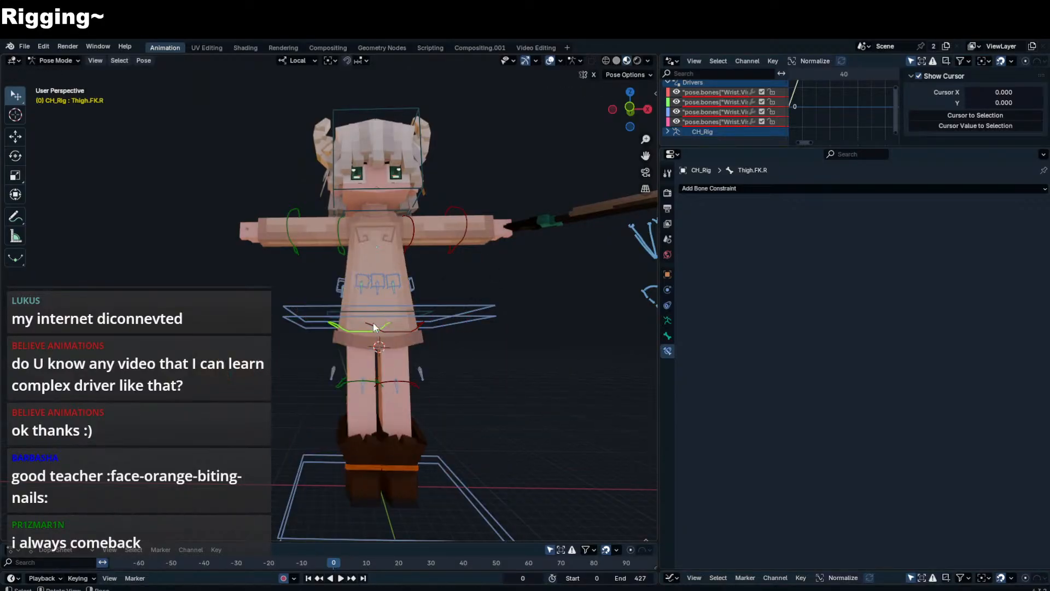
# - Test the shirt with trial rotations of Thigh.FK.R seen from the front and from the side, cancelling each one
pyautogui.moveTo(465, 263); pyautogui.dragTo(504, 425, button='middle')
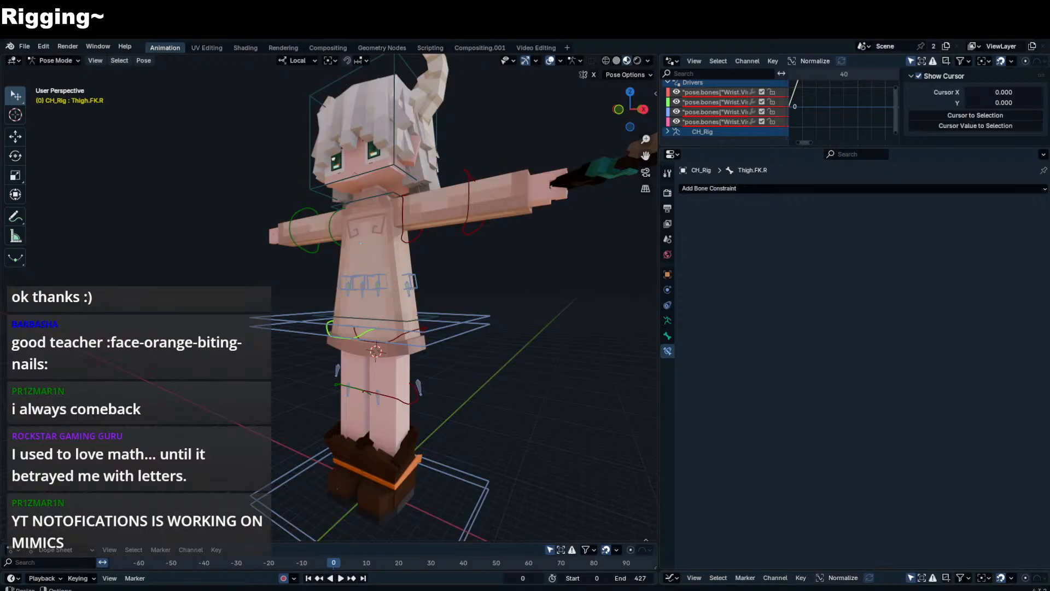
pyautogui.press('r')
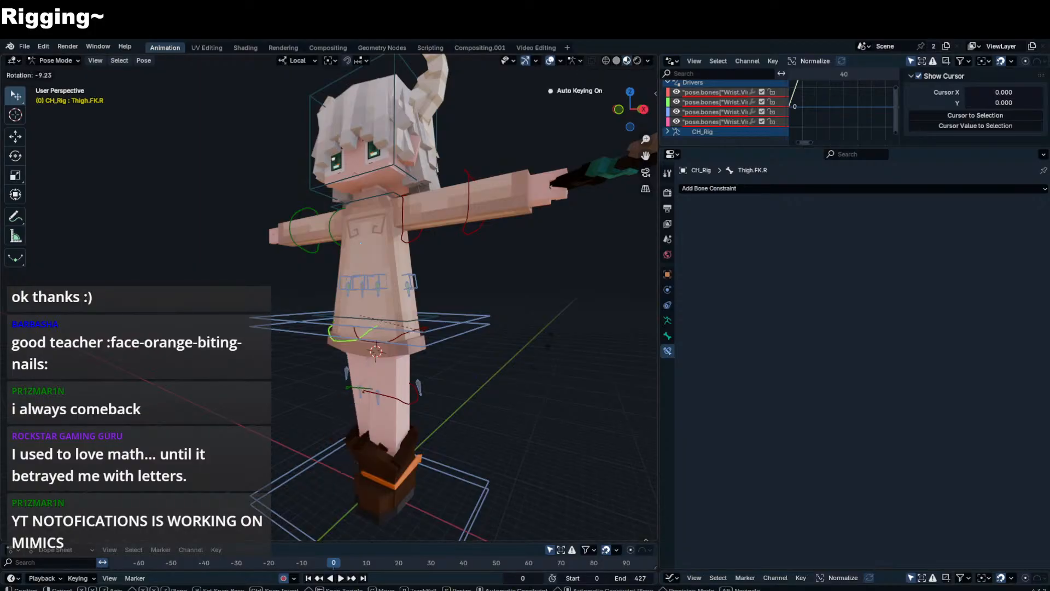
pyautogui.rightClick(422, 398)
pyautogui.moveTo(422, 397); pyautogui.dragTo(329, 394, button='middle')
pyautogui.press('r')
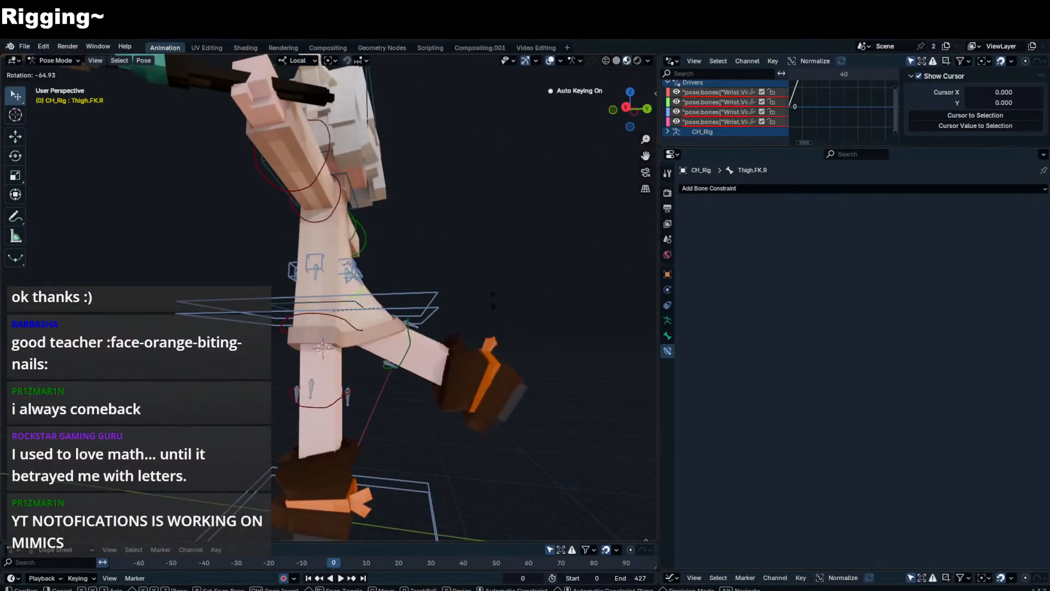
pyautogui.rightClick(350, 334)
# - Rotate Thigh.FK.L freely in trackball mode to check how the shirt follows the leg from behind
pyautogui.click(339, 325)
pyautogui.click(346, 322)
pyautogui.moveTo(346, 327); pyautogui.dragTo(333, 350, button='middle')
pyautogui.press('r')
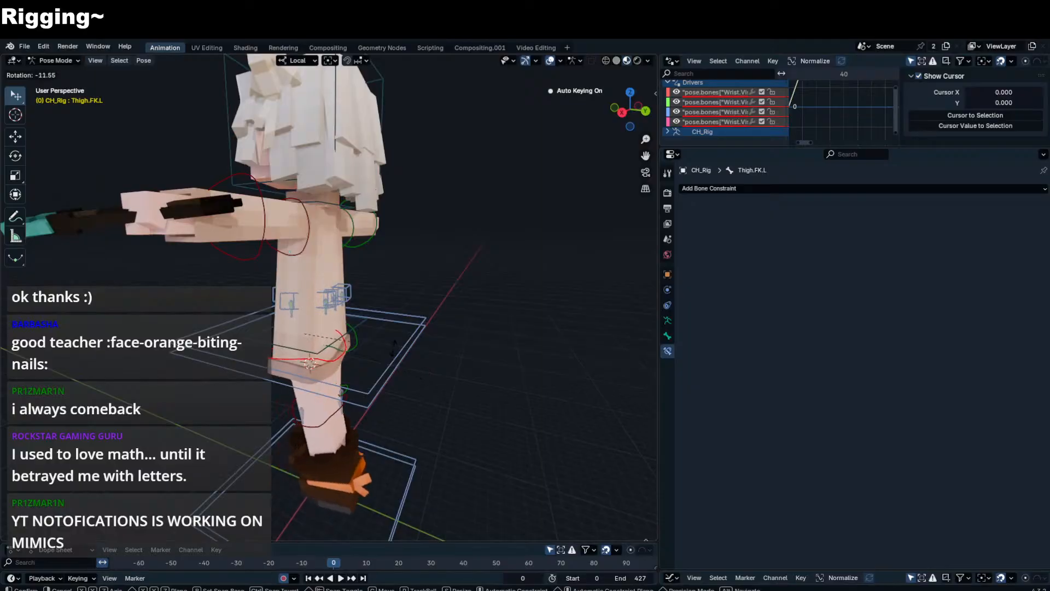
pyautogui.press('r')
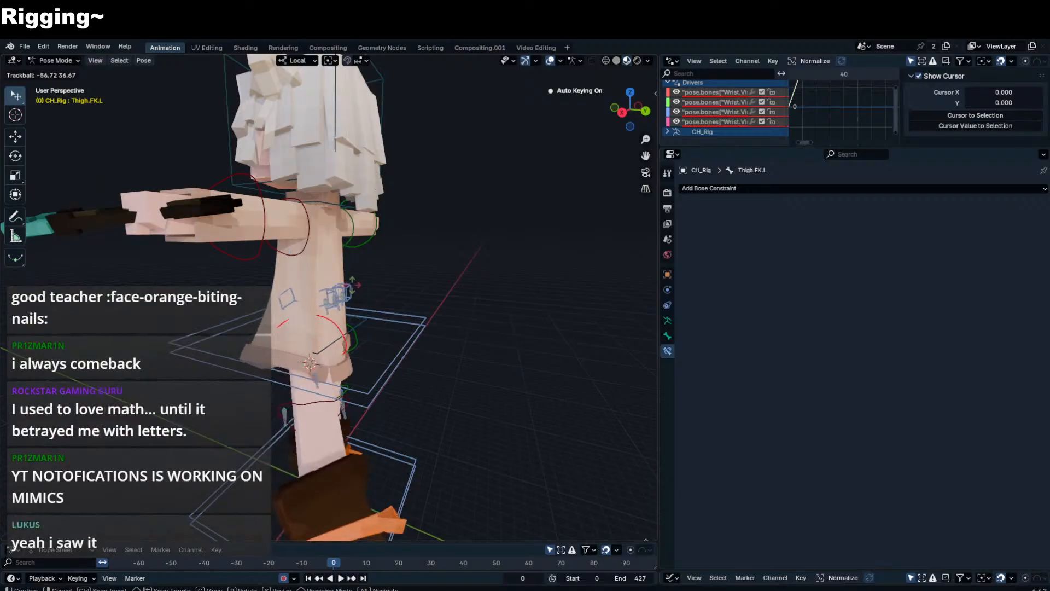
pyautogui.click(396, 288)
pyautogui.moveTo(395, 289); pyautogui.dragTo(344, 291, button='middle')
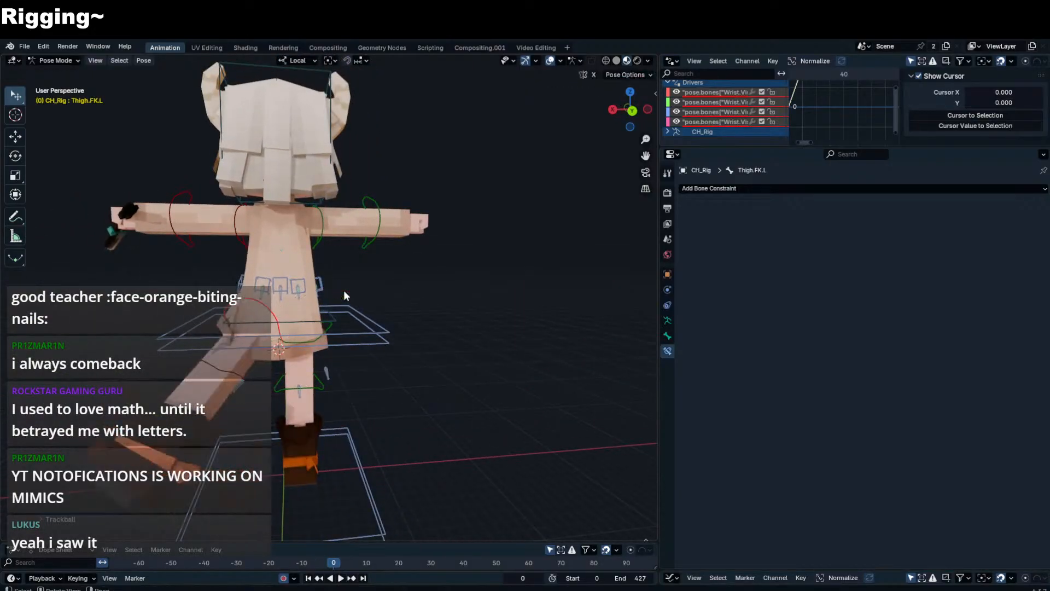
# - Twist Thigh.FK.L about its local Y axis and inspect the reaction of the shirt's side bones up close
pyautogui.press('r')
pyautogui.press('z')
pyautogui.press('y')
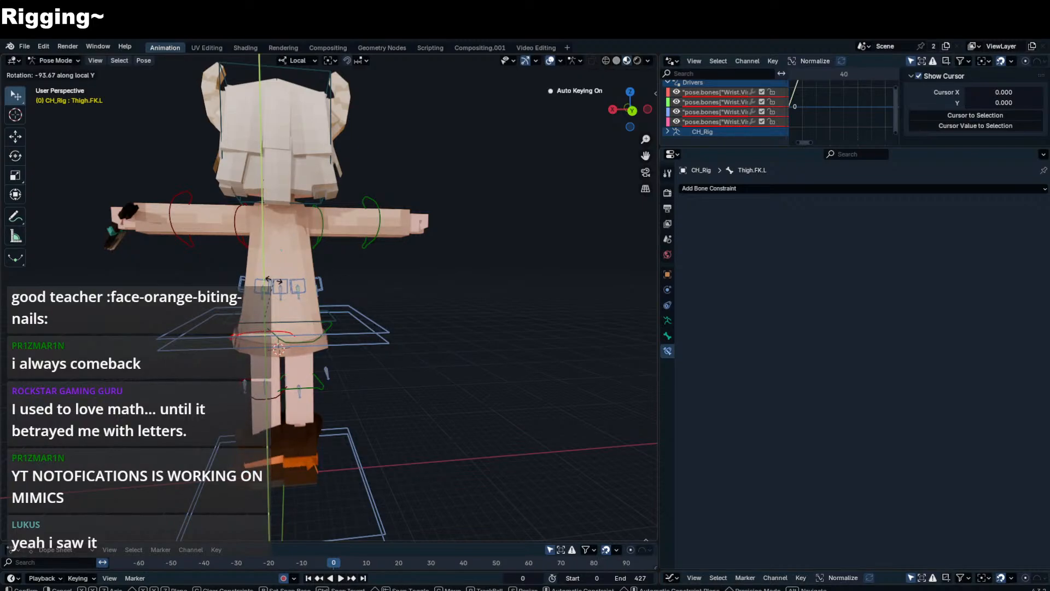
pyautogui.rightClick(285, 287)
pyautogui.moveTo(328, 289); pyautogui.dragTo(405, 285, button='middle')
pyautogui.press('r')
pyautogui.press('y')
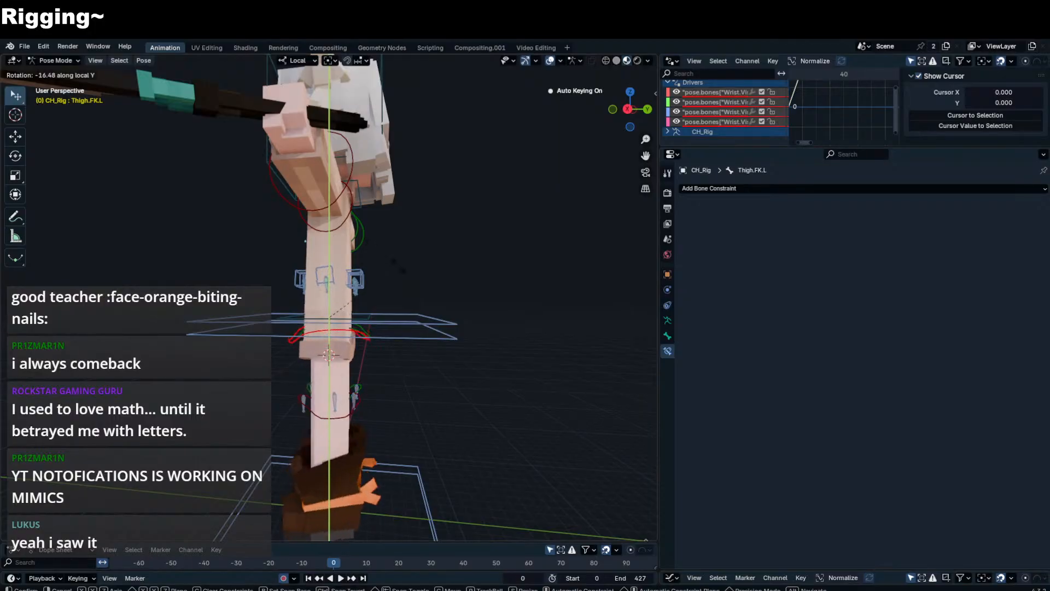
pyautogui.click(294, 216)
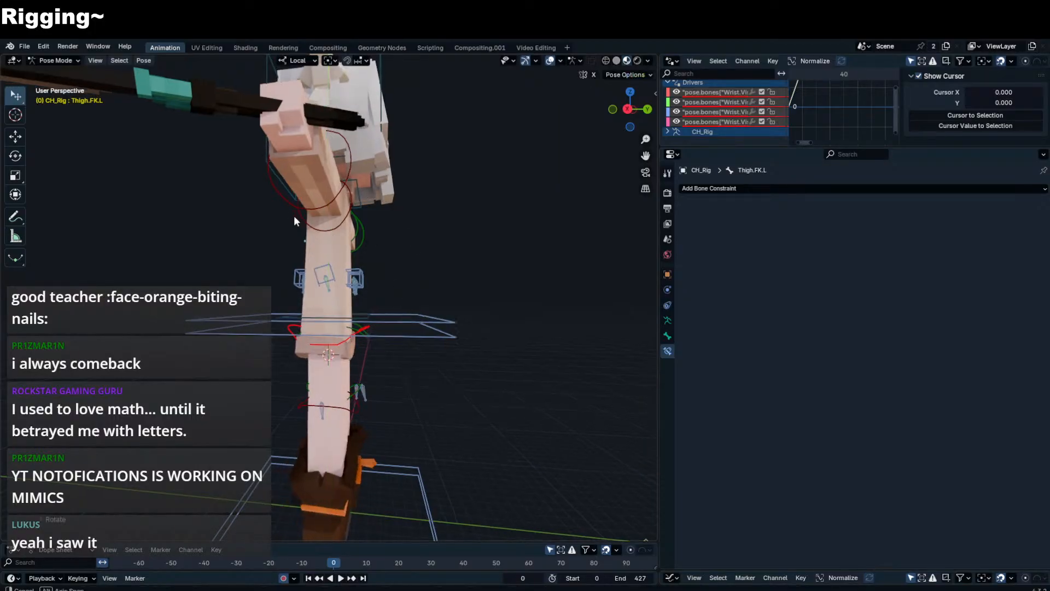
pyautogui.moveTo(294, 216); pyautogui.dragTo(251, 199, button='middle')
pyautogui.scroll(3, 252, 204)
pyautogui.moveTo(268, 235); pyautogui.dragTo(325, 254, button='middle')
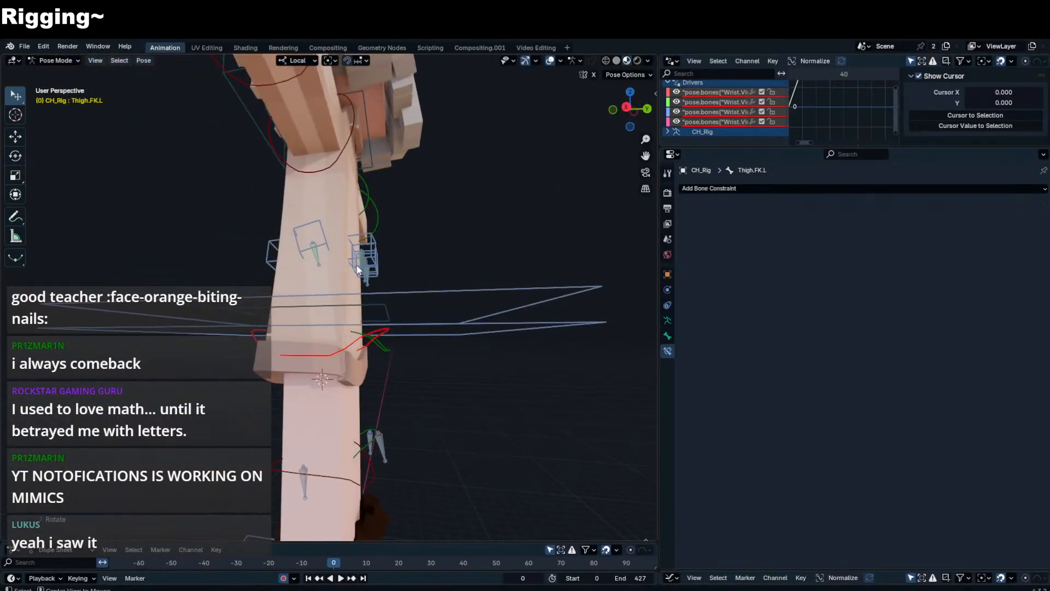
# - Repeat the local Y twist of Thigh.FK.L from the side and from behind to compare the shirt hem's movement
pyautogui.press('r')
pyautogui.press('y')
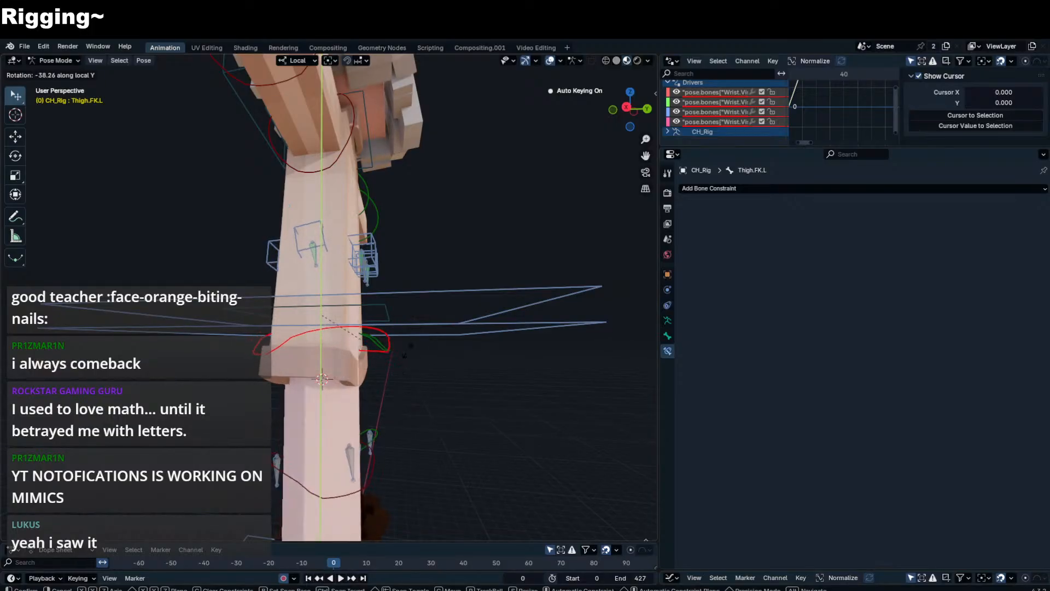
pyautogui.rightClick(376, 356)
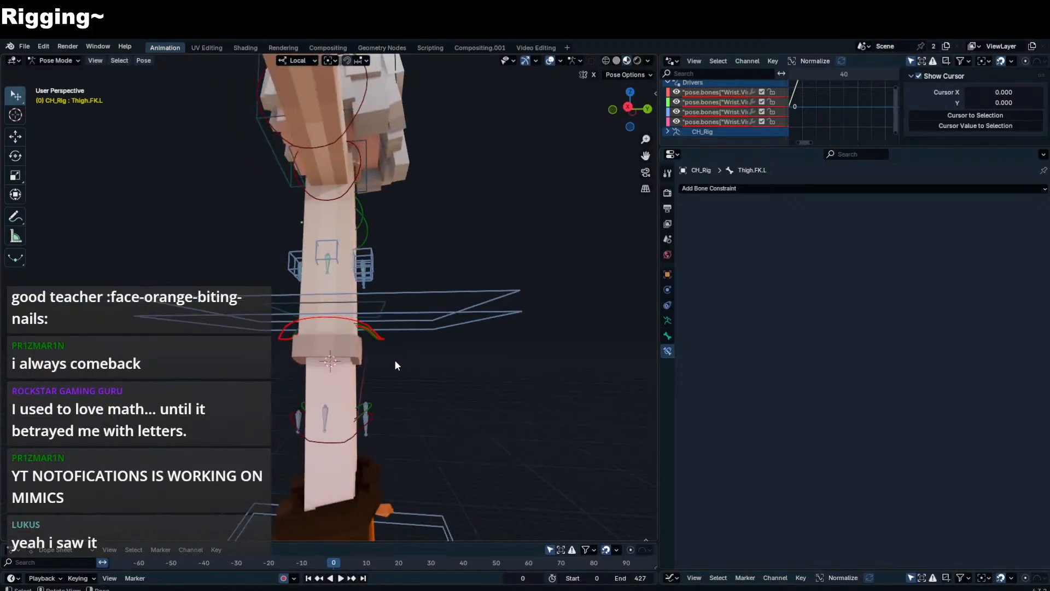
pyautogui.moveTo(393, 363); pyautogui.dragTo(404, 375, button='middle')
pyautogui.press('r')
pyautogui.press('y')
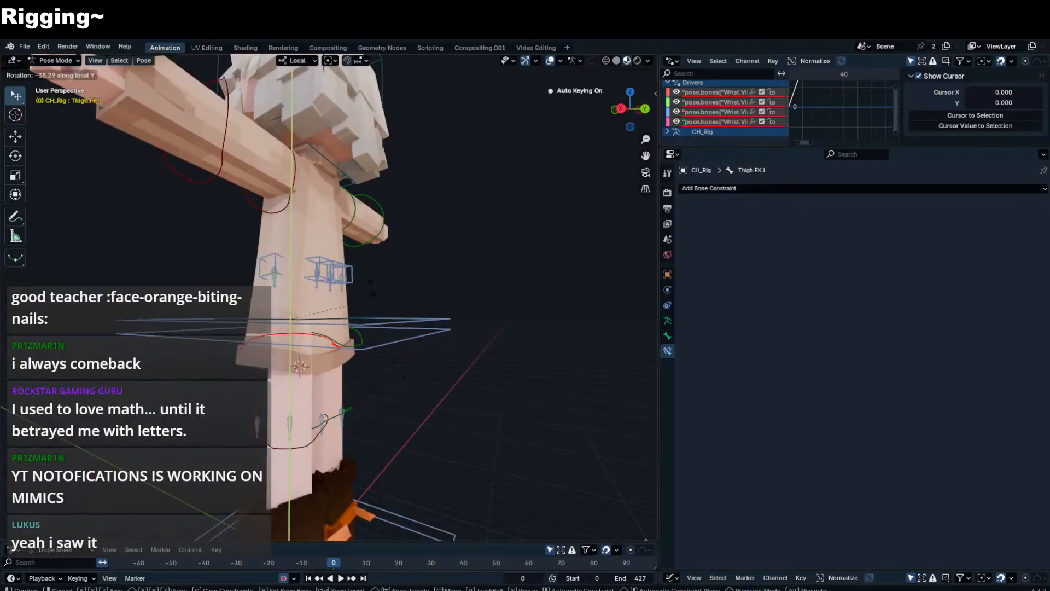
pyautogui.click(349, 269)
# - Try to move the tracking bone ShirtTrack_S_L, cancel the move, and undo the last twist of Thigh.FK.L
pyautogui.click(311, 418)
pyautogui.press('g')
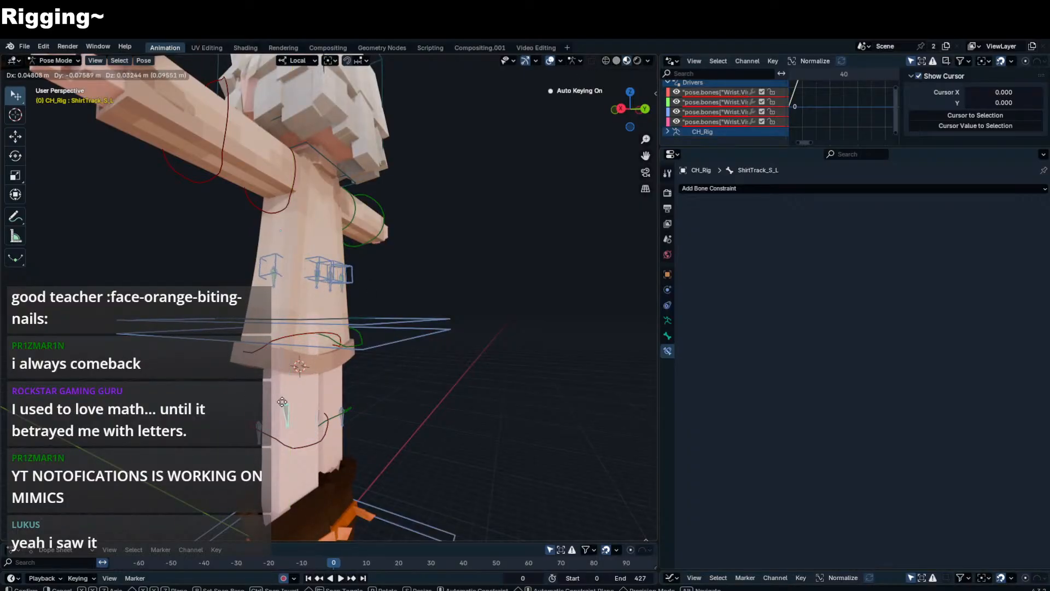
pyautogui.rightClick(236, 401)
pyautogui.hotkey('ctrl', 'z')
pyautogui.hotkey('ctrl', 'z')
# - Recheck the shirt's side response with several small local Y rotations of Thigh.FK.L
pyautogui.press('r')
pyautogui.press('y')
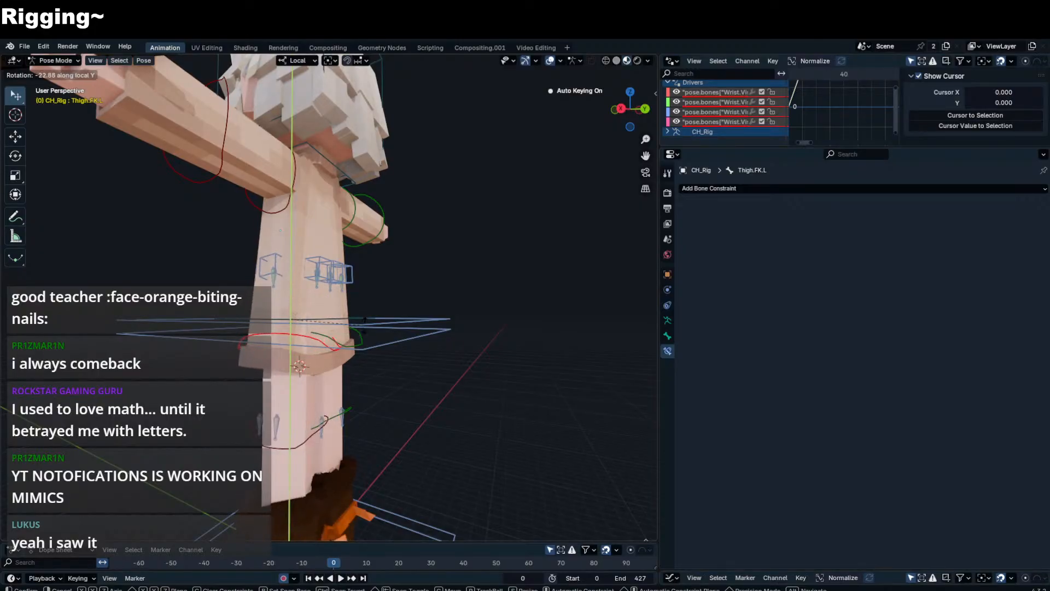
pyautogui.rightClick(332, 327)
pyautogui.moveTo(306, 359); pyautogui.dragTo(398, 378, button='middle')
pyautogui.press('r')
pyautogui.press('y')
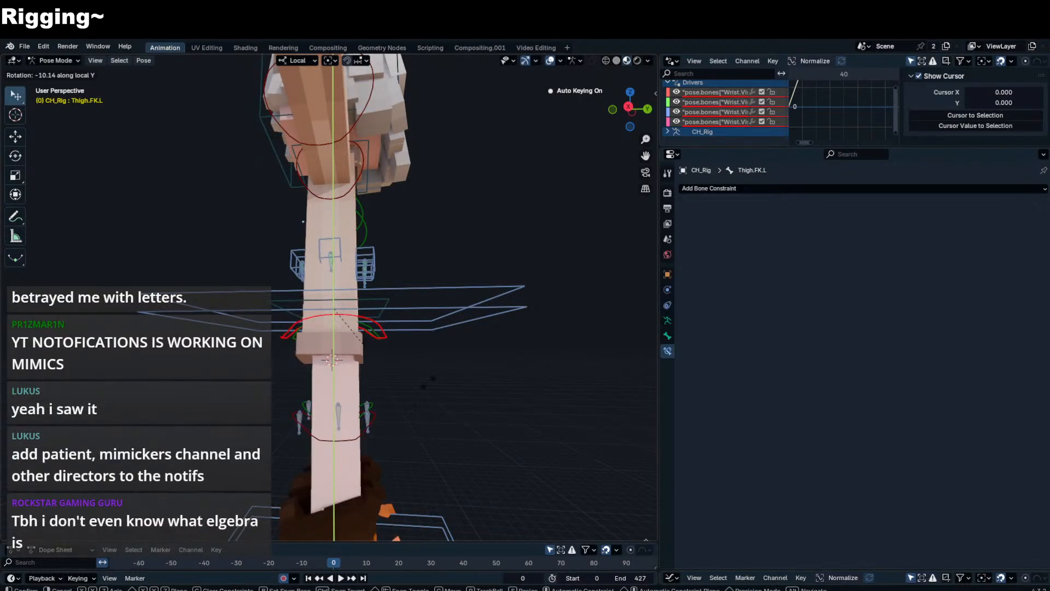
pyautogui.click(444, 369)
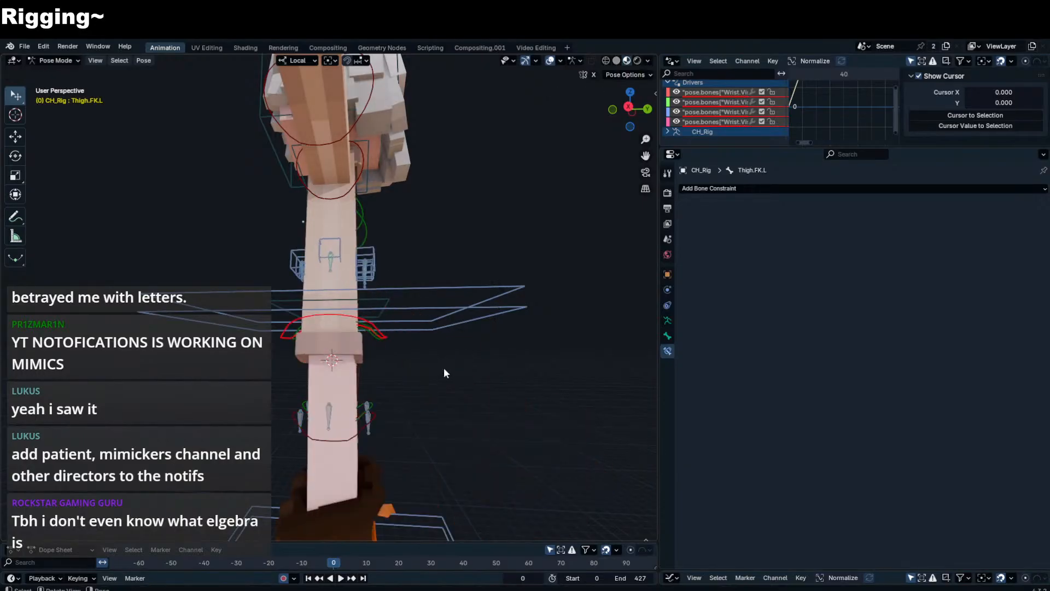
pyautogui.press('r')
pyautogui.press('y')
pyautogui.rightClick(442, 381)
# - Switch the rig to Object Mode and handwrite an underlined 1+1=2 in the empty space beside the character with the Annotate tool
pyautogui.moveTo(442, 381)
pyautogui.mouseDown(button='middle')
pyautogui.moveTo(481, 380)
pyautogui.moveTo(486, 394)
pyautogui.moveTo(348, 360)
pyautogui.mouseUp(button='middle')
pyautogui.hotkey('ctrl', 'Tab')
pyautogui.click(20, 220)
pyautogui.keyDown('shift'); pyautogui.moveTo(486, 275); pyautogui.dragTo(371, 274, button='middle'); pyautogui.keyUp('shift')
pyautogui.keyDown('shift'); pyautogui.moveTo(426, 256); pyautogui.dragTo(369, 265, button='middle'); pyautogui.keyUp('shift')
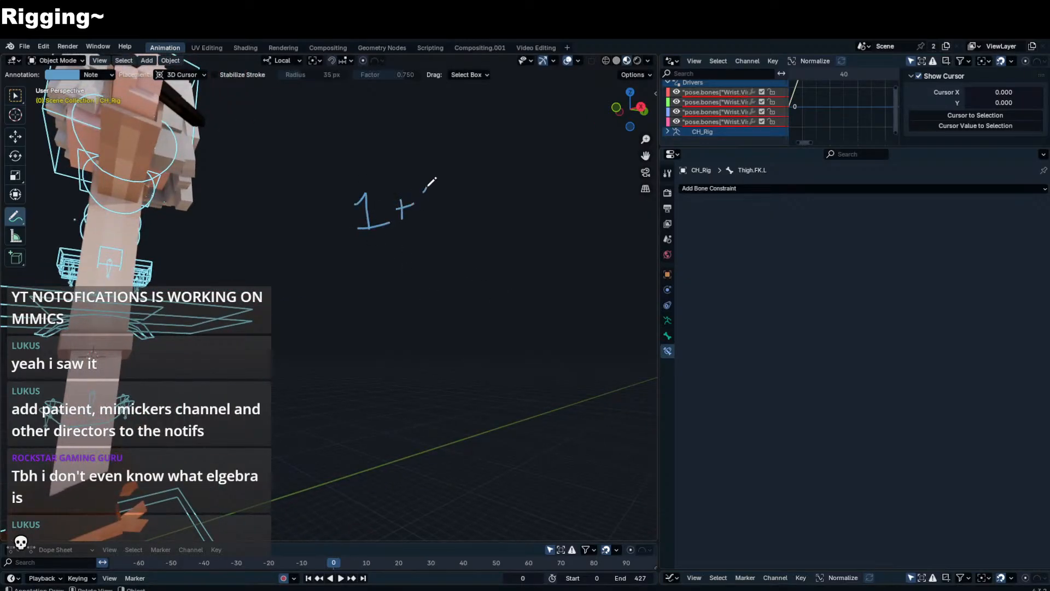
pyautogui.keyDown('shift'); pyautogui.moveTo(492, 204); pyautogui.dragTo(465, 201, button='middle'); pyautogui.keyUp('shift')
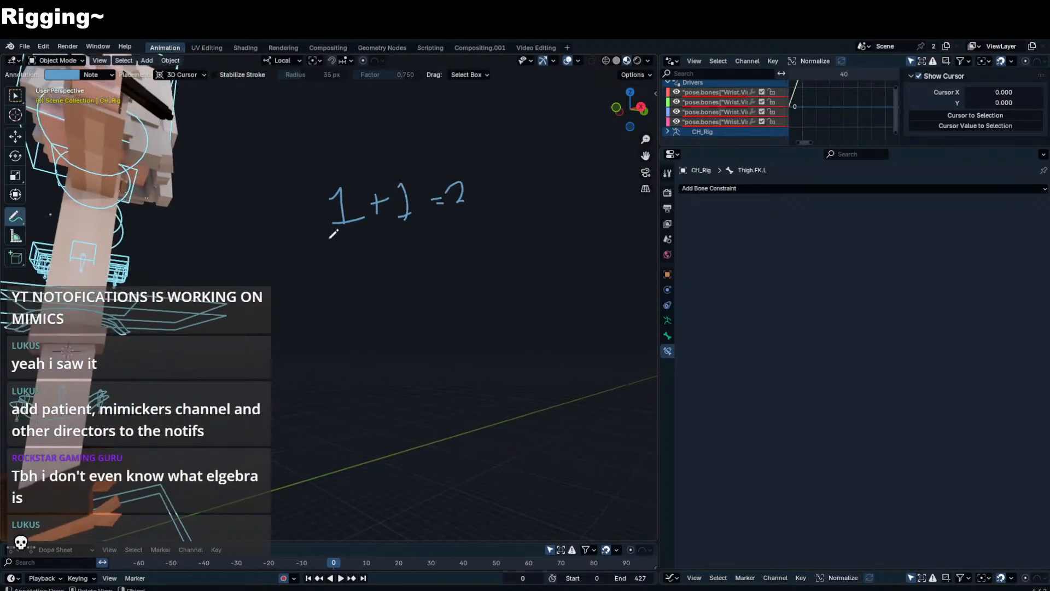
pyautogui.moveTo(329, 239); pyautogui.dragTo(483, 222)
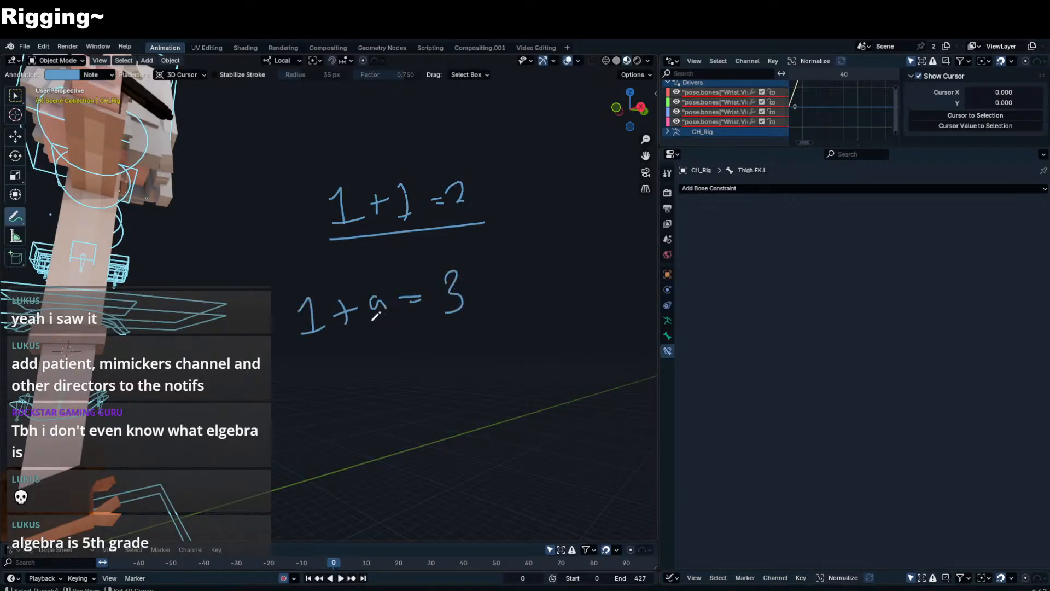
# - Annotate the solving of 1+a=3 below it, with an arrow from 1 to 3, a=3-1, and a circled a=4
pyautogui.keyDown('shift'); pyautogui.moveTo(382, 315); pyautogui.dragTo(370, 299, button='middle'); pyautogui.keyUp('shift')
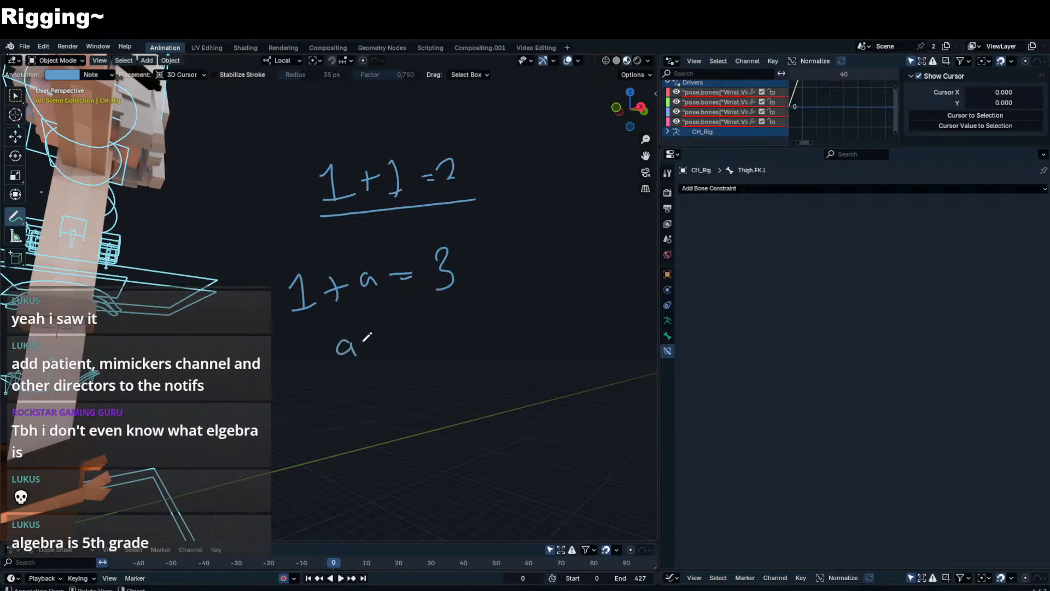
pyautogui.moveTo(313, 277); pyautogui.dragTo(418, 230)
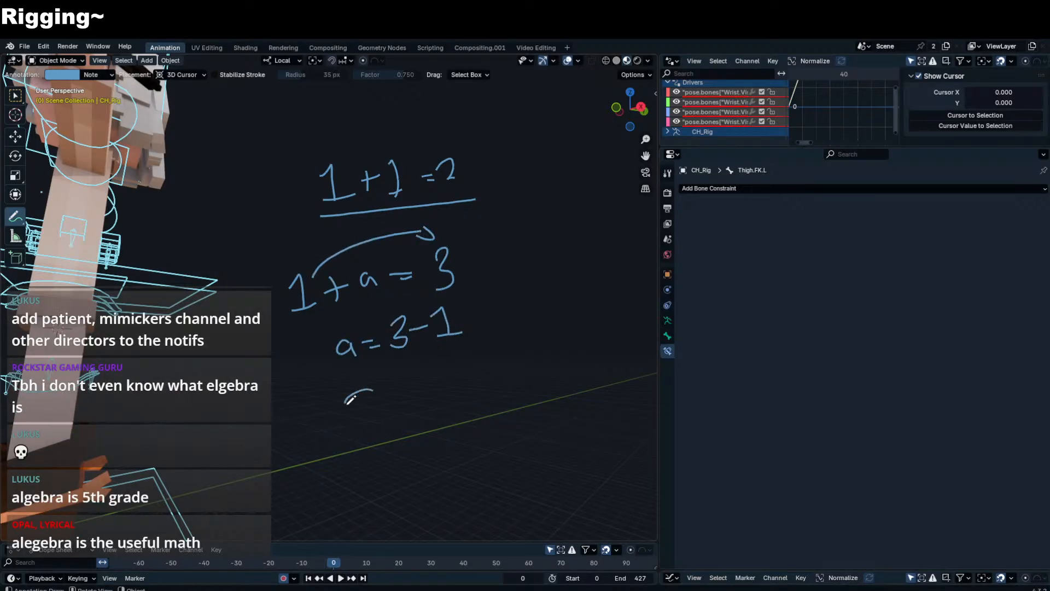
pyautogui.moveTo(420, 384); pyautogui.dragTo(419, 396)
pyautogui.moveTo(427, 359)
pyautogui.mouseDown()
pyautogui.moveTo(435, 418)
pyautogui.moveTo(392, 348)
pyautogui.mouseUp()
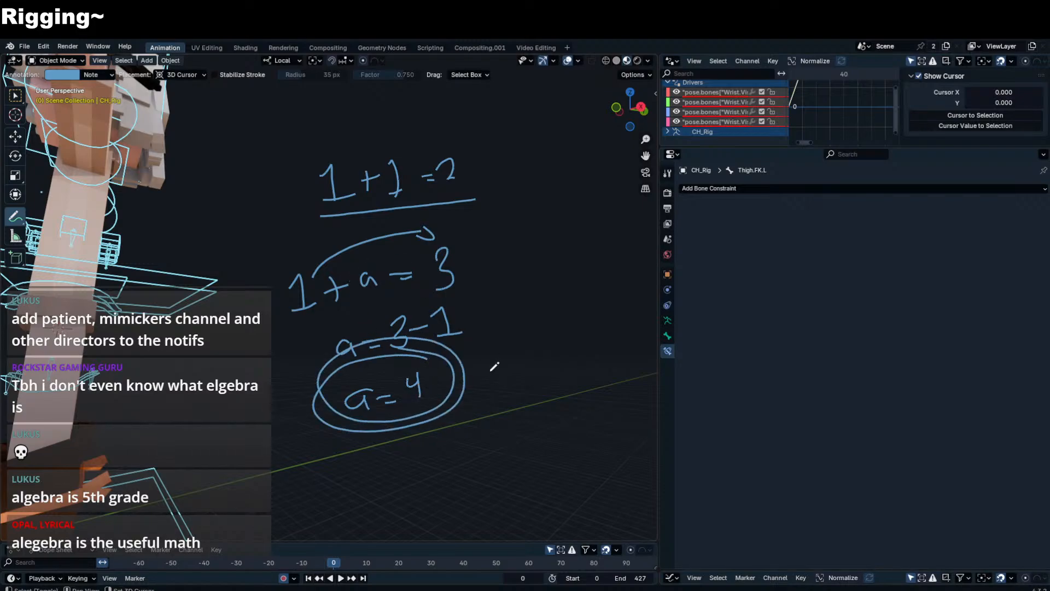
# - Handwrite the framed equation 1+a=b with arrows towards a and b, and a circled [a,b] above it
pyautogui.keyDown('shift'); pyautogui.moveTo(492, 363); pyautogui.dragTo(405, 247, button='middle'); pyautogui.keyUp('shift')
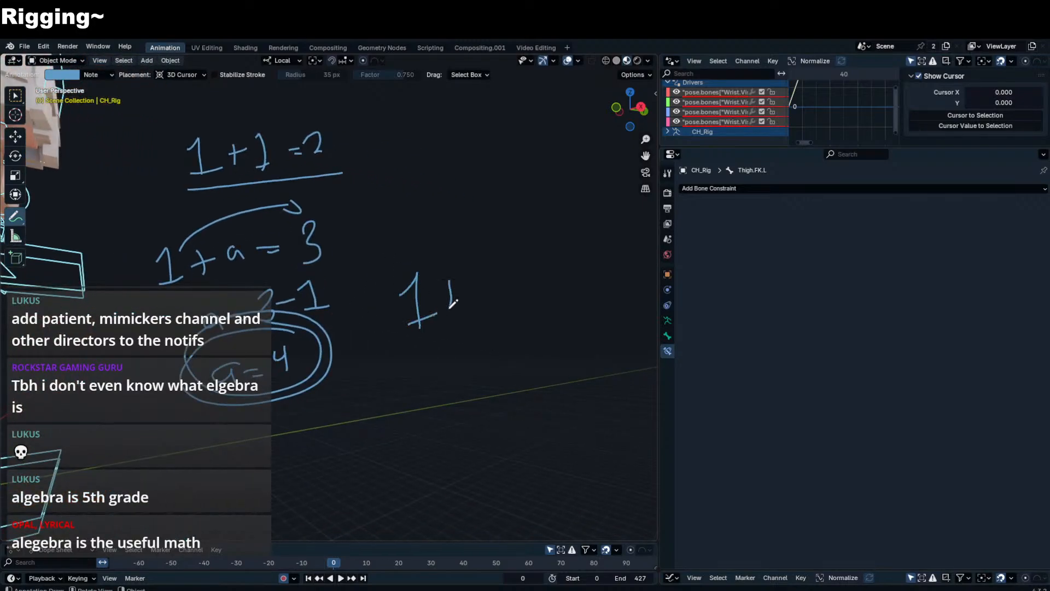
pyautogui.moveTo(482, 281); pyautogui.dragTo(492, 295)
pyautogui.keyDown('shift'); pyautogui.moveTo(546, 270); pyautogui.dragTo(464, 268, button='middle'); pyautogui.keyUp('shift')
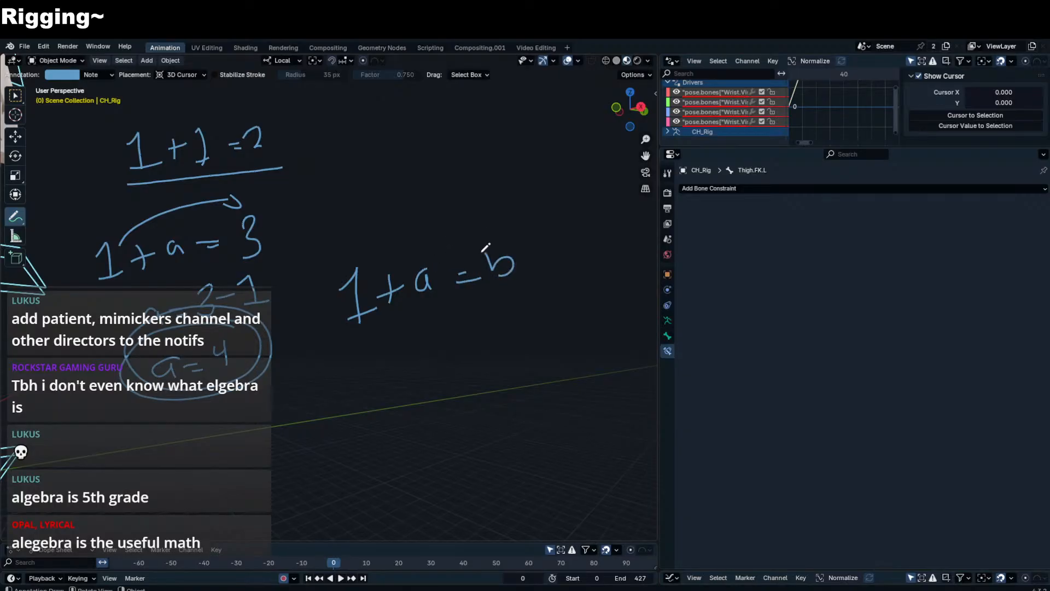
pyautogui.keyDown('shift'); pyautogui.moveTo(509, 242); pyautogui.dragTo(478, 237, button='middle'); pyautogui.keyUp('shift')
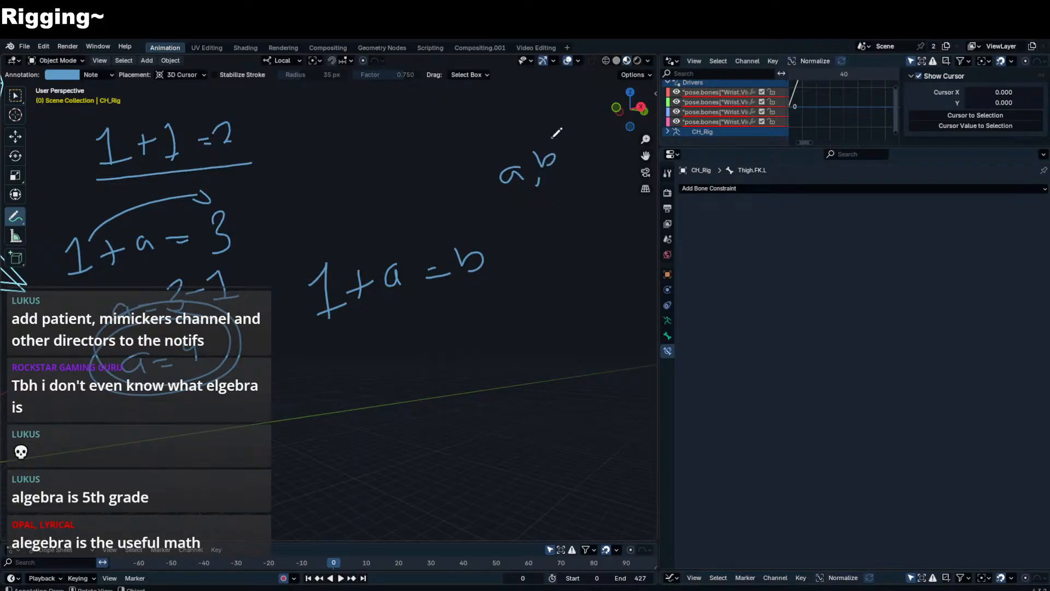
pyautogui.moveTo(490, 189)
pyautogui.mouseDown()
pyautogui.moveTo(566, 195)
pyautogui.moveTo(482, 209)
pyautogui.moveTo(539, 226)
pyautogui.mouseUp()
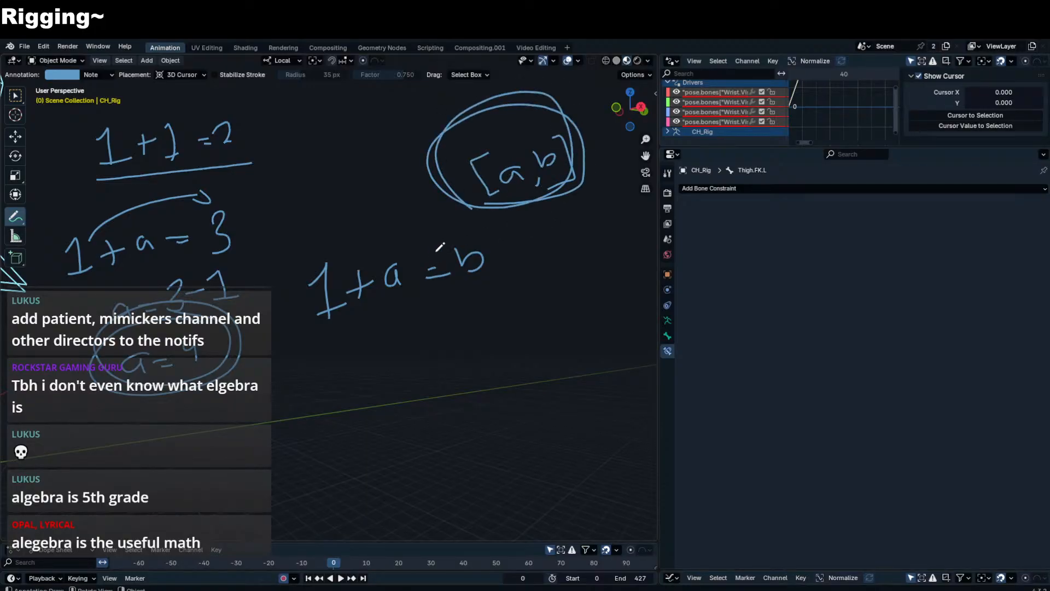
pyautogui.moveTo(356, 331); pyautogui.dragTo(392, 300)
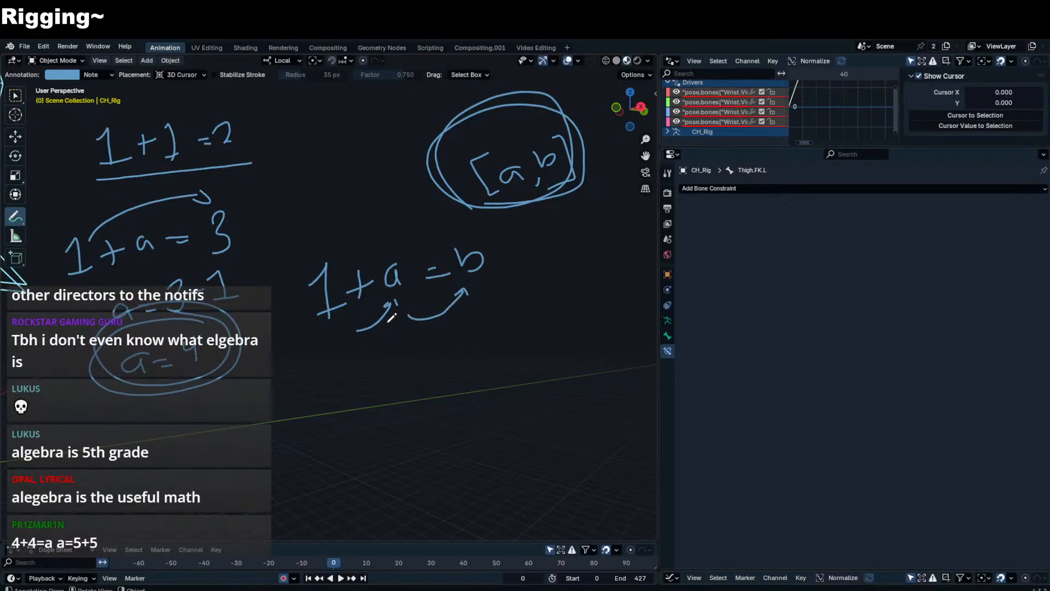
pyautogui.moveTo(283, 251); pyautogui.dragTo(296, 342)
pyautogui.moveTo(272, 247)
pyautogui.mouseDown()
pyautogui.moveTo(518, 223)
pyautogui.moveTo(372, 332)
pyautogui.moveTo(302, 340)
pyautogui.mouseUp()
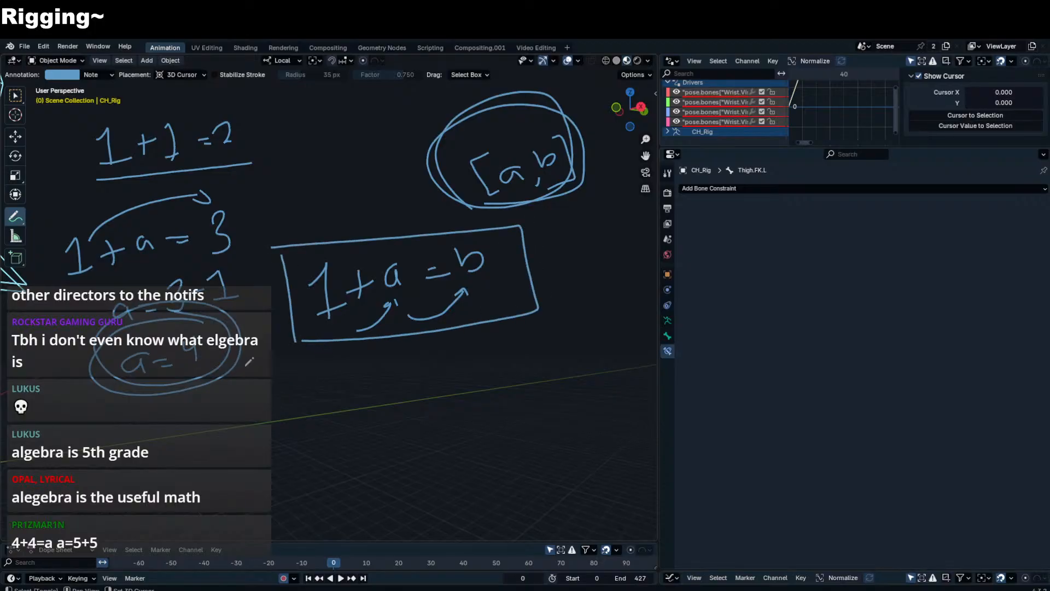
# - Sketch two small boxes below the framed equation to stand for the objects a and b
pyautogui.keyDown('shift'); pyautogui.moveTo(361, 335); pyautogui.dragTo(386, 253, button='middle'); pyautogui.keyUp('shift')
pyautogui.keyDown('shift'); pyautogui.moveTo(220, 288); pyautogui.dragTo(556, 355, button='middle'); pyautogui.keyUp('shift')
pyautogui.scroll(-2, 314, 306)
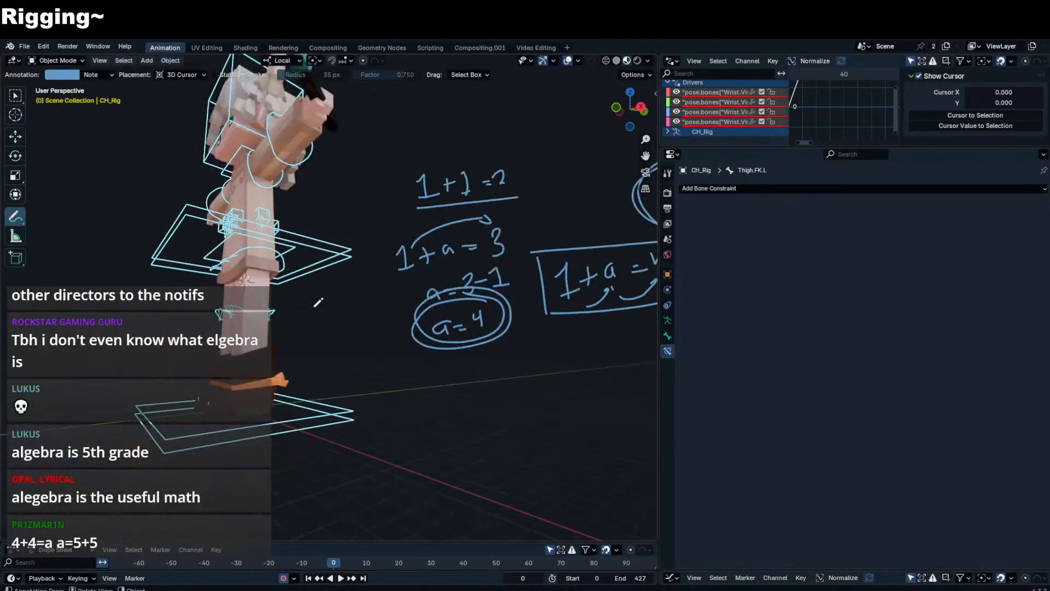
pyautogui.moveTo(314, 306); pyautogui.dragTo(329, 305, button='middle')
pyautogui.moveTo(396, 248)
pyautogui.keyDown('shift'); pyautogui.mouseDown(button='middle')
pyautogui.moveTo(328, 239)
pyautogui.moveTo(370, 253)
pyautogui.moveTo(305, 236)
pyautogui.mouseUp(button='middle'); pyautogui.keyUp('shift')
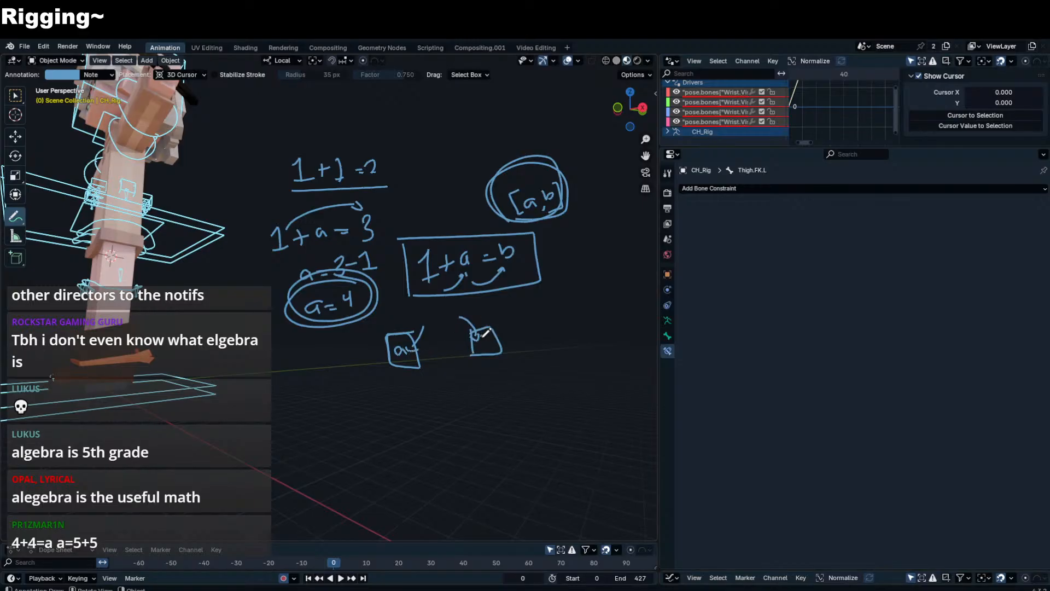
# - Annotate a framed a=b, and beside it boxes a and b linked by a 1m arrow with a framed a=b+1m
pyautogui.keyDown('shift'); pyautogui.moveTo(481, 344); pyautogui.dragTo(338, 291, button='middle'); pyautogui.keyUp('shift')
pyautogui.scroll(2, 418, 312)
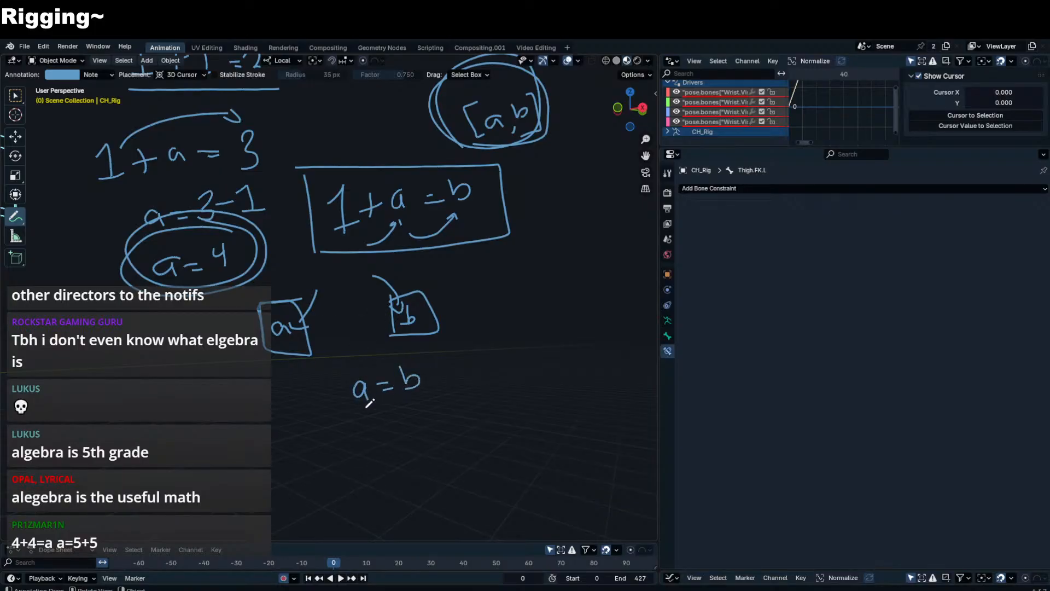
pyautogui.moveTo(370, 403)
pyautogui.mouseDown()
pyautogui.moveTo(358, 355)
pyautogui.moveTo(387, 401)
pyautogui.mouseUp()
pyautogui.keyDown('shift'); pyautogui.moveTo(336, 359); pyautogui.dragTo(295, 329, button='middle'); pyautogui.keyUp('shift')
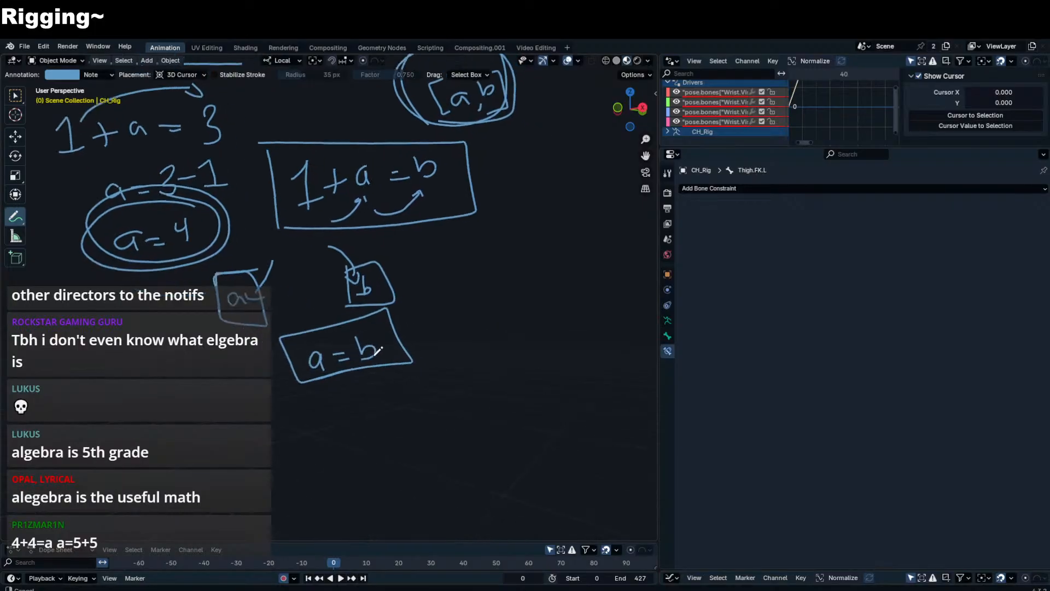
pyautogui.moveTo(448, 346); pyautogui.dragTo(451, 303)
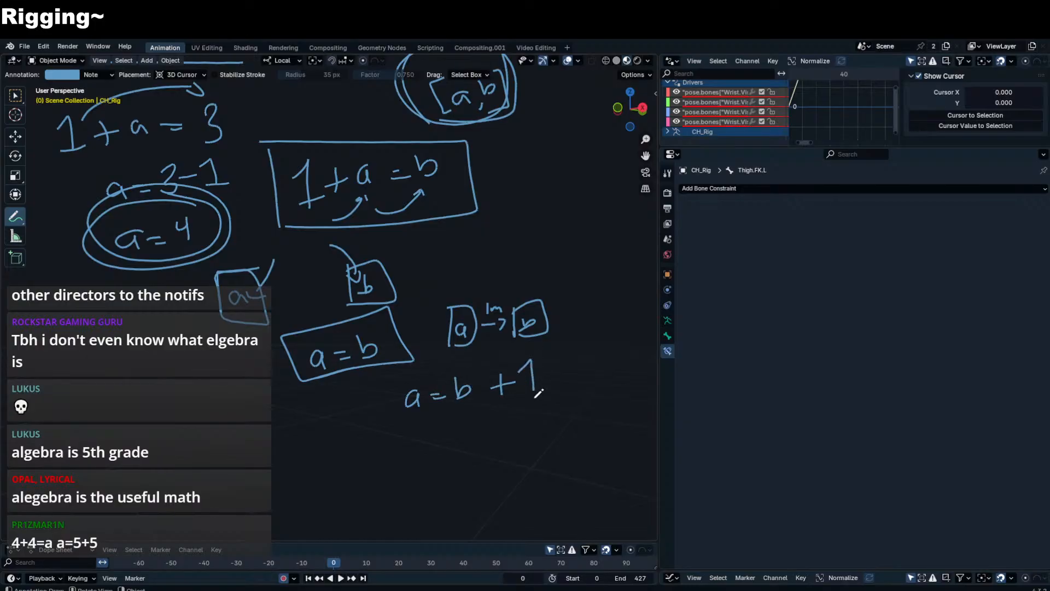
pyautogui.moveTo(358, 432)
pyautogui.mouseDown()
pyautogui.moveTo(553, 339)
pyautogui.moveTo(358, 441)
pyautogui.mouseUp()
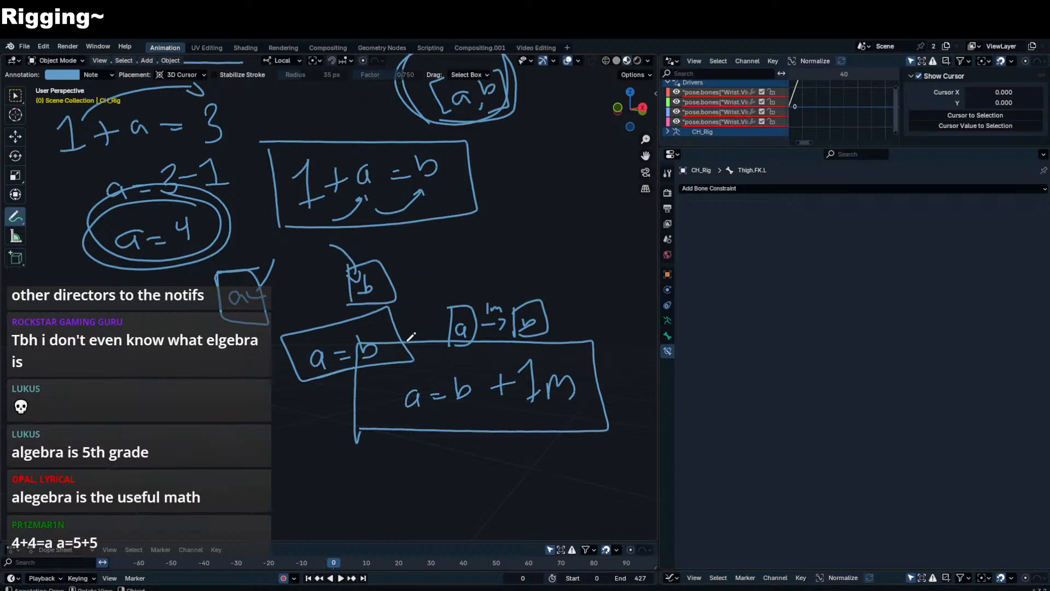
# - Undo the last annotation strokes and erase the handwritten algebra notes, leaving annotation mode for object selection
pyautogui.hotkey('ctrl', 'z')
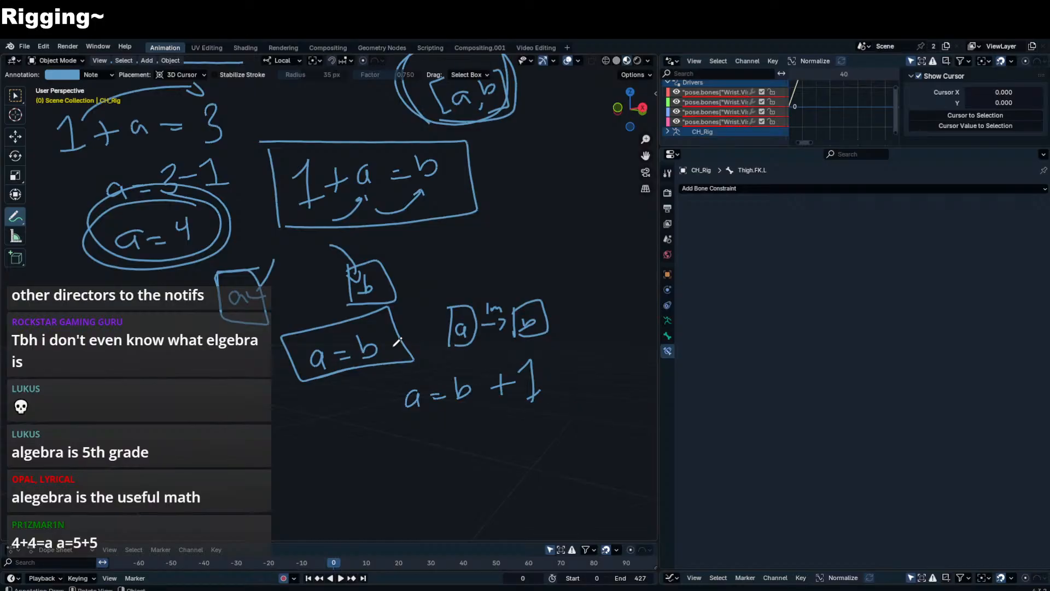
pyautogui.scroll(-5, 398, 341)
pyautogui.moveTo(264, 255)
pyautogui.keyDown('ctrl'); pyautogui.mouseDown()
pyautogui.moveTo(293, 246)
pyautogui.moveTo(288, 235)
pyautogui.moveTo(298, 321)
pyautogui.moveTo(375, 173)
pyautogui.moveTo(340, 418)
pyautogui.moveTo(464, 267)
pyautogui.moveTo(438, 454)
pyautogui.mouseUp(); pyautogui.keyUp('ctrl')
pyautogui.moveTo(304, 244); pyautogui.dragTo(56, 123, button='middle')
pyautogui.click(19, 99)
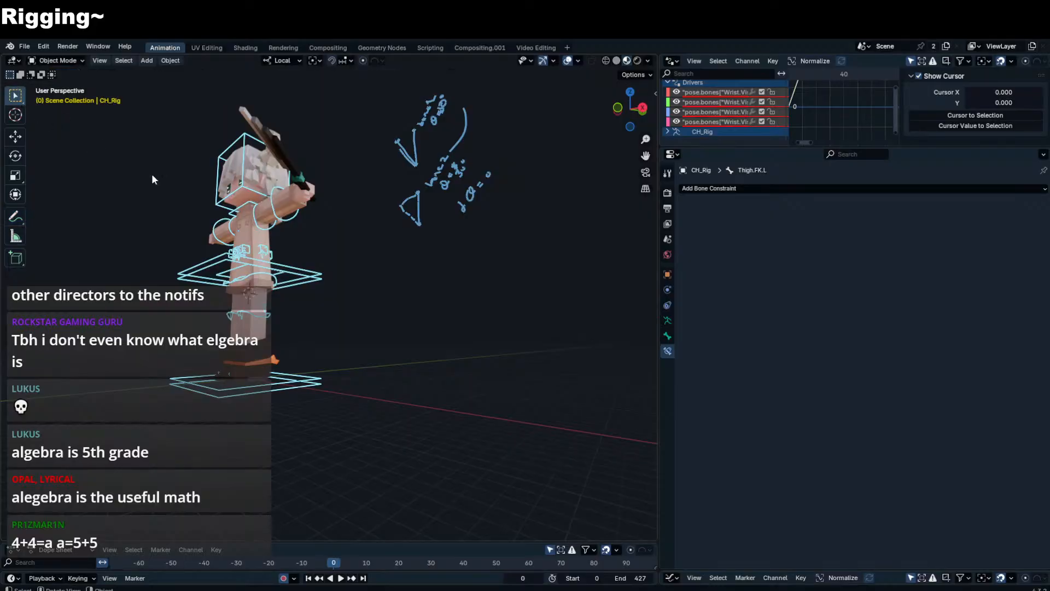
# - Try bending the left knee by rotating the Shin.FK.L bone in Pose Mode, without keeping the rotation
pyautogui.moveTo(208, 211)
pyautogui.mouseDown(button='middle')
pyautogui.moveTo(373, 291)
pyautogui.moveTo(436, 344)
pyautogui.moveTo(348, 323)
pyautogui.moveTo(294, 331)
pyautogui.moveTo(314, 348)
pyautogui.moveTo(416, 331)
pyautogui.moveTo(428, 349)
pyautogui.moveTo(483, 305)
pyautogui.moveTo(456, 323)
pyautogui.mouseUp(button='middle')
pyautogui.scroll(5, 435, 344)
pyautogui.hotkey('ctrl', 'Tab')
pyautogui.click(398, 371)
pyautogui.scroll(-3, 397, 371)
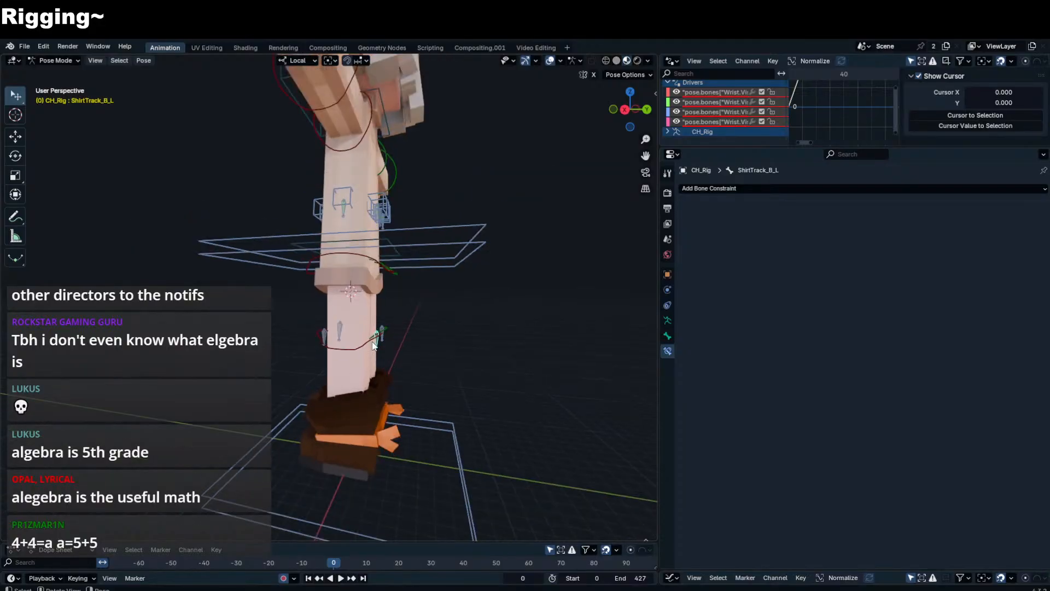
pyautogui.click(380, 331)
pyautogui.press('r')
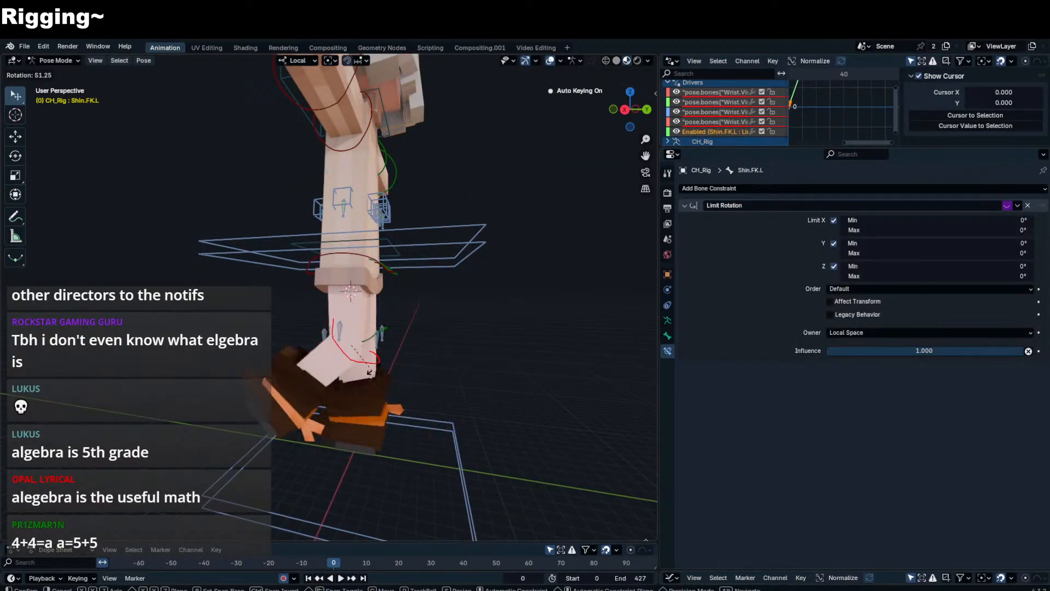
pyautogui.rightClick(385, 310)
# - Select the Leg_Left mesh in Object Mode and replace the driver editor with an enlarged Outliner
pyautogui.hotkey('ctrl', 'Tab')
pyautogui.click(356, 322)
pyautogui.moveTo(356, 322); pyautogui.dragTo(445, 312, button='middle')
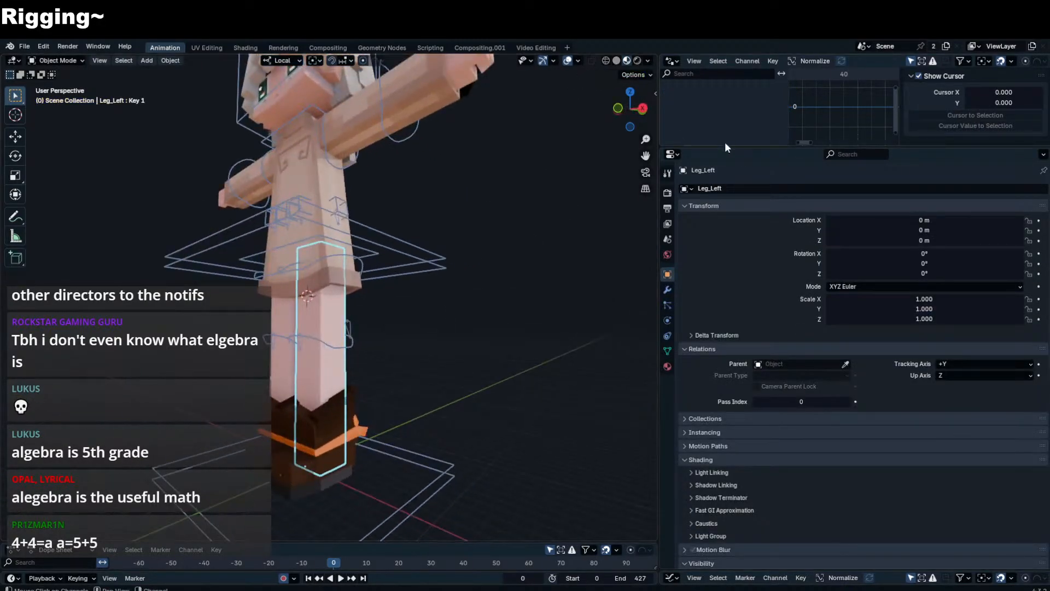
pyautogui.click(670, 61)
pyautogui.click(634, 82)
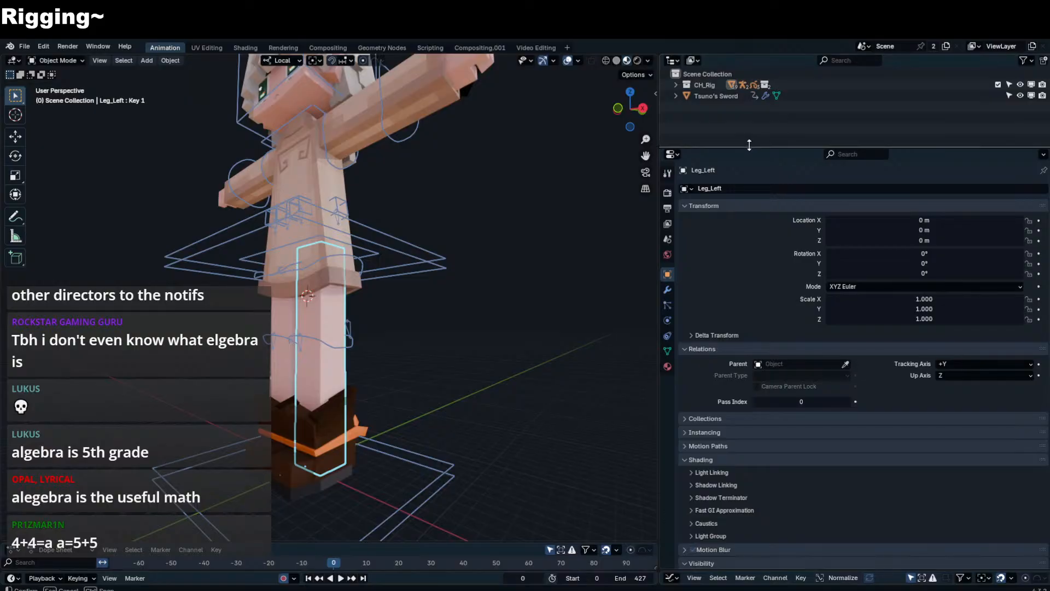
pyautogui.moveTo(749, 145); pyautogui.dragTo(749, 280)
# - Expand the CH_Rig collection and enable its MCH (Disable) collection in the view layer
pyautogui.click(675, 86)
pyautogui.click(677, 85)
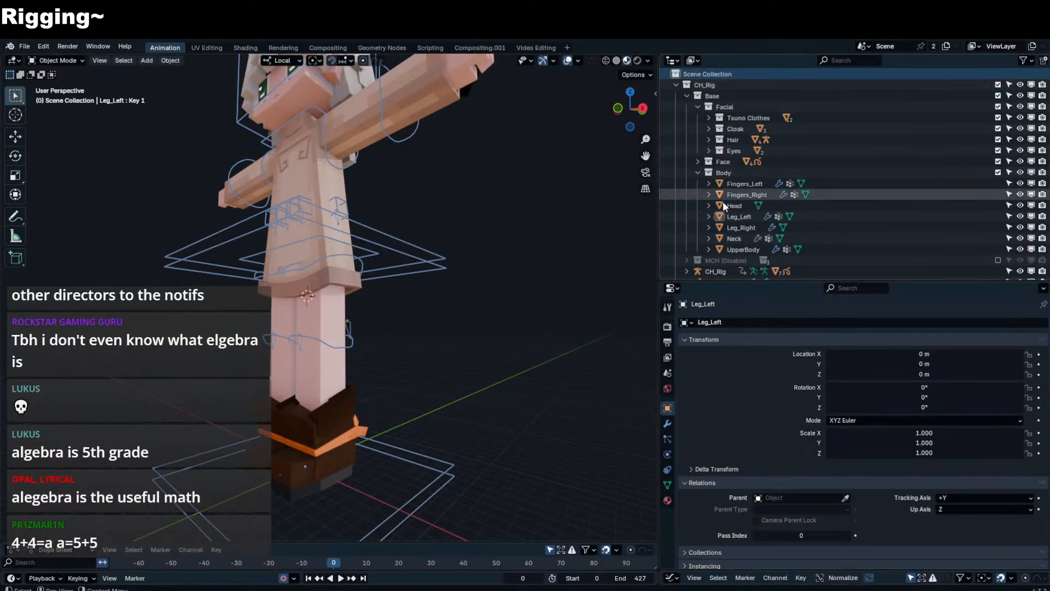
pyautogui.click(997, 261)
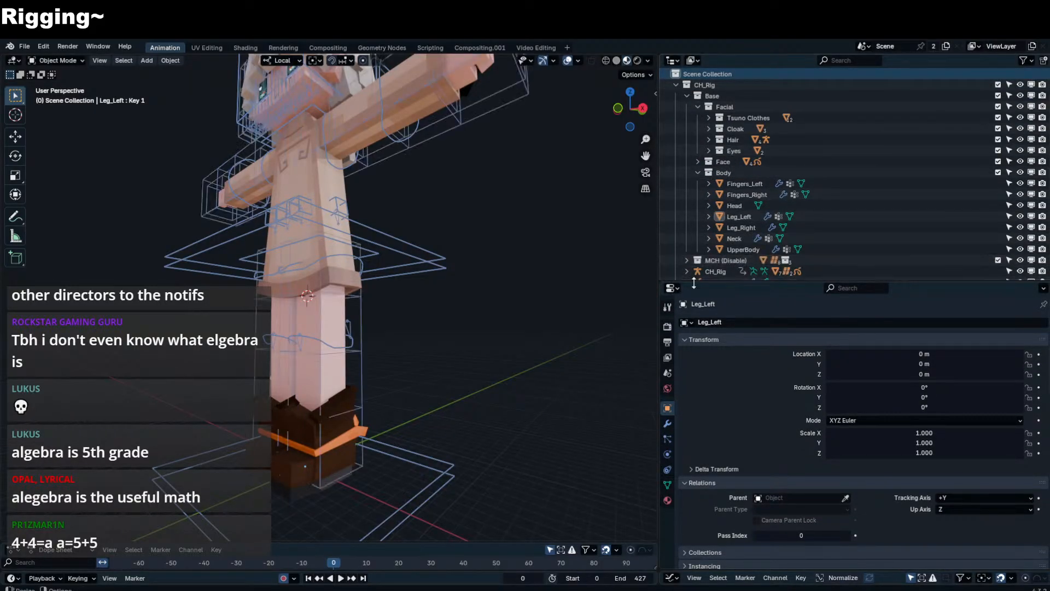
# - Examine the edge loops around the knee of the Leg_Left mesh in Edit Mode
pyautogui.press('KP_1')
pyautogui.press('KP_5')
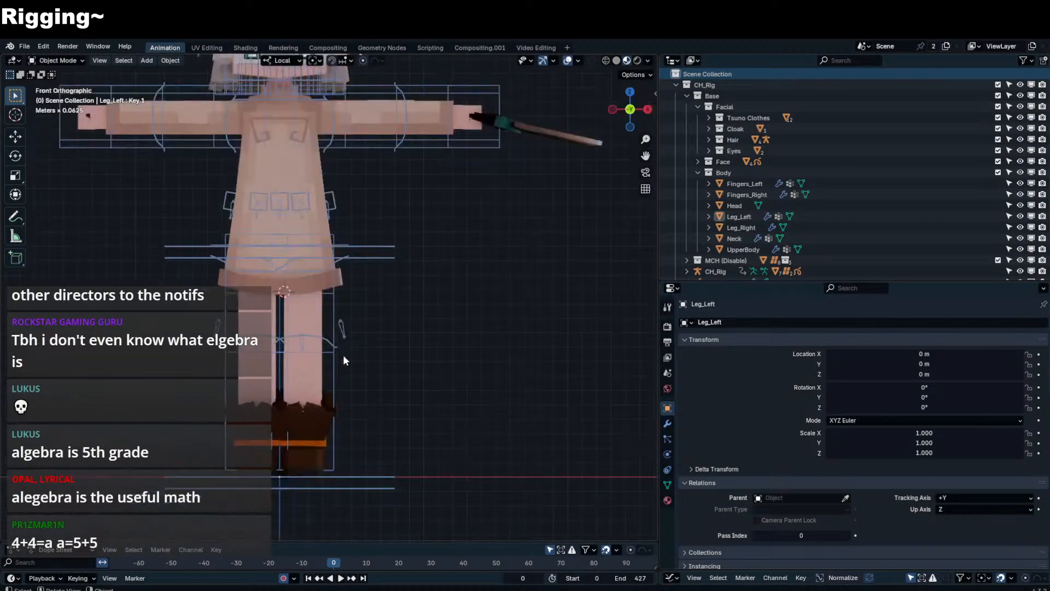
pyautogui.press('Tab')
pyautogui.scroll(5, 316, 363)
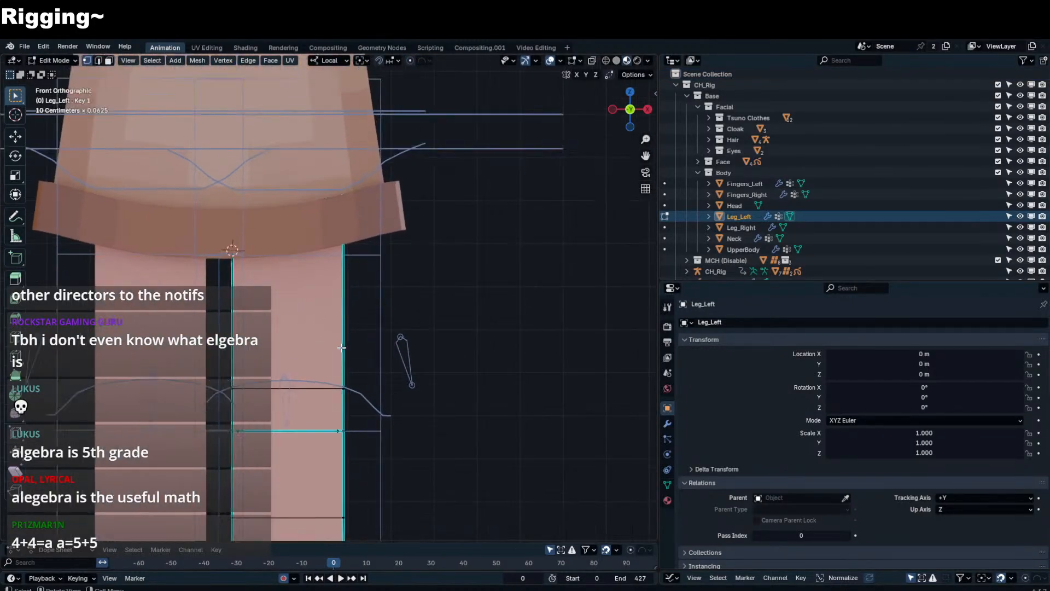
pyautogui.moveTo(315, 363); pyautogui.dragTo(258, 382, button='middle')
pyautogui.scroll(-2, 277, 383)
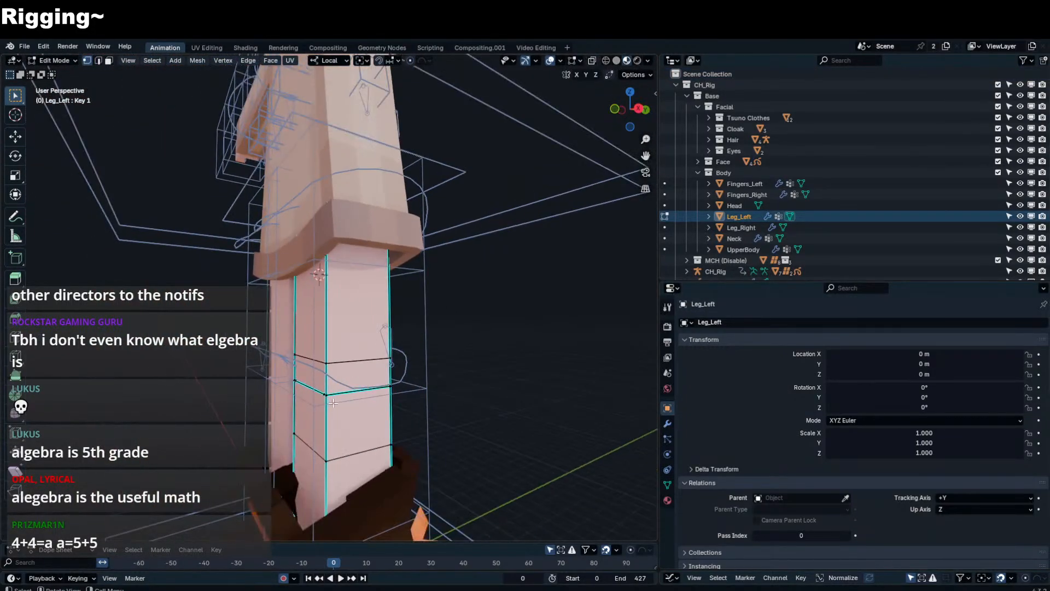
pyautogui.press('Tab')
# - Test the left knee bend by rotating Shin.FK.L in the right side view, and restore the straight leg
pyautogui.click(400, 380)
pyautogui.moveTo(401, 381); pyautogui.dragTo(371, 299, button='middle')
pyautogui.press('KP_3')
pyautogui.press('r')
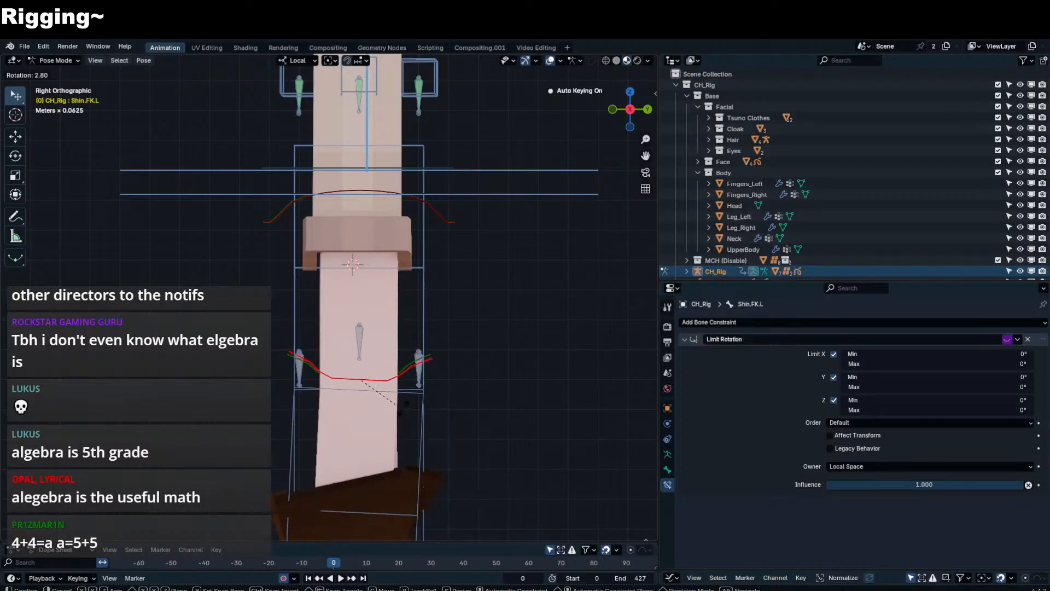
pyautogui.click(393, 299)
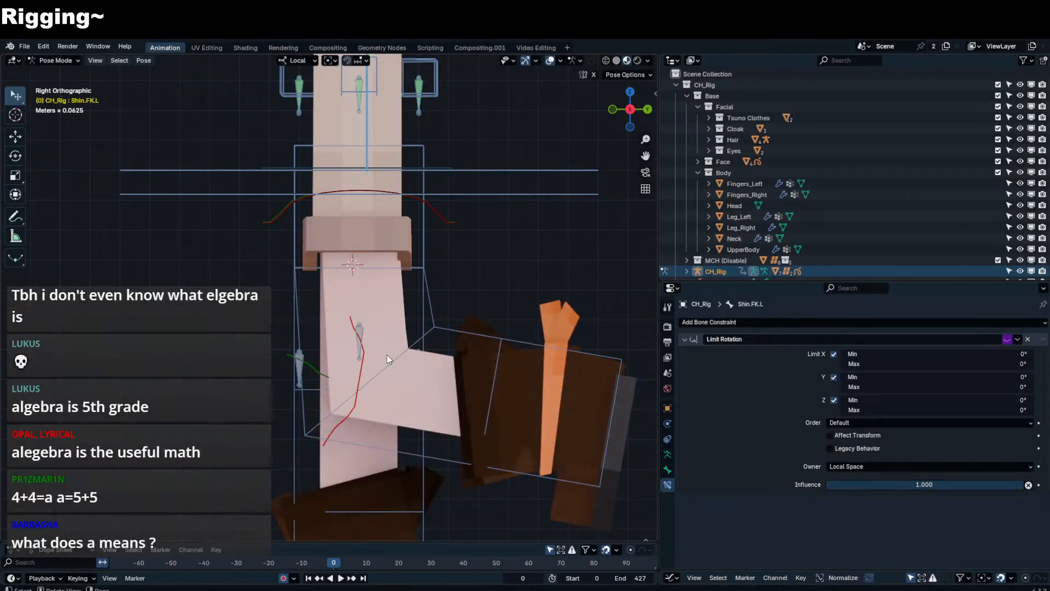
pyautogui.press('r')
pyautogui.rightClick(417, 365)
pyautogui.hotkey('ctrl', 'z')
pyautogui.press('r')
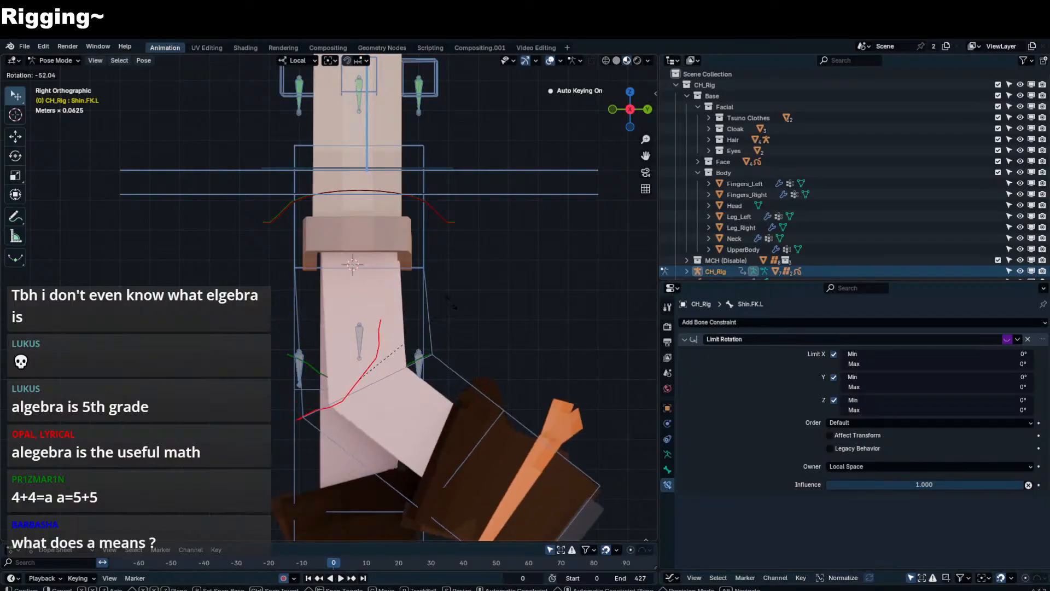
pyautogui.rightClick(447, 343)
# - Try raising the Leg_L lattice along Z to about 0.56 m and checking it against a shin rotation
pyautogui.hotkey('ctrl', 'Tab')
pyautogui.click(421, 395)
pyautogui.press('g')
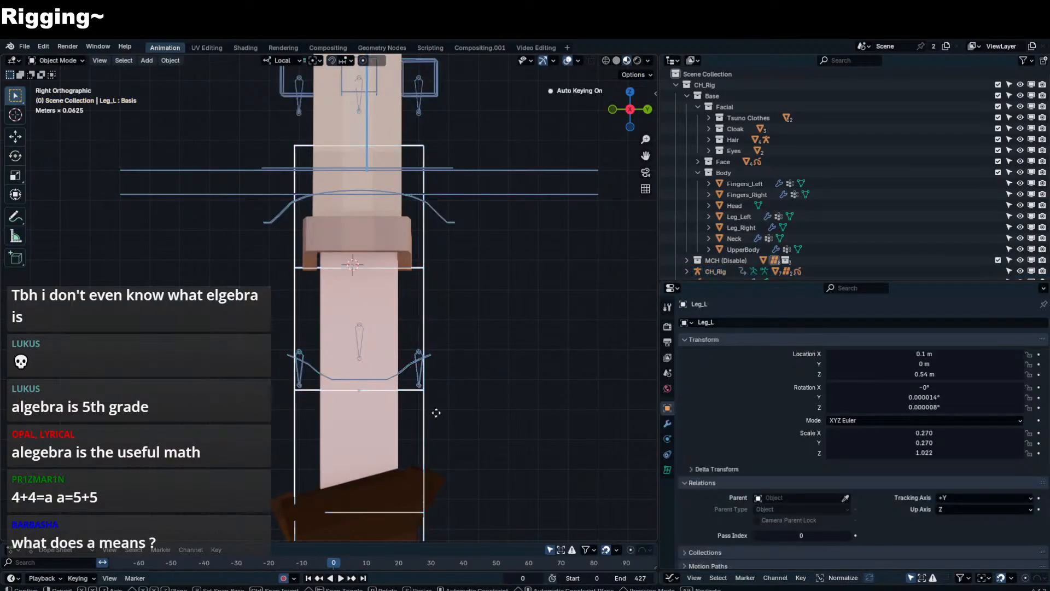
pyautogui.press('z')
pyautogui.click(436, 402)
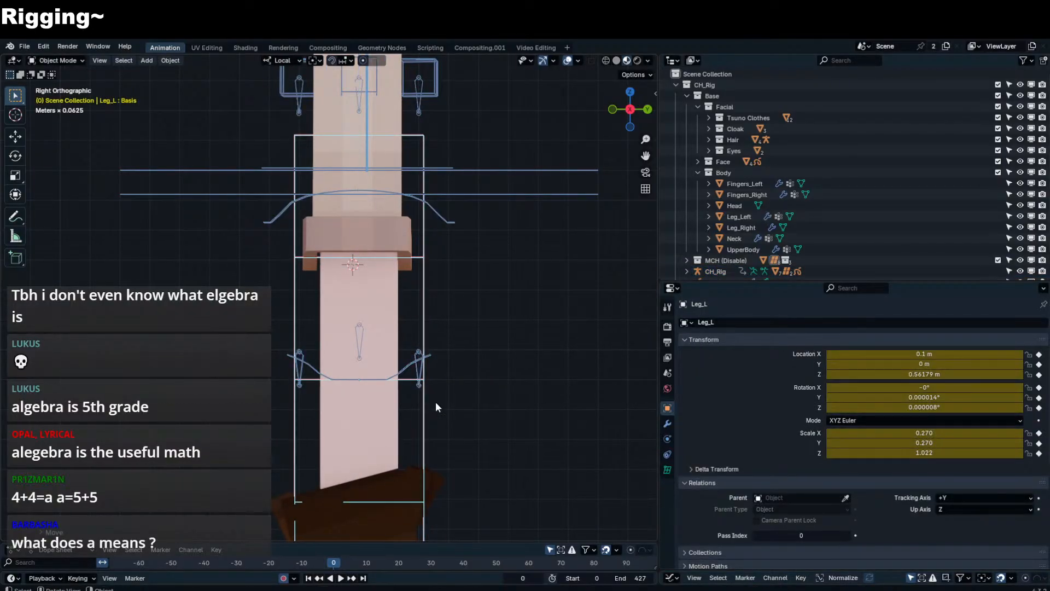
pyautogui.click(404, 371)
pyautogui.hotkey('ctrl', 'Tab')
pyautogui.press('r')
pyautogui.rightClick(428, 330)
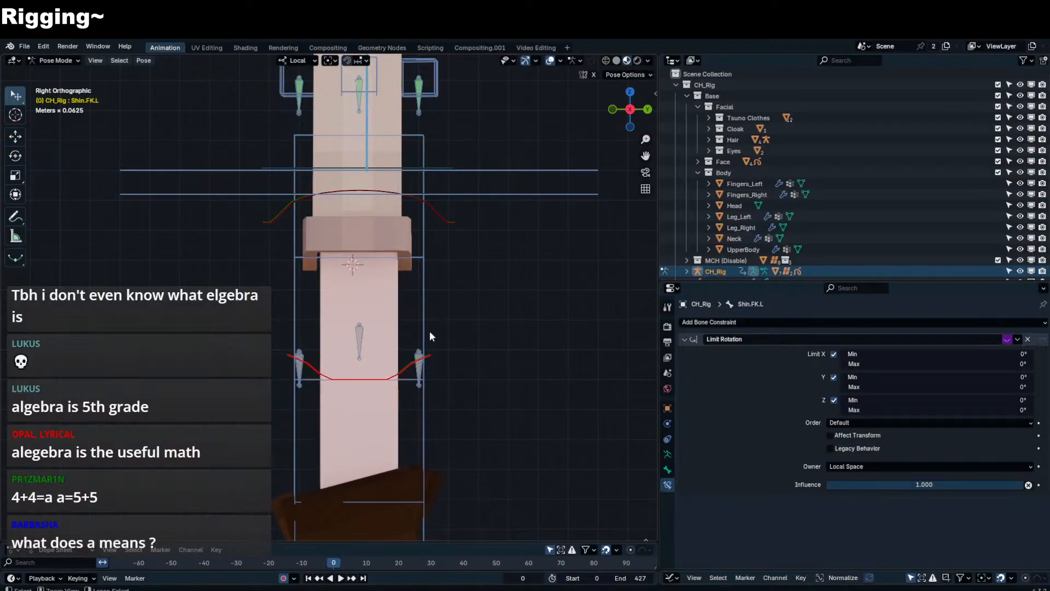
pyautogui.hotkey('ctrl', 'Tab')
pyautogui.click(404, 373)
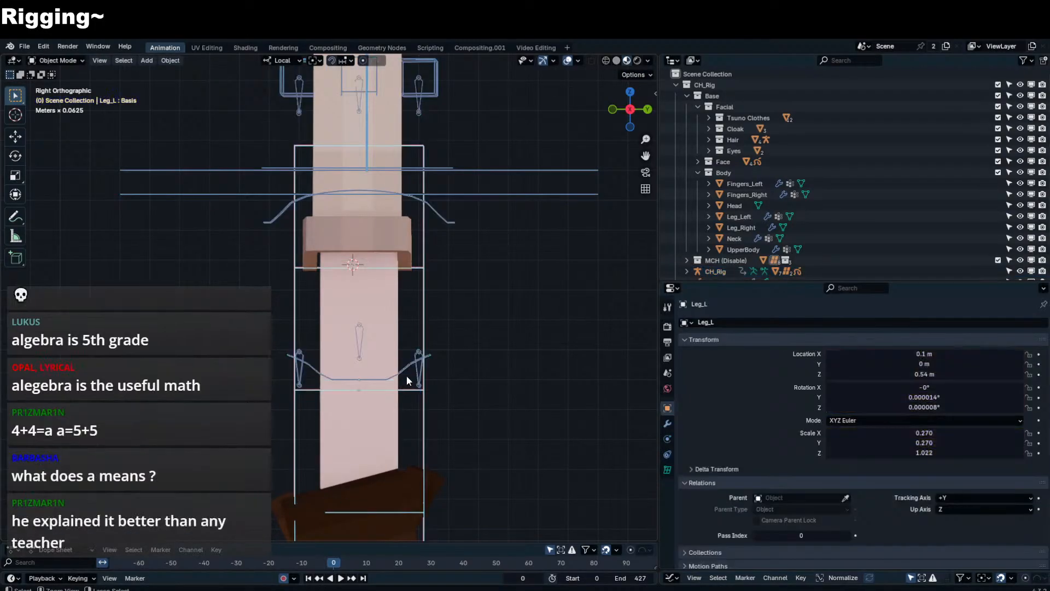
# - Rotate the Shin.FK.L bone by -90° in the right side view to bend the left knee
pyautogui.click(401, 375)
pyautogui.hotkey('ctrl', 'Tab')
pyautogui.press('r')
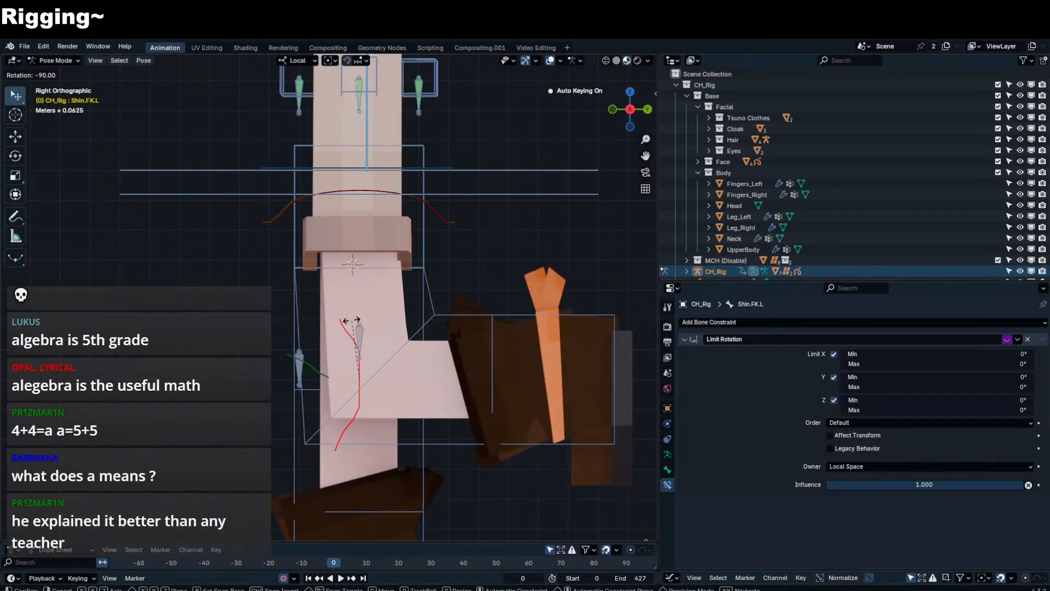
pyautogui.click(354, 321)
# - Try scaling the Leg_L lattice on its local X and Y axes only, then cancel the scaling
pyautogui.hotkey('ctrl', 'Tab')
pyautogui.click(440, 315)
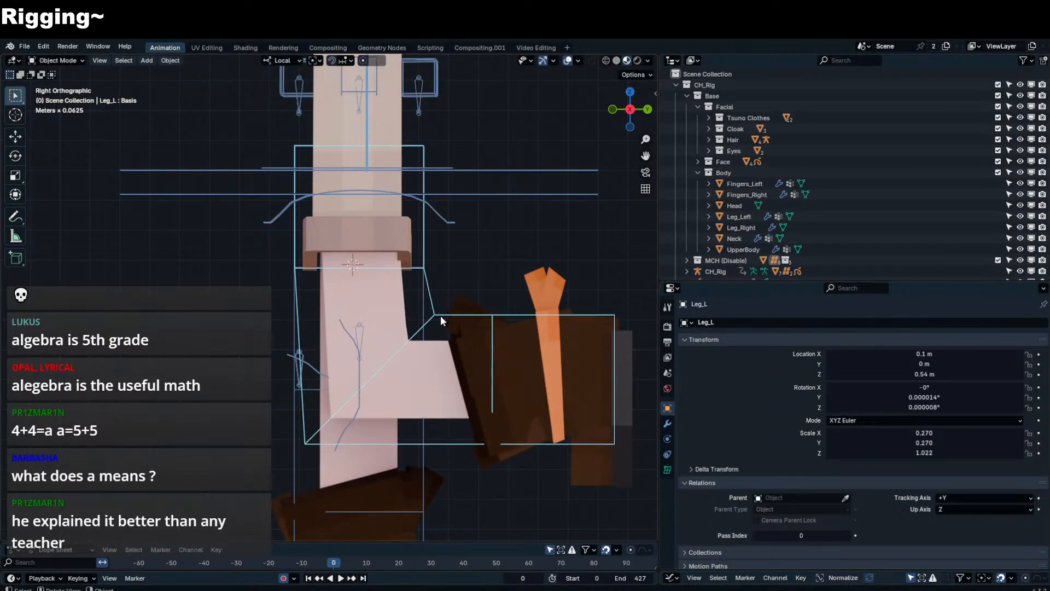
pyautogui.press('s')
pyautogui.hotkey('shift', 'z')
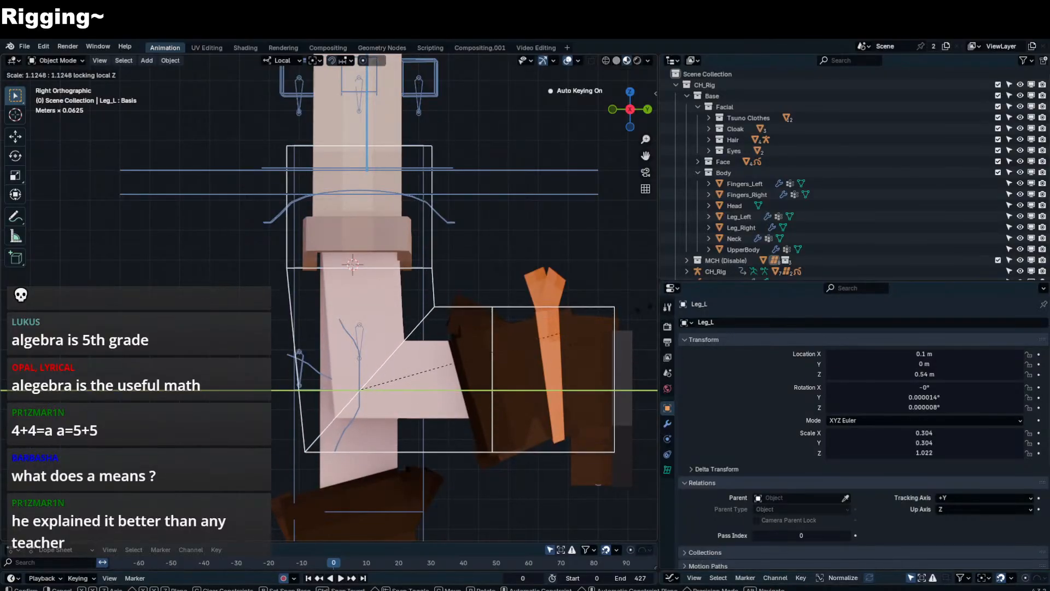
pyautogui.press('Escape')
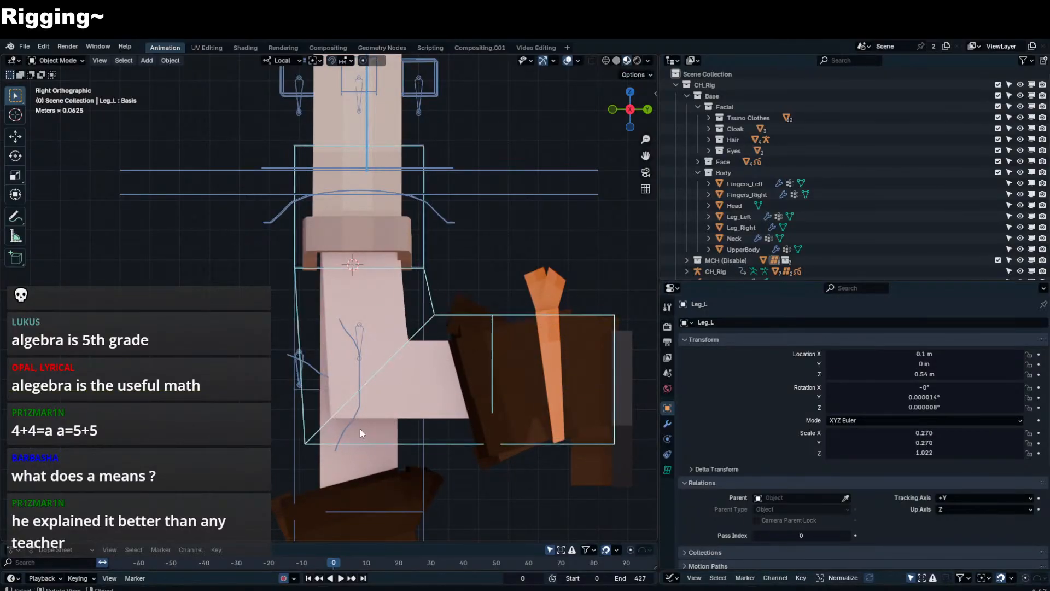
# - Edit the Leg_L lattice's Key 1 shape key and move its back-of-knee points along local Z
pyautogui.press('Tab')
pyautogui.scroll(-2, 396, 418)
pyautogui.click(666, 470)
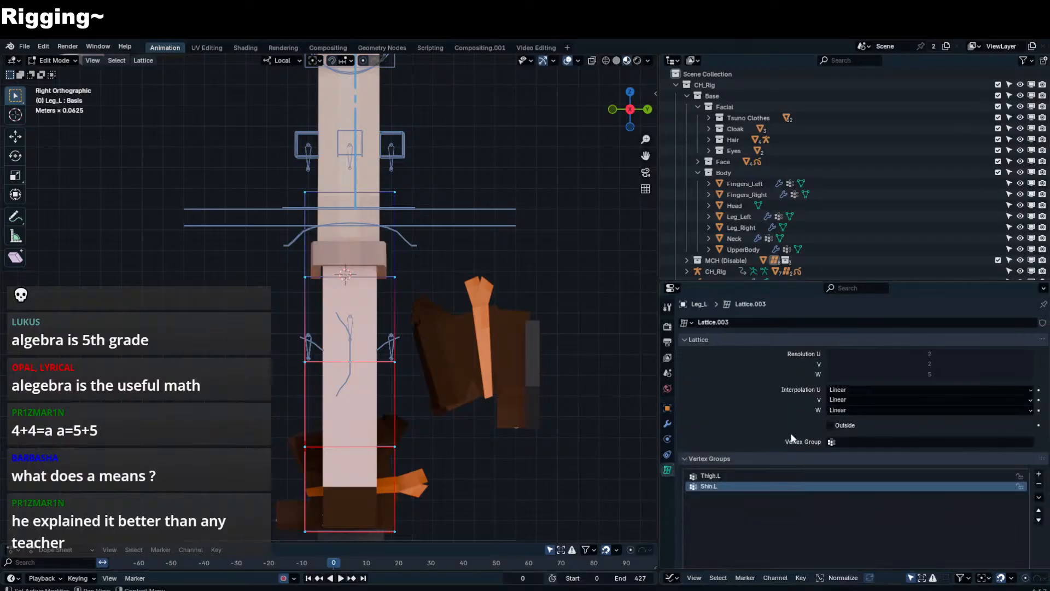
pyautogui.scroll(-9, 784, 436)
pyautogui.click(738, 494)
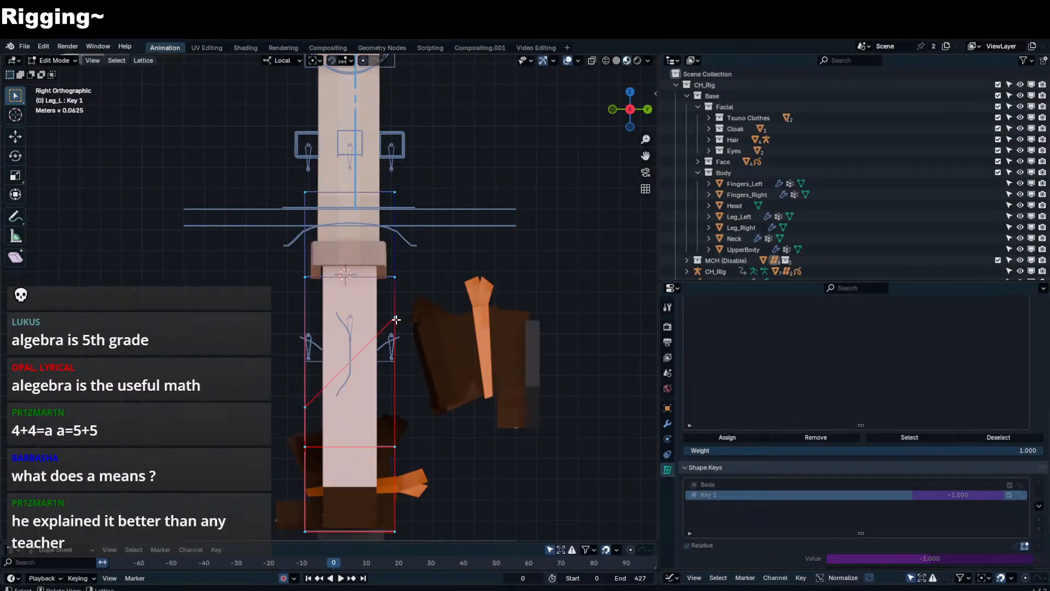
pyautogui.press('g')
pyautogui.press('z')
pyautogui.press('z')
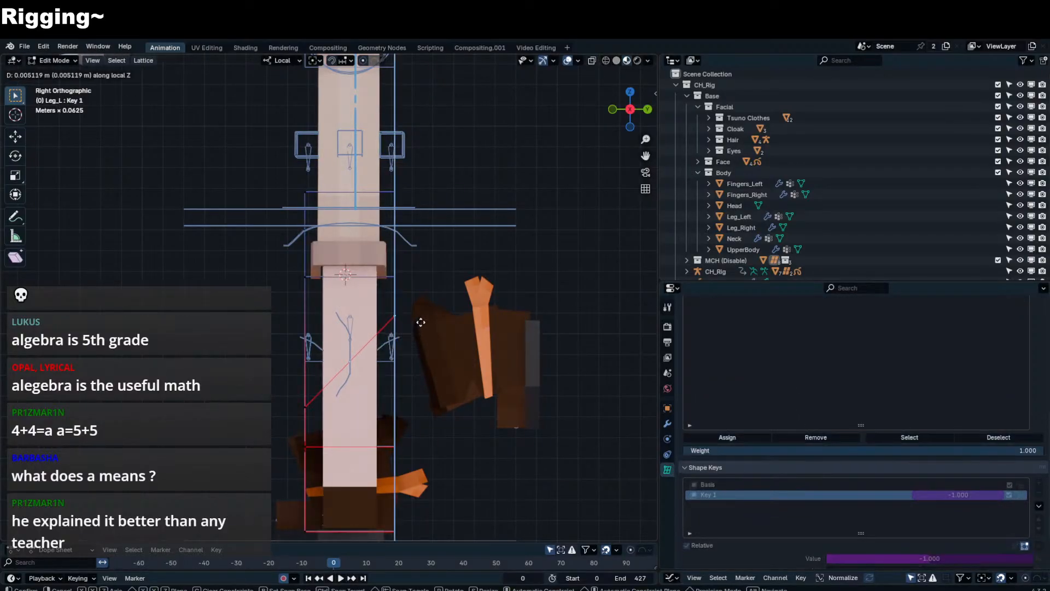
pyautogui.click(420, 322)
pyautogui.press('Tab')
pyautogui.press('Tab')
pyautogui.press('Tab')
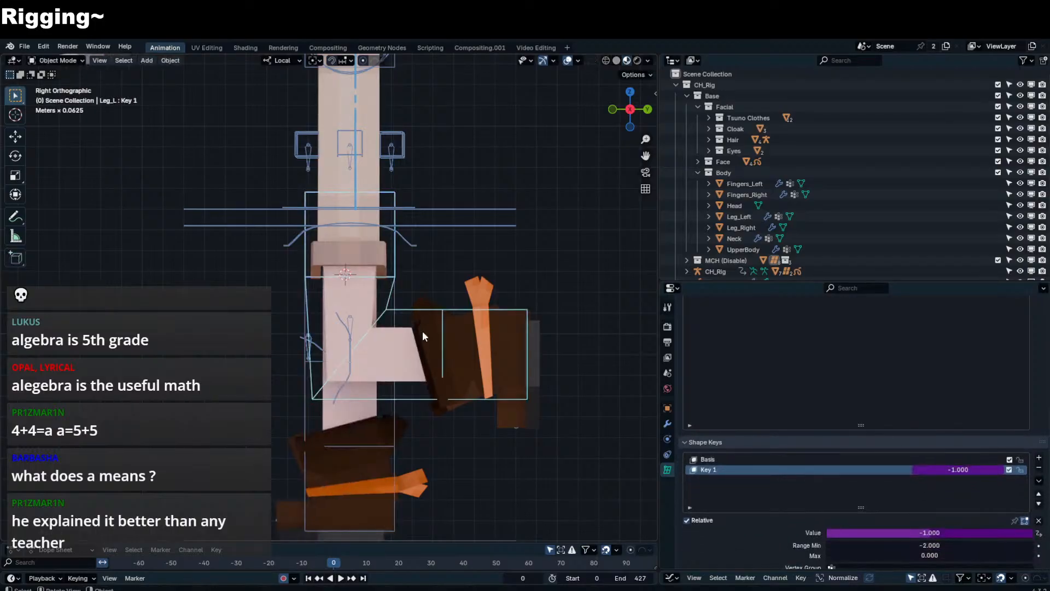
# - Readjust Key 1's back-of-knee points along local Z until the bent lattice corner lines up with the thigh's back edge
pyautogui.press('Tab')
pyautogui.press('g')
pyautogui.press('z')
pyautogui.press('z')
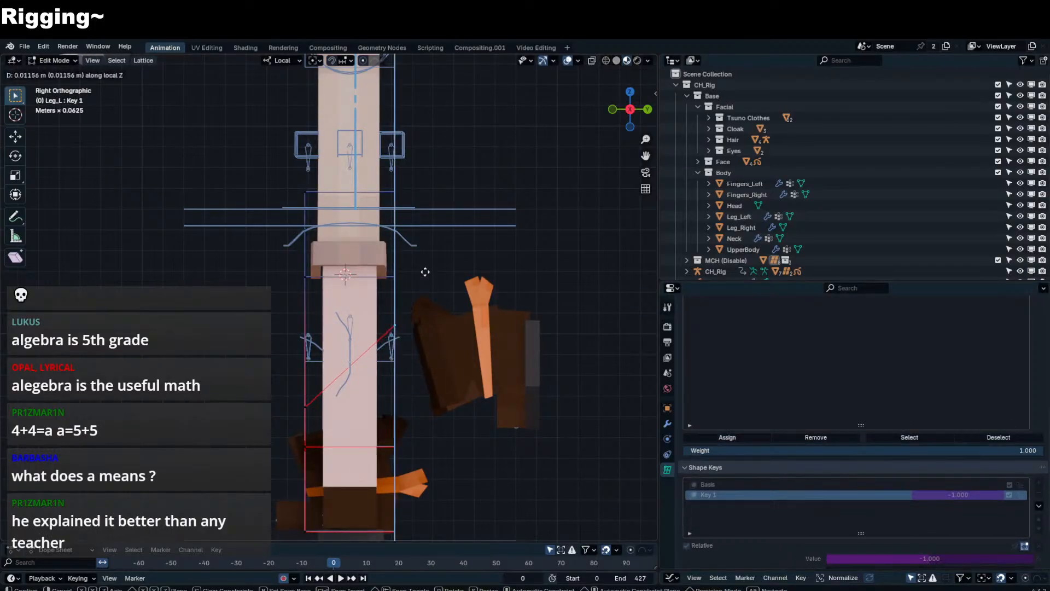
pyautogui.click(424, 272)
pyautogui.scroll(2, 425, 272)
pyautogui.press('Tab')
pyautogui.press('Tab')
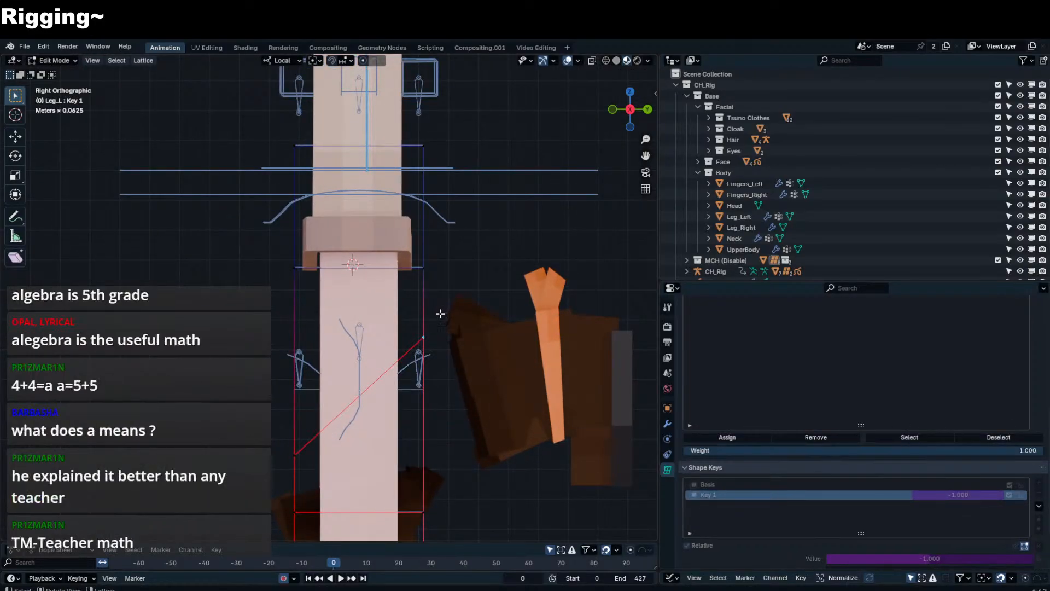
pyautogui.press('Tab')
pyautogui.press('Tab')
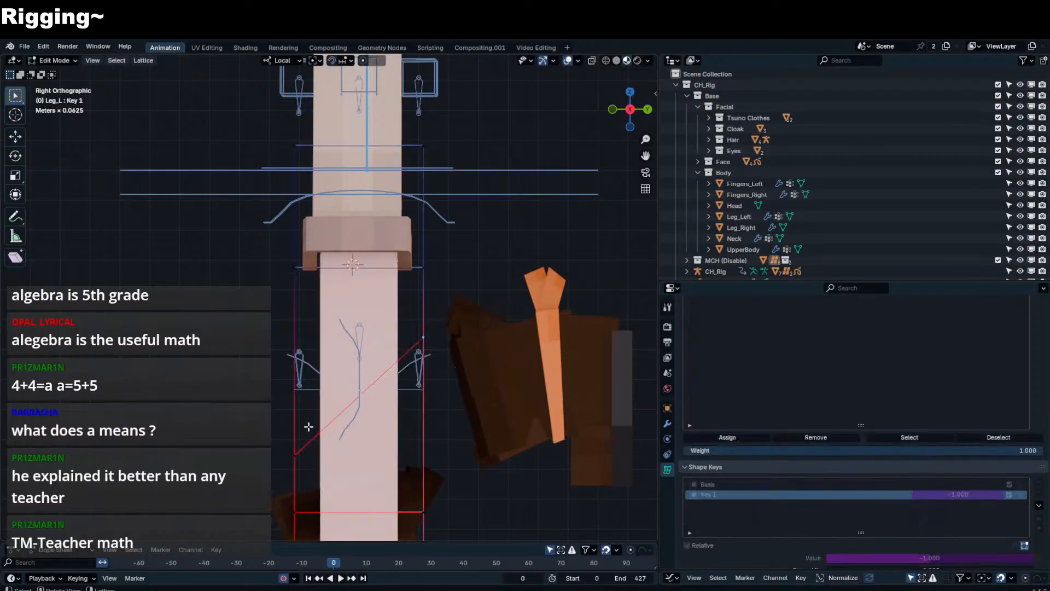
# - Select the front-of-knee lattice points in Key 1 and lower them along Z, checking the bend in Object Mode
pyautogui.moveTo(311, 427); pyautogui.dragTo(275, 474)
pyautogui.press('g')
pyautogui.press('z')
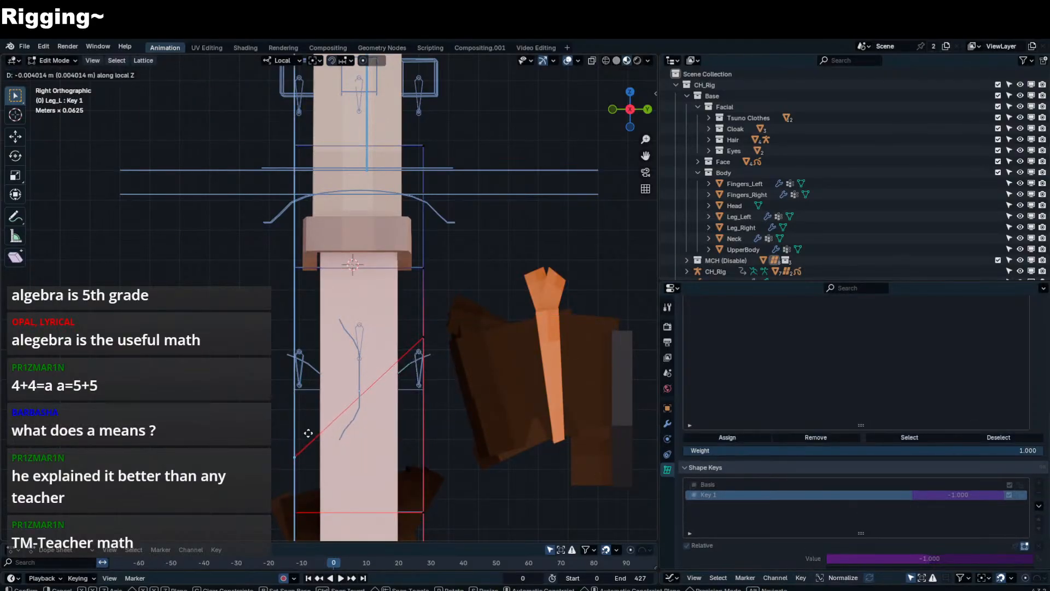
pyautogui.click(305, 446)
pyautogui.press('Tab')
pyautogui.press('Tab')
pyautogui.press('g')
pyautogui.press('z')
pyautogui.click(296, 484)
pyautogui.press('Tab')
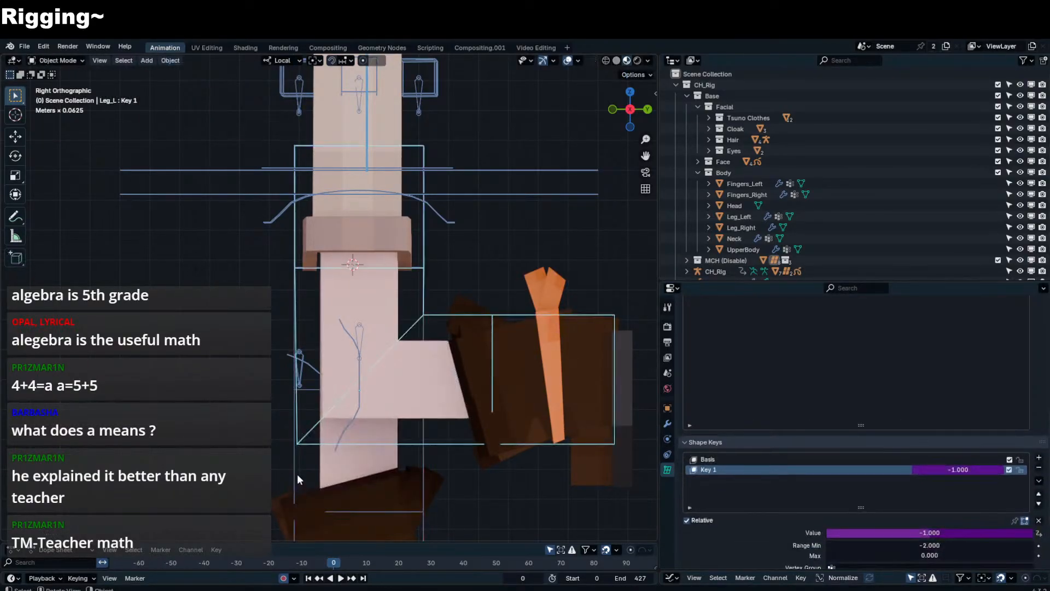
# - Fine-tune Key 1's front-of-knee points along Z until the bent lattice corner lines up with the thigh's front edge
pyautogui.press('Tab')
pyautogui.press('g')
pyautogui.press('z')
pyautogui.click(296, 479)
pyautogui.press('Tab')
pyautogui.press('Tab')
pyautogui.press('g')
pyautogui.press('z')
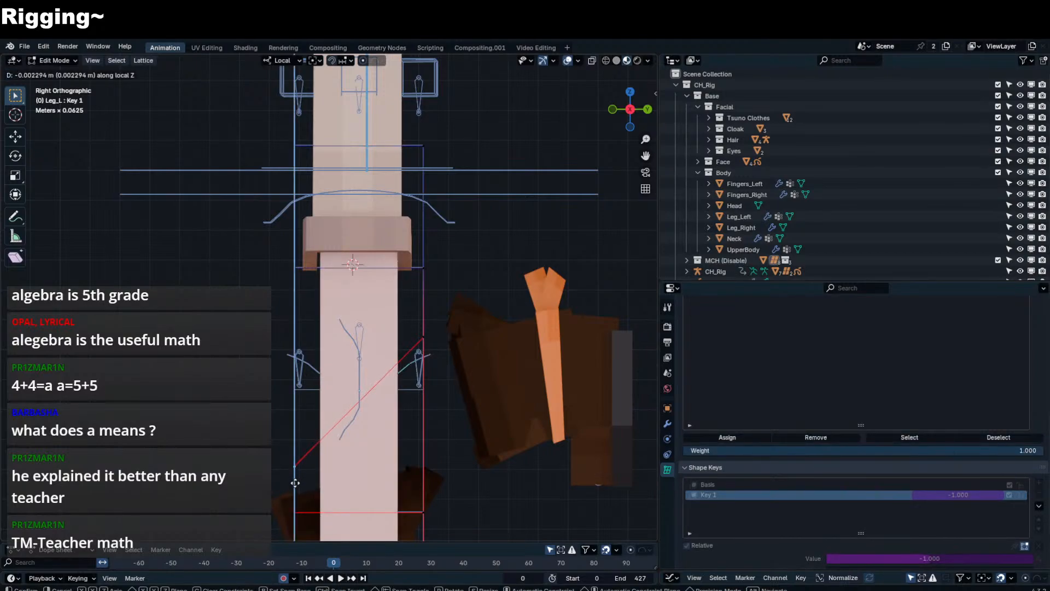
pyautogui.click(296, 476)
pyautogui.press('Tab')
pyautogui.press('Tab')
pyautogui.press('g')
pyautogui.press('z')
pyautogui.click(297, 476)
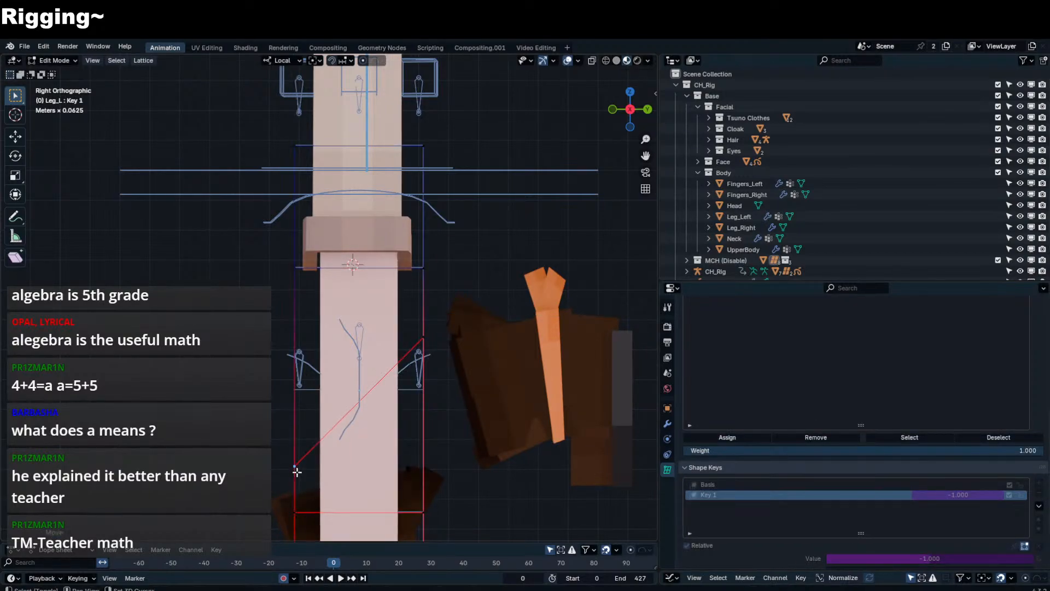
pyautogui.press('Tab')
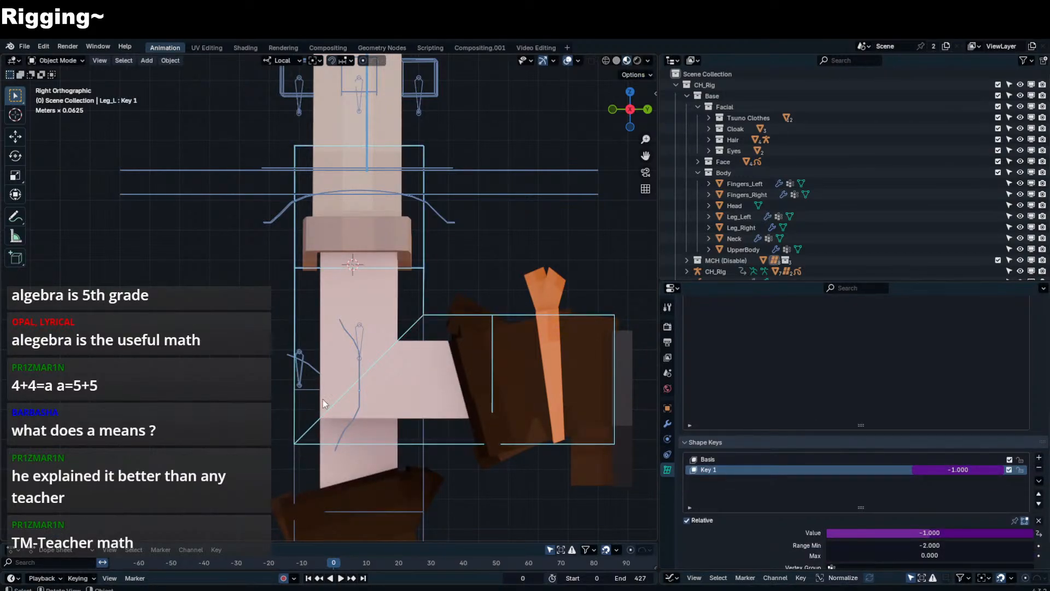
pyautogui.click(290, 454)
pyautogui.press('Tab')
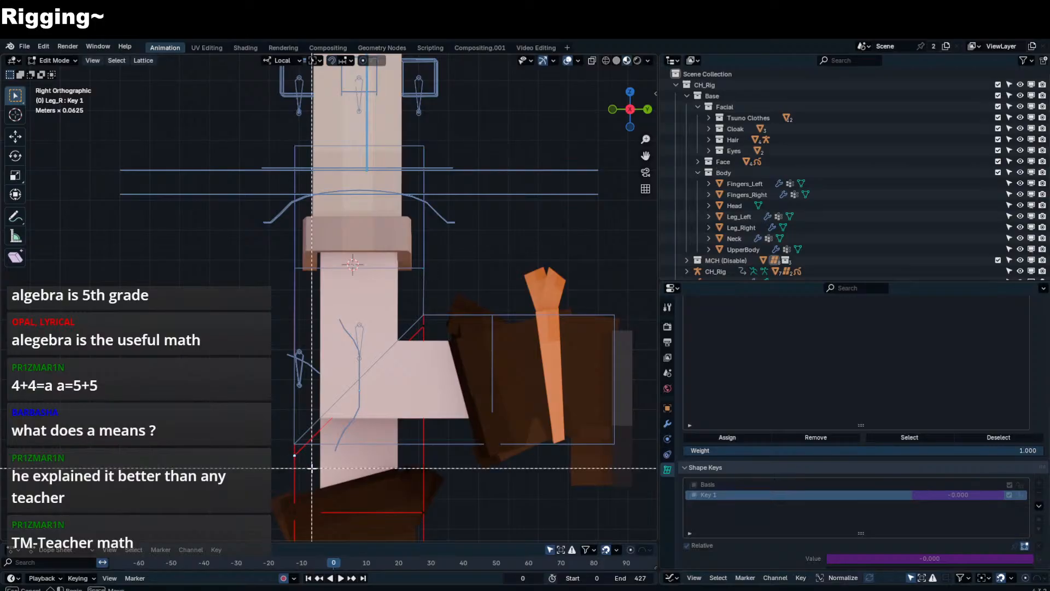
pyautogui.press('Tab')
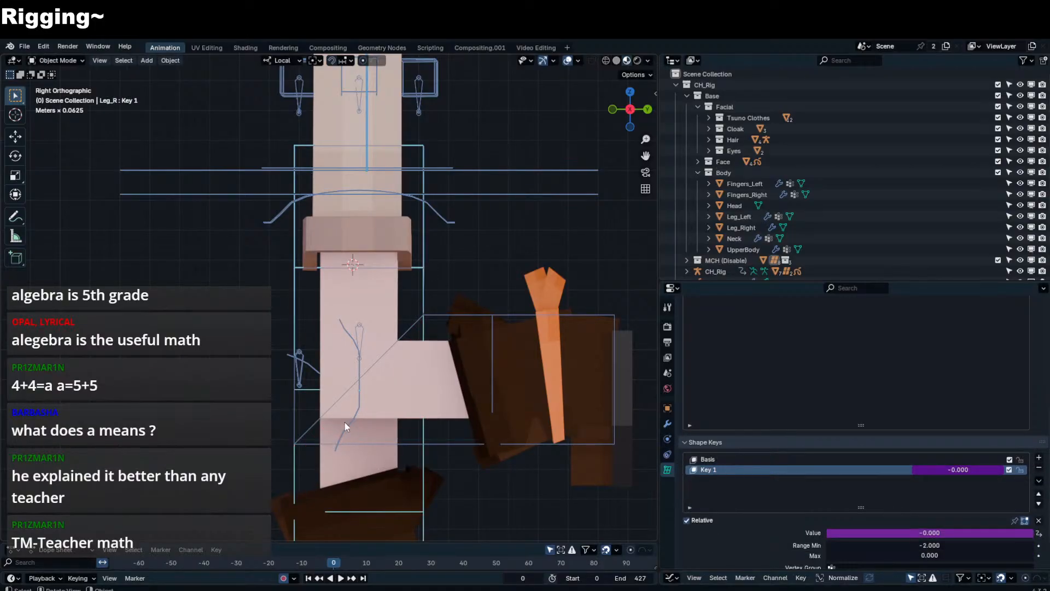
# - Clear the left shin bone's rotation in Pose Mode and bend Shin.FK.R backward in the left orthographic view
pyautogui.click(350, 422)
pyautogui.hotkey('ctrl', 'Tab')
pyautogui.hotkey('alt', 'r')
pyautogui.moveTo(300, 364); pyautogui.dragTo(266, 351, button='middle')
pyautogui.press('ctrl+KP_3')
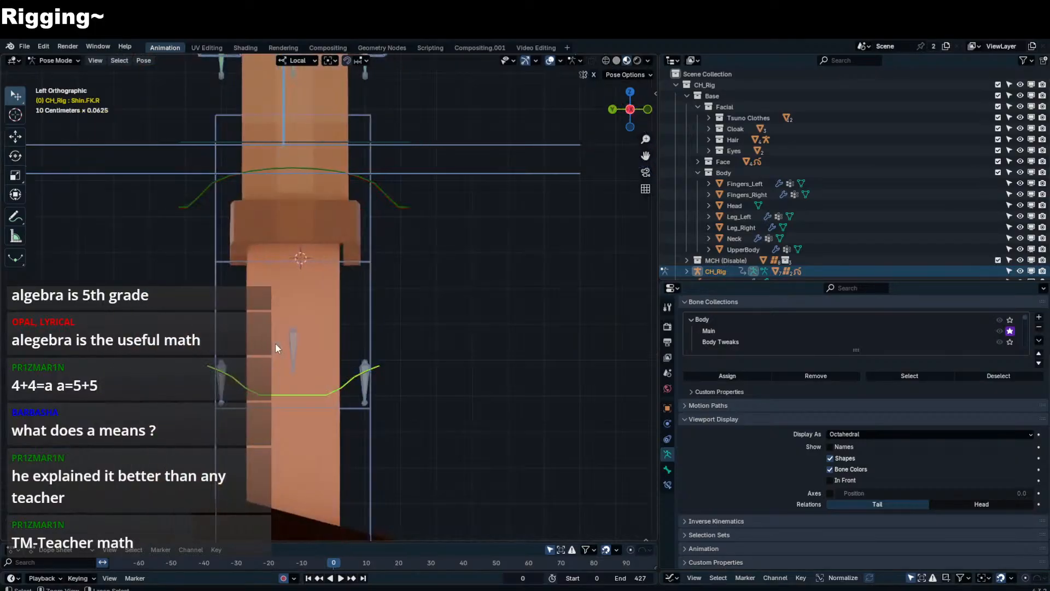
pyautogui.press('r')
pyautogui.click(298, 501)
pyautogui.hotkey('ctrl', 'Tab')
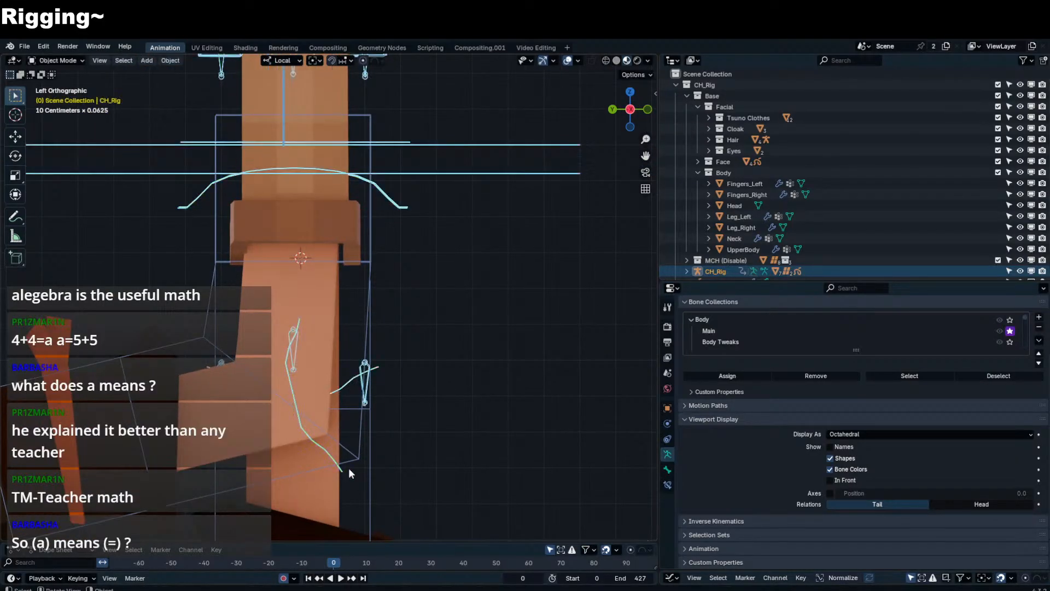
# - Edit the Leg_R lattice's Key 1 shape key, lower its front-of-knee points along local Z, and check the bend in Object Mode
pyautogui.click(357, 457)
pyautogui.press('Tab')
pyautogui.scroll(-2, 351, 454)
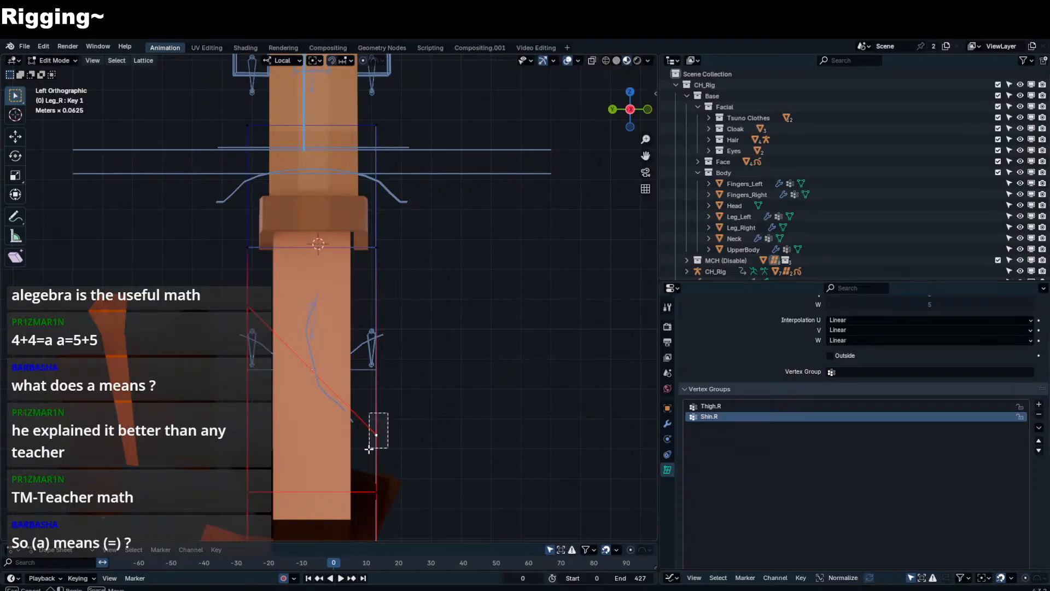
pyautogui.moveTo(369, 449); pyautogui.dragTo(370, 449)
pyautogui.press('g')
pyautogui.press('z')
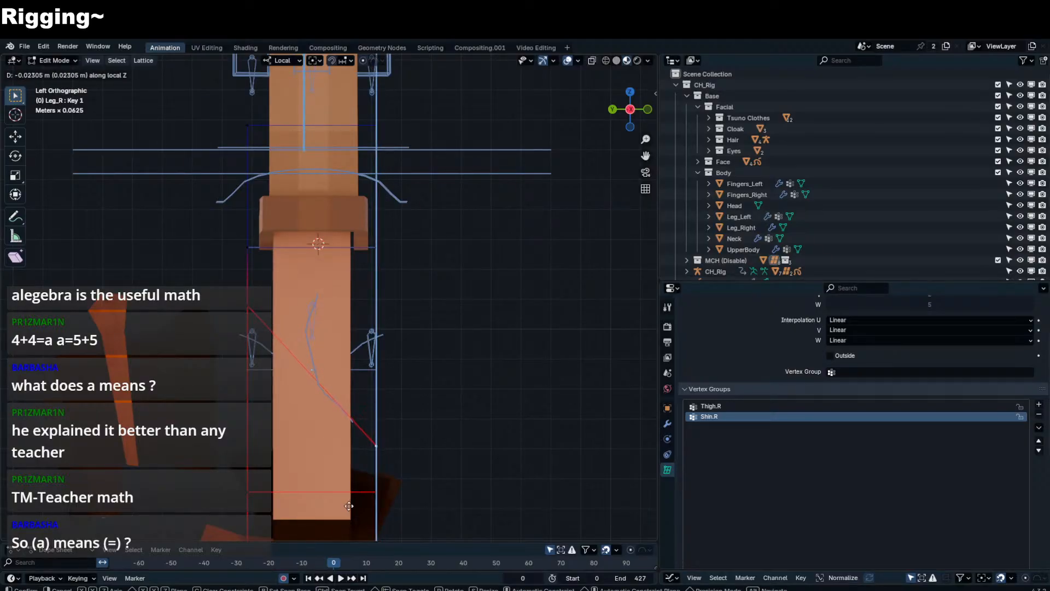
pyautogui.click(349, 506)
pyautogui.press('Tab')
pyautogui.press('Tab')
pyautogui.press('Tab')
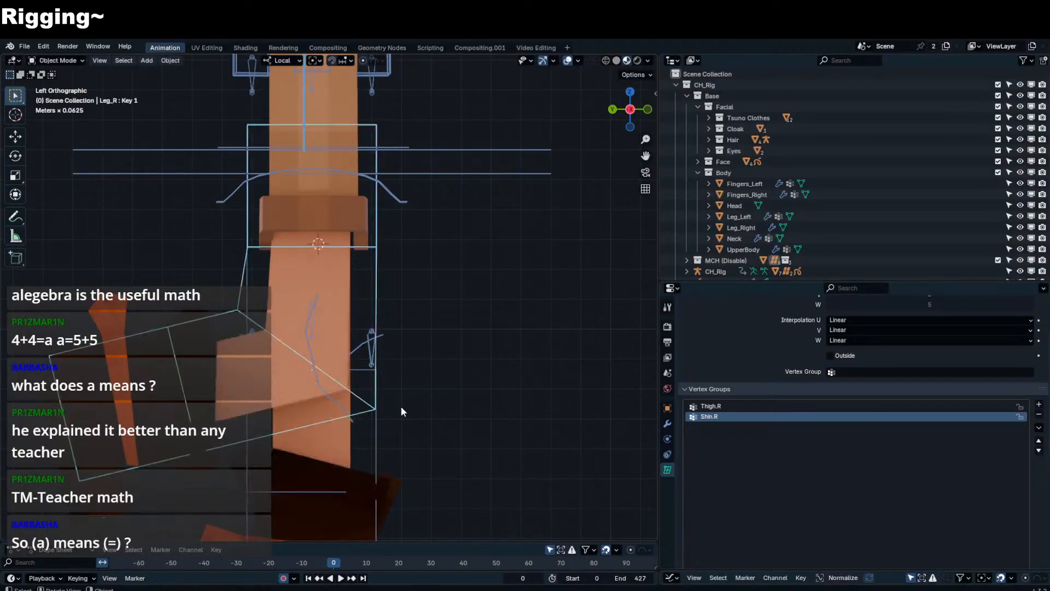
# - Reset the Shin.FK.R bone's rotation and rotate it 90 degrees to bend the right knee backward
pyautogui.click(316, 370)
pyautogui.hotkey('ctrl', 'Tab')
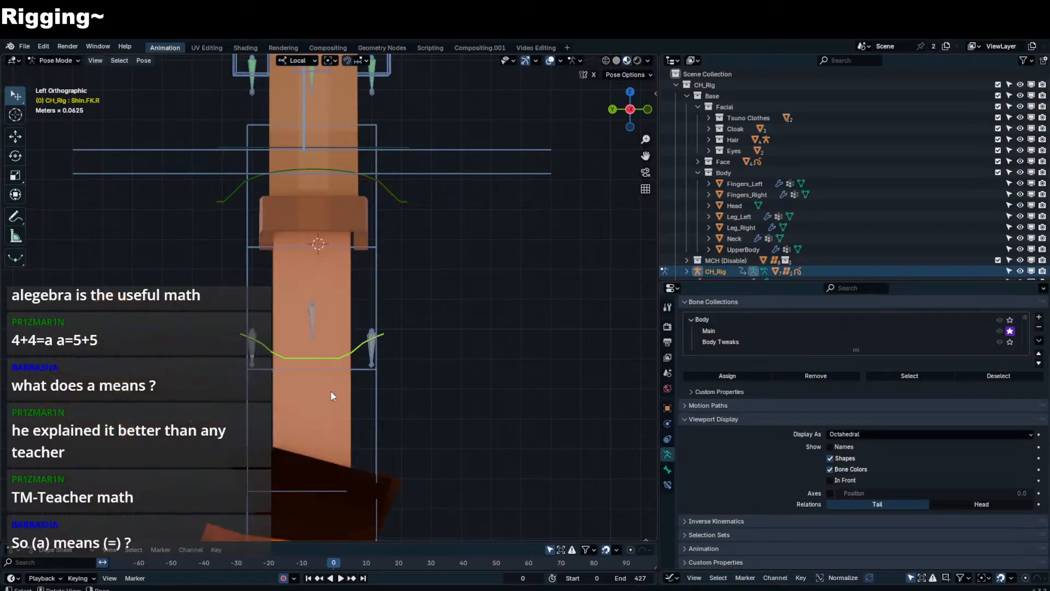
pyautogui.write('r90')
pyautogui.click(359, 387)
pyautogui.hotkey('ctrl', 'Tab')
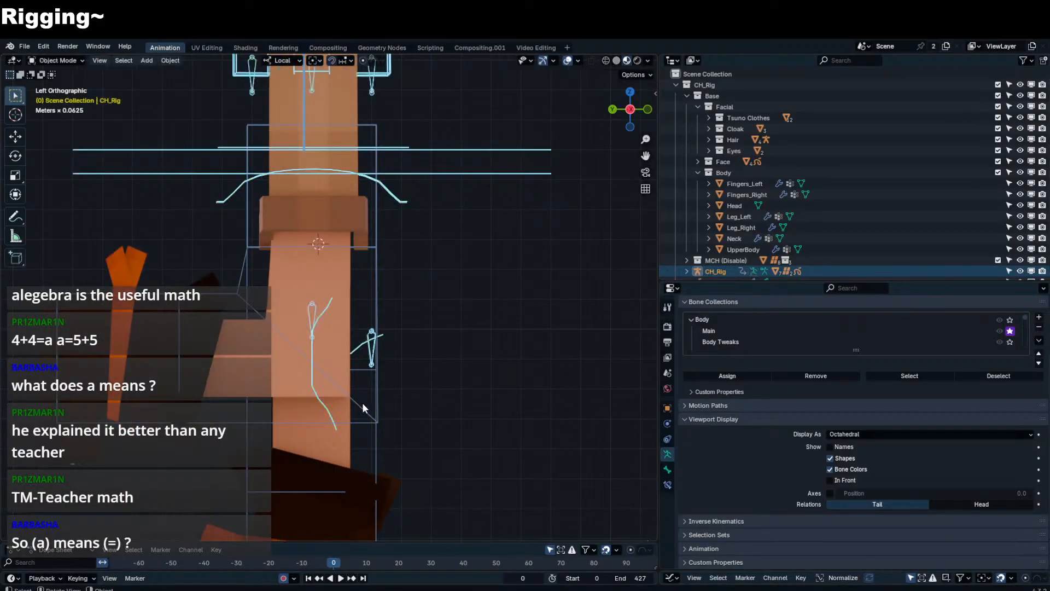
# - Move the back-of-knee points of the Leg_R lattice's Key 1 shape key along local Z
pyautogui.click(362, 402)
pyautogui.scroll(2, 428, 392)
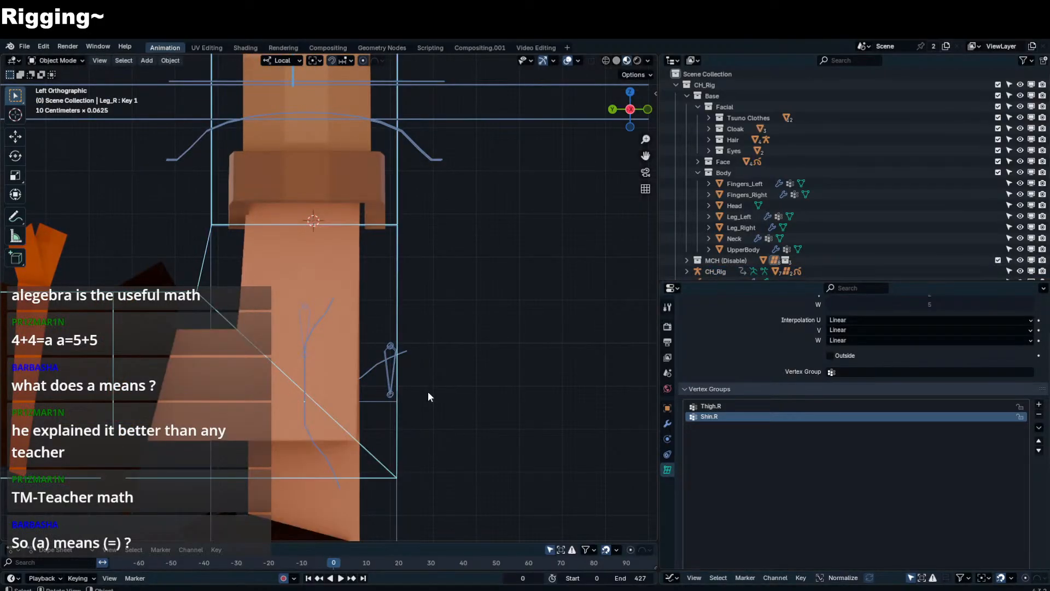
pyautogui.press('Tab')
pyautogui.press('g')
pyautogui.press('z')
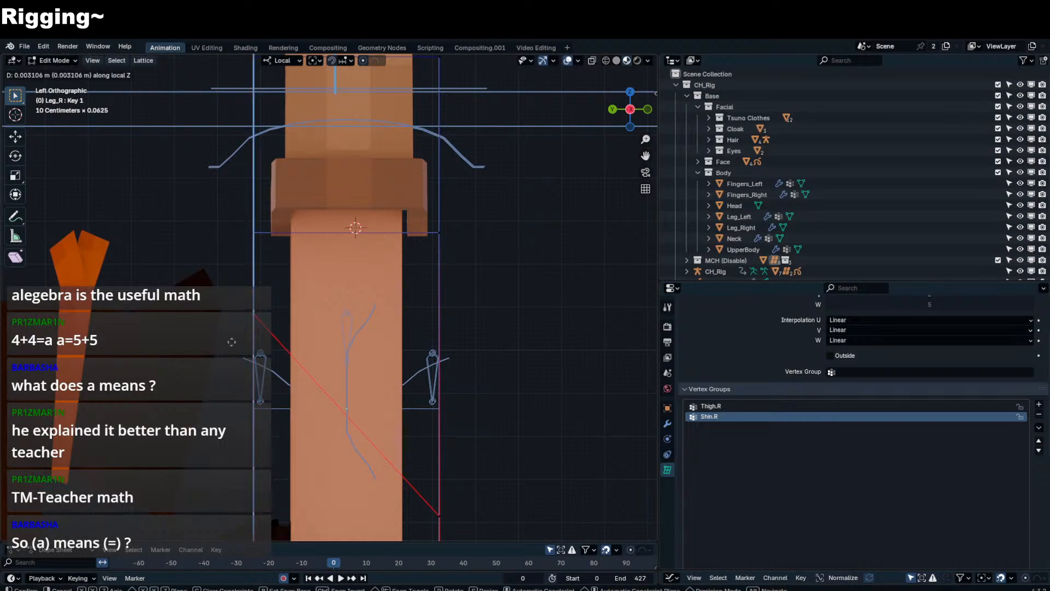
pyautogui.click(246, 278)
pyautogui.press('Tab')
# - Fine-tune Key 1's back-of-knee points along local Z until the bent Leg_R lattice diagonal meets the thigh's back edge at the knee
pyautogui.press('Tab')
pyautogui.press('g')
pyautogui.press('z')
pyautogui.click(291, 310)
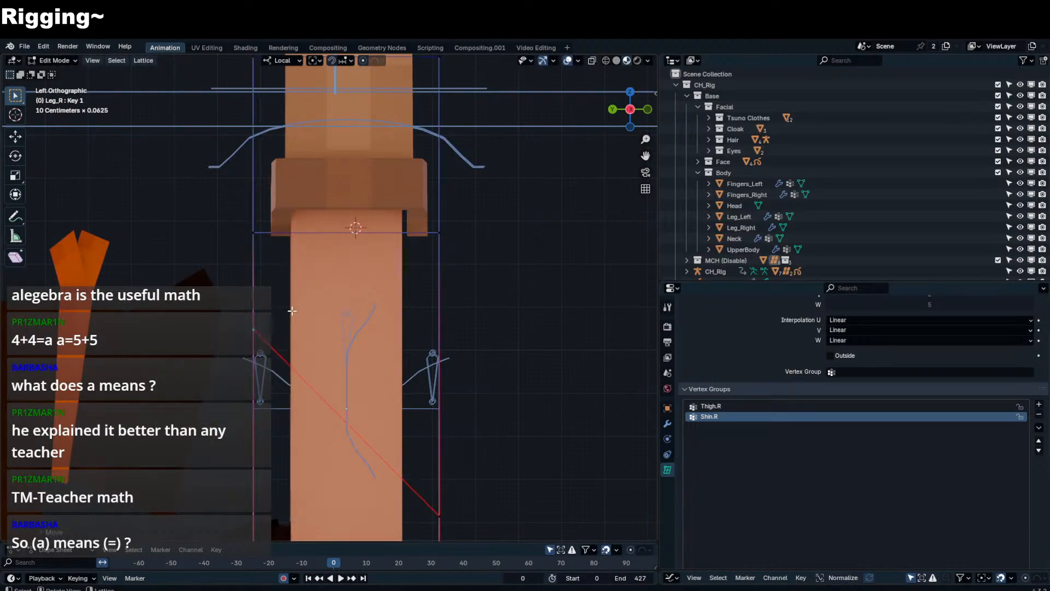
pyautogui.press('Tab')
pyautogui.press('Tab')
pyautogui.press('g')
pyautogui.press('z')
pyautogui.click(291, 331)
pyautogui.press('Tab')
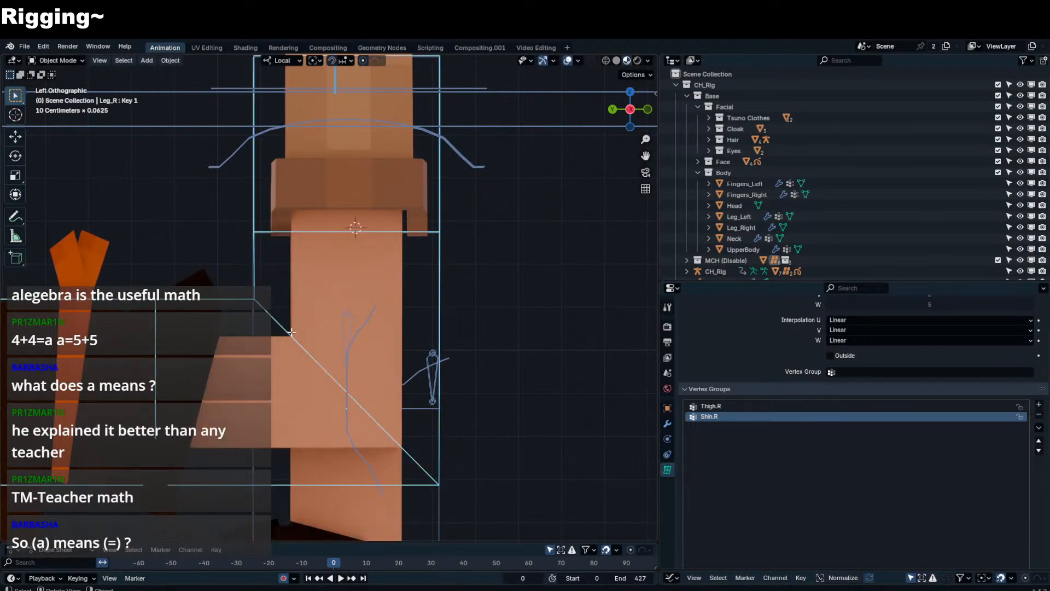
# - Adjust the selected knee points of the right-leg lattice's Key 1 shape in Edit Mode by moving them along local Z
pyautogui.press('Tab')
pyautogui.press('g')
pyautogui.press('z')
pyautogui.click(290, 318)
pyautogui.press('Tab')
pyautogui.press('Tab')
pyautogui.press('g')
pyautogui.press('z')
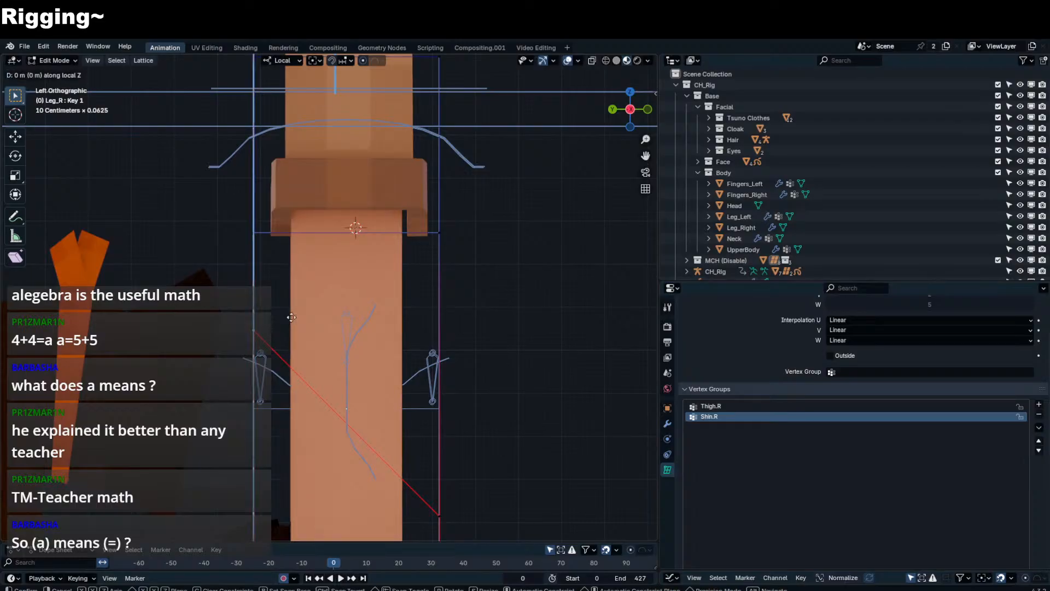
pyautogui.click(292, 329)
pyautogui.press('Tab')
# - Clear the rotation of the right shin FK bone and test-bend the knee to check the lattice deformation
pyautogui.scroll(-5, 410, 303)
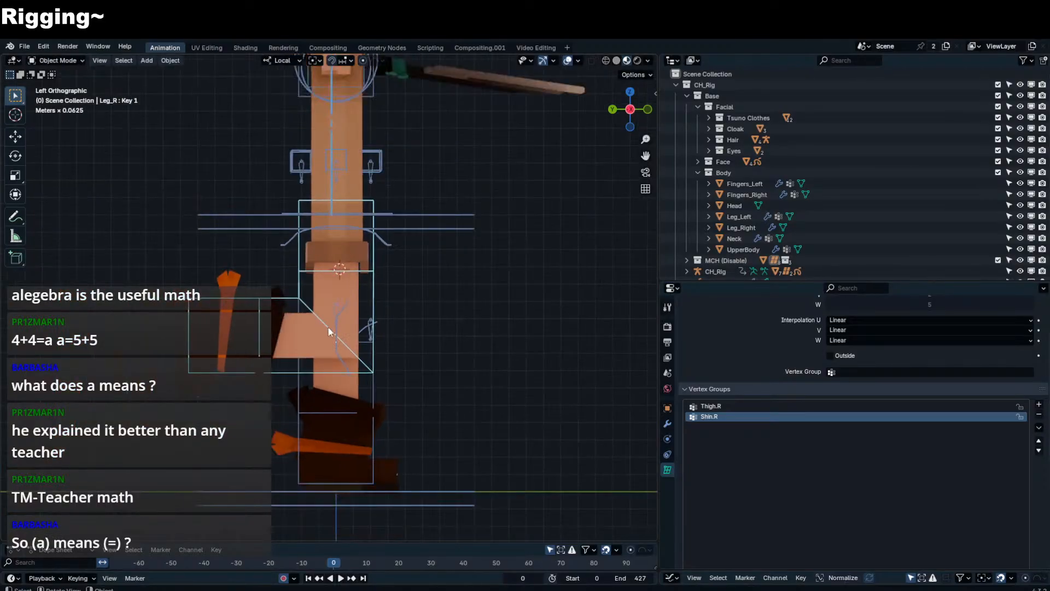
pyautogui.click(337, 353)
pyautogui.hotkey('alt', 'r')
pyautogui.moveTo(338, 355)
pyautogui.mouseDown(button='middle')
pyautogui.moveTo(257, 359)
pyautogui.moveTo(408, 369)
pyautogui.moveTo(340, 371)
pyautogui.mouseUp(button='middle')
pyautogui.press('r')
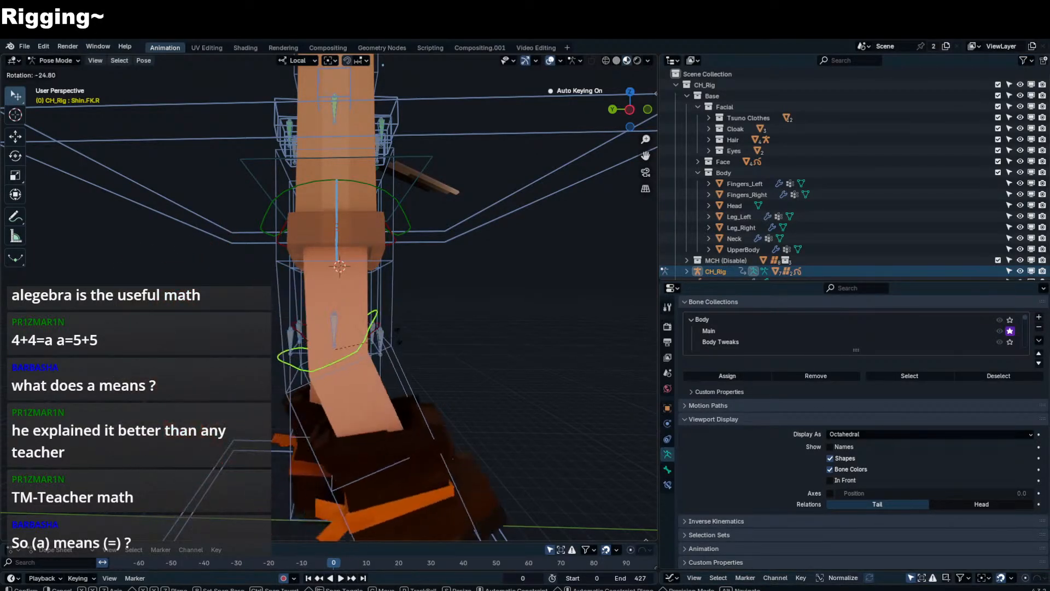
pyautogui.rightClick(402, 369)
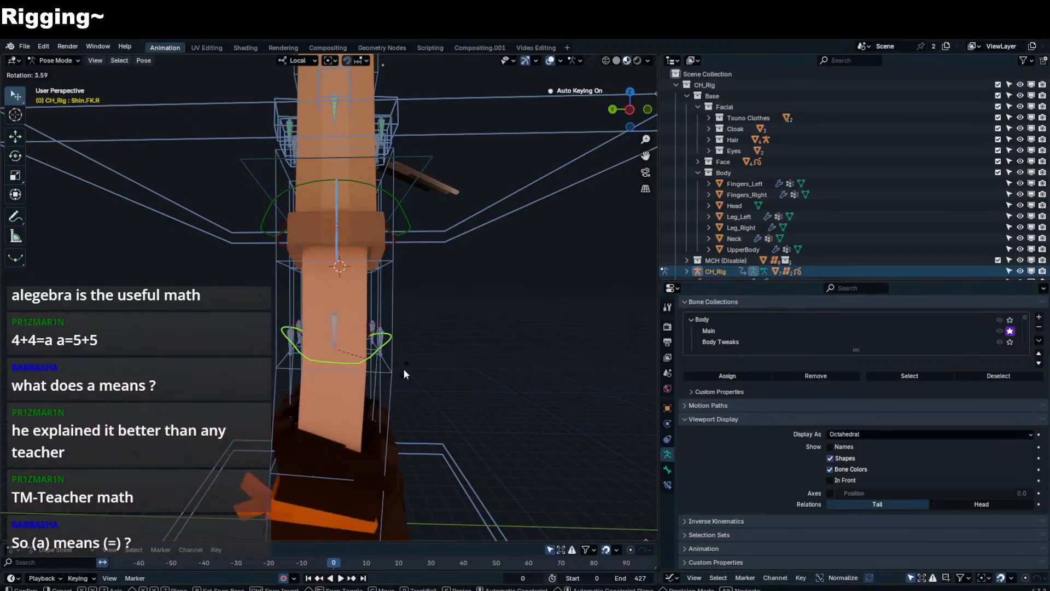
pyautogui.press('r')
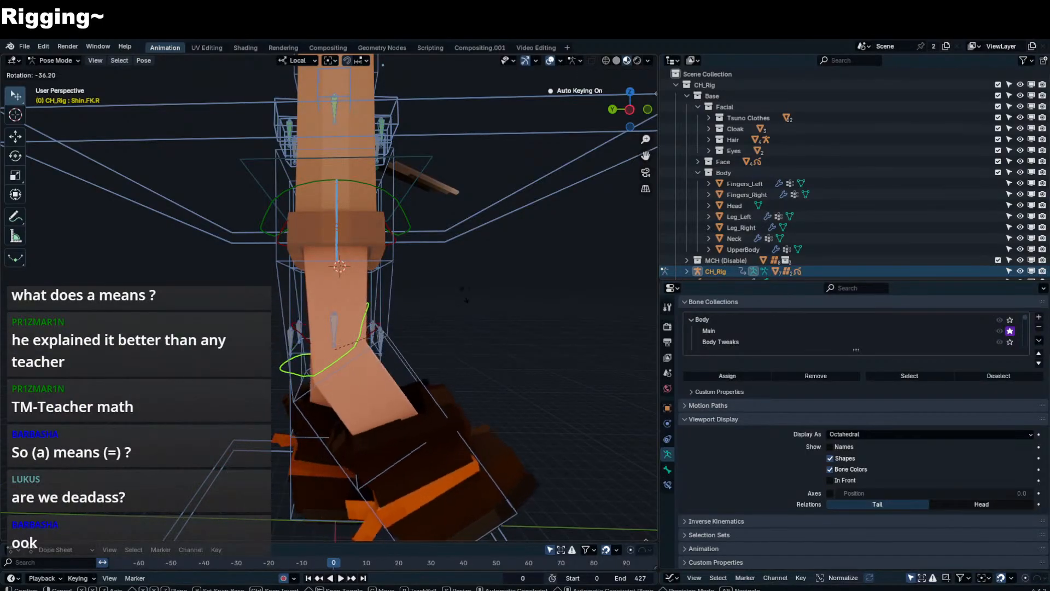
pyautogui.rightClick(403, 353)
# - Set the range maximum of the right-leg lattice's Key 1 shape key to 1
pyautogui.hotkey('ctrl', 'Tab')
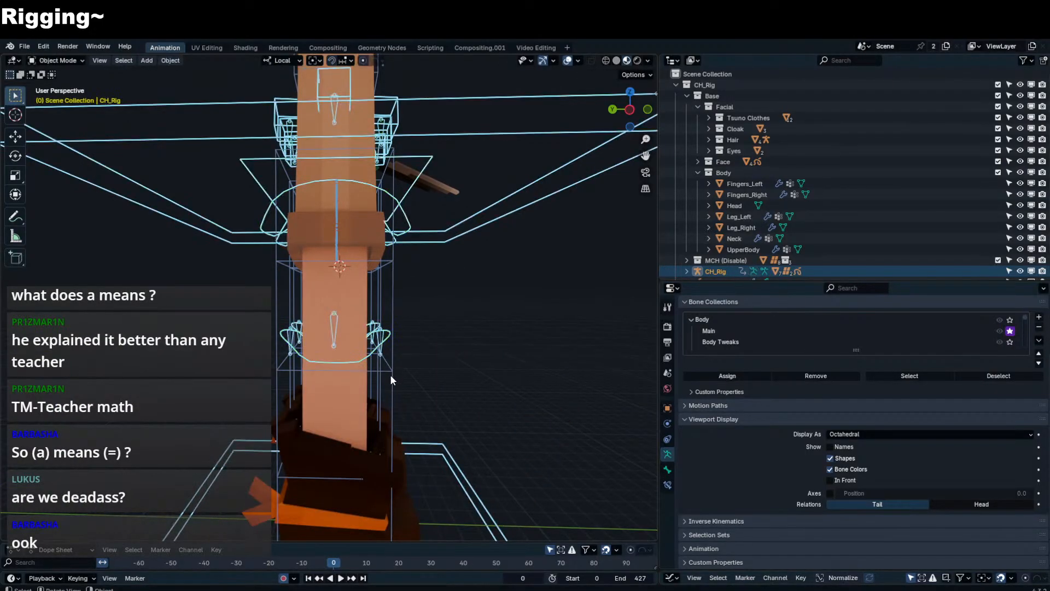
pyautogui.click(389, 374)
pyautogui.scroll(-6, 963, 490)
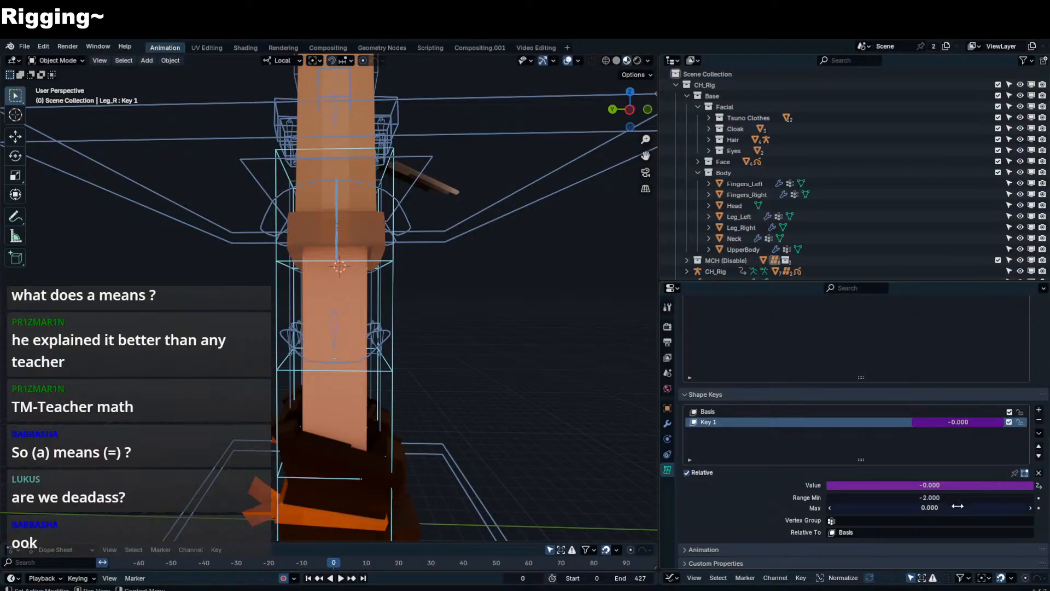
pyautogui.doubleClick(961, 505)
pyautogui.write('1')
pyautogui.press('Return')
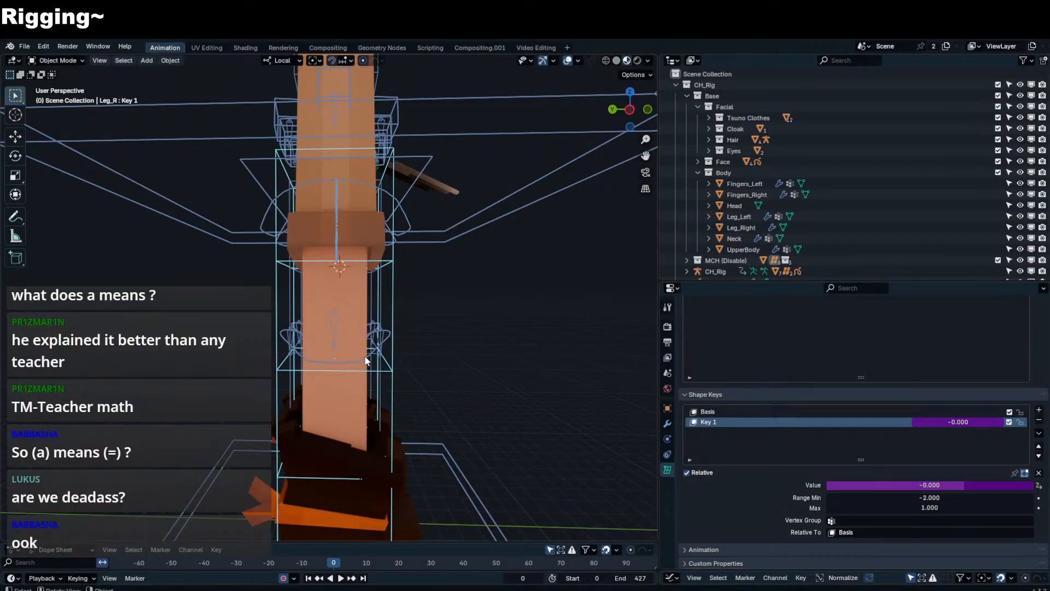
# - Test-bend the right shin FK bone in Pose Mode with the new shape key range, cancelling the rotation
pyautogui.click(366, 358)
pyautogui.hotkey('ctrl', 'Tab')
pyautogui.press('r')
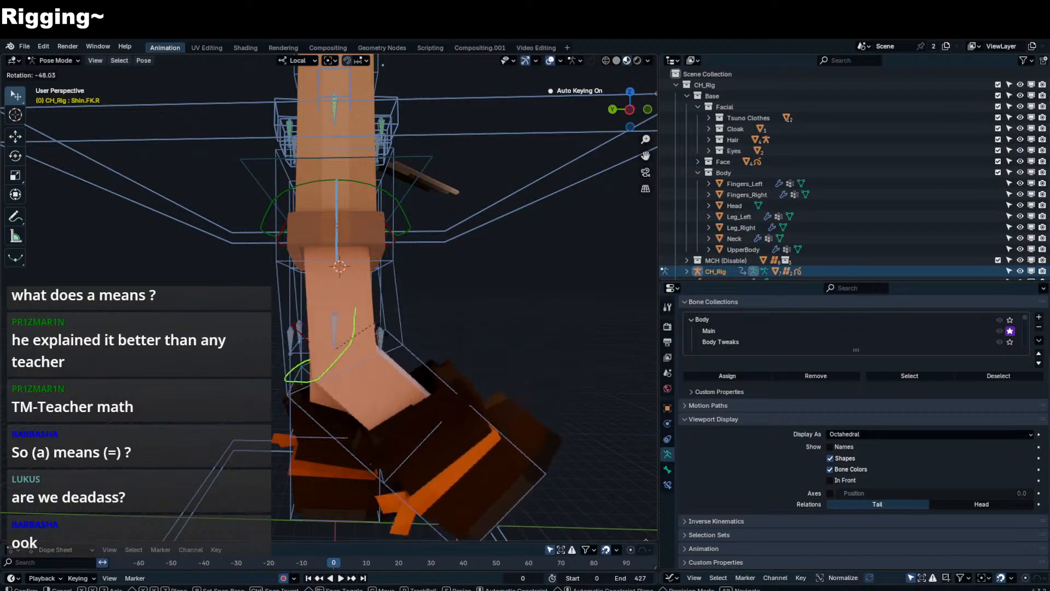
pyautogui.press('Escape')
# - Display the right shin FK bone's transform values and examine them while test-rotating the bone
pyautogui.press('n')
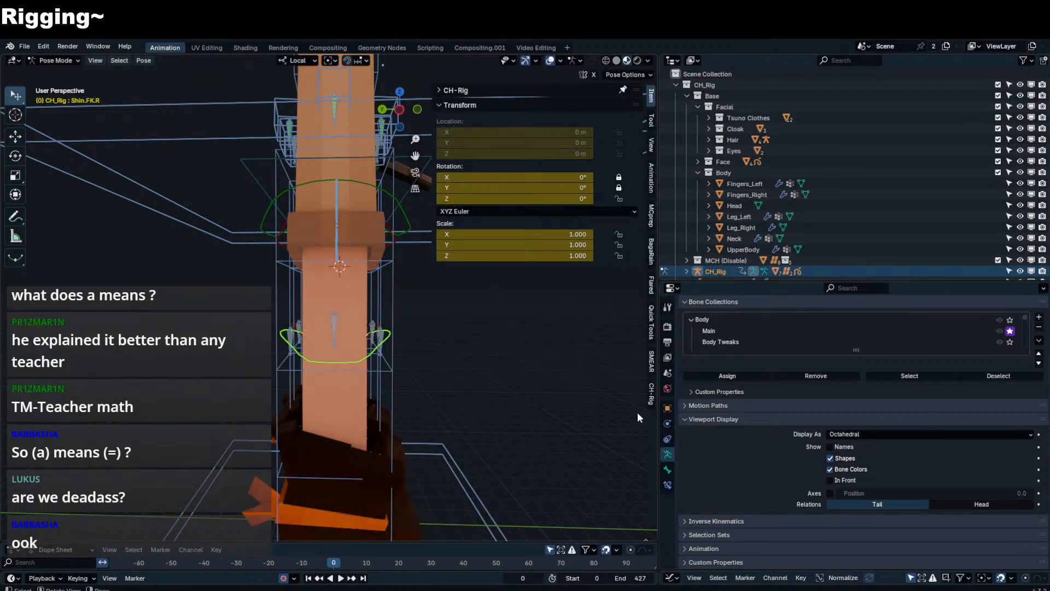
pyautogui.press('r')
pyautogui.rightClick(504, 342)
pyautogui.scroll(-4, 504, 342)
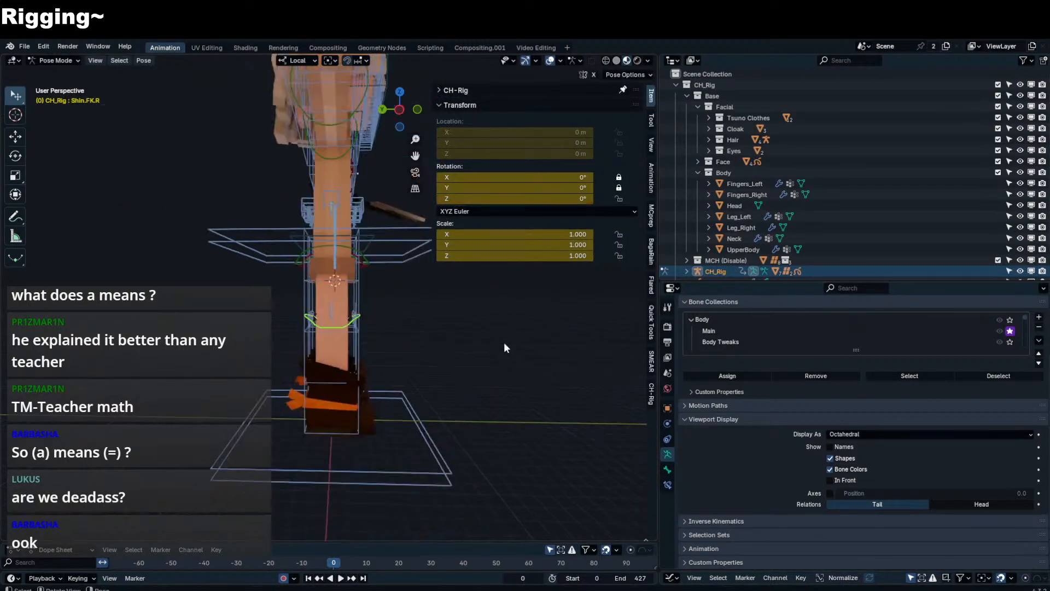
pyautogui.press('r')
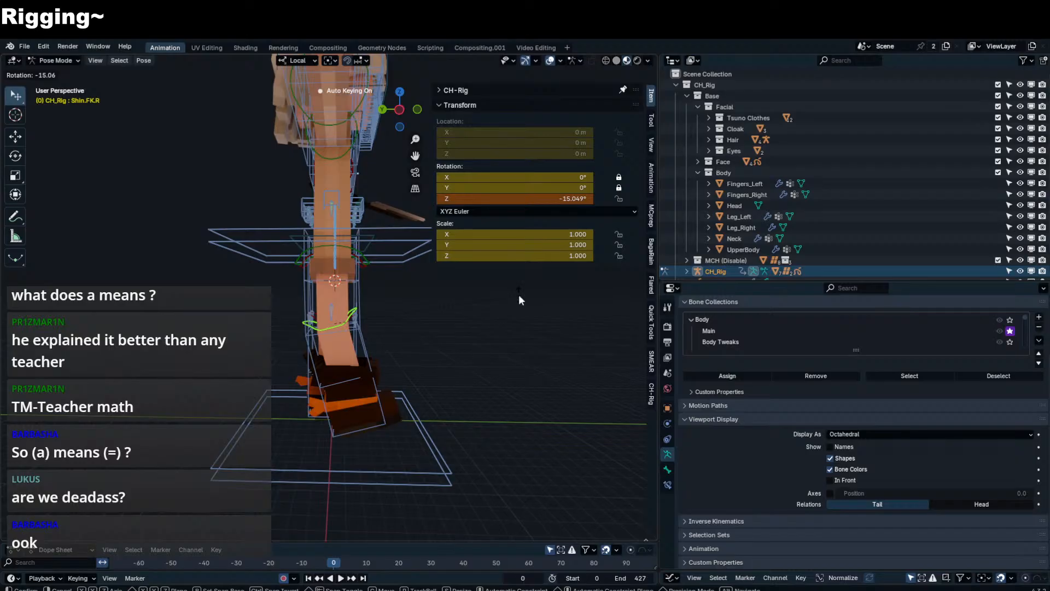
pyautogui.rightClick(518, 294)
# - Open the right shin FK bone's constraints and test-rotate the bone against its Limit Rotation settings
pyautogui.click(667, 485)
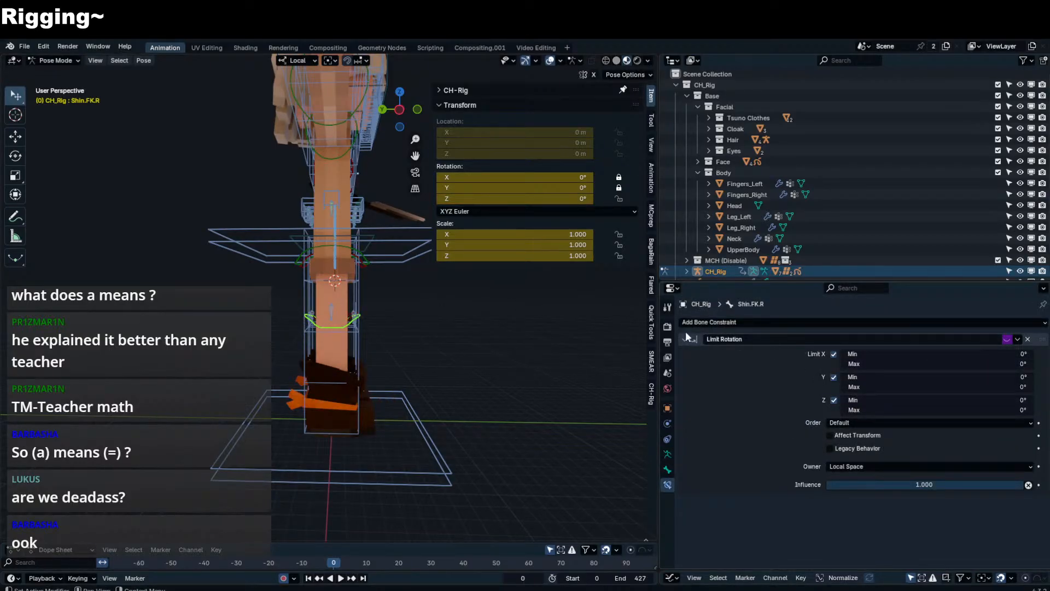
pyautogui.press('r')
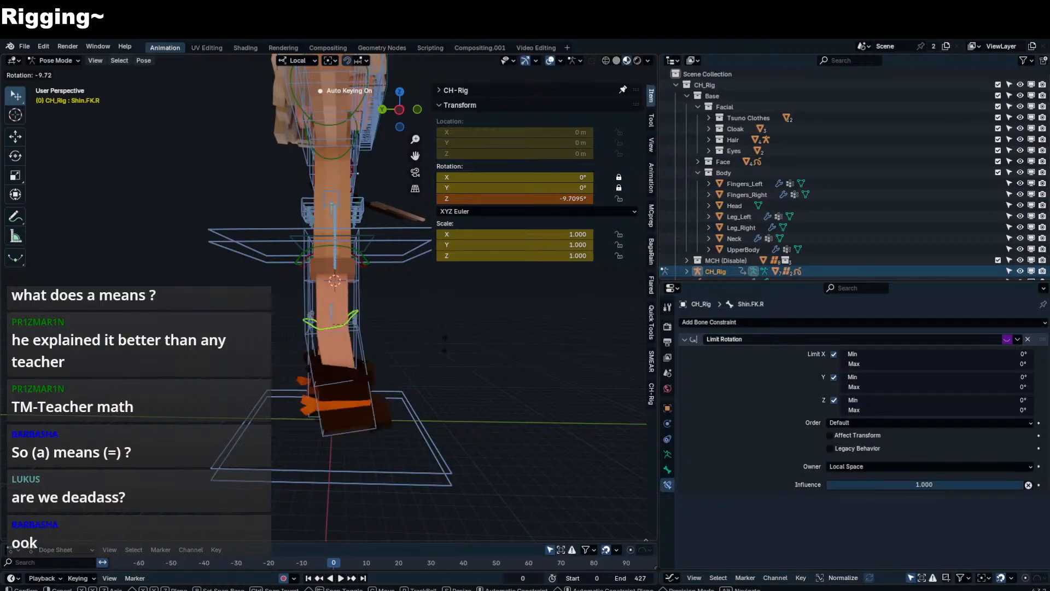
pyautogui.rightClick(418, 320)
# - Hide the transform values and test-rotate the right shin FK bone around its local X and Z axes
pyautogui.moveTo(383, 339); pyautogui.dragTo(293, 306, button='middle')
pyautogui.press('n')
pyautogui.press('r')
pyautogui.press('x')
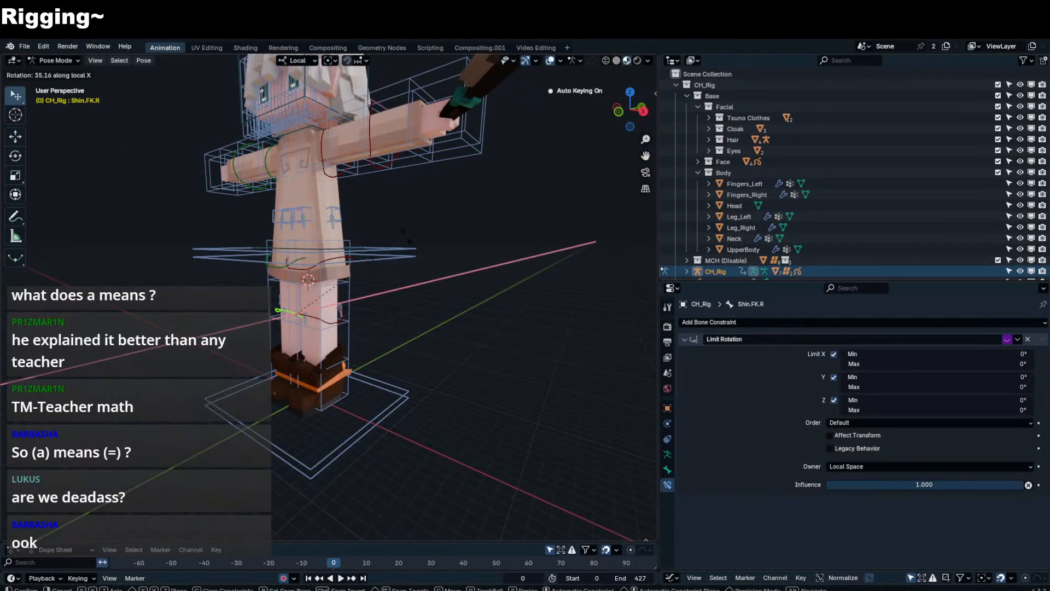
pyautogui.press('z')
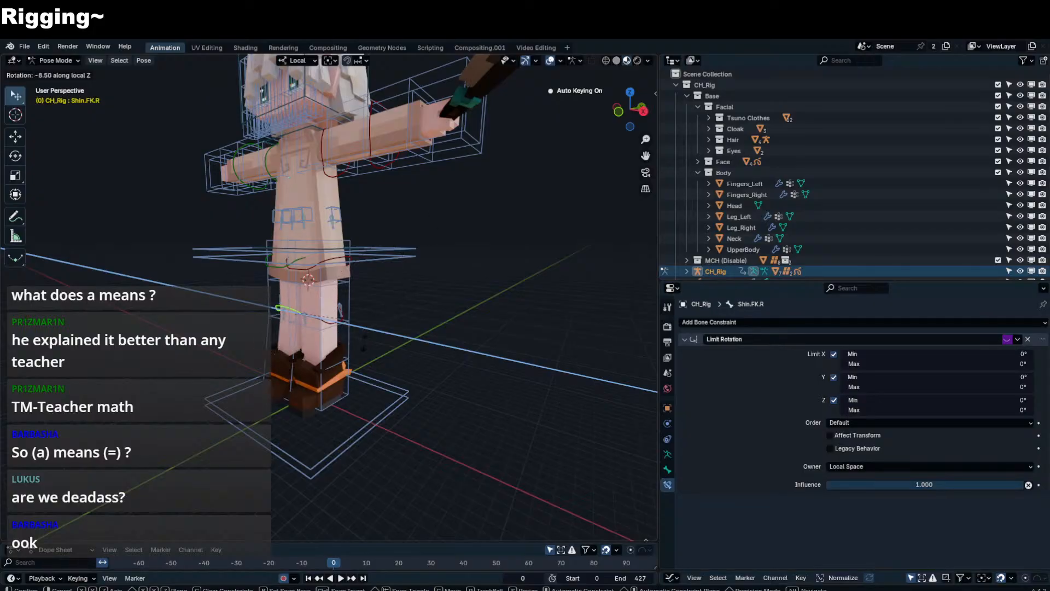
pyautogui.click(301, 384)
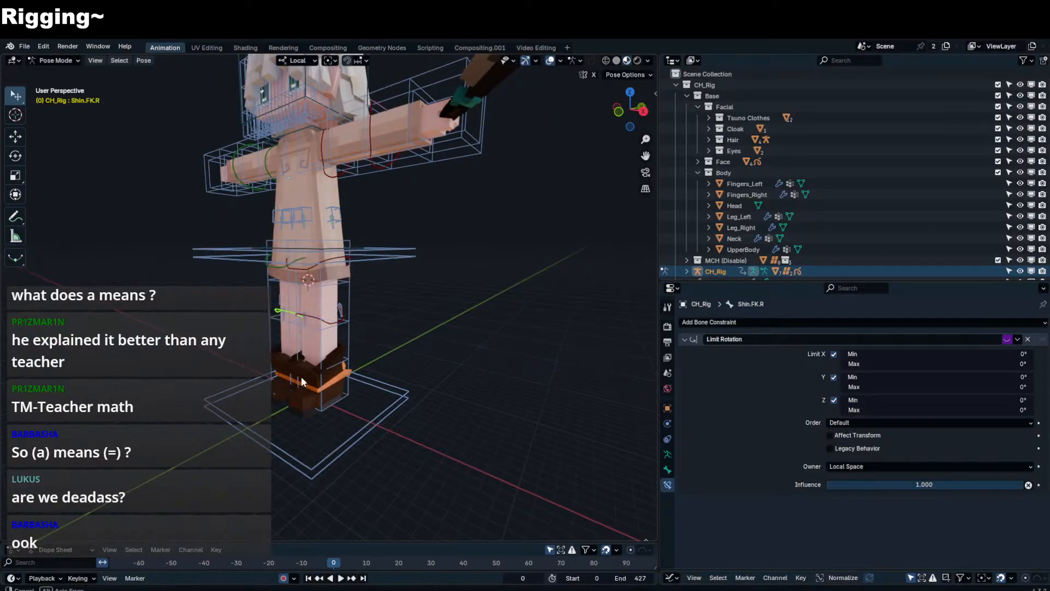
pyautogui.moveTo(300, 384); pyautogui.dragTo(375, 397, button='middle')
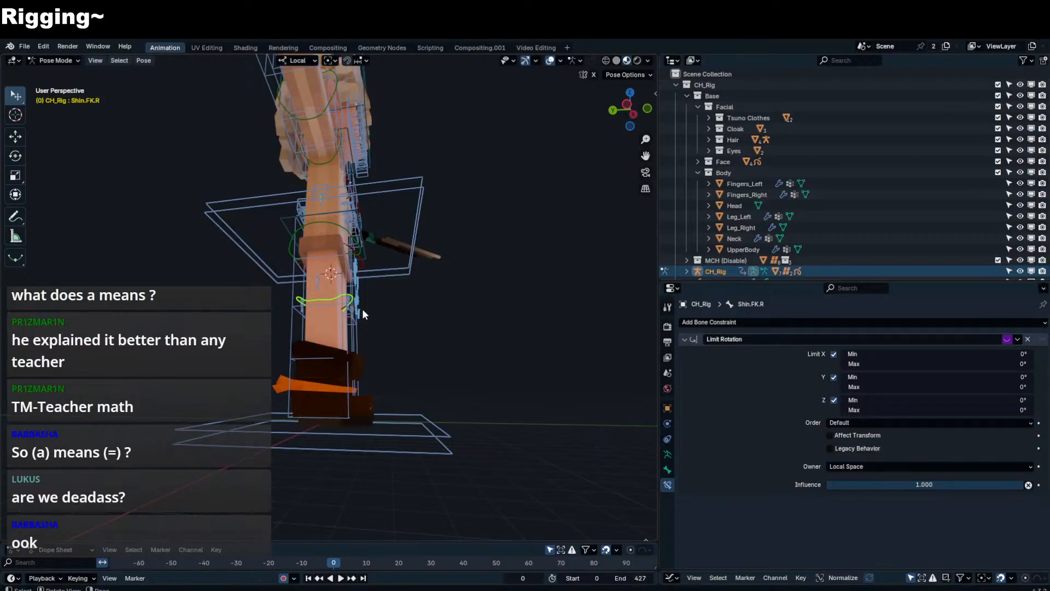
# - Select the left shin FK bone in the right orthographic view and test-rotate it without keeping the rotation
pyautogui.press('KP_3')
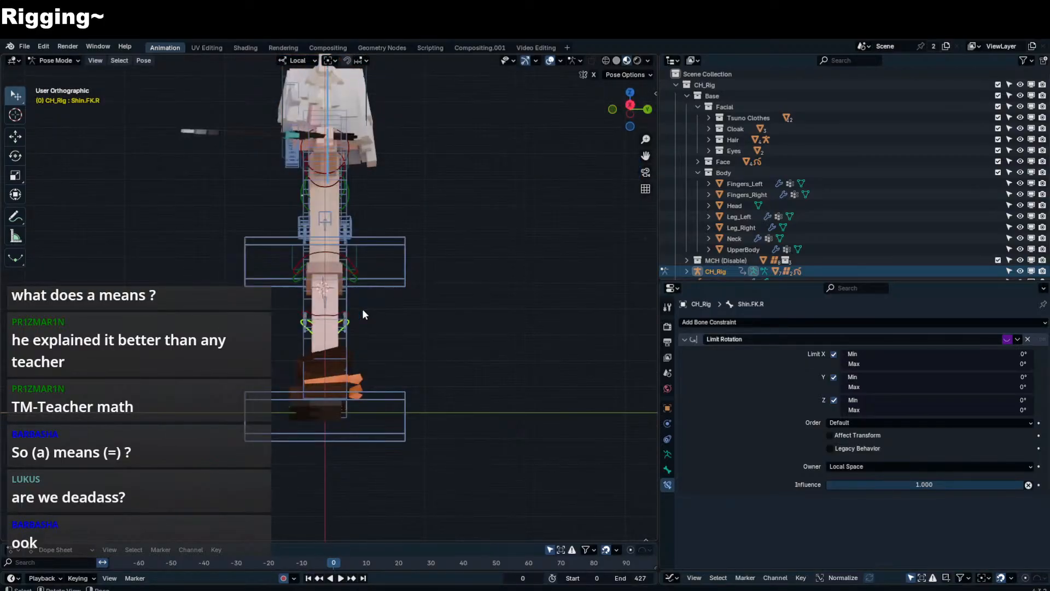
pyautogui.press('KP_3')
pyautogui.scroll(4, 363, 310)
pyautogui.hotkey('ctrl', 'Tab')
pyautogui.hotkey('ctrl', 'Tab')
pyautogui.click(344, 341)
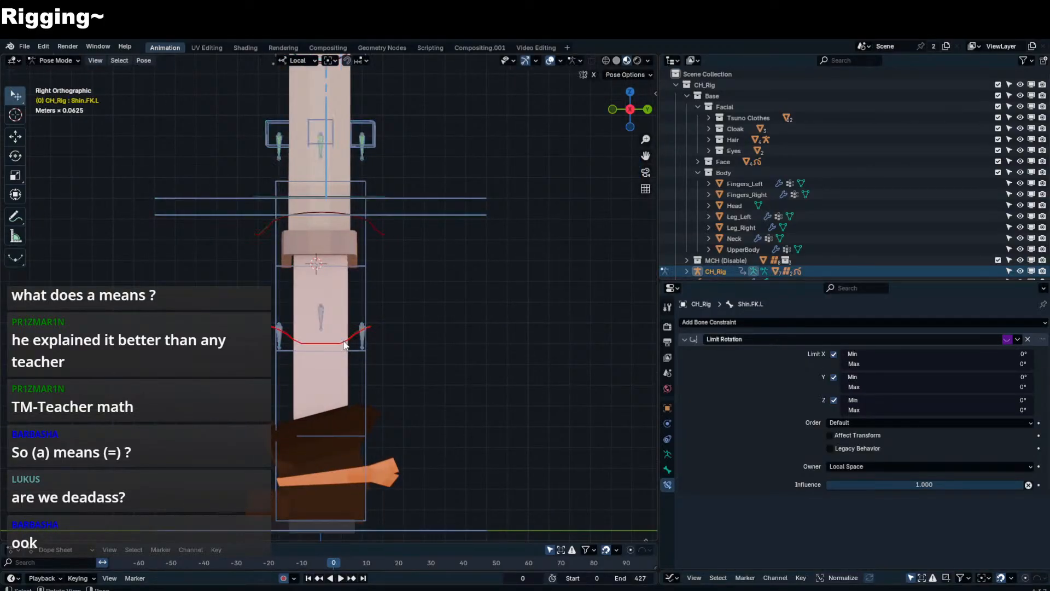
pyautogui.press('r')
pyautogui.rightClick(416, 378)
pyautogui.scroll(4, 416, 378)
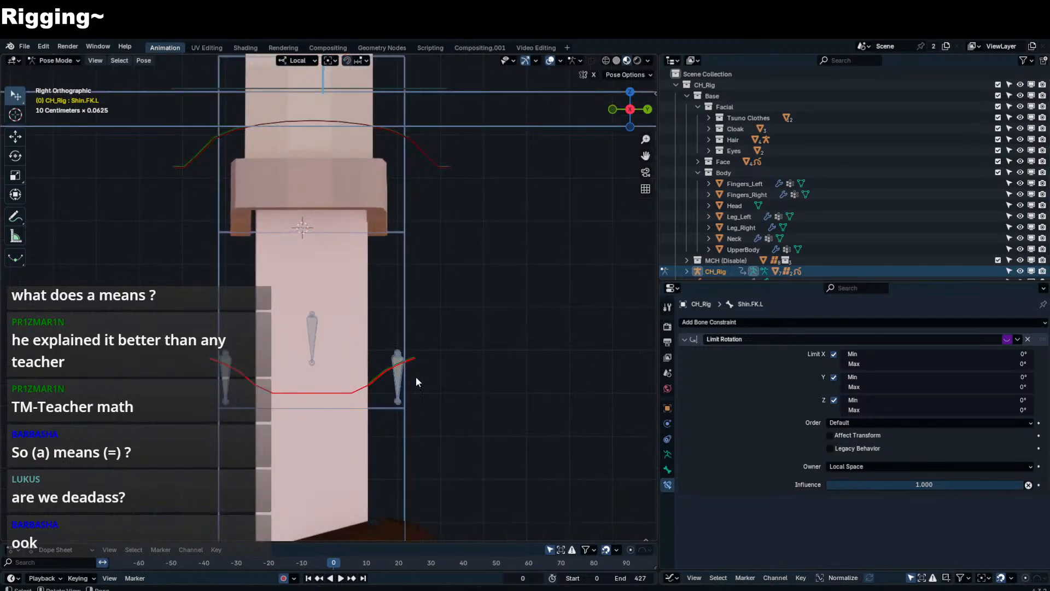
# - Bend the left shin FK bone sharply at the knee, keep the pose and return to Object Mode
pyautogui.press('r')
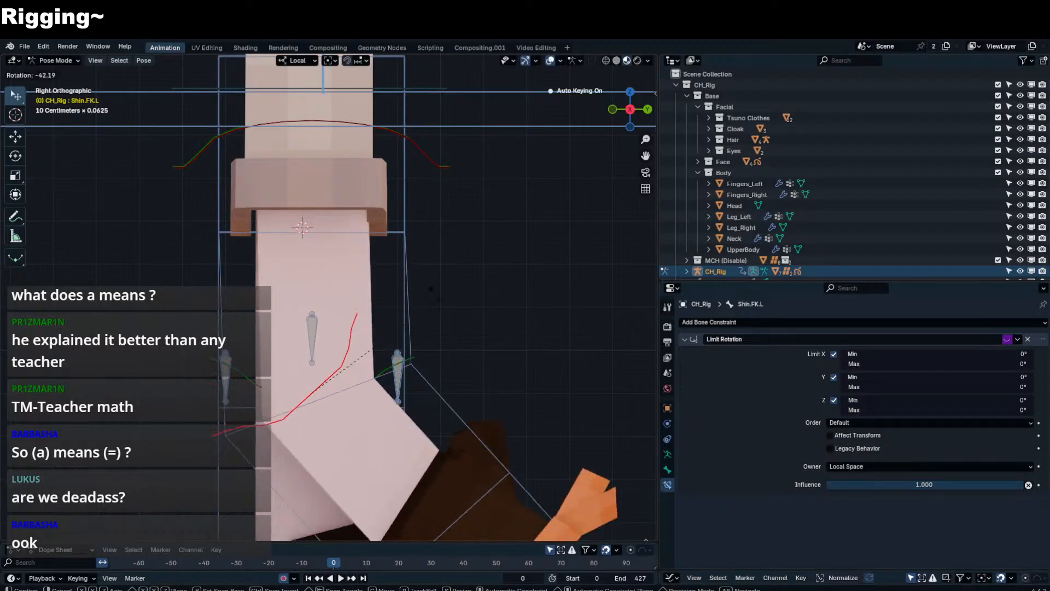
pyautogui.rightClick(430, 216)
pyautogui.press('r')
pyautogui.click(317, 245)
pyautogui.hotkey('ctrl', 'Tab')
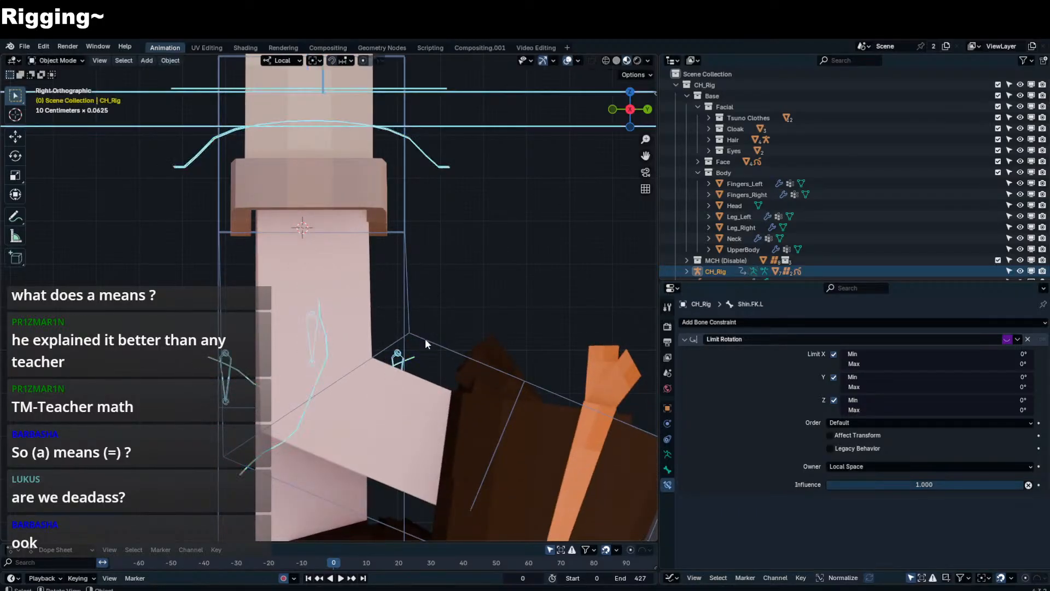
# - Try a range minimum of -1 for the left-leg lattice's Key 1 shape key and restore it to -2
pyautogui.click(425, 338)
pyautogui.scroll(-3, 793, 435)
pyautogui.click(667, 454)
pyautogui.click(667, 470)
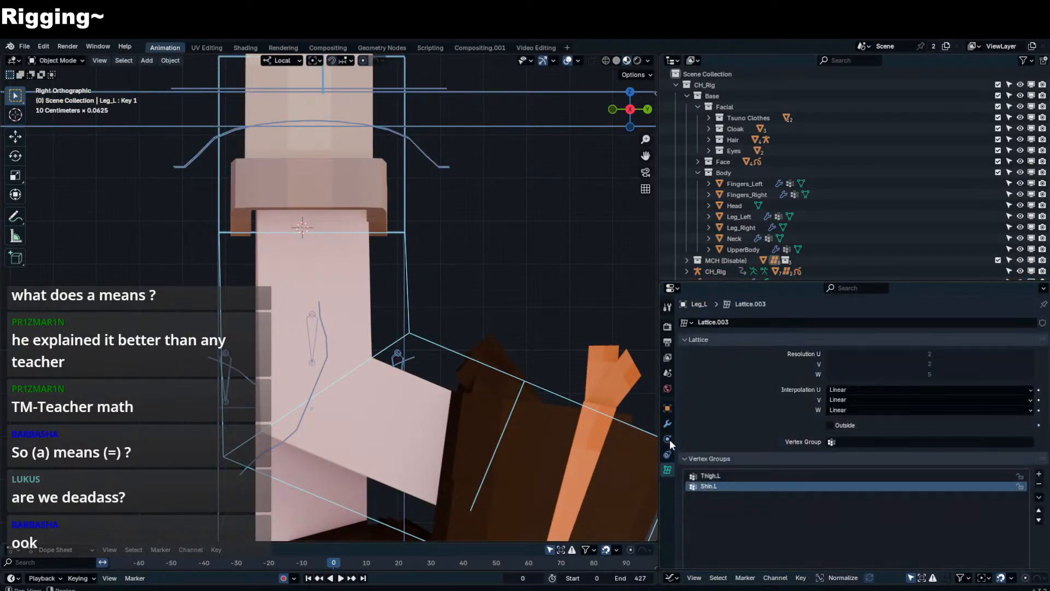
pyautogui.scroll(-8, 892, 400)
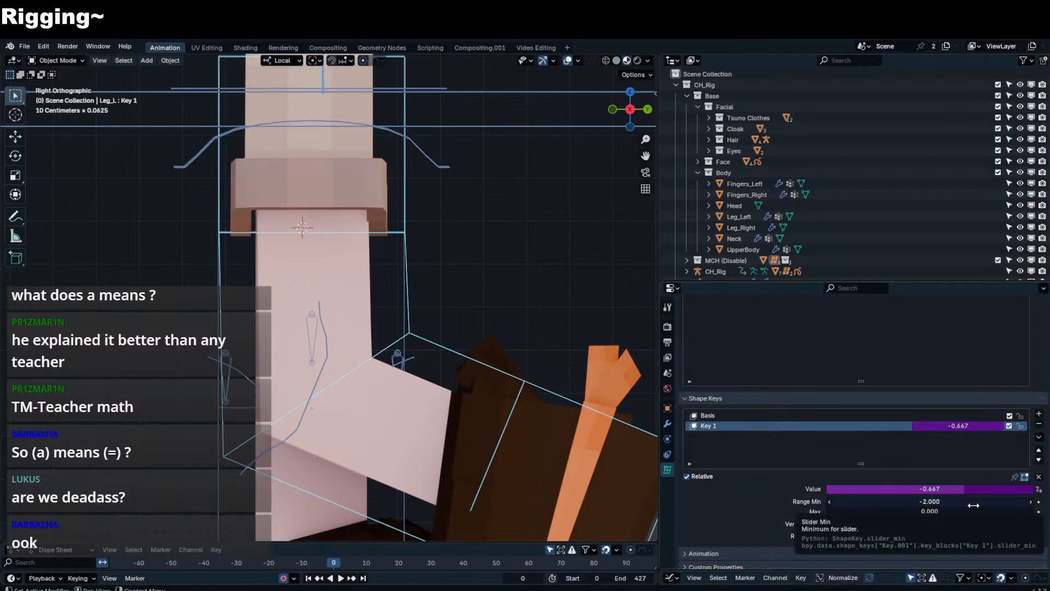
pyautogui.click(974, 501)
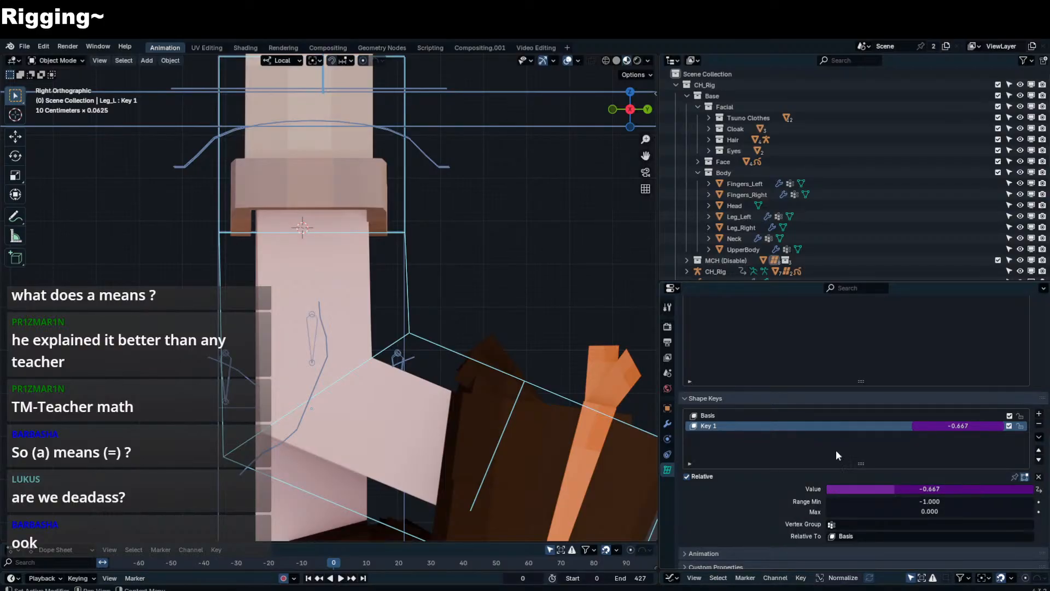
pyautogui.click(916, 499)
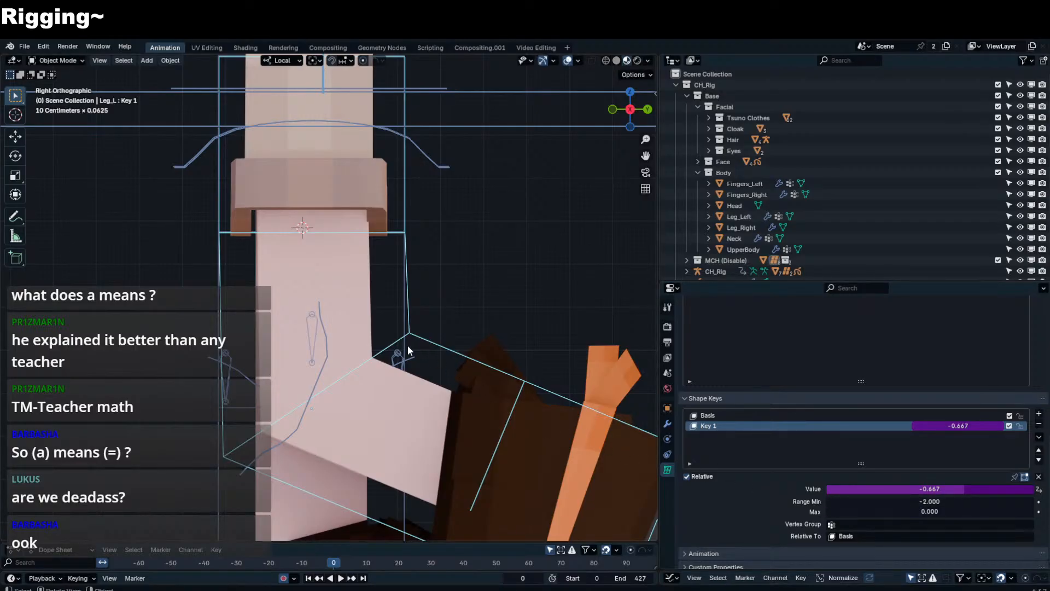
# - Test-rotate the left shin FK bone, reset it to its rest rotation and return the rig to Object Mode
pyautogui.click(321, 379)
pyautogui.press('r')
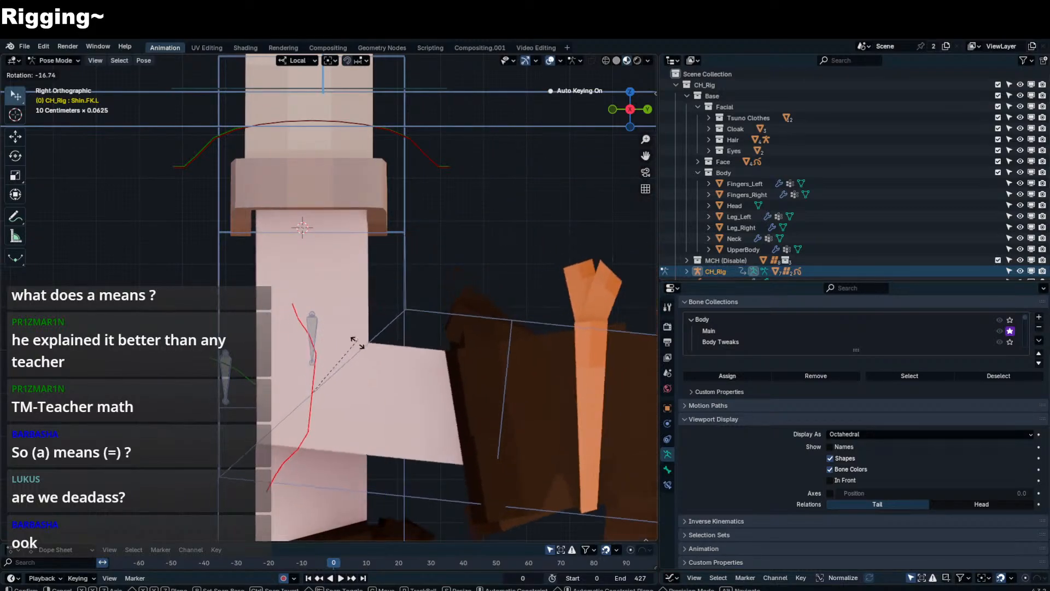
pyautogui.rightClick(356, 405)
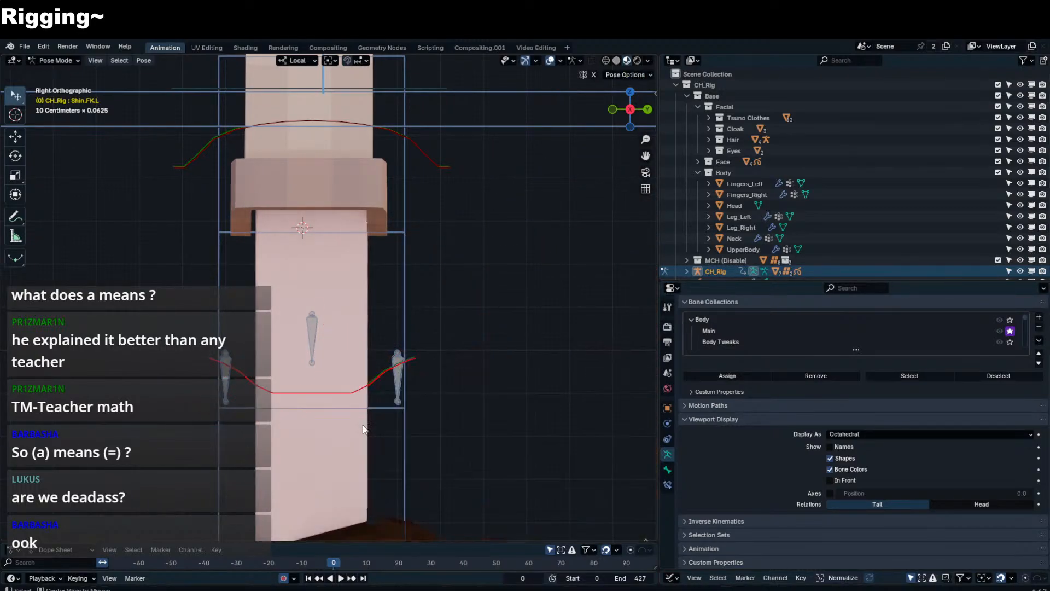
pyautogui.moveTo(356, 405); pyautogui.dragTo(405, 347, button='middle')
pyautogui.hotkey('ctrl', 'Tab')
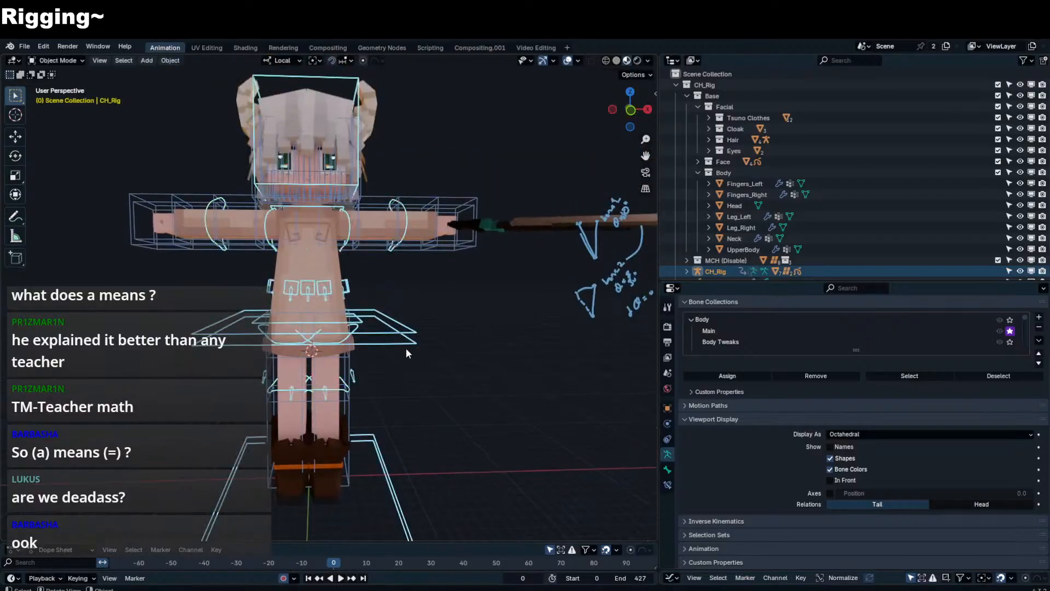
# - Show the CH-Rig panel with its rig information and visibility options in the 3D viewport's sidebar
pyautogui.press('n')
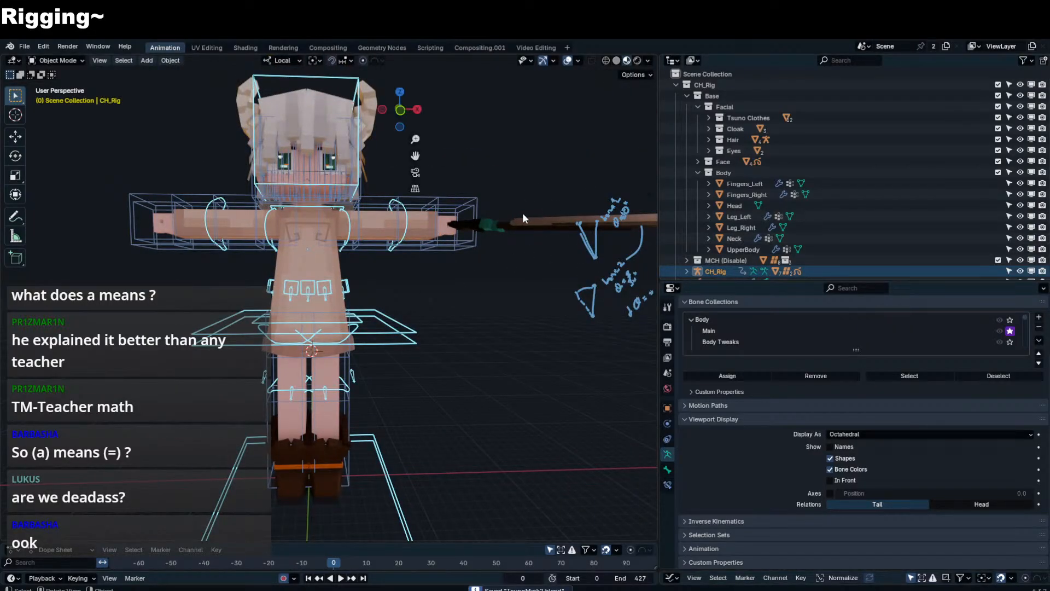
pyautogui.click(650, 120)
pyautogui.click(594, 90)
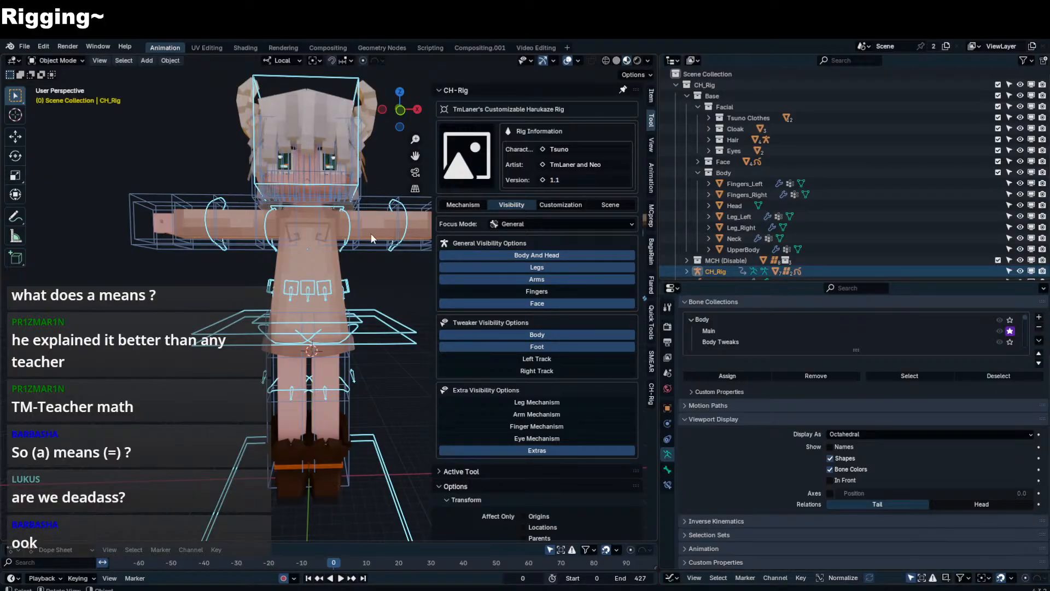
# - Change the Outliner area to an Image Editor and load the image Tsuno - Profile.png into it
pyautogui.click(675, 61)
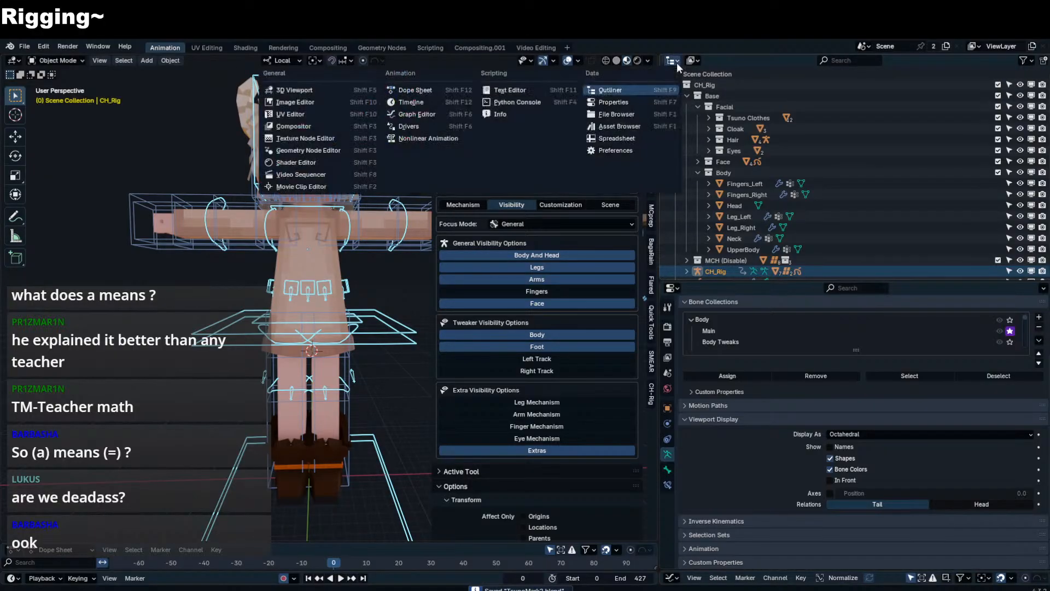
pyautogui.hotkey('shift', 'F10')
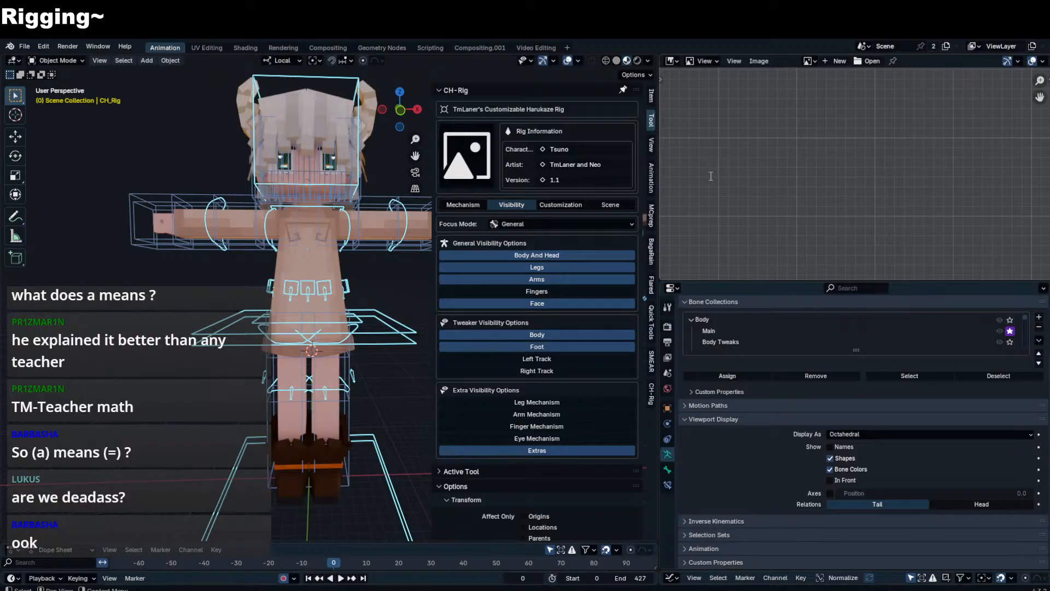
pyautogui.moveTo(411, 251); pyautogui.dragTo(696, 220)
pyautogui.scroll(-3, 696, 220)
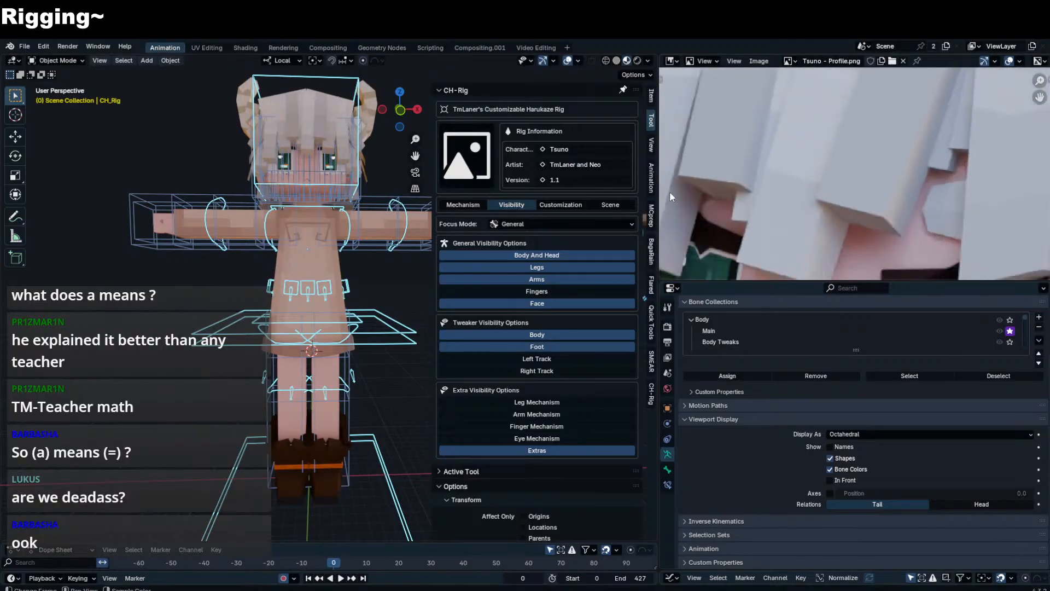
# - Assign the Tsuno - Profile image as the CH-Rig panel's picture and change the Image Editor area back to the Outliner
pyautogui.click(478, 173)
pyautogui.write('ts')
pyautogui.click(466, 235)
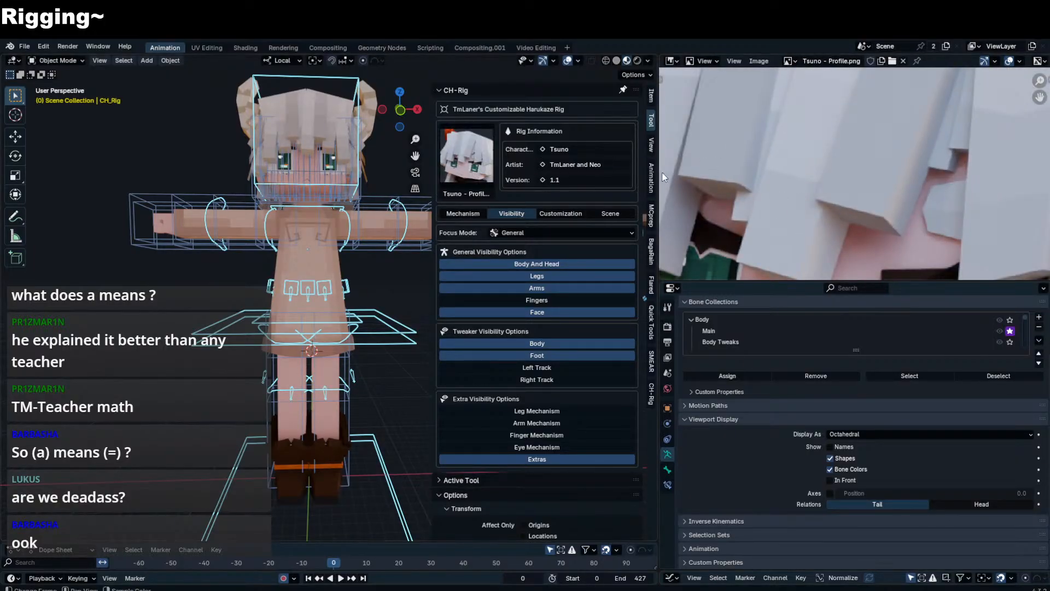
pyautogui.click(673, 61)
pyautogui.click(661, 71)
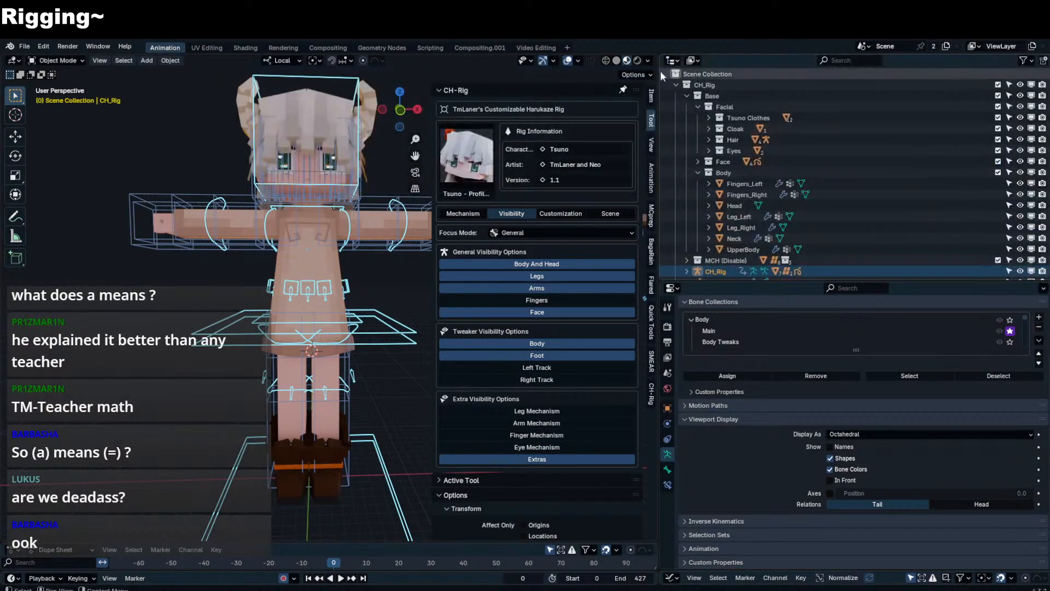
# - Hide the 3D viewport's sidebar so the whole character rig can be seen
pyautogui.scroll(-3, 373, 202)
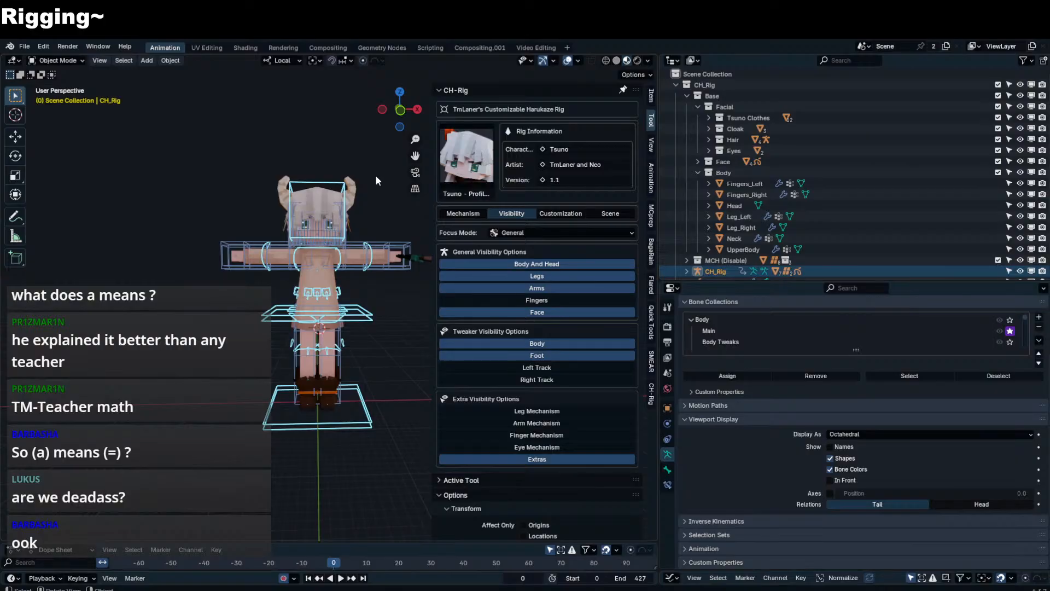
pyautogui.press('n')
pyautogui.scroll(1, 392, 291)
pyautogui.press('n')
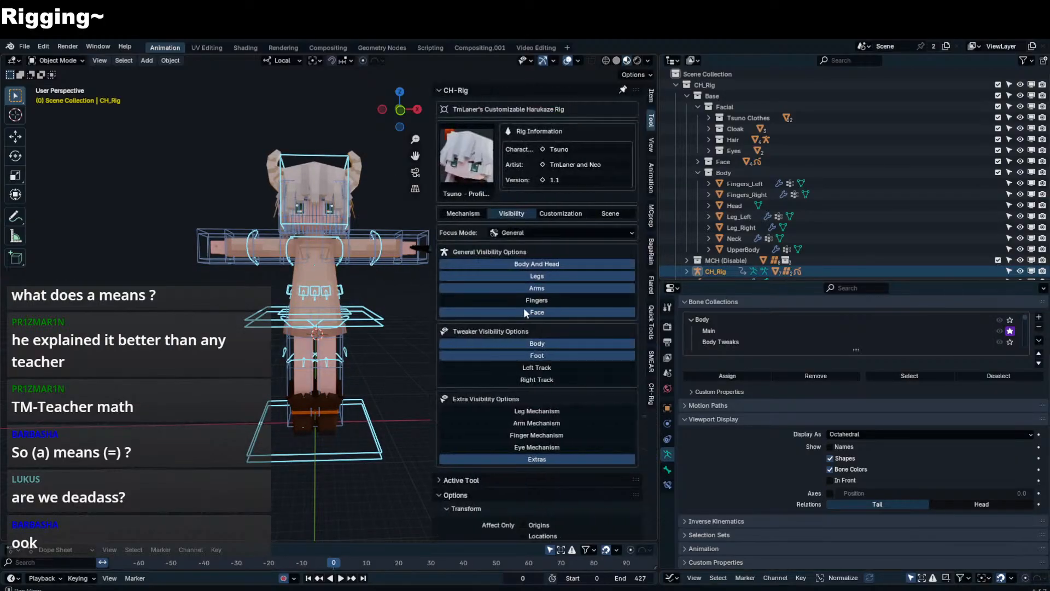
pyautogui.press('n')
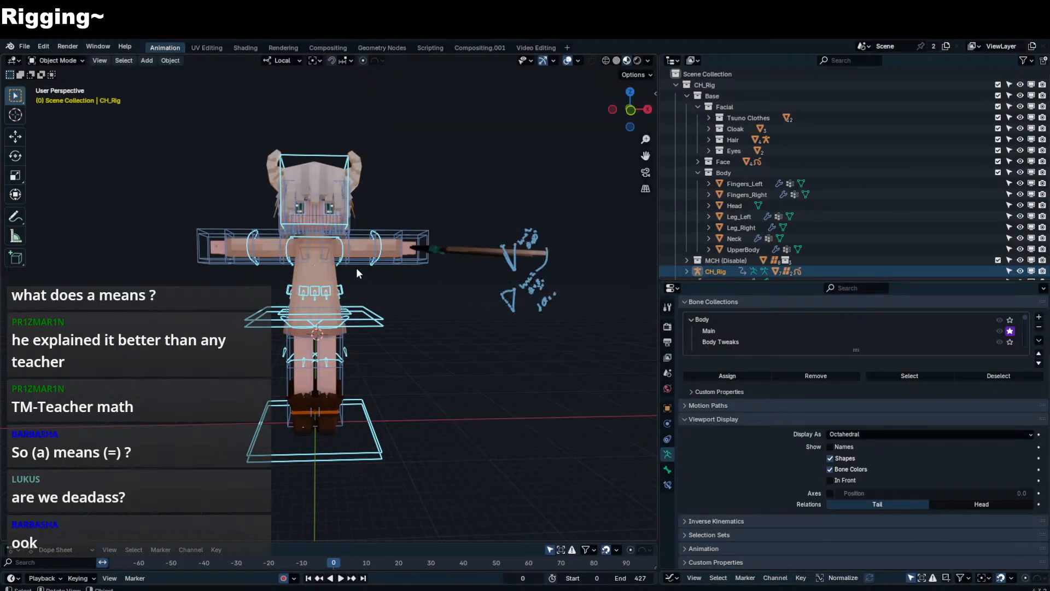
# - Put the rig in Pose Mode and test-rotate and test-scale the Chest bone, including along local X, cancelling each transform
pyautogui.hotkey('ctrl', 'Tab')
pyautogui.click(339, 238)
pyautogui.press('r')
pyautogui.press('r')
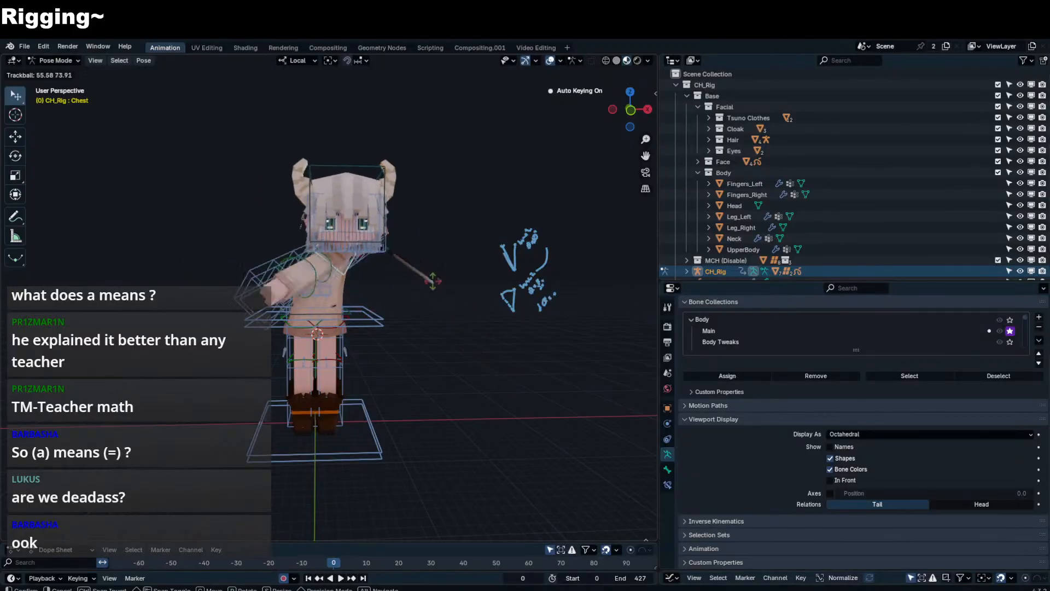
pyautogui.rightClick(373, 227)
pyautogui.press('s')
pyautogui.press('x')
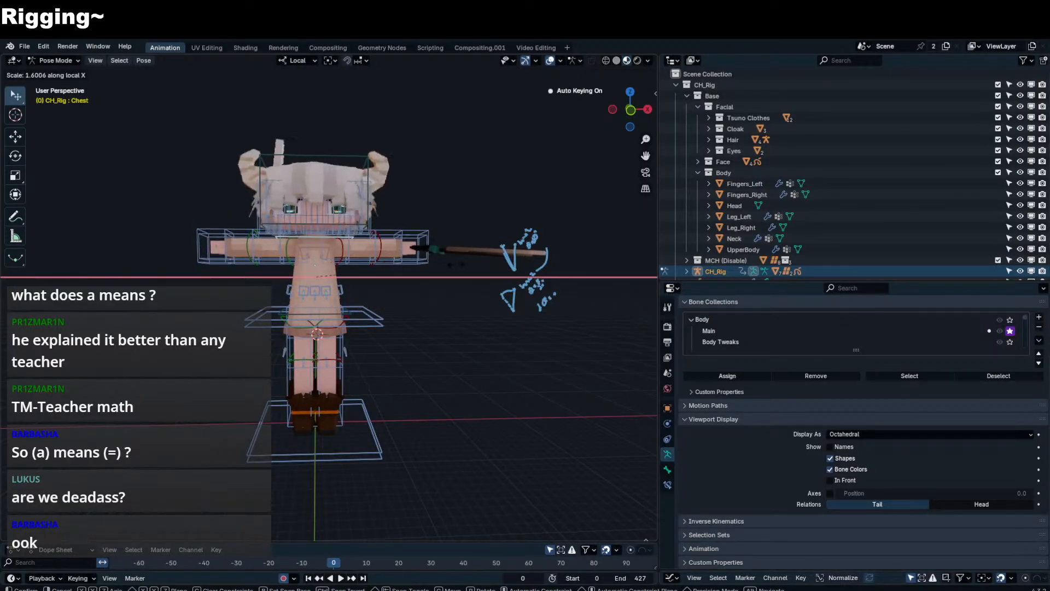
pyautogui.rightClick(416, 257)
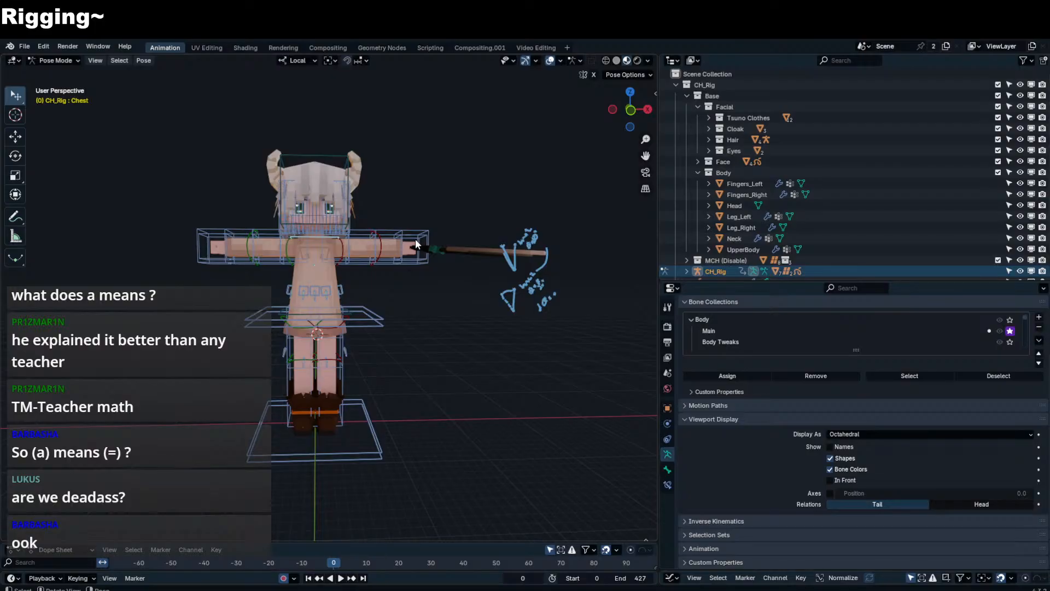
pyautogui.press('r')
pyautogui.rightClick(294, 295)
# - Exclude the MCH (Disable) collection from the view layer
pyautogui.scroll(2, 294, 296)
pyautogui.press('n')
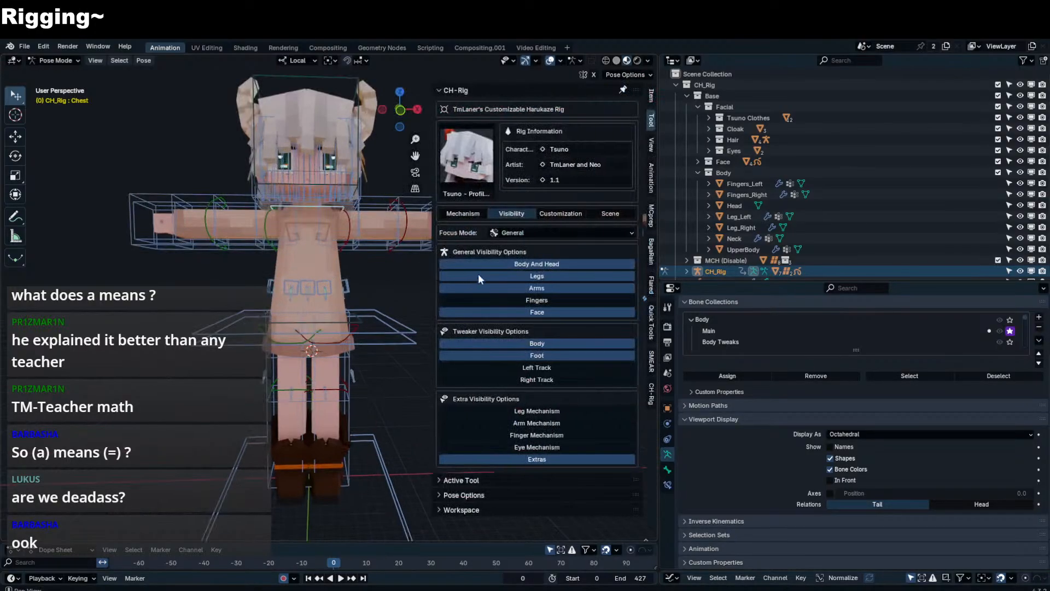
pyautogui.press('n')
pyautogui.scroll(-2, 957, 203)
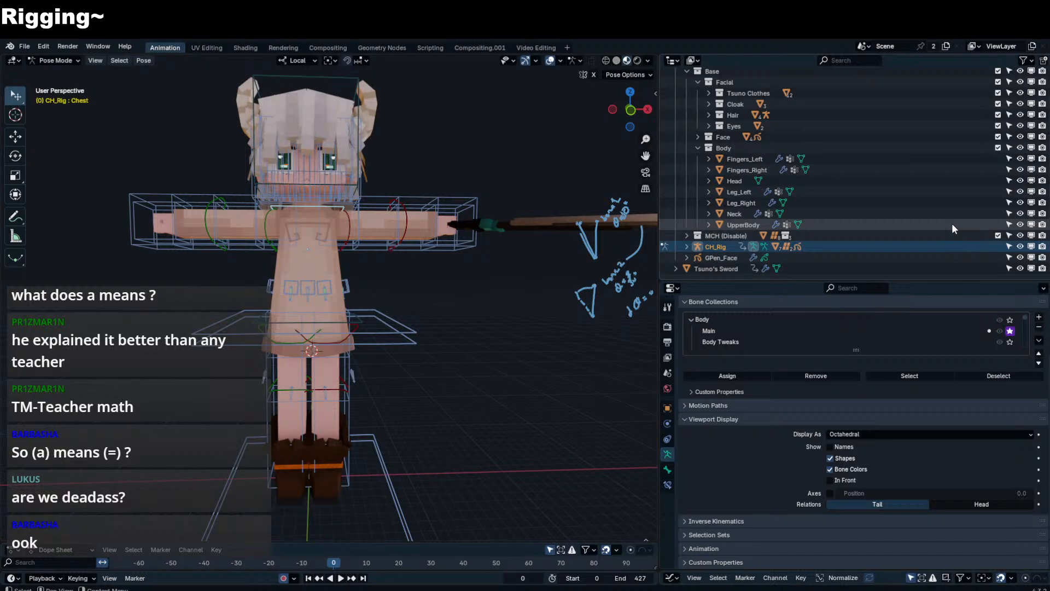
pyautogui.click(998, 235)
# - Select the side ShirtMCH bones around the back and front of the shirt
pyautogui.scroll(2, 355, 213)
pyautogui.moveTo(356, 213); pyautogui.dragTo(350, 280, button='middle')
pyautogui.click(320, 304)
pyautogui.moveTo(372, 350); pyautogui.dragTo(312, 366, button='middle')
pyautogui.scroll(3, 357, 308)
pyautogui.keyDown('shift'); pyautogui.click(360, 300); pyautogui.keyUp('shift')
pyautogui.keyDown('shift'); pyautogui.click(367, 300); pyautogui.keyUp('shift')
pyautogui.keyDown('shift'); pyautogui.click(375, 301); pyautogui.keyUp('shift')
pyautogui.moveTo(378, 303); pyautogui.dragTo(382, 312, button='middle')
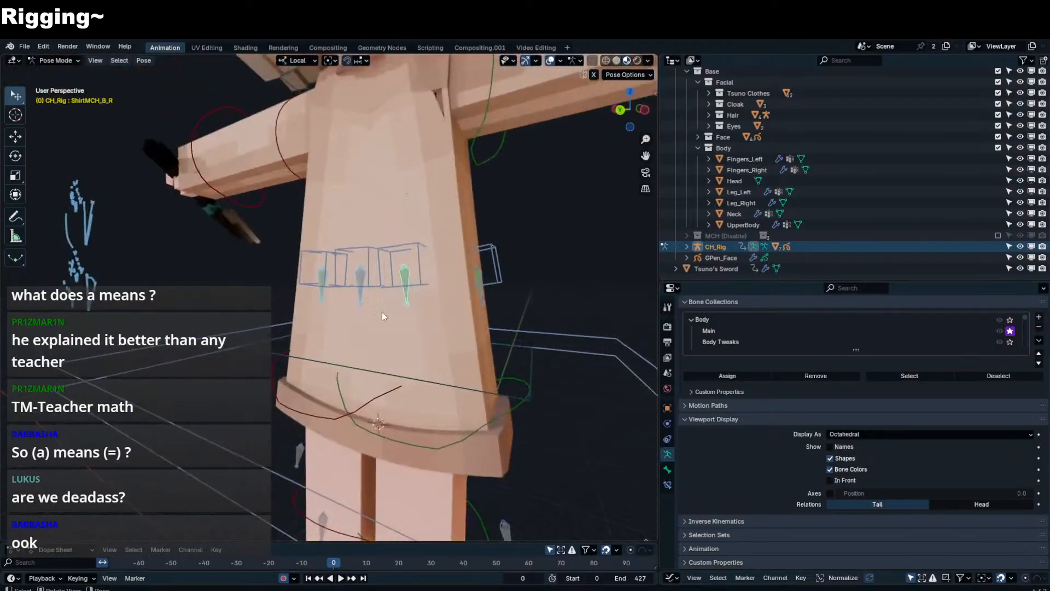
pyautogui.moveTo(476, 308); pyautogui.dragTo(327, 302, button='middle')
pyautogui.keyDown('shift'); pyautogui.click(327, 302); pyautogui.keyUp('shift')
pyautogui.keyDown('shift'); pyautogui.click(363, 304); pyautogui.keyUp('shift')
pyautogui.keyDown('shift'); pyautogui.click(387, 301); pyautogui.keyUp('shift')
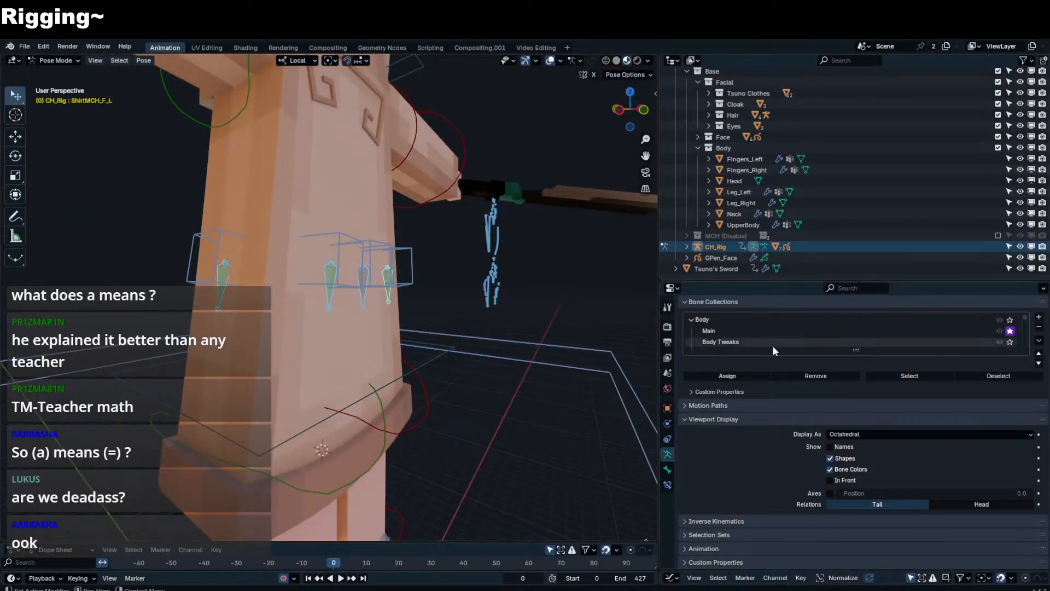
# - Turn off solo for the ExtraMCH bone collection
pyautogui.moveTo(1025, 330); pyautogui.dragTo(1021, 298)
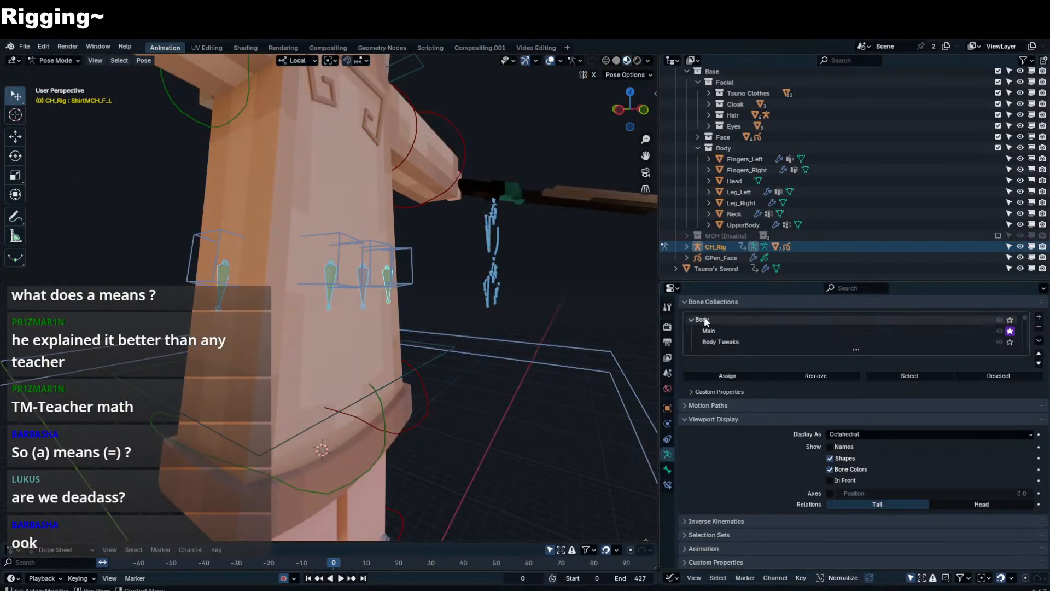
pyautogui.scroll(-8, 698, 334)
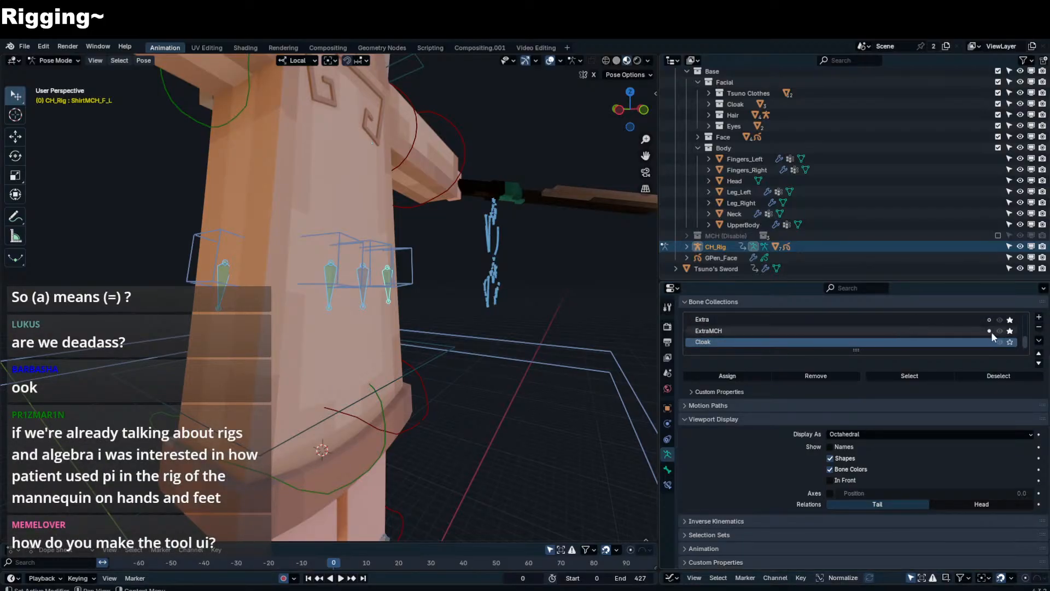
pyautogui.click(1009, 333)
pyautogui.scroll(-5, 513, 322)
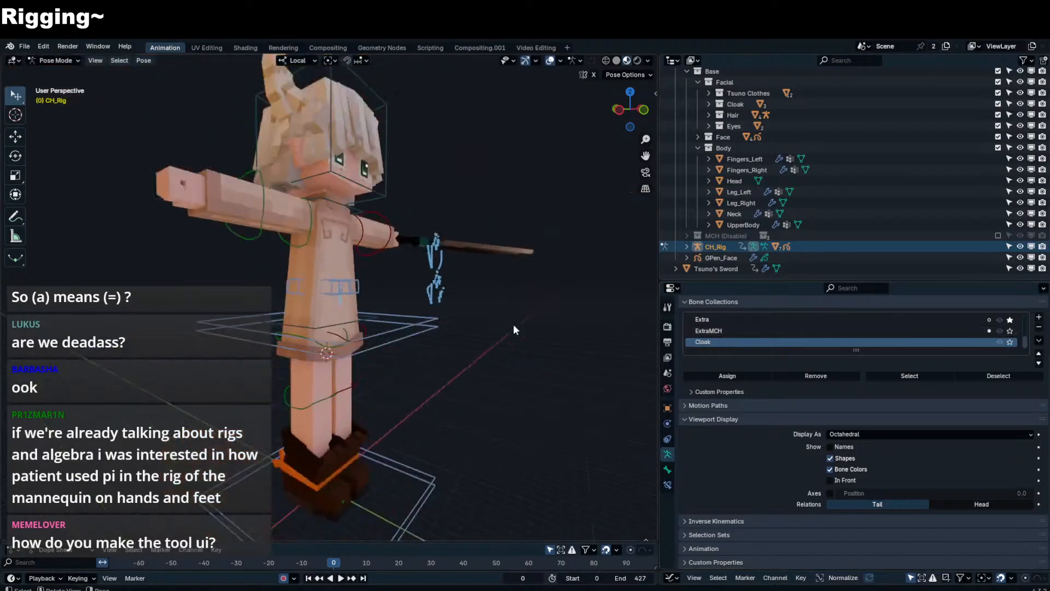
# - Move the centre shirt bones ShirtMCH_F_C and ShirtMCH_B_C to the ExtraMCH bone collection
pyautogui.moveTo(513, 322); pyautogui.dragTo(415, 315, button='middle')
pyautogui.click(315, 304)
pyautogui.moveTo(316, 304); pyautogui.dragTo(507, 295, button='middle')
pyautogui.scroll(3, 474, 303)
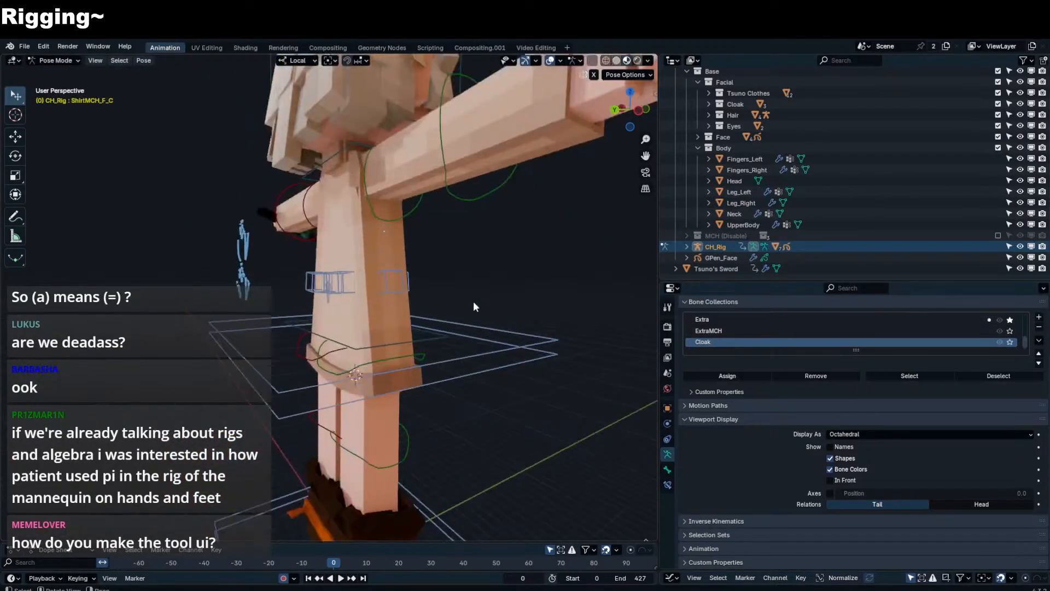
pyautogui.click(331, 300)
pyautogui.press('m')
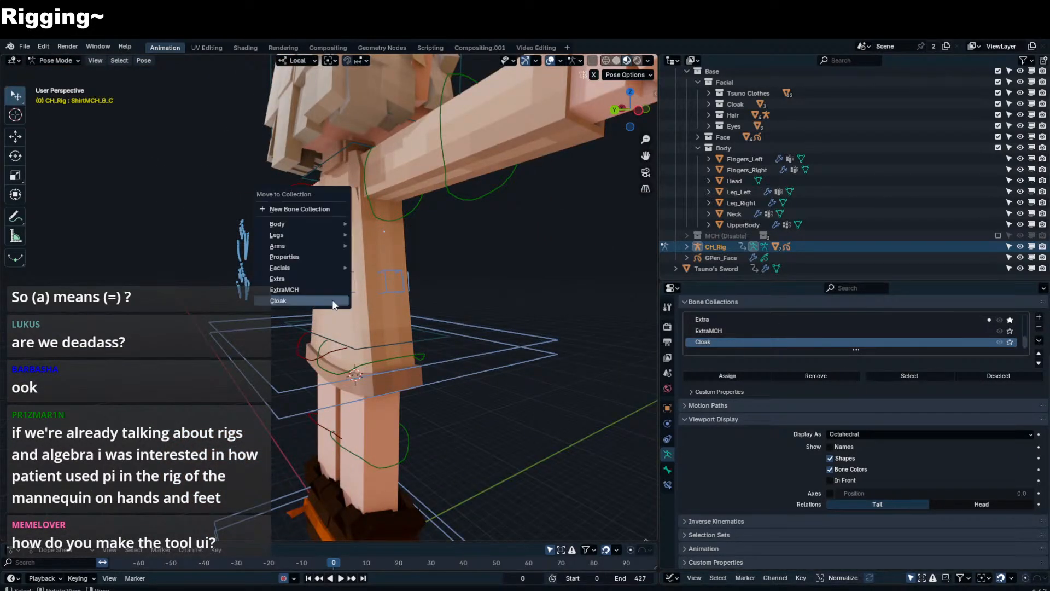
pyautogui.click(335, 290)
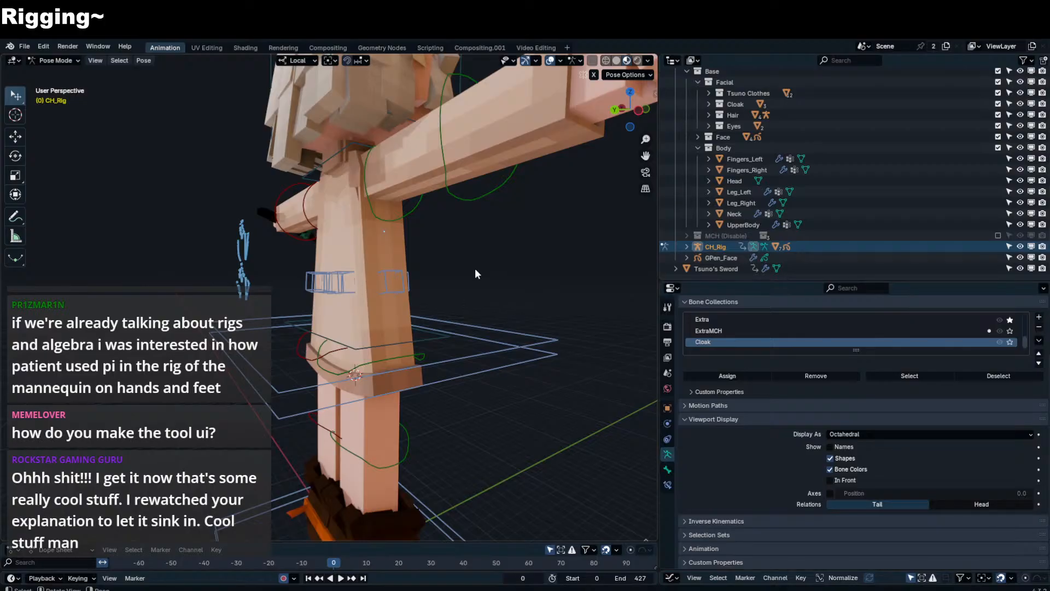
# - Test-rotate the Body bone about its local X axis and cancel the rotation
pyautogui.moveTo(504, 249); pyautogui.dragTo(442, 259, button='middle')
pyautogui.click(372, 328)
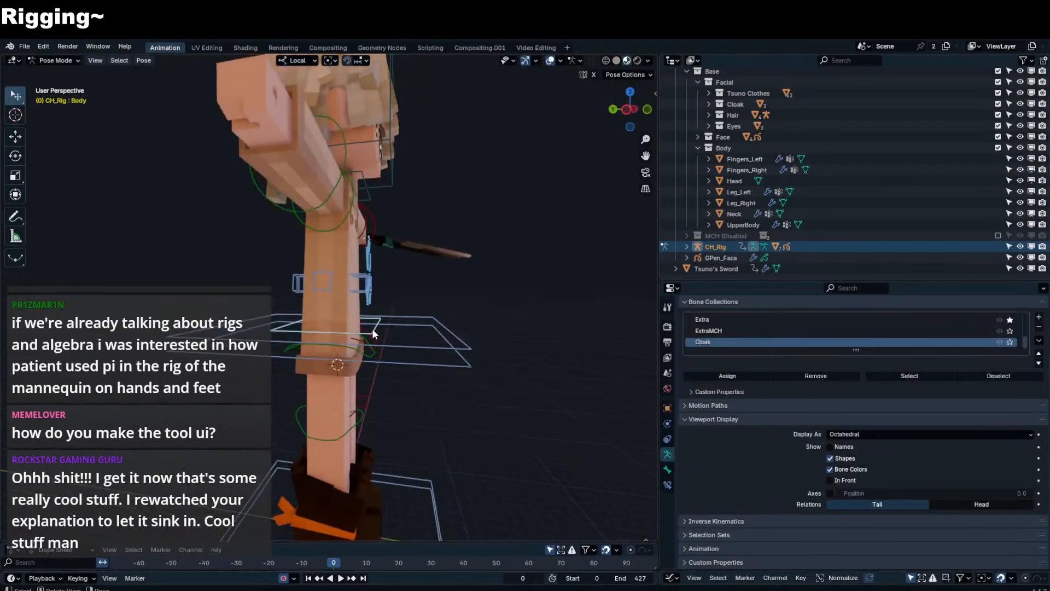
pyautogui.press('r')
pyautogui.press('x')
pyautogui.rightClick(370, 369)
# - Test-rotate both thigh FK bones about their local X, Z and Y axes and cancel the rotation
pyautogui.click(374, 350)
pyautogui.moveTo(406, 346)
pyautogui.mouseDown(button='middle')
pyautogui.moveTo(360, 366)
pyautogui.moveTo(406, 358)
pyautogui.mouseUp(button='middle')
pyautogui.keyDown('shift'); pyautogui.click(365, 360); pyautogui.keyUp('shift')
pyautogui.press('r')
pyautogui.press('x')
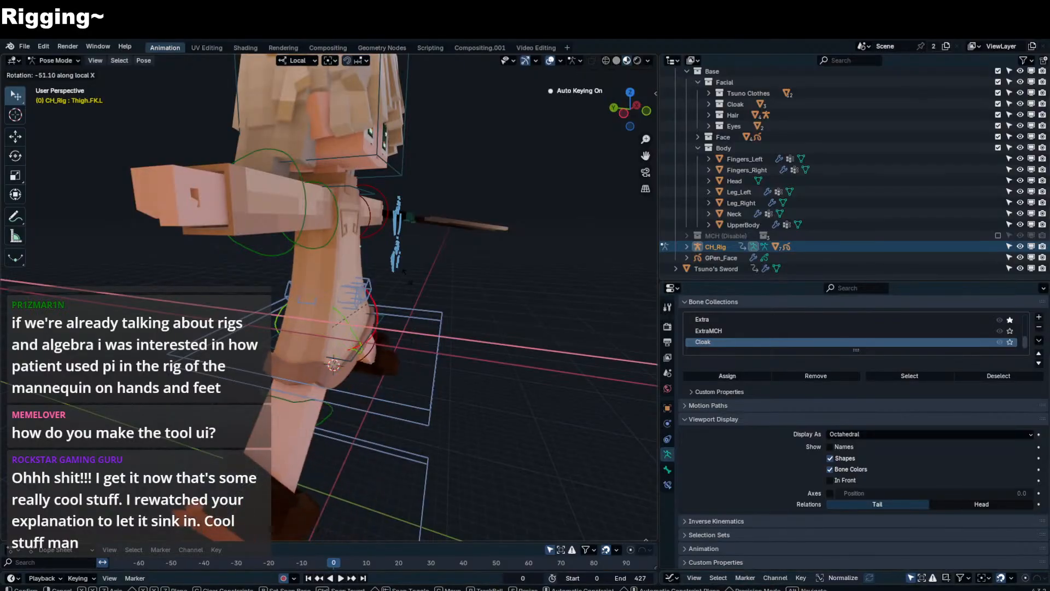
pyautogui.press('z')
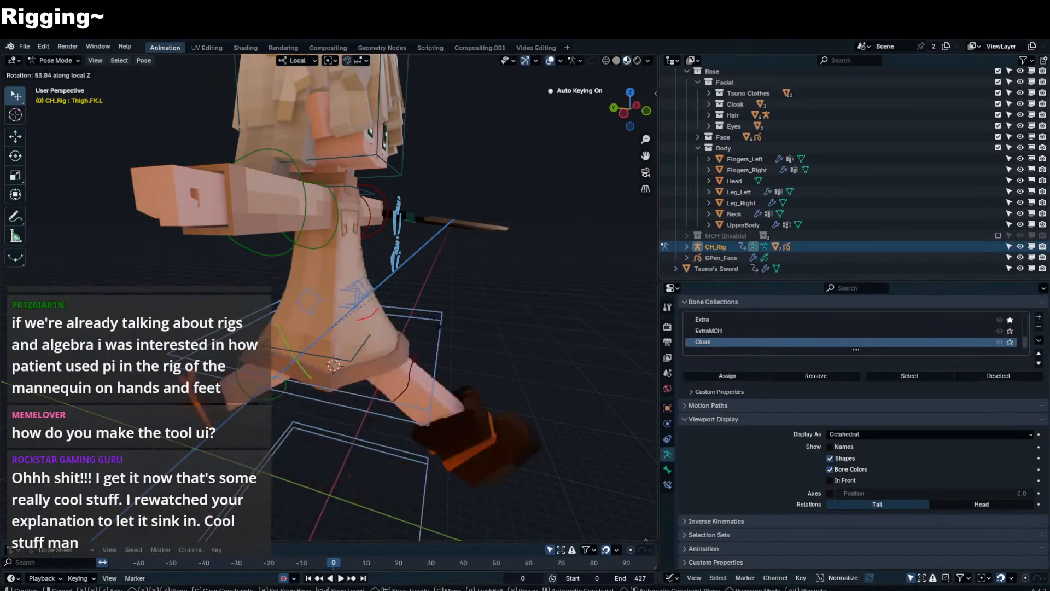
pyautogui.press('y')
pyautogui.moveTo(435, 349); pyautogui.dragTo(385, 317, button='middle')
pyautogui.rightClick(335, 324)
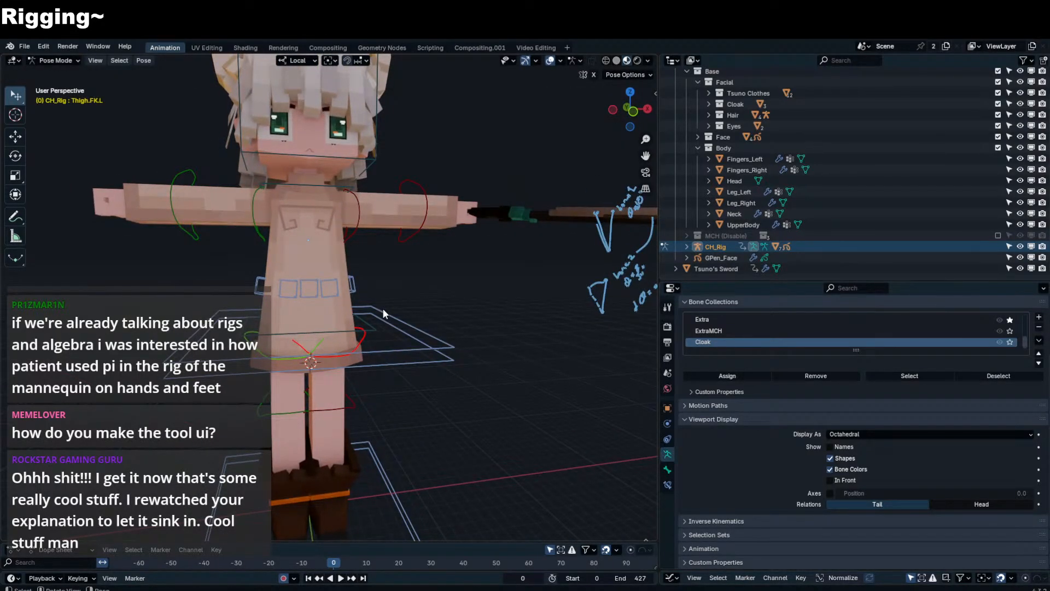
# - Try rotating both upper-arm FK controls about local X in front view and cancel the rotations
pyautogui.press('KP_1')
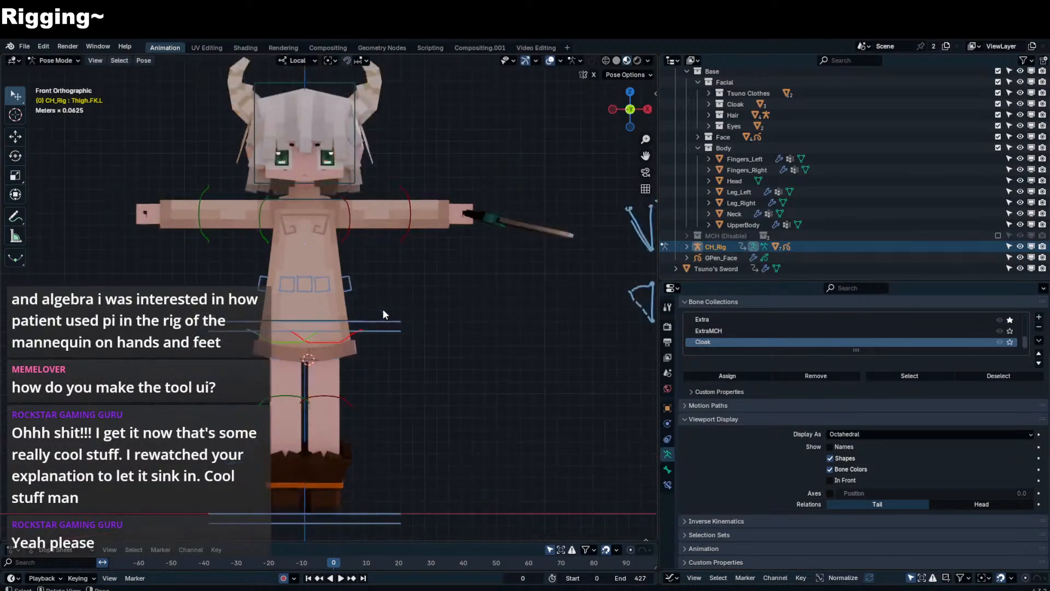
pyautogui.scroll(2, 387, 304)
pyautogui.click(359, 327)
pyautogui.scroll(1, 328, 324)
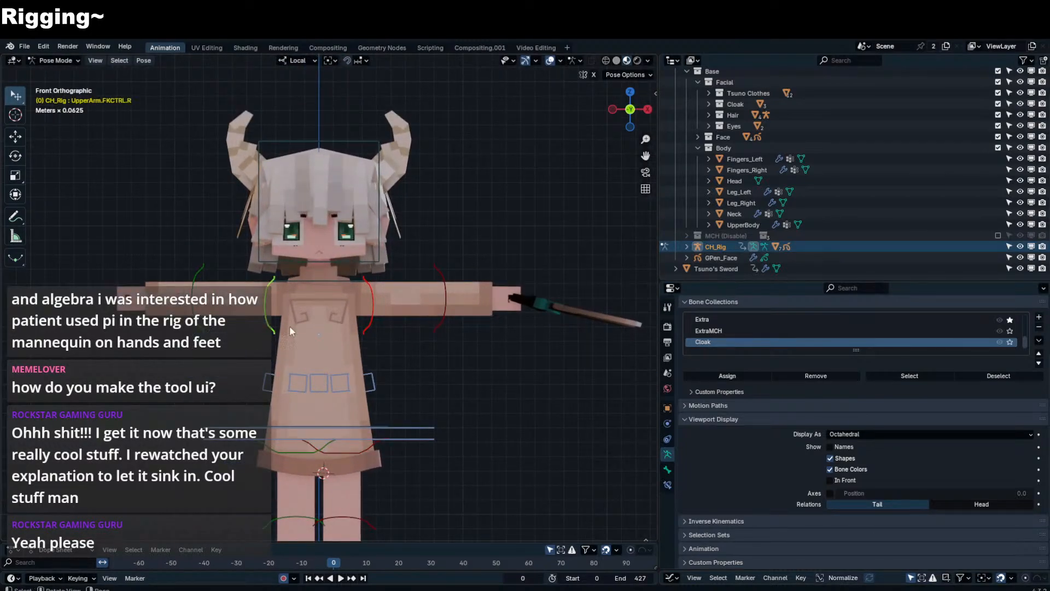
pyautogui.press('r')
pyautogui.press('x')
pyautogui.rightClick(378, 332)
pyautogui.click(370, 328)
pyautogui.click(370, 328)
pyautogui.press('r')
pyautogui.press('x')
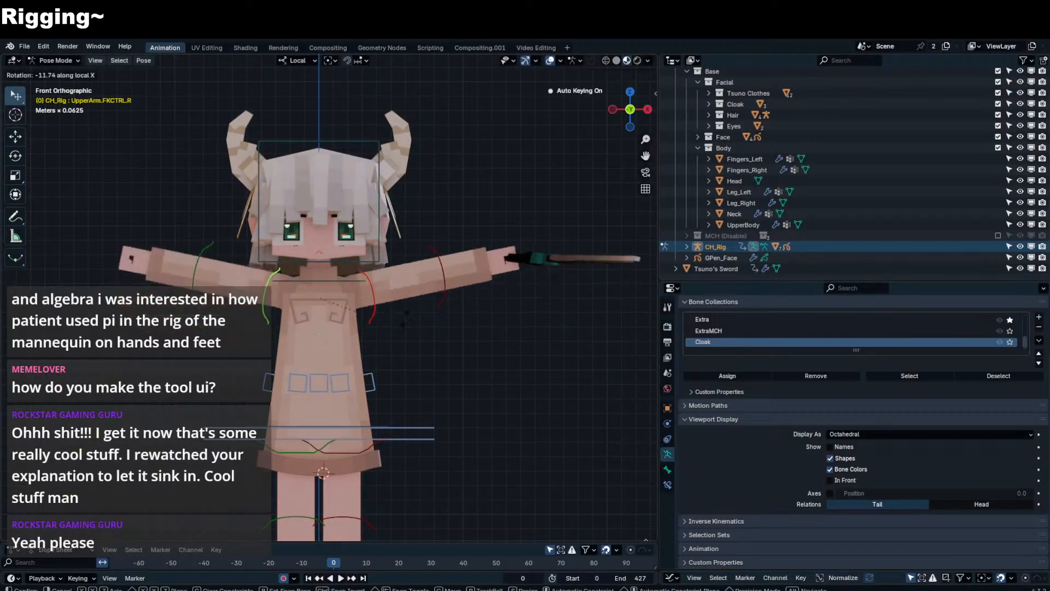
pyautogui.press('Escape')
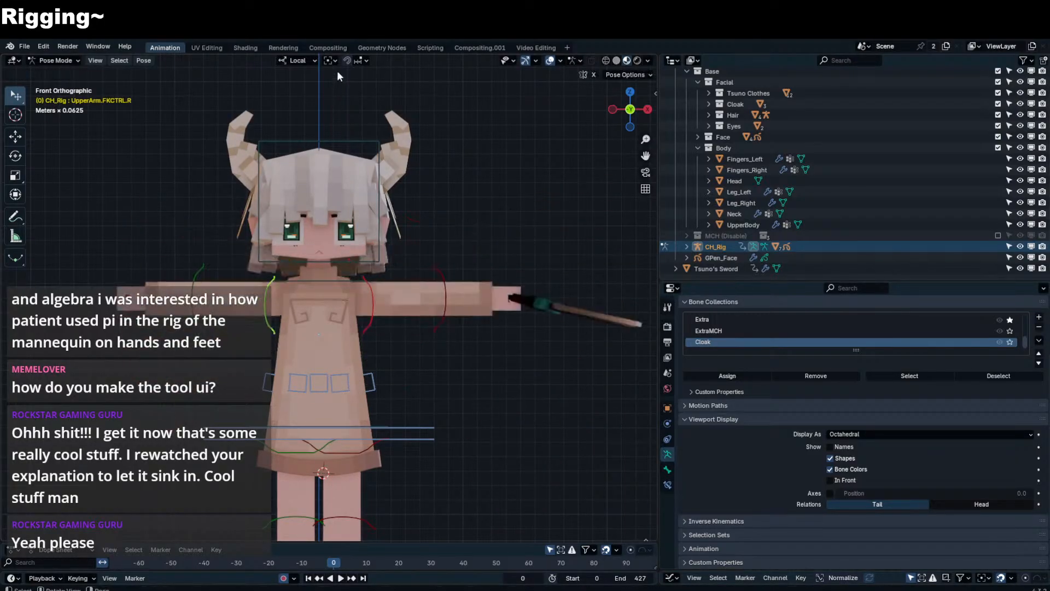
# - Set the pivot point to Individual Origins and test-rotate both upper-arm FK controls about local X, cancelling the rotation
pyautogui.click(330, 61)
pyautogui.click(350, 123)
pyautogui.press('r')
pyautogui.press('x')
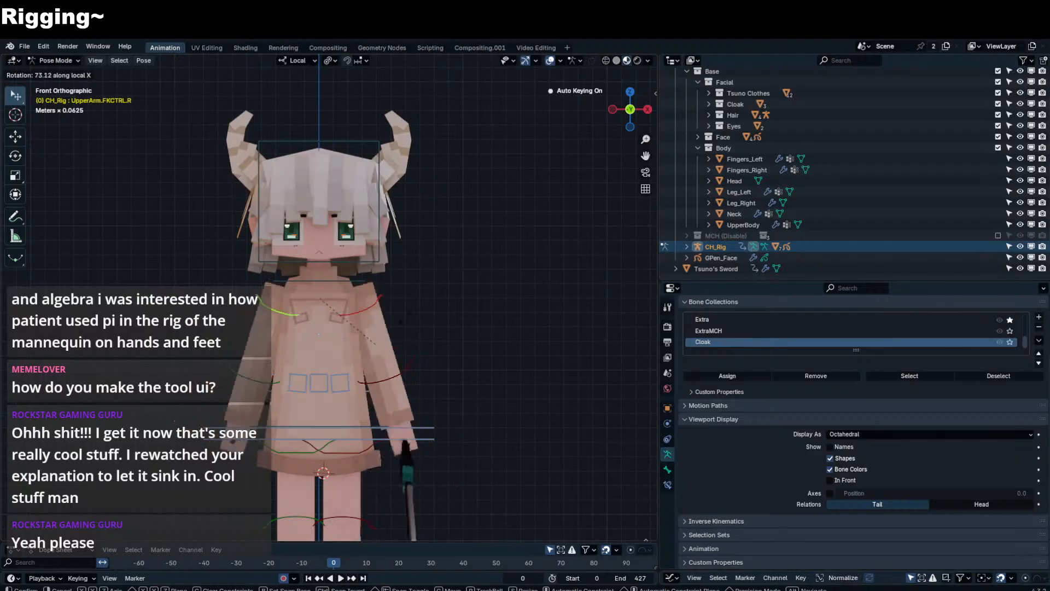
pyautogui.rightClick(446, 232)
# - Return the rig to Object Mode, save the file and select the Leg_Left mesh
pyautogui.moveTo(445, 233); pyautogui.dragTo(426, 205, button='middle')
pyautogui.hotkey('ctrl', 'Tab')
pyautogui.hotkey('ctrl', 's')
pyautogui.scroll(3, 429, 261)
pyautogui.hotkey('ctrl', 'Tab')
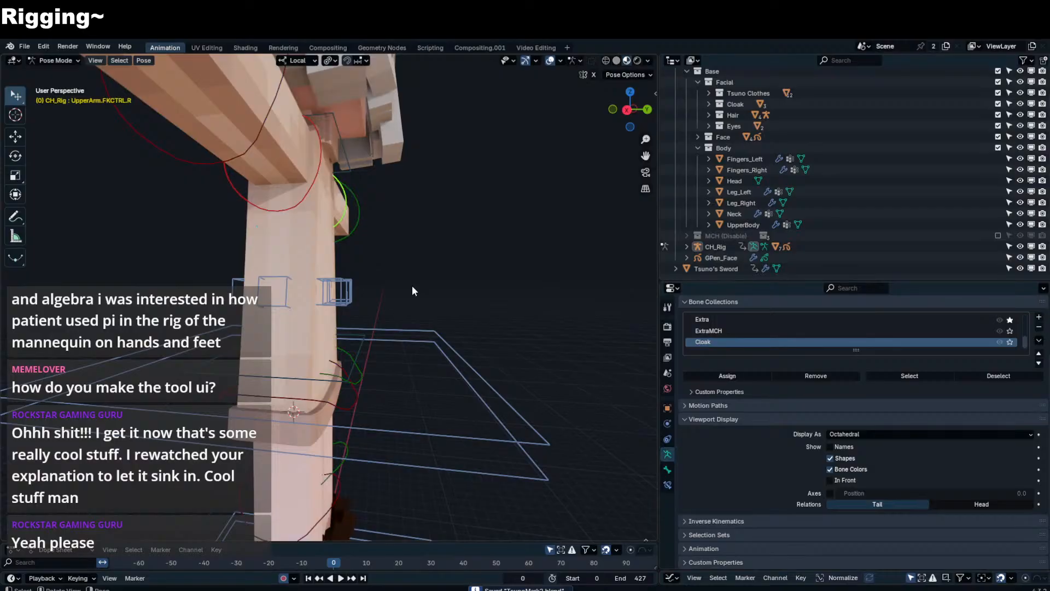
pyautogui.hotkey('ctrl', 'Tab')
pyautogui.moveTo(411, 280); pyautogui.dragTo(347, 329, button='middle')
pyautogui.click(347, 328)
pyautogui.click(24, 46)
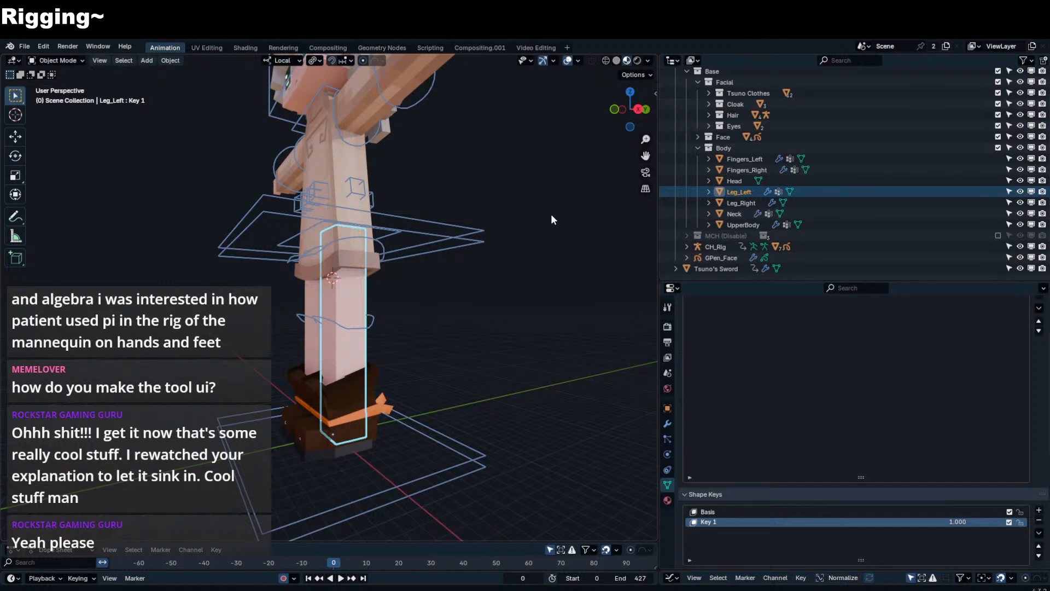
# - Switch to the Blender window with the Mannequin rig, put its armature in Pose Mode and test-rotate the CTL-wrist.L bone
pyautogui.hotkey('alt', 'Tab')
pyautogui.scroll(-3, 470, 180)
pyautogui.moveTo(470, 179); pyautogui.dragTo(438, 199, button='middle')
pyautogui.scroll(5, 455, 240)
pyautogui.keyDown('shift'); pyautogui.moveTo(518, 252); pyautogui.dragTo(517, 343, button='middle'); pyautogui.keyUp('shift')
pyautogui.hotkey('ctrl', 'Tab')
pyautogui.click(509, 259)
pyautogui.moveTo(509, 260); pyautogui.dragTo(473, 273, button='middle')
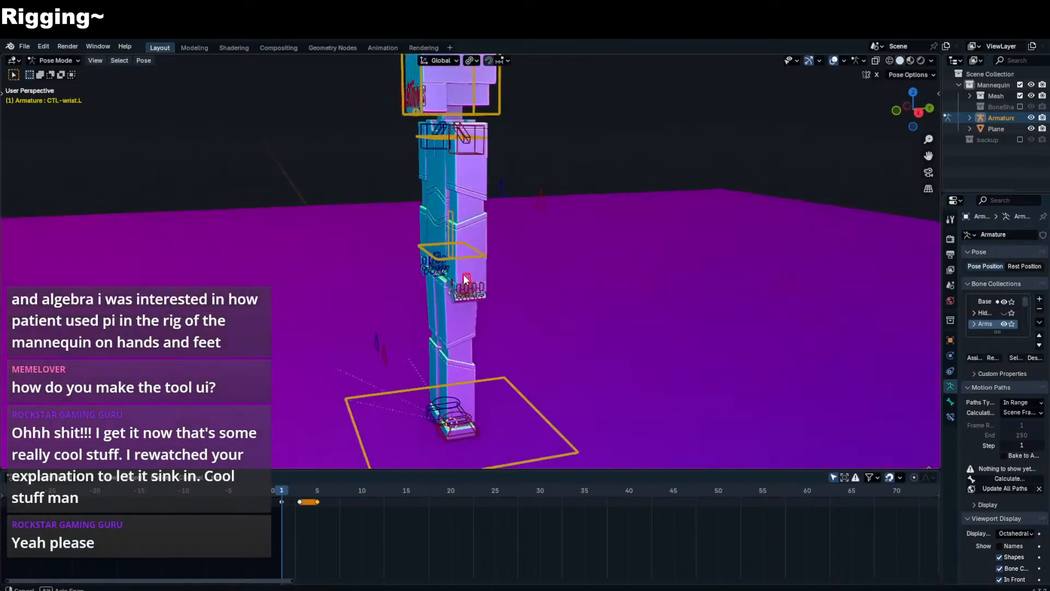
pyautogui.press('r')
pyautogui.rightClick(466, 269)
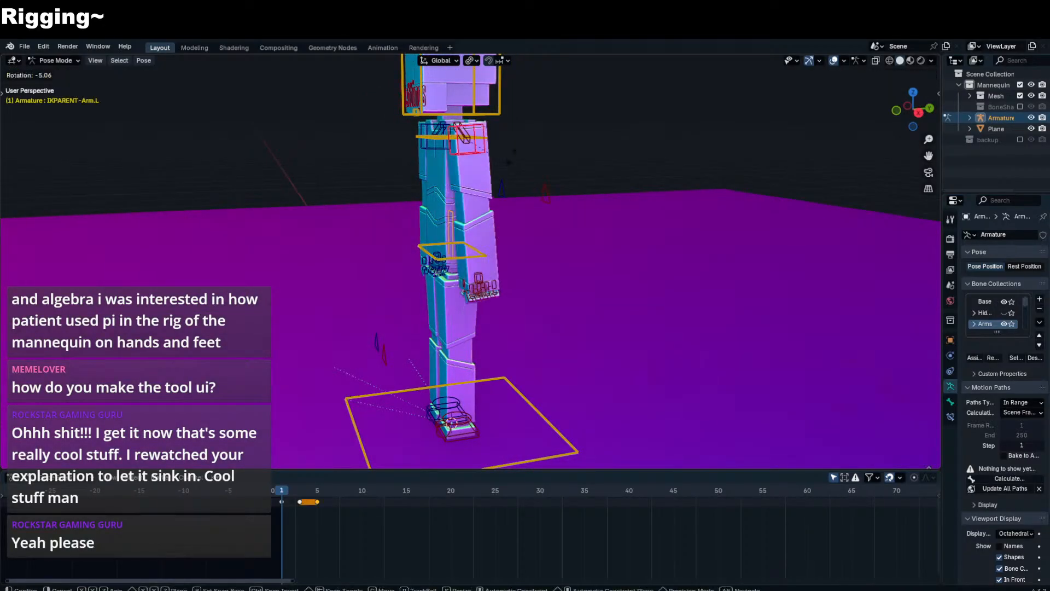
# - Rotate the mannequin's IKPARENT-Arm.L bone to swing the left arm outward and move the IK-arm.L control back toward the body
pyautogui.click(475, 162)
pyautogui.press('r')
pyautogui.click(558, 147)
pyautogui.click(554, 252)
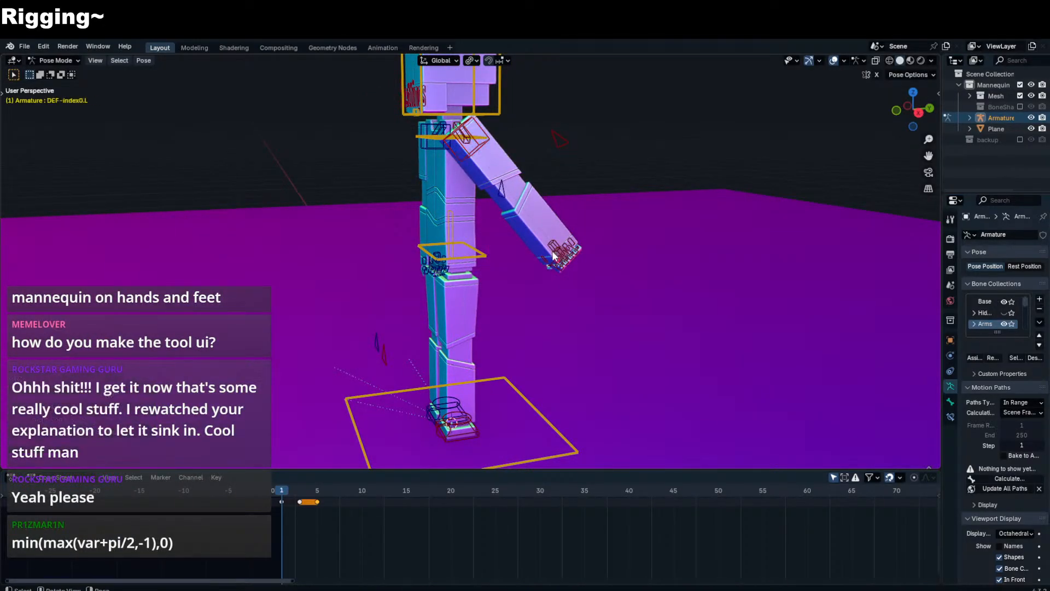
pyautogui.press('g')
pyautogui.click(472, 263)
pyautogui.moveTo(472, 263); pyautogui.dragTo(413, 265, button='middle')
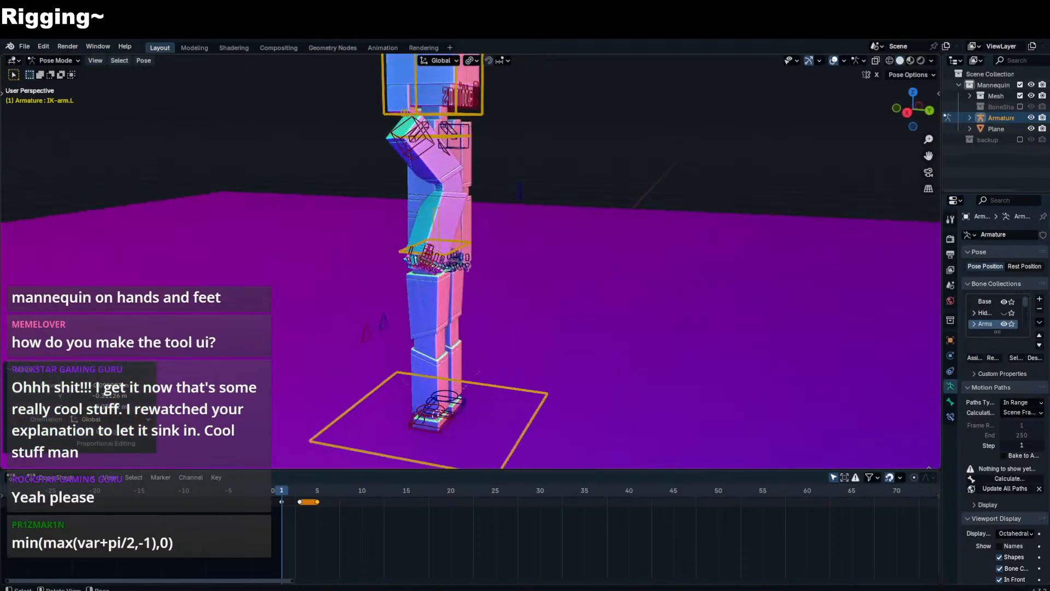
# - Rotate the IK-arm.L control and move it to bend the mannequin's left elbow sharply
pyautogui.press('r')
pyautogui.press('r')
pyautogui.click(498, 244)
pyautogui.moveTo(498, 243); pyautogui.dragTo(549, 212, button='middle')
pyautogui.press('r')
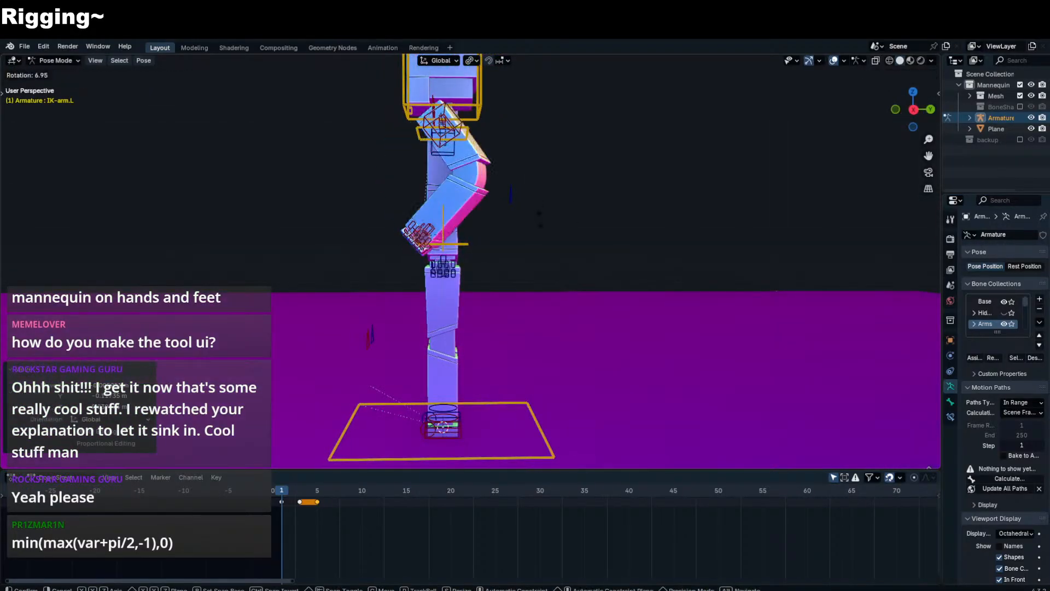
pyautogui.click(492, 216)
pyautogui.press('g')
pyautogui.click(454, 294)
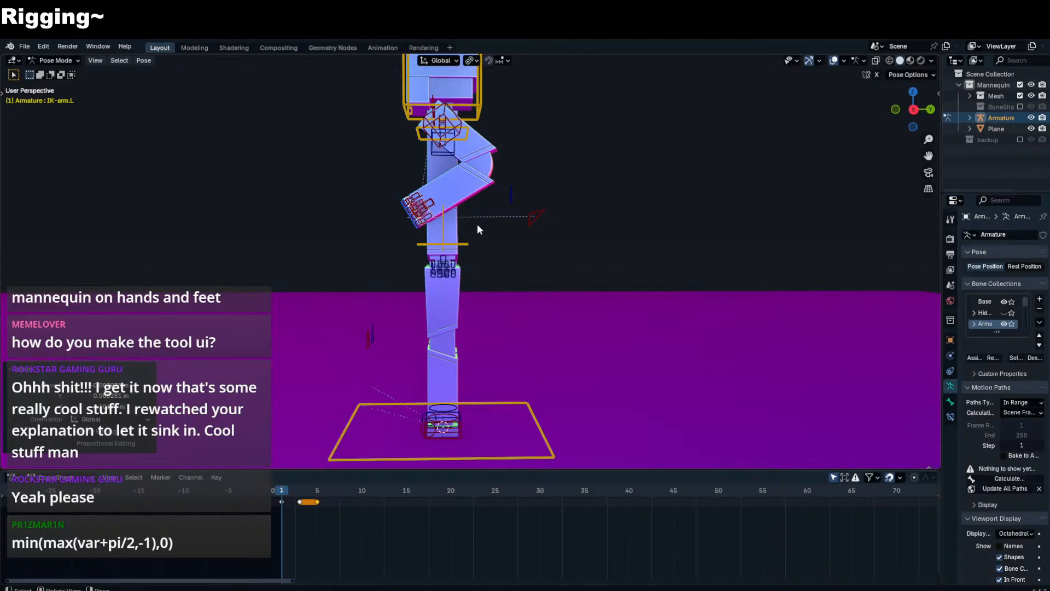
# - Widen the Outliner and Properties area, return the rig to Object Mode and select the GEO-forearm.L mesh
pyautogui.scroll(4, 497, 279)
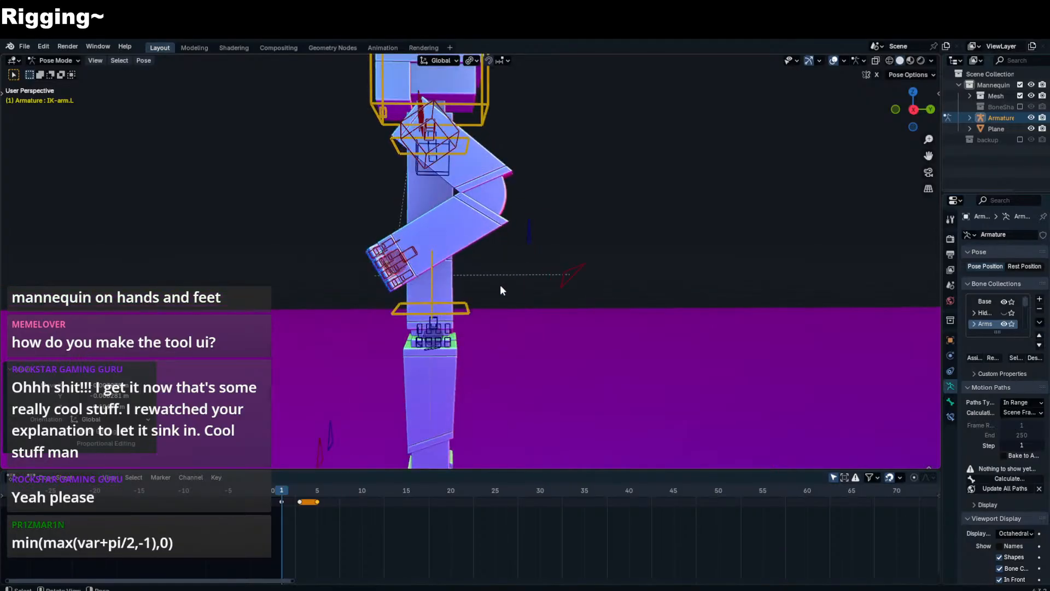
pyautogui.moveTo(500, 285); pyautogui.dragTo(552, 282, button='middle')
pyautogui.moveTo(939, 251); pyautogui.dragTo(631, 254)
pyautogui.click(351, 256)
pyautogui.scroll(2, 367, 235)
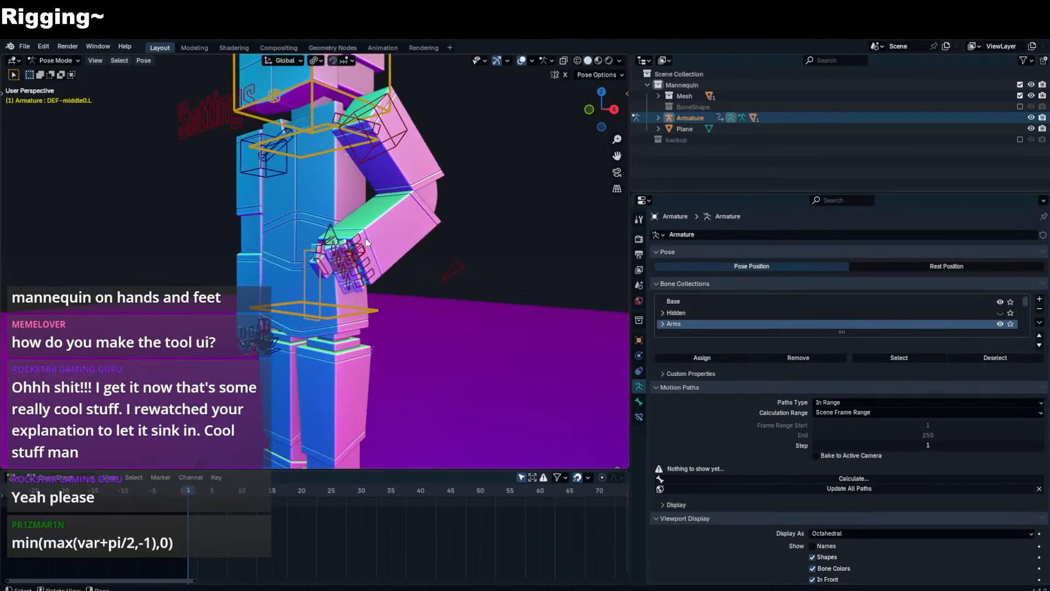
pyautogui.click(832, 58)
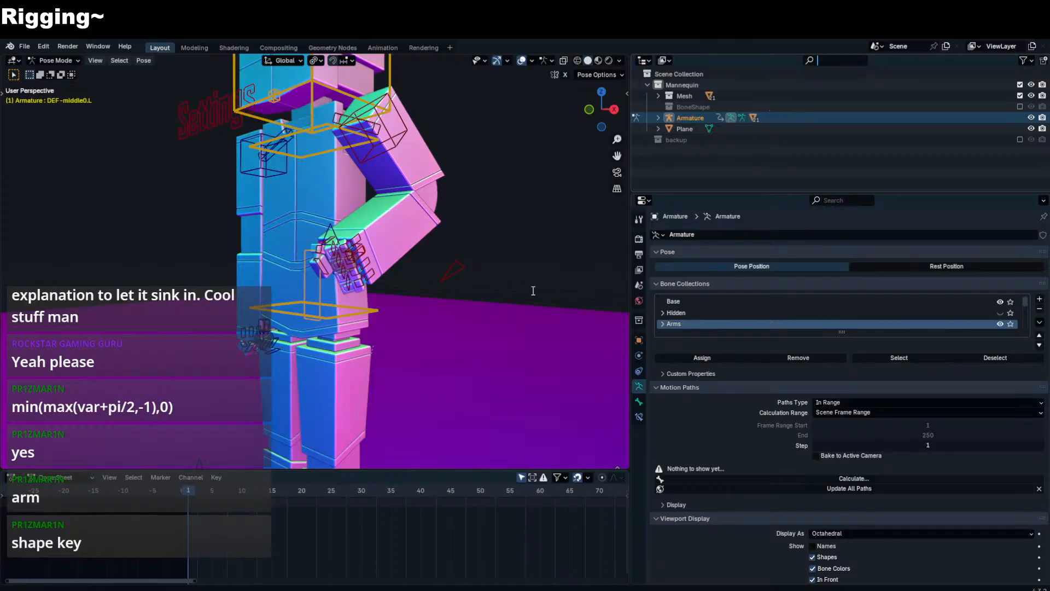
pyautogui.click(642, 181)
pyautogui.hotkey('ctrl', 'Tab')
pyautogui.click(430, 204)
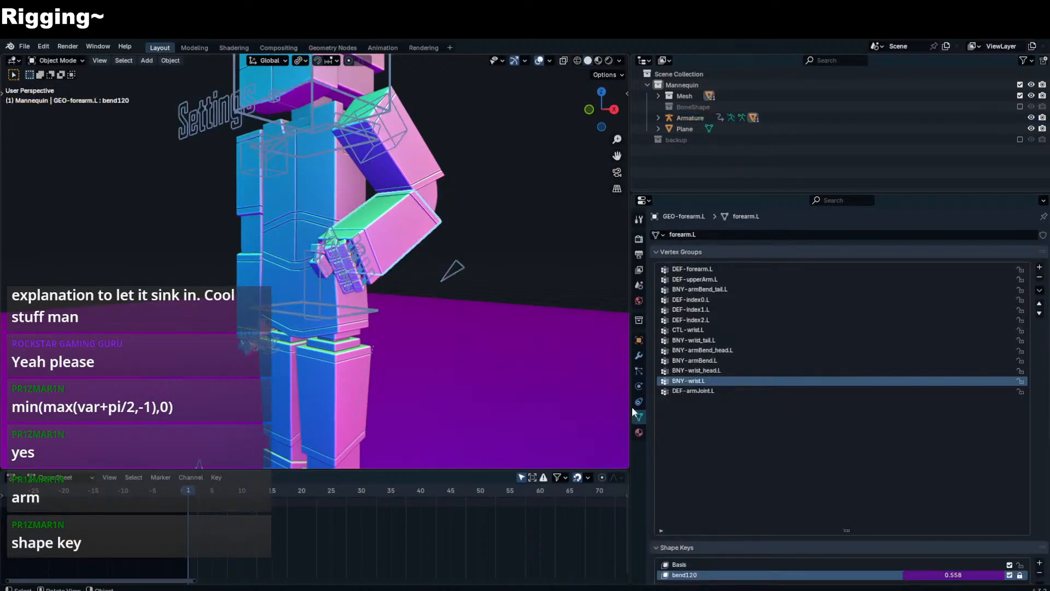
# - Find the driven value of the forearm's bend120 shape key and turn the Outliner area into a Drivers editor
pyautogui.scroll(-4, 710, 427)
pyautogui.rightClick(937, 487)
pyautogui.click(937, 484)
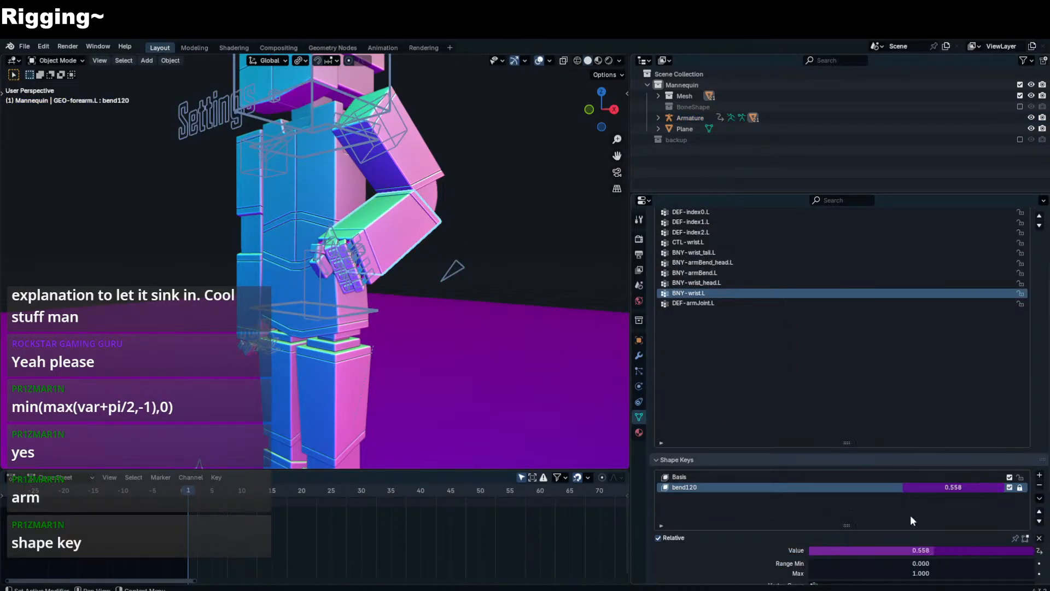
pyautogui.rightClick(889, 549)
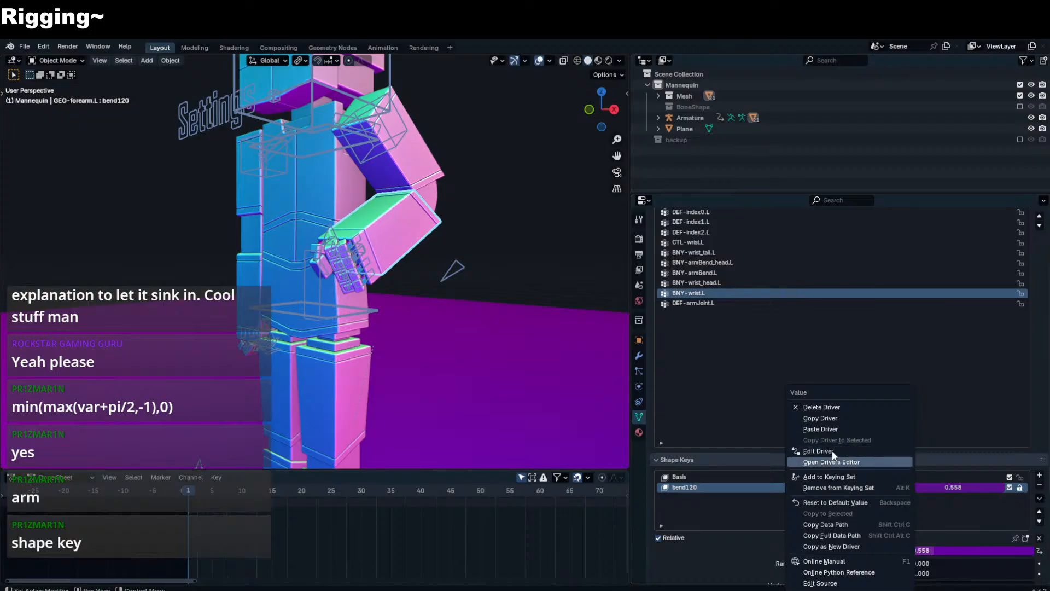
pyautogui.click(644, 60)
pyautogui.click(265, 91)
pyautogui.click(644, 60)
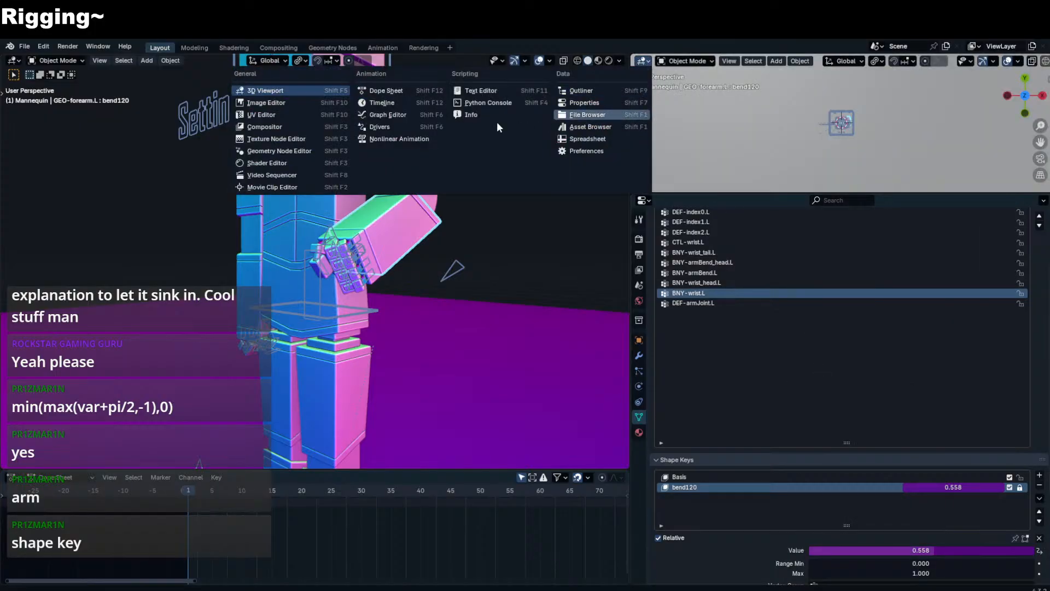
pyautogui.click(412, 124)
# - Enlarge the Drivers editor and show the driver settings and scripted expression for the bend120 value
pyautogui.moveTo(673, 193); pyautogui.dragTo(693, 434)
pyautogui.scroll(-11, 795, 362)
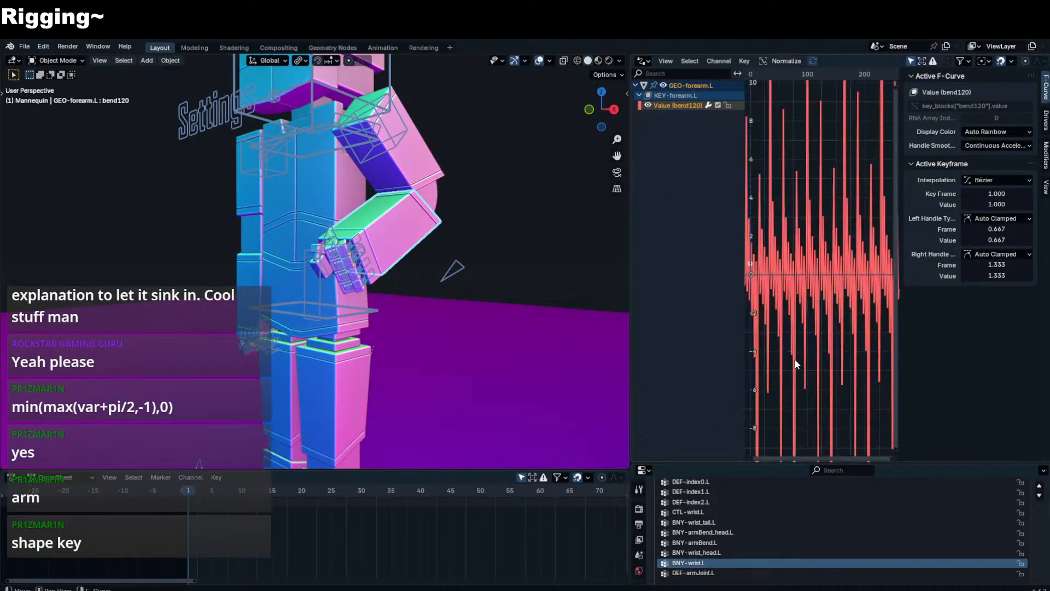
pyautogui.moveTo(898, 229); pyautogui.dragTo(704, 193)
pyautogui.click(1045, 120)
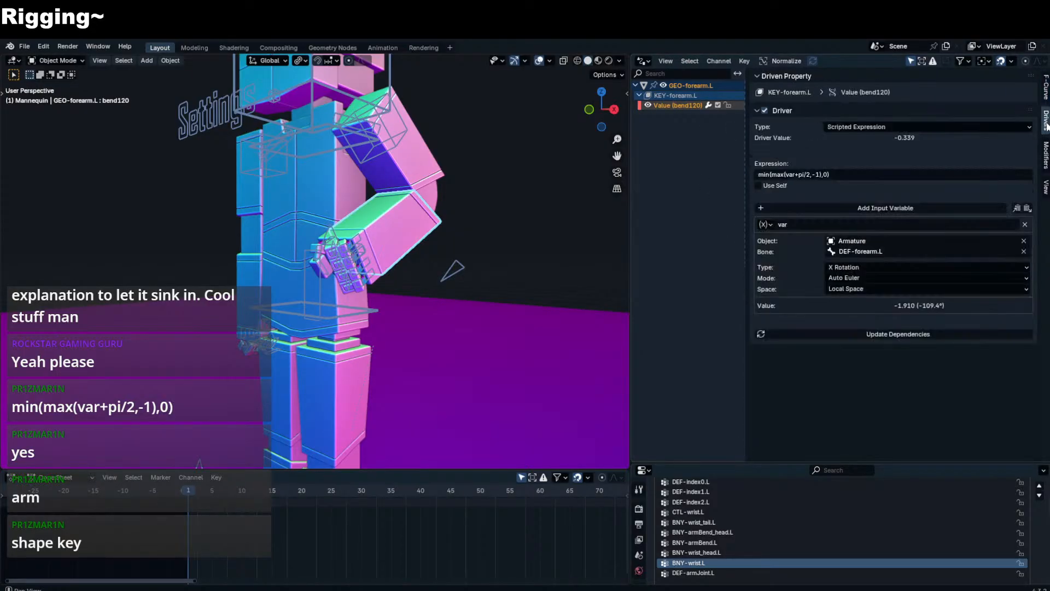
pyautogui.click(832, 174)
pyautogui.click(836, 191)
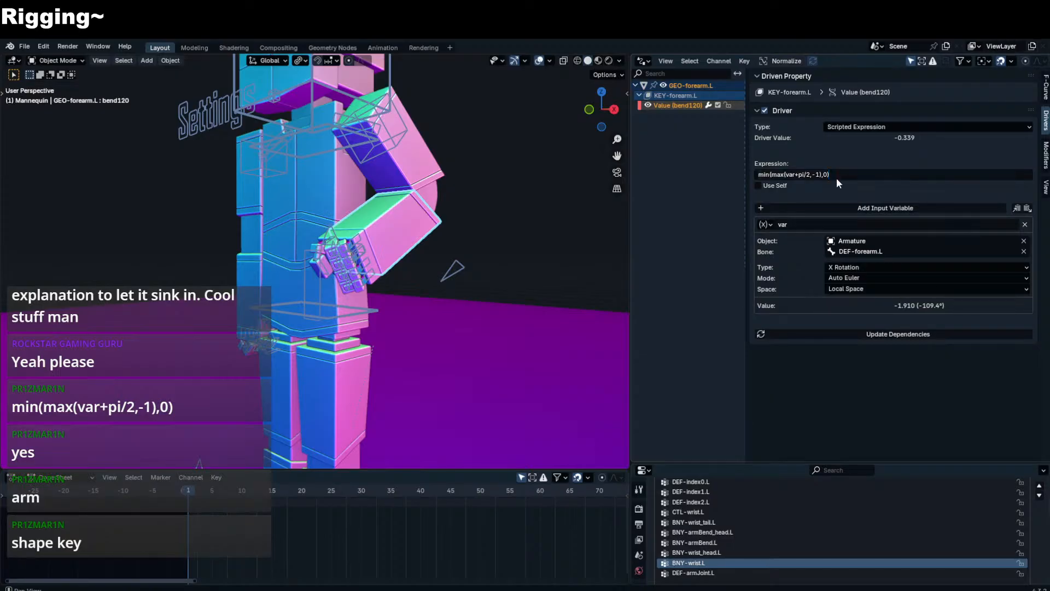
# - Rename the driver's input variable to x and change the scripted expression to min(max(x+pi/2,-1),0)
pyautogui.doubleClick(808, 227)
pyautogui.write('x')
pyautogui.press('Return')
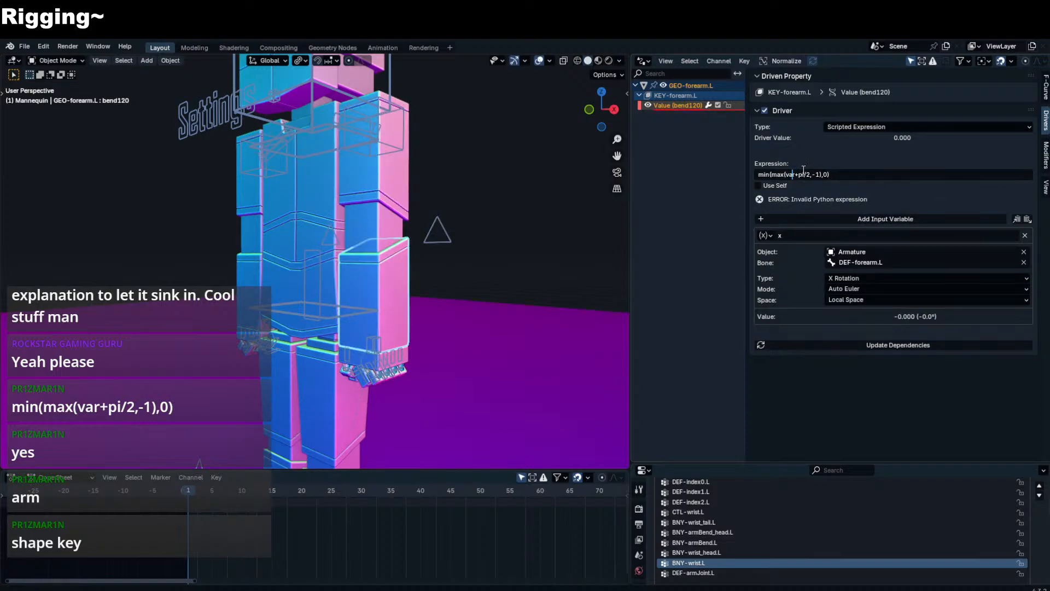
pyautogui.press('BackSpace')
pyautogui.press('BackSpace')
pyautogui.press('Delete')
pyautogui.write('x')
pyautogui.press('Return')
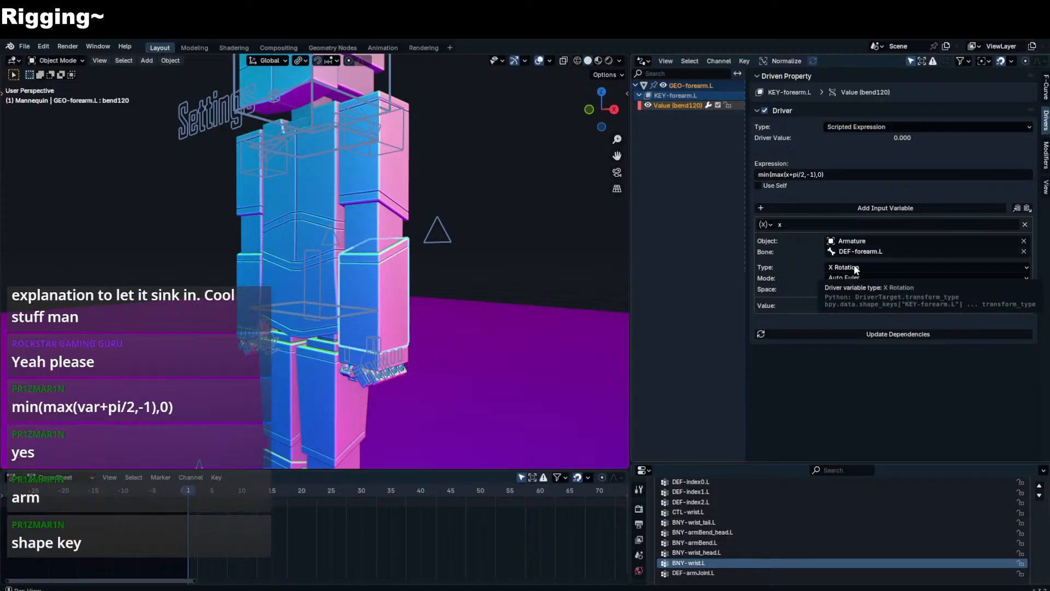
# - Select the mannequin armature, put it in Pose Mode and make the Hidden bone collection visible
pyautogui.click(439, 236)
pyautogui.moveTo(438, 236); pyautogui.dragTo(397, 298, button='middle')
pyautogui.hotkey('ctrl', 'Tab')
pyautogui.click(398, 317)
pyautogui.press('Tab')
pyautogui.press('Tab')
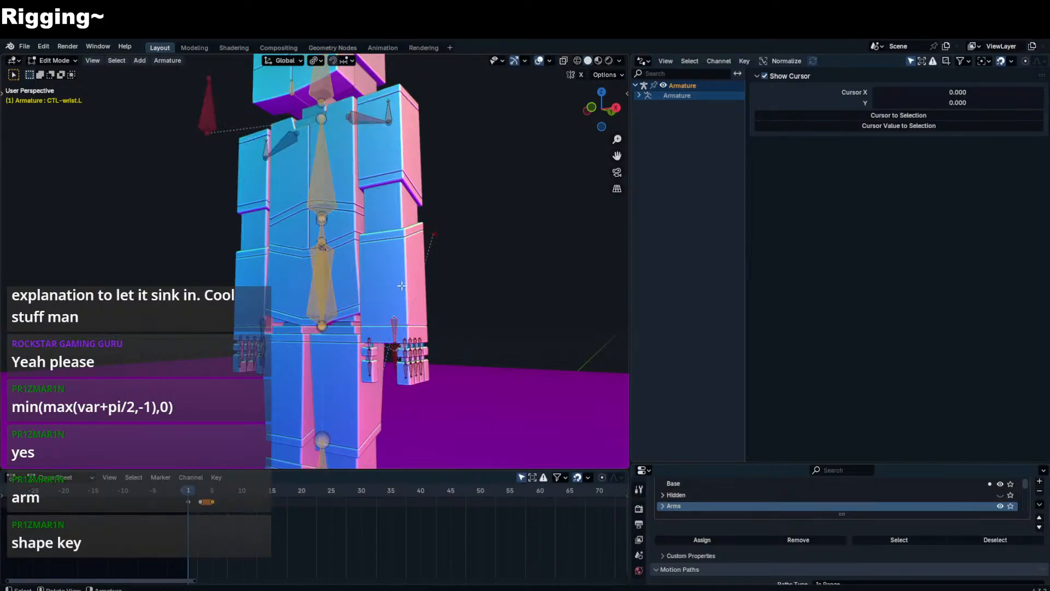
pyautogui.click(1000, 494)
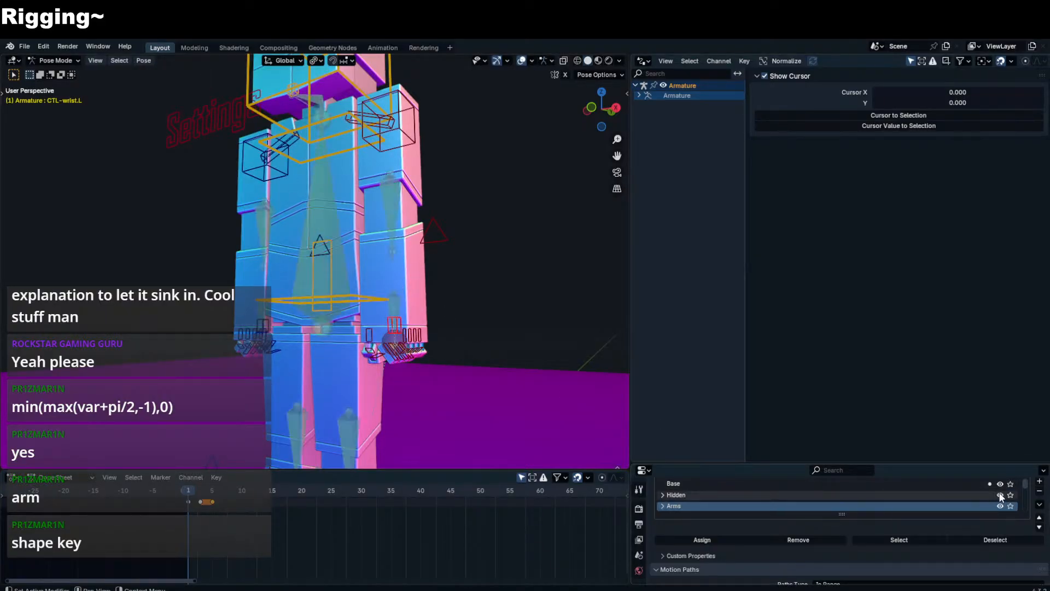
# - Check the BNY-armBend.L and BNY-wrist.L bones, then reselect GEO-forearm.L in Object Mode to examine its driver's target bone
pyautogui.click(391, 213)
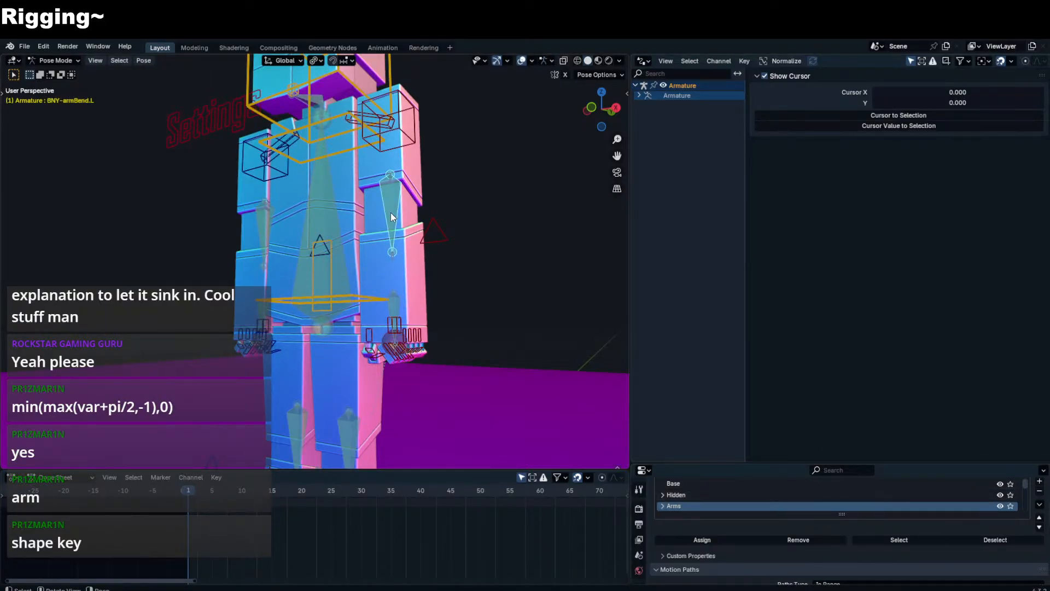
pyautogui.click(392, 306)
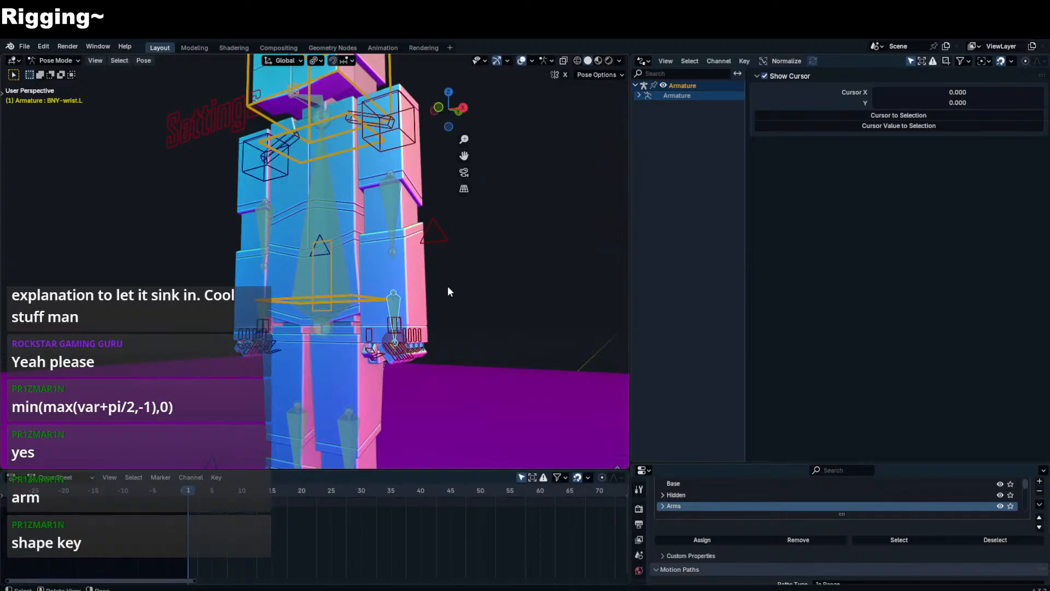
pyautogui.click(388, 309)
pyautogui.hotkey('ctrl', 'Tab')
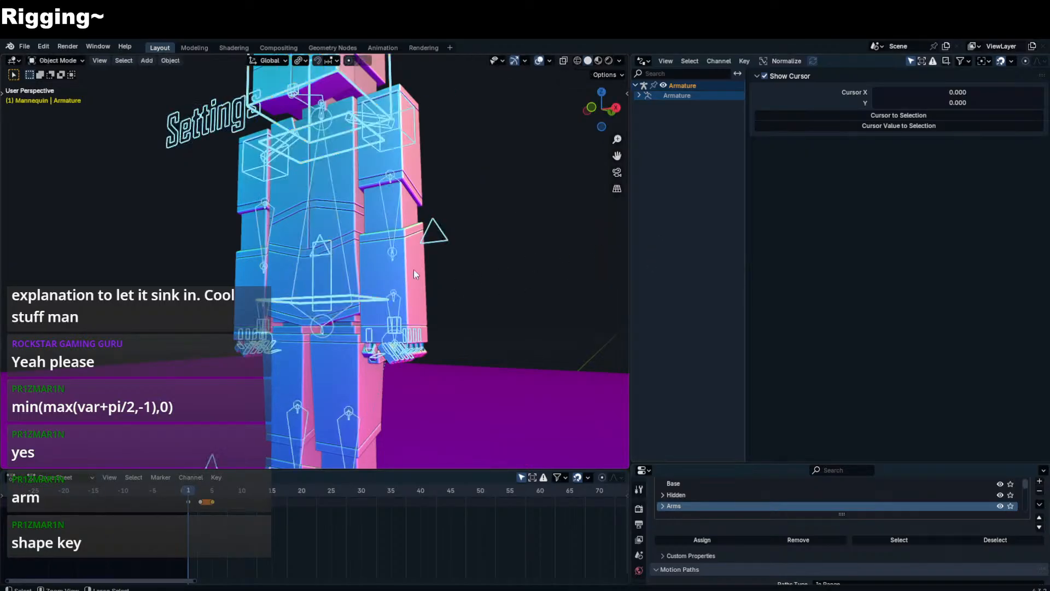
pyautogui.click(414, 269)
pyautogui.click(879, 252)
pyautogui.click(801, 242)
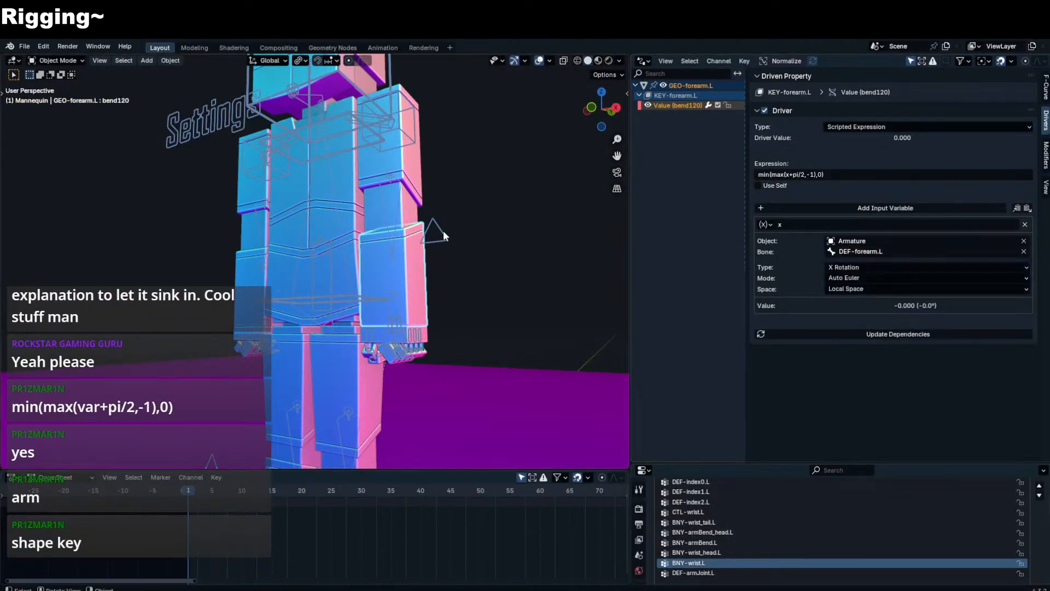
# - Put the armature back in Pose Mode, select IKPARENT-Arm.L and turn the Drivers editor back into the Outliner
pyautogui.click(401, 331)
pyautogui.hotkey('ctrl', 'Tab')
pyautogui.click(411, 136)
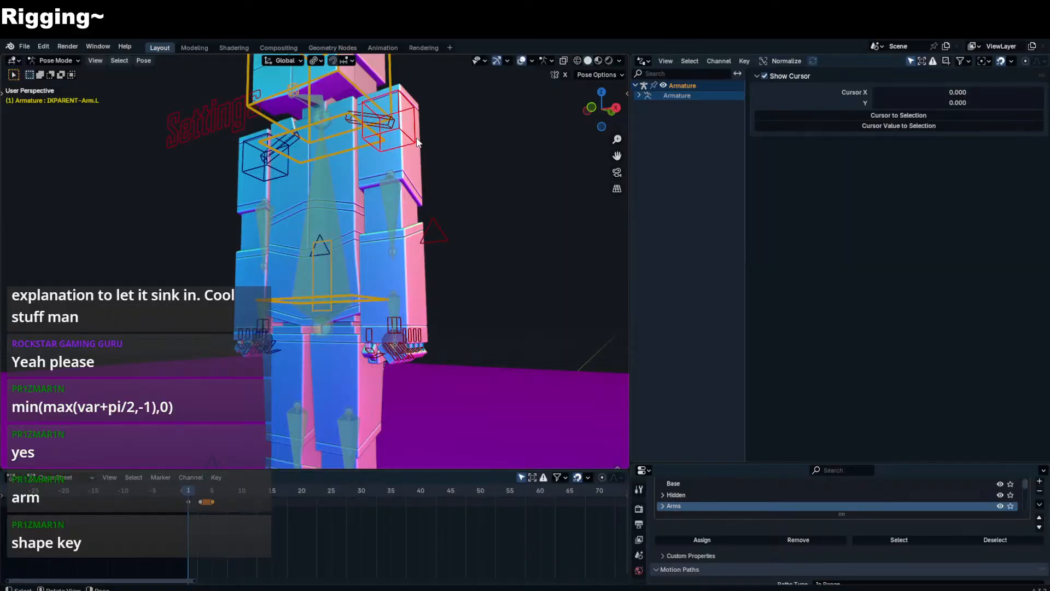
pyautogui.click(644, 61)
pyautogui.click(522, 69)
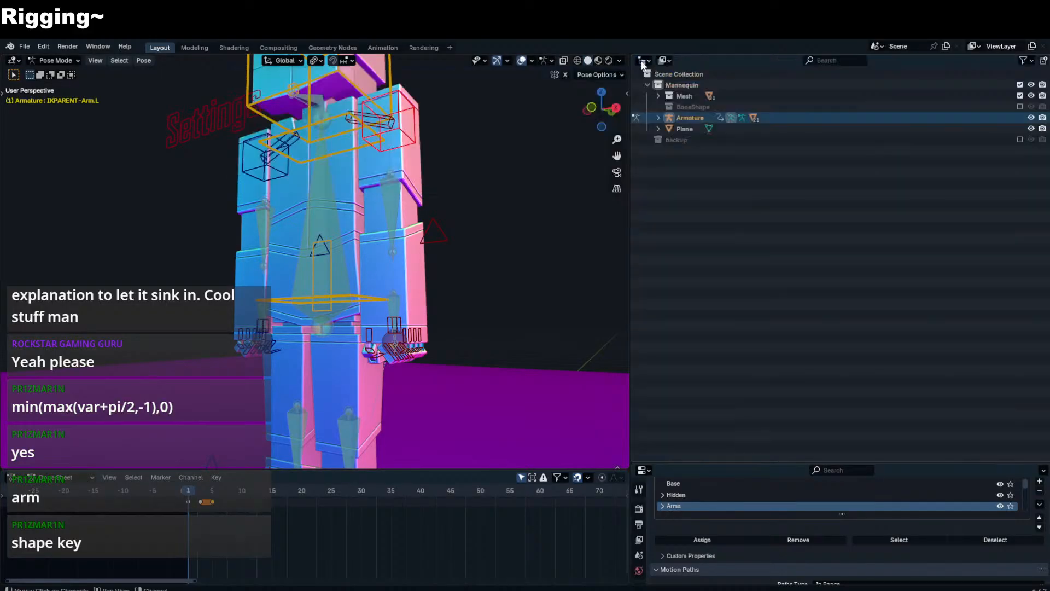
# - Search the Outliner for DEF-forearm.L and pick that bone in the Armature's pose hierarchy
pyautogui.write('DEF-forearm.L')
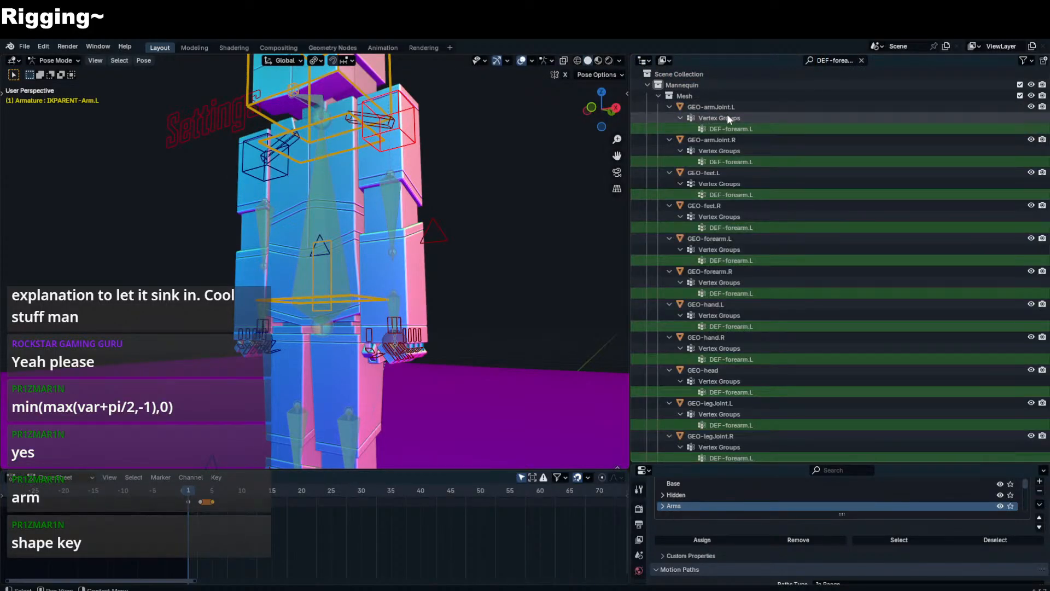
pyautogui.scroll(-3, 742, 120)
pyautogui.scroll(-12, 724, 307)
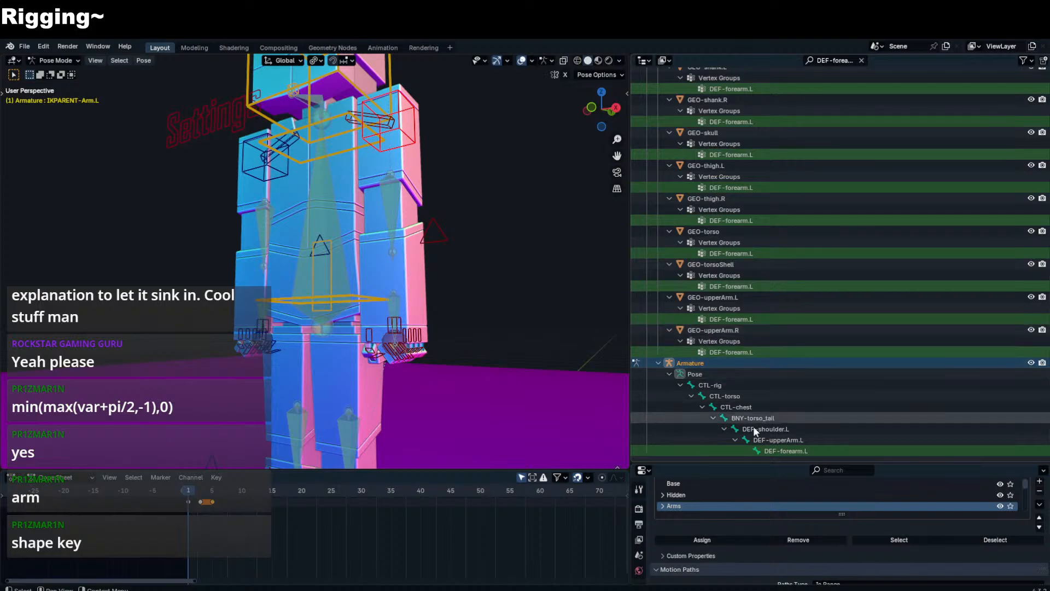
pyautogui.click(787, 452)
pyautogui.scroll(-3, 462, 241)
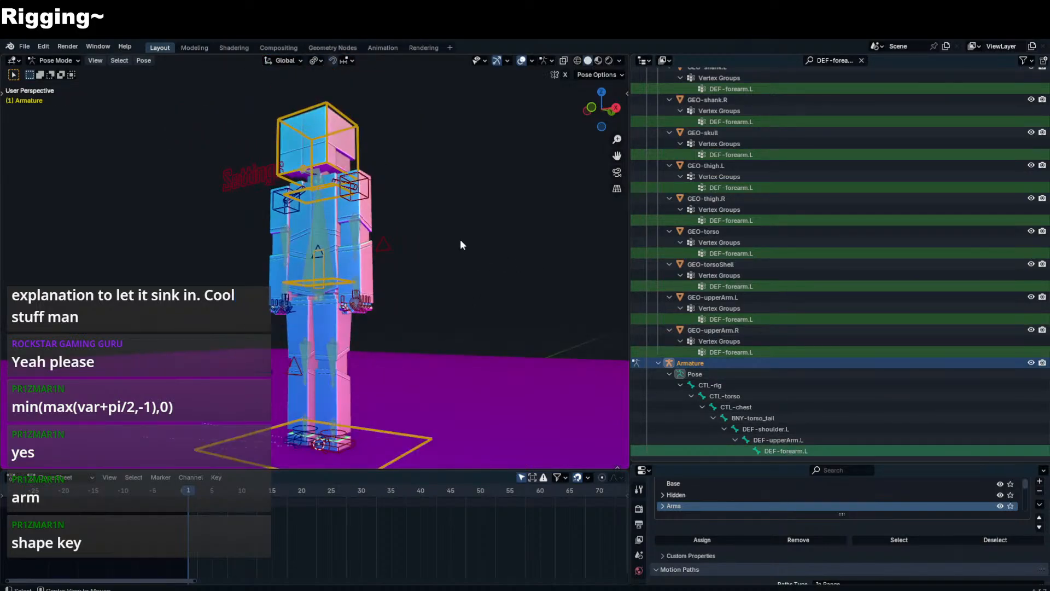
# - Enlarge the bone collections list and briefly solo the Left FK Leg and Right FK Leg collections to inspect their bones
pyautogui.moveTo(864, 462); pyautogui.dragTo(863, 286)
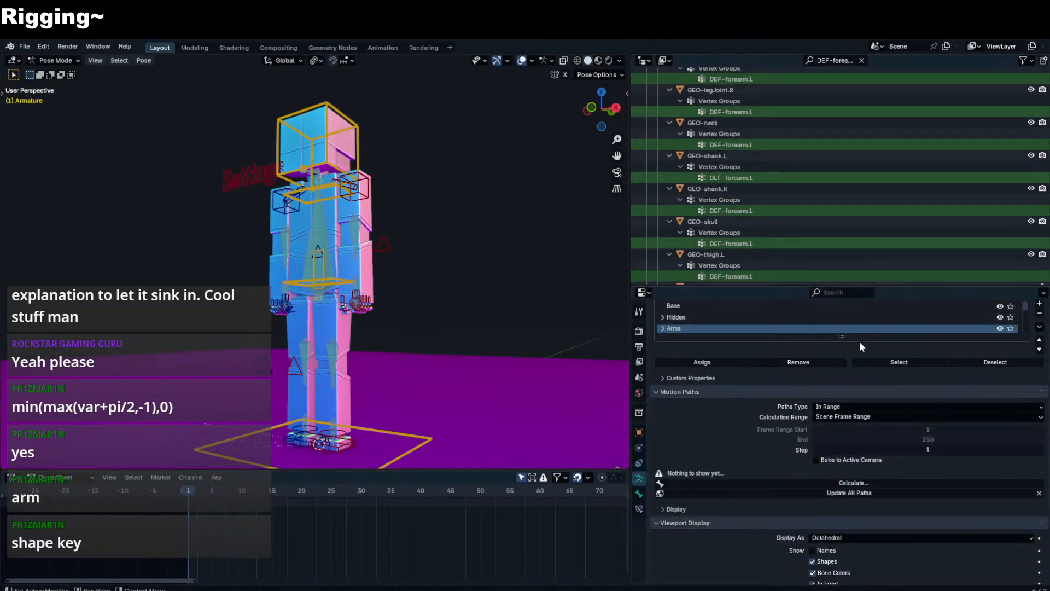
pyautogui.moveTo(859, 341); pyautogui.dragTo(841, 436)
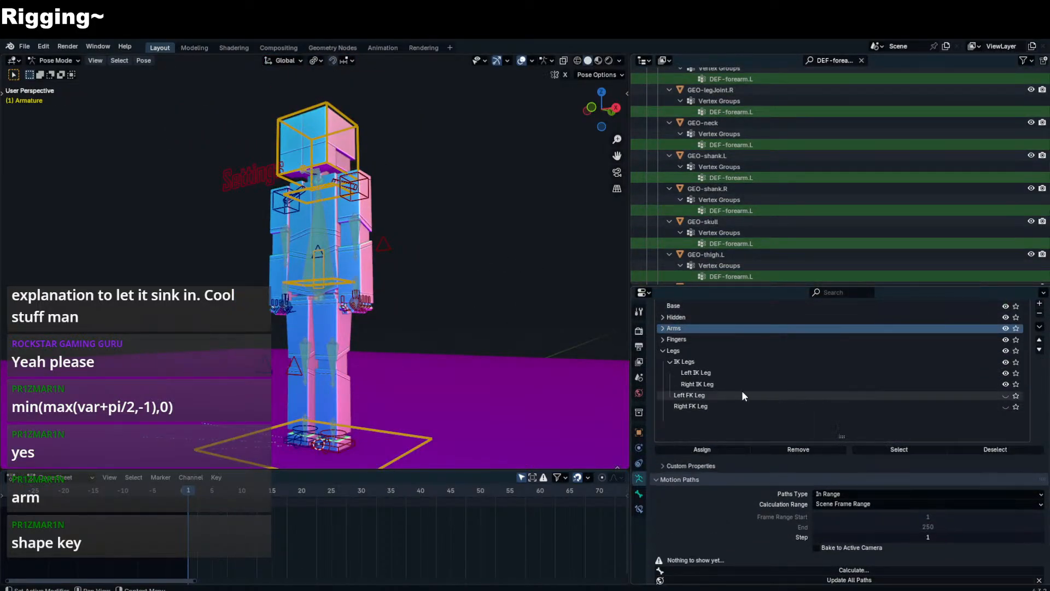
pyautogui.click(1015, 395)
pyautogui.click(1015, 406)
pyautogui.click(1016, 406)
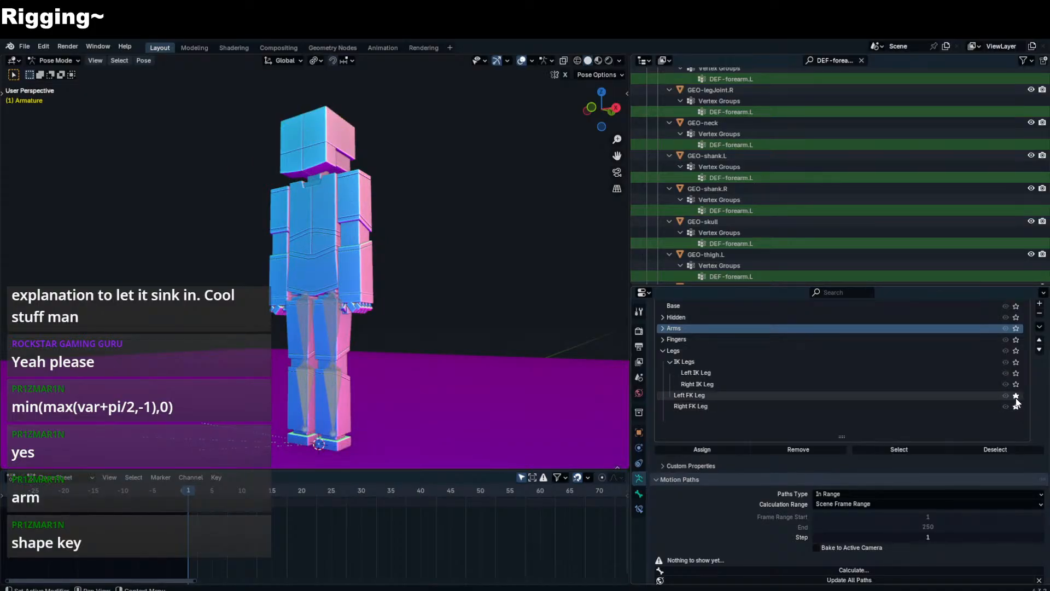
pyautogui.click(1016, 395)
# - Try moving and rotating the BNY-torso_tail bone and rotating the DEF-shoulder.L bone, cancelling each transform
pyautogui.scroll(-8, 728, 247)
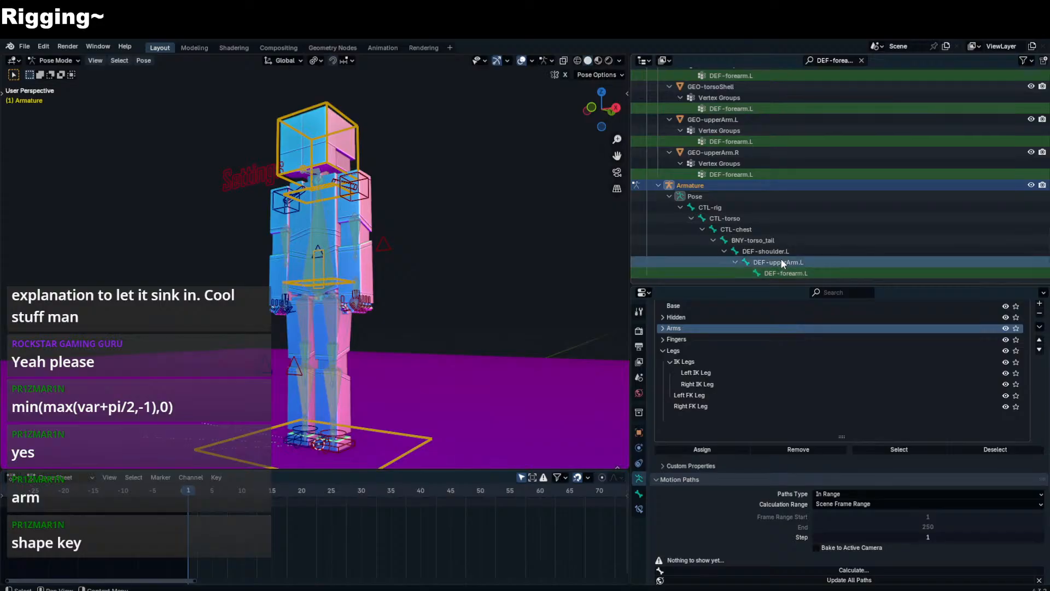
pyautogui.click(772, 238)
pyautogui.press('g')
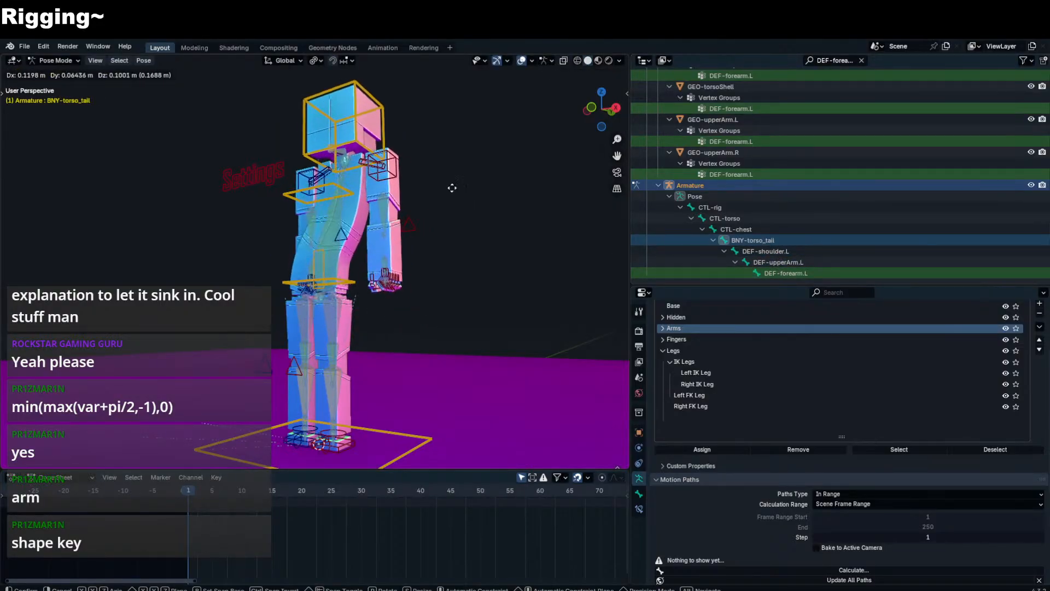
pyautogui.rightClick(407, 189)
pyautogui.moveTo(406, 189); pyautogui.dragTo(451, 204, button='middle')
pyautogui.press('r')
pyautogui.rightClick(386, 198)
pyautogui.click(385, 199)
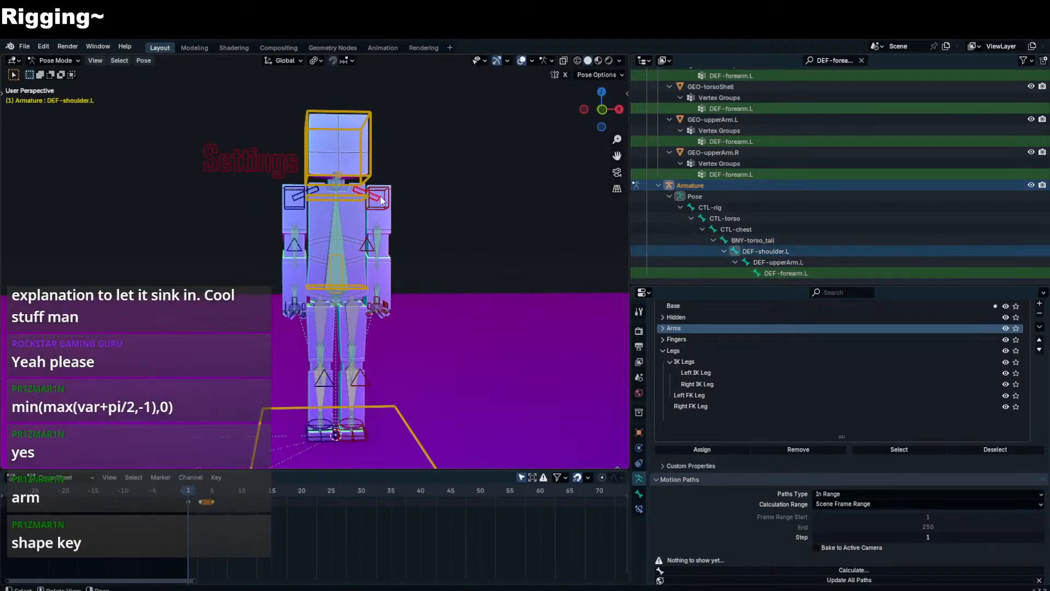
pyautogui.press('r')
pyautogui.rightClick(391, 239)
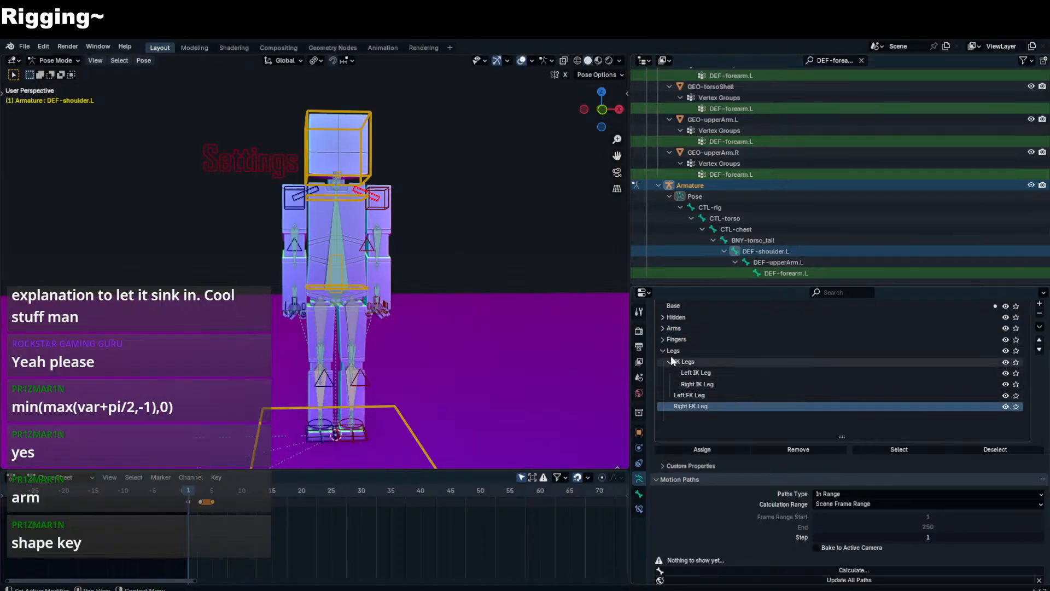
# - Expand the Arms and Fingers collections, solo the left and right IK and FK arm collections and select DEF-forearm.L
pyautogui.click(662, 339)
pyautogui.click(662, 327)
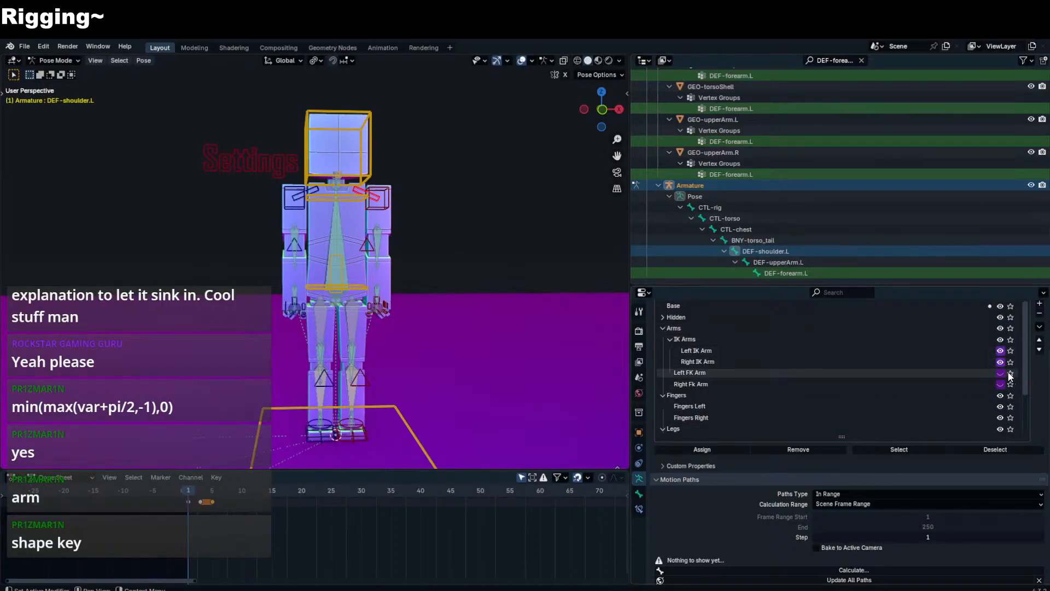
pyautogui.moveTo(1010, 374)
pyautogui.mouseDown()
pyautogui.moveTo(1010, 384)
pyautogui.moveTo(1010, 351)
pyautogui.mouseUp()
pyautogui.moveTo(399, 277)
pyautogui.mouseDown(button='middle')
pyautogui.moveTo(368, 286)
pyautogui.moveTo(382, 274)
pyautogui.mouseUp(button='middle')
pyautogui.click(369, 289)
# - Check the transform values and name of the DEF-forearm.L bone and try rotating it
pyautogui.press('n')
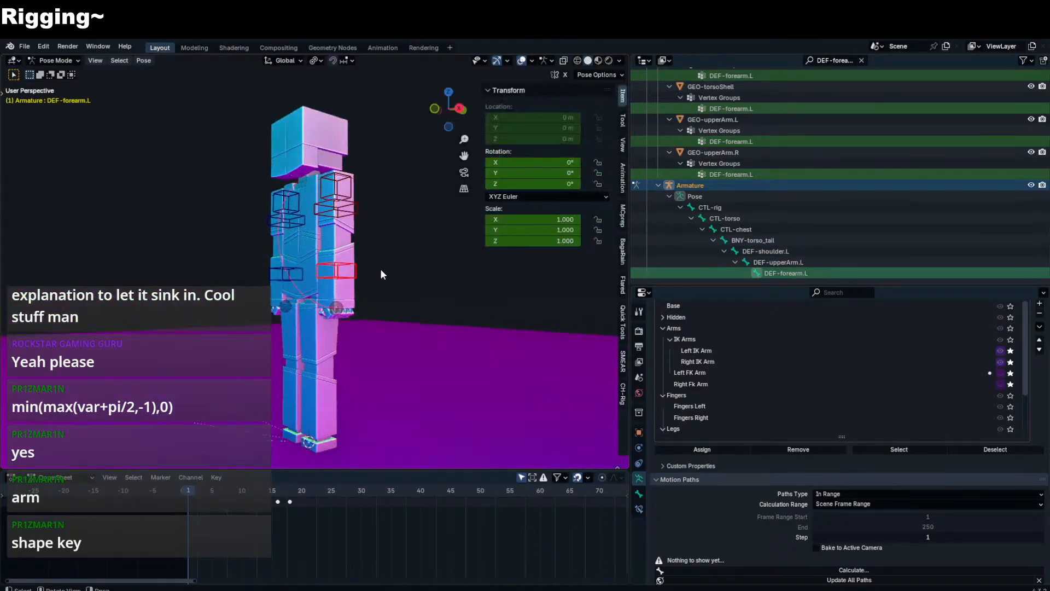
pyautogui.press('n')
pyautogui.press('F2')
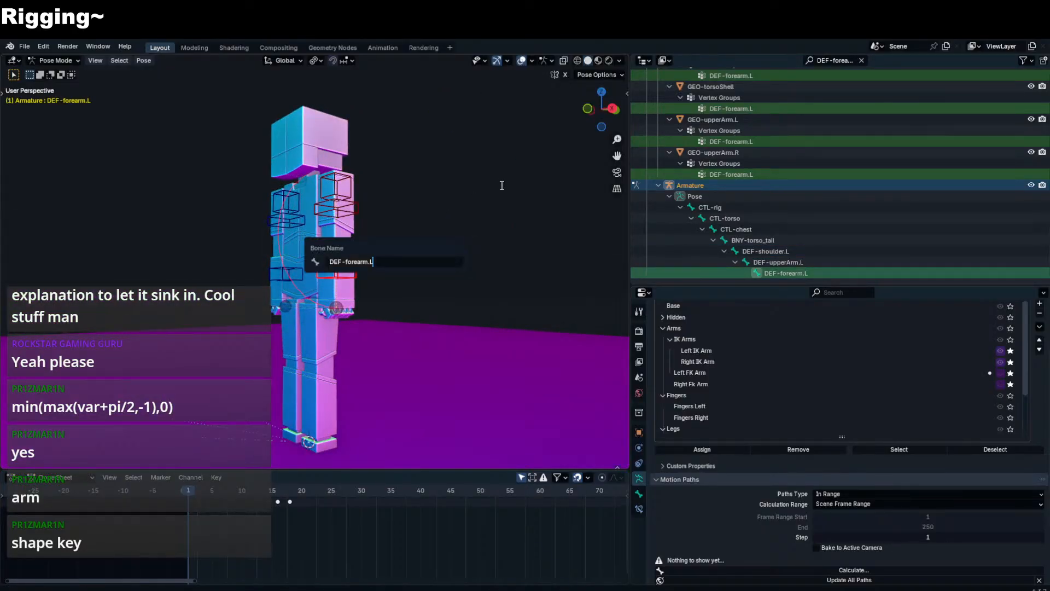
pyautogui.click(644, 61)
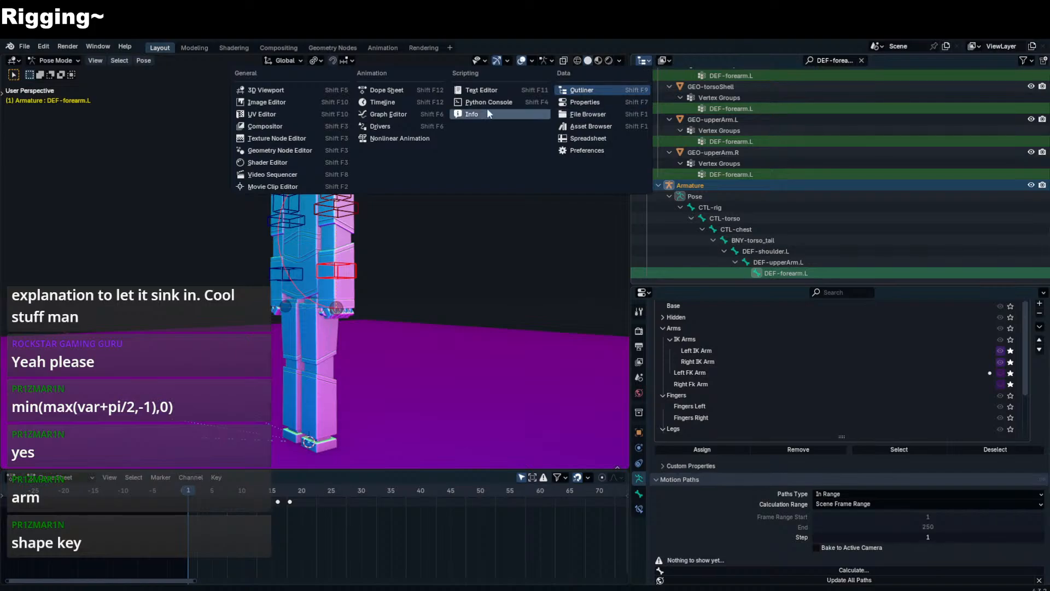
pyautogui.press('r')
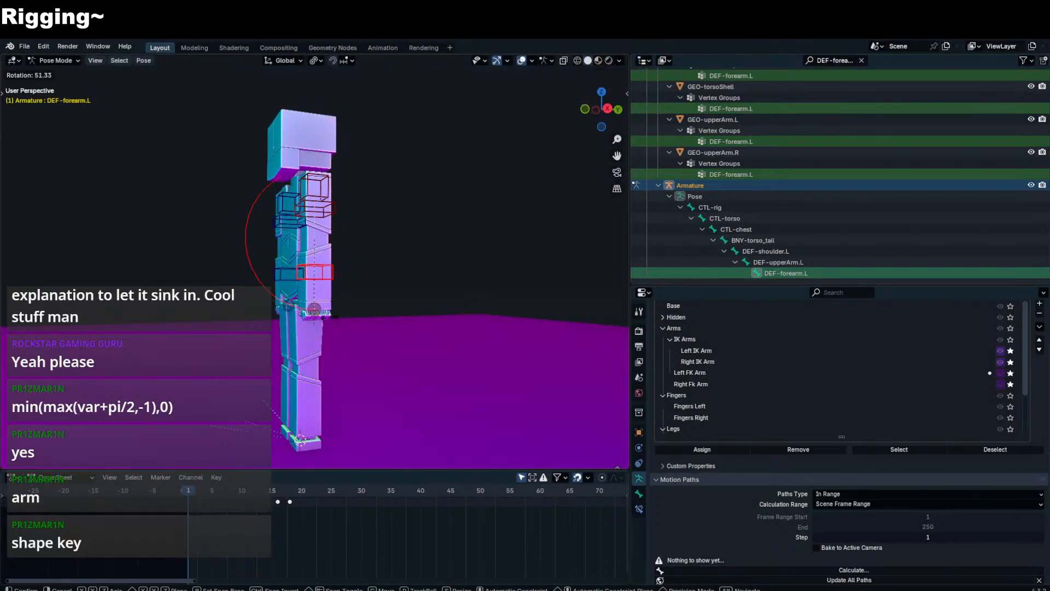
pyautogui.rightClick(339, 302)
# - Annotate a curved arrow beside the left forearm showing its bending direction
pyautogui.moveTo(315, 279)
pyautogui.mouseDown(button='middle')
pyautogui.moveTo(353, 281)
pyautogui.moveTo(271, 268)
pyautogui.moveTo(133, 199)
pyautogui.mouseUp(button='middle')
pyautogui.scroll(1, 350, 281)
pyautogui.press('t')
pyautogui.click(15, 216)
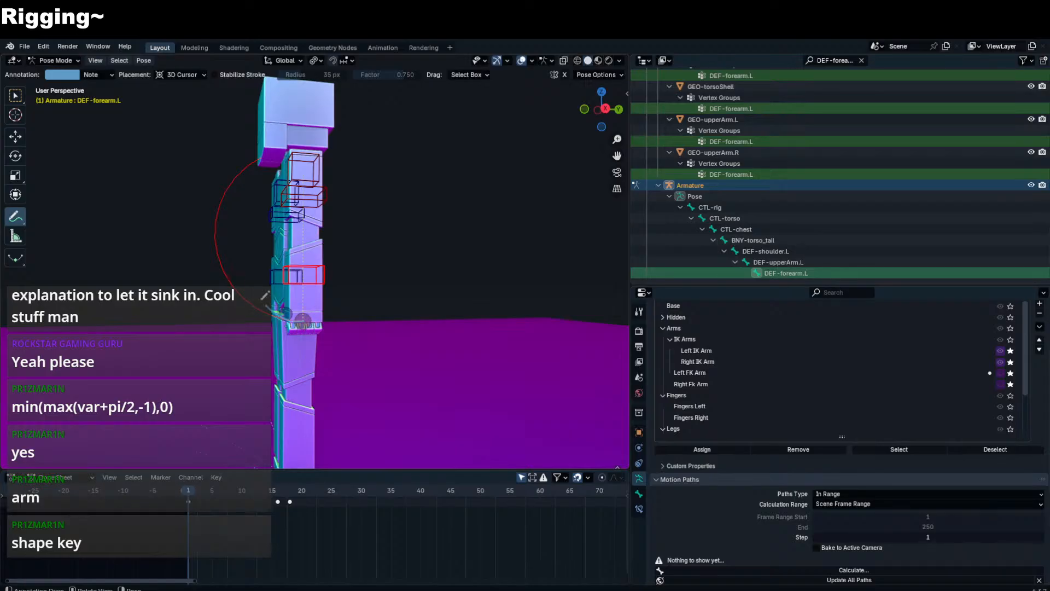
pyautogui.moveTo(281, 315); pyautogui.dragTo(222, 246)
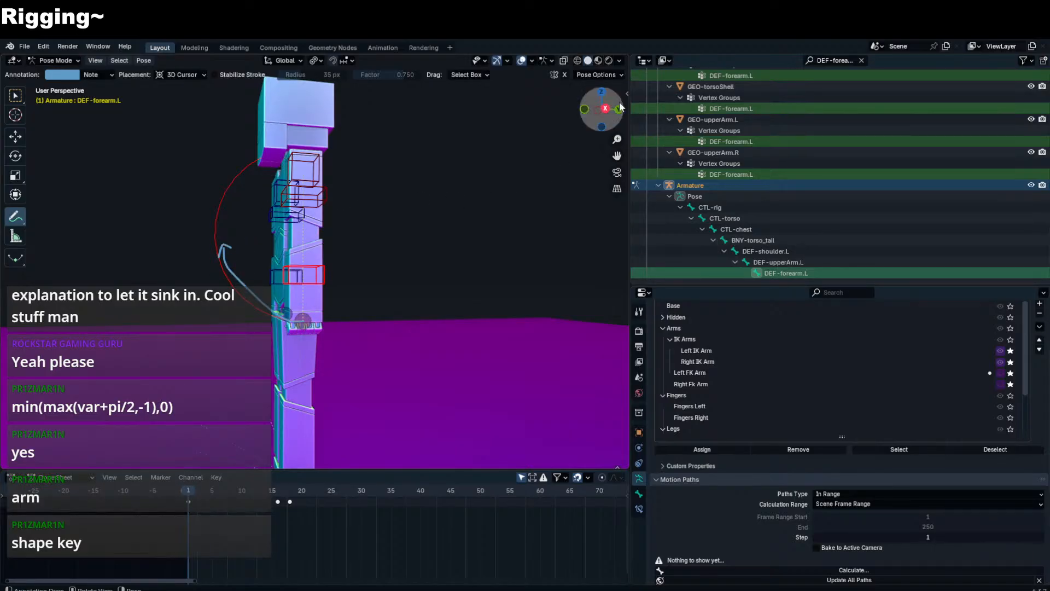
# - Turn the Outliner area into a Drivers editor and show the bend120 driver of GEO-forearm.L in Object Mode
pyautogui.click(645, 60)
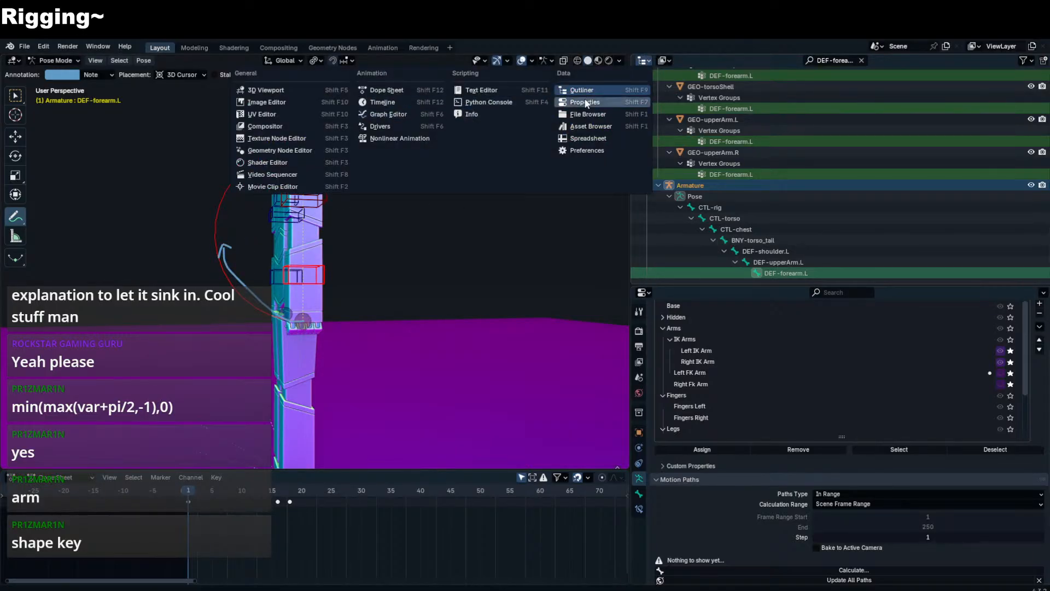
pyautogui.click(380, 126)
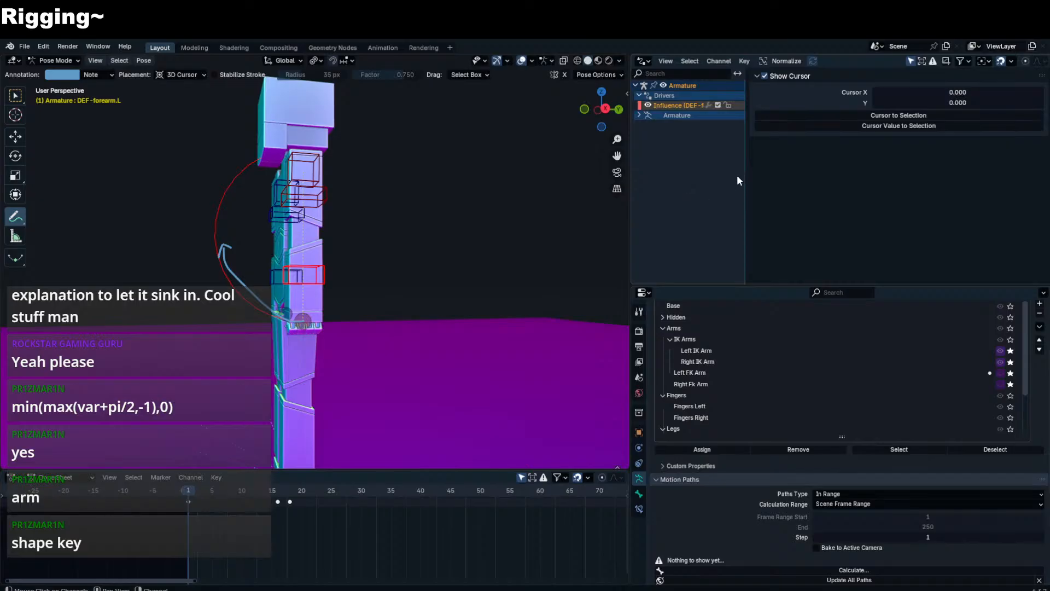
pyautogui.click(690, 106)
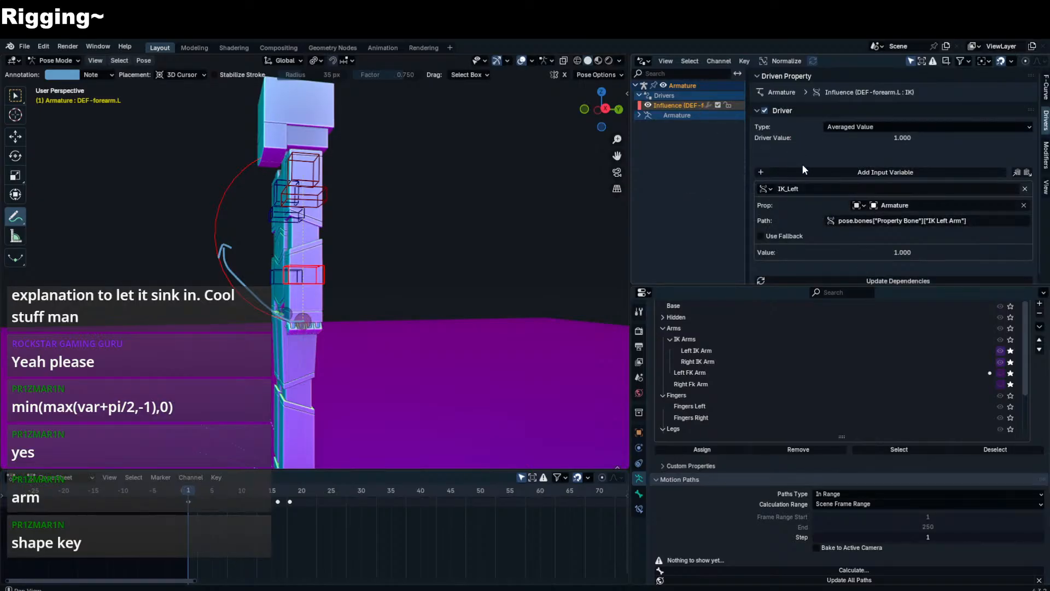
pyautogui.click(21, 96)
pyautogui.hotkey('ctrl', 'Tab')
pyautogui.click(317, 249)
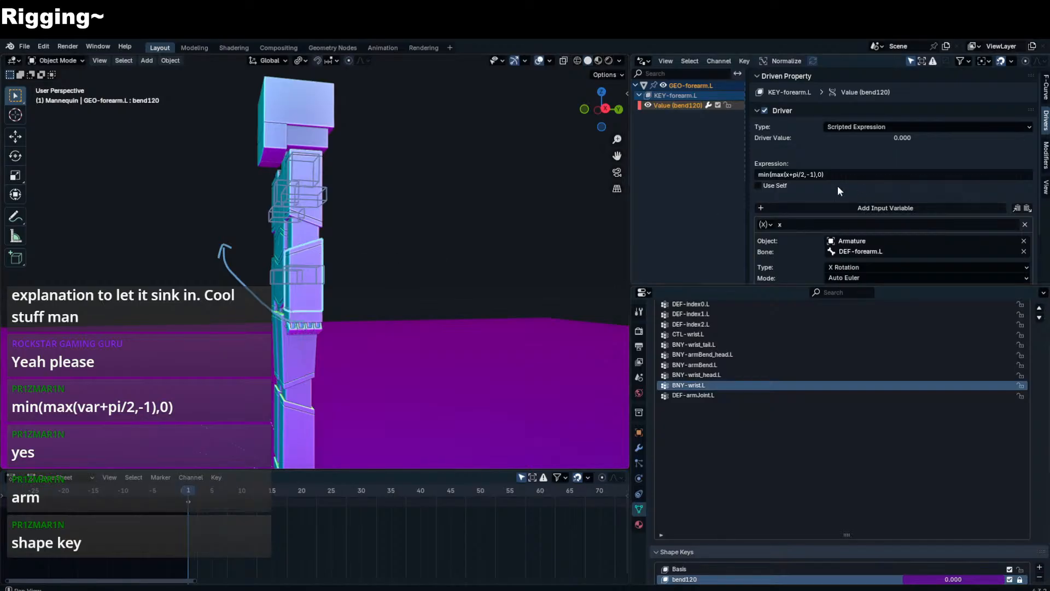
# - Examine the bend120 driver's scripted expression and the bone rotation settings of its x variable
pyautogui.click(789, 174)
pyautogui.click(785, 173)
pyautogui.moveTo(786, 174); pyautogui.dragTo(800, 175)
pyautogui.scroll(-3, 856, 159)
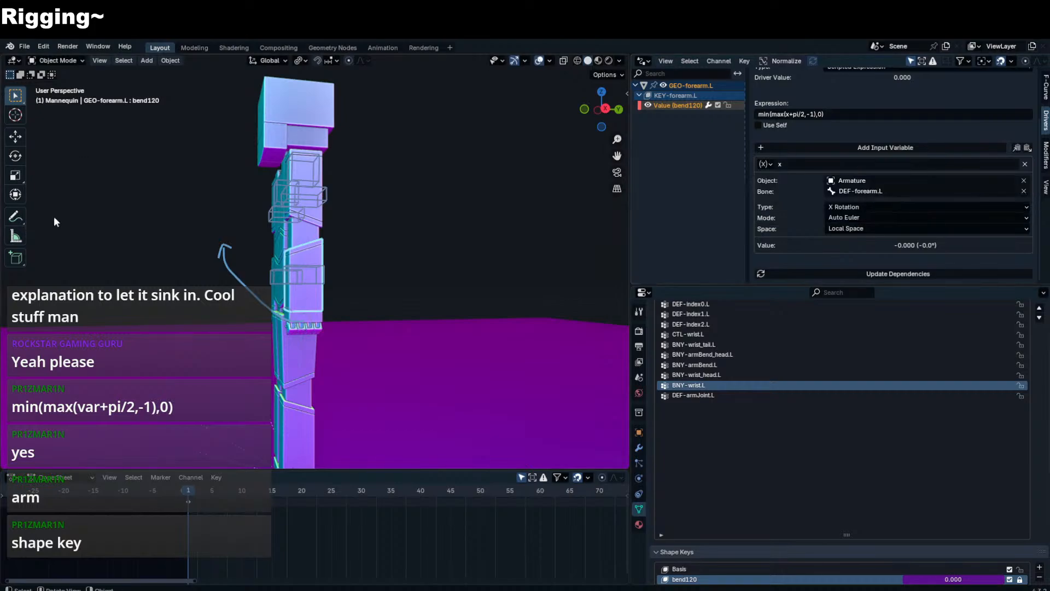
# - Annotate a circle labelled 360° with a rotation arrow beside the rig and add the underlined word degrees
pyautogui.click(15, 216)
pyautogui.moveTo(552, 250)
pyautogui.keyDown('shift'); pyautogui.mouseDown(button='middle')
pyautogui.moveTo(416, 218)
pyautogui.moveTo(379, 232)
pyautogui.mouseUp(button='middle'); pyautogui.keyUp('shift')
pyautogui.moveTo(380, 231)
pyautogui.mouseDown()
pyautogui.moveTo(473, 240)
pyautogui.moveTo(380, 223)
pyautogui.moveTo(416, 212)
pyautogui.moveTo(408, 226)
pyautogui.moveTo(427, 220)
pyautogui.mouseUp()
pyautogui.moveTo(433, 210)
pyautogui.mouseDown()
pyautogui.moveTo(486, 175)
pyautogui.moveTo(399, 282)
pyautogui.moveTo(380, 159)
pyautogui.moveTo(479, 156)
pyautogui.mouseUp()
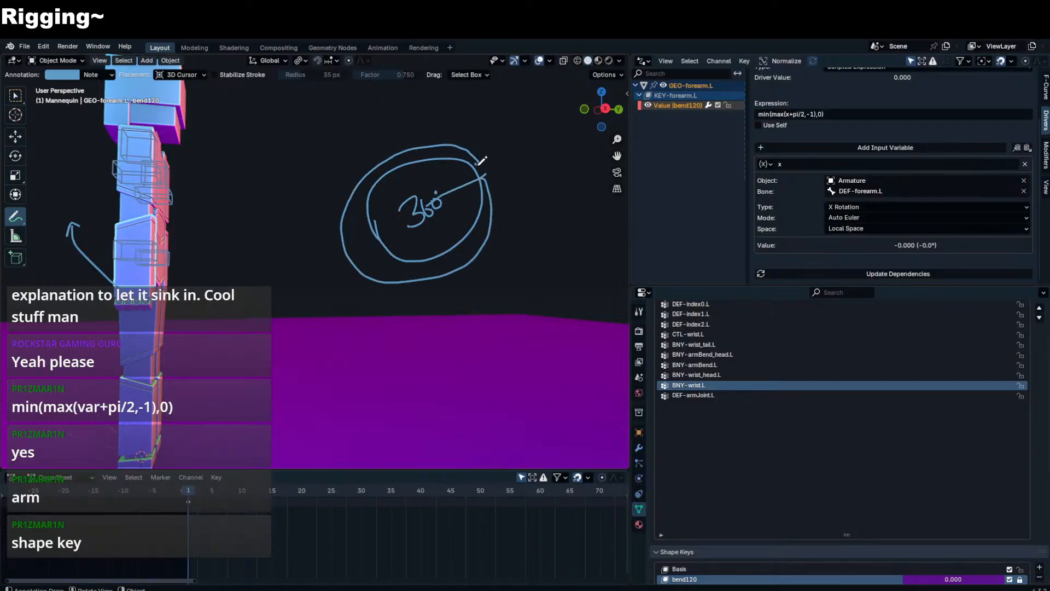
pyautogui.keyDown('shift'); pyautogui.moveTo(516, 164); pyautogui.dragTo(464, 194, button='middle'); pyautogui.keyUp('shift')
pyautogui.moveTo(402, 205)
pyautogui.mouseDown()
pyautogui.moveTo(417, 160)
pyautogui.moveTo(452, 138)
pyautogui.moveTo(475, 140)
pyautogui.moveTo(479, 159)
pyautogui.moveTo(492, 132)
pyautogui.moveTo(527, 118)
pyautogui.mouseUp()
pyautogui.moveTo(462, 159); pyautogui.dragTo(507, 162)
pyautogui.keyDown('shift'); pyautogui.moveTo(488, 174); pyautogui.dragTo(406, 133, button='middle'); pyautogui.keyUp('shift')
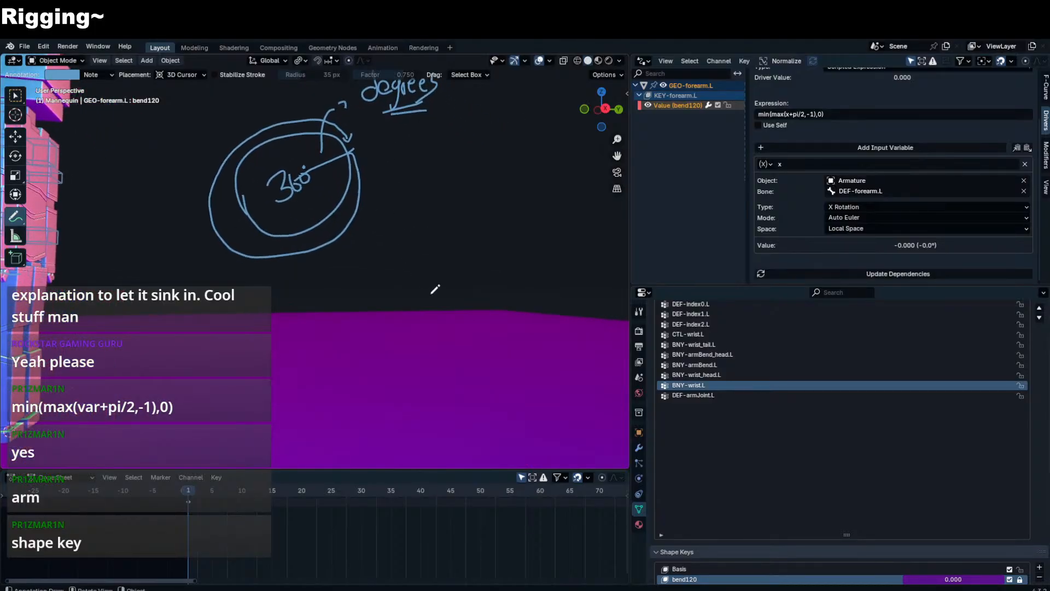
# - Draw a second annotated circle with a radius line, a rotation arrow and the label 2π
pyautogui.keyDown('shift'); pyautogui.moveTo(407, 293); pyautogui.dragTo(395, 287, button='middle'); pyautogui.keyUp('shift')
pyautogui.moveTo(453, 230)
pyautogui.mouseDown()
pyautogui.moveTo(454, 349)
pyautogui.moveTo(414, 241)
pyautogui.moveTo(389, 325)
pyautogui.moveTo(394, 234)
pyautogui.mouseUp()
pyautogui.hotkey('ctrl', 'z')
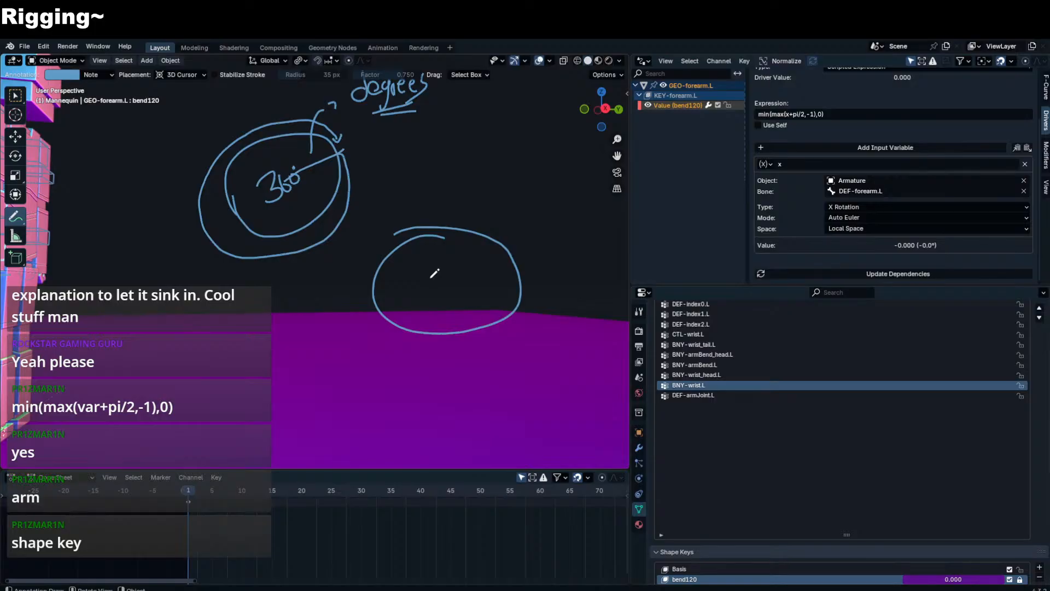
pyautogui.moveTo(392, 240)
pyautogui.mouseDown()
pyautogui.moveTo(384, 271)
pyautogui.moveTo(521, 264)
pyautogui.moveTo(446, 345)
pyautogui.moveTo(368, 241)
pyautogui.moveTo(495, 208)
pyautogui.moveTo(526, 255)
pyautogui.mouseUp()
pyautogui.moveTo(425, 271); pyautogui.dragTo(436, 277)
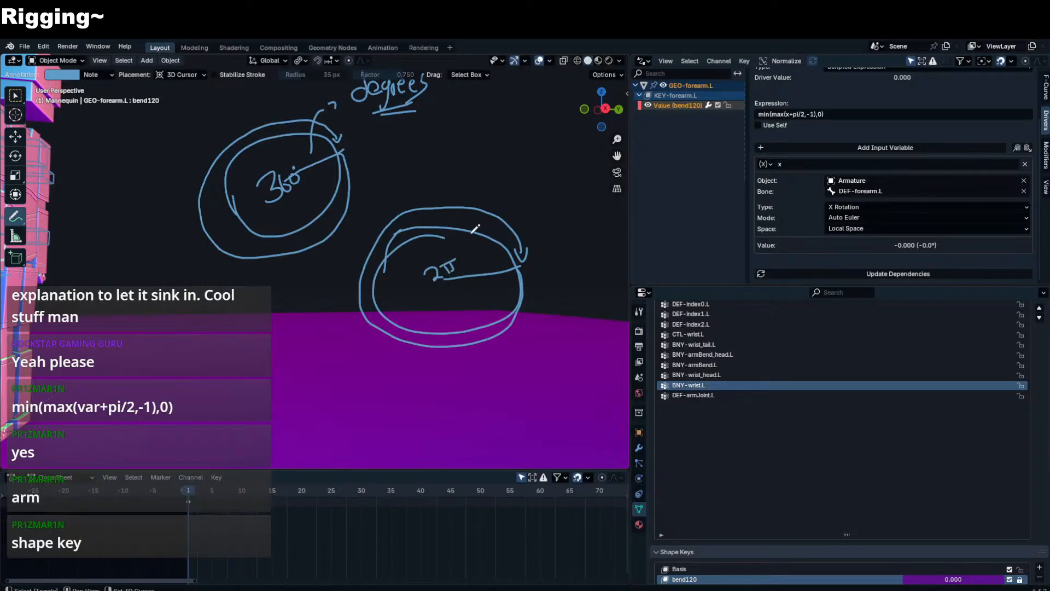
# - Write the underlined word radians above the second circle and ring its 2π label
pyautogui.keyDown('shift'); pyautogui.moveTo(524, 170); pyautogui.dragTo(474, 187, button='middle'); pyautogui.keyUp('shift')
pyautogui.moveTo(456, 186)
pyautogui.mouseDown()
pyautogui.moveTo(460, 200)
pyautogui.moveTo(464, 185)
pyautogui.mouseUp()
pyautogui.moveTo(472, 187); pyautogui.dragTo(472, 195)
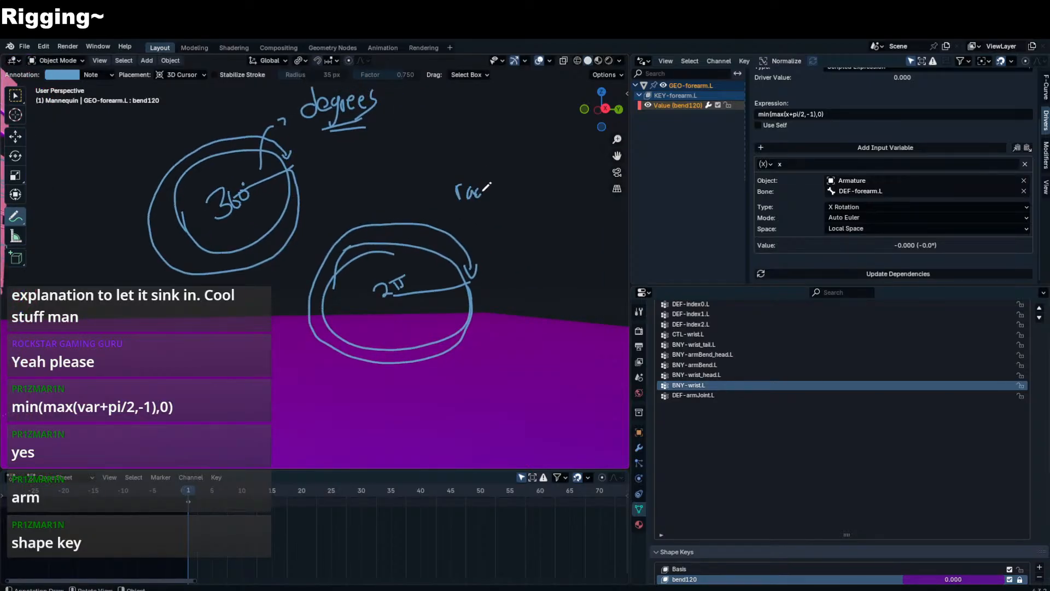
pyautogui.moveTo(513, 168); pyautogui.dragTo(517, 178)
pyautogui.moveTo(522, 167)
pyautogui.mouseDown()
pyautogui.moveTo(526, 184)
pyautogui.moveTo(481, 207)
pyautogui.mouseUp()
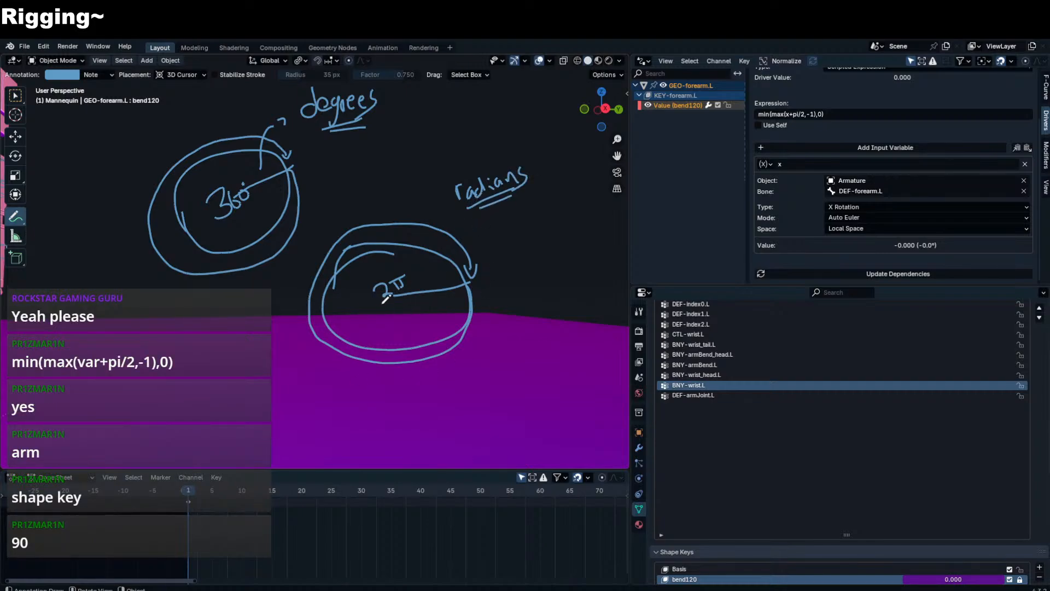
pyautogui.moveTo(376, 276)
pyautogui.mouseDown()
pyautogui.moveTo(412, 292)
pyautogui.moveTo(372, 297)
pyautogui.mouseUp()
# - Write π = 3.14... beside the radians circle and draw a box around 3.14
pyautogui.keyDown('shift'); pyautogui.moveTo(456, 279); pyautogui.dragTo(391, 274, button='middle'); pyautogui.keyUp('shift')
pyautogui.moveTo(440, 243); pyautogui.dragTo(446, 259)
pyautogui.moveTo(447, 245)
pyautogui.mouseDown()
pyautogui.moveTo(451, 256)
pyautogui.moveTo(454, 239)
pyautogui.mouseUp()
pyautogui.moveTo(467, 242); pyautogui.dragTo(481, 246)
pyautogui.moveTo(491, 228); pyautogui.dragTo(493, 242)
pyautogui.moveTo(505, 230); pyautogui.dragTo(509, 227)
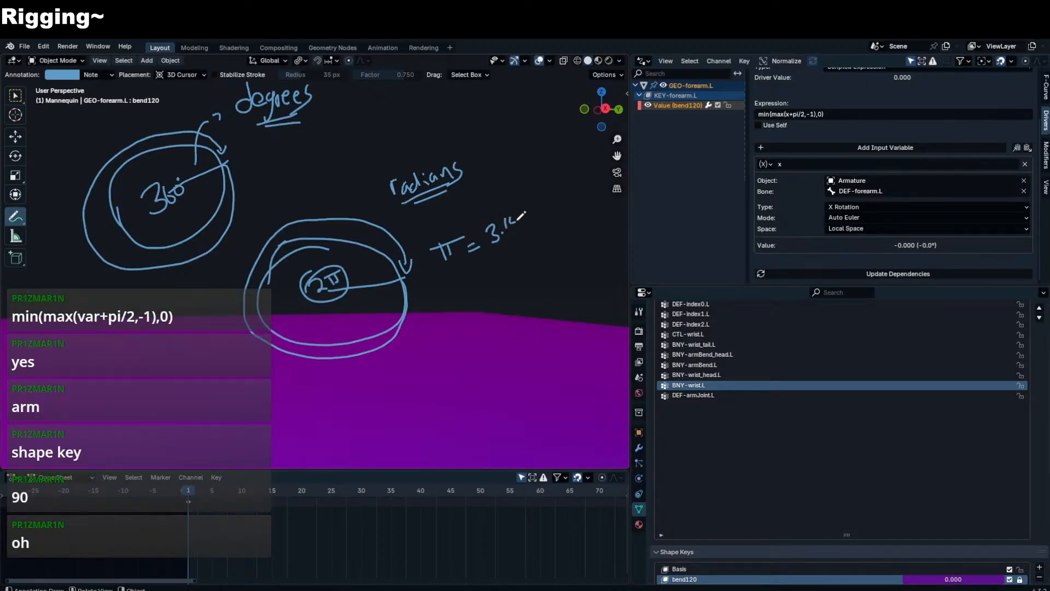
pyautogui.moveTo(482, 266); pyautogui.dragTo(587, 208)
pyautogui.hotkey('ctrl', 'z')
pyautogui.moveTo(523, 222)
pyautogui.mouseDown()
pyautogui.moveTo(538, 243)
pyautogui.moveTo(495, 260)
pyautogui.moveTo(549, 192)
pyautogui.mouseUp()
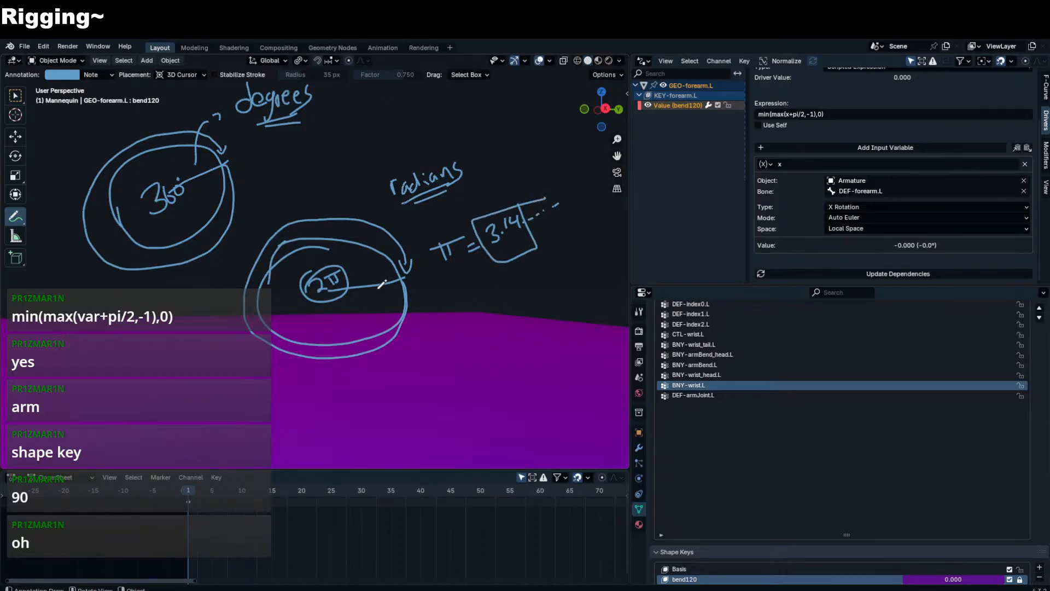
# - Write a formula equating an angle in degrees with r below the two circles
pyautogui.moveTo(381, 285)
pyautogui.keyDown('shift'); pyautogui.mouseDown(button='middle')
pyautogui.moveTo(379, 266)
pyautogui.moveTo(343, 251)
pyautogui.moveTo(415, 267)
pyautogui.moveTo(333, 237)
pyautogui.mouseUp(button='middle'); pyautogui.keyUp('shift')
pyautogui.moveTo(249, 176)
pyautogui.keyDown('shift'); pyautogui.mouseDown(button='middle')
pyautogui.moveTo(285, 192)
pyautogui.moveTo(275, 187)
pyautogui.mouseUp(button='middle'); pyautogui.keyUp('shift')
pyautogui.moveTo(426, 340)
pyautogui.mouseDown()
pyautogui.moveTo(436, 335)
pyautogui.moveTo(460, 363)
pyautogui.moveTo(456, 332)
pyautogui.moveTo(498, 336)
pyautogui.mouseUp()
pyautogui.hotkey('ctrl', 'z')
pyautogui.moveTo(491, 350); pyautogui.dragTo(520, 316)
# - Write the conversion 360° = 2π under the degrees-to-radians formula
pyautogui.keyDown('shift'); pyautogui.moveTo(474, 374); pyautogui.dragTo(467, 328, button='middle'); pyautogui.keyUp('shift')
pyautogui.moveTo(425, 370); pyautogui.dragTo(444, 404)
pyautogui.hotkey('ctrl', 'z')
pyautogui.moveTo(408, 392)
pyautogui.mouseDown()
pyautogui.moveTo(414, 380)
pyautogui.moveTo(423, 413)
pyautogui.mouseUp()
pyautogui.moveTo(444, 365)
pyautogui.mouseDown()
pyautogui.moveTo(451, 384)
pyautogui.moveTo(462, 367)
pyautogui.moveTo(516, 342)
pyautogui.mouseUp()
pyautogui.moveTo(528, 327); pyautogui.dragTo(549, 333)
pyautogui.moveTo(551, 317); pyautogui.dragTo(561, 318)
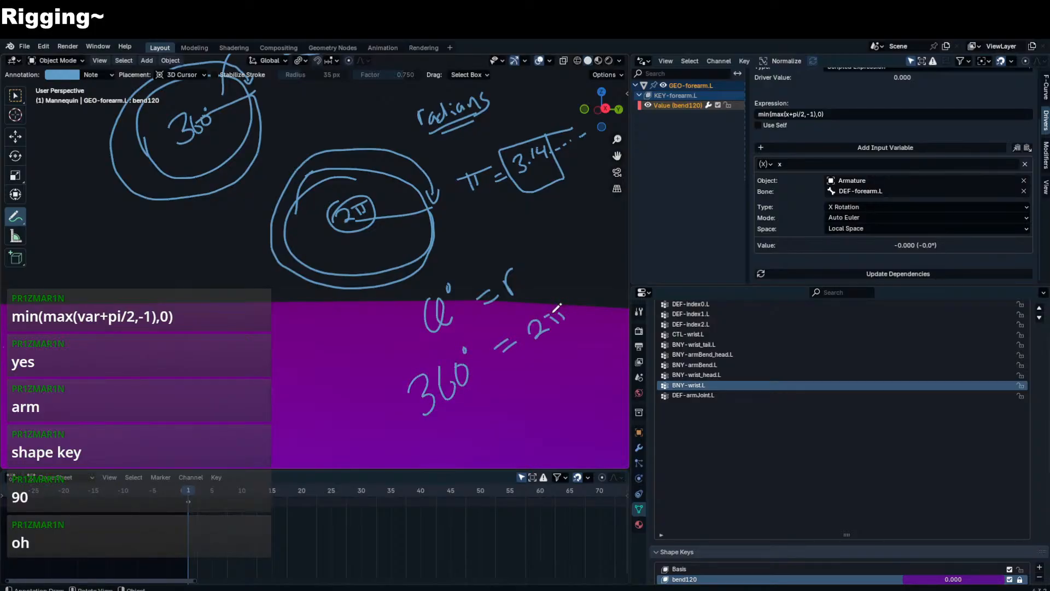
pyautogui.keyDown('shift'); pyautogui.moveTo(519, 363); pyautogui.dragTo(507, 344, button='middle'); pyautogui.keyUp('shift')
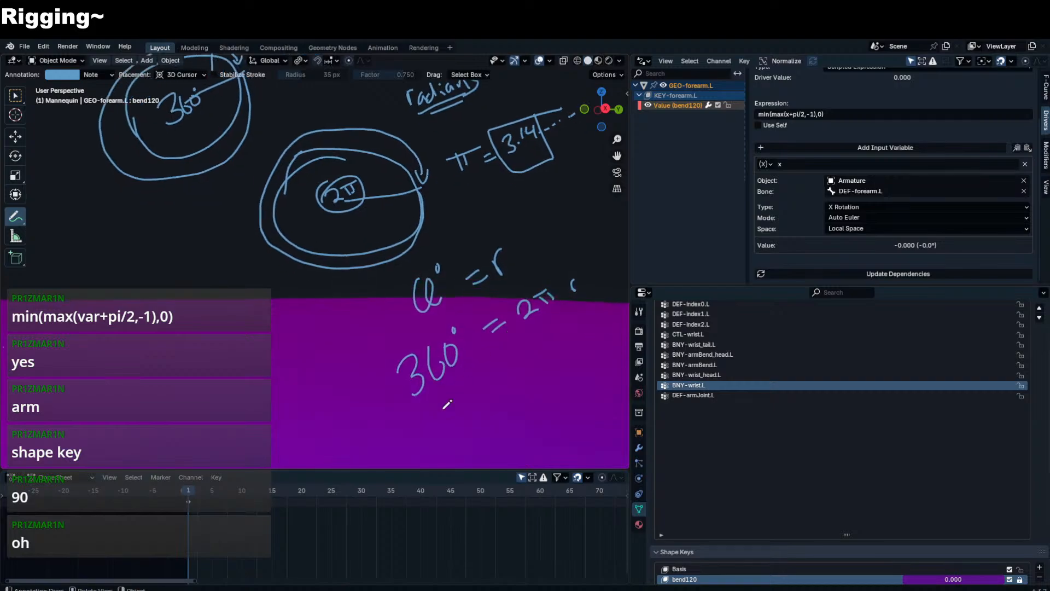
# - Write 180° = π under the 360° line and draw an outline around it
pyautogui.moveTo(436, 418); pyautogui.dragTo(454, 434)
pyautogui.moveTo(455, 406)
pyautogui.mouseDown()
pyautogui.moveTo(463, 419)
pyautogui.moveTo(465, 397)
pyautogui.mouseUp()
pyautogui.moveTo(477, 394); pyautogui.dragTo(482, 402)
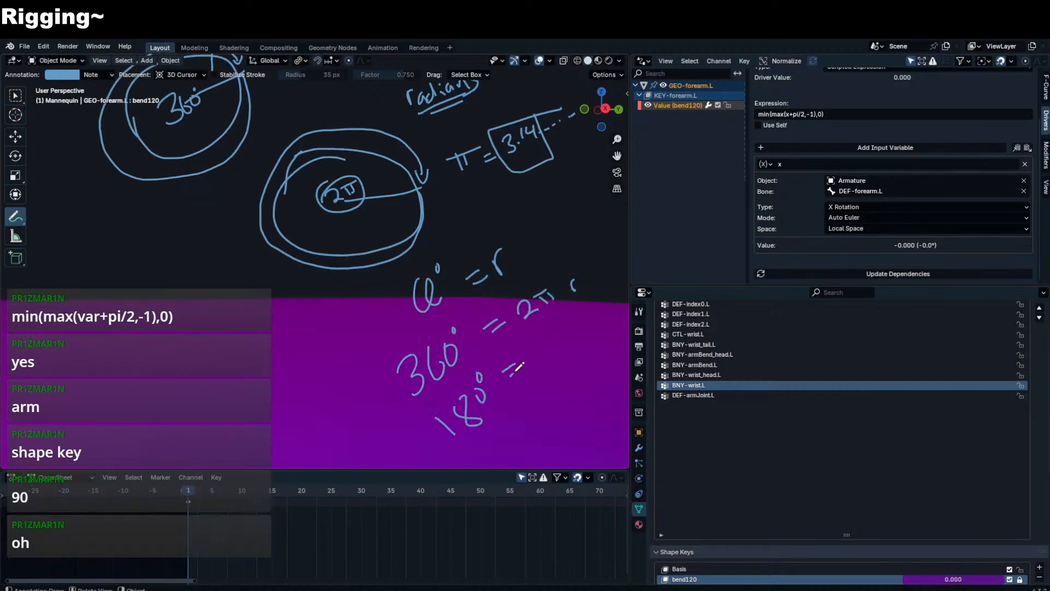
pyautogui.moveTo(521, 358); pyautogui.dragTo(556, 330)
pyautogui.moveTo(461, 452)
pyautogui.mouseDown()
pyautogui.moveTo(533, 295)
pyautogui.moveTo(469, 465)
pyautogui.mouseUp()
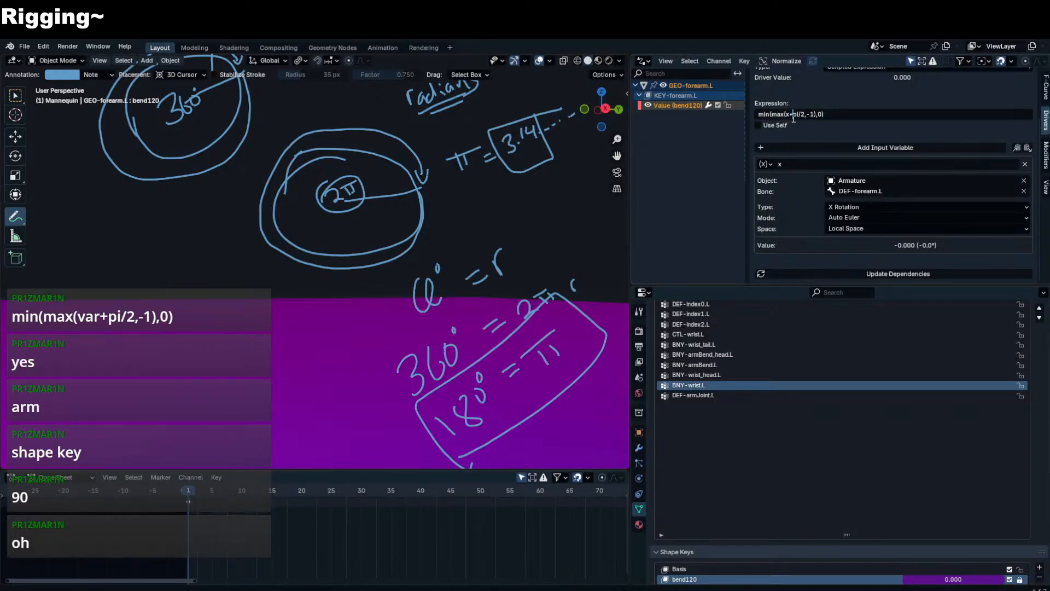
# - Sketch a small bone beside the radians notes, with an arrow from the letter R and another leading to π
pyautogui.click(500, 193)
pyautogui.keyDown('shift'); pyautogui.moveTo(541, 194); pyautogui.dragTo(343, 262, button='middle'); pyautogui.keyUp('shift')
pyautogui.moveTo(435, 205)
pyautogui.mouseDown()
pyautogui.moveTo(442, 235)
pyautogui.moveTo(465, 219)
pyautogui.mouseUp()
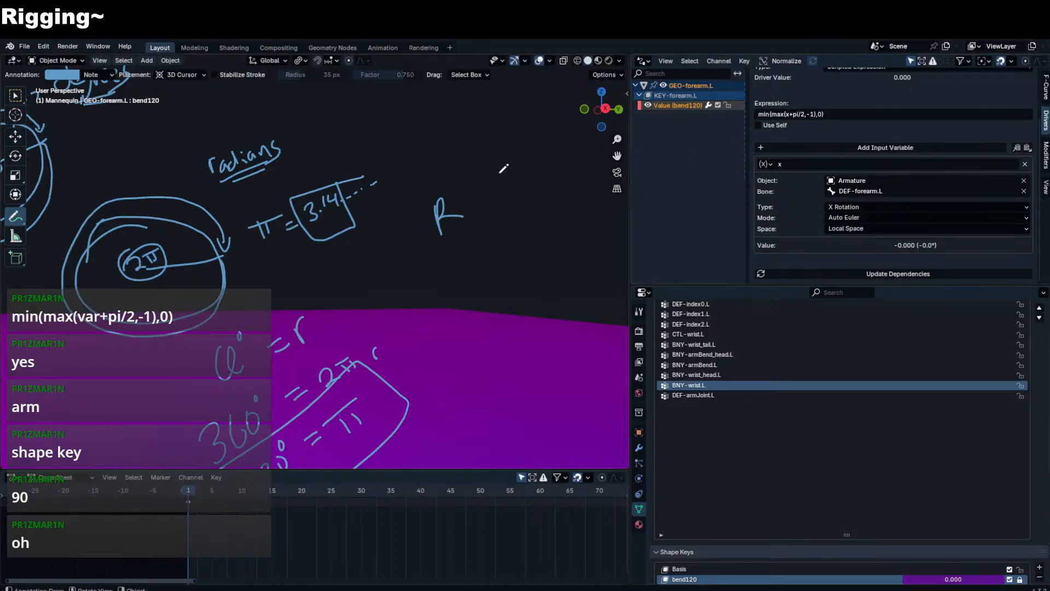
pyautogui.moveTo(494, 157)
pyautogui.mouseDown()
pyautogui.moveTo(506, 191)
pyautogui.moveTo(481, 187)
pyautogui.mouseUp()
pyautogui.moveTo(477, 184)
pyautogui.mouseDown()
pyautogui.moveTo(514, 205)
pyautogui.moveTo(491, 229)
pyautogui.mouseUp()
pyautogui.moveTo(484, 224)
pyautogui.mouseDown()
pyautogui.moveTo(489, 239)
pyautogui.moveTo(470, 275)
pyautogui.mouseUp()
pyautogui.moveTo(478, 262)
pyautogui.mouseDown()
pyautogui.moveTo(482, 273)
pyautogui.moveTo(489, 249)
pyautogui.mouseUp()
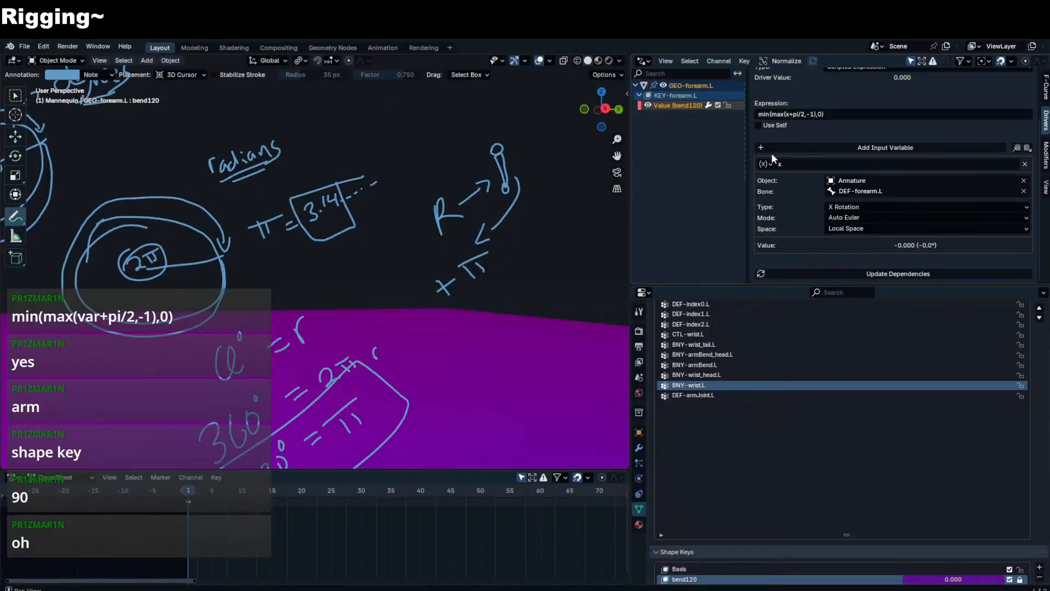
# - Circle the word radians and try crossing out the word degrees
pyautogui.moveTo(266, 186); pyautogui.dragTo(290, 134)
pyautogui.moveTo(241, 118)
pyautogui.mouseDown()
pyautogui.moveTo(232, 109)
pyautogui.moveTo(176, 160)
pyautogui.mouseUp()
pyautogui.keyDown('shift'); pyautogui.moveTo(176, 160); pyautogui.dragTo(296, 216, button='middle'); pyautogui.keyUp('shift')
pyautogui.moveTo(177, 118); pyautogui.dragTo(253, 163)
pyautogui.moveTo(247, 120); pyautogui.dragTo(174, 187)
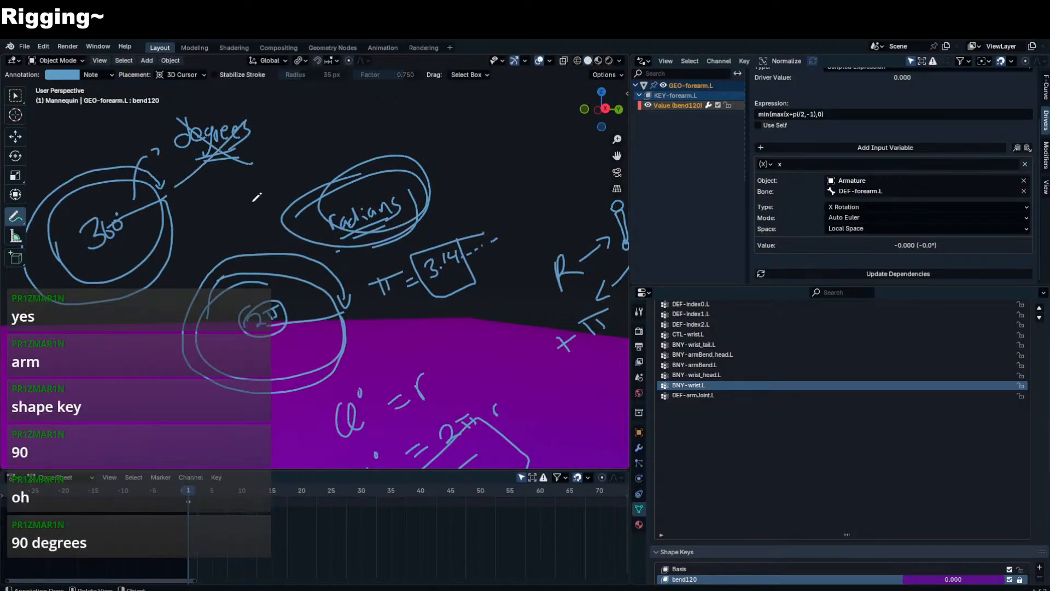
pyautogui.hotkey('ctrl', 'z')
pyautogui.hotkey('ctrl', 'z')
# - Write the expression x + pi below the bone sketch
pyautogui.keyDown('shift'); pyautogui.moveTo(621, 284); pyautogui.dragTo(404, 241, button='middle'); pyautogui.keyUp('shift')
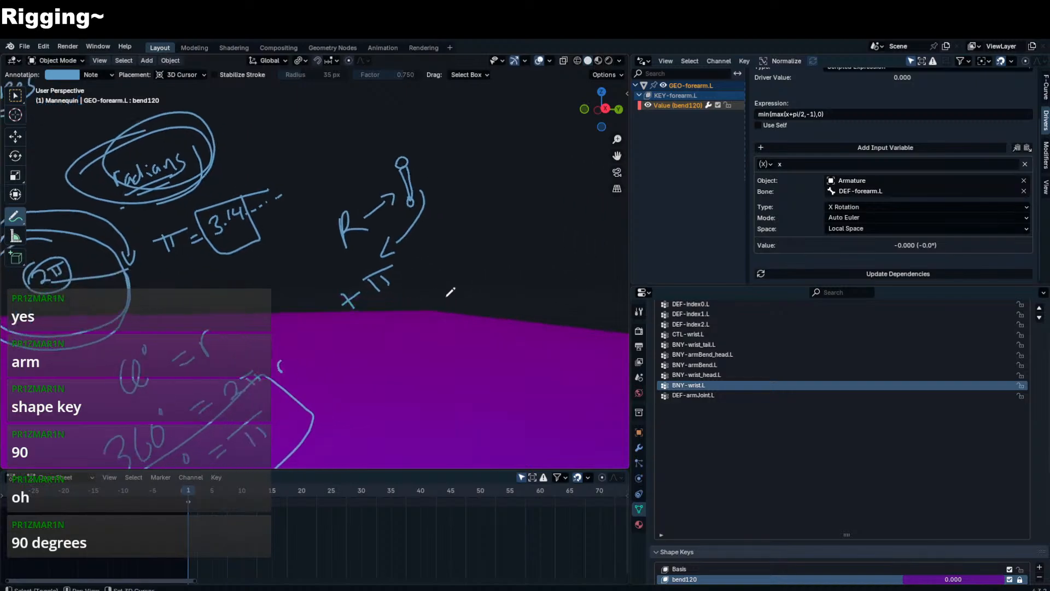
pyautogui.moveTo(404, 316); pyautogui.dragTo(427, 328)
pyautogui.moveTo(417, 309)
pyautogui.mouseDown()
pyautogui.moveTo(409, 340)
pyautogui.moveTo(446, 322)
pyautogui.mouseUp()
pyautogui.moveTo(425, 315); pyautogui.dragTo(465, 283)
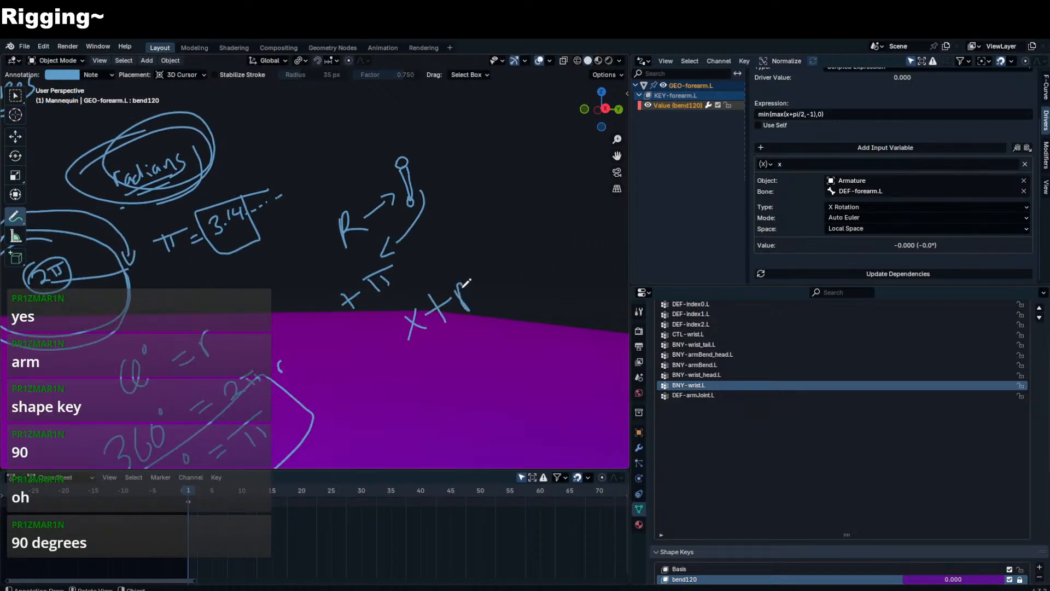
pyautogui.keyDown('shift'); pyautogui.moveTo(475, 267); pyautogui.dragTo(462, 218, button='middle'); pyautogui.keyUp('shift')
# - Write x + 180° beneath the x + pi expression and underline it twice
pyautogui.moveTo(403, 335); pyautogui.dragTo(446, 336)
pyautogui.moveTo(438, 333); pyautogui.dragTo(452, 326)
pyautogui.moveTo(465, 302); pyautogui.dragTo(471, 316)
pyautogui.moveTo(480, 295)
pyautogui.mouseDown()
pyautogui.moveTo(482, 307)
pyautogui.moveTo(481, 296)
pyautogui.mouseUp()
pyautogui.moveTo(487, 288); pyautogui.dragTo(469, 296)
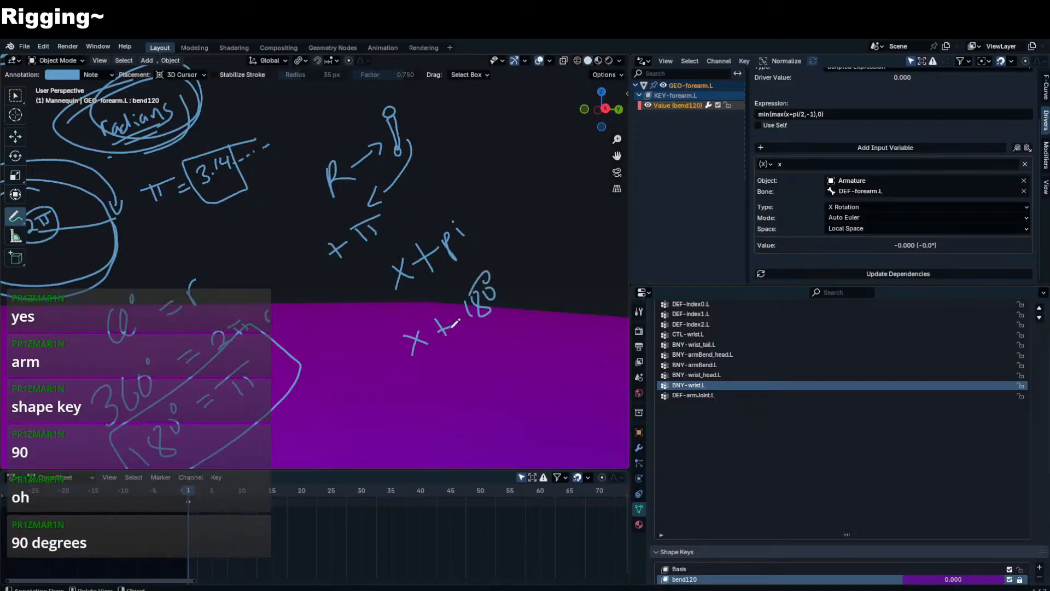
pyautogui.moveTo(421, 370)
pyautogui.mouseDown()
pyautogui.moveTo(499, 314)
pyautogui.moveTo(506, 324)
pyautogui.mouseUp()
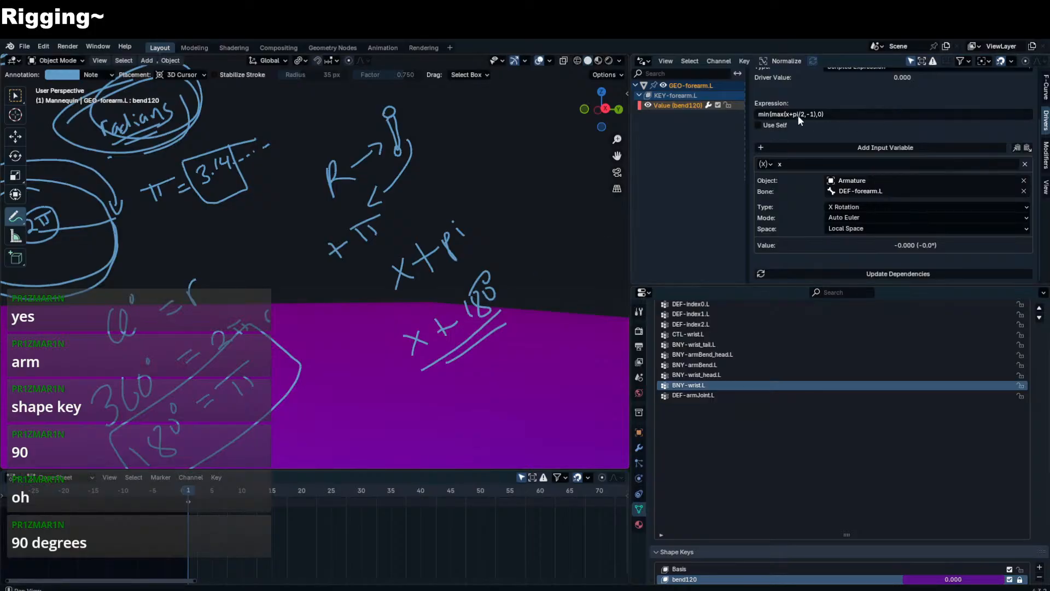
# - Undo the annotation strokes of the x + 180° note
pyautogui.scroll(2, 800, 122)
pyautogui.hotkey('ctrl', 'z')
pyautogui.hotkey('ctrl', 'z')
pyautogui.hotkey('ctrl', 'z')
pyautogui.hotkey('ctrl', 'z')
pyautogui.hotkey('ctrl', 'z')
pyautogui.hotkey('ctrl', 'z')
pyautogui.hotkey('ctrl', 'z')
pyautogui.hotkey('ctrl', 'z')
pyautogui.hotkey('ctrl', 'z')
pyautogui.hotkey('ctrl', 'z')
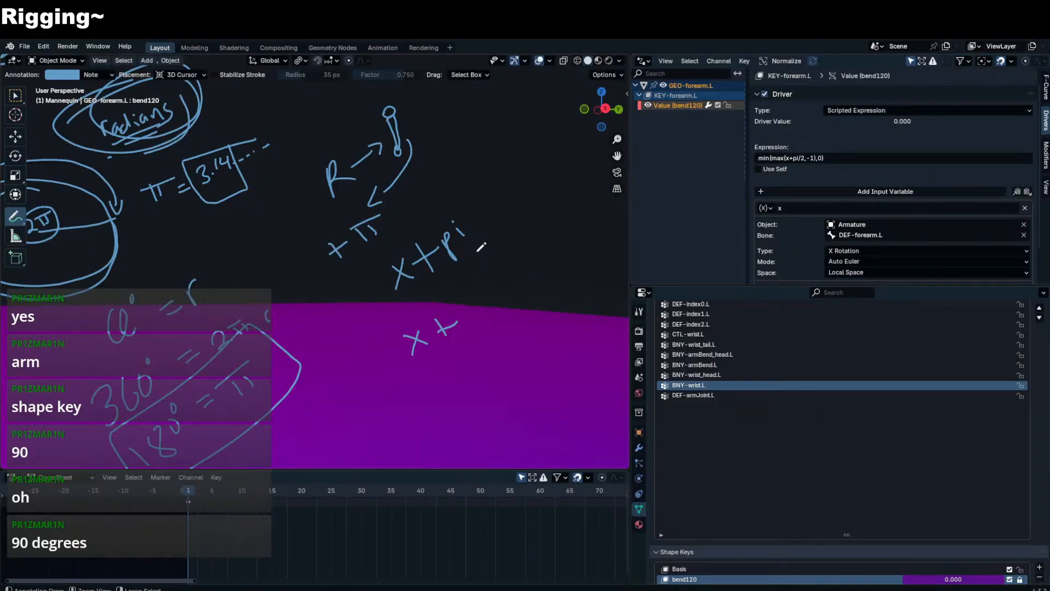
# - Extend the upper expression to x + pi/2 and write x + 180°/2 beneath it
pyautogui.moveTo(479, 222)
pyautogui.mouseDown()
pyautogui.moveTo(470, 268)
pyautogui.moveTo(508, 258)
pyautogui.mouseUp()
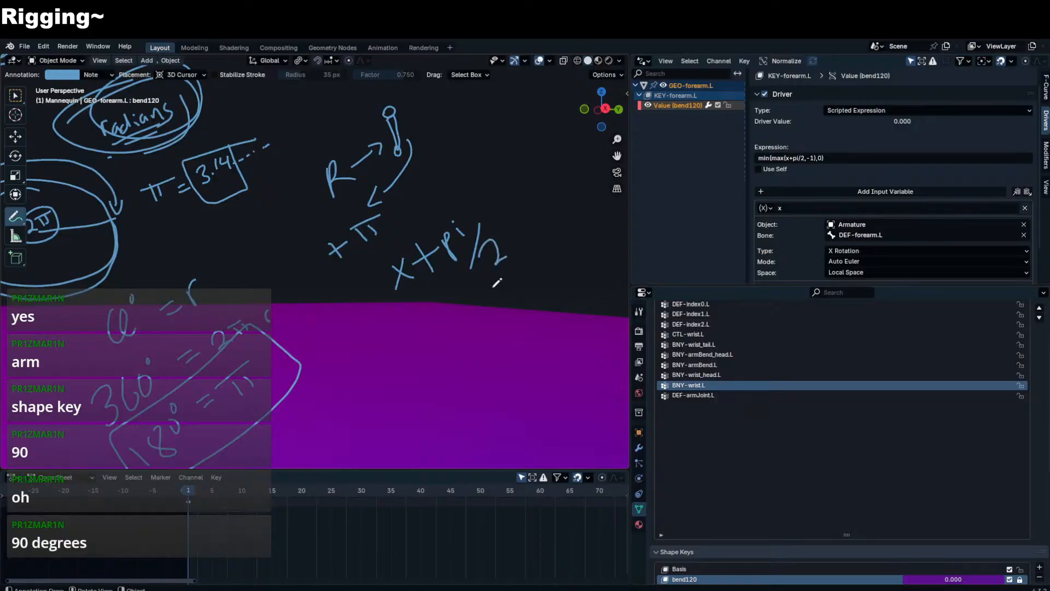
pyautogui.keyDown('shift'); pyautogui.moveTo(493, 288); pyautogui.dragTo(494, 266, button='middle'); pyautogui.keyUp('shift')
pyautogui.moveTo(424, 340); pyautogui.dragTo(462, 350)
pyautogui.moveTo(447, 335)
pyautogui.mouseDown()
pyautogui.moveTo(439, 365)
pyautogui.moveTo(482, 340)
pyautogui.mouseUp()
pyautogui.moveTo(471, 336)
pyautogui.mouseDown()
pyautogui.moveTo(530, 296)
pyautogui.moveTo(545, 319)
pyautogui.moveTo(578, 322)
pyautogui.mouseUp()
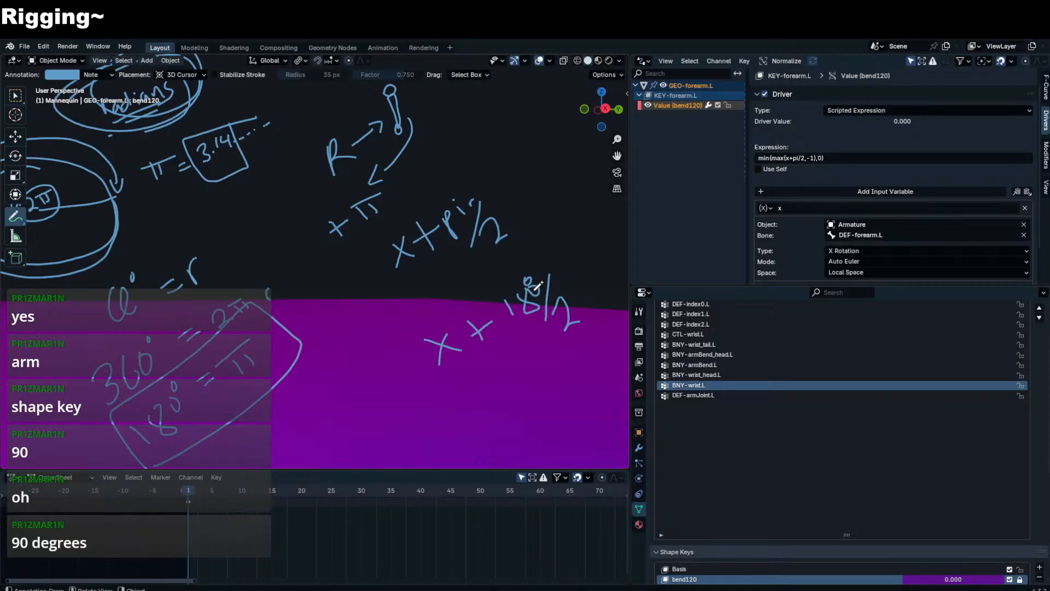
# - Outline both expressions together and draw an arrow from each x to a letter label, r for the lower one
pyautogui.keyDown('shift'); pyautogui.moveTo(525, 281); pyautogui.dragTo(509, 290, button='middle'); pyautogui.keyUp('shift')
pyautogui.moveTo(464, 187)
pyautogui.mouseDown()
pyautogui.moveTo(425, 432)
pyautogui.moveTo(458, 183)
pyautogui.moveTo(480, 179)
pyautogui.mouseUp()
pyautogui.moveTo(375, 267); pyautogui.dragTo(323, 323)
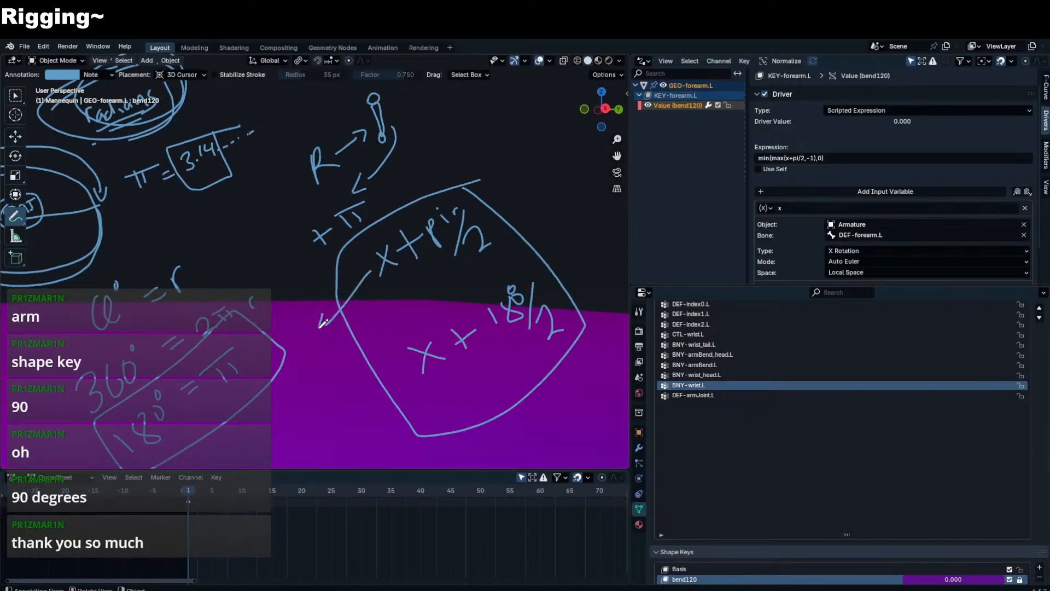
pyautogui.moveTo(418, 363); pyautogui.dragTo(372, 418)
pyautogui.moveTo(291, 333)
pyautogui.mouseDown()
pyautogui.moveTo(295, 356)
pyautogui.moveTo(312, 335)
pyautogui.mouseUp()
pyautogui.moveTo(344, 446); pyautogui.dragTo(357, 420)
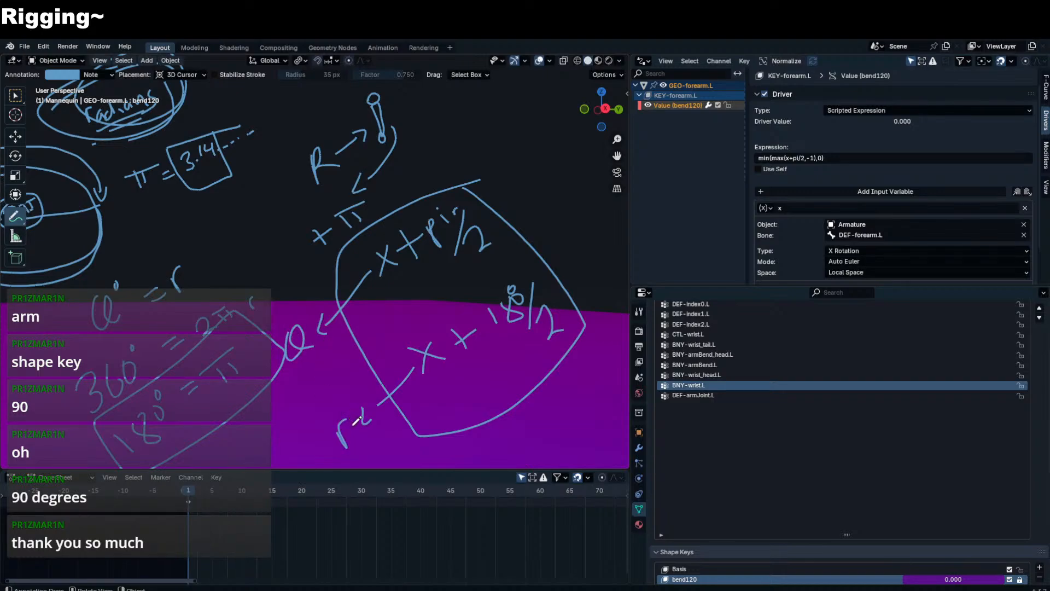
# - Write y = x + pi/2 in the empty area beside the outlined expressions, with pi over 2 as a fraction
pyautogui.click(787, 159)
pyautogui.click(445, 227)
pyautogui.moveTo(482, 202); pyautogui.dragTo(499, 200)
pyautogui.keyDown('shift'); pyautogui.moveTo(533, 181); pyautogui.dragTo(408, 213, button='middle'); pyautogui.keyUp('shift')
pyautogui.moveTo(454, 167); pyautogui.dragTo(468, 174)
pyautogui.moveTo(467, 161); pyautogui.dragTo(460, 229)
pyautogui.moveTo(494, 172); pyautogui.dragTo(511, 175)
pyautogui.keyDown('shift'); pyautogui.moveTo(509, 172); pyautogui.dragTo(470, 192, button='middle'); pyautogui.keyUp('shift')
pyautogui.moveTo(483, 176); pyautogui.dragTo(504, 192)
pyautogui.moveTo(502, 174)
pyautogui.mouseDown()
pyautogui.moveTo(494, 193)
pyautogui.moveTo(518, 188)
pyautogui.mouseUp()
# - Draw a box around x + pi/2 and undo the loop drawn around the y
pyautogui.moveTo(510, 182)
pyautogui.mouseDown()
pyautogui.moveTo(544, 181)
pyautogui.moveTo(562, 201)
pyautogui.moveTo(563, 236)
pyautogui.mouseUp()
pyautogui.moveTo(565, 145)
pyautogui.mouseDown()
pyautogui.moveTo(495, 258)
pyautogui.moveTo(472, 146)
pyautogui.moveTo(565, 141)
pyautogui.mouseUp()
pyautogui.moveTo(413, 178); pyautogui.dragTo(386, 178)
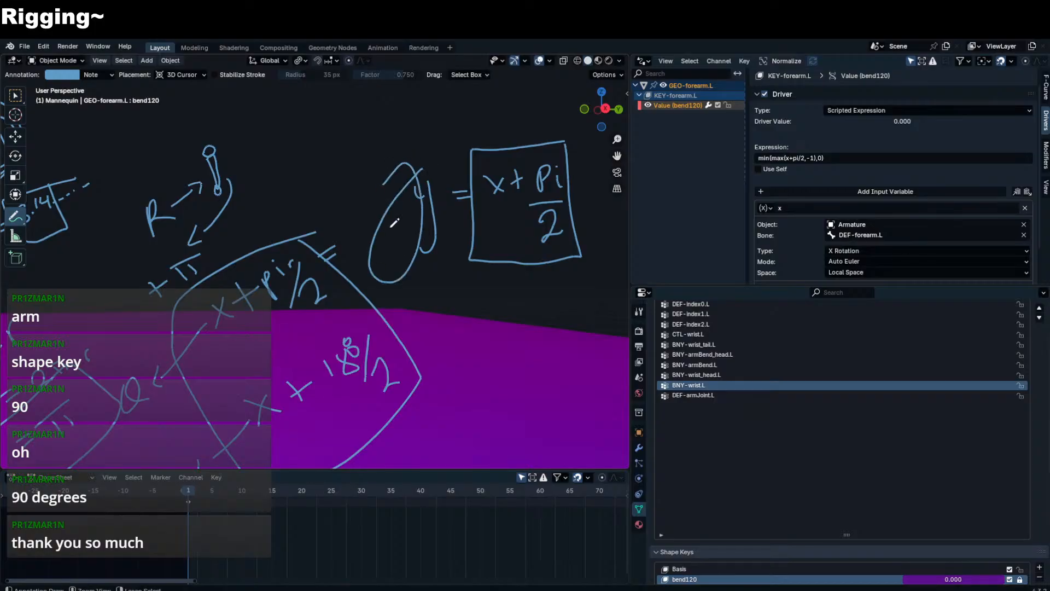
pyautogui.hotkey('ctrl', 'z')
pyautogui.keyDown('shift'); pyautogui.moveTo(491, 228); pyautogui.dragTo(476, 210, button='middle'); pyautogui.keyUp('shift')
pyautogui.keyDown('shift'); pyautogui.moveTo(511, 261); pyautogui.dragTo(426, 195, button='middle'); pyautogui.keyUp('shift')
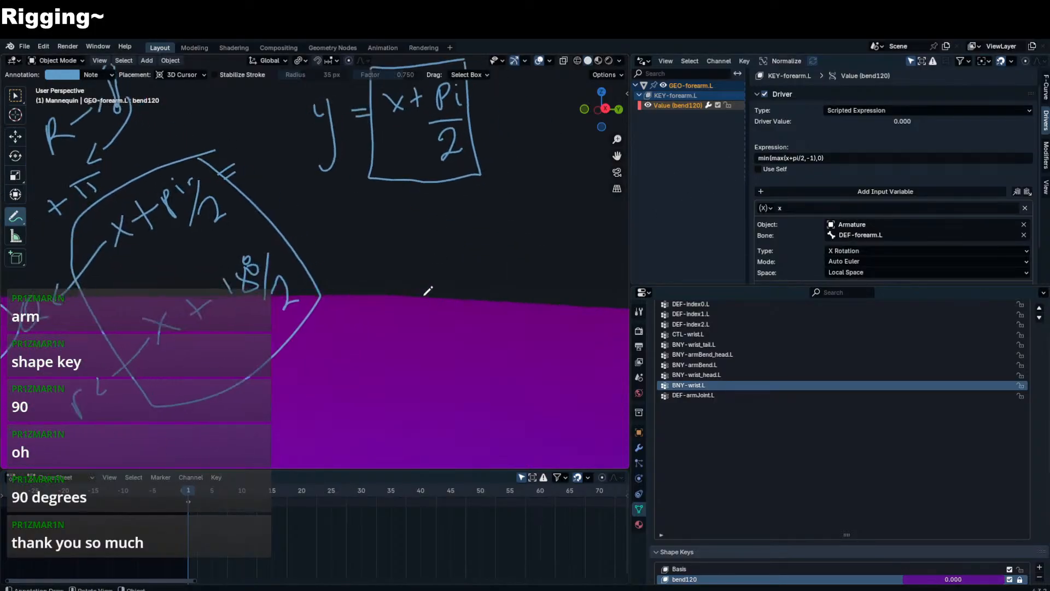
pyautogui.moveTo(414, 295)
pyautogui.mouseDown()
pyautogui.moveTo(428, 319)
pyautogui.moveTo(437, 290)
pyautogui.moveTo(453, 294)
pyautogui.mouseUp()
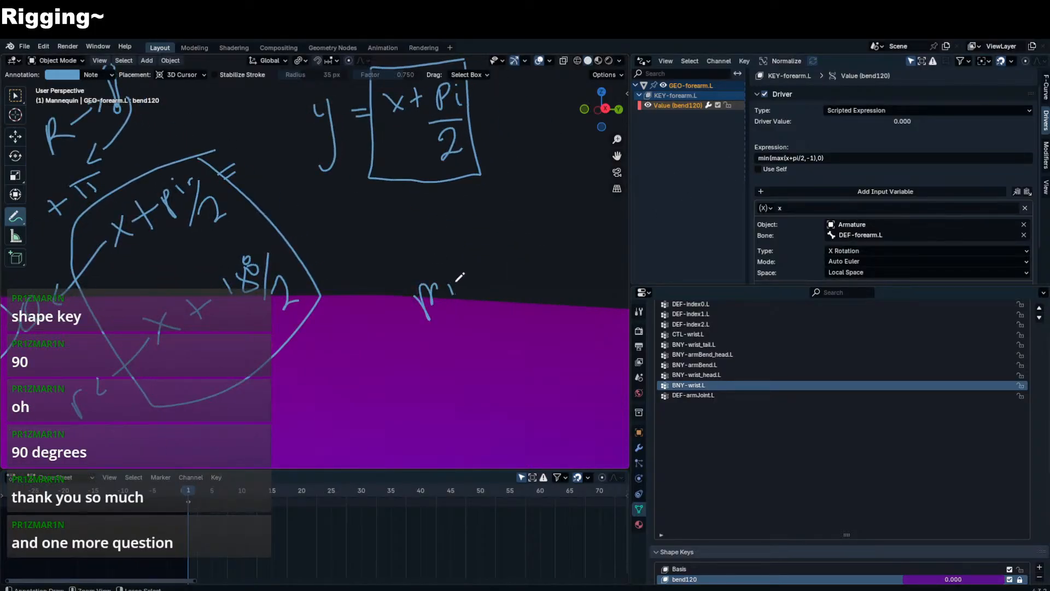
pyautogui.hotkey('ctrl', 'z')
pyautogui.hotkey('ctrl', 'z')
pyautogui.hotkey('ctrl', 'z')
# - Write max (x, y) as an annotation in an empty area beyond the boxed expression
pyautogui.moveTo(465, 258)
pyautogui.keyDown('shift'); pyautogui.mouseDown(button='middle')
pyautogui.moveTo(450, 264)
pyautogui.moveTo(446, 301)
pyautogui.mouseUp(button='middle'); pyautogui.keyUp('shift')
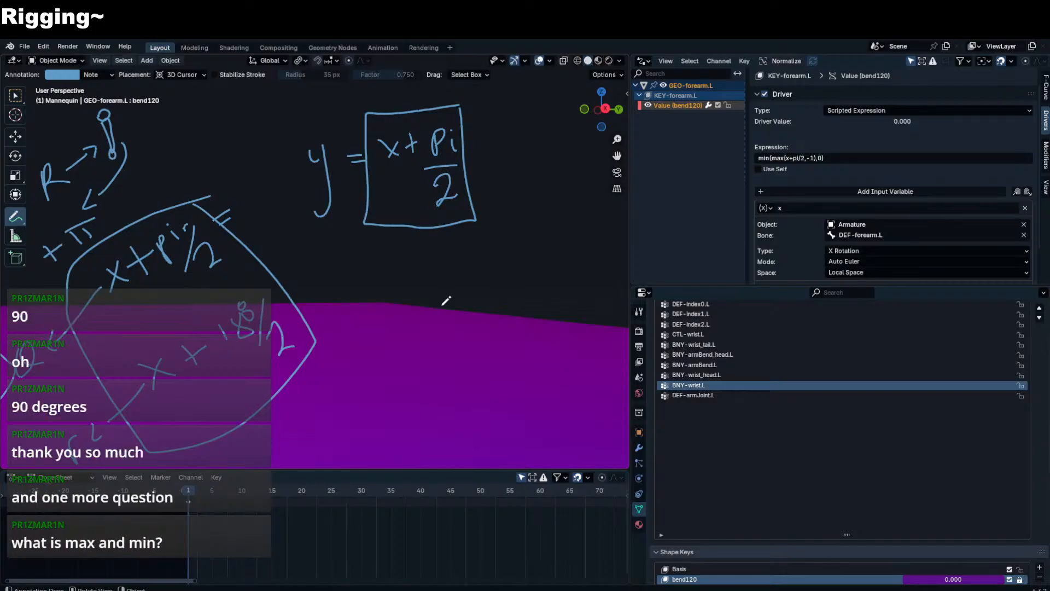
pyautogui.keyDown('shift'); pyautogui.moveTo(446, 300); pyautogui.dragTo(254, 264, button='middle'); pyautogui.keyUp('shift')
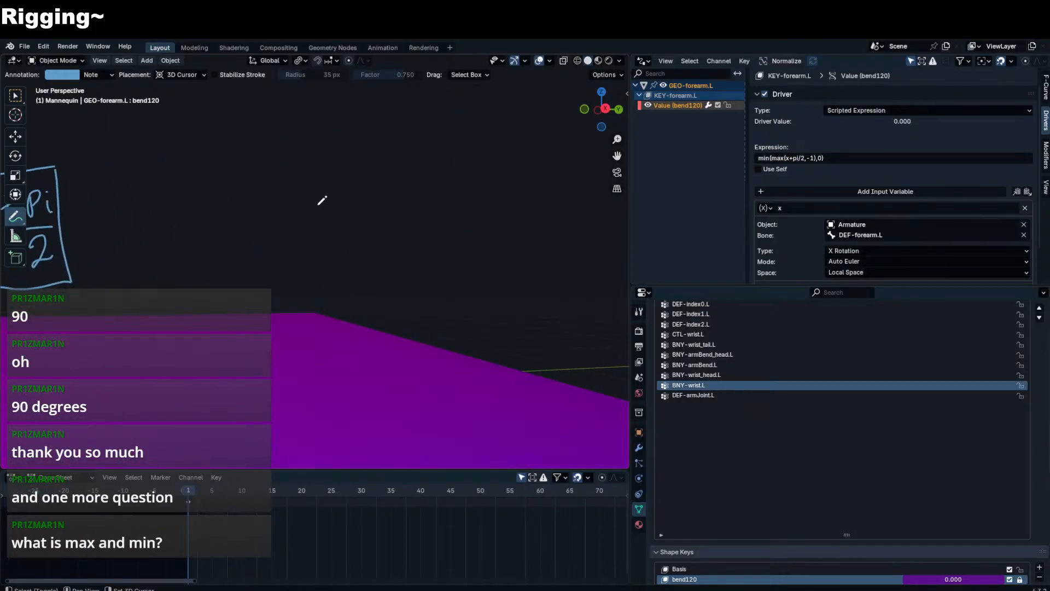
pyautogui.moveTo(314, 194)
pyautogui.keyDown('shift'); pyautogui.mouseDown(button='middle')
pyautogui.moveTo(255, 247)
pyautogui.moveTo(265, 205)
pyautogui.mouseUp(button='middle'); pyautogui.keyUp('shift')
pyautogui.moveTo(300, 139)
pyautogui.mouseDown()
pyautogui.moveTo(301, 162)
pyautogui.moveTo(342, 143)
pyautogui.moveTo(406, 137)
pyautogui.moveTo(441, 149)
pyautogui.moveTo(437, 166)
pyautogui.mouseUp()
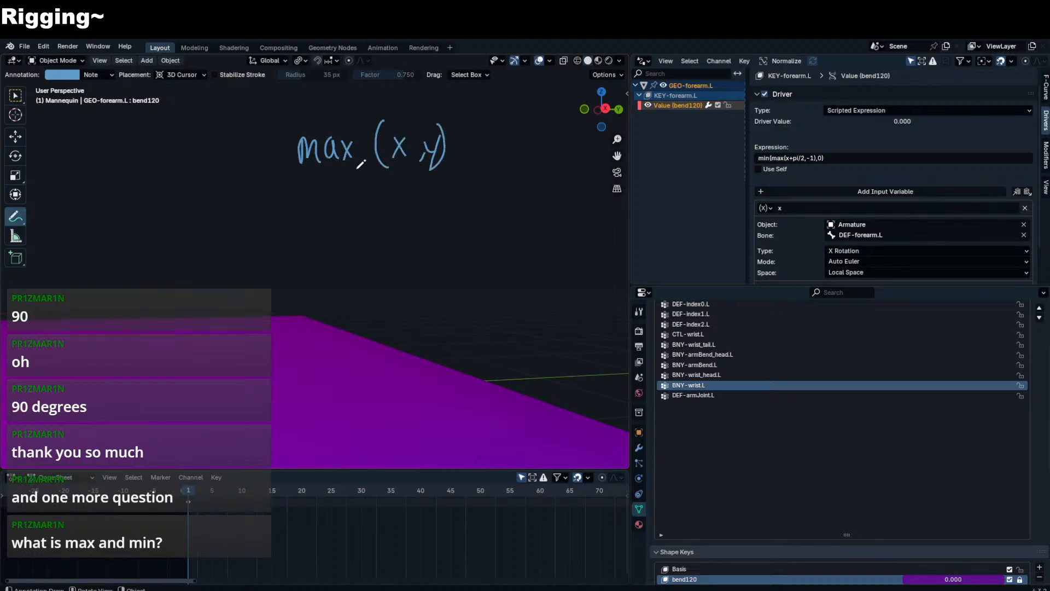
# - Write the example values x => 10 and y => 11 on two lines beneath max (x, y)
pyautogui.moveTo(300, 221)
pyautogui.mouseDown()
pyautogui.moveTo(315, 243)
pyautogui.moveTo(302, 243)
pyautogui.moveTo(342, 225)
pyautogui.mouseUp()
pyautogui.moveTo(328, 236)
pyautogui.mouseDown()
pyautogui.moveTo(346, 231)
pyautogui.moveTo(345, 239)
pyautogui.mouseUp()
pyautogui.moveTo(307, 273); pyautogui.dragTo(316, 302)
pyautogui.moveTo(328, 289); pyautogui.dragTo(356, 290)
pyautogui.moveTo(349, 275)
pyautogui.mouseDown()
pyautogui.moveTo(372, 273)
pyautogui.moveTo(362, 290)
pyautogui.mouseUp()
pyautogui.moveTo(348, 166); pyautogui.dragTo(387, 214)
pyautogui.hotkey('ctrl', 'z')
pyautogui.moveTo(348, 167)
pyautogui.mouseDown()
pyautogui.moveTo(389, 220)
pyautogui.moveTo(375, 234)
pyautogui.mouseUp()
pyautogui.hotkey('ctrl', 'z')
pyautogui.moveTo(385, 213); pyautogui.dragTo(382, 215)
pyautogui.moveTo(386, 266); pyautogui.dragTo(389, 284)
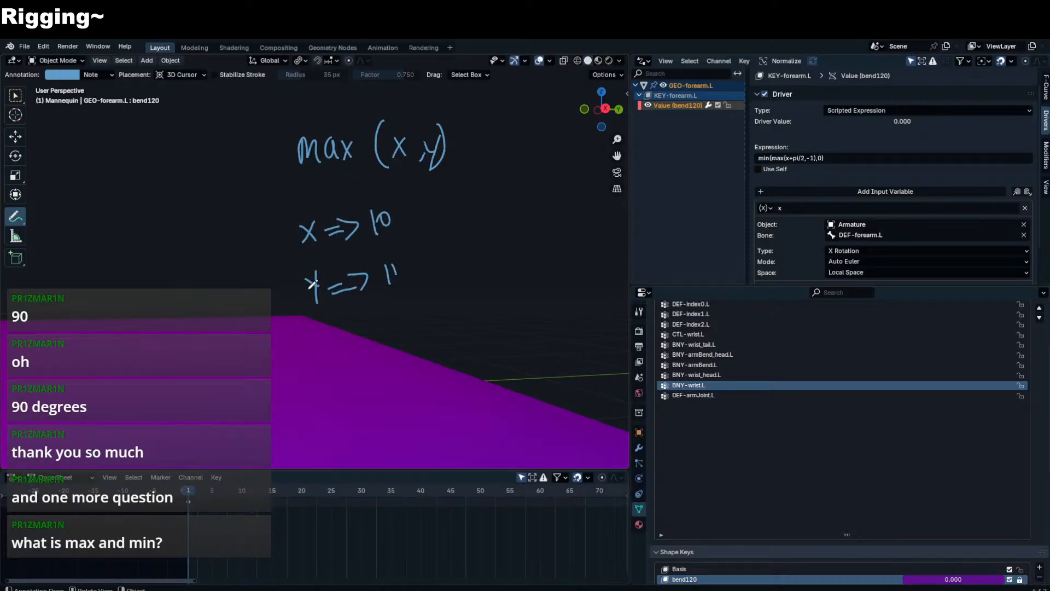
# - Cross out the x => 10 line and write = y after max (x, y)
pyautogui.moveTo(283, 224); pyautogui.dragTo(427, 231)
pyautogui.moveTo(334, 218); pyautogui.dragTo(418, 218)
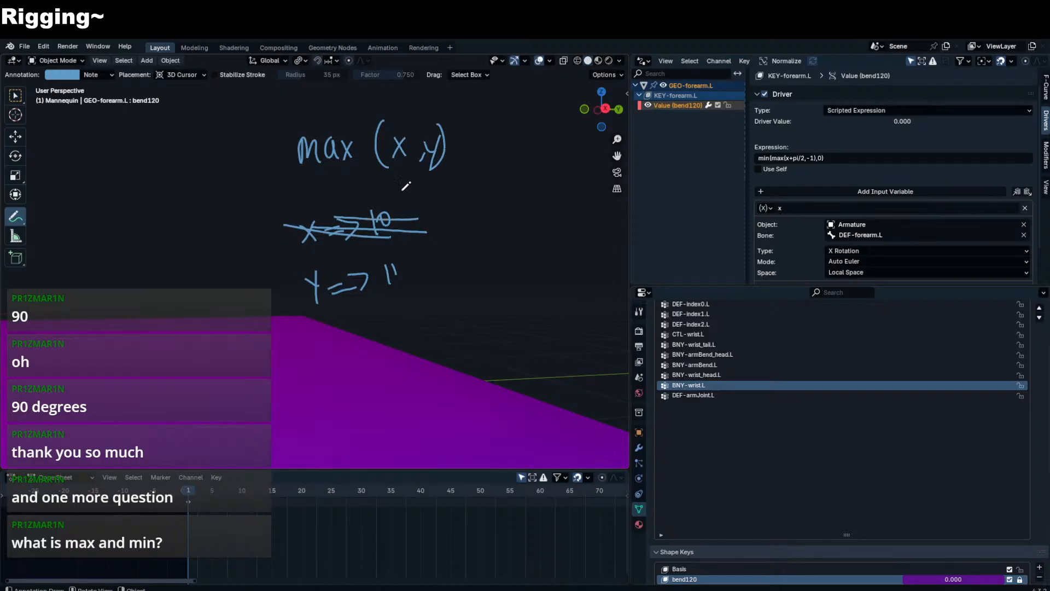
pyautogui.moveTo(468, 145); pyautogui.dragTo(496, 151)
pyautogui.moveTo(512, 129)
pyautogui.mouseDown()
pyautogui.moveTo(527, 148)
pyautogui.moveTo(518, 173)
pyautogui.mouseUp()
# - Undo the strike-through, the result and the example numbers, and rewrite the values as x => 100 and y => 2
pyautogui.hotkey('ctrl', 'z')
pyautogui.hotkey('ctrl', 'z')
pyautogui.hotkey('ctrl', 'z')
pyautogui.hotkey('ctrl', 'z')
pyautogui.hotkey('ctrl', 'z')
pyautogui.hotkey('ctrl', 'z')
pyautogui.hotkey('ctrl', 'z')
pyautogui.hotkey('ctrl', 'z')
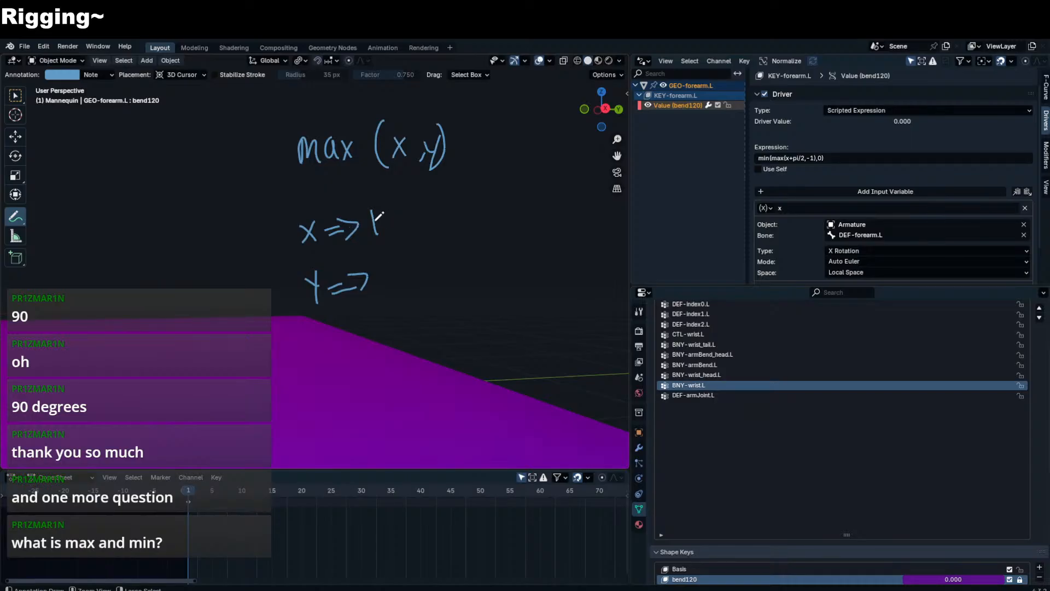
pyautogui.moveTo(404, 210); pyautogui.dragTo(405, 212)
pyautogui.moveTo(387, 267); pyautogui.dragTo(409, 276)
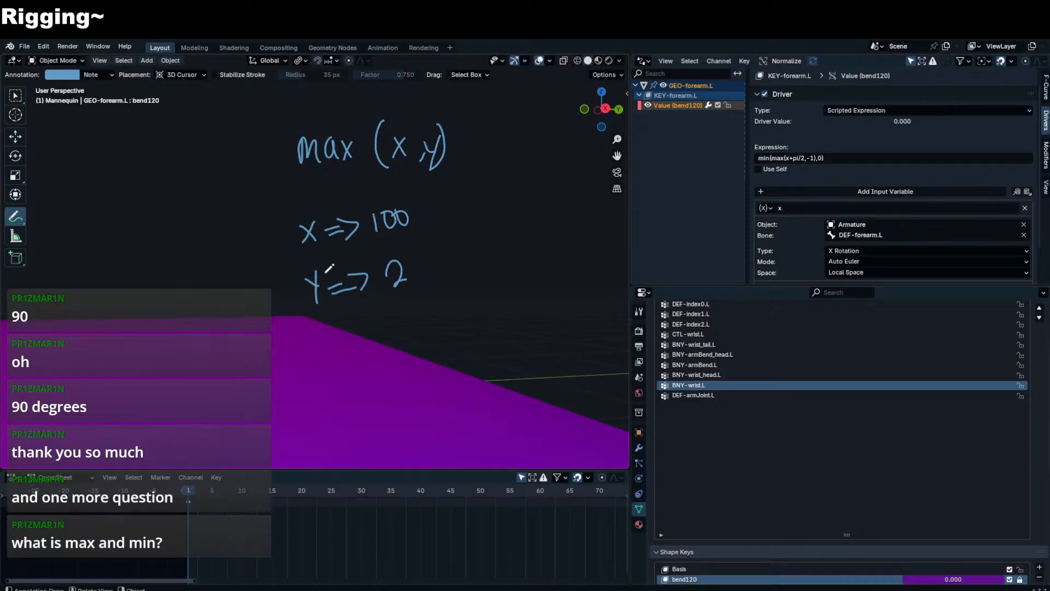
# - Cross out the y => 2 line and write = x after max (x, y)
pyautogui.moveTo(282, 282); pyautogui.dragTo(414, 267)
pyautogui.moveTo(467, 141); pyautogui.dragTo(481, 141)
pyautogui.moveTo(467, 151); pyautogui.dragTo(517, 158)
pyautogui.moveTo(518, 137); pyautogui.dragTo(496, 161)
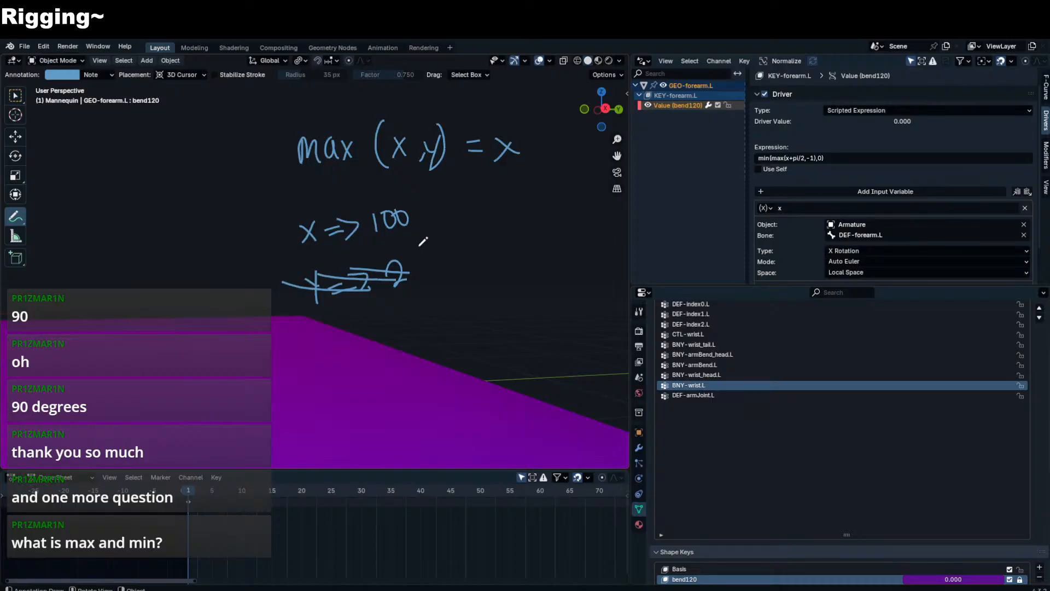
# - Write min (x, y) beneath the crossed-out y line
pyautogui.keyDown('shift'); pyautogui.moveTo(429, 271); pyautogui.dragTo(395, 259, button='middle'); pyautogui.keyUp('shift')
pyautogui.moveTo(340, 339)
pyautogui.mouseDown()
pyautogui.moveTo(361, 323)
pyautogui.moveTo(377, 331)
pyautogui.mouseUp()
pyautogui.moveTo(378, 326)
pyautogui.mouseDown()
pyautogui.moveTo(381, 316)
pyautogui.moveTo(403, 329)
pyautogui.moveTo(440, 322)
pyautogui.mouseUp()
pyautogui.moveTo(444, 313)
pyautogui.mouseDown()
pyautogui.moveTo(441, 321)
pyautogui.moveTo(464, 303)
pyautogui.moveTo(458, 328)
pyautogui.mouseUp()
# - Write the example values x = 10 and y = -1 on two lines beneath min (x, y)
pyautogui.moveTo(347, 370); pyautogui.dragTo(361, 381)
pyautogui.moveTo(367, 373); pyautogui.dragTo(404, 369)
pyautogui.moveTo(421, 352); pyautogui.dragTo(419, 354)
pyautogui.moveTo(350, 403); pyautogui.dragTo(365, 417)
pyautogui.moveTo(378, 398)
pyautogui.mouseDown()
pyautogui.moveTo(367, 432)
pyautogui.moveTo(403, 412)
pyautogui.mouseUp()
pyautogui.moveTo(388, 420); pyautogui.dragTo(411, 417)
pyautogui.moveTo(417, 403); pyautogui.dragTo(436, 403)
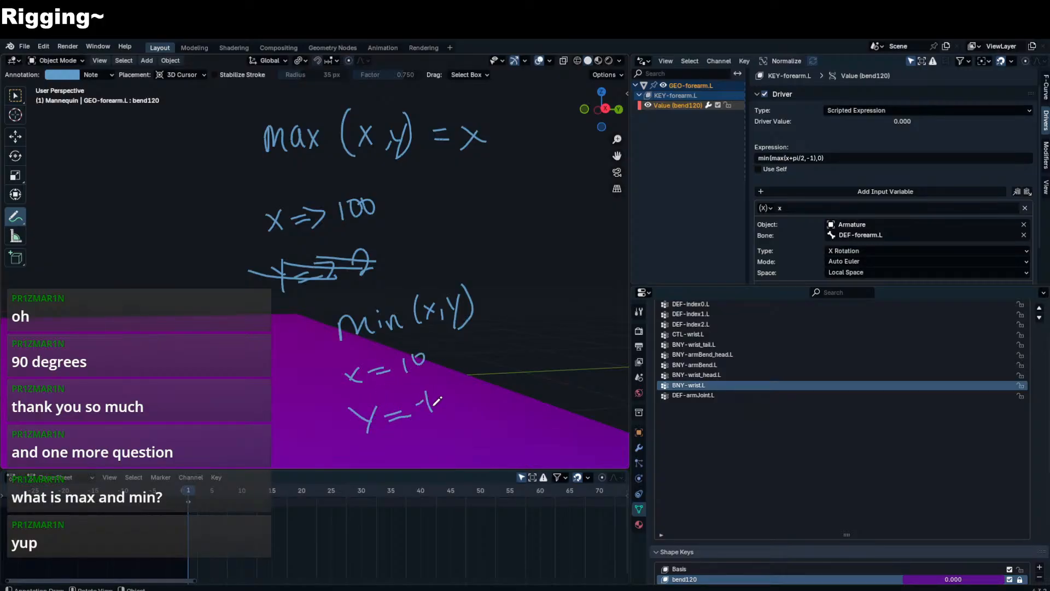
# - Scribble out the x = 10 line and write = y after min (x, y)
pyautogui.moveTo(422, 350); pyautogui.dragTo(432, 342)
pyautogui.moveTo(410, 358)
pyautogui.mouseDown()
pyautogui.moveTo(367, 383)
pyautogui.moveTo(343, 378)
pyautogui.moveTo(399, 386)
pyautogui.mouseUp()
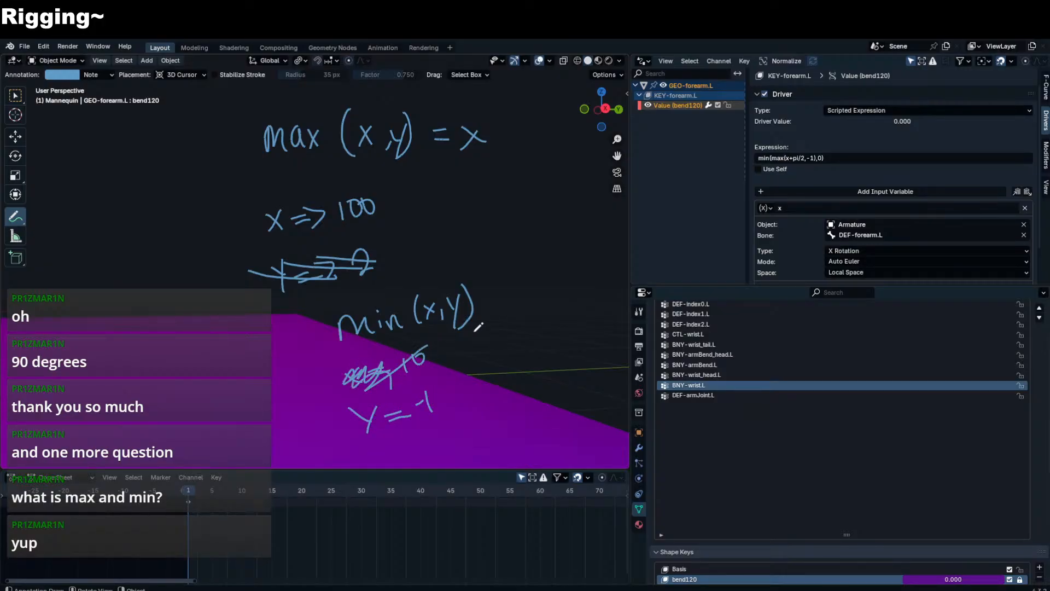
pyautogui.moveTo(480, 312); pyautogui.dragTo(489, 311)
pyautogui.moveTo(490, 303); pyautogui.dragTo(522, 301)
pyautogui.moveTo(534, 286); pyautogui.dragTo(508, 338)
# - Undo the scribble over x = 10 and the result written after min (x, y)
pyautogui.hotkey('ctrl', 'z')
pyautogui.hotkey('ctrl', 'z')
pyautogui.hotkey('ctrl', 'z')
pyautogui.hotkey('ctrl', 'z')
pyautogui.hotkey('ctrl', 'z')
pyautogui.hotkey('ctrl', 'z')
pyautogui.hotkey('ctrl', 'z')
pyautogui.hotkey('ctrl', 'z')
pyautogui.hotkey('ctrl', 'z')
pyautogui.hotkey('ctrl', 'z')
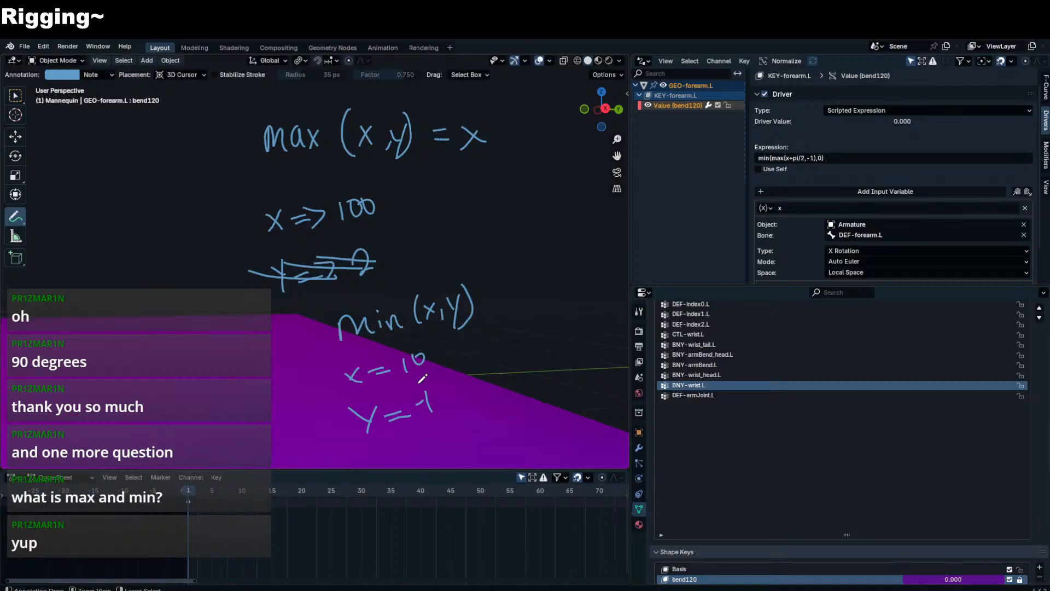
# - Change the y example to 100, cross that line out and write = x after min (x, y)
pyautogui.moveTo(424, 392)
pyautogui.mouseDown()
pyautogui.moveTo(417, 420)
pyautogui.moveTo(432, 396)
pyautogui.mouseUp()
pyautogui.moveTo(447, 395)
pyautogui.mouseDown()
pyautogui.moveTo(456, 395)
pyautogui.moveTo(393, 414)
pyautogui.mouseUp()
pyautogui.moveTo(491, 289); pyautogui.dragTo(510, 301)
pyautogui.moveTo(513, 287)
pyautogui.mouseDown()
pyautogui.moveTo(527, 304)
pyautogui.moveTo(500, 324)
pyautogui.mouseUp()
# - Undo all annotation strokes of the min (x, y) example
pyautogui.hotkey('ctrl', 'z')
pyautogui.hotkey('ctrl', 'z')
pyautogui.hotkey('ctrl', 'z')
pyautogui.hotkey('ctrl', 'z')
pyautogui.hotkey('ctrl', 'z')
pyautogui.hotkey('ctrl', 'z')
pyautogui.hotkey('ctrl', 'z')
pyautogui.hotkey('ctrl', 'z')
pyautogui.hotkey('ctrl', 'z')
pyautogui.hotkey('ctrl', 'z')
pyautogui.hotkey('ctrl', 'z')
pyautogui.hotkey('ctrl', 'z')
pyautogui.hotkey('ctrl', 'z')
pyautogui.hotkey('ctrl', 'z')
pyautogui.hotkey('ctrl', 'z')
pyautogui.hotkey('ctrl', 'z')
pyautogui.hotkey('ctrl', 'z')
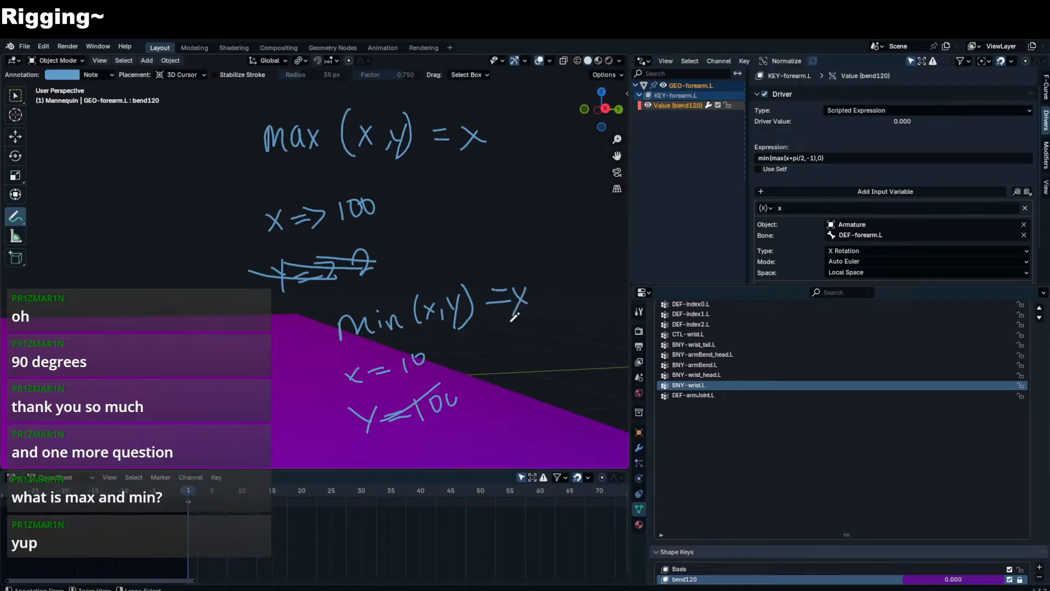
pyautogui.hotkey('ctrl', 'z')
pyautogui.hotkey('ctrl', 'z')
pyautogui.hotkey('ctrl', 'z')
pyautogui.hotkey('ctrl', 'z')
pyautogui.hotkey('ctrl', 'z')
pyautogui.hotkey('ctrl', 'z')
pyautogui.hotkey('ctrl', 'z')
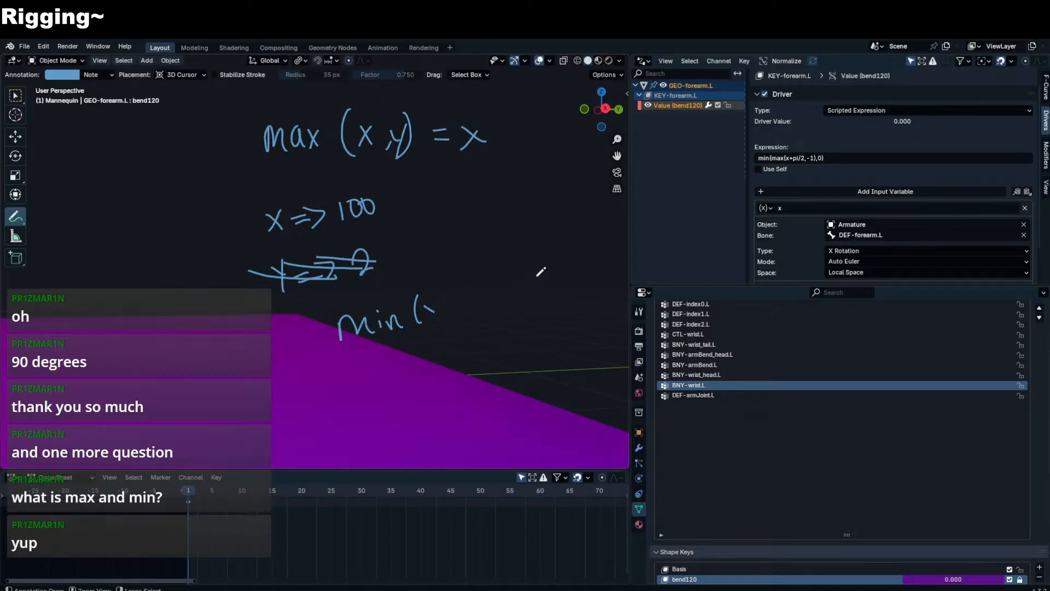
pyautogui.hotkey('ctrl', 'z')
# - Write x + pi over 2 as a fraction in the space below the max (x, y) example
pyautogui.scroll(1, 791, 163)
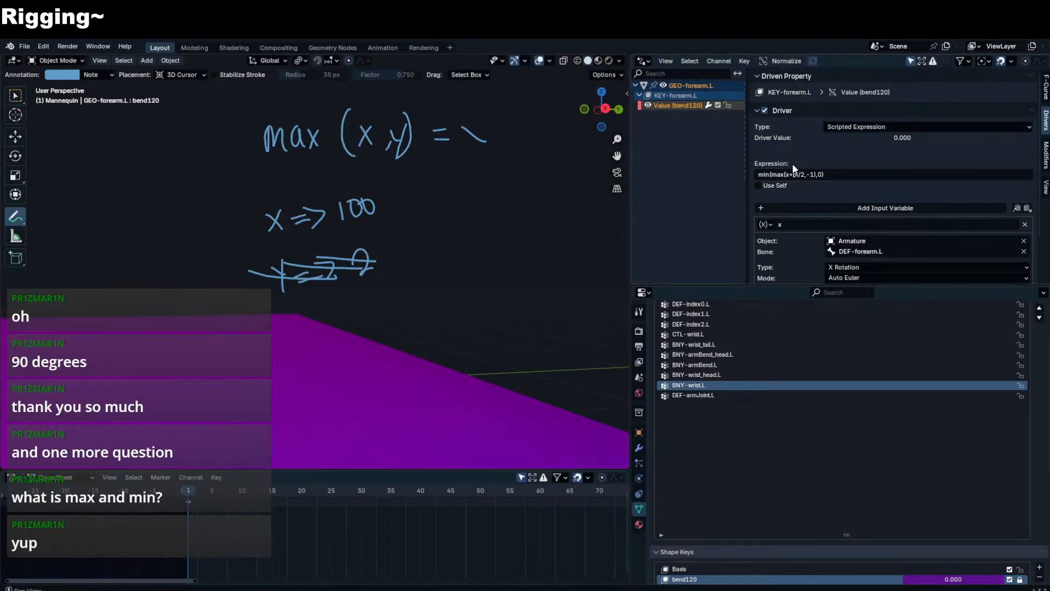
pyautogui.keyDown('shift'); pyautogui.moveTo(598, 265); pyautogui.dragTo(511, 255, button='middle'); pyautogui.keyUp('shift')
pyautogui.moveTo(421, 283)
pyautogui.mouseDown()
pyautogui.moveTo(440, 305)
pyautogui.moveTo(428, 307)
pyautogui.mouseUp()
pyautogui.moveTo(452, 285)
pyautogui.mouseDown()
pyautogui.moveTo(453, 306)
pyautogui.moveTo(472, 286)
pyautogui.mouseUp()
pyautogui.moveTo(477, 301); pyautogui.dragTo(495, 264)
pyautogui.moveTo(411, 324); pyautogui.dragTo(528, 307)
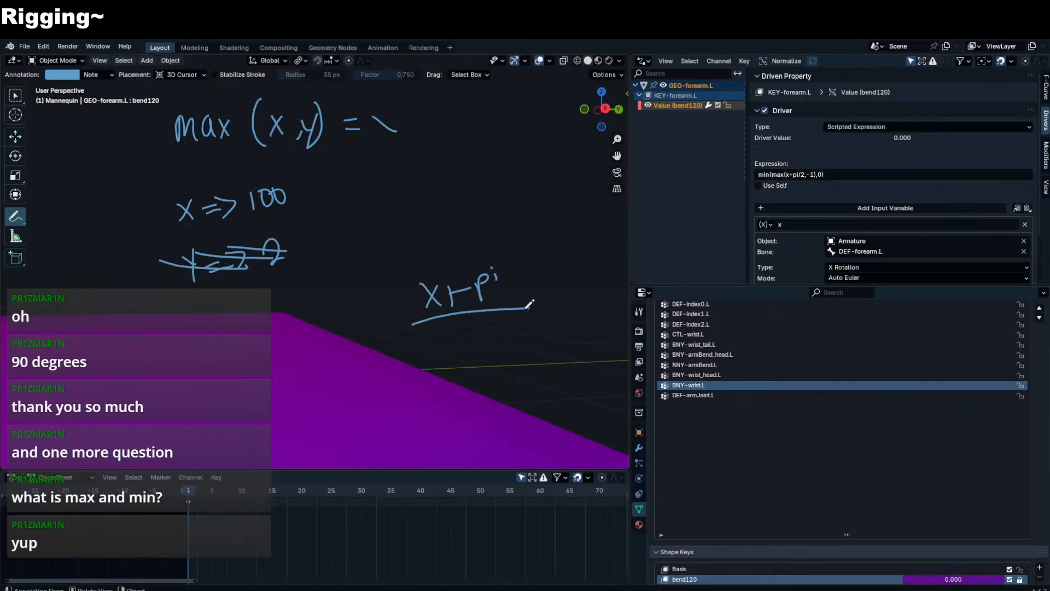
pyautogui.moveTo(463, 334); pyautogui.dragTo(496, 352)
# - Write max in front of the fraction and add a tall opening parenthesis
pyautogui.keyDown('shift'); pyautogui.moveTo(311, 372); pyautogui.dragTo(347, 343, button='middle'); pyautogui.keyUp('shift')
pyautogui.moveTo(329, 315); pyautogui.dragTo(386, 333)
pyautogui.moveTo(390, 309); pyautogui.dragTo(402, 336)
pyautogui.moveTo(440, 238); pyautogui.dragTo(484, 366)
pyautogui.keyDown('shift'); pyautogui.moveTo(524, 281); pyautogui.dragTo(429, 288, button='middle'); pyautogui.keyUp('shift')
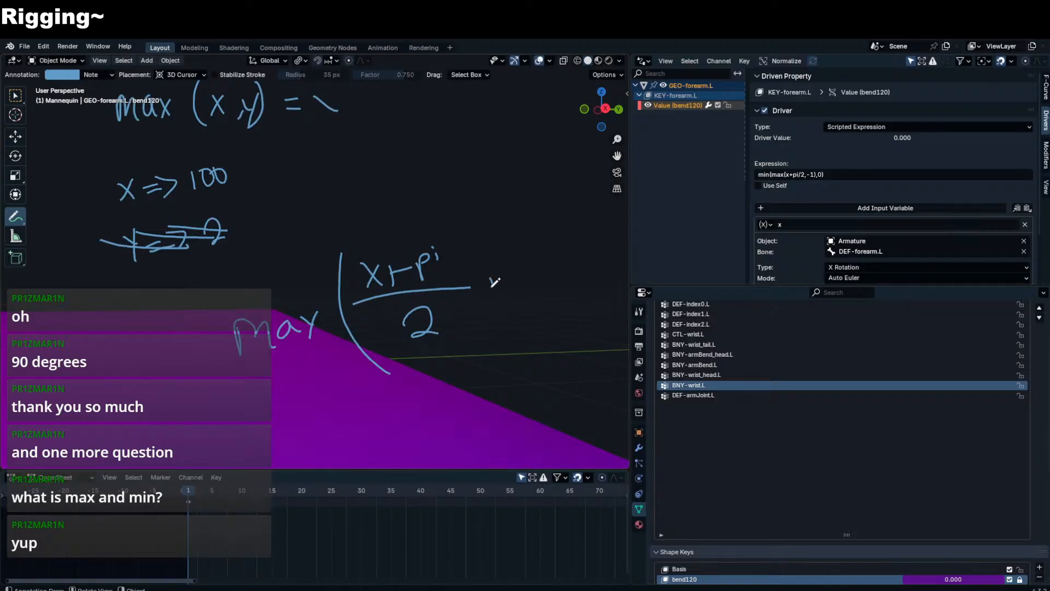
# - Complete the max expression with a comma, an underlined -1 and a closing parenthesis
pyautogui.moveTo(501, 296); pyautogui.dragTo(499, 310)
pyautogui.moveTo(521, 269)
pyautogui.mouseDown()
pyautogui.moveTo(539, 265)
pyautogui.moveTo(563, 284)
pyautogui.mouseUp()
pyautogui.moveTo(551, 284); pyautogui.dragTo(571, 275)
pyautogui.moveTo(554, 217); pyautogui.dragTo(569, 314)
pyautogui.hotkey('ctrl', 'z')
pyautogui.hotkey('ctrl', 'z')
pyautogui.moveTo(568, 221); pyautogui.dragTo(591, 325)
pyautogui.moveTo(574, 290); pyautogui.dragTo(543, 294)
pyautogui.keyDown('shift'); pyautogui.moveTo(543, 293); pyautogui.dragTo(492, 244, button='middle'); pyautogui.keyUp('shift')
pyautogui.moveTo(337, 326); pyautogui.dragTo(331, 182)
pyautogui.hotkey('ctrl', 'z')
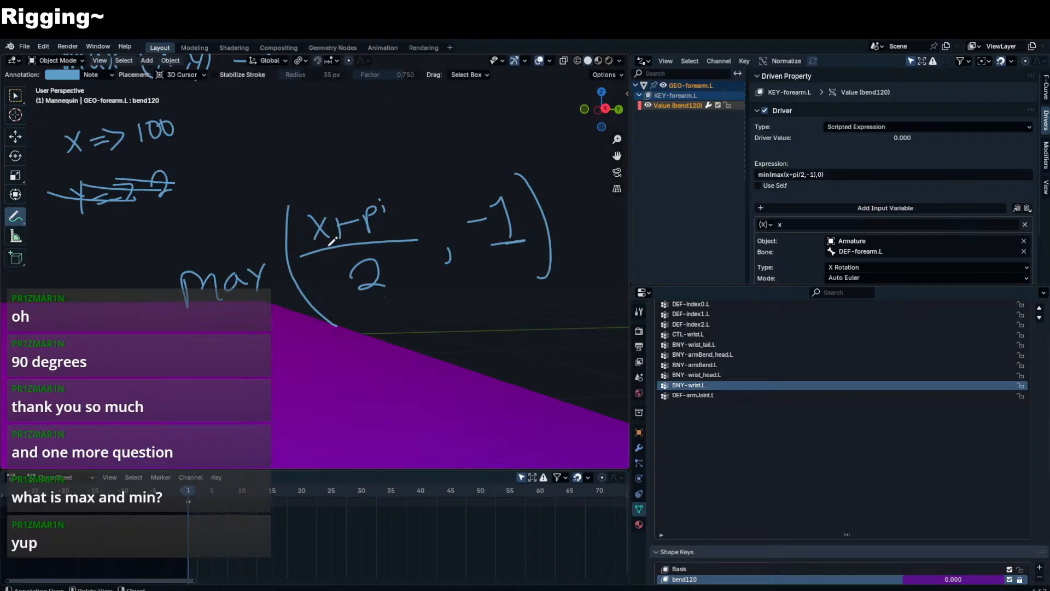
# - Add an equals sign after the max expression and draw a curved arrow from the fraction to its result
pyautogui.keyDown('shift'); pyautogui.moveTo(331, 227); pyautogui.dragTo(252, 229, button='middle'); pyautogui.keyUp('shift')
pyautogui.moveTo(499, 217); pyautogui.dragTo(529, 215)
pyautogui.moveTo(506, 232); pyautogui.dragTo(528, 227)
pyautogui.moveTo(255, 193)
pyautogui.mouseDown()
pyautogui.moveTo(317, 129)
pyautogui.moveTo(531, 175)
pyautogui.moveTo(545, 191)
pyautogui.mouseUp()
pyautogui.keyDown('shift'); pyautogui.moveTo(483, 222); pyautogui.dragTo(567, 197, button='middle'); pyautogui.keyUp('shift')
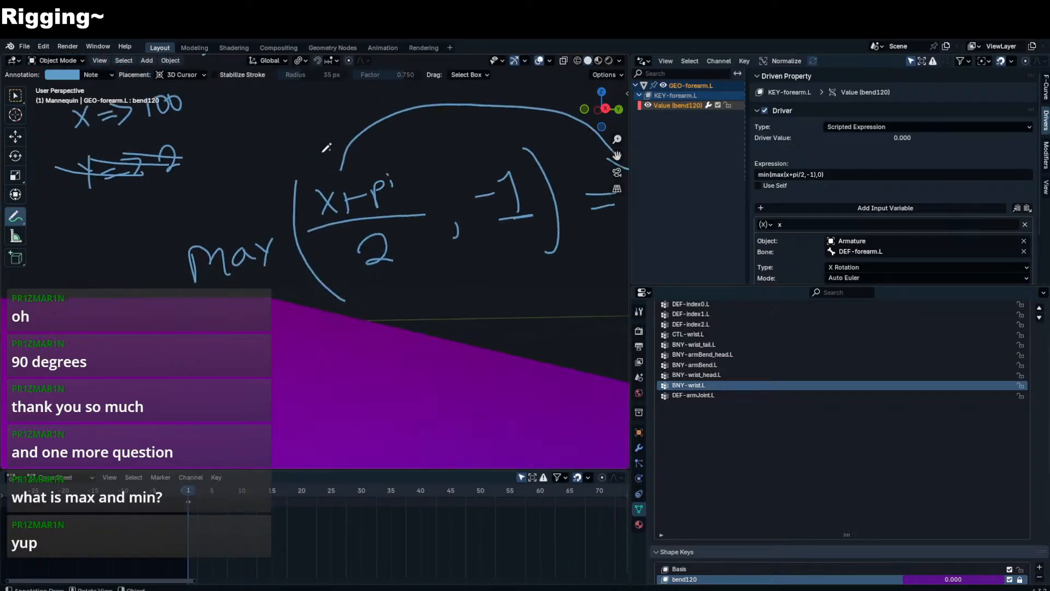
# - Circle the x + pi over 2 fraction, draw an arrow downward from it and undo the misdrawn strokes below
pyautogui.moveTo(328, 149)
pyautogui.mouseDown()
pyautogui.moveTo(373, 279)
pyautogui.moveTo(379, 353)
pyautogui.moveTo(381, 345)
pyautogui.mouseUp()
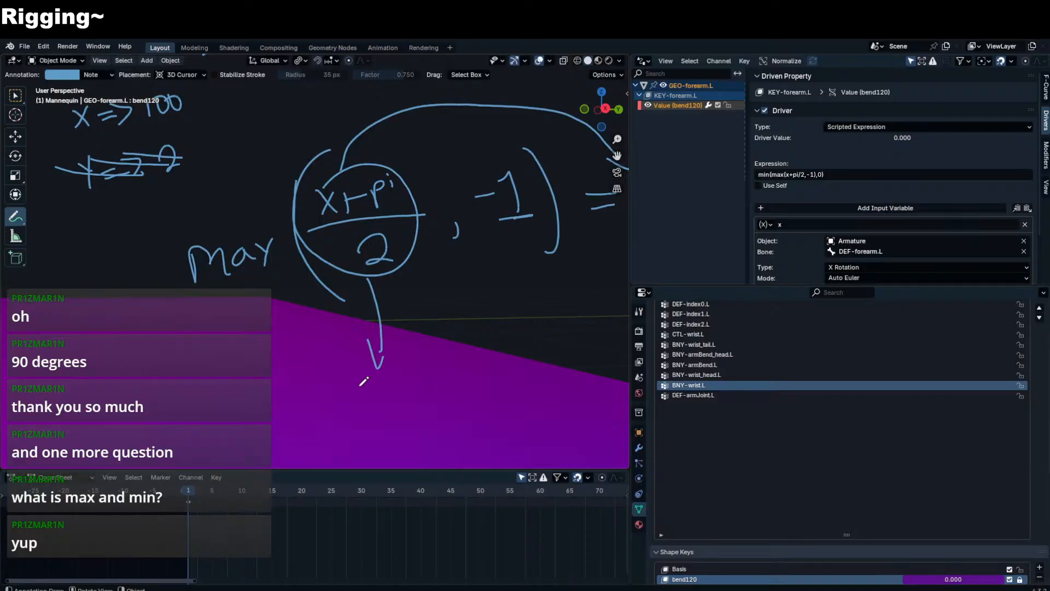
pyautogui.moveTo(361, 387)
pyautogui.mouseDown()
pyautogui.moveTo(381, 416)
pyautogui.moveTo(371, 419)
pyautogui.mouseUp()
pyautogui.hotkey('ctrl', 'z')
pyautogui.hotkey('ctrl', 'z')
pyautogui.hotkey('ctrl', 'z')
# - Write < -1 below the arrow and circle it repeatedly
pyautogui.moveTo(395, 375)
pyautogui.mouseDown()
pyautogui.moveTo(403, 410)
pyautogui.moveTo(425, 378)
pyautogui.mouseUp()
pyautogui.moveTo(420, 366); pyautogui.dragTo(439, 401)
pyautogui.moveTo(427, 400); pyautogui.dragTo(459, 388)
pyautogui.moveTo(420, 327)
pyautogui.mouseDown()
pyautogui.moveTo(351, 422)
pyautogui.moveTo(313, 389)
pyautogui.mouseUp()
pyautogui.keyDown('shift'); pyautogui.moveTo(428, 365); pyautogui.dragTo(379, 378, button='middle'); pyautogui.keyUp('shift')
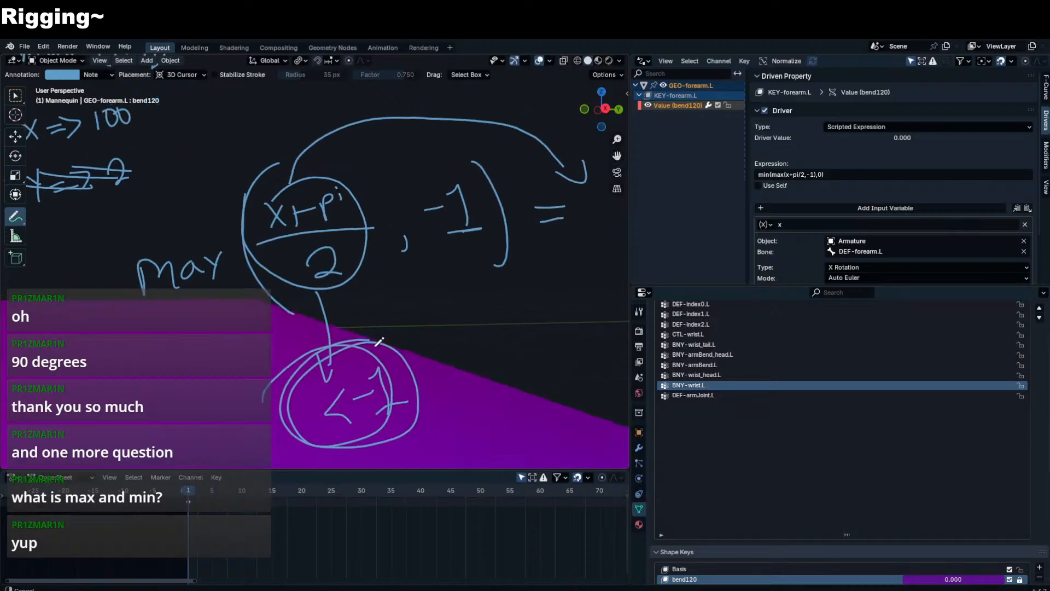
pyautogui.moveTo(442, 174)
pyautogui.mouseDown()
pyautogui.moveTo(419, 194)
pyautogui.moveTo(501, 223)
pyautogui.moveTo(403, 211)
pyautogui.mouseUp()
pyautogui.hotkey('ctrl', 'z')
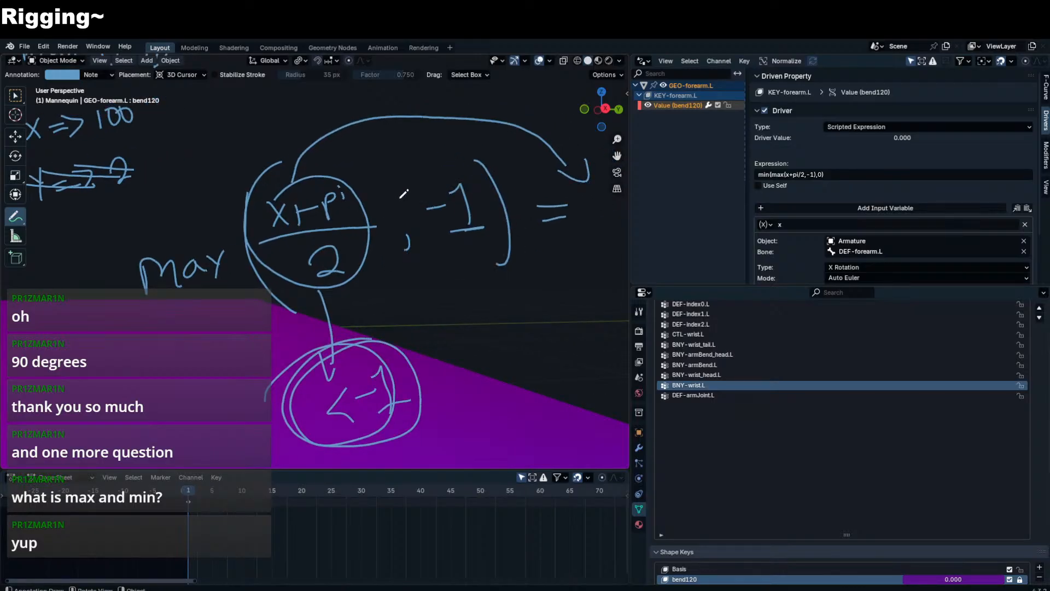
# - Draw a small pair of graph axes in the empty space beside the max expression, redoing the horizontal axis
pyautogui.keyDown('shift'); pyautogui.moveTo(490, 293); pyautogui.dragTo(265, 177, button='middle'); pyautogui.keyUp('shift')
pyautogui.scroll(-4, 324, 205)
pyautogui.moveTo(325, 206); pyautogui.dragTo(346, 206, button='middle')
pyautogui.moveTo(371, 160); pyautogui.dragTo(367, 325)
pyautogui.moveTo(310, 302); pyautogui.dragTo(548, 302)
pyautogui.keyDown('shift'); pyautogui.moveTo(488, 294); pyautogui.dragTo(398, 290, button='middle'); pyautogui.keyUp('shift')
pyautogui.hotkey('ctrl', 'z')
pyautogui.moveTo(241, 303); pyautogui.dragTo(496, 303)
pyautogui.moveTo(342, 273)
pyautogui.mouseDown(button='middle')
pyautogui.moveTo(414, 268)
pyautogui.moveTo(303, 281)
pyautogui.mouseUp(button='middle')
# - Draw a rising diagonal line on the graph, redoing the misdrawn stroke, and add a larger pair of axes around it
pyautogui.moveTo(324, 314); pyautogui.dragTo(457, 211)
pyautogui.hotkey('ctrl', 'z')
pyautogui.scroll(-5, 357, 283)
pyautogui.scroll(1, 351, 278)
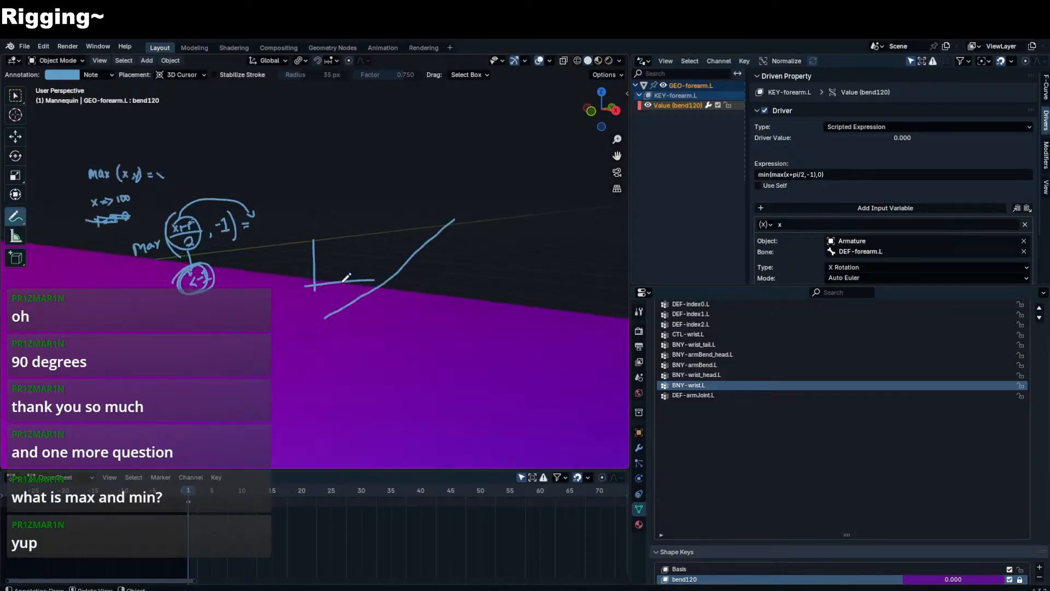
pyautogui.hotkey('ctrl', 'z')
pyautogui.moveTo(323, 275); pyautogui.dragTo(403, 219)
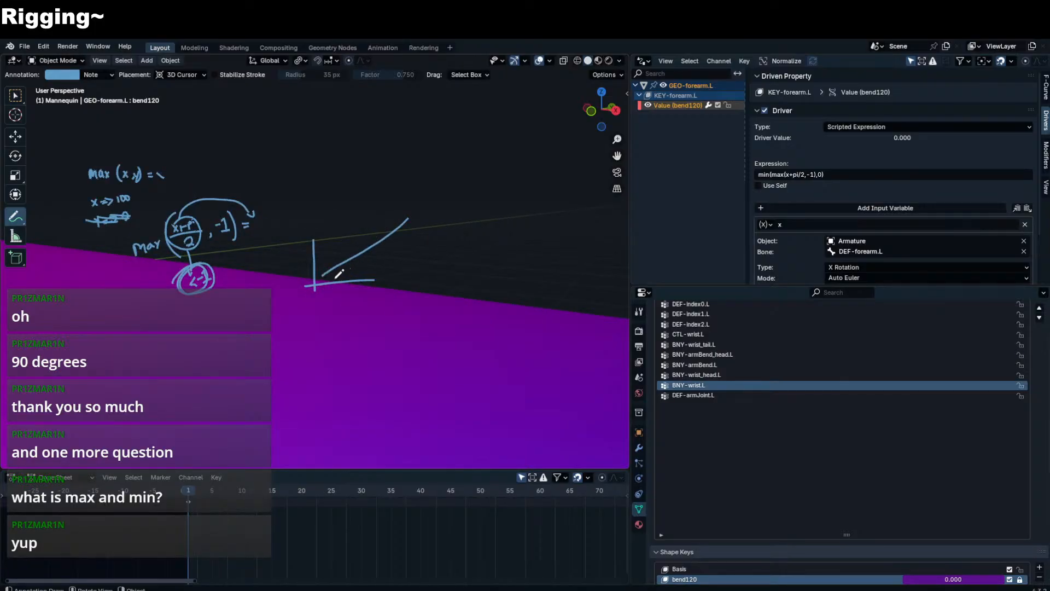
pyautogui.moveTo(311, 196)
pyautogui.mouseDown()
pyautogui.moveTo(308, 293)
pyautogui.moveTo(431, 280)
pyautogui.mouseUp()
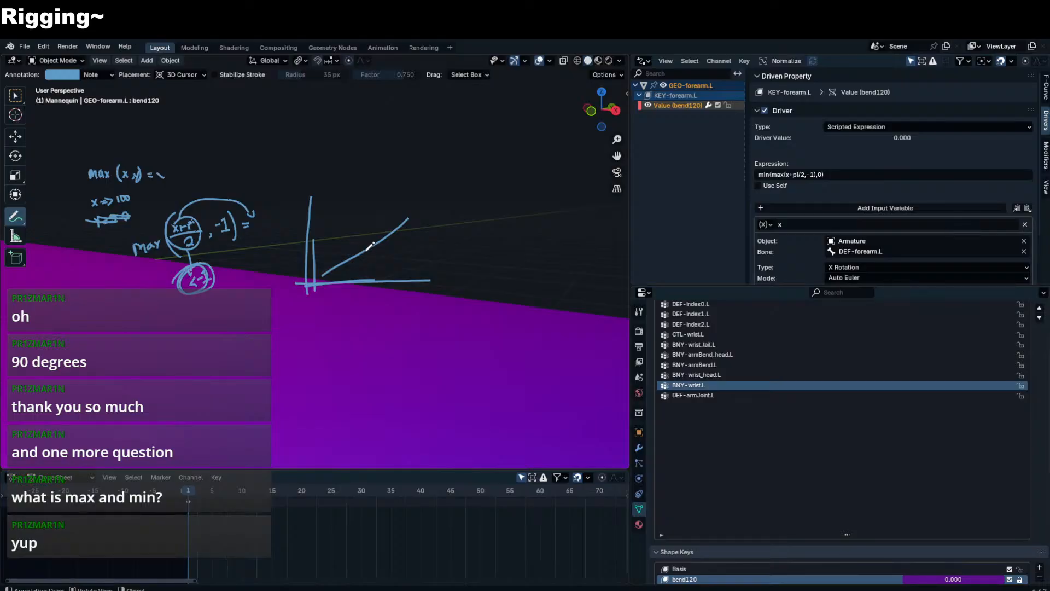
# - Mark the larger graph's vertical axis with a tick labelled -1, undoing the misdrawn horizontal strokes
pyautogui.moveTo(367, 249); pyautogui.dragTo(257, 259)
pyautogui.keyDown('shift'); pyautogui.moveTo(221, 281); pyautogui.dragTo(246, 267, button='middle'); pyautogui.keyUp('shift')
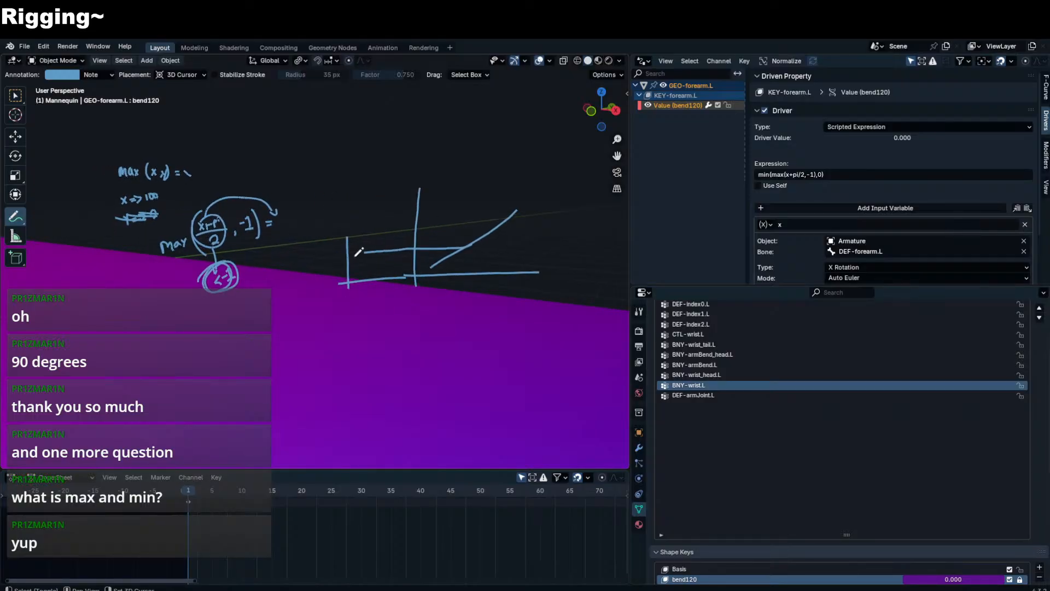
pyautogui.moveTo(355, 255)
pyautogui.keyDown('shift'); pyautogui.mouseDown(button='middle')
pyautogui.moveTo(332, 256)
pyautogui.moveTo(377, 256)
pyautogui.mouseUp(button='middle'); pyautogui.keyUp('shift')
pyautogui.hotkey('ctrl', 'z')
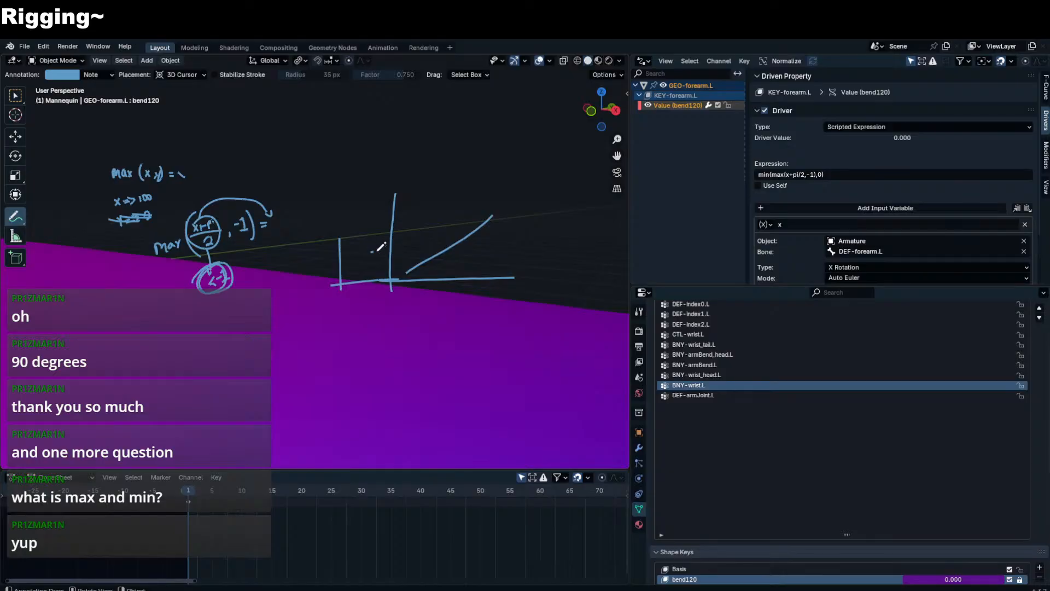
pyautogui.moveTo(377, 251); pyautogui.dragTo(436, 251)
pyautogui.hotkey('ctrl', 'z')
pyautogui.moveTo(358, 253); pyautogui.dragTo(365, 266)
pyautogui.moveTo(474, 260)
pyautogui.keyDown('shift'); pyautogui.mouseDown(button='middle')
pyautogui.moveTo(404, 255)
pyautogui.moveTo(427, 259)
pyautogui.mouseUp(button='middle'); pyautogui.keyUp('shift')
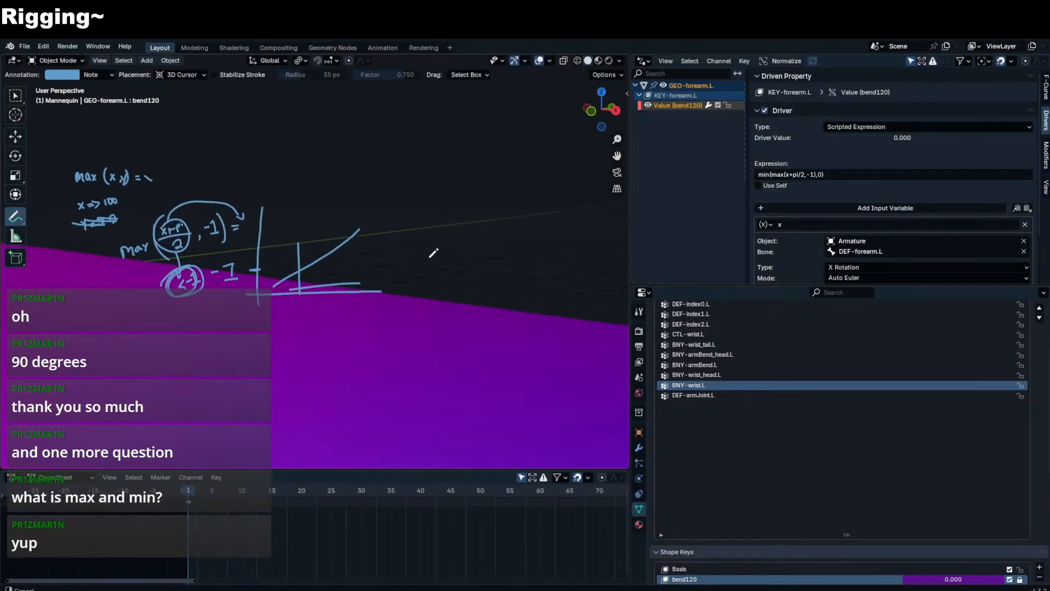
# - Draw an arrow to a second graph with a line that runs flat, rises and flattens again at a tick labelled 2
pyautogui.moveTo(407, 254); pyautogui.dragTo(450, 256)
pyautogui.moveTo(504, 206)
pyautogui.mouseDown()
pyautogui.moveTo(487, 319)
pyautogui.moveTo(612, 300)
pyautogui.mouseUp()
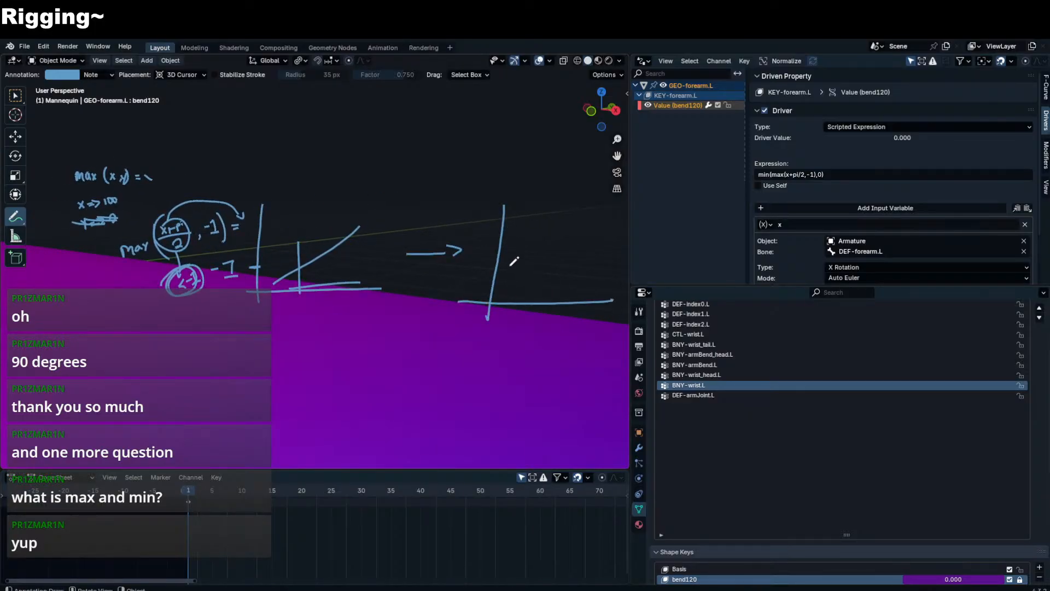
pyautogui.moveTo(488, 275)
pyautogui.mouseDown()
pyautogui.moveTo(550, 275)
pyautogui.moveTo(605, 238)
pyautogui.mouseUp()
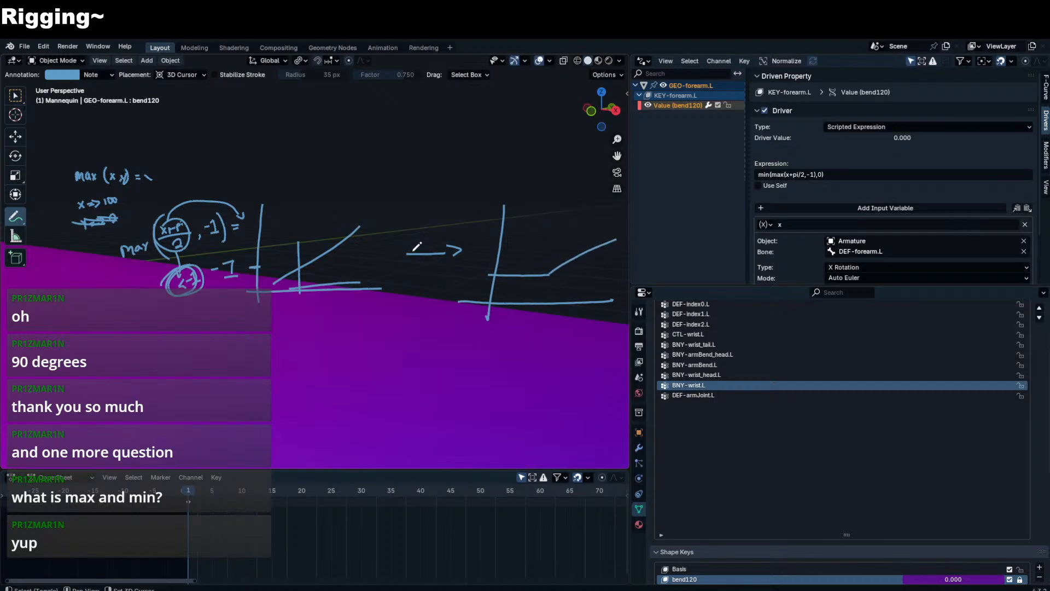
pyautogui.keyDown('shift'); pyautogui.moveTo(545, 249); pyautogui.dragTo(419, 247, button='middle'); pyautogui.keyUp('shift')
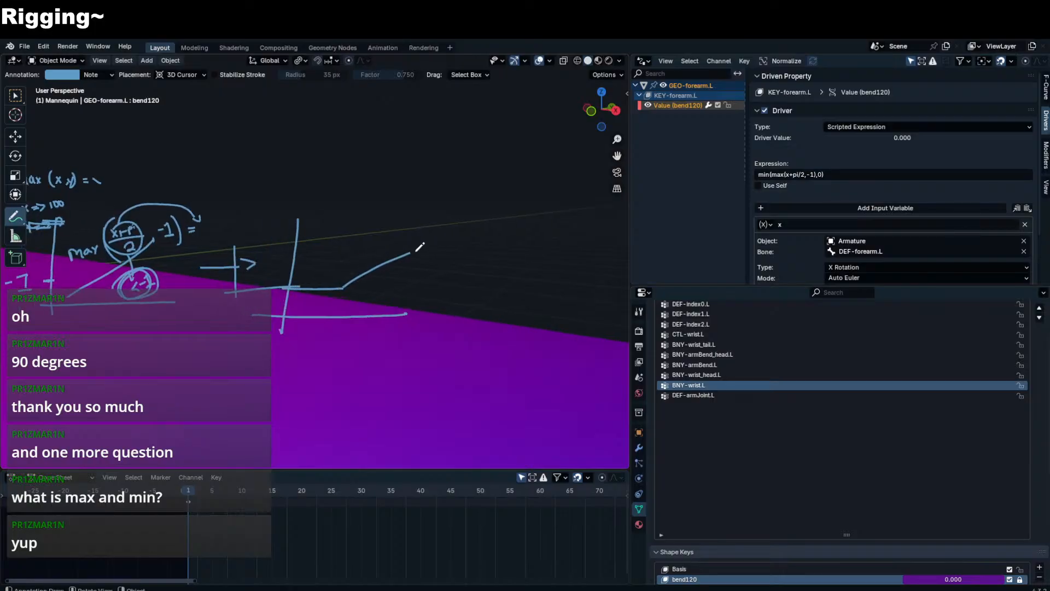
pyautogui.moveTo(412, 252); pyautogui.dragTo(483, 255)
pyautogui.moveTo(278, 244)
pyautogui.mouseDown()
pyautogui.moveTo(279, 255)
pyautogui.moveTo(300, 251)
pyautogui.mouseUp()
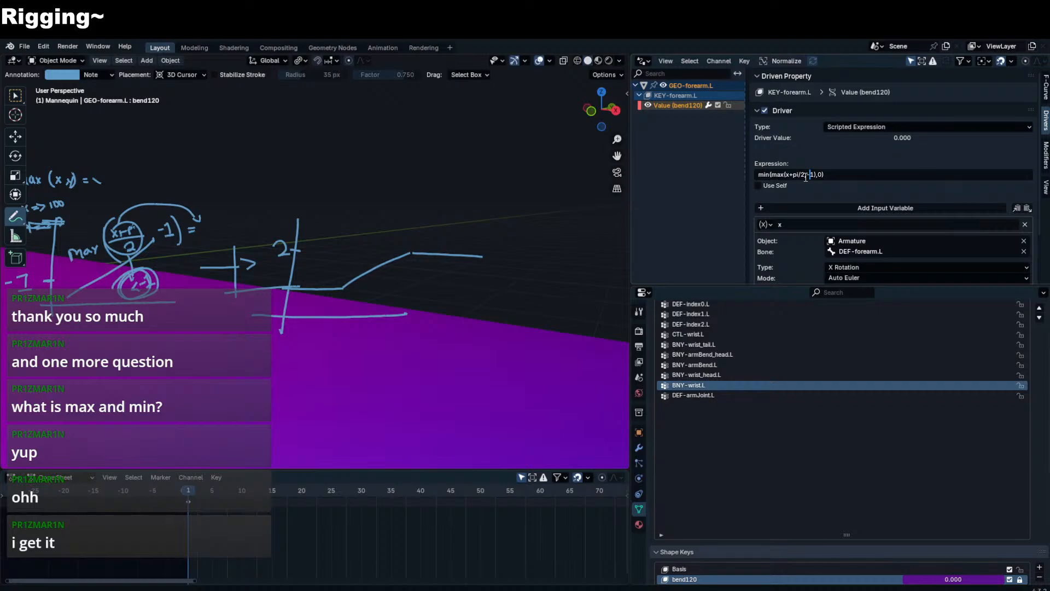
# - Leave the driver expression unchanged, return to the mannequin and disable the left forearm's bend120 shape key
pyautogui.click(701, 166)
pyautogui.moveTo(416, 221)
pyautogui.mouseDown(button='middle')
pyautogui.moveTo(363, 227)
pyautogui.moveTo(545, 250)
pyautogui.mouseUp(button='middle')
pyautogui.keyDown('shift'); pyautogui.moveTo(361, 260); pyautogui.dragTo(563, 271, button='middle'); pyautogui.keyUp('shift')
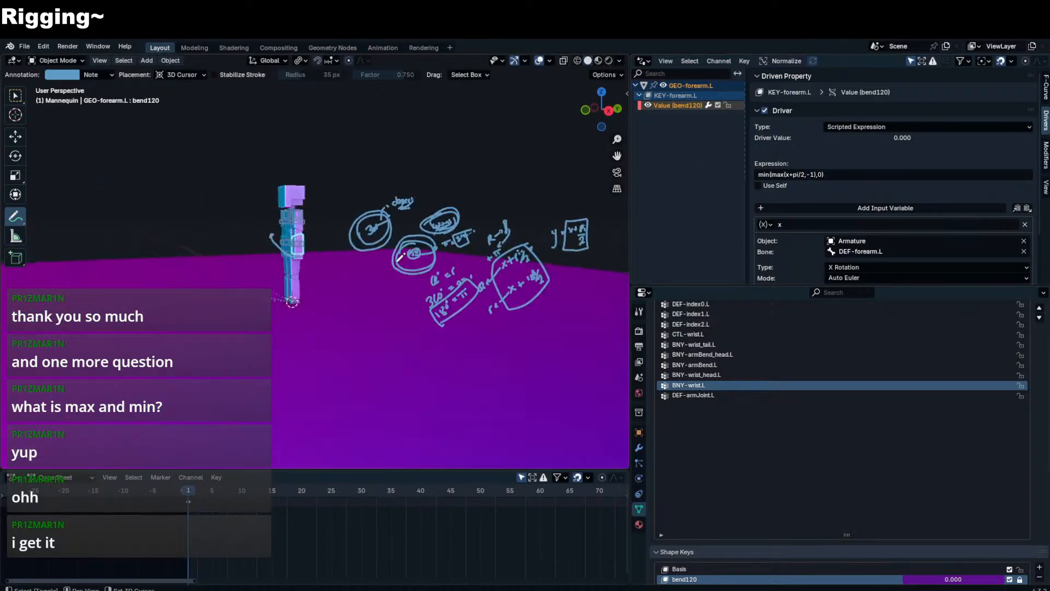
pyautogui.scroll(4, 401, 256)
pyautogui.scroll(-6, 815, 454)
pyautogui.doubleClick(717, 425)
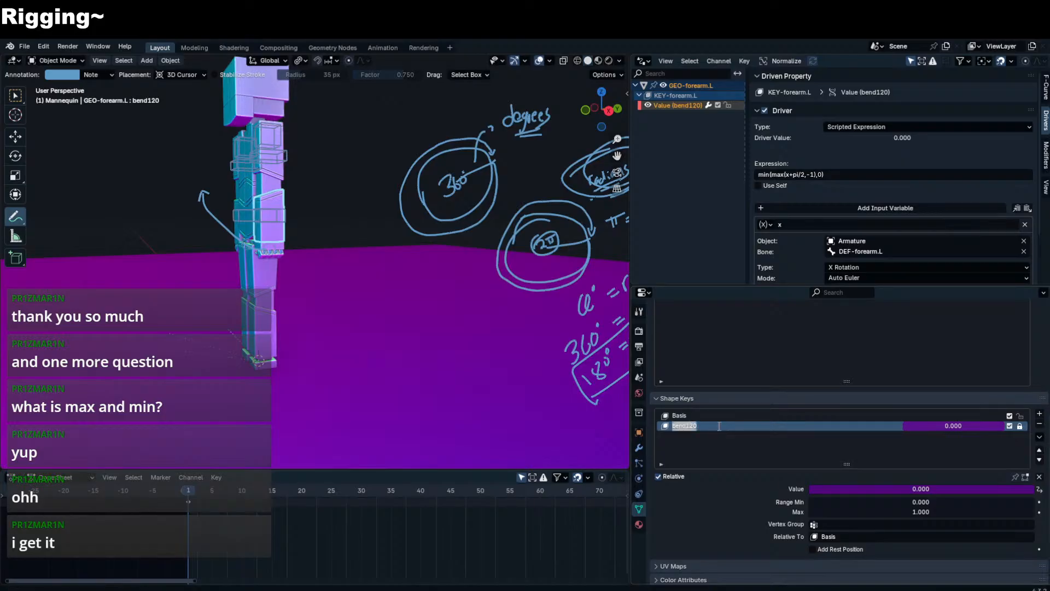
pyautogui.press('Return')
pyautogui.click(1009, 425)
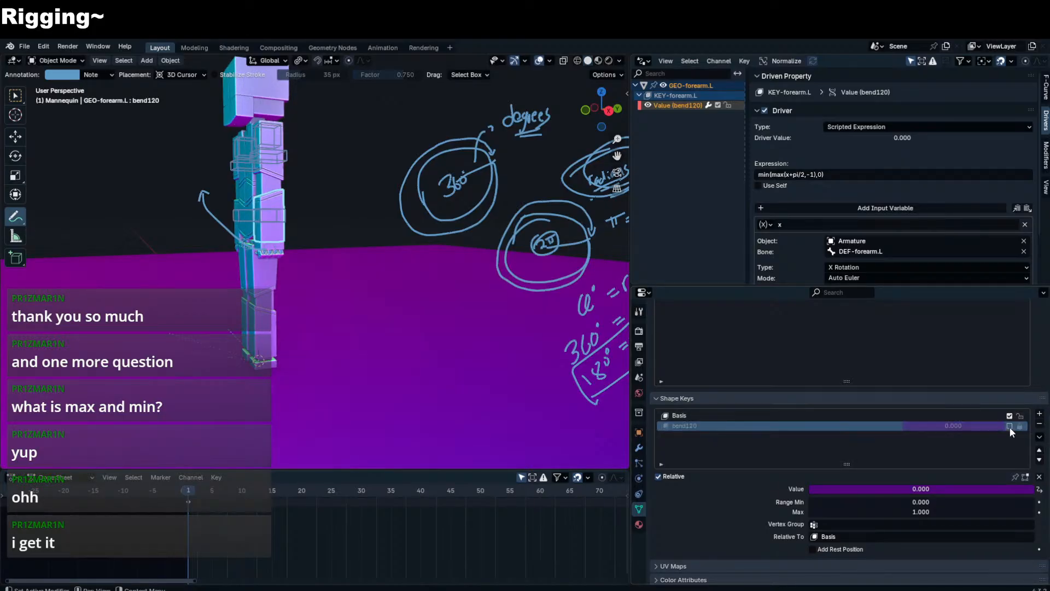
# - Switch from annotating to selecting, put the armature in Pose Mode and try rotating the DEF-forearm.L bone
pyautogui.click(15, 97)
pyautogui.click(267, 208)
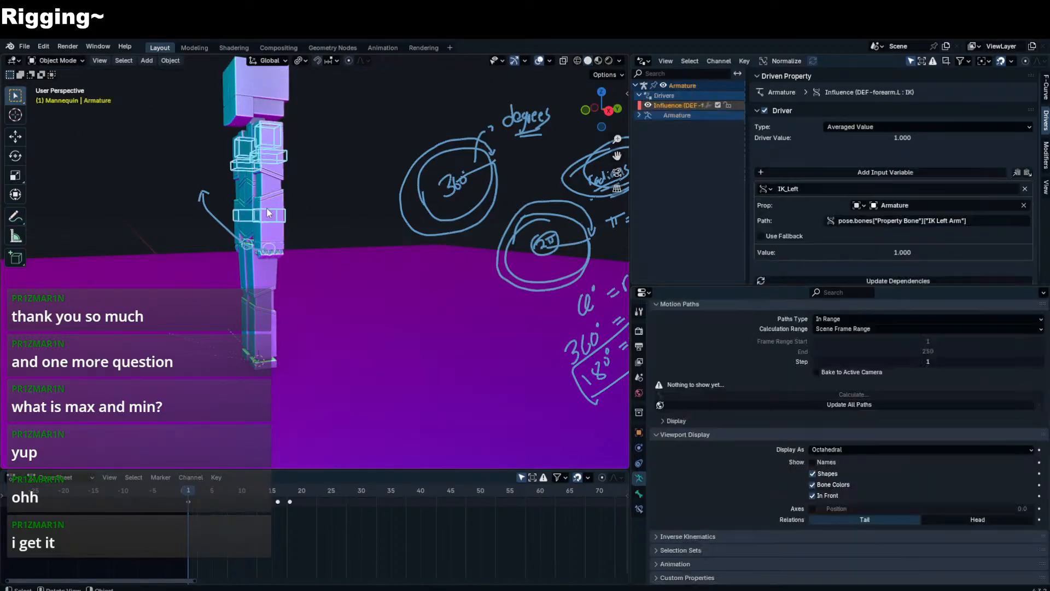
pyautogui.hotkey('ctrl', 'Tab')
pyautogui.press('r')
pyautogui.click(185, 136)
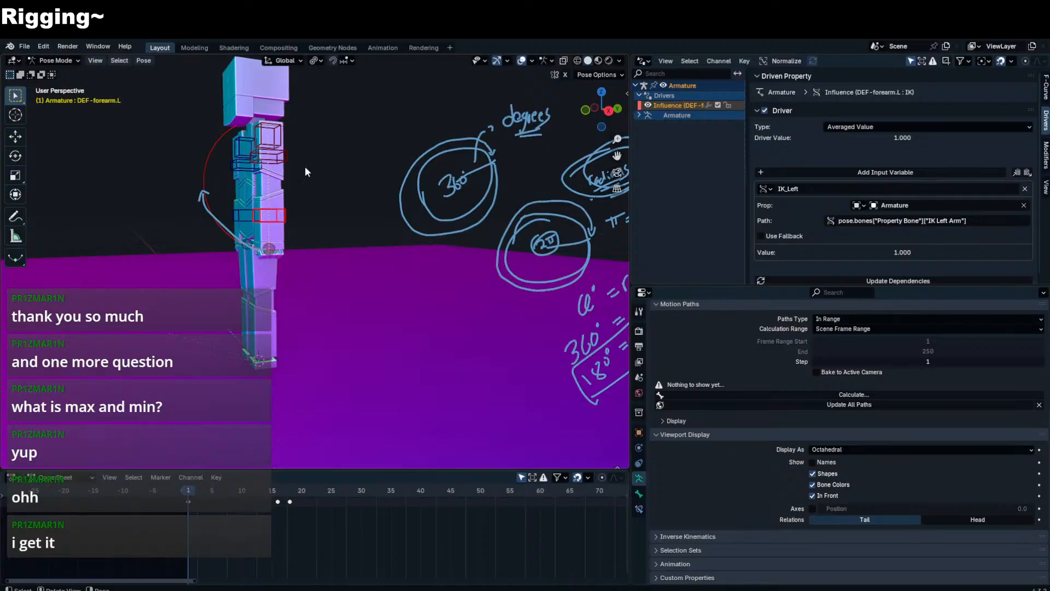
# - Show the bone's transform values, enlarge the bone collections list and turn off solo for the arm collections
pyautogui.press('n')
pyautogui.scroll(7, 905, 381)
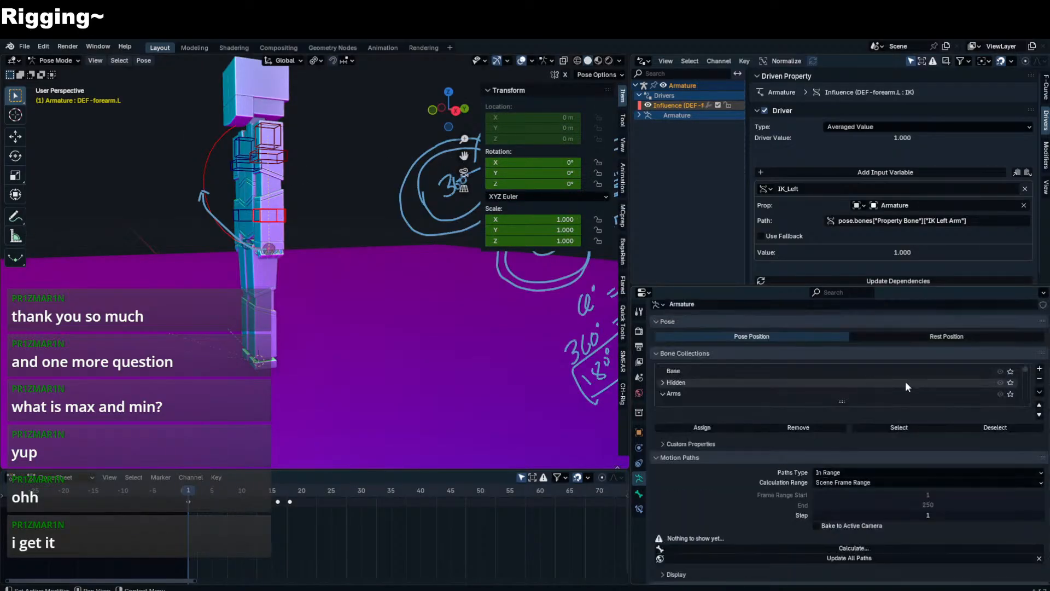
pyautogui.moveTo(898, 404); pyautogui.dragTo(900, 522)
pyautogui.click(1009, 417)
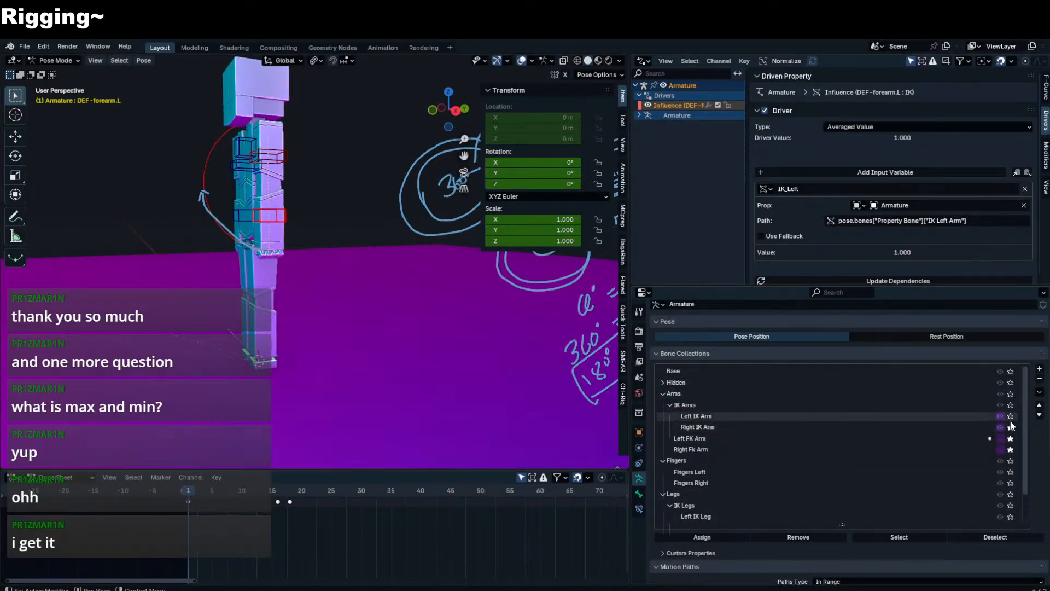
# - Select the IK-arm.L control at the left hand and move it up so the arm bends sharply at the elbow
pyautogui.click(320, 282)
pyautogui.click(274, 253)
pyautogui.scroll(3, 288, 254)
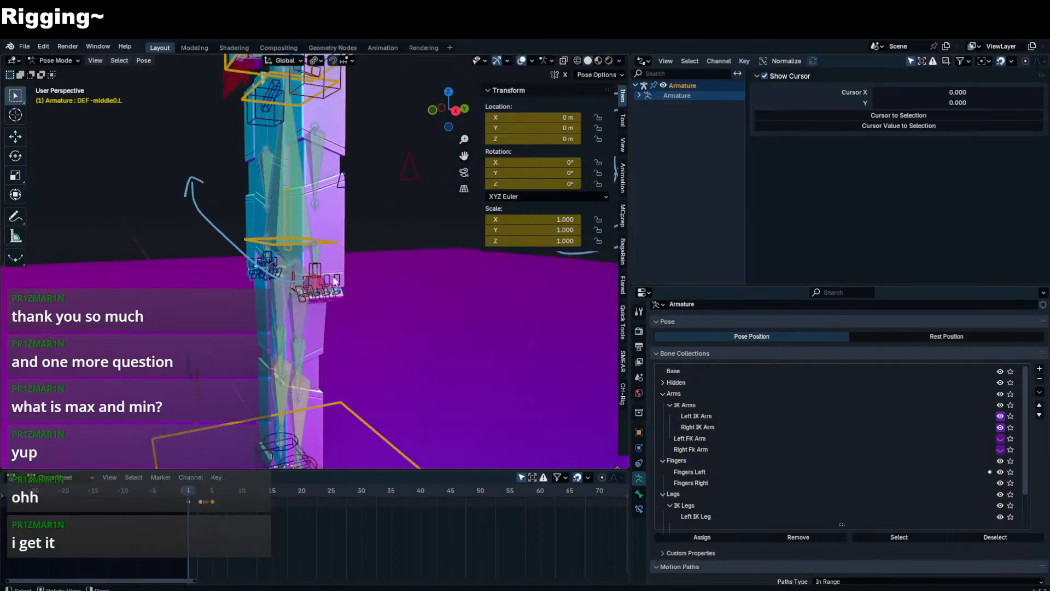
pyautogui.click(320, 280)
pyautogui.press('g')
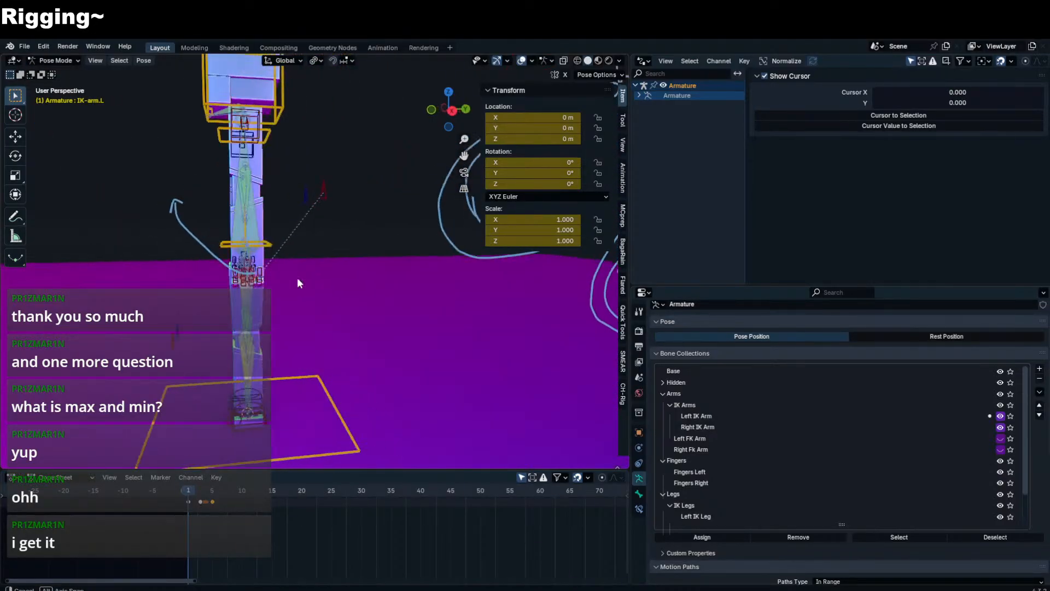
pyautogui.click(304, 214)
# - In Object Mode, toggle the left forearm's bend120 shape key to compare the bent elbow, and leave it enabled
pyautogui.hotkey('ctrl', 'Tab')
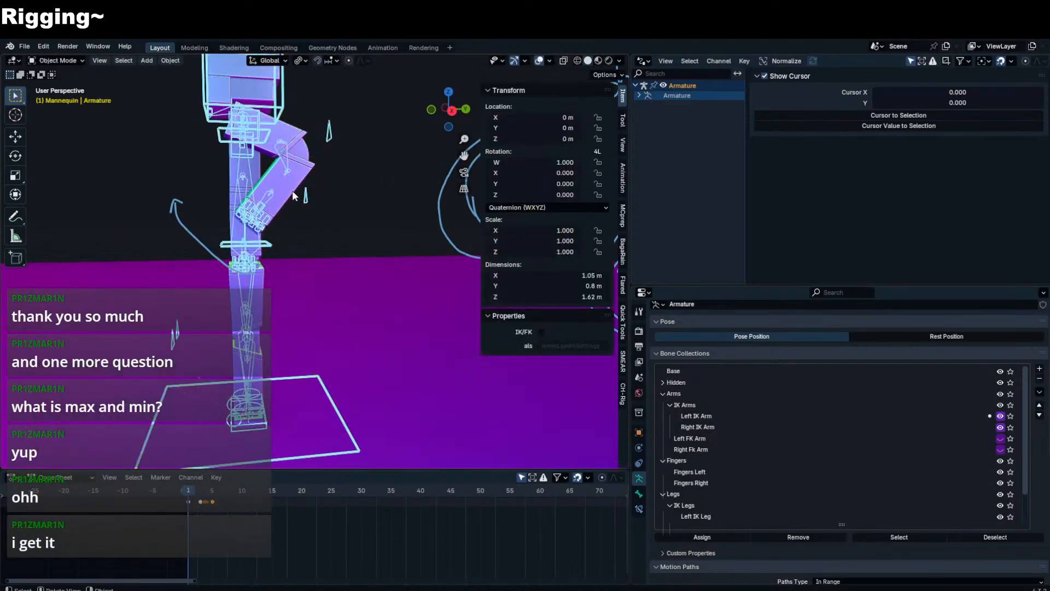
pyautogui.click(292, 190)
pyautogui.scroll(-6, 834, 445)
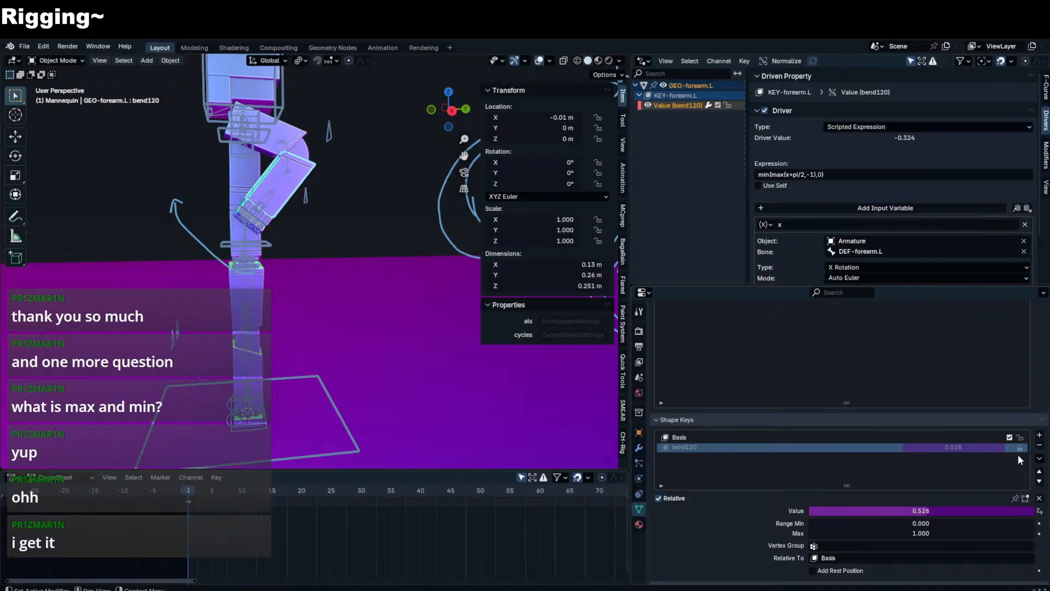
pyautogui.click(1010, 447)
pyautogui.click(1012, 447)
pyautogui.click(1011, 447)
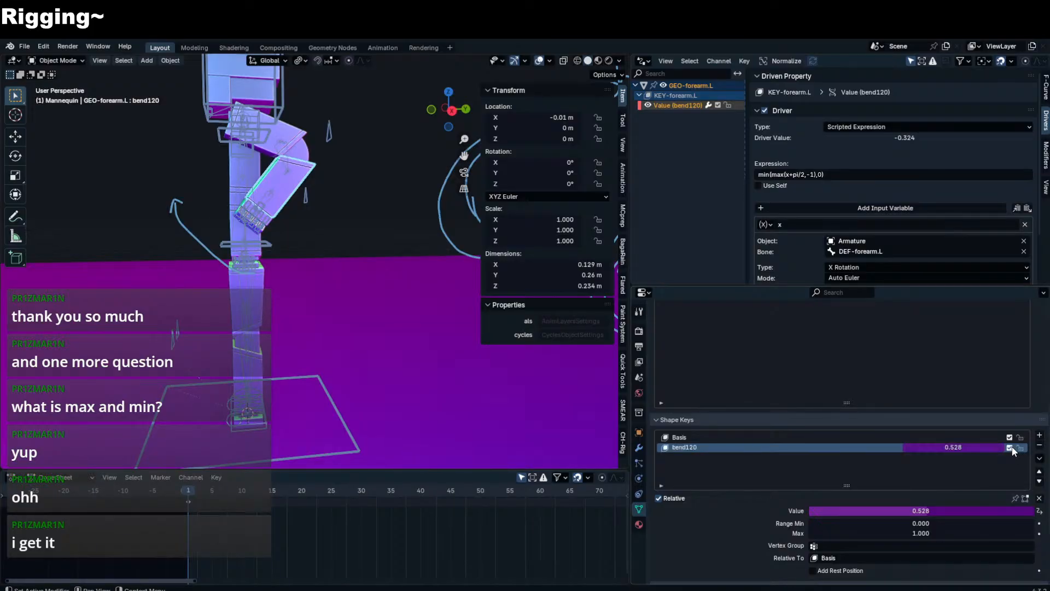
pyautogui.click(1012, 447)
pyautogui.scroll(8, 316, 131)
pyautogui.scroll(5, 330, 277)
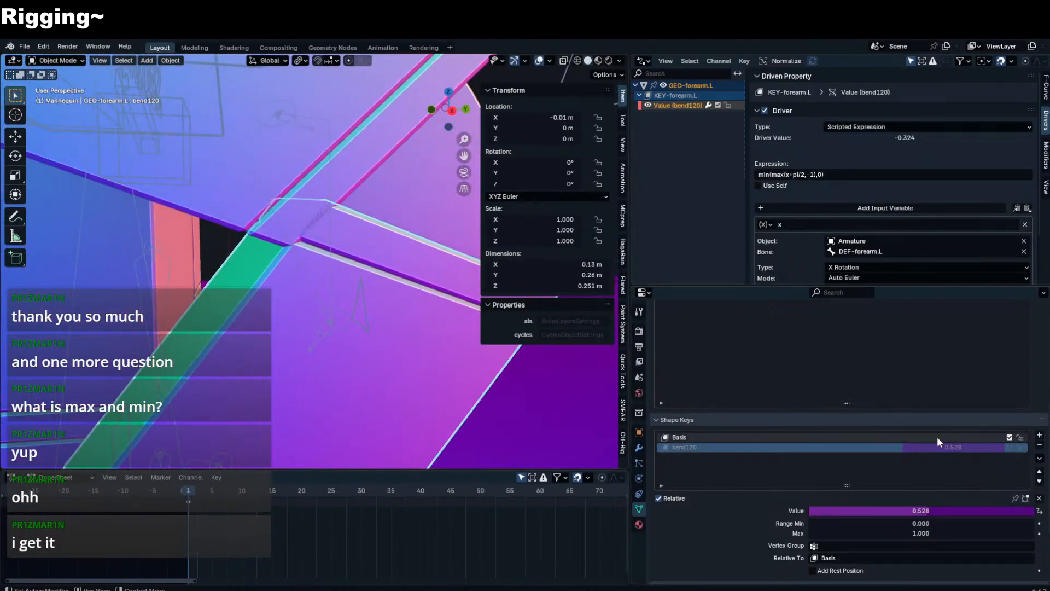
pyautogui.click(1009, 448)
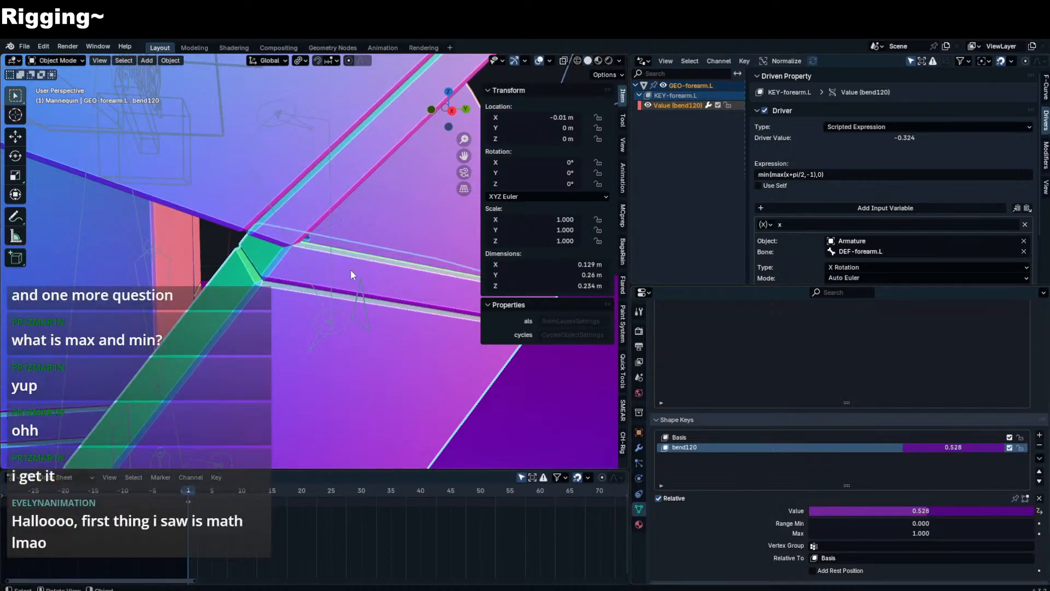
pyautogui.scroll(-6, 302, 251)
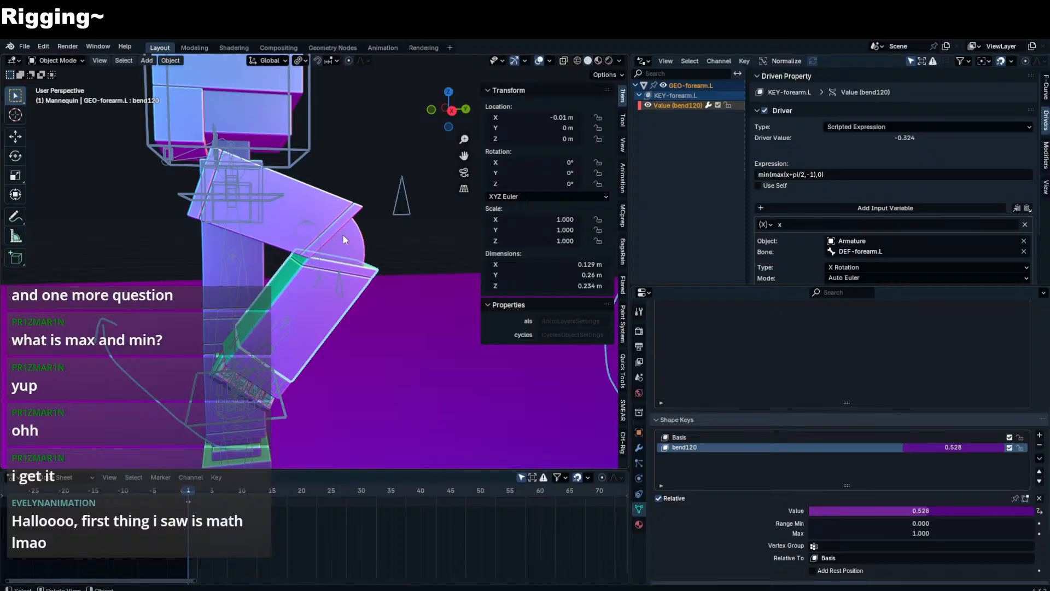
# - Hide the transform values and reopen the recent Tsuno rig file without saving the mannequin file
pyautogui.press('n')
pyautogui.scroll(-5, 394, 291)
pyautogui.click(26, 47)
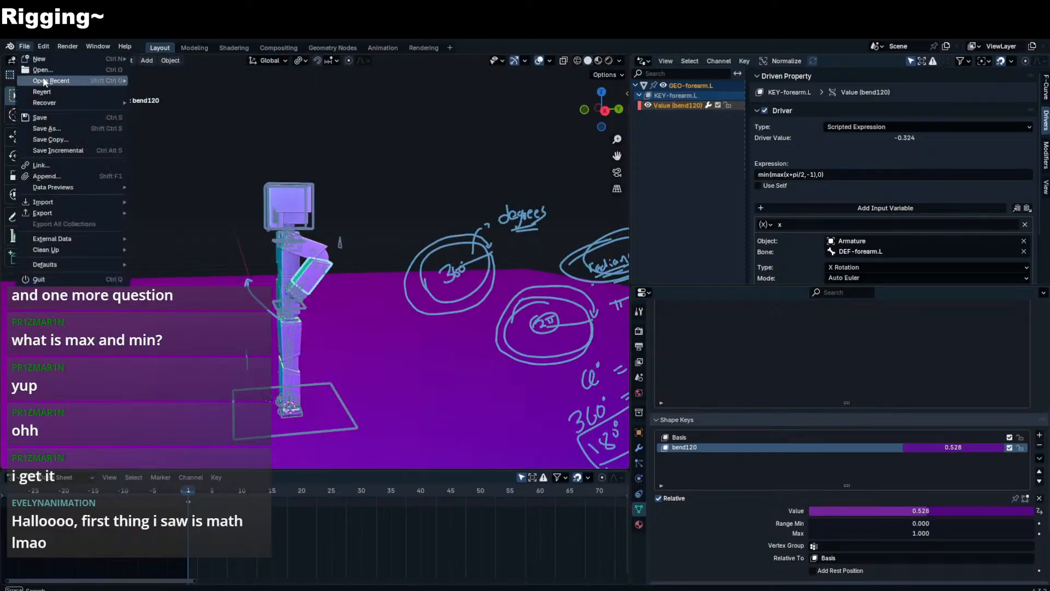
pyautogui.moveTo(65, 82)
pyautogui.click(194, 91)
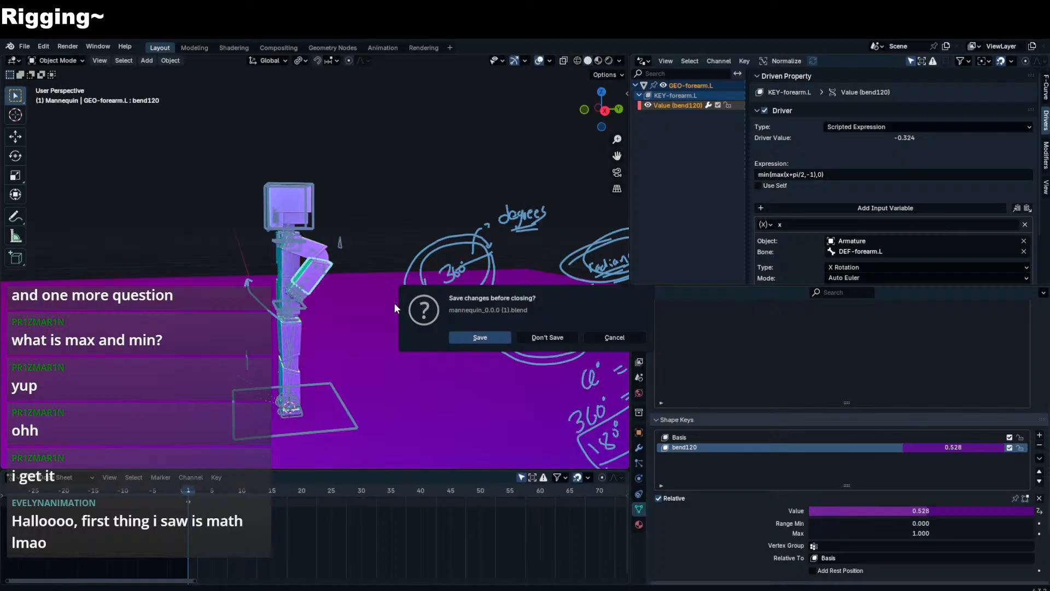
pyautogui.click(540, 336)
pyautogui.scroll(-4, 453, 314)
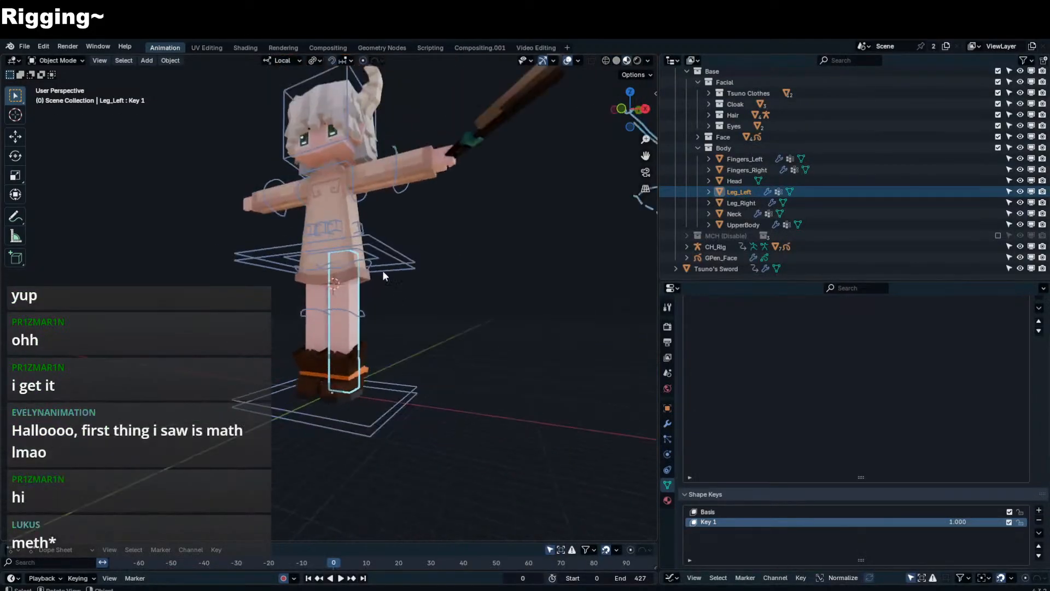
# - Select the Thigh.FK.L control of CH_Rig and rotate the left leg in several directions to test its deformation
pyautogui.click(369, 265)
pyautogui.press('r')
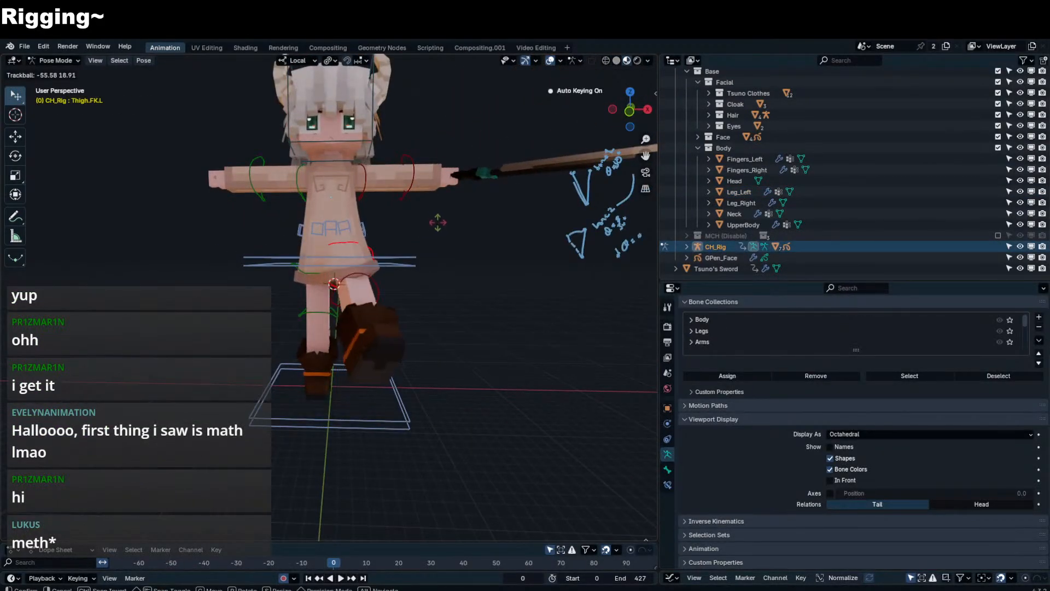
pyautogui.click(437, 223)
pyautogui.press('r')
pyautogui.click(417, 184)
pyautogui.moveTo(416, 182); pyautogui.dragTo(324, 189, button='middle')
pyautogui.press('r')
pyautogui.click(412, 192)
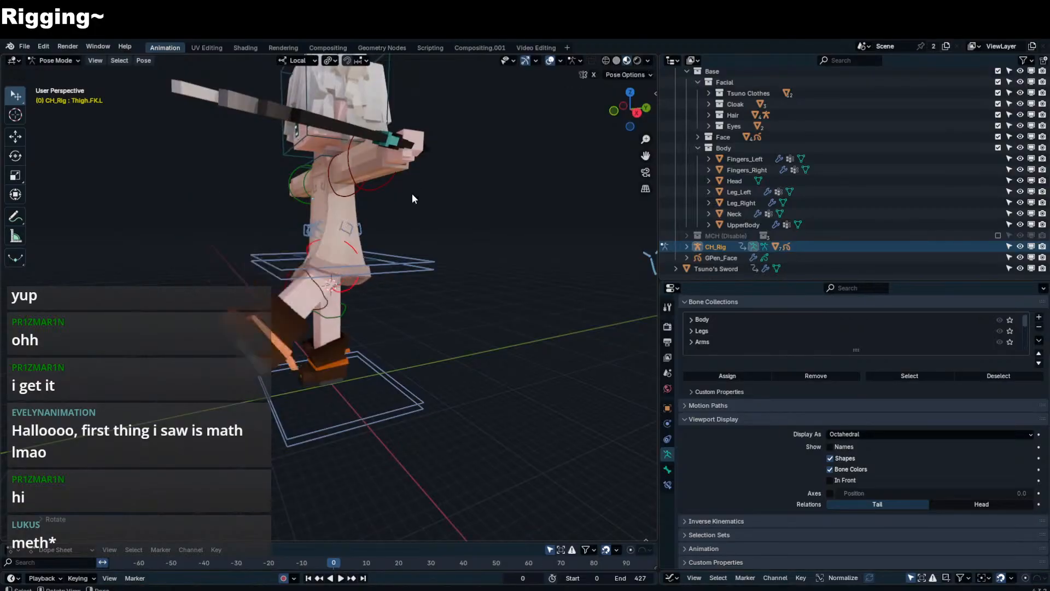
# - Swing the left thigh control further while checking the leg from behind, and clear its rotation
pyautogui.moveTo(412, 193); pyautogui.dragTo(368, 202, button='middle')
pyautogui.press('r')
pyautogui.click(285, 188)
pyautogui.moveTo(284, 185); pyautogui.dragTo(376, 242, button='middle')
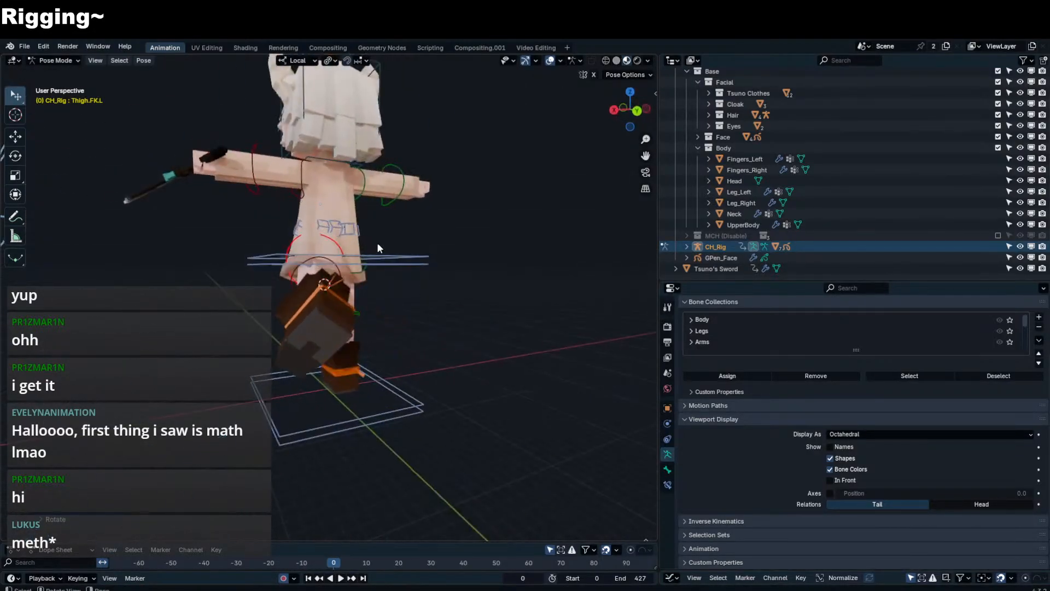
pyautogui.press('r')
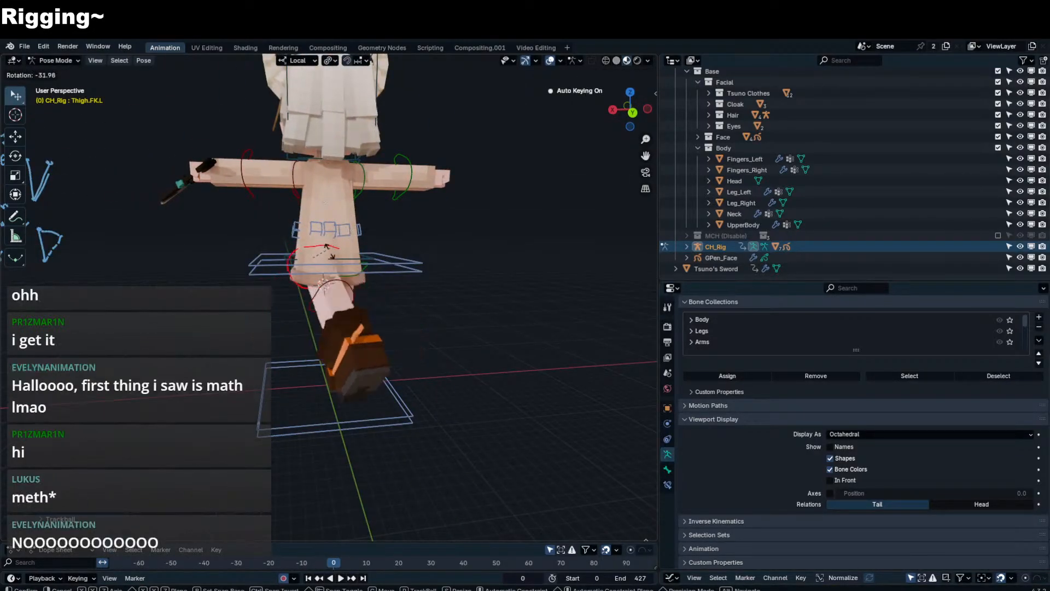
pyautogui.press('r')
pyautogui.click(329, 260)
pyautogui.hotkey('alt', 'r')
# - Rotate the Thigh.FK.L control freely while viewing the leg from the side and front, and reset its rotation
pyautogui.moveTo(331, 260); pyautogui.dragTo(481, 250, button='middle')
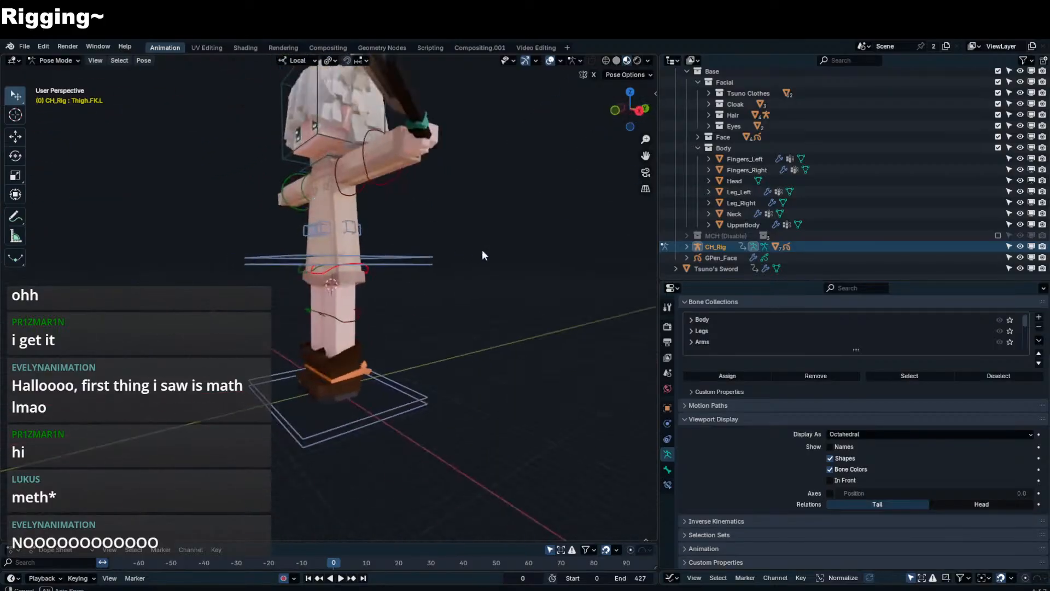
pyautogui.press('r')
pyautogui.click(367, 279)
pyautogui.moveTo(368, 279); pyautogui.dragTo(481, 278, button='middle')
pyautogui.press('r')
pyautogui.press('r')
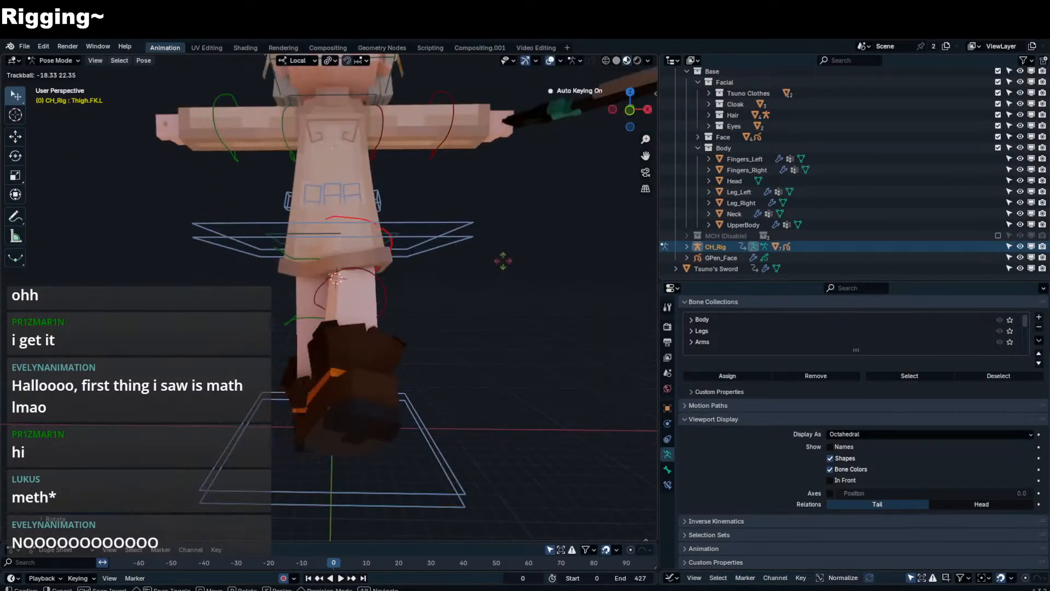
pyautogui.click(499, 258)
pyautogui.hotkey('alt', 'r')
pyautogui.press('r')
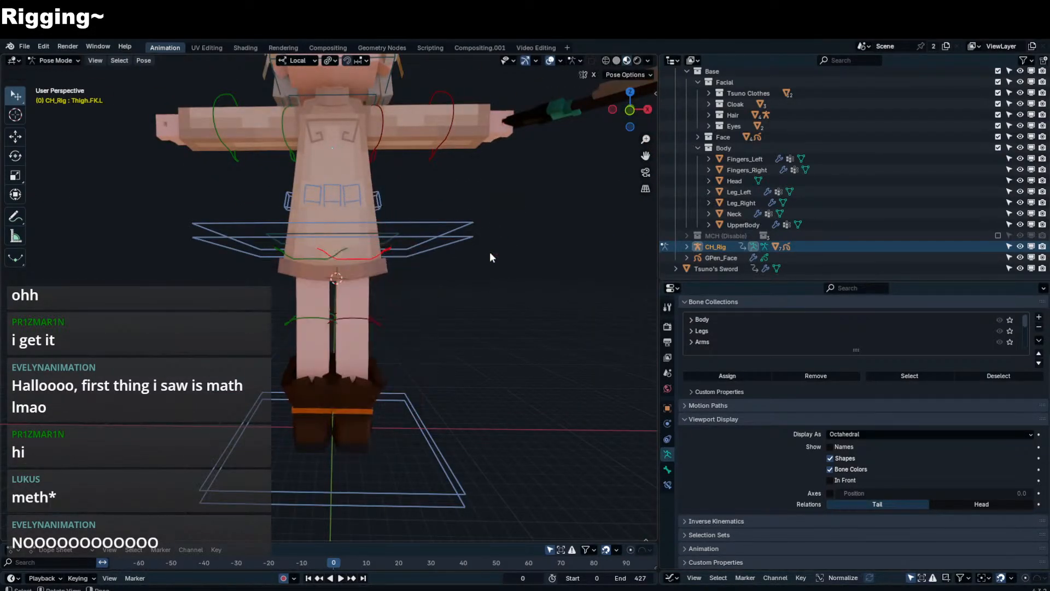
pyautogui.rightClick(325, 274)
# - Try rotating the Thigh.FK.R control outward and forward to test the right leg's deformation, cancelling each rotation
pyautogui.click(321, 261)
pyautogui.press('r')
pyautogui.press('r')
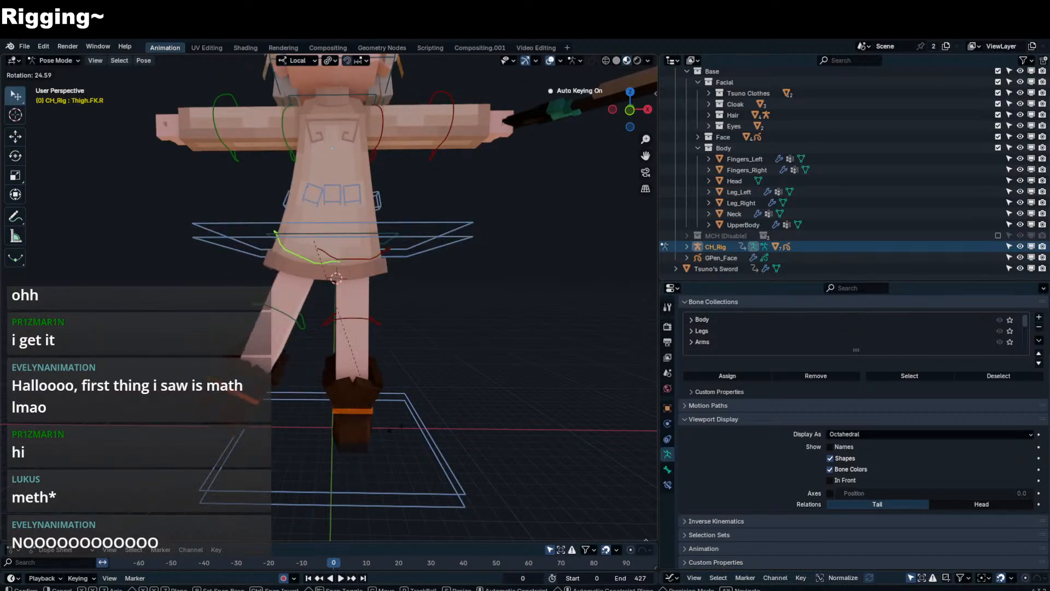
pyautogui.rightClick(411, 388)
pyautogui.moveTo(629, 441); pyautogui.dragTo(546, 445, button='middle')
pyautogui.press('r')
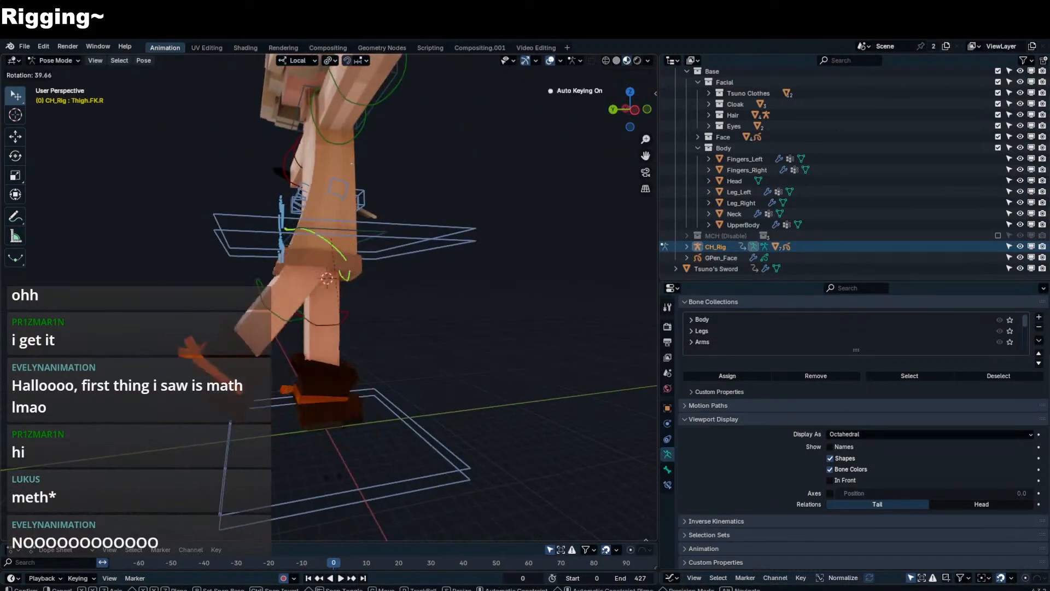
pyautogui.rightClick(341, 404)
pyautogui.moveTo(342, 401); pyautogui.dragTo(421, 398, button='middle')
# - Reselect the Thigh.FK.L control and raise the left leg forward to about hip height
pyautogui.click(300, 270)
pyautogui.moveTo(300, 270); pyautogui.dragTo(330, 278, button='middle')
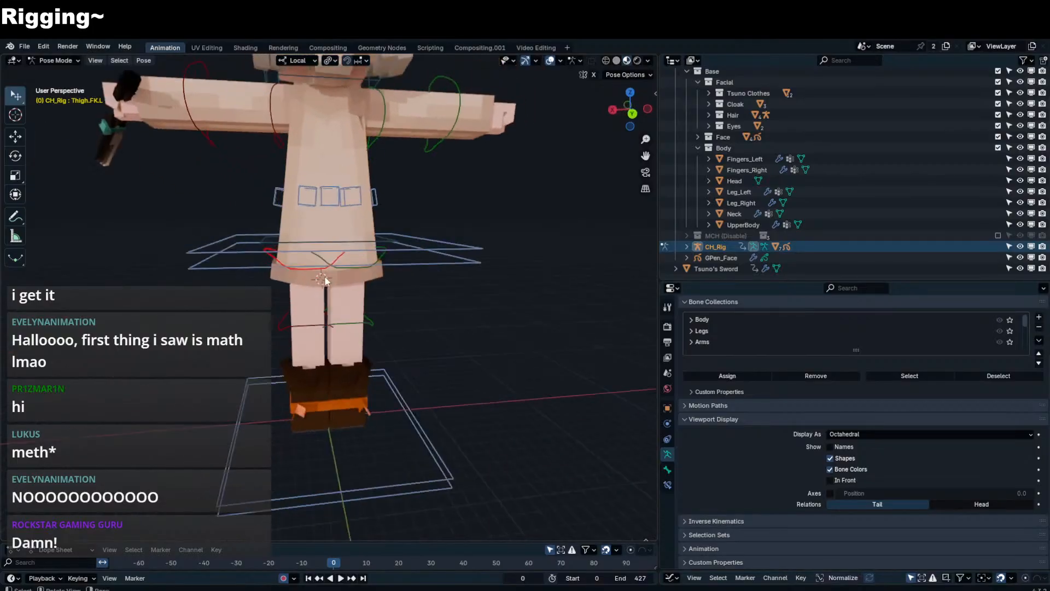
pyautogui.press('r')
pyautogui.press('r')
pyautogui.rightClick(310, 202)
pyautogui.moveTo(310, 202); pyautogui.dragTo(386, 269, button='middle')
pyautogui.click(339, 265)
pyautogui.click(365, 266)
pyautogui.press('r')
pyautogui.click(304, 273)
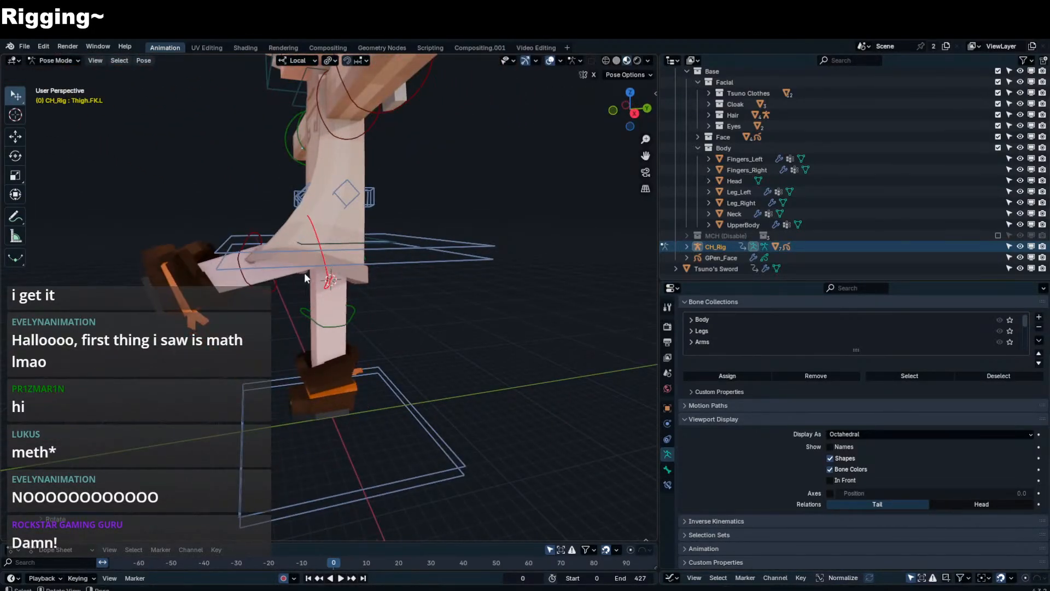
# - Select the front shirt tweak control at the waist and rotate it to test the shirt over the raised left leg
pyautogui.click(402, 249)
pyautogui.click(304, 195)
pyautogui.moveTo(304, 194); pyautogui.dragTo(522, 268, button='middle')
pyautogui.press('r')
pyautogui.click(367, 243)
pyautogui.click(346, 215)
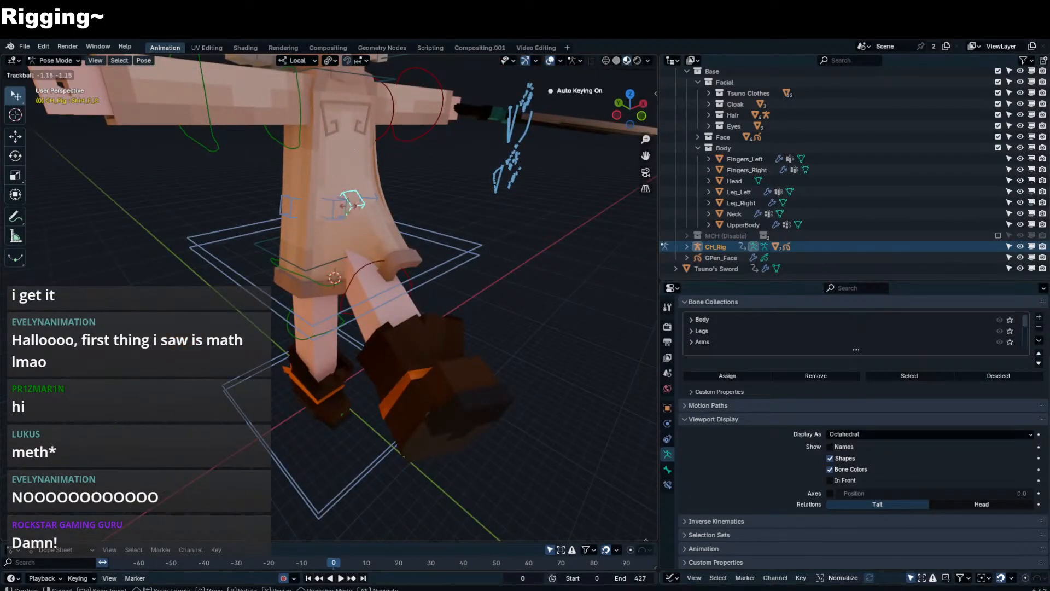
pyautogui.click(334, 204)
pyautogui.moveTo(334, 203); pyautogui.dragTo(432, 216, button='middle')
pyautogui.click(345, 218)
# - In Object Mode, enlarge the bone collection list, solo the Cloak collection, and reveal all hidden objects
pyautogui.hotkey('ctrl', 'Tab')
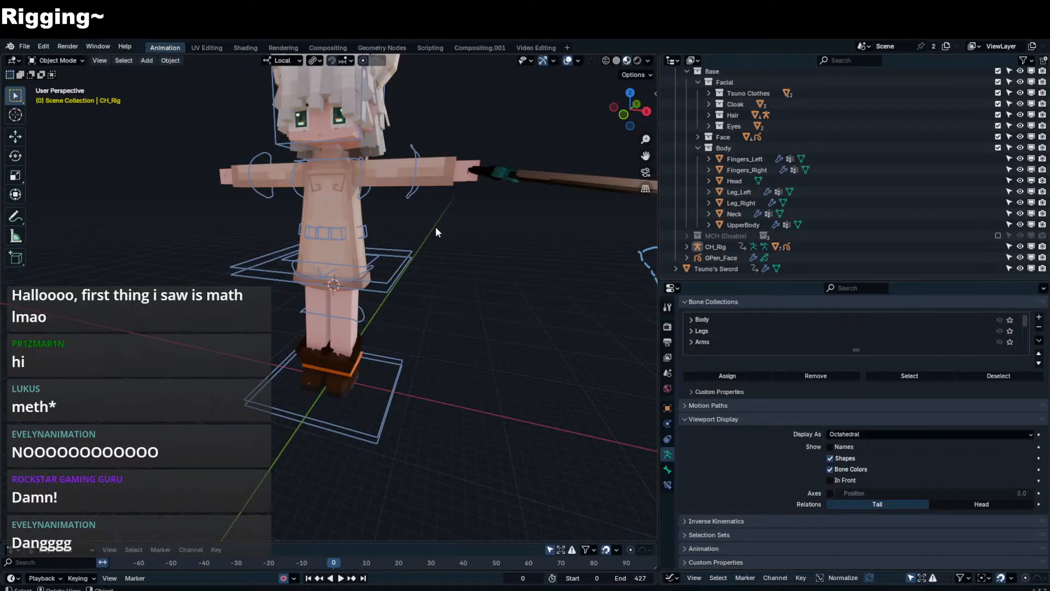
pyautogui.press('KP_3')
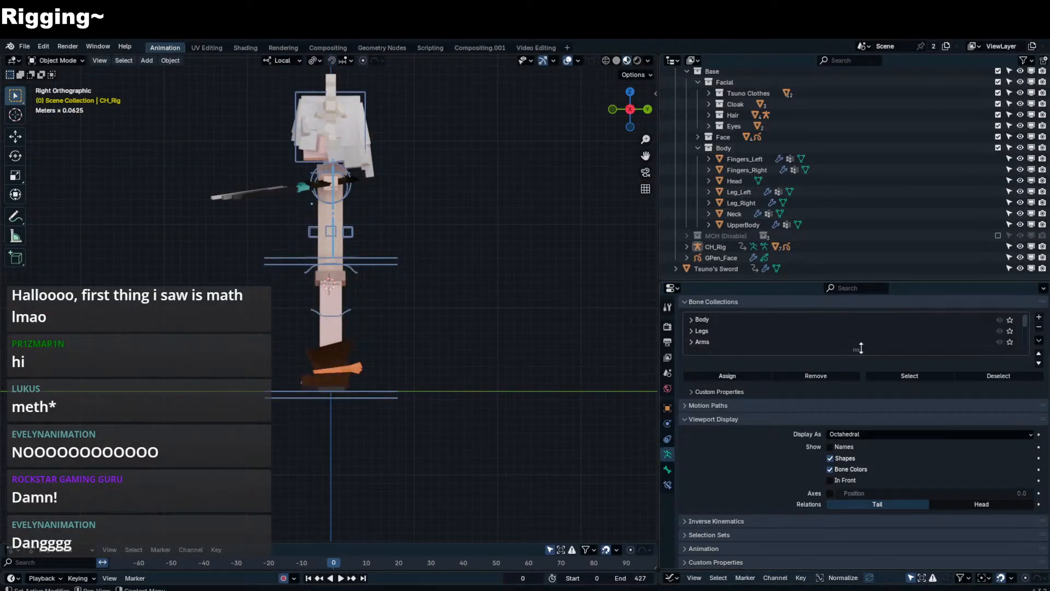
pyautogui.moveTo(860, 348); pyautogui.dragTo(857, 502)
pyautogui.click(1015, 398)
pyautogui.moveTo(525, 257); pyautogui.dragTo(445, 240, button='middle')
pyautogui.hotkey('alt', 'h')
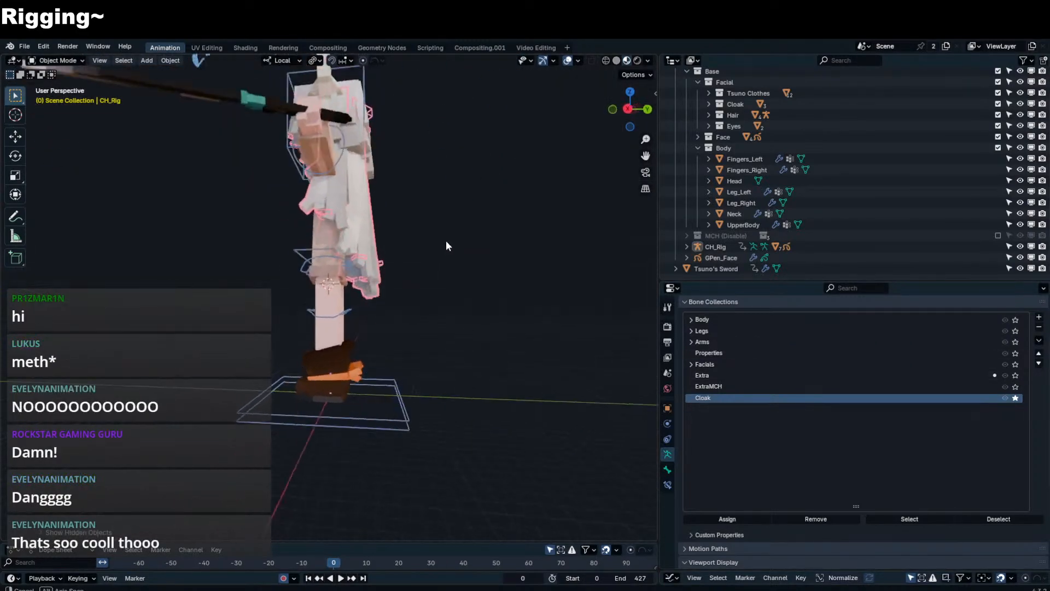
# - Reveal the hidden bones of CH_Rig in Pose Mode, and hide the Hair_Strands.001 mesh in Object Mode
pyautogui.hotkey('ctrl', 'Tab')
pyautogui.hotkey('alt', 'h')
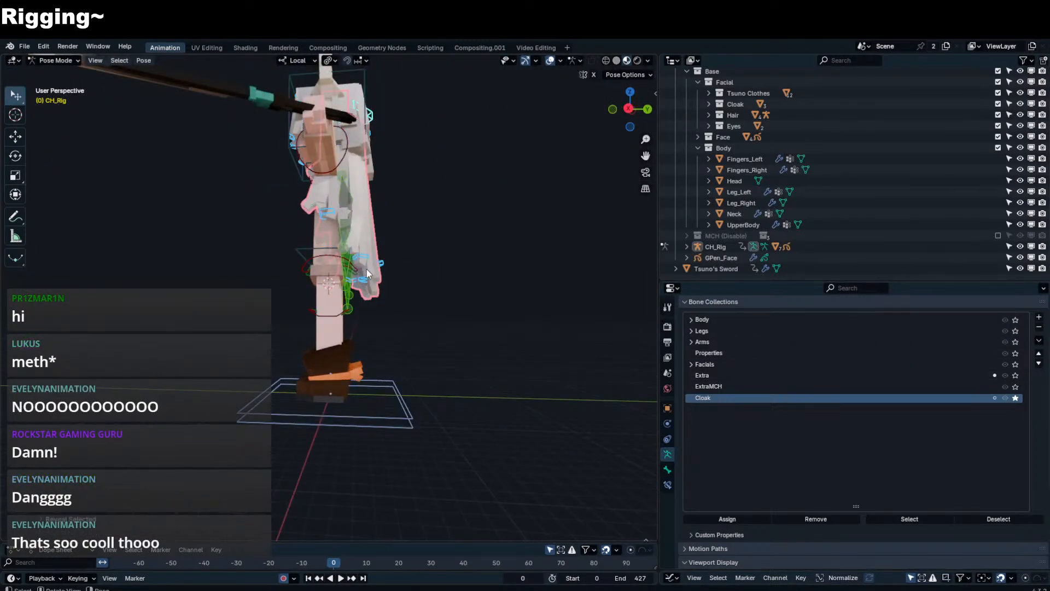
pyautogui.hotkey('ctrl', 'Tab')
pyautogui.click(378, 254)
pyautogui.press('h')
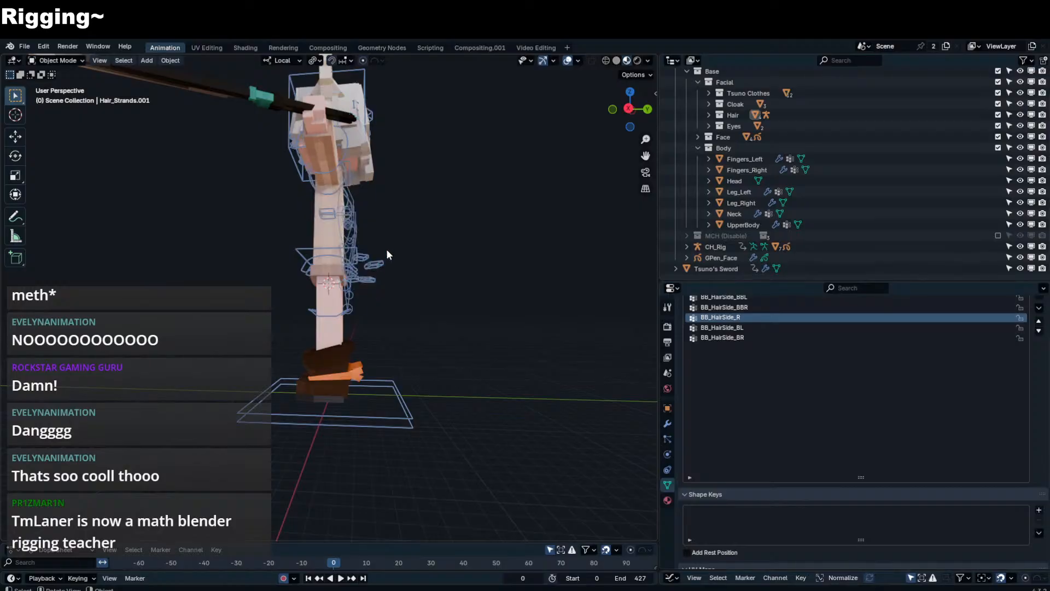
# - Return CH_Rig to Pose Mode and toggle the rig's OutfitSwap customization option to show the outfit with the cloak
pyautogui.moveTo(382, 250); pyautogui.dragTo(355, 254, button='middle')
pyautogui.click(356, 254)
pyautogui.hotkey('ctrl', 'Tab')
pyautogui.press('n')
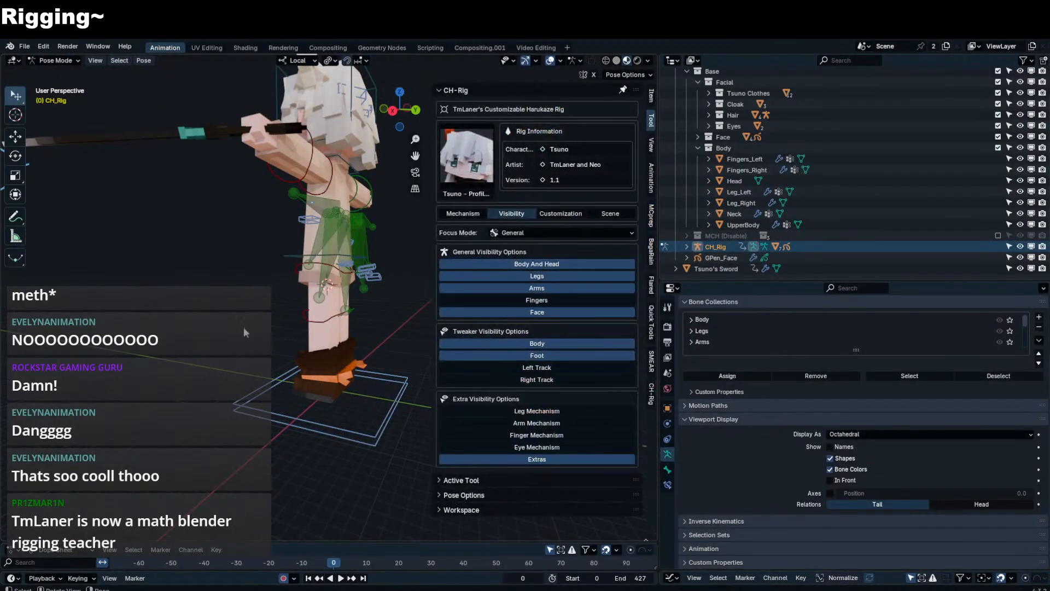
pyautogui.click(541, 213)
pyautogui.click(524, 212)
pyautogui.click(546, 213)
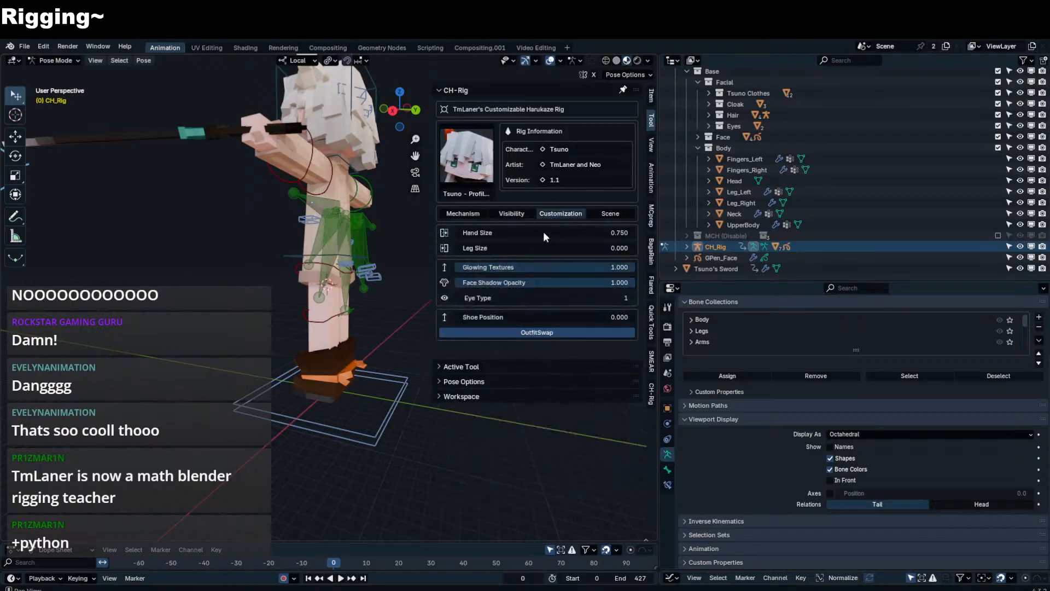
pyautogui.click(540, 331)
pyautogui.press('n')
# - Inspect the left cloak bones, and try rotating the Chest control about X to test how the cloak follows
pyautogui.moveTo(376, 244); pyautogui.dragTo(356, 224, button='middle')
pyautogui.keyDown('shift'); pyautogui.click(341, 229); pyautogui.keyUp('shift')
pyautogui.keyDown('shift'); pyautogui.click(347, 229); pyautogui.keyUp('shift')
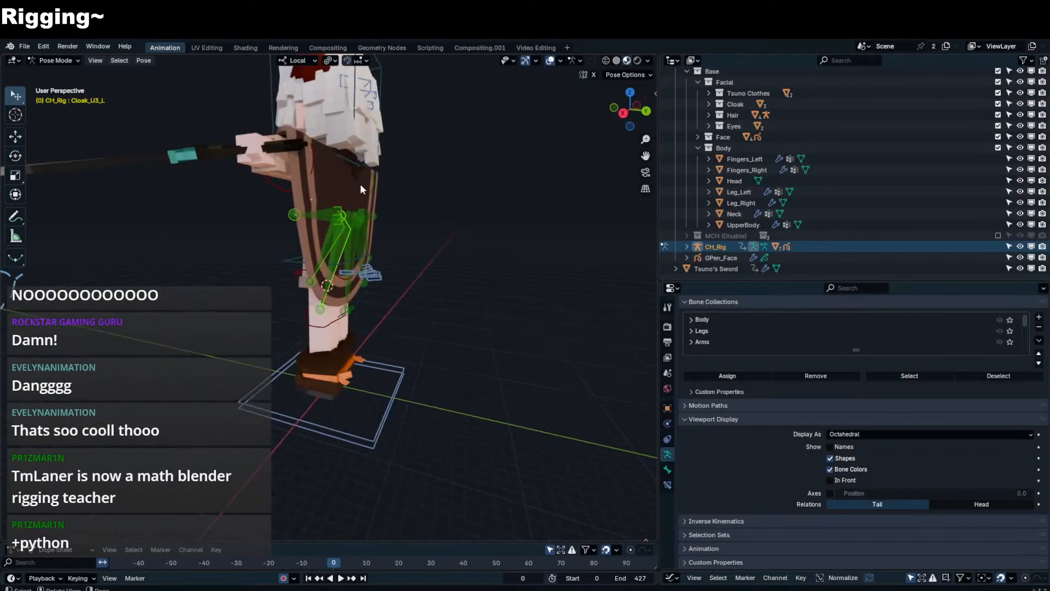
pyautogui.click(349, 160)
pyautogui.moveTo(350, 162); pyautogui.dragTo(389, 158, button='middle')
pyautogui.press('r')
pyautogui.press('x')
pyautogui.rightClick(376, 261)
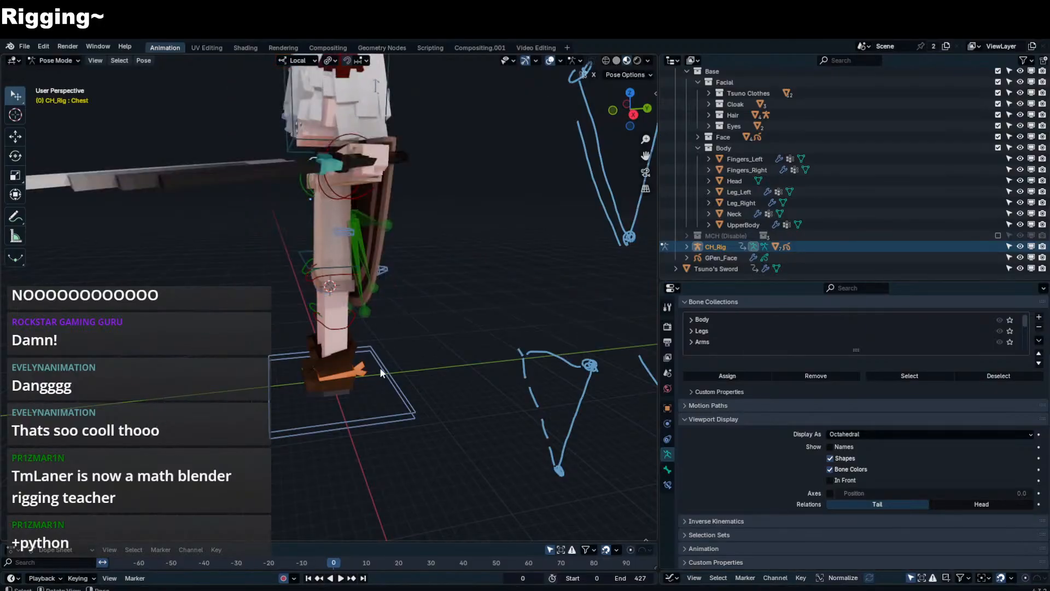
# - Rotate the CH_Root control to test the whole rig with its cloak, and undo the rotation
pyautogui.click(381, 371)
pyautogui.press('r')
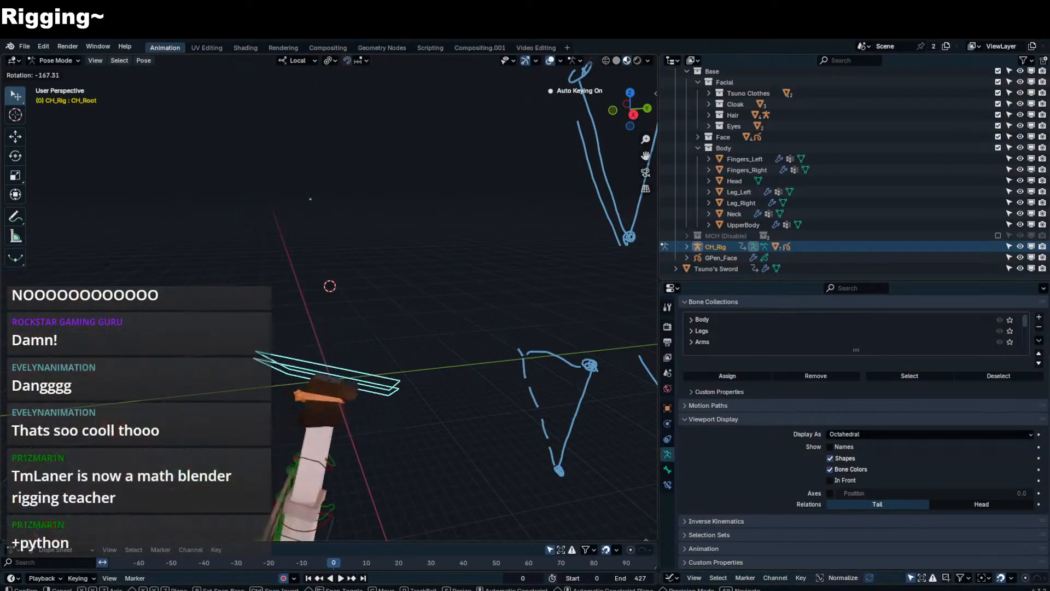
pyautogui.click(402, 379)
pyautogui.hotkey('ctrl', 'z')
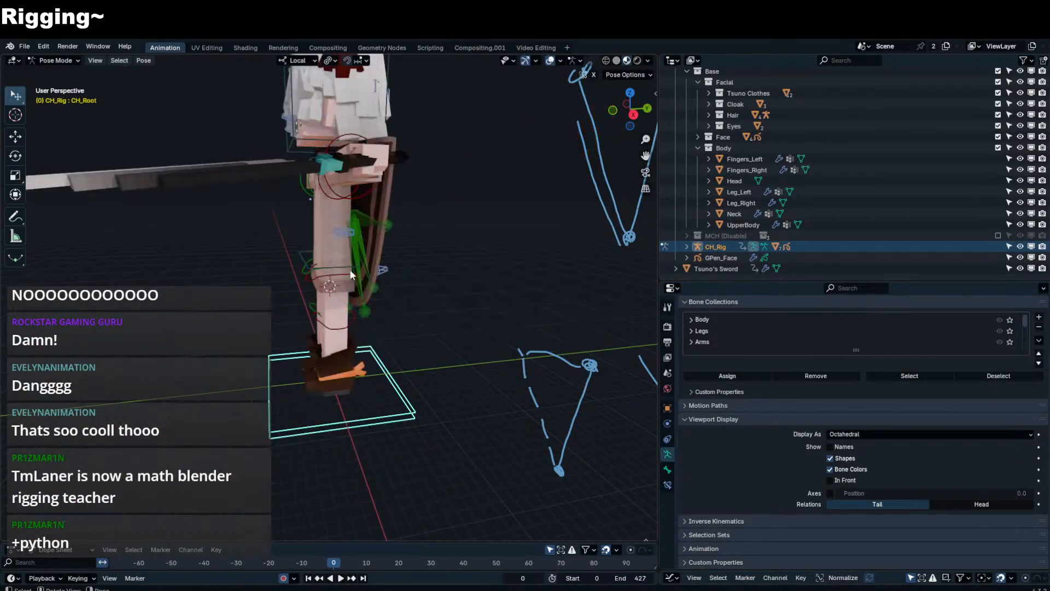
# - Bend the Chest control forward about its local X axis to test the cloak, and undo back to the cloak bone selection
pyautogui.click(360, 235)
pyautogui.moveTo(359, 235); pyautogui.dragTo(324, 218, button='middle')
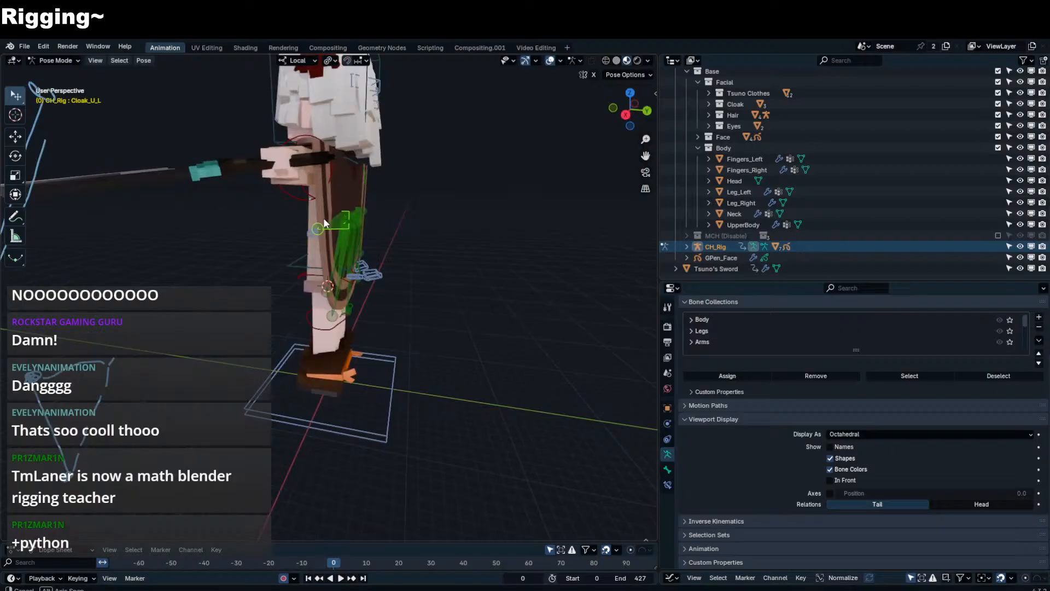
pyautogui.click(356, 164)
pyautogui.press('r')
pyautogui.press('x')
pyautogui.press('x')
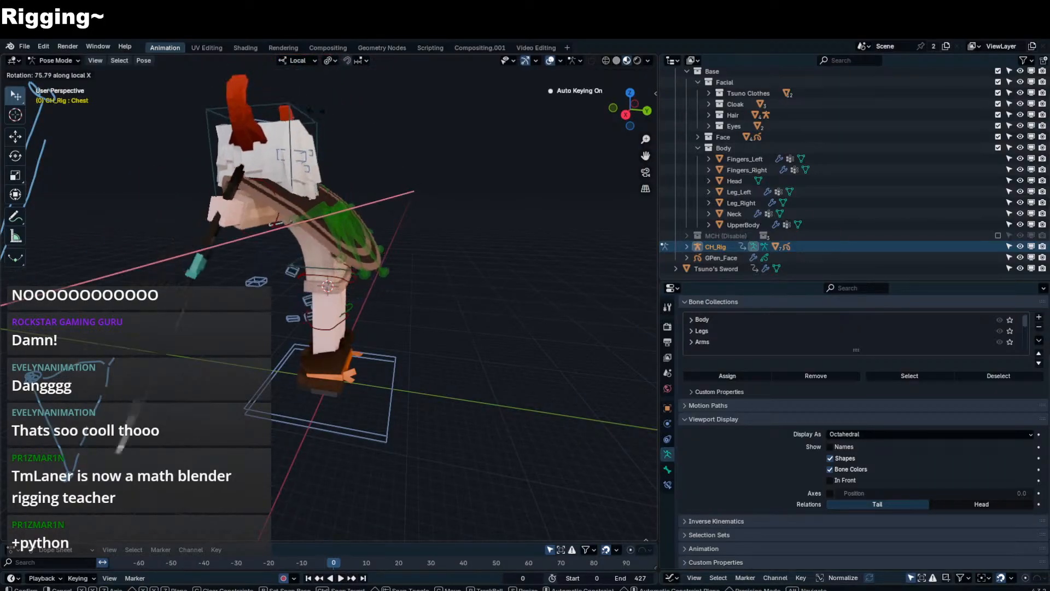
pyautogui.click(339, 189)
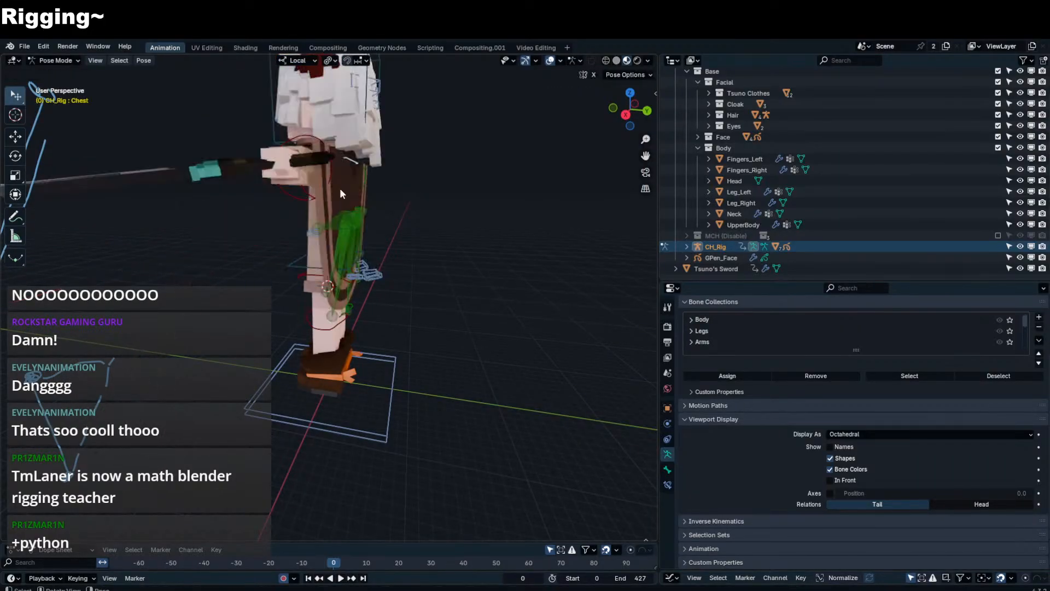
pyautogui.moveTo(339, 188); pyautogui.dragTo(299, 210, button='middle')
pyautogui.hotkey('ctrl', 'z')
pyautogui.hotkey('ctrl', 'z')
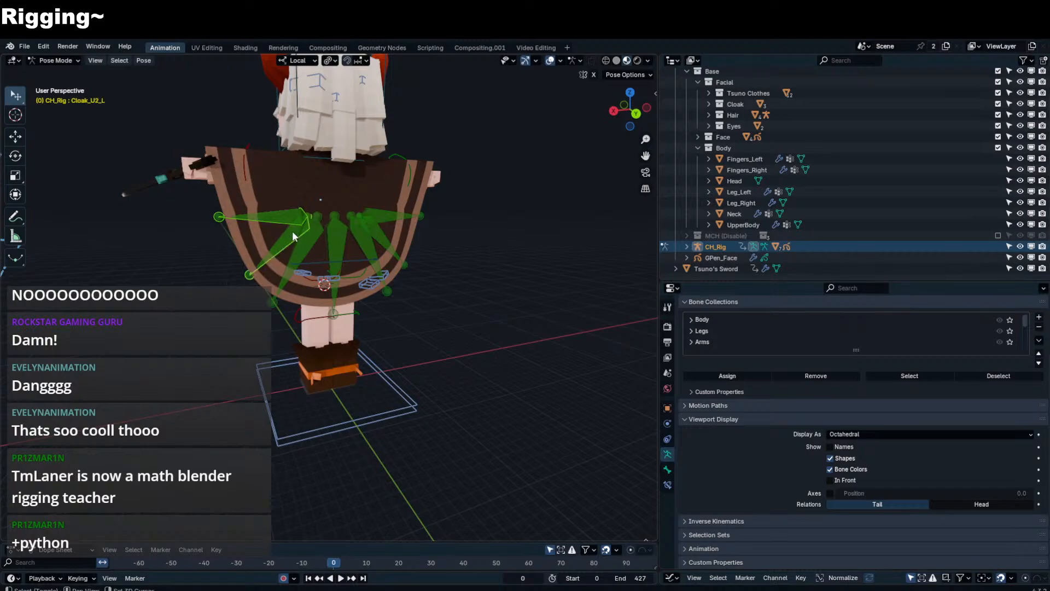
# - Select all the cloak bones, show their bone properties, and isolate CH_Rig in local view
pyautogui.click(667, 469)
pyautogui.click(667, 484)
pyautogui.click(667, 470)
pyautogui.press('KP_Divide')
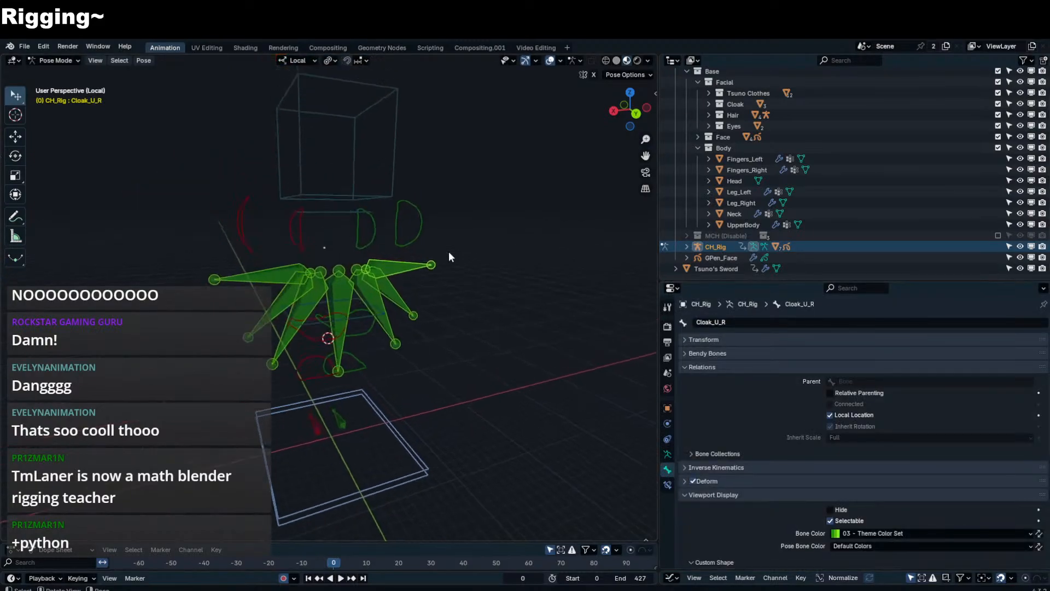
pyautogui.moveTo(405, 316); pyautogui.dragTo(436, 321, button='middle')
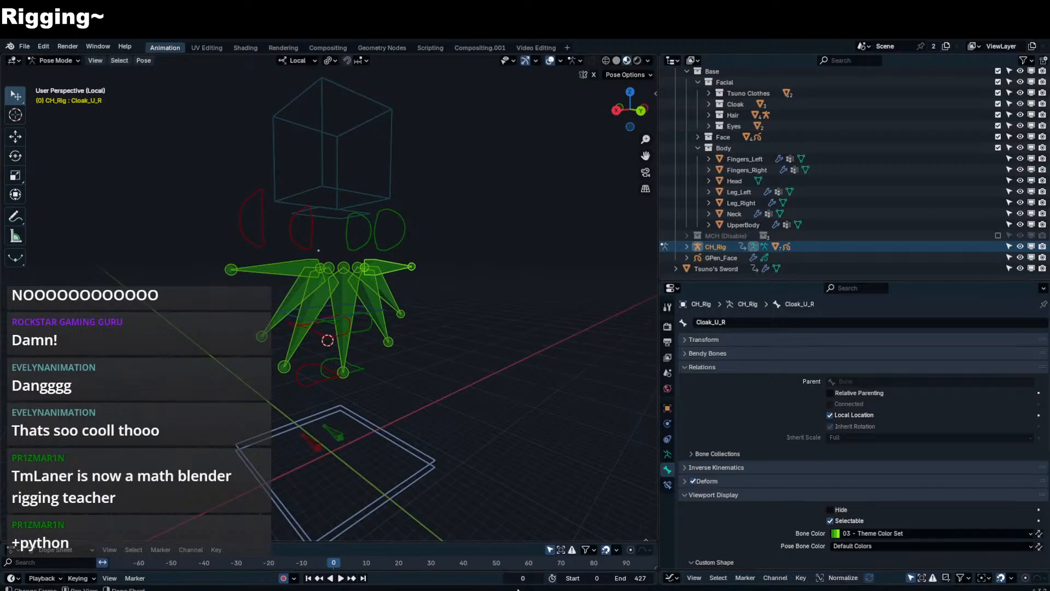
# - Remove the Armature constraint from the right cloak bones Cloak_U2_R and Cloak_U3_R
pyautogui.click(667, 484)
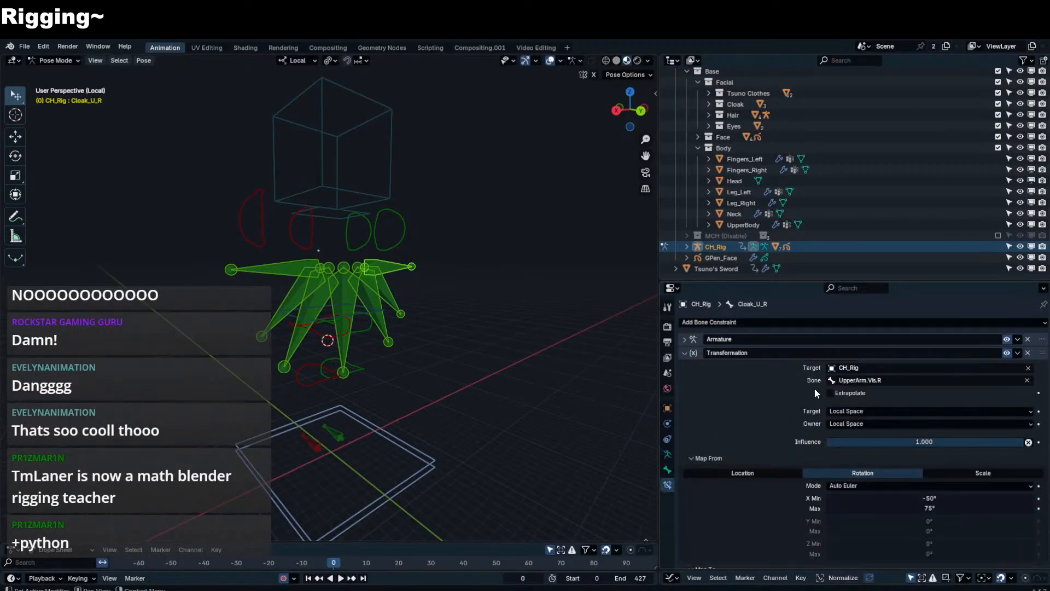
pyautogui.click(684, 352)
pyautogui.click(392, 266)
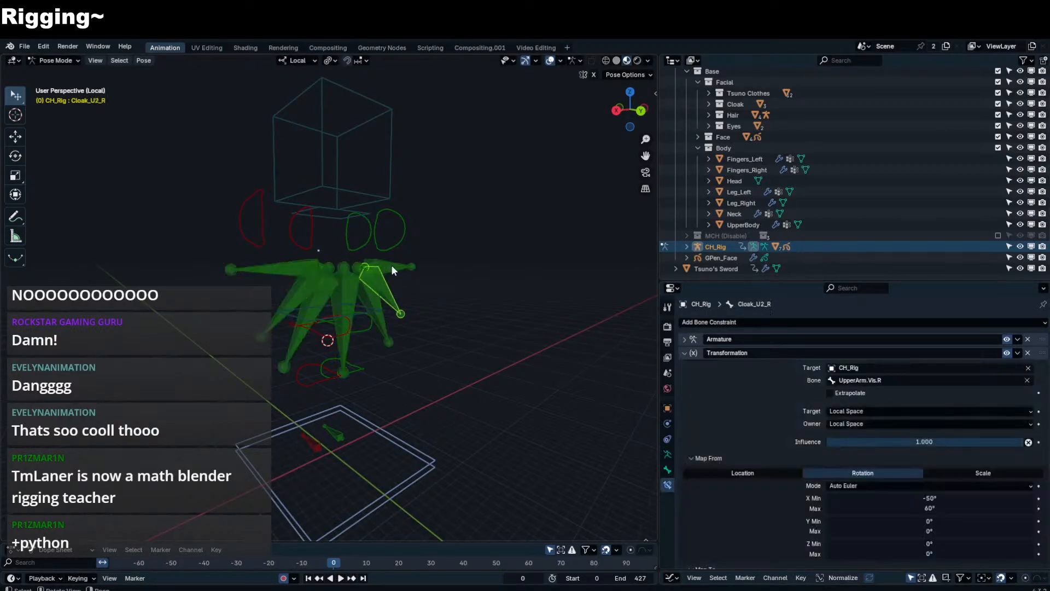
pyautogui.click(394, 307)
pyautogui.click(1028, 339)
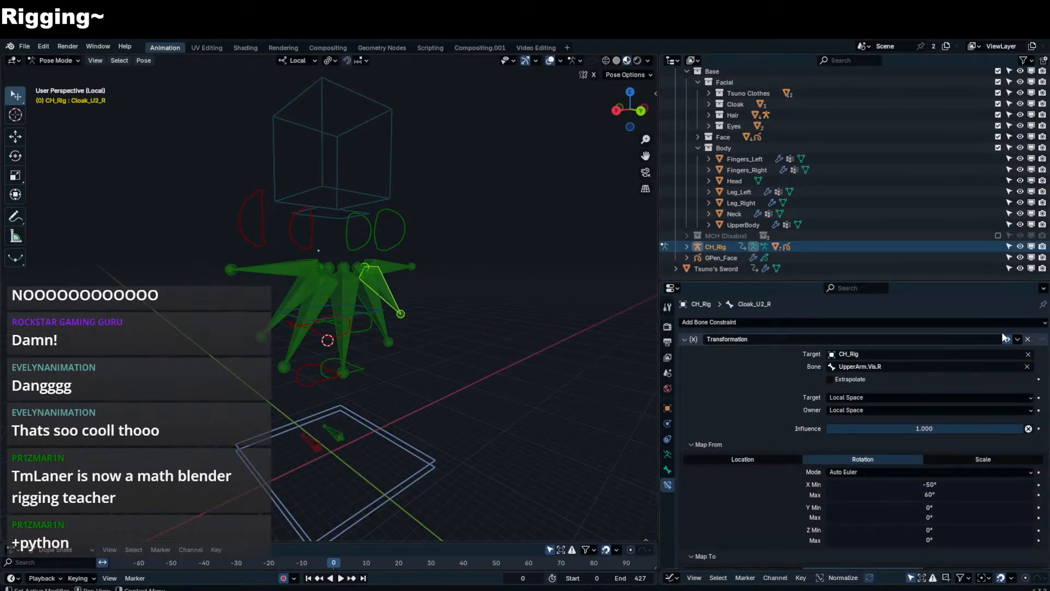
pyautogui.click(387, 342)
pyautogui.click(1027, 340)
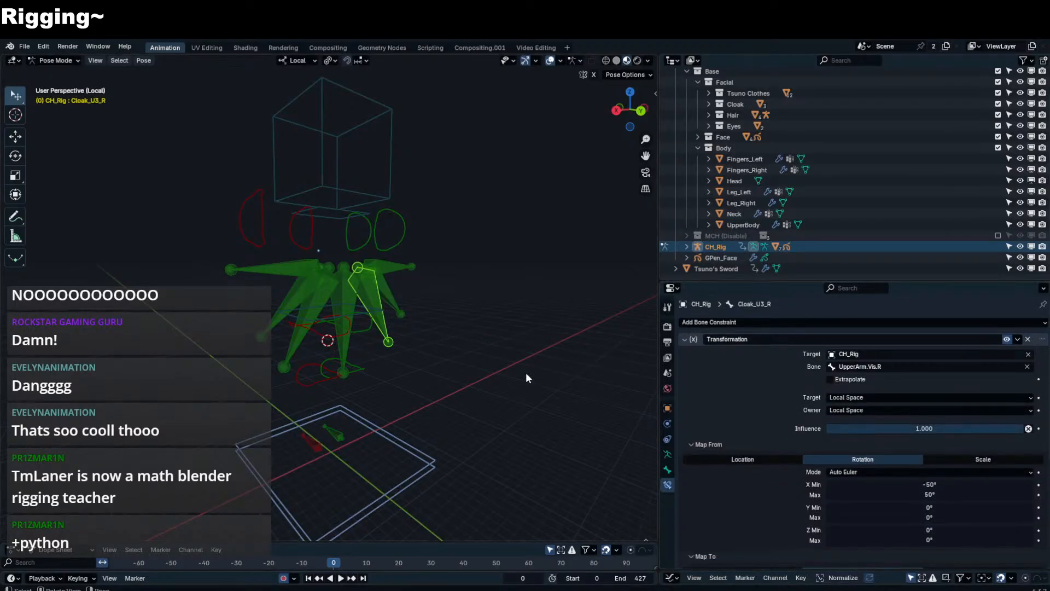
# - Remove the Armature constraint from the middle bone Cloak_M and from the left cloak bones
pyautogui.click(347, 346)
pyautogui.click(1027, 339)
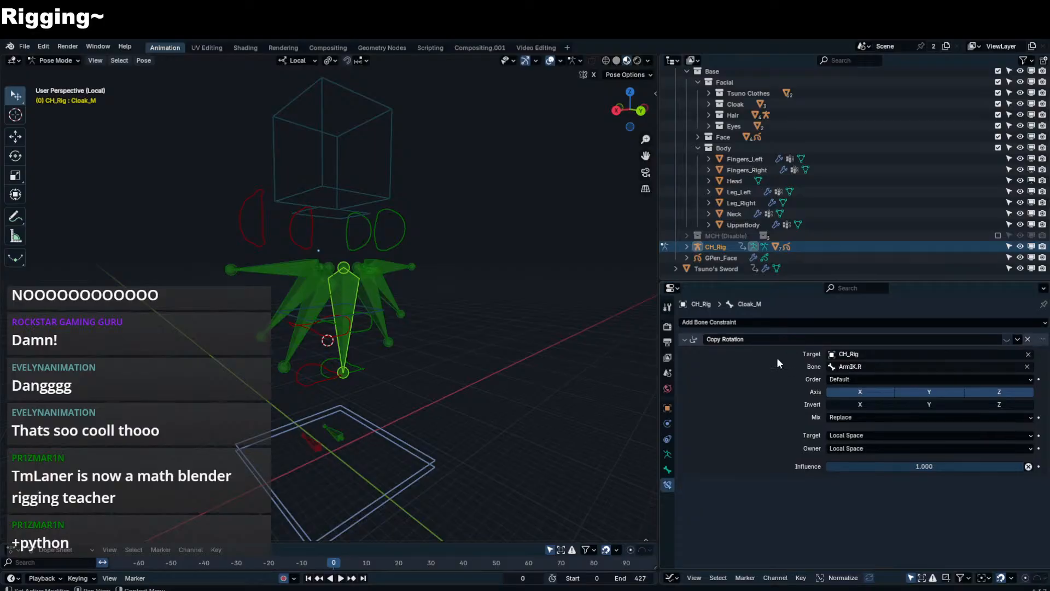
pyautogui.click(298, 335)
pyautogui.click(1028, 339)
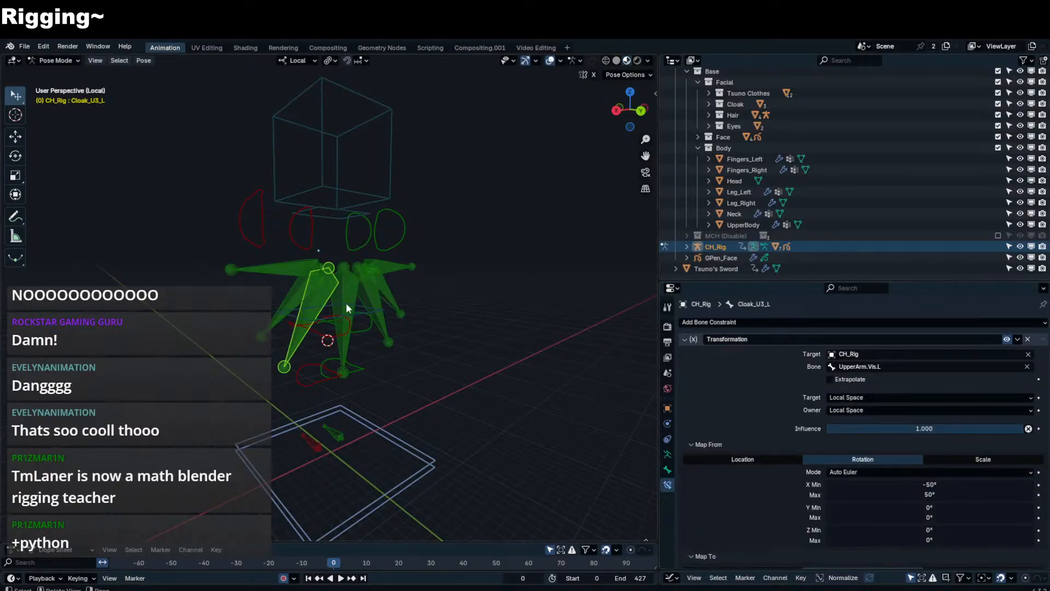
pyautogui.click(316, 326)
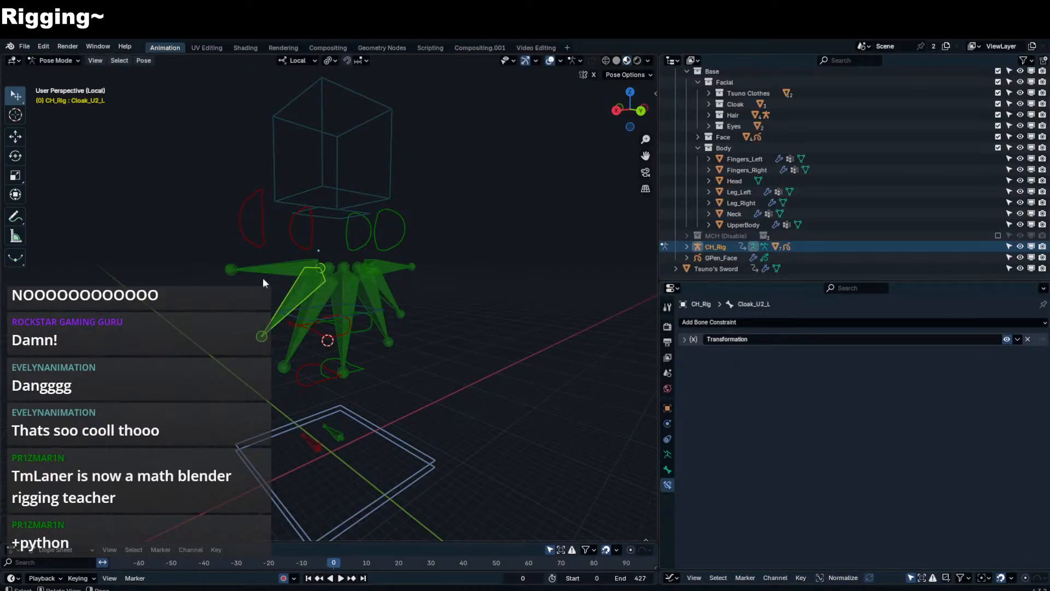
pyautogui.click(262, 278)
pyautogui.click(1028, 339)
# - Parent the remaining selected cloak bones to the Chest bone with Keep Offset and leave the local view
pyautogui.keyDown('shift'); pyautogui.click(298, 341); pyautogui.keyUp('shift')
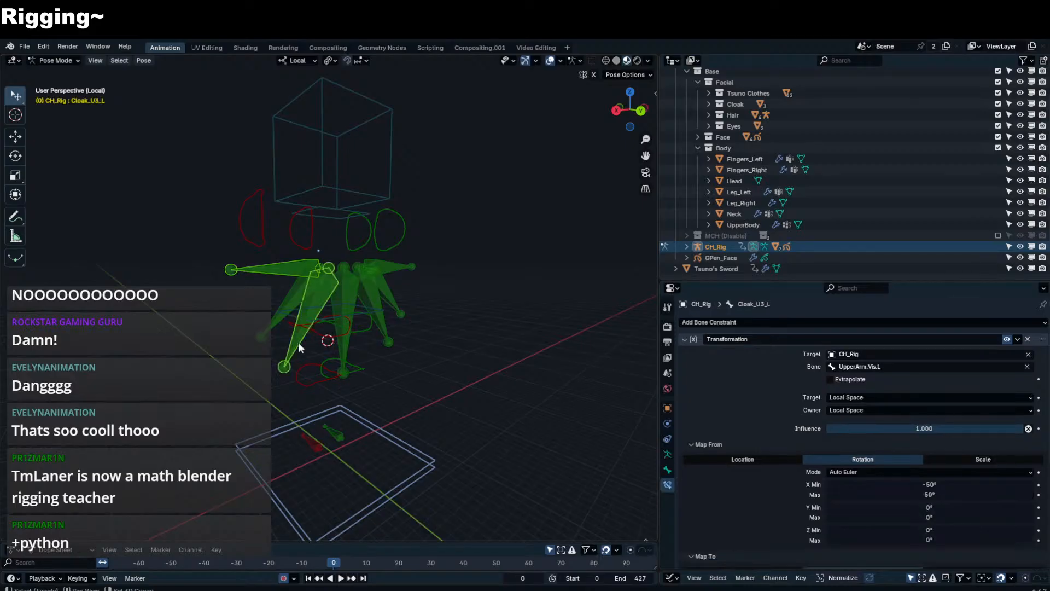
pyautogui.keyDown('shift'); pyautogui.click(348, 342); pyautogui.keyUp('shift')
pyautogui.keyDown('shift'); pyautogui.click(385, 337); pyautogui.keyUp('shift')
pyautogui.keyDown('shift'); pyautogui.click(400, 316); pyautogui.keyUp('shift')
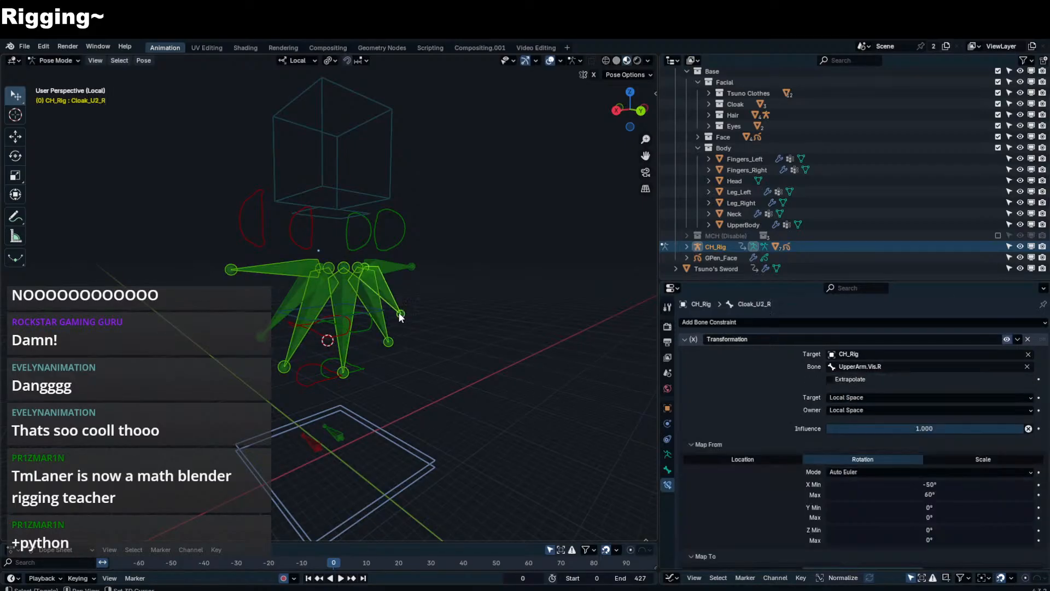
pyautogui.press('Tab')
pyautogui.click(328, 212)
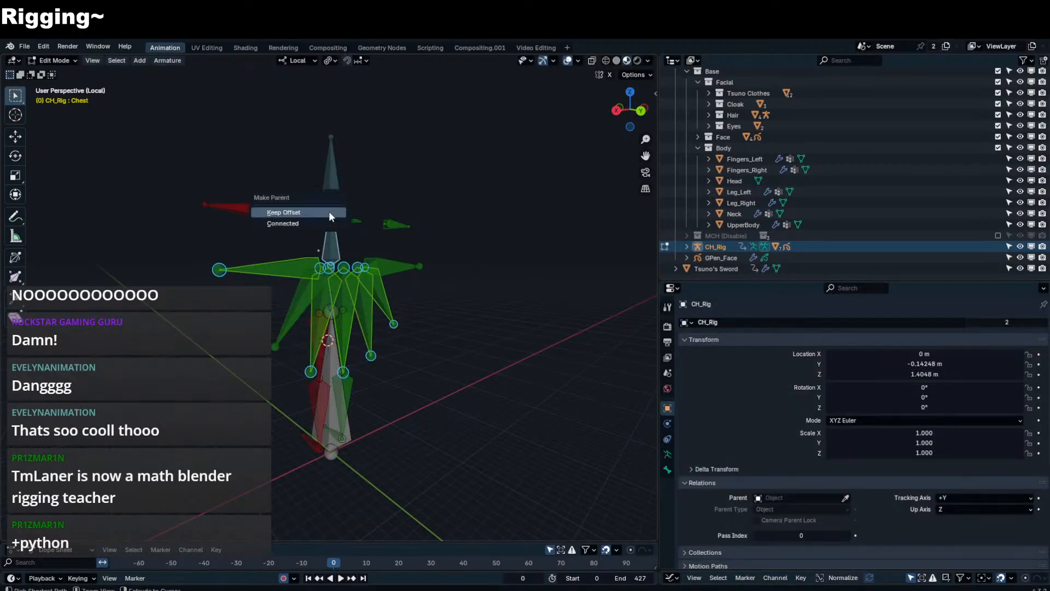
pyautogui.click(329, 212)
pyautogui.press('Tab')
pyautogui.press('KP_Divide')
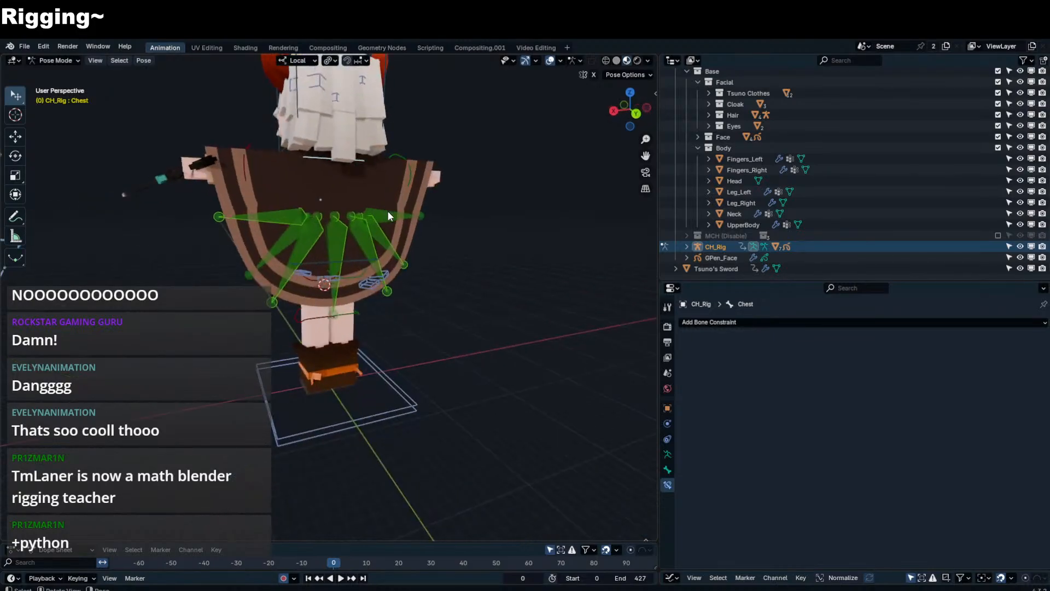
# - Bend the Chest control forward about its local X axis to test whether the cloak bones follow it
pyautogui.click(326, 159)
pyautogui.moveTo(327, 159); pyautogui.dragTo(407, 160, button='middle')
pyautogui.press('r')
pyautogui.press('x')
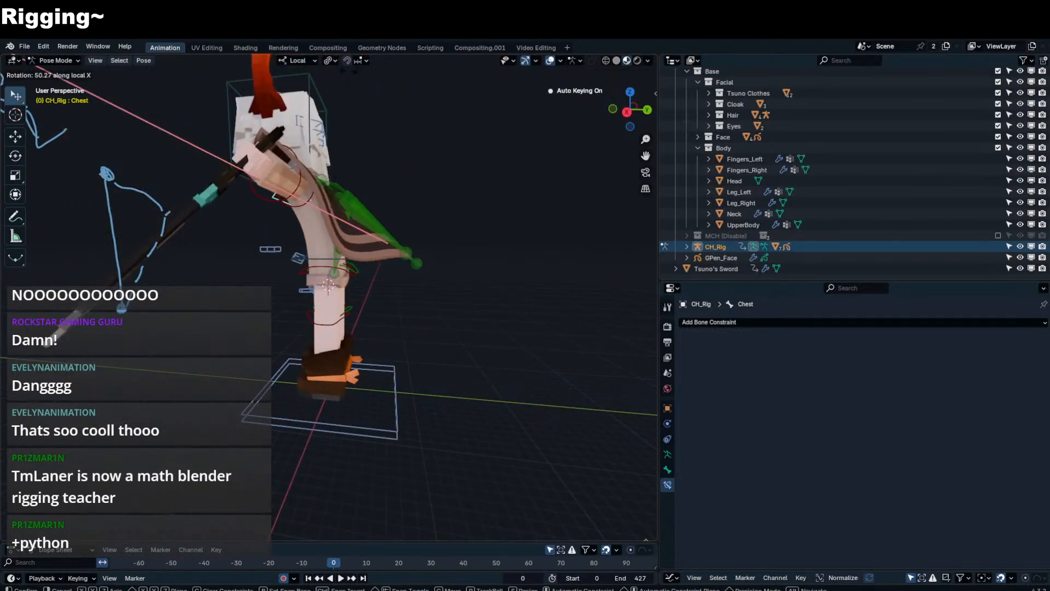
pyautogui.press('Escape')
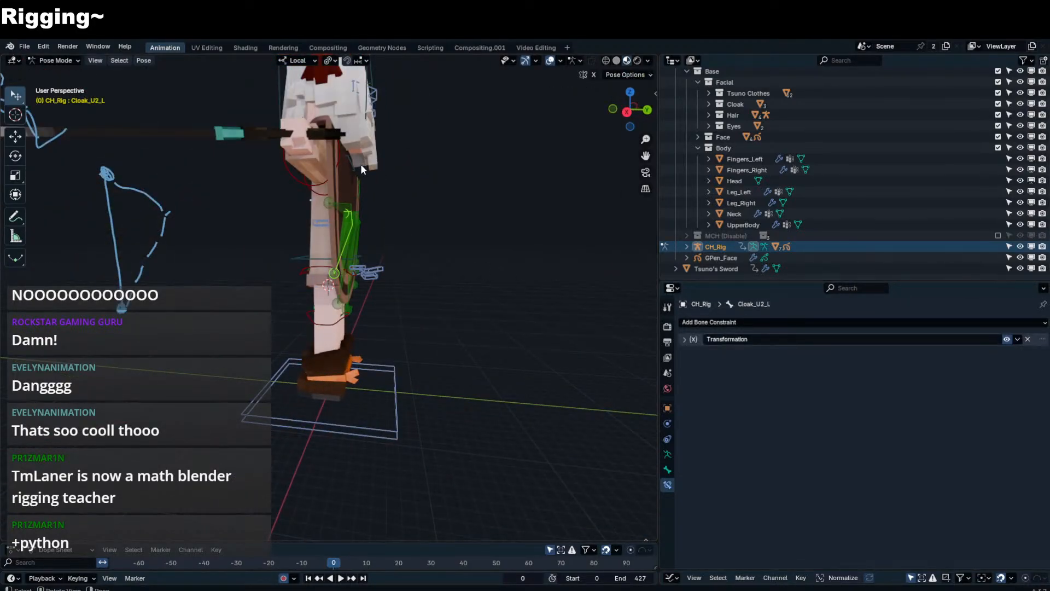
# - Parent the left cloak bone Cloak_U2_L to the Chest bone in Edit Mode
pyautogui.click(358, 163)
pyautogui.press('Tab')
pyautogui.click(353, 161)
pyautogui.hotkey('ctrl', 'Tab')
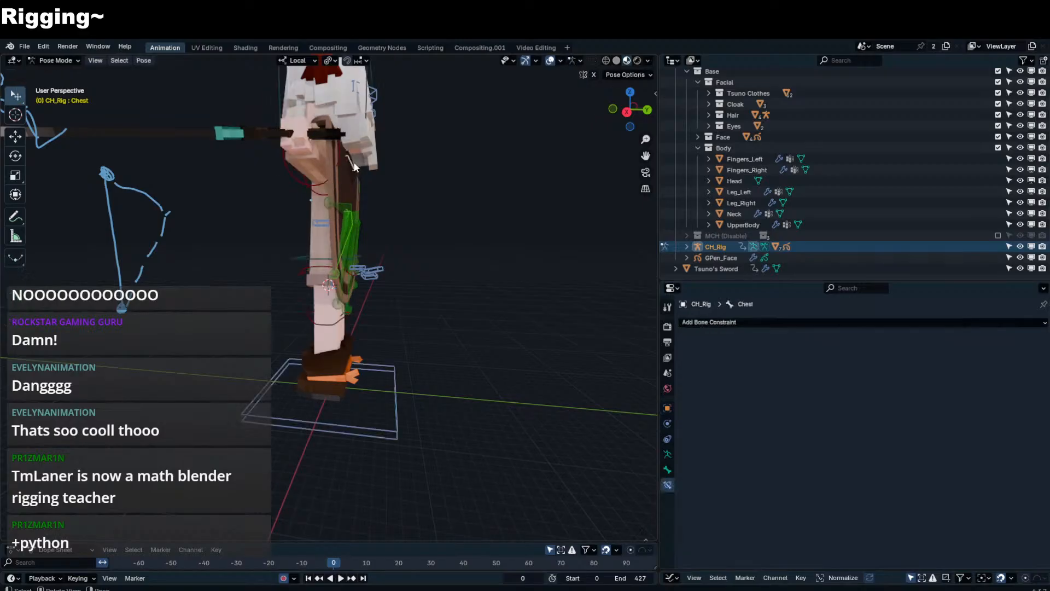
# - Bend the Chest control forward about 82° around its local X axis and hide the UpperBody mesh
pyautogui.press('r')
pyautogui.press('x')
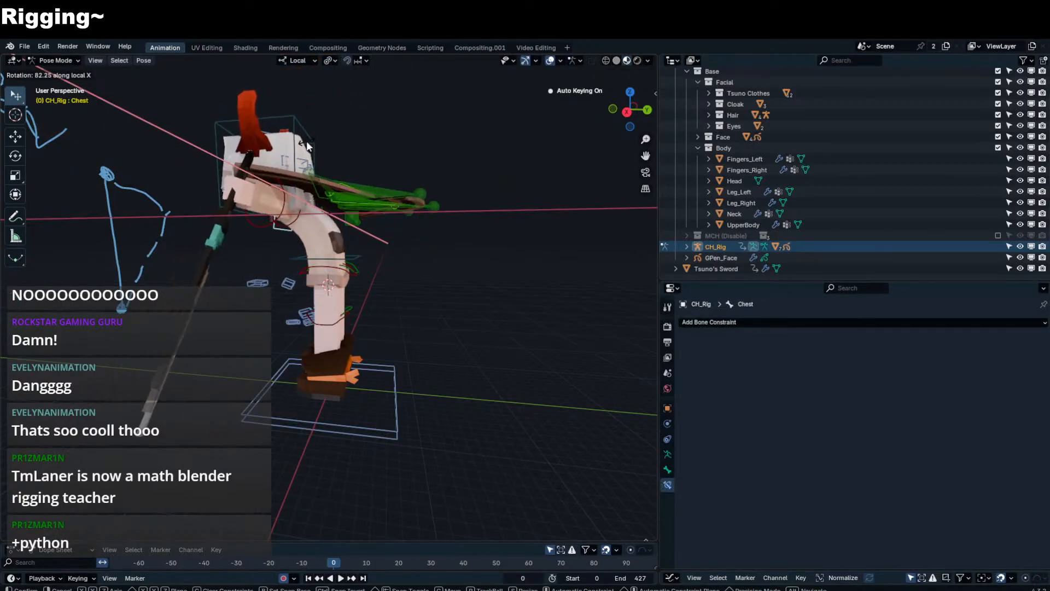
pyautogui.click(307, 144)
pyautogui.hotkey('ctrl', 'Tab')
pyautogui.click(334, 241)
pyautogui.click(362, 221)
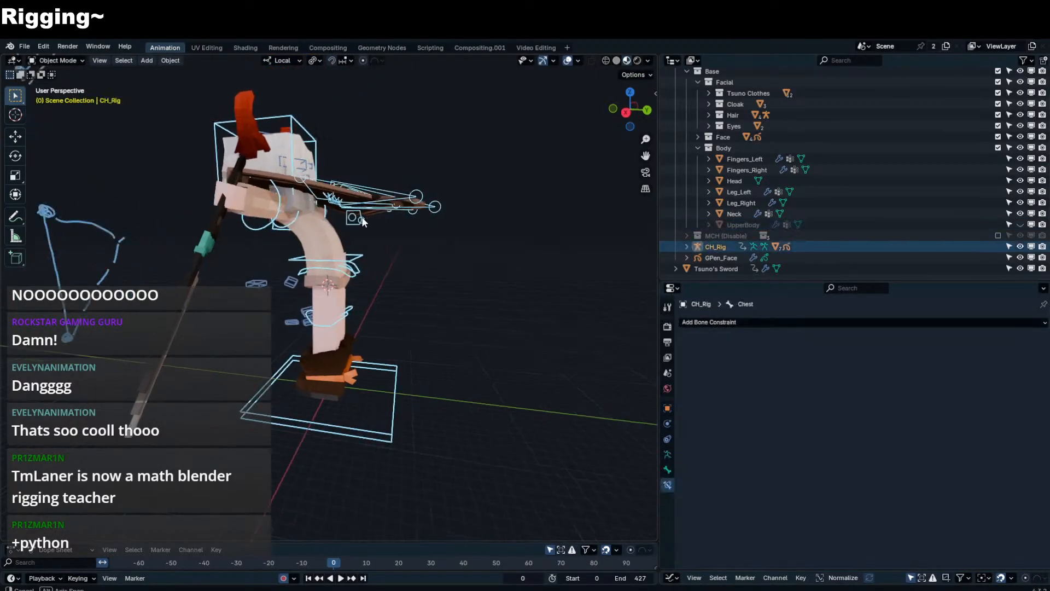
pyautogui.moveTo(375, 216); pyautogui.dragTo(418, 221, button='middle')
pyautogui.hotkey('ctrl', 'Tab')
# - Rotate the Chest control about its local X axis and sideways to check the cloak deformation from several angles
pyautogui.press('r')
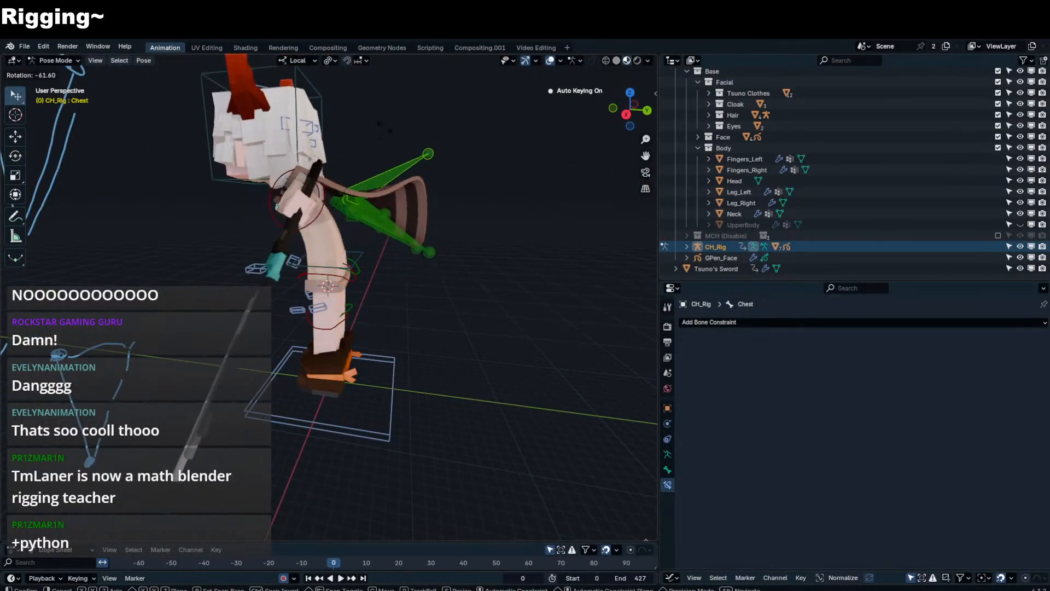
pyautogui.press('x')
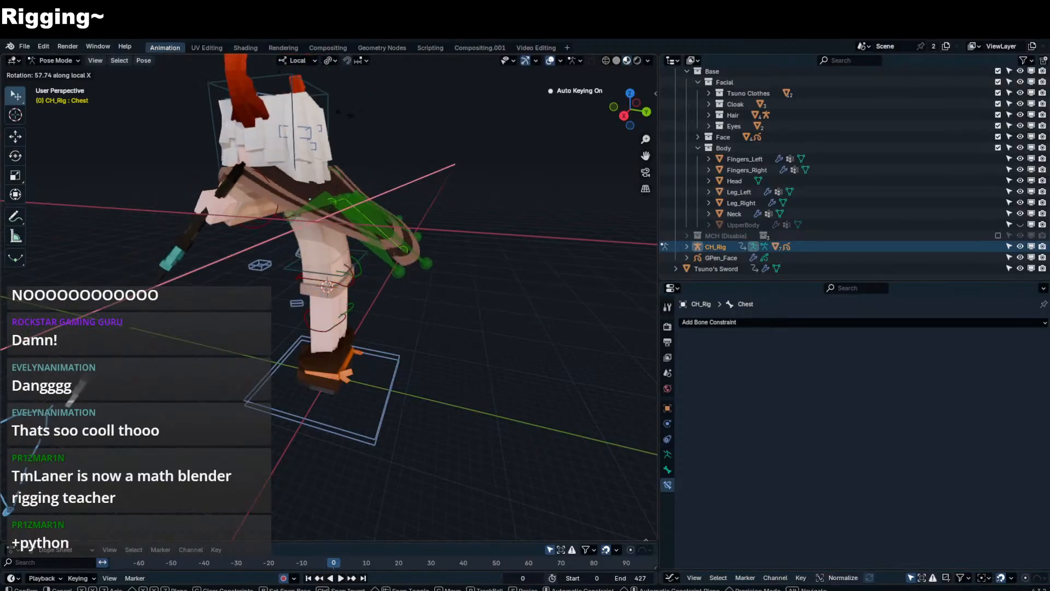
pyautogui.rightClick(389, 132)
pyautogui.moveTo(394, 130); pyautogui.dragTo(359, 127, button='middle')
pyautogui.press('r')
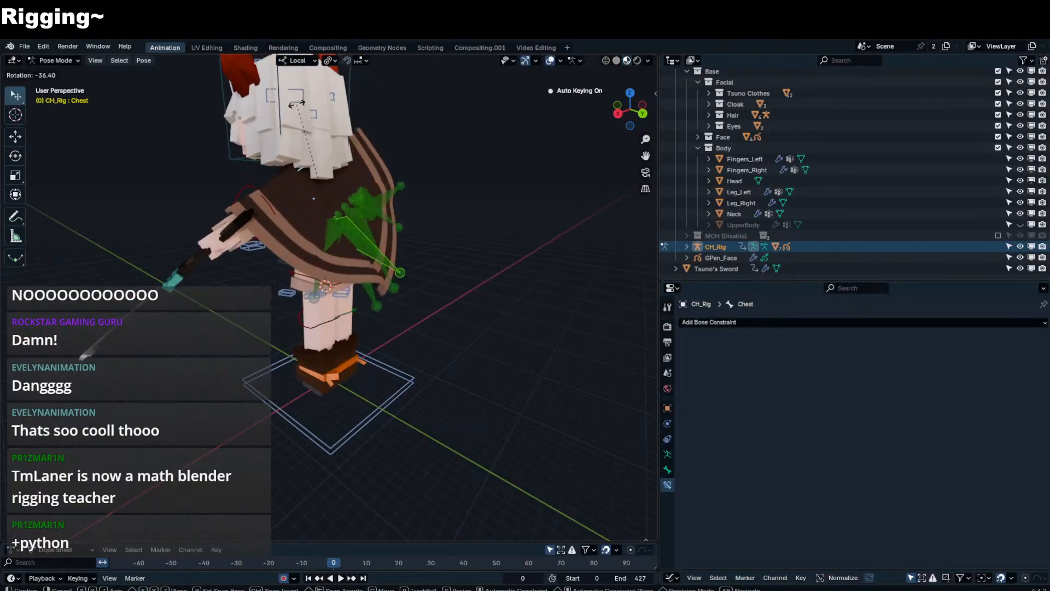
pyautogui.click(299, 107)
pyautogui.rightClick(300, 107)
pyautogui.moveTo(452, 171); pyautogui.dragTo(400, 167, button='middle')
pyautogui.press('r')
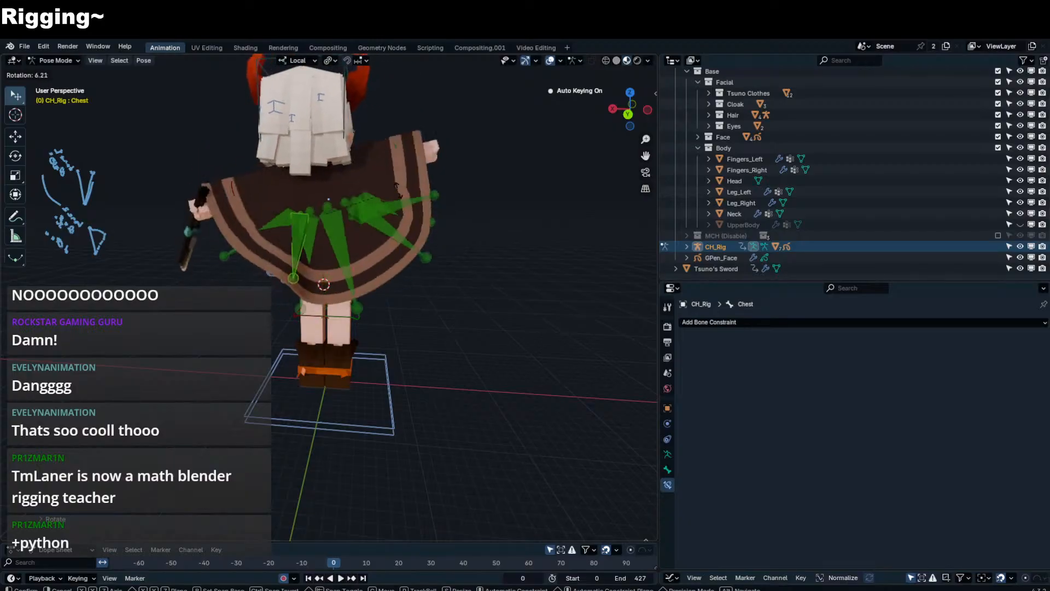
pyautogui.click(414, 192)
pyautogui.moveTo(414, 191); pyautogui.dragTo(385, 201, button='middle')
pyautogui.press('r')
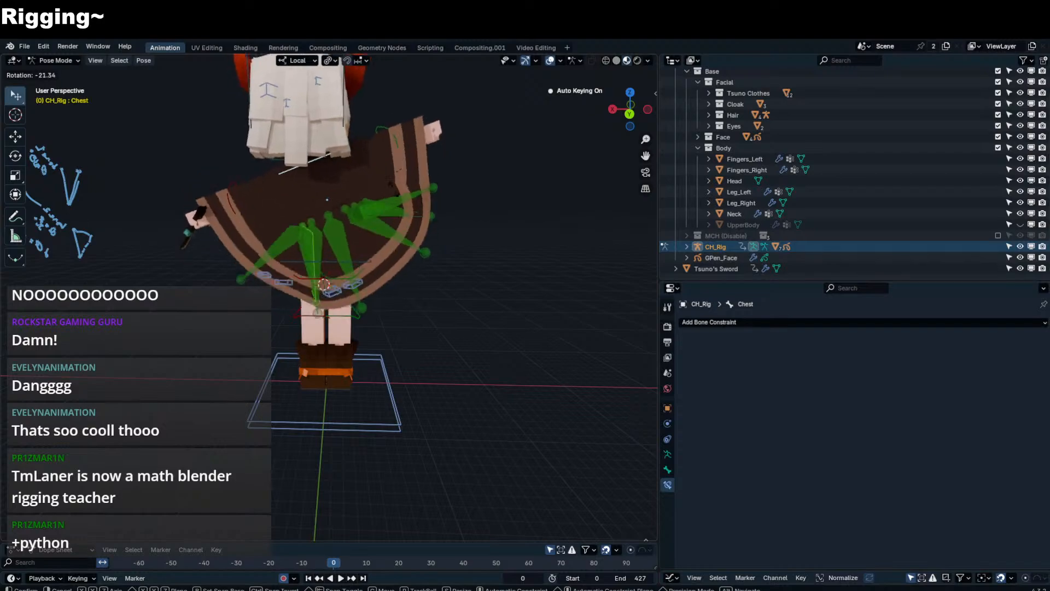
# - Expand and review the Transformation constraint settings of the cloak bone Cloak_U2_L
pyautogui.click(682, 339)
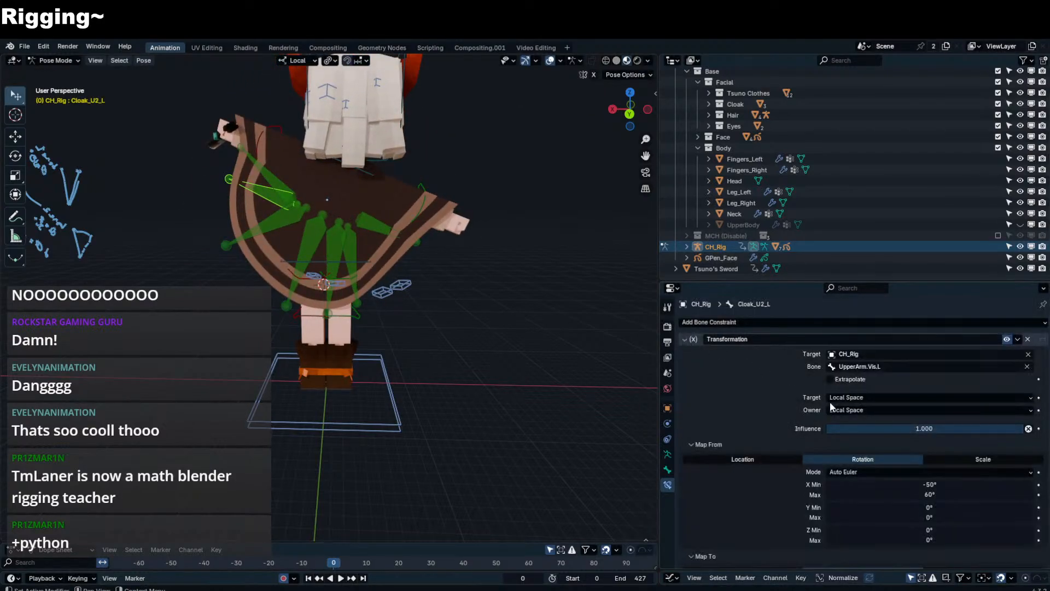
pyautogui.scroll(-5, 829, 401)
pyautogui.scroll(5, 893, 432)
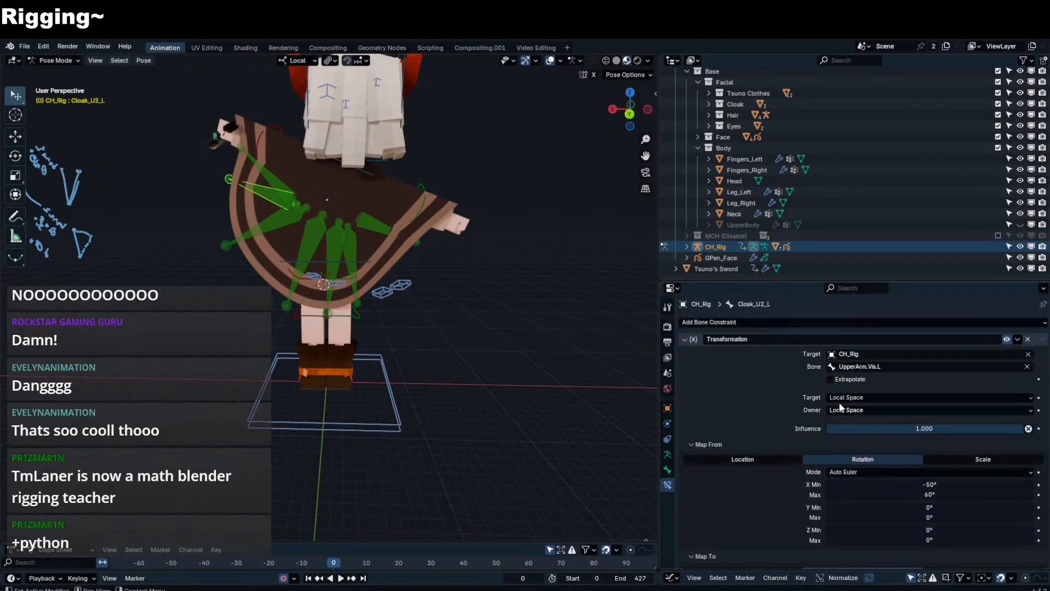
# - Remove the Armature constraint from the upper-arm FK controls UpperArm.FKCTRL.R and UpperArm.FKCTRL.L
pyautogui.click(346, 160)
pyautogui.moveTo(352, 165); pyautogui.dragTo(309, 182, button='middle')
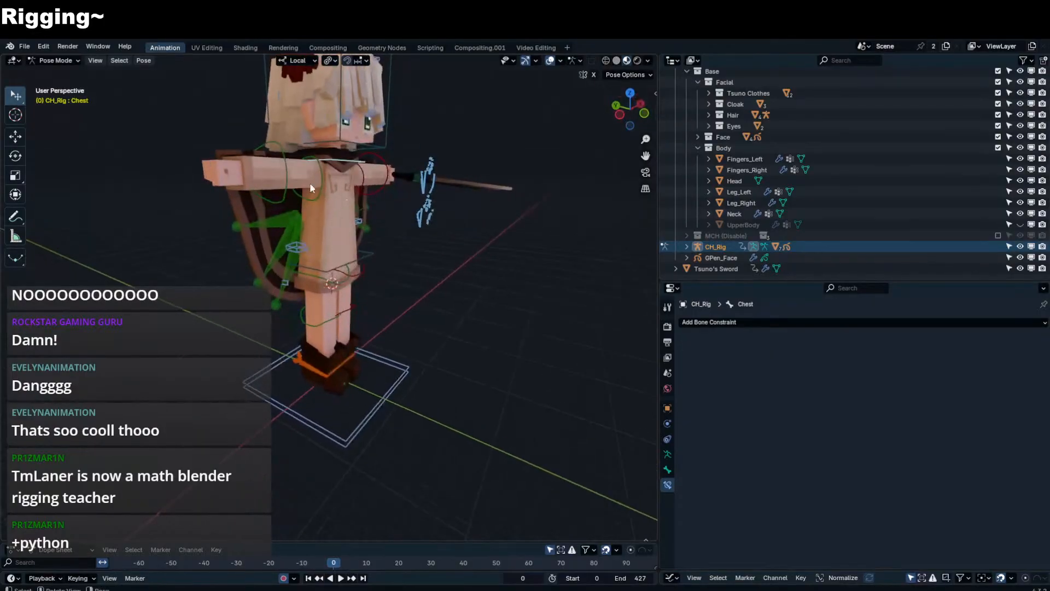
pyautogui.click(309, 182)
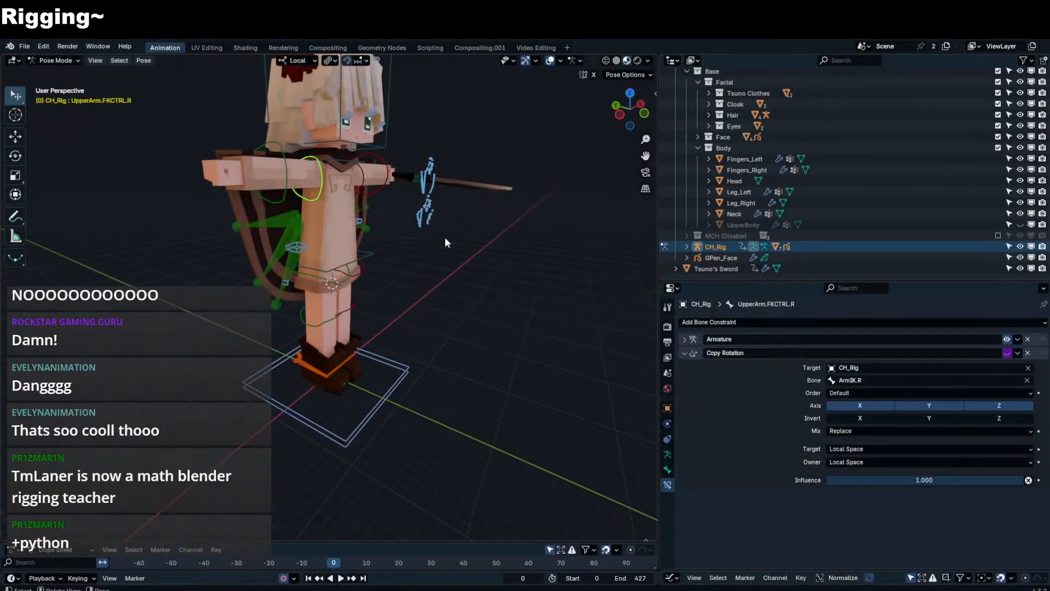
pyautogui.click(1026, 340)
pyautogui.moveTo(486, 211); pyautogui.dragTo(374, 192, button='middle')
pyautogui.click(368, 189)
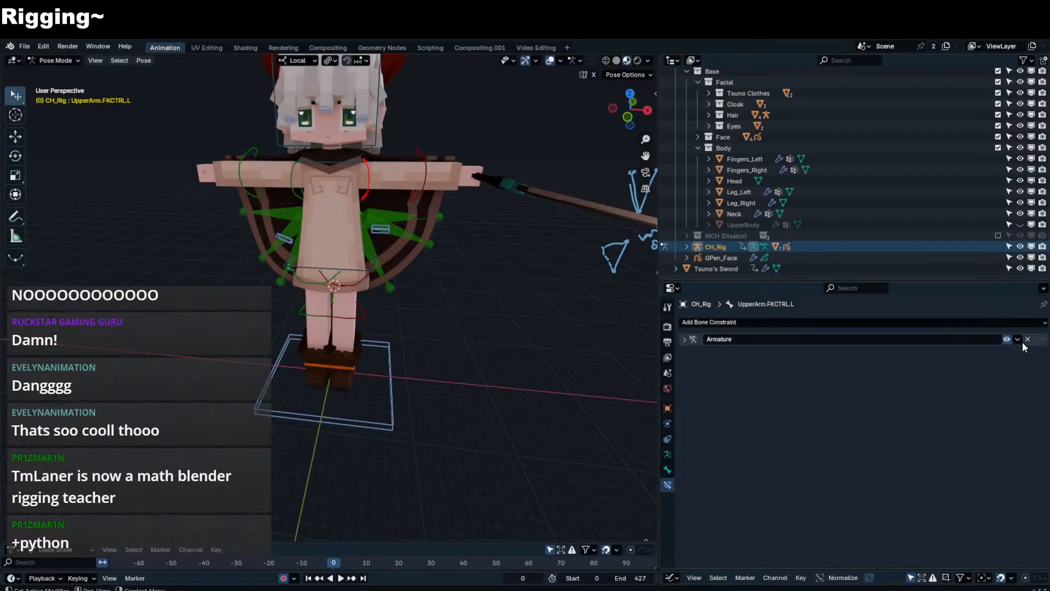
# - Parent both upper-arm FK controls to the Chest bone in Edit Mode
pyautogui.click(344, 157)
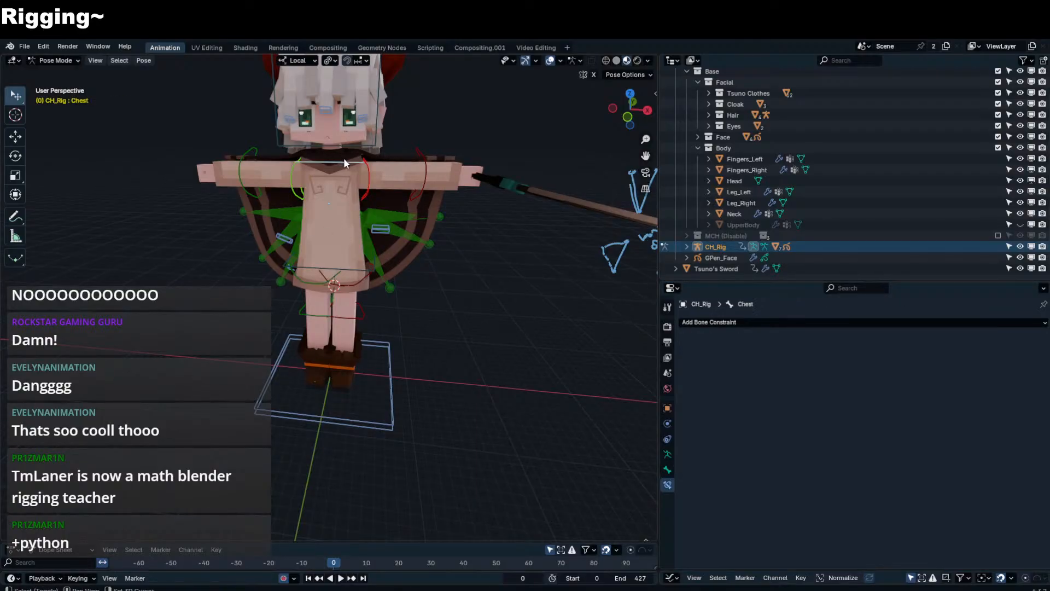
pyautogui.press('Tab')
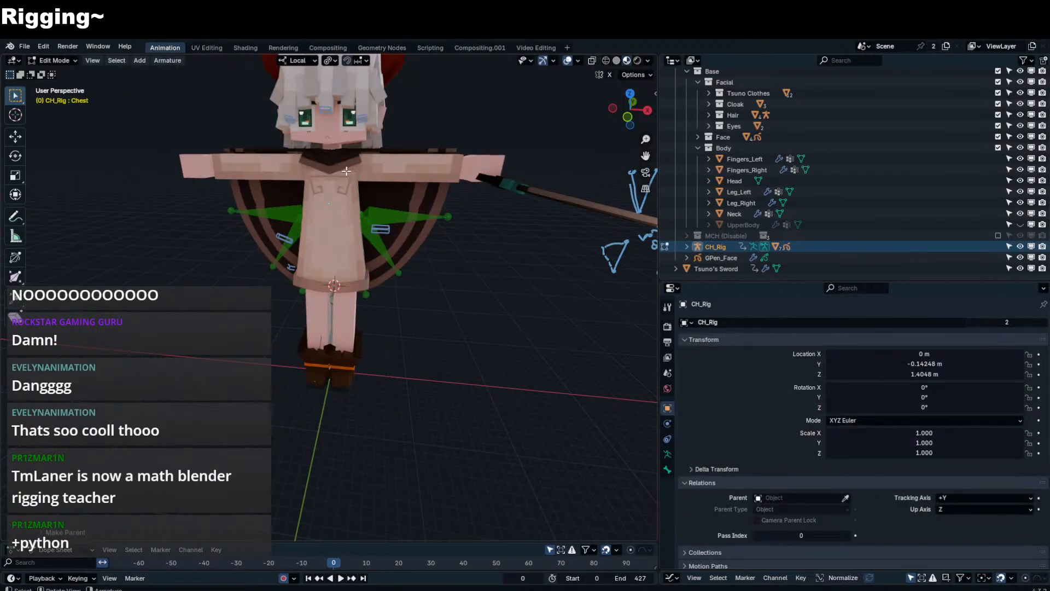
pyautogui.press('Tab')
# - Tilt the Chest control sideways in back view to test the arms and cloak with the new parenting
pyautogui.moveTo(353, 161); pyautogui.dragTo(442, 247, button='middle')
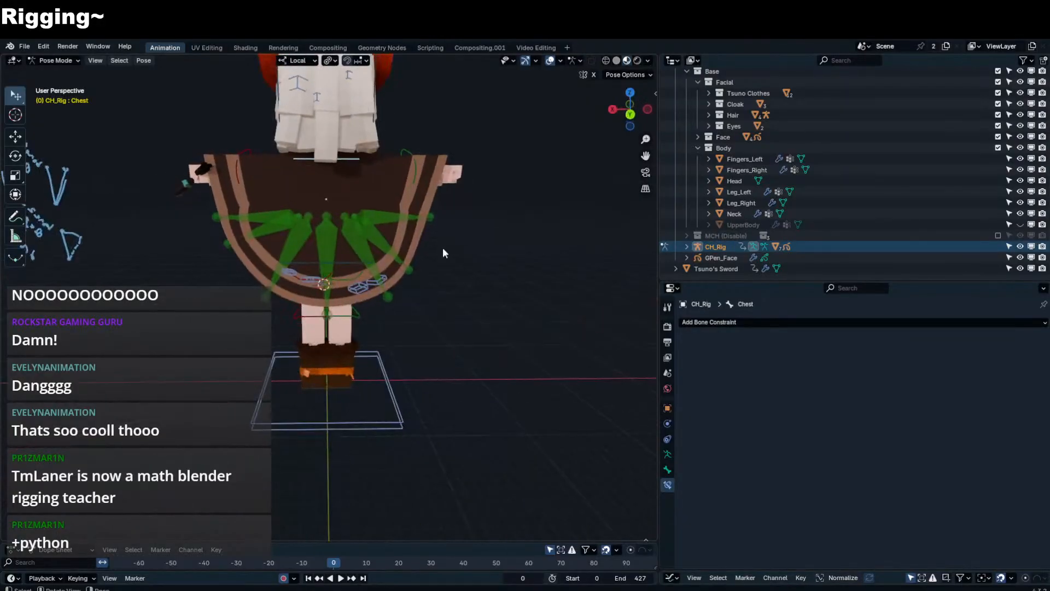
pyautogui.press('r')
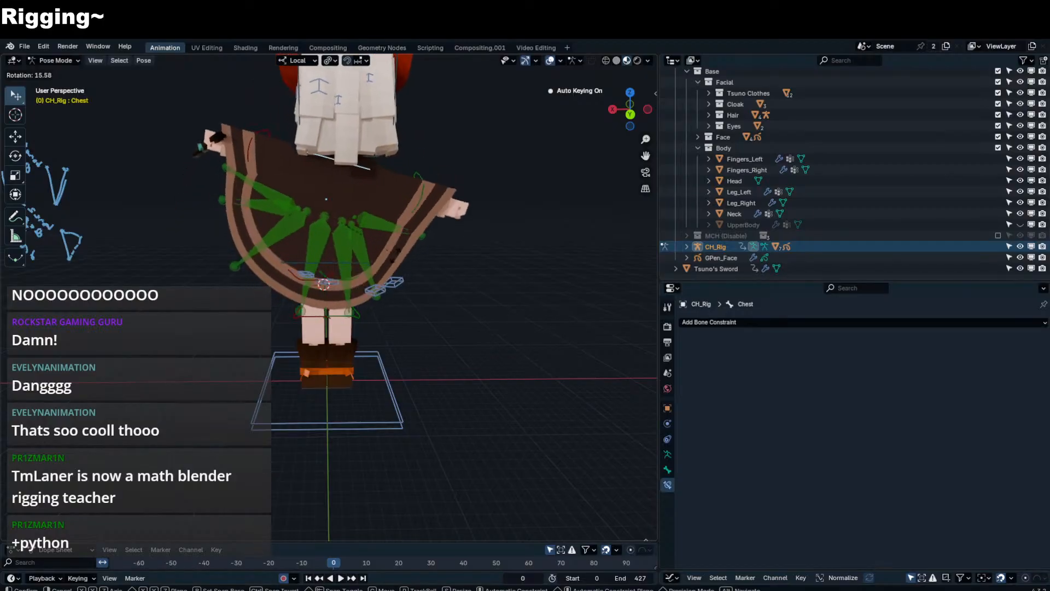
pyautogui.press('Escape')
# - Select all the cloak bones and disable their Transformation and Transformation.001 constraints
pyautogui.click(401, 252)
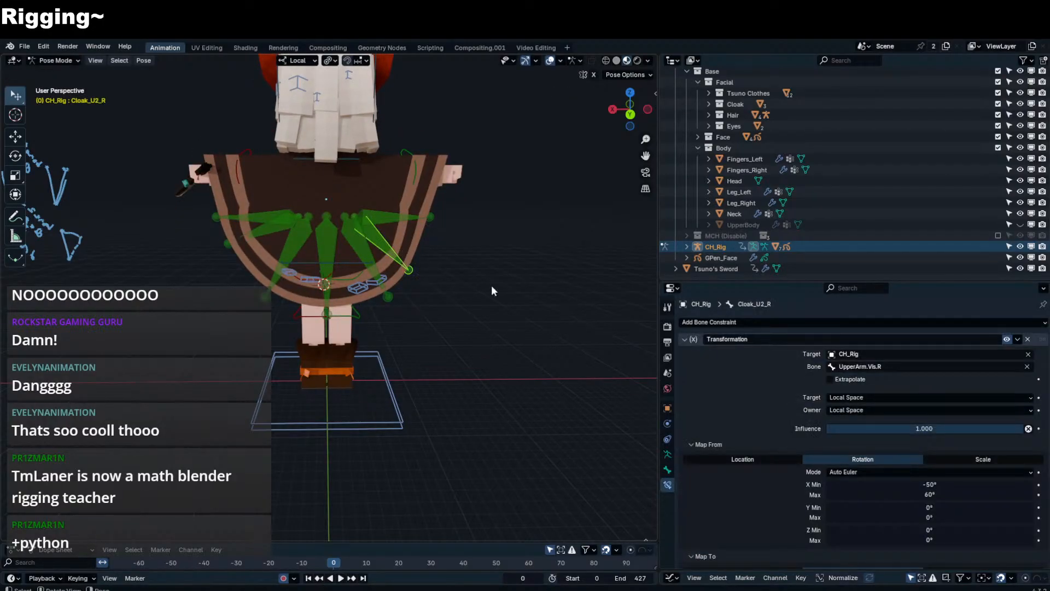
pyautogui.scroll(-2, 855, 401)
pyautogui.scroll(2, 862, 359)
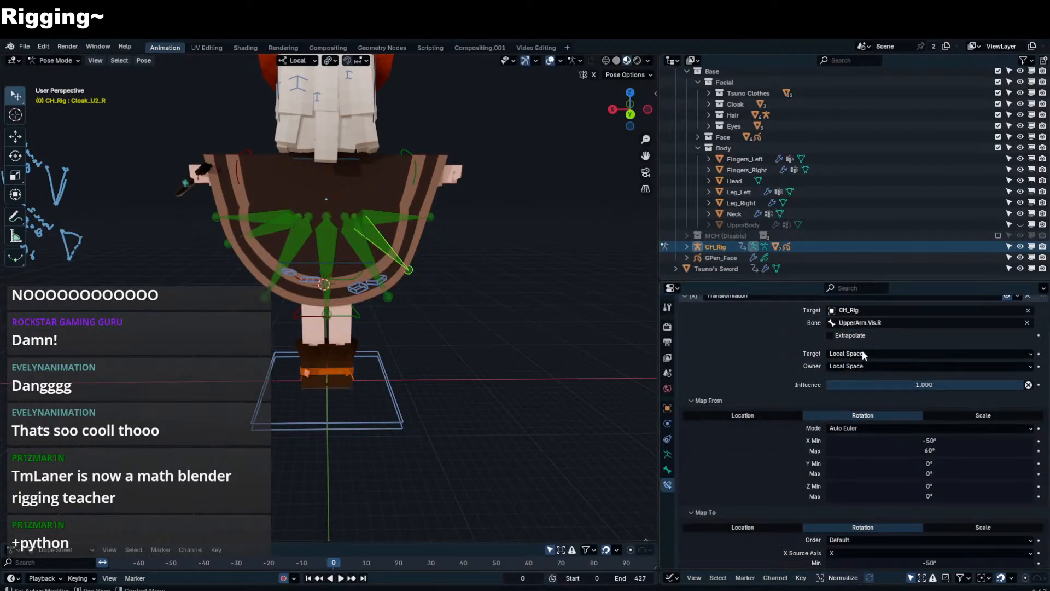
pyautogui.keyDown('shift'); pyautogui.click(393, 221); pyautogui.keyUp('shift')
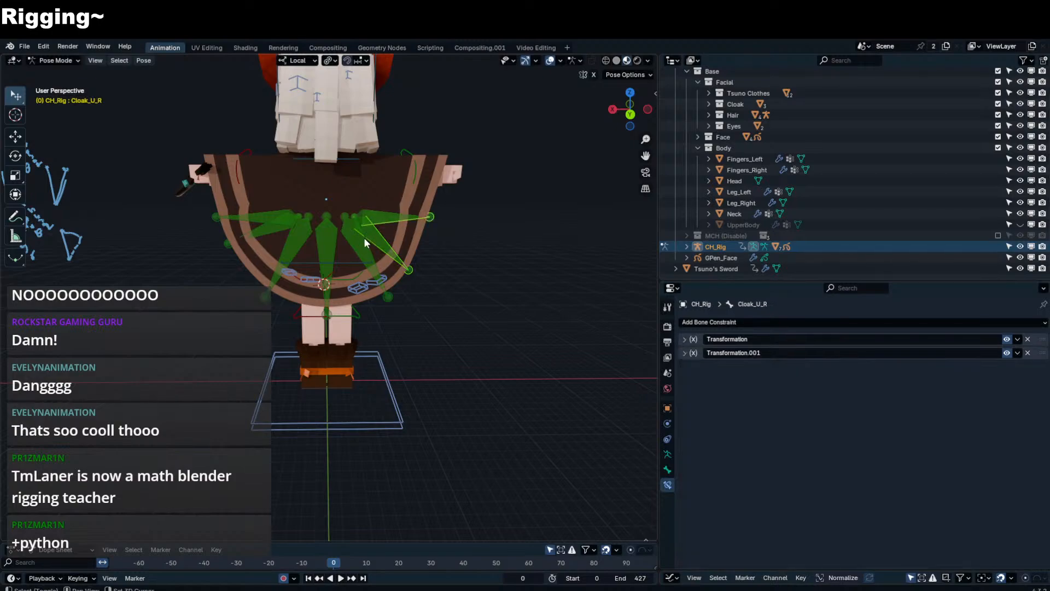
pyautogui.keyDown('shift'); pyautogui.click(352, 241); pyautogui.keyUp('shift')
pyautogui.keyDown('shift'); pyautogui.click(326, 242); pyautogui.keyUp('shift')
pyautogui.keyDown('shift'); pyautogui.click(295, 241); pyautogui.keyUp('shift')
pyautogui.keyDown('shift'); pyautogui.click(275, 229); pyautogui.keyUp('shift')
pyautogui.keyDown('shift'); pyautogui.click(281, 221); pyautogui.keyUp('shift')
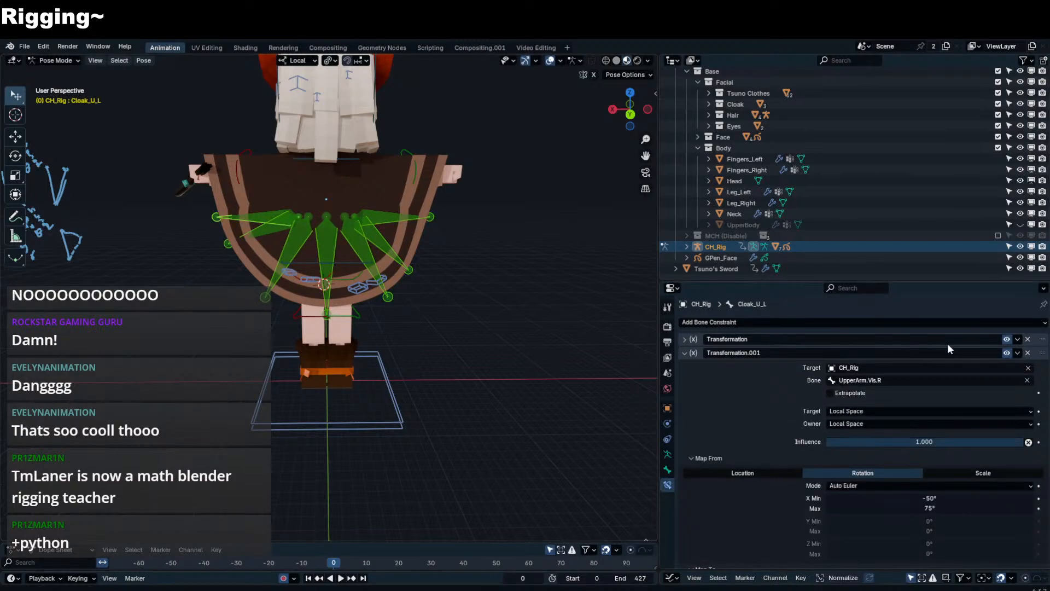
pyautogui.moveTo(1006, 339); pyautogui.dragTo(1005, 353)
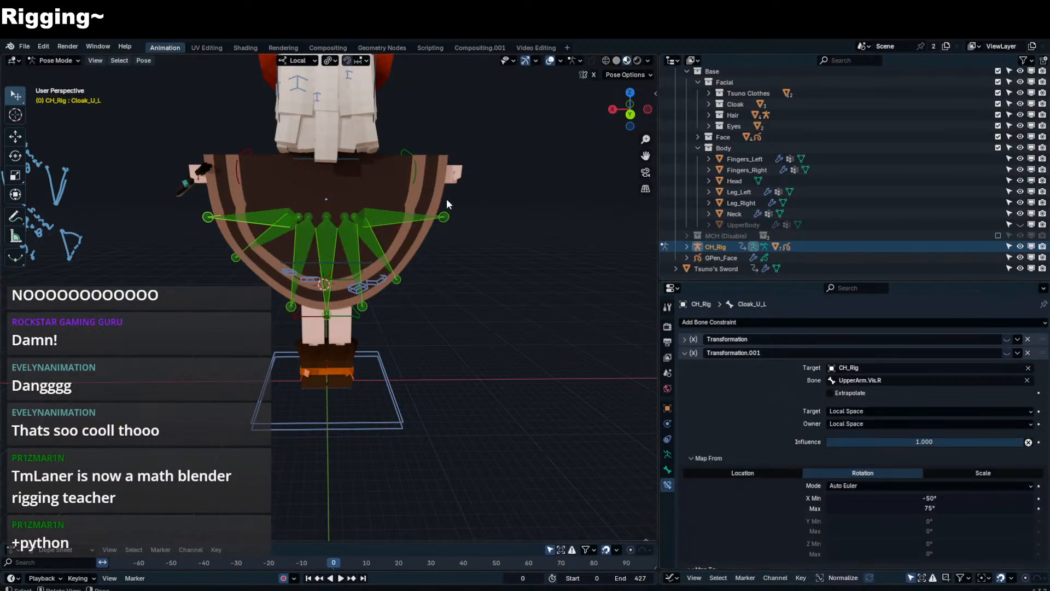
# - Rotate UpperArm.FKCTRL.L to test the left arm with the cloak constraints disabled
pyautogui.moveTo(344, 170); pyautogui.dragTo(578, 166, button='middle')
pyautogui.click(372, 190)
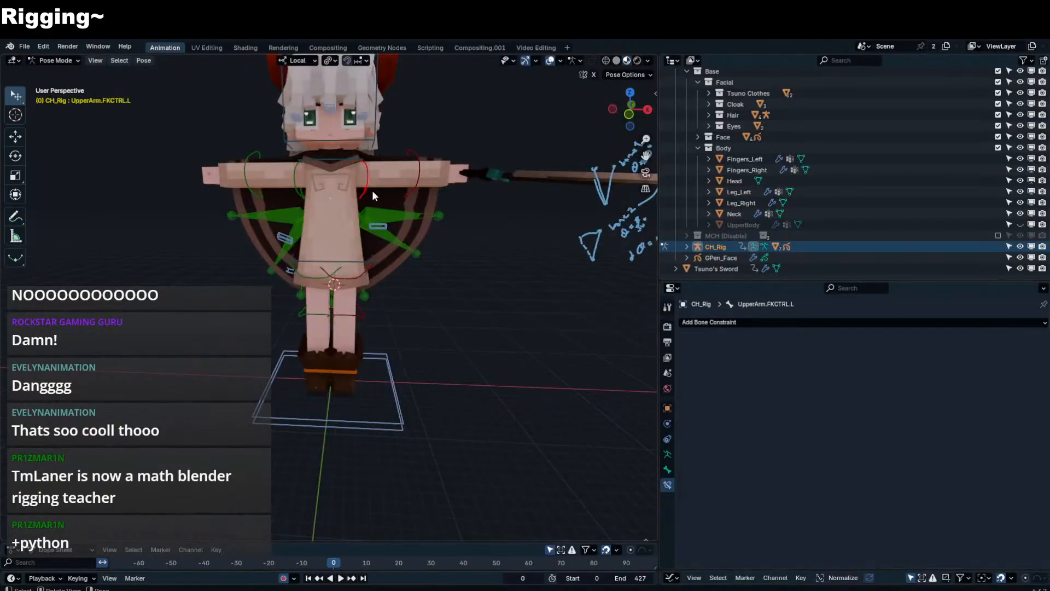
pyautogui.press('r')
pyautogui.rightClick(356, 189)
pyautogui.moveTo(356, 190); pyautogui.dragTo(383, 181, button='middle')
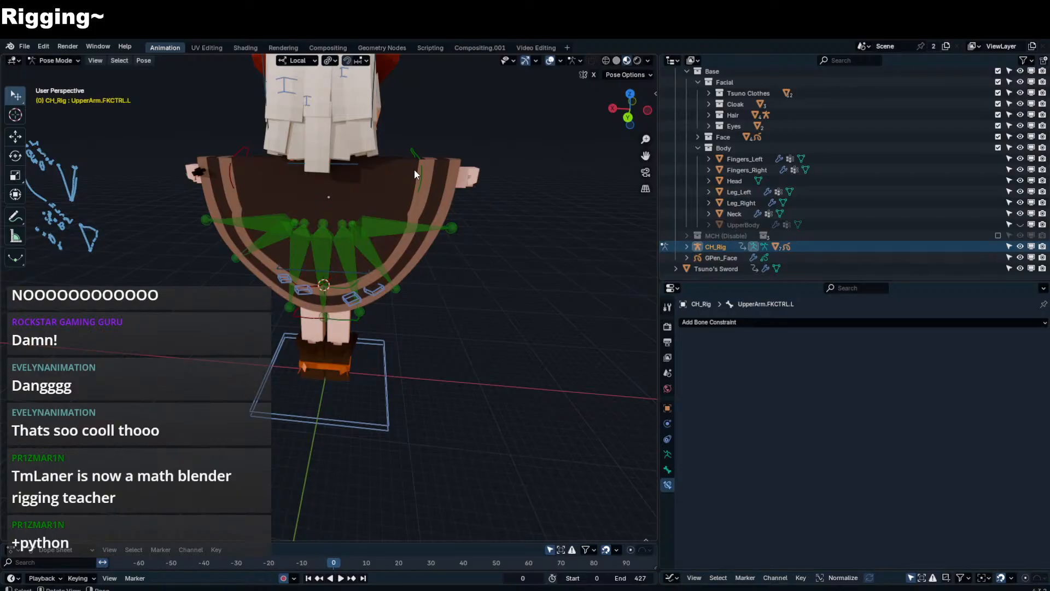
# - Rotate the Body control twice to check which cloak bones follow the body
pyautogui.moveTo(370, 300); pyautogui.dragTo(393, 283, button='middle')
pyautogui.click(339, 258)
pyautogui.press('r')
pyautogui.moveTo(340, 257); pyautogui.dragTo(353, 228, button='middle')
pyautogui.rightClick(421, 219)
pyautogui.press('r')
pyautogui.rightClick(383, 210)
# - Parent the right cloak bone Cloak_U_R to the Chest bone in Edit Mode
pyautogui.click(406, 208)
pyautogui.moveTo(406, 203); pyautogui.dragTo(355, 182, button='middle')
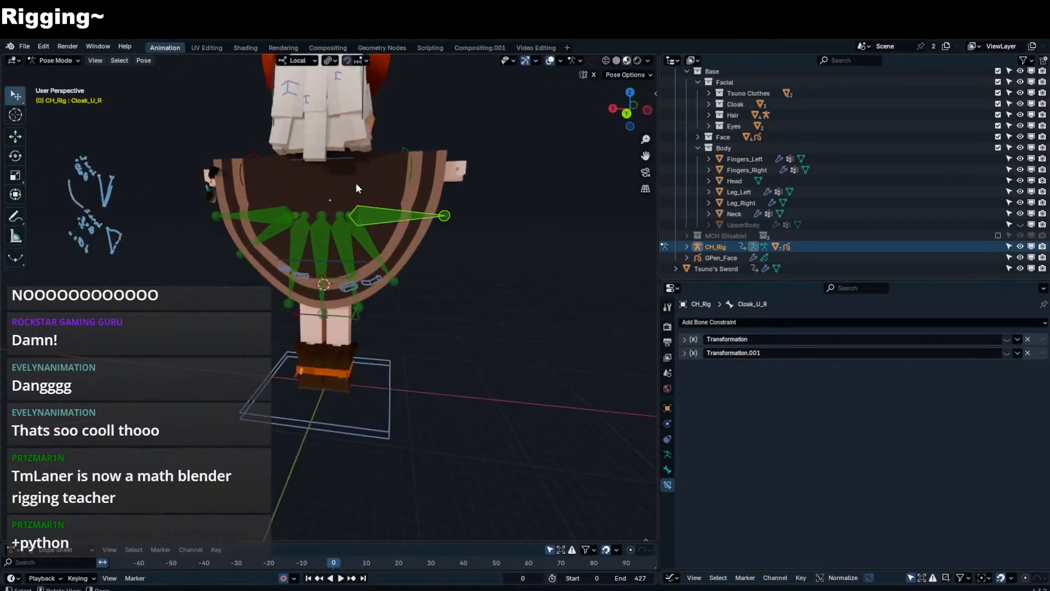
pyautogui.press('Tab')
pyautogui.click(351, 160)
pyautogui.press('Tab')
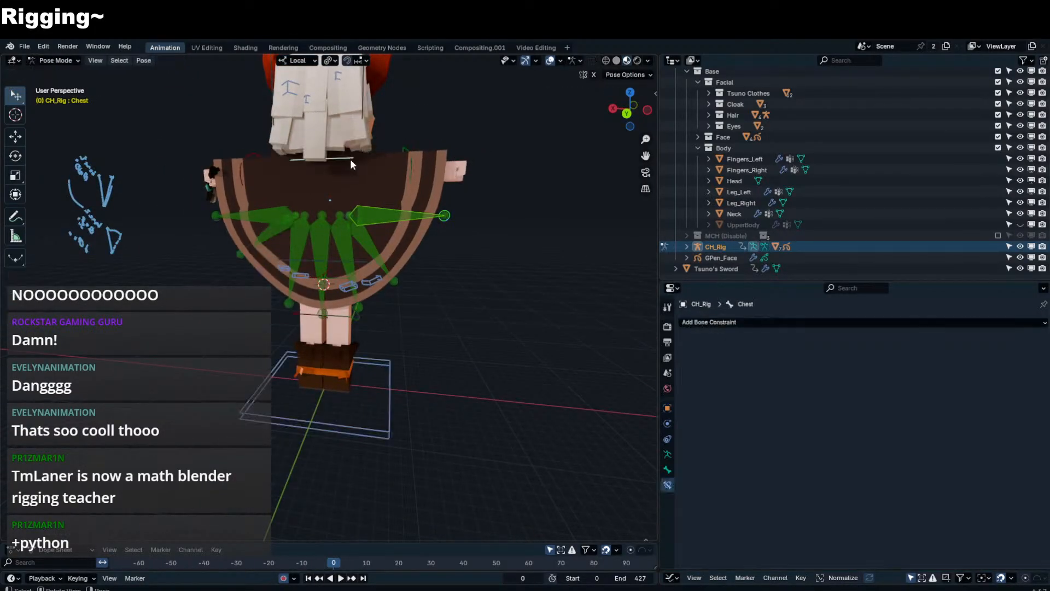
# - Rotate the Body control sideways to recheck the whole cloak after parenting Cloak_U_R
pyautogui.click(352, 264)
pyautogui.press('r')
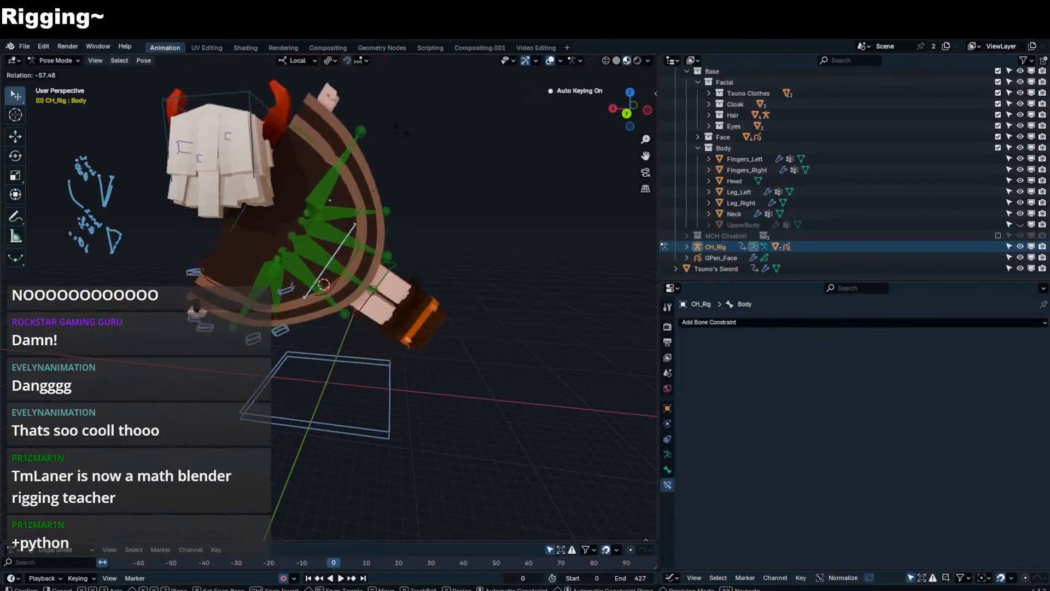
pyautogui.rightClick(420, 257)
pyautogui.moveTo(459, 259); pyautogui.dragTo(533, 236, button='middle')
# - Rotate UpperArm.FKCTRL.R repeatedly and examine the cloak deformation around the right arm
pyautogui.click(303, 188)
pyautogui.press('r')
pyautogui.rightClick(413, 205)
pyautogui.press('r')
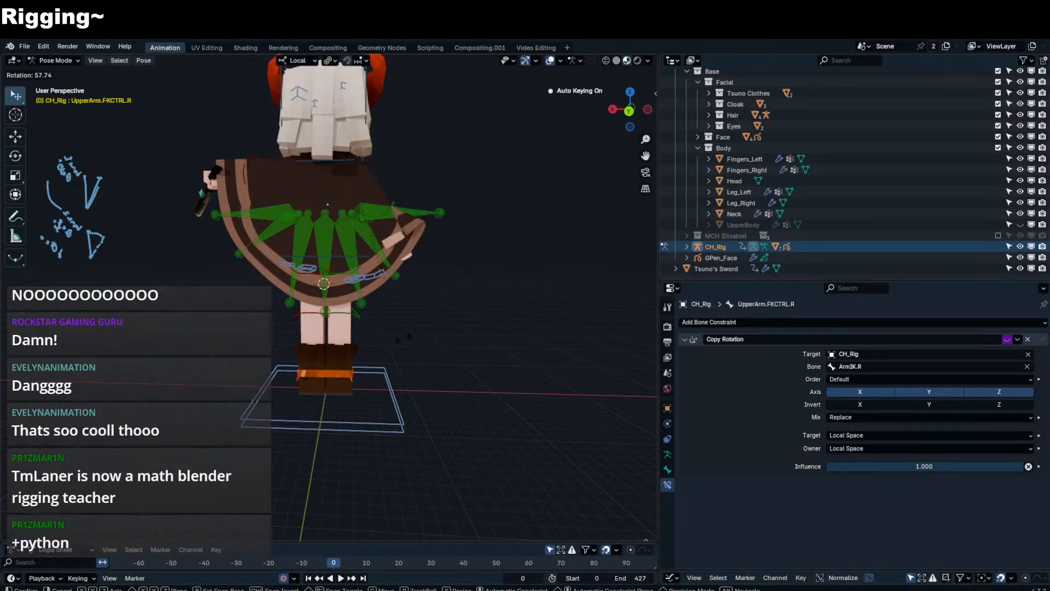
pyautogui.rightClick(403, 338)
pyautogui.moveTo(403, 338); pyautogui.dragTo(359, 297, button='middle')
pyautogui.press('r')
pyautogui.press('r')
pyautogui.rightClick(429, 309)
pyautogui.moveTo(383, 224); pyautogui.dragTo(460, 212, button='middle')
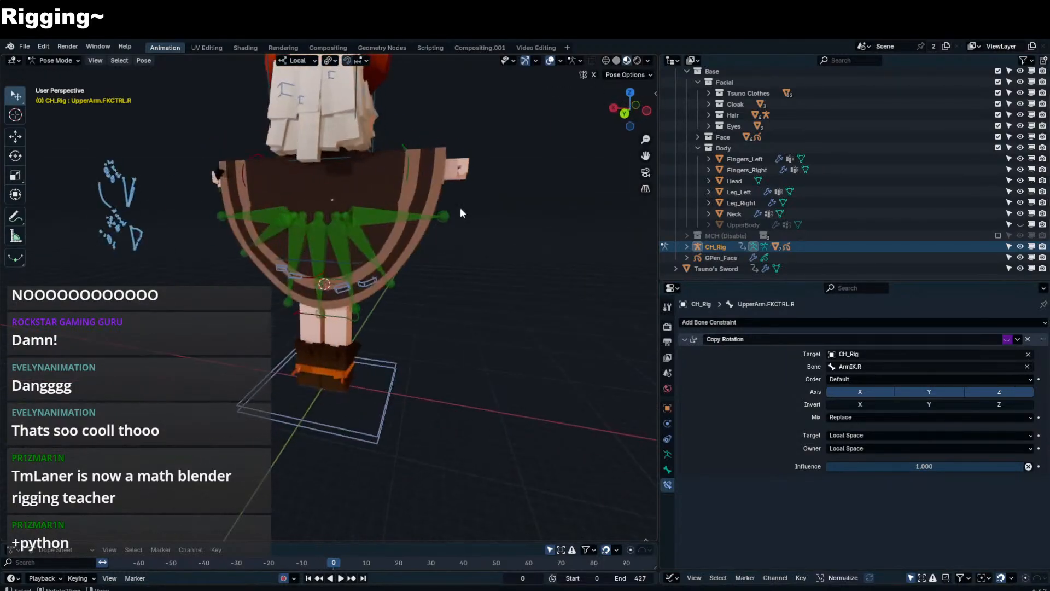
# - Test-rotate UpperArm.FKCTRL.R and the cloak bone Cloak_U_R to check the deformation on the cloak's right side
pyautogui.press('r')
pyautogui.rightClick(423, 306)
pyautogui.click(416, 217)
pyautogui.press('r')
pyautogui.rightClick(435, 270)
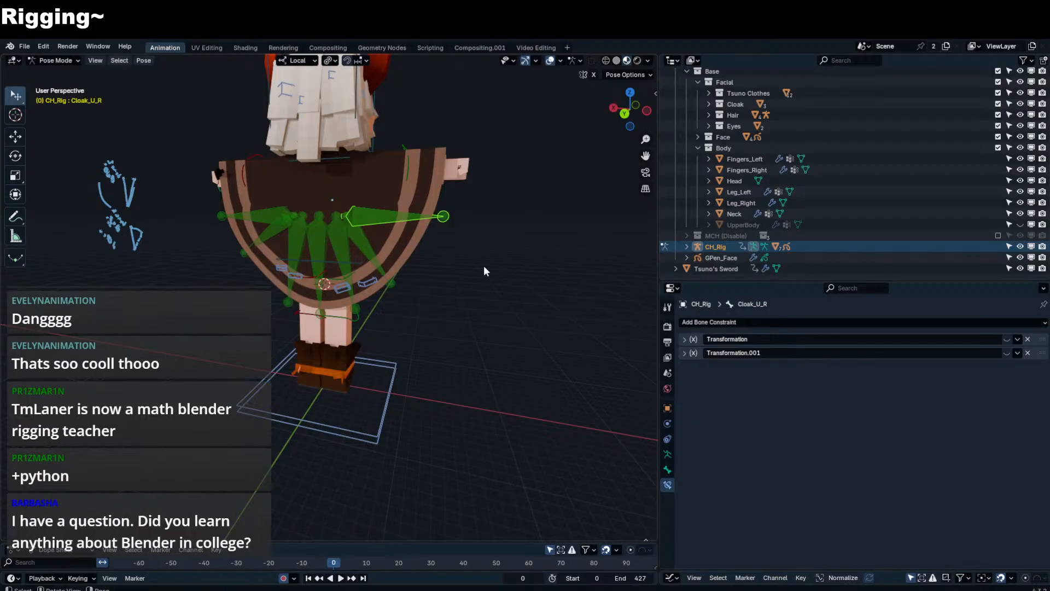
pyautogui.click(485, 369)
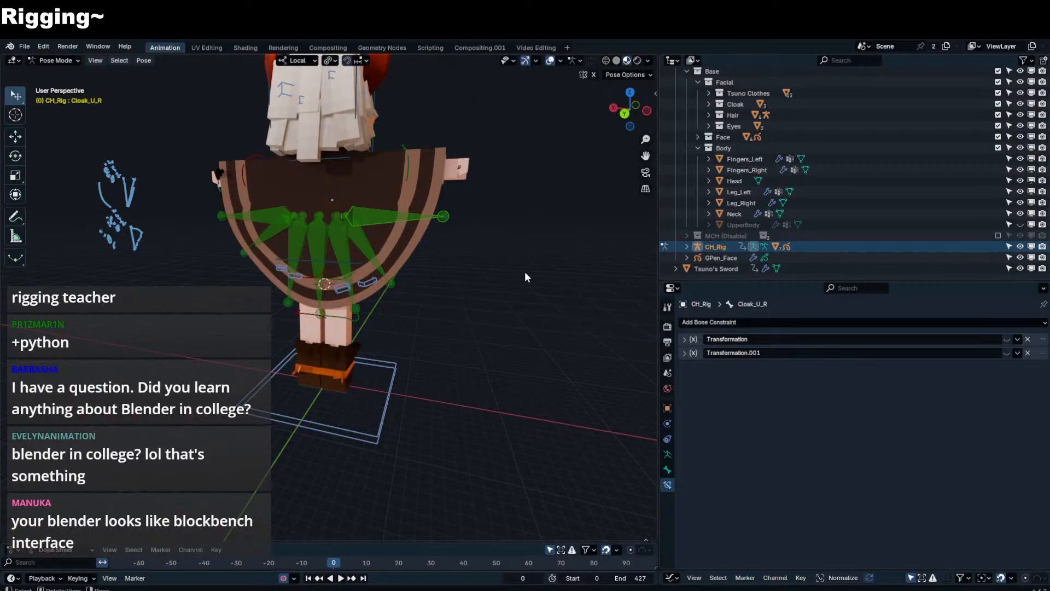
# - Save the rig file
pyautogui.moveTo(524, 272); pyautogui.dragTo(254, 210, button='middle')
pyautogui.hotkey('ctrl', 's')
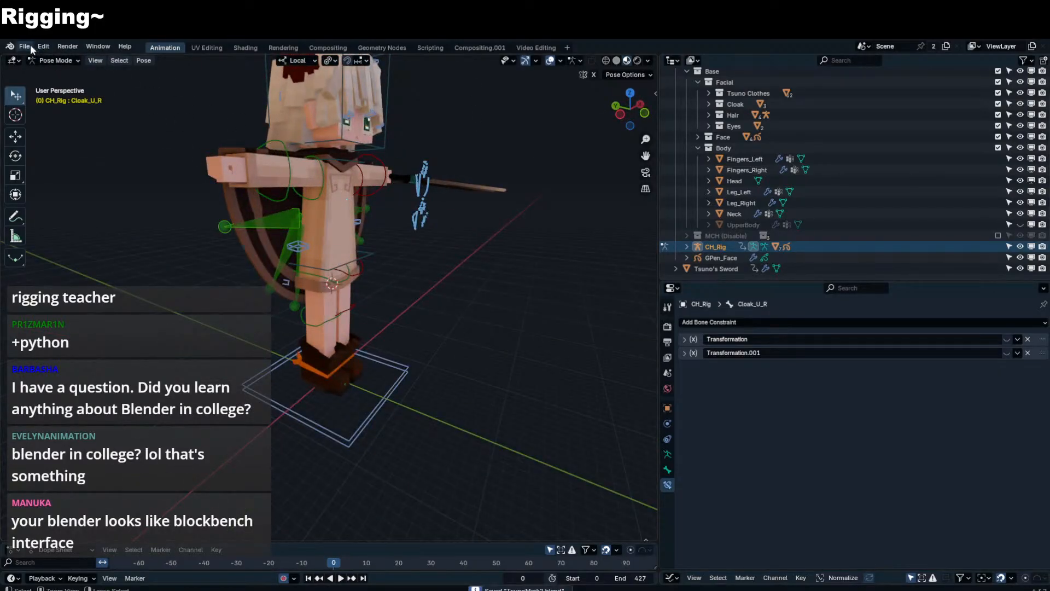
pyautogui.click(27, 46)
pyautogui.moveTo(528, 179); pyautogui.dragTo(494, 223, button='middle')
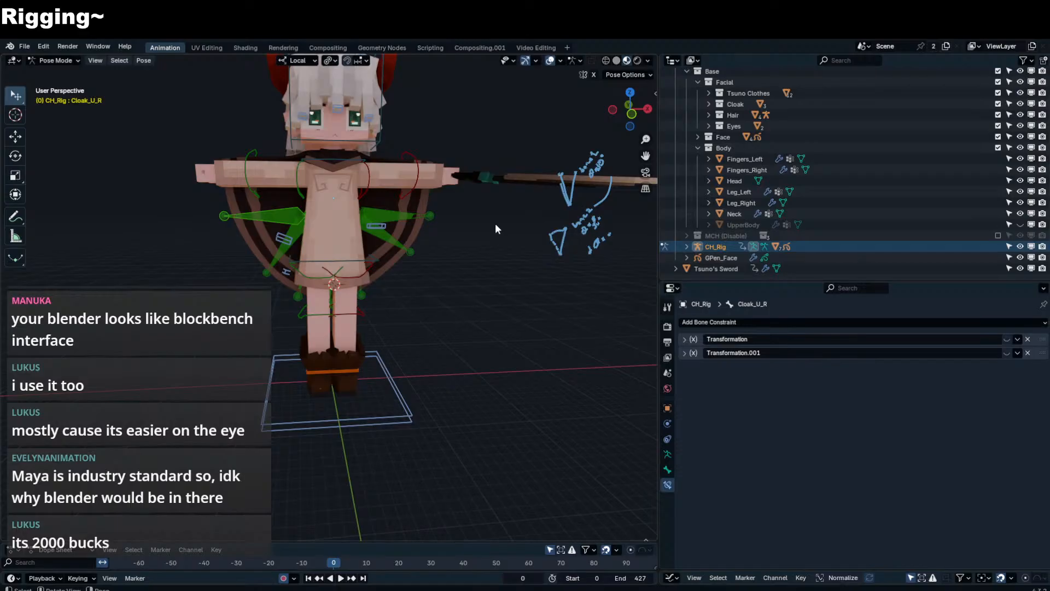
# - Test-rotate the Chest control and test-move Cloak_U_L to check how the cloak follows the torso
pyautogui.scroll(5, 422, 282)
pyautogui.click(415, 226)
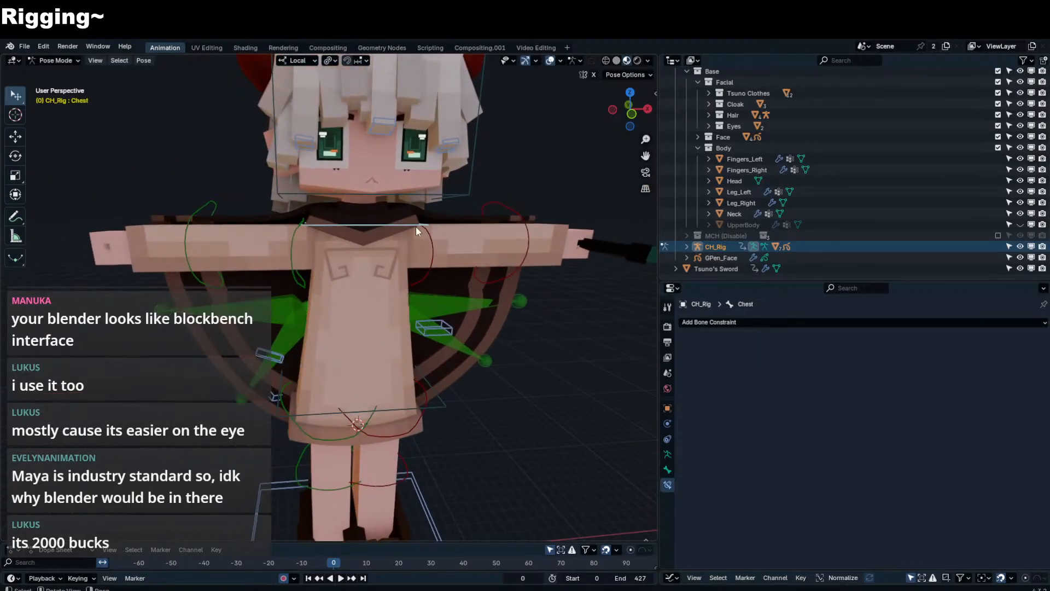
pyautogui.moveTo(416, 226); pyautogui.dragTo(540, 213, button='middle')
pyautogui.press('r')
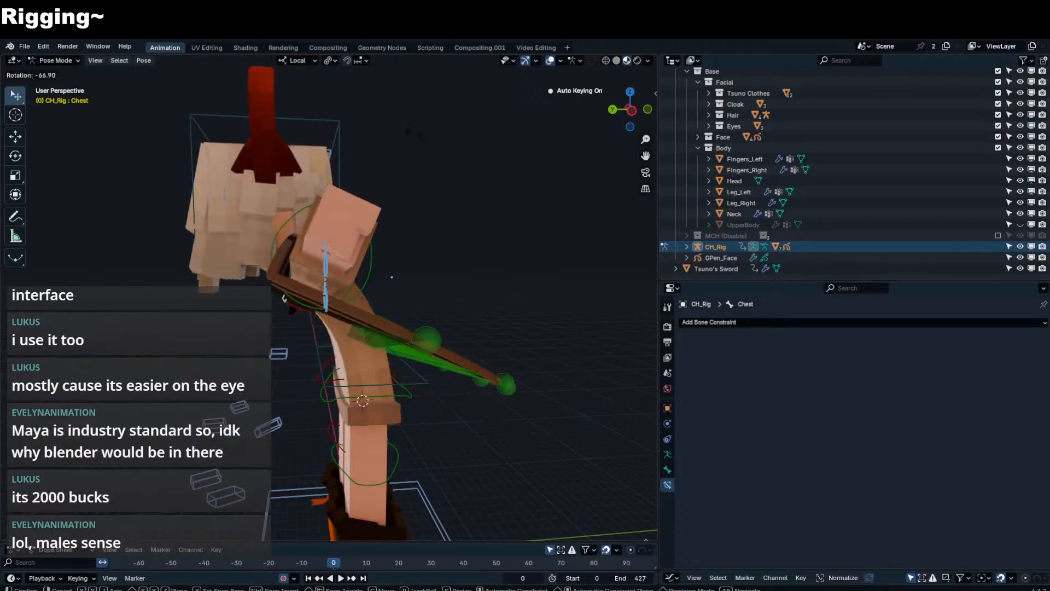
pyautogui.rightClick(432, 263)
pyautogui.moveTo(432, 262); pyautogui.dragTo(552, 290, button='middle')
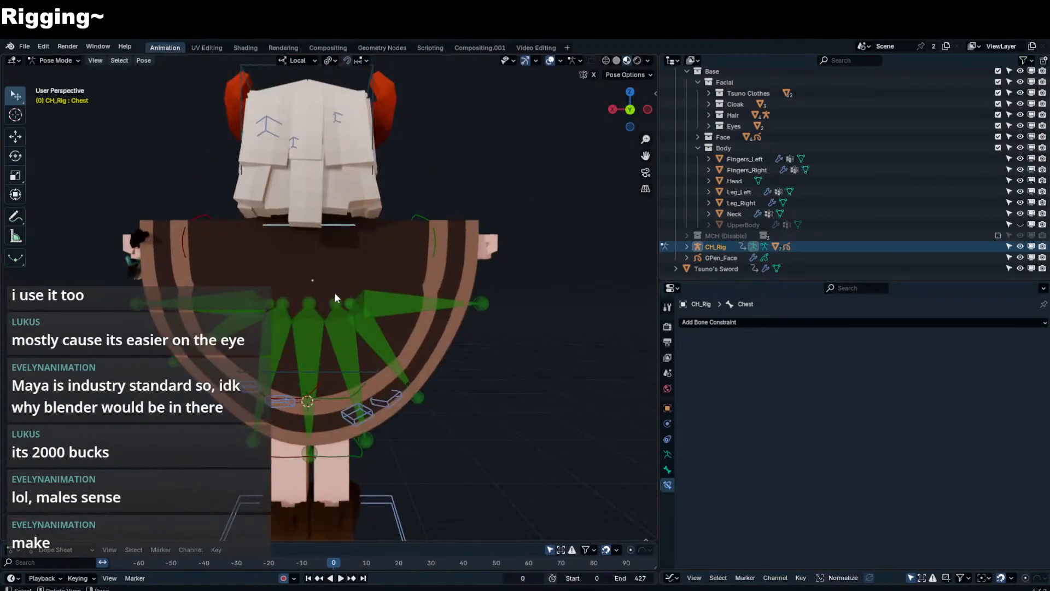
pyautogui.click(258, 306)
pyautogui.press('g')
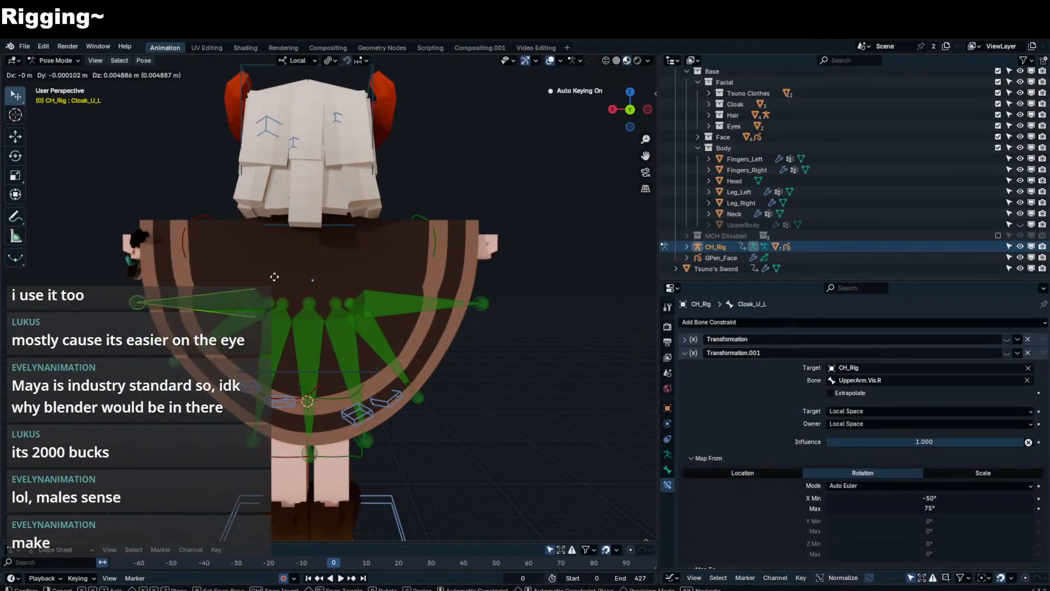
pyautogui.rightClick(274, 276)
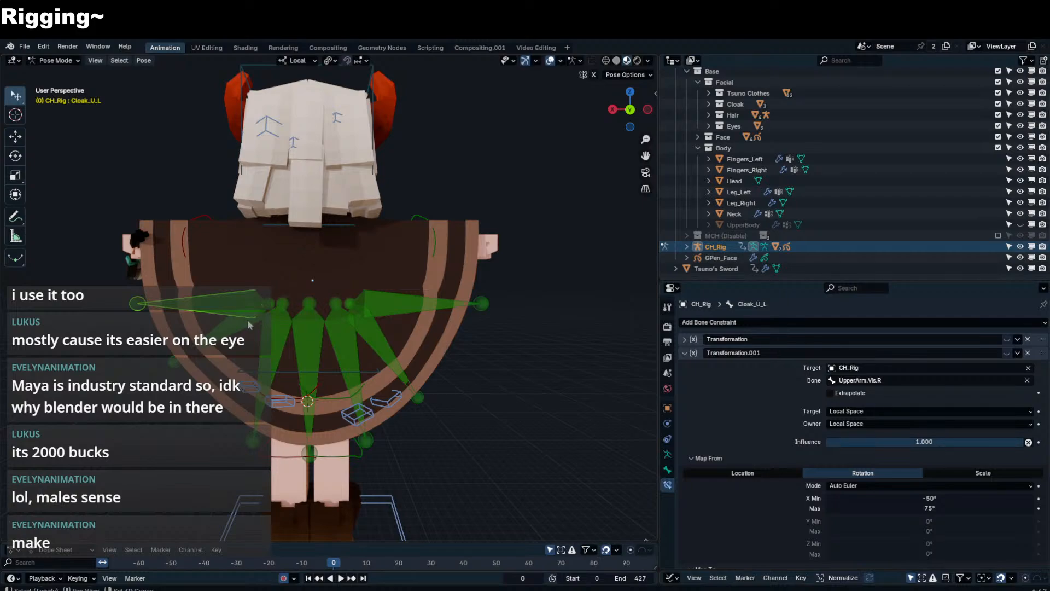
# - Snap the 3D cursor to the top centre of the cloak bones, using the row of cloak bones as the selection
pyautogui.keyDown('shift'); pyautogui.click(247, 320); pyautogui.keyUp('shift')
pyautogui.keyDown('shift'); pyautogui.click(278, 335); pyautogui.keyUp('shift')
pyautogui.keyDown('shift'); pyautogui.click(309, 338); pyautogui.keyUp('shift')
pyautogui.keyDown('shift'); pyautogui.click(338, 336); pyautogui.keyUp('shift')
pyautogui.keyDown('shift'); pyautogui.click(288, 332); pyautogui.keyUp('shift')
pyautogui.keyDown('shift'); pyautogui.click(369, 315); pyautogui.keyUp('shift')
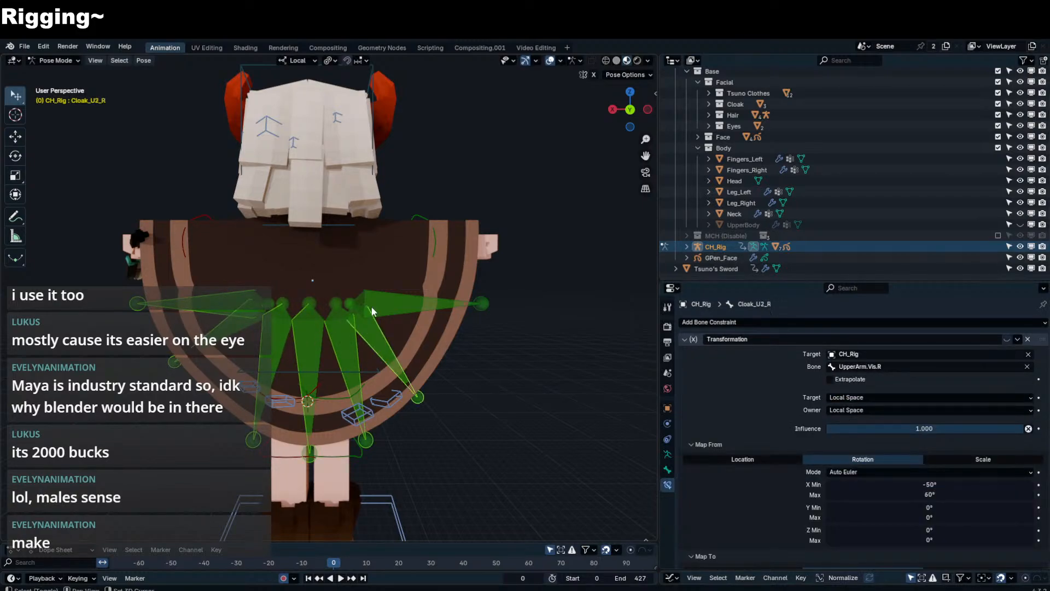
pyautogui.keyDown('shift'); pyautogui.click(371, 307); pyautogui.keyUp('shift')
pyautogui.hotkey('shift', 's')
pyautogui.click(346, 366)
pyautogui.press('Tab')
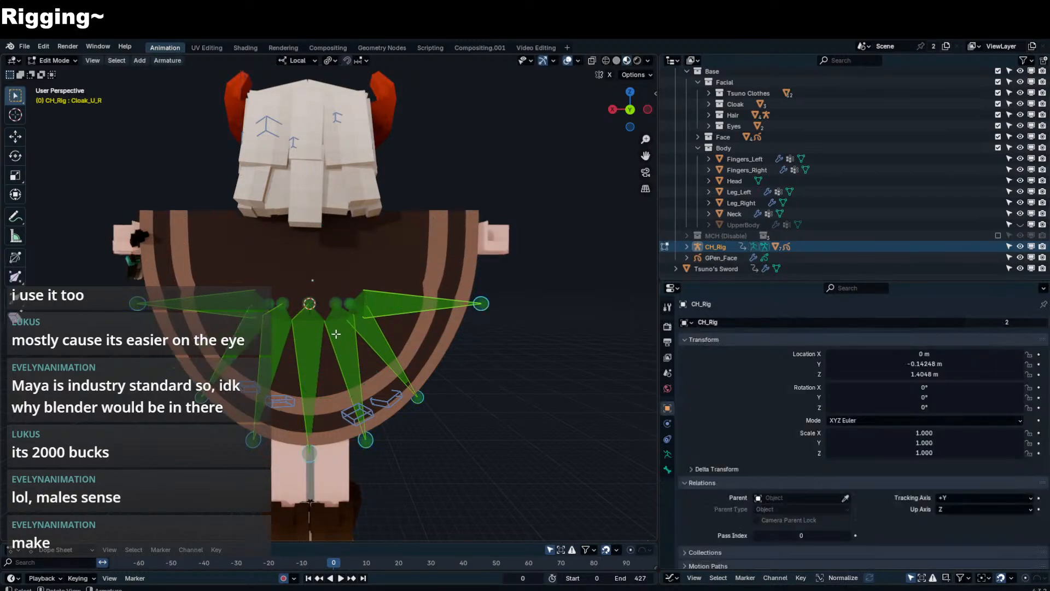
pyautogui.press('Tab')
pyautogui.click(244, 331)
pyautogui.hotkey('alt', 'r')
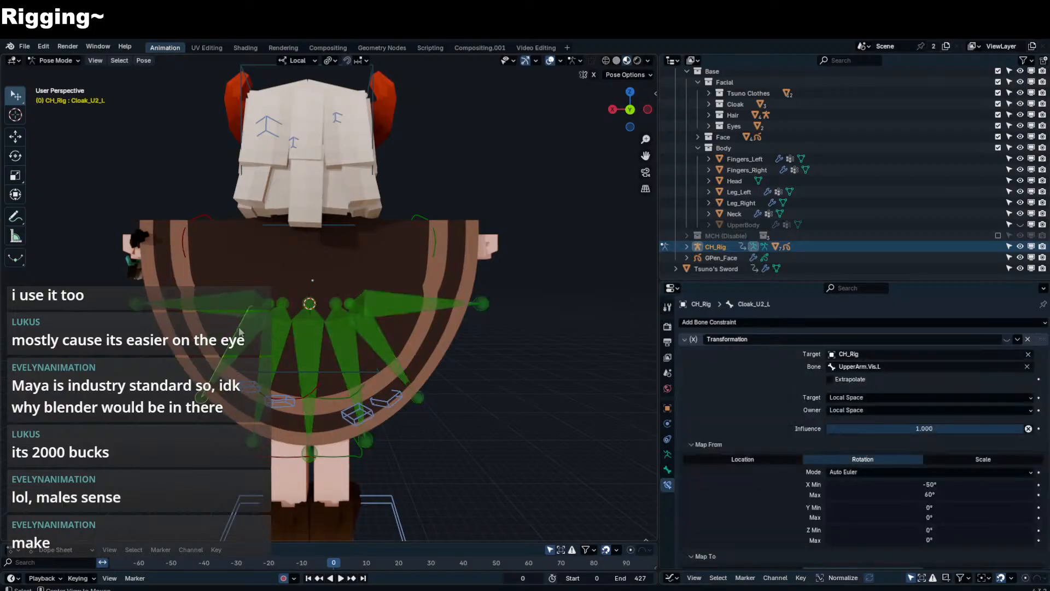
pyautogui.click(258, 313)
pyautogui.keyDown('shift'); pyautogui.click(242, 320); pyautogui.keyUp('shift')
pyautogui.keyDown('shift'); pyautogui.click(276, 336); pyautogui.keyUp('shift')
pyautogui.keyDown('shift'); pyautogui.click(309, 342); pyautogui.keyUp('shift')
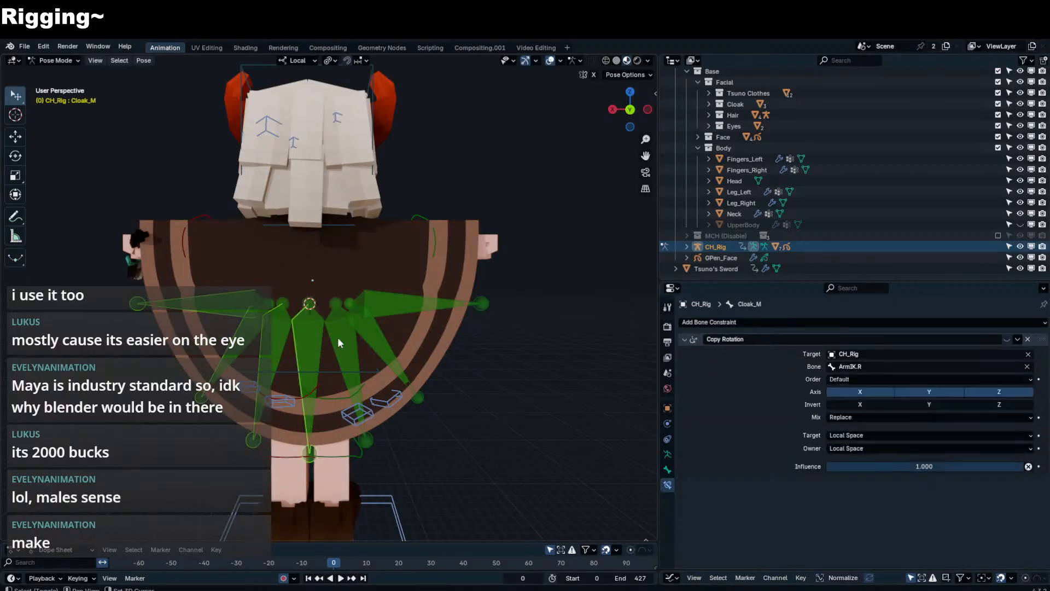
pyautogui.keyDown('shift'); pyautogui.click(343, 336); pyautogui.keyUp('shift')
pyautogui.keyDown('shift'); pyautogui.click(373, 333); pyautogui.keyUp('shift')
pyautogui.keyDown('shift'); pyautogui.click(384, 308); pyautogui.keyUp('shift')
pyautogui.keyDown('shift'); pyautogui.click(306, 329); pyautogui.keyUp('shift')
# - Add a new bone at the 3D cursor in the armature's Edit Mode and shorten it along Z
pyautogui.press('Tab')
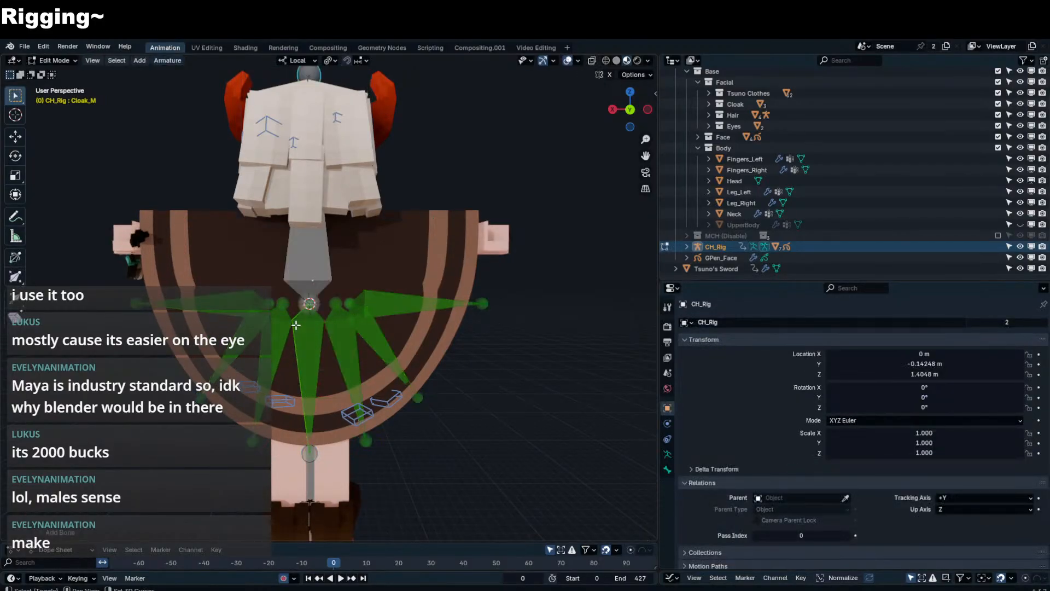
pyautogui.hotkey('shift', 'a')
pyautogui.moveTo(294, 325); pyautogui.dragTo(229, 267, button='middle')
pyautogui.press('KP_3')
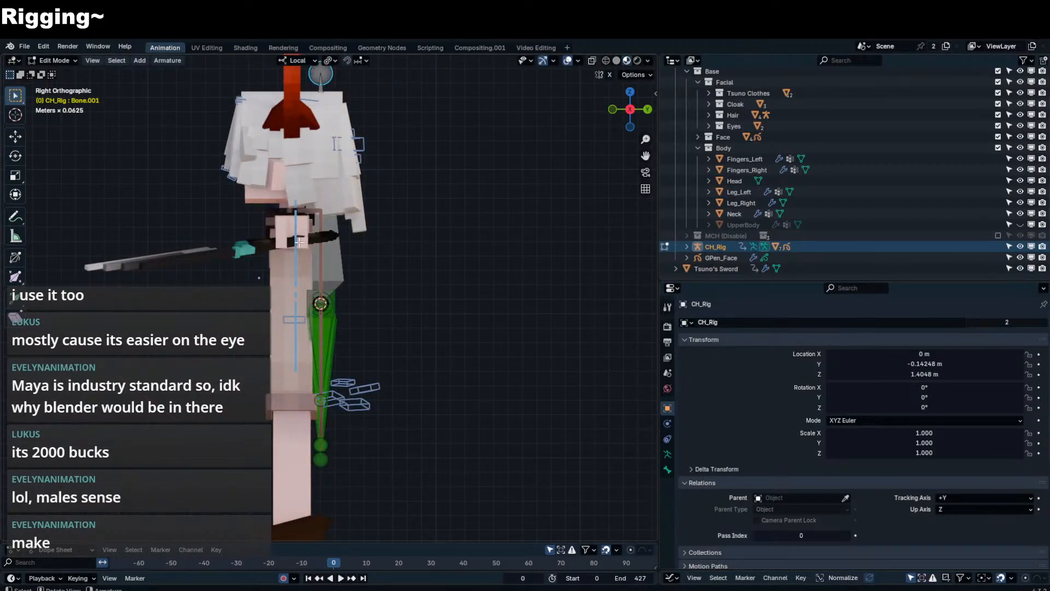
pyautogui.press('g')
pyautogui.press('z')
pyautogui.click(358, 316)
# - Rotate the new bone 180° about its local X axis and raise it so it points down to the top of the cloak bones
pyautogui.moveTo(358, 316); pyautogui.dragTo(313, 319, button='middle')
pyautogui.click(313, 317)
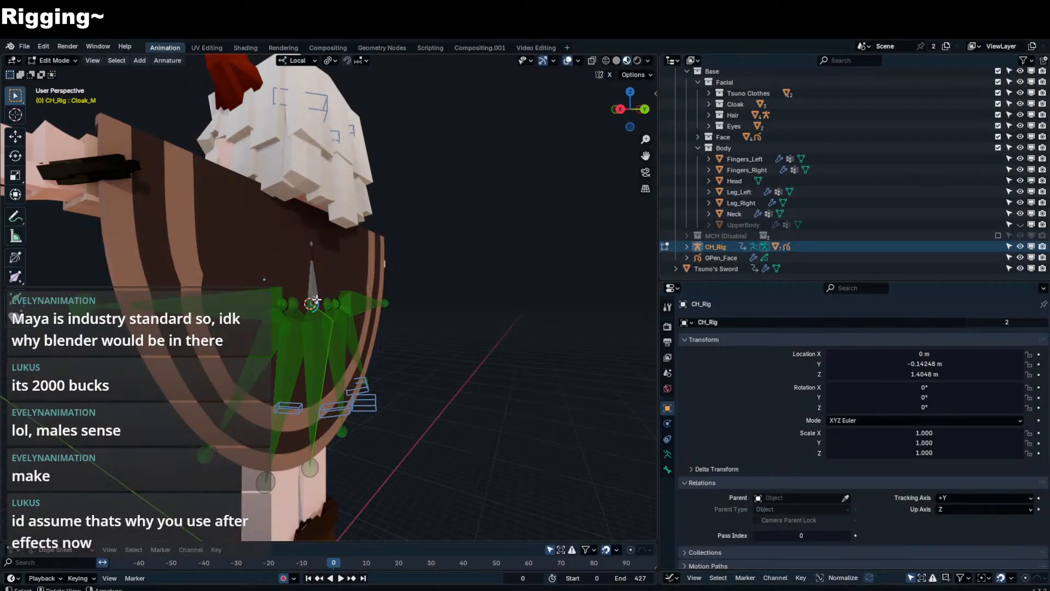
pyautogui.moveTo(316, 297)
pyautogui.mouseDown(button='middle')
pyautogui.moveTo(274, 298)
pyautogui.moveTo(313, 298)
pyautogui.mouseUp(button='middle')
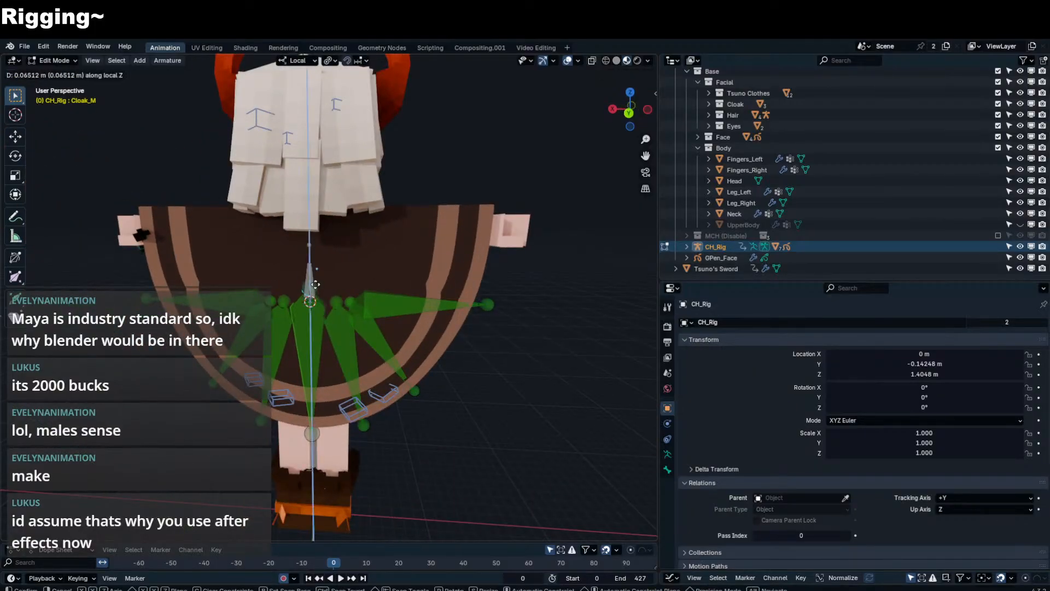
pyautogui.click(310, 276)
pyautogui.write('rx')
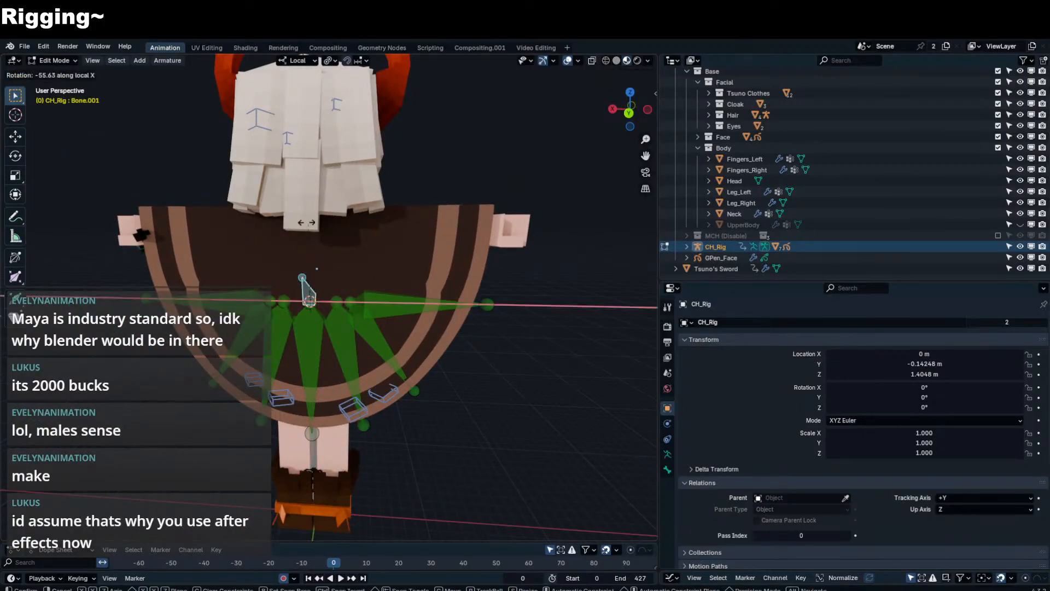
pyautogui.write('x180')
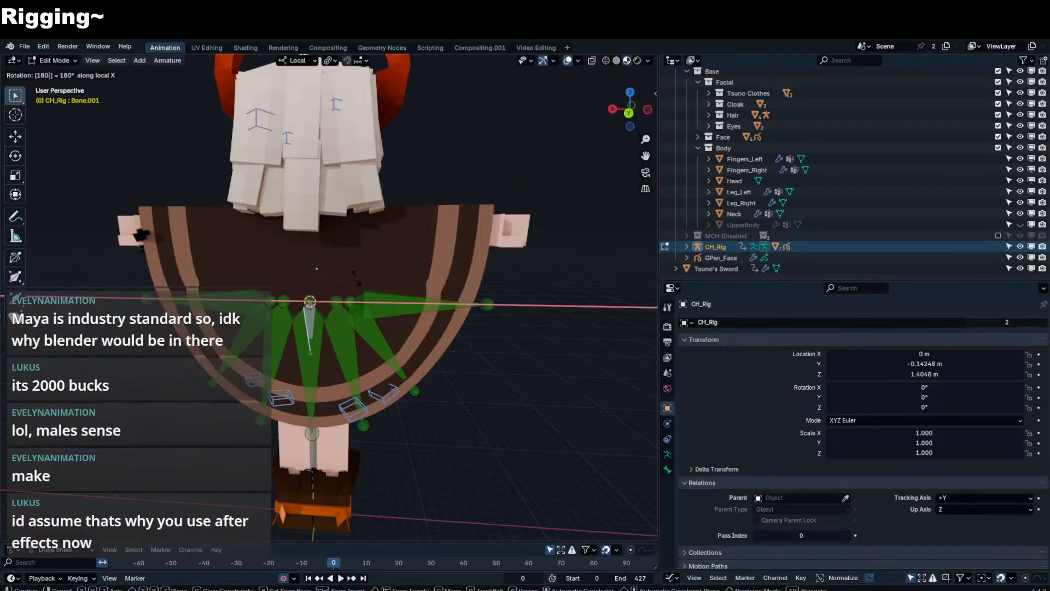
pyautogui.press('Return')
pyautogui.press('g')
pyautogui.press('z')
pyautogui.click(355, 264)
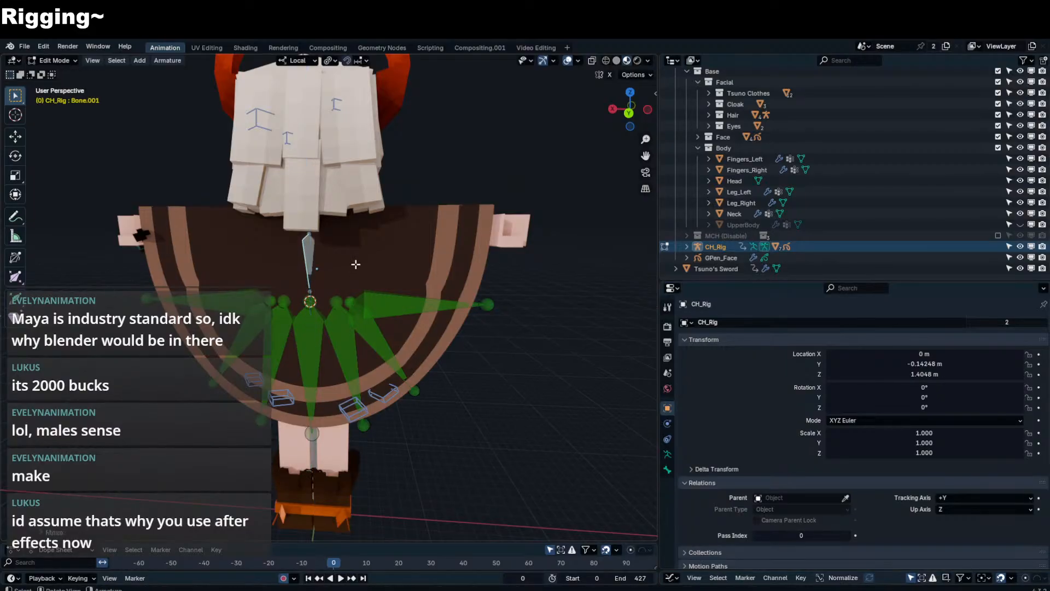
# - Parent all the cloak bones to Bone.001 in Edit Mode with Keep Offset
pyautogui.moveTo(356, 265); pyautogui.dragTo(429, 249, button='middle')
pyautogui.hotkey('ctrl', 'Tab')
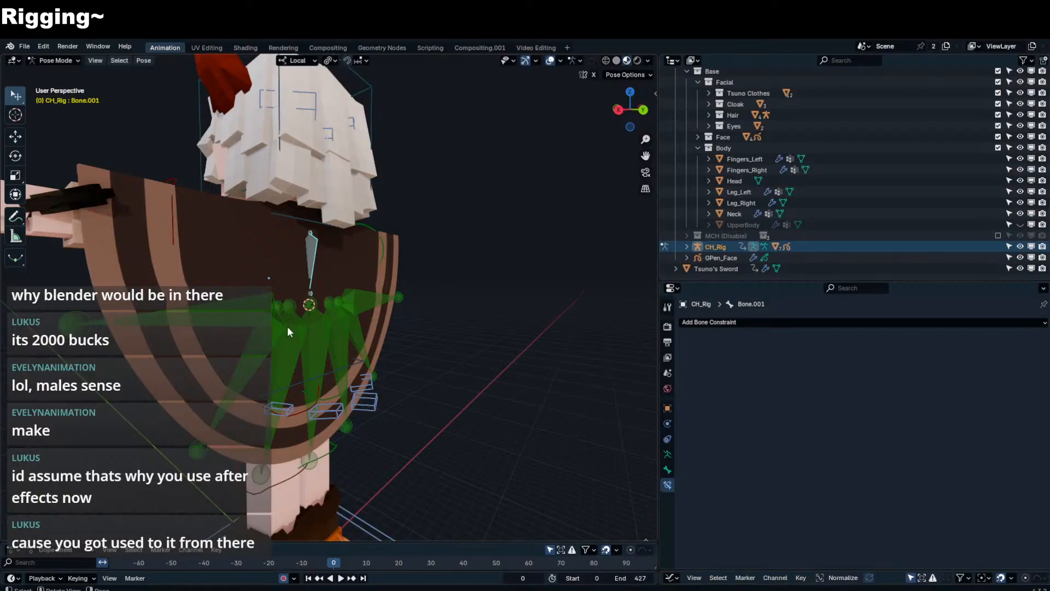
pyautogui.click(236, 317)
pyautogui.keyDown('shift'); pyautogui.click(259, 358); pyautogui.keyUp('shift')
pyautogui.keyDown('shift'); pyautogui.click(290, 371); pyautogui.keyUp('shift')
pyautogui.keyDown('shift'); pyautogui.click(317, 372); pyautogui.keyUp('shift')
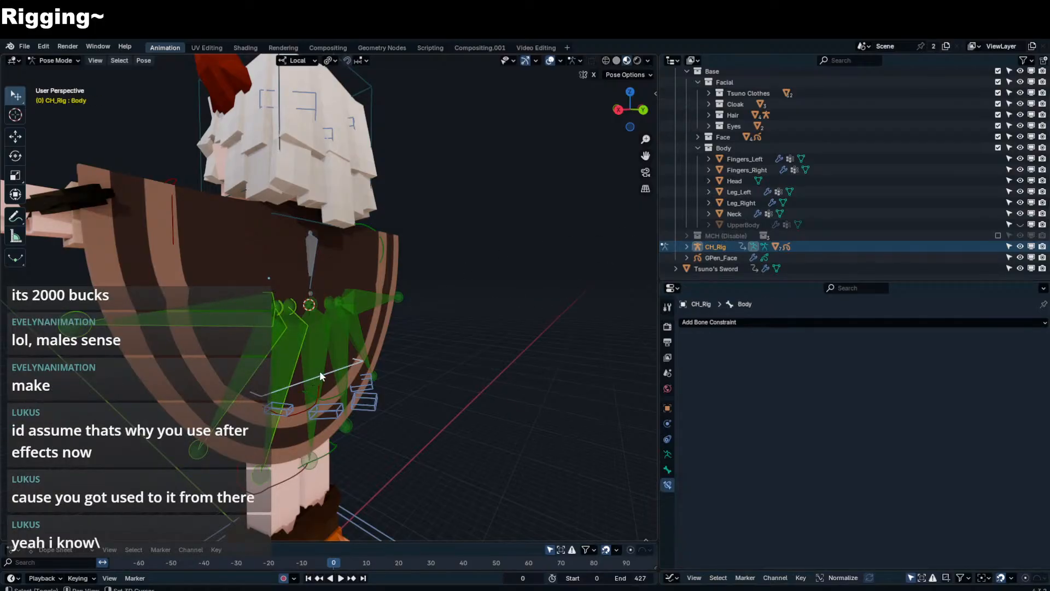
pyautogui.hotkey('ctrl', 'z')
pyautogui.click(316, 262)
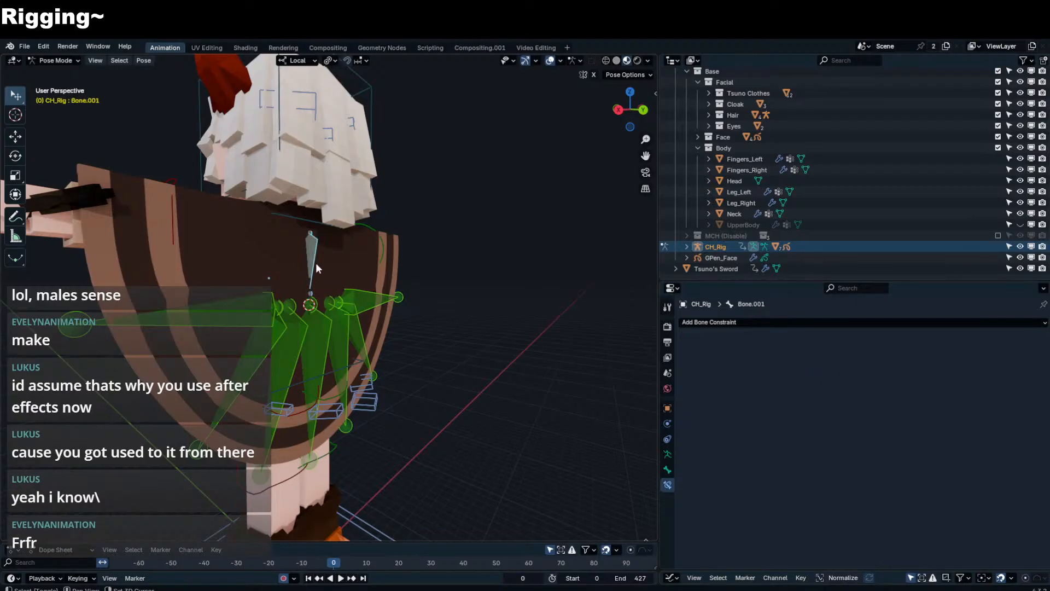
pyautogui.press('Tab')
pyautogui.hotkey('ctrl', 'p')
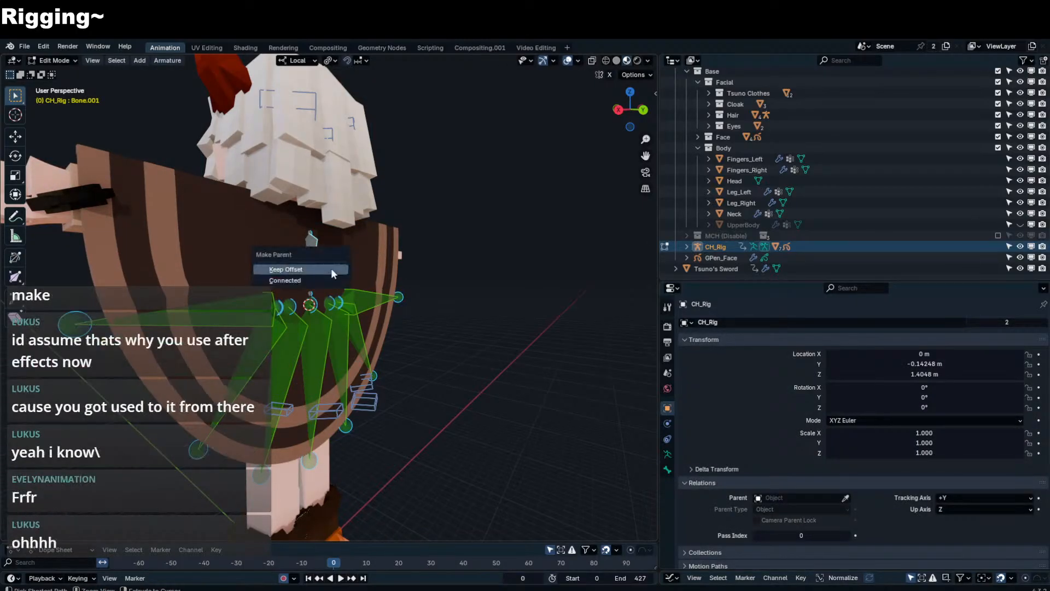
pyautogui.click(330, 268)
# - Test-rotate Bone.001 about its local axes in Pose Mode to check that the whole cloak follows
pyautogui.press('Tab')
pyautogui.press('r')
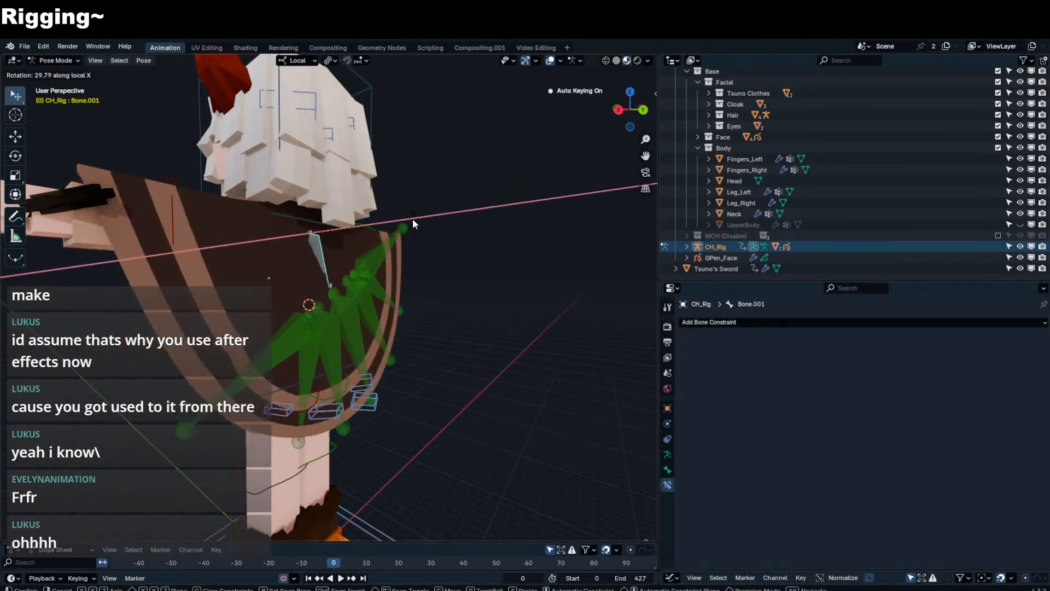
pyautogui.press('z')
pyautogui.press('z')
pyautogui.press('z')
pyautogui.rightClick(350, 230)
pyautogui.moveTo(350, 229); pyautogui.dragTo(437, 232, button='middle')
# - Rotate Bone.001 so the cloak lifts up behind the character, and fine-tune its tilt with a trackball rotation
pyautogui.press('r')
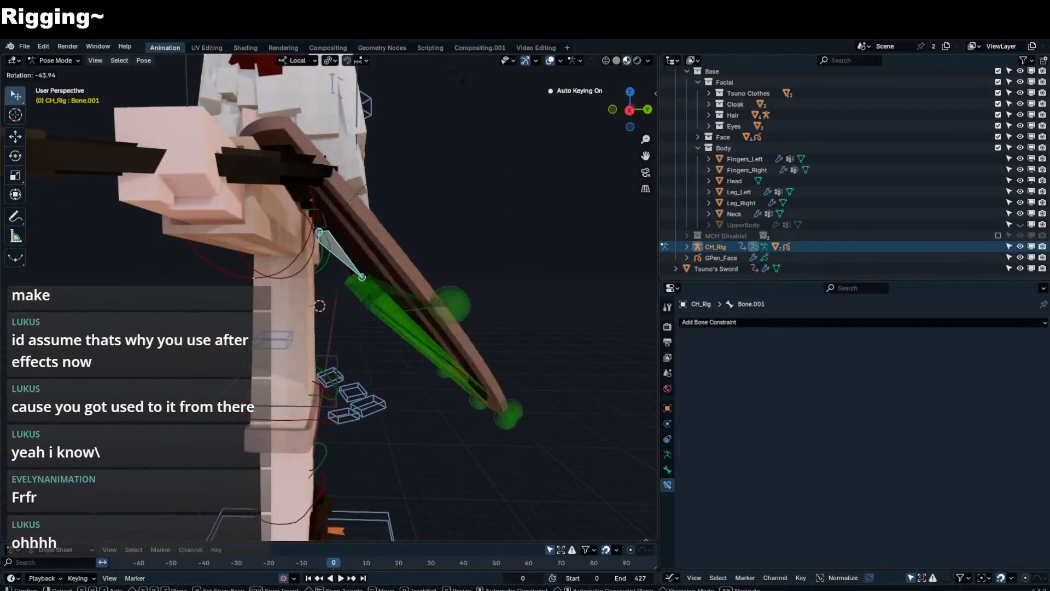
pyautogui.click(400, 532)
pyautogui.moveTo(402, 520); pyautogui.dragTo(347, 403, button='middle')
pyautogui.scroll(-3, 350, 402)
pyautogui.press('r')
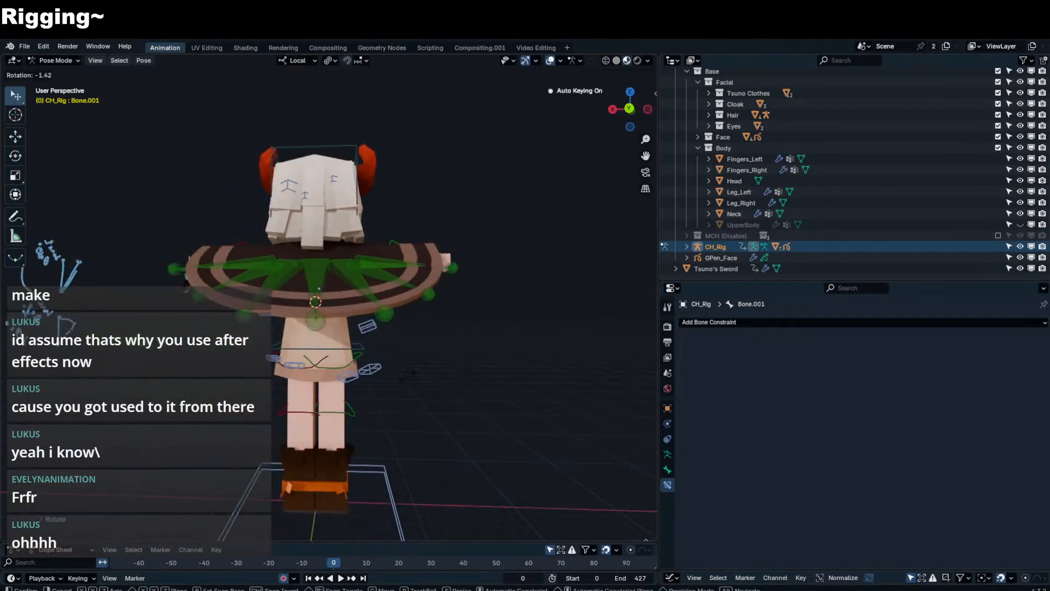
pyautogui.press('r')
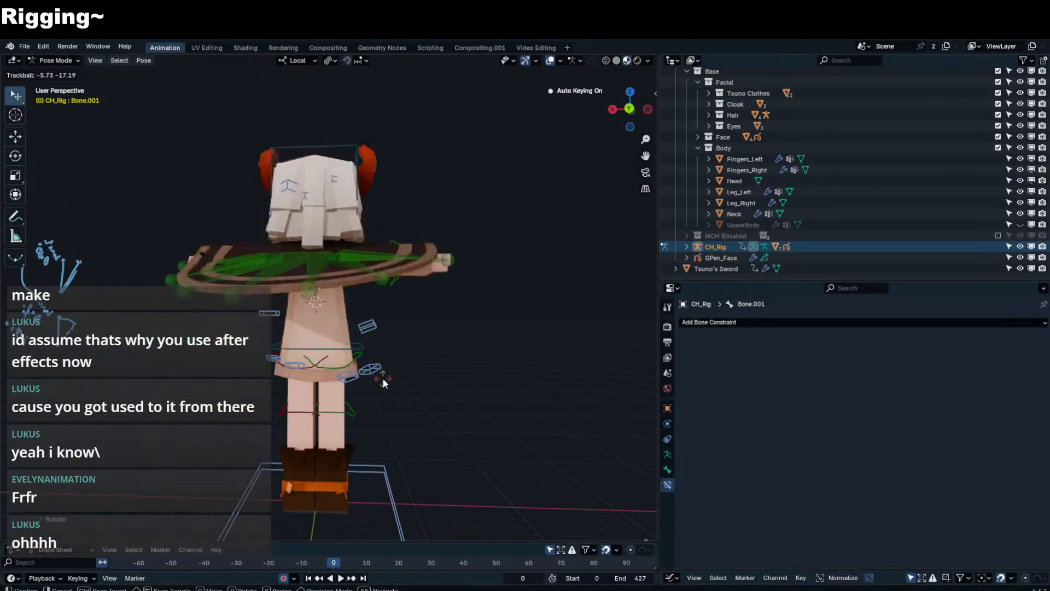
pyautogui.click(381, 340)
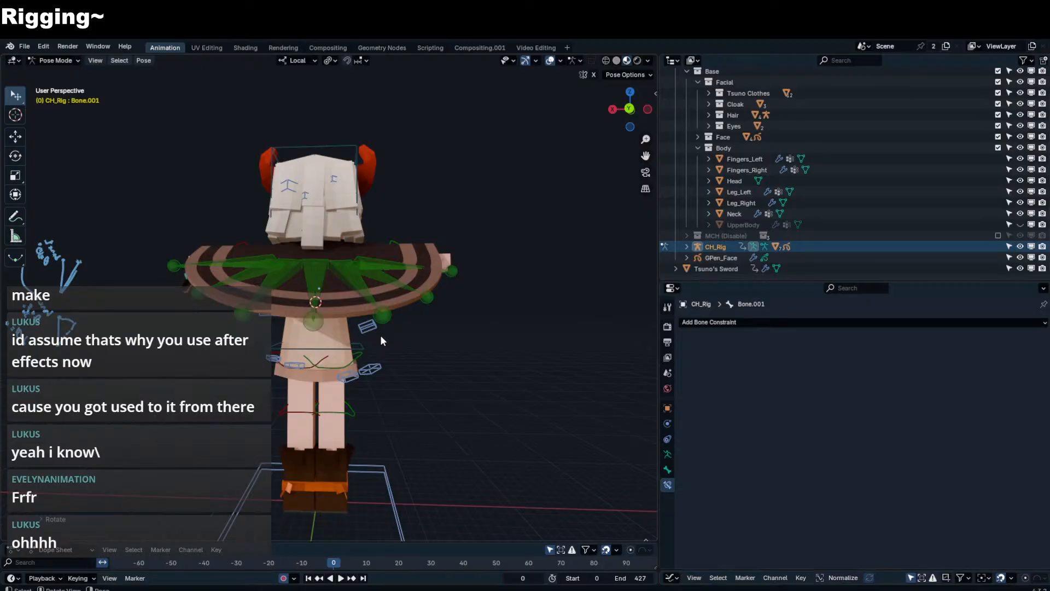
# - Add an Action constraint to the Cloak_U_L bone and remove its two Transformation constraints
pyautogui.moveTo(279, 359); pyautogui.dragTo(375, 369, button='middle')
pyautogui.click(341, 304)
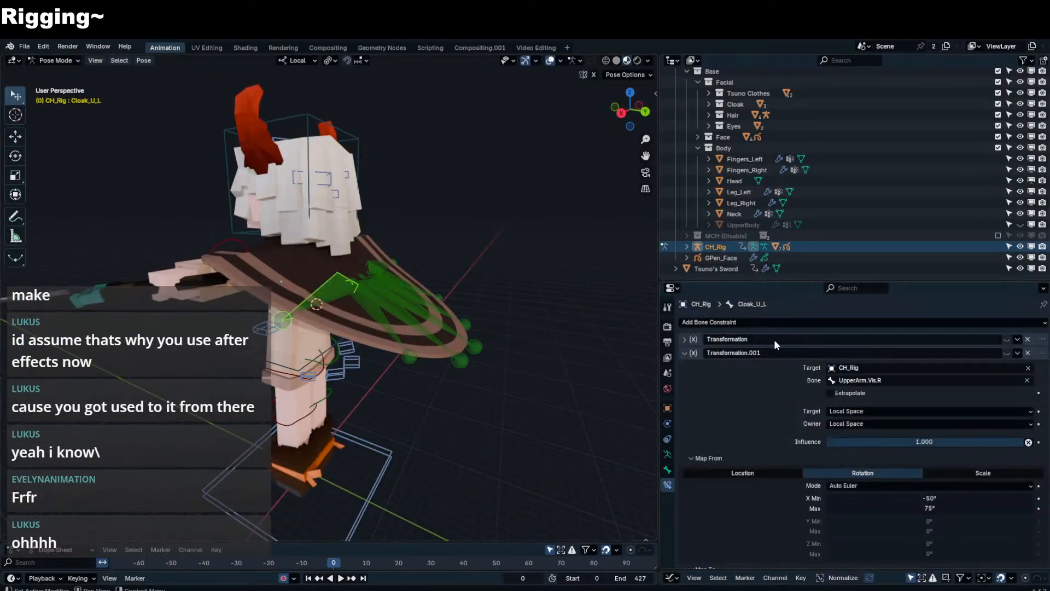
pyautogui.click(684, 352)
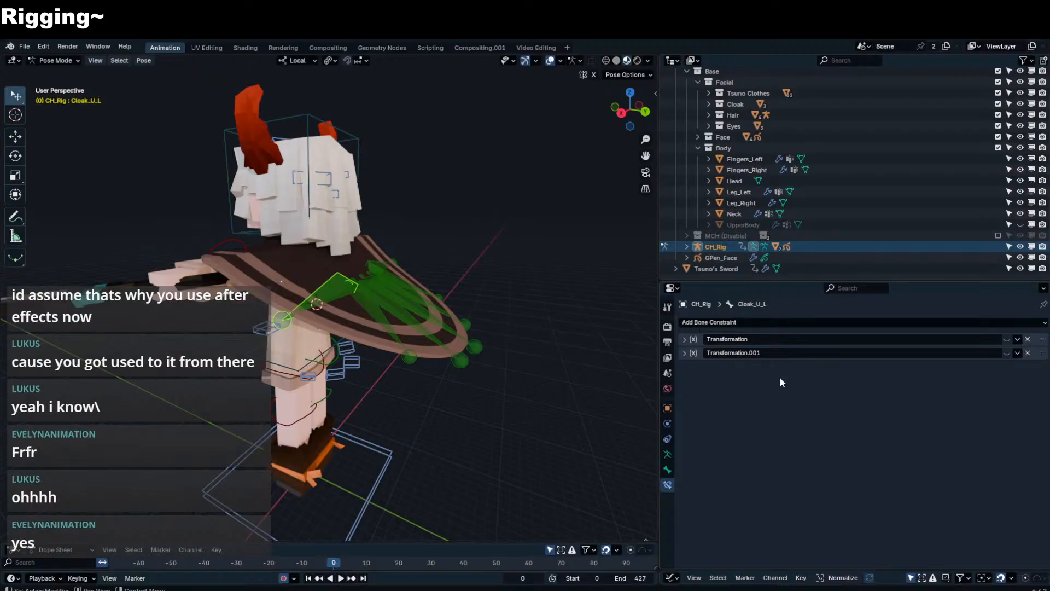
pyautogui.click(923, 321)
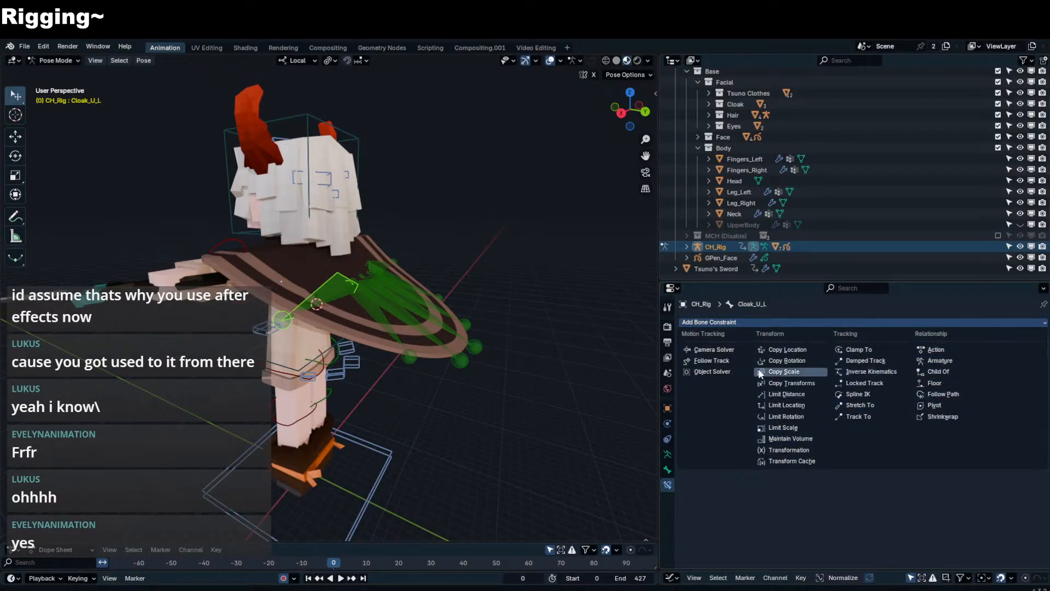
pyautogui.click(971, 352)
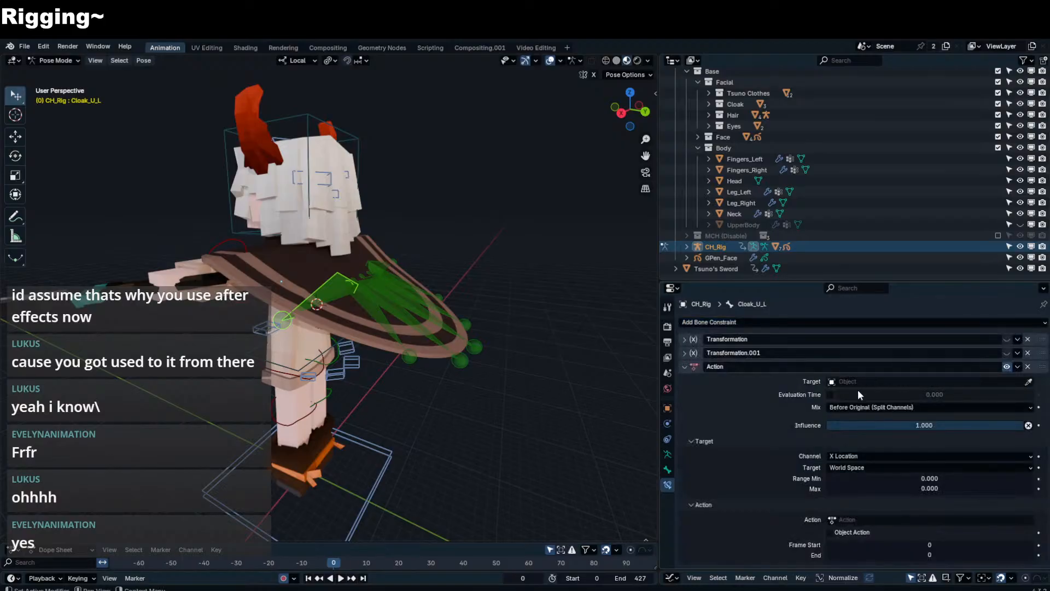
pyautogui.click(1028, 339)
pyautogui.click(1028, 340)
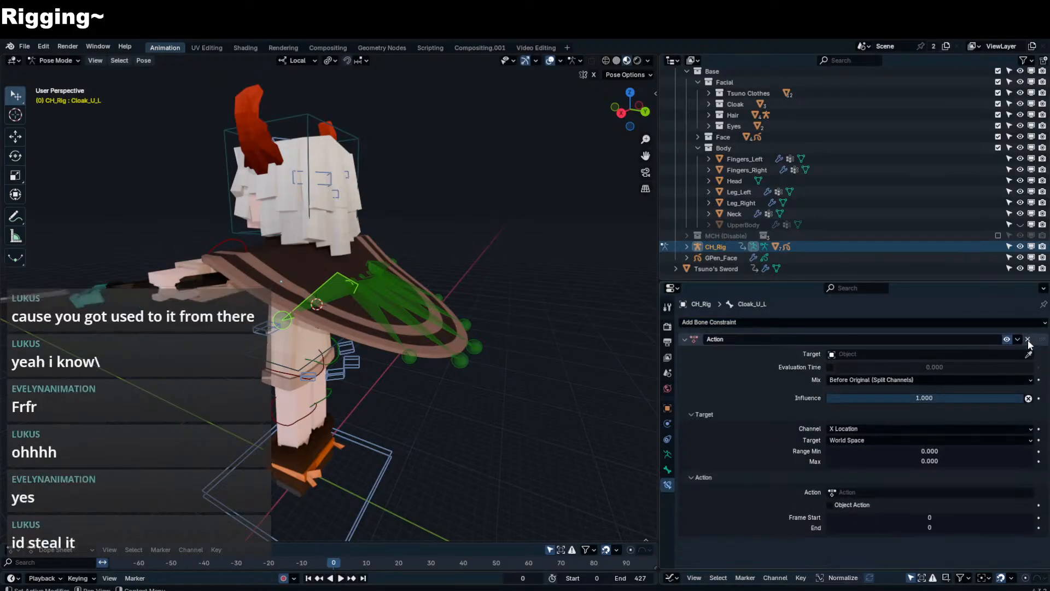
pyautogui.click(861, 357)
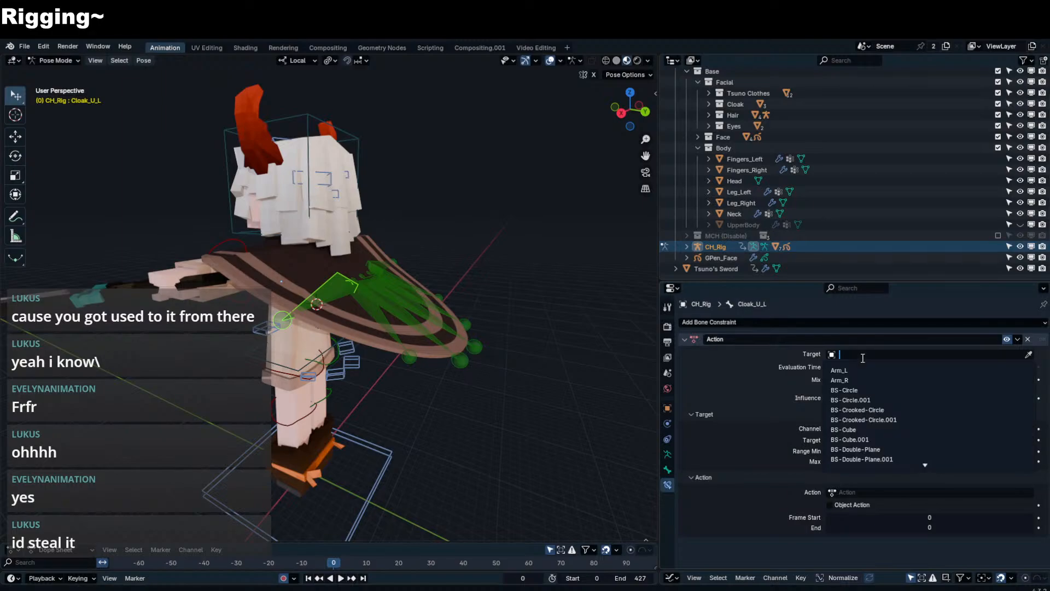
pyautogui.press('Escape')
pyautogui.scroll(-4, 394, 268)
pyautogui.scroll(3, 443, 268)
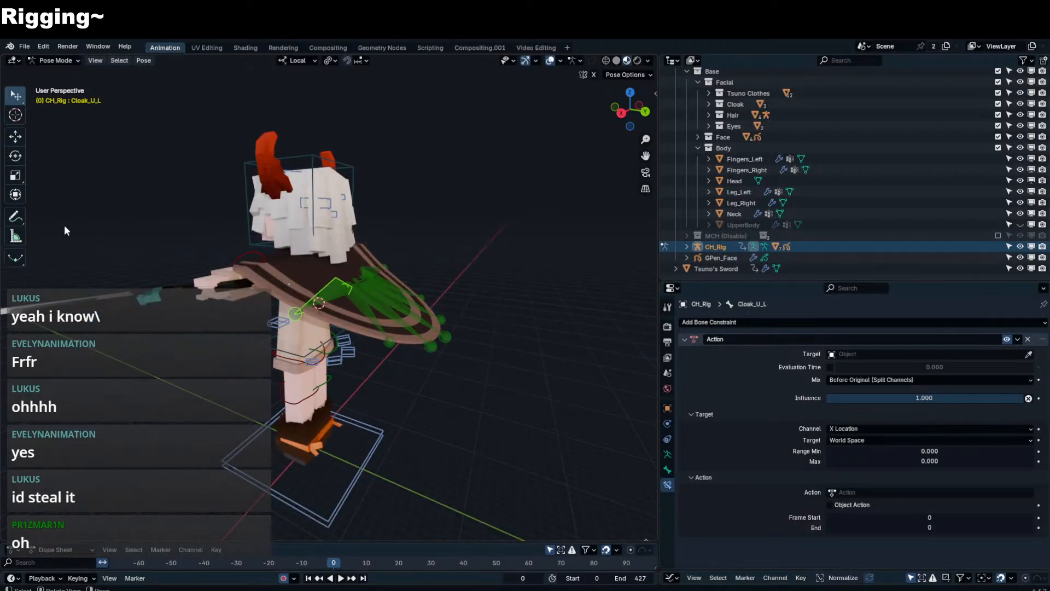
# - Draw an I-shaped annotation beside the character and undo it, returning to the selection tool
pyautogui.click(16, 216)
pyautogui.moveTo(520, 158)
pyautogui.mouseDown()
pyautogui.moveTo(525, 235)
pyautogui.moveTo(543, 232)
pyautogui.moveTo(533, 155)
pyautogui.moveTo(512, 152)
pyautogui.mouseUp()
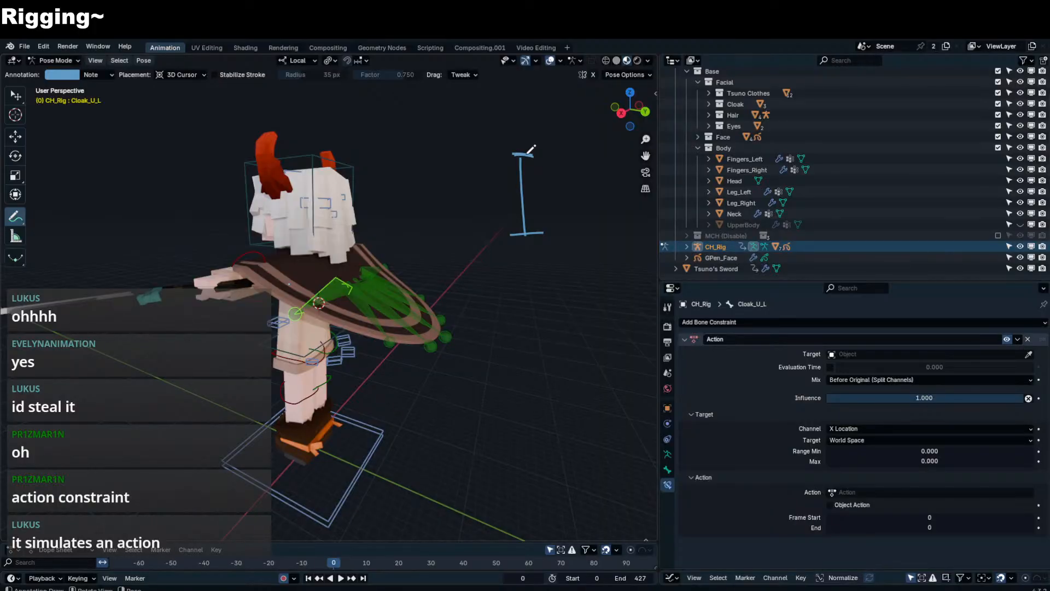
pyautogui.hotkey('ctrl', 'z')
pyautogui.hotkey('ctrl', 'z')
pyautogui.hotkey('ctrl', 'z')
pyautogui.hotkey('ctrl', 'z')
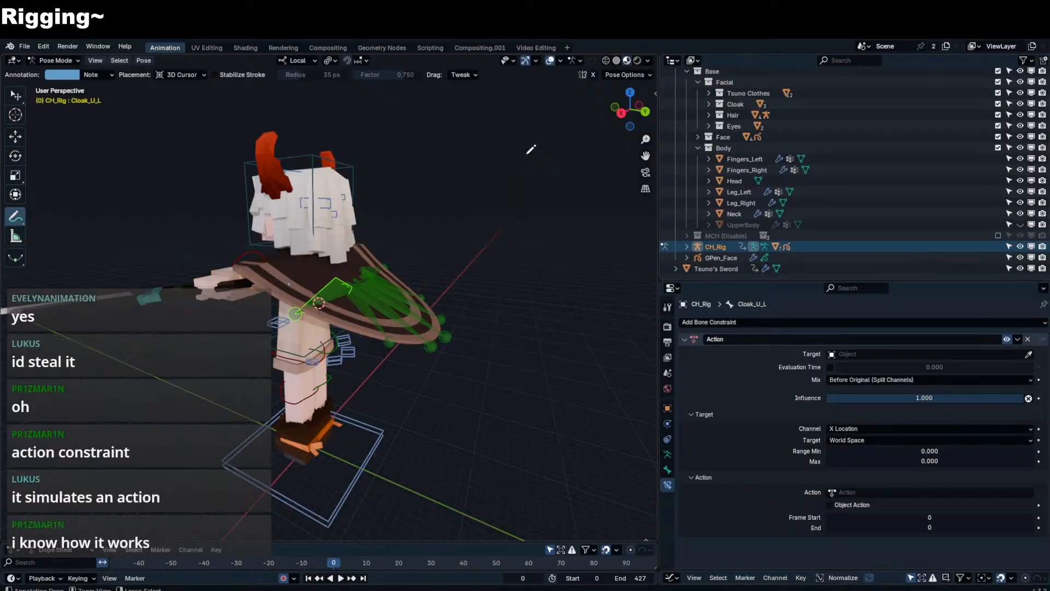
pyautogui.click(20, 100)
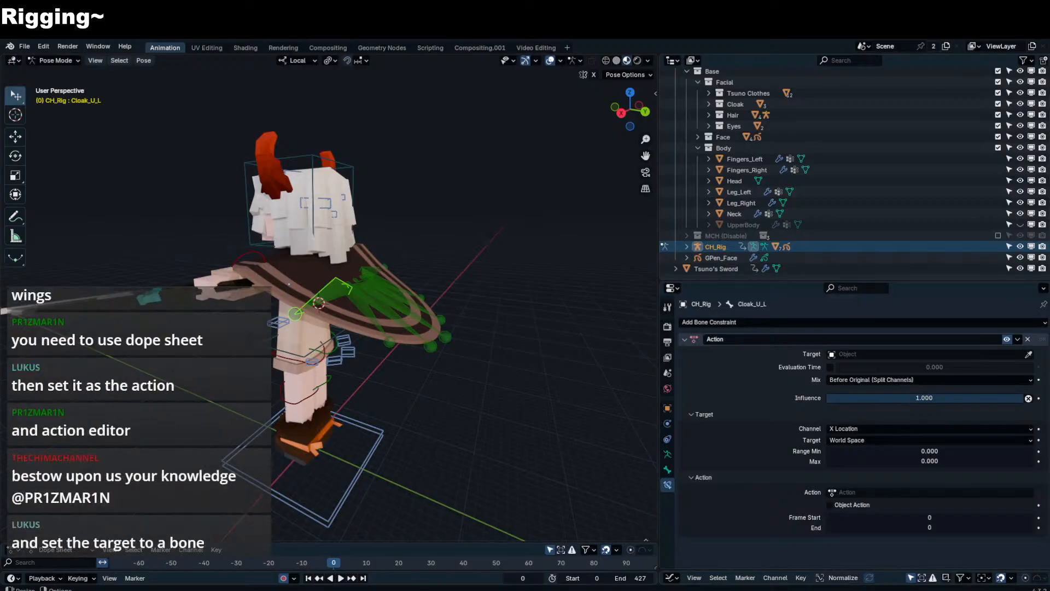
# - Select a right-side cloak bone, enlarge the Dope Sheet and delete all the keyframes displayed in it
pyautogui.moveTo(407, 376); pyautogui.dragTo(353, 327, button='middle')
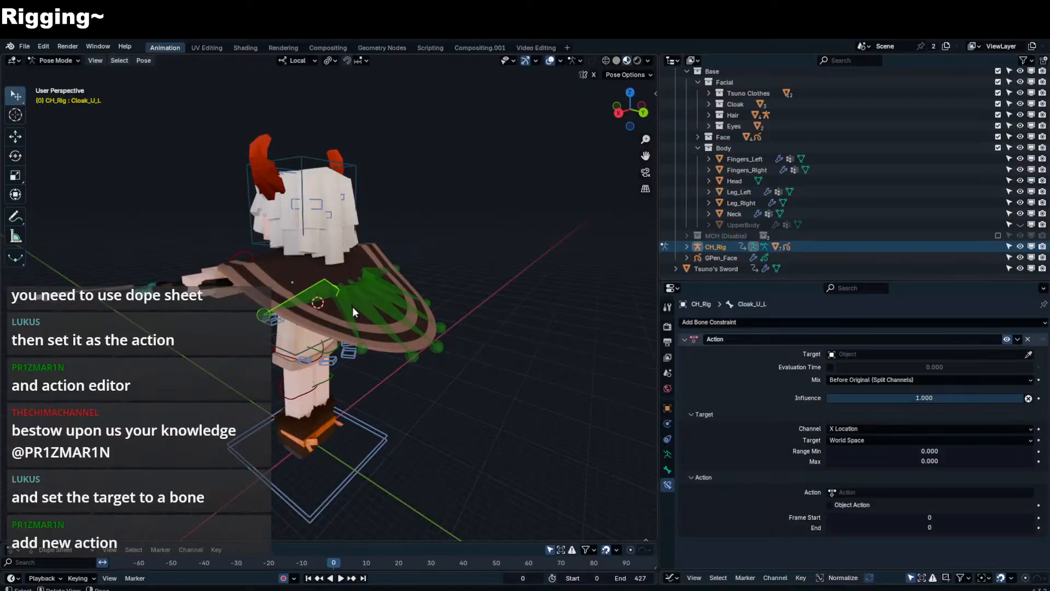
pyautogui.click(353, 308)
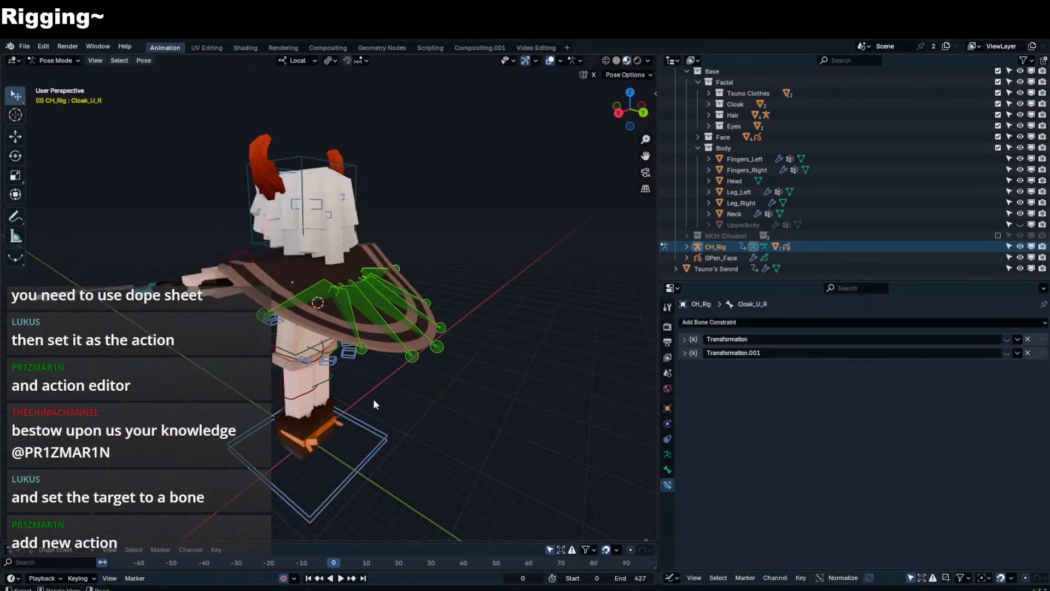
pyautogui.moveTo(290, 540); pyautogui.dragTo(346, 421)
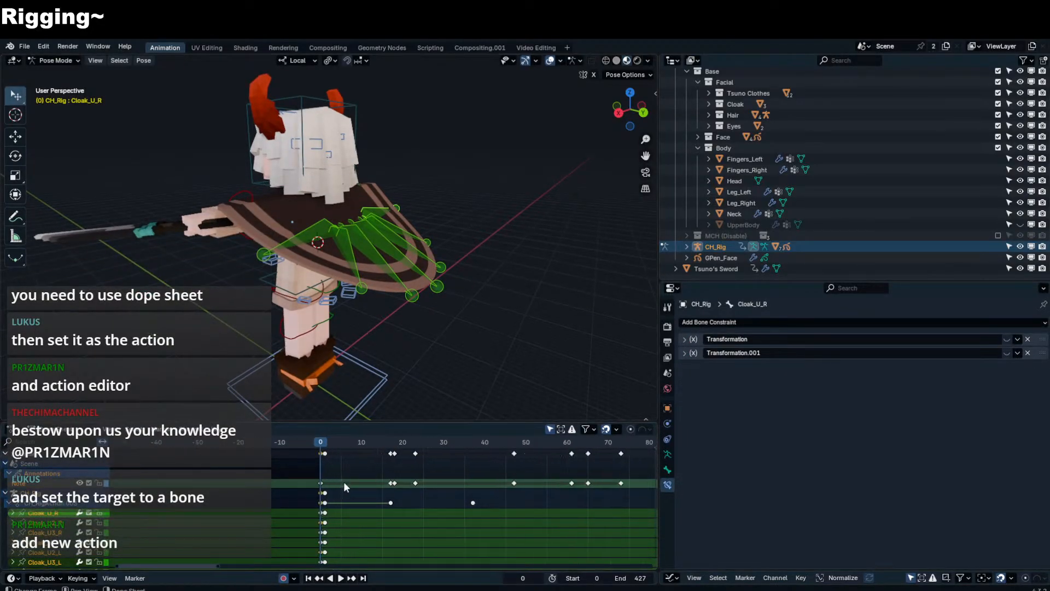
pyautogui.press('a')
pyautogui.press('x')
pyautogui.click(385, 531)
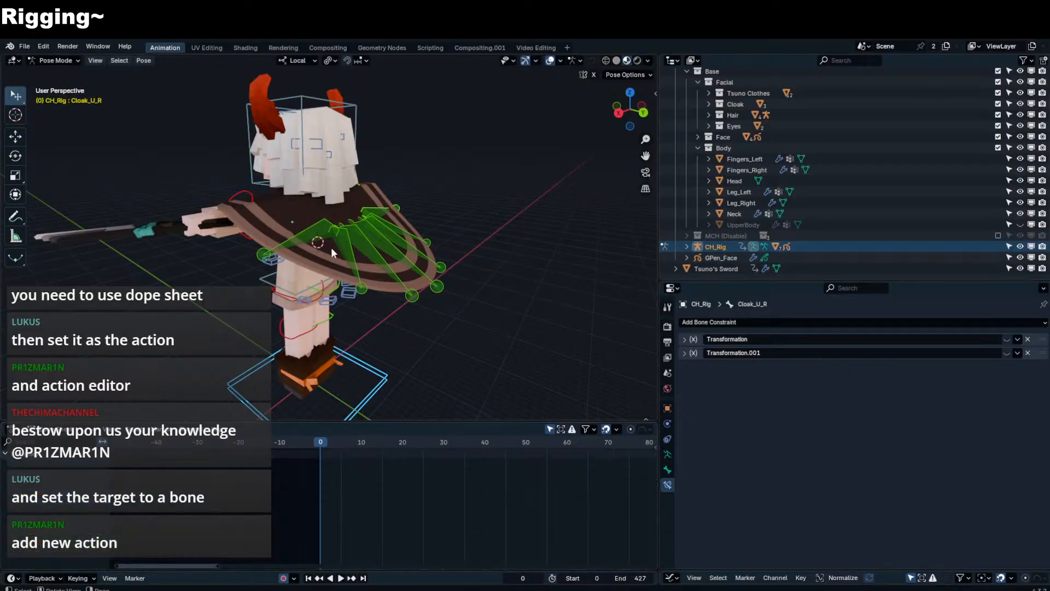
# - Select all seven cloak bones, keyframe them at frame 0 and move the current frame to 3
pyautogui.click(323, 235)
pyautogui.keyDown('shift'); pyautogui.click(351, 249); pyautogui.keyUp('shift')
pyautogui.keyDown('shift'); pyautogui.click(368, 253); pyautogui.keyUp('shift')
pyautogui.keyDown('shift'); pyautogui.click(387, 249); pyautogui.keyUp('shift')
pyautogui.keyDown('shift'); pyautogui.click(396, 245); pyautogui.keyUp('shift')
pyautogui.keyDown('shift'); pyautogui.click(398, 230); pyautogui.keyUp('shift')
pyautogui.keyDown('shift'); pyautogui.click(389, 214); pyautogui.keyUp('shift')
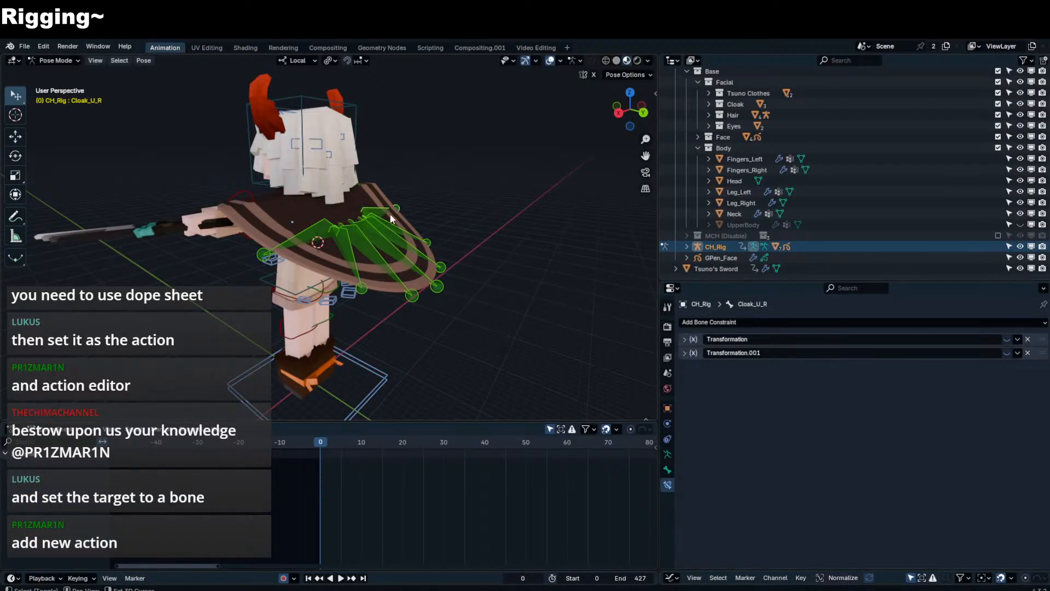
pyautogui.press('i')
pyautogui.moveTo(324, 443); pyautogui.dragTo(332, 441)
# - Try rotating the selected cloak bones about their Z axis to compare how each one turns
pyautogui.moveTo(439, 325); pyautogui.dragTo(450, 330, button='middle')
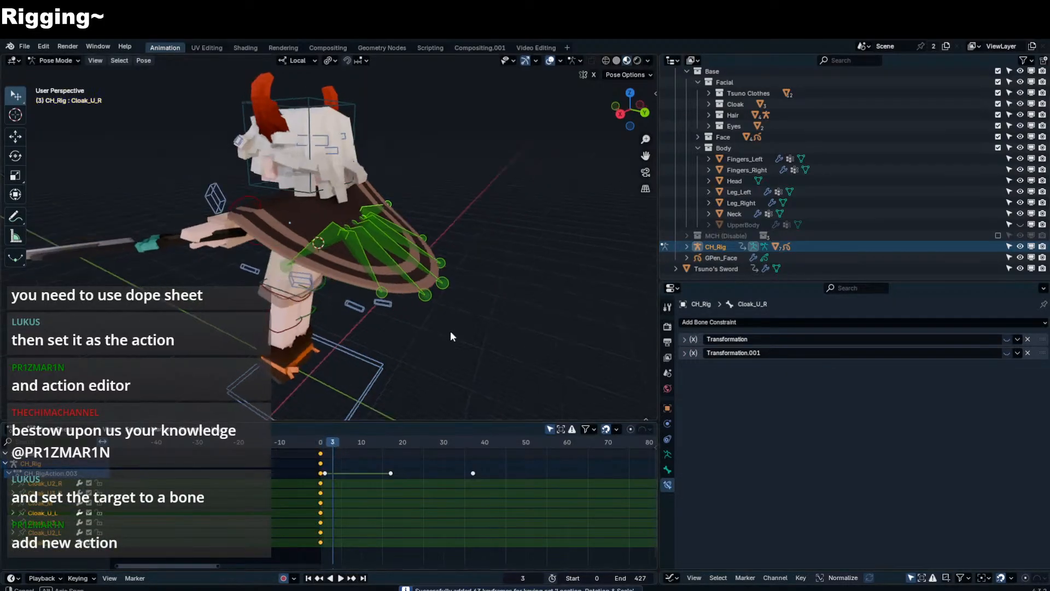
pyautogui.press('r')
pyautogui.press('z')
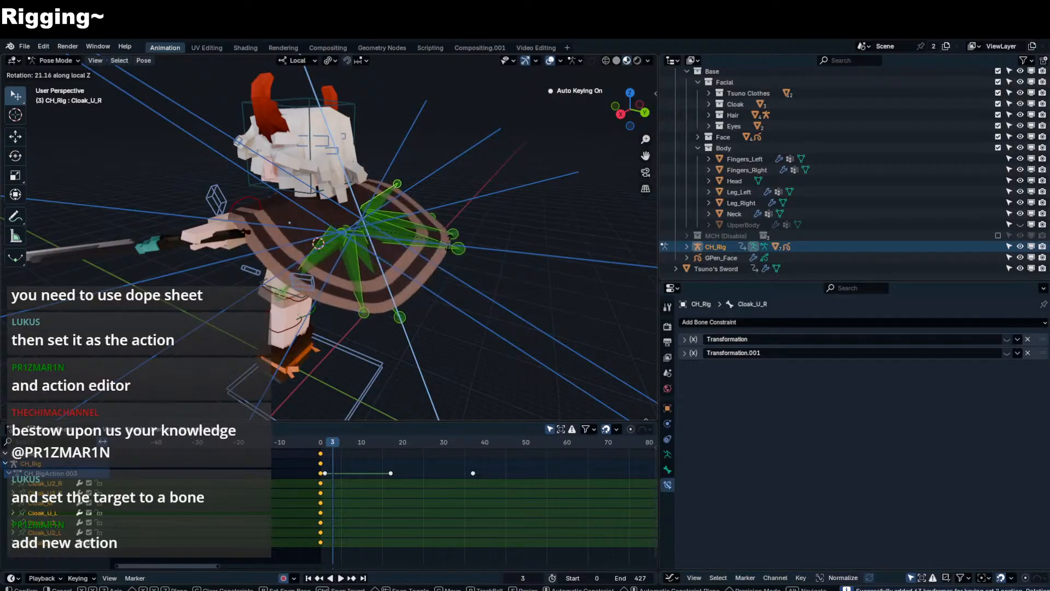
pyautogui.rightClick(451, 264)
pyautogui.press('r')
pyautogui.moveTo(451, 266); pyautogui.dragTo(424, 244, button='middle')
pyautogui.press('z')
pyautogui.rightClick(438, 269)
pyautogui.press('r')
pyautogui.press('z')
pyautogui.press('z')
pyautogui.rightClick(422, 196)
pyautogui.press('r')
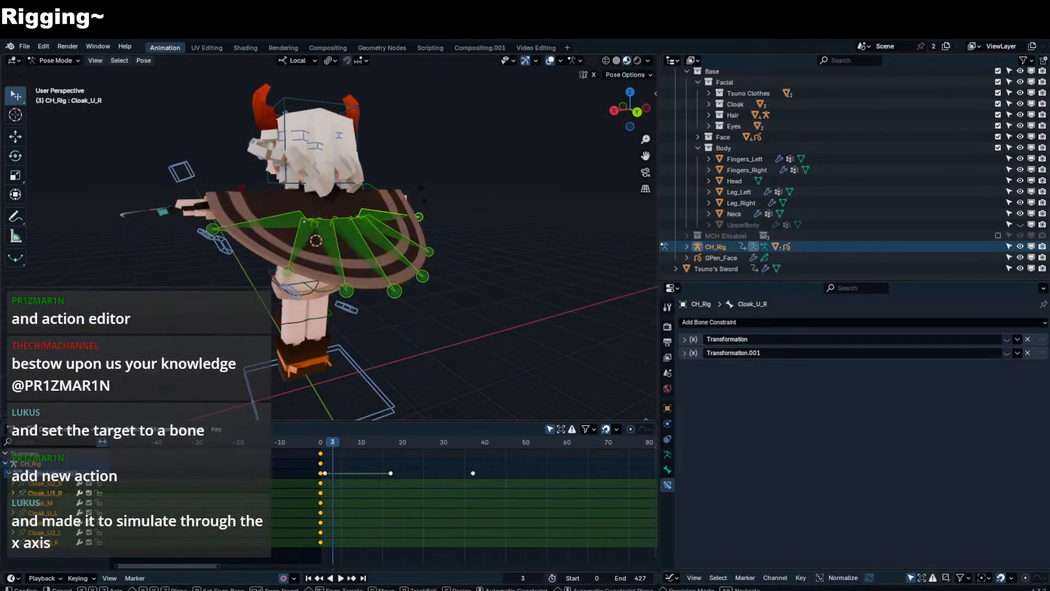
pyautogui.press('z')
pyautogui.rightClick(293, 217)
# - In Edit Mode, show the bone transform values and set the roll of Cloak_U_L to 0°
pyautogui.press('Tab')
pyautogui.click(271, 243)
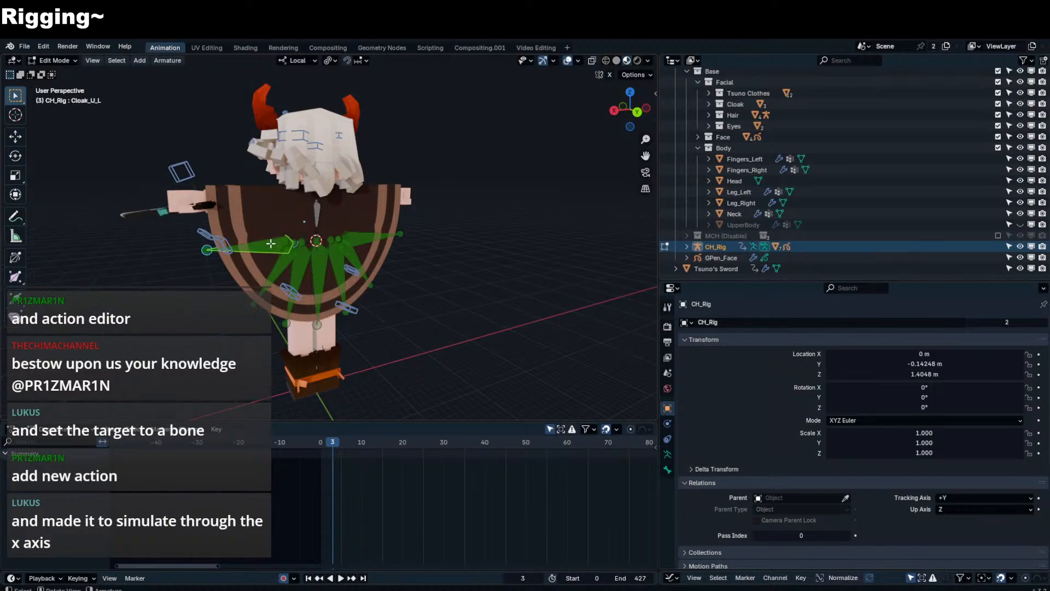
pyautogui.press('n')
pyautogui.click(650, 99)
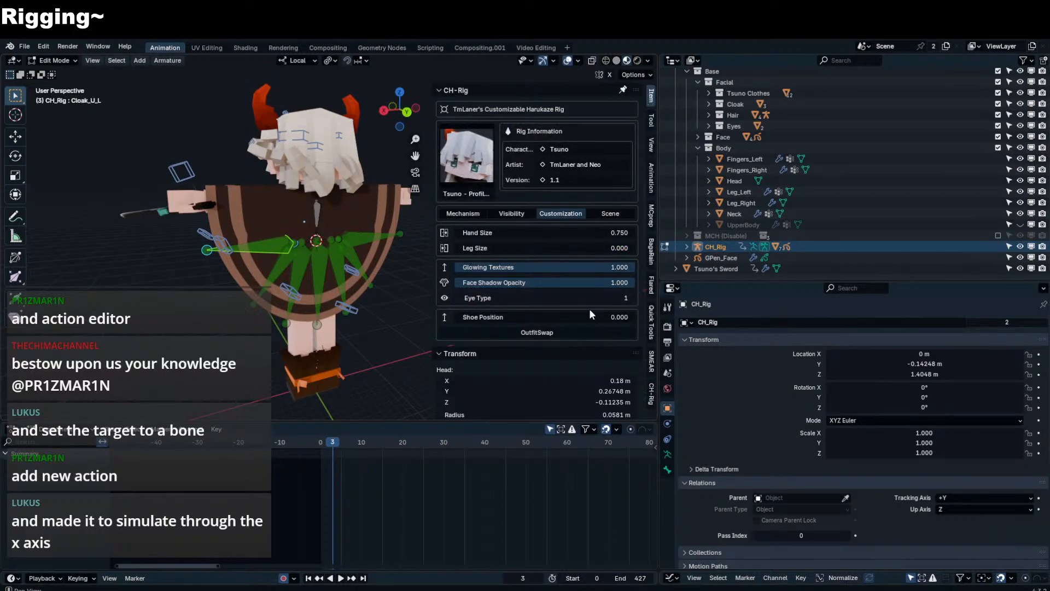
pyautogui.scroll(-4, 589, 315)
pyautogui.click(607, 382)
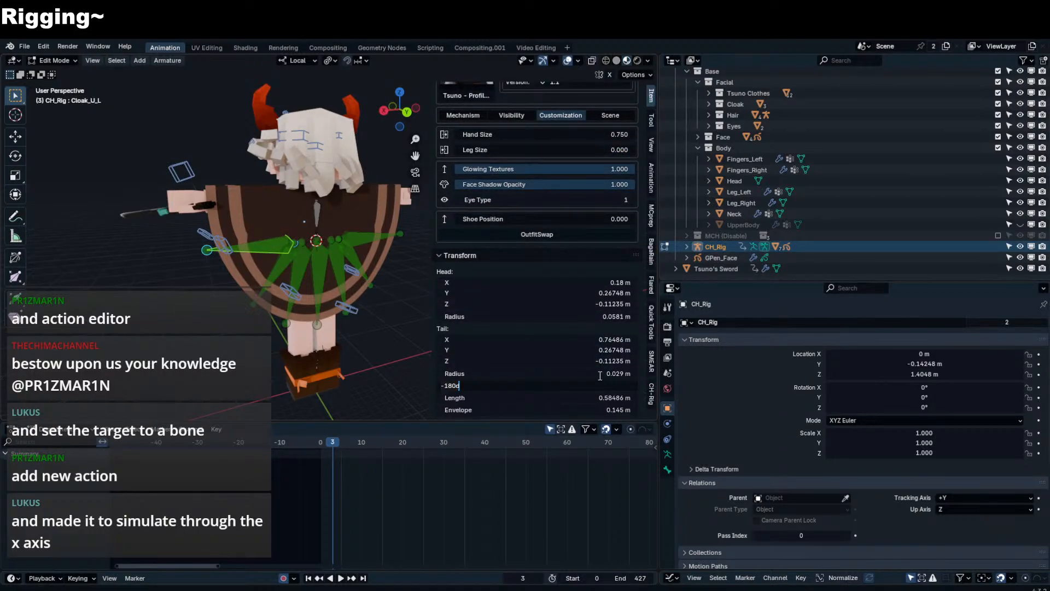
pyautogui.hotkey('ctrl', 'a')
pyautogui.write('0')
pyautogui.press('Return')
# - Set the roll of the Cloak_U3_L bone to 0°
pyautogui.click(281, 266)
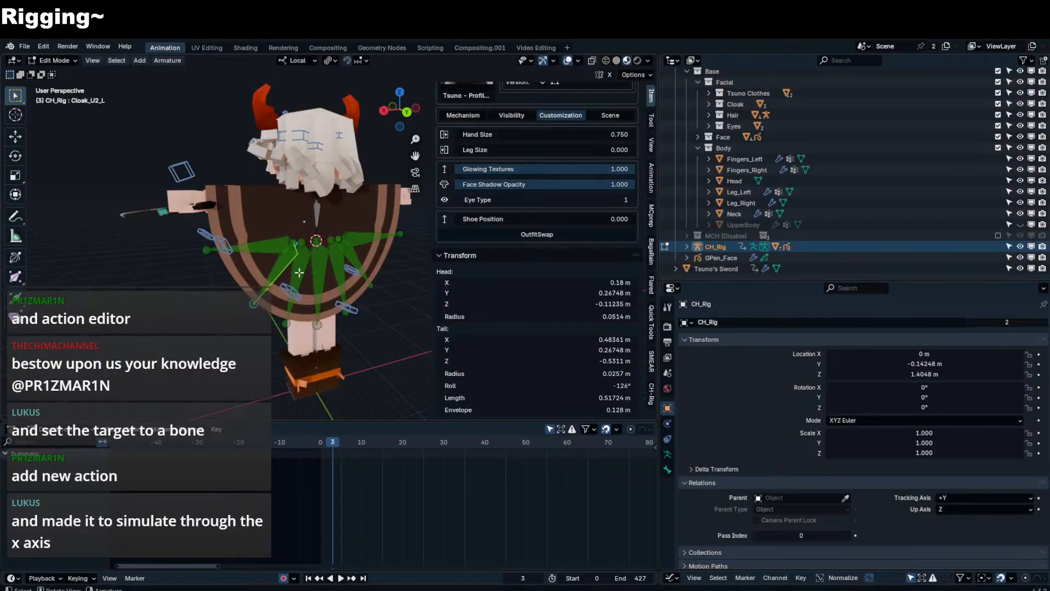
pyautogui.click(300, 271)
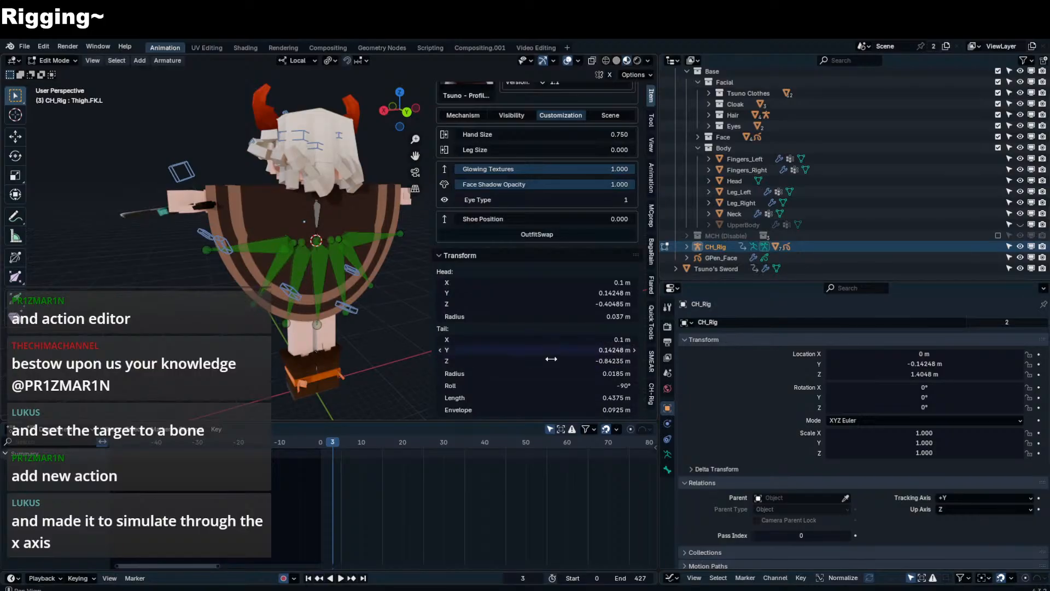
pyautogui.click(299, 269)
pyautogui.click(597, 385)
pyautogui.write('0')
pyautogui.press('Return')
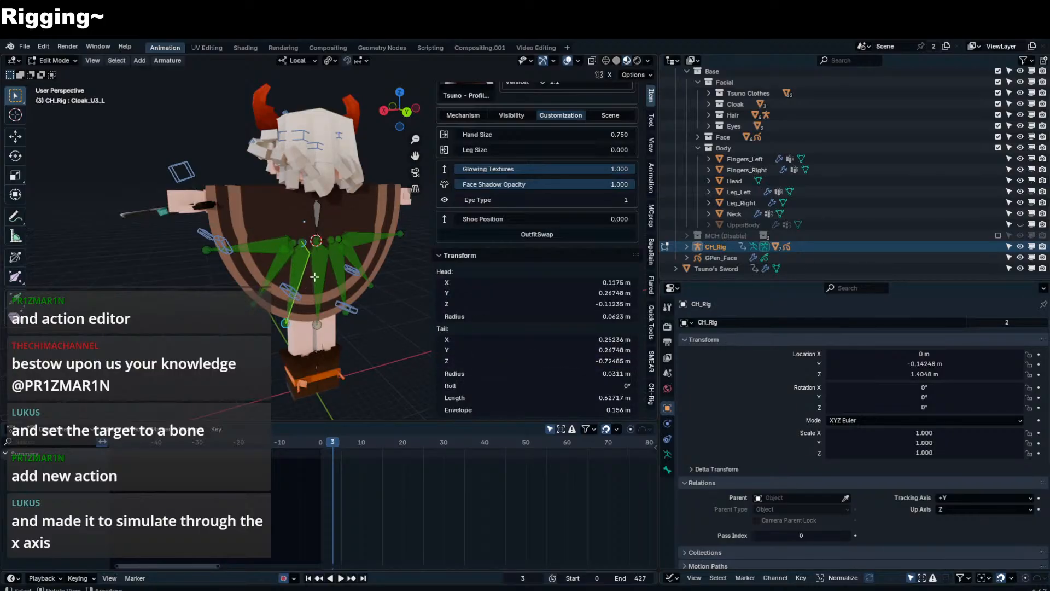
# - Set the roll of the right-side cloak bones Cloak_U3_R, Cloak_U2_R and Cloak_U_R to 0°
pyautogui.click(325, 259)
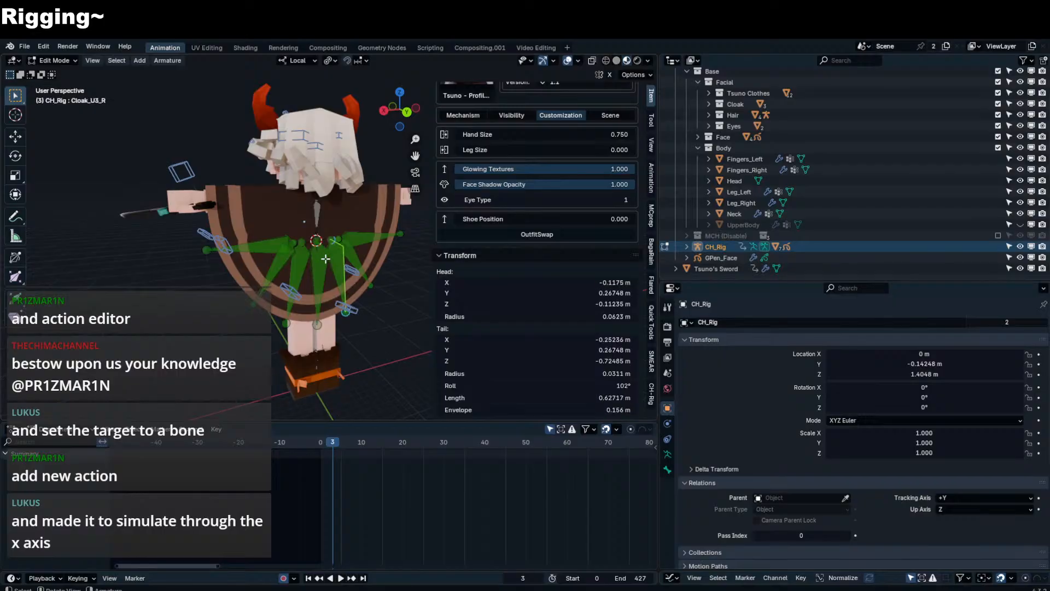
pyautogui.click(325, 259)
pyautogui.scroll(2, 328, 268)
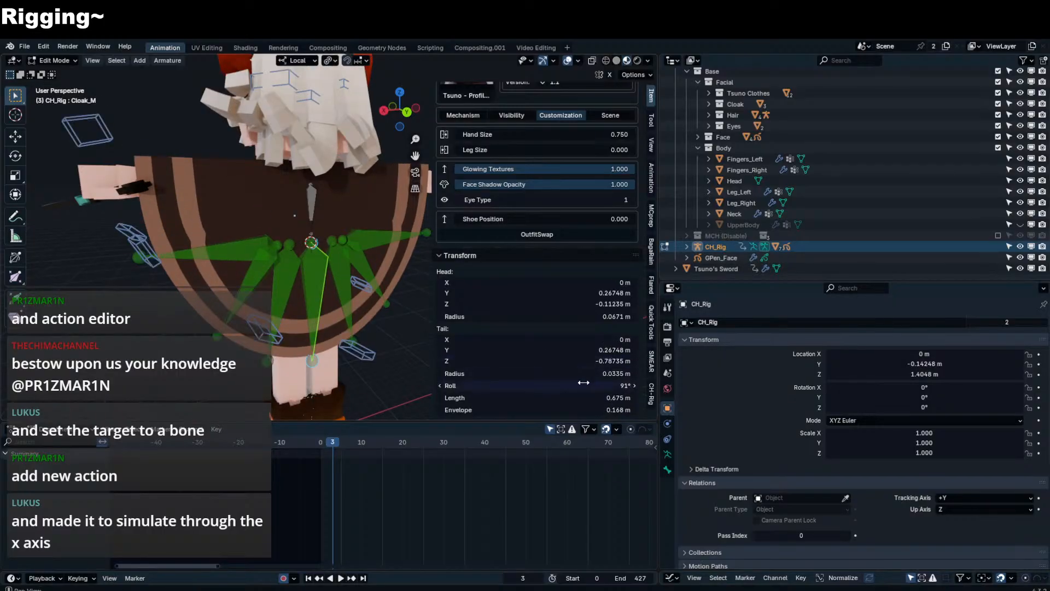
pyautogui.click(343, 294)
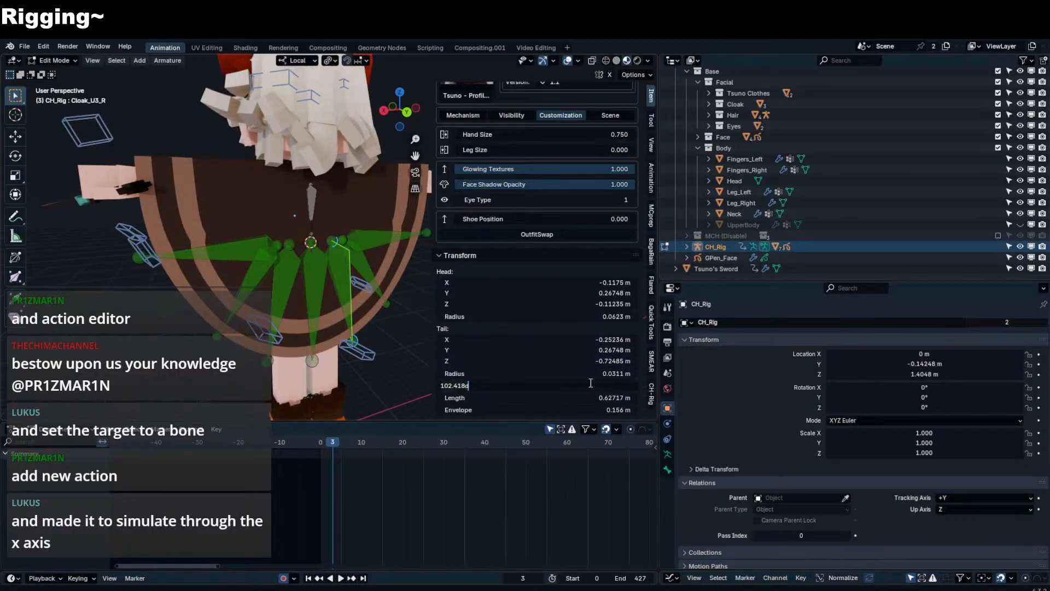
pyautogui.click(364, 267)
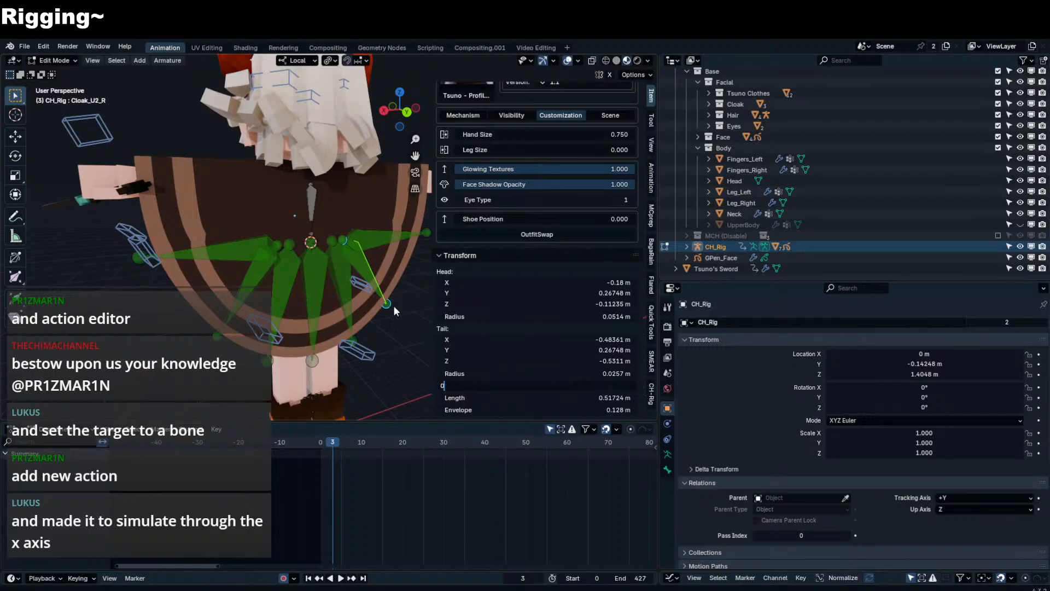
pyautogui.click(378, 244)
pyautogui.click(548, 389)
pyautogui.write('0')
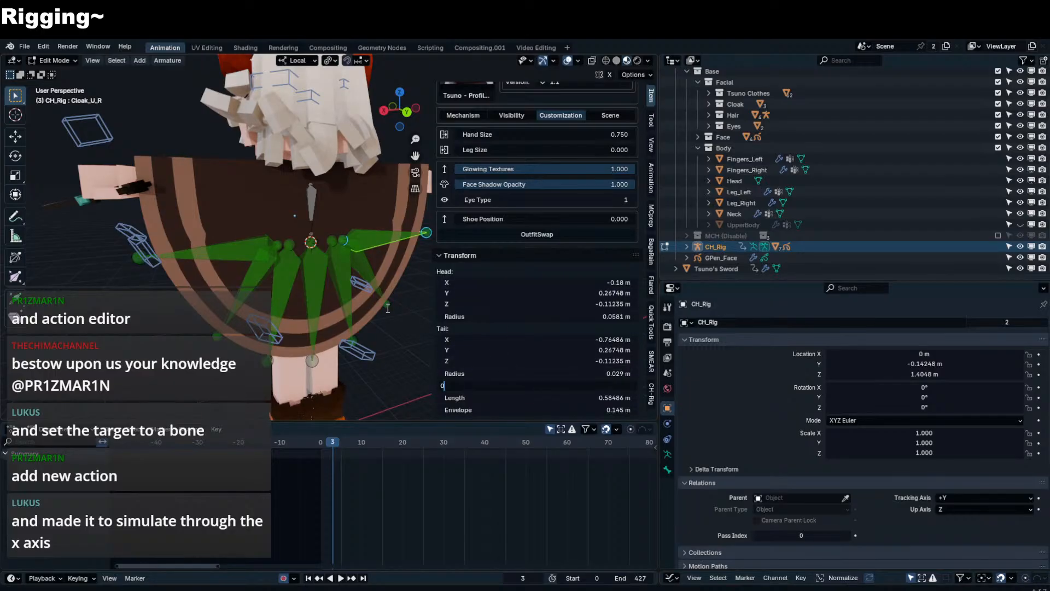
pyautogui.press('Return')
# - Back in Pose Mode, select all seven cloak bones and try rotating them together about their X and Z axes
pyautogui.press('Tab')
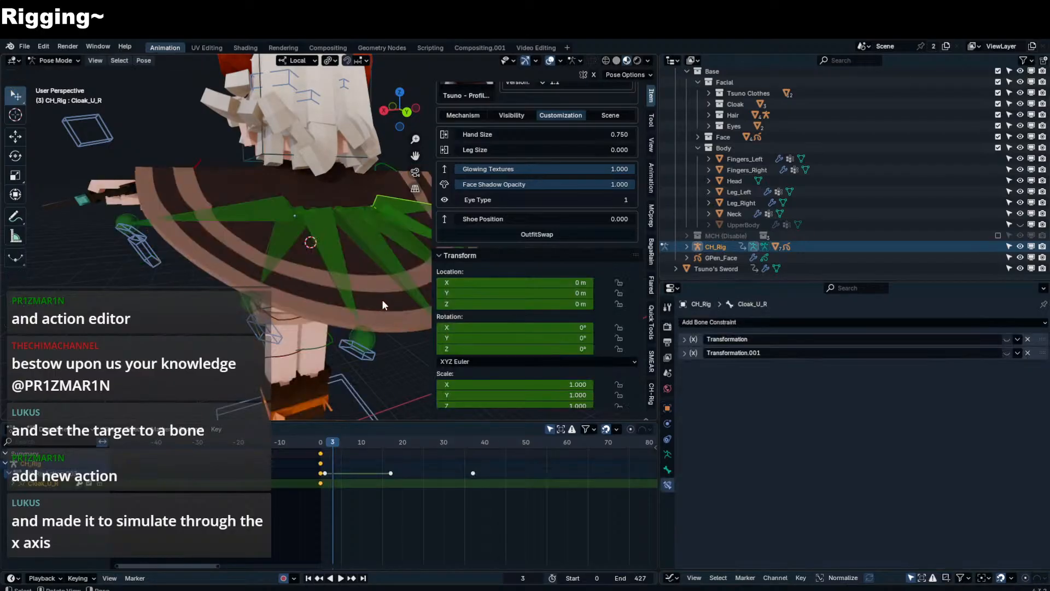
pyautogui.press('n')
pyautogui.moveTo(382, 298); pyautogui.dragTo(412, 314, button='middle')
pyautogui.keyDown('shift'); pyautogui.click(318, 254); pyautogui.keyUp('shift')
pyautogui.keyDown('shift'); pyautogui.click(333, 261); pyautogui.keyUp('shift')
pyautogui.keyDown('shift'); pyautogui.click(363, 263); pyautogui.keyUp('shift')
pyautogui.keyDown('shift'); pyautogui.click(388, 259); pyautogui.keyUp('shift')
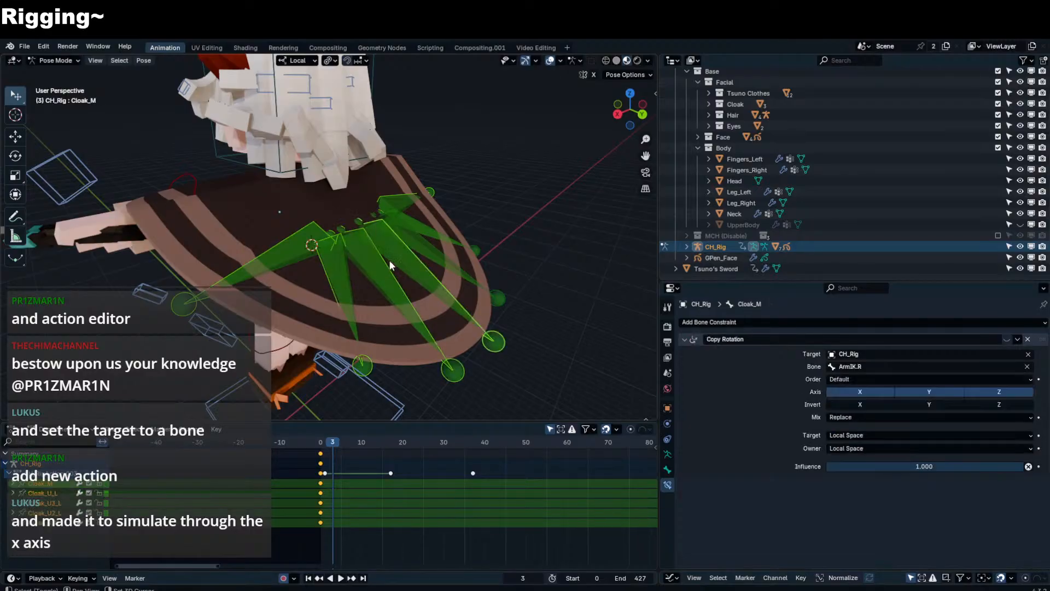
pyautogui.keyDown('shift'); pyautogui.click(413, 244); pyautogui.keyUp('shift')
pyautogui.keyDown('shift'); pyautogui.click(427, 228); pyautogui.keyUp('shift')
pyautogui.press('r')
pyautogui.press('x')
pyautogui.press('z')
pyautogui.press('z')
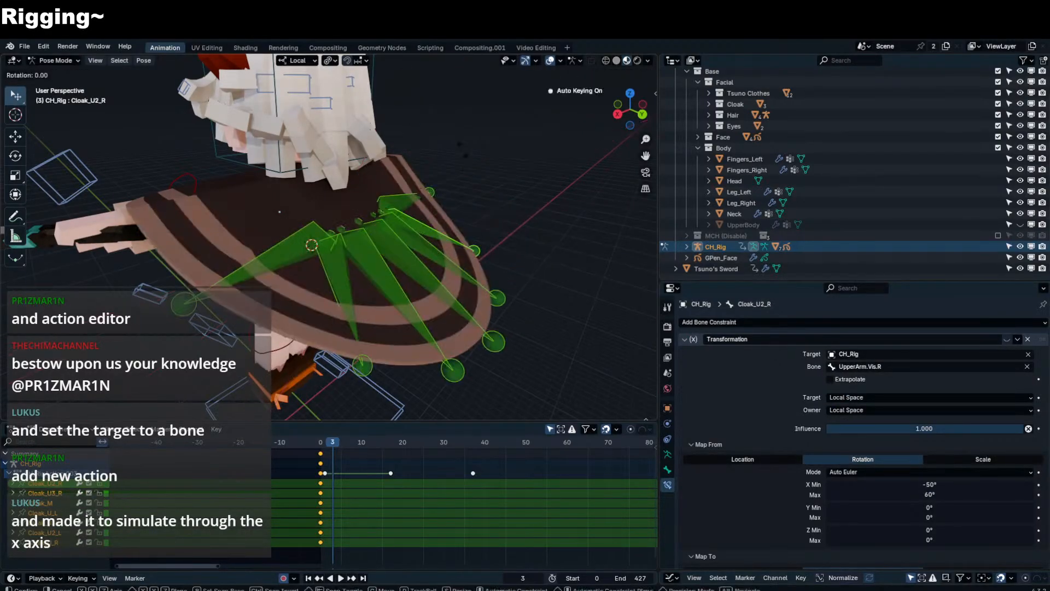
pyautogui.press('Return')
# - Test-rotate the selected cloak bones by about 12° around their local Z axis and undo the rotation
pyautogui.moveTo(470, 208); pyautogui.dragTo(500, 191, button='middle')
pyautogui.press('r')
pyautogui.press('z')
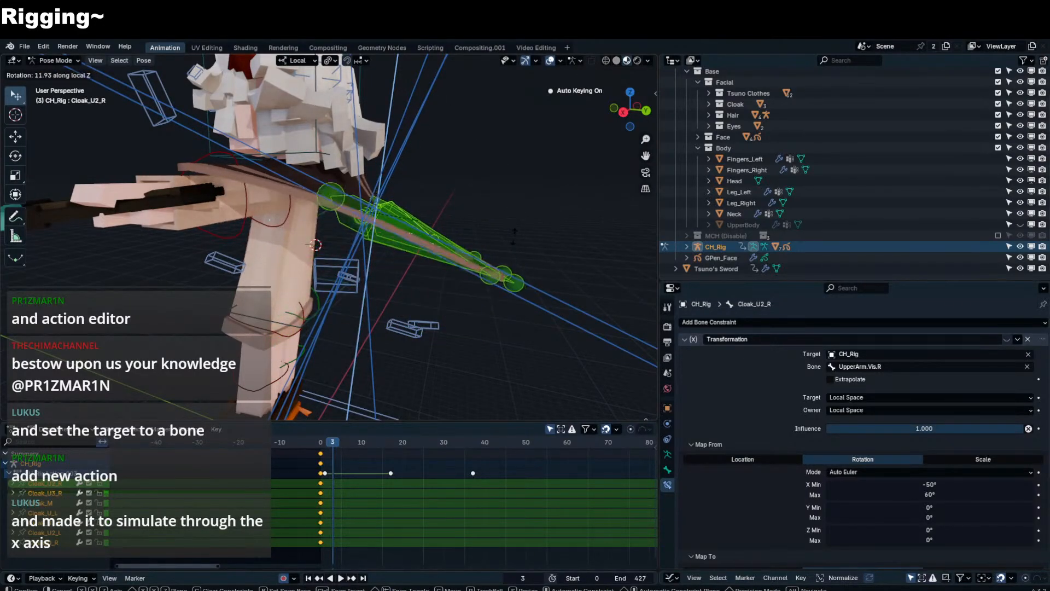
pyautogui.click(508, 241)
pyautogui.hotkey('ctrl', 'z')
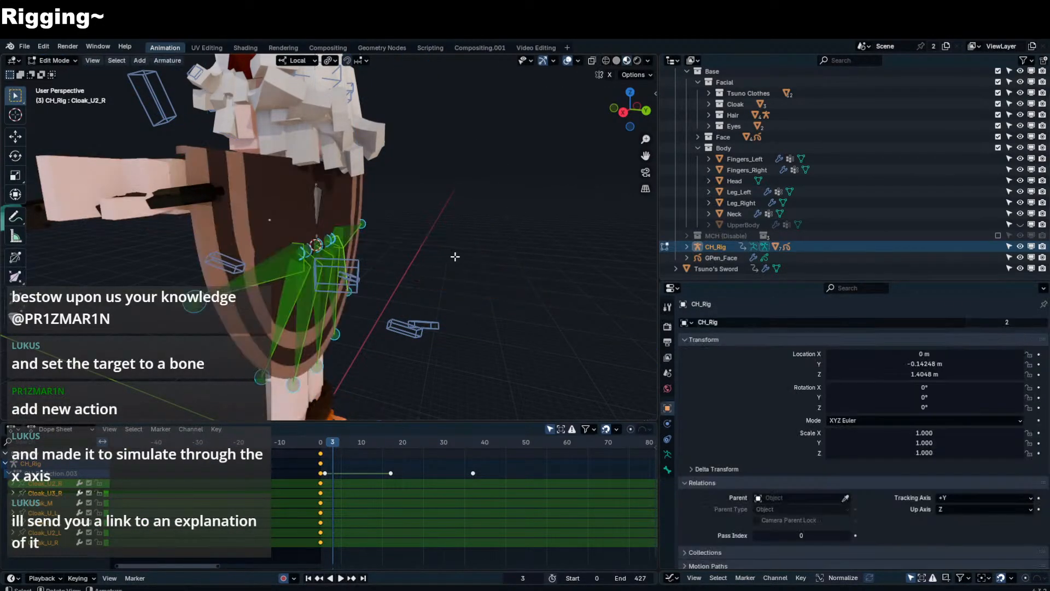
pyautogui.moveTo(416, 243); pyautogui.dragTo(367, 229, button='middle')
pyautogui.hotkey('ctrl', 'shift', 'z')
# - Select Bone.001 above the cloak bones in Edit Mode and return to Pose Mode with it active
pyautogui.moveTo(332, 196)
pyautogui.mouseDown(button='middle')
pyautogui.moveTo(335, 263)
pyautogui.moveTo(318, 201)
pyautogui.mouseUp(button='middle')
pyautogui.press('Tab')
pyautogui.click(317, 198)
pyautogui.press('Tab')
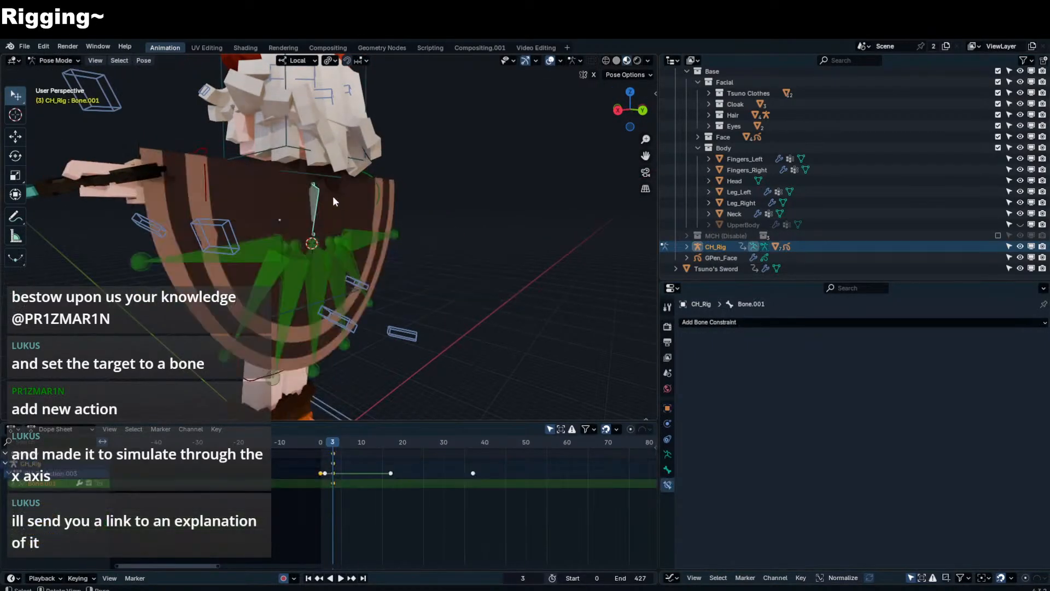
# - Test-rotate Cloak_U_L about the Z axis, cancel it, and add the neighbouring cloak bones to the selection
pyautogui.click(287, 240)
pyautogui.press('r')
pyautogui.press('z')
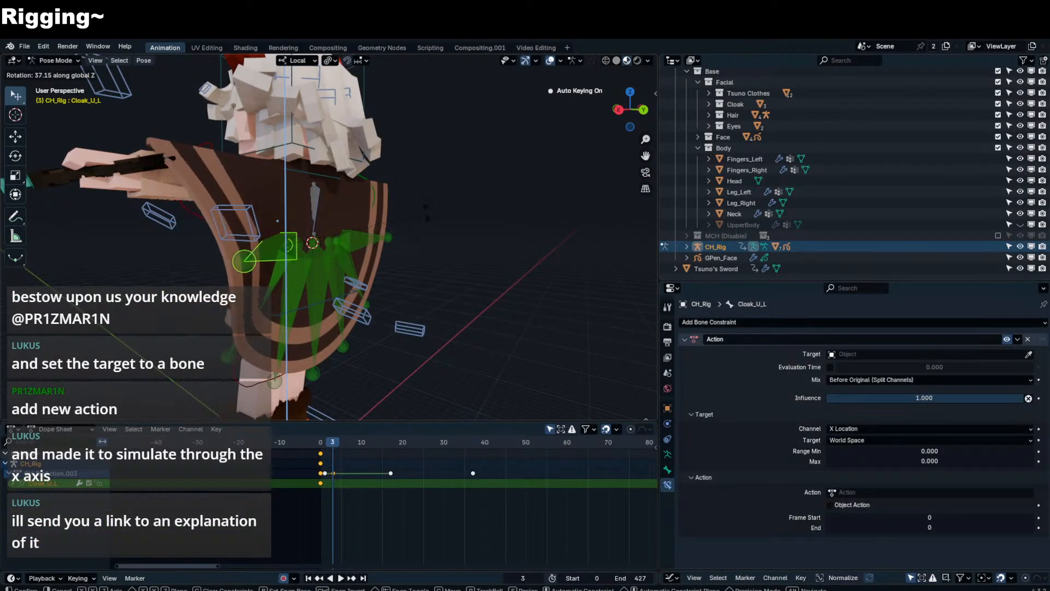
pyautogui.rightClick(358, 216)
pyautogui.keyDown('shift'); pyautogui.click(280, 270); pyautogui.keyUp('shift')
pyautogui.keyDown('shift'); pyautogui.click(299, 270); pyautogui.keyUp('shift')
pyautogui.keyDown('shift'); pyautogui.click(324, 268); pyautogui.keyUp('shift')
pyautogui.keyDown('shift'); pyautogui.click(344, 266); pyautogui.keyUp('shift')
pyautogui.moveTo(344, 265); pyautogui.dragTo(277, 271, button='middle')
# - Select Cloak_U2_L alone and set its roll to 52° in Edit Mode
pyautogui.click(270, 273)
pyautogui.press('Tab')
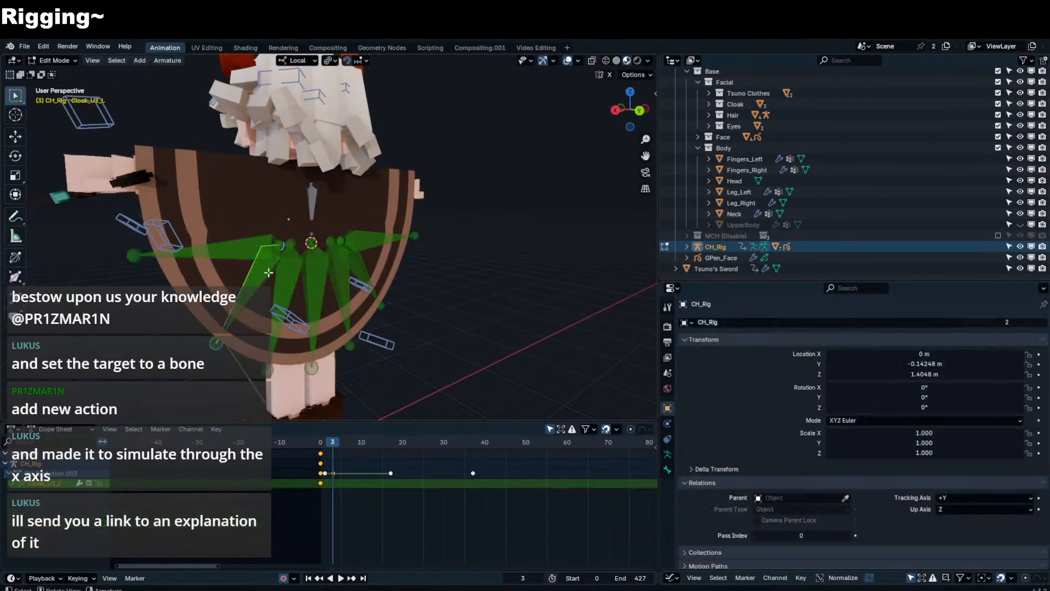
pyautogui.press('m')
pyautogui.press('n')
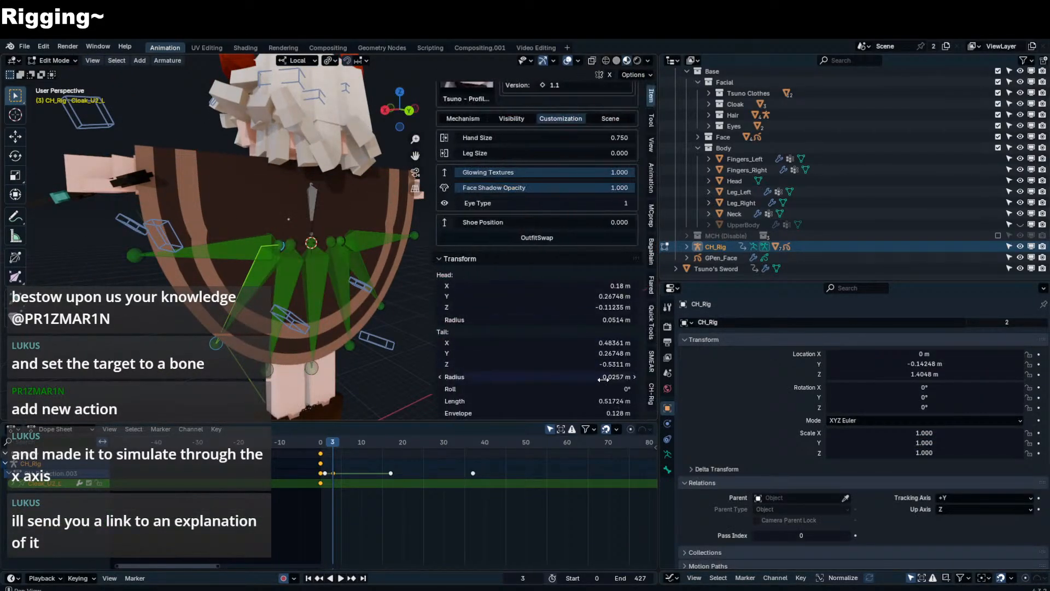
pyautogui.moveTo(596, 386); pyautogui.dragTo(615, 386)
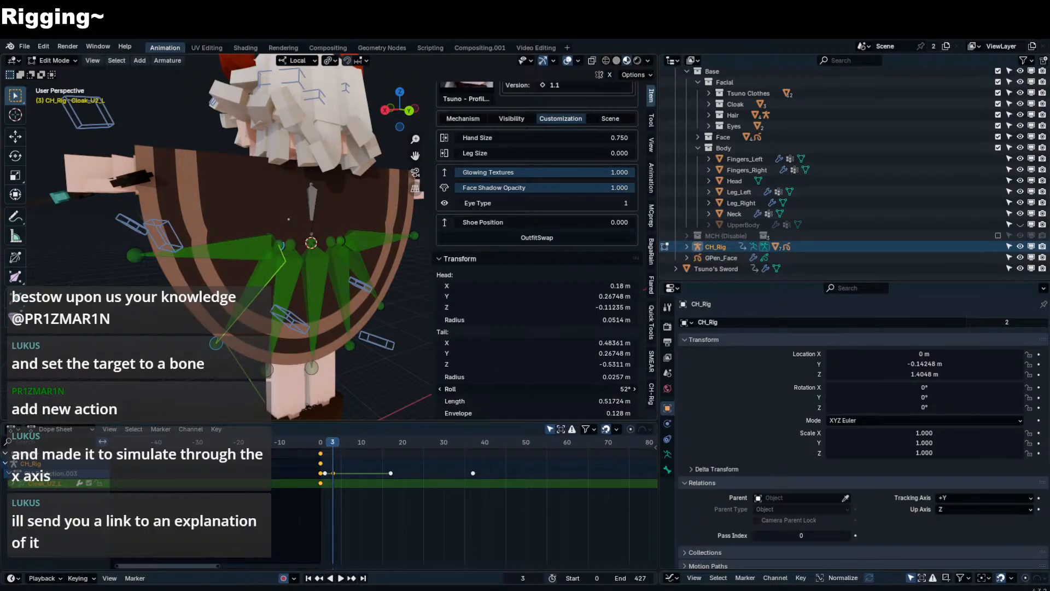
# - Select Cloak_U3_L, switch to Pose Mode and test-rotate it around its Z axis, cancelling the rotation
pyautogui.moveTo(350, 263); pyautogui.dragTo(389, 261, button='middle')
pyautogui.click(353, 259)
pyautogui.press('Tab')
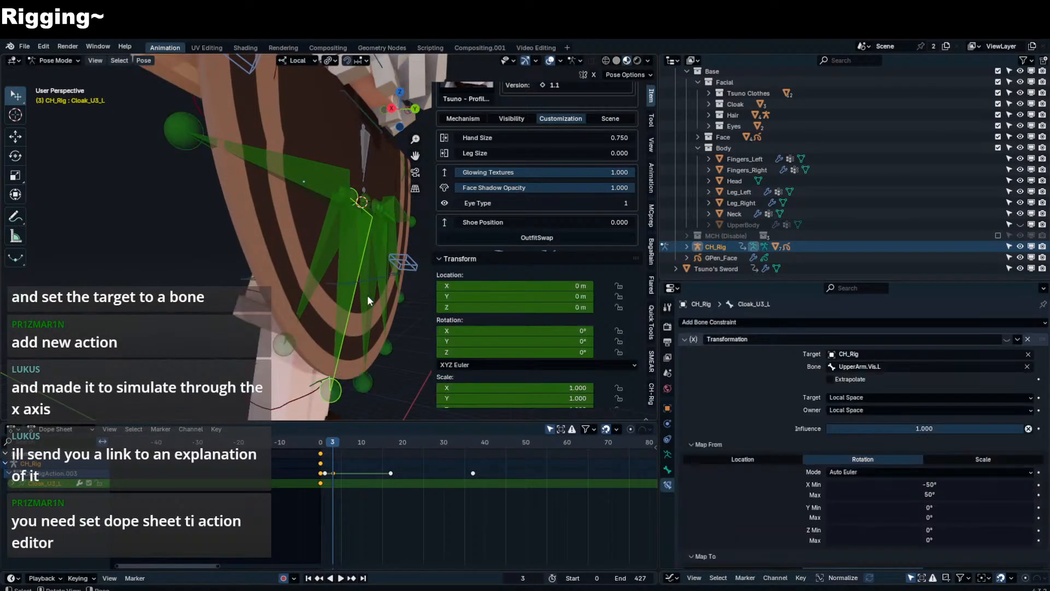
pyautogui.press('r')
pyautogui.press('z')
pyautogui.rightClick(419, 234)
pyautogui.moveTo(418, 234); pyautogui.dragTo(402, 229, button='middle')
# - Set the roll of Cloak_U3_L to 79° in Edit Mode and return to Pose Mode
pyautogui.press('Tab')
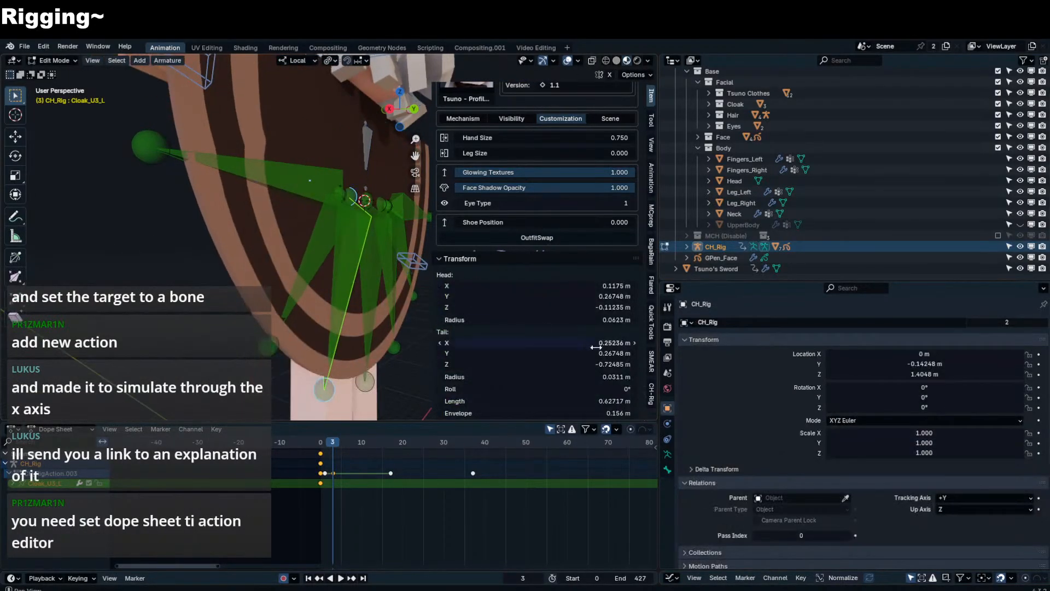
pyautogui.moveTo(596, 389); pyautogui.dragTo(629, 388)
pyautogui.press('Tab')
# - Test-rotate Cloak_U3_L around its local Z axis several times to check the new roll, cancelling each rotation
pyautogui.moveTo(304, 280); pyautogui.dragTo(326, 268, button='middle')
pyautogui.press('r')
pyautogui.press('z')
pyautogui.rightClick(390, 261)
pyautogui.press('r')
pyautogui.press('z')
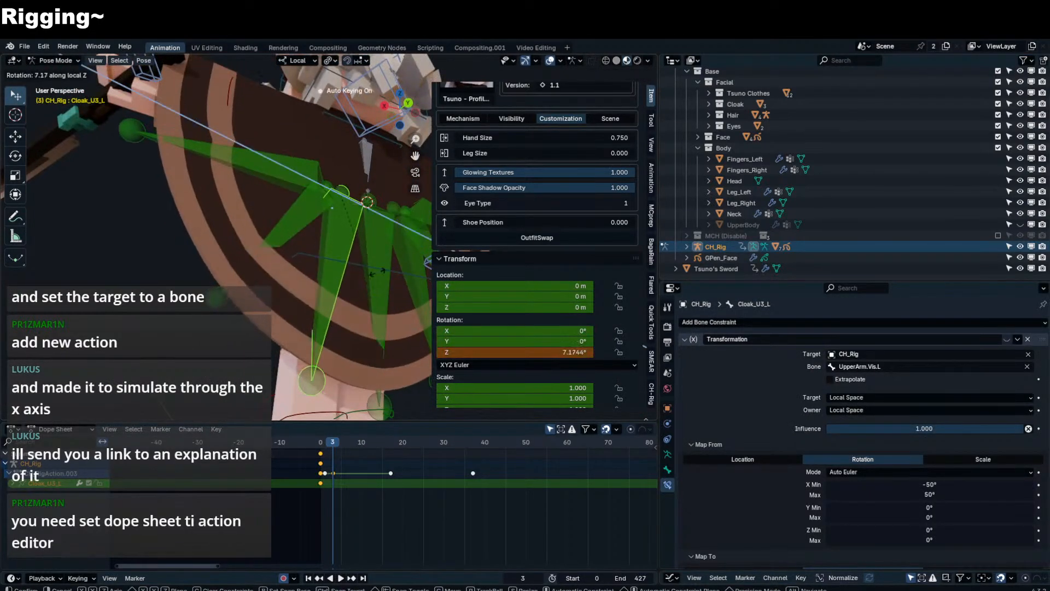
pyautogui.rightClick(285, 256)
pyautogui.press('r')
pyautogui.press('z')
pyautogui.rightClick(358, 279)
# - Select the middle cloak bone Cloak_M and test-rotate it around its Z axis, cancelling the rotation
pyautogui.click(376, 285)
pyautogui.press('r')
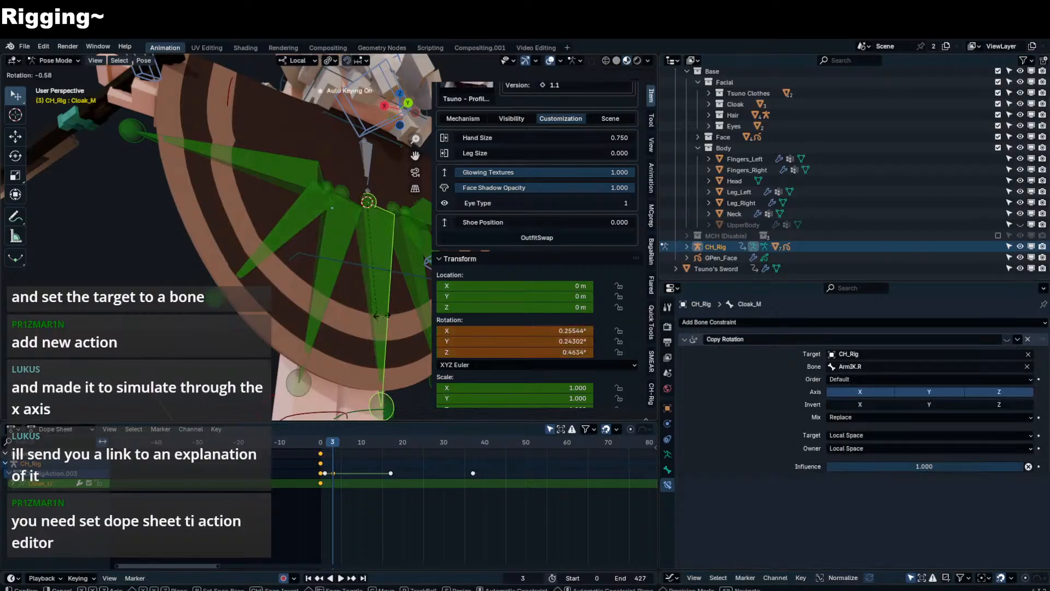
pyautogui.press('z')
pyautogui.rightClick(407, 238)
# - Try to enter a new roll for Cloak_M in Edit Mode and test its local Z rotation in Pose Mode
pyautogui.press('Tab')
pyautogui.click(595, 388)
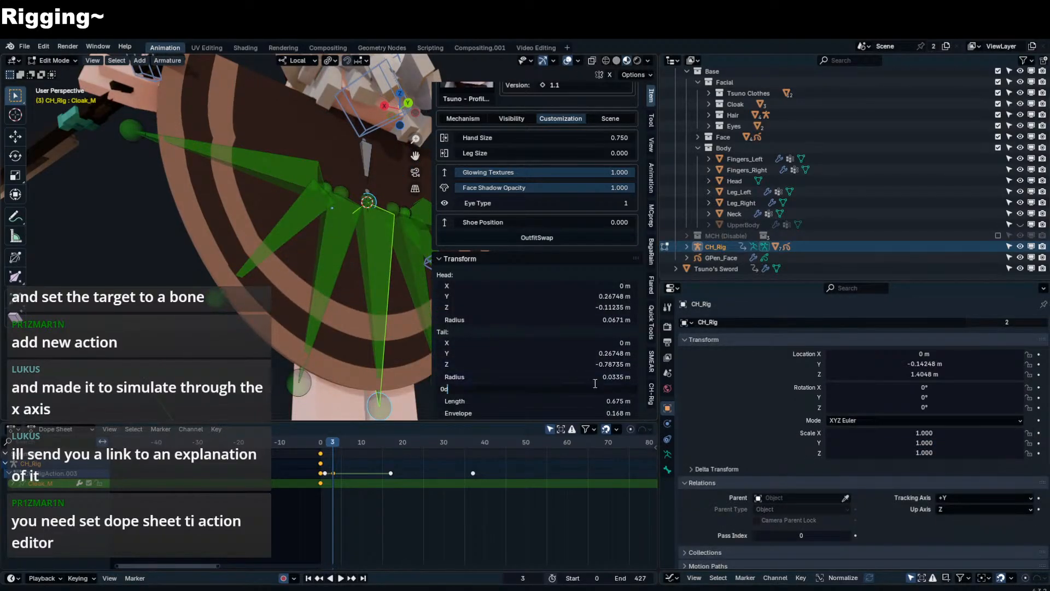
pyautogui.press('Return')
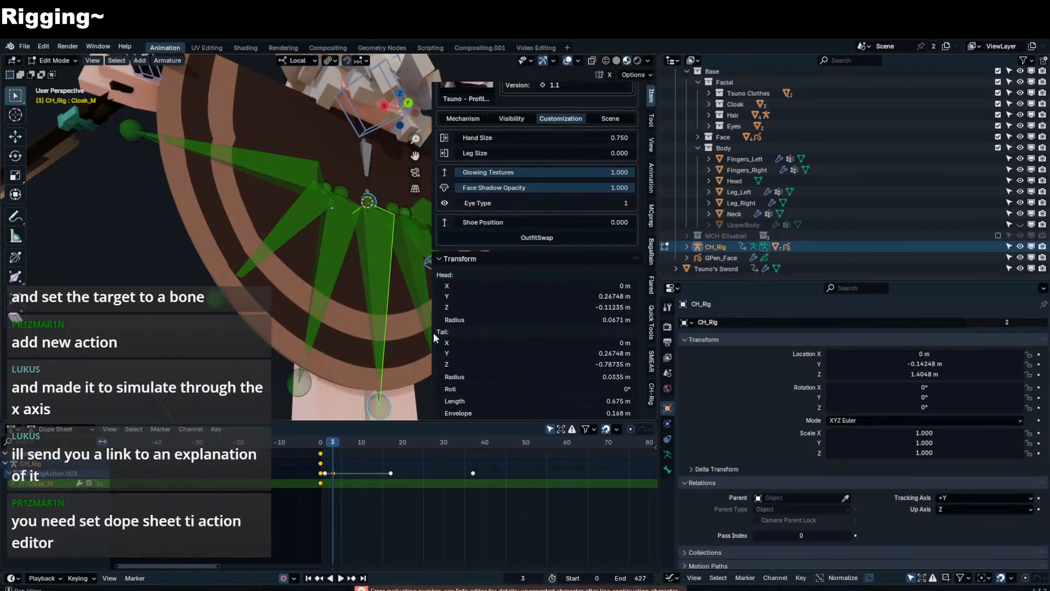
pyautogui.press('Tab')
pyautogui.press('r')
pyautogui.press('z')
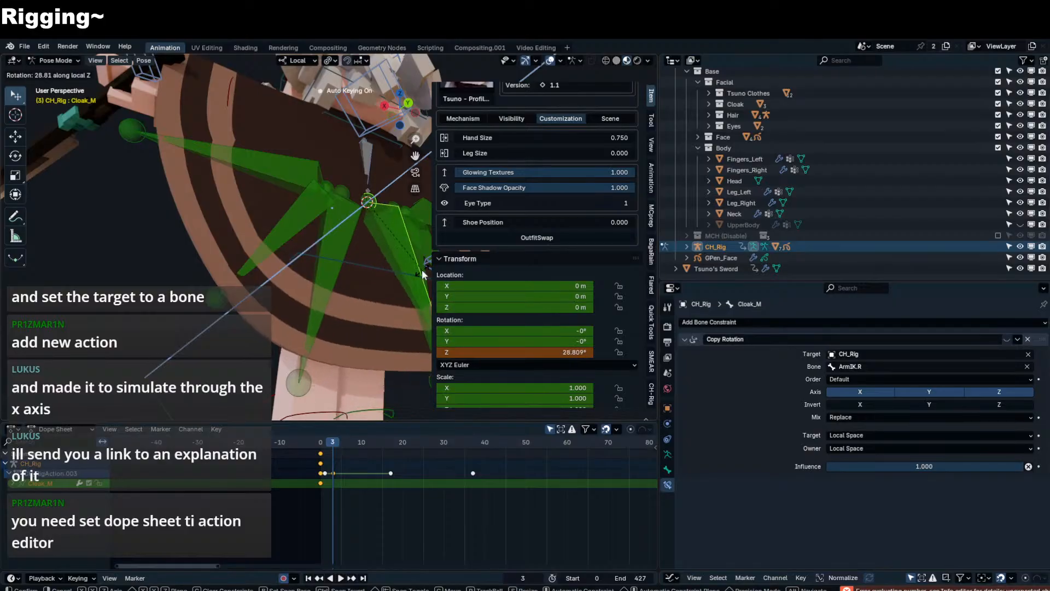
pyautogui.rightClick(383, 271)
# - Change the roll of Cloak_M in Edit Mode and check its local Z rotation in Pose Mode
pyautogui.press('Tab')
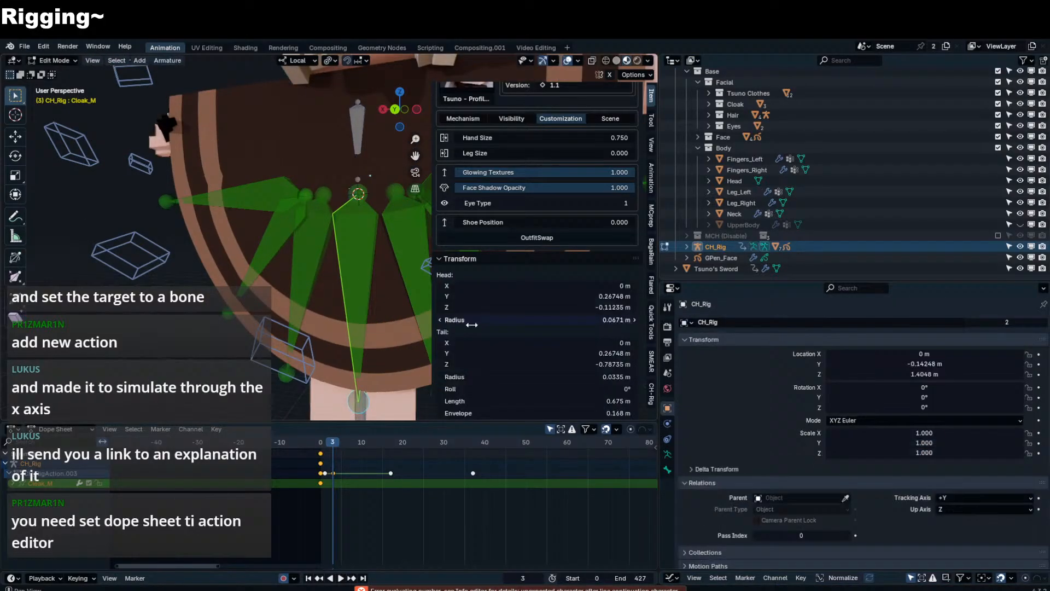
pyautogui.click(616, 387)
pyautogui.press('Return')
pyautogui.press('Tab')
pyautogui.press('r')
pyautogui.press('z')
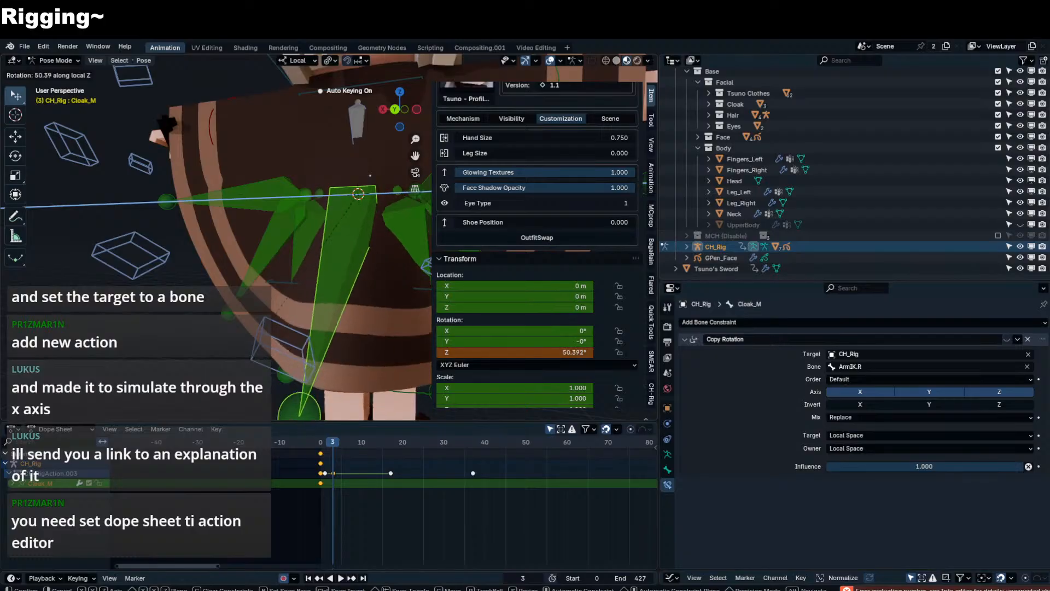
pyautogui.rightClick(402, 253)
# - Select Cloak_U3_R and test-rotate it around its Z axis, cancelling the rotation
pyautogui.click(401, 254)
pyautogui.keyDown('shift'); pyautogui.moveTo(427, 266); pyautogui.dragTo(327, 270, button='middle'); pyautogui.keyUp('shift')
pyautogui.press('r')
pyautogui.press('z')
pyautogui.rightClick(229, 280)
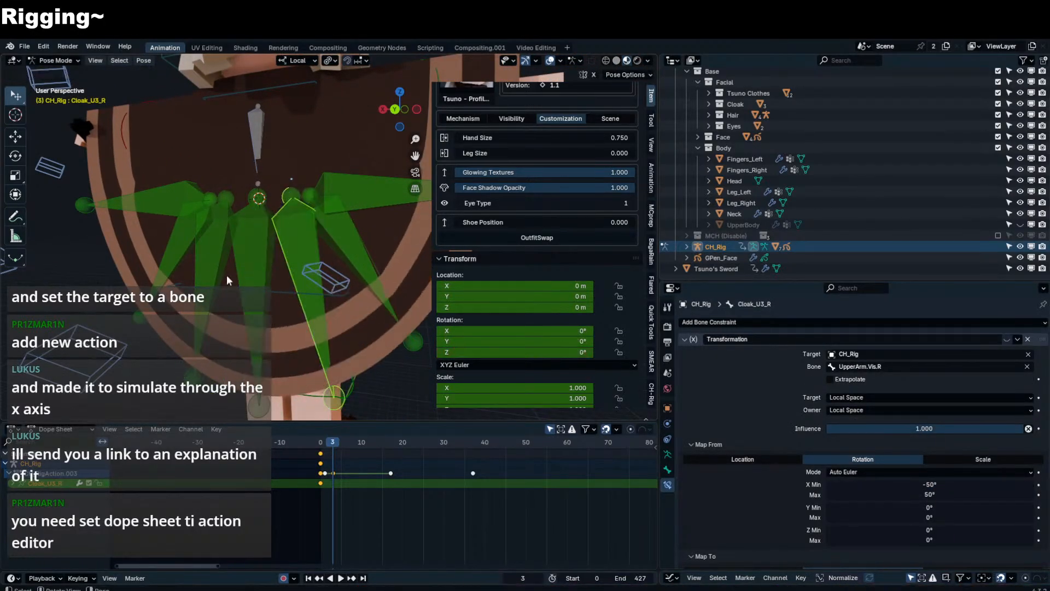
# - Copy the 79° roll value of Cloak_U3_L in Edit Mode and paste it into the roll of Cloak_U3_R
pyautogui.click(220, 280)
pyautogui.press('Tab')
pyautogui.press('Tab')
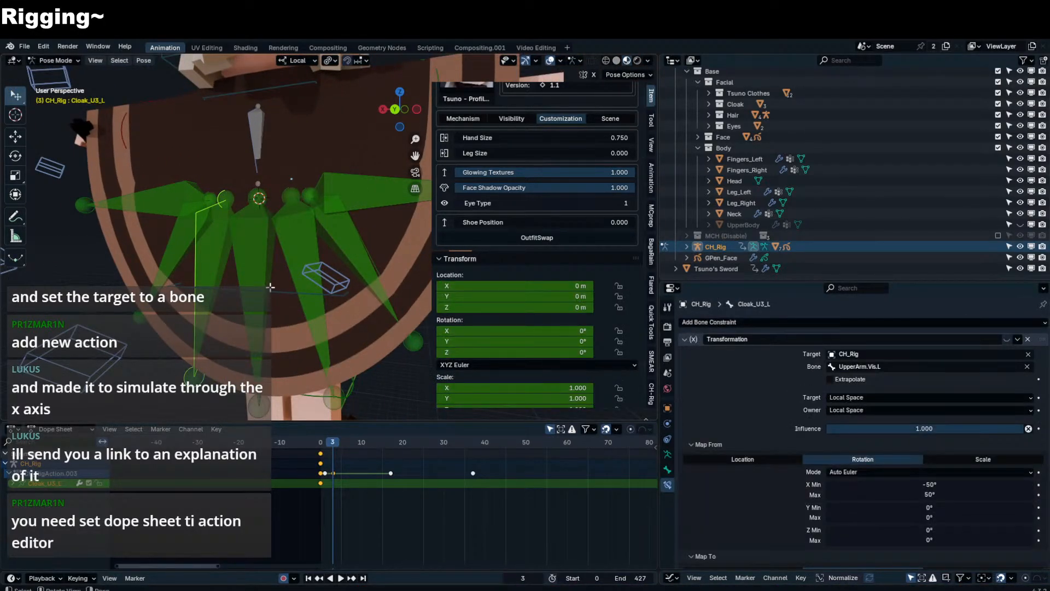
pyautogui.press('Tab')
pyautogui.doubleClick(595, 385)
pyautogui.hotkey('ctrl', 'c')
pyautogui.click(335, 296)
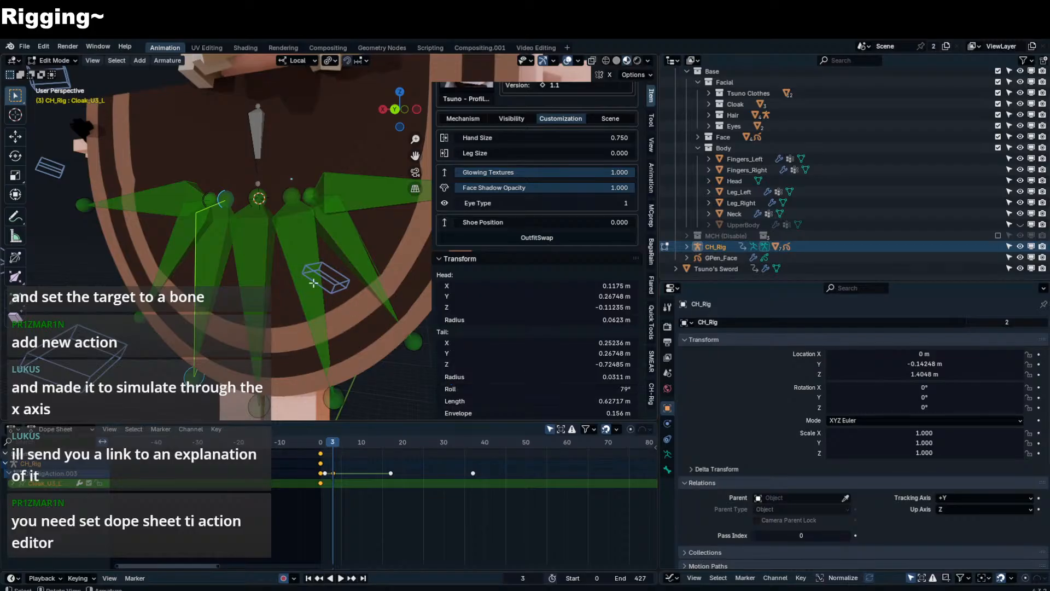
pyautogui.click(314, 283)
pyautogui.doubleClick(549, 387)
pyautogui.hotkey('ctrl', 'v')
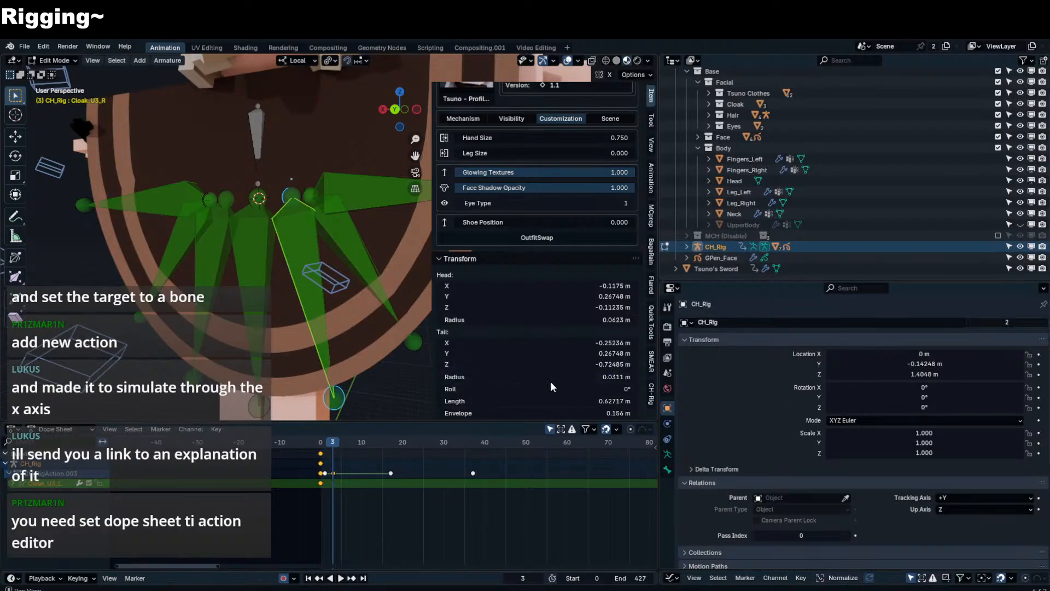
pyautogui.press('Return')
# - In Pose Mode, test-rotate Cloak_U3_R and Cloak_U3_L in turn around their local Z axes, cancelling each rotation
pyautogui.press('Tab')
pyautogui.press('r')
pyautogui.press('z')
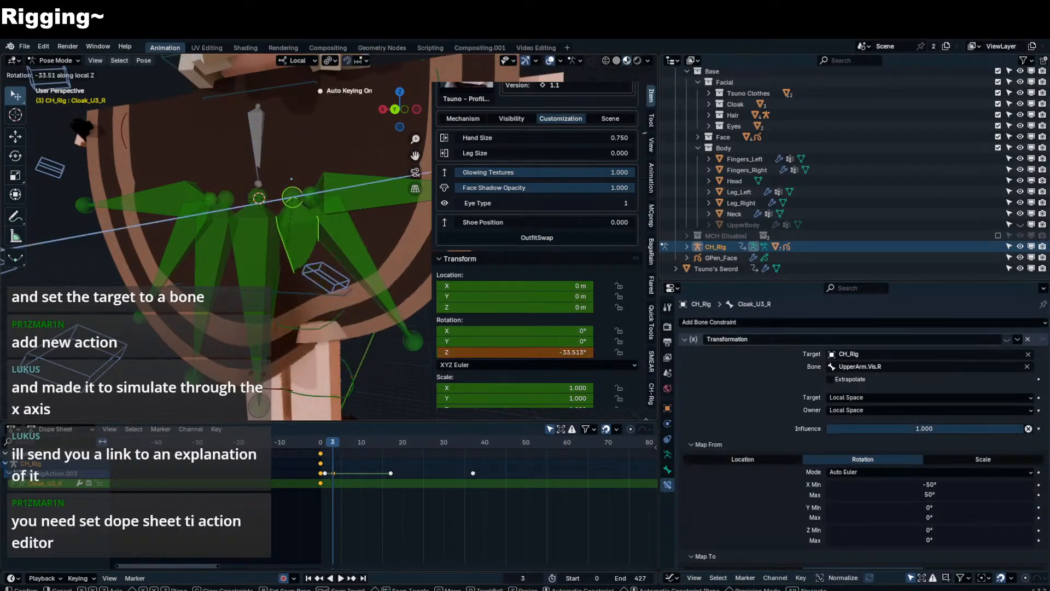
pyautogui.rightClick(333, 235)
pyautogui.click(225, 250)
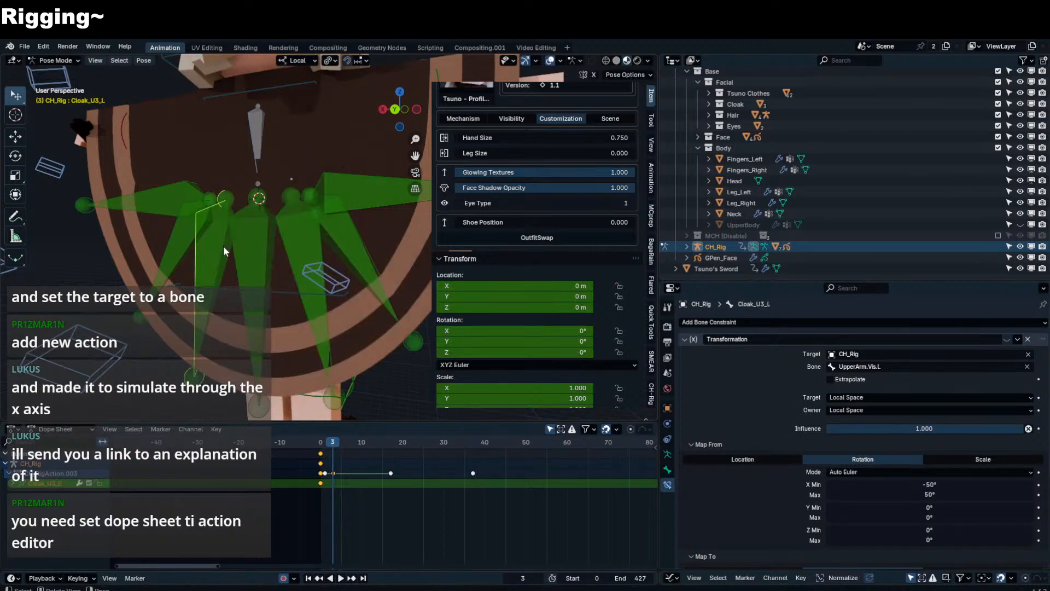
pyautogui.press('r')
pyautogui.press('z')
pyautogui.rightClick(353, 131)
pyautogui.moveTo(342, 210); pyautogui.dragTo(384, 222, button='middle')
pyautogui.press('r')
pyautogui.press('z')
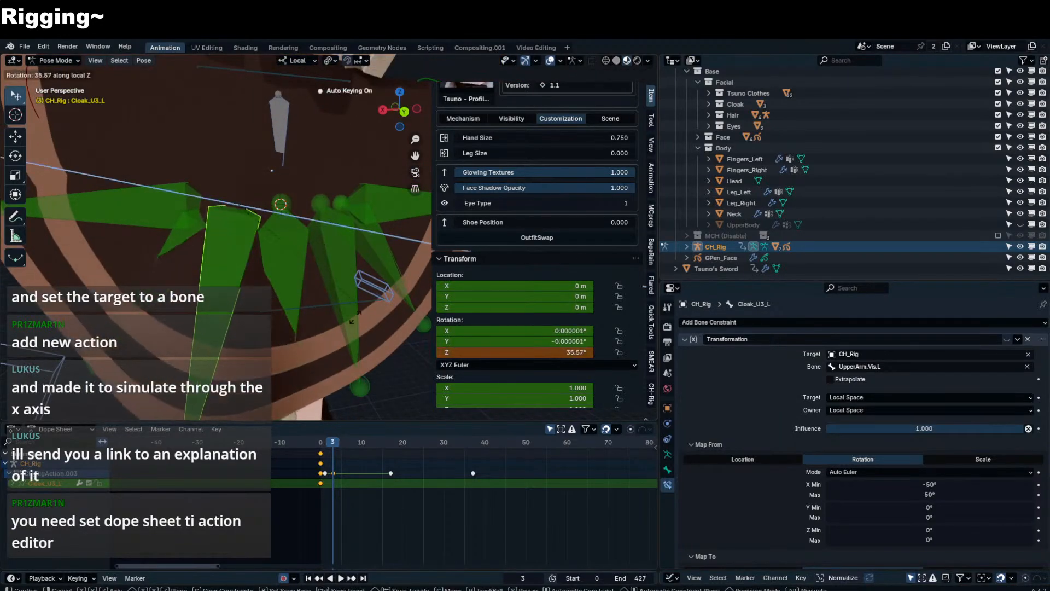
pyautogui.rightClick(364, 285)
# - Change the roll of Cloak_U2_R in Edit Mode and return to Pose Mode with Cloak_U_R selected
pyautogui.click(364, 284)
pyautogui.click(382, 260)
pyautogui.press('Tab')
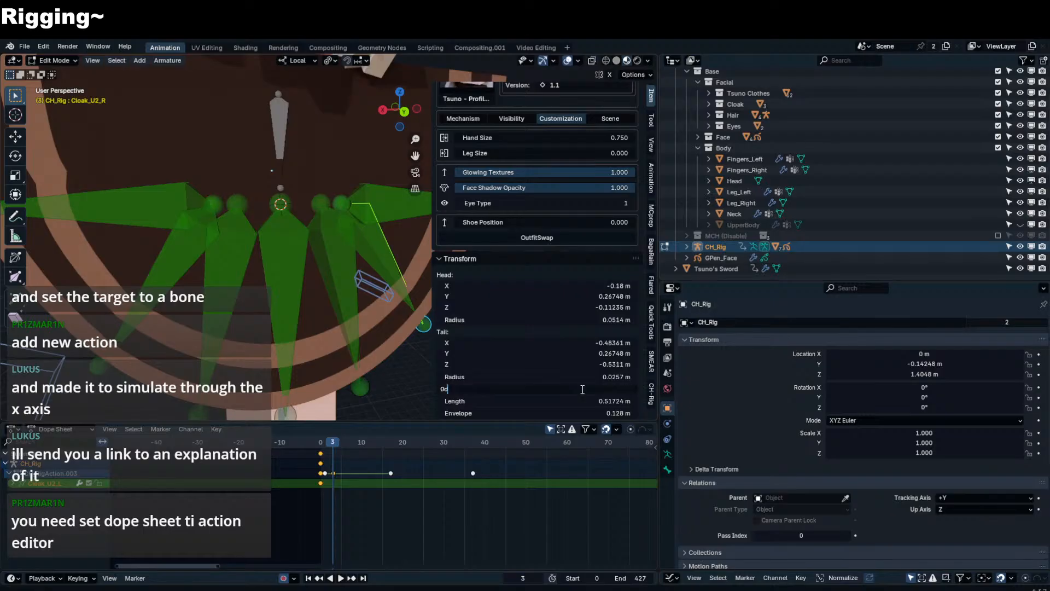
pyautogui.click(389, 220)
pyautogui.press('Tab')
# - Test-rotate Cloak_U_R around its local Z axis and cancel the rotation
pyautogui.scroll(-3, 389, 220)
pyautogui.moveTo(382, 260); pyautogui.dragTo(398, 267, button='middle')
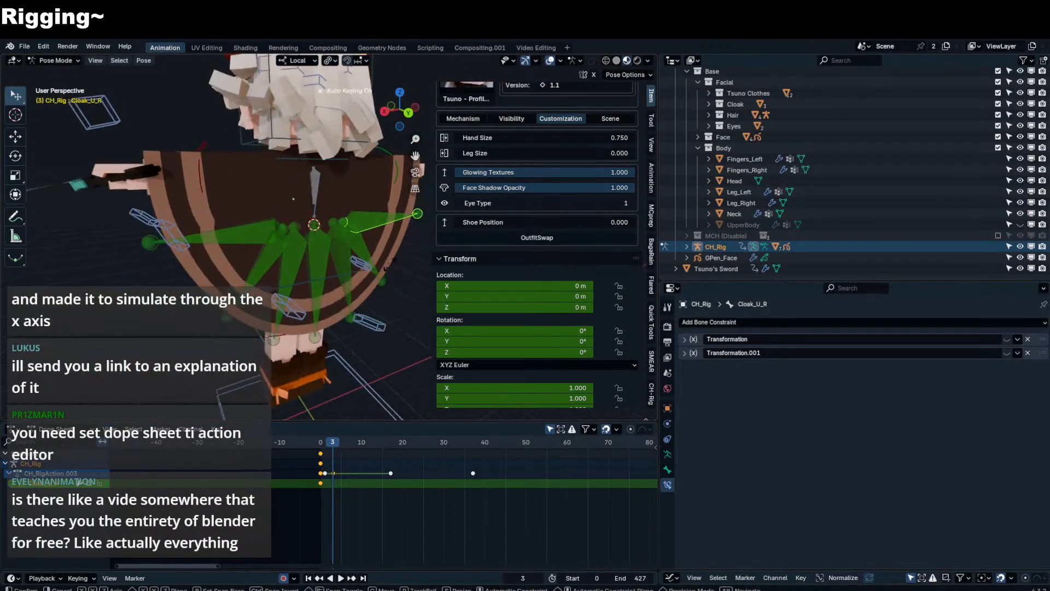
pyautogui.press('r')
pyautogui.press('z')
pyautogui.rightClick(312, 234)
# - Add the other six cloak bones to the selection and test-rotate all seven around their local Z axes, cancelling the rotation
pyautogui.keyDown('shift'); pyautogui.click(273, 242); pyautogui.keyUp('shift')
pyautogui.keyDown('shift'); pyautogui.click(273, 251); pyautogui.keyUp('shift')
pyautogui.keyDown('shift'); pyautogui.click(292, 252); pyautogui.keyUp('shift')
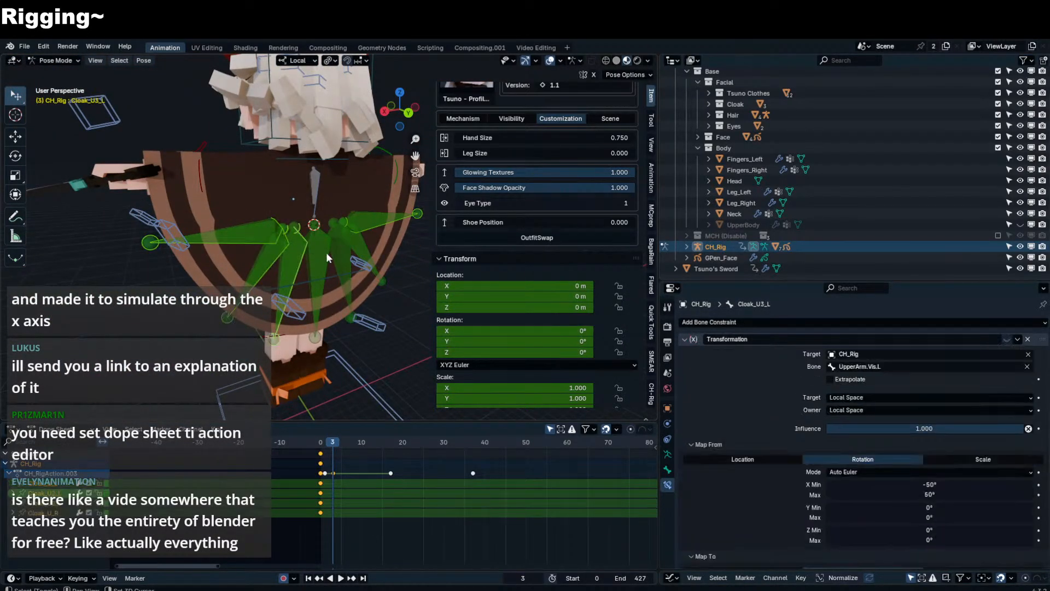
pyautogui.keyDown('shift'); pyautogui.click(323, 251); pyautogui.keyUp('shift')
pyautogui.keyDown('shift'); pyautogui.click(343, 251); pyautogui.keyUp('shift')
pyautogui.keyDown('shift'); pyautogui.click(356, 249); pyautogui.keyUp('shift')
pyautogui.moveTo(359, 369); pyautogui.dragTo(396, 340, button='middle')
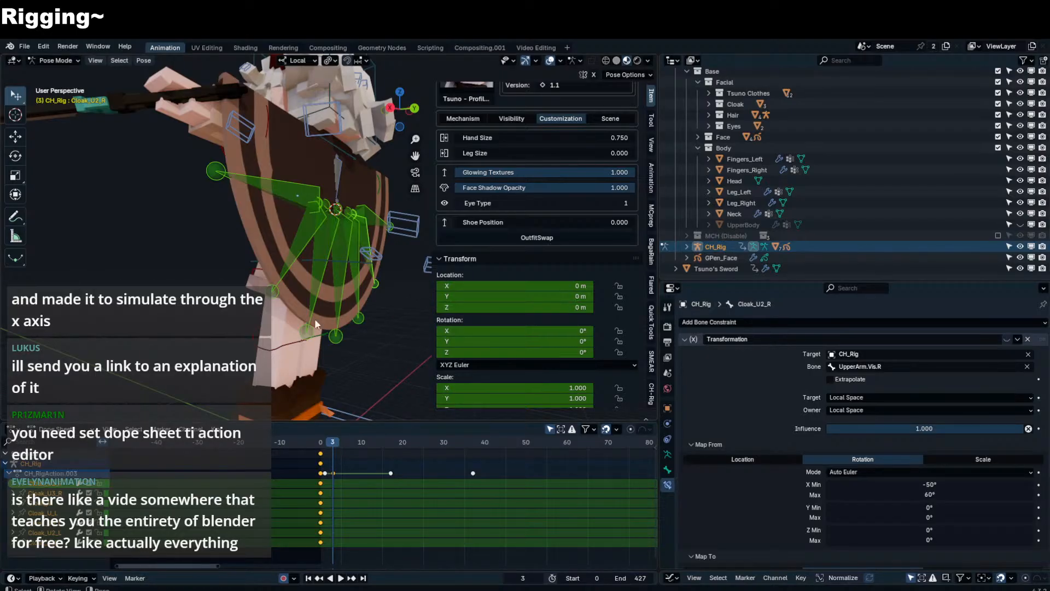
pyautogui.press('n')
pyautogui.moveTo(363, 361); pyautogui.dragTo(432, 361, button='middle')
pyautogui.press('r')
pyautogui.press('z')
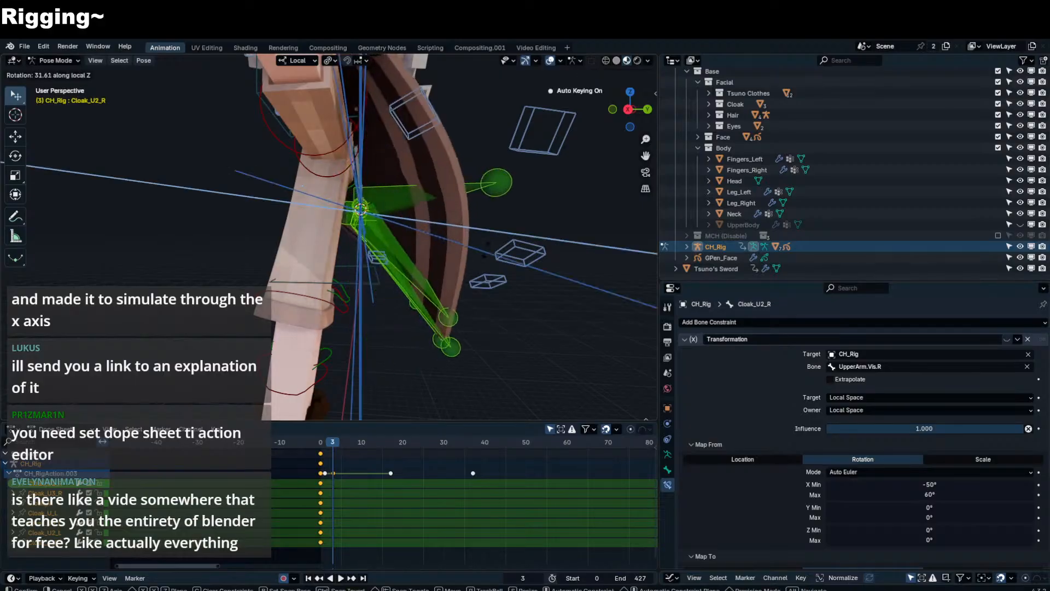
pyautogui.rightClick(518, 232)
# - Repeat the local Z test rotation of the seven cloak bones from other viewing angles, cancelling each one
pyautogui.moveTo(518, 233); pyautogui.dragTo(455, 249, button='middle')
pyautogui.press('r')
pyautogui.press('z')
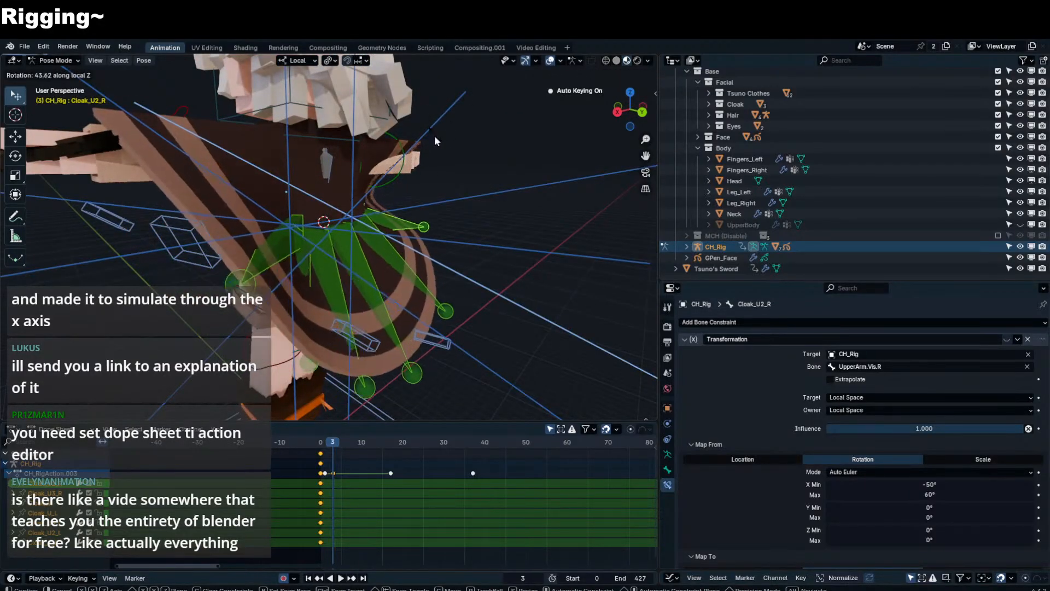
pyautogui.rightClick(434, 136)
pyautogui.moveTo(434, 136); pyautogui.dragTo(402, 143, button='middle')
pyautogui.press('r')
pyautogui.press('z')
pyautogui.rightClick(416, 171)
# - Compare the rolls of Cloak_U_R and Cloak_U_L in Edit Mode and enter a new roll for Cloak_U_R
pyautogui.click(382, 210)
pyautogui.press('Tab')
pyautogui.press('n')
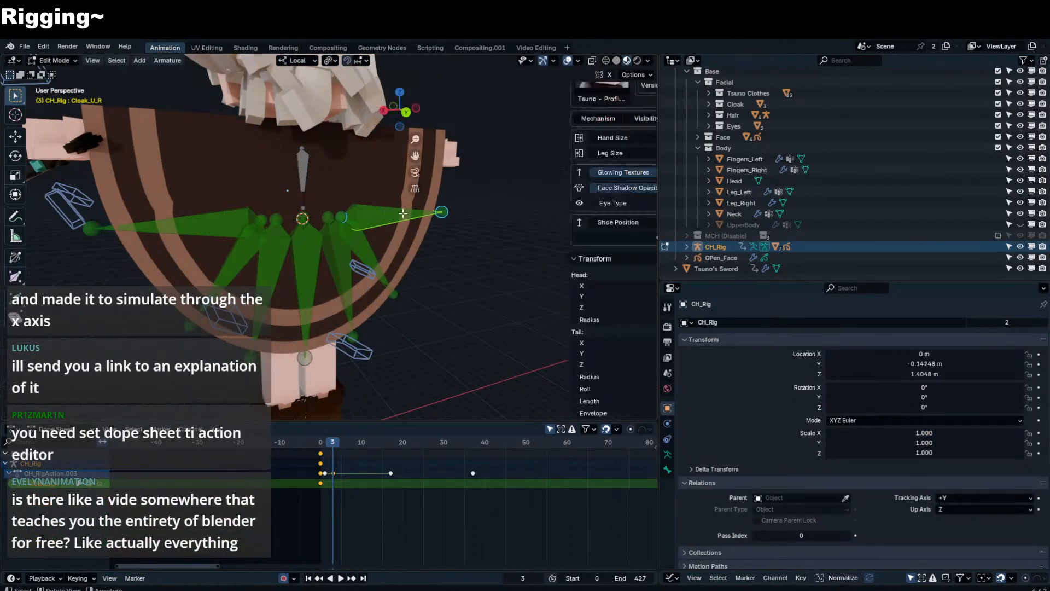
pyautogui.click(228, 237)
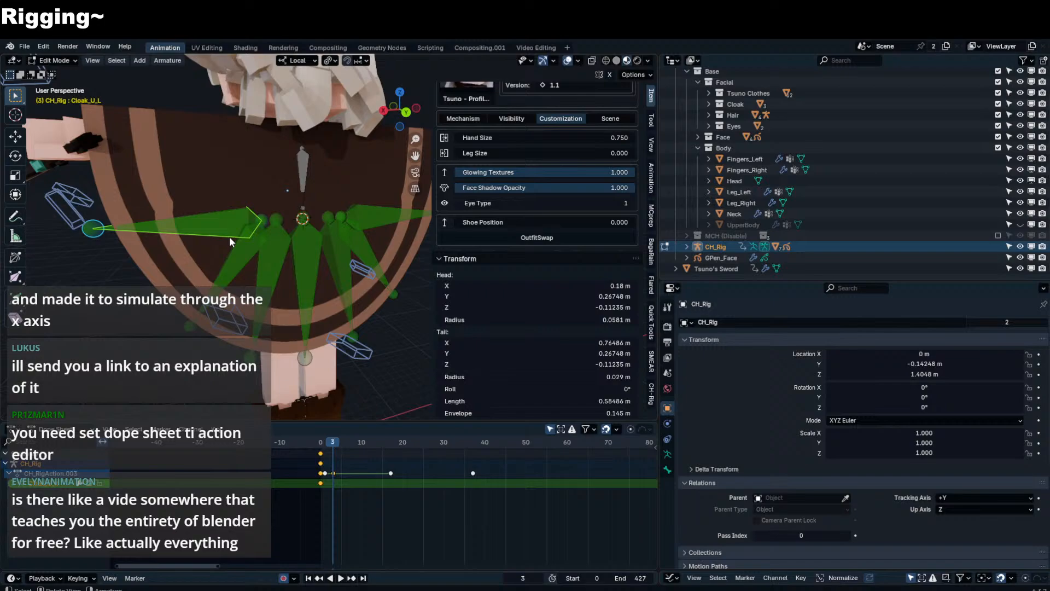
pyautogui.click(409, 225)
pyautogui.click(552, 389)
pyautogui.write('1')
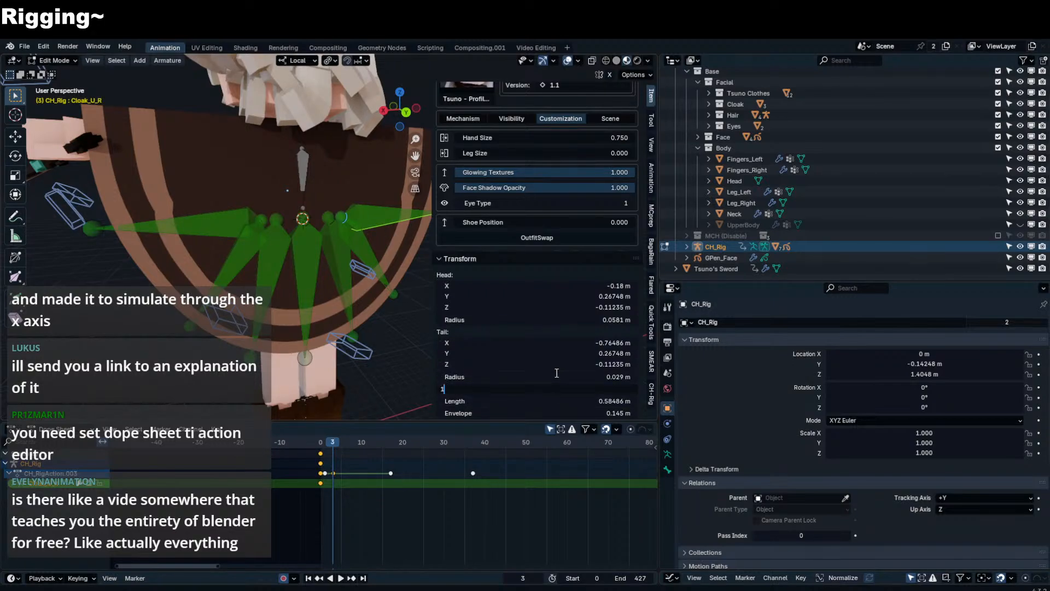
pyautogui.press('Return')
pyautogui.press('n')
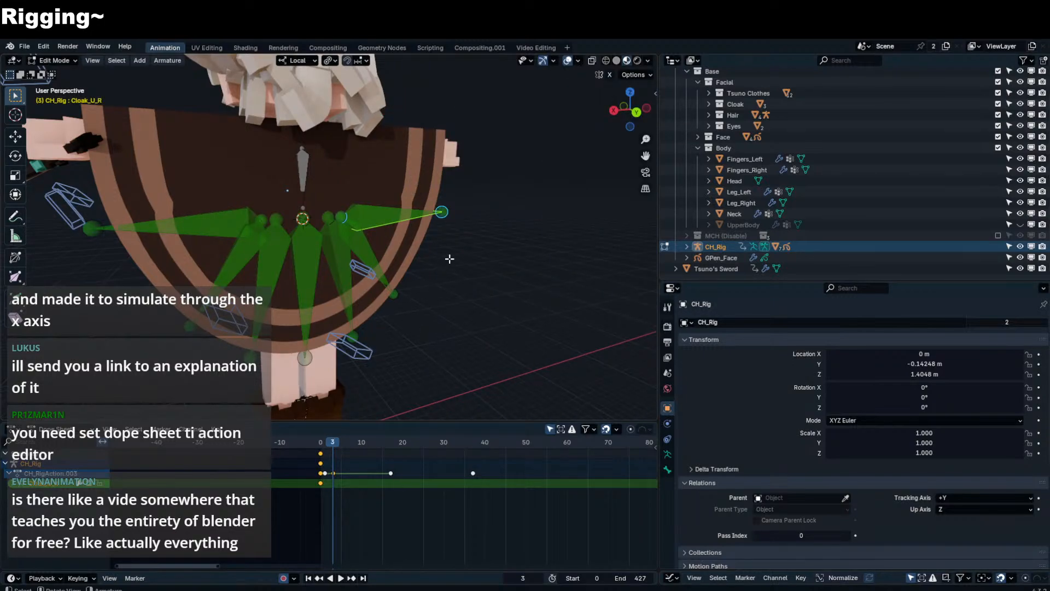
# - Return to Pose Mode and select all seven cloak bones, ending with Cloak_U_L as the active bone
pyautogui.hotkey('ctrl', 'Tab')
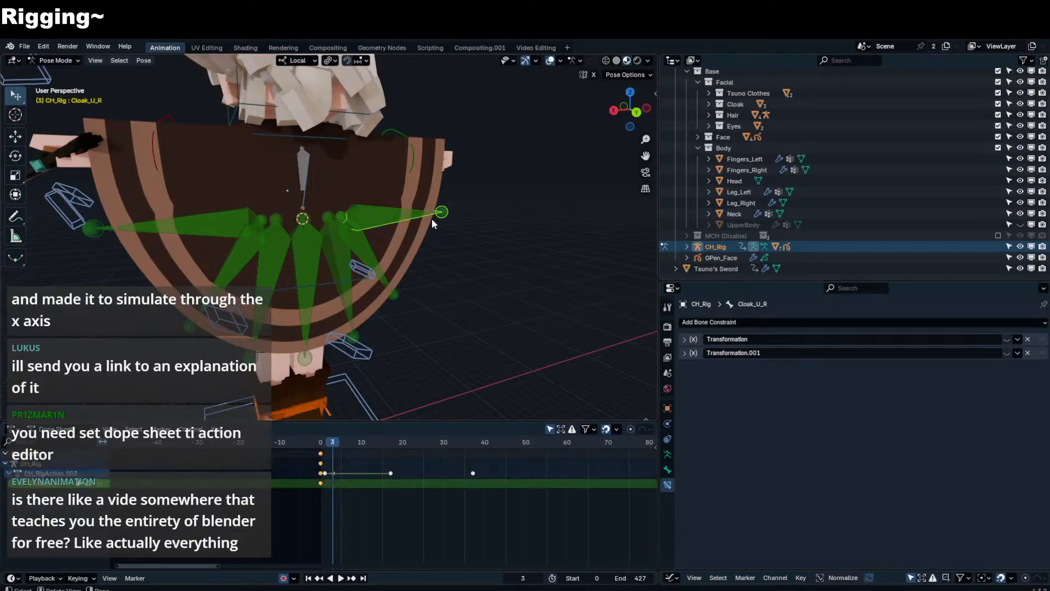
pyautogui.keyDown('shift'); pyautogui.click(364, 244); pyautogui.keyUp('shift')
pyautogui.keyDown('shift'); pyautogui.click(339, 244); pyautogui.keyUp('shift')
pyautogui.keyDown('shift'); pyautogui.click(299, 250); pyautogui.keyUp('shift')
pyautogui.keyDown('shift'); pyautogui.click(272, 249); pyautogui.keyUp('shift')
pyautogui.keyDown('shift'); pyautogui.click(244, 245); pyautogui.keyUp('shift')
pyautogui.keyDown('shift'); pyautogui.click(219, 228); pyautogui.keyUp('shift')
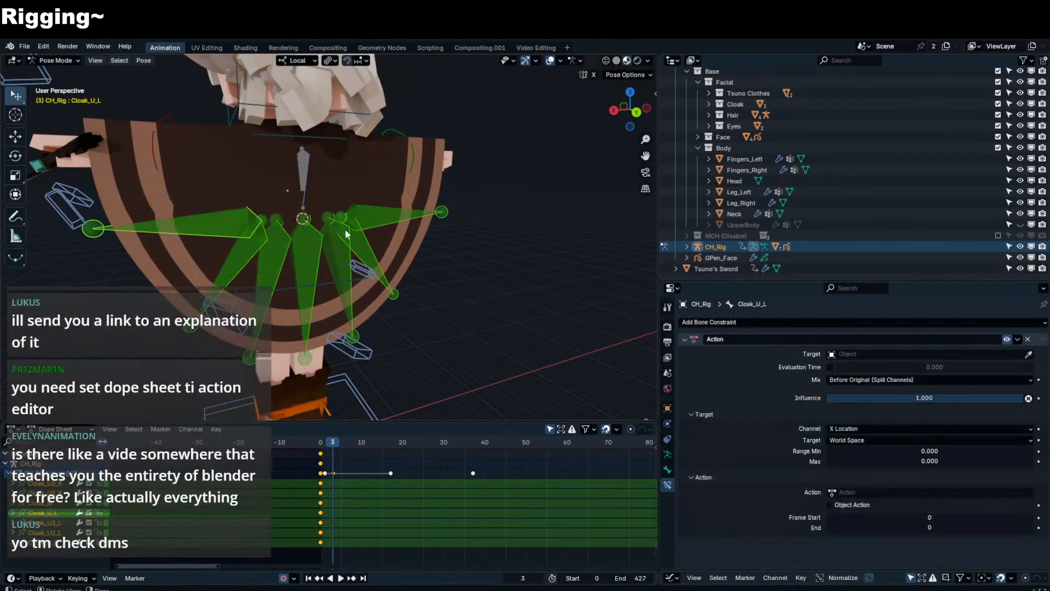
# - Test-rotate the seven selected cloak bones by about 50° around their local Z axes and discard the rotation
pyautogui.moveTo(345, 234); pyautogui.dragTo(492, 262, button='middle')
pyautogui.press('r')
pyautogui.press('z')
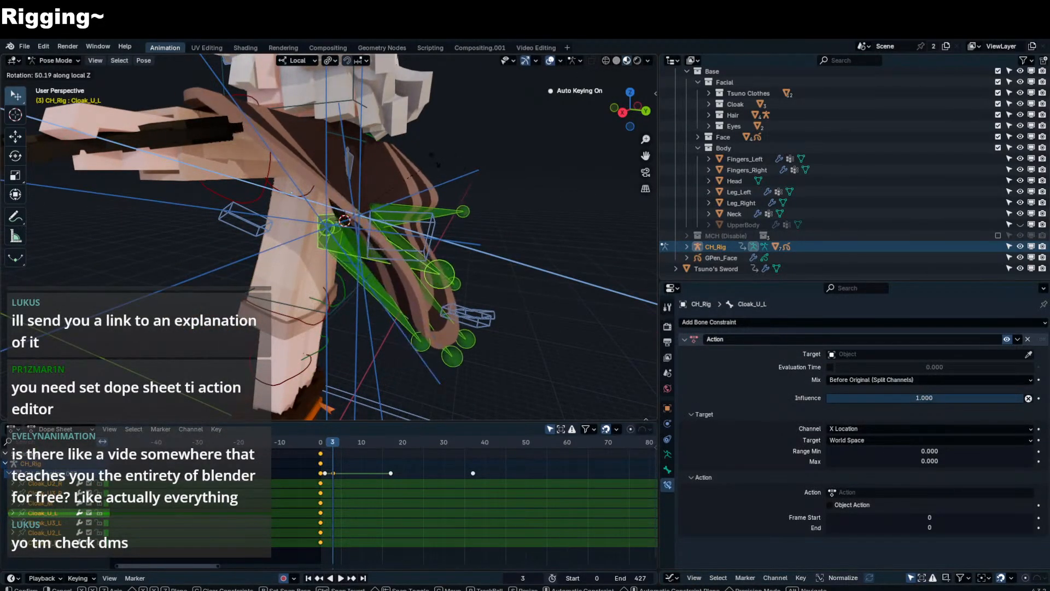
pyautogui.press('Return')
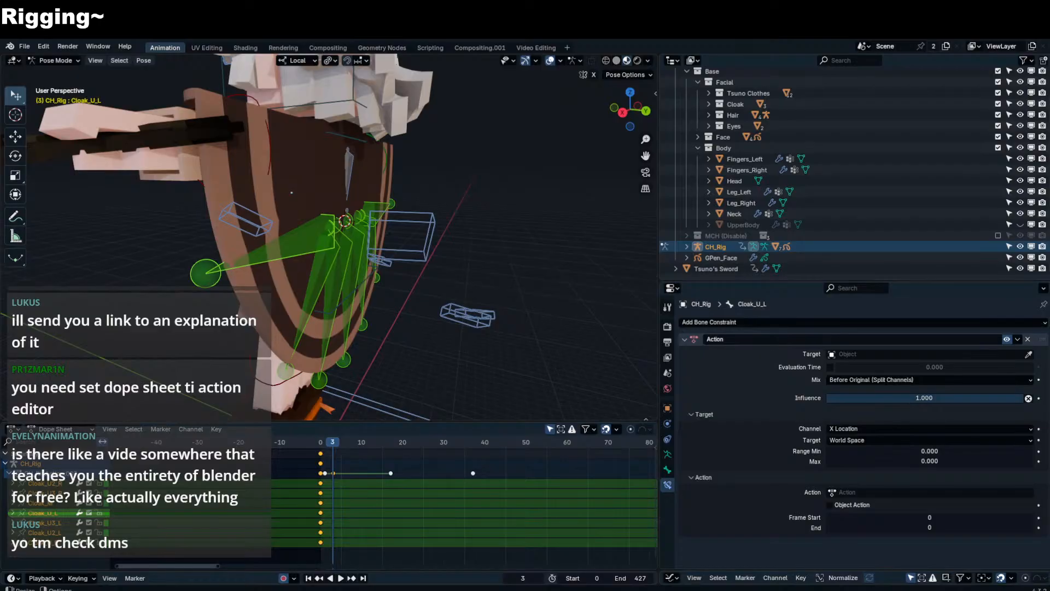
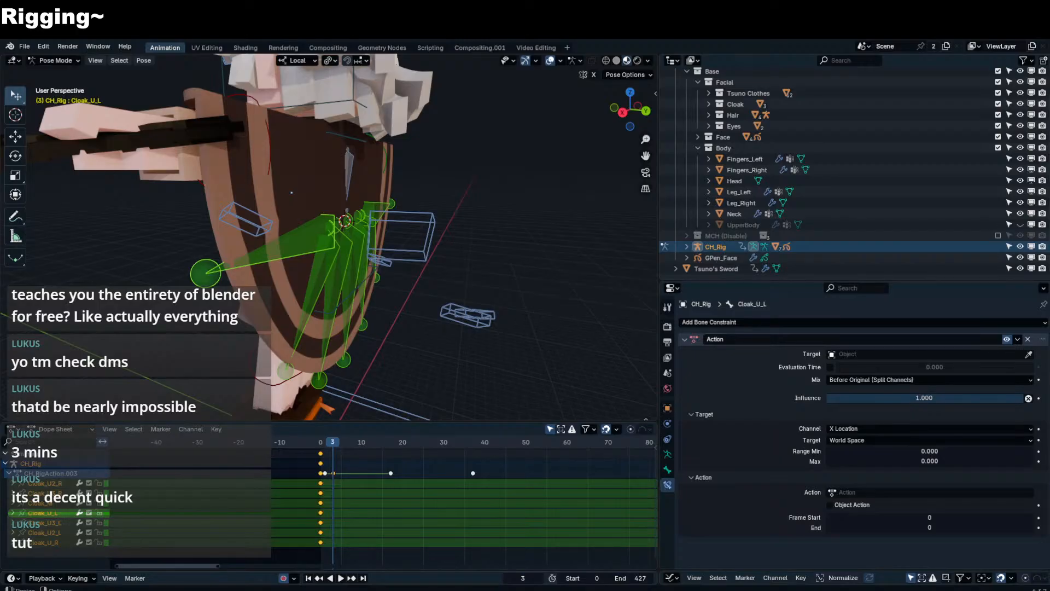
# - Play the animation, stop it on frame 7 and select the Body bone
pyautogui.press('space')
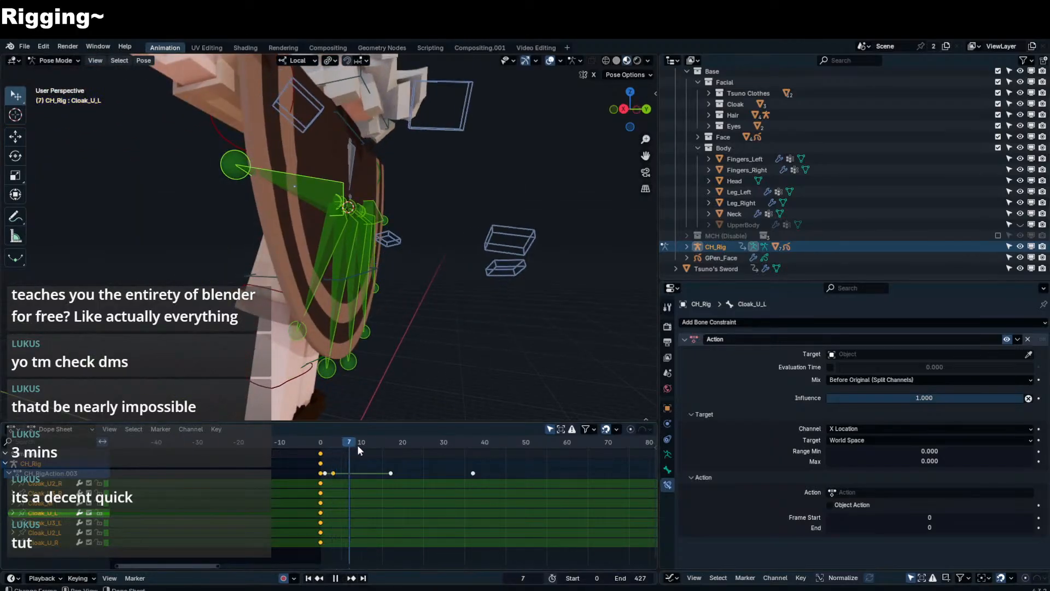
pyautogui.moveTo(346, 440); pyautogui.dragTo(348, 437)
pyautogui.scroll(-6, 328, 273)
pyautogui.click(317, 251)
pyautogui.click(339, 261)
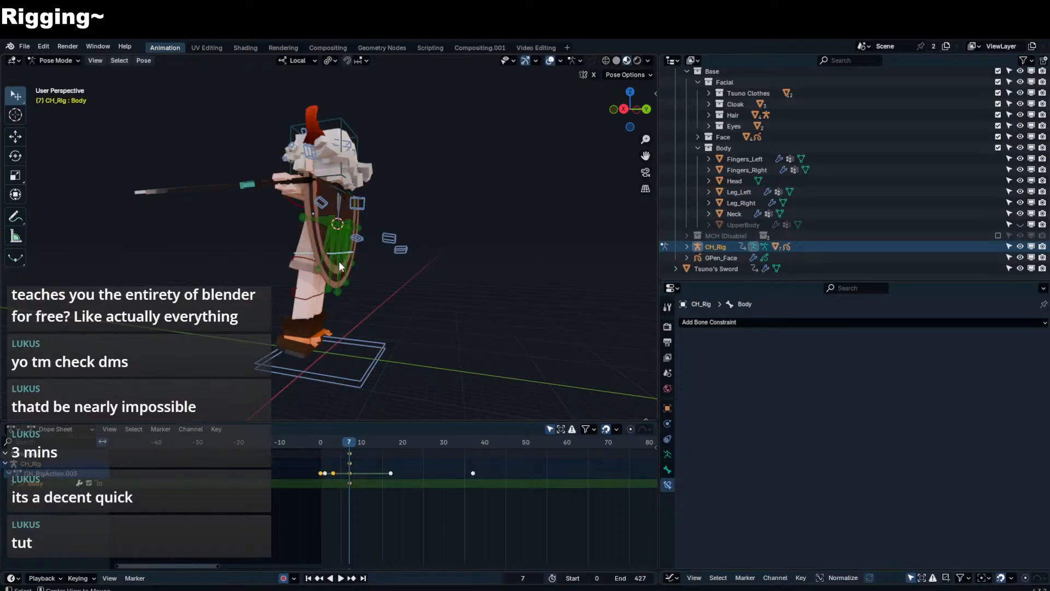
# - Try to insert keyframes for the rig's visible bones at frame 7
pyautogui.click(358, 375)
pyautogui.click(353, 196)
pyautogui.click(354, 197)
pyautogui.press('a')
pyautogui.moveTo(375, 224); pyautogui.dragTo(344, 257, button='middle')
pyautogui.press('i')
pyautogui.click(390, 237)
# - Solo the Extra bone collection beside Cloak, and turn off the solo state of both collections
pyautogui.click(667, 454)
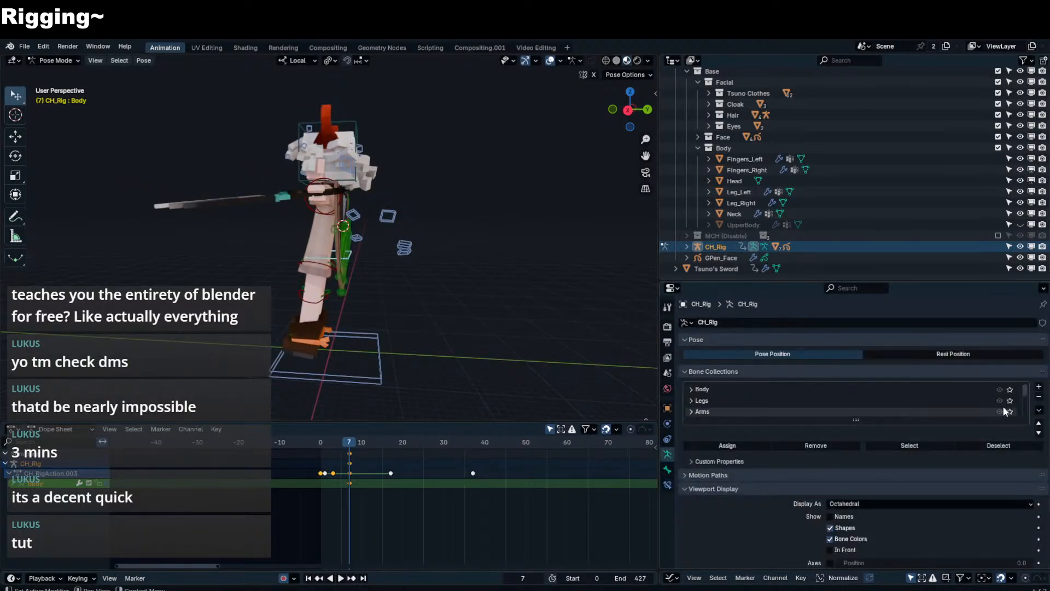
pyautogui.moveTo(1025, 410); pyautogui.dragTo(1025, 421)
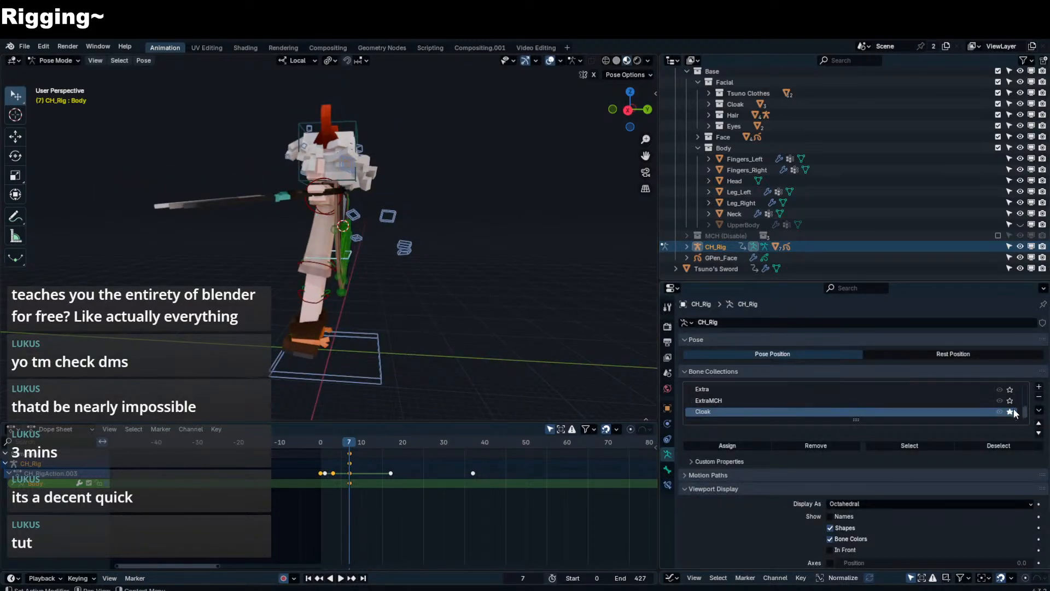
pyautogui.click(1010, 389)
pyautogui.click(385, 261)
pyautogui.moveTo(385, 261)
pyautogui.mouseDown(button='middle')
pyautogui.moveTo(400, 256)
pyautogui.moveTo(396, 270)
pyautogui.mouseUp(button='middle')
pyautogui.click(375, 261)
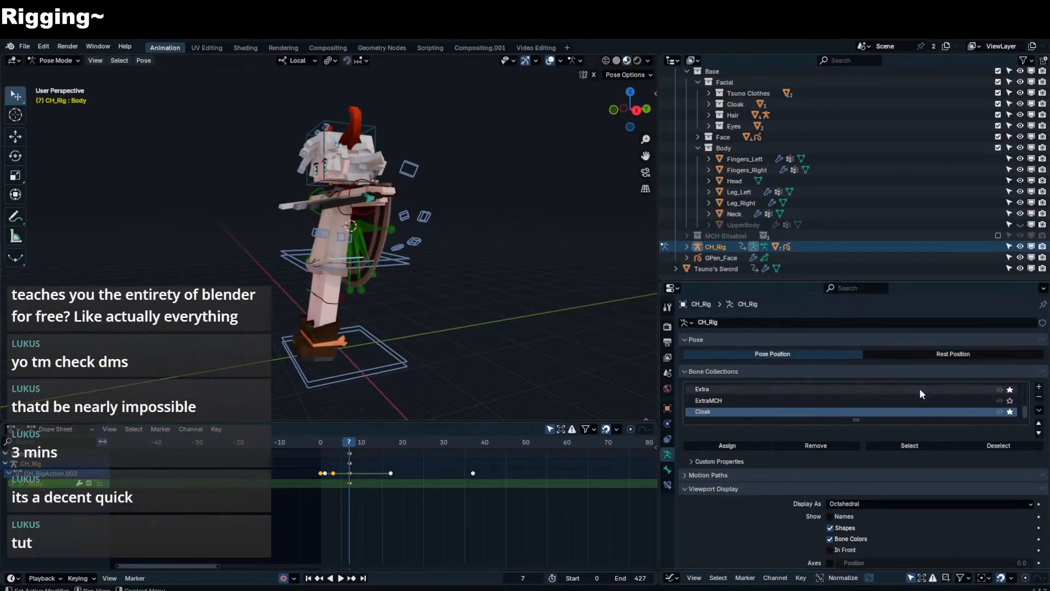
pyautogui.click(1010, 412)
pyautogui.scroll(3, 1013, 407)
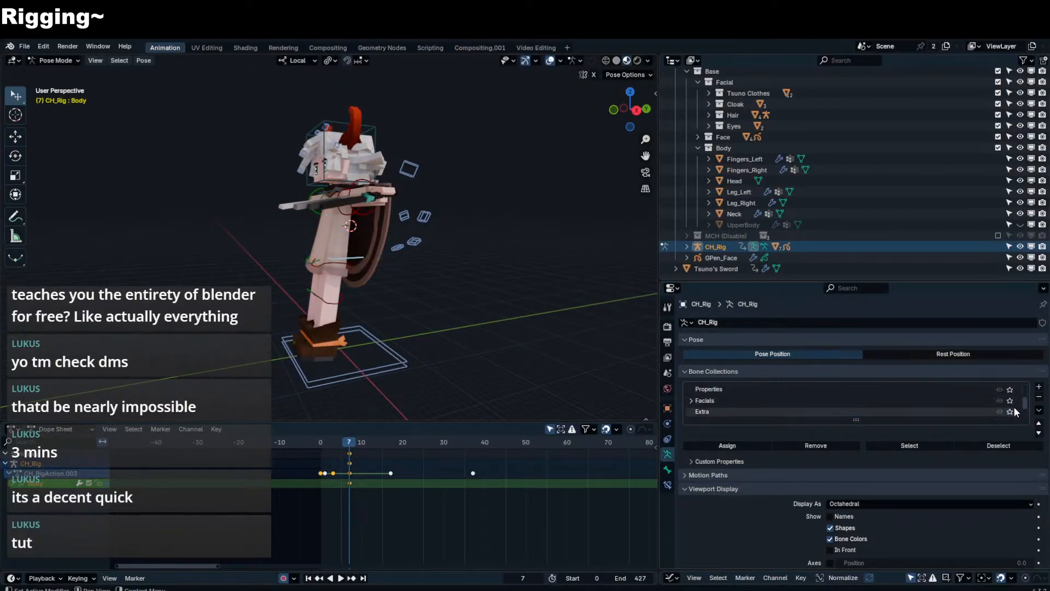
# - Use the rig's visibility options to show the control bones of all bone collections again
pyautogui.moveTo(379, 277); pyautogui.dragTo(365, 269, button='middle')
pyautogui.press('n')
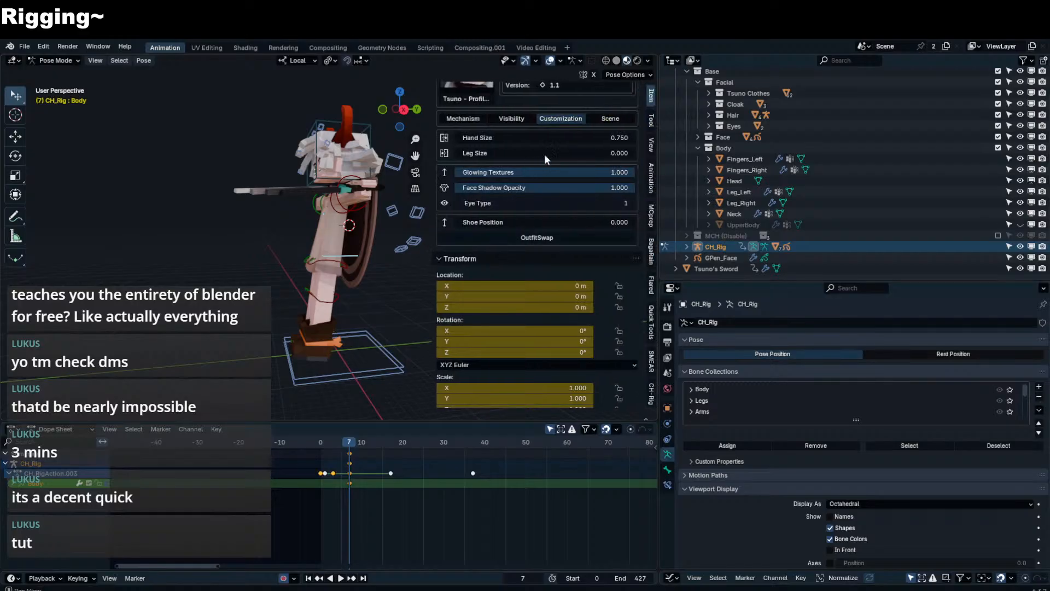
pyautogui.click(511, 118)
pyautogui.click(561, 137)
pyautogui.press('n')
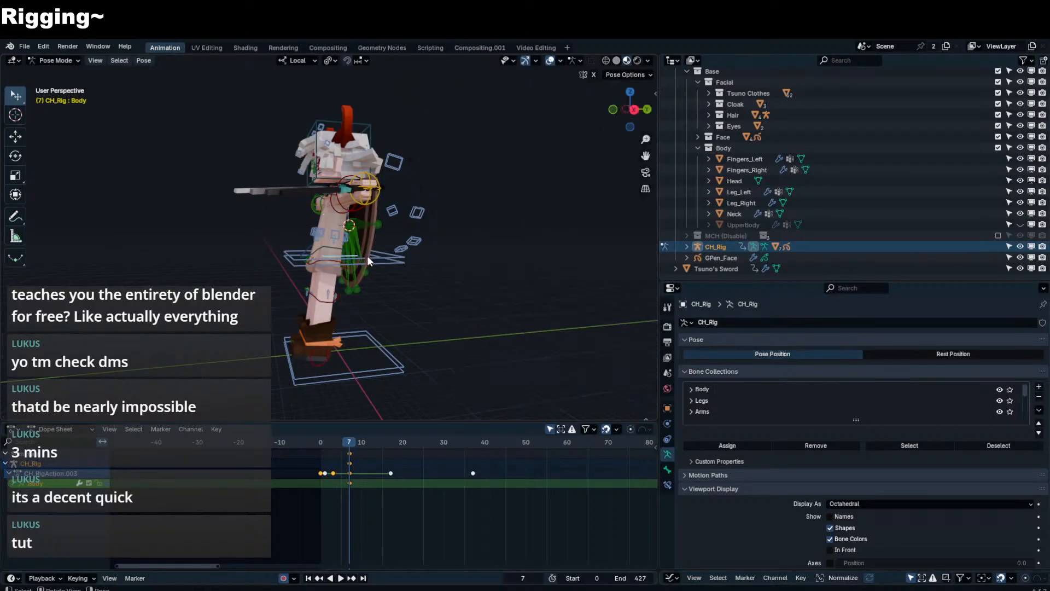
# - Select the Body bone again and insert a keyframe for it at frame 7
pyautogui.click(366, 255)
pyautogui.moveTo(366, 255)
pyautogui.mouseDown(button='middle')
pyautogui.moveTo(418, 245)
pyautogui.moveTo(426, 293)
pyautogui.moveTo(373, 258)
pyautogui.mouseUp(button='middle')
pyautogui.press('i')
pyautogui.click(354, 196)
pyautogui.click(357, 251)
pyautogui.press('i')
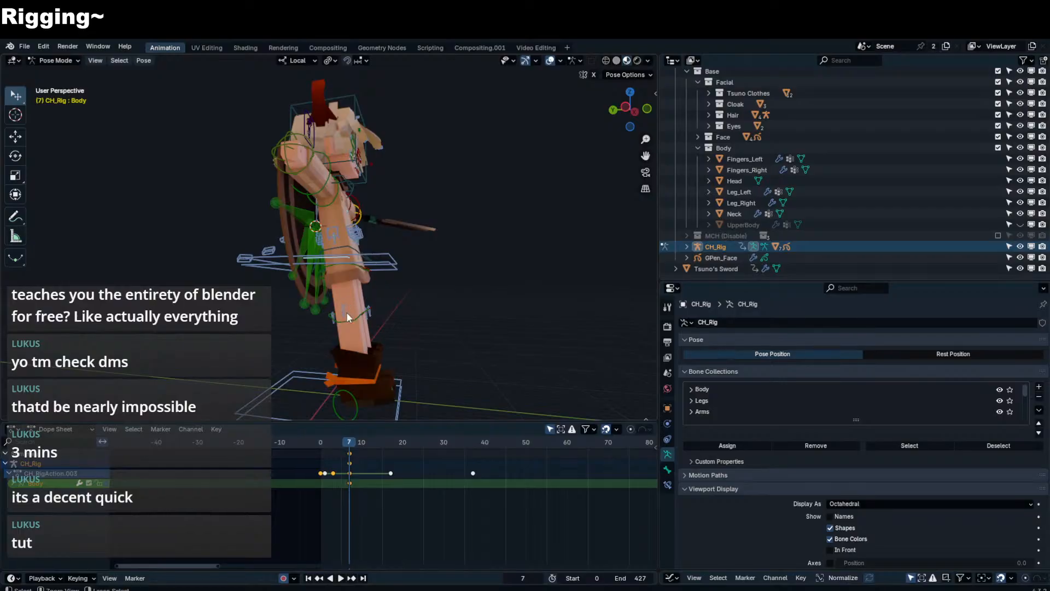
# - Test-rotate Flip_Bone by about 45° and test-move the Hip bone, cancelling each transform
pyautogui.moveTo(352, 327); pyautogui.dragTo(373, 317, button='middle')
pyautogui.click(376, 271)
pyautogui.press('r')
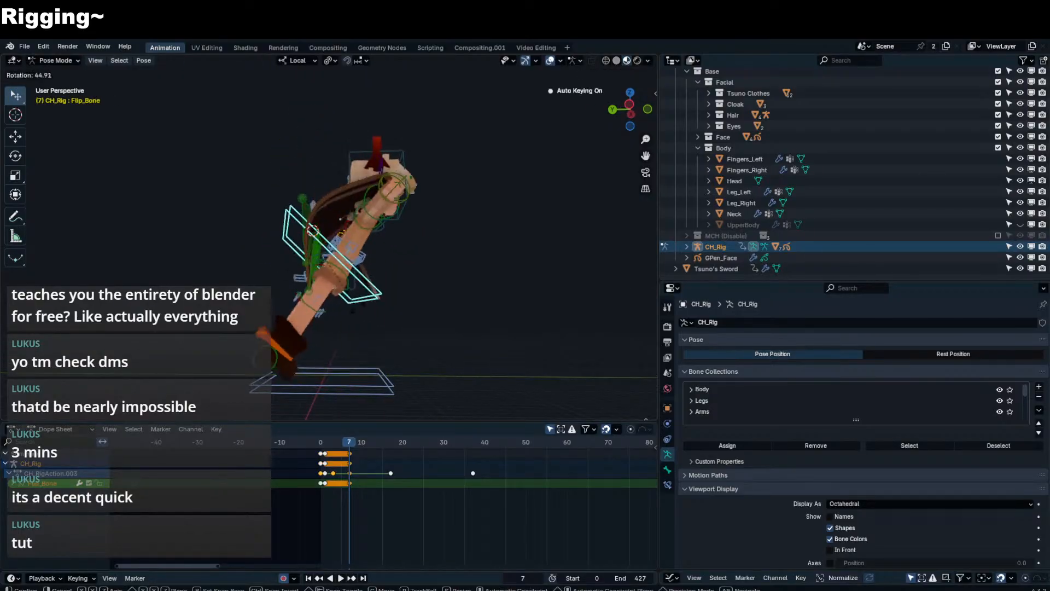
pyautogui.rightClick(363, 279)
pyautogui.click(358, 271)
pyautogui.press('g')
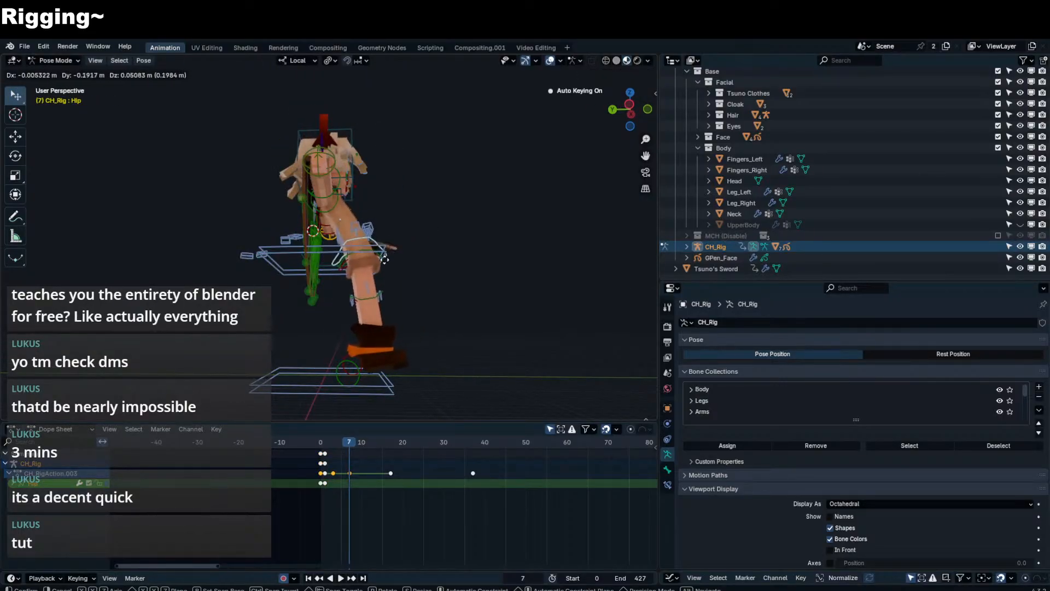
pyautogui.rightClick(381, 264)
pyautogui.press('g')
pyautogui.rightClick(350, 268)
# - Test-move the Body bone in the left orthographic view and cancel the move
pyautogui.moveTo(355, 271); pyautogui.dragTo(306, 286, button='middle')
pyautogui.click(331, 251)
pyautogui.keyDown('alt'); pyautogui.moveTo(331, 252); pyautogui.dragTo(366, 259, button='middle'); pyautogui.keyUp('alt')
pyautogui.press('g')
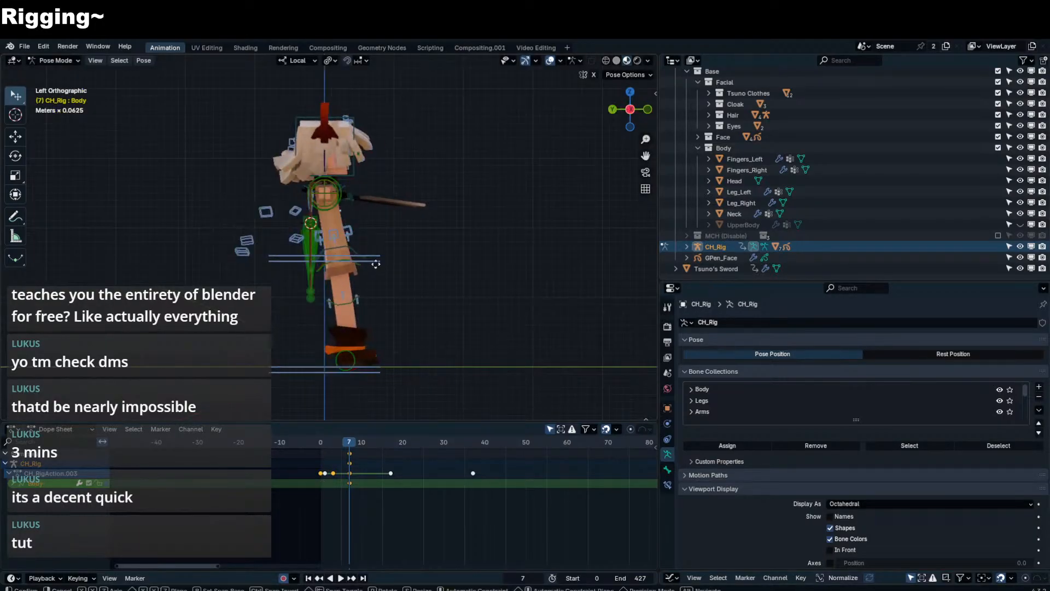
pyautogui.press('g')
pyautogui.rightClick(387, 238)
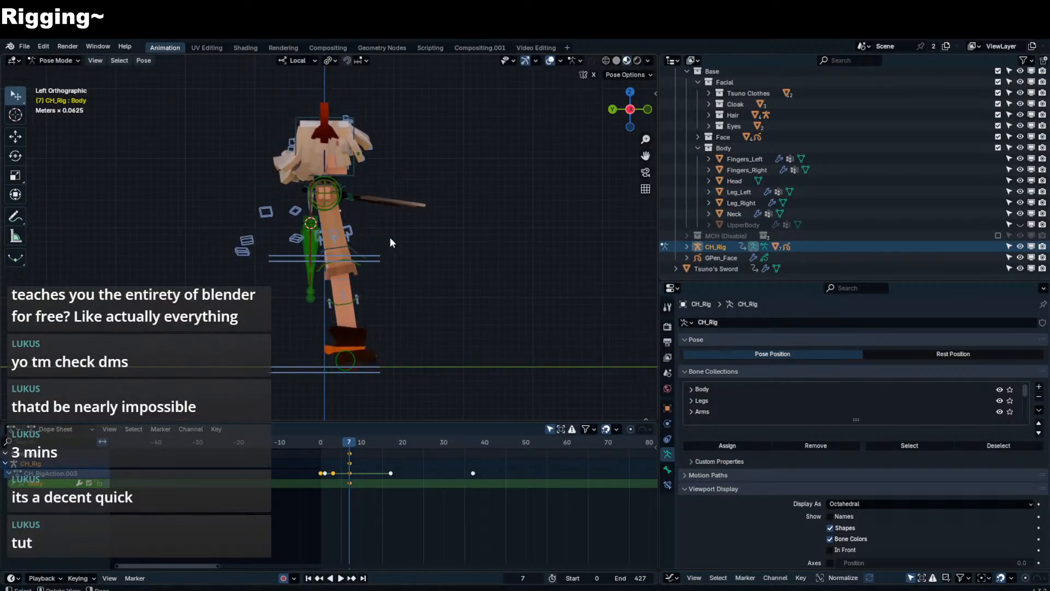
# - Test-rotate Bone.001, the parent of the cloak bones, by about 74° and discard the rotation
pyautogui.moveTo(315, 200); pyautogui.dragTo(327, 208, button='middle')
pyautogui.click(309, 204)
pyautogui.press('r')
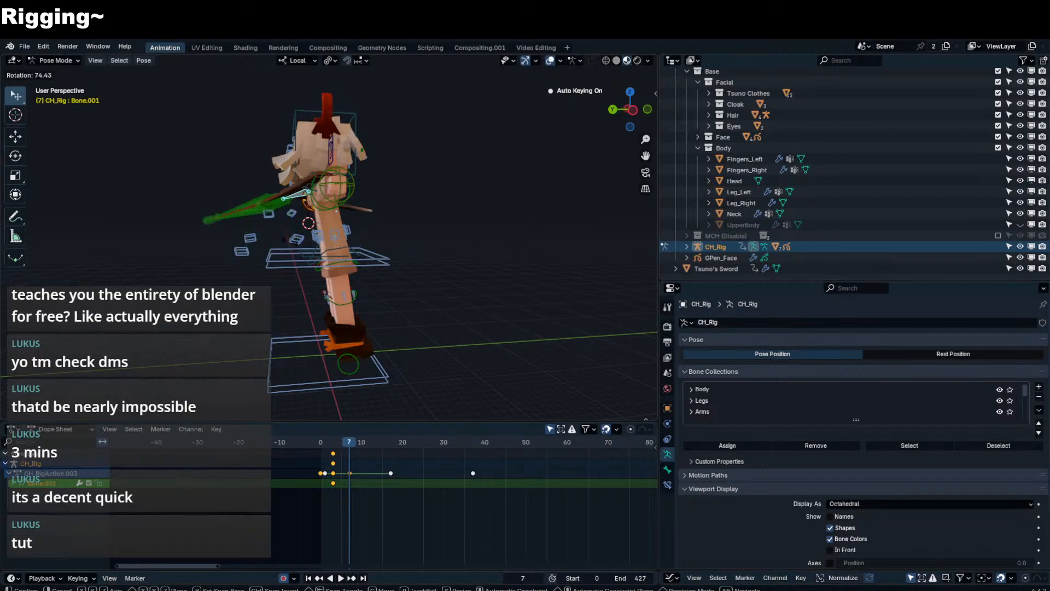
pyautogui.click(336, 245)
pyautogui.moveTo(336, 245); pyautogui.dragTo(285, 235, button='middle')
# - Test-move Cloak_M and a control bone at the character's waist, cancelling both moves
pyautogui.scroll(3, 328, 260)
pyautogui.click(387, 327)
pyautogui.press('g')
pyautogui.rightClick(394, 326)
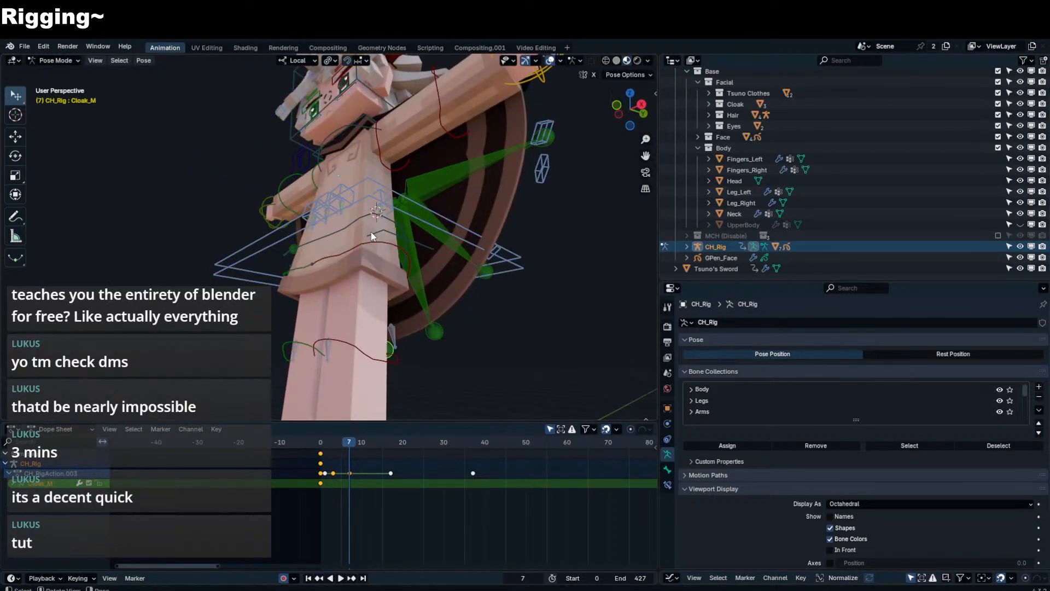
pyautogui.click(371, 232)
pyautogui.press('g')
pyautogui.rightClick(373, 229)
# - Select all the rig's bones, try resetting their pose at frame 7 and undo the change
pyautogui.click(366, 217)
pyautogui.click(366, 215)
pyautogui.moveTo(365, 216); pyautogui.dragTo(386, 198, button='middle')
pyautogui.click(318, 174)
pyautogui.click(326, 169)
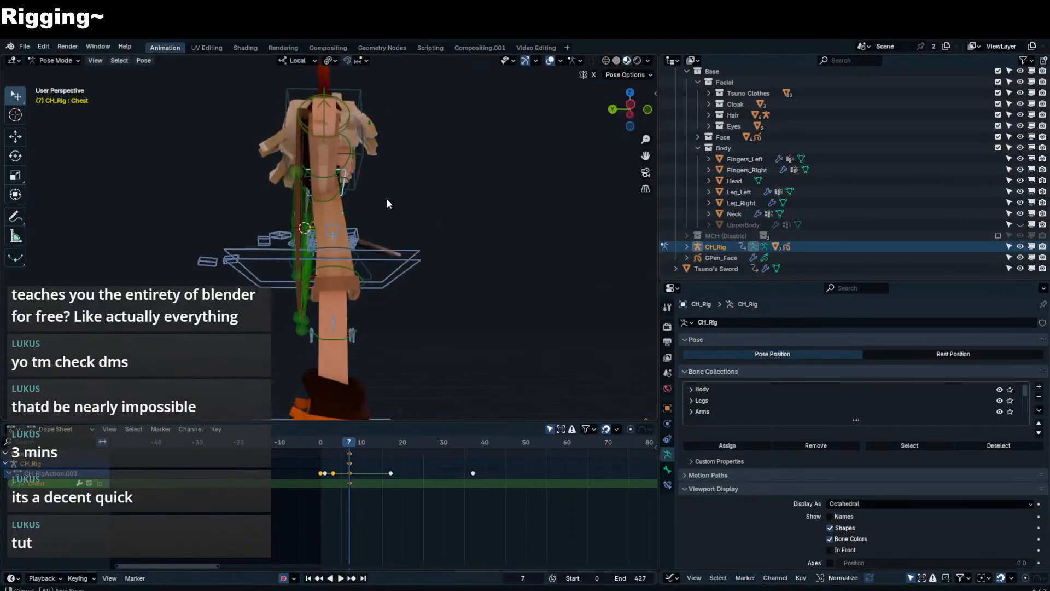
pyautogui.click(355, 264)
pyautogui.press('a')
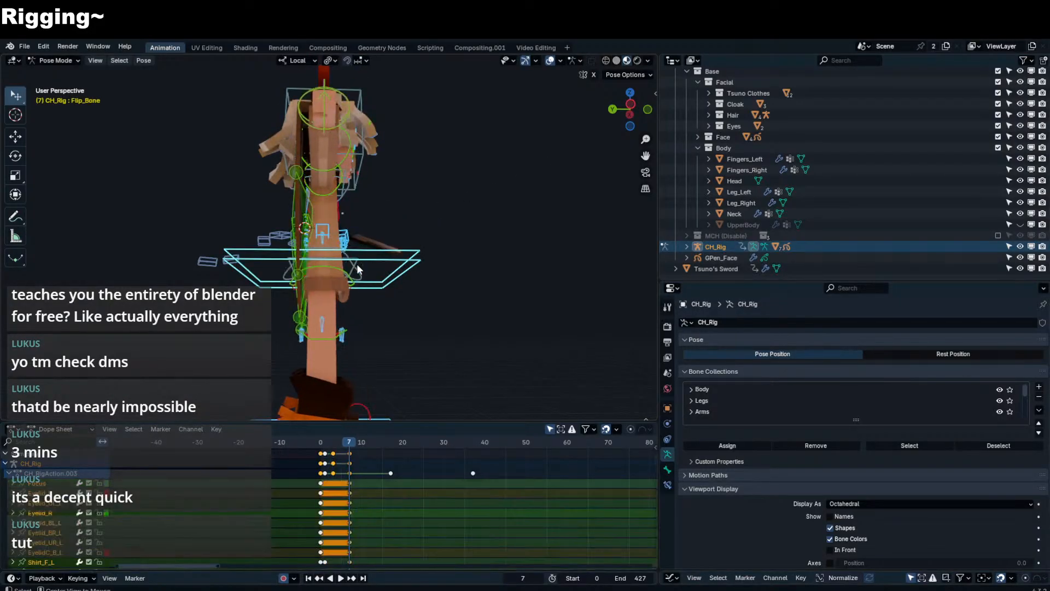
pyautogui.moveTo(357, 264); pyautogui.dragTo(352, 274, button='middle')
pyautogui.hotkey('ctrl', 'z')
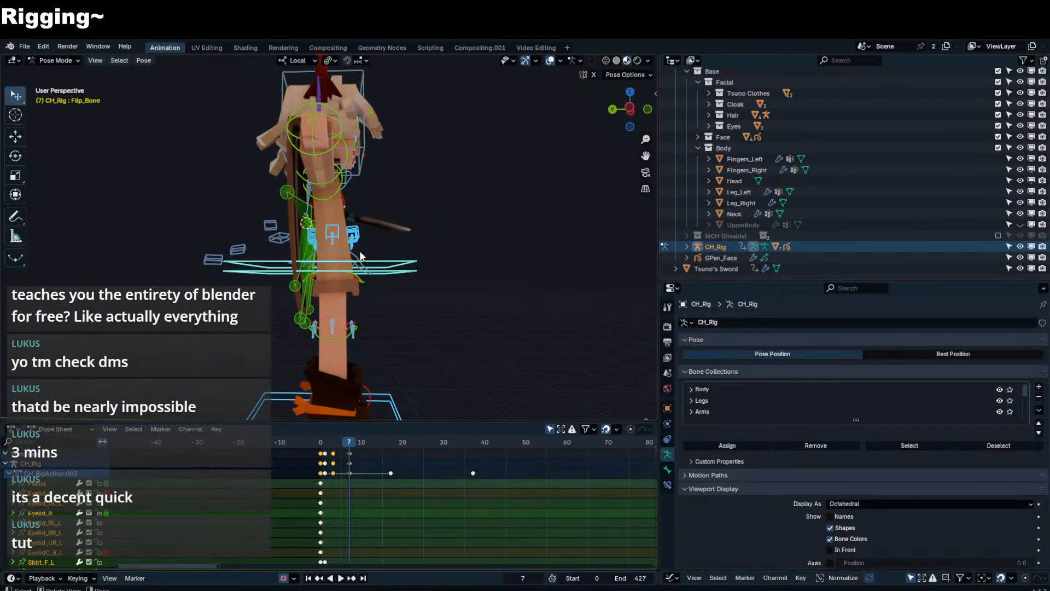
# - Select all seven cloak bones, starting at Cloak_U_L and ending with Cloak_U_R as the active bone
pyautogui.click(364, 272)
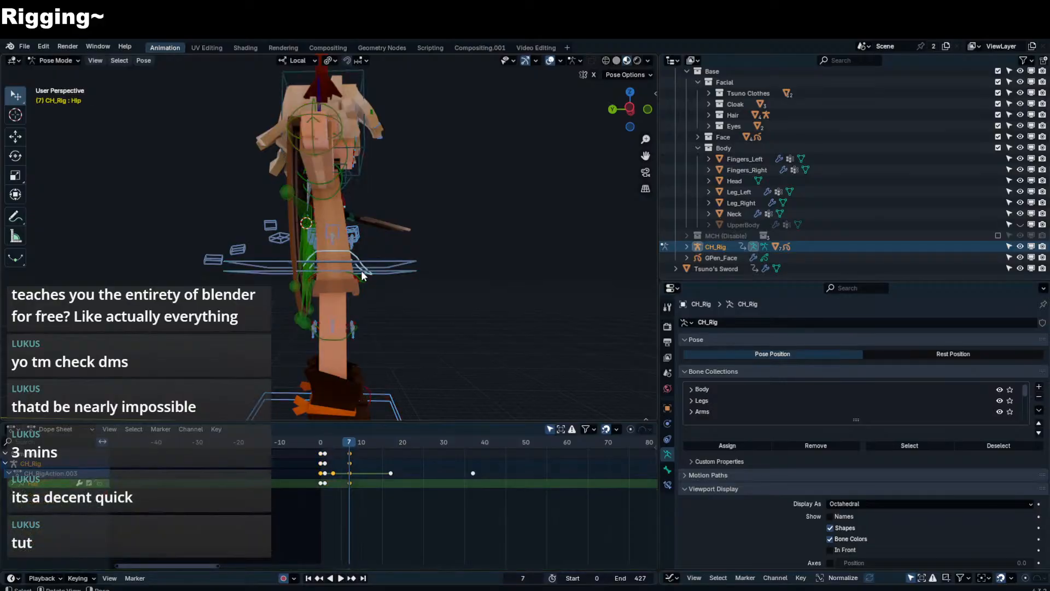
pyautogui.moveTo(364, 272); pyautogui.dragTo(291, 284, button='middle')
pyautogui.click(387, 254)
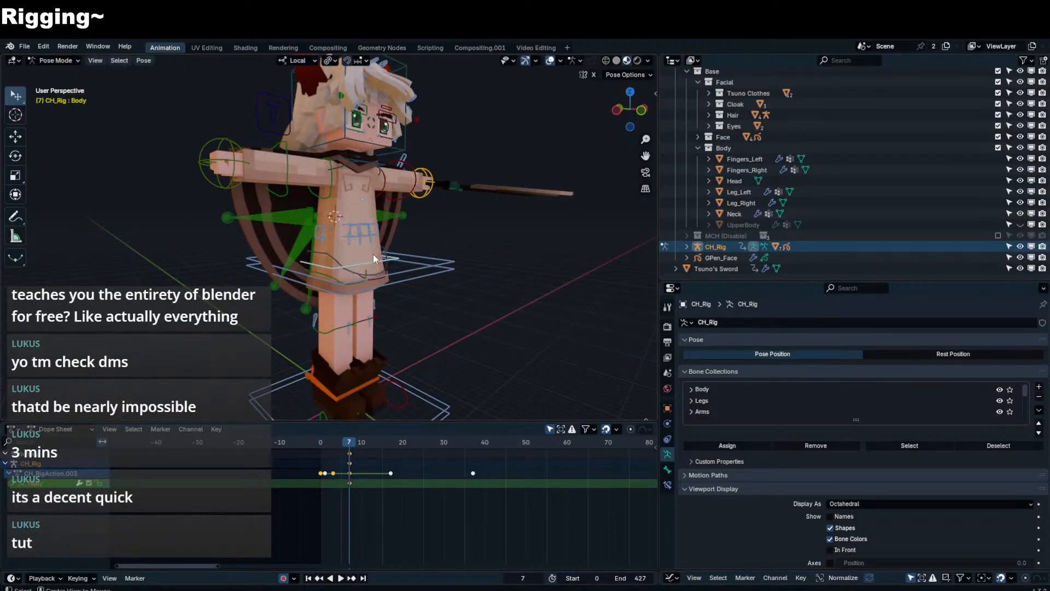
pyautogui.moveTo(389, 252); pyautogui.dragTo(304, 237, button='middle')
pyautogui.click(391, 235)
pyautogui.keyDown('shift'); pyautogui.click(287, 264); pyautogui.keyUp('shift')
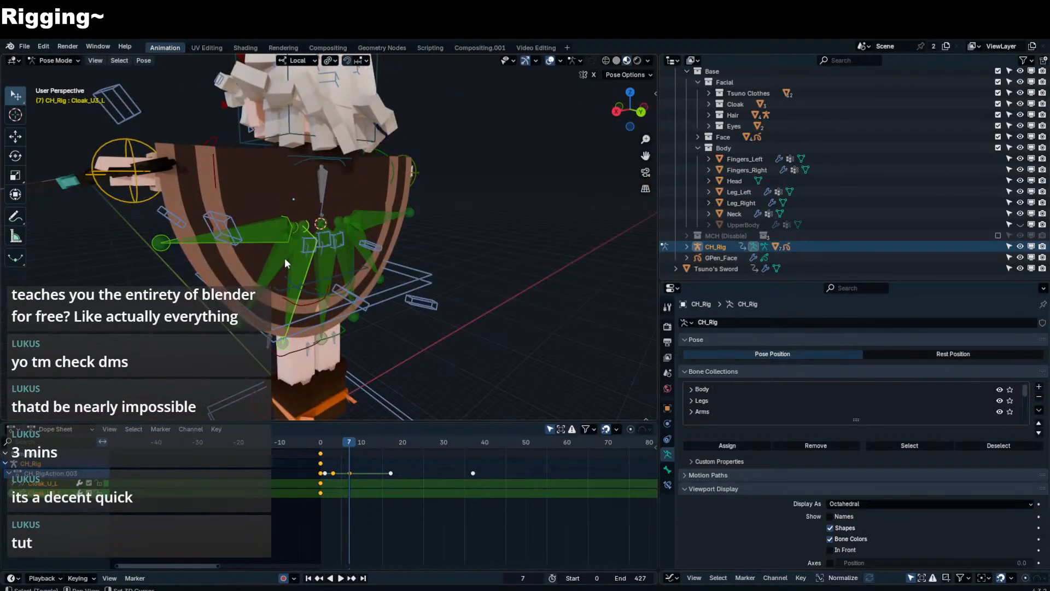
pyautogui.keyDown('shift'); pyautogui.click(303, 262); pyautogui.keyUp('shift')
pyautogui.keyDown('shift'); pyautogui.click(331, 262); pyautogui.keyUp('shift')
pyautogui.keyDown('shift'); pyautogui.click(352, 265); pyautogui.keyUp('shift')
pyautogui.keyDown('shift'); pyautogui.click(366, 246); pyautogui.keyUp('shift')
pyautogui.keyDown('shift'); pyautogui.click(378, 219); pyautogui.keyUp('shift')
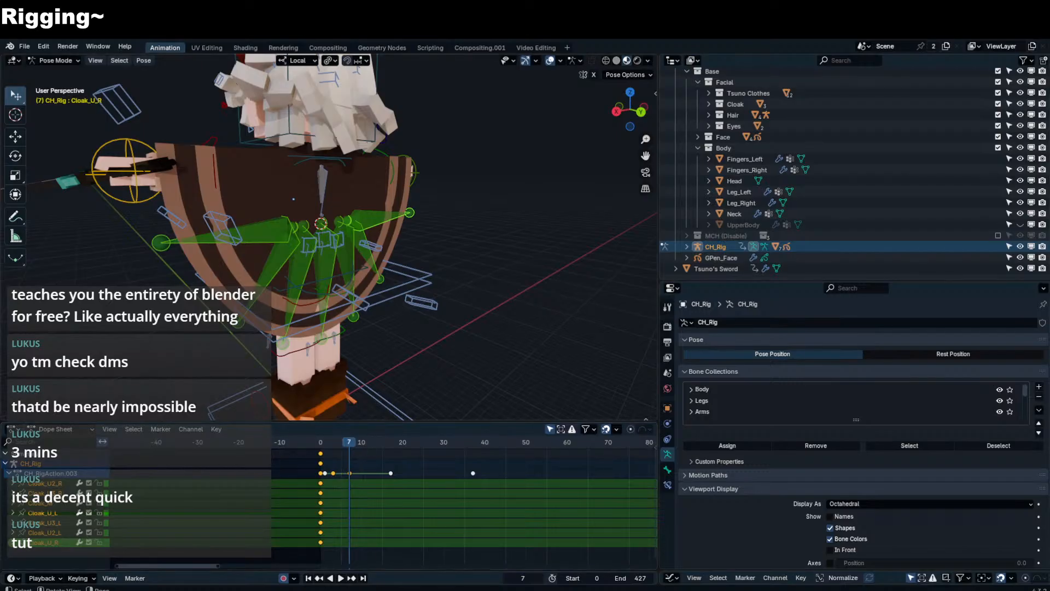
# - Test-rotate the selected cloak bones around local X and switch the viewport shading to Material Preview
pyautogui.press('r')
pyautogui.press('x')
pyautogui.click(410, 241)
pyautogui.press('z')
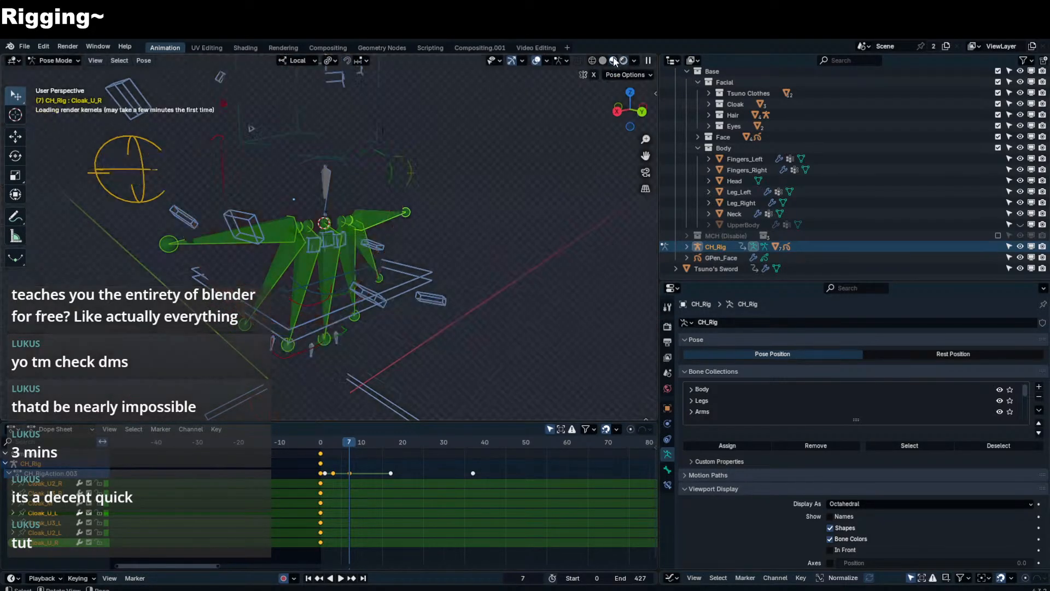
pyautogui.click(614, 61)
# - Test-rotate the seven cloak bones around their local Z axes from several viewing angles, cancelling each rotation
pyautogui.moveTo(395, 226)
pyautogui.mouseDown(button='middle')
pyautogui.moveTo(448, 227)
pyautogui.moveTo(360, 241)
pyautogui.moveTo(363, 260)
pyautogui.mouseUp(button='middle')
pyautogui.press('r')
pyautogui.press('z')
pyautogui.rightClick(446, 235)
pyautogui.press('r')
pyautogui.press('z')
pyautogui.rightClick(420, 322)
pyautogui.moveTo(419, 312); pyautogui.dragTo(500, 280, button='middle')
pyautogui.press('r')
pyautogui.press('z')
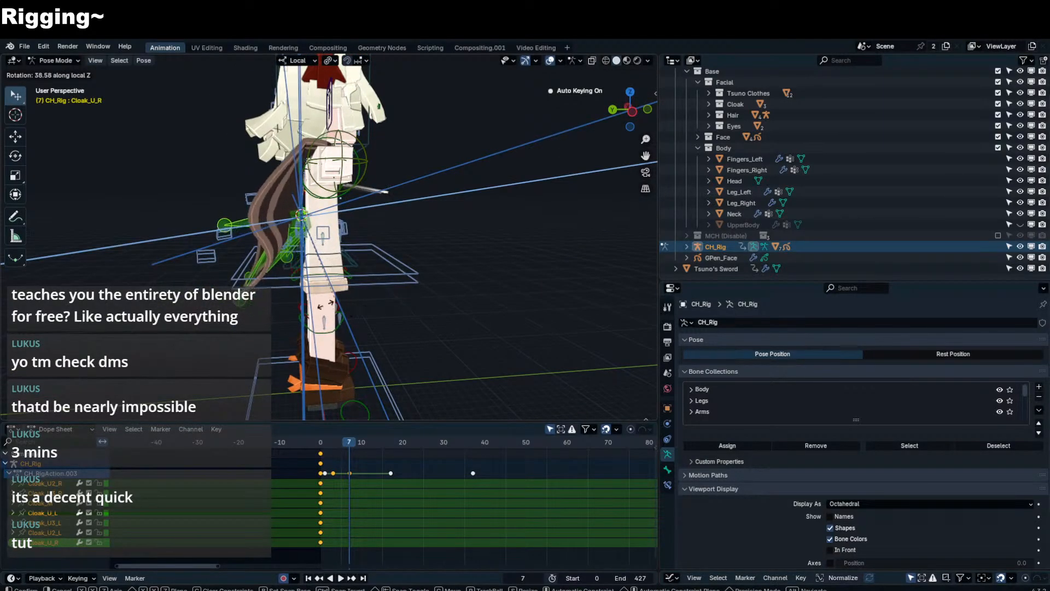
pyautogui.rightClick(292, 323)
pyautogui.moveTo(331, 309); pyautogui.dragTo(379, 299, button='middle')
pyautogui.press('r')
pyautogui.press('z')
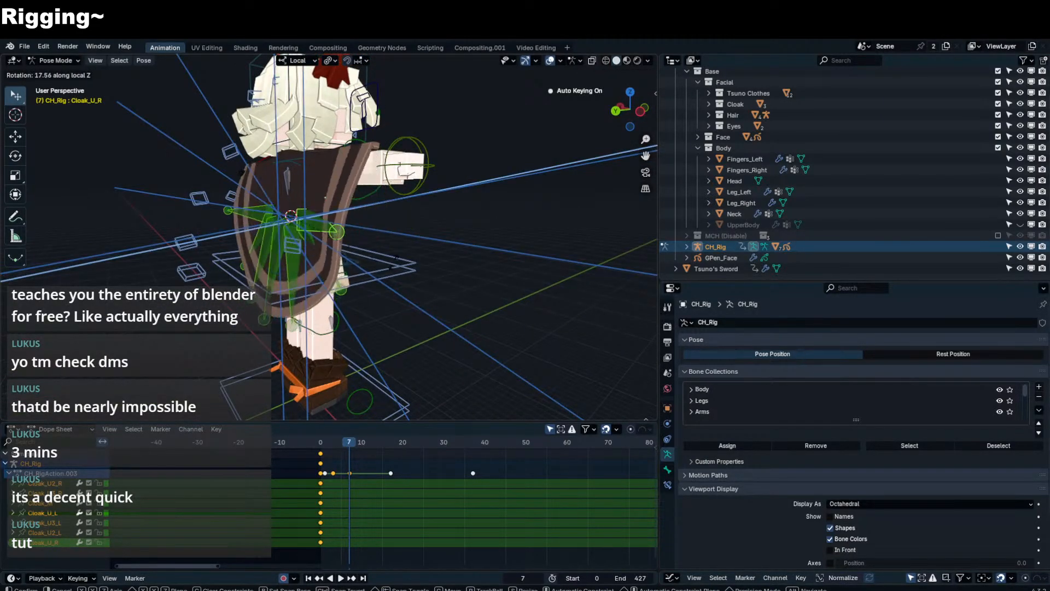
pyautogui.rightClick(253, 313)
# - Invert the sign of Cloak_U2_R's bone roll in Edit Mode and return to Pose Mode
pyautogui.click(332, 310)
pyautogui.click(333, 299)
pyautogui.press('Tab')
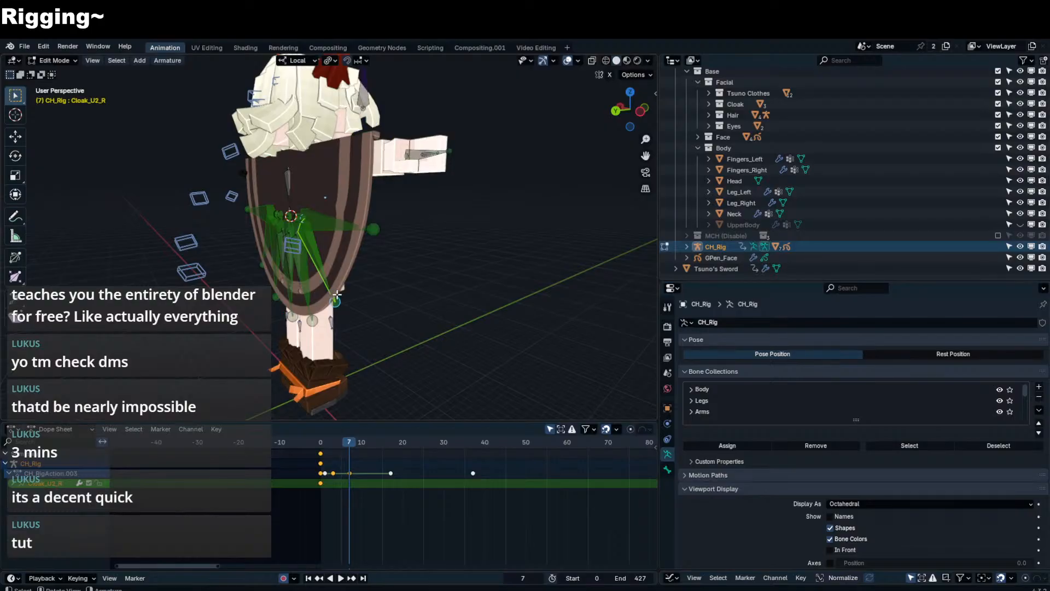
pyautogui.press('n')
pyautogui.scroll(-6, 557, 307)
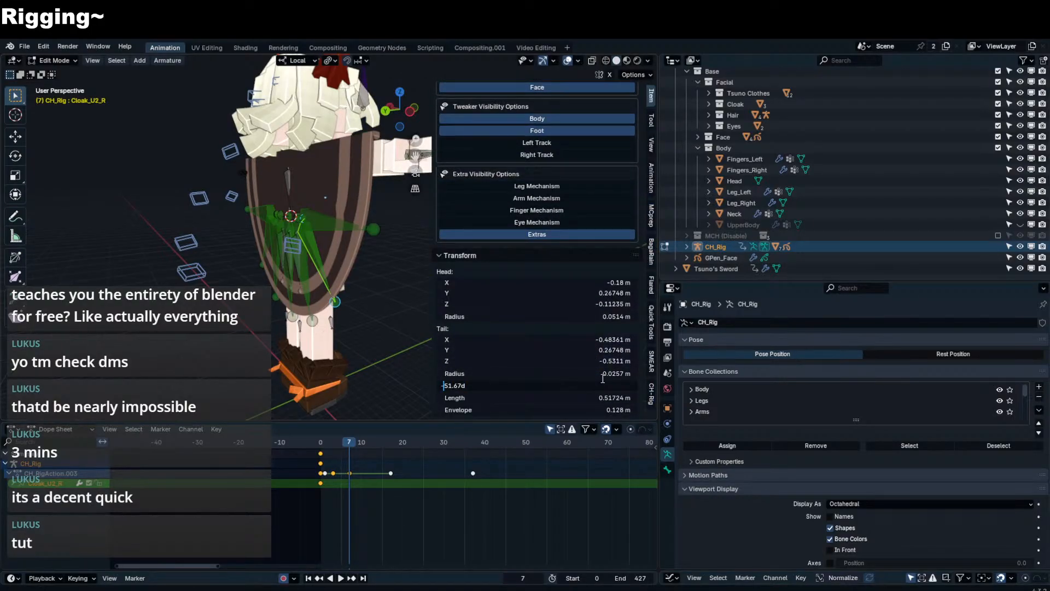
pyautogui.press('Return')
pyautogui.press('n')
pyautogui.press('Tab')
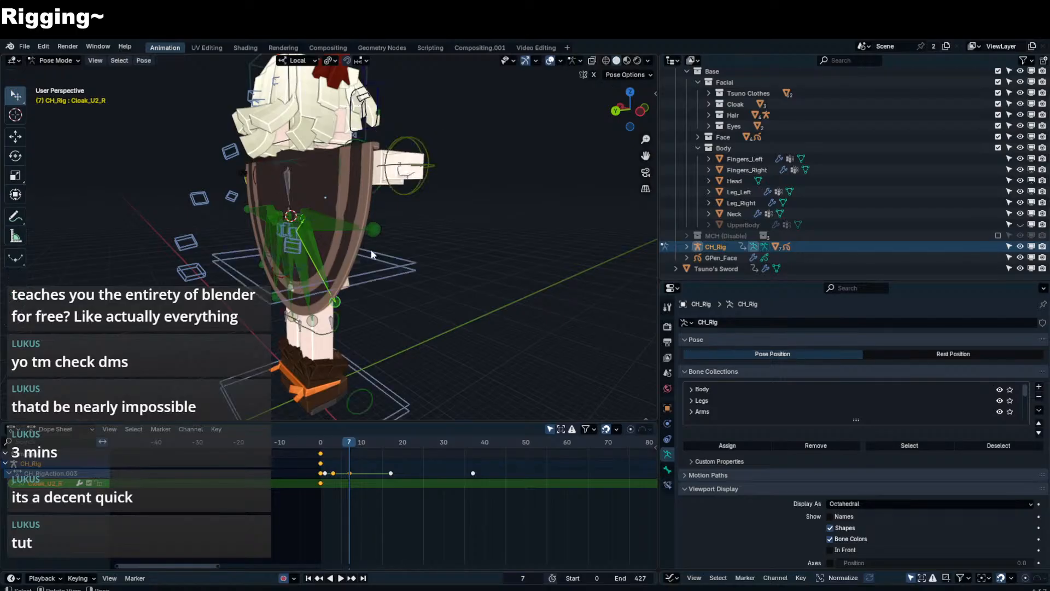
# - Solo the Cloak bone collection and select all seven cloak bones, from Cloak_U_R to Cloak_U_L
pyautogui.scroll(-7, 837, 367)
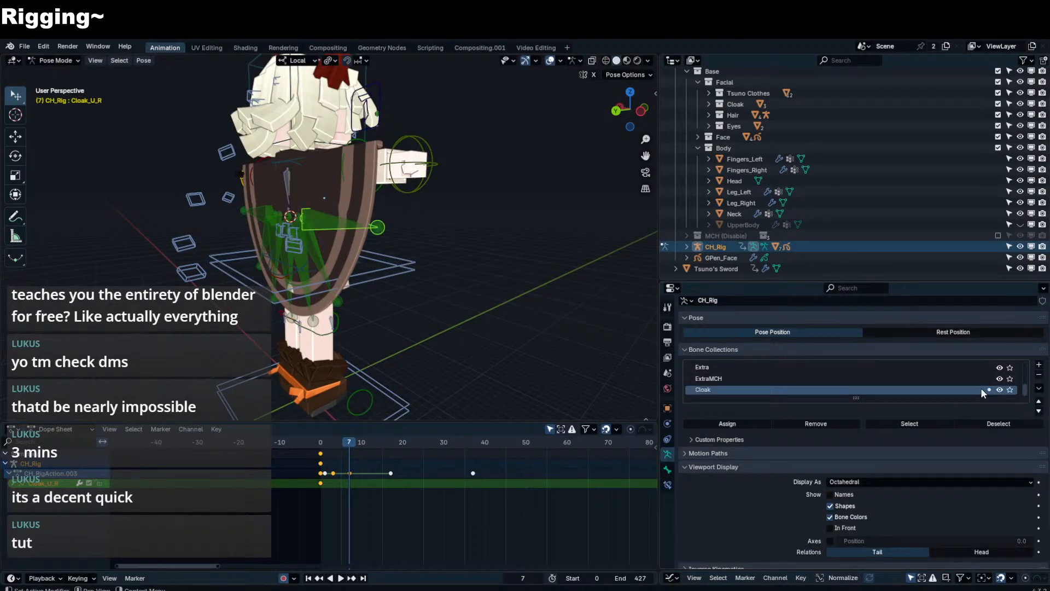
pyautogui.click(1011, 390)
pyautogui.moveTo(297, 275); pyautogui.dragTo(342, 262, button='middle')
pyautogui.keyDown('shift'); pyautogui.click(338, 258); pyautogui.keyUp('shift')
pyautogui.keyDown('shift'); pyautogui.click(314, 260); pyautogui.keyUp('shift')
pyautogui.keyDown('shift'); pyautogui.click(287, 261); pyautogui.keyUp('shift')
pyautogui.keyDown('shift'); pyautogui.click(264, 258); pyautogui.keyUp('shift')
pyautogui.keyDown('shift'); pyautogui.click(247, 235); pyautogui.keyUp('shift')
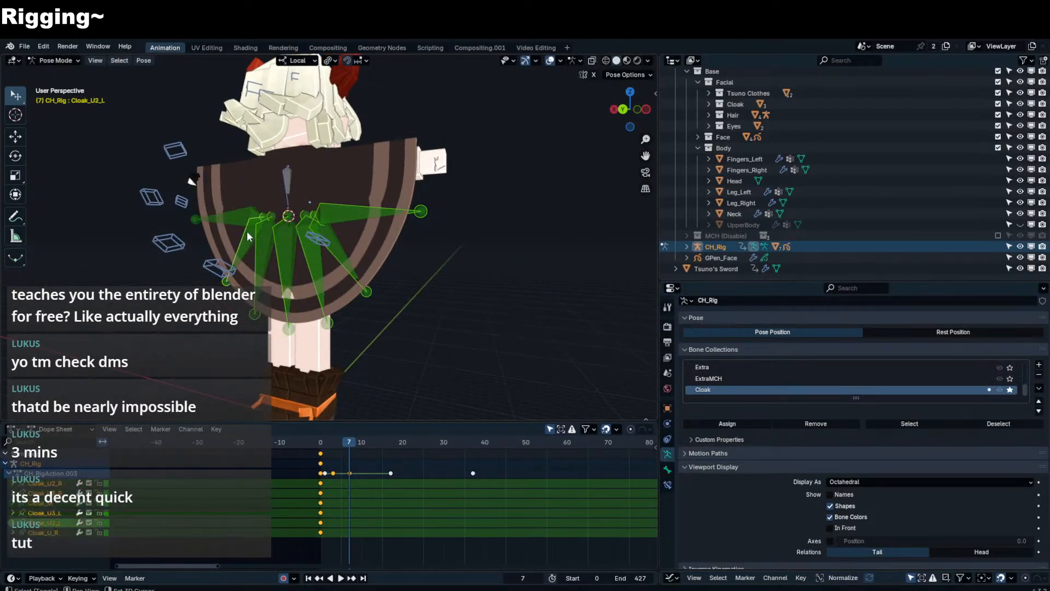
pyautogui.keyDown('shift'); pyautogui.click(236, 218); pyautogui.keyUp('shift')
# - Rotate the seven selected cloak bones by about 28° around their local Z axes
pyautogui.press('r')
pyautogui.press('z')
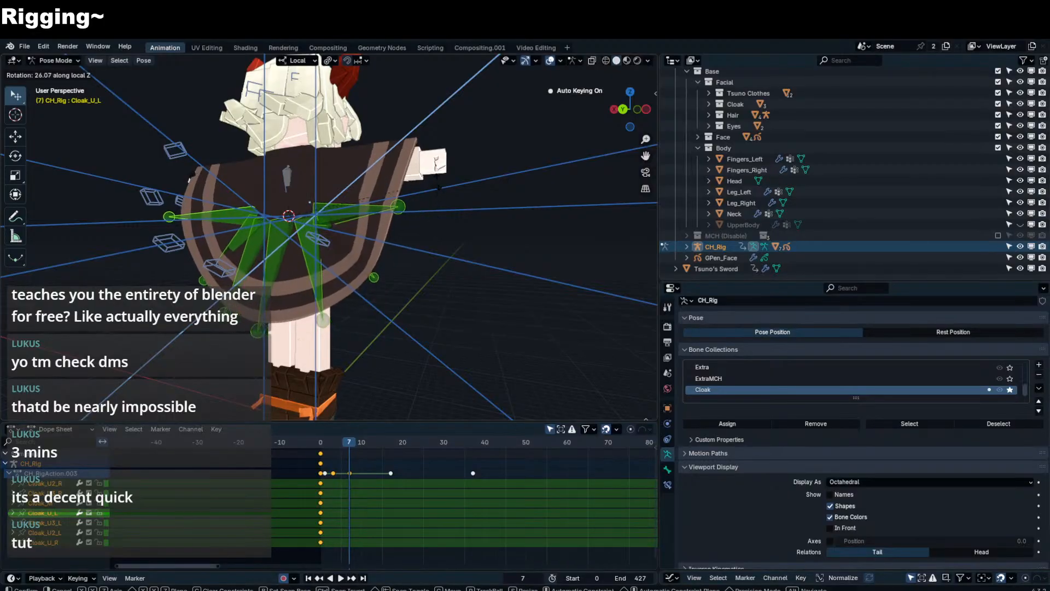
pyautogui.click(436, 177)
# - Select only Cloak_U2_R and display its transform values
pyautogui.click(370, 267)
pyautogui.press('n')
pyautogui.scroll(-1, 555, 309)
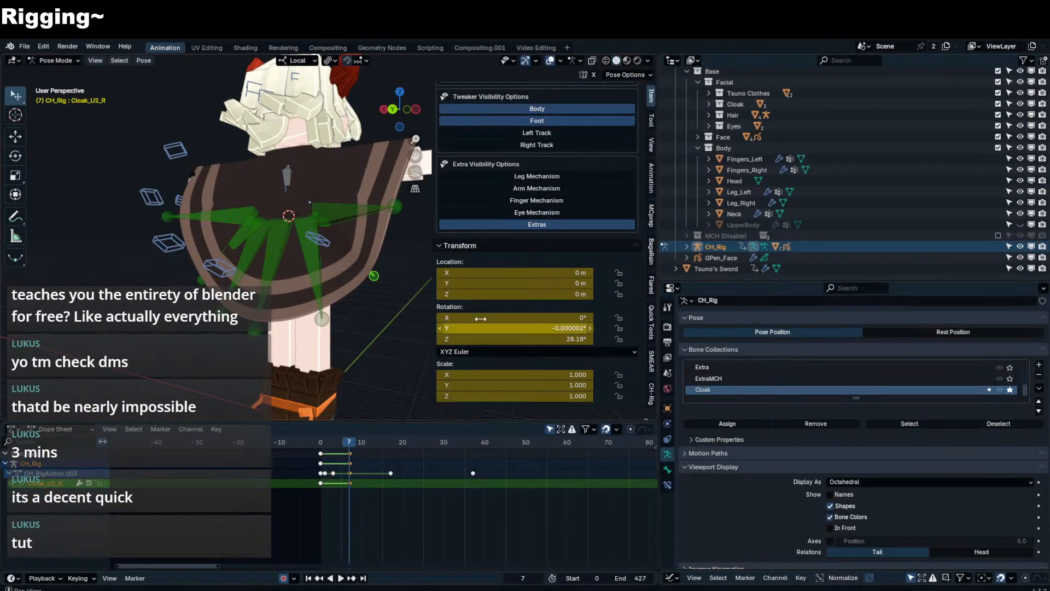
# - Set the roll of bone Cloak_U2_R to 52° in Edit Mode, add 180° to it, and return to Pose Mode
pyautogui.press('Tab')
pyautogui.doubleClick(610, 385)
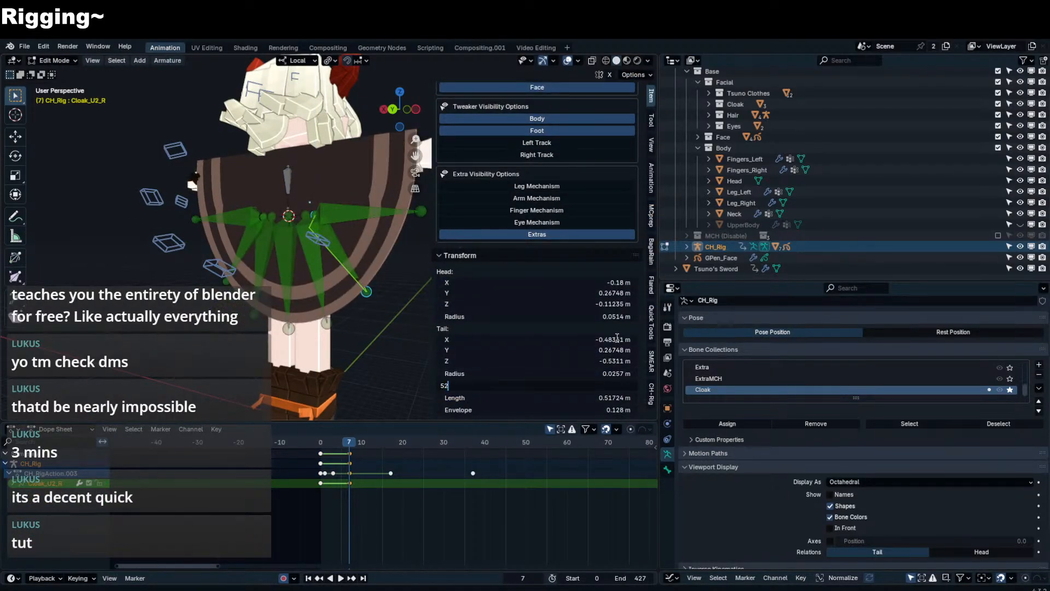
pyautogui.write('52')
pyautogui.press('Return')
pyautogui.doubleClick(608, 384)
pyautogui.write('+180')
pyautogui.press('Return')
pyautogui.press('Tab')
pyautogui.press('n')
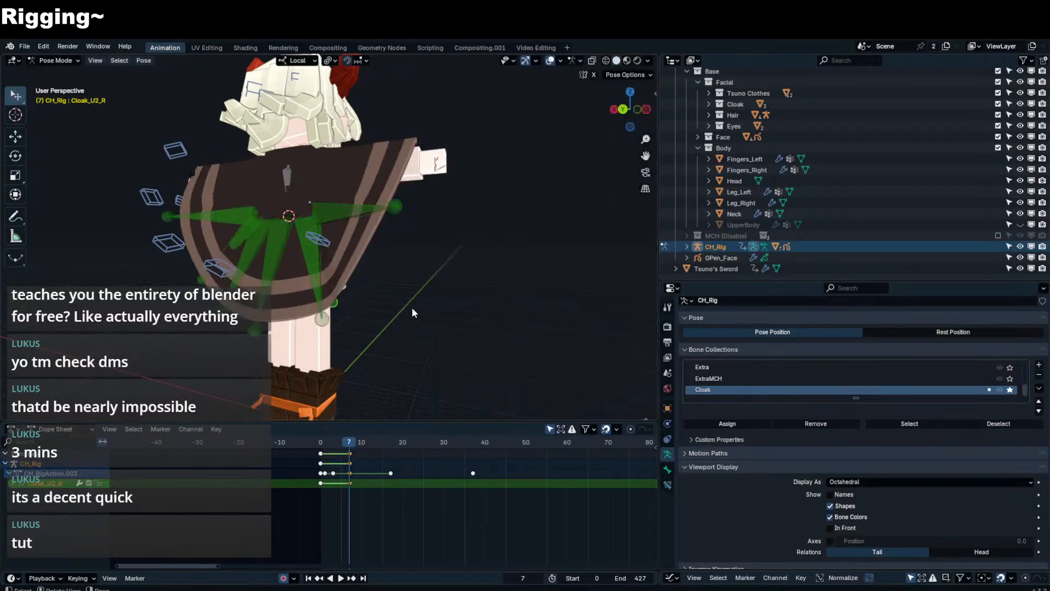
# - Set the roll of bone Cloak_U2_R to 62° in Edit Mode and return to Pose Mode
pyautogui.moveTo(412, 307)
pyautogui.mouseDown(button='middle')
pyautogui.moveTo(335, 289)
pyautogui.moveTo(424, 297)
pyautogui.mouseUp(button='middle')
pyautogui.press('Tab')
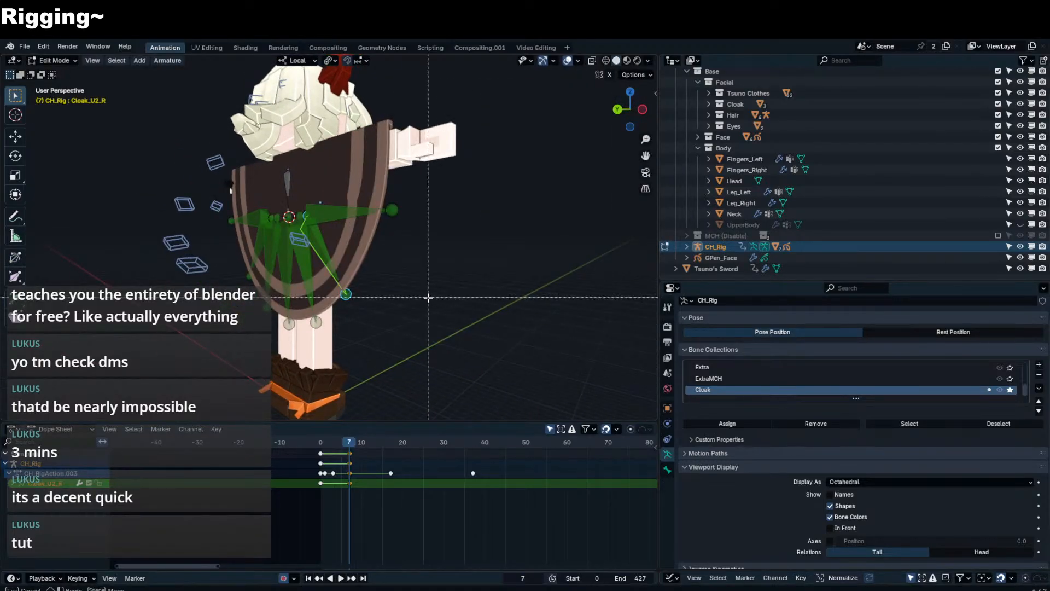
pyautogui.press('n')
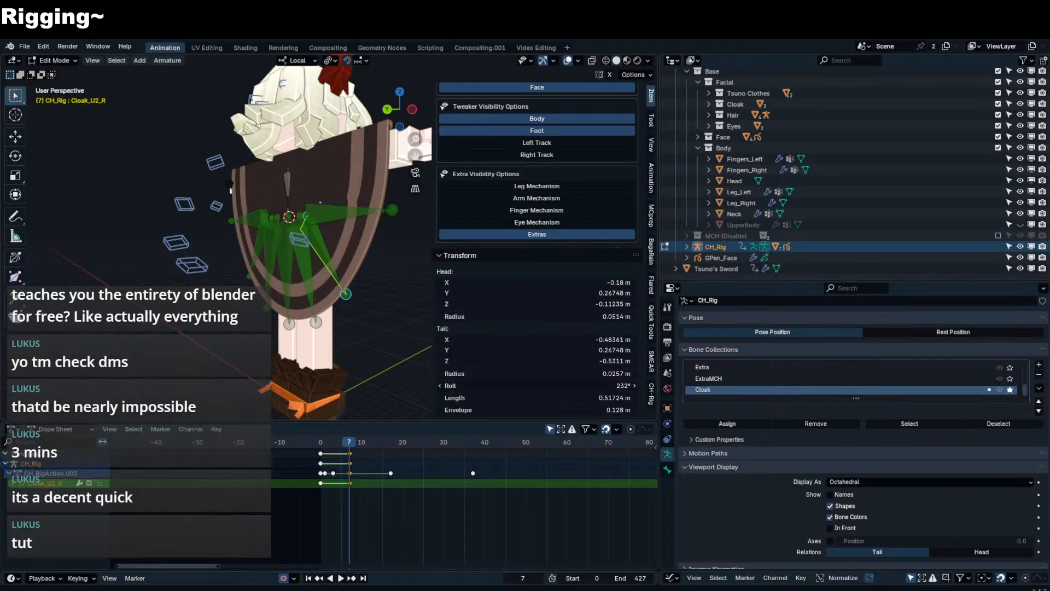
pyautogui.press('Return')
pyautogui.press('Tab')
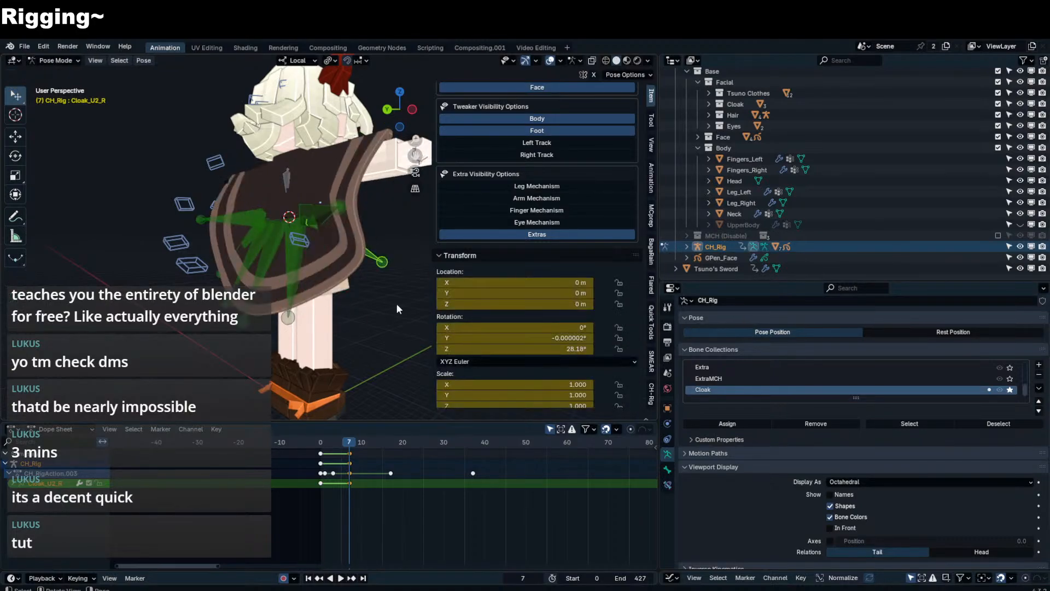
# - Test the rotation of Cloak_U2_R about its local Z axis and clear the bone's pose rotation
pyautogui.moveTo(396, 303); pyautogui.dragTo(358, 304, button='middle')
pyautogui.press('r')
pyautogui.press('z')
pyautogui.press('z')
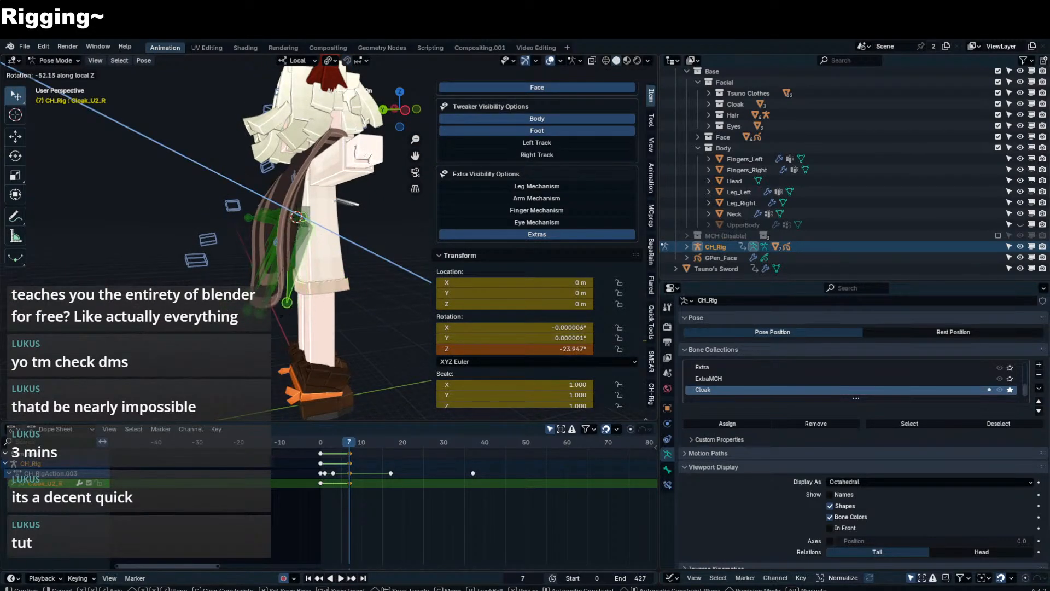
pyautogui.rightClick(270, 300)
pyautogui.hotkey('alt', 'r')
# - Select the seven cloak bones and try rotating them together about their local Z axes
pyautogui.moveTo(274, 299); pyautogui.dragTo(336, 267, button='middle')
pyautogui.press('a')
pyautogui.click(359, 213)
pyautogui.keyDown('shift'); pyautogui.click(344, 238); pyautogui.keyUp('shift')
pyautogui.keyDown('shift'); pyautogui.click(319, 249); pyautogui.keyUp('shift')
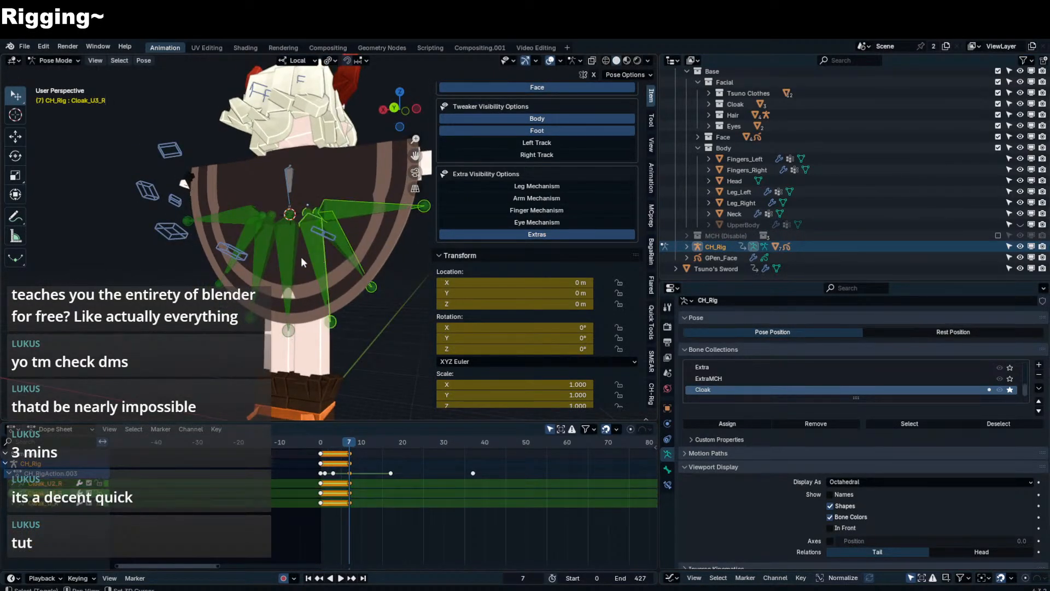
pyautogui.keyDown('shift'); pyautogui.click(289, 255); pyautogui.keyUp('shift')
pyautogui.keyDown('shift'); pyautogui.click(255, 236); pyautogui.keyUp('shift')
pyautogui.keyDown('shift'); pyautogui.click(245, 236); pyautogui.keyUp('shift')
pyautogui.keyDown('shift'); pyautogui.click(232, 216); pyautogui.keyUp('shift')
pyautogui.moveTo(379, 303); pyautogui.dragTo(358, 305, button='middle')
pyautogui.press('r')
pyautogui.press('z')
pyautogui.press('z')
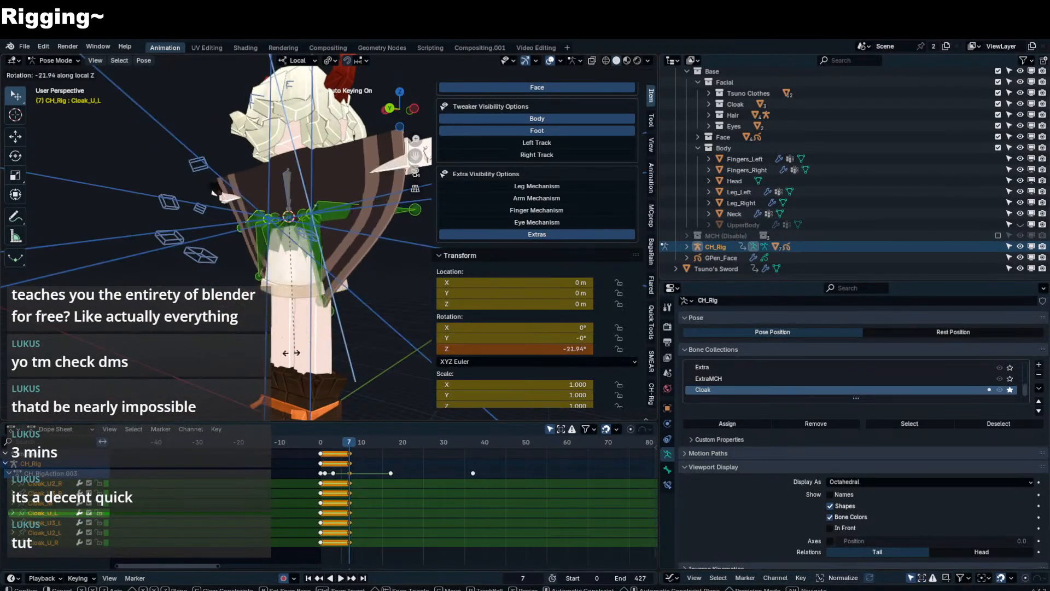
pyautogui.press('Escape')
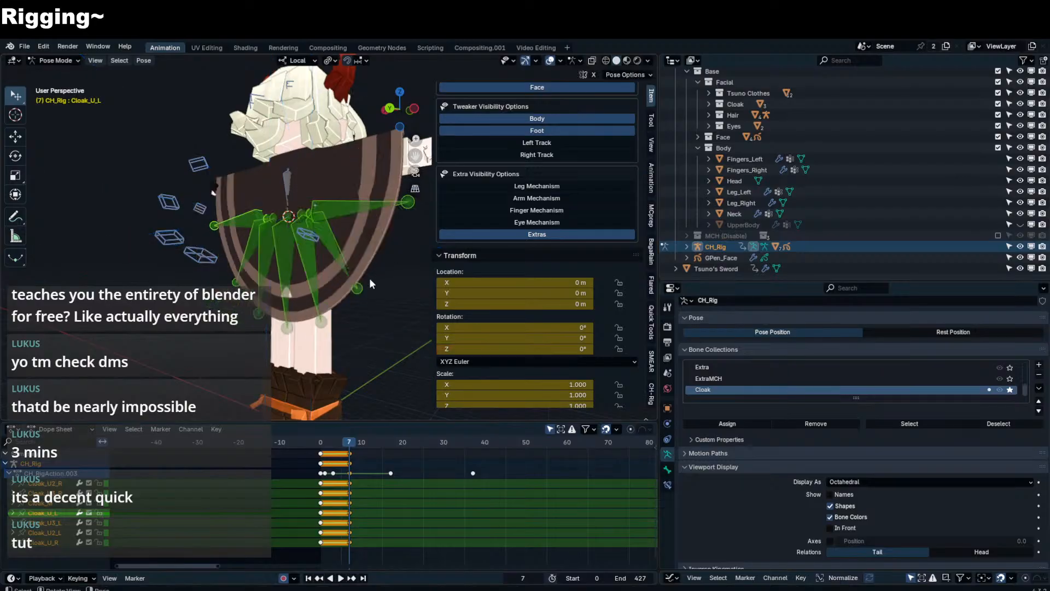
# - Check the roll of Cloak_U2_R in Edit Mode and test how the bone alone rotates around Z in Pose Mode
pyautogui.hotkey('alt', 'a')
pyautogui.click(356, 288)
pyautogui.scroll(-1, 525, 353)
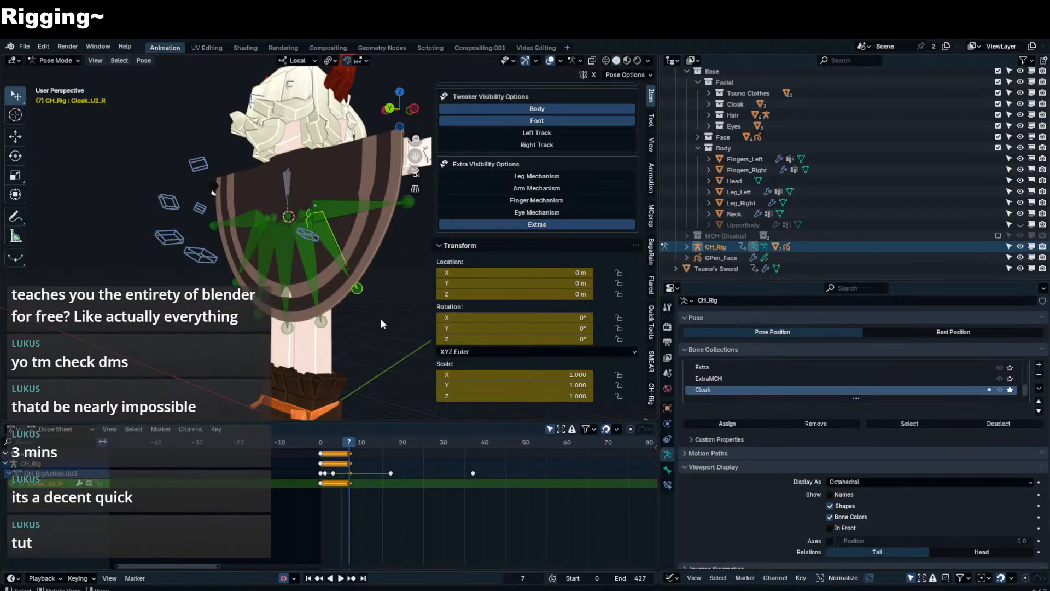
pyautogui.press('Tab')
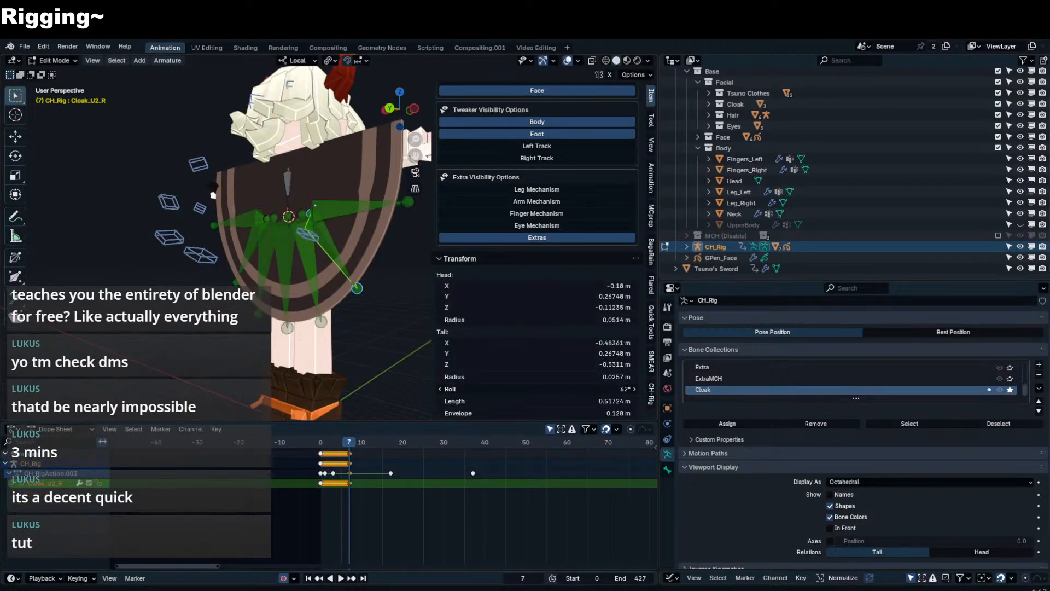
pyautogui.press('Tab')
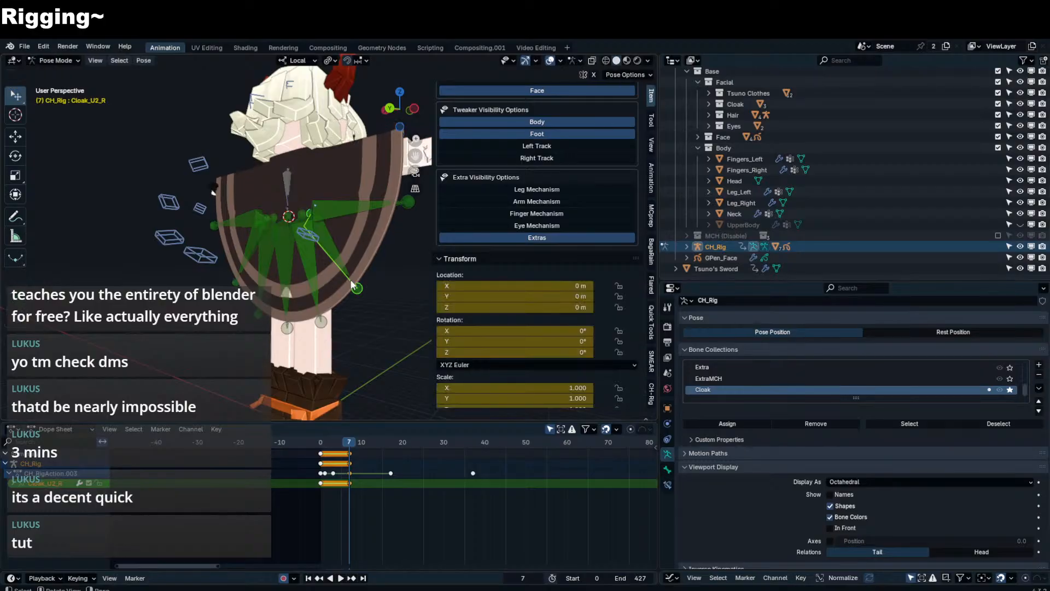
pyautogui.press('r')
pyautogui.press('z')
pyautogui.rightClick(285, 318)
# - Try rotating all visible bones at once about their local Z axes to compare how the cloak bones swing
pyautogui.press('a')
pyautogui.press('r')
pyautogui.press('z')
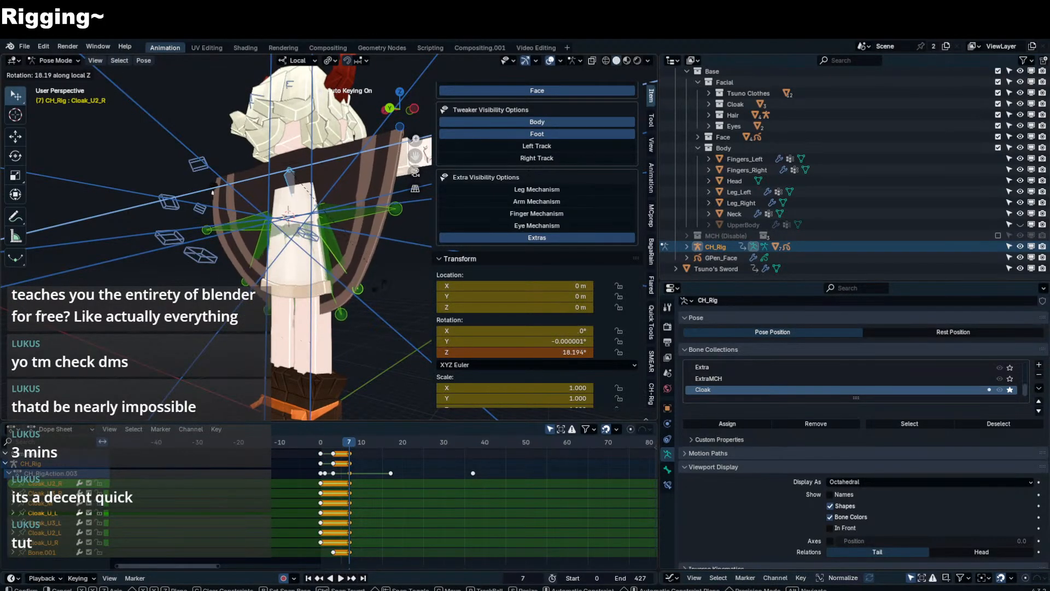
pyautogui.rightClick(213, 190)
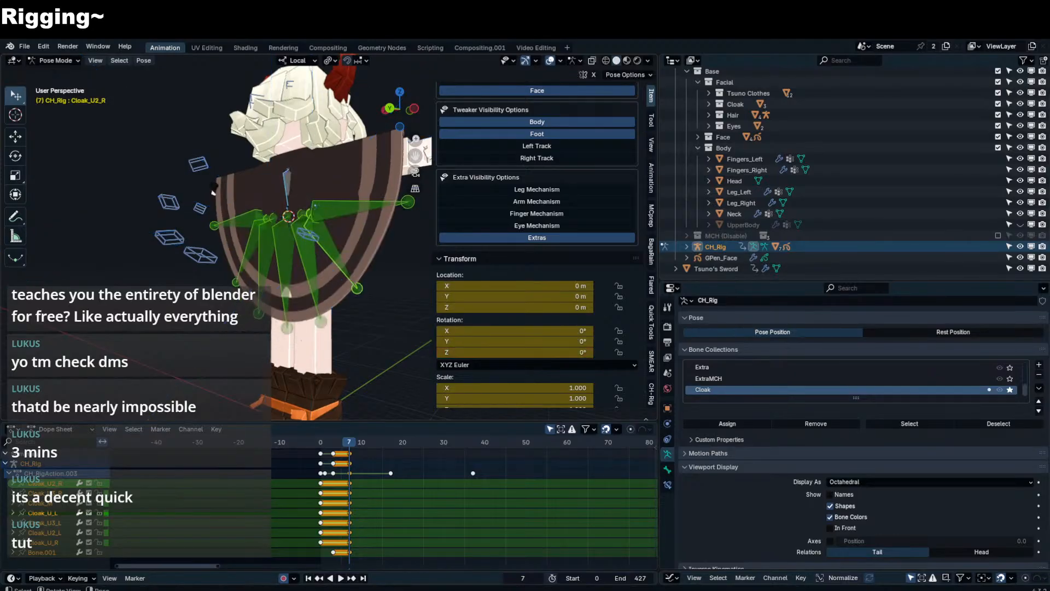
pyautogui.press('r')
pyautogui.press('z')
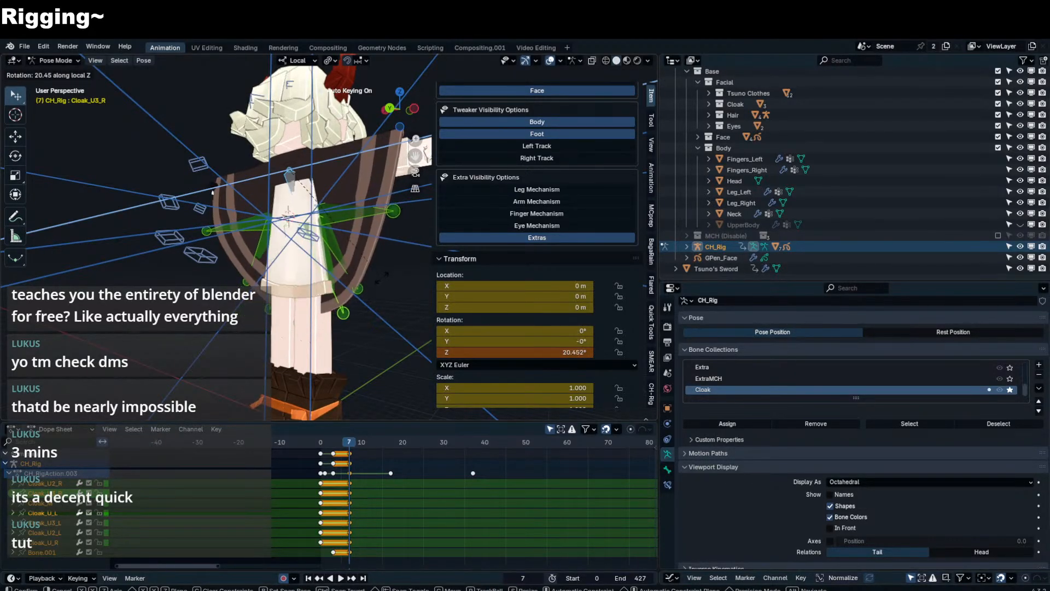
pyautogui.rightClick(346, 295)
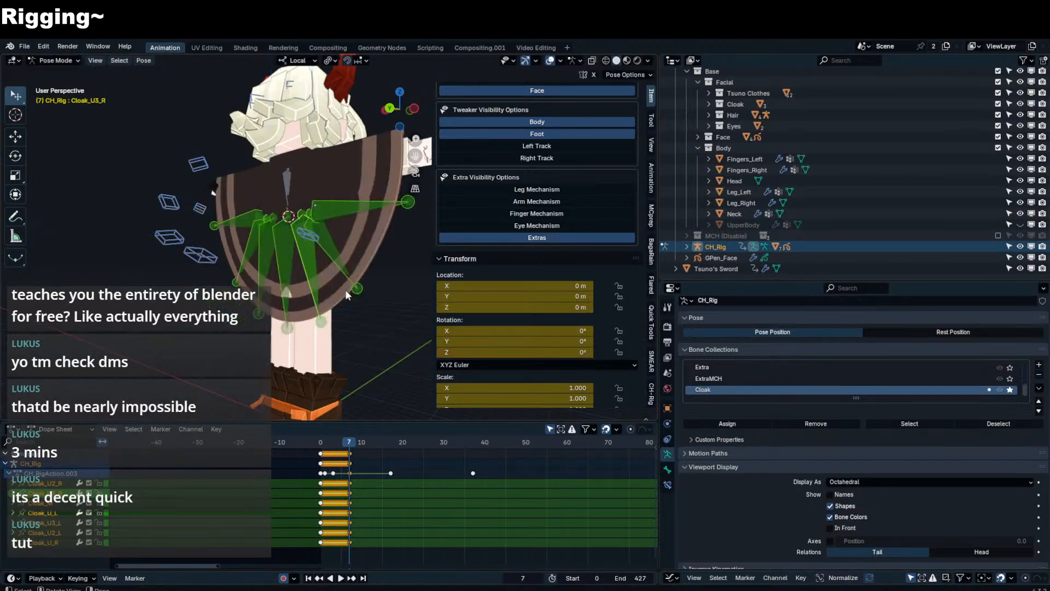
# - Rotate the seven cloak bones about 19.4° around their local Z axes at frame 7
pyautogui.press('r')
pyautogui.press('z')
pyautogui.click(280, 334)
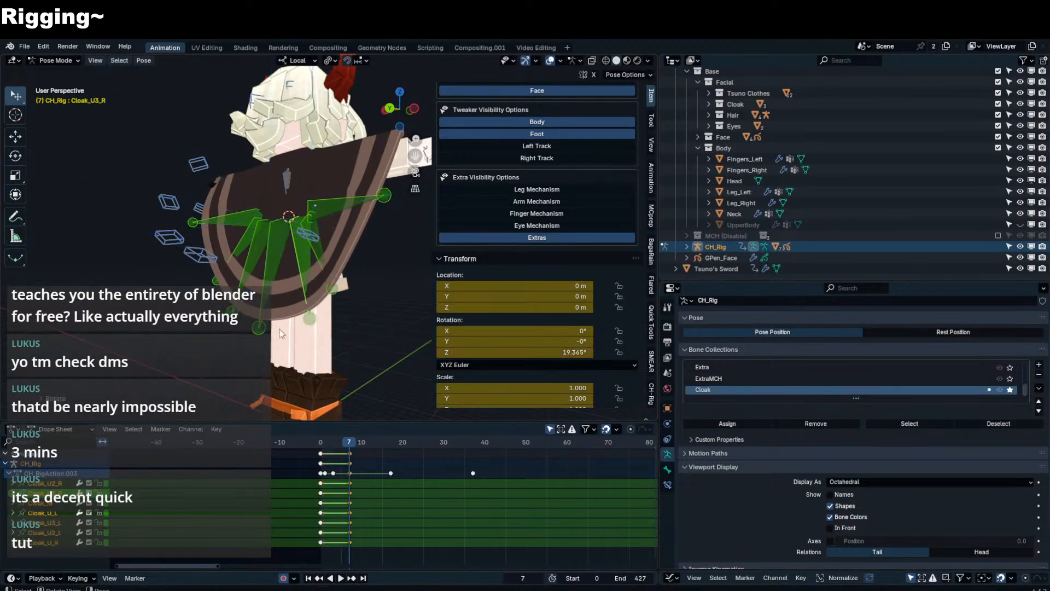
# - Duplicate the seven cloak bones' frame 0 keyframes to frame 14
pyautogui.moveTo(281, 334); pyautogui.dragTo(343, 329, button='middle')
pyautogui.click(240, 214)
pyautogui.keyDown('shift'); pyautogui.click(244, 235); pyautogui.keyUp('shift')
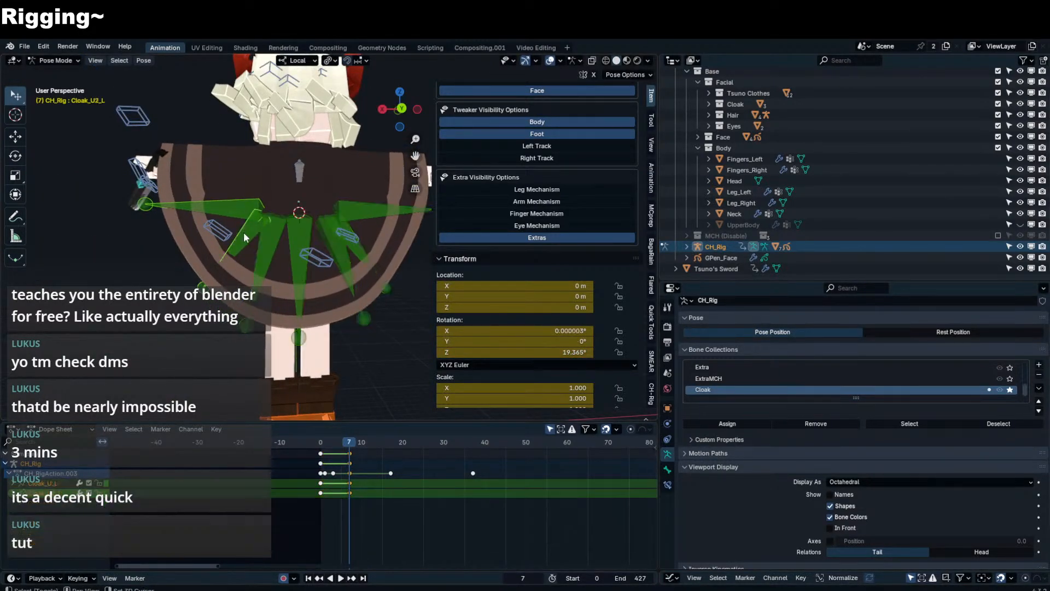
pyautogui.keyDown('shift'); pyautogui.click(268, 249); pyautogui.keyUp('shift')
pyautogui.keyDown('shift'); pyautogui.click(296, 262); pyautogui.keyUp('shift')
pyautogui.keyDown('shift'); pyautogui.click(339, 269); pyautogui.keyUp('shift')
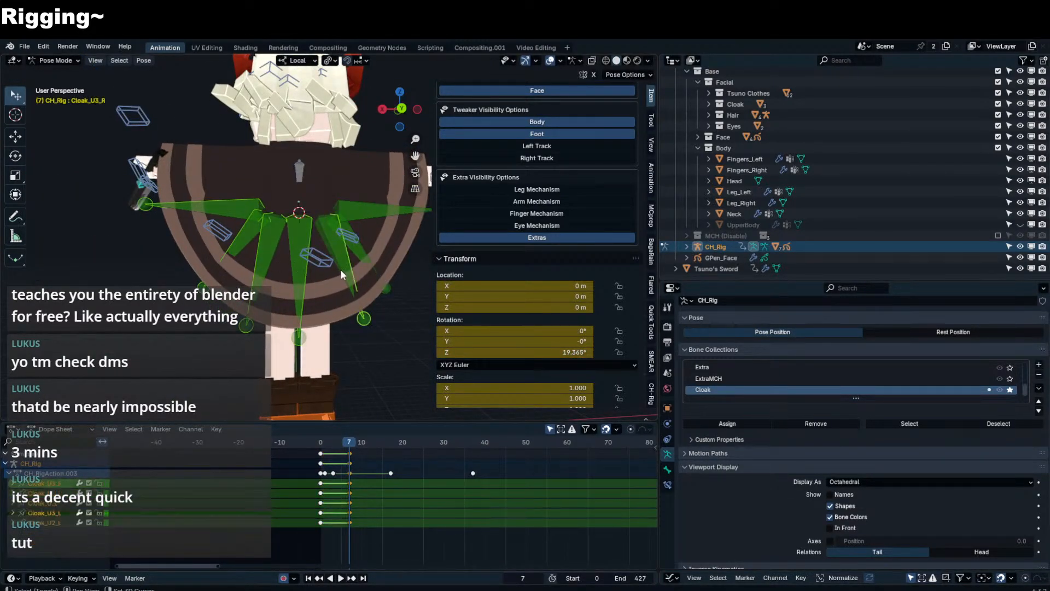
pyautogui.click(319, 455)
pyautogui.hotkey('shift', 'd')
pyautogui.write('14')
pyautogui.press('Return')
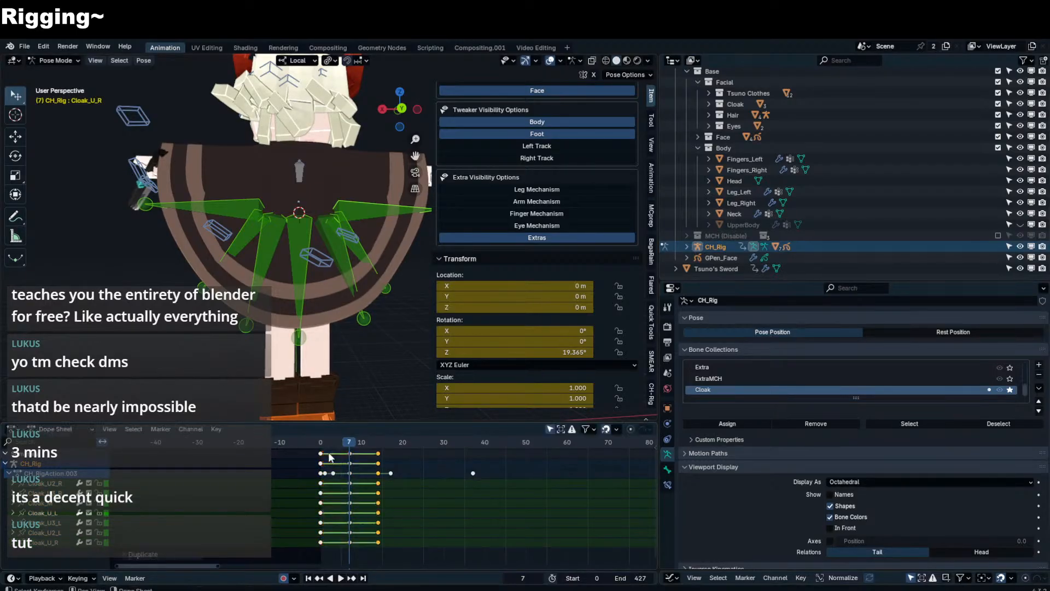
# - Shift all keyframes of Cloak_U2_R 2 frames later in the Dope Sheet
pyautogui.click(347, 209)
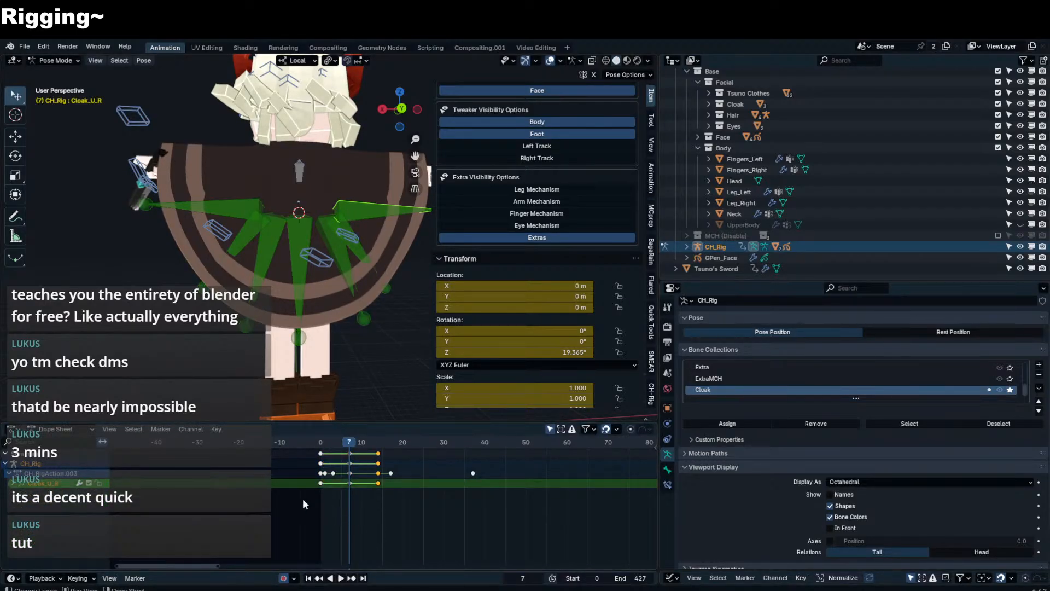
pyautogui.click(360, 259)
pyautogui.press('g')
pyautogui.click(362, 495)
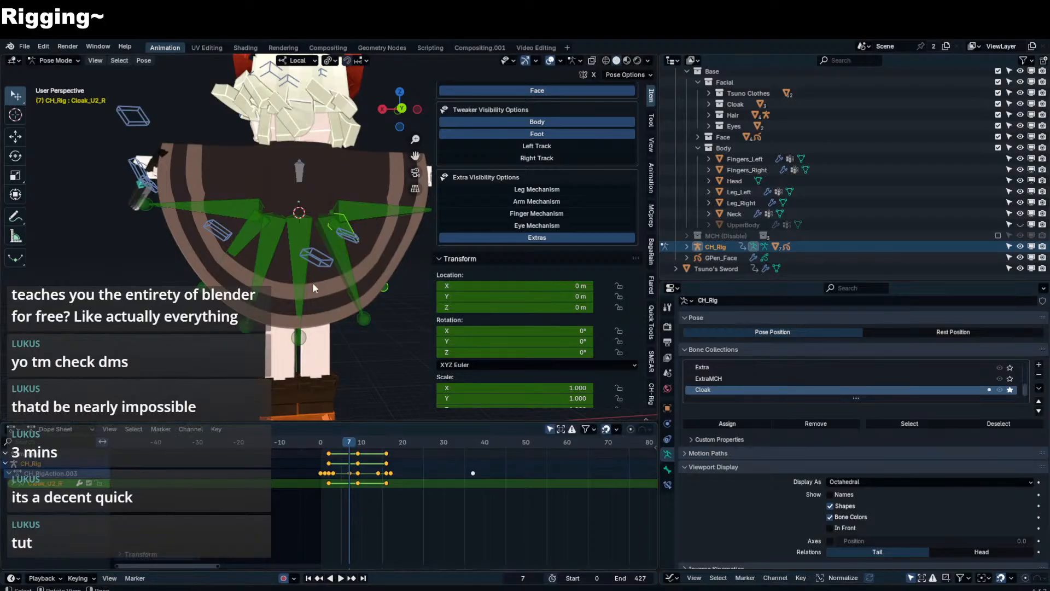
# - Shift all keyframes of Cloak_U3_R and of Cloak_M 2 frames later
pyautogui.click(347, 268)
pyautogui.moveTo(281, 505); pyautogui.dragTo(391, 464)
pyautogui.press('g')
pyautogui.click(385, 481)
pyautogui.click(299, 262)
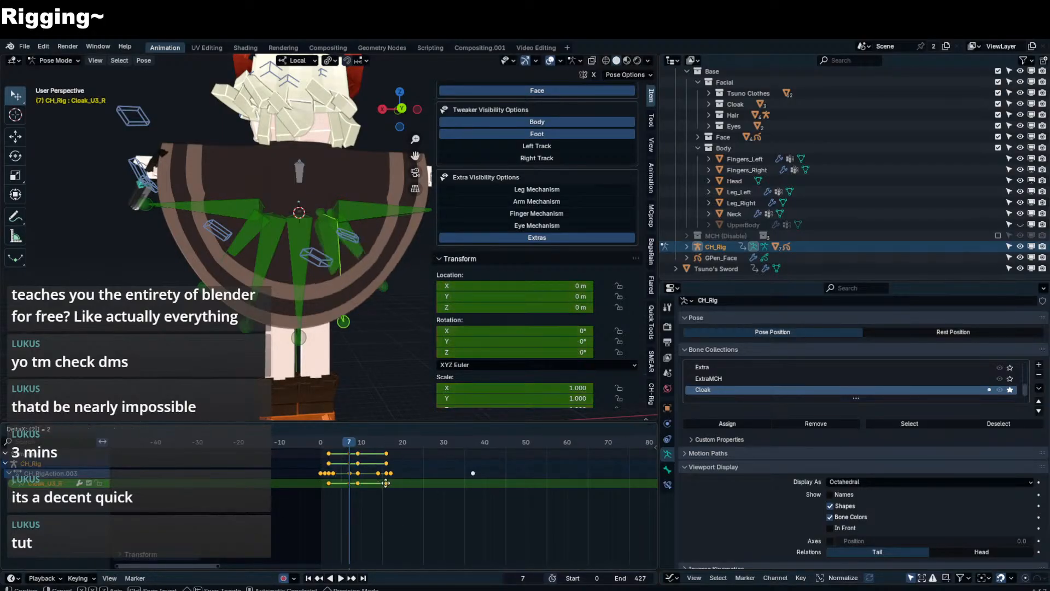
pyautogui.moveTo(297, 519); pyautogui.dragTo(455, 471)
pyautogui.press('g')
pyautogui.press('2')
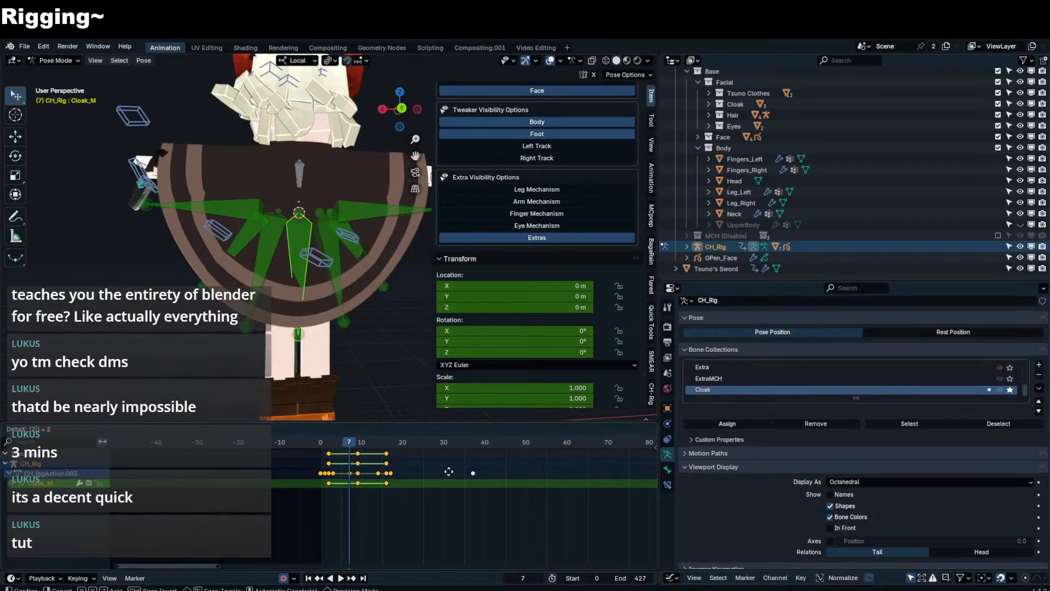
pyautogui.click(416, 558)
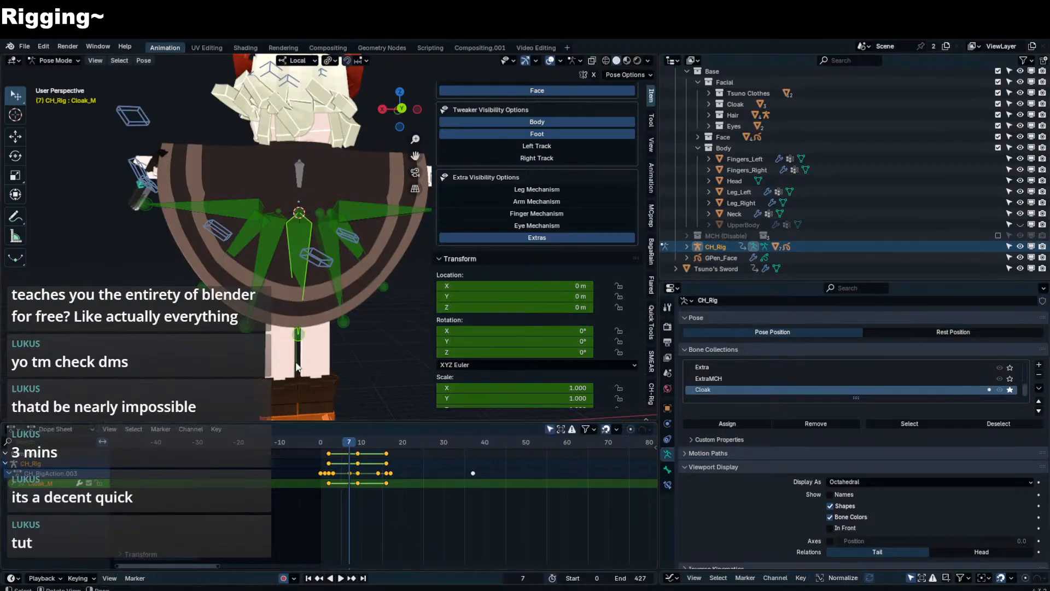
# - Shift the keyframes of the left cloak bones Cloak_U_L, Cloak_U2_L and Cloak_U3_L 2 frames later
pyautogui.click(245, 214)
pyautogui.moveTo(290, 539); pyautogui.dragTo(417, 478)
pyautogui.press('g')
pyautogui.press('2')
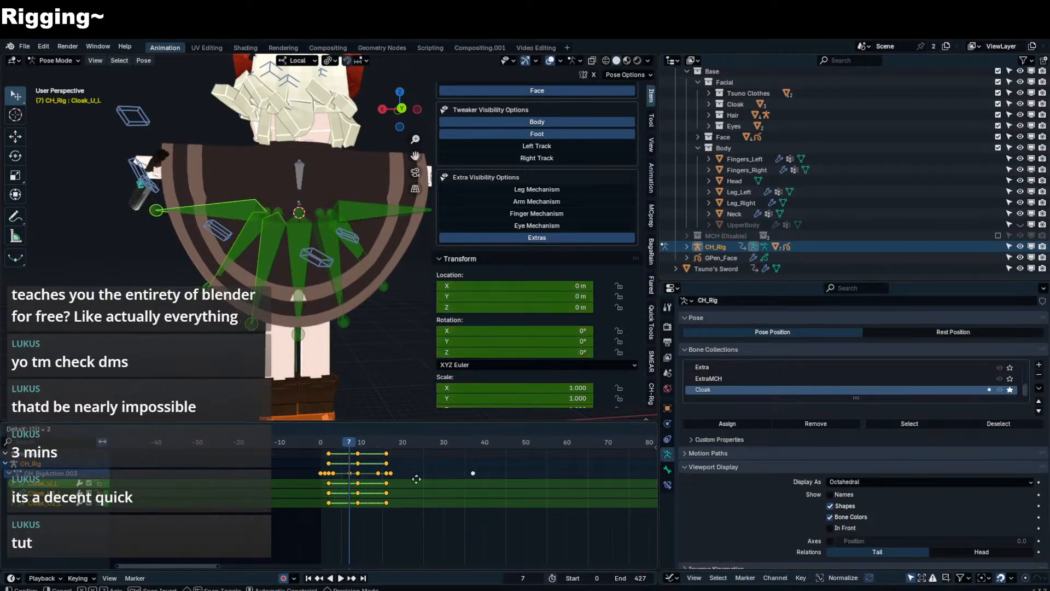
pyautogui.click(417, 477)
# - Delay the keyframes of Cloak_U3_R, Cloak_M, Cloak_U3_L, Cloak_U2_L and Cloak_U_L by another 2 frames
pyautogui.click(339, 276)
pyautogui.keyDown('shift'); pyautogui.click(300, 278); pyautogui.keyUp('shift')
pyautogui.keyDown('shift'); pyautogui.click(262, 276); pyautogui.keyUp('shift')
pyautogui.keyDown('shift'); pyautogui.click(240, 242); pyautogui.keyUp('shift')
pyautogui.keyDown('shift'); pyautogui.click(237, 214); pyautogui.keyUp('shift')
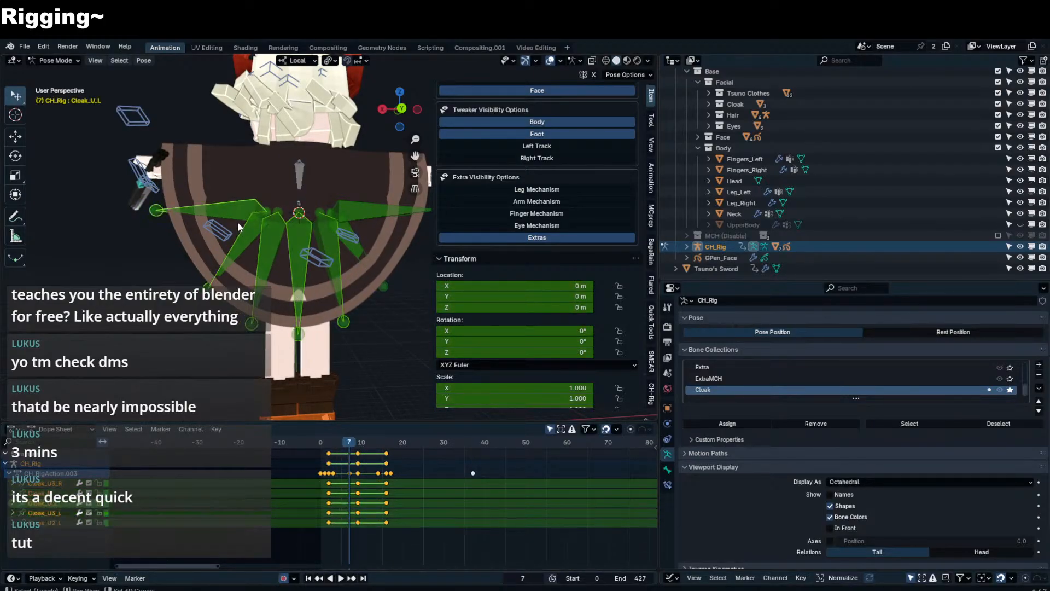
pyautogui.moveTo(308, 530); pyautogui.dragTo(464, 476)
pyautogui.press('g')
pyautogui.press('2')
pyautogui.click(465, 476)
# - Delay the keyframes of Cloak_M, Cloak_U3_L, Cloak_U2_L and Cloak_U_L by 2 more frames
pyautogui.click(296, 280)
pyautogui.keyDown('shift'); pyautogui.click(263, 271); pyautogui.keyUp('shift')
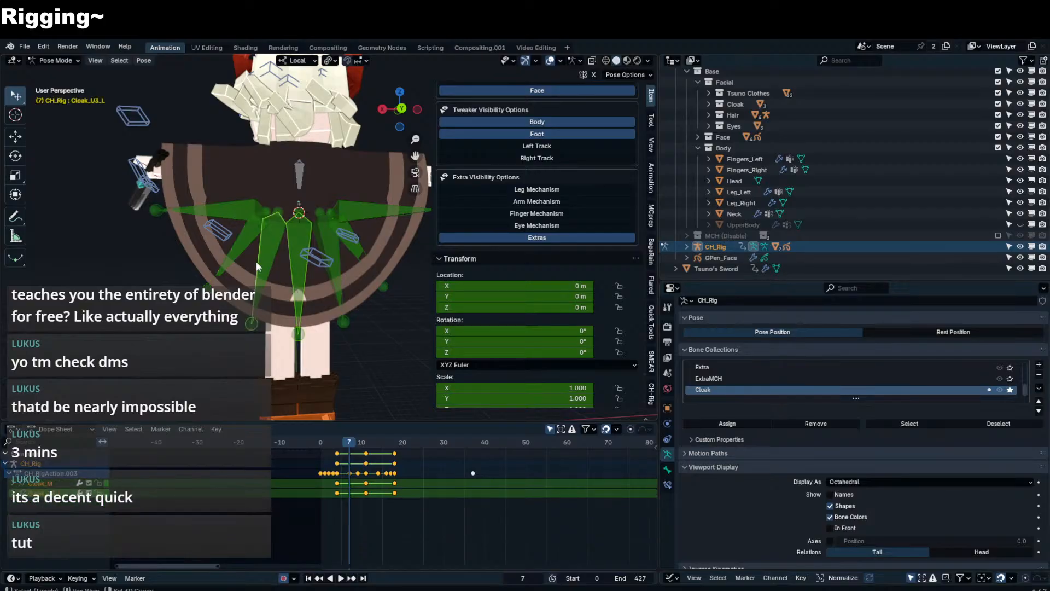
pyautogui.keyDown('shift'); pyautogui.click(239, 244); pyautogui.keyUp('shift')
pyautogui.keyDown('shift'); pyautogui.click(236, 213); pyautogui.keyUp('shift')
pyautogui.press('g')
pyautogui.press('2')
pyautogui.click(393, 503)
# - Delay the keyframes of Cloak_U3_L, Cloak_U2_L and Cloak_U_L by 2 frames, and those of Cloak_U2_L and Cloak_U_L by a further 2
pyautogui.click(254, 264)
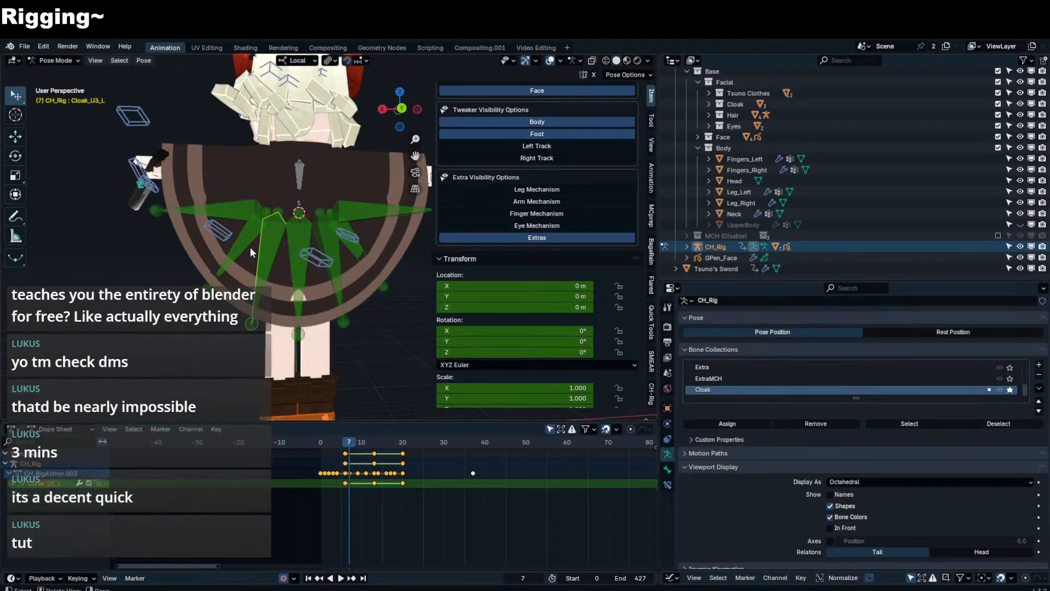
pyautogui.keyDown('shift'); pyautogui.click(245, 244); pyautogui.keyUp('shift')
pyautogui.keyDown('shift'); pyautogui.click(231, 210); pyautogui.keyUp('shift')
pyautogui.press('g')
pyautogui.press('2')
pyautogui.click(399, 528)
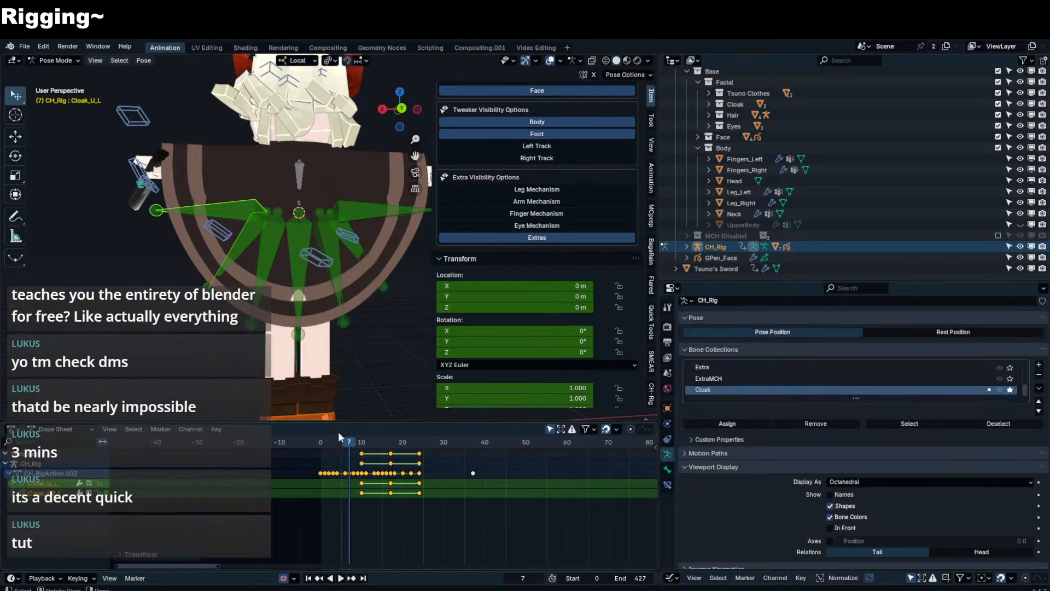
# - Move the keyframes of Cloak_M, Cloak_U3_L, Cloak_U2_L and Cloak_U_L 2 frames earlier
pyautogui.click(358, 251)
pyautogui.click(307, 278)
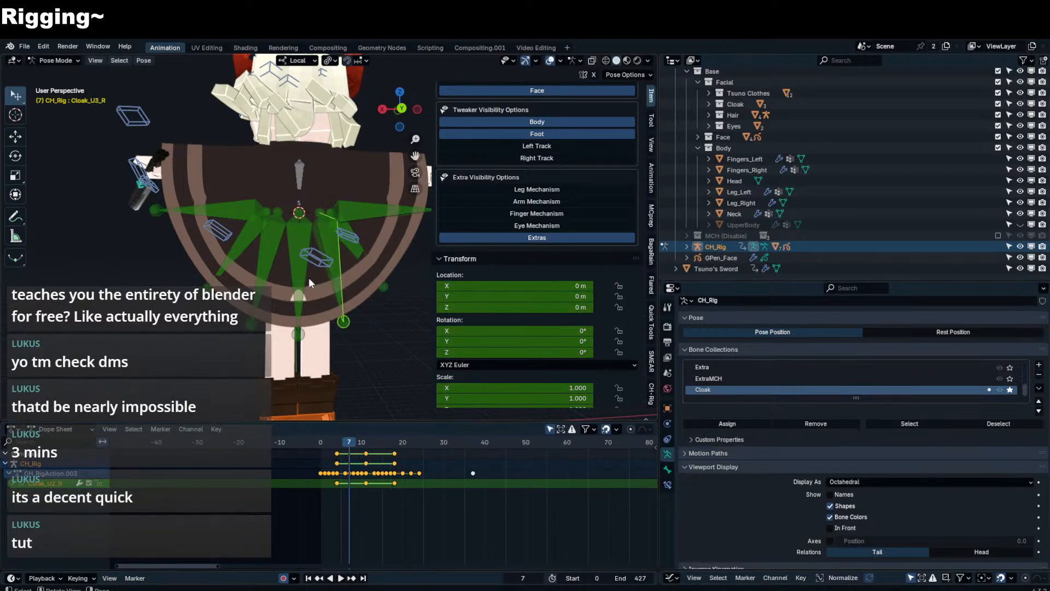
pyautogui.moveTo(343, 522); pyautogui.dragTo(416, 481)
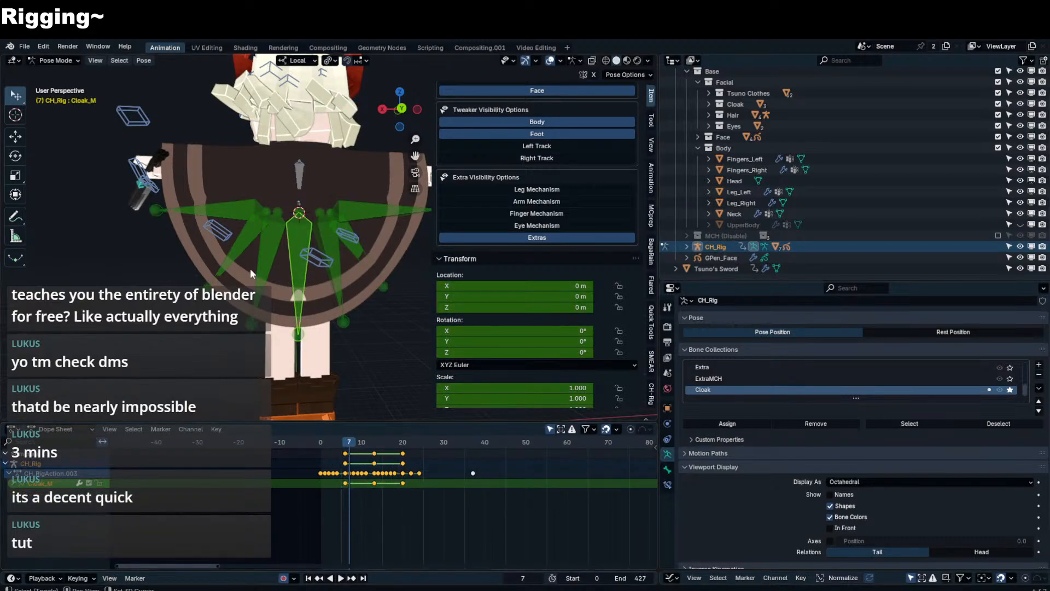
pyautogui.keyDown('shift'); pyautogui.click(259, 264); pyautogui.keyUp('shift')
pyautogui.keyDown('shift'); pyautogui.click(243, 235); pyautogui.keyUp('shift')
pyautogui.keyDown('shift'); pyautogui.click(238, 212); pyautogui.keyUp('shift')
pyautogui.moveTo(326, 525); pyautogui.dragTo(429, 457)
pyautogui.press('g')
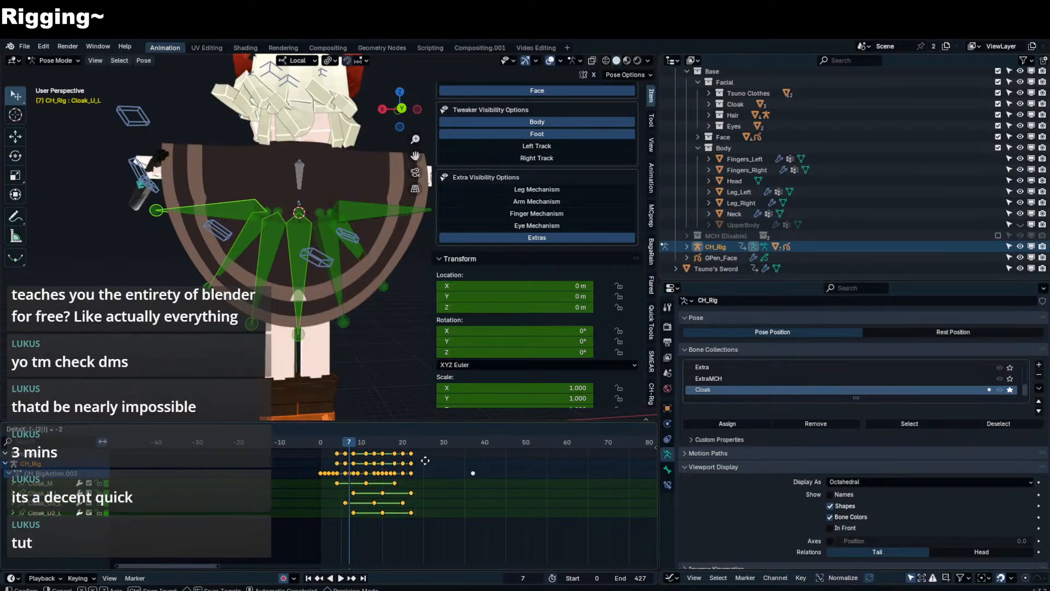
pyautogui.click(417, 461)
# - Go to frame 0, change the interpolation mode of all the bones' keyframes, and play the animation
pyautogui.click(320, 442)
pyautogui.press('a')
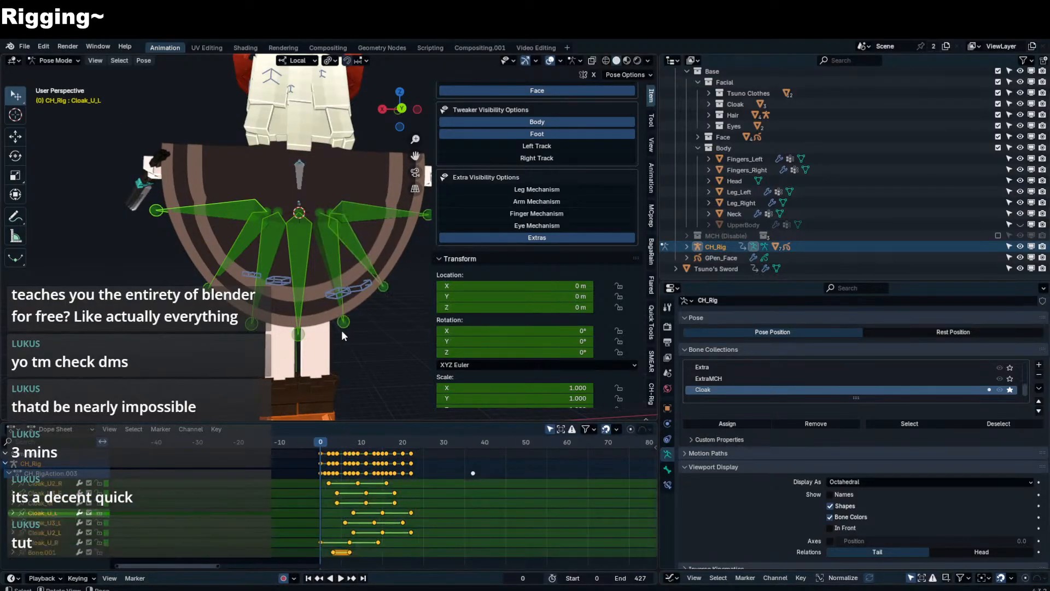
pyautogui.press('t')
pyautogui.click(365, 466)
pyautogui.press('space')
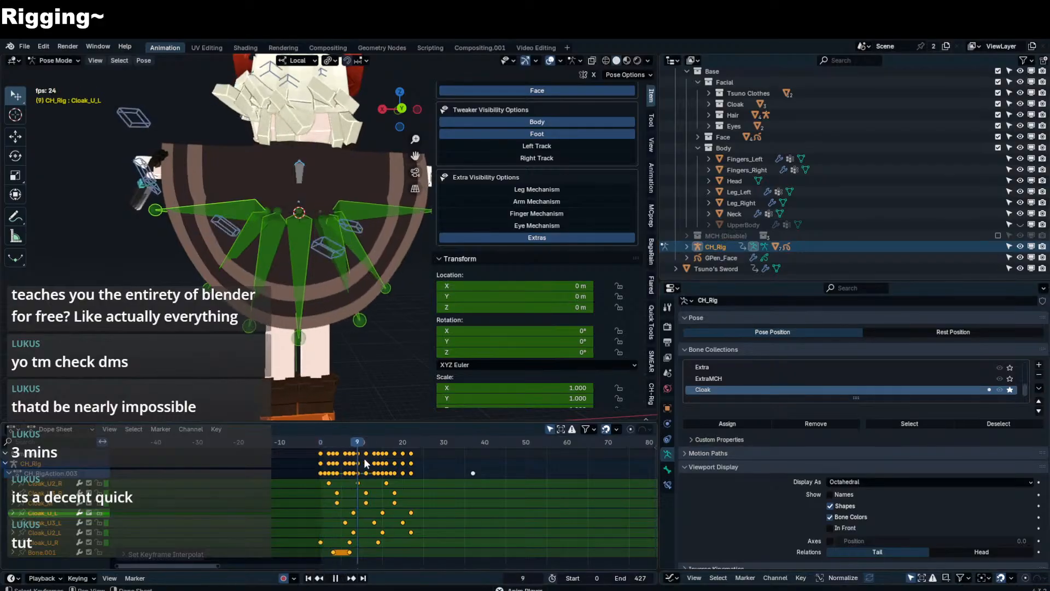
# - Stop the playback, select all bones of the hair rig in Pose Mode, and delete their keyframes at frame 0
pyautogui.scroll(-4, 363, 349)
pyautogui.click(363, 349)
pyautogui.moveTo(362, 332); pyautogui.dragTo(328, 324, button='middle')
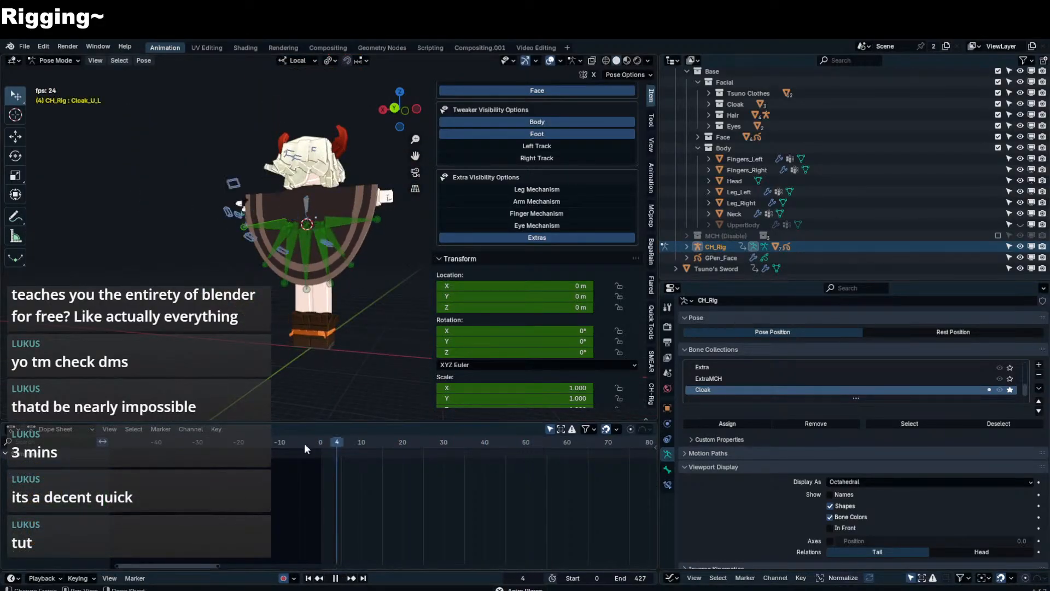
pyautogui.press('Escape')
pyautogui.hotkey('ctrl', 'Tab')
pyautogui.click(348, 200)
pyautogui.hotkey('ctrl', 'Tab')
pyautogui.press('a')
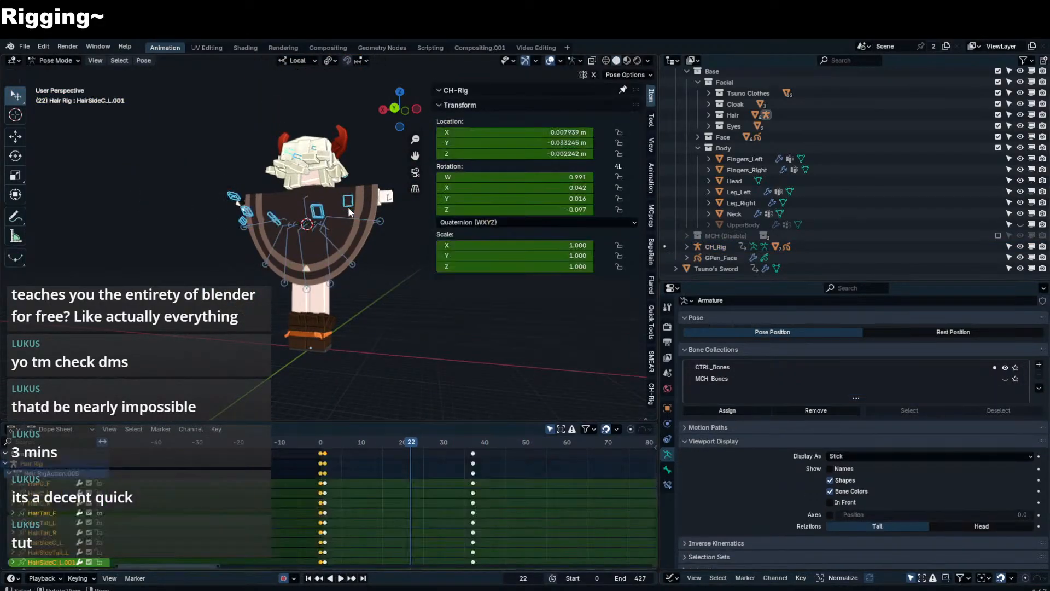
pyautogui.click(320, 445)
pyautogui.press('space')
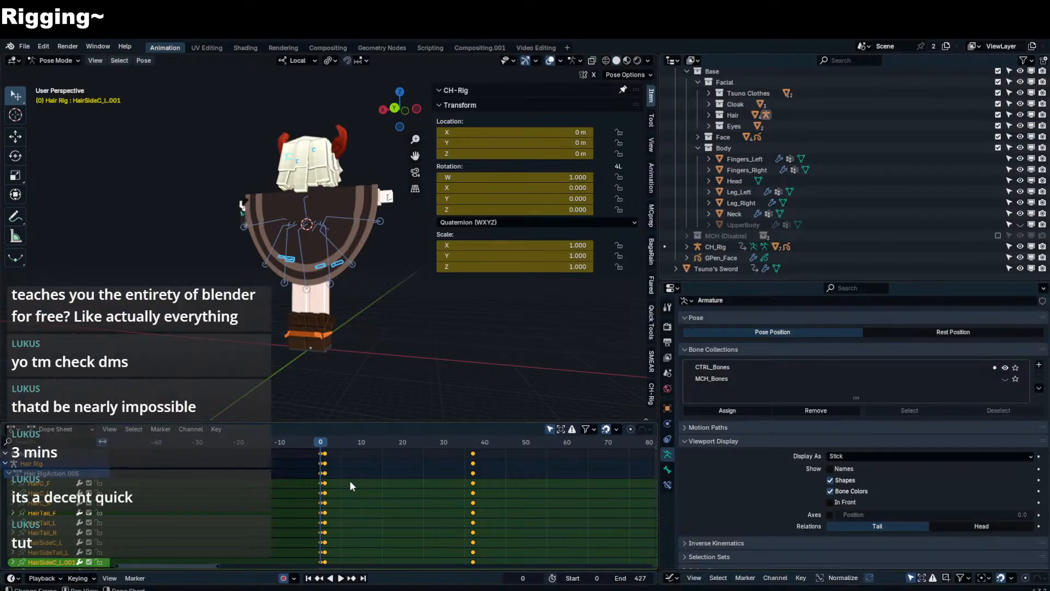
pyautogui.press('Delete')
# - Return to posing CH_Rig, play the animation, select all its visible bones, and go back to frame 0
pyautogui.hotkey('ctrl', 'Tab')
pyautogui.click(331, 285)
pyautogui.hotkey('ctrl', 'Tab')
pyautogui.press('space')
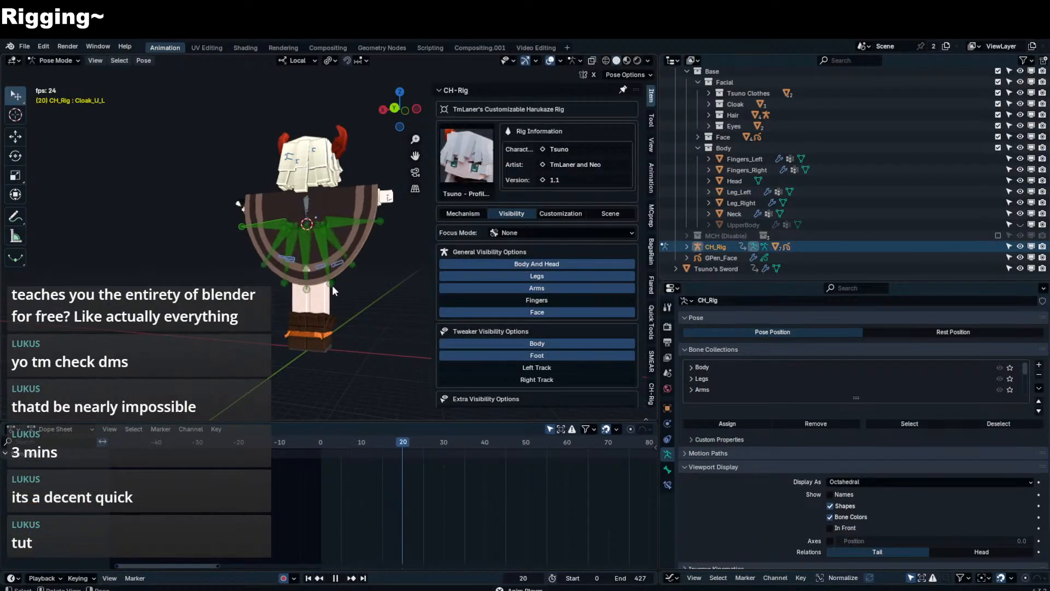
pyautogui.press('a')
pyautogui.press('space')
pyautogui.click(321, 451)
pyautogui.click(321, 447)
# - Duplicate all cloak keyframes five times at 14-frame intervals and move the whole set 8 frames earlier
pyautogui.press('a')
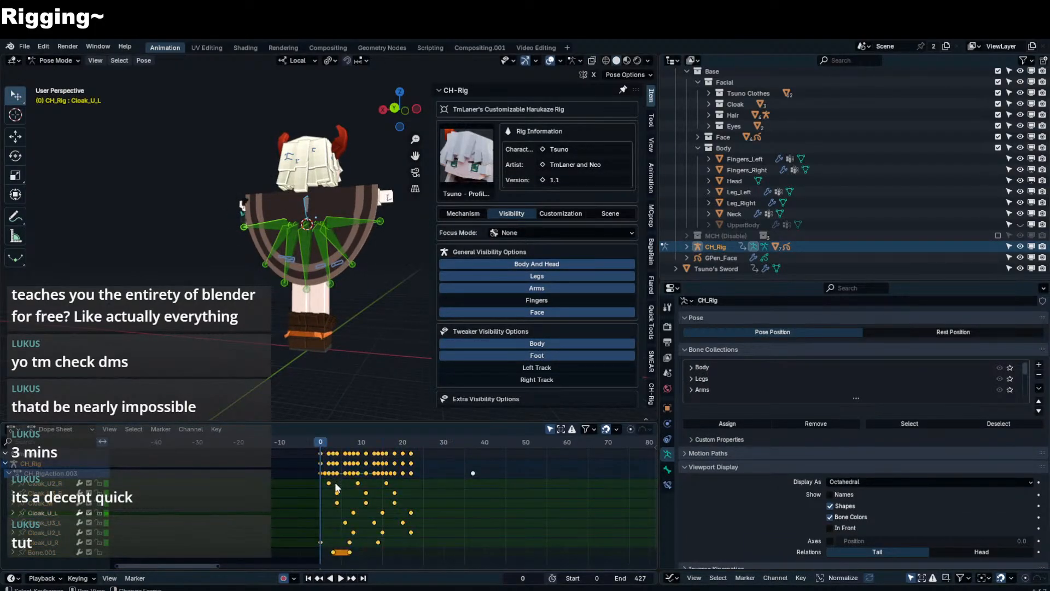
pyautogui.hotkey('shift', 'd')
pyautogui.click(393, 498)
pyautogui.hotkey('shift', 'r')
pyautogui.hotkey('shift', 'r')
pyautogui.hotkey('shift', 'r')
pyautogui.hotkey('shift', 'r')
pyautogui.press('a')
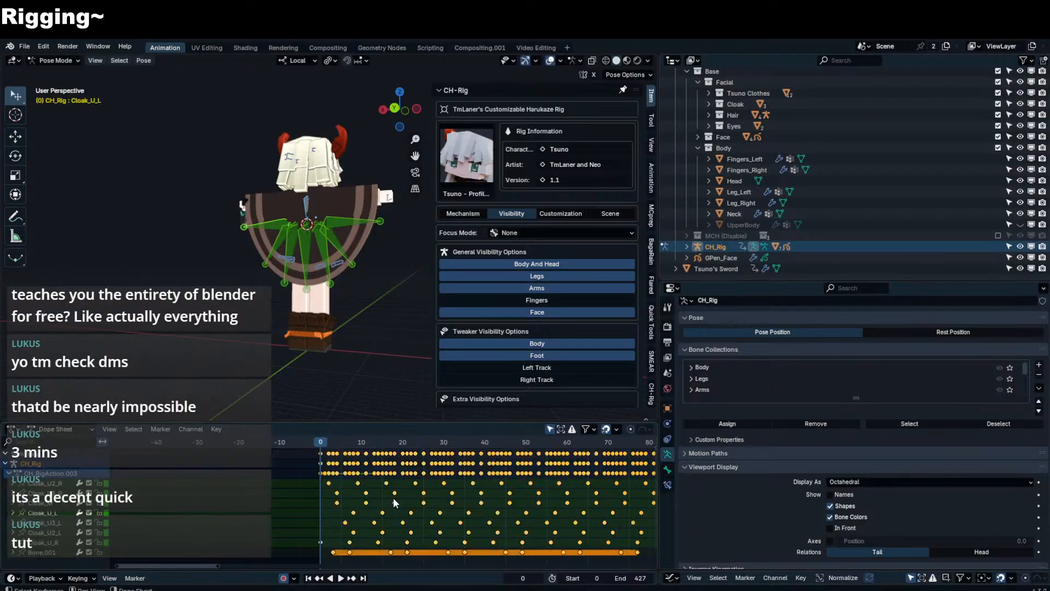
pyautogui.press('g')
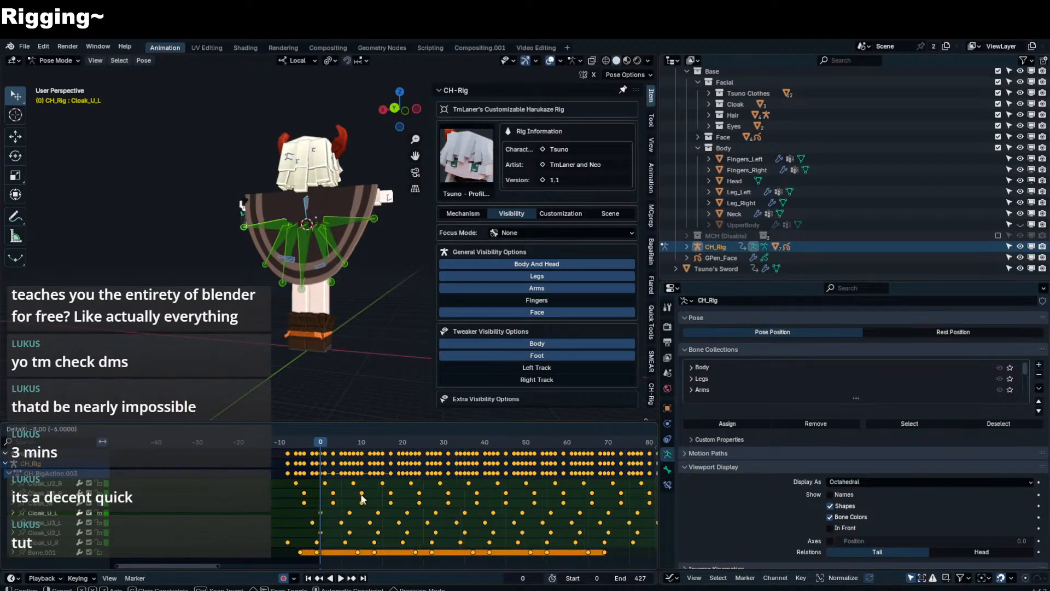
pyautogui.click(364, 494)
# - Play the looping cloak animation in Object Mode with the sidebar hidden and examine its motion from the back and side
pyautogui.press('space')
pyautogui.hotkey('ctrl', 'Tab')
pyautogui.press('b')
pyautogui.press('Escape')
pyautogui.press('n')
pyautogui.scroll(3, 382, 317)
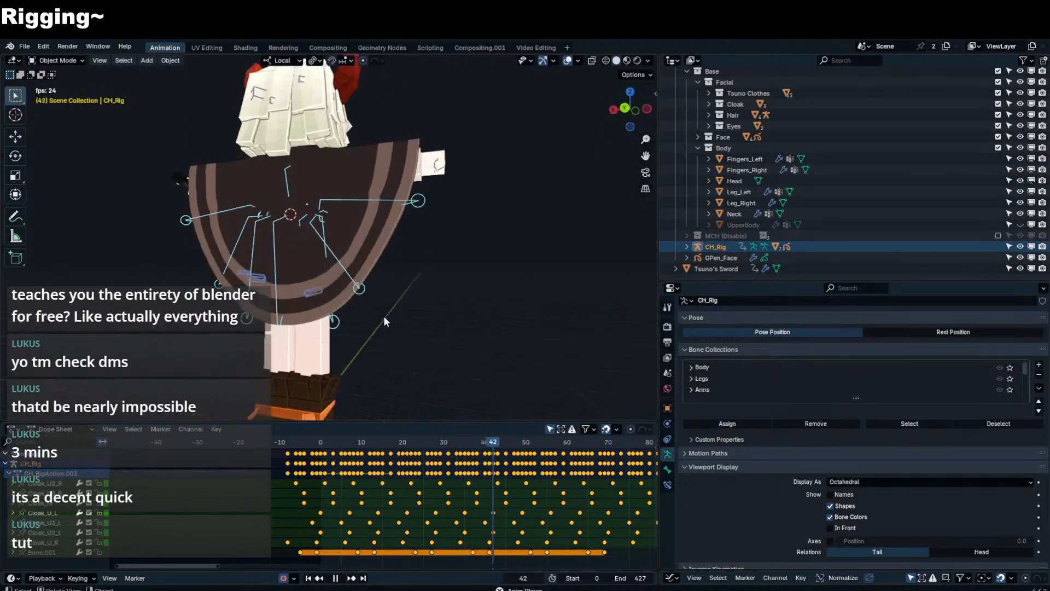
pyautogui.moveTo(382, 317); pyautogui.dragTo(266, 344, button='middle')
pyautogui.click(272, 340)
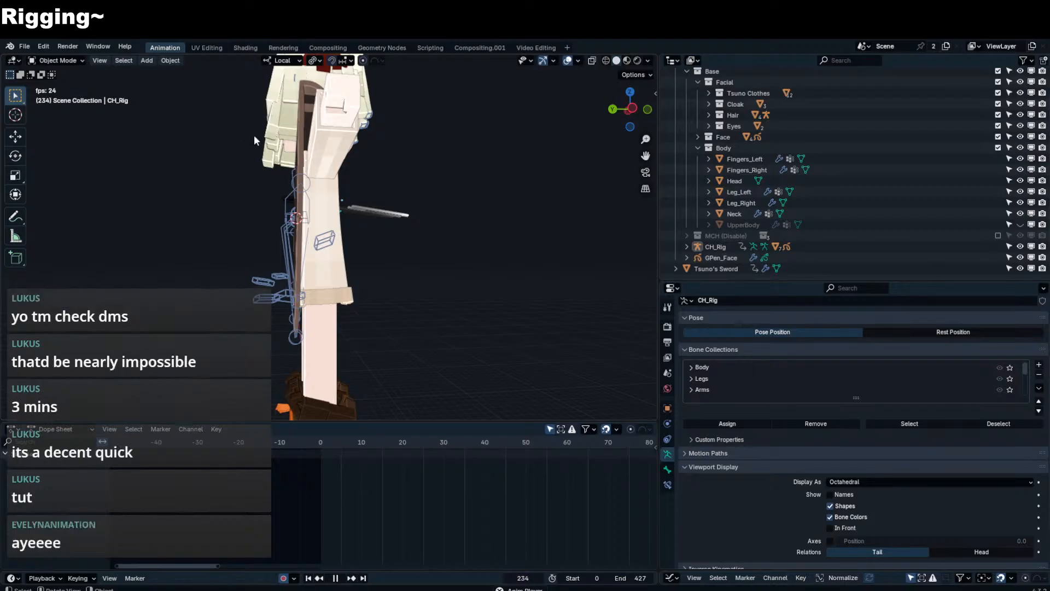
pyautogui.click(298, 343)
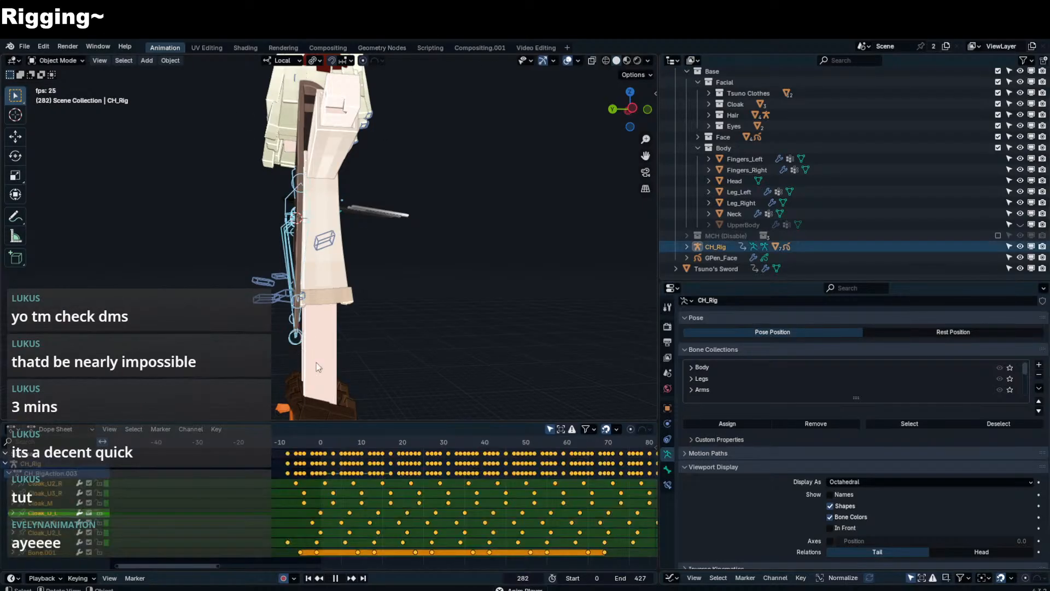
# - Move all of CH_Rig's cloak keyframes 4 frames earlier and return to frame 0 with playback stopped
pyautogui.hotkey('ctrl', 'Tab')
pyautogui.press('g')
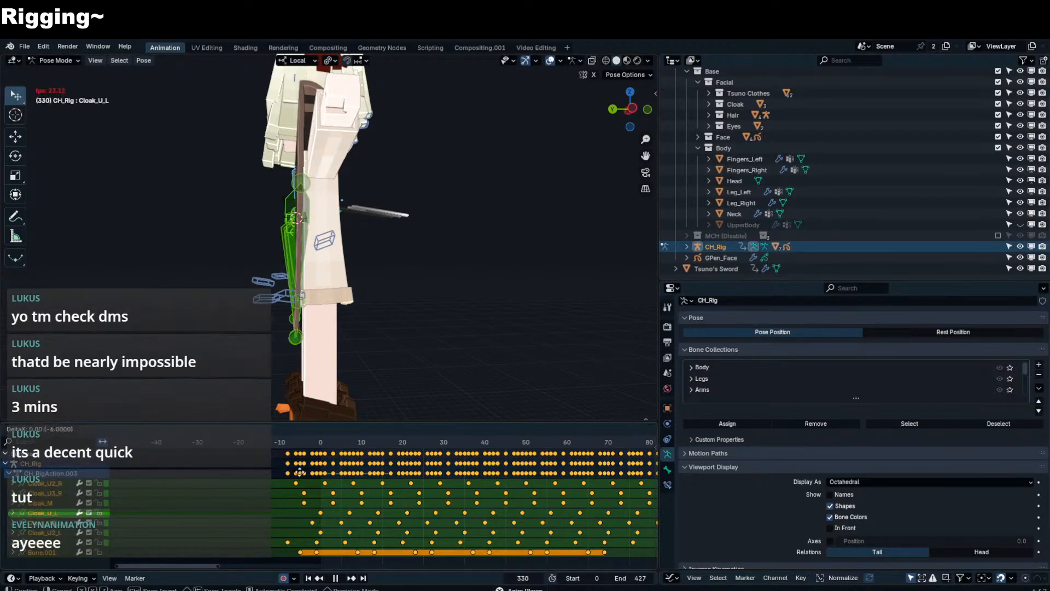
pyautogui.click(313, 466)
pyautogui.click(316, 444)
pyautogui.press('space')
pyautogui.hotkey('shift', 'Left')
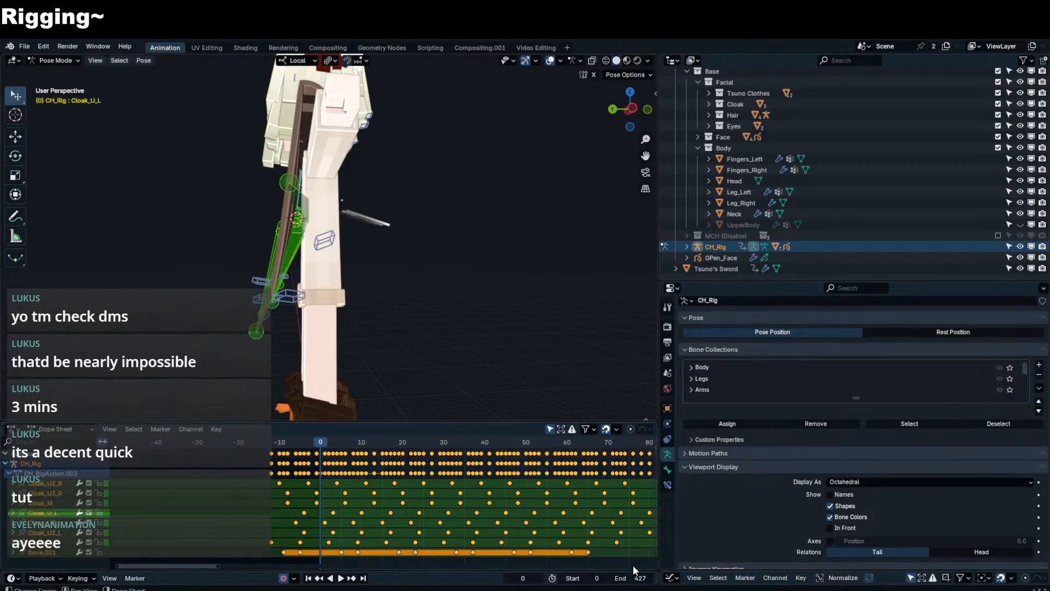
# - Set the scene's end frame to 13 and bake the selected bones' action from frame 0 to 13 with Visual Keying enabled
pyautogui.click(635, 578)
pyautogui.press('Return')
pyautogui.press('q')
pyautogui.click(312, 310)
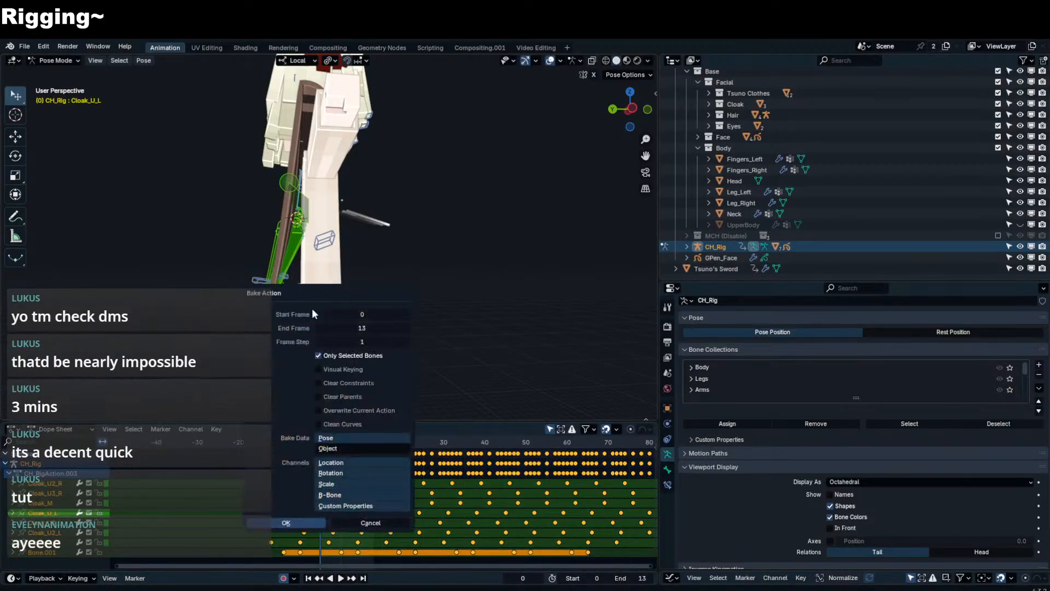
pyautogui.click(360, 371)
pyautogui.click(308, 522)
# - Play the baked animation, examine the cloak from the opposite side in Object Mode, and return to posing CH_Rig
pyautogui.press('space')
pyautogui.moveTo(376, 337); pyautogui.dragTo(596, 299, button='middle')
pyautogui.hotkey('ctrl', 'Tab')
pyautogui.click(448, 304)
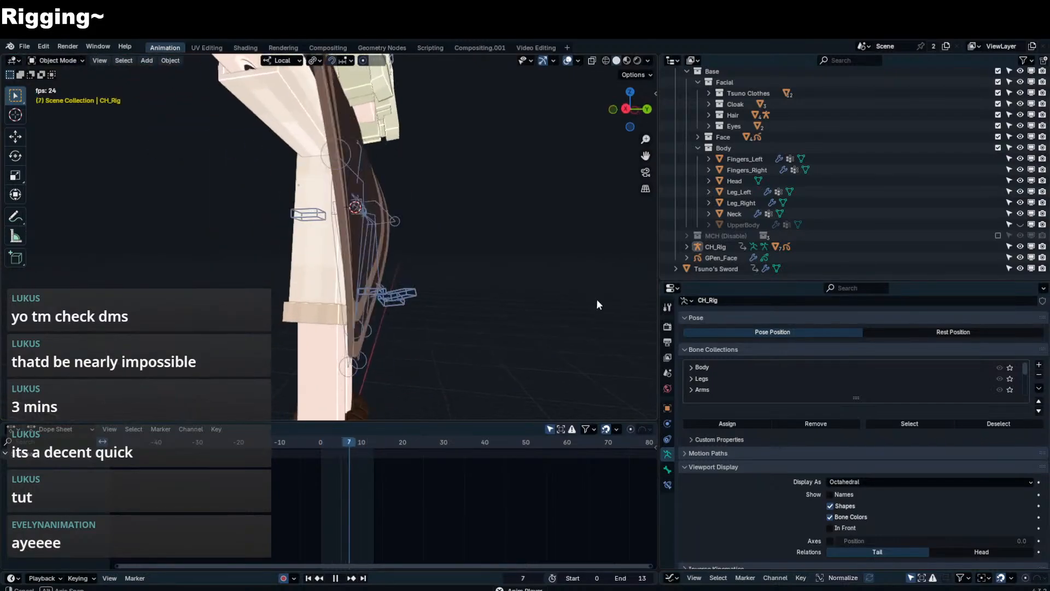
pyautogui.click(383, 236)
pyautogui.press('space')
pyautogui.hotkey('ctrl', 'Tab')
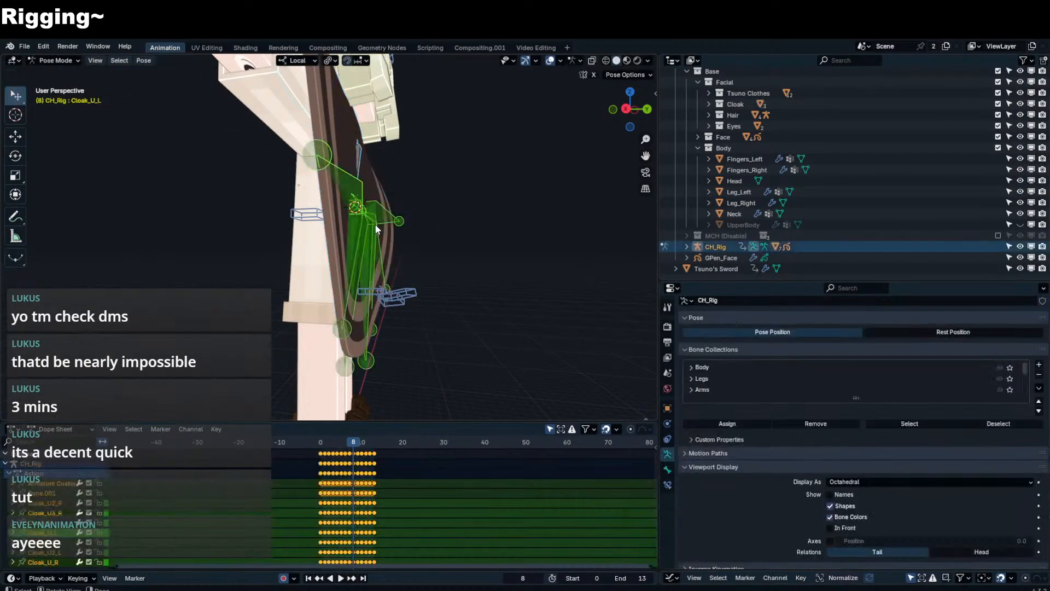
# - Name the baked action Wind_Cape in the Action Editor and stash it
pyautogui.click(61, 430)
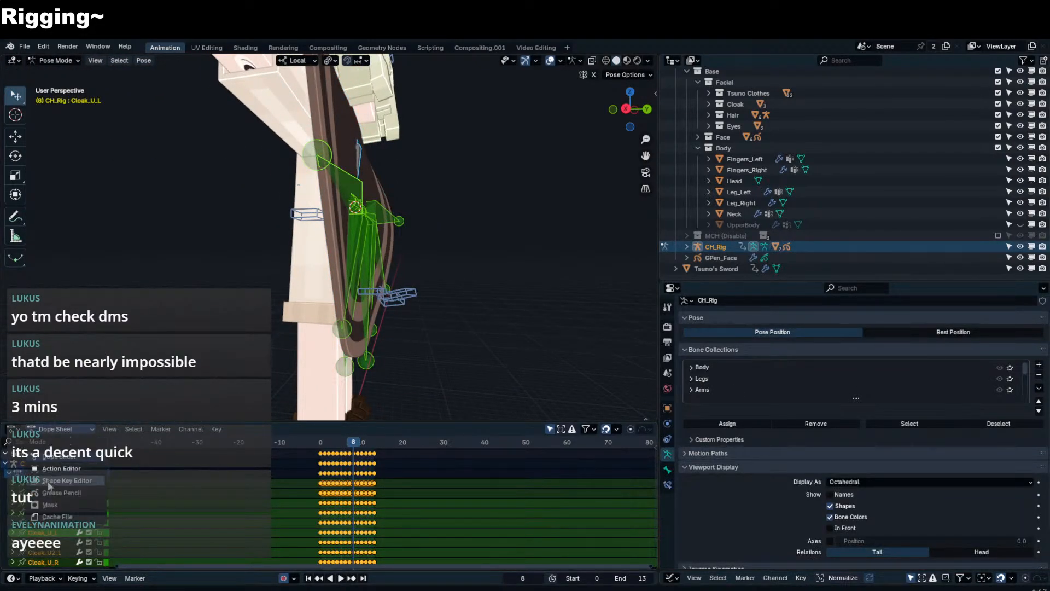
pyautogui.click(60, 469)
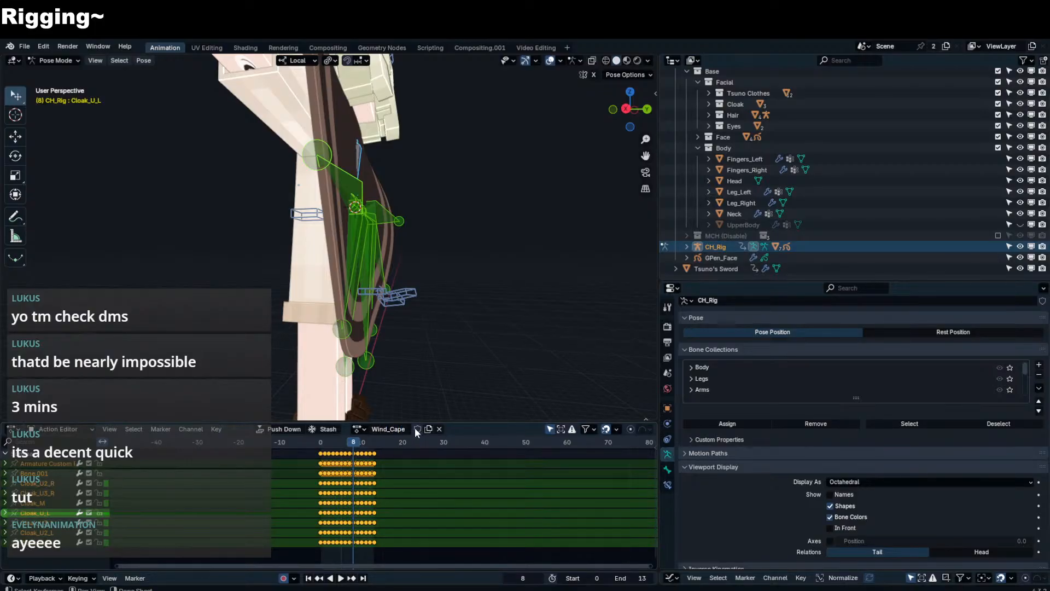
pyautogui.click(307, 429)
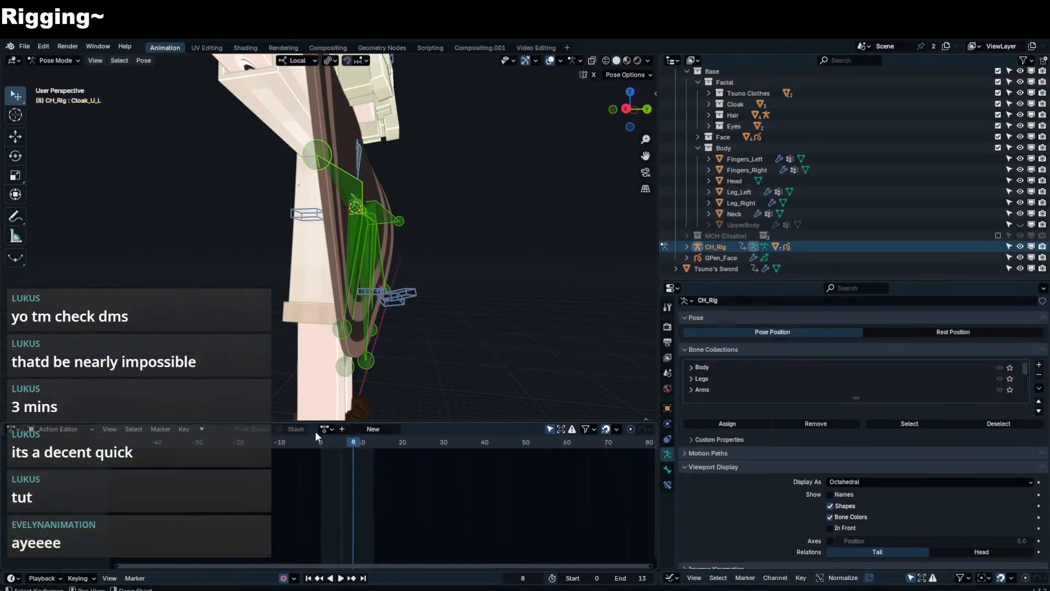
# - At frame 0, turn off auto keying, clear the cloak bones' pose transforms, and play the timeline
pyautogui.click(316, 440)
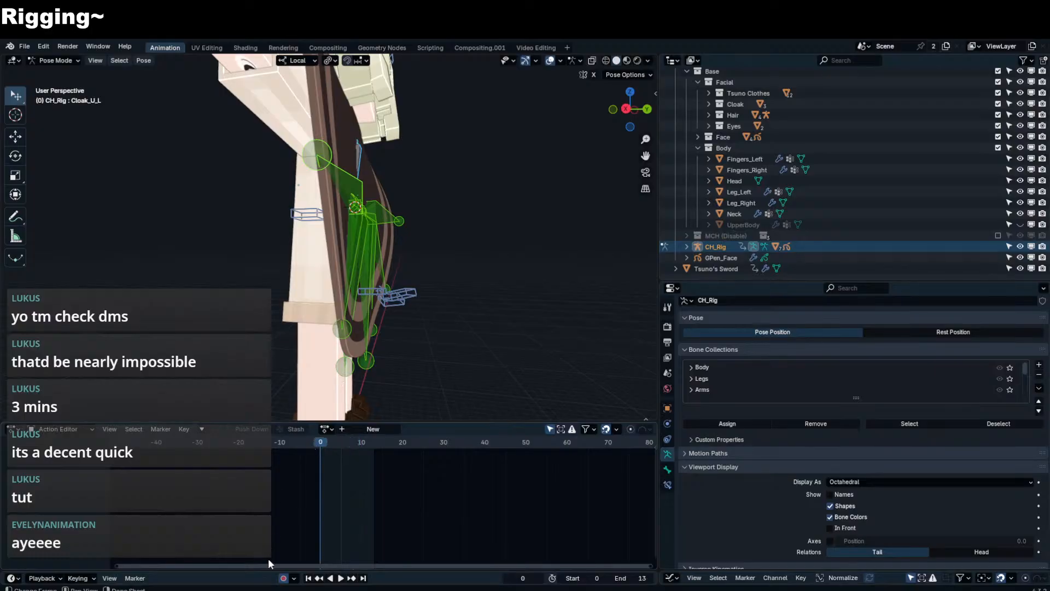
pyautogui.click(283, 578)
pyautogui.hotkey('alt', 'g')
pyautogui.moveTo(402, 326); pyautogui.dragTo(372, 323, button='middle')
pyautogui.press('space')
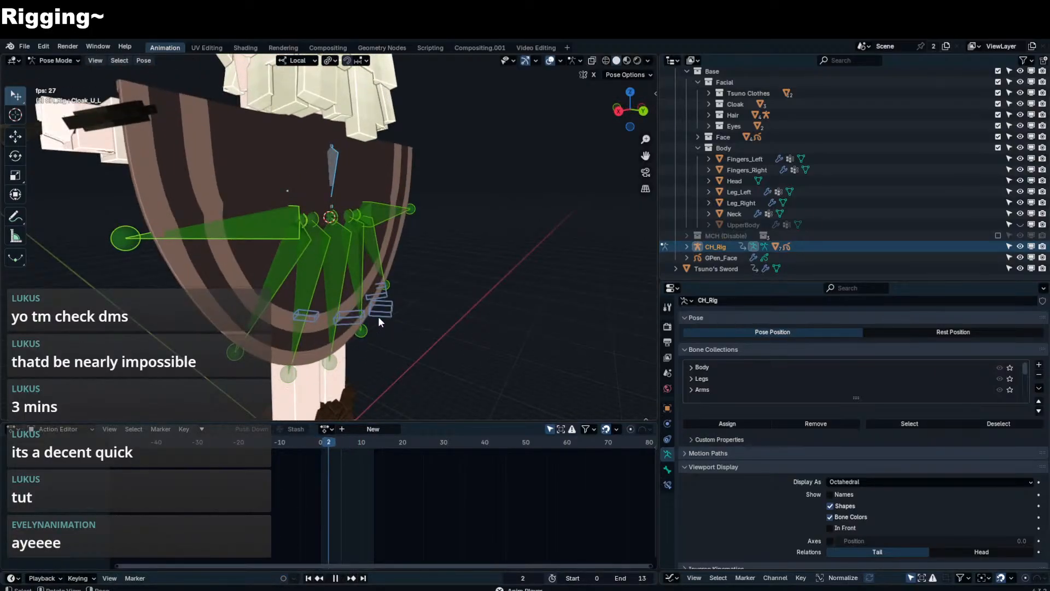
# - Stop playback, select the cloak bones with Cloak_U_R active, and add an Action bone constraint to it
pyautogui.click(259, 245)
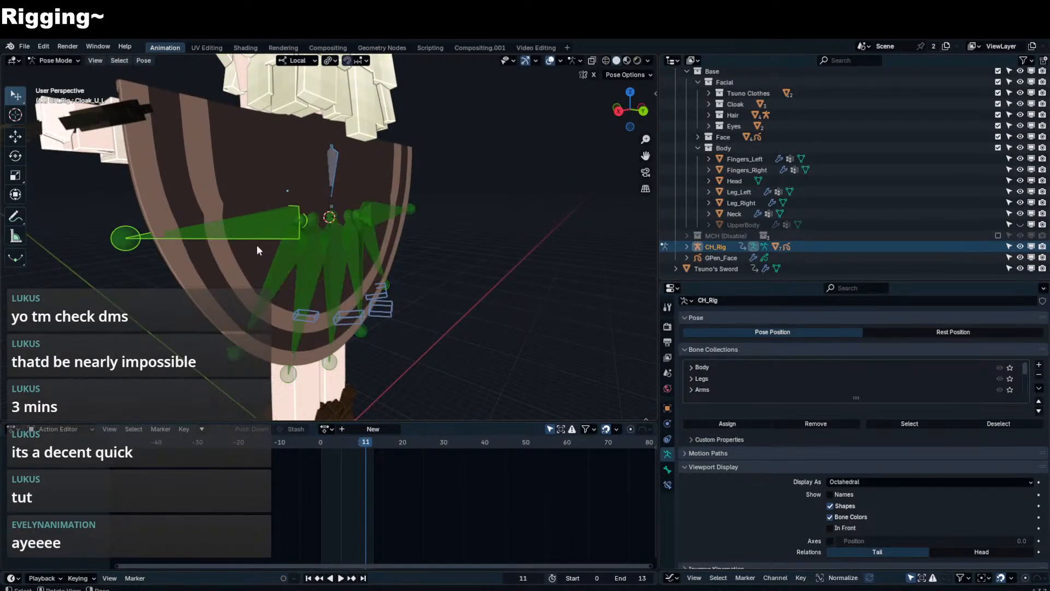
pyautogui.keyDown('shift'); pyautogui.click(280, 259); pyautogui.keyUp('shift')
pyautogui.keyDown('shift'); pyautogui.click(301, 266); pyautogui.keyUp('shift')
pyautogui.keyDown('shift'); pyautogui.click(332, 266); pyautogui.keyUp('shift')
pyautogui.keyDown('shift'); pyautogui.click(357, 263); pyautogui.keyUp('shift')
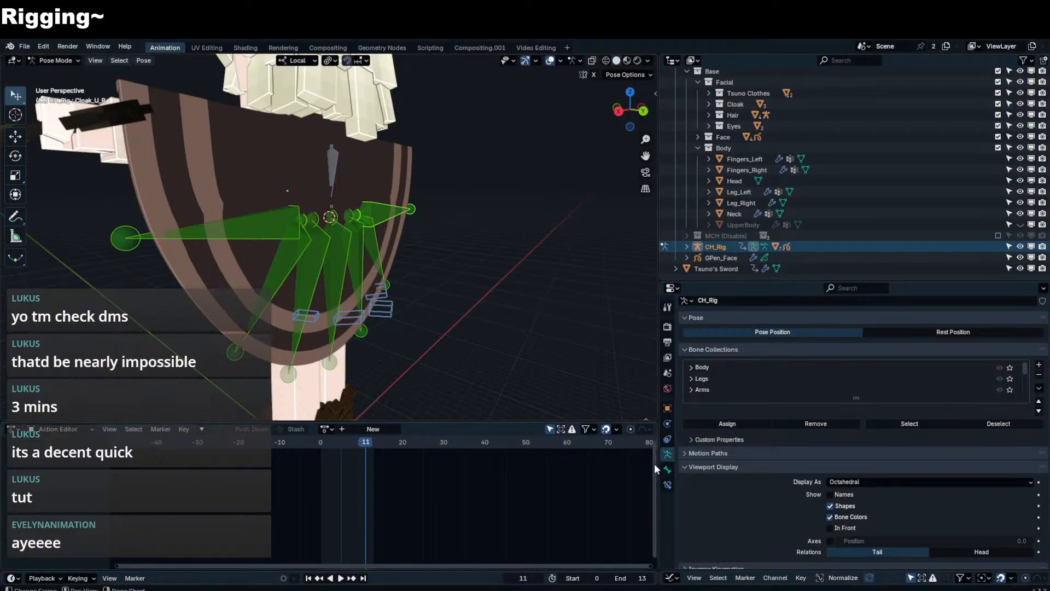
pyautogui.click(667, 470)
pyautogui.click(667, 484)
pyautogui.click(744, 324)
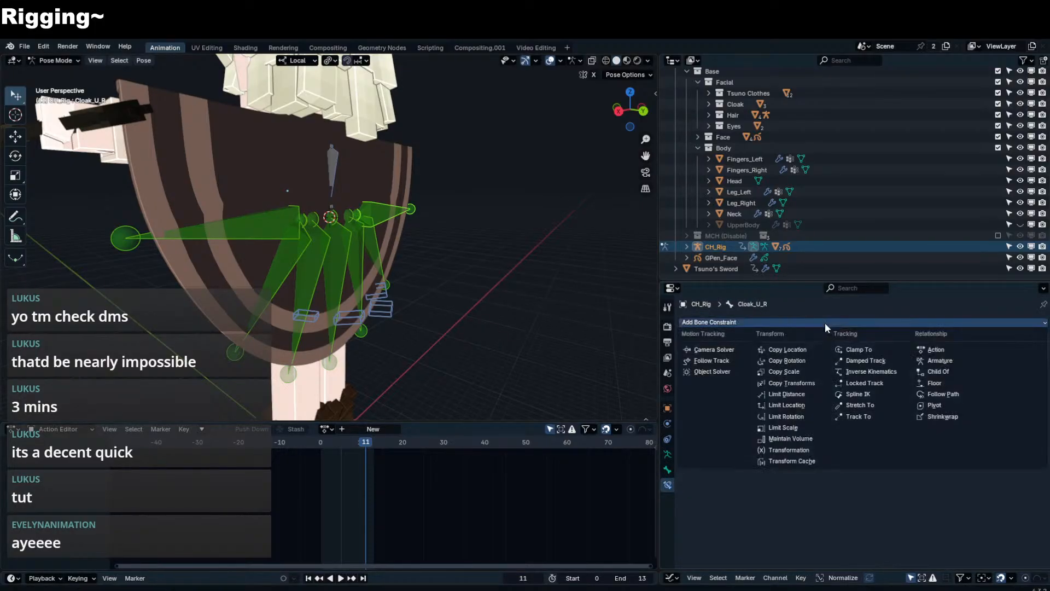
pyautogui.click(925, 357)
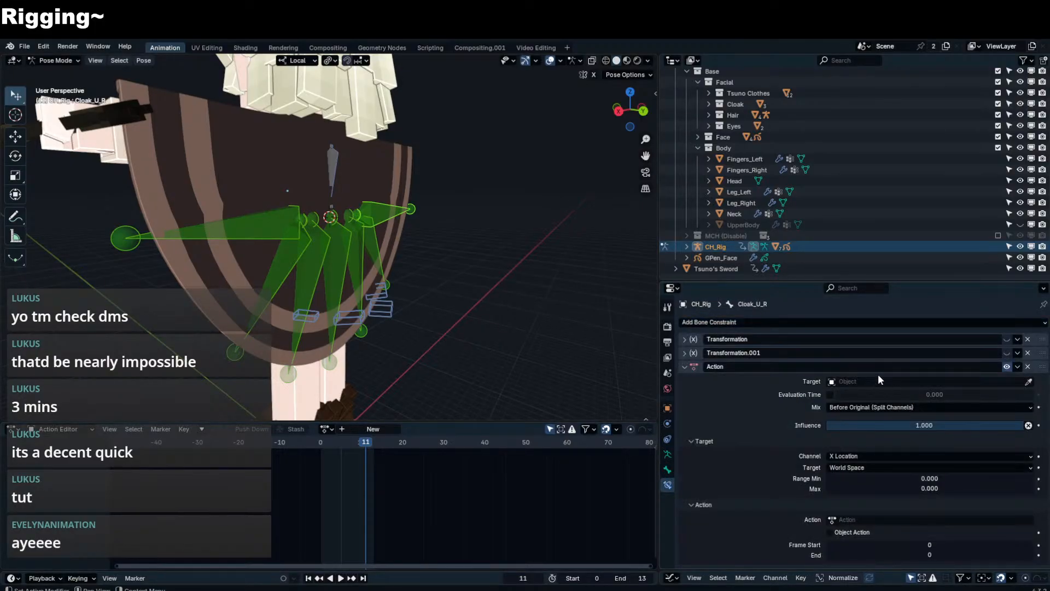
# - Add a small cube mesh in Object Mode, placed beside the character
pyautogui.scroll(-6, 446, 303)
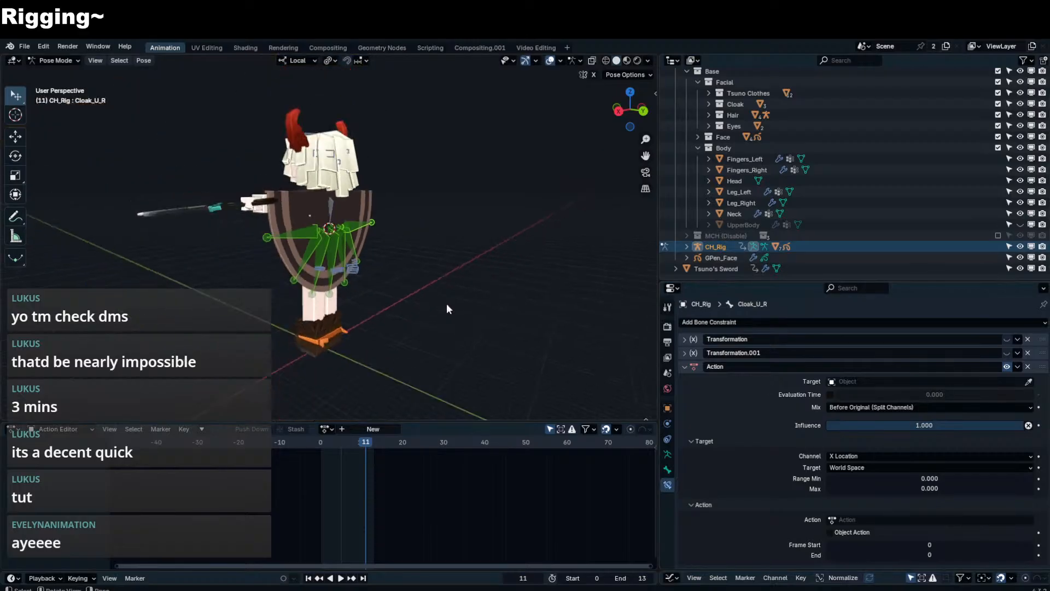
pyautogui.hotkey('ctrl', 'Tab')
pyautogui.hotkey('shift', 'a')
pyautogui.moveTo(451, 294)
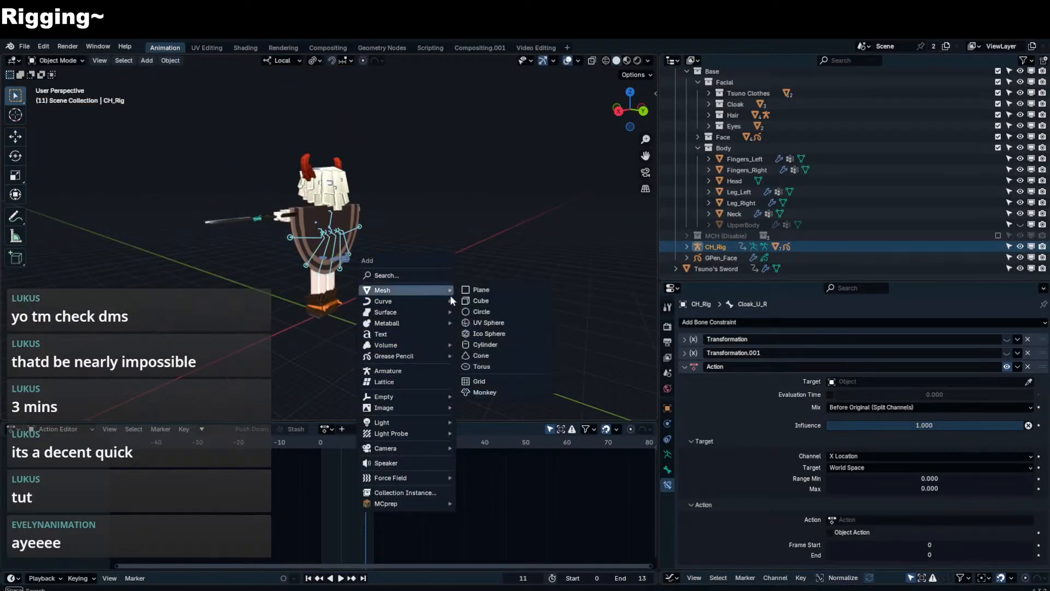
pyautogui.click(506, 301)
pyautogui.scroll(2, 332, 259)
pyautogui.click(332, 260)
pyautogui.hotkey('ctrl', 'Tab')
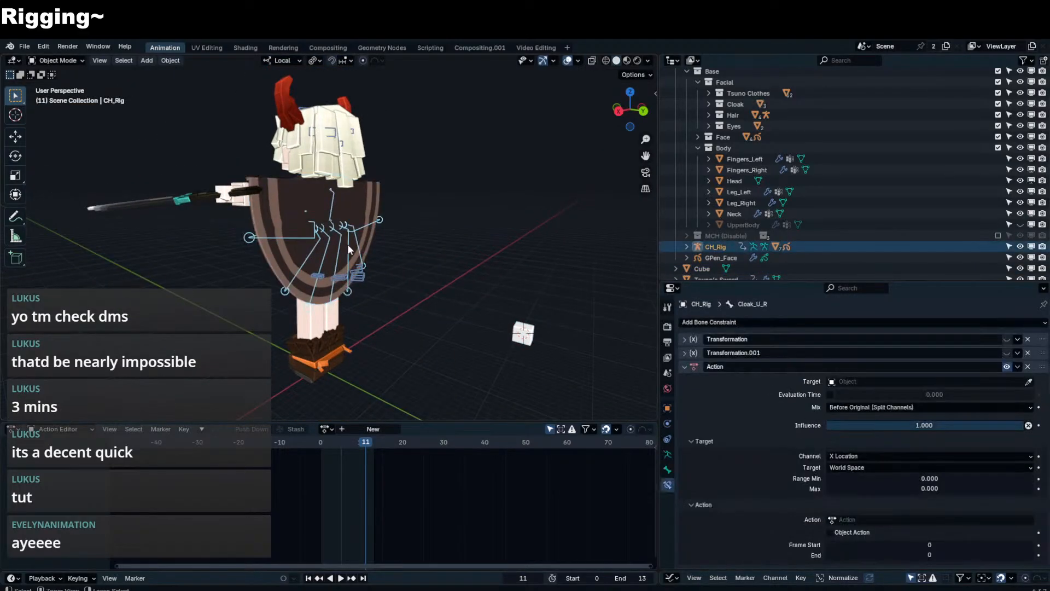
pyautogui.click(891, 381)
pyautogui.write('cube')
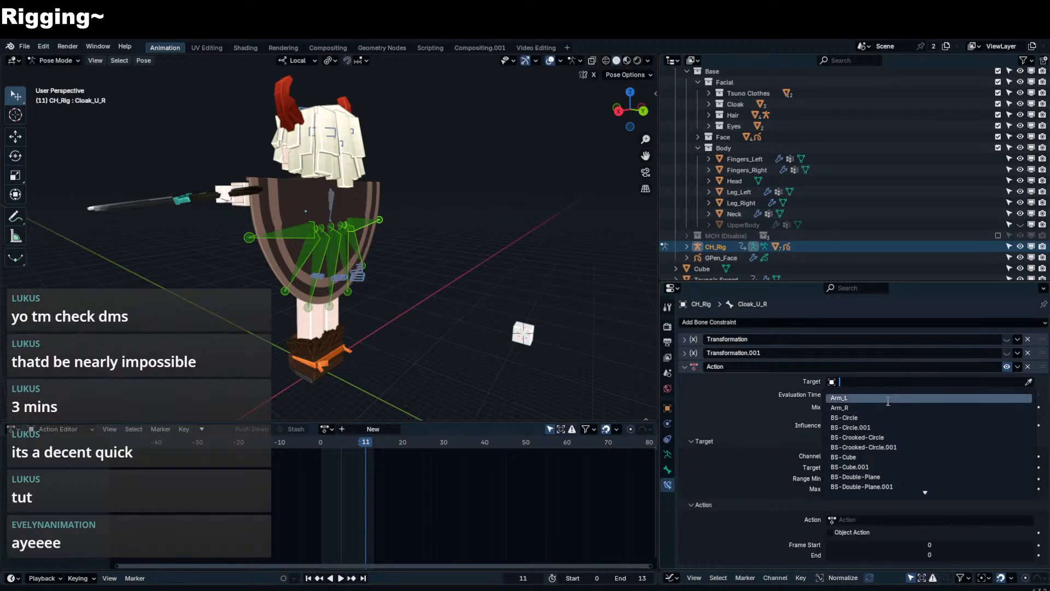
pyautogui.press('Escape')
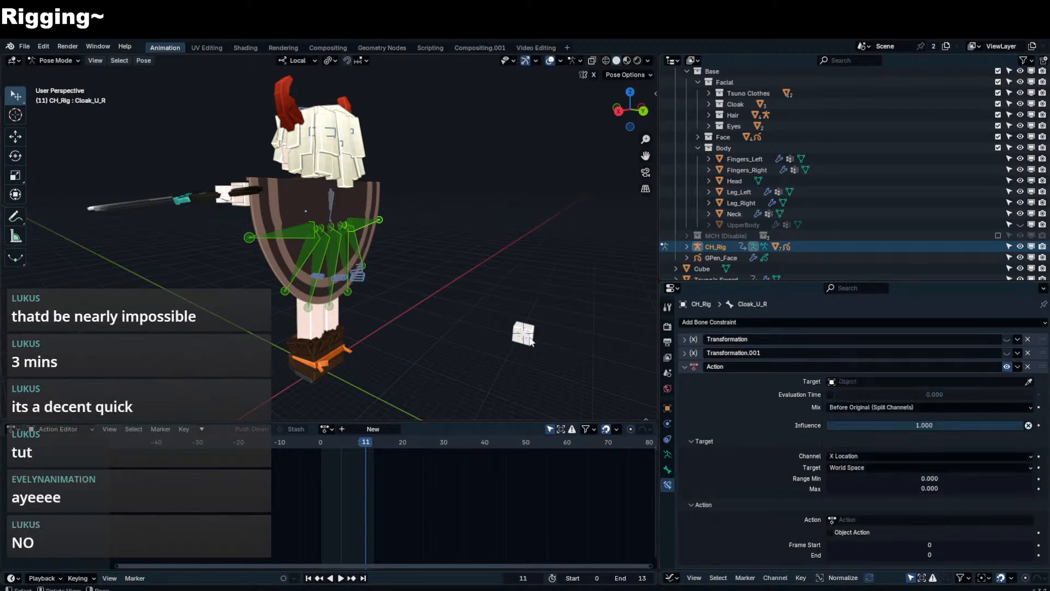
# - Rename the cube as Action Constraint
pyautogui.hotkey('ctrl', 'Tab')
pyautogui.click(522, 333)
pyautogui.press('F2')
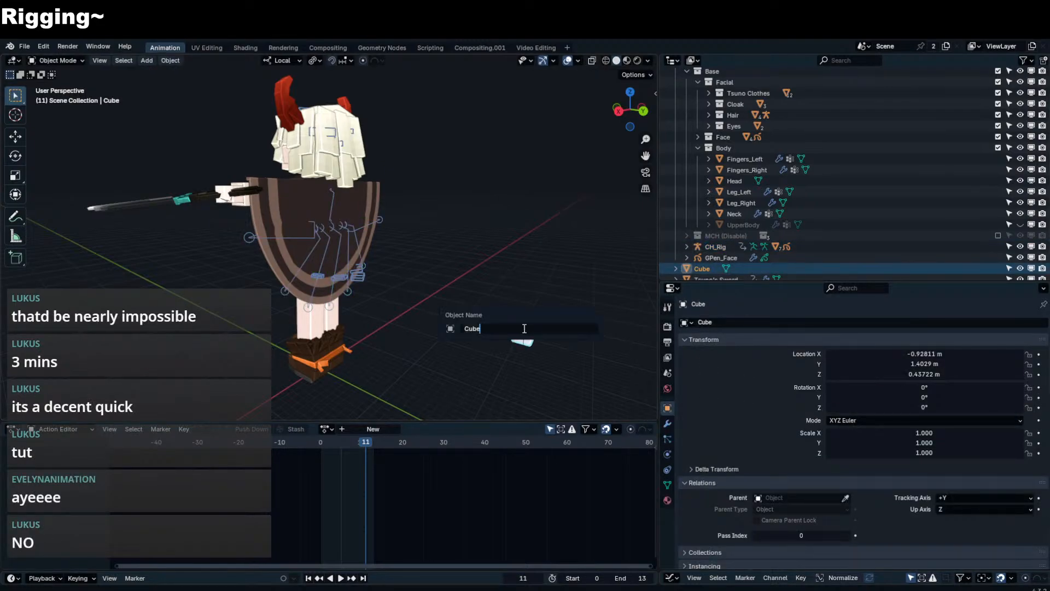
pyautogui.write('Action Constraint')
pyautogui.press('Return')
pyautogui.press('F2')
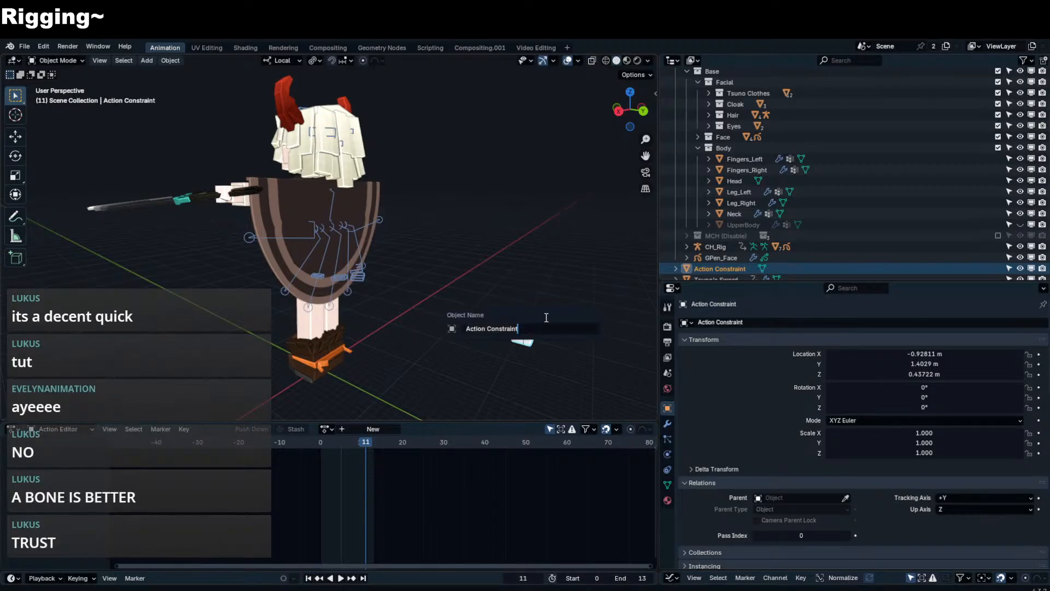
# - Set the target of Cloak_U_R's Action constraint to the Action Constraint object
pyautogui.click(345, 241)
pyautogui.hotkey('ctrl', 'Tab')
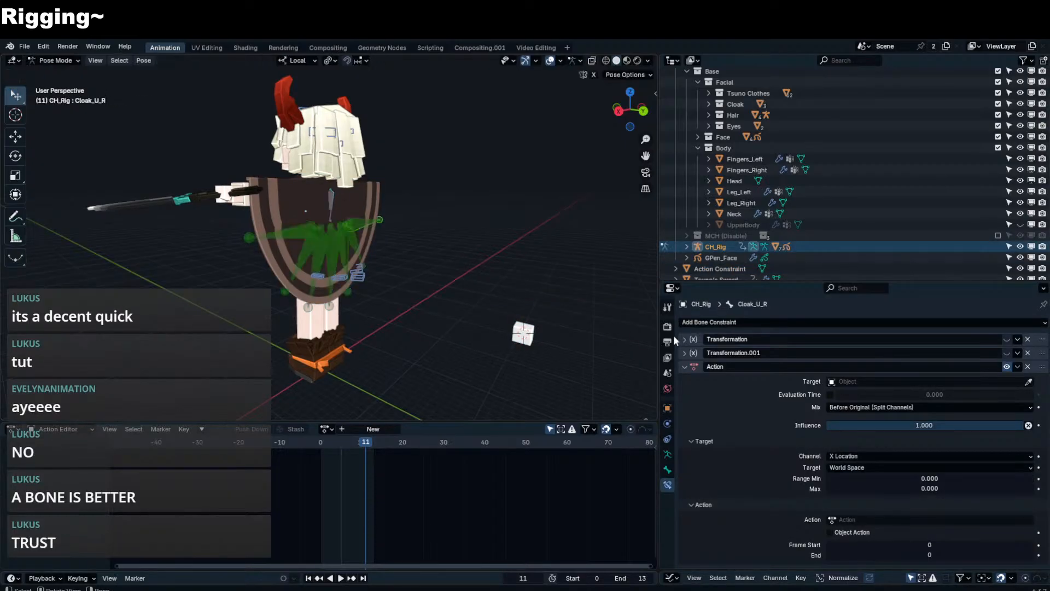
pyautogui.click(883, 381)
pyautogui.write('constra')
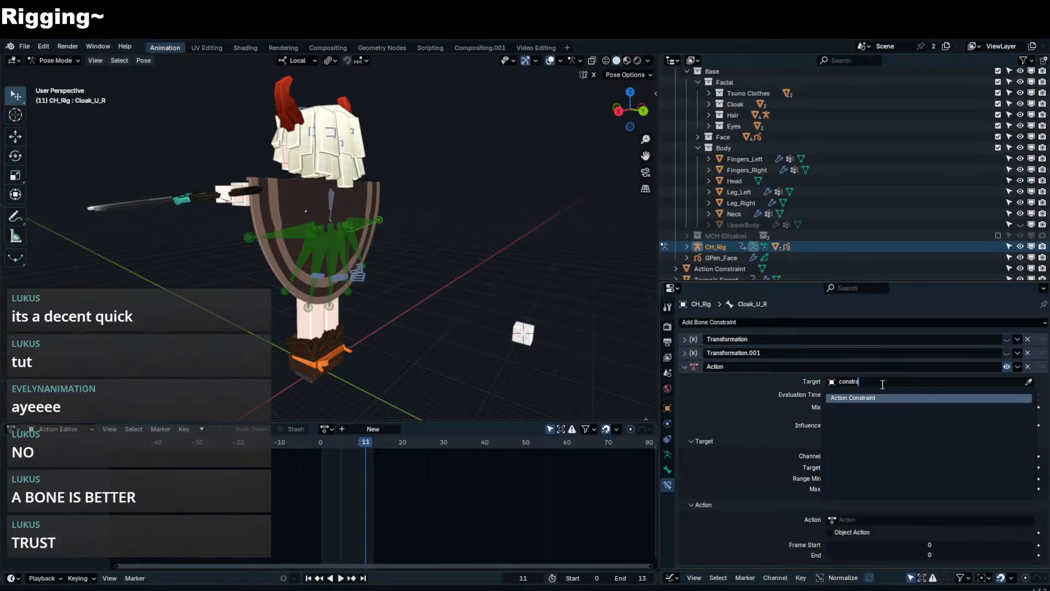
pyautogui.press('Return')
# - Set the target channel of Cloak_U_R's Action constraint to Z Rotation
pyautogui.scroll(3, 406, 311)
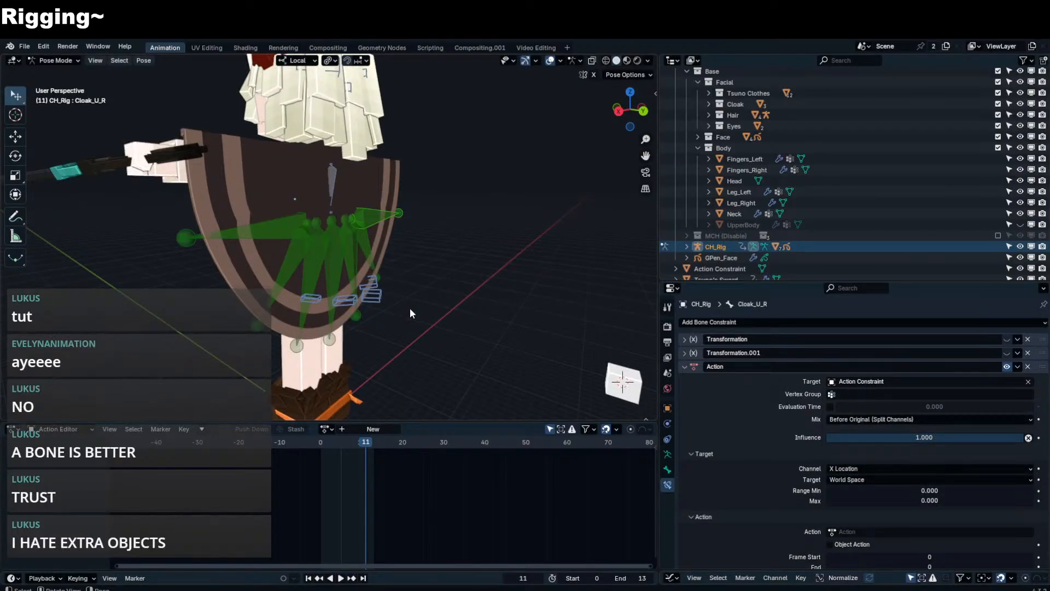
pyautogui.click(877, 469)
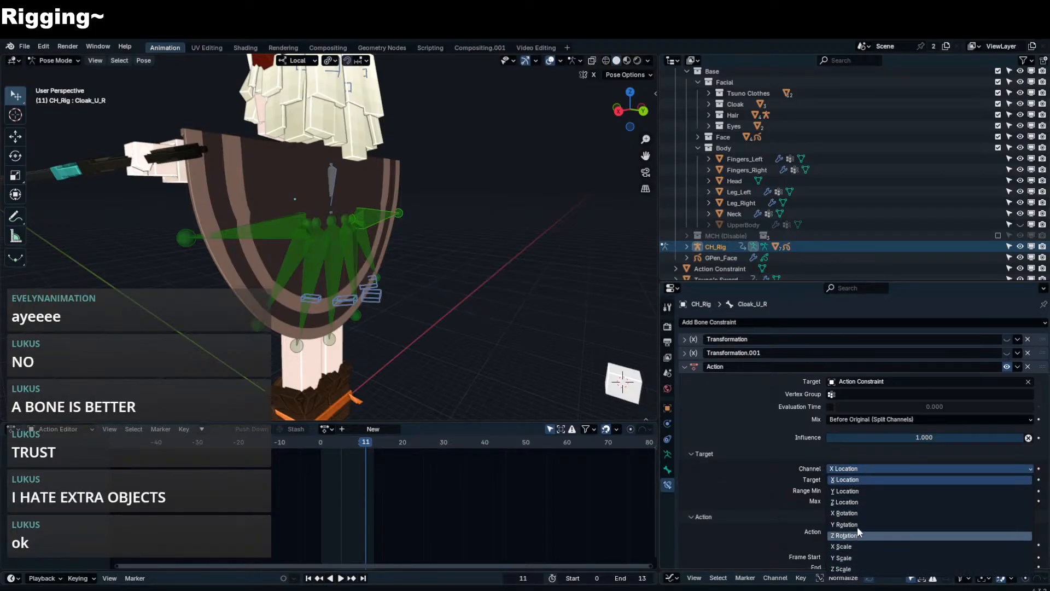
pyautogui.click(856, 534)
# - Set the target range maximum of the Action constraint to 2*pi
pyautogui.click(884, 491)
pyautogui.write('0.0')
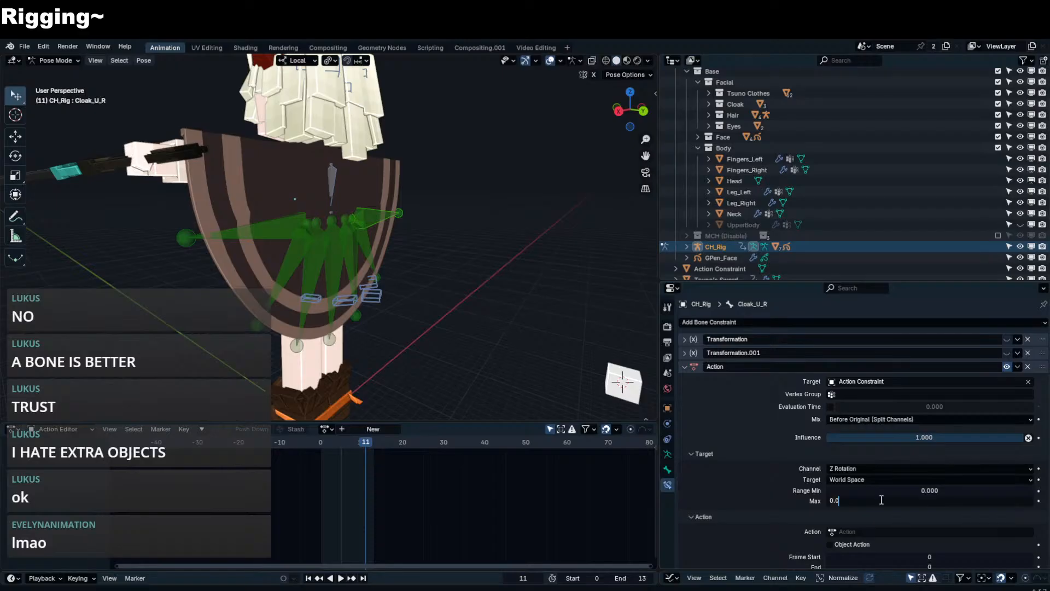
pyautogui.click(880, 500)
pyautogui.write('2pi')
pyautogui.press('Return')
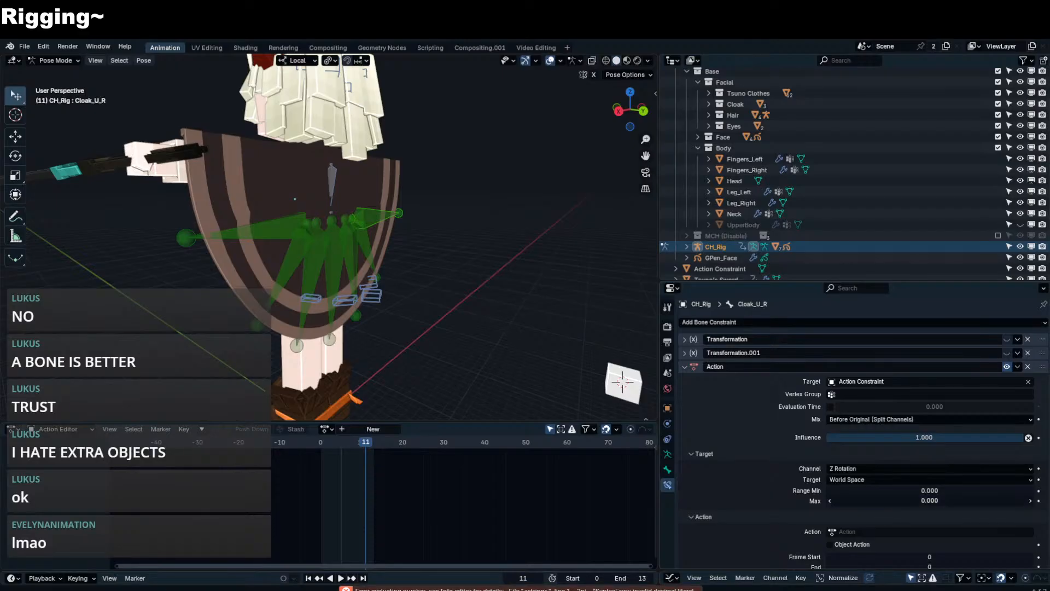
pyautogui.click(881, 499)
pyautogui.write('0.0i')
pyautogui.press('Return')
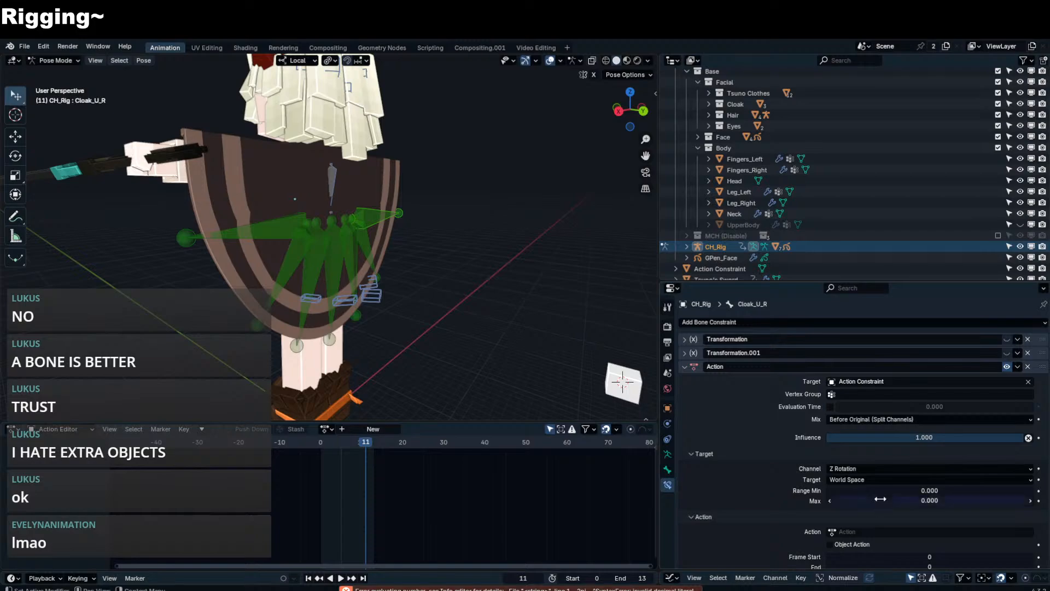
pyautogui.click(879, 498)
pyautogui.write('2*')
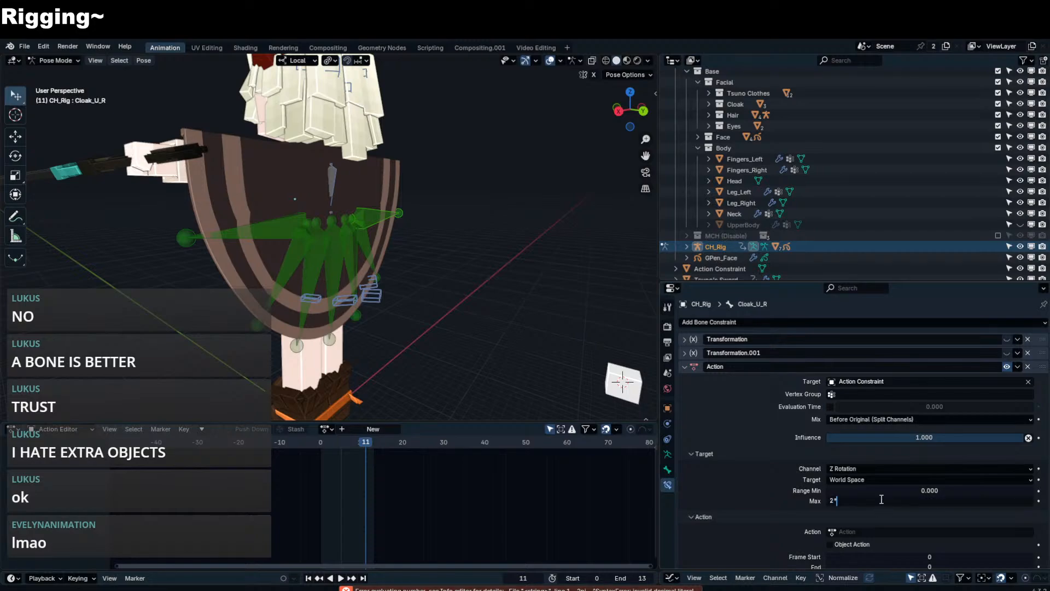
pyautogui.write('pi')
pyautogui.press('Return')
# - Assign the Wind_Cape action to Cloak_U_R's Action constraint and set its end frame to 13
pyautogui.scroll(-1, 880, 499)
pyautogui.click(863, 522)
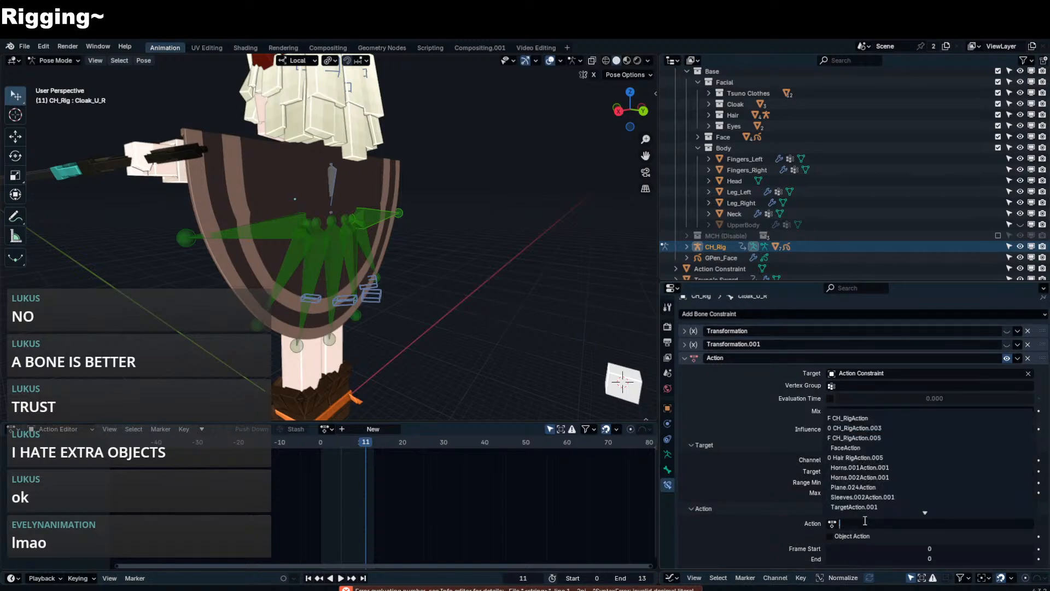
pyautogui.write('Action Constraint')
pyautogui.hotkey('ctrl', 'a')
pyautogui.press('BackSpace')
pyautogui.write('wind')
pyautogui.press('Return')
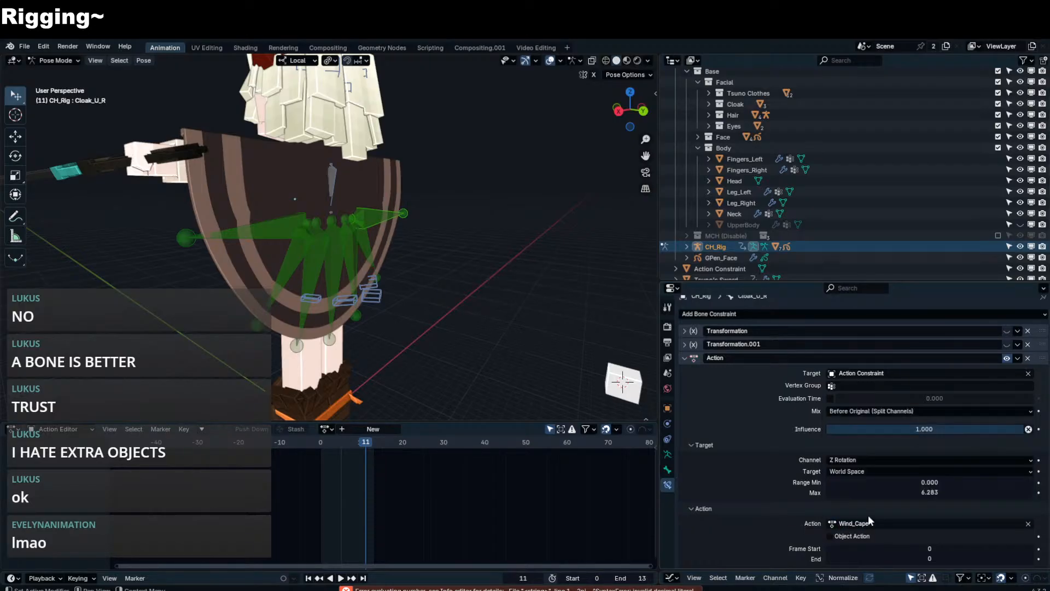
pyautogui.click(858, 560)
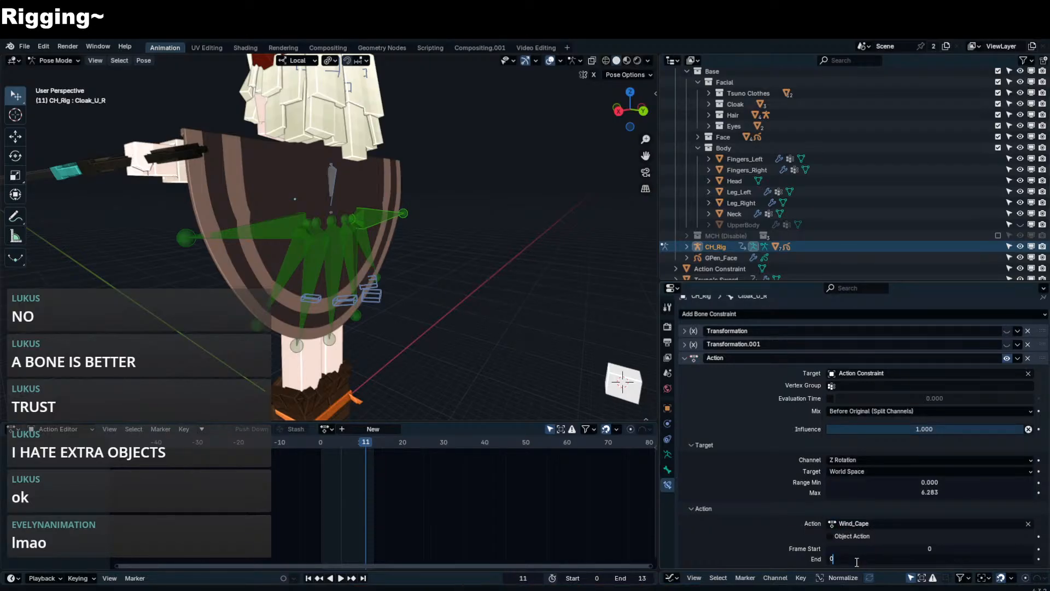
pyautogui.press('Return')
# - Test the constraint in Object Mode by rotating the Action Constraint cube about its local Z axis, then cancel the rotation
pyautogui.hotkey('ctrl', 'Tab')
pyautogui.click(616, 378)
pyautogui.press('r')
pyautogui.press('z')
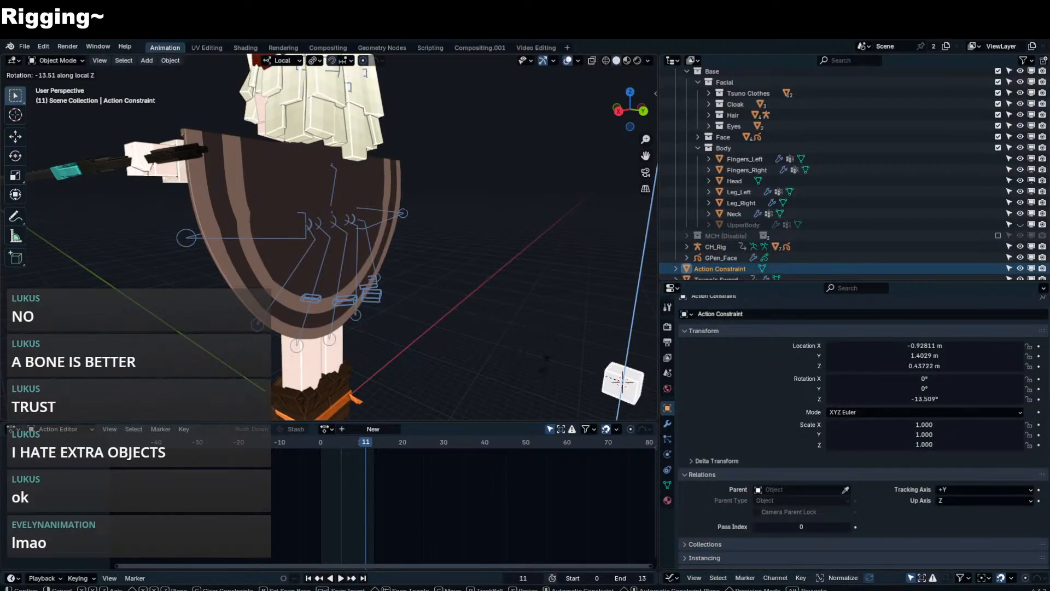
pyautogui.press('Escape')
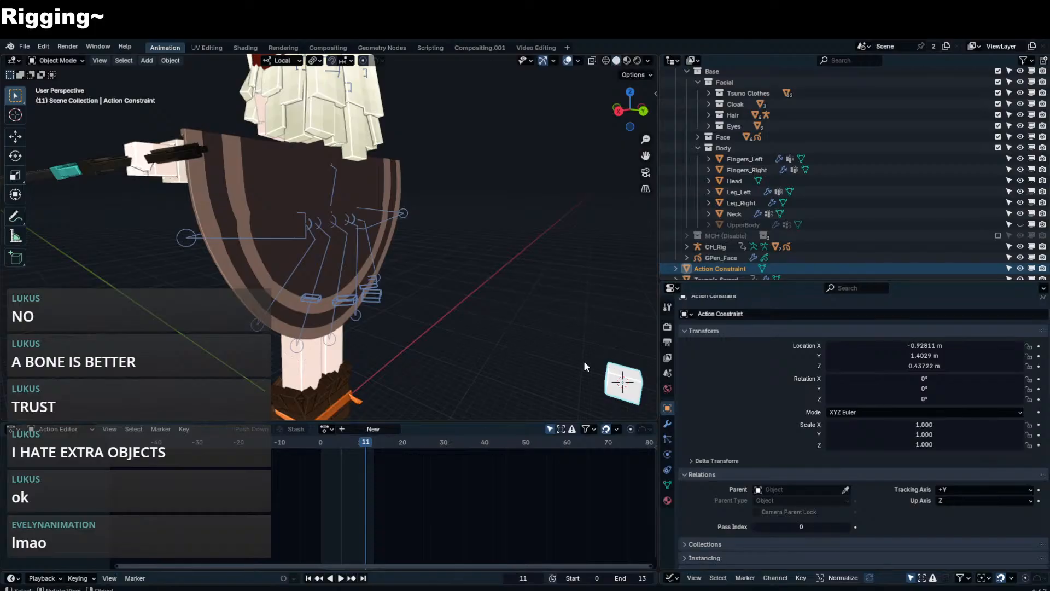
# - Set the target range maximum of Cloak_U_R's Action constraint to 180
pyautogui.click(403, 214)
pyautogui.hotkey('ctrl', 'Tab')
pyautogui.doubleClick(913, 493)
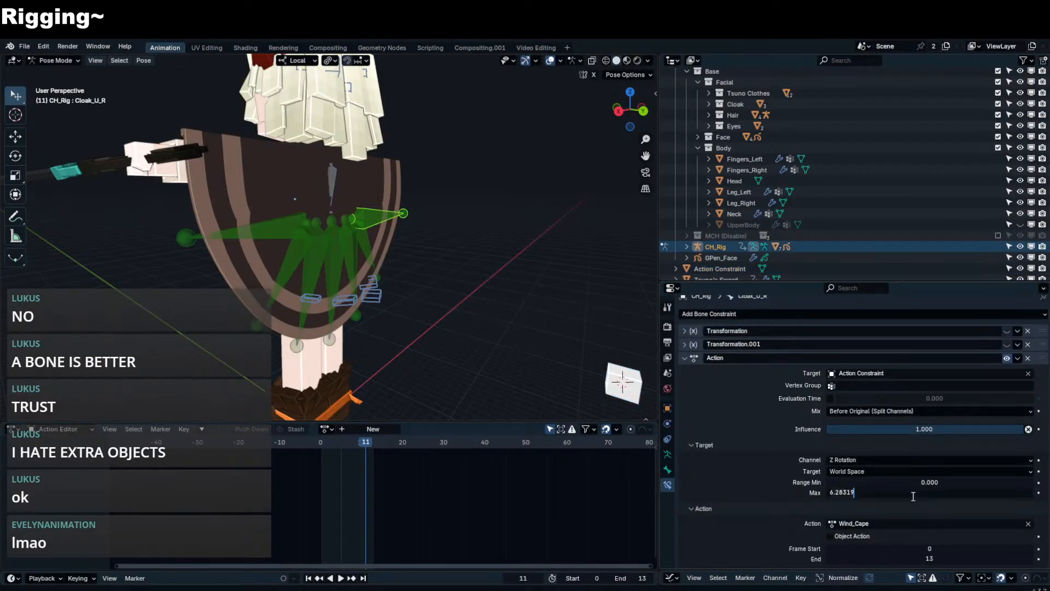
pyautogui.press('Return')
# - Check how Cloak_U_R responds by trial-rotating the Action Constraint cube about local Z, including from frame 0, cancelling each rotation
pyautogui.hotkey('ctrl', 'Tab')
pyautogui.click(623, 383)
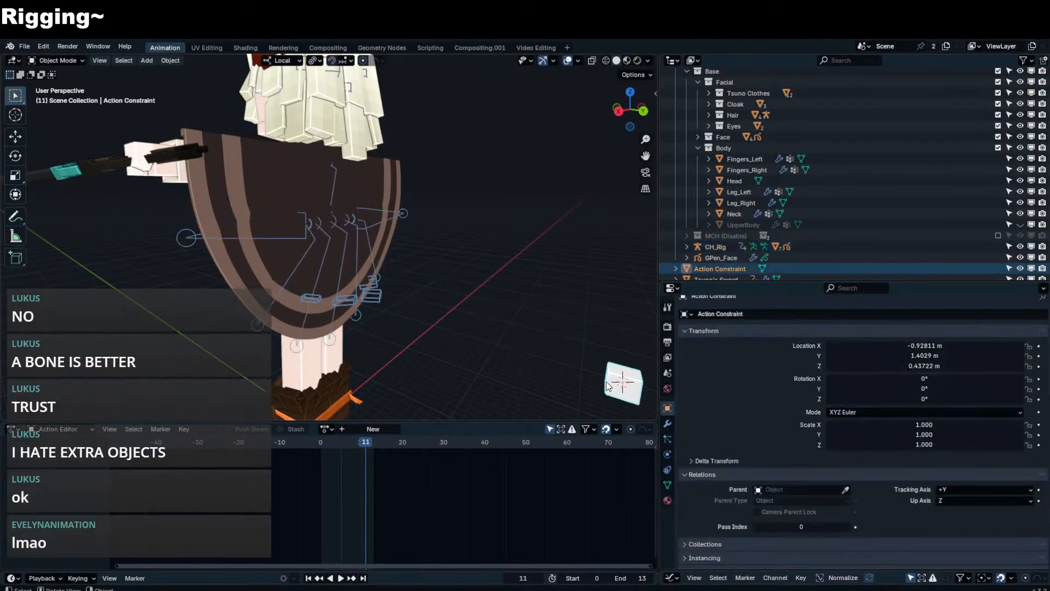
pyautogui.press('r')
pyautogui.press('z')
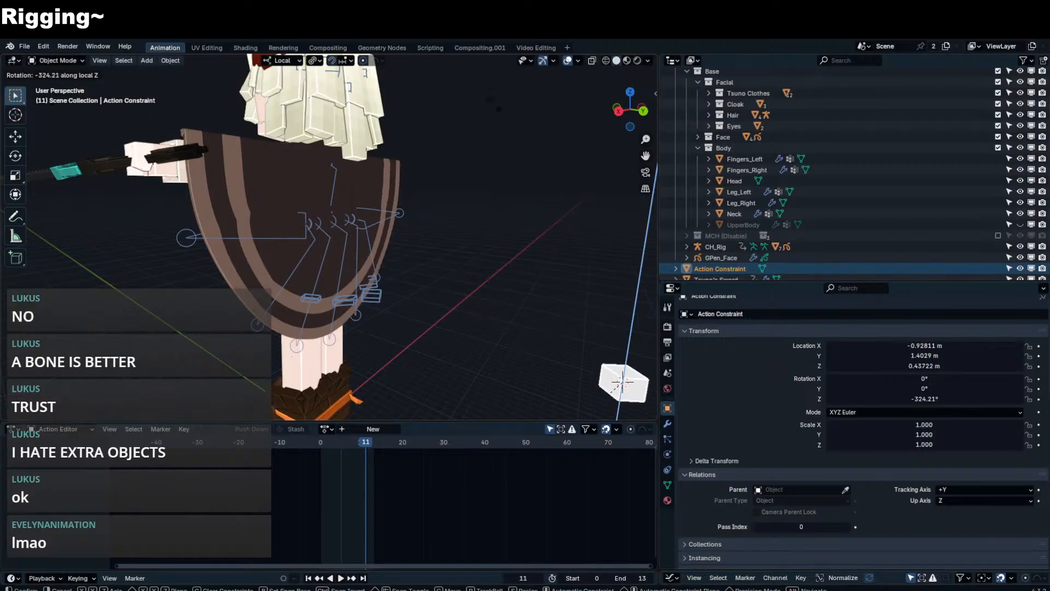
pyautogui.press('Escape')
pyautogui.hotkey('shift', 'Left')
pyautogui.moveTo(376, 338); pyautogui.dragTo(519, 340, button='middle')
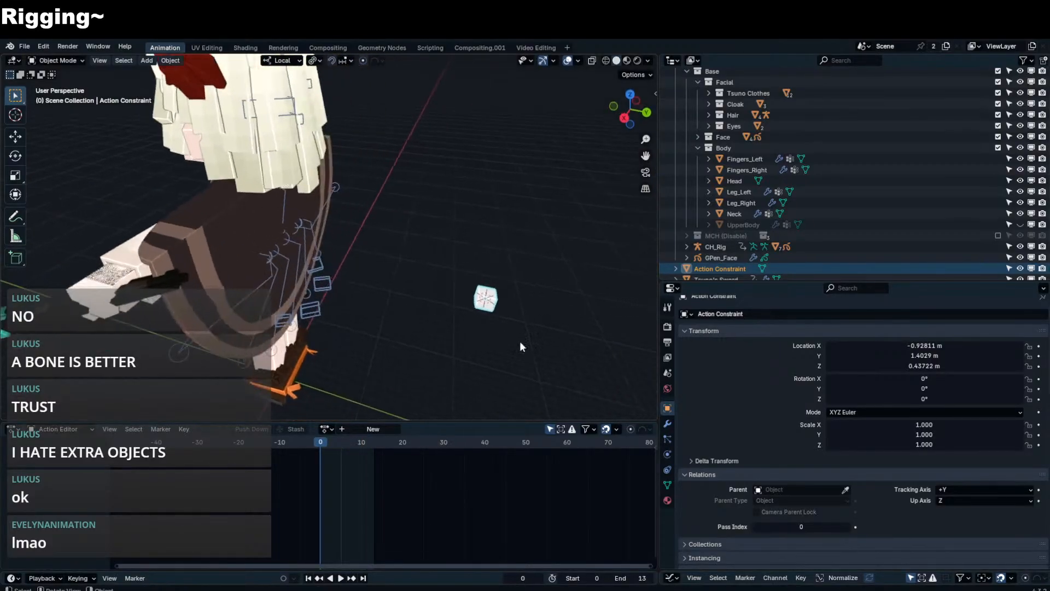
pyautogui.press('r')
pyautogui.press('z')
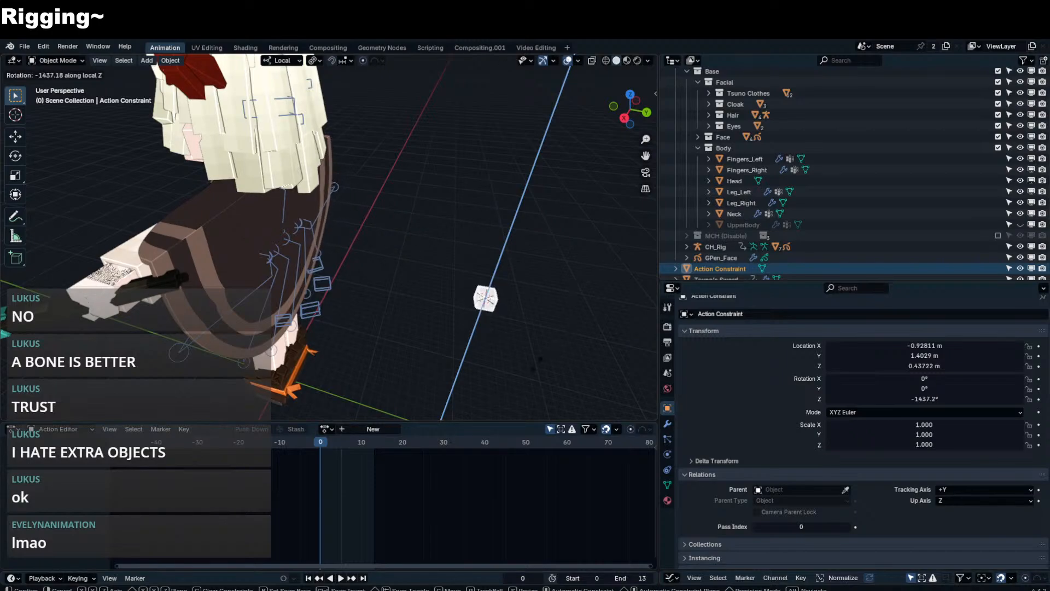
pyautogui.press('Escape')
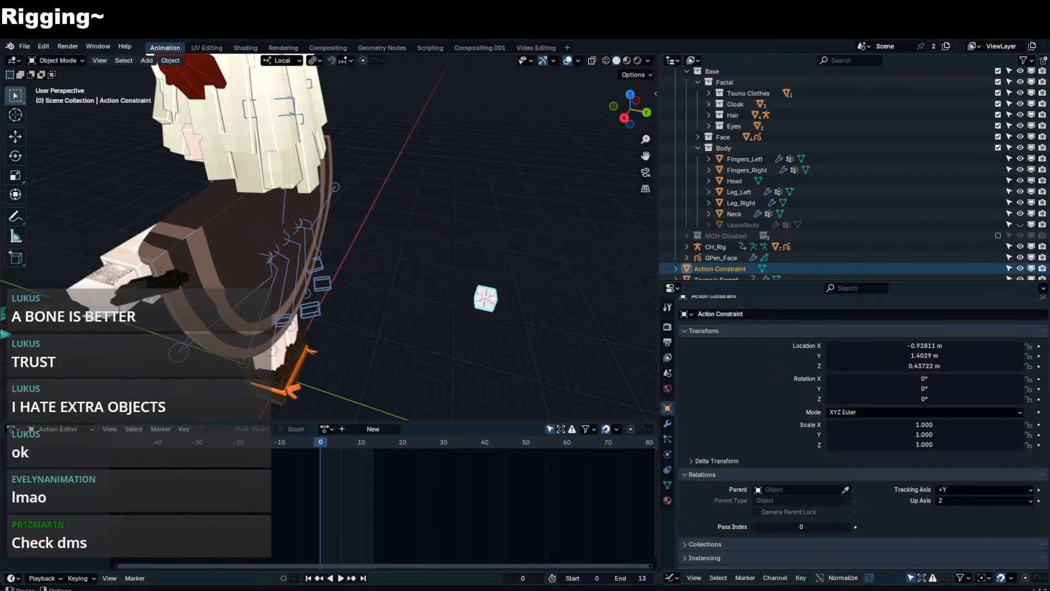
pyautogui.press('r')
pyautogui.press('z')
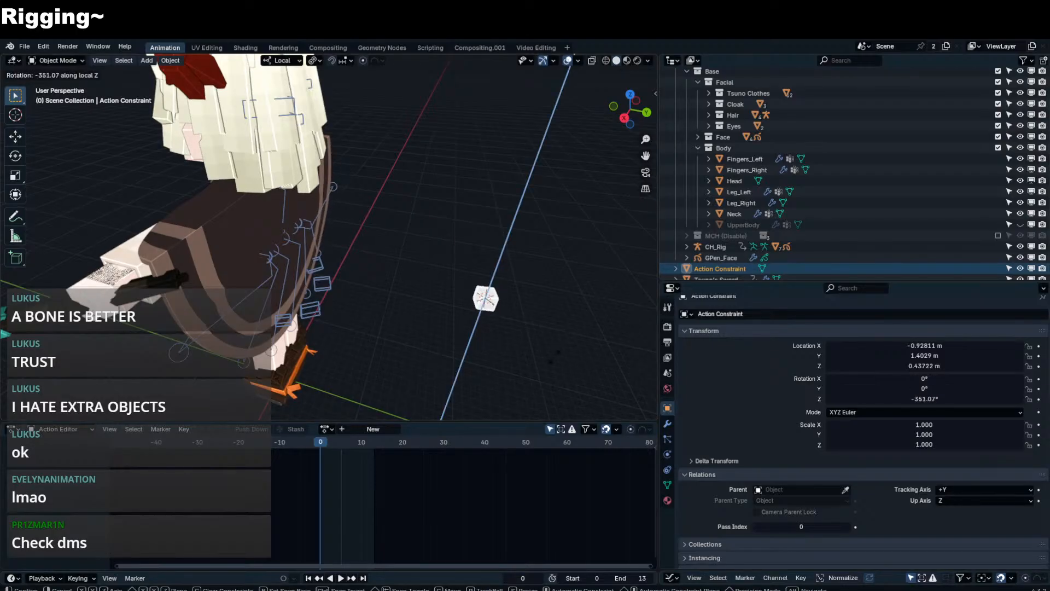
pyautogui.press('Escape')
# - Keyframe the Action Constraint cube unrotated at frame 0 and rotated 360° about local Z at frame 14
pyautogui.press('i')
pyautogui.moveTo(365, 444); pyautogui.dragTo(373, 445)
pyautogui.press('Right')
pyautogui.write('rz')
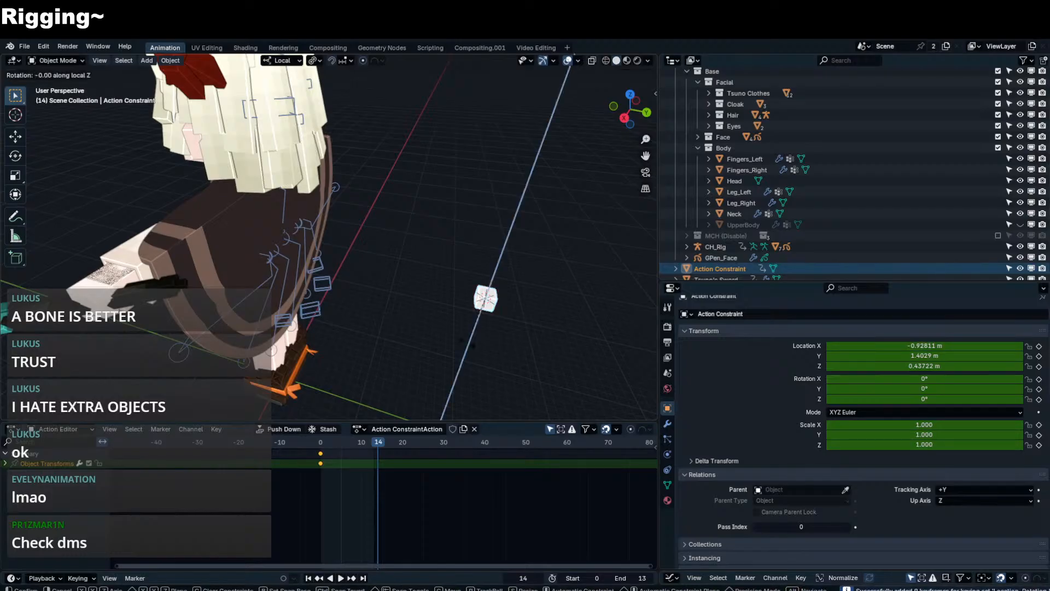
pyautogui.write('360')
pyautogui.press('Return')
pyautogui.press('i')
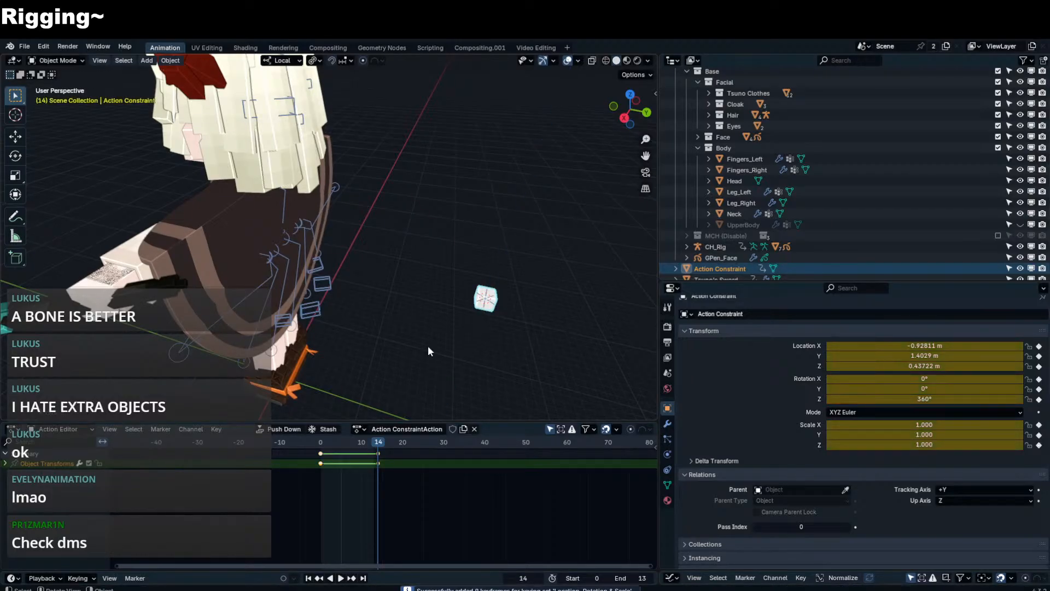
# - Play the animation and change the interpolation of the Action Constraint cube's keyframes
pyautogui.press('space')
pyautogui.press('a')
pyautogui.press('t')
pyautogui.click(320, 466)
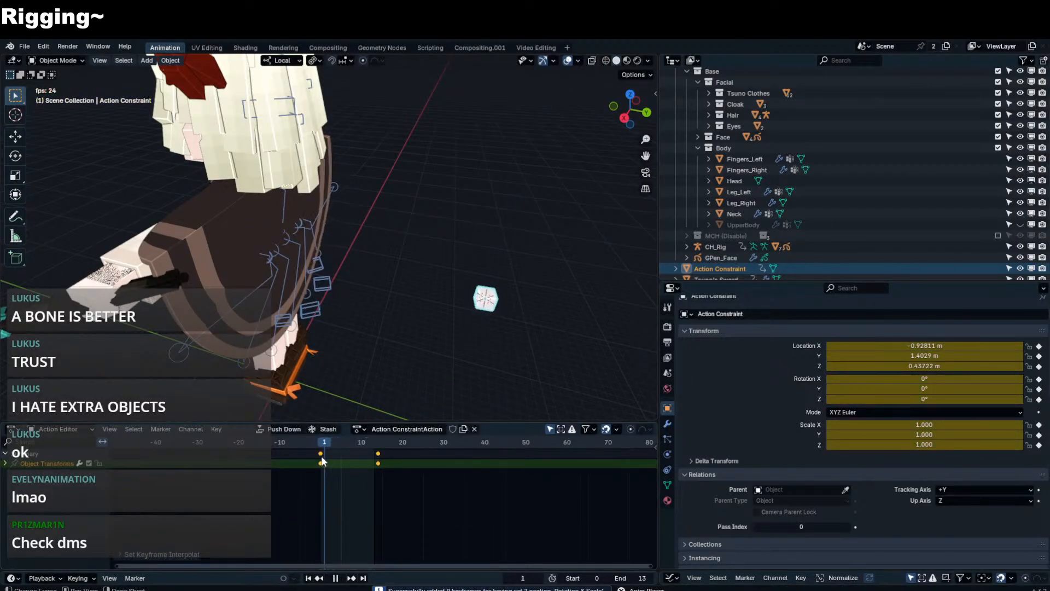
pyautogui.press('t')
pyautogui.click(336, 458)
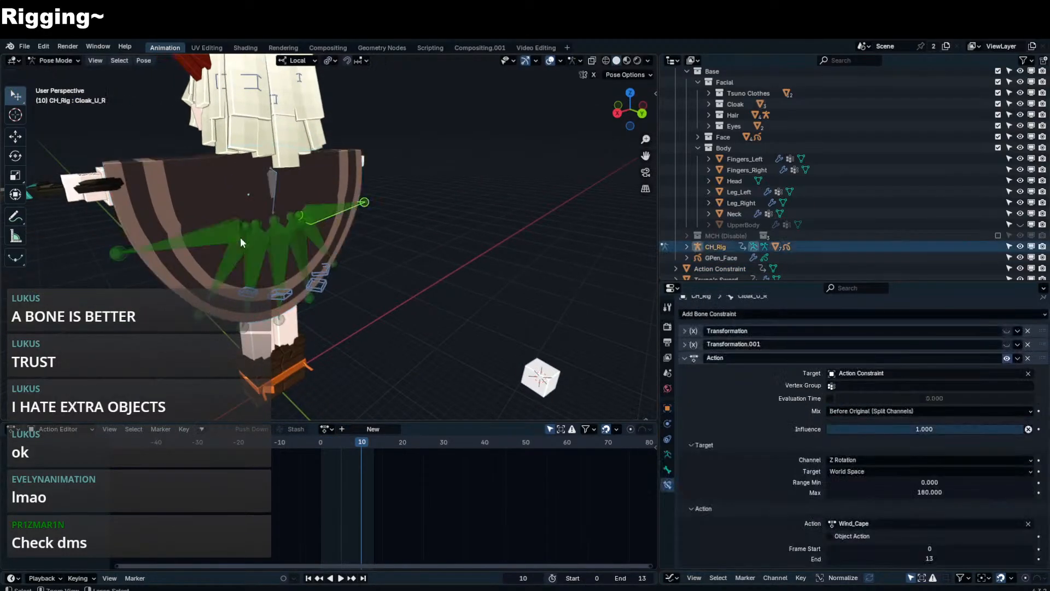
# - Copy Cloak_U_R's Action constraint to the other cloak bones, keeping Cloak_U_R active
pyautogui.keyDown('shift'); pyautogui.click(239, 251); pyautogui.keyUp('shift')
pyautogui.keyDown('shift'); pyautogui.click(254, 258); pyautogui.keyUp('shift')
pyautogui.keyDown('shift'); pyautogui.click(269, 261); pyautogui.keyUp('shift')
pyautogui.keyDown('shift'); pyautogui.click(301, 252); pyautogui.keyUp('shift')
pyautogui.keyDown('shift'); pyautogui.click(321, 239); pyautogui.keyUp('shift')
pyautogui.keyDown('shift'); pyautogui.click(331, 211); pyautogui.keyUp('shift')
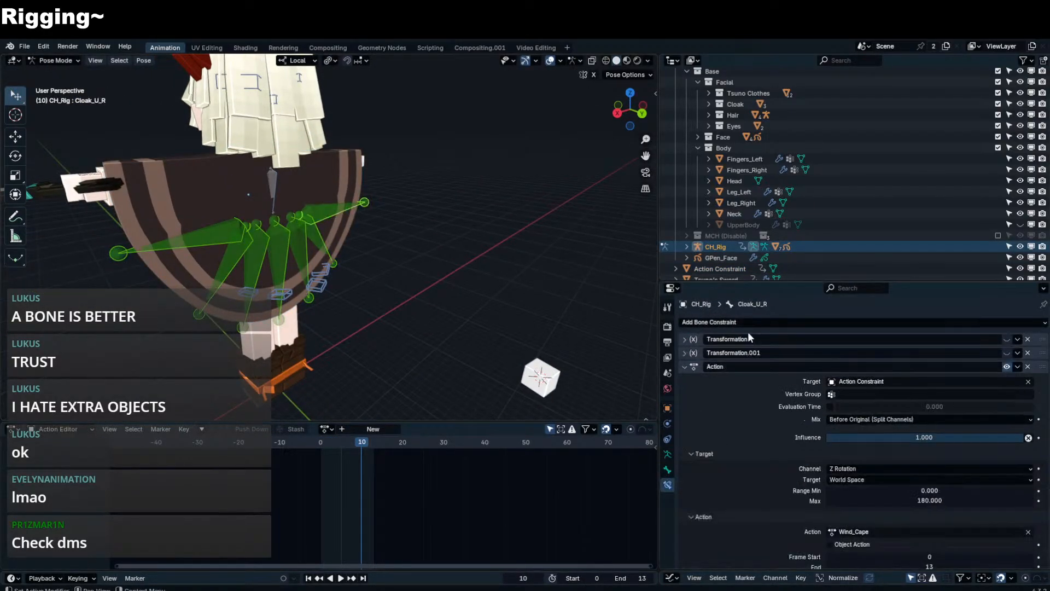
pyautogui.click(1018, 367)
pyautogui.click(984, 399)
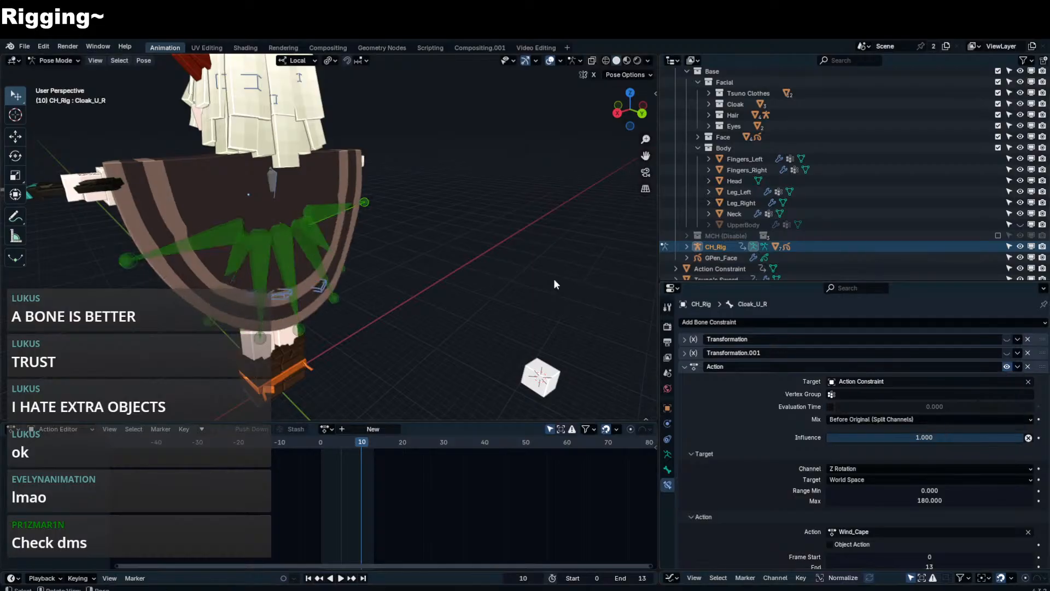
# - Play back the cloak motion, set the Action end frame of Cloak_U_R's constraint to 14, and replay it
pyautogui.moveTo(553, 278); pyautogui.dragTo(575, 209, button='middle')
pyautogui.press('space')
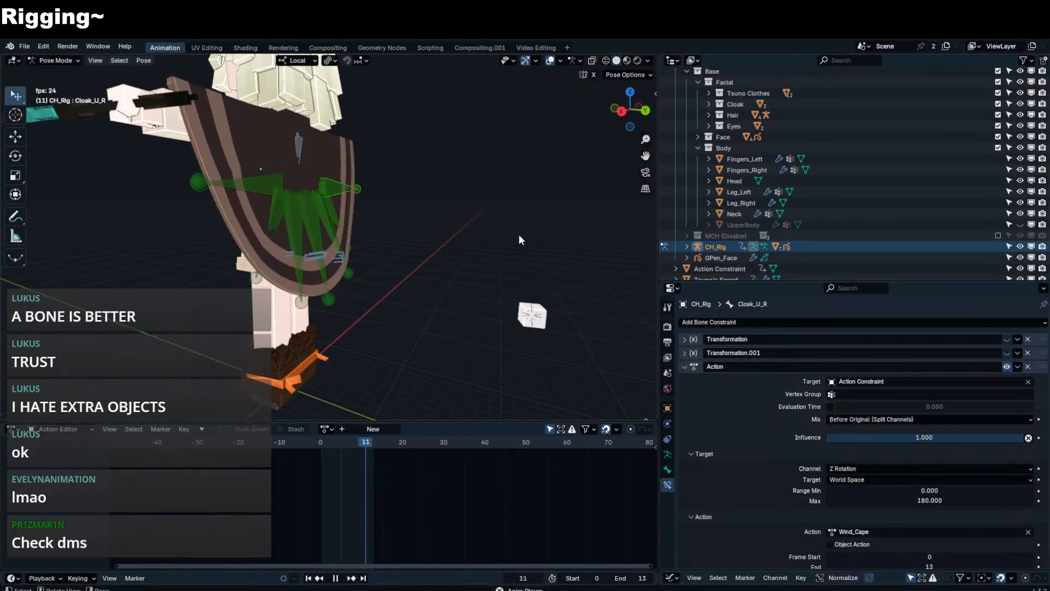
pyautogui.press('space')
pyautogui.scroll(-1, 893, 518)
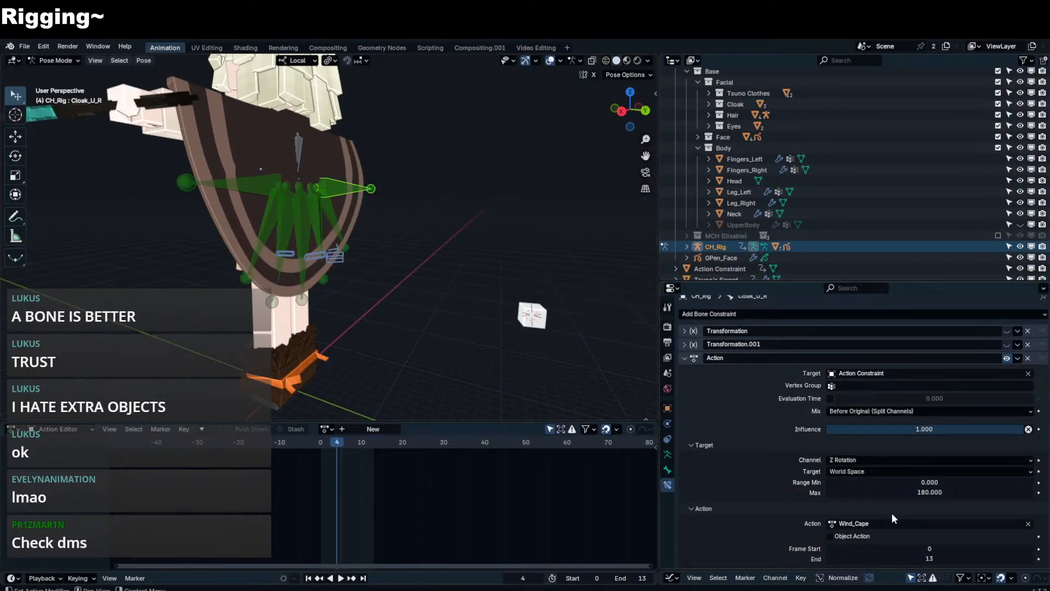
pyautogui.click(907, 555)
pyautogui.write('14')
pyautogui.press('Return')
pyautogui.press('space')
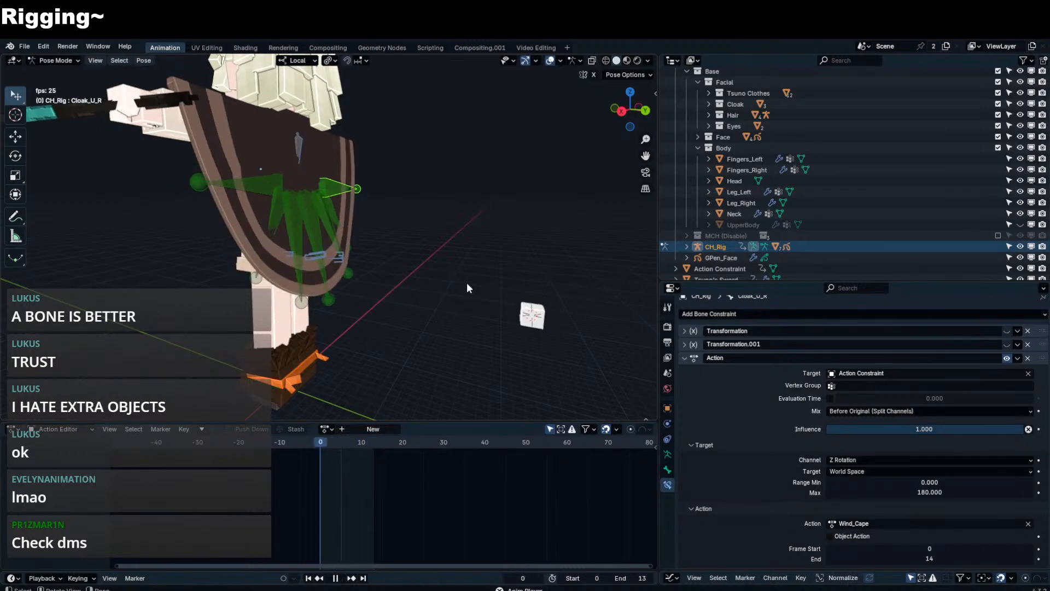
# - Try an Action end frame of 0 on Cloak_U_R's constraint and stop playback
pyautogui.click(848, 558)
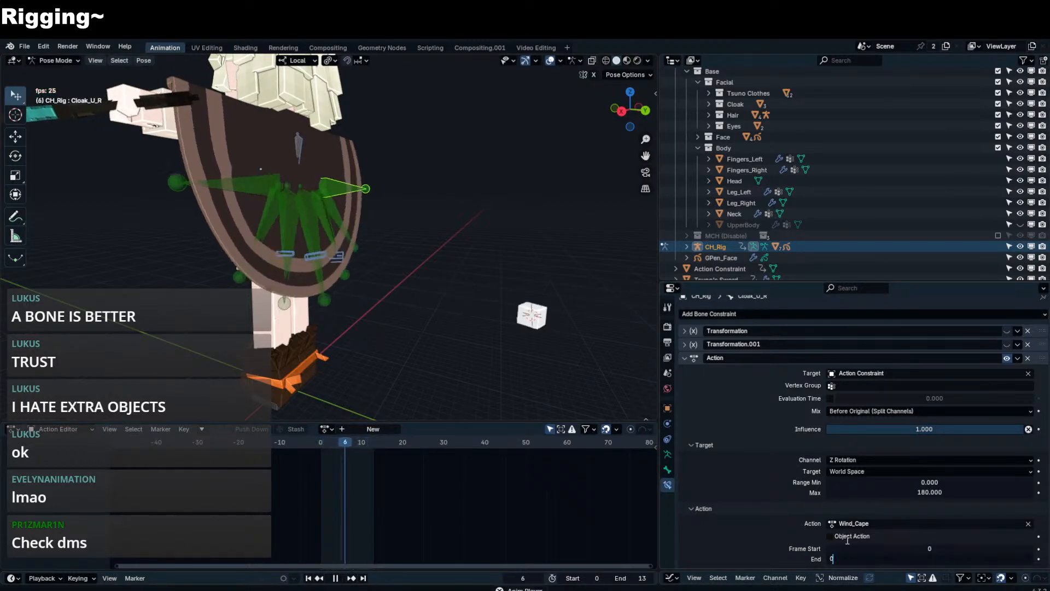
pyautogui.write('0')
pyautogui.press('Return')
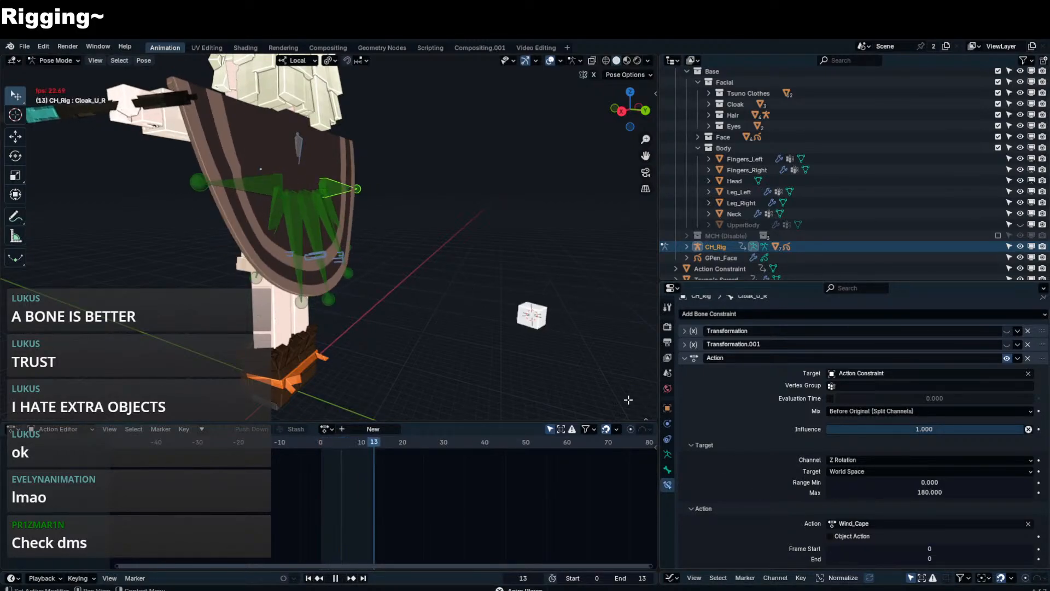
pyautogui.press('Escape')
pyautogui.click(329, 220)
pyautogui.click(332, 215)
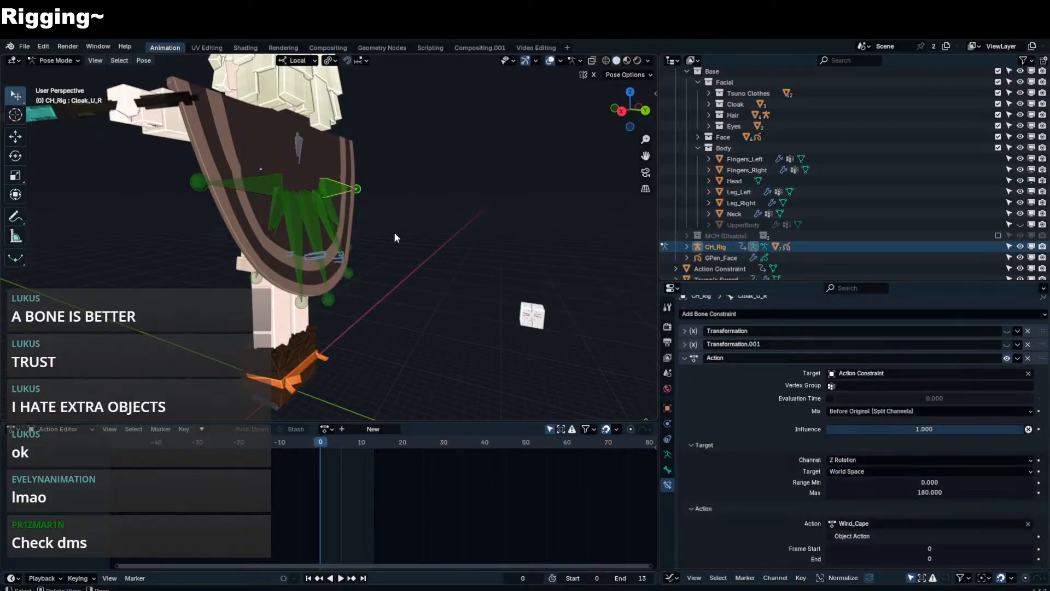
# - Reselect the cloak bones with Cloak_U_R active and set its constraint's Action end frame to 14
pyautogui.click(263, 189)
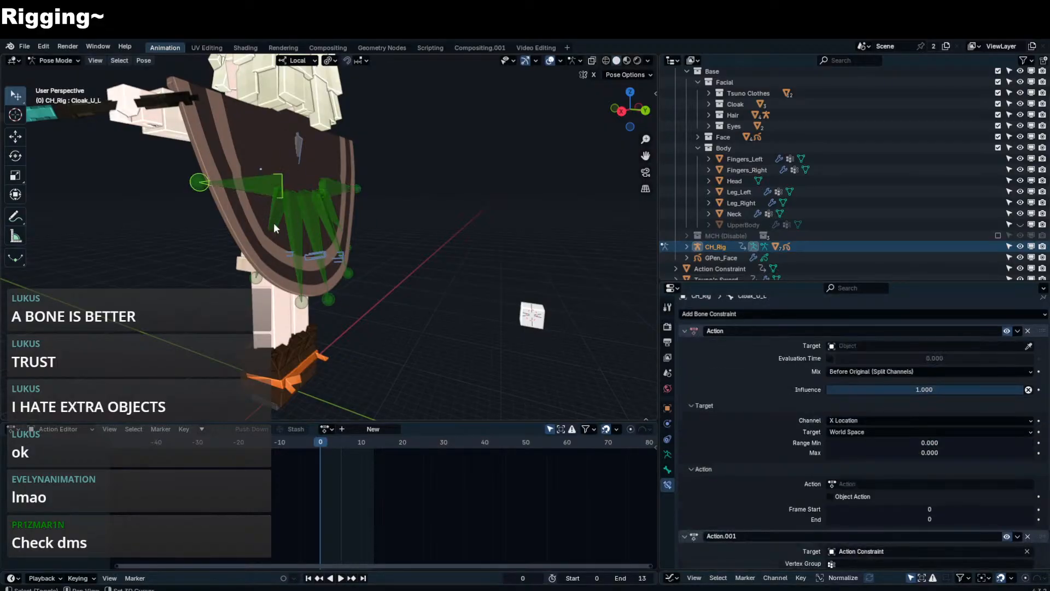
pyautogui.keyDown('shift'); pyautogui.click(275, 222); pyautogui.keyUp('shift')
pyautogui.keyDown('shift'); pyautogui.click(300, 222); pyautogui.keyUp('shift')
pyautogui.keyDown('shift'); pyautogui.click(316, 221); pyautogui.keyUp('shift')
pyautogui.keyDown('shift'); pyautogui.click(333, 220); pyautogui.keyUp('shift')
pyautogui.click(340, 197)
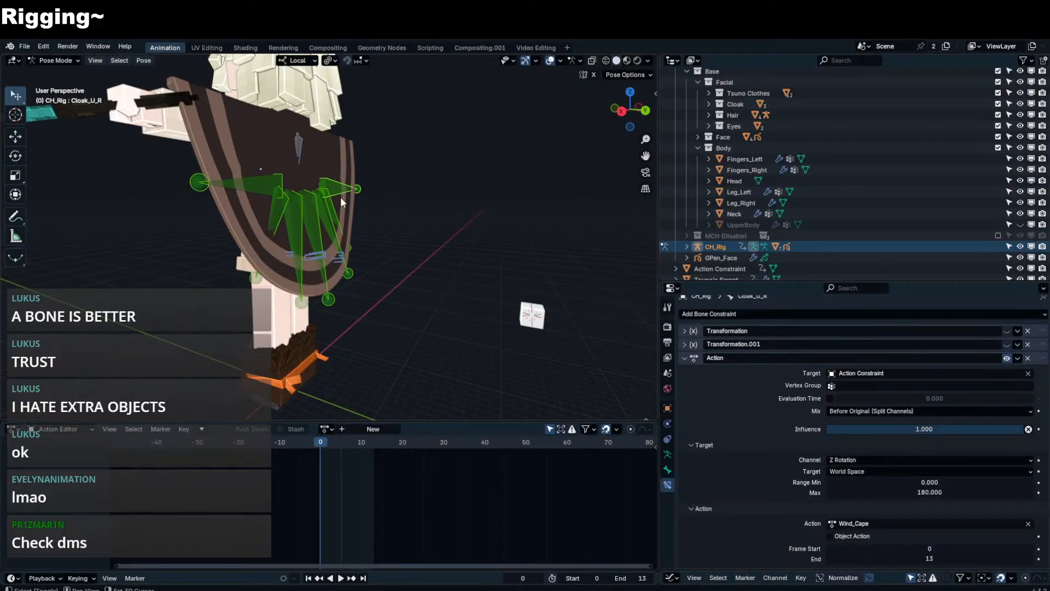
pyautogui.click(899, 559)
pyautogui.write('13')
pyautogui.press('Return')
pyautogui.press('space')
# - Undo a trial change of the Action end frame and play back the cloak motion to inspect it
pyautogui.moveTo(983, 558); pyautogui.dragTo(1006, 558)
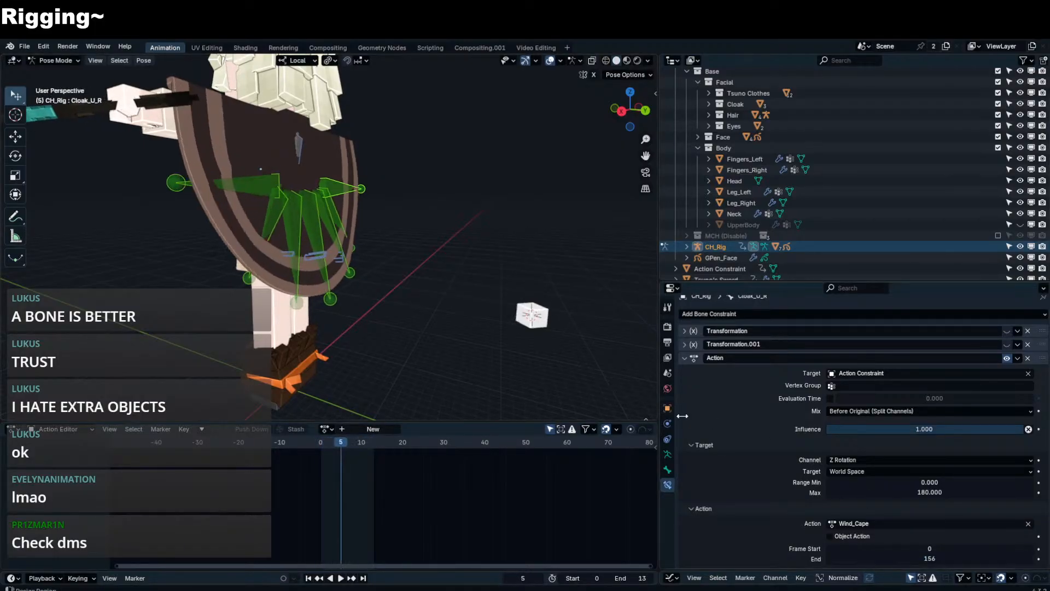
pyautogui.hotkey('ctrl', 'z')
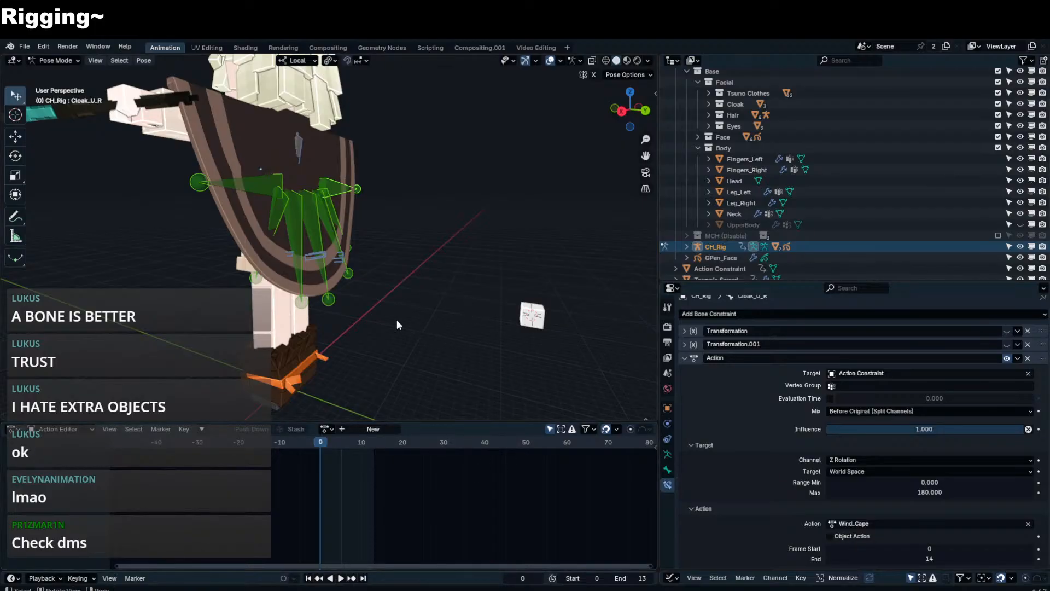
pyautogui.moveTo(396, 320); pyautogui.dragTo(383, 354, button='middle')
pyautogui.press('space')
pyautogui.scroll(1, 313, 280)
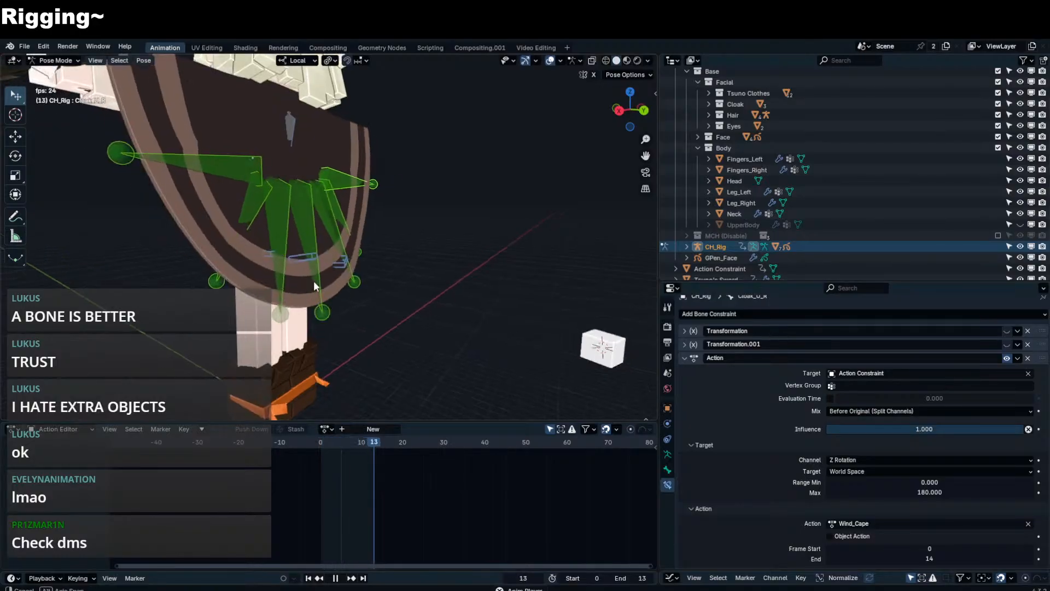
# - Review the looping cloak motion from another angle and stop playback
pyautogui.moveTo(313, 281); pyautogui.dragTo(325, 281, button='middle')
pyautogui.click(874, 492)
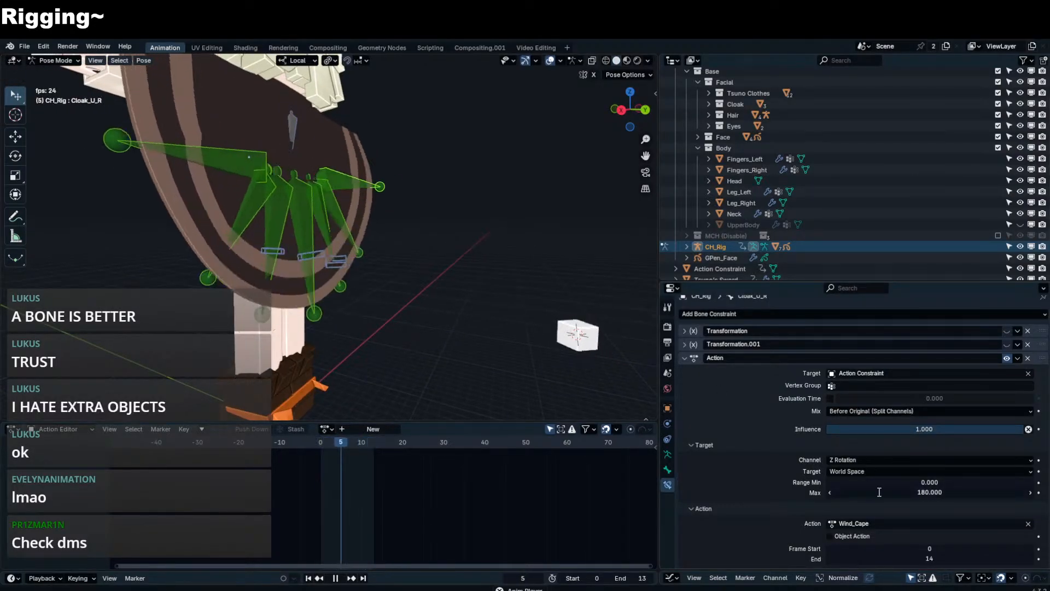
pyautogui.click(760, 459)
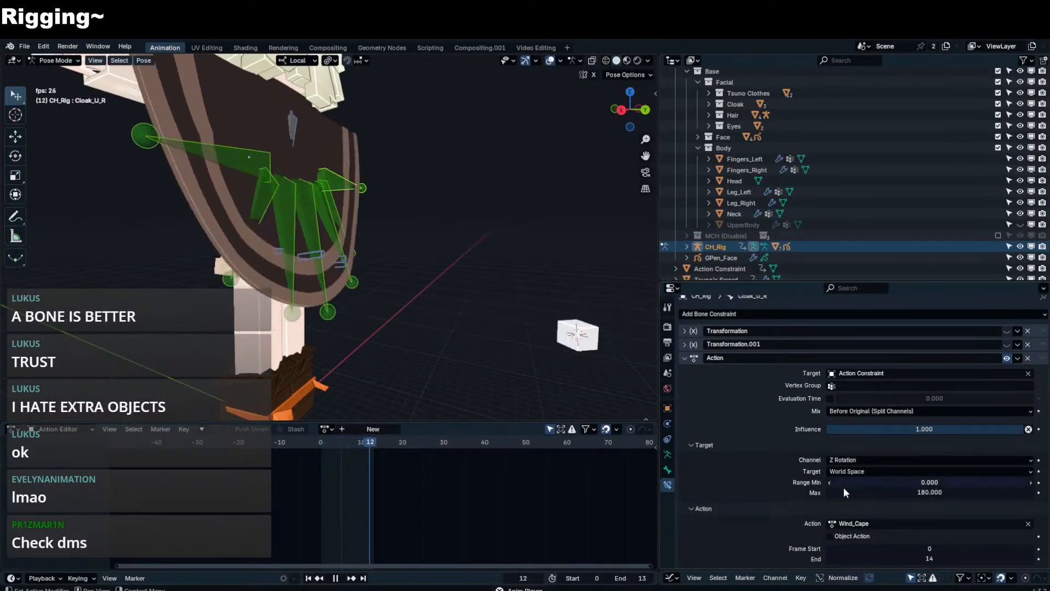
pyautogui.press('space')
# - Select the cloak bones in turn and check their constraint settings, finishing on Cloak_U_R
pyautogui.click(358, 186)
pyautogui.keyDown('shift'); pyautogui.click(330, 206); pyautogui.keyUp('shift')
pyautogui.keyDown('shift'); pyautogui.click(316, 210); pyautogui.keyUp('shift')
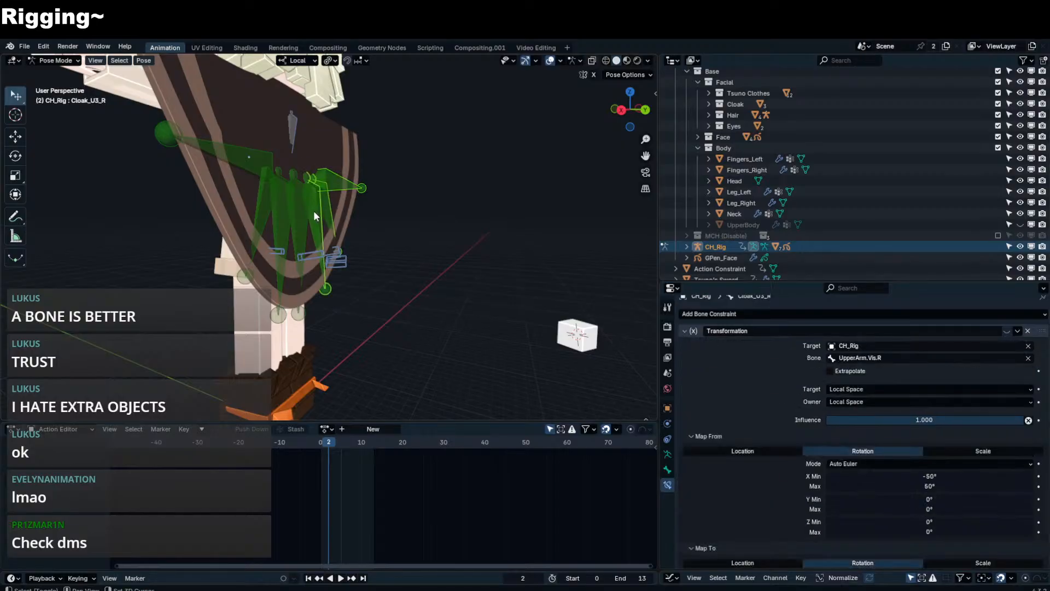
pyautogui.keyDown('shift'); pyautogui.click(297, 213); pyautogui.keyUp('shift')
pyautogui.keyDown('shift'); pyautogui.click(275, 214); pyautogui.keyUp('shift')
pyautogui.keyDown('shift'); pyautogui.click(262, 204); pyautogui.keyUp('shift')
pyautogui.keyDown('shift'); pyautogui.click(244, 158); pyautogui.keyUp('shift')
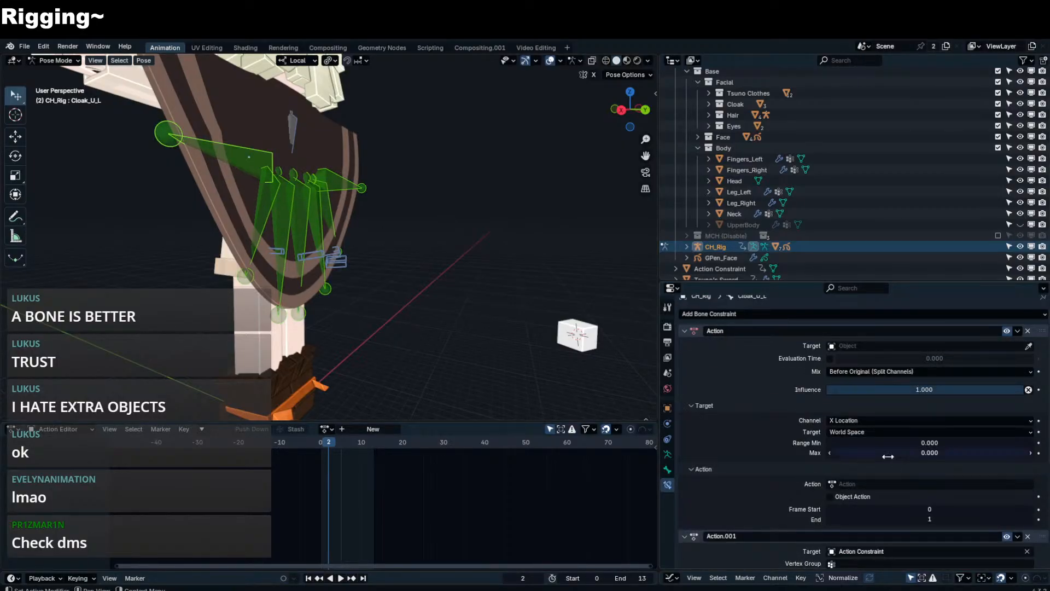
pyautogui.click(321, 210)
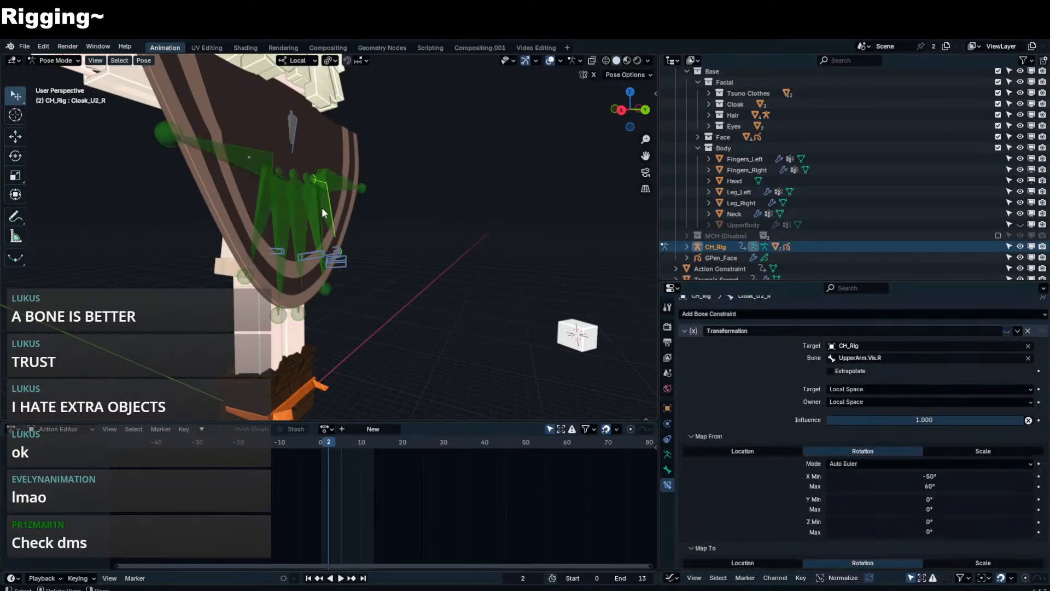
pyautogui.click(301, 227)
pyautogui.click(344, 192)
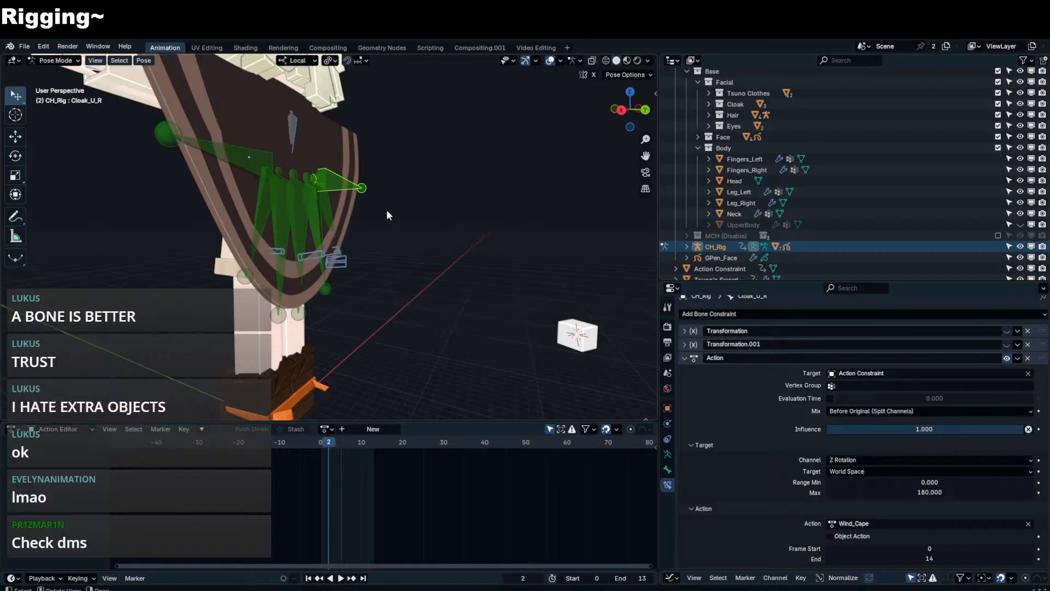
# - Try a Range Max of 360 on Cloak_U_R's Action constraint and set its Range Min to -177.9
pyautogui.click(685, 355)
pyautogui.click(685, 356)
pyautogui.click(683, 354)
pyautogui.click(685, 366)
pyautogui.click(950, 499)
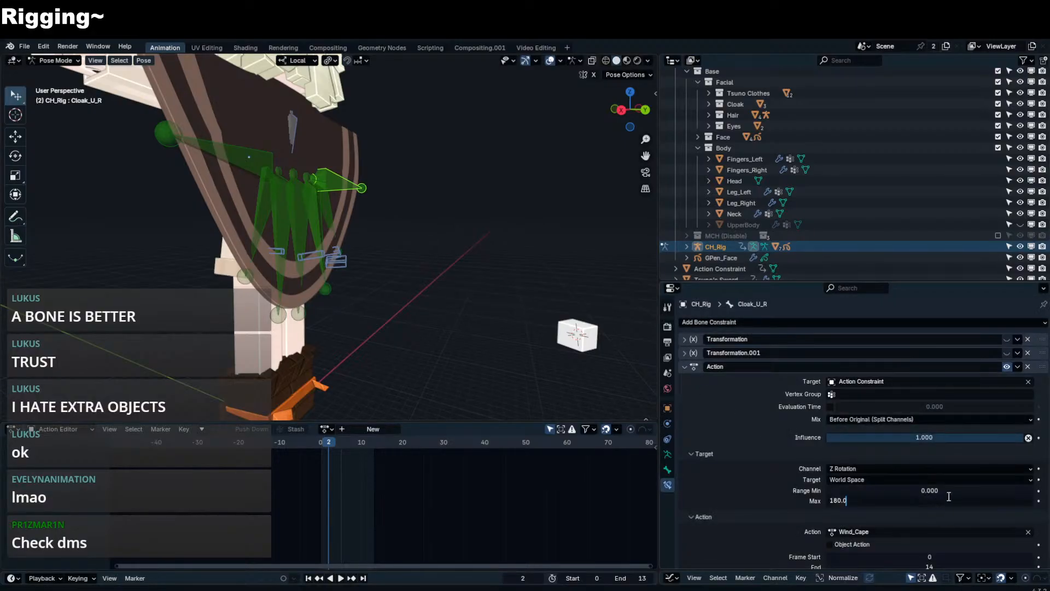
pyautogui.write('360')
pyautogui.press('Return')
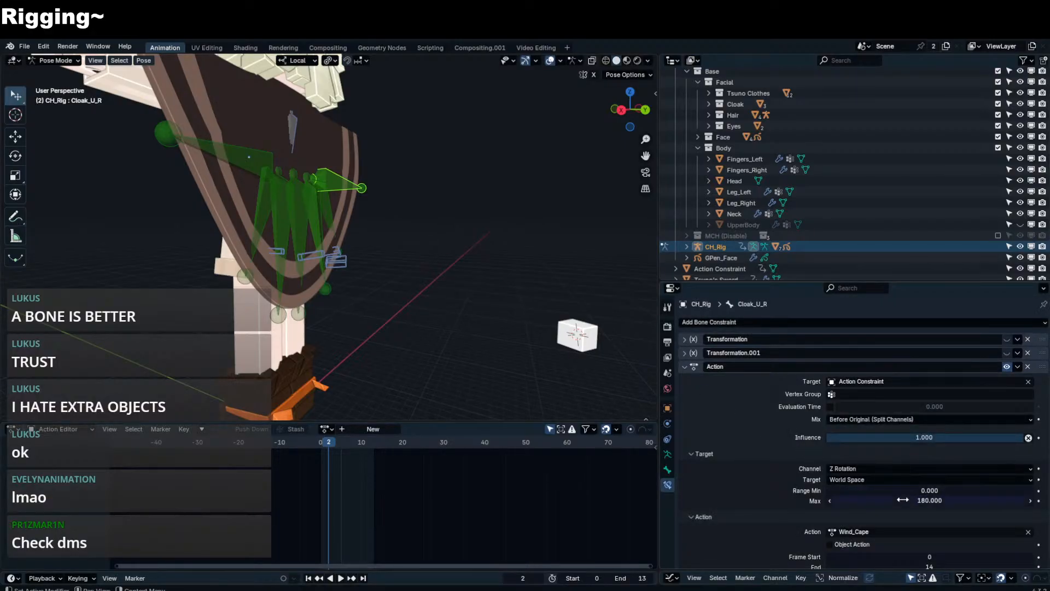
pyautogui.moveTo(903, 491); pyautogui.dragTo(809, 490)
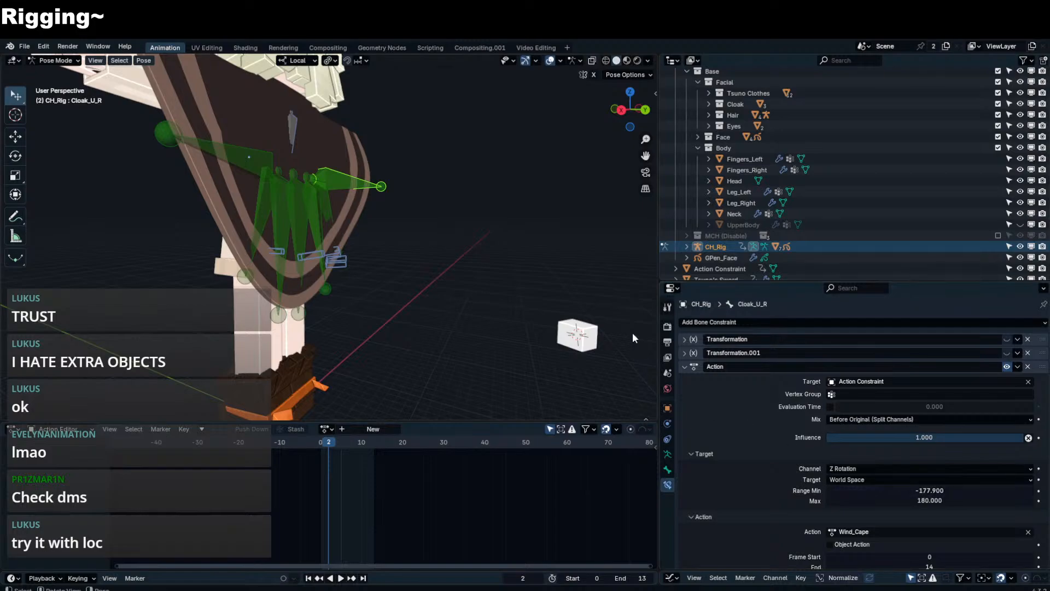
# - Select the cloak bones from Cloak_U_L across to Cloak_U2_R, leaving out Cloak_U_R
pyautogui.click(319, 203)
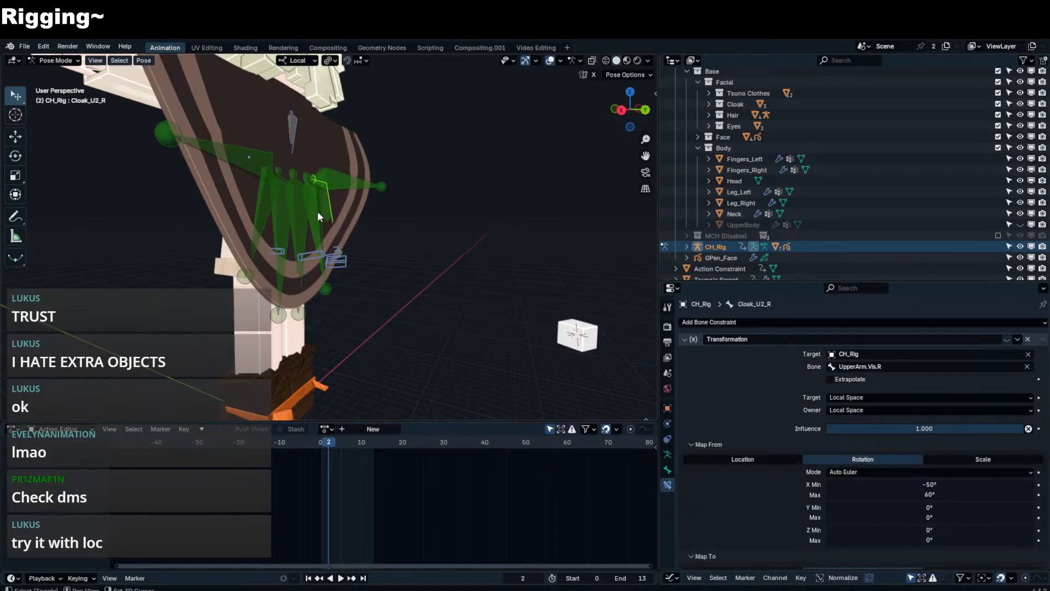
pyautogui.click(633, 333)
pyautogui.keyDown('shift'); pyautogui.click(228, 160); pyautogui.keyUp('shift')
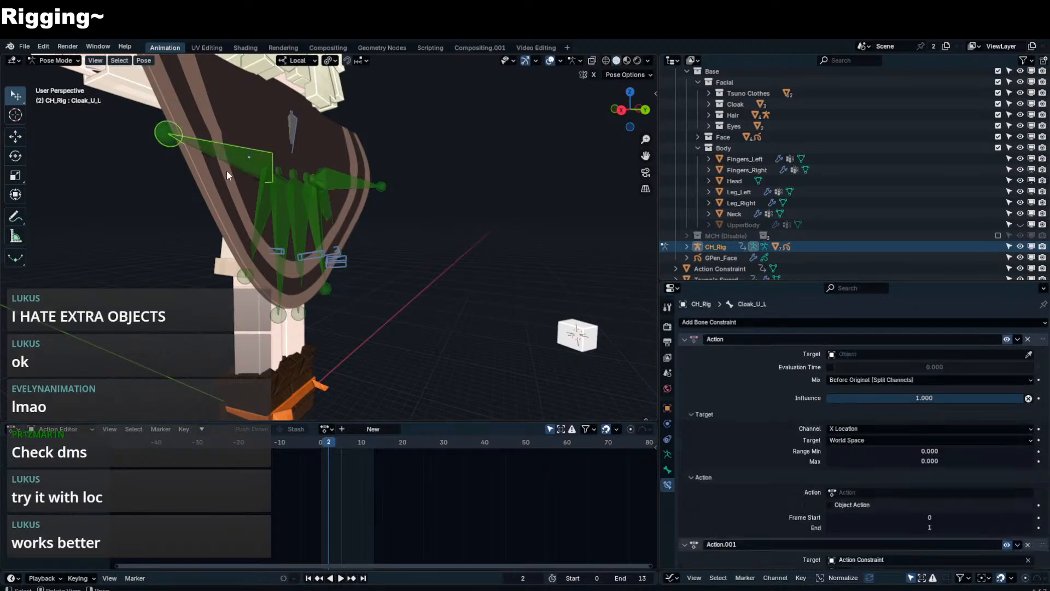
pyautogui.keyDown('shift'); pyautogui.click(261, 216); pyautogui.keyUp('shift')
pyautogui.keyDown('shift'); pyautogui.click(279, 245); pyautogui.keyUp('shift')
pyautogui.keyDown('shift'); pyautogui.click(295, 236); pyautogui.keyUp('shift')
pyautogui.keyDown('shift'); pyautogui.click(317, 230); pyautogui.keyUp('shift')
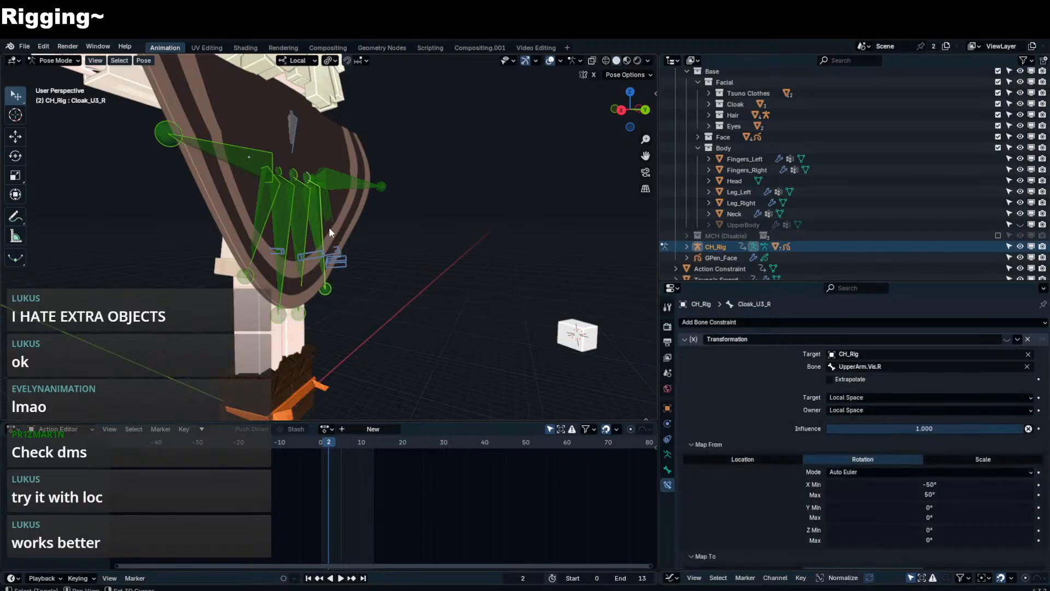
pyautogui.keyDown('shift'); pyautogui.click(329, 220); pyautogui.keyUp('shift')
# - Examine the Action Constraint cube's transforms in Object Mode and return the rig to Pose Mode
pyautogui.hotkey('ctrl', 'Tab')
pyautogui.click(571, 330)
pyautogui.moveTo(571, 329); pyautogui.dragTo(538, 333, button='middle')
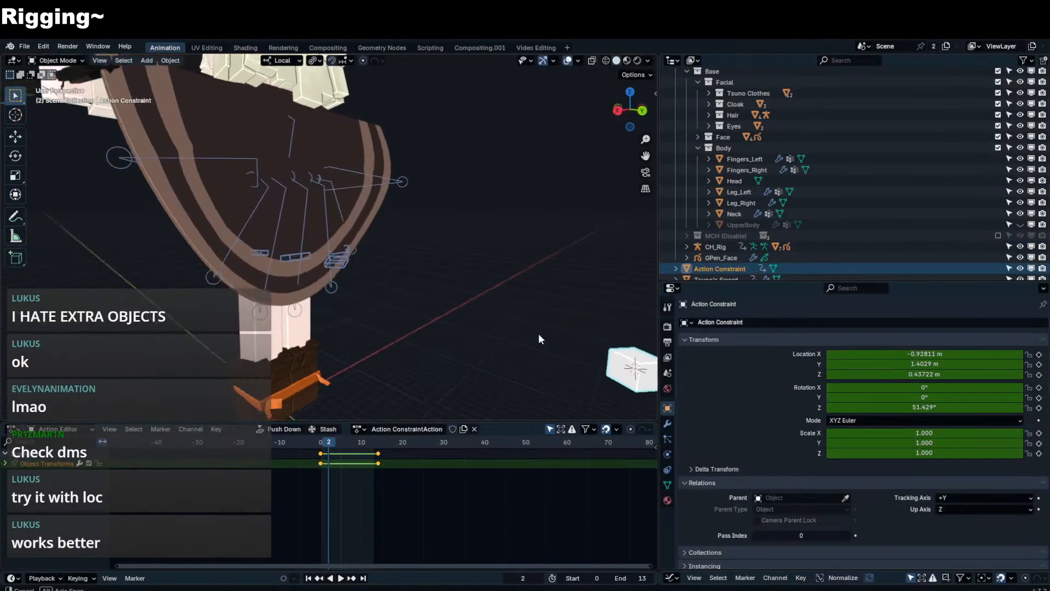
pyautogui.scroll(-2, 400, 326)
pyautogui.click(321, 224)
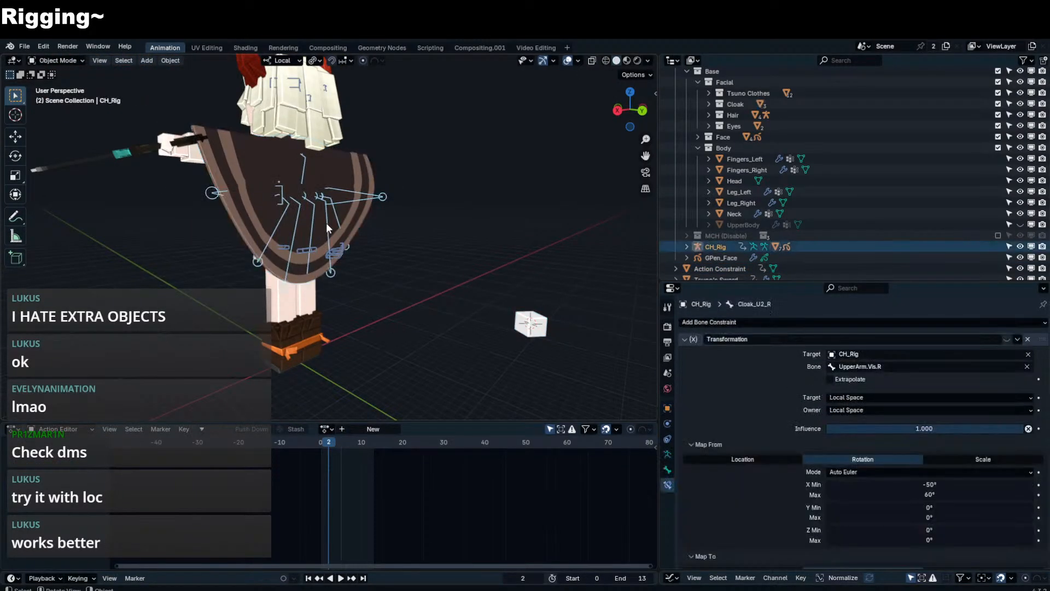
pyautogui.hotkey('ctrl', 'Tab')
pyautogui.scroll(-3, 842, 440)
# - Select the cloak bones with Cloak_U2_R active and set their Action constraints' Range Min to -180
pyautogui.click(270, 206)
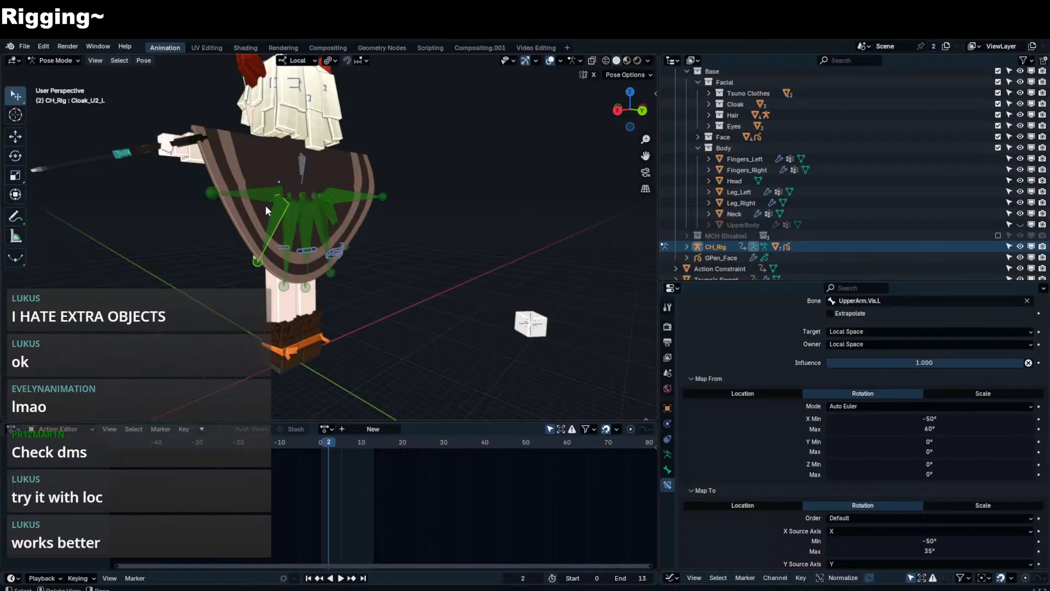
pyautogui.keyDown('shift'); pyautogui.click(265, 205); pyautogui.keyUp('shift')
pyautogui.keyDown('shift'); pyautogui.click(276, 225); pyautogui.keyUp('shift')
pyautogui.keyDown('shift'); pyautogui.click(291, 238); pyautogui.keyUp('shift')
pyautogui.keyDown('shift'); pyautogui.click(307, 239); pyautogui.keyUp('shift')
pyautogui.keyDown('shift'); pyautogui.click(324, 236); pyautogui.keyUp('shift')
pyautogui.keyDown('shift'); pyautogui.click(335, 223); pyautogui.keyUp('shift')
pyautogui.scroll(-3, 910, 461)
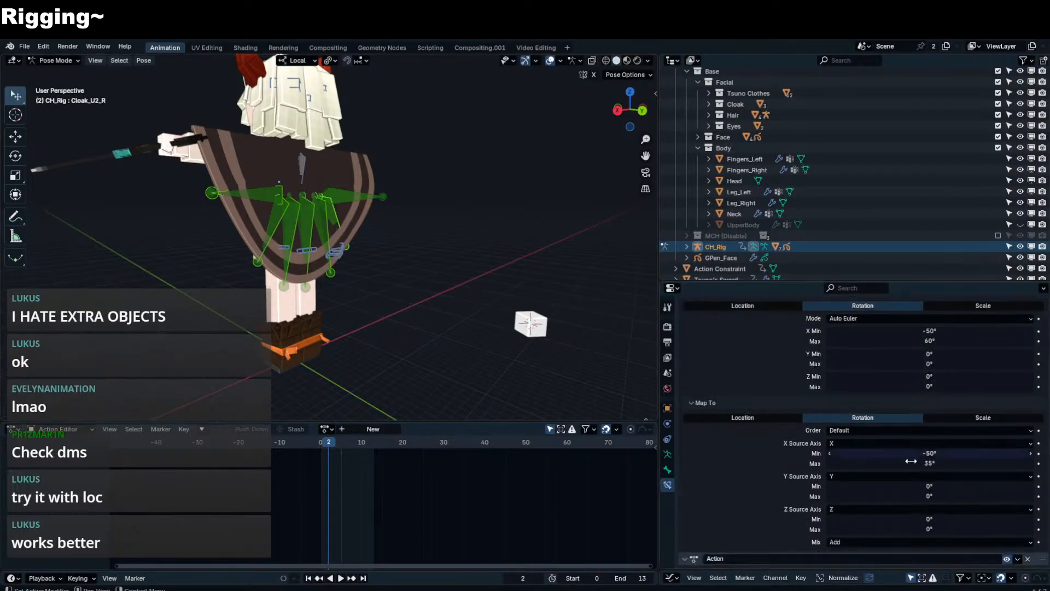
pyautogui.scroll(-5, 963, 431)
pyautogui.click(954, 482)
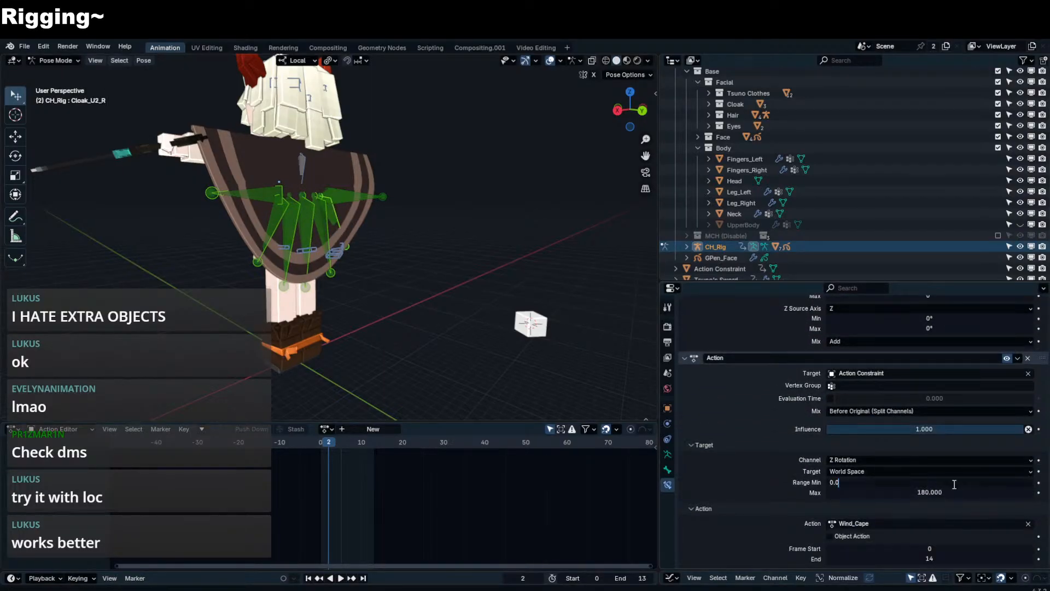
pyautogui.write('-180')
pyautogui.press('Return')
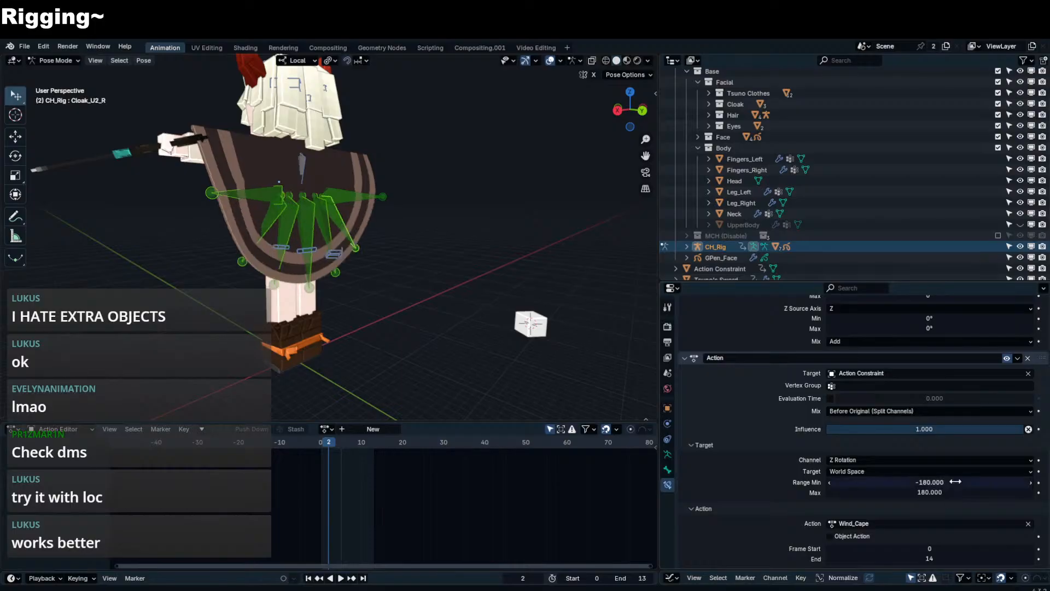
# - Play back the cloak motion, viewing it in Object Mode before putting the rig back in Pose Mode
pyautogui.press('space')
pyautogui.hotkey('ctrl', 'Tab')
pyautogui.click(483, 261)
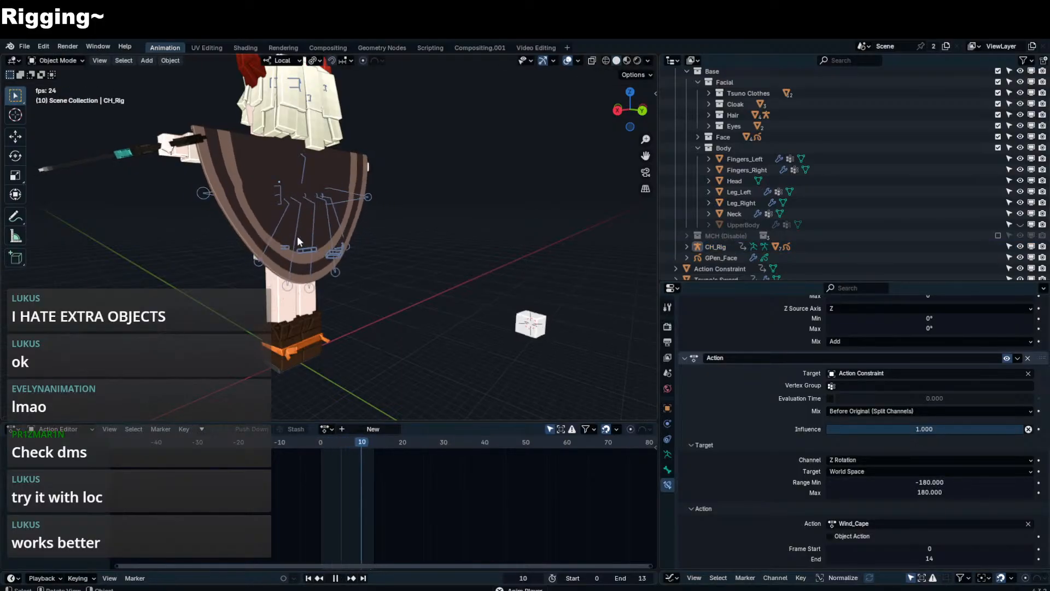
pyautogui.click(201, 189)
pyautogui.hotkey('shift', 'space')
pyautogui.hotkey('ctrl', 'Tab')
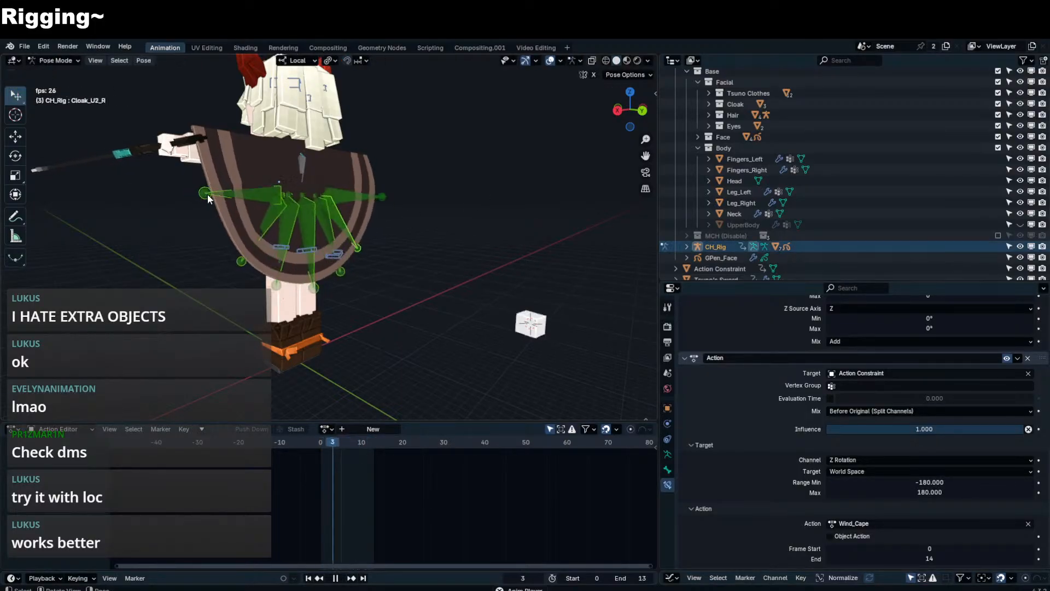
# - Set Cloak_U_L's Action.001 constraint to an Action end frame of 14 and a Range Min of -180
pyautogui.click(203, 193)
pyautogui.doubleClick(919, 559)
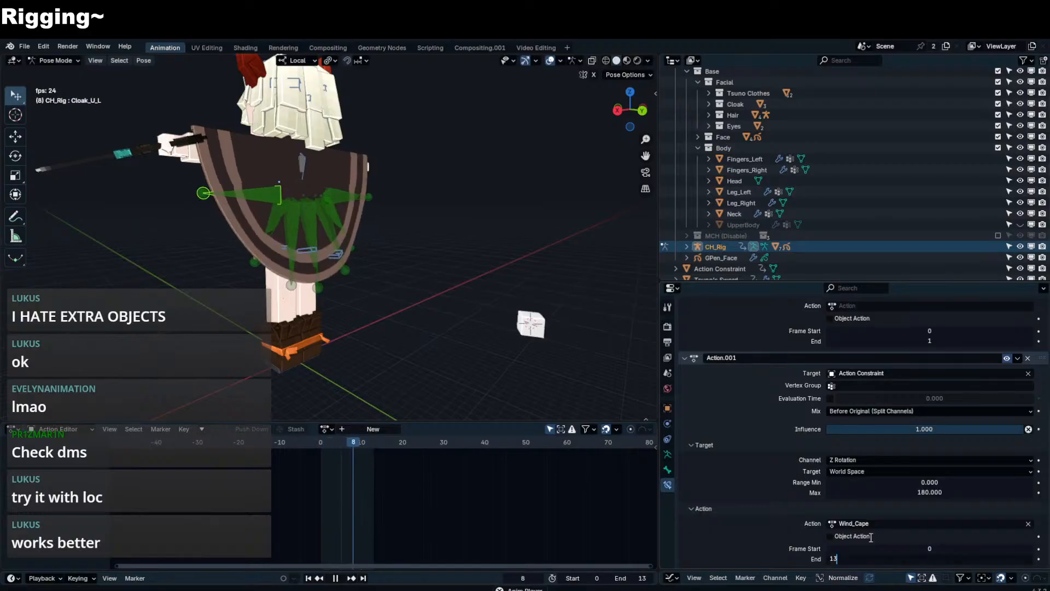
pyautogui.write('14')
pyautogui.press('Return')
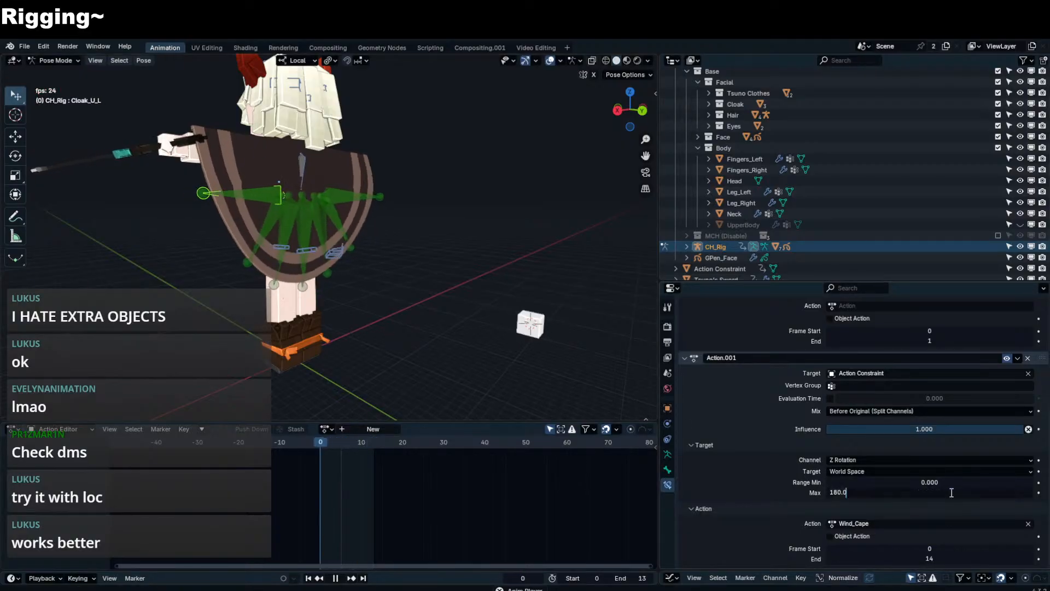
pyautogui.doubleClick(963, 482)
pyautogui.write('-180')
pyautogui.press('Return')
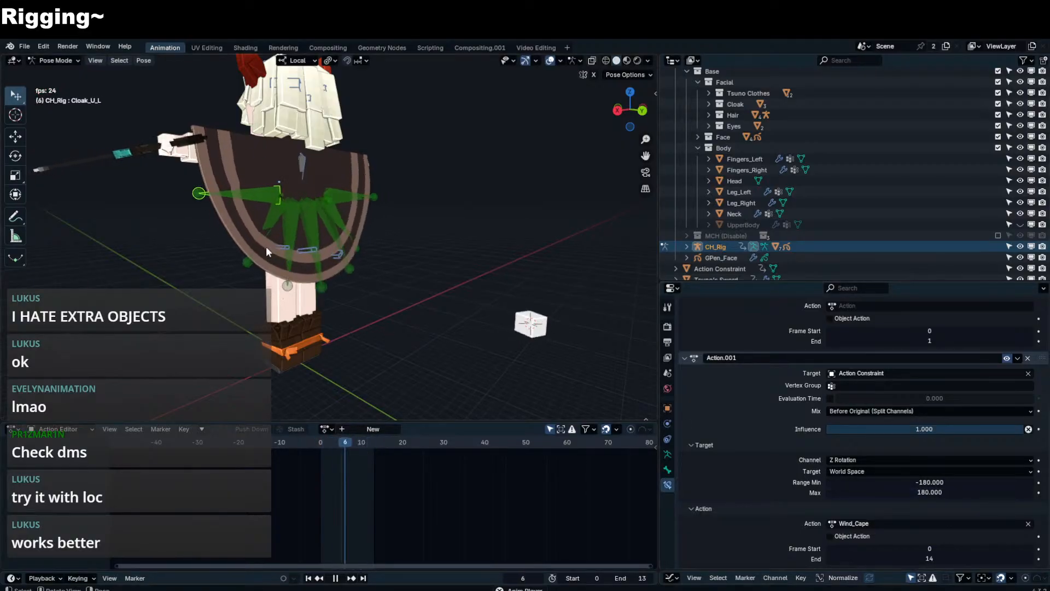
# - Inspect the cloak motion from the side, stop playback, and return the rig to Pose Mode
pyautogui.hotkey('ctrl', 'Tab')
pyautogui.moveTo(437, 227); pyautogui.dragTo(513, 219, button='middle')
pyautogui.click(455, 286)
pyautogui.press('Escape')
pyautogui.click(311, 225)
pyautogui.hotkey('ctrl', 'Tab')
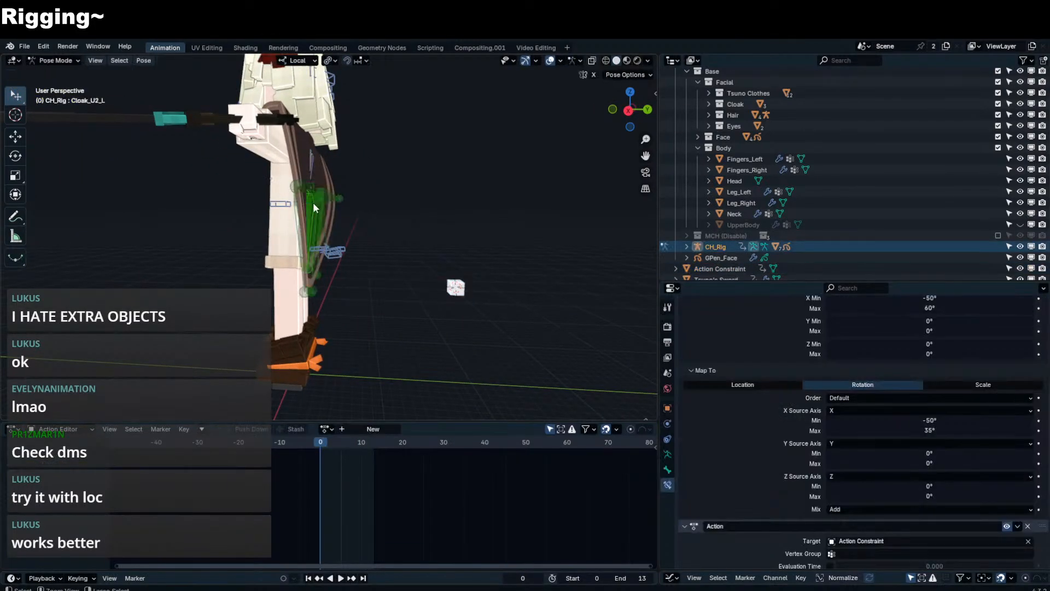
# - Select the cloak bones with Cloak_U_R active and try X Location as the Action constraint's channel
pyautogui.moveTo(313, 202); pyautogui.dragTo(268, 209, button='middle')
pyautogui.click(268, 208)
pyautogui.keyDown('shift'); pyautogui.click(282, 225); pyautogui.keyUp('shift')
pyautogui.keyDown('shift'); pyautogui.click(296, 232); pyautogui.keyUp('shift')
pyautogui.keyDown('shift'); pyautogui.click(309, 233); pyautogui.keyUp('shift')
pyautogui.keyDown('shift'); pyautogui.click(334, 216); pyautogui.keyUp('shift')
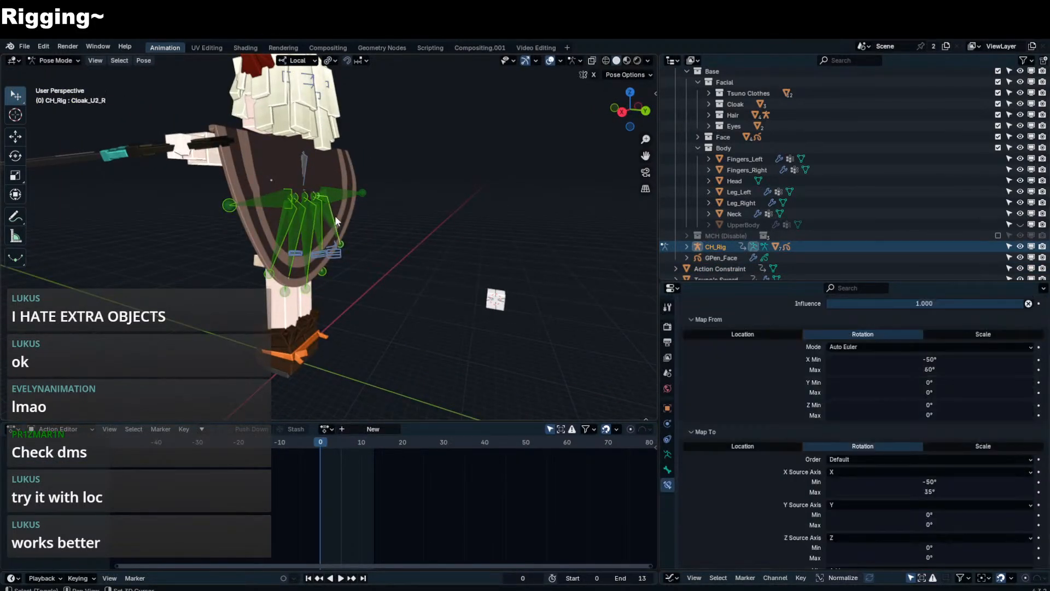
pyautogui.click(920, 461)
pyautogui.click(891, 473)
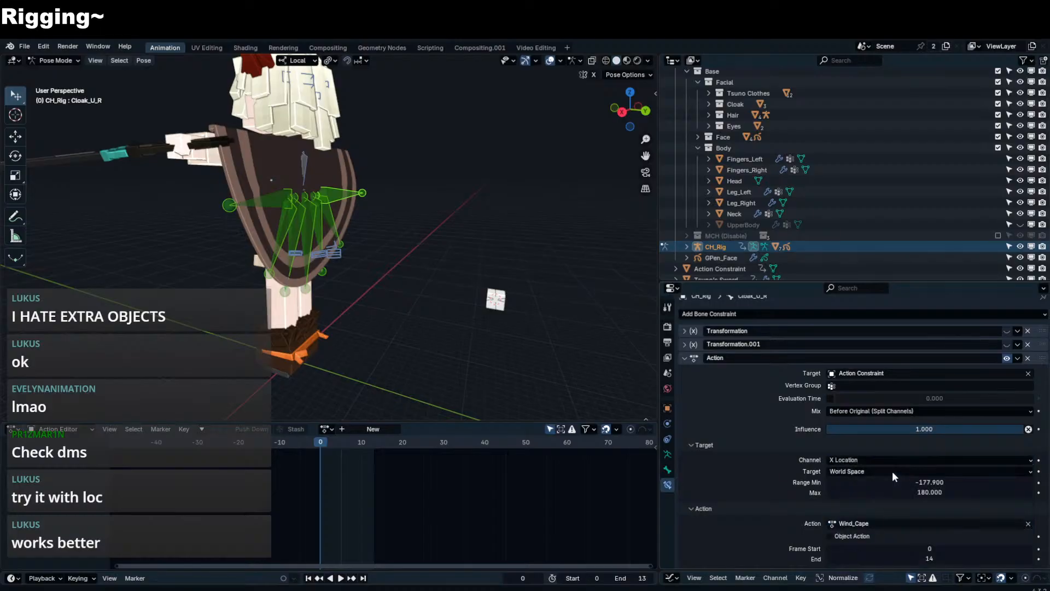
# - Try a target range of 0 to 2 on Cloak_U_R's Action constraint and play back the motion
pyautogui.click(898, 482)
pyautogui.write('0')
pyautogui.press('Return')
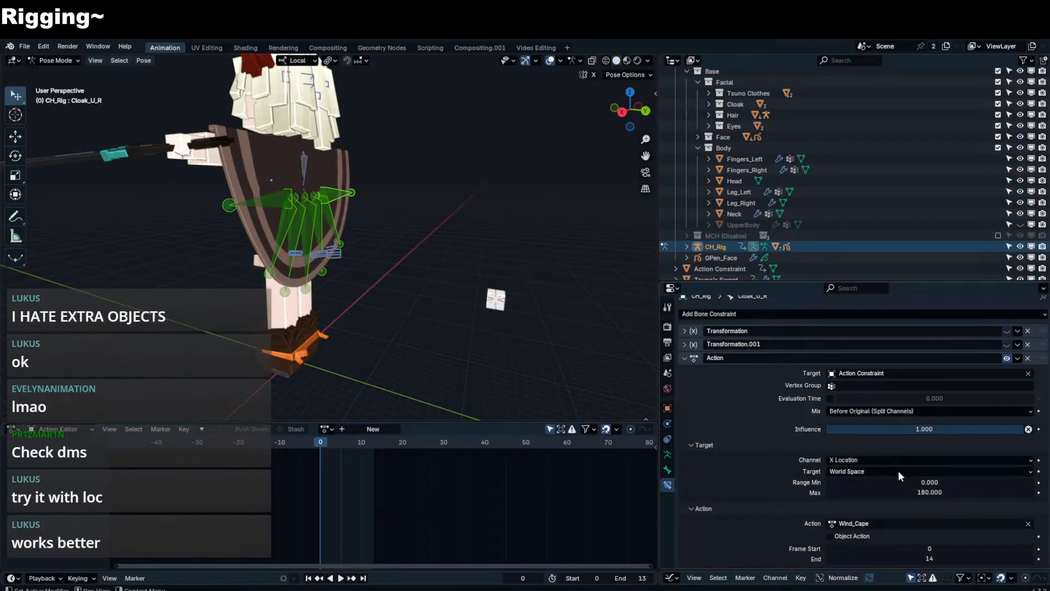
pyautogui.click(925, 492)
pyautogui.write('2')
pyautogui.press('Return')
pyautogui.press('space')
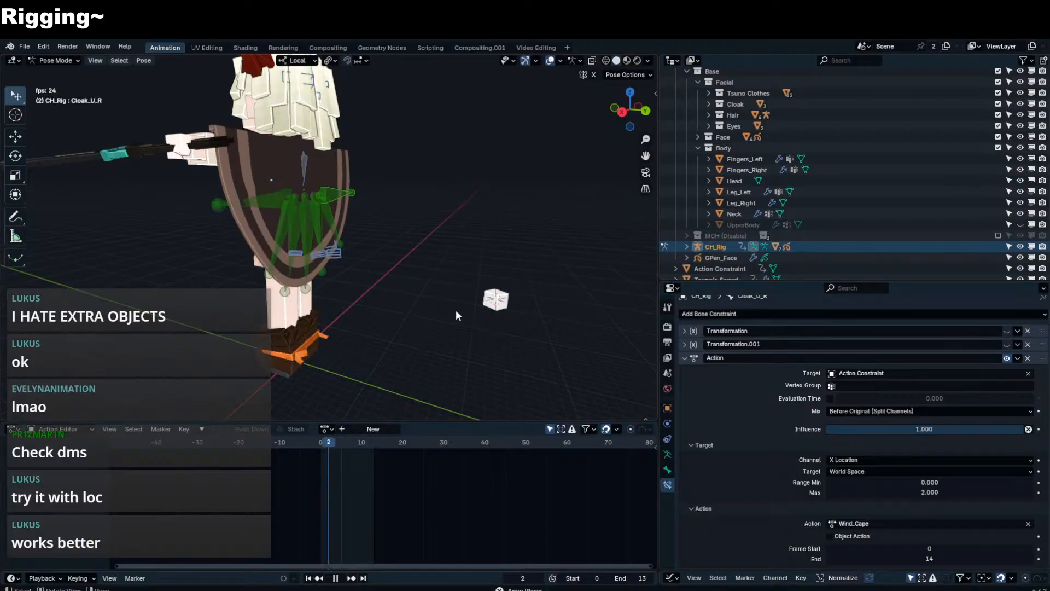
pyautogui.press('Escape')
# - Try moving the Action Constraint cube along its local X axis to test the cloak's response, cancelling each move
pyautogui.hotkey('ctrl', 'Tab')
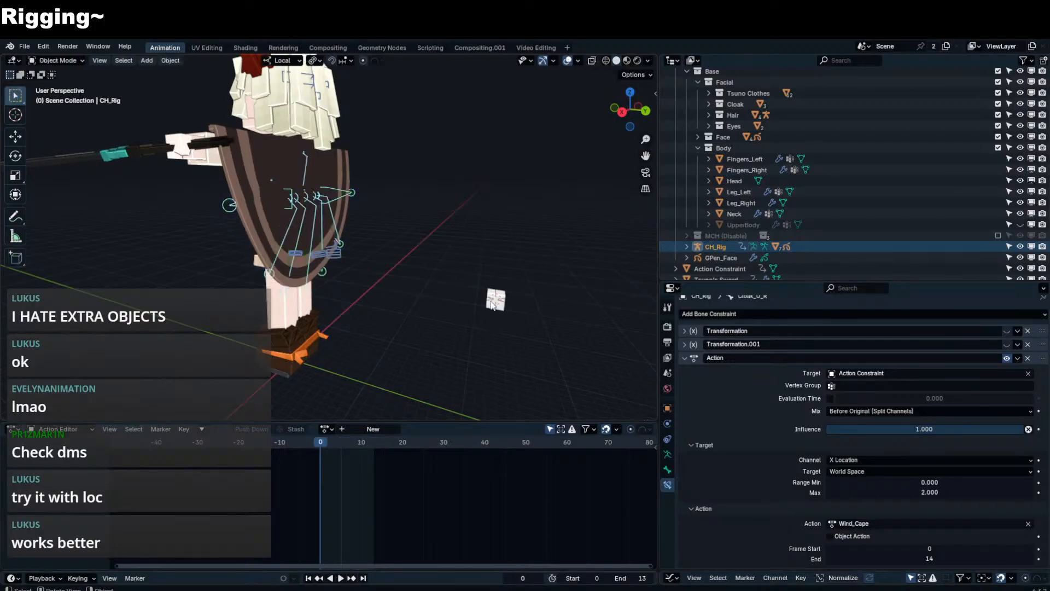
pyautogui.click(489, 301)
pyautogui.press('g')
pyautogui.press('x')
pyautogui.press('x')
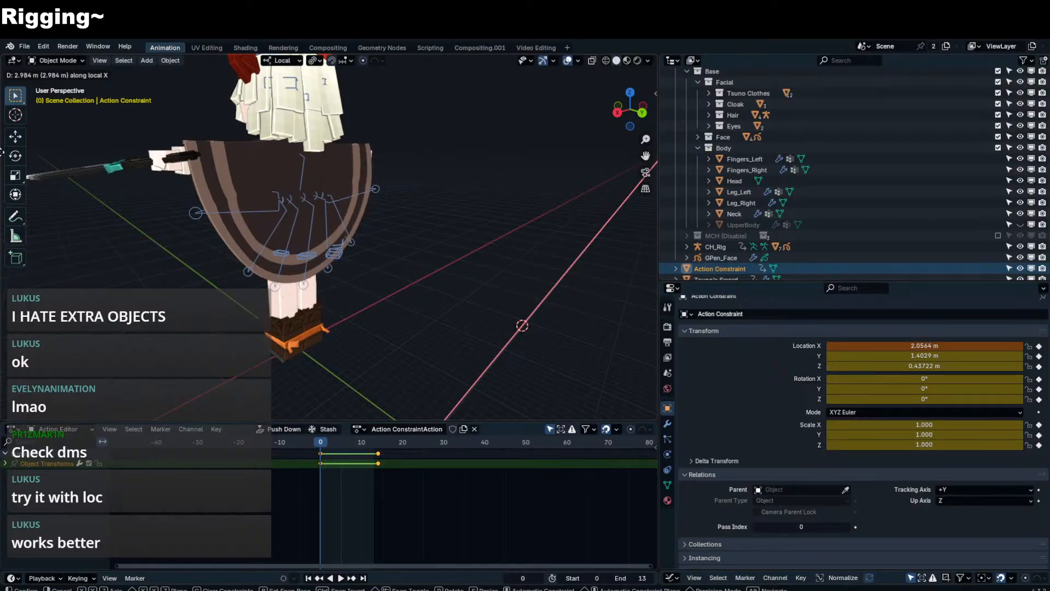
pyautogui.rightClick(617, 251)
pyautogui.scroll(-4, 118, 205)
pyautogui.press('g')
pyautogui.press('x')
pyautogui.press('x')
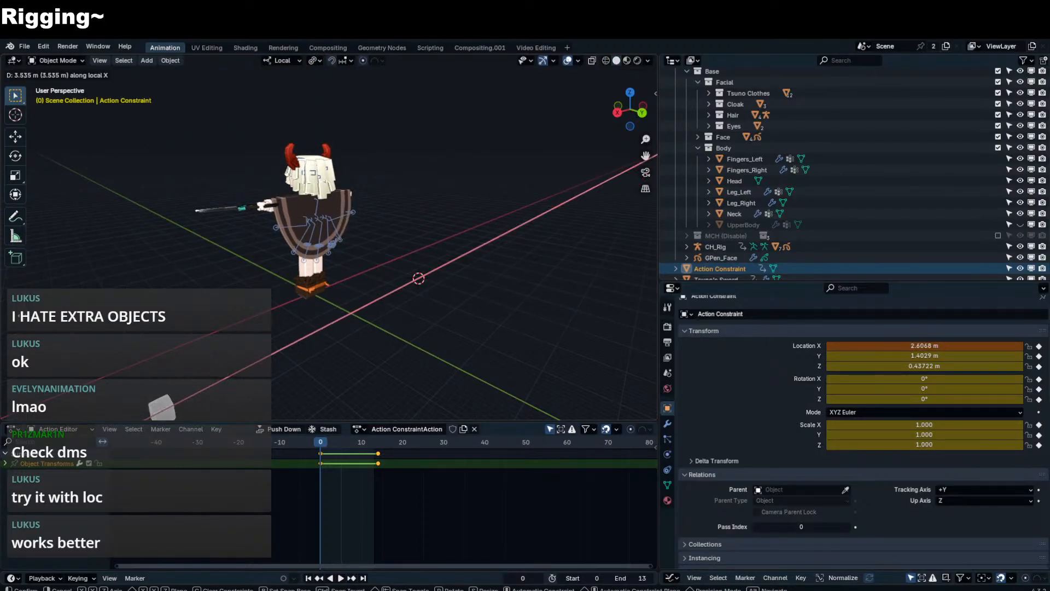
pyautogui.rightClick(514, 349)
pyautogui.press('g')
pyautogui.press('x')
pyautogui.press('x')
pyautogui.rightClick(327, 287)
pyautogui.scroll(3, 339, 262)
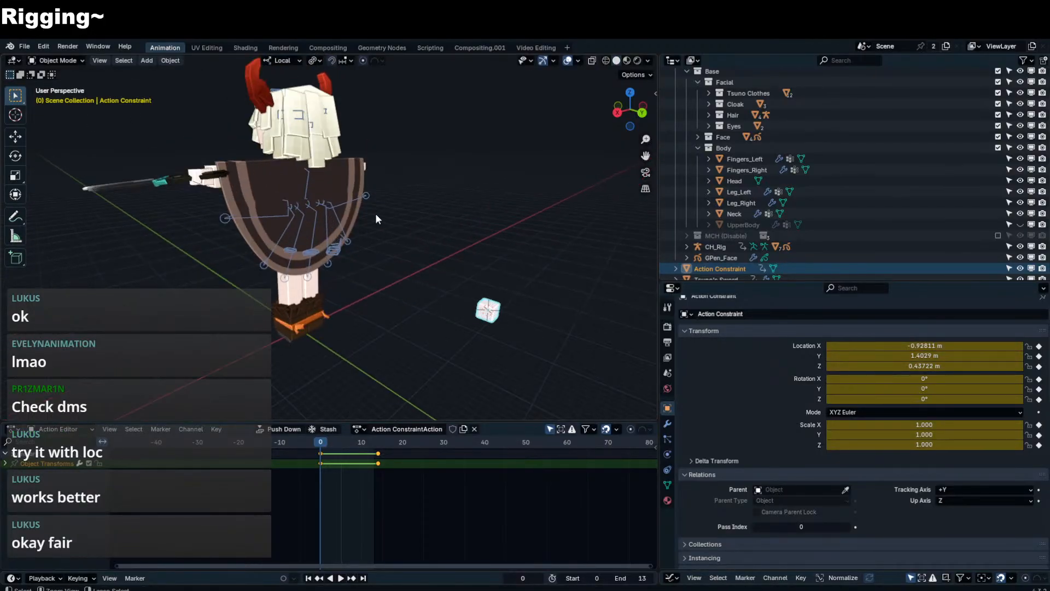
# - Undo the X Location channel and range trial on the cloak bones, and play back the animation
pyautogui.click(375, 214)
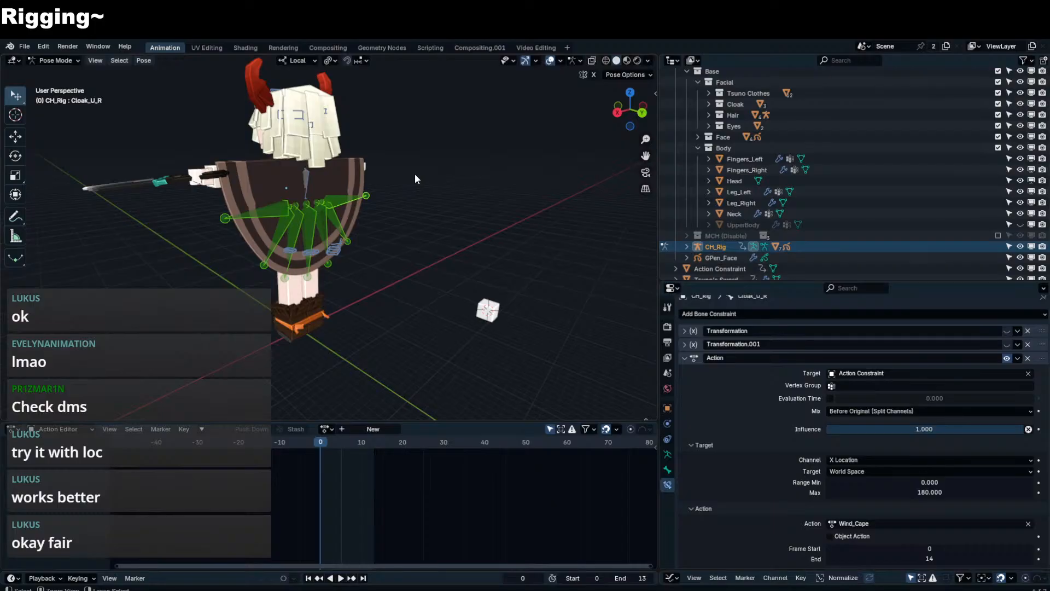
pyautogui.hotkey('ctrl', 'z')
pyautogui.hotkey('ctrl', 'z')
pyautogui.hotkey('ctrl', 'z')
pyautogui.hotkey('ctrl', 'z')
pyautogui.hotkey('ctrl', 'z')
pyautogui.hotkey('ctrl', 'z')
pyautogui.hotkey('ctrl', 'z')
pyautogui.hotkey('ctrl', 'z')
pyautogui.hotkey('ctrl', 'z')
pyautogui.hotkey('ctrl', 'z')
pyautogui.hotkey('ctrl', 'z')
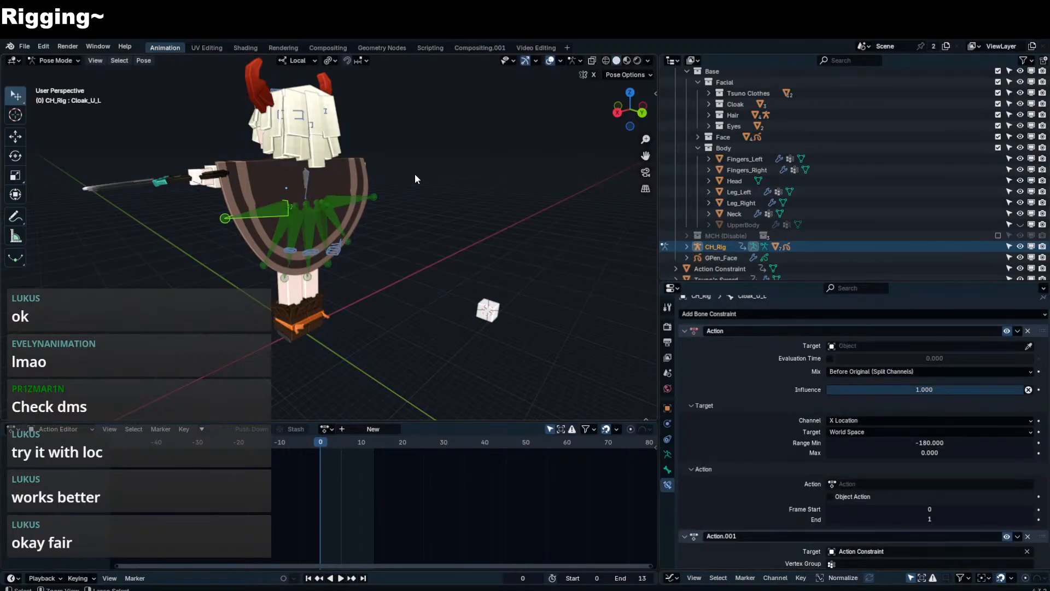
pyautogui.press('space')
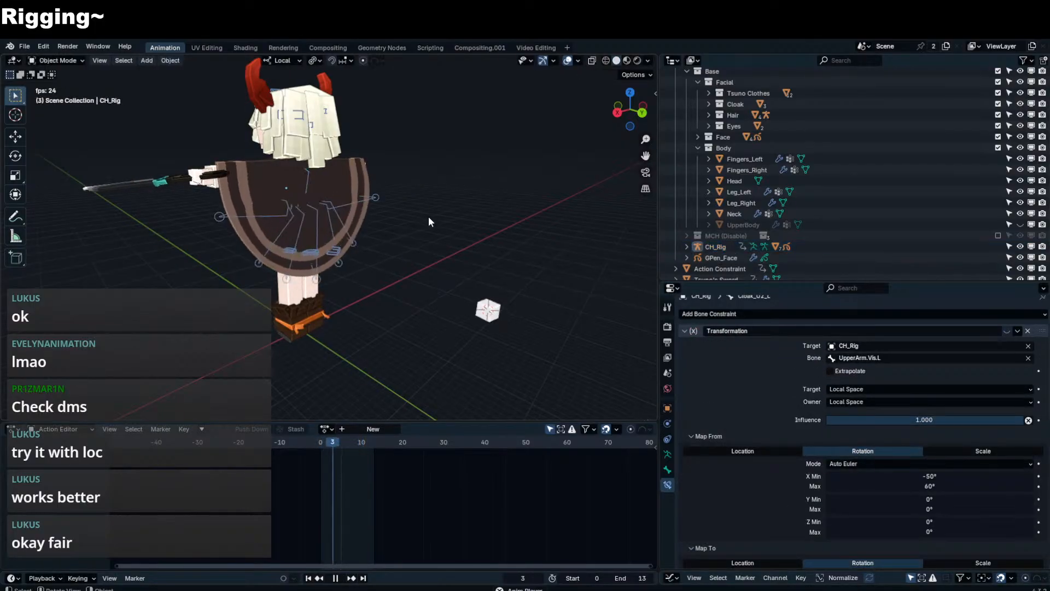
# - Delete all keyframes of the Action Constraint cube, stop playback and return to frame 0
pyautogui.hotkey('ctrl', 'Tab')
pyautogui.click(472, 301)
pyautogui.press('n')
pyautogui.press('n')
pyautogui.press('n')
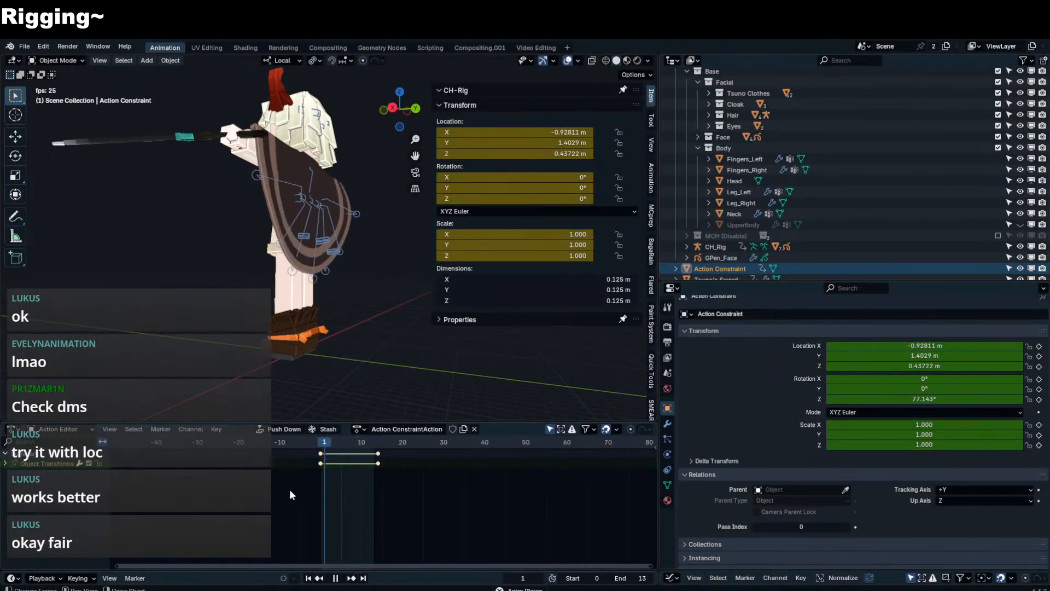
pyautogui.keyDown('shift'); pyautogui.moveTo(418, 371); pyautogui.dragTo(320, 415, button='middle'); pyautogui.keyUp('shift')
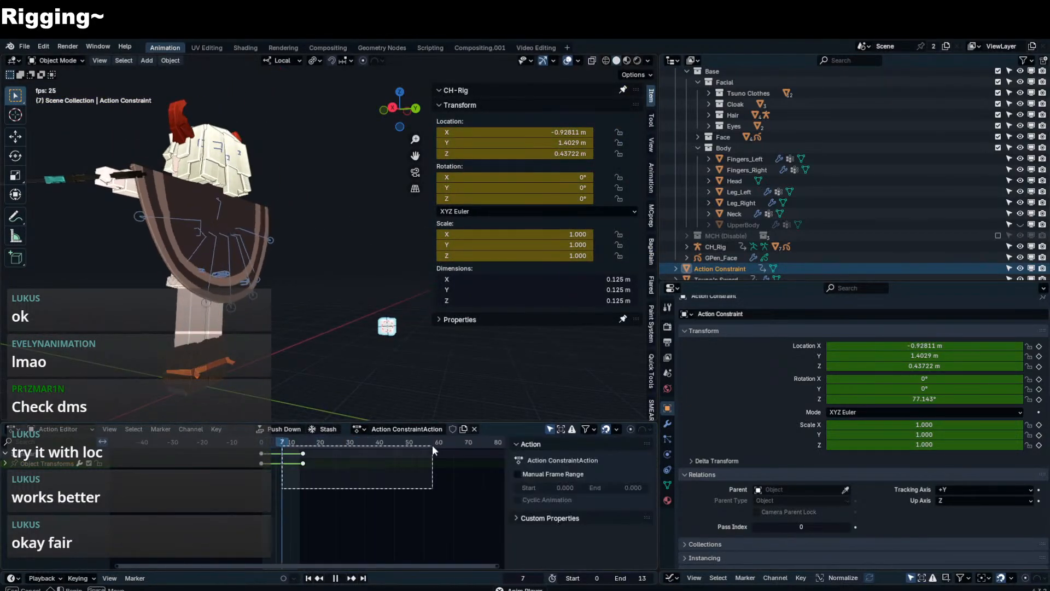
pyautogui.moveTo(287, 491); pyautogui.dragTo(478, 446)
pyautogui.press('x')
pyautogui.click(478, 448)
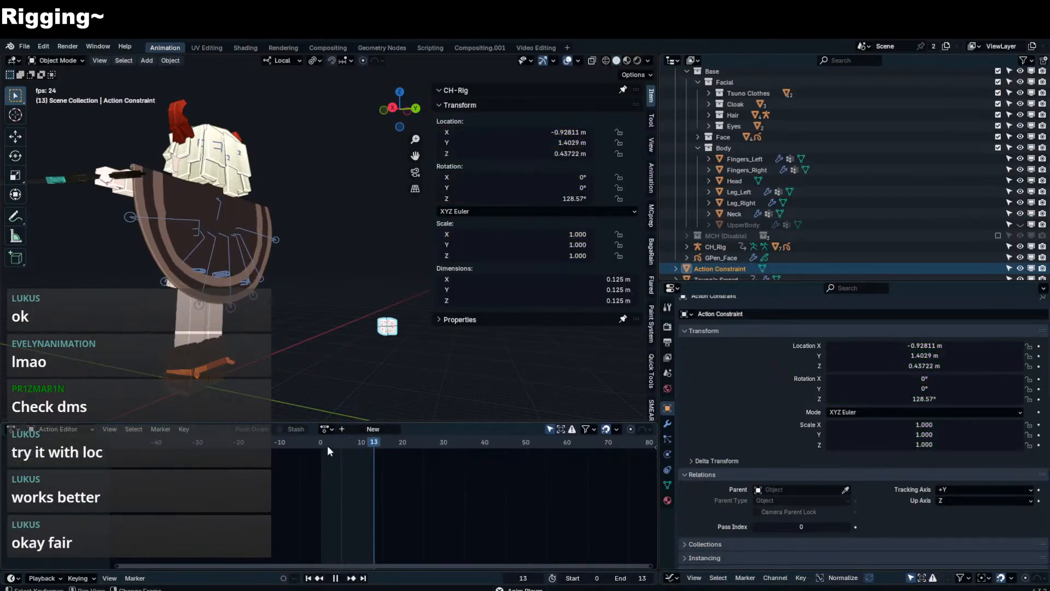
pyautogui.press('Escape')
pyautogui.click(320, 442)
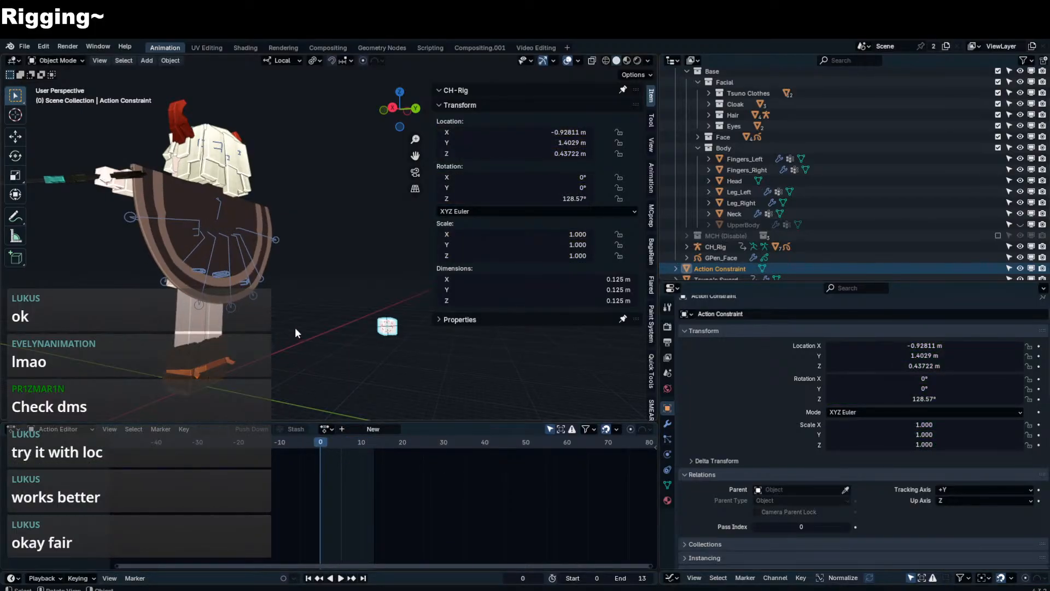
# - Add a driver to the cube's Z rotation with the expression frame/13*360 and play back the animation
pyautogui.rightClick(495, 200)
pyautogui.click(469, 226)
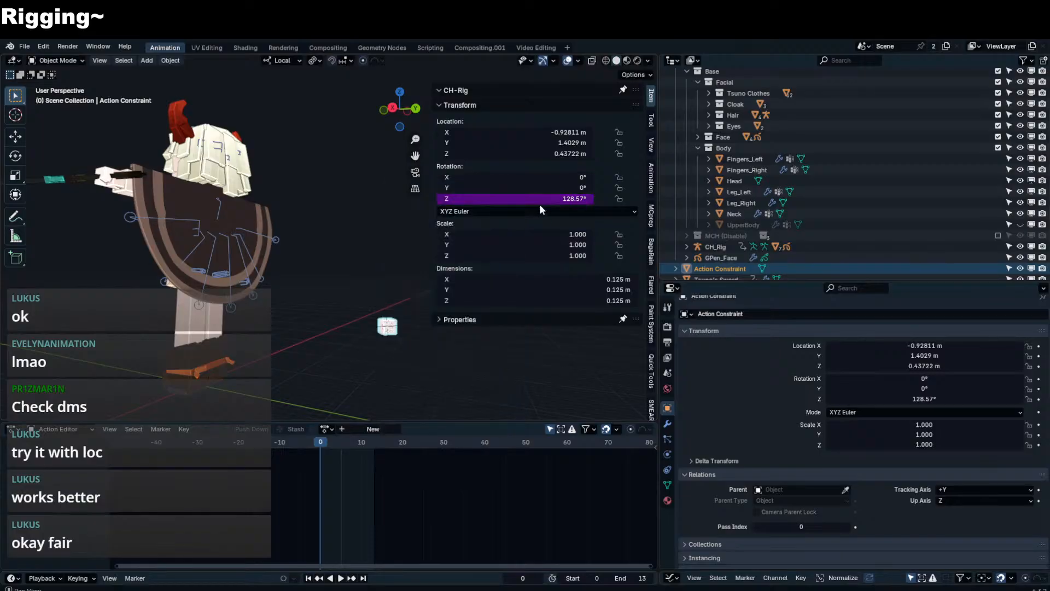
pyautogui.click(546, 202)
pyautogui.press('BackSpace')
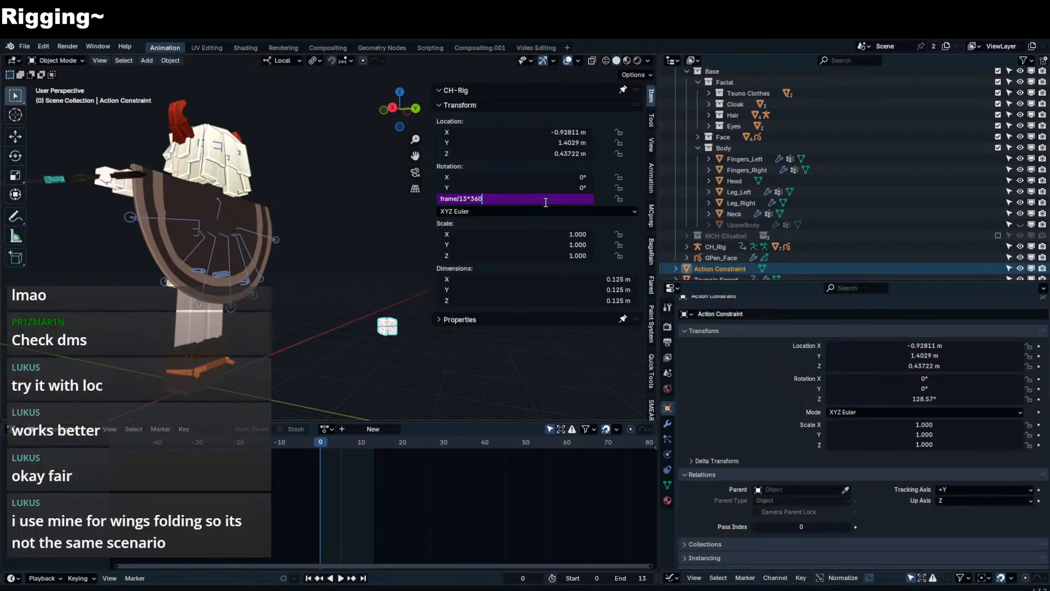
pyautogui.write('frame/13*360')
pyautogui.press('Return')
pyautogui.press('n')
pyautogui.press('space')
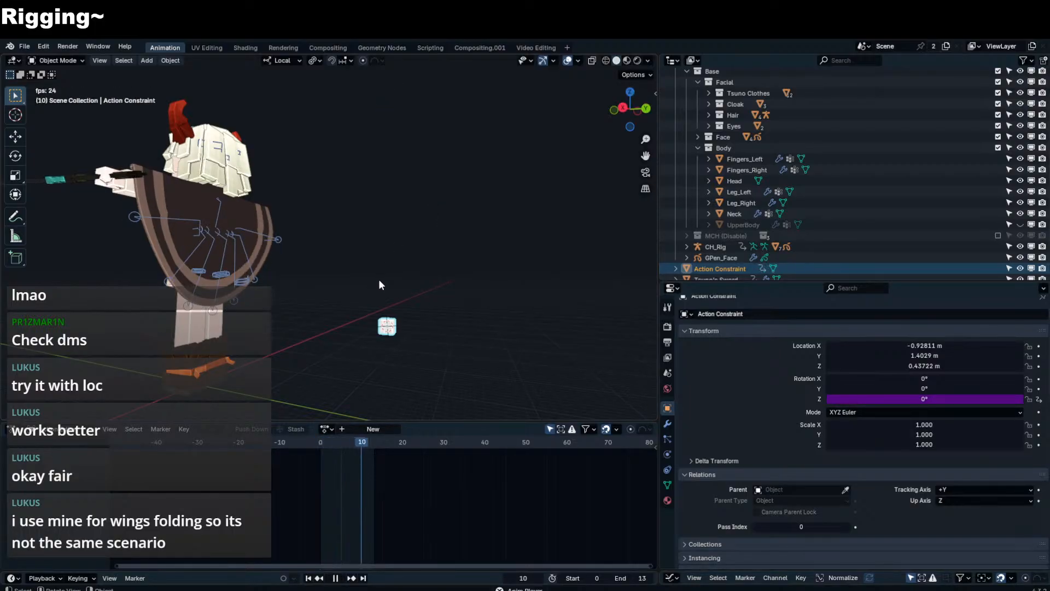
# - Replace the Outliner with the Drivers editor showing the cube's Z rotation driver, and enlarge that area
pyautogui.press('n')
pyautogui.click(556, 198)
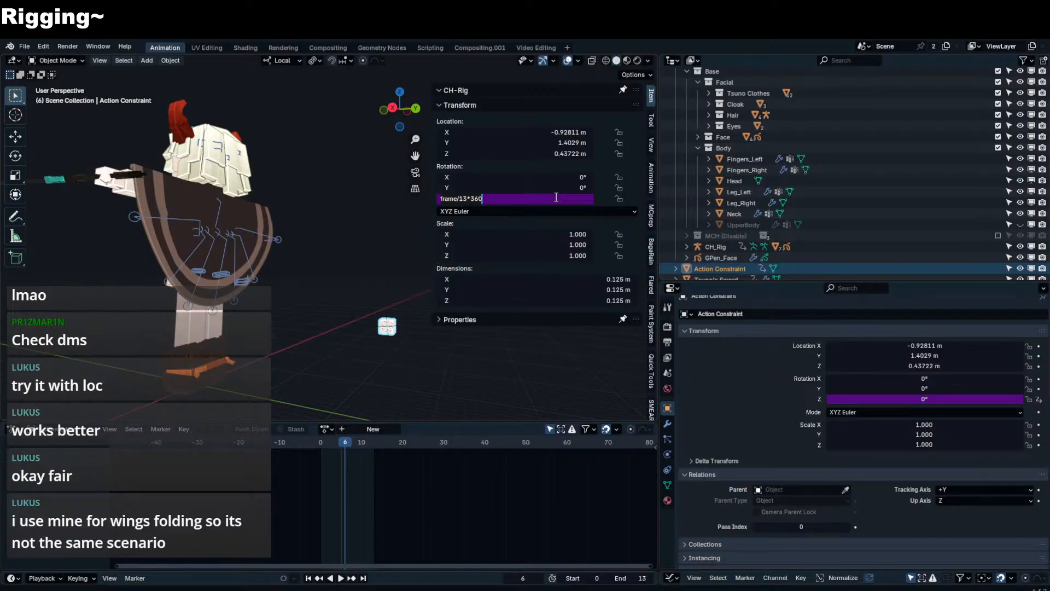
pyautogui.press('Escape')
pyautogui.rightClick(494, 202)
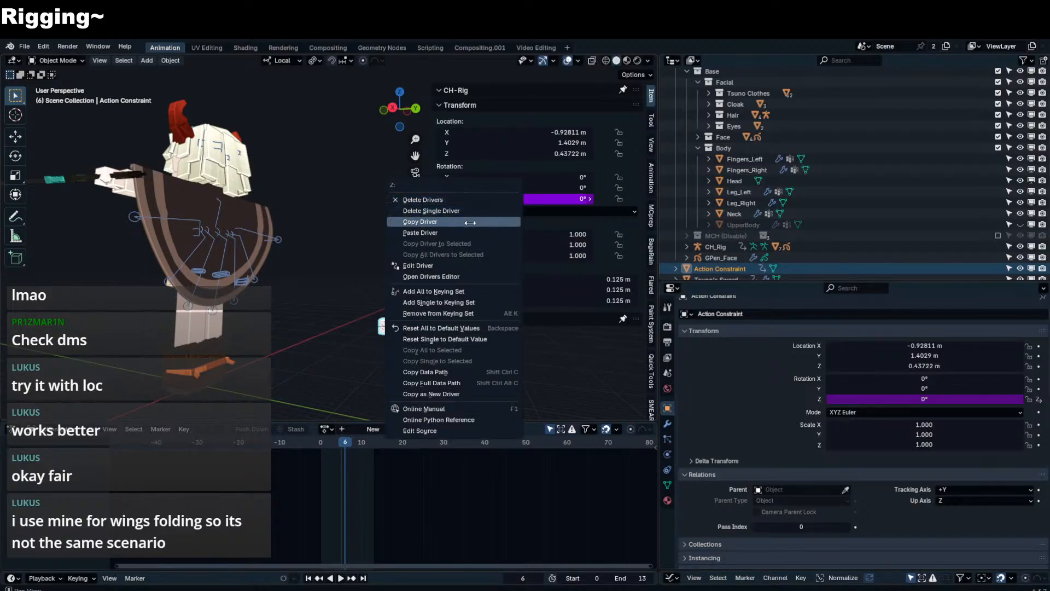
pyautogui.click(672, 60)
pyautogui.click(422, 89)
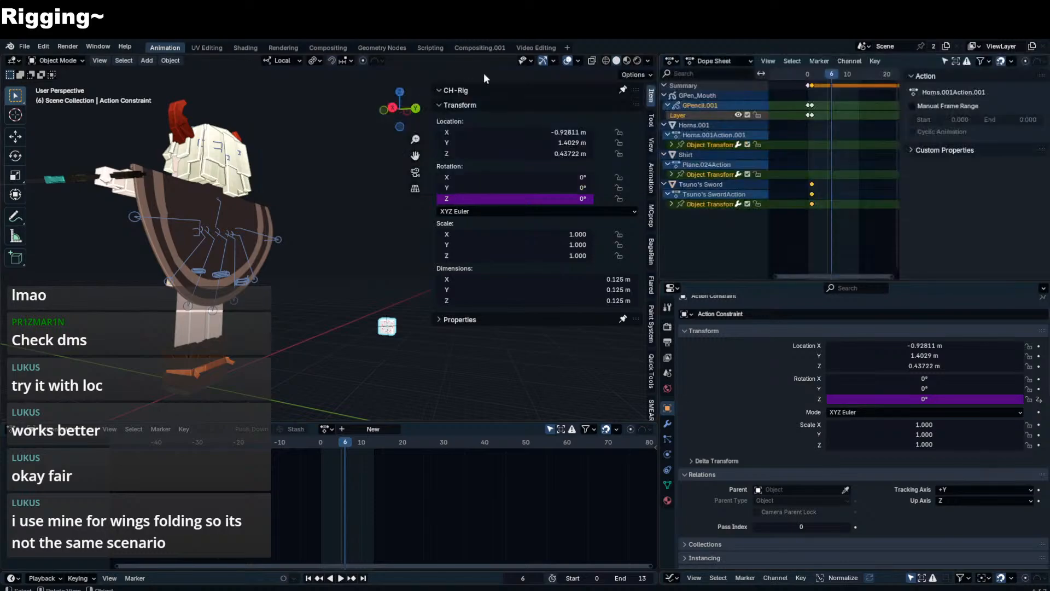
pyautogui.click(675, 64)
pyautogui.click(429, 123)
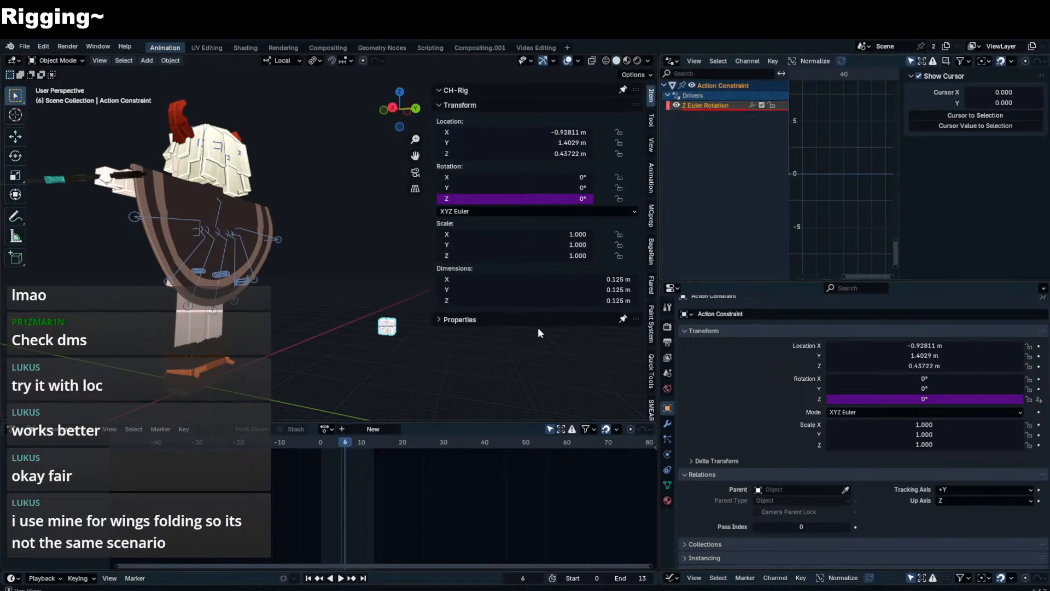
pyautogui.moveTo(774, 283); pyautogui.dragTo(774, 349)
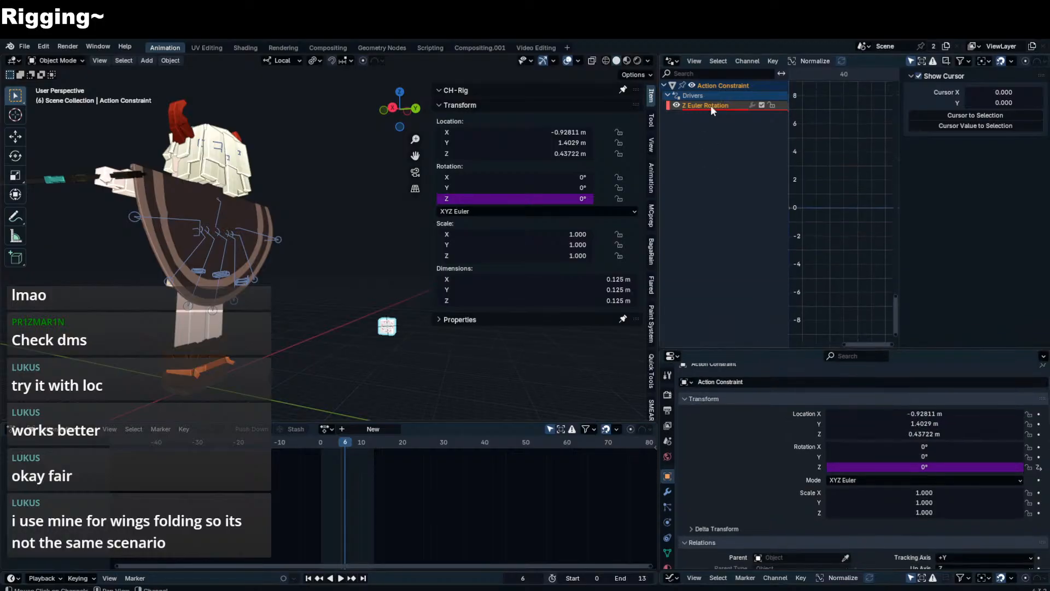
# - Remove the var input variable from the Z Euler Rotation driver, re-apply its expression and play back the animation
pyautogui.click(1045, 121)
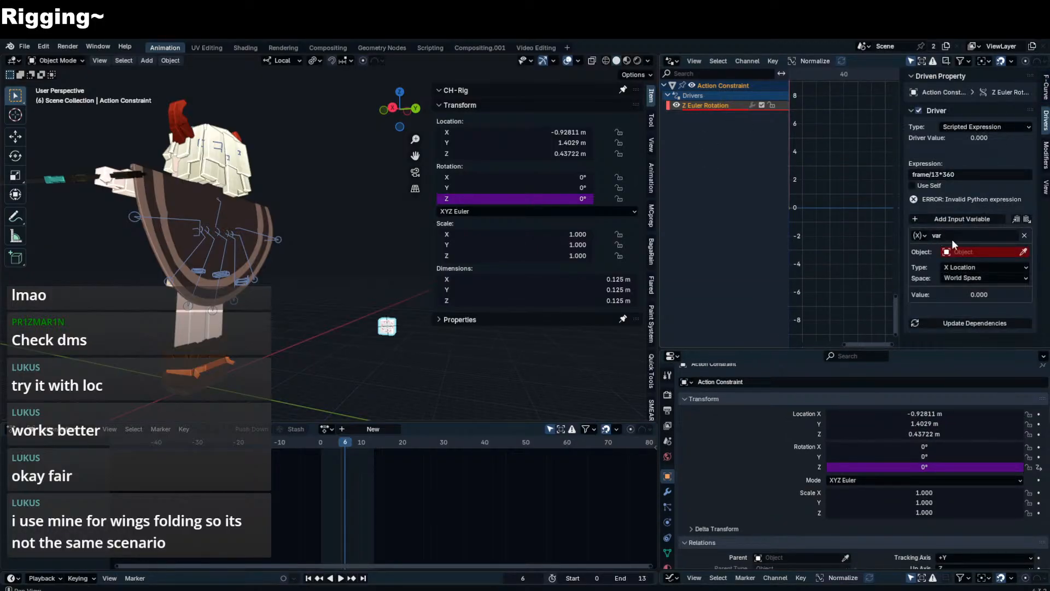
pyautogui.click(1024, 236)
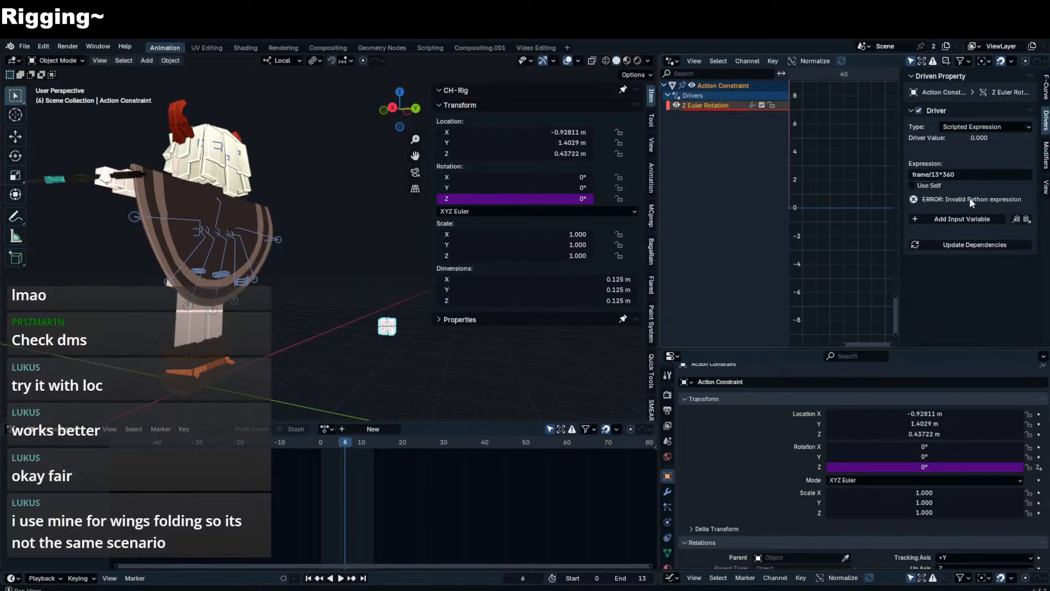
pyautogui.click(932, 175)
pyautogui.press('Return')
pyautogui.press('space')
pyautogui.press('n')
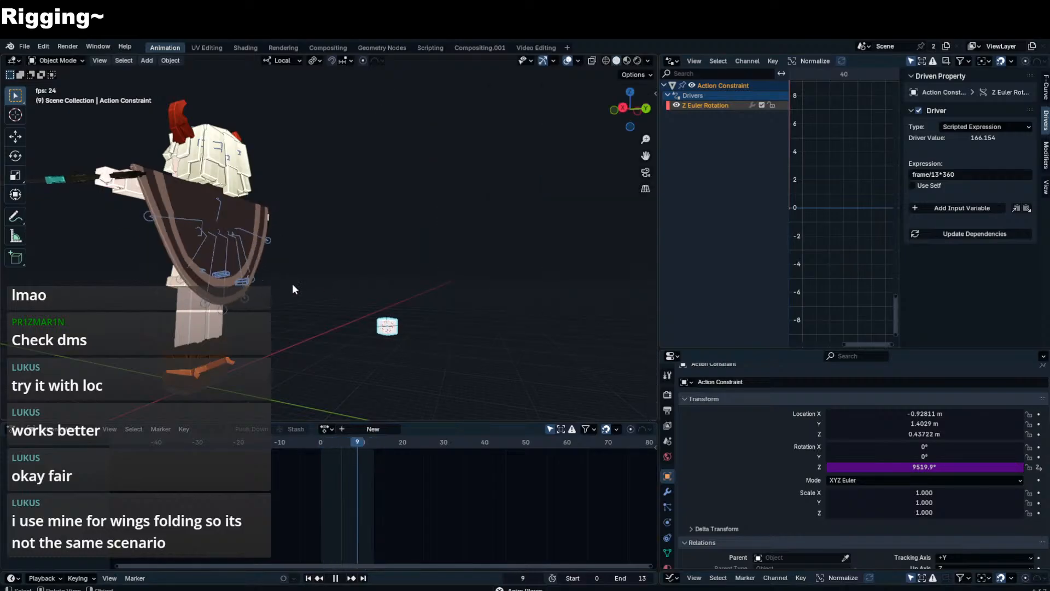
# - Change the Z Euler Rotation driver's expression to frame/13*2*pi and play back the cloak motion
pyautogui.press('n')
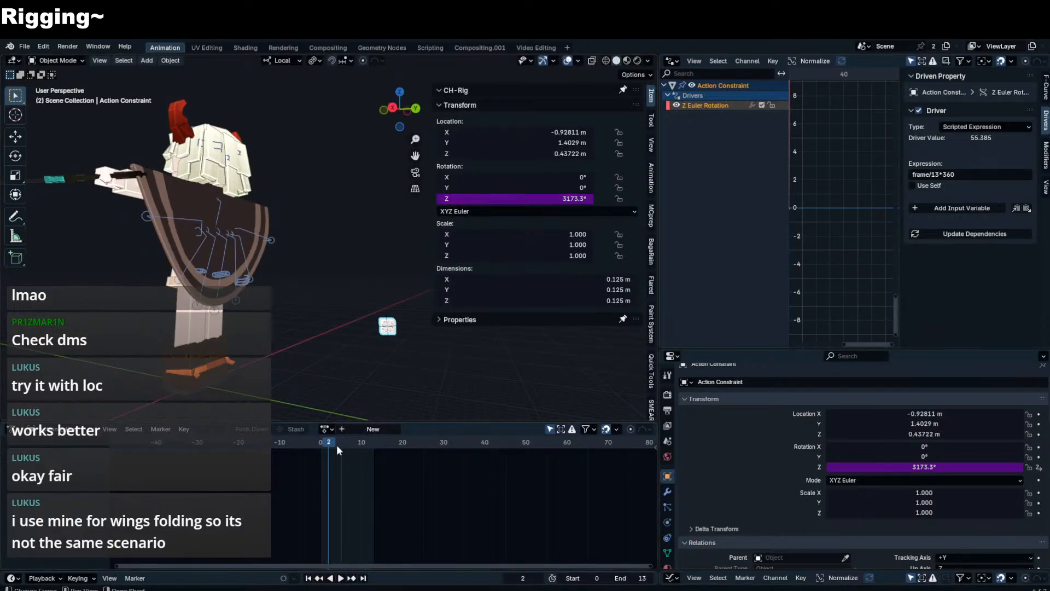
pyautogui.click(542, 198)
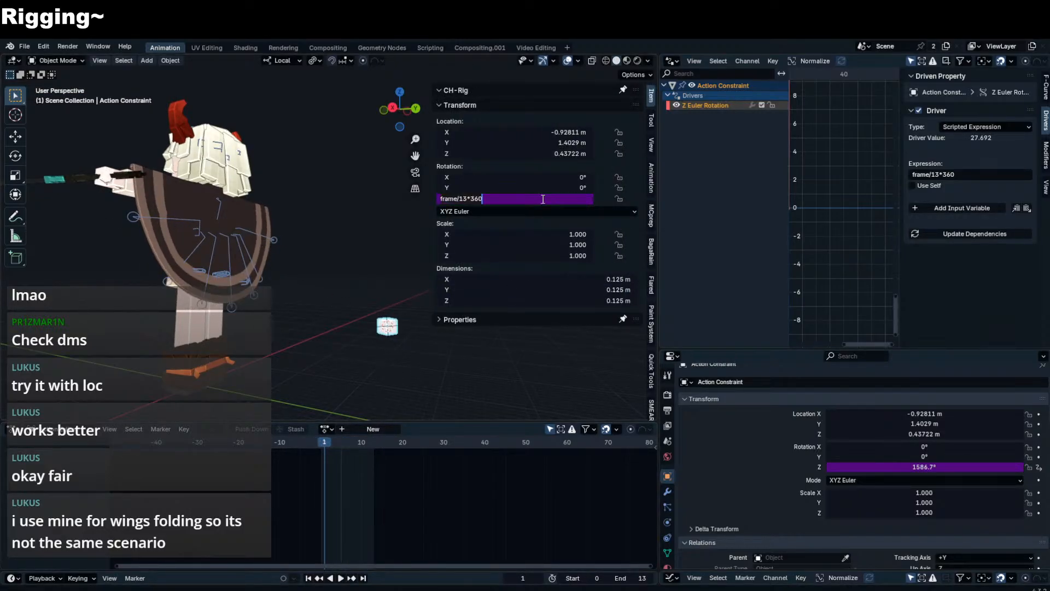
pyautogui.press('Escape')
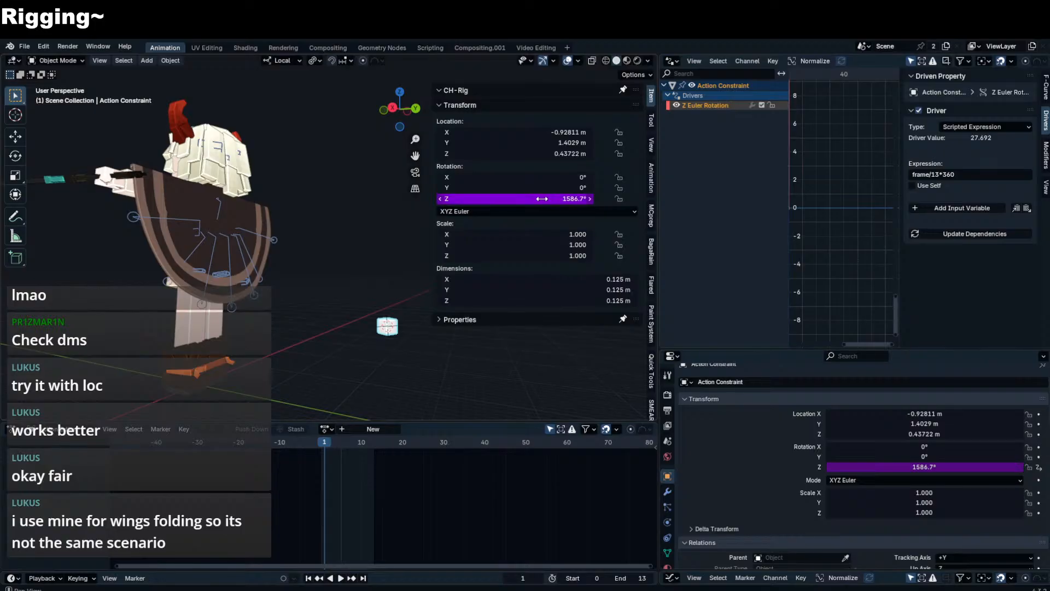
pyautogui.click(941, 176)
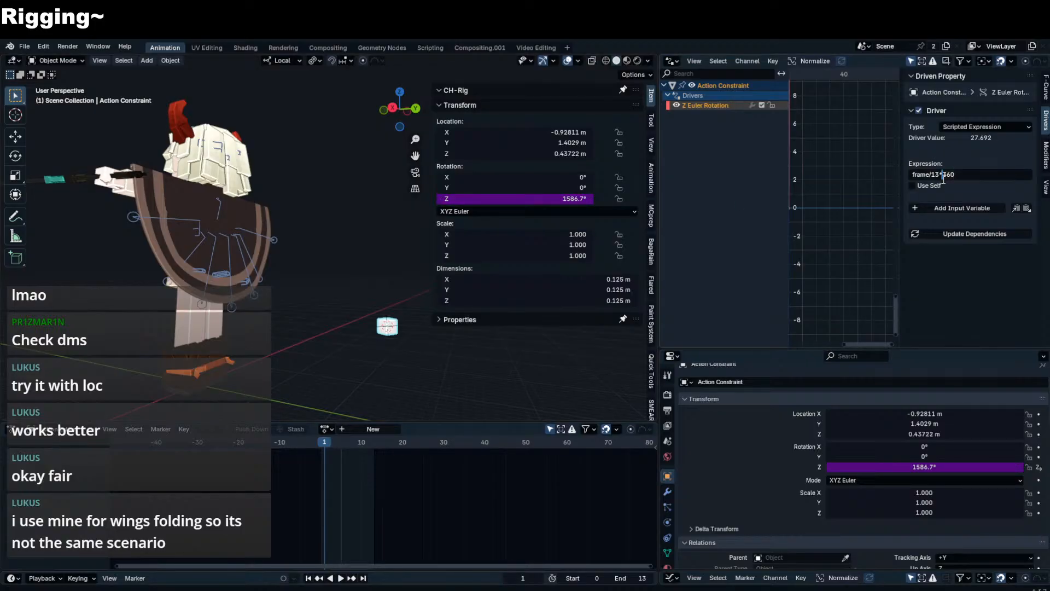
pyautogui.press('BackSpace')
pyautogui.press('Return')
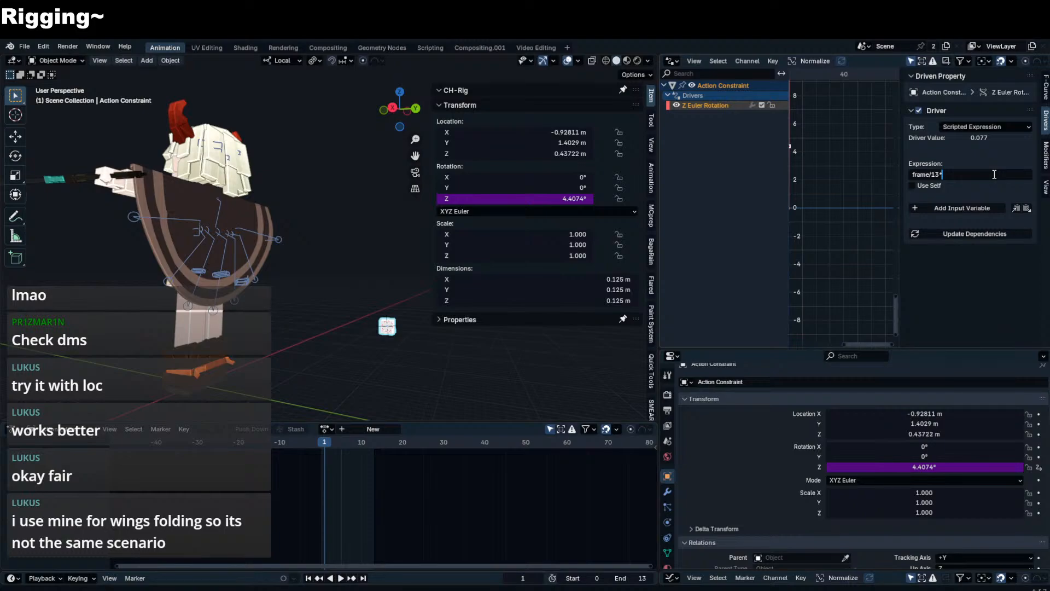
pyautogui.write('*2*pi')
pyautogui.press('Return')
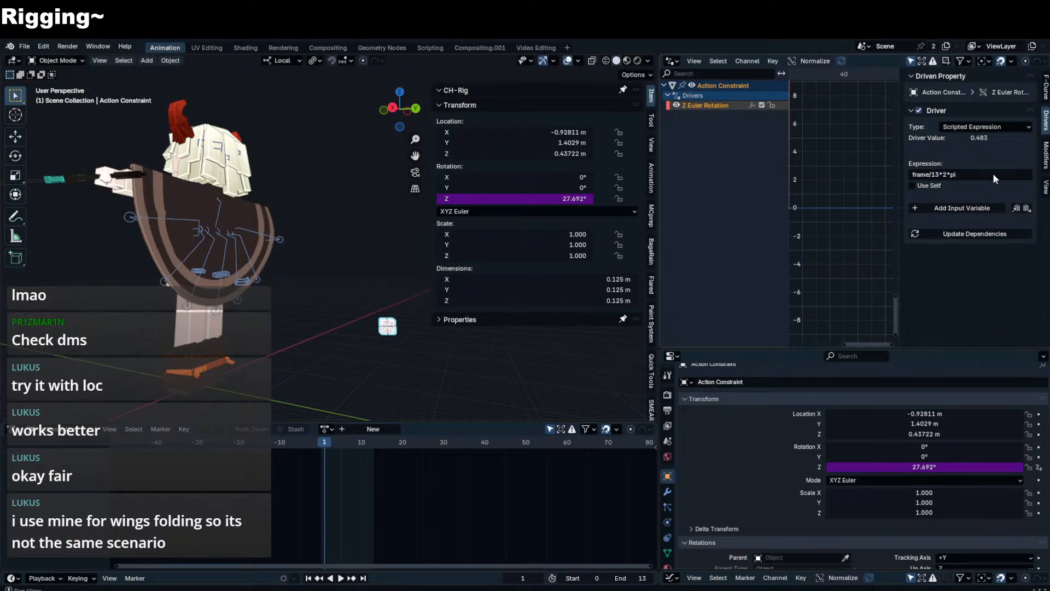
pyautogui.press('n')
pyautogui.press('space')
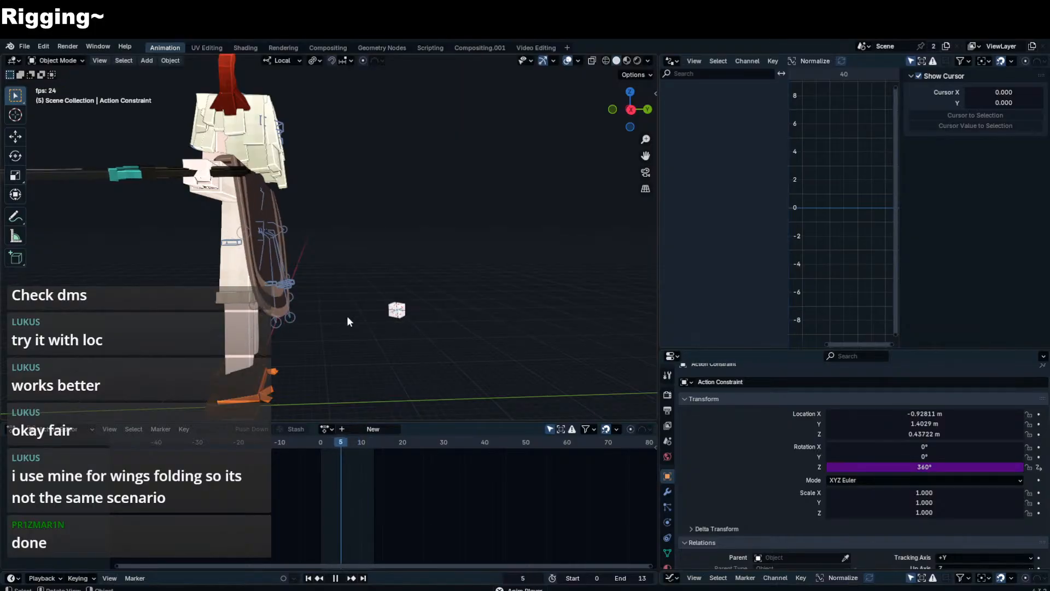
pyautogui.moveTo(347, 316); pyautogui.dragTo(281, 274, button='middle')
pyautogui.press('space')
# - Select the rig in Pose Mode and turn off solo for its Cloak bone collection
pyautogui.click(251, 216)
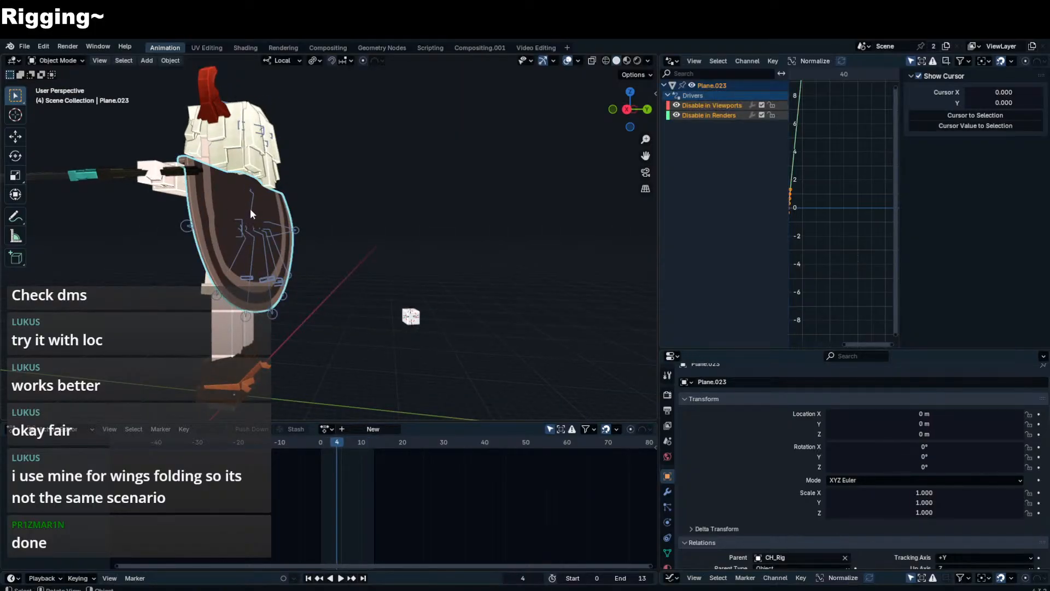
pyautogui.click(251, 208)
pyautogui.moveTo(280, 214); pyautogui.dragTo(363, 185, button='middle')
pyautogui.press('n')
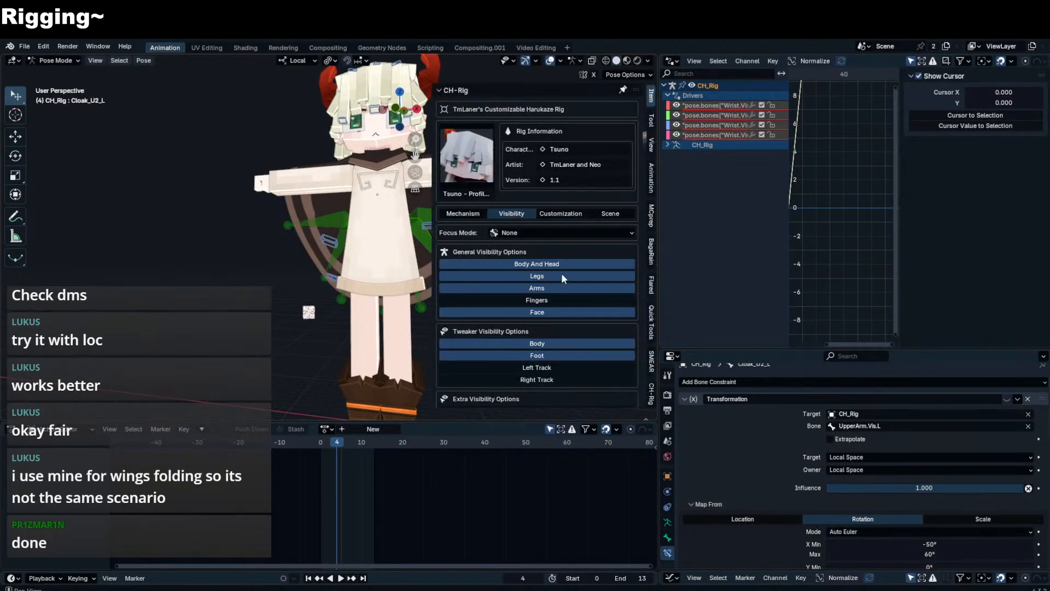
pyautogui.click(558, 234)
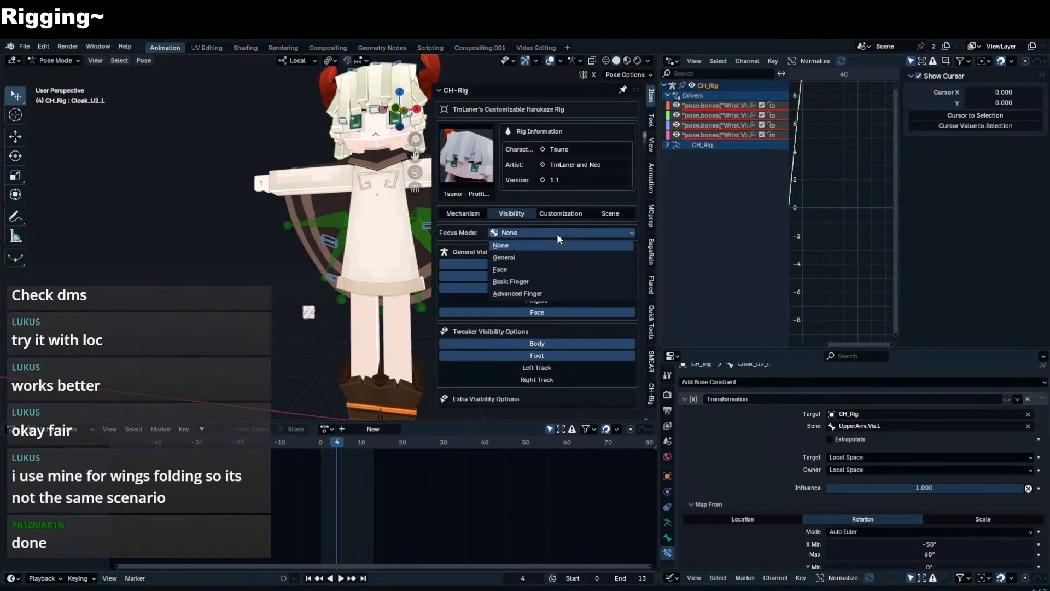
pyautogui.click(667, 523)
pyautogui.moveTo(1025, 451); pyautogui.dragTo(1027, 493)
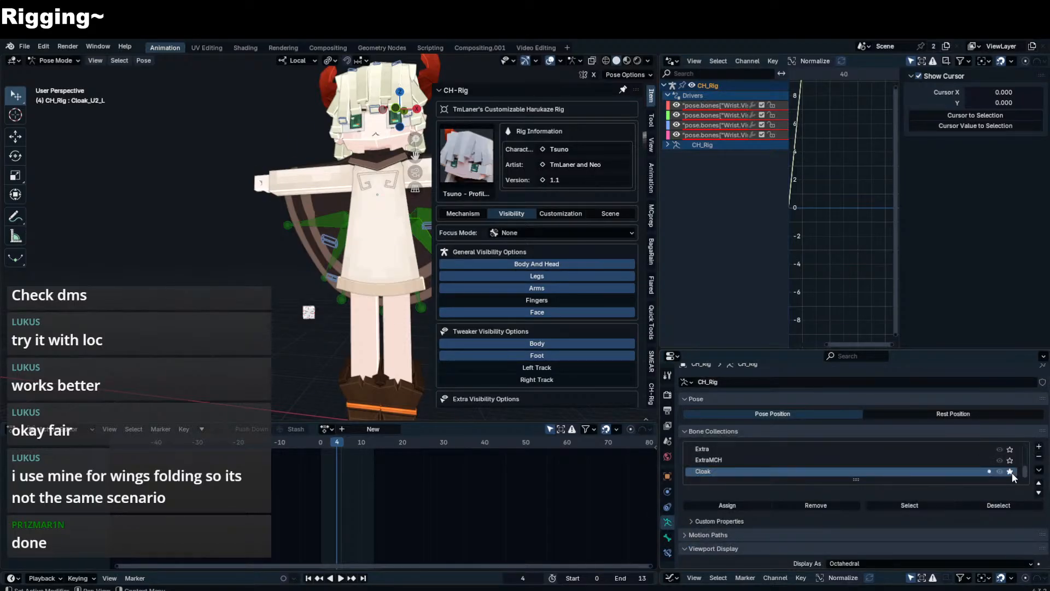
pyautogui.click(1010, 471)
pyautogui.click(473, 215)
pyautogui.click(497, 215)
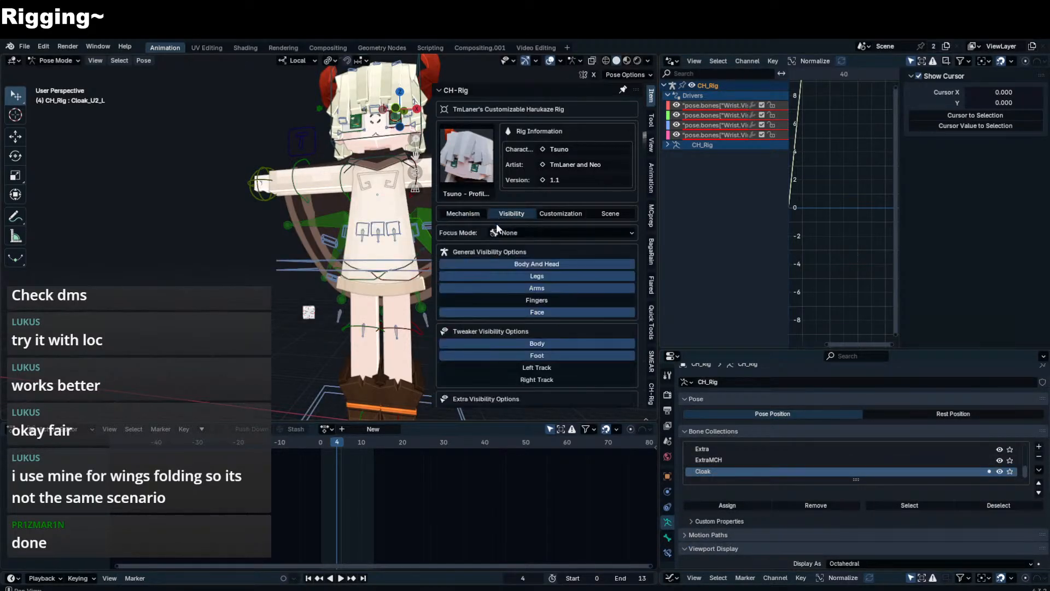
# - On the Props bone, rename the custom property prop to Wind and change its type to Boolean
pyautogui.press('n')
pyautogui.click(290, 143)
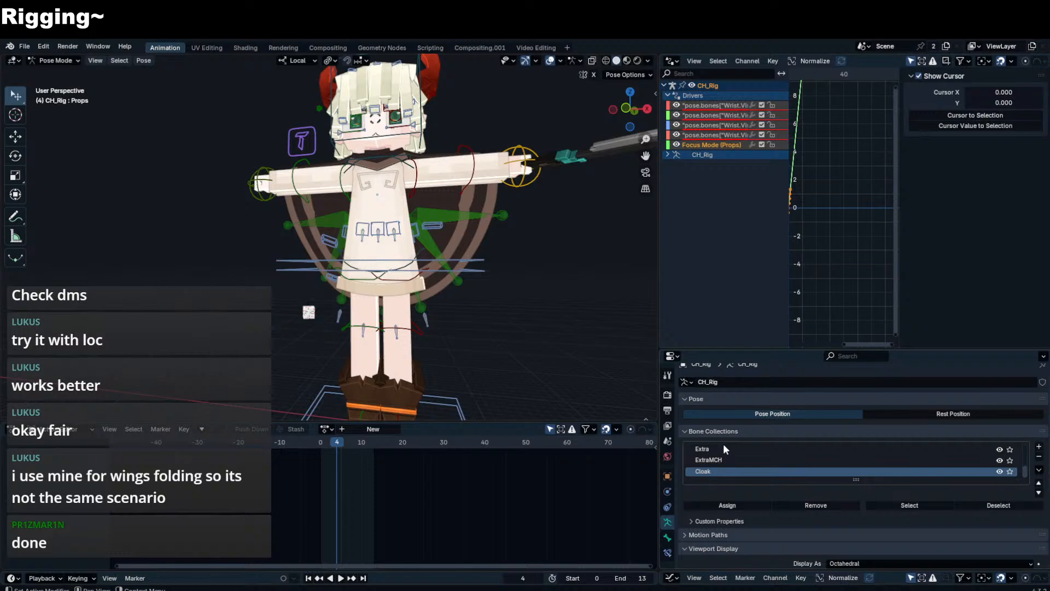
pyautogui.click(668, 536)
pyautogui.scroll(-12, 874, 503)
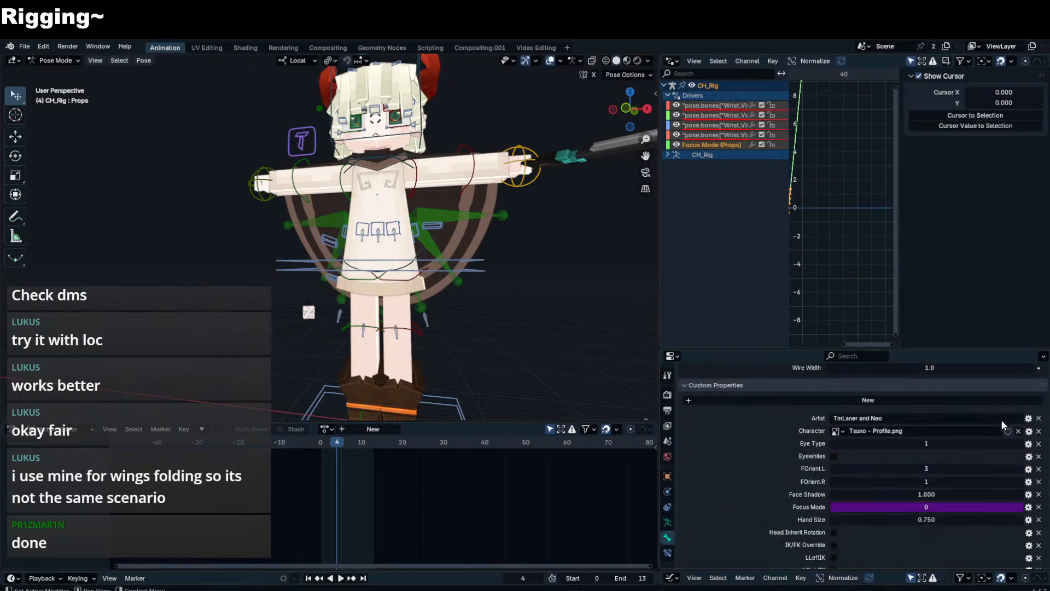
pyautogui.scroll(-8, 994, 398)
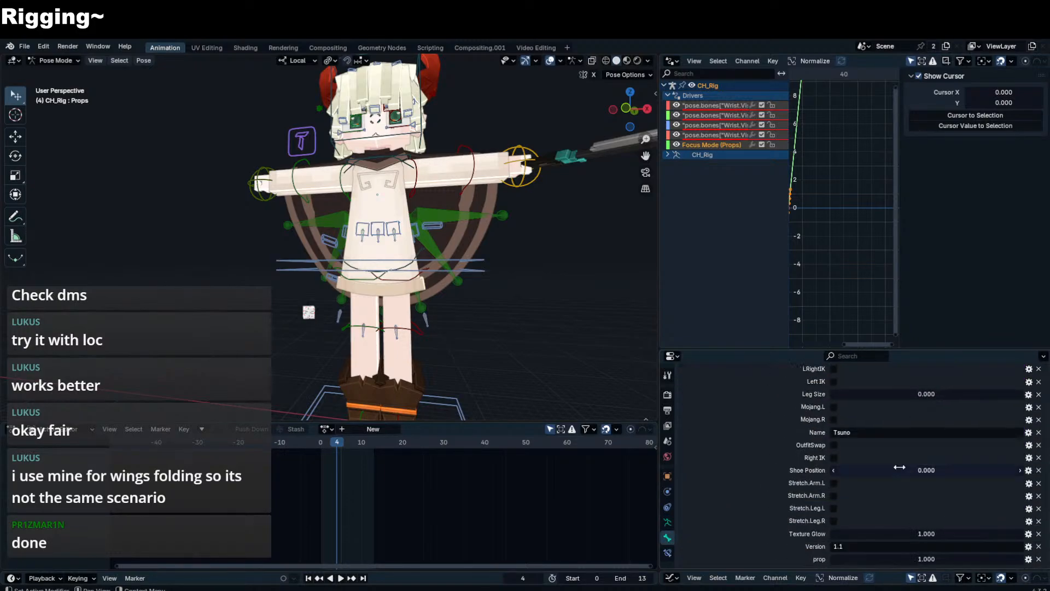
pyautogui.click(1028, 559)
pyautogui.click(966, 415)
pyautogui.write('Wrist')
pyautogui.press('Return')
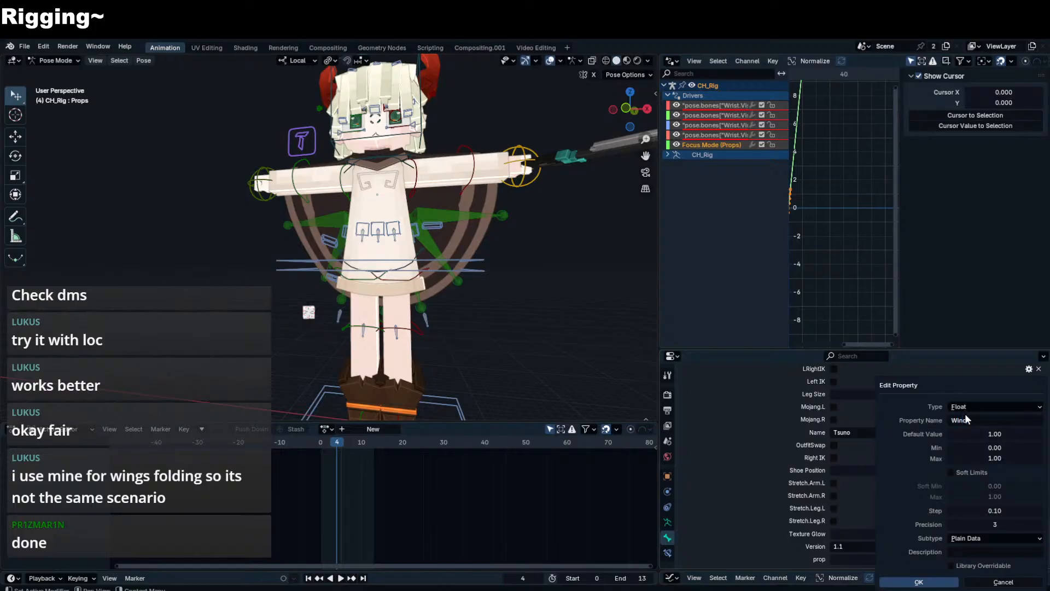
pyautogui.click(996, 408)
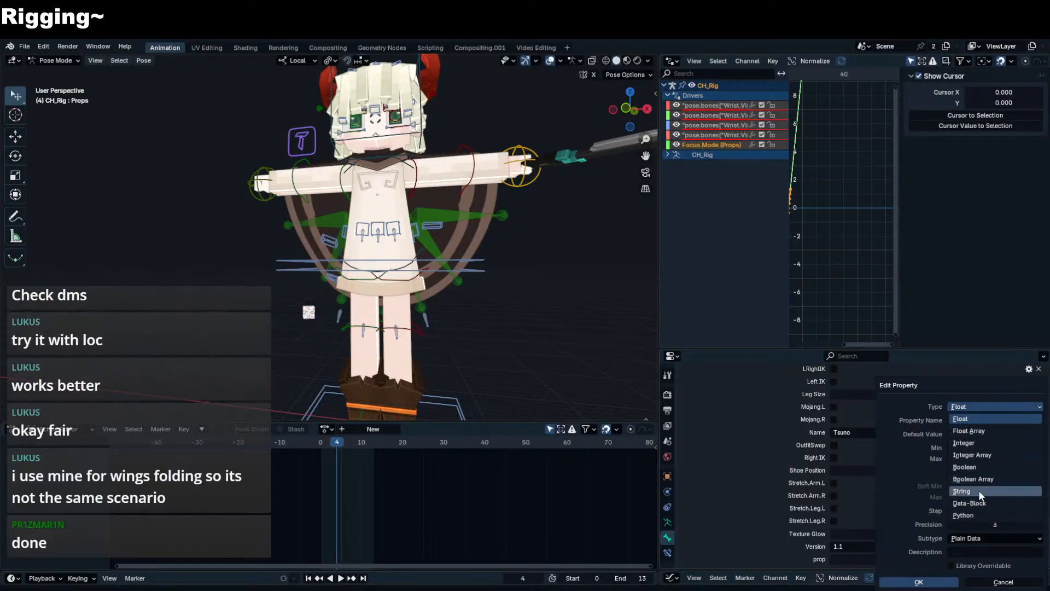
pyautogui.click(981, 466)
pyautogui.click(932, 485)
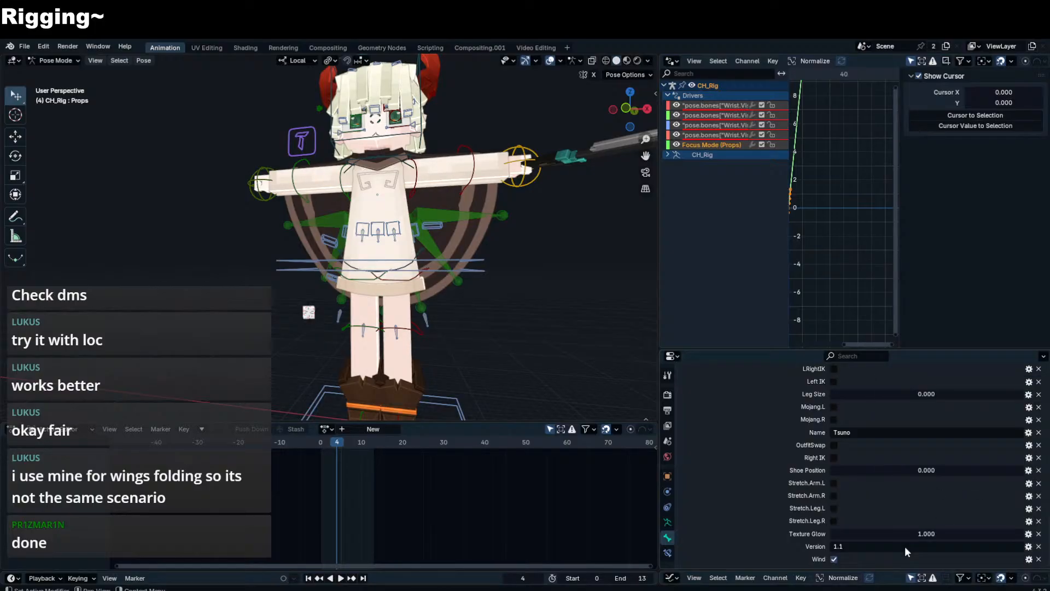
# - Copy the Props bone's Wind property as a new driver
pyautogui.rightClick(835, 558)
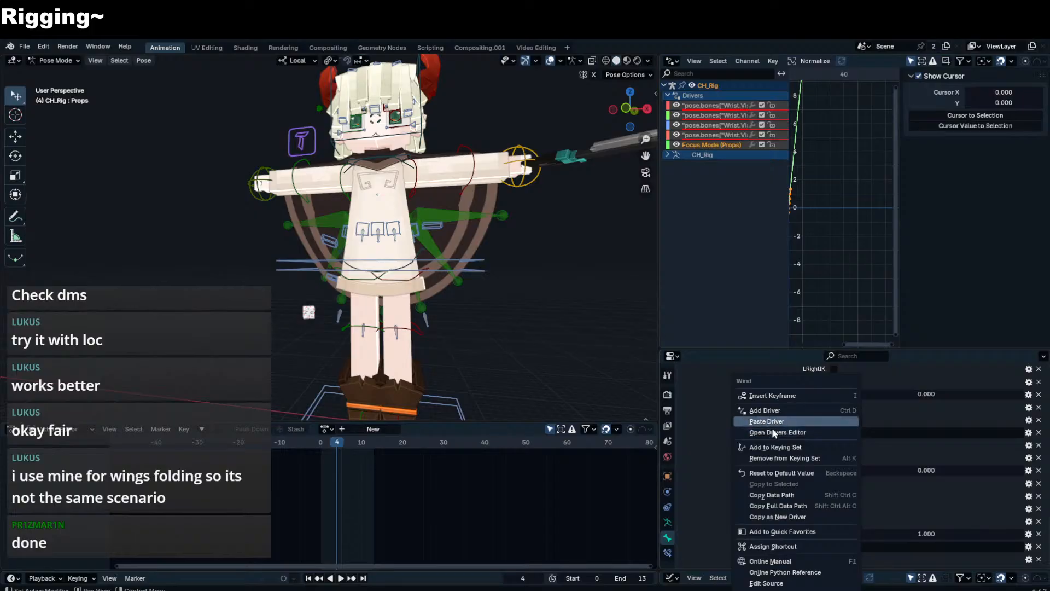
pyautogui.click(777, 516)
pyautogui.moveTo(602, 350); pyautogui.dragTo(328, 291, button='middle')
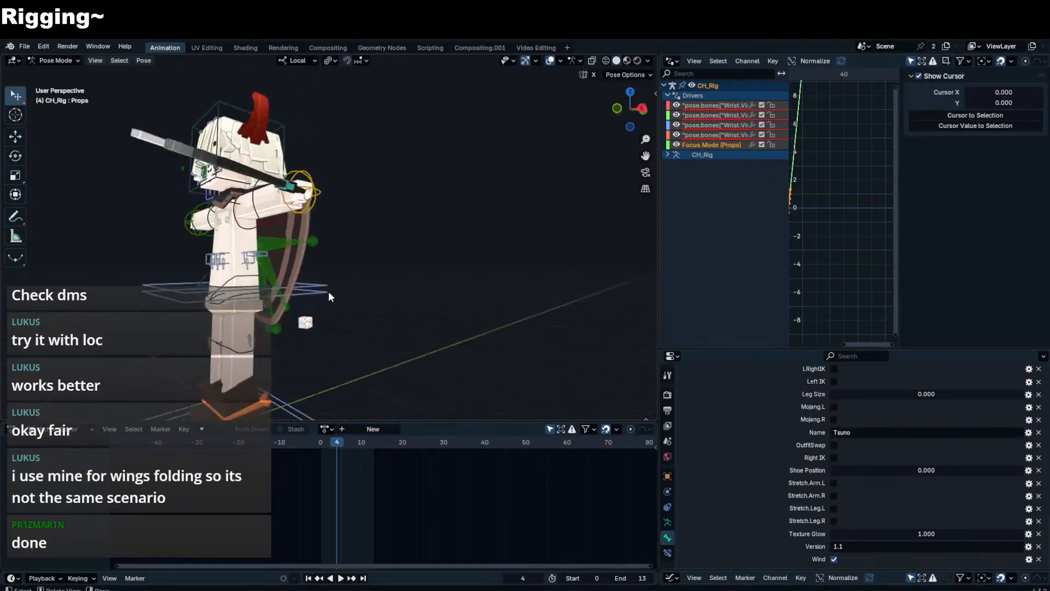
# - Paste the copied Wind variable into the Action Constraint cube's Z Euler Rotation driver and set the expression to frame/13*2*pi*Toggle
pyautogui.hotkey('ctrl', 'Tab')
pyautogui.click(306, 321)
pyautogui.press('n')
pyautogui.rightClick(548, 200)
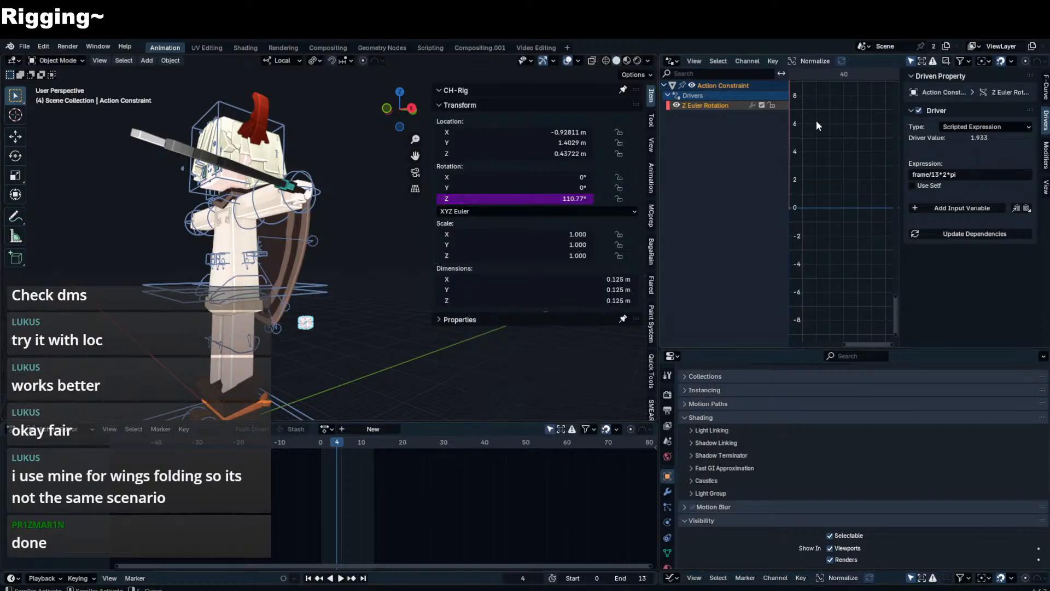
pyautogui.click(1026, 207)
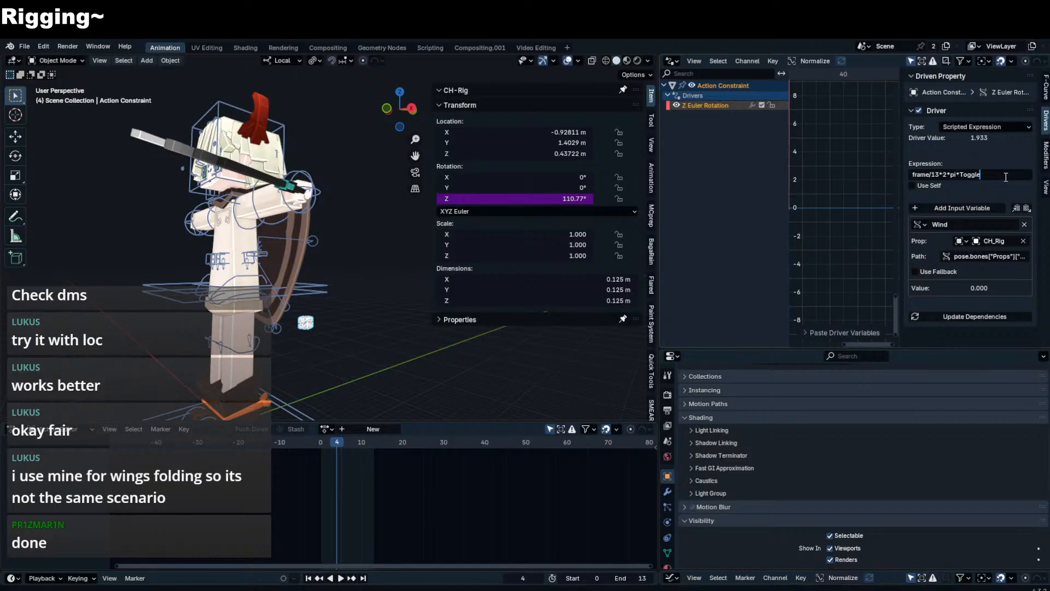
pyautogui.press('Return')
# - Rename the driver's pasted Wind variable to Toggle
pyautogui.click(968, 236)
pyautogui.write('Tog')
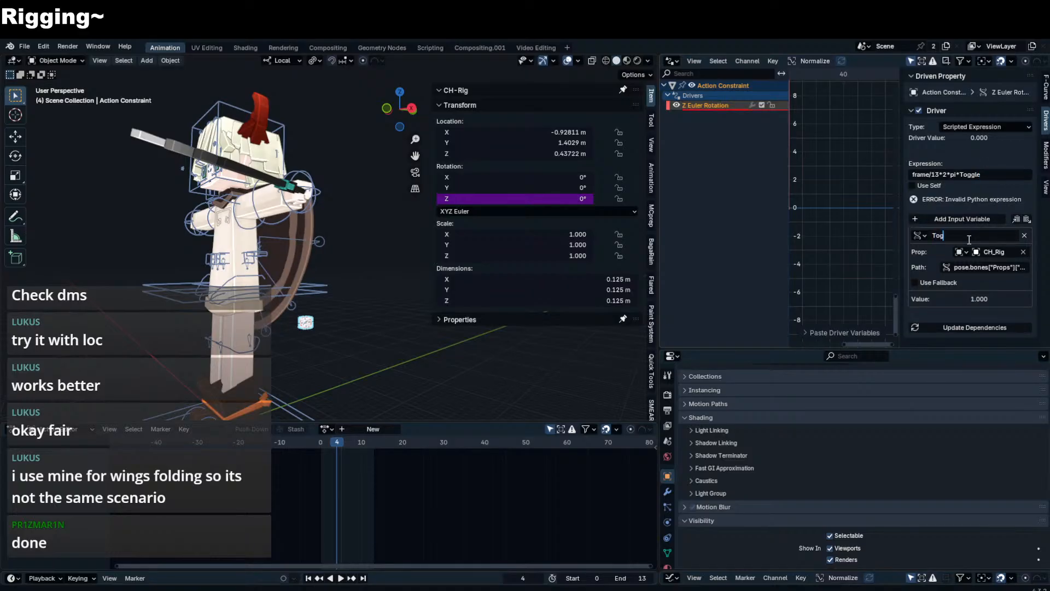
pyautogui.write('gle')
pyautogui.press('Return')
pyautogui.press('n')
# - Put the rig in Pose Mode and expand the Props bone's custom properties in the viewport sidebar
pyautogui.moveTo(370, 280); pyautogui.dragTo(497, 196, button='middle')
pyautogui.click(304, 310)
pyautogui.hotkey('ctrl', 'Tab')
pyautogui.press('n')
pyautogui.click(477, 89)
pyautogui.click(479, 105)
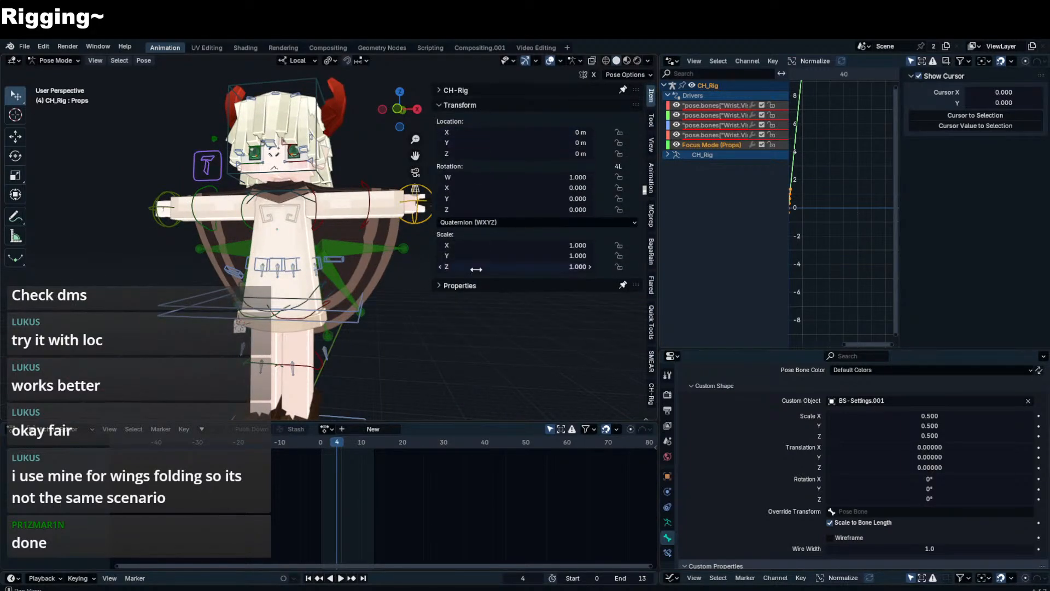
pyautogui.click(455, 285)
# - Play the animation and switch the Wind property off and on again to test the cloak's reaction
pyautogui.moveTo(349, 262); pyautogui.dragTo(294, 288, button='middle')
pyautogui.press('space')
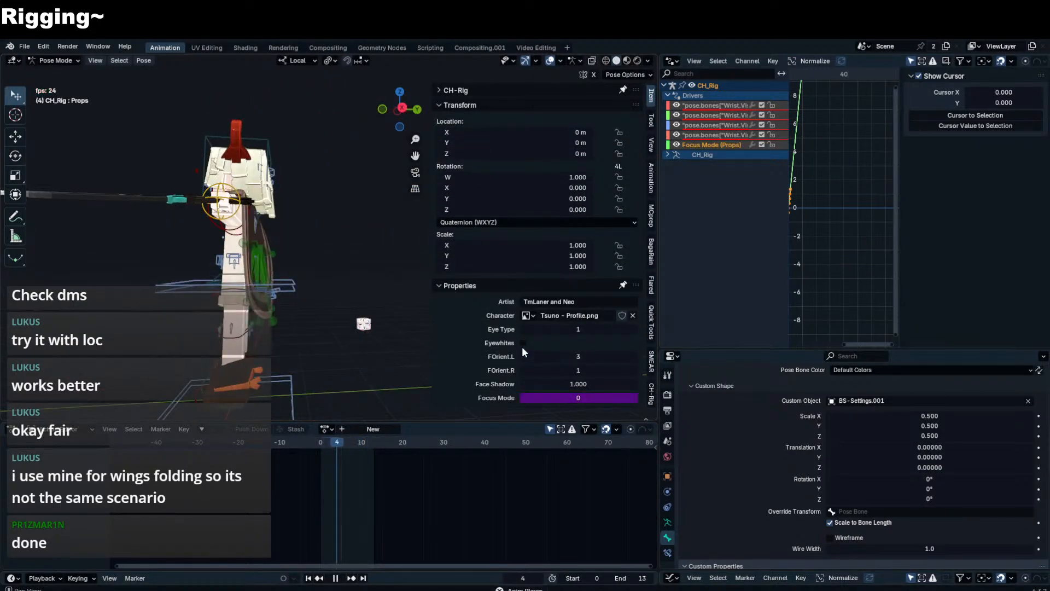
pyautogui.scroll(-10, 552, 336)
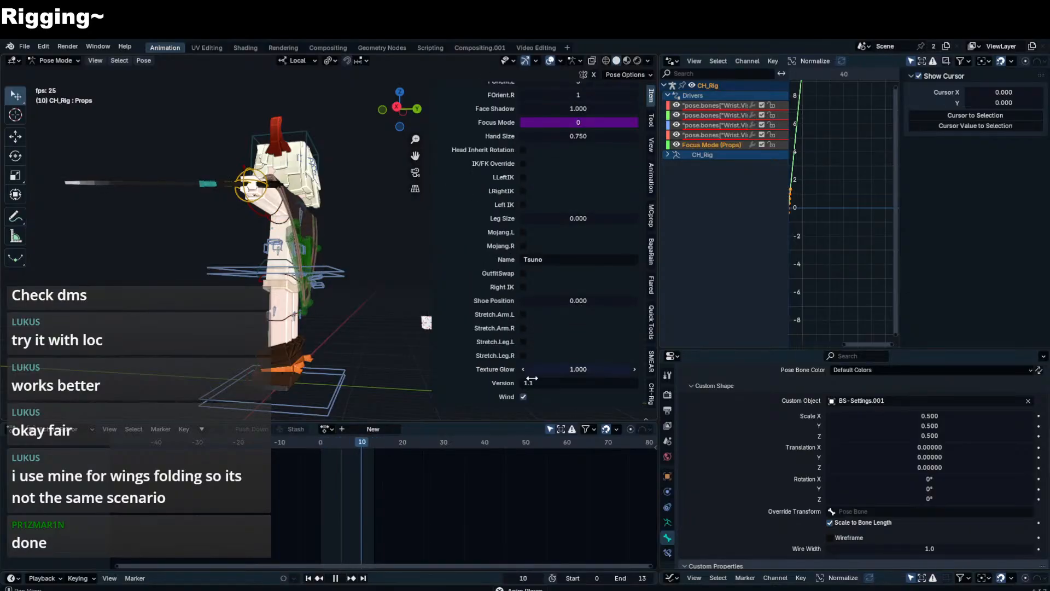
pyautogui.click(523, 395)
pyautogui.moveTo(322, 276); pyautogui.dragTo(271, 289, button='middle')
pyautogui.click(520, 396)
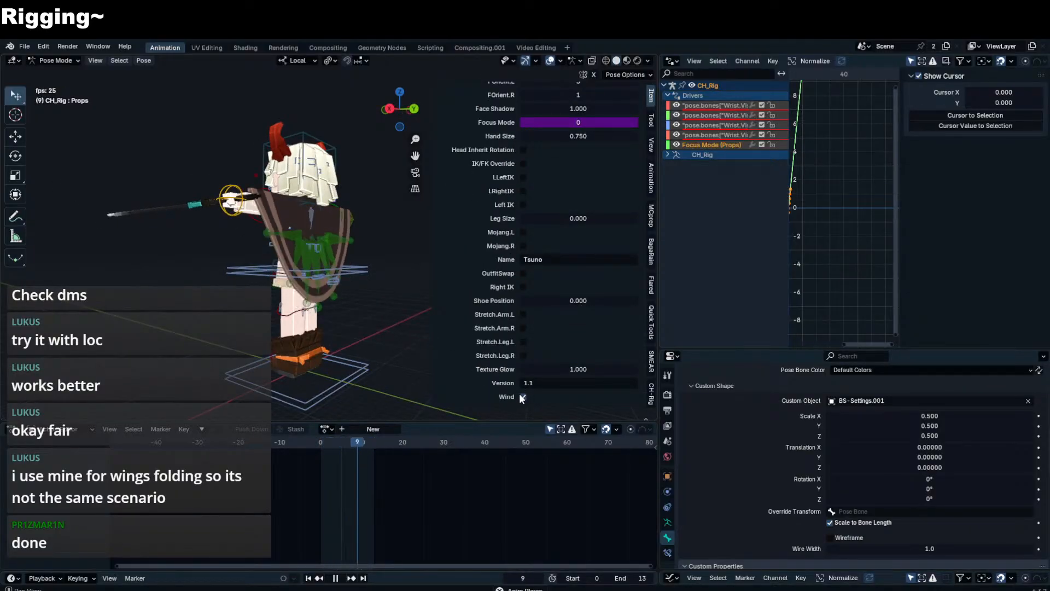
# - Rotate the cloak's parent bone Bone.001 around its Z axis during playback so the cloak lifts away from the body
pyautogui.click(324, 236)
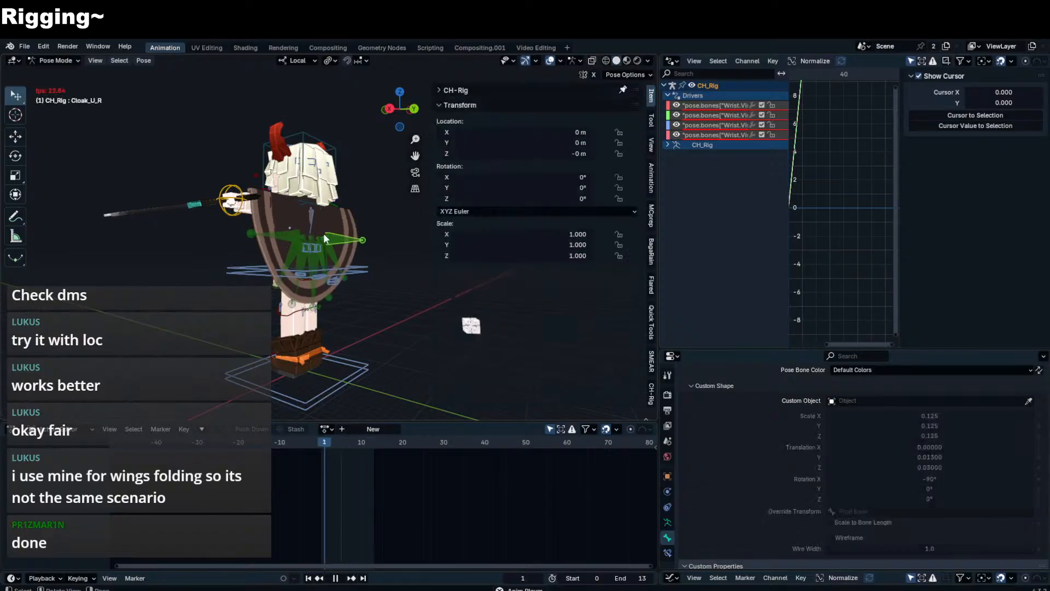
pyautogui.moveTo(312, 239); pyautogui.dragTo(313, 226, button='middle')
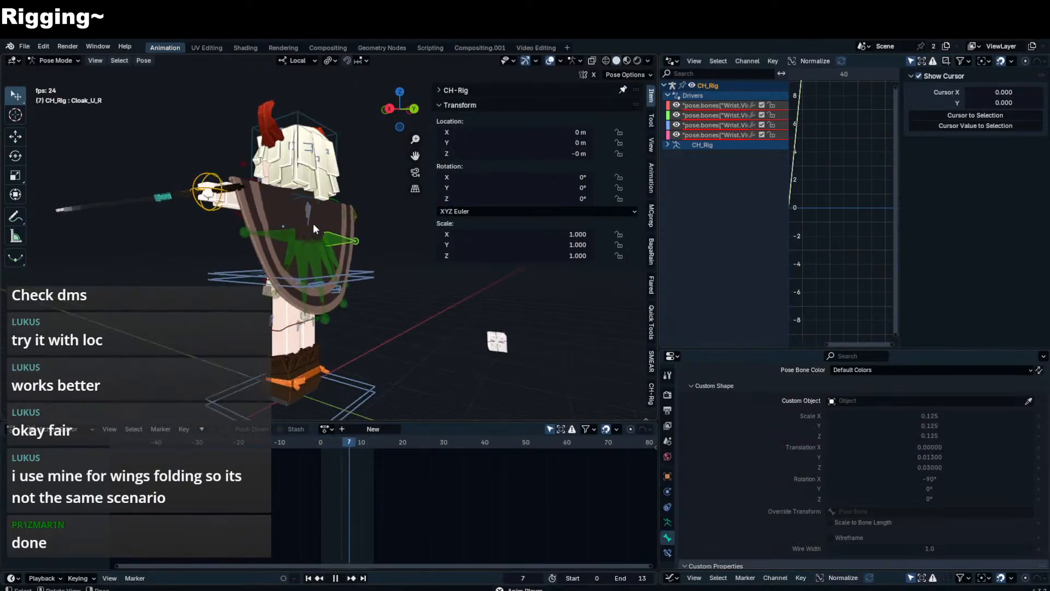
pyautogui.click(309, 215)
pyautogui.press('r')
pyautogui.rightClick(356, 188)
pyautogui.press('r')
pyautogui.press('z')
pyautogui.click(321, 154)
# - Try a trackball rotation of the Cloak_U_R bone to about X 16°, Y 4° and Z -39°, and stop playback
pyautogui.moveTo(322, 154); pyautogui.dragTo(337, 280, button='middle')
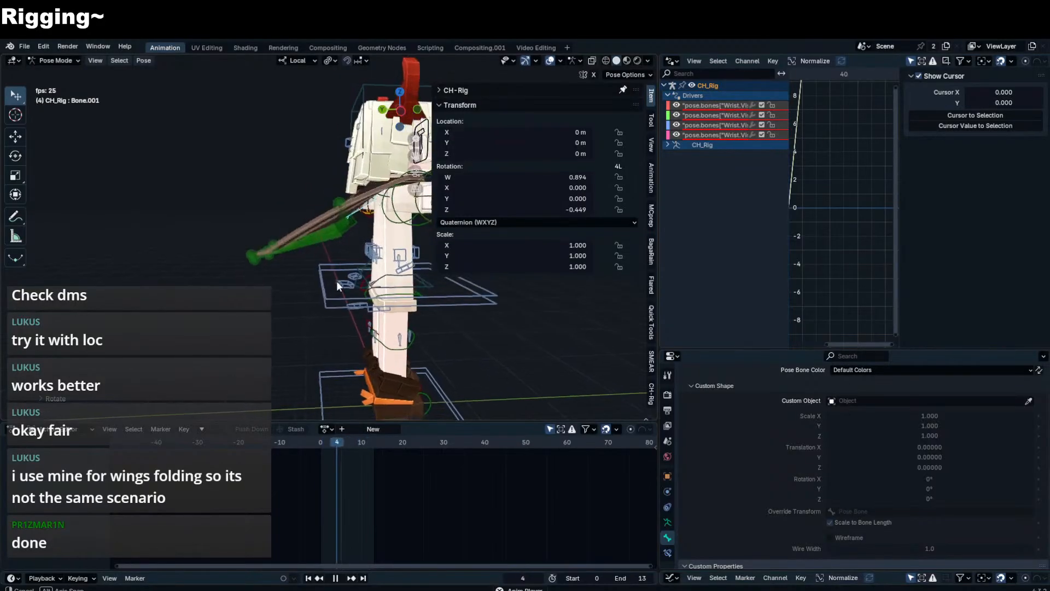
pyautogui.click(349, 216)
pyautogui.press('r')
pyautogui.press('r')
pyautogui.click(367, 284)
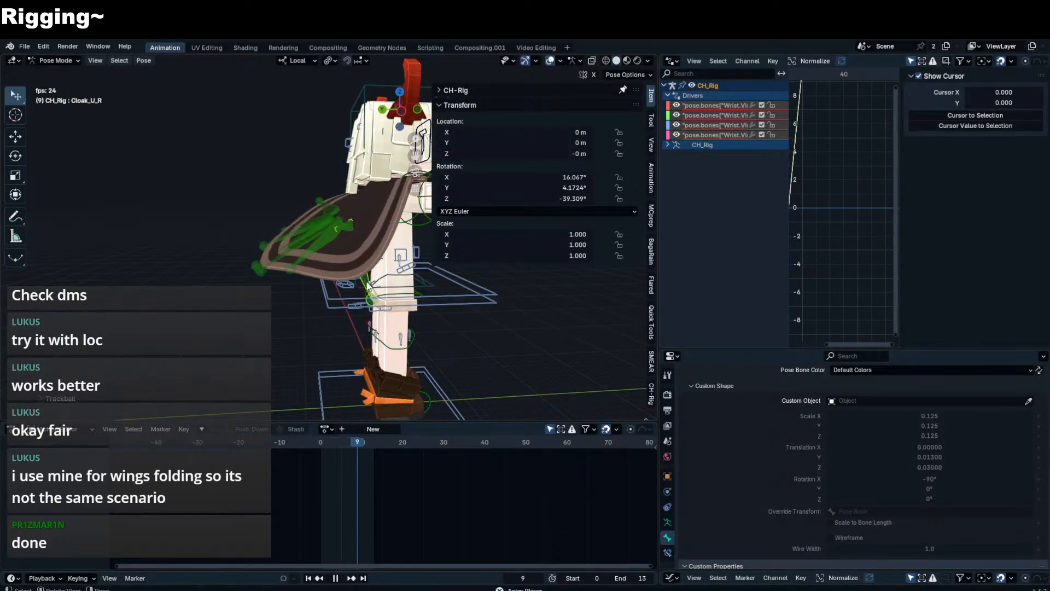
pyautogui.press('space')
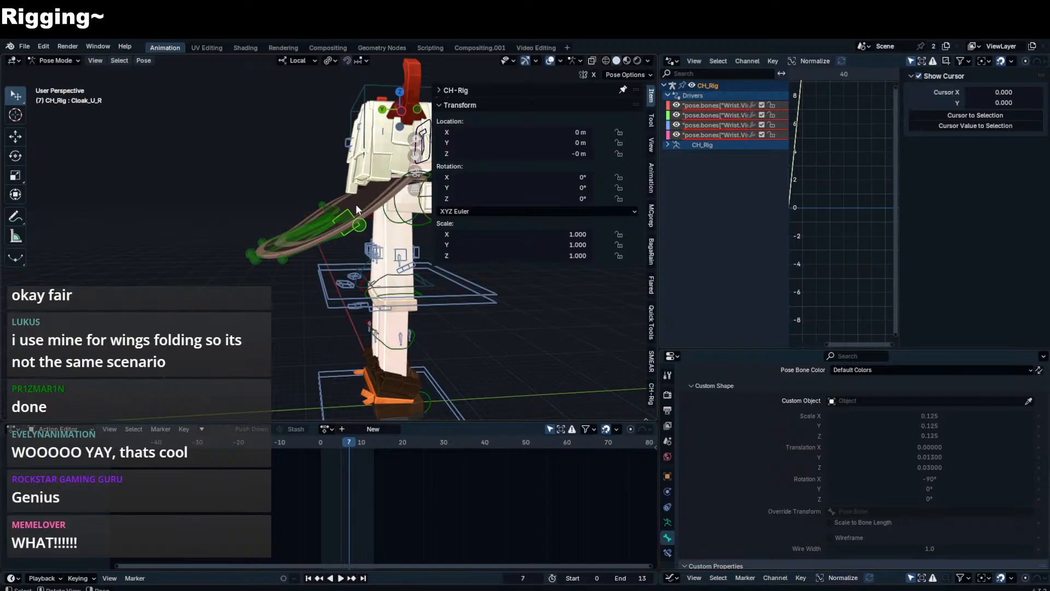
# - Return to Object Mode and delete the Action Constraint cube
pyautogui.press('n')
pyautogui.scroll(-4, 312, 229)
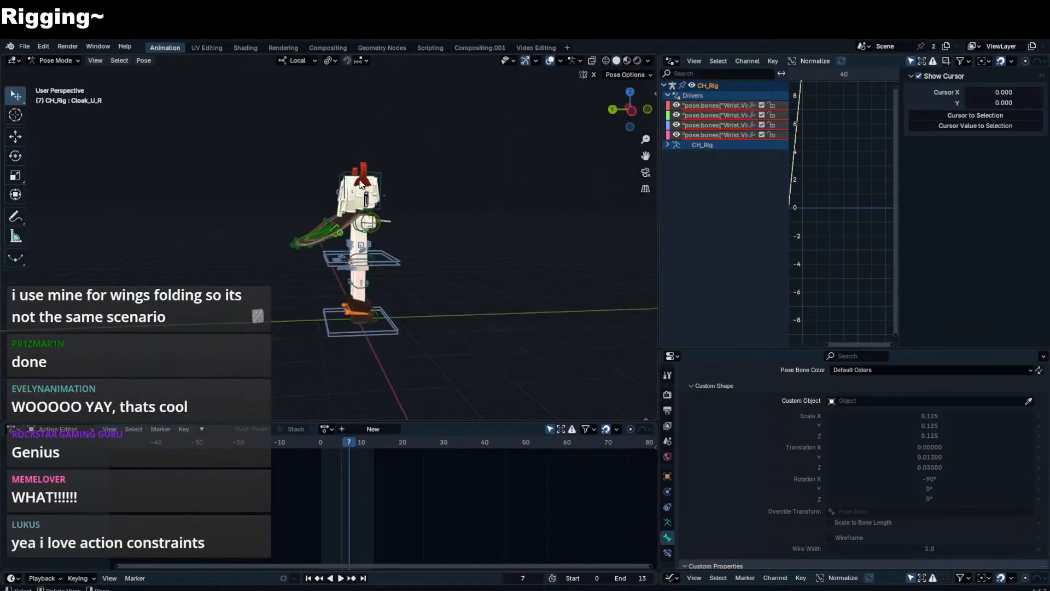
pyautogui.hotkey('ctrl', 'Tab')
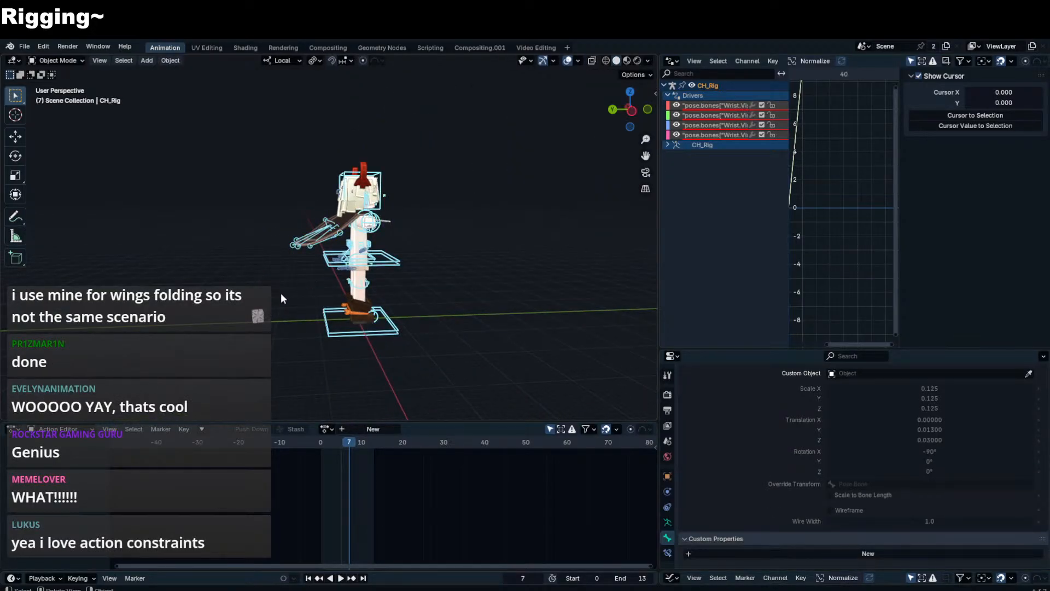
pyautogui.moveTo(280, 293); pyautogui.dragTo(385, 300, button='middle')
pyautogui.click(397, 308)
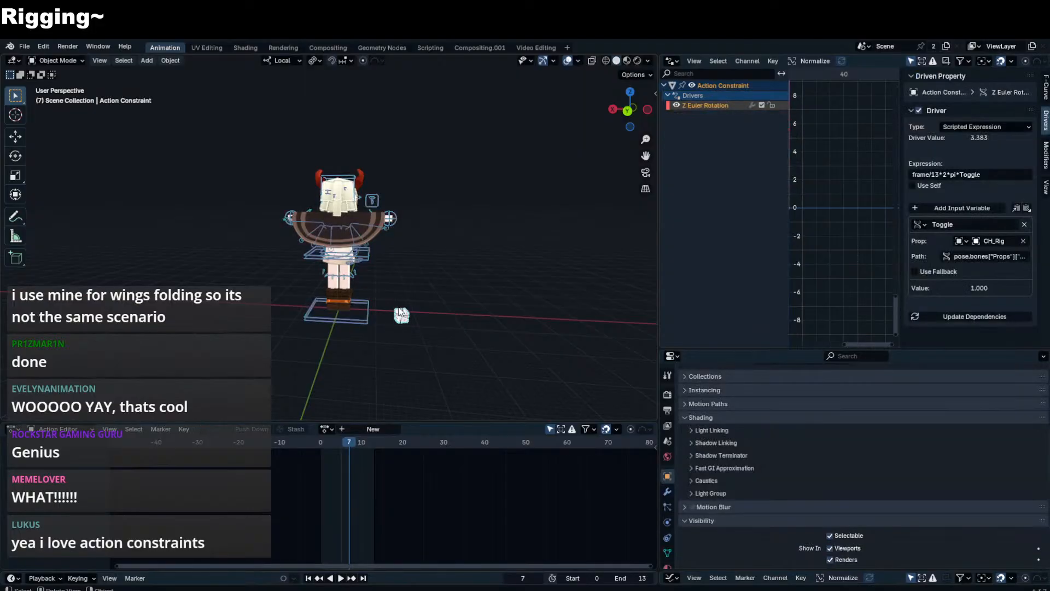
pyautogui.press('x')
pyautogui.click(442, 310)
# - Clear the rotation of the rig's Bone.001 in Pose Mode and return to Object Mode
pyautogui.click(367, 254)
pyautogui.hotkey('ctrl', 'Tab')
pyautogui.moveTo(368, 253); pyautogui.dragTo(383, 236, button='middle')
pyautogui.click(300, 221)
pyautogui.hotkey('ctrl', 'Tab')
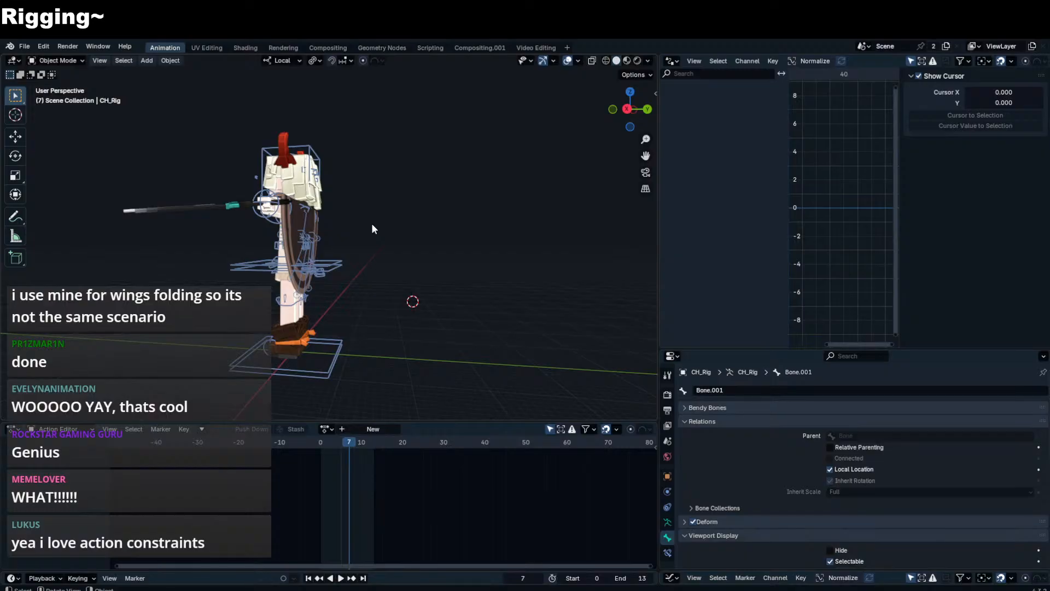
# - Try rotating the Cloak_U_L bone of the rig in Pose Mode
pyautogui.scroll(5, 372, 224)
pyautogui.click(289, 246)
pyautogui.hotkey('ctrl', 'Tab')
pyautogui.moveTo(290, 246); pyautogui.dragTo(400, 301, button='middle')
pyautogui.click(258, 238)
pyautogui.press('r')
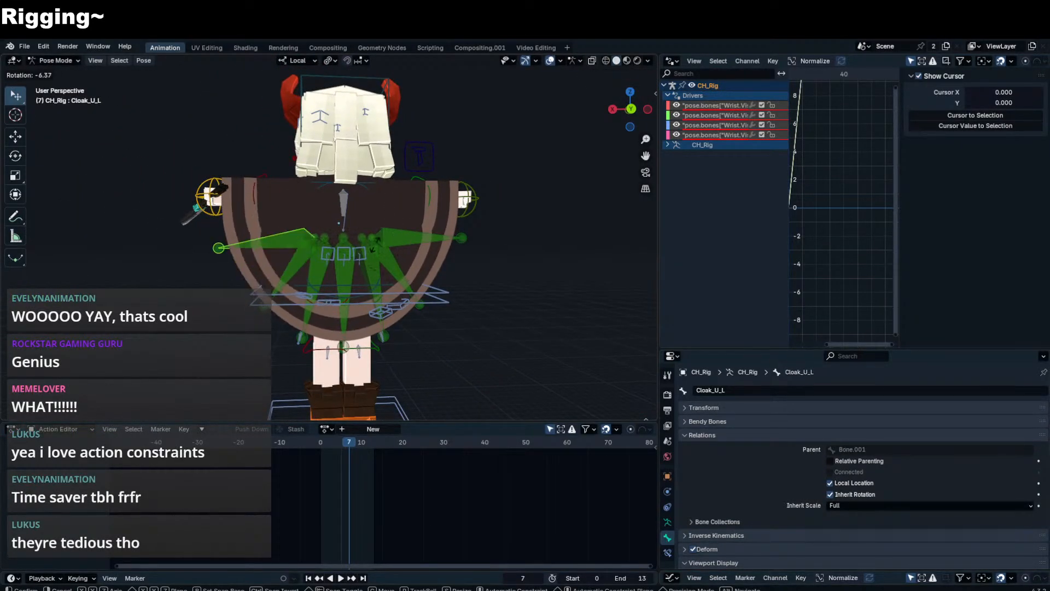
pyautogui.rightClick(372, 290)
# - Add the remaining cloak bones up to Cloak_U_R to the selection and try rotating them together
pyautogui.keyDown('shift'); pyautogui.click(289, 269); pyautogui.keyUp('shift')
pyautogui.keyDown('shift'); pyautogui.click(314, 278); pyautogui.keyUp('shift')
pyautogui.keyDown('shift'); pyautogui.click(341, 278); pyautogui.keyUp('shift')
pyautogui.keyDown('shift'); pyautogui.click(376, 274); pyautogui.keyUp('shift')
pyautogui.keyDown('shift'); pyautogui.click(392, 265); pyautogui.keyUp('shift')
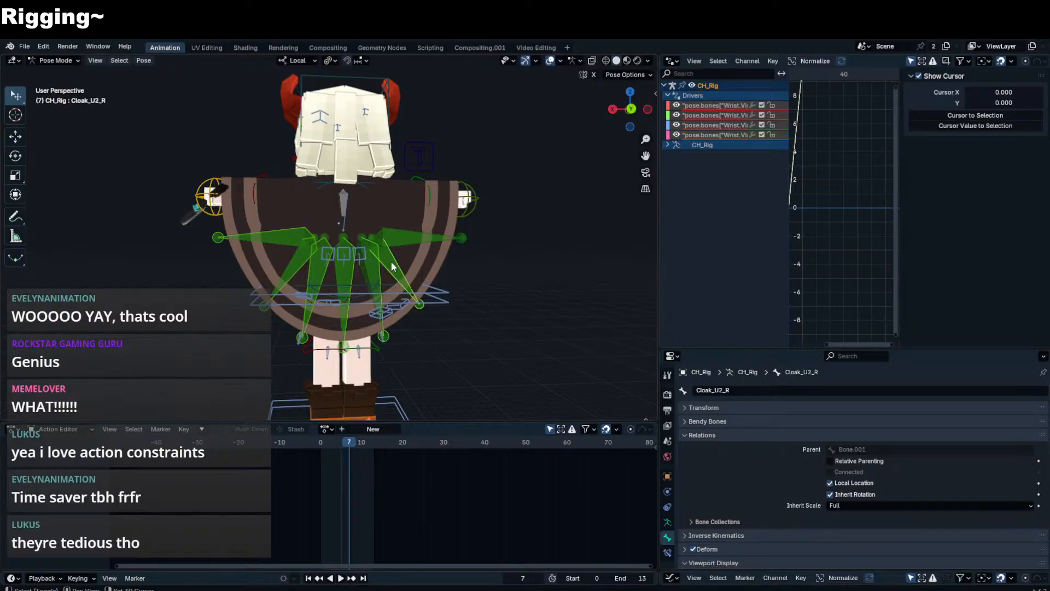
pyautogui.keyDown('shift'); pyautogui.click(413, 239); pyautogui.keyUp('shift')
pyautogui.press('r')
pyautogui.press('Escape')
# - Examine the target, range and action settings of the Cloak_U_R bone's Action constraint
pyautogui.hotkey('ctrl', 'Tab')
pyautogui.scroll(-3, 356, 360)
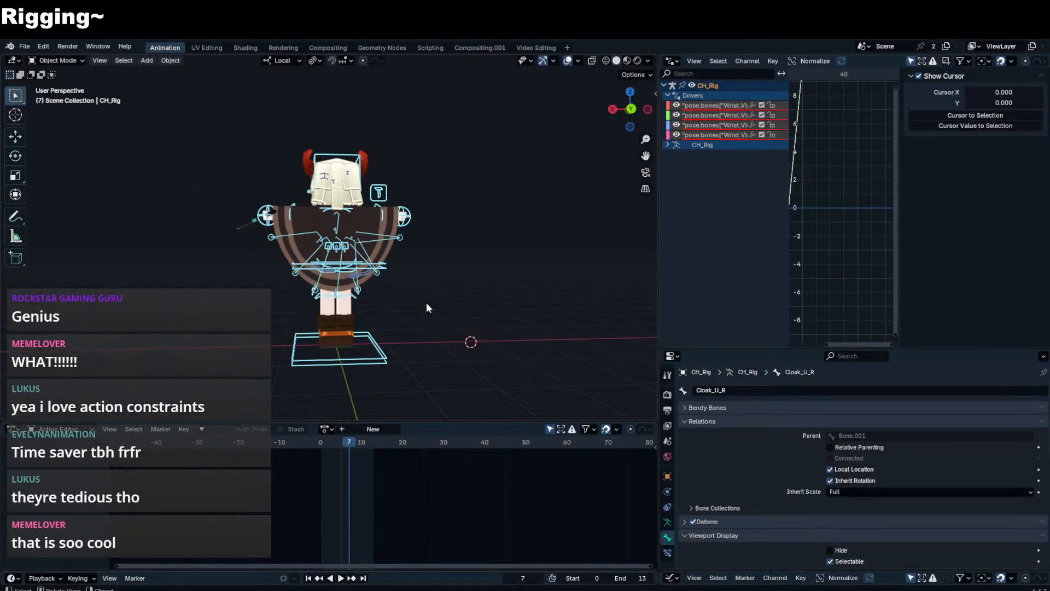
pyautogui.scroll(4, 425, 302)
pyautogui.moveTo(412, 312); pyautogui.dragTo(339, 332, button='middle')
pyautogui.hotkey('ctrl', 'Tab')
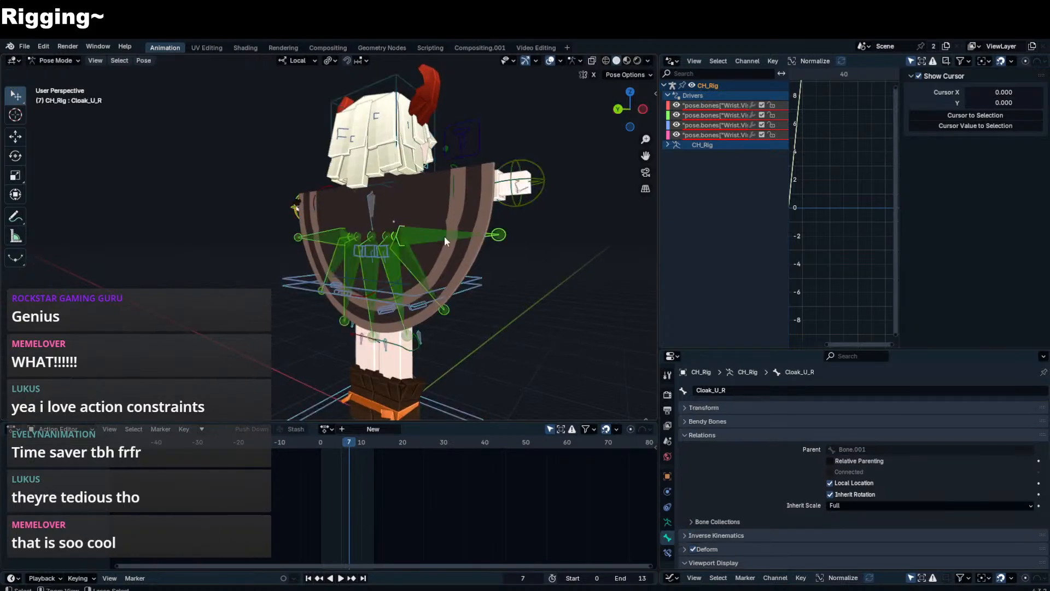
pyautogui.click(667, 552)
pyautogui.scroll(-3, 724, 471)
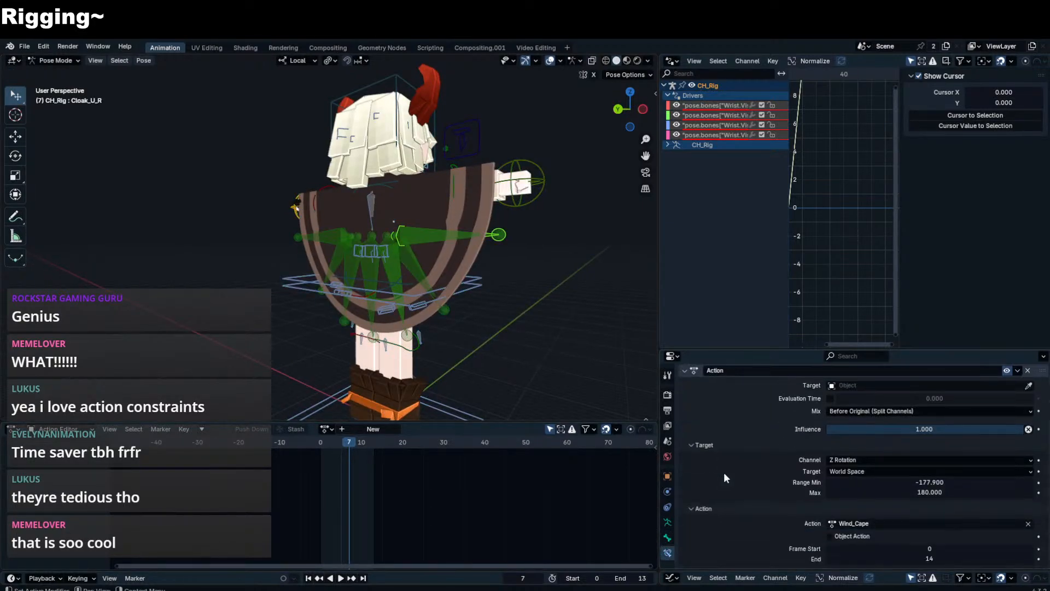
pyautogui.scroll(3, 723, 478)
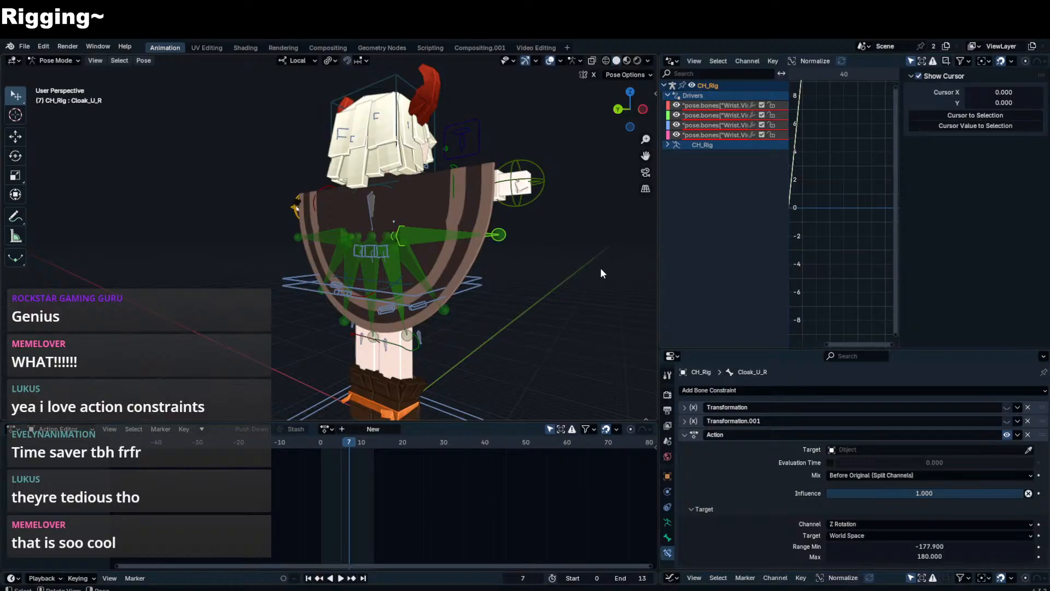
pyautogui.scroll(-3, 814, 473)
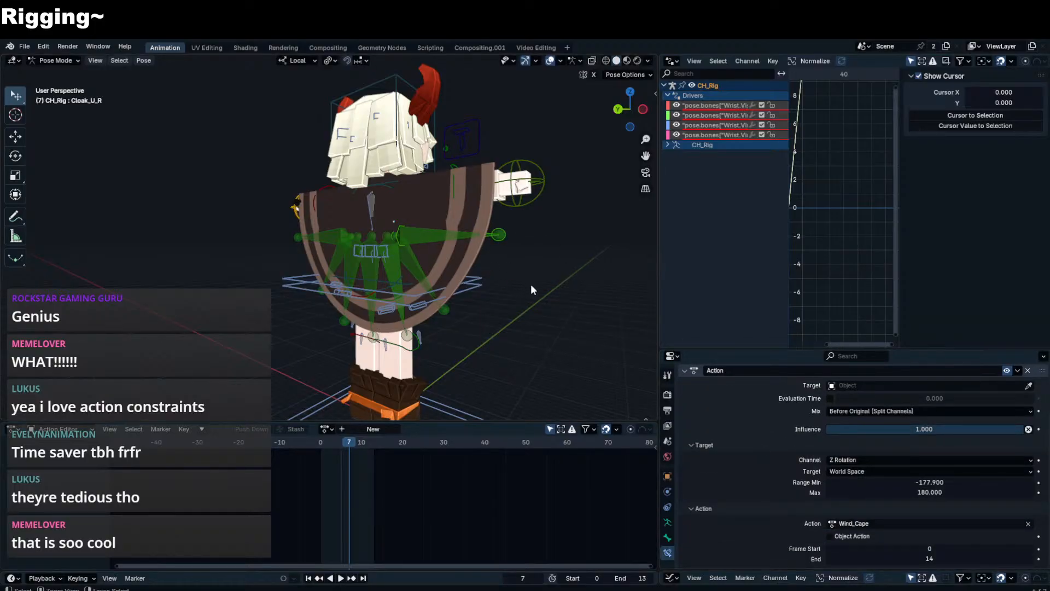
# - Add an Action object constraint to the CH_Rig armature in Object Mode
pyautogui.hotkey('ctrl', 'Tab')
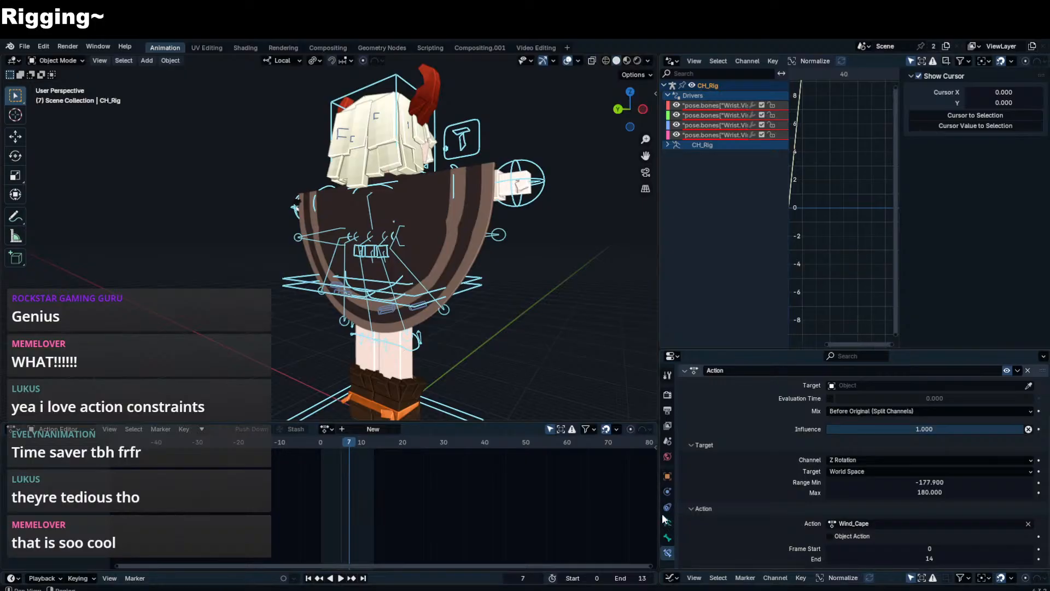
pyautogui.click(668, 505)
pyautogui.click(803, 390)
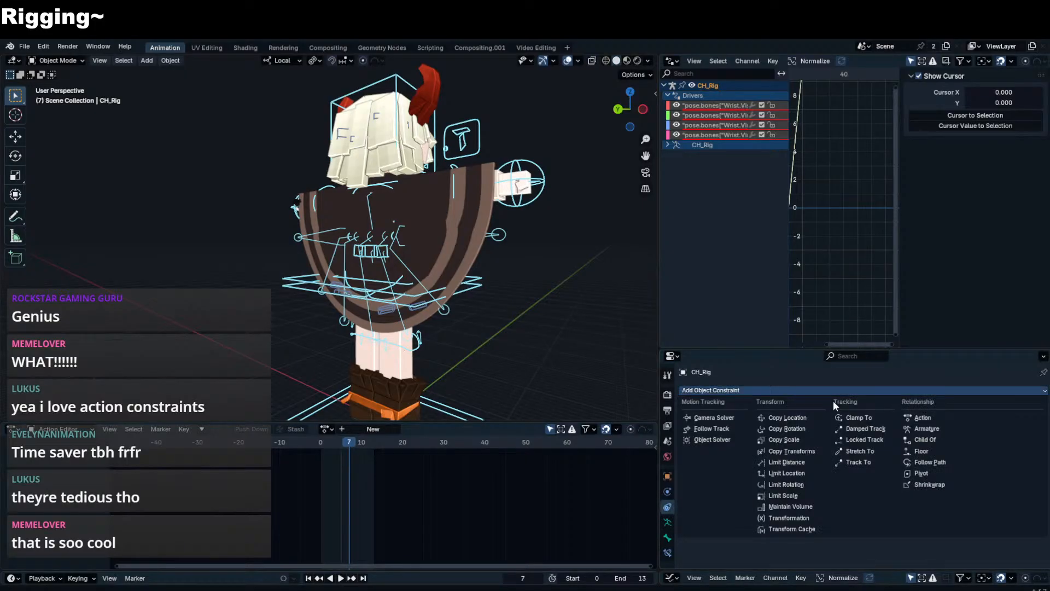
pyautogui.click(923, 420)
pyautogui.click(904, 423)
pyautogui.click(803, 431)
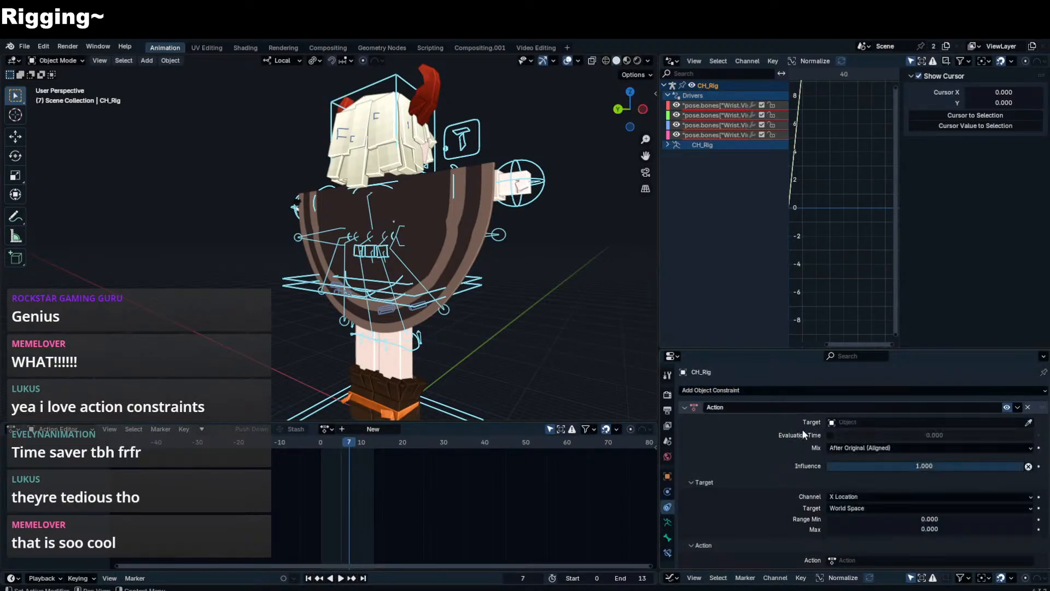
pyautogui.scroll(-3, 456, 320)
# - Undo the recent changes back through the added object constraint to the deletion of the Action Constraint cube
pyautogui.hotkey('ctrl', 'z')
pyautogui.hotkey('ctrl', 'z')
pyautogui.hotkey('ctrl', 'z')
pyautogui.hotkey('ctrl', 'z')
pyautogui.hotkey('ctrl', 'z')
pyautogui.hotkey('ctrl', 'z')
pyautogui.hotkey('ctrl', 'z')
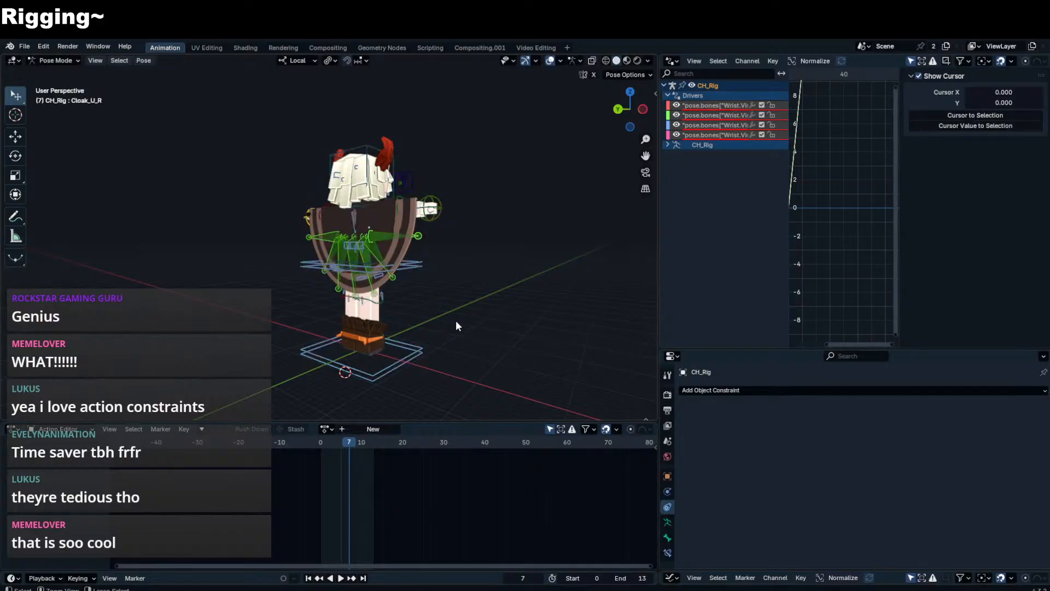
pyautogui.hotkey('ctrl', 'z')
pyautogui.hotkey('ctrl', 'z')
pyautogui.hotkey('ctrl', 'z')
pyautogui.hotkey('ctrl', 'z')
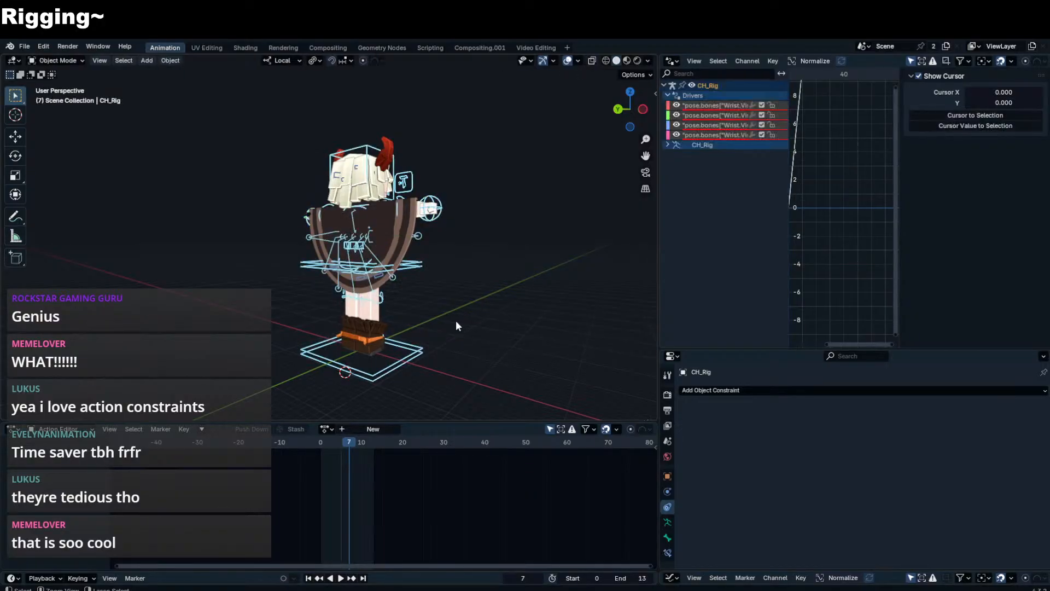
pyautogui.hotkey('ctrl', 'z')
pyautogui.hotkey('ctrl', 'z')
pyautogui.hotkey('ctrl', 'z')
pyautogui.hotkey('ctrl', 'z')
pyautogui.scroll(-3, 455, 320)
pyautogui.moveTo(455, 320); pyautogui.dragTo(467, 324, button='middle')
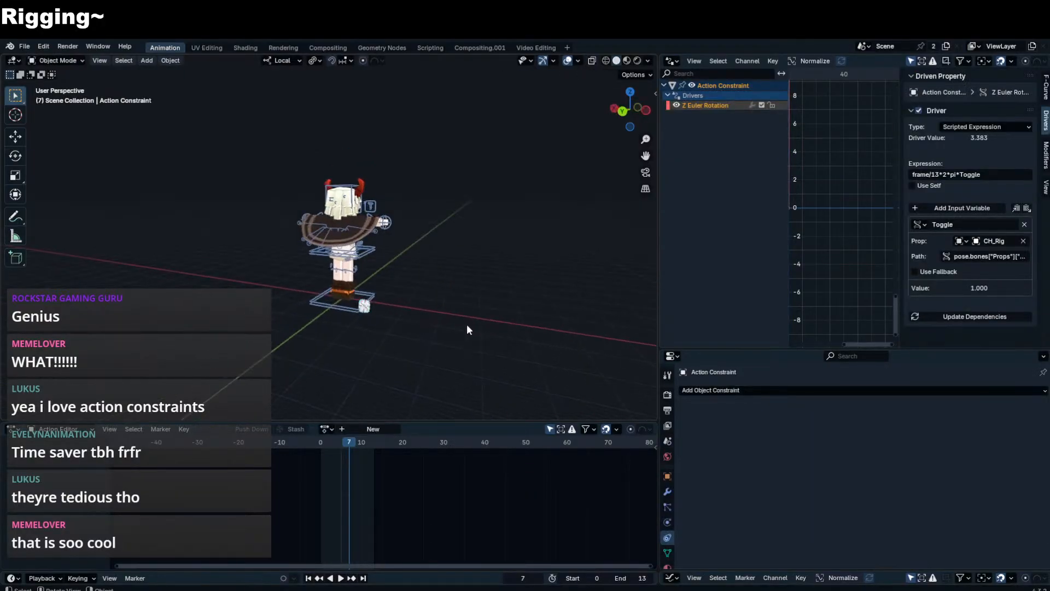
# - Play back the cloak motion with the rig in Pose Mode, and stop it
pyautogui.click(381, 230)
pyautogui.hotkey('ctrl', 'Tab')
pyautogui.press('space')
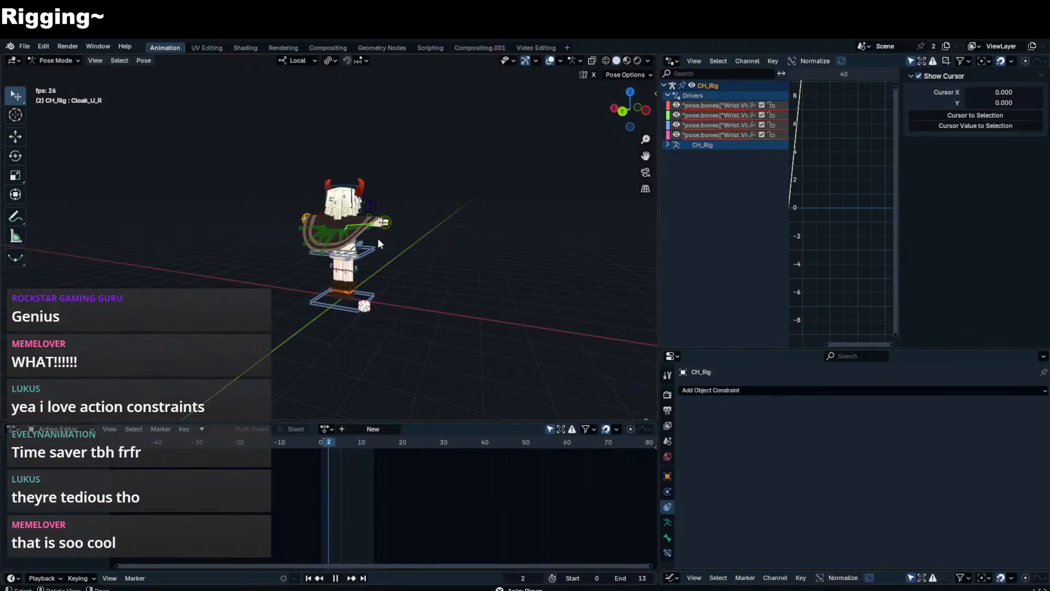
pyautogui.scroll(3, 372, 243)
pyautogui.scroll(-2, 350, 243)
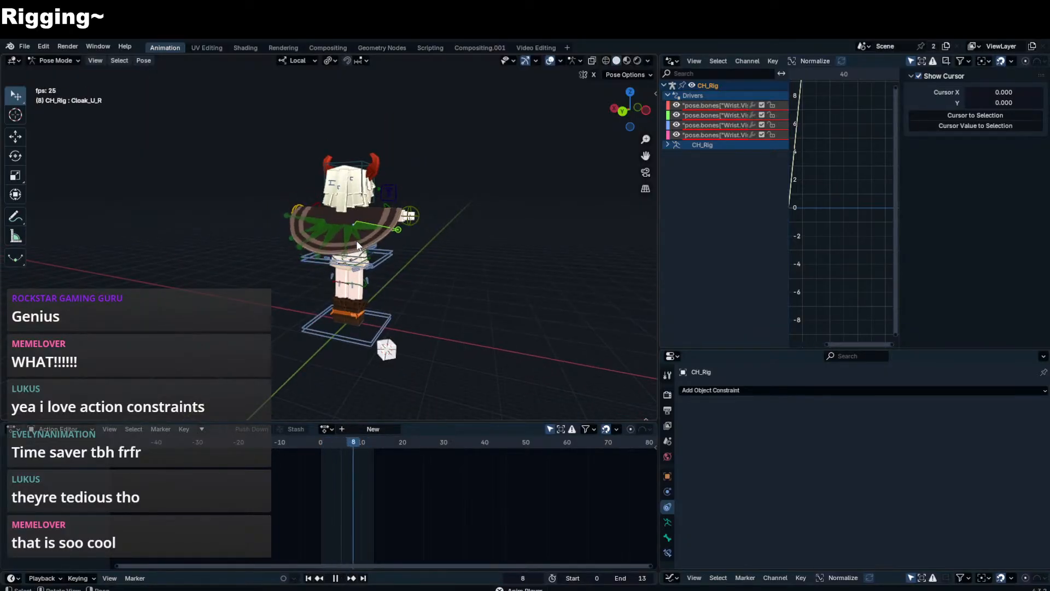
pyautogui.press('space')
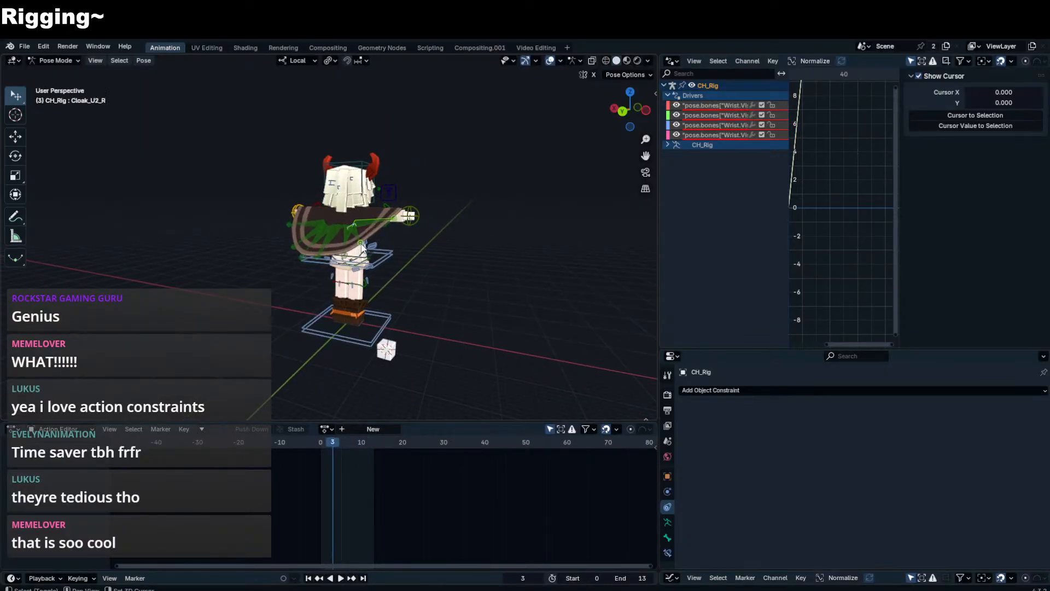
# - Open the Cloak_U_L bone's constraints, start the animation playback and turn off the bone's first Action constraint
pyautogui.click(336, 234)
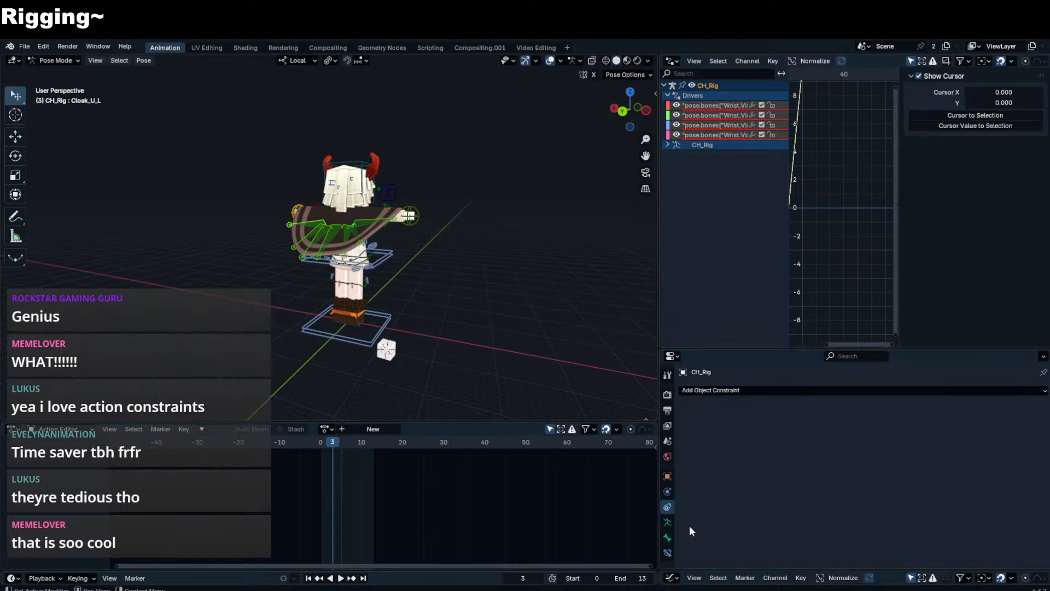
pyautogui.click(667, 553)
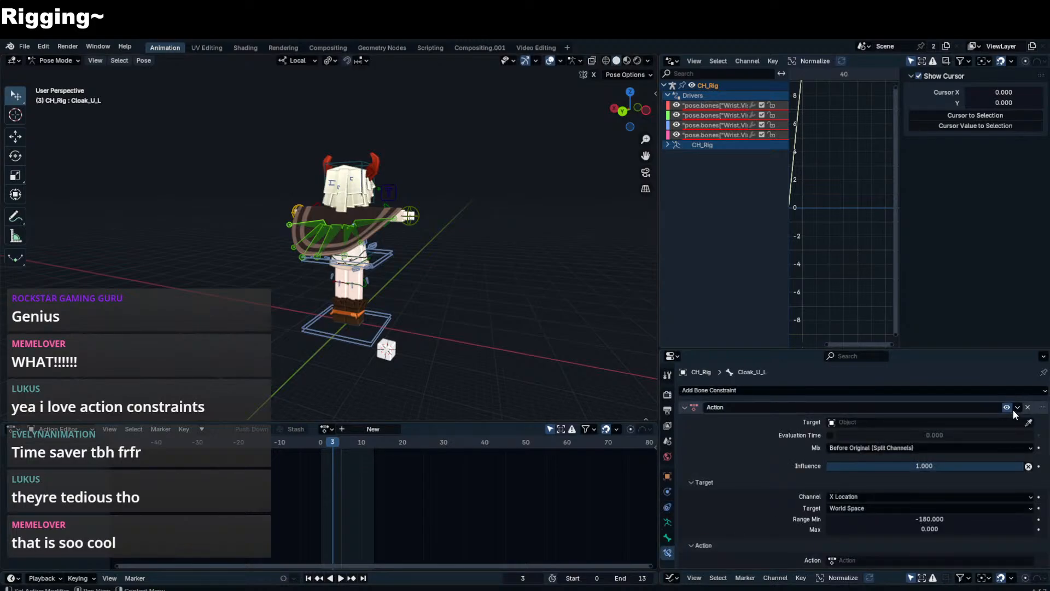
pyautogui.press('space')
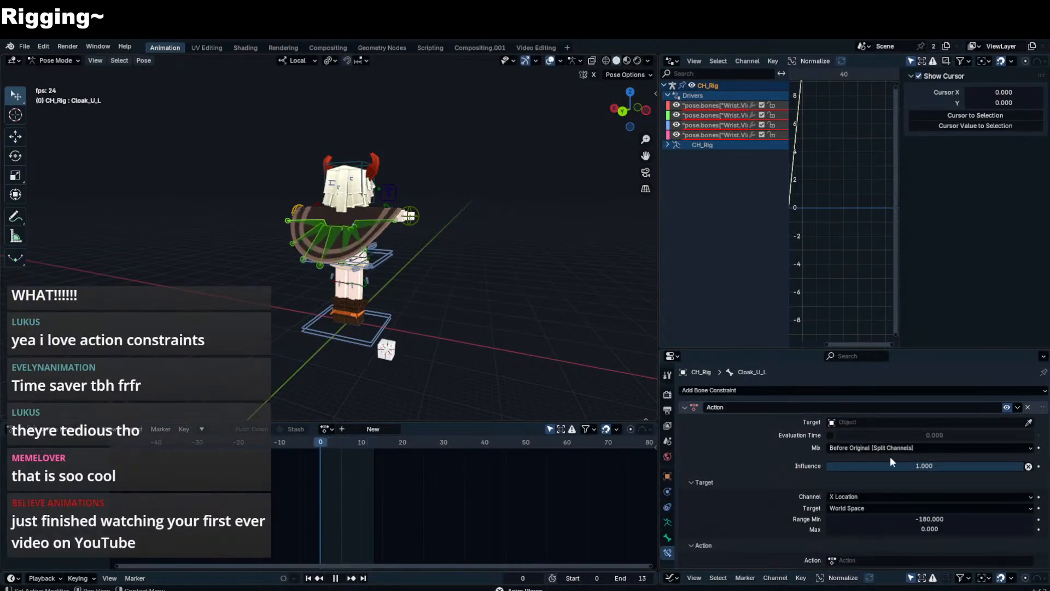
pyautogui.scroll(-4, 889, 456)
pyautogui.scroll(4, 889, 455)
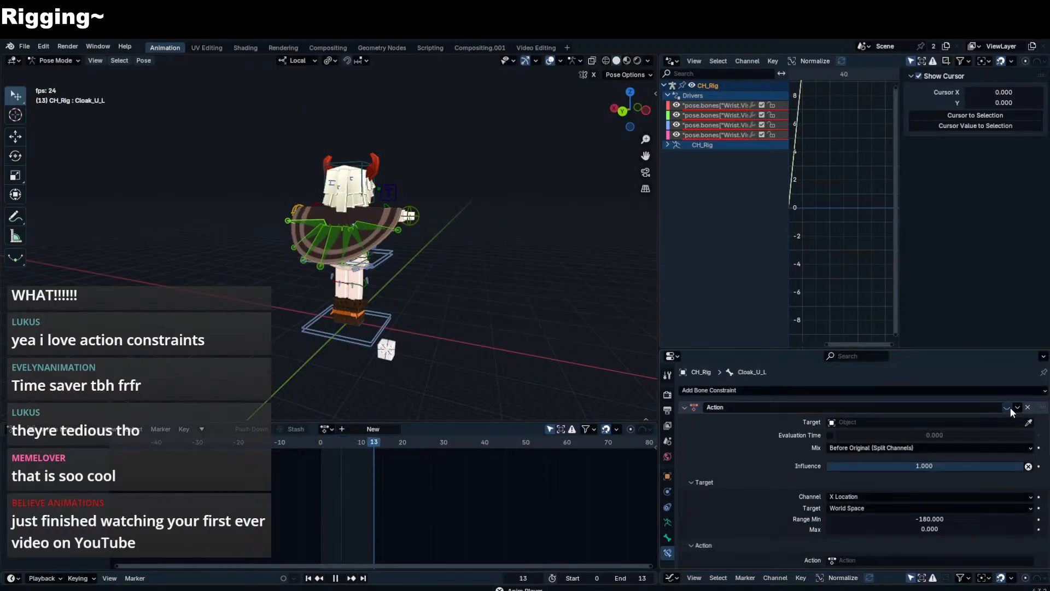
pyautogui.click(297, 218)
pyautogui.click(297, 219)
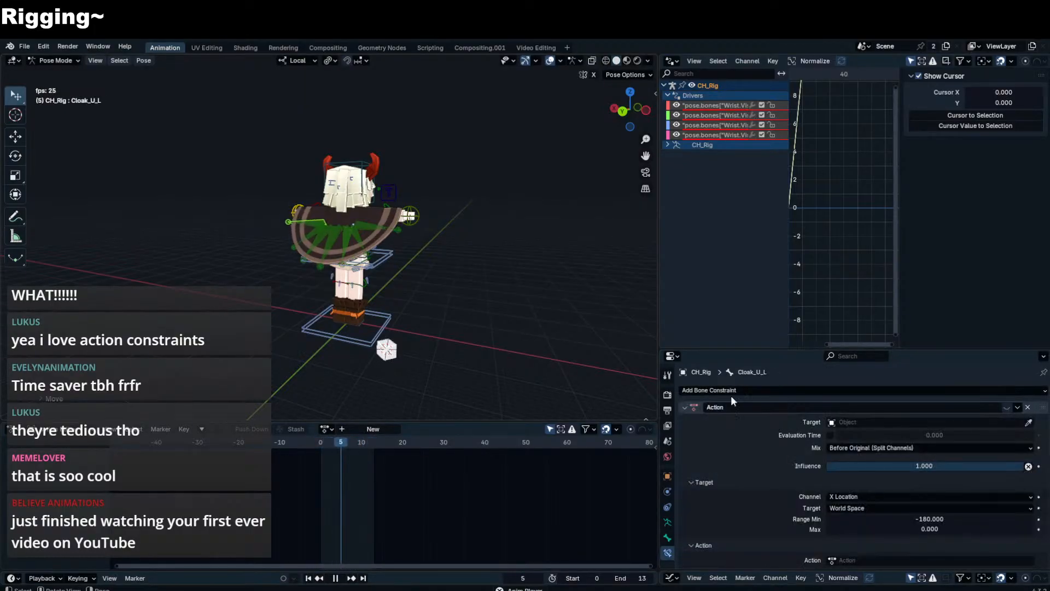
# - Delete the duplicate first Action constraint from the Cloak_U_L bone and turn off its Action.001 constraint
pyautogui.click(1029, 423)
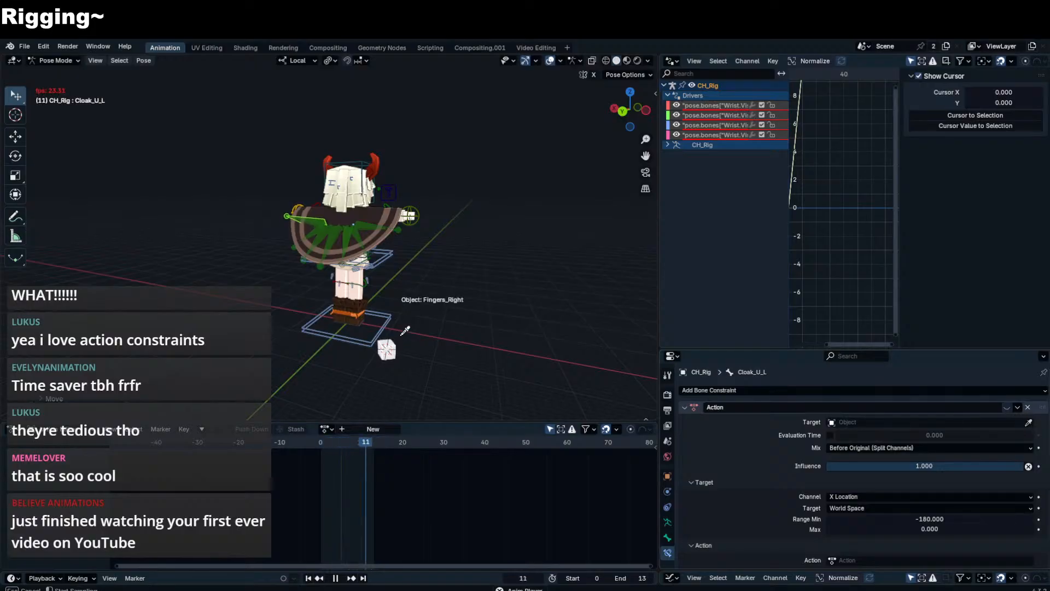
pyautogui.click(386, 349)
pyautogui.click(684, 407)
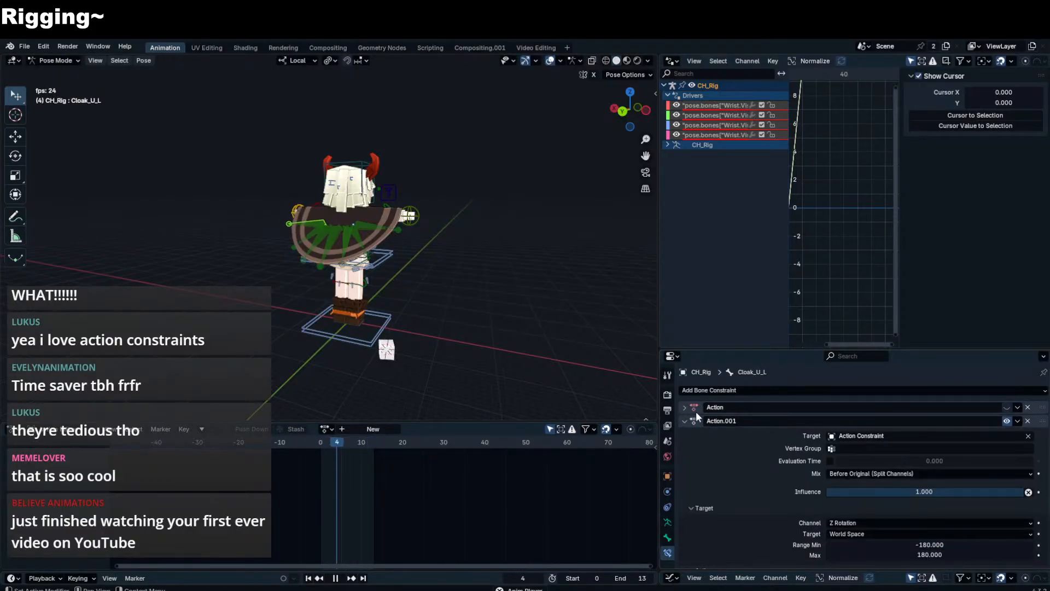
pyautogui.click(1028, 407)
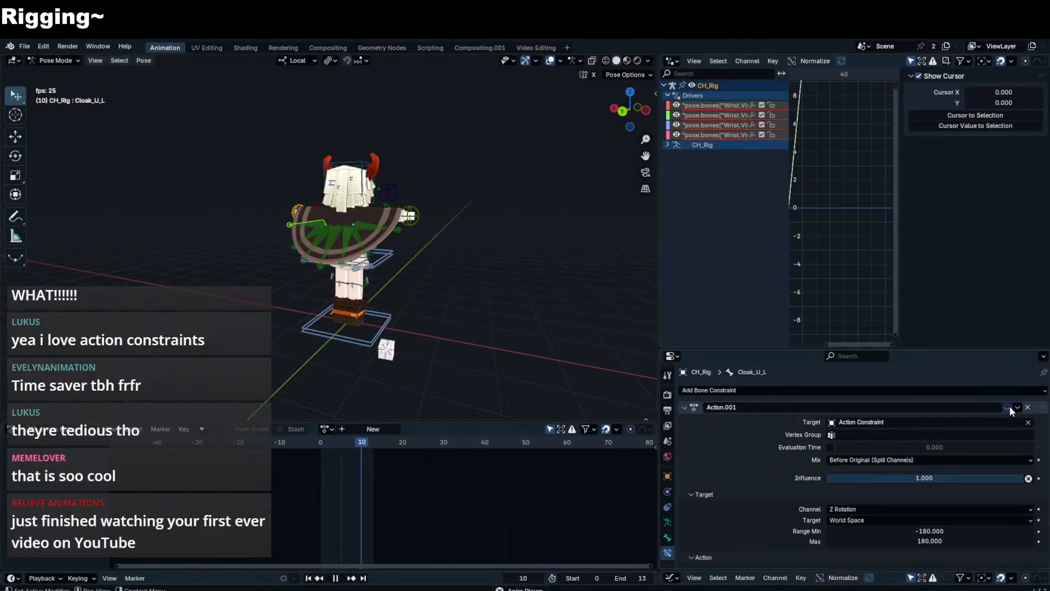
pyautogui.scroll(-3, 1009, 406)
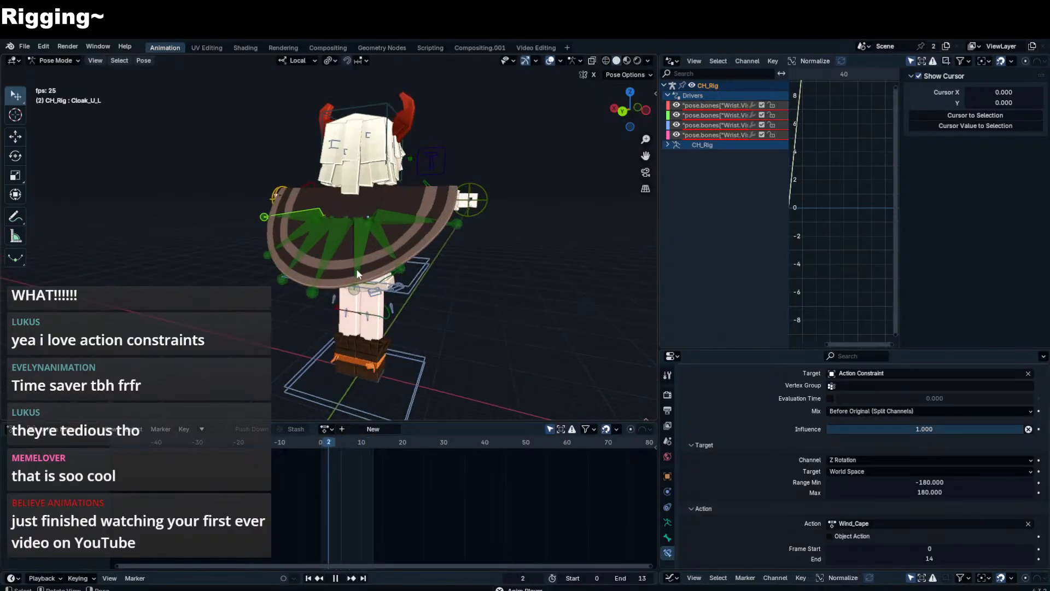
# - Switch to Object Mode, stop the playback and open the object constraints of the CH_Rig armature
pyautogui.hotkey('ctrl', 'Tab')
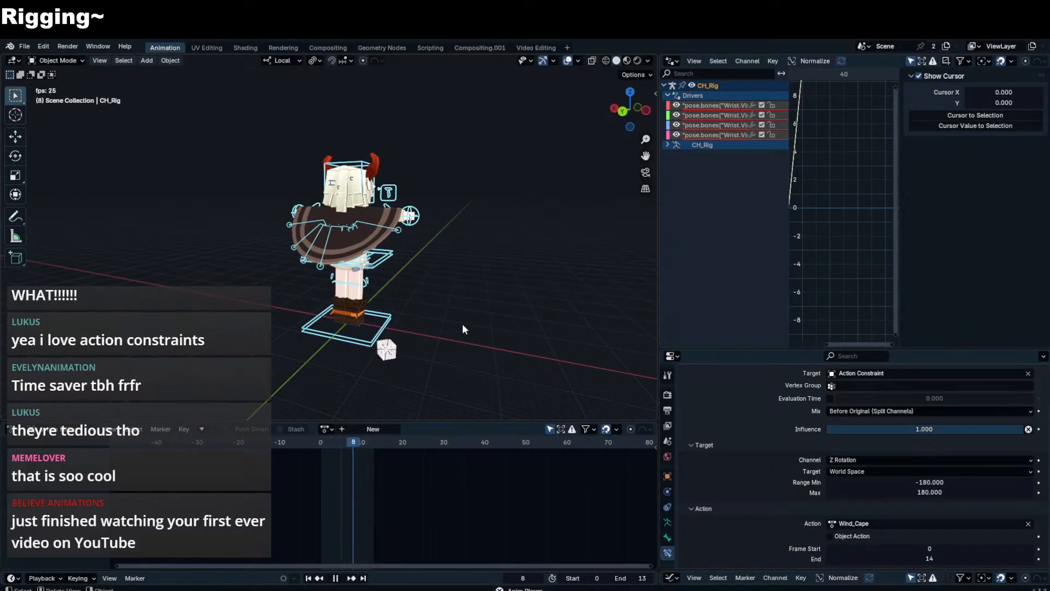
pyautogui.press('space')
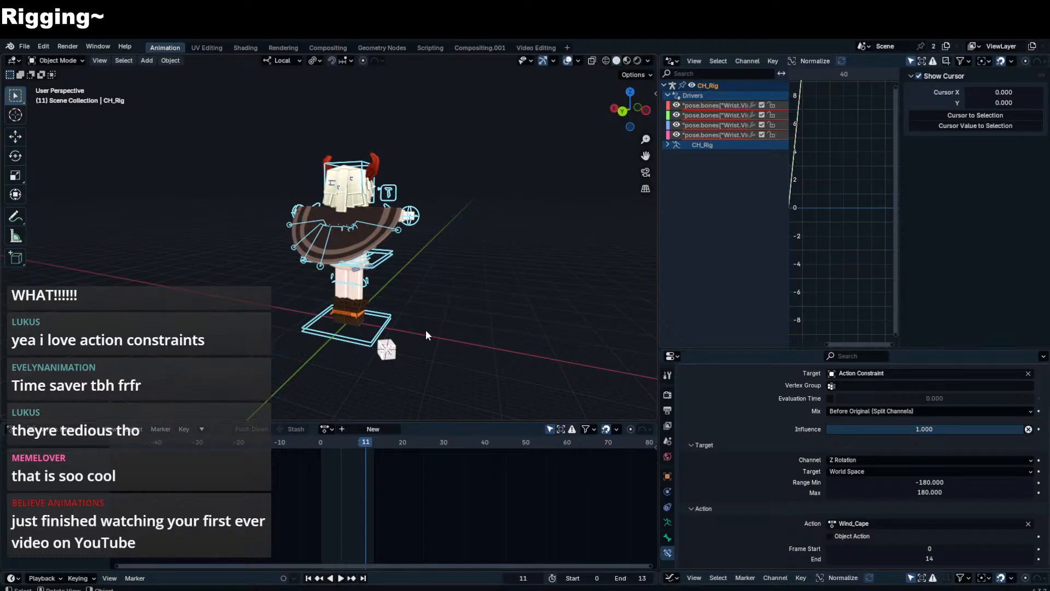
pyautogui.click(668, 510)
pyautogui.click(666, 520)
pyautogui.moveTo(659, 507); pyautogui.dragTo(657, 507)
pyautogui.click(664, 510)
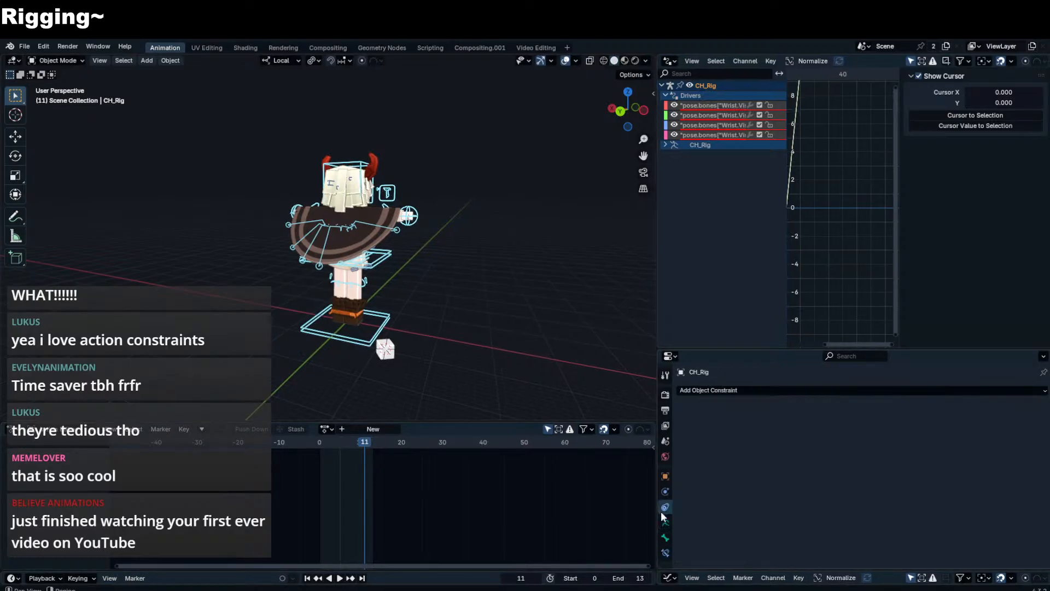
pyautogui.click(663, 524)
pyautogui.click(665, 536)
pyautogui.click(665, 522)
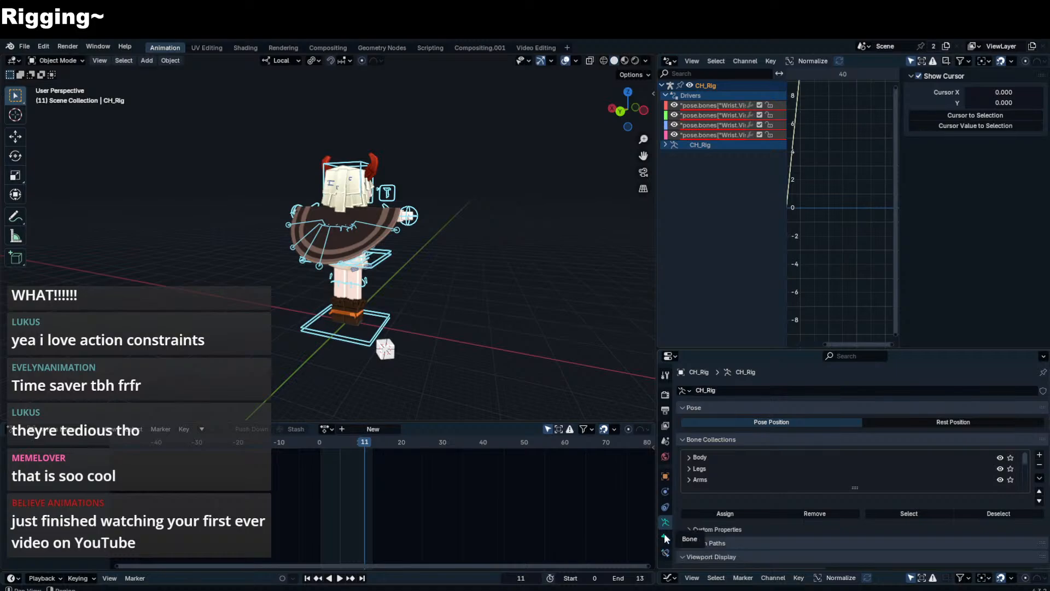
pyautogui.click(665, 507)
pyautogui.click(665, 522)
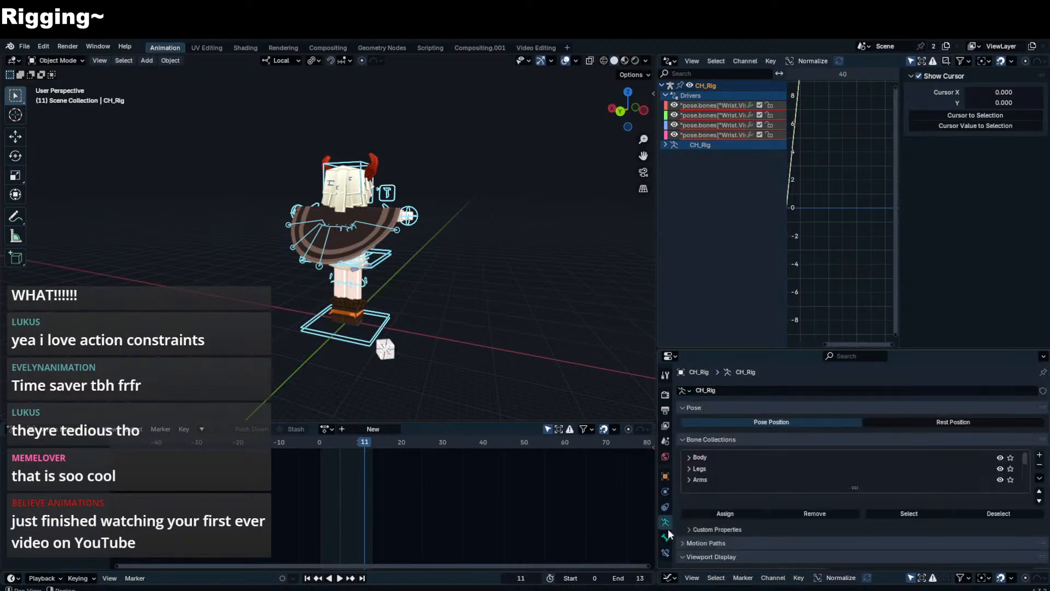
pyautogui.click(665, 491)
pyautogui.click(665, 506)
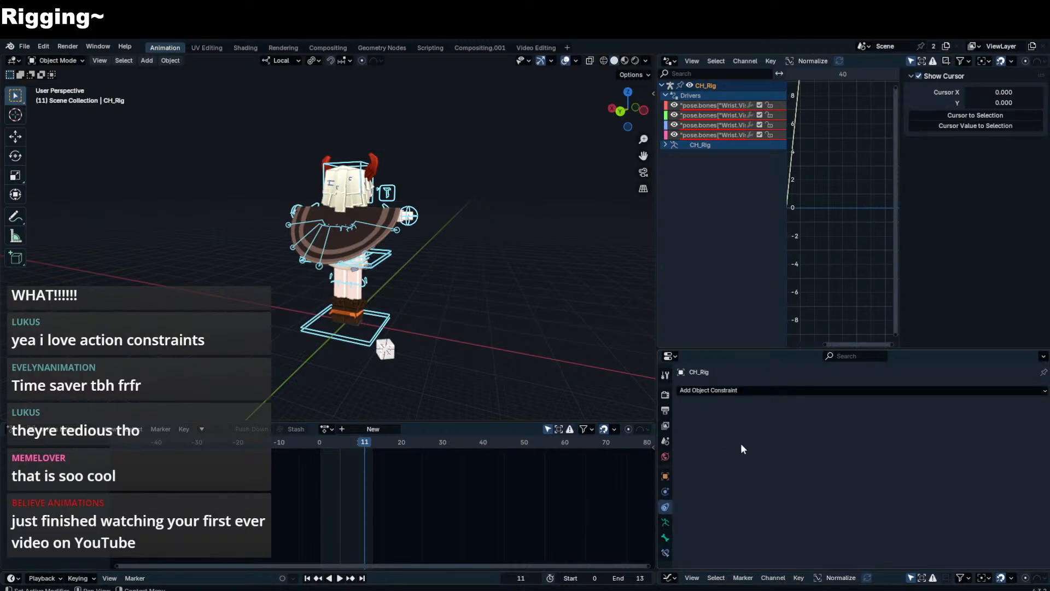
# - Add an Action object constraint to CH_Rig and target it at the Action Constraint cube
pyautogui.click(902, 390)
pyautogui.click(929, 417)
pyautogui.click(1028, 422)
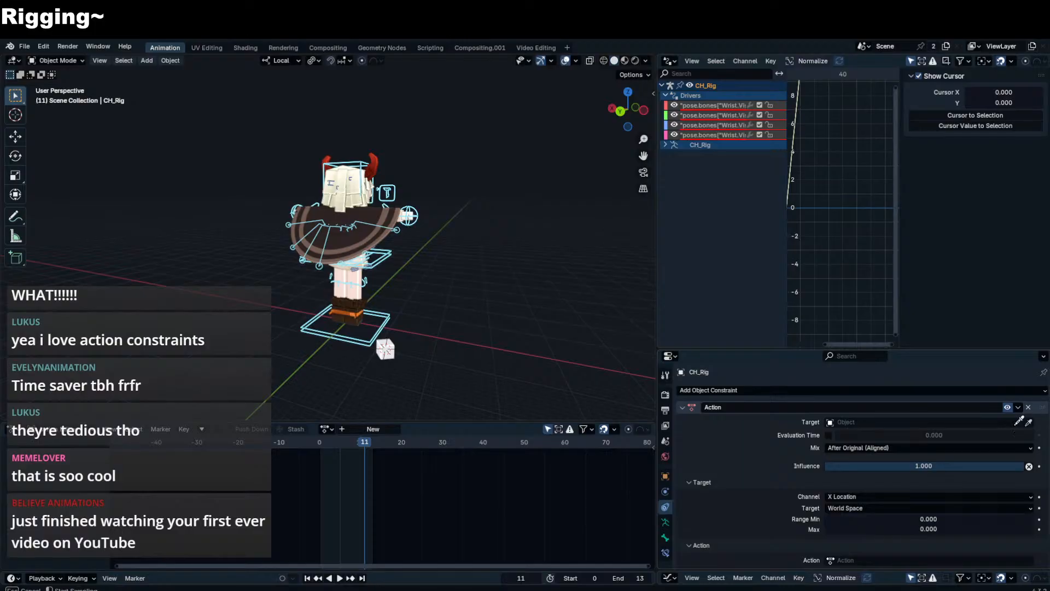
pyautogui.click(385, 349)
# - Set the object constraint's channel to Z Rotation with a range from -180 to 180
pyautogui.scroll(-2, 892, 475)
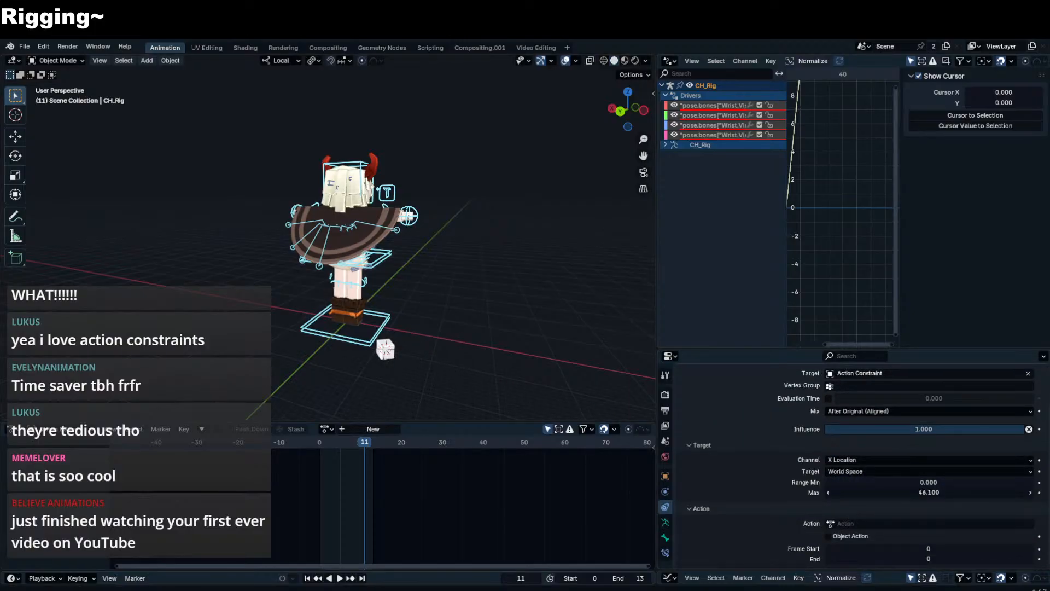
pyautogui.click(892, 471)
pyautogui.click(883, 458)
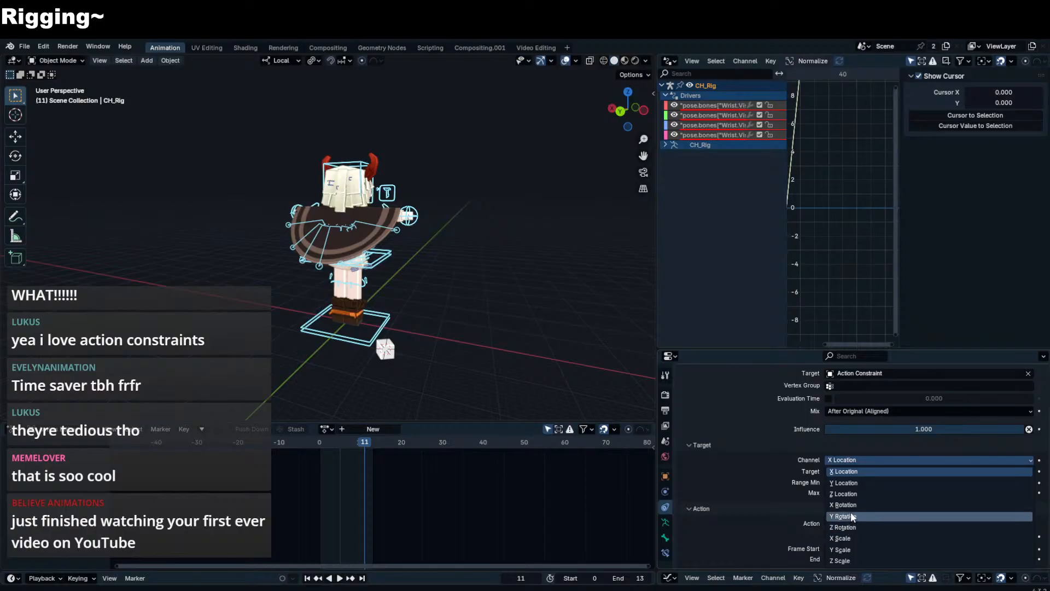
pyautogui.click(845, 526)
pyautogui.moveTo(874, 492); pyautogui.dragTo(596, 483)
# - Assign the Wind_Cape action to the object constraint with an end frame of 14
pyautogui.click(844, 524)
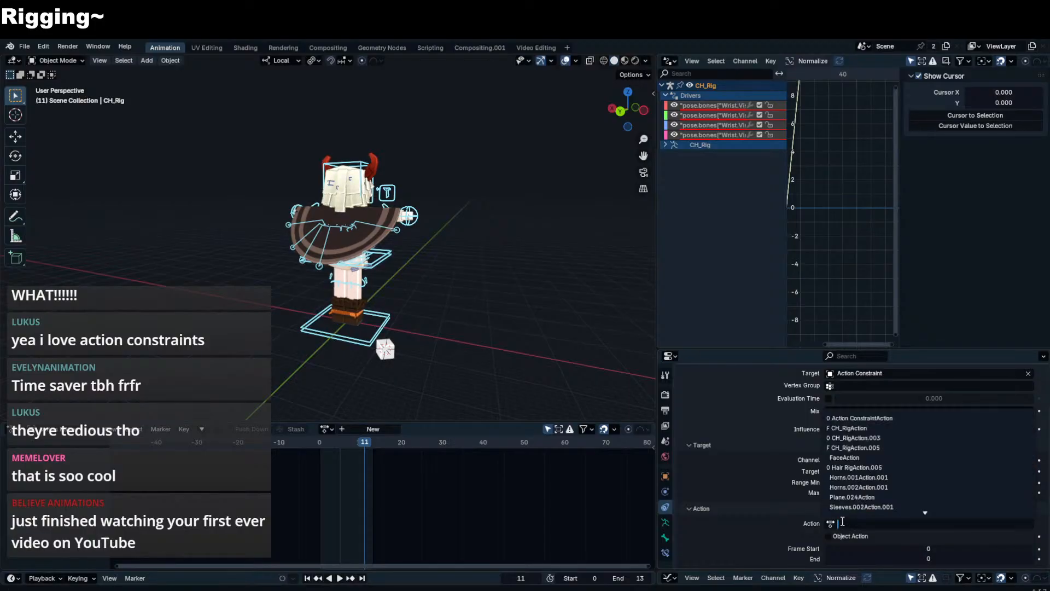
pyautogui.write('cap')
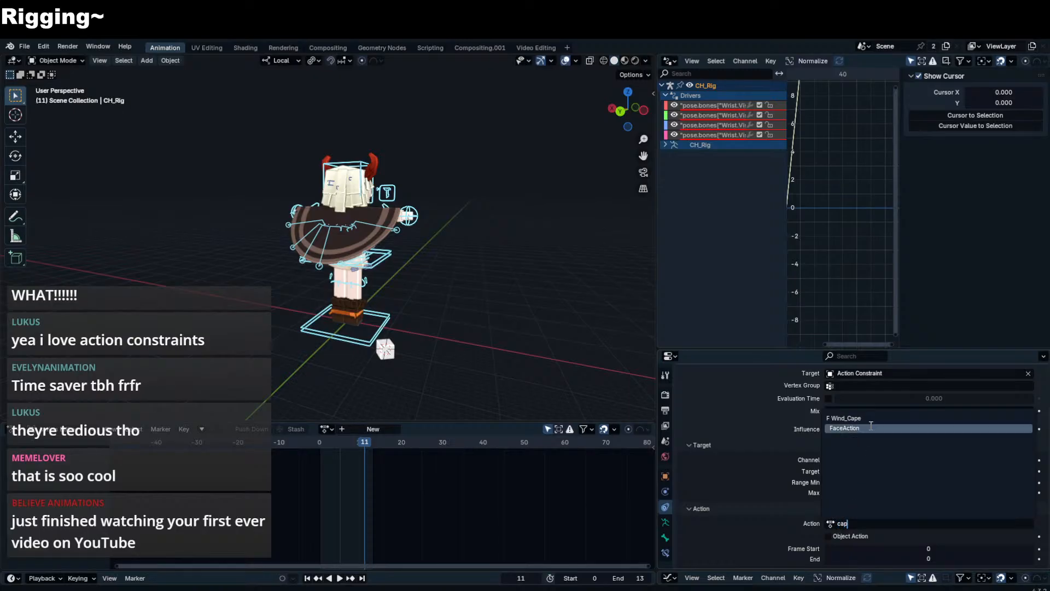
pyautogui.click(868, 418)
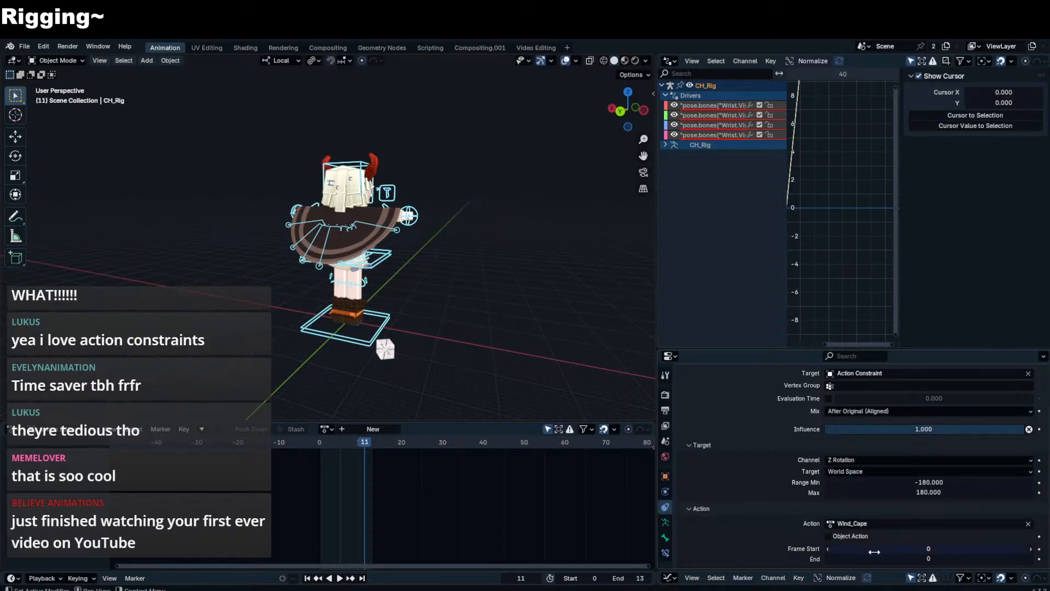
pyautogui.doubleClick(879, 558)
pyautogui.write('14')
pyautogui.press('Return')
# - Test the object constraint by briefly playing the animation, and remove the constraint from CH_Rig
pyautogui.press('space')
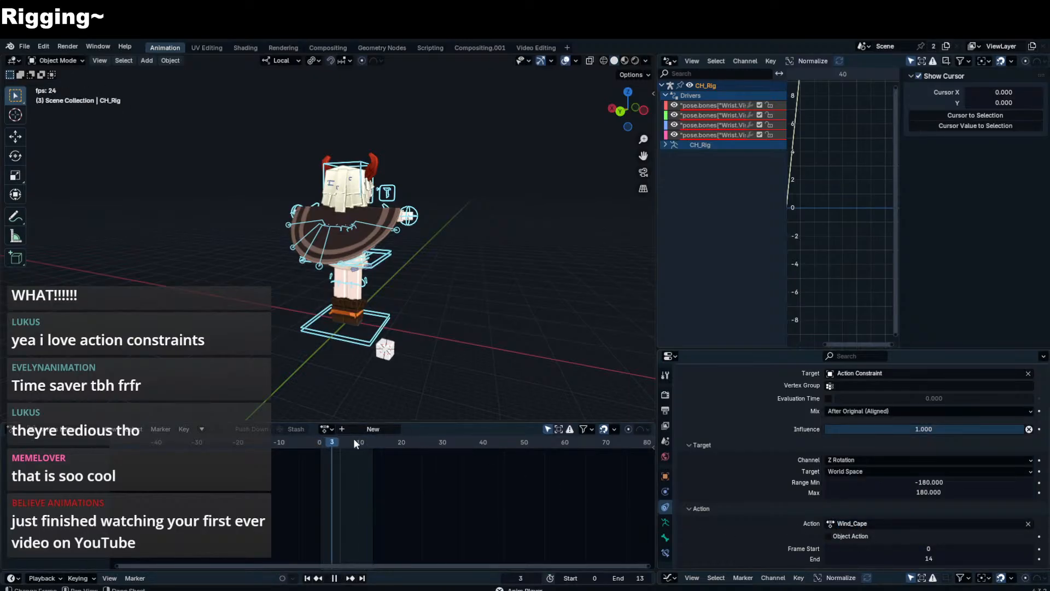
pyautogui.press('space')
pyautogui.scroll(2, 942, 437)
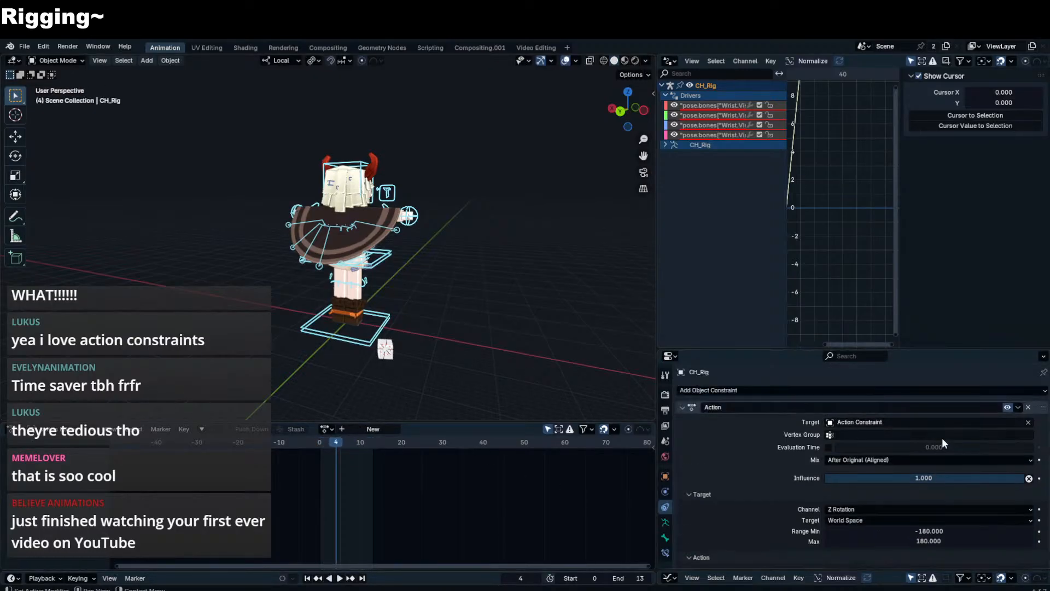
pyautogui.click(1027, 407)
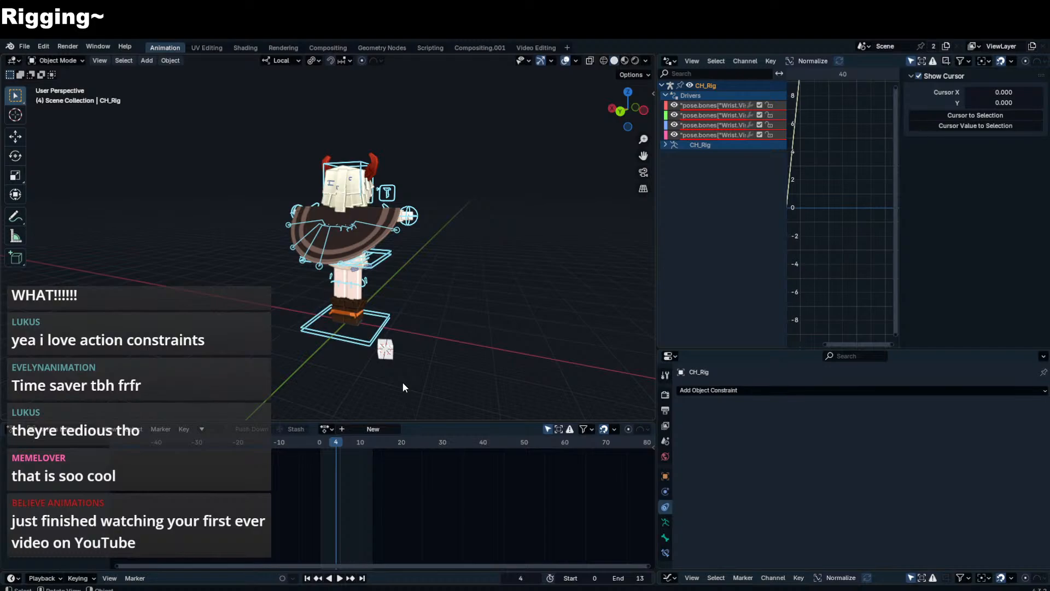
# - Return the rig to Pose Mode and open the bone constraints of Cloak_U_R
pyautogui.moveTo(392, 232); pyautogui.dragTo(499, 251, button='middle')
pyautogui.moveTo(310, 232); pyautogui.dragTo(331, 251, button='middle')
pyautogui.hotkey('ctrl', 'Tab')
pyautogui.hotkey('ctrl', 'Tab')
pyautogui.hotkey('ctrl', 'Tab')
pyautogui.click(330, 238)
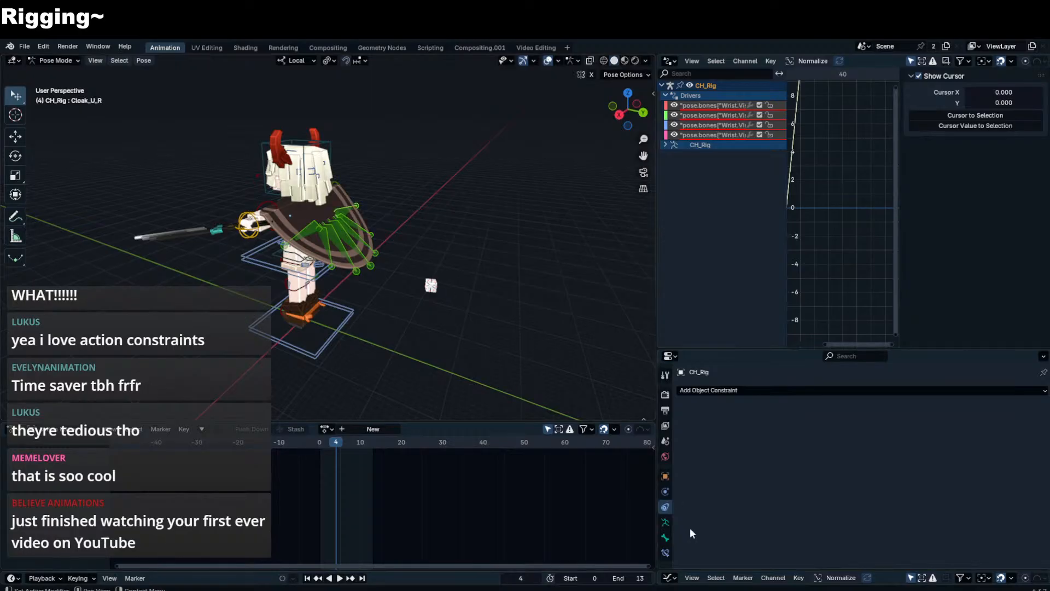
pyautogui.click(666, 551)
# - Turn on the Cloak_U_R bone's Action constraint and play the cloak motion
pyautogui.scroll(1, 866, 447)
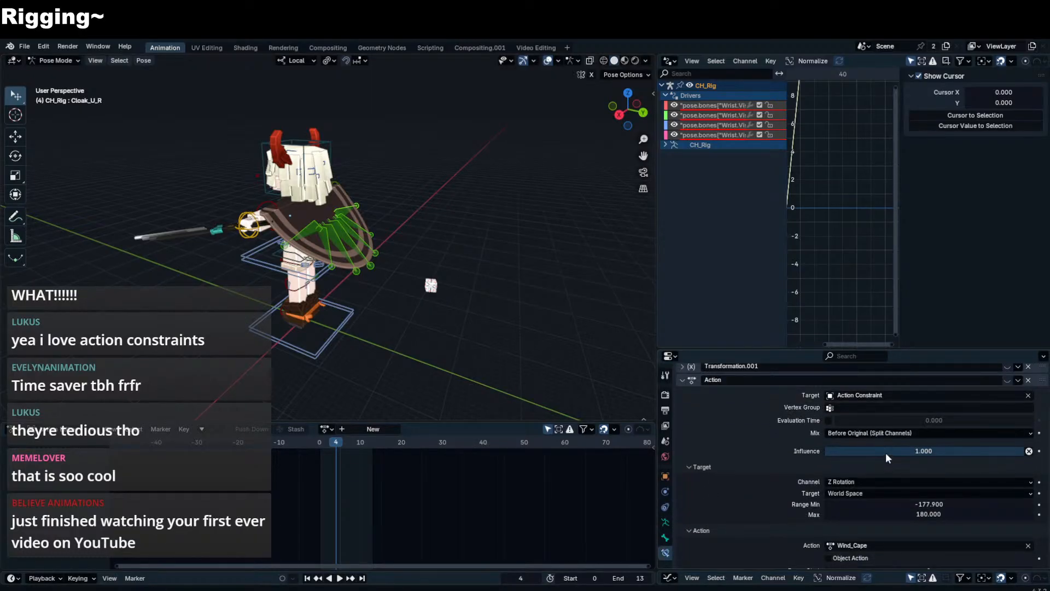
pyautogui.scroll(2, 981, 399)
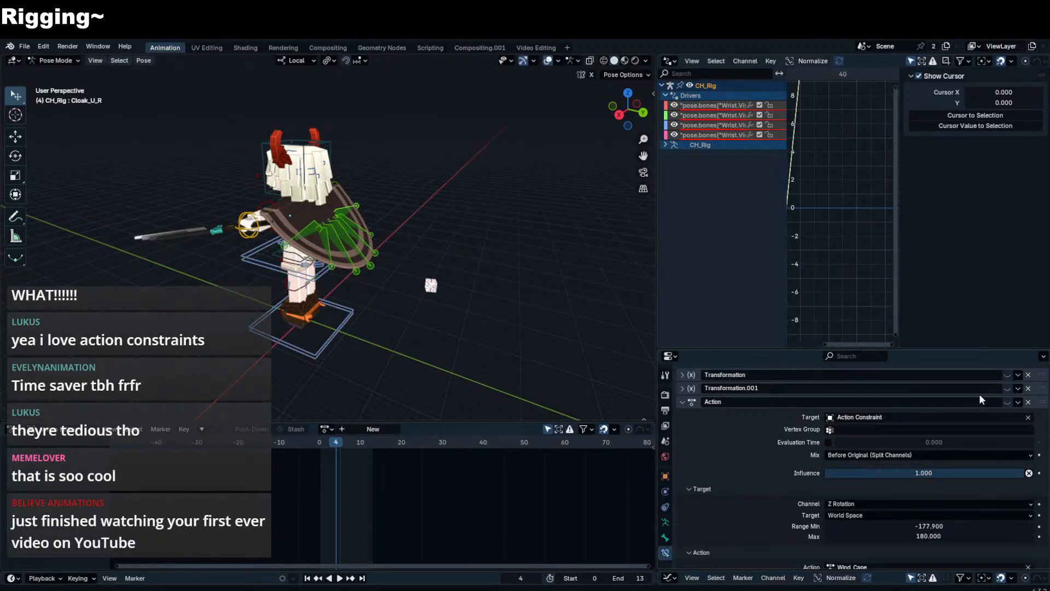
pyautogui.click(1007, 402)
pyautogui.press('space')
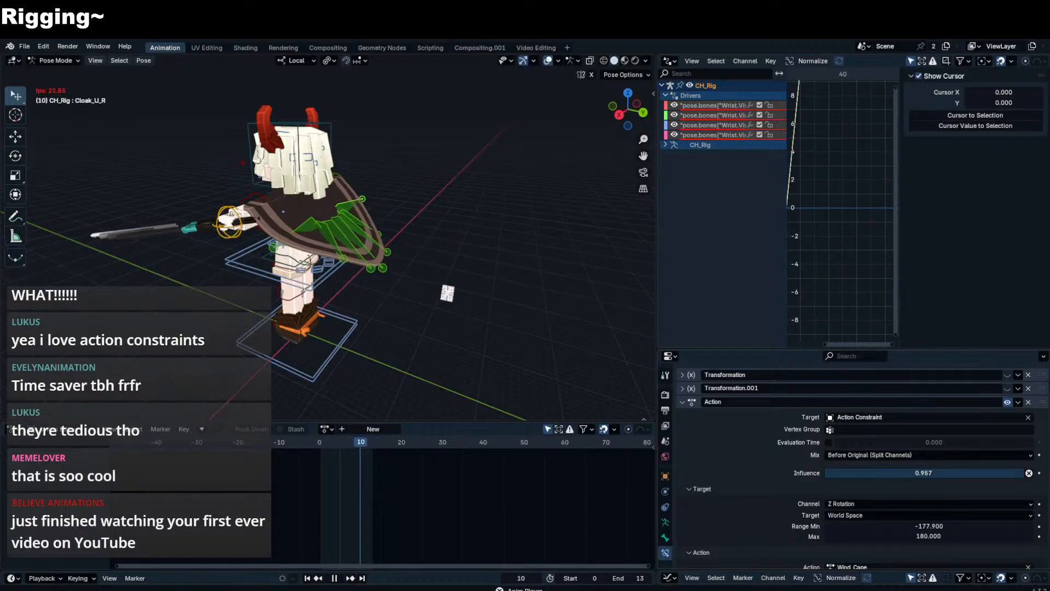
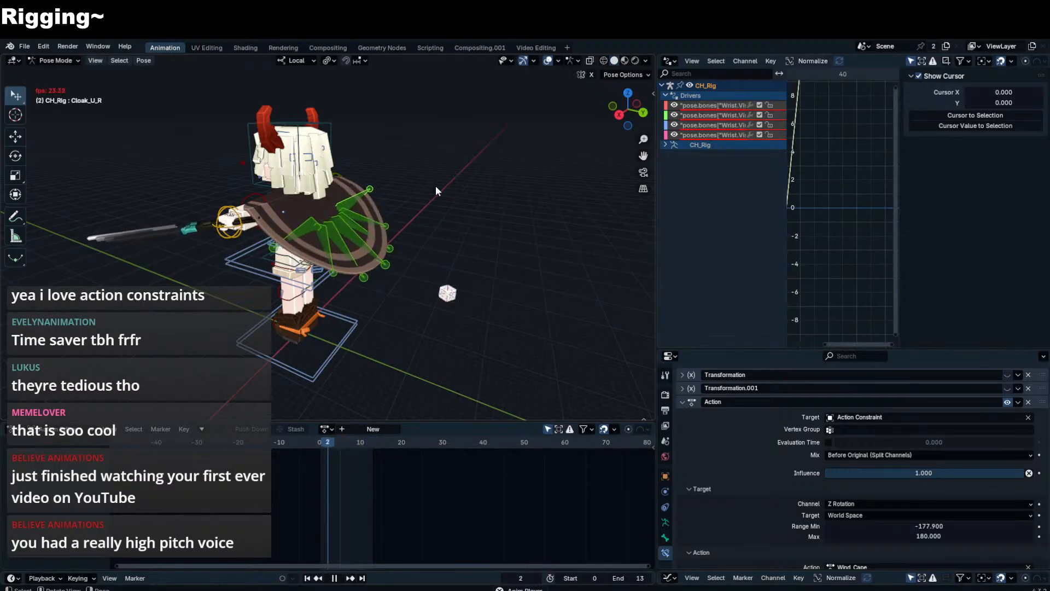
# - Select the Cloak_U_L bone and rename its Action.001 constraint to Action
pyautogui.click(303, 245)
pyautogui.click(312, 223)
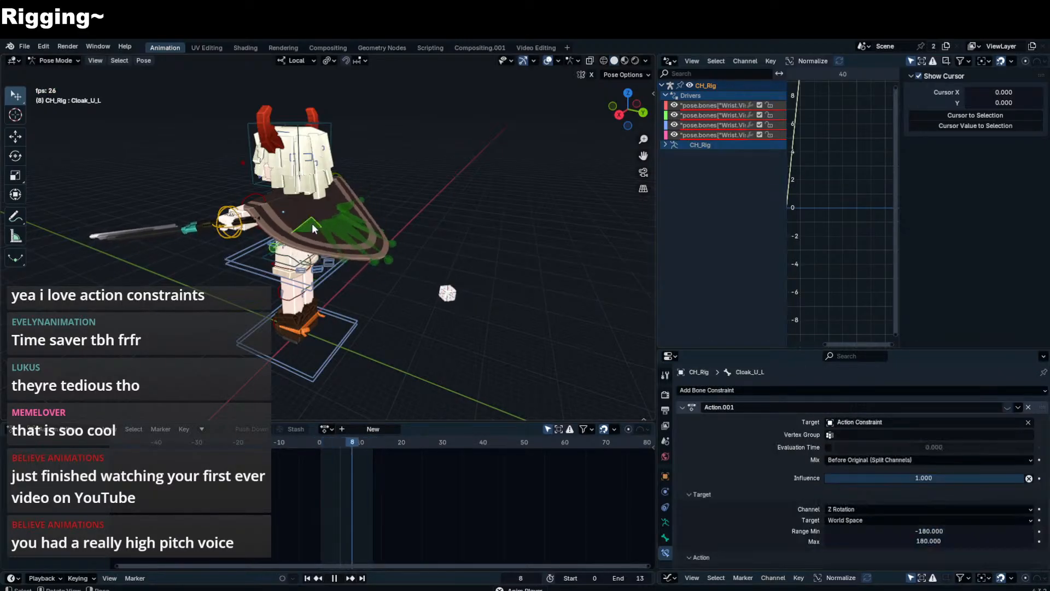
pyautogui.doubleClick(718, 405)
pyautogui.write('Act')
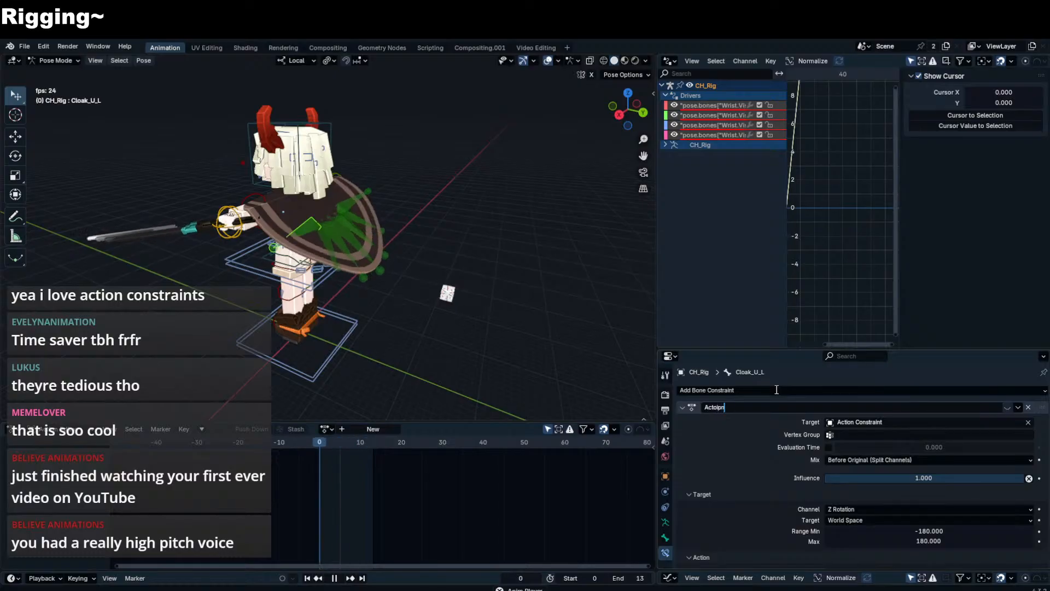
pyautogui.write('ion')
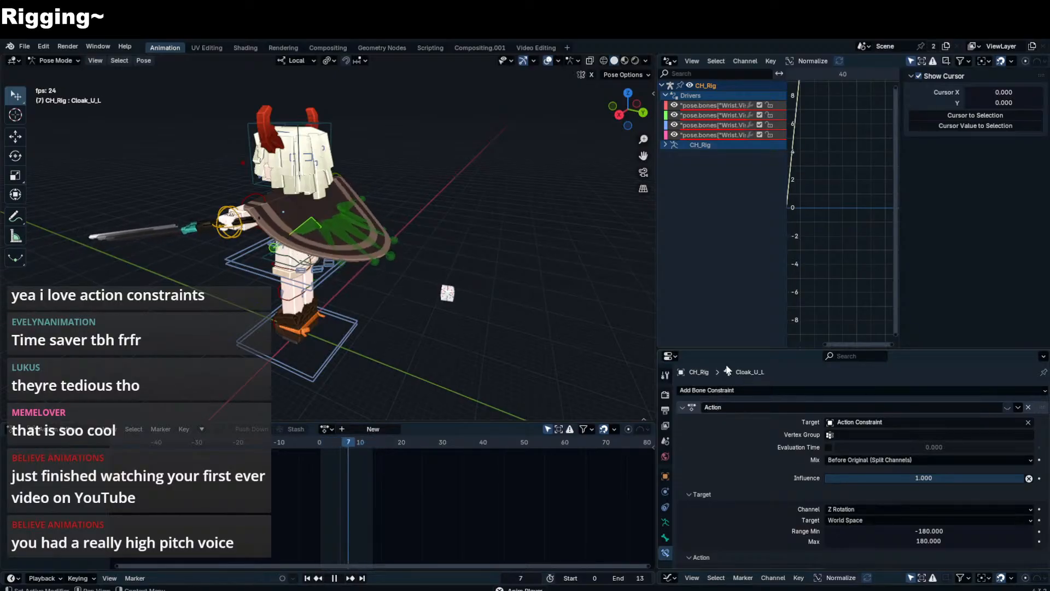
# - Examine the target, range and action settings of the Cloak_U_L bone's Action constraint
pyautogui.scroll(-2, 899, 503)
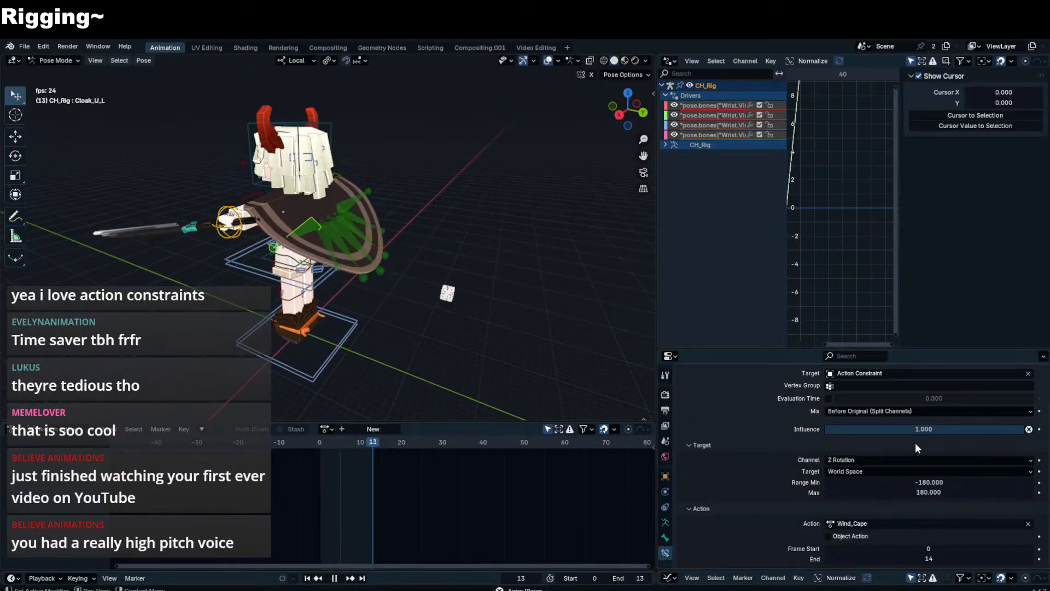
pyautogui.scroll(2, 916, 443)
pyautogui.scroll(-2, 929, 433)
pyautogui.click(300, 232)
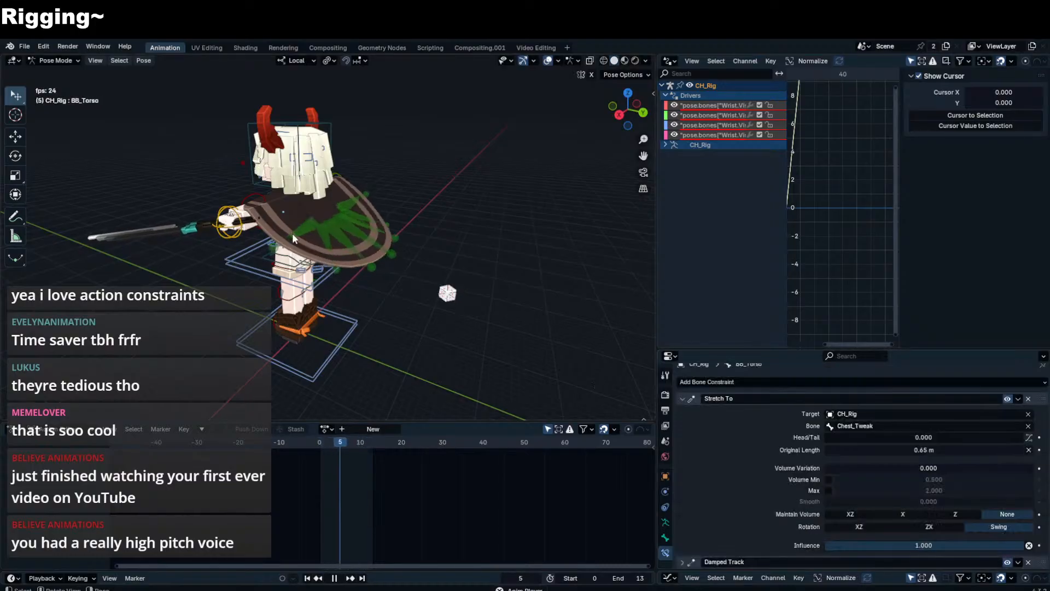
pyautogui.click(297, 234)
pyautogui.scroll(1, 885, 448)
pyautogui.click(908, 422)
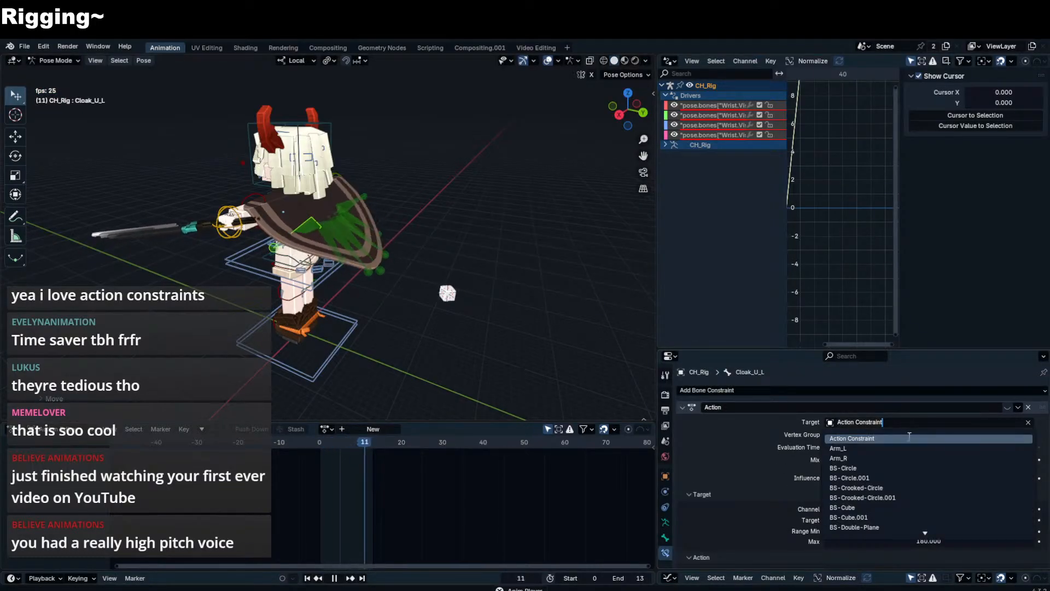
pyautogui.press('Escape')
pyautogui.scroll(-2, 897, 457)
pyautogui.click(898, 522)
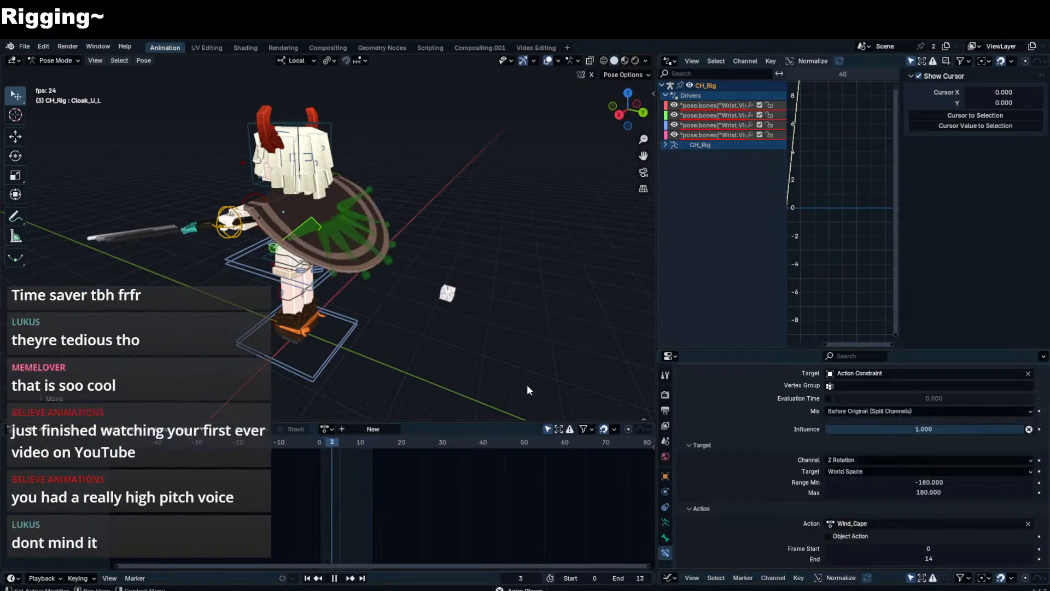
# - Try an influence of 0 on the Cloak_U_L Action constraint while pausing and replaying the cloak motion
pyautogui.press('space')
pyautogui.scroll(1, 942, 465)
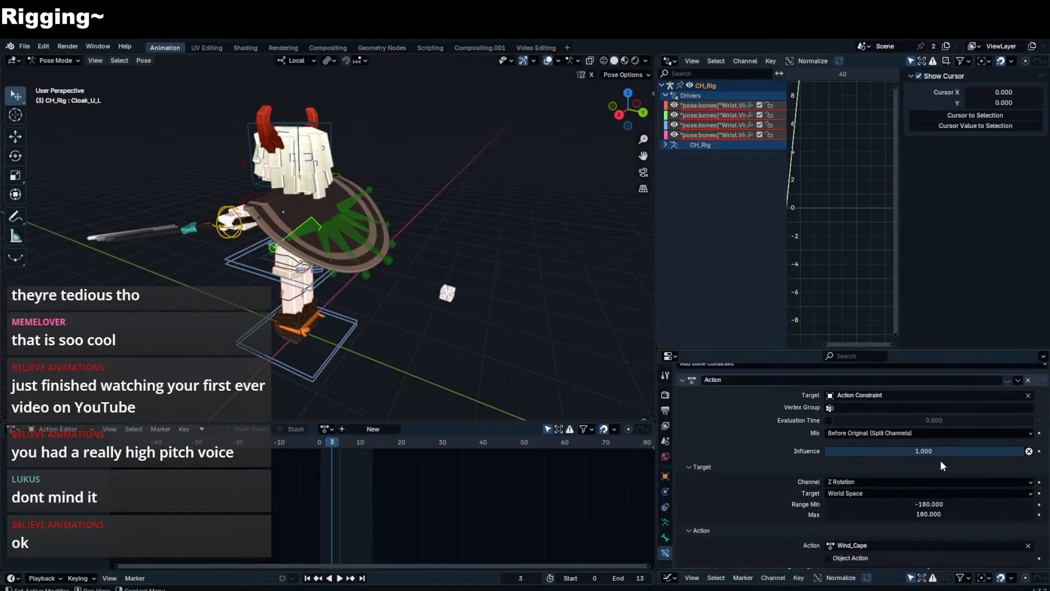
pyautogui.press('space')
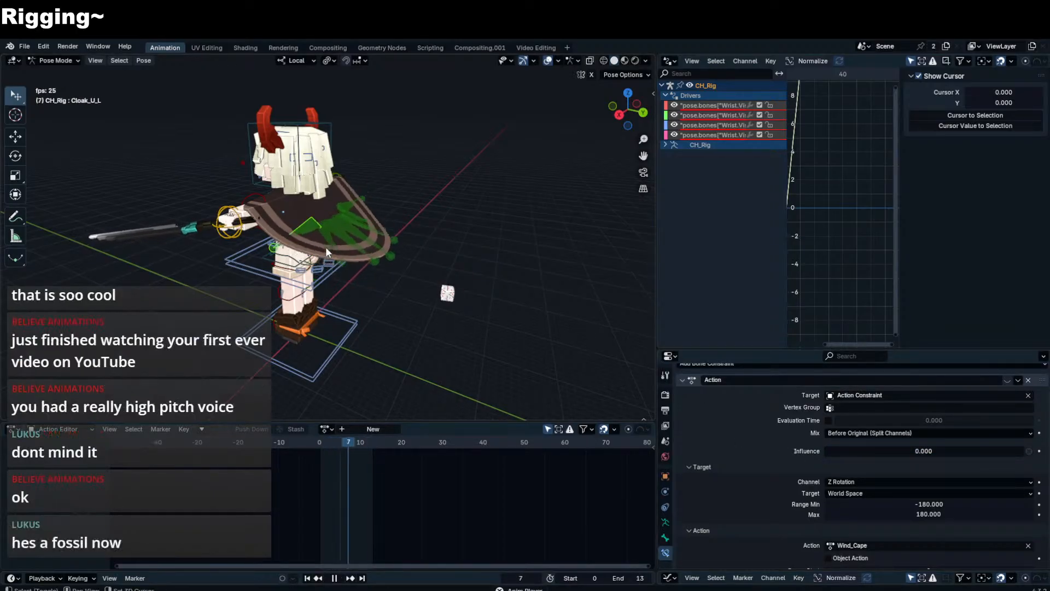
pyautogui.press('space')
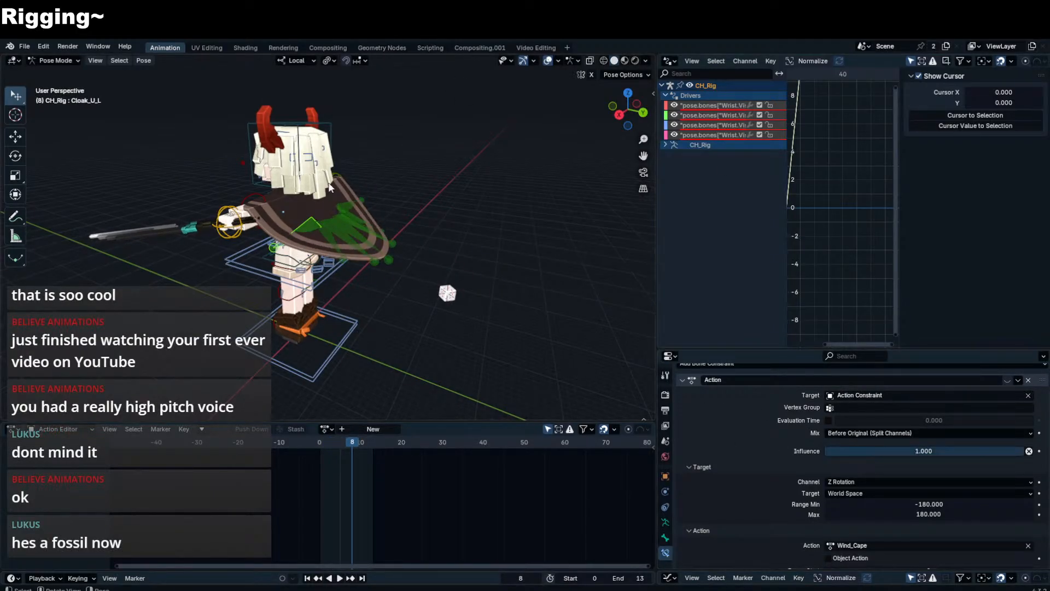
# - Remove the Transformation constraint from the Cloak_U2_L bone while the animation plays
pyautogui.click(322, 245)
pyautogui.press('space')
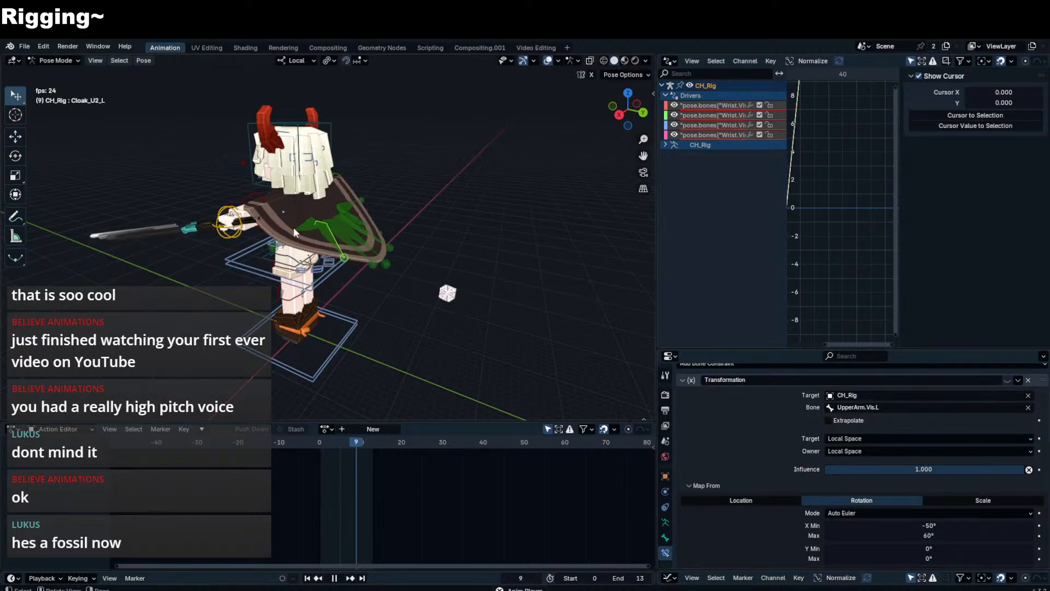
pyautogui.click(293, 227)
pyautogui.click(354, 255)
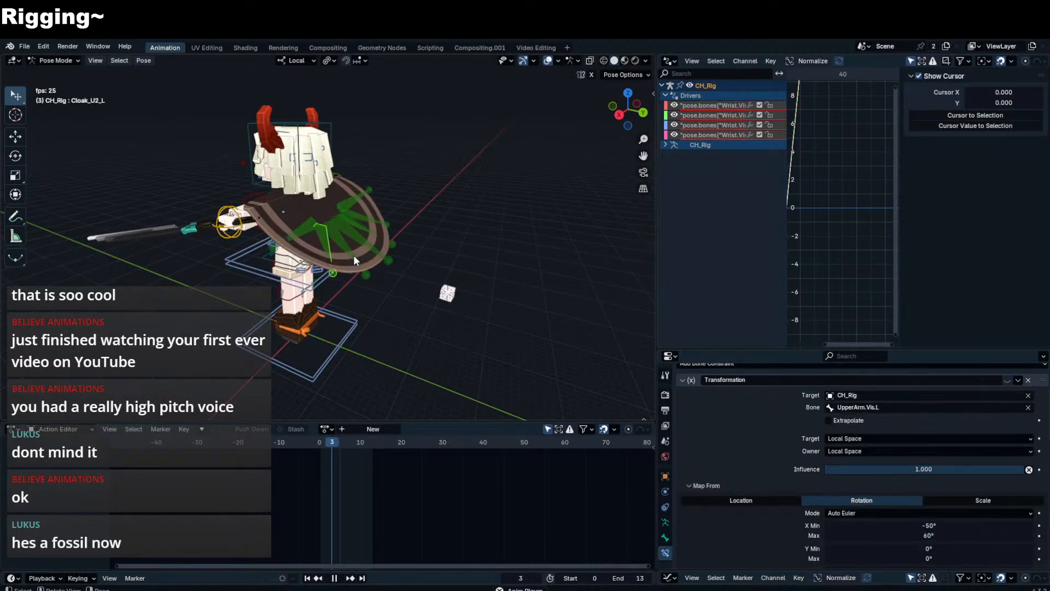
pyautogui.click(1028, 380)
pyautogui.scroll(-1, 902, 452)
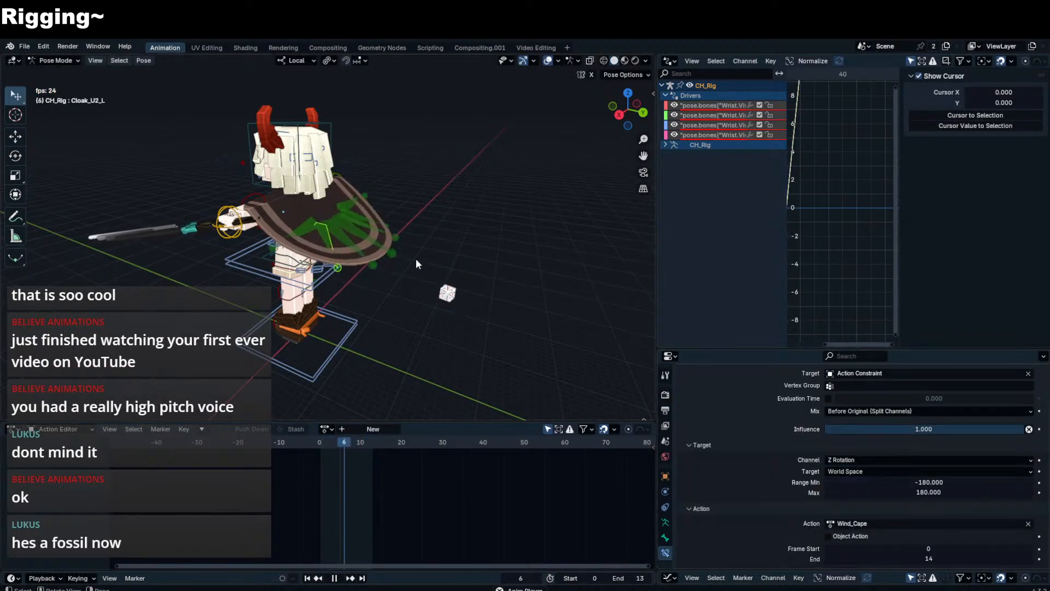
# - Check the Cloak_U2_L bone's Action constraint settings against the playing cloak motion, and stop playback
pyautogui.click(306, 228)
pyautogui.click(320, 244)
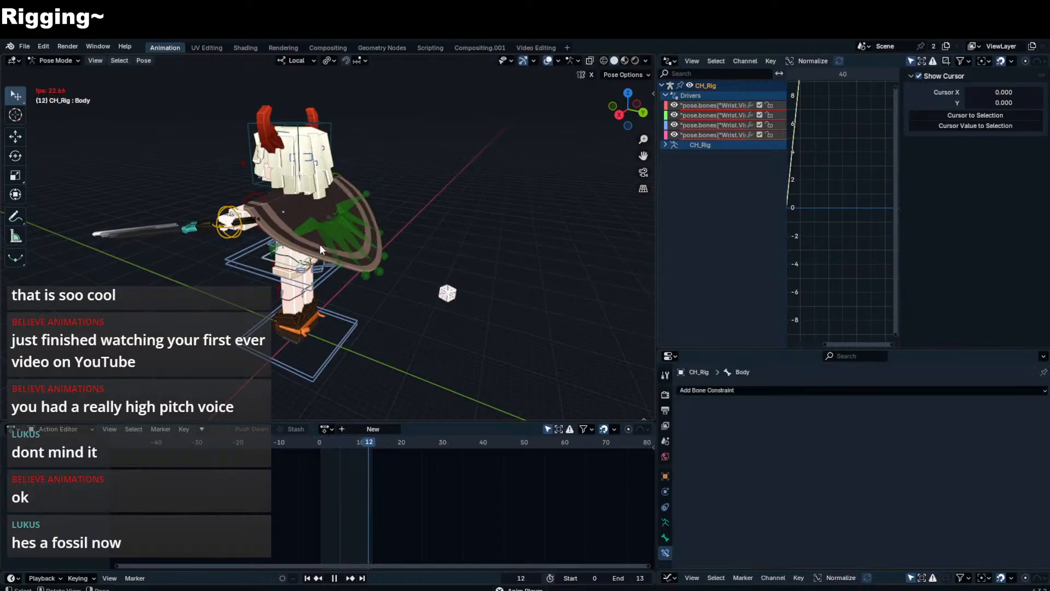
pyautogui.click(323, 241)
pyautogui.scroll(-3, 884, 471)
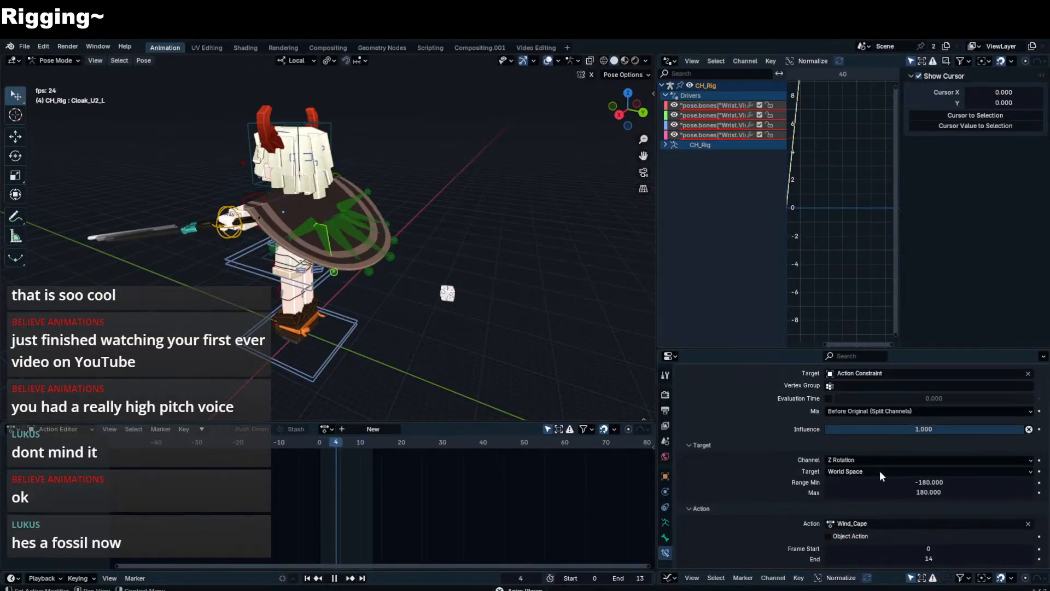
pyautogui.click(309, 221)
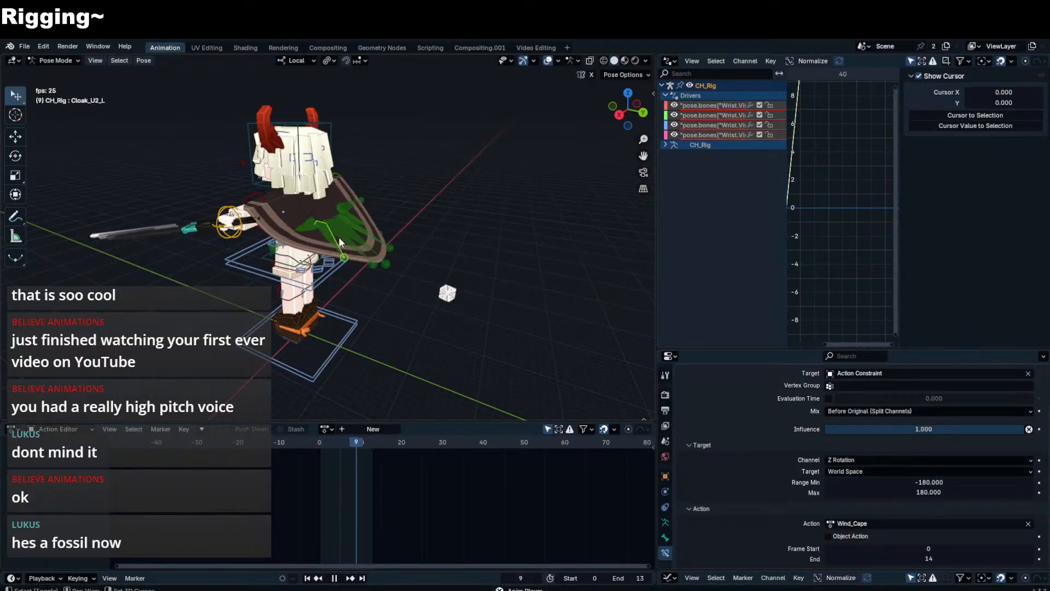
pyautogui.press('space')
# - Select the Props bone and toggle the Wind property among its custom properties
pyautogui.click(362, 229)
pyautogui.moveTo(252, 180); pyautogui.dragTo(416, 189, button='middle')
pyautogui.hotkey('ctrl', 'Tab')
pyautogui.moveTo(525, 235); pyautogui.dragTo(416, 182, button='middle')
pyautogui.scroll(3, 319, 246)
pyautogui.hotkey('ctrl', 'Tab')
pyautogui.scroll(-5, 335, 215)
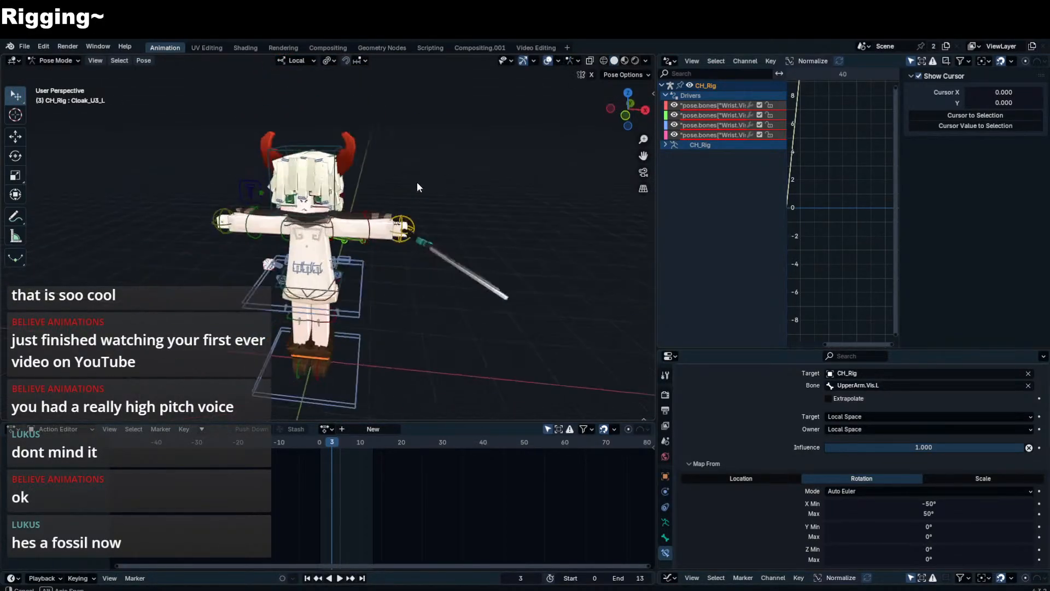
pyautogui.click(255, 195)
pyautogui.click(257, 195)
pyautogui.press('n')
pyautogui.scroll(-10, 587, 268)
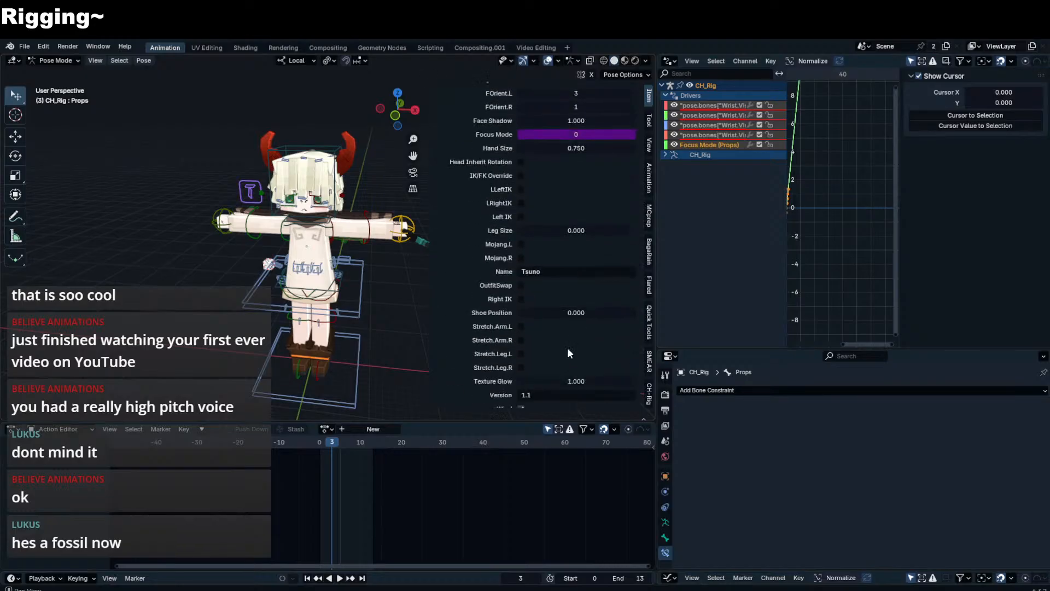
pyautogui.click(522, 394)
pyautogui.press('n')
# - Add an upright bone above the cloak bones in Edit Mode and try adjusting its position along its local axes
pyautogui.moveTo(465, 259); pyautogui.dragTo(318, 235, button='middle')
pyautogui.scroll(2, 317, 235)
pyautogui.scroll(2, 317, 234)
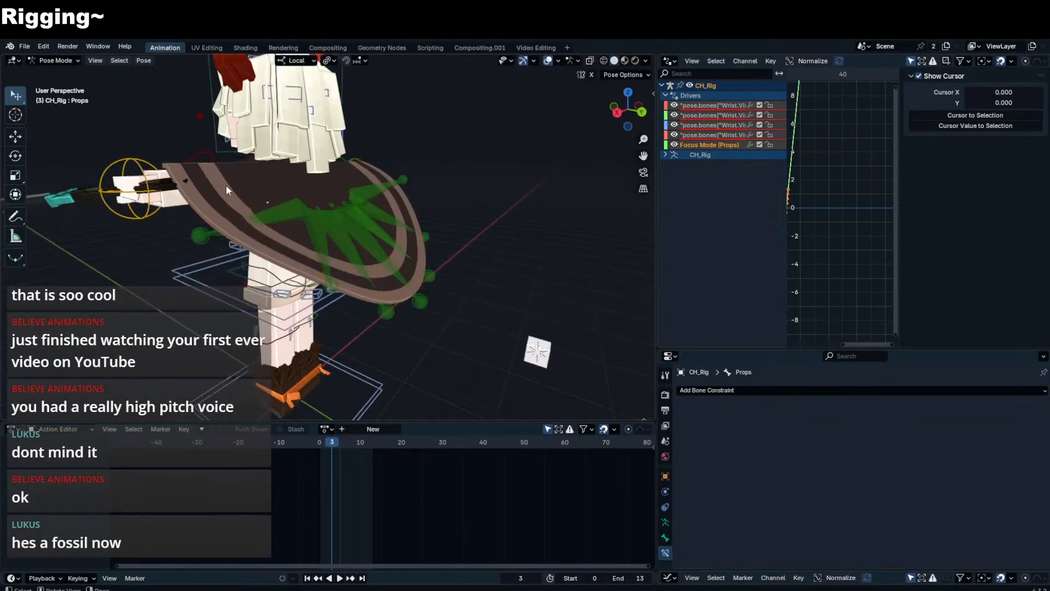
pyautogui.moveTo(225, 185); pyautogui.dragTo(293, 247, button='middle')
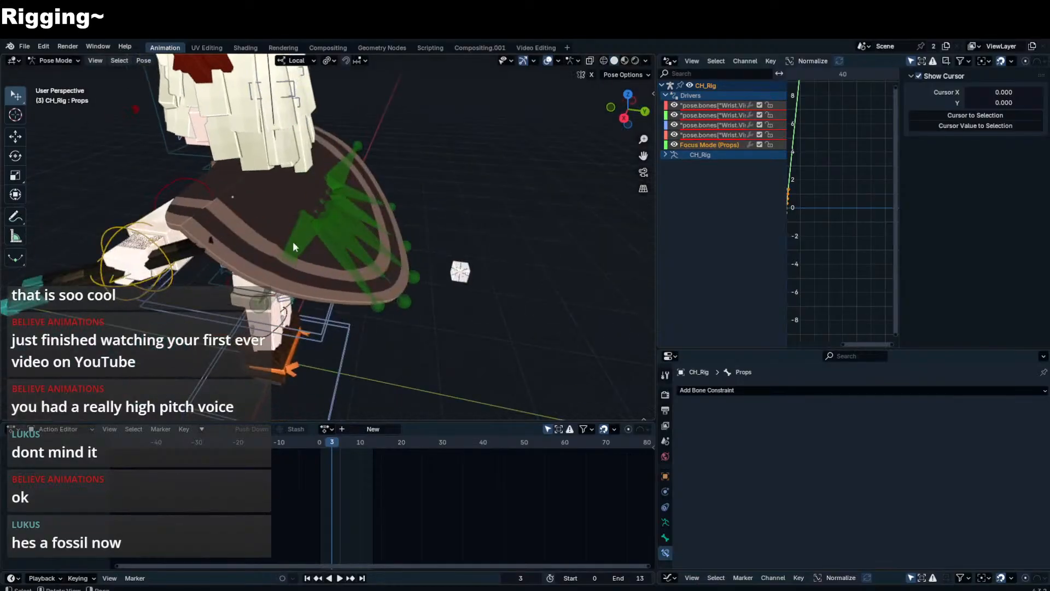
pyautogui.moveTo(308, 184)
pyautogui.mouseDown(button='middle')
pyautogui.moveTo(345, 132)
pyautogui.moveTo(304, 181)
pyautogui.moveTo(316, 194)
pyautogui.mouseUp(button='middle')
pyautogui.press('Tab')
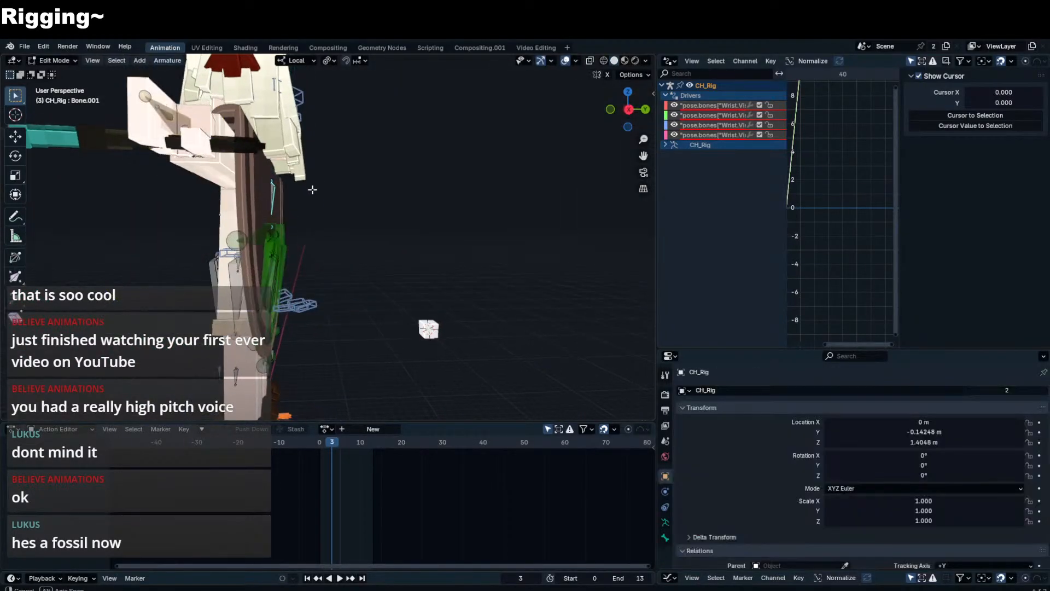
pyautogui.rightClick(323, 194)
pyautogui.press('g')
pyautogui.press('x')
pyautogui.rightClick(365, 182)
pyautogui.press('g')
pyautogui.press('y')
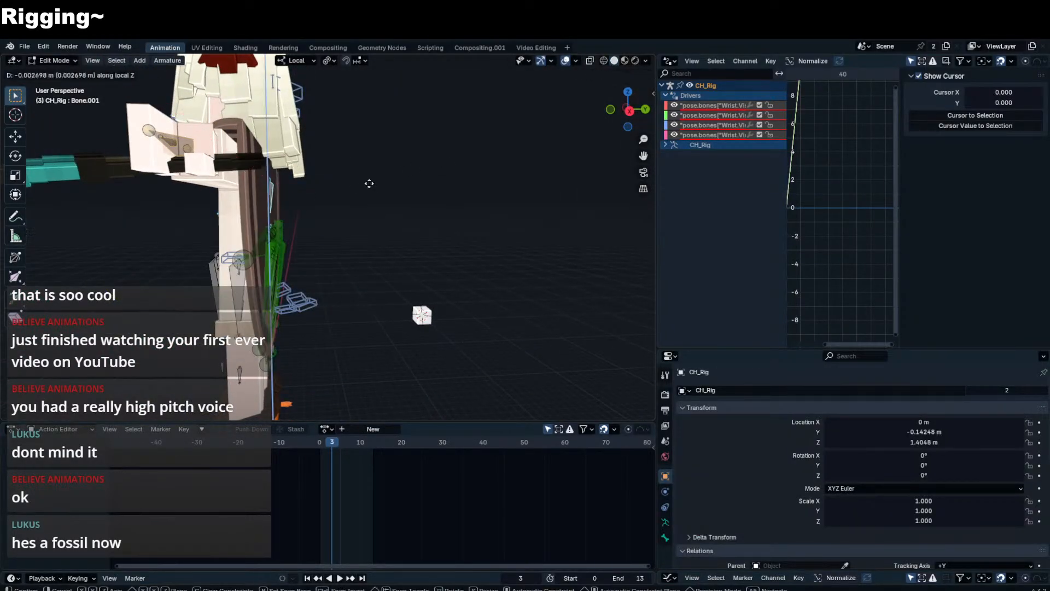
pyautogui.rightClick(372, 184)
pyautogui.press('g')
pyautogui.press('y')
pyautogui.rightClick(378, 183)
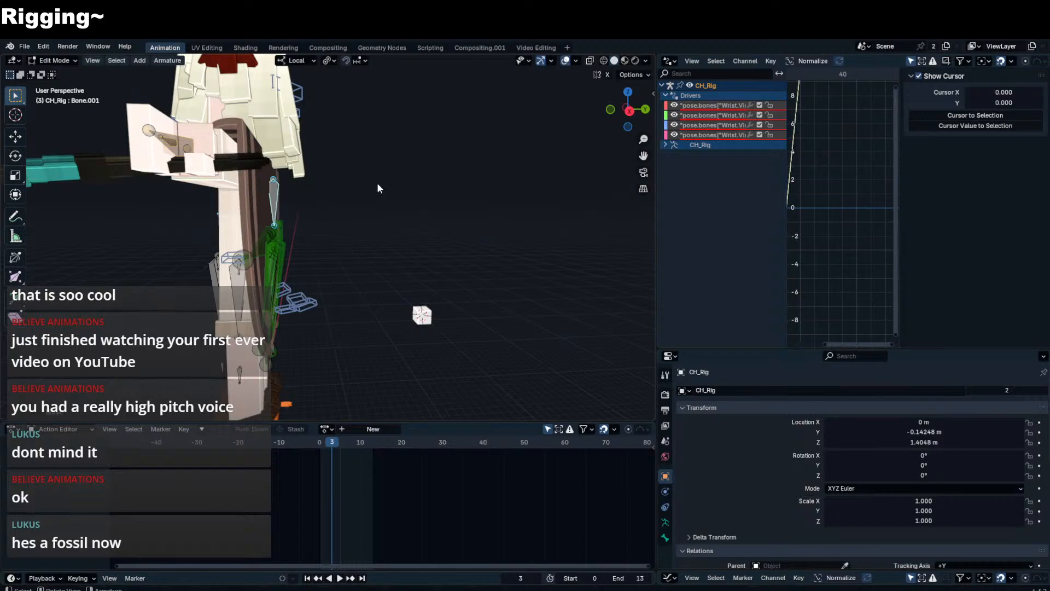
# - Return to Pose Mode and select the new Bone.001 above the cloak bones
pyautogui.press('Tab')
pyautogui.moveTo(368, 107); pyautogui.dragTo(363, 145, button='middle')
pyautogui.press('Tab')
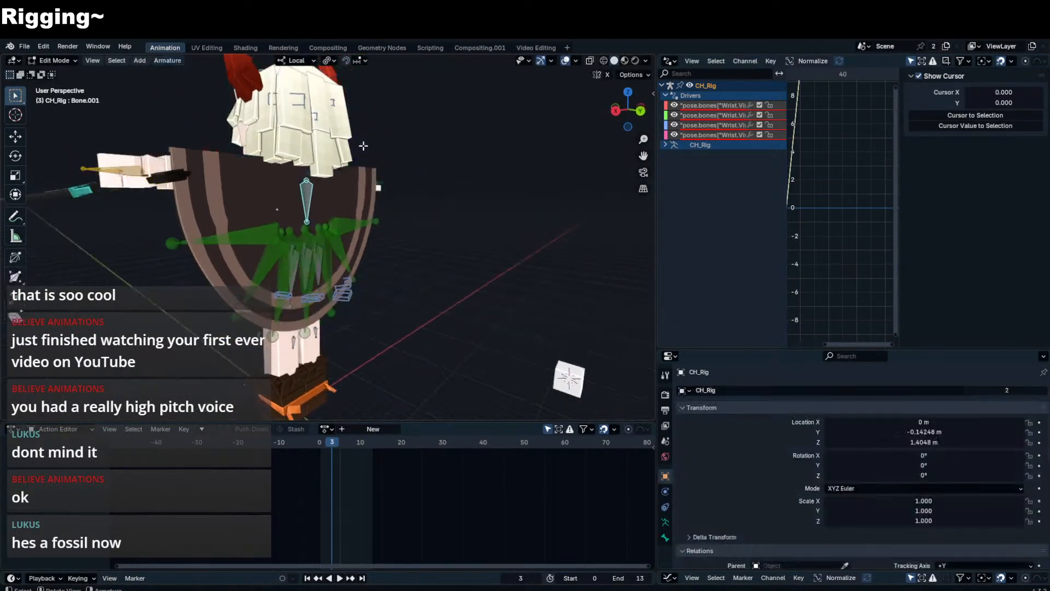
pyautogui.press('Tab')
pyautogui.click(309, 201)
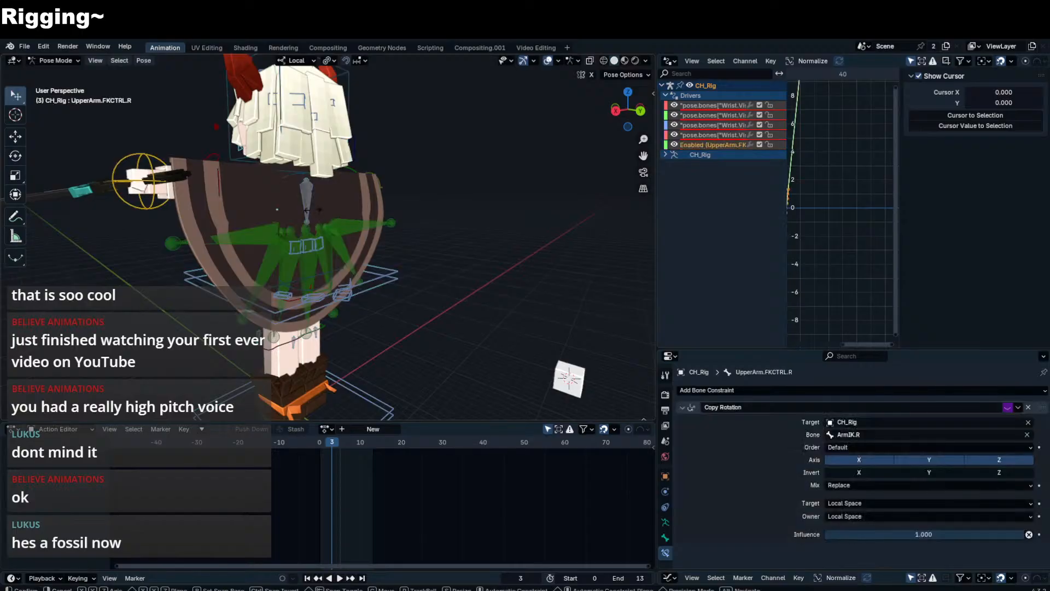
pyautogui.click(309, 201)
pyautogui.moveTo(425, 159); pyautogui.dragTo(366, 209, button='middle')
pyautogui.press('Tab')
pyautogui.press('Tab')
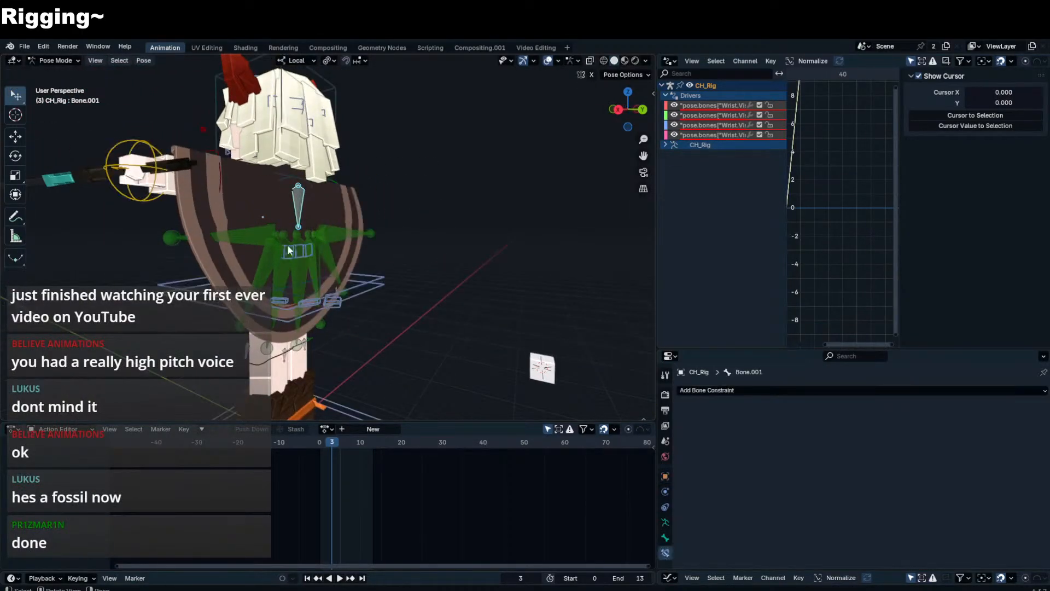
# - Check the neighbouring cloak bones and turn off the Cloak_U_R bone's Action constraint
pyautogui.click(269, 252)
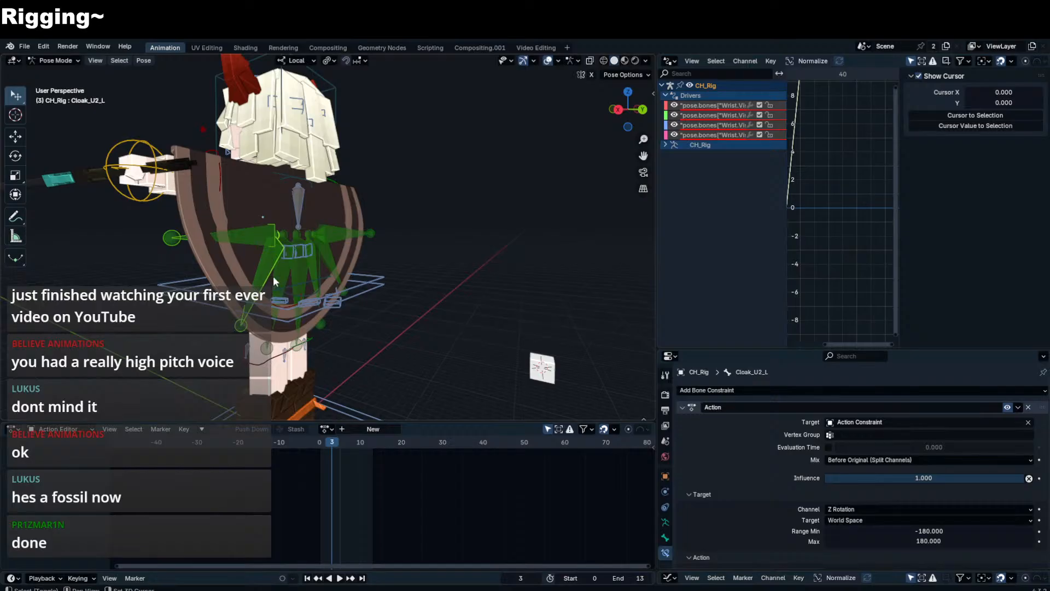
pyautogui.click(327, 248)
pyautogui.click(353, 245)
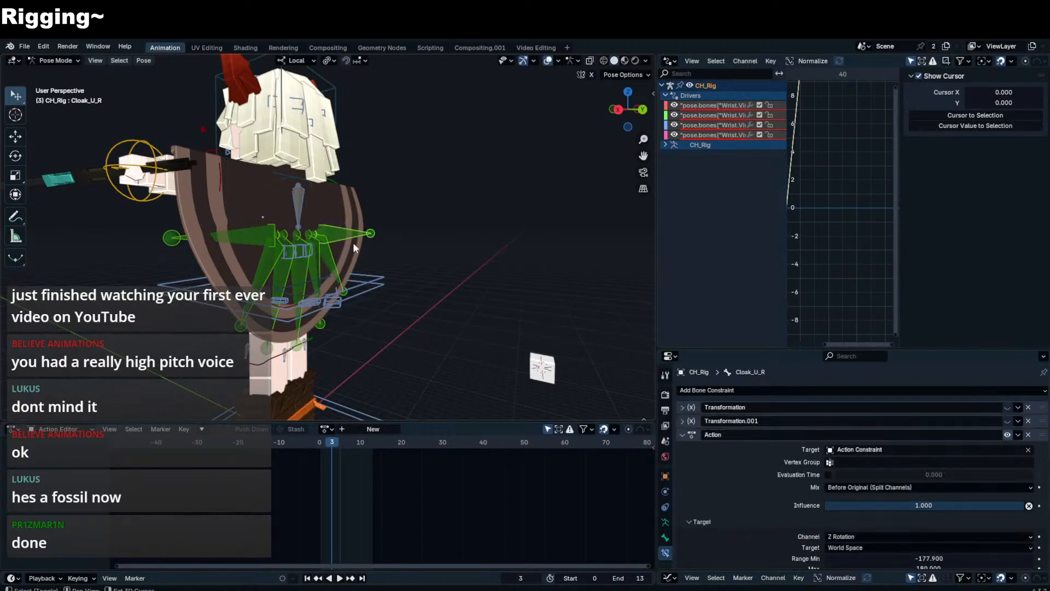
pyautogui.click(1007, 435)
# - Try rotating Bone.001 to see whether the cloak follows it
pyautogui.click(258, 229)
pyautogui.click(298, 202)
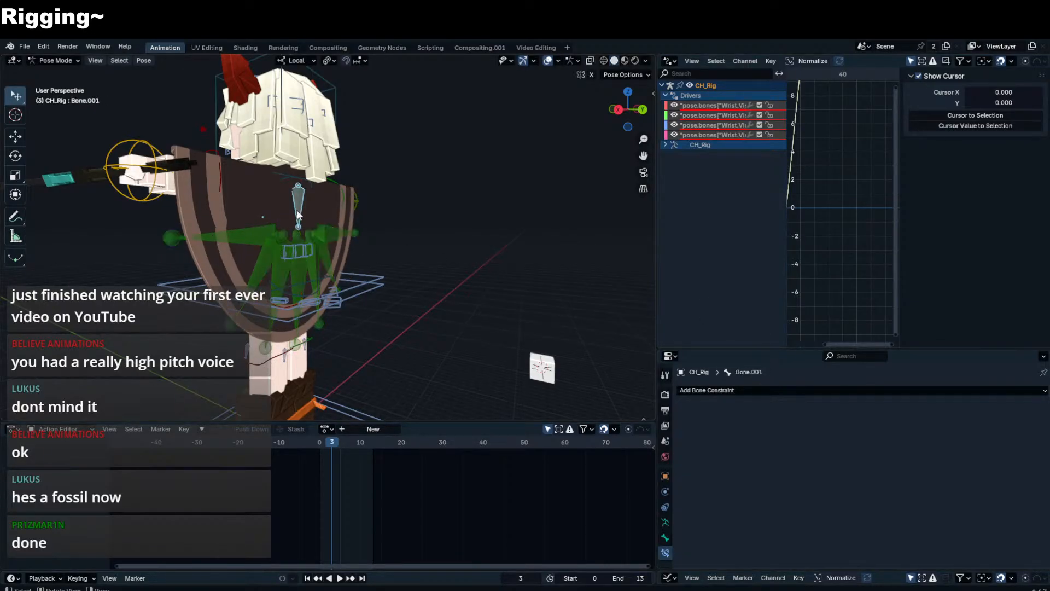
pyautogui.press('r')
pyautogui.moveTo(306, 202); pyautogui.dragTo(244, 204, button='middle')
pyautogui.rightClick(308, 168)
# - Select the cloak bones with Bone.001 as the active bone, and parent them to it in Edit Mode
pyautogui.click(244, 239)
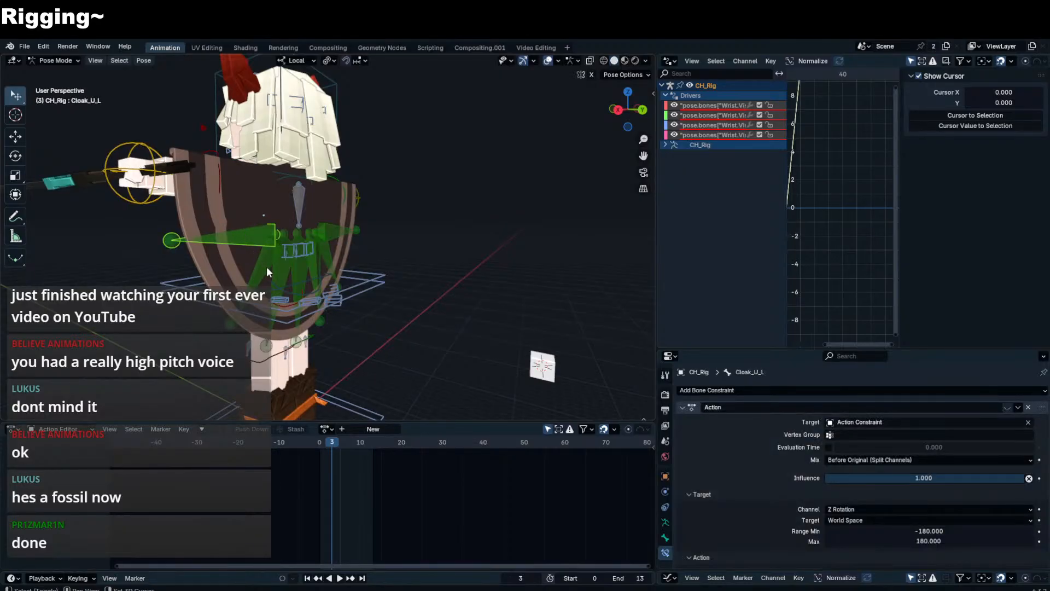
pyautogui.keyDown('shift'); pyautogui.click(267, 267); pyautogui.keyUp('shift')
pyautogui.keyDown('shift'); pyautogui.click(283, 271); pyautogui.keyUp('shift')
pyautogui.keyDown('shift'); pyautogui.click(304, 273); pyautogui.keyUp('shift')
pyautogui.keyDown('shift'); pyautogui.click(316, 268); pyautogui.keyUp('shift')
pyautogui.keyDown('shift'); pyautogui.click(324, 252); pyautogui.keyUp('shift')
pyautogui.click(295, 207)
pyautogui.press('Tab')
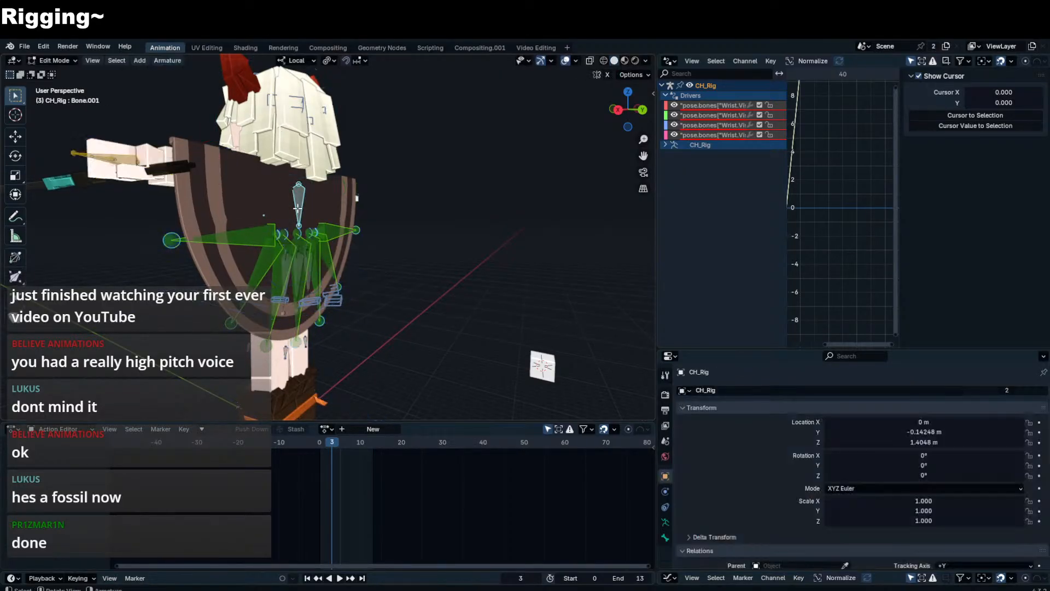
pyautogui.hotkey('ctrl', 'p')
pyautogui.click(297, 209)
pyautogui.press('Tab')
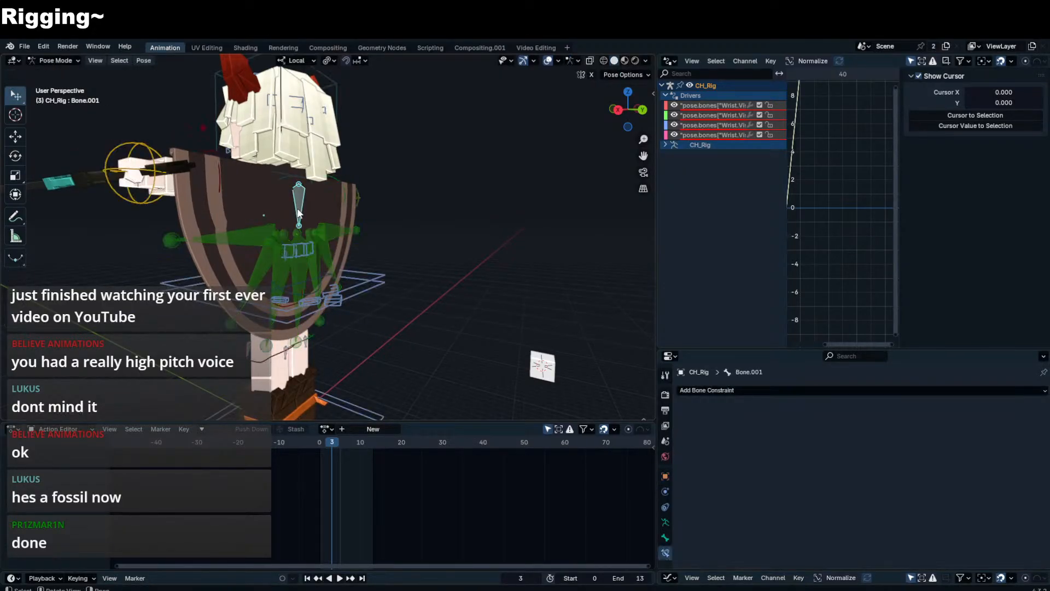
# - Rotate Bone.001 about -86° around its local Z axis to lift the whole cloak
pyautogui.press('r')
pyautogui.press('r')
pyautogui.rightClick(406, 117)
pyautogui.moveTo(407, 117); pyautogui.dragTo(538, 197, button='middle')
pyautogui.press('r')
pyautogui.press('z')
pyautogui.press('z')
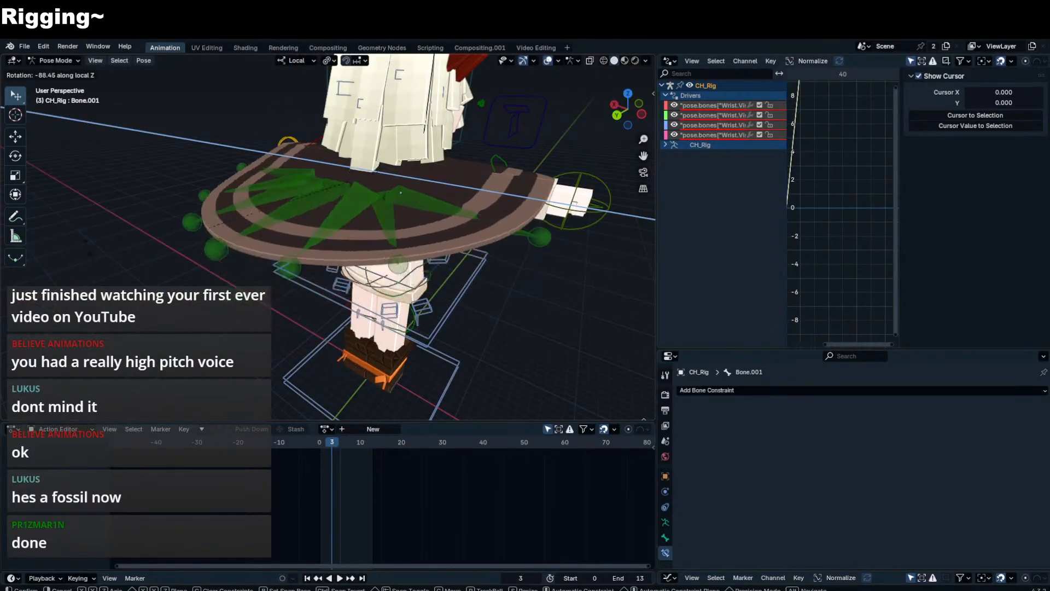
pyautogui.click(148, 249)
# - Try rotating a body control to check whether the lifted cloak moves with the body
pyautogui.moveTo(154, 250); pyautogui.dragTo(275, 186, button='middle')
pyautogui.click(320, 300)
pyautogui.scroll(-4, 338, 295)
pyautogui.press('r')
pyautogui.rightClick(323, 208)
pyautogui.click(323, 209)
pyautogui.scroll(3, 295, 234)
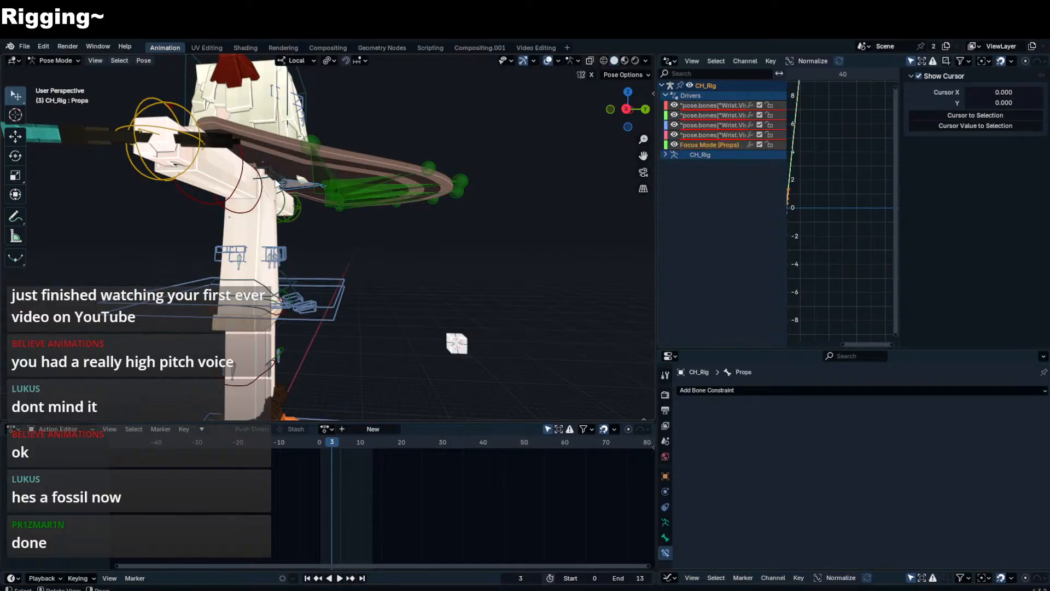
# - Change the transform pivot point and try moving the selected torso control
pyautogui.click(273, 182)
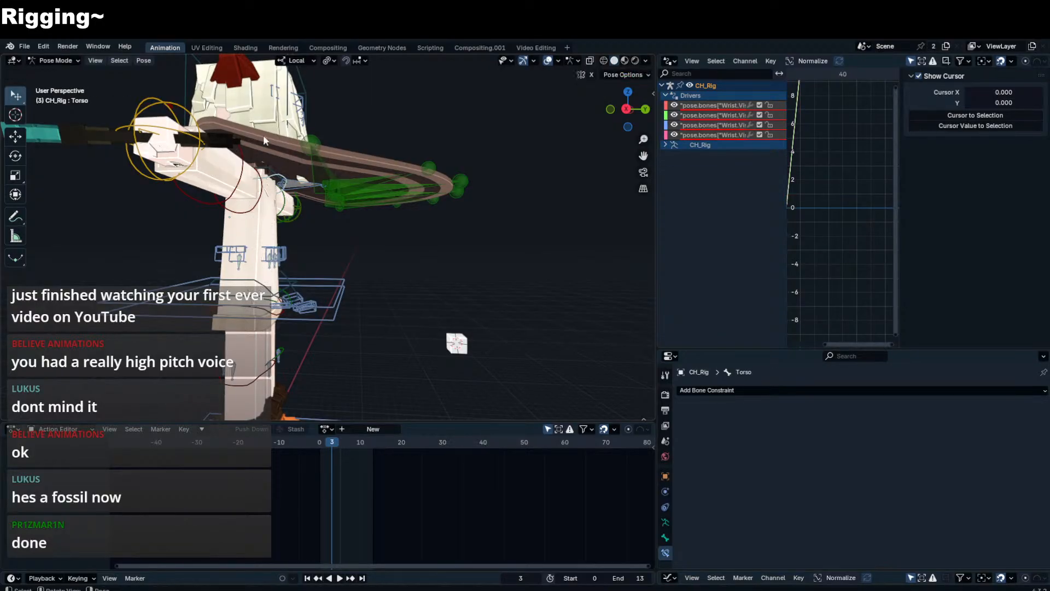
pyautogui.click(314, 61)
pyautogui.click(329, 61)
pyautogui.click(383, 88)
pyautogui.press('g')
pyautogui.rightClick(280, 185)
# - Parent Bone.001 to the Chest bone in Edit Mode and return to Pose Mode
pyautogui.click(266, 180)
pyautogui.keyDown('shift'); pyautogui.click(304, 184); pyautogui.keyUp('shift')
pyautogui.press('Tab')
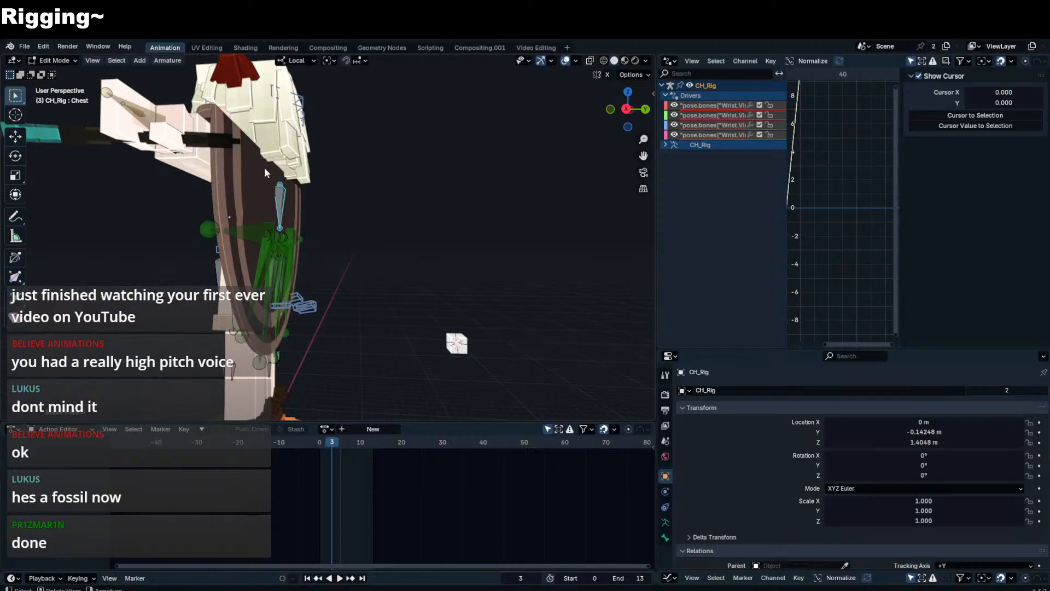
pyautogui.press('Tab')
# - Try rotating Flip_Bone around its local X axis to check that the cloak follows the body
pyautogui.moveTo(264, 166); pyautogui.dragTo(347, 223, button='middle')
pyautogui.moveTo(358, 291); pyautogui.dragTo(341, 269, button='middle')
pyautogui.press('r')
pyautogui.press('x')
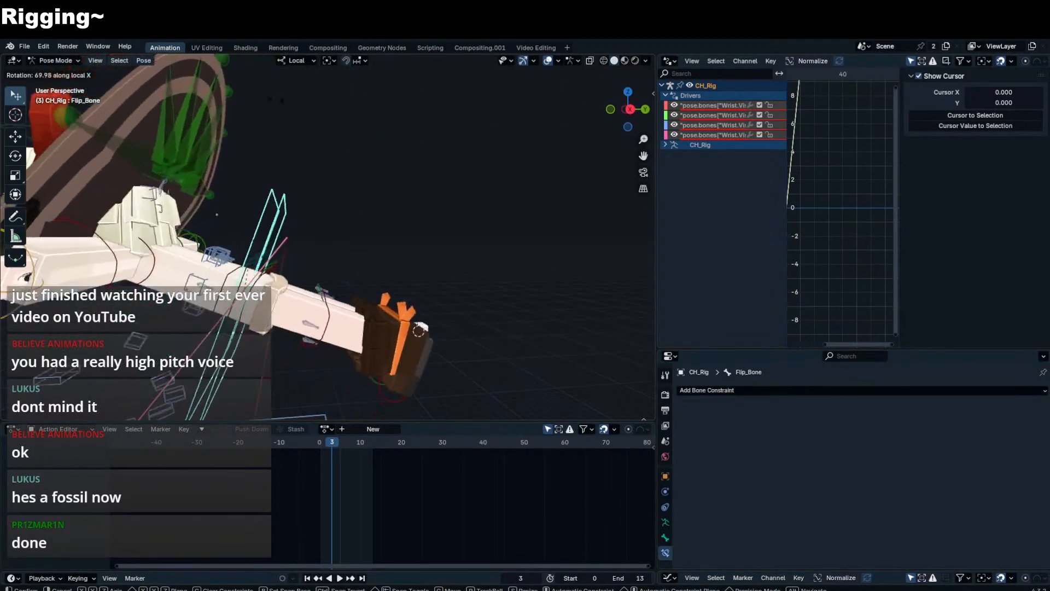
pyautogui.rightClick(450, 223)
pyautogui.moveTo(452, 224); pyautogui.dragTo(330, 260, button='middle')
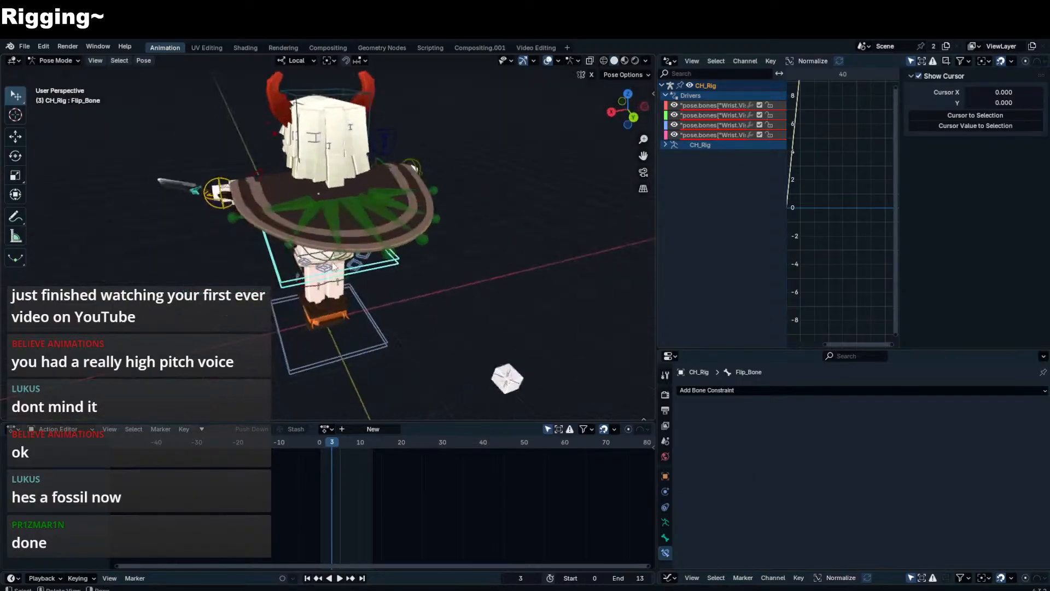
# - Clear Bone.001's rotation and try rotating it around its local Z axis to swing the whole cloak
pyautogui.moveTo(325, 179); pyautogui.dragTo(384, 111, button='middle')
pyautogui.click(316, 215)
pyautogui.moveTo(316, 217); pyautogui.dragTo(286, 262, button='middle')
pyautogui.hotkey('alt', 'r')
pyautogui.press('r')
pyautogui.press('x')
pyautogui.press('z')
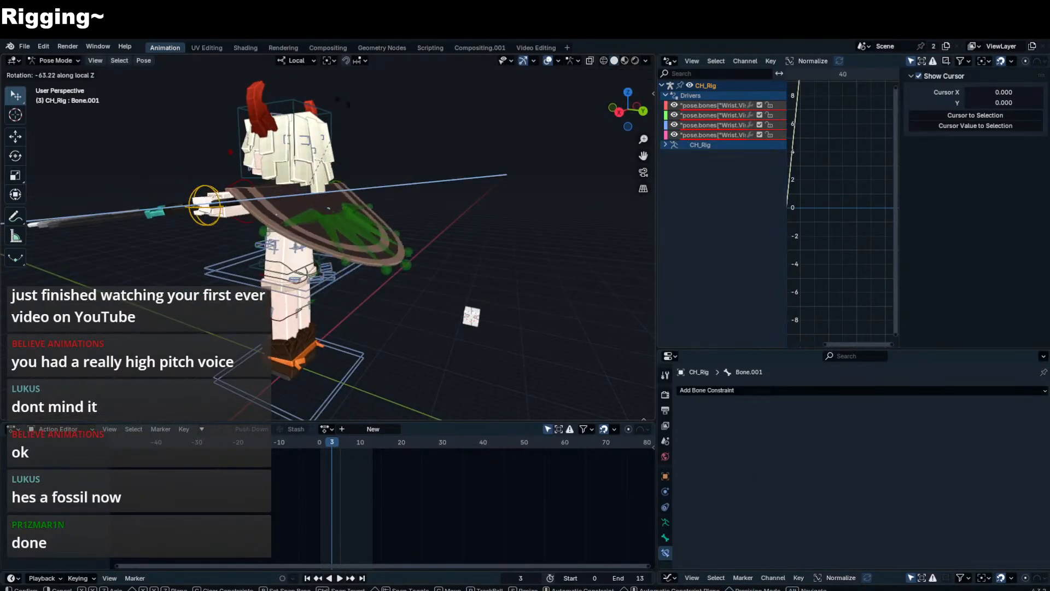
pyautogui.click(306, 176)
pyautogui.moveTo(306, 176); pyautogui.dragTo(325, 161, button='middle')
pyautogui.press('r')
# - Try rotating the left upper-arm control to see how the arm moves against the lifted cloak
pyautogui.click(333, 255)
pyautogui.moveTo(333, 255); pyautogui.dragTo(295, 259, button='middle')
pyautogui.press('r')
pyautogui.click(360, 293)
pyautogui.click(312, 243)
pyautogui.press('r')
pyautogui.press('z')
pyautogui.click(367, 243)
# - Try rotating Cloak_U_L around its X axis to check how the cloak's side follows
pyautogui.press('r')
pyautogui.press('x')
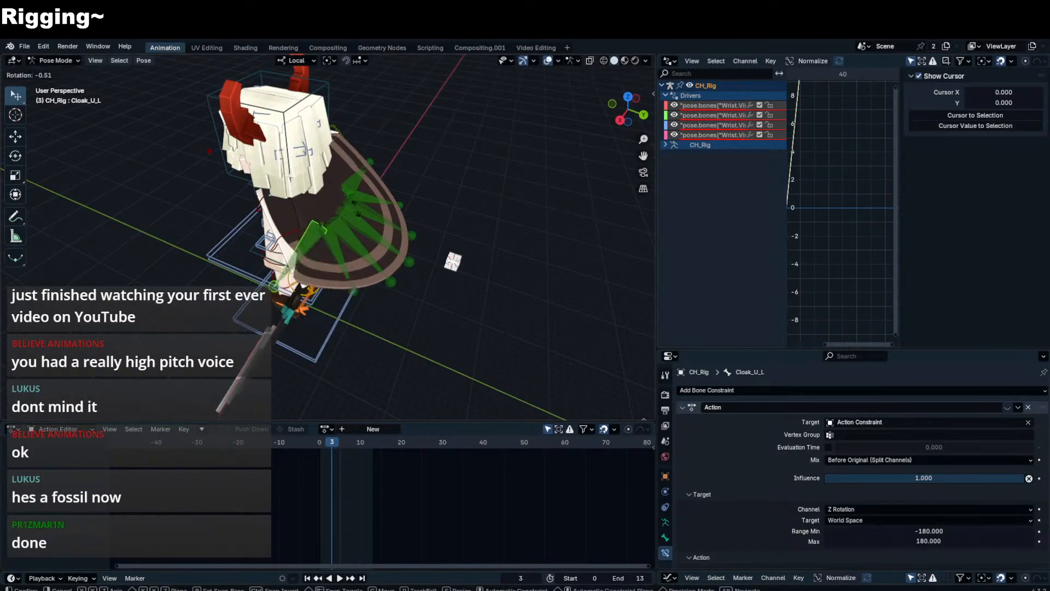
pyautogui.press('x')
pyautogui.click(336, 195)
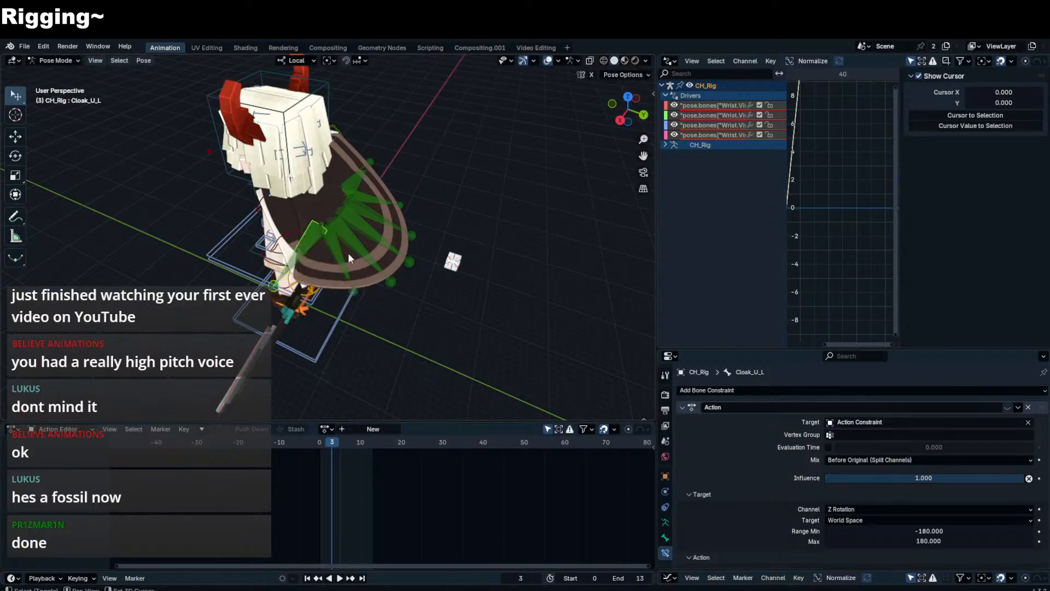
pyautogui.press('r')
pyautogui.press('x')
pyautogui.click(301, 270)
pyautogui.press('r')
pyautogui.press('x')
pyautogui.press('x')
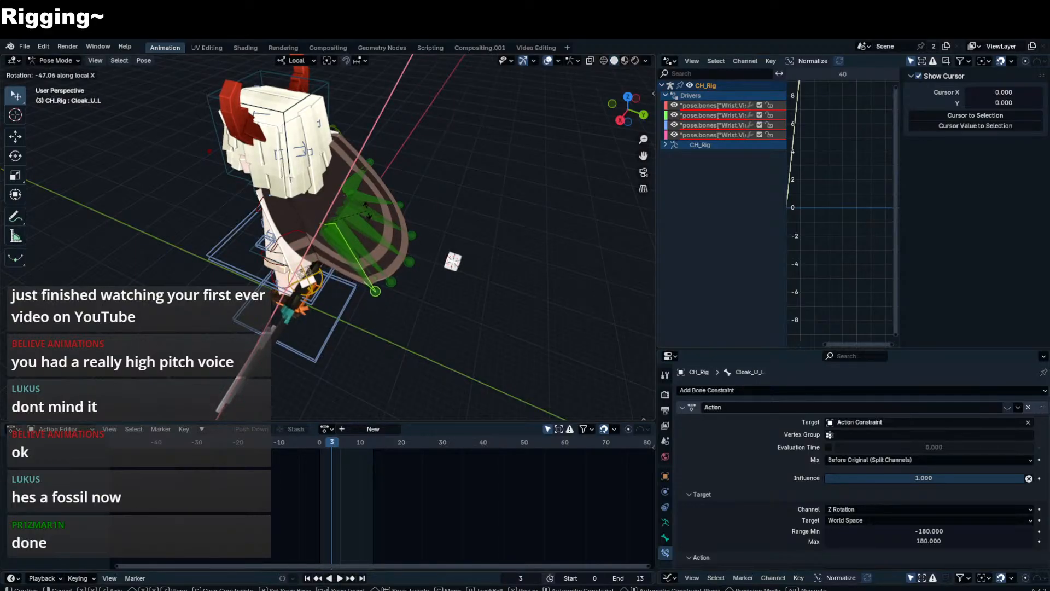
pyautogui.press('Escape')
# - Reset the rotation of UpperArm.FKCTRL.L
pyautogui.click(260, 210)
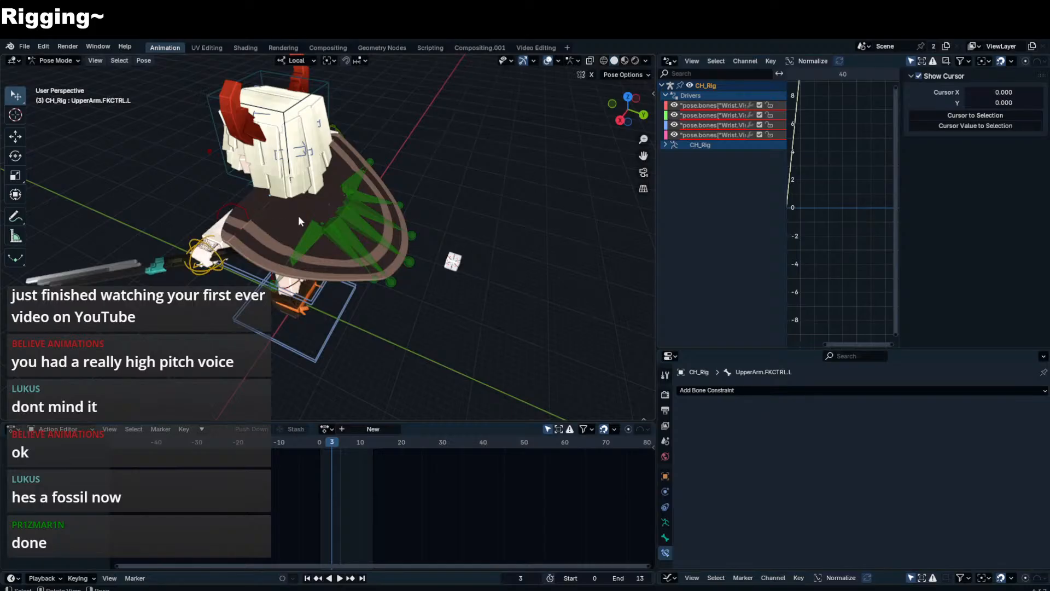
pyautogui.moveTo(299, 220); pyautogui.dragTo(329, 156, button='middle')
pyautogui.moveTo(296, 195); pyautogui.dragTo(254, 234, button='middle')
# - Try a free trackball rotation of Bone.001 to check the whole cloak's deformation
pyautogui.click(290, 254)
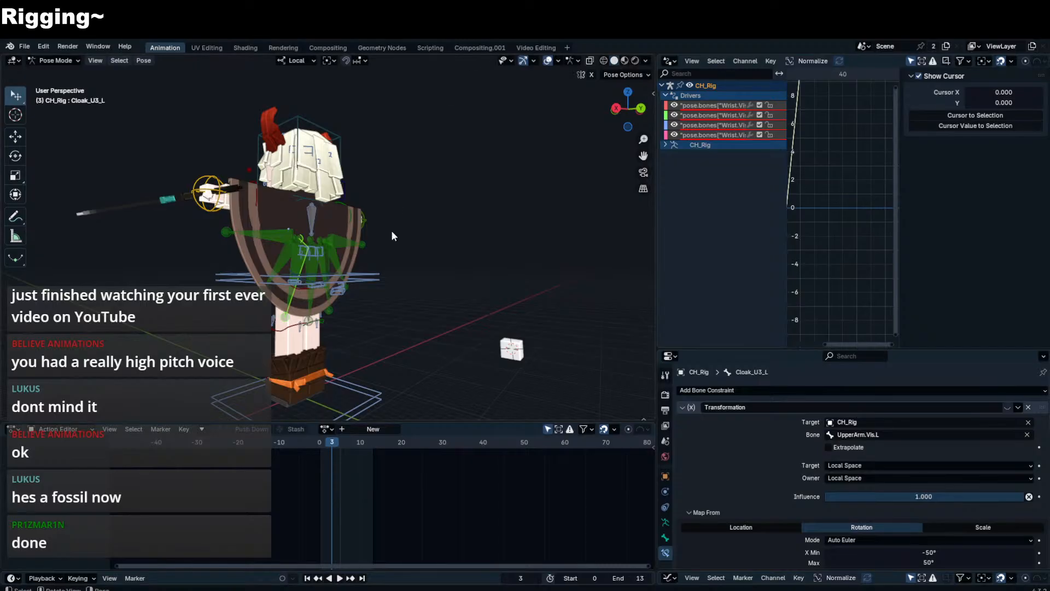
pyautogui.moveTo(392, 232); pyautogui.dragTo(316, 263, button='middle')
pyautogui.click(346, 207)
pyautogui.press('r')
pyautogui.press('r')
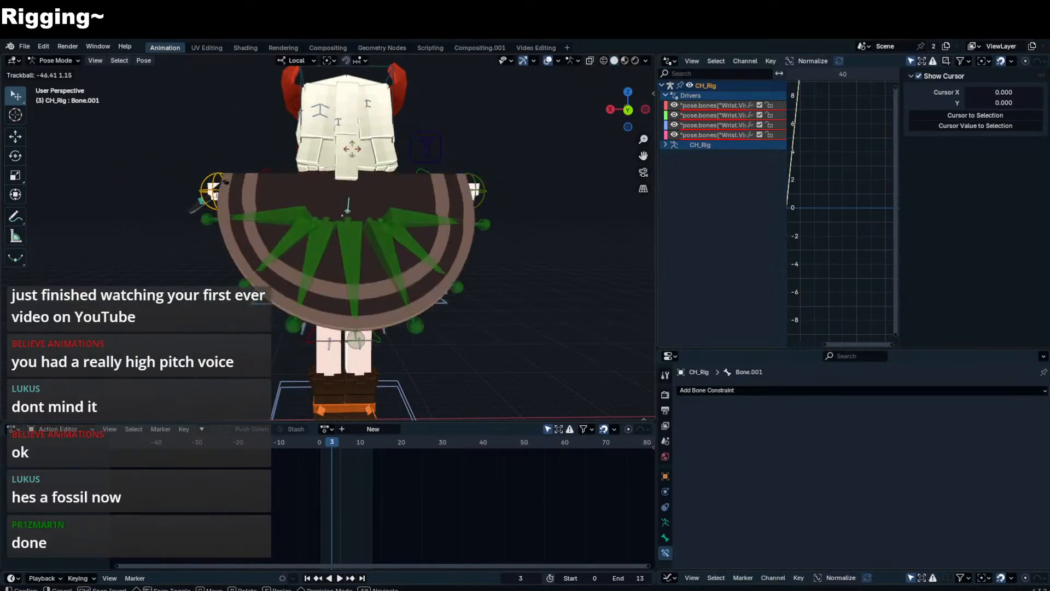
pyautogui.rightClick(352, 149)
# - In Edit Mode, move Cloak_U_L and Cloak_U_R up along local Z, above the roots of the other cloak bones
pyautogui.press('KP_1')
pyautogui.press('ctrl+KP_1')
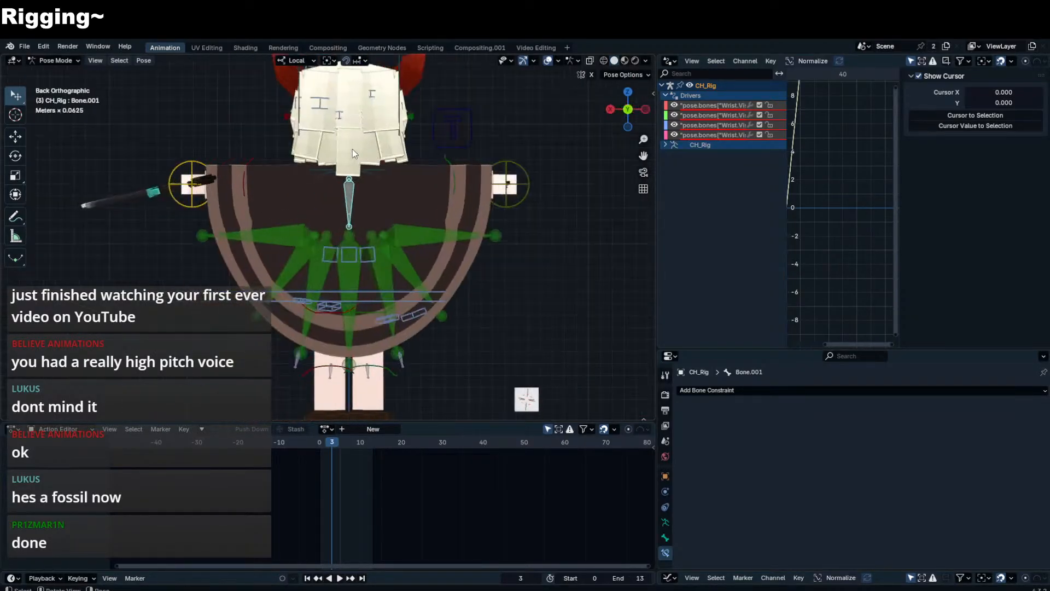
pyautogui.click(313, 241)
pyautogui.scroll(3, 299, 251)
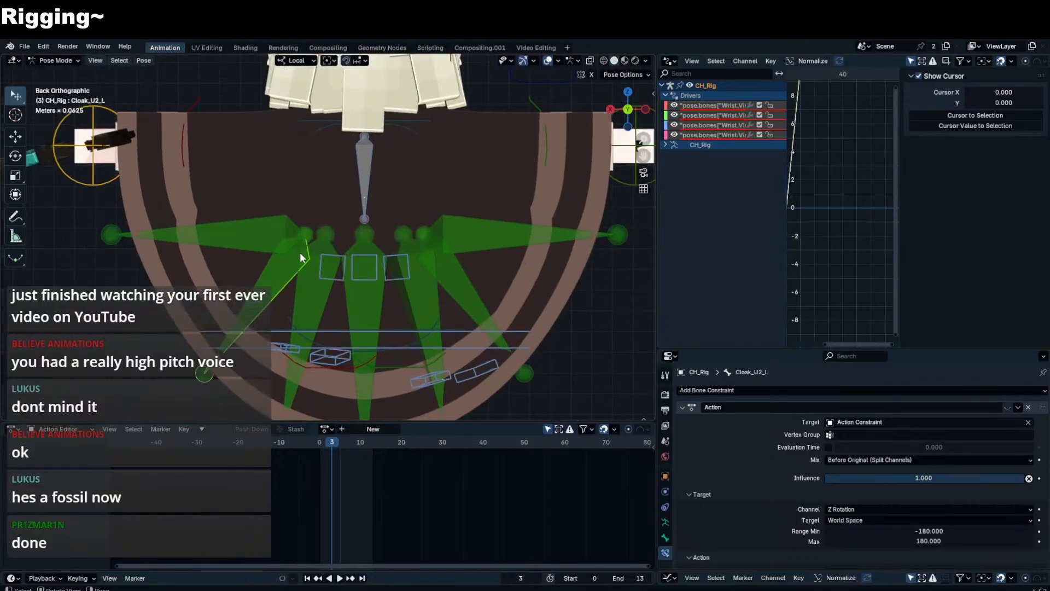
pyautogui.click(290, 232)
pyautogui.scroll(-2, 287, 227)
pyautogui.click(315, 232)
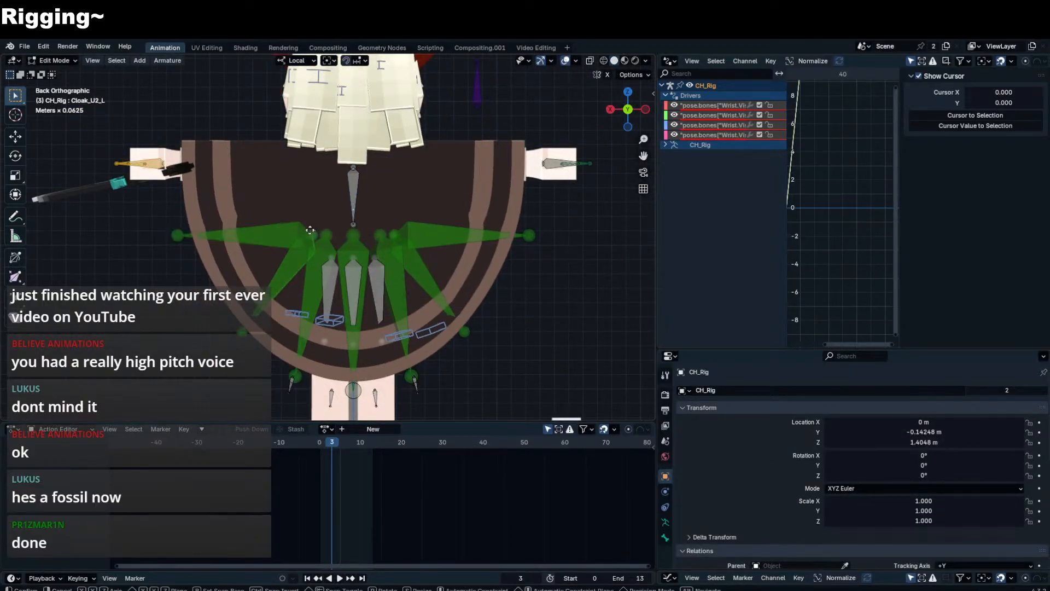
pyautogui.click(291, 235)
pyautogui.keyDown('shift'); pyautogui.click(432, 230); pyautogui.keyUp('shift')
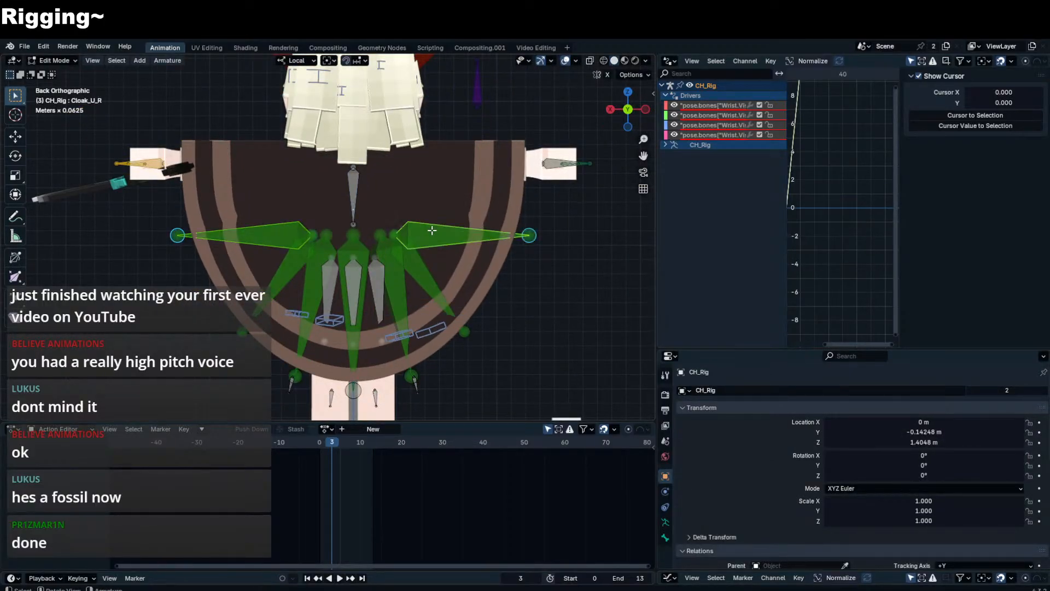
pyautogui.press('g')
pyautogui.press('z')
pyautogui.click(427, 204)
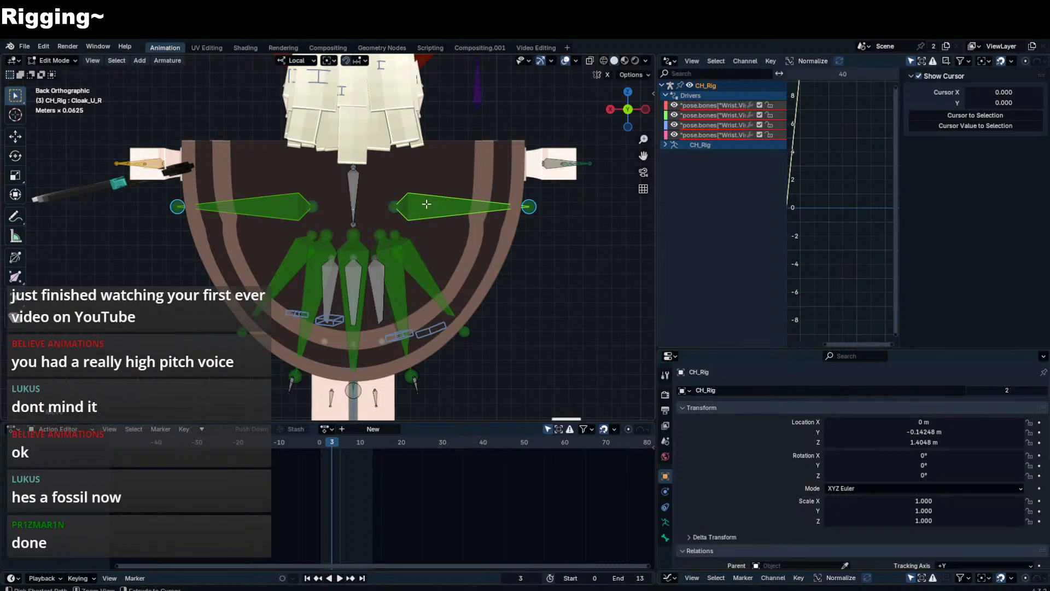
# - Lower the outer tips of Cloak_U_L and Cloak_U_R along local Z and return to Pose Mode
pyautogui.click(525, 207)
pyautogui.keyDown('shift'); pyautogui.moveTo(246, 223); pyautogui.dragTo(284, 218, button='middle'); pyautogui.keyUp('shift')
pyautogui.keyDown('shift'); pyautogui.click(219, 201); pyautogui.keyUp('shift')
pyautogui.press('g')
pyautogui.press('z')
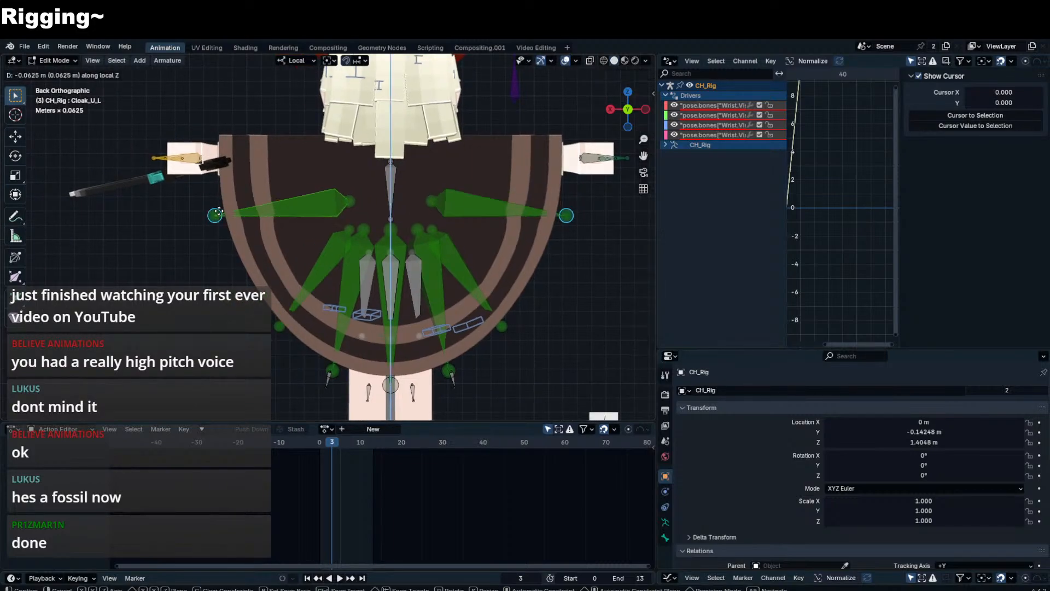
pyautogui.click(220, 231)
pyautogui.hotkey('ctrl', 'Tab')
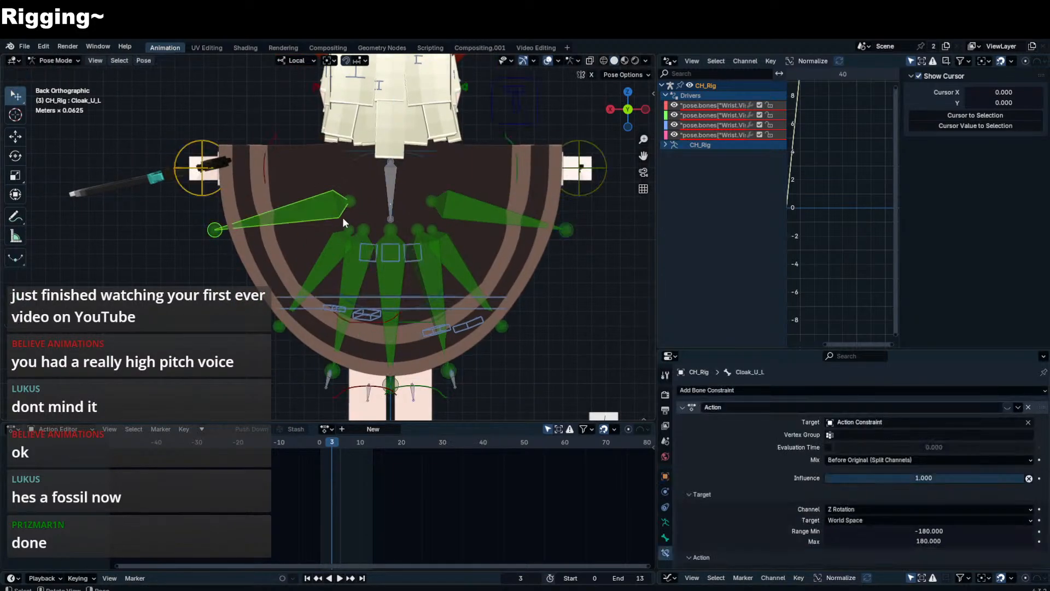
# - Try rotating Cloak_U_L from its new position to check the cloak's side deformation
pyautogui.click(327, 260)
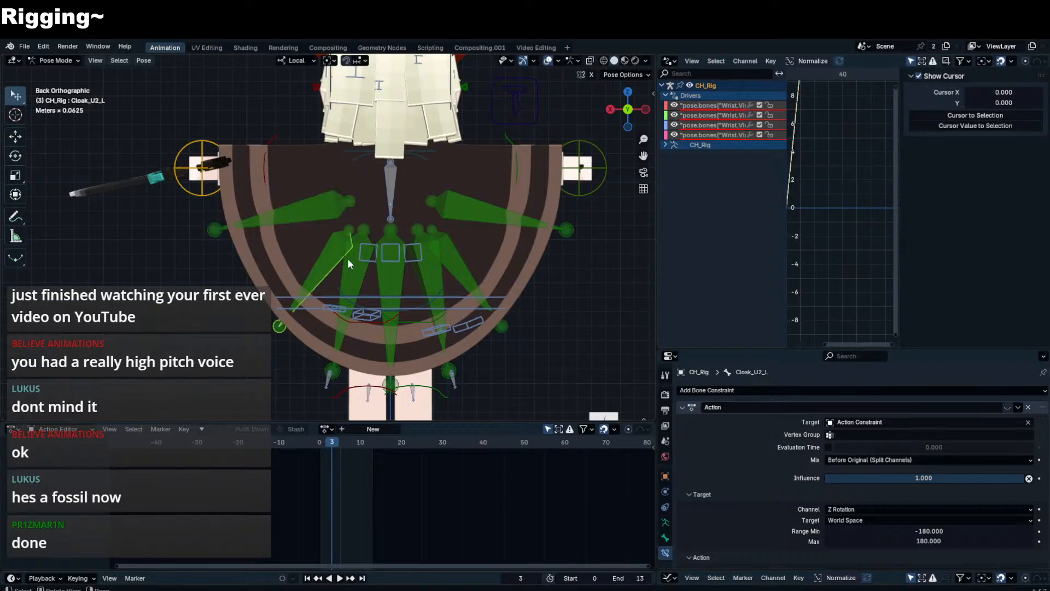
pyautogui.click(333, 217)
pyautogui.click(335, 241)
pyautogui.click(331, 214)
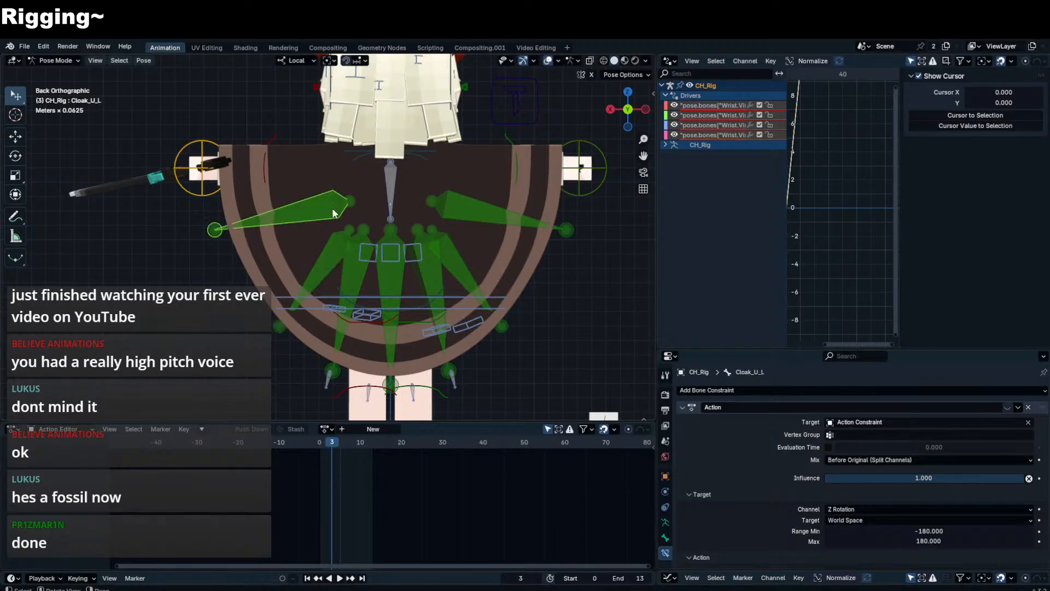
pyautogui.press('r')
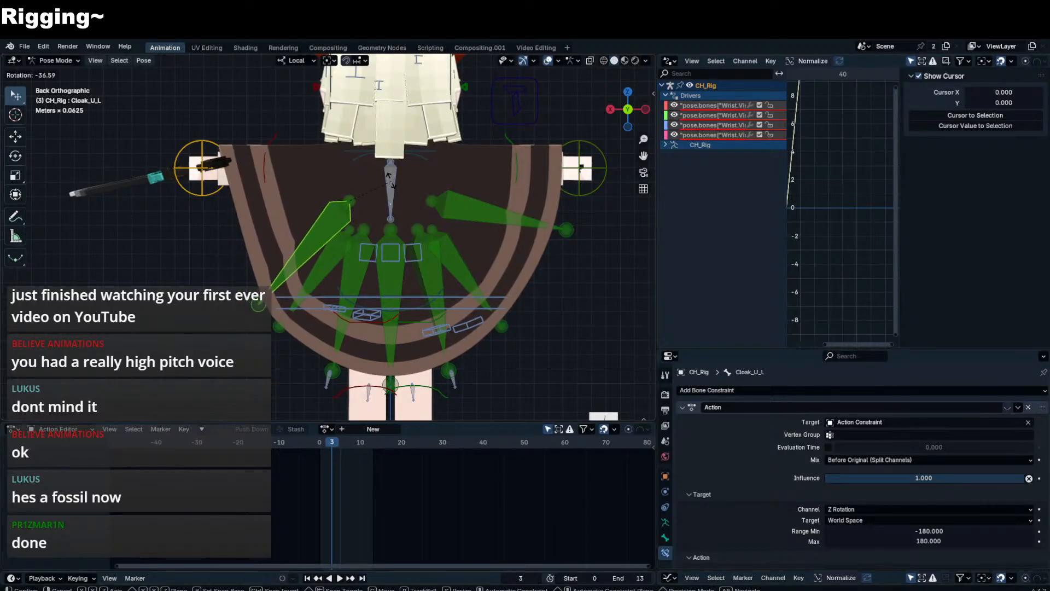
pyautogui.press('Escape')
pyautogui.scroll(-1, 390, 202)
pyautogui.click(335, 243)
pyautogui.click(340, 212)
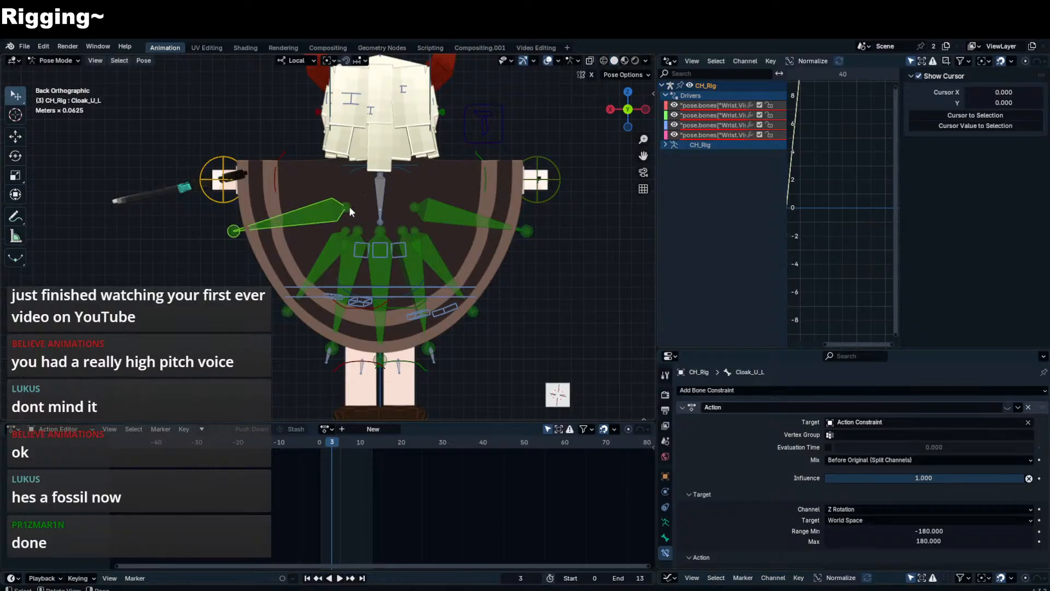
# - Move Cloak_U_L and Cloak_U_R slightly down along local Z in Edit Mode and return to Pose Mode
pyautogui.keyDown('shift'); pyautogui.click(459, 213); pyautogui.keyUp('shift')
pyautogui.press('Tab')
pyautogui.press('g')
pyautogui.press('z')
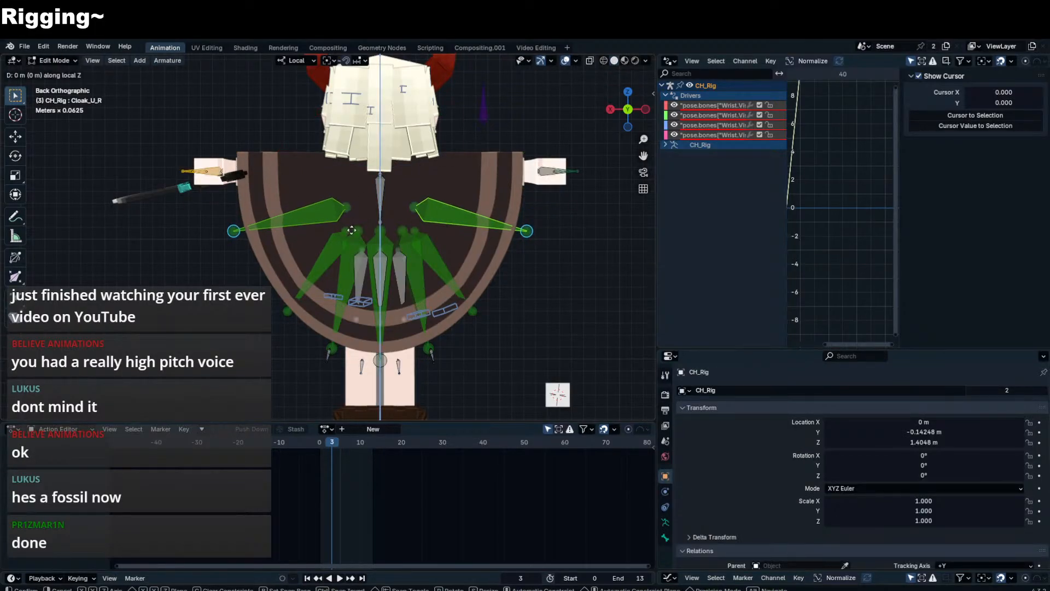
pyautogui.click(355, 253)
pyautogui.press('Tab')
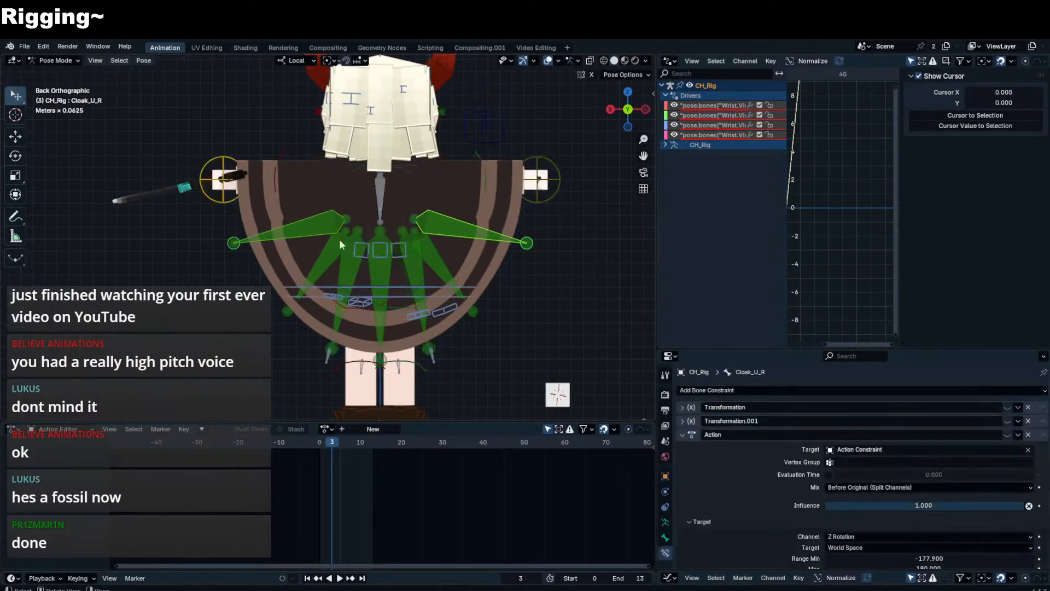
# - Try rotating Cloak_U2_L and Bone.001 to check how the cloak lifts with the adjusted bones
pyautogui.click(339, 238)
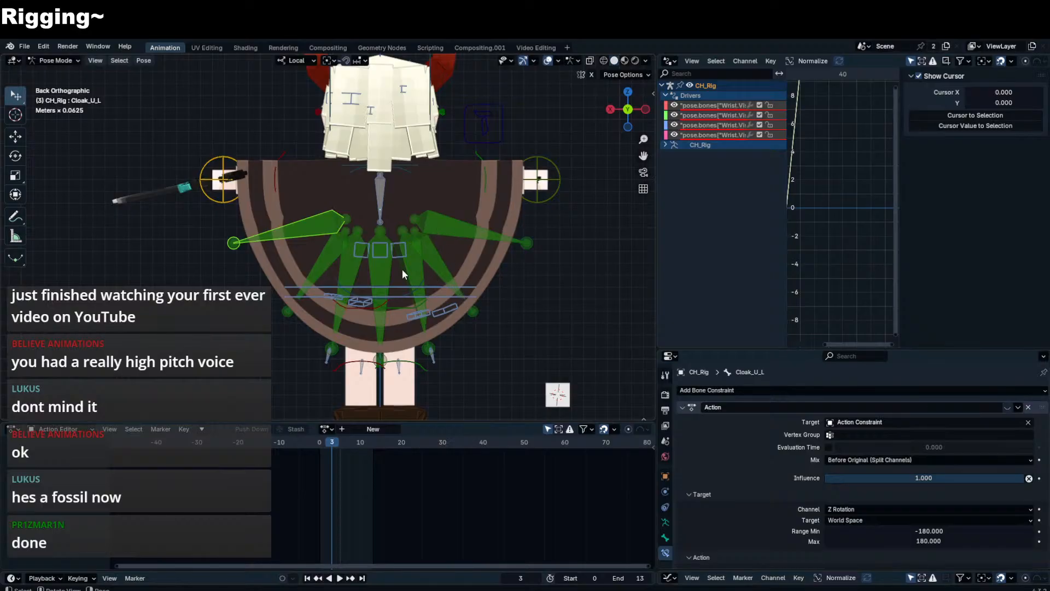
pyautogui.click(316, 267)
pyautogui.press('r')
pyautogui.rightClick(370, 304)
pyautogui.moveTo(369, 304); pyautogui.dragTo(322, 222, button='middle')
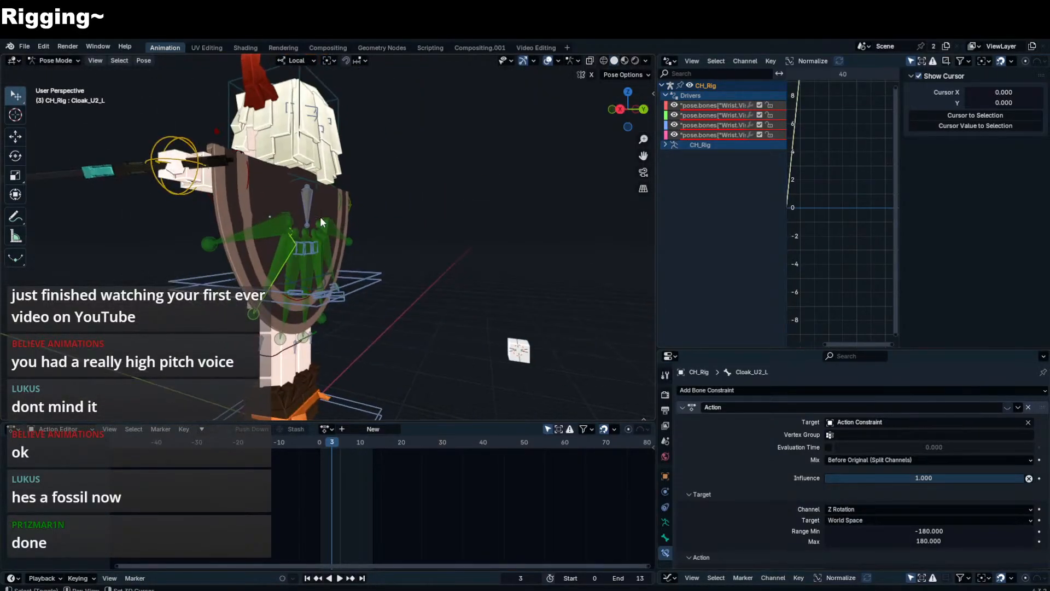
pyautogui.click(321, 220)
pyautogui.press('r')
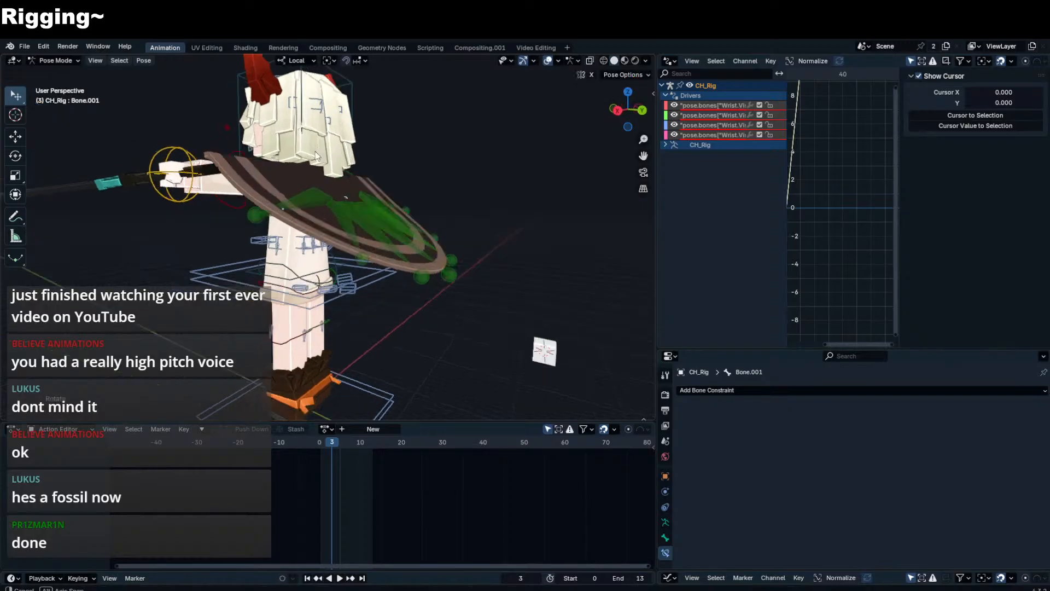
pyautogui.moveTo(316, 155); pyautogui.dragTo(274, 188, button='middle')
# - Duplicate Cloak_U_L and Cloak_U_R in Edit Mode, flatten the copies, and move them about 0.4 m up along local Z to the shoulders
pyautogui.click(275, 216)
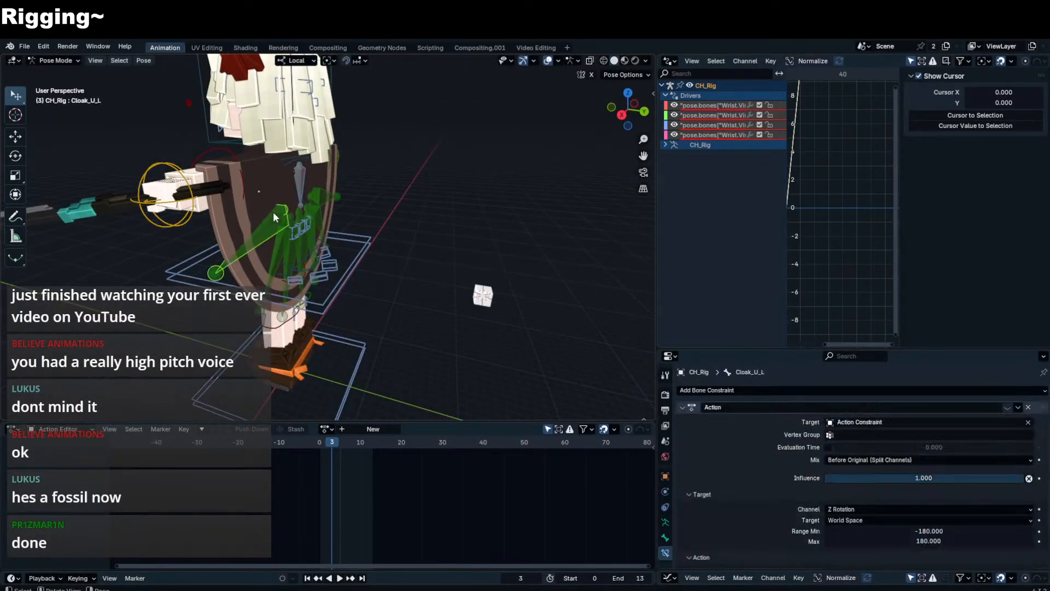
pyautogui.keyDown('shift'); pyautogui.click(329, 190); pyautogui.keyUp('shift')
pyautogui.press('Tab')
pyautogui.press('KP_1')
pyautogui.press('ctrl+KP_1')
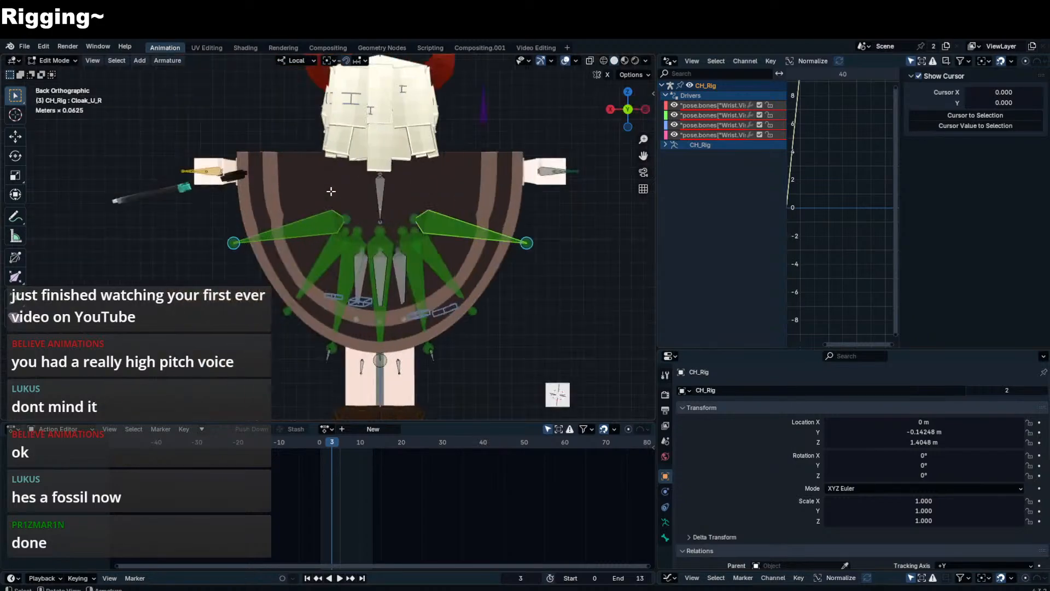
pyautogui.press('g')
pyautogui.press('z')
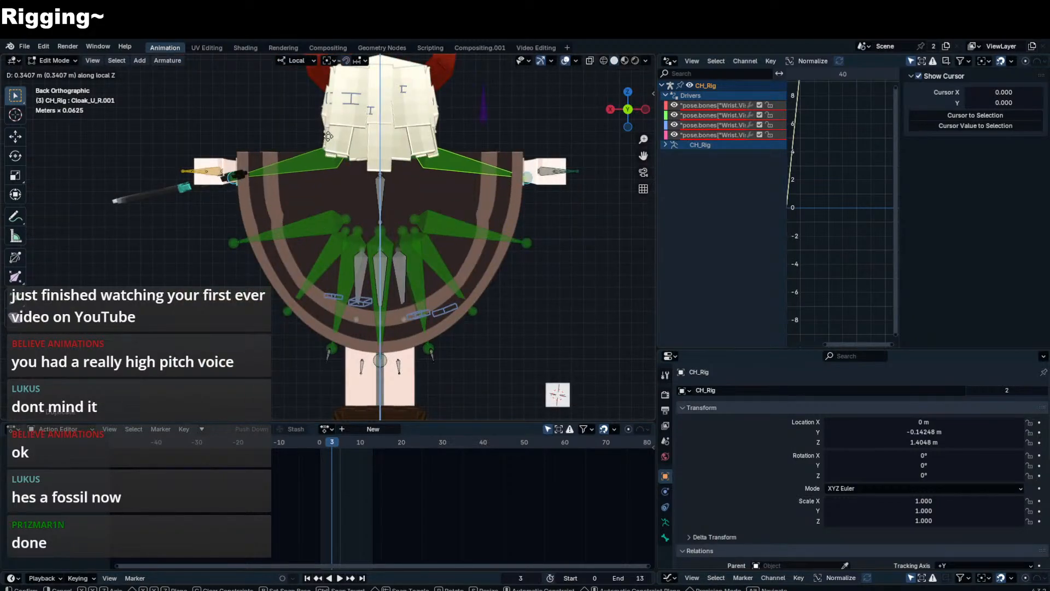
pyautogui.press('s')
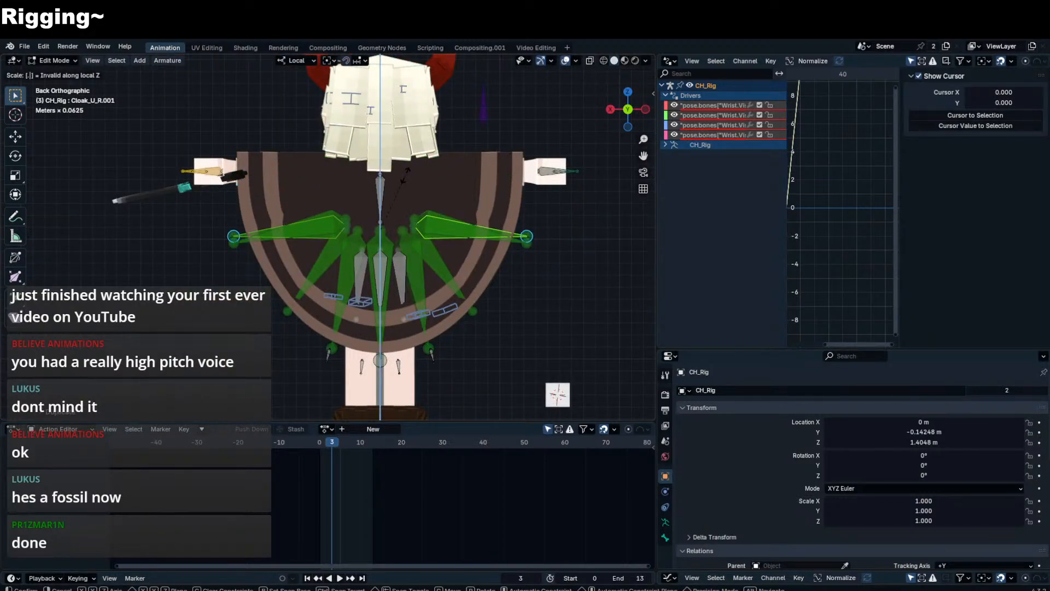
pyautogui.press('g')
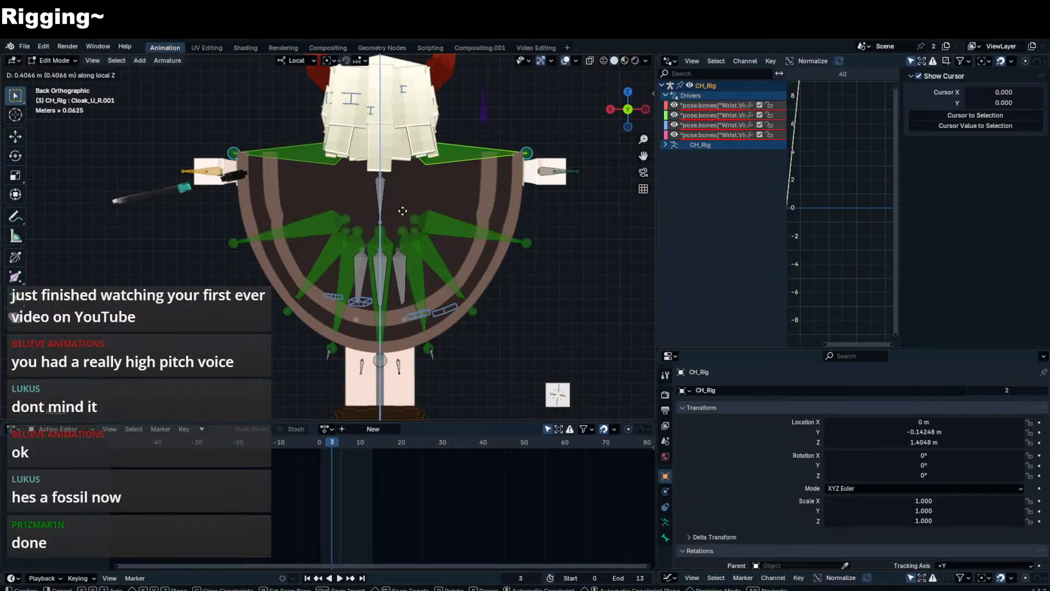
pyautogui.click(403, 212)
pyautogui.hotkey('ctrl', 'Tab')
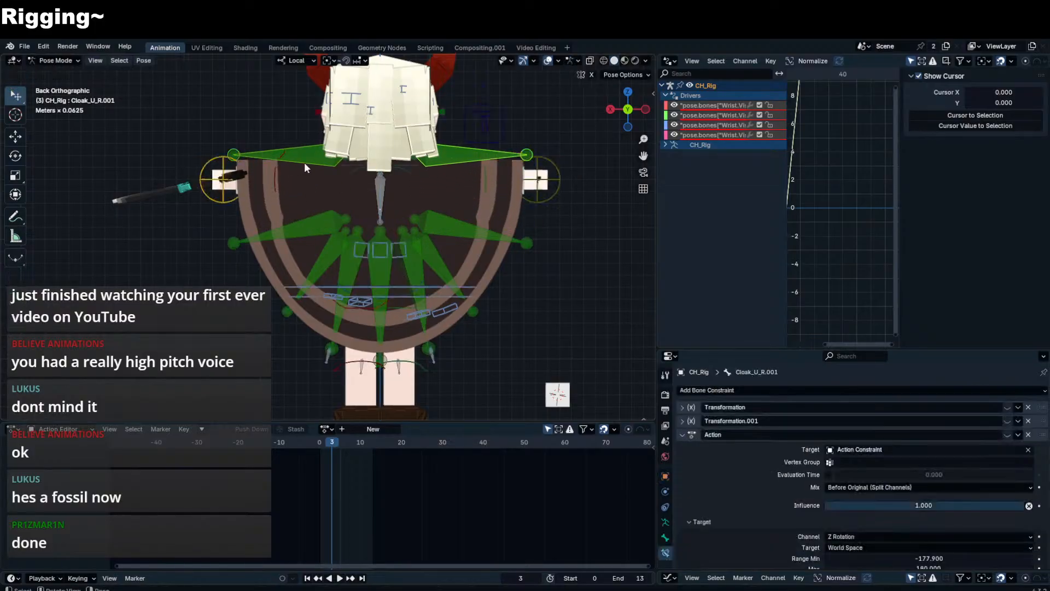
# - Set the parent of the left shoulder copy, Cloak_U_L.001, to Forearm.Vis.L in Edit Mode
pyautogui.click(318, 166)
pyautogui.scroll(-2, 714, 518)
pyautogui.click(665, 538)
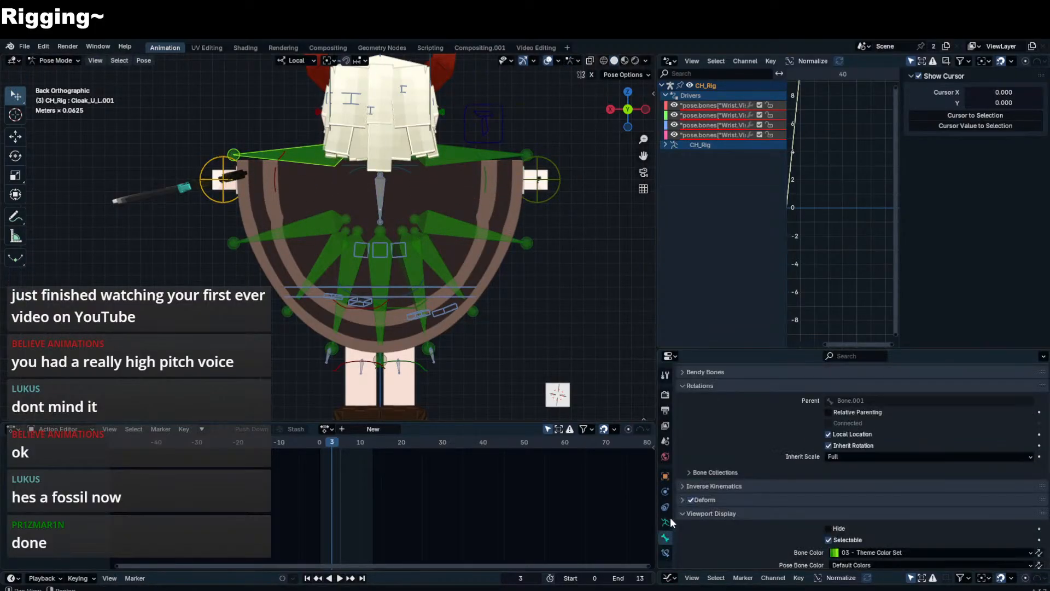
pyautogui.scroll(-4, 845, 522)
pyautogui.scroll(3, 810, 474)
pyautogui.scroll(2, 809, 474)
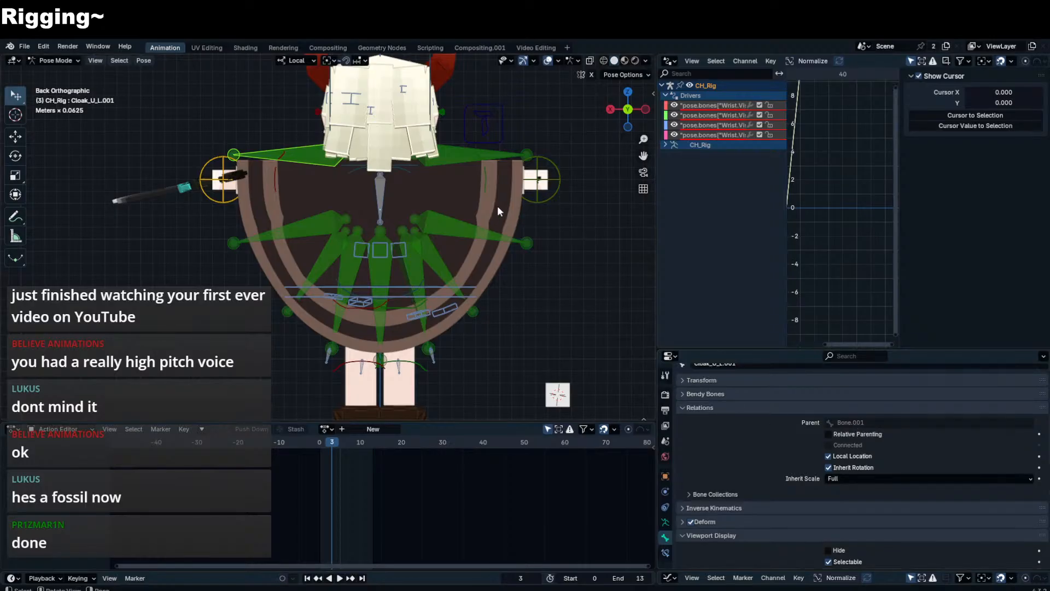
pyautogui.press('Tab')
pyautogui.click(867, 424)
pyautogui.write('vis')
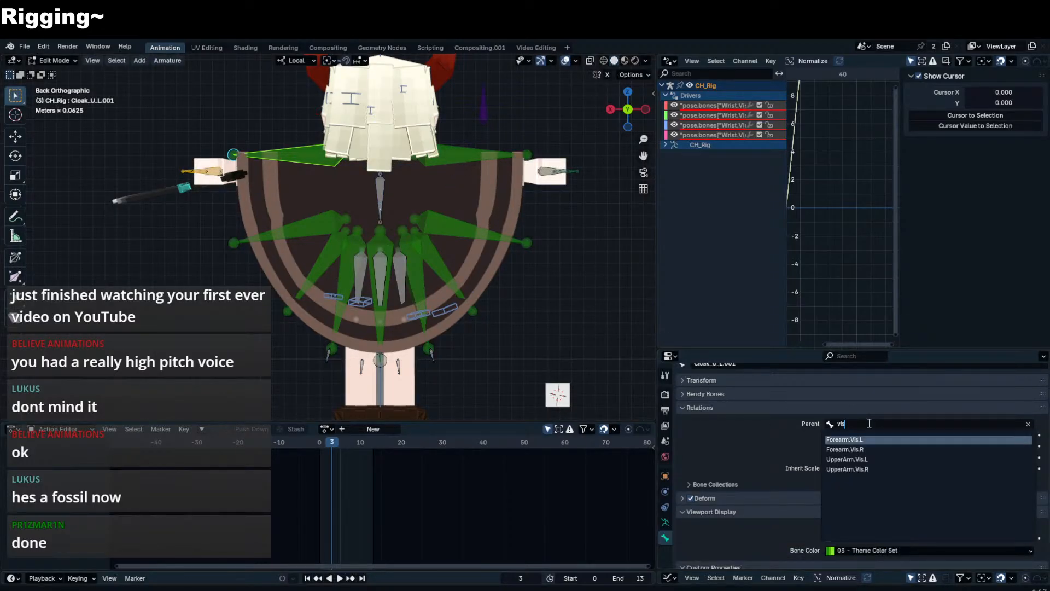
pyautogui.press('Return')
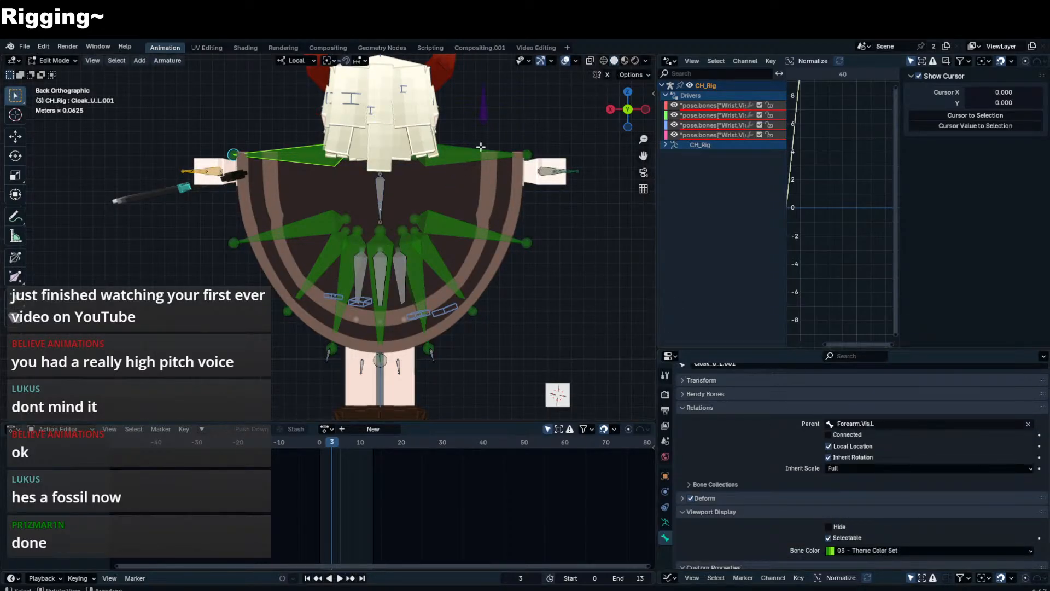
# - Set the parent of the right shoulder copy, Cloak_U_R.001, to Forearm.Vis.R and return to Pose Mode
pyautogui.click(450, 152)
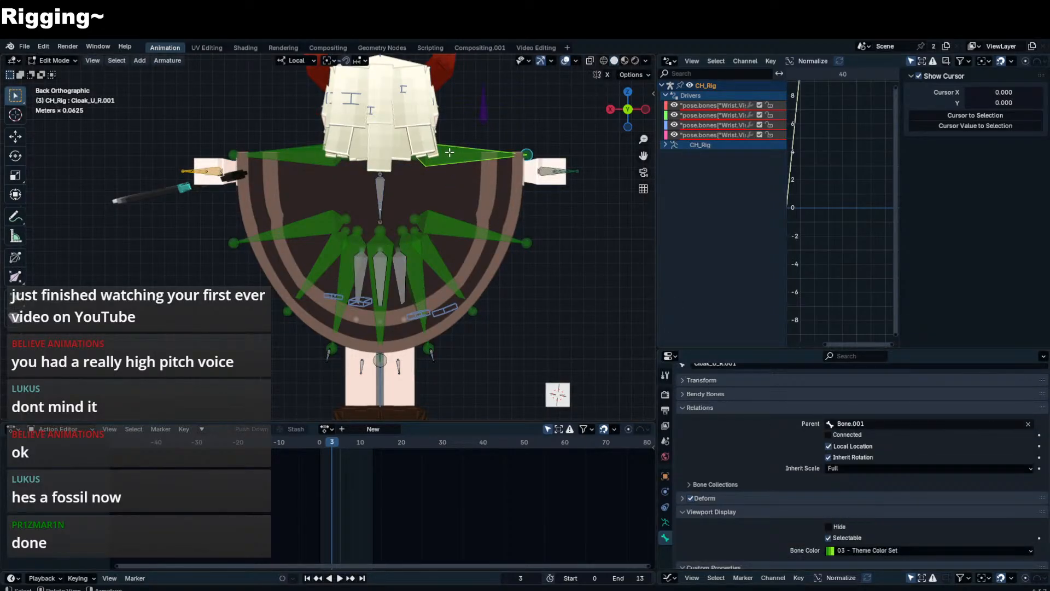
pyautogui.click(881, 423)
pyautogui.write('vois')
pyautogui.press('BackSpace')
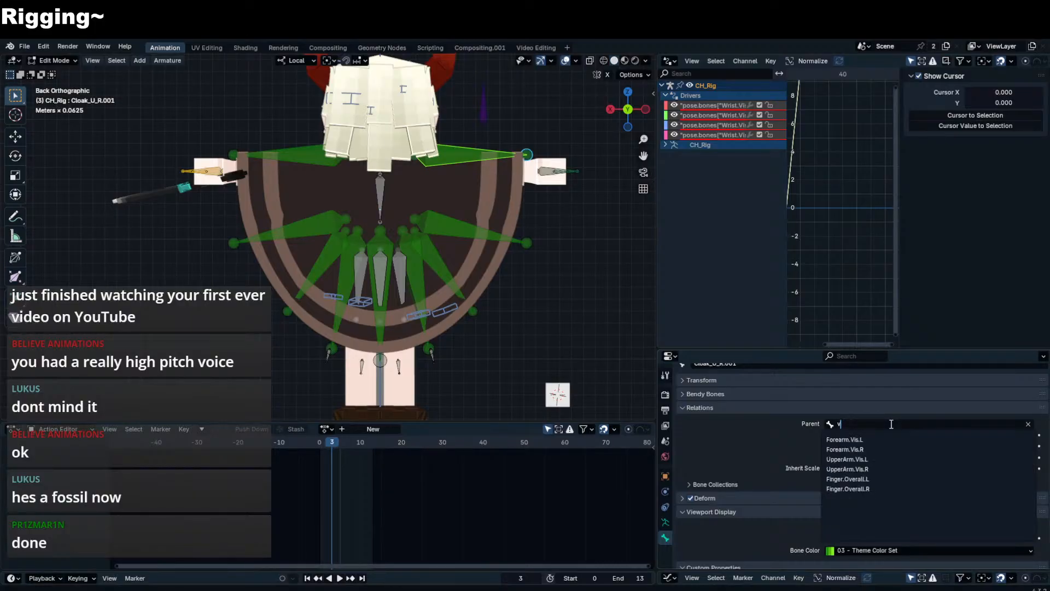
pyautogui.press('Down')
pyautogui.press('Return')
pyautogui.hotkey('ctrl', 'Tab')
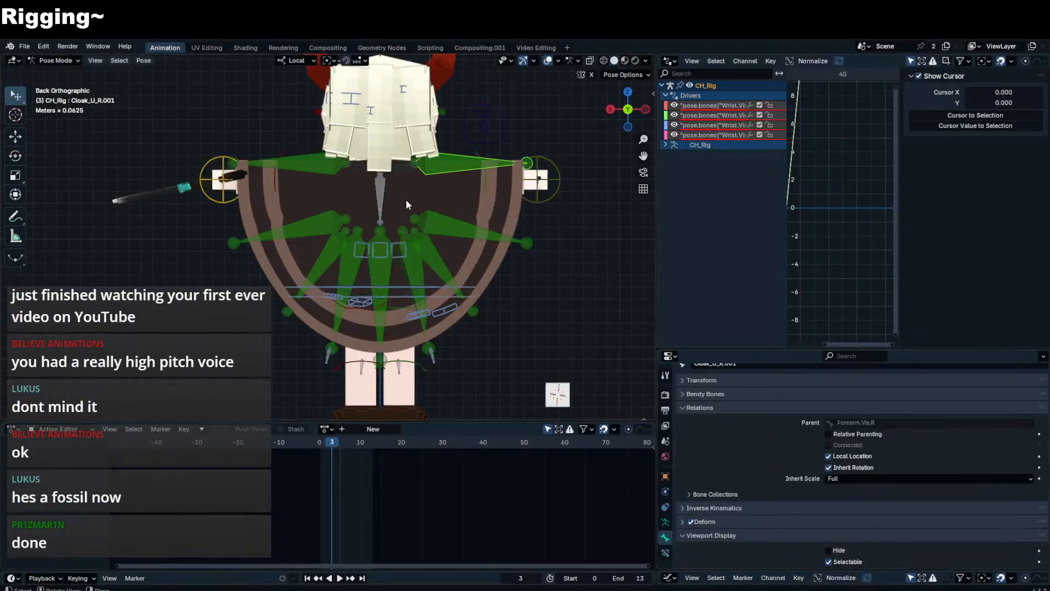
# - Try rotating UpperArm.FKCTRL.R freely to check how the right shoulder bone follows the arm
pyautogui.moveTo(406, 200); pyautogui.dragTo(373, 225, button='middle')
pyautogui.click(455, 175)
pyautogui.moveTo(455, 176); pyautogui.dragTo(286, 173, button='middle')
pyautogui.scroll(-3, 273, 181)
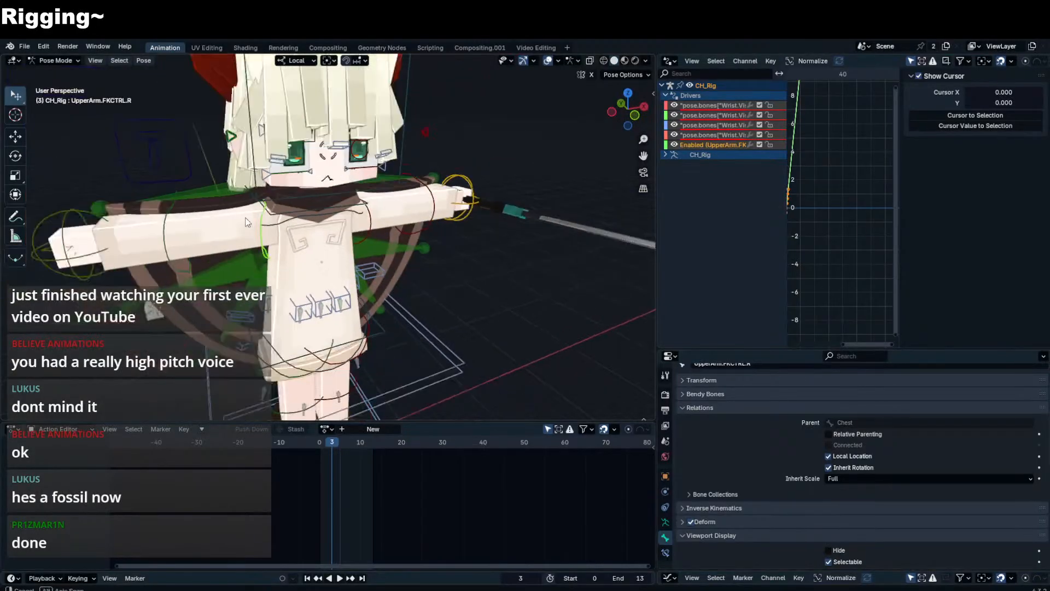
pyautogui.press('r')
pyautogui.press('r')
pyautogui.moveTo(229, 219); pyautogui.dragTo(438, 209, button='middle')
pyautogui.rightClick(243, 205)
# - Try to move Cloak_U_L.001 along local X and local Y in Edit Mode
pyautogui.click(346, 215)
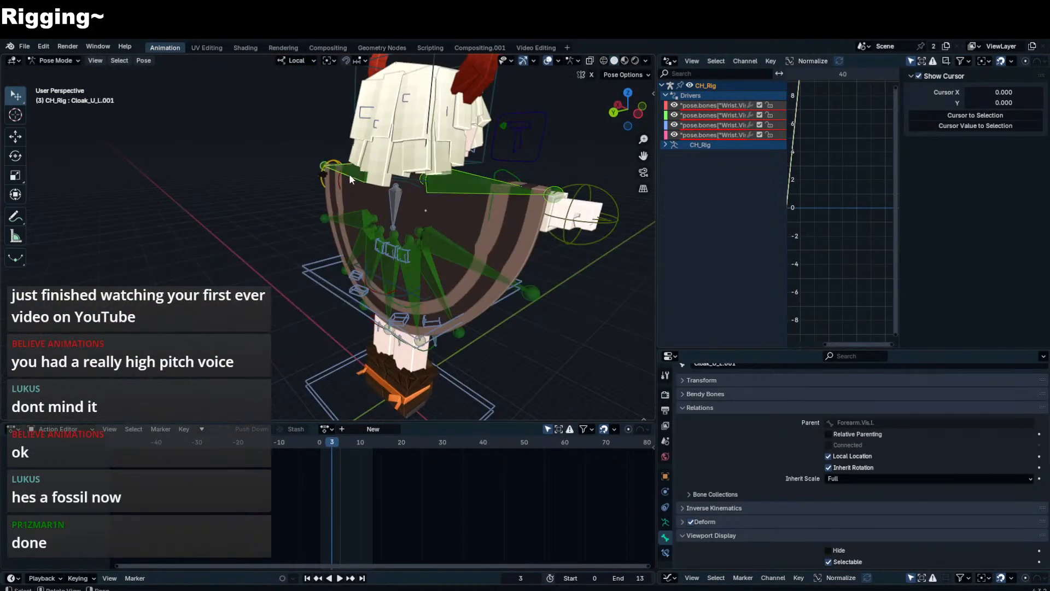
pyautogui.press('Tab')
pyautogui.moveTo(349, 173); pyautogui.dragTo(410, 194, button='middle')
pyautogui.press('g')
pyautogui.press('x')
pyautogui.rightClick(409, 194)
pyautogui.press('g')
pyautogui.press('y')
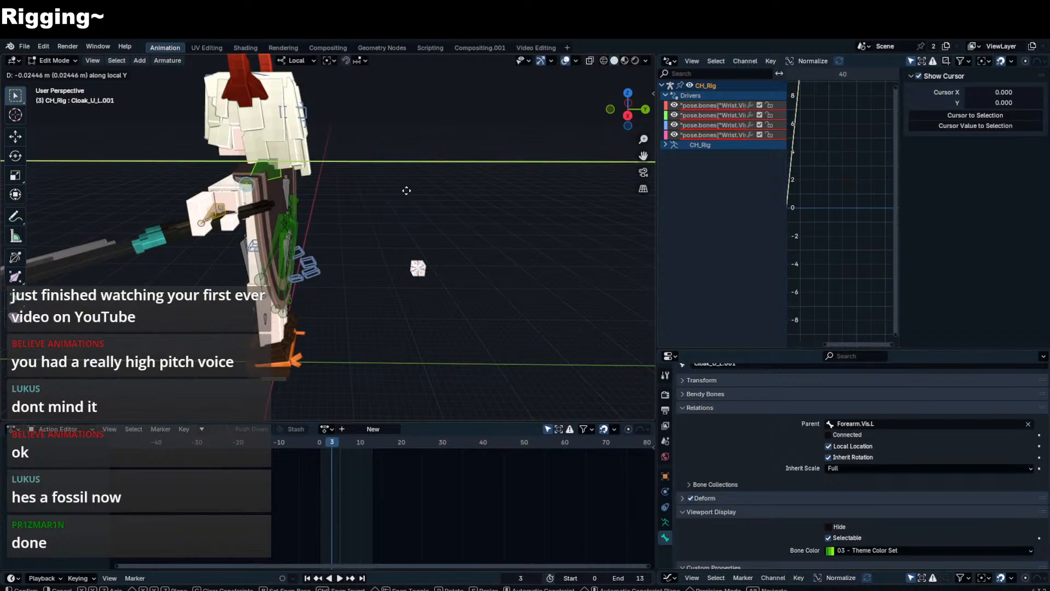
pyautogui.rightClick(406, 191)
pyautogui.hotkey('ctrl', 'Tab')
# - Show the vertex groups of the cloak mesh Plane.023 and make UpperArm.Vis.L the active group
pyautogui.moveTo(405, 187); pyautogui.dragTo(385, 180, button='middle')
pyautogui.click(322, 197)
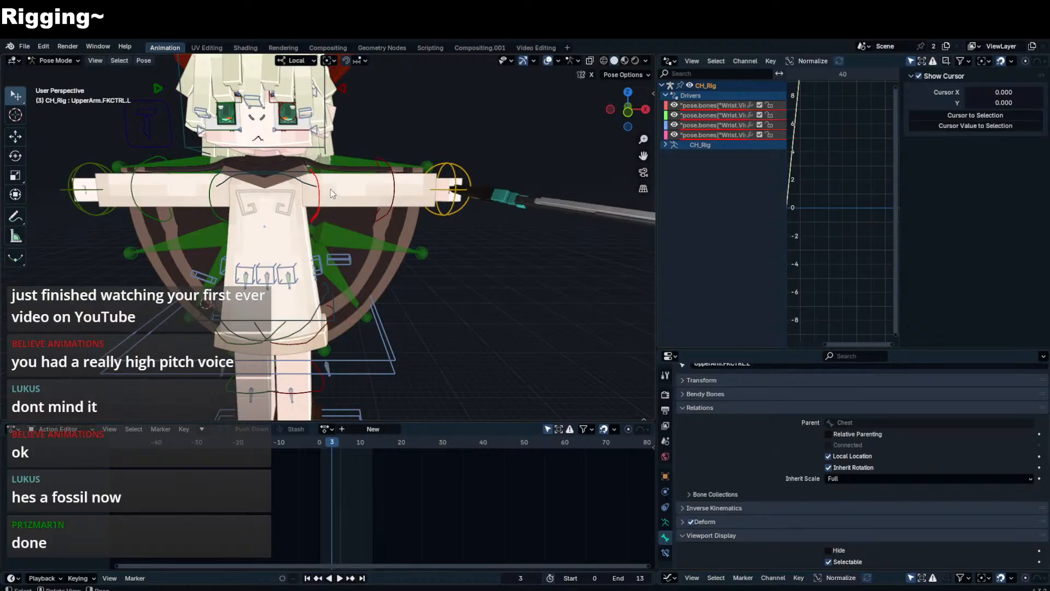
pyautogui.hotkey('ctrl', 'Tab')
pyautogui.click(360, 169)
pyautogui.press('Tab')
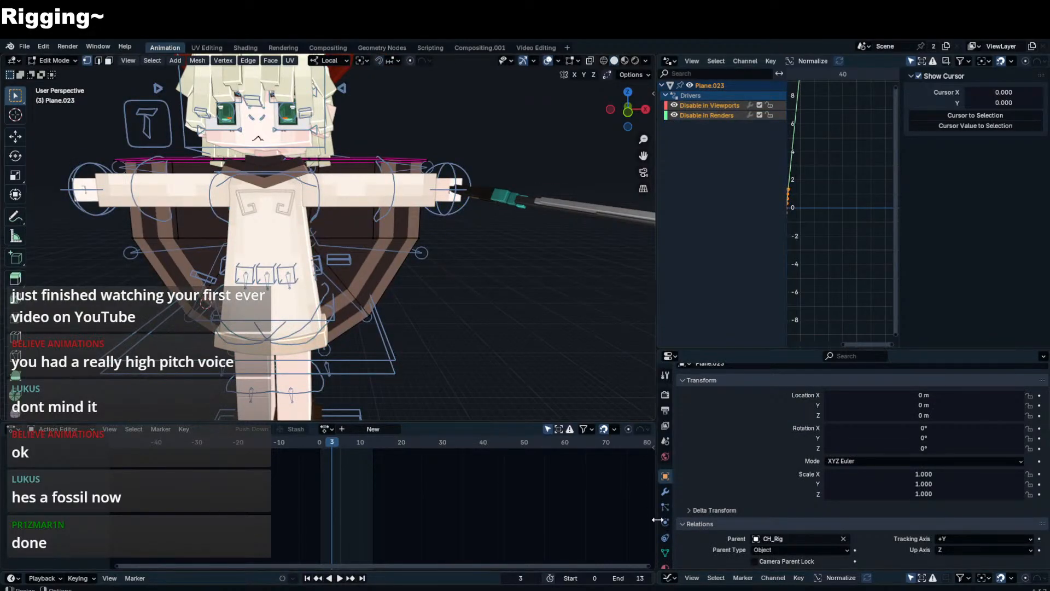
pyautogui.click(665, 552)
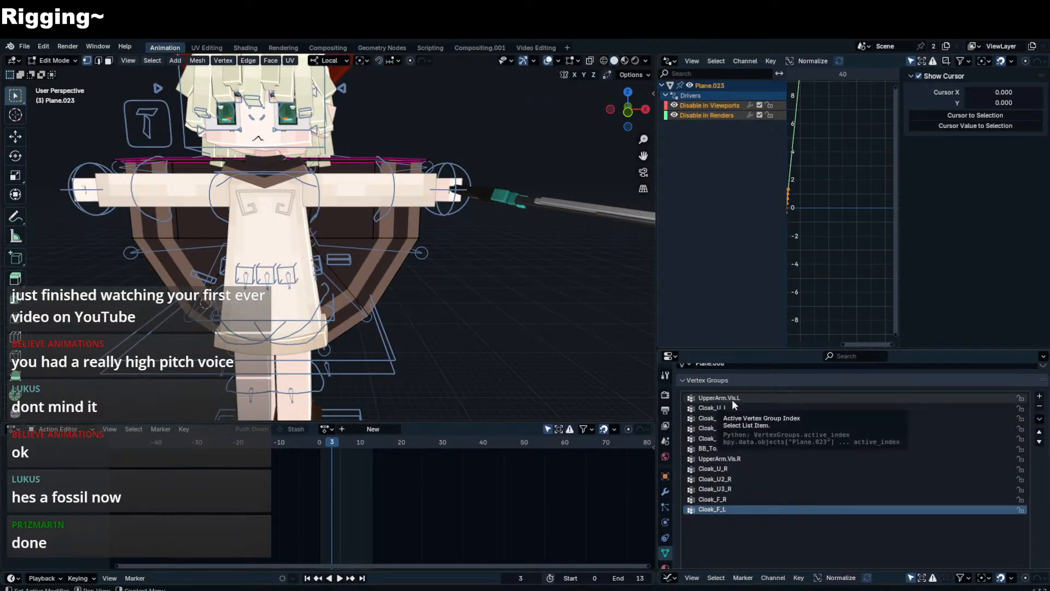
pyautogui.click(737, 398)
pyautogui.press('Tab')
# - Rename the left and right shoulder bones in Pose Mode as Cloak_UU_L and Cloak_UU_R
pyautogui.click(342, 156)
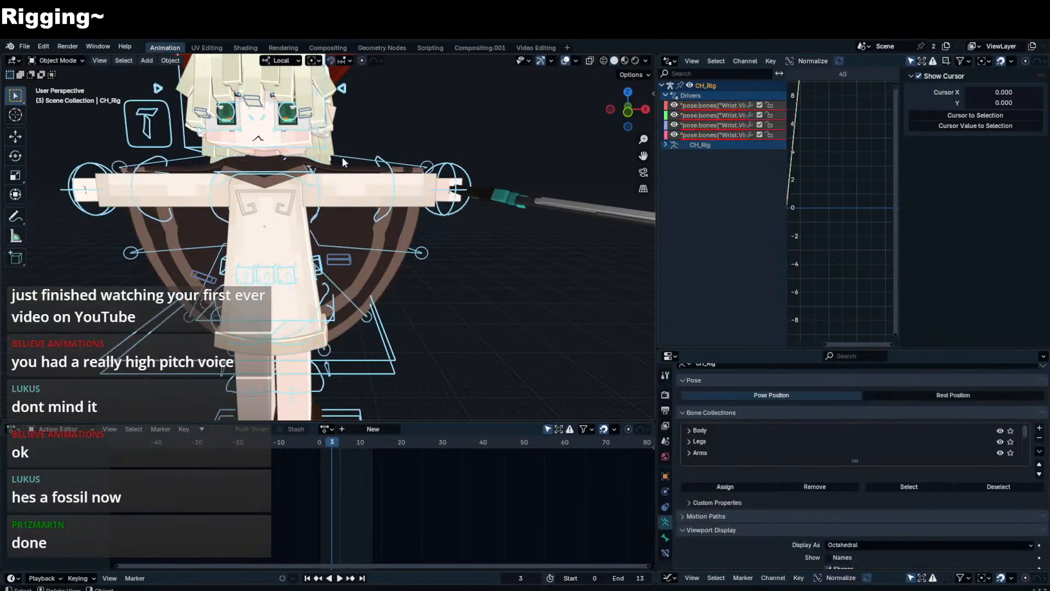
pyautogui.hotkey('ctrl', 'Tab')
pyautogui.click(349, 155)
pyautogui.press('F2')
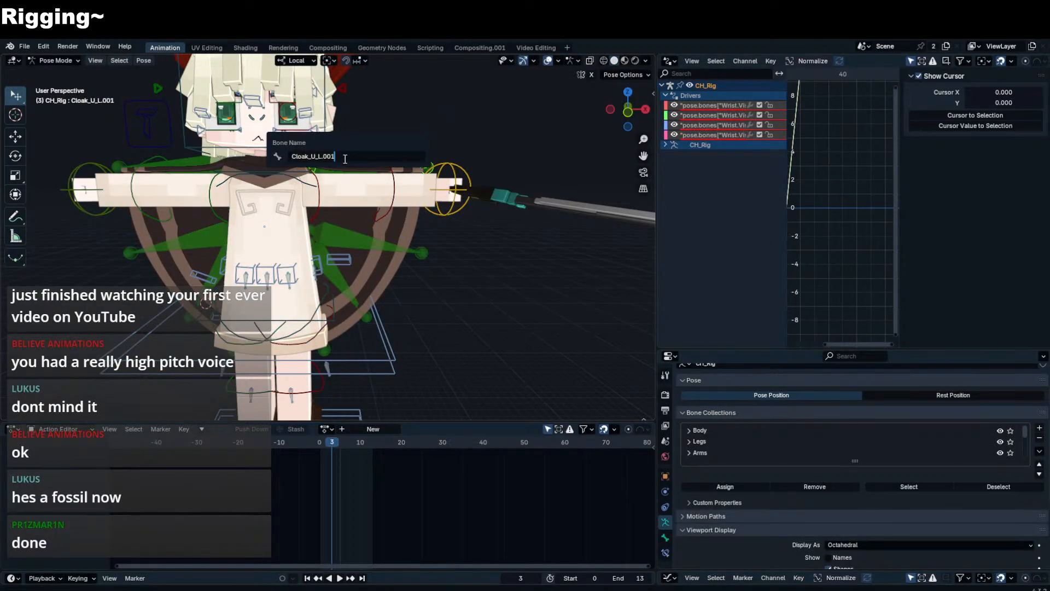
pyautogui.write('Cloak_UU_L')
pyautogui.press('Return')
pyautogui.click(187, 170)
pyautogui.press('F2')
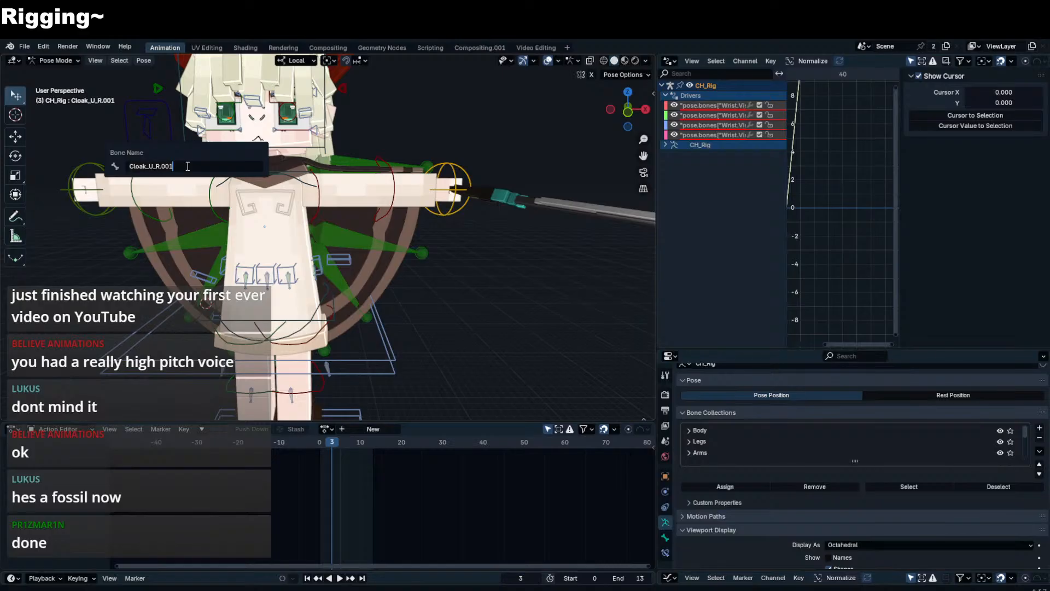
pyautogui.write('Cloak_UU_R')
pyautogui.press('Return')
# - Rename the cloak mesh's vertex groups UpperArm.Vis.L and UpperArm.Vis.R as Cloak_UU_L and Cloak_UU_R
pyautogui.click(321, 154)
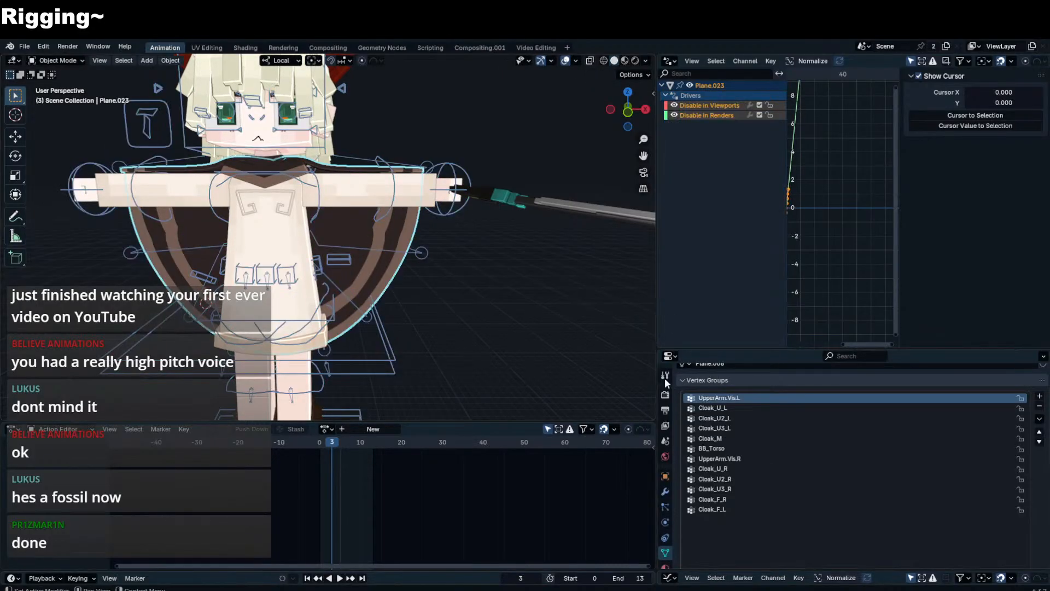
pyautogui.doubleClick(727, 405)
pyautogui.click(740, 399)
pyautogui.scroll(-2, 728, 432)
pyautogui.doubleClick(728, 414)
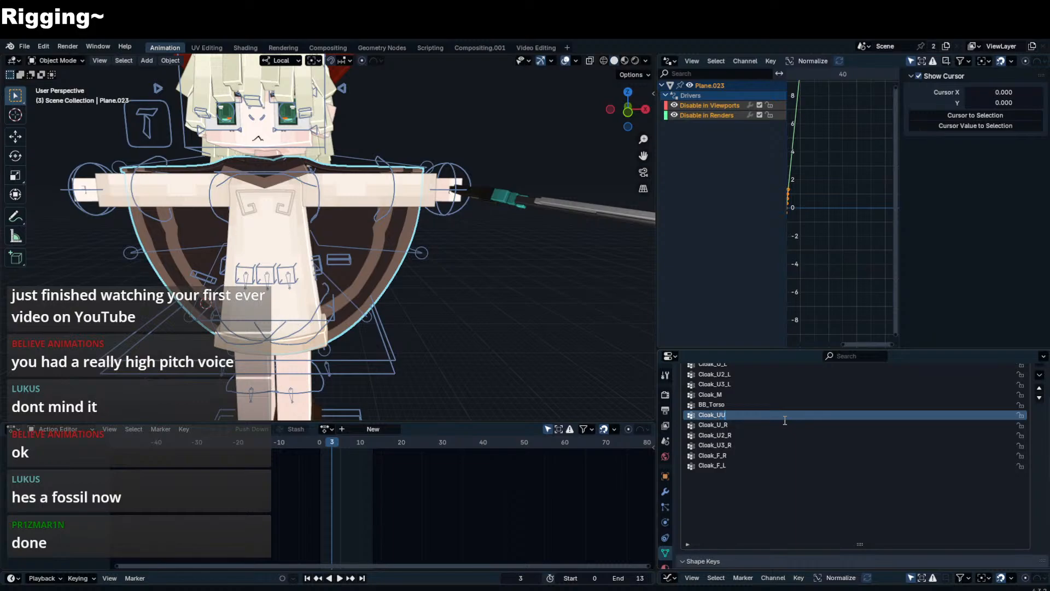
pyautogui.write('Cloak_UU_R')
pyautogui.press('Return')
# - Put CH_Rig back in Pose Mode and try rotating UpperArm.FKCTRL.L down to check how the cloak follows
pyautogui.click(318, 195)
pyautogui.hotkey('ctrl', 'Tab')
pyautogui.hotkey('ctrl', 'q')
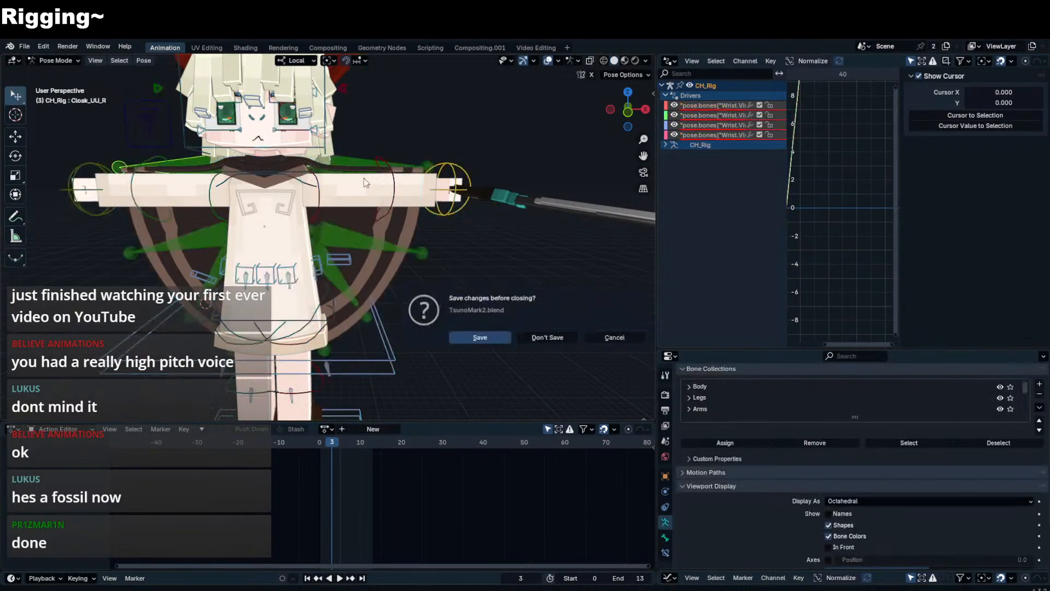
pyautogui.press('Escape')
pyautogui.click(314, 205)
pyautogui.press('r')
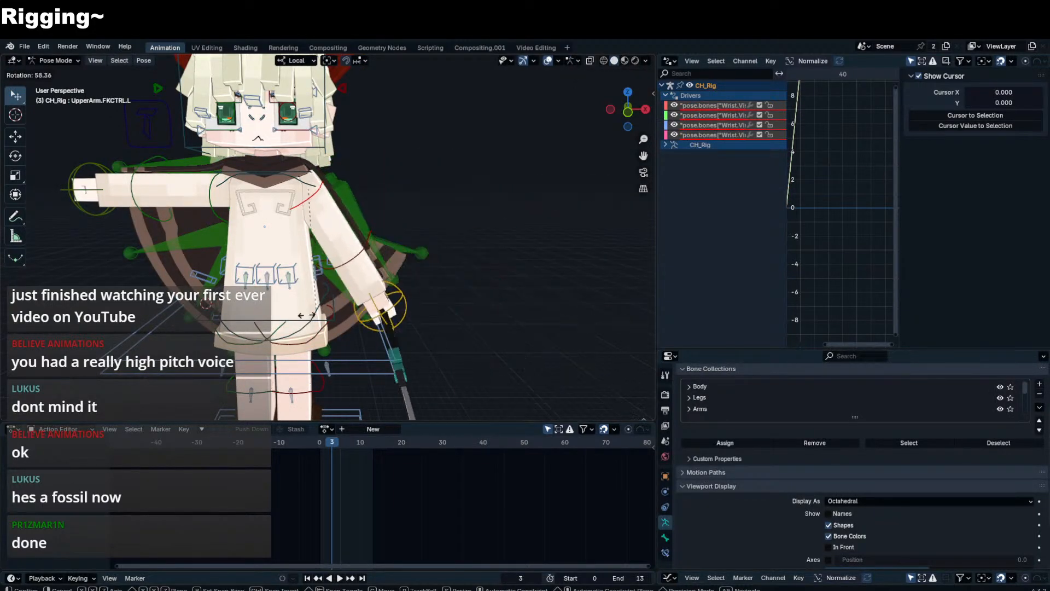
pyautogui.rightClick(344, 235)
# - Try a trackball rotation of Cloak_UU_L to check how the left shoulder of the cloak deforms
pyautogui.click(355, 169)
pyautogui.moveTo(355, 169); pyautogui.dragTo(328, 176, button='middle')
pyautogui.press('r')
pyautogui.press('r')
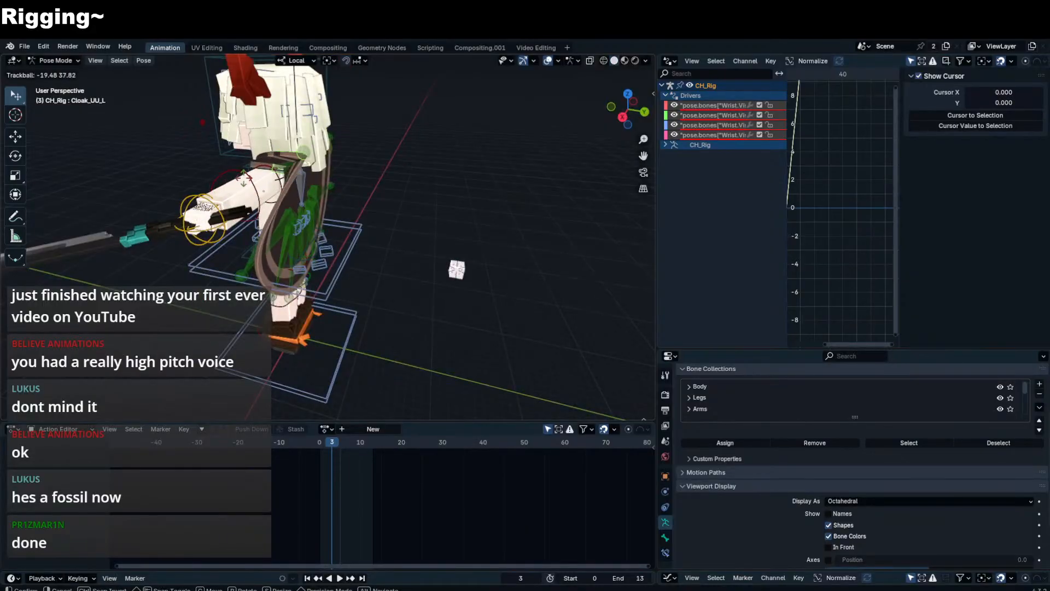
pyautogui.rightClick(214, 201)
pyautogui.moveTo(218, 201); pyautogui.dragTo(366, 189, button='middle')
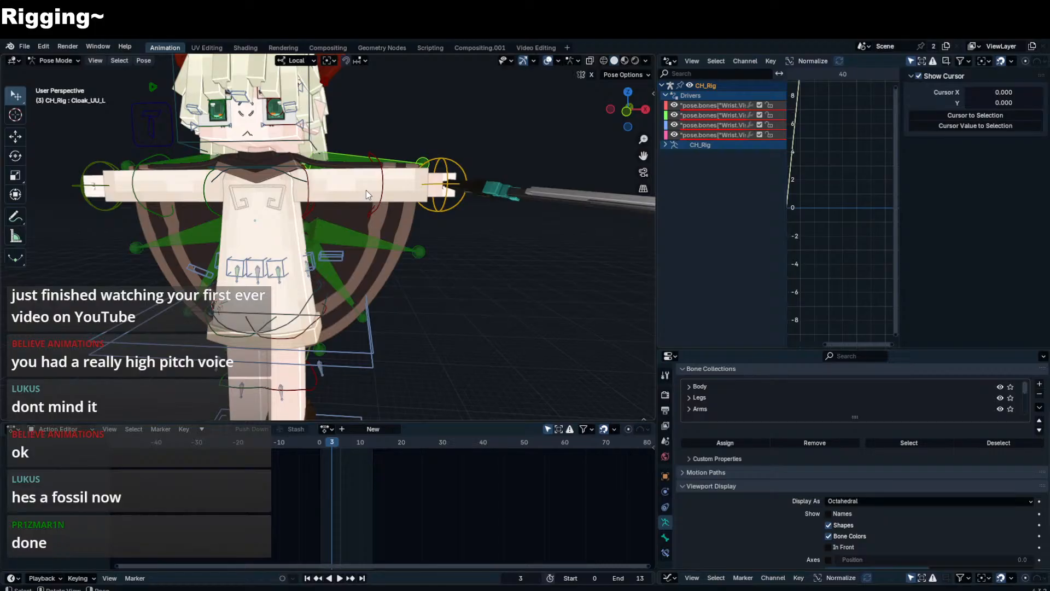
# - Rotate UpperArm.FKCTRL.L down about 76° in front view so the left arm hangs beside the body
pyautogui.press('KP_1')
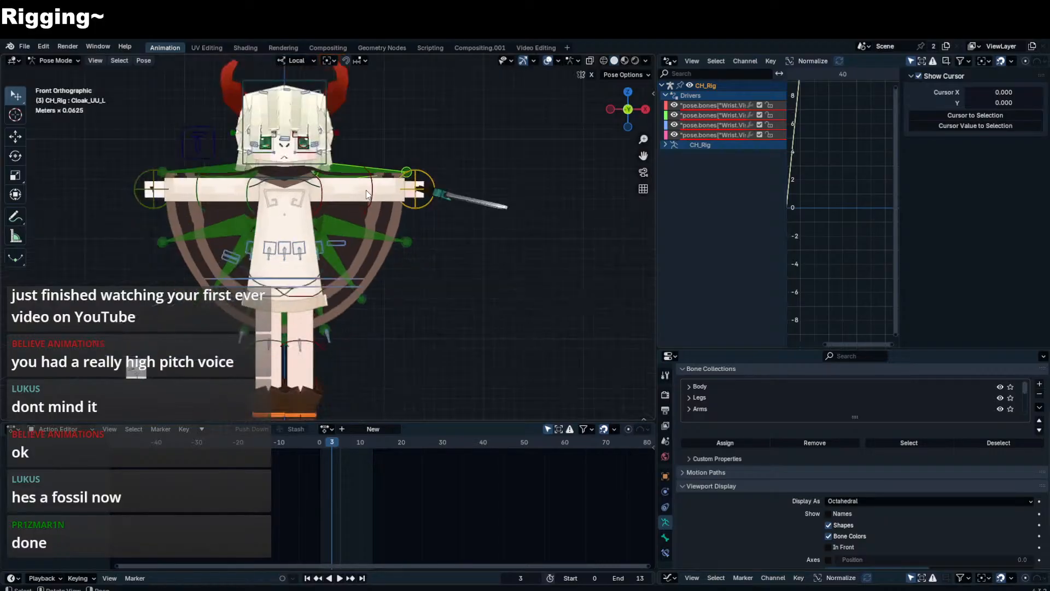
pyautogui.press('ctrl+KP_1')
pyautogui.scroll(3, 310, 155)
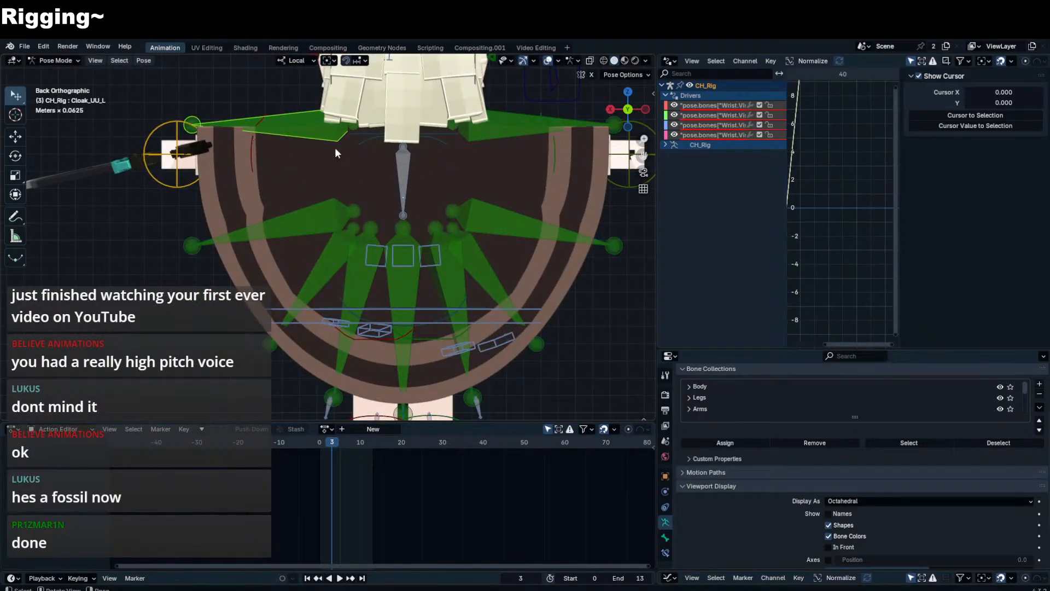
pyautogui.moveTo(336, 149); pyautogui.dragTo(515, 146, button='middle')
pyautogui.press('ctrl+KP_1')
pyautogui.press('KP_1')
pyautogui.click(429, 154)
pyautogui.press('r')
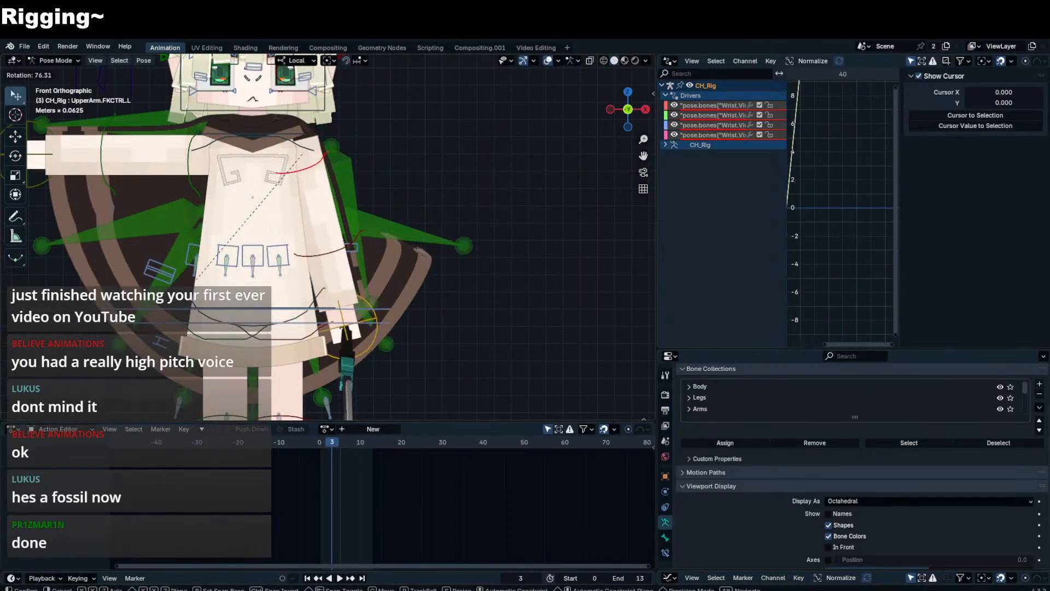
pyautogui.click(200, 266)
# - Rotate UpperArm.FKCTRL.R down in front view so the right arm hangs beside the body like the left one
pyautogui.keyDown('shift'); pyautogui.moveTo(225, 222); pyautogui.dragTo(290, 216, button='middle'); pyautogui.keyUp('shift')
pyautogui.click(248, 165)
pyautogui.press('r')
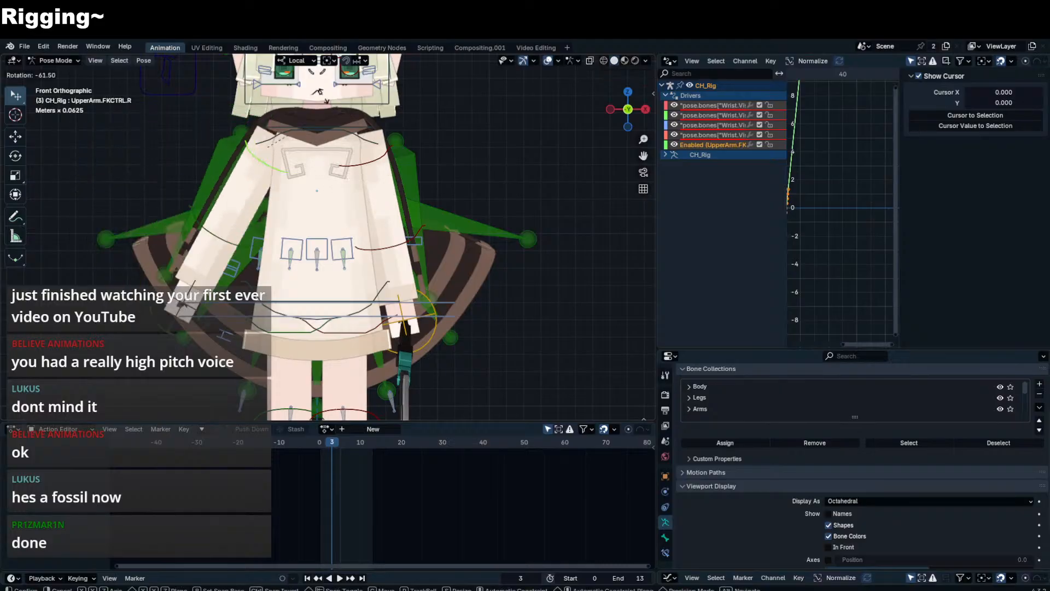
pyautogui.click(319, 100)
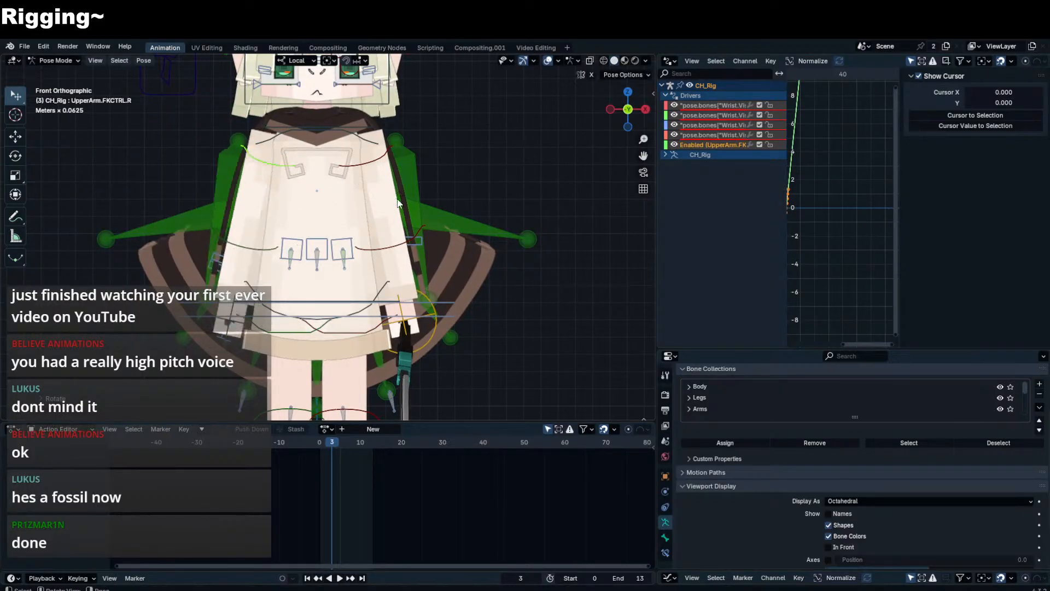
# - Try rotating Cloak_U_L downward in back view, first alone and then together with Cloak_U2_L
pyautogui.press('ctrl+KP_1')
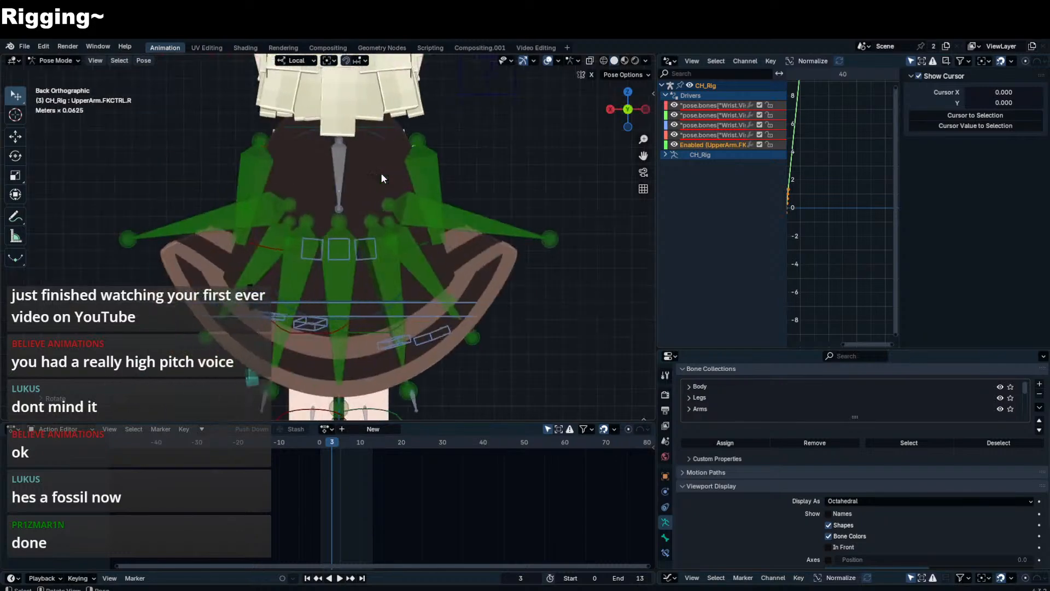
pyautogui.click(274, 214)
pyautogui.keyDown('shift'); pyautogui.moveTo(275, 214); pyautogui.dragTo(292, 205, button='middle'); pyautogui.keyUp('shift')
pyautogui.press('r')
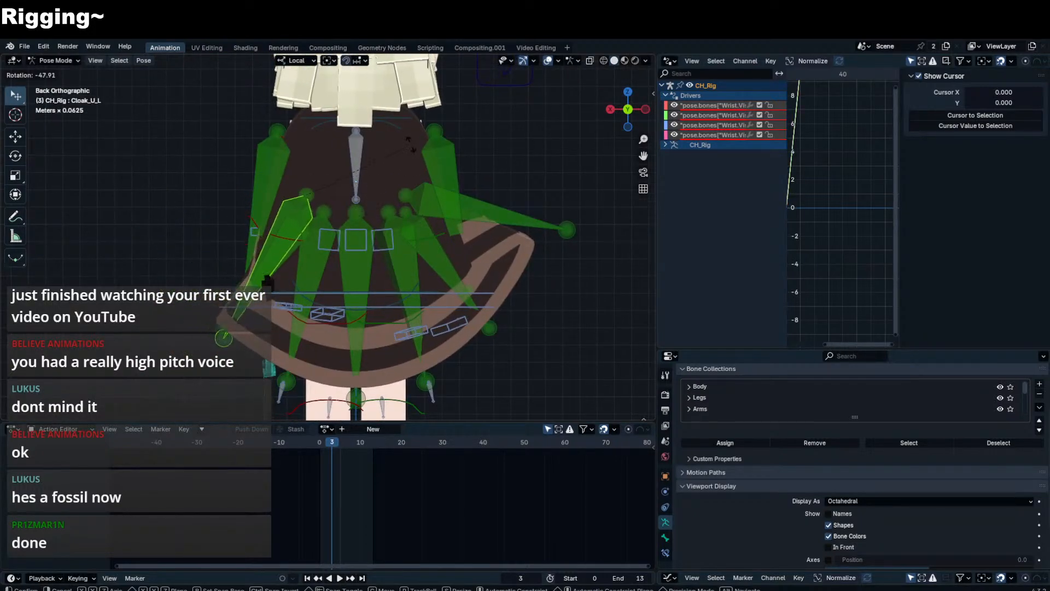
pyautogui.rightClick(398, 143)
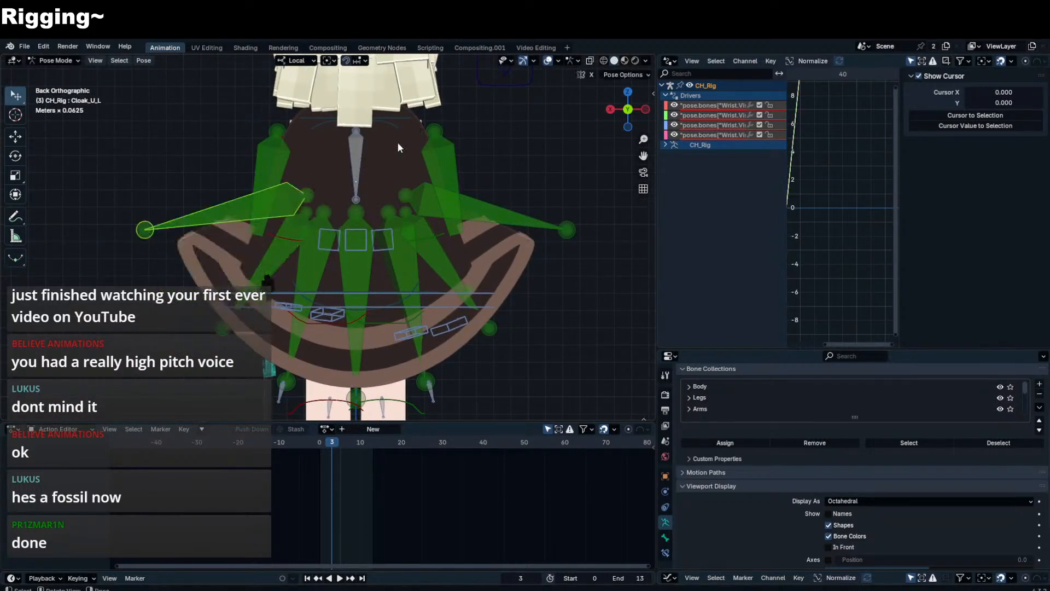
pyautogui.keyDown('shift'); pyautogui.click(298, 248); pyautogui.keyUp('shift')
pyautogui.press('r')
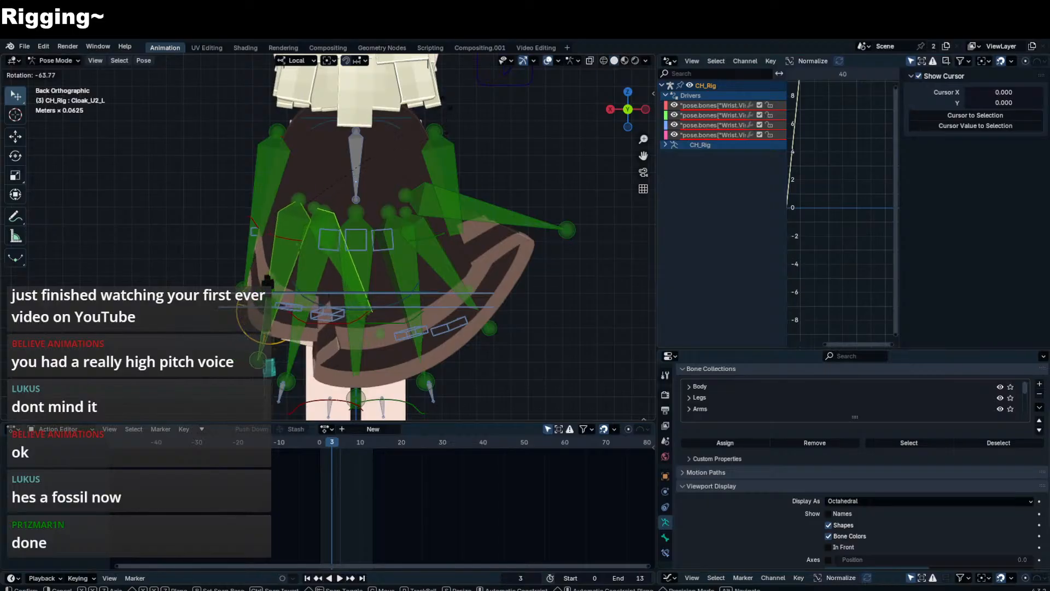
pyautogui.rightClick(426, 113)
# - Rotate Cloak_U_L, Cloak_U2_L and Cloak_U3_L inward in back view to fold the cloak's left side down
pyautogui.click(286, 194)
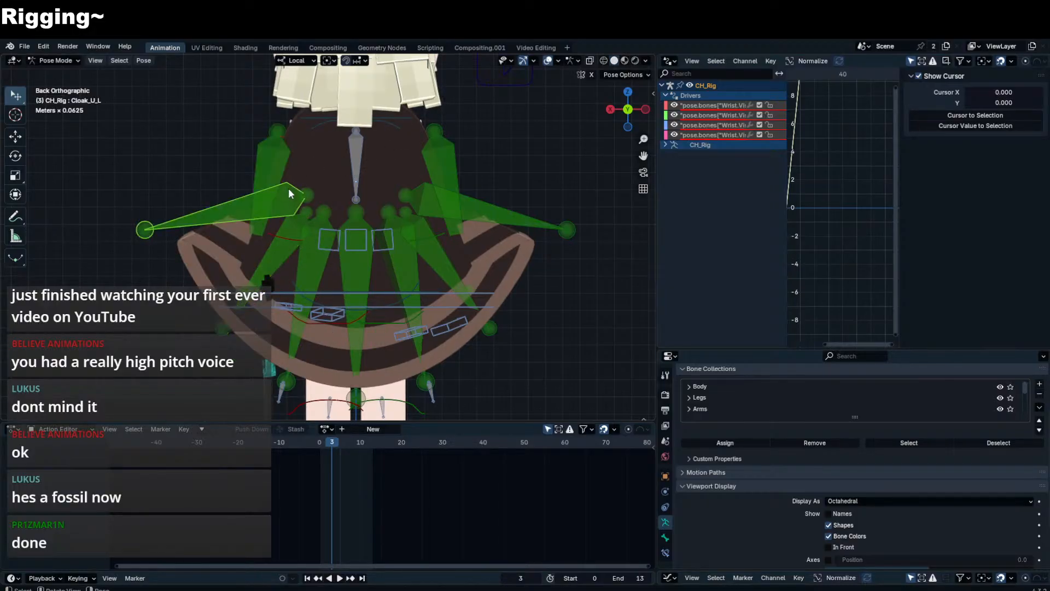
pyautogui.press('r')
pyautogui.click(367, 91)
pyautogui.click(219, 331)
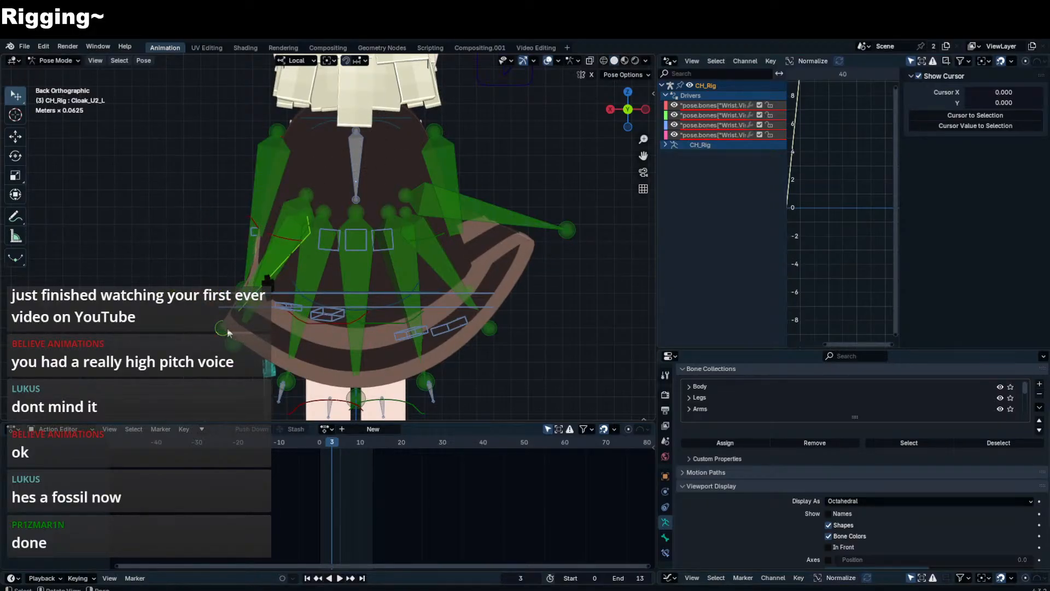
pyautogui.click(301, 295)
pyautogui.press('r')
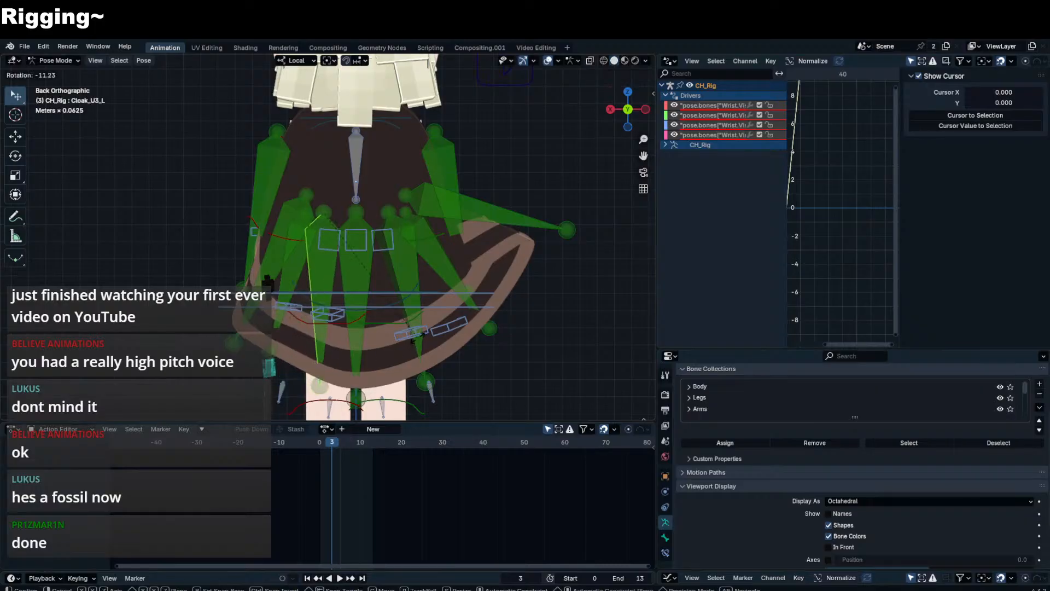
pyautogui.click(417, 336)
# - Fine-tune the rotation of Cloak_U2_L by about -1°
pyautogui.click(267, 340)
pyautogui.press('r')
pyautogui.rightClick(267, 343)
pyautogui.click(269, 345)
pyautogui.press('r')
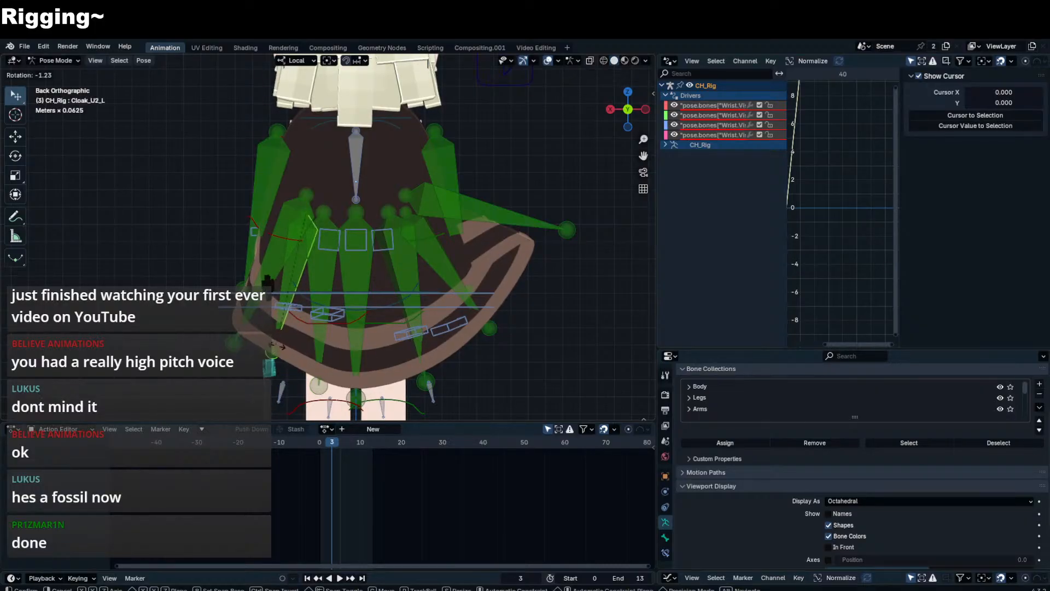
pyautogui.click(274, 347)
# - Rotate Cloak_U_L and Cloak_U2_L further inward in turn to close the cloak's left side under the lowered arm
pyautogui.click(233, 339)
pyautogui.press('r')
pyautogui.click(268, 282)
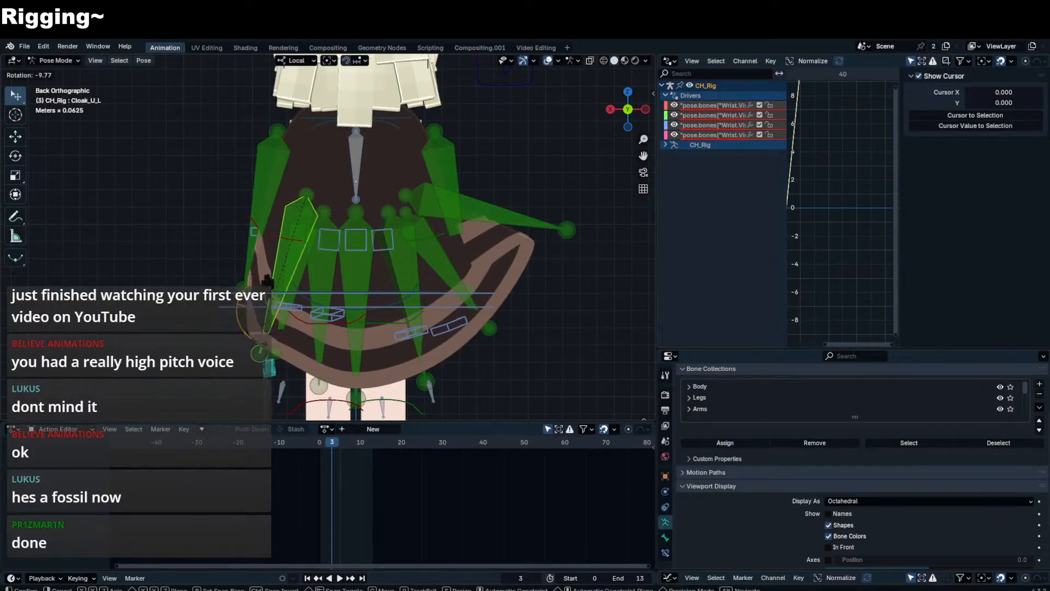
pyautogui.click(273, 352)
pyautogui.press('r')
pyautogui.click(294, 368)
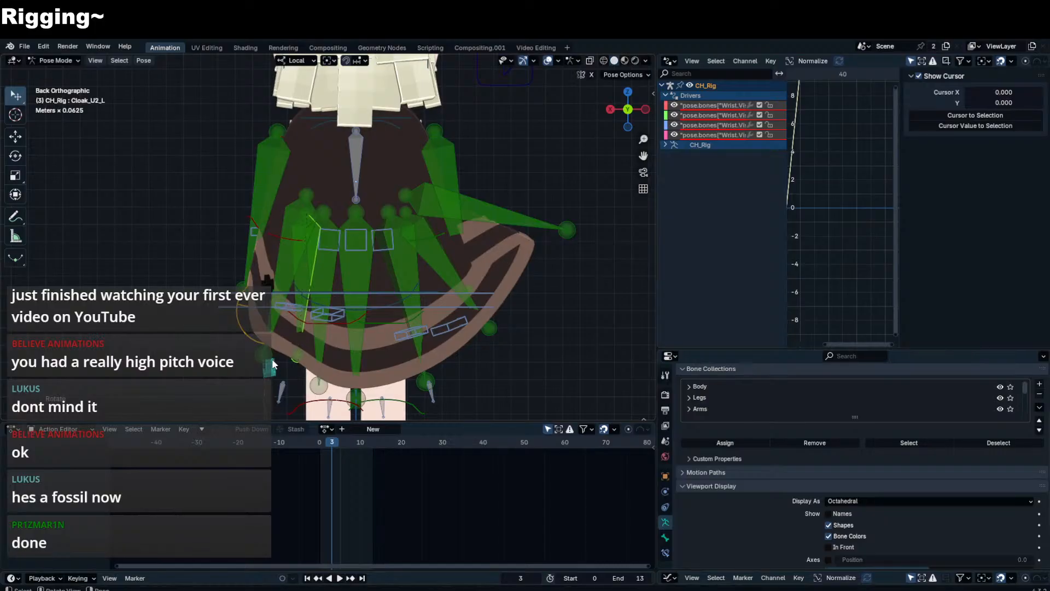
pyautogui.click(272, 358)
pyautogui.press('r')
pyautogui.click(274, 355)
# - Scale Cloak_U_L down uniformly to about 0.76
pyautogui.moveTo(274, 355); pyautogui.dragTo(392, 356, button='middle')
pyautogui.moveTo(214, 257); pyautogui.dragTo(234, 365, button='middle')
pyautogui.press('s')
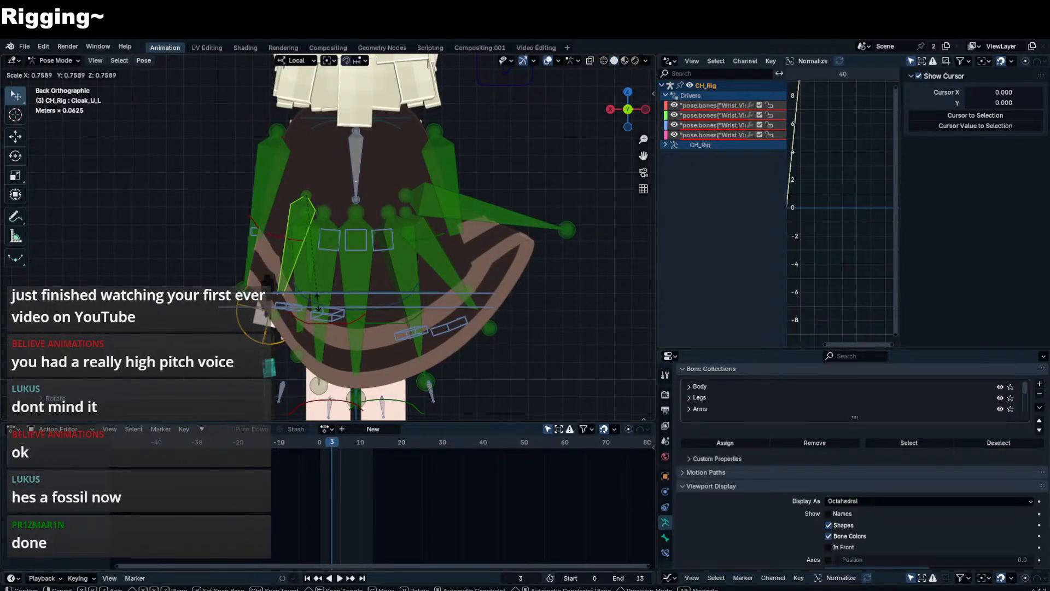
pyautogui.click(319, 311)
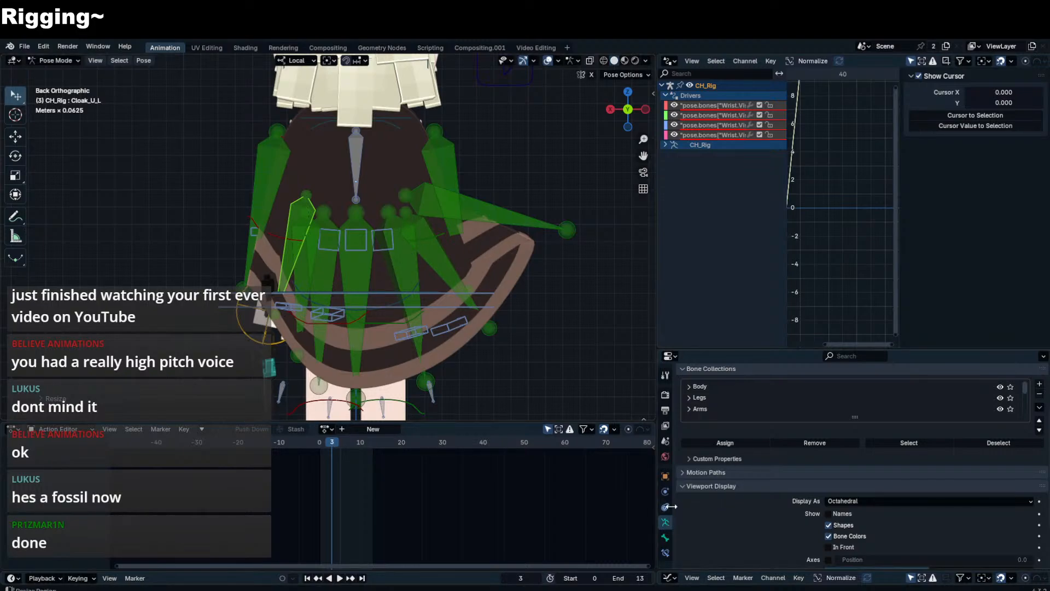
# - Add a Transformation constraint to Cloak_U_L with CH_Rig as its target
pyautogui.click(665, 538)
pyautogui.click(666, 553)
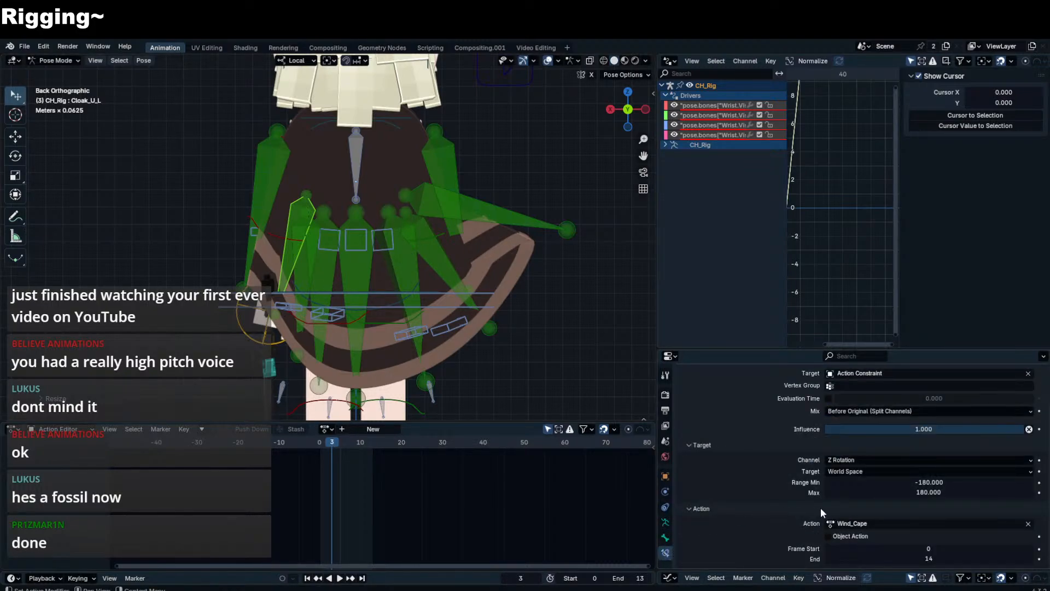
pyautogui.scroll(3, 820, 507)
pyautogui.click(681, 406)
pyautogui.click(819, 387)
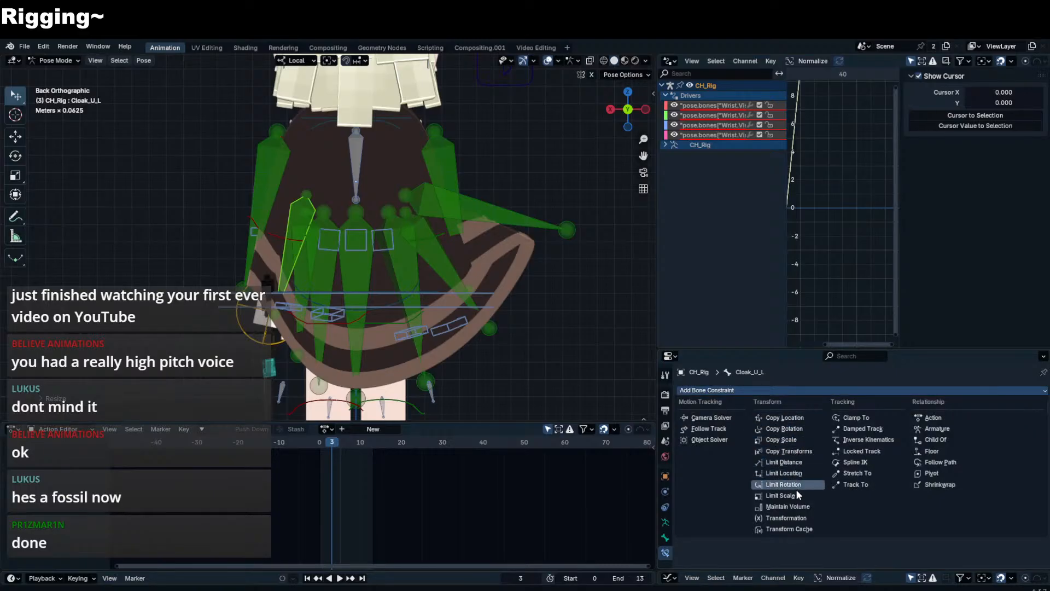
pyautogui.click(786, 518)
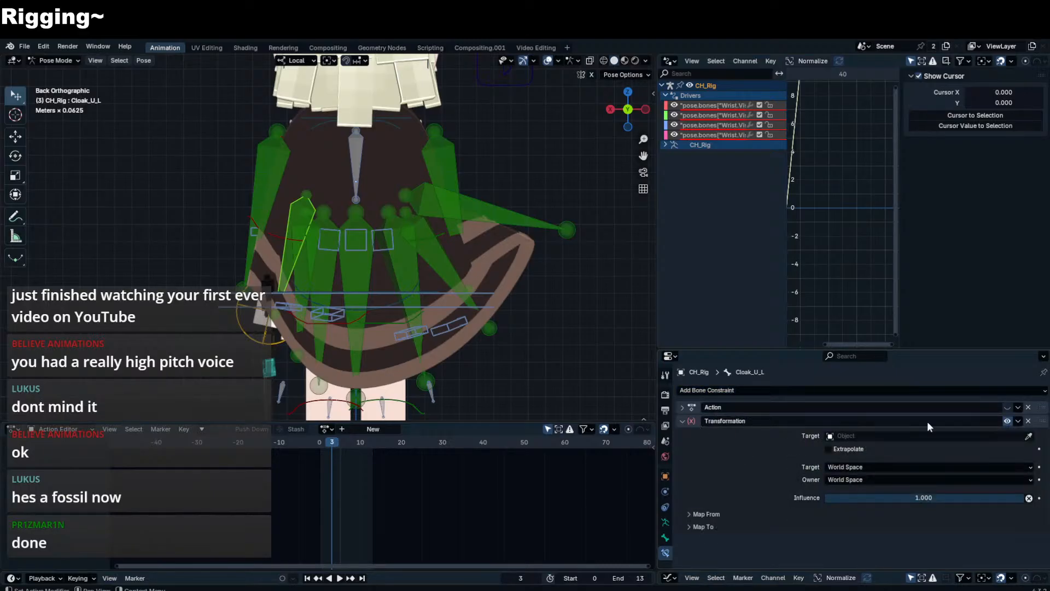
# - Trial-rotate Cloak_UU_L about its local X axis with the transform values shown, and check the rotations of Cloak_U_L and UpperArm.FKCTRL.L
pyautogui.click(255, 176)
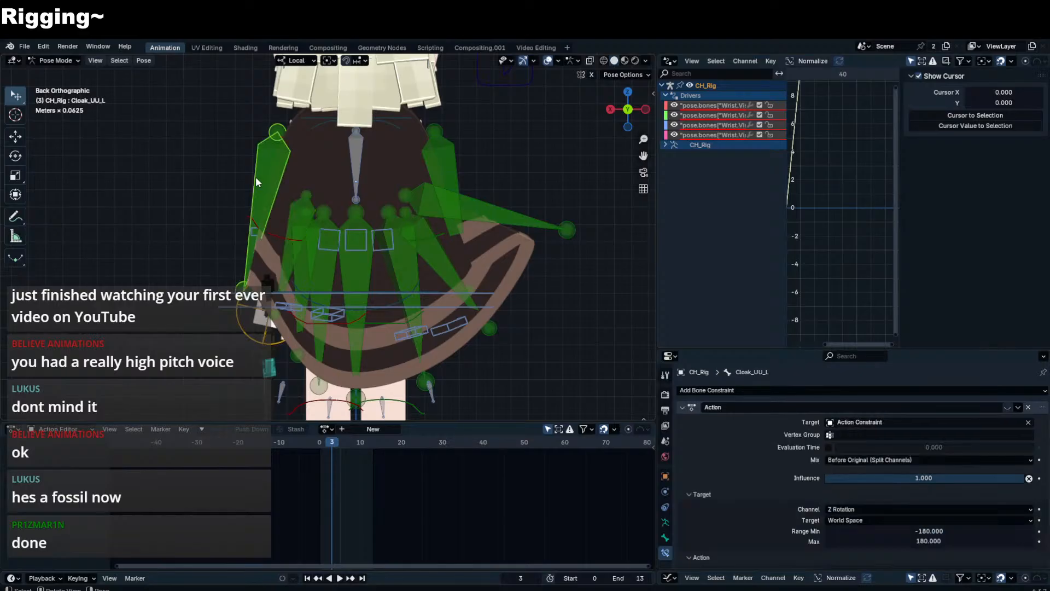
pyautogui.press('r')
pyautogui.press('x')
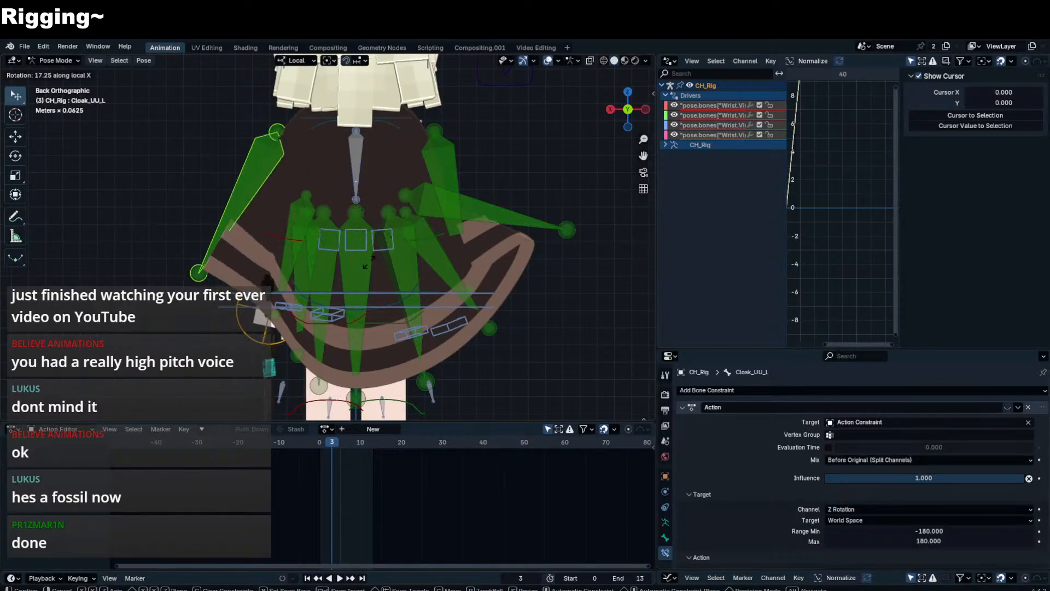
pyautogui.click(336, 240)
pyautogui.press('n')
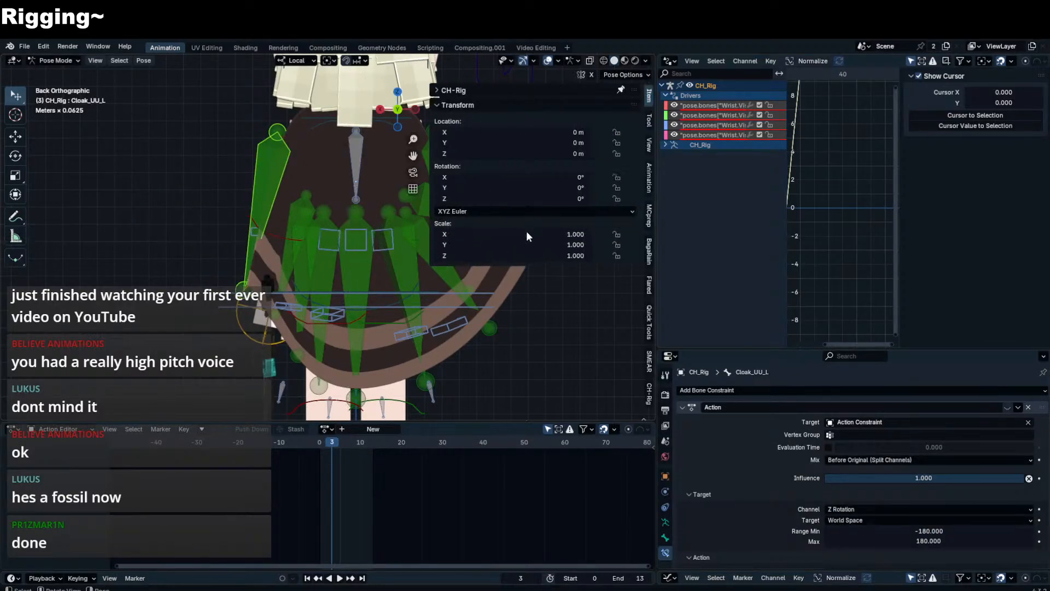
pyautogui.press('r')
pyautogui.press('x')
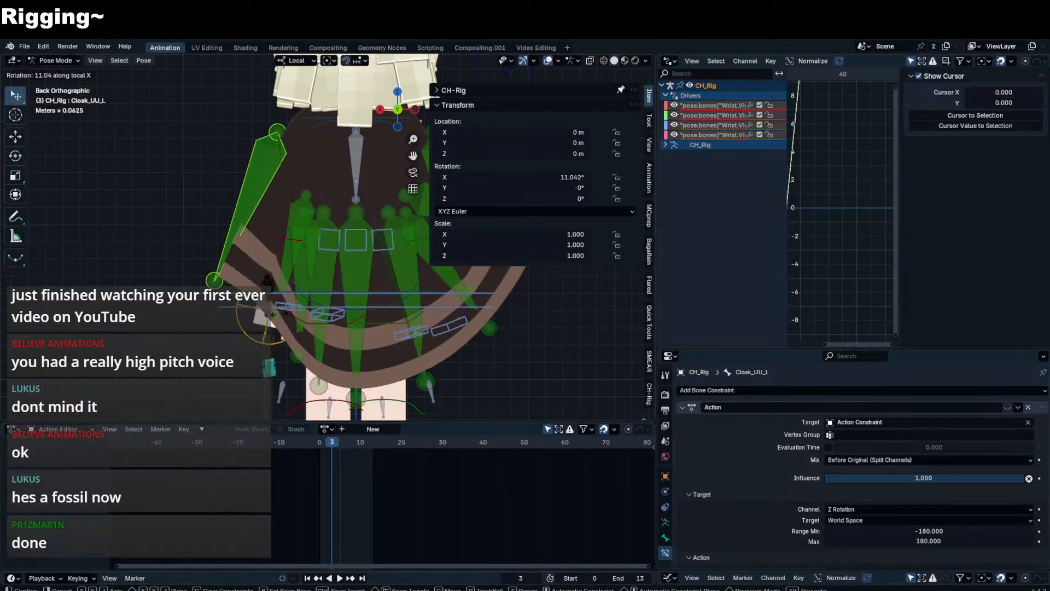
pyautogui.rightClick(90, 226)
pyautogui.click(276, 235)
pyautogui.click(320, 252)
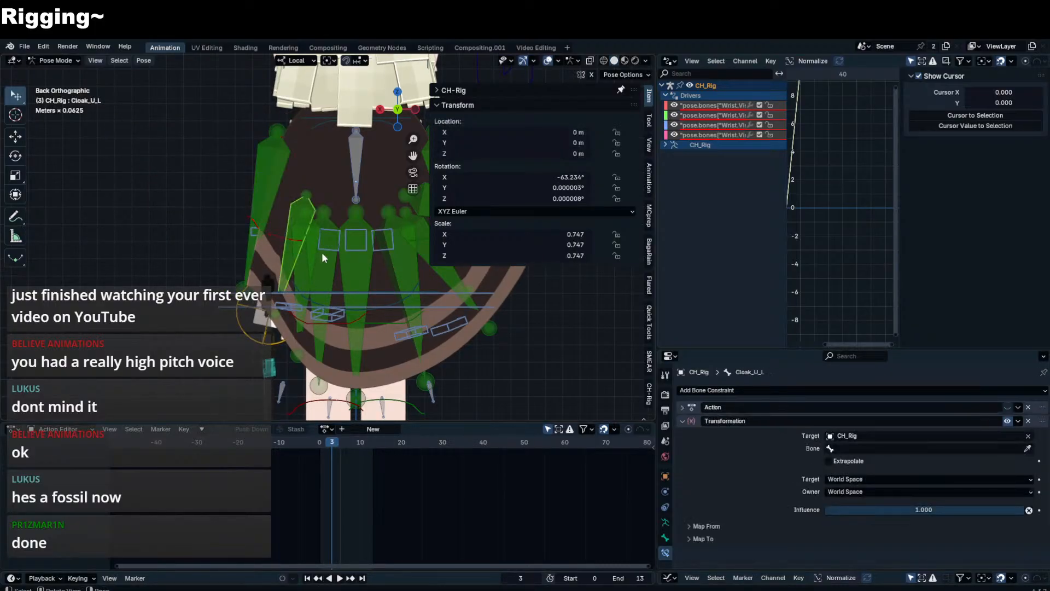
pyautogui.click(314, 146)
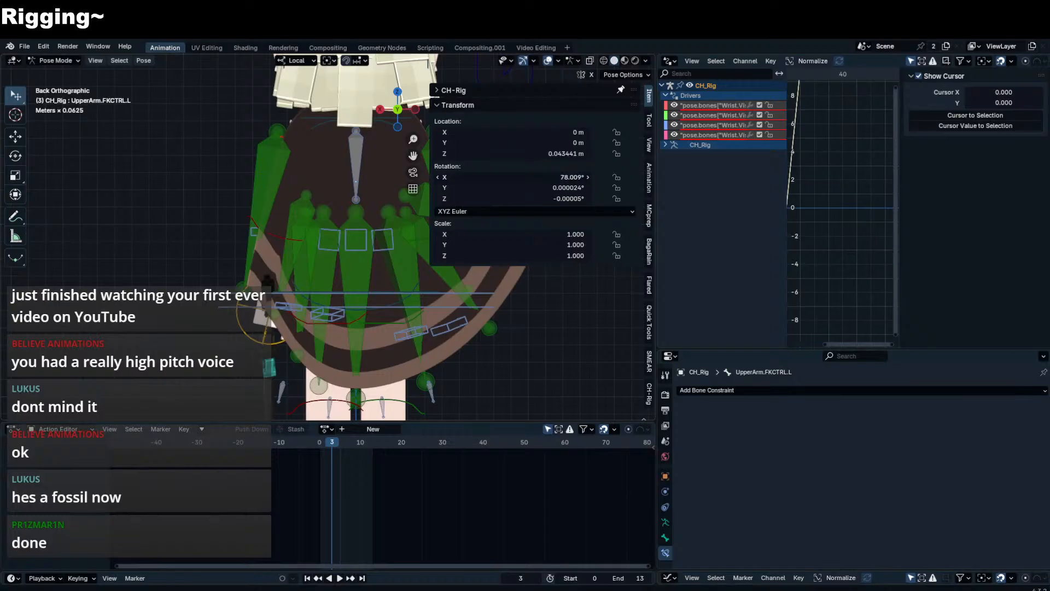
# - In Cloak_U_L's Transformation constraint, set target and owner to Local Space and choose Cloak_UU_L as the target bone
pyautogui.click(284, 268)
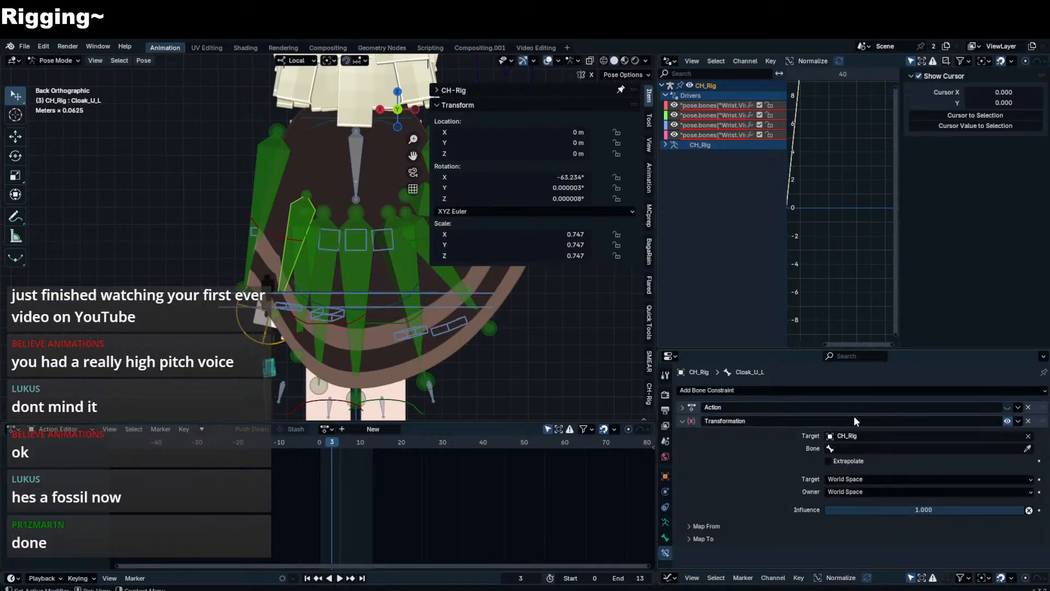
pyautogui.click(900, 477)
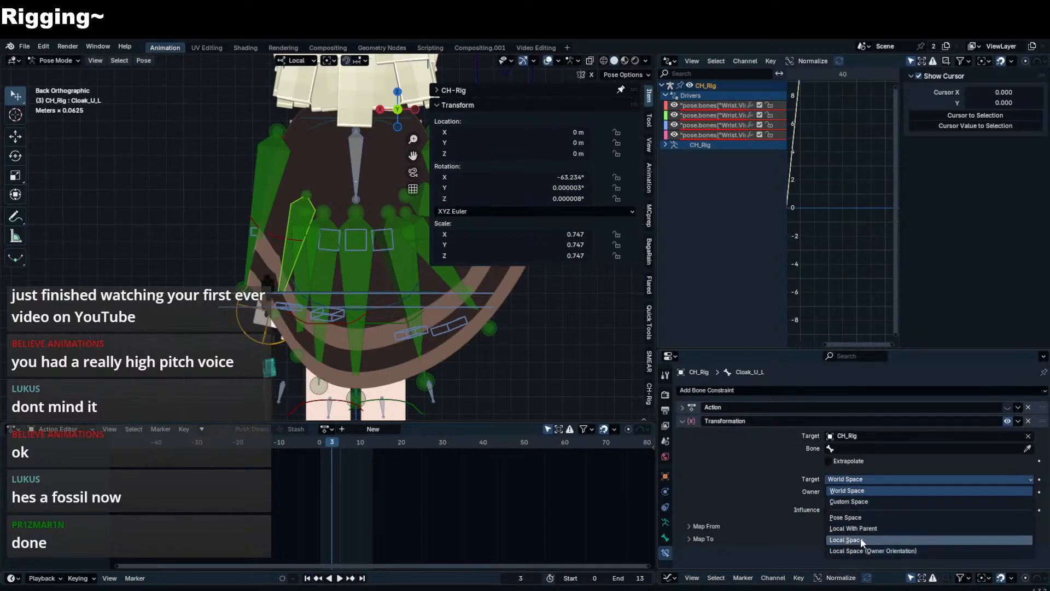
pyautogui.click(891, 540)
pyautogui.click(894, 492)
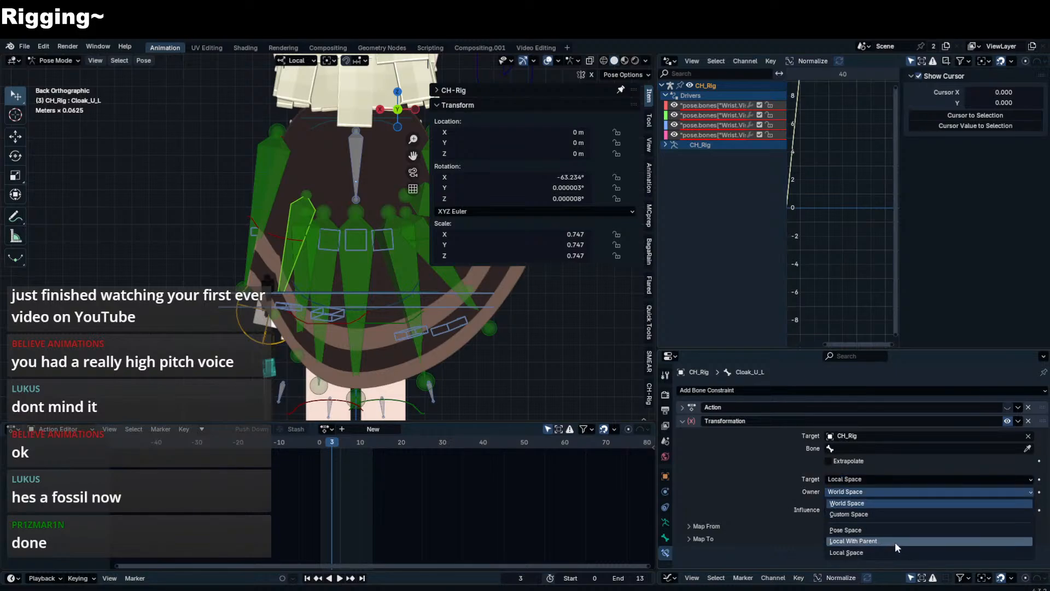
pyautogui.click(896, 550)
pyautogui.click(1017, 448)
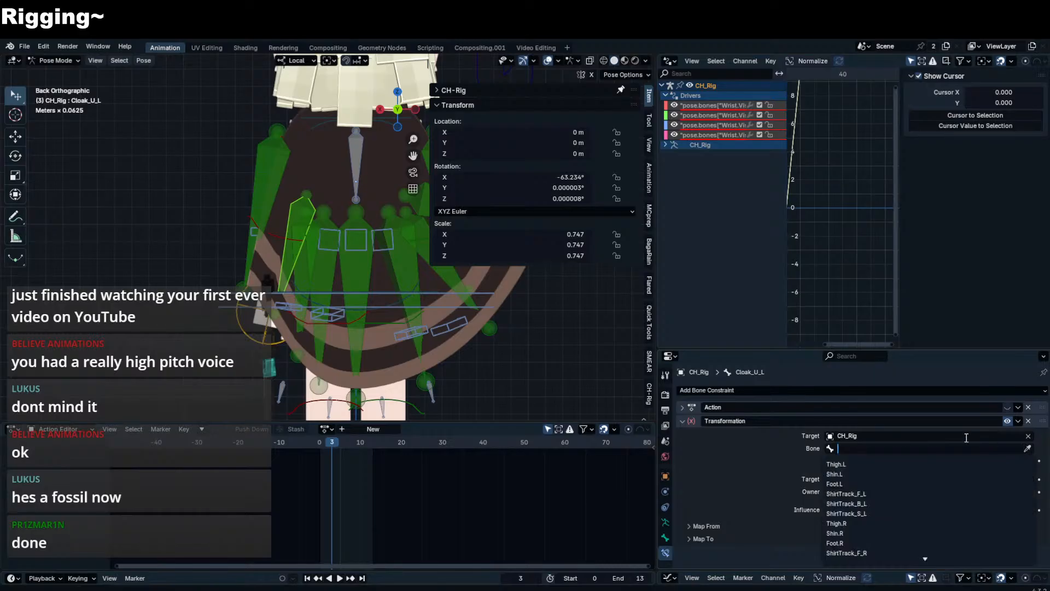
pyautogui.click(510, 319)
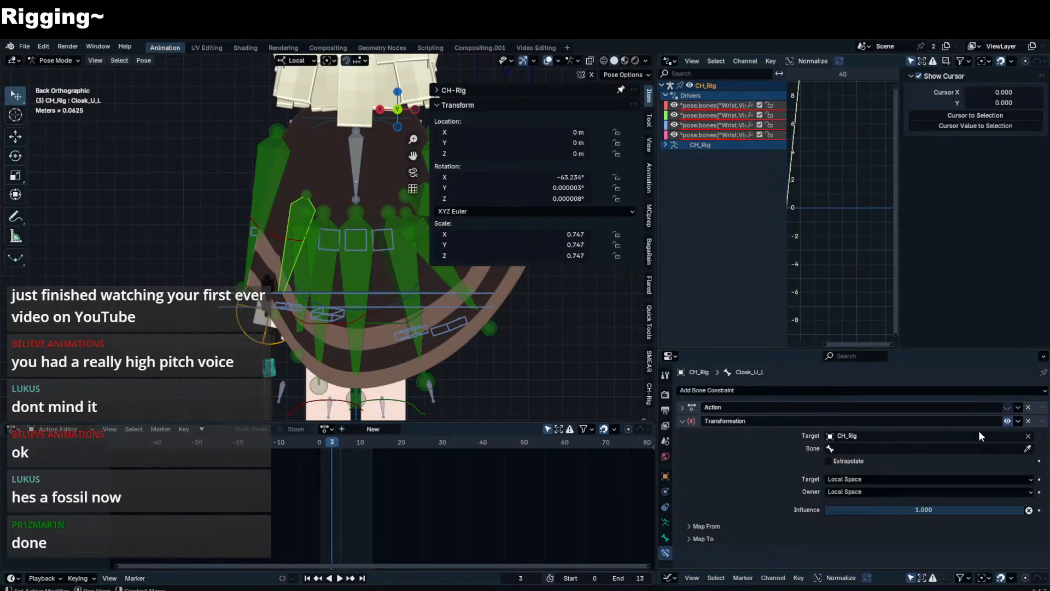
pyautogui.click(1009, 448)
pyautogui.write('uu')
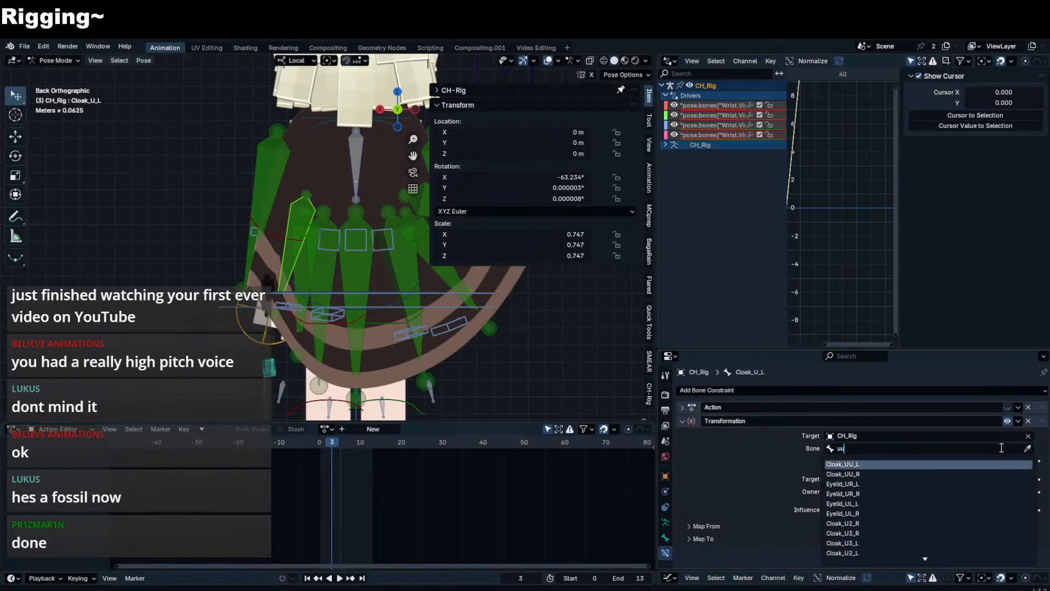
pyautogui.press('Return')
# - Map the constraint from rotation with an X Max of 80°, and set its output to rotation as well
pyautogui.moveTo(705, 538); pyautogui.dragTo(706, 525)
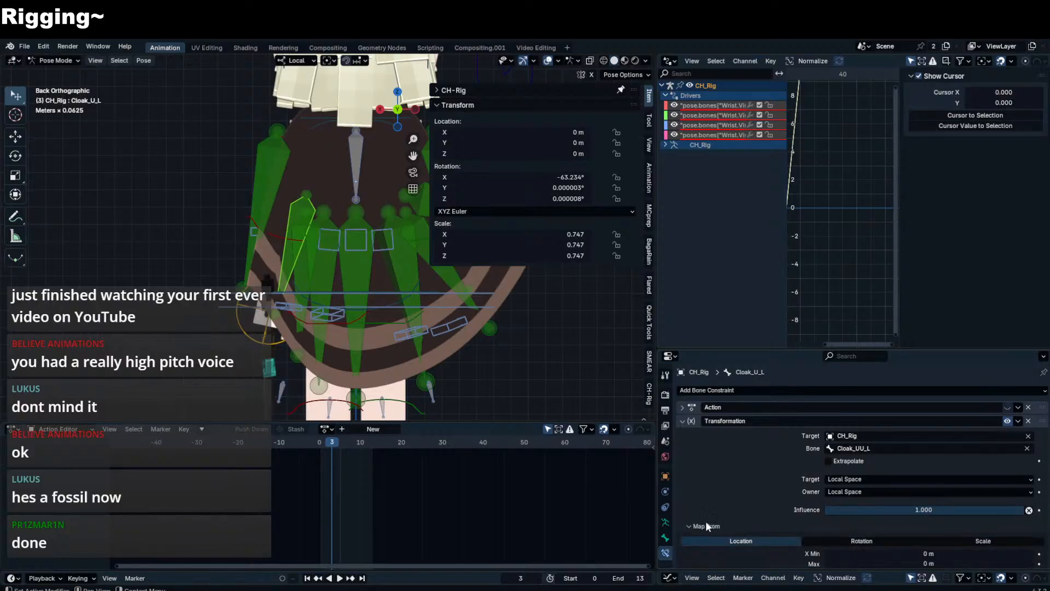
pyautogui.scroll(-5, 809, 499)
pyautogui.click(872, 432)
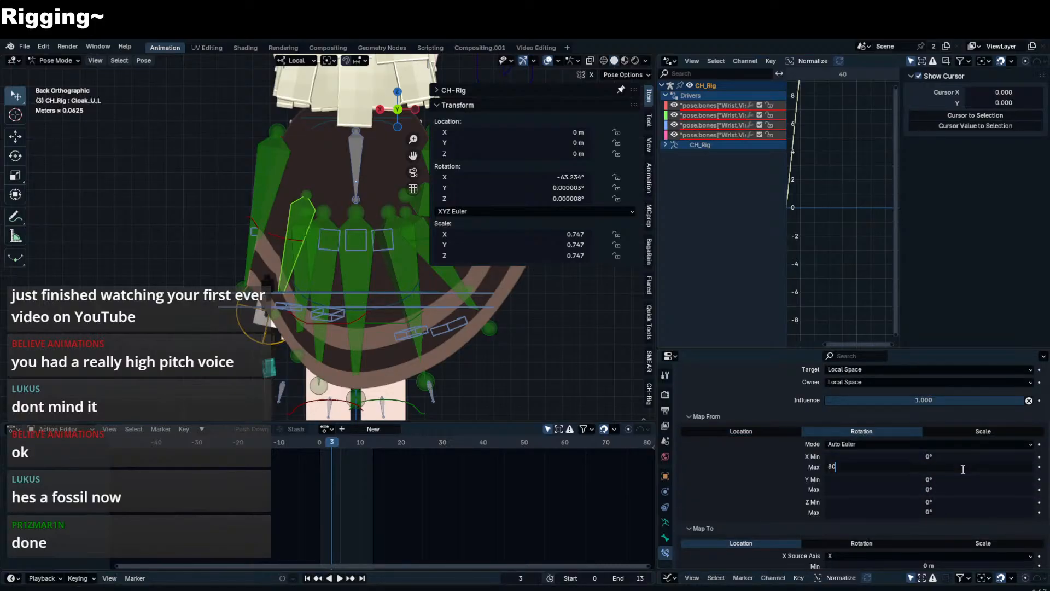
pyautogui.press('Return')
pyautogui.scroll(-4, 793, 465)
pyautogui.click(829, 456)
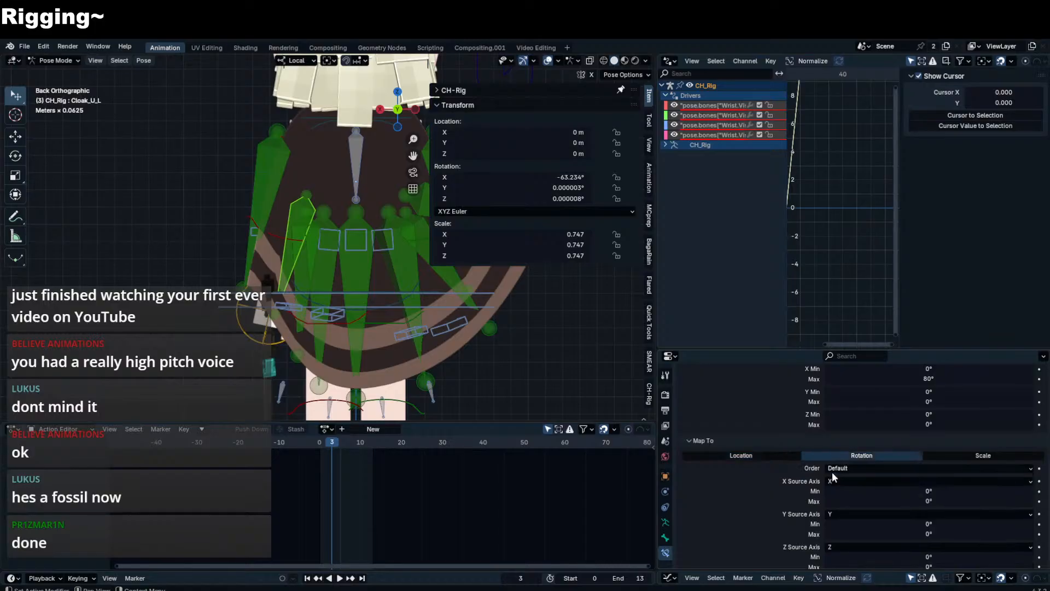
# - Test Cloak_U_L's rotation direction about local X, and set the Map To X rotation Max to -62°
pyautogui.press('r')
pyautogui.press('x')
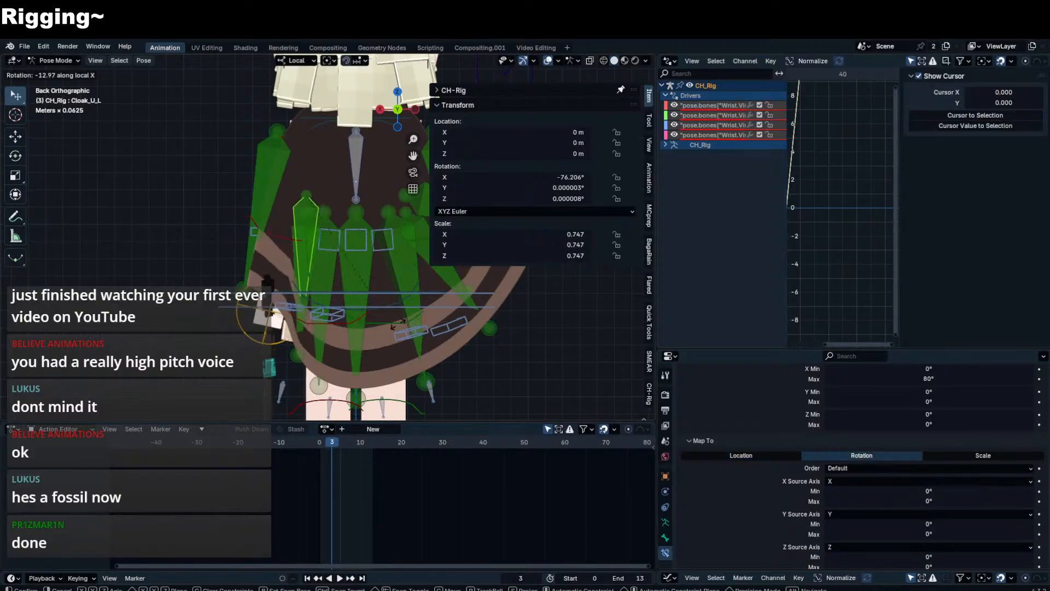
pyautogui.press('Escape')
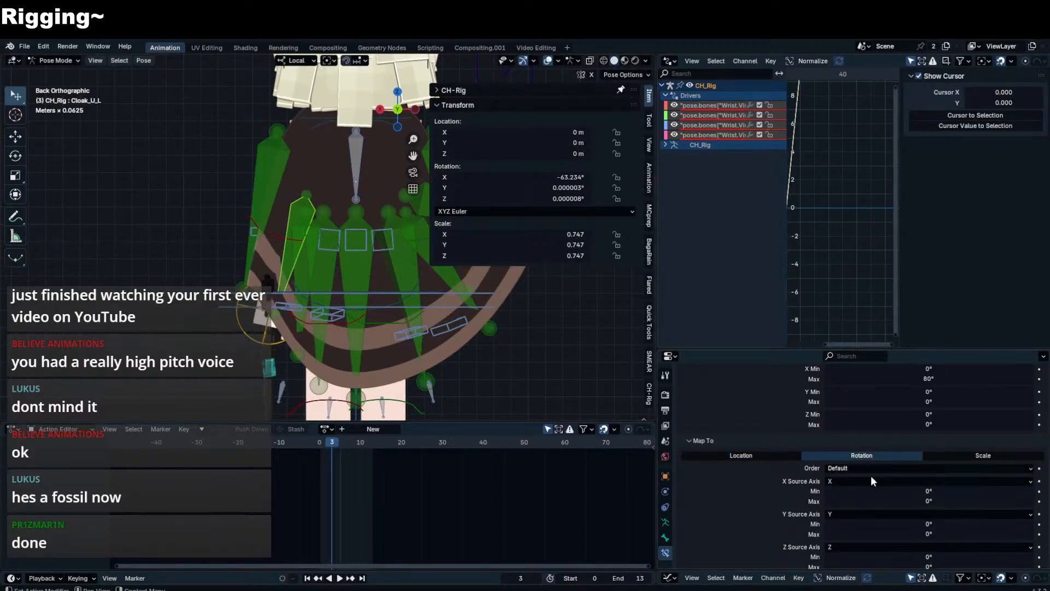
pyautogui.click(902, 491)
pyautogui.press('Return')
pyautogui.click(909, 499)
pyautogui.click(901, 494)
pyautogui.click(900, 495)
pyautogui.click(906, 504)
pyautogui.click(907, 503)
pyautogui.write('-62')
pyautogui.press('Return')
# - Clear Cloak_U_L's own rotation and set the Map To X rotation range to Min -62° and Max 0°
pyautogui.scroll(3, 892, 497)
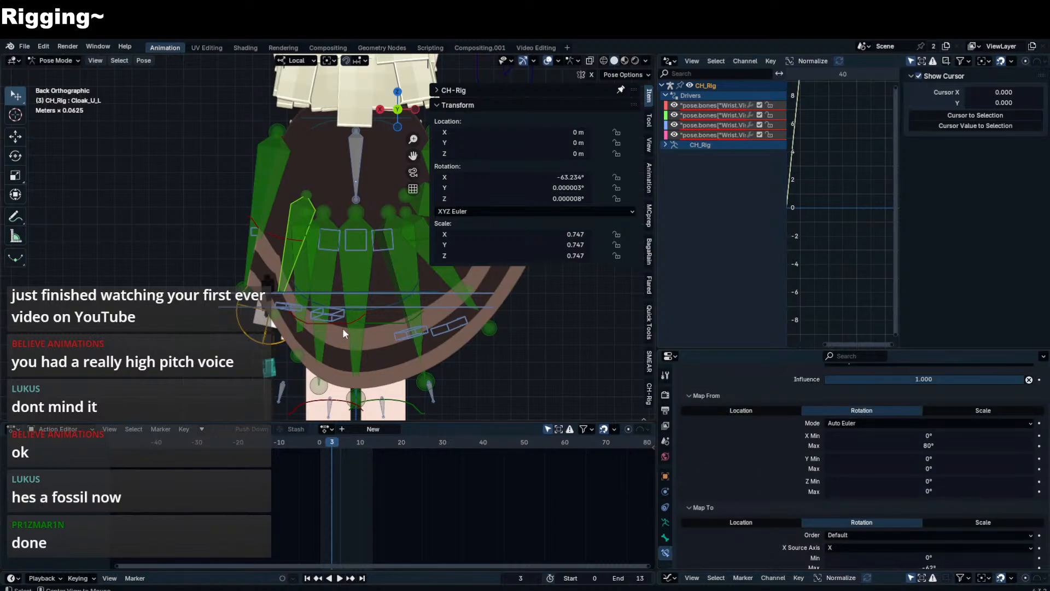
pyautogui.hotkey('alt', 'r')
pyautogui.scroll(1, 926, 467)
pyautogui.scroll(-3, 925, 467)
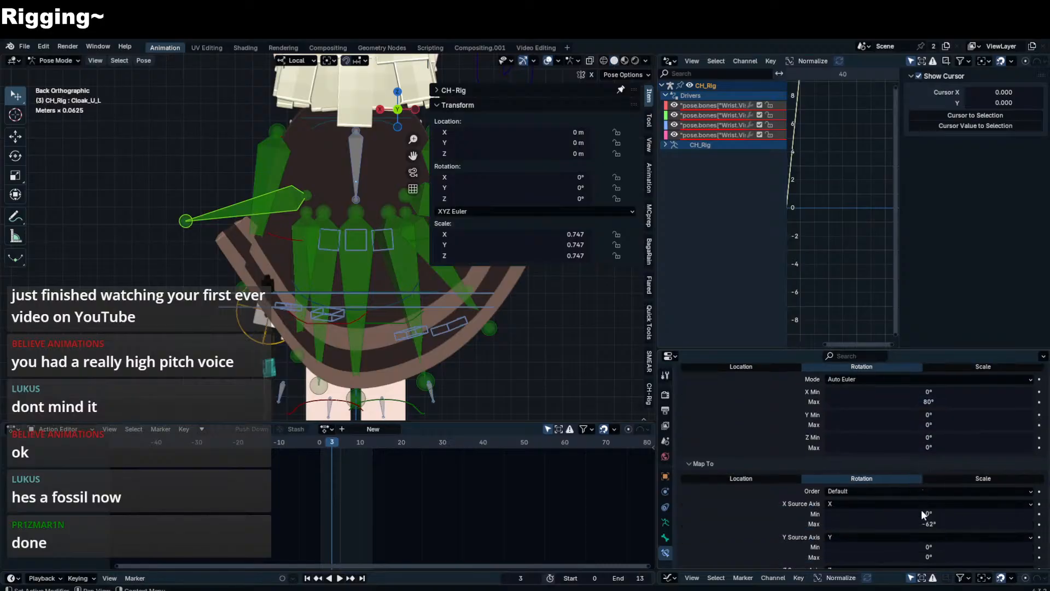
pyautogui.click(871, 515)
pyautogui.write('-62')
pyautogui.press('Return')
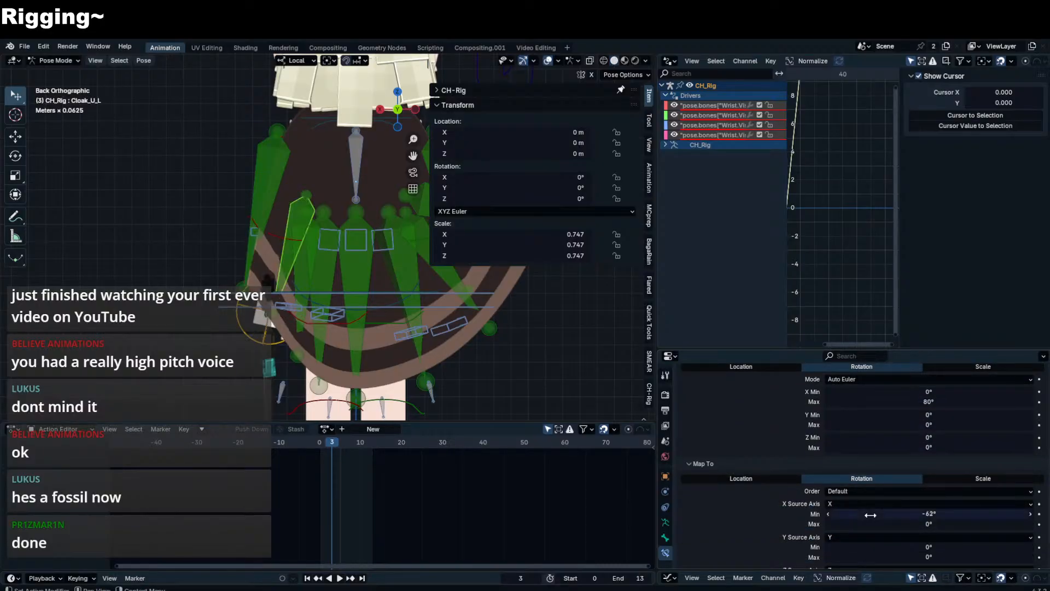
# - Trial-rotate UpperArm.FKCTRL.L to test how the cloak bones respond to the constraint
pyautogui.click(288, 139)
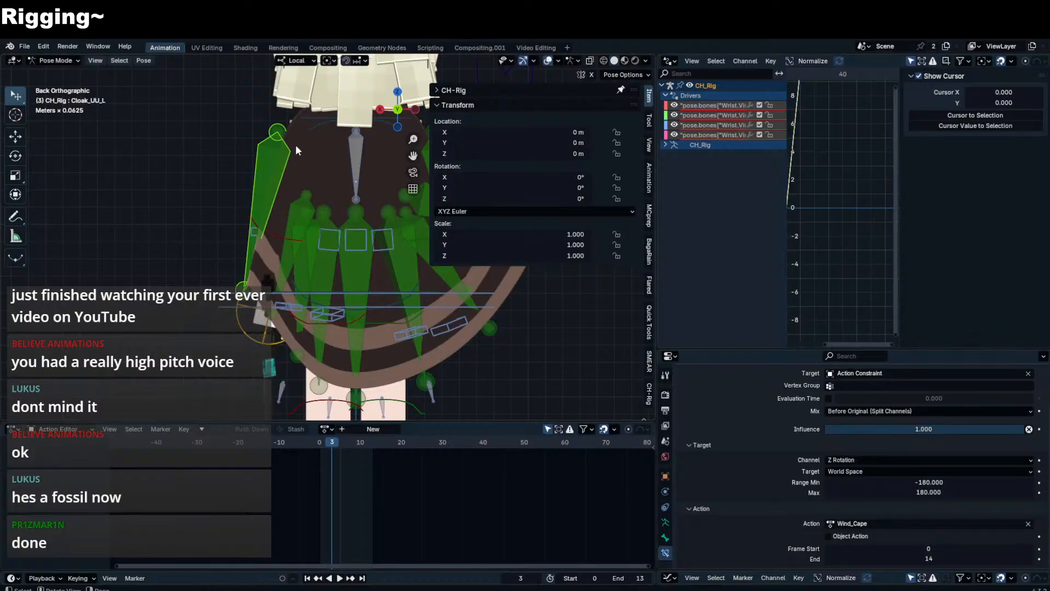
pyautogui.click(295, 145)
pyautogui.press('r')
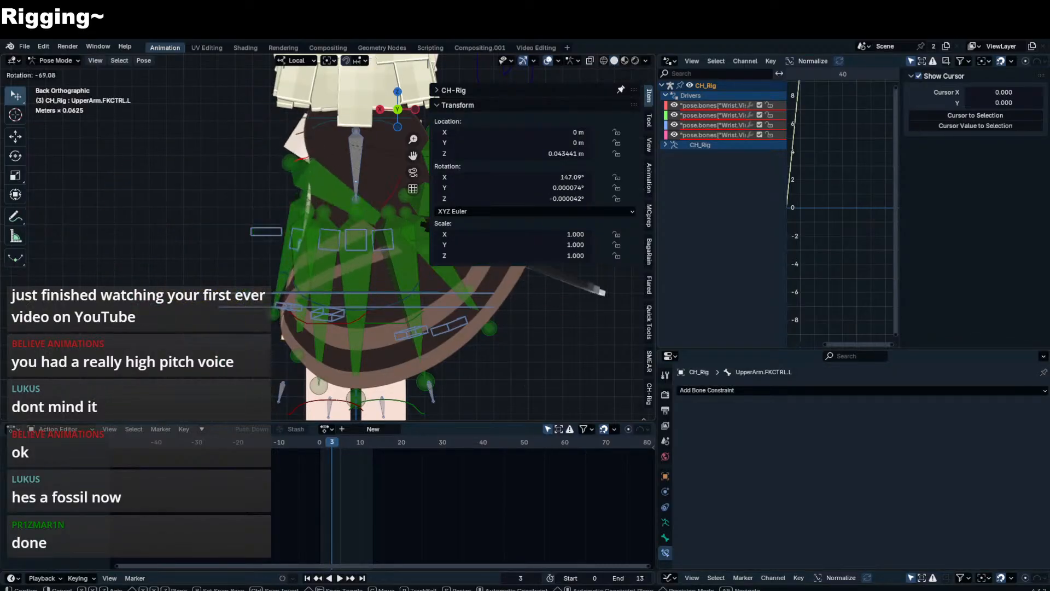
pyautogui.rightClick(290, 256)
# - Set the Map From X rotation range of Cloak_U_L's Transformation constraint to Min -80° and Max 0°
pyautogui.click(289, 256)
pyautogui.scroll(-5, 943, 512)
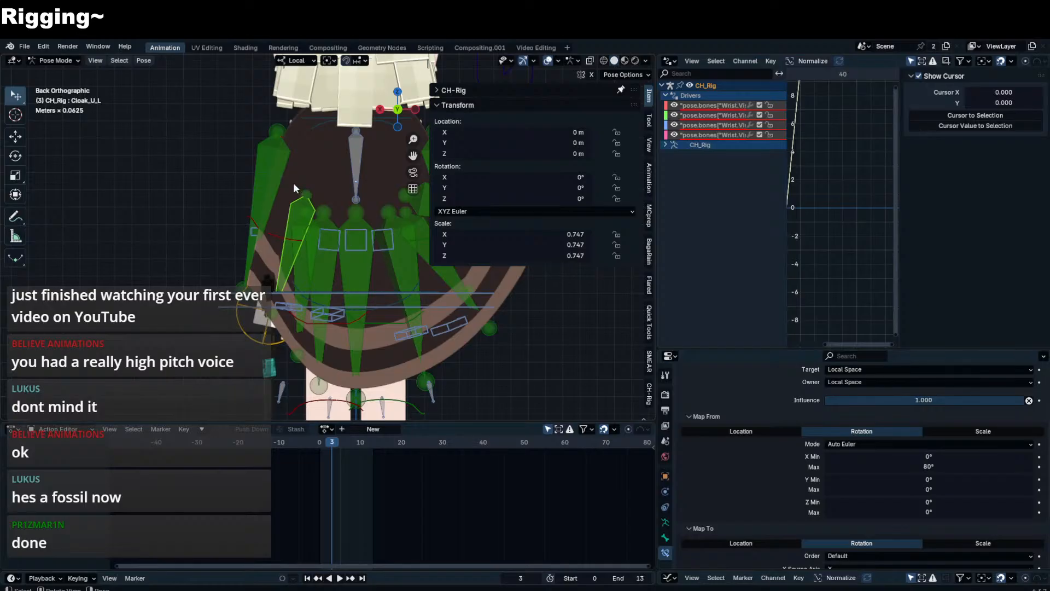
pyautogui.click(902, 456)
pyautogui.write('0d-80')
pyautogui.press('Return')
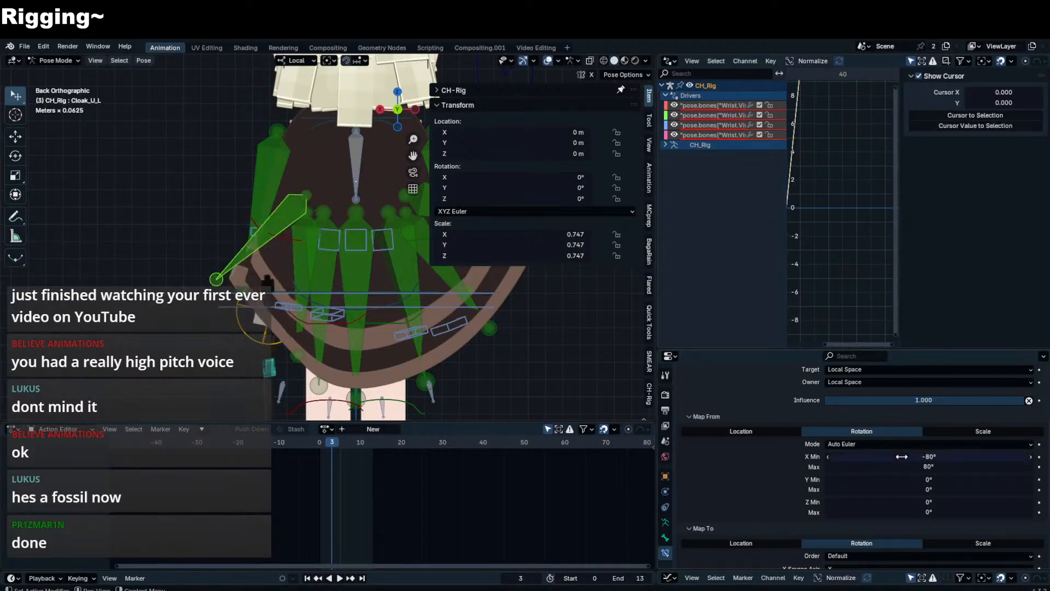
pyautogui.click(906, 467)
pyautogui.write('0')
pyautogui.press('Return')
# - Reset the rotation of UpperArm.FKCTRL.L so the arm is horizontal, and review Cloak_U_L's rotation mapping
pyautogui.click(290, 133)
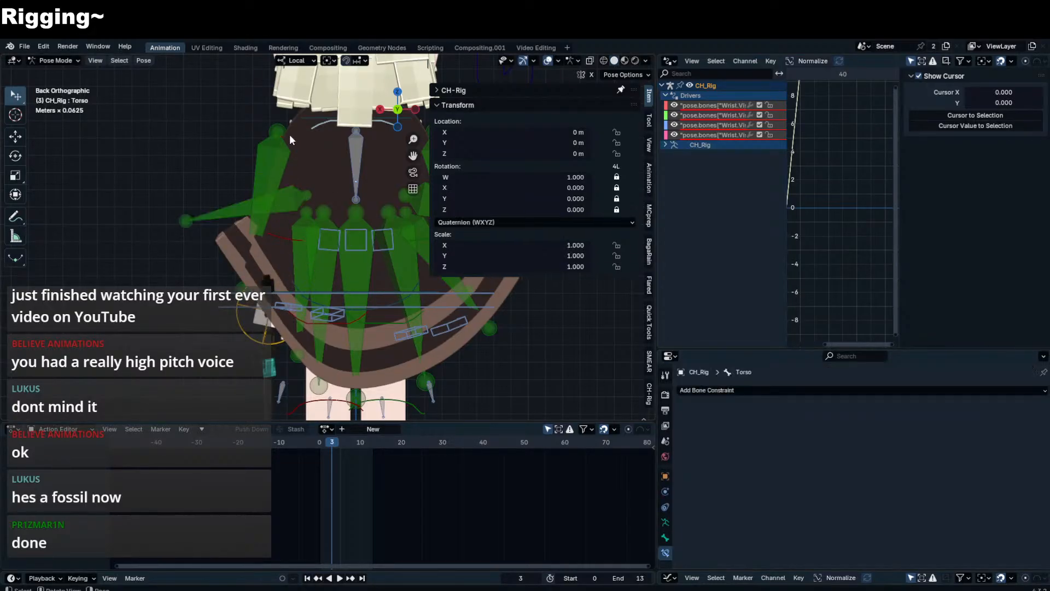
pyautogui.press('r')
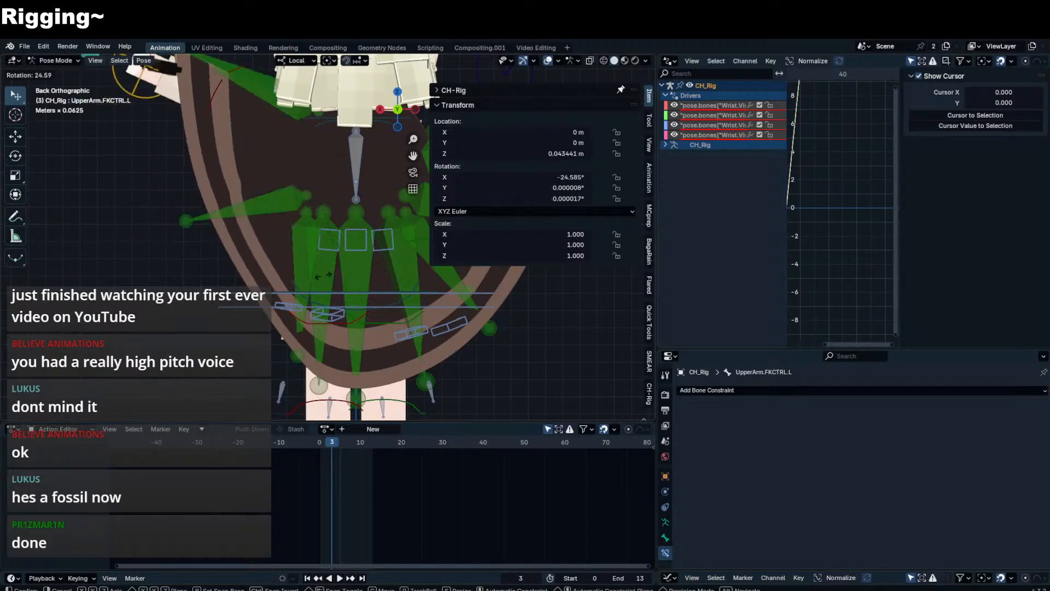
pyautogui.rightClick(401, 239)
pyautogui.click(296, 204)
pyautogui.scroll(-8, 891, 491)
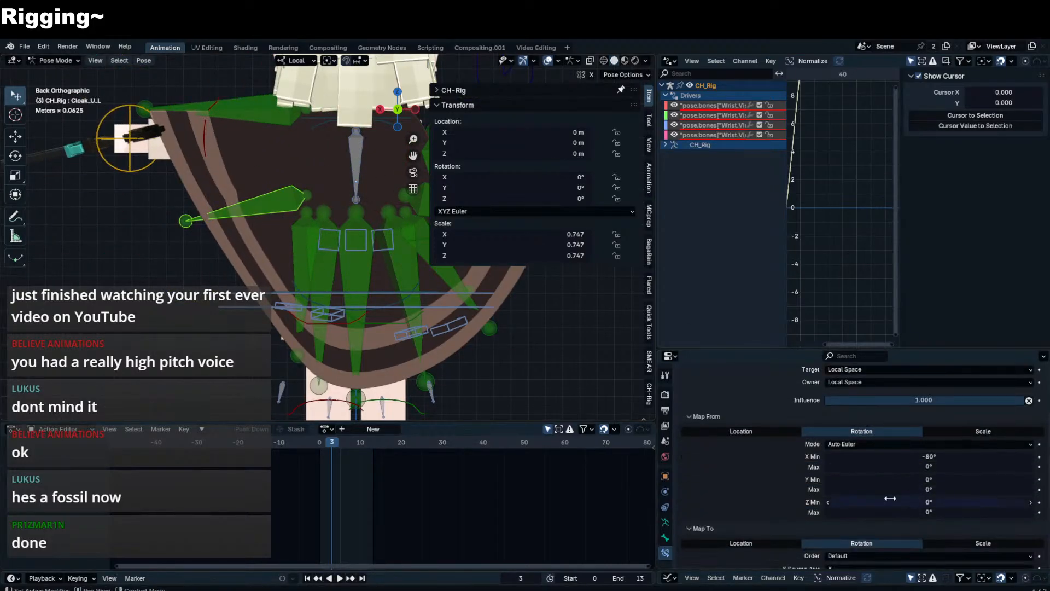
pyautogui.moveTo(891, 490); pyautogui.dragTo(910, 494)
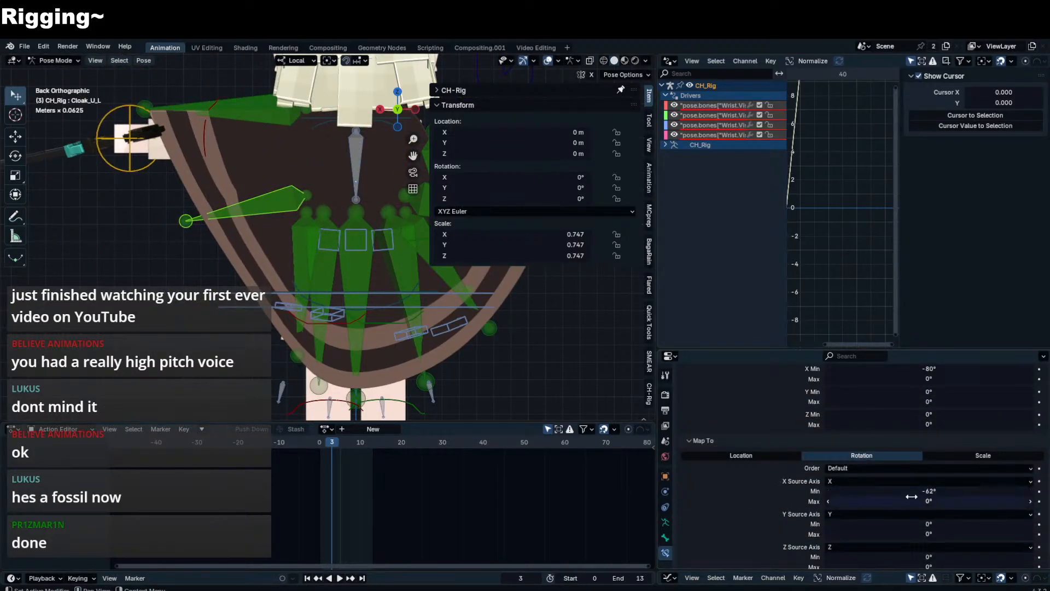
pyautogui.scroll(3, 919, 485)
# - Trial-rotate Cloak_UU_L and UpperArm.FKCTRL.L in turn to compare how the left side of the cloak responds
pyautogui.click(240, 105)
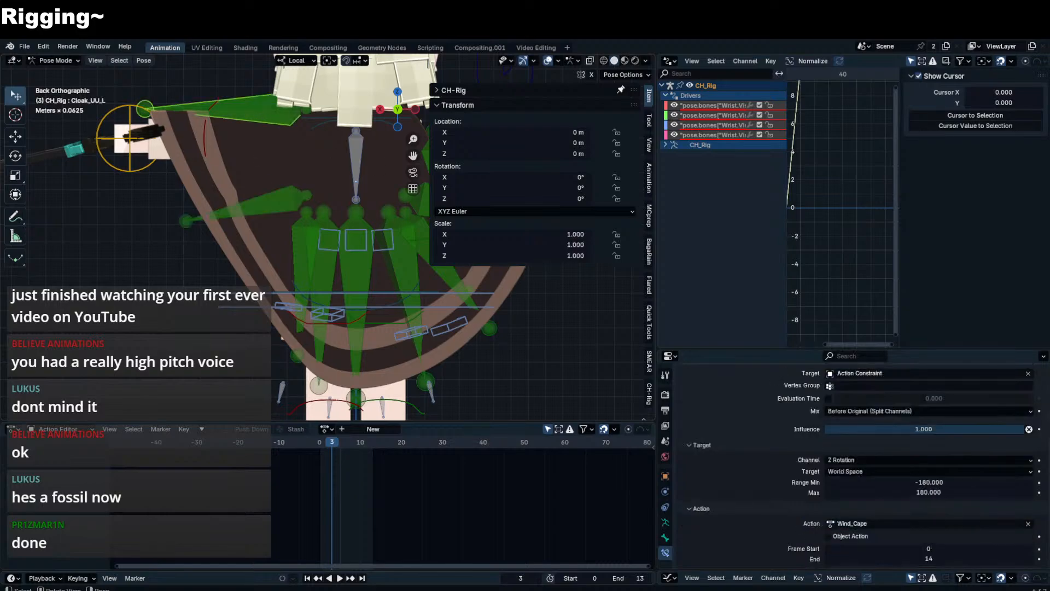
pyautogui.press('r')
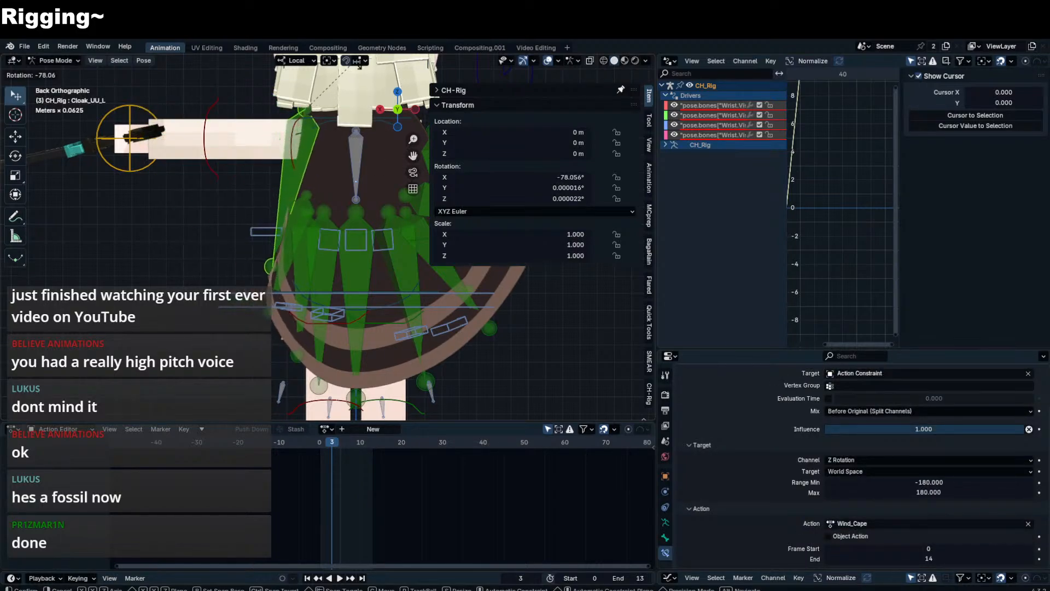
pyautogui.rightClick(290, 152)
pyautogui.click(290, 152)
pyautogui.press('r')
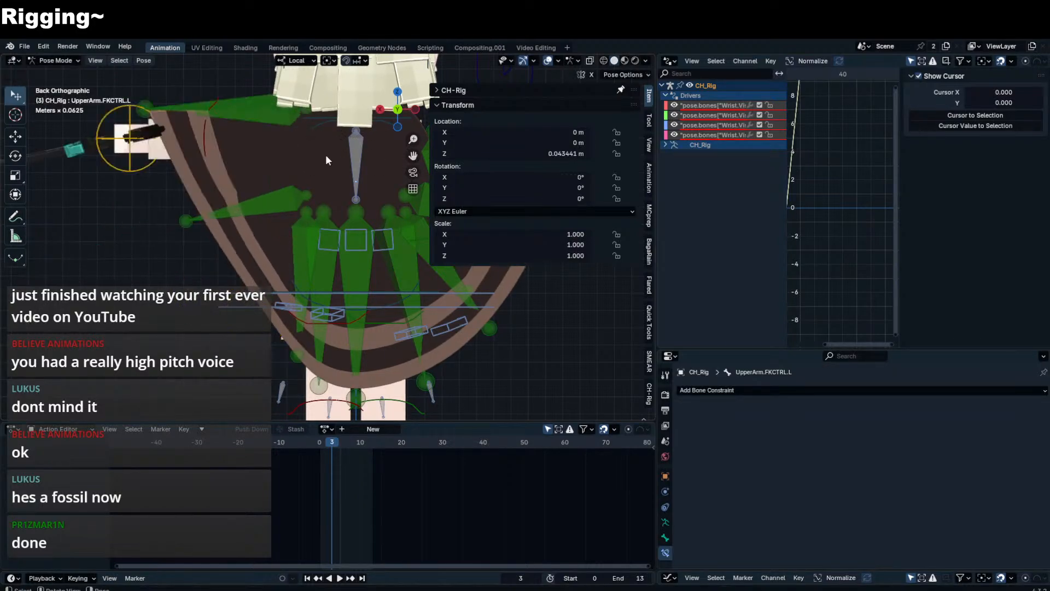
pyautogui.rightClick(266, 130)
pyautogui.click(266, 130)
pyautogui.press('r')
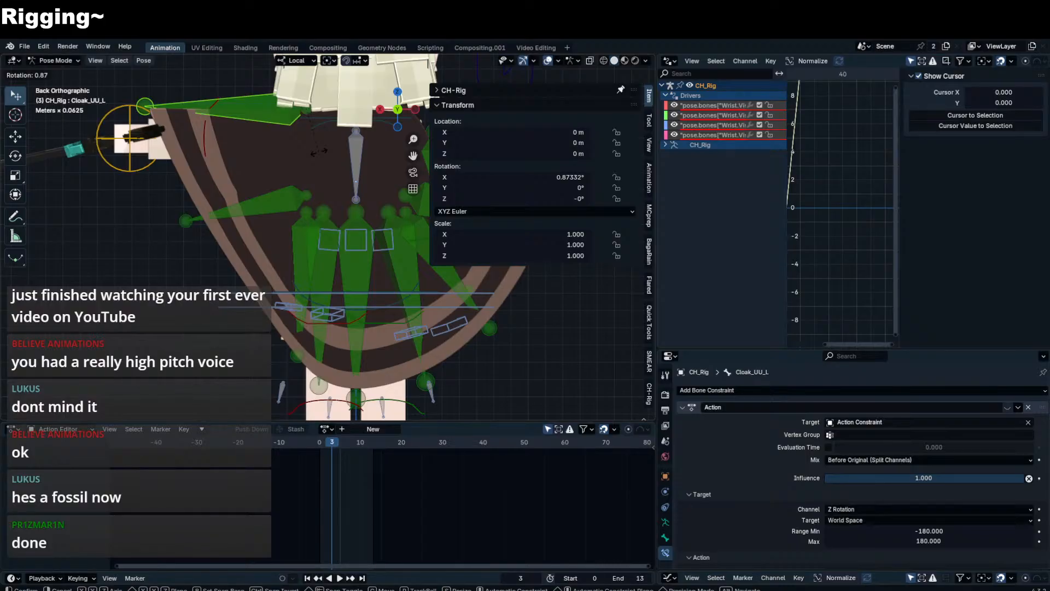
pyautogui.rightClick(284, 166)
# - Set the target bone of Cloak_U_L's Transformation constraint to Forearm.Vis.L
pyautogui.click(284, 197)
pyautogui.click(901, 452)
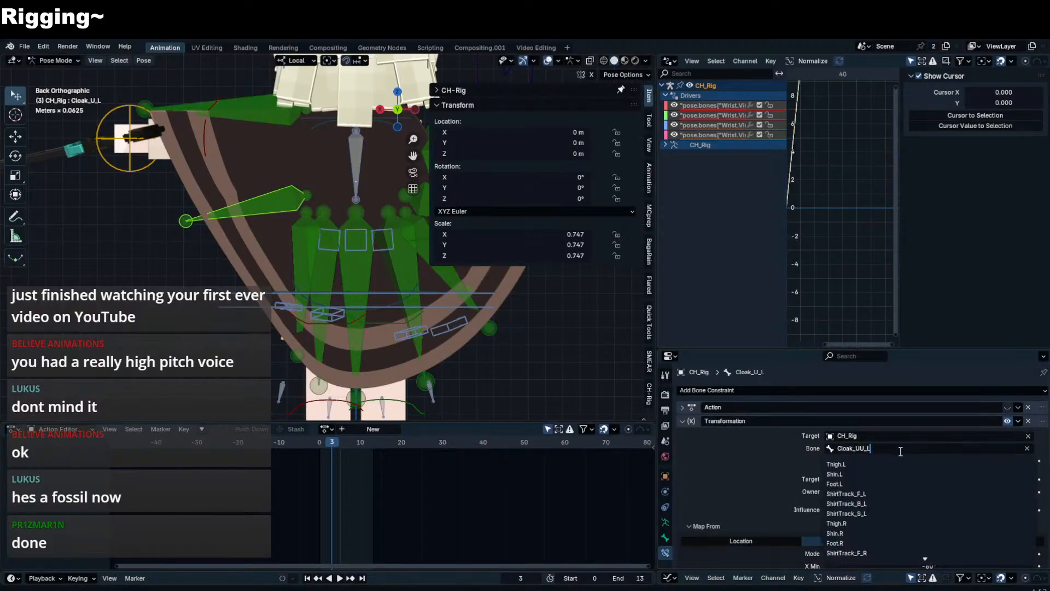
pyautogui.write('vis')
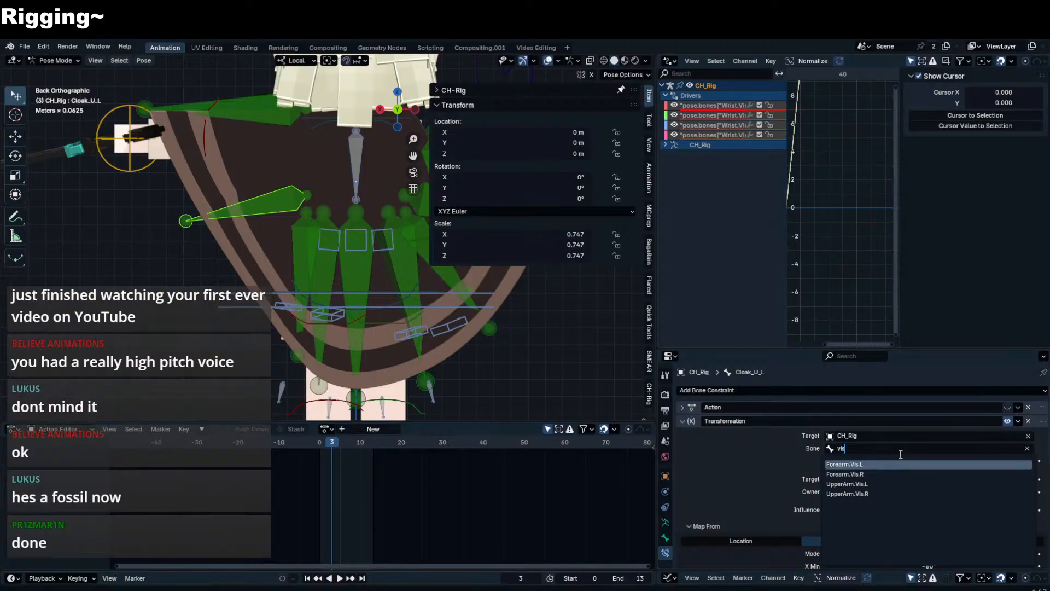
pyautogui.press('Return')
# - Trial-rotate UpperArm.FKCTRL.L and examine the cloak bones' response from the front and back
pyautogui.click(284, 141)
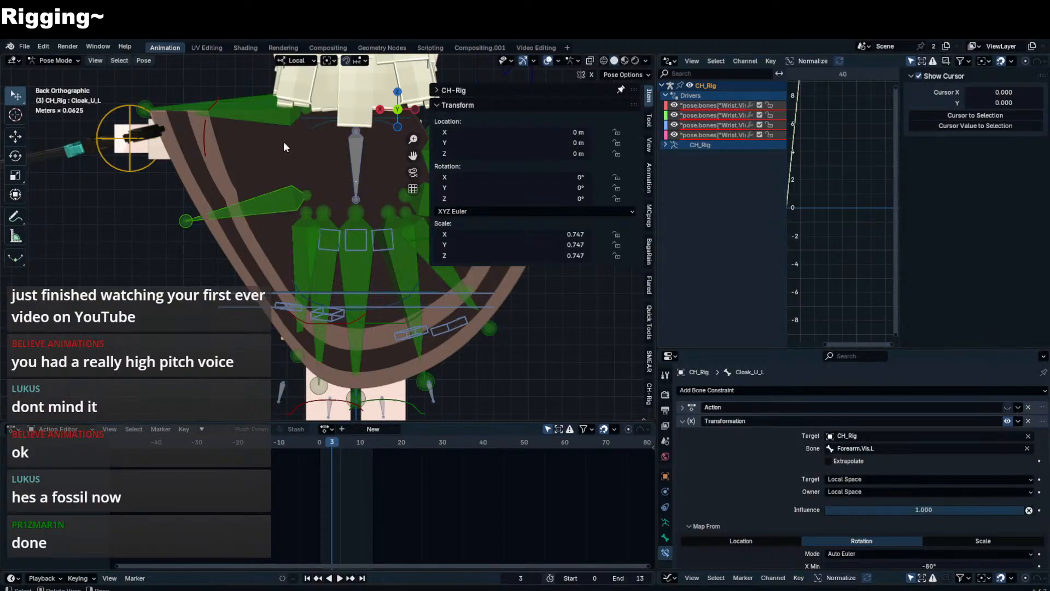
pyautogui.press('r')
pyautogui.rightClick(340, 134)
pyautogui.moveTo(340, 135); pyautogui.dragTo(535, 168, button='middle')
pyautogui.moveTo(328, 187); pyautogui.dragTo(383, 169, button='middle')
pyautogui.press('r')
pyautogui.rightClick(349, 274)
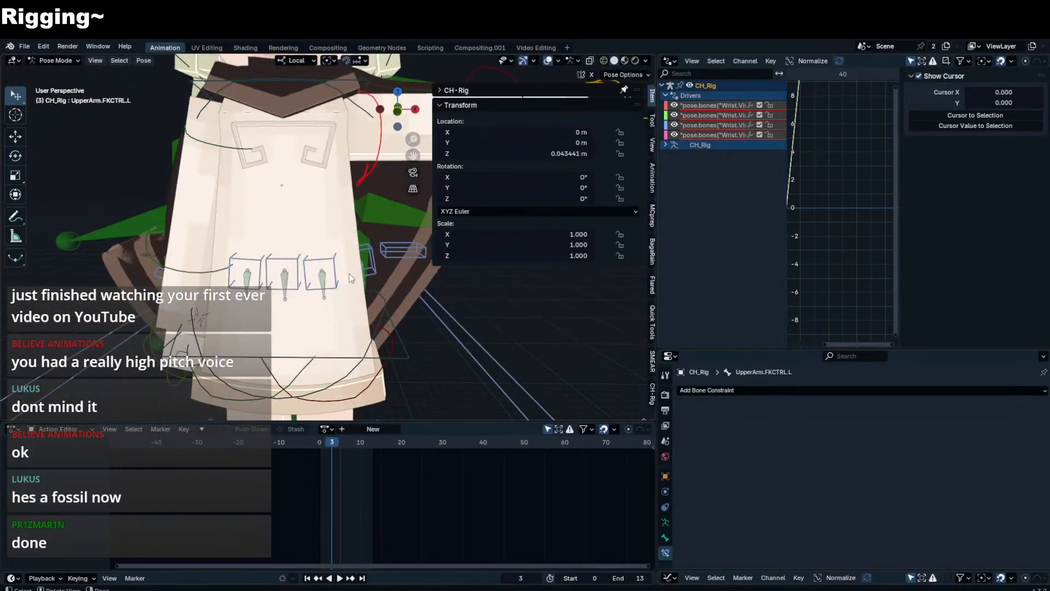
pyautogui.press('n')
pyautogui.press('KP_1')
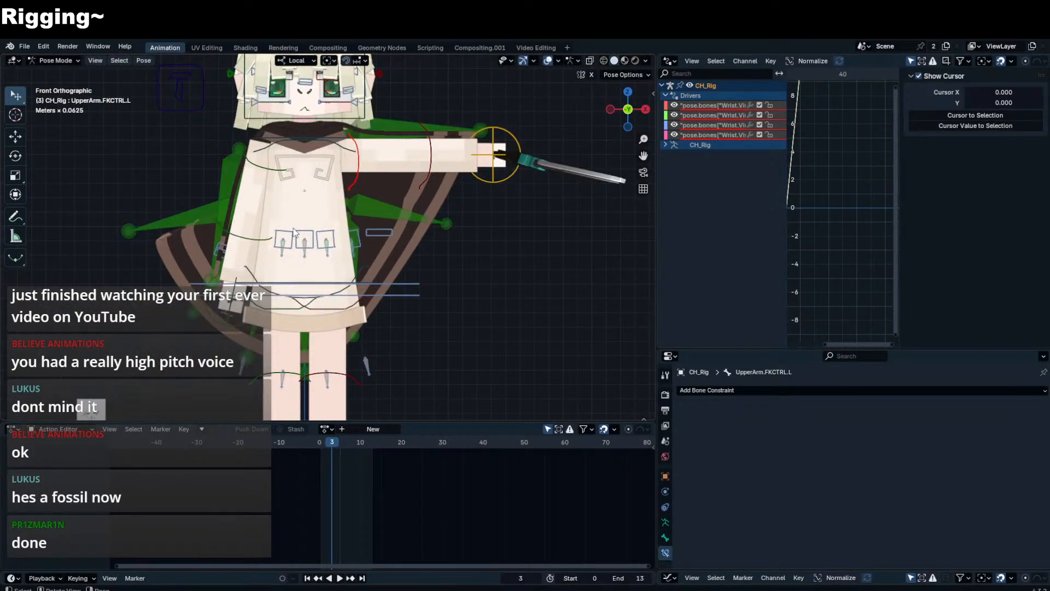
pyautogui.press('ctrl+KP_1')
pyautogui.press('r')
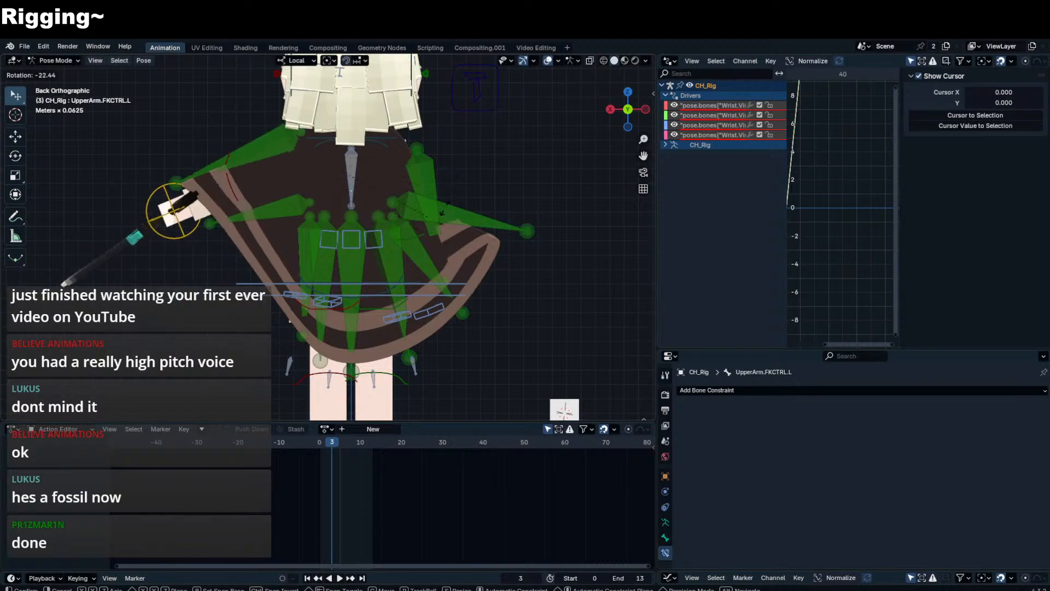
pyautogui.rightClick(427, 237)
pyautogui.click(271, 205)
pyautogui.click(869, 448)
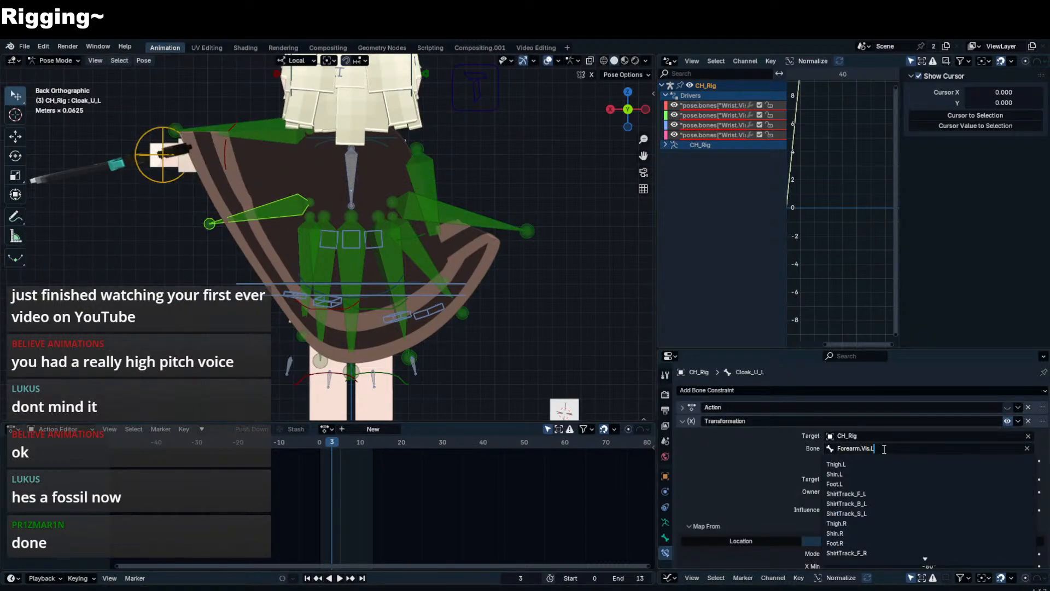
pyautogui.press('Escape')
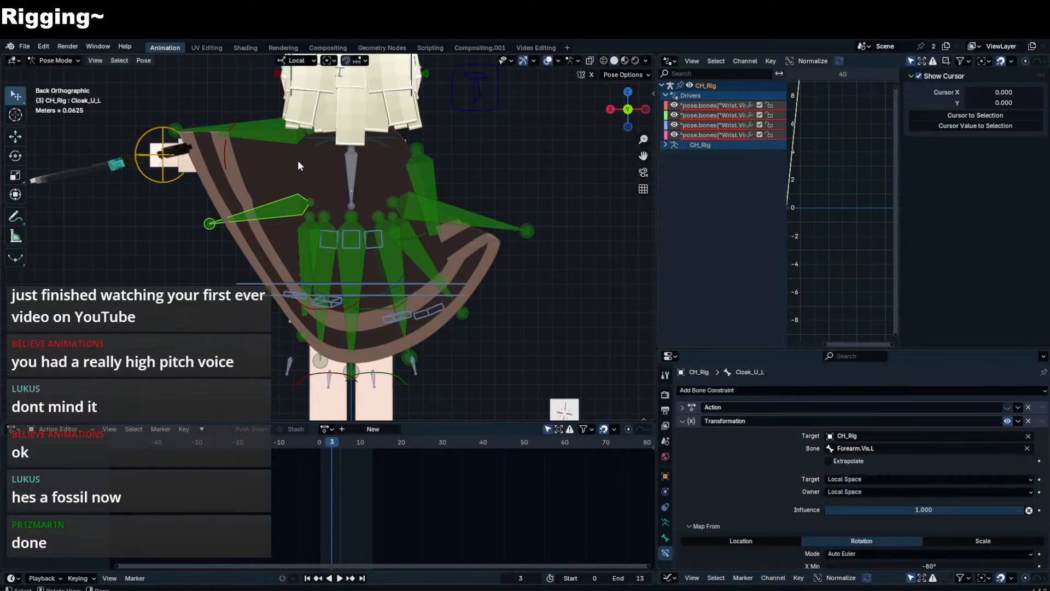
# - Copy the upper arm control's bone name and set UpperArm.FKCTRL.L as the target bone of Cloak_U_L's Transformation constraint
pyautogui.click(297, 160)
pyautogui.moveTo(297, 160); pyautogui.dragTo(298, 197, button='middle')
pyautogui.press('F2')
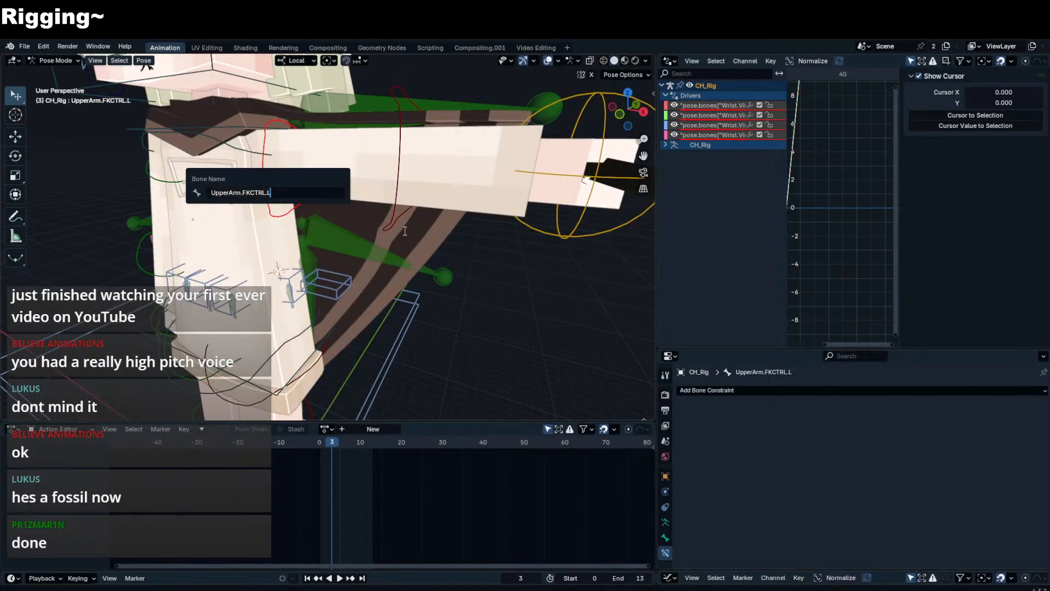
pyautogui.press('Return')
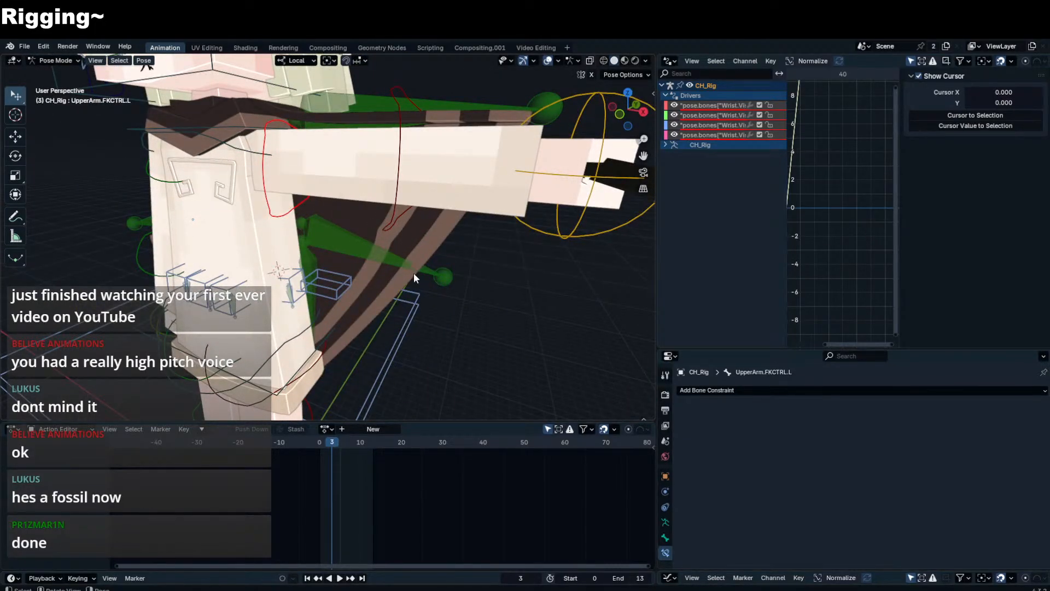
pyautogui.click(323, 243)
pyautogui.moveTo(324, 244); pyautogui.dragTo(264, 233, button='middle')
pyautogui.click(842, 451)
pyautogui.write('UpperArm.FKCTRL.L')
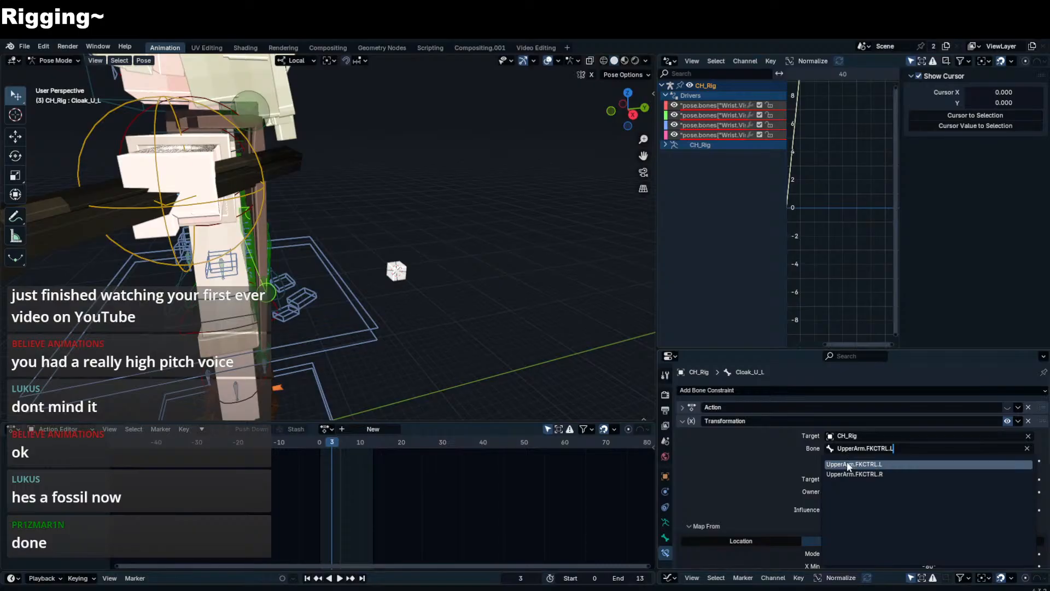
pyautogui.click(848, 465)
# - Trial-rotate UpperArm.FKCTRL.L about its local X axis to test the constraint on Cloak_U_L
pyautogui.moveTo(279, 312); pyautogui.dragTo(475, 203, button='middle')
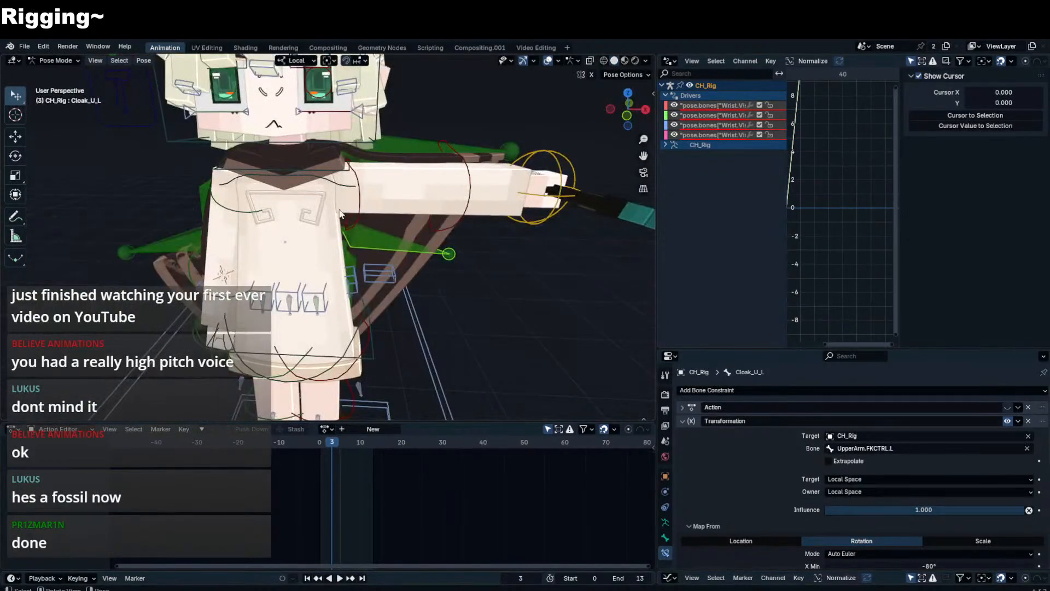
pyautogui.click(340, 213)
pyautogui.press('r')
pyautogui.press('x')
pyautogui.press('x')
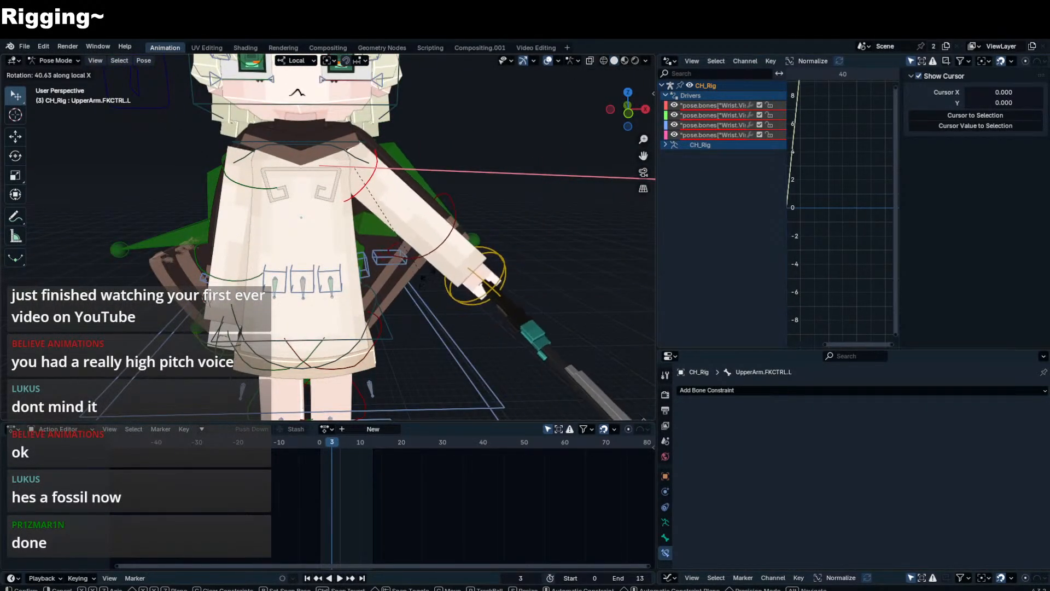
pyautogui.rightClick(451, 236)
# - Set Map From X Min to 0° in Cloak_U_L's Transformation constraint and open the X Max value for editing
pyautogui.press('n')
pyautogui.click(389, 230)
pyautogui.scroll(-3, 896, 476)
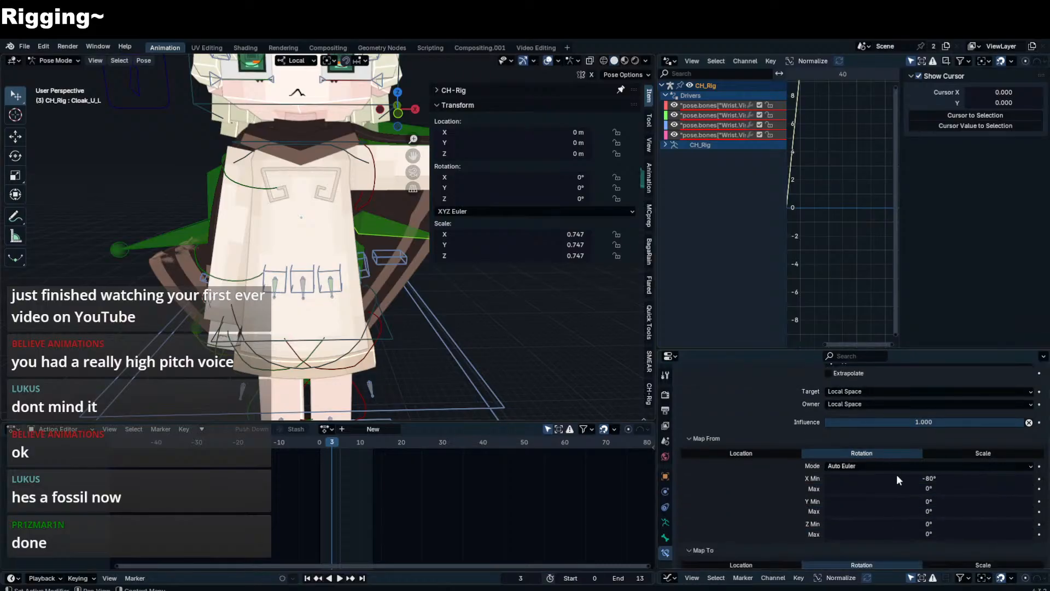
pyautogui.scroll(-1, 896, 476)
pyautogui.doubleClick(905, 458)
pyautogui.write('0')
pyautogui.press('Return')
pyautogui.doubleClick(936, 466)
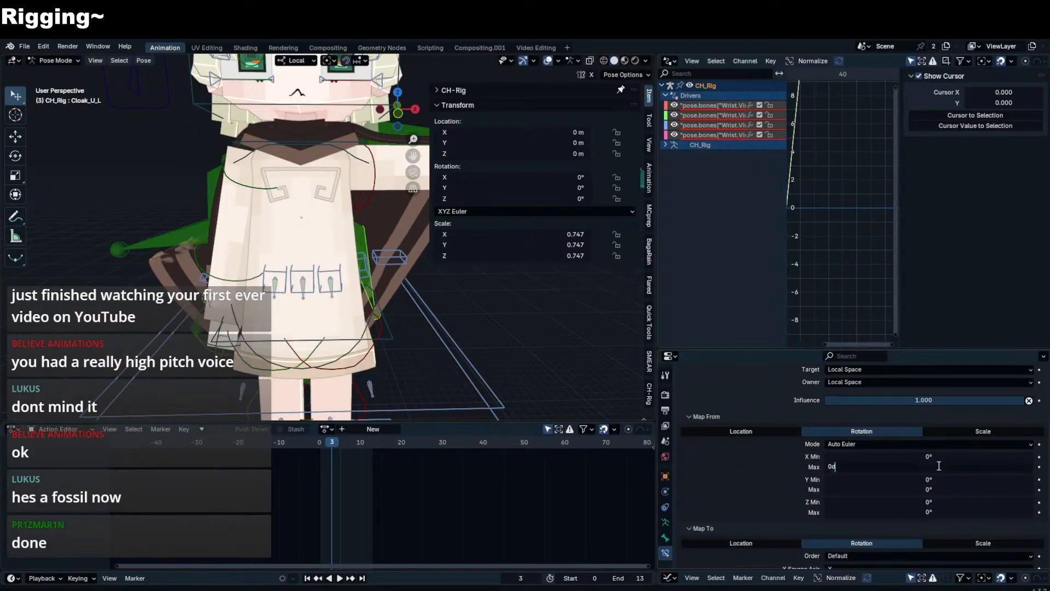
# - Set the Transformation constraint's Map From rotation X Max to 80° and test it by rotating the left upper-arm control about local X
pyautogui.write('80')
pyautogui.press('Return')
pyautogui.press('n')
pyautogui.click(378, 206)
pyautogui.press('r')
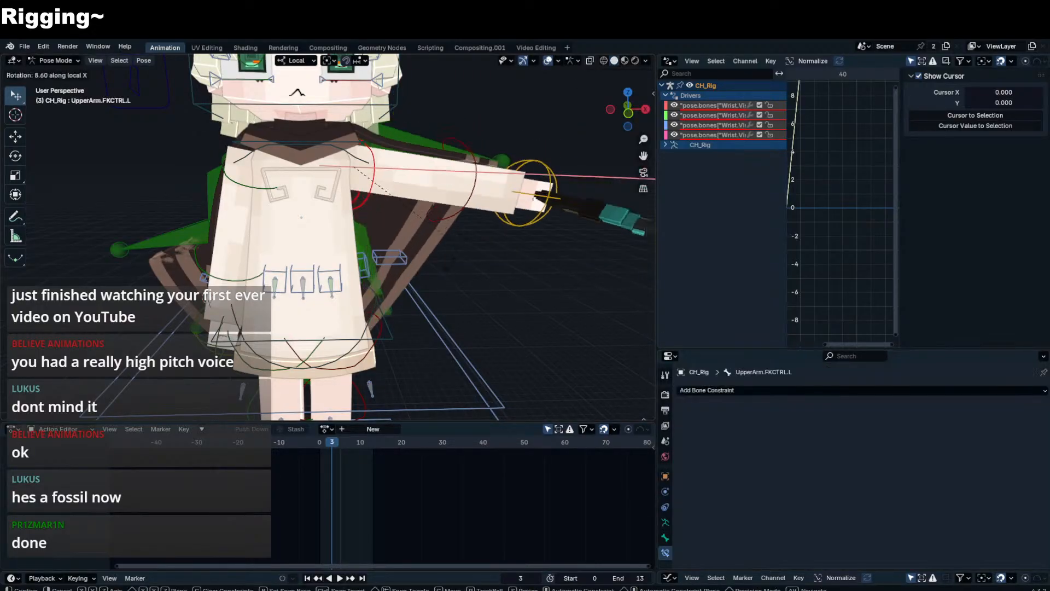
pyautogui.press('x')
pyautogui.press('x')
pyautogui.rightClick(432, 290)
# - Set Cloak_U_L's Map From rotation X Min to 80° and X Max to 0°, and test with the left upper-arm control
pyautogui.click(372, 271)
pyautogui.scroll(-3, 879, 496)
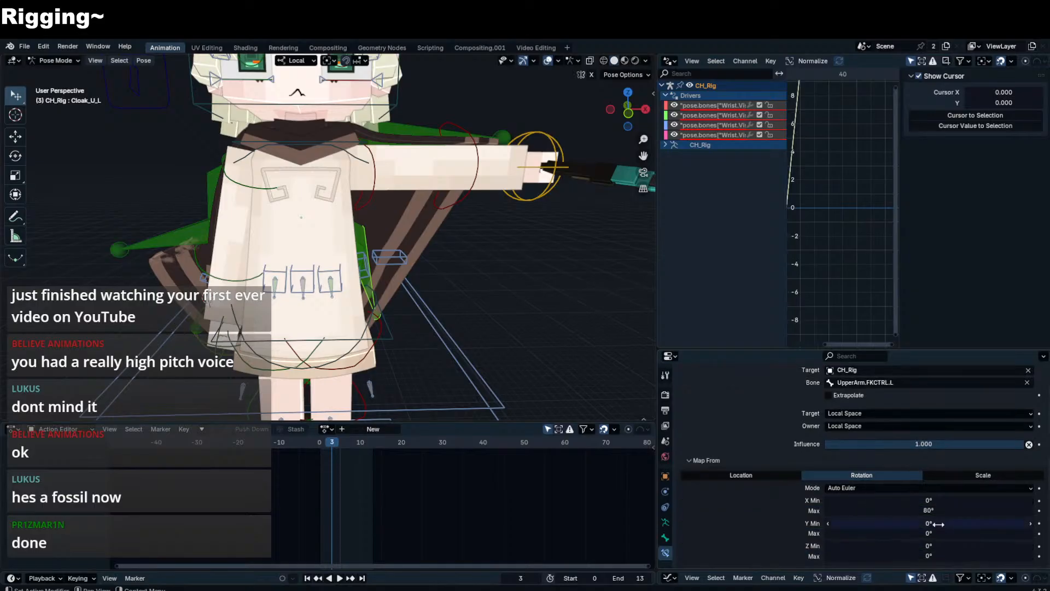
pyautogui.doubleClick(943, 503)
pyautogui.press('Return')
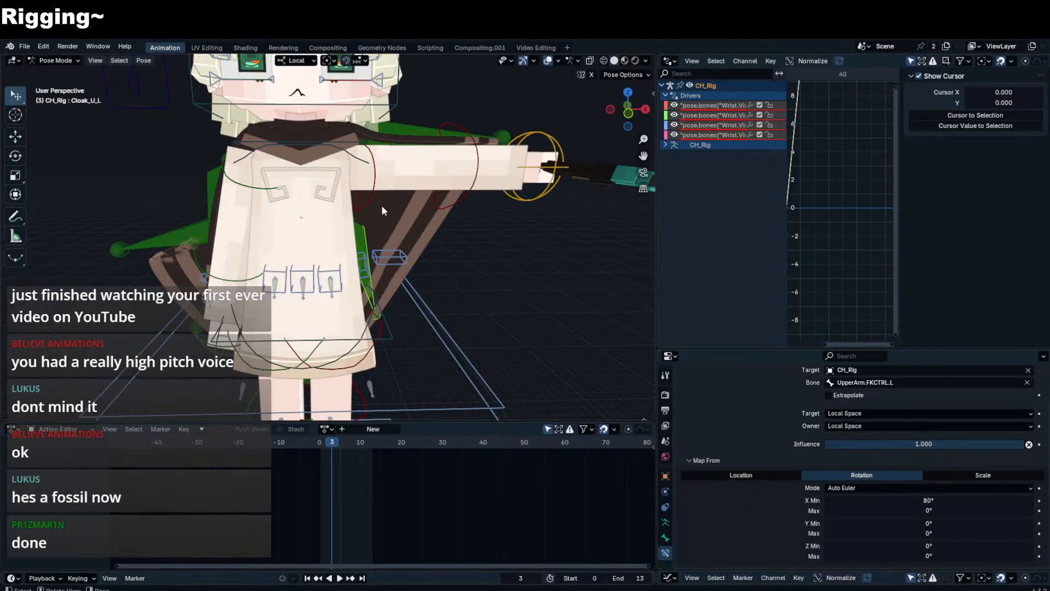
pyautogui.click(382, 205)
pyautogui.press('z')
pyautogui.click(614, 61)
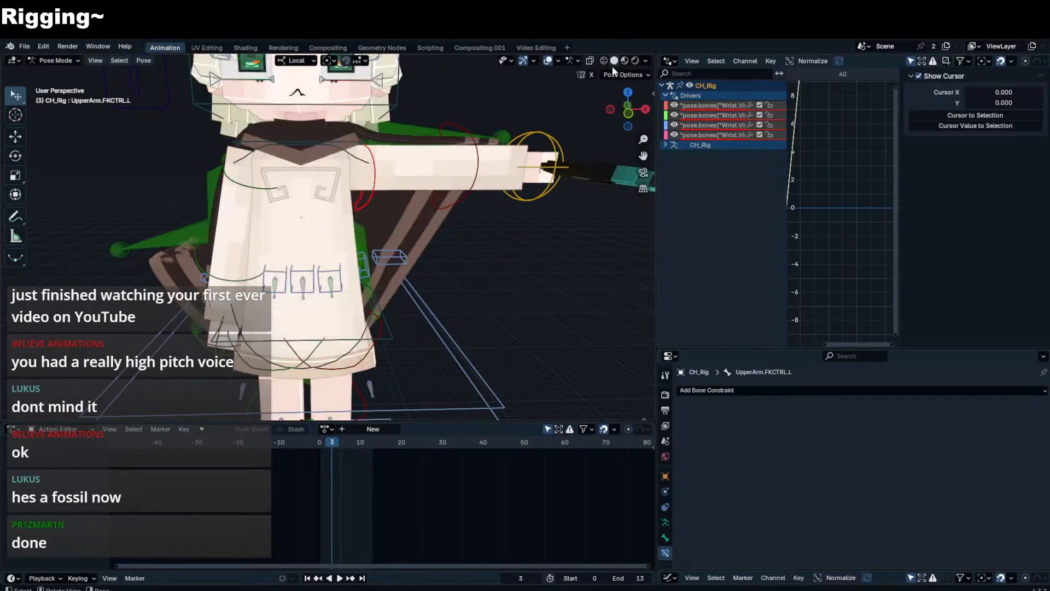
pyautogui.press('r')
pyautogui.press('x')
pyautogui.rightClick(410, 295)
# - Set Cloak_U_L's Map From rotation X Min to 0° and X Max to 80°
pyautogui.click(374, 281)
pyautogui.scroll(-3, 820, 426)
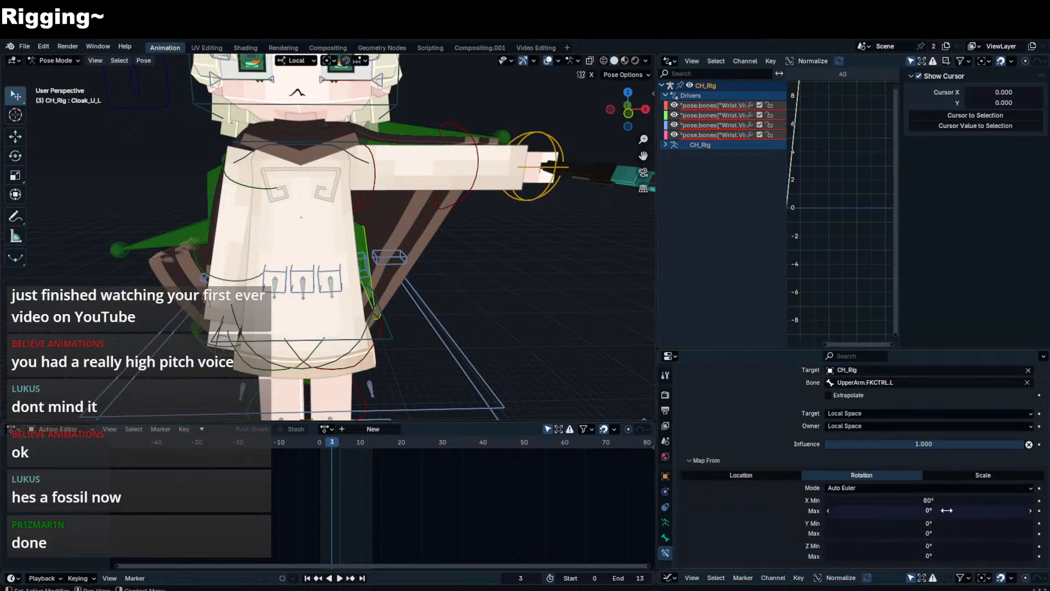
pyautogui.click(951, 500)
pyautogui.write('0')
pyautogui.press('Return')
pyautogui.click(951, 511)
# - Set the Map To X rotation Max to -62° and Min to 0°, and test by rotating the left upper-arm control
pyautogui.scroll(-5, 924, 498)
pyautogui.press('BackSpace')
pyautogui.press('BackSpace')
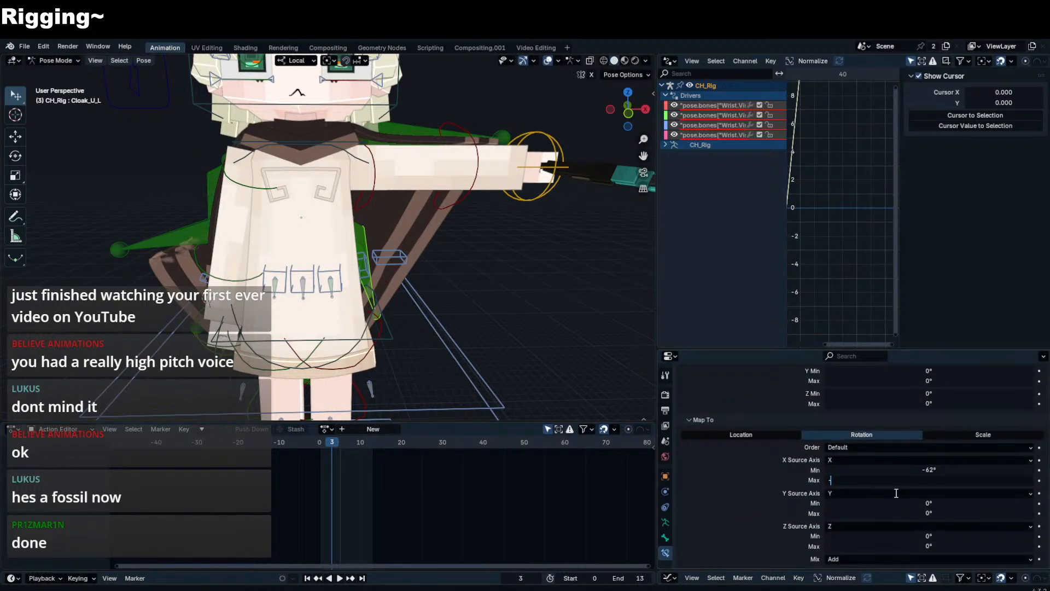
pyautogui.write('-62')
pyautogui.press('Return')
pyautogui.click(916, 471)
pyautogui.write('0')
pyautogui.press('Return')
pyautogui.click(375, 198)
pyautogui.press('r')
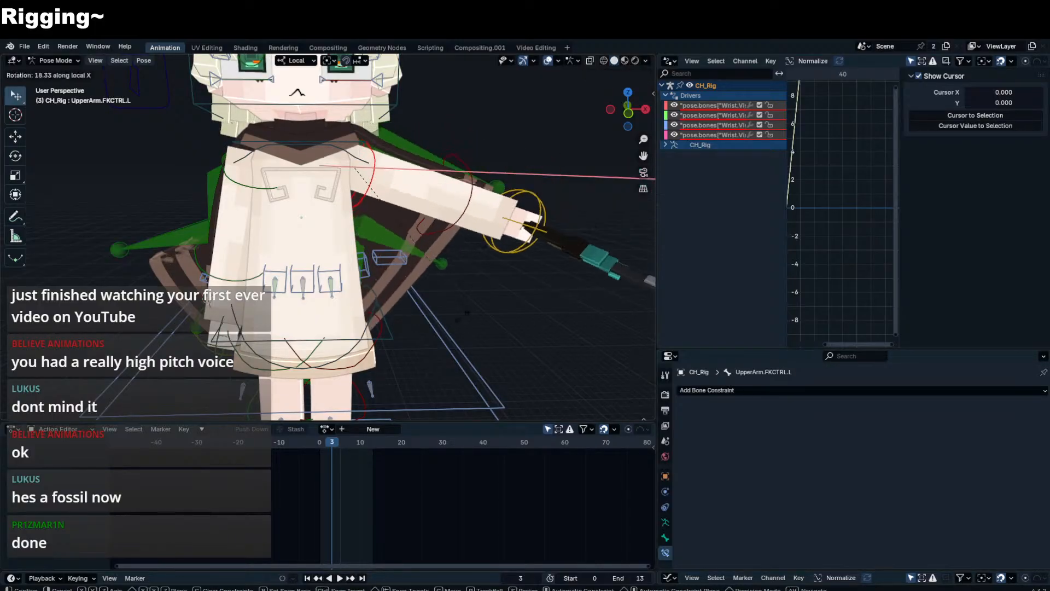
pyautogui.rightClick(382, 327)
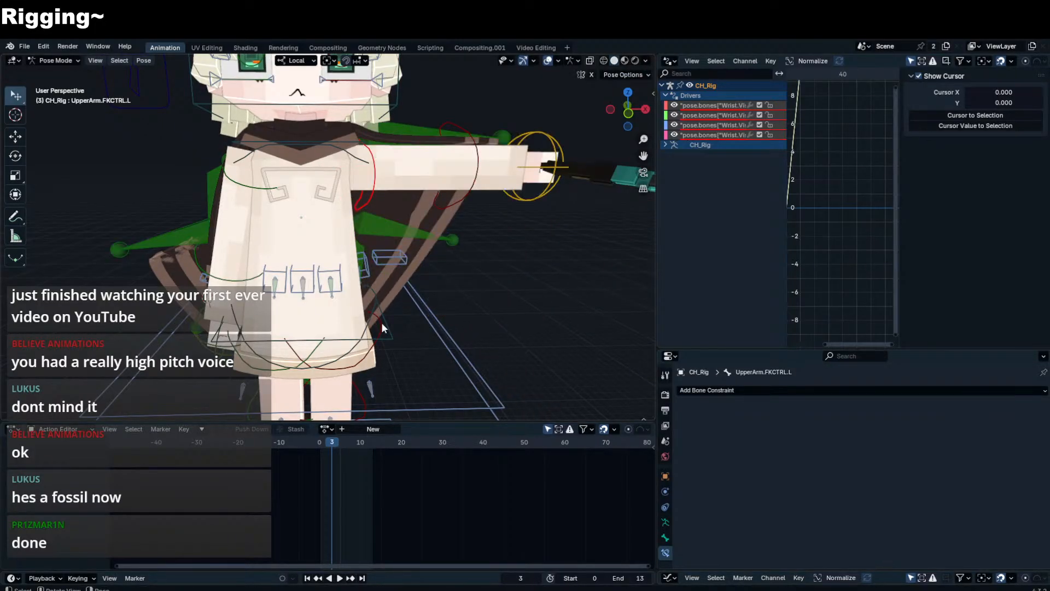
# - Try to retarget Cloak_U_L's Transformation constraint to a "vis" arm bone, and show the upper-arm control's transform values
pyautogui.click(393, 219)
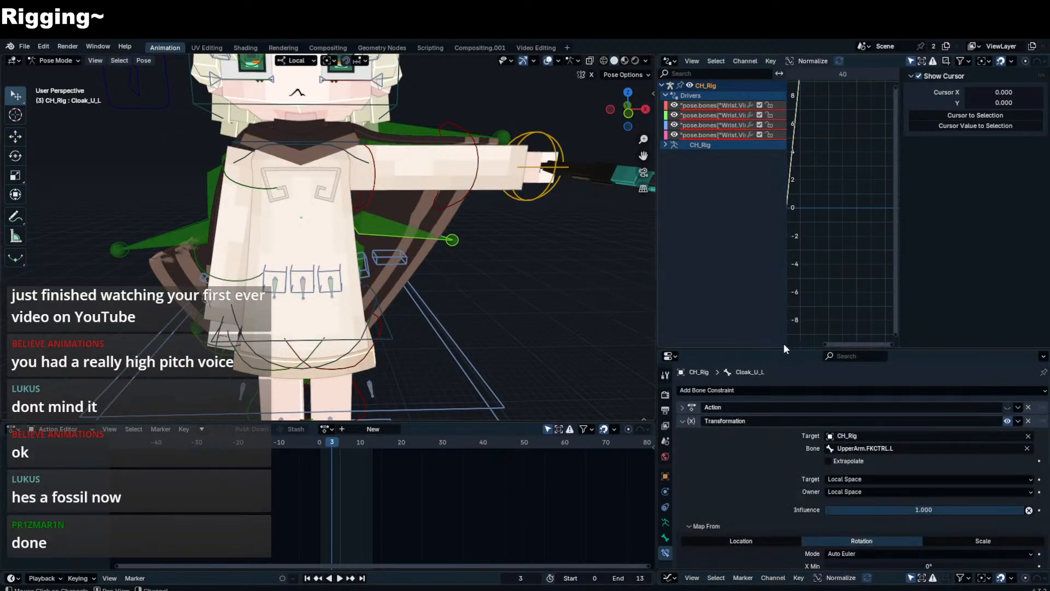
pyautogui.click(914, 450)
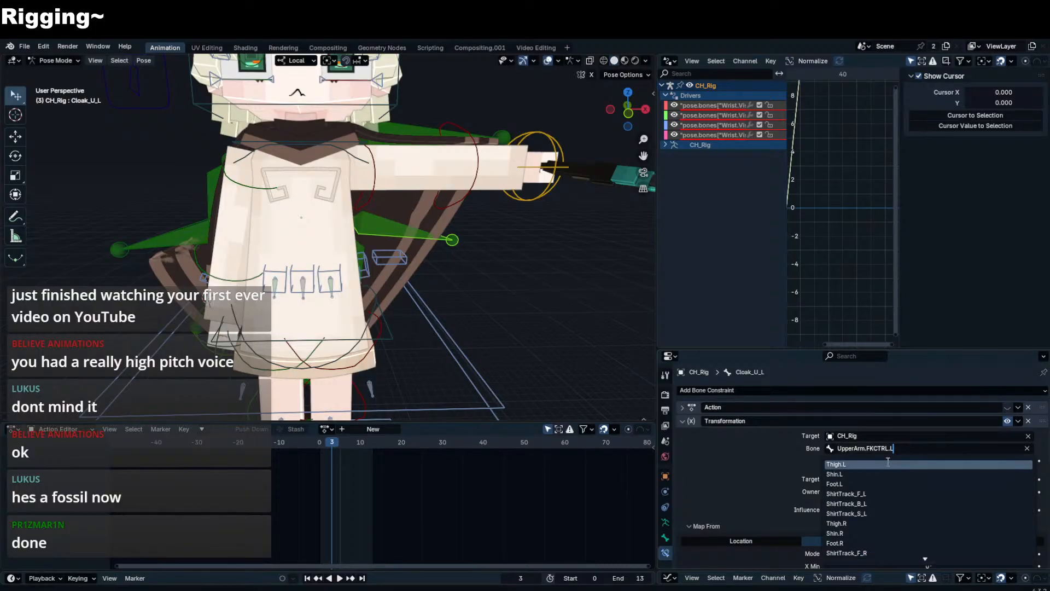
pyautogui.write('vis')
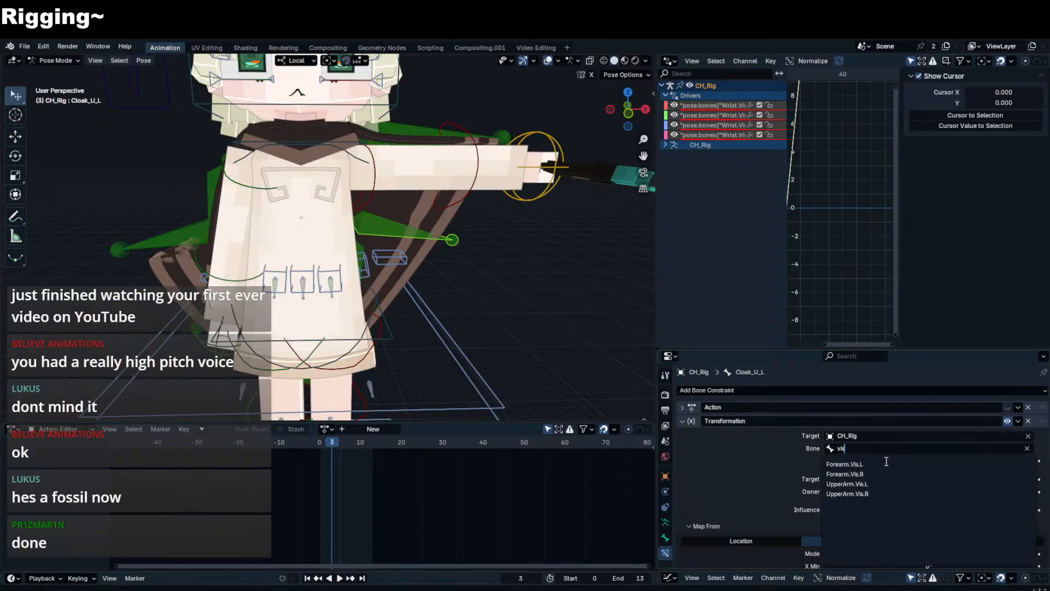
pyautogui.click(885, 463)
pyautogui.scroll(-5, 891, 461)
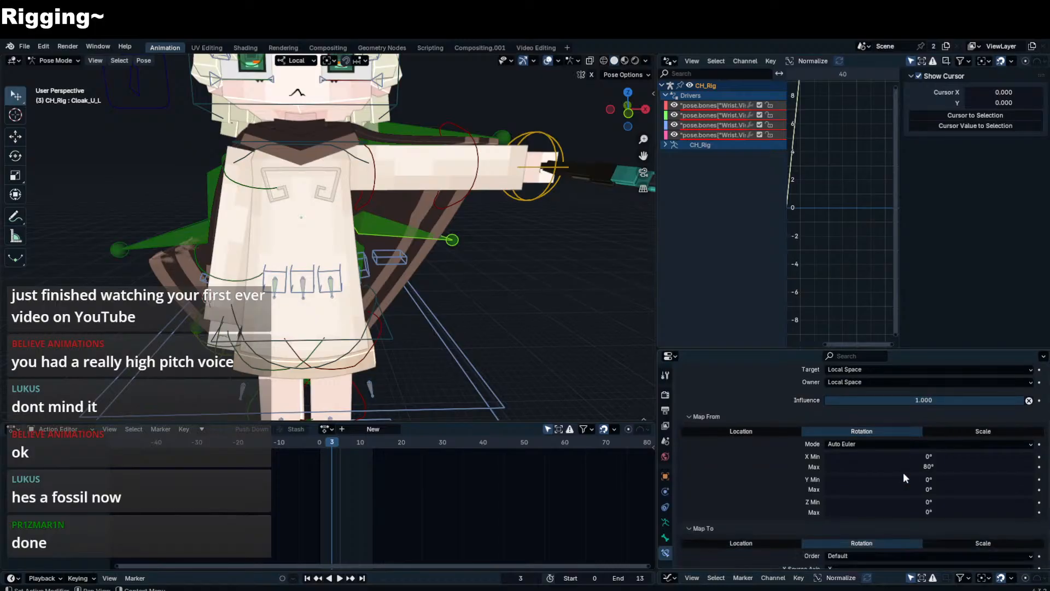
pyautogui.click(371, 195)
pyautogui.press('n')
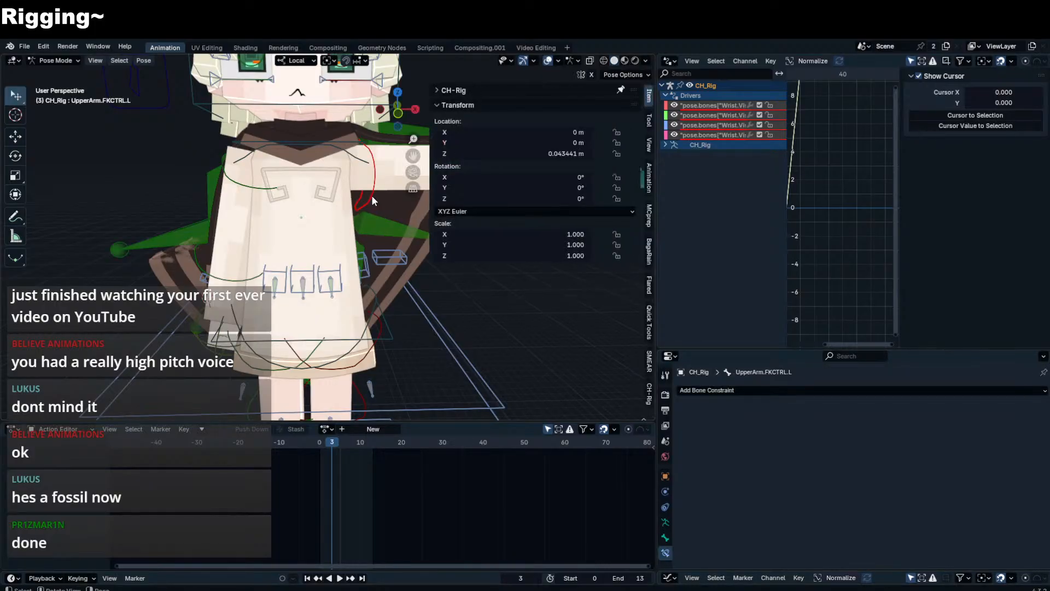
# - Use the name of the upper cloak bone, Cloak_UU_L, as the target bone of Cloak_U_L's Transformation constraint
pyautogui.click(397, 131)
pyautogui.keyDown('shift'); pyautogui.moveTo(394, 181); pyautogui.dragTo(348, 209, button='middle'); pyautogui.keyUp('shift')
pyautogui.press('F2')
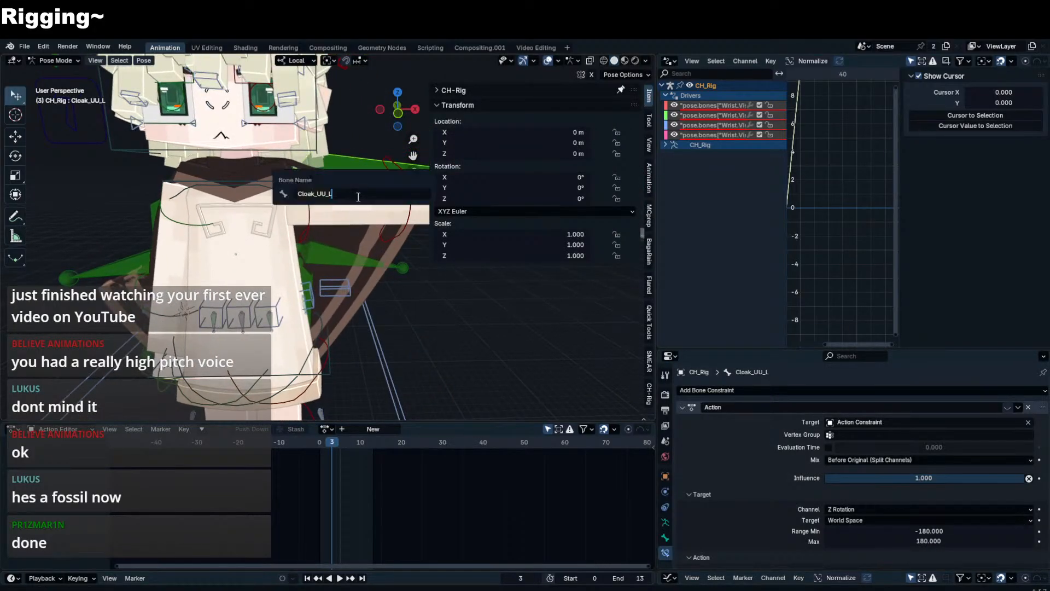
pyautogui.press('Escape')
pyautogui.click(343, 260)
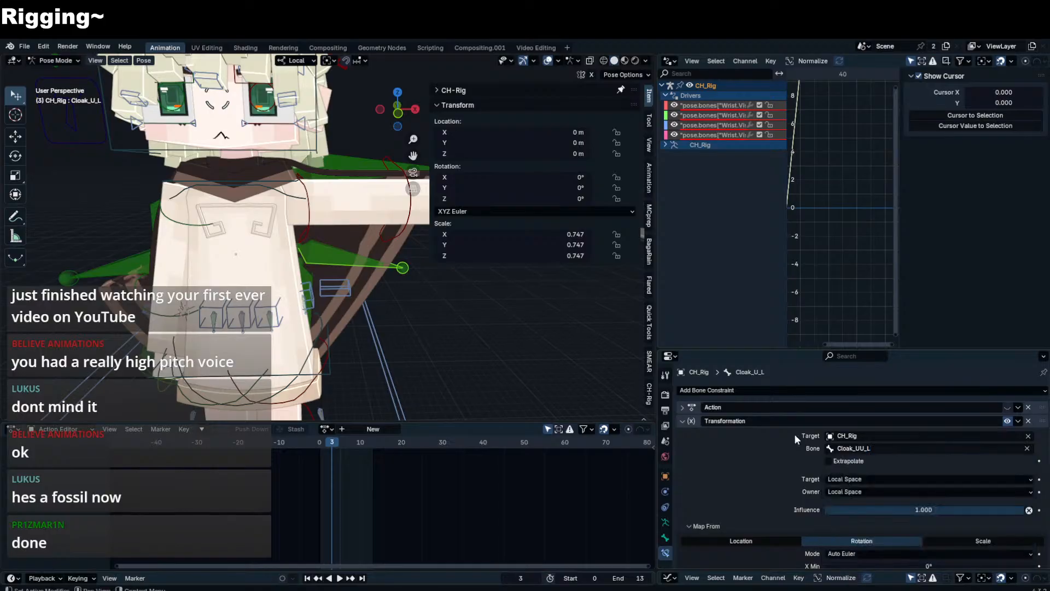
# - Test-rotate Cloak_UU_L about local X in both directions to examine how Cloak_U_L follows, cancelling each rotation
pyautogui.click(353, 165)
pyautogui.press('r')
pyautogui.press('x')
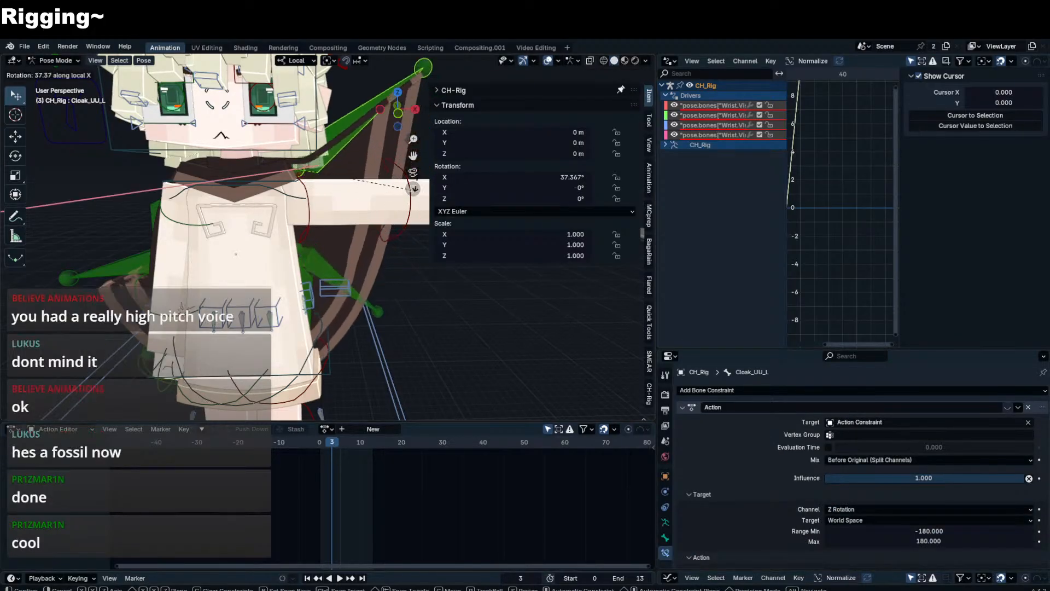
pyautogui.rightClick(428, 287)
pyautogui.press('r')
pyautogui.press('x')
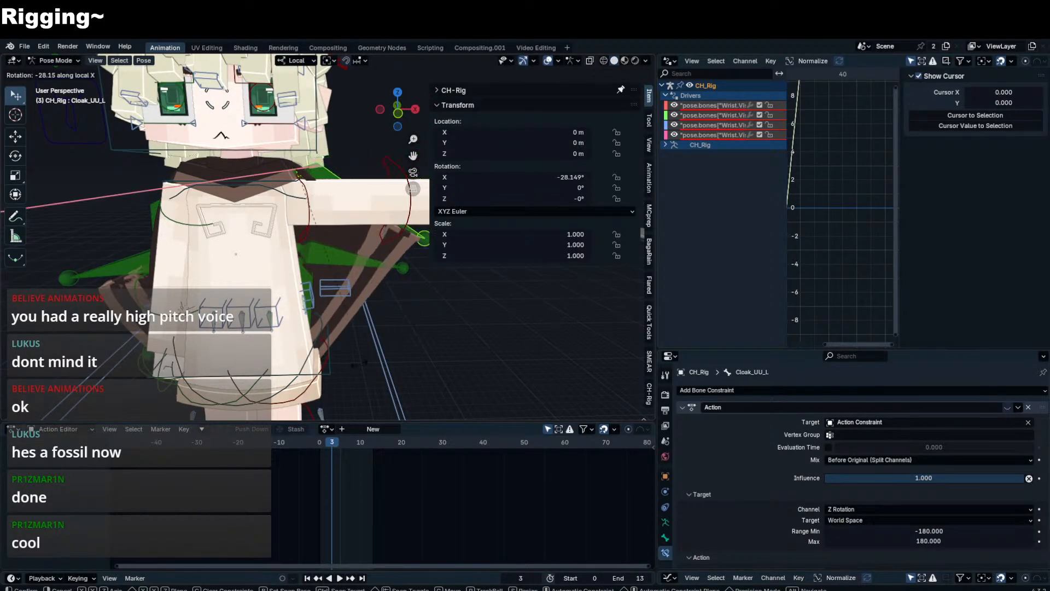
pyautogui.rightClick(306, 334)
# - Set Cloak_U_L's Map From rotation X Min to -80° and X Max to 0°
pyautogui.click(345, 269)
pyautogui.scroll(-5, 890, 499)
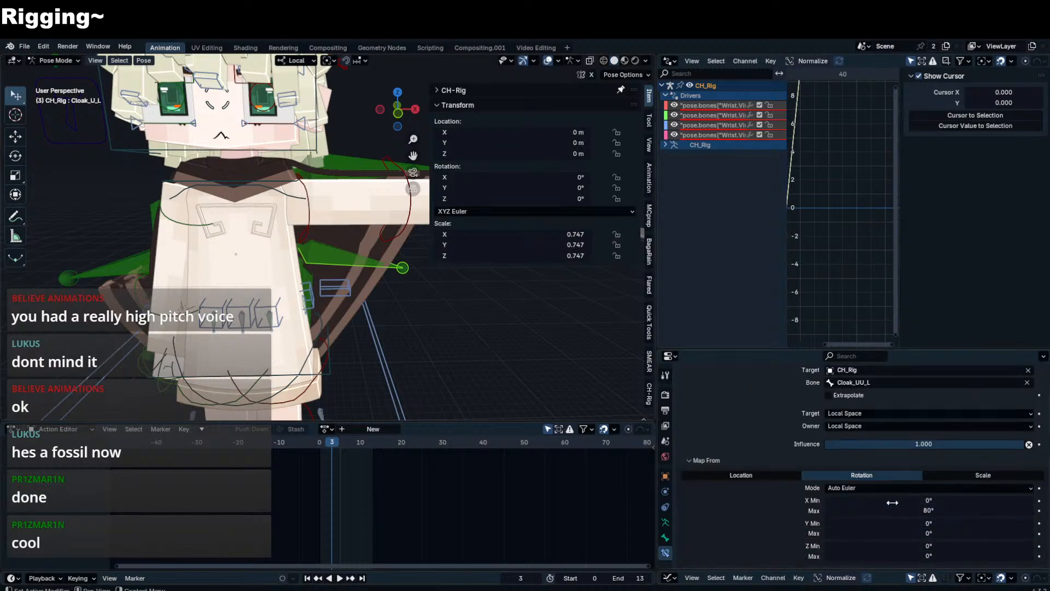
pyautogui.click(945, 436)
pyautogui.write('-80')
pyautogui.press('Return')
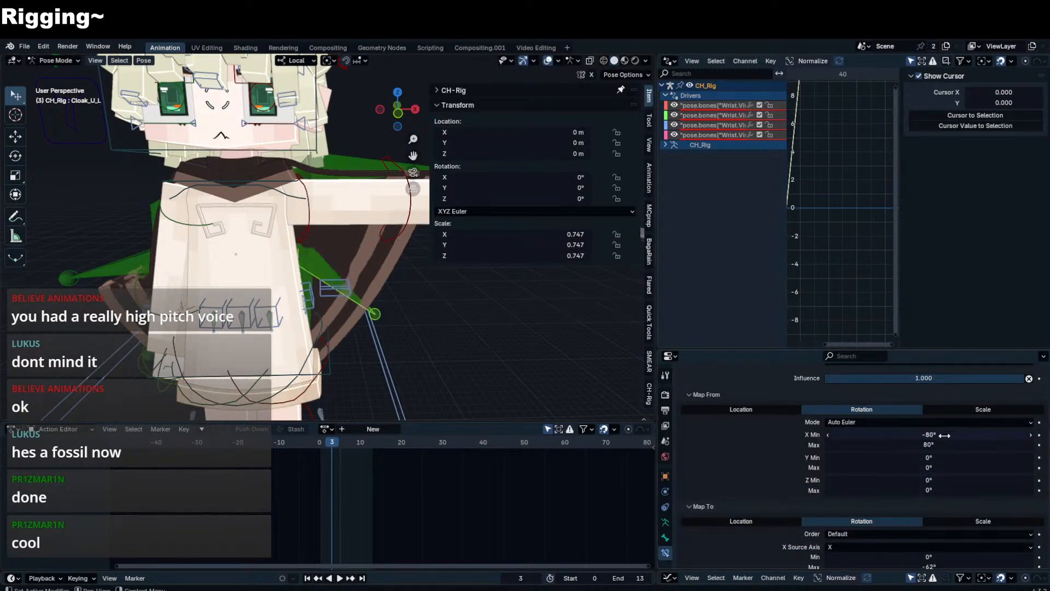
pyautogui.click(944, 443)
pyautogui.write('0')
pyautogui.press('Return')
# - Set the Map To X rotation Max to 0° and Min to -62° for Cloak_U_L
pyautogui.scroll(-4, 956, 495)
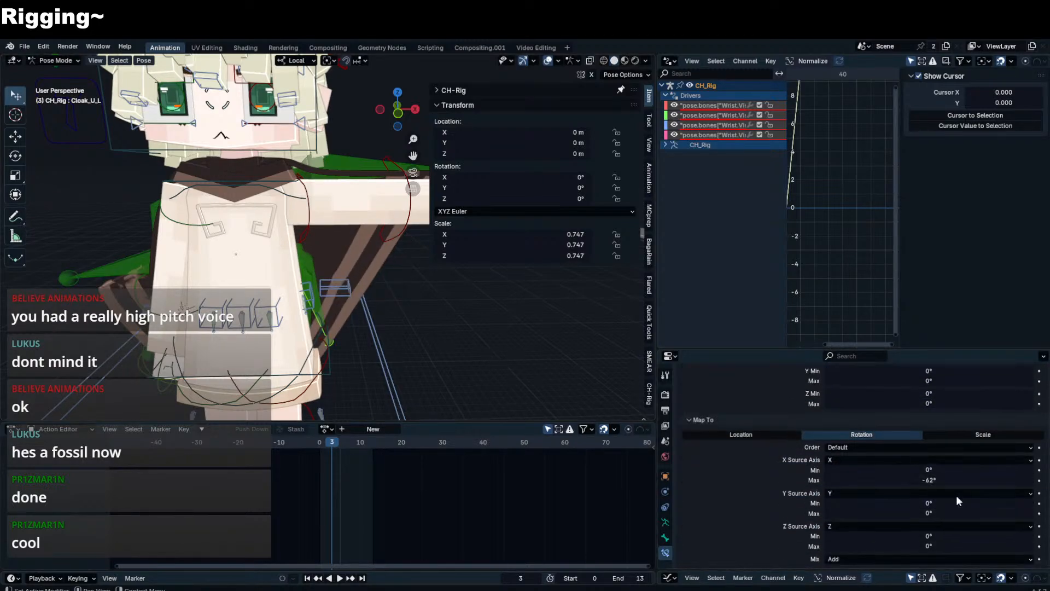
pyautogui.click(969, 479)
pyautogui.write('0')
pyautogui.press('Return')
pyautogui.click(941, 471)
pyautogui.write('-62')
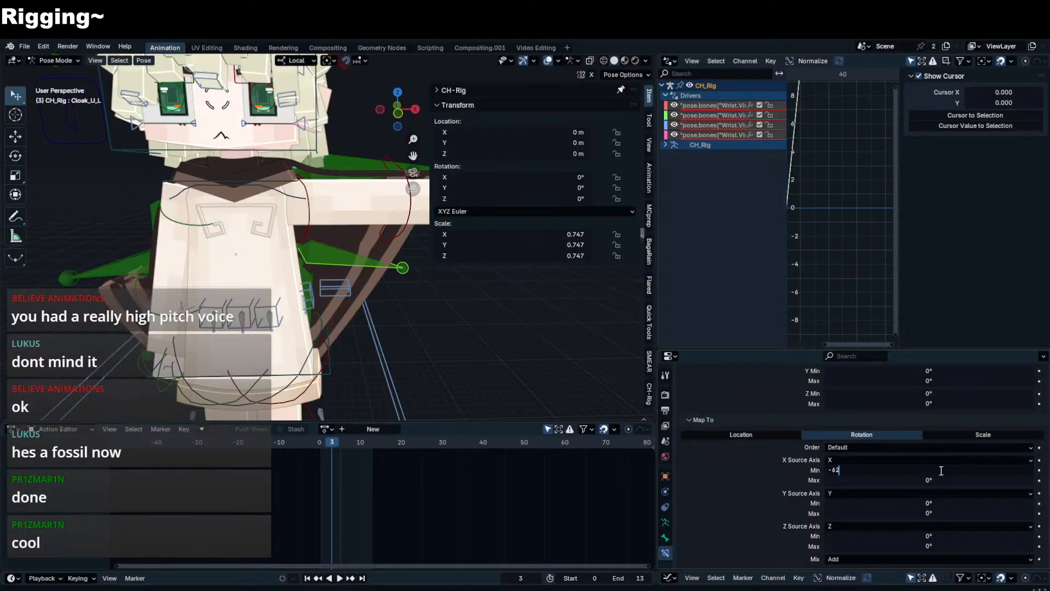
pyautogui.press('Return')
# - Test-rotate the left upper-arm control and Cloak_UU_L about local X to examine the cloak's response, cancelling both rotations
pyautogui.click(320, 227)
pyautogui.press('r')
pyautogui.press('x')
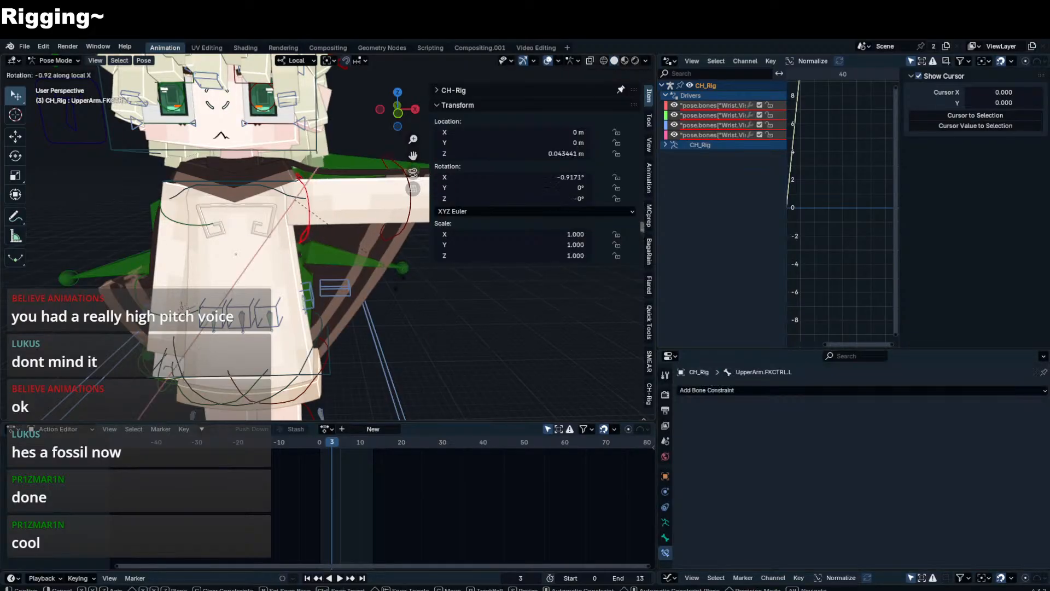
pyautogui.rightClick(301, 349)
pyautogui.click(374, 159)
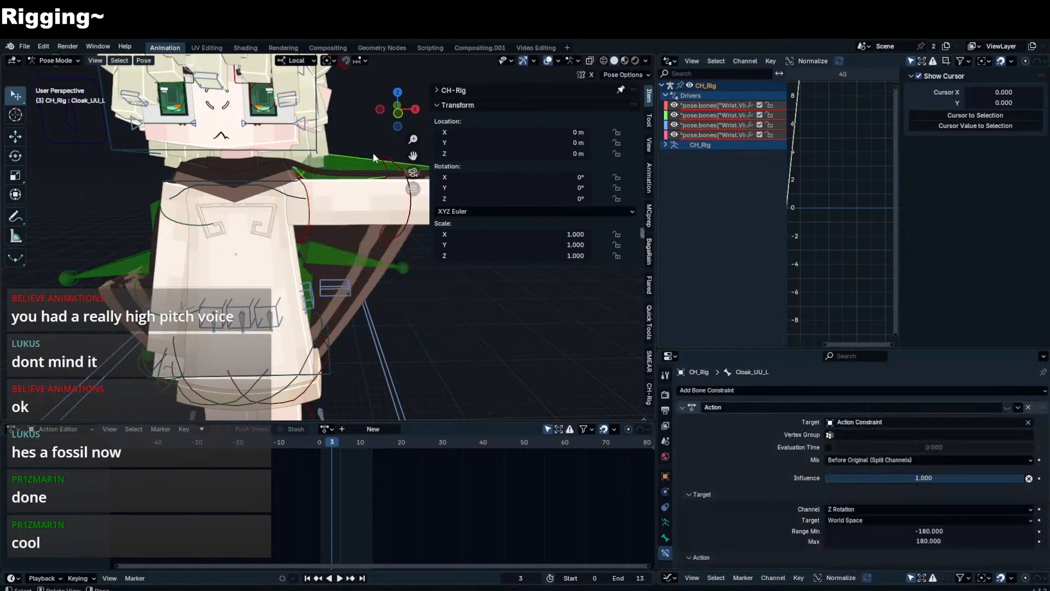
pyautogui.press('r')
pyautogui.press('x')
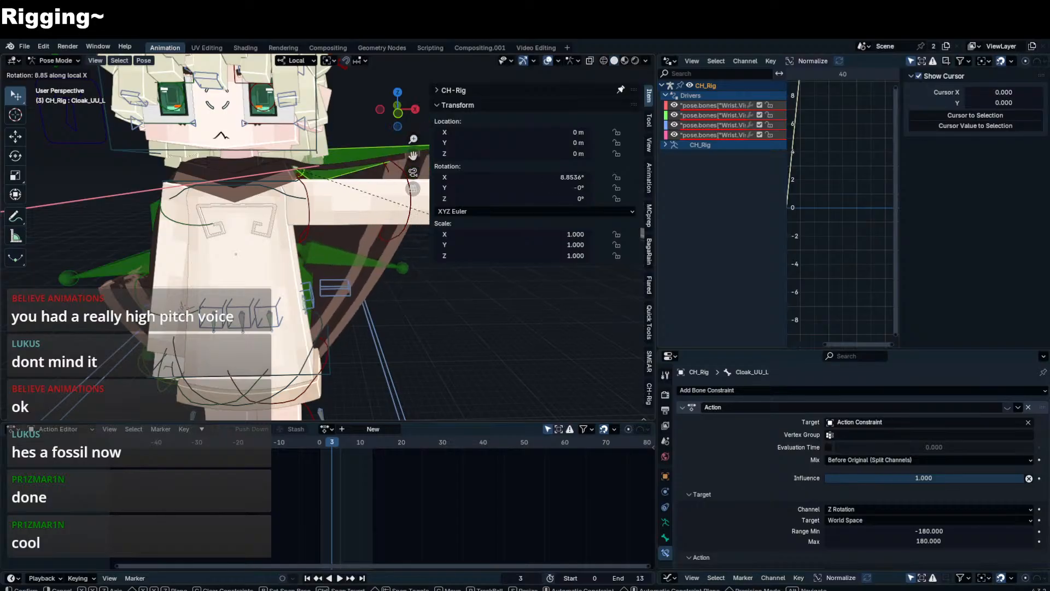
pyautogui.rightClick(516, 182)
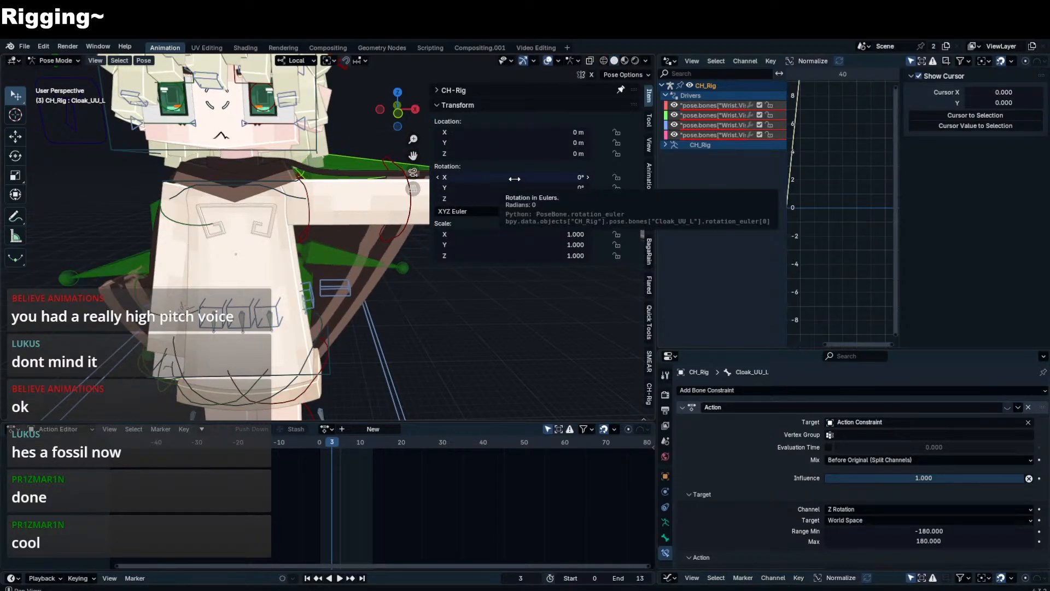
# - Change the target space of Cloak_U_L's Transformation constraint to Local With Parent and test by rotating the left upper-arm control
pyautogui.click(361, 256)
pyautogui.scroll(-2, 853, 462)
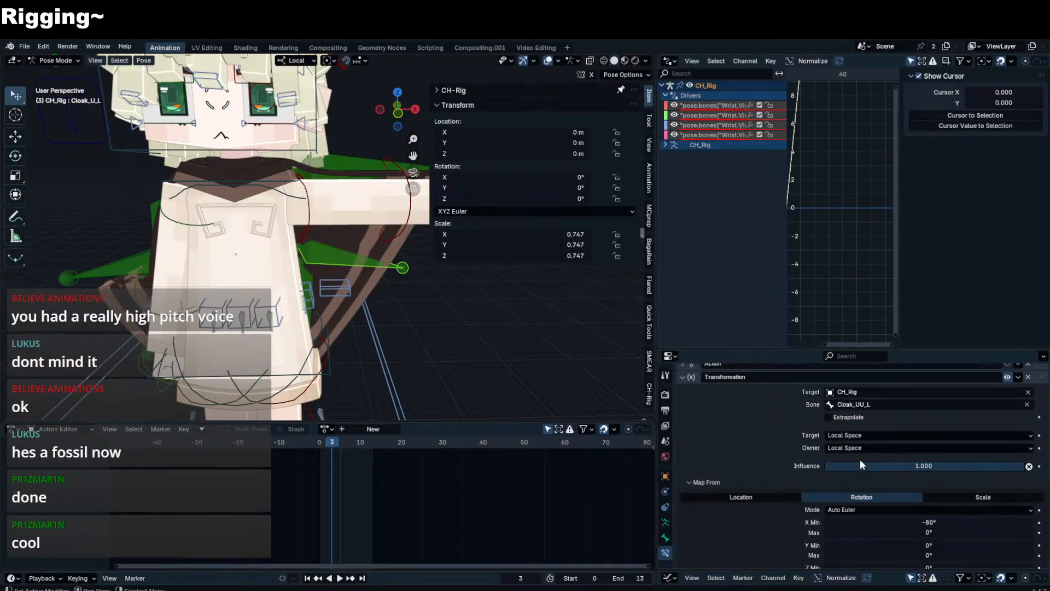
pyautogui.click(864, 435)
pyautogui.click(866, 477)
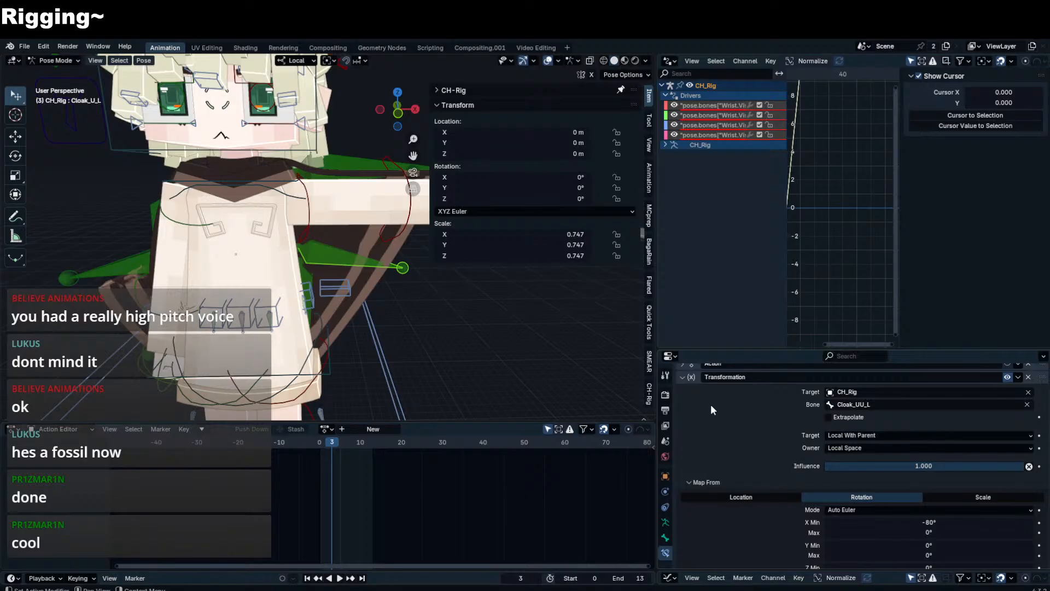
pyautogui.click(307, 232)
pyautogui.press('r')
pyautogui.press('x')
pyautogui.rightClick(363, 351)
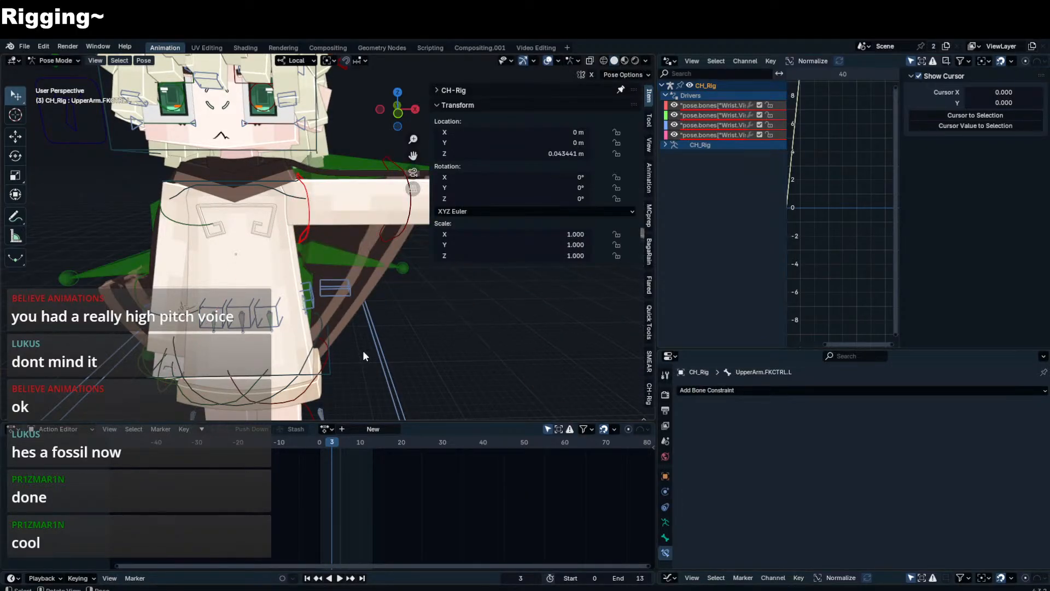
# - Copy the Transformation constraint from Cloak_U_L to Cloak_U2_L, working from the back view
pyautogui.press('KP_1')
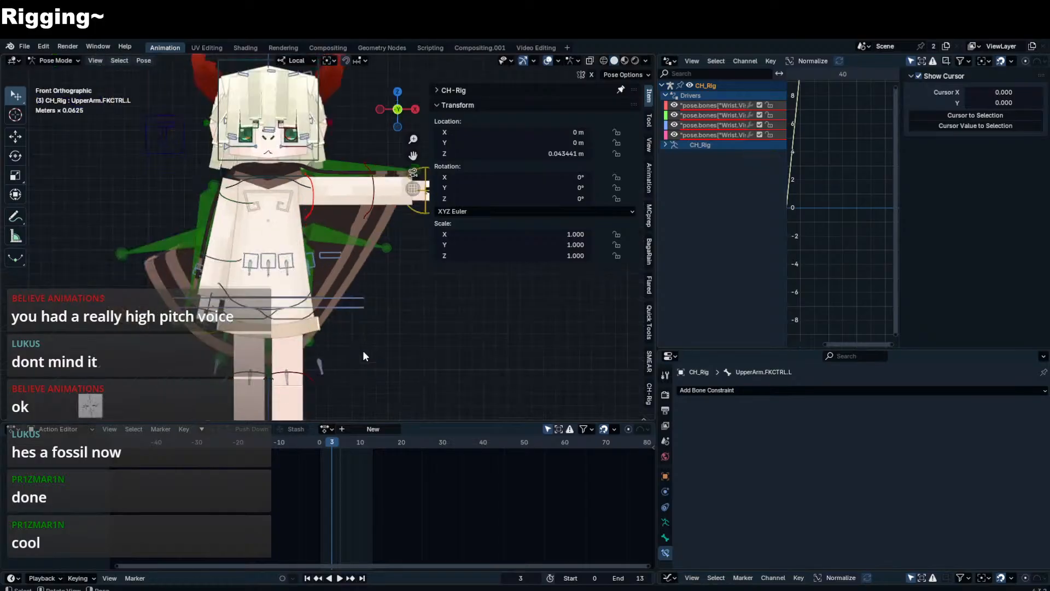
pyautogui.press('ctrl+KP_1')
pyautogui.click(322, 236)
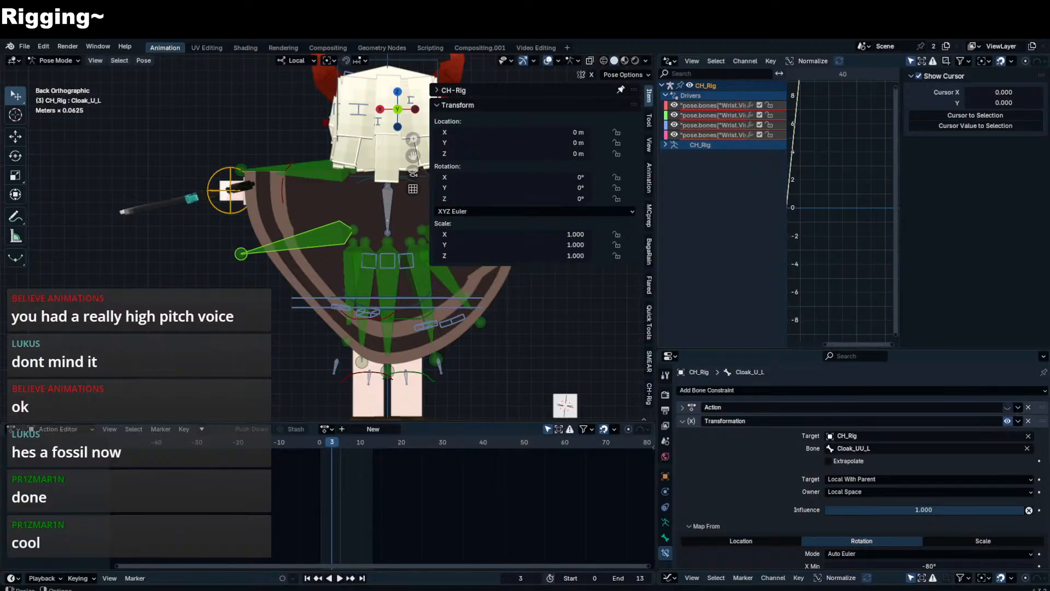
pyautogui.press('n')
pyautogui.scroll(-1, 410, 275)
pyautogui.click(346, 262)
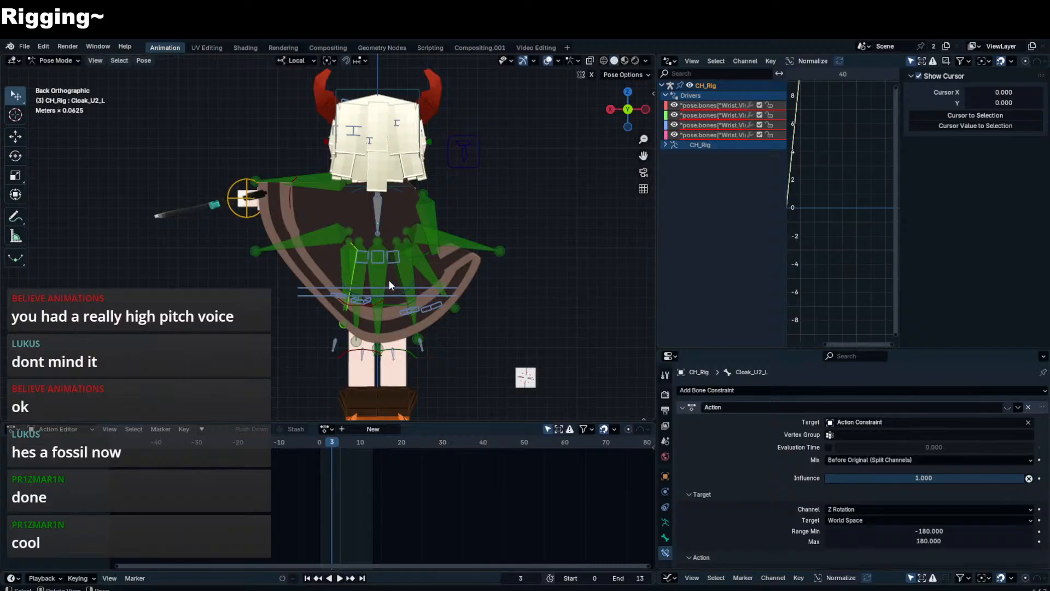
pyautogui.scroll(2, 400, 312)
pyautogui.click(694, 409)
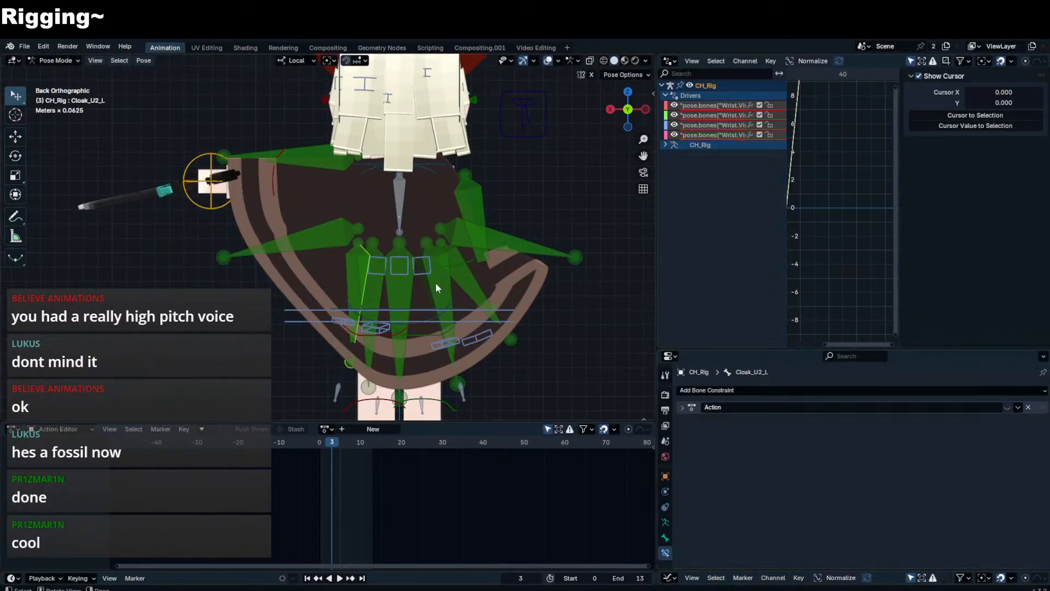
pyautogui.keyDown('shift'); pyautogui.click(335, 238); pyautogui.keyUp('shift')
pyautogui.click(1017, 421)
pyautogui.click(1004, 453)
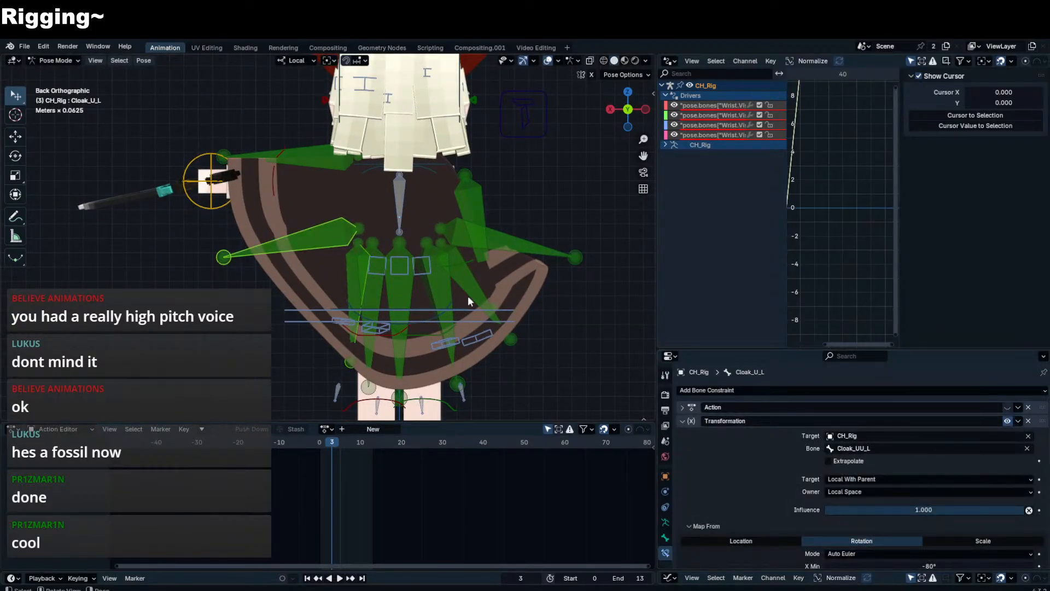
# - Set the Map To X rotation Min of Cloak_U2_L's Transformation constraint to -32.6° and clear the bone's own rotation
pyautogui.click(339, 274)
pyautogui.click(346, 275)
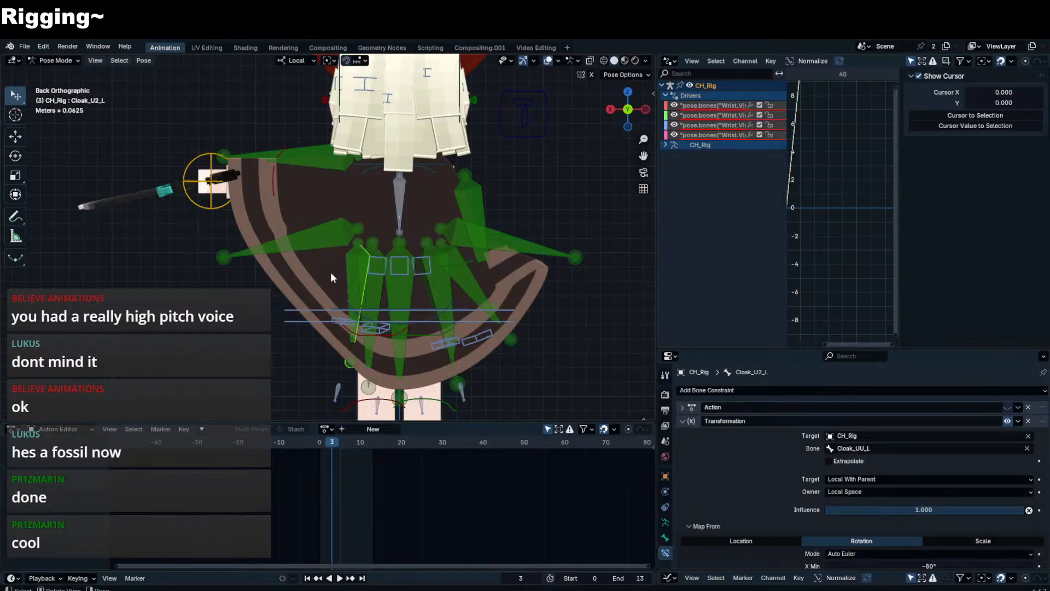
pyautogui.press('n')
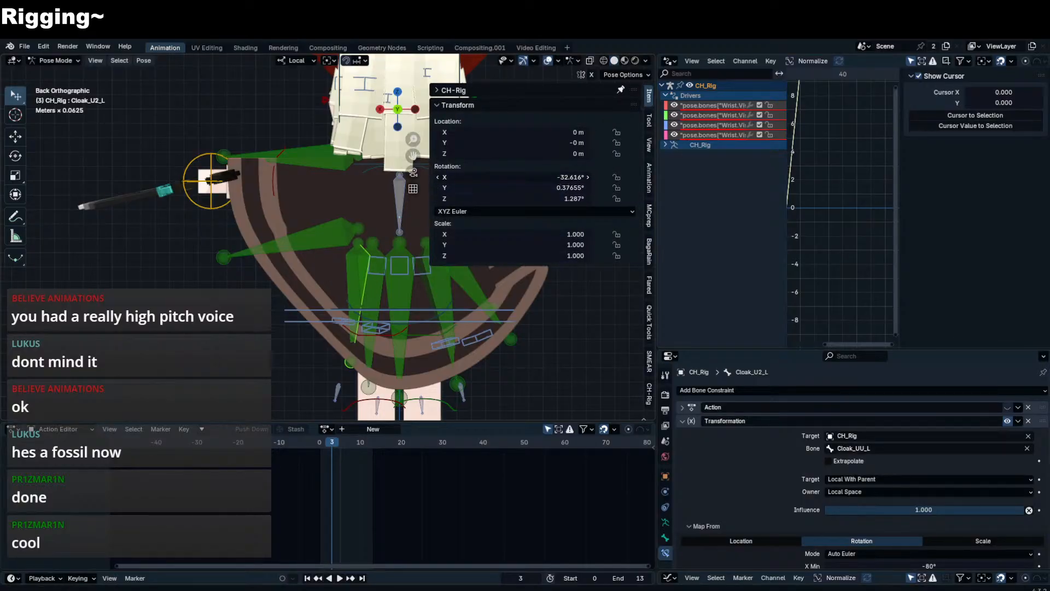
pyautogui.click(569, 177)
pyautogui.click(535, 316)
pyautogui.scroll(-10, 863, 464)
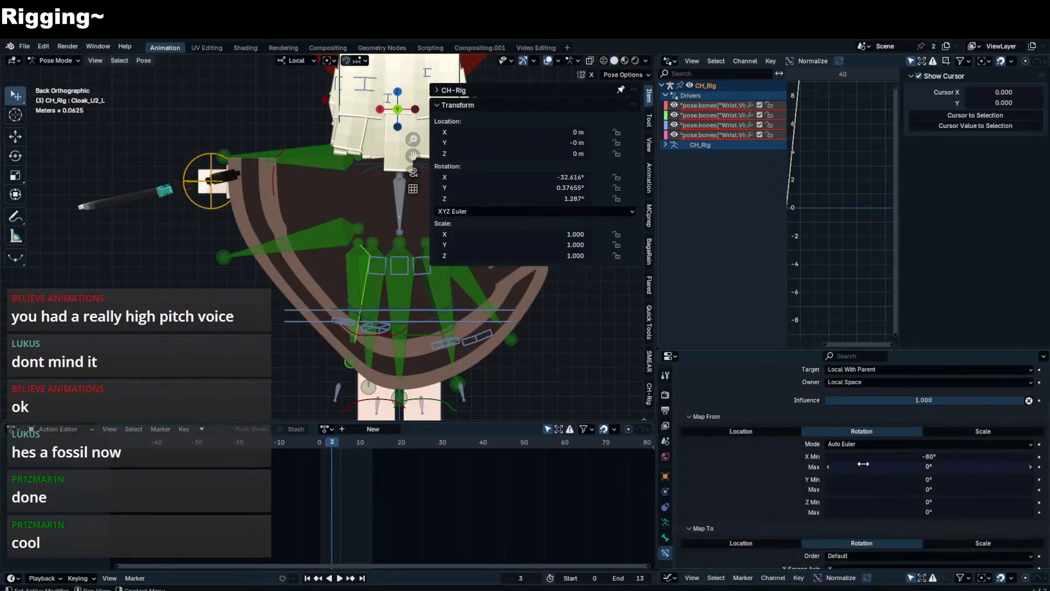
pyautogui.click(947, 469)
pyautogui.write('-32.6165d')
pyautogui.press('Return')
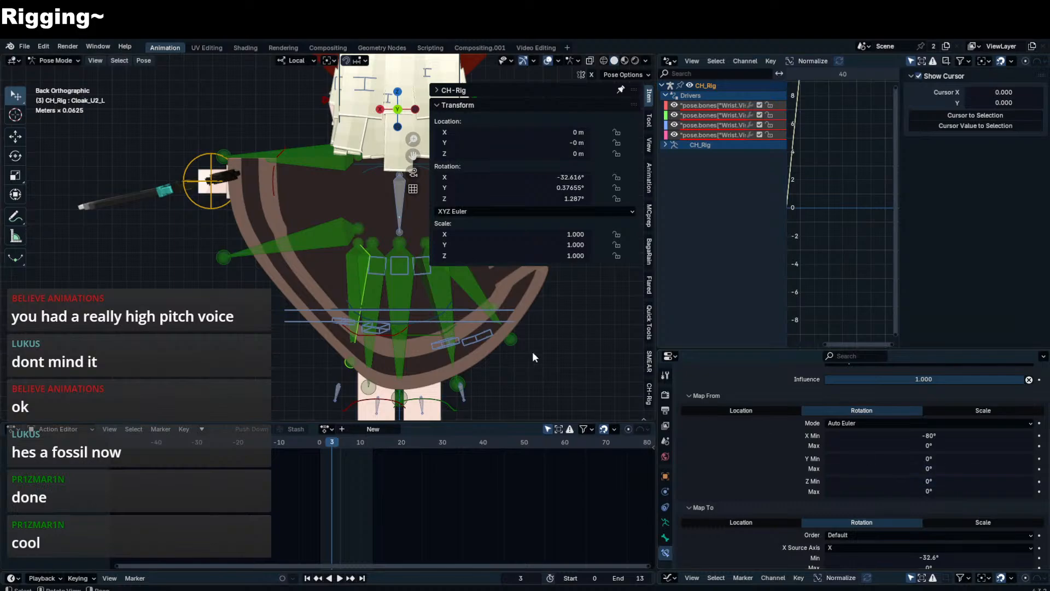
pyautogui.click(307, 162)
pyautogui.click(346, 262)
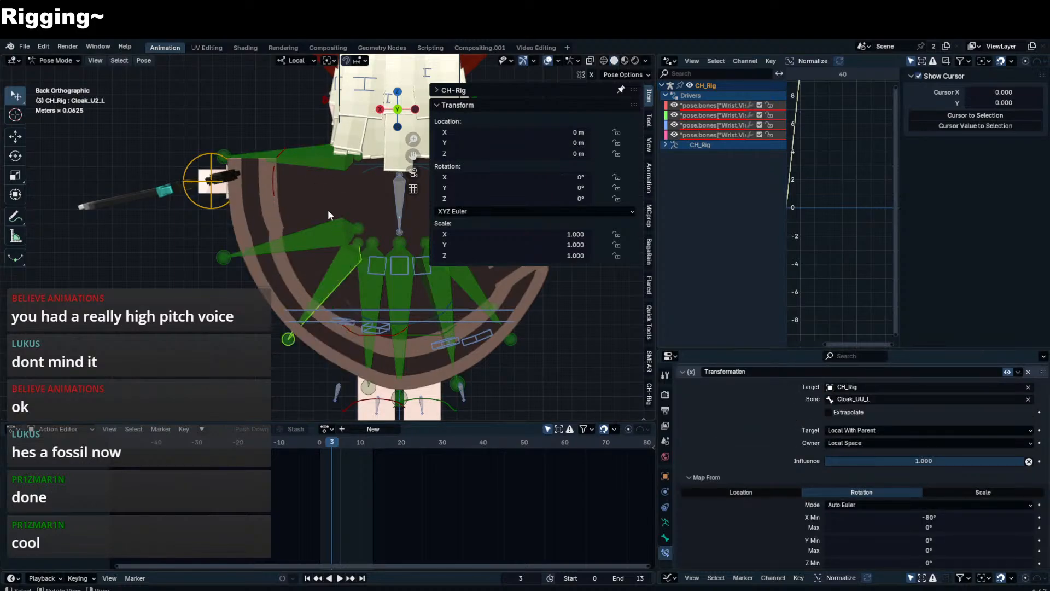
# - Test-rotate Cloak_UU_L to examine how the left cloak bones follow, cancelling the rotation
pyautogui.click(315, 148)
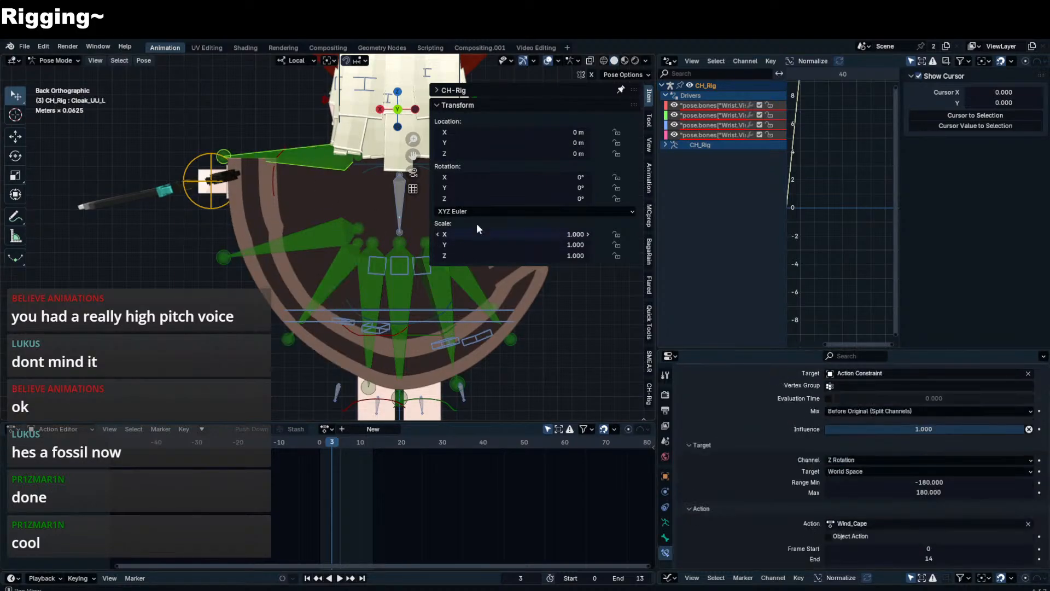
pyautogui.press('r')
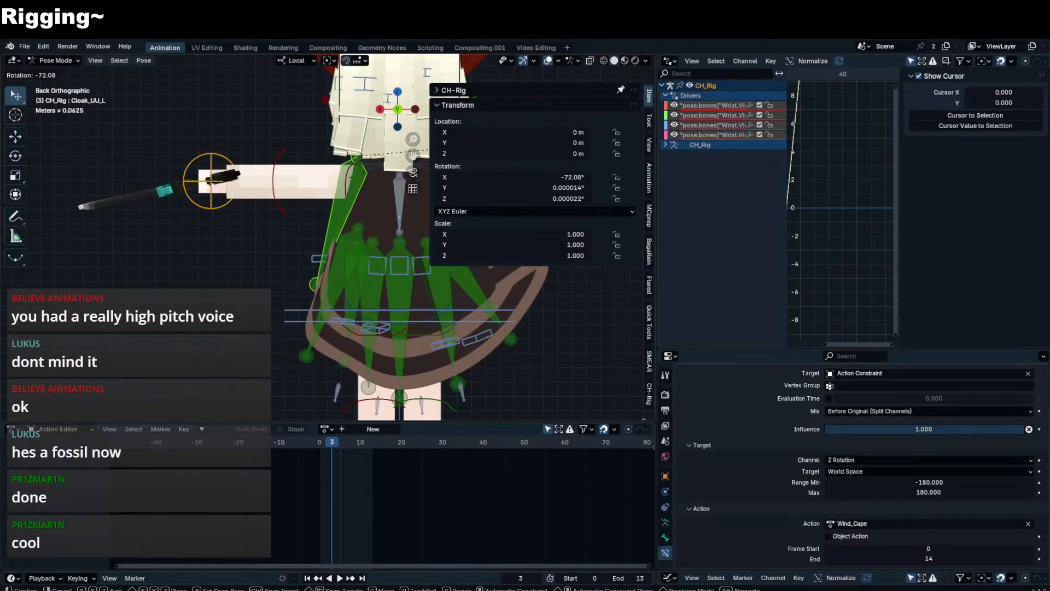
pyautogui.press('Escape')
# - Duplicate the Transformation constraint on Cloak_U_L and switch the duplicate's Map To channel to Scale
pyautogui.click(361, 247)
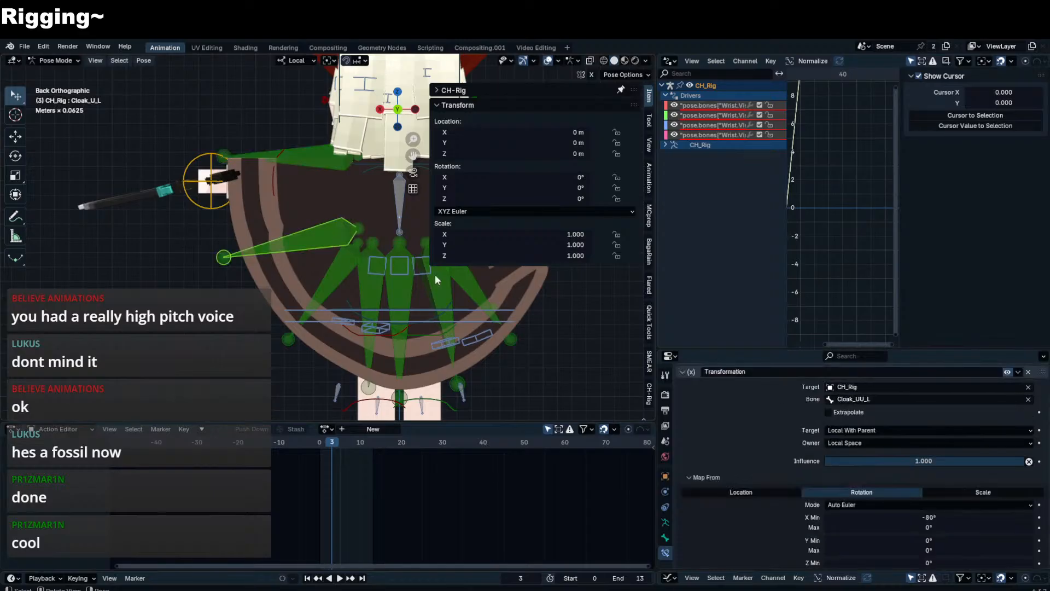
pyautogui.scroll(3, 818, 420)
pyautogui.click(682, 421)
pyautogui.click(1018, 421)
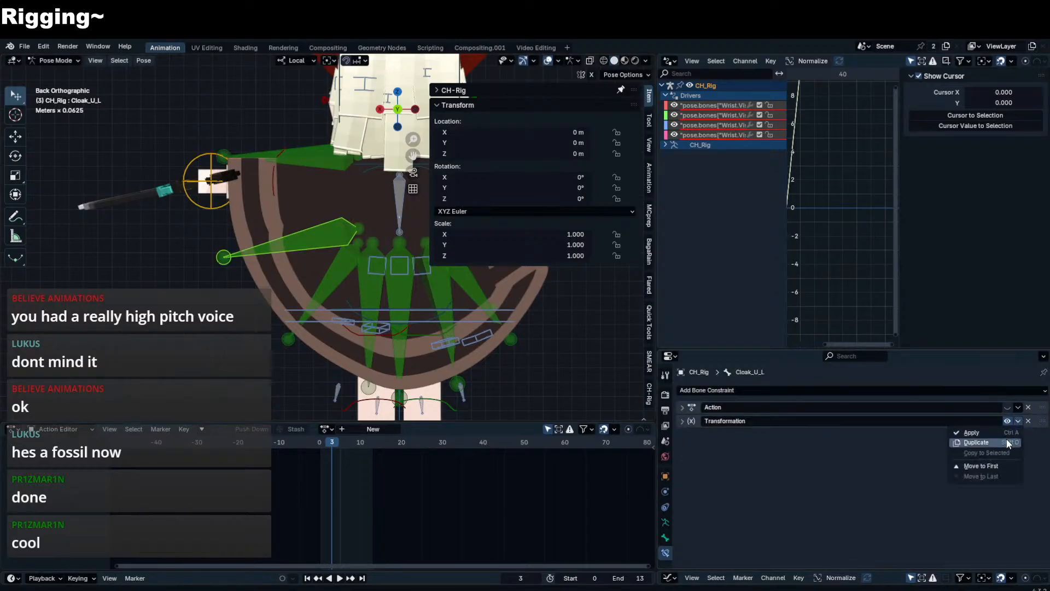
pyautogui.click(979, 444)
pyautogui.scroll(-8, 873, 474)
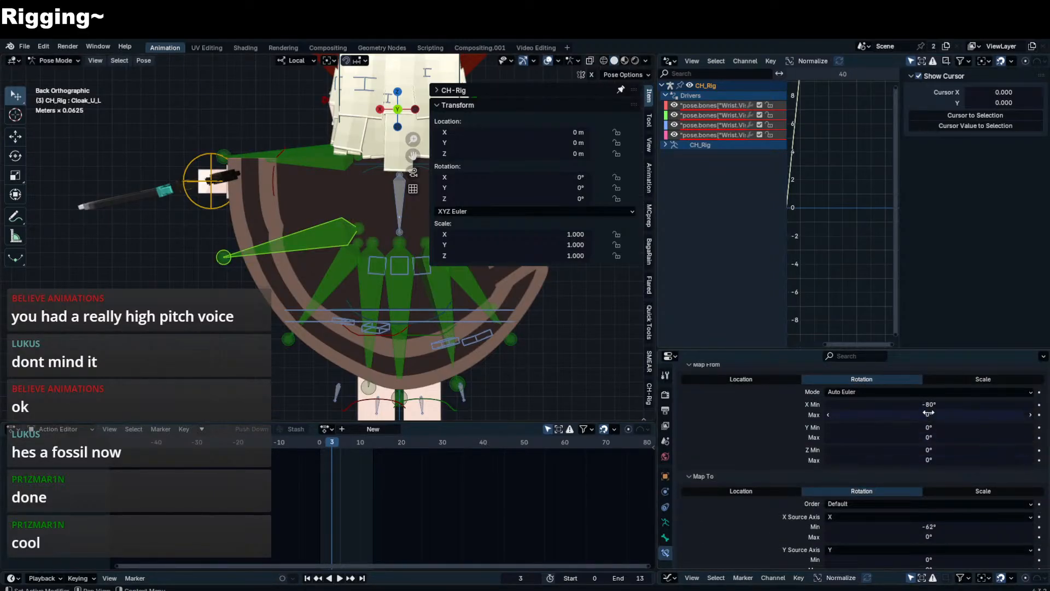
pyautogui.scroll(-3, 925, 437)
pyautogui.click(943, 445)
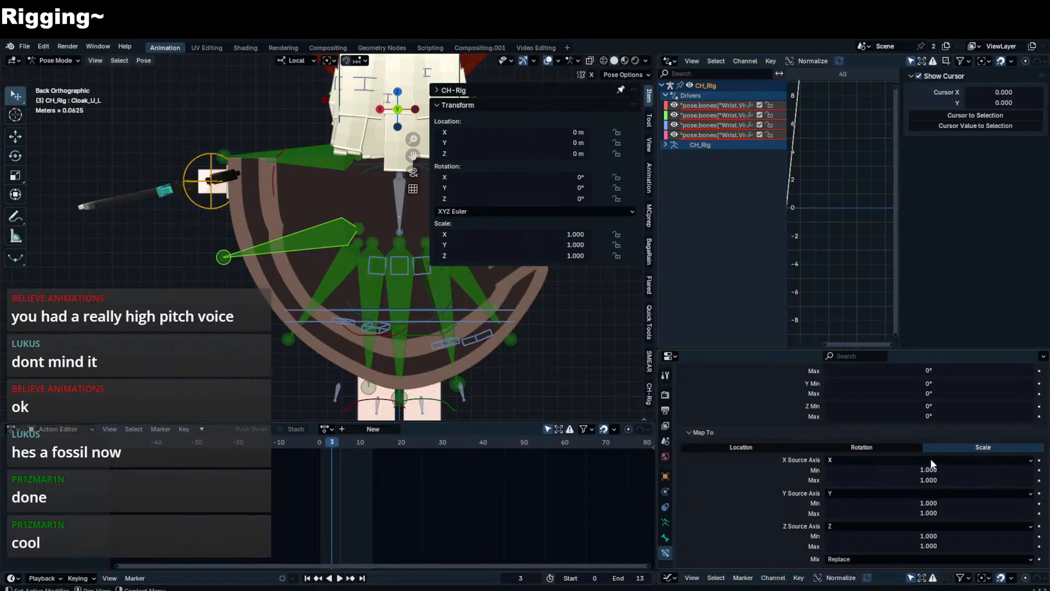
# - Try an X rotation of 80° on Cloak_UU_L and reset it to 0°
pyautogui.click(330, 161)
pyautogui.click(530, 177)
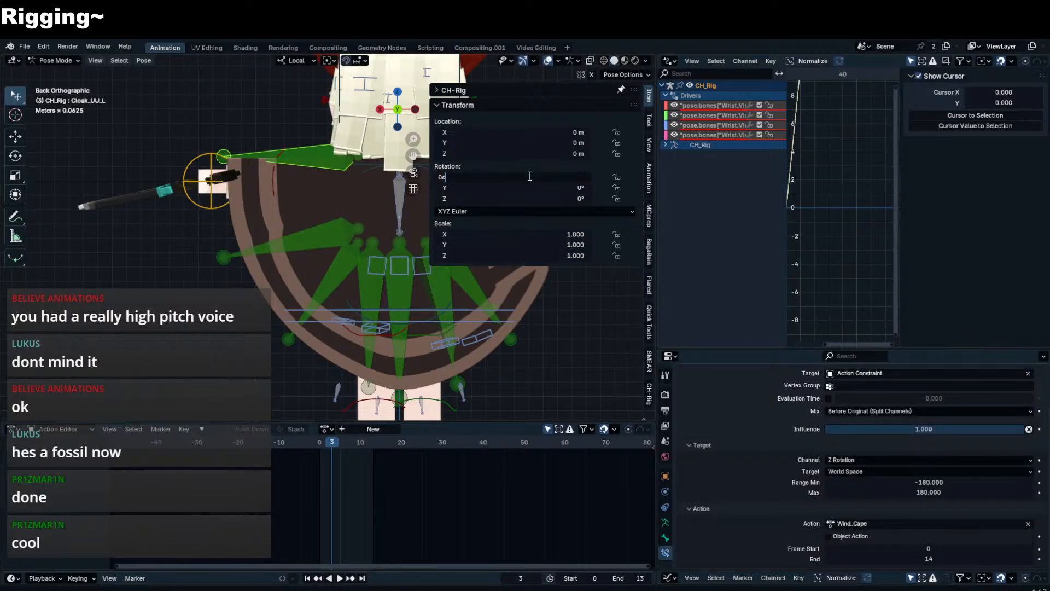
pyautogui.write('80')
pyautogui.press('Return')
pyautogui.click(532, 175)
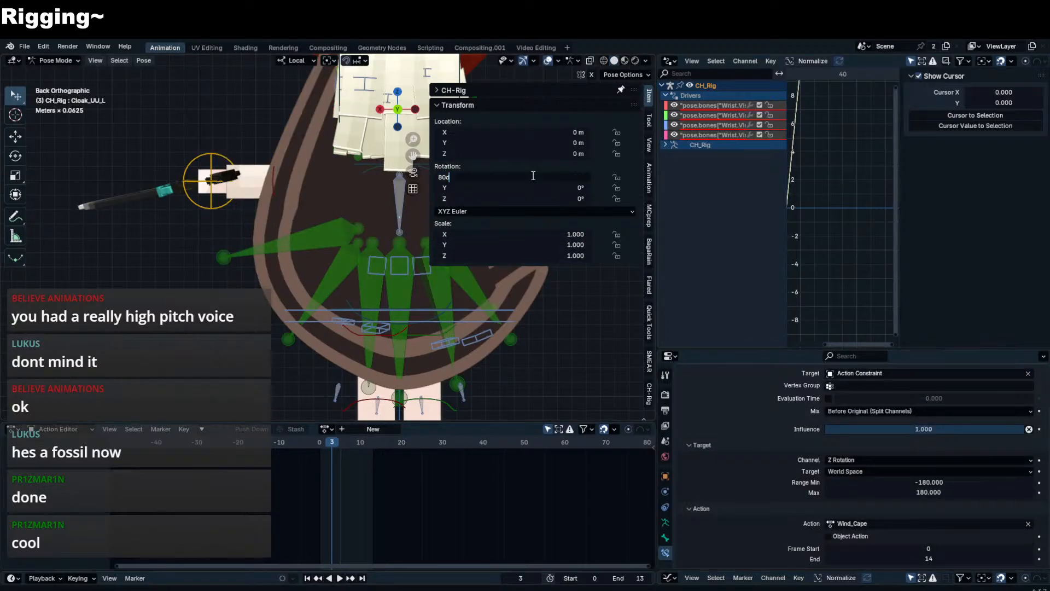
pyautogui.press('Return')
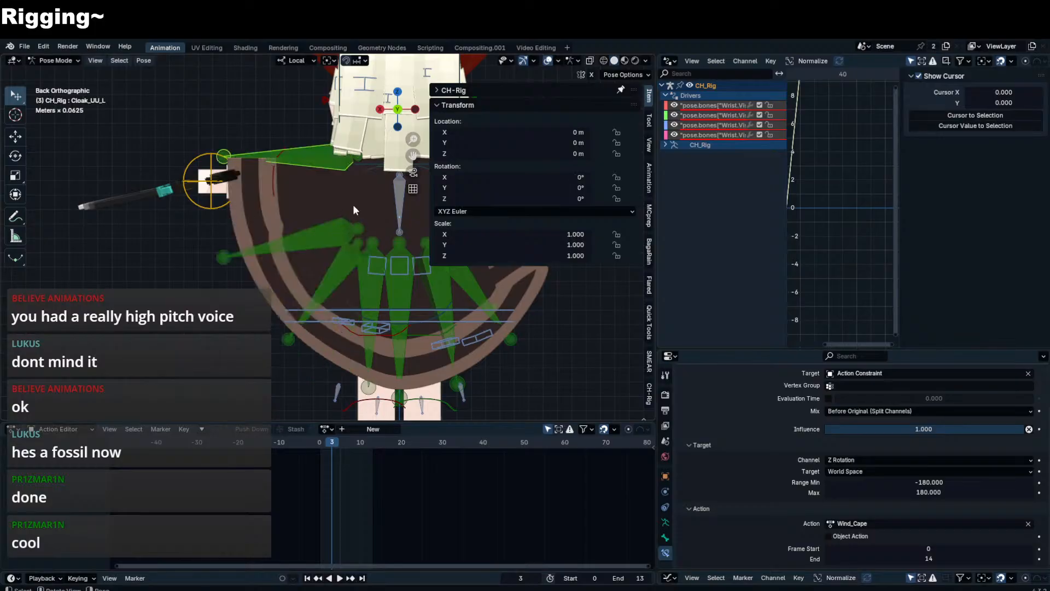
# - Rotate the left upper-arm FK control down about 78° from the back view
pyautogui.click(348, 197)
pyautogui.press('r')
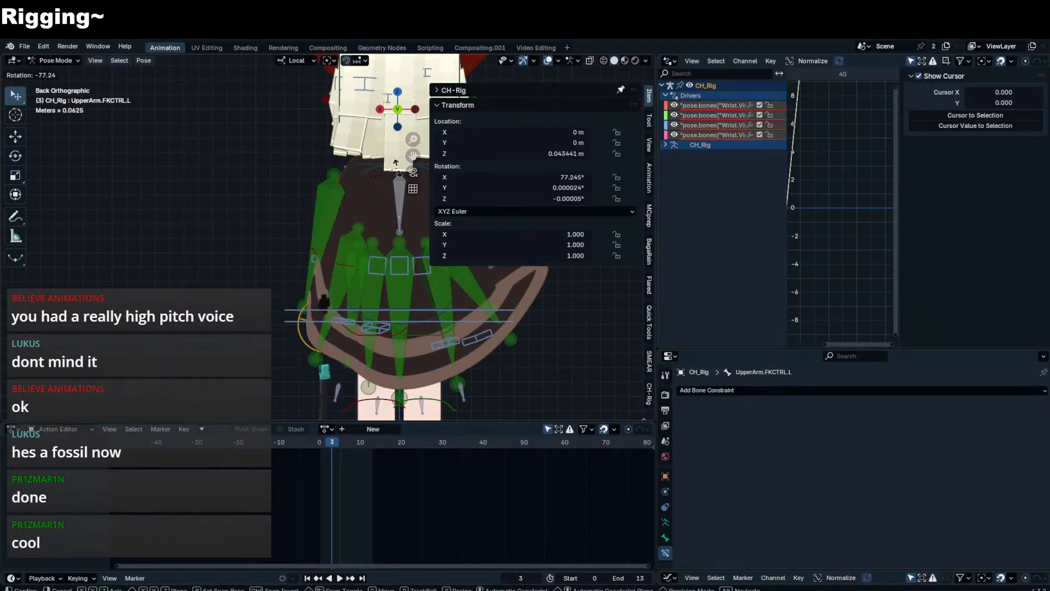
pyautogui.click(344, 224)
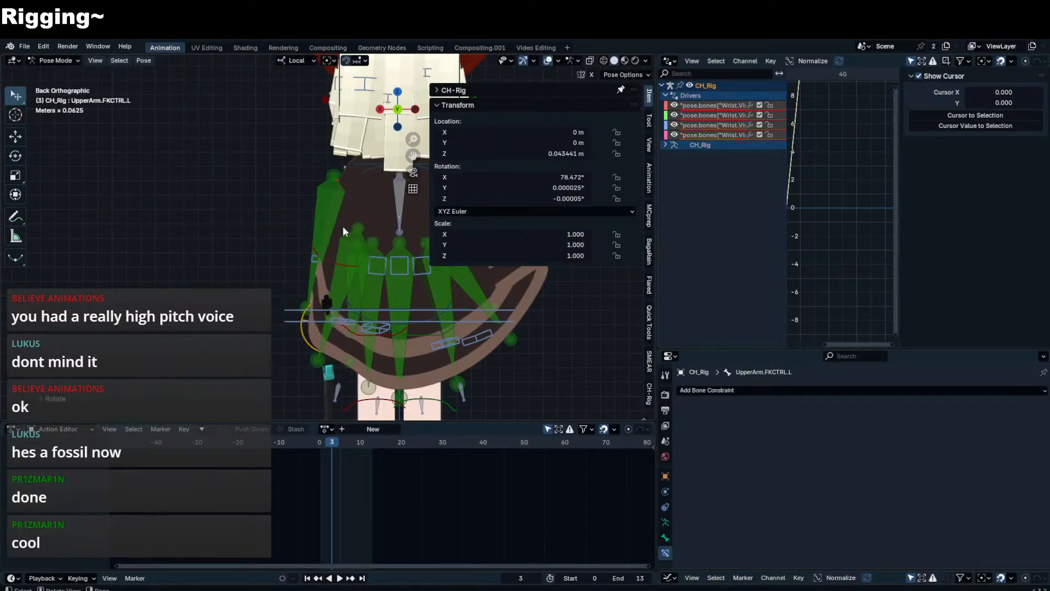
# - Set Cloak_U_L's scale-mapping Transformation constraint to Multiply mix and use X as the source axis for both Y and Z
pyautogui.click(335, 229)
pyautogui.click(340, 317)
pyautogui.scroll(-6, 875, 492)
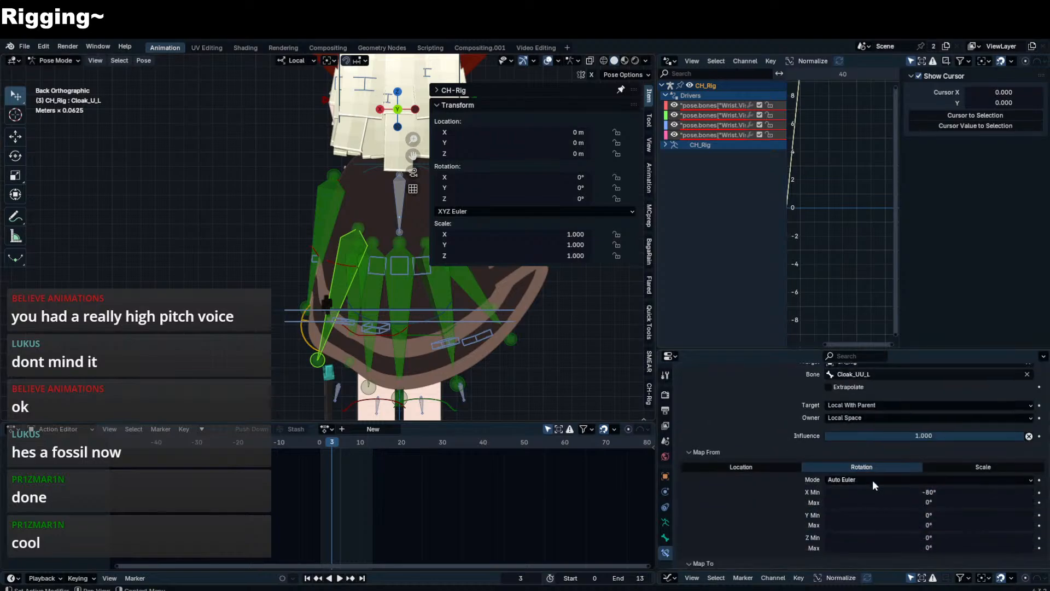
pyautogui.scroll(-4, 903, 515)
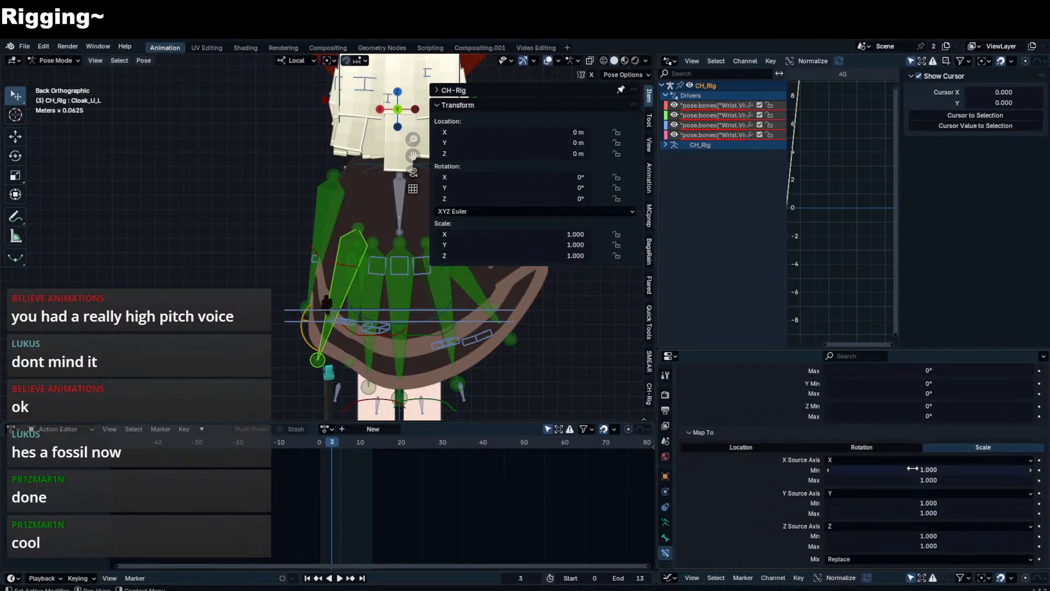
pyautogui.click(897, 559)
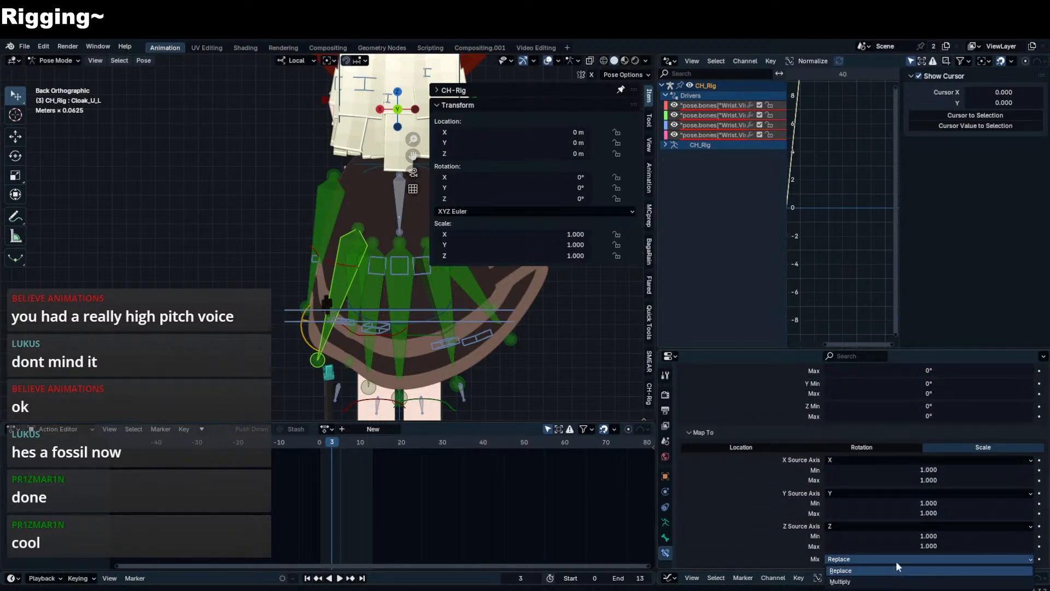
pyautogui.click(897, 569)
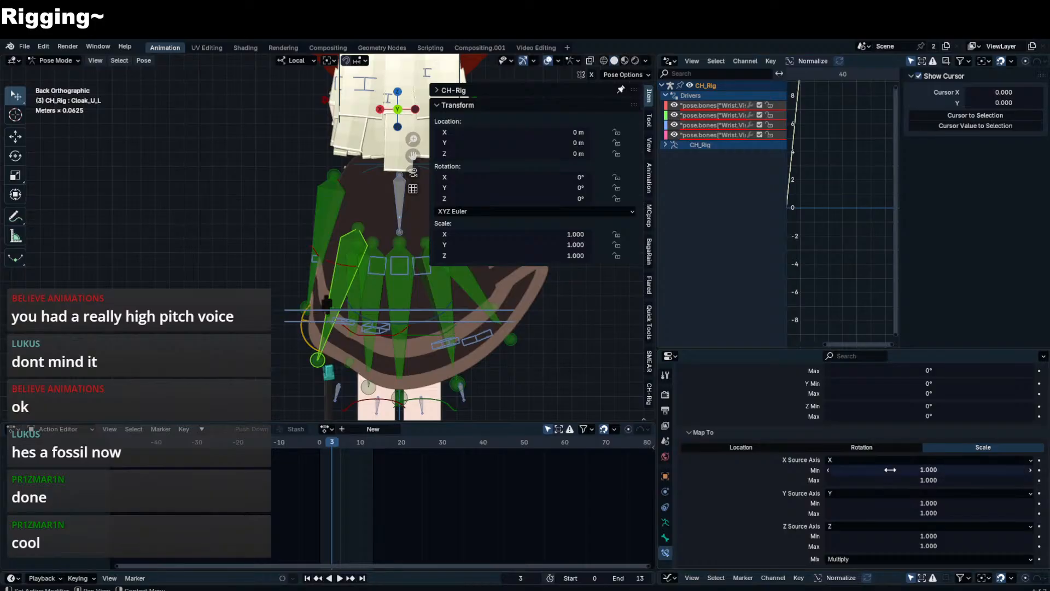
pyautogui.click(924, 493)
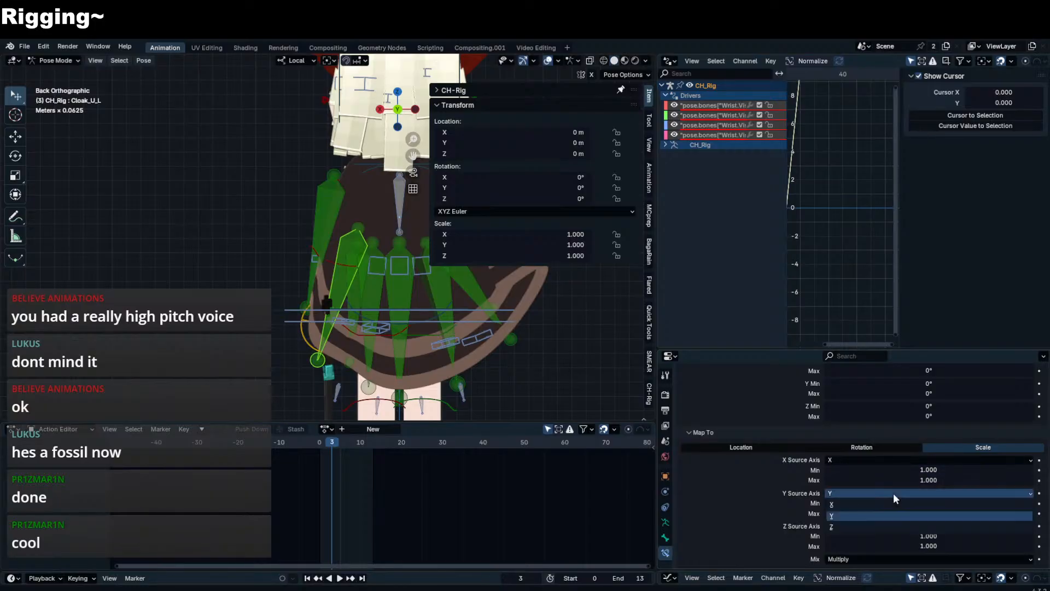
pyautogui.click(925, 504)
pyautogui.click(895, 525)
pyautogui.click(895, 541)
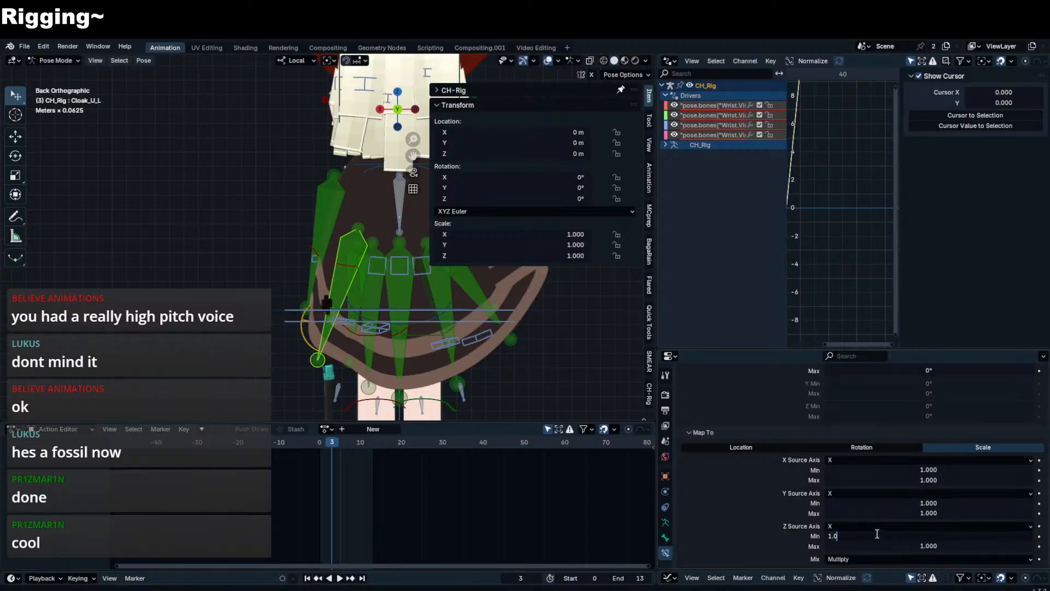
# - Test-scale Cloak_U_L, cancel it, and set the constraint's Map To scale Min to 0.75 on X, Y and Z
pyautogui.press('s')
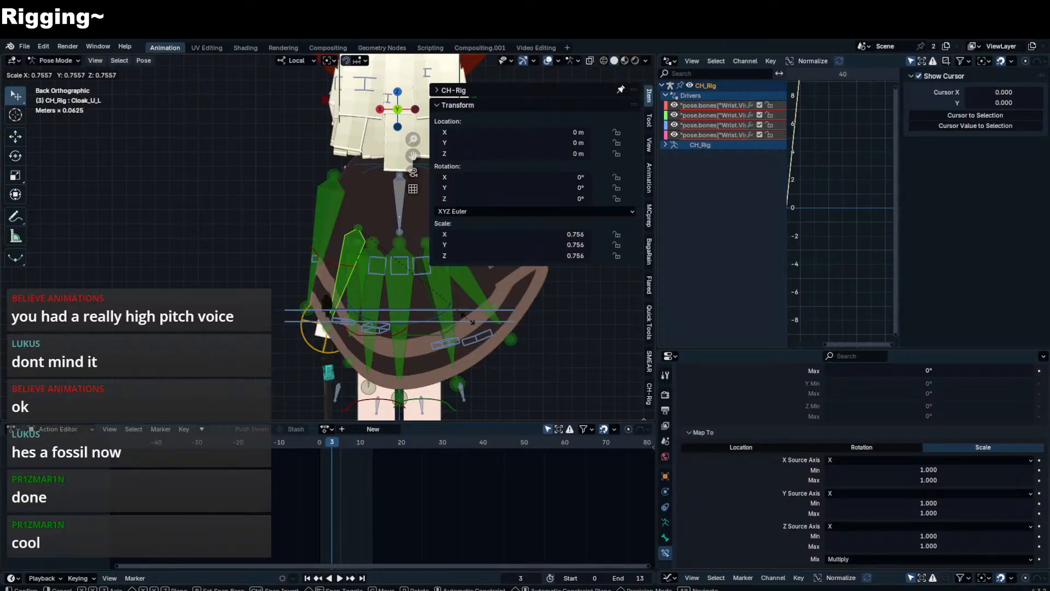
pyautogui.press('Escape')
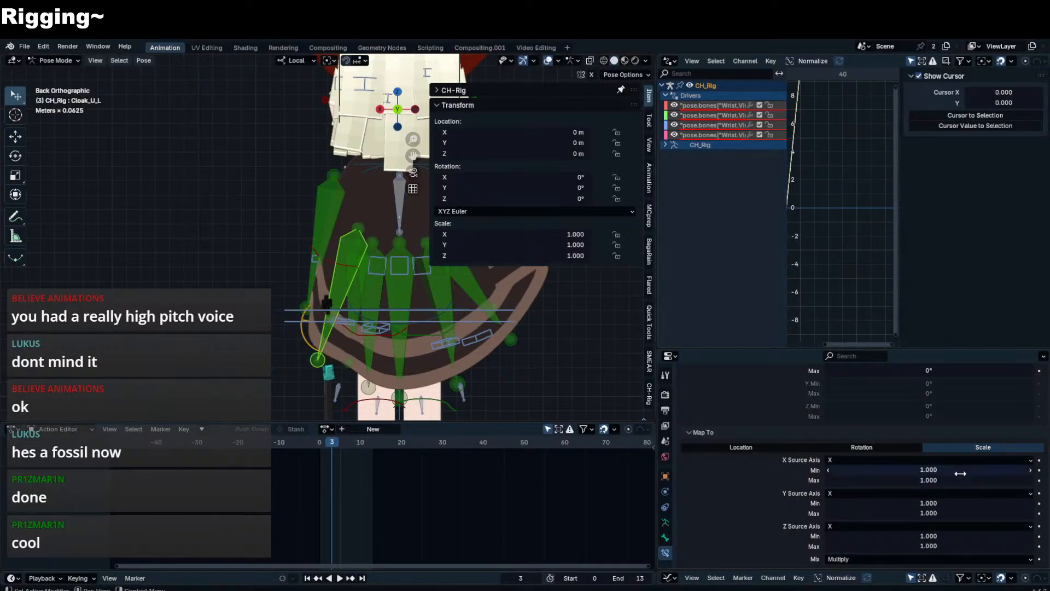
pyautogui.scroll(3, 952, 471)
pyautogui.scroll(-1, 933, 465)
pyautogui.click(936, 513)
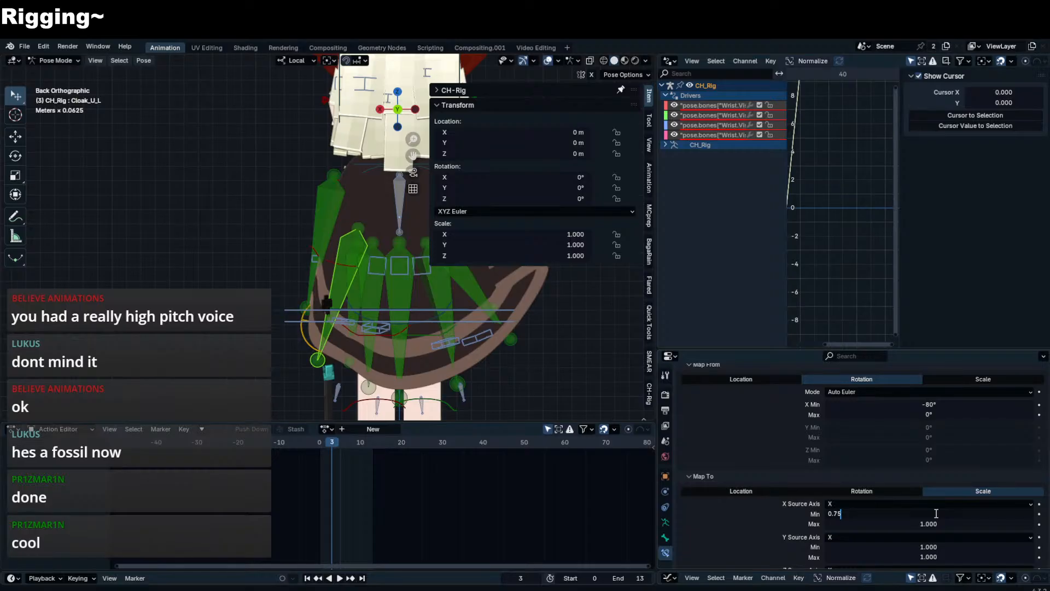
pyautogui.press('Return')
pyautogui.hotkey('ctrl', 'c')
pyautogui.click(926, 546)
pyautogui.hotkey('ctrl', 'v')
pyautogui.press('Return')
pyautogui.scroll(-2, 917, 514)
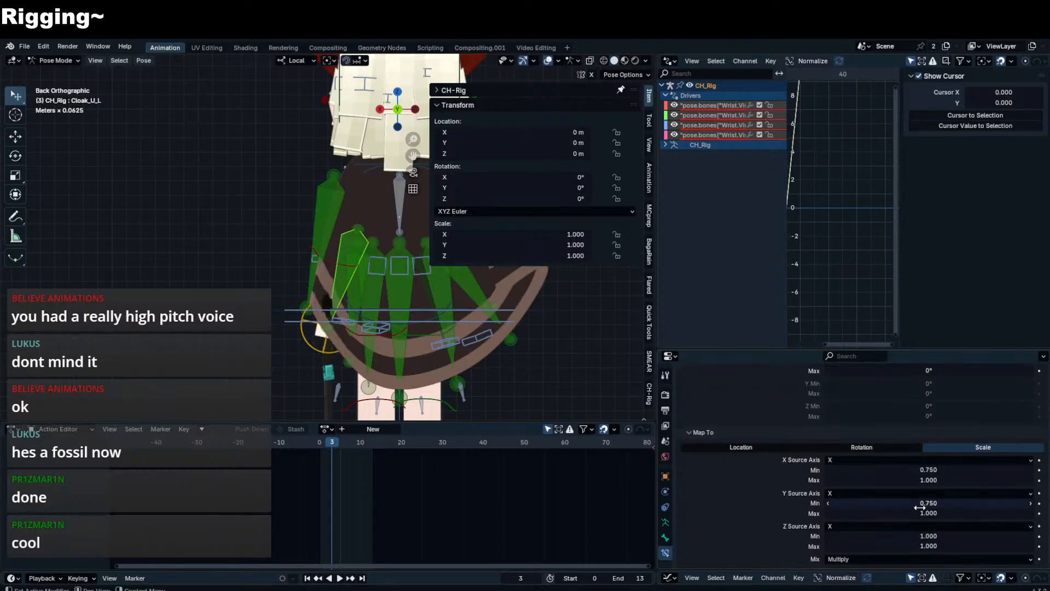
pyautogui.hotkey('ctrl', 'v')
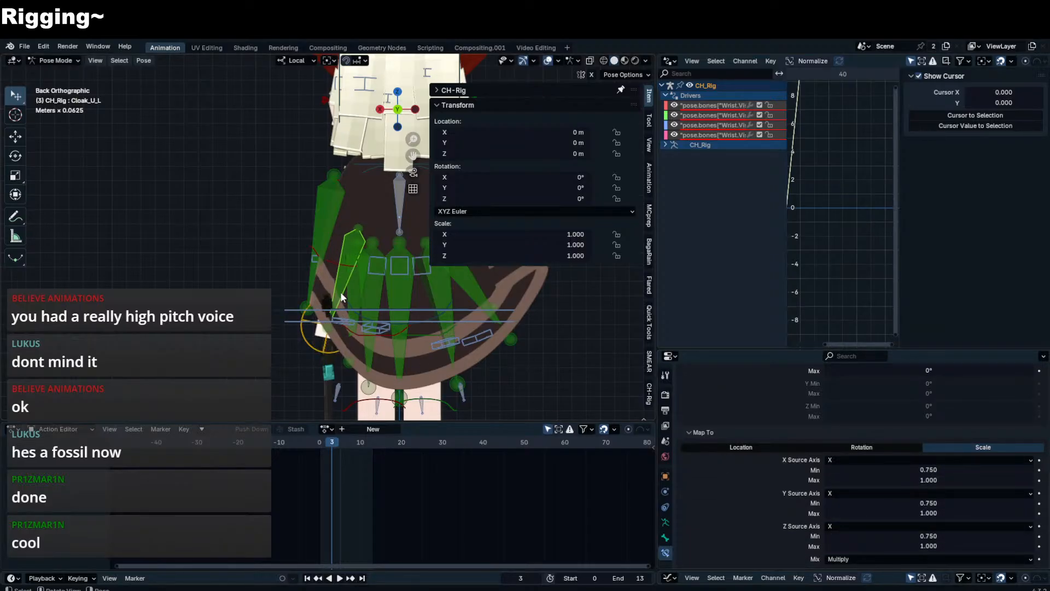
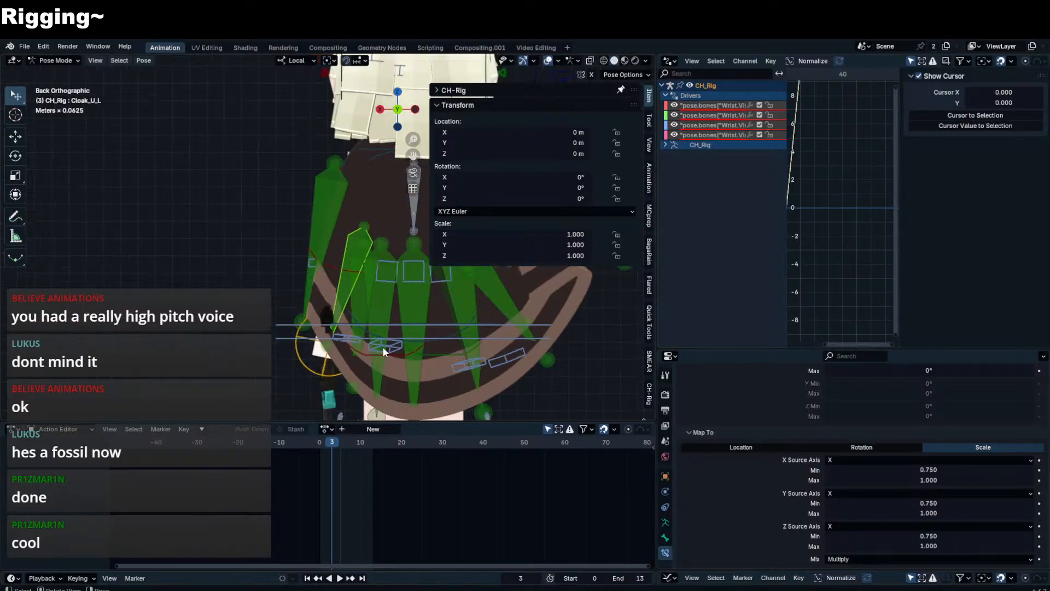
# - Delete the old UpperArm.Vis.L Transformation constraint from Cloak_U3_L and restore the Action constraint deleted along with it
pyautogui.click(361, 285)
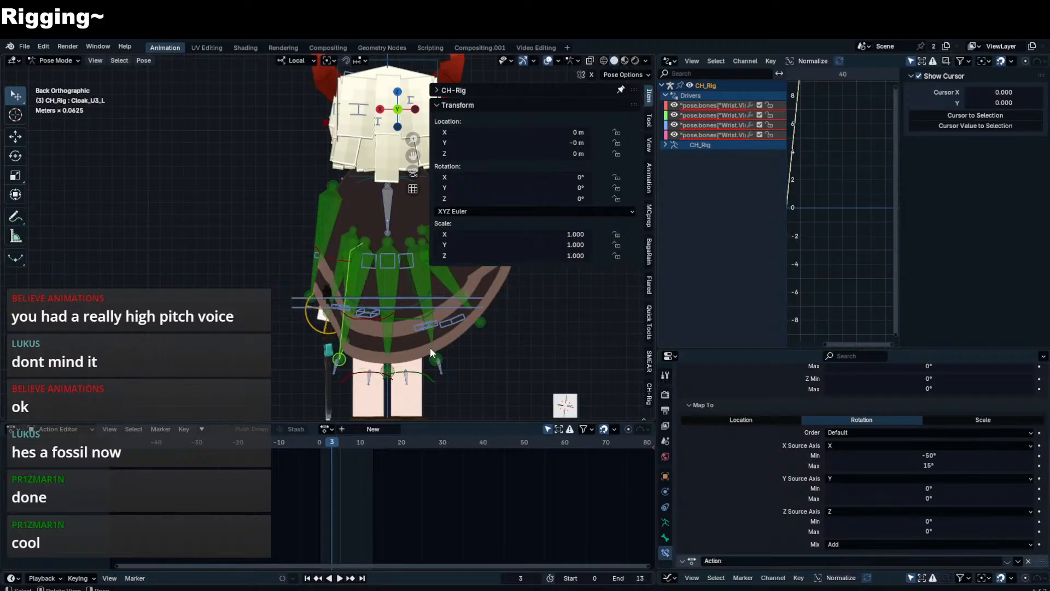
pyautogui.scroll(10, 747, 429)
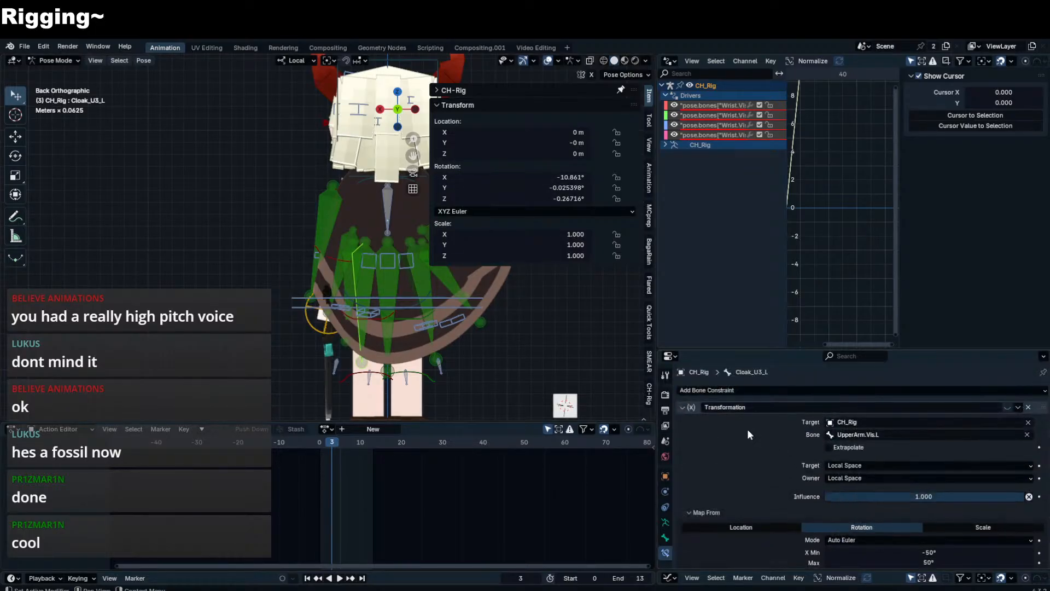
pyautogui.click(682, 408)
pyautogui.click(682, 420)
pyautogui.click(1028, 407)
pyautogui.click(1028, 407)
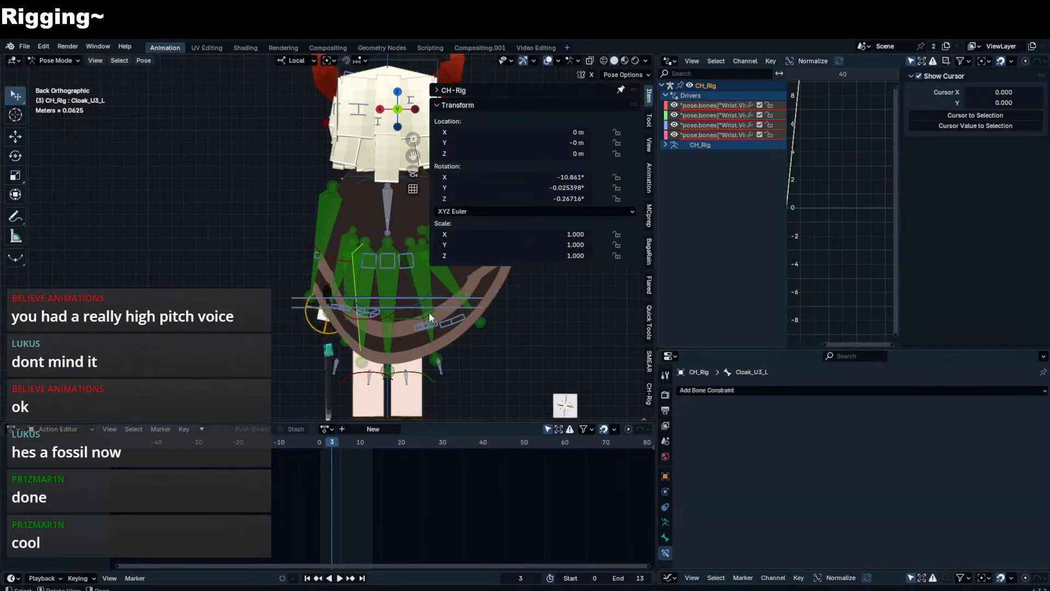
pyautogui.hotkey('ctrl', 'z')
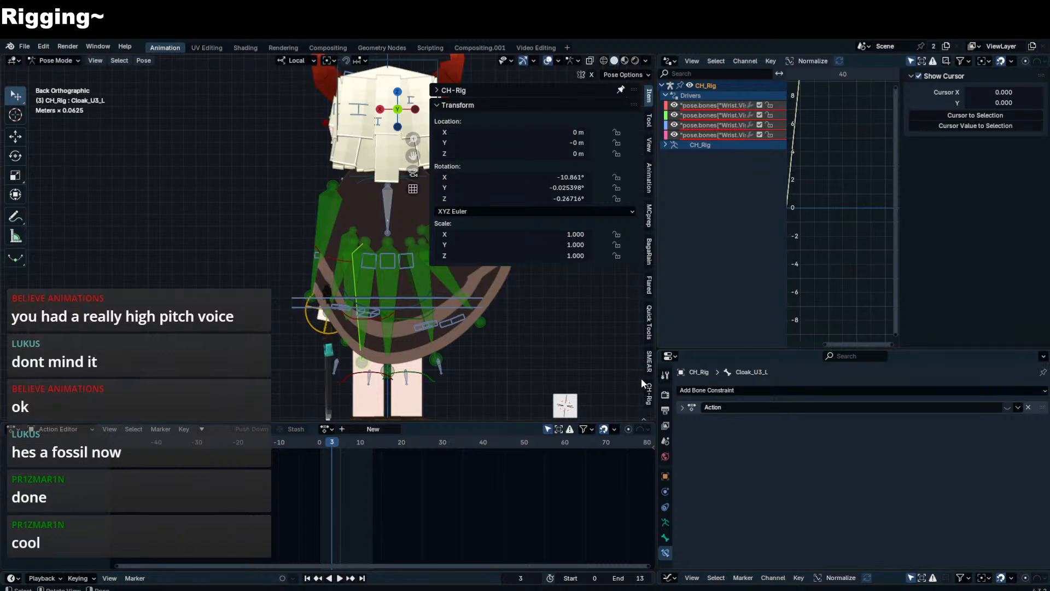
# - Copy the Transformation constraint from Cloak_U2_L to Cloak_U3_L
pyautogui.click(348, 337)
pyautogui.click(1017, 421)
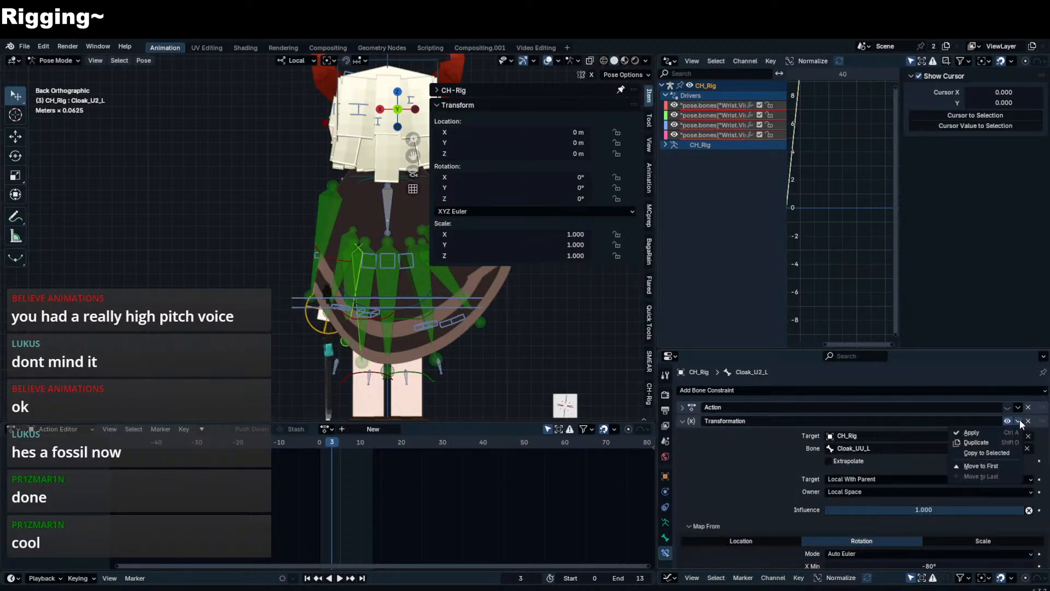
pyautogui.click(986, 453)
# - Set the Map To X rotation Min of Cloak_U3_L's Transformation constraint to -10°
pyautogui.click(408, 326)
pyautogui.scroll(-6, 855, 465)
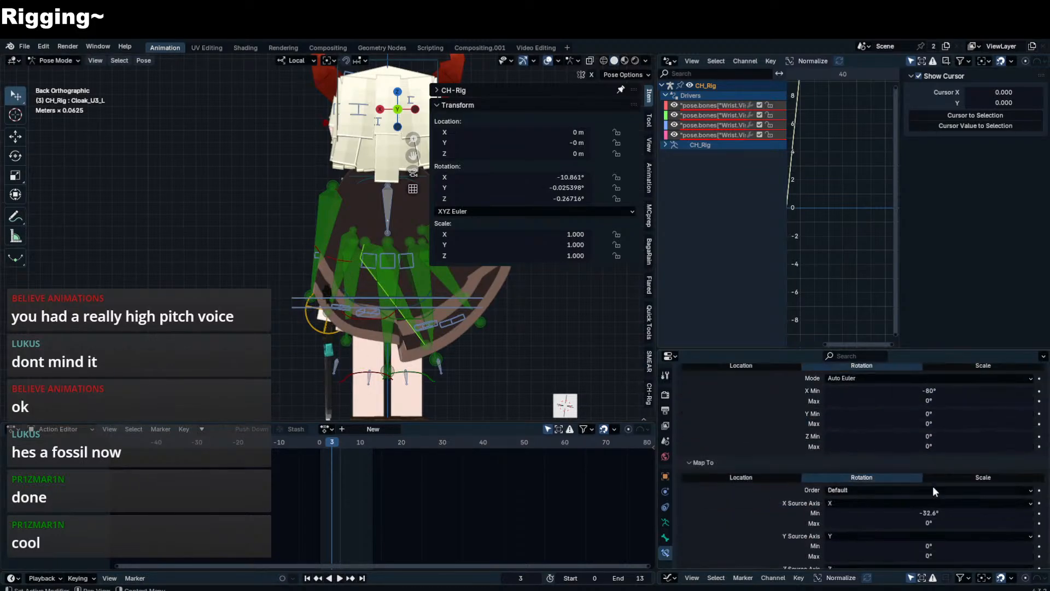
pyautogui.click(937, 513)
pyautogui.hotkey('ctrl', 'a')
pyautogui.press('BackSpace')
pyautogui.press('Return')
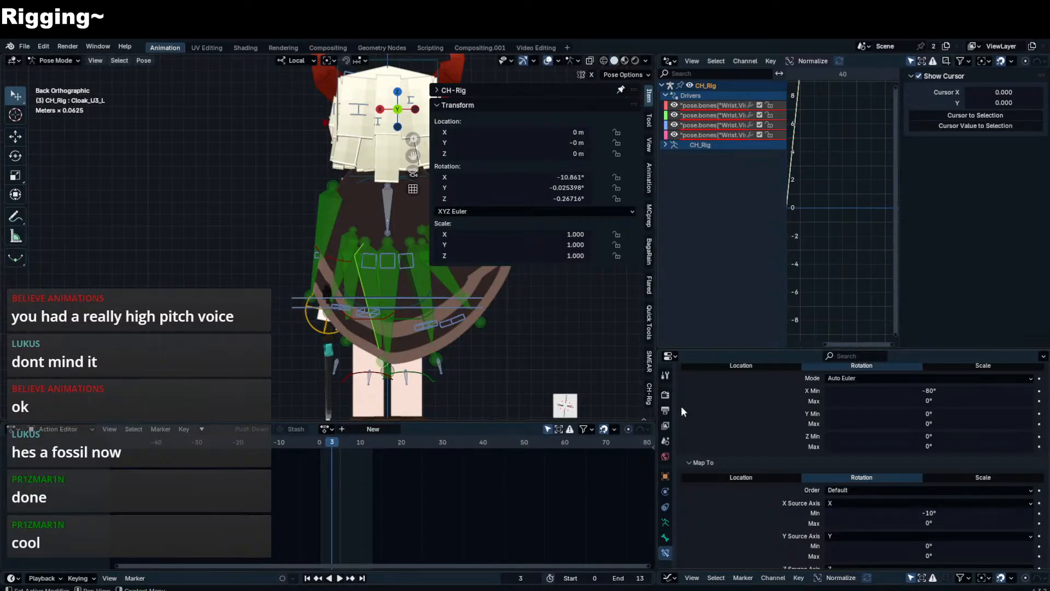
# - Copy the Transformation constraint from Cloak_U3_L to Cloak_U3_R
pyautogui.press('n')
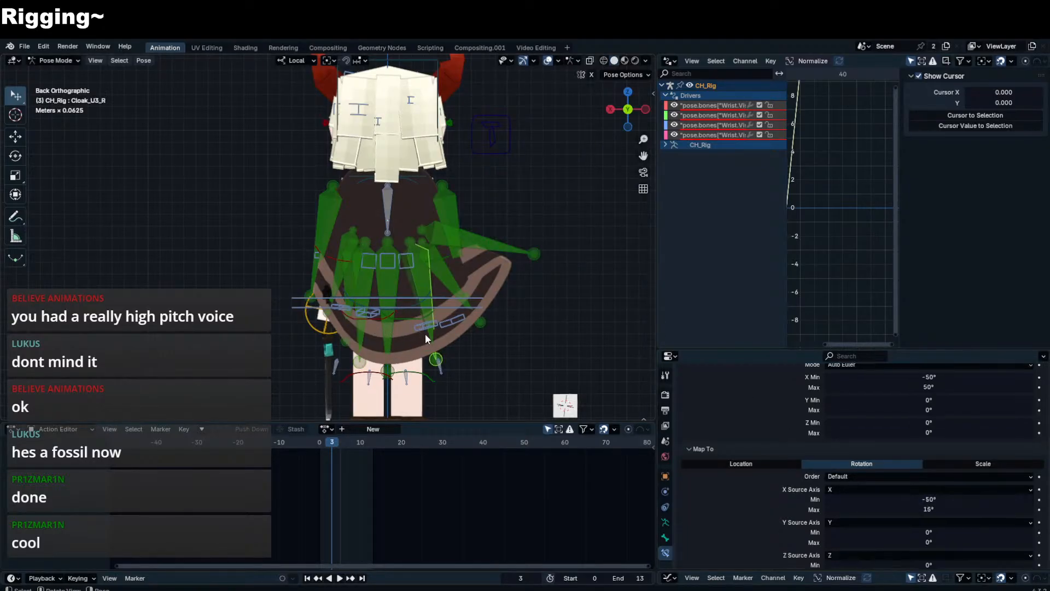
pyautogui.keyDown('shift'); pyautogui.click(425, 333); pyautogui.keyUp('shift')
pyautogui.scroll(5, 1009, 392)
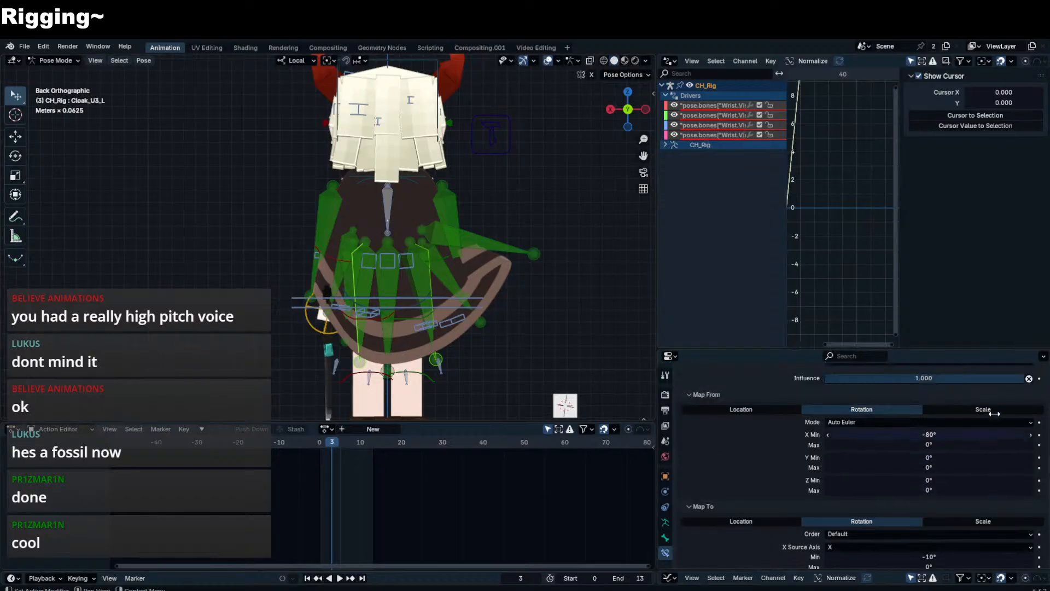
pyautogui.click(1021, 377)
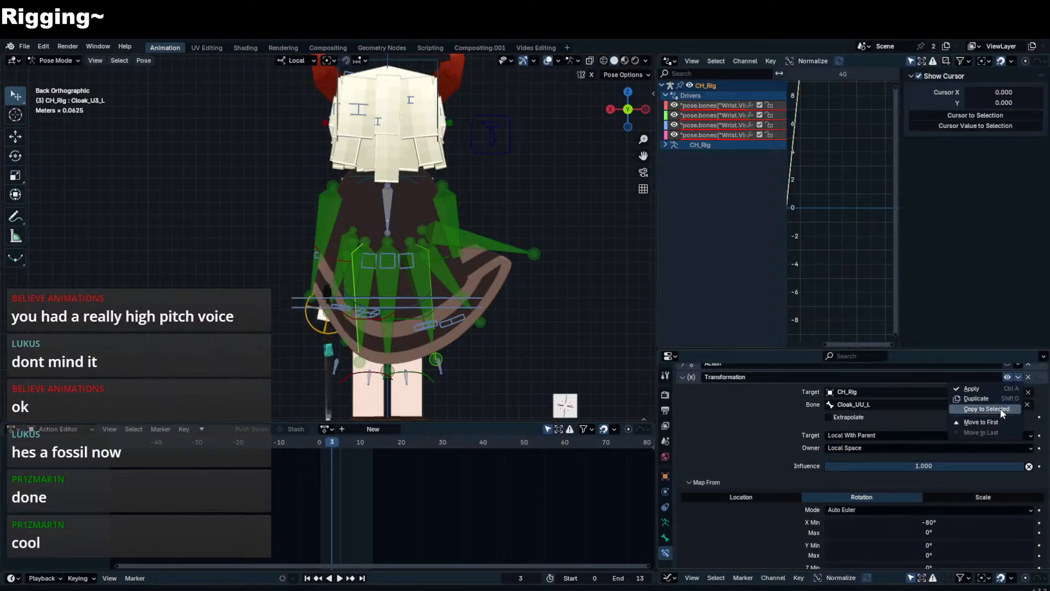
pyautogui.click(1002, 409)
# - Copy both Transformation constraints from Cloak_U_L to Cloak_U_R
pyautogui.click(486, 329)
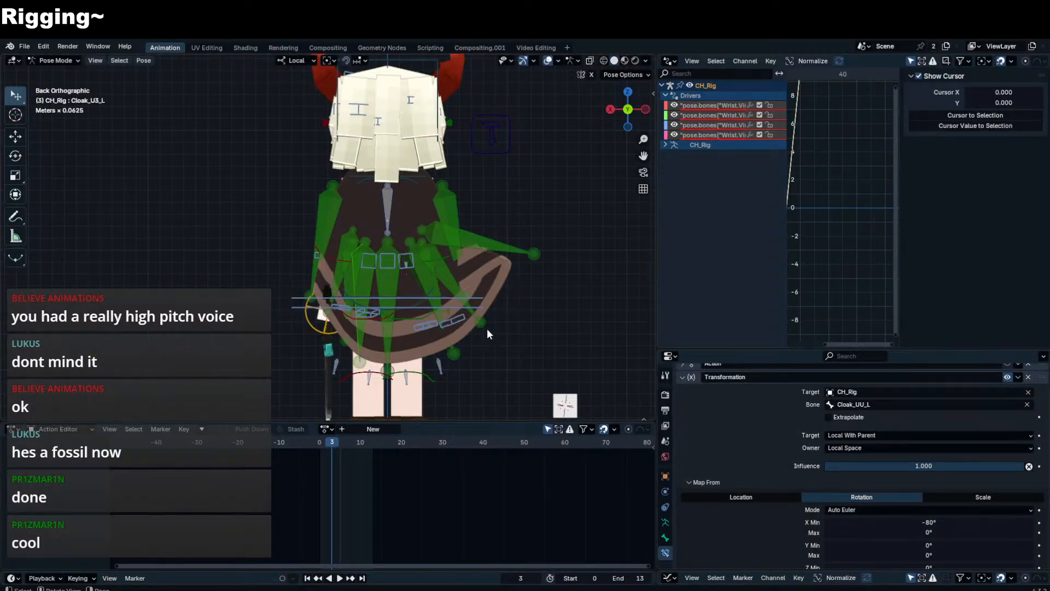
pyautogui.click(330, 321)
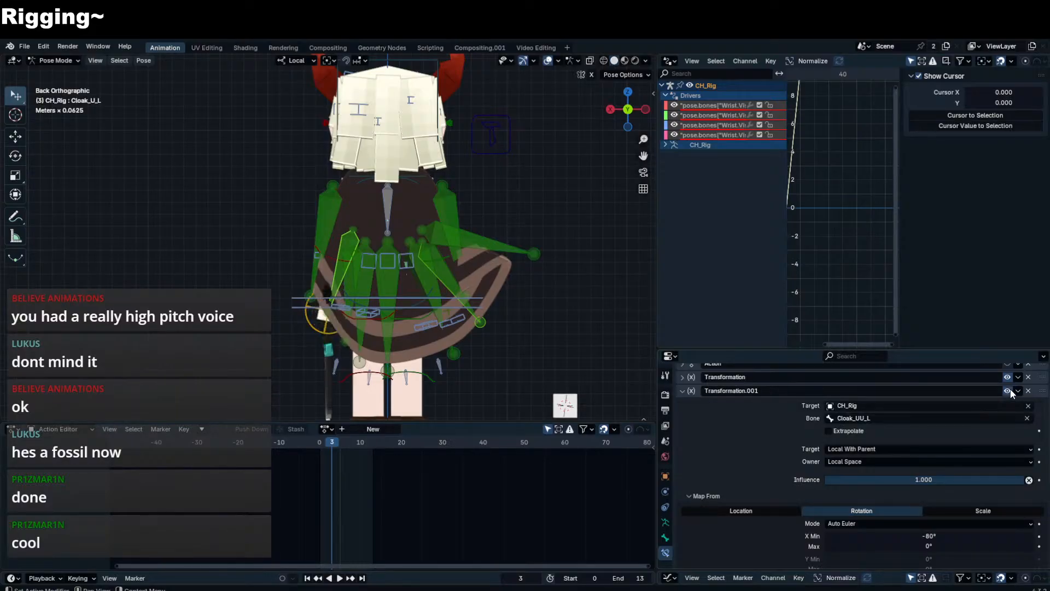
pyautogui.click(507, 247)
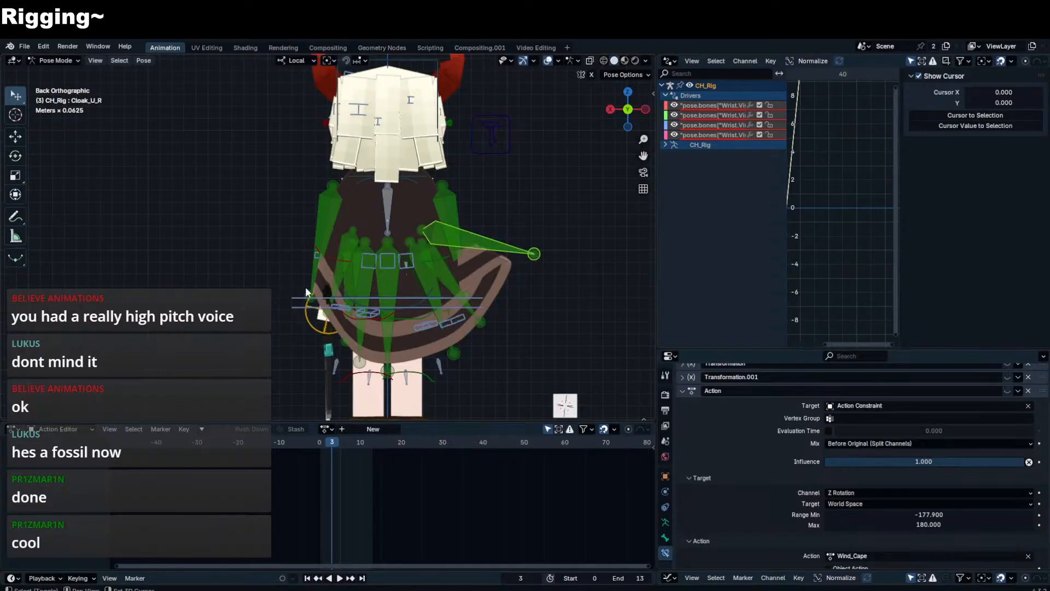
pyautogui.click(342, 270)
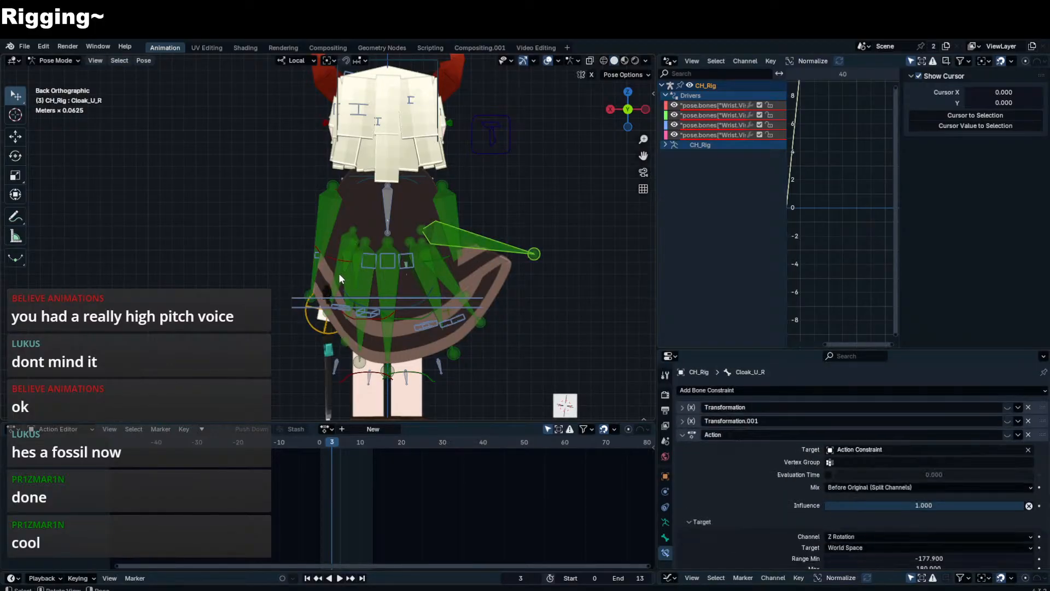
pyautogui.click(1017, 434)
pyautogui.click(985, 466)
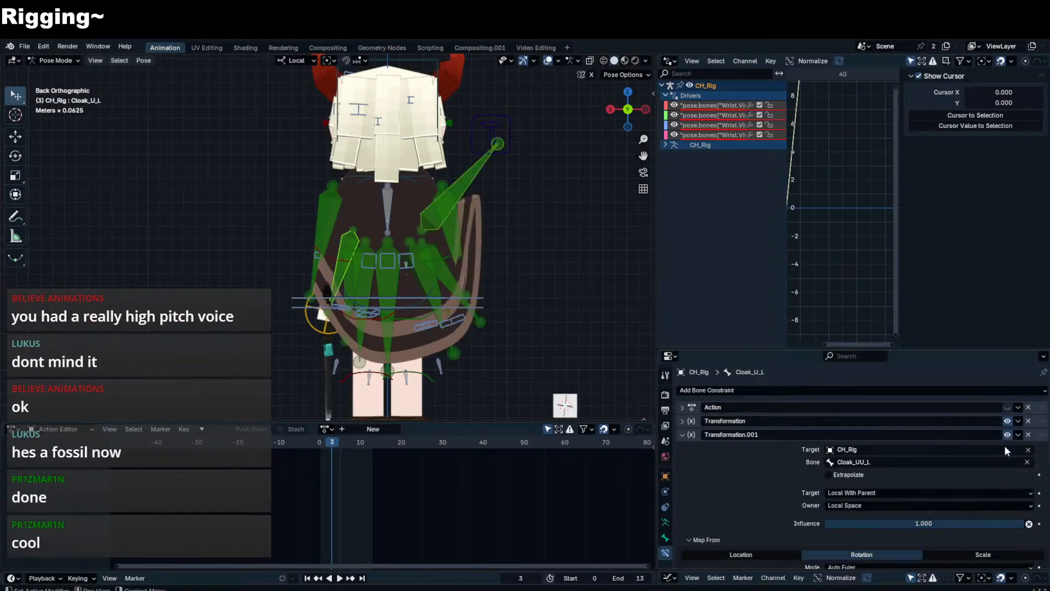
pyautogui.click(1018, 434)
pyautogui.click(1008, 466)
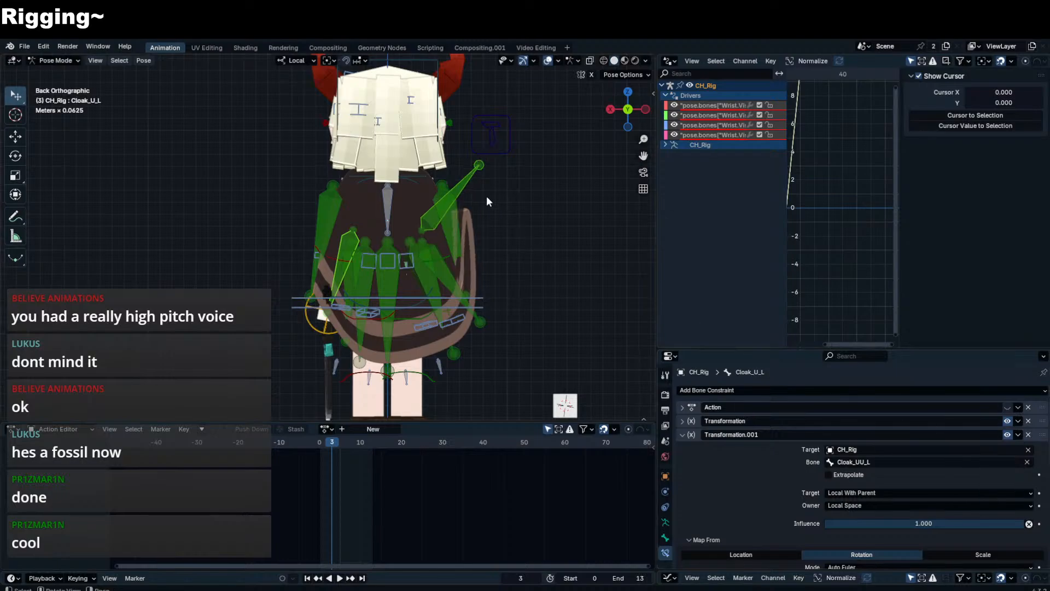
# - Flip the Map To X rotation Min of Cloak_U_R's copied Transformation constraint to a positive angle
pyautogui.click(486, 197)
pyautogui.scroll(-10, 918, 501)
pyautogui.scroll(-10, 917, 501)
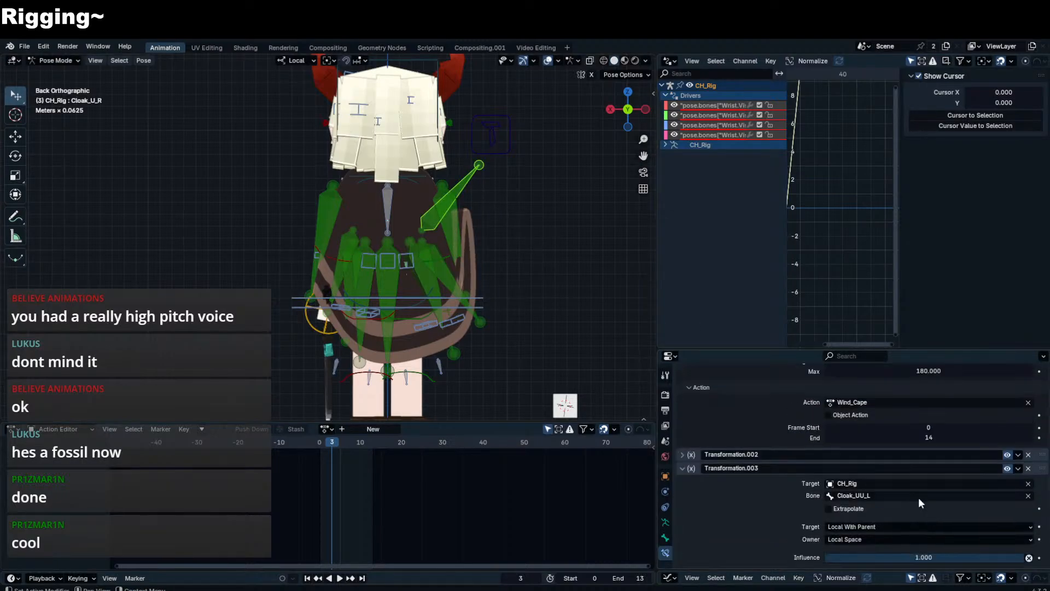
pyautogui.scroll(8, 860, 492)
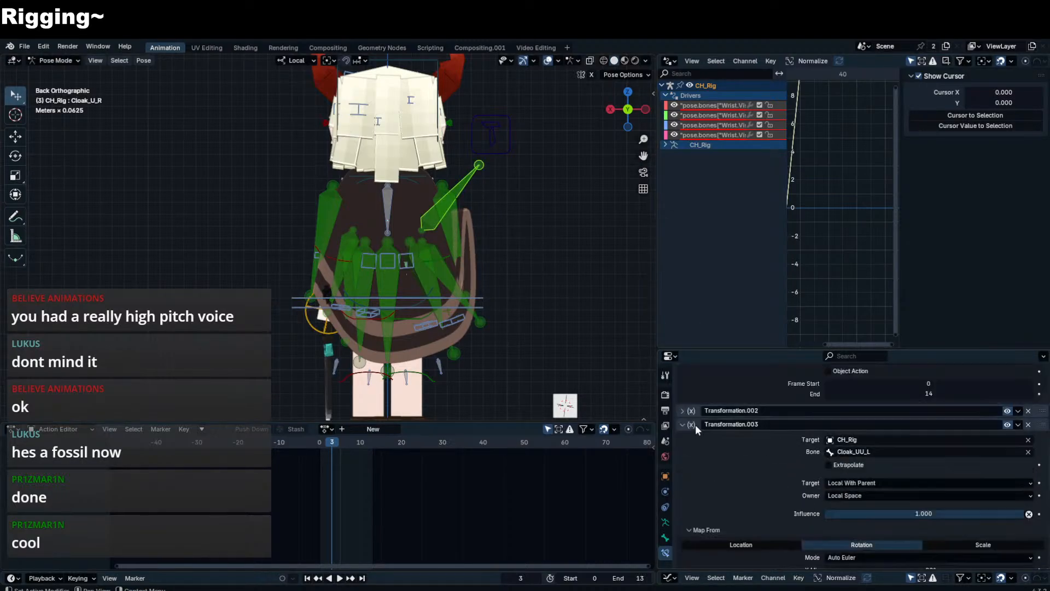
pyautogui.click(693, 413)
pyautogui.scroll(-6, 894, 492)
pyautogui.scroll(-2, 918, 534)
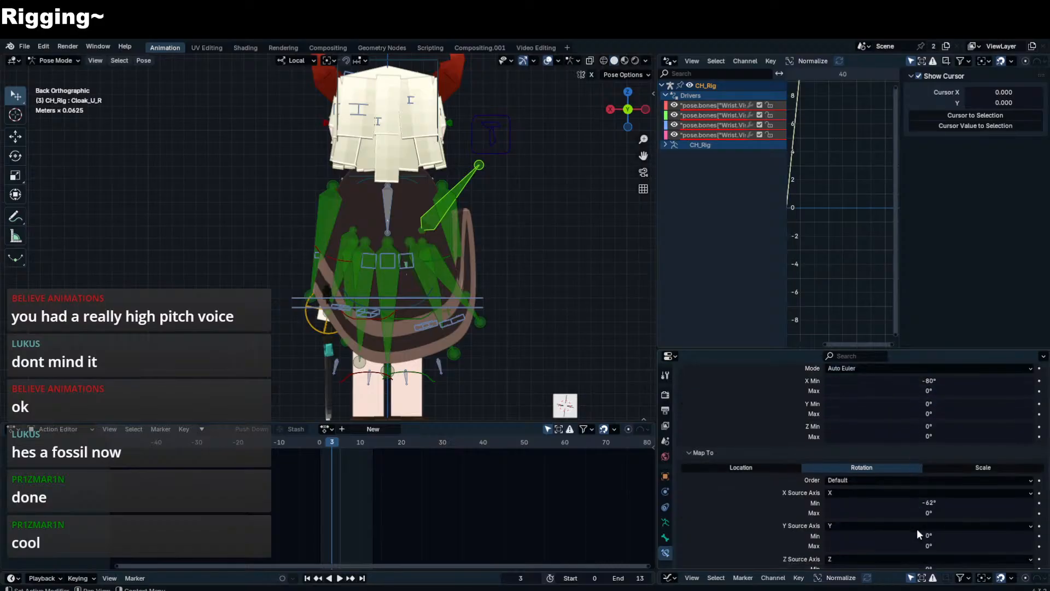
pyautogui.click(935, 502)
pyautogui.press('Return')
# - Copy the Transformation constraint from Cloak_U2_L to Cloak_U2_R
pyautogui.click(479, 325)
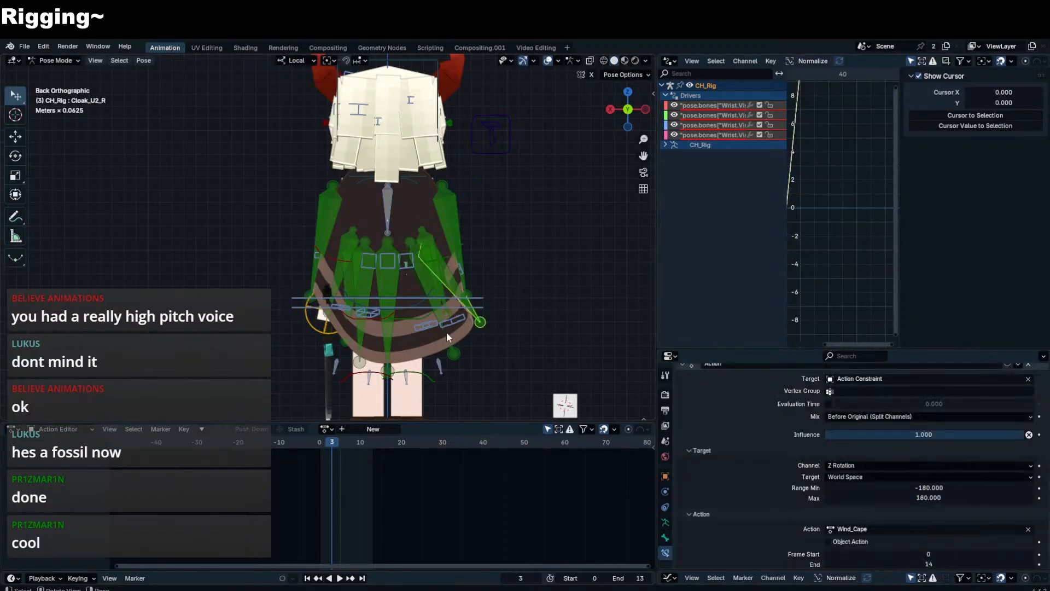
pyautogui.click(344, 340)
pyautogui.scroll(6, 1024, 416)
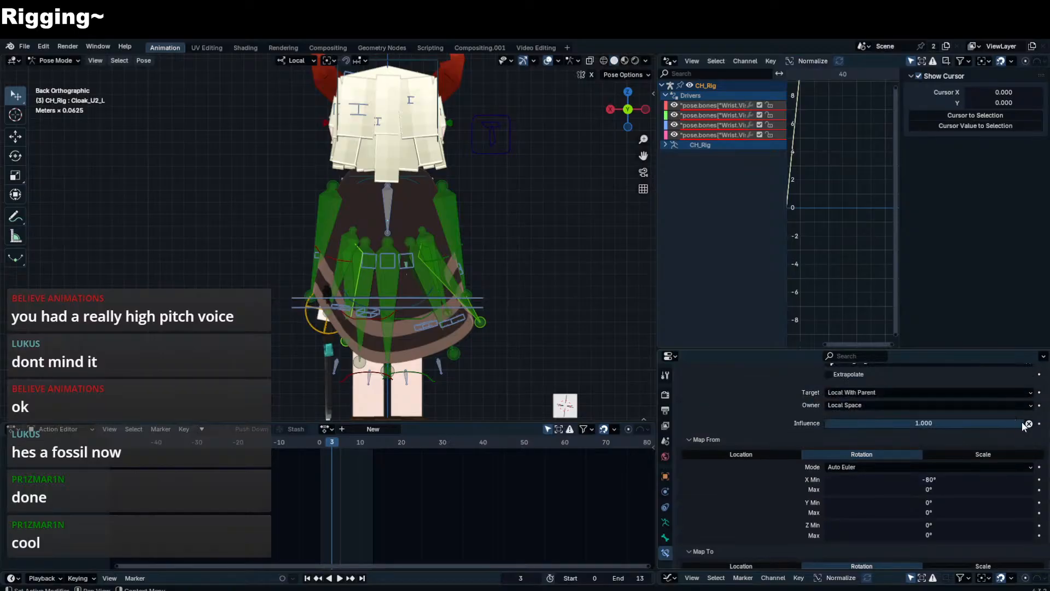
pyautogui.click(1018, 420)
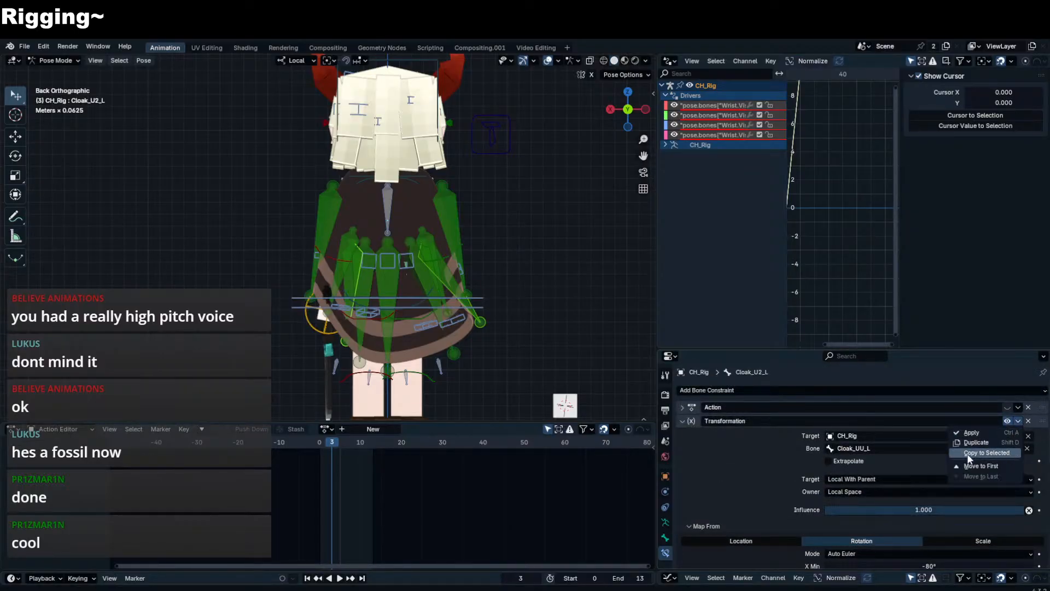
pyautogui.click(1009, 452)
# - Delete the old UpperArm.Vis.R Transformation constraint from Cloak_U2_R
pyautogui.click(514, 270)
pyautogui.scroll(-8, 922, 436)
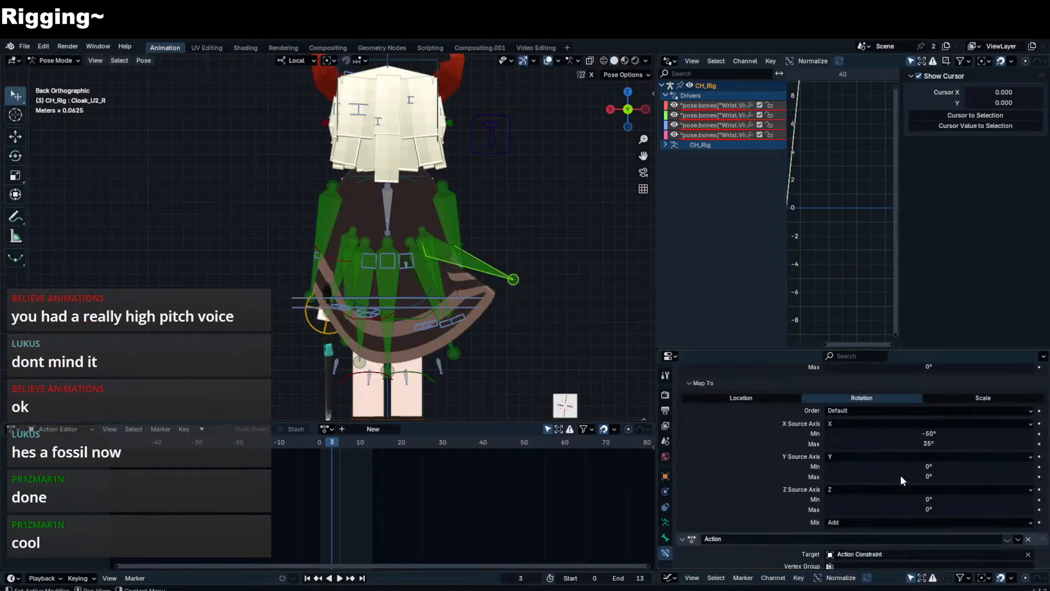
pyautogui.click(922, 436)
pyautogui.press('Return')
pyautogui.scroll(10, 987, 397)
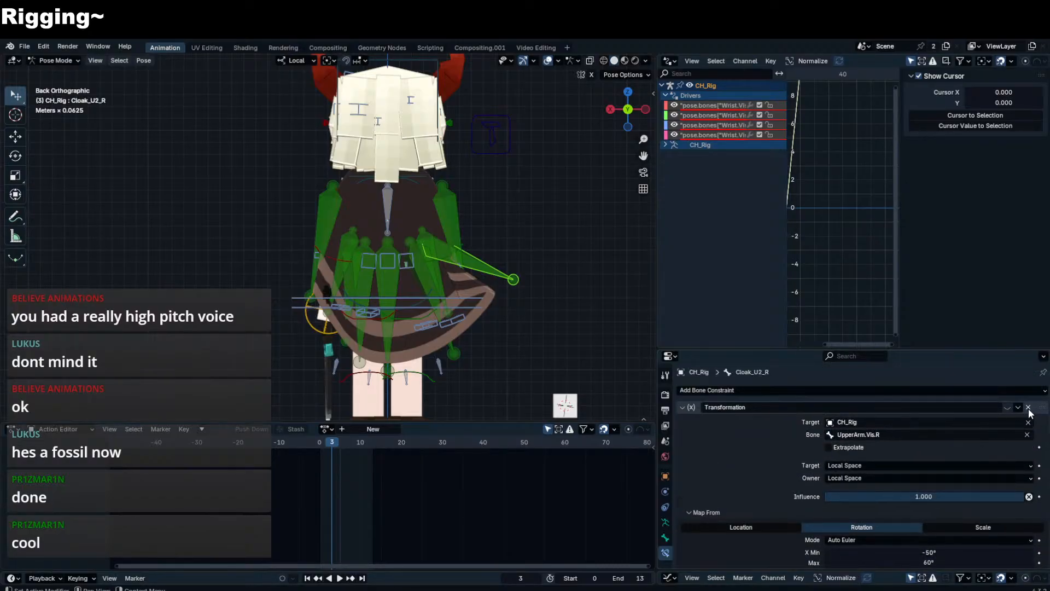
pyautogui.click(1028, 407)
# - Remove the minus sign from the Map To X rotation Min of Cloak_U2_R's copied Transformation constraint
pyautogui.click(665, 410)
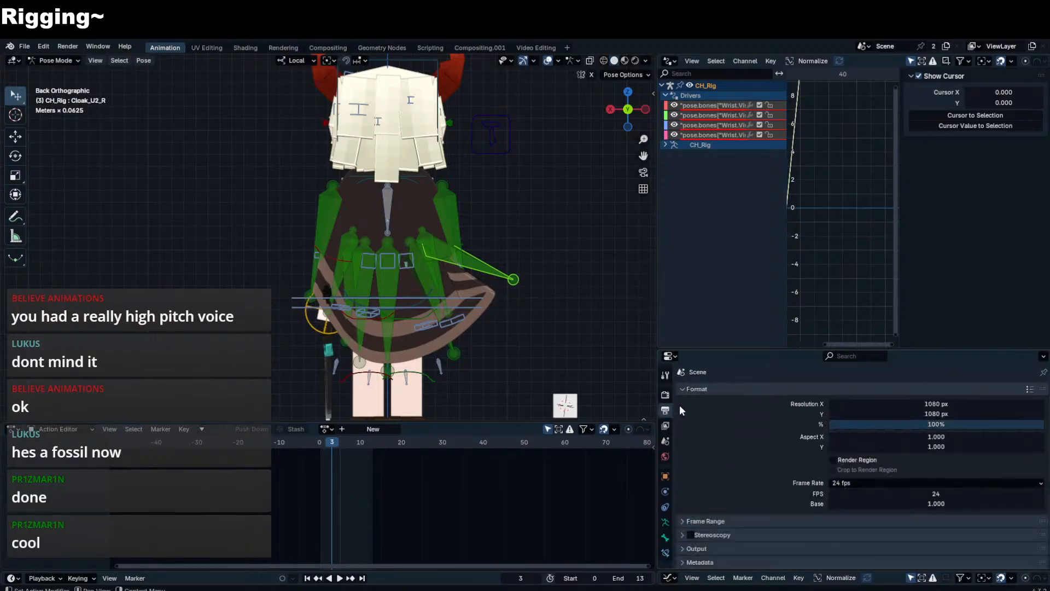
pyautogui.click(665, 507)
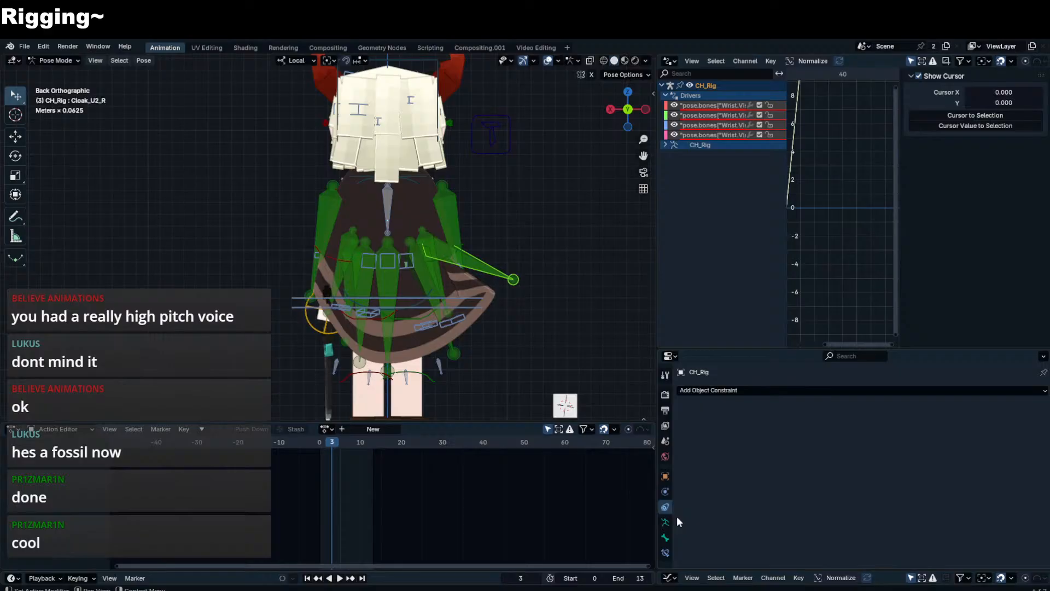
pyautogui.click(665, 552)
pyautogui.click(683, 407)
pyautogui.click(684, 422)
pyautogui.click(685, 422)
pyautogui.scroll(-10, 902, 514)
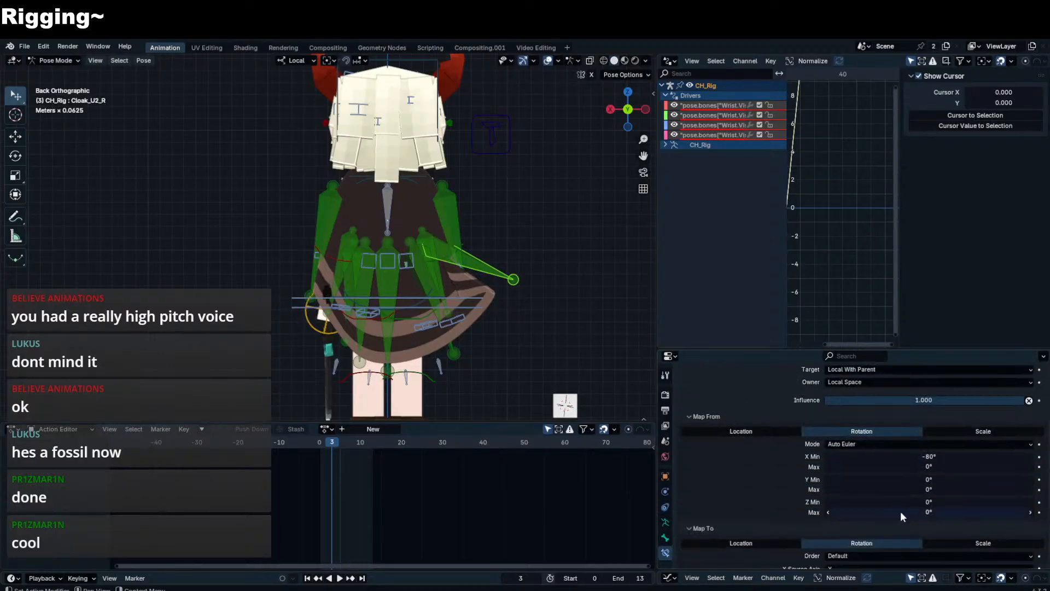
pyautogui.click(944, 470)
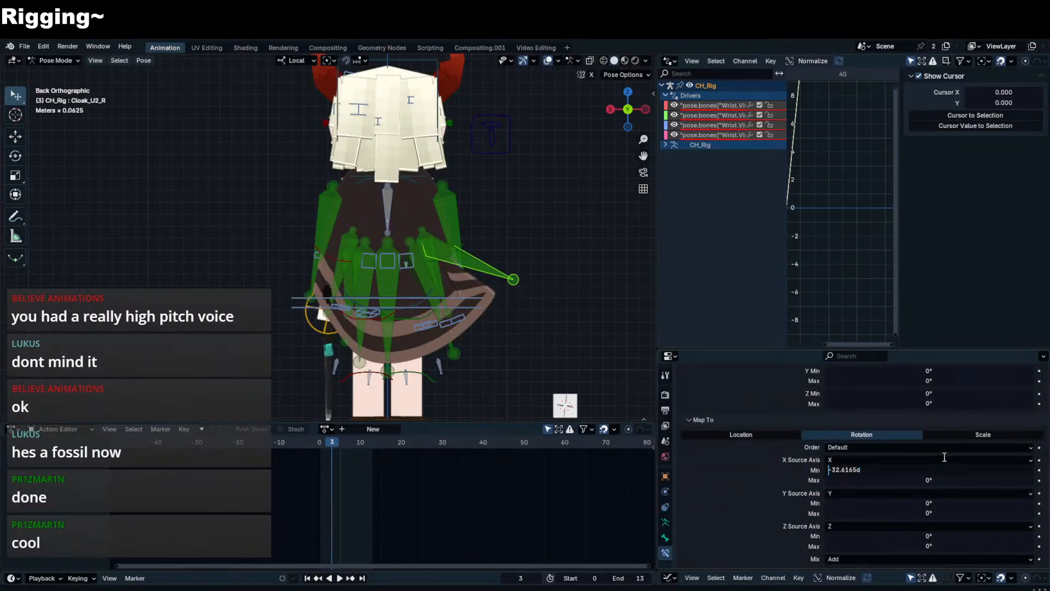
pyautogui.press('Right')
pyautogui.press('BackSpace')
pyautogui.press('Return')
# - Set the Map To X rotation Min of Cloak_U3_R's copied Transformation constraint to 10°
pyautogui.click(458, 346)
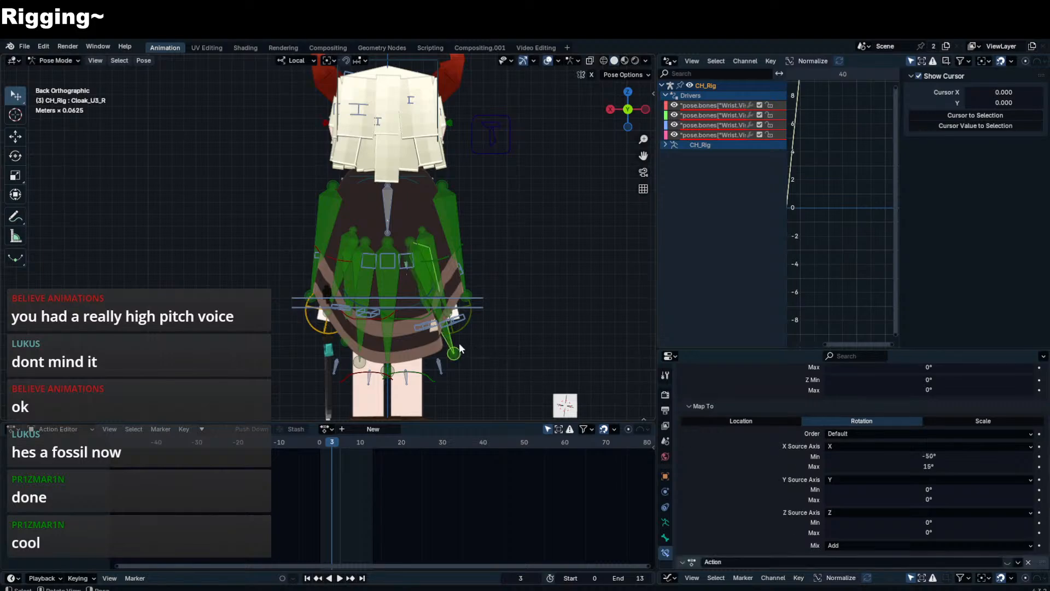
pyautogui.scroll(-15, 941, 514)
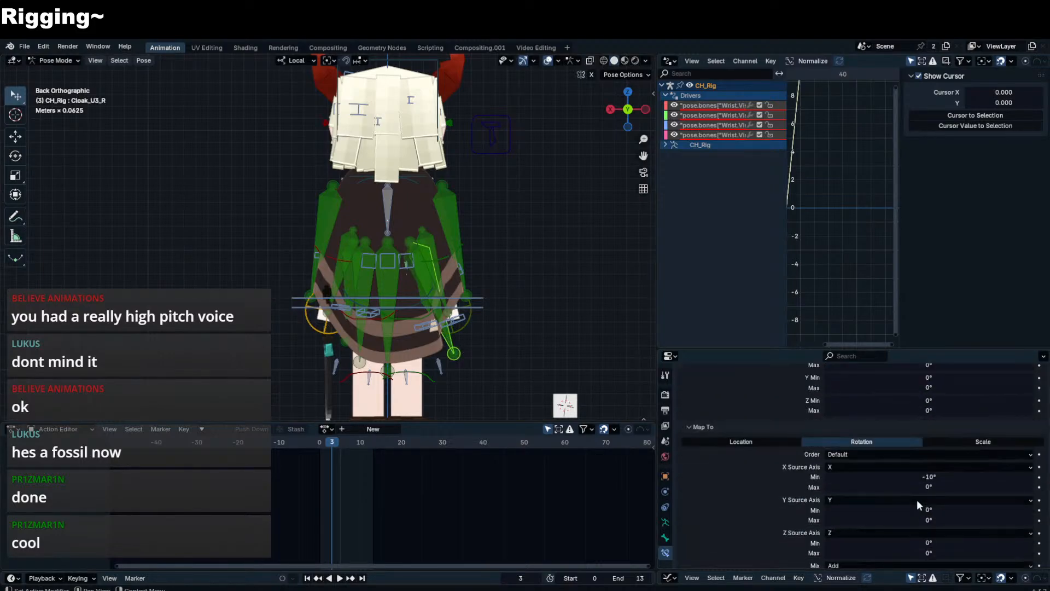
pyautogui.click(924, 471)
pyautogui.write('10')
pyautogui.press('Return')
pyautogui.click(523, 318)
pyautogui.press('b')
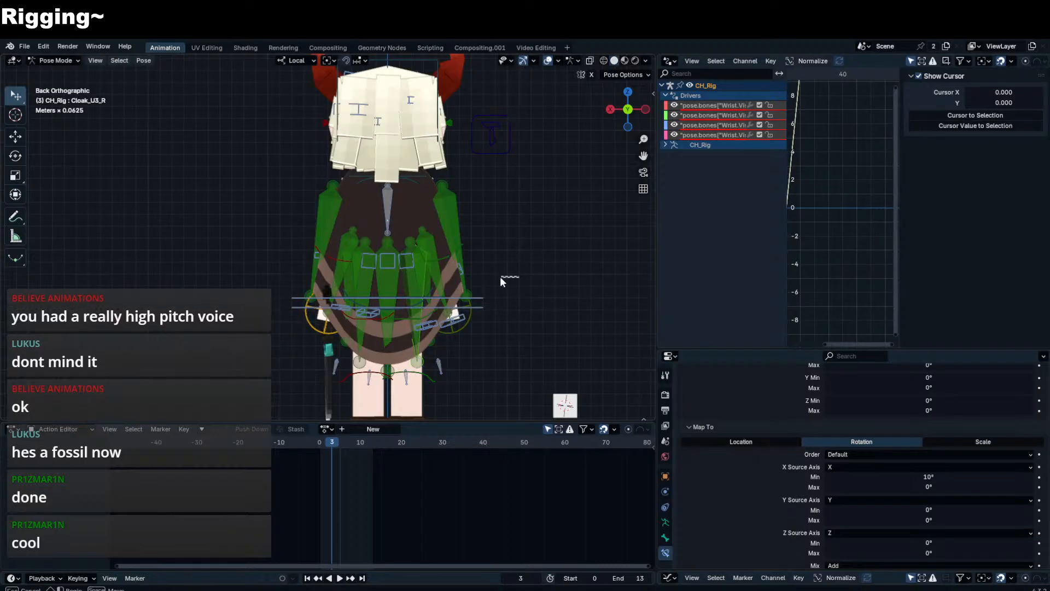
pyautogui.hotkey('shift', 'e')
pyautogui.press('n')
pyautogui.press('n')
# - Open the cloak mesh Plane.023 in Edit Mode and isolate it in local view
pyautogui.moveTo(517, 218); pyautogui.dragTo(264, 233, button='middle')
pyautogui.scroll(3, 418, 205)
pyautogui.hotkey('ctrl', 'Tab')
pyautogui.click(442, 196)
pyautogui.press('Tab')
pyautogui.press('/')
pyautogui.hotkey('ctrl', 'r')
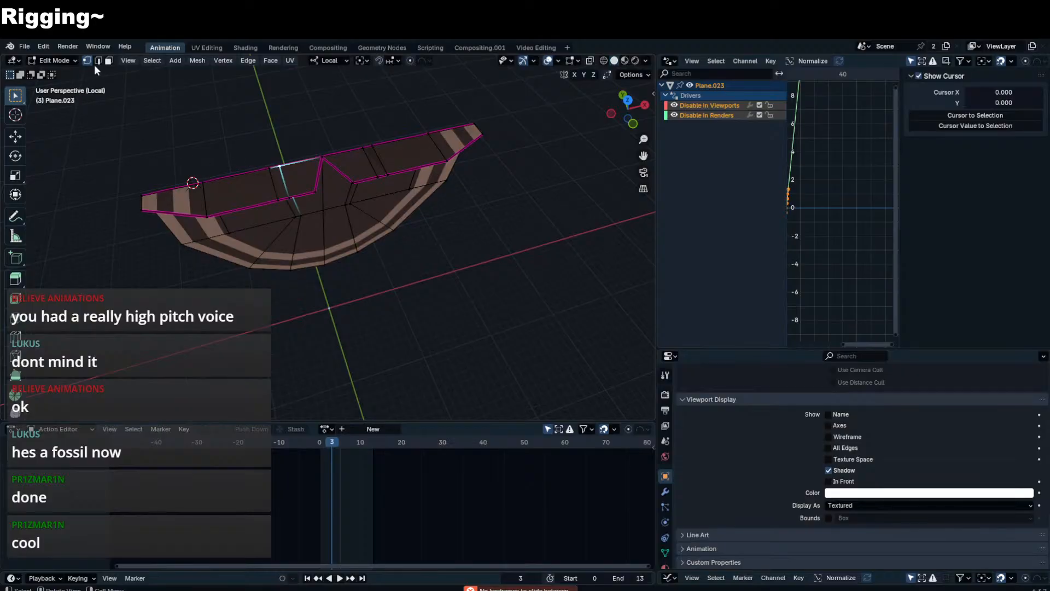
# - Select the matching cross edges on both sides of the cloak's upper rim and scale them about 1.19 along local X
pyautogui.click(98, 60)
pyautogui.click(285, 179)
pyautogui.keyDown('shift'); pyautogui.click(368, 163); pyautogui.keyUp('shift')
pyautogui.press('n')
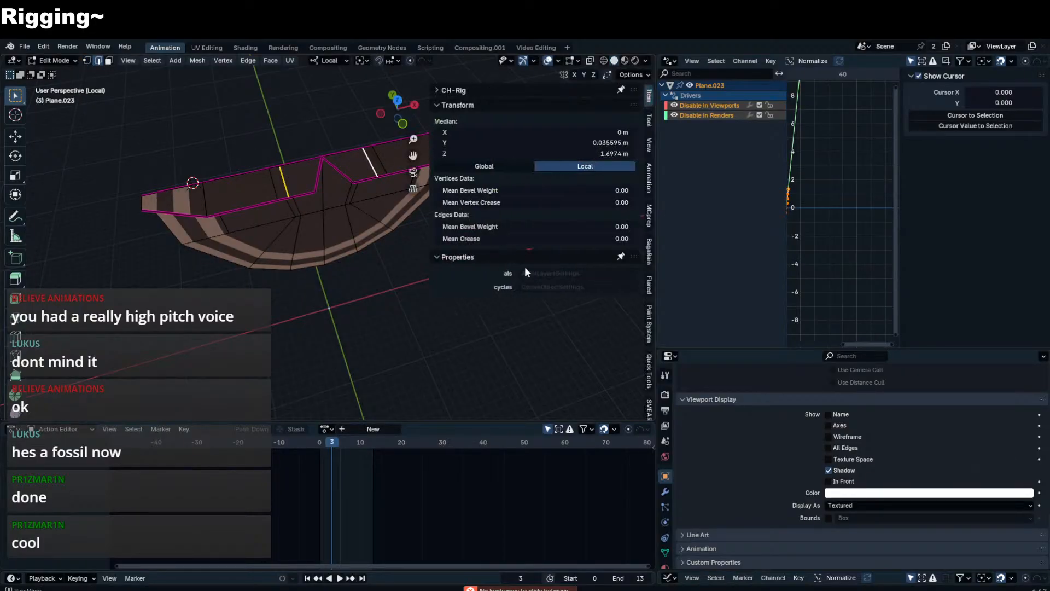
pyautogui.press('n')
pyautogui.press('Tab')
pyautogui.moveTo(383, 274); pyautogui.dragTo(298, 225, button='middle')
pyautogui.press('KP_Divide')
pyautogui.press('Tab')
pyautogui.press('KP_Divide')
pyautogui.keyDown('shift'); pyautogui.click(380, 172); pyautogui.keyUp('shift')
pyautogui.press('s')
pyautogui.press('x')
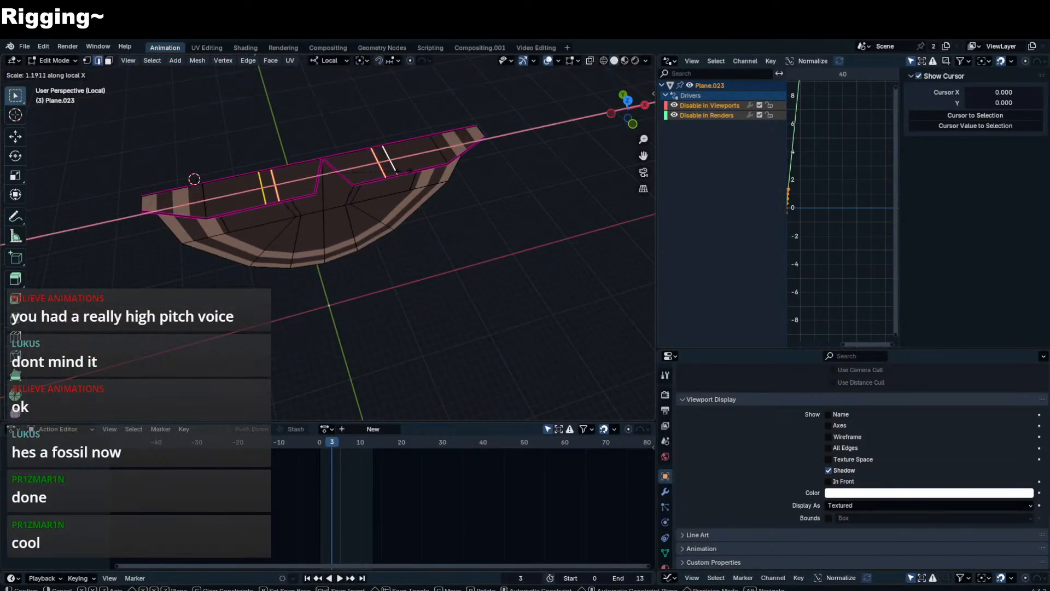
pyautogui.click(402, 169)
# - Leave local view and reposition the cloak's selected upper edges around the neck, including along Z
pyautogui.press('Tab')
pyautogui.moveTo(403, 168); pyautogui.dragTo(383, 139, button='middle')
pyautogui.press('KP_Divide')
pyautogui.moveTo(383, 142); pyautogui.dragTo(364, 145, button='middle')
pyautogui.press('g')
pyautogui.click(364, 154)
pyautogui.press('Tab')
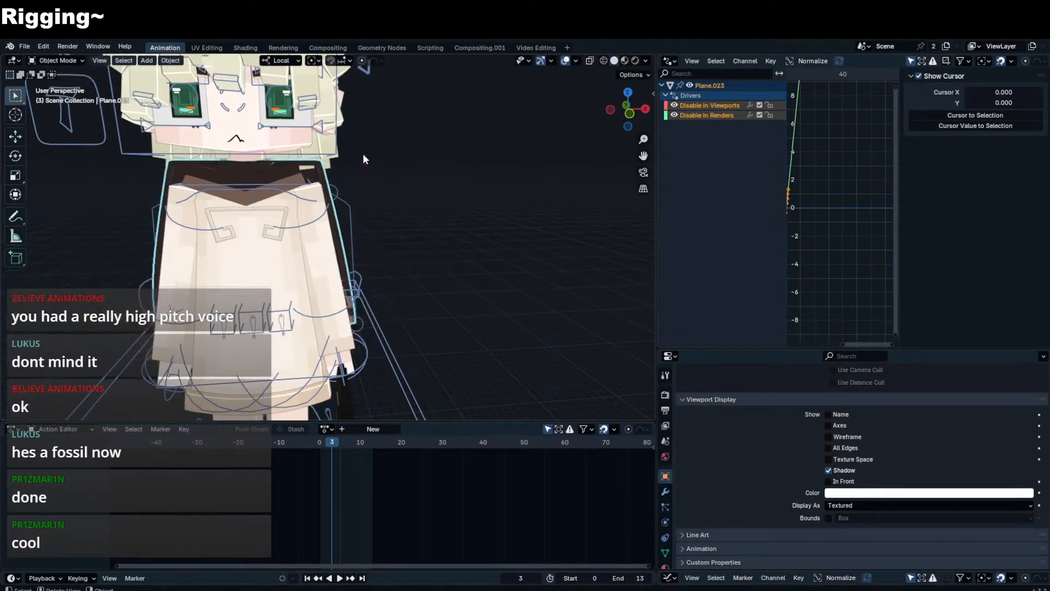
pyautogui.press('Tab')
pyautogui.press('g')
pyautogui.press('z')
pyautogui.click(363, 169)
pyautogui.press('Tab')
pyautogui.press('Tab')
# - Apply an edge crease of -1 to all edges of the mesh at the character's collar
pyautogui.moveTo(364, 174); pyautogui.dragTo(460, 188, button='middle')
pyautogui.press('Tab')
pyautogui.click(338, 192)
pyautogui.click(306, 153)
pyautogui.press('Tab')
pyautogui.press('a')
pyautogui.hotkey('shift', 'e')
pyautogui.write('-1')
pyautogui.press('Return')
pyautogui.press('Tab')
# - Test-move the cloak bone beside the character's left arm in Pose Mode and cancel the move
pyautogui.click(365, 192)
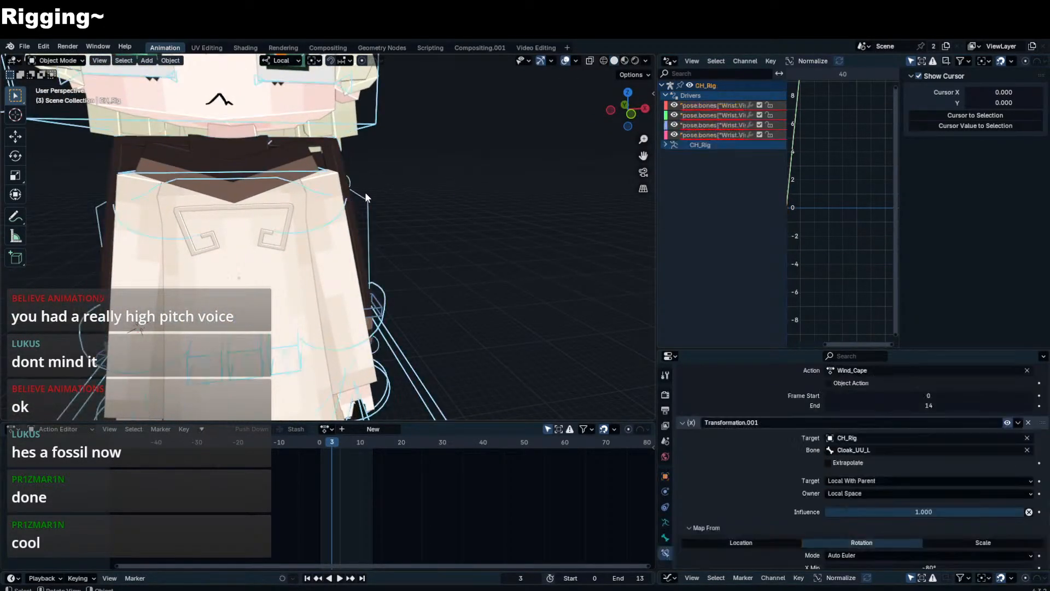
pyautogui.hotkey('ctrl', 'Tab')
pyautogui.click(365, 192)
pyautogui.press('g')
pyautogui.press('x')
pyautogui.rightClick(382, 201)
pyautogui.moveTo(382, 201); pyautogui.dragTo(362, 192, button='middle')
pyautogui.press('g')
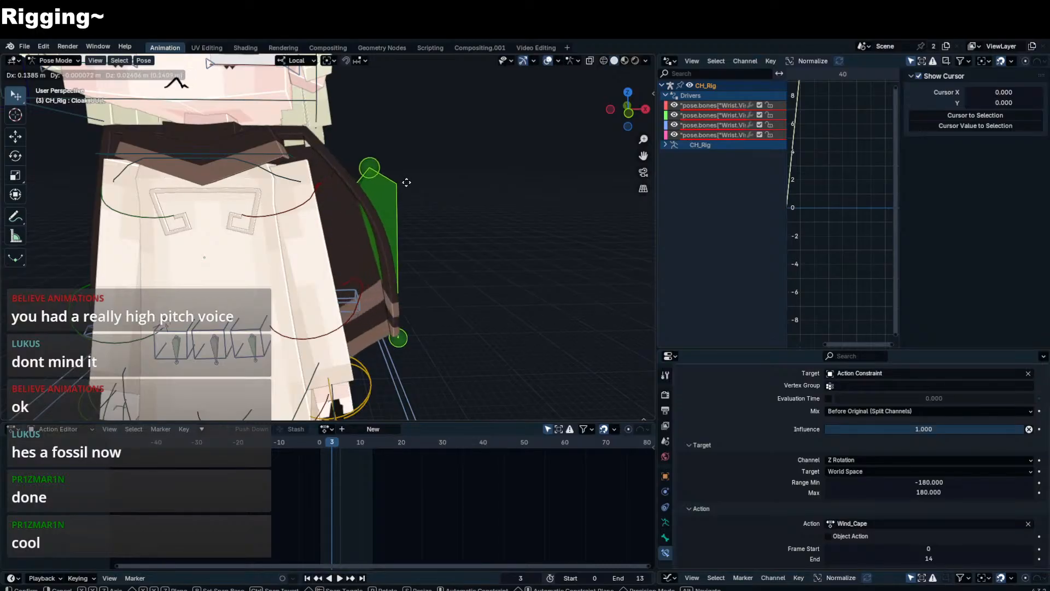
pyautogui.rightClick(405, 180)
# - Isolate the cloak mesh Plane.023 in Edit Mode and lower the middle edges of its upper rim about 0.034 m along local Z
pyautogui.click(307, 139)
pyautogui.hotkey('ctrl', 'Tab')
pyautogui.click(313, 149)
pyautogui.hotkey('ctrl', 'Tab')
pyautogui.click(377, 152)
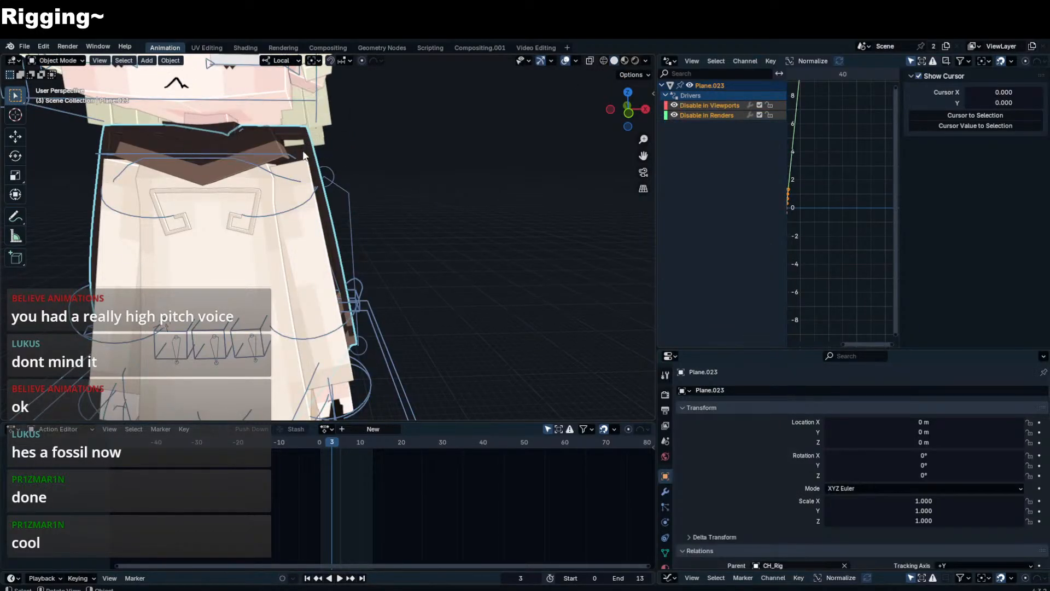
pyautogui.moveTo(298, 150); pyautogui.dragTo(292, 163, button='middle')
pyautogui.hotkey('alt', 'a')
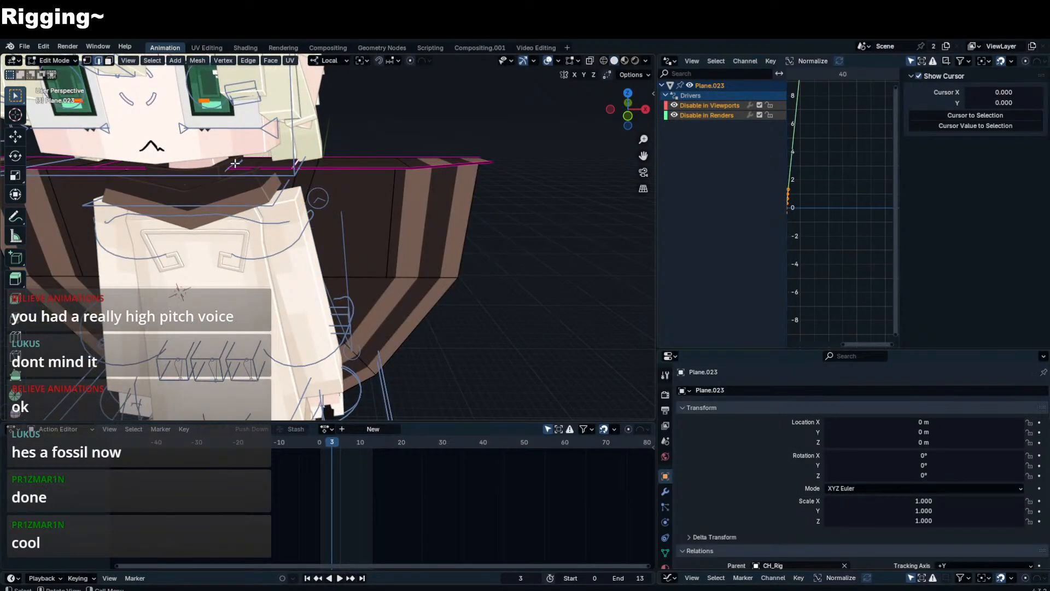
pyautogui.press('KP_Divide')
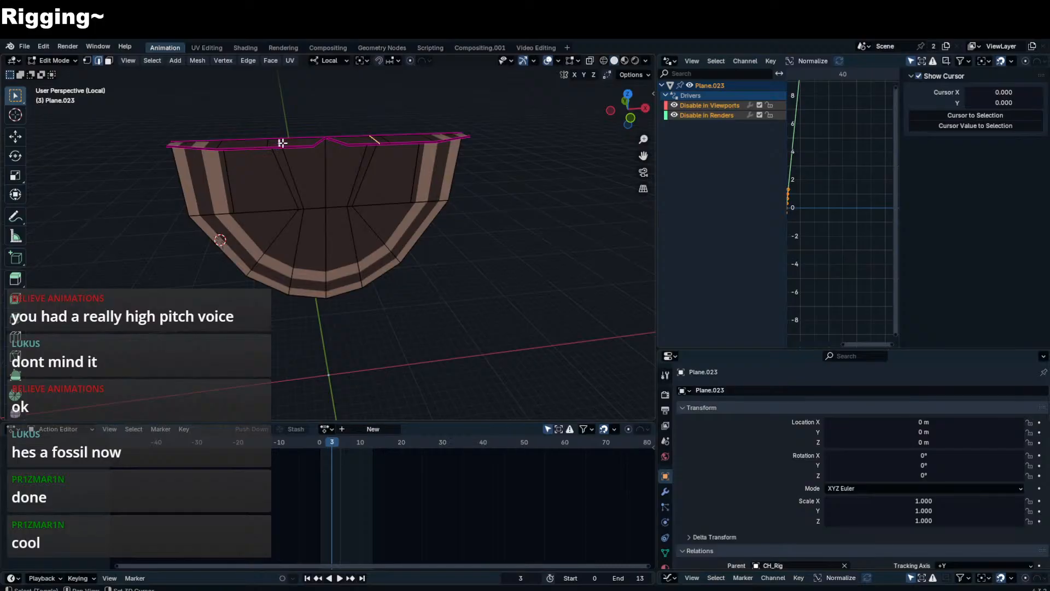
pyautogui.press('KP_1')
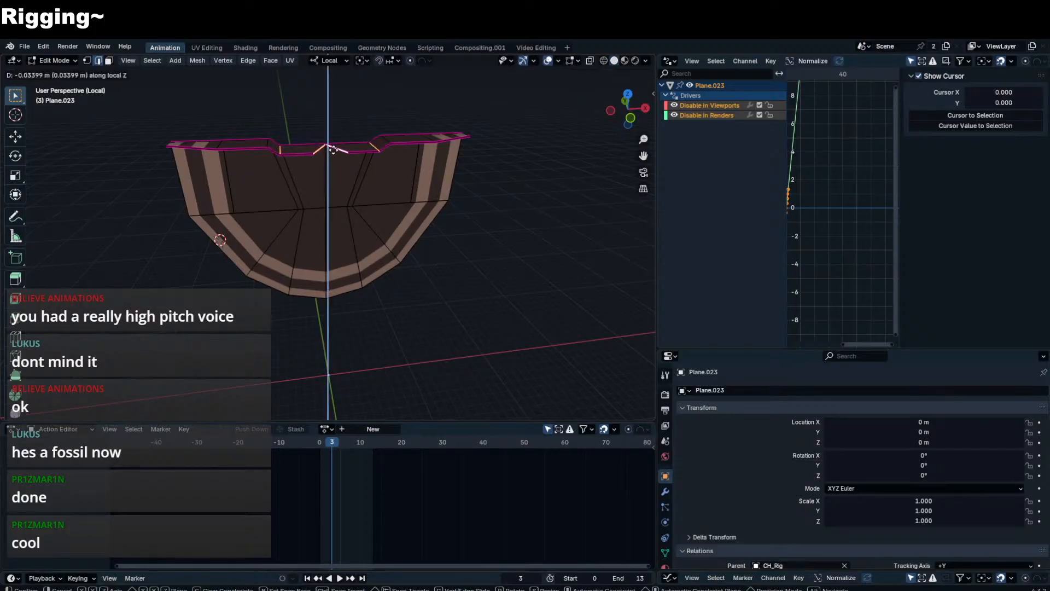
pyautogui.press('KP_Divide')
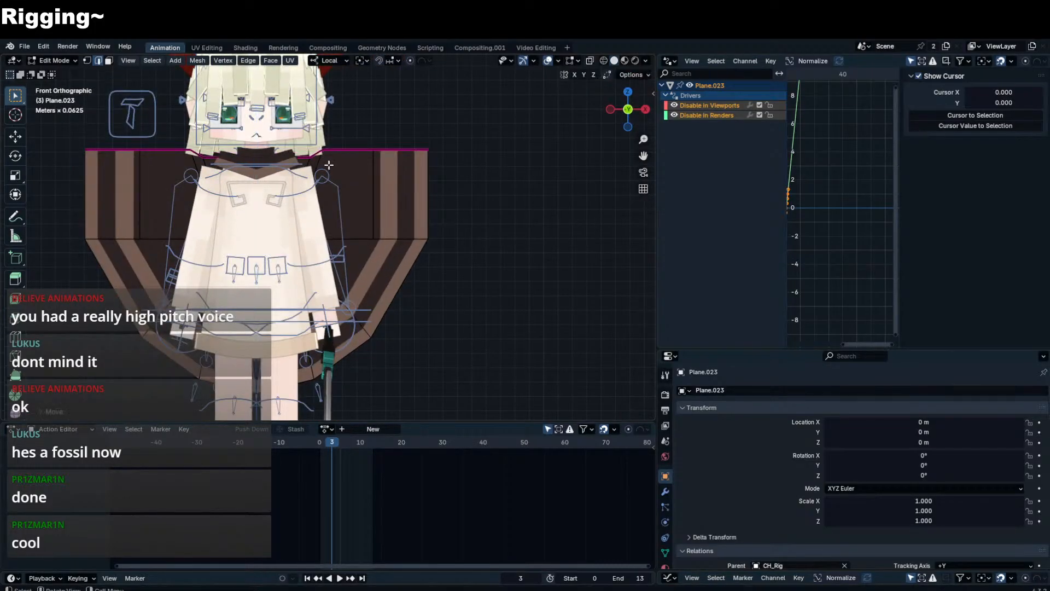
# - Leave Edit Mode and examine the cloak's fit around the neck and its shape key settings
pyautogui.rightClick(326, 161)
pyautogui.press('Tab')
pyautogui.scroll(3, 367, 211)
pyautogui.keyDown('shift'); pyautogui.moveTo(323, 163); pyautogui.dragTo(387, 234, button='middle'); pyautogui.keyUp('shift')
pyautogui.scroll(5, 387, 234)
pyautogui.scroll(-5, 388, 234)
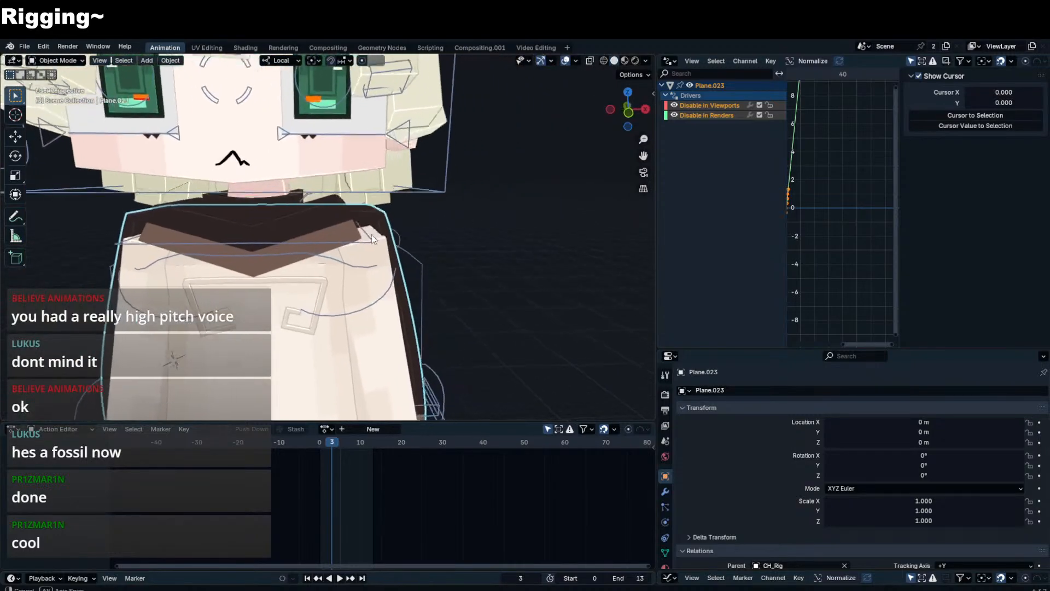
pyautogui.click(665, 552)
pyautogui.scroll(-3, 815, 503)
pyautogui.scroll(-5, 815, 503)
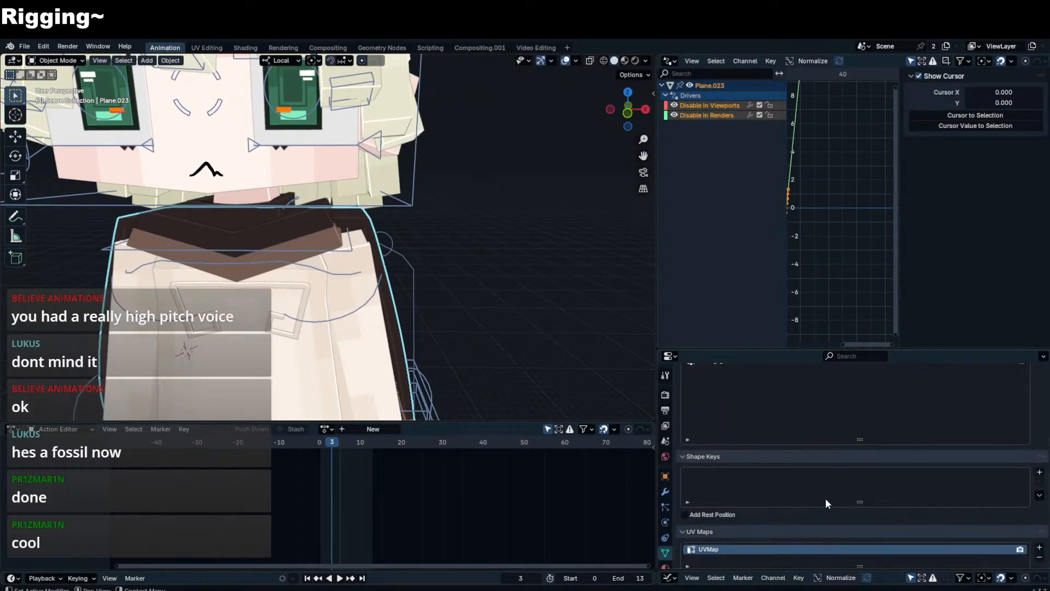
# - Try to move an upper rim edge at the back of the isolated cloak mesh along Z
pyautogui.moveTo(295, 287); pyautogui.dragTo(378, 204, button='middle')
pyautogui.press('Tab')
pyautogui.press('KP_Divide')
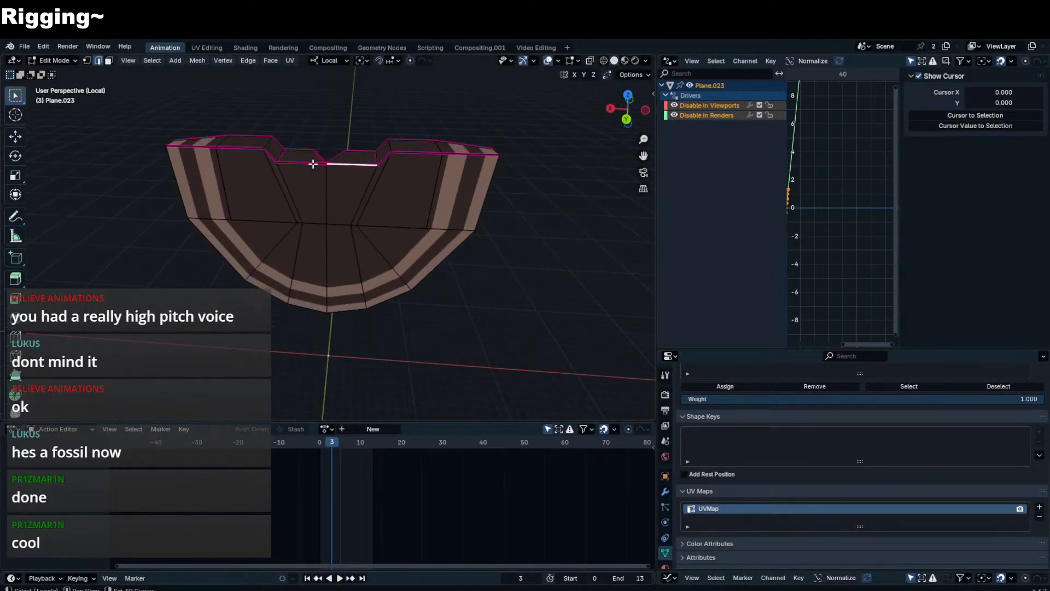
pyautogui.press('g')
pyautogui.press('z')
pyautogui.rightClick(308, 158)
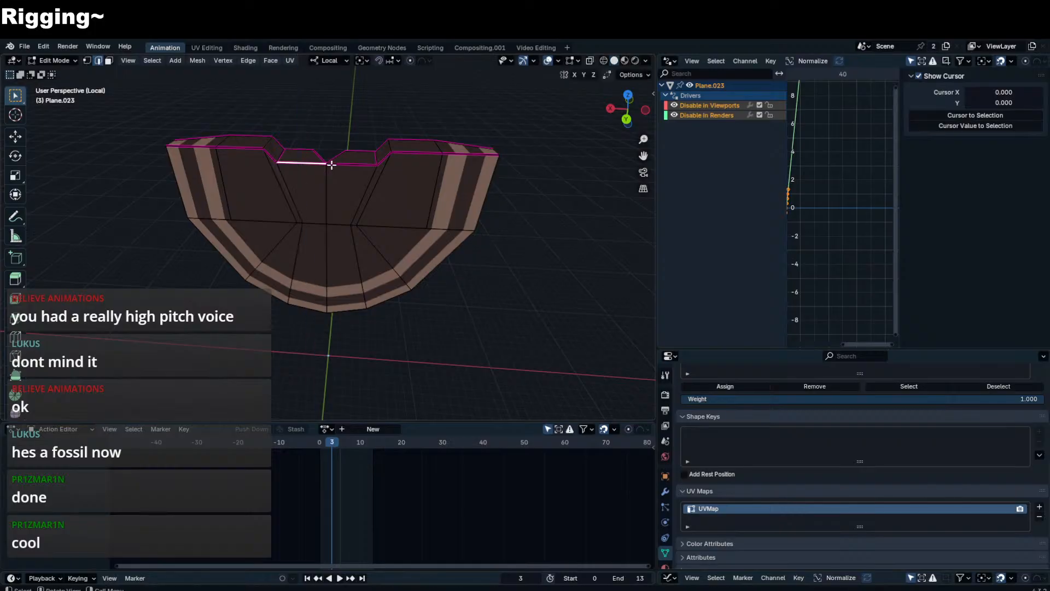
pyautogui.press('Tab')
pyautogui.moveTo(338, 166); pyautogui.dragTo(369, 169, button='middle')
pyautogui.press('KP_Divide')
# - Deselect the cloak, put CH_Rig in Pose Mode and rotate Flip_Bone to lean the character forward
pyautogui.scroll(-5, 370, 169)
pyautogui.click(462, 272)
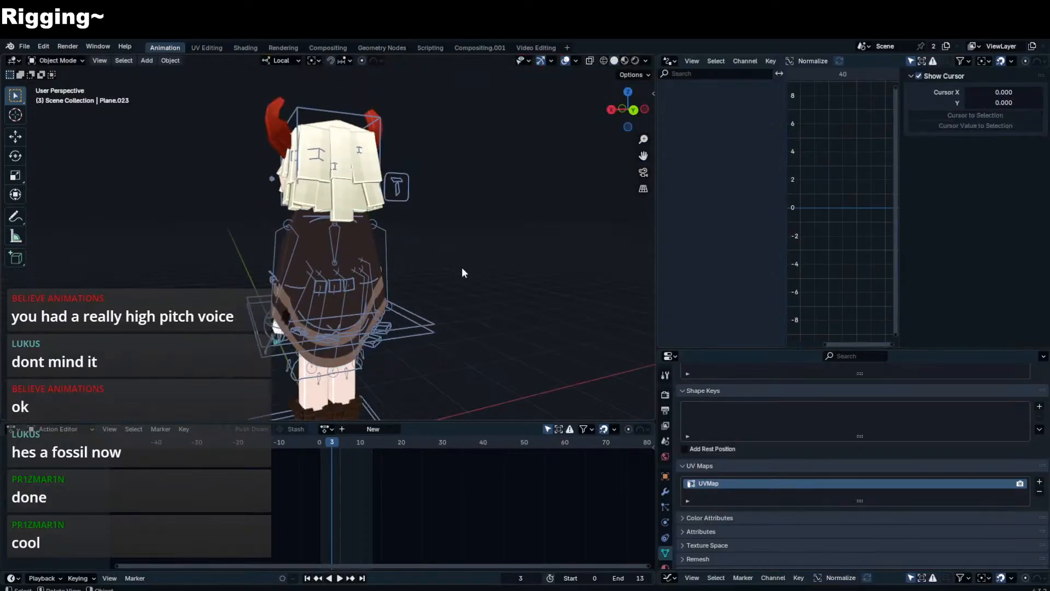
pyautogui.moveTo(461, 272); pyautogui.dragTo(510, 272, button='middle')
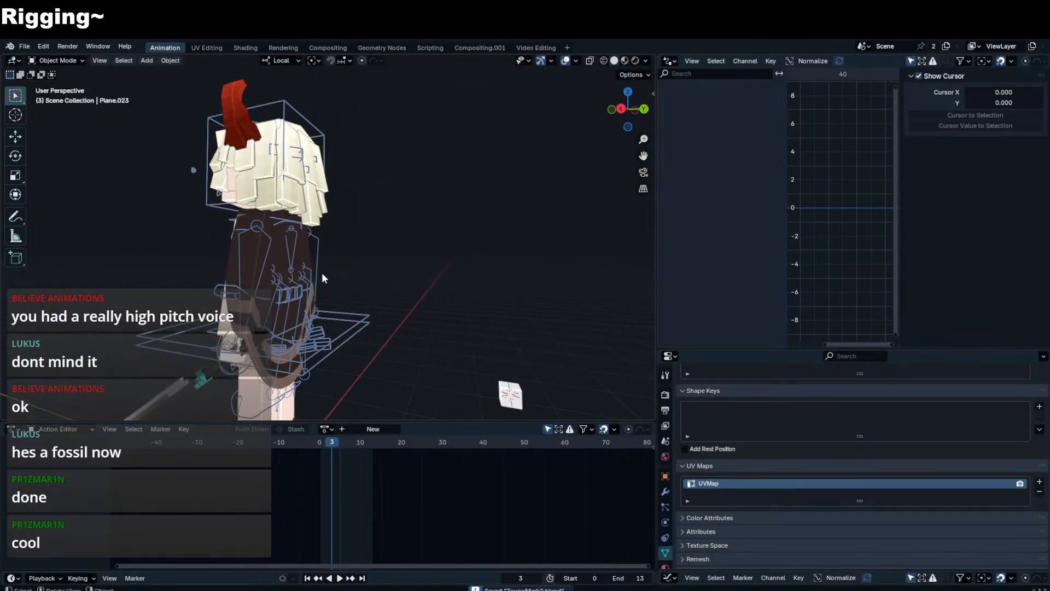
pyautogui.click(298, 280)
pyautogui.click(336, 322)
pyautogui.hotkey('ctrl', 'Tab')
pyautogui.click(336, 324)
pyautogui.moveTo(337, 324); pyautogui.dragTo(403, 329, button='middle')
pyautogui.press('r')
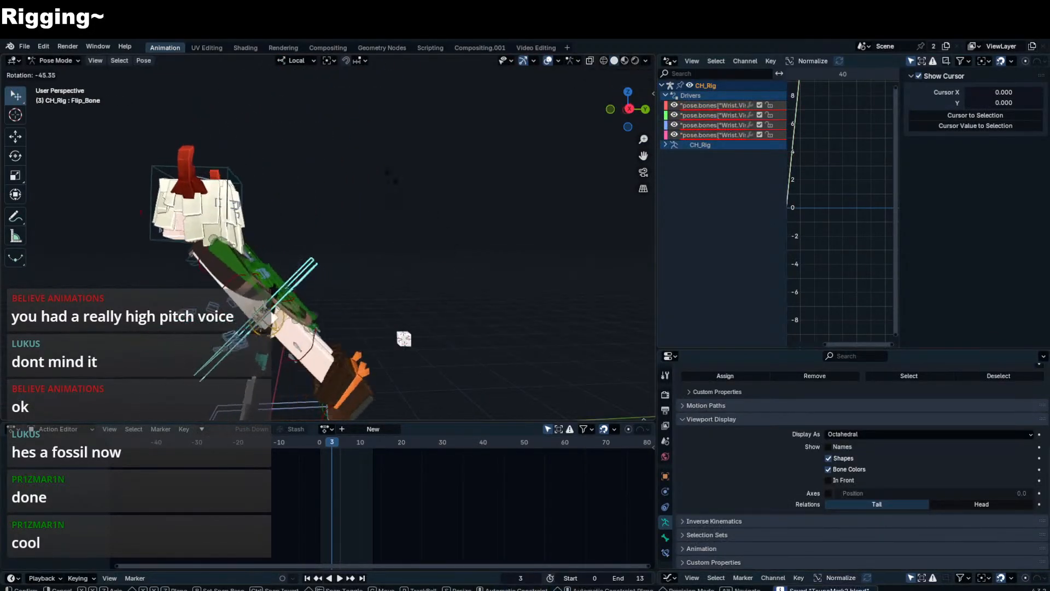
pyautogui.click(260, 194)
# - Rotate the Head bone to tip the character's head down
pyautogui.press('r')
pyautogui.click(236, 228)
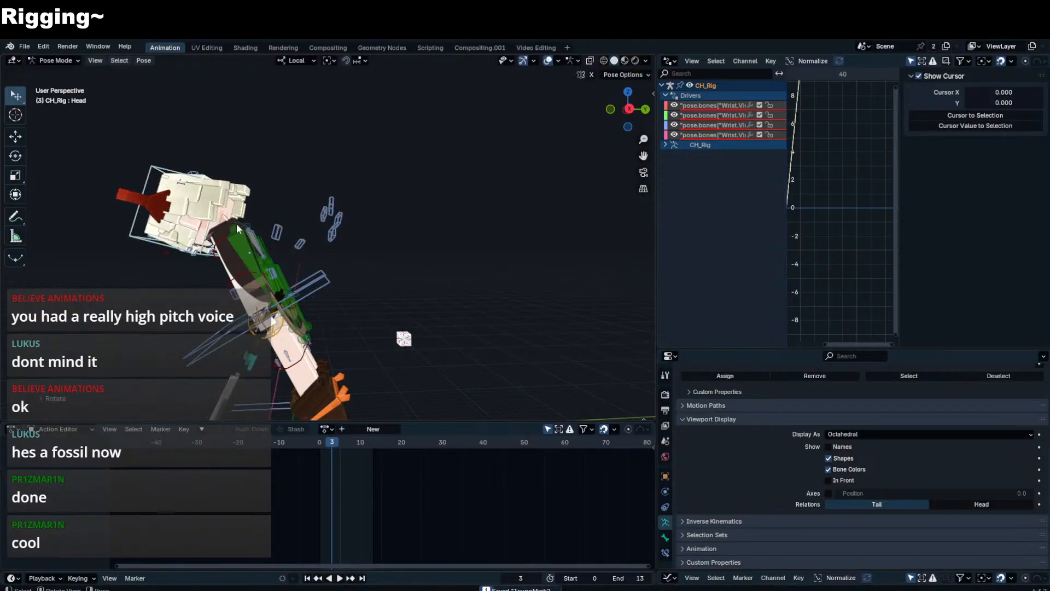
pyautogui.press('r')
pyautogui.click(309, 124)
# - Rotate the Cloak_UU_L bone freely in several directions to test how the neighbouring cloak bones follow
pyautogui.moveTo(309, 128); pyautogui.dragTo(355, 192, button='middle')
pyautogui.click(280, 287)
pyautogui.press('r')
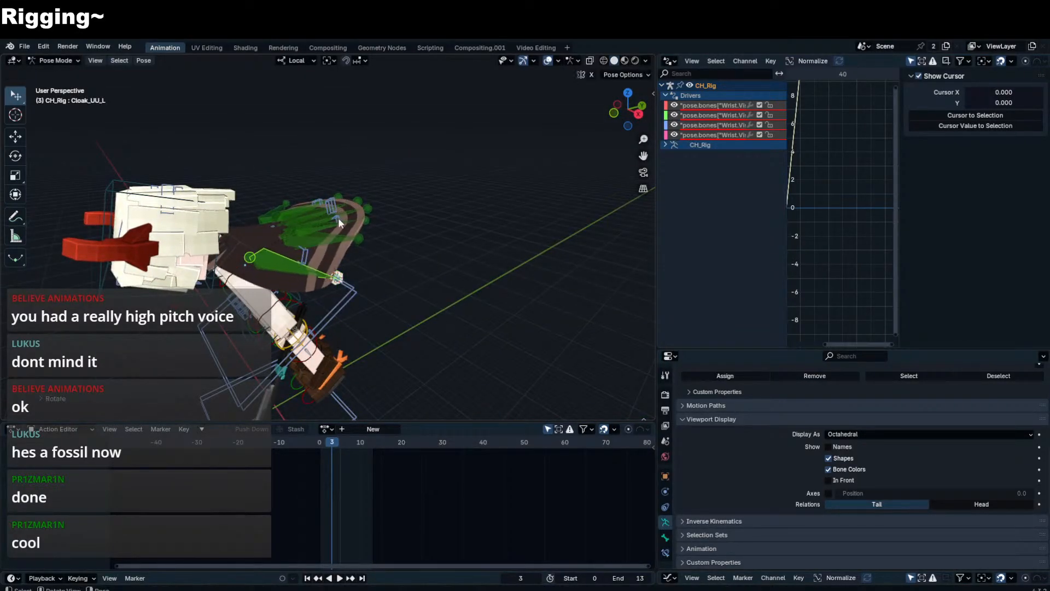
pyautogui.press('r')
pyautogui.press('r')
pyautogui.click(324, 200)
pyautogui.moveTo(324, 200); pyautogui.dragTo(366, 255, button='middle')
pyautogui.press('r')
pyautogui.click(315, 243)
pyautogui.press('r')
pyautogui.press('r')
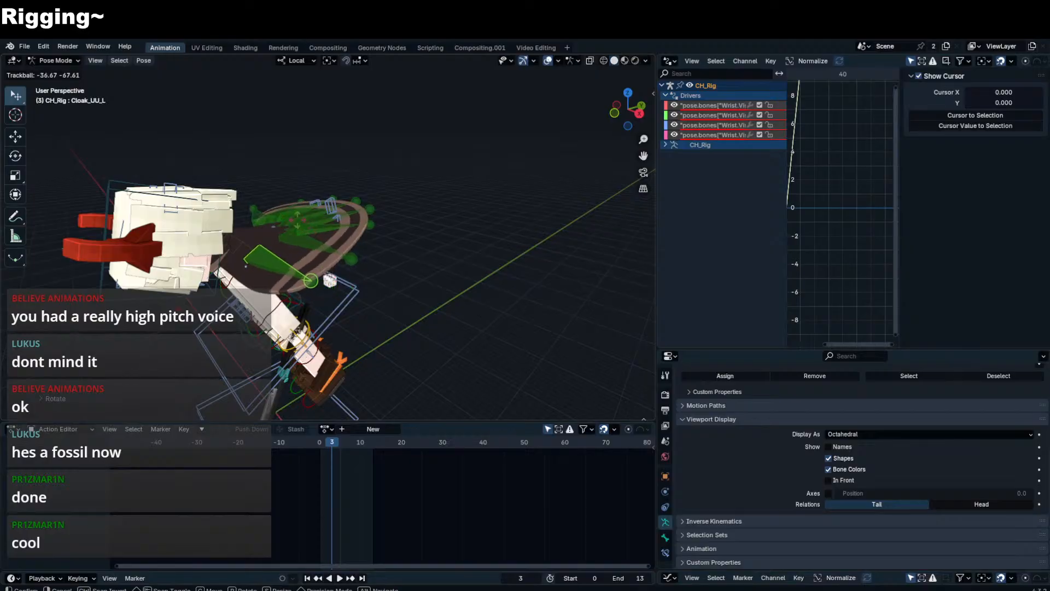
pyautogui.click(328, 224)
# - Set the target bone of Cloak_U_R's Transformation.003 constraint to Cloak_UU_R
pyautogui.moveTo(329, 225); pyautogui.dragTo(357, 234, button='middle')
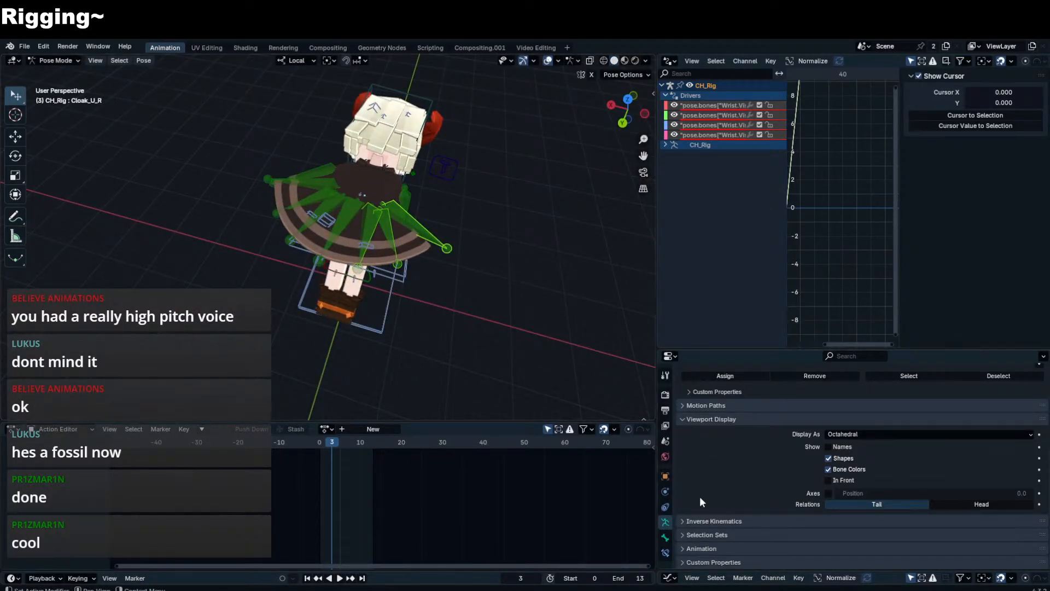
pyautogui.click(665, 537)
pyautogui.click(665, 551)
pyautogui.scroll(7, 822, 479)
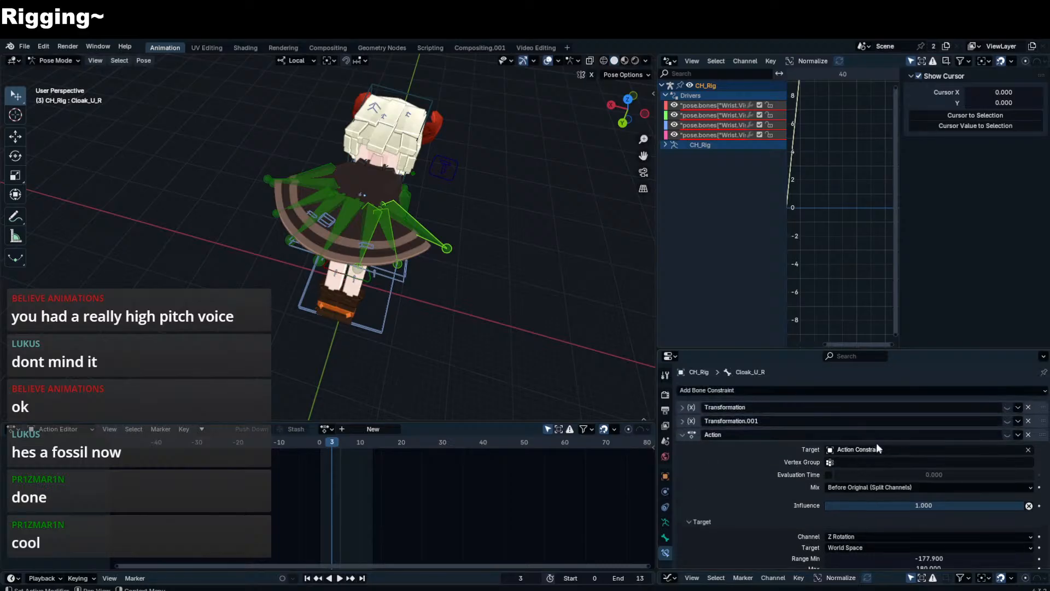
pyautogui.scroll(-2, 859, 464)
pyautogui.scroll(2, 857, 464)
pyautogui.scroll(-16, 721, 436)
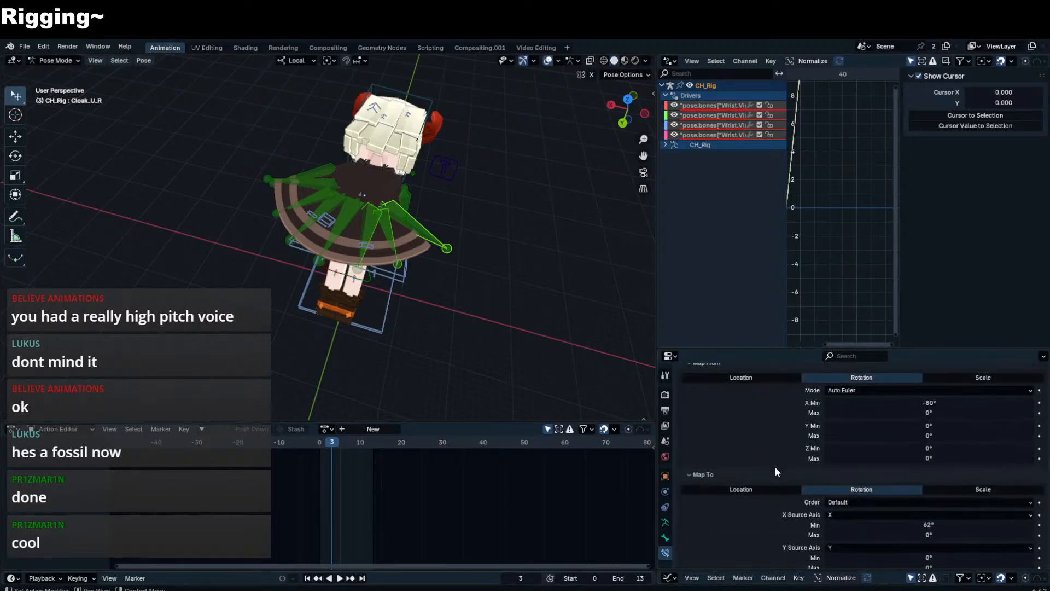
pyautogui.scroll(-5, 774, 466)
pyautogui.scroll(3, 804, 480)
pyautogui.click(880, 460)
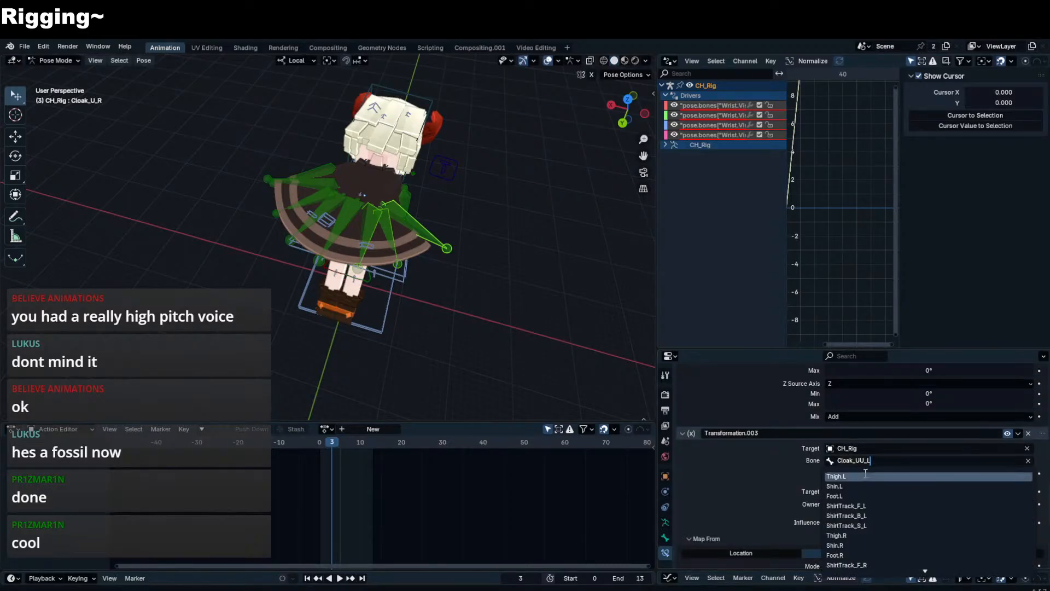
pyautogui.press('BackSpace')
pyautogui.write('r')
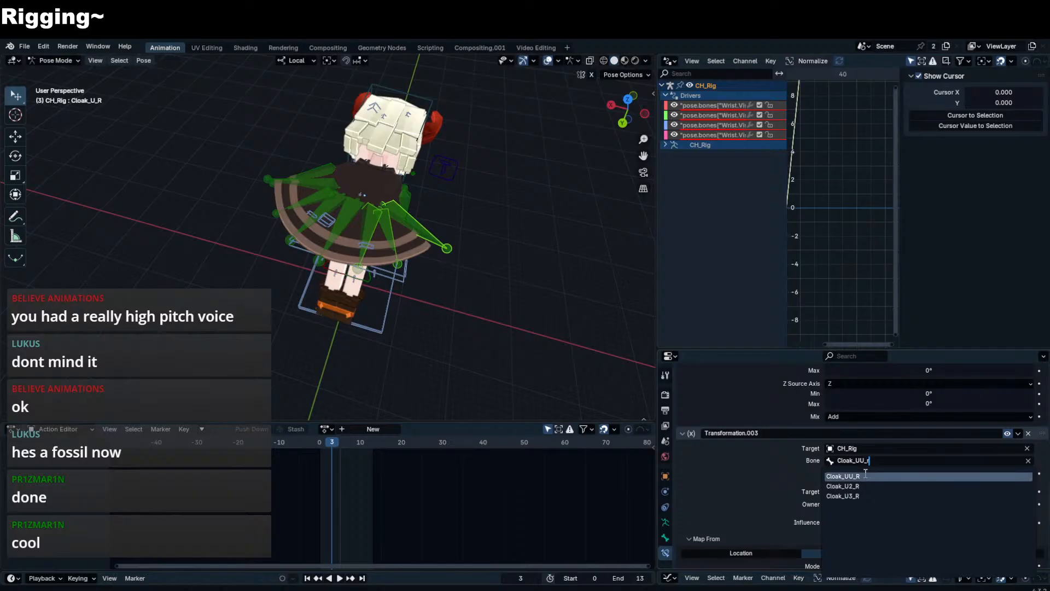
pyautogui.click(864, 475)
# - Select Cloak_UU_L and rotate it to test the cloak's opposite side, hiding the viewport tools
pyautogui.moveTo(437, 263); pyautogui.dragTo(256, 316, button='middle')
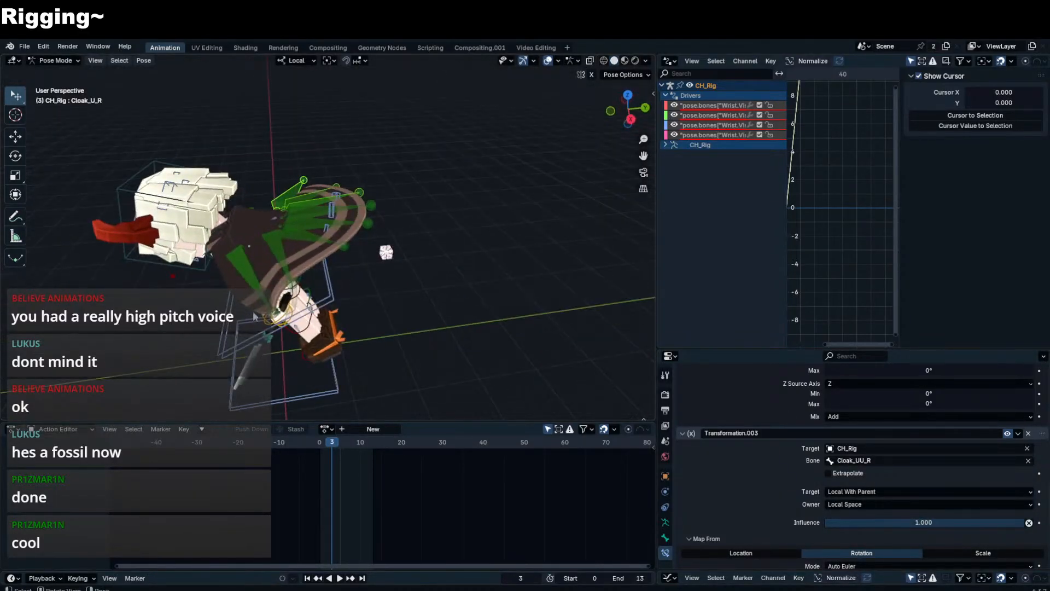
pyautogui.click(261, 304)
pyautogui.press('t')
pyautogui.rightClick(254, 279)
pyautogui.click(253, 278)
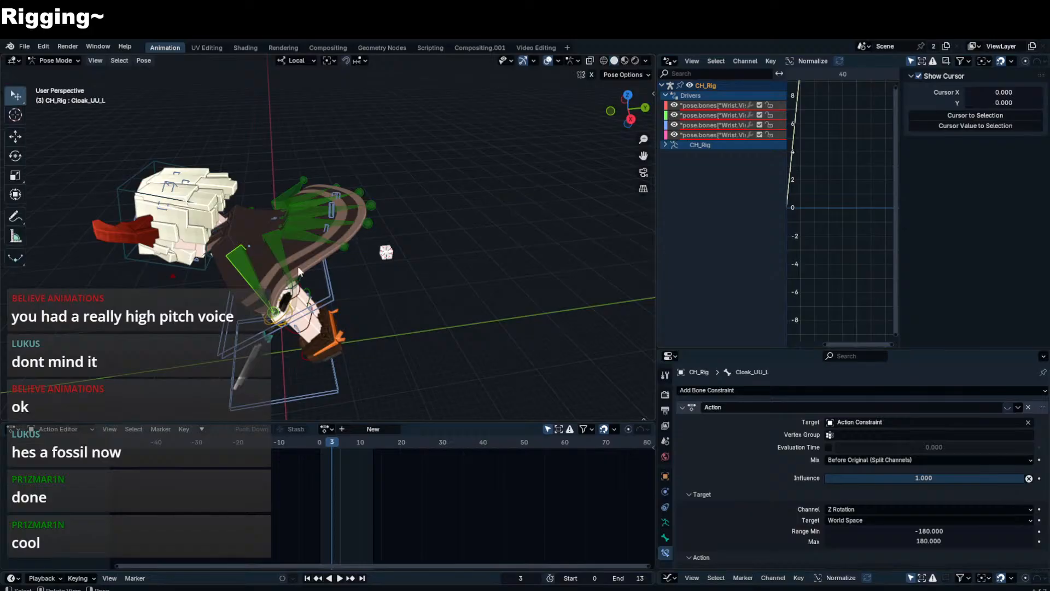
pyautogui.press('t')
pyautogui.press('r')
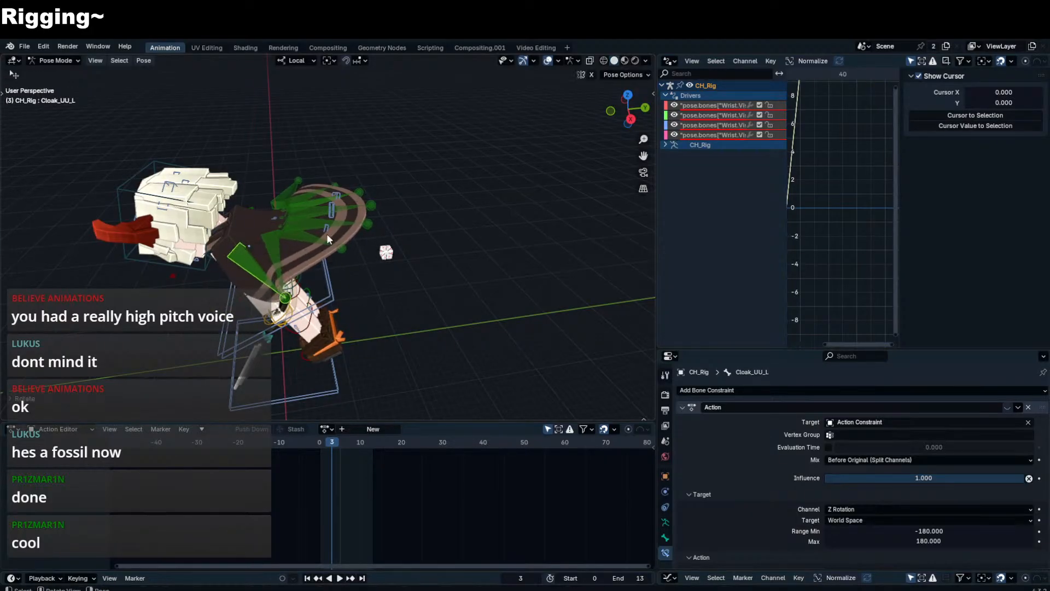
# - Change the target bone of Cloak_U_R's Transformation.002 constraint to Cloak_UU_R
pyautogui.click(284, 193)
pyautogui.scroll(-8, 969, 504)
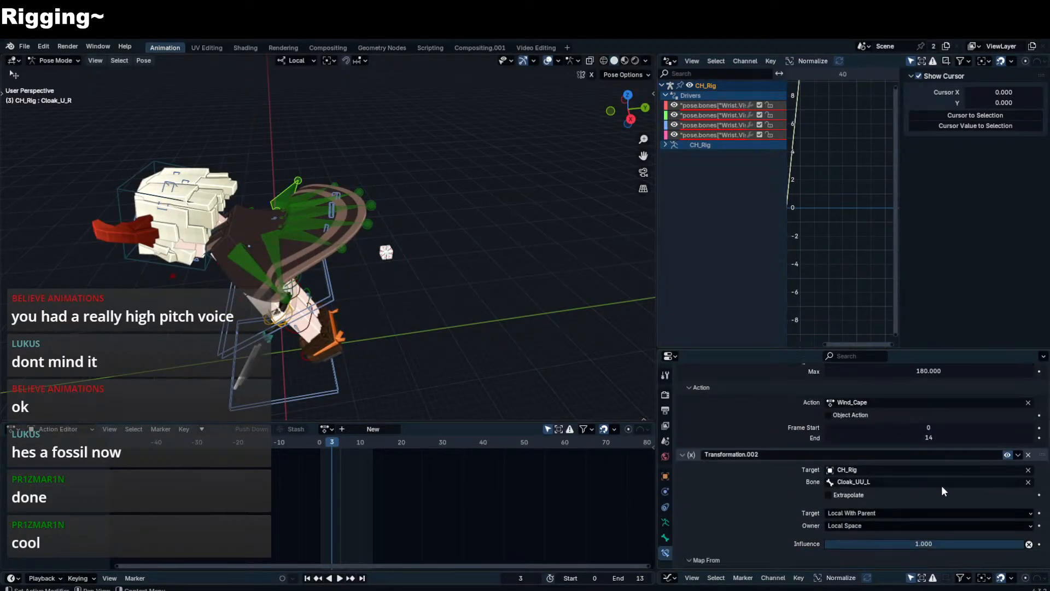
pyautogui.click(940, 482)
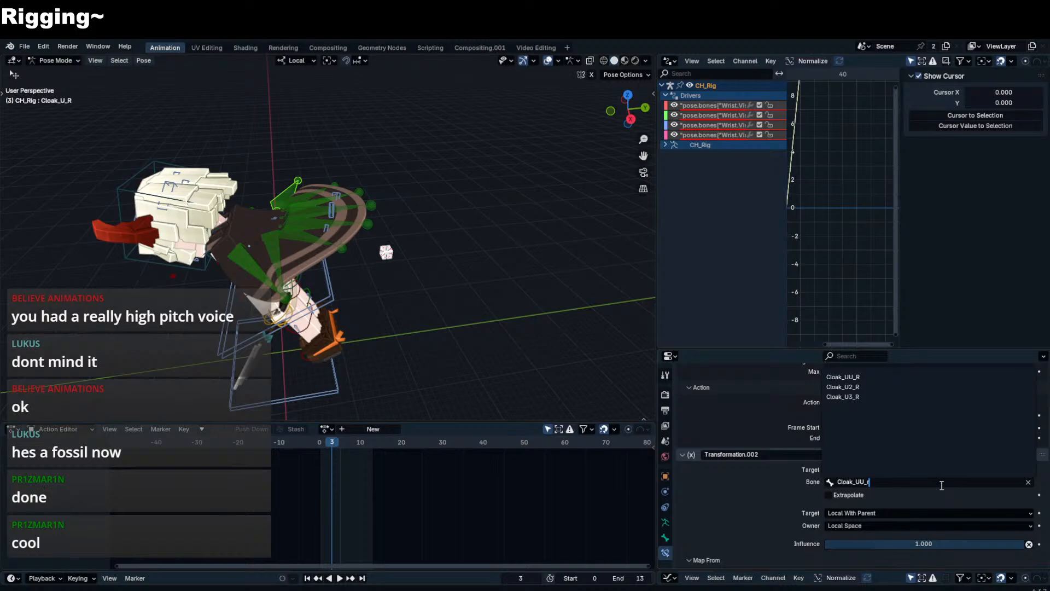
pyautogui.write('r')
pyautogui.press('Return')
# - Set the target bone of Cloak_U2_R's Transformation.001 constraint to Cloak_UU_R
pyautogui.click(314, 190)
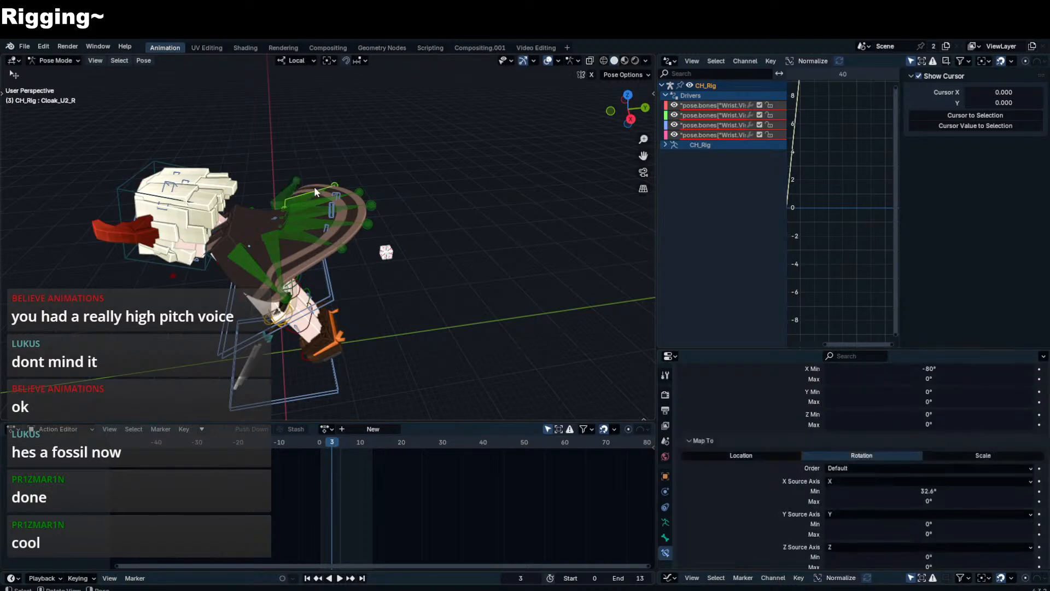
pyautogui.scroll(3, 919, 452)
pyautogui.scroll(1, 920, 447)
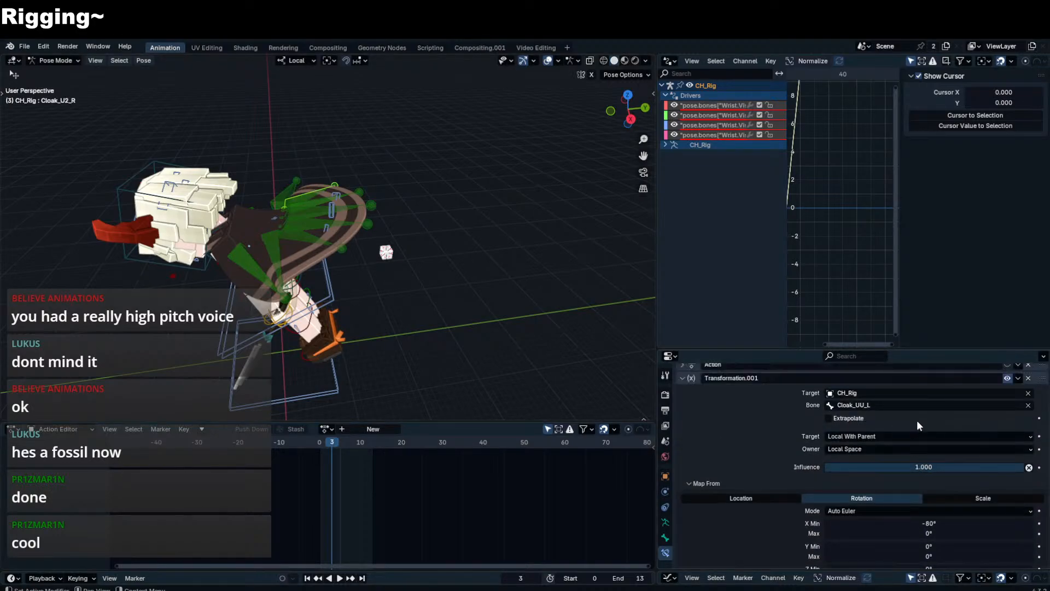
pyautogui.click(920, 405)
pyautogui.press('BackSpace')
pyautogui.write('r')
pyautogui.press('Return')
pyautogui.click(897, 405)
pyautogui.press('Down')
pyautogui.press('Return')
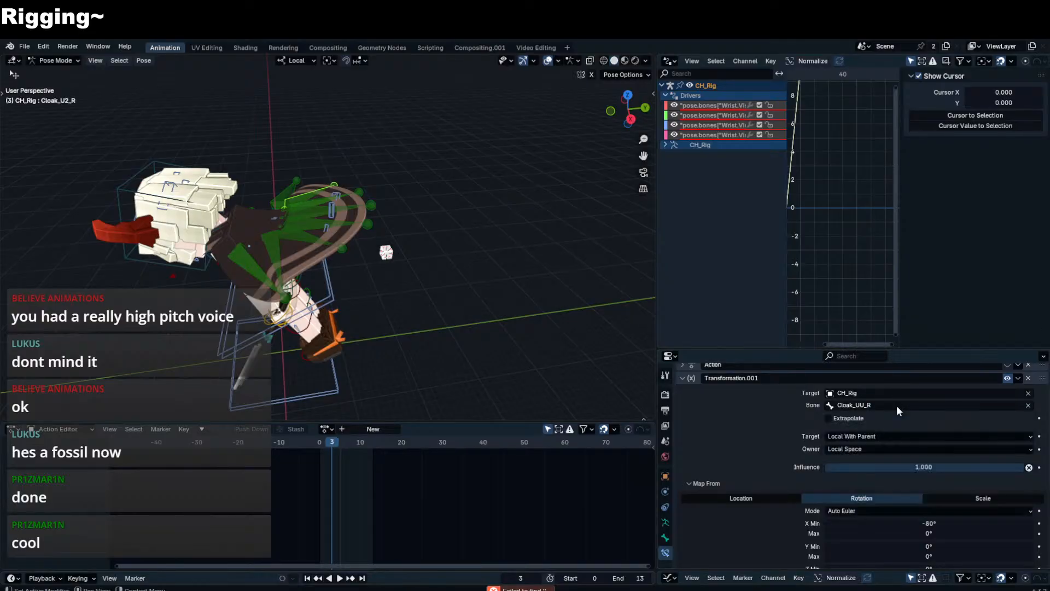
# - Retarget the Cloak_U3_R bone's Transformation constraint that follows Cloak_UU_L to Cloak_UU_R
pyautogui.moveTo(320, 217); pyautogui.dragTo(327, 234, button='middle')
pyautogui.click(355, 181)
pyautogui.scroll(-5, 925, 441)
pyautogui.scroll(-10, 926, 445)
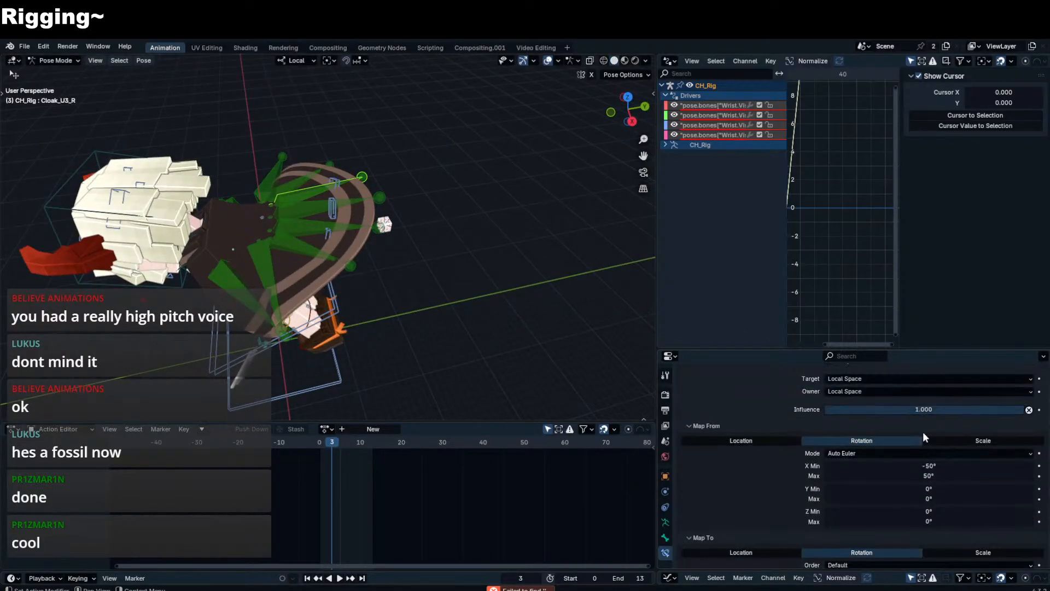
pyautogui.scroll(5, 925, 481)
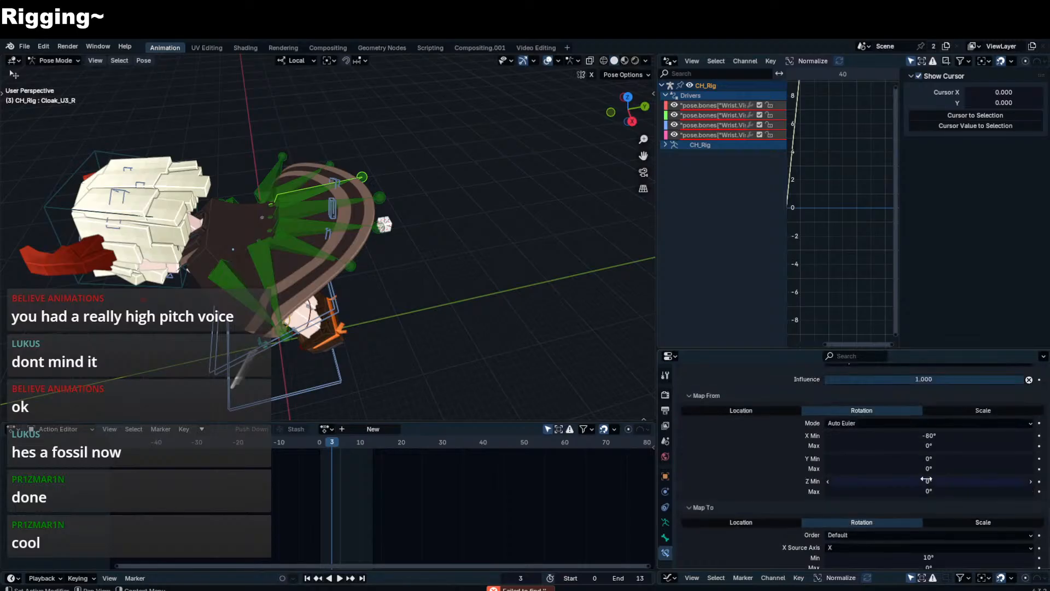
pyautogui.click(898, 384)
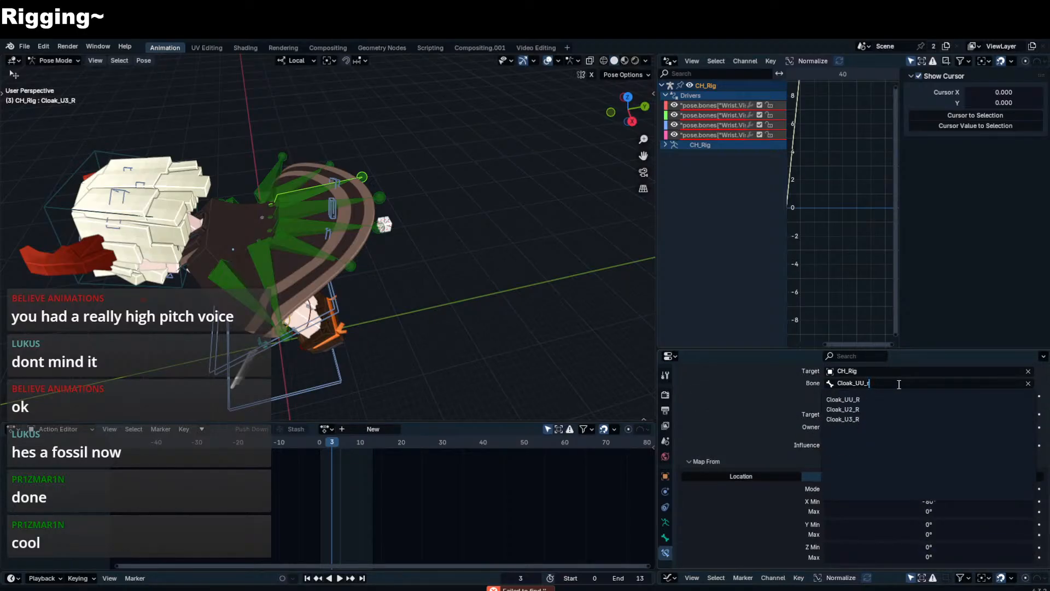
pyautogui.press('Return')
# - Rotate the Cloak_UU_L bone around its local X axis to test the cloak's deformation
pyautogui.moveTo(407, 325); pyautogui.dragTo(284, 219, button='middle')
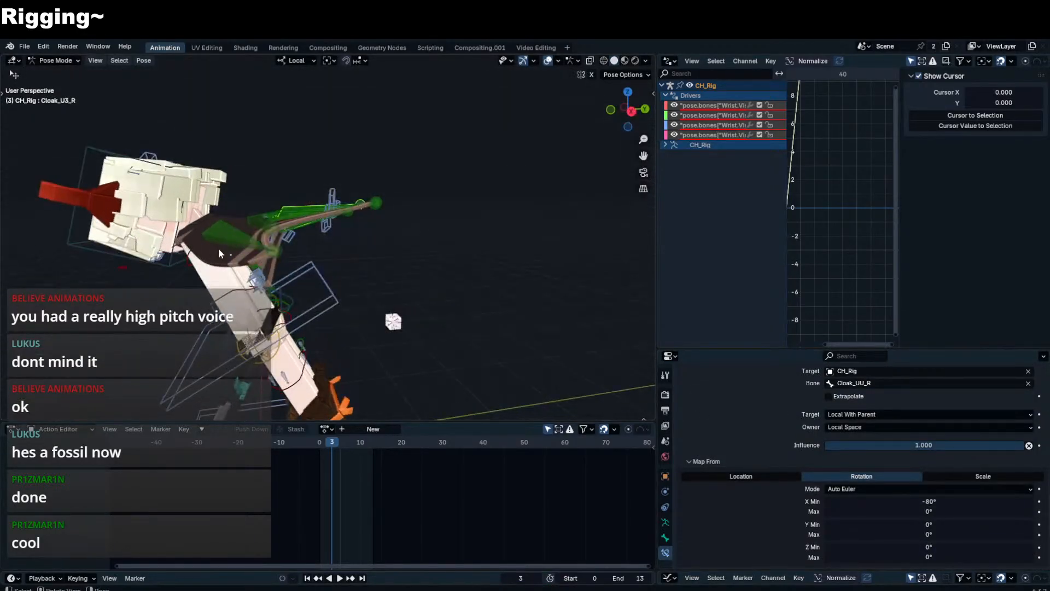
pyautogui.click(223, 247)
pyautogui.moveTo(224, 247); pyautogui.dragTo(438, 323, button='middle')
pyautogui.press('r')
pyautogui.press('r')
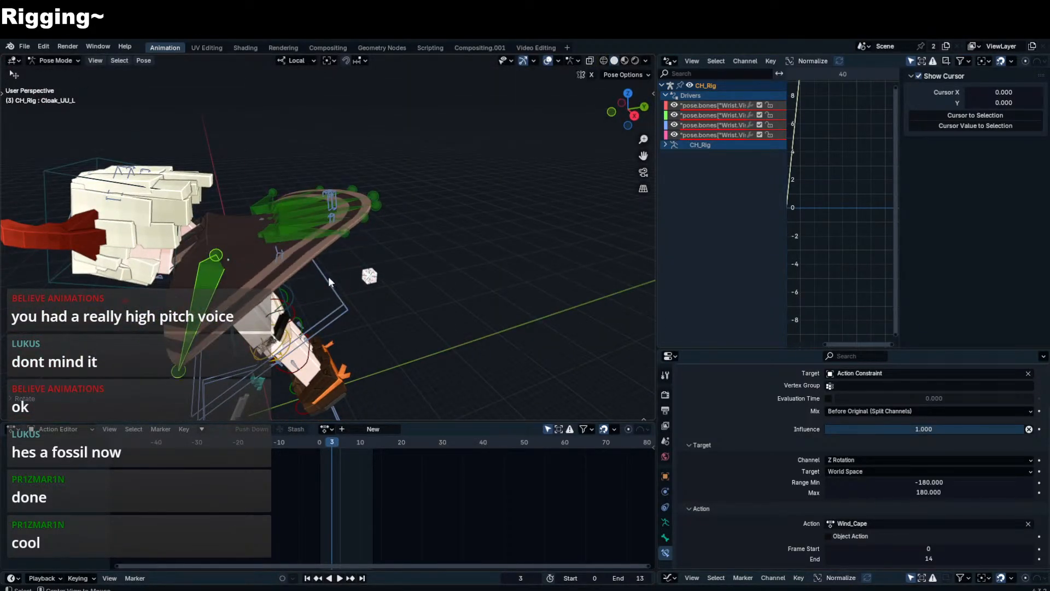
pyautogui.press('x')
pyautogui.press('x')
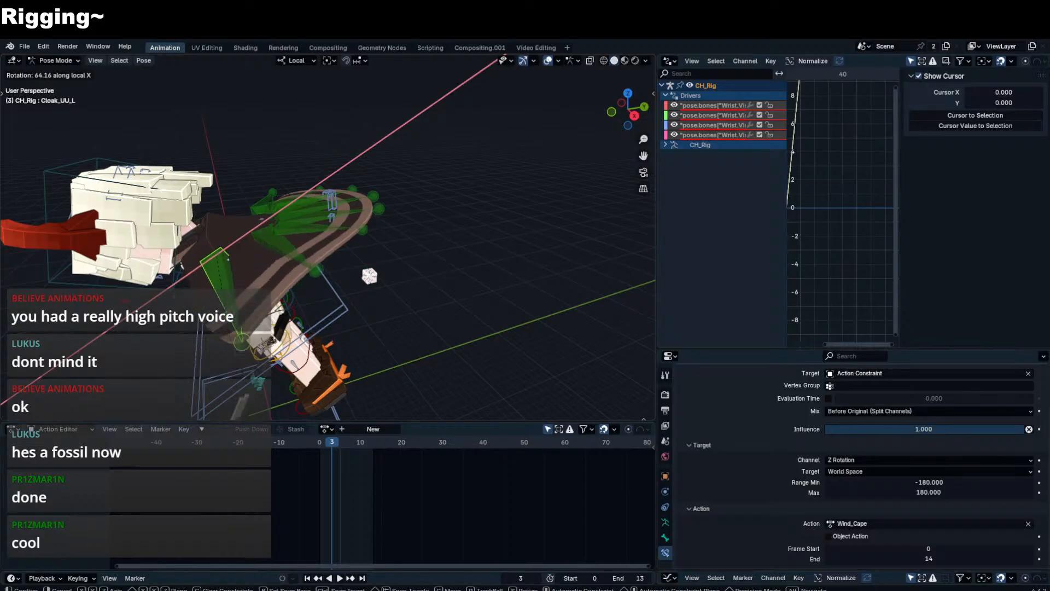
pyautogui.click(352, 287)
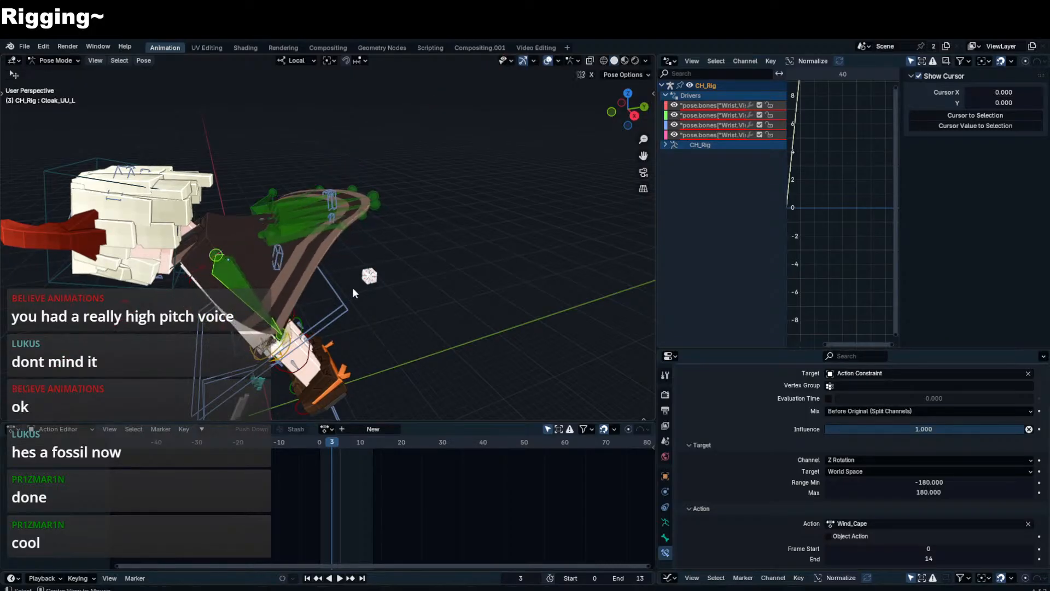
# - Test-rotate Bone.001 at the cloak's upper back around its local Z axis and cancel the rotation
pyautogui.moveTo(352, 287); pyautogui.dragTo(313, 202, button='middle')
pyautogui.click(298, 217)
pyautogui.click(248, 224)
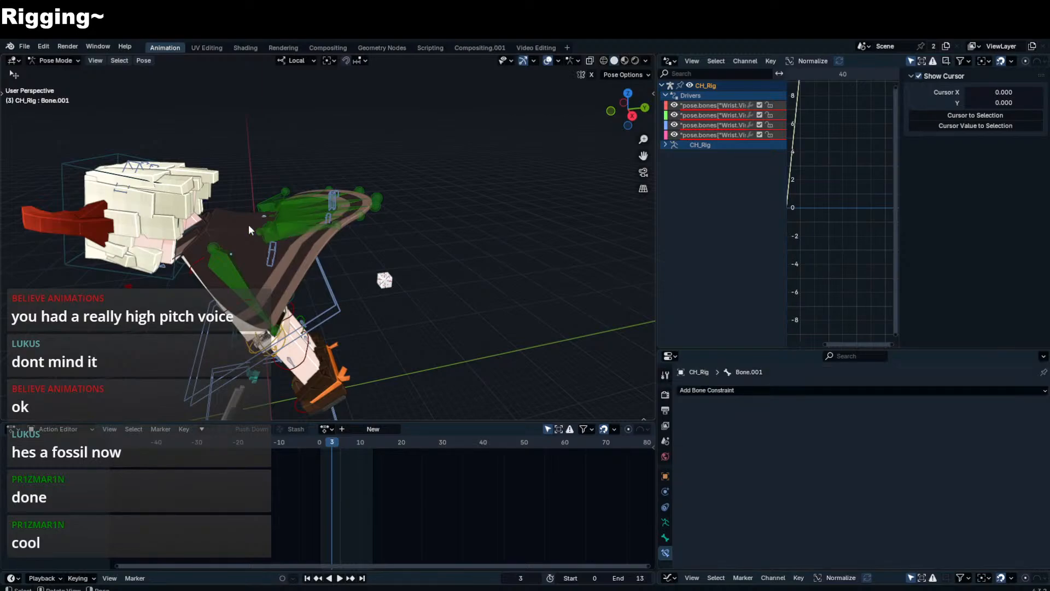
pyautogui.moveTo(249, 224); pyautogui.dragTo(260, 247, button='middle')
pyautogui.press('r')
pyautogui.press('z')
pyautogui.press('z')
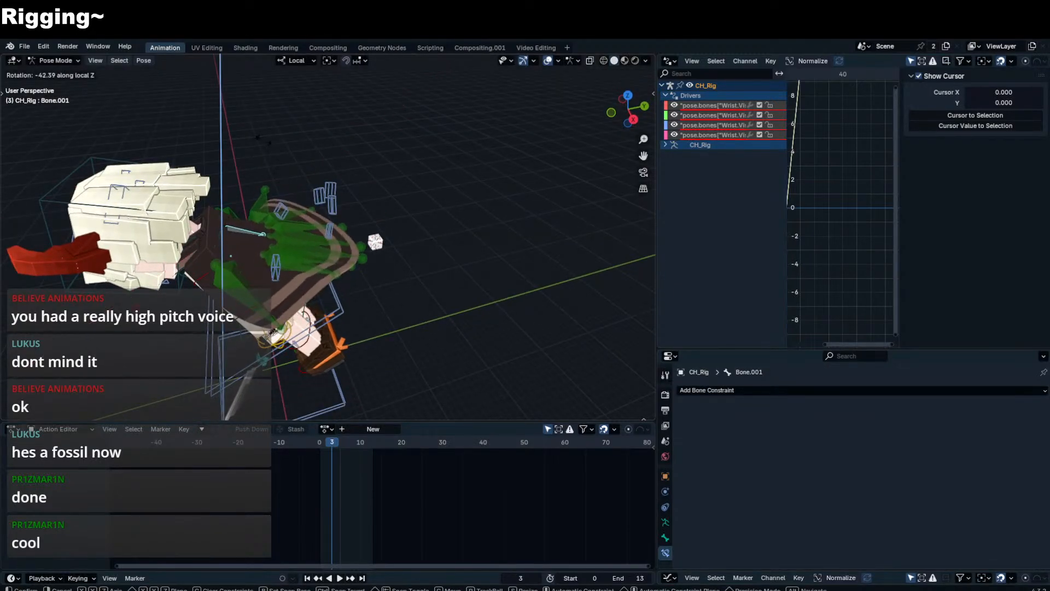
pyautogui.rightClick(253, 227)
# - Inspect Bone.001 in the armature's Edit Mode and rotate it around Z back in Pose Mode
pyautogui.press('Tab')
pyautogui.moveTo(316, 250); pyautogui.dragTo(234, 222, button='middle')
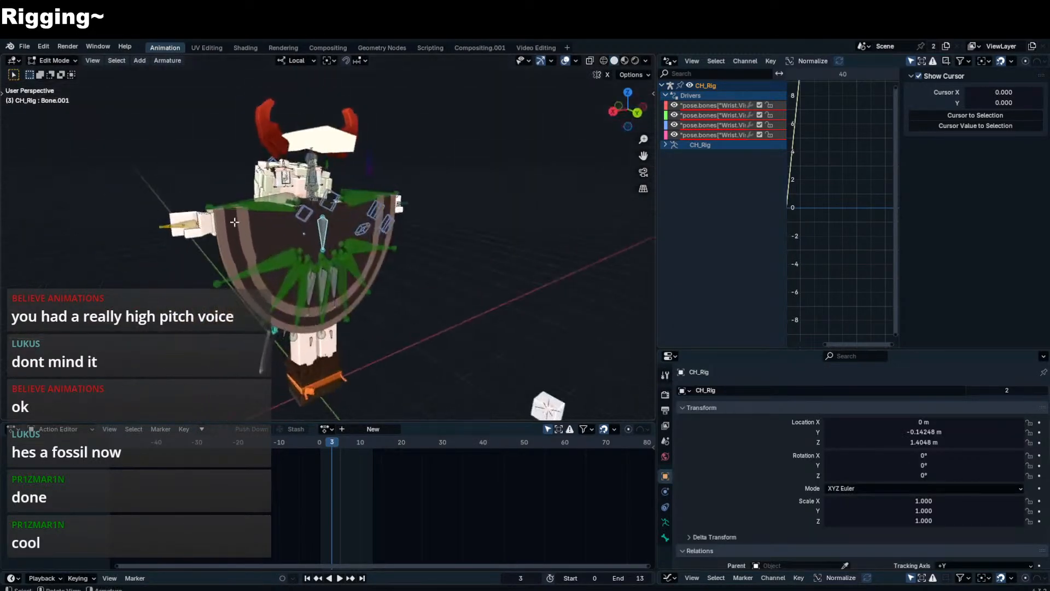
pyautogui.click(323, 216)
pyautogui.click(324, 215)
pyautogui.press('Tab')
pyautogui.moveTo(323, 216); pyautogui.dragTo(333, 237, button='middle')
pyautogui.press('r')
pyautogui.press('x')
pyautogui.press('z')
pyautogui.click(296, 150)
# - Inspect the Transformation constraint on Cloak_U_R that follows Cloak_UU_R, including its Map From and Map To ranges
pyautogui.moveTo(297, 150); pyautogui.dragTo(442, 319, button='middle')
pyautogui.click(442, 320)
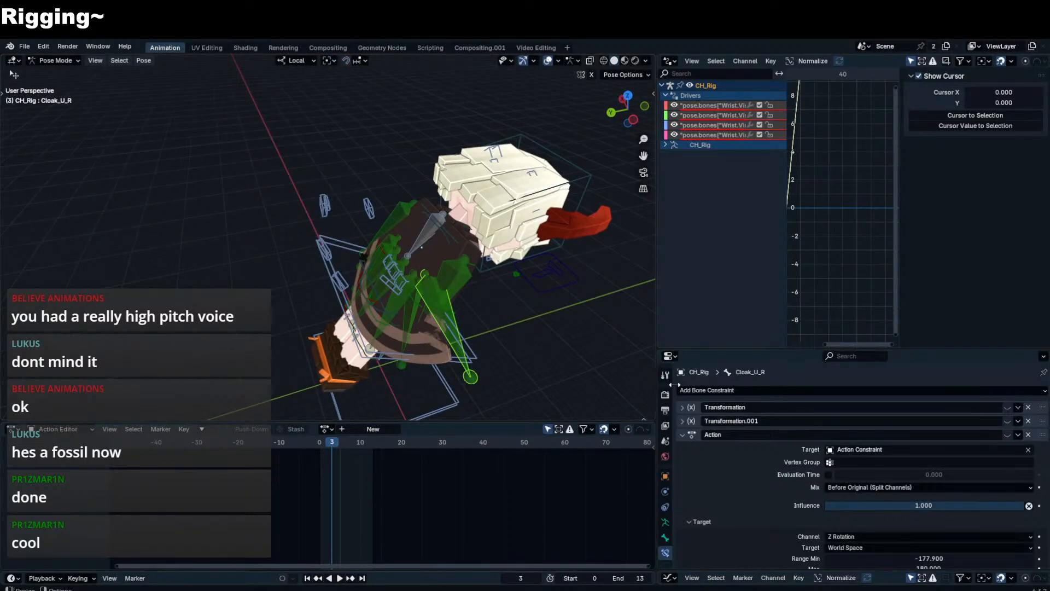
pyautogui.click(683, 434)
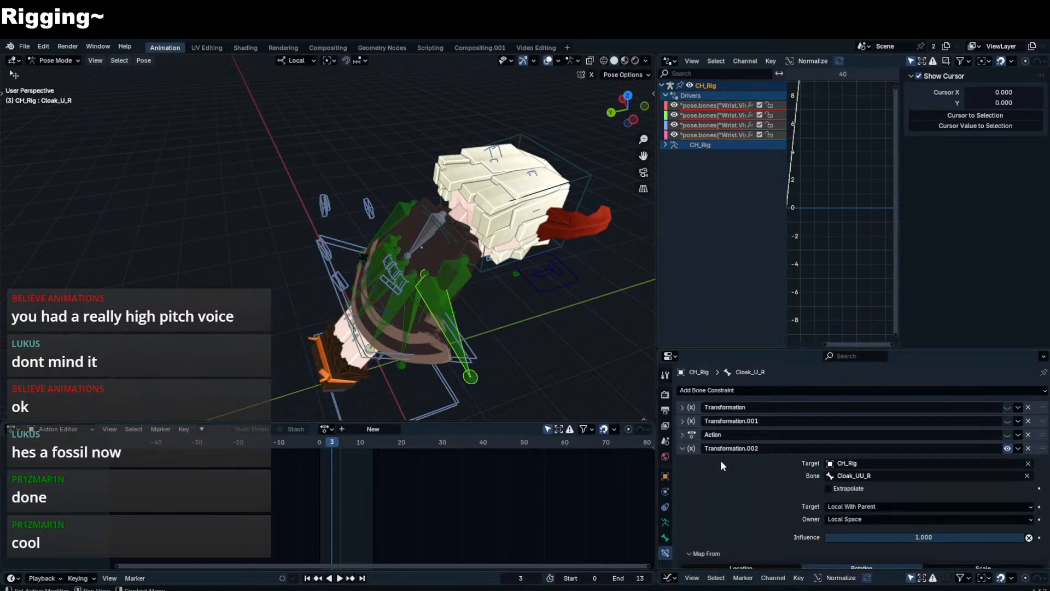
pyautogui.scroll(-8, 878, 485)
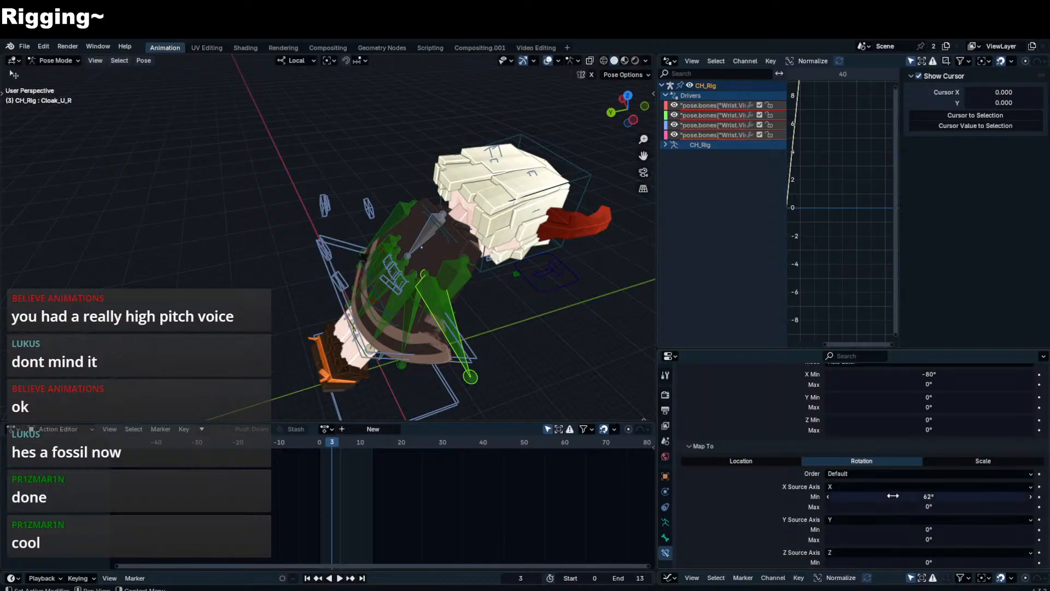
pyautogui.scroll(8, 946, 458)
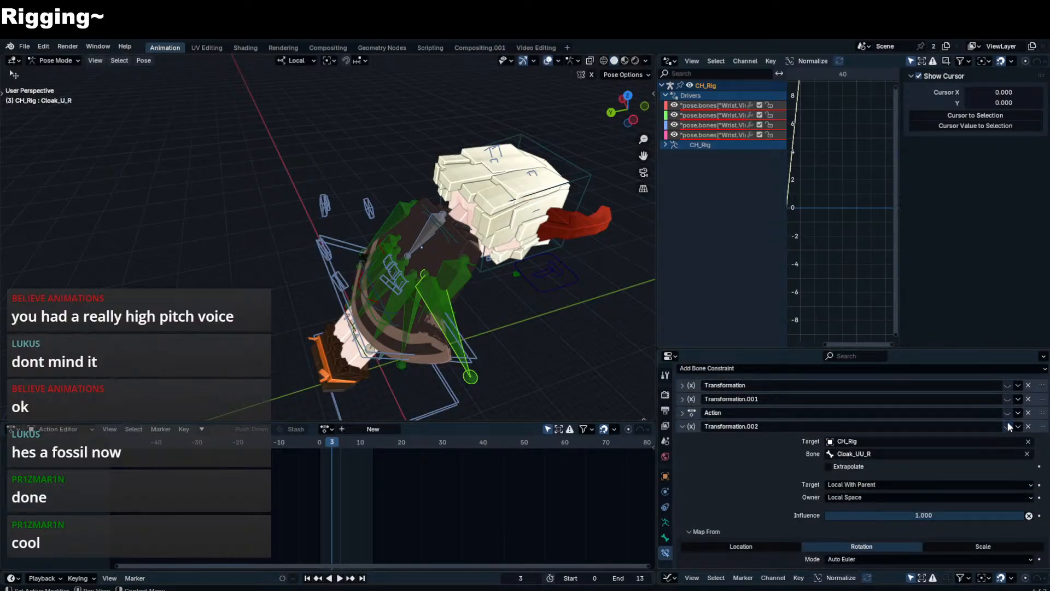
pyautogui.moveTo(503, 333); pyautogui.dragTo(590, 323, button='middle')
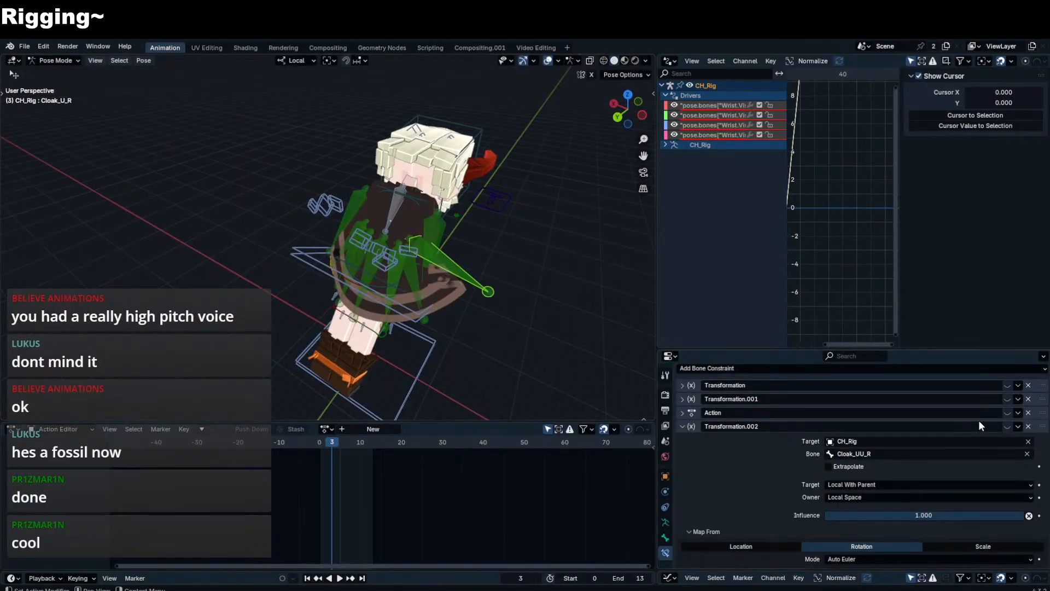
pyautogui.scroll(-2, 990, 462)
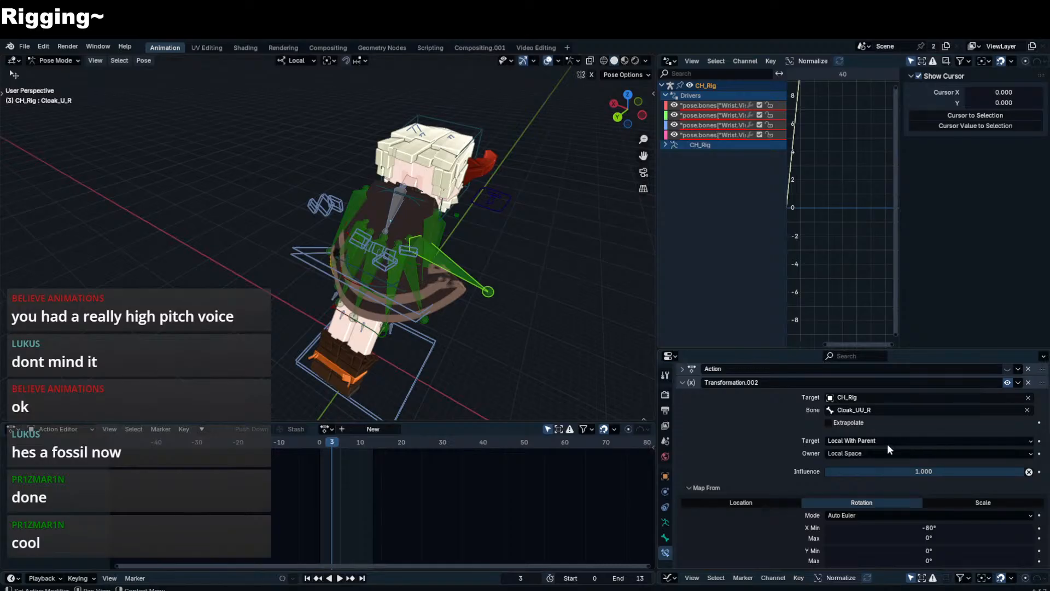
# - Delete all Transformation constraints from the Cloak_U_R bone, keeping only its Action constraint
pyautogui.click(415, 286)
pyautogui.click(454, 291)
pyautogui.scroll(3, 993, 440)
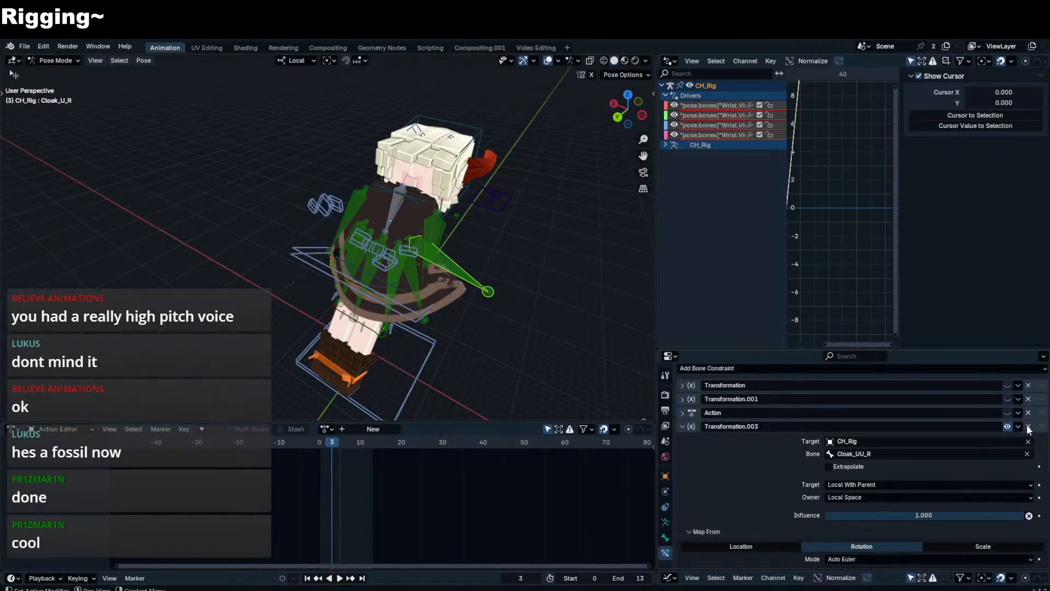
pyautogui.scroll(1, 1028, 429)
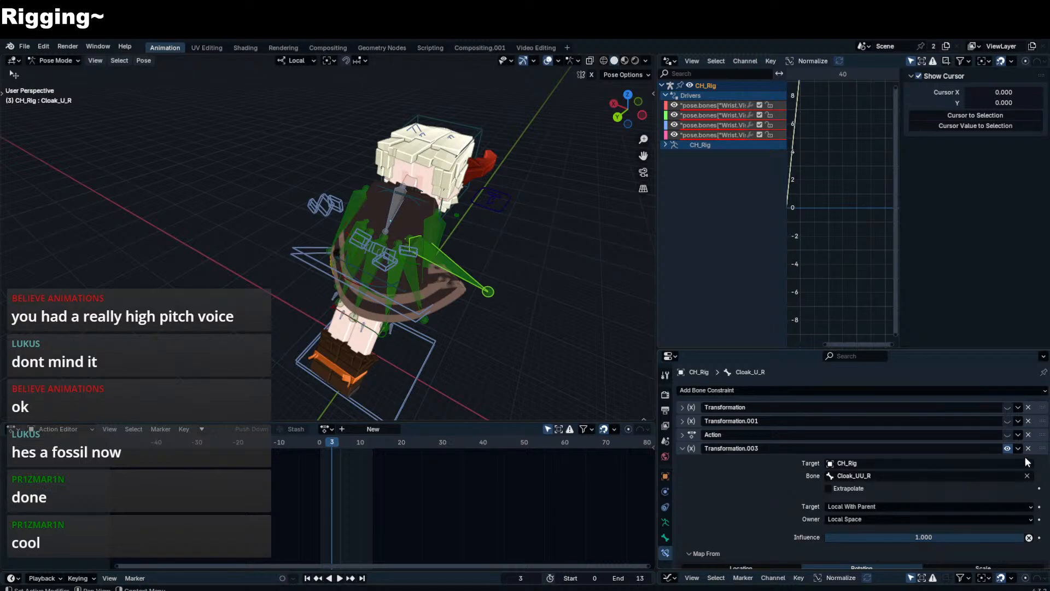
pyautogui.click(1028, 407)
pyautogui.click(1028, 406)
pyautogui.click(1028, 421)
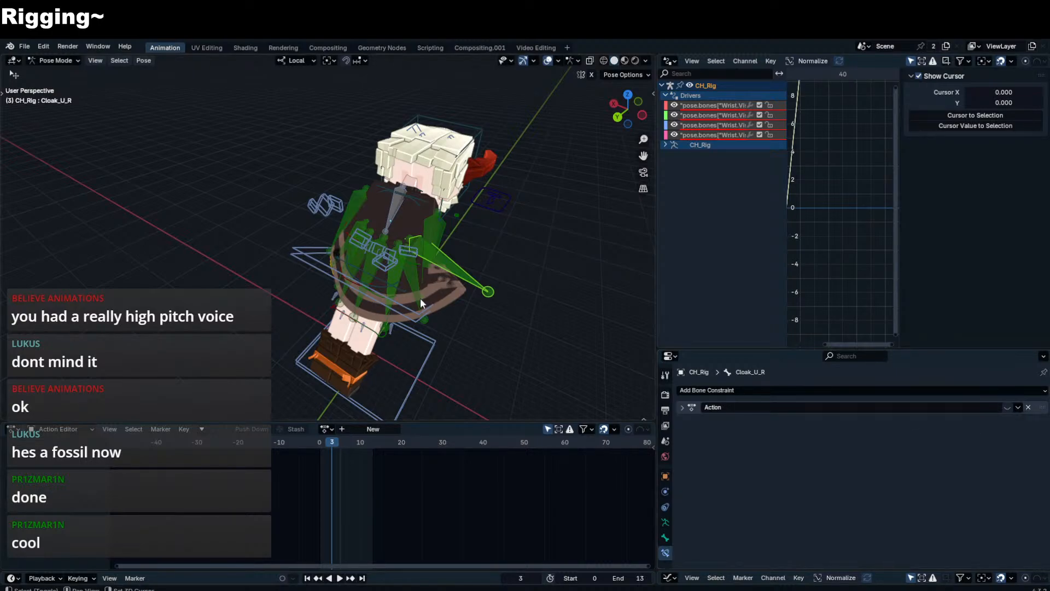
# - Copy Cloak_U2_R's Transformation constraint following Cloak_UU_R onto Cloak_U_R, and try out Cloak_U_R's X rotation
pyautogui.click(417, 285)
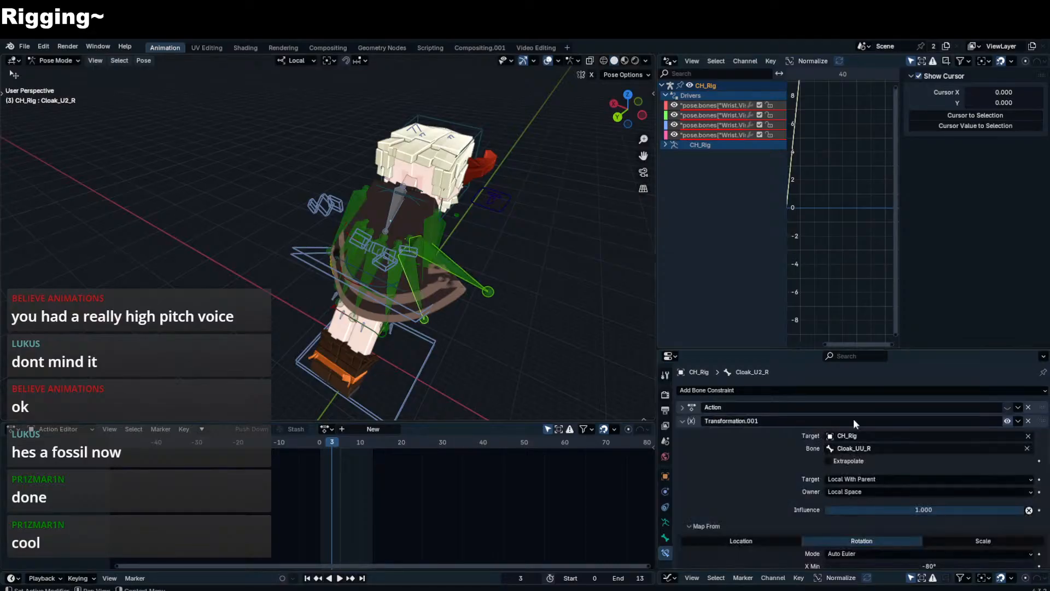
pyautogui.click(484, 290)
pyautogui.press('n')
pyautogui.press('n')
pyautogui.press('n')
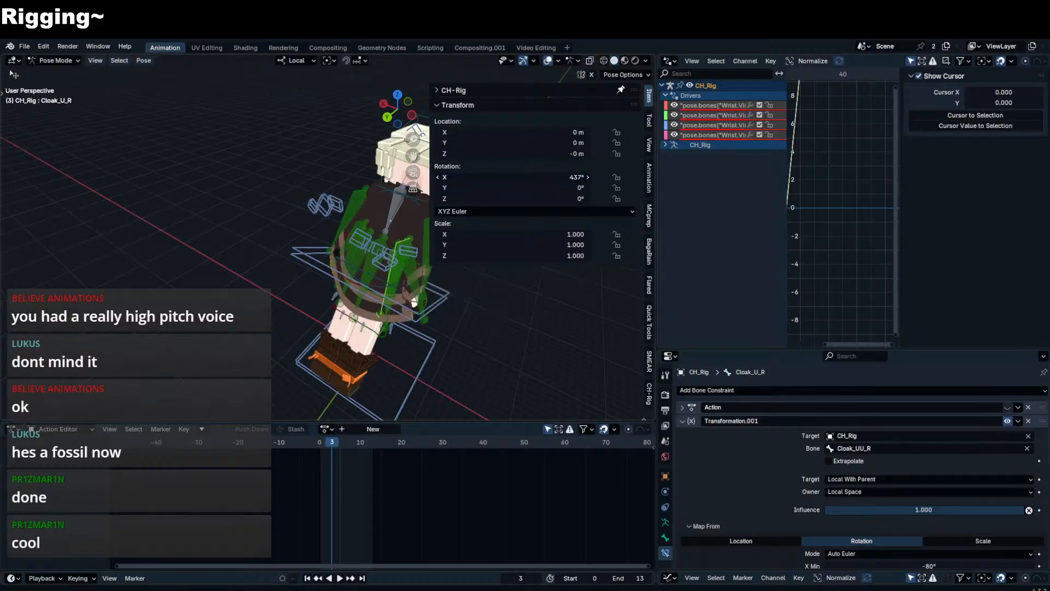
pyautogui.moveTo(469, 177); pyautogui.dragTo(481, 178)
pyautogui.rightClick(470, 178)
pyautogui.press('n')
# - Review the Map From and Map To rotation ranges of Cloak_U_R's Transformation constraint
pyautogui.moveTo(354, 216); pyautogui.dragTo(381, 216, button='middle')
pyautogui.scroll(-6, 829, 436)
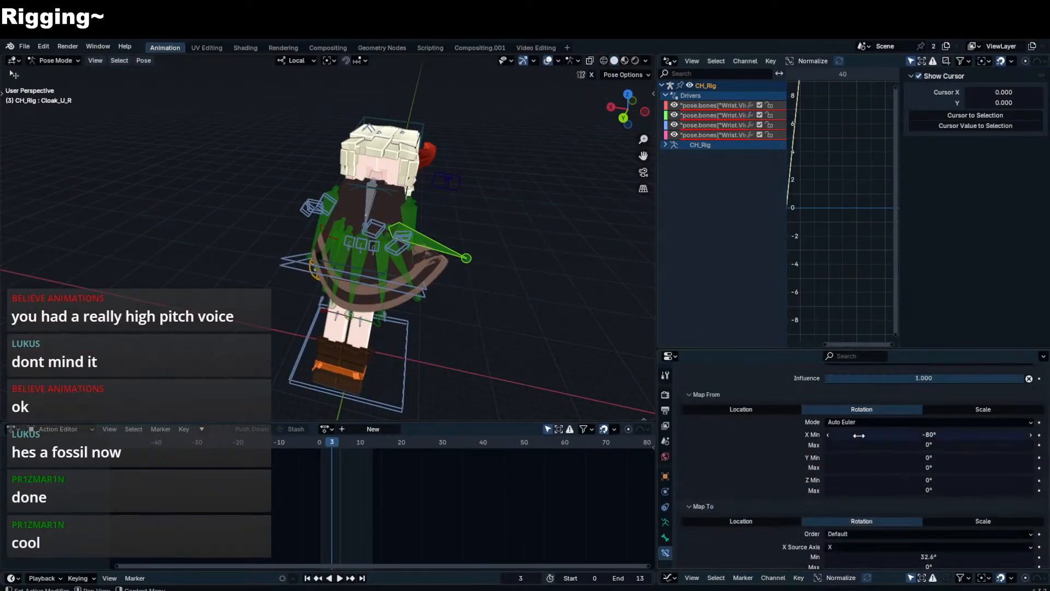
pyautogui.scroll(6, 773, 458)
pyautogui.scroll(-10, 956, 428)
pyautogui.scroll(4, 949, 447)
pyautogui.scroll(6, 937, 455)
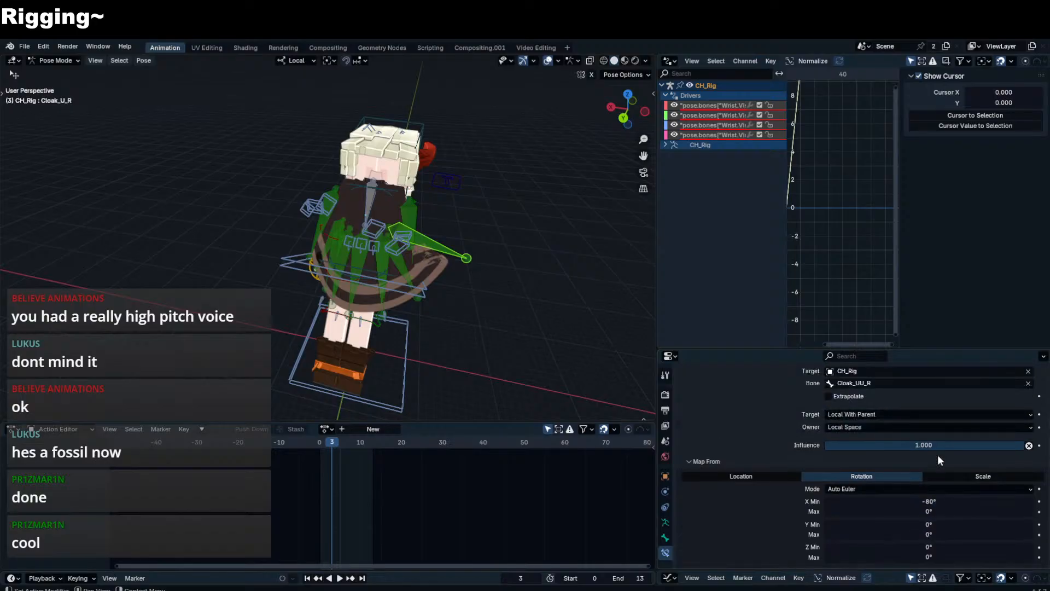
pyautogui.scroll(-10, 929, 470)
# - Test-rotate Cloak_U_R and Cloak_UU_R to check how the cloak deforms, cancelling each rotation
pyautogui.press('r')
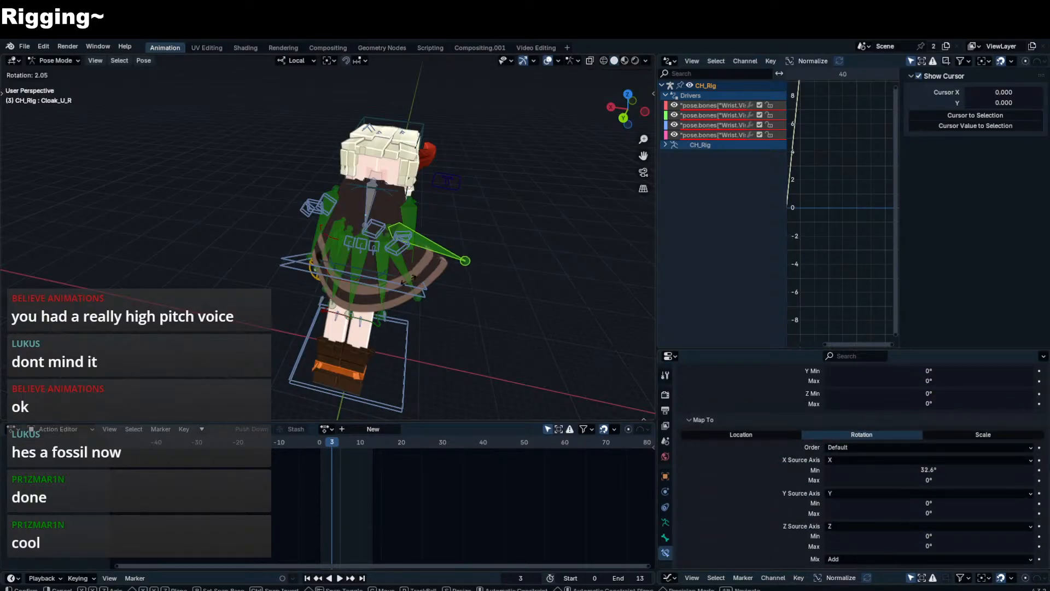
pyautogui.rightClick(376, 307)
pyautogui.click(407, 274)
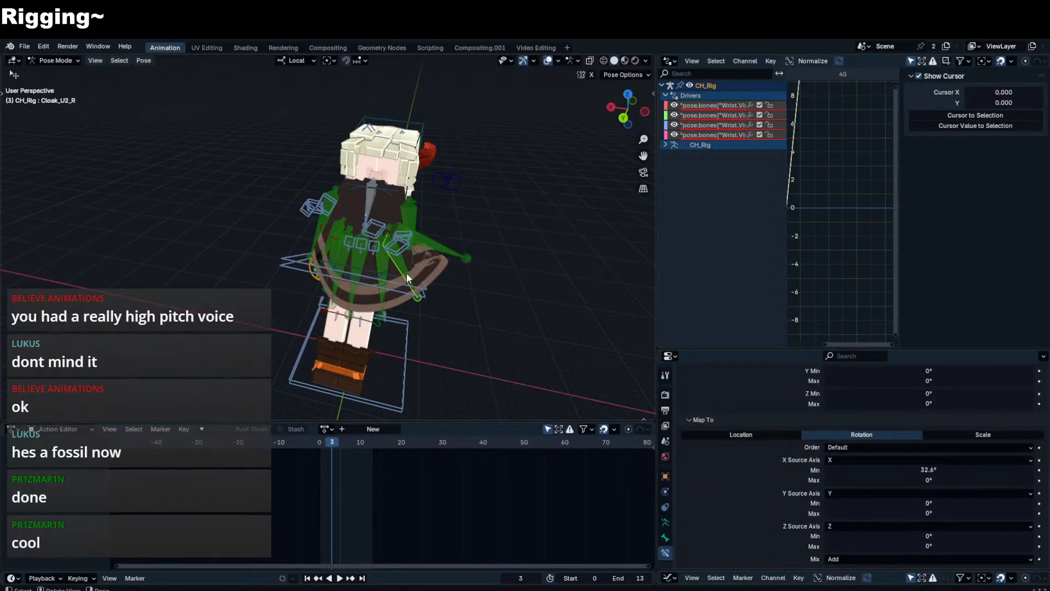
pyautogui.click(409, 217)
pyautogui.press('r')
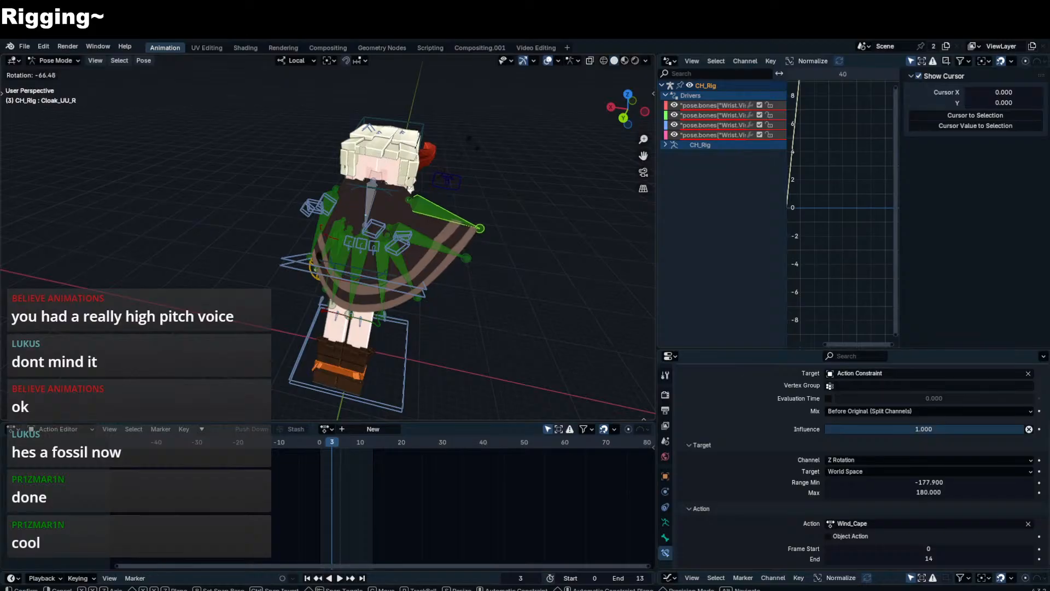
pyautogui.press('Escape')
pyautogui.press('F2')
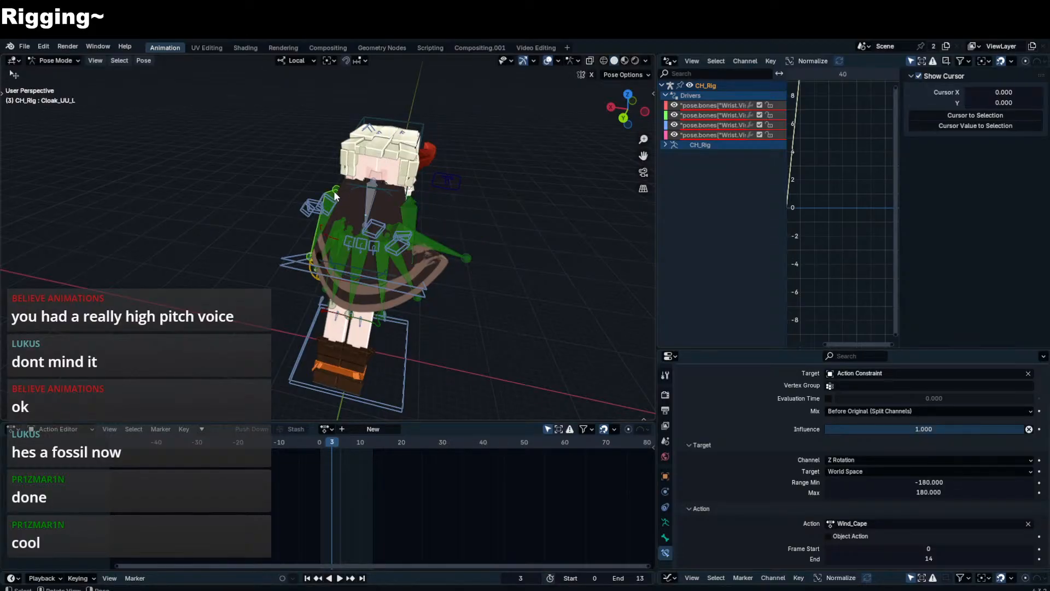
# - Remove the Transformation constraint that follows UpperArm.Vis.R from the Cloak_U3_R bone
pyautogui.moveTo(333, 192); pyautogui.dragTo(361, 262, button='middle')
pyautogui.click(361, 264)
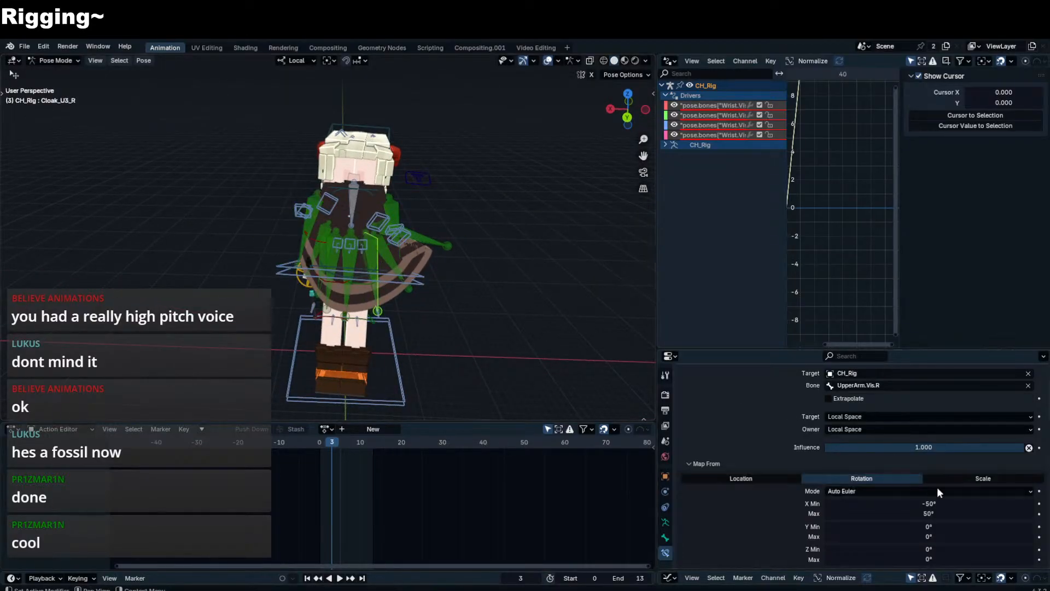
pyautogui.scroll(3, 713, 421)
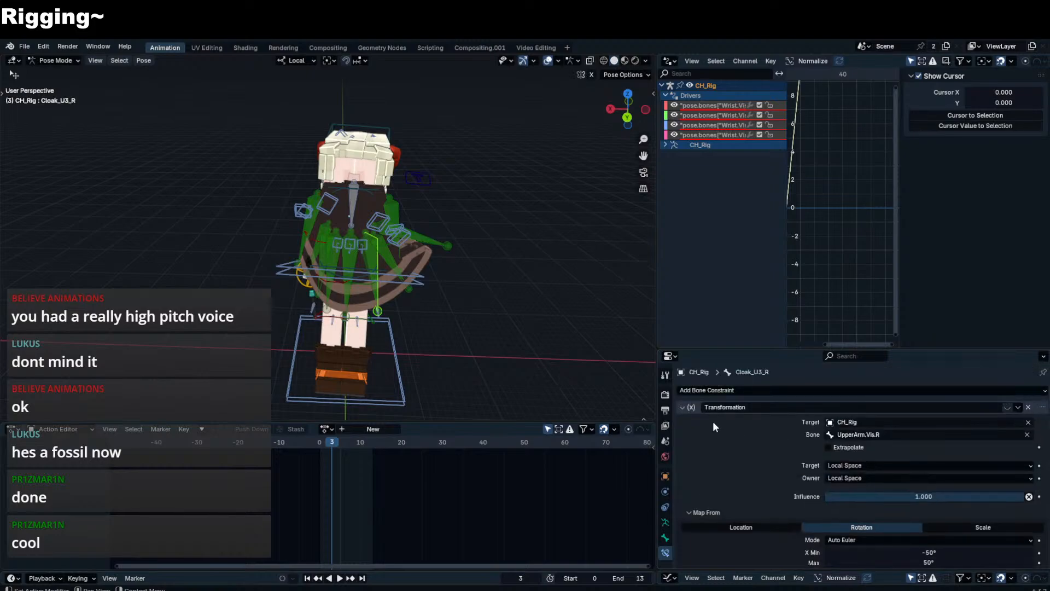
pyautogui.click(1028, 407)
pyautogui.scroll(-5, 831, 447)
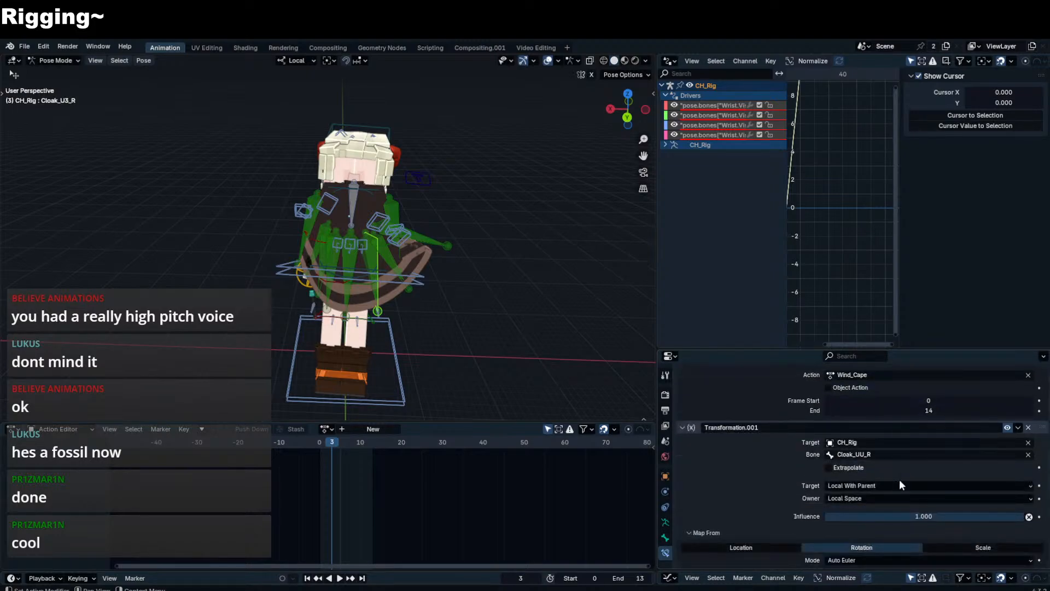
pyautogui.click(911, 452)
pyautogui.click(904, 468)
# - Test-rotate Cloak_UU_R around its local X axis and cancel the rotation
pyautogui.click(419, 242)
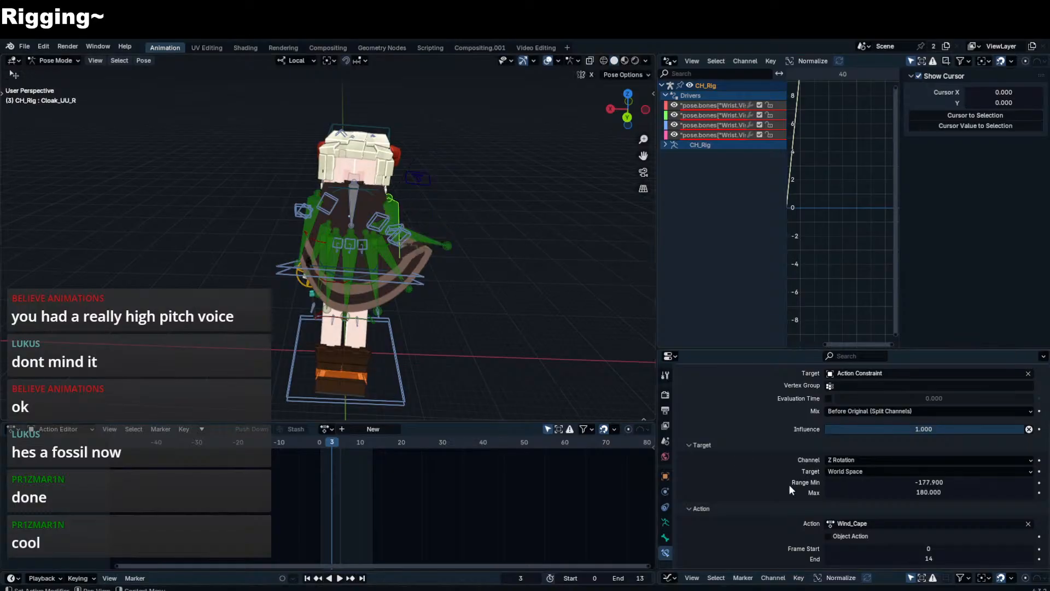
pyautogui.press('r')
pyautogui.press('x')
pyautogui.press('x')
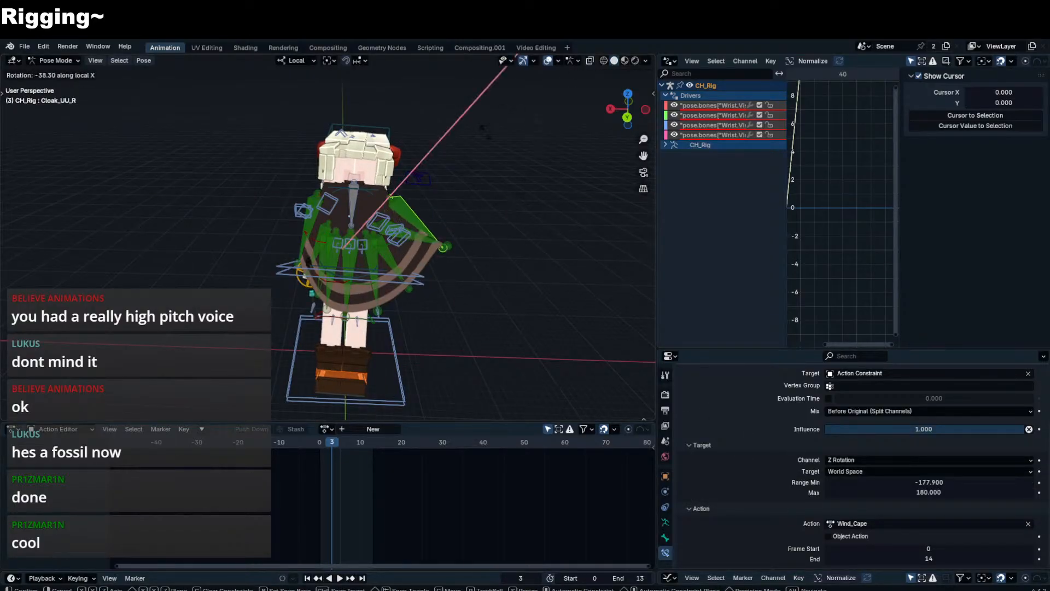
pyautogui.rightClick(462, 314)
# - Set the Map From X rotation of Cloak_U_R's Transformation constraint to Min 0° and Max 80°
pyautogui.scroll(2, 497, 219)
pyautogui.click(506, 249)
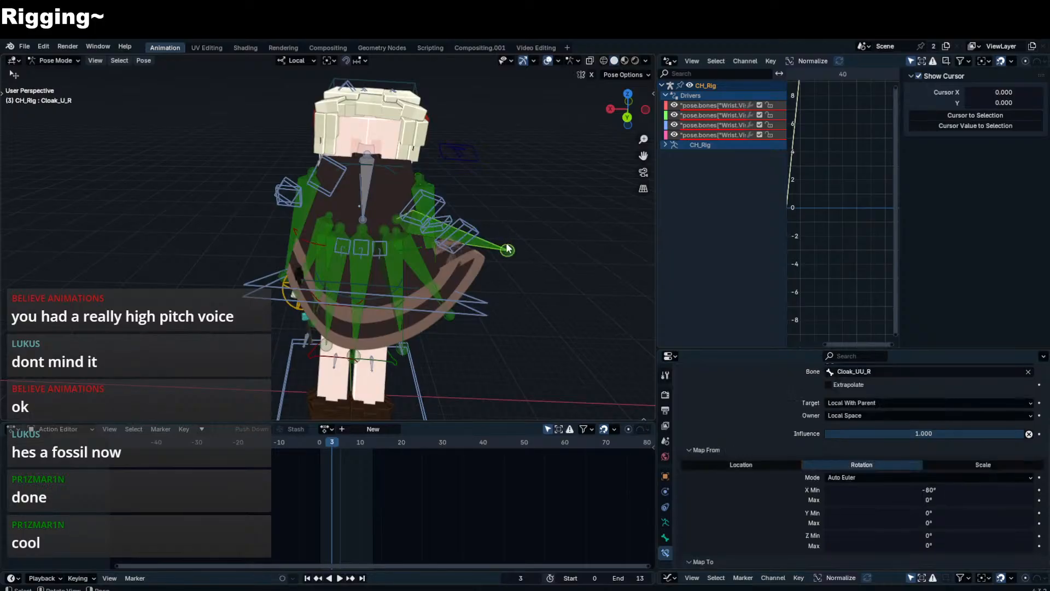
pyautogui.scroll(-6, 891, 396)
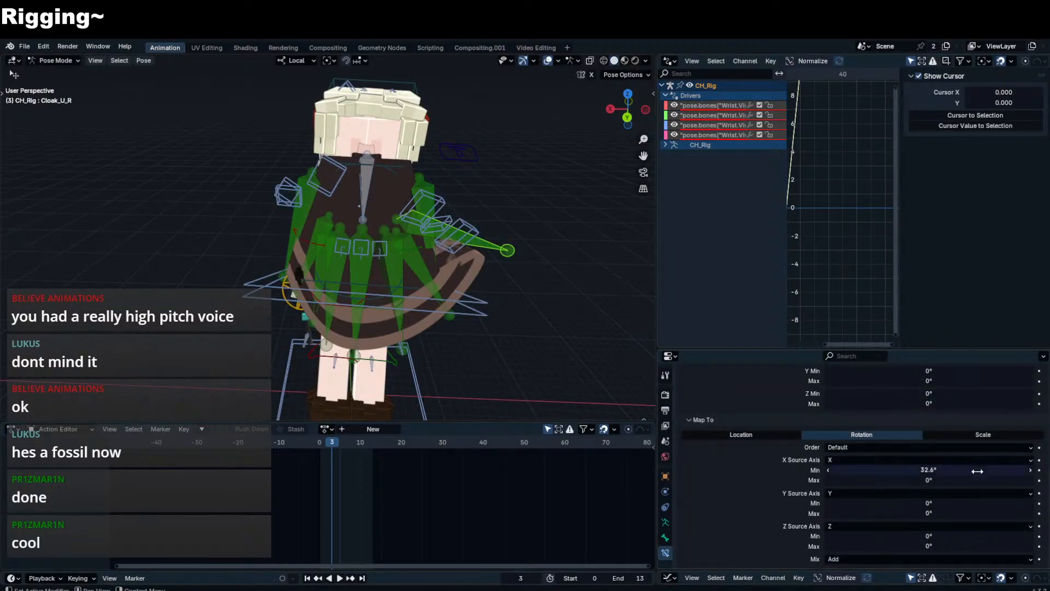
pyautogui.scroll(2, 976, 469)
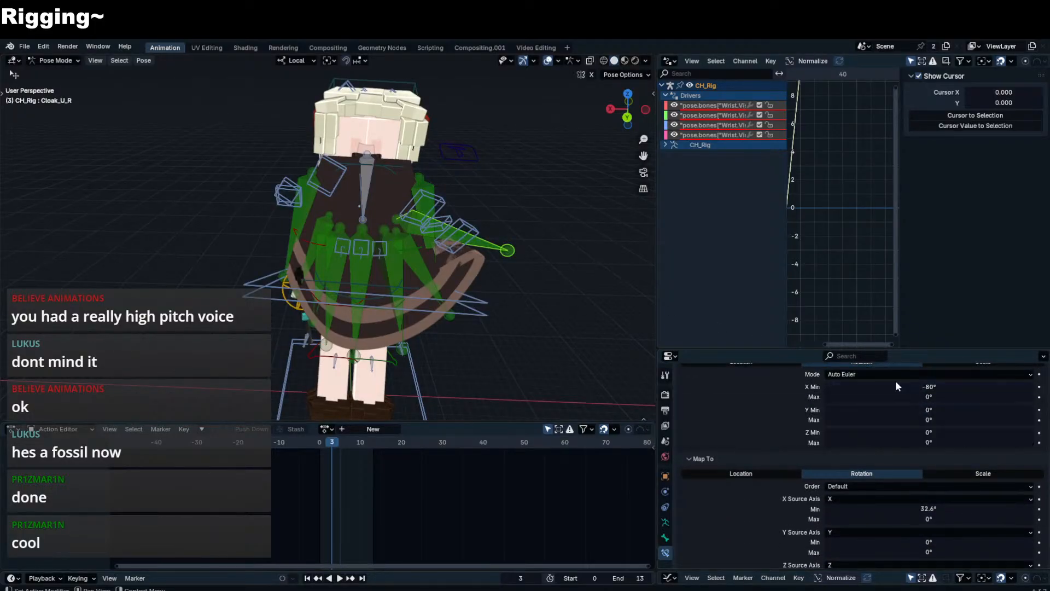
pyautogui.doubleClick(916, 387)
pyautogui.press('Tab')
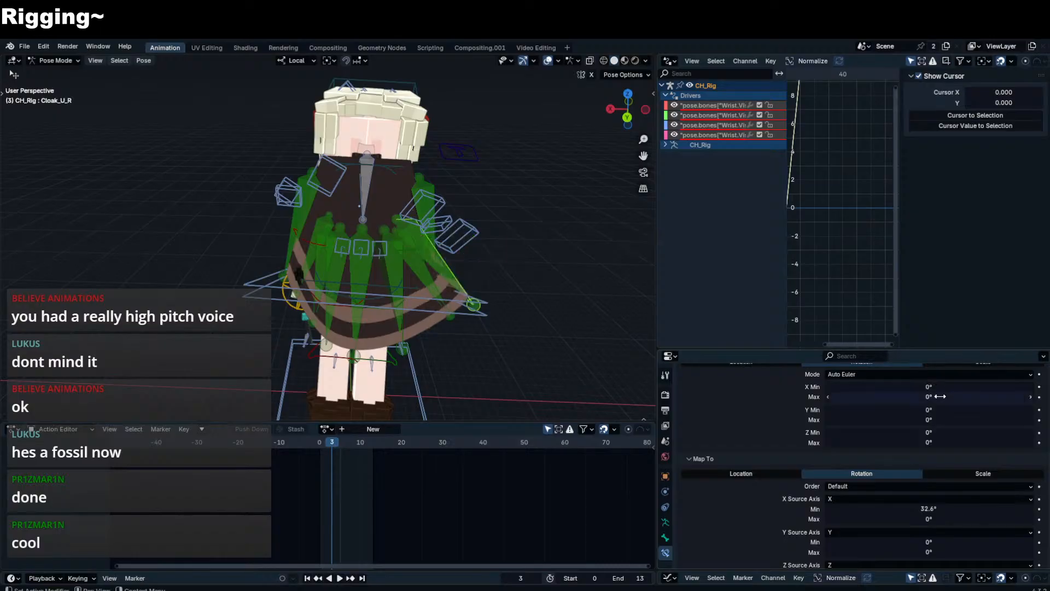
pyautogui.write('80')
pyautogui.press('Return')
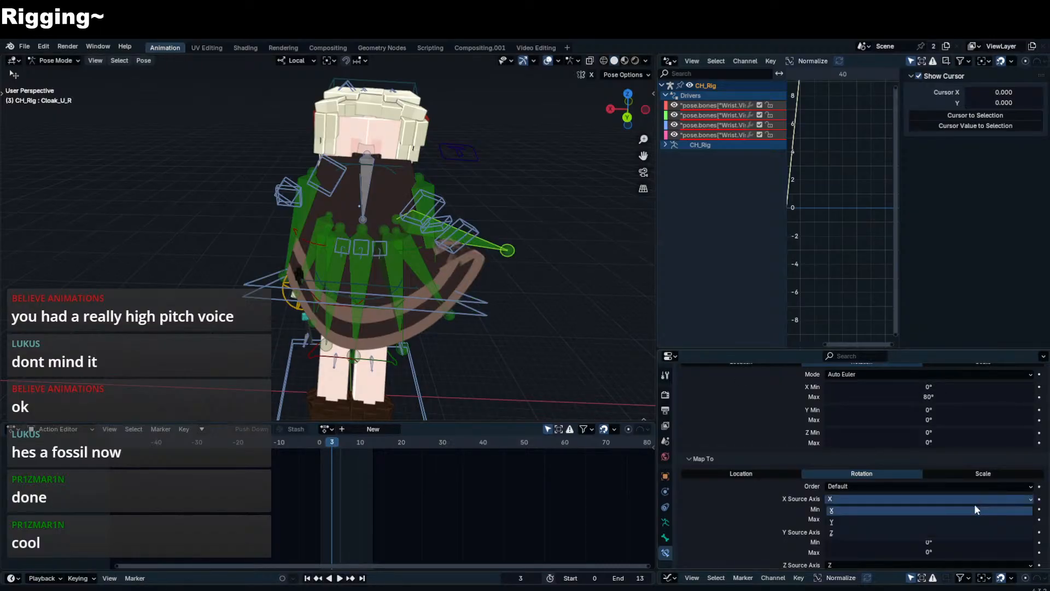
# - Move the 32.6° Map To X rotation of Cloak_U_R's Transformation constraint from Min to Max
pyautogui.click(910, 509)
pyautogui.hotkey('ctrl', 'c')
pyautogui.press('Return')
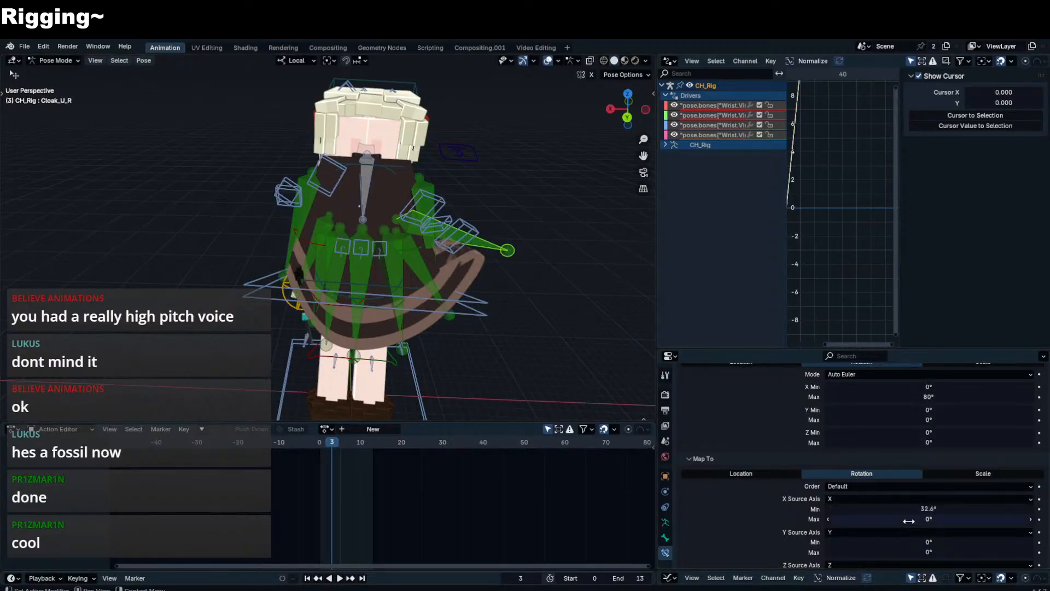
pyautogui.click(909, 519)
pyautogui.hotkey('ctrl', 'v')
pyautogui.press('Return')
# - Set the Map From X rotation of Cloak_U2_R's Transformation constraint to Min 0° and Max 80°
pyautogui.click(427, 273)
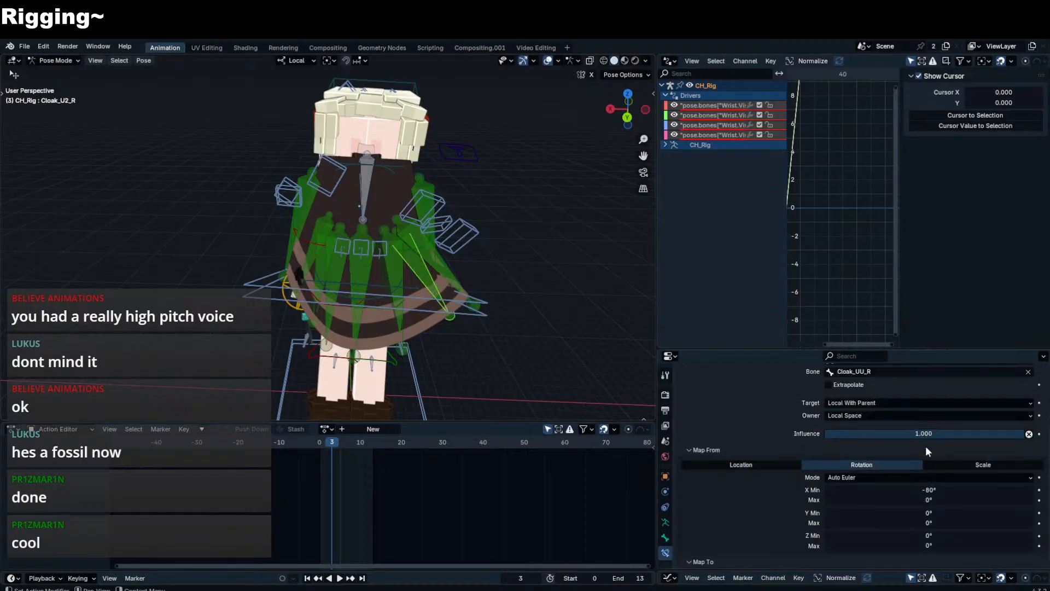
pyautogui.click(931, 499)
pyautogui.write('80')
pyautogui.press('Return')
pyautogui.click(935, 488)
pyautogui.write('0')
pyautogui.press('Return')
pyautogui.scroll(-2, 956, 464)
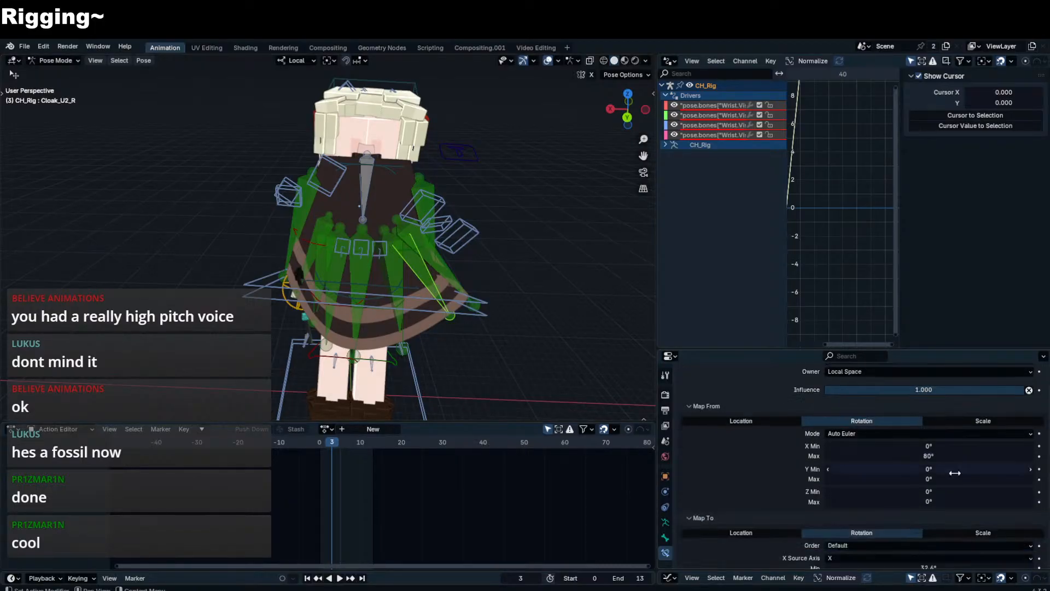
# - Set the Map To X rotation of Cloak_U2_R's Transformation constraint to Min 0° and Max 32.6°
pyautogui.scroll(-3, 955, 473)
pyautogui.click(947, 473)
pyautogui.hotkey('ctrl', 'c')
pyautogui.click(947, 484)
pyautogui.click(947, 482)
pyautogui.hotkey('ctrl', 'v')
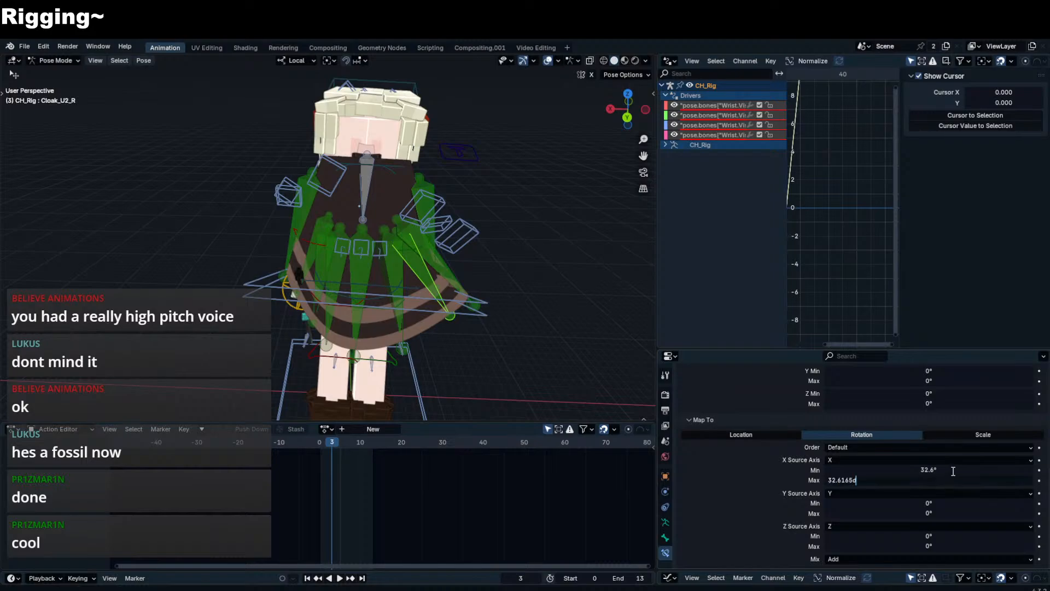
pyautogui.press('Return')
pyautogui.click(953, 471)
pyautogui.write('0')
pyautogui.press('Return')
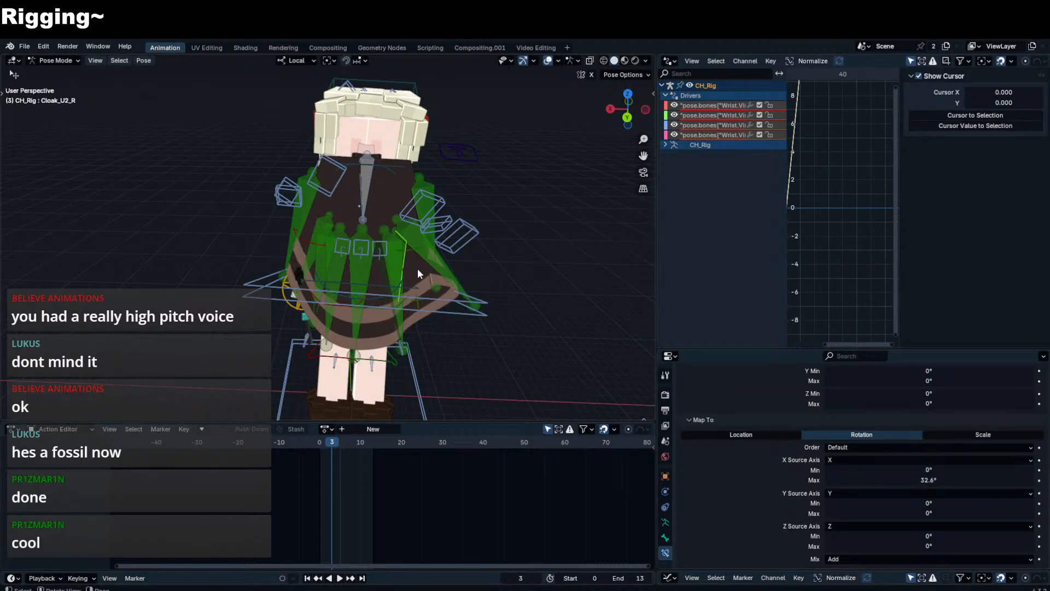
# - Set the Map From X rotation of Cloak_U3_R's Transformation constraint to Min 0° and Max 80°
pyautogui.click(392, 285)
pyautogui.scroll(-5, 918, 493)
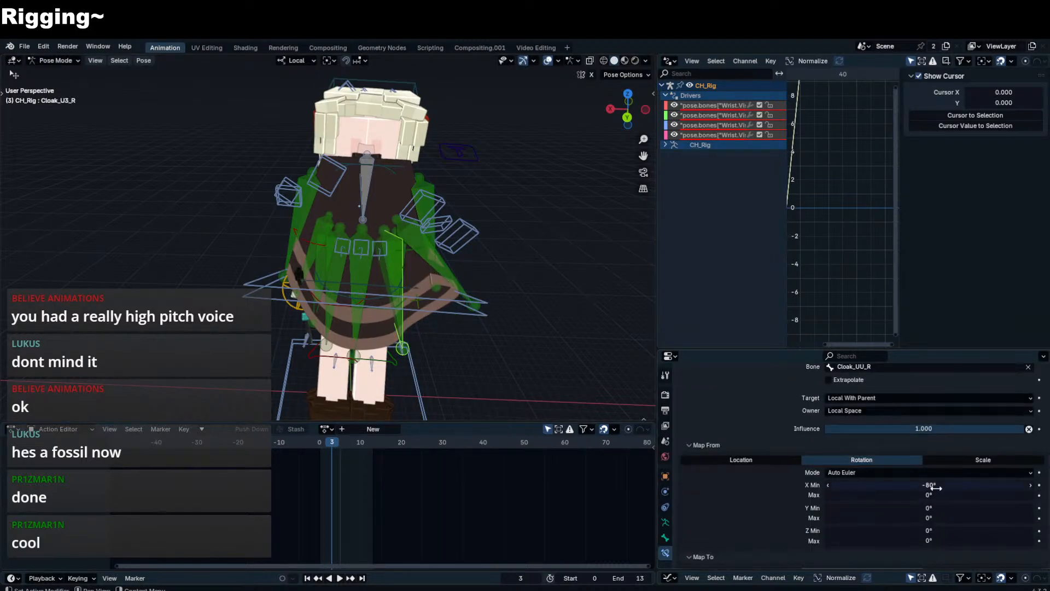
pyautogui.click(941, 493)
pyautogui.press('Return')
pyautogui.scroll(-4, 951, 470)
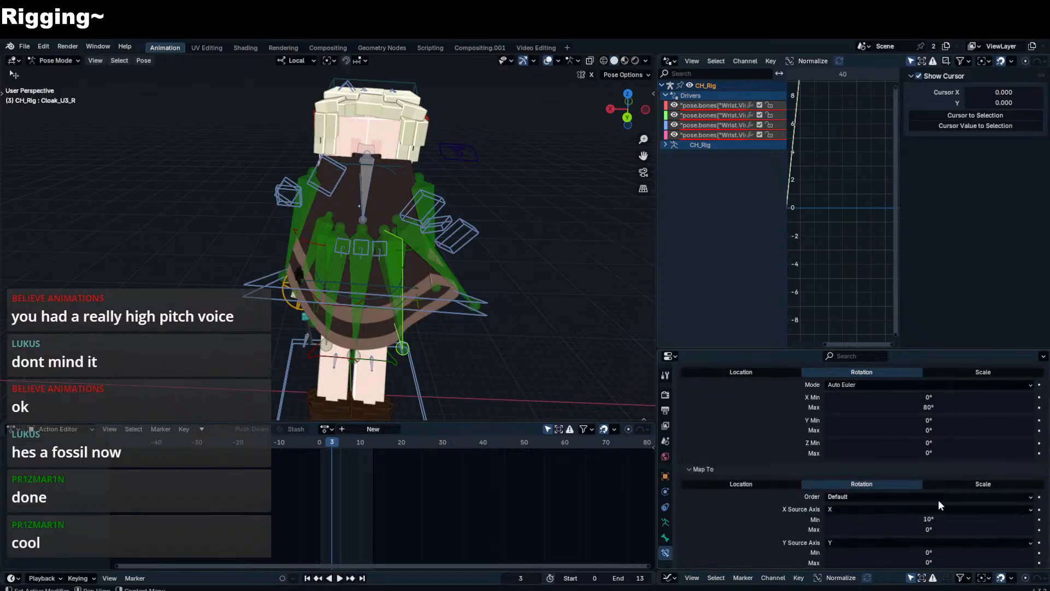
# - Set the Map To X rotation of Cloak_U3_R's Transformation constraint to Min 0° and Max 10°
pyautogui.click(937, 519)
pyautogui.write('10')
pyautogui.press('Return')
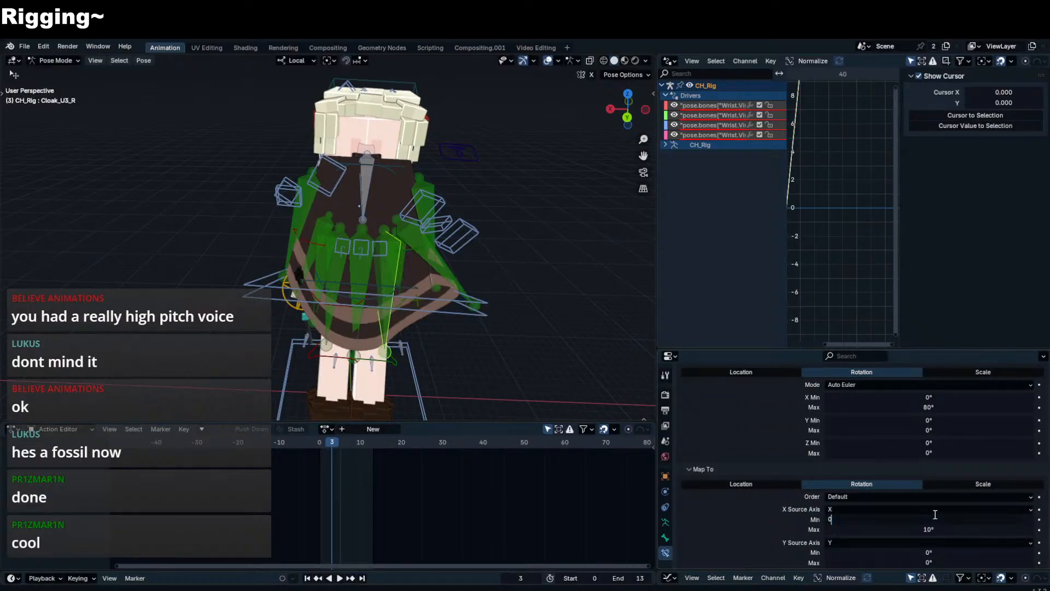
# - Check Cloak_U_L's Transformation ranges, and set the Map To X rotation of Cloak_U_R's constraint to Min 0° and Max 62°
pyautogui.click(427, 253)
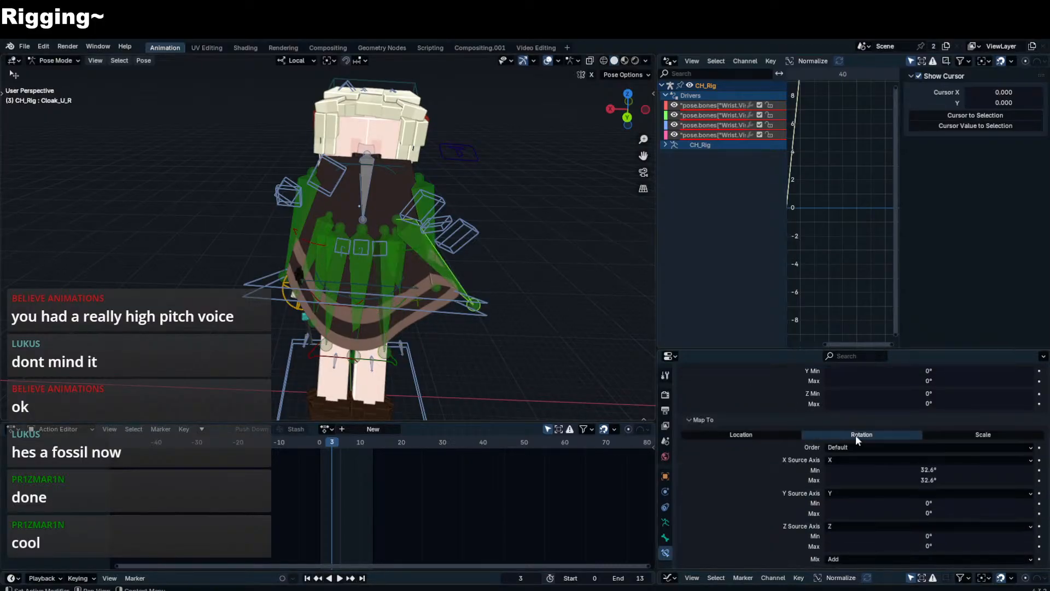
pyautogui.click(319, 222)
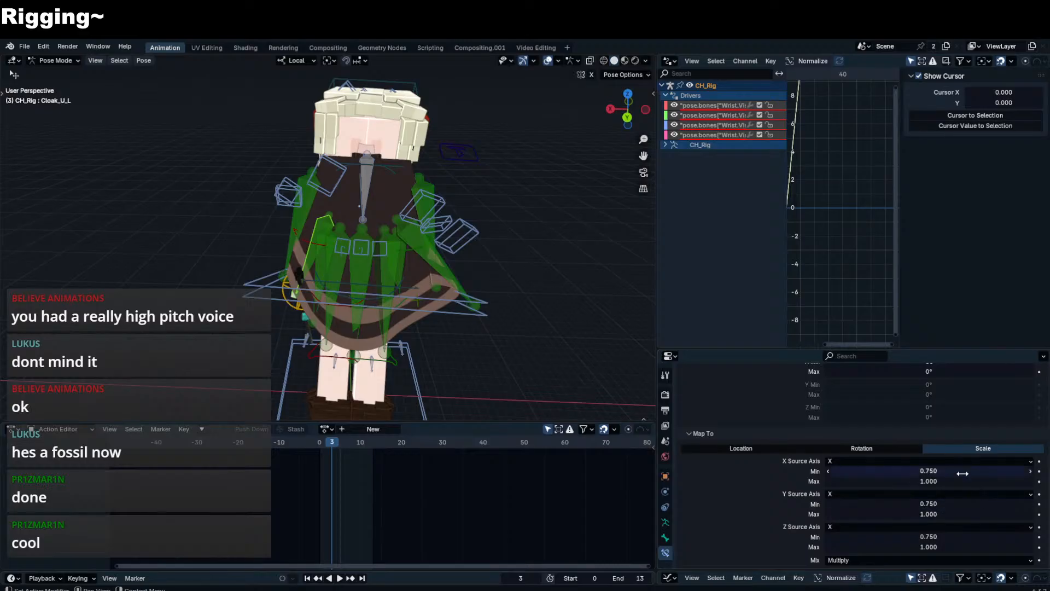
pyautogui.scroll(15, 901, 449)
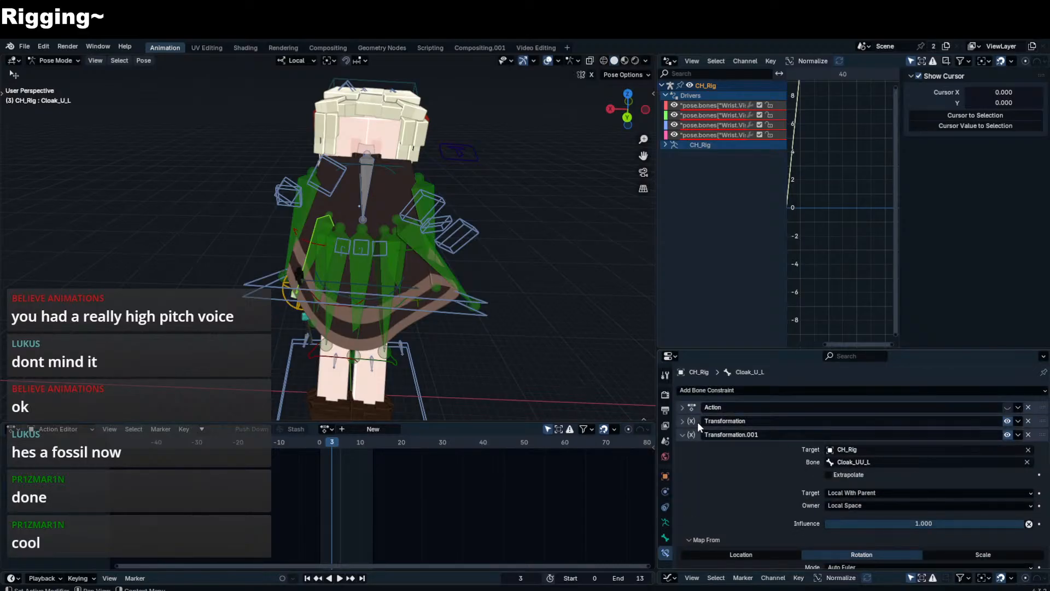
pyautogui.scroll(-5, 697, 424)
pyautogui.scroll(-5, 893, 464)
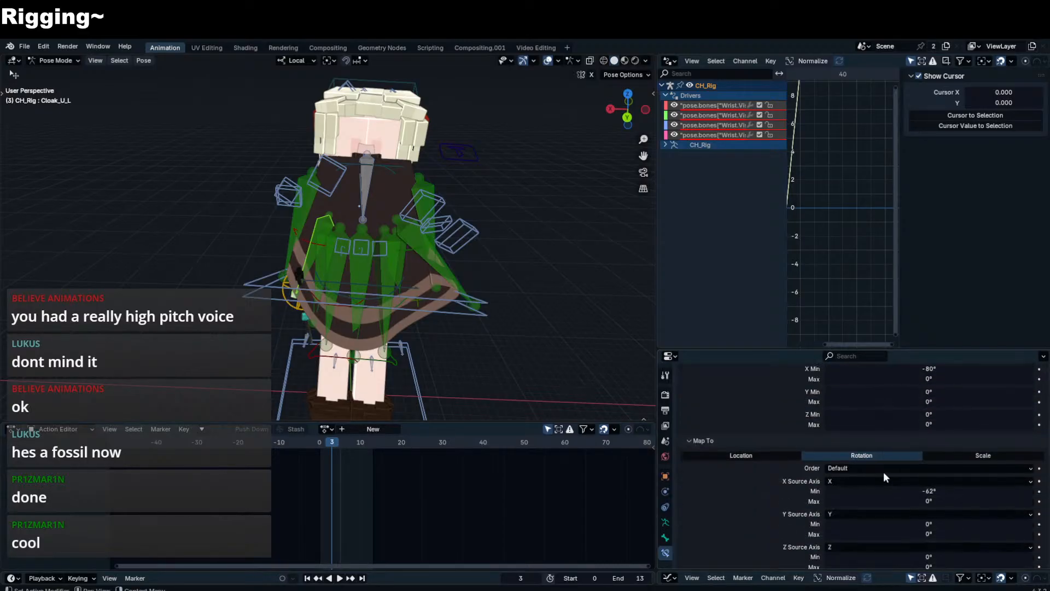
pyautogui.click(470, 298)
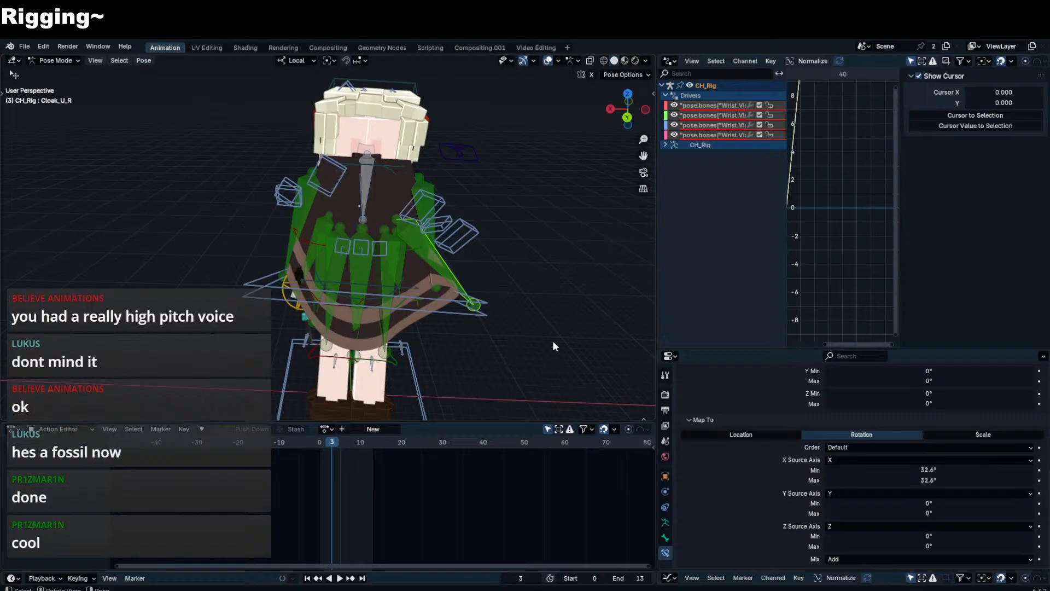
pyautogui.click(928, 479)
pyautogui.write('-62d')
pyautogui.press('Return')
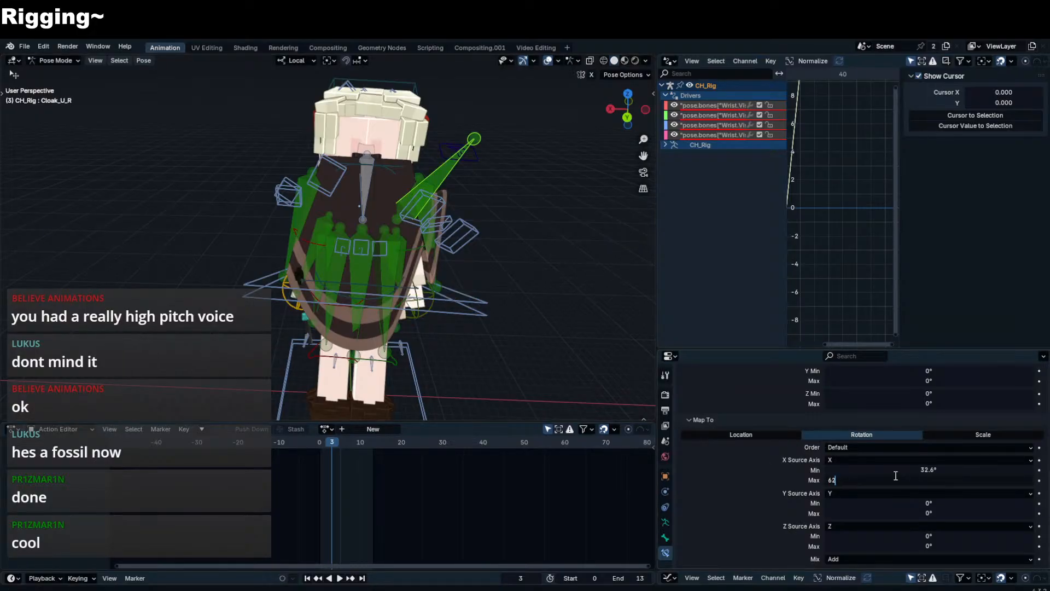
pyautogui.press('Return')
pyautogui.scroll(2, 881, 422)
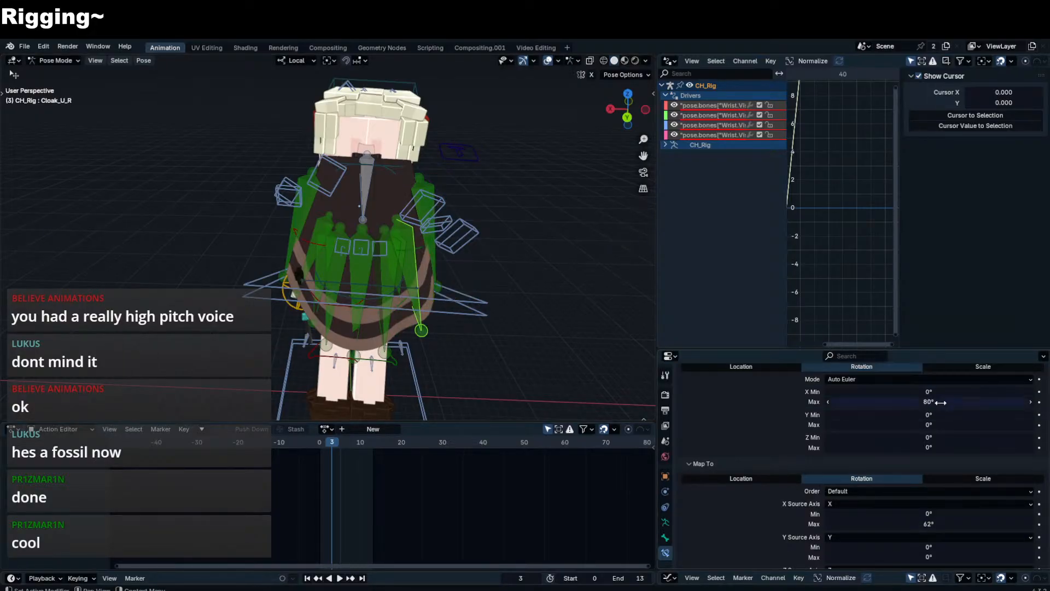
pyautogui.scroll(1, 462, 304)
pyautogui.scroll(-2, 816, 446)
pyautogui.scroll(3, 804, 444)
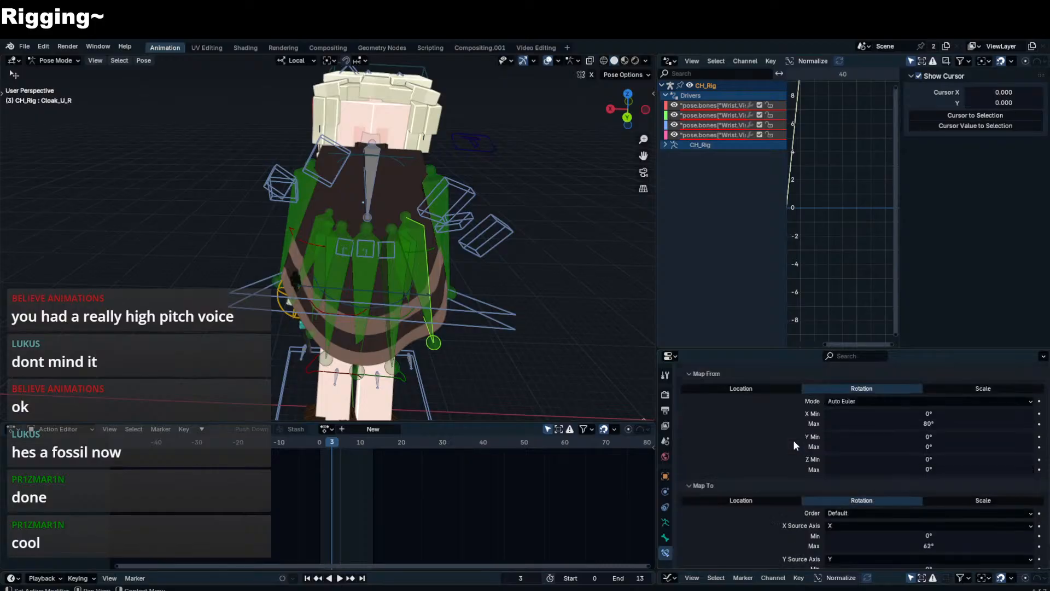
# - Copy the Transformation.001 scale constraint from Cloak_U_L to Cloak_U_R
pyautogui.scroll(6, 794, 441)
pyautogui.click(682, 400)
pyautogui.keyDown('shift'); pyautogui.click(320, 255); pyautogui.keyUp('shift')
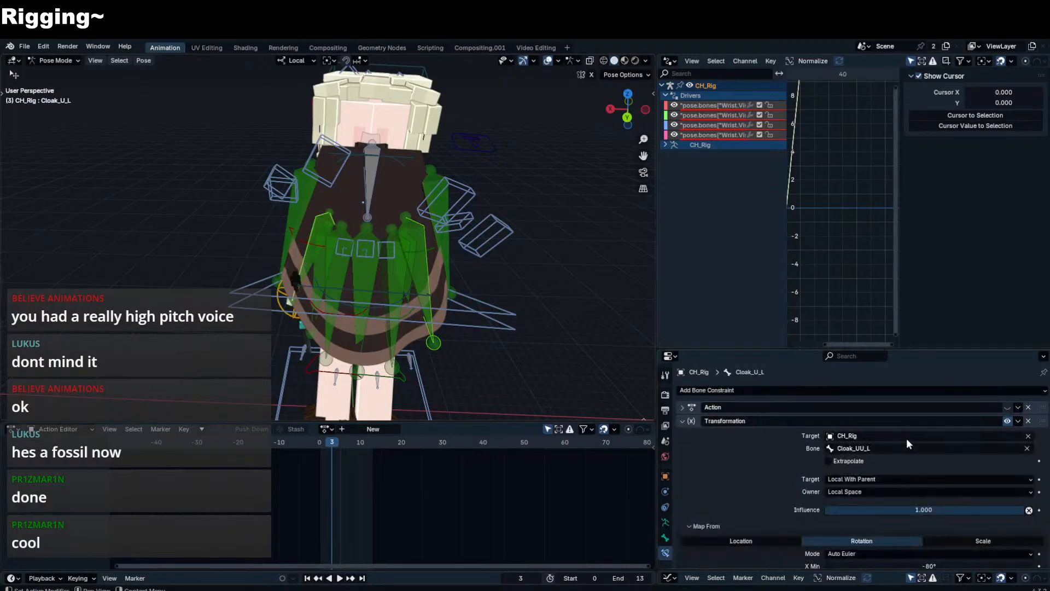
pyautogui.click(682, 420)
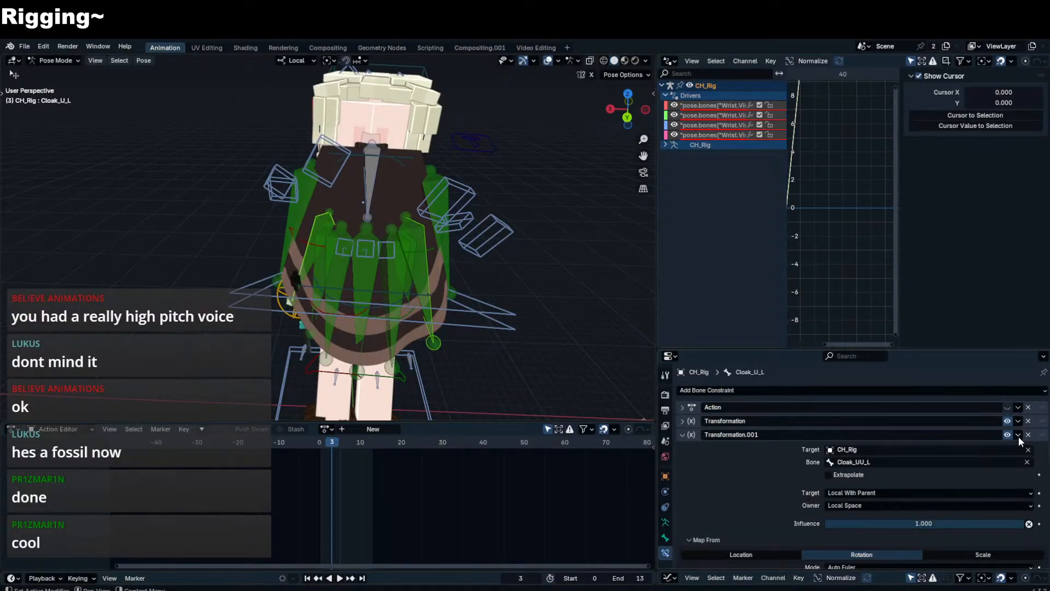
pyautogui.click(1018, 436)
pyautogui.click(1007, 466)
pyautogui.click(423, 273)
pyautogui.click(424, 274)
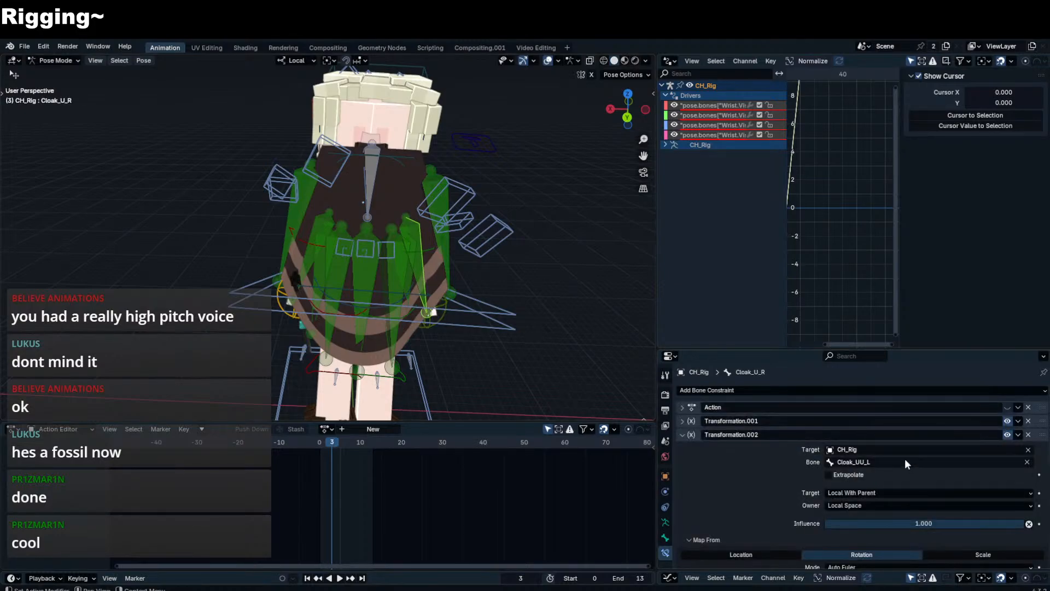
# - Change the target bone of Cloak_U_R's copied Transformation constraint to Cloak_UU_R
pyautogui.click(904, 463)
pyautogui.press('BackSpace')
pyautogui.write('R')
pyautogui.press('Return')
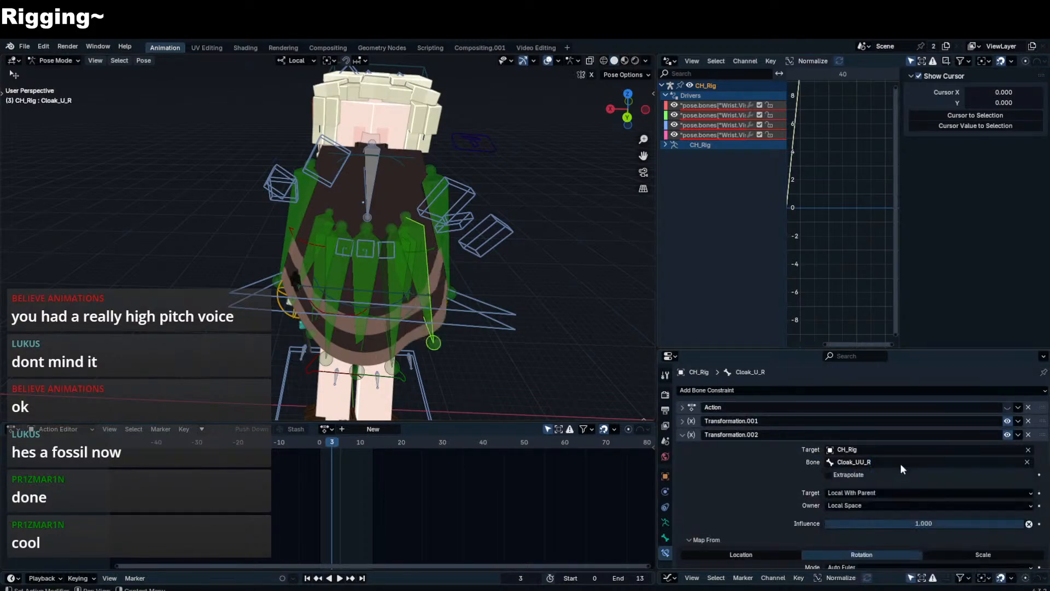
# - Set the copied constraint's Map From X rotation Max to 80° and reset its Min to the default
pyautogui.scroll(-10, 900, 463)
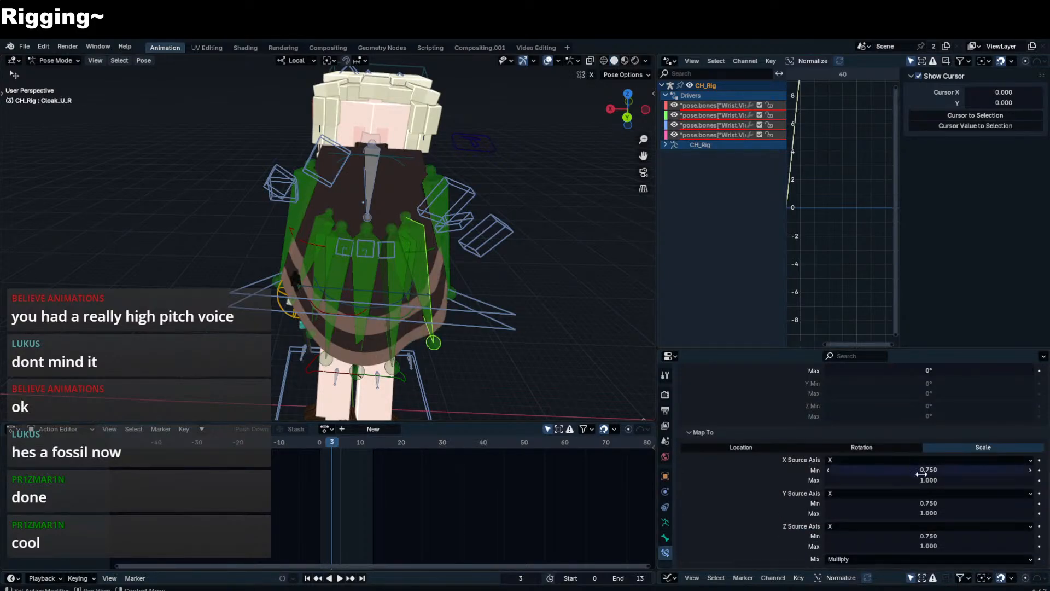
pyautogui.scroll(4, 921, 474)
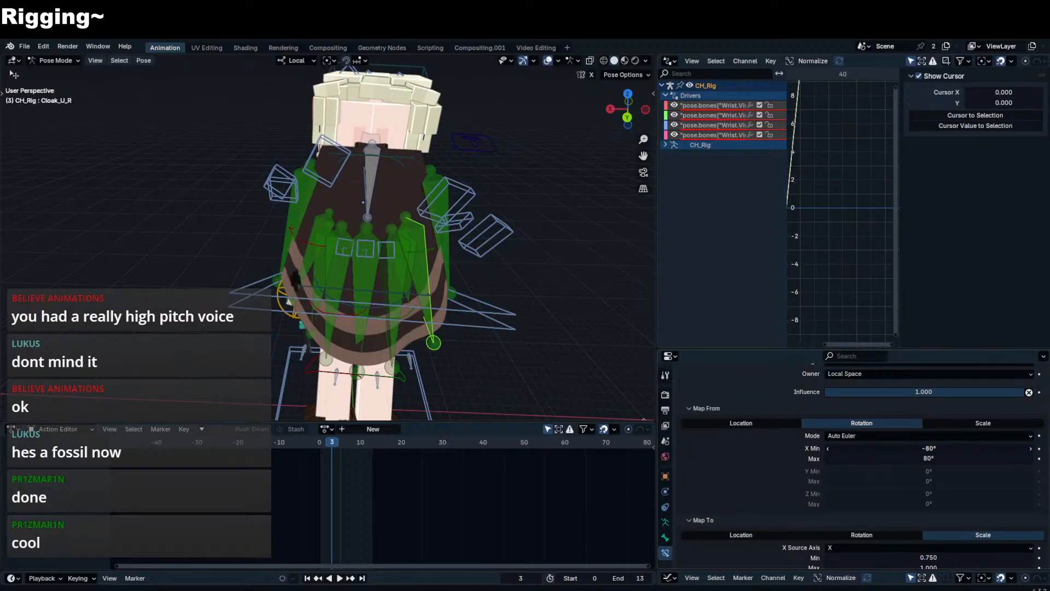
pyautogui.press('BackSpace')
pyautogui.scroll(-4, 935, 454)
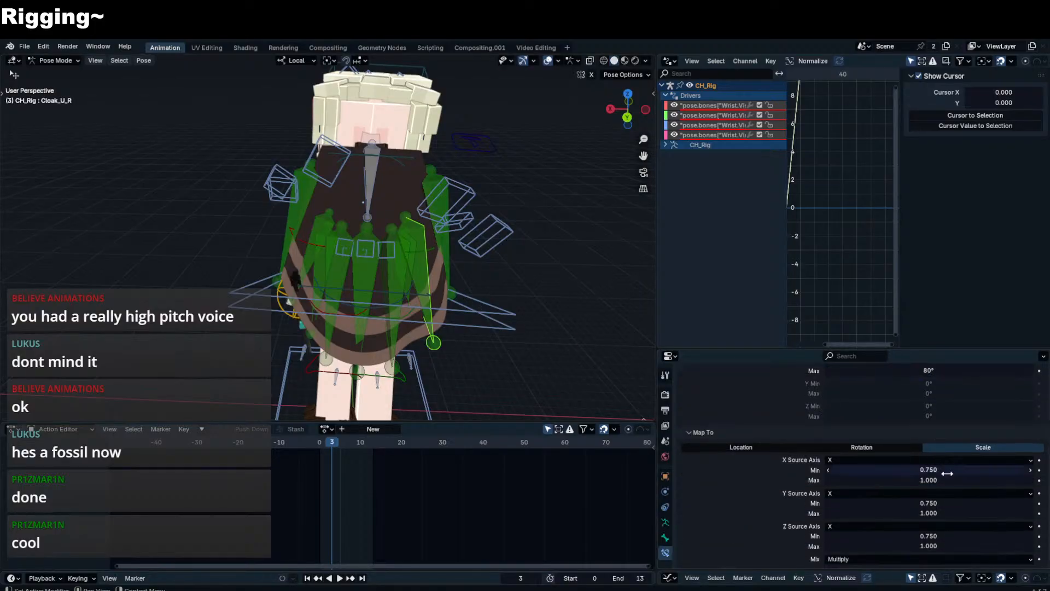
# - Set the copied constraint's Map To scale Min to 1.000 on all axes and Max to 0.750 on X and Y
pyautogui.click(946, 472)
pyautogui.click(940, 490)
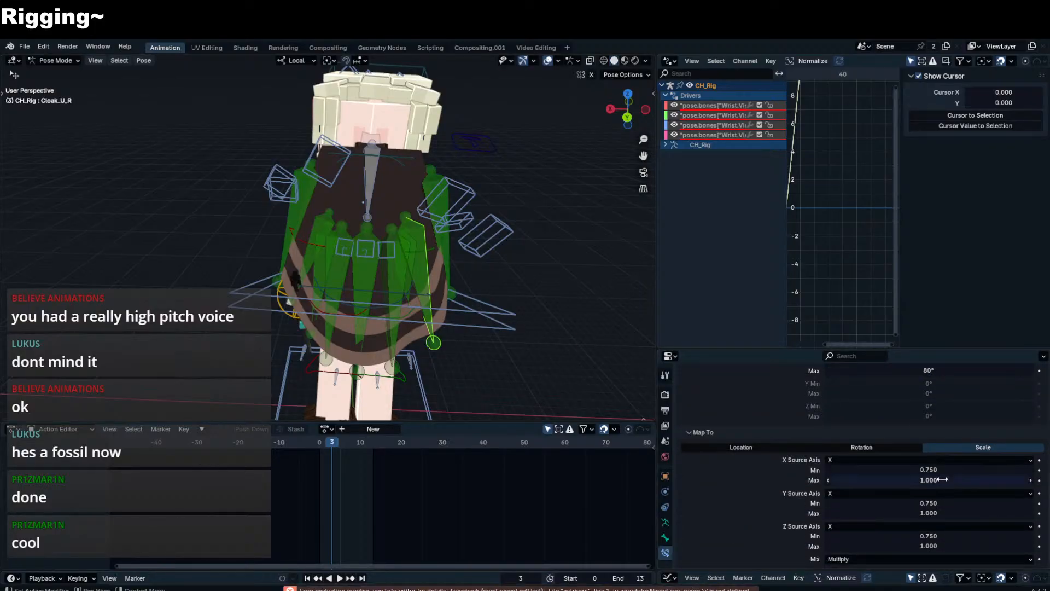
pyautogui.click(946, 471)
pyautogui.hotkey('ctrl', 'v')
pyautogui.press('BackSpace')
pyautogui.hotkey('ctrl', 'v')
pyautogui.click(939, 527)
pyautogui.click(940, 536)
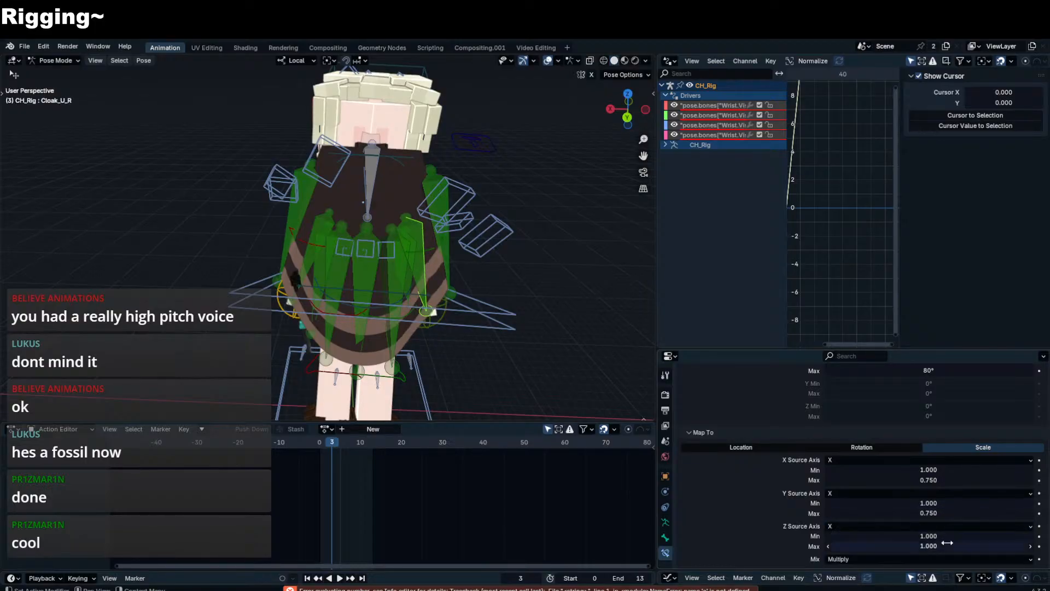
# - Rotate the right upper arm's FK control forward, away from the cloak
pyautogui.click(372, 188)
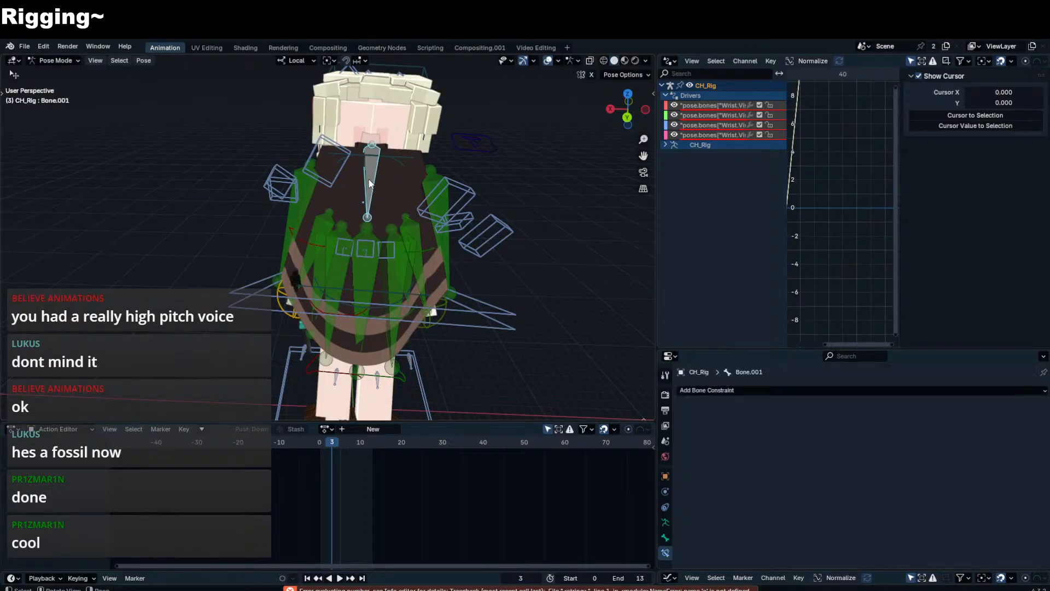
pyautogui.moveTo(373, 188); pyautogui.dragTo(394, 191, button='middle')
pyautogui.click(498, 259)
pyautogui.moveTo(497, 259)
pyautogui.mouseDown(button='middle')
pyautogui.moveTo(458, 248)
pyautogui.moveTo(478, 264)
pyautogui.mouseUp(button='middle')
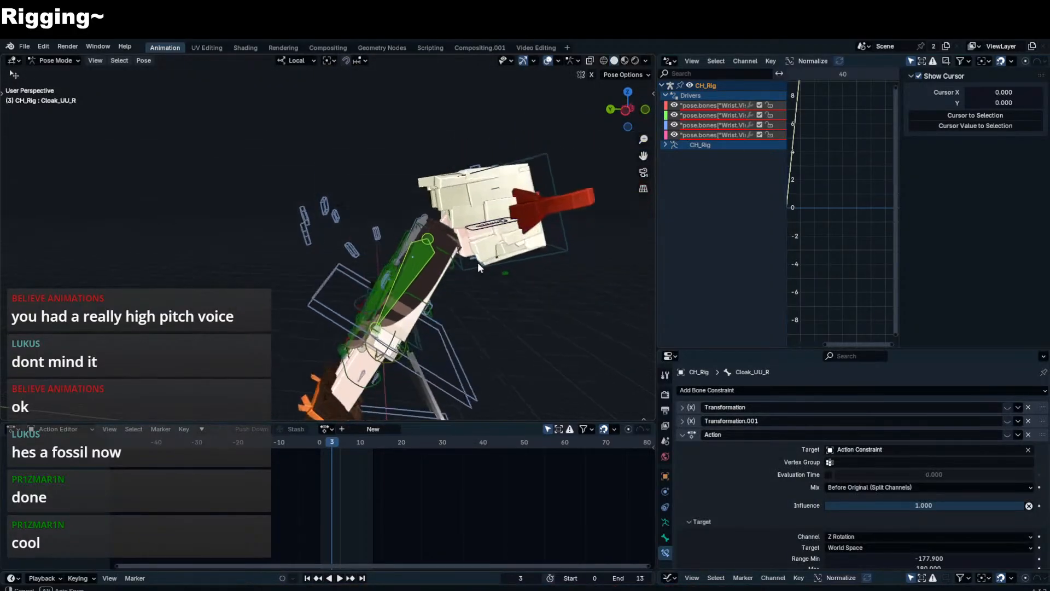
pyautogui.click(464, 258)
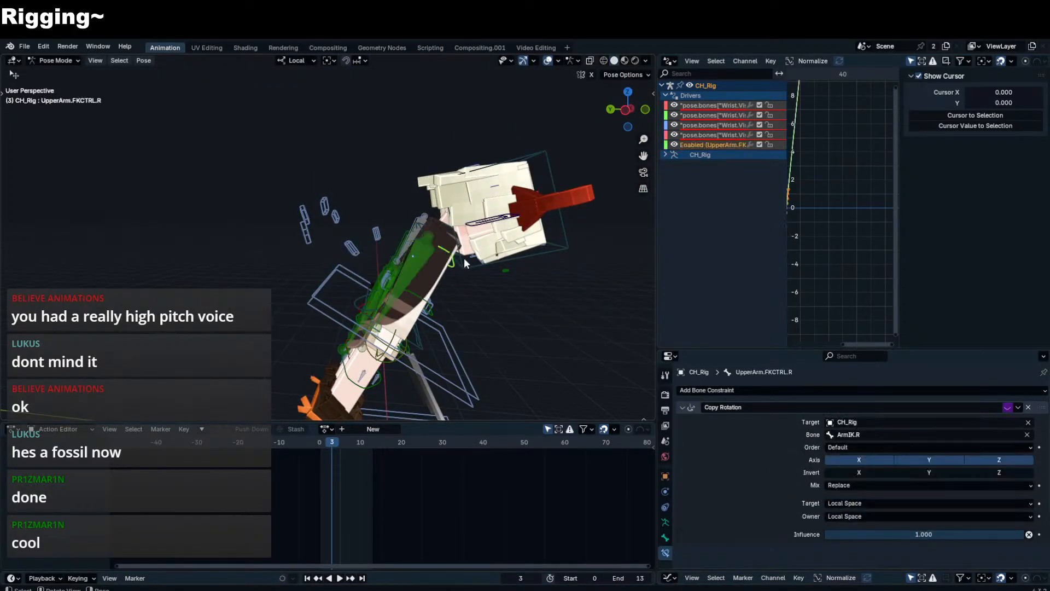
pyautogui.press('r')
pyautogui.click(465, 220)
# - Rotate the Cloak_UU_R control bone in several directions to test the cloak's deformation on that side
pyautogui.click(480, 310)
pyautogui.press('r')
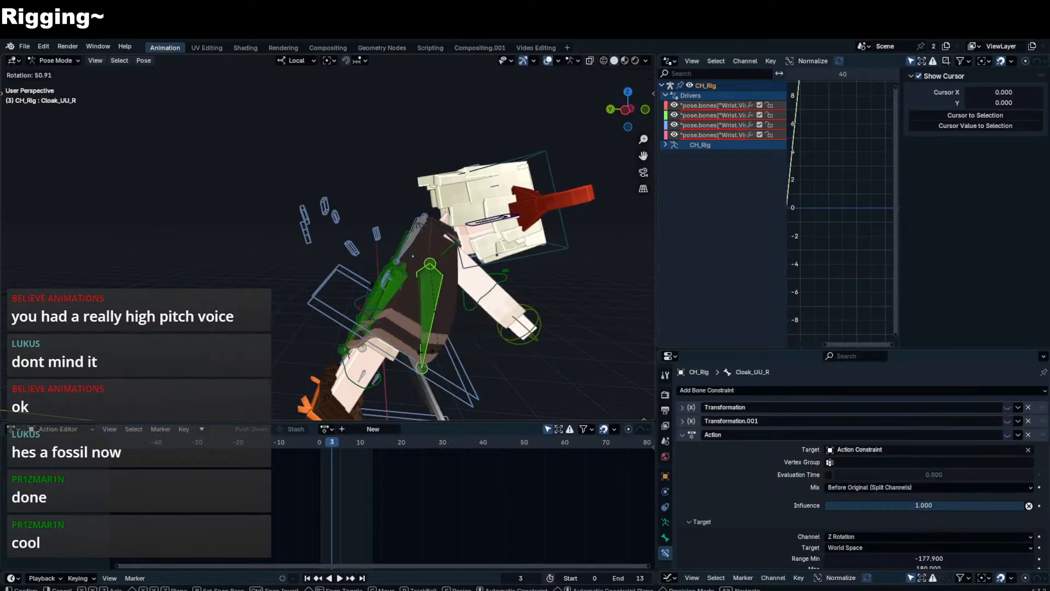
pyautogui.click(402, 343)
pyautogui.press('r')
pyautogui.press('r')
pyautogui.click(381, 270)
pyautogui.press('r')
# - Rotate the left upper arm forward, away from the cloak
pyautogui.moveTo(381, 269); pyautogui.dragTo(441, 254, button='middle')
pyautogui.click(441, 262)
pyautogui.click(412, 240)
pyautogui.press('r')
pyautogui.click(432, 304)
# - Rotate the Cloak_UU_L control bone freely to test the cloak's deformation on the left side
pyautogui.click(266, 265)
pyautogui.press('r')
pyautogui.press('r')
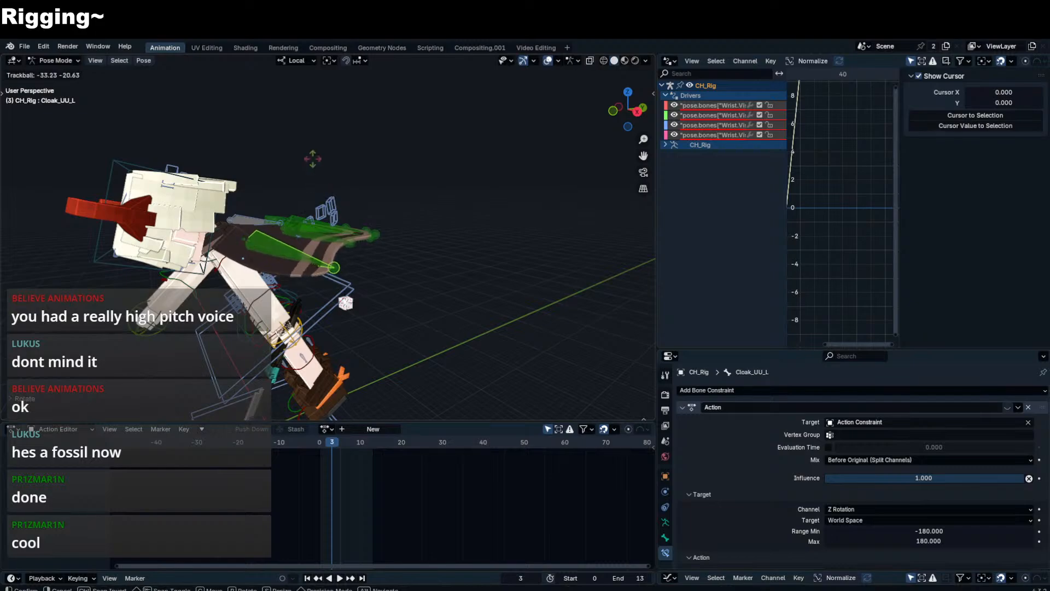
pyautogui.click(311, 156)
pyautogui.moveTo(311, 164); pyautogui.dragTo(320, 279, button='middle')
pyautogui.press('r')
pyautogui.press('r')
pyautogui.click(273, 216)
pyautogui.click(287, 243)
pyautogui.press('r')
pyautogui.rightClick(314, 218)
pyautogui.click(314, 225)
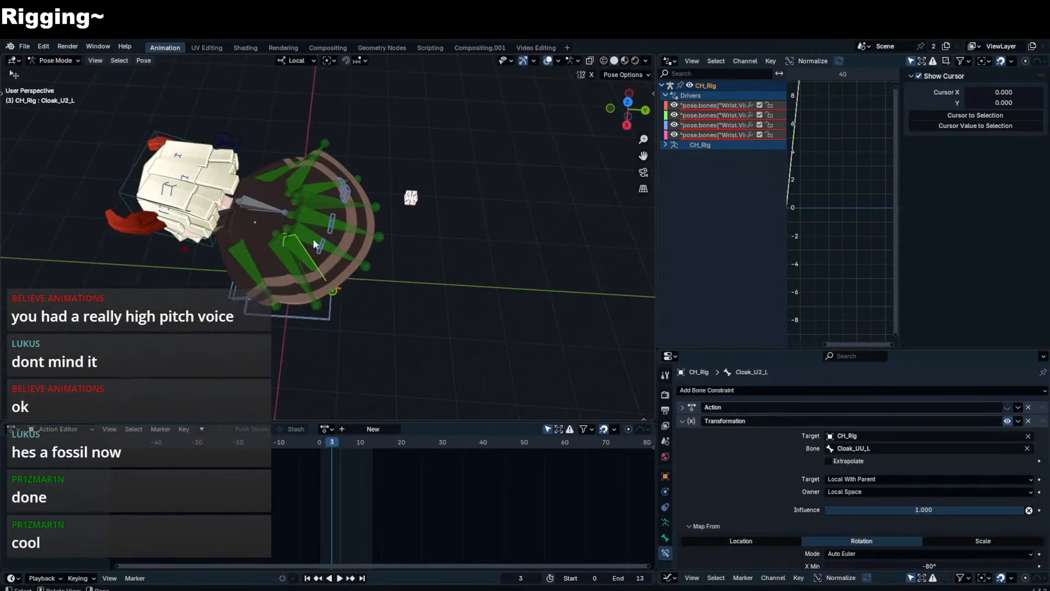
# - Try scaling Bone.001 uniformly and along its local X and Z axes to test how the whole cloak deforms
pyautogui.click(285, 213)
pyautogui.press('s')
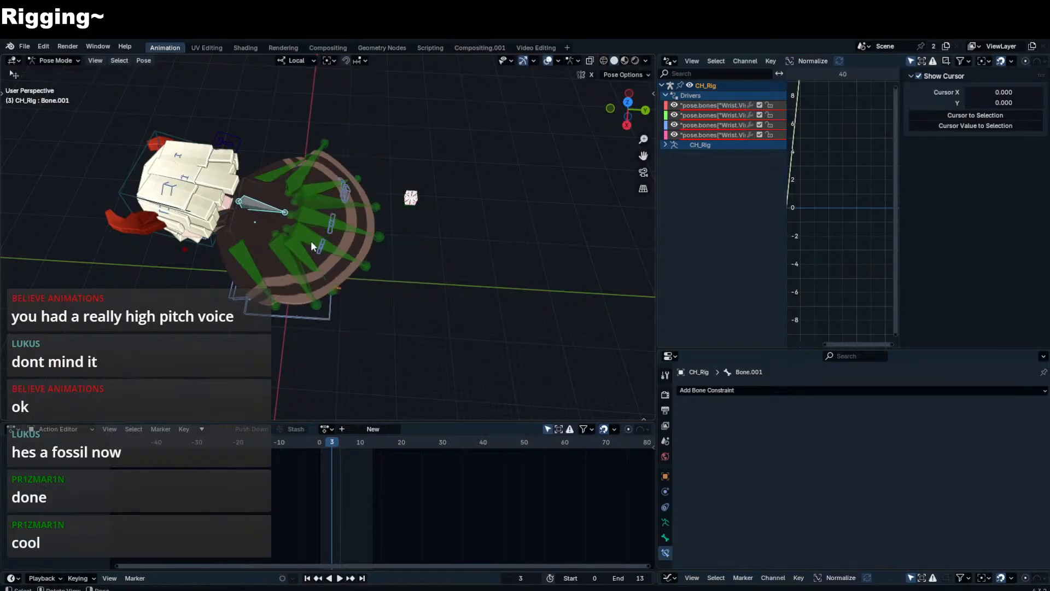
pyautogui.rightClick(402, 234)
pyautogui.moveTo(425, 219); pyautogui.dragTo(367, 238, button='middle')
pyautogui.press('s')
pyautogui.click(470, 240)
pyautogui.press('s')
pyautogui.press('z')
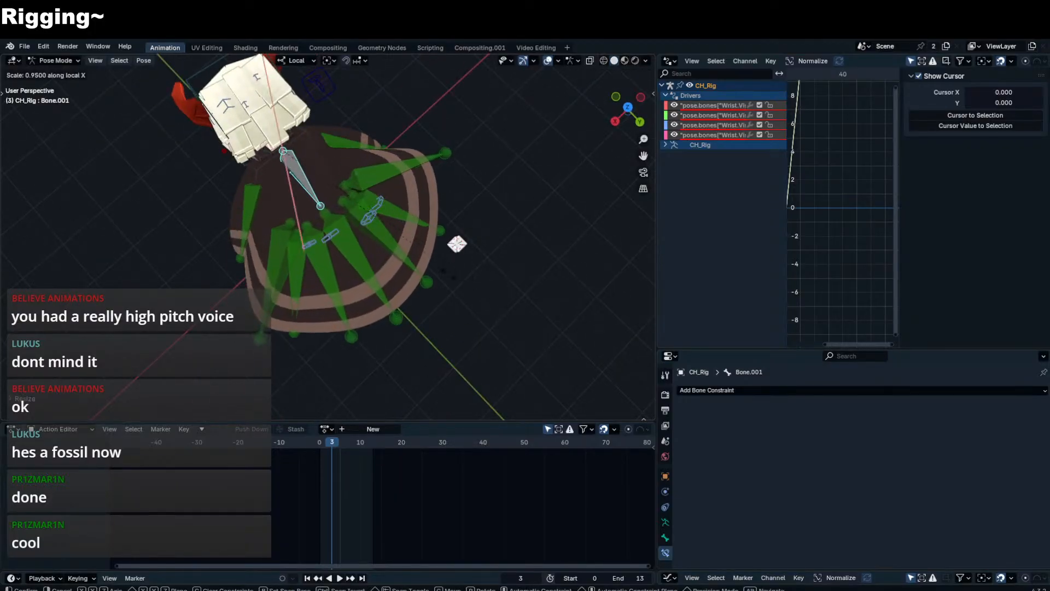
pyautogui.click(496, 207)
pyautogui.press('s')
pyautogui.press('y')
pyautogui.press('z')
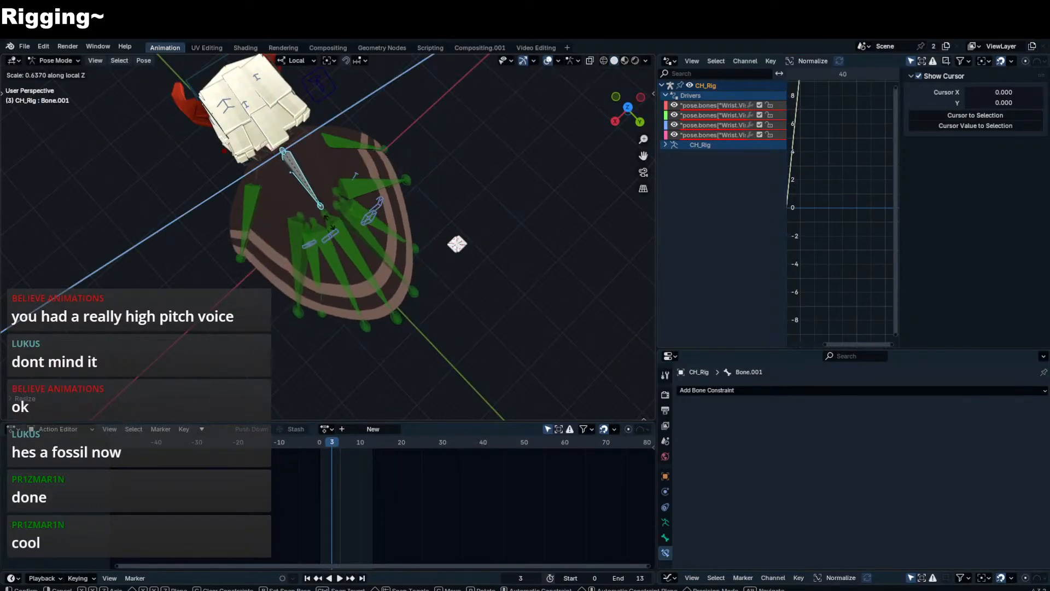
pyautogui.rightClick(337, 217)
# - Try moving Bone.001 away from the body and scaling it along local X, and clear its location
pyautogui.moveTo(336, 221); pyautogui.dragTo(388, 170, button='middle')
pyautogui.press('g')
pyautogui.click(537, 197)
pyautogui.press('s')
pyautogui.press('x')
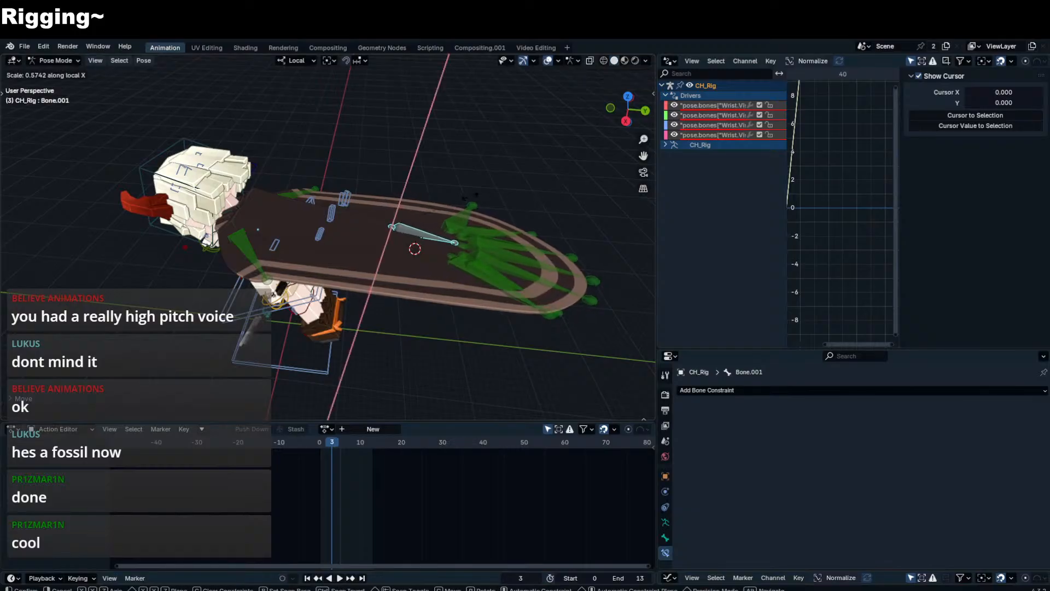
pyautogui.rightClick(521, 208)
pyautogui.hotkey('alt', 'g')
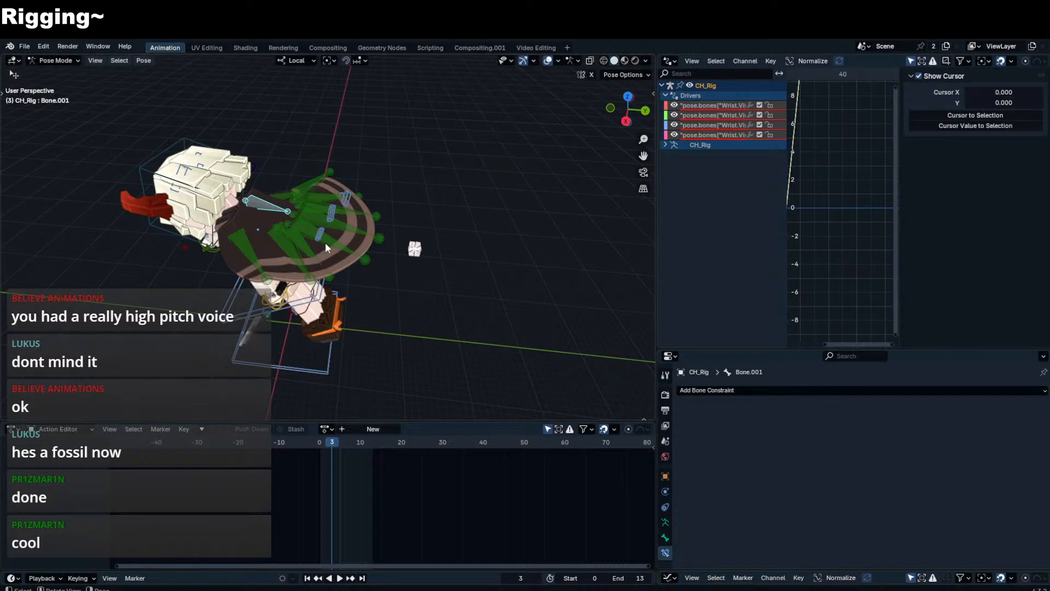
# - Clear the rotation of the Cloak_UU_R control bone
pyautogui.hotkey('ctrl', 'Tab')
pyautogui.hotkey('ctrl', 'Tab')
pyautogui.click(321, 302)
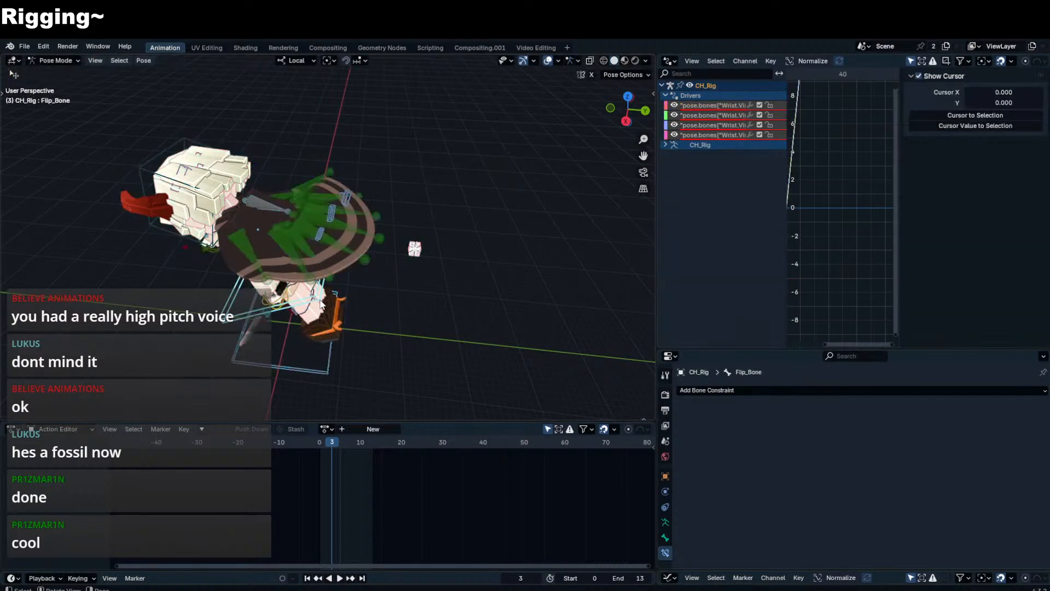
pyautogui.moveTo(321, 302); pyautogui.dragTo(335, 258, button='middle')
pyautogui.click(303, 225)
pyautogui.click(300, 223)
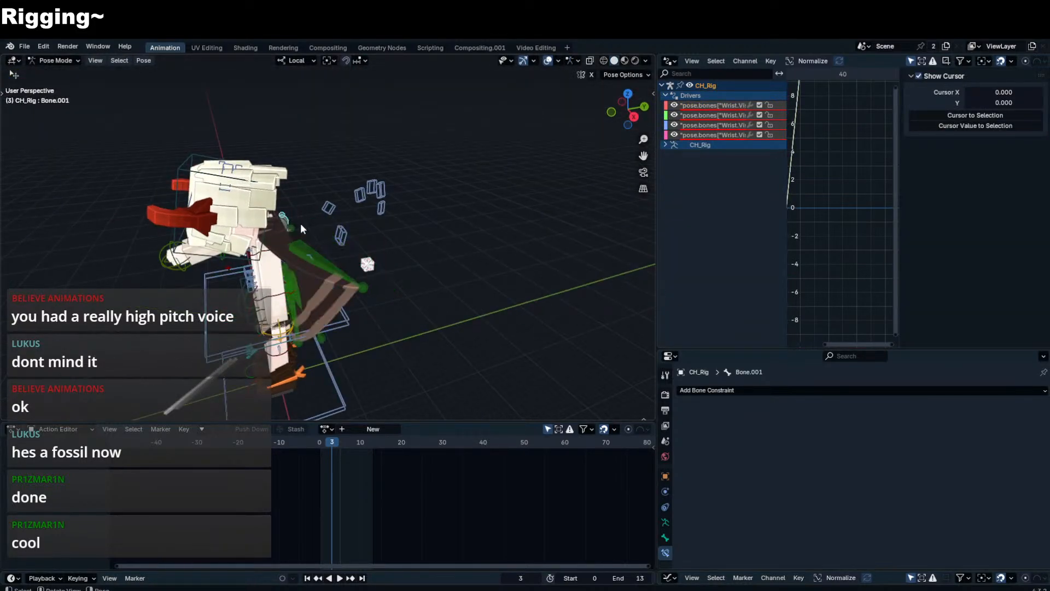
pyautogui.moveTo(300, 223); pyautogui.dragTo(458, 216, button='middle')
pyautogui.click(355, 224)
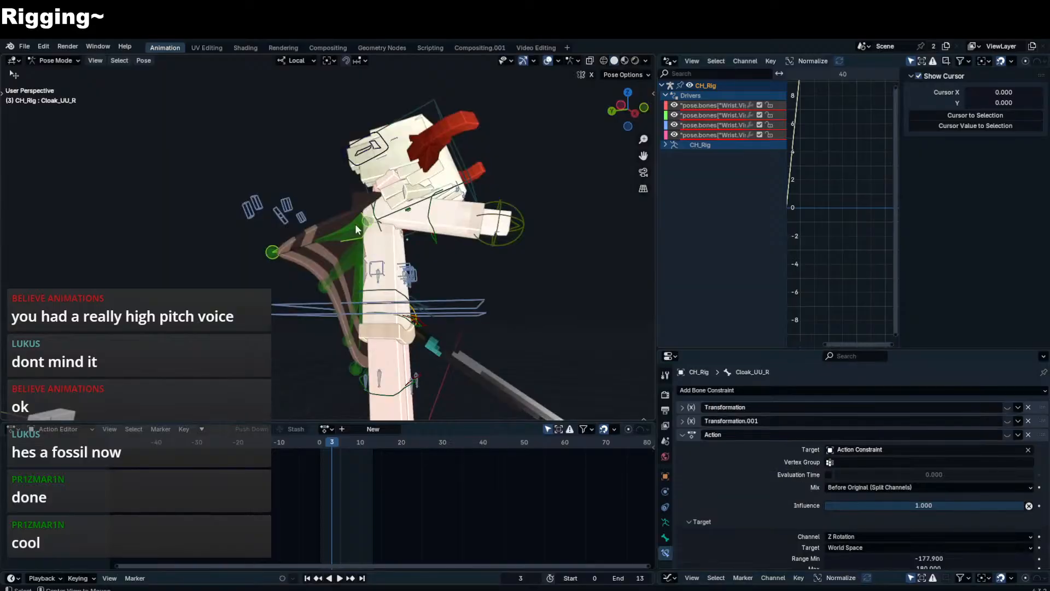
pyautogui.hotkey('alt', 'r')
# - Clear the rotations of the remaining posed bones of the character
pyautogui.click(374, 202)
pyautogui.click(374, 204)
pyautogui.moveTo(374, 204); pyautogui.dragTo(317, 256, button='middle')
pyautogui.click(321, 219)
pyautogui.hotkey('alt', 'r')
pyautogui.click(330, 210)
pyautogui.hotkey('alt', 'r')
# - Look through the CH-Rig sidebar's Visibility and Customization options for the character rig
pyautogui.hotkey('ctrl', 'Tab')
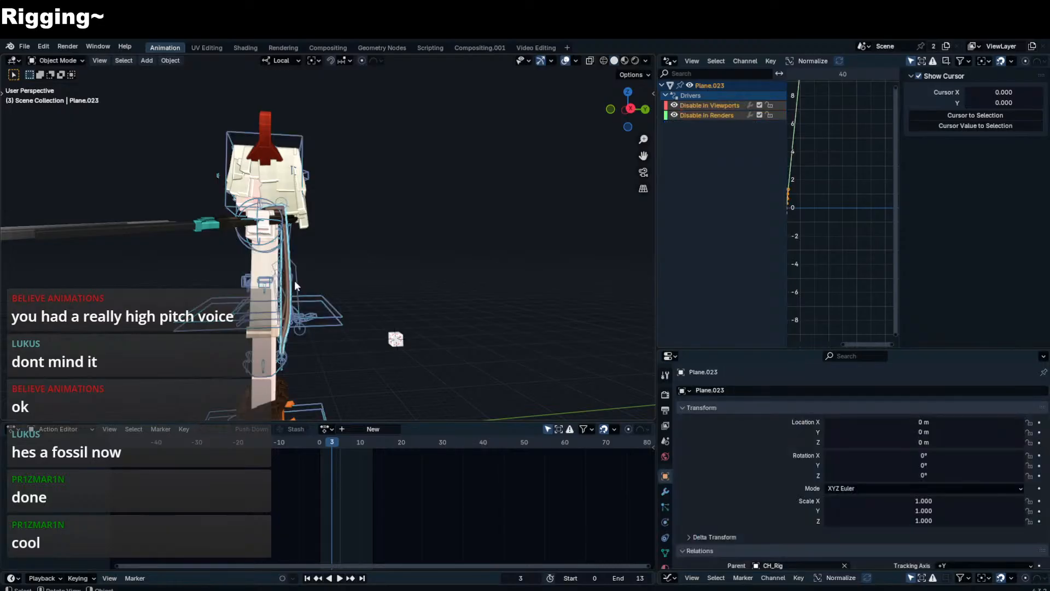
pyautogui.hotkey('ctrl', 'Tab')
pyautogui.press('n')
pyautogui.moveTo(648, 120); pyautogui.dragTo(649, 401)
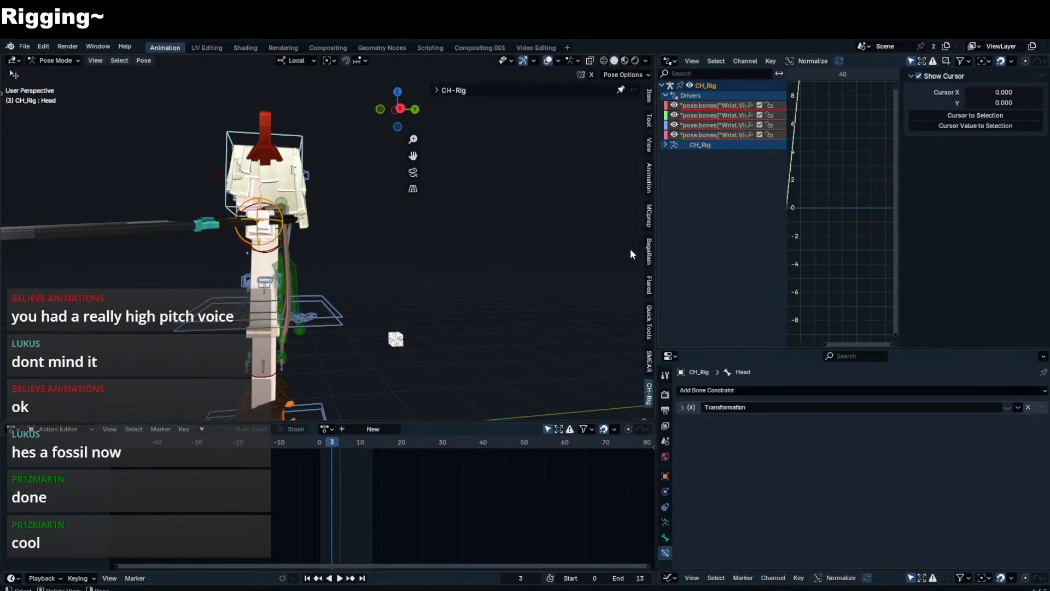
pyautogui.click(517, 95)
pyautogui.scroll(-3, 540, 218)
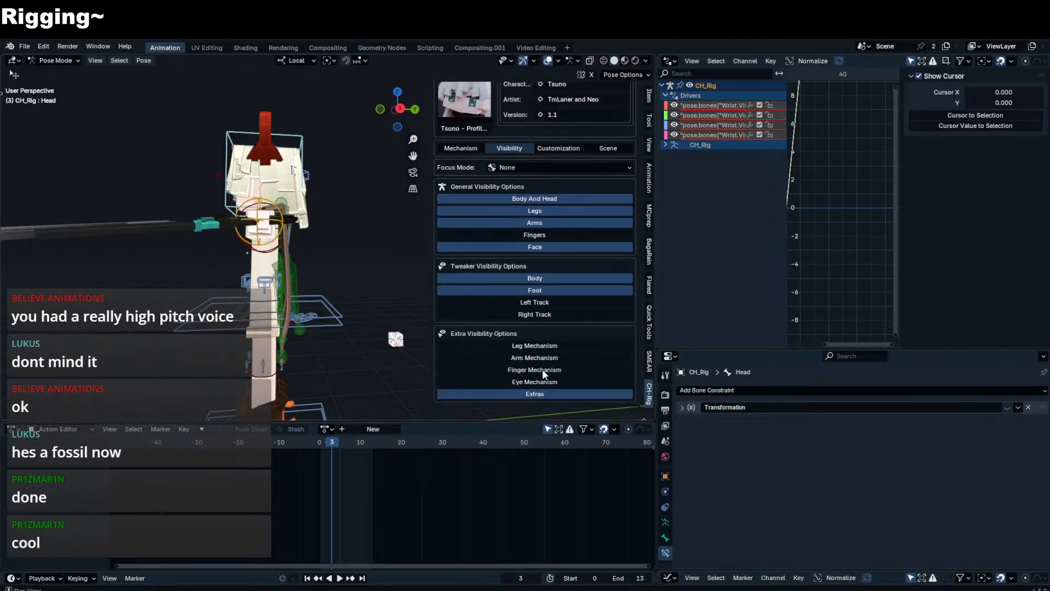
pyautogui.click(540, 146)
pyautogui.press('n')
pyautogui.moveTo(303, 284); pyautogui.dragTo(172, 287, button='middle')
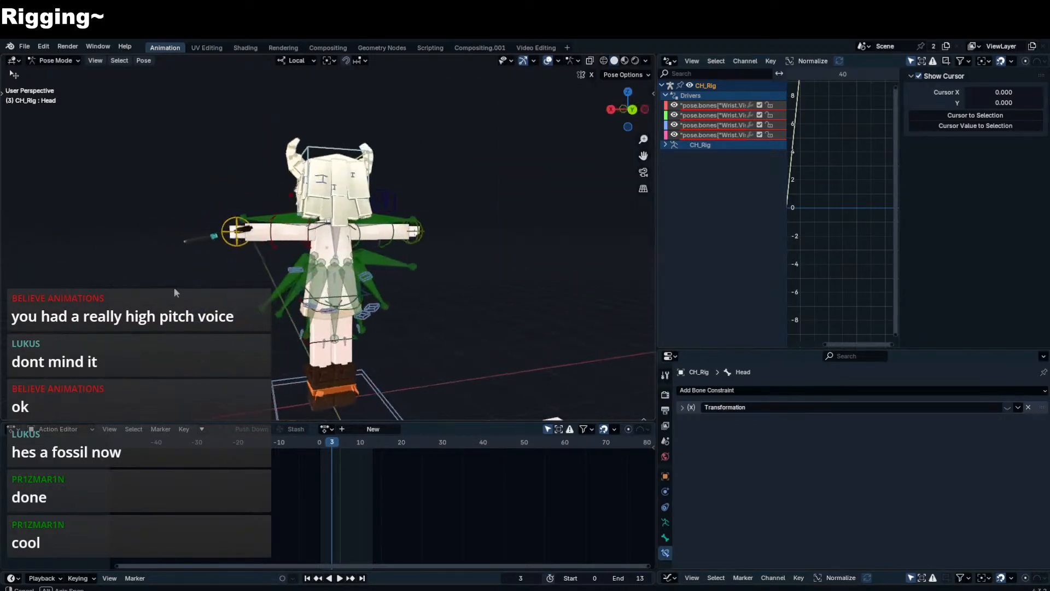
# - Hide the CH_Rig armature in Object Mode and show the Outliner in place of the driver editor
pyautogui.hotkey('ctrl', 'Tab')
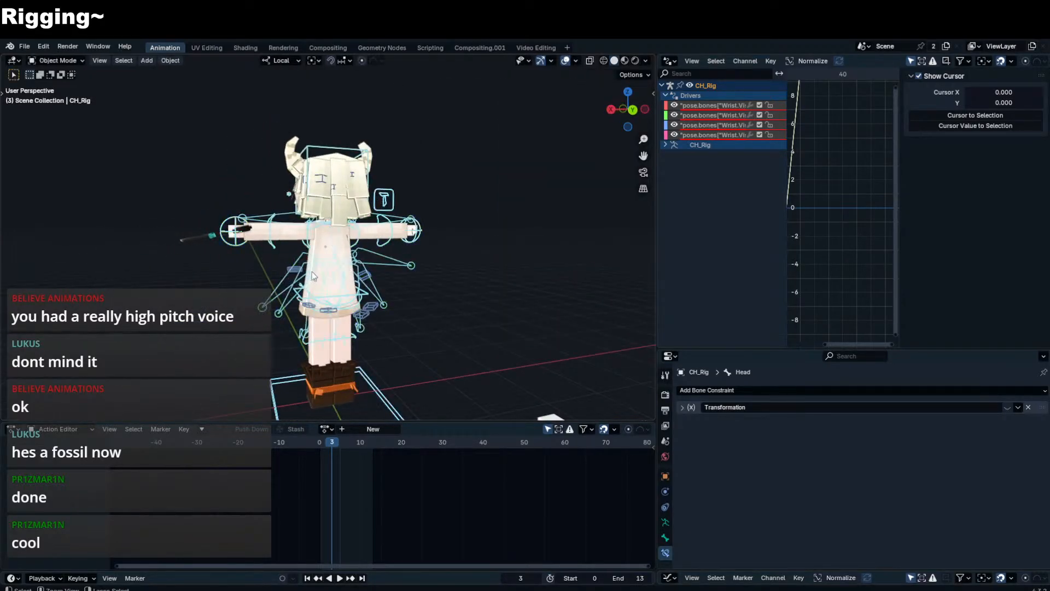
pyautogui.click(413, 264)
pyautogui.moveTo(419, 263)
pyautogui.mouseDown(button='middle')
pyautogui.moveTo(448, 270)
pyautogui.moveTo(432, 273)
pyautogui.mouseUp(button='middle')
pyautogui.click(351, 290)
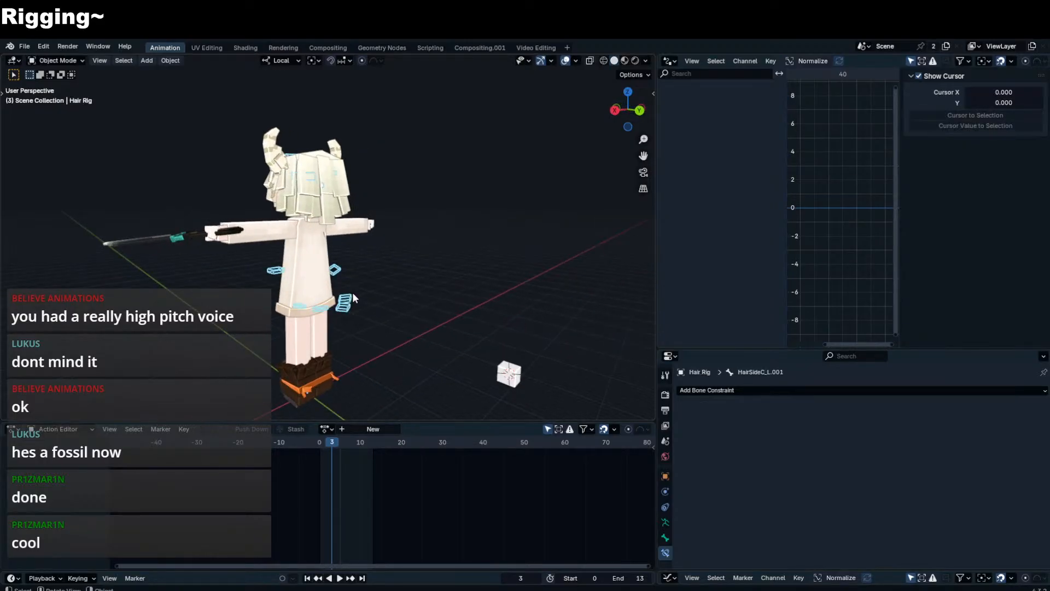
pyautogui.click(672, 64)
pyautogui.click(669, 86)
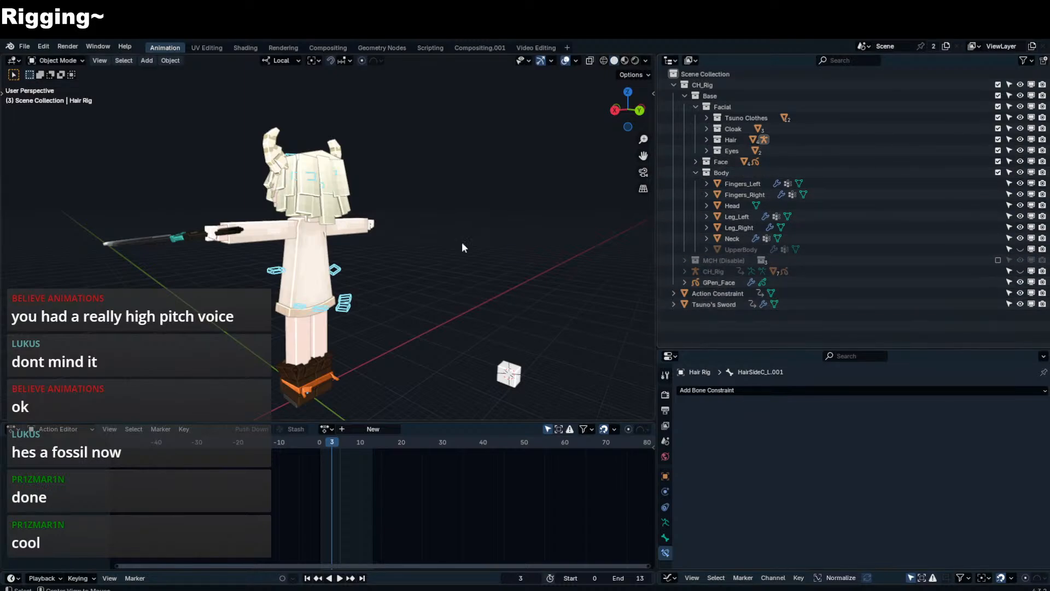
# - Reveal all hidden objects, and hide only the CH_Rig armature again so the hair strands are accessible
pyautogui.hotkey('alt', 'h')
pyautogui.click(386, 315)
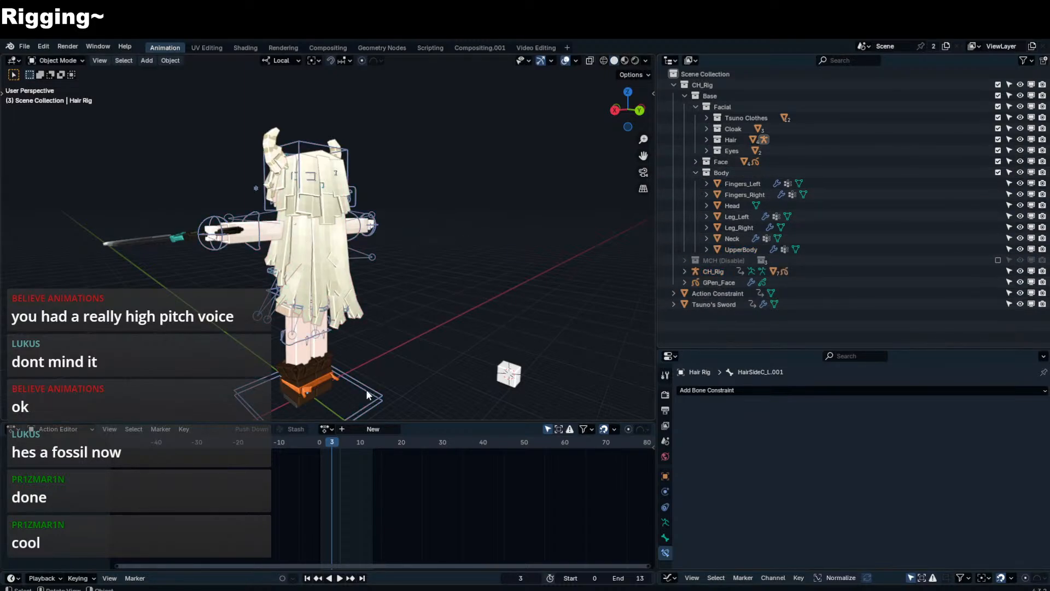
pyautogui.press('h')
pyautogui.click(344, 319)
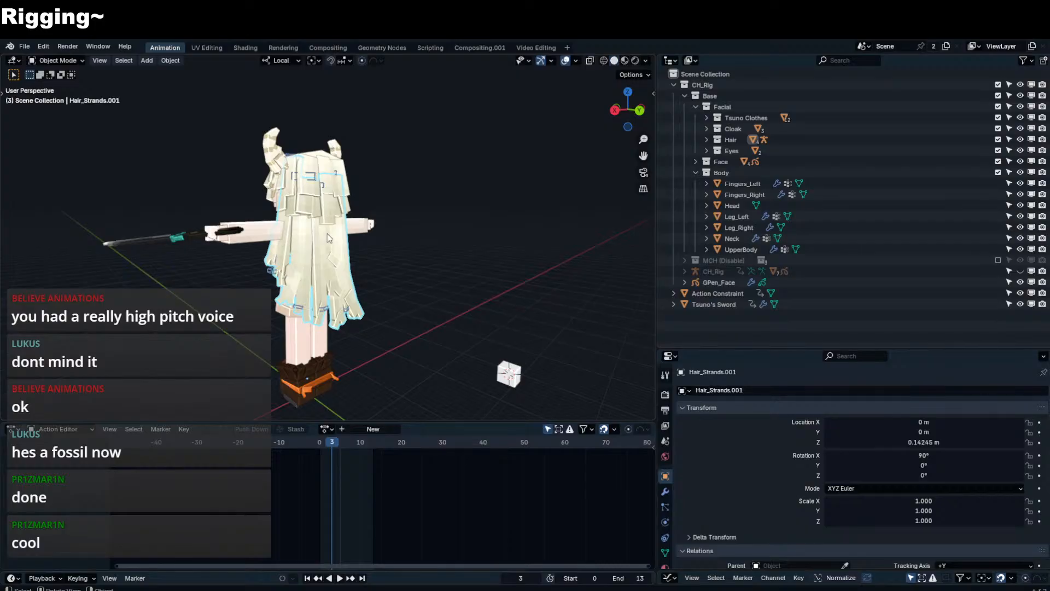
# - Try rotating HairSideC_L.001 freely and HairSideC_L.003 about its local Z axis in Pose Mode to test the strands
pyautogui.moveTo(290, 235)
pyautogui.mouseDown(button='middle')
pyautogui.moveTo(306, 248)
pyautogui.moveTo(275, 242)
pyautogui.mouseUp(button='middle')
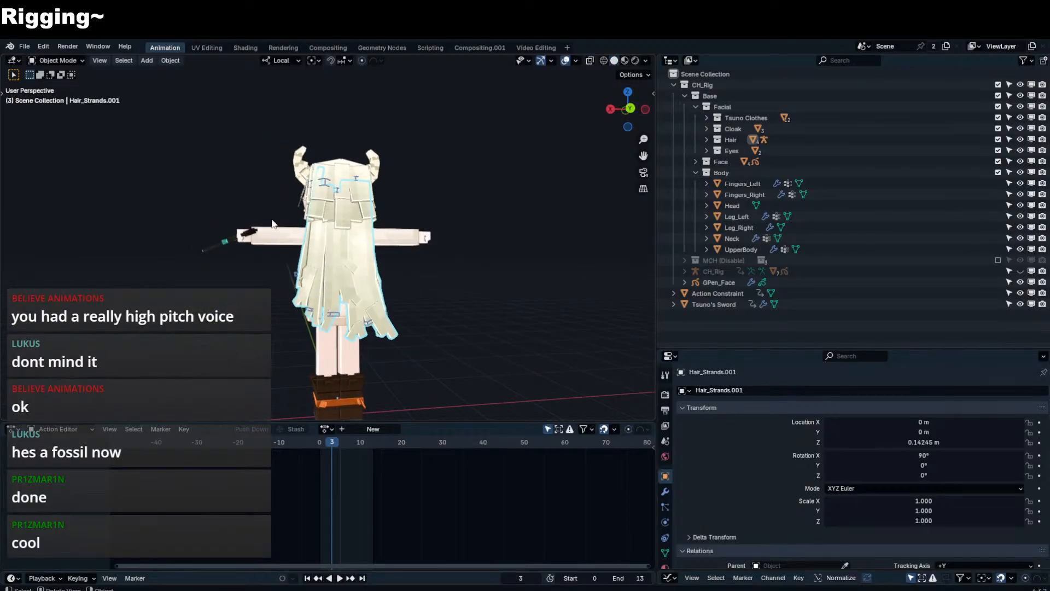
pyautogui.moveTo(311, 200); pyautogui.dragTo(391, 202, button='middle')
pyautogui.click(316, 183)
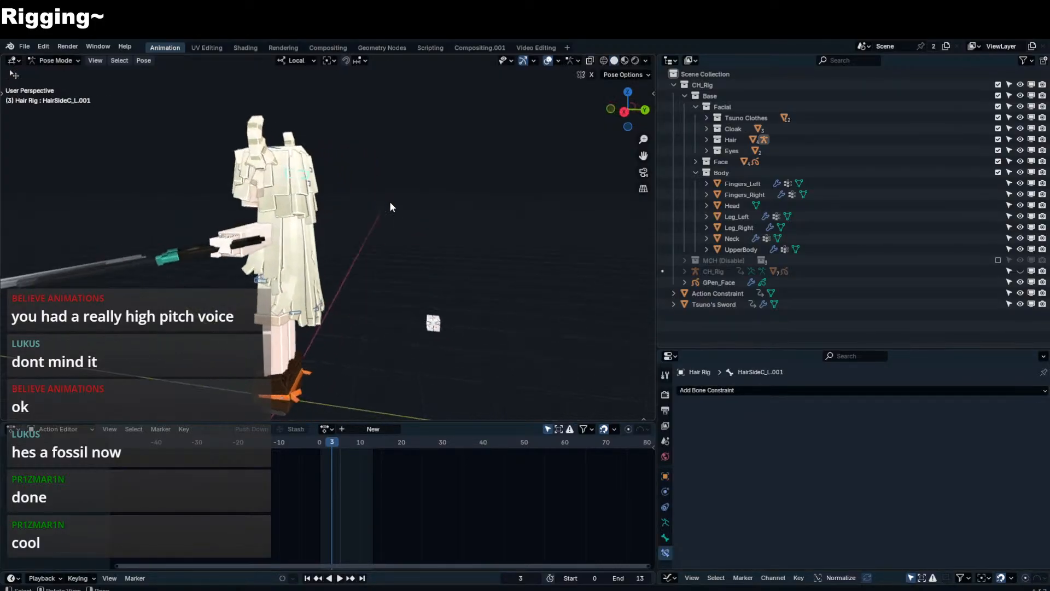
pyautogui.press('r')
pyautogui.rightClick(379, 149)
pyautogui.moveTo(369, 257); pyautogui.dragTo(372, 189, button='middle')
pyautogui.press('r')
pyautogui.press('z')
pyautogui.press('z')
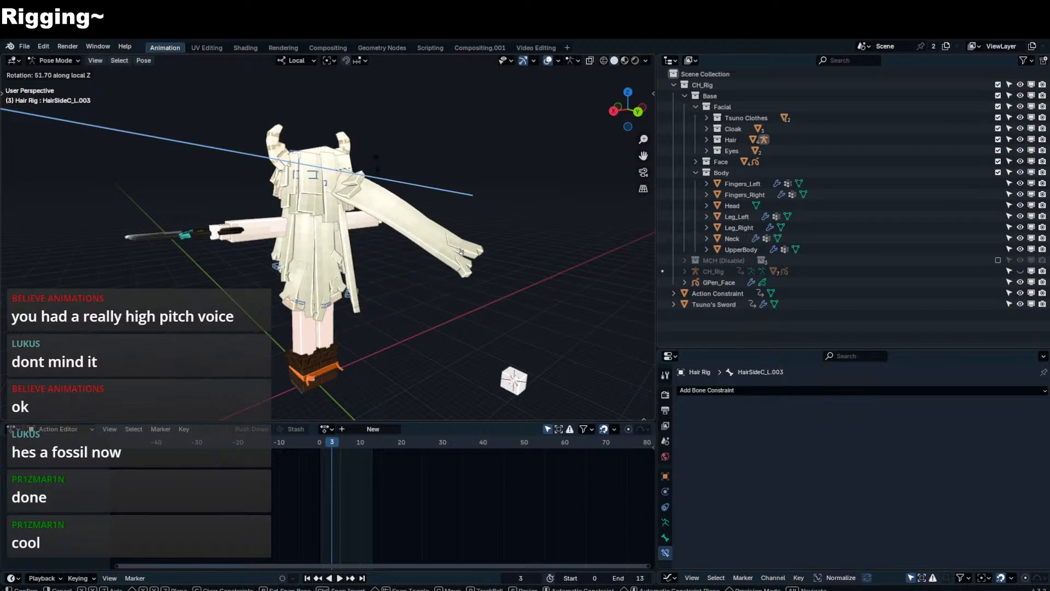
pyautogui.rightClick(376, 160)
# - Show the Hair Rig's MCH_Bones collection and turn on X-ray with the rig in Edit Mode
pyautogui.press('Tab')
pyautogui.moveTo(442, 215); pyautogui.dragTo(421, 215, button='middle')
pyautogui.press('Tab')
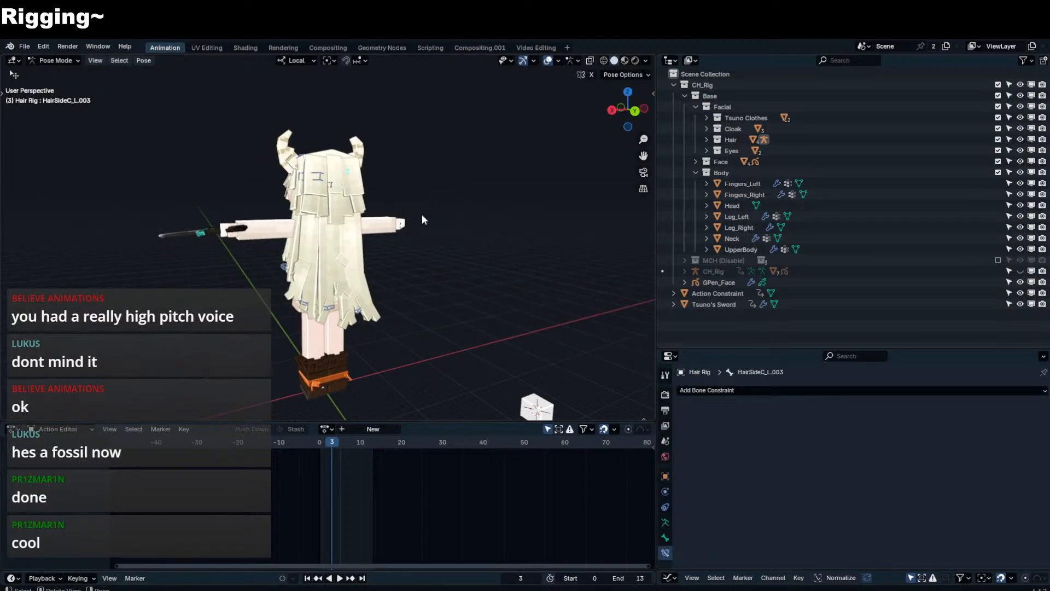
pyautogui.click(665, 522)
pyautogui.click(1005, 468)
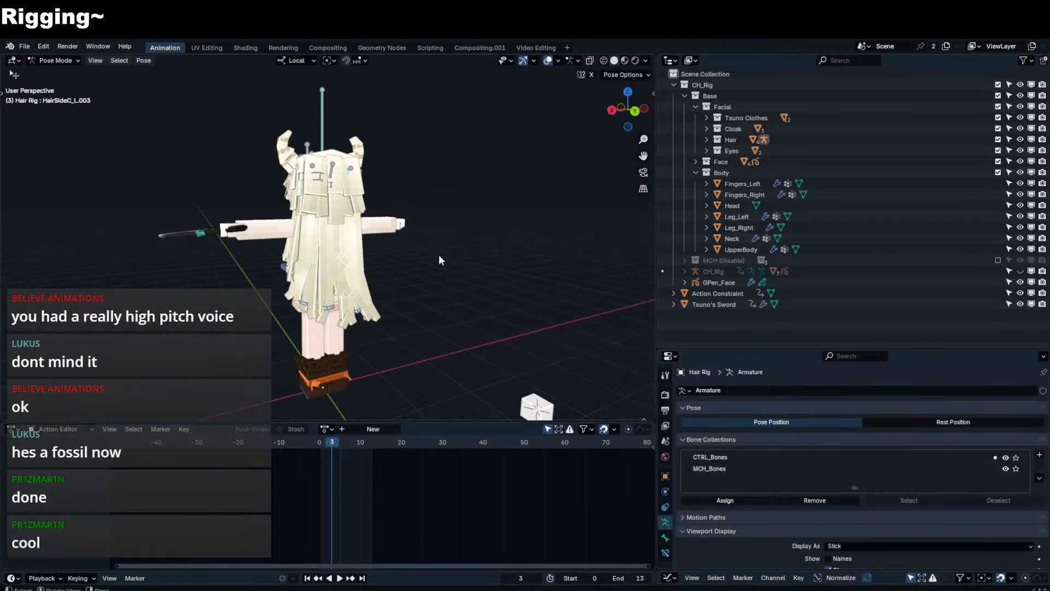
pyautogui.moveTo(438, 260); pyautogui.dragTo(353, 264, button='middle')
pyautogui.press('Tab')
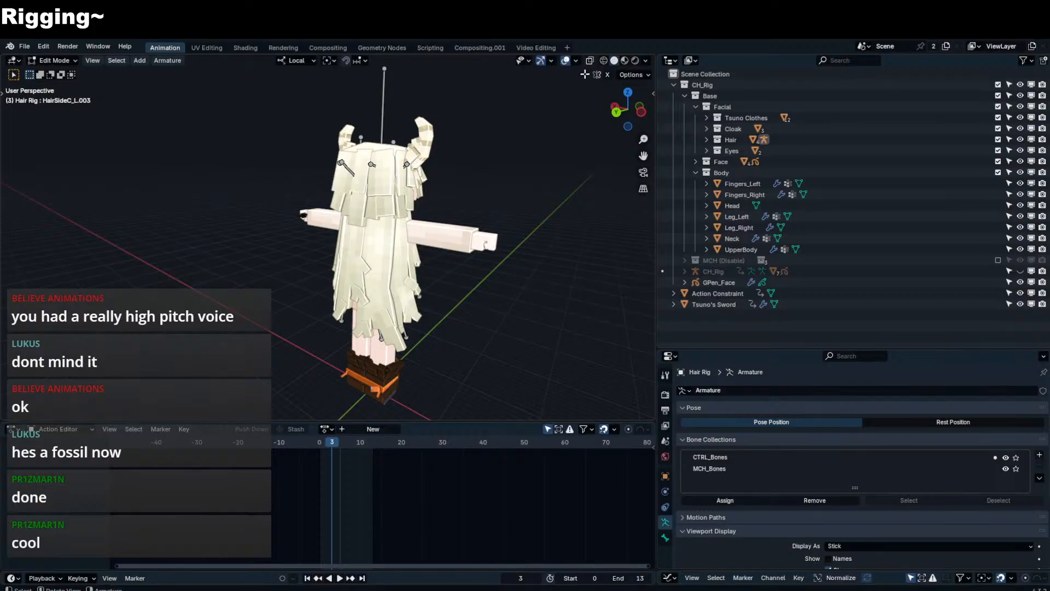
pyautogui.click(590, 61)
pyautogui.scroll(4, 453, 141)
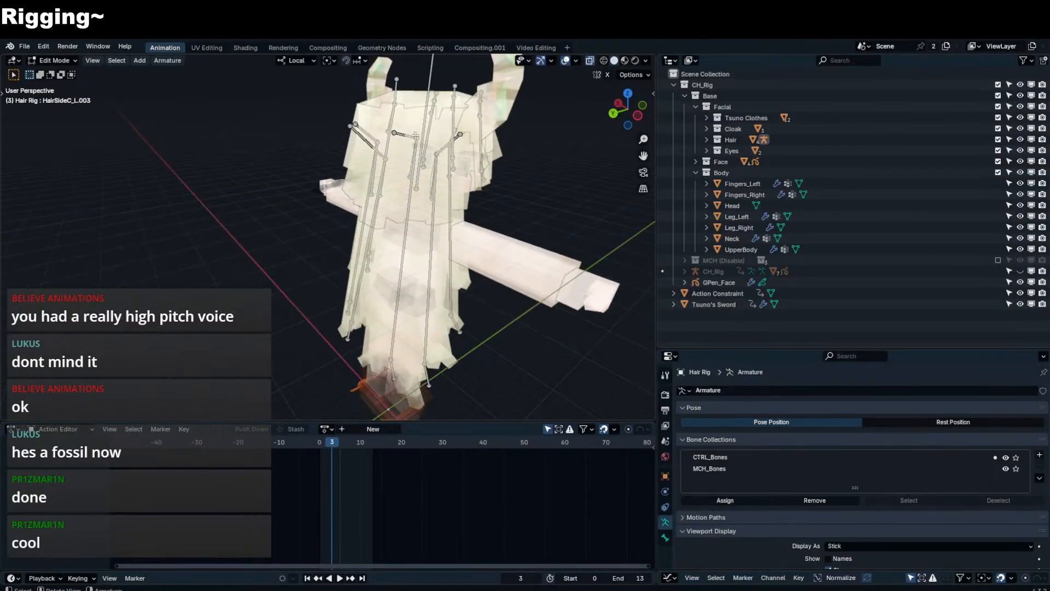
# - Try moving the Hair Rig's bones at the back of the head in Edit Mode
pyautogui.rightClick(418, 144)
pyautogui.moveTo(432, 146); pyautogui.dragTo(405, 203, button='middle')
pyautogui.keyDown('shift'); pyautogui.click(384, 166); pyautogui.keyUp('shift')
pyautogui.press('g')
pyautogui.click(362, 167)
# - Try rotating HairSideC_L.003 in Pose Mode to test the back hair strand, and undo the rotation
pyautogui.press('Tab')
pyautogui.press('r')
pyautogui.press('r')
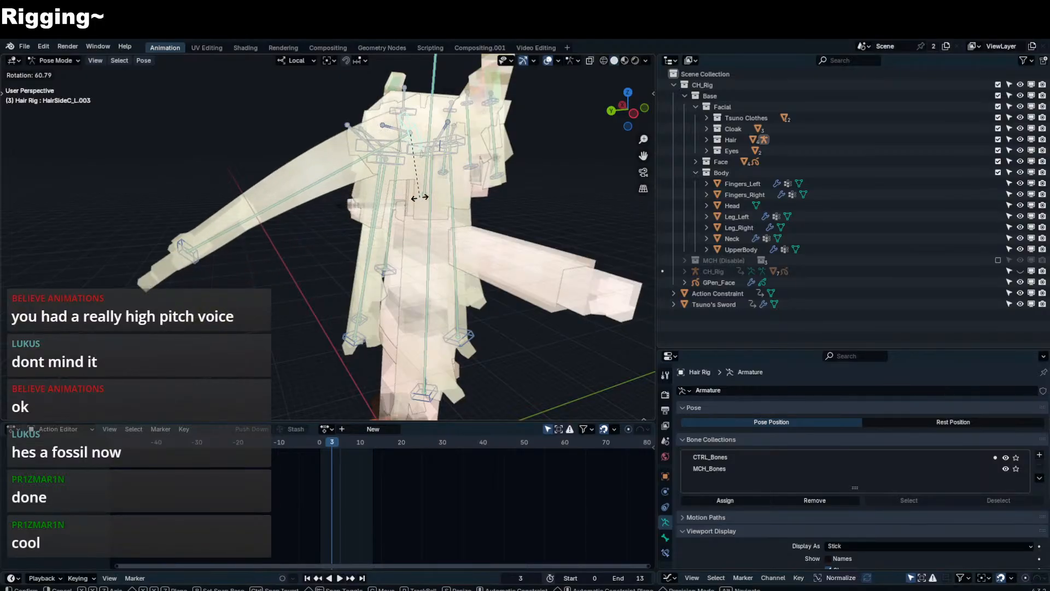
pyautogui.click(438, 167)
pyautogui.moveTo(439, 166); pyautogui.dragTo(409, 157, button='middle')
pyautogui.hotkey('ctrl', 'z')
# - Try moving HairSideC_L.003 and HairSideHead_L.003 one at a time away from the head
pyautogui.press('g')
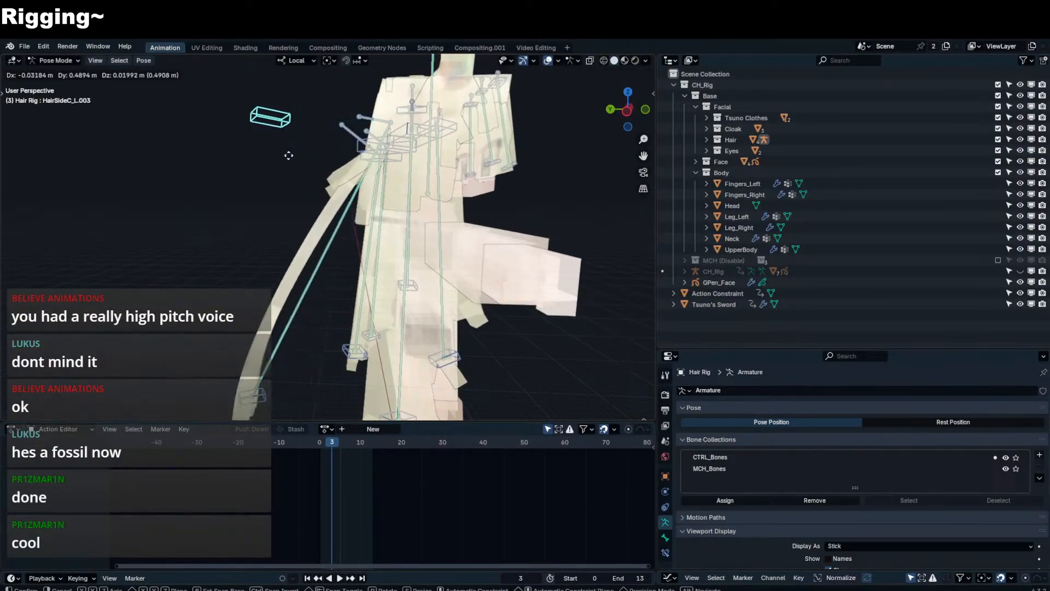
pyautogui.rightClick(278, 153)
pyautogui.click(371, 119)
pyautogui.press('g')
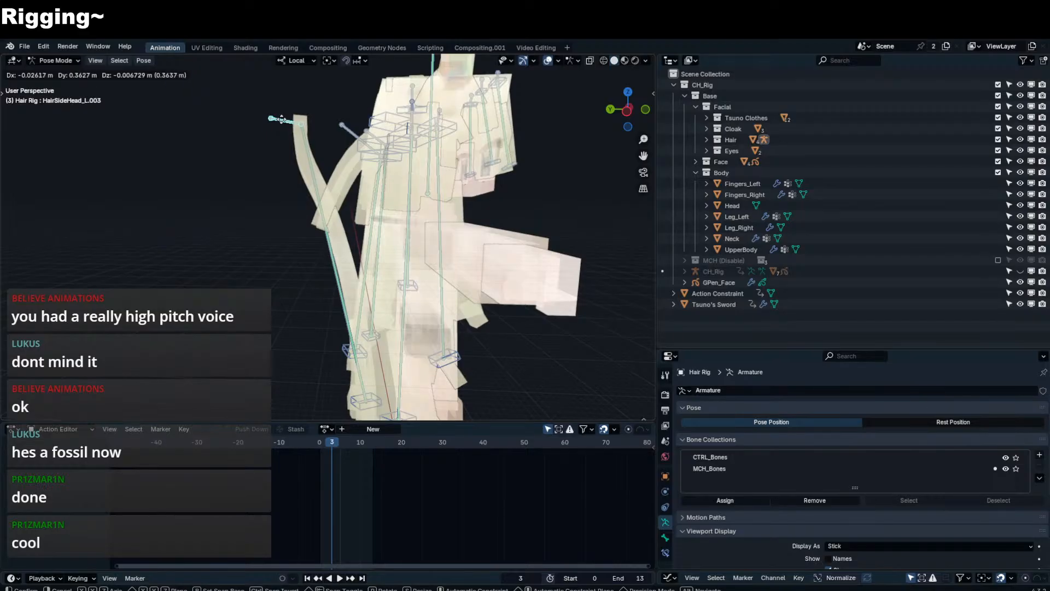
pyautogui.rightClick(289, 122)
# - Move HairSideC_L.003 and HairSideHead_L.003 together out behind the character to isolate their strand
pyautogui.click(373, 116)
pyautogui.press('g')
pyautogui.click(164, 108)
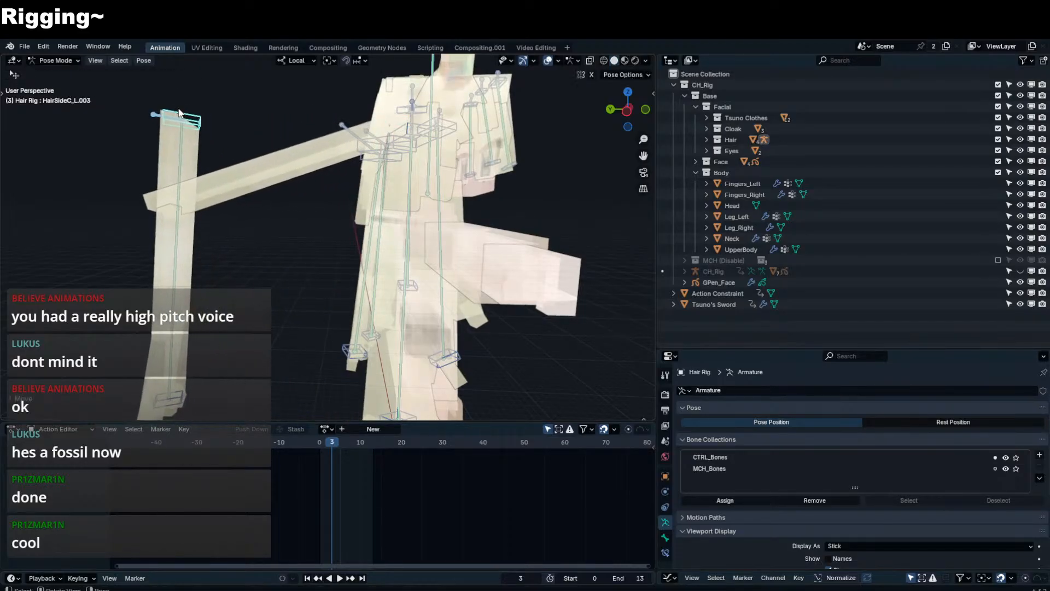
# - Try rotating the displaced HairSideC_L.003 bone to test how its strand bends
pyautogui.keyDown('shift'); pyautogui.moveTo(164, 108); pyautogui.dragTo(302, 112, button='middle'); pyautogui.keyUp('shift')
pyautogui.click(309, 122)
pyautogui.click(325, 126)
pyautogui.press('r')
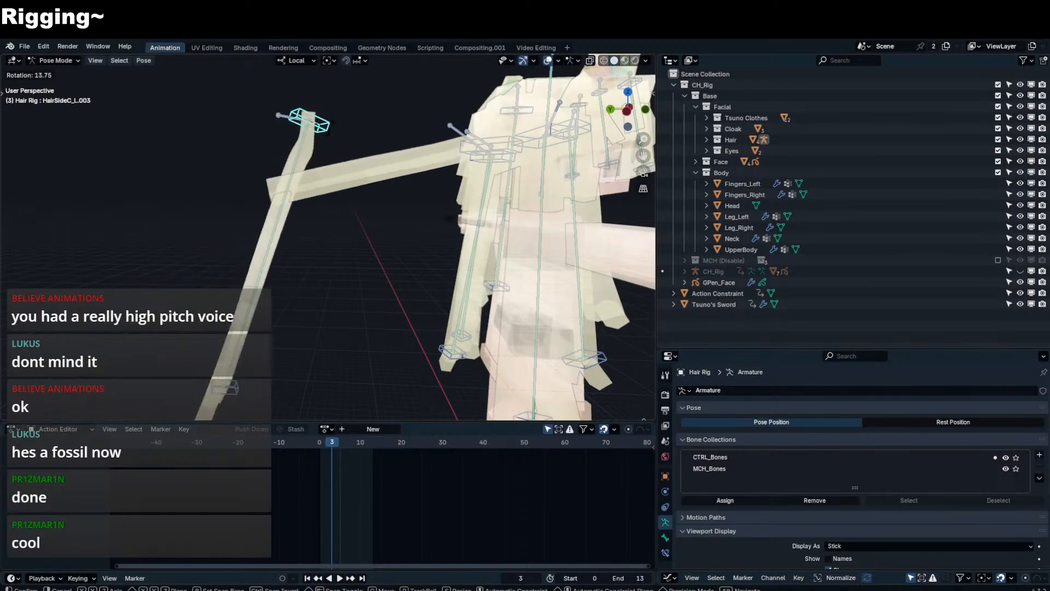
pyautogui.click(324, 132)
# - Try moving the Hair_Strands.001 mesh along its local Z axis in Object Mode
pyautogui.hotkey('ctrl', 'Tab')
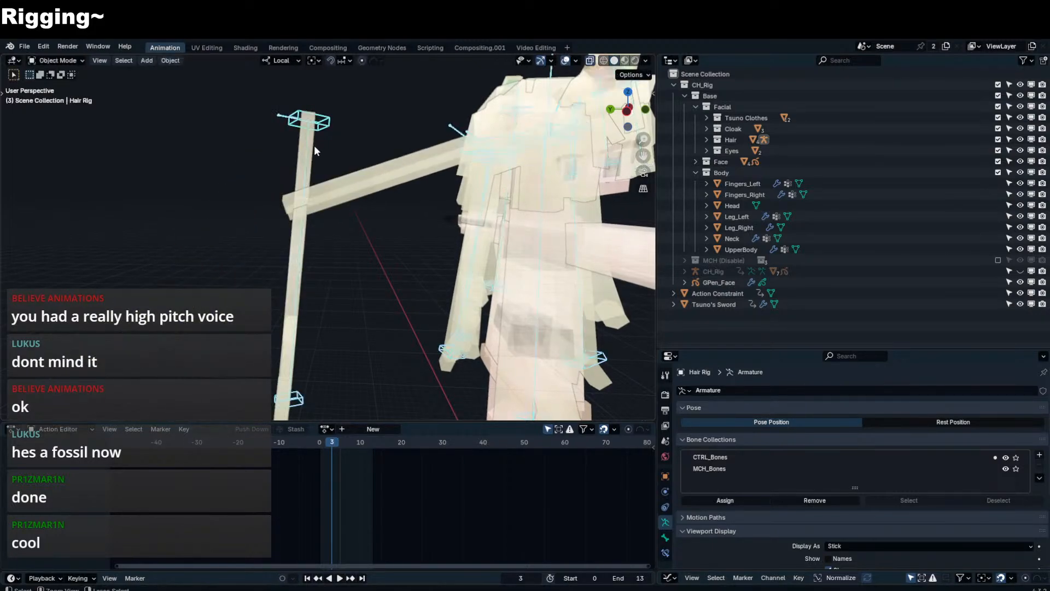
pyautogui.click(314, 145)
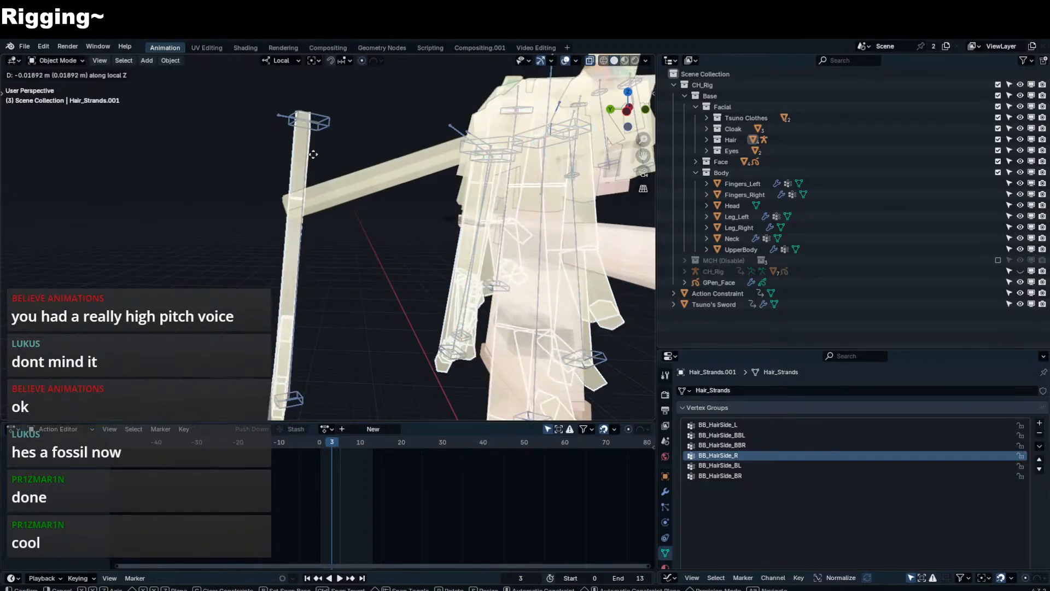
pyautogui.click(320, 127)
pyautogui.hotkey('ctrl', 'Tab')
# - Check the Stretch To constraint on BB_HairSide_BBR and test the strand by rotating HairSideC_L.003
pyautogui.click(308, 152)
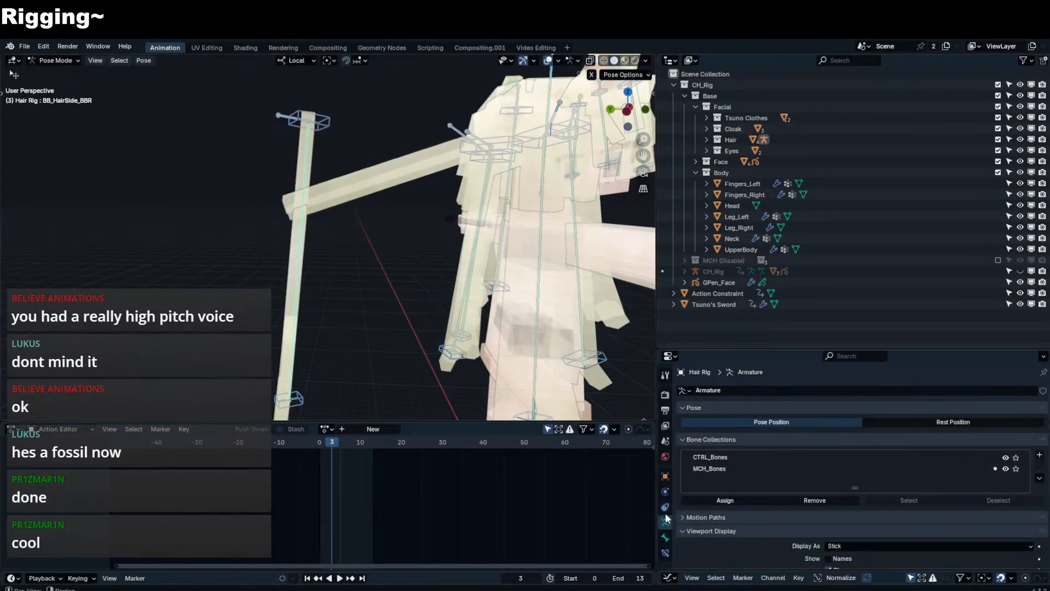
pyautogui.click(665, 553)
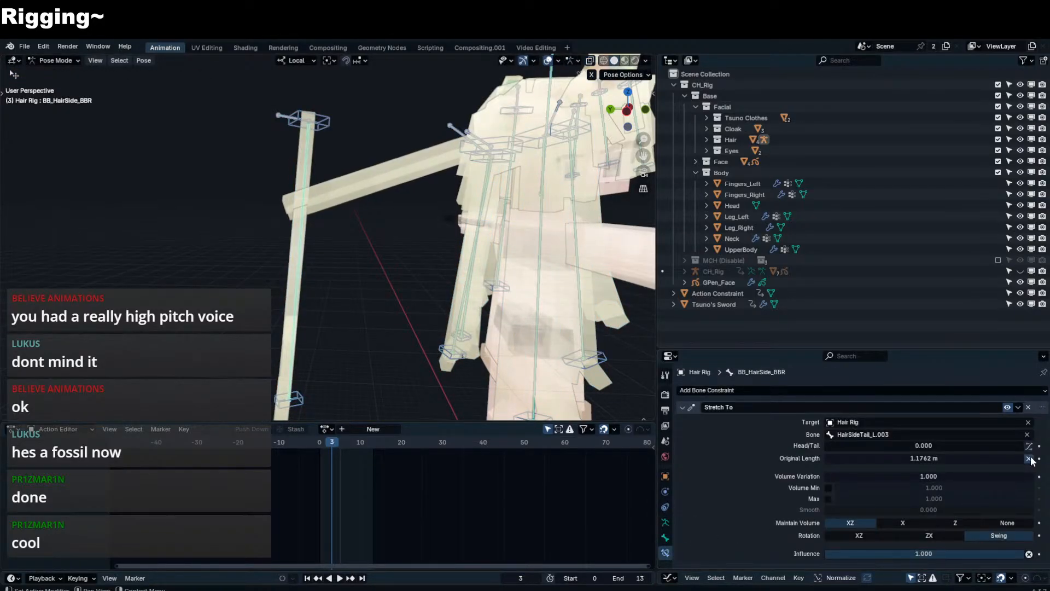
pyautogui.click(319, 126)
pyautogui.press('r')
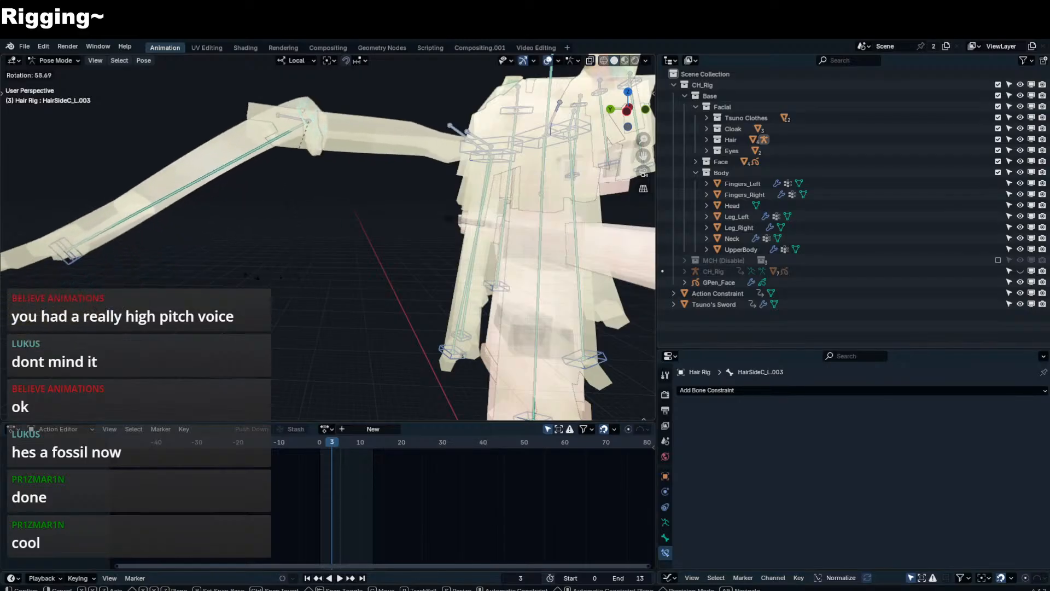
pyautogui.rightClick(232, 223)
pyautogui.keyDown('shift'); pyautogui.moveTo(232, 223); pyautogui.dragTo(280, 197, button='middle'); pyautogui.keyUp('shift')
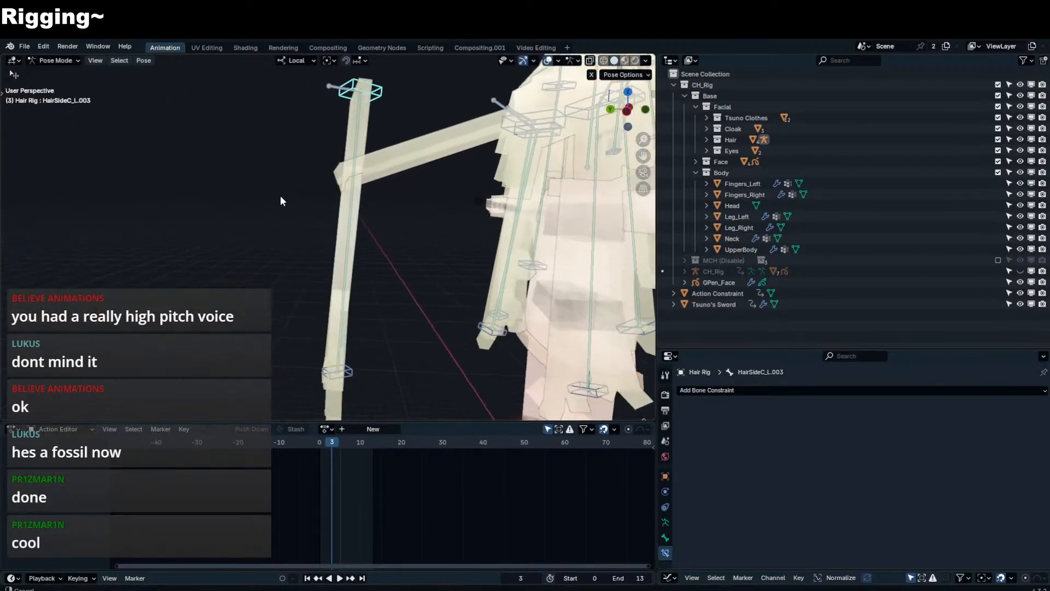
# - Disable the Stretch To constraint on the BB_HairSide_BBR bone
pyautogui.scroll(-2, 280, 197)
pyautogui.click(337, 324)
pyautogui.click(340, 261)
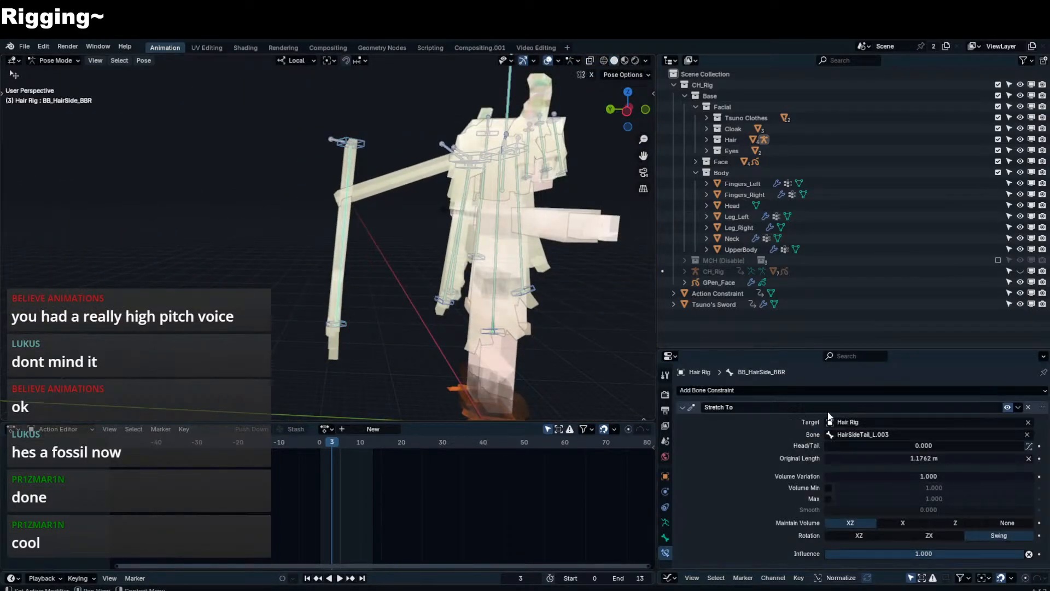
# - Try rotating HairSideC_L.003 and the BB_HairSide_BBR bone with its Stretch To constraint disabled
pyautogui.click(343, 141)
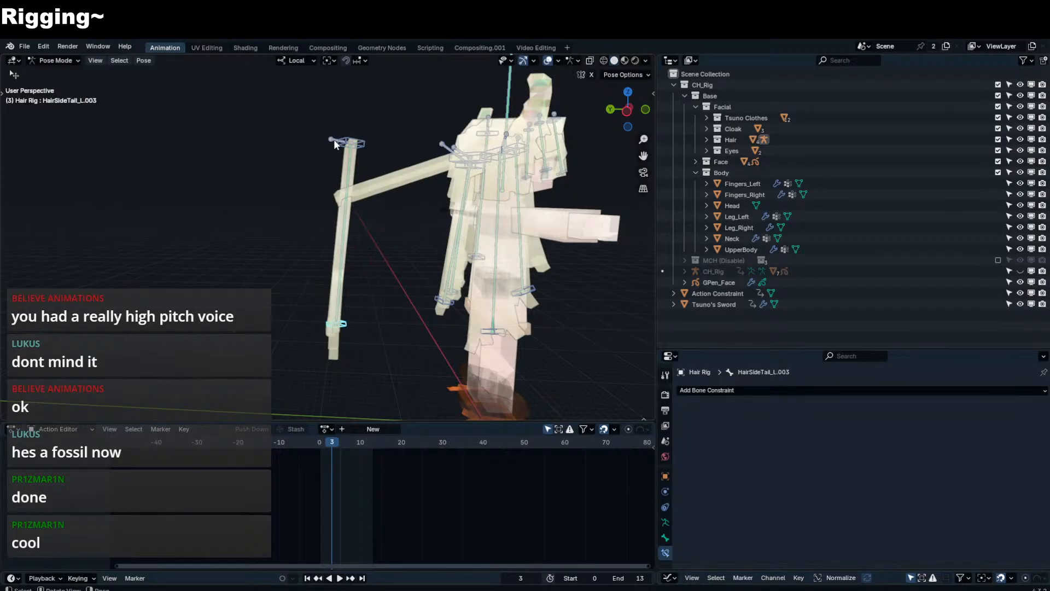
pyautogui.press('r')
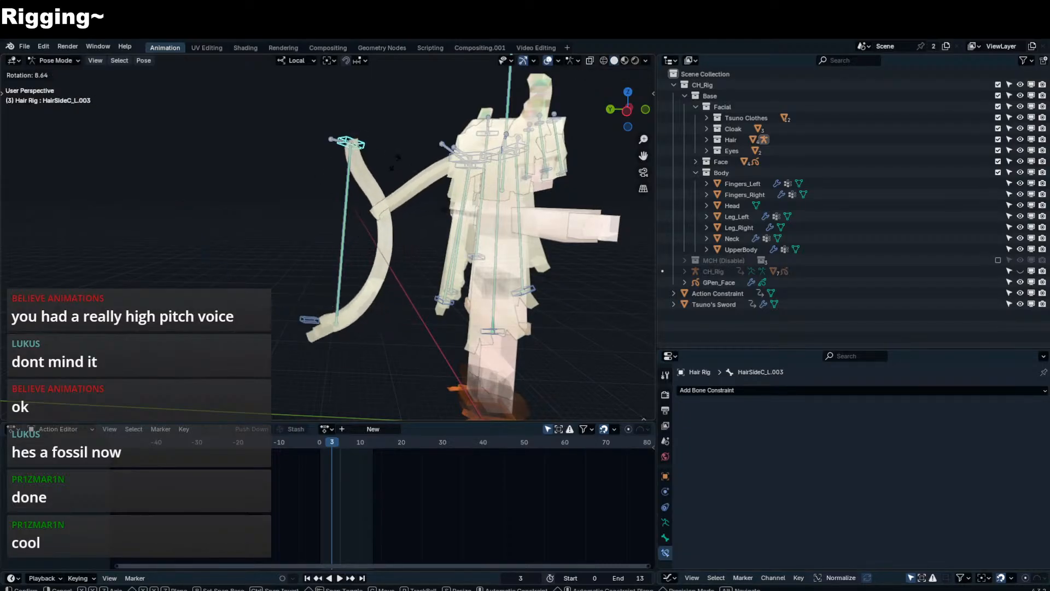
pyautogui.click(328, 273)
pyautogui.click(338, 269)
pyautogui.press('r')
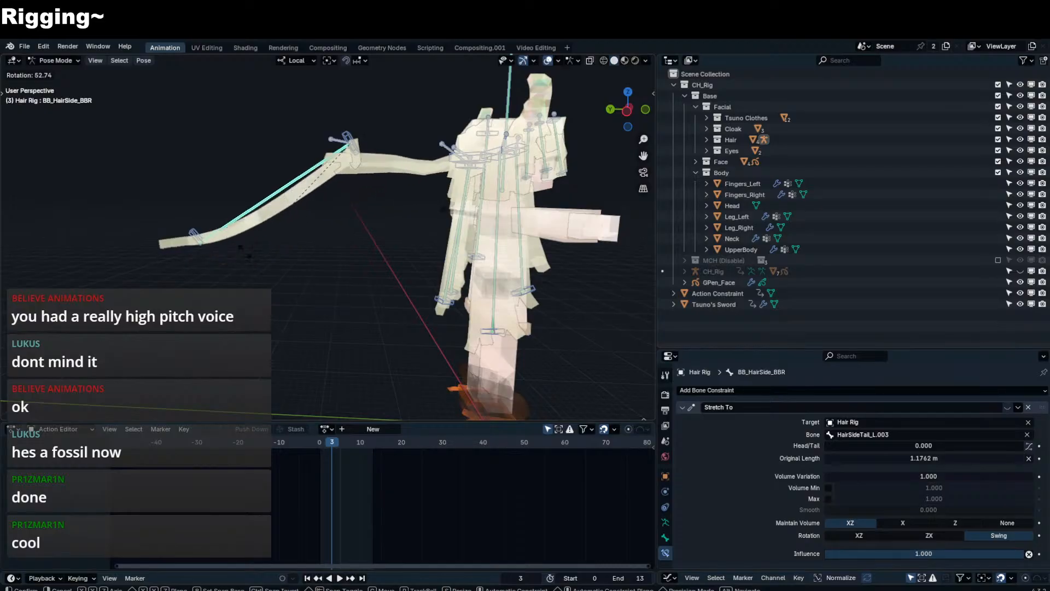
pyautogui.rightClick(240, 249)
# - Try rotating HairSideTail_L.003 and HairSideC_L.003 separately to compare their effect on the strand's bend
pyautogui.click(197, 237)
pyautogui.press('r')
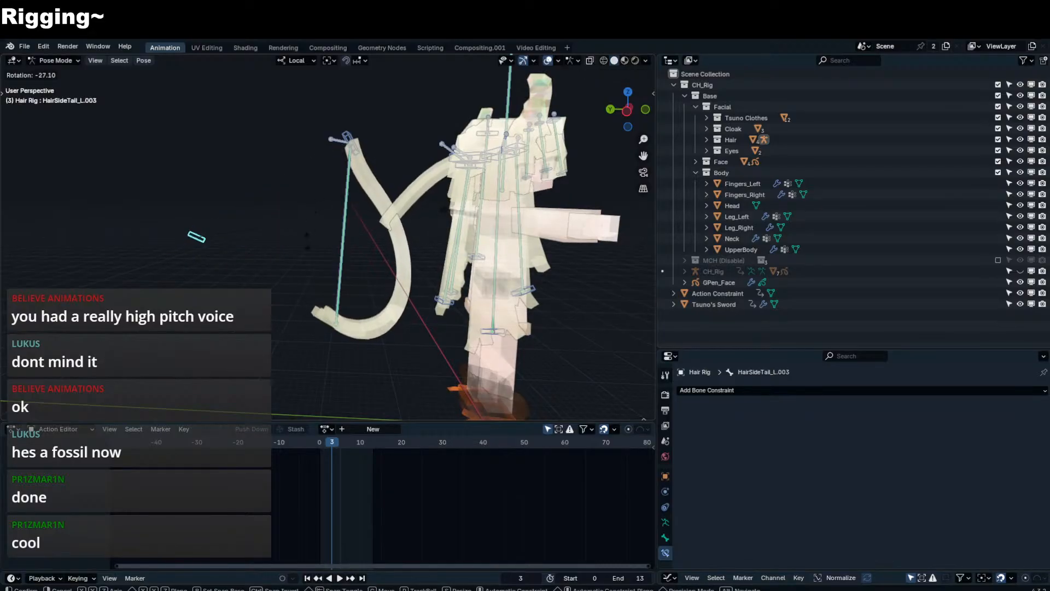
pyautogui.rightClick(313, 235)
pyautogui.click(350, 149)
pyautogui.click(348, 138)
pyautogui.press('r')
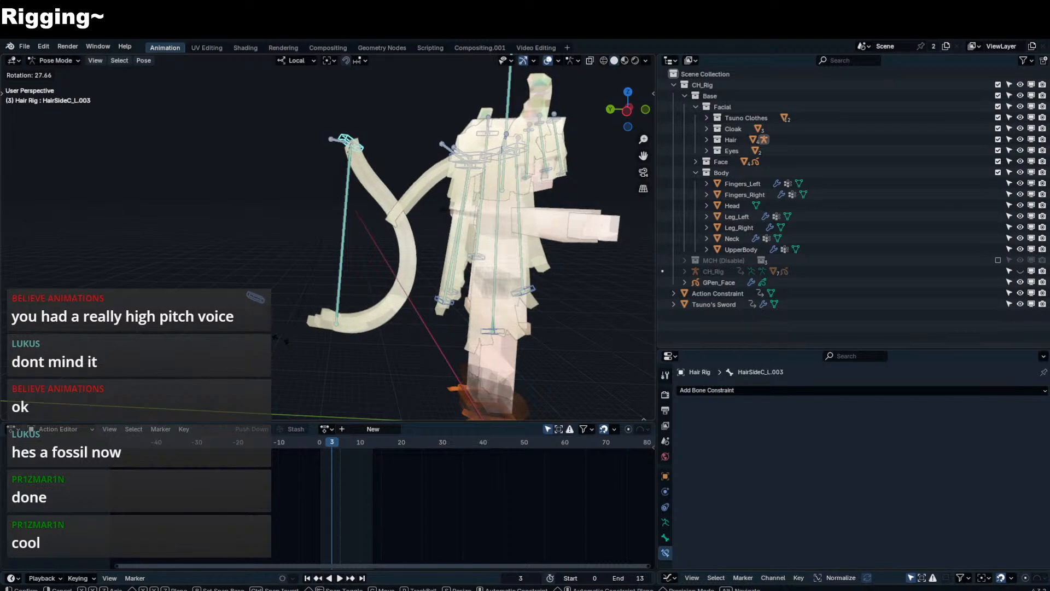
pyautogui.press('Escape')
# - Re-enable the Stretch To constraint on BB_HairSide_BBR and rotate HairSideC_L.003 to bend the strand
pyautogui.click(336, 323)
pyautogui.click(341, 256)
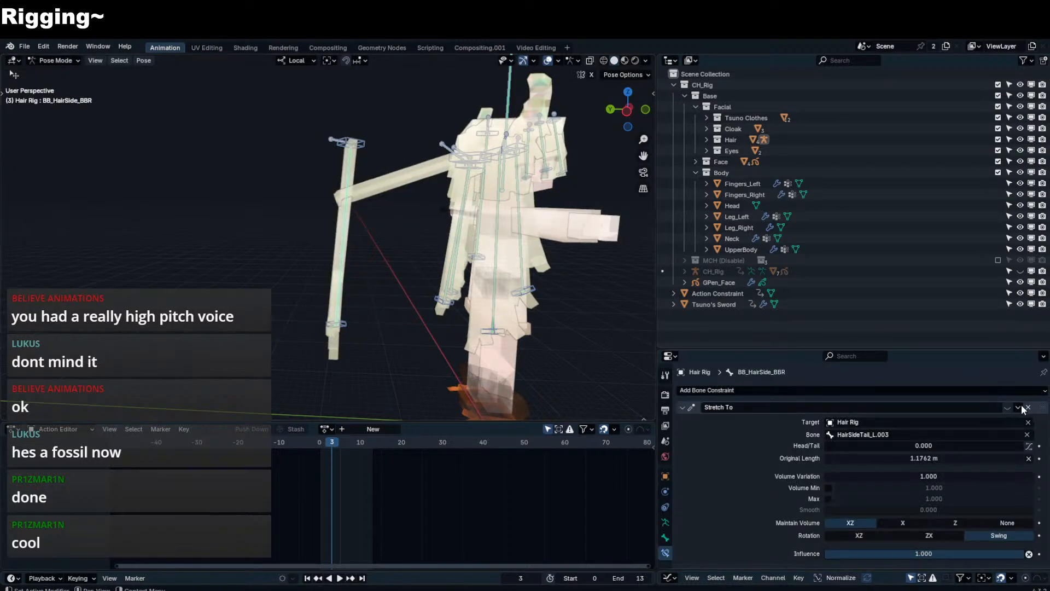
pyautogui.click(361, 142)
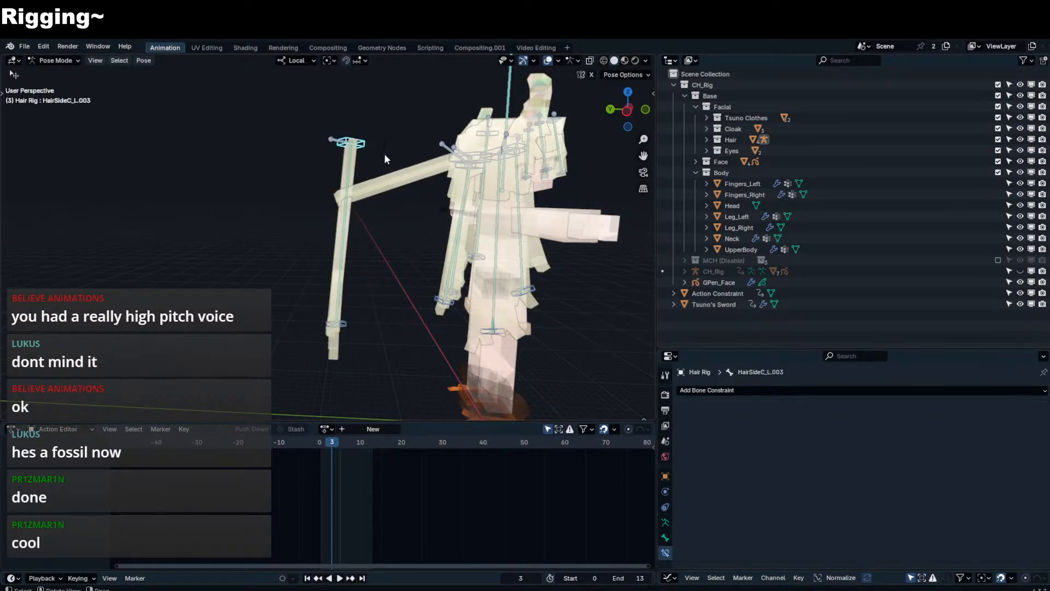
pyautogui.press('r')
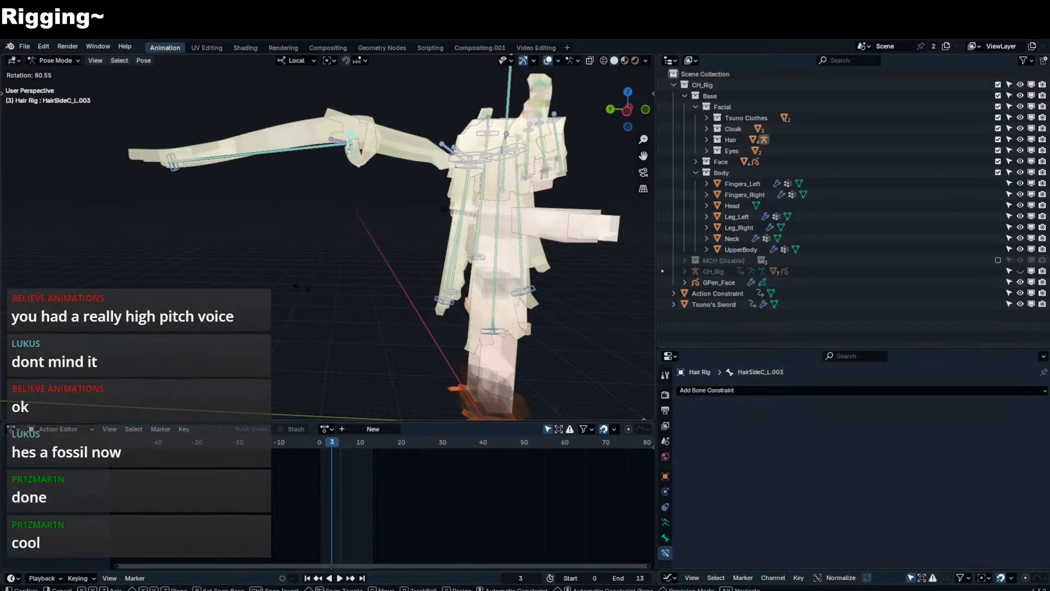
pyautogui.click(297, 165)
pyautogui.click(297, 165)
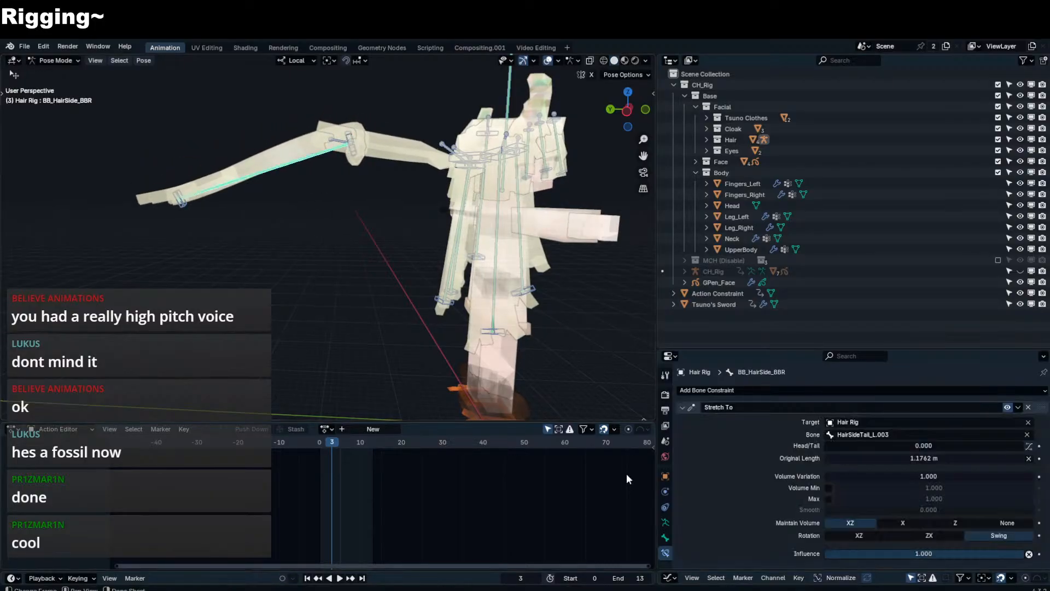
# - Look through the armature's data settings, collapse their sections, and open the Bendy Bones settings of BB_HairSide_BBR
pyautogui.click(665, 522)
pyautogui.scroll(-5, 818, 490)
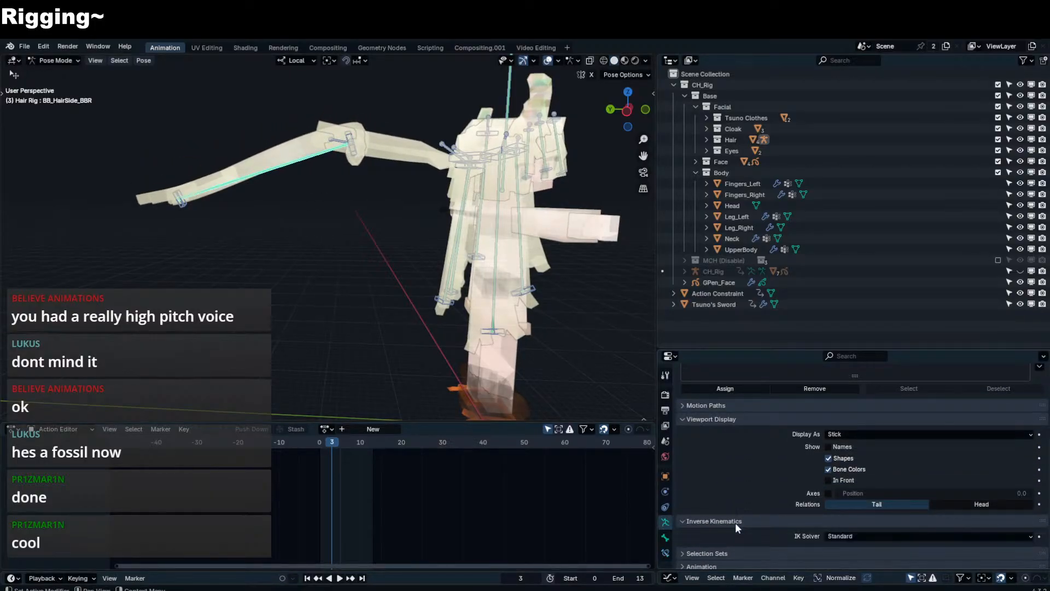
pyautogui.click(733, 532)
pyautogui.click(733, 533)
pyautogui.scroll(5, 729, 524)
pyautogui.moveTo(712, 439); pyautogui.dragTo(695, 550)
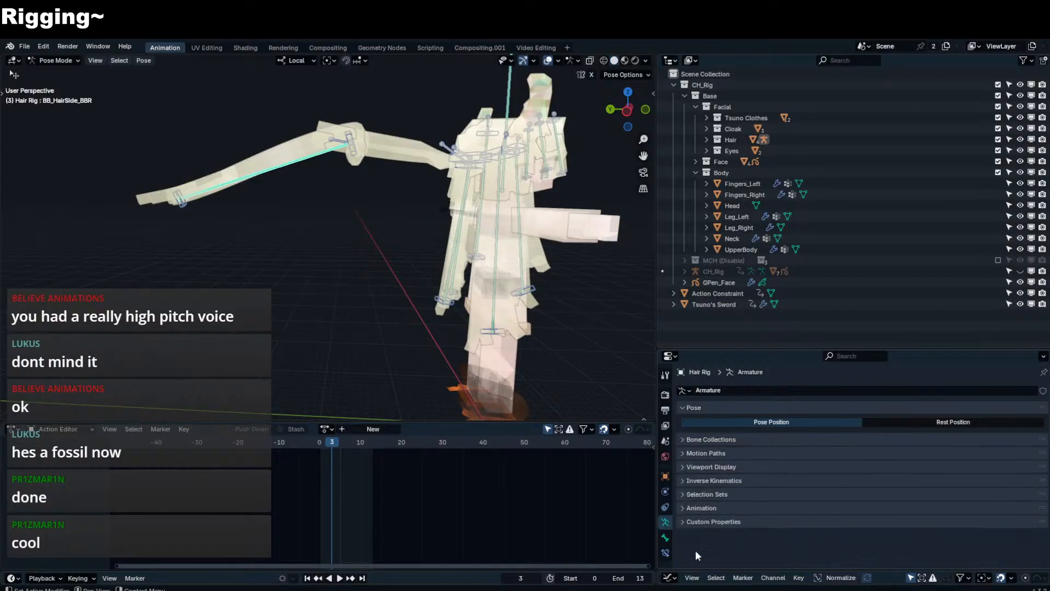
pyautogui.click(706, 408)
pyautogui.click(665, 537)
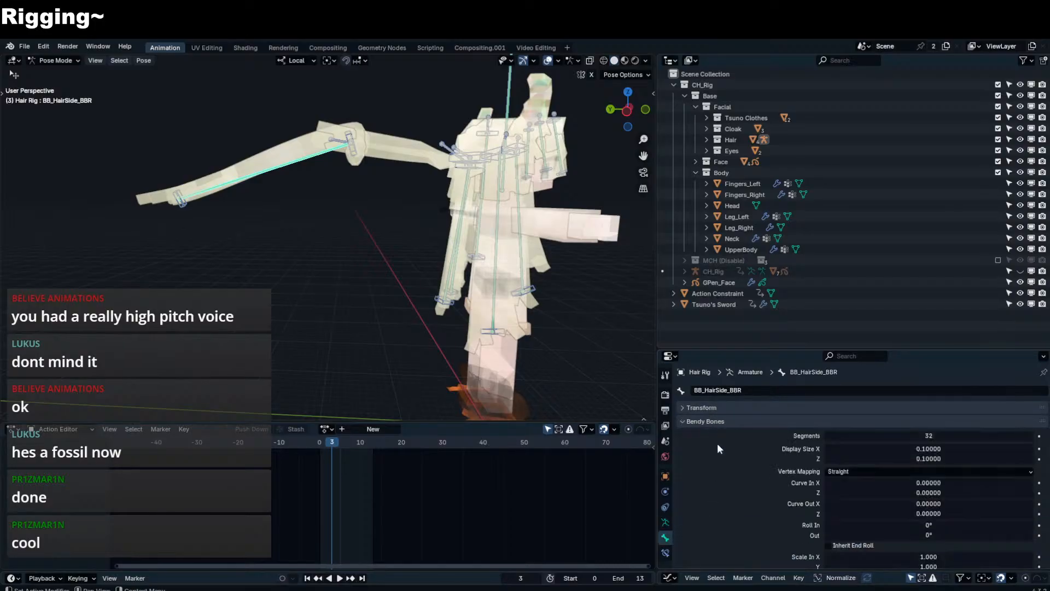
# - Try varying the Curve In, Curve Out and Roll values of BB_HairSide_BBR's Bendy Bones settings
pyautogui.moveTo(893, 482); pyautogui.dragTo(928, 514)
pyautogui.rightClick(893, 482)
pyautogui.rightClick(895, 491)
pyautogui.rightClick(879, 506)
pyautogui.rightClick(875, 514)
pyautogui.moveTo(867, 526); pyautogui.dragTo(828, 493)
pyautogui.rightClick(866, 526)
pyautogui.scroll(-3, 862, 527)
pyautogui.rightClick(881, 492)
pyautogui.scroll(-4, 903, 513)
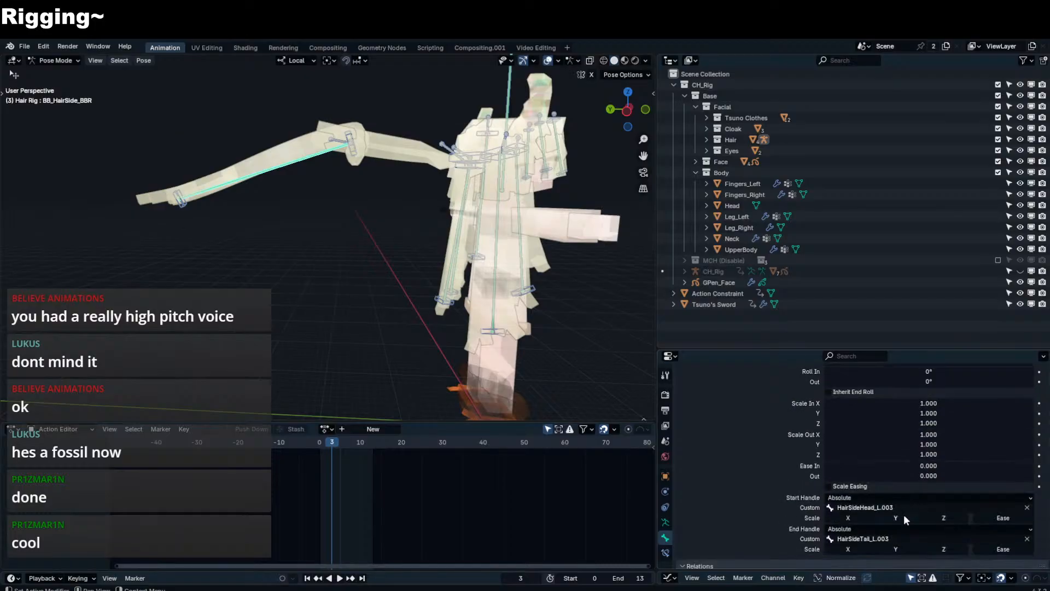
# - Try adjusting the bendy bone's Ease In and Ease Out values and enable Scale Easing
pyautogui.moveTo(896, 467)
pyautogui.mouseDown()
pyautogui.moveTo(831, 466)
pyautogui.moveTo(902, 476)
pyautogui.mouseUp()
pyautogui.rightClick(898, 468)
pyautogui.rightClick(904, 479)
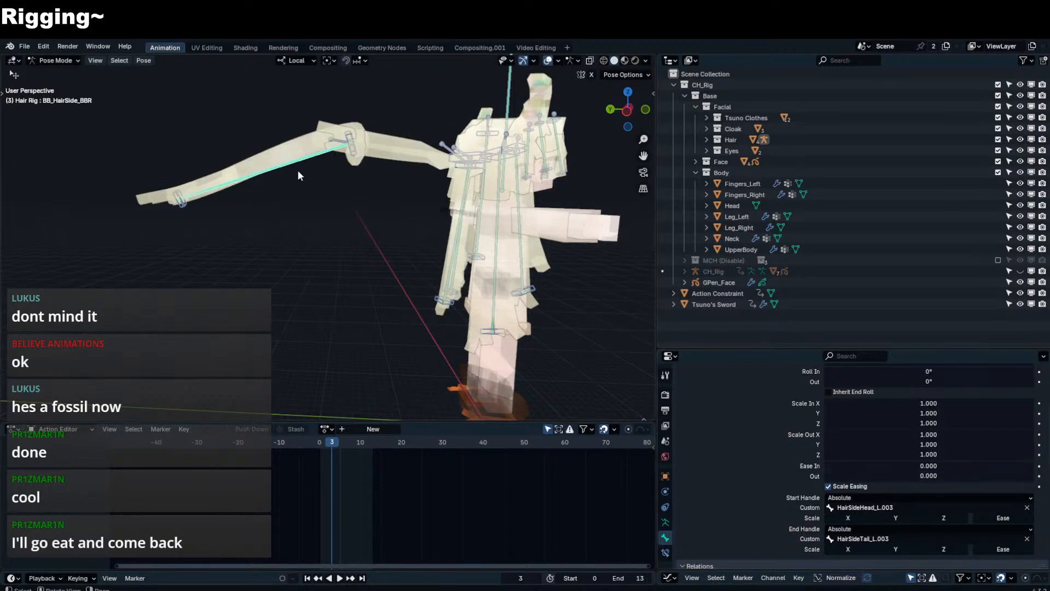
# - Collapse the modifiers of the Hair_Strands.001 mesh and turn off the Subdivision modifier's viewport display
pyautogui.click(350, 147)
pyautogui.keyDown('shift'); pyautogui.moveTo(334, 162); pyautogui.dragTo(358, 213, button='middle'); pyautogui.keyUp('shift')
pyautogui.keyDown('ctrl'); pyautogui.moveTo(358, 212); pyautogui.dragTo(334, 207, button='middle'); pyautogui.keyUp('ctrl')
pyautogui.click(304, 197)
pyautogui.press('Tab')
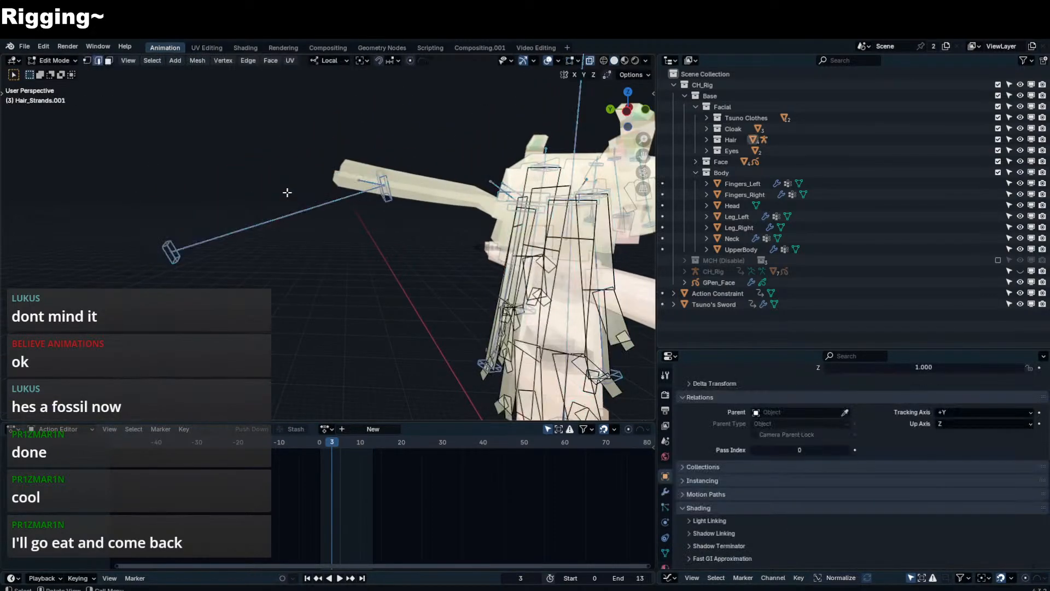
pyautogui.click(664, 492)
pyautogui.click(682, 408)
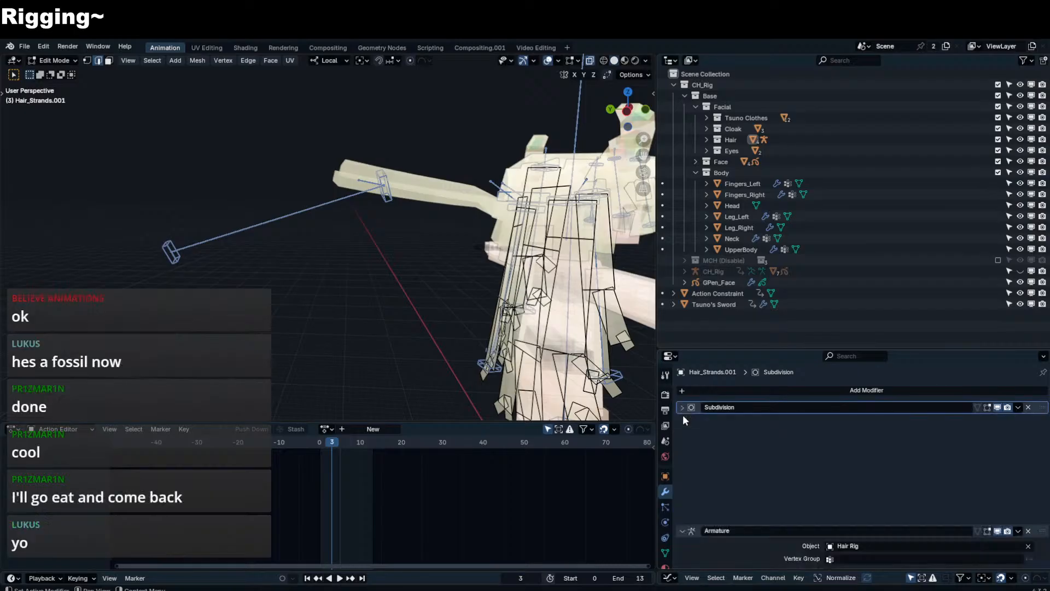
pyautogui.press('Tab')
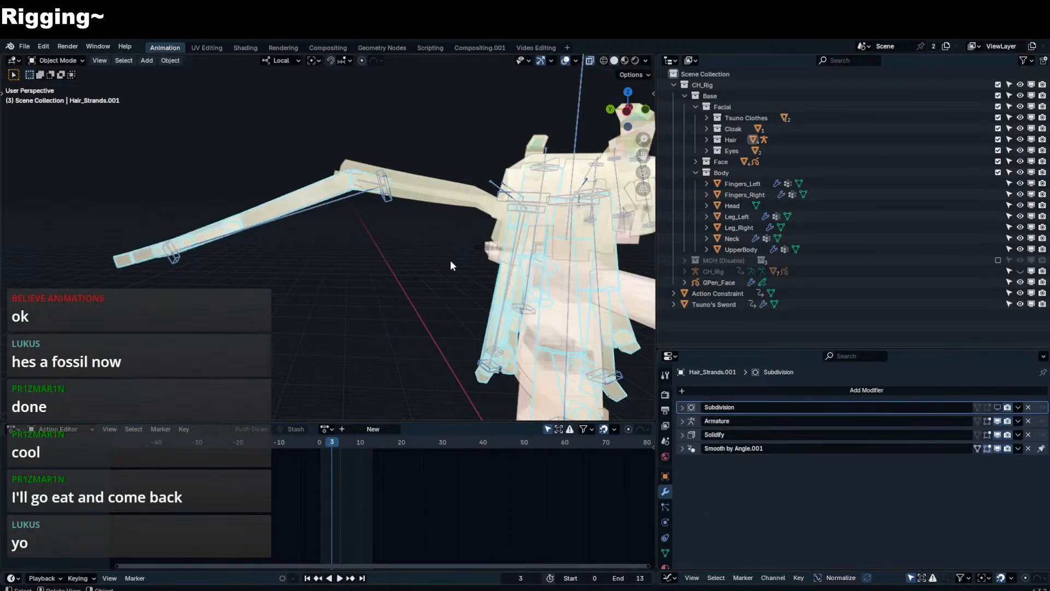
# - Try rotating HairSideHead_L.003 and BB_HairSide_BBR in Pose Mode to test the strand without viewport subdivision
pyautogui.keyDown('shift'); pyautogui.moveTo(358, 221); pyautogui.dragTo(432, 217, button='middle'); pyautogui.keyUp('shift')
pyautogui.click(427, 189)
pyautogui.hotkey('ctrl', 'Tab')
pyautogui.click(428, 189)
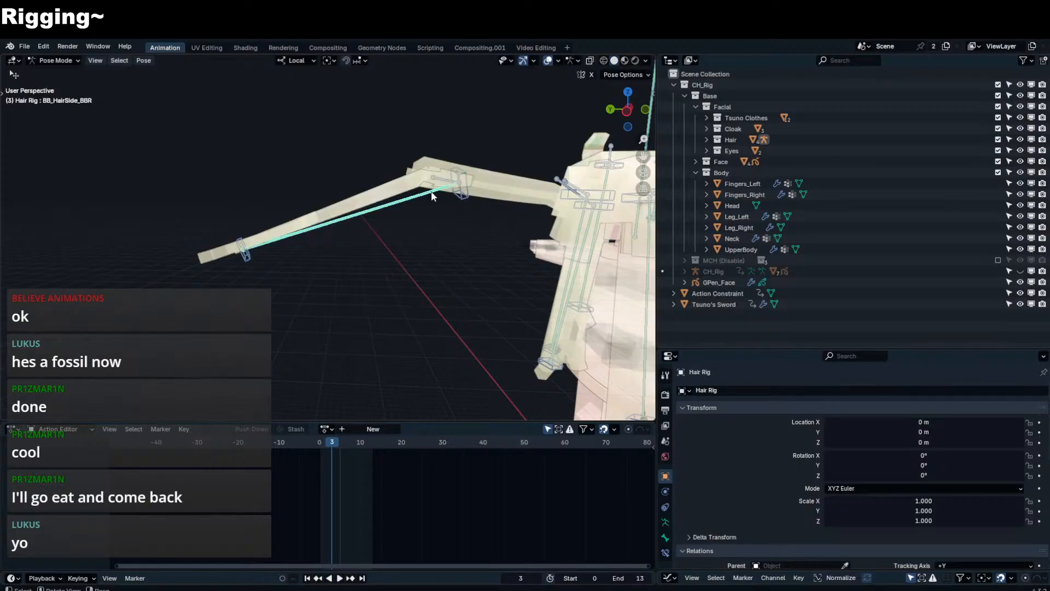
pyautogui.press('r')
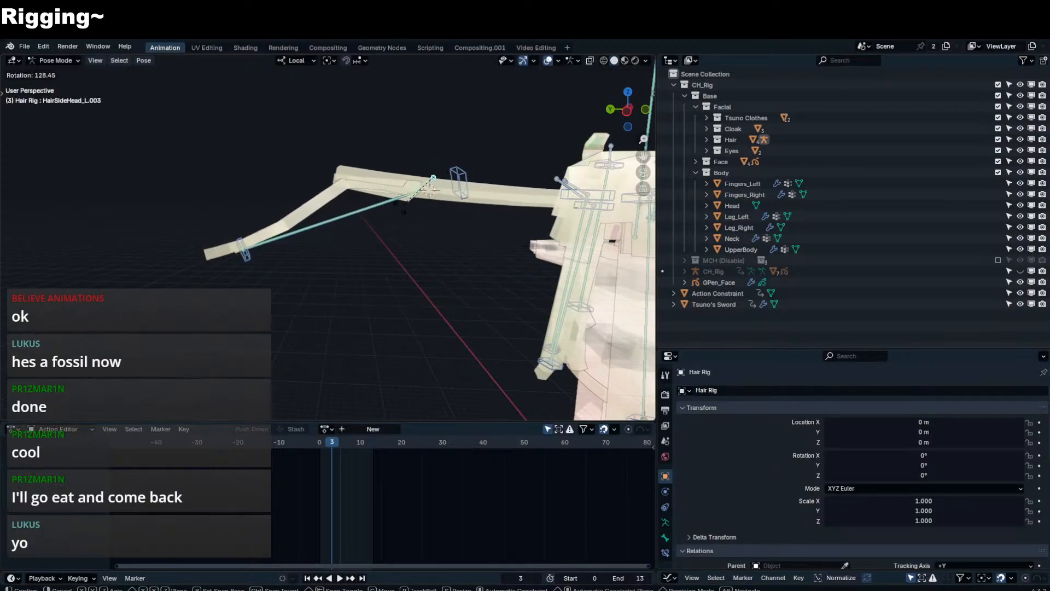
pyautogui.rightClick(411, 205)
pyautogui.click(431, 204)
pyautogui.press('r')
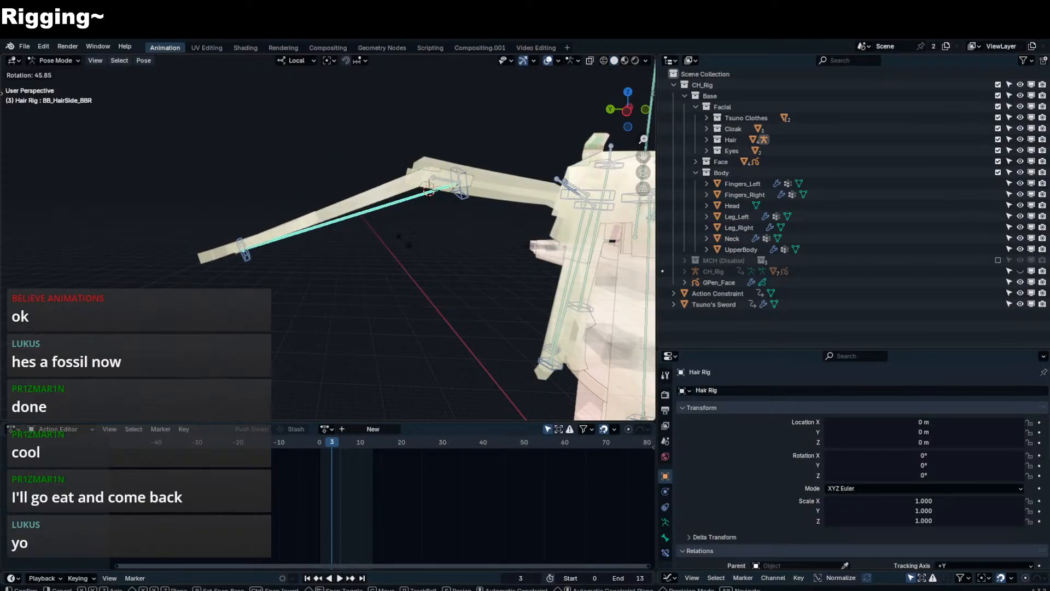
pyautogui.click(404, 241)
# - Show the Armature and Solidify modifiers on the Hair_Strands.001 editing cage and inspect the deformed strand in Edit Mode
pyautogui.click(250, 259)
pyautogui.hotkey('ctrl', 'Tab')
pyautogui.click(573, 286)
pyautogui.press('Tab')
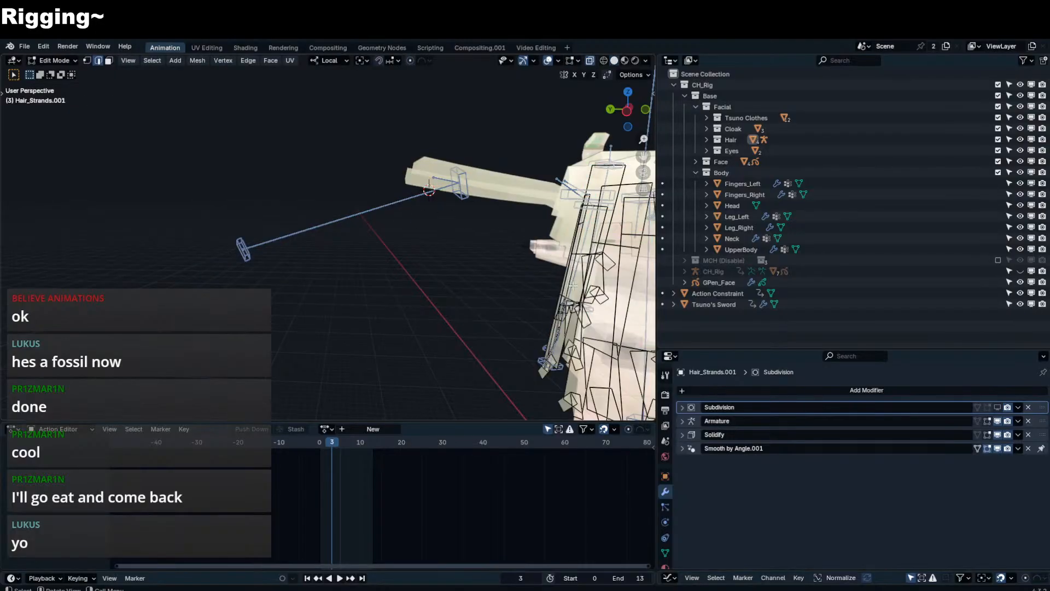
pyautogui.click(985, 421)
pyautogui.click(978, 421)
pyautogui.click(408, 188)
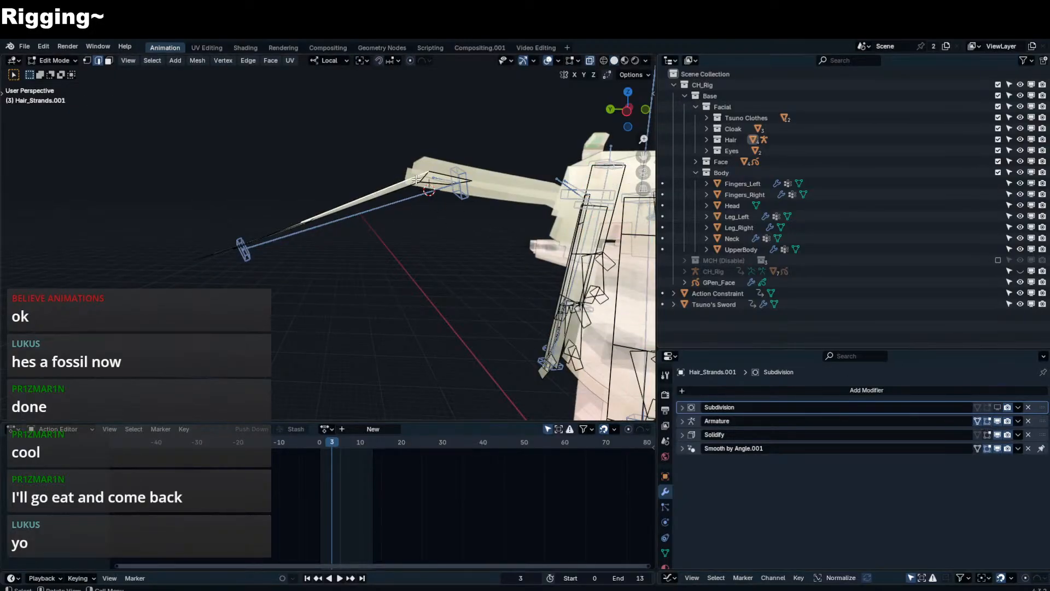
pyautogui.moveTo(413, 183); pyautogui.dragTo(391, 196, button='middle')
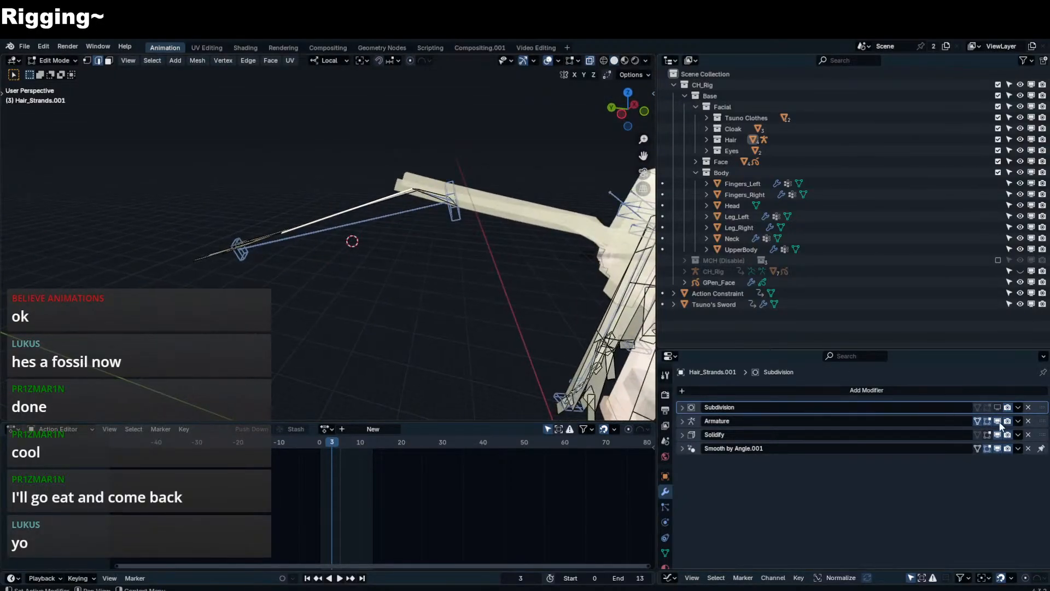
pyautogui.click(987, 433)
pyautogui.click(977, 434)
pyautogui.moveTo(497, 291); pyautogui.dragTo(490, 262, button='middle')
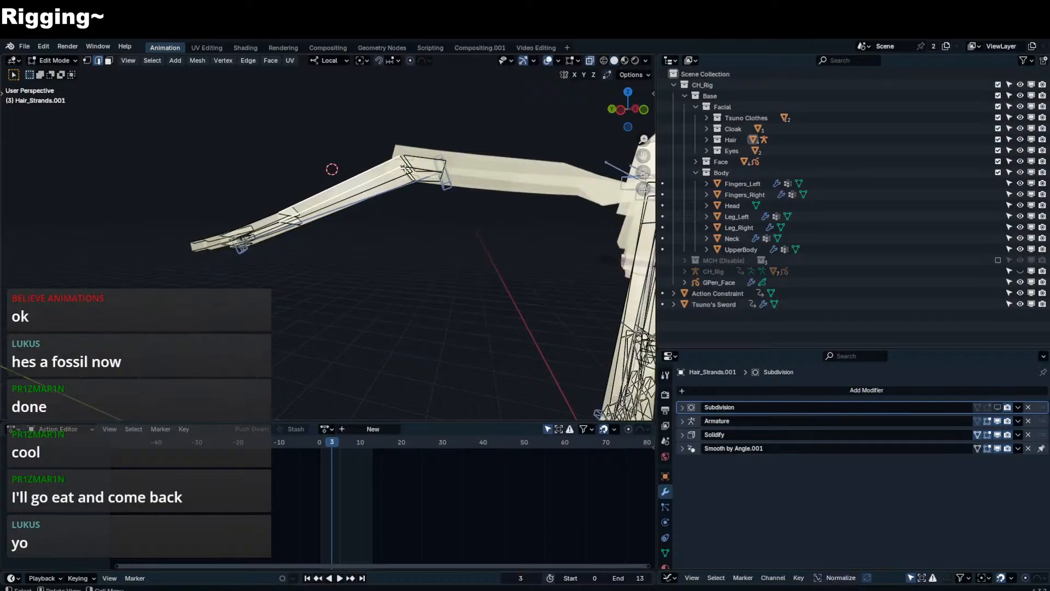
pyautogui.moveTo(409, 172); pyautogui.dragTo(418, 204, button='middle')
# - Reset the pose of HairSideC_L.003 and the hair strand's control bones in Pose Mode
pyautogui.press('Tab')
pyautogui.click(429, 211)
pyautogui.hotkey('ctrl', 'Tab')
pyautogui.click(435, 211)
pyautogui.hotkey('alt', 'r')
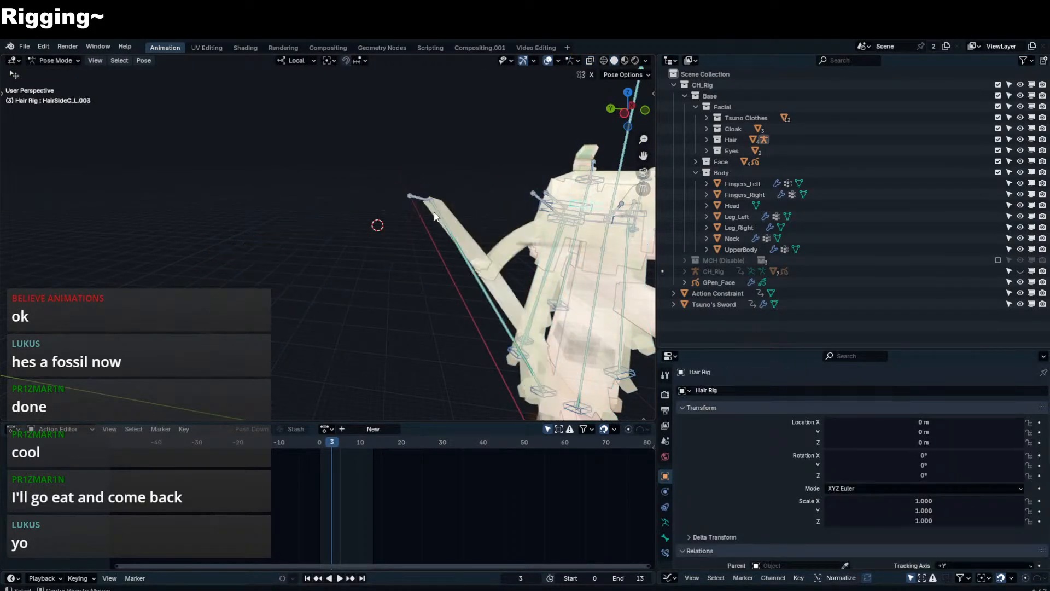
pyautogui.click(432, 211)
pyautogui.hotkey('alt', 'r')
pyautogui.scroll(-4, 509, 217)
pyautogui.moveTo(510, 216); pyautogui.dragTo(574, 211, button='middle')
# - Select the Hair_Strands.001 mesh and show its vertex groups
pyautogui.hotkey('ctrl', 'Tab')
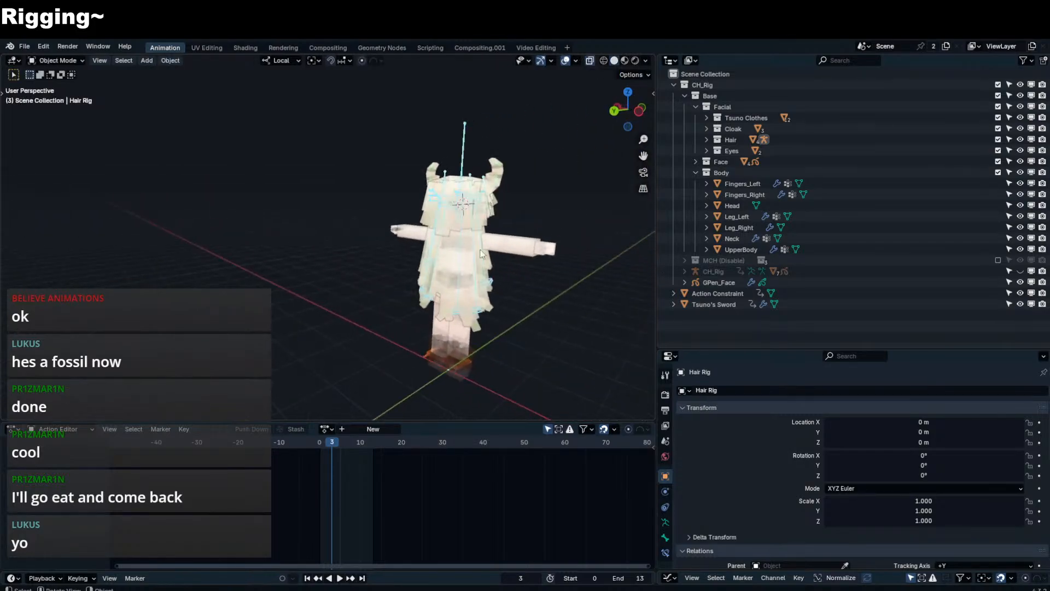
pyautogui.click(464, 256)
pyautogui.press('Tab')
pyautogui.press('Tab')
pyautogui.click(461, 316)
pyautogui.click(475, 325)
pyautogui.press('Tab')
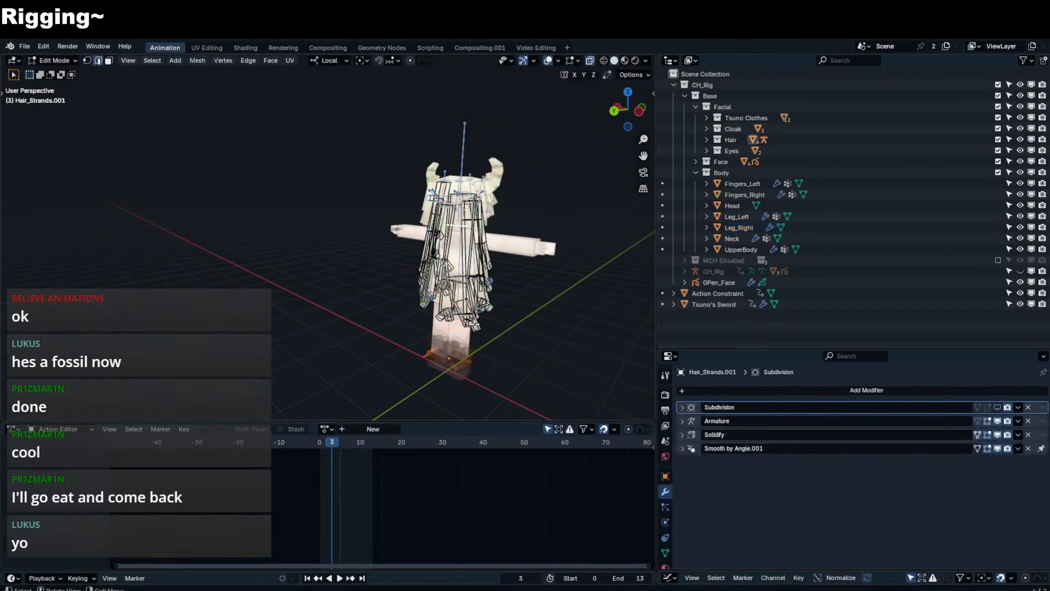
pyautogui.click(665, 551)
pyautogui.press('Tab')
# - Check the name of the central back strand's deform bone on the Hair Rig in Pose Mode
pyautogui.click(459, 176)
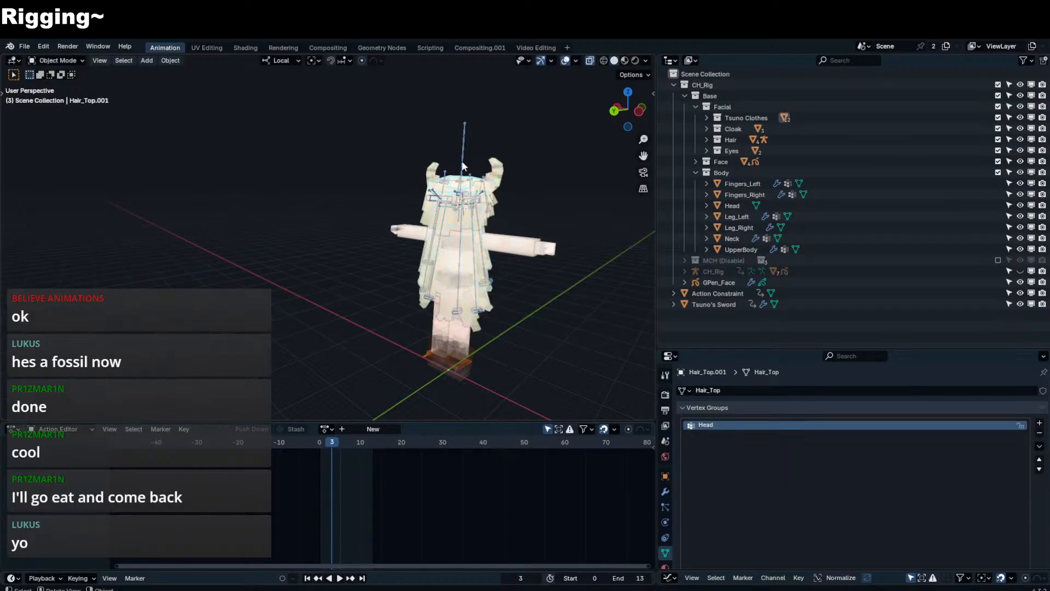
pyautogui.click(463, 159)
pyautogui.hotkey('ctrl', 'Tab')
pyautogui.moveTo(421, 256)
pyautogui.keyDown('shift'); pyautogui.mouseDown(button='middle')
pyautogui.moveTo(383, 256)
pyautogui.moveTo(402, 262)
pyautogui.mouseUp(button='middle'); pyautogui.keyUp('shift')
pyautogui.scroll(1, 402, 261)
pyautogui.click(392, 275)
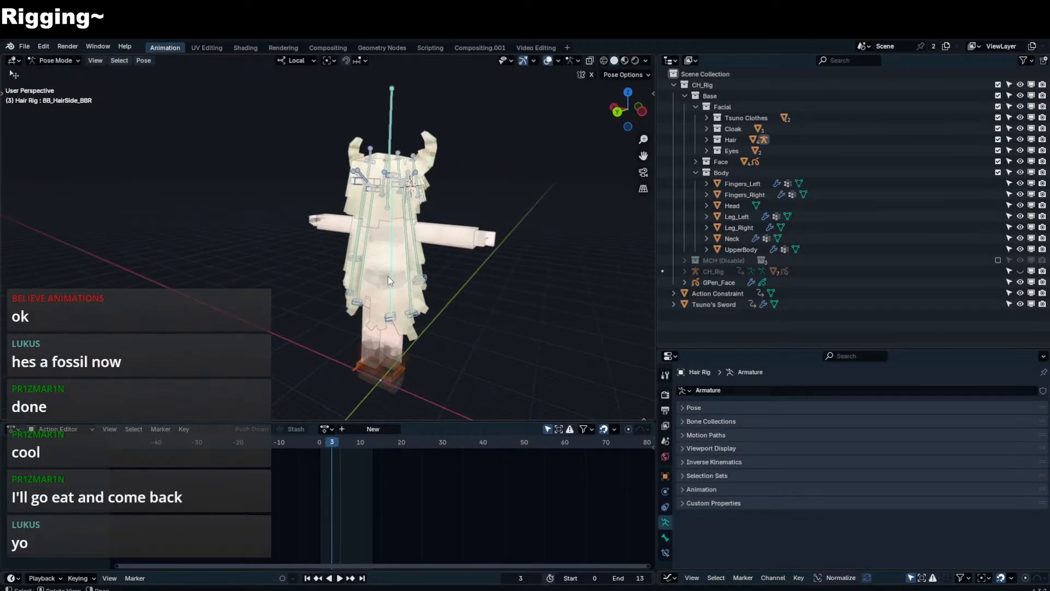
pyautogui.press('F2')
pyautogui.press('Escape')
# - Select the Hair_Strands.001 geometry assigned to the BB_HairSide_BBR vertex group and separate it into its own object
pyautogui.click(410, 306)
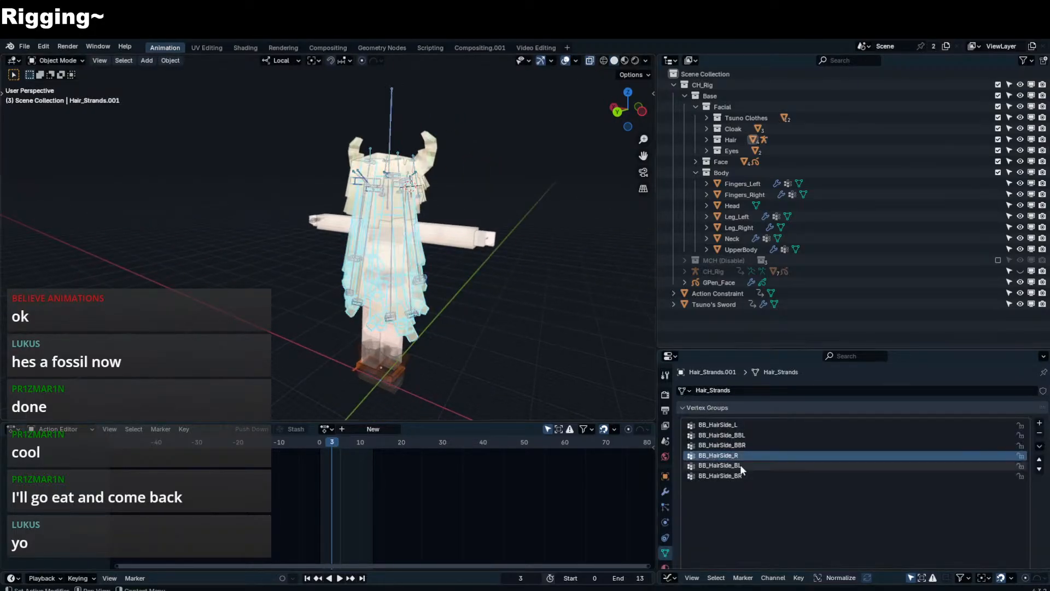
pyautogui.click(727, 445)
pyautogui.press('Tab')
pyautogui.scroll(-4, 874, 500)
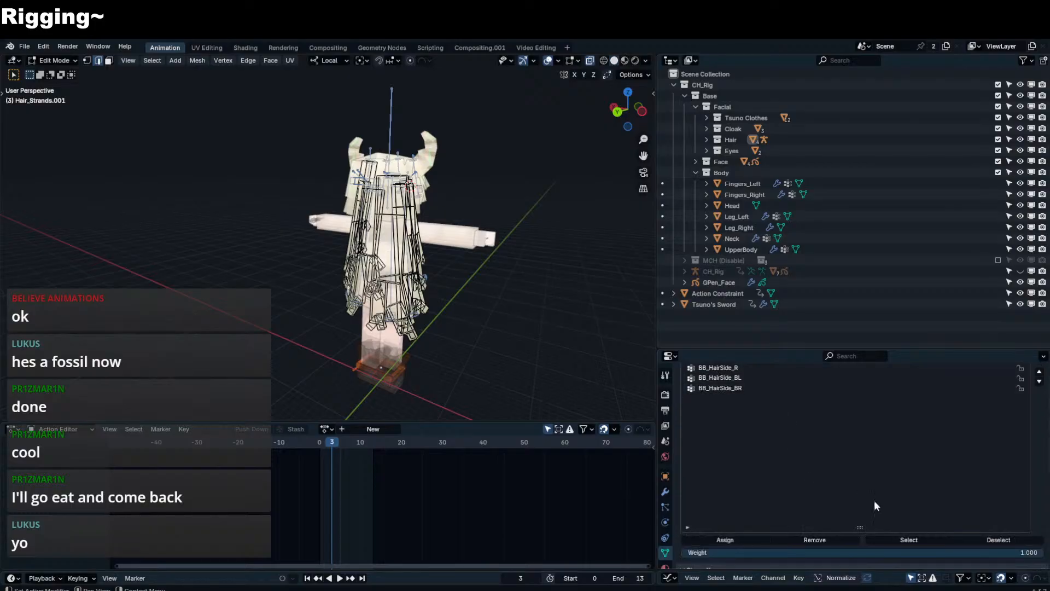
pyautogui.click(897, 538)
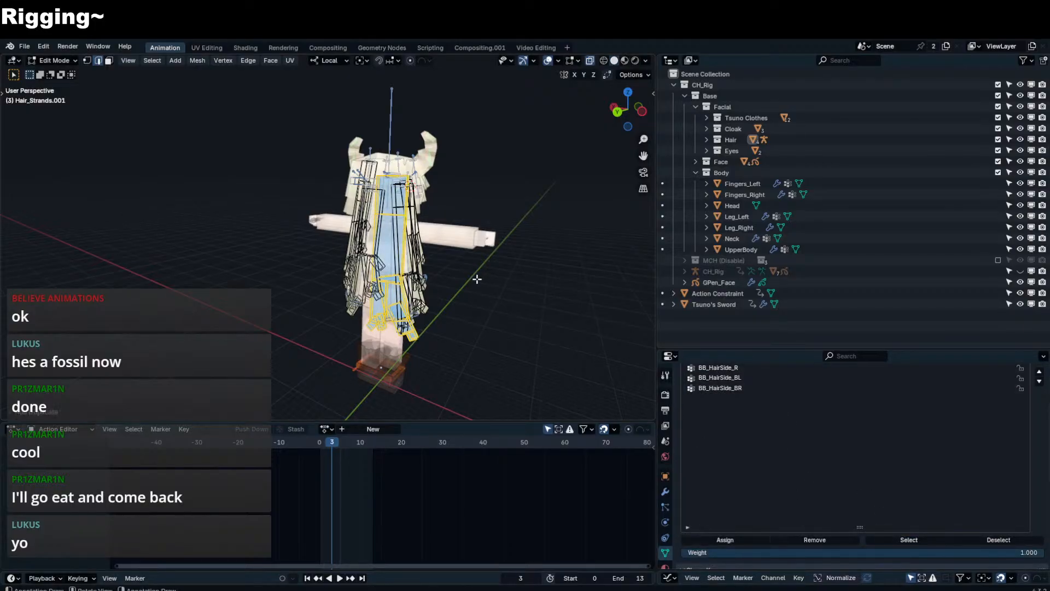
pyautogui.press('p')
pyautogui.click(475, 278)
pyautogui.press('Tab')
# - Move the central back strand's upper and tail control bones away from the character's back in Pose Mode
pyautogui.moveTo(392, 128); pyautogui.dragTo(424, 312, button='middle')
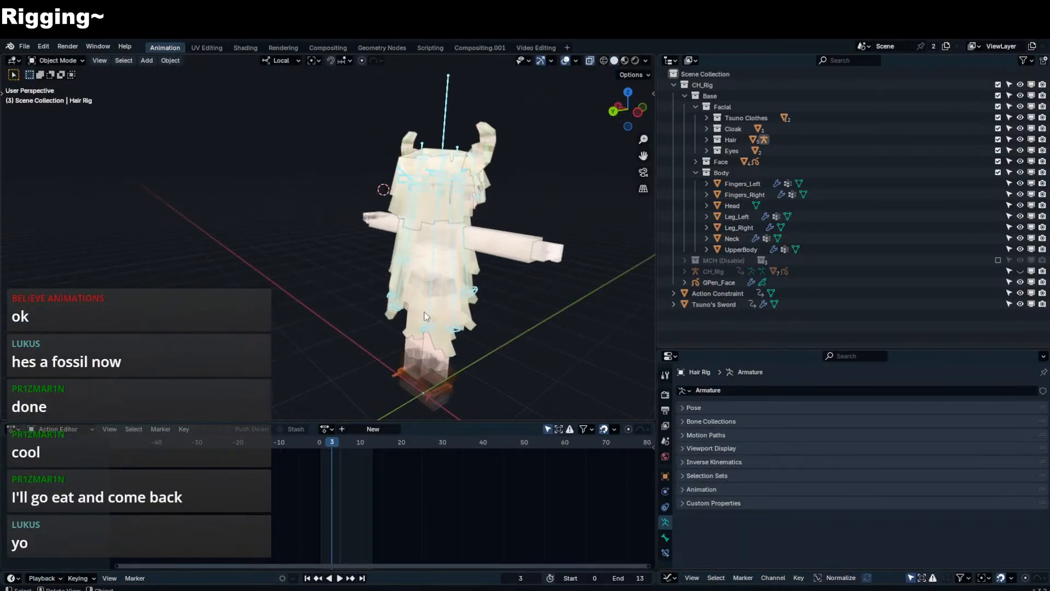
pyautogui.click(447, 116)
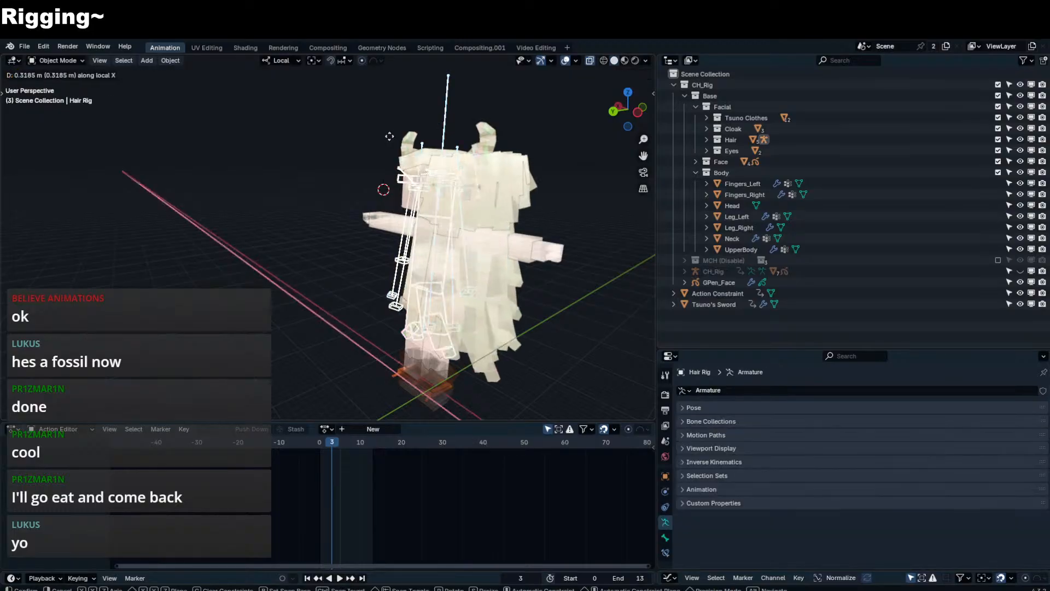
pyautogui.click(443, 126)
pyautogui.hotkey('ctrl', 'Tab')
pyautogui.click(444, 125)
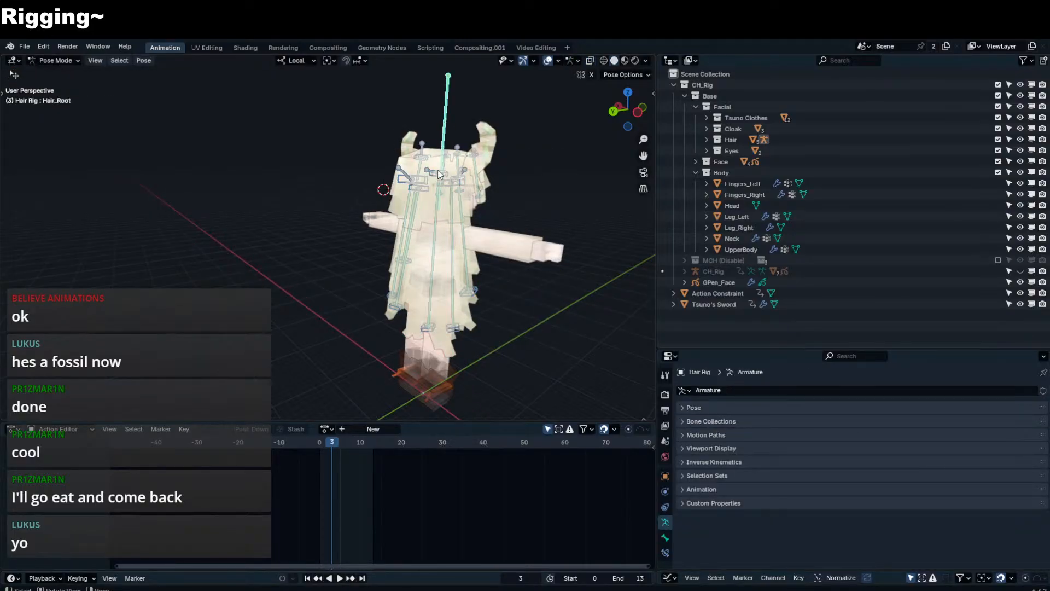
pyautogui.click(438, 170)
pyautogui.click(432, 168)
pyautogui.moveTo(431, 168); pyautogui.dragTo(405, 159, button='middle')
pyautogui.keyDown('shift'); pyautogui.moveTo(459, 340); pyautogui.dragTo(438, 356, button='middle'); pyautogui.keyUp('shift')
pyautogui.keyDown('shift'); pyautogui.click(479, 366); pyautogui.keyUp('shift')
pyautogui.press('g')
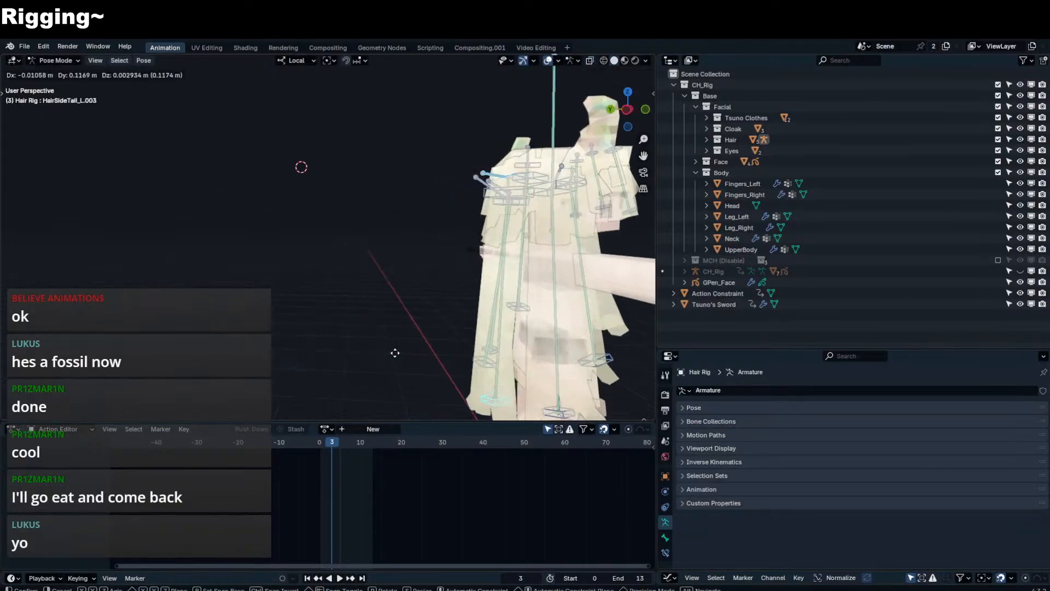
pyautogui.click(180, 315)
# - Inspect the separated Hair_Strands.002 strand's mesh in Edit Mode
pyautogui.moveTo(264, 304); pyautogui.dragTo(312, 280, button='middle')
pyautogui.hotkey('ctrl', 'Tab')
pyautogui.click(313, 278)
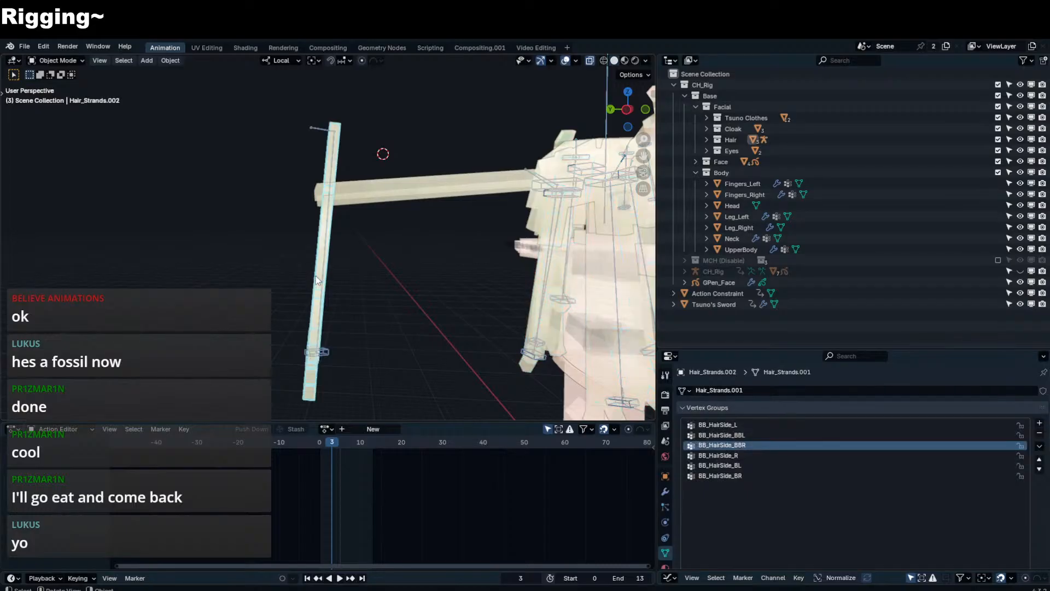
pyautogui.press('Tab')
pyautogui.moveTo(349, 196); pyautogui.dragTo(533, 180, button='middle')
pyautogui.press('Tab')
# - Rotate HairSideHead_L.003 in Pose Mode to test how the separated strands bend
pyautogui.click(344, 113)
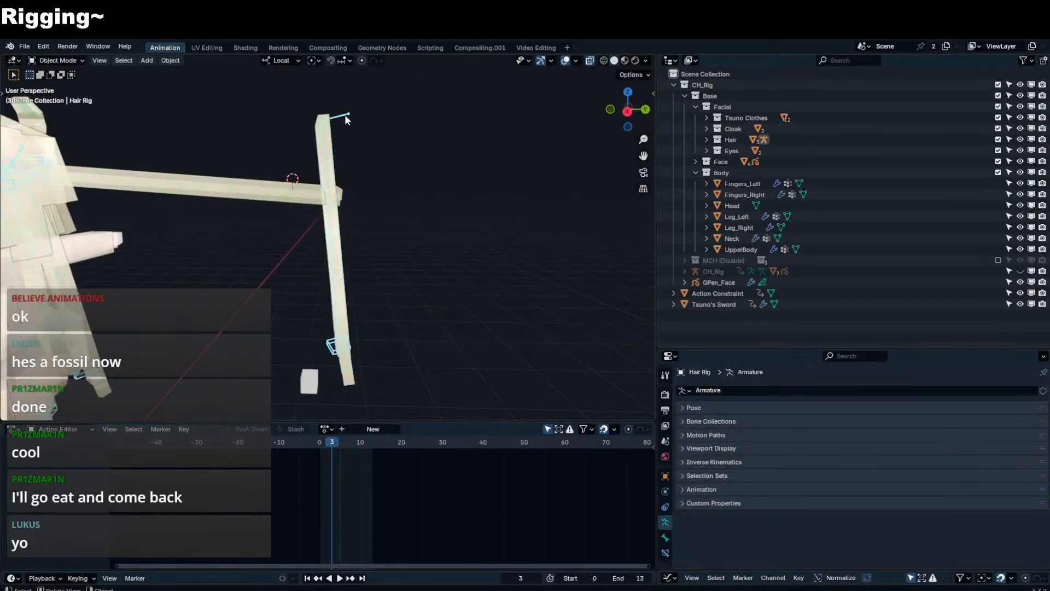
pyautogui.hotkey('ctrl', 'Tab')
pyautogui.click(345, 114)
pyautogui.press('r')
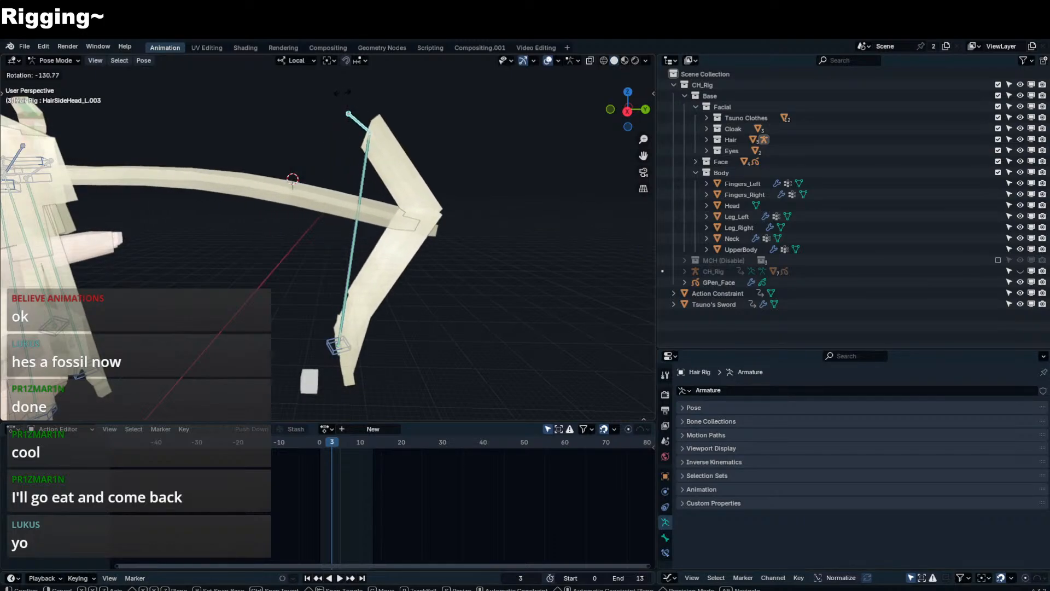
pyautogui.click(357, 97)
# - Show the Subdivision modifier of Hair_Strands.001 in the viewport and set its type to Simple
pyautogui.hotkey('ctrl', 'Tab')
pyautogui.click(387, 190)
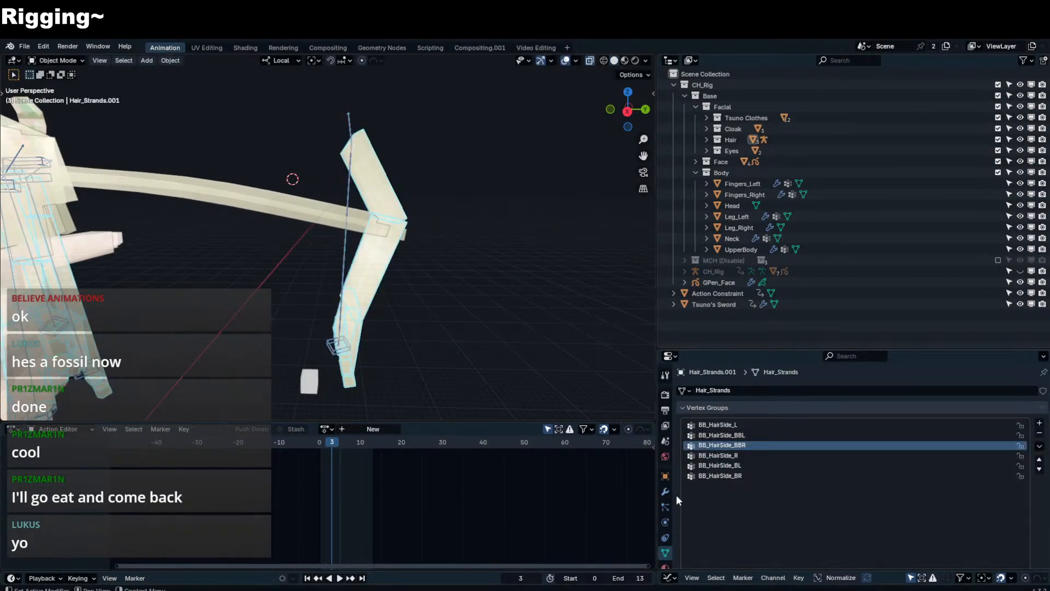
pyautogui.click(665, 491)
pyautogui.click(997, 407)
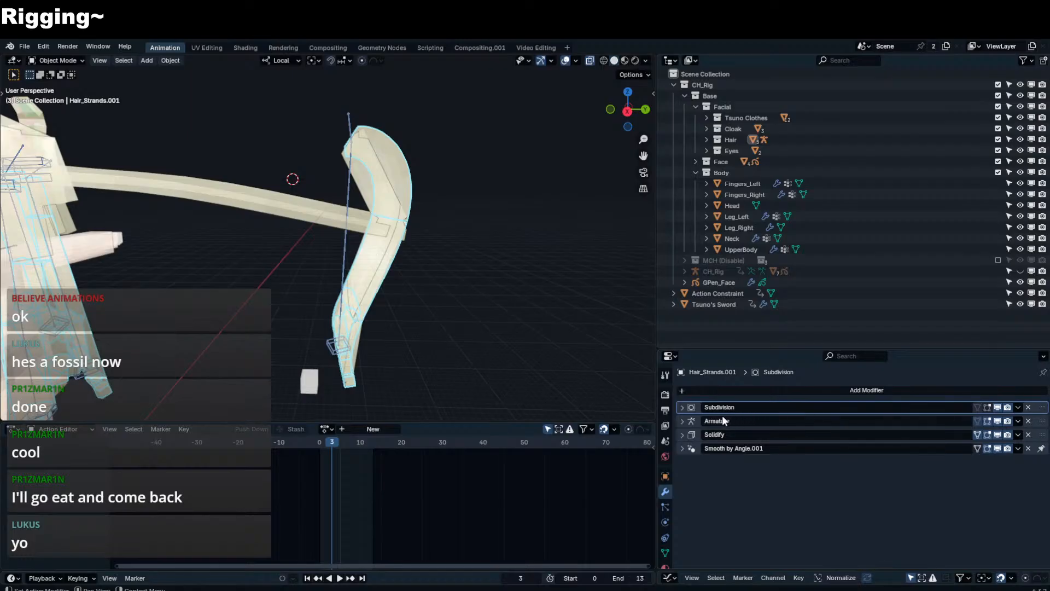
pyautogui.click(721, 411)
pyautogui.click(844, 424)
pyautogui.click(902, 421)
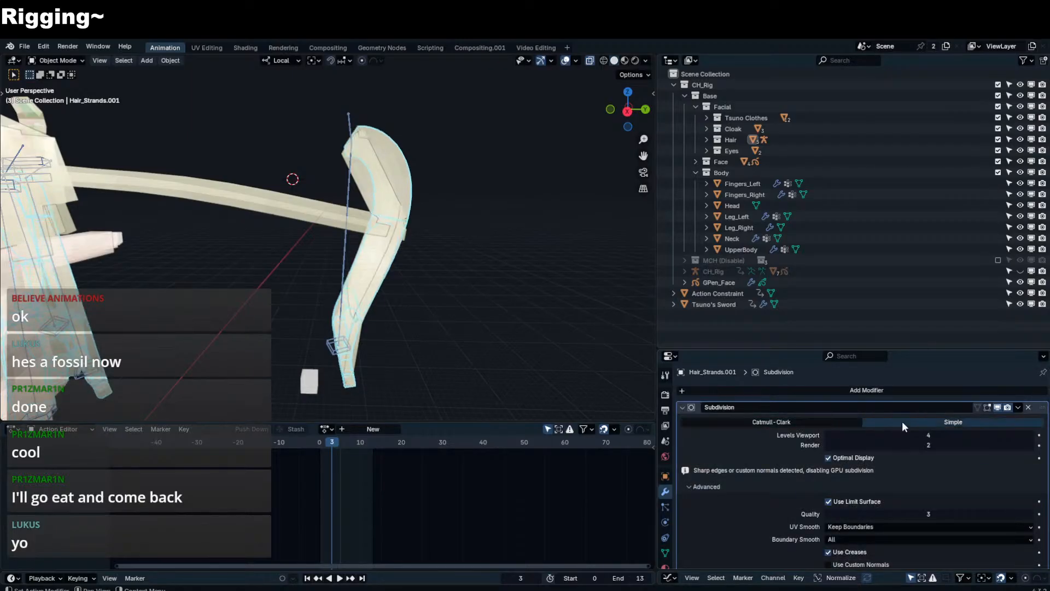
# - Try rotating HairSideTail_L.003 and BB_HairSide_BBR in Pose Mode to test the subdivided strand's bend
pyautogui.click(350, 210)
pyautogui.hotkey('ctrl', 'Tab')
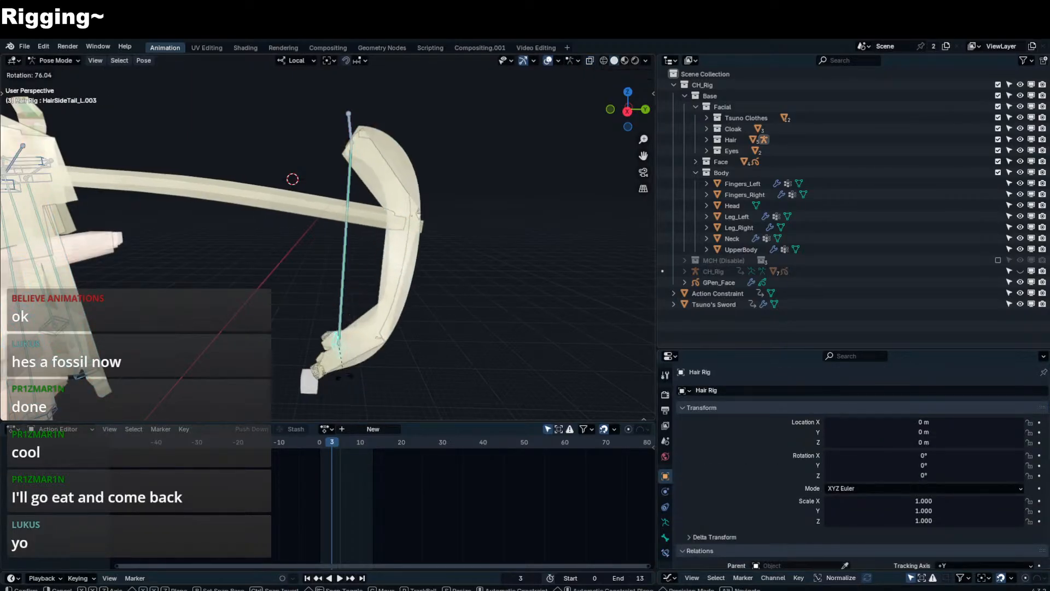
pyautogui.click(349, 140)
pyautogui.click(351, 174)
pyautogui.press('r')
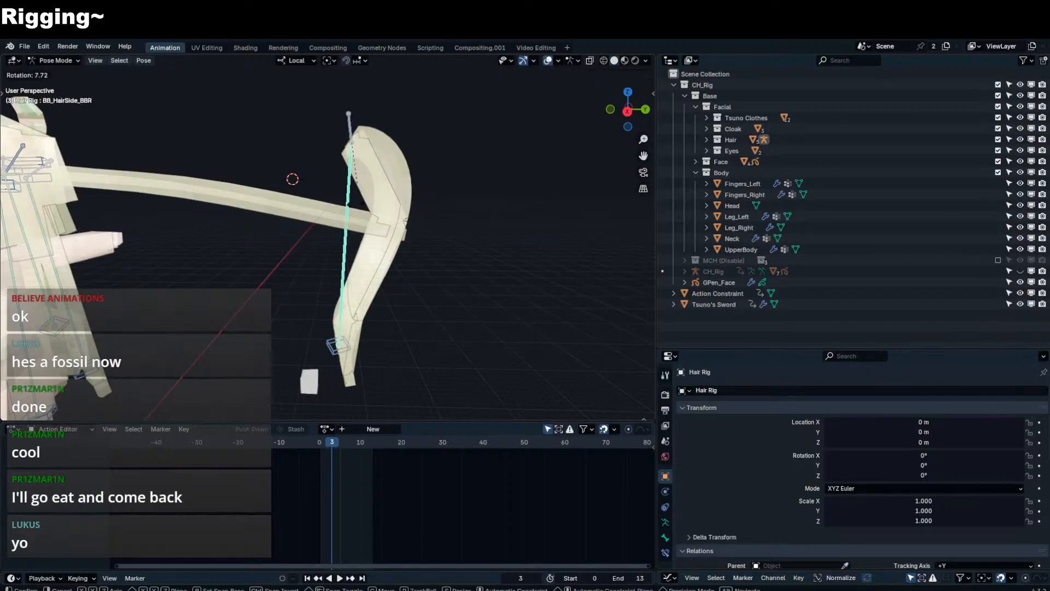
pyautogui.rightClick(365, 181)
# - Rotate HairSideHead_L.003 and HairSideTail_L.003 in opposing directions to test the strand's curvature
pyautogui.click(350, 126)
pyautogui.press('r')
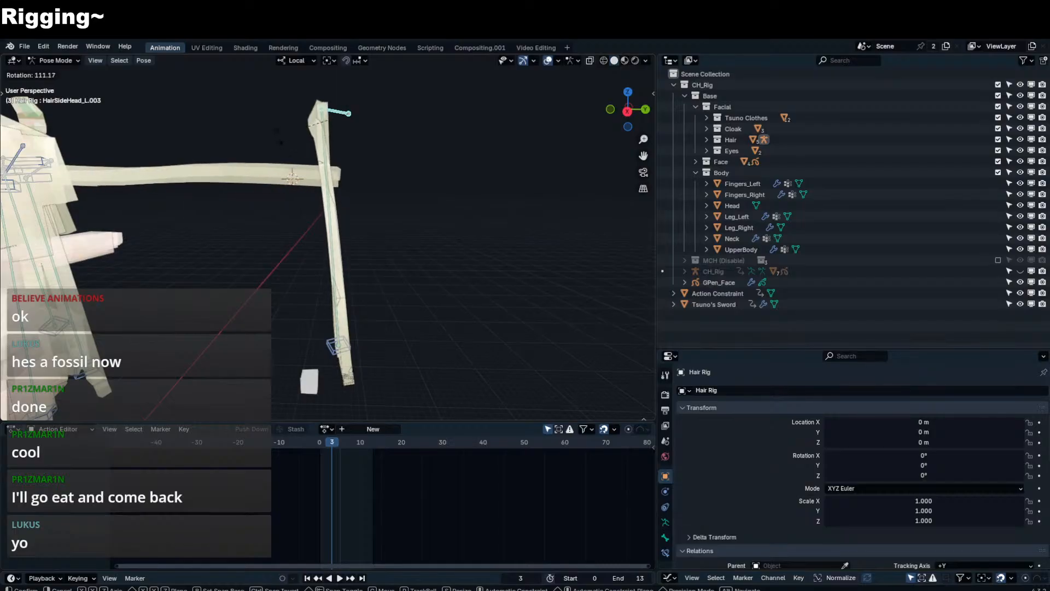
pyautogui.click(283, 136)
pyautogui.click(339, 349)
pyautogui.press('r')
pyautogui.click(351, 169)
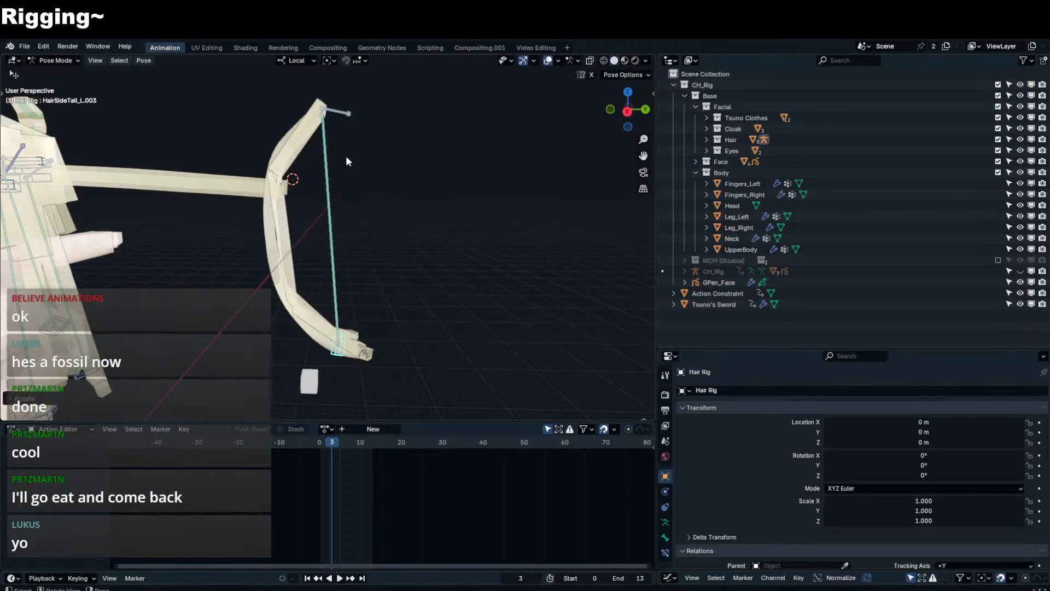
pyautogui.click(341, 114)
pyautogui.press('r')
pyautogui.click(382, 147)
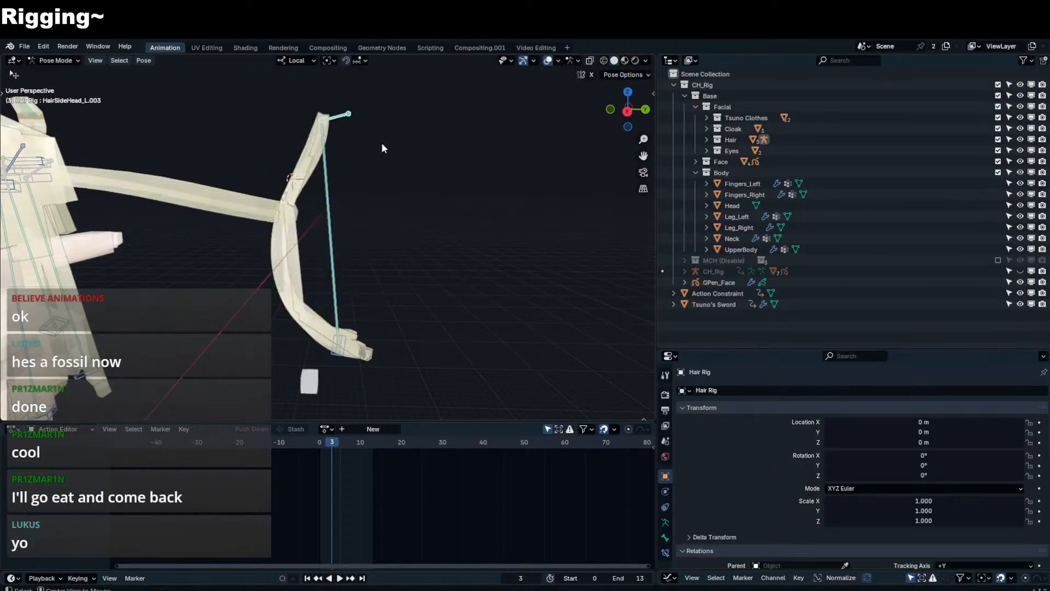
# - Clear the rotation of HairSideTail_L.003, and try rotating the strand's upper control and moving its tail control
pyautogui.click(341, 352)
pyautogui.hotkey('alt', 'r')
pyautogui.click(347, 116)
pyautogui.press('r')
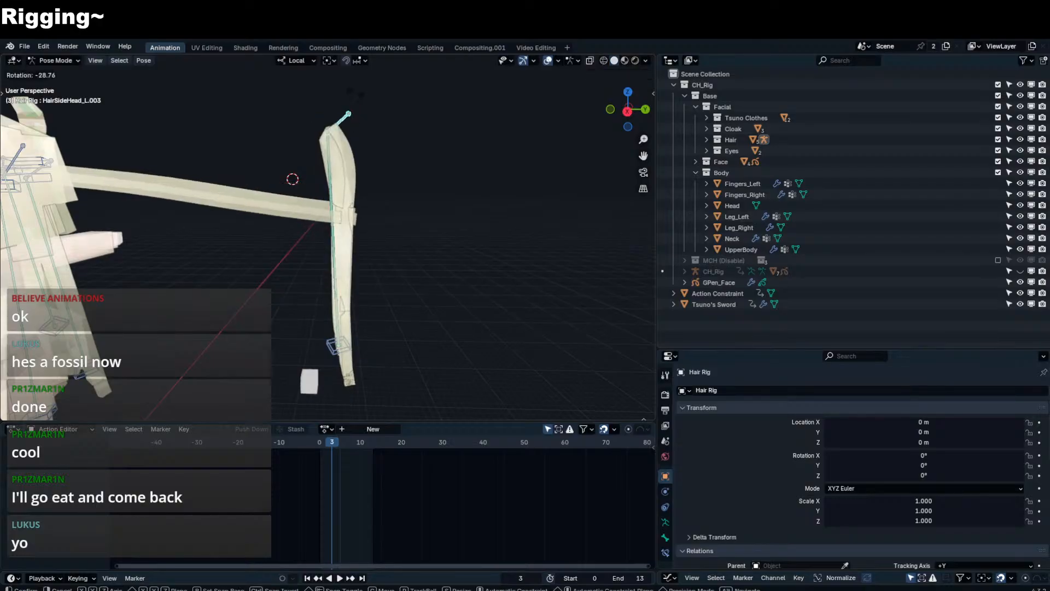
pyautogui.rightClick(374, 143)
pyautogui.click(332, 358)
pyautogui.press('g')
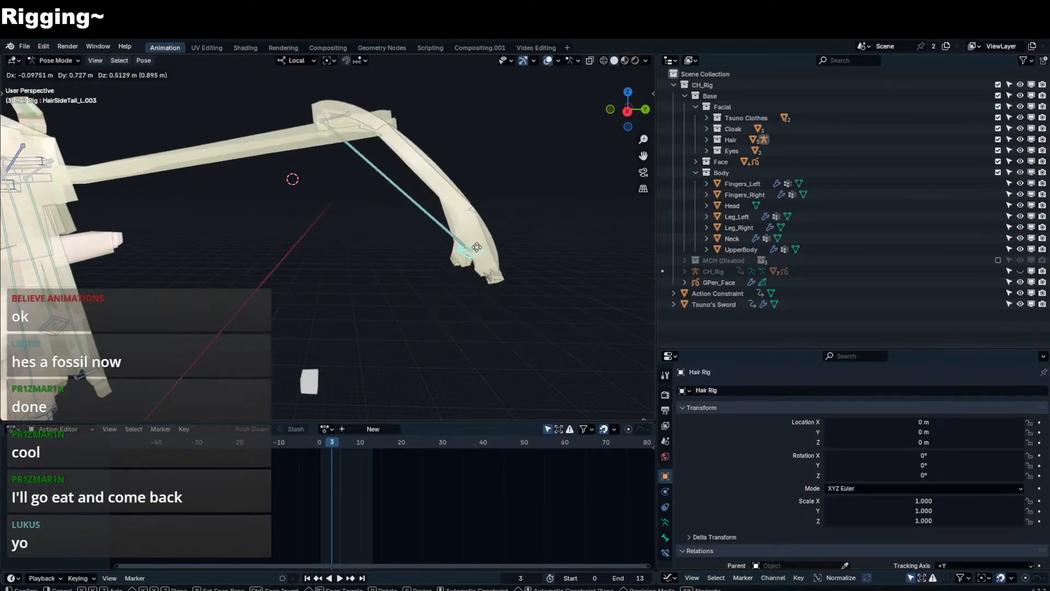
pyautogui.rightClick(424, 311)
# - Try to move an edge loop on the upper part of the Hair_Strands.001 strand in Edit Mode
pyautogui.hotkey('ctrl', 'Tab')
pyautogui.click(340, 208)
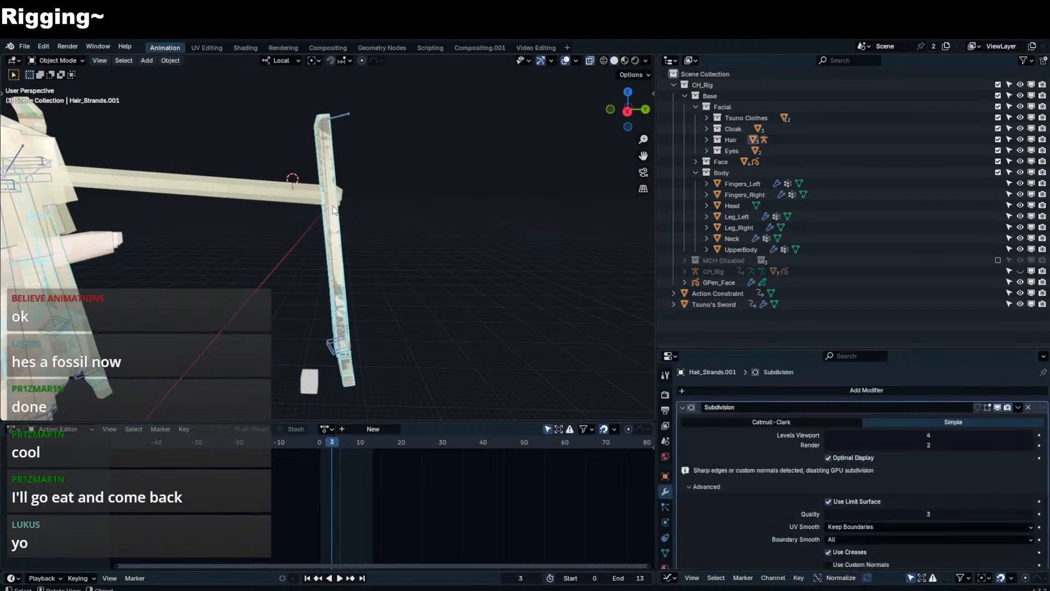
pyautogui.press('Tab')
pyautogui.moveTo(361, 210); pyautogui.dragTo(400, 203, button='middle')
pyautogui.keyDown('alt'); pyautogui.click(315, 190); pyautogui.keyUp('alt')
pyautogui.press('g')
pyautogui.rightClick(342, 198)
pyautogui.press('Tab')
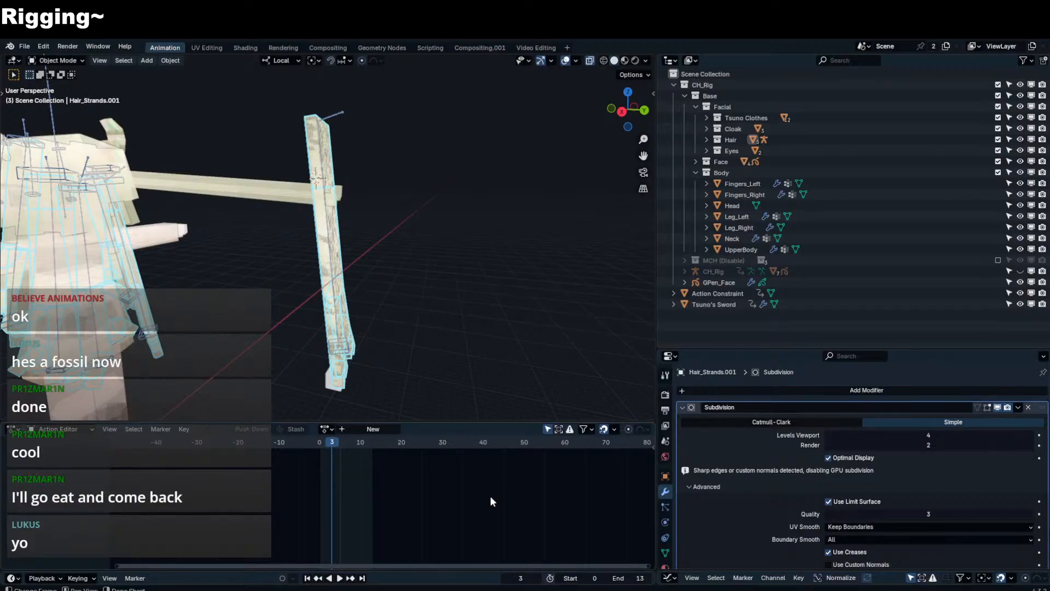
# - Delete the separated Hair_Strands.002 object, keeping Hair_Strands.001
pyautogui.moveTo(125, 274); pyautogui.dragTo(376, 305, button='middle')
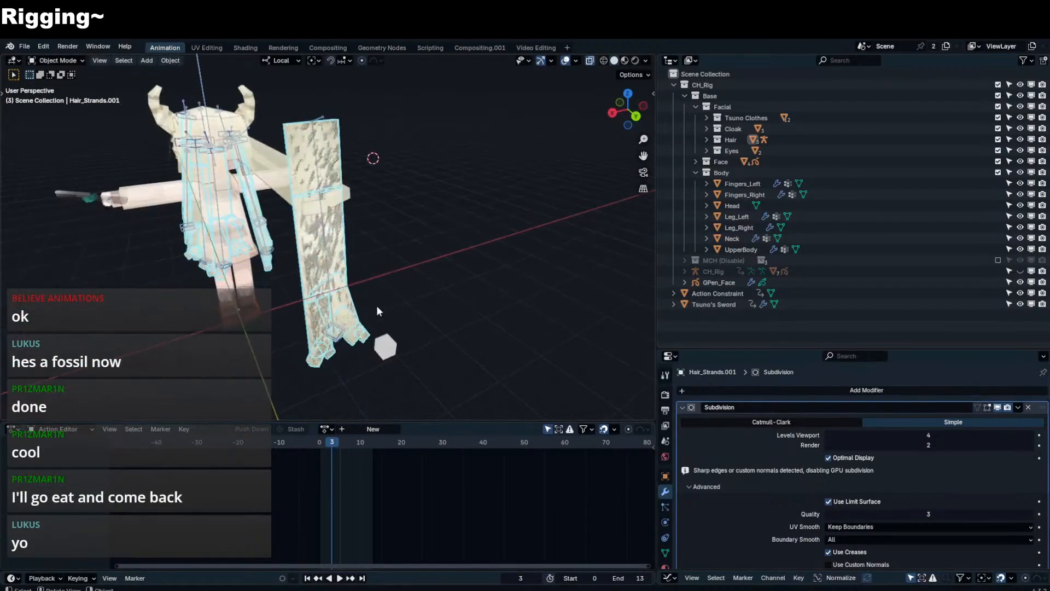
pyautogui.click(356, 324)
pyautogui.click(350, 274)
pyautogui.moveTo(349, 272); pyautogui.dragTo(436, 232, button='middle')
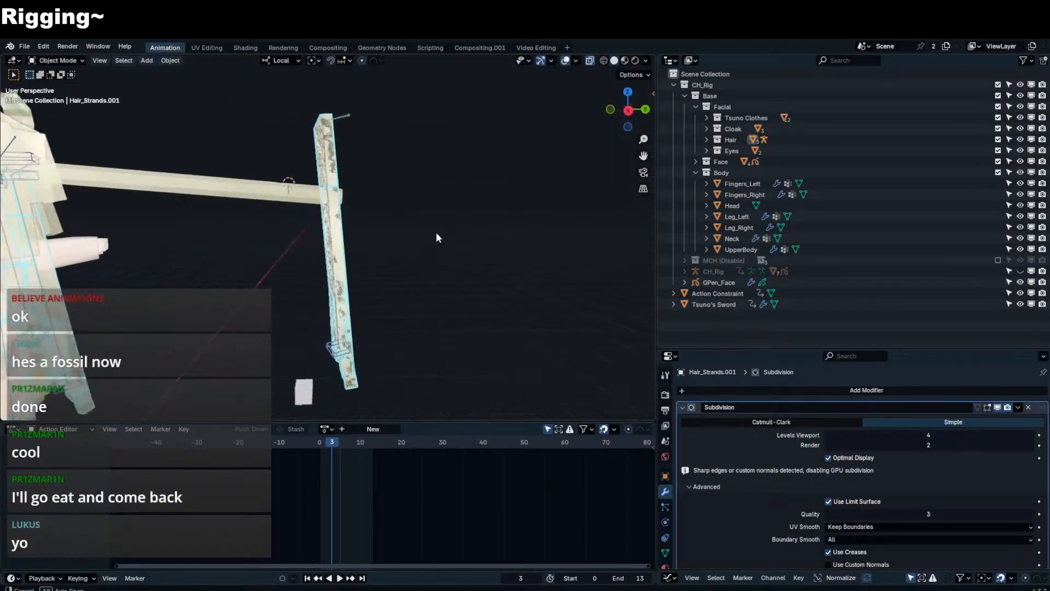
pyautogui.press('Delete')
pyautogui.hotkey('ctrl', 'z')
pyautogui.click(330, 257)
pyautogui.press('x')
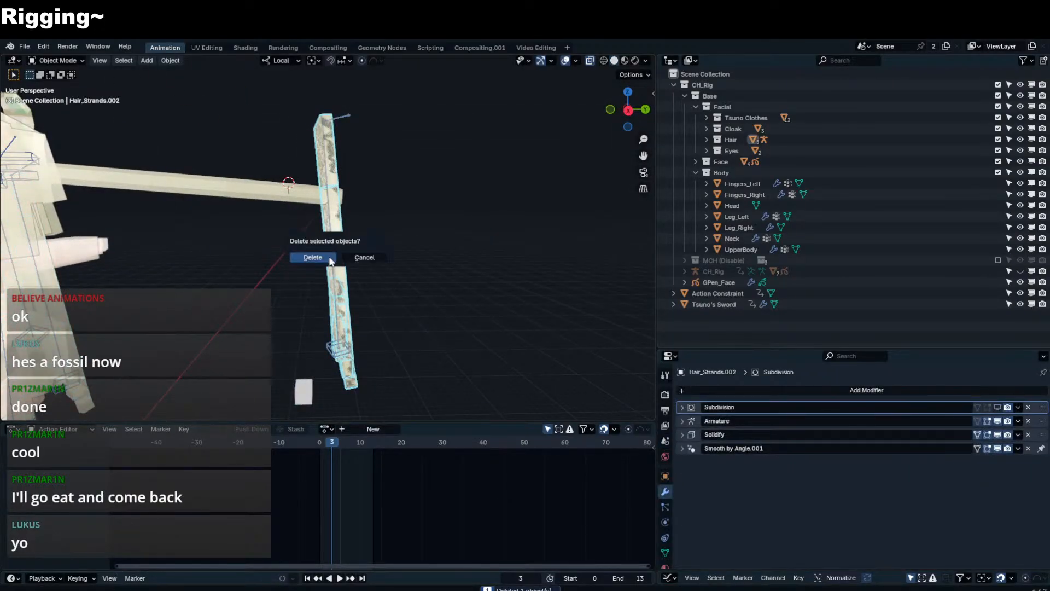
pyautogui.click(330, 258)
pyautogui.click(342, 257)
pyautogui.moveTo(375, 239); pyautogui.dragTo(331, 158, button='middle')
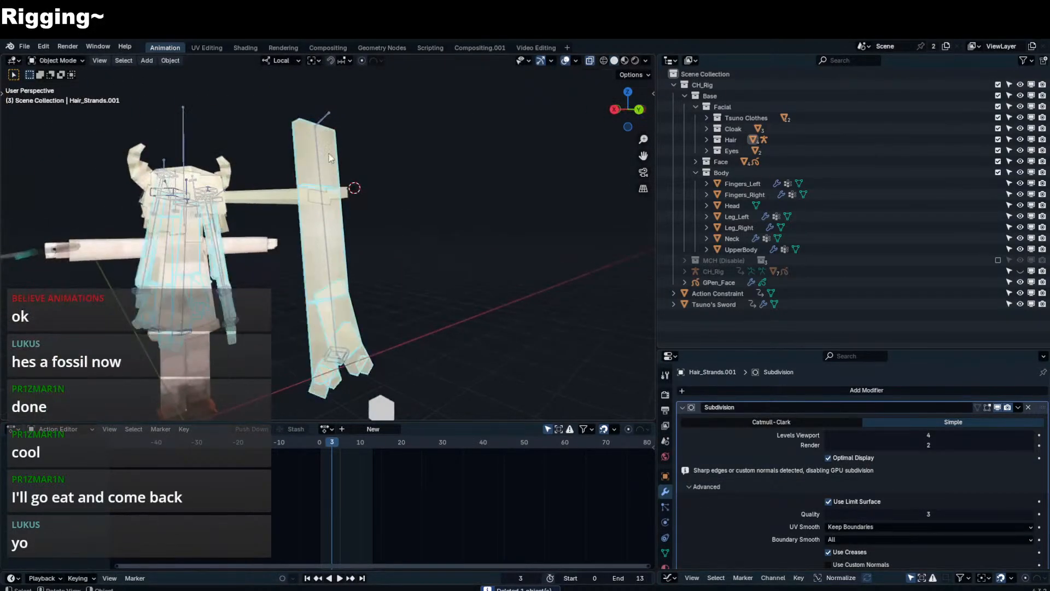
# - Examine the placement of the BB_HairSide_BBR bone behind the character in the Hair Rig's Edit Mode
pyautogui.click(327, 119)
pyautogui.hotkey('ctrl', 'Tab')
pyautogui.moveTo(328, 121); pyautogui.dragTo(363, 133, button='middle')
pyautogui.click(328, 224)
pyautogui.moveTo(311, 169); pyautogui.dragTo(326, 175, button='middle')
pyautogui.press('Tab')
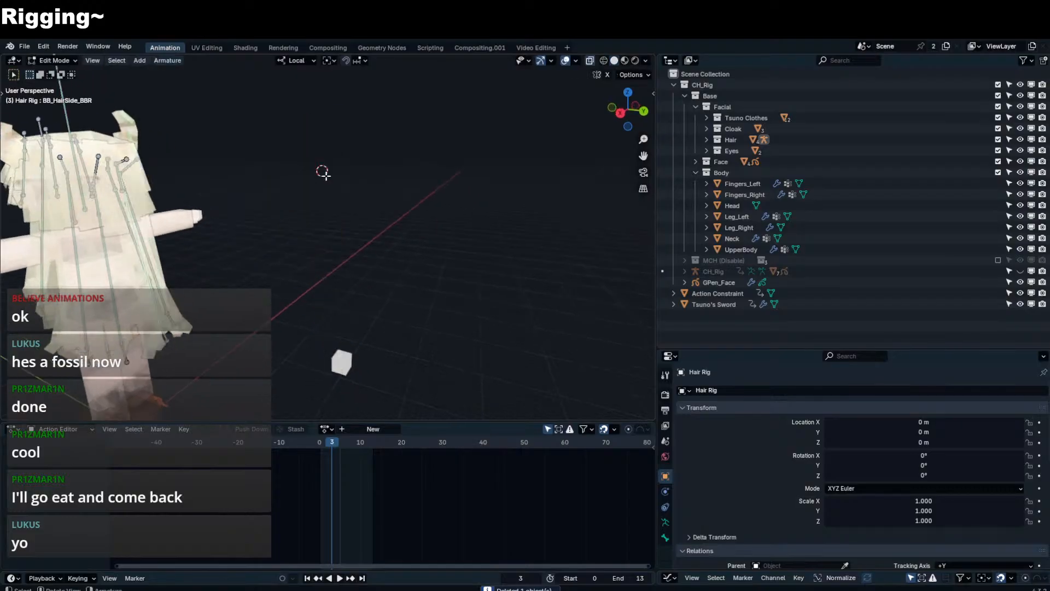
pyautogui.moveTo(154, 161); pyautogui.dragTo(53, 177, button='middle')
pyautogui.moveTo(344, 171); pyautogui.dragTo(258, 162, button='middle')
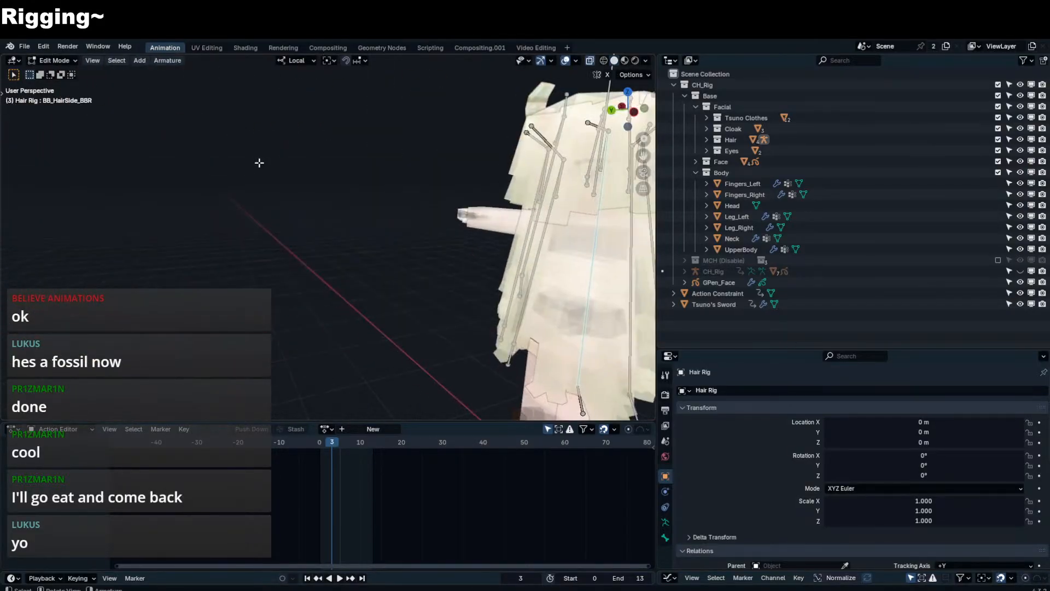
pyautogui.keyDown('shift'); pyautogui.moveTo(471, 162); pyautogui.dragTo(260, 162, button='middle'); pyautogui.keyUp('shift')
pyautogui.moveTo(392, 149); pyautogui.dragTo(425, 281, button='middle')
# - Check HairSideHead_L.003 and its neighbouring bones at the top of the central back strand in Edit Mode
pyautogui.click(365, 205)
pyautogui.press('g')
pyautogui.click(365, 214)
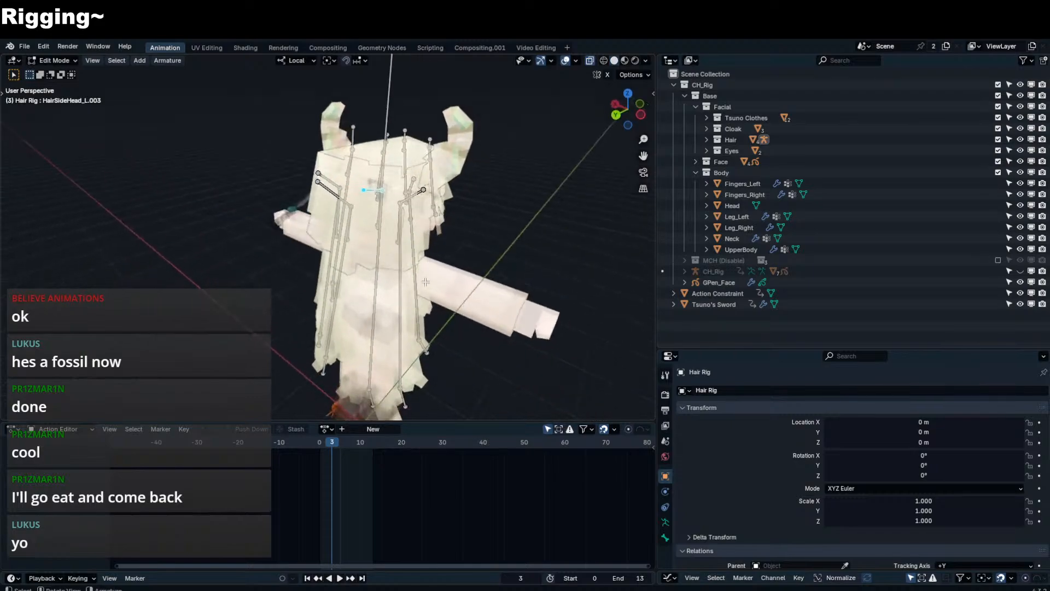
pyautogui.click(372, 210)
pyautogui.moveTo(372, 210); pyautogui.dragTo(353, 195, button='middle')
pyautogui.click(385, 211)
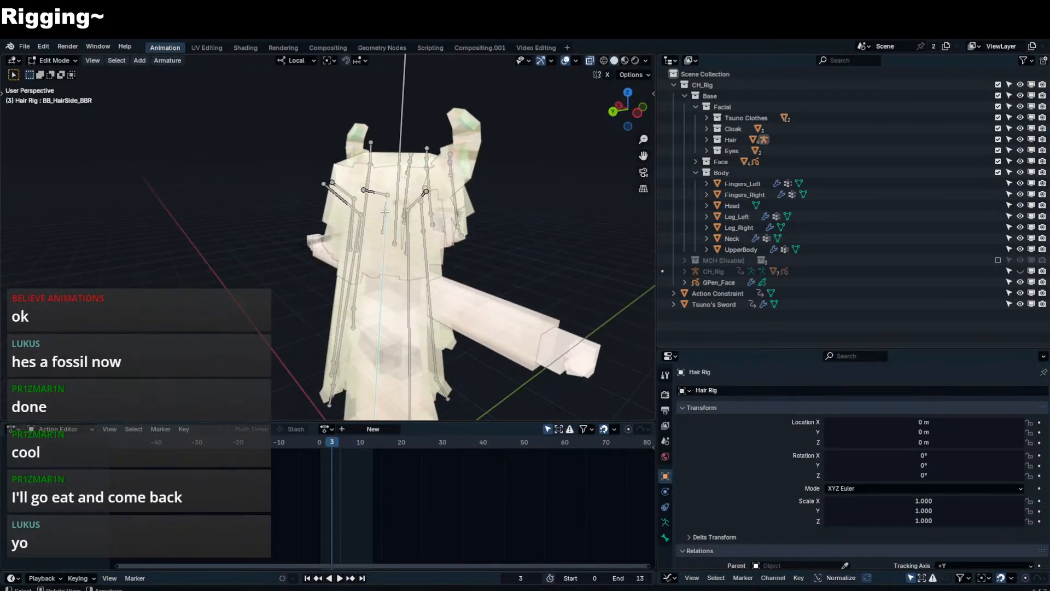
# - Try moving HairSideC_L.003 in Pose Mode to see how the pulled-out strand follows
pyautogui.hotkey('ctrl', 'Tab')
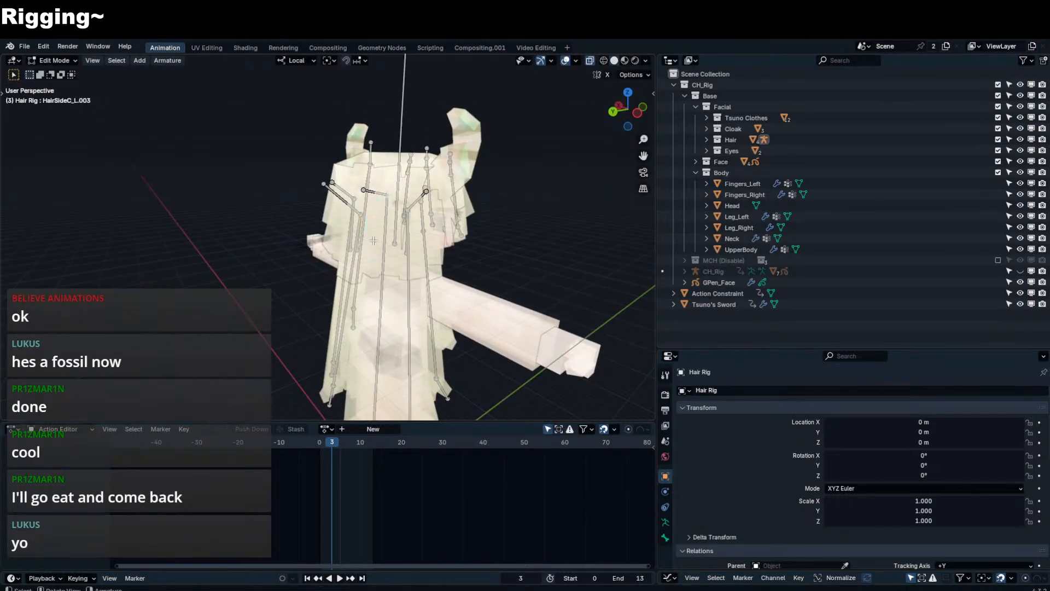
pyautogui.moveTo(374, 241); pyautogui.dragTo(312, 234, button='middle')
pyautogui.press('g')
pyautogui.rightClick(145, 180)
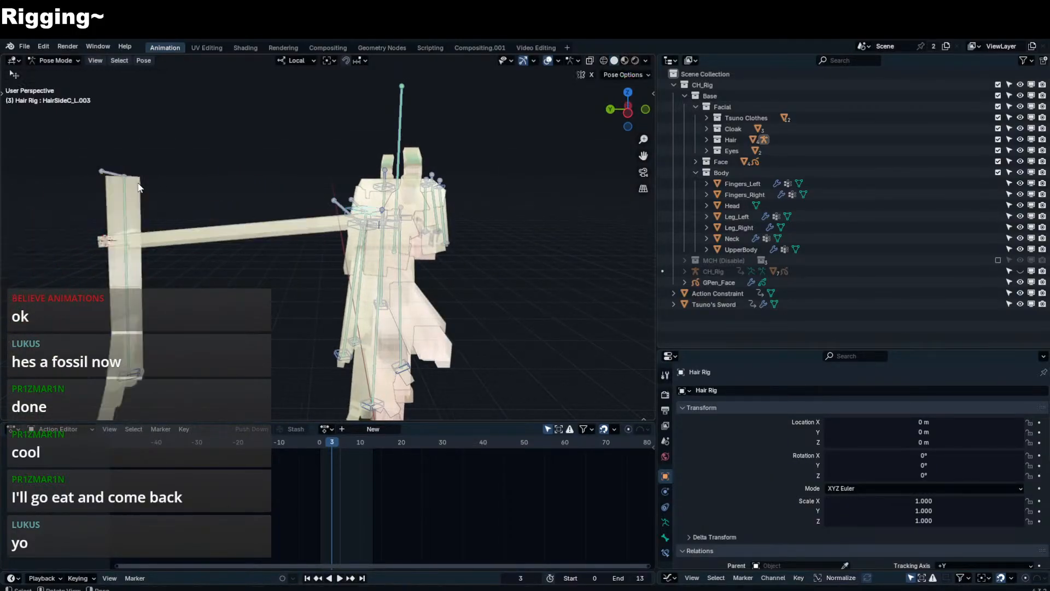
# - Clear the locations of HairSideHead_L.003 and HairSideTail_L.003 to bring the strand back to the character
pyautogui.keyDown('shift'); pyautogui.moveTo(145, 180); pyautogui.dragTo(301, 187, button='middle'); pyautogui.keyUp('shift')
pyautogui.click(273, 184)
pyautogui.press('g')
pyautogui.rightClick(350, 224)
pyautogui.keyDown('shift'); pyautogui.click(276, 383); pyautogui.keyUp('shift')
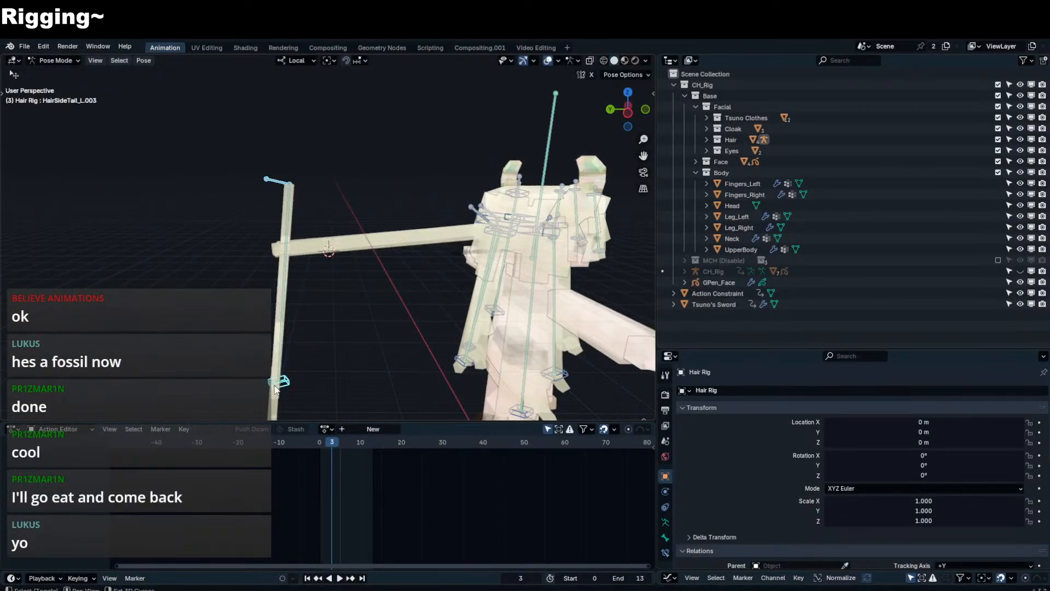
pyautogui.hotkey('alt', 'g')
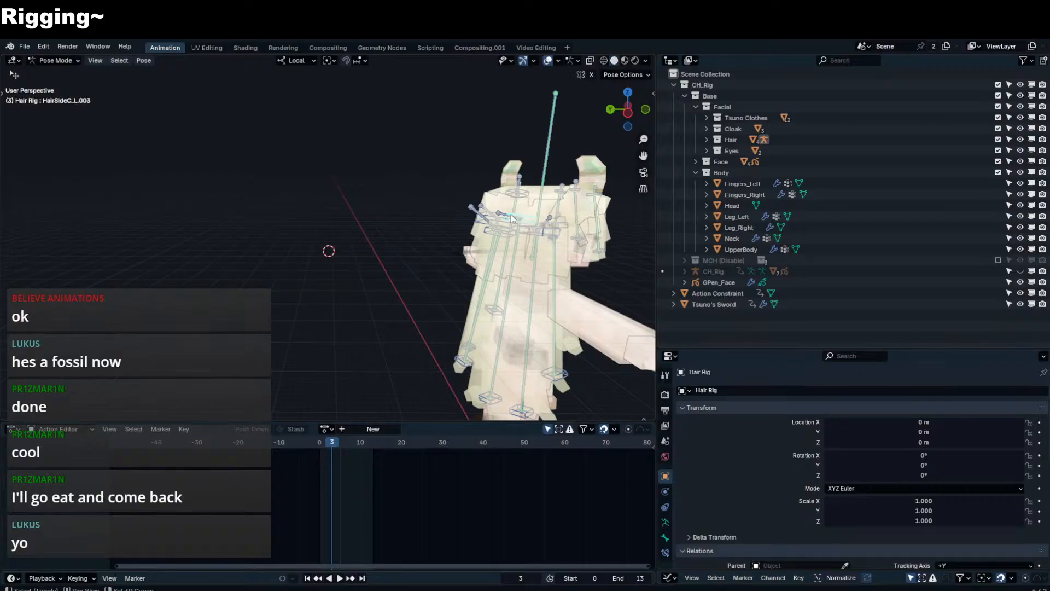
# - Try moving the central back strand's HairSideC_L.003 control from the rest position
pyautogui.click(511, 218)
pyautogui.press('g')
pyautogui.rightClick(218, 174)
# - Check HairSideHead_L.003 in Edit Mode and pull the strand's controls away from the character's back in Pose Mode
pyautogui.press('Tab')
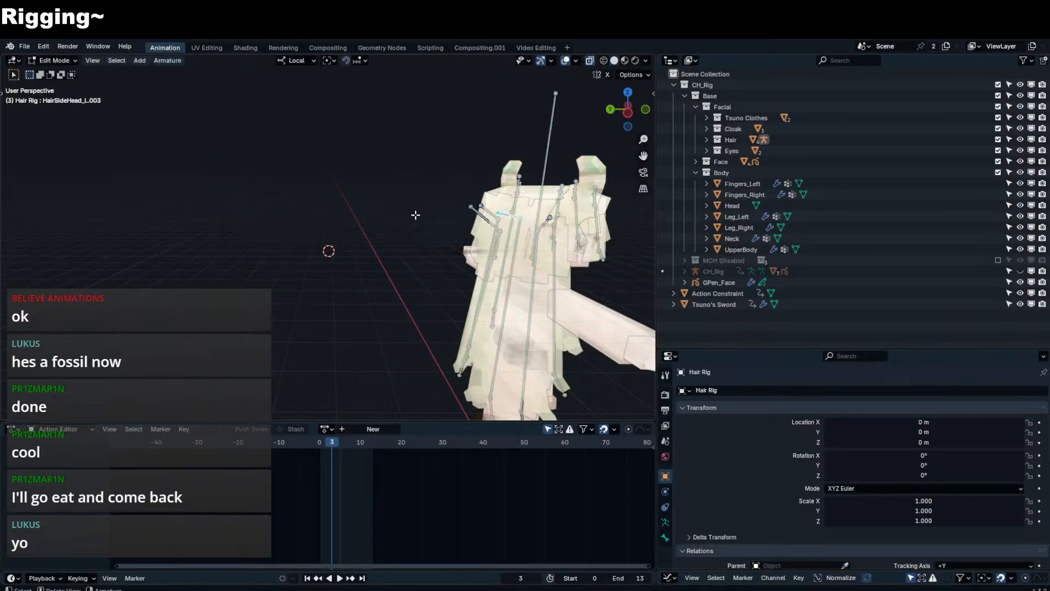
pyautogui.moveTo(509, 213); pyautogui.dragTo(433, 225, button='middle')
pyautogui.hotkey('ctrl', 'Tab')
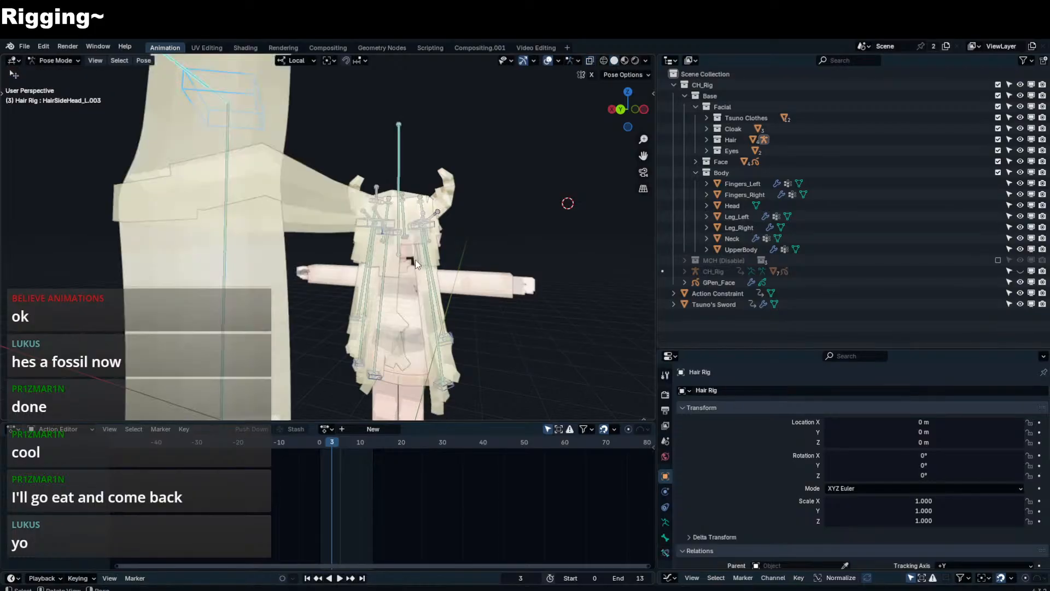
pyautogui.moveTo(415, 259); pyautogui.dragTo(323, 252, button='middle')
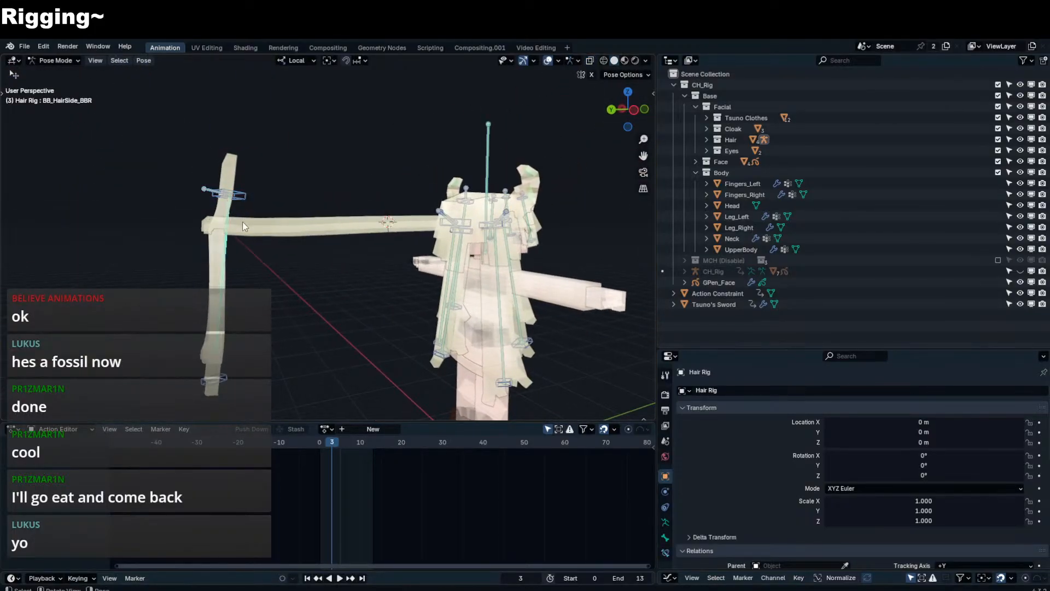
# - Try rotating BB_HairSide_BBR and the strand's upper control while the strand is pulled out
pyautogui.press('r')
pyautogui.rightClick(240, 259)
pyautogui.click(242, 200)
pyautogui.press('r')
pyautogui.rightClick(225, 201)
pyautogui.click(224, 204)
# - Rotate HairSideC_L.003 in Pose Mode to test whether it bends the whole strand
pyautogui.hotkey('ctrl', 'Tab')
pyautogui.moveTo(398, 236); pyautogui.dragTo(269, 168, button='middle')
pyautogui.press('g')
pyautogui.rightClick(374, 187)
pyautogui.press('Tab')
pyautogui.press('r')
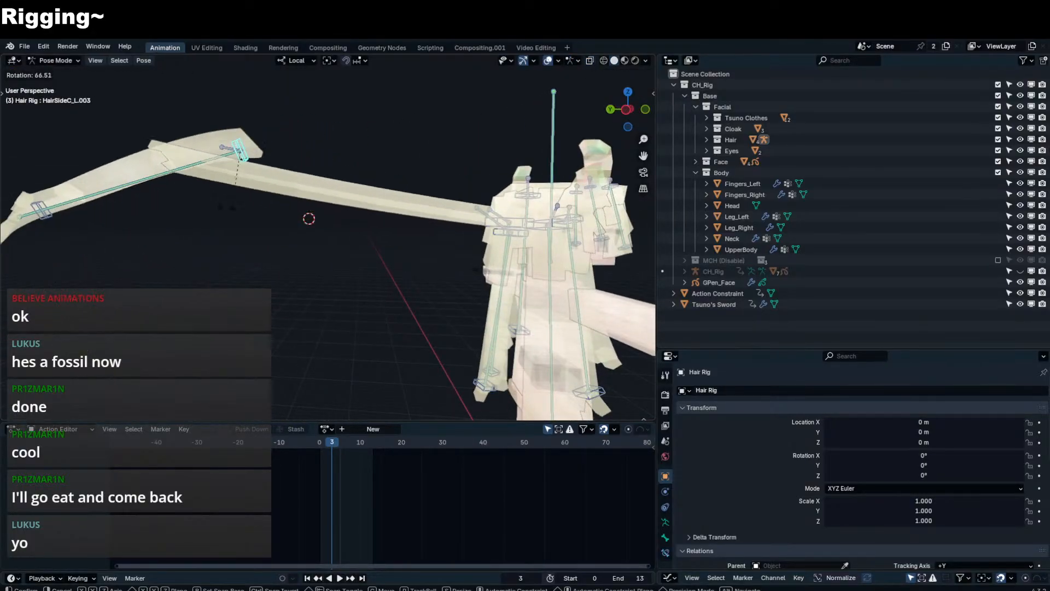
pyautogui.click(227, 194)
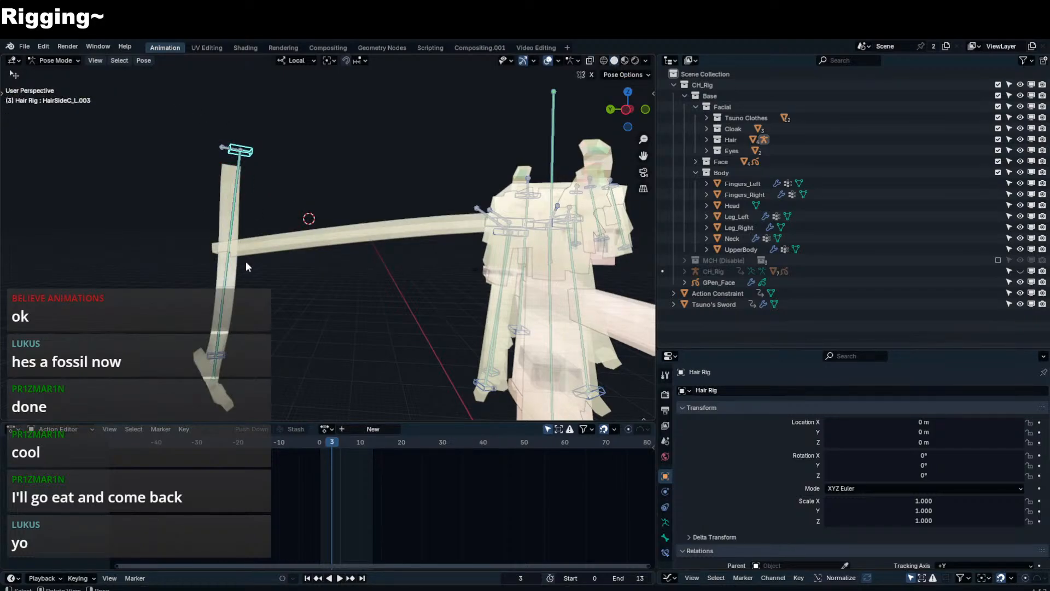
# - Undo the last strand test changes and clear the location of HairSideC_L.003
pyautogui.hotkey('ctrl', 'Tab')
pyautogui.hotkey('ctrl', 'z')
pyautogui.hotkey('ctrl', 'z')
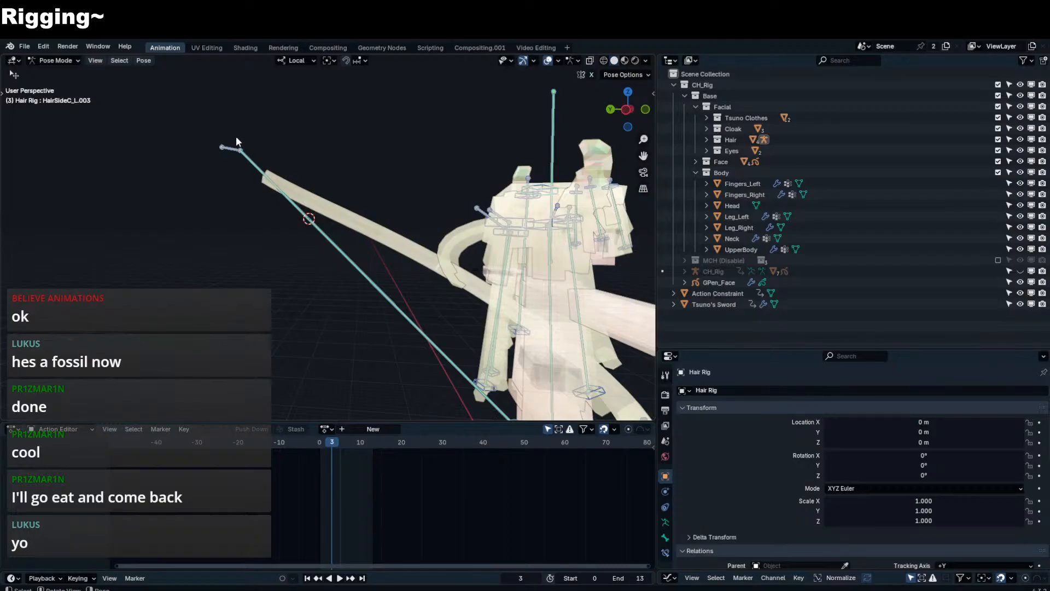
pyautogui.hotkey('alt', 'g')
# - Inspect the lower end of Hair_Strands.001 and the BB_HairSide_BBR bone at the character's back
pyautogui.moveTo(507, 275); pyautogui.dragTo(542, 276, button='middle')
pyautogui.scroll(-2, 539, 277)
pyautogui.hotkey('ctrl', 'Tab')
pyautogui.click(462, 395)
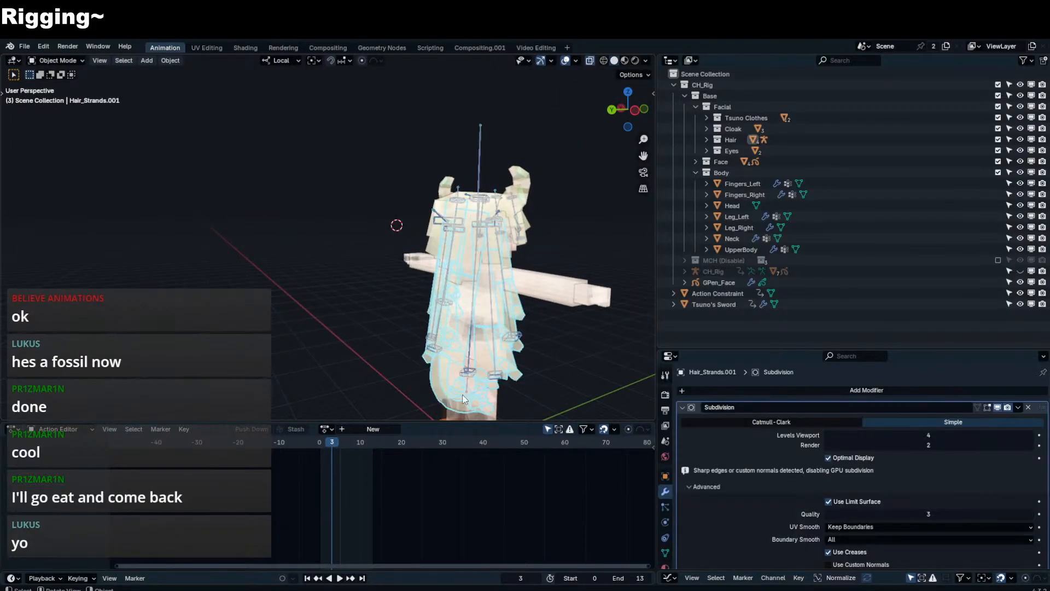
pyautogui.click(470, 376)
pyautogui.hotkey('ctrl', 'Tab')
pyautogui.scroll(-2, 470, 380)
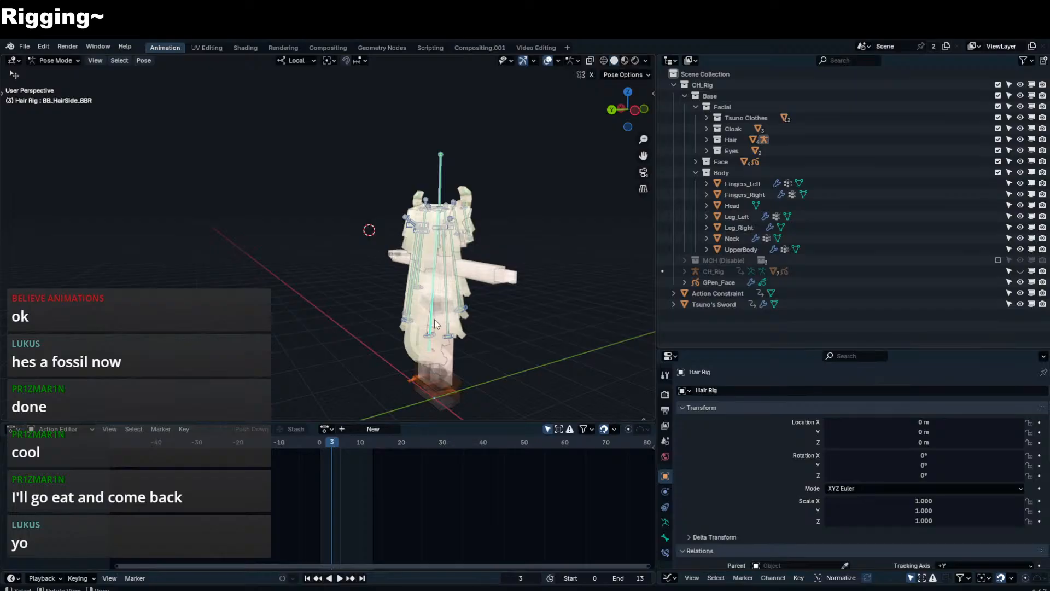
# - Undo the recent bone tests back to the straight rest-position strand with HairSideC_L.003 selected
pyautogui.hotkey('ctrl', 'z')
pyautogui.hotkey('ctrl', 'z')
pyautogui.hotkey('ctrl', 'z')
pyautogui.hotkey('ctrl', 'z')
pyautogui.hotkey('ctrl', 'z')
pyautogui.hotkey('ctrl', 'z')
pyautogui.hotkey('ctrl', 'z')
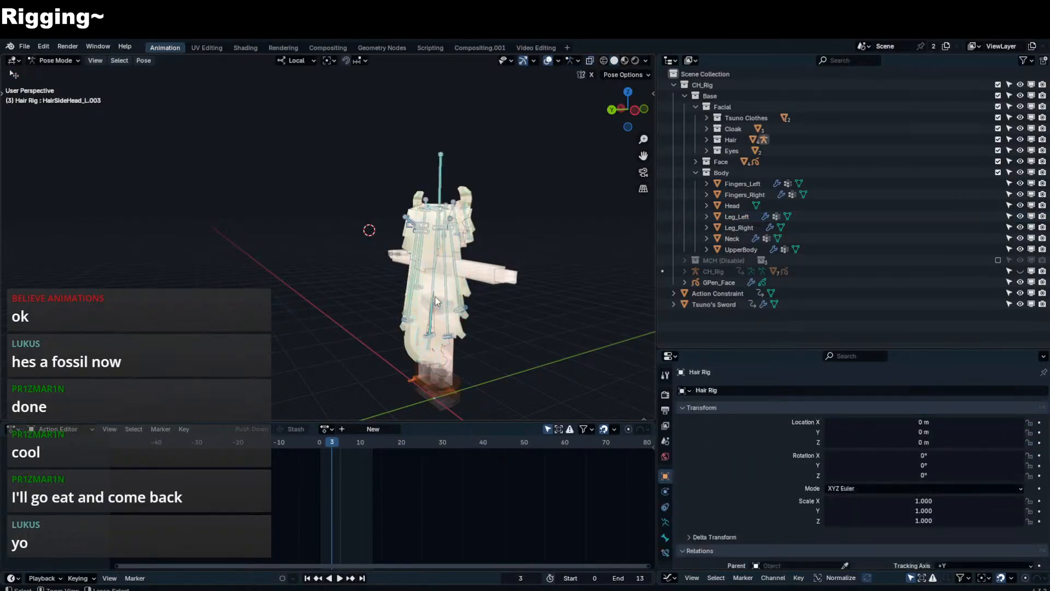
pyautogui.hotkey('ctrl', 'z')
pyautogui.hotkey('ctrl', 'z')
pyautogui.hotkey('ctrl', 'z')
pyautogui.hotkey('ctrl', 'z')
pyautogui.hotkey('ctrl', 'z')
pyautogui.hotkey('ctrl', 'z')
pyautogui.hotkey('ctrl', 'z')
pyautogui.hotkey('ctrl', 'z')
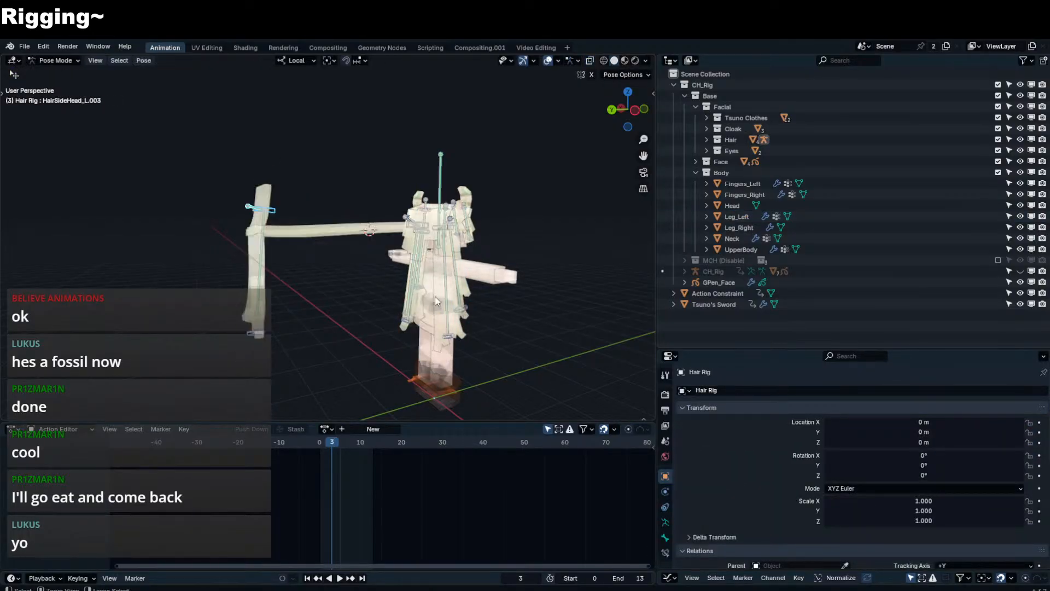
pyautogui.hotkey('ctrl', 'z')
pyautogui.hotkey('ctrl', 'z')
pyautogui.hotkey('ctrl', 'z')
pyautogui.hotkey('ctrl', 'z')
pyautogui.hotkey('ctrl', 'z')
pyautogui.hotkey('ctrl', 'z')
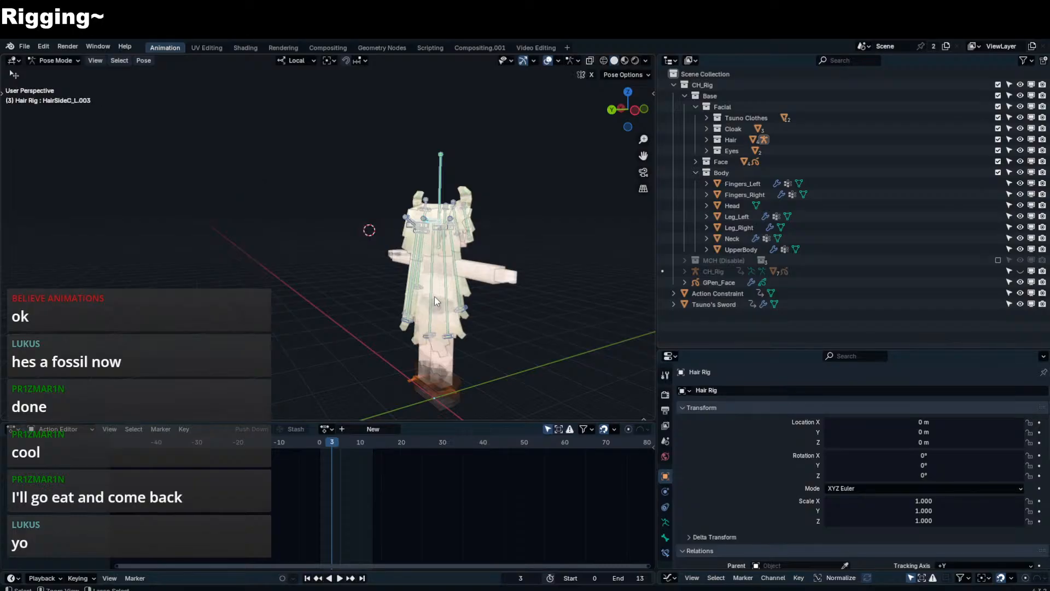
# - Undo the recent edits back to Hair_Strands.001 in Edit Mode, before the shirt mesh was edited
pyautogui.hotkey('ctrl', 'z')
pyautogui.hotkey('ctrl', 'z')
pyautogui.hotkey('ctrl', 'z')
pyautogui.hotkey('ctrl', 'z')
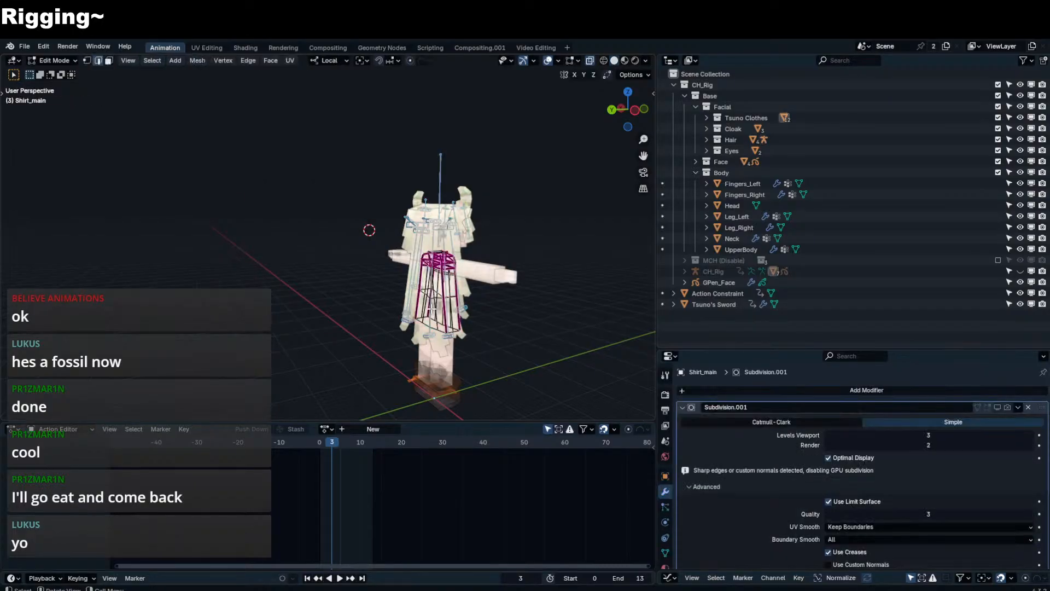
pyautogui.hotkey('ctrl', 'z')
pyautogui.hotkey('ctrl', 'z')
pyautogui.hotkey('ctrl', 'z')
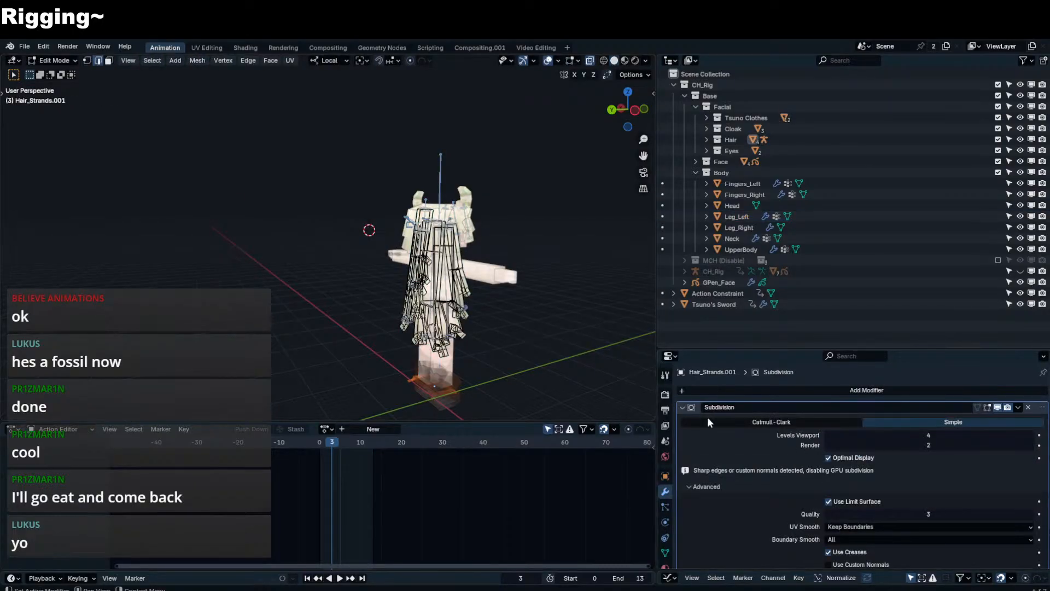
# - Select the central back strand through its vertex group, separate it into its own object, and select that object in Object Mode
pyautogui.click(665, 554)
pyautogui.scroll(-5, 793, 474)
pyautogui.click(890, 517)
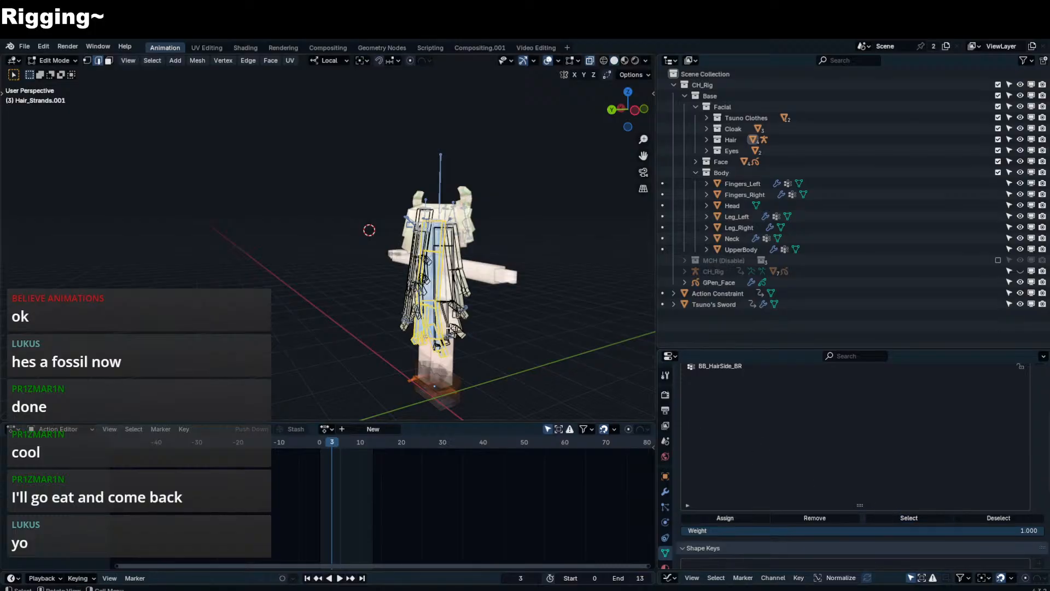
pyautogui.press('p')
pyautogui.click(449, 329)
pyautogui.press('Tab')
pyautogui.click(435, 327)
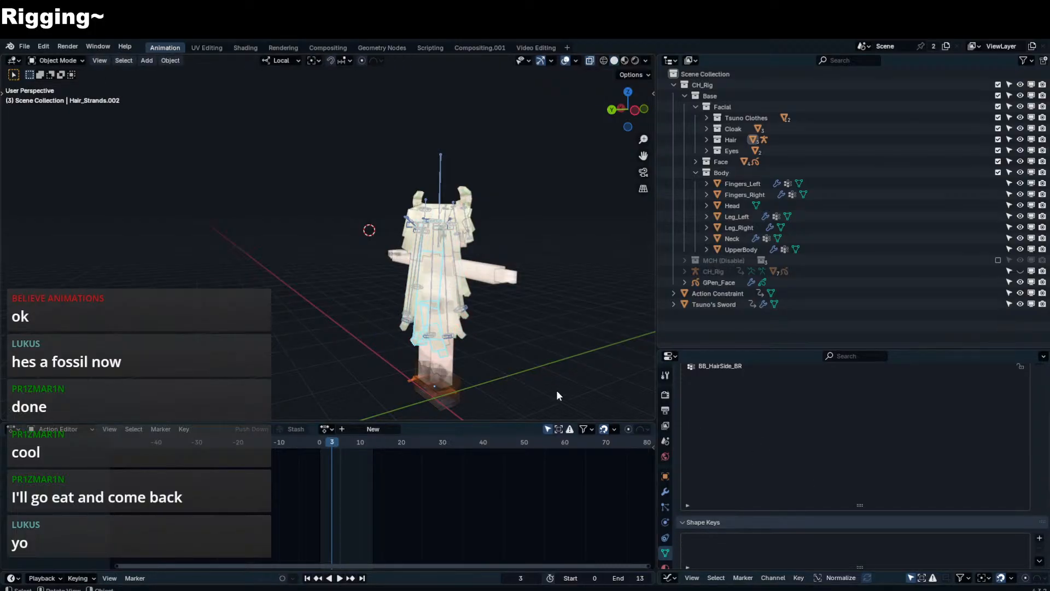
# - Clear the parent of Hair_Strands.002 and remove the target object from its Armature modifier
pyautogui.hotkey('alt', 'p')
pyautogui.click(460, 333)
pyautogui.click(666, 491)
pyautogui.scroll(3, 685, 457)
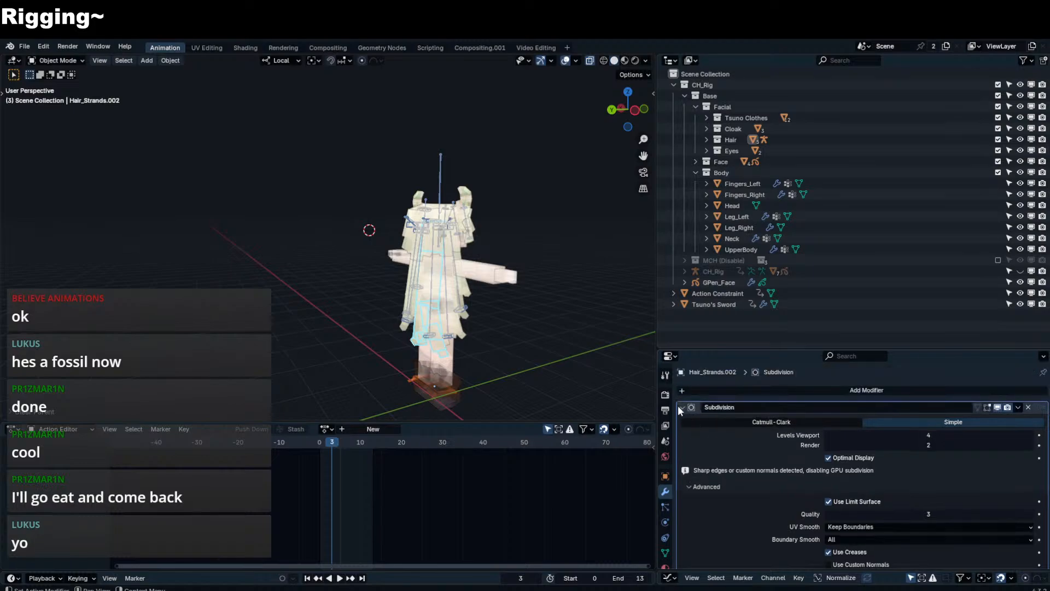
pyautogui.click(682, 407)
pyautogui.click(1028, 448)
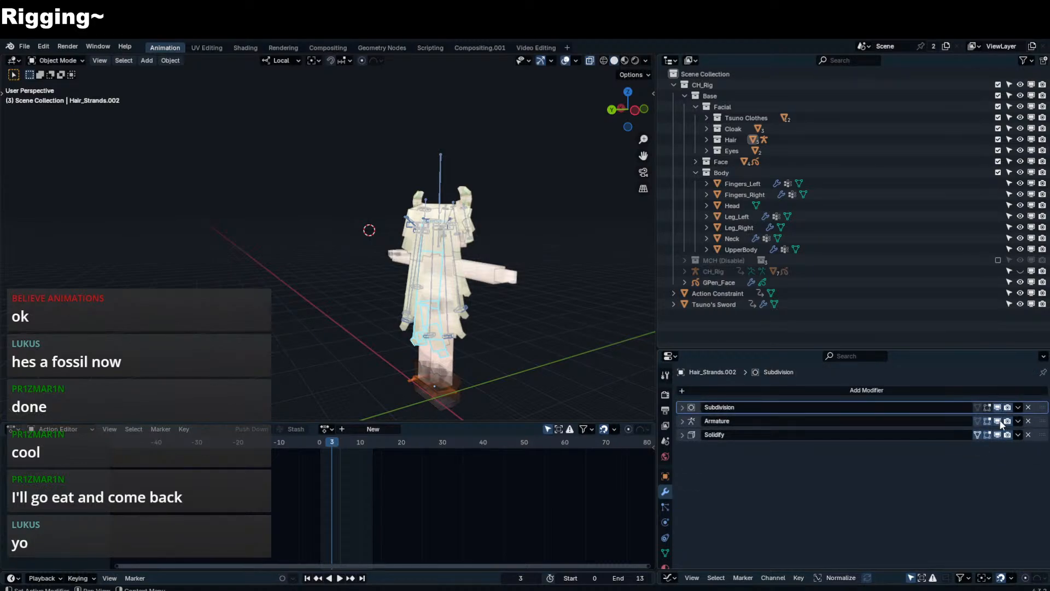
pyautogui.click(686, 420)
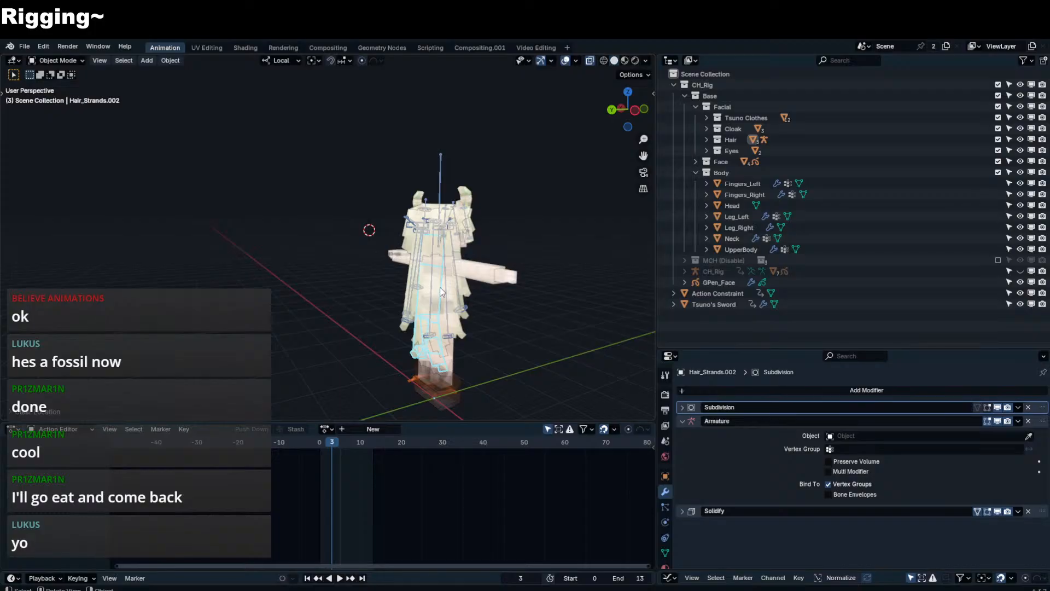
# - Isolate the separated strand in local view and move its mesh to the world origin as seen from the top
pyautogui.press('Tab')
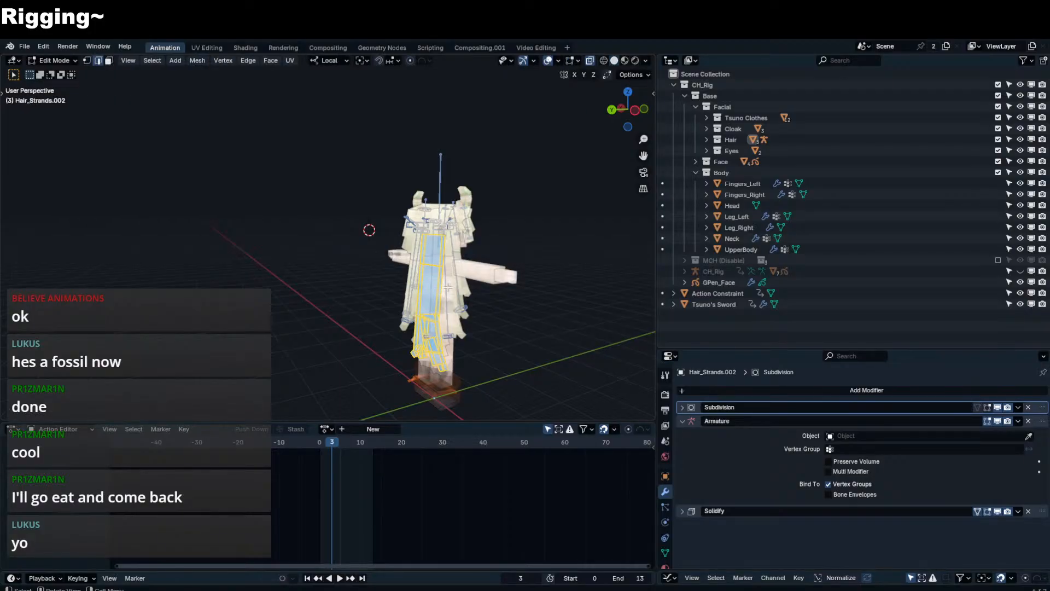
pyautogui.press('KP_Divide')
pyautogui.press('KP_7')
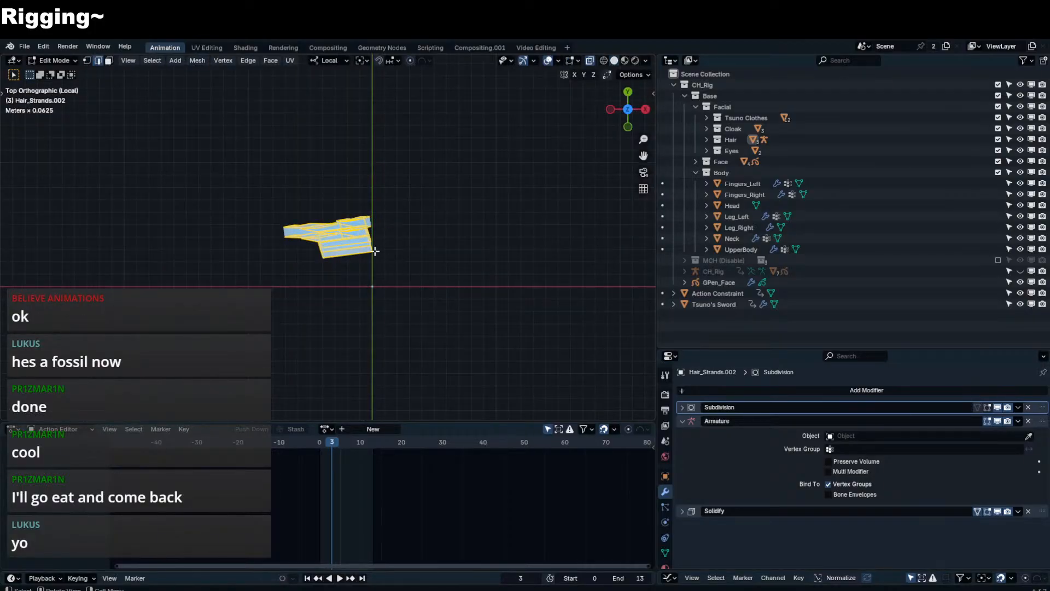
pyautogui.scroll(5, 374, 251)
pyautogui.keyDown('shift'); pyautogui.moveTo(376, 248); pyautogui.dragTo(353, 238, button='middle'); pyautogui.keyUp('shift')
pyautogui.press('g')
pyautogui.rightClick(419, 334)
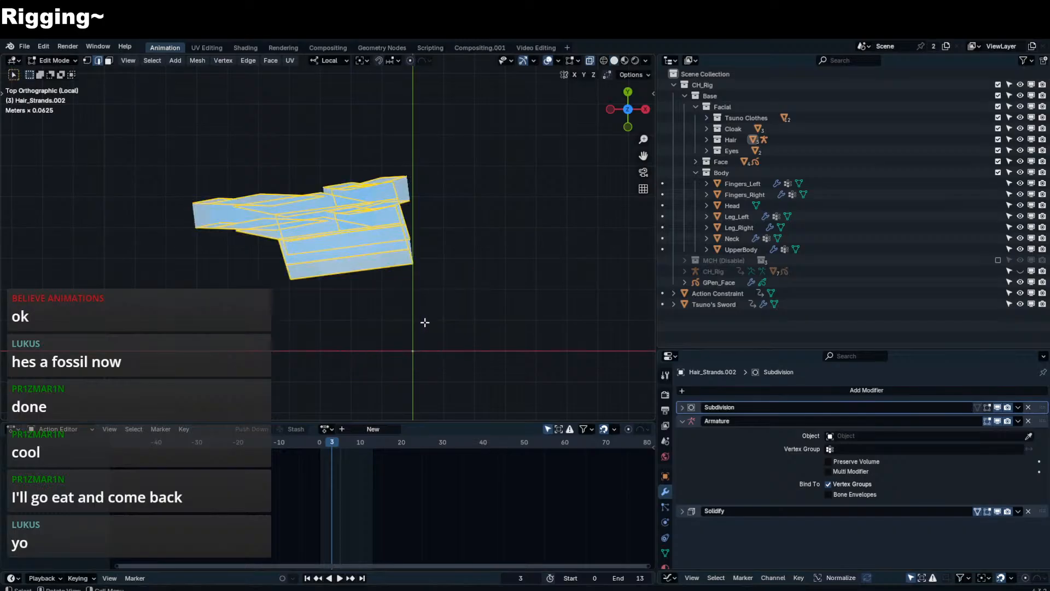
pyautogui.press('g')
pyautogui.click(449, 158)
pyautogui.press('Tab')
pyautogui.scroll(-1, 401, 306)
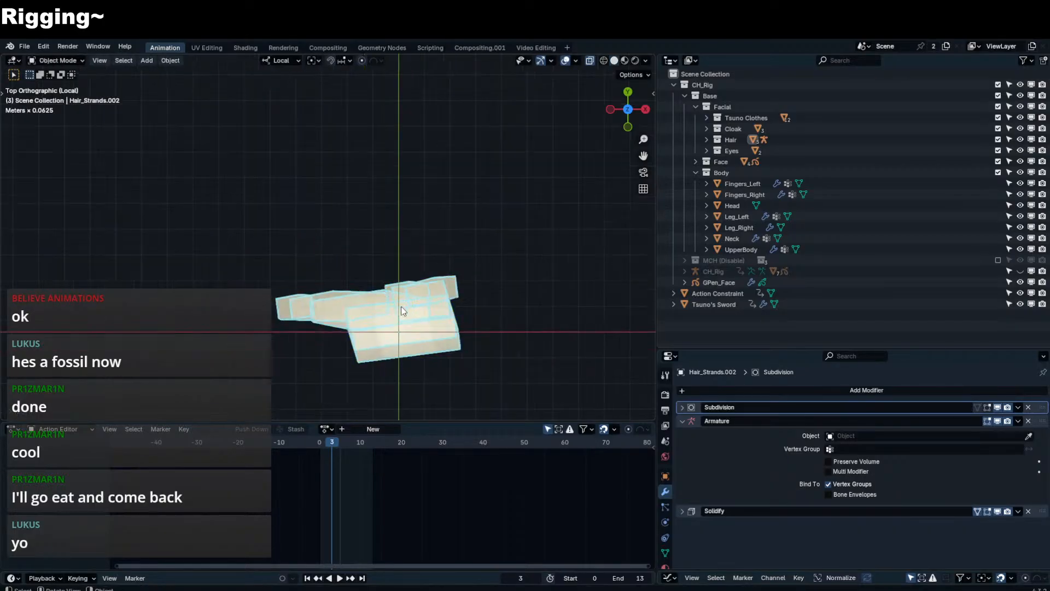
# - Move the strand's mesh down so its lower tips sit at the world origin in front view, and turn off X-ray
pyautogui.moveTo(401, 307); pyautogui.dragTo(455, 201, button='middle')
pyautogui.scroll(-6, 455, 201)
pyautogui.press('Tab')
pyautogui.press('KP_1')
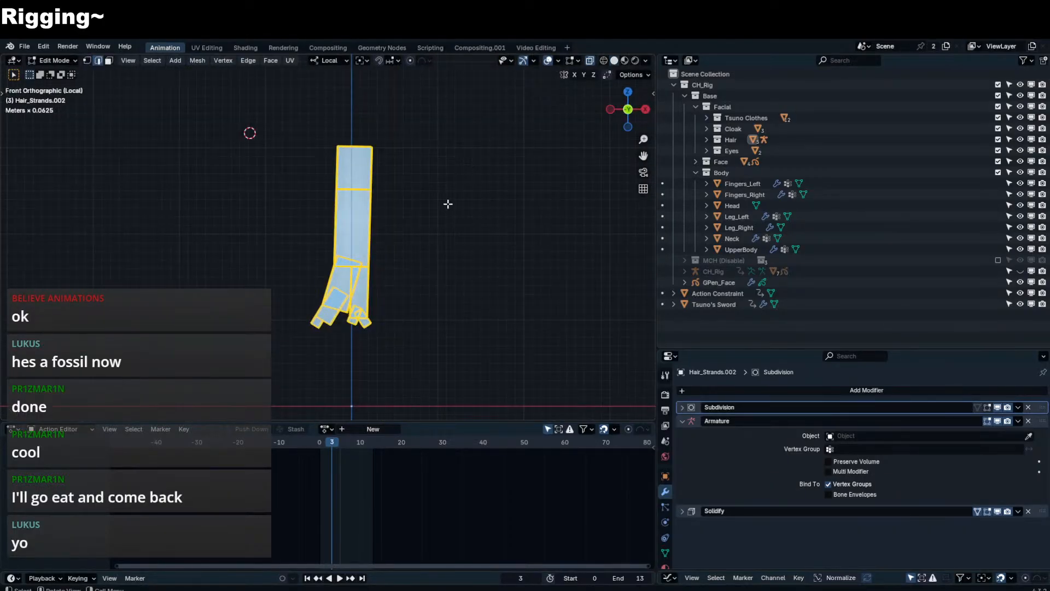
pyautogui.press('g')
pyautogui.rightClick(415, 331)
pyautogui.press('g')
pyautogui.click(424, 58)
pyautogui.press('Tab')
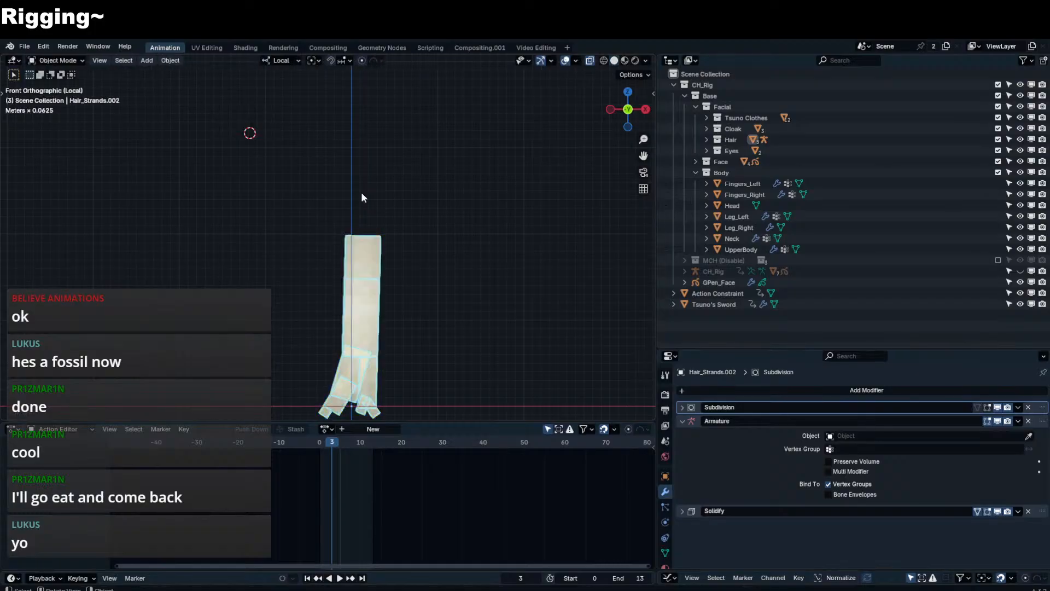
pyautogui.moveTo(361, 197); pyautogui.dragTo(559, 79, button='middle')
pyautogui.click(589, 61)
pyautogui.moveTo(536, 142); pyautogui.dragTo(451, 202, button='middle')
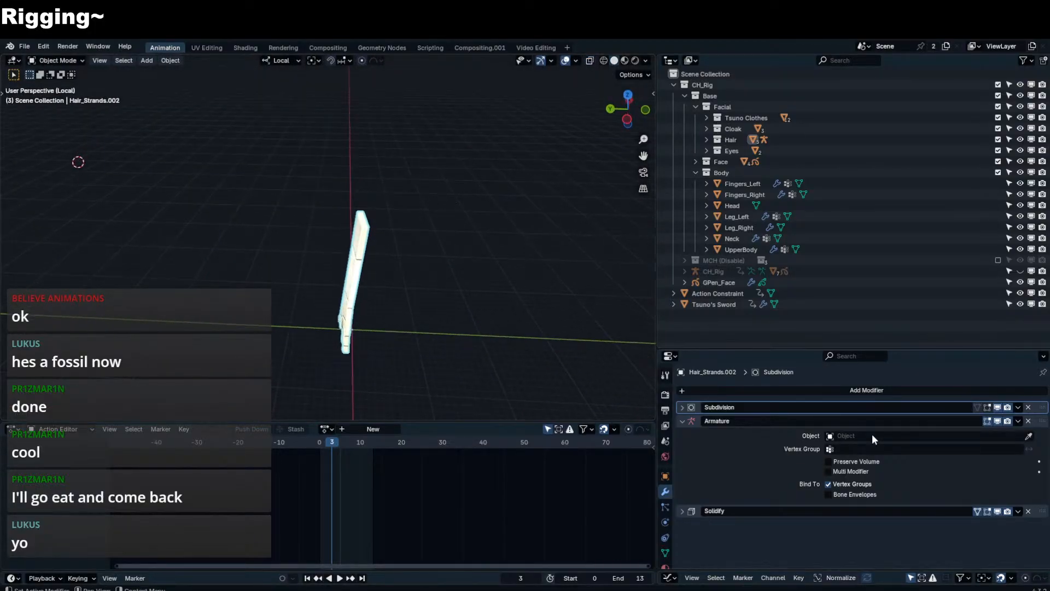
# - Add a new armature to the scene for the isolated strand
pyautogui.scroll(2, 383, 212)
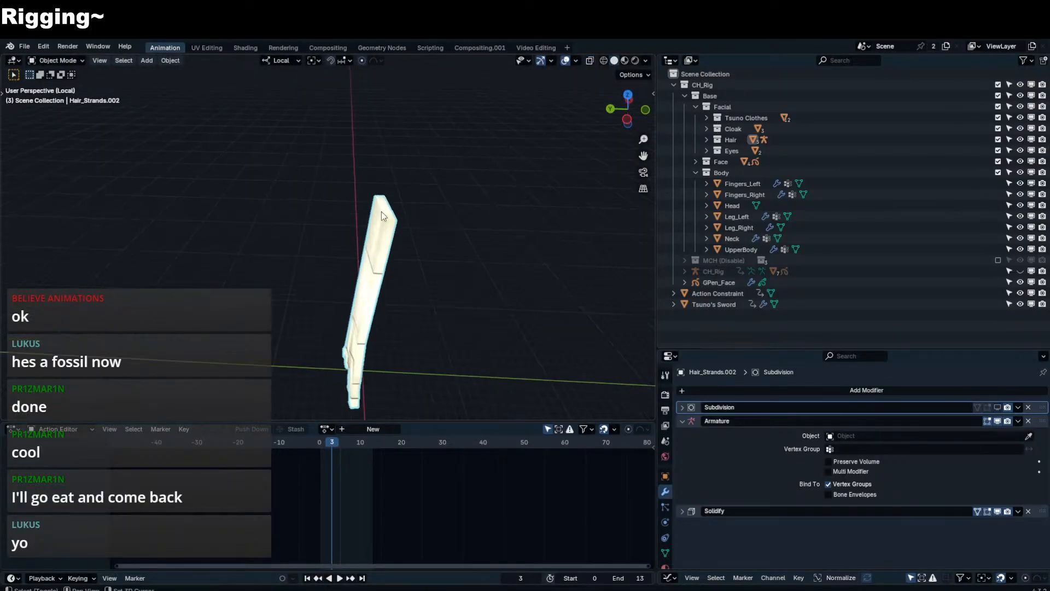
pyautogui.hotkey('shift', 'a')
pyautogui.click(373, 195)
pyautogui.write('arma')
pyautogui.press('Return')
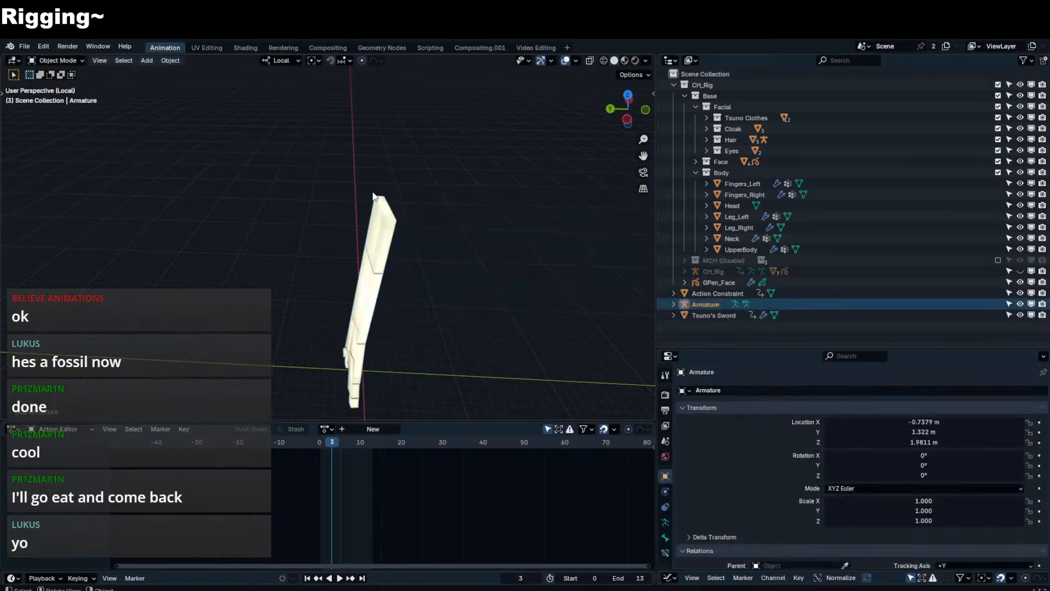
# - Flip the new armature's bone to point downward and move it so its tail meets the strand's upper end in side view
pyautogui.press('Tab')
pyautogui.press('KP_1')
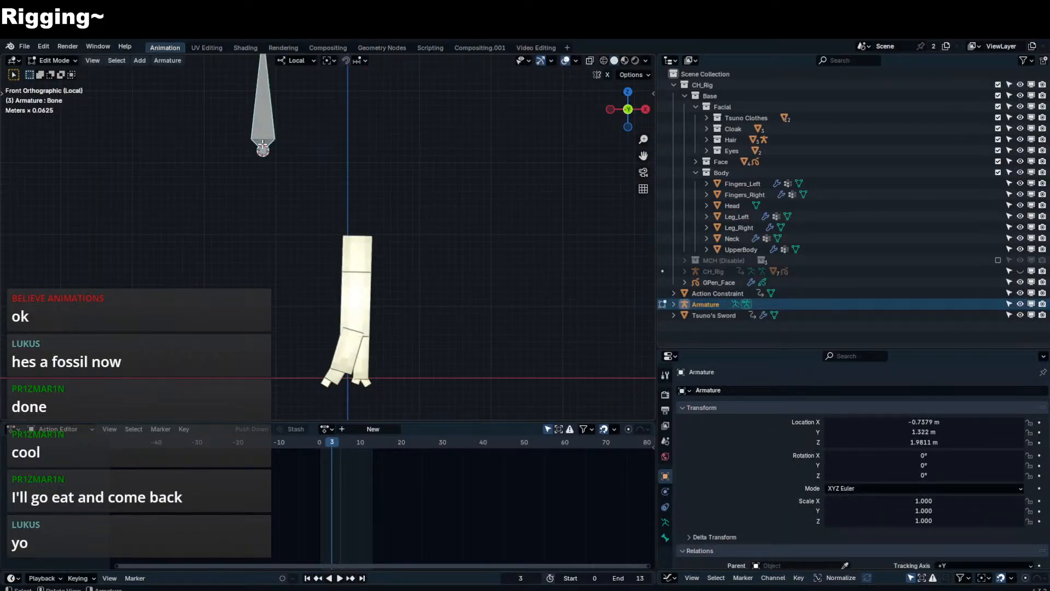
pyautogui.press('KP_Decimal')
pyautogui.press('KP_3')
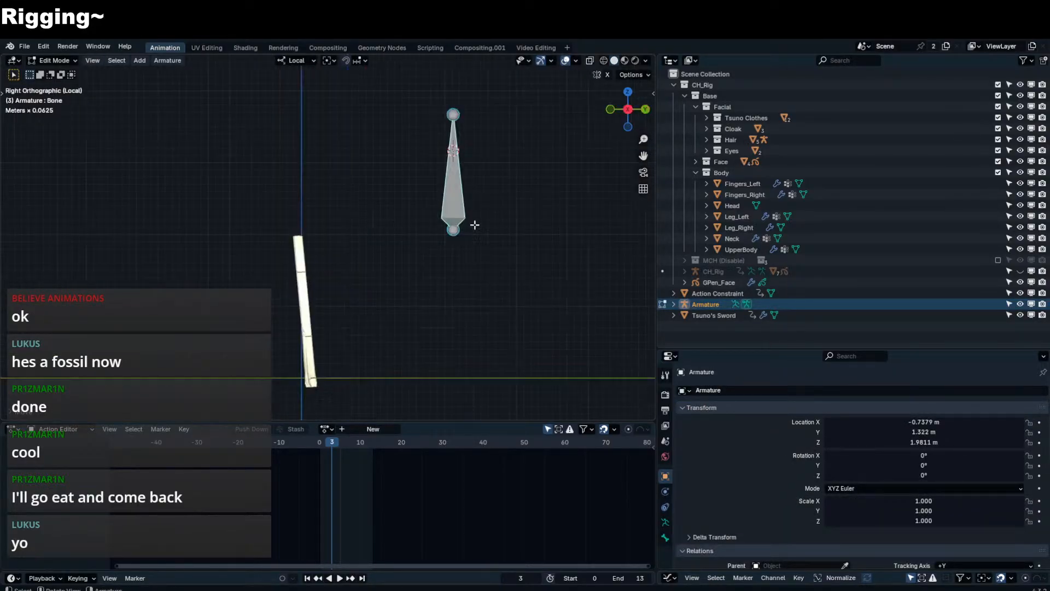
pyautogui.press('r')
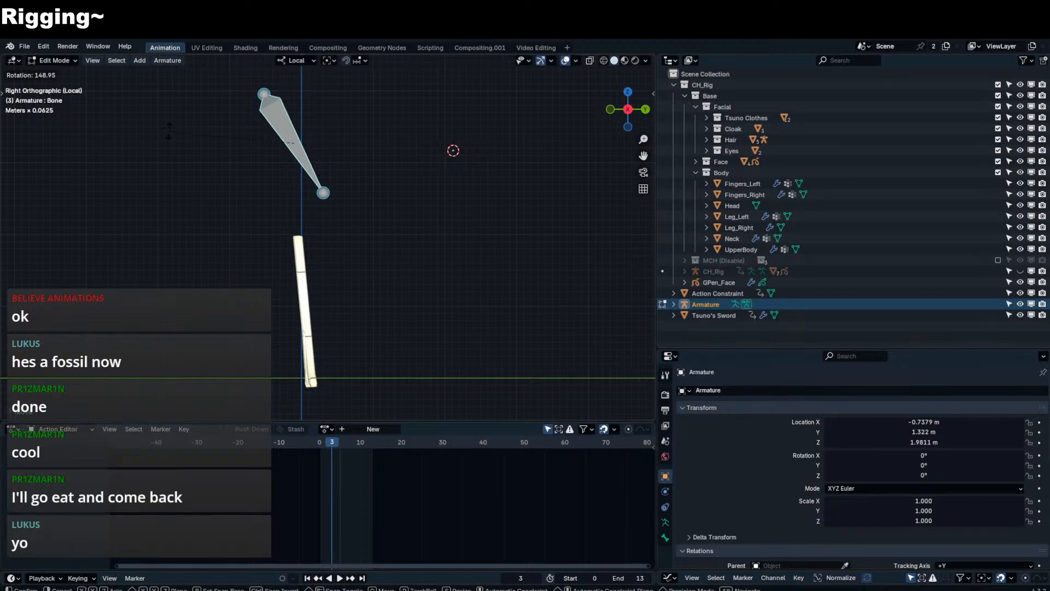
pyautogui.click(310, 187)
pyautogui.scroll(2, 236, 215)
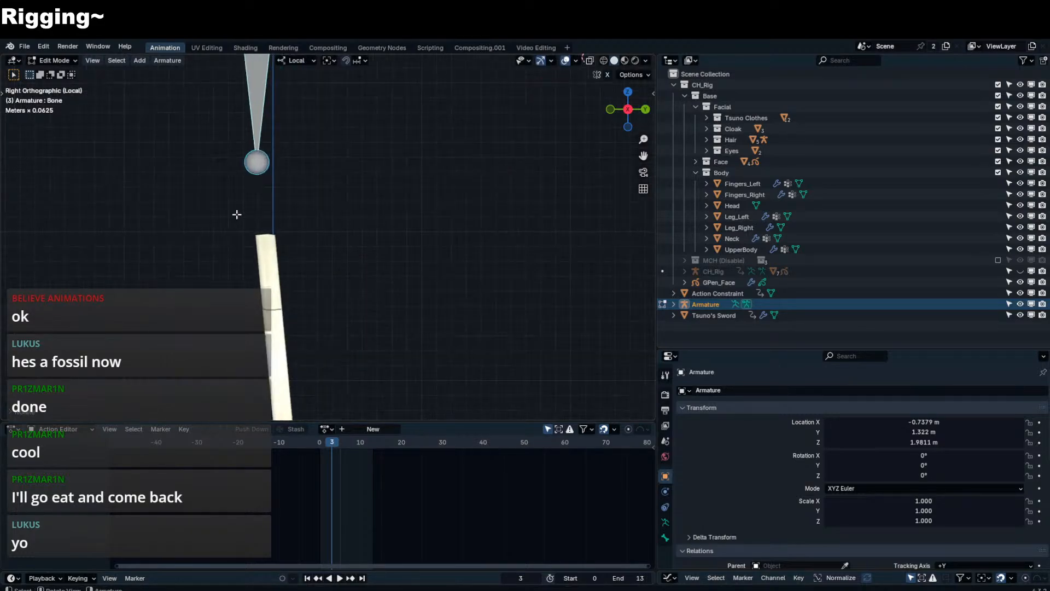
pyautogui.press('g')
pyautogui.click(246, 286)
pyautogui.scroll(-5, 267, 144)
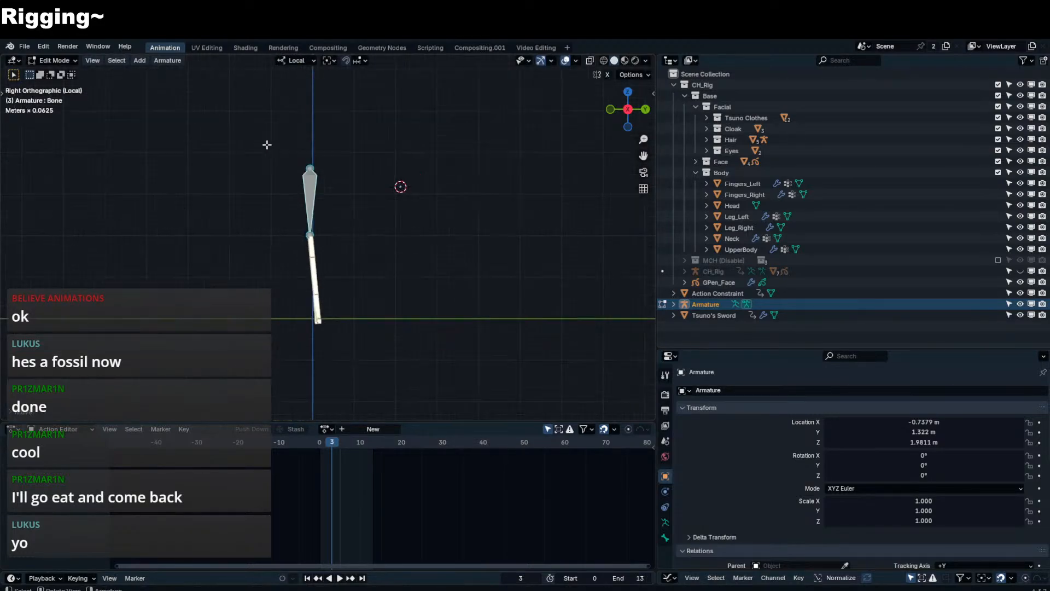
# - Set the snap target to Edge Center and move the bone onto the strand's top edge
pyautogui.moveTo(307, 165); pyautogui.dragTo(262, 365, button='middle')
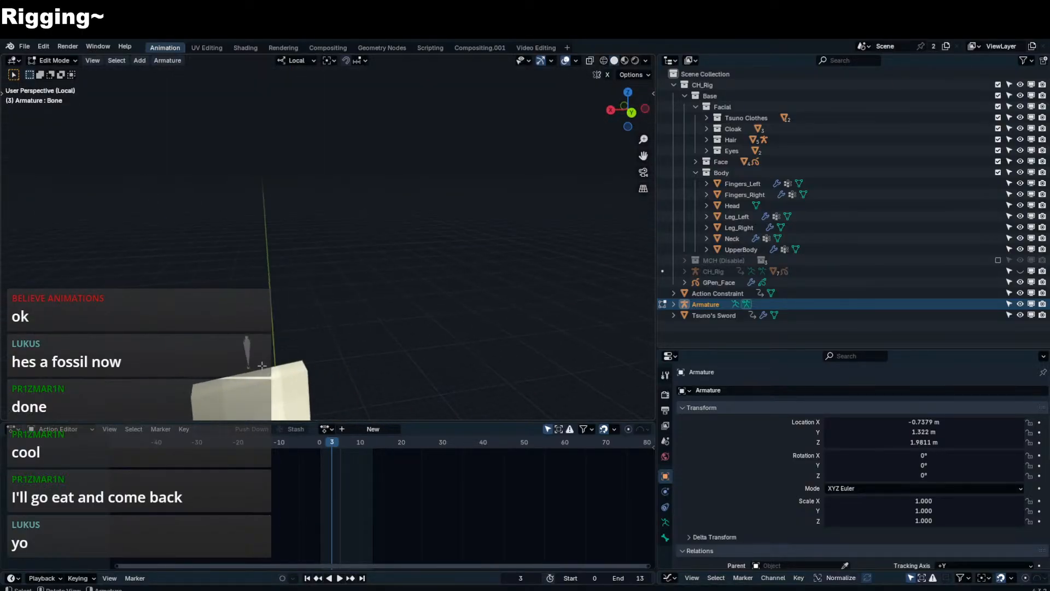
pyautogui.click(353, 59)
pyautogui.click(338, 183)
pyautogui.keyDown('shift'); pyautogui.moveTo(210, 406); pyautogui.dragTo(329, 157, button='middle'); pyautogui.keyUp('shift')
pyautogui.press('g')
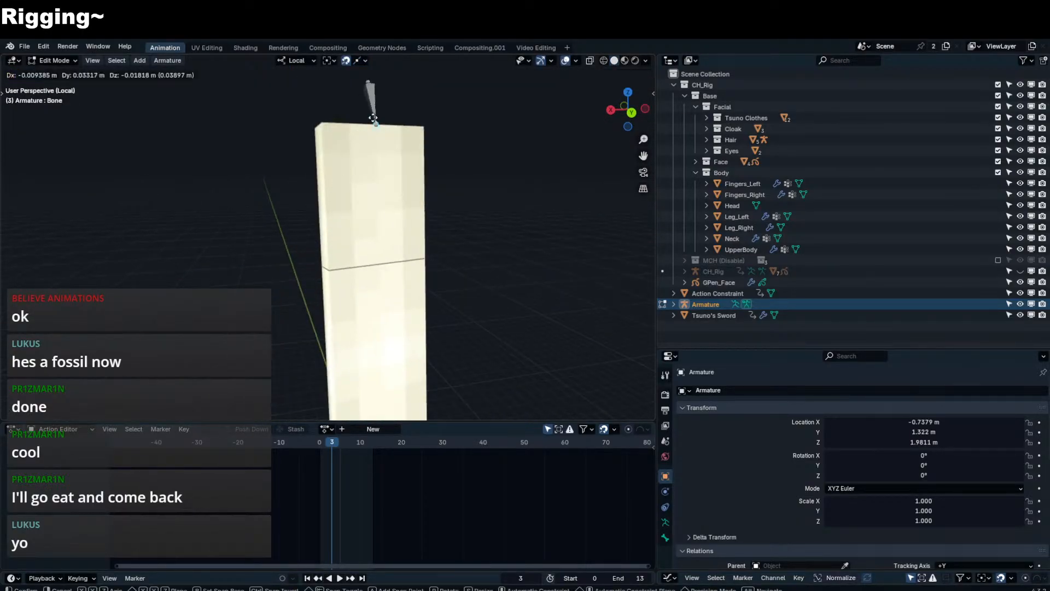
pyautogui.click(372, 127)
# - Refine the bone's position at the middle of the strand's top, finishing with a move along its local Z axis
pyautogui.moveTo(372, 126); pyautogui.dragTo(384, 257, button='middle')
pyautogui.press('g')
pyautogui.click(385, 273)
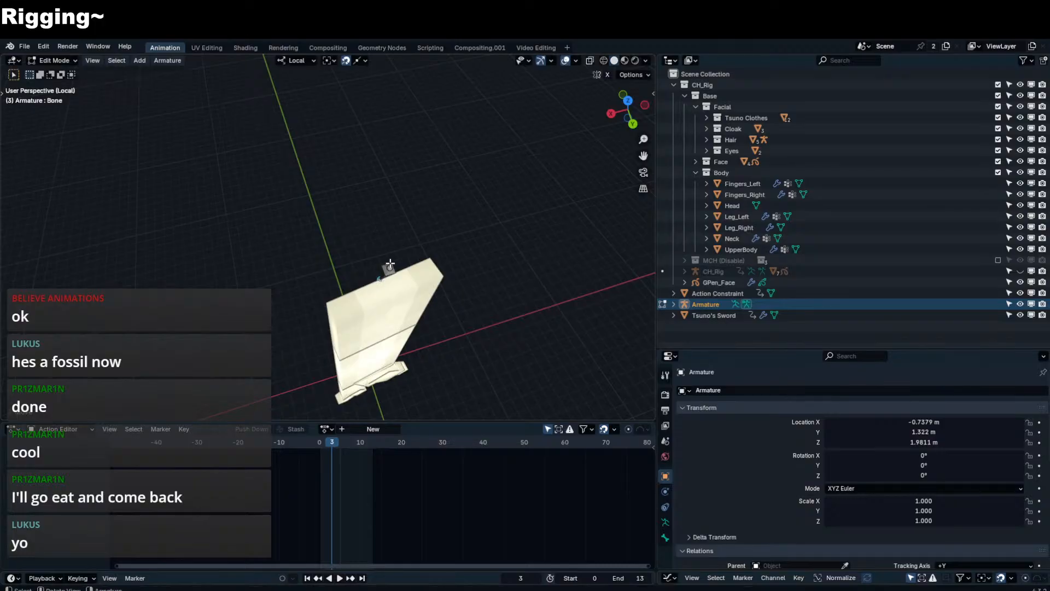
pyautogui.press('g')
pyautogui.click(382, 279)
pyautogui.press('g')
pyautogui.press('z')
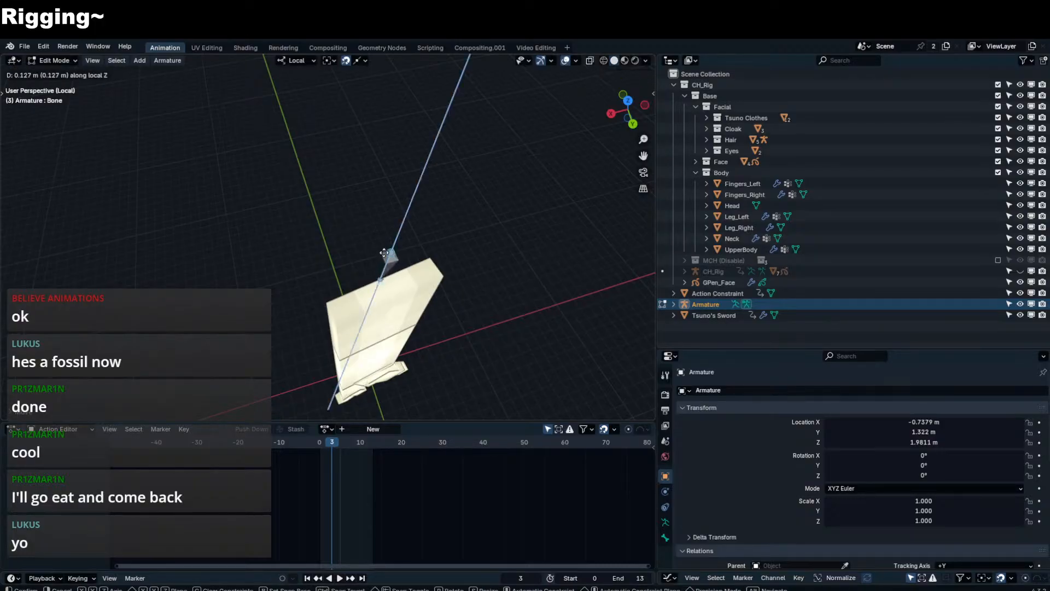
pyautogui.click(389, 246)
# - Extrude a second bone from the first bone's tail down toward the strand's lower end
pyautogui.moveTo(389, 244); pyautogui.dragTo(460, 136, button='middle')
pyautogui.click(383, 132)
pyautogui.press('e')
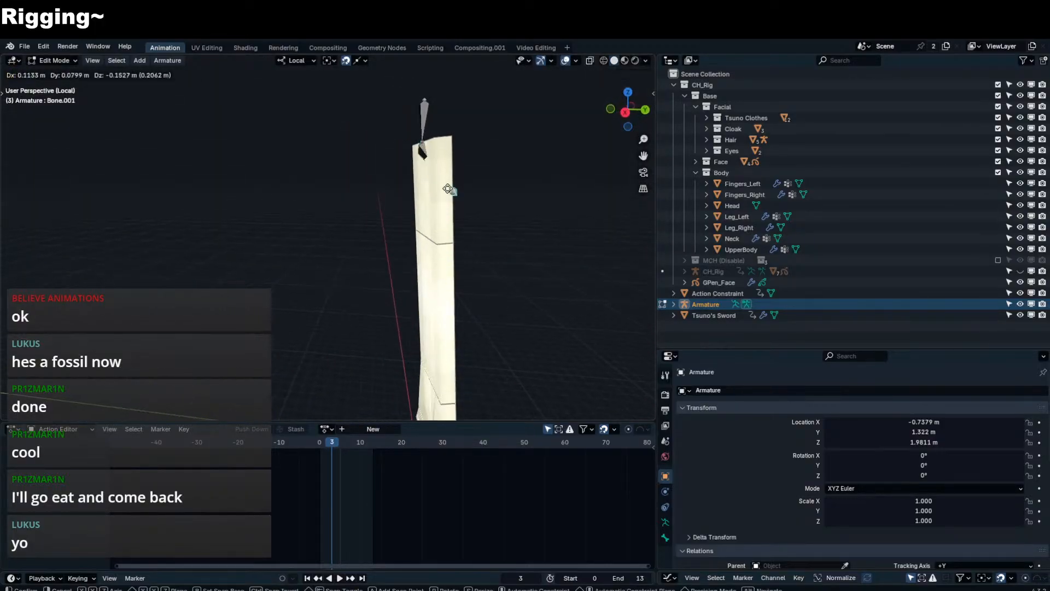
pyautogui.click(401, 320)
pyautogui.keyDown('shift'); pyautogui.moveTo(401, 320); pyautogui.dragTo(411, 183, button='middle'); pyautogui.keyUp('shift')
pyautogui.press('g')
pyautogui.click(465, 284)
pyautogui.moveTo(481, 323); pyautogui.dragTo(431, 336, button='middle')
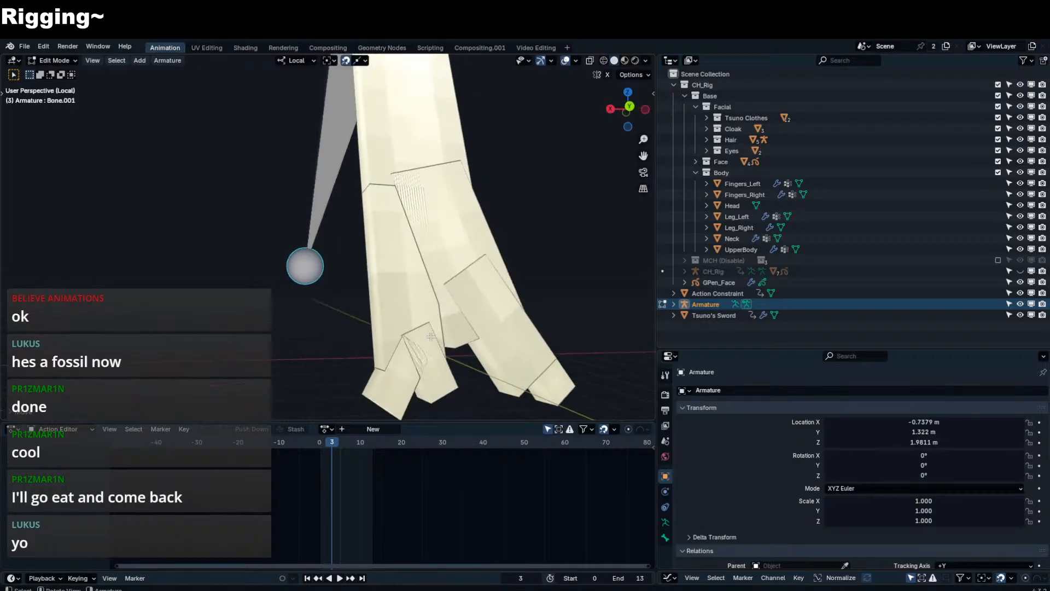
# - Change the snap target to Vertex and move the second bone's tail between the strand's lower tips
pyautogui.click(364, 60)
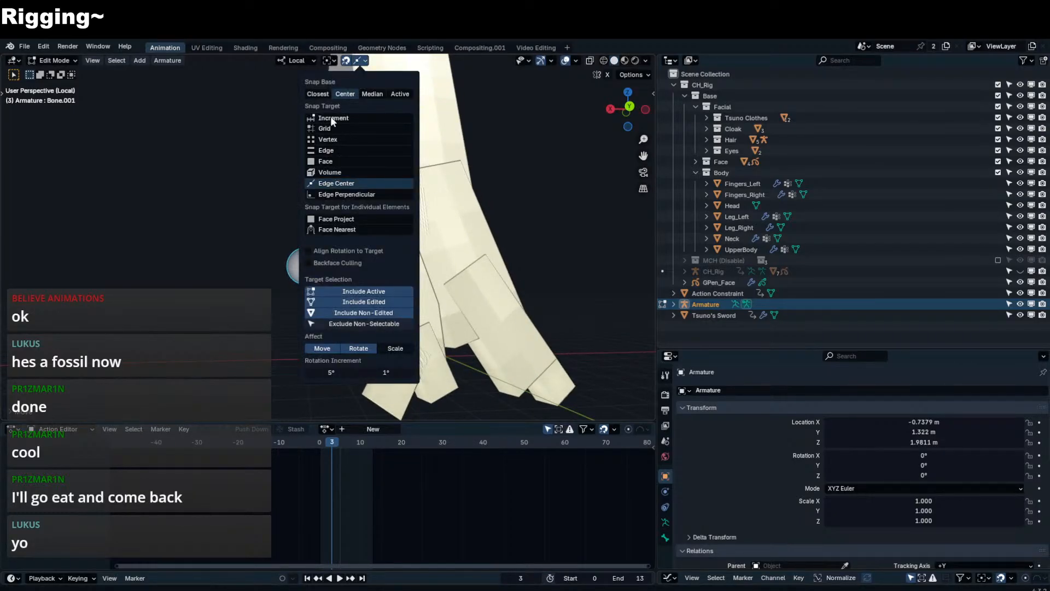
pyautogui.click(330, 139)
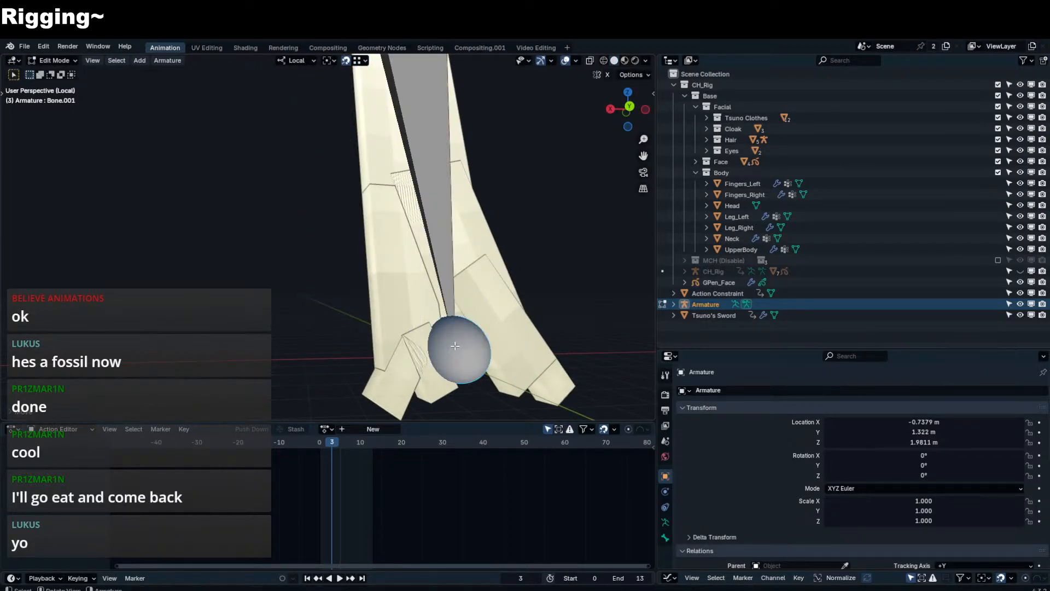
pyautogui.moveTo(454, 345); pyautogui.dragTo(527, 206, button='middle')
pyautogui.scroll(-3, 422, 187)
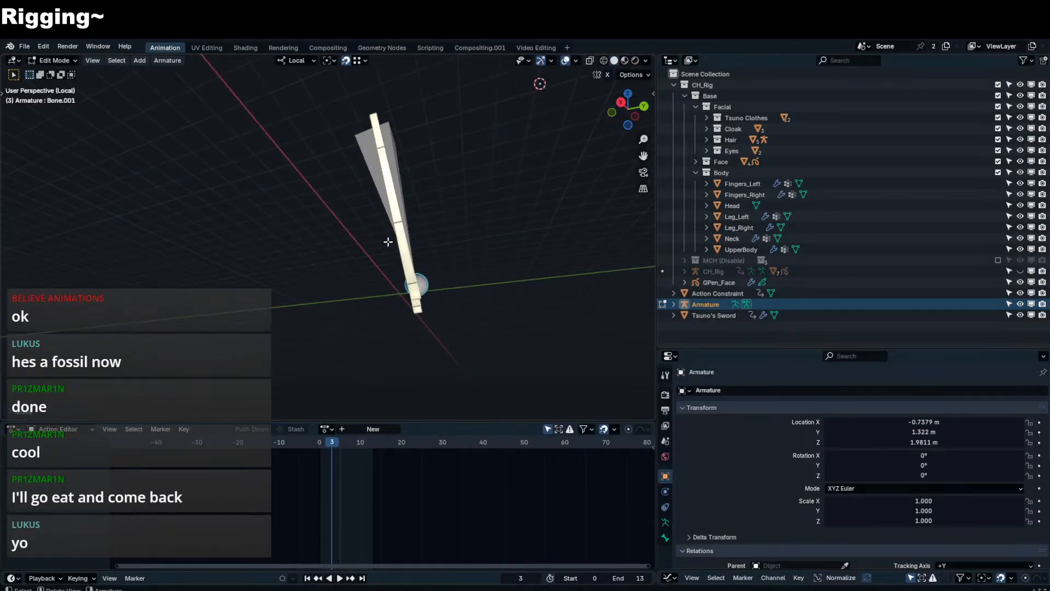
pyautogui.scroll(5, 405, 273)
pyautogui.press('g')
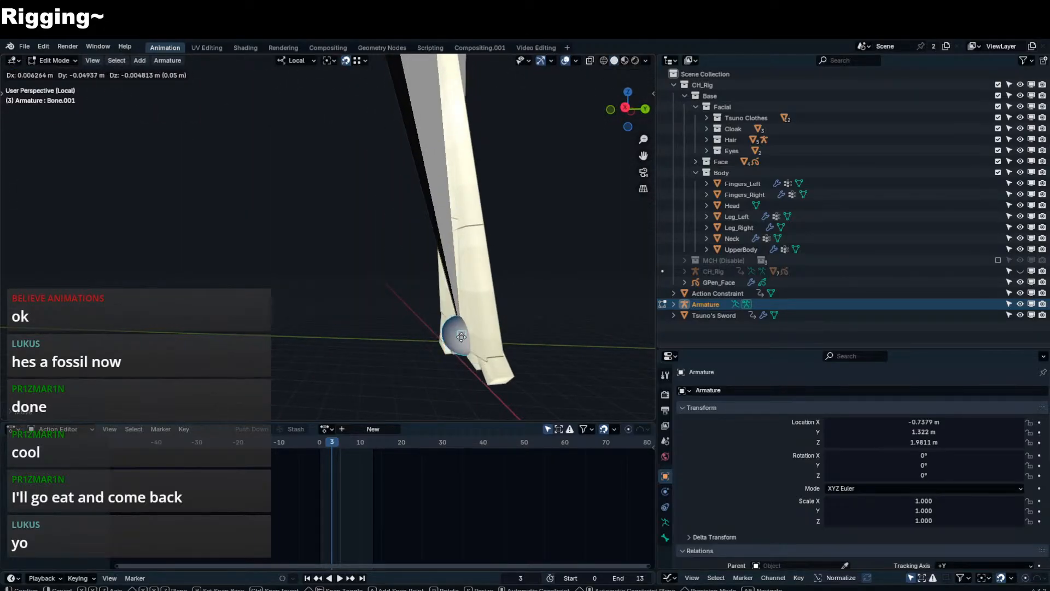
pyautogui.click(460, 335)
# - Reposition the second bone's tail just below the strand's lower tips, checking it from the side and front
pyautogui.moveTo(459, 335); pyautogui.dragTo(368, 346, button='middle')
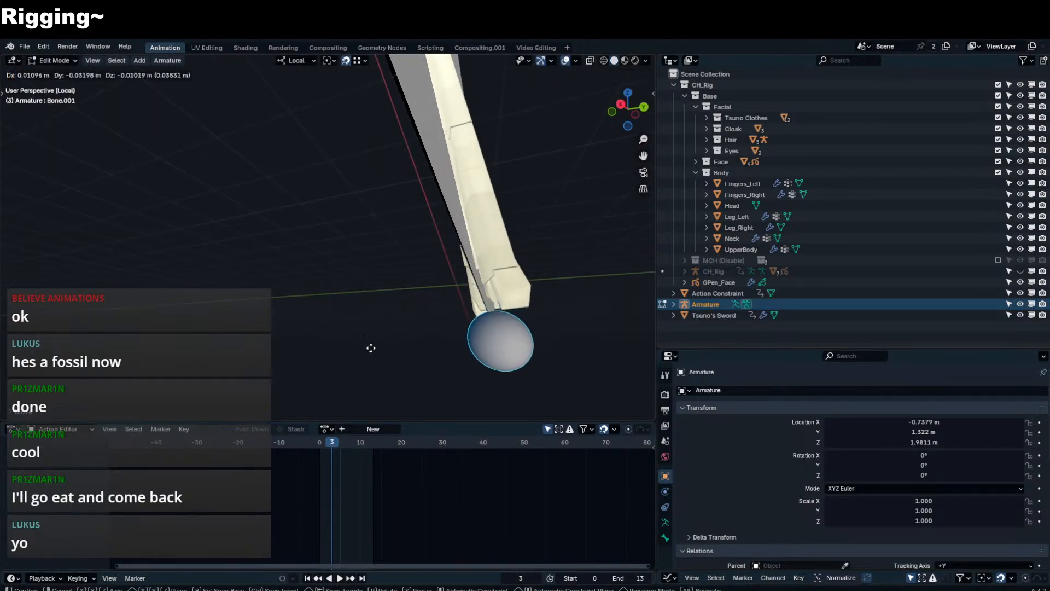
pyautogui.press('g')
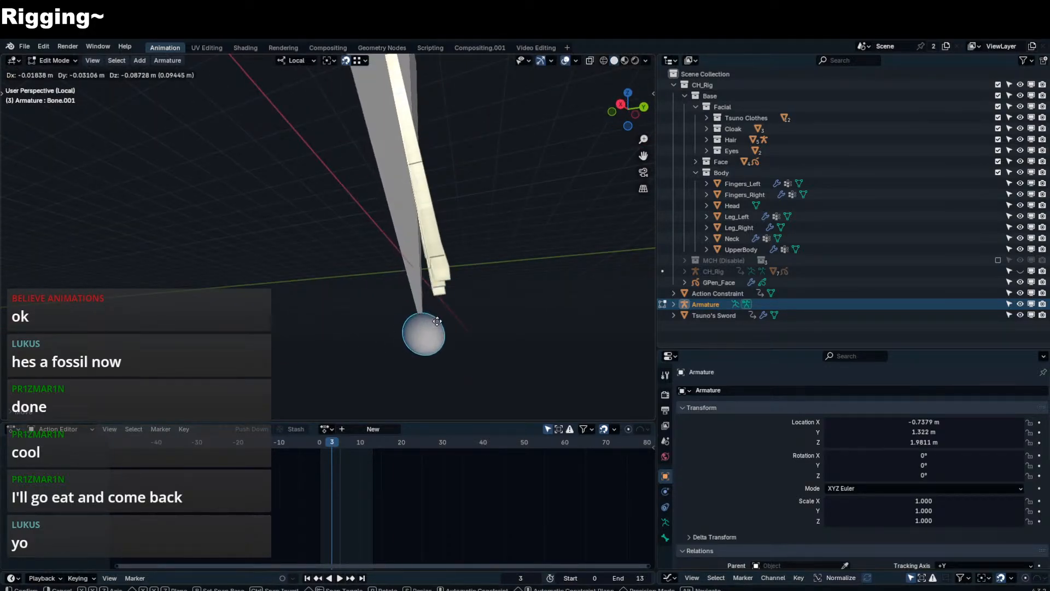
pyautogui.click(431, 340)
pyautogui.press('g')
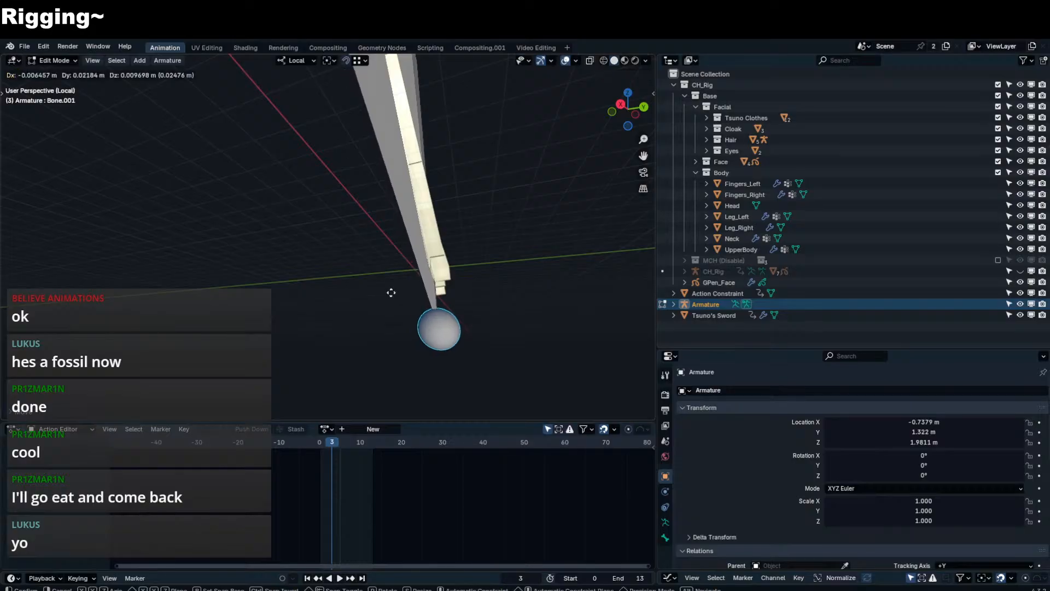
pyautogui.press('KP_1')
pyautogui.click(460, 290)
pyautogui.scroll(-3, 439, 280)
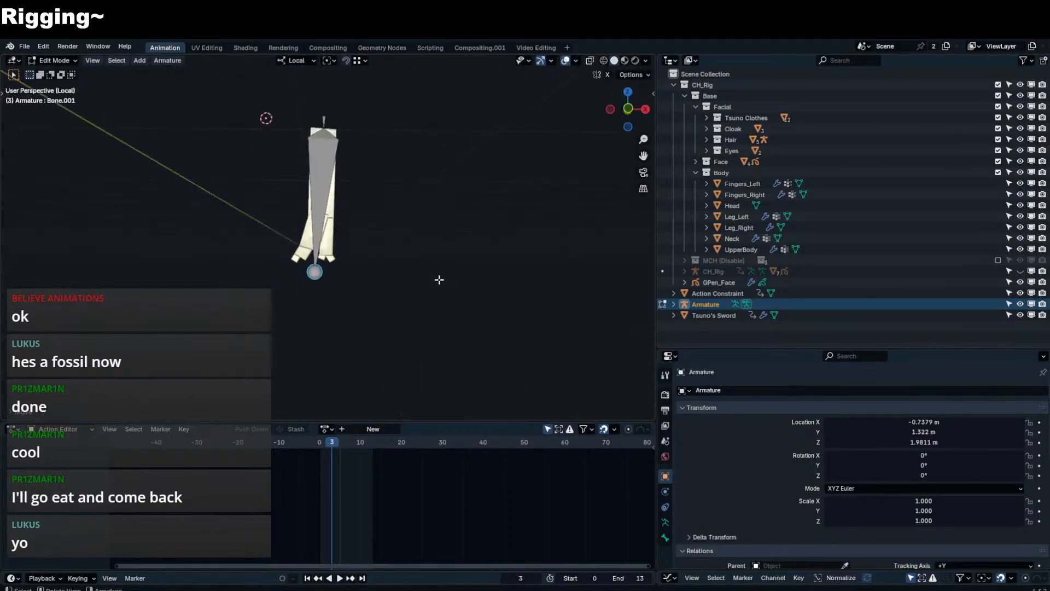
# - Adjust the long strand bone's tail slightly and extrude a short third bone downward from it
pyautogui.press('g')
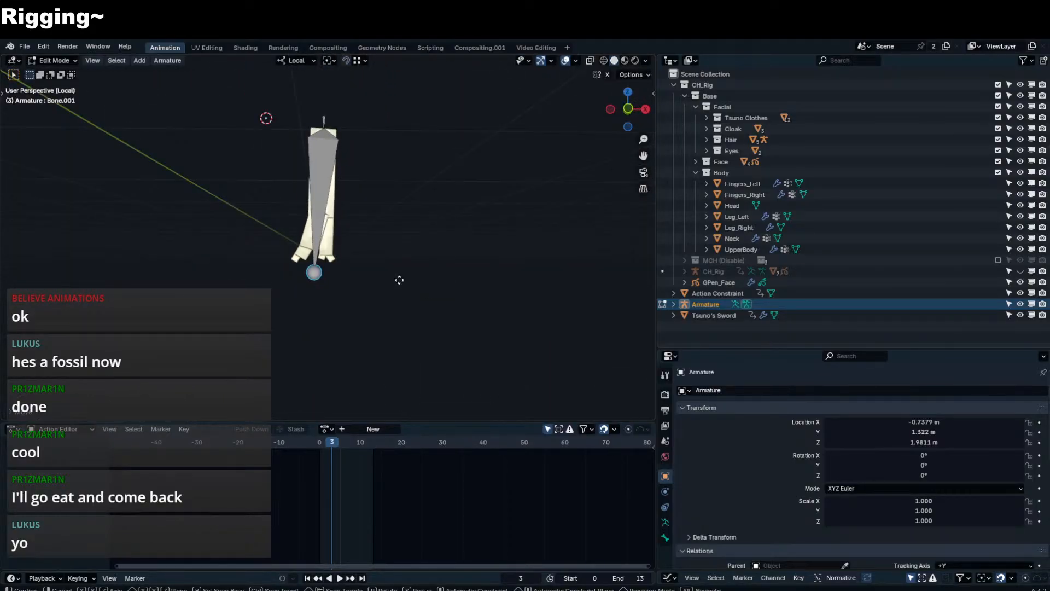
pyautogui.click(399, 279)
pyautogui.press('e')
pyautogui.click(395, 314)
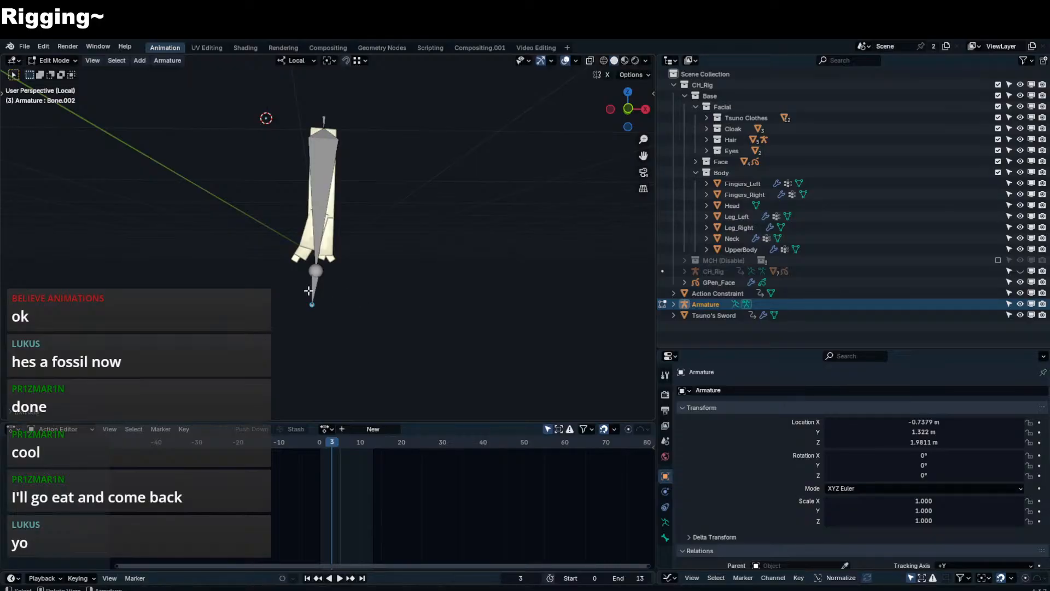
# - Switch the armature to Pose Mode and edit the name of the long strand bone
pyautogui.hotkey('ctrl', 'Tab')
pyautogui.moveTo(323, 284); pyautogui.dragTo(346, 217, button='middle')
pyautogui.click(346, 217)
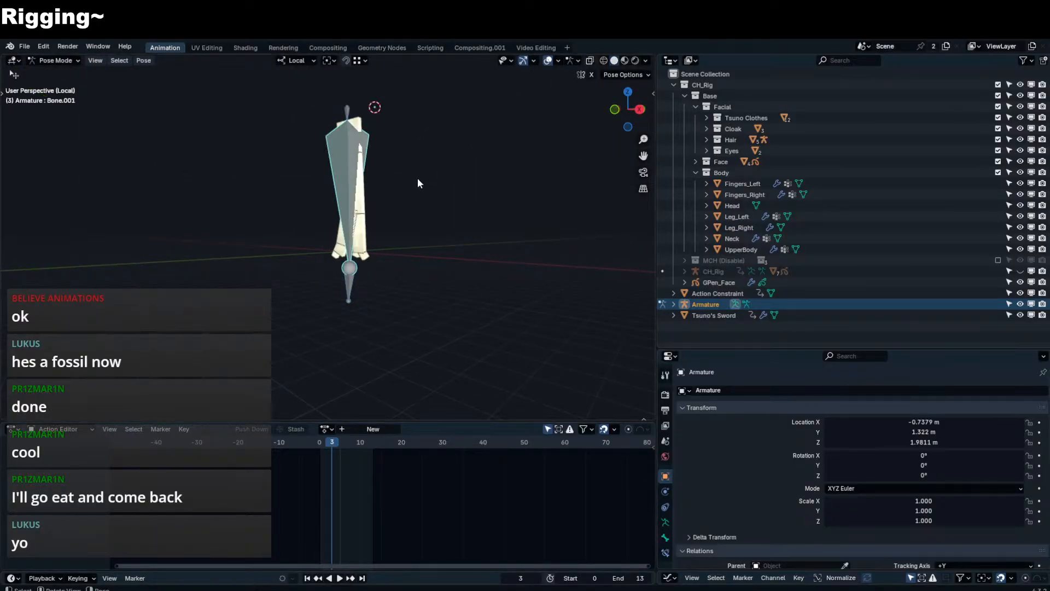
pyautogui.press('F2')
pyautogui.press('Return')
# - Rename the third vertex group of the hair strand mesh to Bone
pyautogui.hotkey('ctrl', 'Tab')
pyautogui.click(368, 227)
pyautogui.press('Tab')
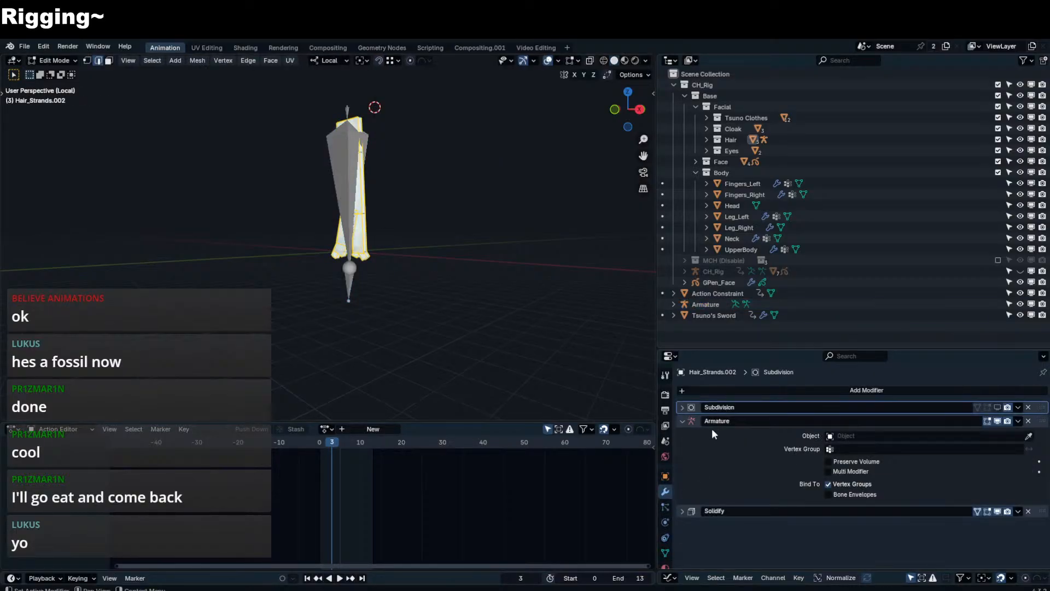
pyautogui.click(665, 553)
pyautogui.doubleClick(721, 444)
pyautogui.write('Bone')
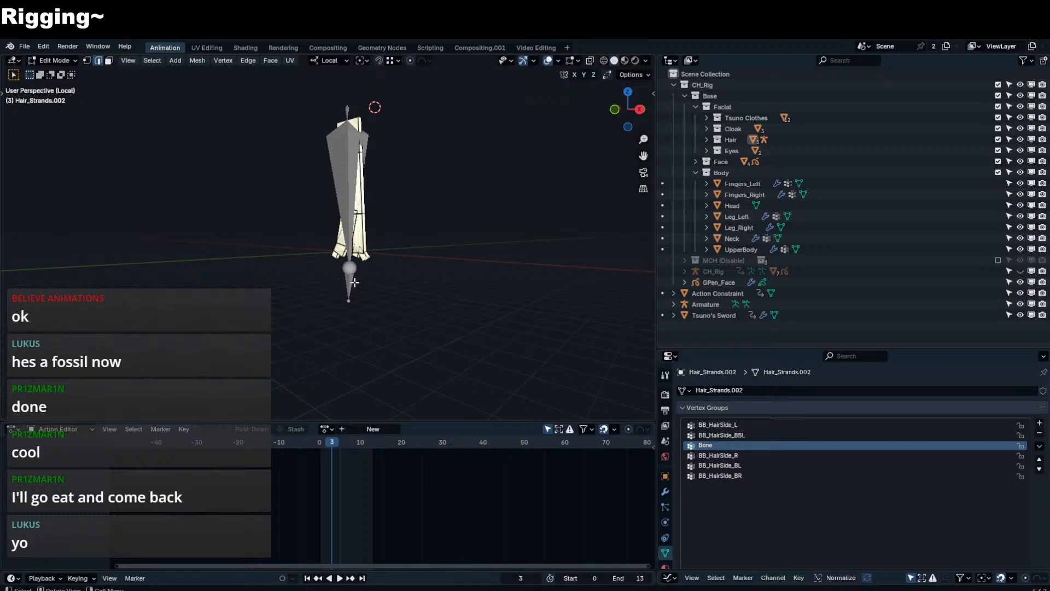
pyautogui.press('Tab')
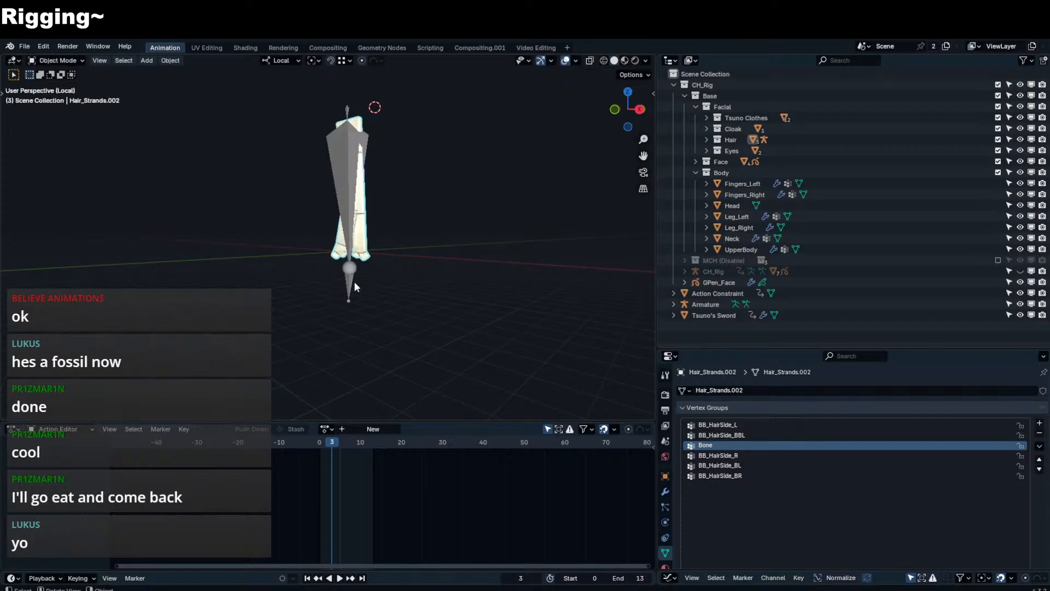
# - Give the long bone 32 bendy segments, no Scale Easing, and Absolute start and end handles using Bone and Bone.002
pyautogui.click(354, 281)
pyautogui.hotkey('ctrl', 'Tab')
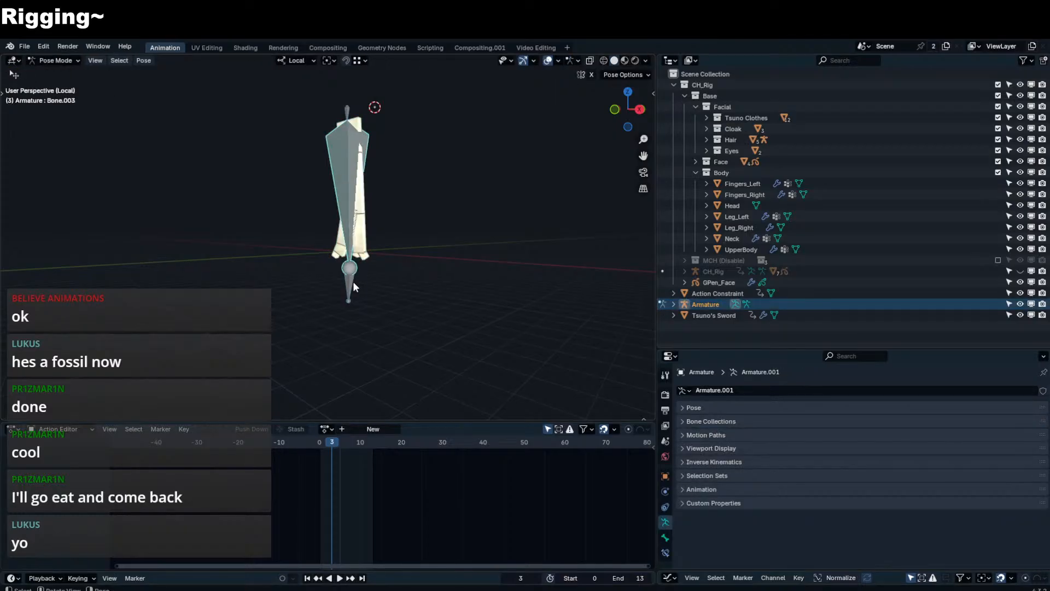
pyautogui.click(665, 538)
pyautogui.moveTo(878, 436); pyautogui.dragTo(897, 435)
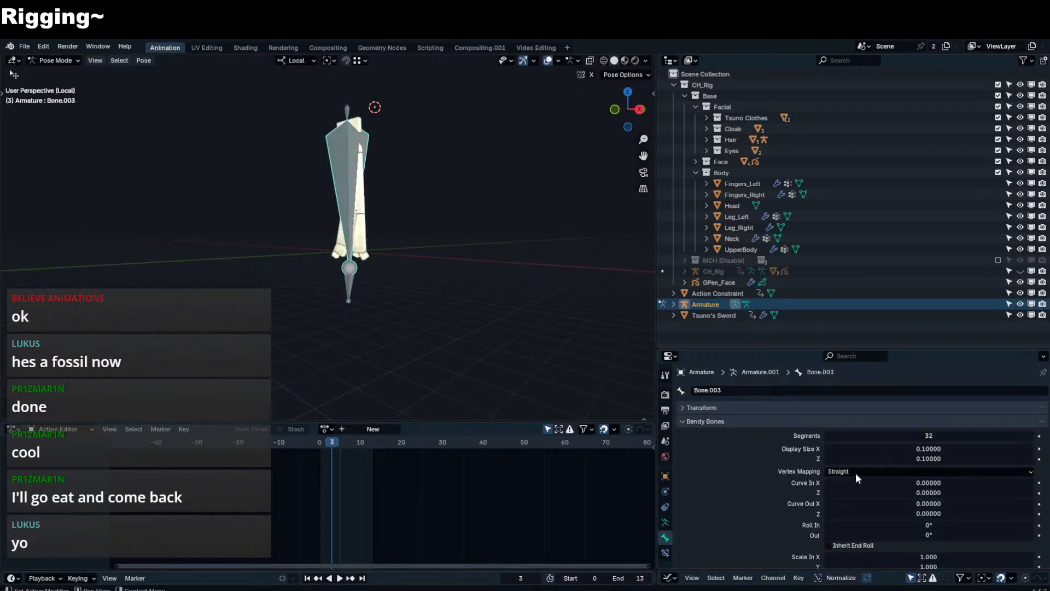
pyautogui.scroll(-8, 855, 476)
pyautogui.click(874, 431)
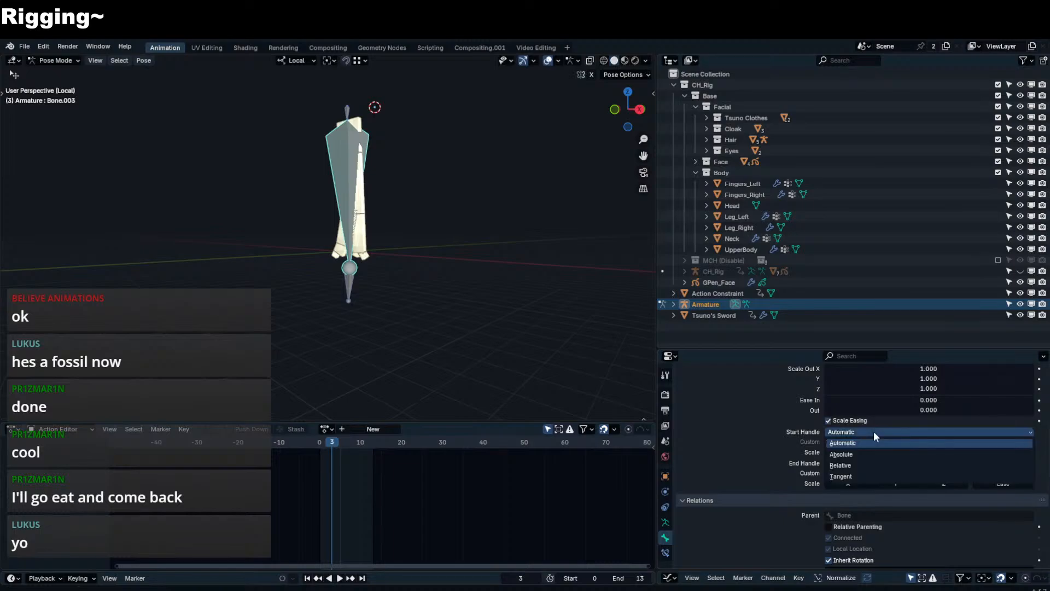
pyautogui.click(858, 453)
pyautogui.click(861, 421)
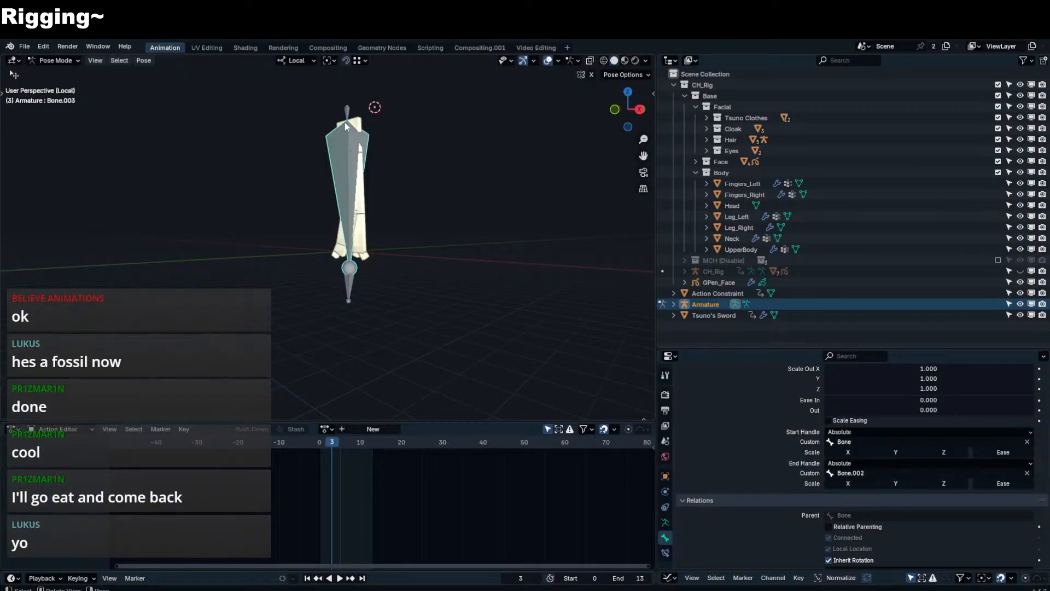
# - Rename the long strand bone to BB
pyautogui.press('F2')
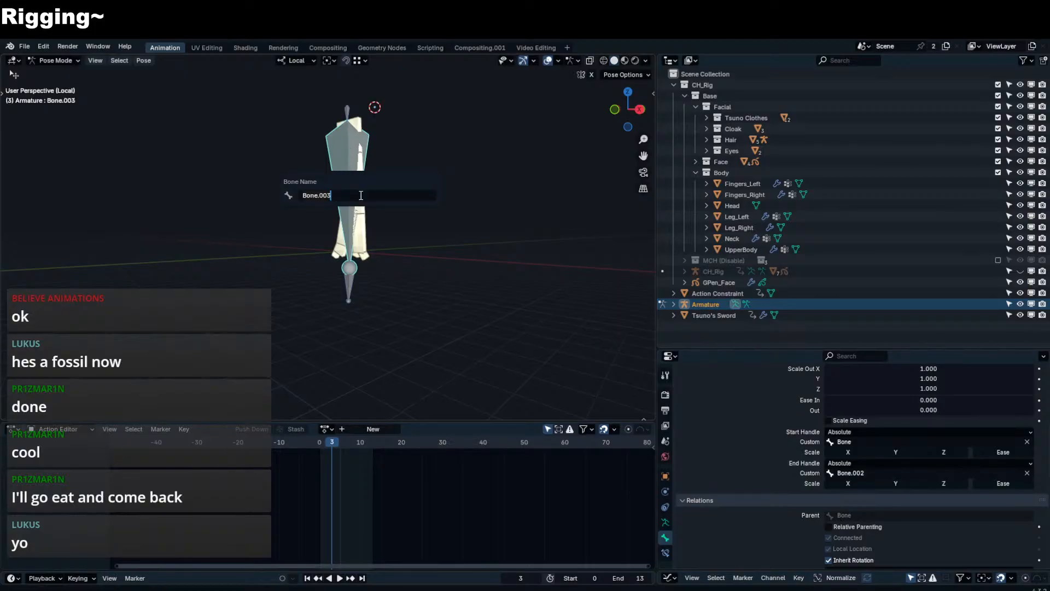
pyautogui.press('Return')
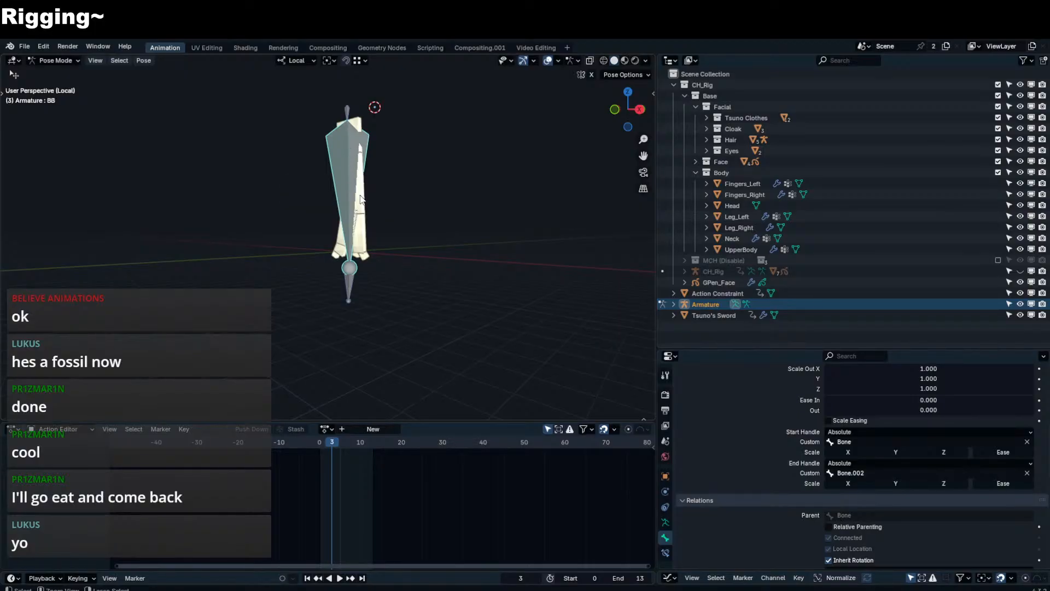
pyautogui.hotkey('ctrl', 'Tab')
# - Rename the strand mesh's Bone vertex group to BB and assign all of the strand's vertices to it
pyautogui.click(364, 244)
pyautogui.press('Tab')
pyautogui.press('a')
pyautogui.hotkey('alt', 'a')
pyautogui.press('a')
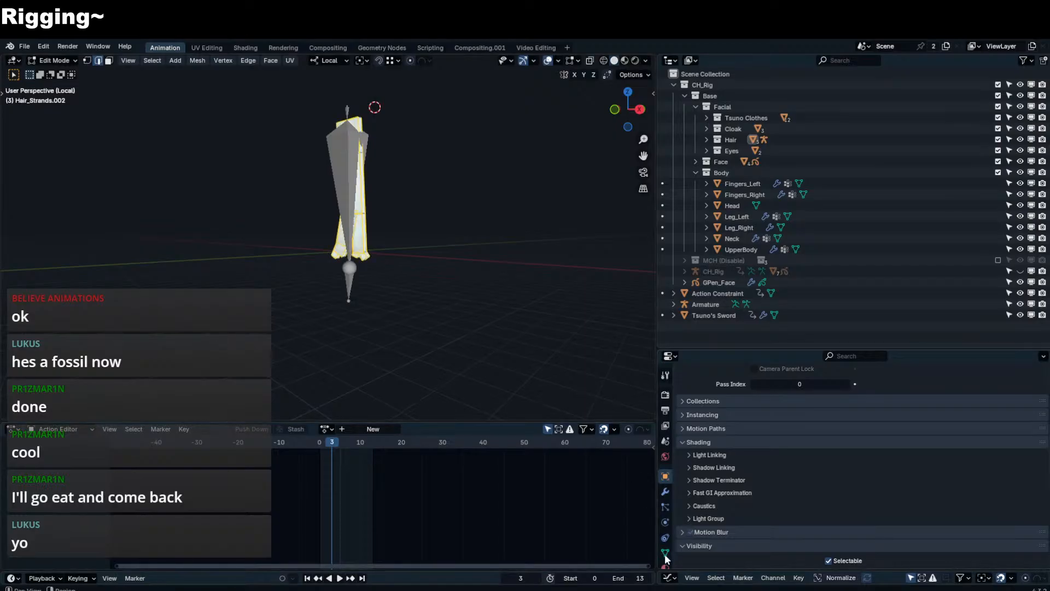
pyautogui.click(665, 553)
pyautogui.scroll(8, 730, 398)
pyautogui.doubleClick(737, 404)
pyautogui.write('BB')
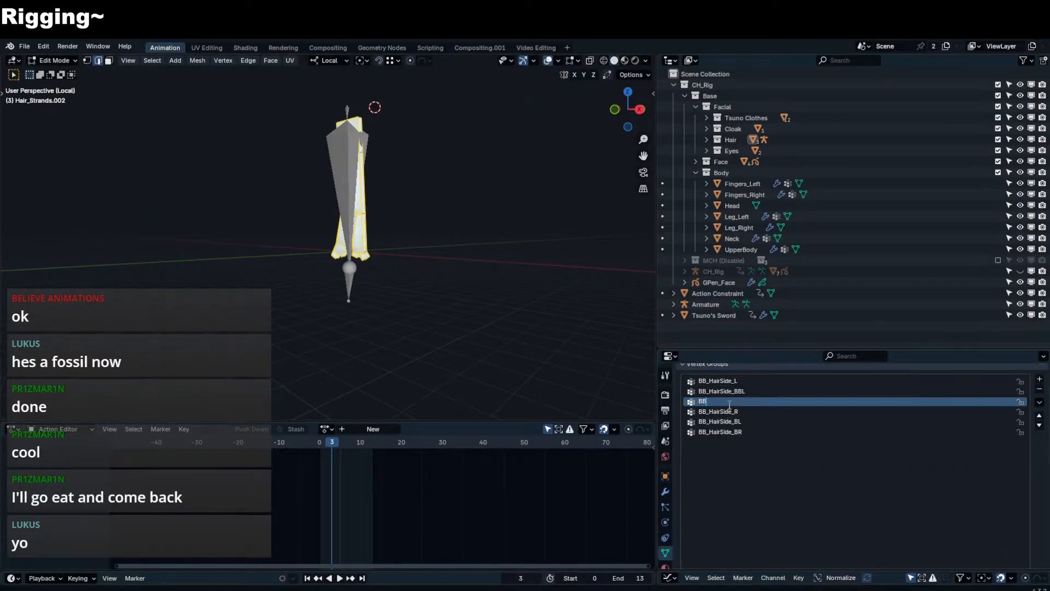
pyautogui.press('Return')
pyautogui.scroll(-6, 730, 437)
pyautogui.click(730, 496)
# - Try rotating the short lower bone in Pose Mode to test the strand's deformation
pyautogui.press('Tab')
pyautogui.click(348, 273)
pyautogui.hotkey('ctrl', 'Tab')
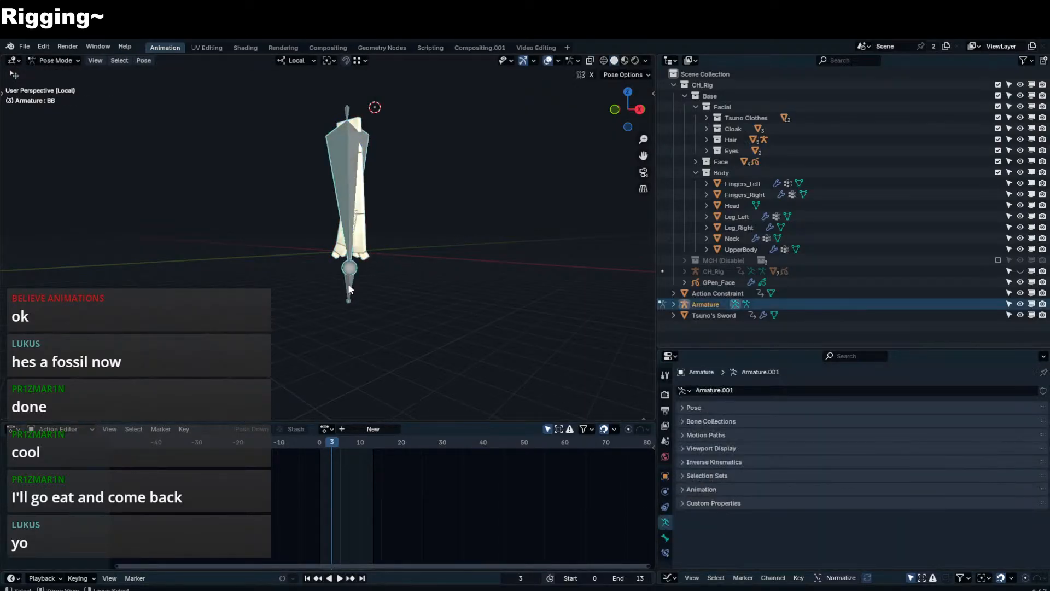
pyautogui.click(347, 281)
pyautogui.moveTo(344, 282); pyautogui.dragTo(284, 289, button='middle')
pyautogui.press('r')
pyautogui.rightClick(445, 266)
# - Set the object of the hair strand's Armature modifier to Armature
pyautogui.hotkey('ctrl', 'Tab')
pyautogui.click(380, 244)
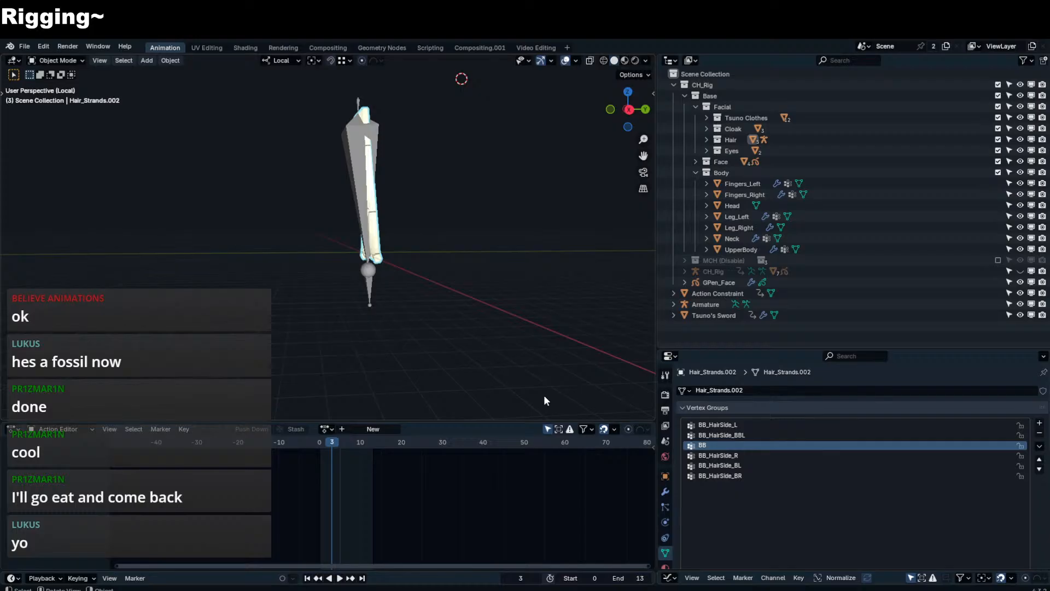
pyautogui.click(666, 492)
pyautogui.click(373, 284)
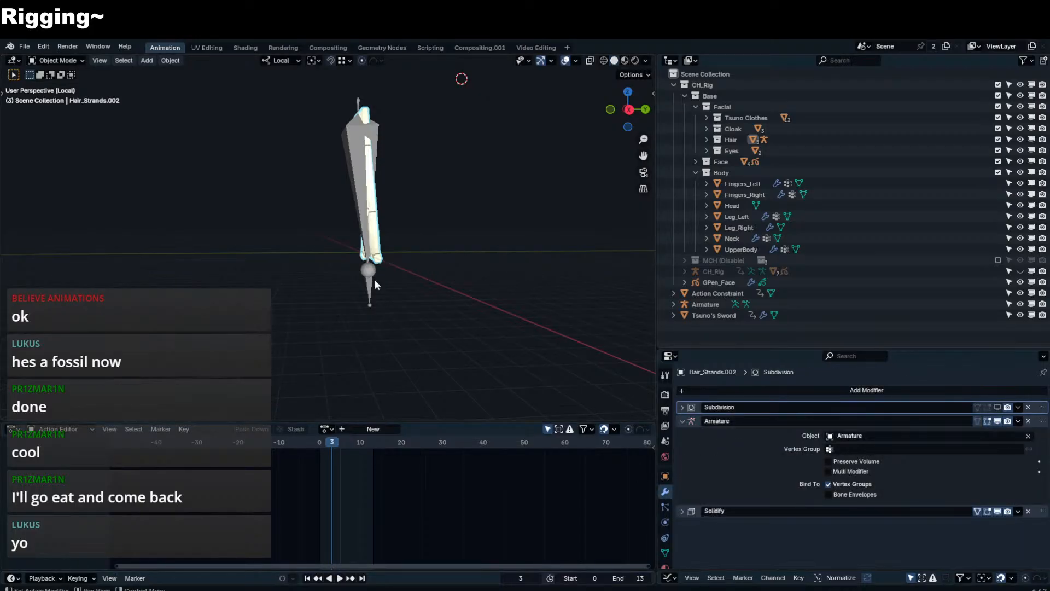
# - Try moving the short lower bone in Pose Mode to check how the strand follows it
pyautogui.click(371, 288)
pyautogui.hotkey('ctrl', 'Tab')
pyautogui.press('g')
pyautogui.rightClick(422, 266)
pyautogui.press('g')
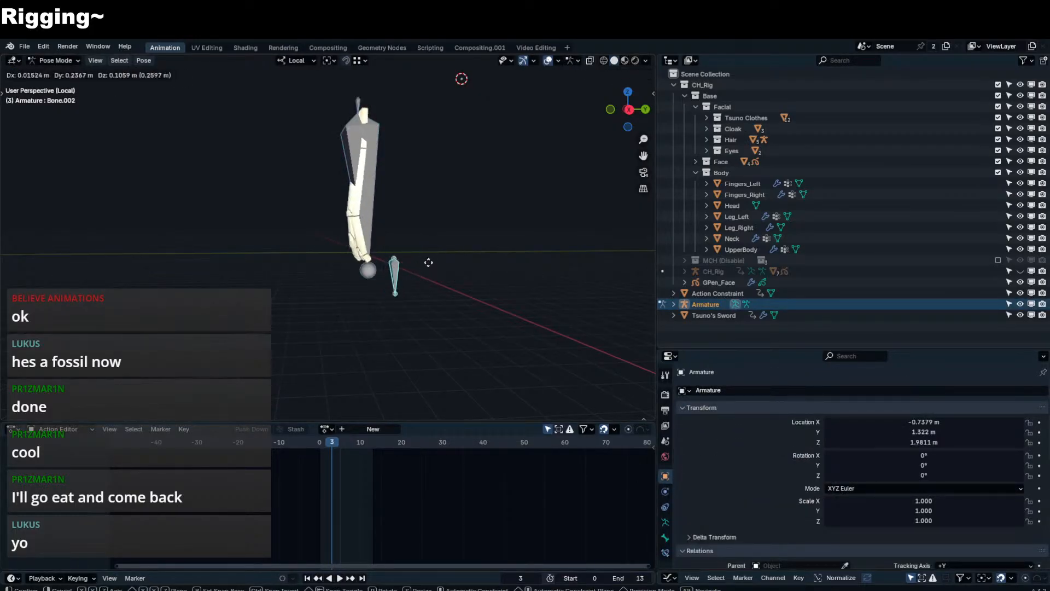
pyautogui.rightClick(428, 262)
# - Add a Stretch To constraint to the BB bone, targeting the short lower bone
pyautogui.click(365, 236)
pyautogui.click(665, 537)
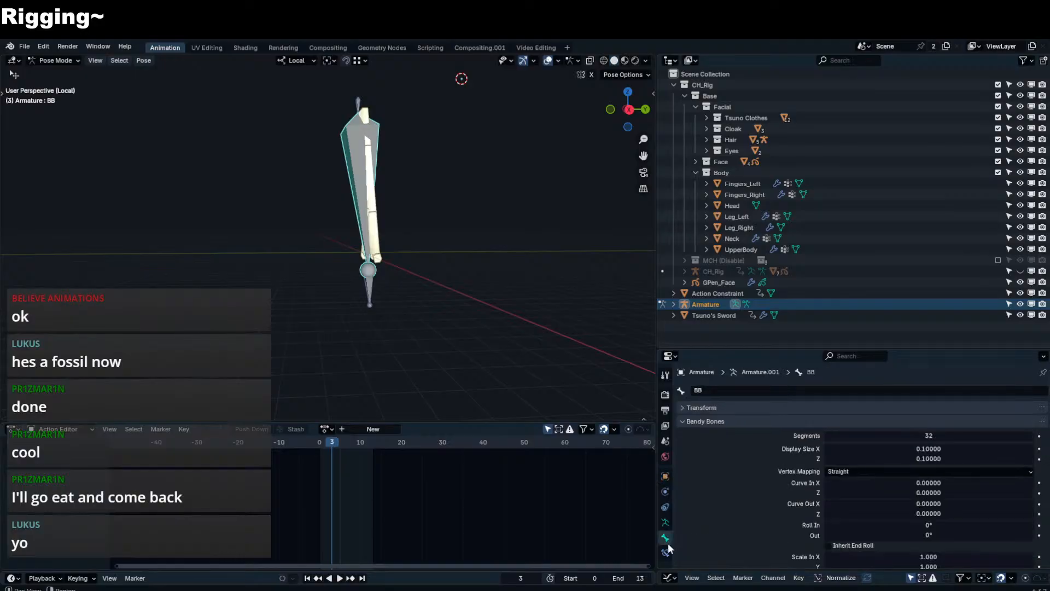
pyautogui.click(665, 551)
pyautogui.click(788, 392)
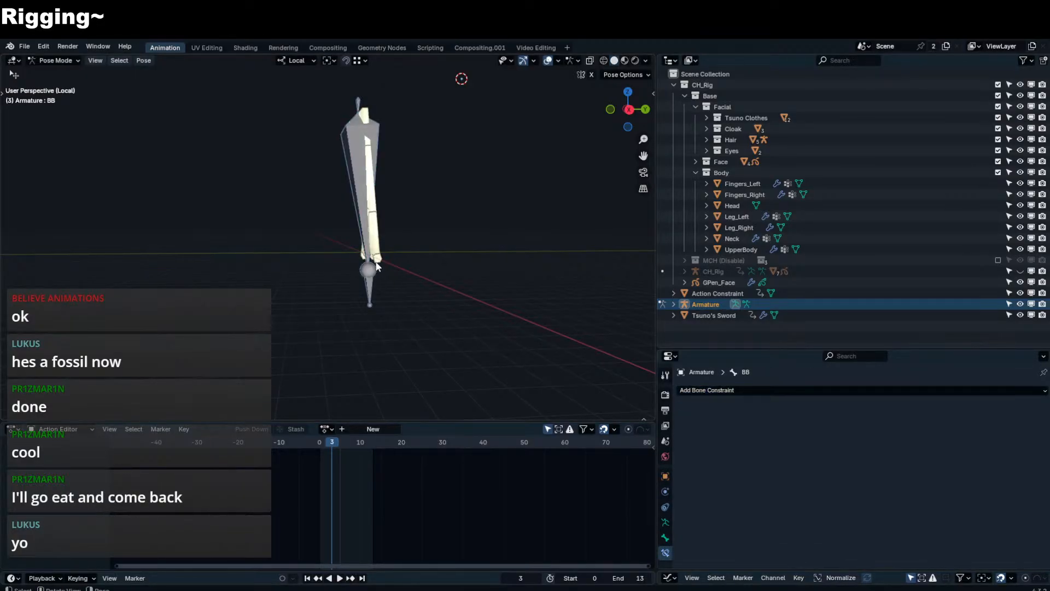
pyautogui.hotkey('shift', 'ctrl', 'c')
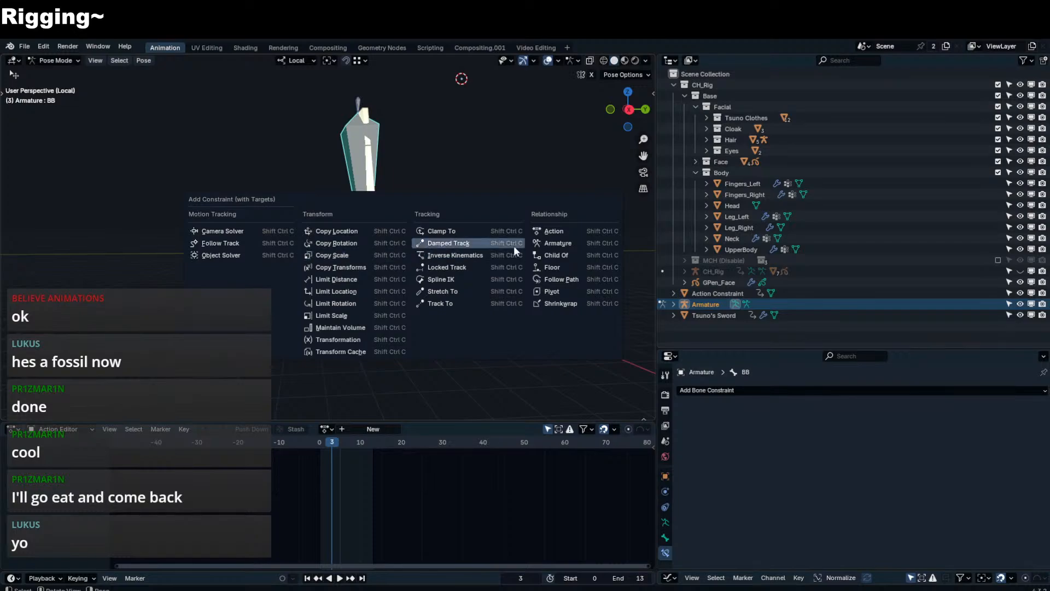
pyautogui.click(447, 296)
# - Move the short lower bone through several positions and leave it raised outward to test the strand's bend
pyautogui.click(371, 290)
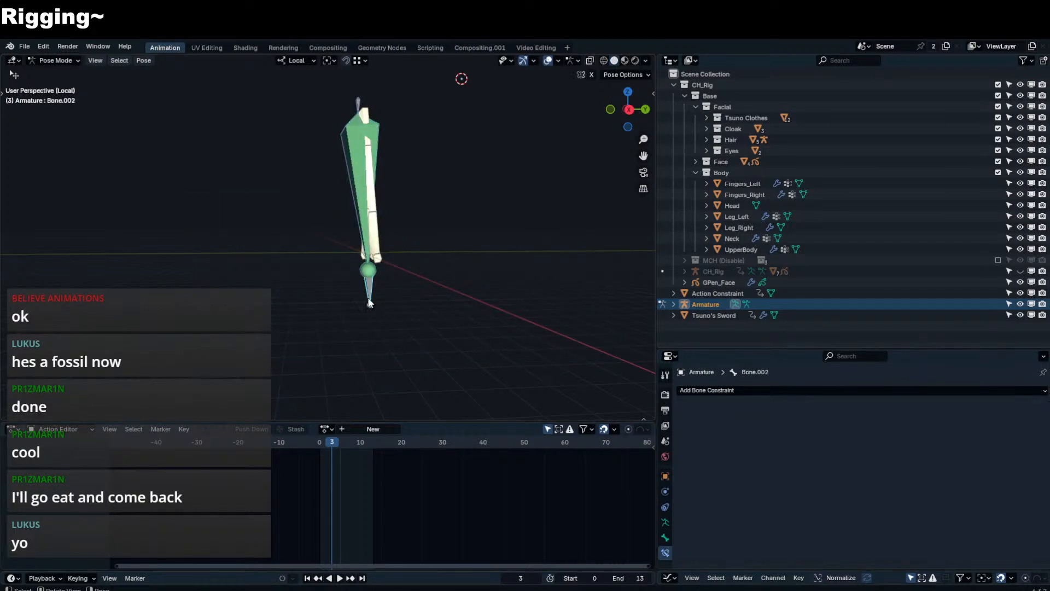
pyautogui.press('g')
pyautogui.click(487, 146)
pyautogui.scroll(3, 358, 328)
pyautogui.keyDown('shift'); pyautogui.moveTo(486, 148); pyautogui.dragTo(362, 304, button='middle'); pyautogui.keyUp('shift')
pyautogui.press('g')
pyautogui.click(340, 320)
pyautogui.press('g')
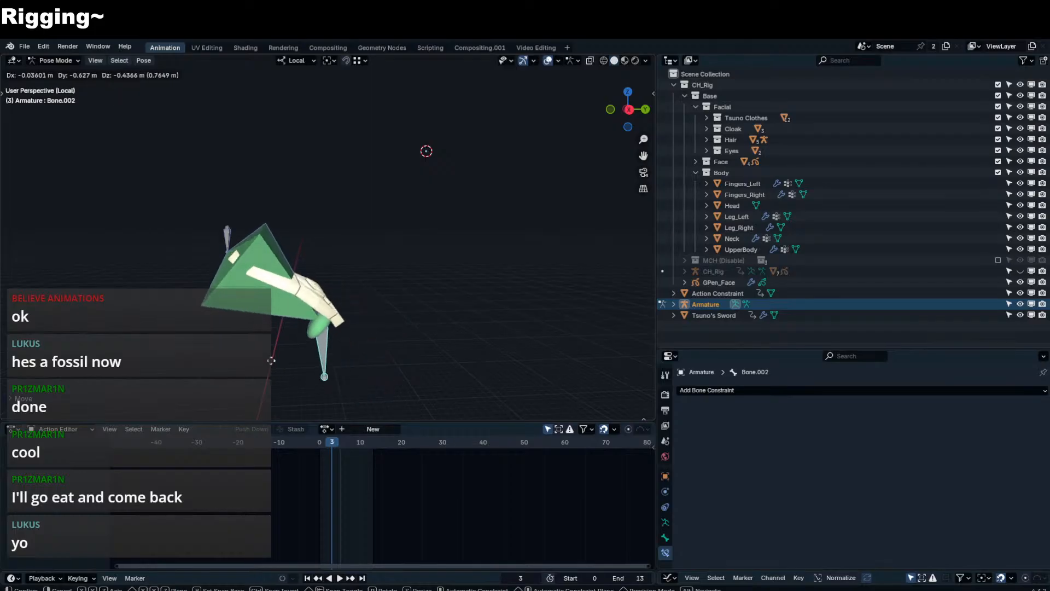
pyautogui.click(398, 242)
# - Examine the hair strand mesh's modifiers
pyautogui.hotkey('ctrl', 'Tab')
pyautogui.click(407, 185)
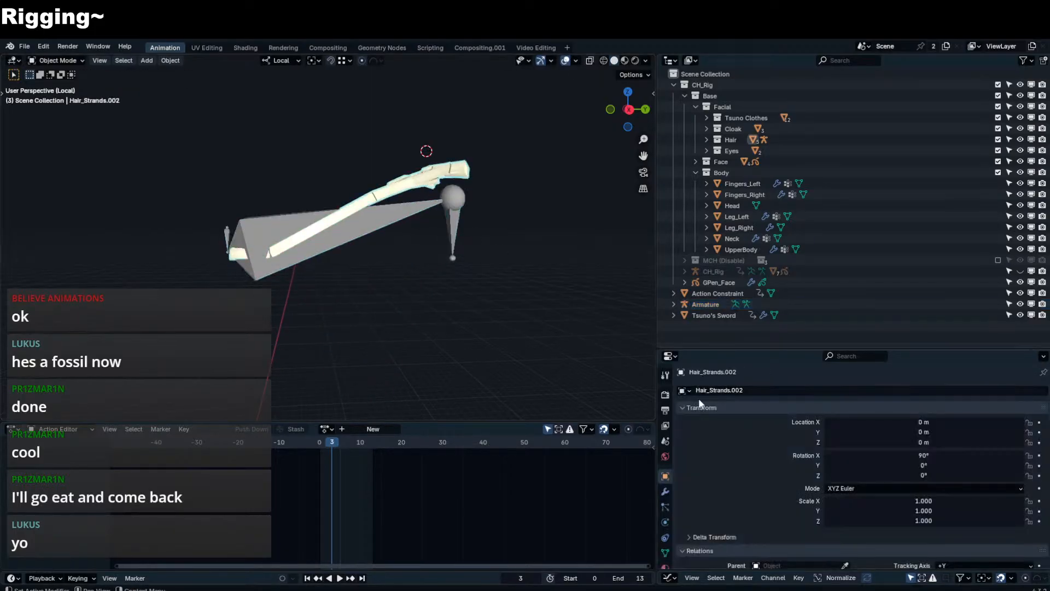
pyautogui.click(665, 491)
pyautogui.click(390, 227)
# - Set the BB bone's roll to 180° in Edit Mode
pyautogui.press('Tab')
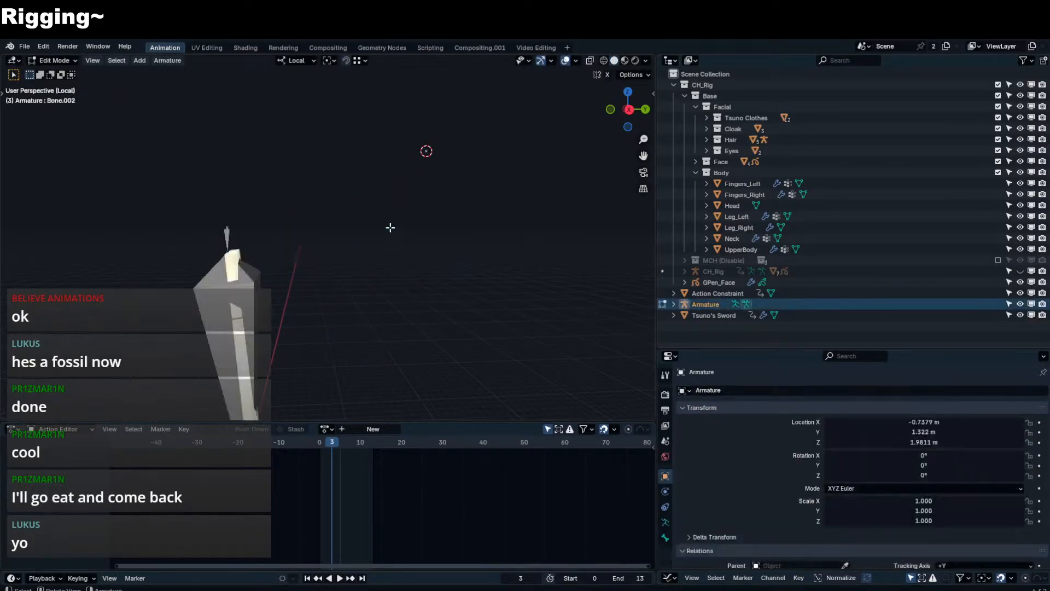
pyautogui.click(257, 304)
pyautogui.press('n')
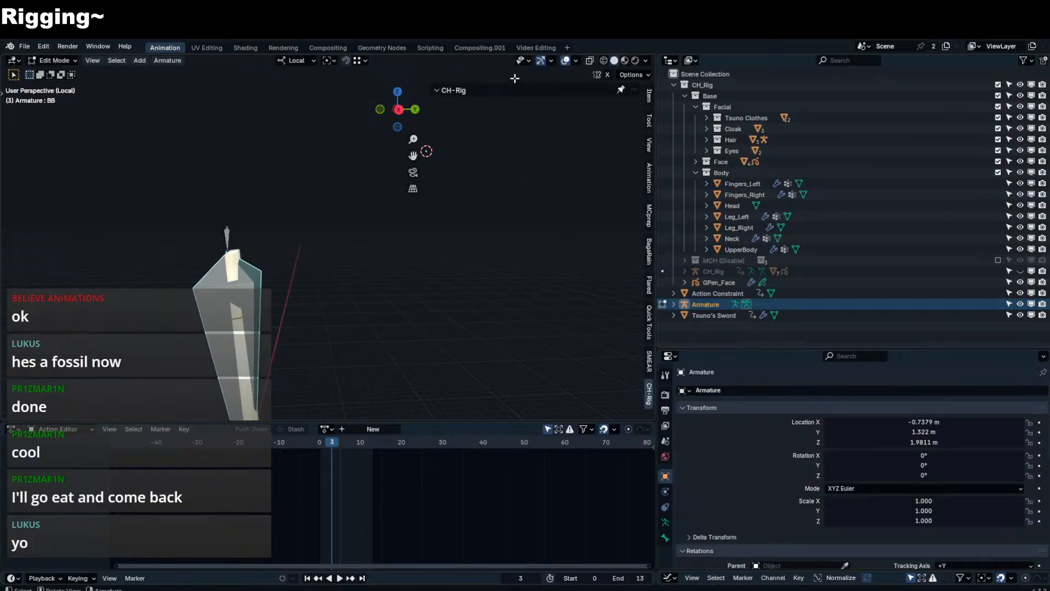
pyautogui.click(649, 95)
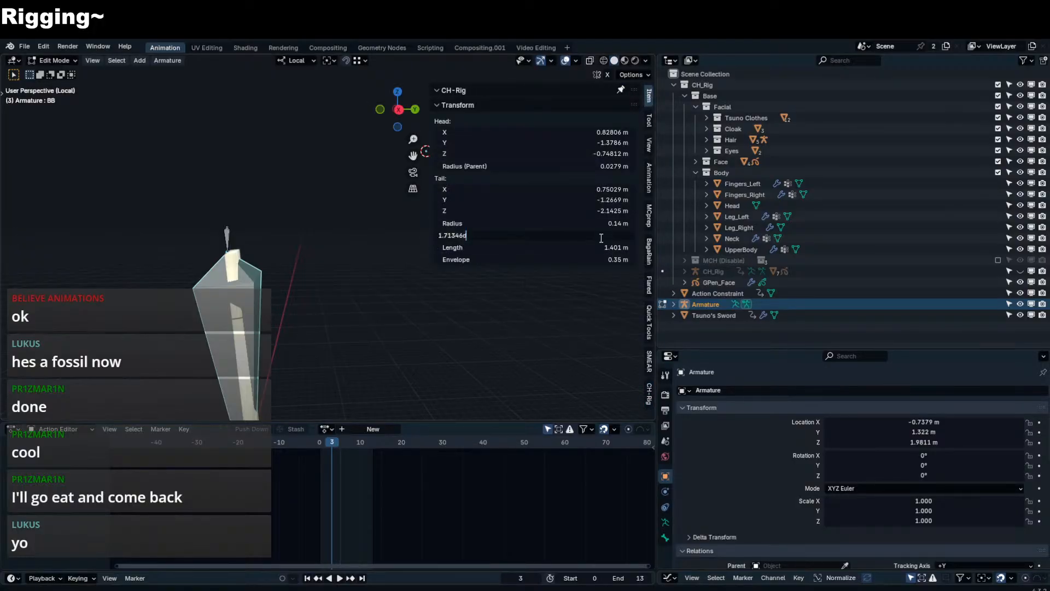
pyautogui.press('Return')
pyautogui.press('Return')
pyautogui.press('Tab')
pyautogui.press('n')
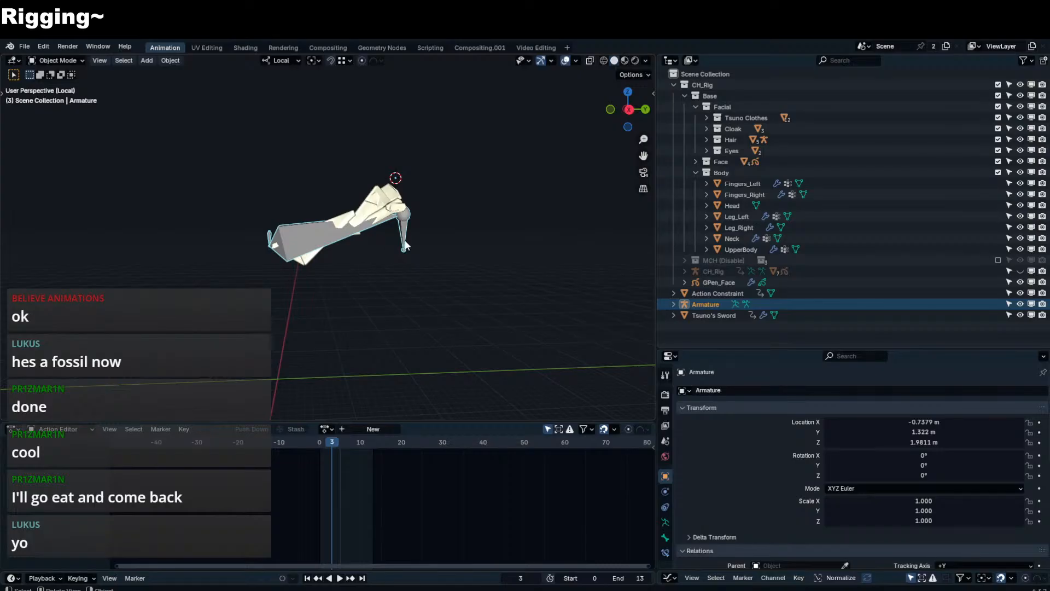
# - Try moving the short lower bone again to check the strand's twisting with the changed roll
pyautogui.press('g')
pyautogui.rightClick(406, 224)
pyautogui.hotkey('ctrl', 'Tab')
pyautogui.press('g')
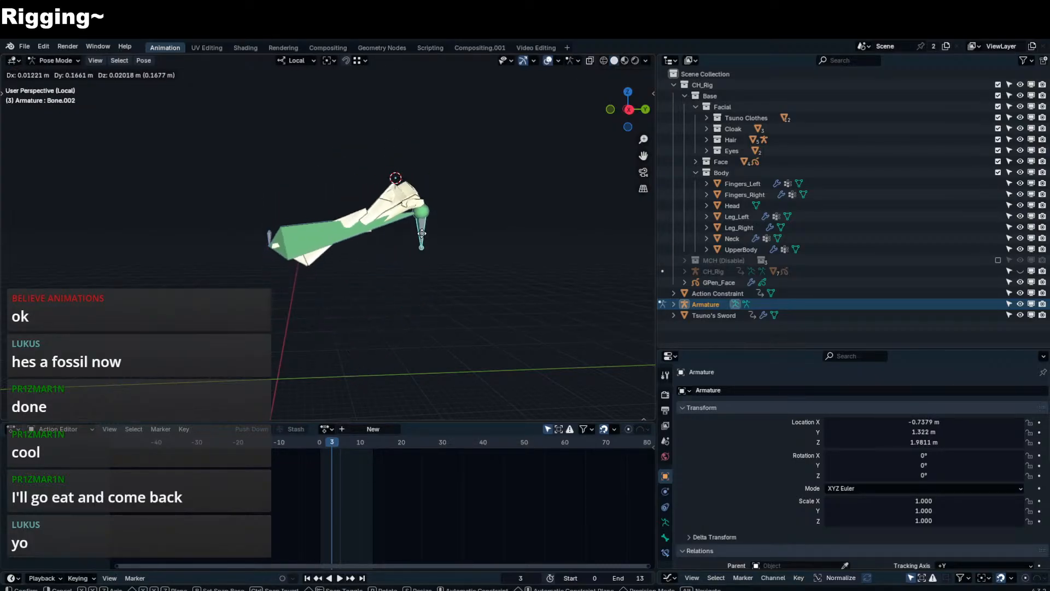
pyautogui.rightClick(387, 291)
pyautogui.press('Tab')
pyautogui.press('Tab')
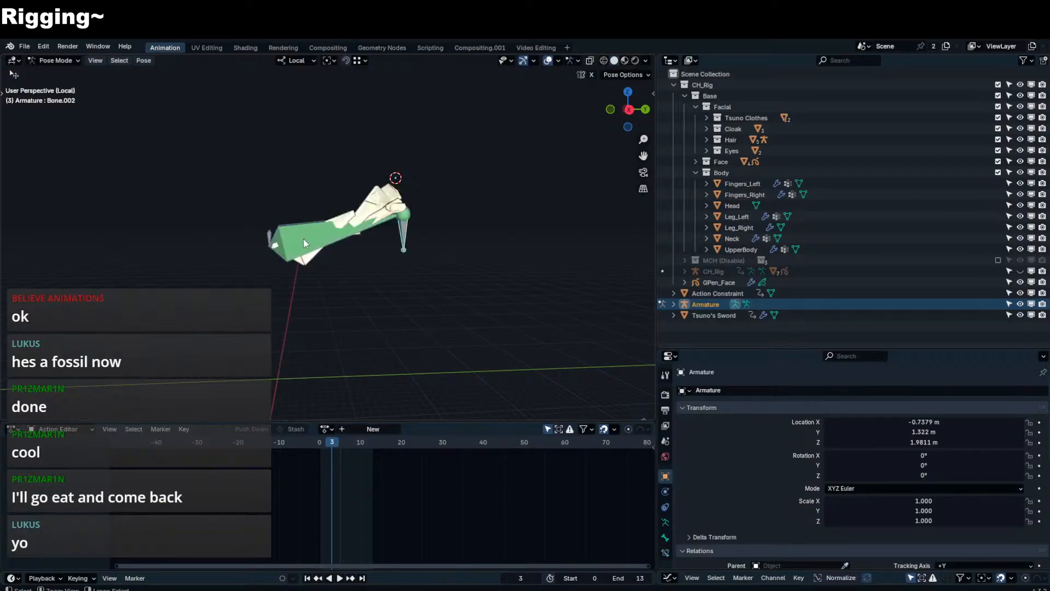
# - Correct the BB bone's roll in Edit Mode to remove the strand's twist, and return to Pose Mode
pyautogui.click(303, 243)
pyautogui.press('n')
pyautogui.press('Tab')
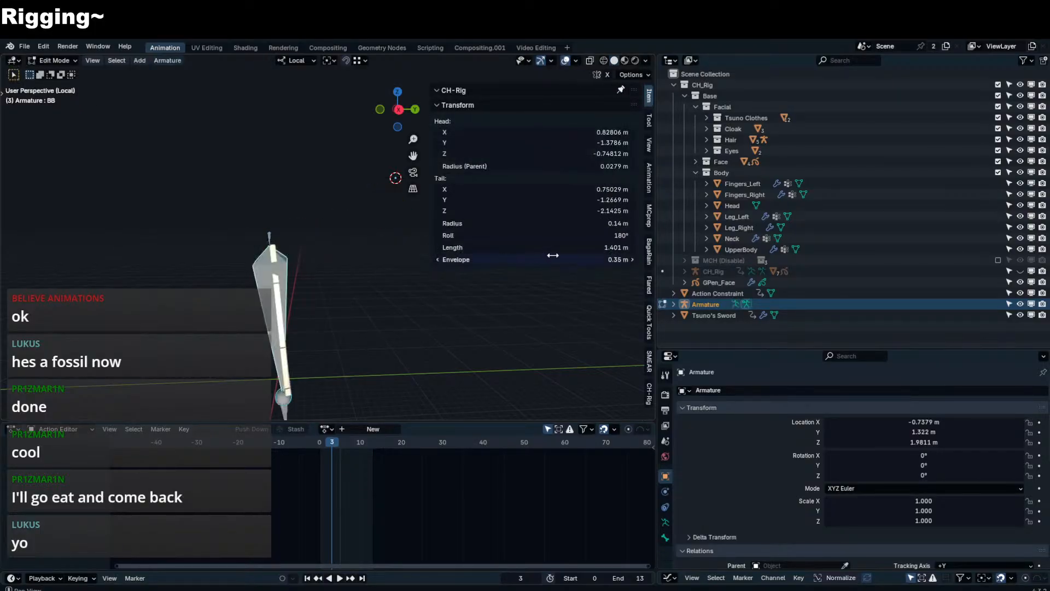
pyautogui.press('Return')
pyautogui.press('n')
pyautogui.press('Tab')
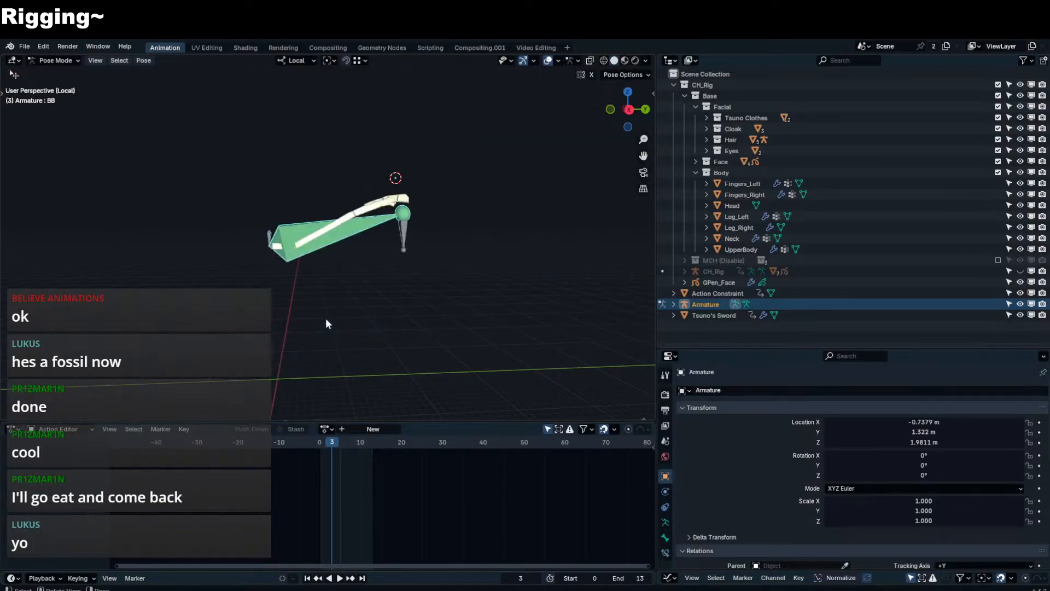
# - Try rotating and moving the short lower bone to test how the strand bends, and reset its pose
pyautogui.hotkey('ctrl', 'Tab')
pyautogui.hotkey('ctrl', 'Tab')
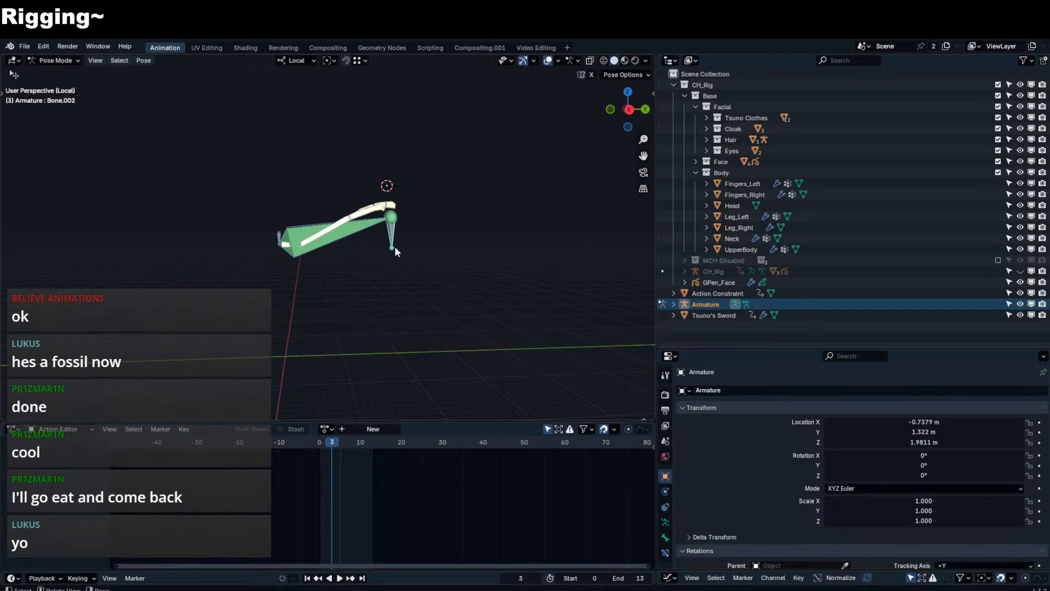
pyautogui.press('r')
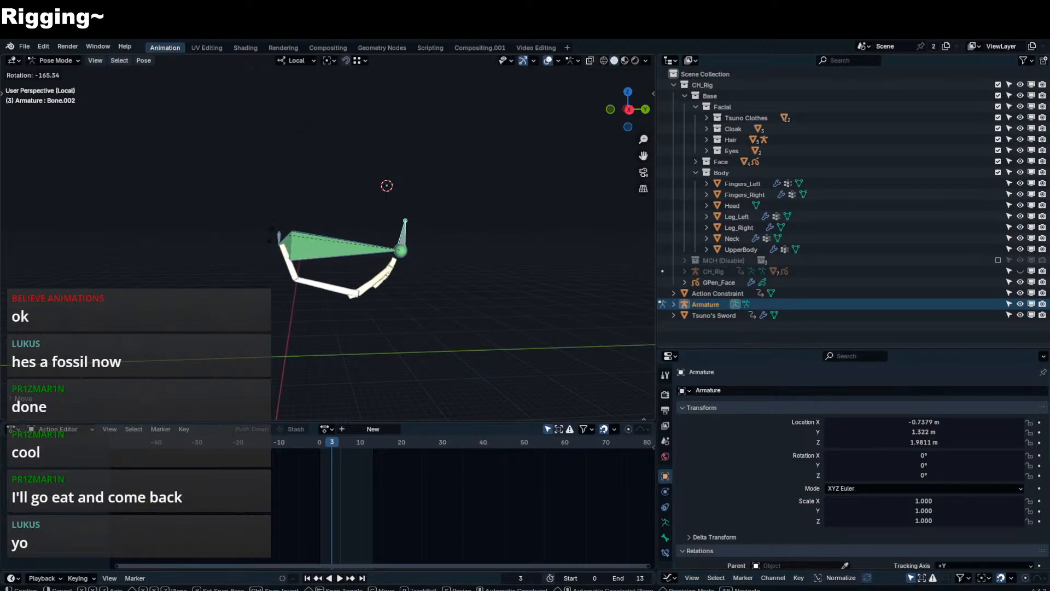
pyautogui.click(297, 264)
pyautogui.press('g')
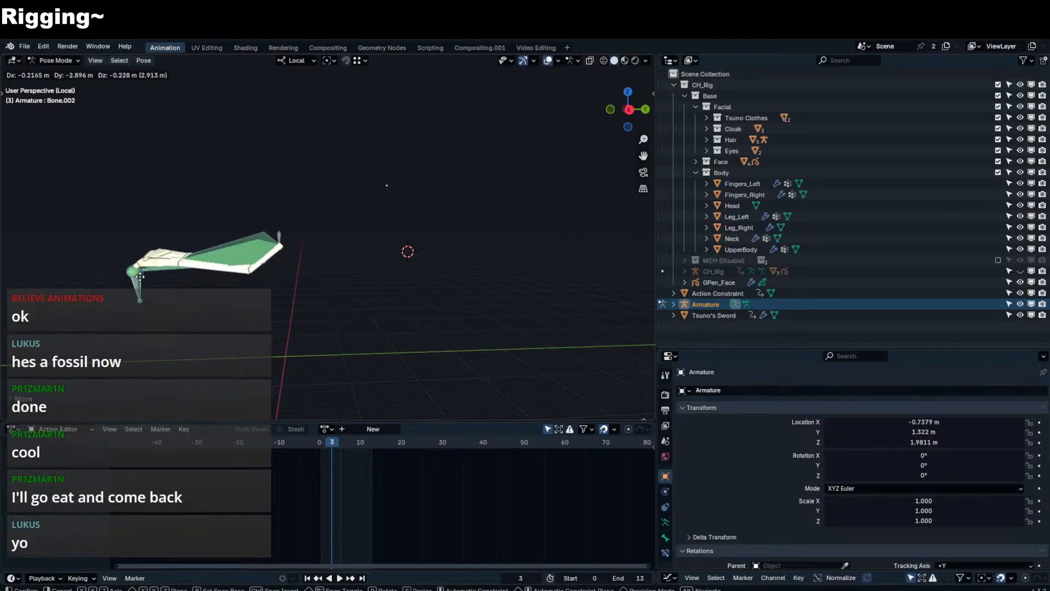
pyautogui.click(129, 261)
pyautogui.keyDown('shift'); pyautogui.moveTo(201, 247); pyautogui.dragTo(235, 237, button='middle'); pyautogui.keyUp('shift')
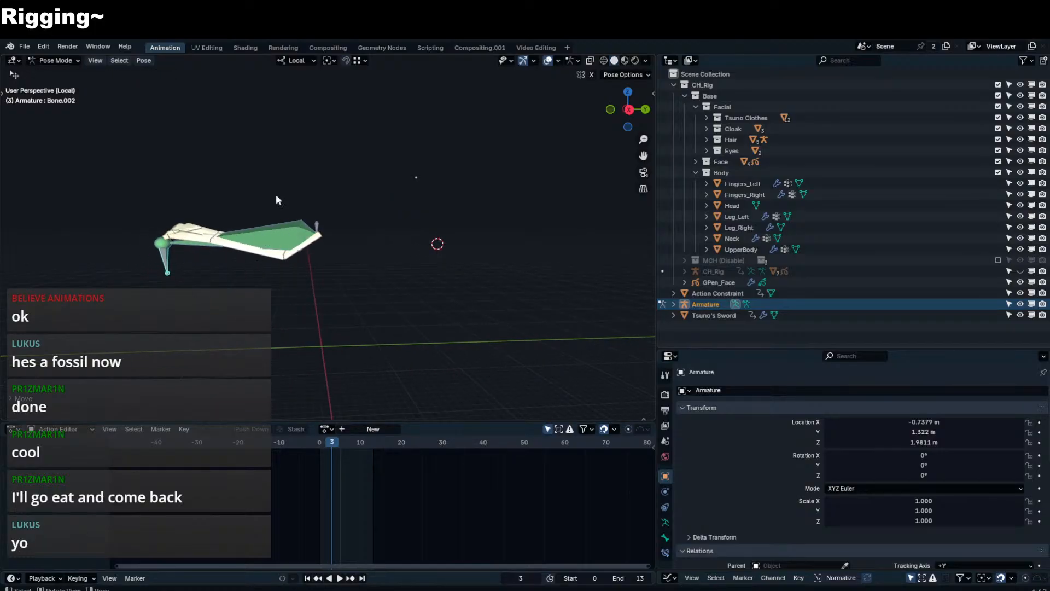
pyautogui.hotkey('alt', 'r')
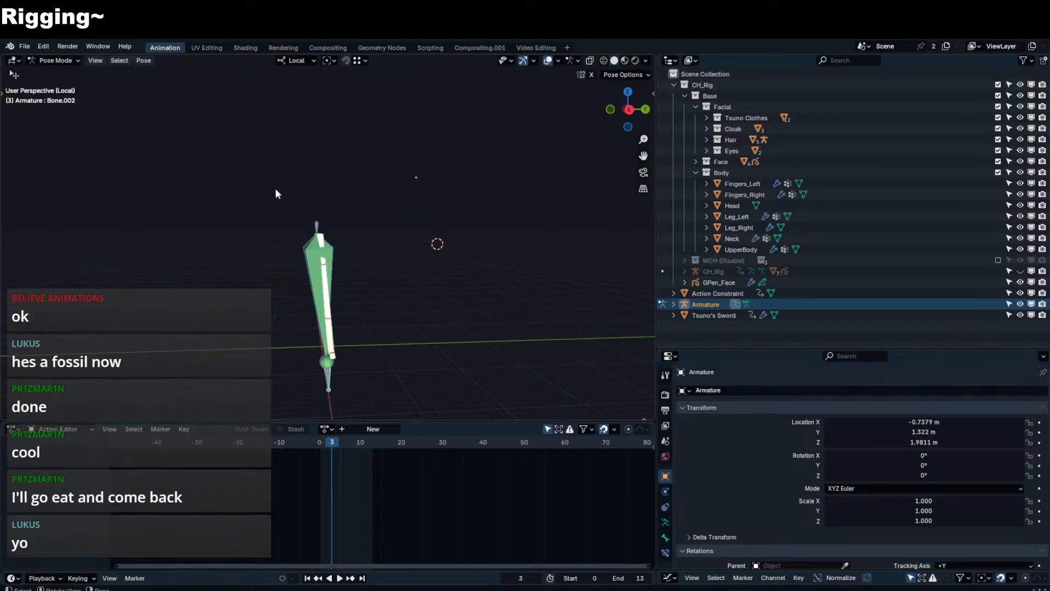
# - In Edit Mode, shift the joint between the BB bone and the short upper bone, plus the upper bone's tip, onto the strand's root
pyautogui.press('Tab')
pyautogui.scroll(3, 323, 257)
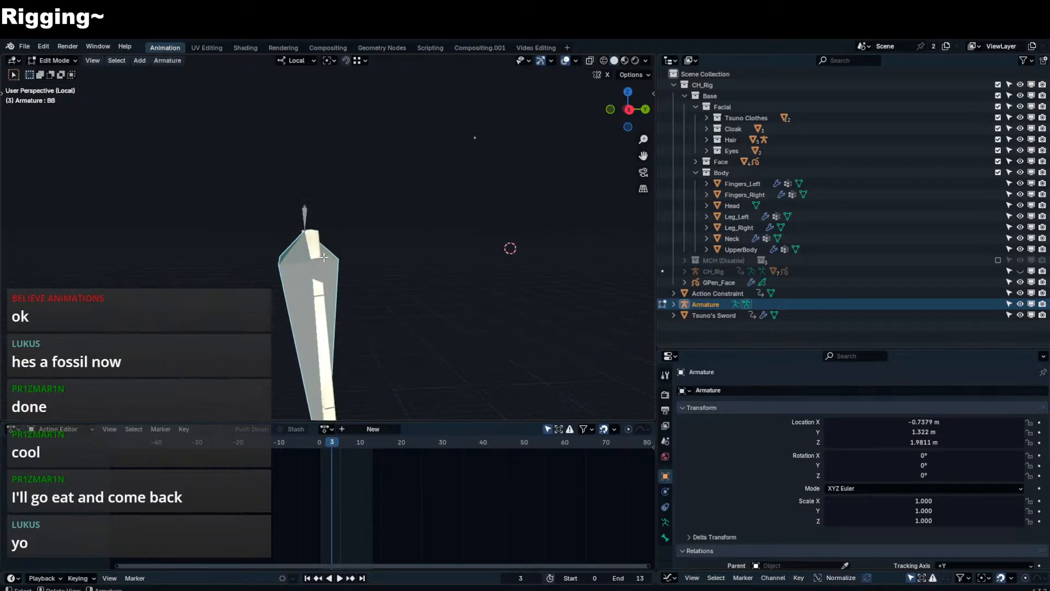
pyautogui.click(305, 234)
pyautogui.press('g')
pyautogui.click(311, 233)
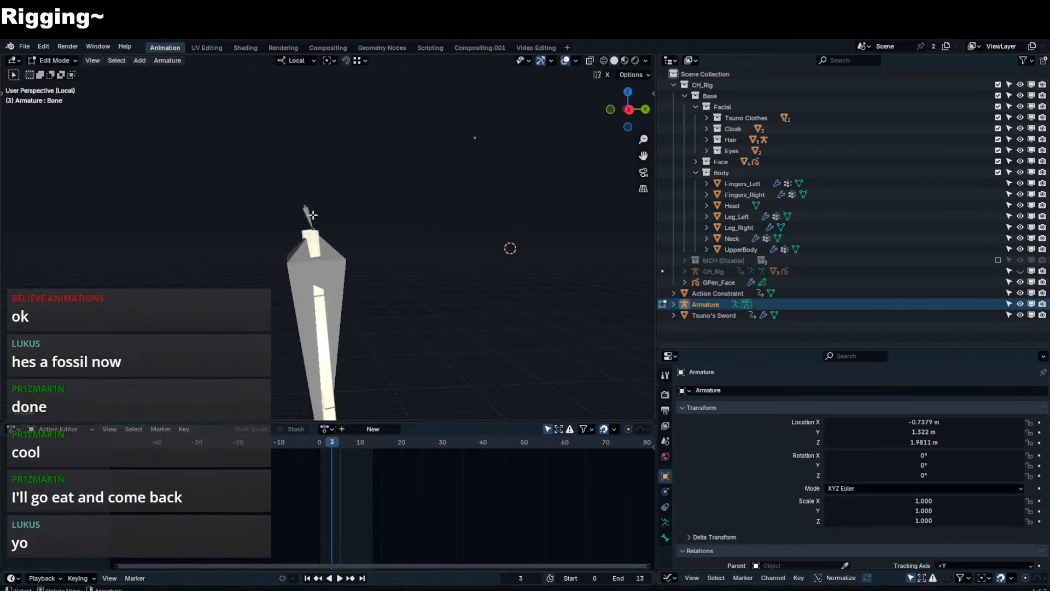
pyautogui.click(311, 211)
pyautogui.press('g')
pyautogui.rightClick(316, 208)
pyautogui.click(307, 208)
pyautogui.press('g')
pyautogui.click(314, 205)
pyautogui.click(312, 228)
pyautogui.press('g')
pyautogui.click(315, 228)
# - Try moving the short lower bone in Pose Mode to check the strand with the adjusted upper joint
pyautogui.press('Tab')
pyautogui.scroll(-3, 323, 263)
pyautogui.click(326, 385)
pyautogui.press('g')
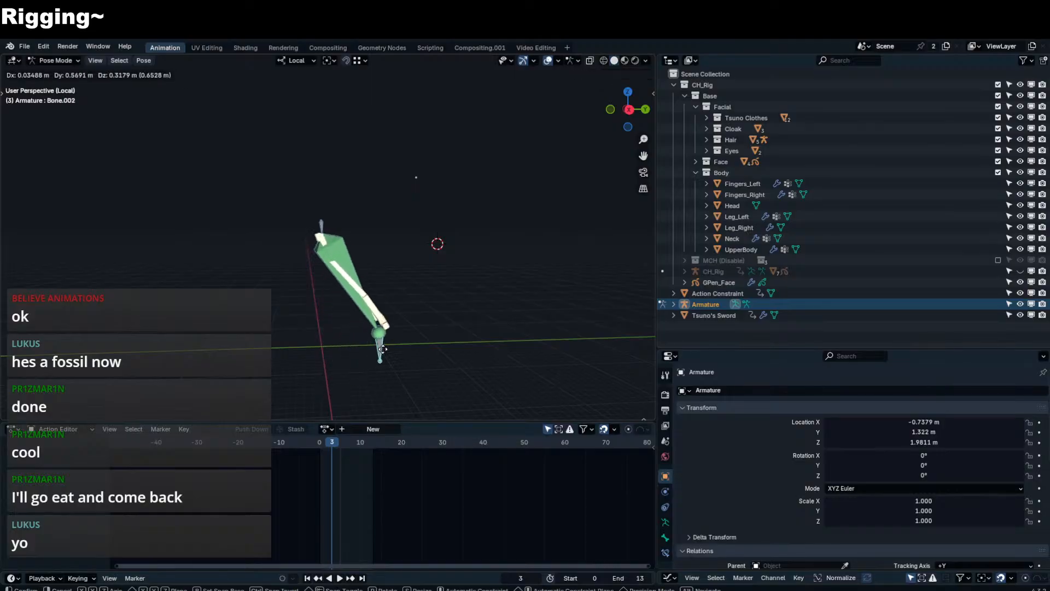
pyautogui.rightClick(429, 251)
# - In Edit Mode, move the short lower bone and the BB bone's end about 0.11 m onto the strand's lower end
pyautogui.press('Tab')
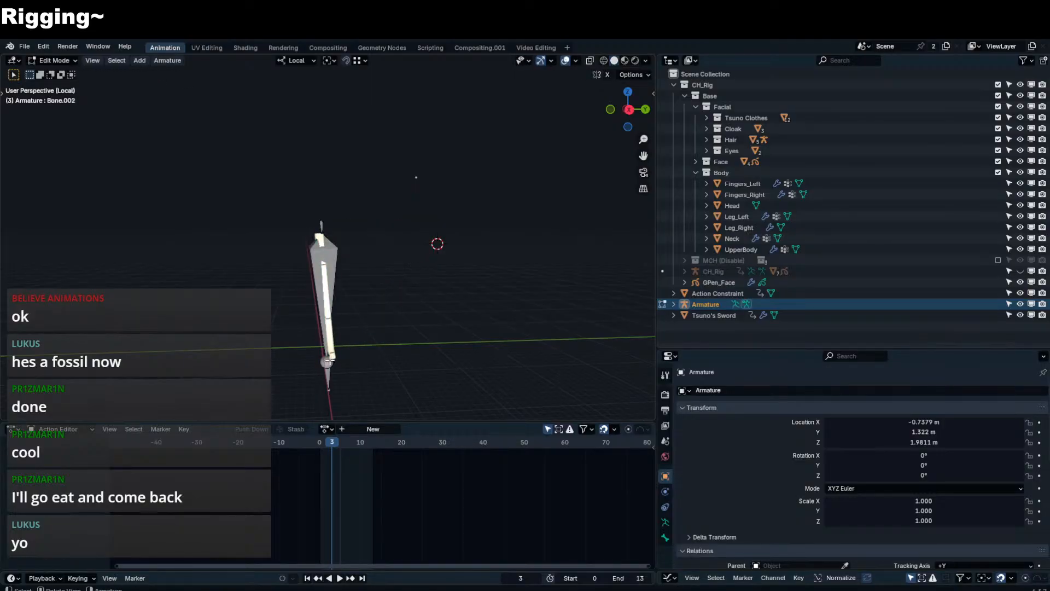
pyautogui.click(330, 361)
pyautogui.press('e')
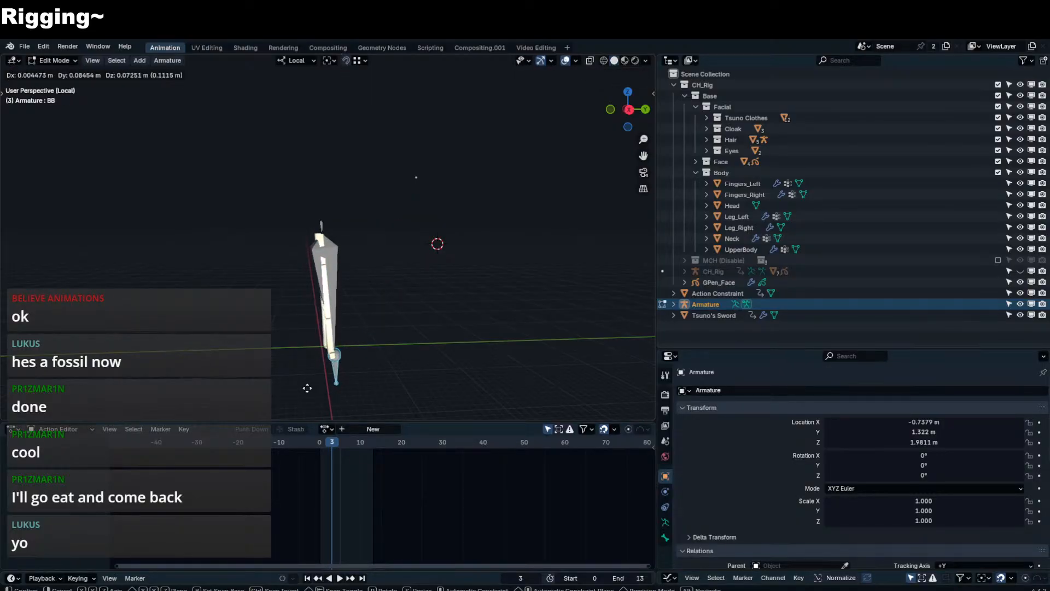
pyautogui.click(305, 386)
# - Try moving the short lower bone in Pose Mode to check the strand with the realigned lower joint
pyautogui.press('Tab')
pyautogui.click(339, 379)
pyautogui.press('g')
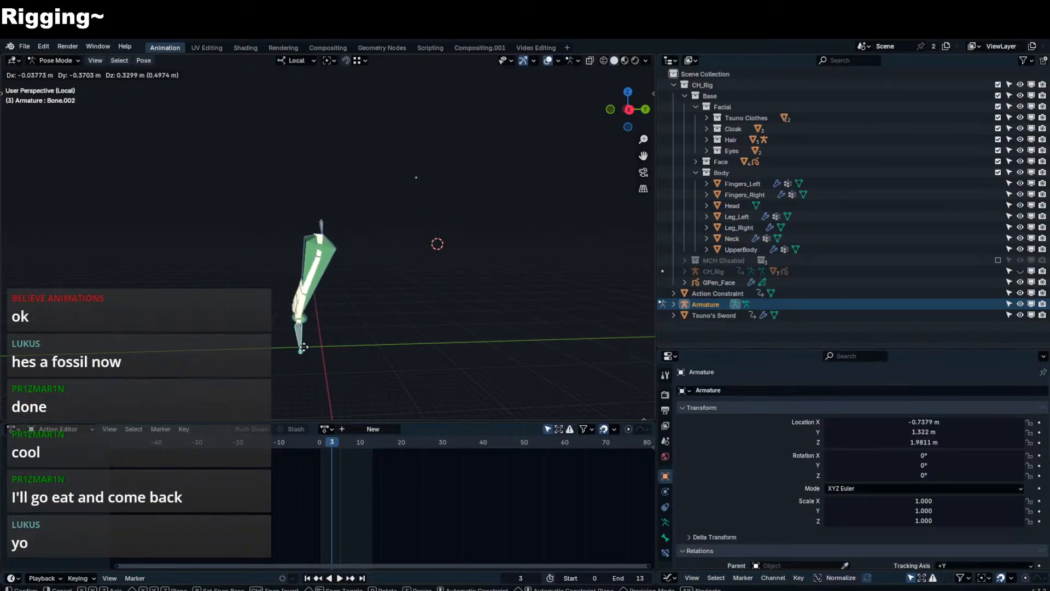
pyautogui.press('Escape')
# - Check the hair strand mesh's modifiers, and pose the short lower bone up and outward to bend the strand
pyautogui.click(330, 300)
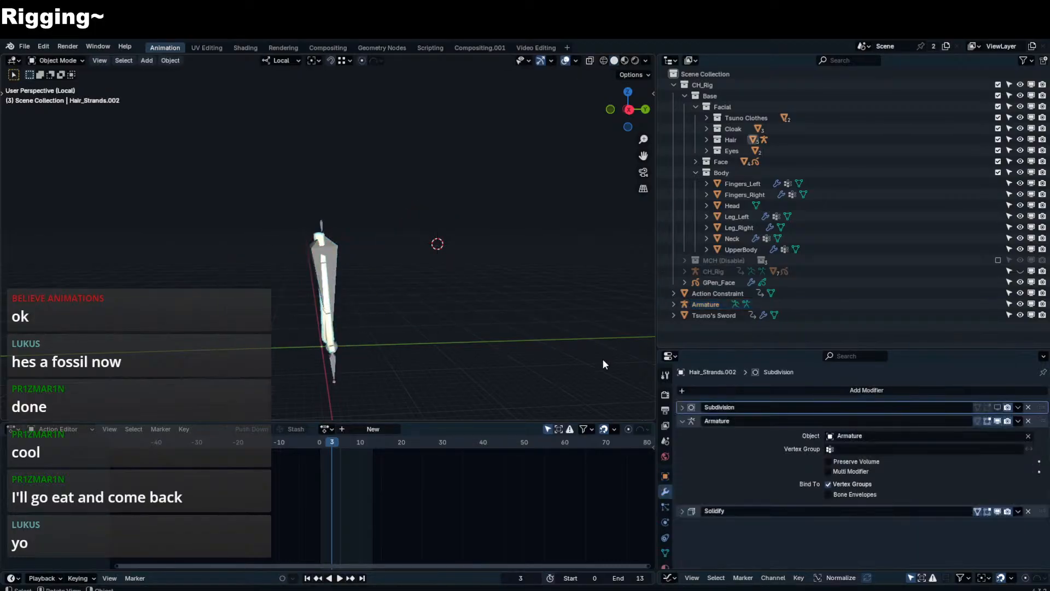
pyautogui.click(335, 366)
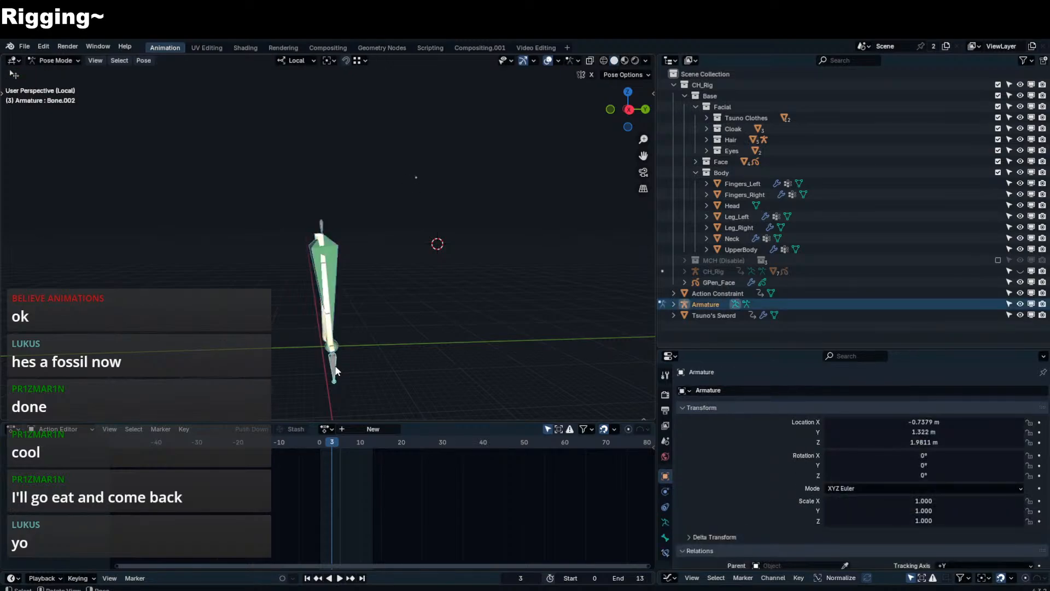
pyautogui.press('g')
pyautogui.click(439, 259)
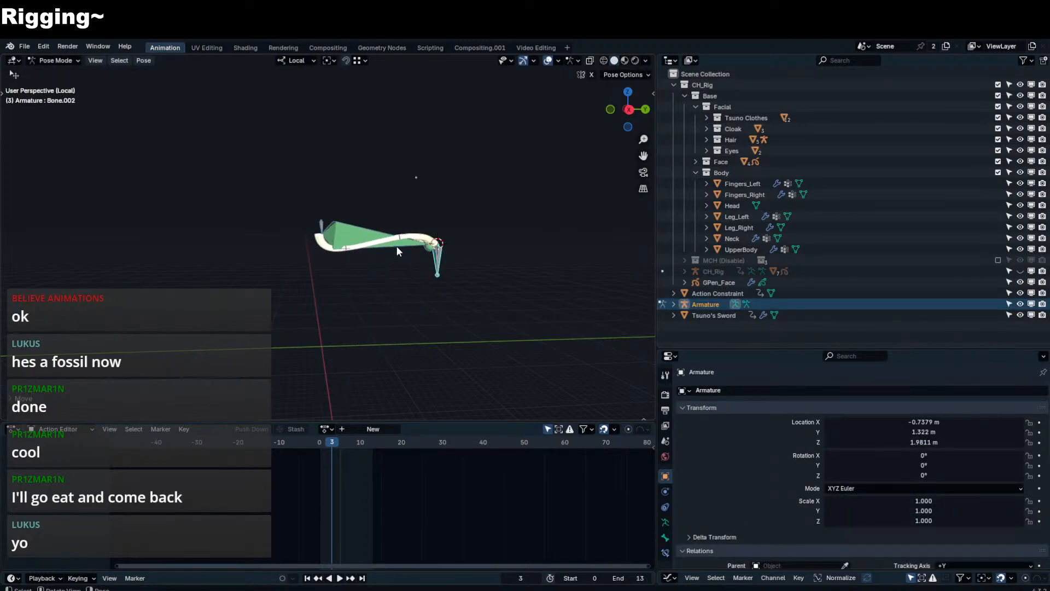
pyautogui.scroll(4, 325, 225)
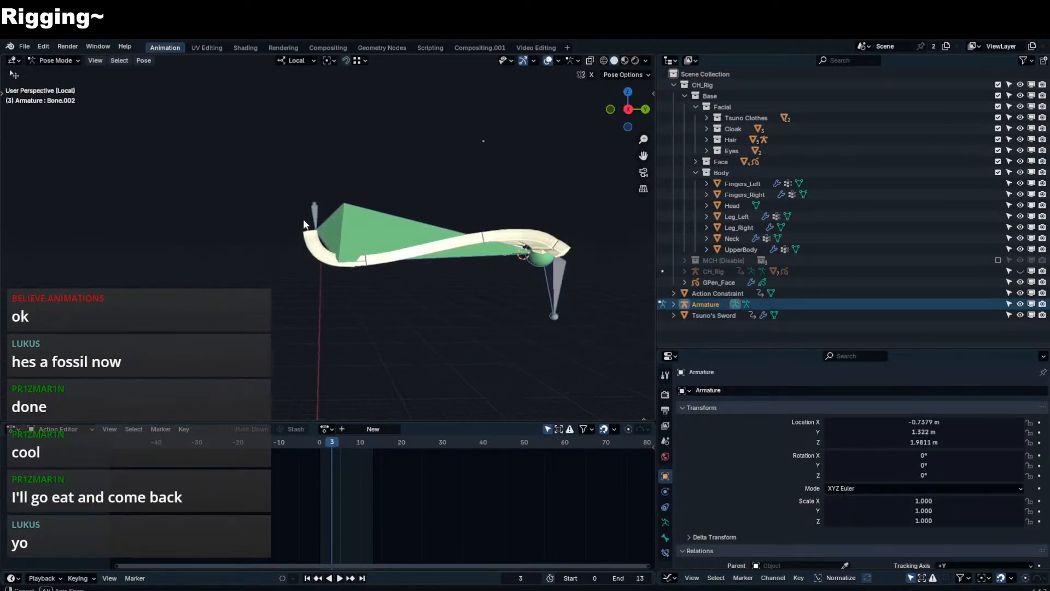
pyautogui.moveTo(369, 250); pyautogui.dragTo(306, 264, button='middle')
# - Move the short lower bone along its local X axis to test the strand's sideways bending
pyautogui.click(323, 210)
pyautogui.scroll(-5, 327, 224)
pyautogui.click(420, 295)
pyautogui.moveTo(420, 296); pyautogui.dragTo(361, 287, button='middle')
pyautogui.press('g')
pyautogui.press('x')
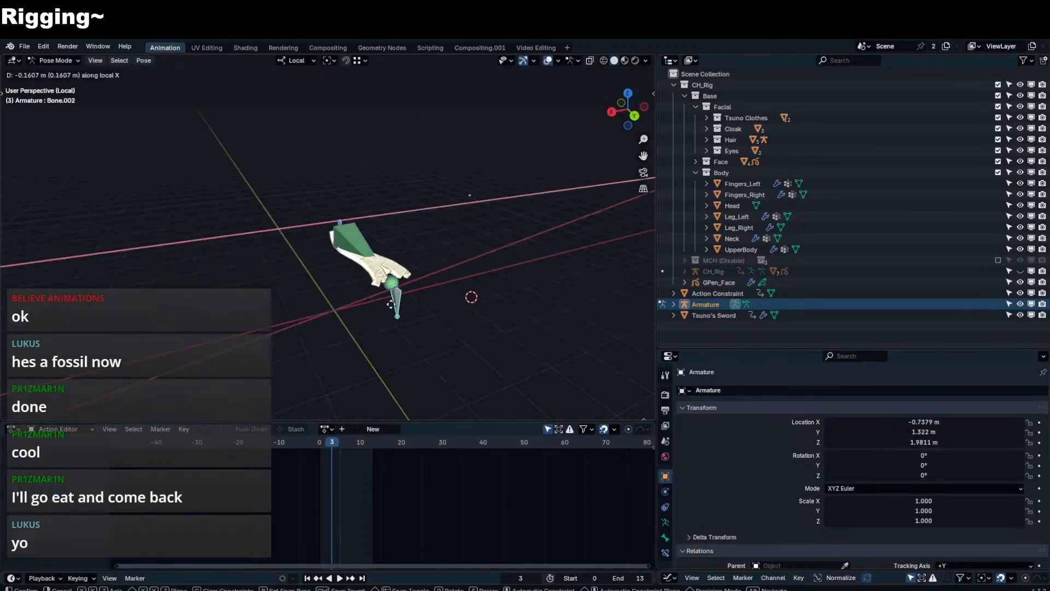
pyautogui.click(452, 277)
# - Exit local view and Pose Mode on the test armature, and select the HairSideTail_L.003 bone of the Hair Rig in Pose Mode
pyautogui.hotkey('ctrl', 'Tab')
pyautogui.press('KP_Divide')
pyautogui.click(425, 223)
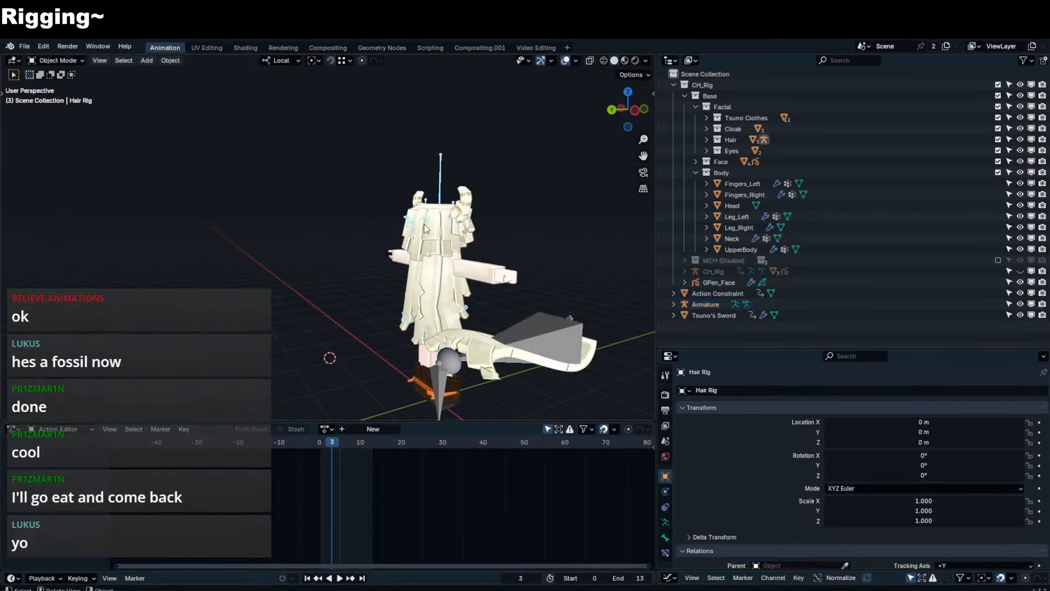
pyautogui.click(425, 223)
pyautogui.click(429, 221)
pyautogui.hotkey('ctrl', 'Tab')
pyautogui.moveTo(436, 338); pyautogui.dragTo(465, 334, button='middle')
pyautogui.click(386, 310)
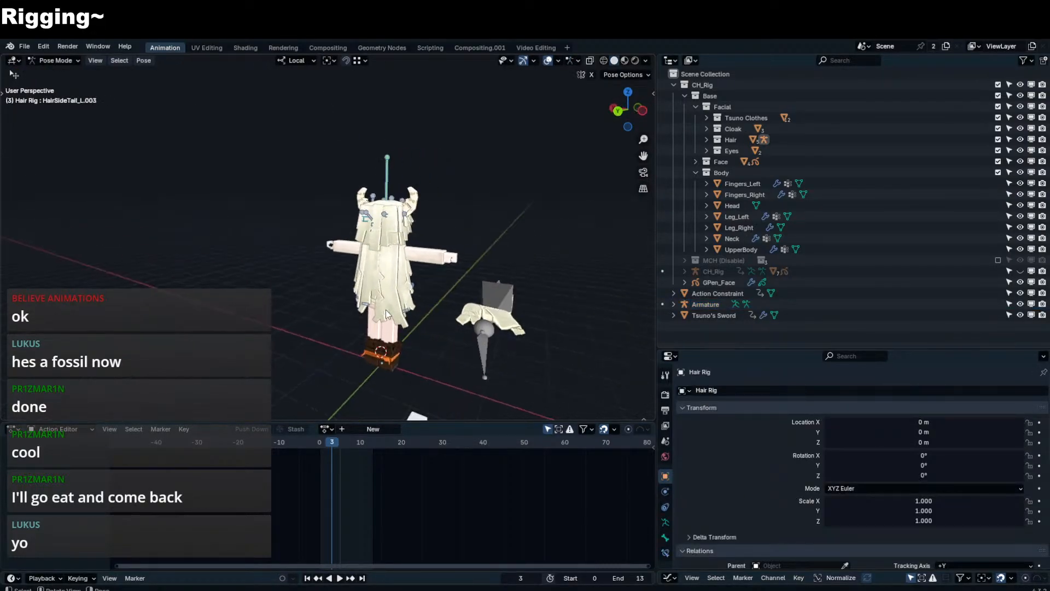
# - Move the HairSideTail_L.003 control bone outward from the body to bend its hair strand
pyautogui.moveTo(385, 310); pyautogui.dragTo(319, 325, button='middle')
pyautogui.press('g')
pyautogui.click(236, 268)
pyautogui.moveTo(377, 246); pyautogui.dragTo(464, 229, button='middle')
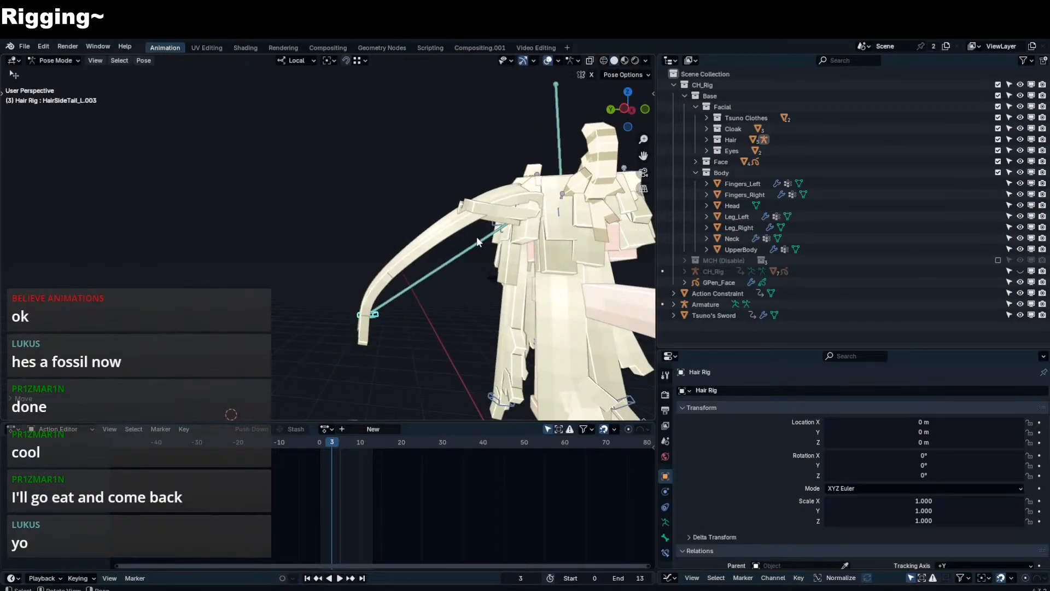
# - Check the custom start and end handle bones in the bendy bone settings of BB_HairSide_BBR
pyautogui.click(476, 238)
pyautogui.click(664, 537)
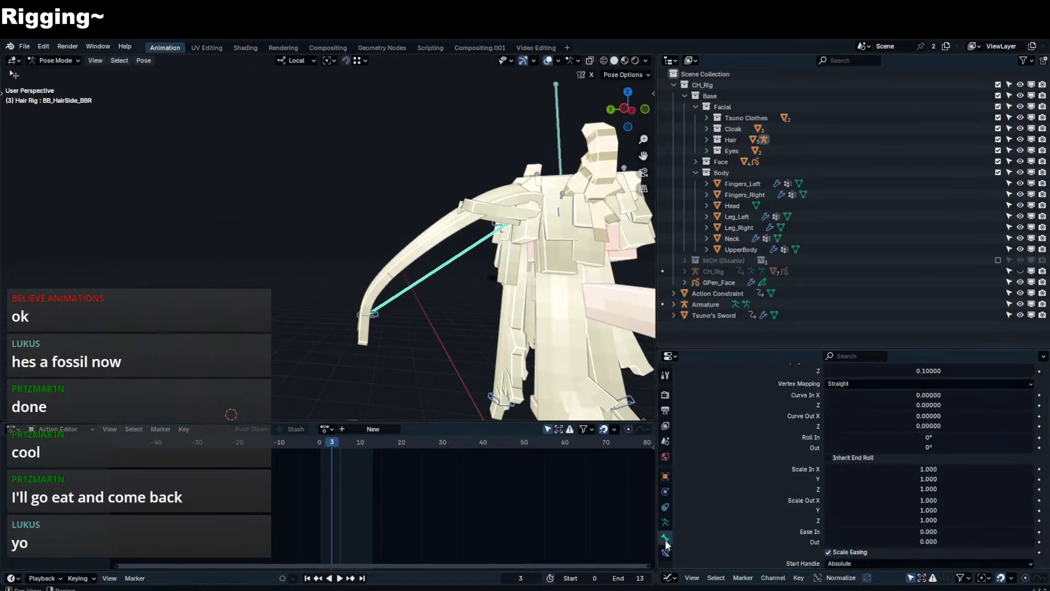
pyautogui.scroll(-8, 869, 534)
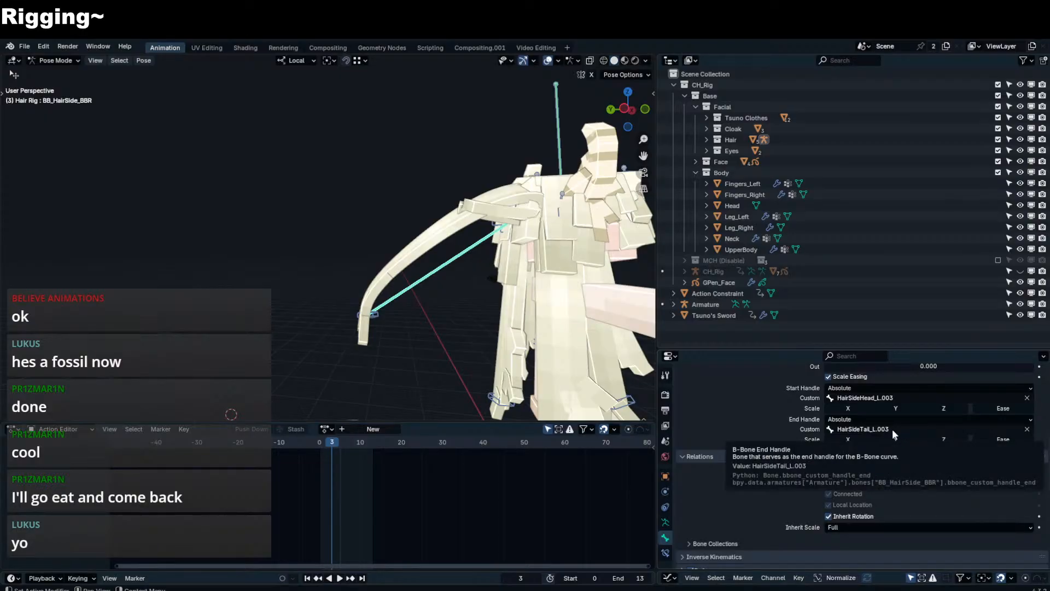
pyautogui.click(384, 313)
pyautogui.scroll(-5, 407, 307)
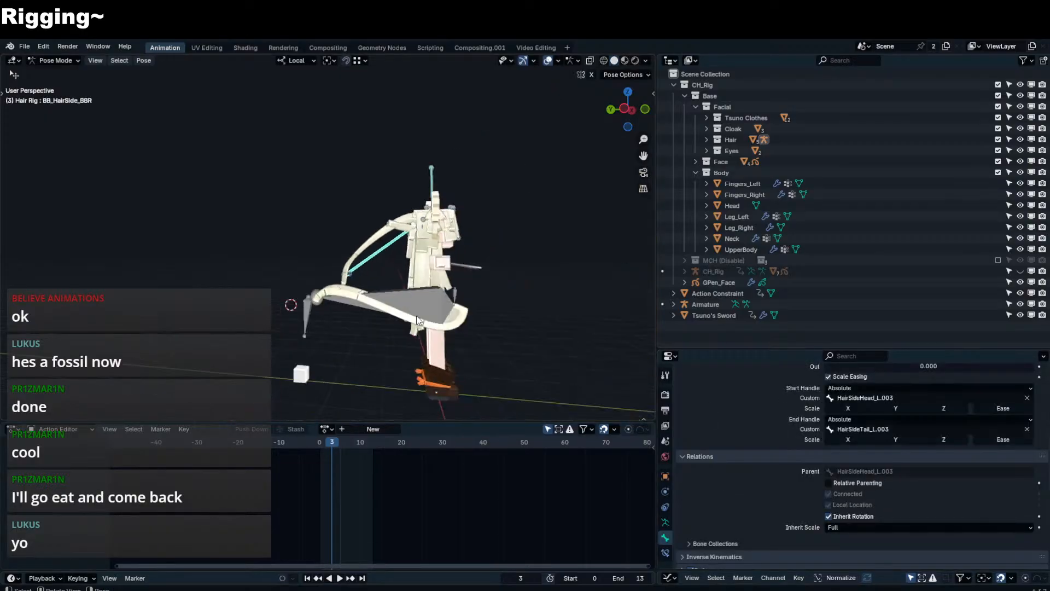
# - Check the handle settings of the example armature's BB bone and disable Scale Easing on BB_HairSide_BBR to match
pyautogui.click(316, 283)
pyautogui.click(373, 277)
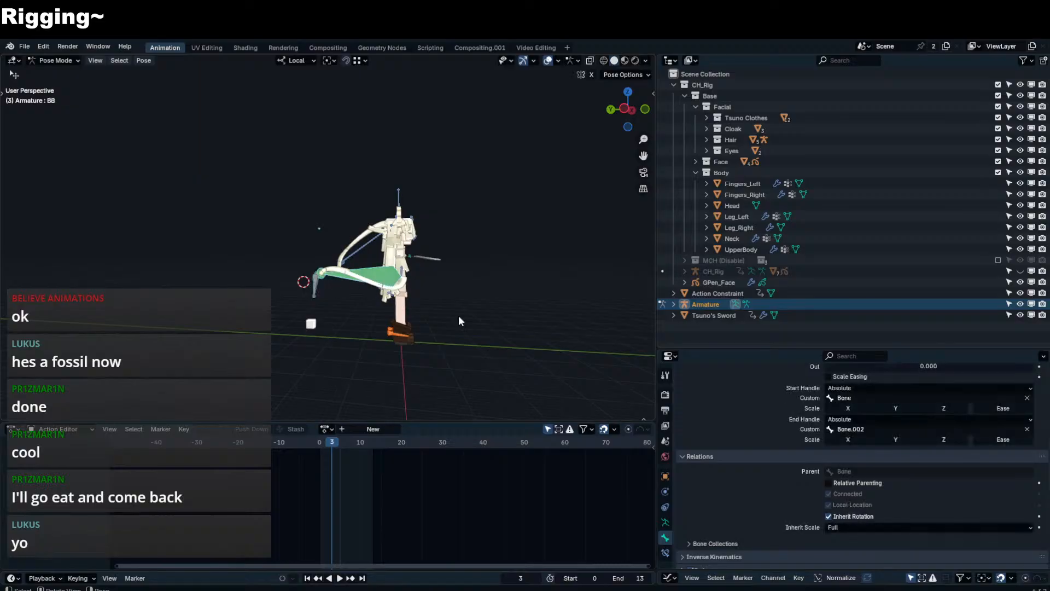
pyautogui.click(367, 244)
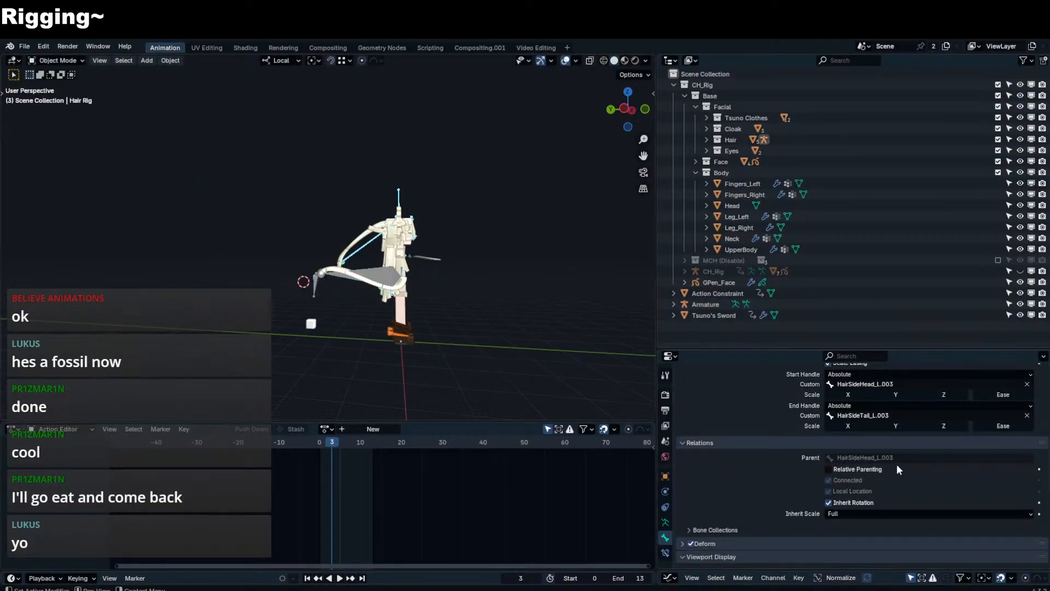
pyautogui.scroll(1, 852, 388)
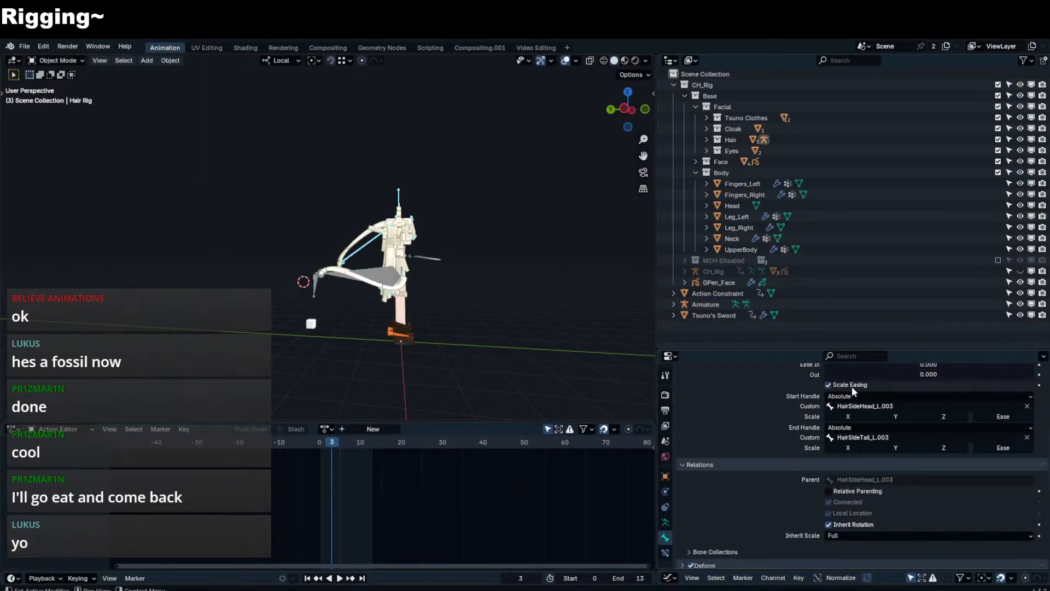
# - Compare all bendy bone settings of the example armature's BB bone with those of BB_HairSide_BBR
pyautogui.click(383, 282)
pyautogui.scroll(4, 848, 391)
pyautogui.scroll(-3, 852, 387)
pyautogui.scroll(4, 851, 502)
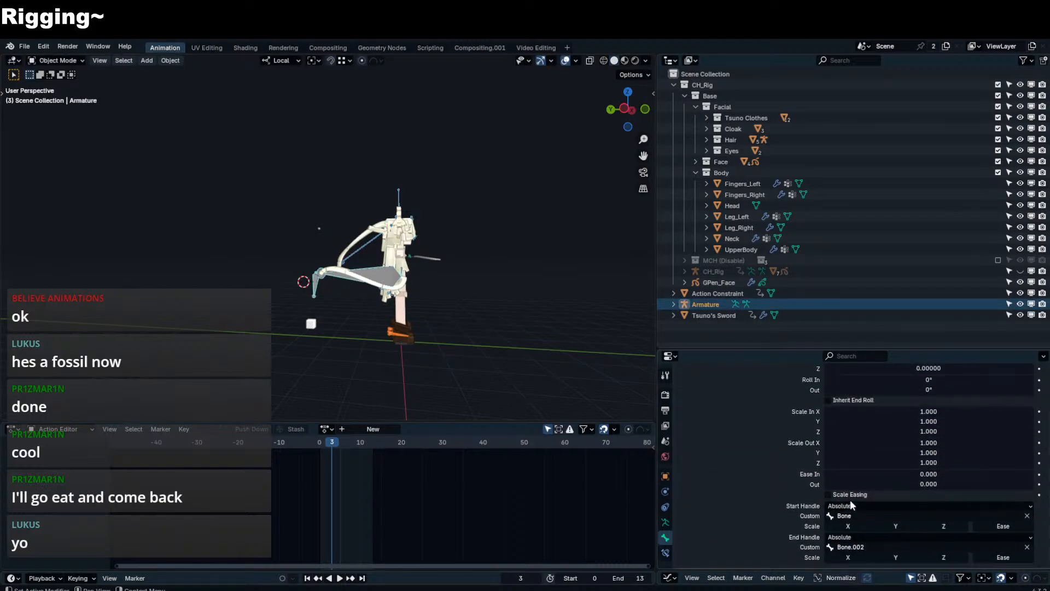
pyautogui.scroll(6, 850, 500)
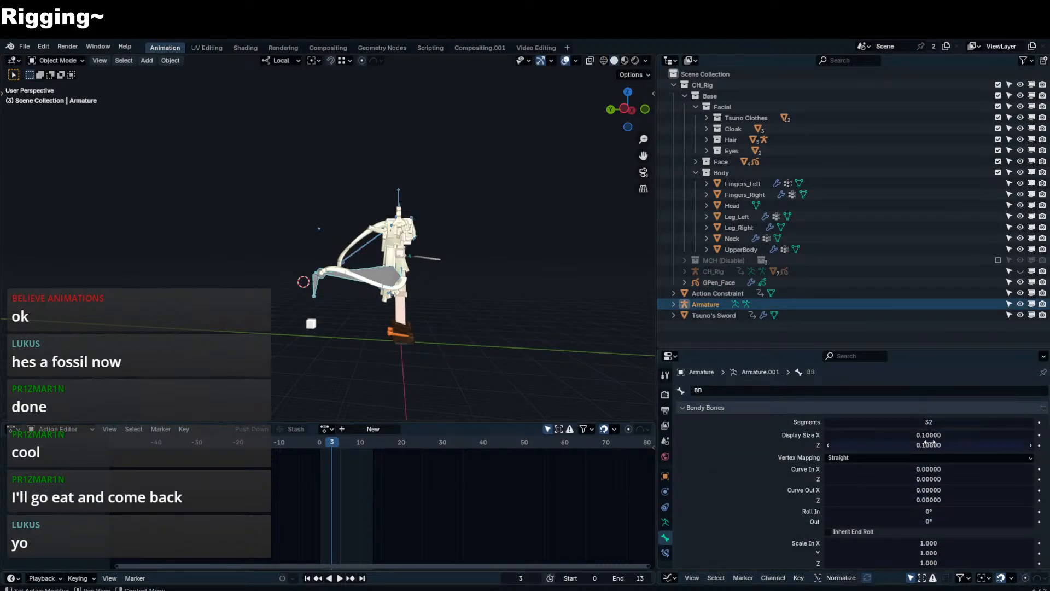
pyautogui.scroll(-5, 930, 443)
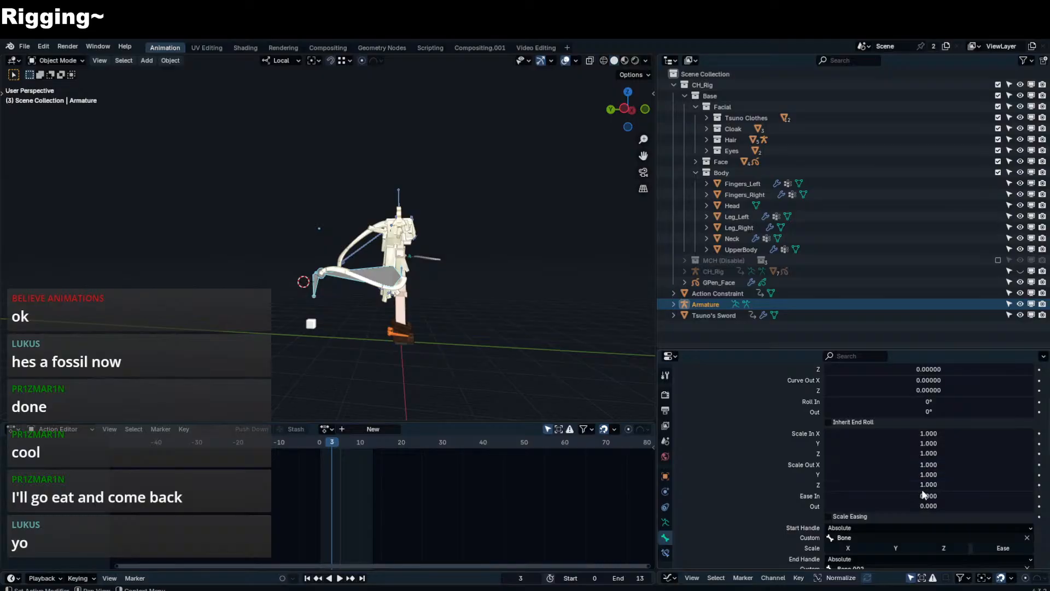
pyautogui.scroll(3, 372, 267)
pyautogui.click(379, 252)
pyautogui.hotkey('ctrl', 'Tab')
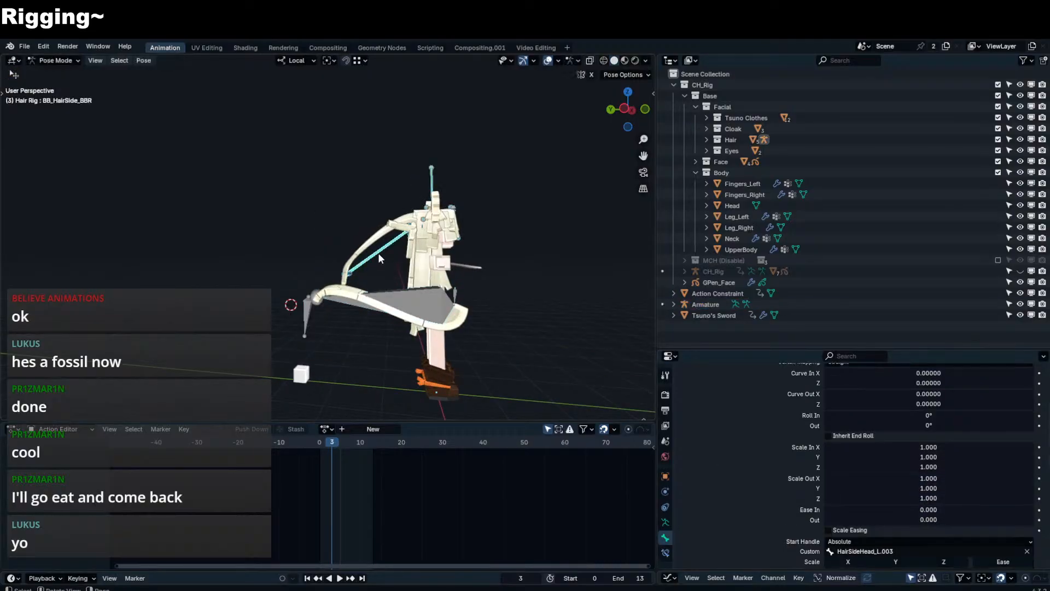
pyautogui.scroll(4, 910, 410)
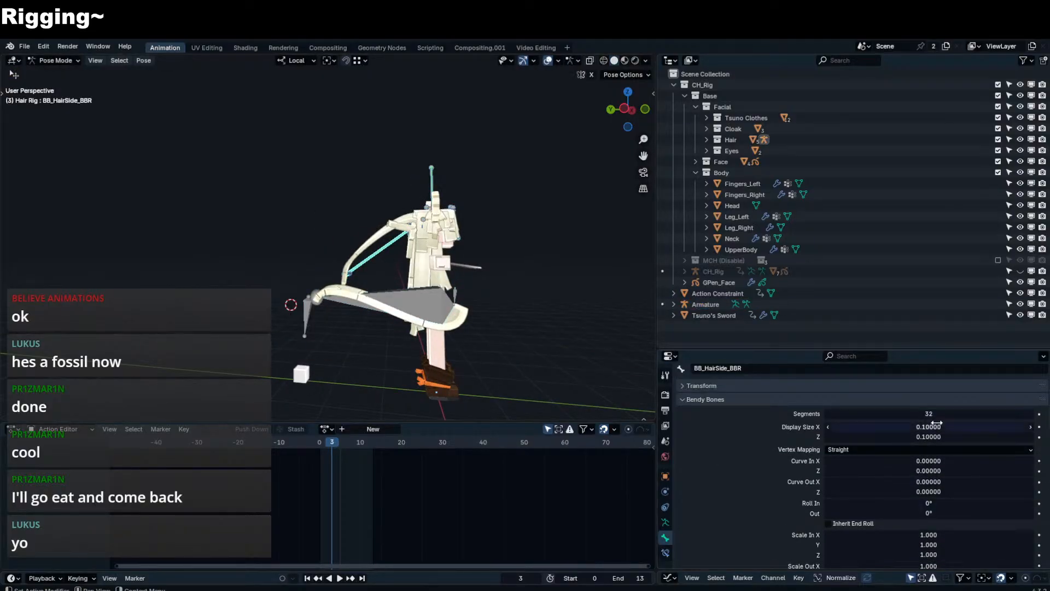
pyautogui.scroll(-6, 936, 424)
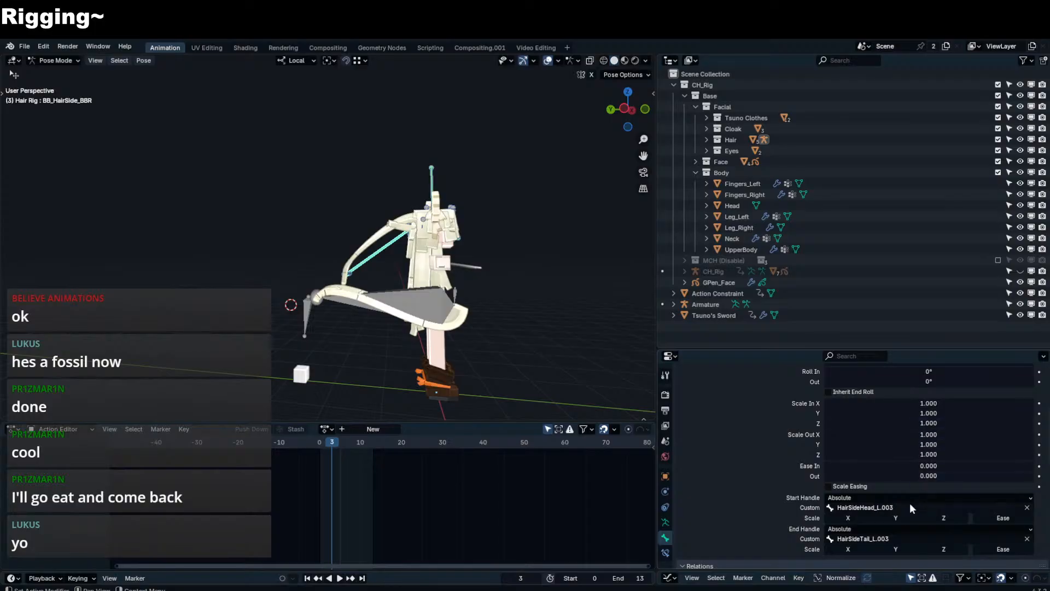
# - Switch the end handle type of BB_HairSide_BBR to Automatic and back to Absolute
pyautogui.click(900, 528)
pyautogui.click(890, 539)
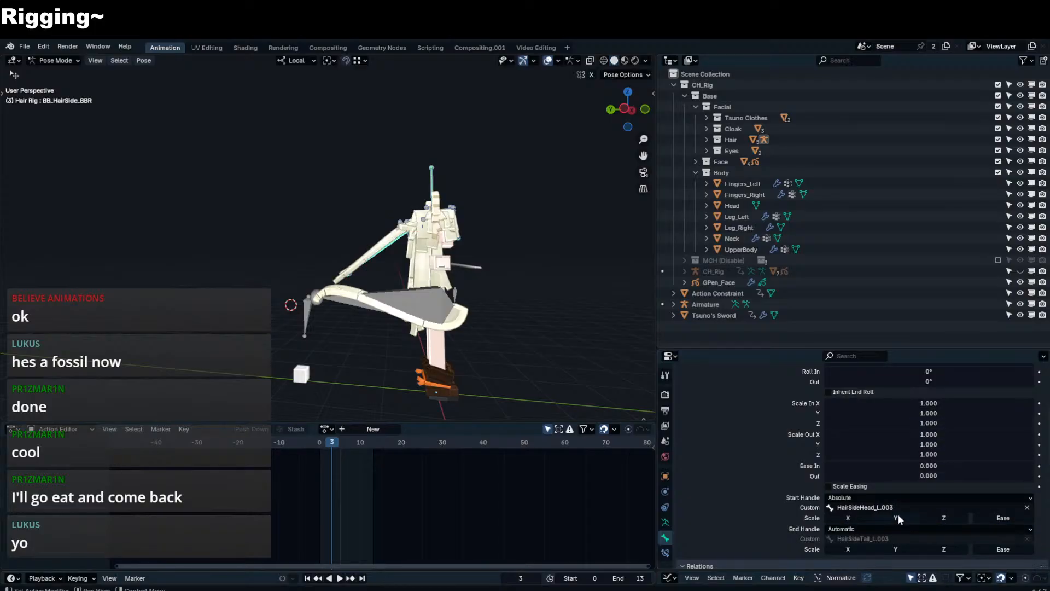
pyautogui.click(896, 528)
pyautogui.click(892, 549)
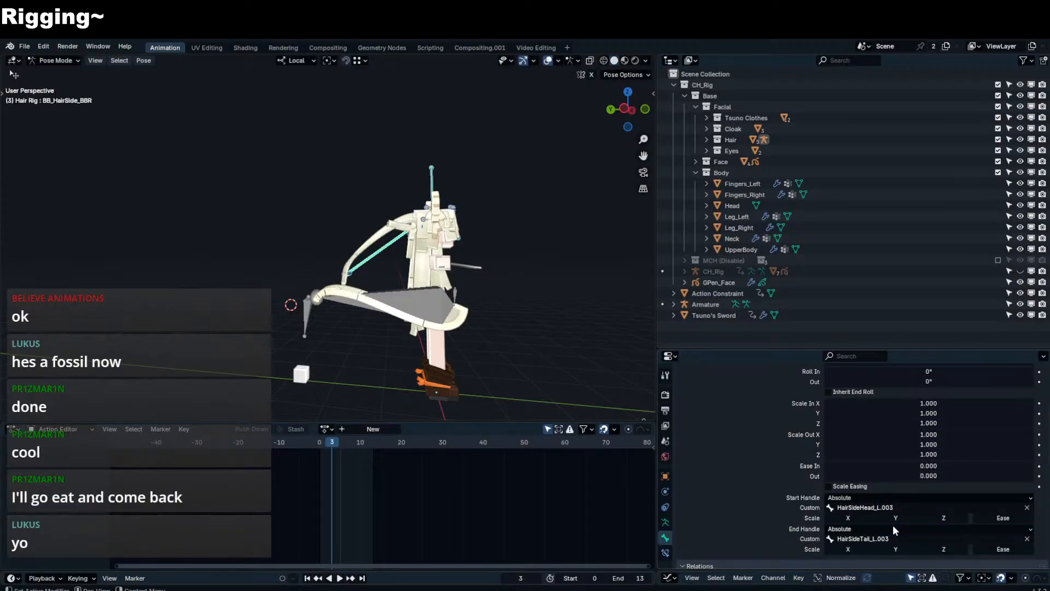
# - Try rotating the HairSideTail_L.003 bone to test how the strand bends
pyautogui.click(341, 276)
pyautogui.press('r')
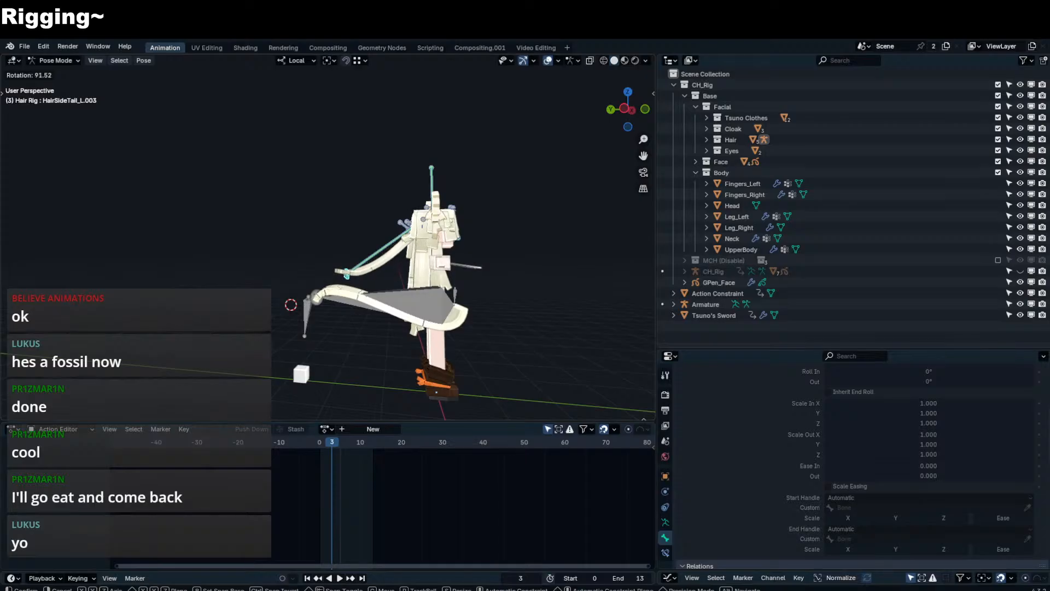
pyautogui.rightClick(275, 324)
# - Isolate the hair rig temporarily in local view and clear the location of HairSideTail_L.003
pyautogui.moveTo(370, 303); pyautogui.dragTo(16, 269, button='middle')
pyautogui.scroll(2, 345, 313)
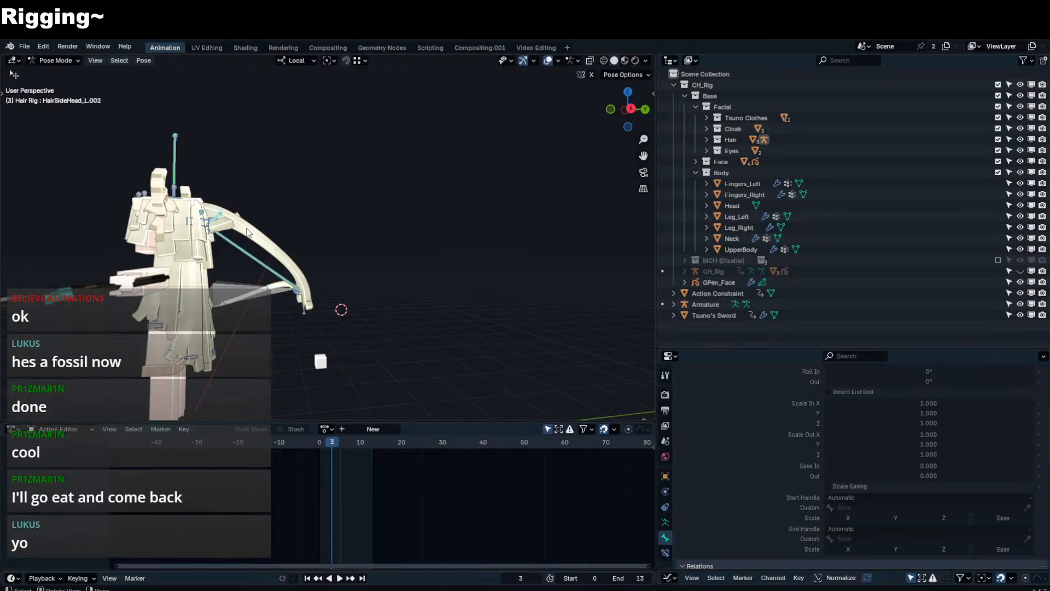
pyautogui.moveTo(246, 232); pyautogui.dragTo(125, 263, button='middle')
pyautogui.press('KP_Divide')
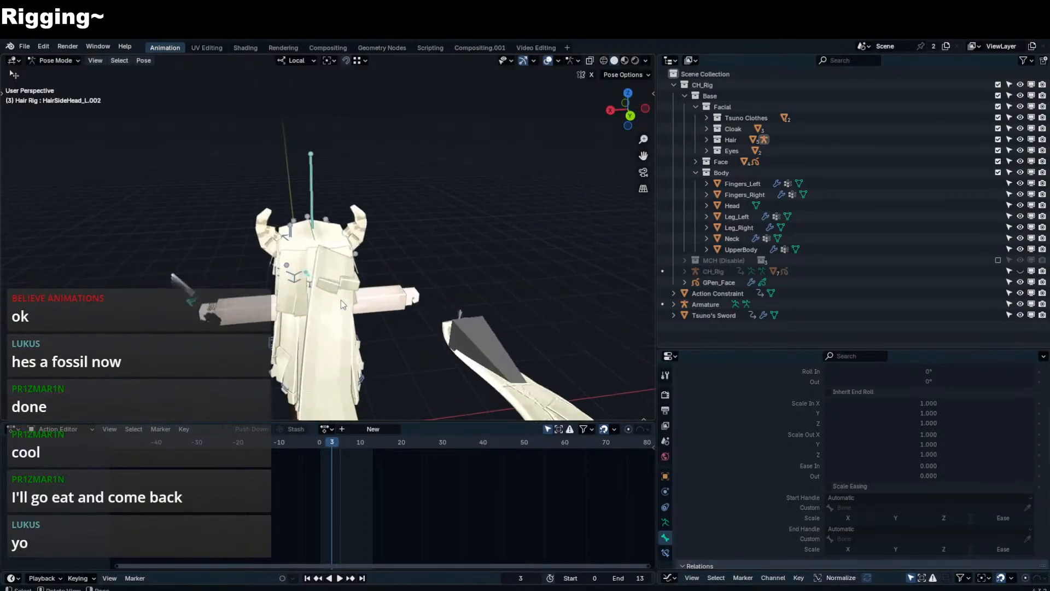
pyautogui.scroll(3, 425, 290)
pyautogui.keyDown('shift'); pyautogui.moveTo(426, 289); pyautogui.dragTo(398, 132, button='middle'); pyautogui.keyUp('shift')
pyautogui.click(447, 178)
pyautogui.click(197, 319)
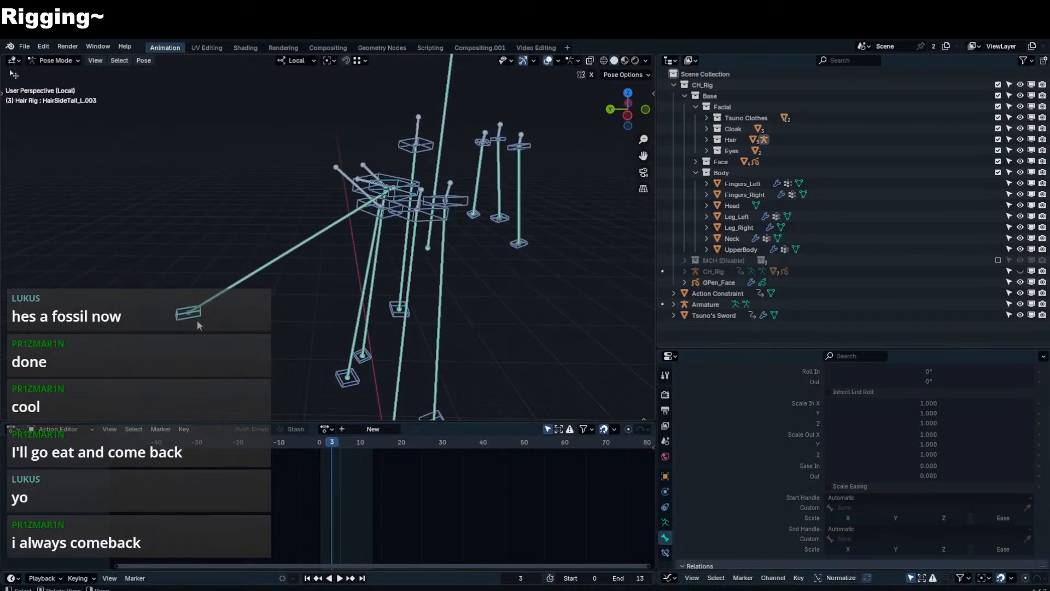
pyautogui.hotkey('alt', 'g')
pyautogui.press('KP_Divide')
# - Move and rotate Bone.002 of the example armature to test the curve of its bendy strand
pyautogui.moveTo(337, 269); pyautogui.dragTo(399, 320, button='middle')
pyautogui.keyDown('shift'); pyautogui.moveTo(399, 320); pyautogui.dragTo(379, 241, button='middle'); pyautogui.keyUp('shift')
pyautogui.scroll(-3, 367, 210)
pyautogui.click(388, 251)
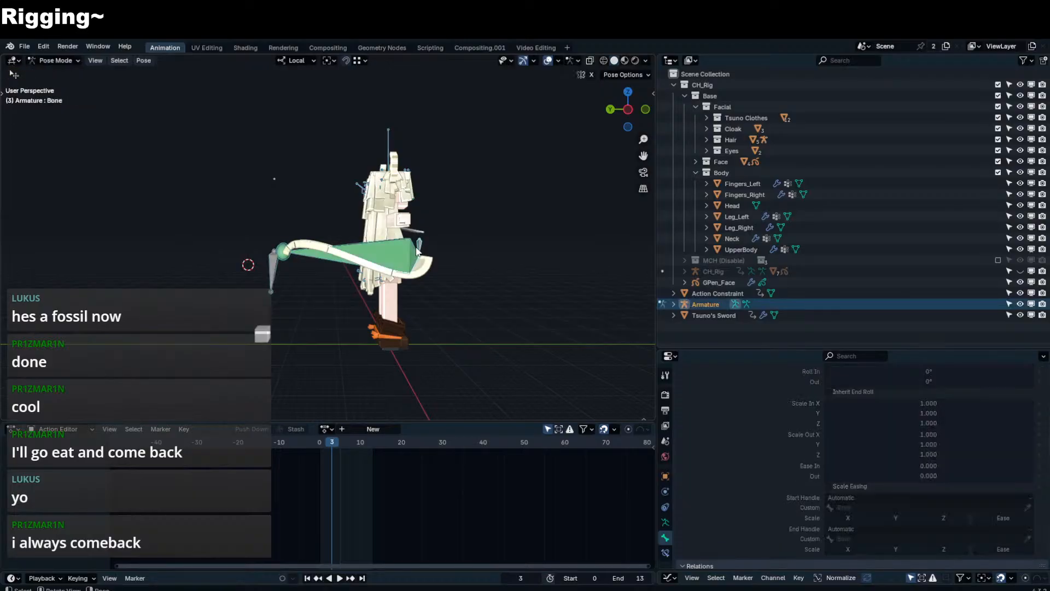
pyautogui.press('r')
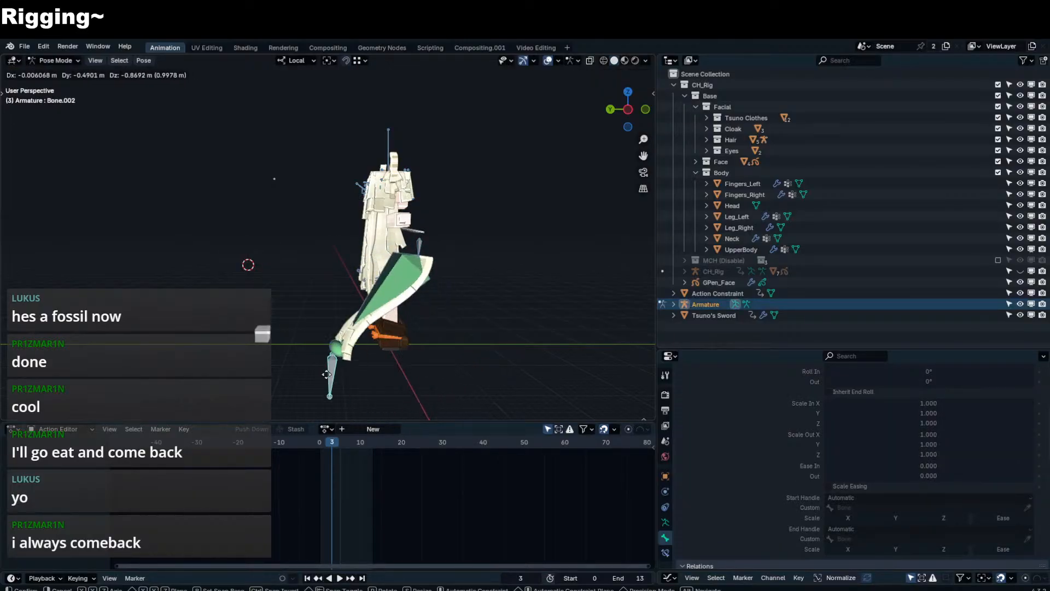
pyautogui.click(202, 159)
pyautogui.press('g')
pyautogui.click(238, 292)
pyautogui.press('r')
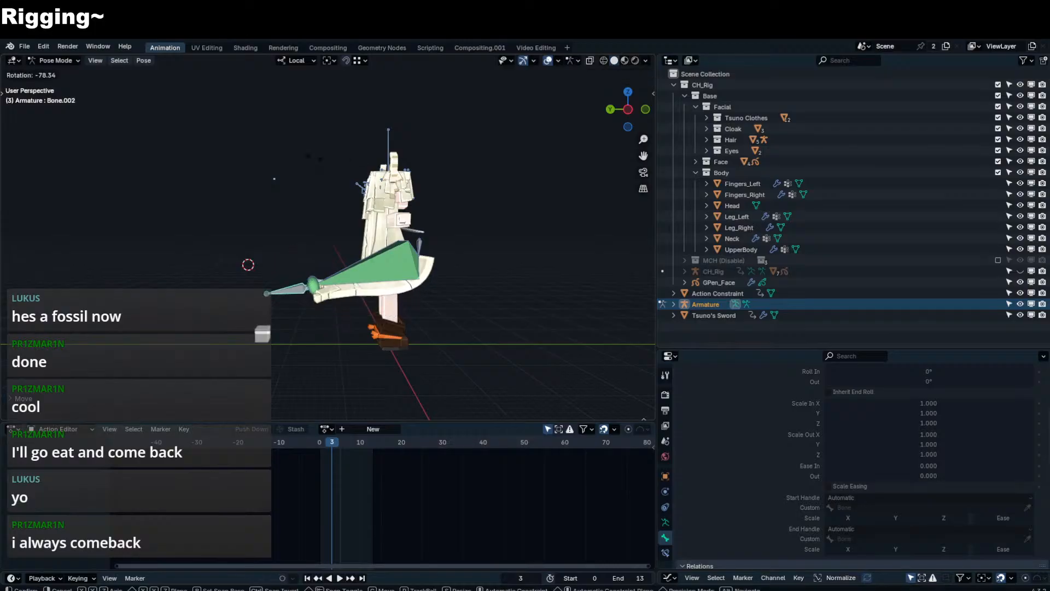
pyautogui.click(172, 343)
pyautogui.press('g')
pyautogui.click(218, 377)
# - Return to posing the hair rig and move HairSideTail_L.003 outward behind the character
pyautogui.hotkey('ctrl', 'Tab')
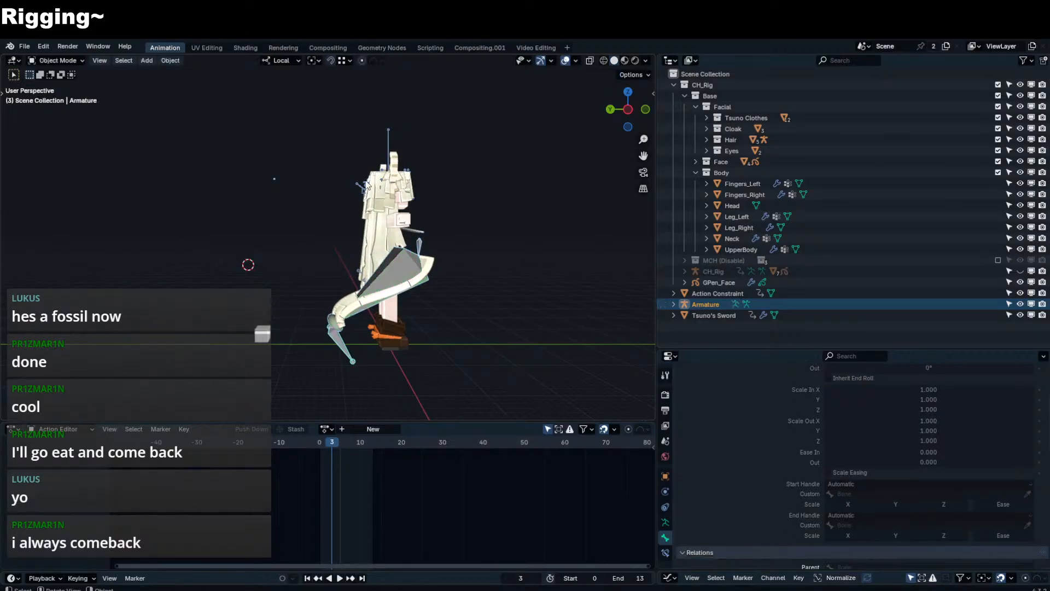
pyautogui.click(360, 206)
pyautogui.hotkey('ctrl', 'Tab')
pyautogui.moveTo(331, 243); pyautogui.dragTo(279, 229, button='middle')
pyautogui.press('g')
pyautogui.click(313, 238)
pyautogui.press('g')
pyautogui.click(311, 228)
# - Sketch annotation curves over the raised hair strand and around the example armature, undo the extra strokes, and return to the selection tool
pyautogui.scroll(3, 311, 230)
pyautogui.hotkey('ctrl', 'Tab')
pyautogui.click(319, 193)
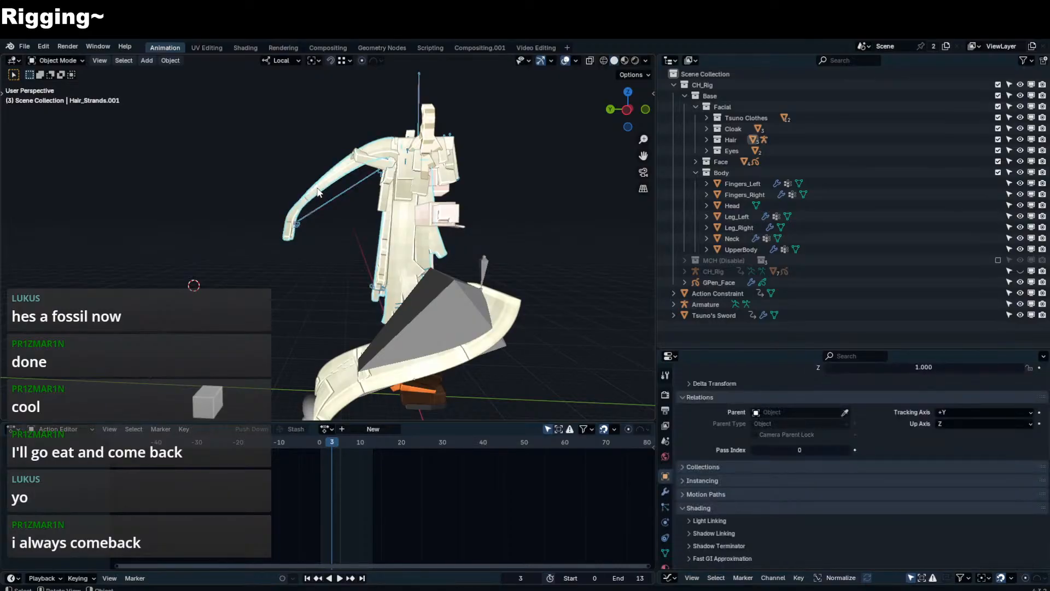
pyautogui.press('t')
pyautogui.click(15, 217)
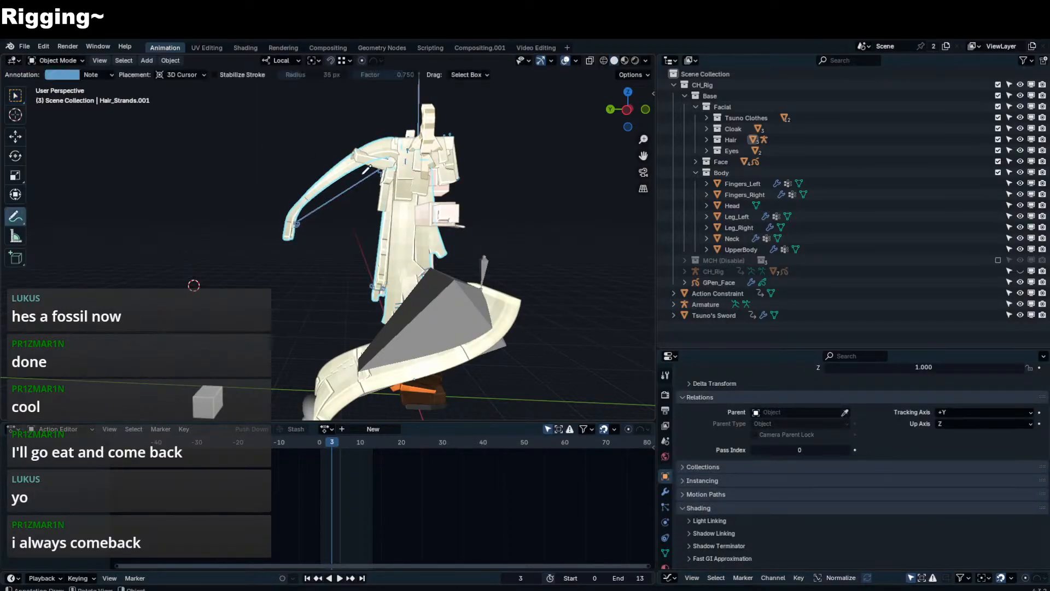
pyautogui.moveTo(194, 285); pyautogui.dragTo(224, 195, button='middle')
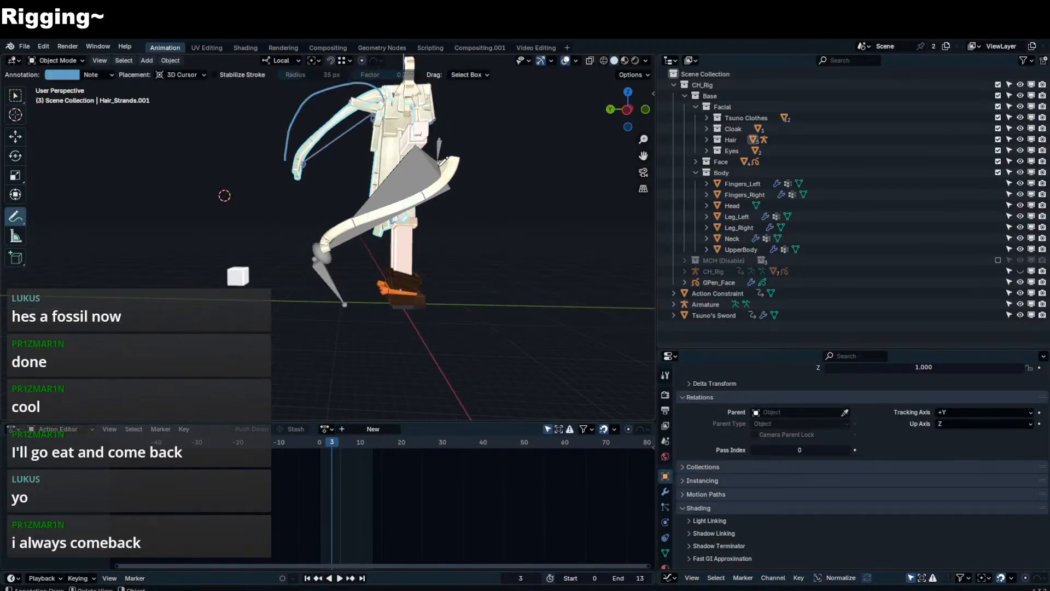
pyautogui.moveTo(449, 124)
pyautogui.mouseDown()
pyautogui.moveTo(455, 268)
pyautogui.moveTo(483, 147)
pyautogui.mouseUp()
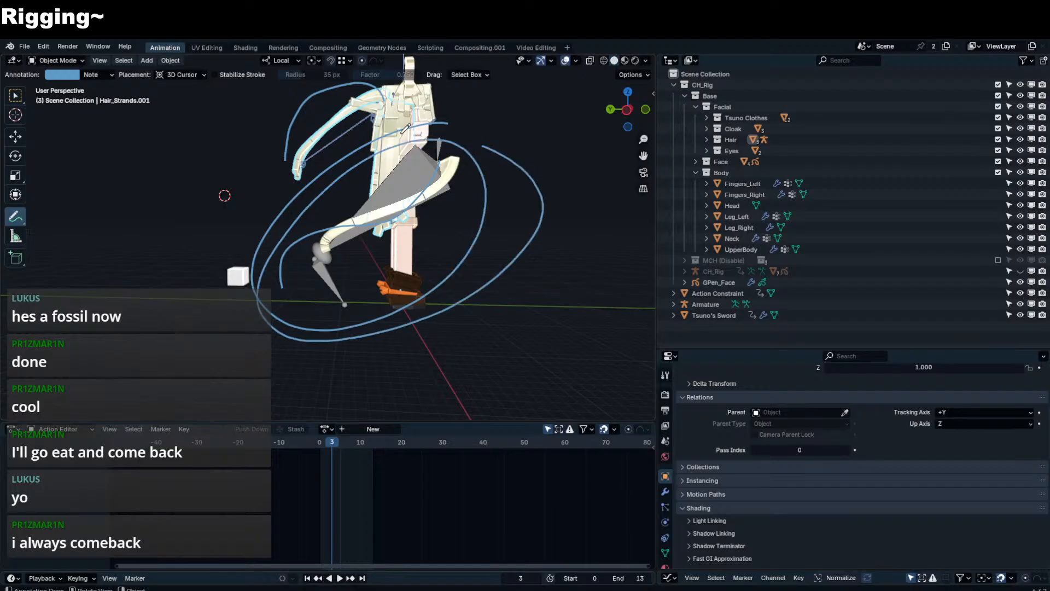
pyautogui.keyDown('shift'); pyautogui.moveTo(424, 104); pyautogui.dragTo(420, 179, button='middle'); pyautogui.keyUp('shift')
pyautogui.moveTo(382, 153)
pyautogui.mouseDown()
pyautogui.moveTo(335, 160)
pyautogui.moveTo(169, 240)
pyautogui.mouseUp()
pyautogui.hotkey('ctrl', 'z')
pyautogui.hotkey('ctrl', 'z')
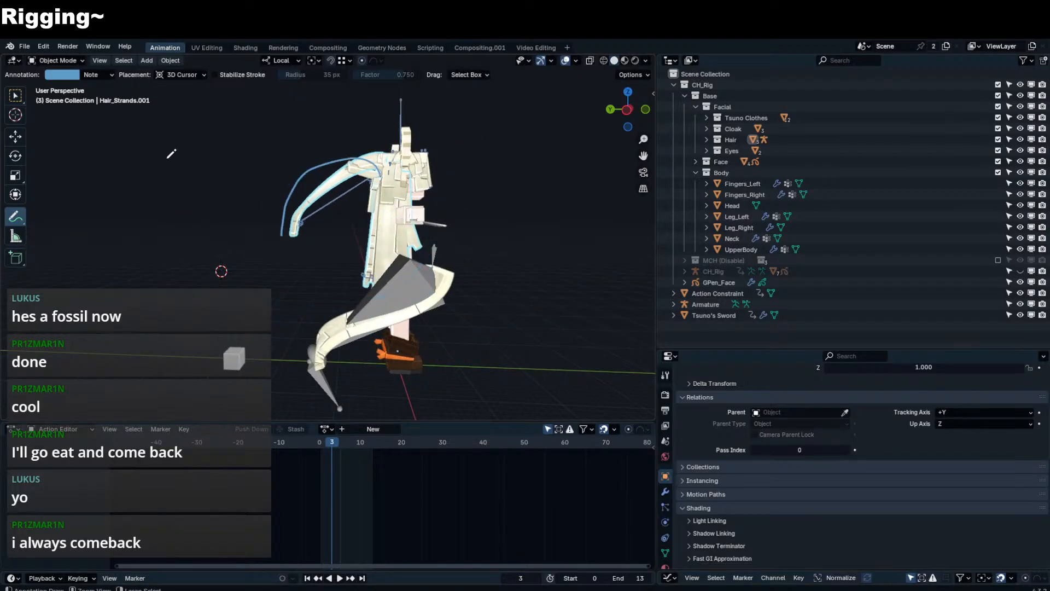
pyautogui.press('w')
# - Try rotating the example armature's start handle, Bone, to test how the strand arches
pyautogui.click(429, 261)
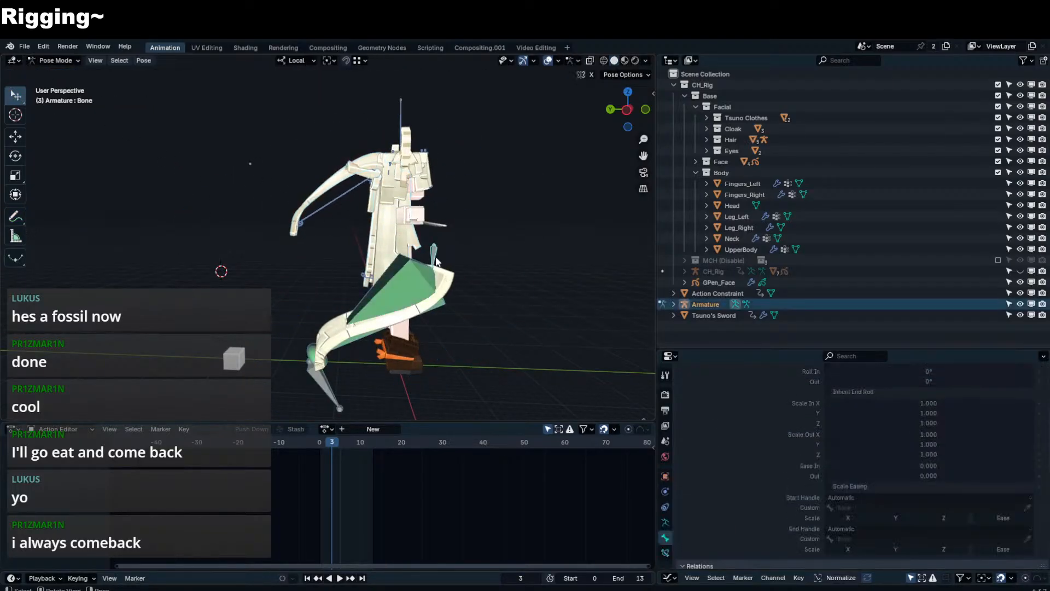
pyautogui.press('r')
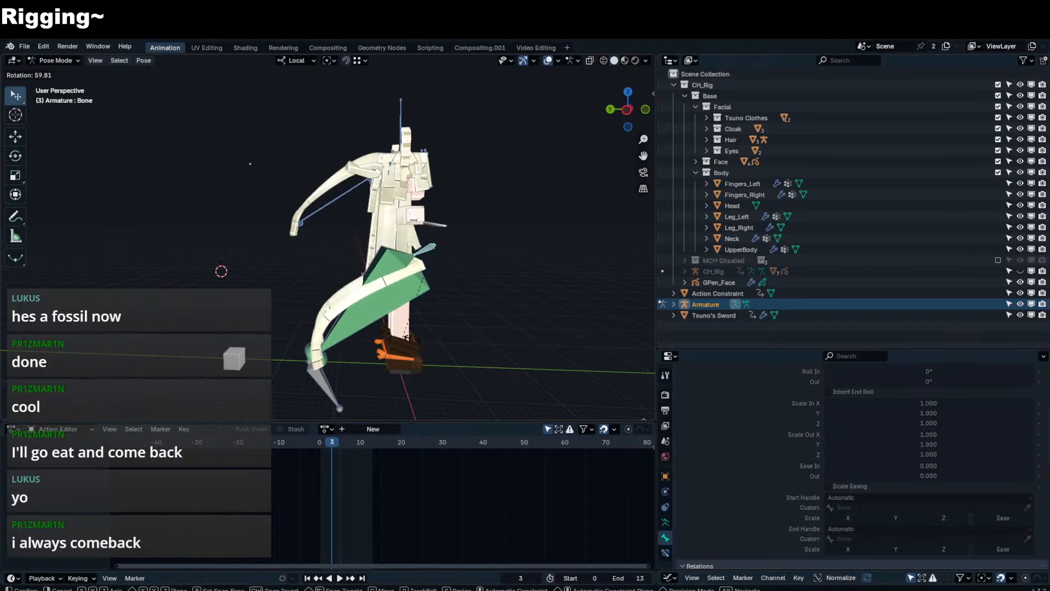
pyautogui.click(502, 249)
pyautogui.press('r')
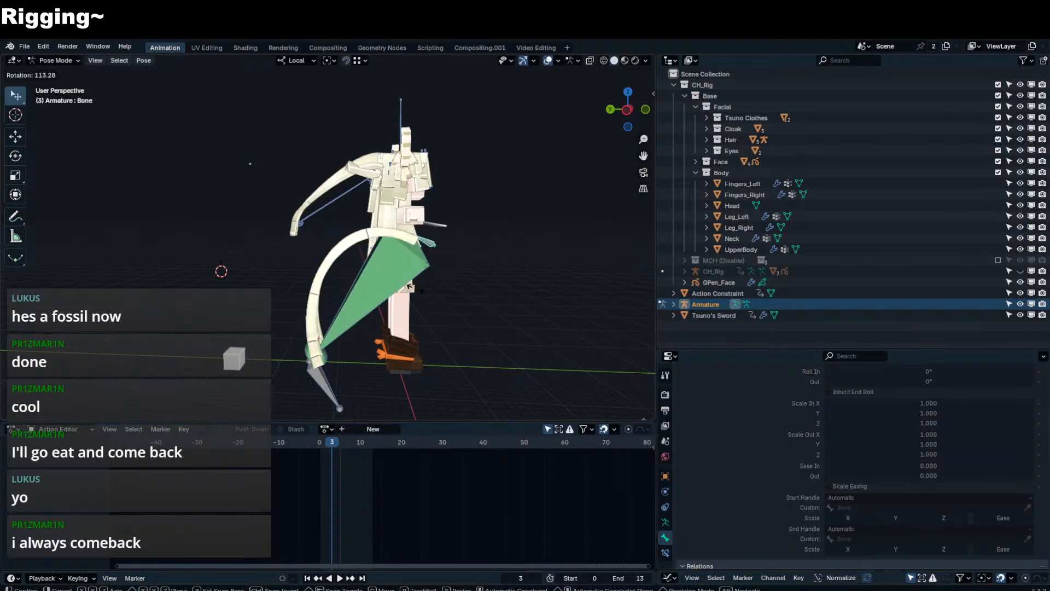
pyautogui.rightClick(353, 179)
# - Switch back to the hair rig and isolate it in local view
pyautogui.hotkey('ctrl', 'Tab')
pyautogui.click(358, 190)
pyautogui.hotkey('ctrl', 'Tab')
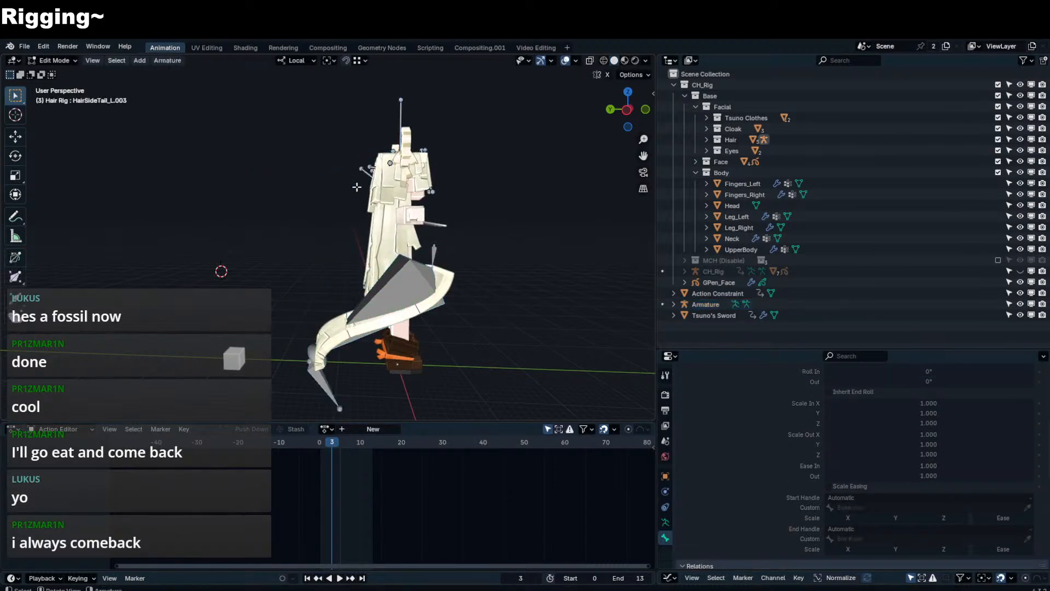
pyautogui.press('/')
pyautogui.moveTo(355, 175); pyautogui.dragTo(384, 223, button='middle')
# - Try rotating the HairSideHead_L.003 bone and undo the rotation
pyautogui.click(363, 197)
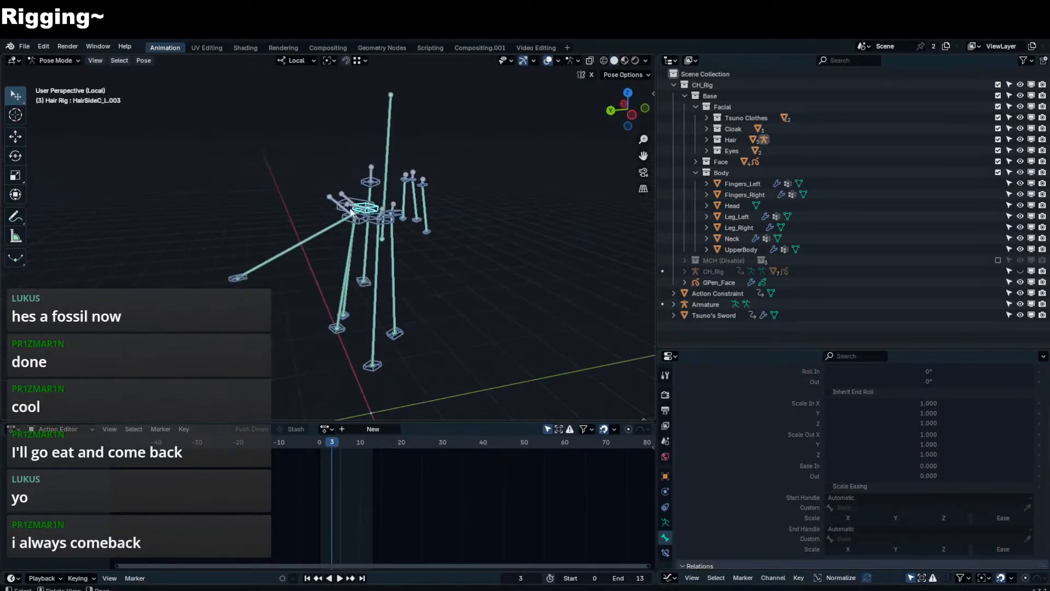
pyautogui.click(356, 210)
pyautogui.press('r')
pyautogui.click(323, 241)
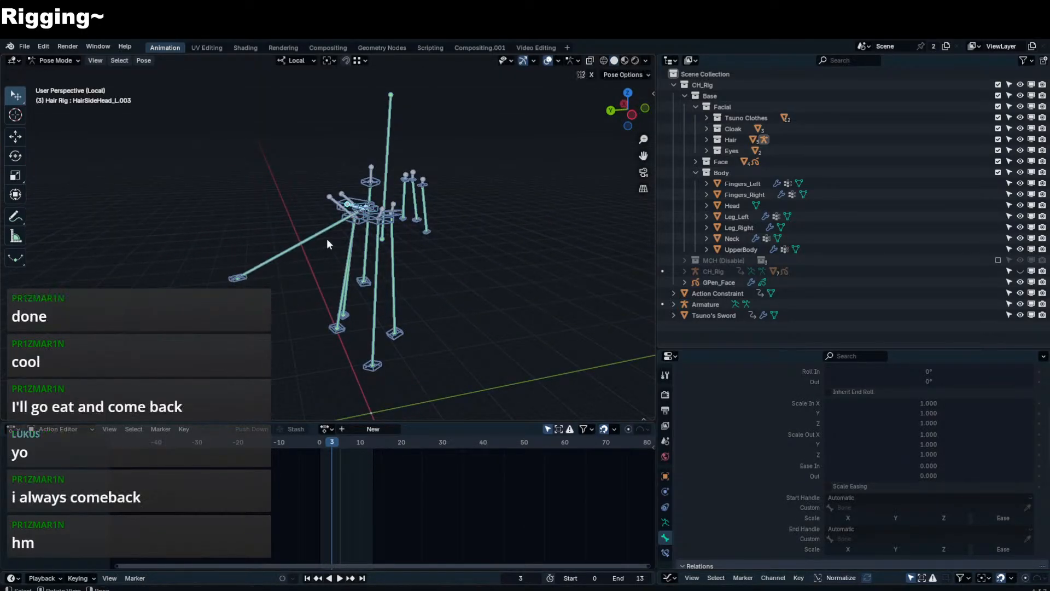
pyautogui.hotkey('ctrl', 'z')
# - Compare the hair rig's rest and posed bones, and exit local view
pyautogui.press('n')
pyautogui.press('n')
pyautogui.press('Tab')
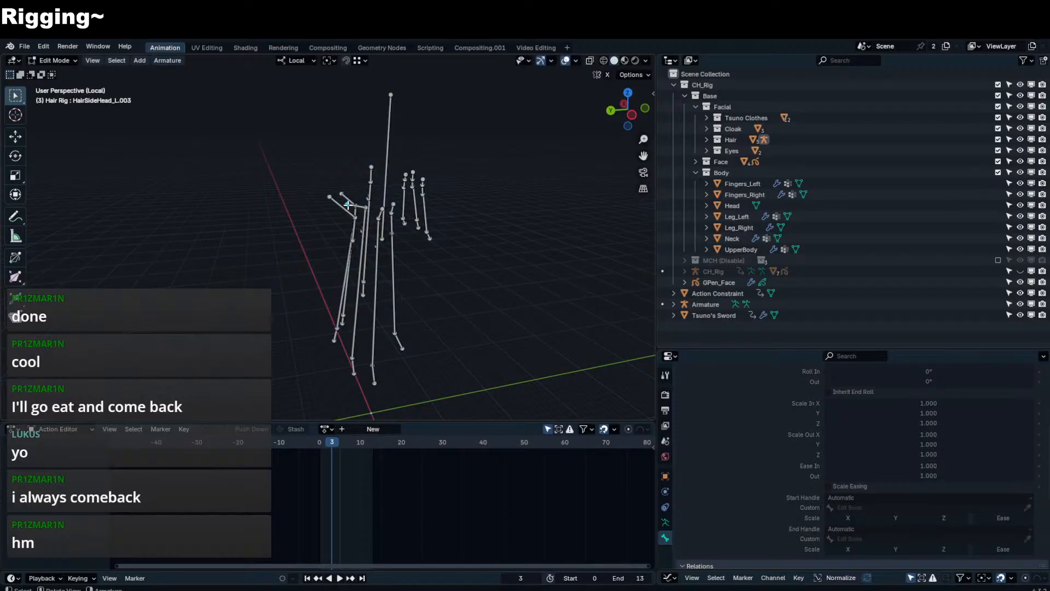
pyautogui.hotkey('ctrl', 'Tab')
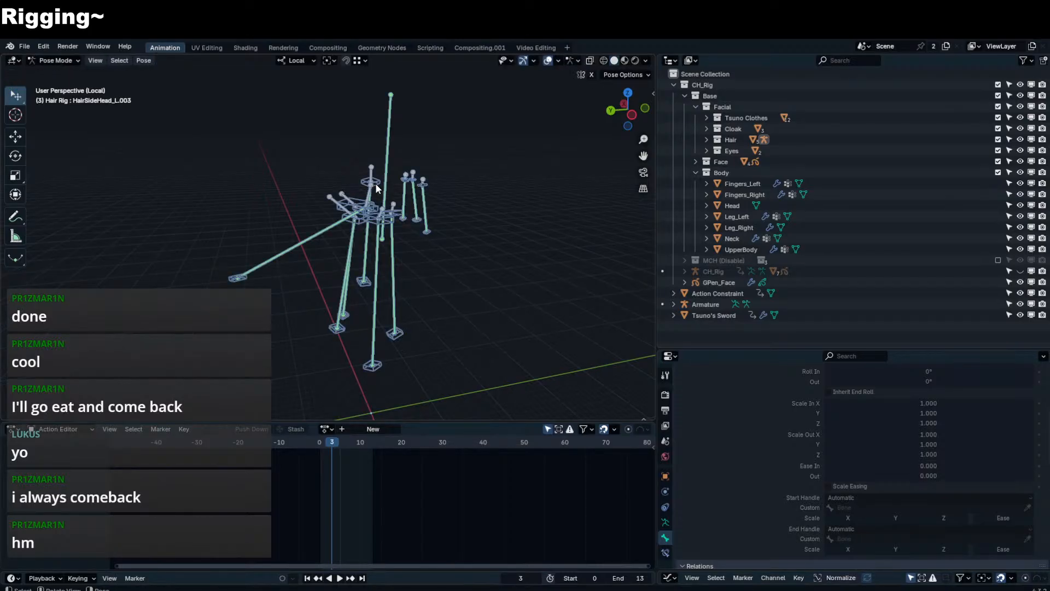
pyautogui.press('KP_Divide')
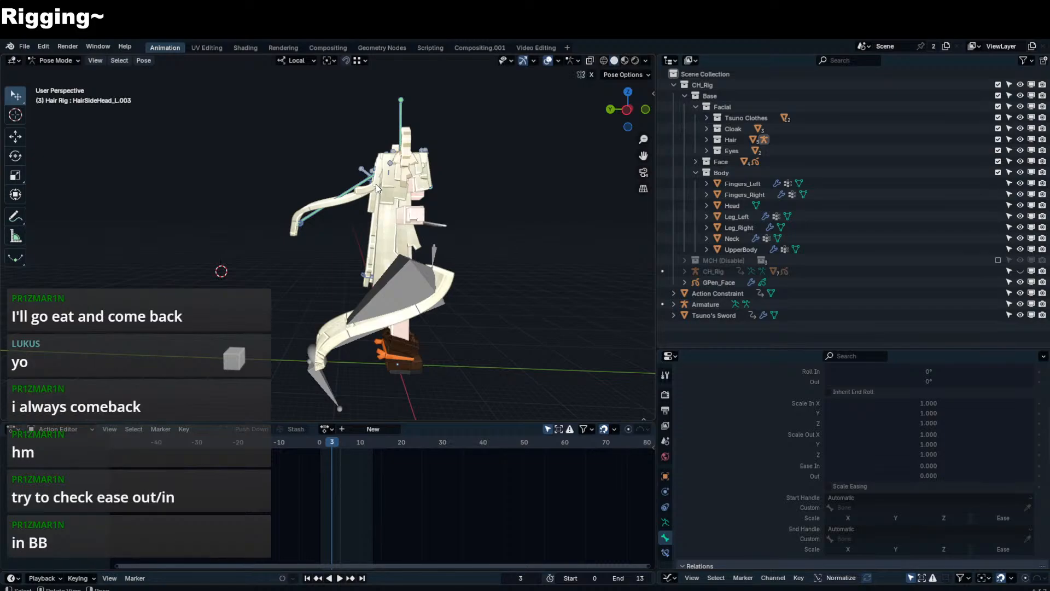
pyautogui.scroll(4, 395, 229)
pyautogui.scroll(-5, 395, 228)
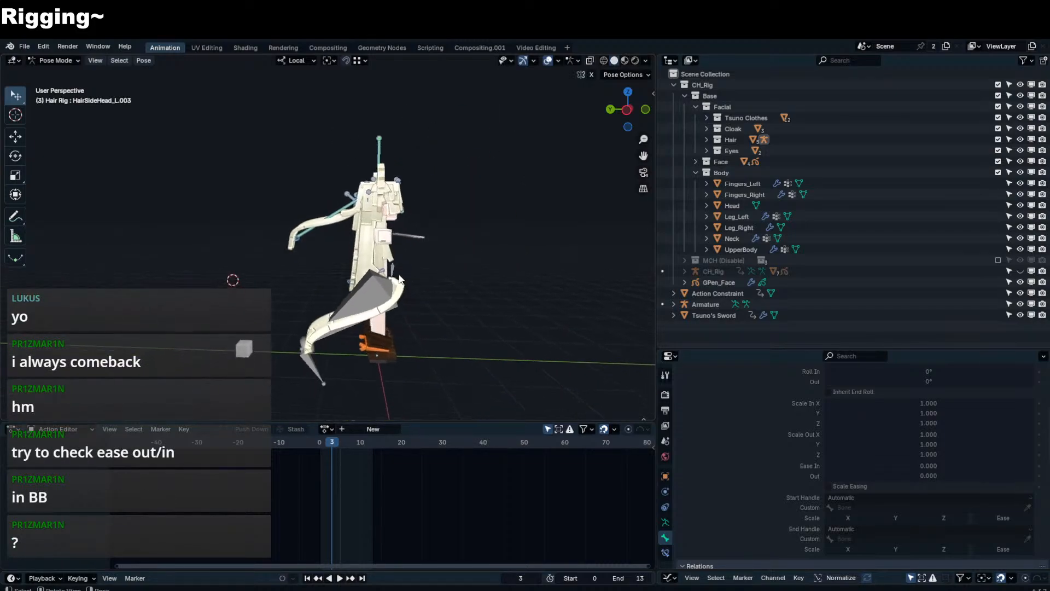
# - Select the example armature's end handle, Bone.002, in Pose Mode and clear its location
pyautogui.click(390, 277)
pyautogui.scroll(3, 408, 237)
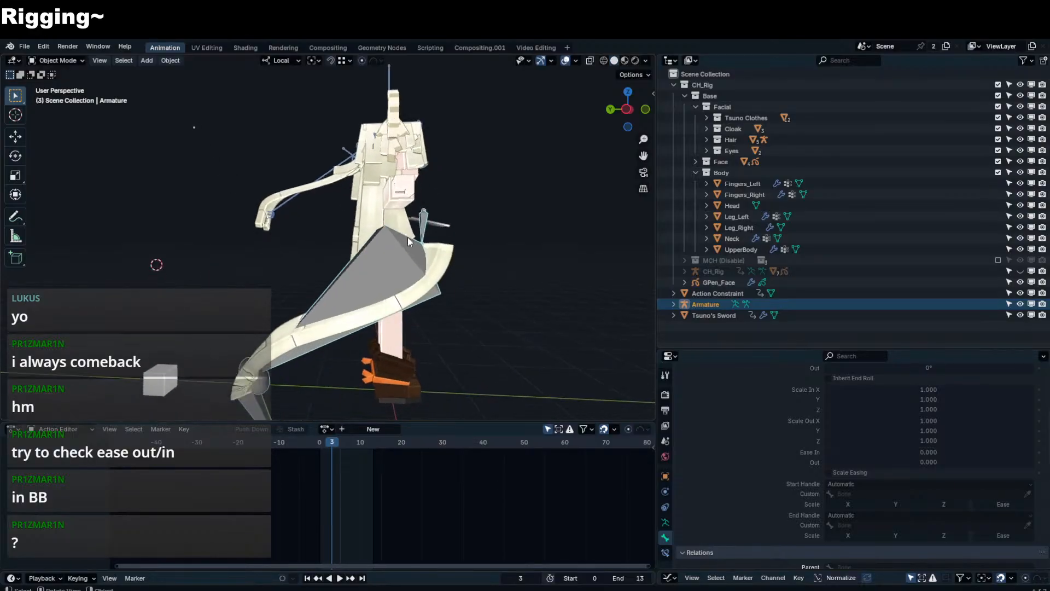
pyautogui.press('Tab')
pyautogui.press('Tab')
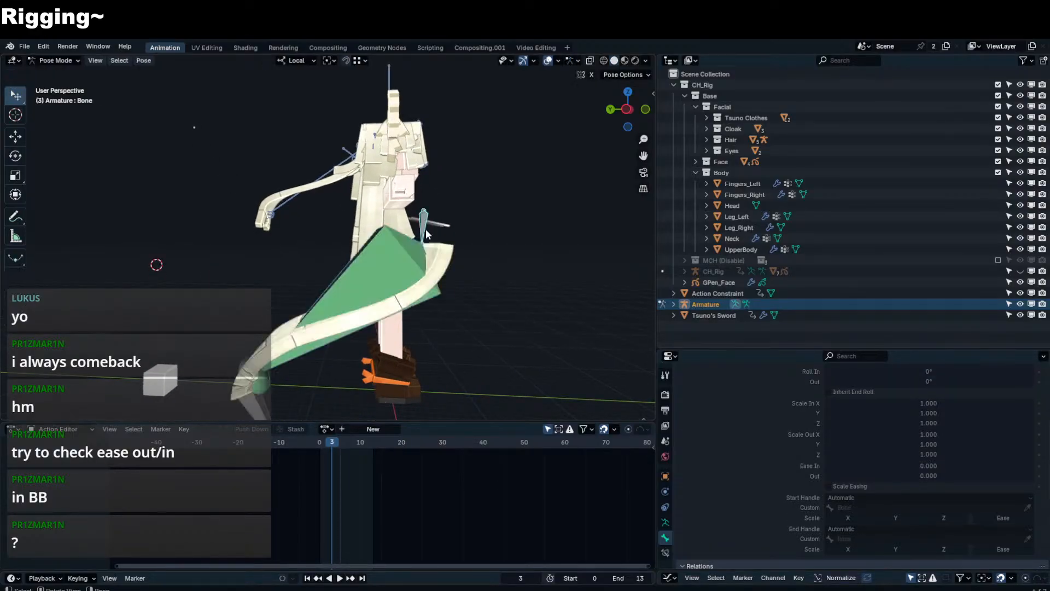
pyautogui.scroll(-4, 425, 230)
pyautogui.click(306, 310)
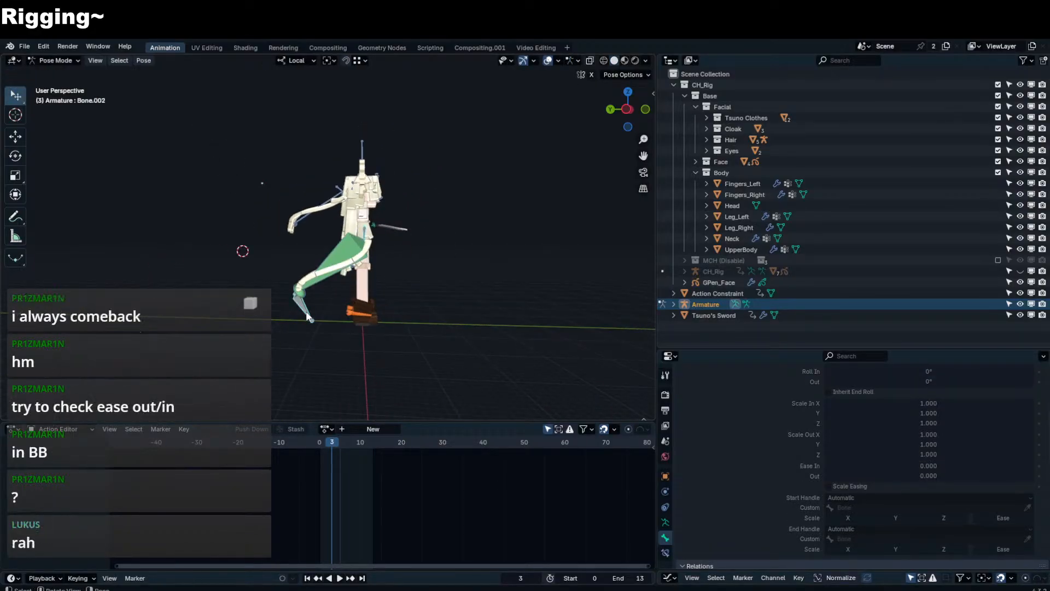
pyautogui.hotkey('alt', 'g')
pyautogui.scroll(1, 386, 328)
pyautogui.scroll(1, 386, 328)
# - Try moving Bone.002 along its local X axis and freely to swing the example strand up behind the character
pyautogui.press('g')
pyautogui.press('y')
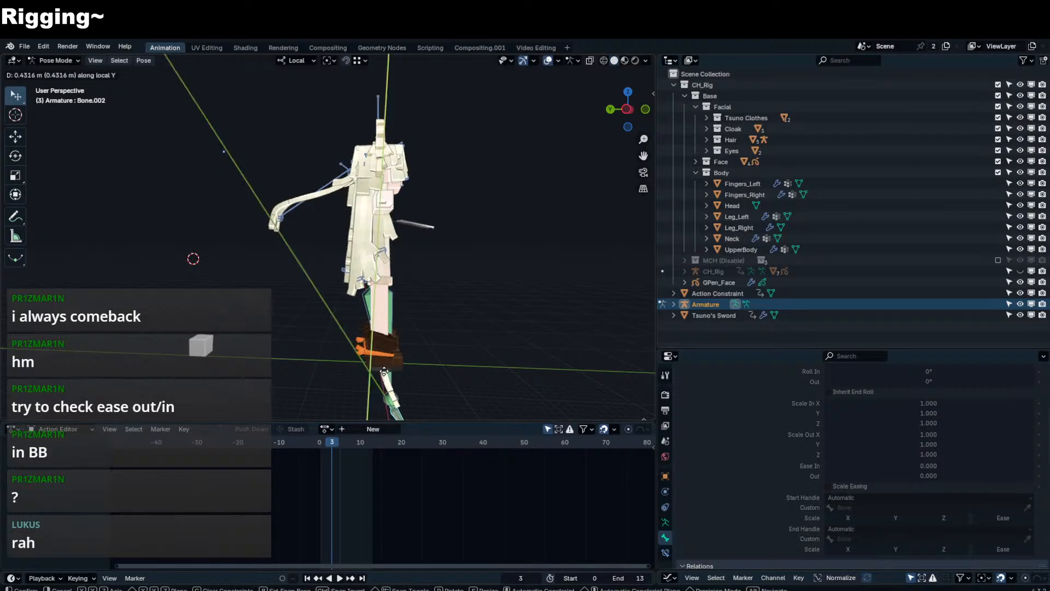
pyautogui.rightClick(387, 339)
pyautogui.moveTo(387, 339); pyautogui.dragTo(286, 327, button='middle')
pyautogui.press('g')
pyautogui.press('x')
pyautogui.click(149, 331)
pyautogui.moveTo(150, 332); pyautogui.dragTo(268, 324, button='middle')
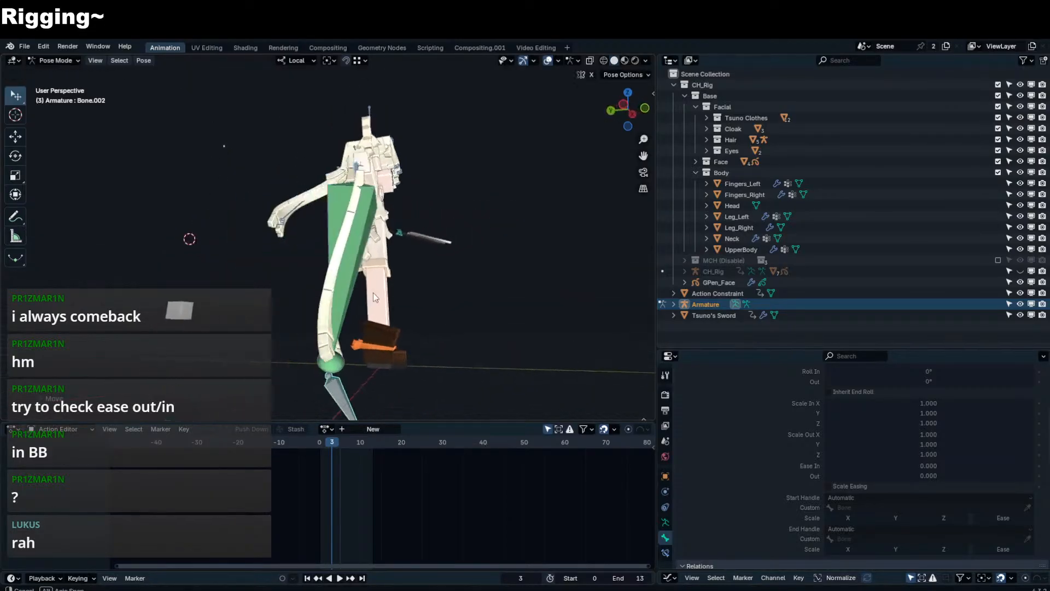
pyautogui.scroll(-1, 373, 293)
pyautogui.press('g')
pyautogui.click(275, 279)
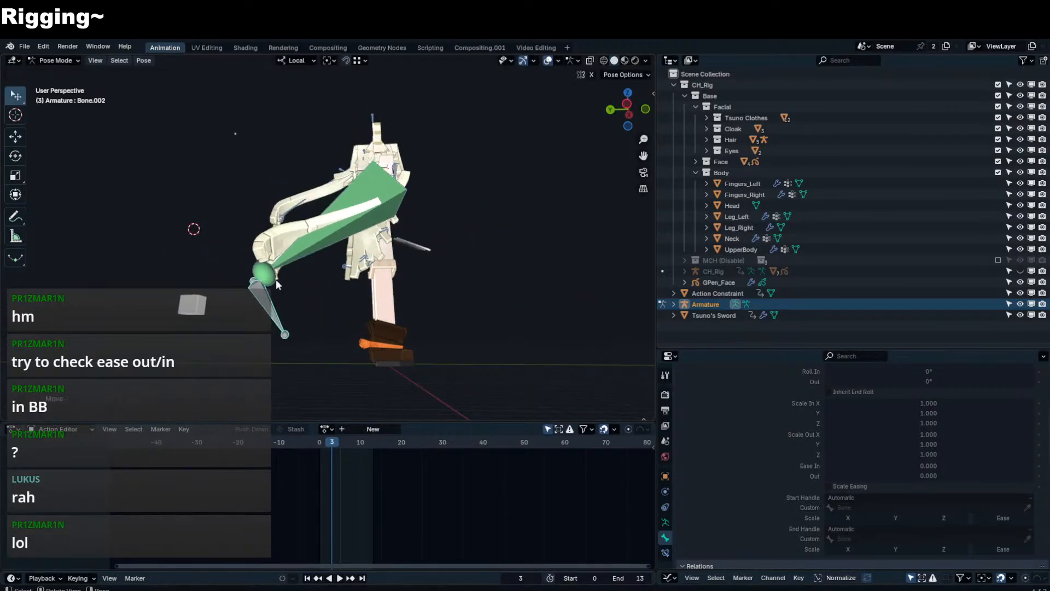
# - Try rotating Bone.002, including with trackball rotation, to test how the strand's end bends
pyautogui.press('r')
pyautogui.click(313, 319)
pyautogui.press('r')
pyautogui.press('r')
pyautogui.click(343, 294)
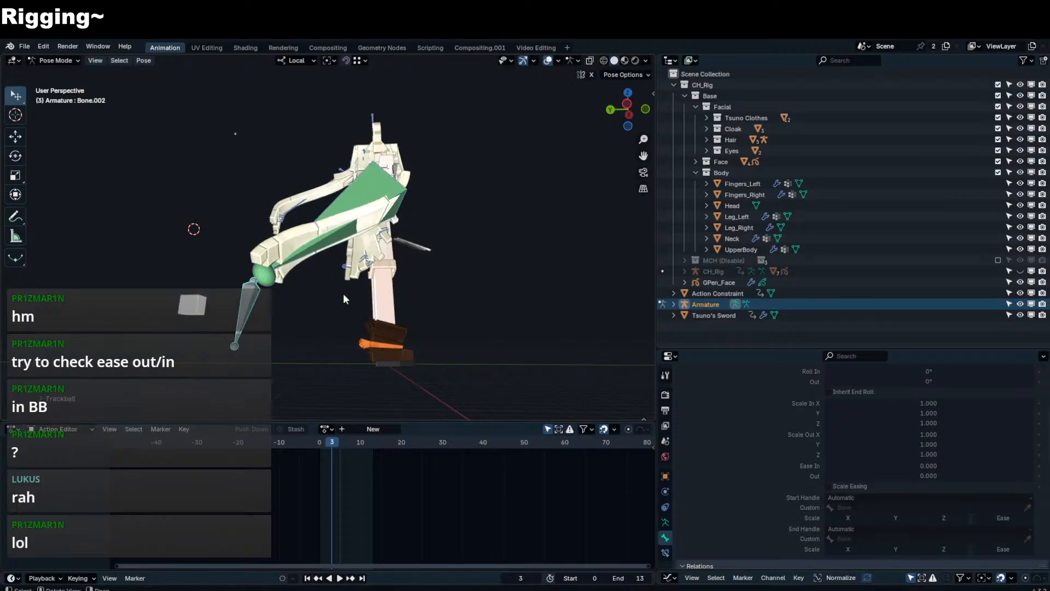
pyautogui.press('r')
pyautogui.click(350, 268)
# - Select the start handle, Bone, and compare the example armature's rest position with its pose
pyautogui.moveTo(350, 263); pyautogui.dragTo(347, 288, button='middle')
pyautogui.click(393, 219)
pyautogui.press('Tab')
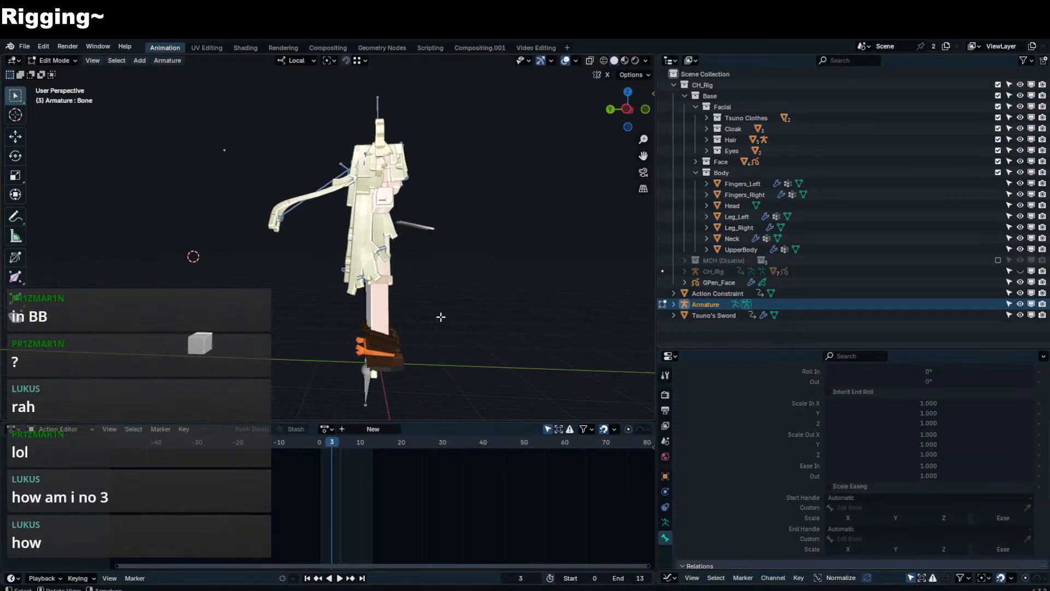
pyautogui.press('Tab')
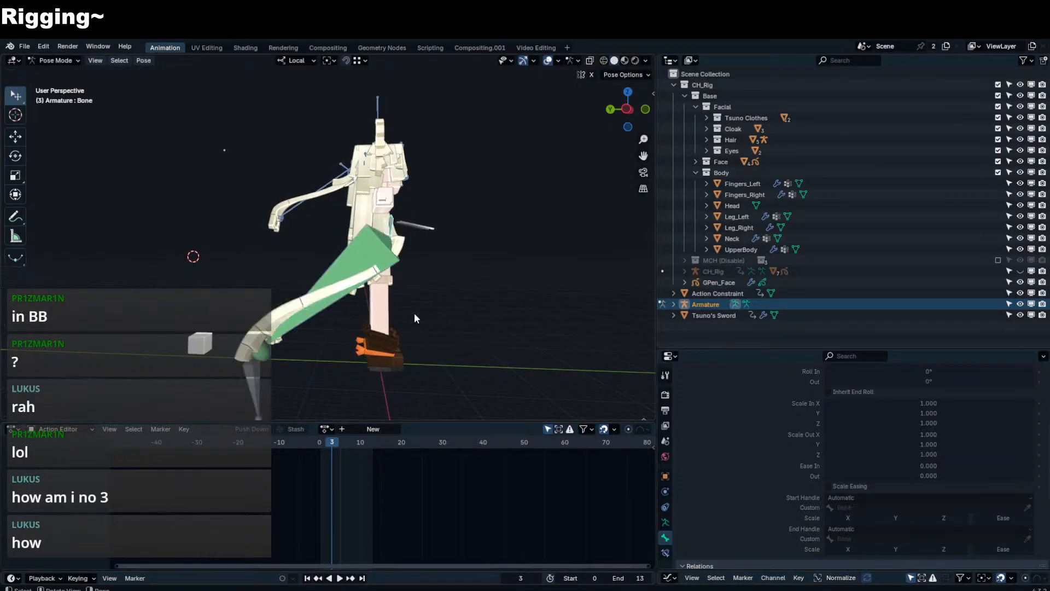
# - Isolate the example armature, try clearing location and rotation on all its bones, and undo the resets
pyautogui.press('/')
pyautogui.click(239, 330)
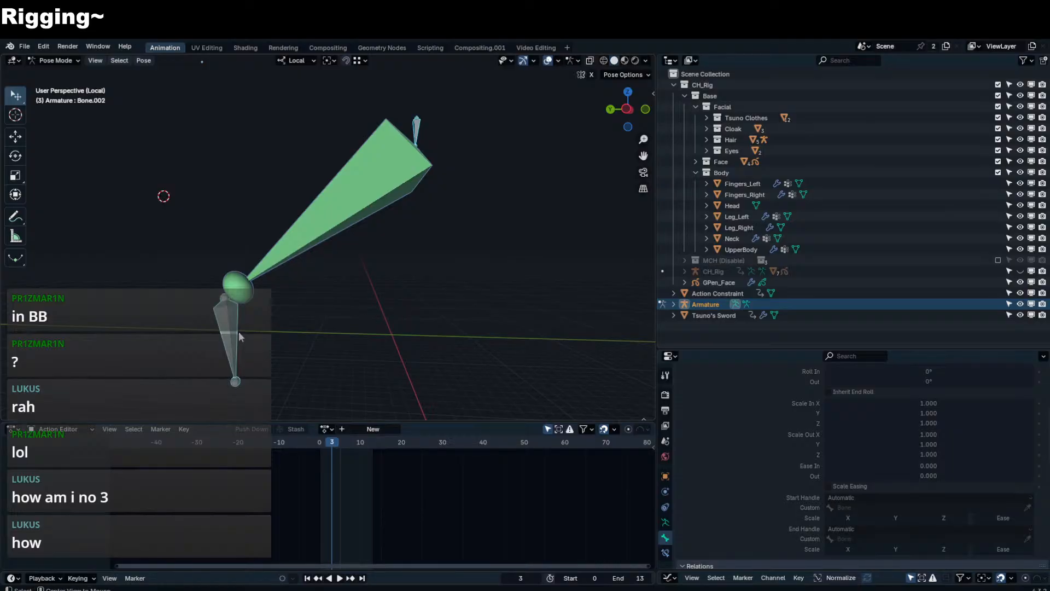
pyautogui.press('a')
pyautogui.hotkey('alt', 'g')
pyautogui.hotkey('alt', 'r')
pyautogui.hotkey('ctrl', 'z')
pyautogui.hotkey('ctrl', 'z')
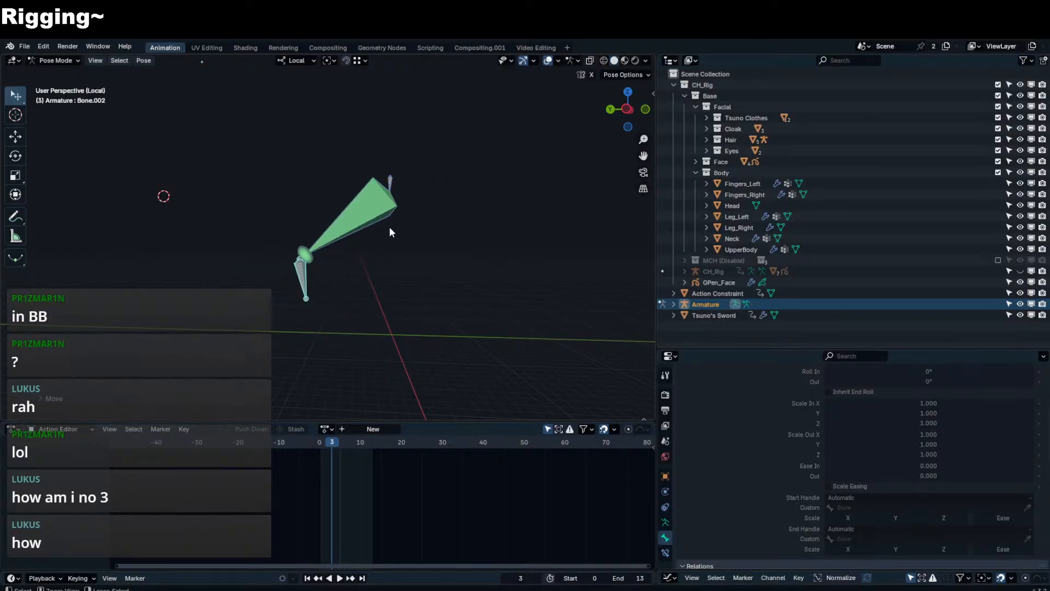
# - Isolate the example armature together with its Hair_Strands.002 mesh in local view
pyautogui.press('/')
pyautogui.hotkey('ctrl', 'Tab')
pyautogui.keyDown('shift'); pyautogui.click(334, 278); pyautogui.keyUp('shift')
pyautogui.press('/')
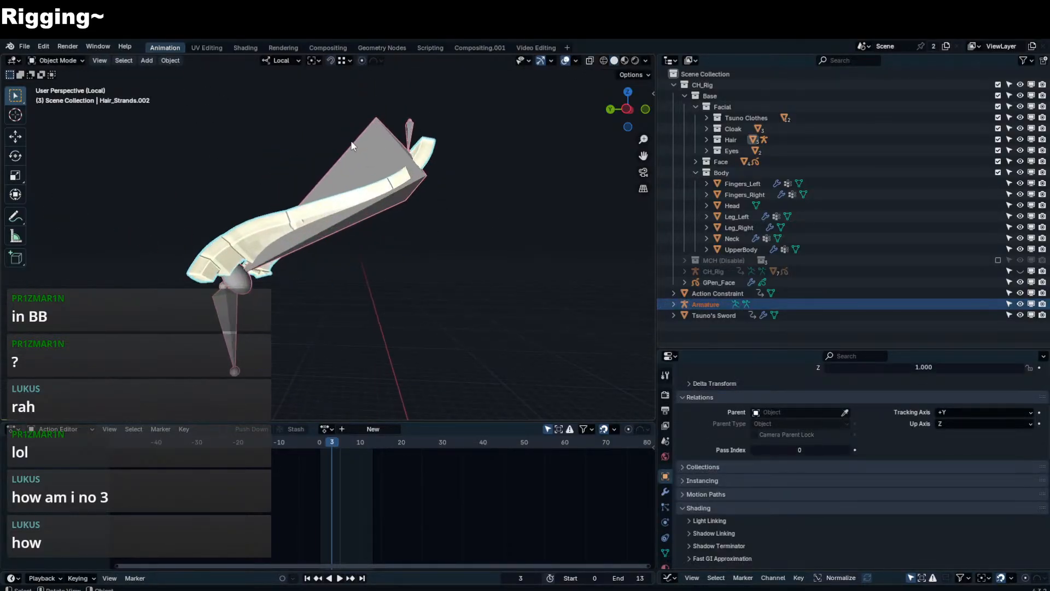
# - Try tilting the start handle, Bone, backward by moving its tip in Edit Mode, and check the strand in Pose Mode
pyautogui.click(422, 120)
pyautogui.click(412, 123)
pyautogui.hotkey('ctrl', 'Tab')
pyautogui.click(411, 122)
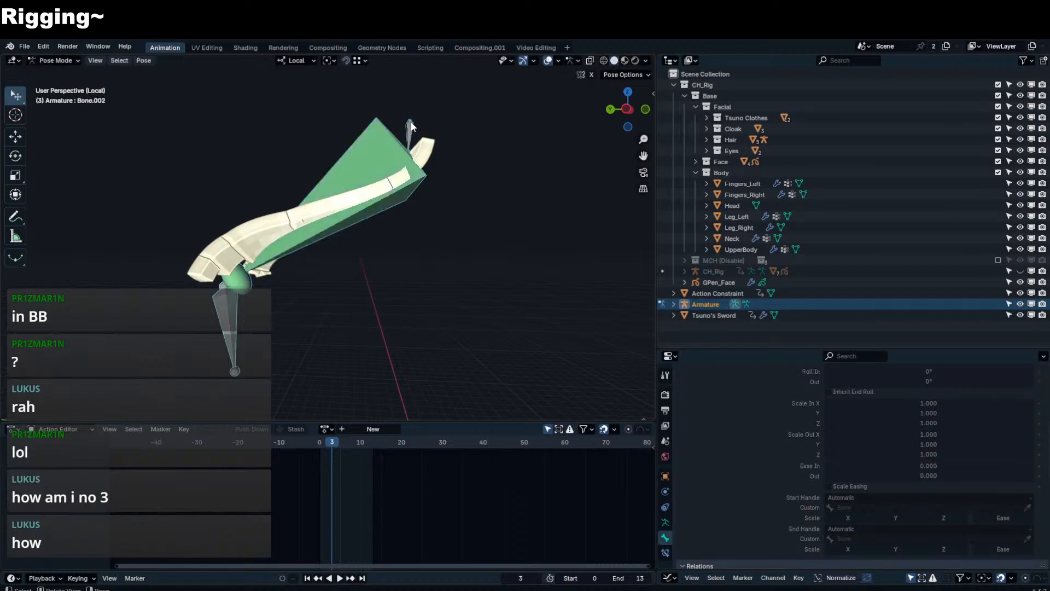
pyautogui.press('g')
pyautogui.rightClick(398, 116)
pyautogui.press('Tab')
pyautogui.click(407, 117)
pyautogui.press('g')
pyautogui.click(321, 117)
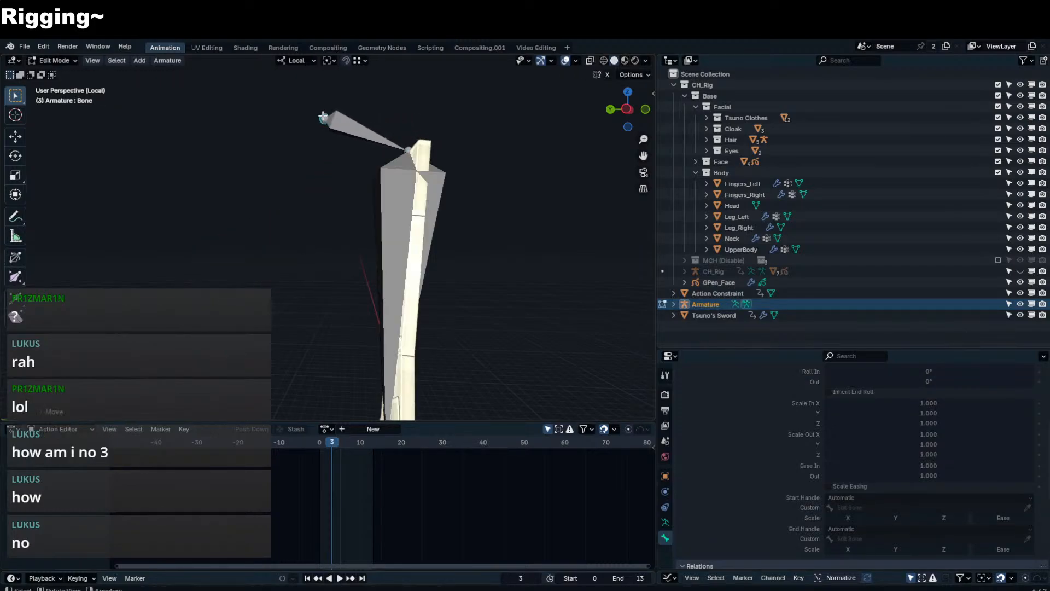
pyautogui.press('Tab')
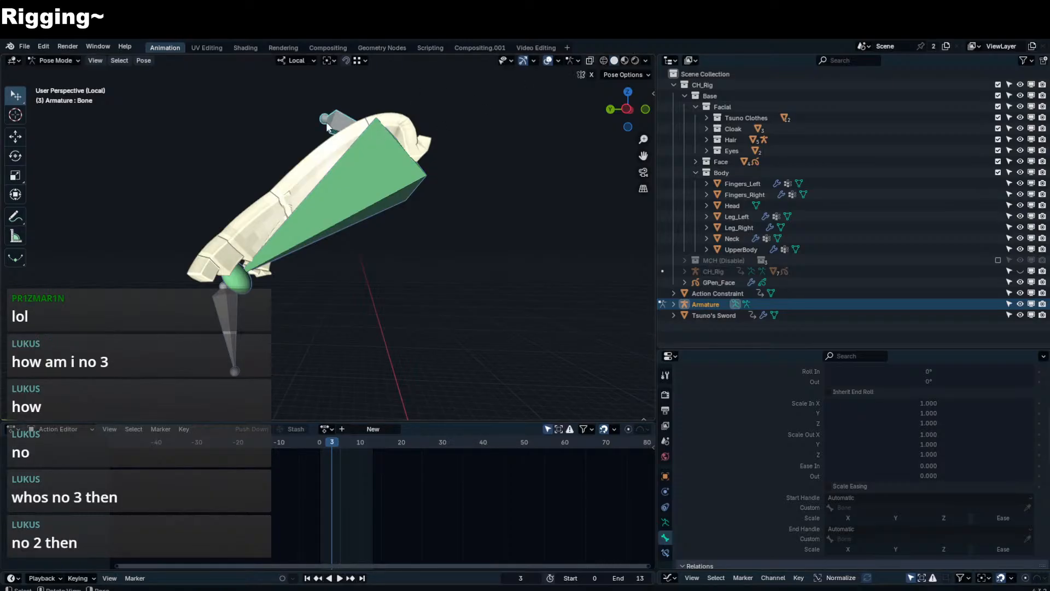
# - Move the tip of Bone back upright above its base in Edit Mode and return to Pose Mode
pyautogui.press('Tab')
pyautogui.moveTo(325, 117); pyautogui.dragTo(410, 79)
pyautogui.press('Tab')
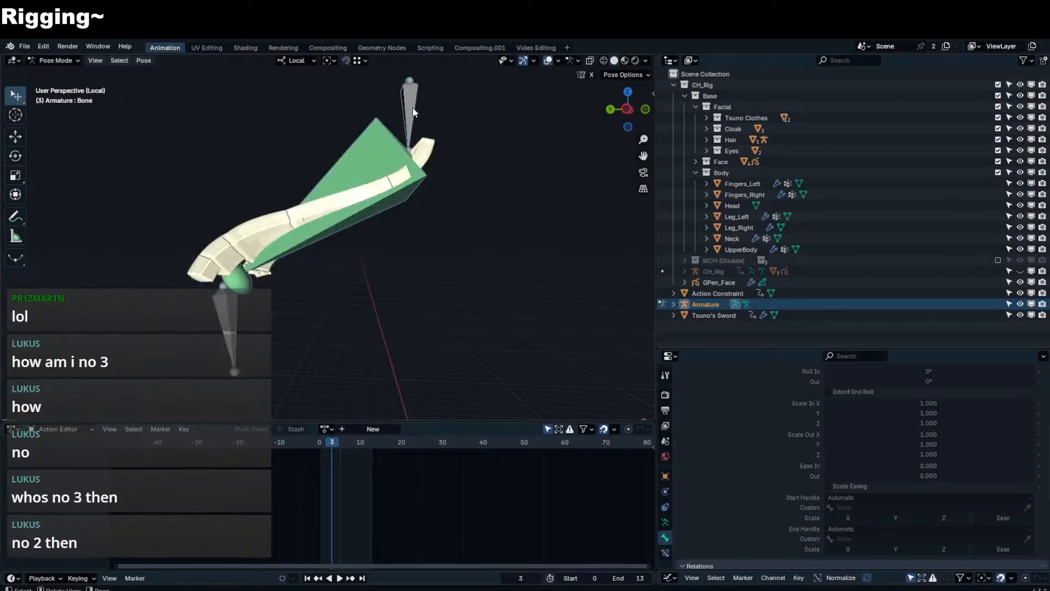
# - Delete the example armature and its Hair_Strands.002 mesh in Object Mode
pyautogui.hotkey('ctrl', 'Tab')
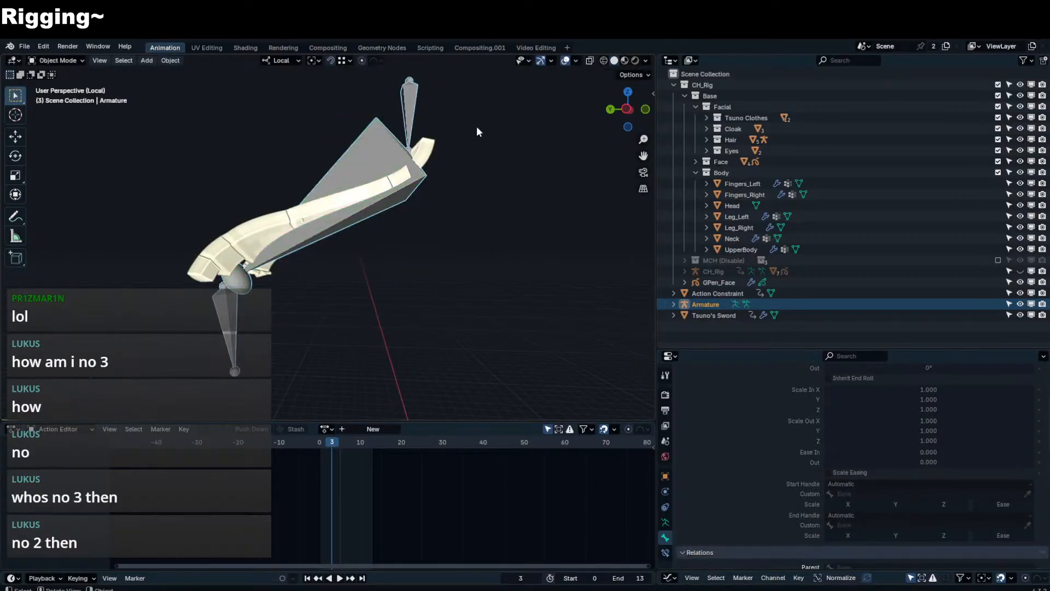
pyautogui.press('x')
pyautogui.click(358, 238)
pyautogui.moveTo(350, 224); pyautogui.dragTo(359, 234, button='middle')
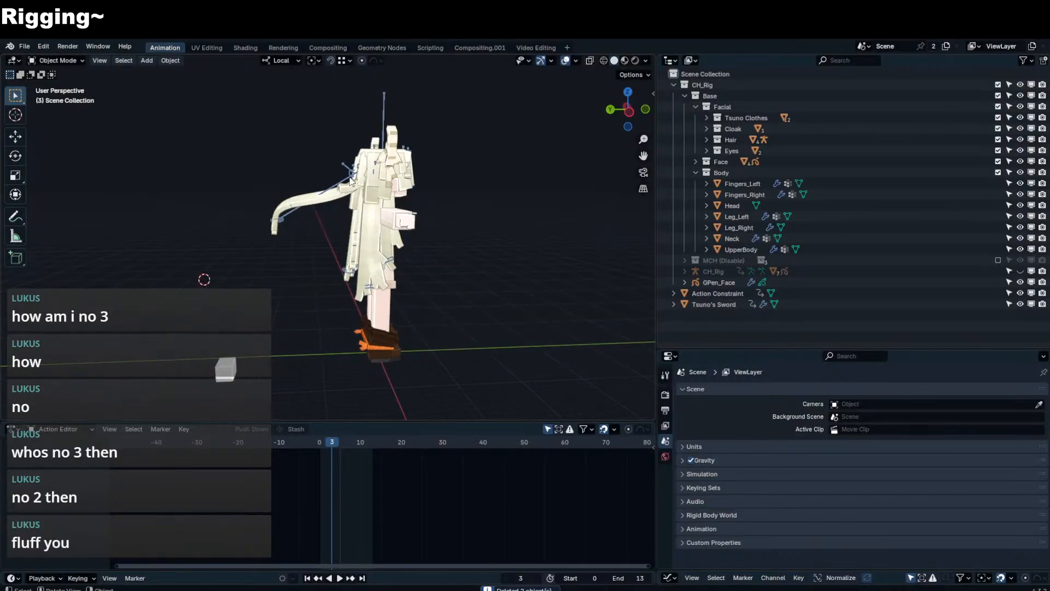
# - Clear the location of the hair rig's HairSideTail_L.003 bone in Pose Mode
pyautogui.click(350, 178)
pyautogui.hotkey('ctrl', 'Tab')
pyautogui.click(284, 218)
pyautogui.click(283, 215)
pyautogui.hotkey('alt', 'g')
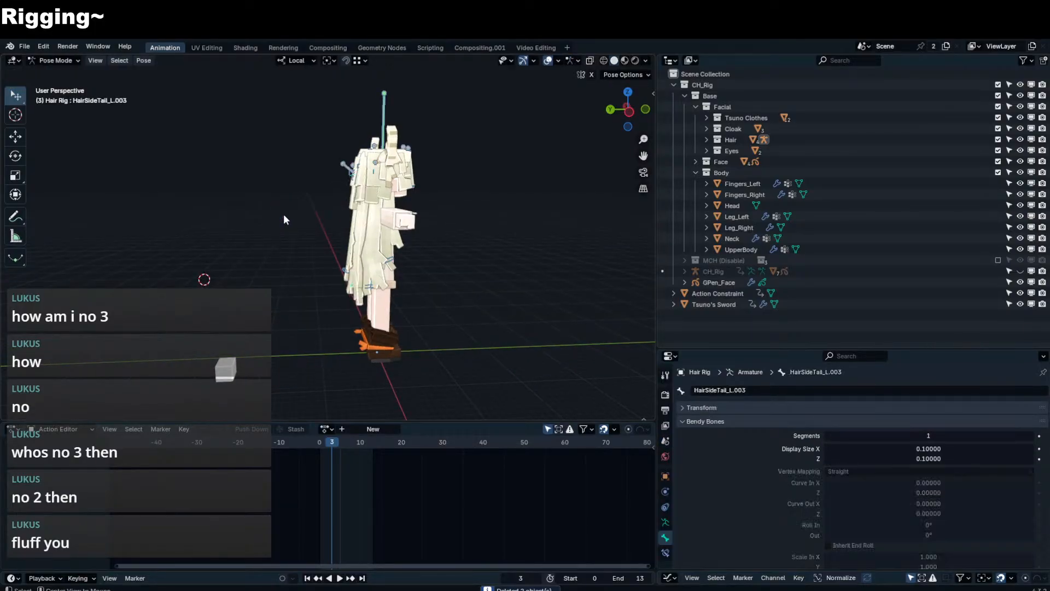
# - Select HairSideHead_L.002 and isolate the hair rig in Edit Mode
pyautogui.click(347, 164)
pyautogui.moveTo(348, 166); pyautogui.dragTo(365, 210, button='middle')
pyautogui.press('Tab')
pyautogui.scroll(3, 351, 212)
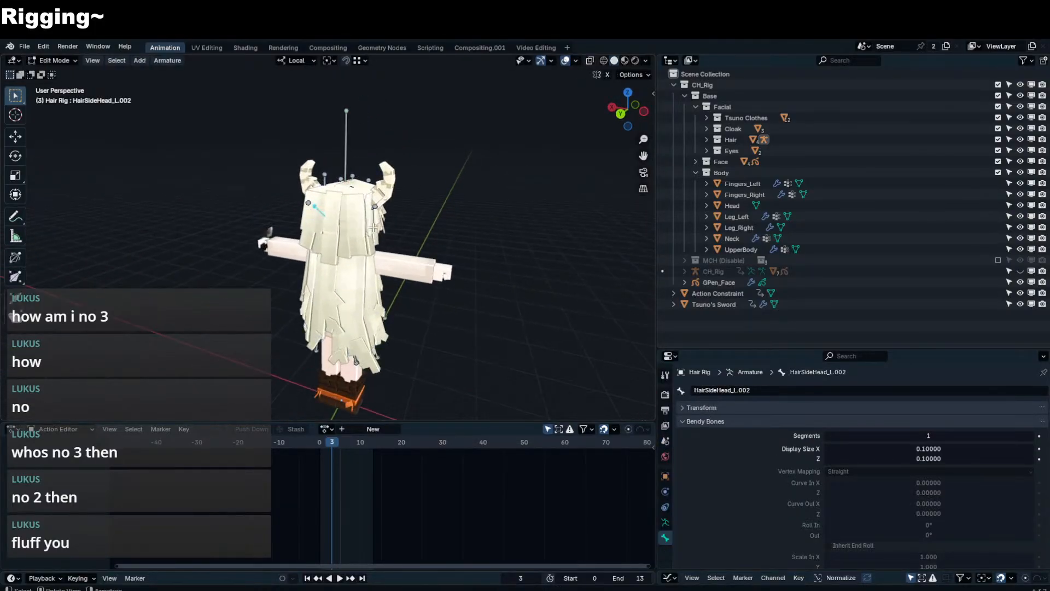
pyautogui.press('KP_Divide')
pyautogui.moveTo(292, 171); pyautogui.dragTo(286, 240, button='middle')
# - Make HairSideHead_L.002 vertical by snapping its tip to the 3D cursor at its base and raising it about 0.1 m along Z
pyautogui.click(268, 193)
pyautogui.click(304, 217)
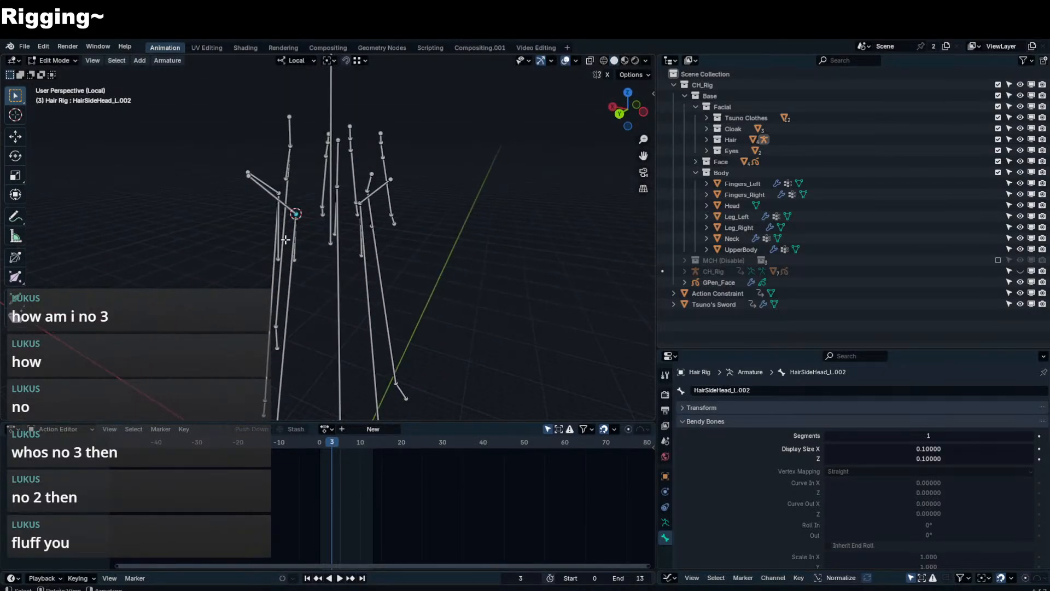
pyautogui.click(248, 176)
pyautogui.hotkey('shift', 's')
pyautogui.click(255, 114)
pyautogui.press('g')
pyautogui.press('z')
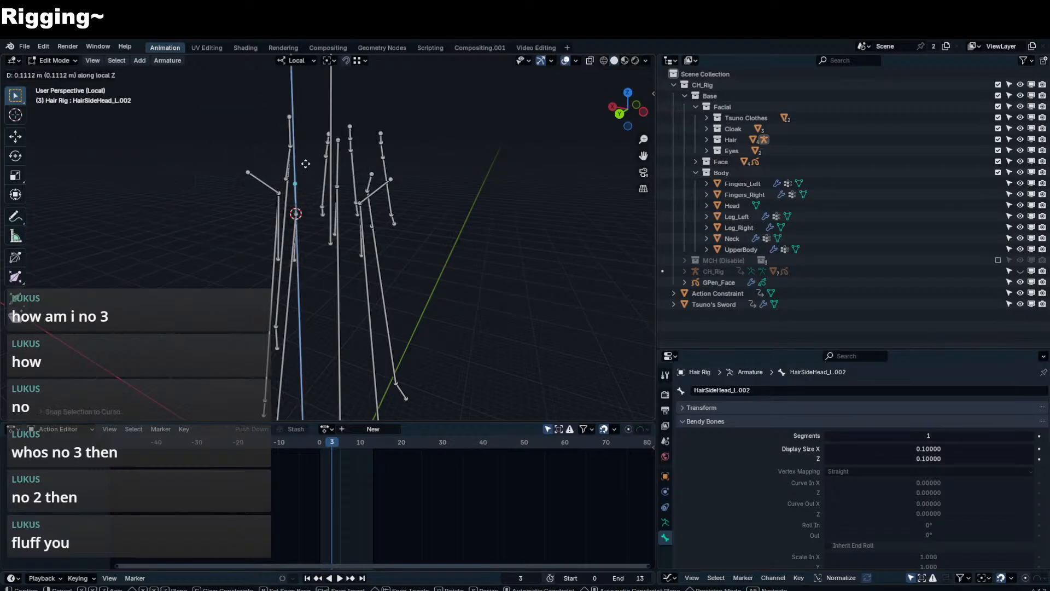
pyautogui.click(307, 167)
# - Straighten the slanted handle bone at HairSideC_L.001's upper joint by snapping its tip to that joint and raising it along Z
pyautogui.click(278, 193)
pyautogui.hotkey('shift', 's')
pyautogui.click(277, 241)
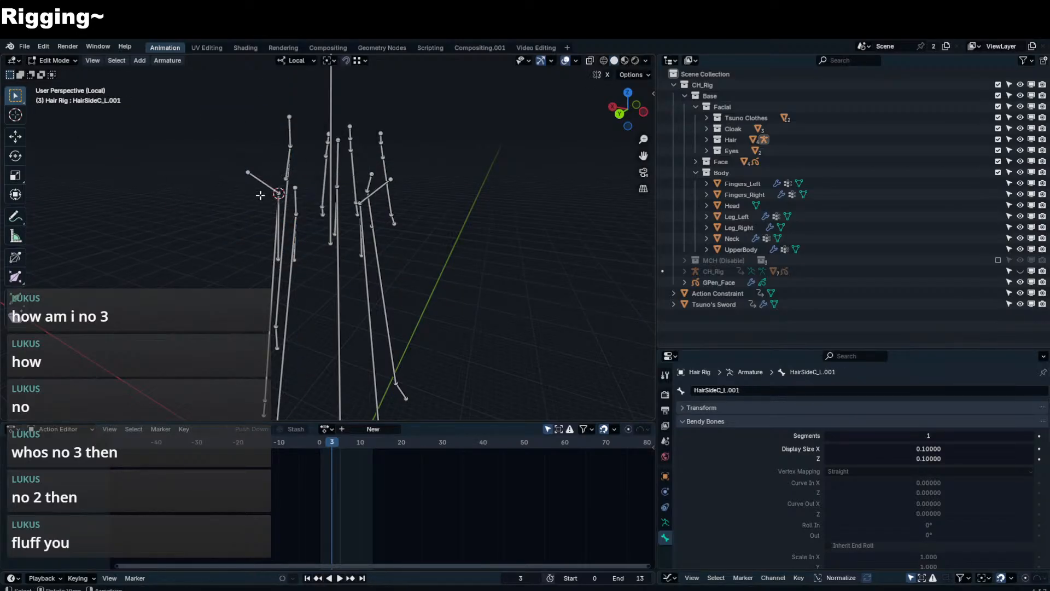
pyautogui.click(251, 171)
pyautogui.hotkey('shift', 's')
pyautogui.click(252, 116)
pyautogui.press('g')
pyautogui.press('z')
pyautogui.click(266, 136)
# - Make HairSideHead_L vertical by snapping its tip to its base joint and raising it along Z
pyautogui.click(293, 147)
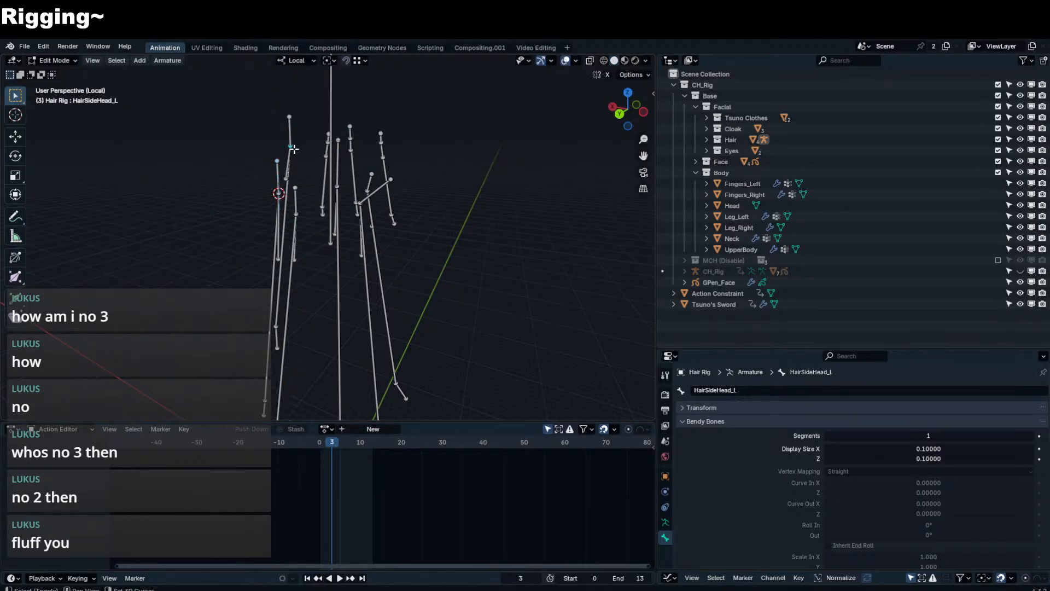
pyautogui.hotkey('shift', 's')
pyautogui.click(293, 188)
pyautogui.click(294, 116)
pyautogui.moveTo(307, 118); pyautogui.dragTo(450, 136, button='middle')
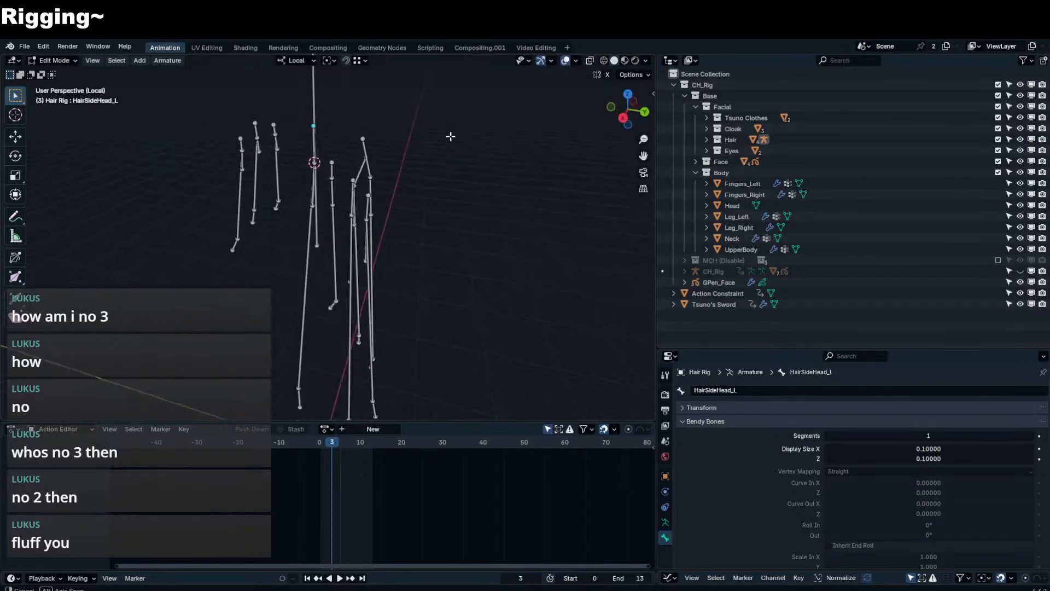
pyautogui.moveTo(378, 159); pyautogui.dragTo(331, 155, button='middle')
pyautogui.hotkey('shift', 's')
pyautogui.click(404, 64)
pyautogui.press('g')
pyautogui.press('z')
pyautogui.click(354, 126)
# - Make HairSideHead_L.003 vertical by snapping its tip to its base joint and raising it about 0.09 m along Z
pyautogui.moveTo(383, 185); pyautogui.dragTo(345, 182, button='middle')
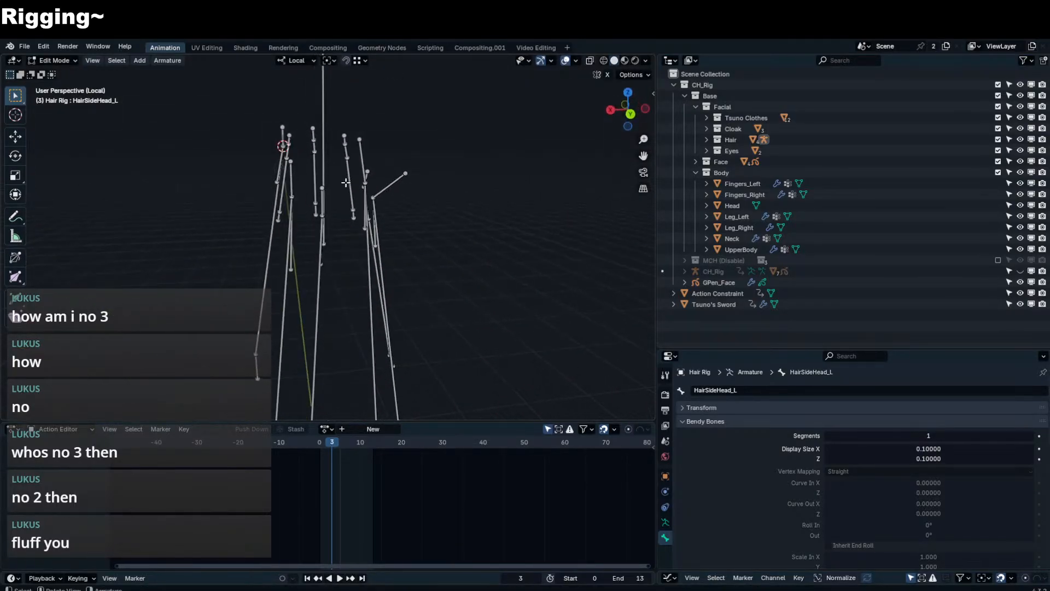
pyautogui.hotkey('shift', 's')
pyautogui.click(364, 235)
pyautogui.click(361, 148)
pyautogui.hotkey('shift', 's')
pyautogui.click(366, 133)
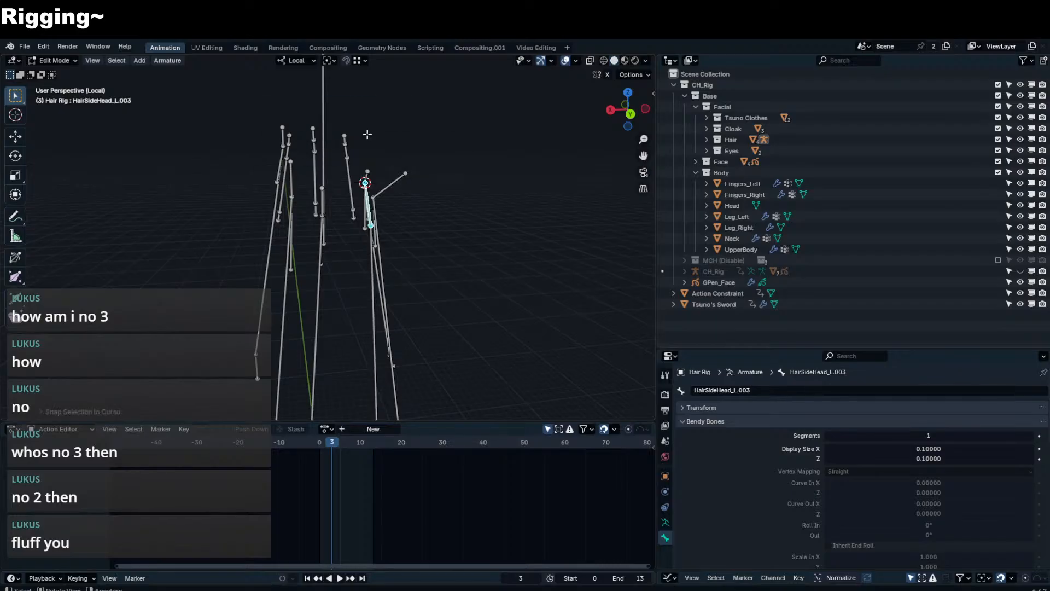
pyautogui.hotkey('ctrl', 'z')
pyautogui.hotkey('shift', 's')
pyautogui.click(363, 122)
pyautogui.press('g')
pyautogui.press('z')
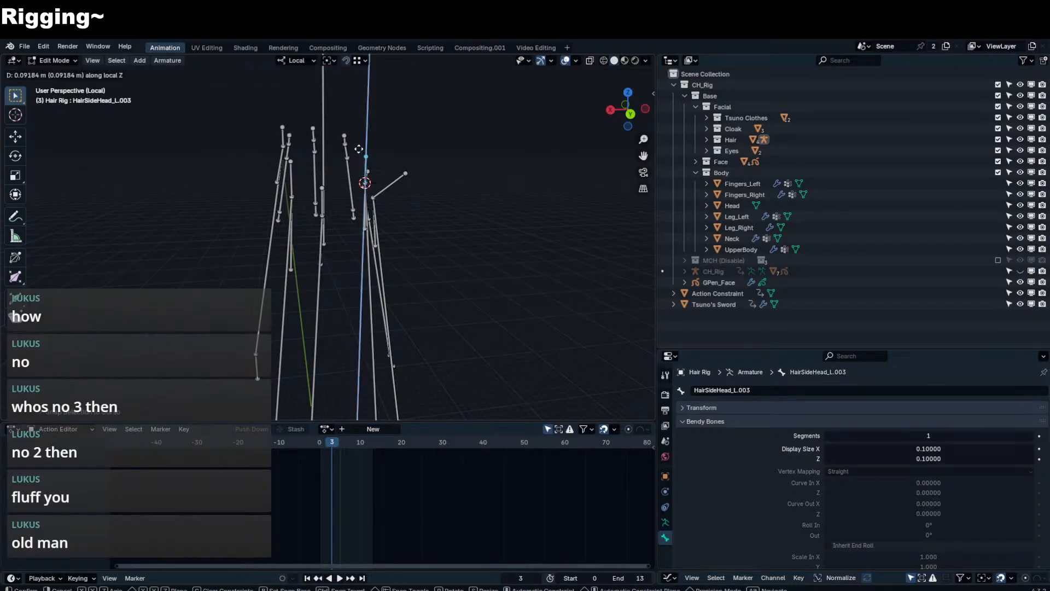
pyautogui.click(360, 150)
# - Straighten the slanted handle bone at HairSideC_L.004's upper joint by snapping its tip there and raising it along Z
pyautogui.moveTo(382, 170); pyautogui.dragTo(380, 175, button='middle')
pyautogui.click(376, 196)
pyautogui.click(373, 199)
pyautogui.hotkey('shift', 's')
pyautogui.click(375, 240)
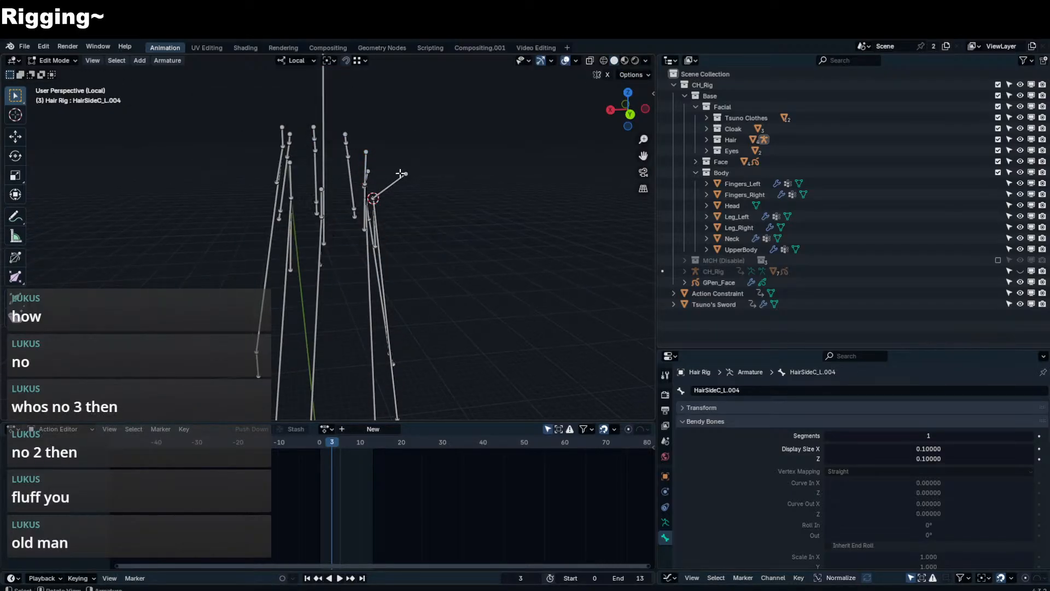
pyautogui.click(402, 174)
pyautogui.hotkey('shift', 's')
pyautogui.click(400, 146)
pyautogui.press('g')
pyautogui.press('z')
pyautogui.click(388, 149)
pyautogui.moveTo(387, 152); pyautogui.dragTo(306, 172, button='middle')
pyautogui.press('g')
pyautogui.press('z')
pyautogui.click(302, 160)
# - Make HairSideHead_L.005 vertical by snapping its tip to its base joint and raising it along Z
pyautogui.click(353, 190)
pyautogui.hotkey('shift', 's')
pyautogui.click(348, 230)
pyautogui.click(357, 175)
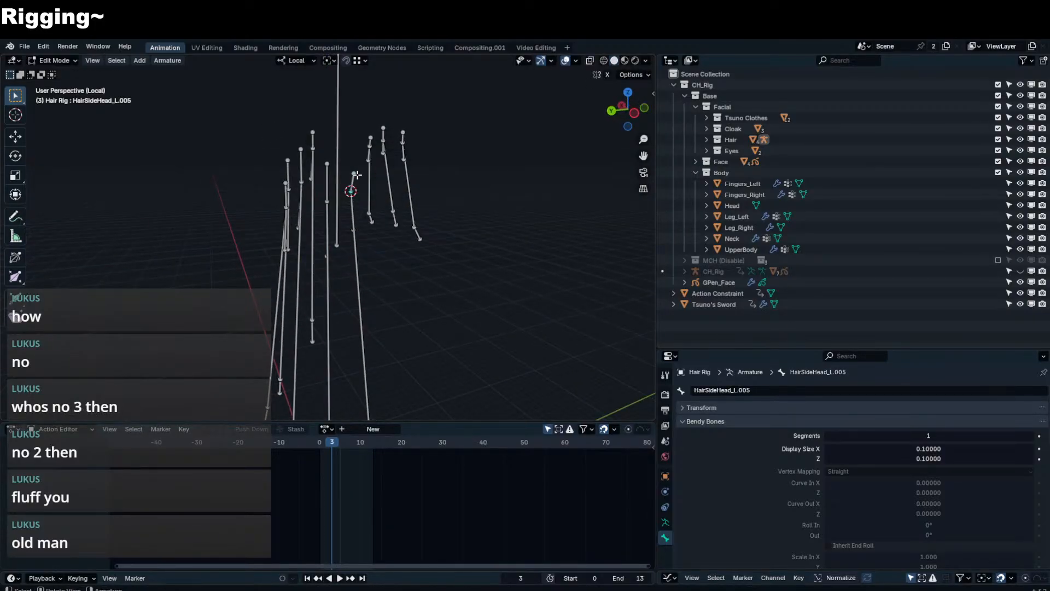
pyautogui.hotkey('shift', 's')
pyautogui.click(355, 155)
pyautogui.press('g')
pyautogui.press('z')
pyautogui.click(355, 149)
# - Make HairHead_R vertical by snapping its tip to its base joint and raising it along Z
pyautogui.moveTo(355, 148); pyautogui.dragTo(309, 155, button='middle')
pyautogui.click(331, 153)
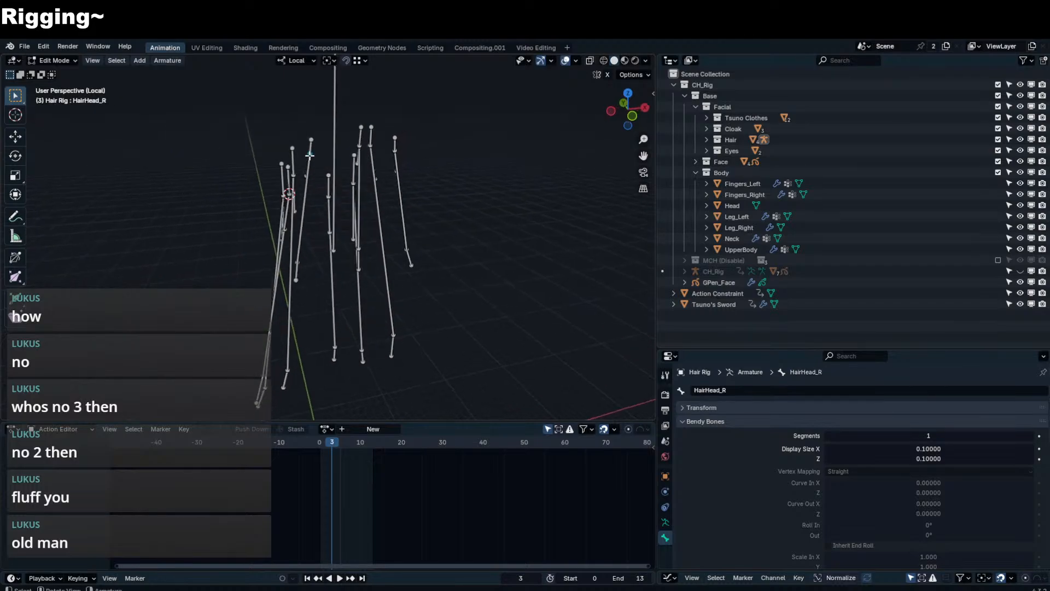
pyautogui.press('g')
pyautogui.press('z')
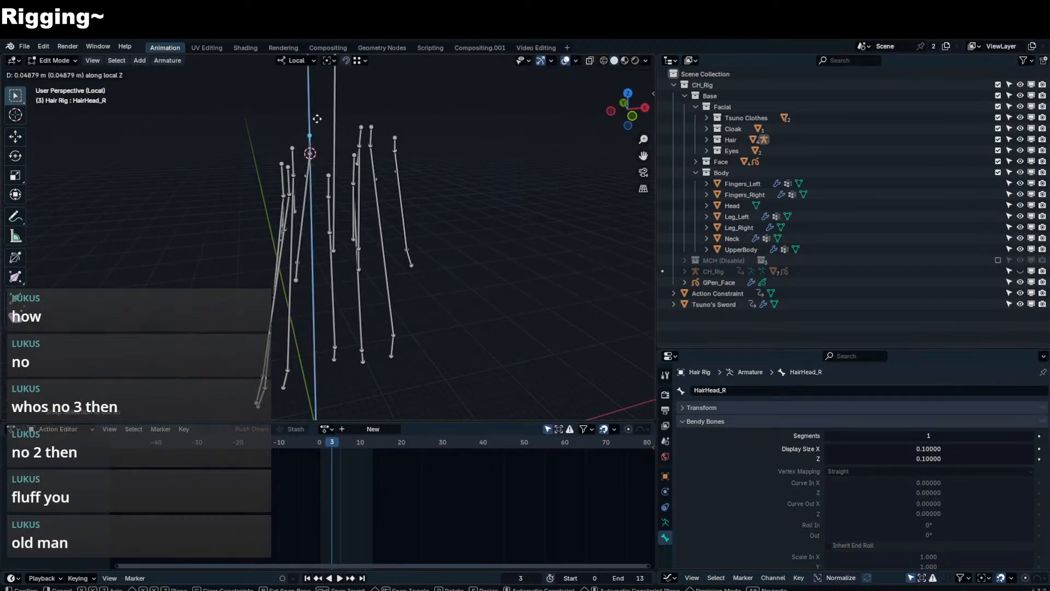
pyautogui.click(337, 124)
# - Straighten HairHead_F in the middle of the fringe, raising its snapped tip directly above its base joint along Z
pyautogui.click(360, 145)
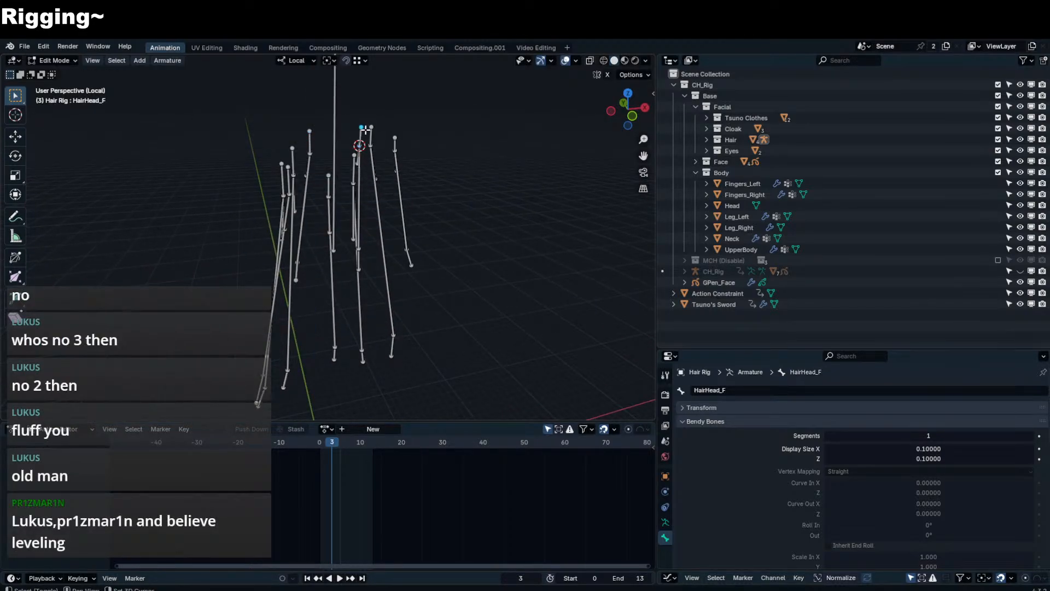
pyautogui.press('g')
pyautogui.press('z')
pyautogui.click(351, 112)
# - Make HairHead_L point straight up by collapsing its tip onto its base joint and moving it up along Z
pyautogui.keyDown('shift'); pyautogui.moveTo(398, 129); pyautogui.dragTo(353, 193, button='middle'); pyautogui.keyUp('shift')
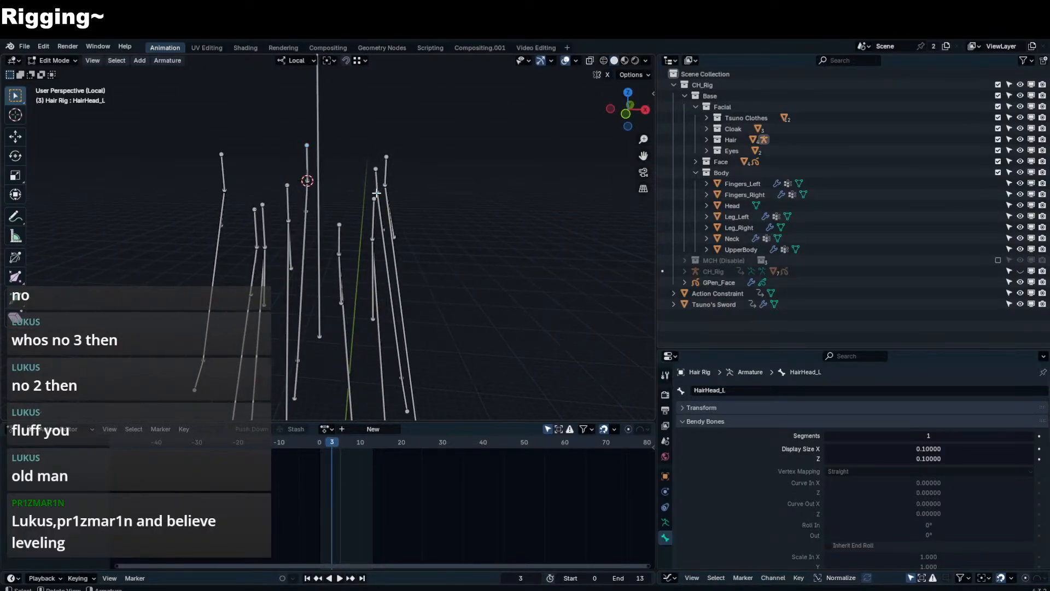
pyautogui.keyDown('shift'); pyautogui.rightClick(376, 193); pyautogui.keyUp('shift')
pyautogui.press('g')
pyautogui.press('z')
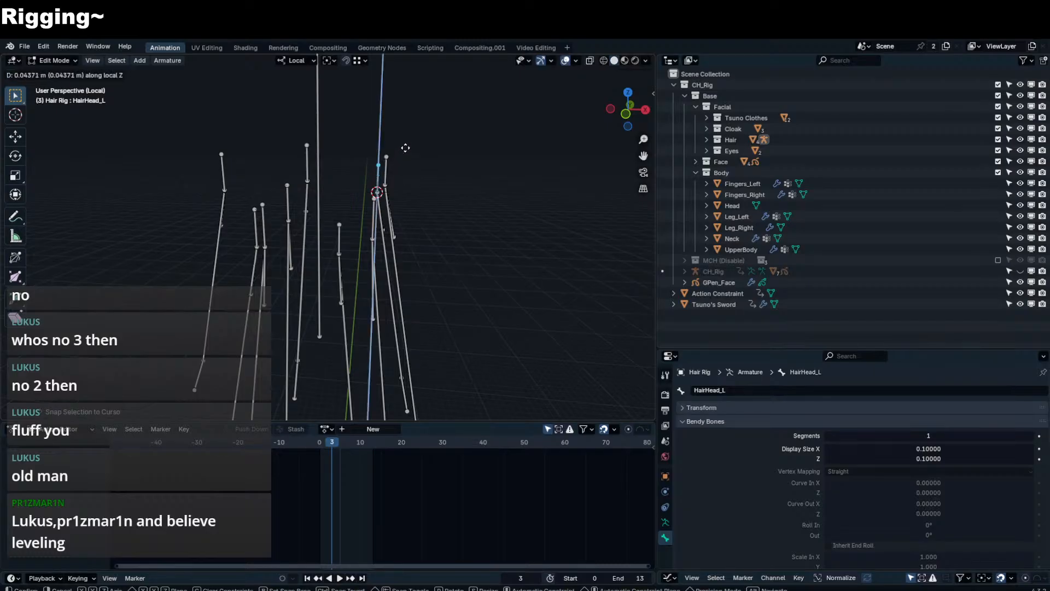
pyautogui.click(408, 142)
# - Straighten the remaining HairSideHead_L handle by snapping the 3D cursor to its base, snapping its tip there and raising it along Z
pyautogui.moveTo(402, 190); pyautogui.dragTo(357, 193, button='middle')
pyautogui.click(358, 194)
pyautogui.hotkey('shift', 's')
pyautogui.click(358, 270)
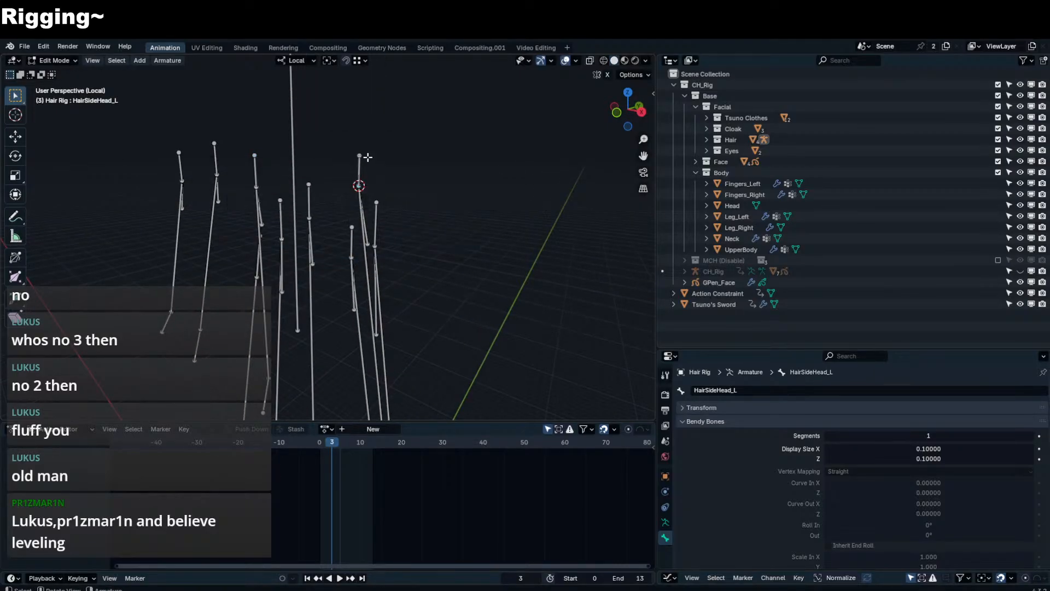
pyautogui.hotkey('shift', 's')
pyautogui.click(368, 83)
pyautogui.press('g')
pyautogui.press('z')
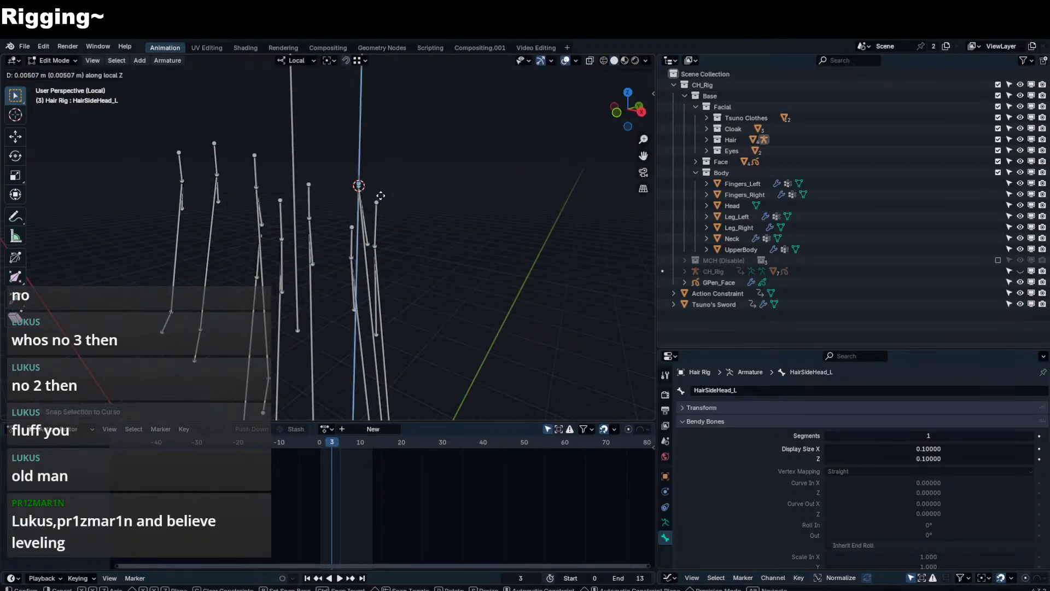
pyautogui.click(377, 170)
# - Switch the Hair Rig to Pose Mode and leave local view to show the whole character
pyautogui.moveTo(375, 172); pyautogui.dragTo(353, 198, button='middle')
pyautogui.scroll(-4, 345, 183)
pyautogui.hotkey('ctrl', 'Tab')
pyautogui.click(321, 212)
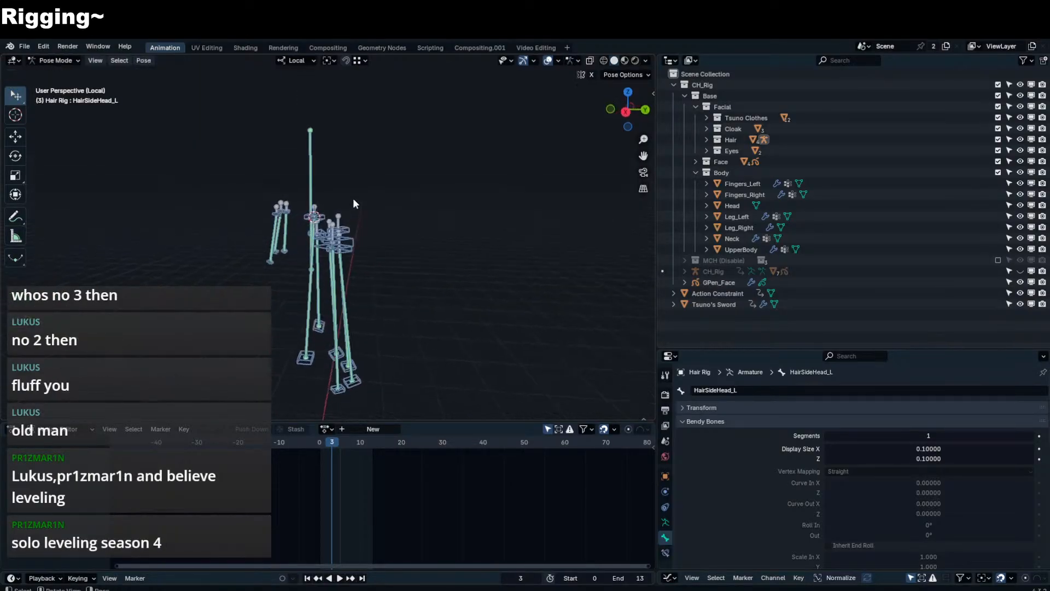
pyautogui.click(307, 155)
pyautogui.press('KP_Divide')
# - Test the long back strand's bend by moving and rotating HairSideTail_L.003, and return it to its rest pose
pyautogui.moveTo(390, 141); pyautogui.dragTo(463, 134, button='middle')
pyautogui.moveTo(325, 390); pyautogui.dragTo(364, 378)
pyautogui.moveTo(364, 381); pyautogui.dragTo(399, 375, button='middle')
pyautogui.press('r')
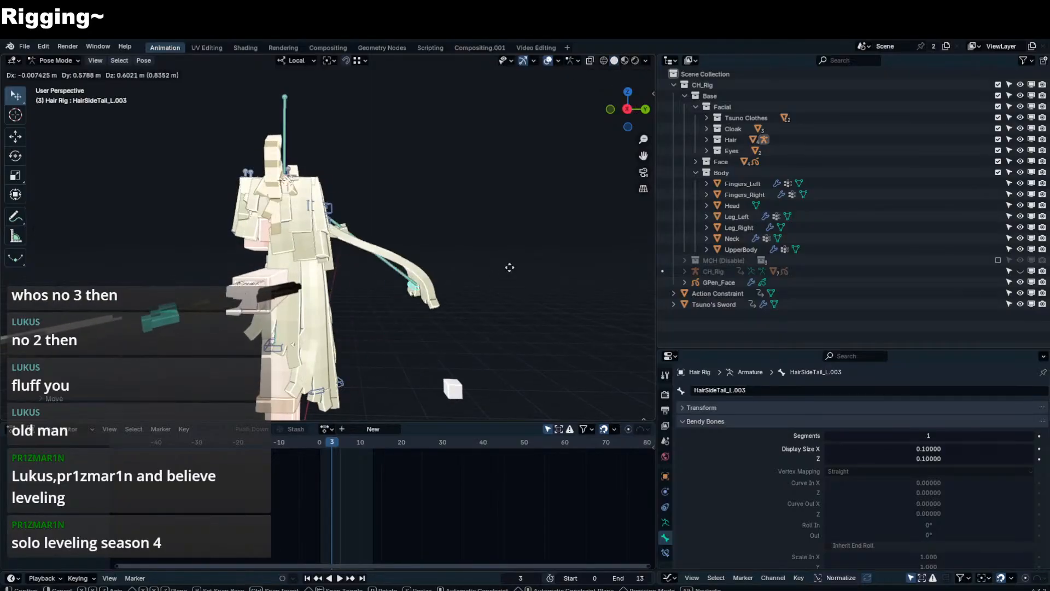
pyautogui.click(348, 98)
pyautogui.moveTo(295, 148); pyautogui.dragTo(236, 173, button='middle')
pyautogui.press('g')
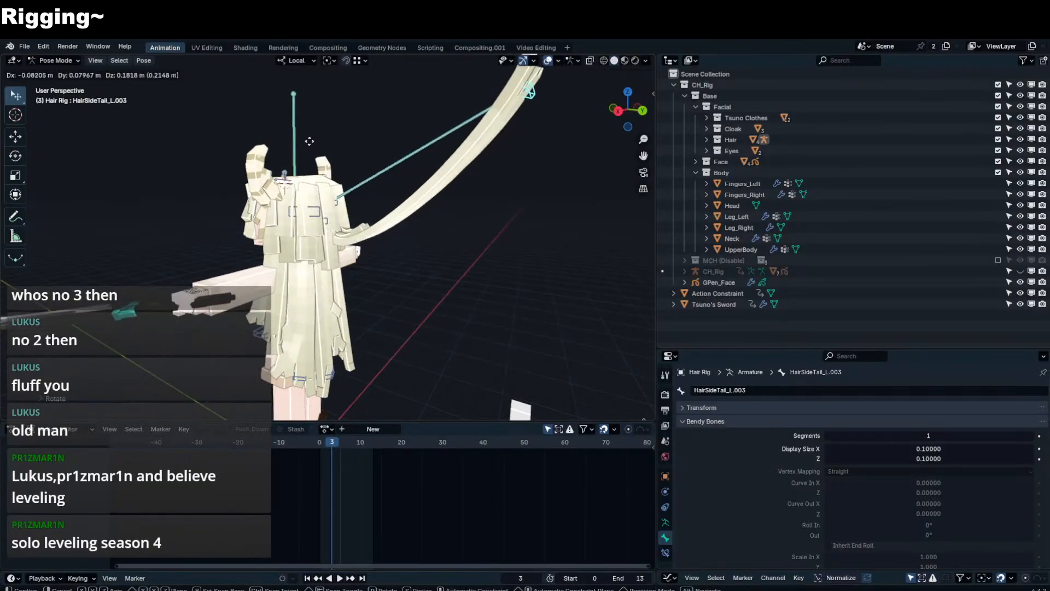
pyautogui.click(293, 60)
pyautogui.scroll(-3, 394, 112)
pyautogui.moveTo(508, 164); pyautogui.dragTo(539, 163, button='middle')
pyautogui.press('r')
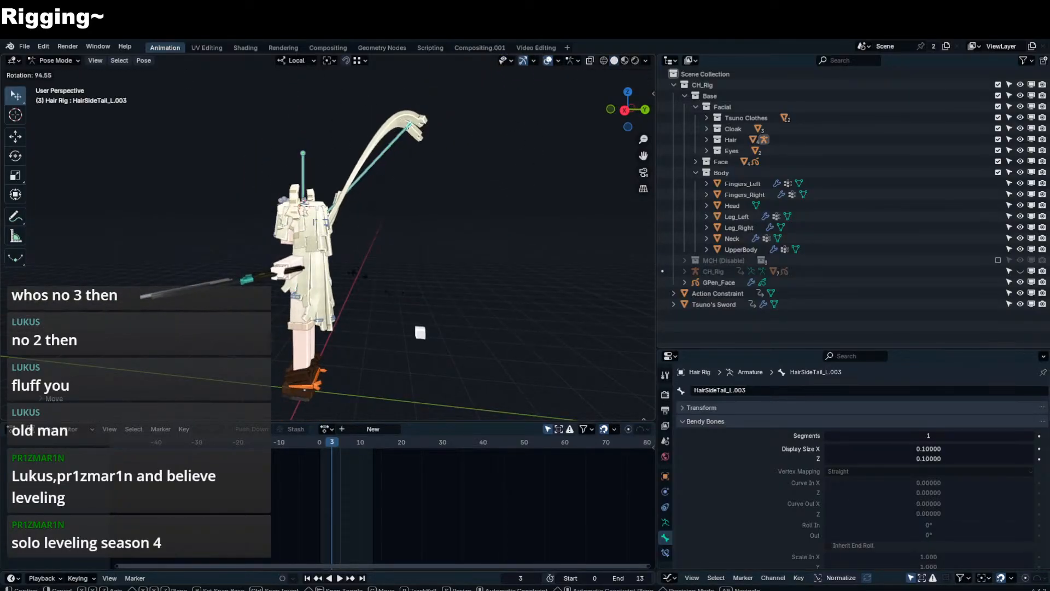
pyautogui.click(410, 233)
pyautogui.scroll(3, 350, 218)
pyautogui.moveTo(405, 233); pyautogui.dragTo(283, 232, button='middle')
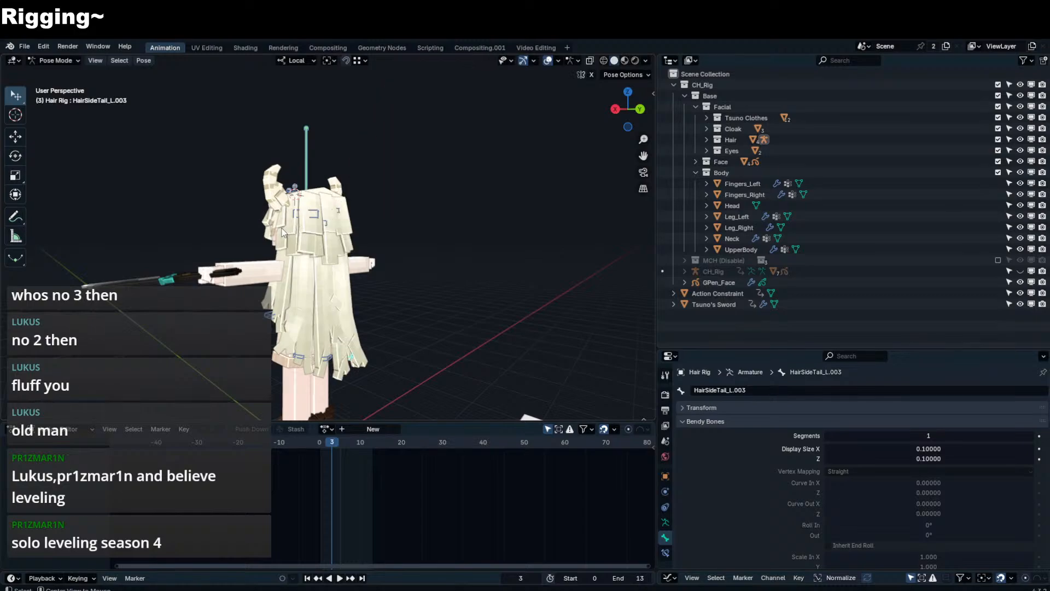
# - Save the file
pyautogui.hotkey('ctrl', 's')
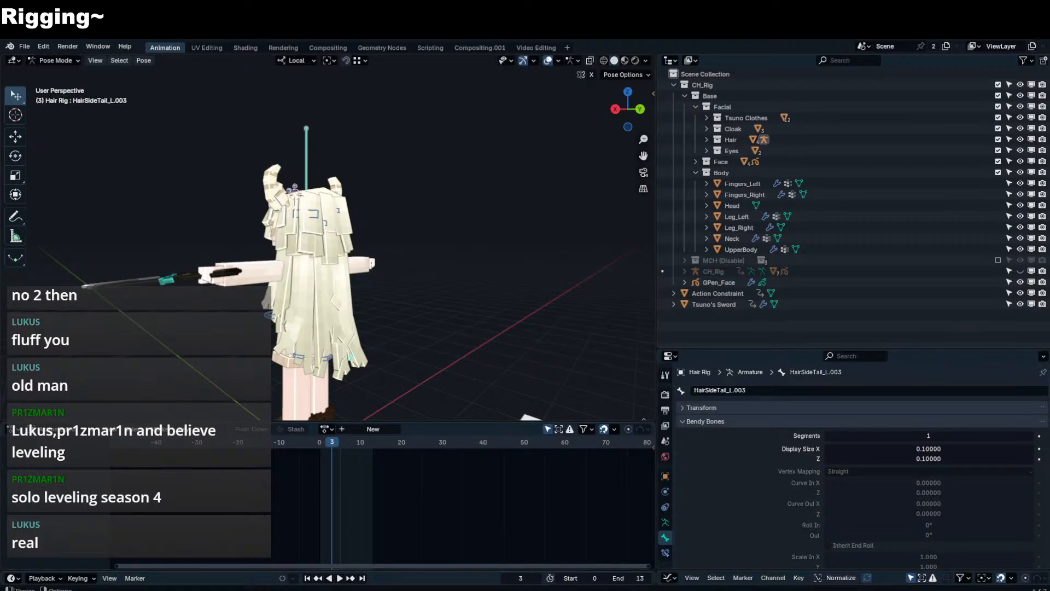
# - Try rotating HairC_F and the tail control of the middle fringe strand in Pose Mode, cancelling each rotation
pyautogui.moveTo(431, 290); pyautogui.dragTo(328, 197, button='middle')
pyautogui.hotkey('ctrl', 'Tab')
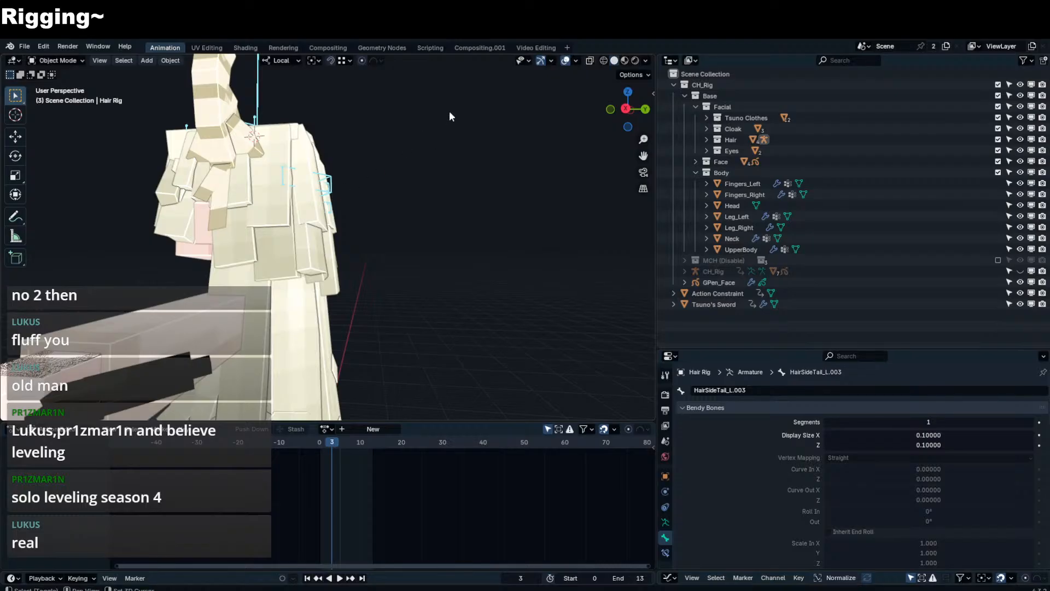
pyautogui.keyDown('shift'); pyautogui.moveTo(513, 194); pyautogui.dragTo(581, 231, button='middle'); pyautogui.keyUp('shift')
pyautogui.click(296, 250)
pyautogui.moveTo(297, 251); pyautogui.dragTo(424, 257, button='middle')
pyautogui.click(354, 209)
pyautogui.hotkey('ctrl', 'Tab')
pyautogui.click(353, 210)
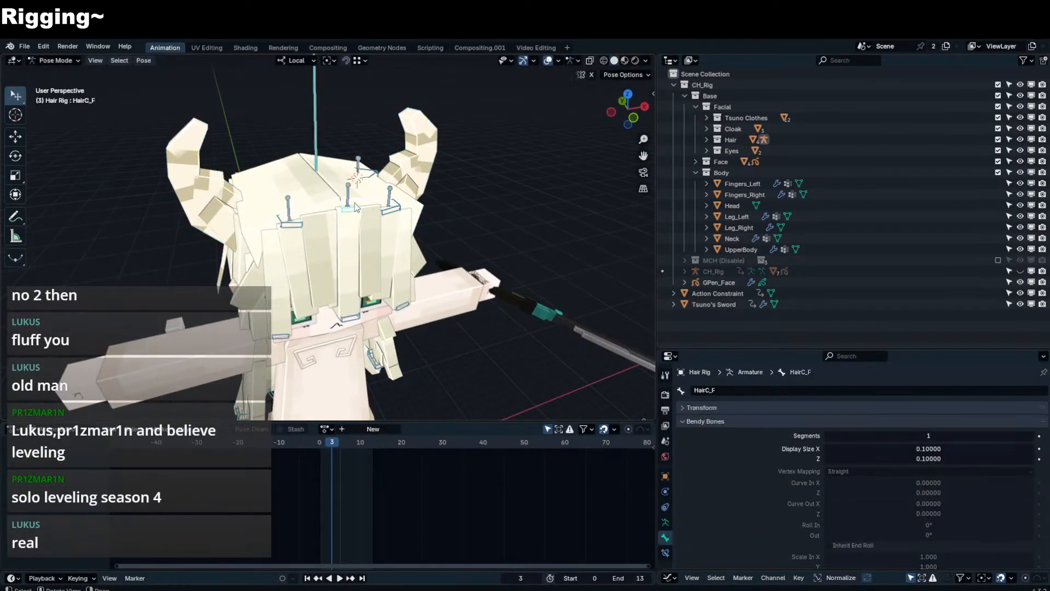
pyautogui.moveTo(353, 210); pyautogui.dragTo(328, 192, button='middle')
pyautogui.press('r')
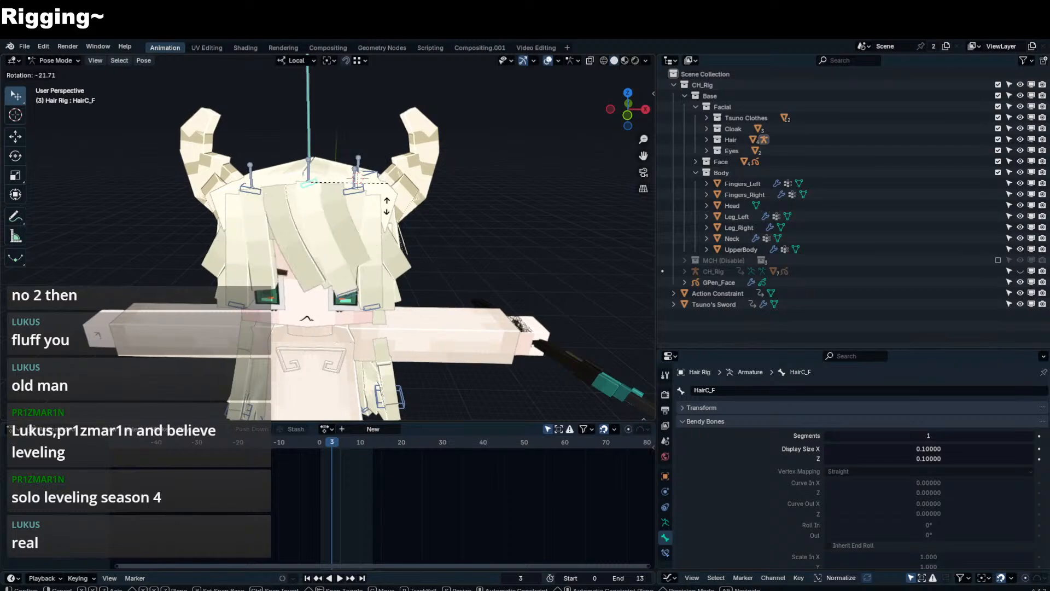
pyautogui.rightClick(344, 219)
pyautogui.click(306, 303)
pyautogui.press('r')
pyautogui.press('r')
pyautogui.rightClick(274, 235)
# - Try rotating HairHead_F about its local X and Z axes and moving it, cancelling each transform
pyautogui.moveTo(274, 236); pyautogui.dragTo(309, 171, button='middle')
pyautogui.click(252, 162)
pyautogui.press('r')
pyautogui.press('x')
pyautogui.rightClick(268, 168)
pyautogui.press('r')
pyautogui.press('z')
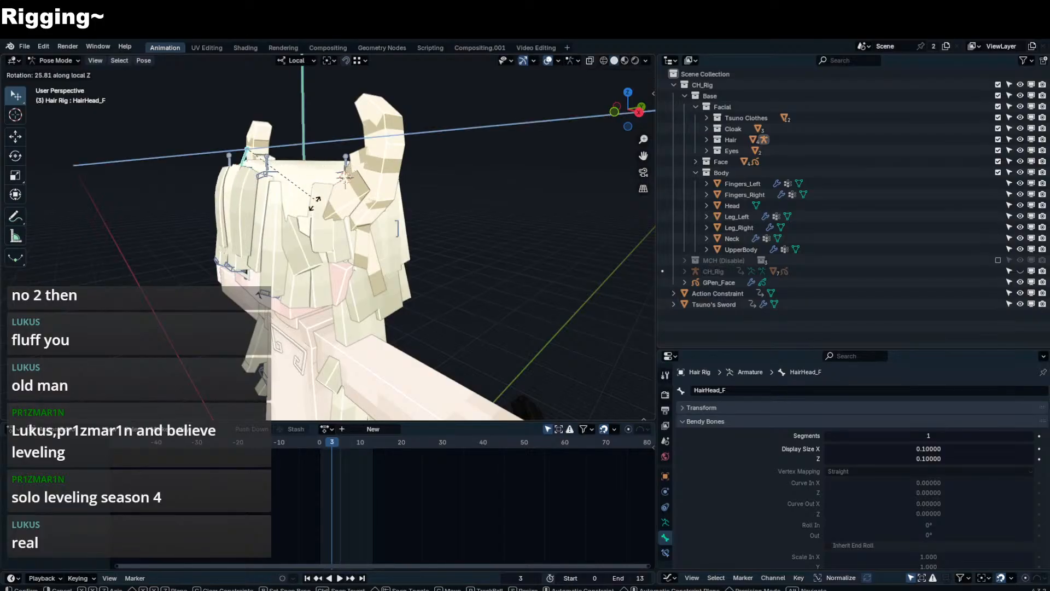
pyautogui.rightClick(322, 187)
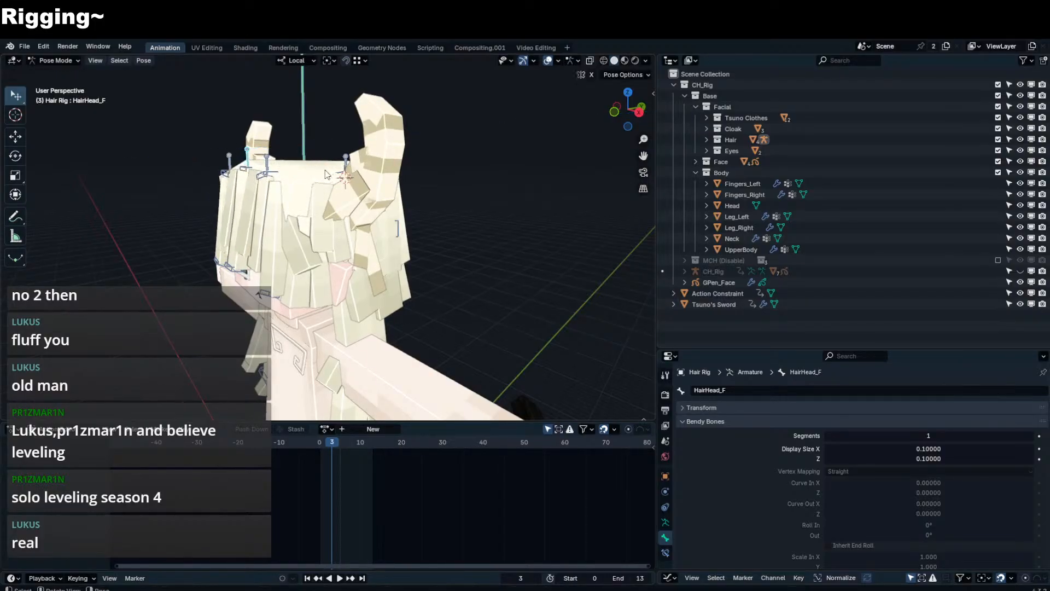
pyautogui.moveTo(322, 187); pyautogui.dragTo(373, 178, button='middle')
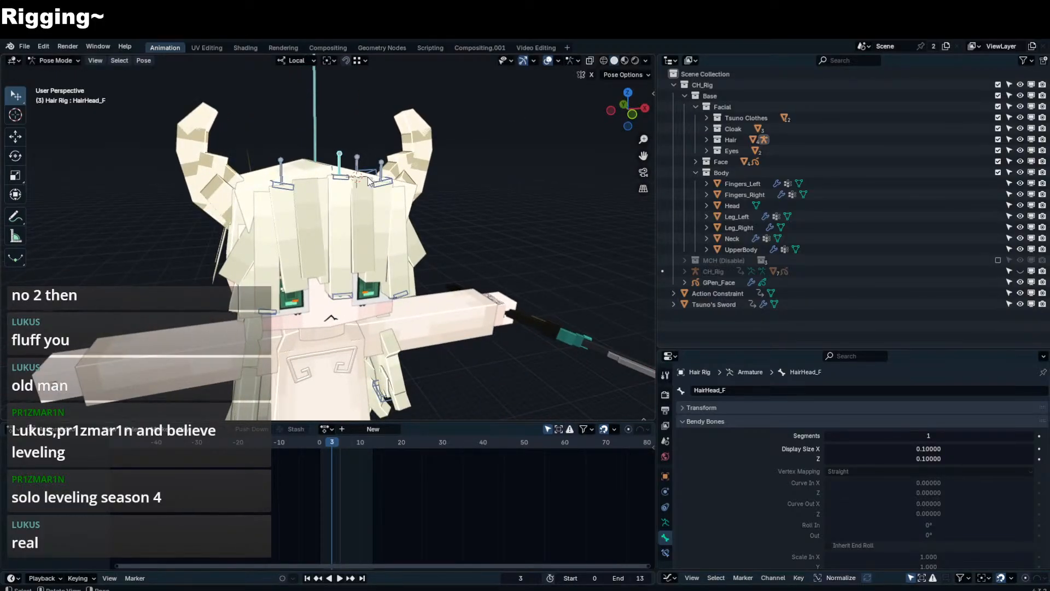
pyautogui.press('g')
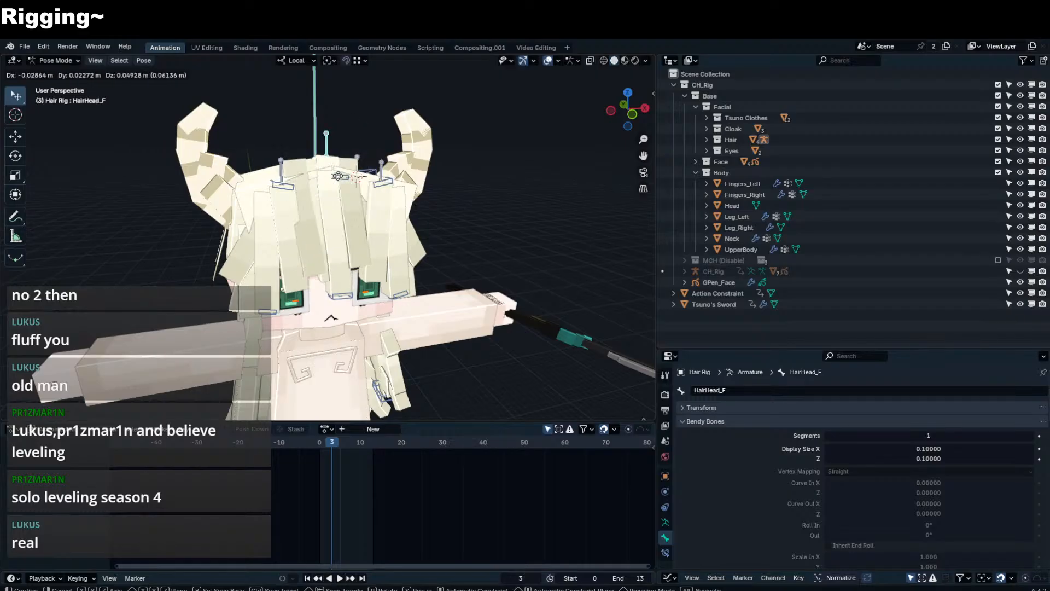
pyautogui.rightClick(401, 166)
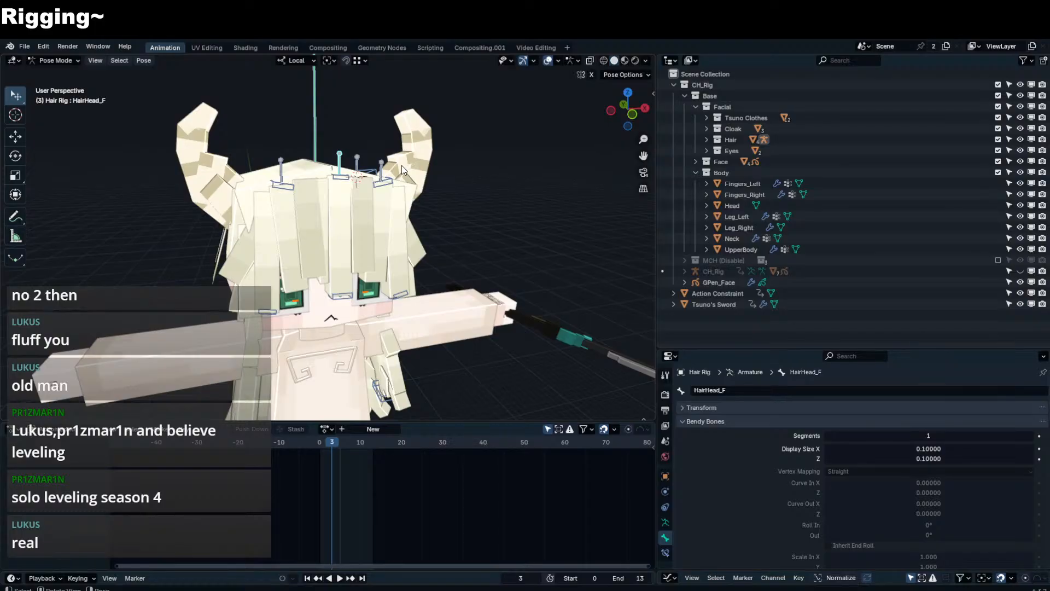
# - Examine the hair pieces around the side of the head, including the Hair_Base.003 mesh in Edit Mode
pyautogui.moveTo(356, 143); pyautogui.dragTo(490, 136, button='middle')
pyautogui.scroll(-8, 408, 230)
pyautogui.moveTo(408, 231); pyautogui.dragTo(339, 271, button='middle')
pyautogui.scroll(8, 334, 277)
pyautogui.hotkey('ctrl', 'Tab')
pyautogui.scroll(-5, 329, 254)
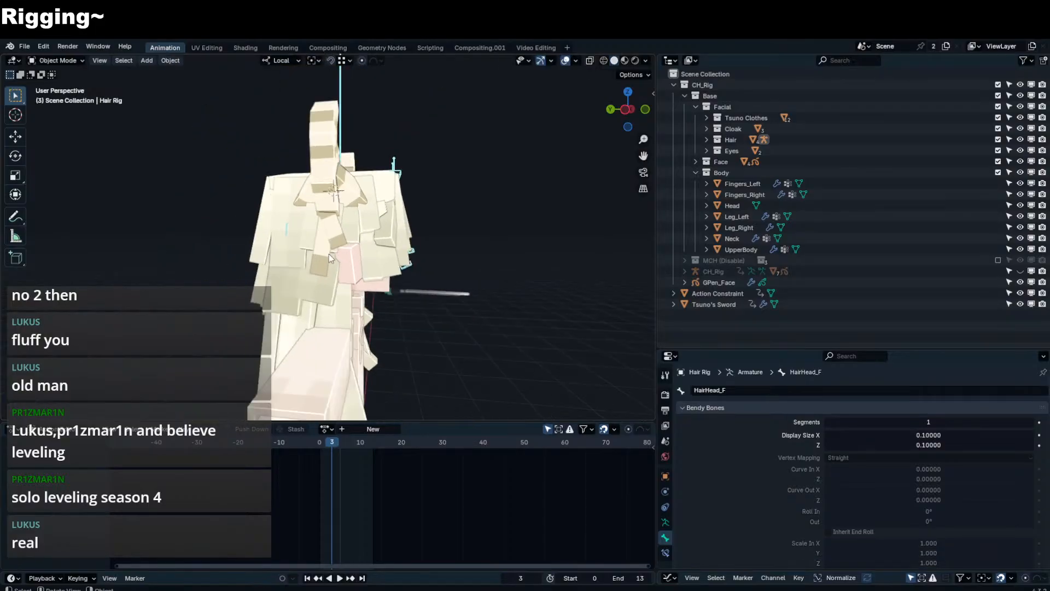
pyautogui.scroll(3, 329, 253)
pyautogui.scroll(-4, 336, 243)
pyautogui.scroll(6, 323, 264)
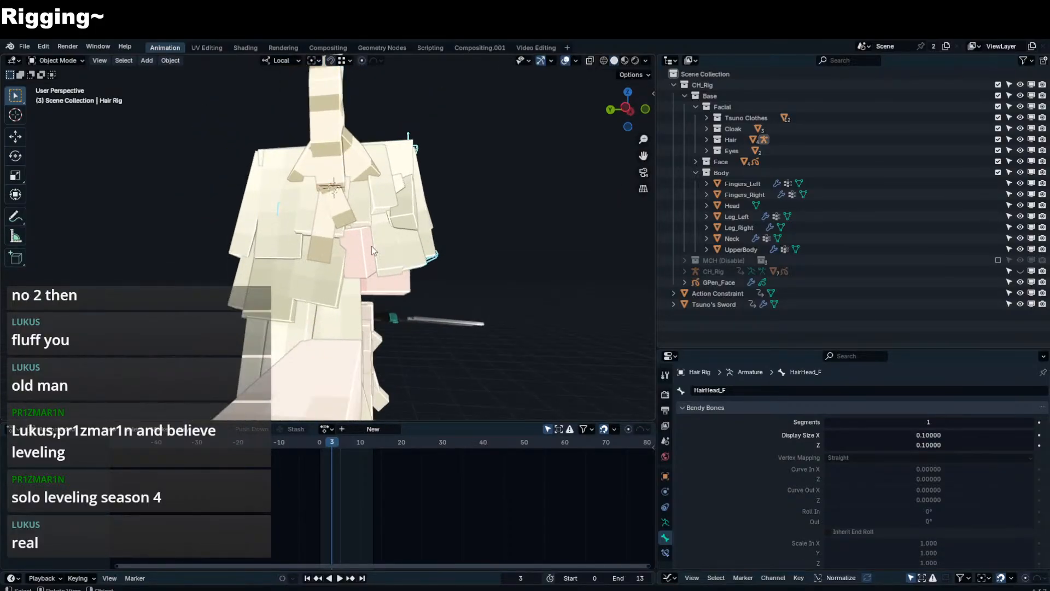
pyautogui.click(394, 258)
pyautogui.press('Tab')
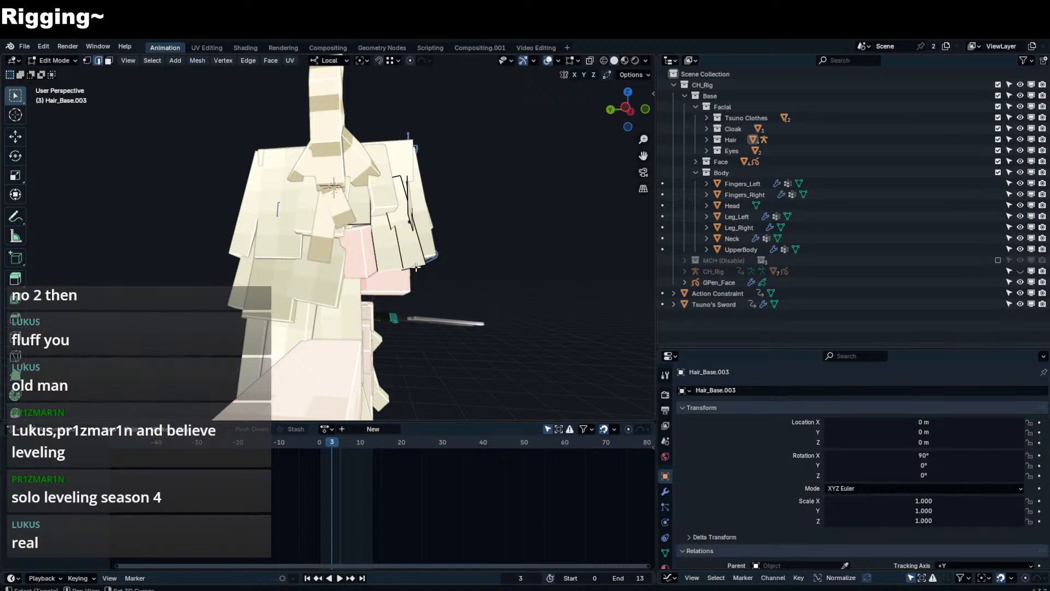
pyautogui.moveTo(407, 267); pyautogui.dragTo(333, 216, button='middle')
pyautogui.press('Tab')
# - Try rotating HairTail_R at the fringe in Pose Mode, and return the rig to Object Mode
pyautogui.click(275, 265)
pyautogui.hotkey('ctrl', 'Tab')
pyautogui.click(275, 265)
pyautogui.press('r')
pyautogui.click(268, 292)
pyautogui.hotkey('ctrl', 'Tab')
# - Inspect the Horns.002 mesh and its hanging pieces in Edit Mode from the side and front
pyautogui.keyDown('shift'); pyautogui.rightClick(327, 273); pyautogui.keyUp('shift')
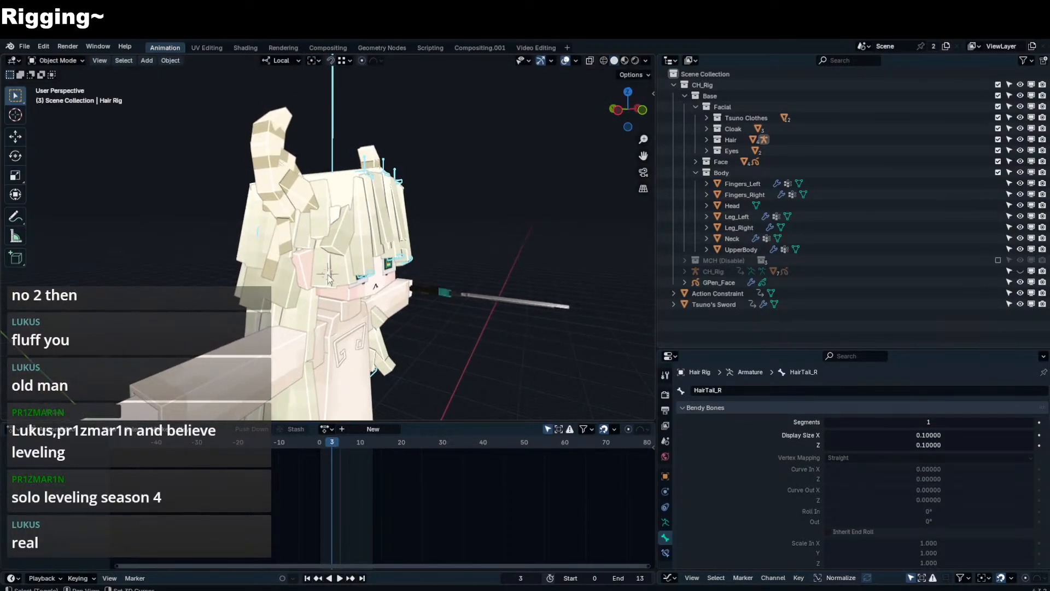
pyautogui.moveTo(335, 269); pyautogui.dragTo(284, 234, button='middle')
pyautogui.moveTo(347, 279); pyautogui.dragTo(428, 249, button='middle')
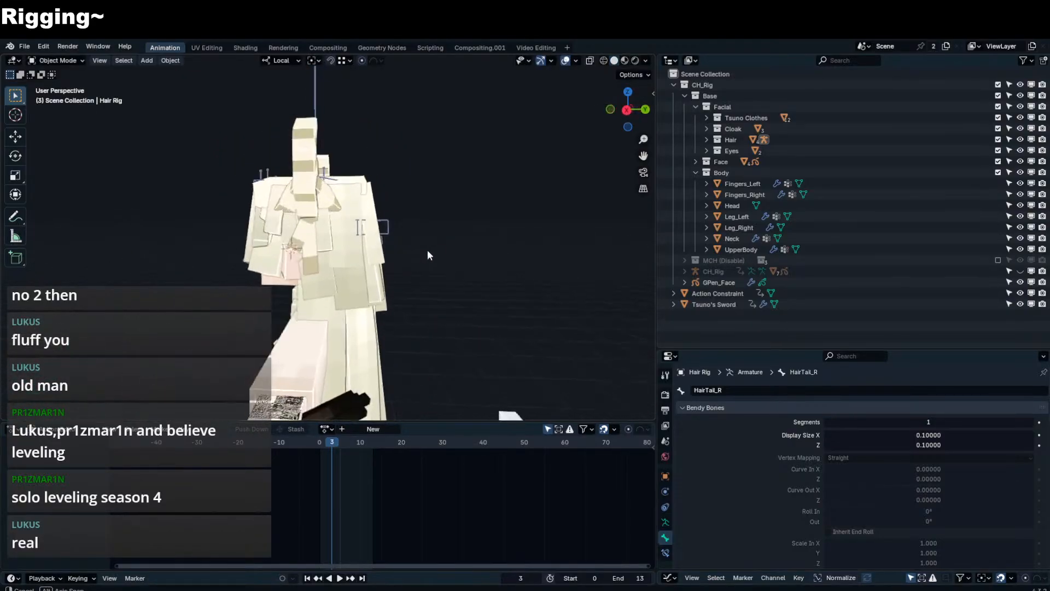
pyautogui.click(308, 234)
pyautogui.press('Tab')
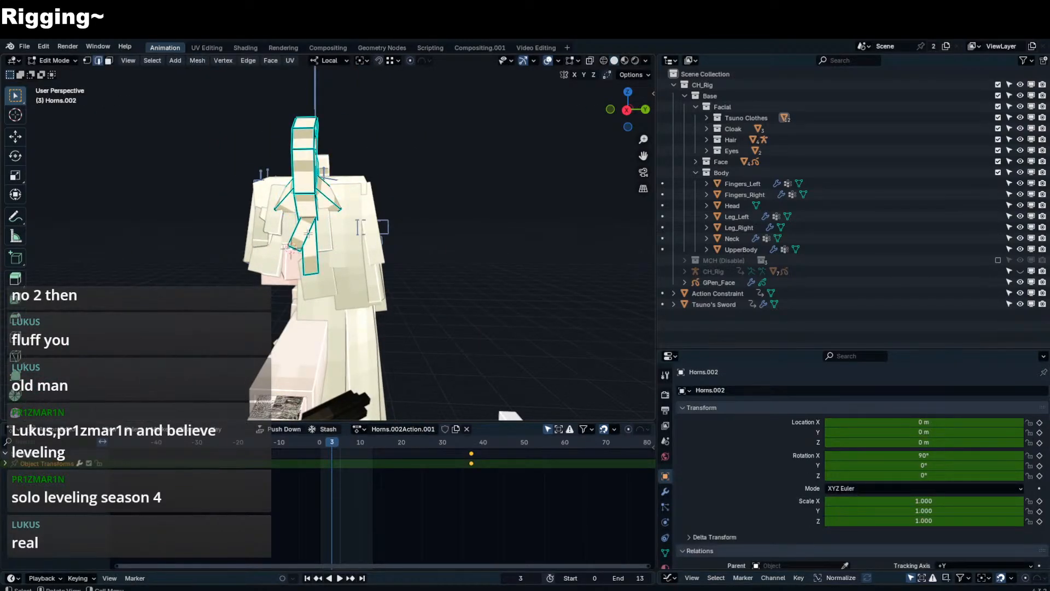
pyautogui.keyDown('alt'); pyautogui.moveTo(308, 234); pyautogui.dragTo(425, 219, button='middle'); pyautogui.keyUp('alt')
pyautogui.scroll(3, 424, 232)
pyautogui.scroll(3, 350, 194)
pyautogui.press('Tab')
pyautogui.scroll(-6, 350, 194)
pyautogui.scroll(3, 378, 218)
pyautogui.scroll(-3, 425, 219)
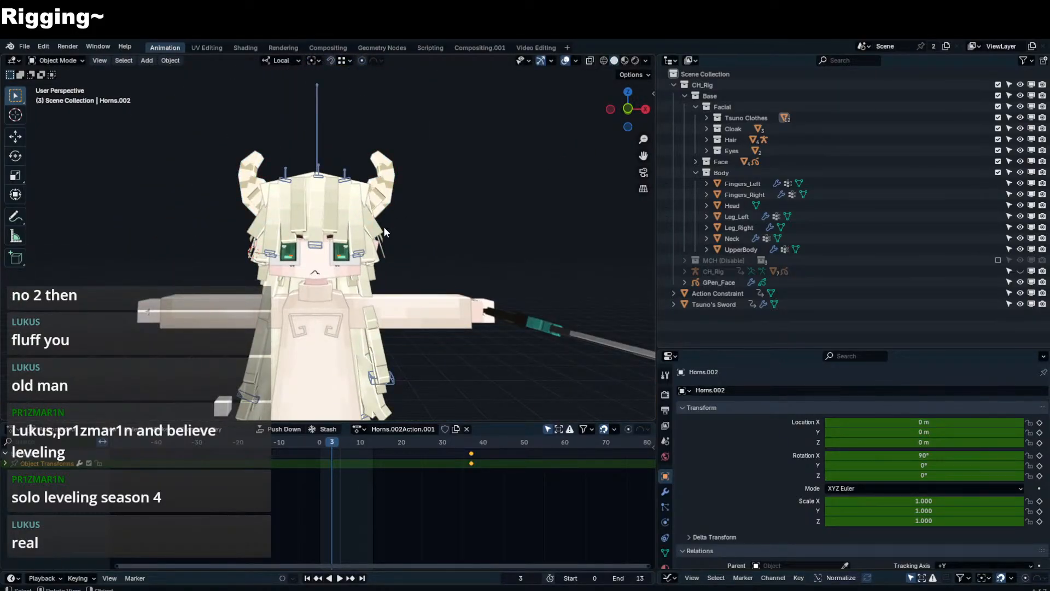
# - Add a new bone to the Hair Rig in Edit Mode at the 3D cursor beside the head
pyautogui.moveTo(384, 232); pyautogui.dragTo(330, 253, button='middle')
pyautogui.scroll(-1, 329, 253)
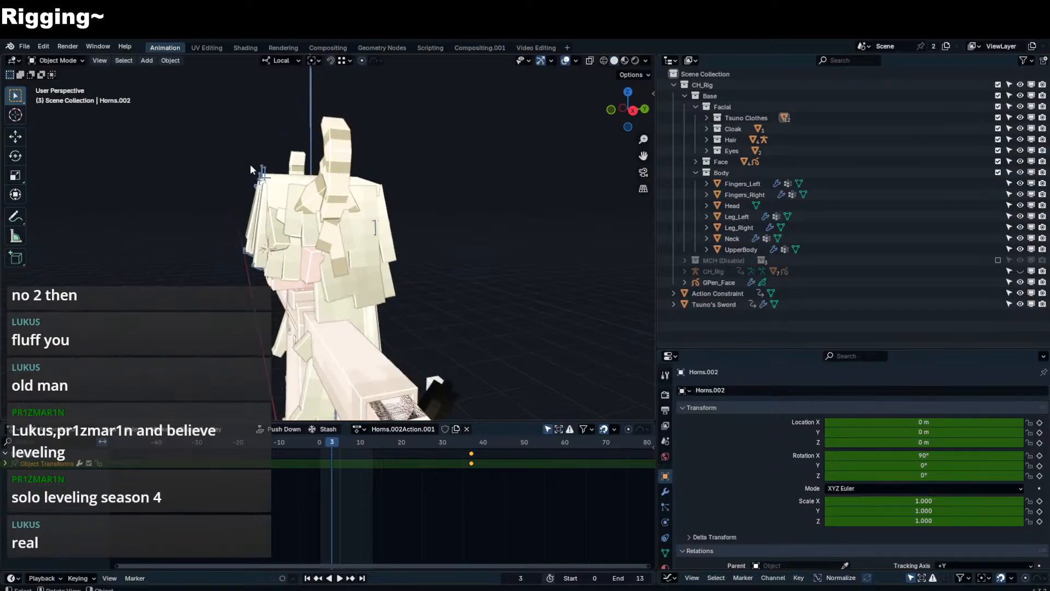
pyautogui.click(251, 163)
pyautogui.press('Tab')
pyautogui.scroll(-2, 313, 218)
pyautogui.moveTo(313, 217); pyautogui.dragTo(360, 217, button='middle')
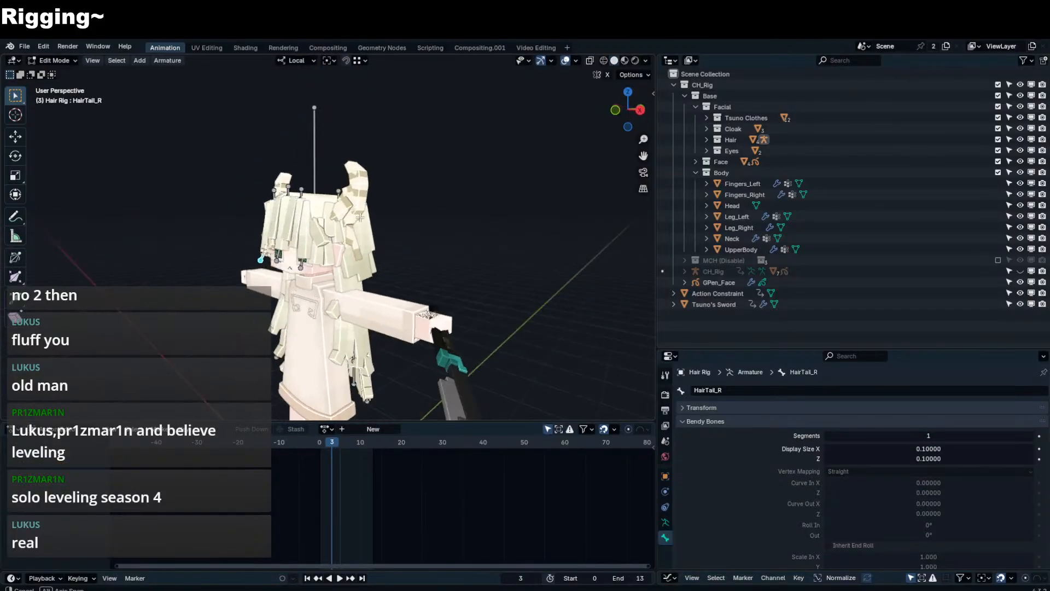
pyautogui.keyDown('shift'); pyautogui.rightClick(427, 229); pyautogui.keyUp('shift')
pyautogui.hotkey('shift', 'a')
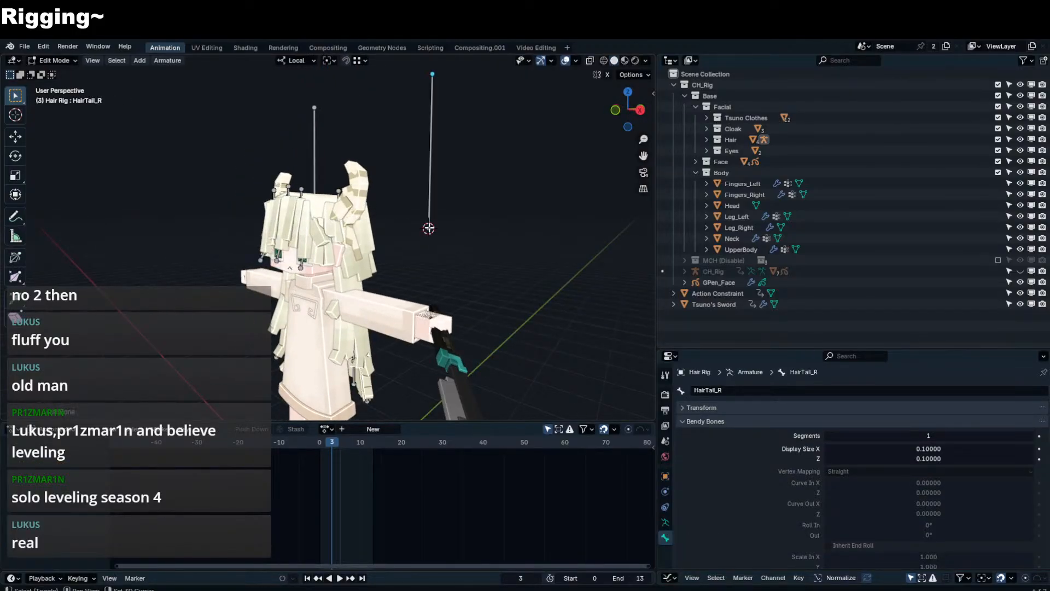
# - Fit the new bone along the piece hanging below the character's left horn by snapping its ends to the 3D cursor
pyautogui.scroll(3, 365, 212)
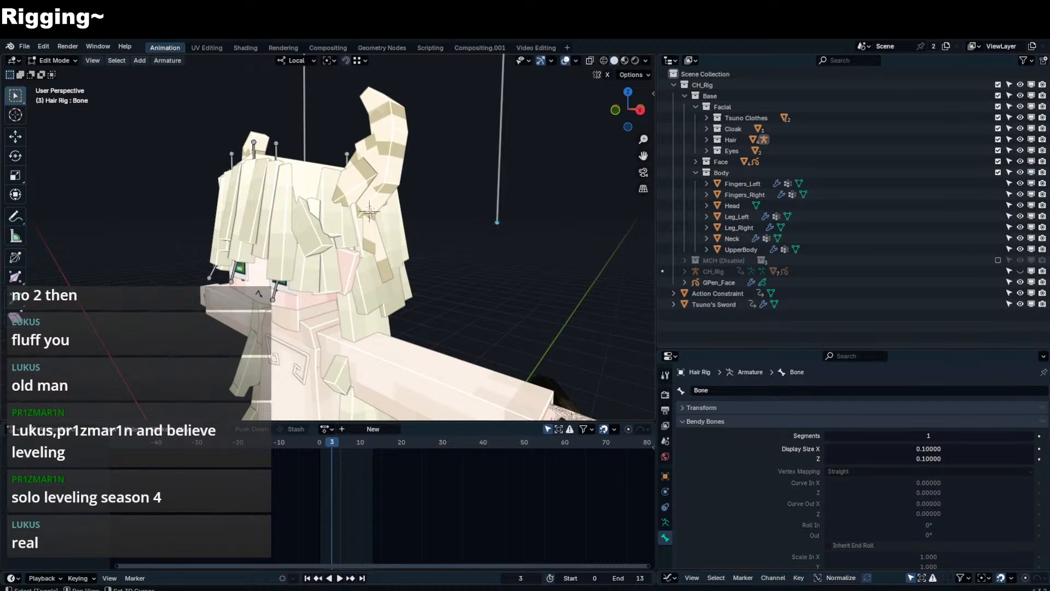
pyautogui.hotkey('shift', 's')
pyautogui.scroll(-4, 417, 128)
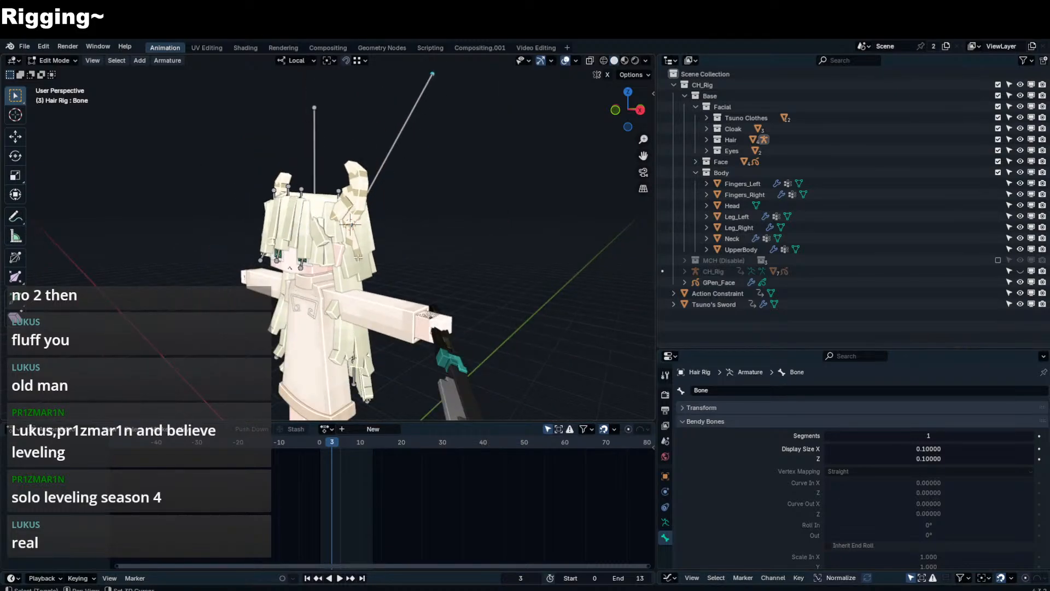
pyautogui.hotkey('shift', 's')
pyautogui.click(358, 224)
pyautogui.moveTo(358, 225); pyautogui.dragTo(326, 135, button='middle')
pyautogui.press('g')
pyautogui.rightClick(316, 225)
# - Parent the new bone below the left horn to Hair_Root with Keep Offset
pyautogui.click(317, 253)
pyautogui.click(318, 256)
pyautogui.keyDown('shift'); pyautogui.click(324, 130); pyautogui.keyUp('shift')
pyautogui.hotkey('ctrl', 'p')
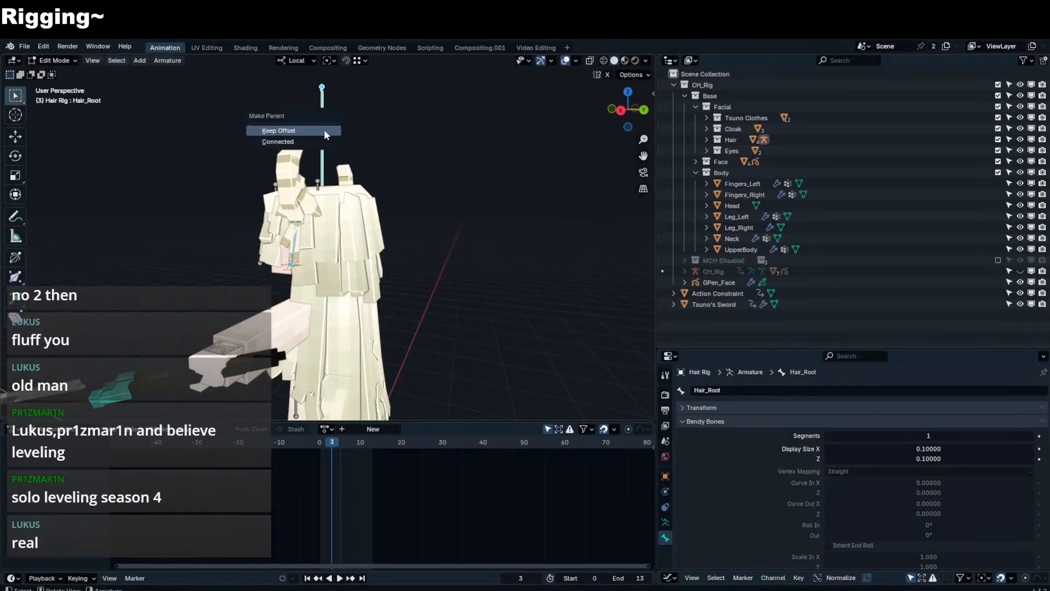
pyautogui.click(324, 130)
# - Rename the new bone below the character's left horn as Bandage_L and symmetrize it to the other side of the Hair Rig
pyautogui.click(293, 242)
pyautogui.click(294, 244)
pyautogui.rightClick(489, 198)
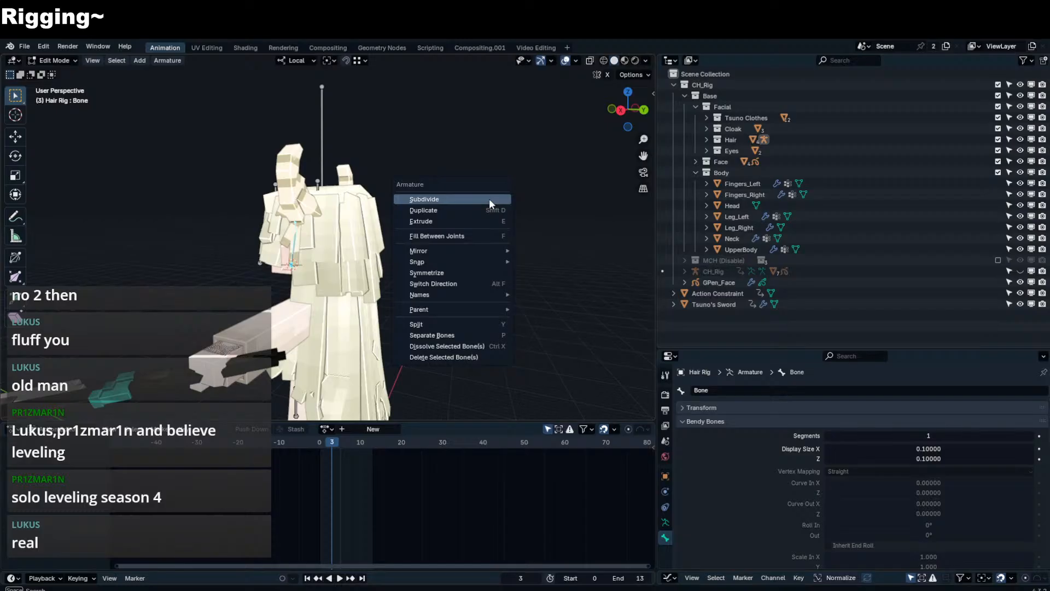
pyautogui.click(451, 274)
pyautogui.moveTo(452, 241); pyautogui.dragTo(376, 246, button='middle')
pyautogui.press('F2')
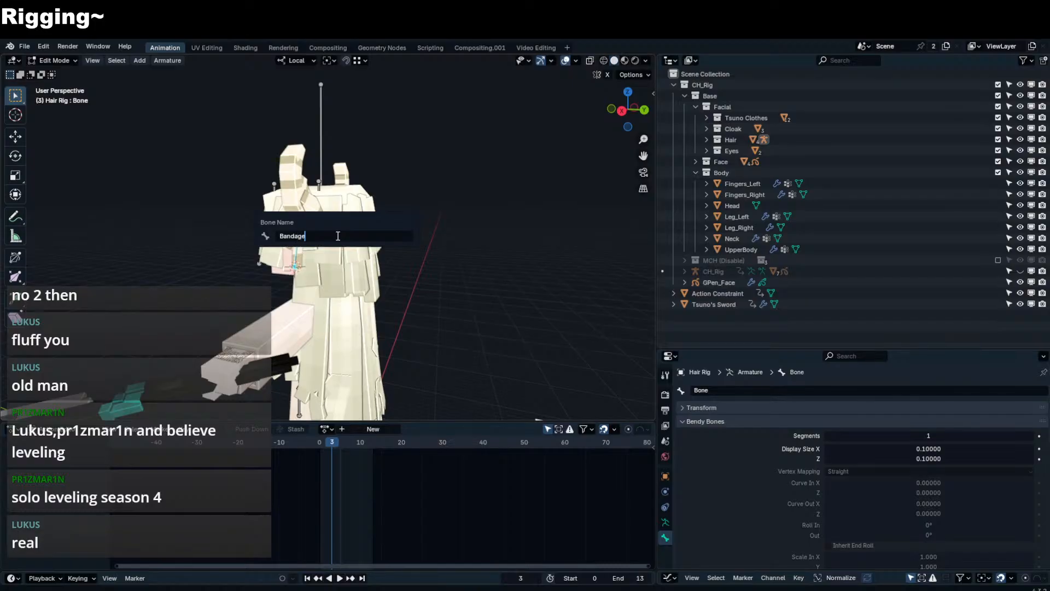
pyautogui.press('Return')
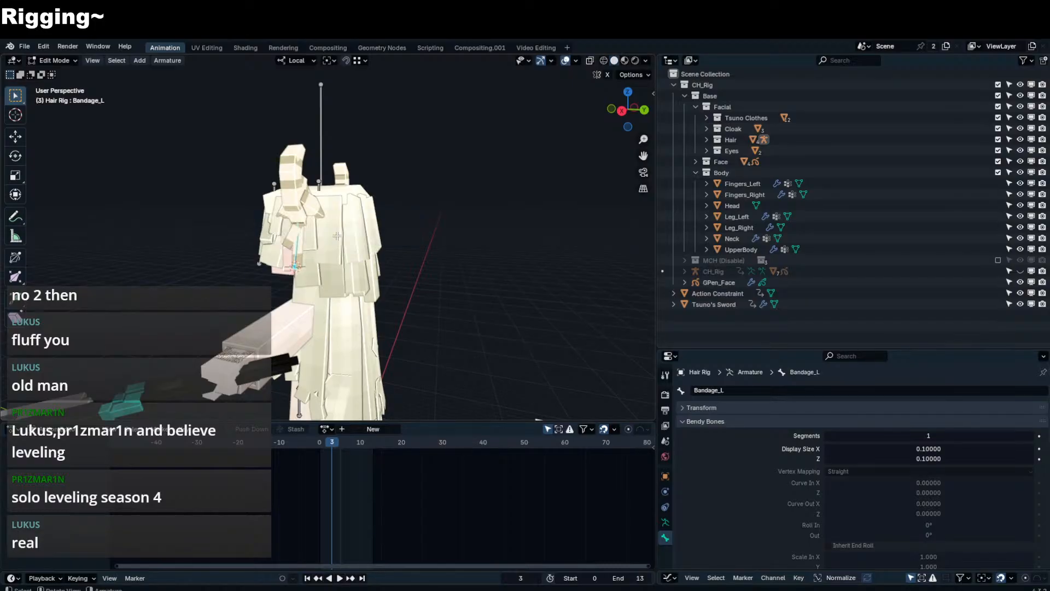
pyautogui.rightClick(336, 236)
pyautogui.click(336, 235)
pyautogui.moveTo(492, 235); pyautogui.dragTo(313, 229, button='middle')
pyautogui.press('Tab')
# - Apply the Mirror modifier on Horns.002 so both horns and their hanging pieces become editable geometry
pyautogui.click(373, 255)
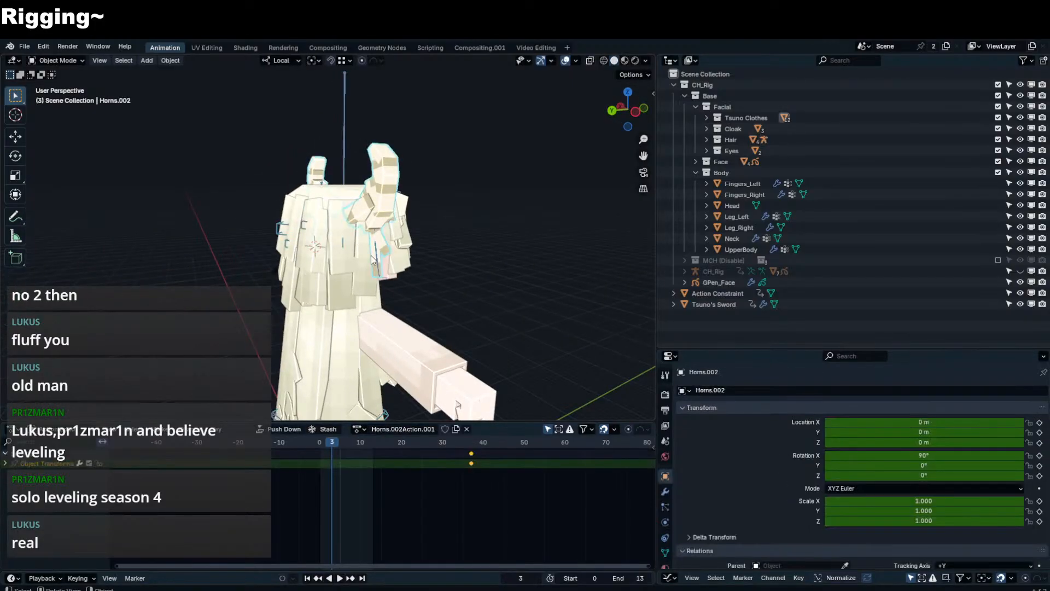
pyautogui.press('Tab')
pyautogui.click(108, 61)
pyautogui.moveTo(372, 260); pyautogui.dragTo(503, 283, button='middle')
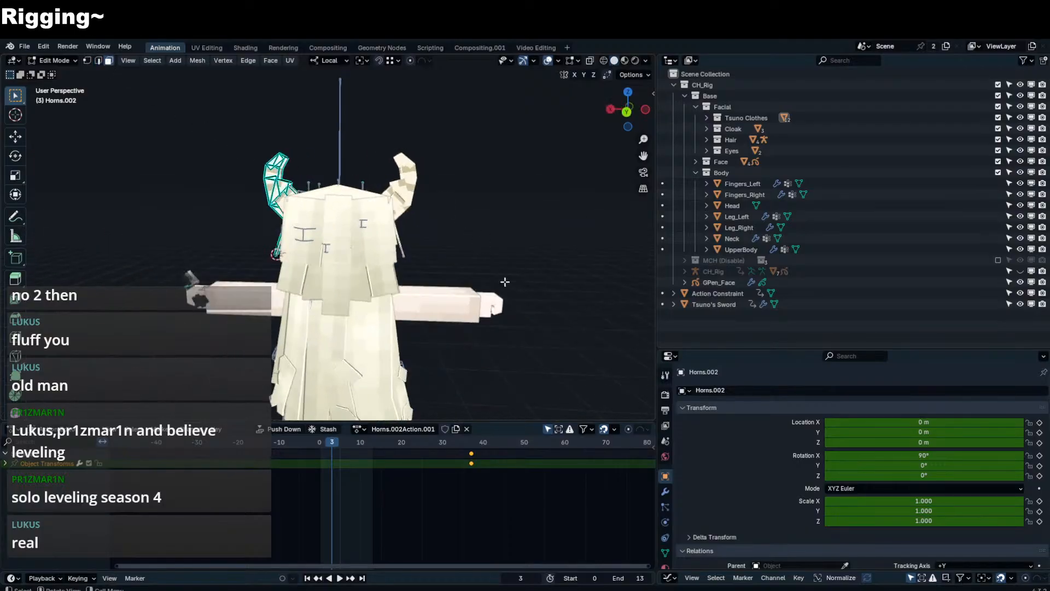
pyautogui.press('Tab')
pyautogui.click(665, 491)
pyautogui.press('Tab')
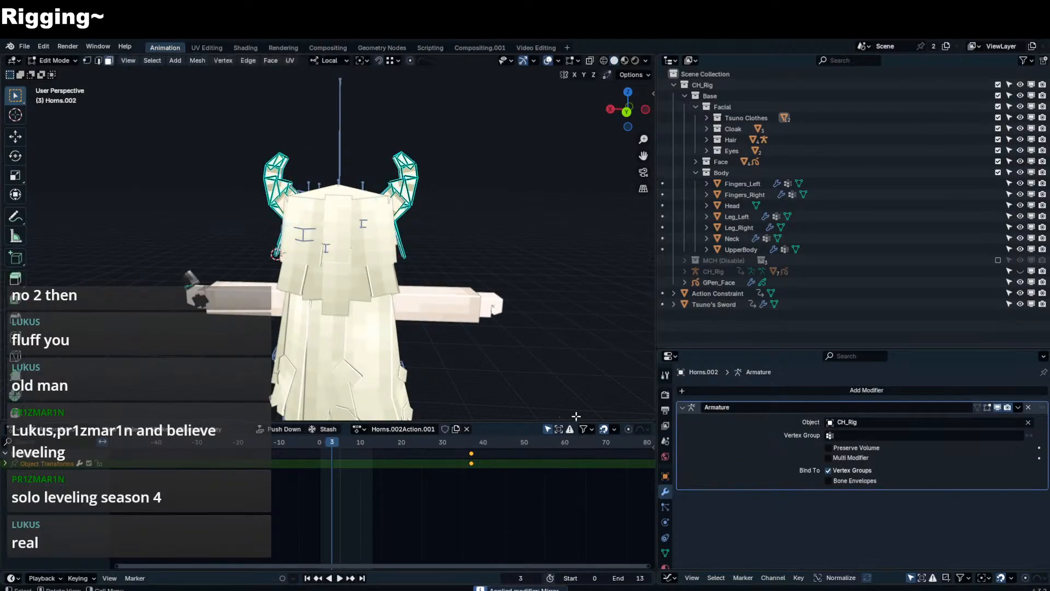
pyautogui.moveTo(525, 346); pyautogui.dragTo(558, 349, button='middle')
# - Add two vertex groups to Horns.002 named Bandage_L and Bandage_R
pyautogui.click(666, 553)
pyautogui.click(1039, 422)
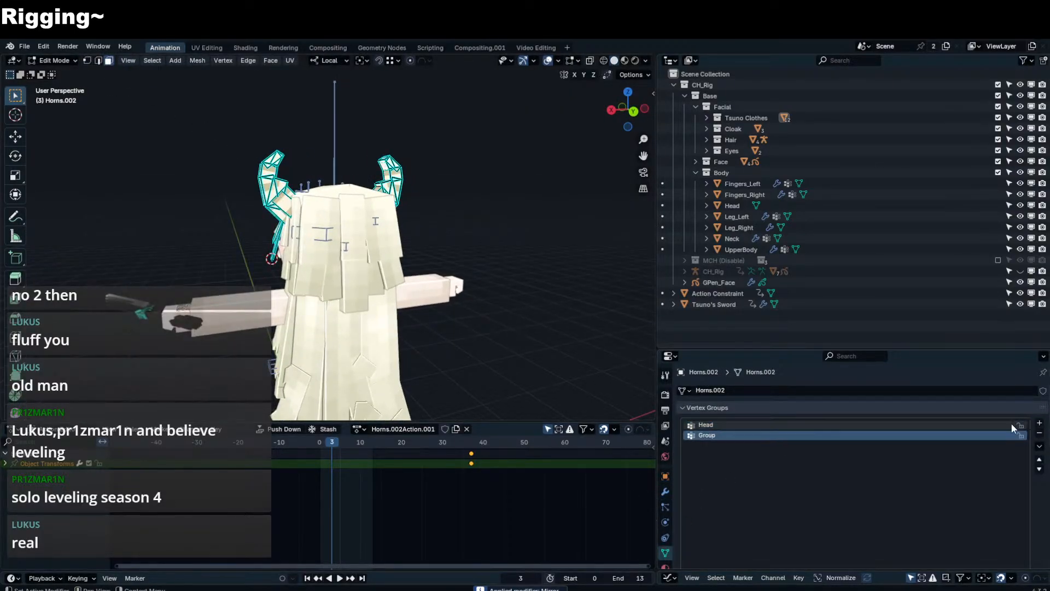
pyautogui.doubleClick(704, 435)
pyautogui.write('Bandage')
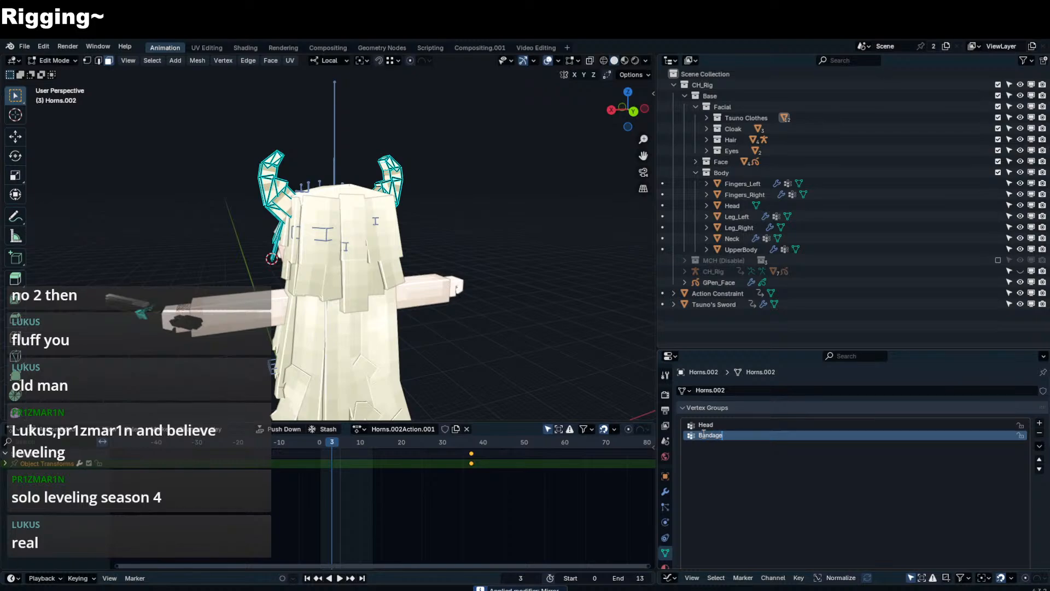
pyautogui.write('_L')
pyautogui.press('Return')
pyautogui.click(1039, 423)
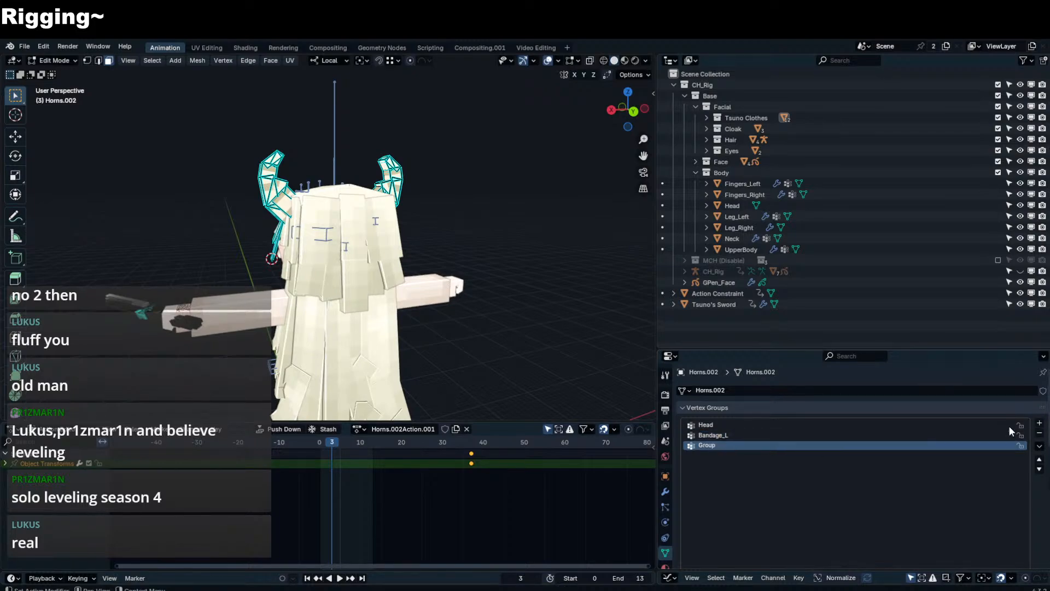
pyautogui.doubleClick(711, 444)
pyautogui.write('Bandage_R')
pyautogui.press('Return')
# - Assign the two linked pieces hanging below the character's left horn to the Bandage_L vertex group
pyautogui.press('Tab')
pyautogui.moveTo(414, 258); pyautogui.dragTo(487, 259, button='middle')
pyautogui.press('Tab')
pyautogui.scroll(3, 487, 260)
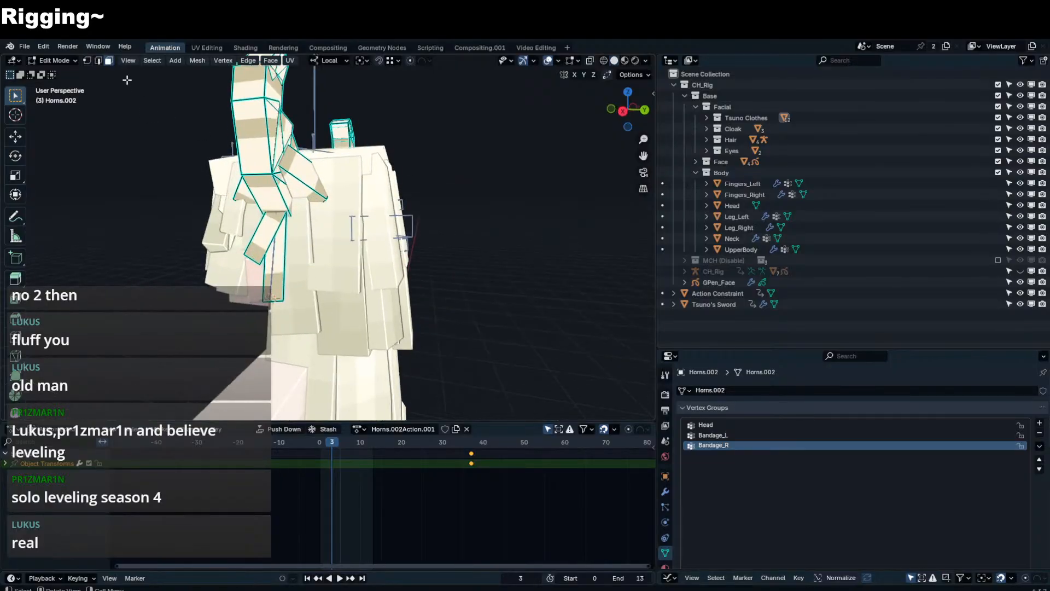
pyautogui.press('l')
pyautogui.press('l')
pyautogui.click(729, 436)
pyautogui.scroll(-4, 732, 446)
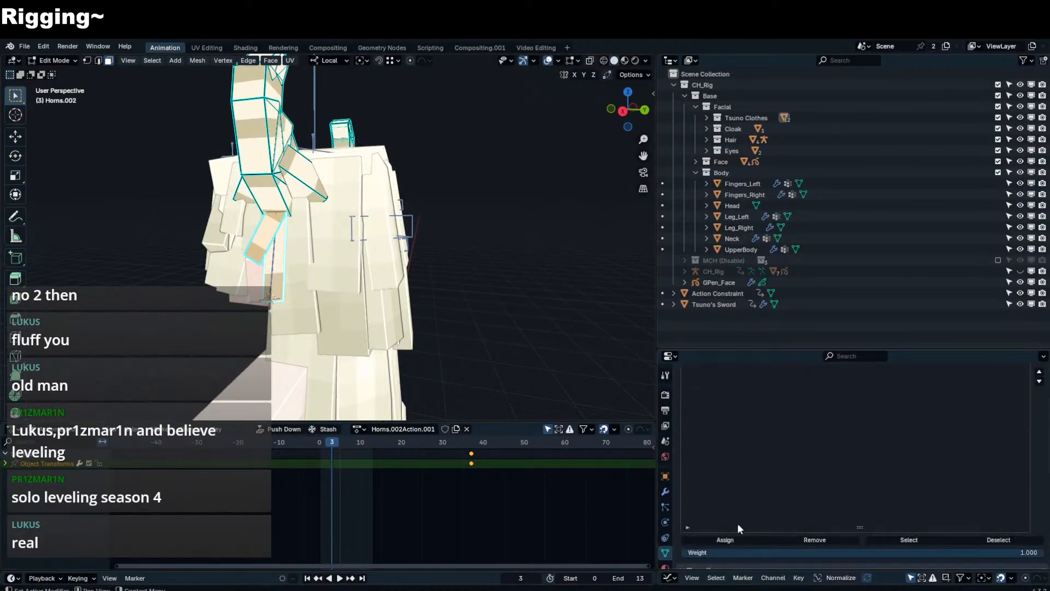
pyautogui.click(725, 539)
pyautogui.moveTo(857, 525); pyautogui.dragTo(853, 455)
pyautogui.scroll(4, 836, 440)
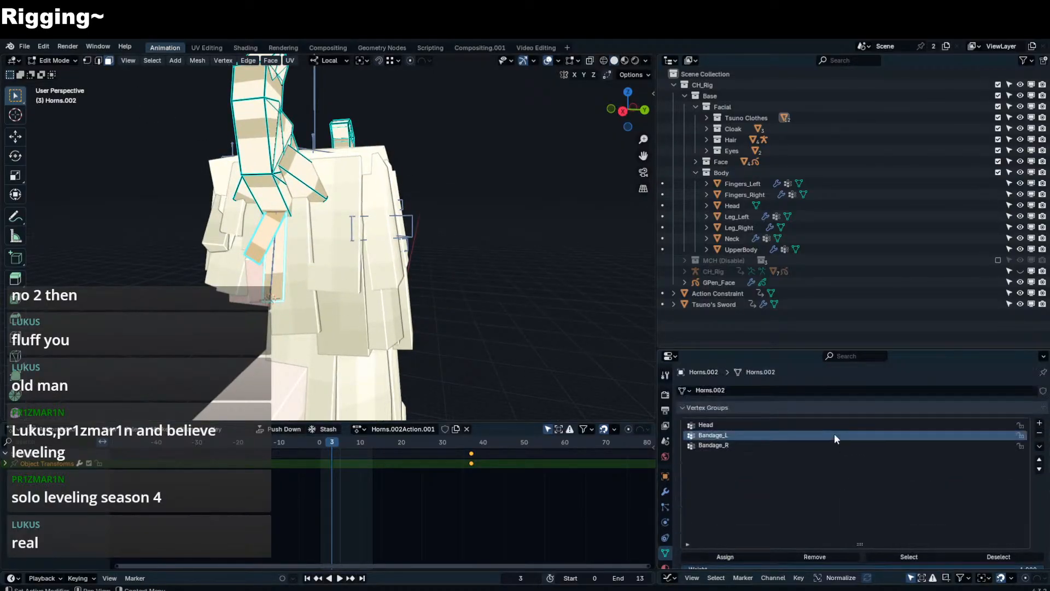
# - Isolate Horns.002, check the left hanging pieces' vertex weights and remove these pieces from the Head vertex group
pyautogui.press('n')
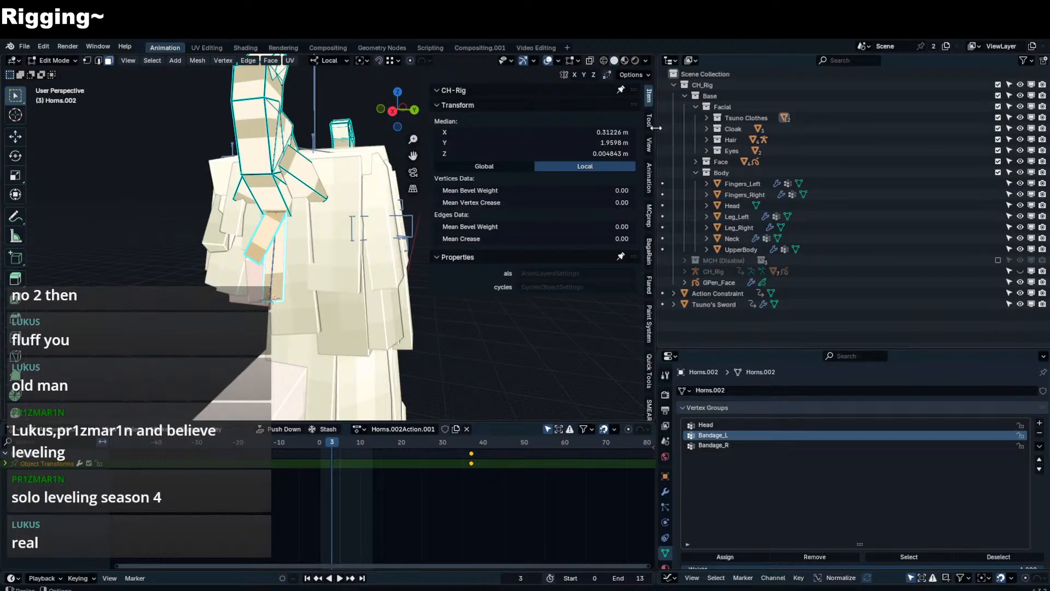
pyautogui.click(87, 60)
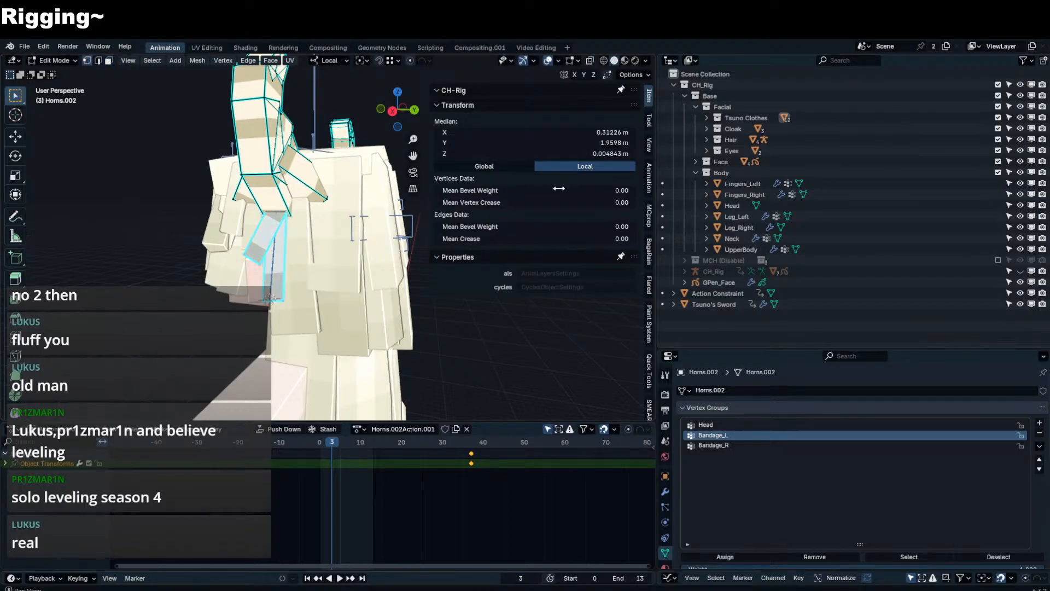
pyautogui.click(256, 264)
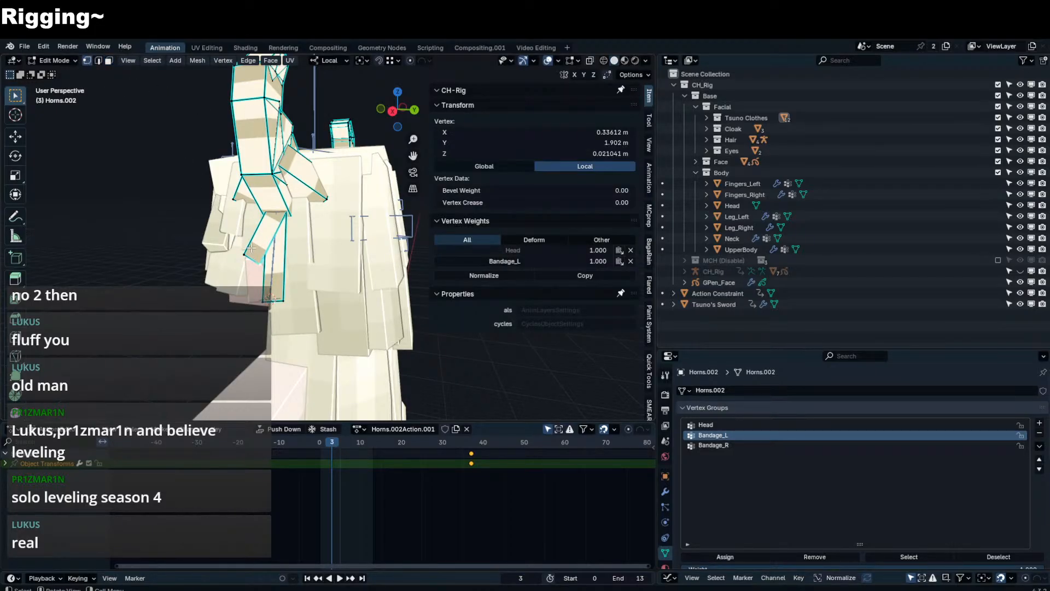
pyautogui.press('KP_Divide')
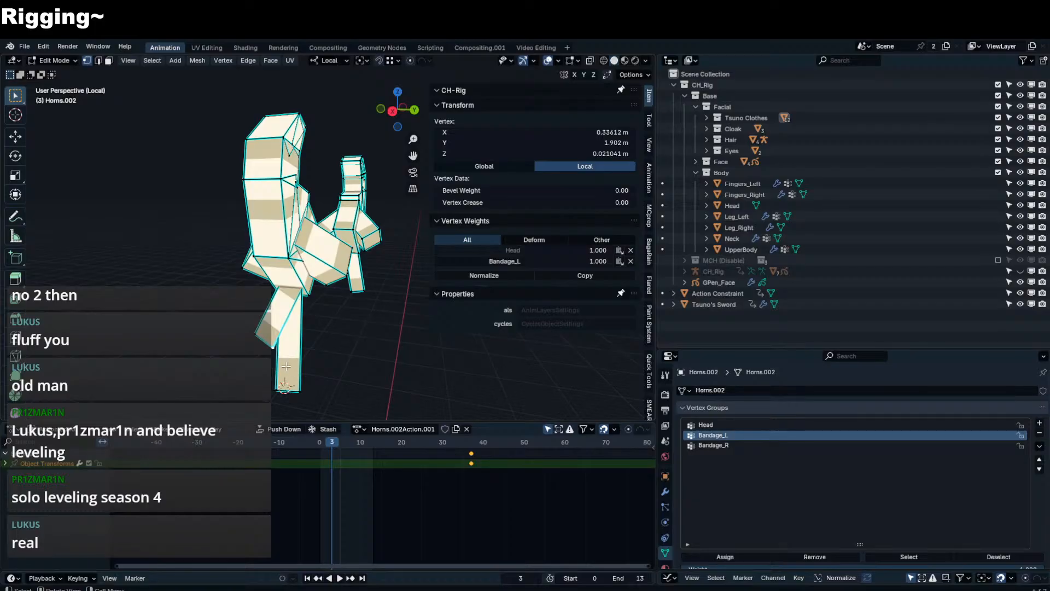
pyautogui.press('l')
pyautogui.press('l')
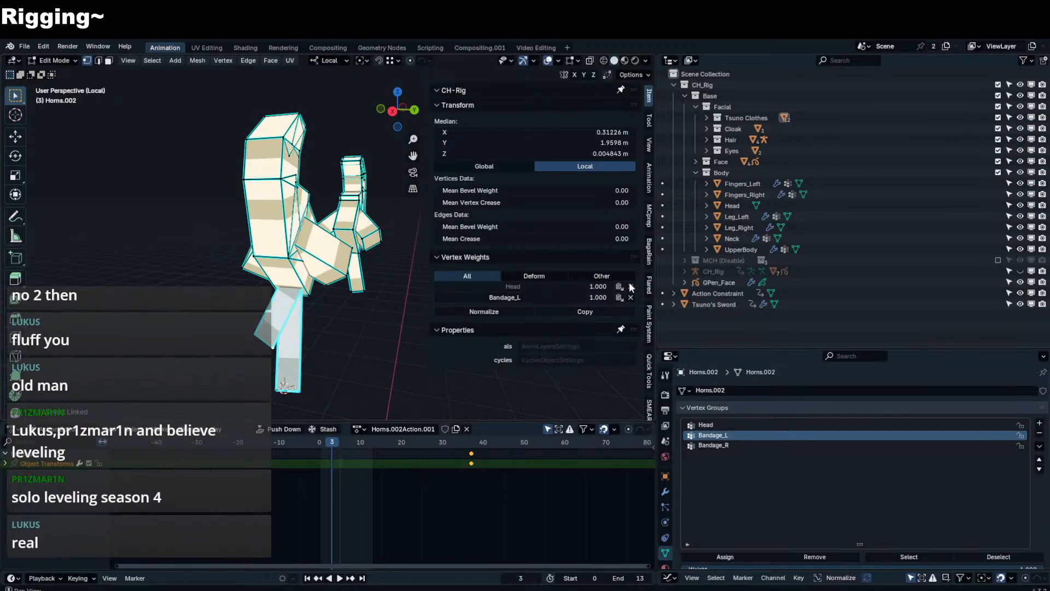
pyautogui.click(829, 425)
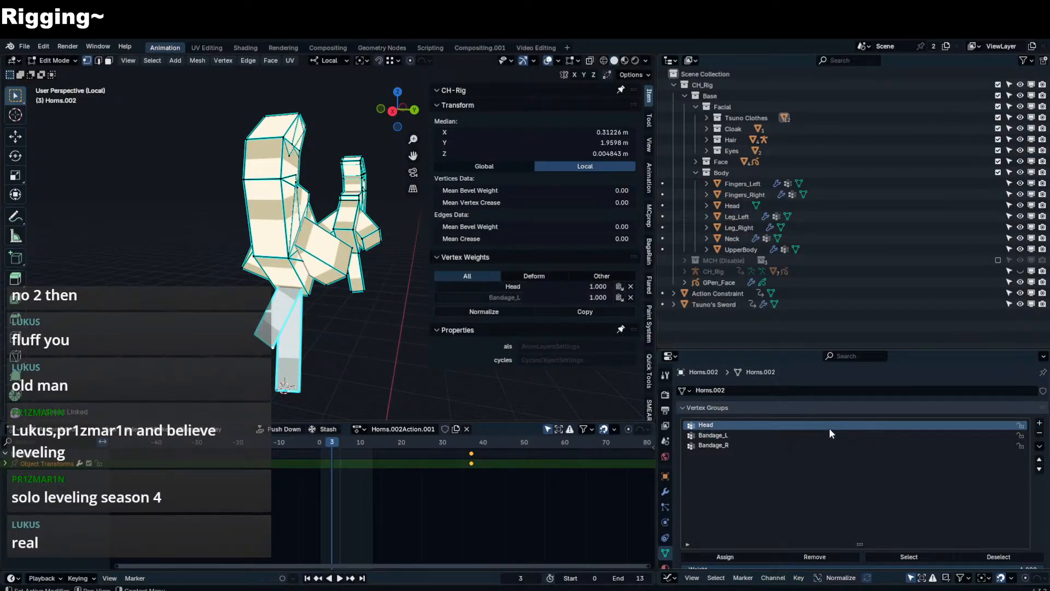
pyautogui.click(822, 556)
# - Remove the pieces hanging below the right horn from the Head vertex group and assign them to Bandage_R, then leave local view
pyautogui.moveTo(328, 298); pyautogui.dragTo(269, 314, button='middle')
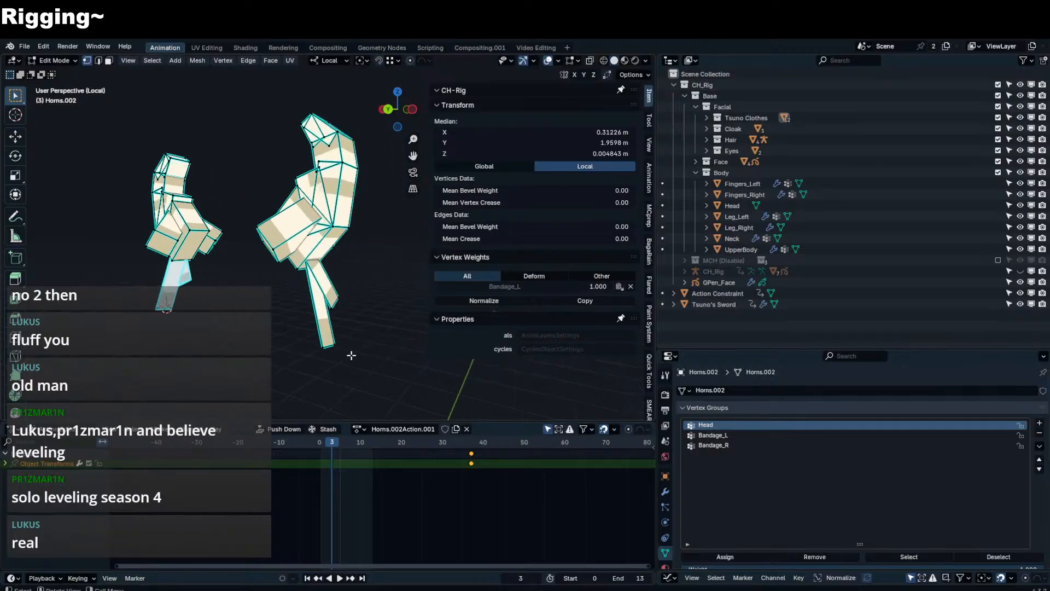
pyautogui.click(336, 343)
pyautogui.hotkey('ctrl', 'l')
pyautogui.click(815, 556)
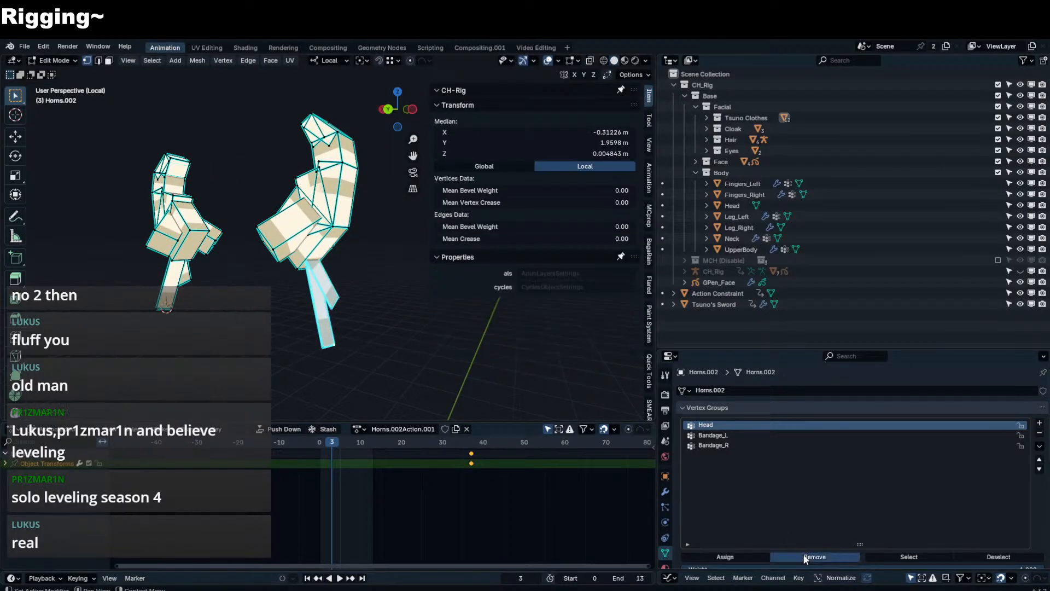
pyautogui.click(739, 445)
pyautogui.click(740, 556)
pyautogui.press('Tab')
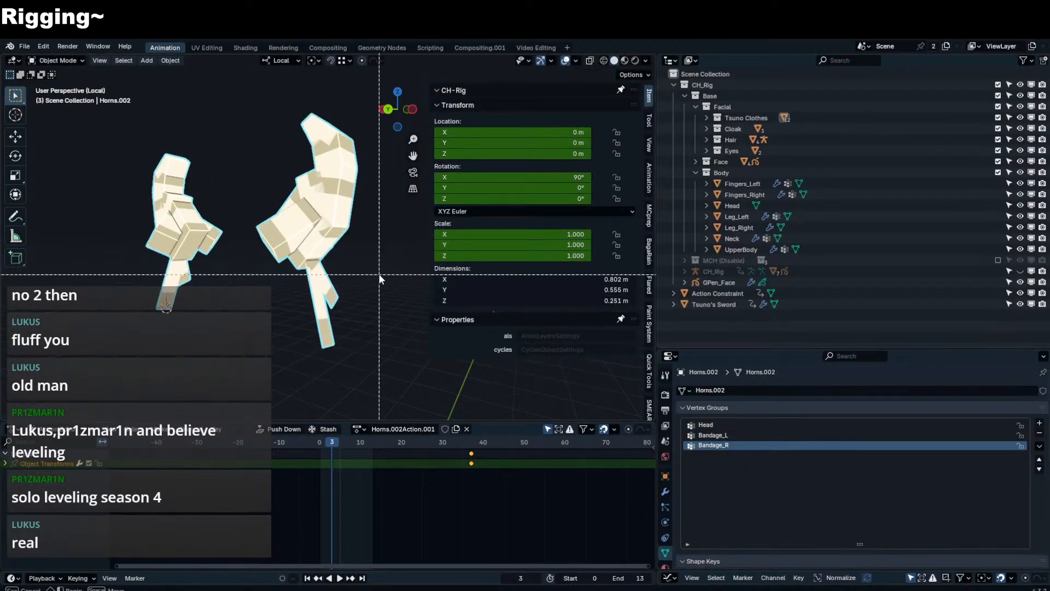
pyautogui.press('n')
pyautogui.press('KP_Divide')
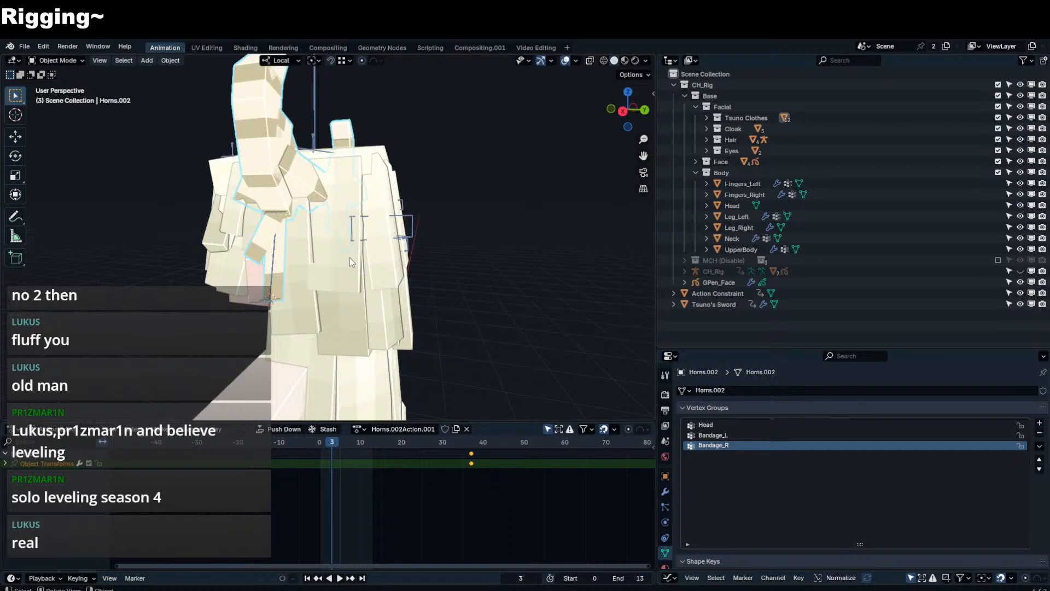
# - Test the Bandage_L bone's influence on the hanging pieces by rotating it in Pose Mode, then cancel the rotation
pyautogui.click(275, 263)
pyautogui.hotkey('ctrl', 'Tab')
pyautogui.moveTo(275, 263); pyautogui.dragTo(309, 261, button='middle')
pyautogui.press('r')
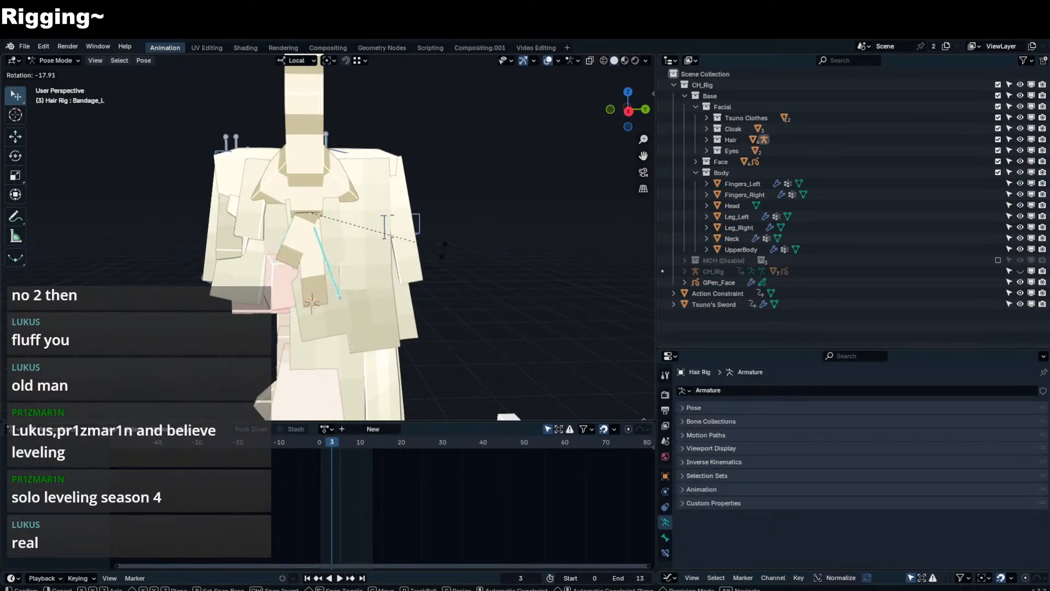
pyautogui.rightClick(345, 266)
pyautogui.hotkey('ctrl', 'Tab')
# - Set the target object of the Armature modifier on Horns.002 to Hair Rig
pyautogui.click(323, 276)
pyautogui.click(321, 278)
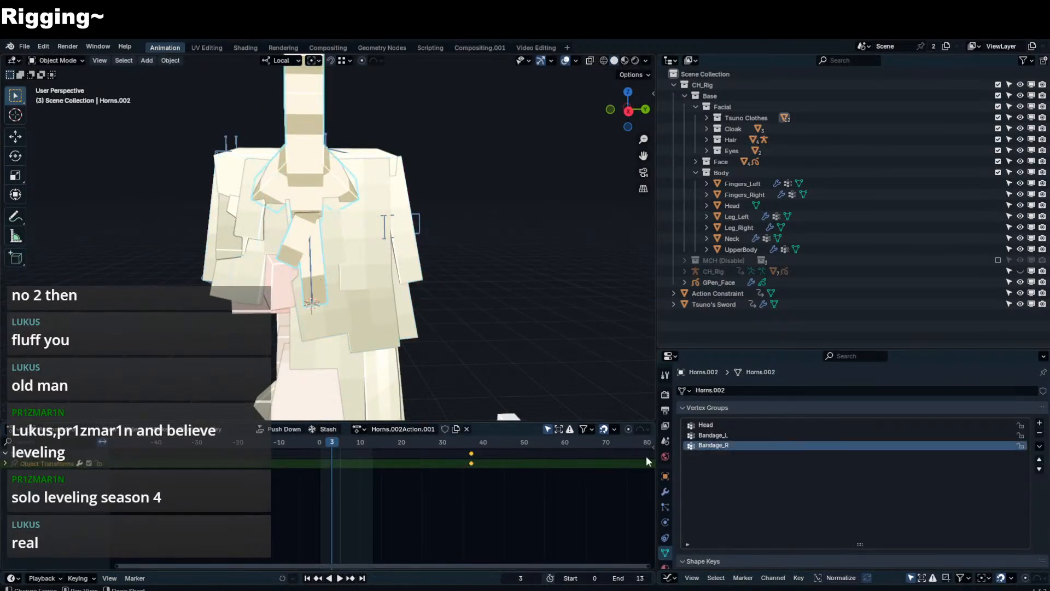
pyautogui.click(665, 491)
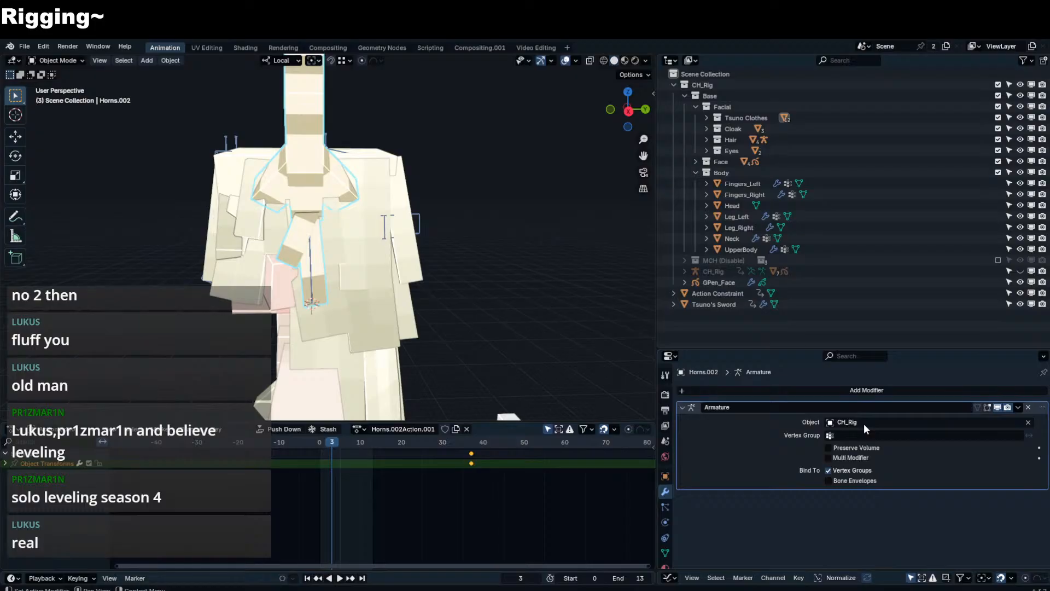
pyautogui.click(1028, 423)
pyautogui.click(1028, 422)
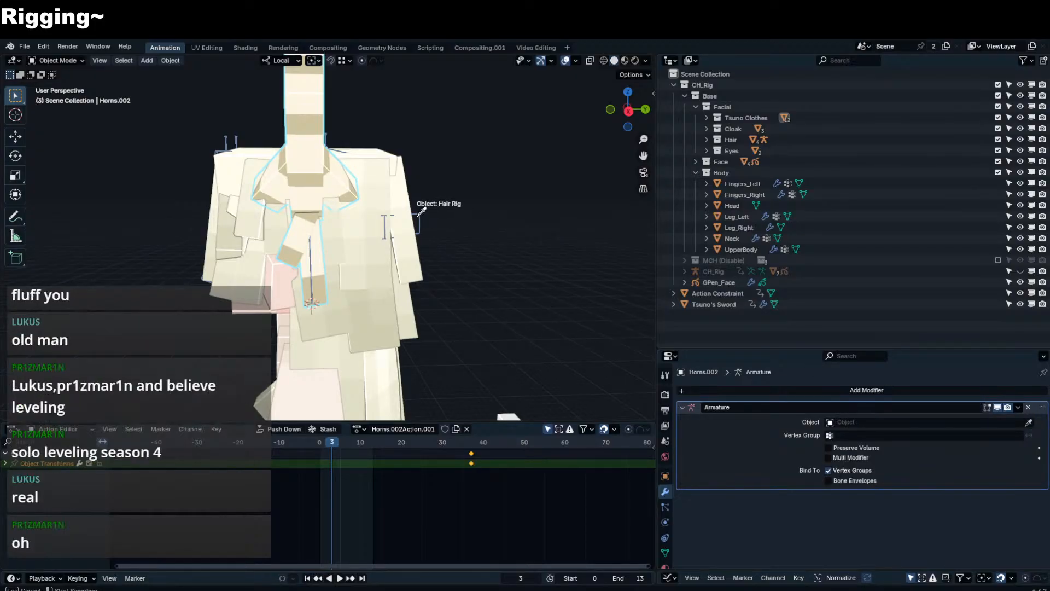
pyautogui.click(428, 231)
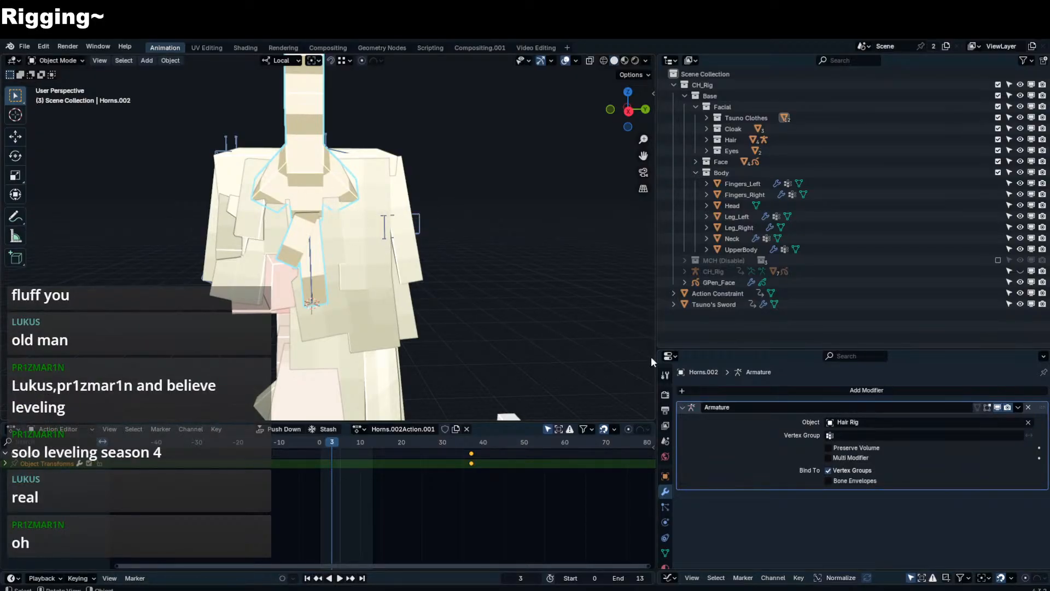
pyautogui.click(377, 306)
pyautogui.hotkey('ctrl', 'z')
# - Rename the Head vertex group of Horns.002 as Root
pyautogui.click(665, 552)
pyautogui.click(711, 424)
pyautogui.doubleClick(714, 425)
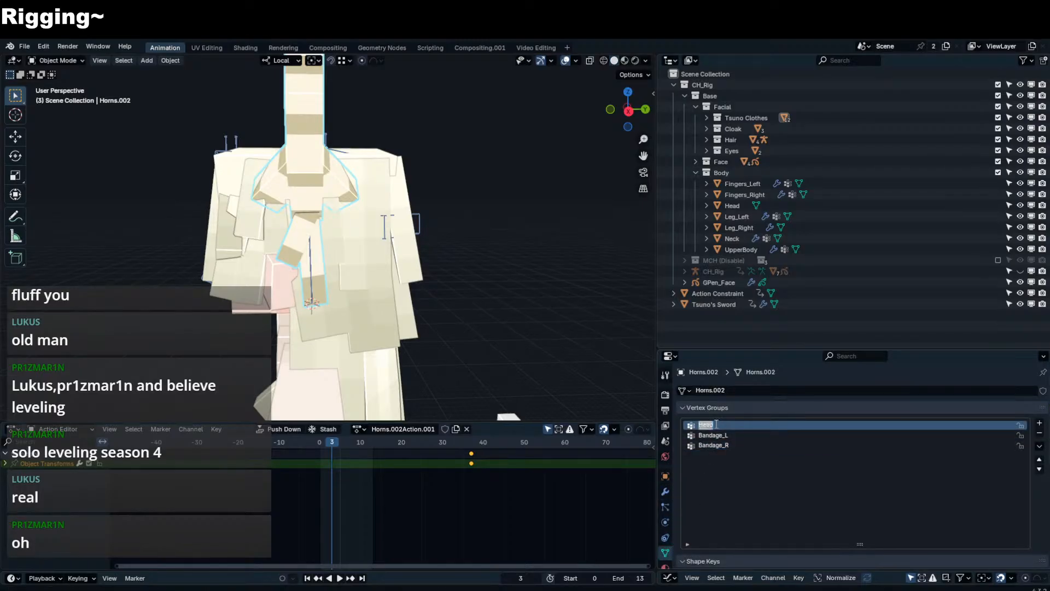
pyautogui.write('Root')
pyautogui.press('Return')
# - Test-rotate the Bandage_L bone again with Horns.002 bound to the Hair Rig, cancelling each rotation
pyautogui.click(311, 255)
pyautogui.click(310, 254)
pyautogui.press('r')
pyautogui.rightClick(362, 241)
pyautogui.click(316, 266)
pyautogui.click(318, 265)
pyautogui.press('r')
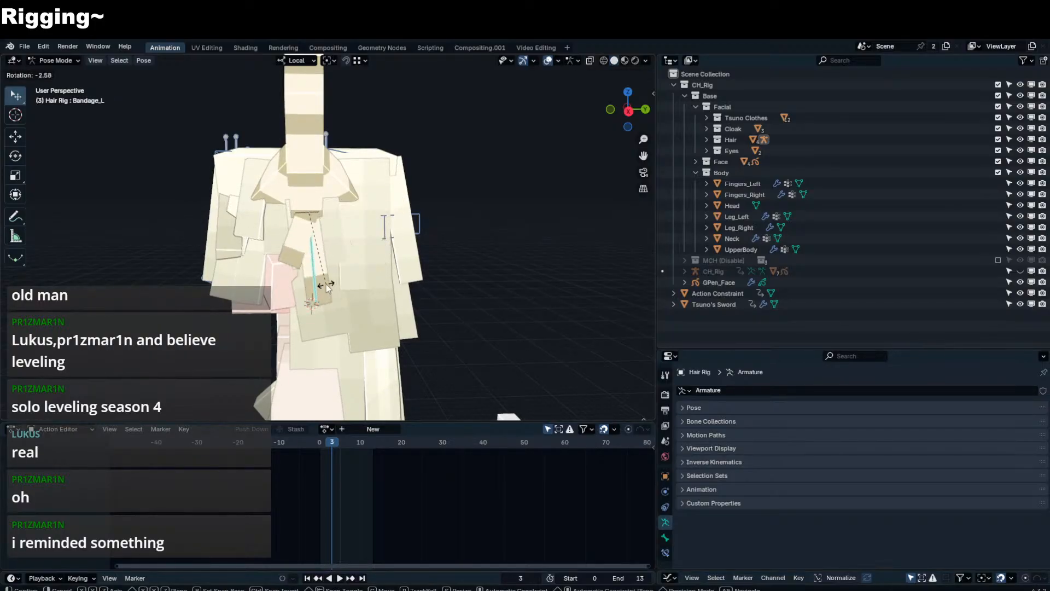
pyautogui.rightClick(327, 288)
# - Move the upper ends of the Bandage_L and Bandage_R bones slightly higher and closer together beneath the horns, using X-ray in front view
pyautogui.moveTo(312, 235); pyautogui.dragTo(328, 206, button='middle')
pyautogui.press('Tab')
pyautogui.press('KP_Divide')
pyautogui.scroll(3, 404, 206)
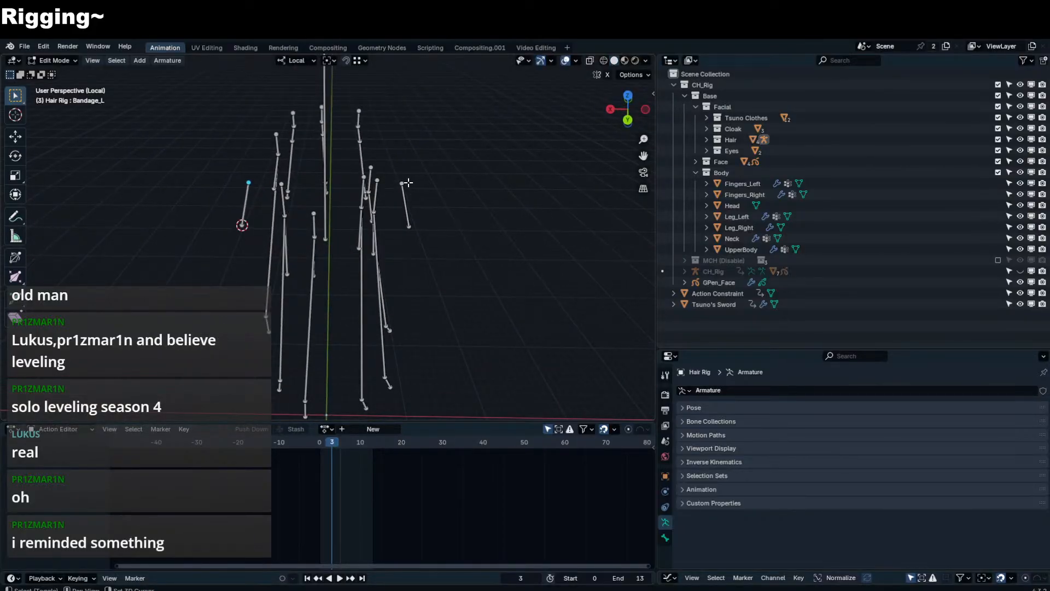
pyautogui.click(408, 182)
pyautogui.press('KP_Divide')
pyautogui.press('KP_1')
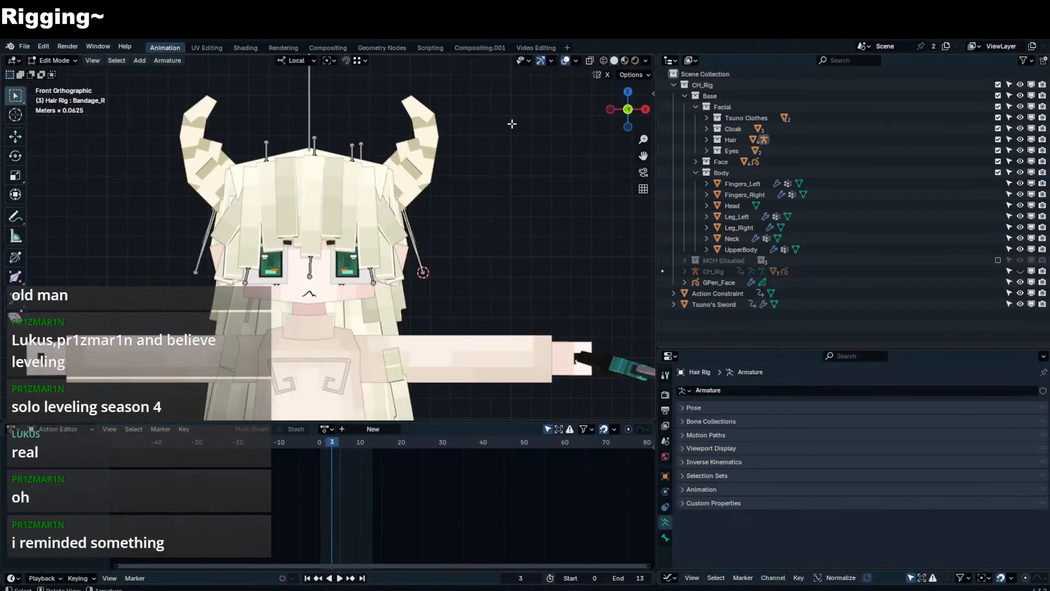
pyautogui.click(588, 60)
pyautogui.press('g')
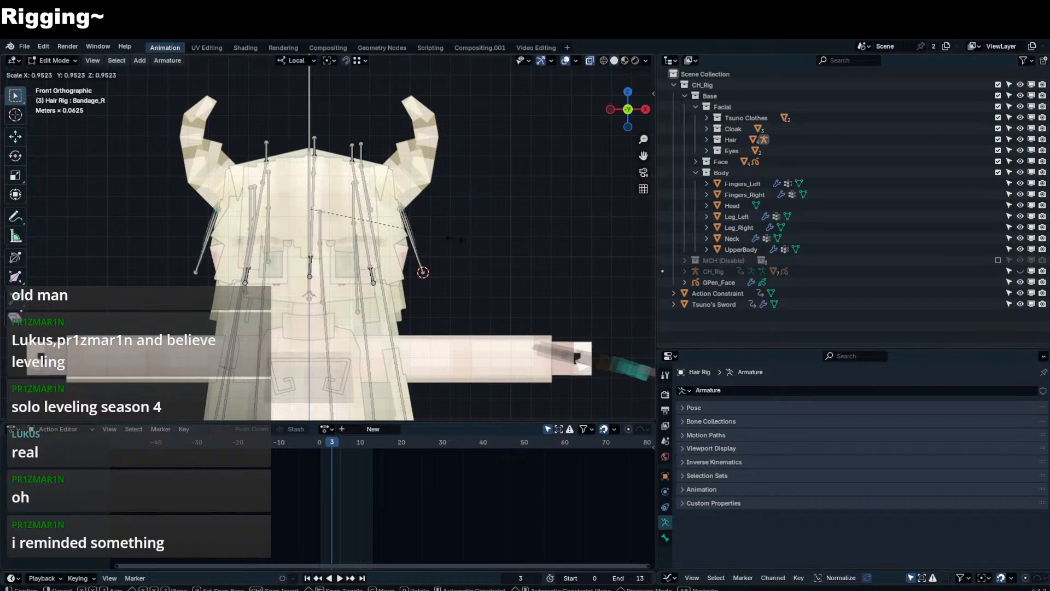
pyautogui.press('z')
pyautogui.click(457, 232)
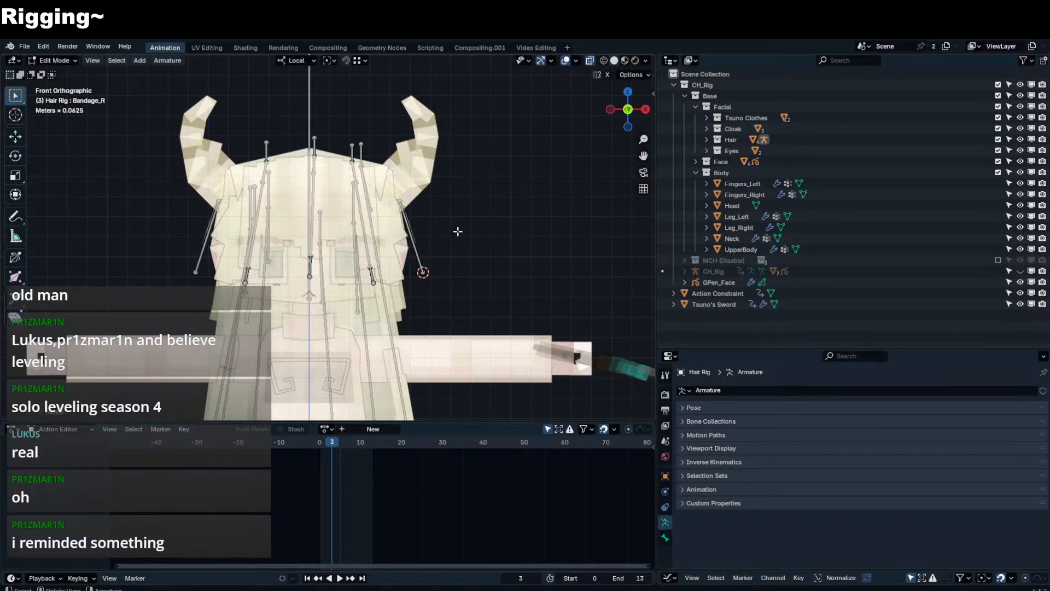
pyautogui.press('s')
pyautogui.click(458, 232)
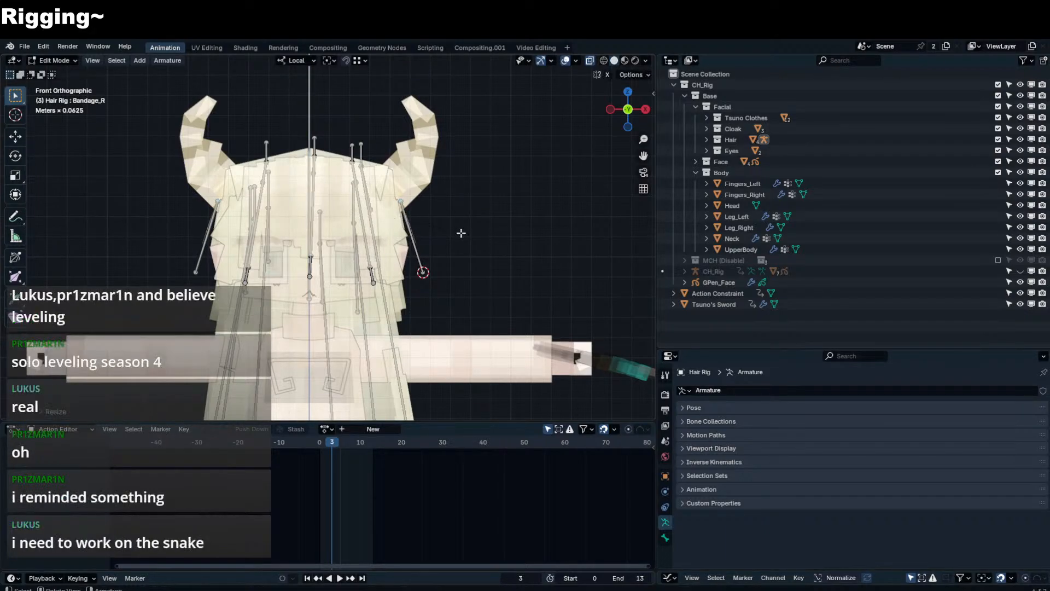
pyautogui.hotkey('ctrl', 'Tab')
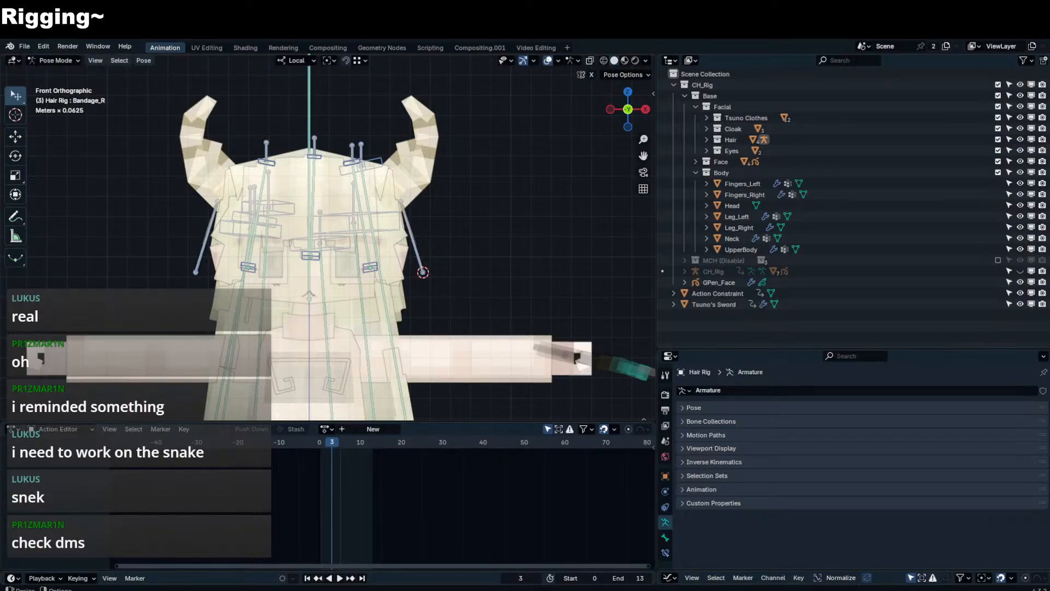
# - Turn off X-ray in the viewport's solid display so the character's meshes are opaque
pyautogui.moveTo(306, 219); pyautogui.dragTo(399, 207, button='middle')
pyautogui.click(589, 60)
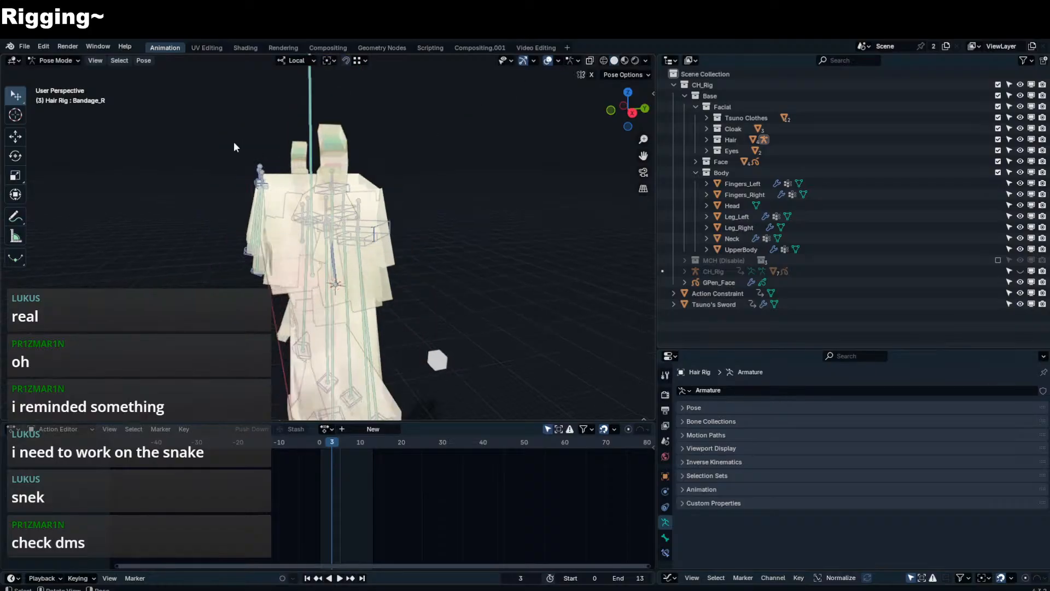
pyautogui.moveTo(361, 175); pyautogui.dragTo(551, 104, button='middle')
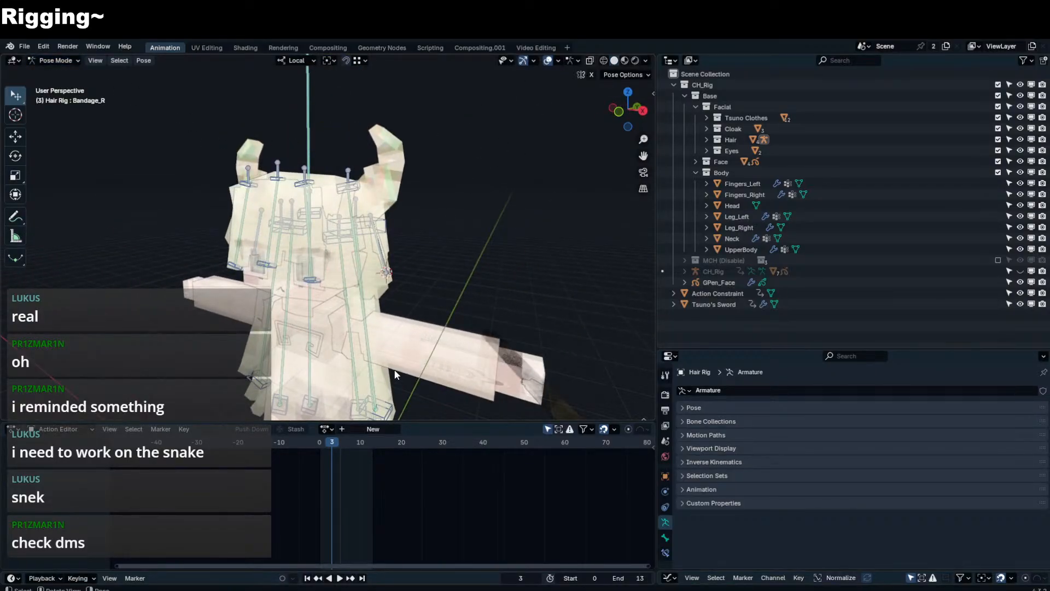
pyautogui.click(646, 60)
pyautogui.click(581, 257)
# - Test-rotate the Bandage_L bone, cancelling the rotation, and save the file with Hair Rig back in Object Mode
pyautogui.click(383, 254)
pyautogui.moveTo(385, 252); pyautogui.dragTo(334, 253, button='middle')
pyautogui.press('r')
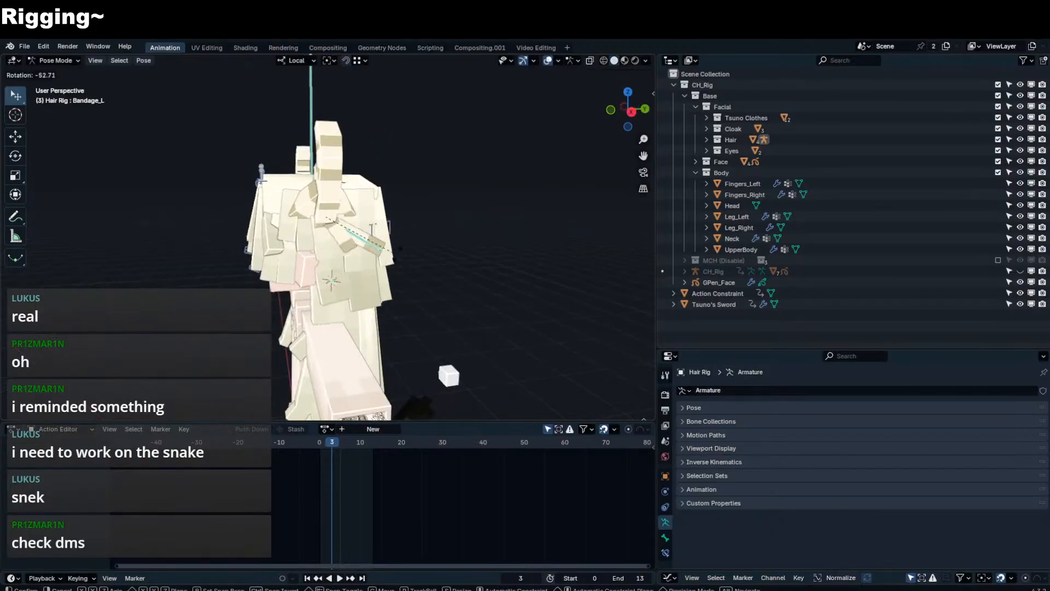
pyautogui.rightClick(386, 221)
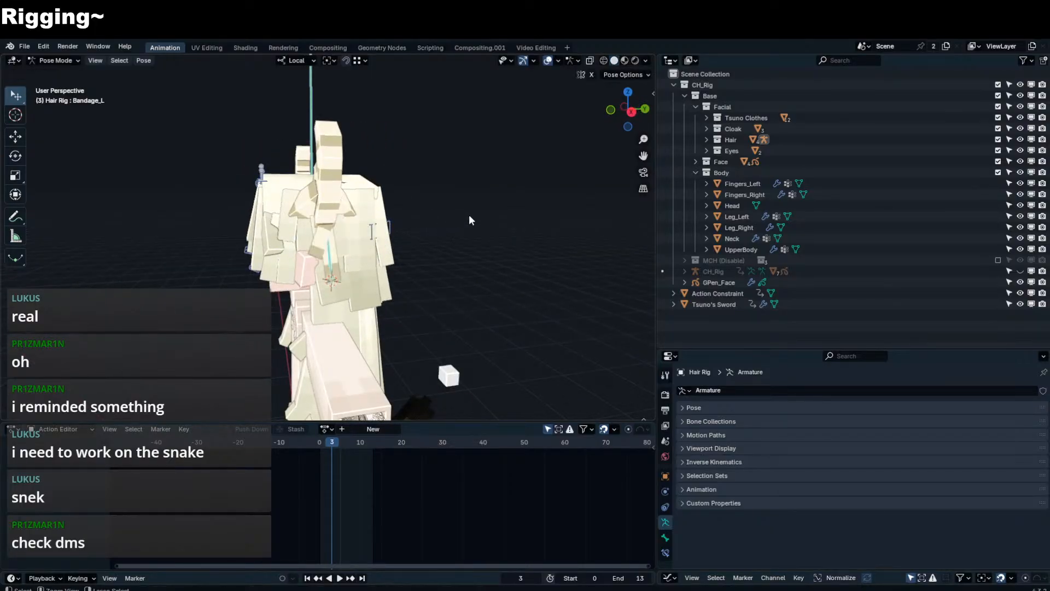
pyautogui.hotkey('ctrl', 'Tab')
pyautogui.hotkey('ctrl', 's')
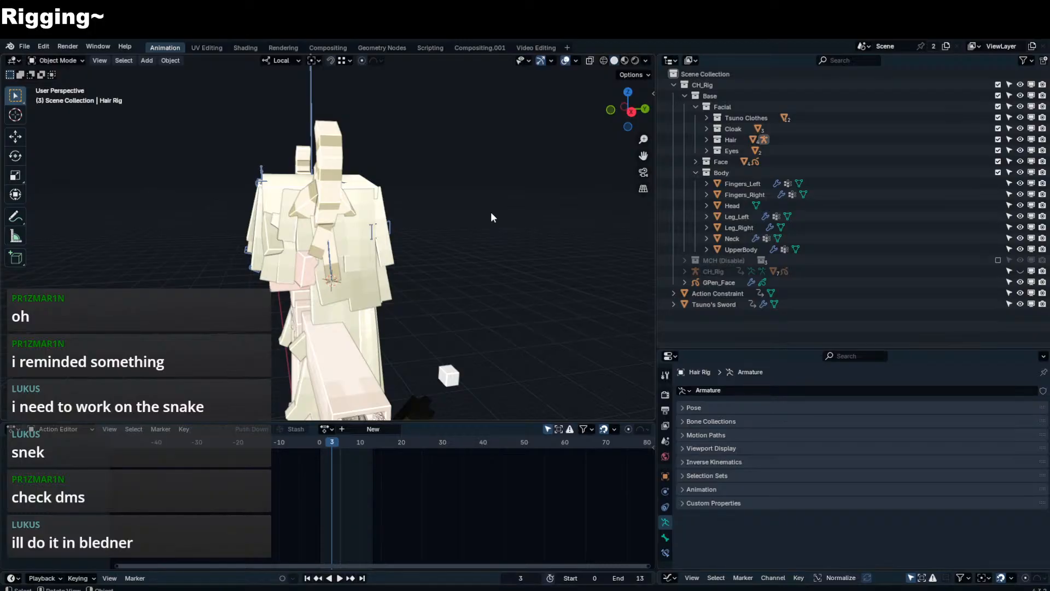
# - Switch the viewport to Rendered shading and select Horns.002 for a close look at its surface shading
pyautogui.moveTo(537, 197); pyautogui.dragTo(623, 83, button='middle')
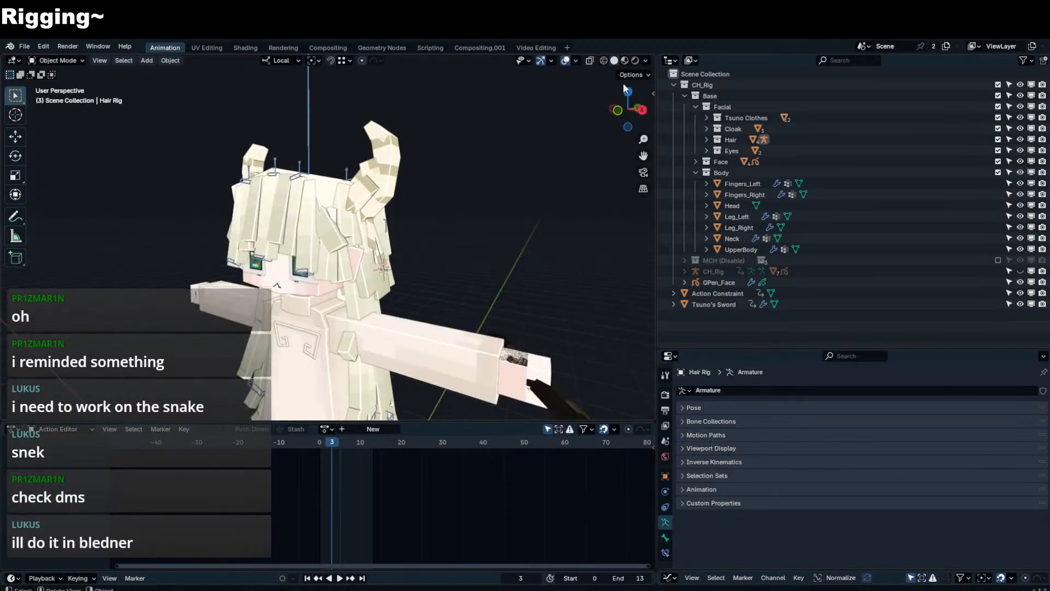
pyautogui.click(634, 60)
pyautogui.scroll(5, 521, 201)
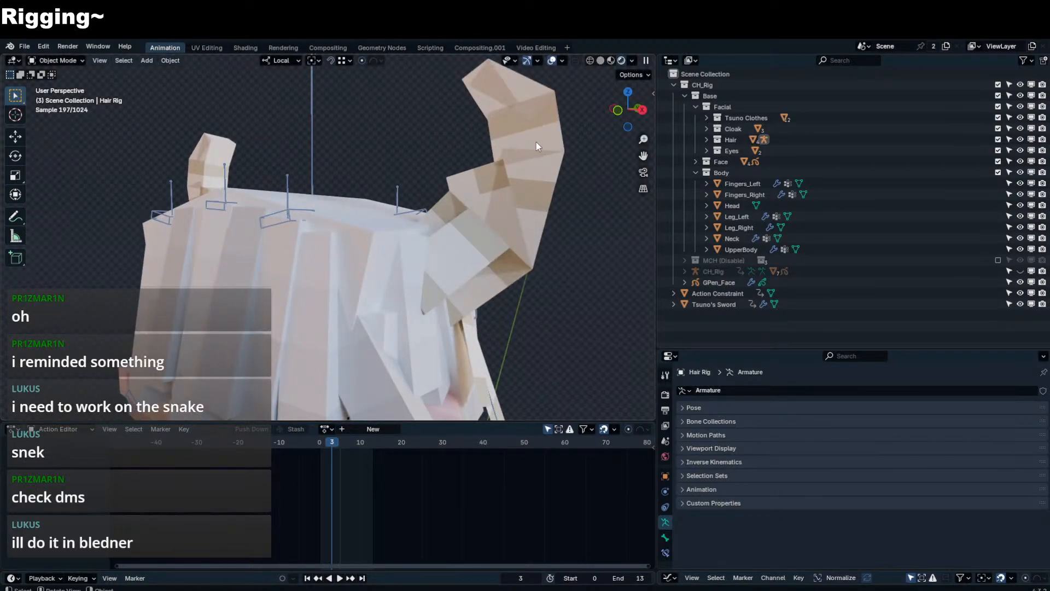
pyautogui.click(506, 99)
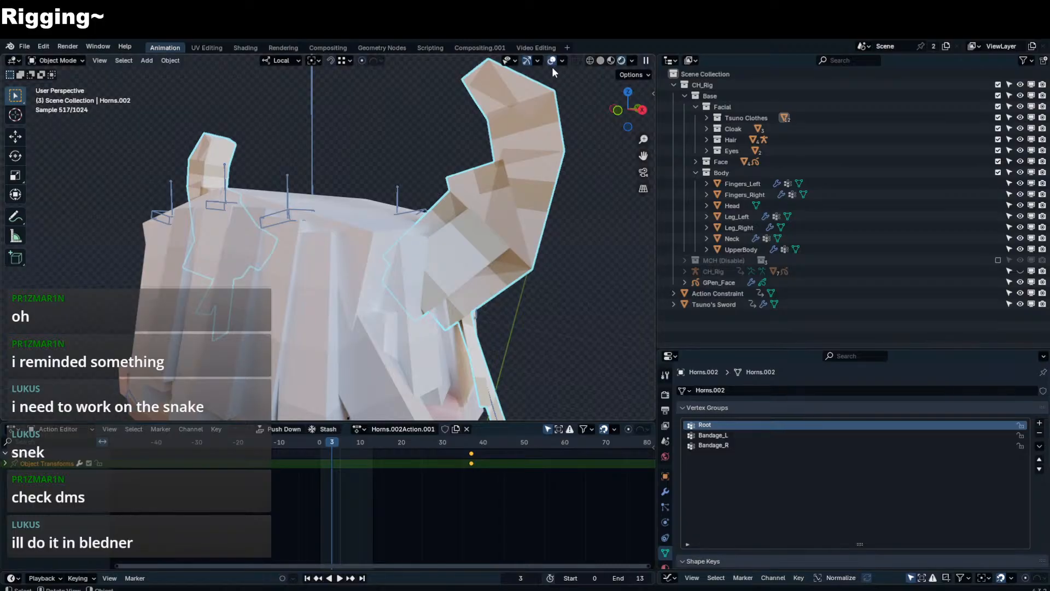
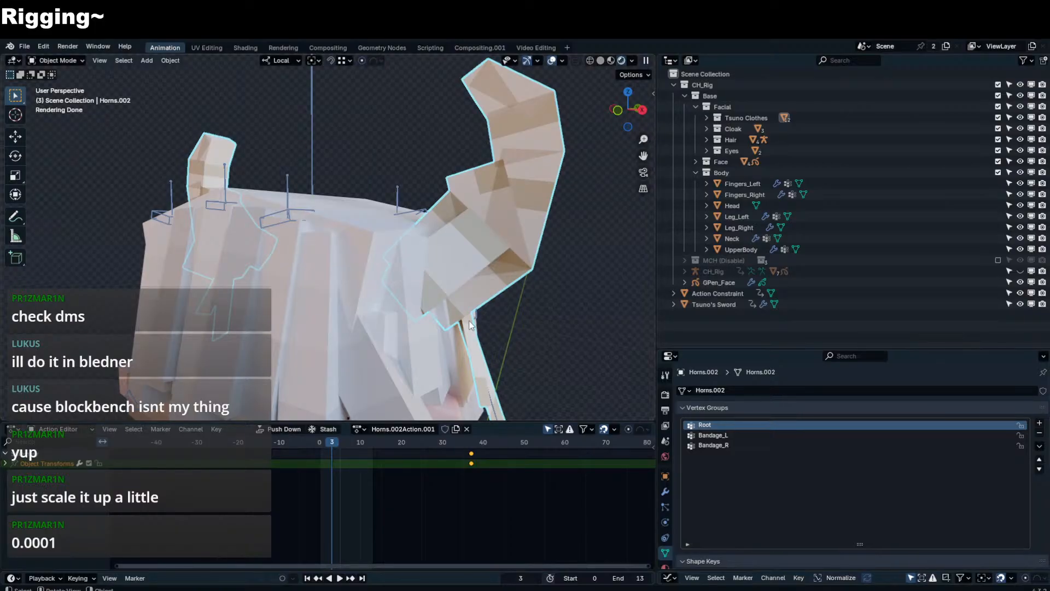
# - Set the 3D viewport's Clip Start distance to 0.001 m
pyautogui.press('n')
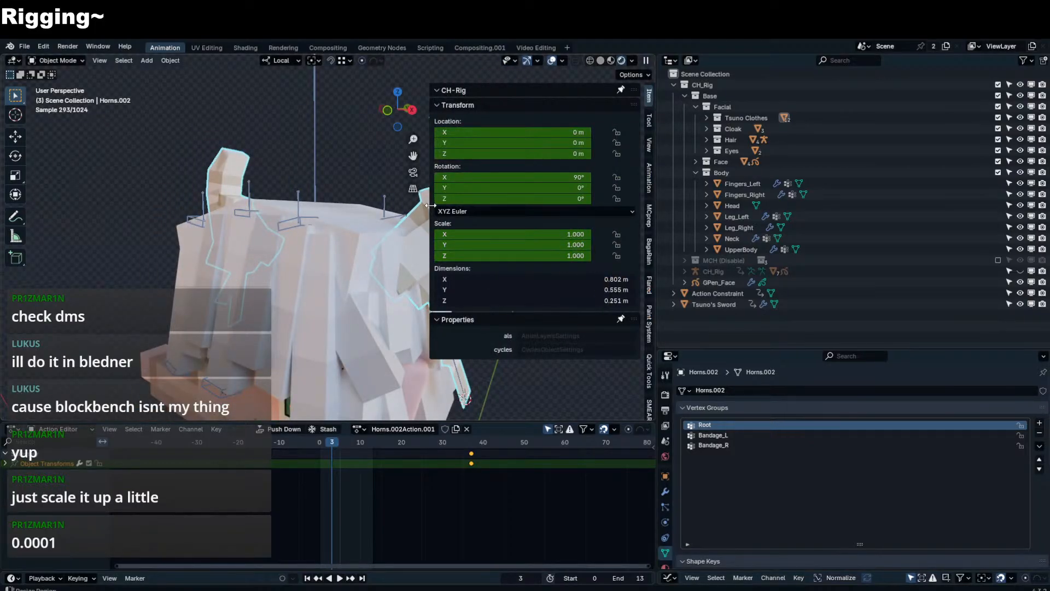
pyautogui.moveTo(429, 206); pyautogui.dragTo(530, 205)
pyautogui.click(650, 145)
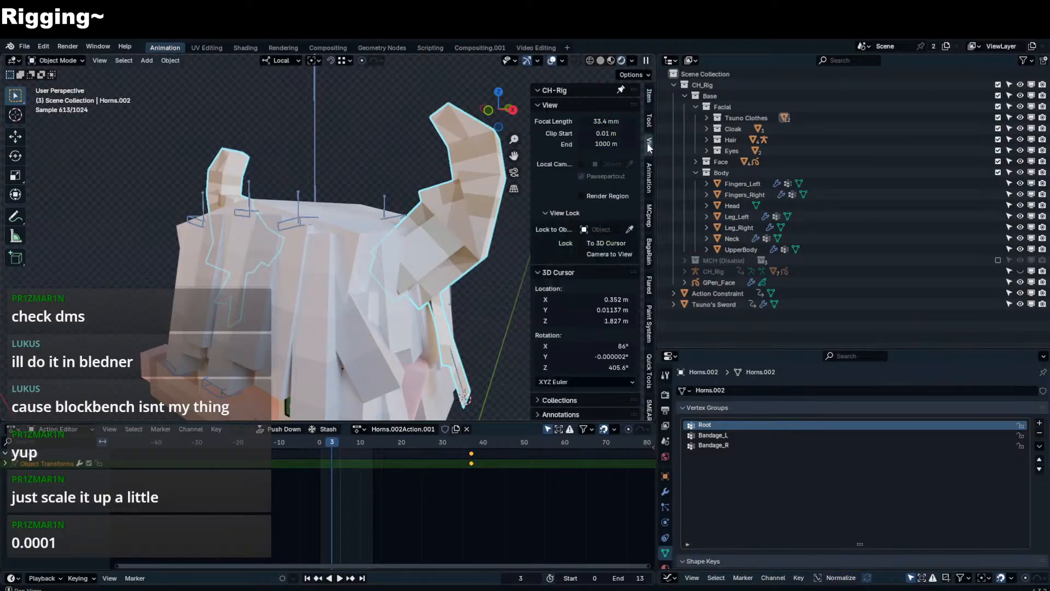
pyautogui.moveTo(601, 133)
pyautogui.mouseDown()
pyautogui.moveTo(621, 133)
pyautogui.moveTo(602, 132)
pyautogui.mouseUp()
pyautogui.click(606, 133)
pyautogui.write('0.001')
pyautogui.press('Return')
pyautogui.press('n')
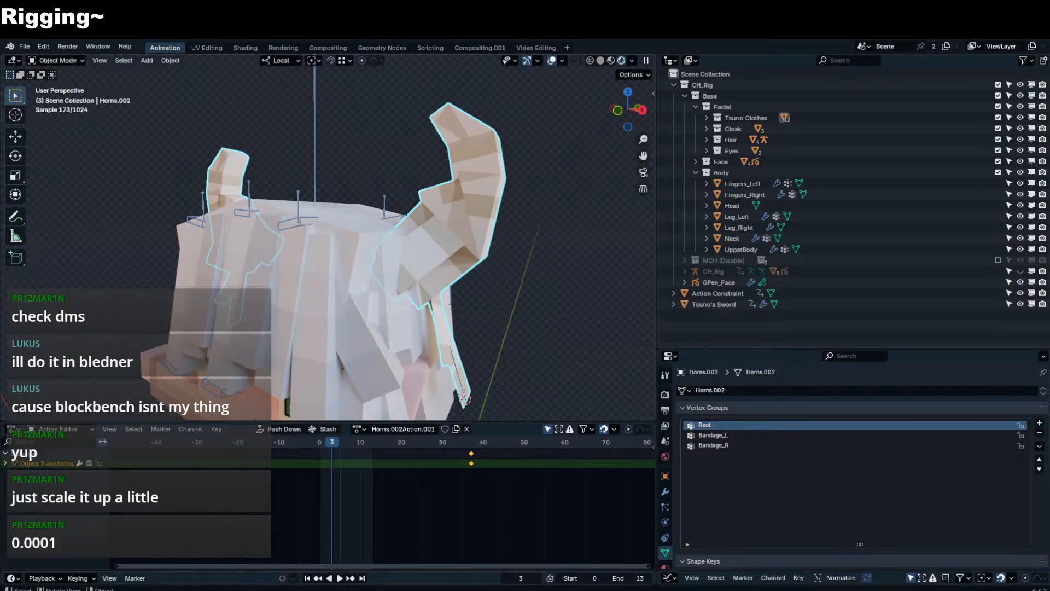
# - Switch the viewport to Material Preview and open Horns.002 in Edit Mode with proportional editing on
pyautogui.press('Tab')
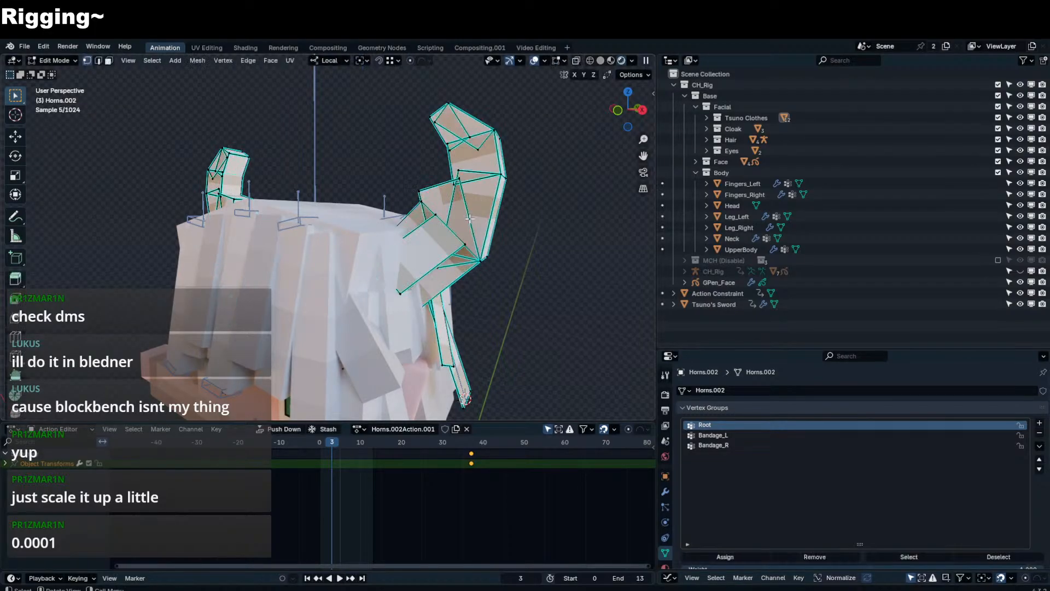
pyautogui.press('Tab')
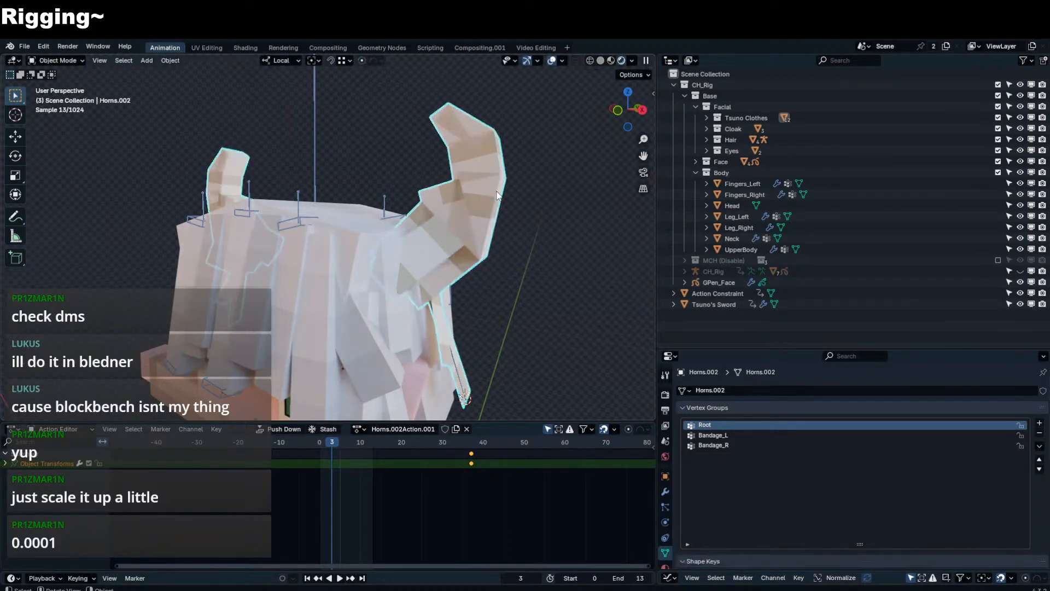
pyautogui.click(610, 61)
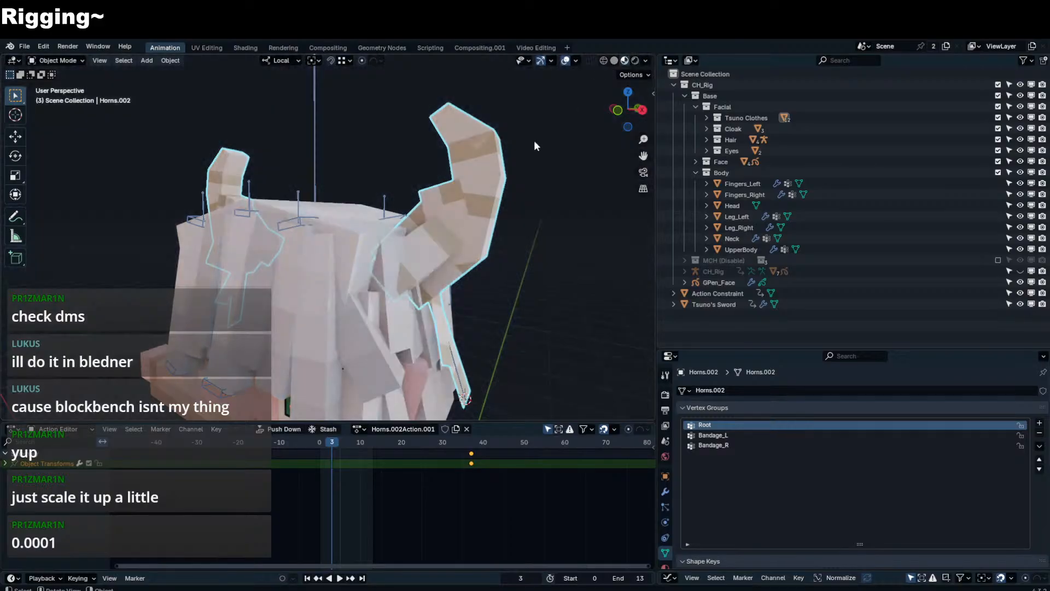
pyautogui.moveTo(534, 140)
pyautogui.mouseDown(button='middle')
pyautogui.moveTo(547, 152)
pyautogui.moveTo(473, 211)
pyautogui.moveTo(393, 222)
pyautogui.moveTo(428, 233)
pyautogui.moveTo(415, 244)
pyautogui.moveTo(397, 225)
pyautogui.mouseUp(button='middle')
pyautogui.press('Tab')
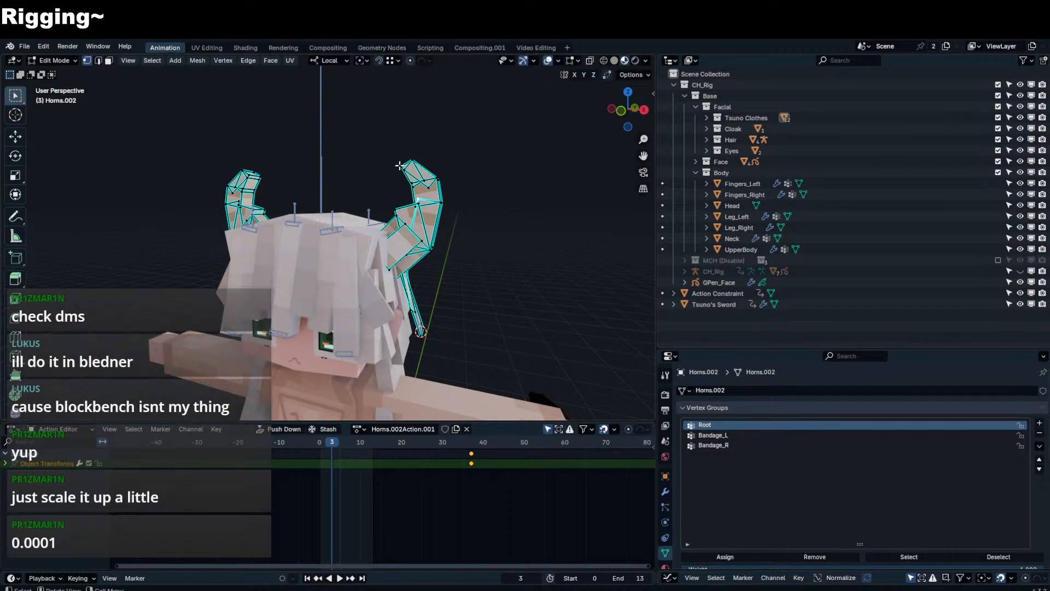
pyautogui.moveTo(400, 165); pyautogui.dragTo(336, 181, button='middle')
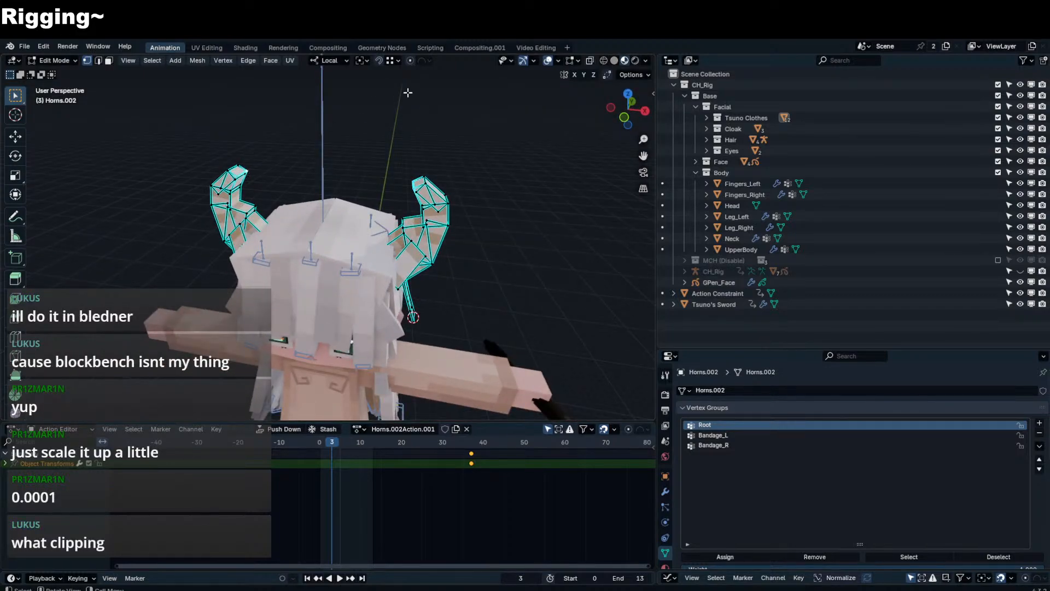
pyautogui.click(413, 64)
pyautogui.press('s')
pyautogui.press('x')
pyautogui.press('x')
pyautogui.press('z')
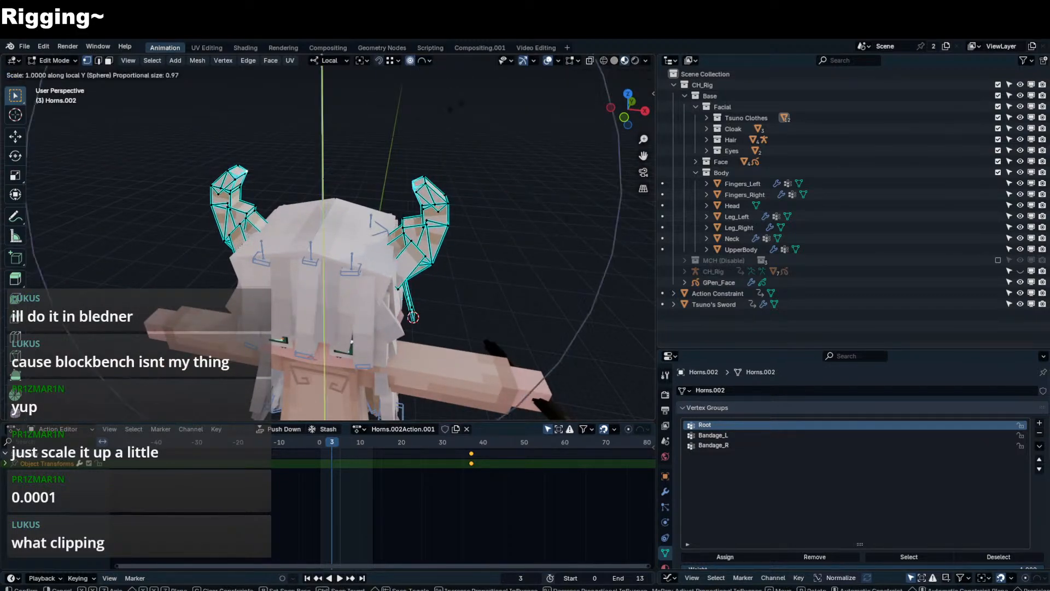
pyautogui.scroll(-11, 415, 123)
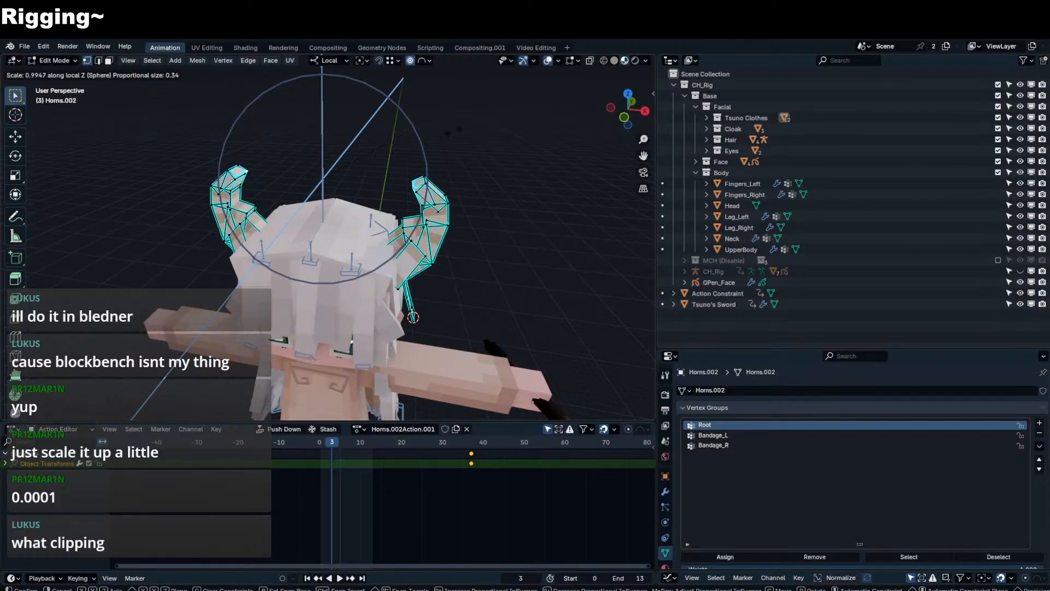
pyautogui.rightClick(451, 135)
# - Scale the Horns.002 mesh to about 0.98 along its local Z axis and return to Object Mode in Rendered shading
pyautogui.moveTo(484, 145); pyautogui.dragTo(446, 157, button='middle')
pyautogui.press('s')
pyautogui.press('z')
pyautogui.scroll(4, 440, 158)
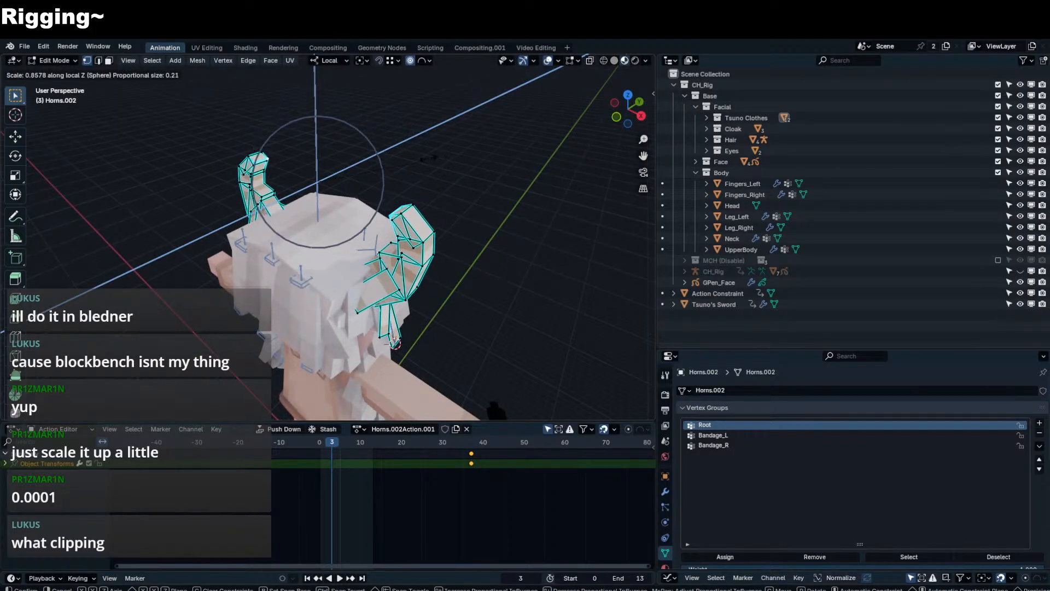
pyautogui.scroll(1, 432, 160)
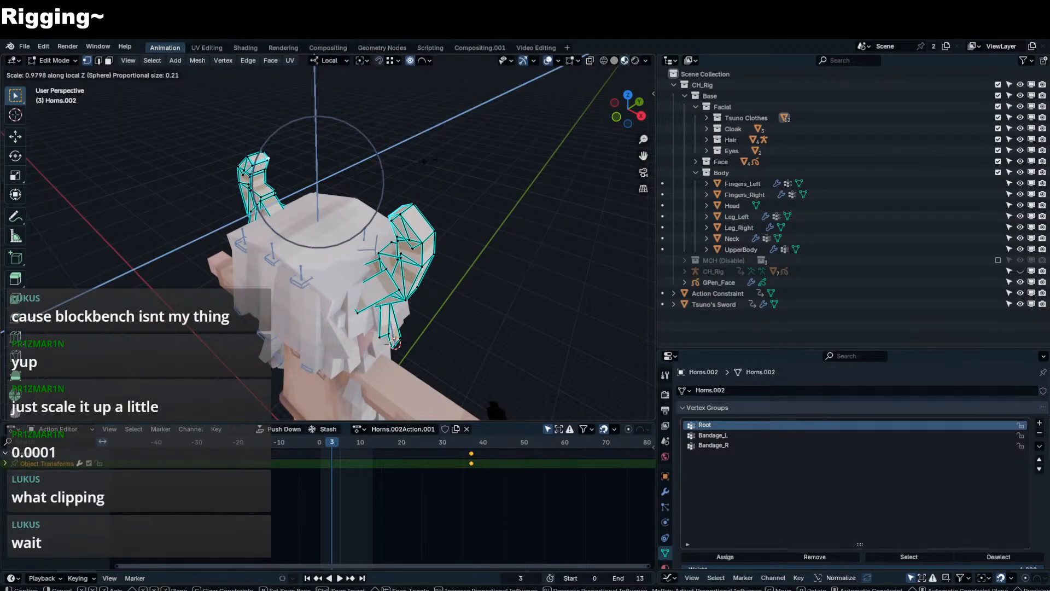
pyautogui.click(427, 162)
pyautogui.press('Tab')
pyautogui.moveTo(464, 171)
pyautogui.mouseDown(button='middle')
pyautogui.moveTo(491, 116)
pyautogui.moveTo(488, 139)
pyautogui.moveTo(457, 160)
pyautogui.moveTo(523, 107)
pyautogui.moveTo(504, 159)
pyautogui.moveTo(524, 130)
pyautogui.moveTo(538, 134)
pyautogui.mouseUp(button='middle')
pyautogui.press('z')
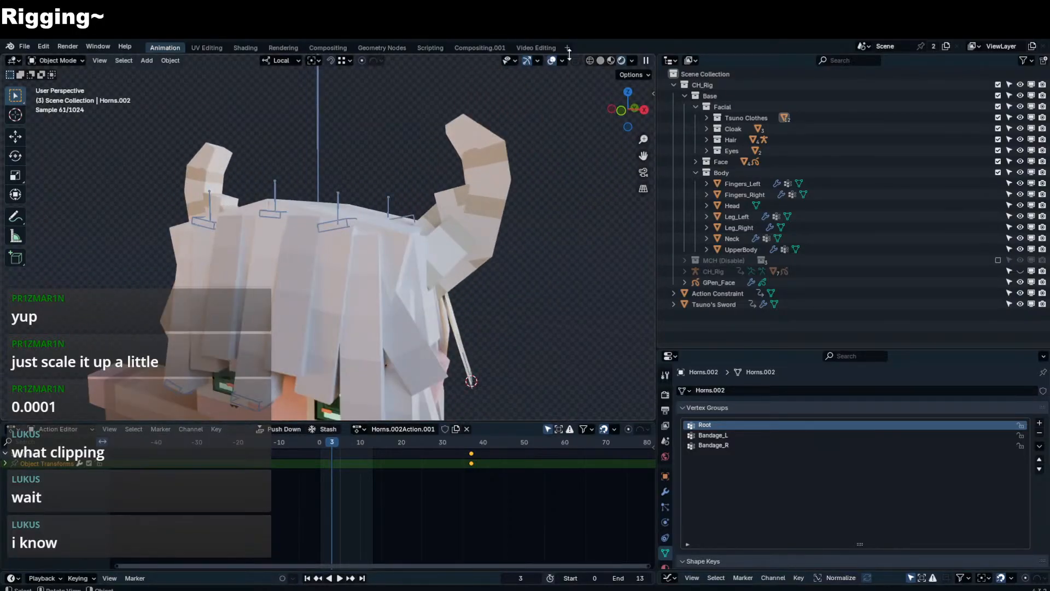
# - Try a Subdivision Surface modifier on Horns.002 and remove it again
pyautogui.click(665, 491)
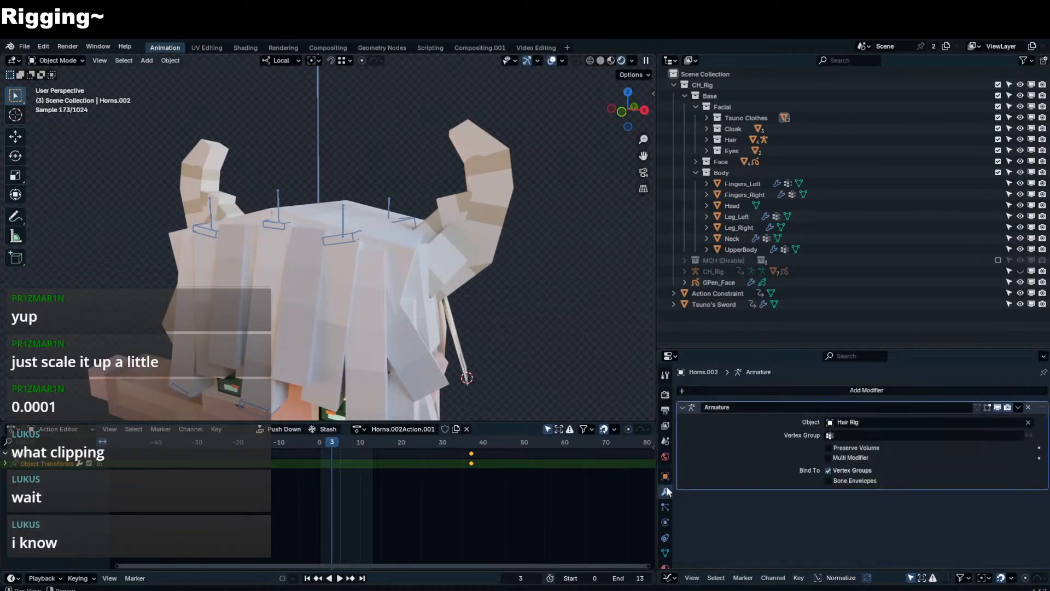
pyautogui.click(710, 389)
pyautogui.write('sub')
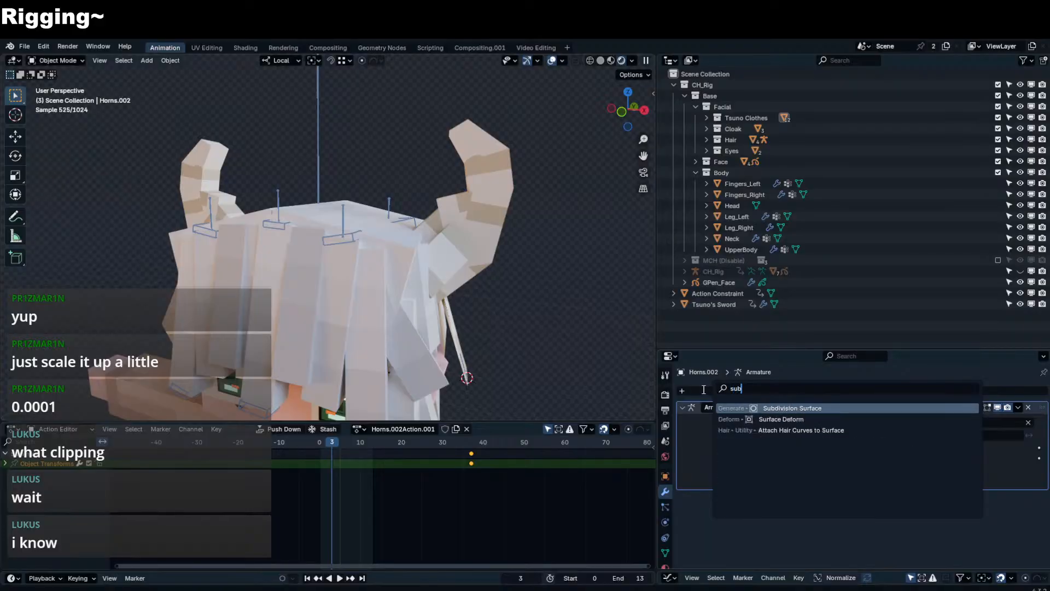
pyautogui.press('Return')
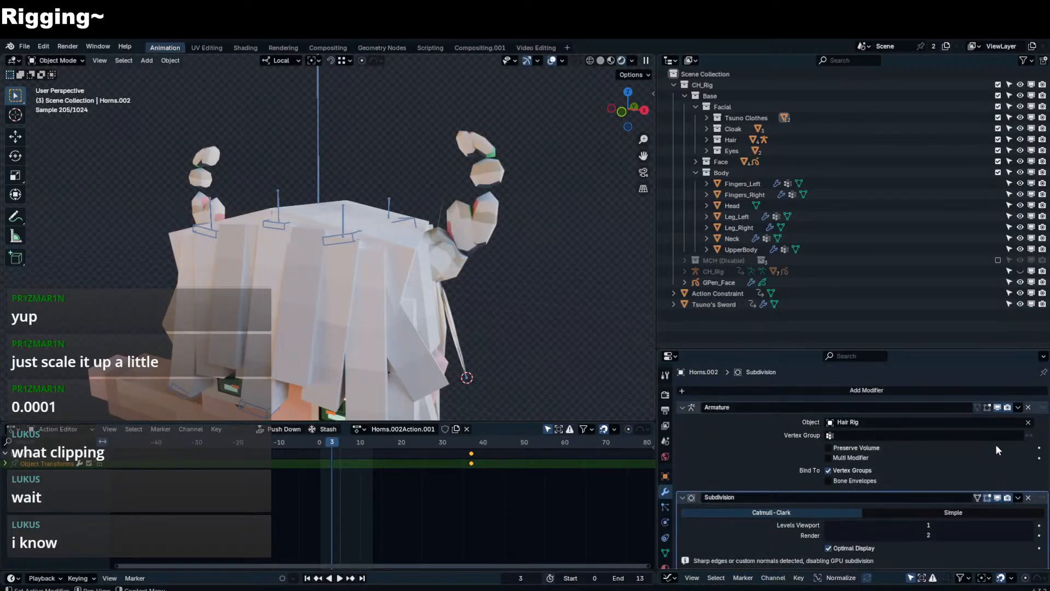
pyautogui.click(1028, 497)
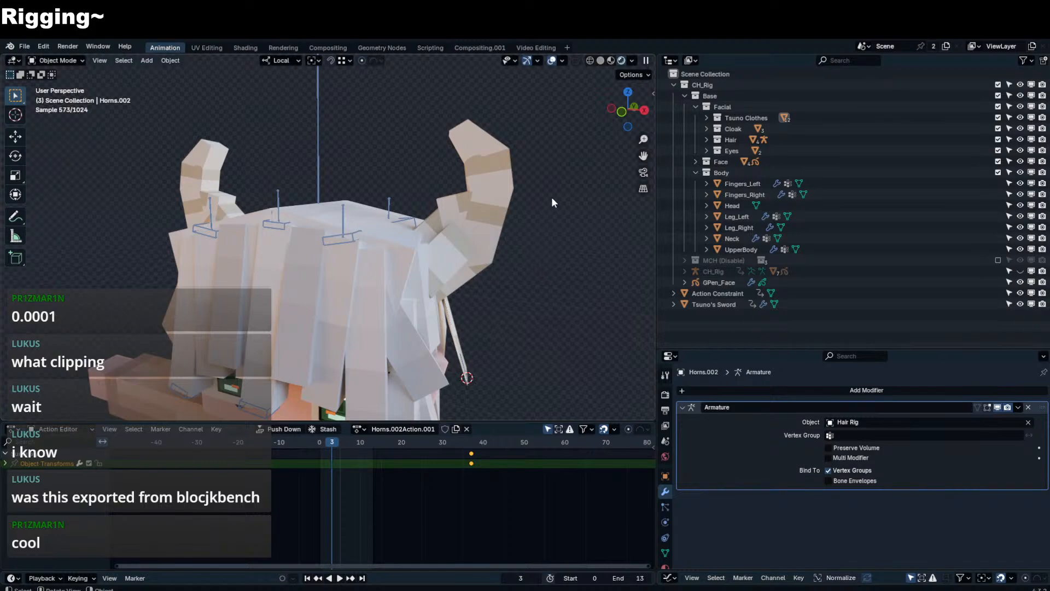
# - Try moving a vertex on the inner edge of the horn in Horns.002 and turn off proportional editing
pyautogui.moveTo(529, 130); pyautogui.dragTo(419, 207, button='middle')
pyautogui.click(497, 158)
pyautogui.press('Tab')
pyautogui.scroll(5, 493, 174)
pyautogui.scroll(1, 420, 206)
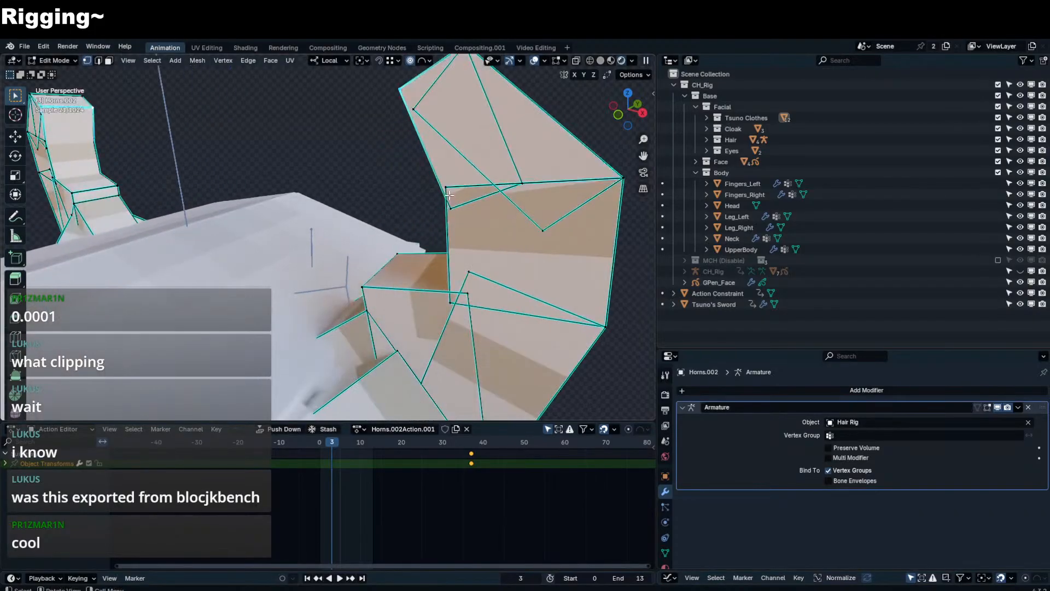
pyautogui.click(438, 200)
pyautogui.press('g')
pyautogui.press('o')
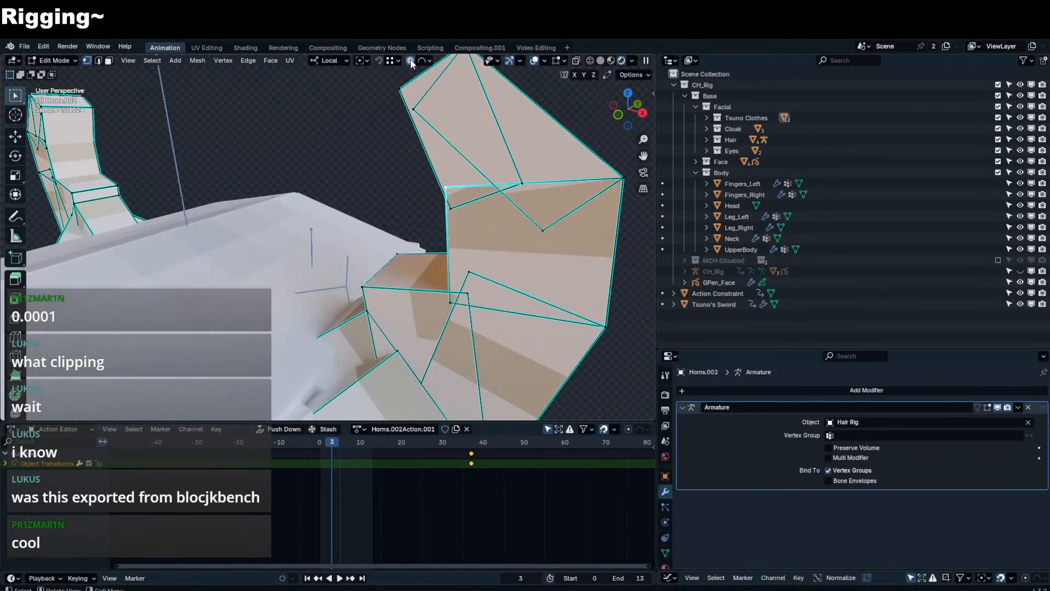
pyautogui.click(419, 230)
pyautogui.scroll(-4, 417, 230)
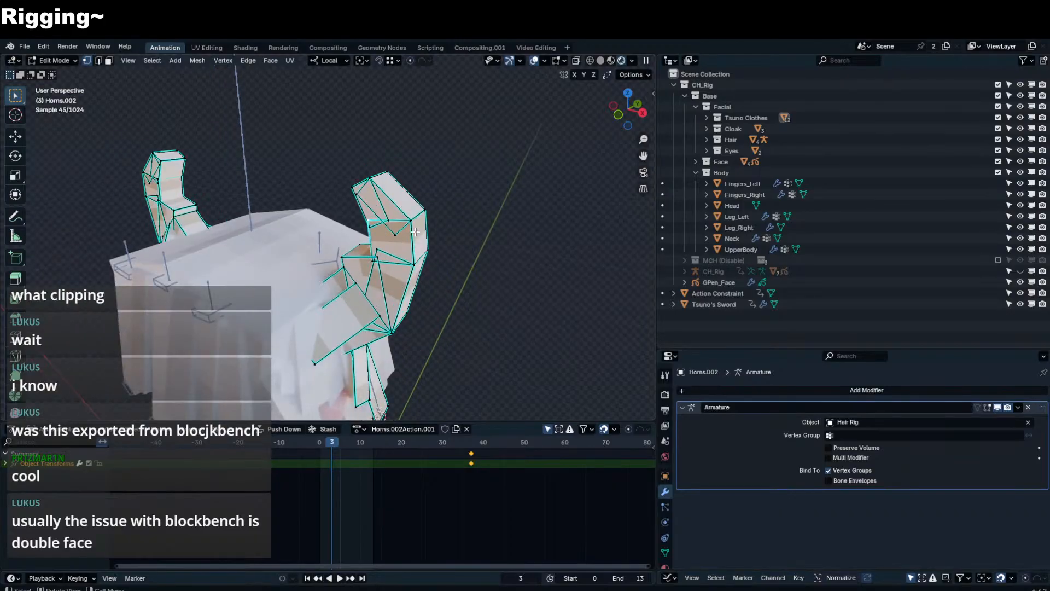
pyautogui.press('Tab')
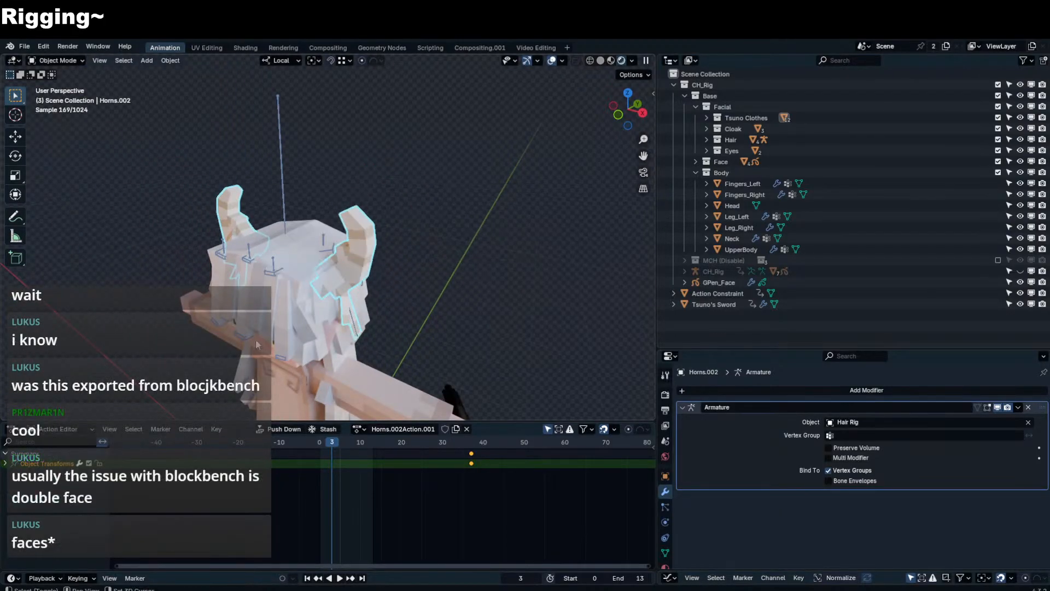
# - Add a cube at the character's feet, move it aside along X and scale it
pyautogui.scroll(3, 414, 197)
pyautogui.hotkey('shift', 'a')
pyautogui.moveTo(413, 179)
pyautogui.keyDown('shift'); pyautogui.moveTo(355, 288); pyautogui.dragTo(405, 235, button='middle'); pyautogui.keyUp('shift')
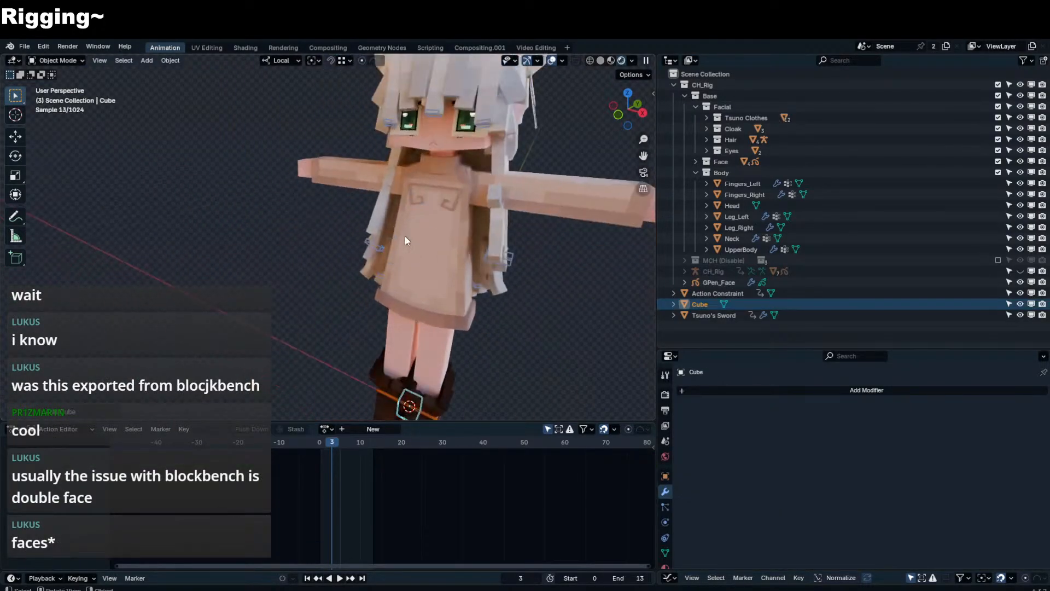
pyautogui.press('g')
pyautogui.press('x')
pyautogui.click(249, 322)
pyautogui.press('s')
pyautogui.click(194, 331)
# - Duplicate the cube in place and shift the copy slightly along X so the two cubes overlap
pyautogui.keyDown('shift'); pyautogui.moveTo(251, 216); pyautogui.dragTo(303, 136, button='middle'); pyautogui.keyUp('shift')
pyautogui.hotkey('shift', 'd')
pyautogui.rightClick(267, 200)
pyautogui.click(346, 365)
pyautogui.moveTo(346, 365); pyautogui.dragTo(323, 244, button='middle')
pyautogui.click(345, 281)
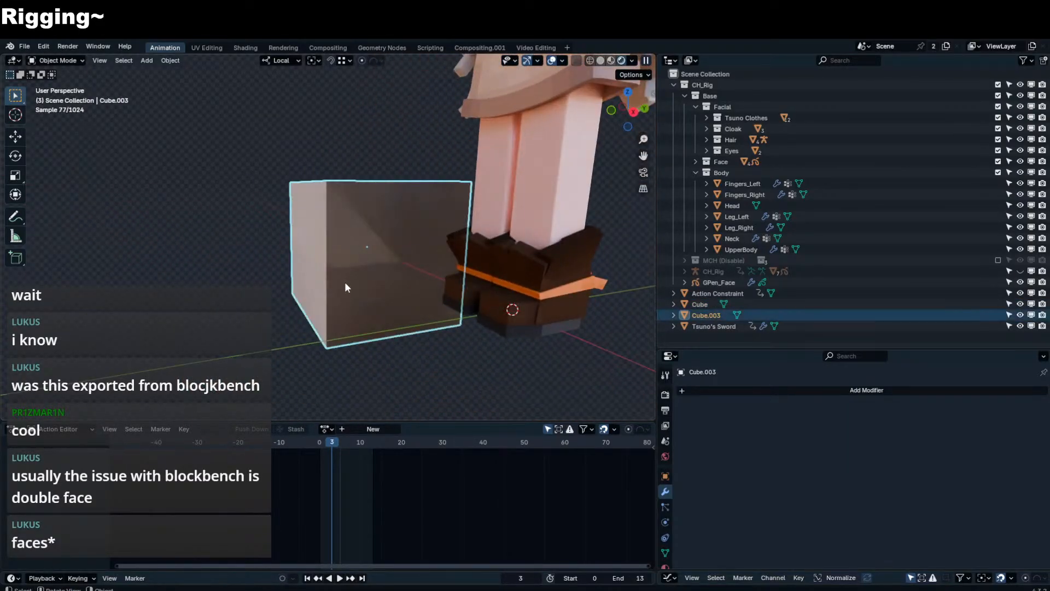
pyautogui.press('g')
pyautogui.press('x')
pyautogui.click(311, 281)
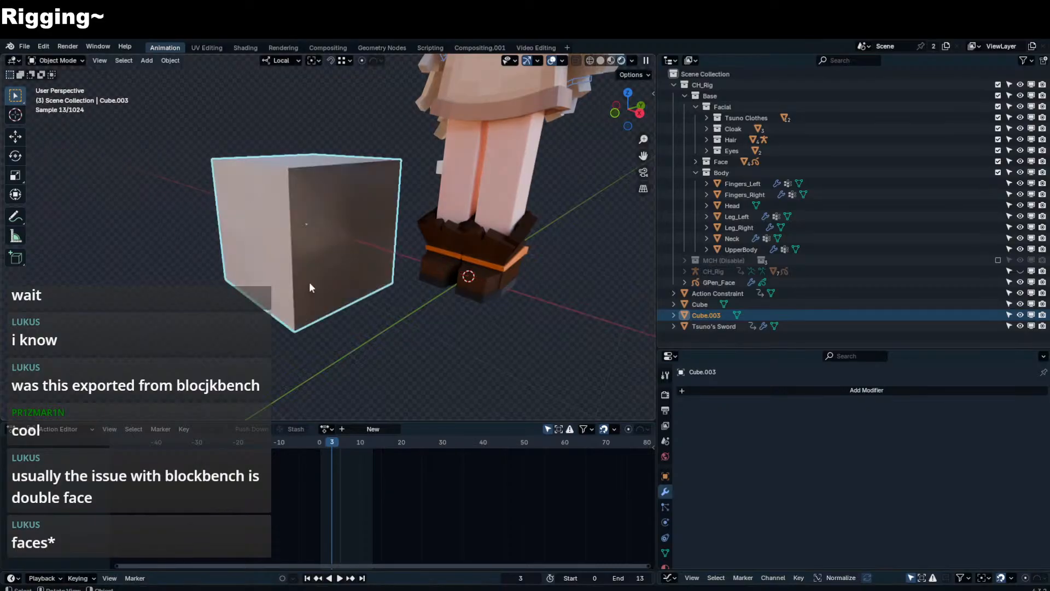
# - Delete both overlapping test cubes beside the character's feet
pyautogui.moveTo(316, 349)
pyautogui.mouseDown(button='middle')
pyautogui.moveTo(286, 339)
pyautogui.moveTo(316, 331)
pyautogui.mouseUp(button='middle')
pyautogui.press('b')
pyautogui.moveTo(340, 226); pyautogui.dragTo(299, 339)
pyautogui.press('Delete')
# - Reselect Horns.002 with the viewport in Material Preview and save the file
pyautogui.keyDown('shift'); pyautogui.moveTo(356, 222); pyautogui.dragTo(350, 350, button='middle'); pyautogui.keyUp('shift')
pyautogui.moveTo(360, 257); pyautogui.dragTo(368, 179, button='middle')
pyautogui.scroll(3, 445, 165)
pyautogui.click(399, 180)
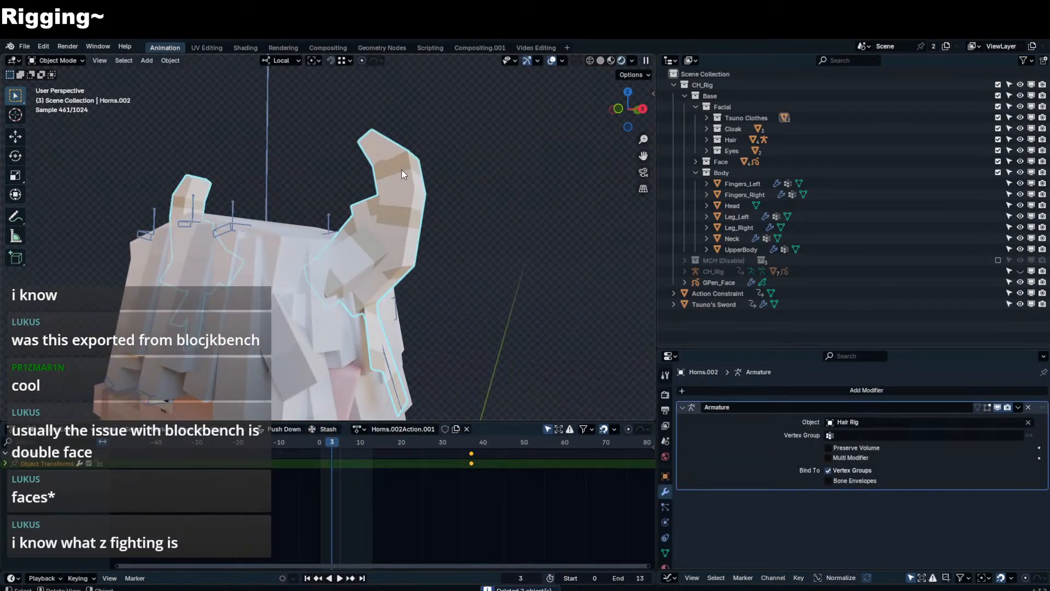
pyautogui.moveTo(389, 196)
pyautogui.mouseDown(button='middle')
pyautogui.moveTo(395, 219)
pyautogui.moveTo(605, 81)
pyautogui.moveTo(490, 196)
pyautogui.moveTo(517, 147)
pyautogui.moveTo(534, 162)
pyautogui.moveTo(588, 159)
pyautogui.moveTo(506, 155)
pyautogui.moveTo(403, 206)
pyautogui.mouseUp(button='middle')
pyautogui.click(611, 59)
pyautogui.hotkey('ctrl', 's')
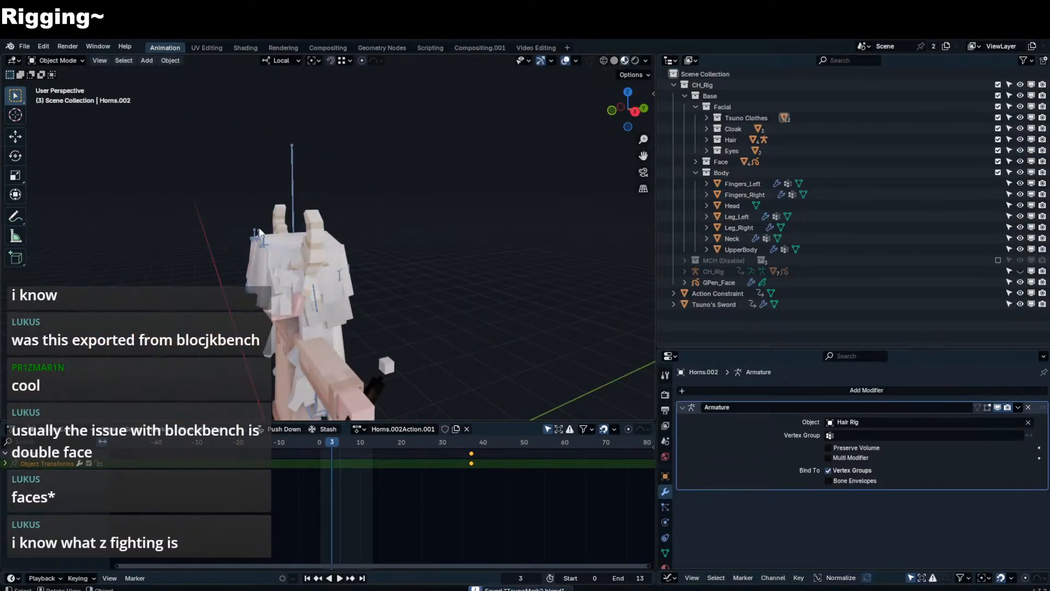
# - Unhide the CH_Rig armature and make it the active object
pyautogui.click(260, 231)
pyautogui.scroll(-3, 290, 188)
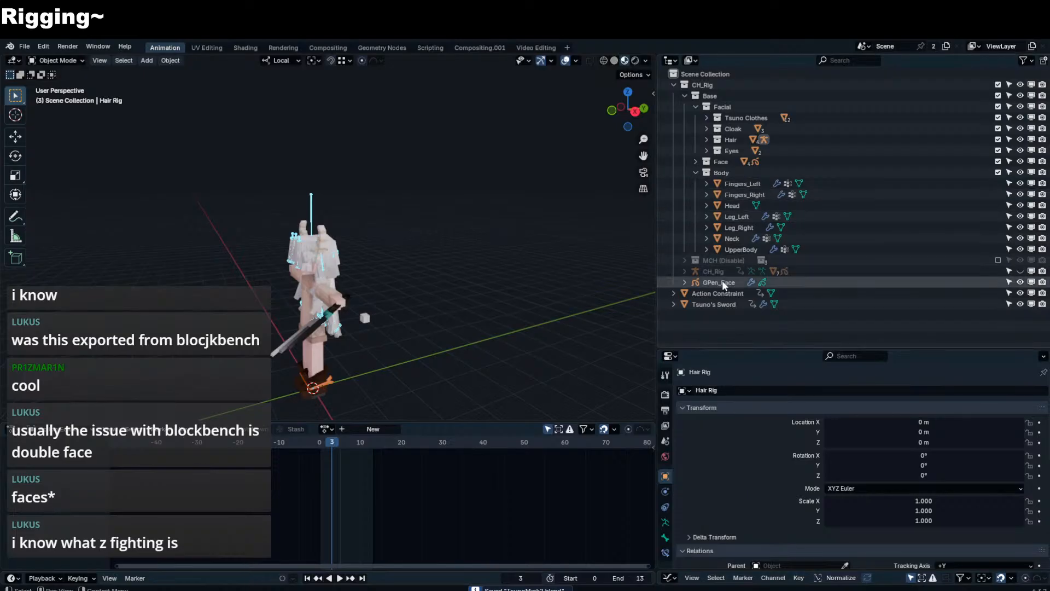
pyautogui.click(331, 394)
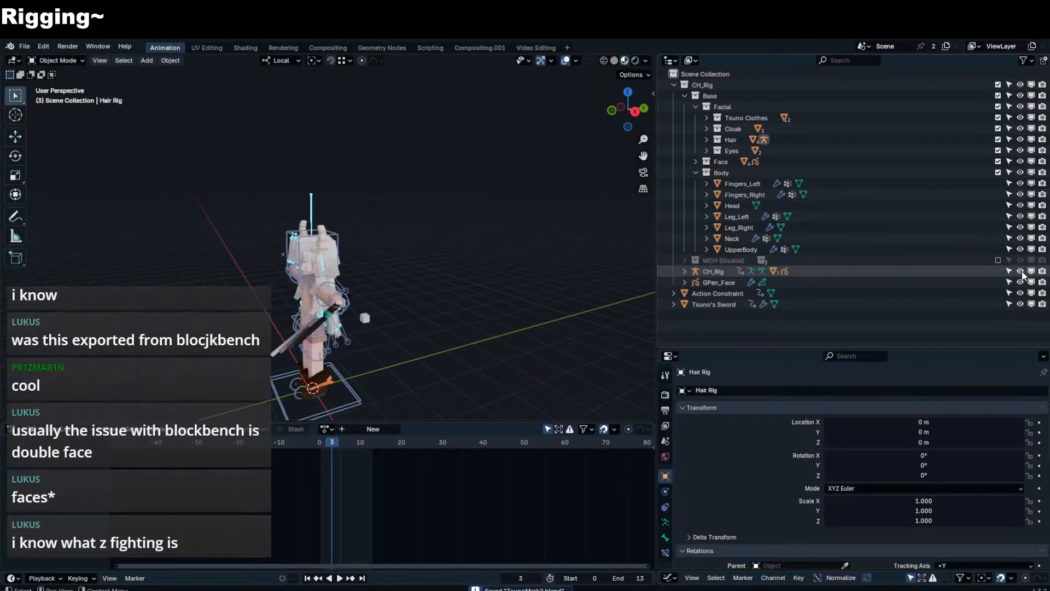
pyautogui.click(357, 389)
pyautogui.press('n')
pyautogui.moveTo(368, 284); pyautogui.dragTo(416, 290, button='middle')
pyautogui.scroll(3, 427, 291)
pyautogui.click(538, 330)
pyautogui.scroll(3, 378, 230)
pyautogui.press('n')
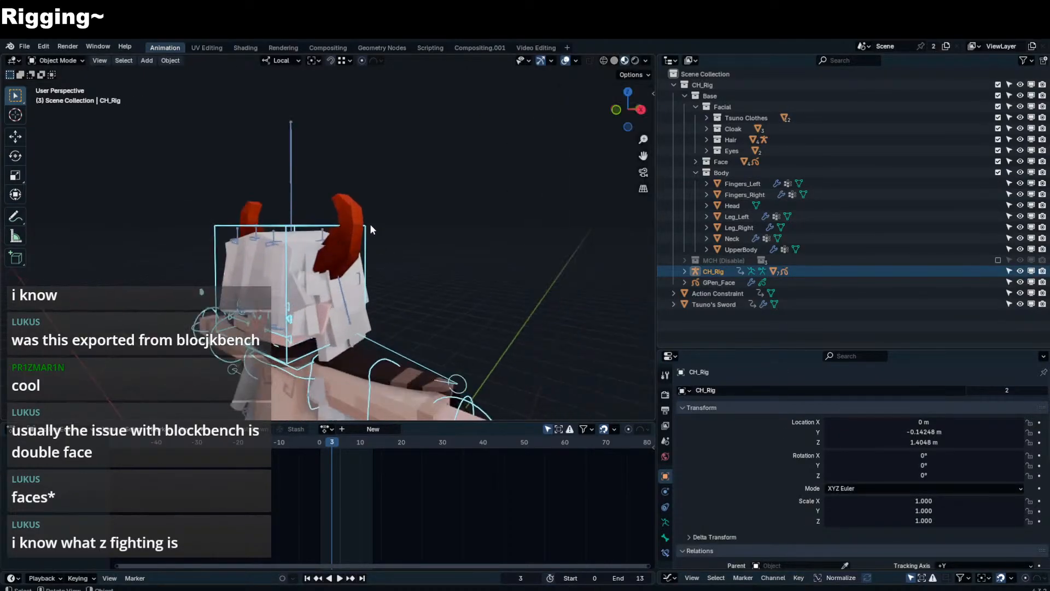
# - Open Horns.001 in Edit Mode, select the vertices at both horn tips and try scaling them uniformly
pyautogui.moveTo(370, 225); pyautogui.dragTo(378, 214, button='middle')
pyautogui.click(378, 214)
pyautogui.press('Tab')
pyautogui.click(254, 201)
pyautogui.moveTo(255, 201); pyautogui.dragTo(295, 210, button='middle')
pyautogui.click(254, 206)
pyautogui.scroll(4, 254, 205)
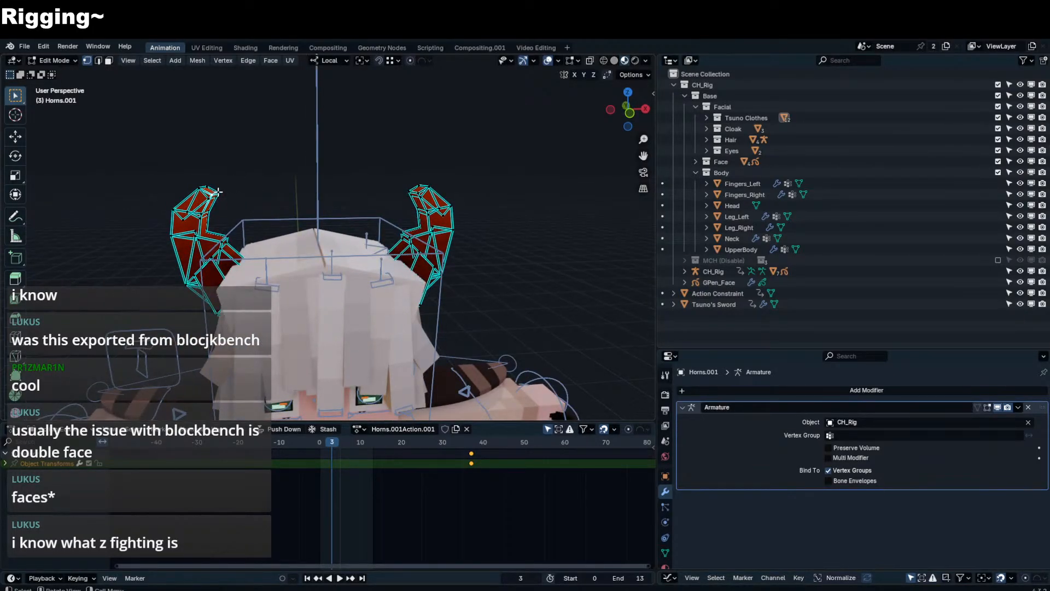
pyautogui.press('s')
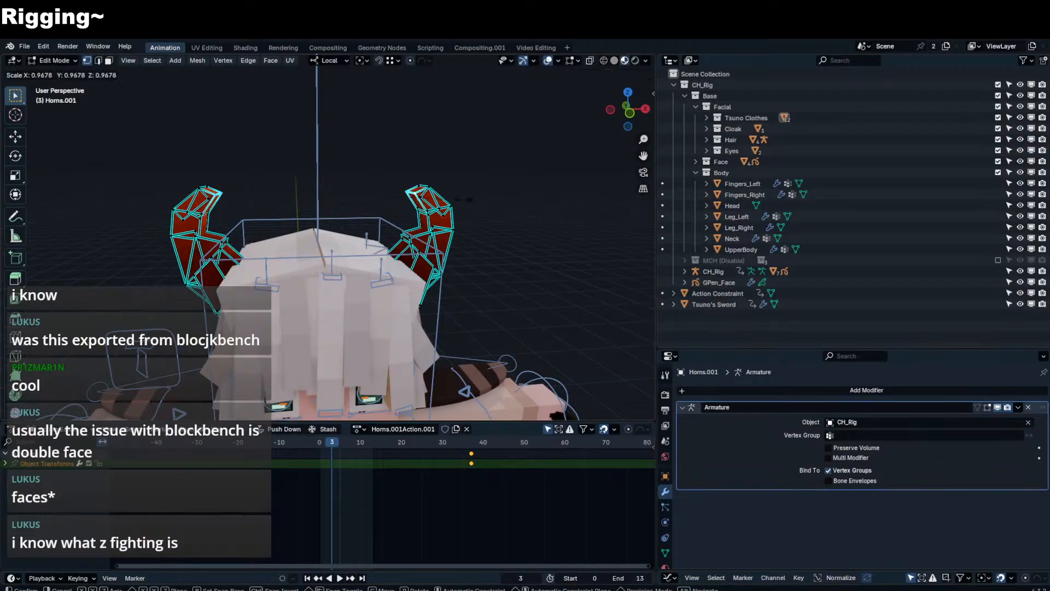
pyautogui.rightClick(458, 198)
# - Enable proportional editing, scale the horn-tip vertices along local Z and return to Object Mode
pyautogui.click(410, 60)
pyautogui.moveTo(421, 104); pyautogui.dragTo(441, 162, button='middle')
pyautogui.press('s')
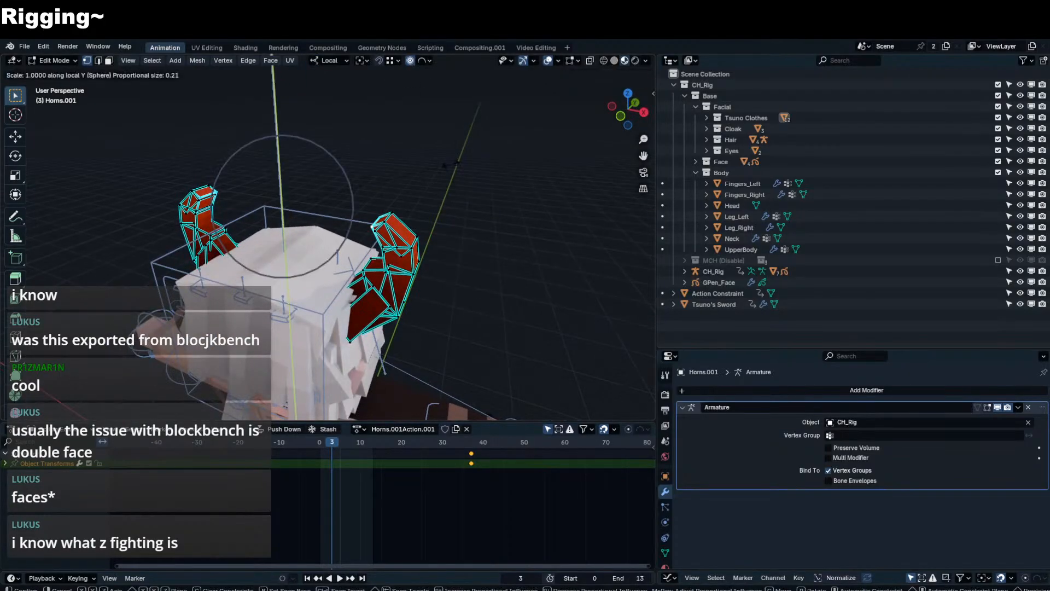
pyautogui.press('x')
pyautogui.press('z')
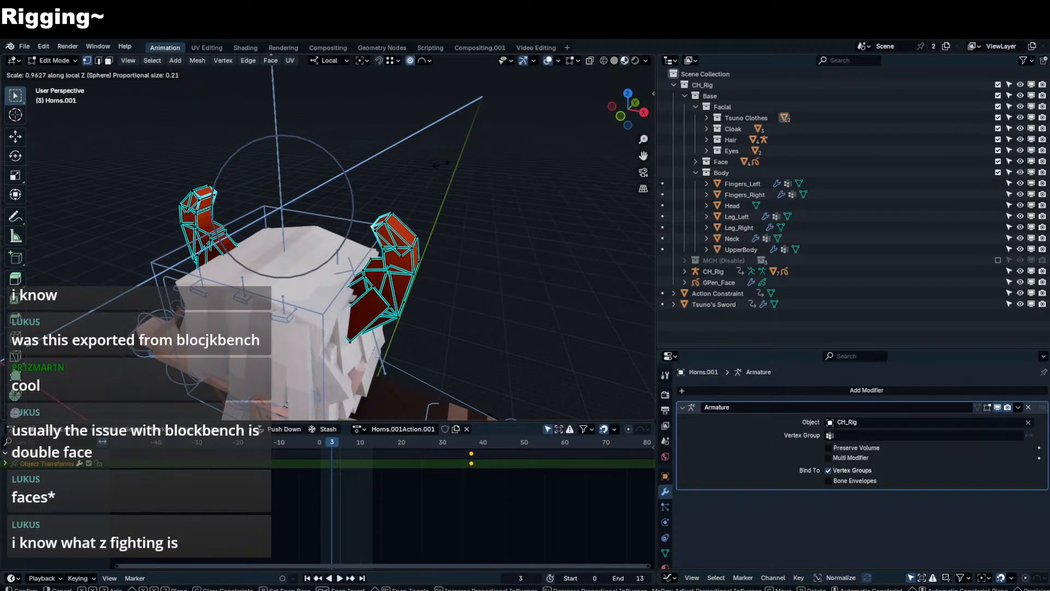
pyautogui.click(359, 177)
pyautogui.press('Tab')
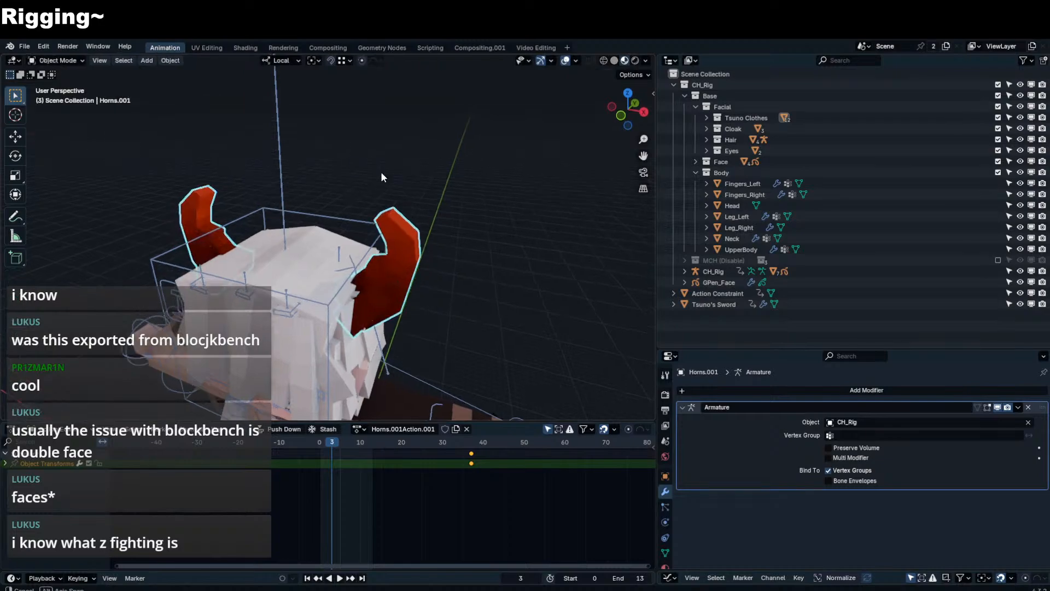
# - Set the viewport to Rendered shading and open Hair_Strands.001 in Edit Mode
pyautogui.moveTo(380, 171)
pyautogui.mouseDown(button='middle')
pyautogui.moveTo(435, 137)
pyautogui.moveTo(461, 153)
pyautogui.moveTo(429, 185)
pyautogui.moveTo(354, 192)
pyautogui.moveTo(310, 182)
pyautogui.moveTo(300, 162)
pyautogui.moveTo(325, 169)
pyautogui.moveTo(431, 96)
pyautogui.moveTo(468, 221)
pyautogui.mouseUp(button='middle')
pyautogui.click(634, 60)
pyautogui.keyDown('shift'); pyautogui.moveTo(464, 378); pyautogui.dragTo(409, 220, button='middle'); pyautogui.keyUp('shift')
pyautogui.scroll(-5, 421, 203)
pyautogui.scroll(4, 368, 295)
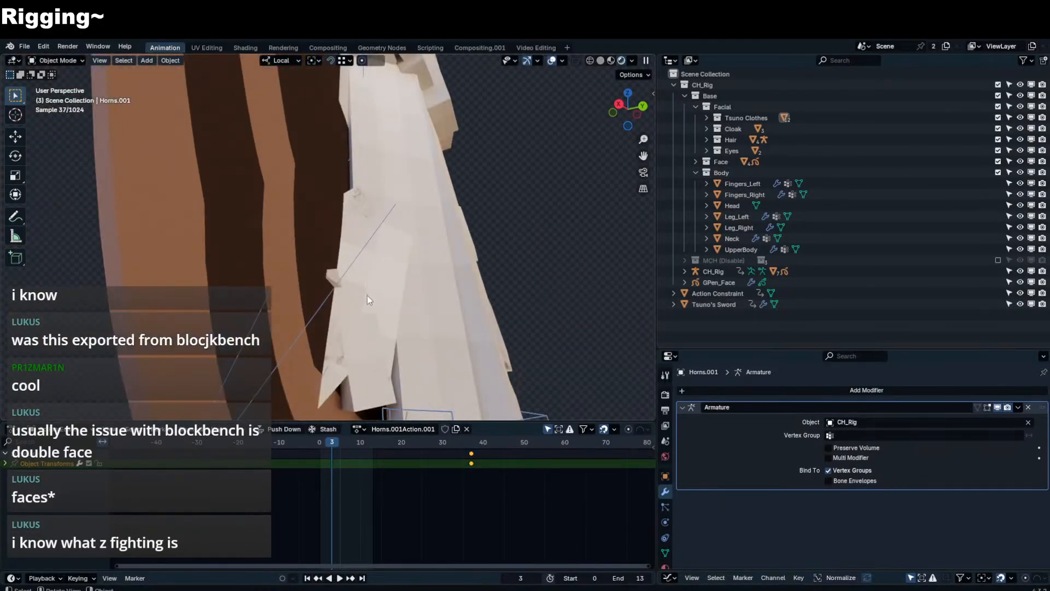
pyautogui.click(368, 295)
pyautogui.scroll(-3, 367, 295)
pyautogui.moveTo(363, 294); pyautogui.dragTo(336, 296, button='middle')
pyautogui.press('Tab')
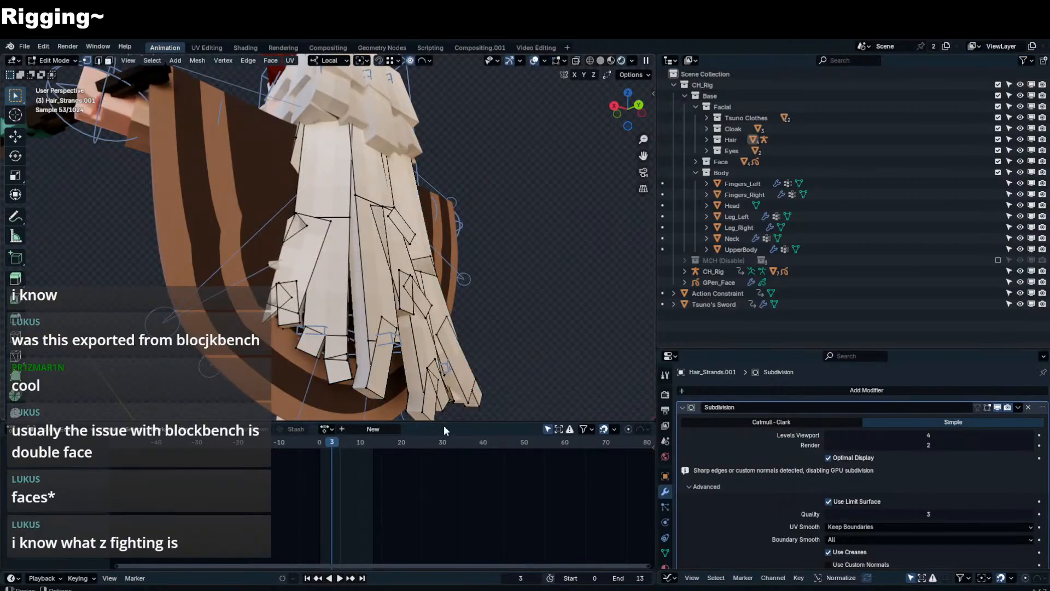
pyautogui.press('s')
pyautogui.scroll(-12, 465, 382)
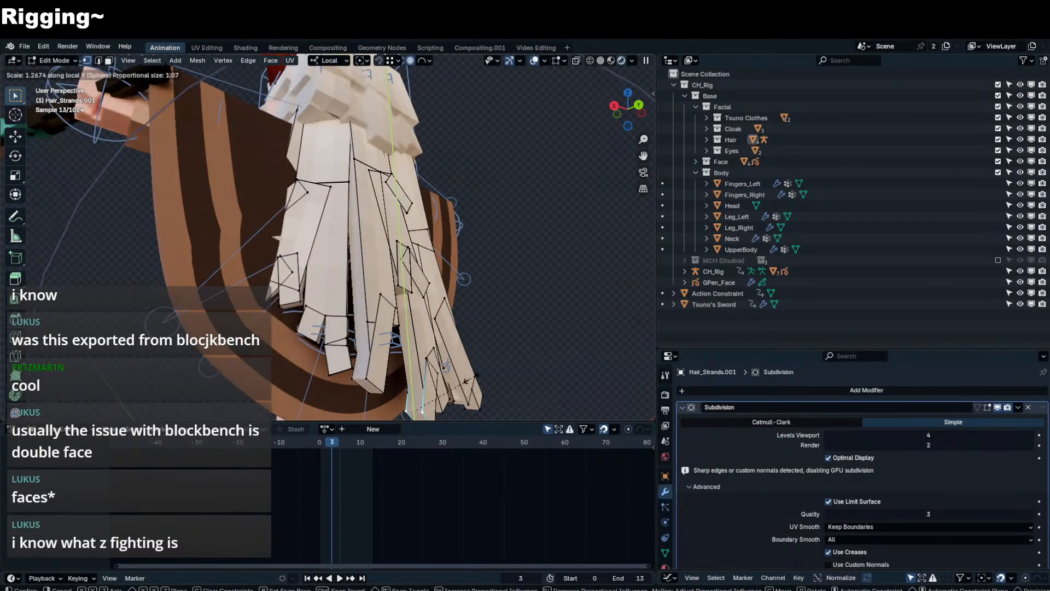
pyautogui.rightClick(471, 378)
pyautogui.press('s')
pyautogui.press('x')
pyautogui.rightClick(507, 365)
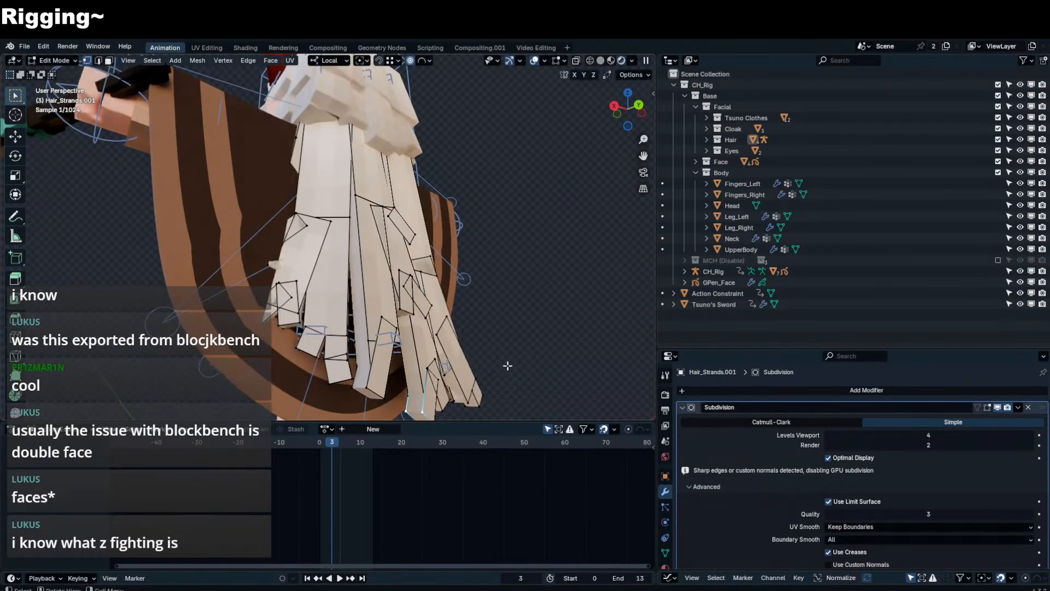
# - Scale the selected hair-strand tip vertices along local Z and return to Object Mode
pyautogui.press('s')
pyautogui.press('z')
pyautogui.click(508, 359)
pyautogui.press('Tab')
pyautogui.click(508, 359)
# - Move the selected corner vertices of a rear strand in Hair_Strands.001 slightly along local Z, leave Edit Mode and save the file
pyautogui.moveTo(507, 359); pyautogui.dragTo(402, 349, button='middle')
pyautogui.press('Tab')
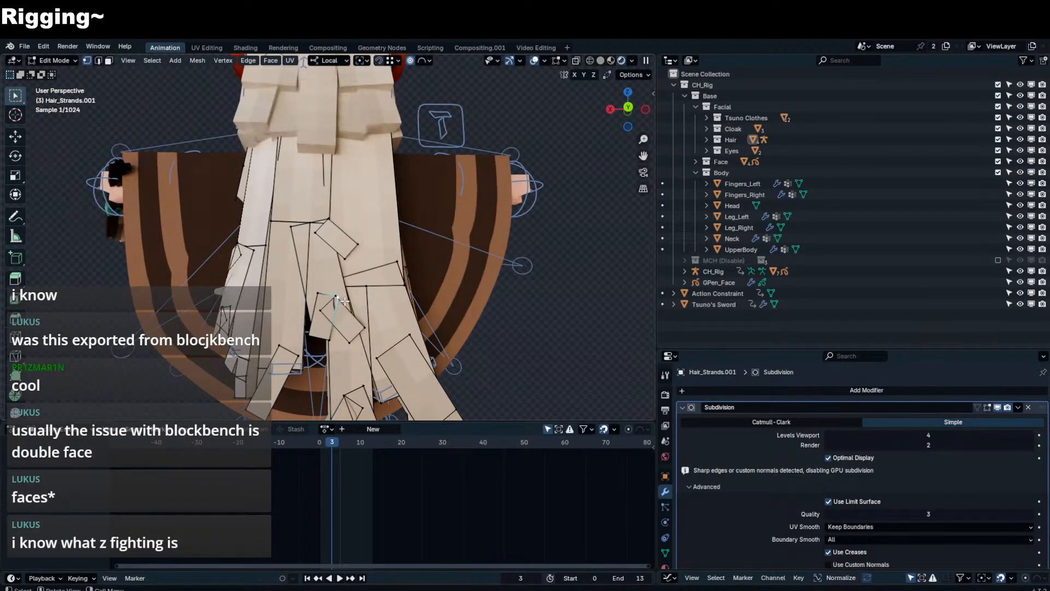
pyautogui.press('g')
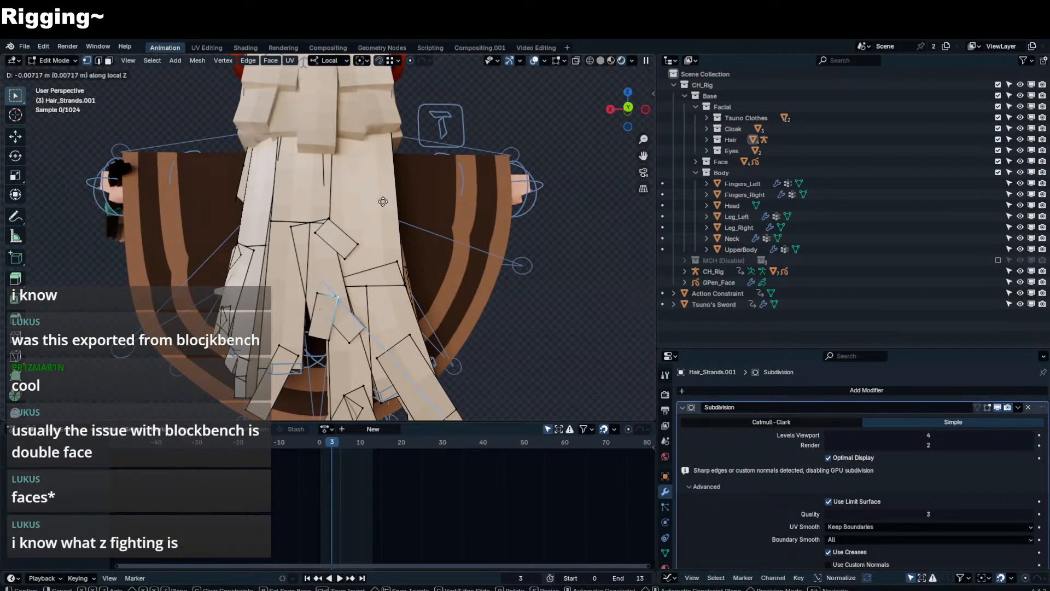
pyautogui.press('z')
pyautogui.click(381, 202)
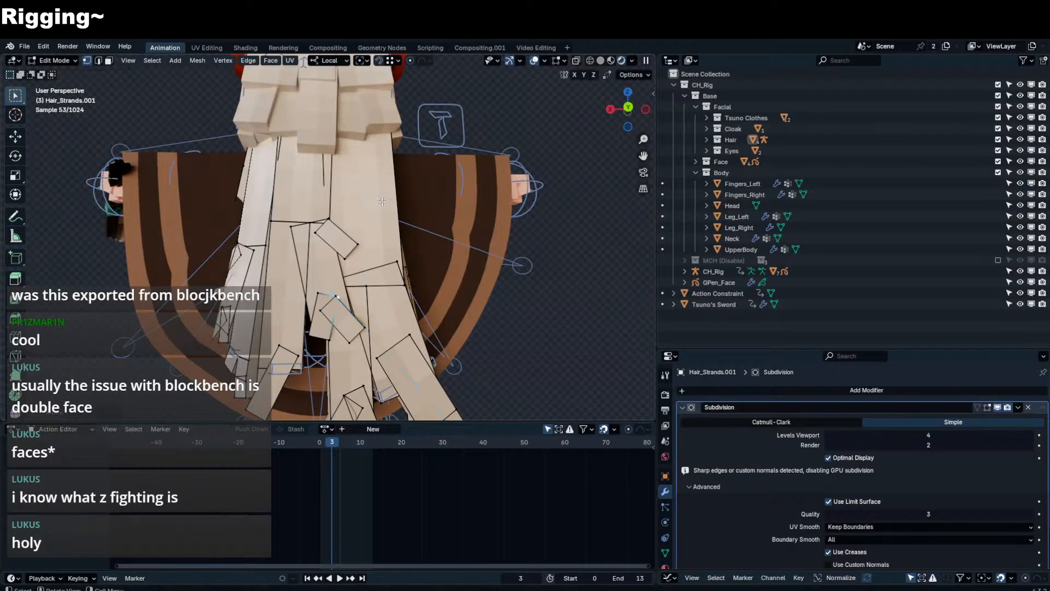
pyautogui.press('Tab')
pyautogui.moveTo(532, 316); pyautogui.dragTo(650, 315, button='middle')
pyautogui.scroll(-4, 349, 287)
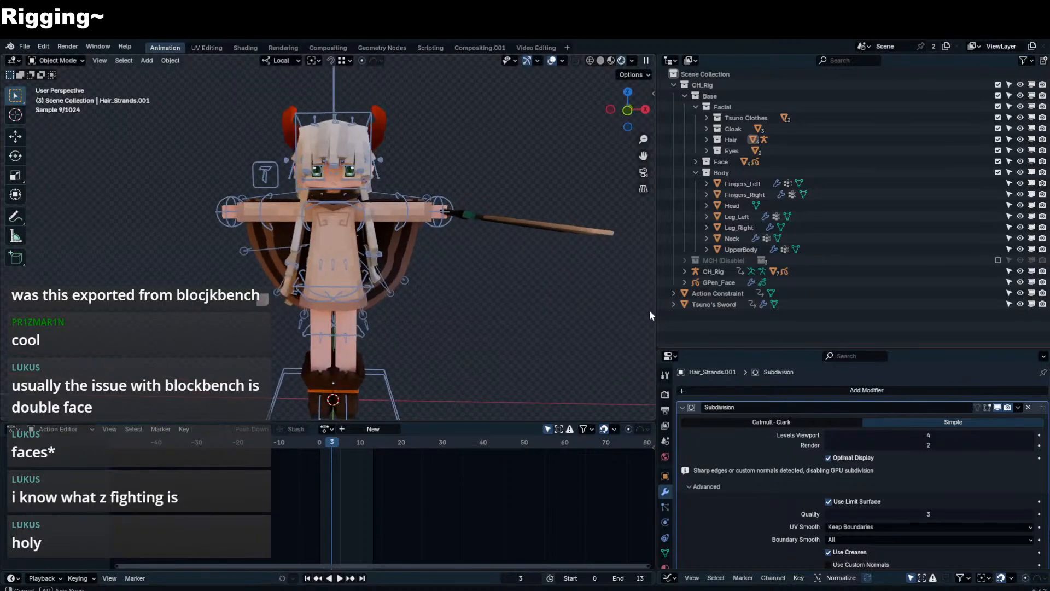
pyautogui.hotkey('ctrl', 's')
# - Select Shoe_Flaps.003 on the boots, show its material in the Shader Editor and rename the material as Laces
pyautogui.moveTo(429, 307); pyautogui.dragTo(415, 265, button='middle')
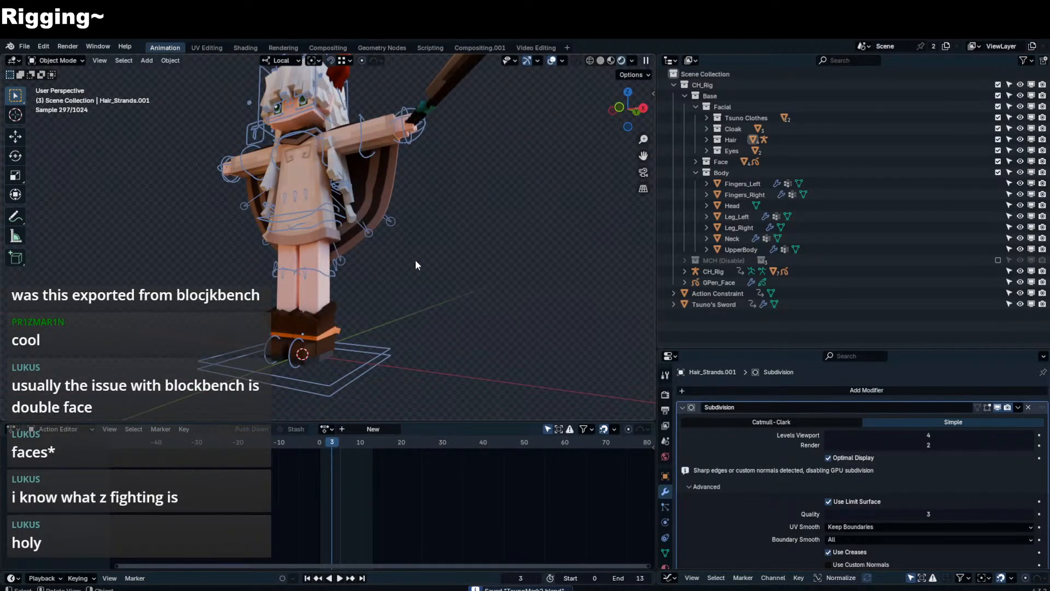
pyautogui.scroll(4, 342, 327)
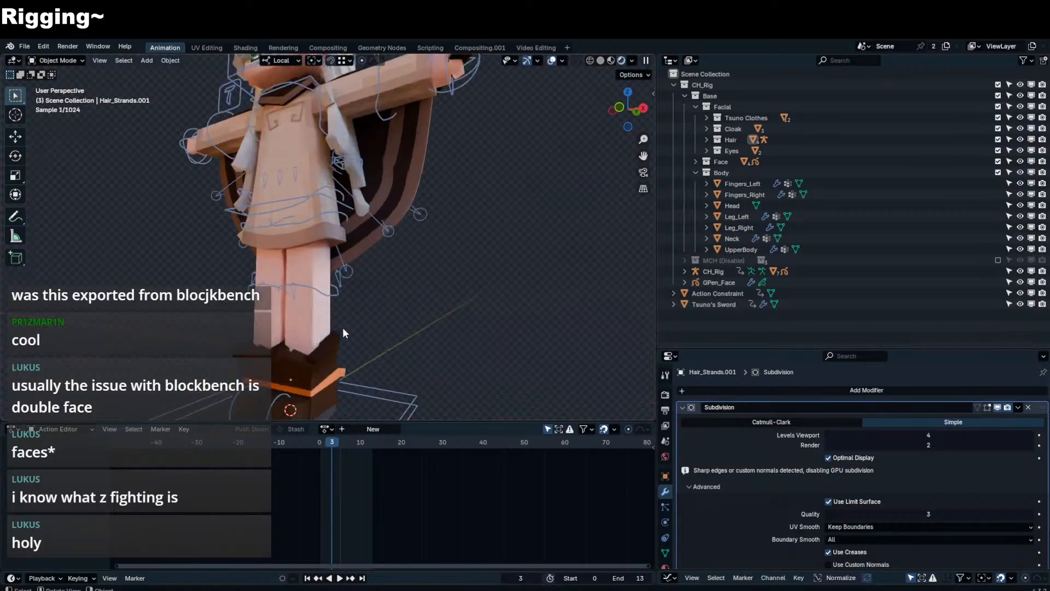
pyautogui.click(359, 327)
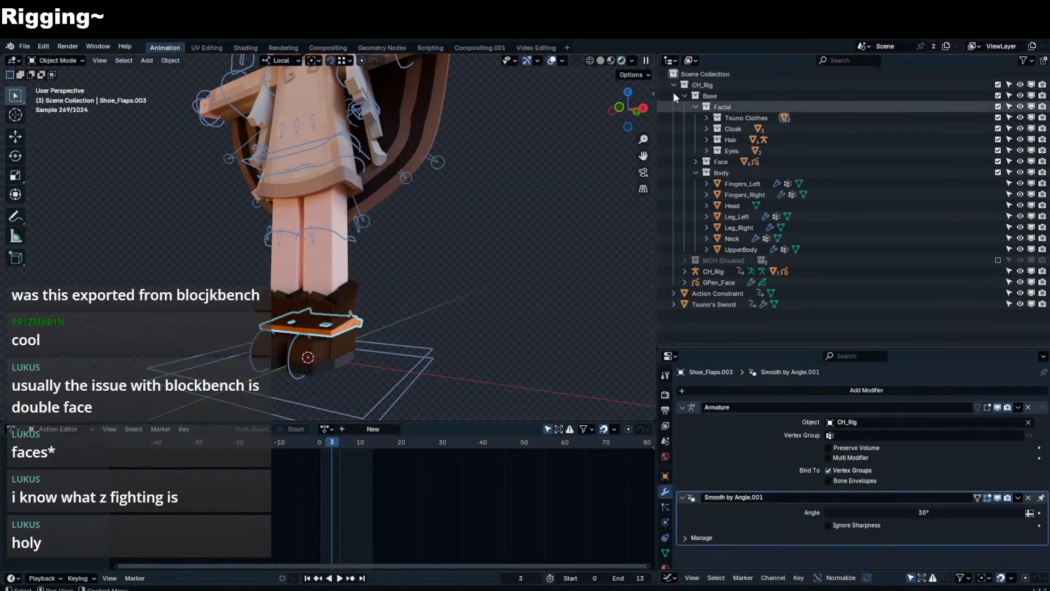
pyautogui.click(670, 60)
pyautogui.click(298, 172)
pyautogui.press('Home')
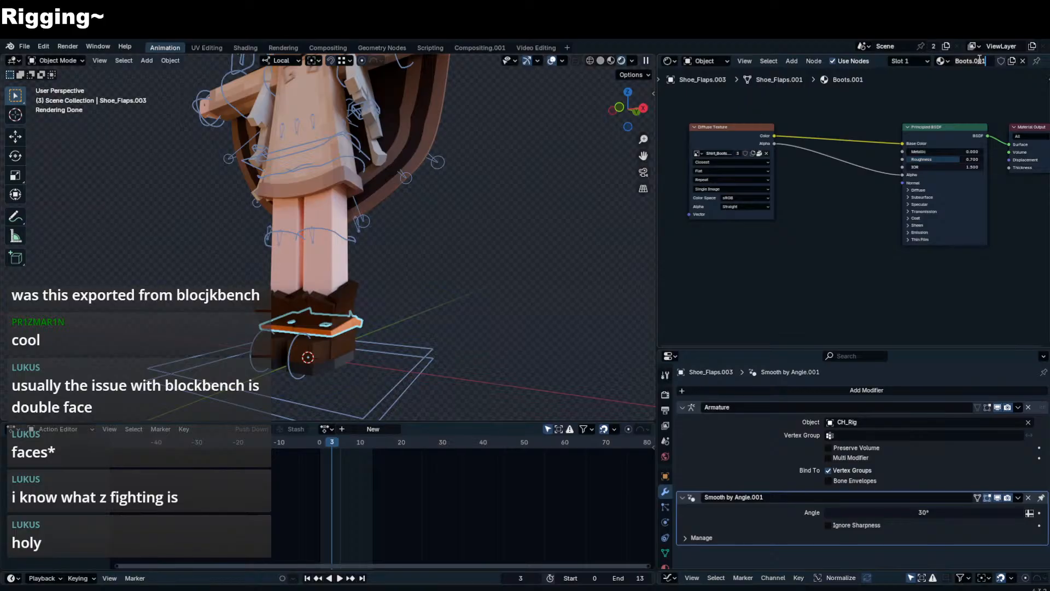
pyautogui.write('s')
pyautogui.press('Return')
# - Insert a Hue/Saturation/Value node between the Diffuse Texture's Color output and the Principled BSDF's Base Color
pyautogui.scroll(2, 865, 103)
pyautogui.hotkey('shift', 'a')
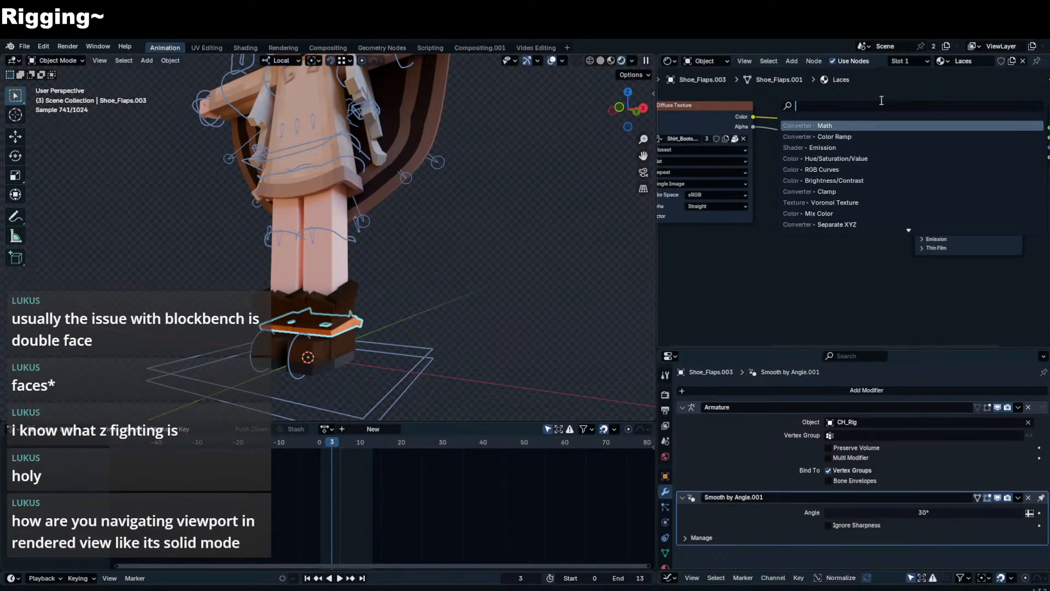
pyautogui.write('hue')
pyautogui.press('Return')
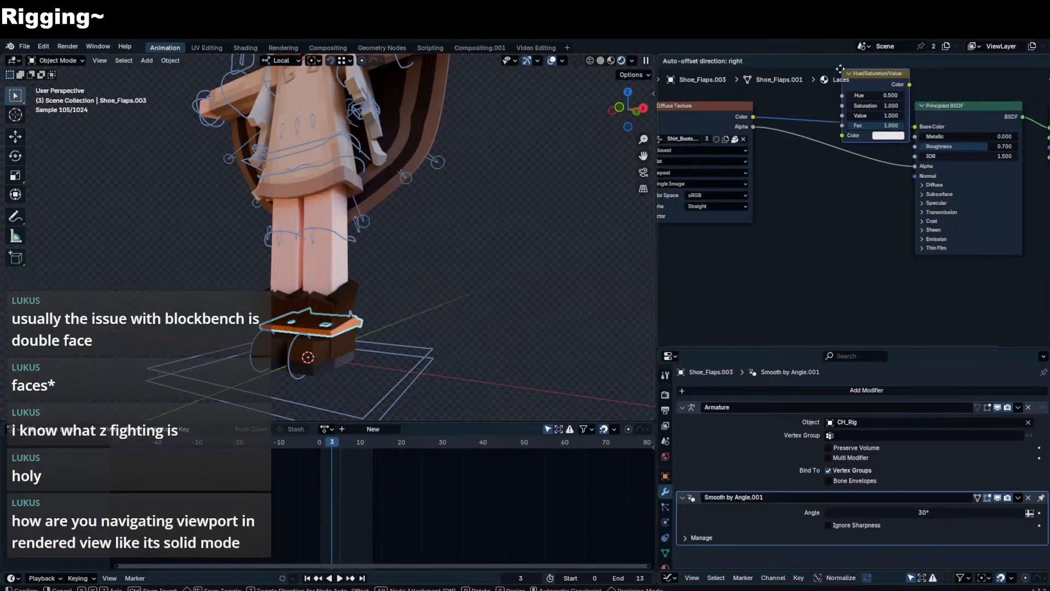
pyautogui.click(835, 69)
# - Set the Hue of the Hue/Saturation/Value node to 0.970 for the laces
pyautogui.scroll(5, 817, 216)
pyautogui.moveTo(817, 217); pyautogui.dragTo(761, 345, button='middle')
pyautogui.scroll(3, 814, 208)
pyautogui.moveTo(825, 171); pyautogui.dragTo(879, 170)
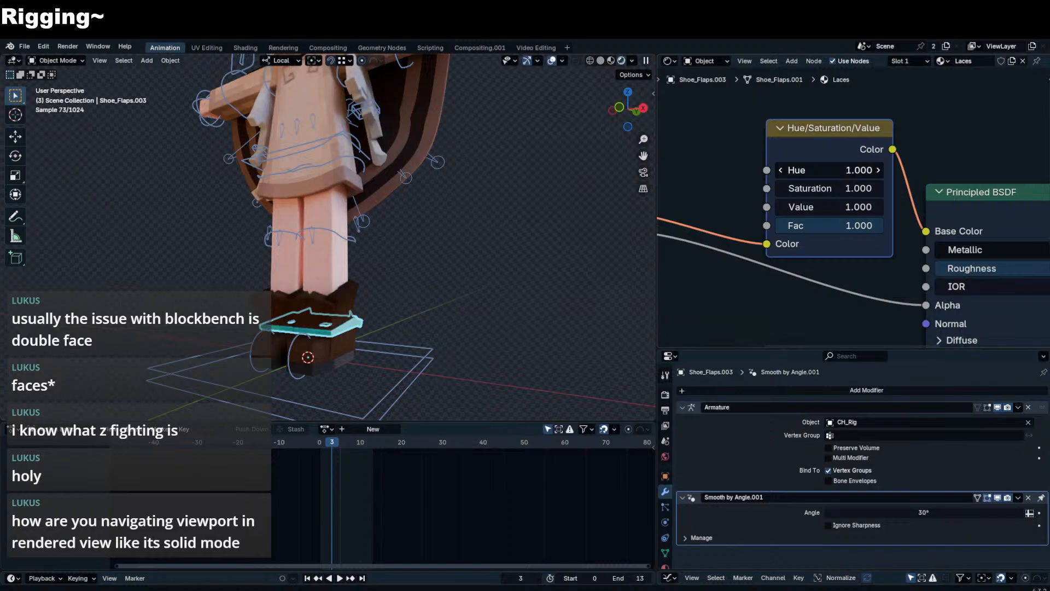
pyautogui.moveTo(500, 264); pyautogui.dragTo(46, 288, button='middle')
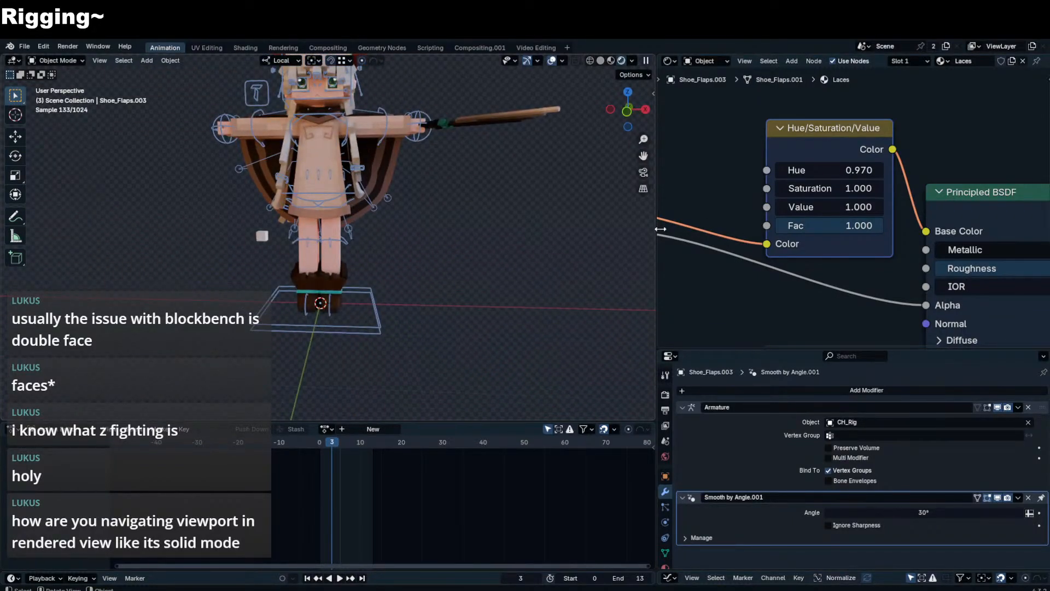
# - Darken the laces by lowering the Hue/Saturation/Value node's Value to 0.110
pyautogui.moveTo(828, 207); pyautogui.dragTo(813, 188)
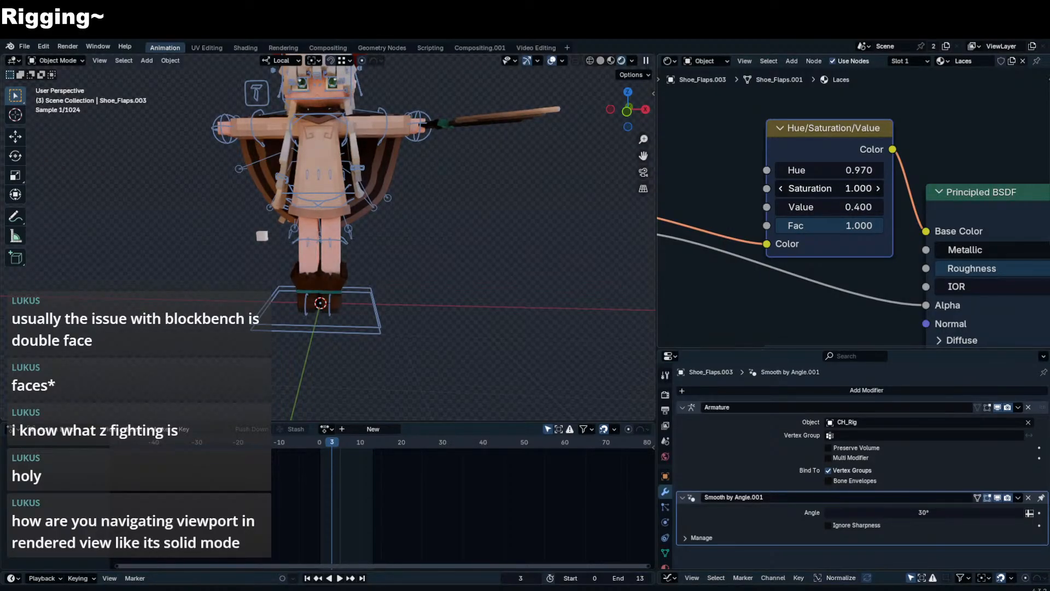
pyautogui.scroll(5, 458, 259)
pyautogui.moveTo(459, 259); pyautogui.dragTo(370, 236, button='middle')
pyautogui.scroll(4, 405, 169)
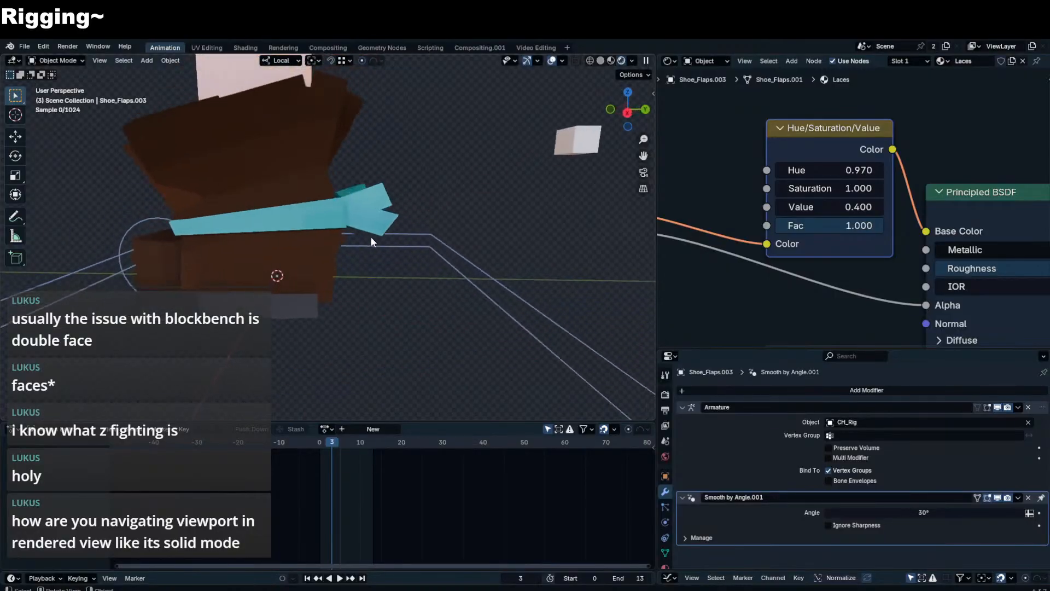
pyautogui.moveTo(823, 207); pyautogui.dragTo(794, 207)
pyautogui.scroll(-5, 459, 203)
pyautogui.moveTo(459, 202); pyautogui.dragTo(465, 232, button='middle')
pyautogui.moveTo(343, 236); pyautogui.dragTo(221, 244, button='middle')
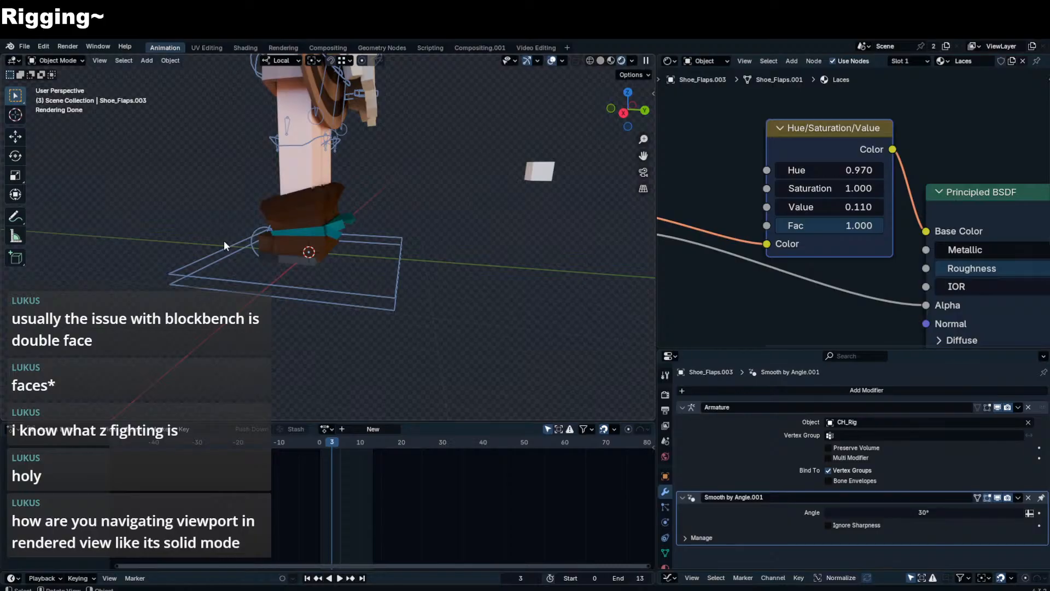
pyautogui.moveTo(453, 311); pyautogui.dragTo(458, 260, button='middle')
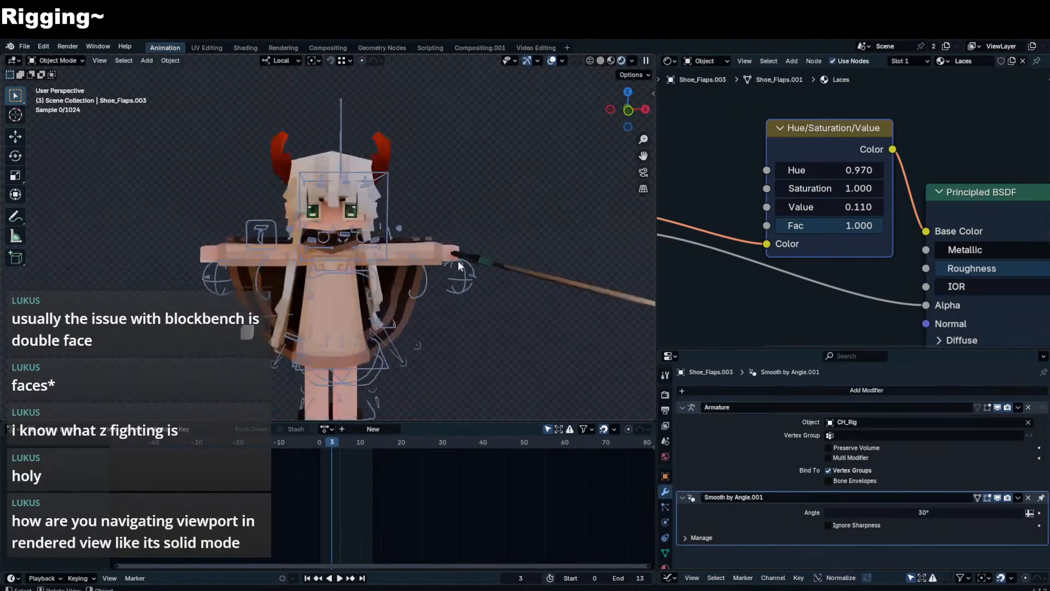
# - Try moving both eyelid bones of CH_Rig together in Pose Mode
pyautogui.scroll(1, 458, 260)
pyautogui.click(421, 227)
pyautogui.hotkey('ctrl', 'Tab')
pyautogui.click(421, 228)
pyautogui.keyDown('shift'); pyautogui.click(277, 229); pyautogui.keyUp('shift')
pyautogui.press('g')
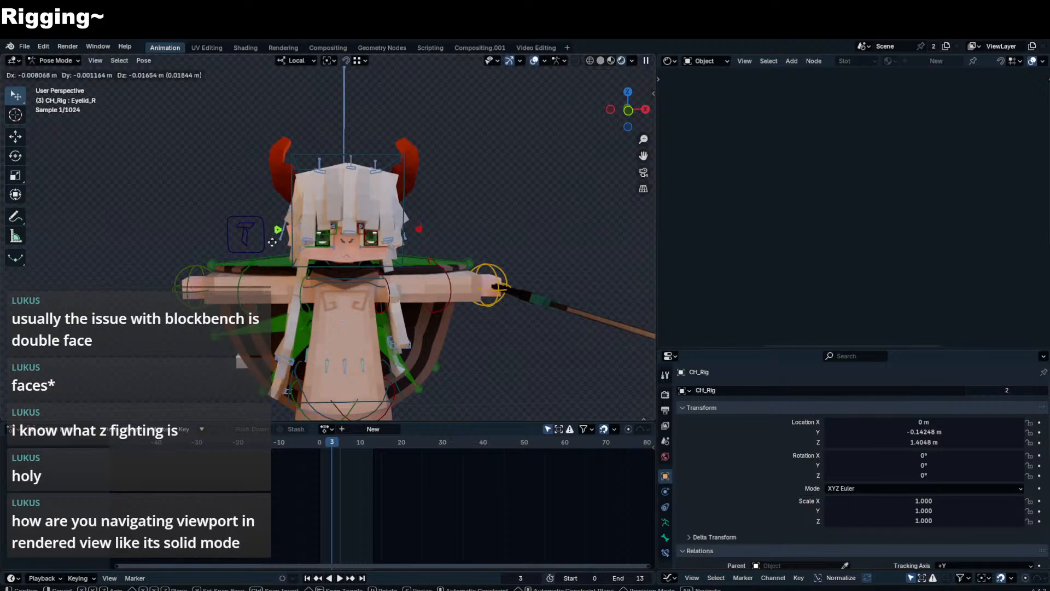
pyautogui.rightClick(272, 244)
pyautogui.hotkey('ctrl', 'Tab')
# - Examine the rendered character from several angles and save the file
pyautogui.click(541, 221)
pyautogui.scroll(-3, 538, 222)
pyautogui.moveTo(530, 224); pyautogui.dragTo(465, 160, button='middle')
pyautogui.scroll(4, 464, 250)
pyautogui.scroll(1, 465, 160)
pyautogui.click(431, 284)
pyautogui.moveTo(431, 284); pyautogui.dragTo(546, 278, button='middle')
pyautogui.scroll(-8, 546, 277)
pyautogui.keyDown('shift'); pyautogui.moveTo(412, 200); pyautogui.dragTo(409, 236, button='middle'); pyautogui.keyUp('shift')
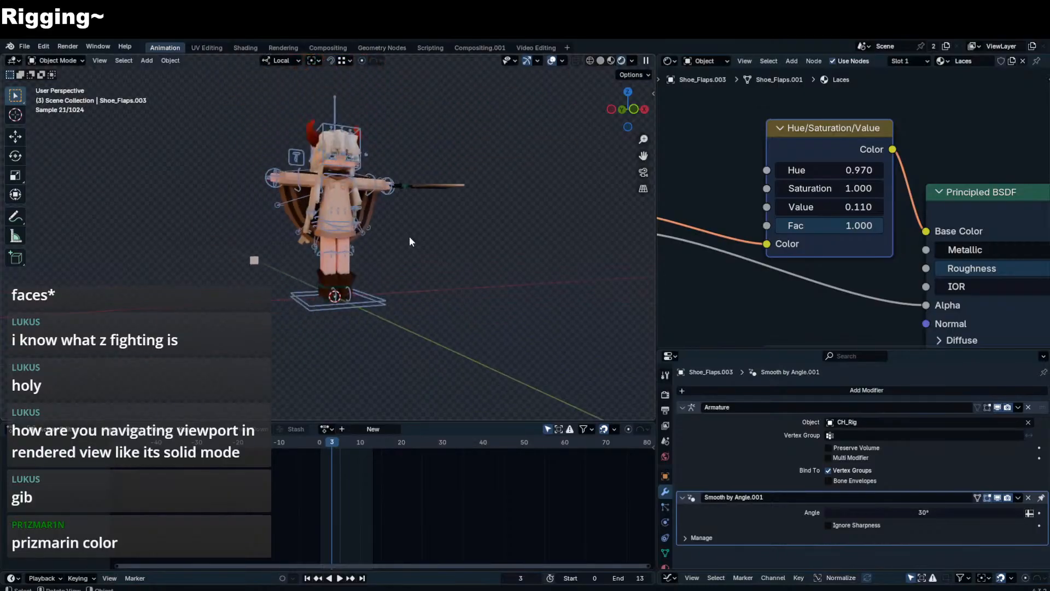
pyautogui.hotkey('ctrl', 's')
# - Add a camera to the scene and look through it
pyautogui.press('KP_1')
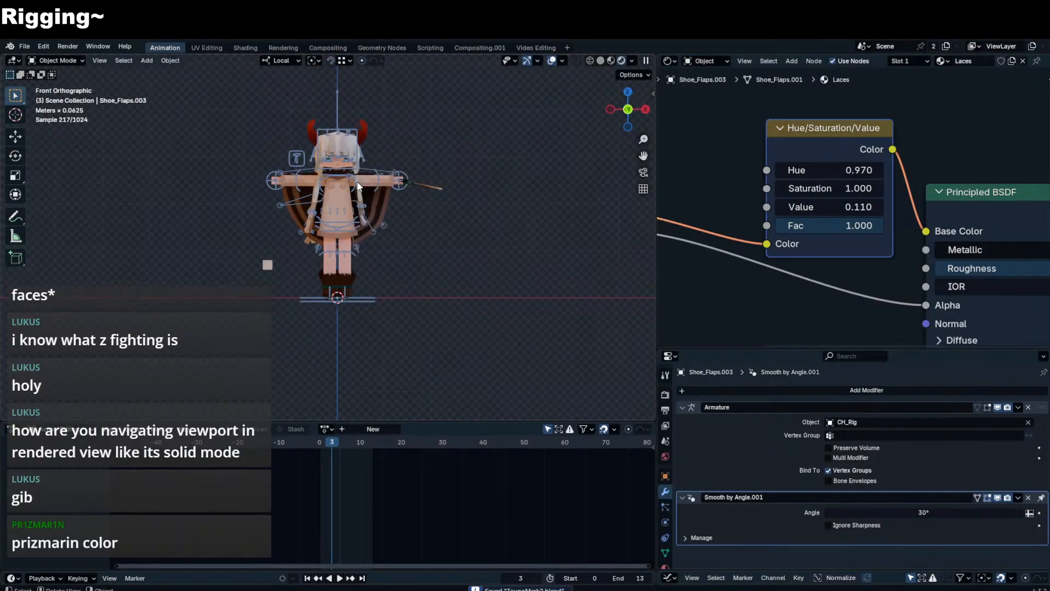
pyautogui.hotkey('shift', 'a')
pyautogui.moveTo(342, 356)
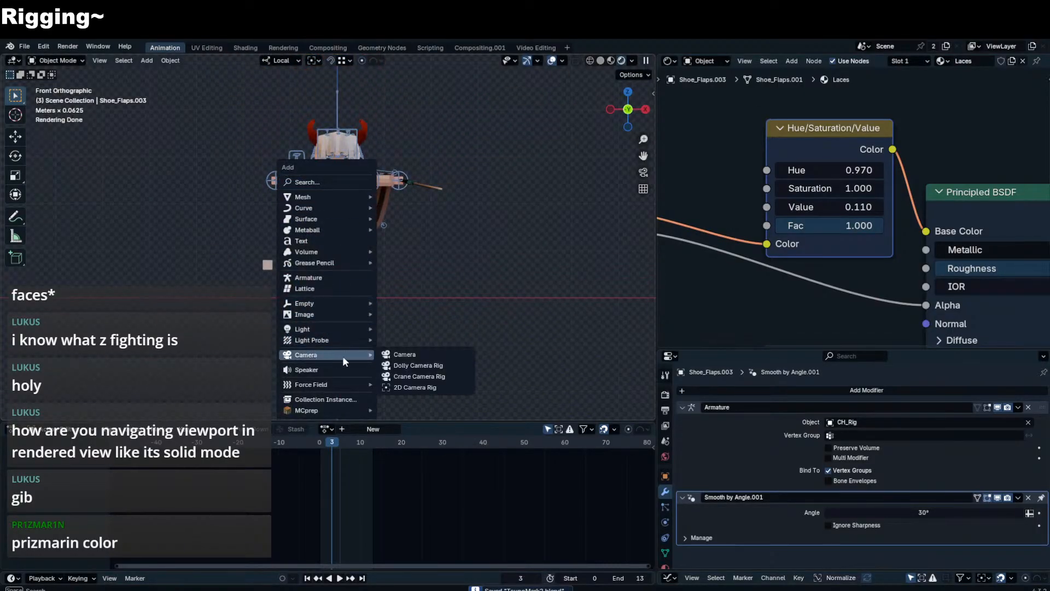
pyautogui.click(405, 356)
pyautogui.press('KP_0')
# - Fly the camera to a three-quarter front framing of the character and remove the grey haze through the viewport shading options
pyautogui.press('s')
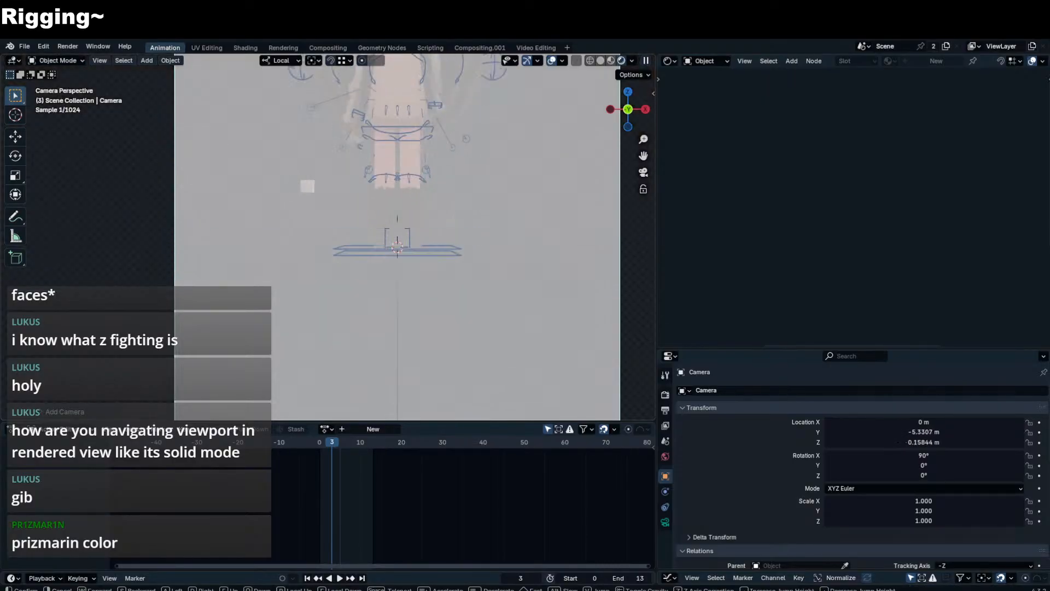
pyautogui.press('e')
pyautogui.press('d')
pyautogui.press('w')
pyautogui.press('q')
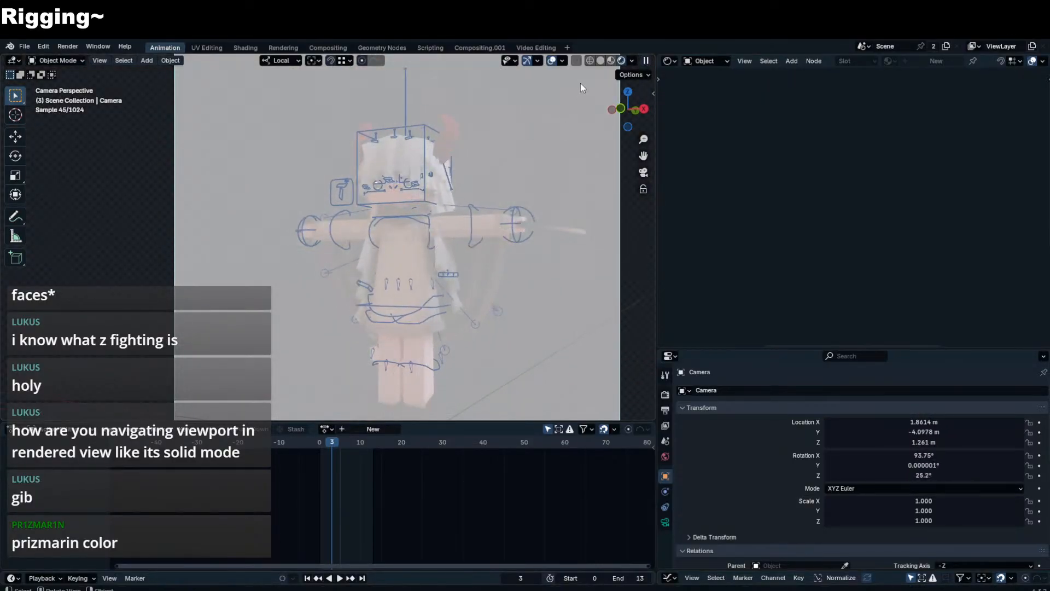
pyautogui.click(633, 60)
pyautogui.click(587, 303)
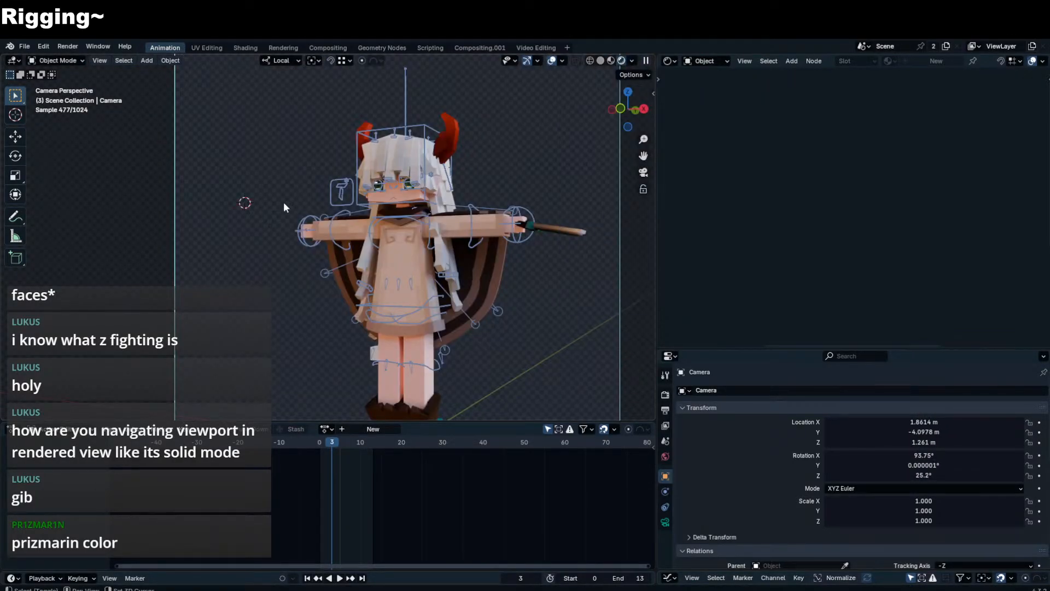
# - Add an empty Grease Pencil object to the scene and open its modifier settings
pyautogui.hotkey('shift', 'a')
pyautogui.write('grease')
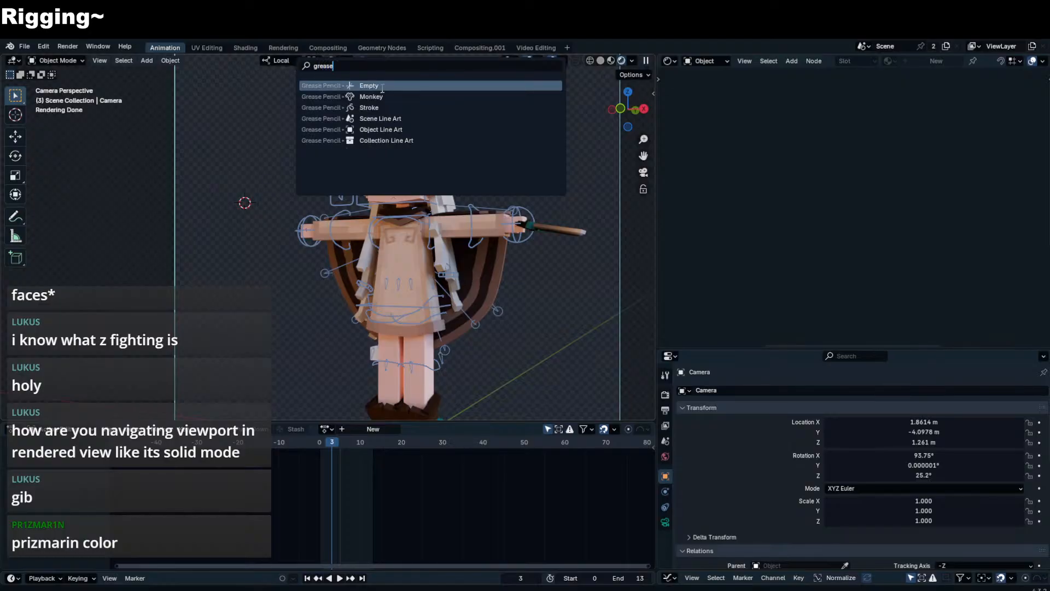
pyautogui.press('Return')
pyautogui.moveTo(661, 514); pyautogui.dragTo(666, 492)
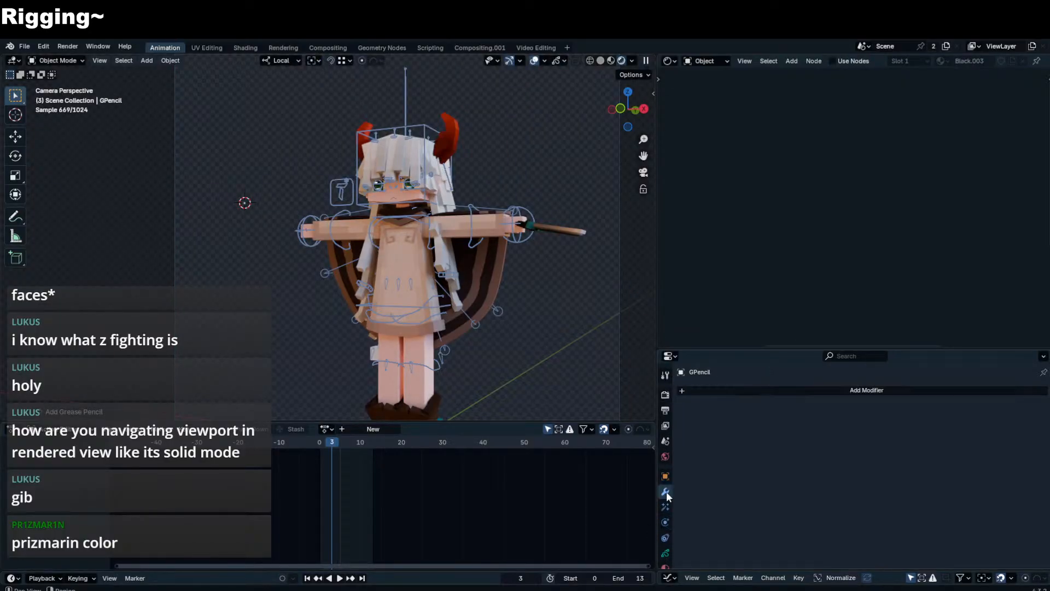
pyautogui.click(737, 387)
pyautogui.click(736, 385)
pyautogui.write('outline')
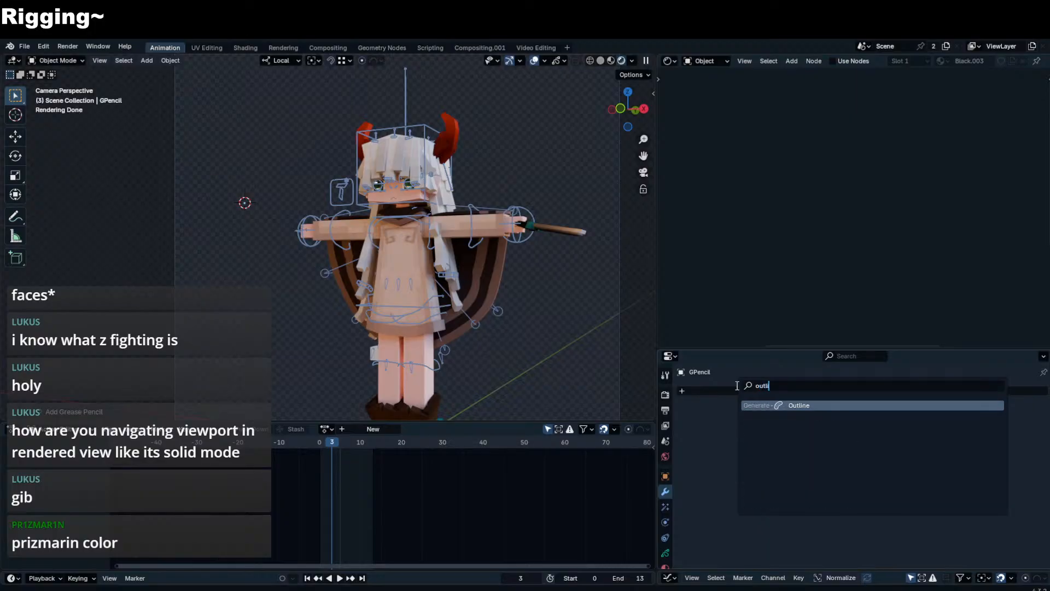
pyautogui.press('Return')
pyautogui.click(1026, 405)
# - Add a Line Art modifier to the Grease Pencil object and use the CH_Rig collection as its source
pyautogui.click(1025, 387)
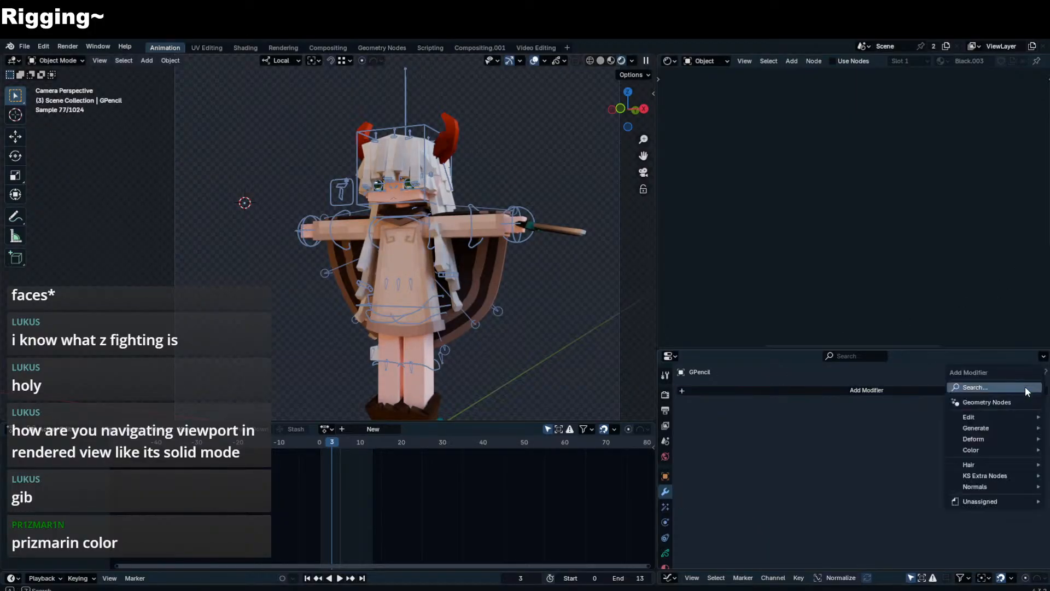
pyautogui.write('lineart')
pyautogui.press('Return')
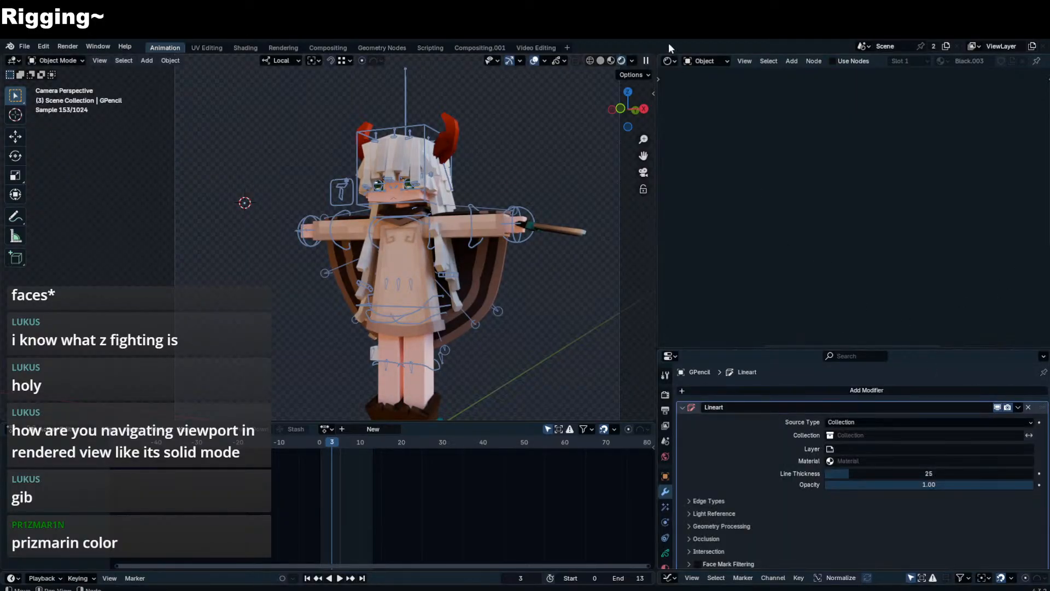
pyautogui.click(668, 60)
pyautogui.click(566, 86)
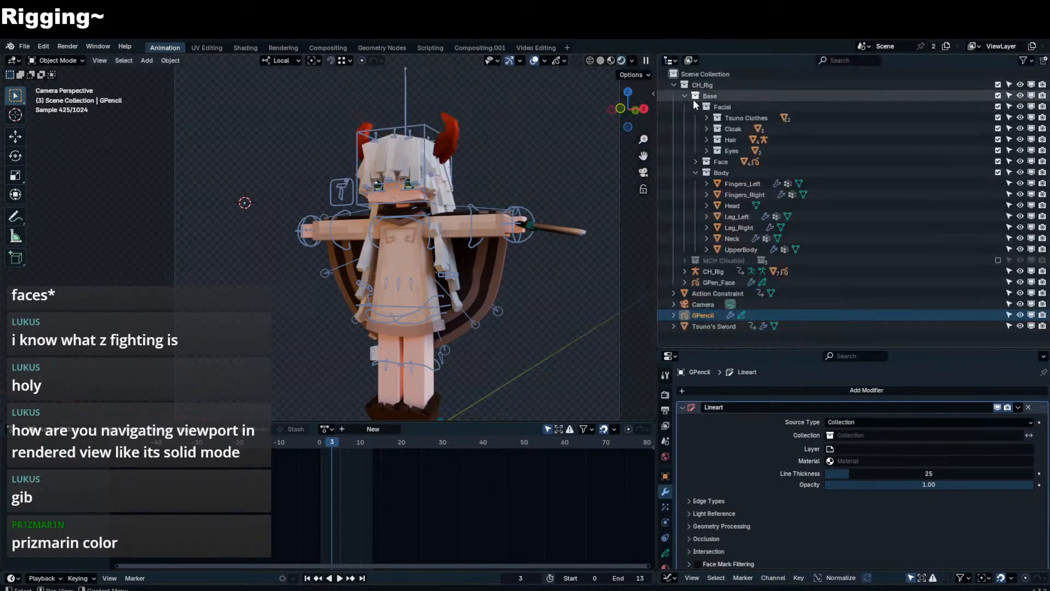
pyautogui.click(842, 433)
pyautogui.write('ch')
pyautogui.click(871, 450)
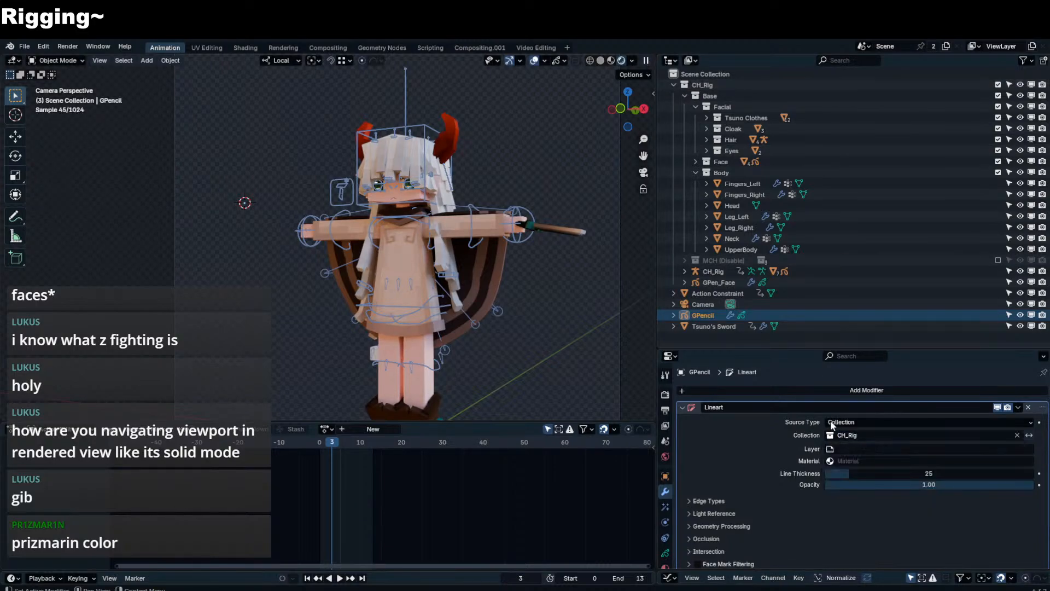
# - Assign Layer and the Black.003 material to the Line Art modifier, and hide the viewport overlays
pyautogui.click(843, 449)
pyautogui.click(851, 465)
pyautogui.click(853, 462)
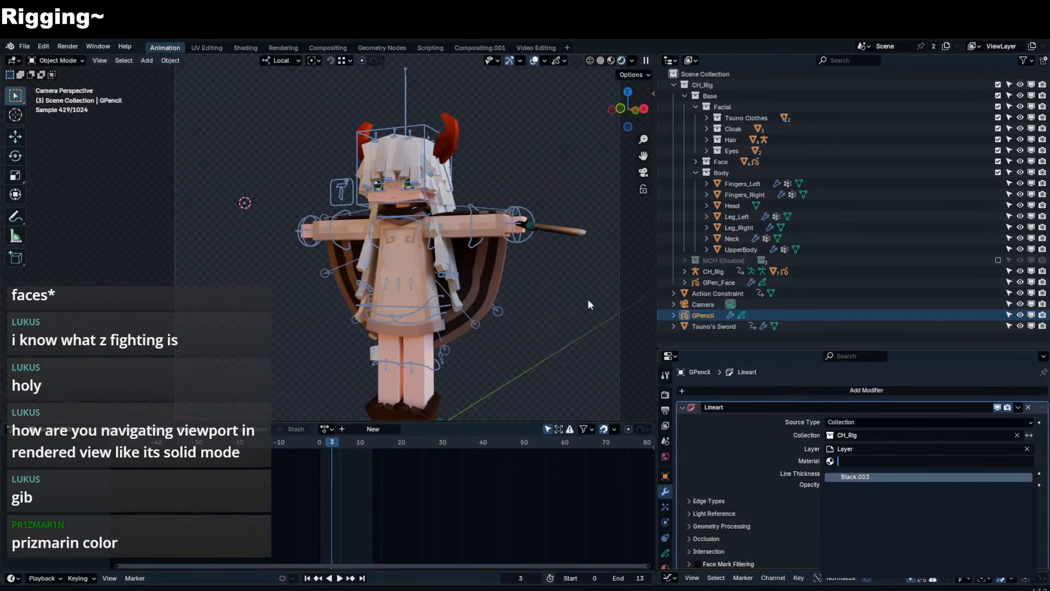
pyautogui.press('Return')
pyautogui.click(534, 61)
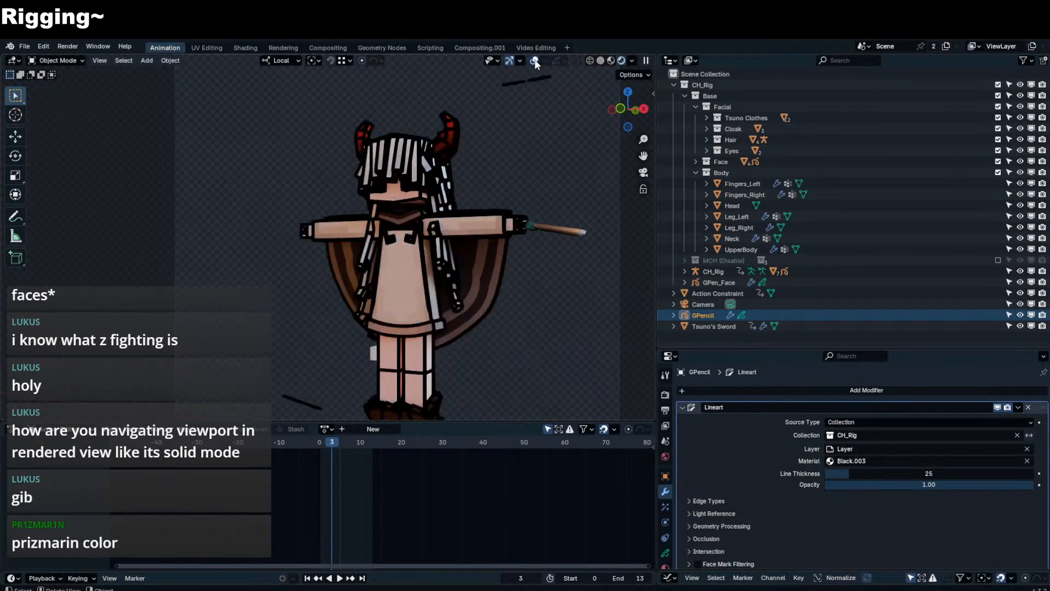
# - Disable Intersections in the Line Art edge types and switch the contour mode to Individual Silhouette
pyautogui.scroll(-2, 726, 458)
pyautogui.click(725, 451)
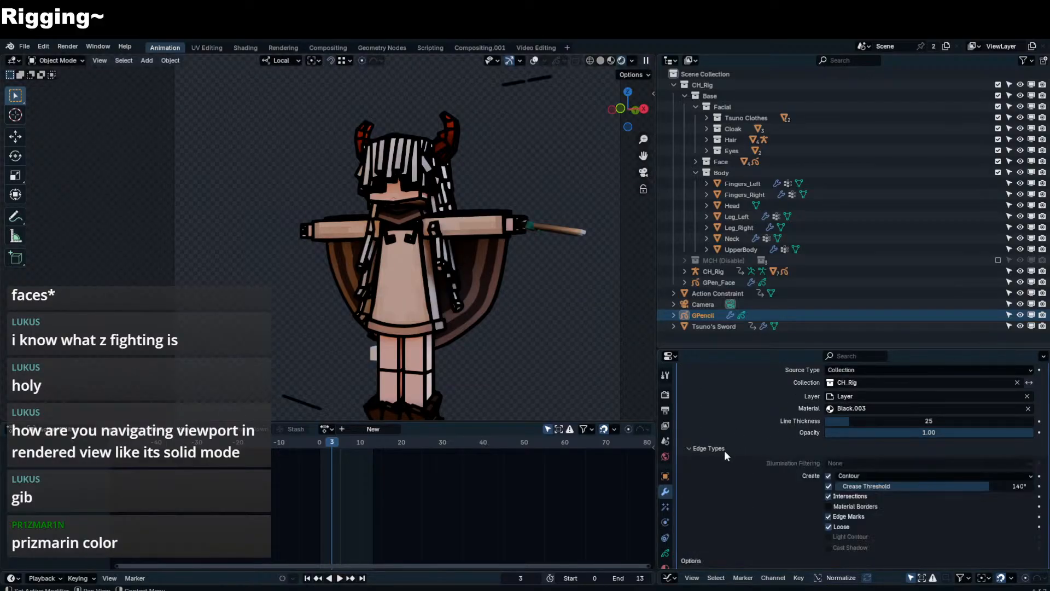
pyautogui.click(829, 486)
pyautogui.hotkey('ctrl', 'z')
pyautogui.click(852, 475)
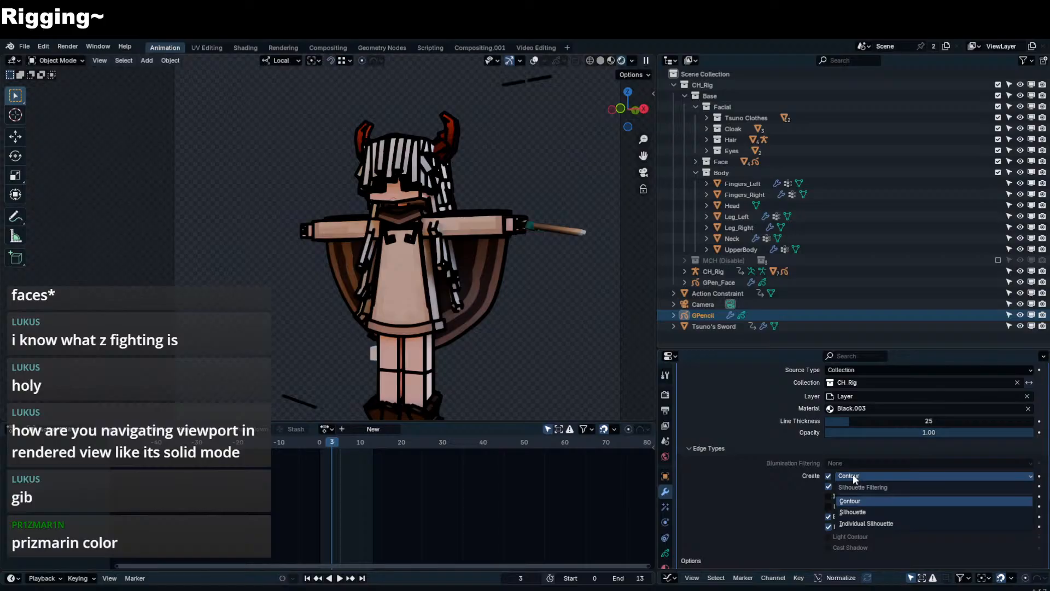
pyautogui.click(867, 520)
pyautogui.scroll(1, 489, 201)
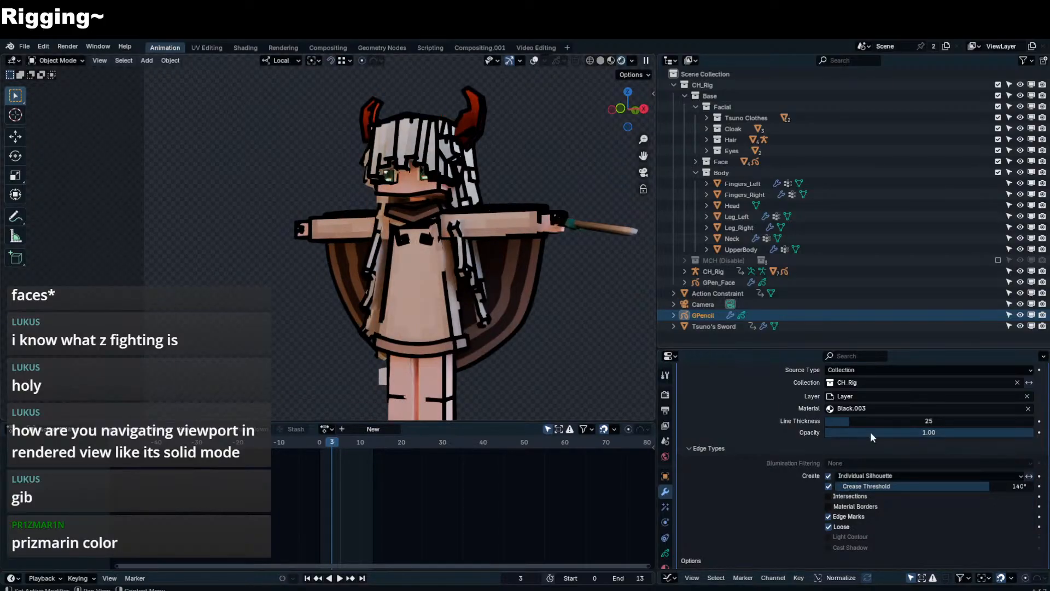
pyautogui.scroll(-1, 487, 327)
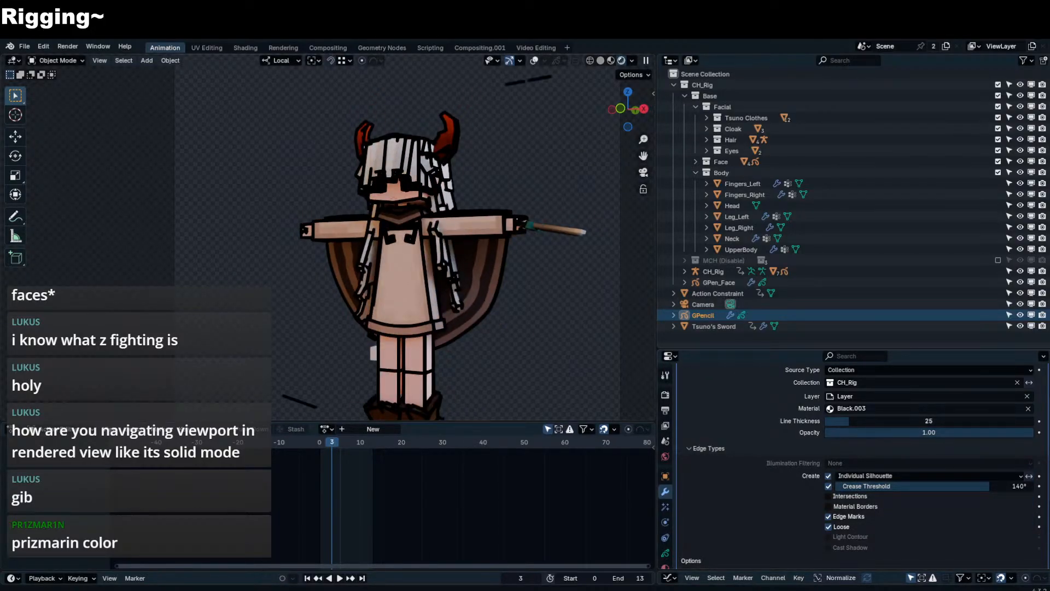
# - Set the Line Art line thickness to 5 and check the outlines on the character up close
pyautogui.moveTo(875, 421); pyautogui.dragTo(854, 421)
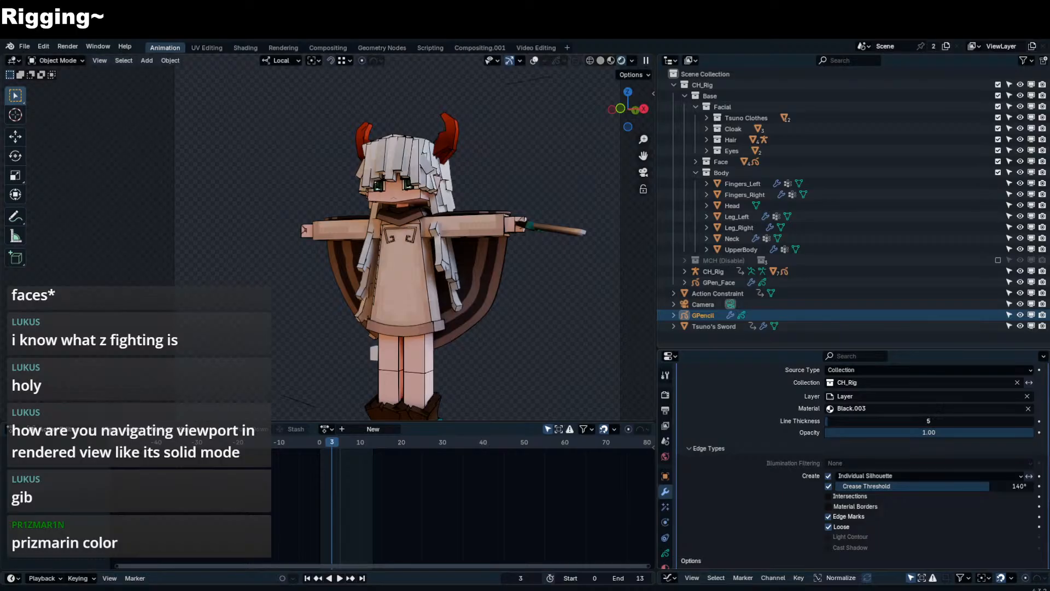
pyautogui.scroll(5, 480, 226)
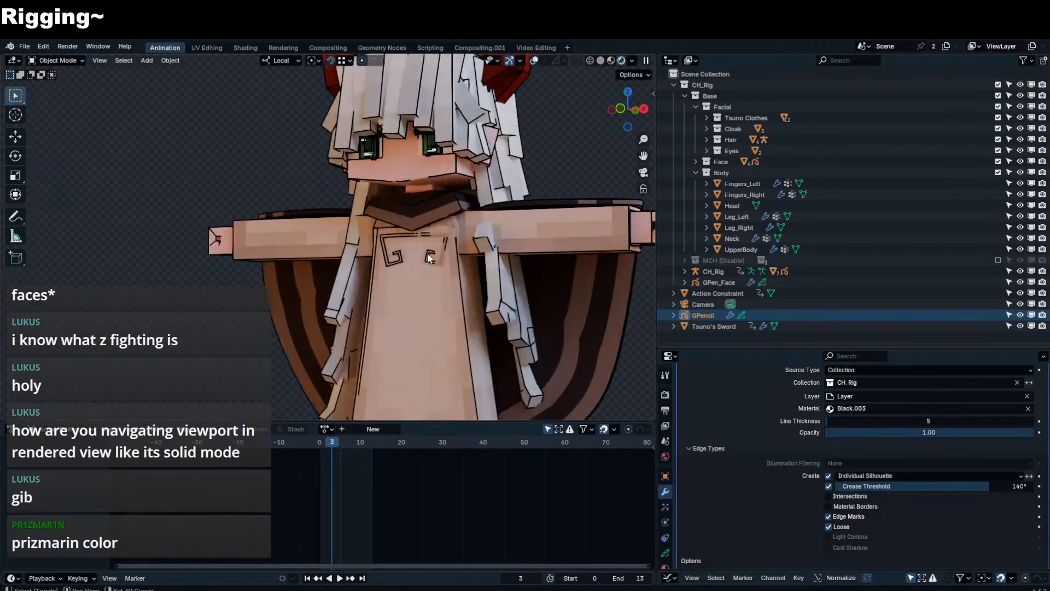
pyautogui.scroll(-5, 429, 257)
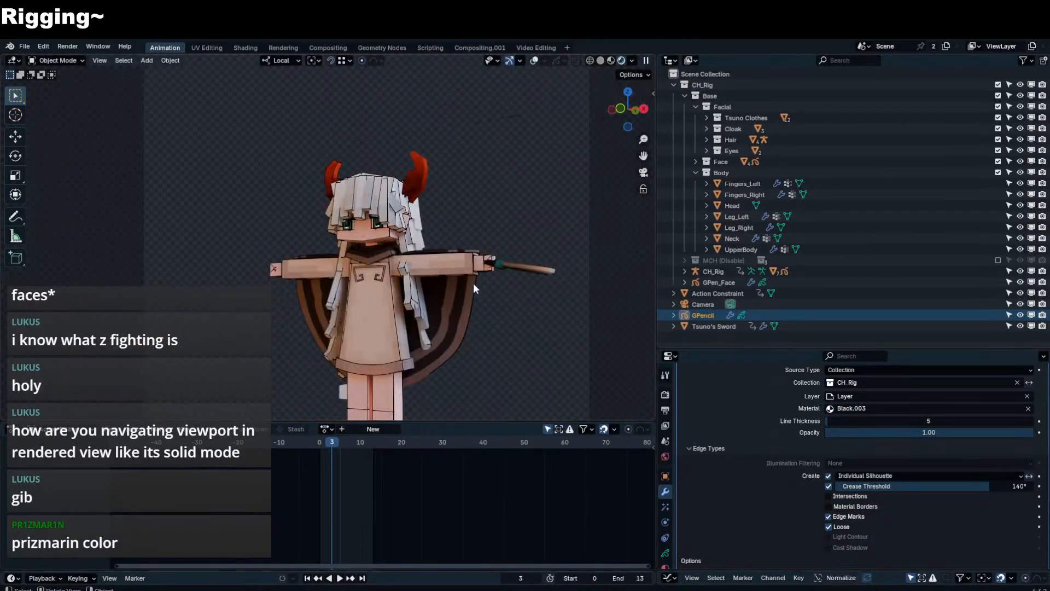
pyautogui.keyDown('shift'); pyautogui.moveTo(474, 283); pyautogui.dragTo(458, 247, button='middle'); pyautogui.keyUp('shift')
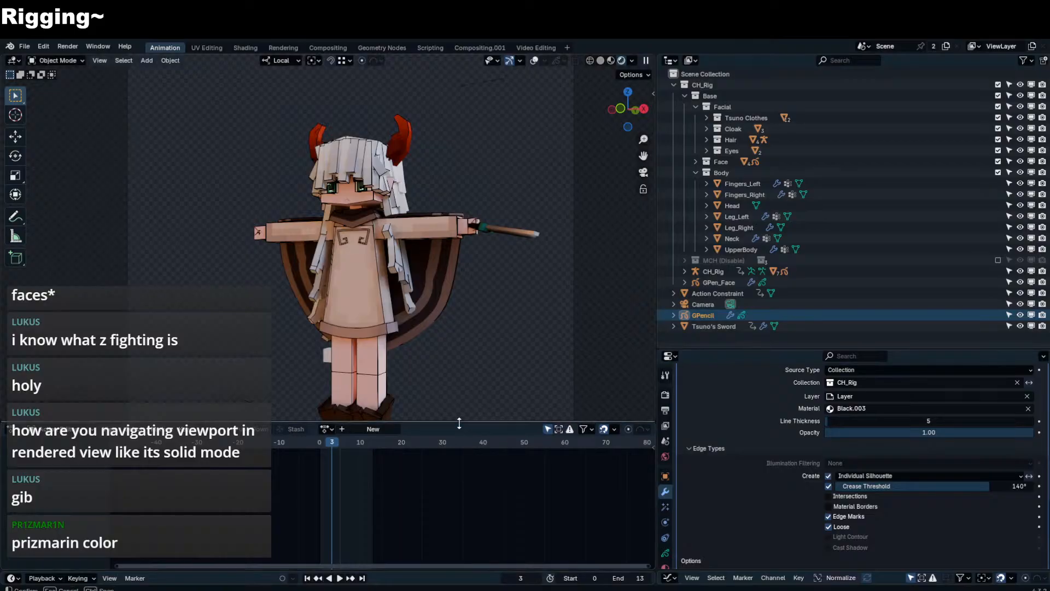
# - Enlarge the 3D viewport by shrinking the timeline area, and switch the viewport shading to Material Preview
pyautogui.moveTo(457, 423); pyautogui.dragTo(458, 493)
pyautogui.scroll(2, 438, 420)
pyautogui.scroll(-1, 439, 419)
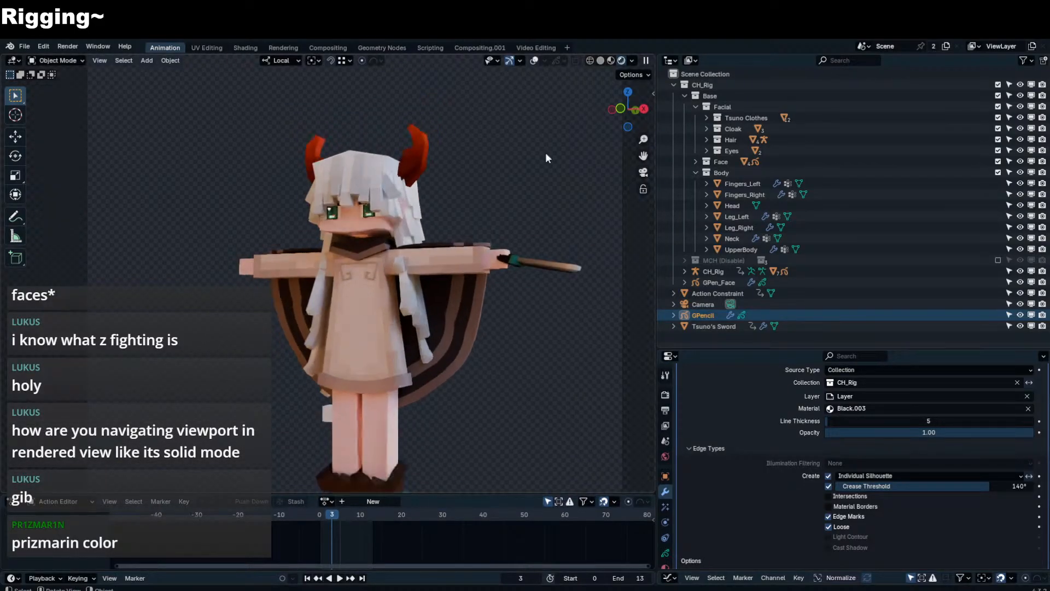
pyautogui.click(535, 61)
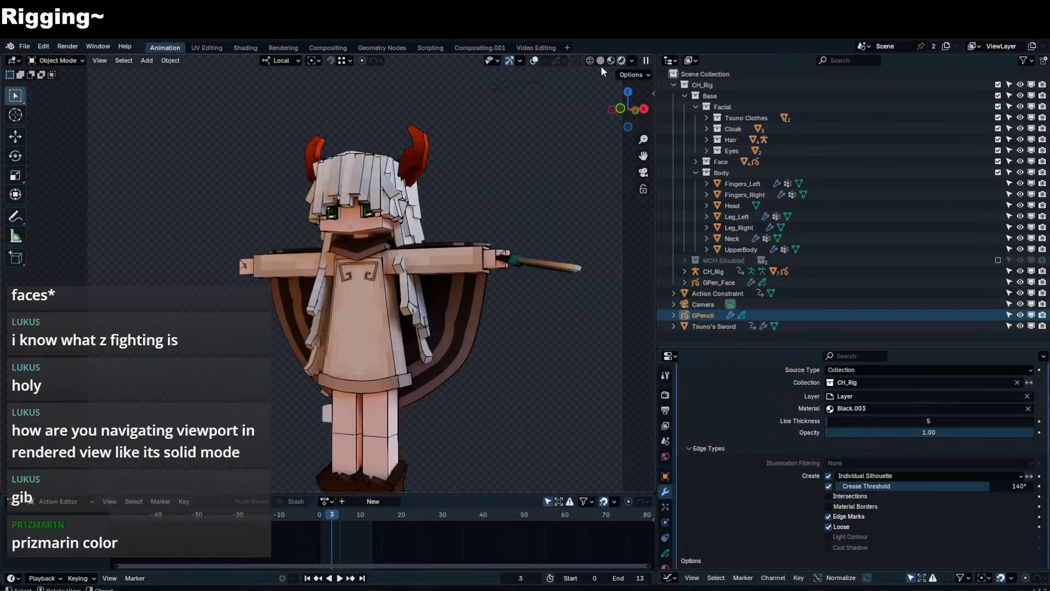
pyautogui.click(611, 60)
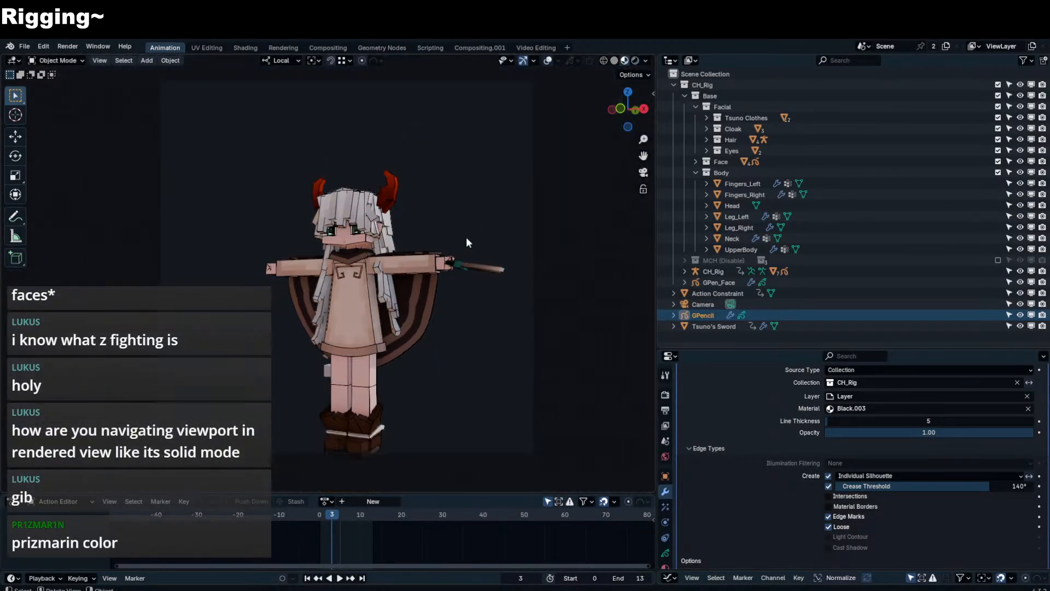
pyautogui.moveTo(467, 238); pyautogui.dragTo(470, 229, button='middle')
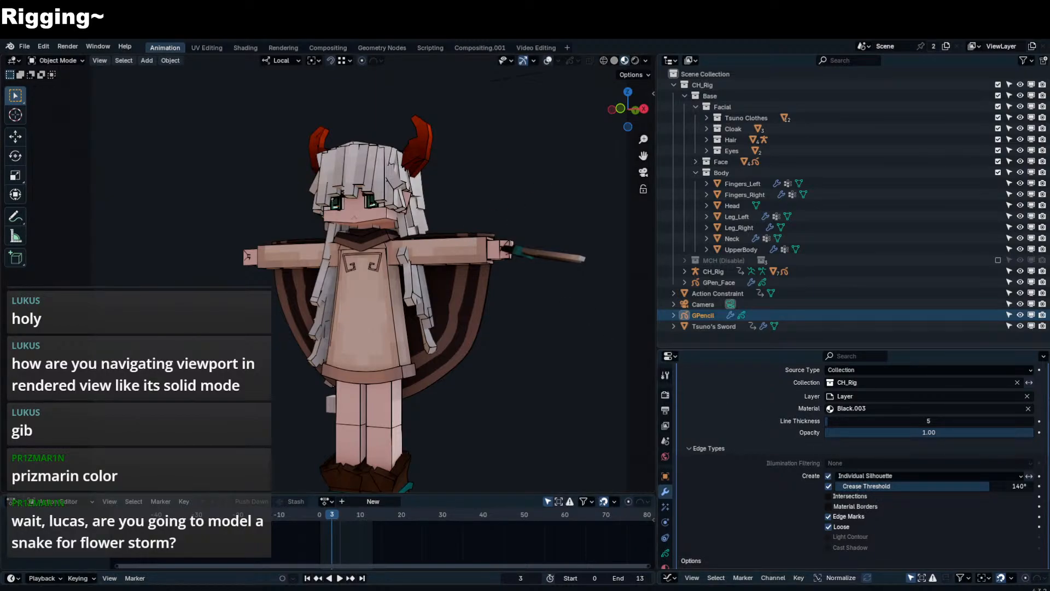
# - Try lowering the Line Art crease threshold to 52°
pyautogui.moveTo(989, 487); pyautogui.dragTo(868, 486)
pyautogui.moveTo(877, 486); pyautogui.dragTo(778, 487)
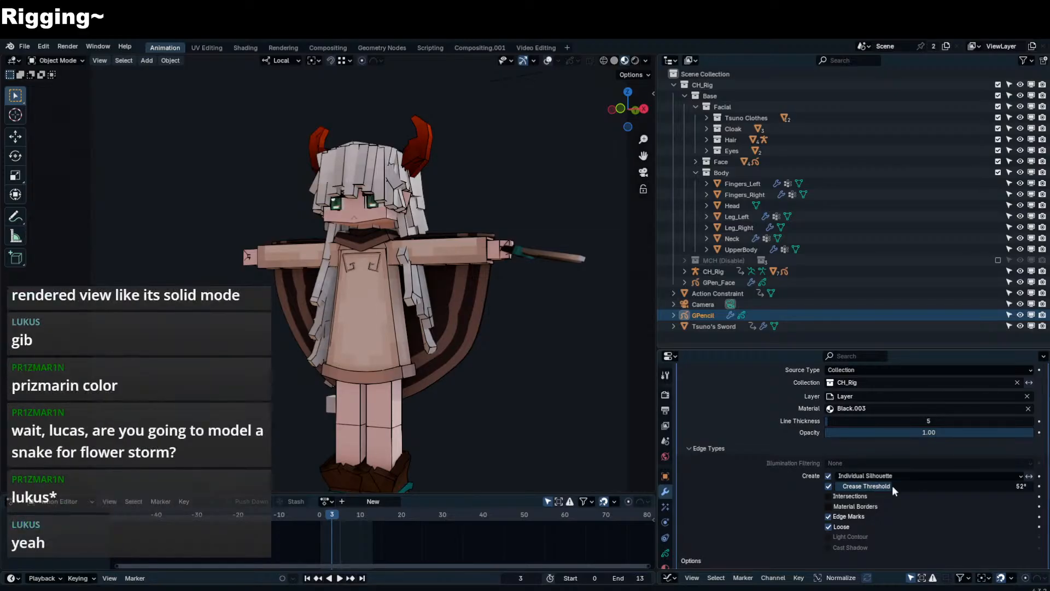
pyautogui.hotkey('ctrl', 'z')
# - Try the Intersections and Allow Overlapping Types options of the Line Art modifier
pyautogui.click(863, 496)
pyautogui.click(863, 496)
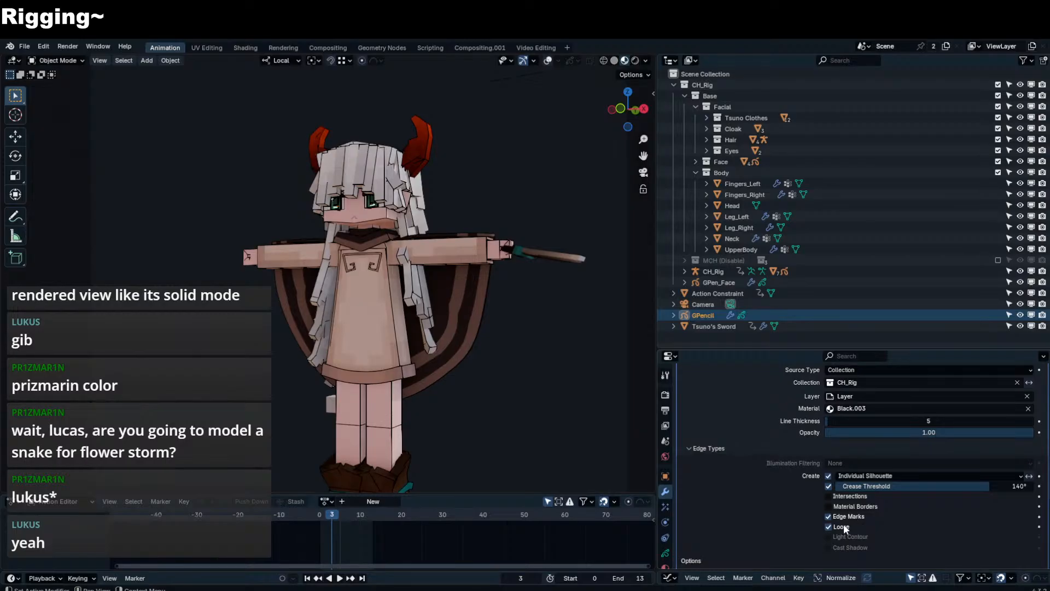
pyautogui.scroll(-4, 843, 523)
pyautogui.click(858, 482)
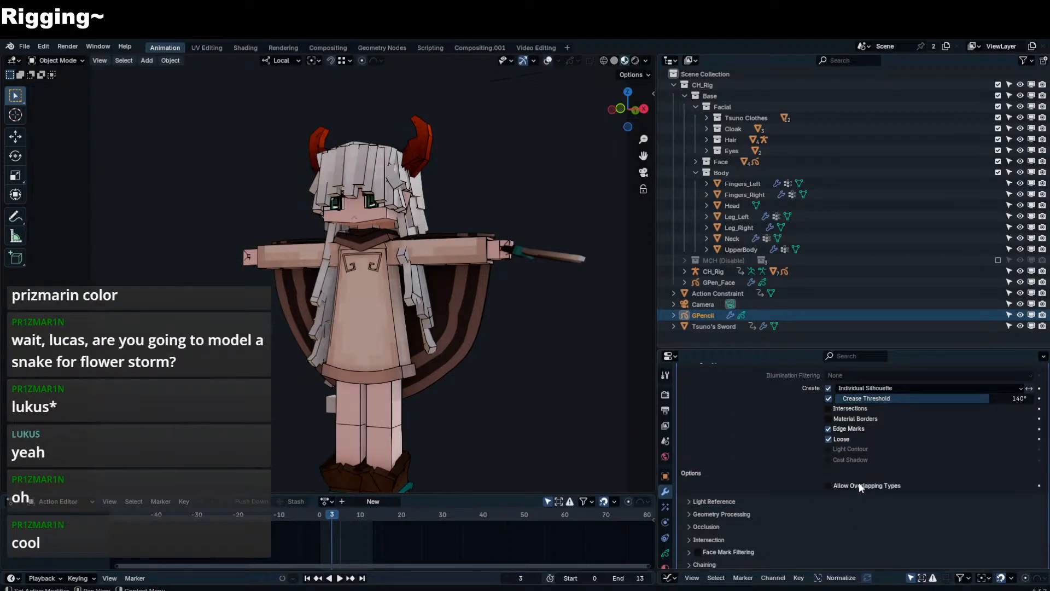
pyautogui.click(858, 482)
pyautogui.scroll(3, 858, 483)
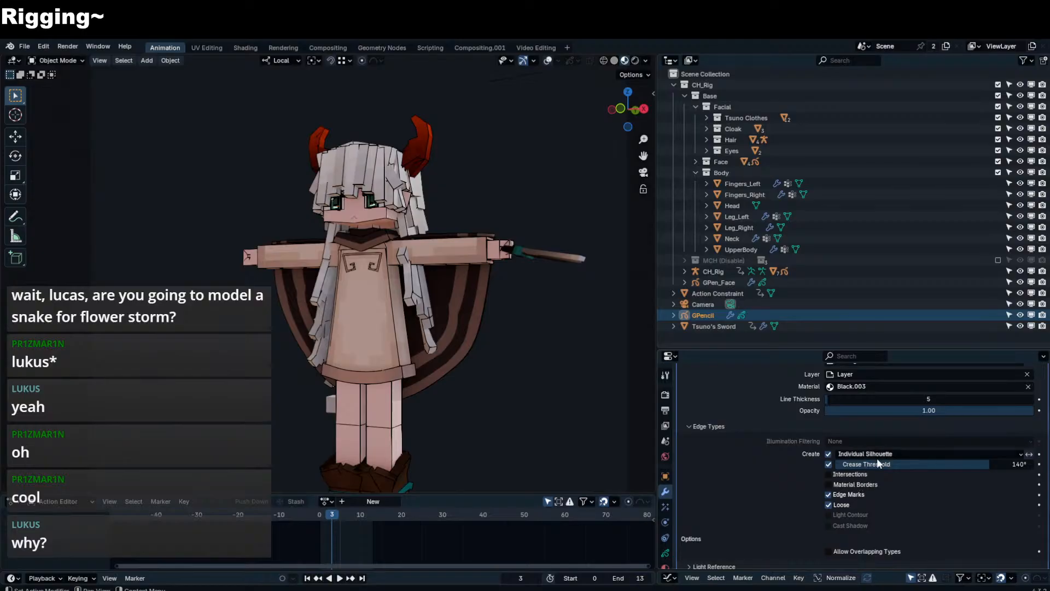
# - Set the Line Art edge mode back to Contour and disable Crease Threshold
pyautogui.click(877, 455)
pyautogui.click(867, 490)
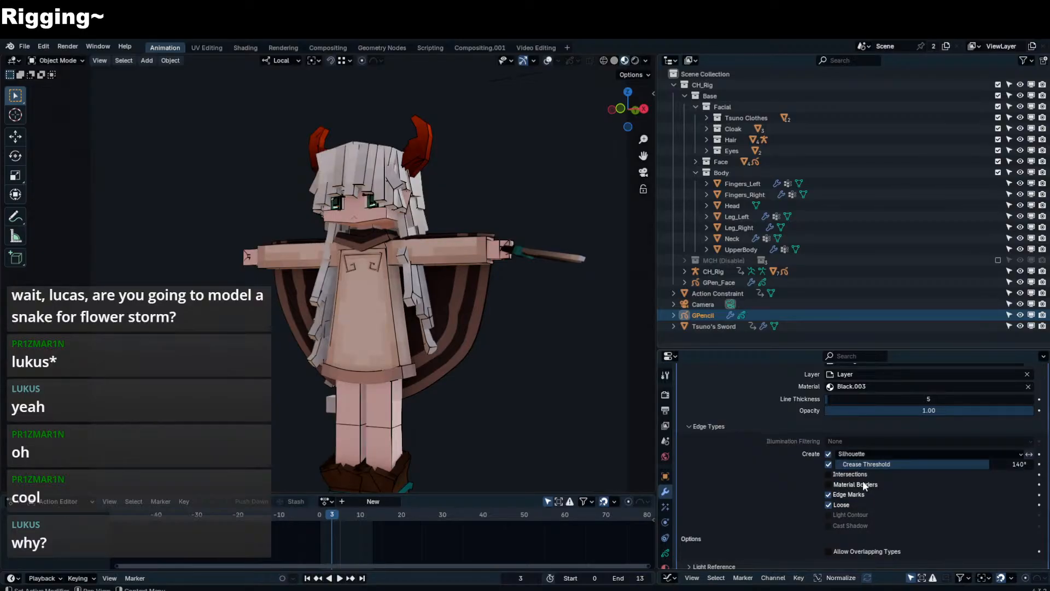
pyautogui.click(865, 454)
pyautogui.click(864, 474)
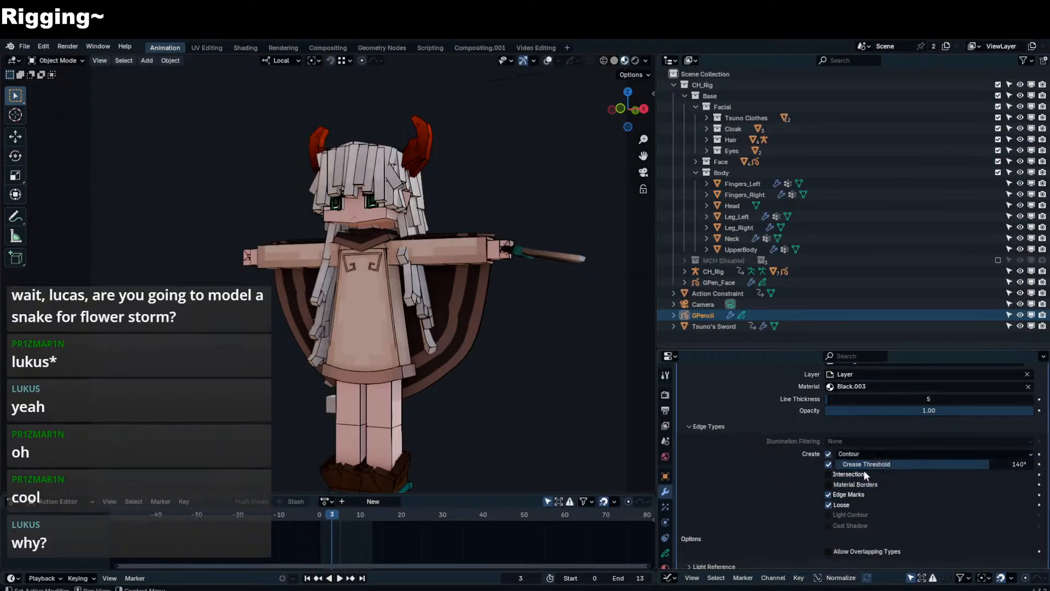
pyautogui.click(828, 463)
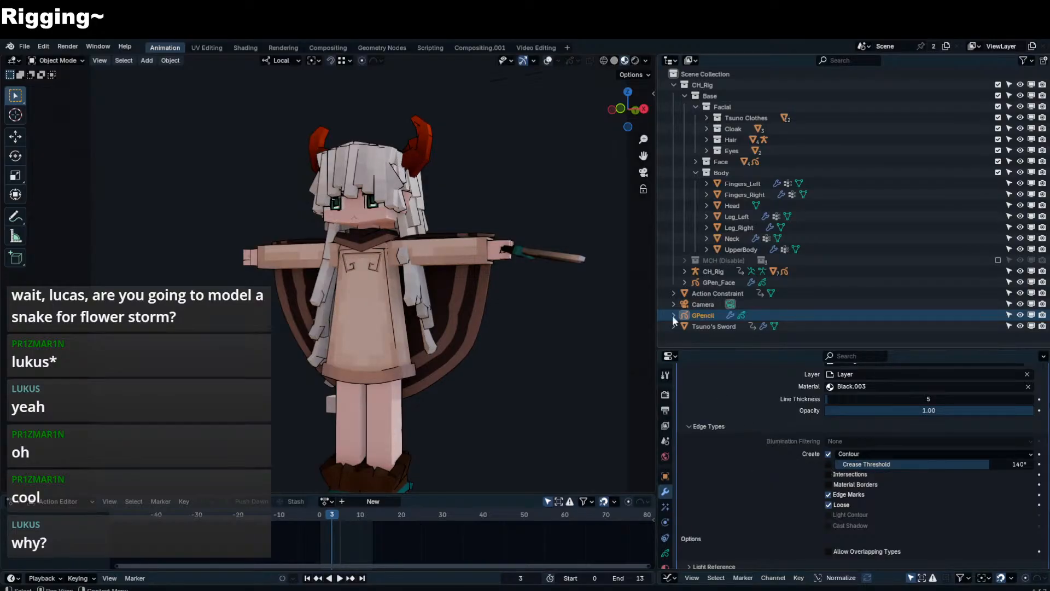
# - Deselect the Grease Pencil object and collapse its Line Art modifier settings
pyautogui.click(471, 357)
pyautogui.keyDown('shift'); pyautogui.moveTo(403, 341); pyautogui.dragTo(434, 199, button='middle'); pyautogui.keyUp('shift')
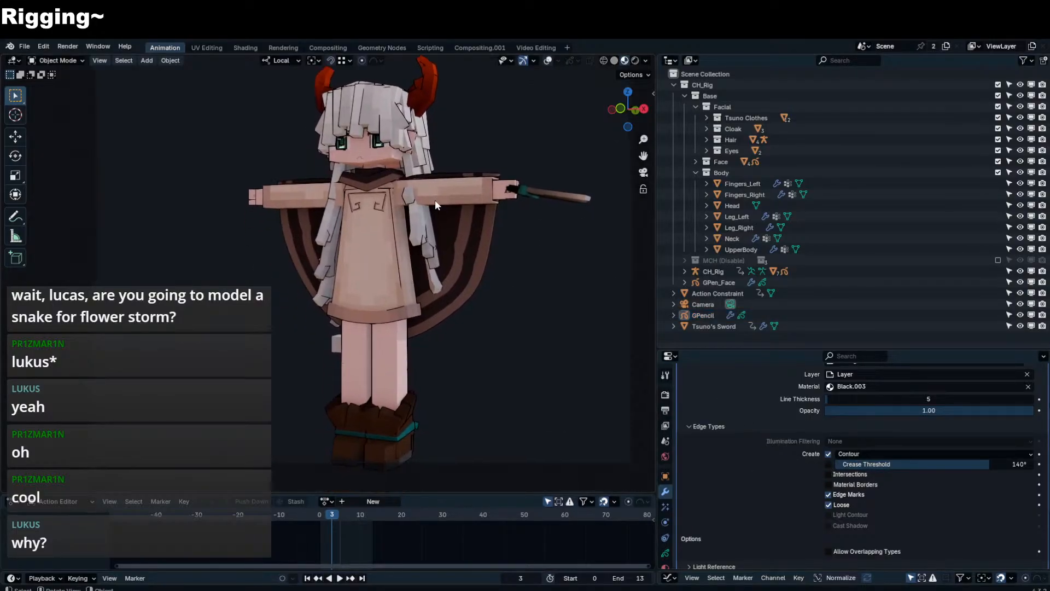
pyautogui.scroll(4, 858, 428)
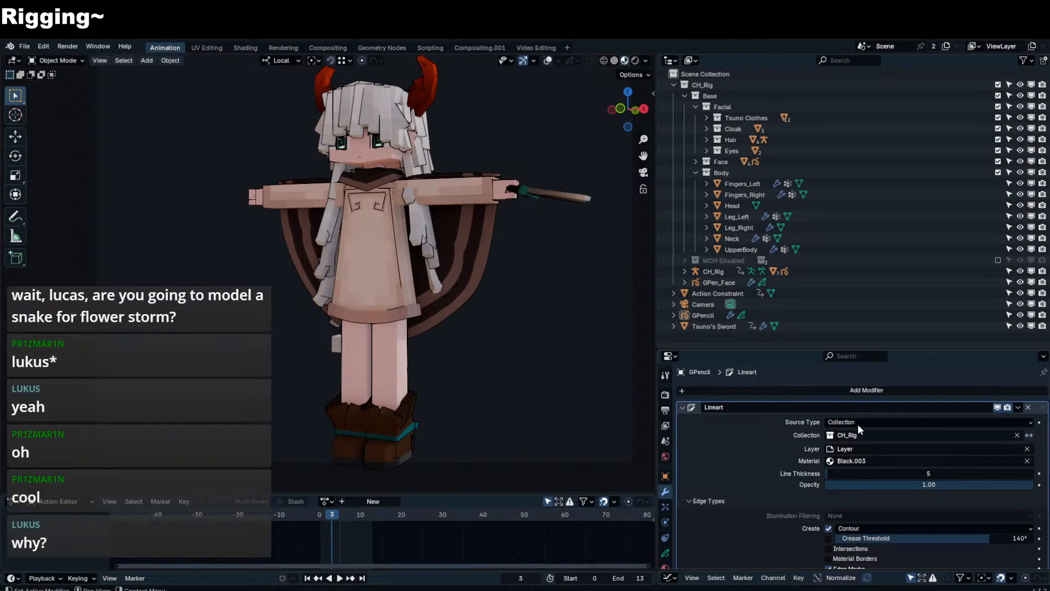
pyautogui.click(682, 408)
pyautogui.hotkey('shift', '`')
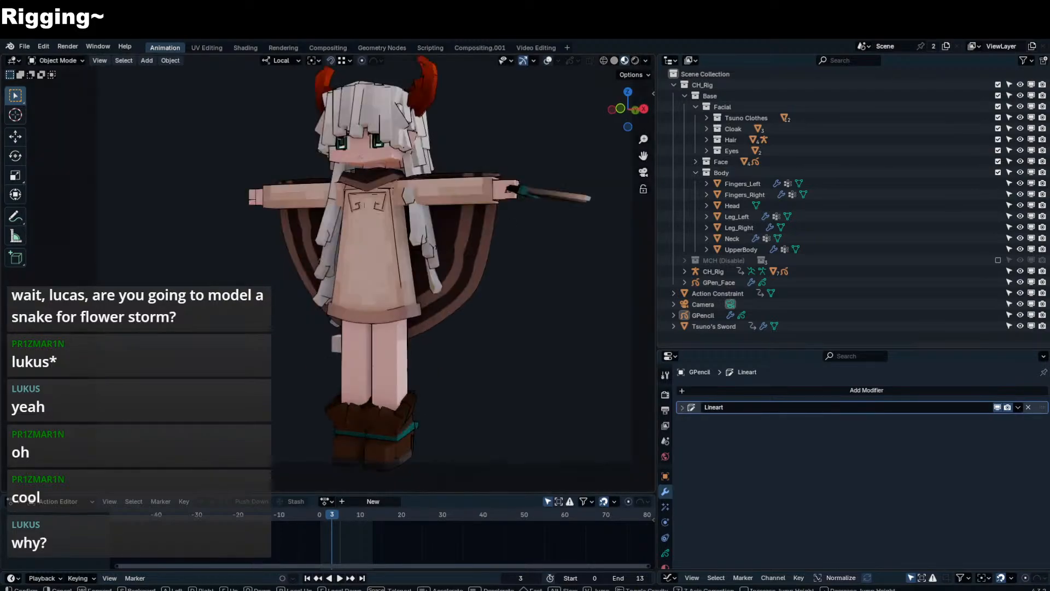
pyautogui.press('Escape')
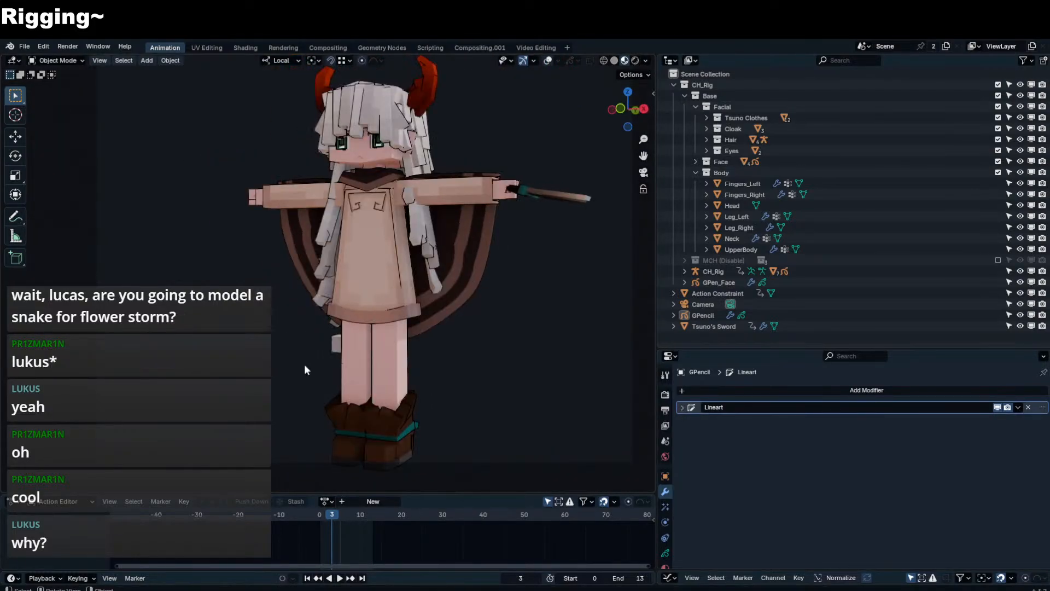
# - Enable Simplify in the render settings, leaving the viewport overlays hidden
pyautogui.click(546, 62)
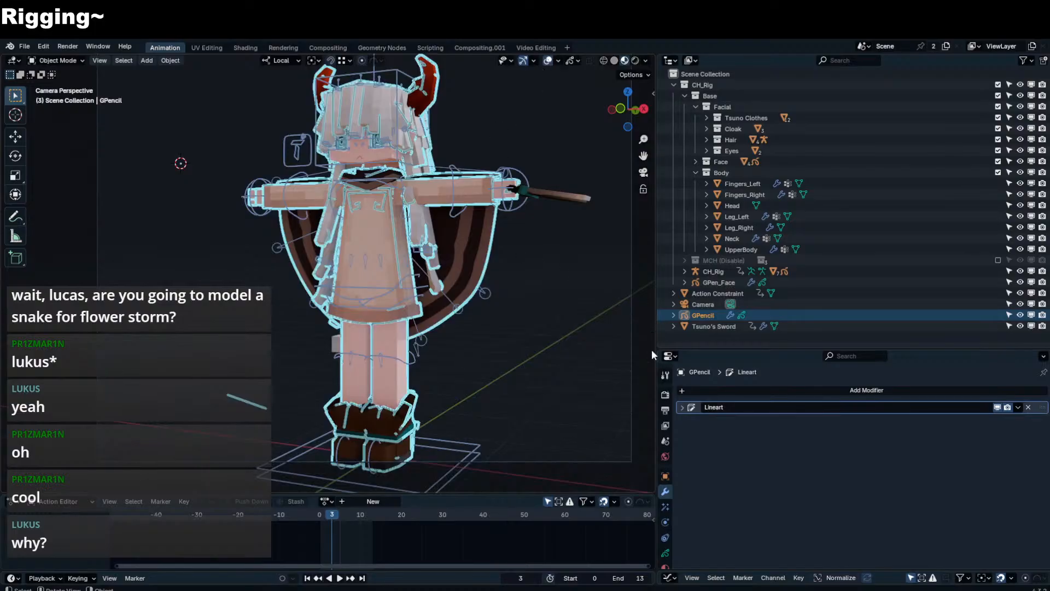
pyautogui.click(665, 394)
pyautogui.scroll(-2, 717, 524)
pyautogui.click(690, 516)
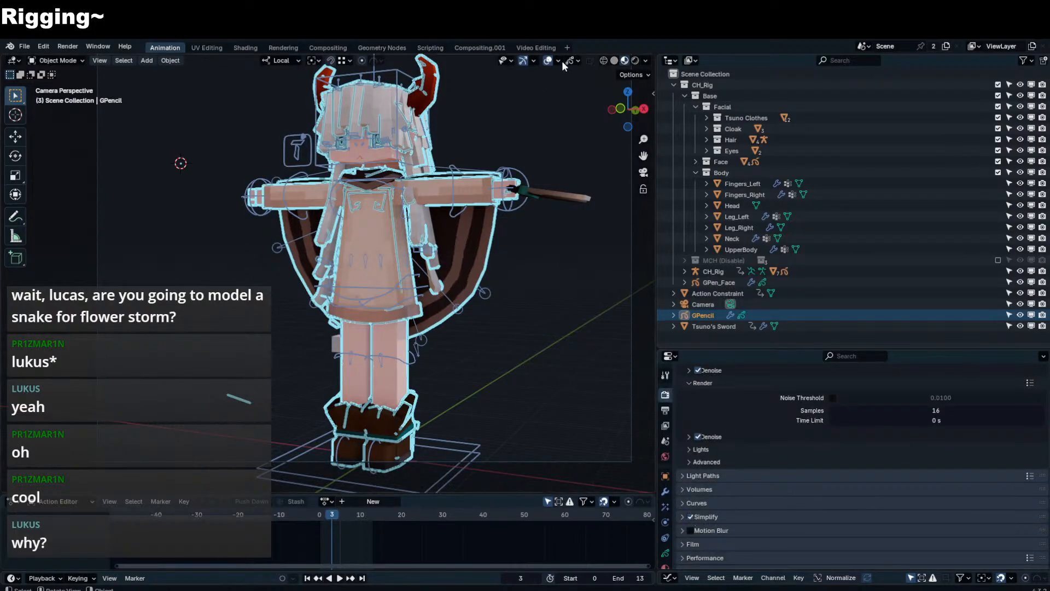
pyautogui.click(547, 61)
# - Expand the Simplify settings and set the viewport Max Subdivision to 0
pyautogui.hotkey('shift', '`')
pyautogui.press('s')
pyautogui.press('a')
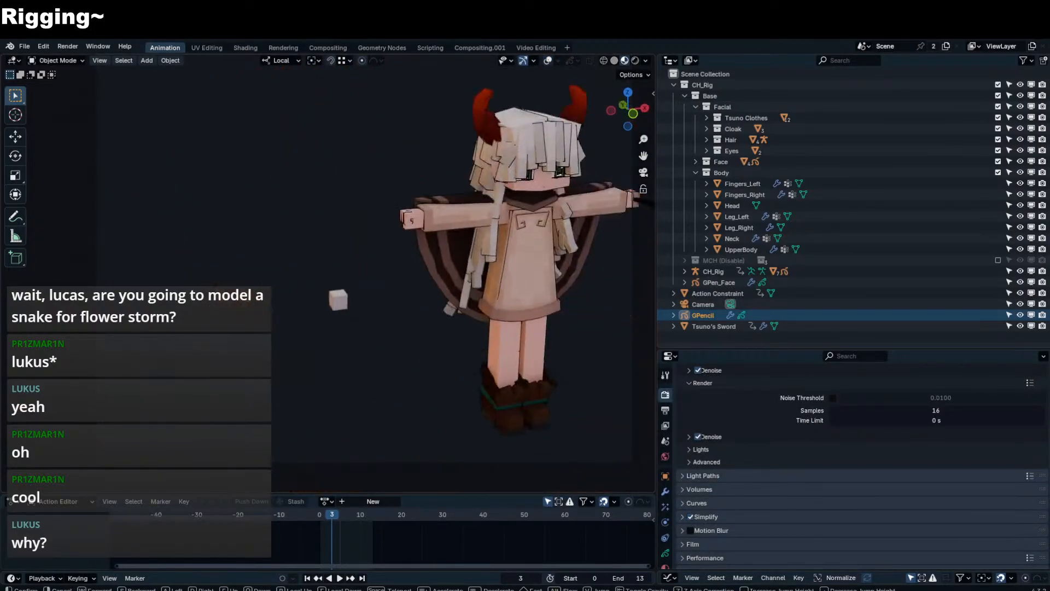
pyautogui.press('d')
pyautogui.press('Escape')
pyautogui.click(721, 515)
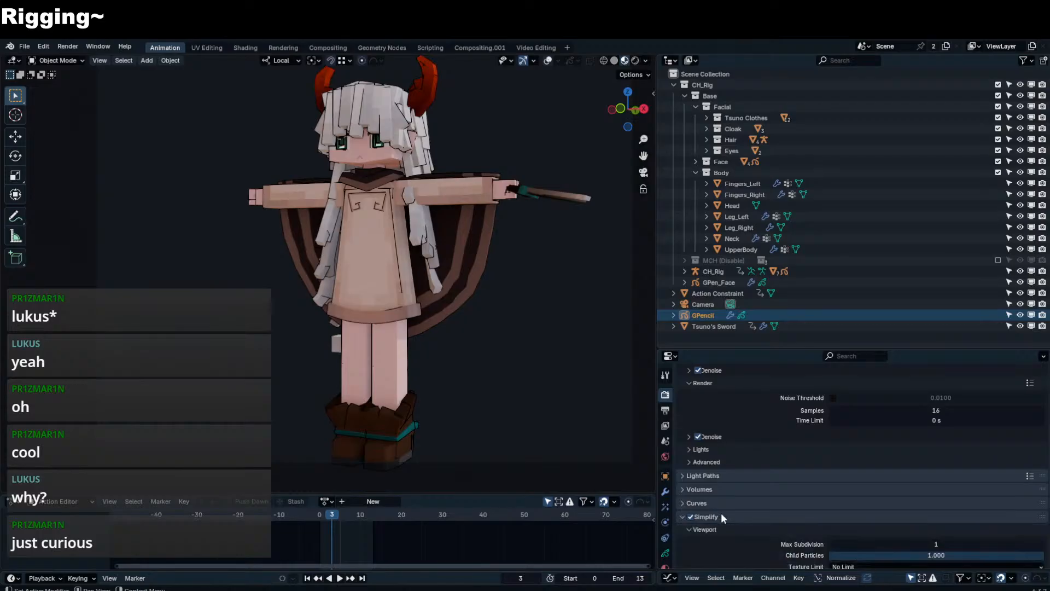
pyautogui.scroll(-2, 720, 514)
# - Examine the character's outlines from several distances, including a close-up of the torso
pyautogui.hotkey('shift', '`')
pyautogui.press('a')
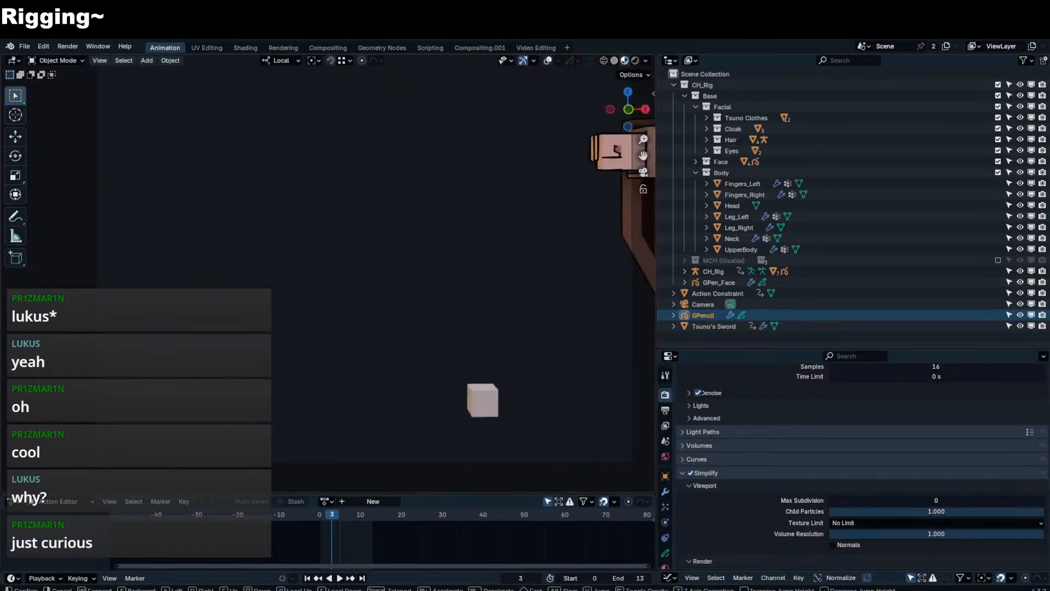
pyautogui.press('w')
pyautogui.press('d')
pyautogui.press('s')
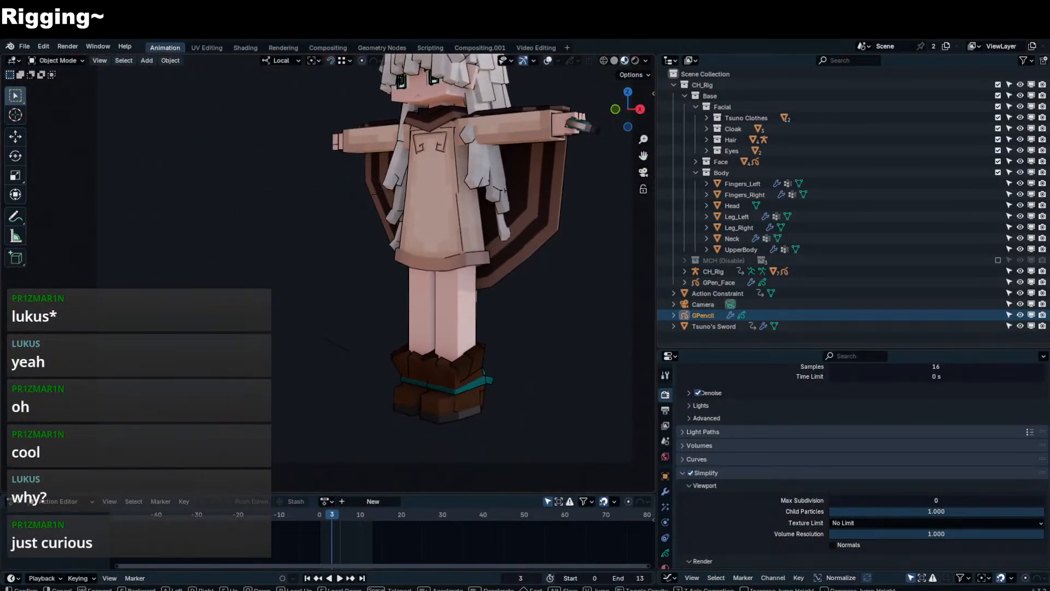
pyautogui.press('Escape')
pyautogui.click(512, 304)
pyautogui.scroll(3, 498, 288)
pyautogui.keyDown('shift'); pyautogui.moveTo(463, 239); pyautogui.dragTo(443, 314, button='middle'); pyautogui.keyUp('shift')
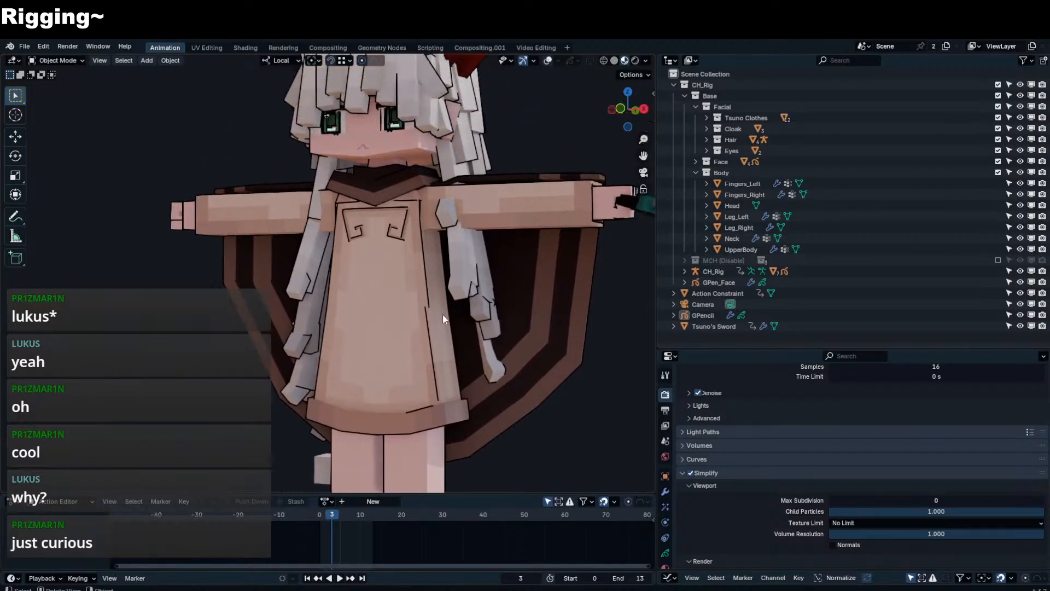
pyautogui.scroll(3, 442, 313)
# - Set the Grease Pencil outline layer to Multiply blending with 0.507 opacity, leaving the viewport overlays hidden
pyautogui.click(549, 60)
pyautogui.click(437, 189)
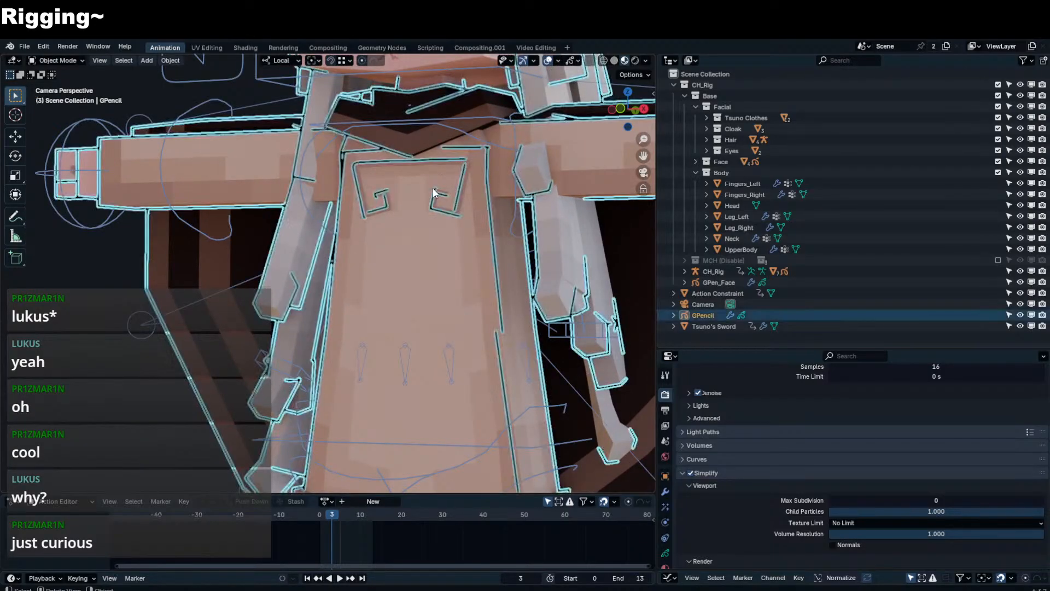
pyautogui.click(666, 490)
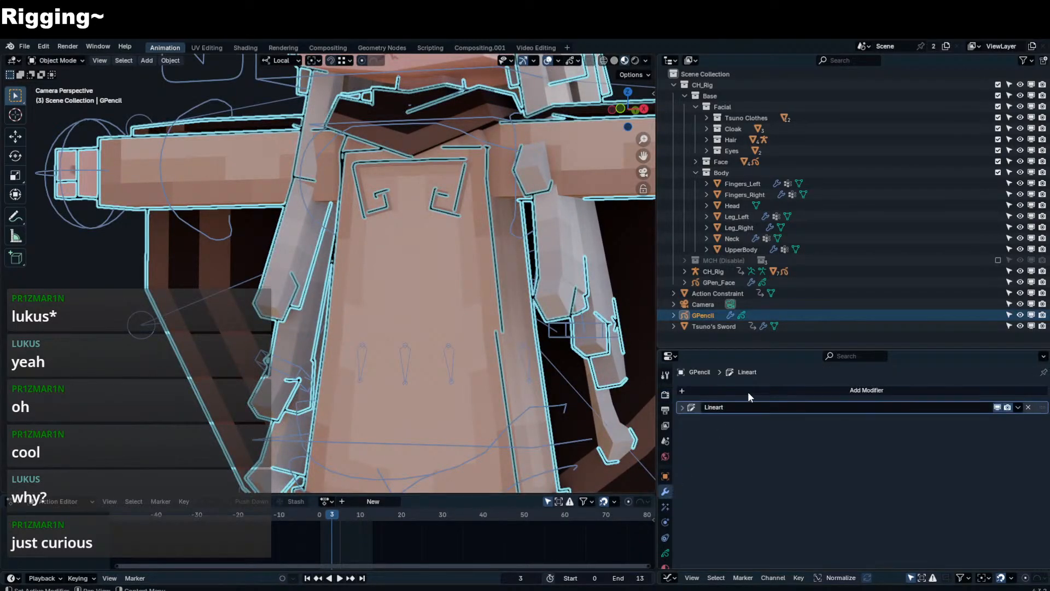
pyautogui.click(666, 540)
pyautogui.click(844, 504)
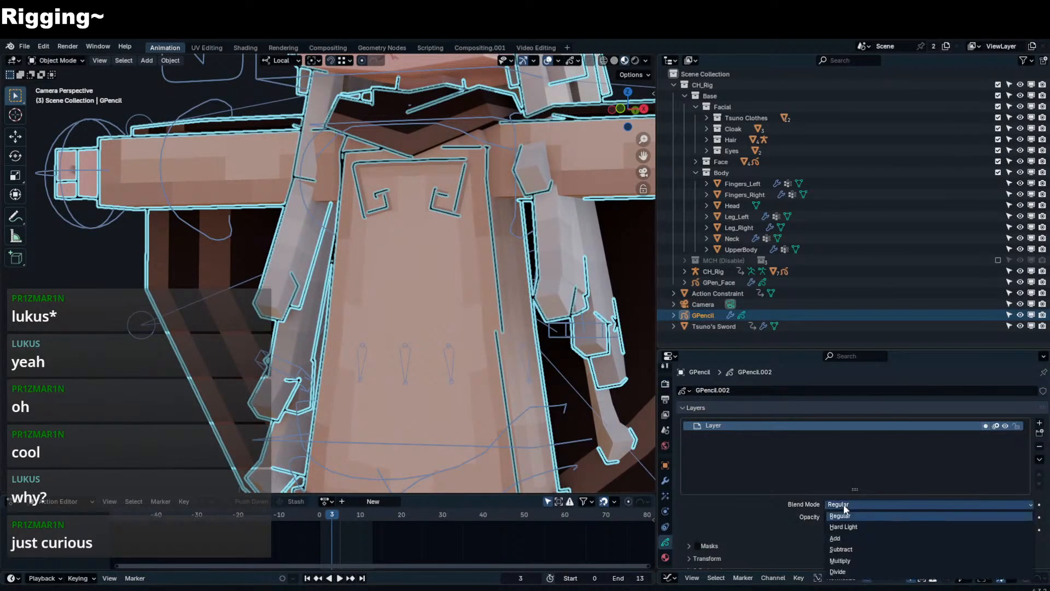
pyautogui.click(840, 561)
pyautogui.moveTo(879, 520); pyautogui.dragTo(775, 520)
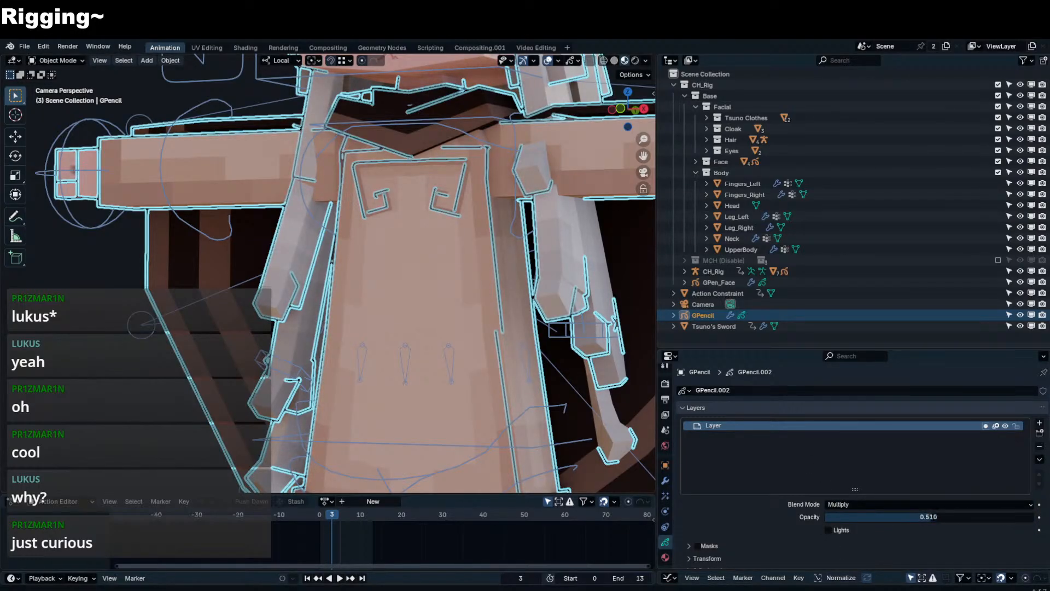
pyautogui.click(548, 61)
pyautogui.scroll(-4, 524, 132)
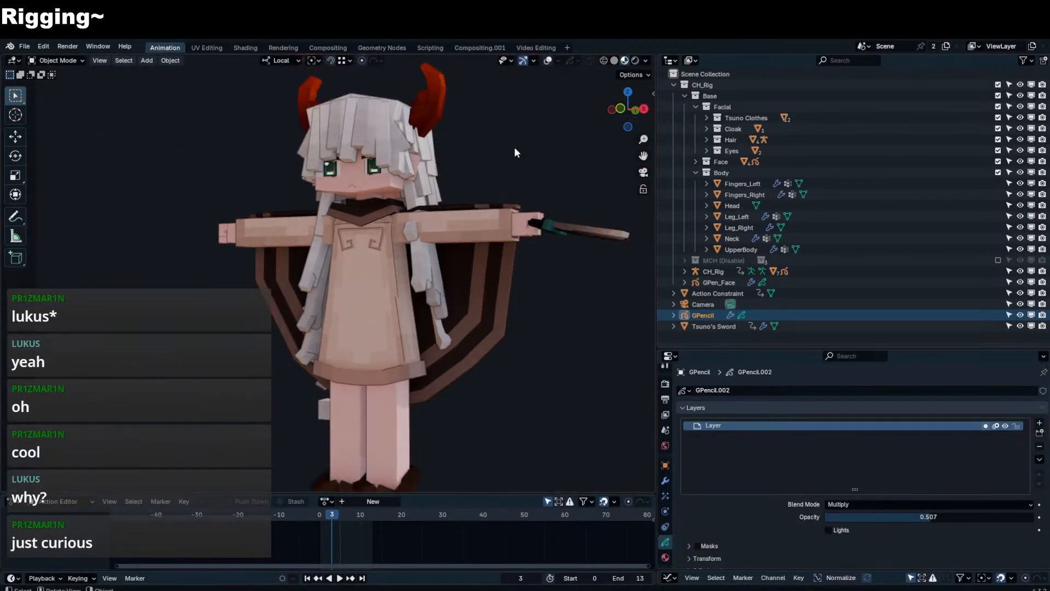
# - Add a Dot Dash modifier to the Grease Pencil outline object
pyautogui.click(665, 480)
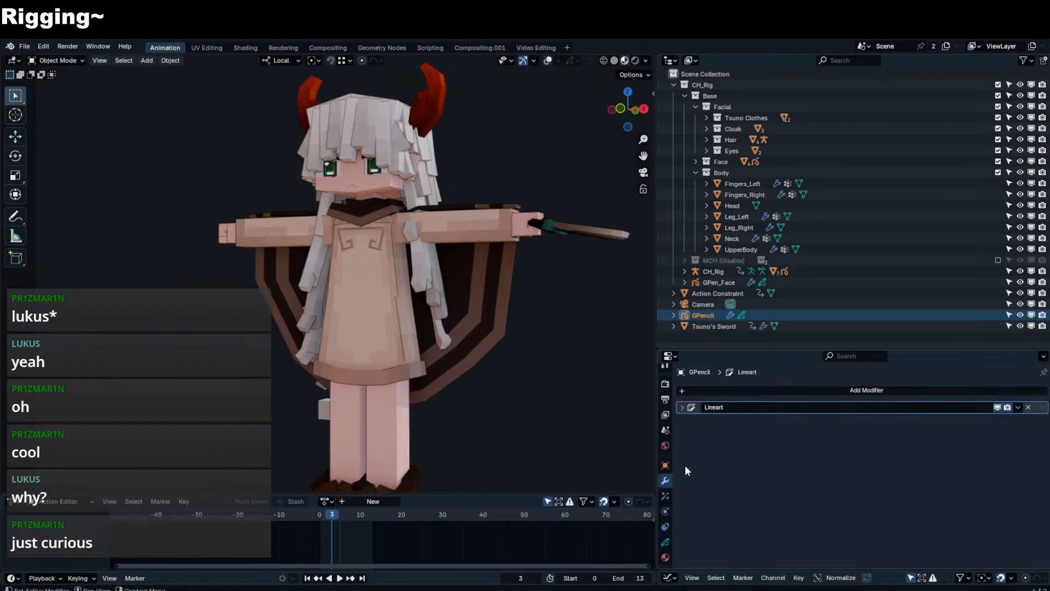
pyautogui.click(736, 390)
pyautogui.click(737, 391)
pyautogui.write('dot')
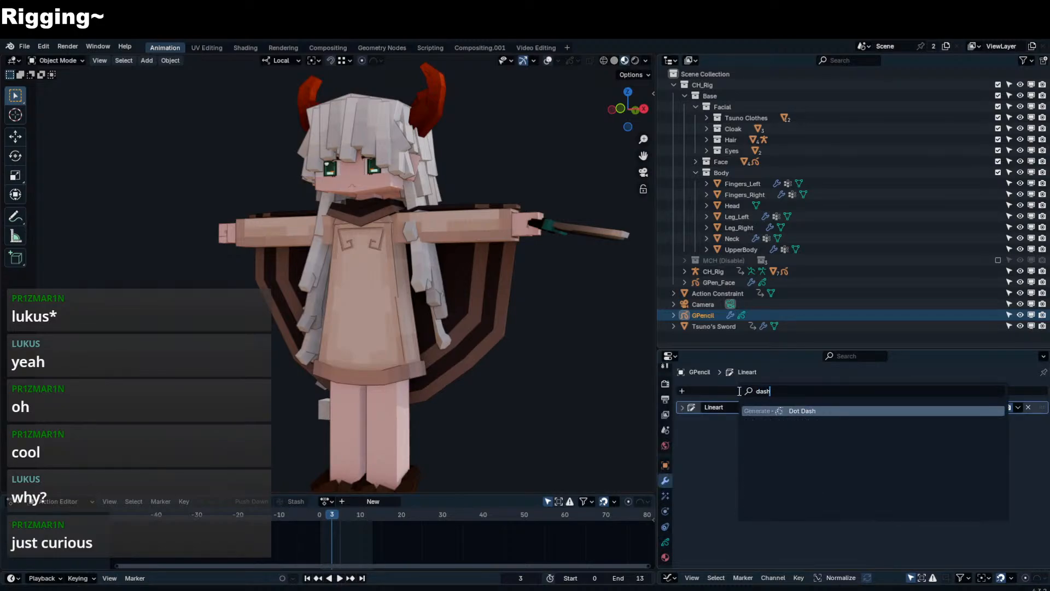
pyautogui.press('Return')
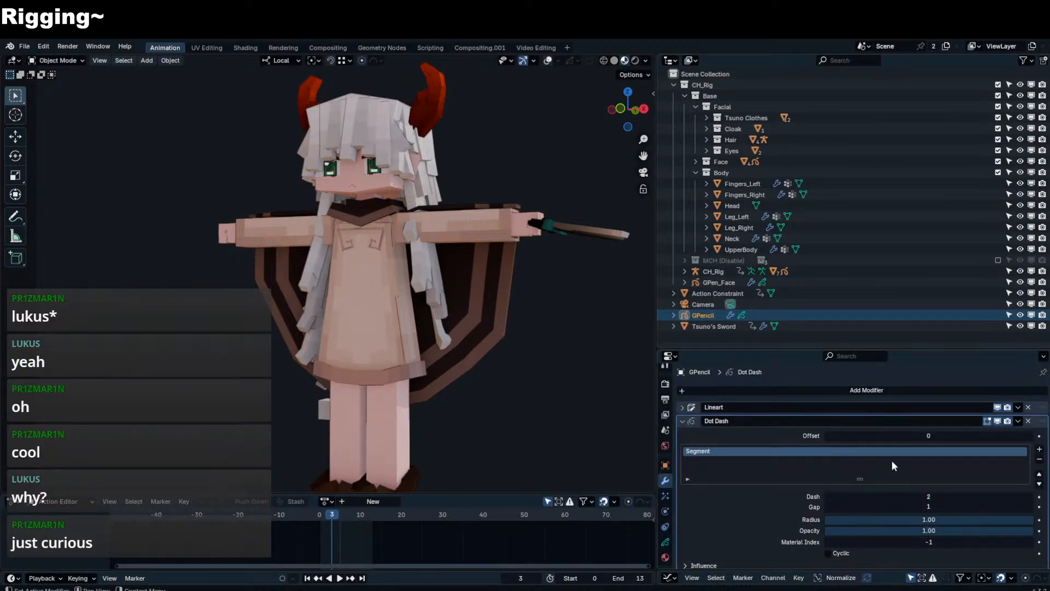
# - Add a Subdivide modifier and place it between the Line Art and Dot Dash modifiers
pyautogui.click(890, 392)
pyautogui.click(890, 392)
pyautogui.write('sub')
pyautogui.press('Return')
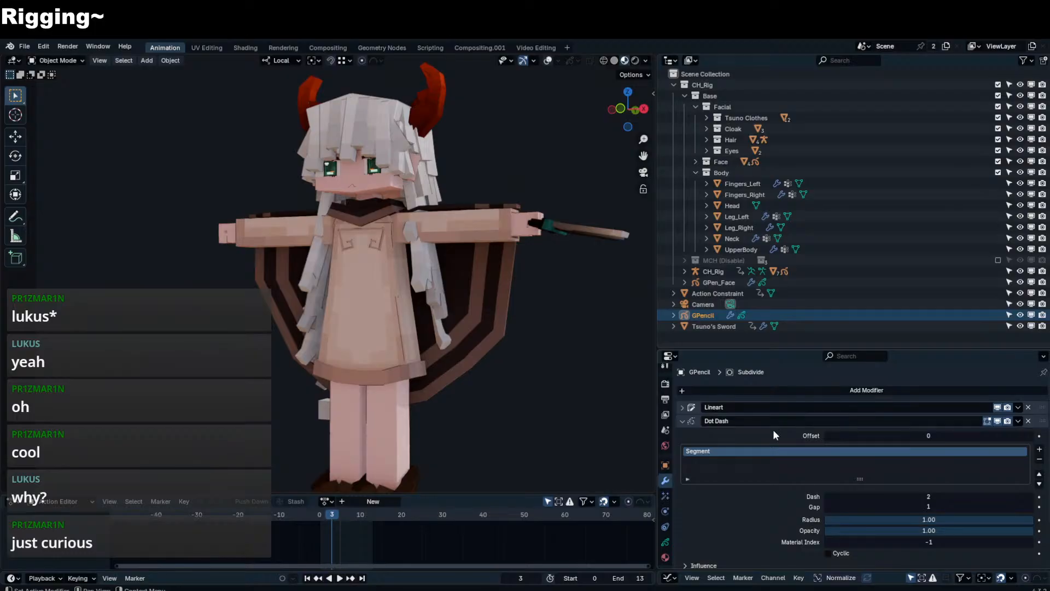
pyautogui.click(683, 421)
pyautogui.moveTo(1041, 434); pyautogui.dragTo(1042, 417)
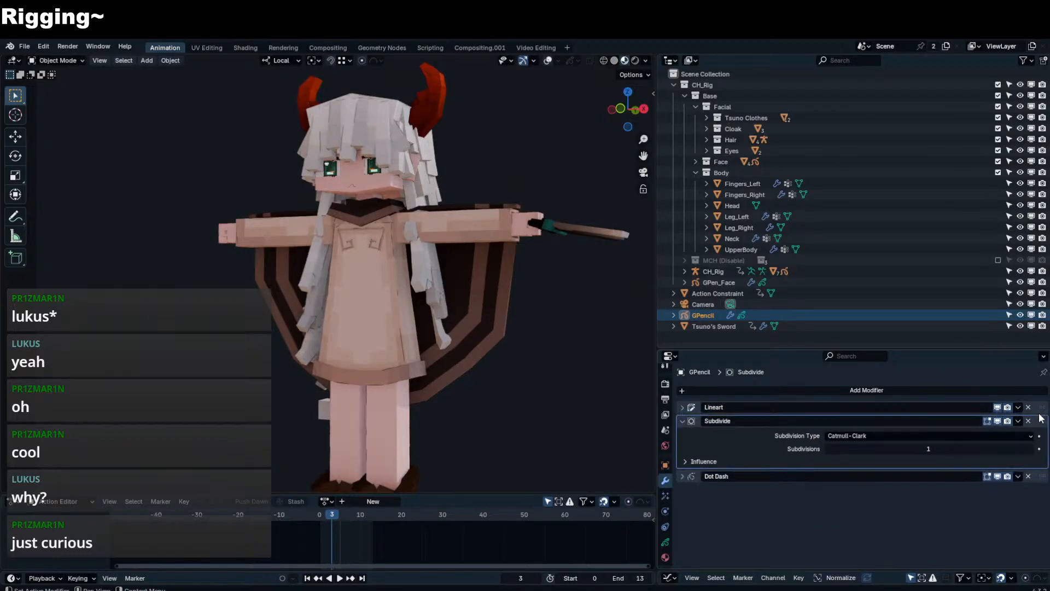
# - Set the Subdivide modifier to 3 subdivisions and the Dot Dash segment's dash length to 15
pyautogui.click(1031, 450)
pyautogui.click(1030, 450)
pyautogui.click(682, 476)
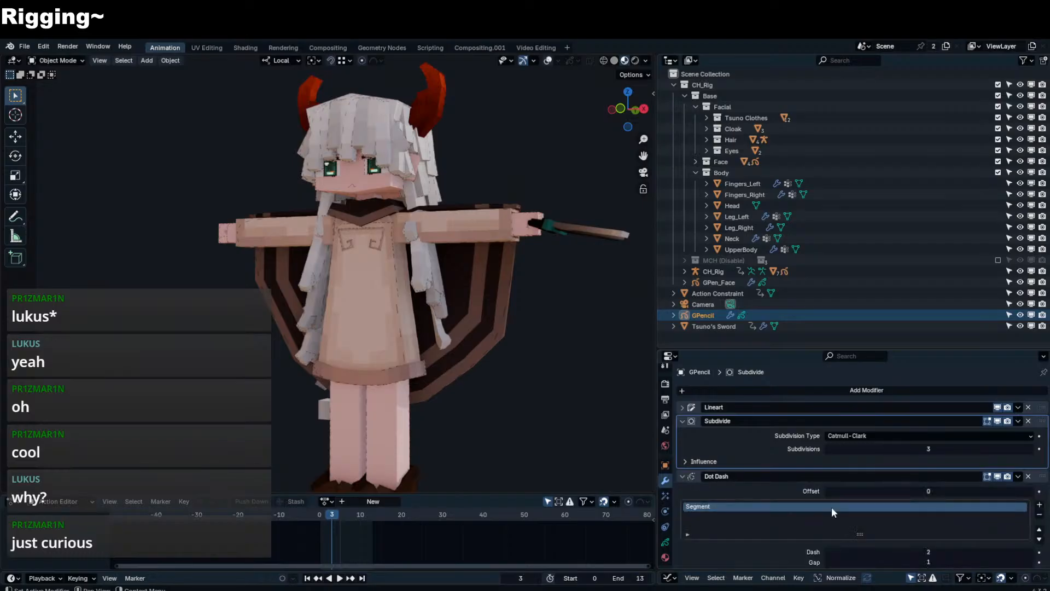
pyautogui.scroll(-3, 853, 506)
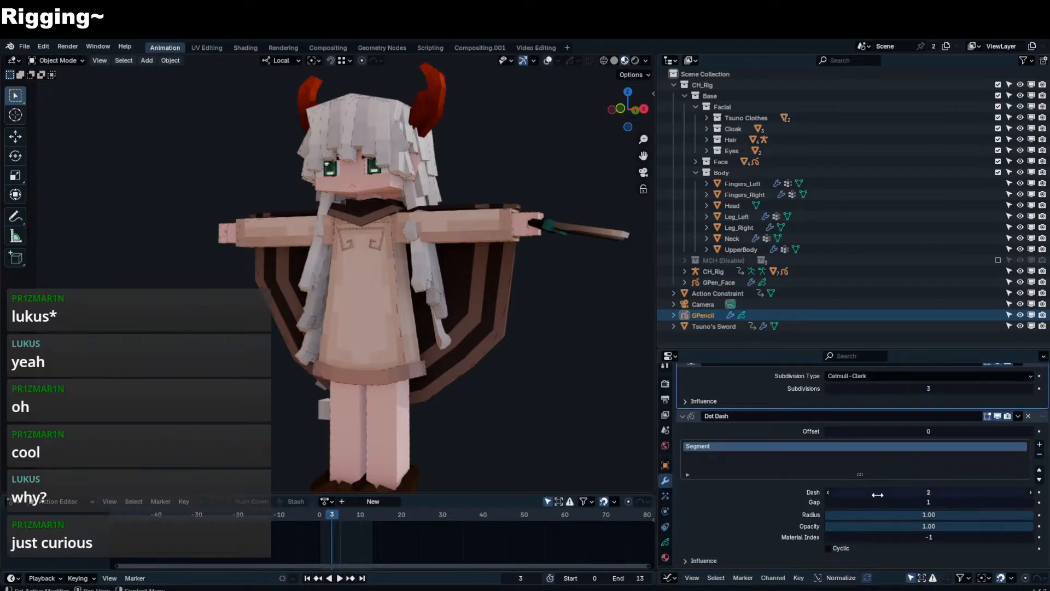
pyautogui.moveTo(875, 491); pyautogui.dragTo(930, 492)
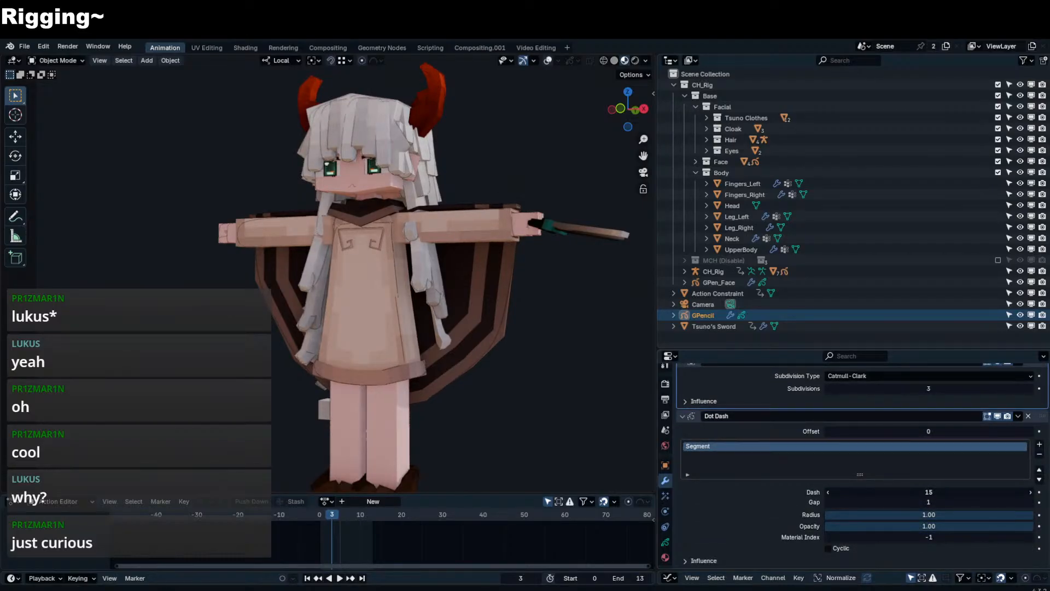
# - Change the Subdivide modifier's subdivision type to Simple
pyautogui.scroll(5, 421, 254)
pyautogui.scroll(1, 769, 444)
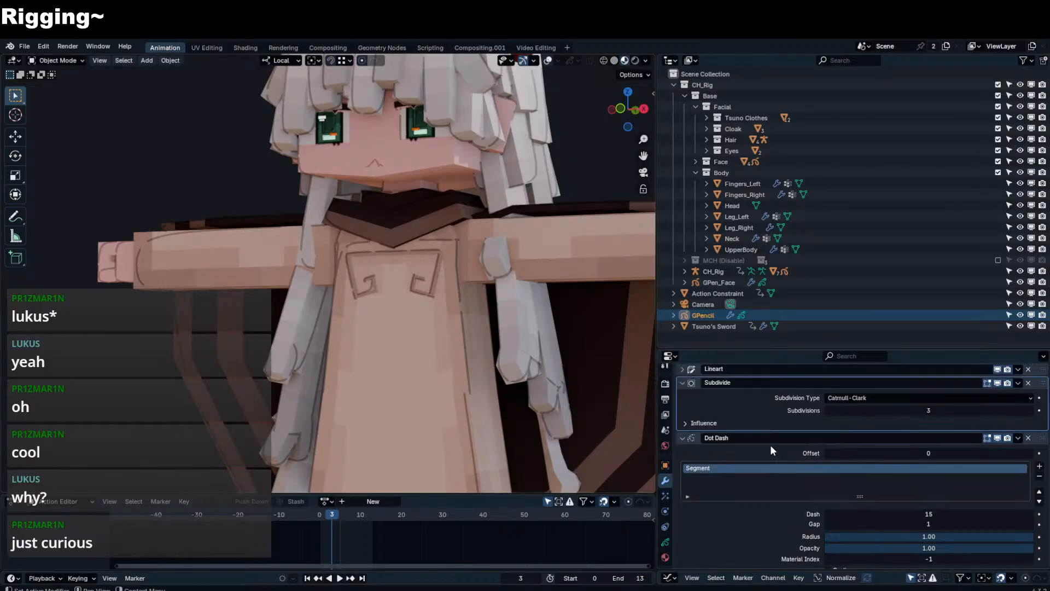
pyautogui.scroll(1, 771, 447)
pyautogui.click(842, 421)
pyautogui.click(848, 439)
# - Examine the dashed outlines on the character from near and far
pyautogui.scroll(-3, 499, 233)
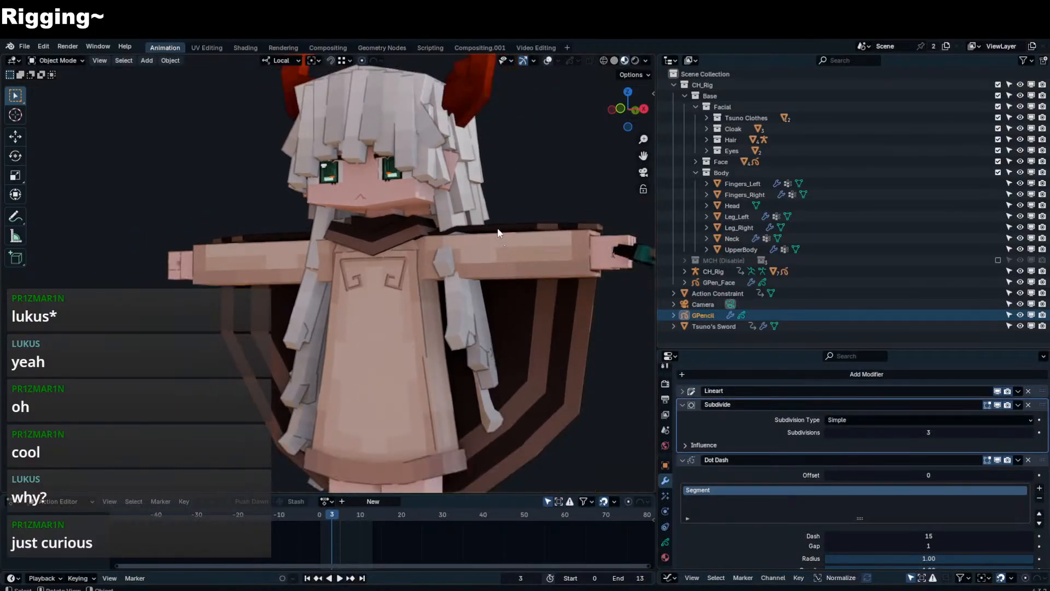
pyautogui.scroll(-4, 499, 232)
pyautogui.scroll(2, 483, 187)
pyautogui.scroll(-2, 484, 183)
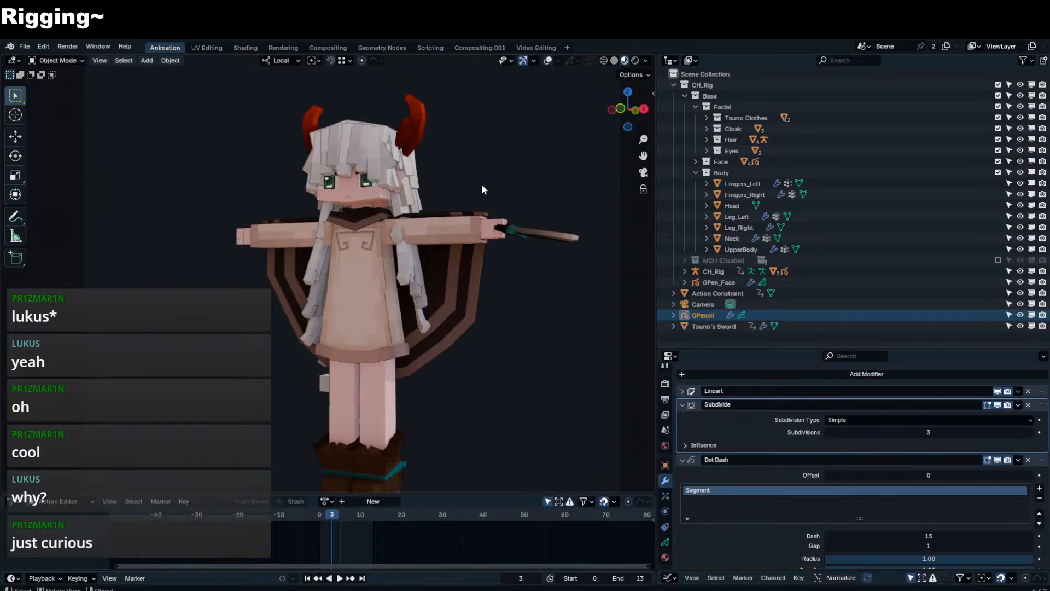
pyautogui.scroll(1, 494, 169)
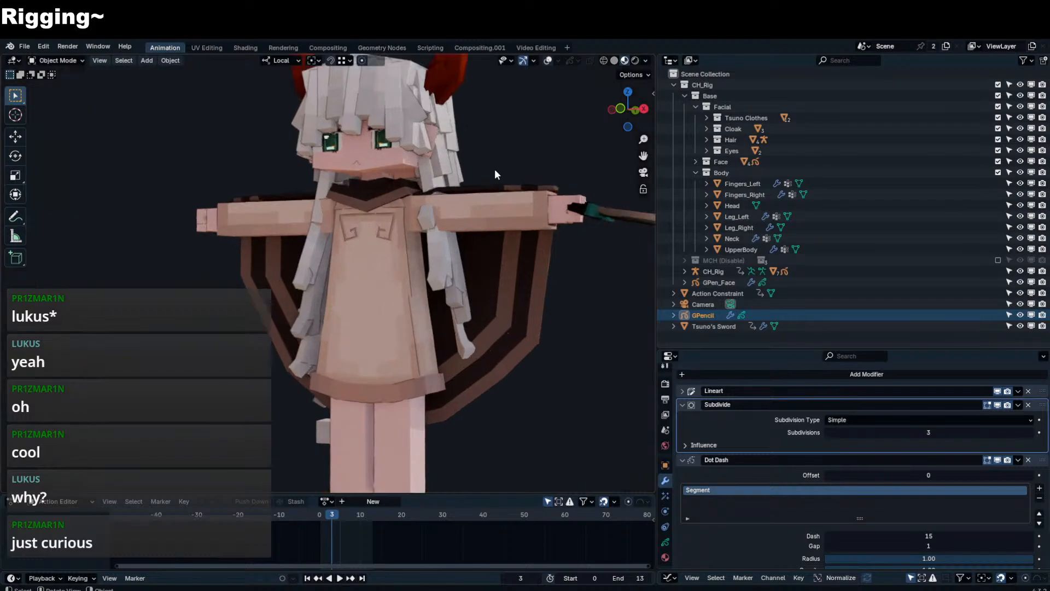
pyautogui.scroll(-1, 503, 166)
pyautogui.scroll(4, 507, 188)
pyautogui.scroll(-5, 507, 188)
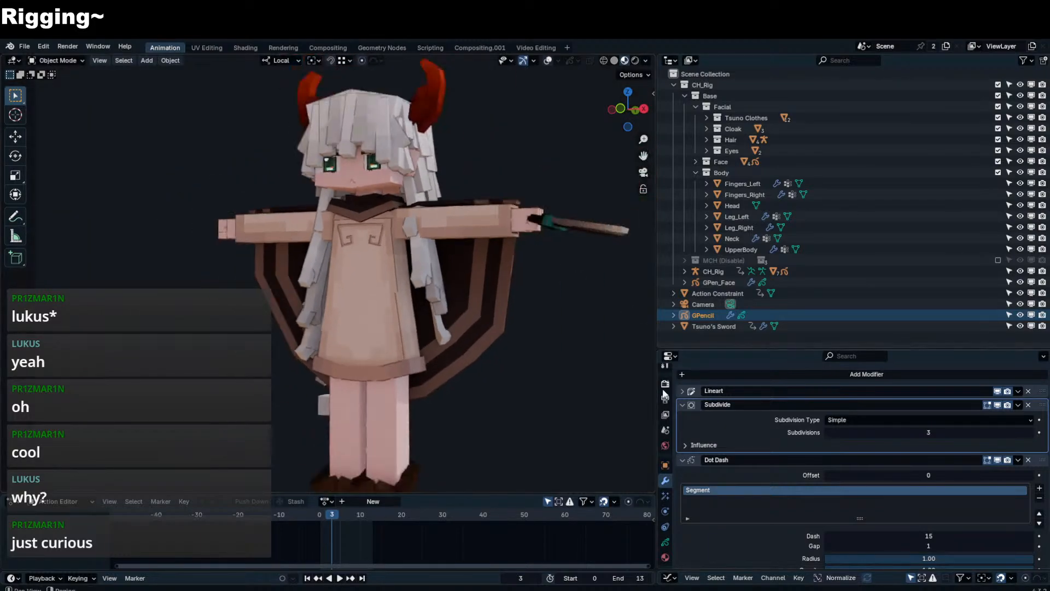
# - Try the Add blend mode on the Grease Pencil outline layer
pyautogui.click(665, 557)
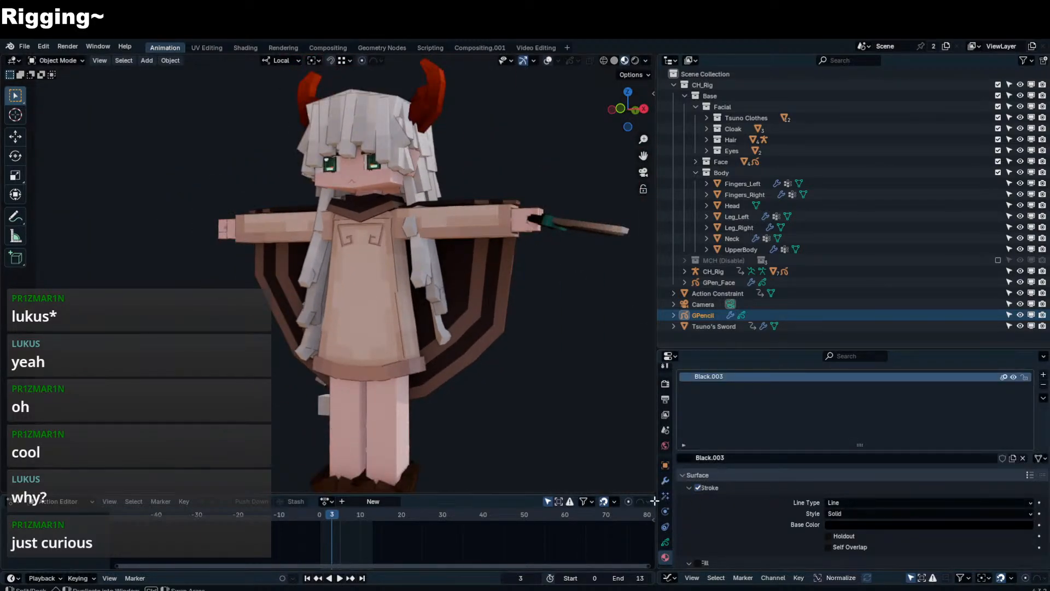
pyautogui.click(665, 480)
pyautogui.click(665, 542)
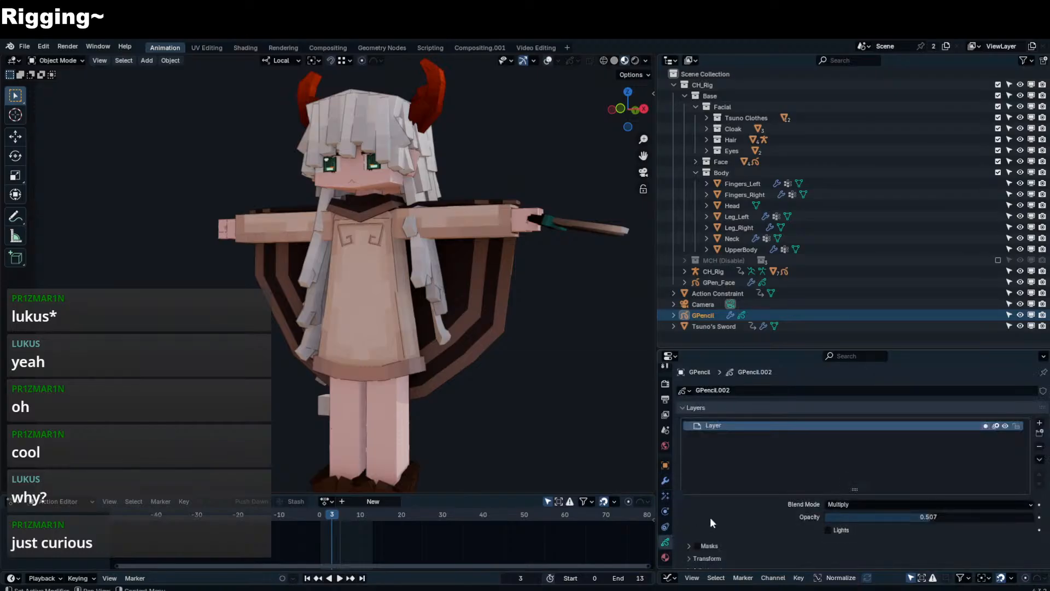
pyautogui.click(837, 503)
pyautogui.click(836, 538)
# - Set the base color of the outline's stroke material to white
pyautogui.click(664, 557)
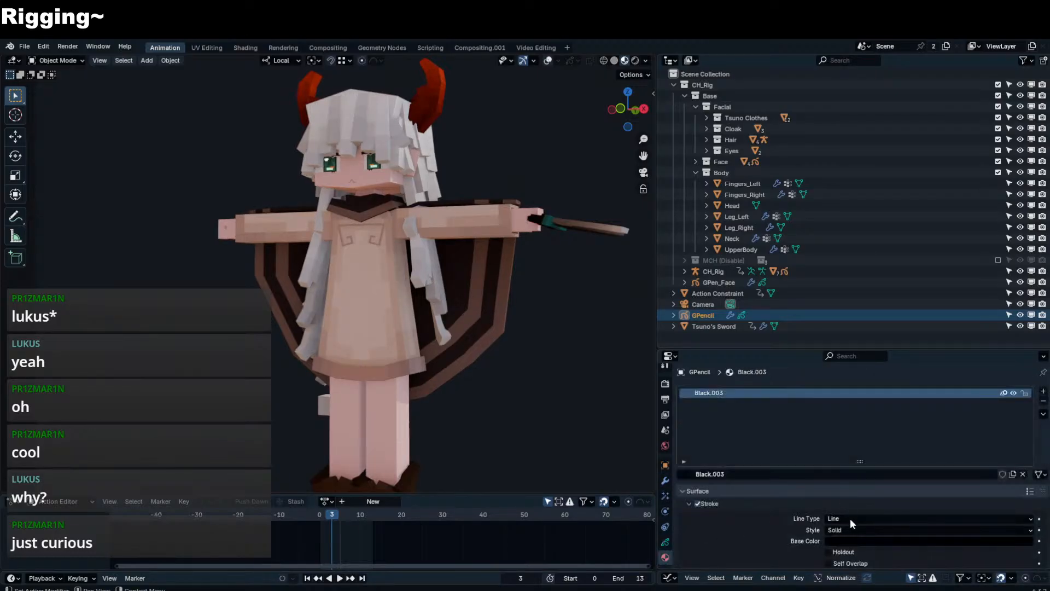
pyautogui.click(897, 540)
pyautogui.moveTo(1025, 425); pyautogui.dragTo(1025, 375)
# - Set the outline layer's blend mode to Hard Light and check the lines on the dress up close
pyautogui.click(665, 542)
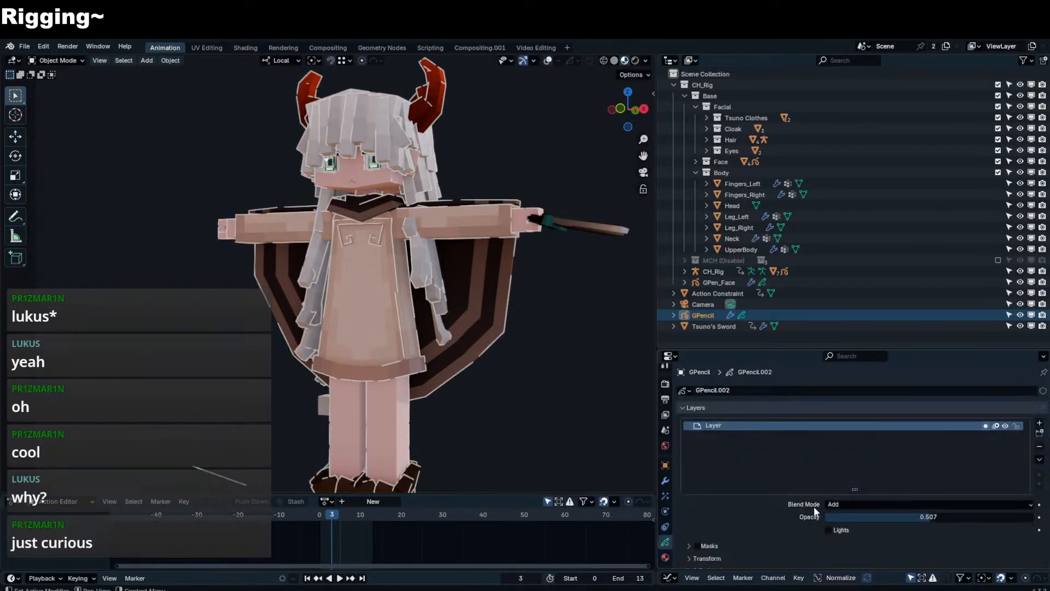
pyautogui.click(842, 504)
pyautogui.click(849, 527)
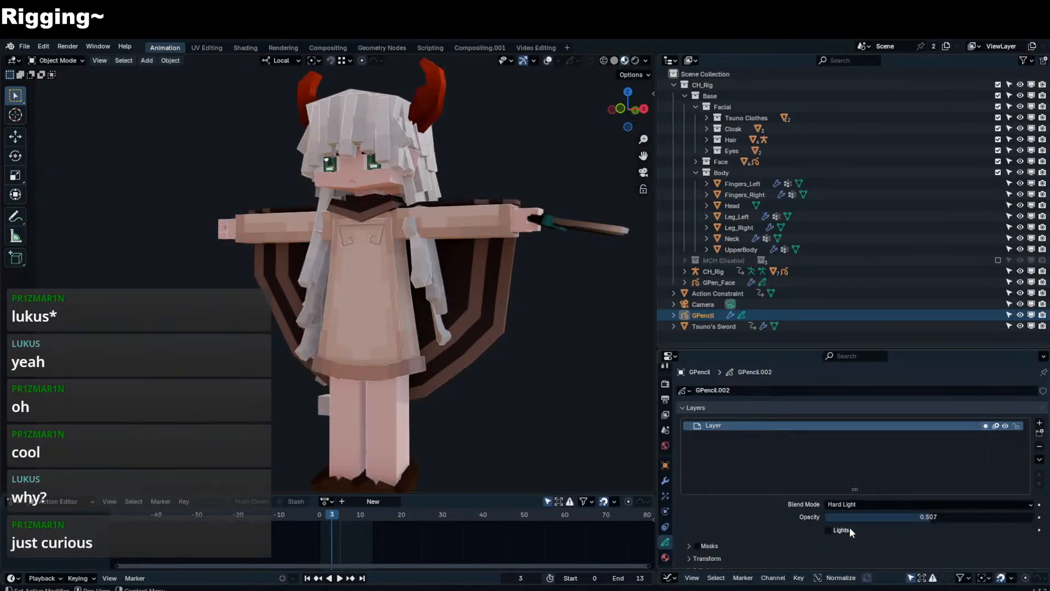
pyautogui.scroll(6, 416, 189)
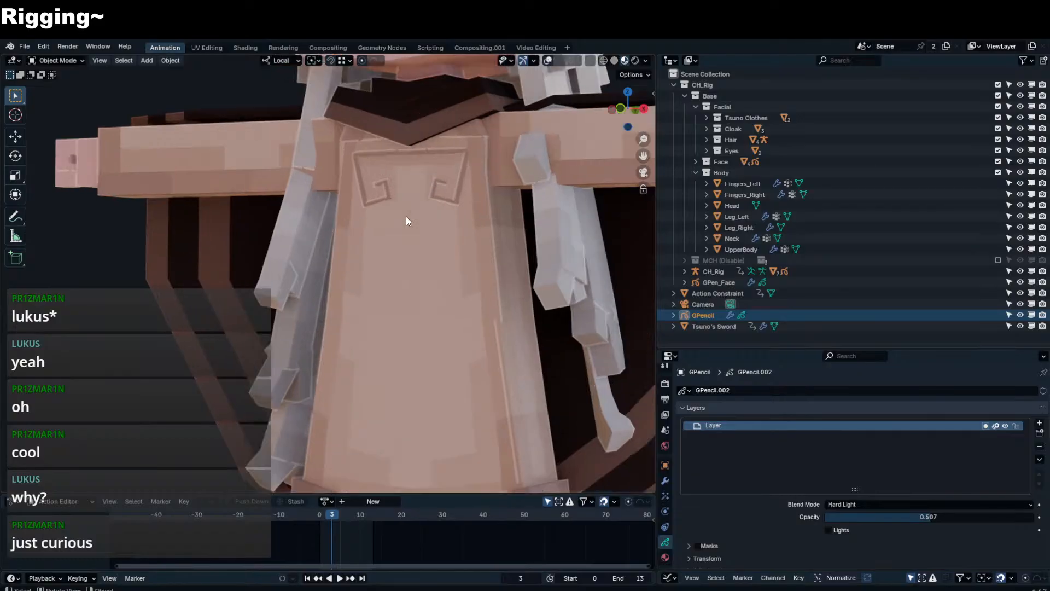
pyautogui.scroll(-2, 683, 470)
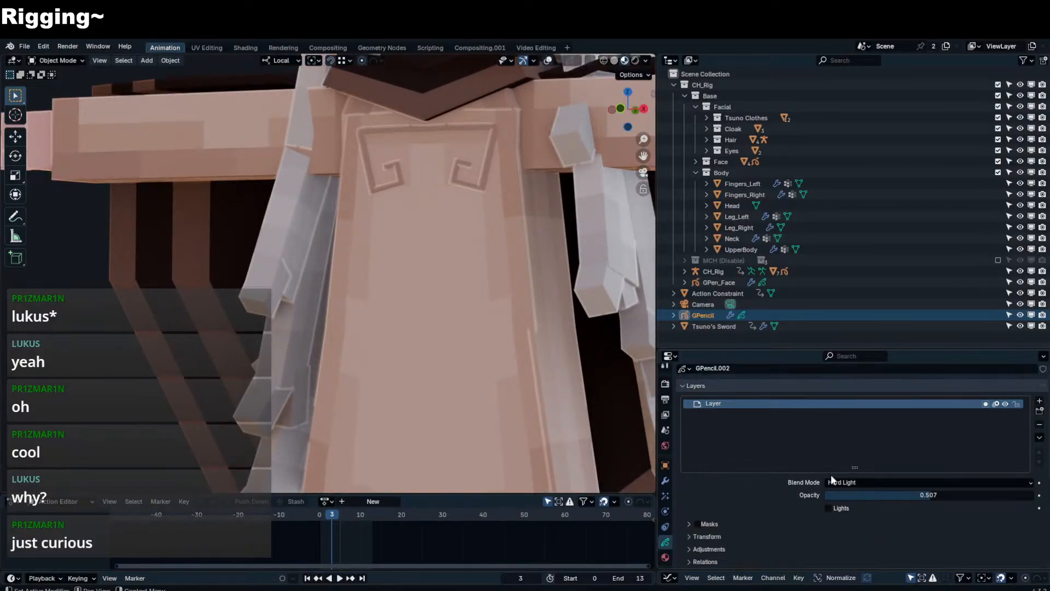
# - Try a light peach base color, #FFD1A7, on the outline's stroke material
pyautogui.click(665, 557)
pyautogui.click(845, 519)
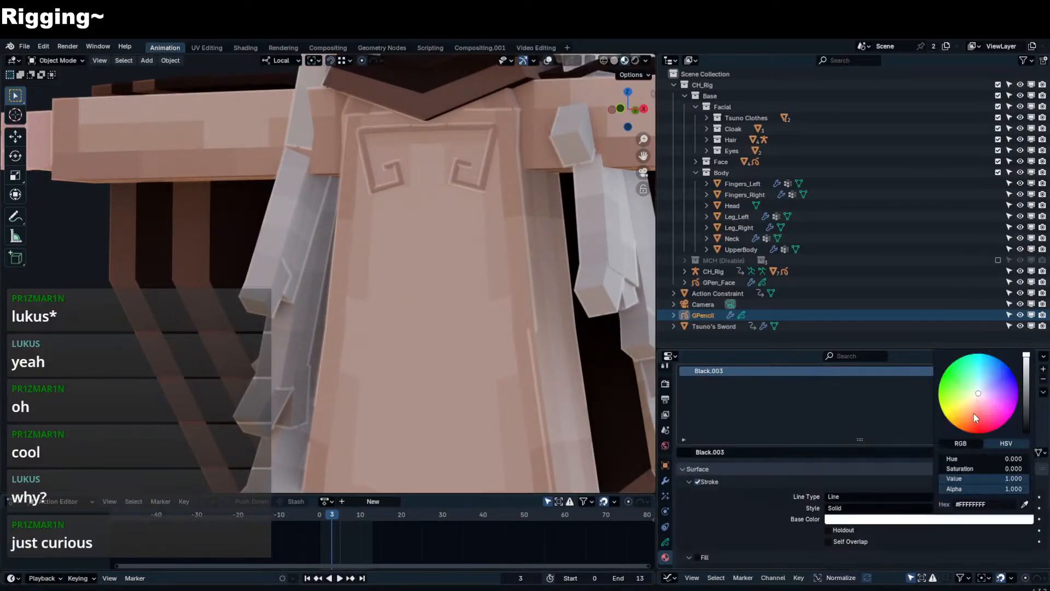
pyautogui.moveTo(974, 413)
pyautogui.mouseDown()
pyautogui.moveTo(978, 420)
pyautogui.moveTo(977, 395)
pyautogui.moveTo(976, 406)
pyautogui.mouseUp()
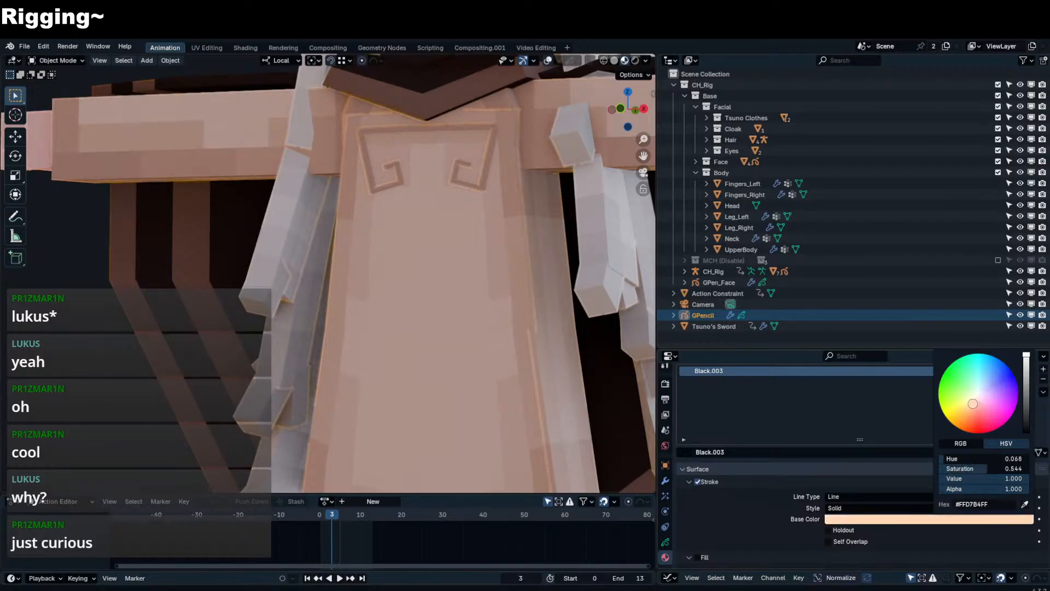
pyautogui.scroll(-6, 416, 265)
# - Darken and desaturate the stroke material's base color to a muted grey-beige
pyautogui.click(907, 518)
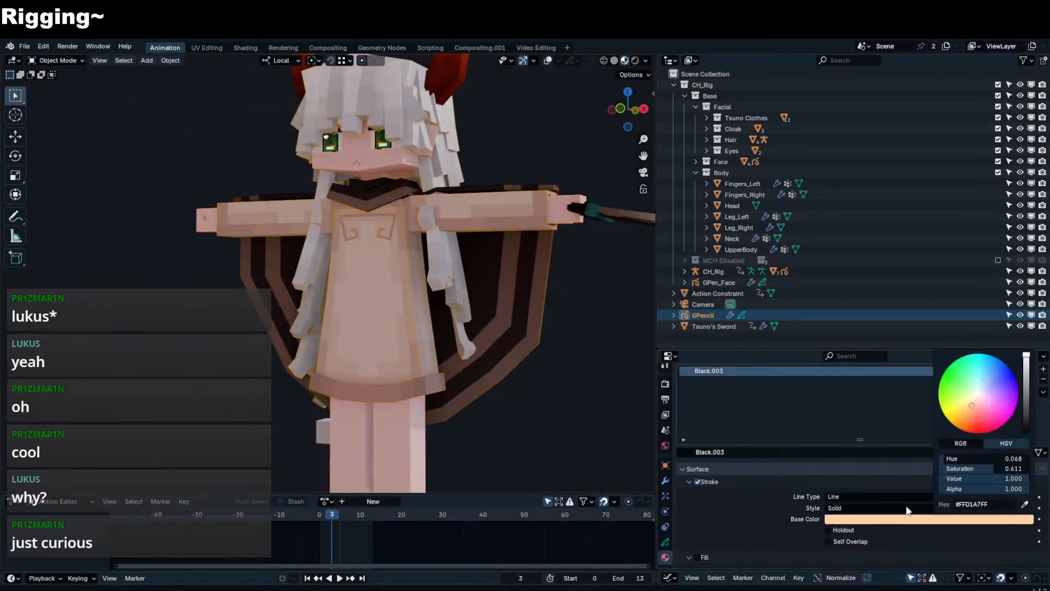
pyautogui.moveTo(973, 409)
pyautogui.mouseDown()
pyautogui.moveTo(952, 392)
pyautogui.moveTo(1026, 389)
pyautogui.moveTo(1027, 361)
pyautogui.moveTo(1026, 375)
pyautogui.mouseUp()
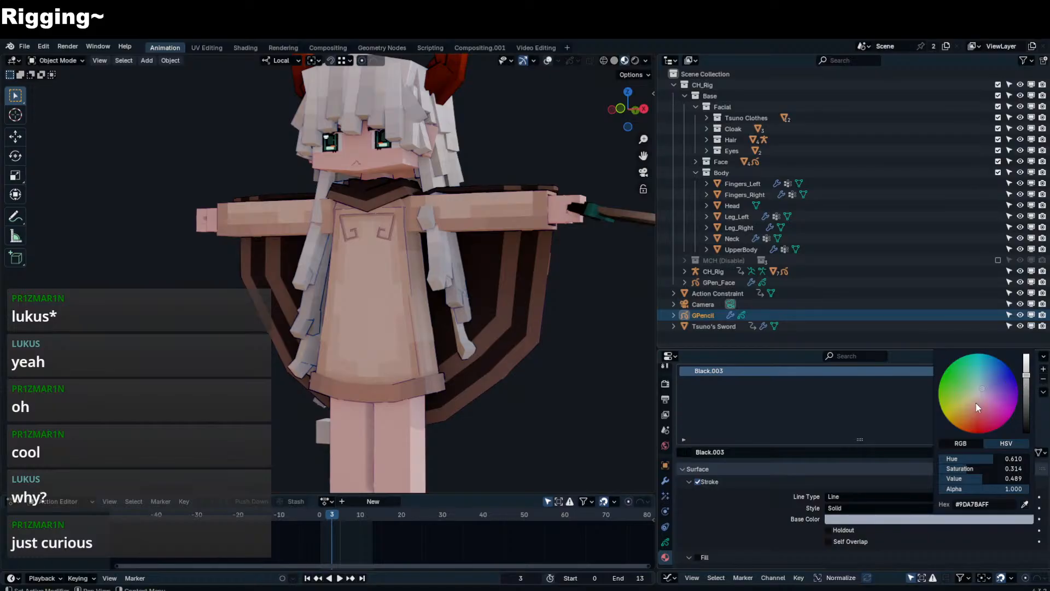
pyautogui.moveTo(975, 401); pyautogui.dragTo(976, 396)
pyautogui.scroll(-3, 570, 283)
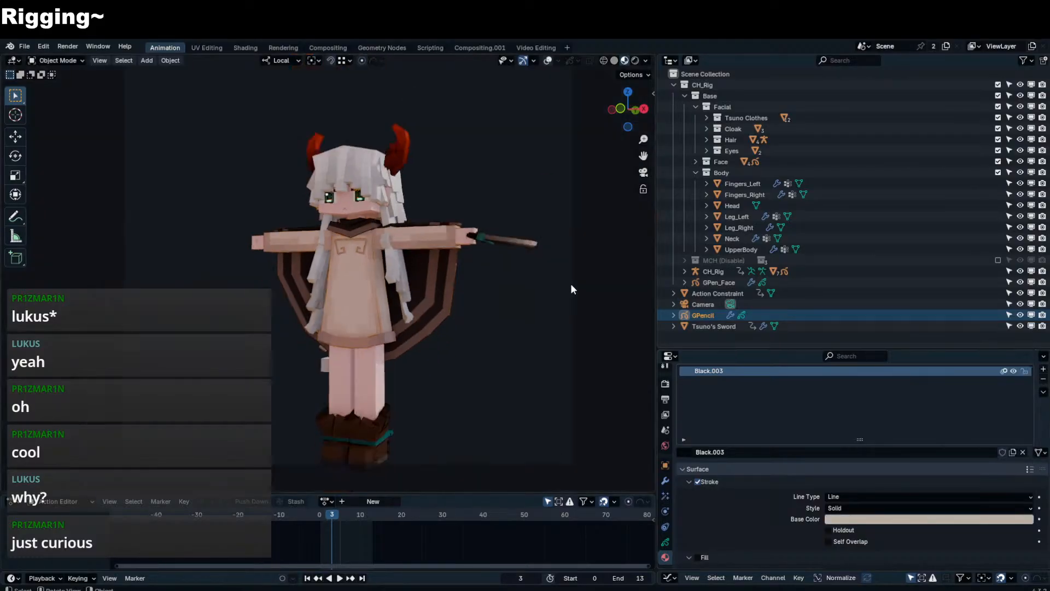
# - Try the Texture style with BrushRough.png and a raised blend on the outline's stroke material, and revert it to Solid
pyautogui.scroll(5, 460, 261)
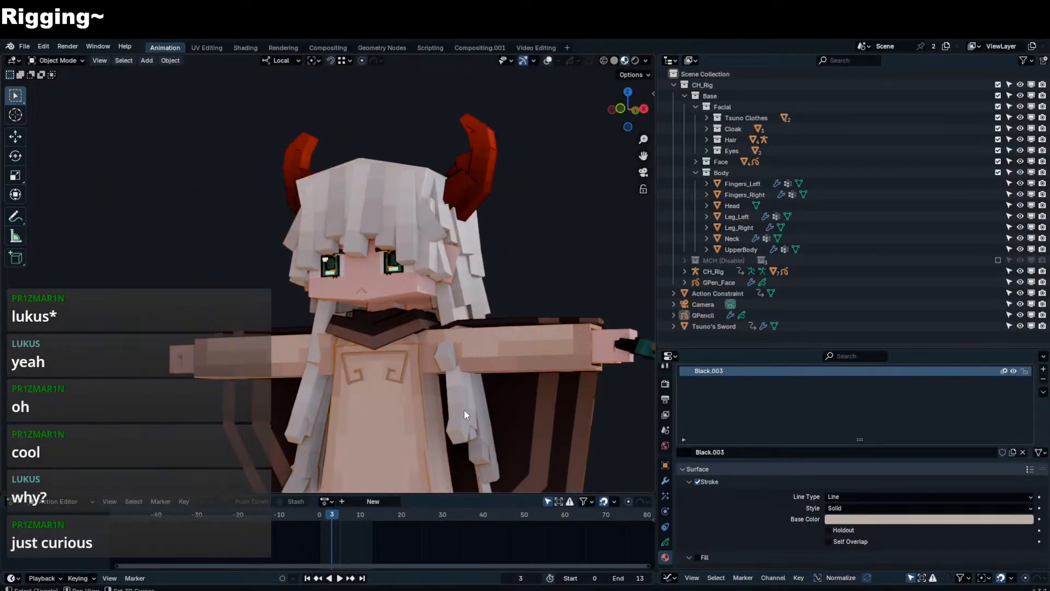
pyautogui.keyDown('shift'); pyautogui.moveTo(454, 386); pyautogui.dragTo(453, 330, button='middle'); pyautogui.keyUp('shift')
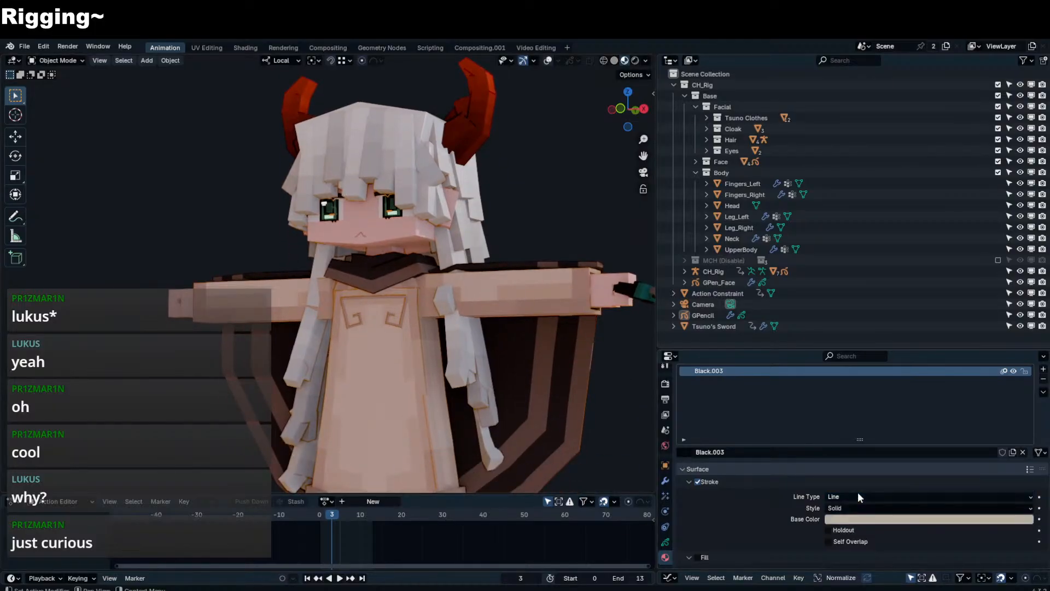
pyautogui.scroll(-4, 714, 476)
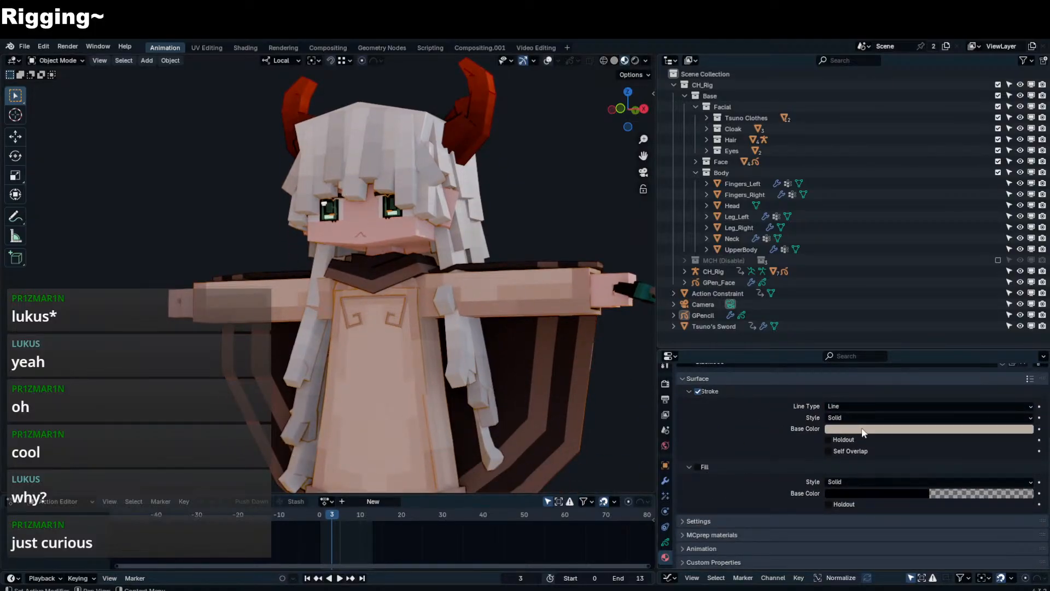
pyautogui.scroll(2, 710, 438)
pyautogui.click(837, 461)
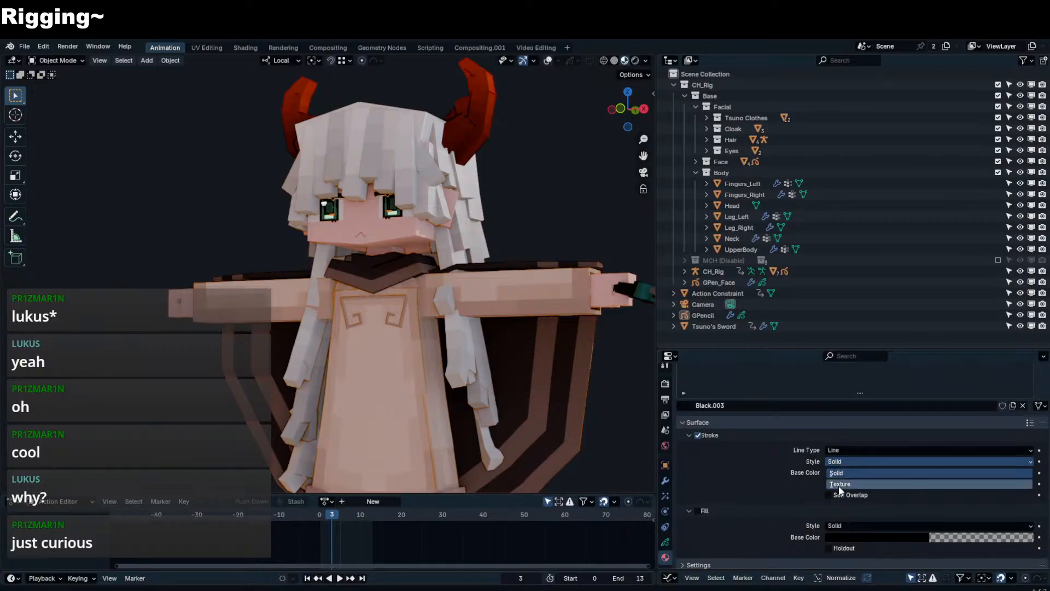
pyautogui.click(838, 484)
pyautogui.click(687, 495)
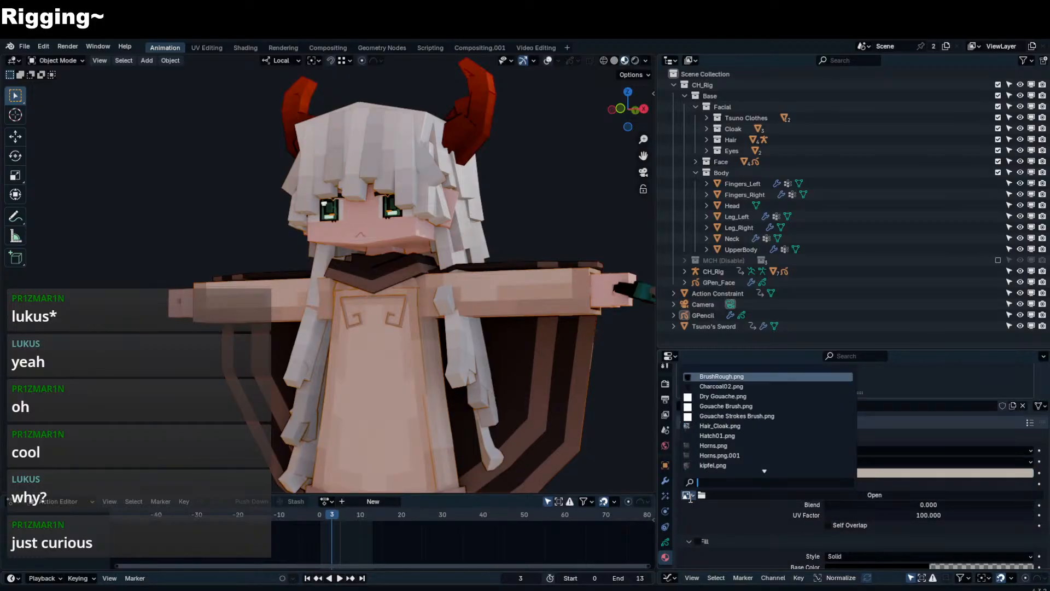
pyautogui.click(701, 377)
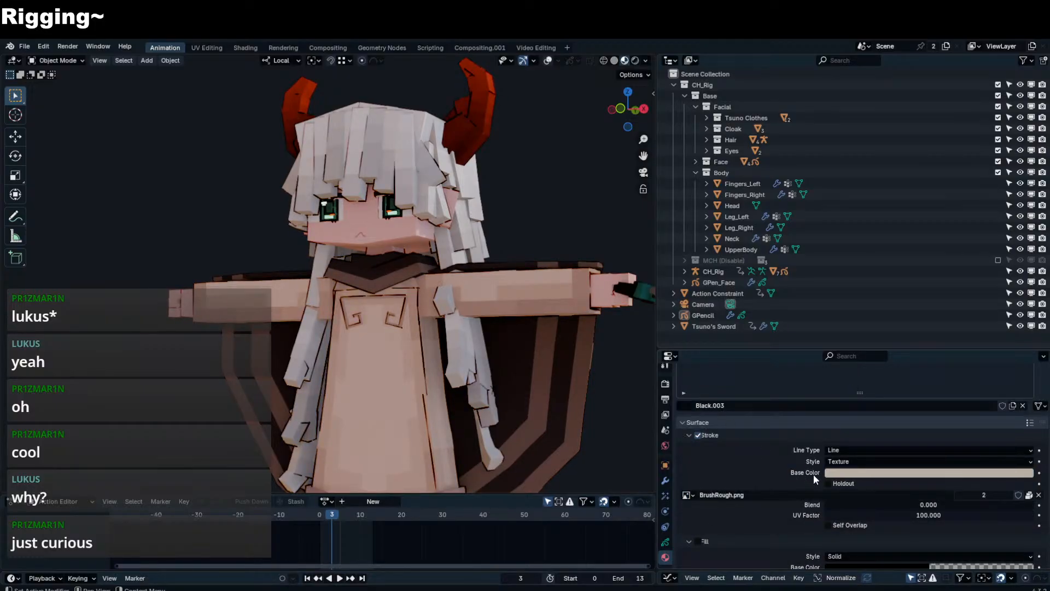
pyautogui.moveTo(867, 505); pyautogui.dragTo(1027, 505)
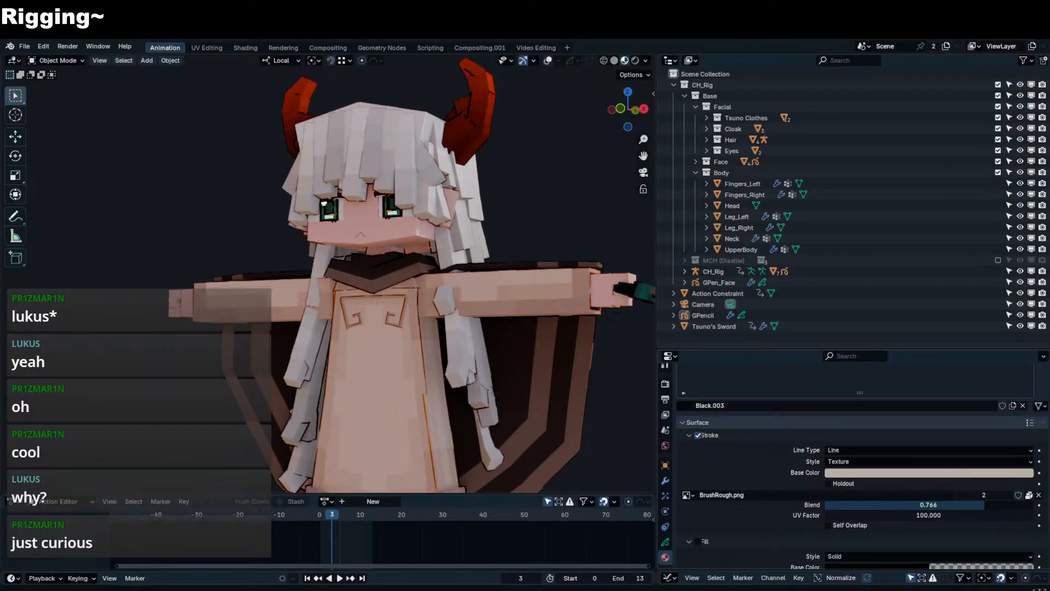
pyautogui.click(1039, 495)
pyautogui.click(853, 461)
pyautogui.click(845, 462)
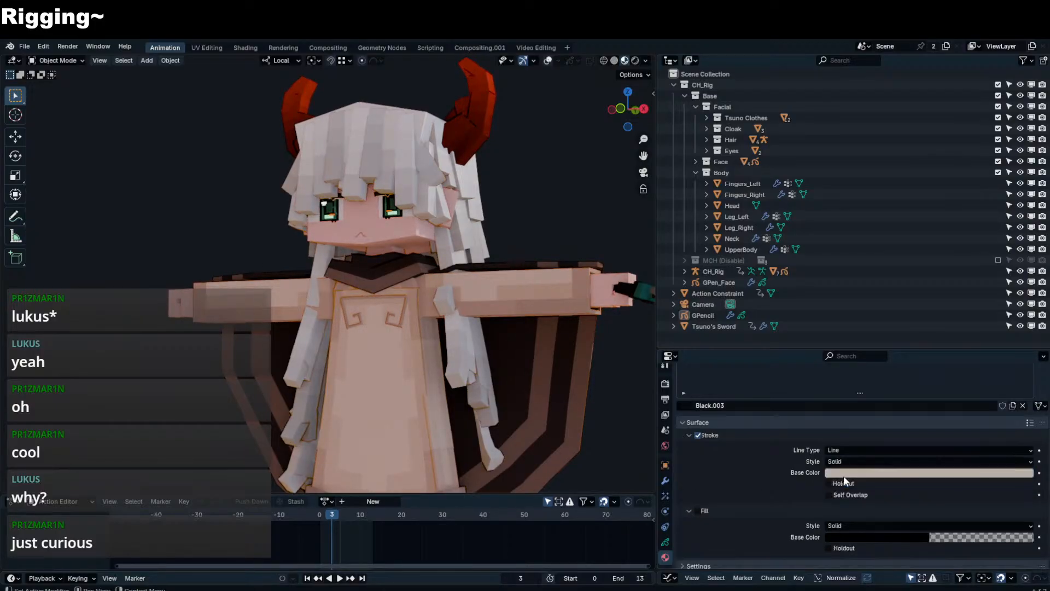
# - Try the Holdout option on the outline's stroke material and turn it back off
pyautogui.click(853, 473)
pyautogui.click(840, 487)
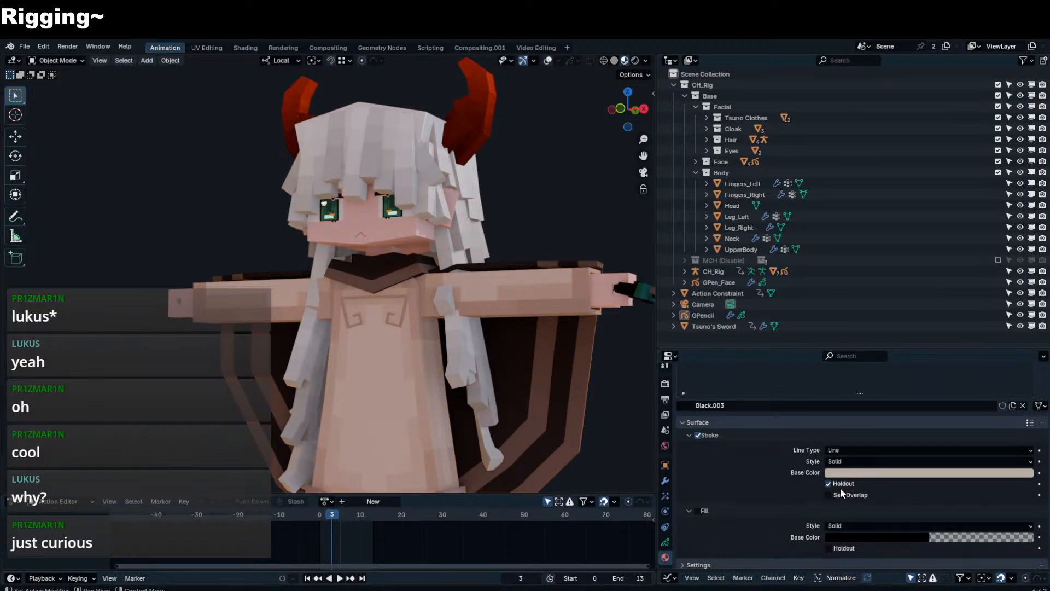
pyautogui.click(840, 486)
# - Set the stroke material's base color to neutral grey #A6A6A6 and check the lines on the face and dress up close
pyautogui.click(854, 473)
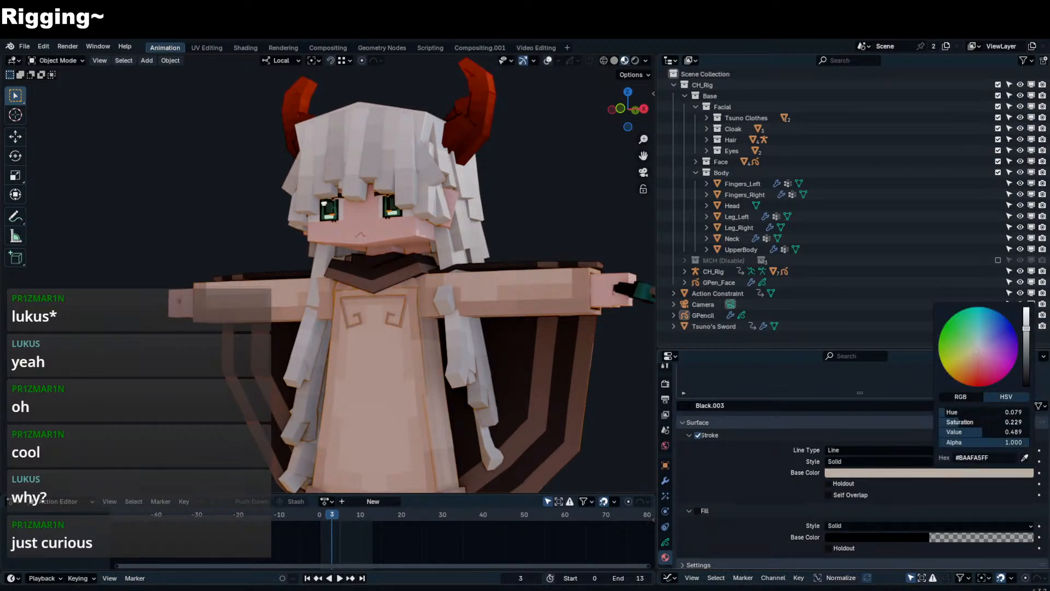
pyautogui.moveTo(959, 422)
pyautogui.mouseDown()
pyautogui.moveTo(939, 423)
pyautogui.moveTo(1002, 430)
pyautogui.moveTo(954, 430)
pyautogui.mouseUp()
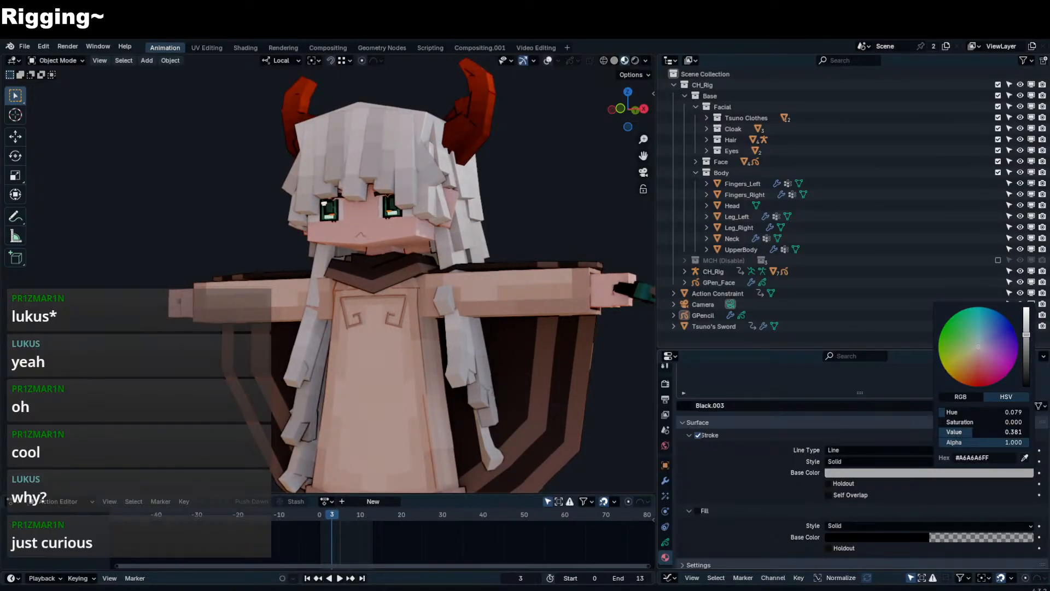
pyautogui.scroll(-3, 508, 221)
pyautogui.scroll(2, 392, 260)
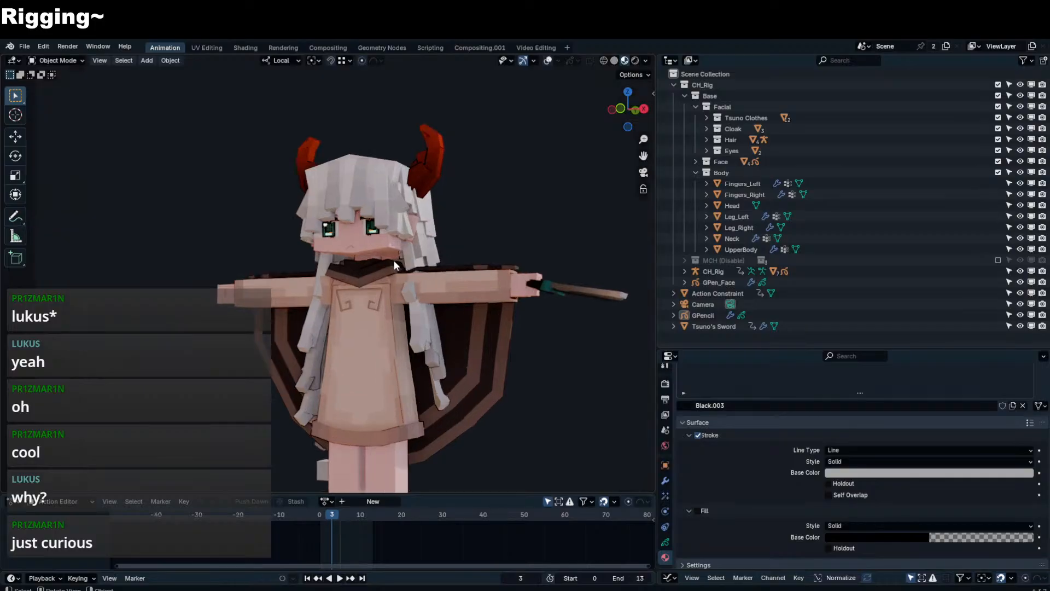
pyautogui.scroll(6, 389, 267)
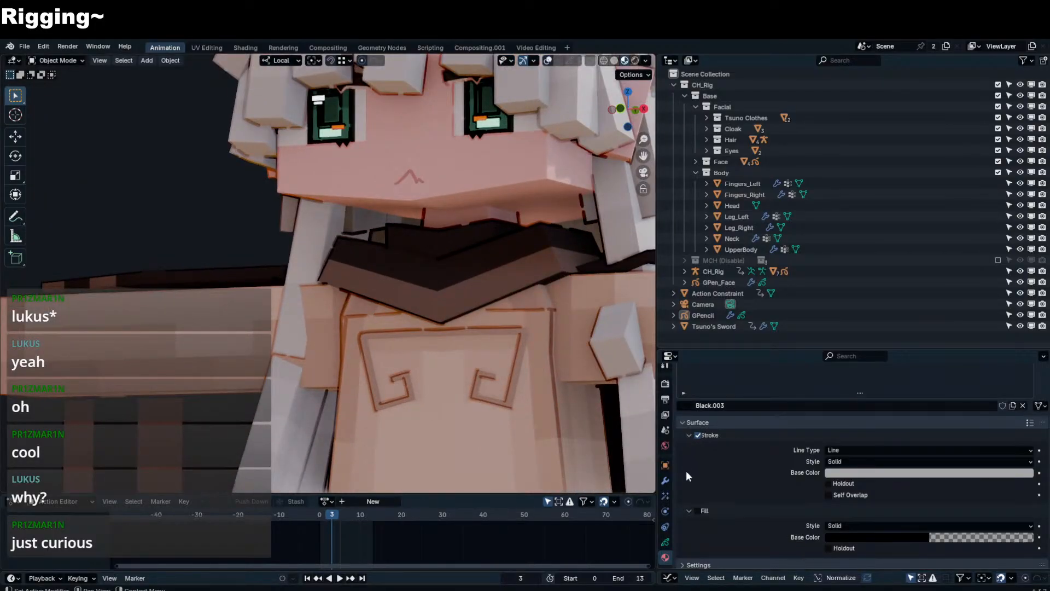
# - Add a Noise modifier to the outline object with position 0.02 and strength 1.00
pyautogui.click(665, 480)
pyautogui.scroll(3, 757, 462)
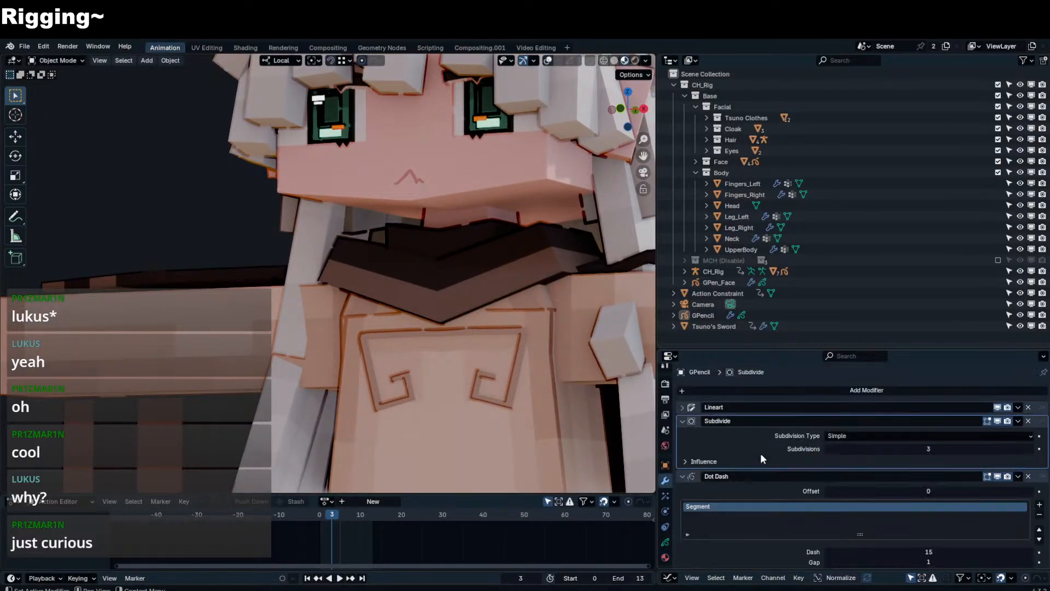
pyautogui.click(686, 473)
pyautogui.click(690, 419)
pyautogui.click(711, 390)
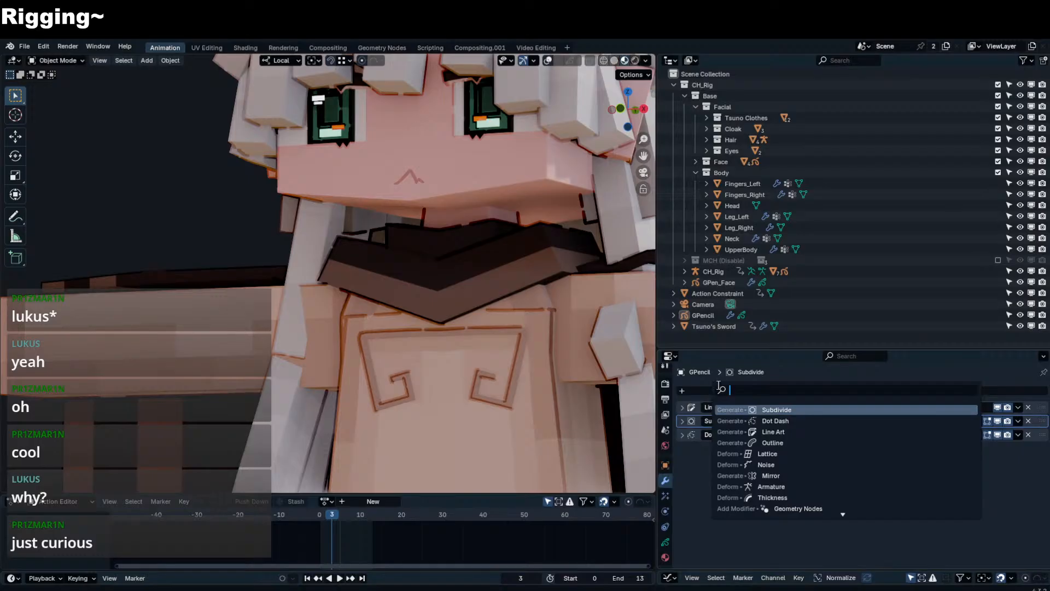
pyautogui.write('noise')
pyautogui.press('Return')
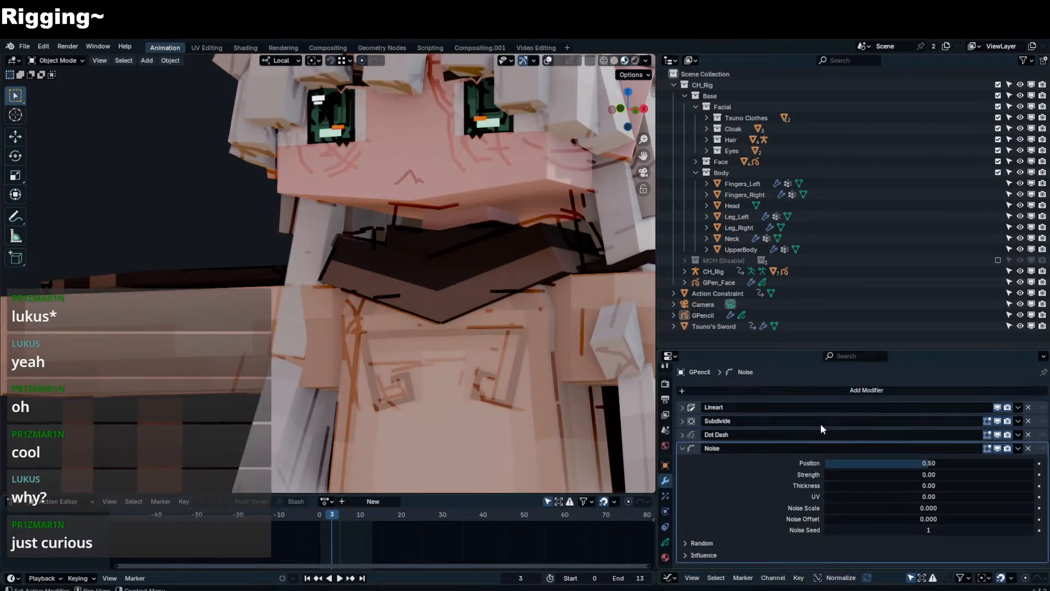
pyautogui.moveTo(949, 464); pyautogui.dragTo(1033, 475)
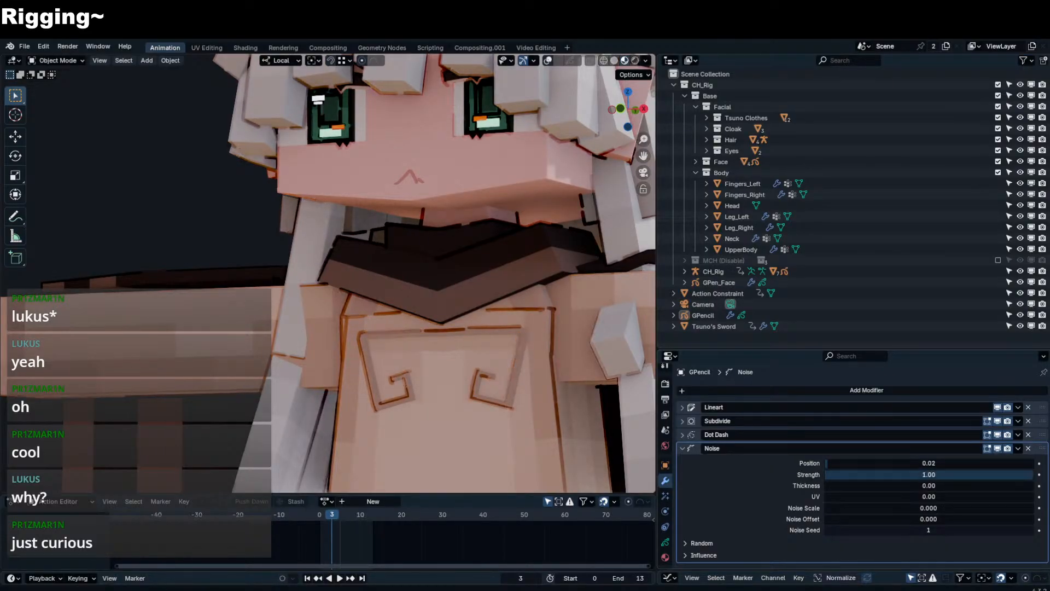
# - Try 6 subdivisions in the outline's Subdivide modifier and settle on 4
pyautogui.click(691, 421)
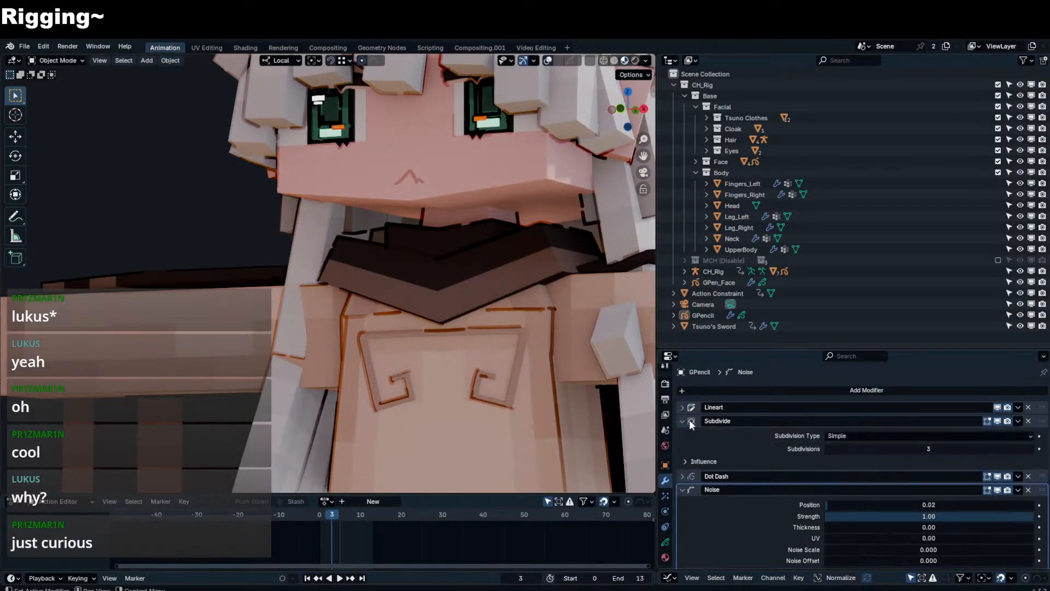
pyautogui.click(1031, 448)
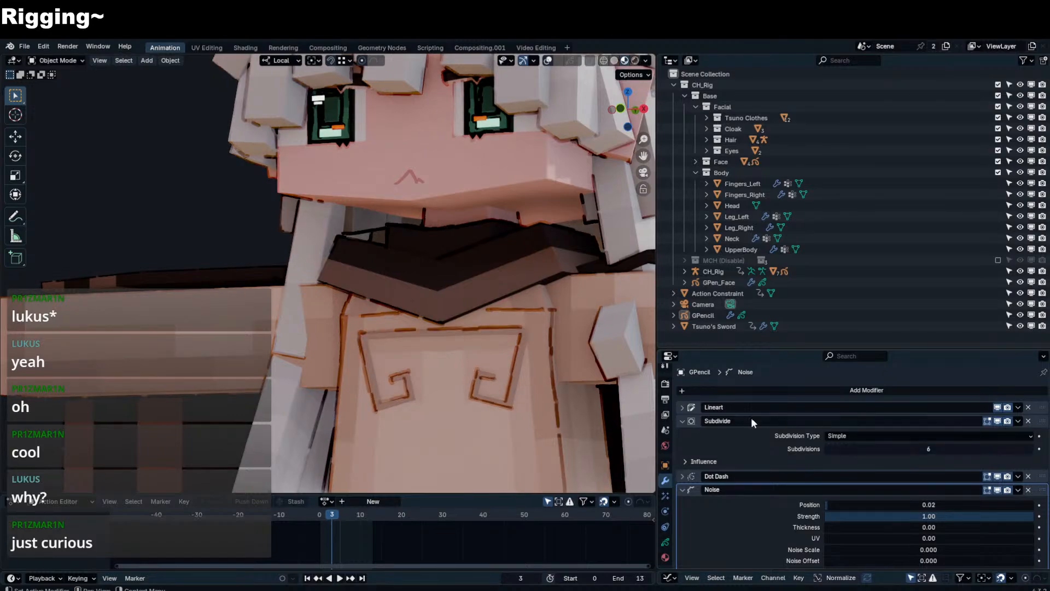
pyautogui.scroll(-5, 562, 365)
pyautogui.scroll(2, 506, 225)
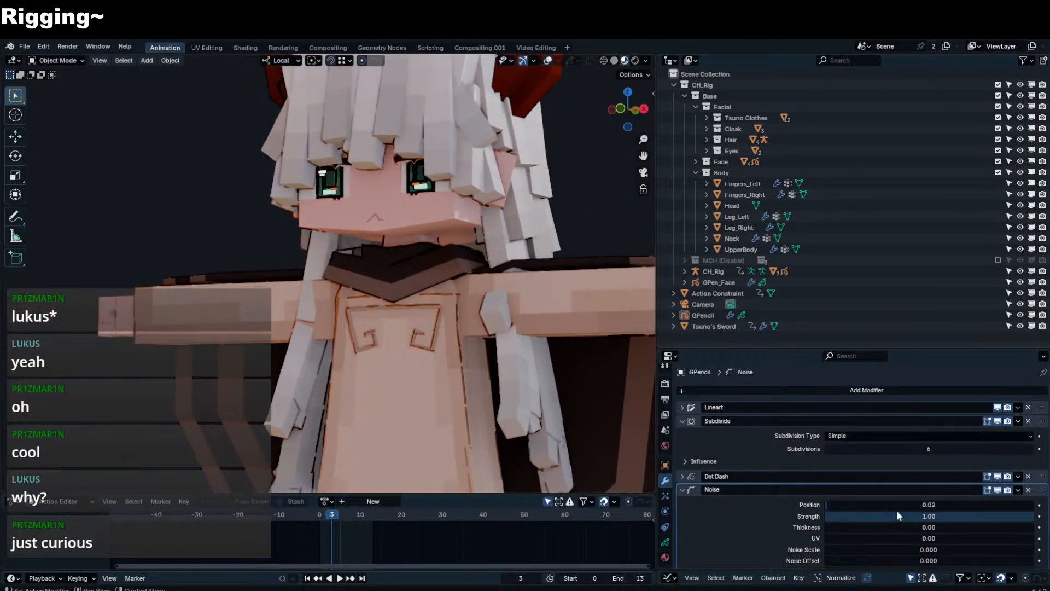
pyautogui.click(828, 448)
pyautogui.click(828, 448)
# - Set the Noise modifier's noise scale to 0.123 and its random step to 4, keeping the Steps mode
pyautogui.scroll(-2, 855, 499)
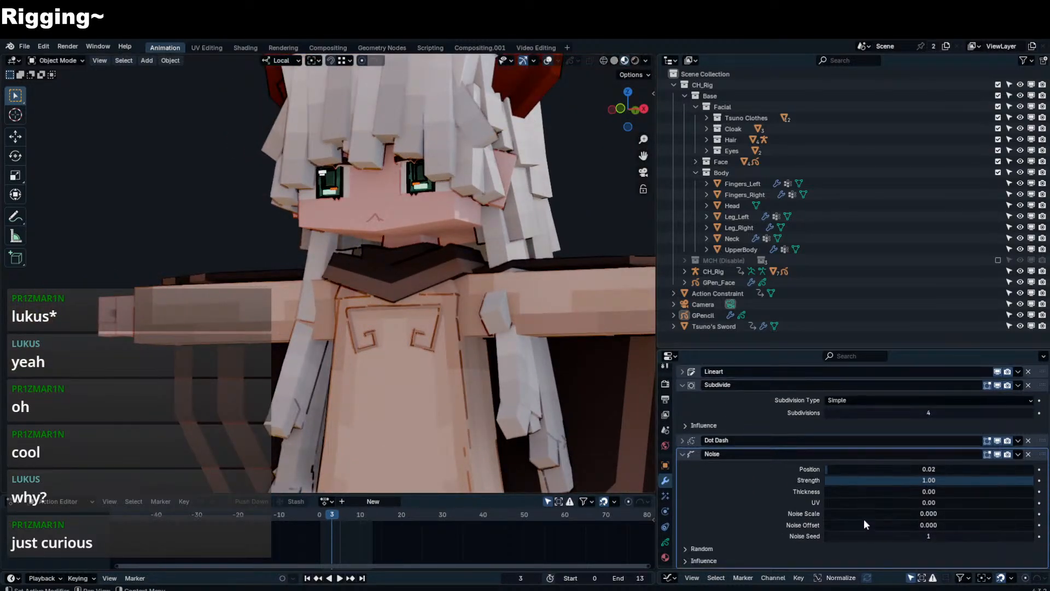
pyautogui.moveTo(864, 514); pyautogui.dragTo(826, 502)
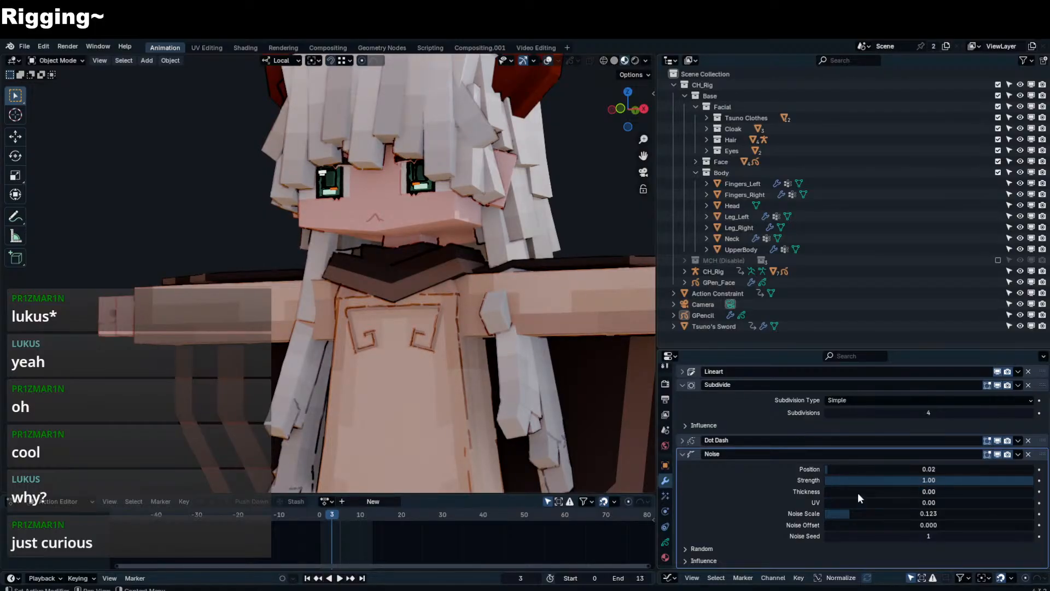
pyautogui.click(703, 548)
pyautogui.scroll(-2, 715, 546)
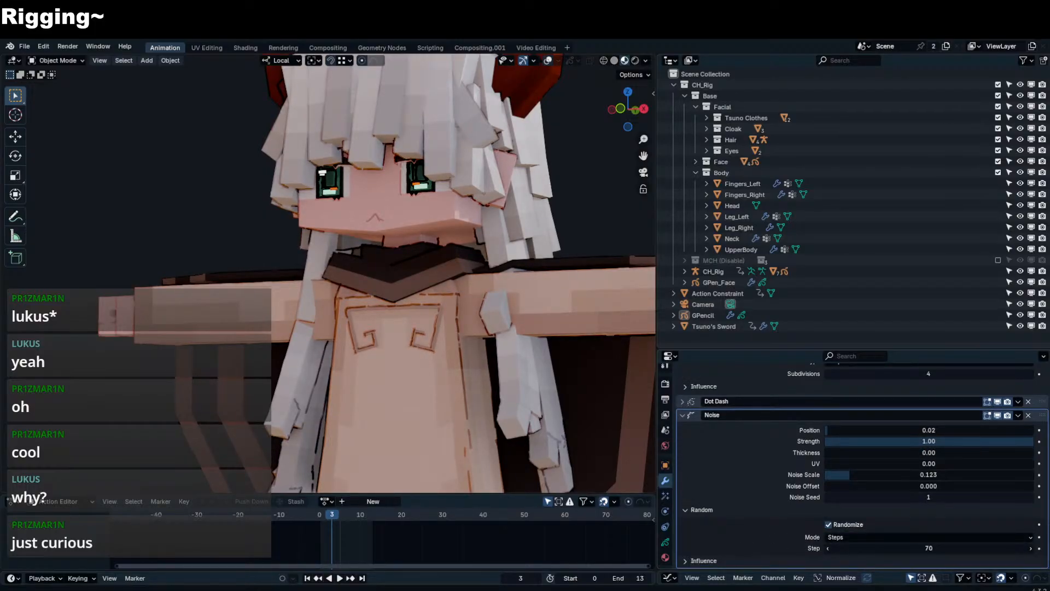
pyautogui.moveTo(952, 548); pyautogui.dragTo(863, 545)
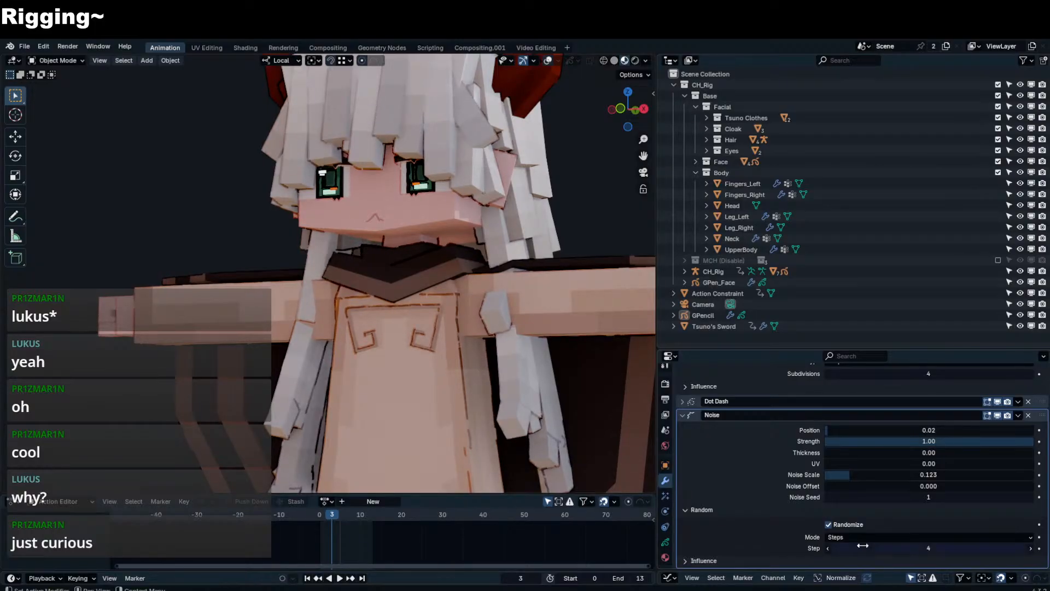
pyautogui.click(865, 536)
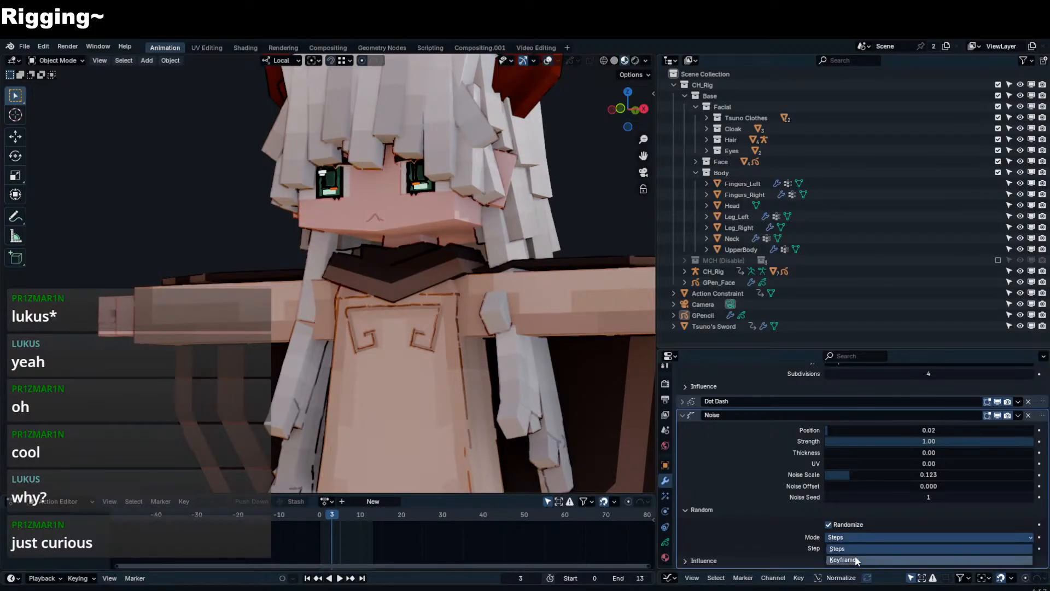
pyautogui.click(748, 561)
pyautogui.scroll(-3, 749, 554)
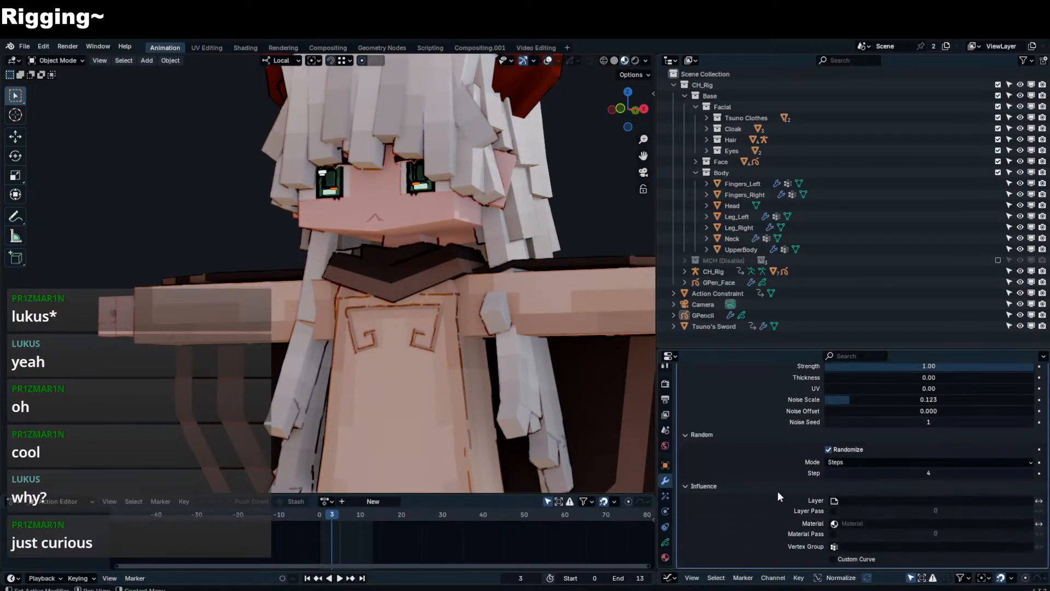
# - Play the animation, select the sword and extend the scene's end frame to 608
pyautogui.click(312, 514)
pyautogui.press('space')
pyautogui.click(319, 514)
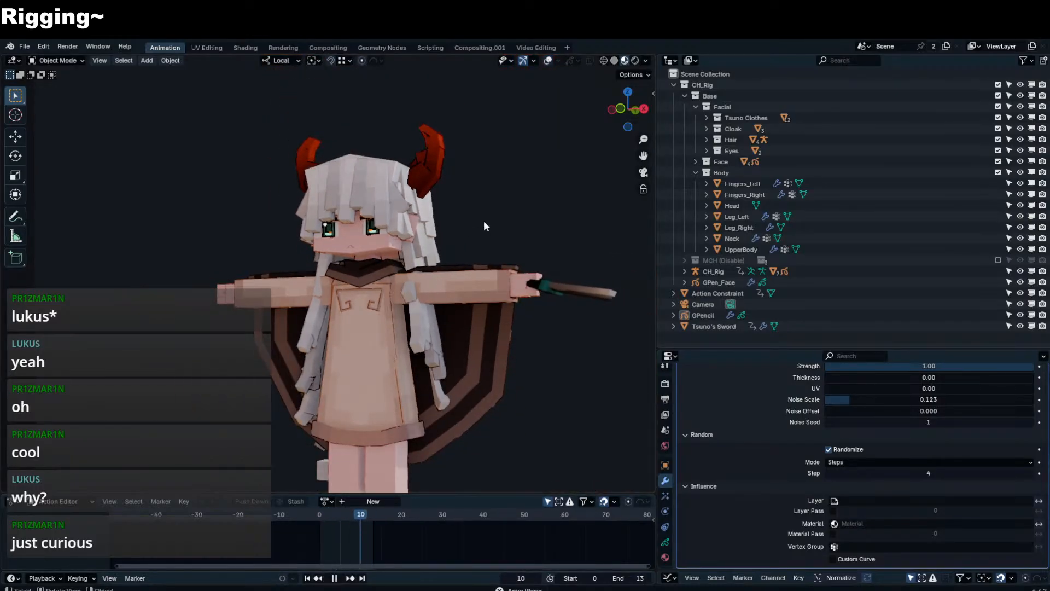
pyautogui.click(572, 294)
pyautogui.moveTo(628, 578); pyautogui.dragTo(702, 578)
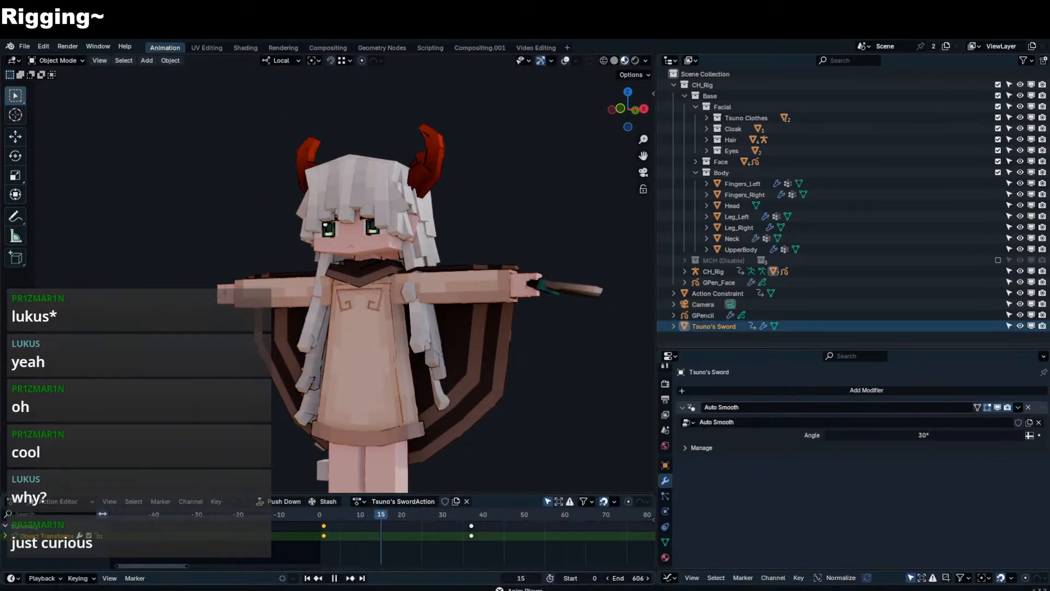
# - Delete the sword's second keyframe near frame 37
pyautogui.moveTo(430, 550); pyautogui.dragTo(495, 533)
pyautogui.press('x')
pyautogui.click(496, 533)
pyautogui.click(535, 375)
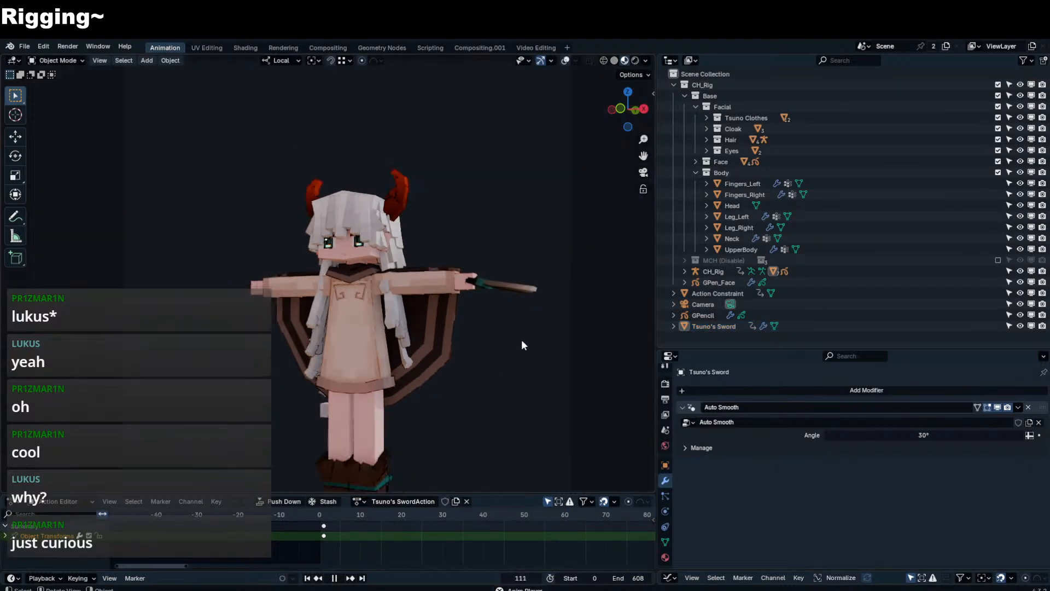
# - Inspect the moving outlines on the hair and dress during playback and try a Noise random step of 1 on the outline object
pyautogui.scroll(4, 410, 301)
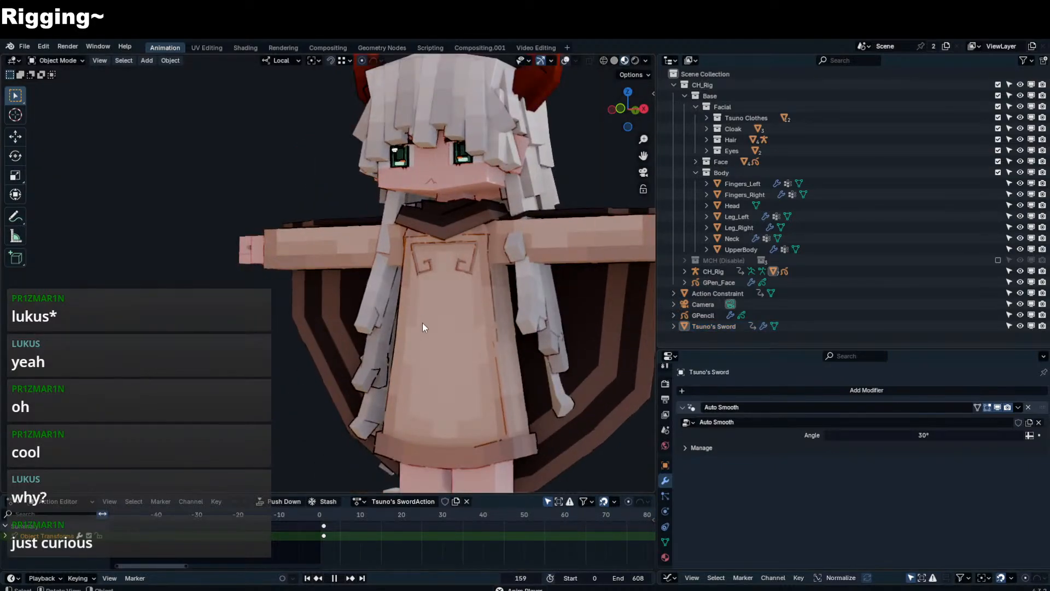
pyautogui.scroll(5, 405, 276)
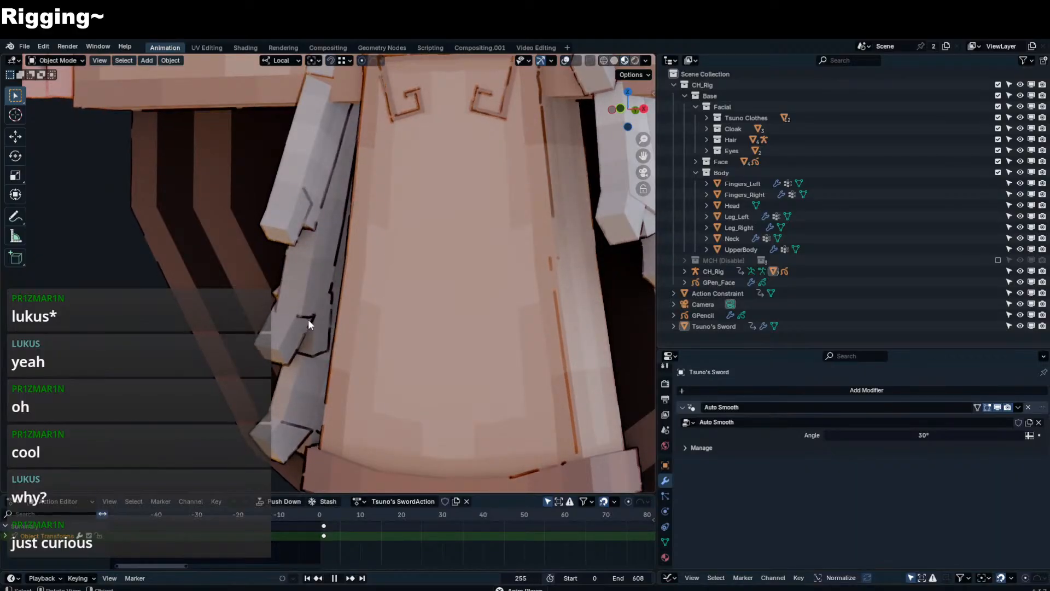
pyautogui.scroll(-5, 307, 319)
pyautogui.rightClick(313, 294)
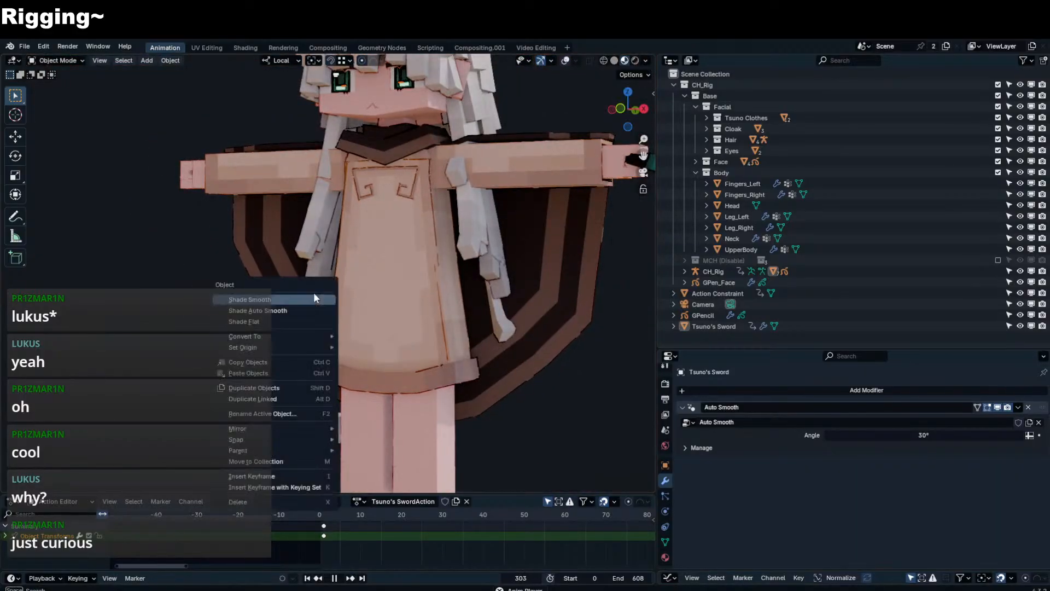
pyautogui.press('Escape')
pyautogui.scroll(4, 301, 306)
pyautogui.click(302, 316)
pyautogui.scroll(-5, 875, 511)
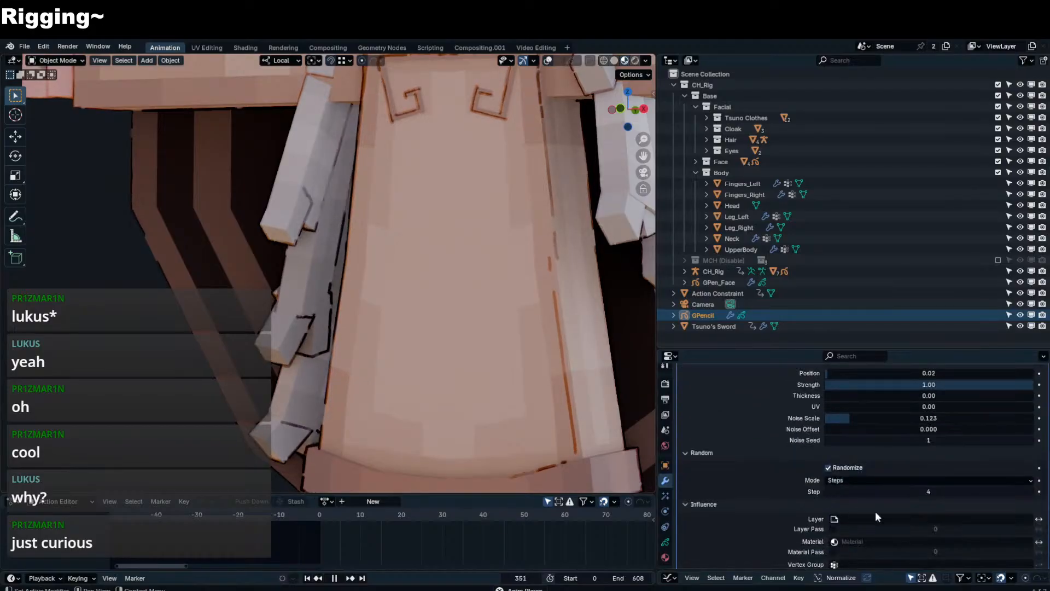
pyautogui.scroll(-1, 901, 465)
pyautogui.scroll(-5, 479, 299)
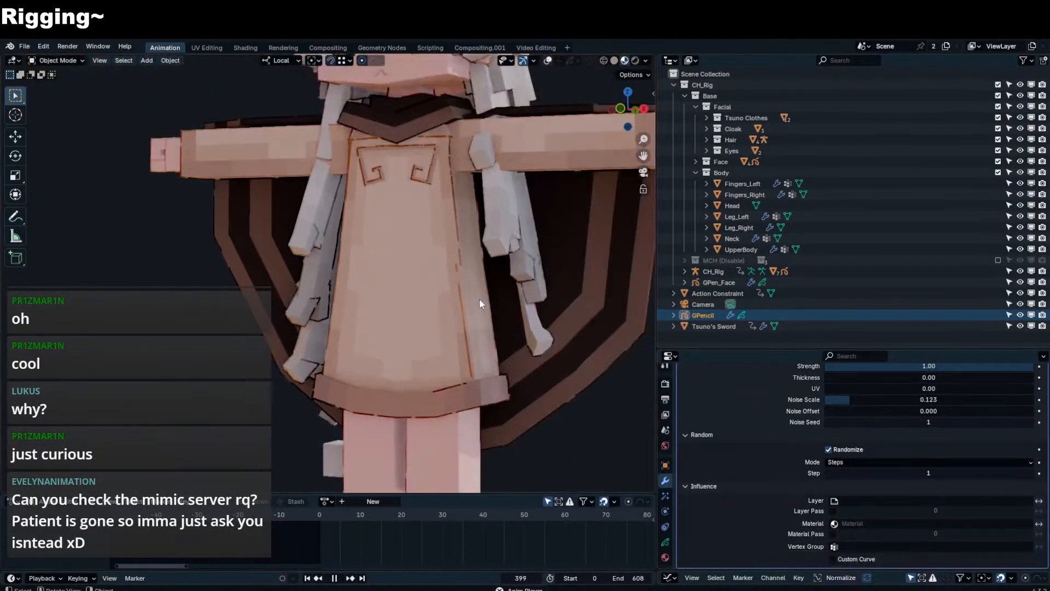
# - Set the random step of the outline's Noise modifier to 2
pyautogui.click(902, 470)
pyautogui.write('2')
pyautogui.press('Return')
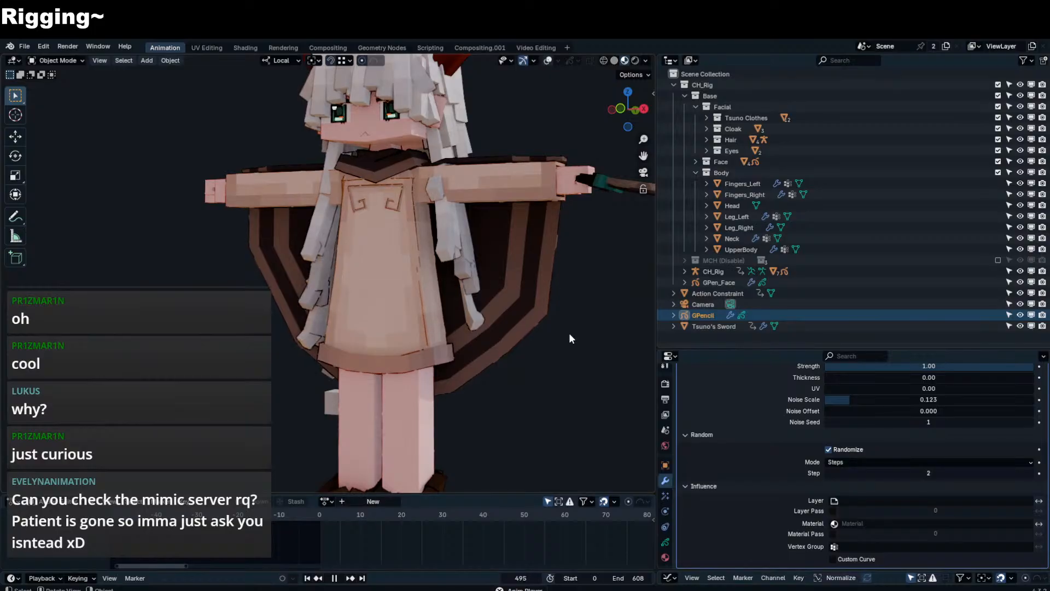
# - Examine the animated outlines on the dress, eyes and hair during playback, both from a distance and close up
pyautogui.scroll(-3, 569, 333)
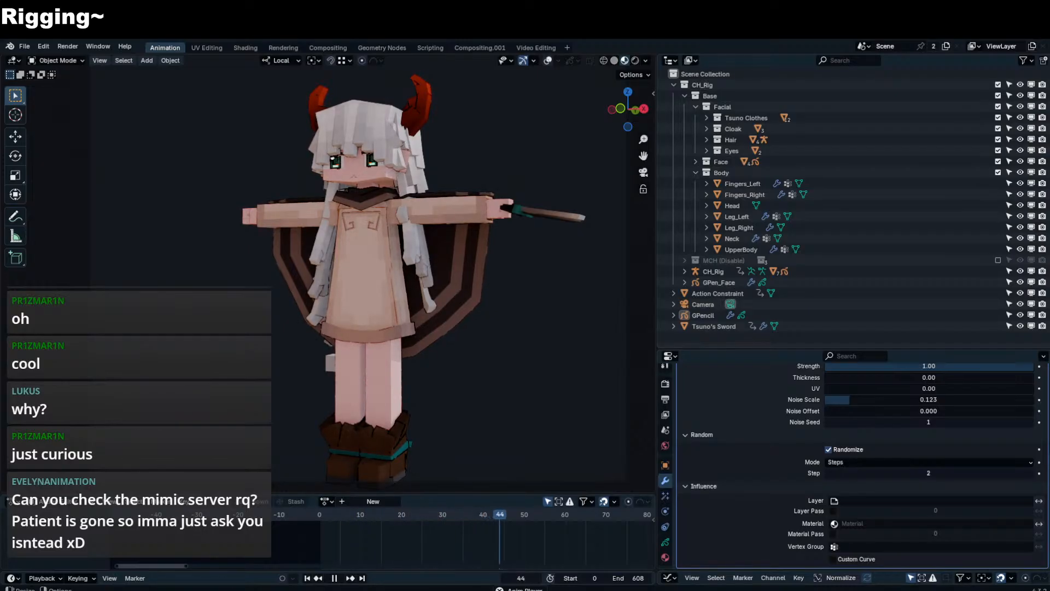
pyautogui.click(334, 518)
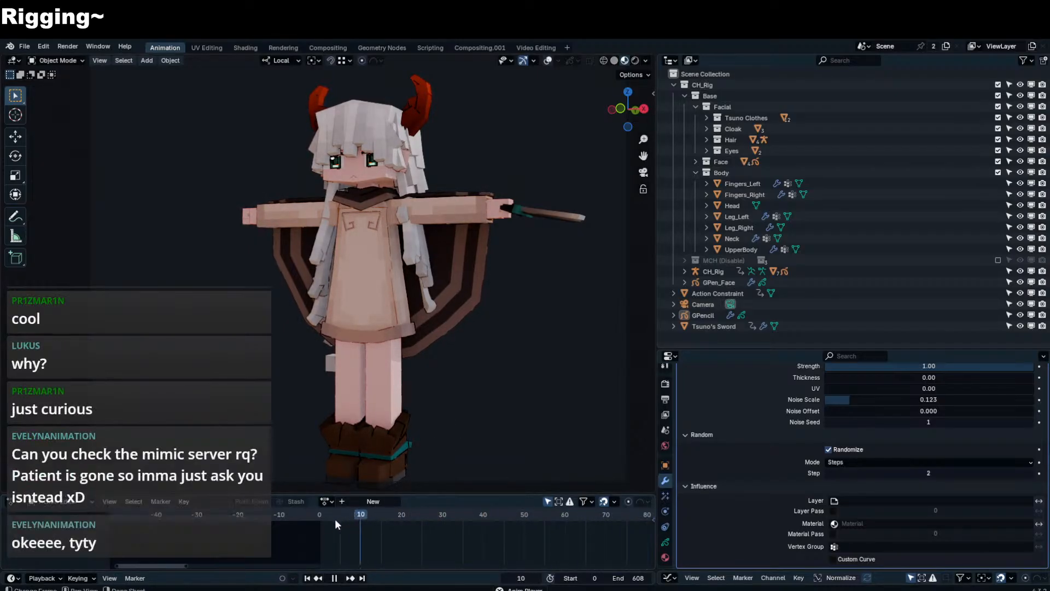
pyautogui.scroll(5, 429, 298)
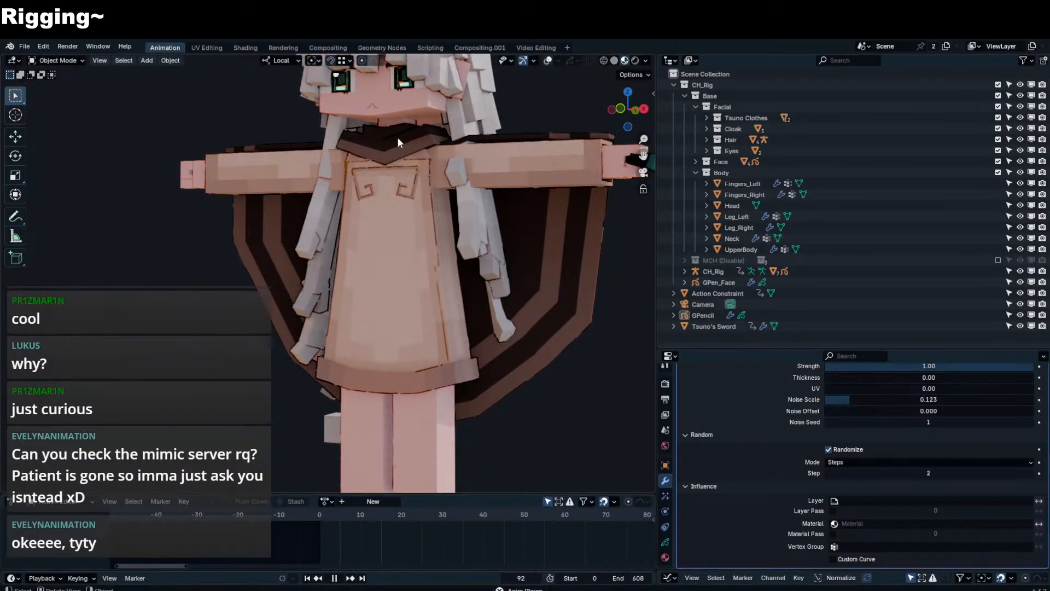
pyautogui.scroll(8, 404, 317)
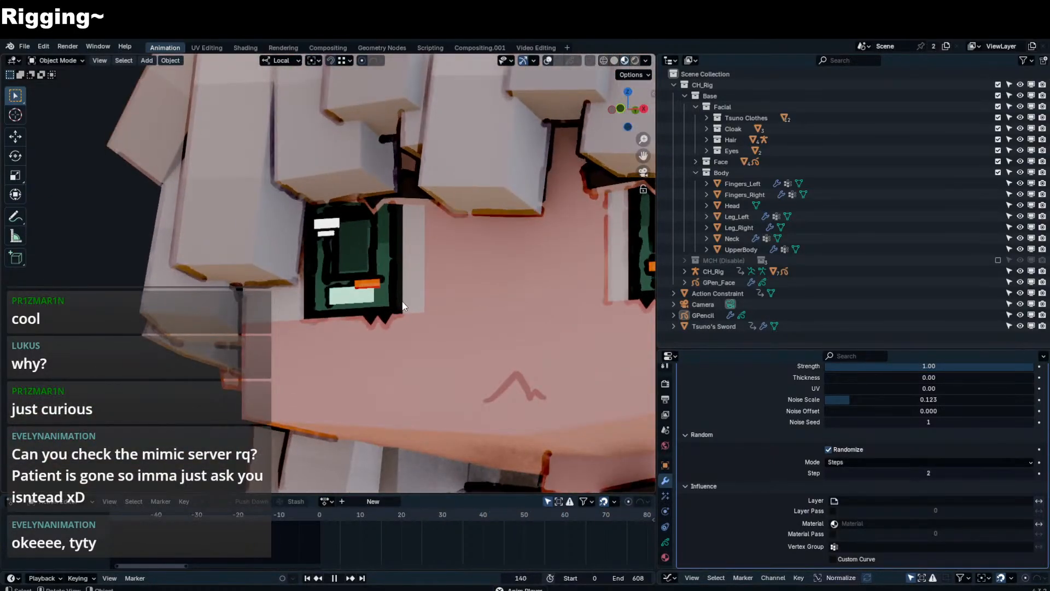
pyautogui.scroll(-4, 403, 306)
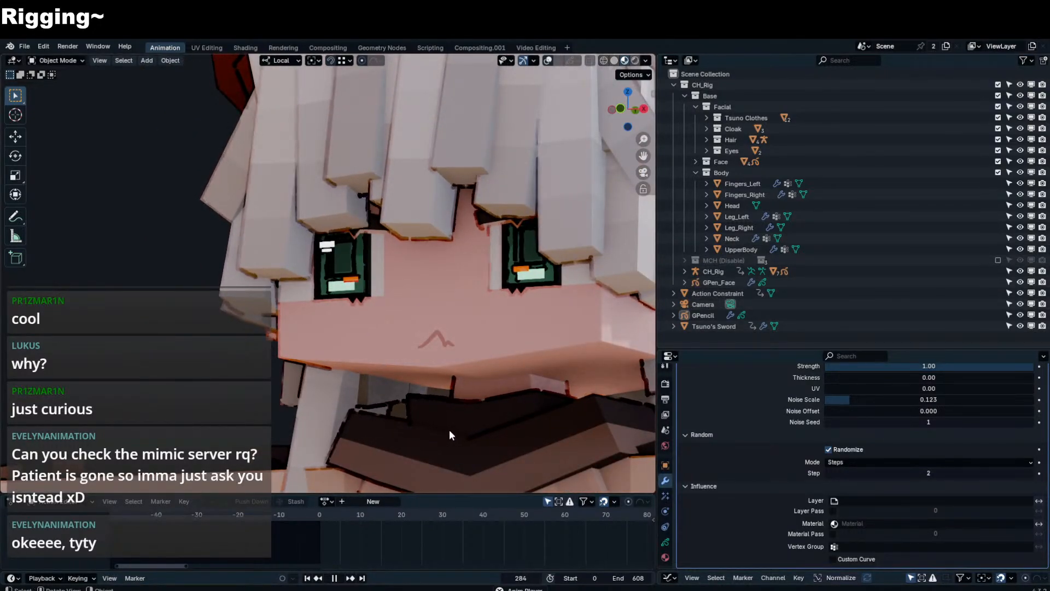
# - Stop the animation playback and save the file
pyautogui.press('space')
pyautogui.hotkey('ctrl', 's')
pyautogui.scroll(-6, 478, 353)
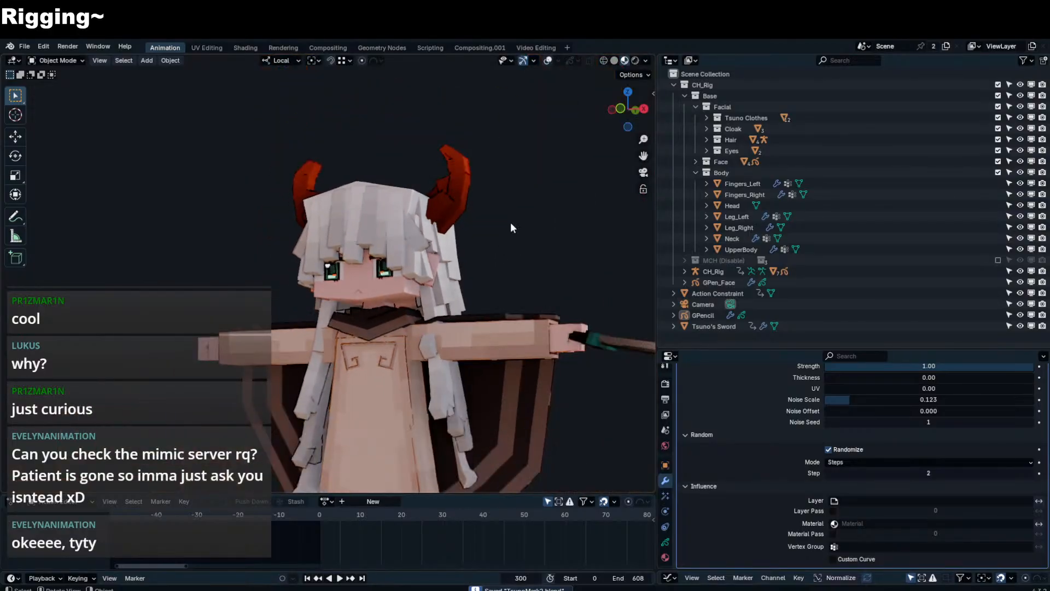
pyautogui.scroll(-3, 547, 310)
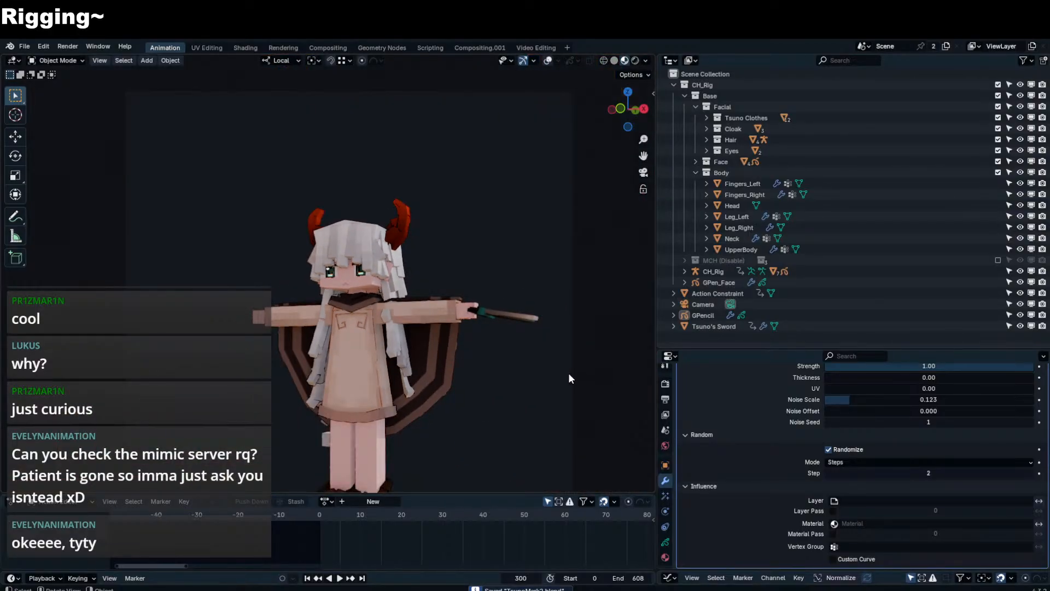
# - Show the viewport overlays, delete the GPencil outline object from the scene and save the file
pyautogui.moveTo(530, 378); pyautogui.dragTo(388, 350, button='middle')
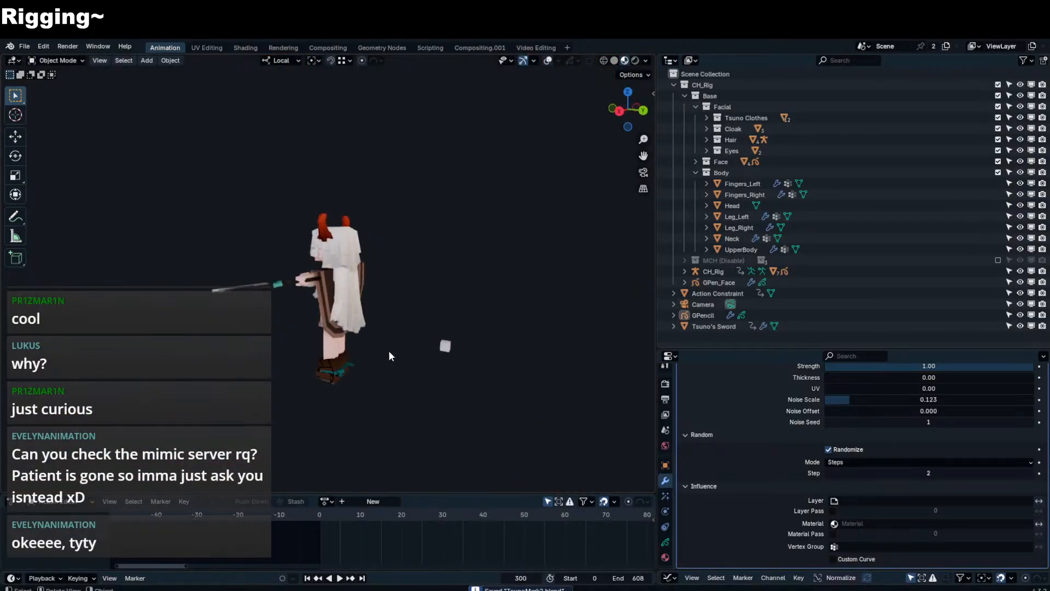
pyautogui.scroll(5, 443, 284)
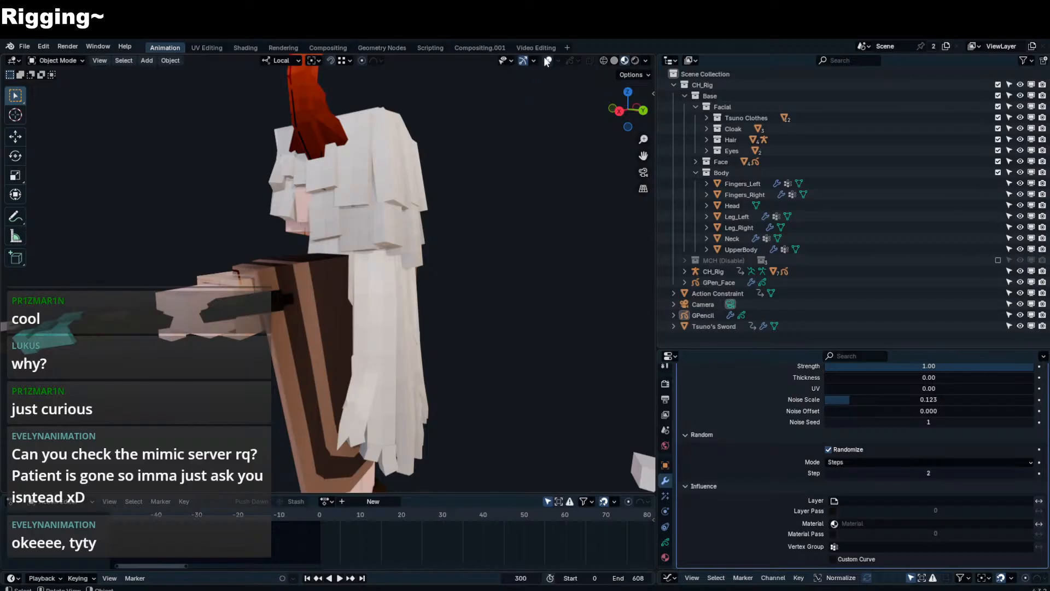
pyautogui.click(548, 60)
pyautogui.moveTo(355, 280)
pyautogui.mouseDown(button='middle')
pyautogui.moveTo(531, 276)
pyautogui.moveTo(491, 282)
pyautogui.moveTo(481, 265)
pyautogui.moveTo(437, 254)
pyautogui.moveTo(361, 260)
pyautogui.mouseUp(button='middle')
pyautogui.scroll(-5, 350, 284)
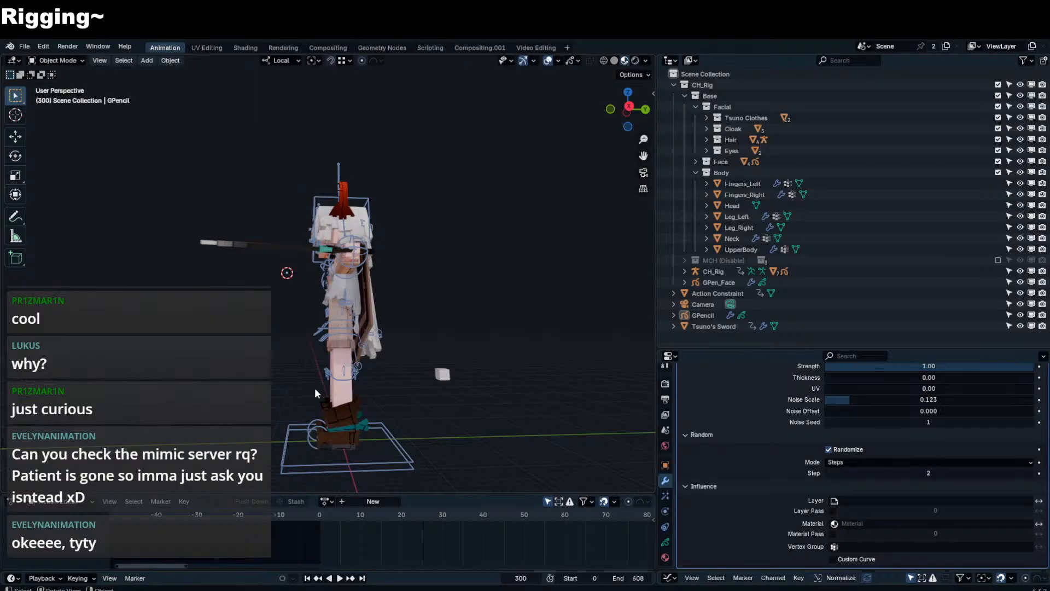
pyautogui.click(320, 402)
pyautogui.press('x')
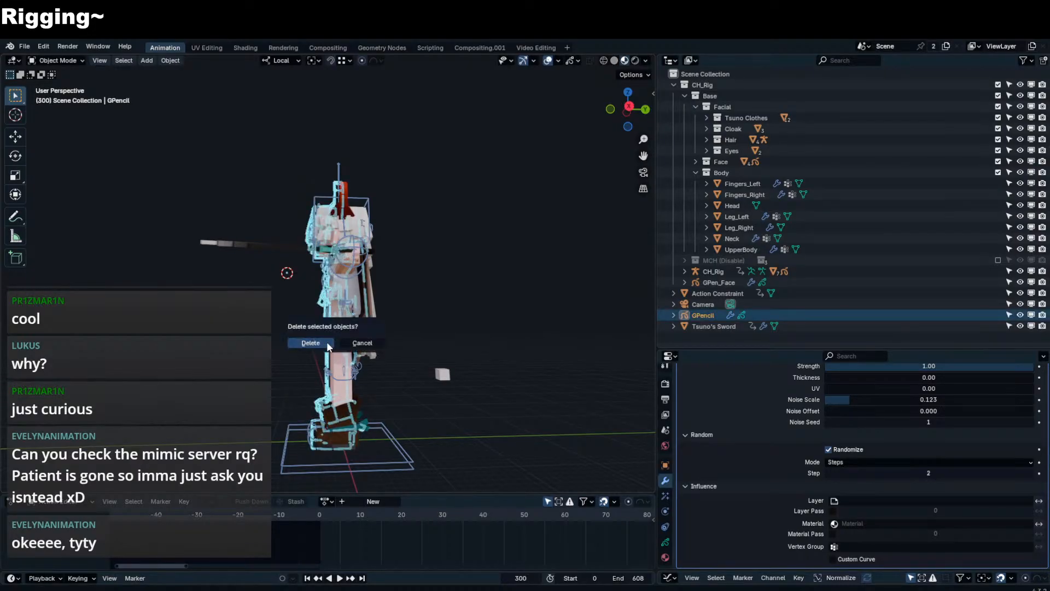
pyautogui.click(312, 276)
pyautogui.moveTo(464, 235); pyautogui.dragTo(453, 315, button='middle')
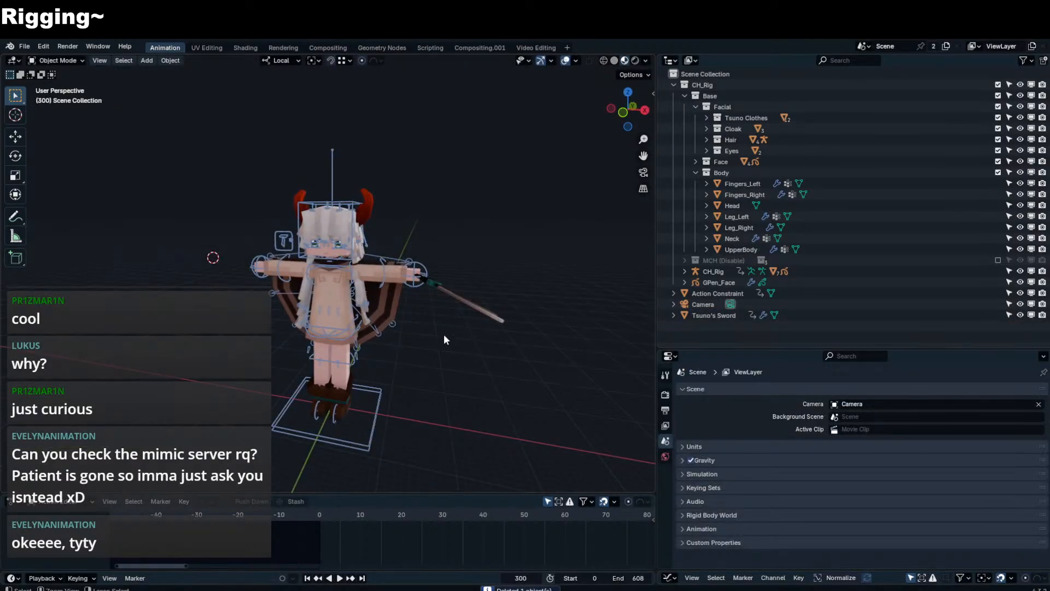
pyautogui.hotkey('ctrl', 's')
# - Select the sword, go to frame 1 and clear the sword's rotation
pyautogui.click(444, 302)
pyautogui.moveTo(331, 511); pyautogui.dragTo(322, 513)
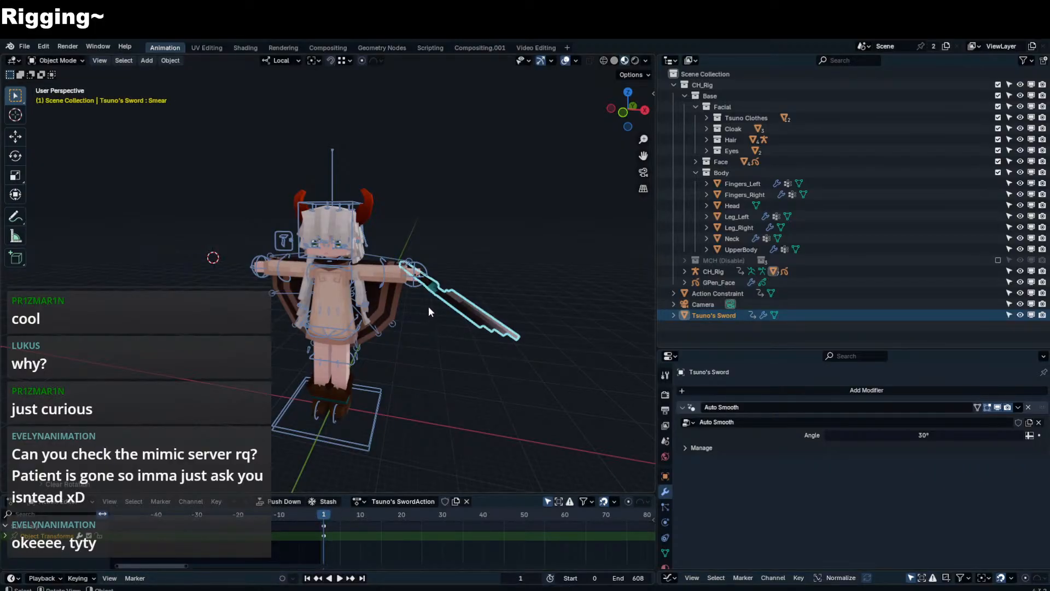
pyautogui.moveTo(392, 283); pyautogui.dragTo(421, 274, button='middle')
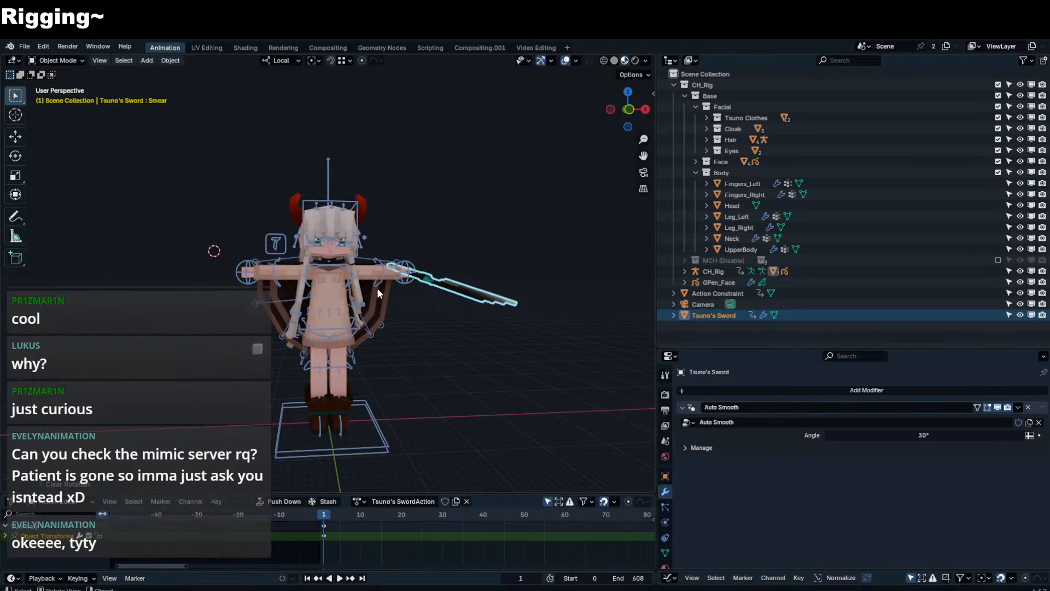
# - Try to apply all transforms to the sword and clear its location, and undo the attempt
pyautogui.hotkey('ctrl', 'a')
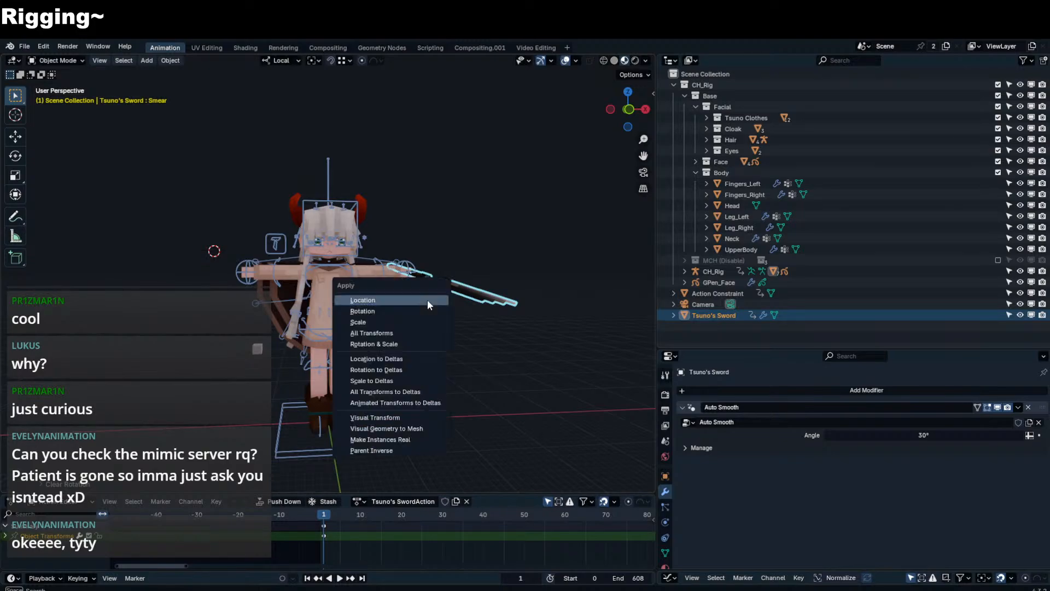
pyautogui.click(405, 331)
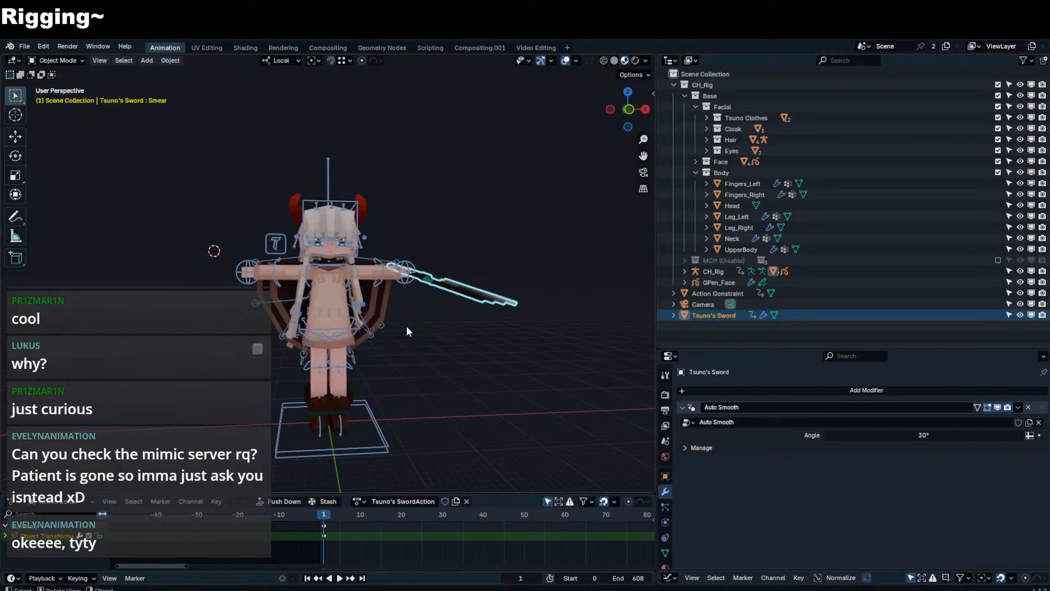
pyautogui.hotkey('alt', 'g')
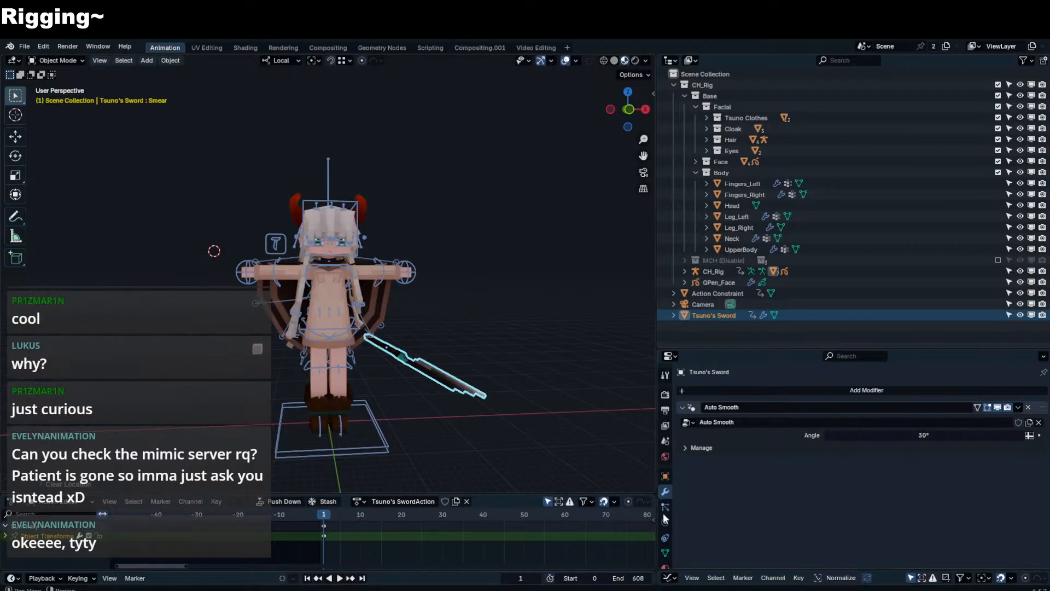
pyautogui.click(406, 283)
pyautogui.click(413, 369)
pyautogui.hotkey('ctrl', 'z')
pyautogui.hotkey('ctrl', 'z')
pyautogui.hotkey('ctrl', 'z')
# - Clear the sword's parent while keeping its transformation, and parent it to the rig's Wrist.Control.L bone
pyautogui.hotkey('alt', 'p')
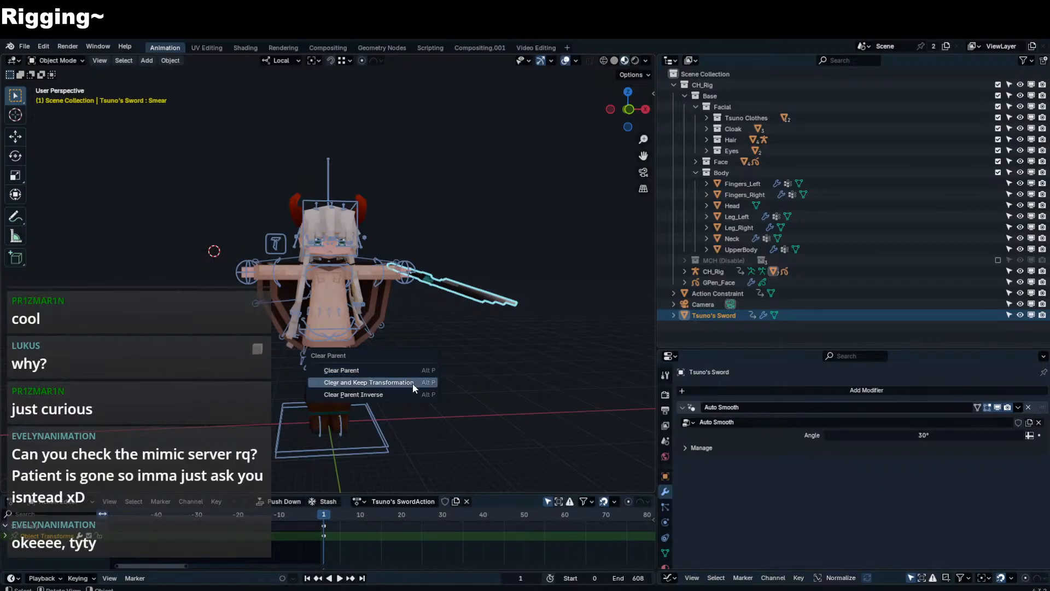
pyautogui.click(412, 383)
pyautogui.keyDown('shift'); pyautogui.click(421, 258); pyautogui.keyUp('shift')
pyautogui.hotkey('ctrl', 'Tab')
pyautogui.click(417, 263)
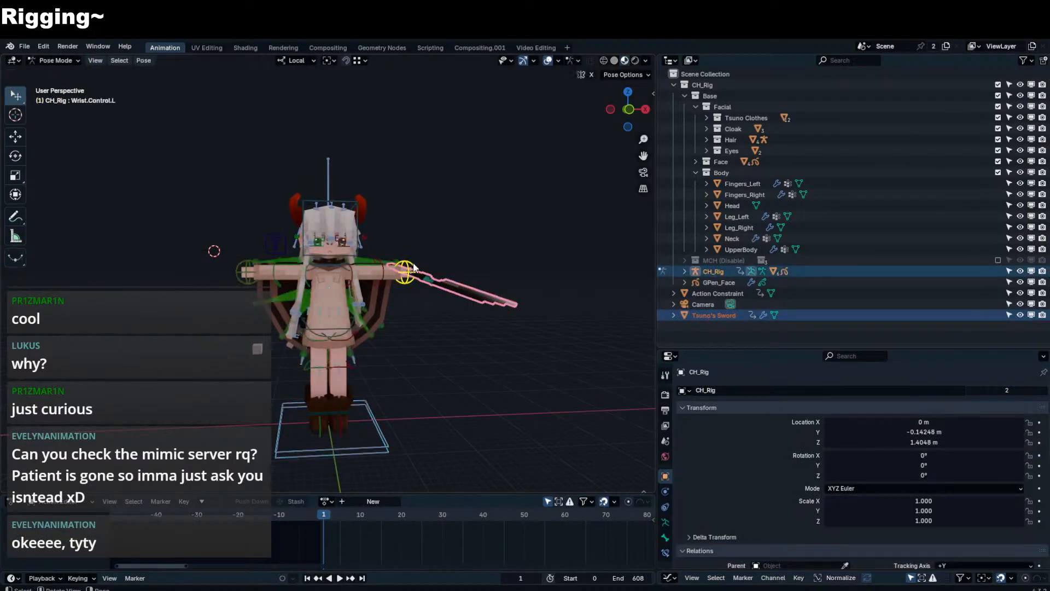
pyautogui.hotkey('ctrl', 'p')
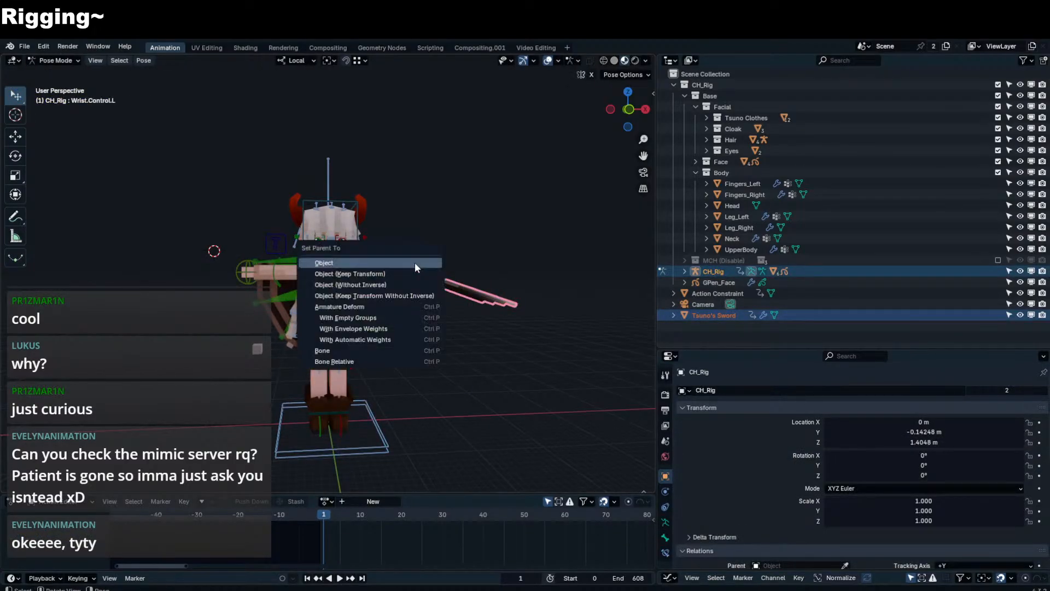
pyautogui.click(373, 349)
pyautogui.hotkey('ctrl', 'Tab')
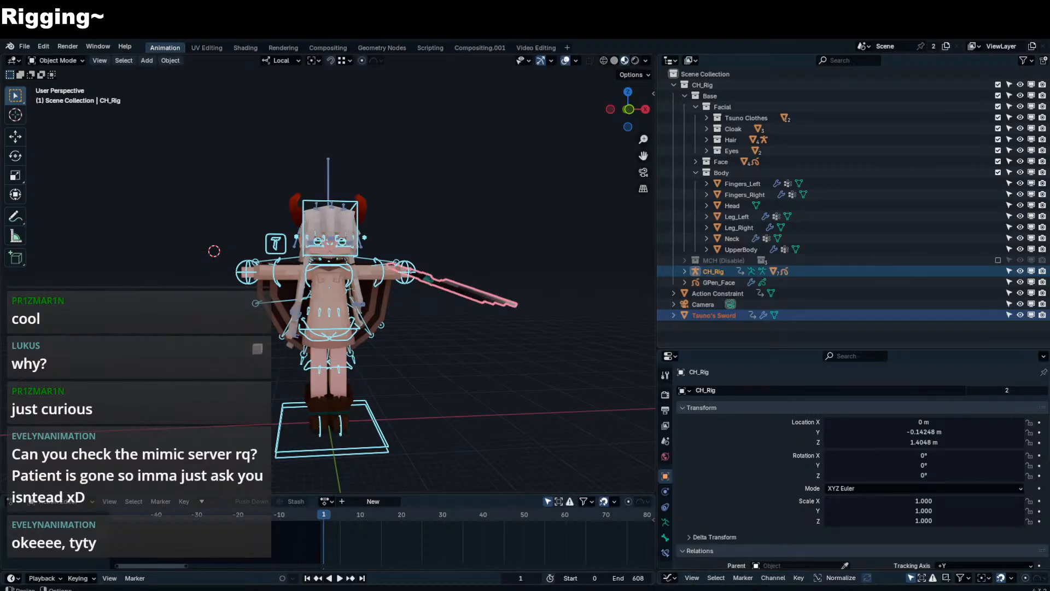
# - Save the file and hide the viewport overlays to view the character holding the sword
pyautogui.click(560, 372)
pyautogui.click(504, 298)
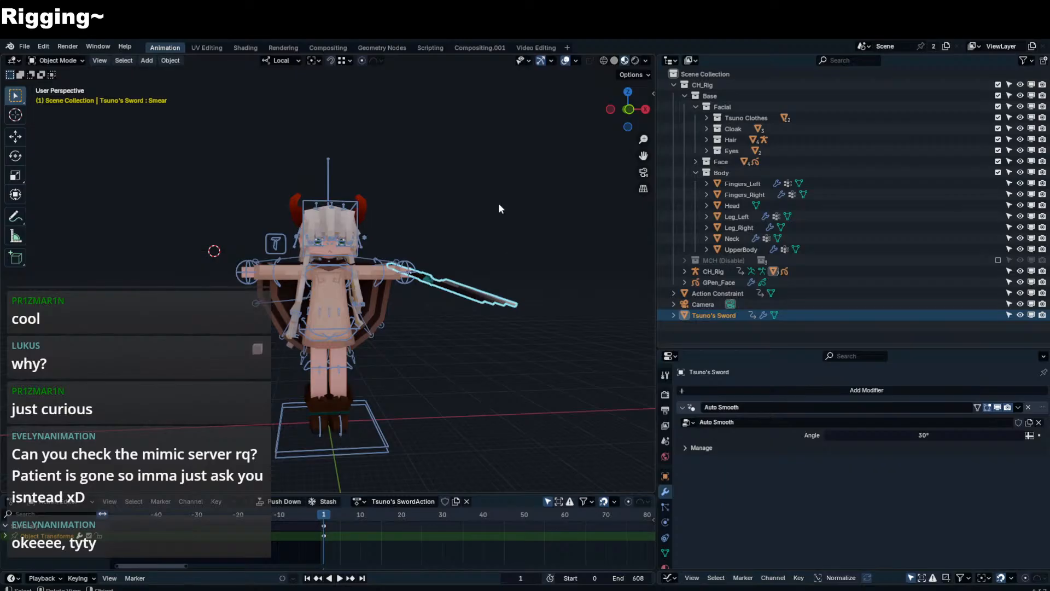
pyautogui.click(522, 379)
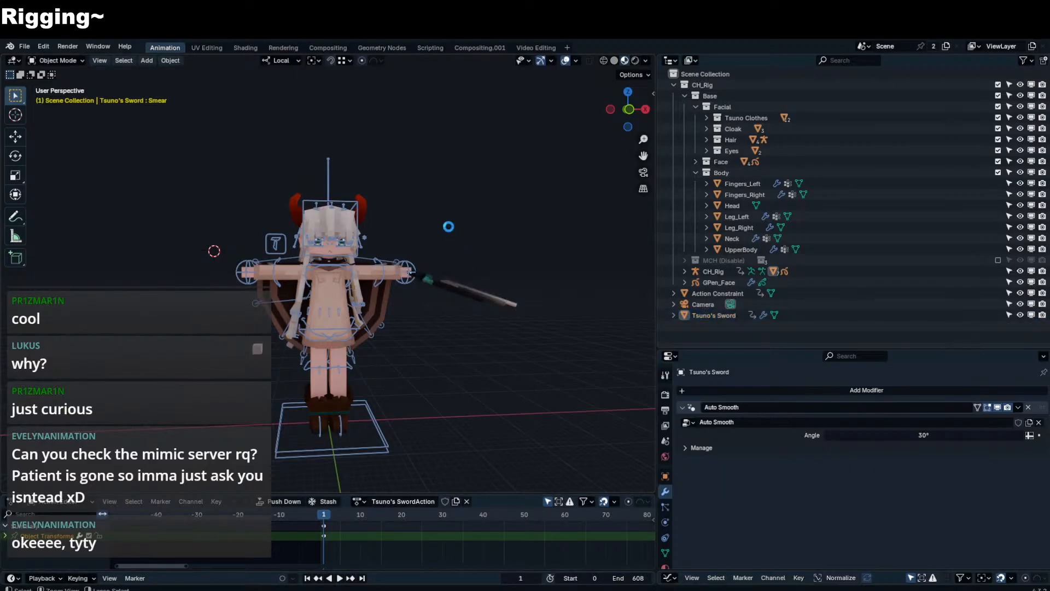
pyautogui.hotkey('ctrl', 's')
pyautogui.moveTo(448, 226); pyautogui.dragTo(473, 273, button='middle')
pyautogui.scroll(2, 472, 274)
pyautogui.scroll(2, 471, 270)
pyautogui.click(565, 61)
pyautogui.scroll(-3, 520, 185)
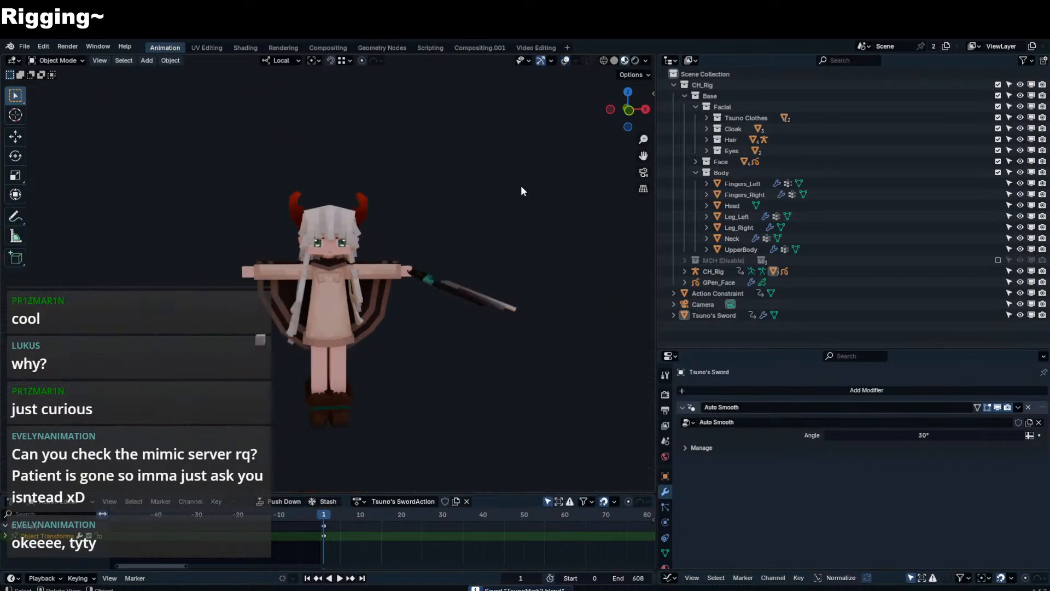
pyautogui.moveTo(521, 185); pyautogui.dragTo(229, 209, button='middle')
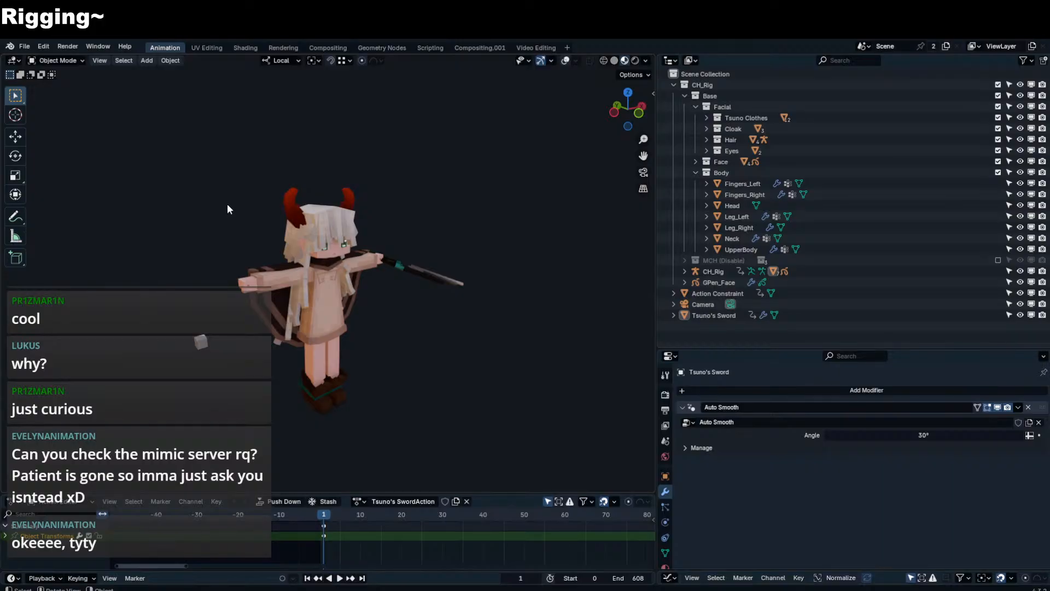
# - Show the viewport overlays again and examine the modifiers of the shirt and the UpperBody mesh
pyautogui.click(565, 61)
pyautogui.moveTo(432, 230); pyautogui.dragTo(374, 234, button='middle')
pyautogui.scroll(2, 371, 240)
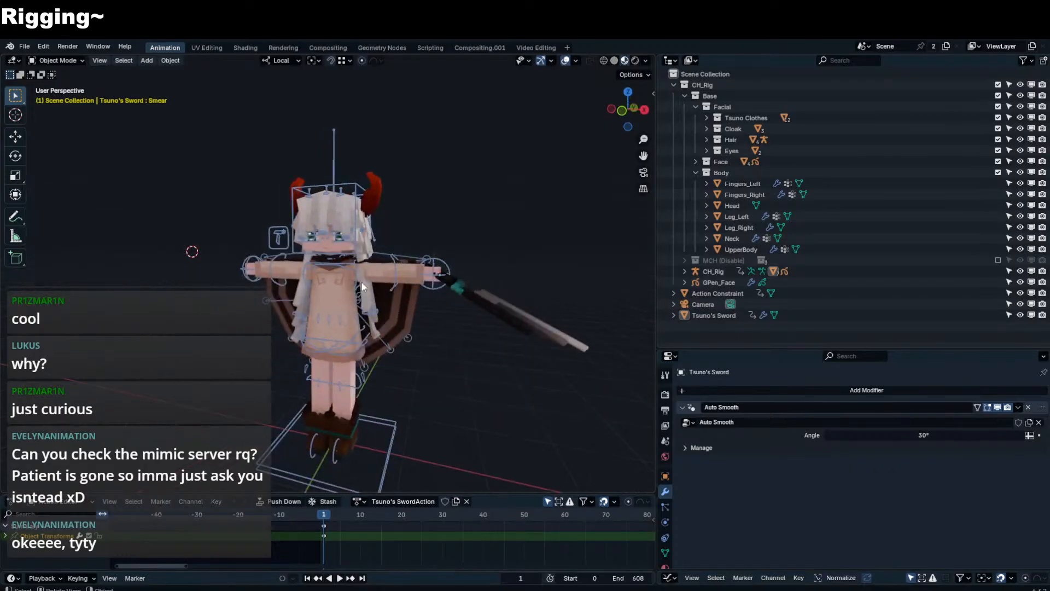
pyautogui.click(343, 297)
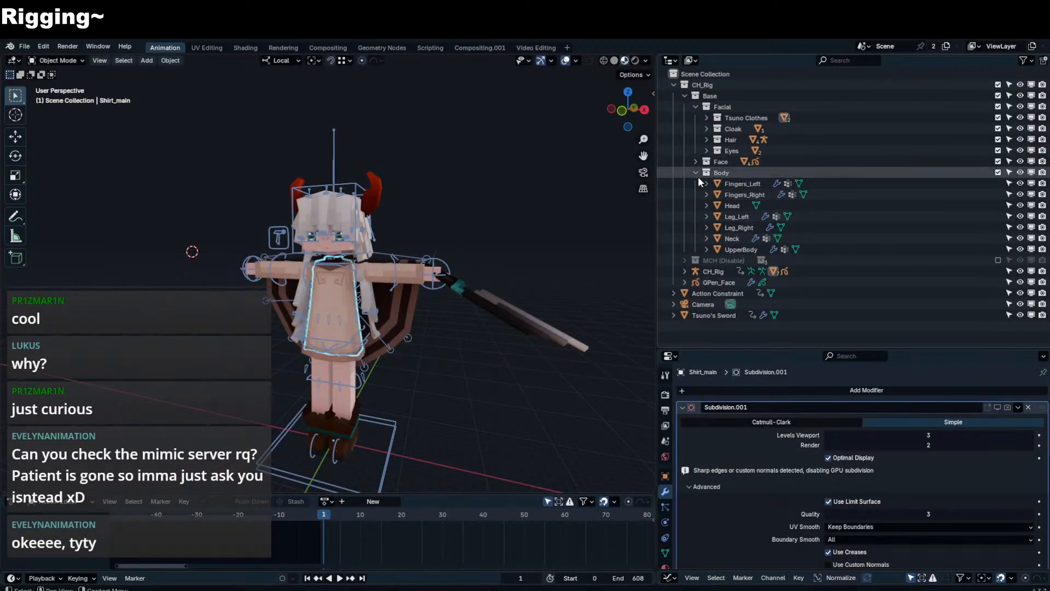
pyautogui.click(973, 250)
pyautogui.scroll(3, 354, 264)
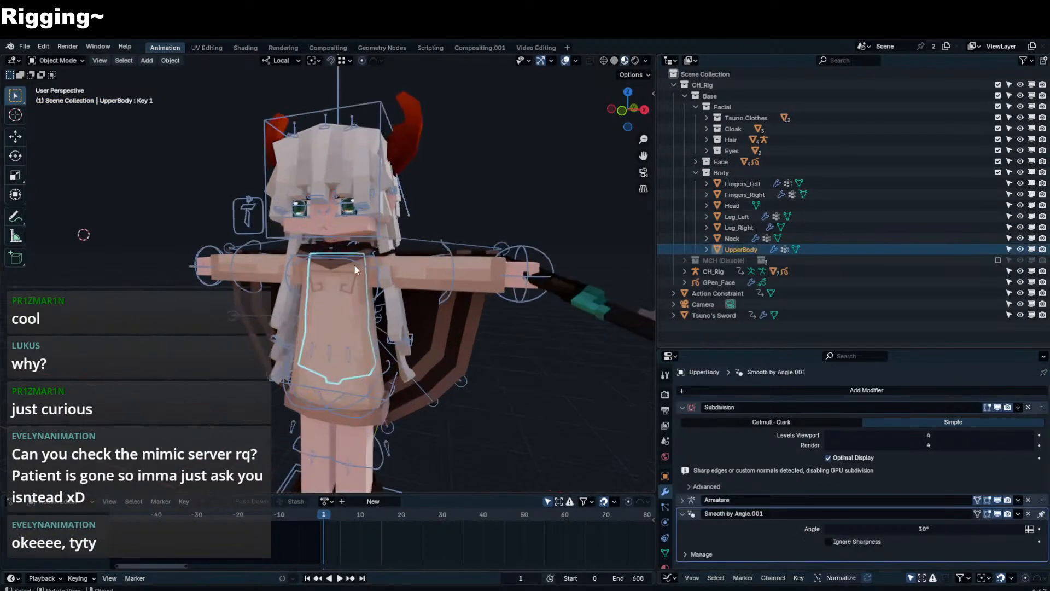
# - Hide the cloak and the long back hair to expose the torso, and pick the rig's chest controls in Pose Mode
pyautogui.click(487, 362)
pyautogui.moveTo(486, 362); pyautogui.dragTo(403, 282, button='middle')
pyautogui.click(371, 292)
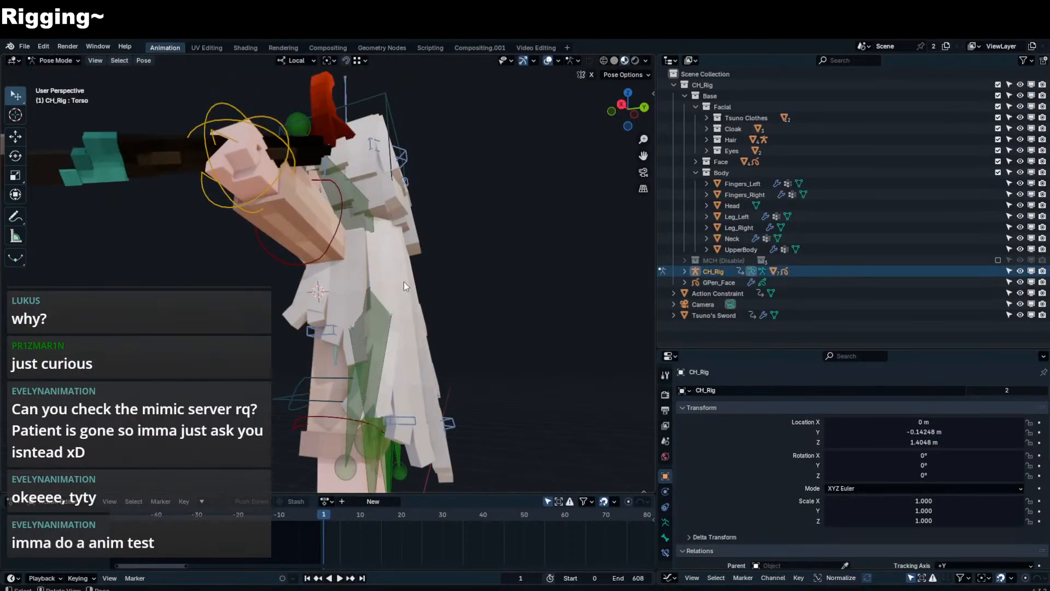
pyautogui.click(404, 281)
pyautogui.press('h')
pyautogui.click(359, 252)
pyautogui.click(366, 245)
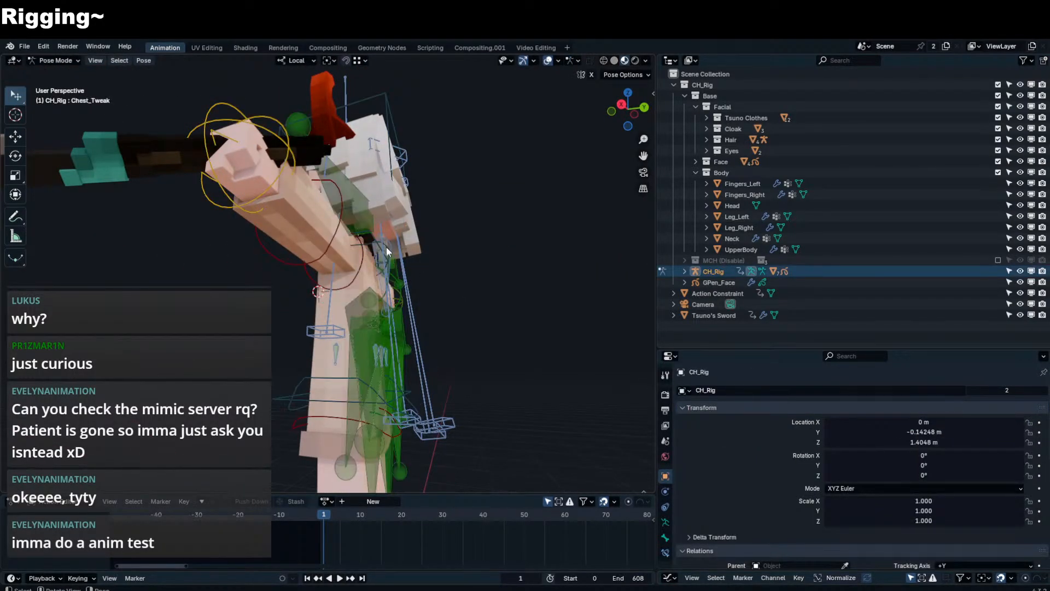
# - Select the Torso control and switch the transform orientation to Global
pyautogui.click(387, 247)
pyautogui.press('r')
pyautogui.press('x')
pyautogui.rightClick(448, 256)
pyautogui.click(296, 60)
pyautogui.click(306, 88)
# - Bend the character's upper body by rotating the Chest control about the global X axis, and return to Object Mode
pyautogui.press('r')
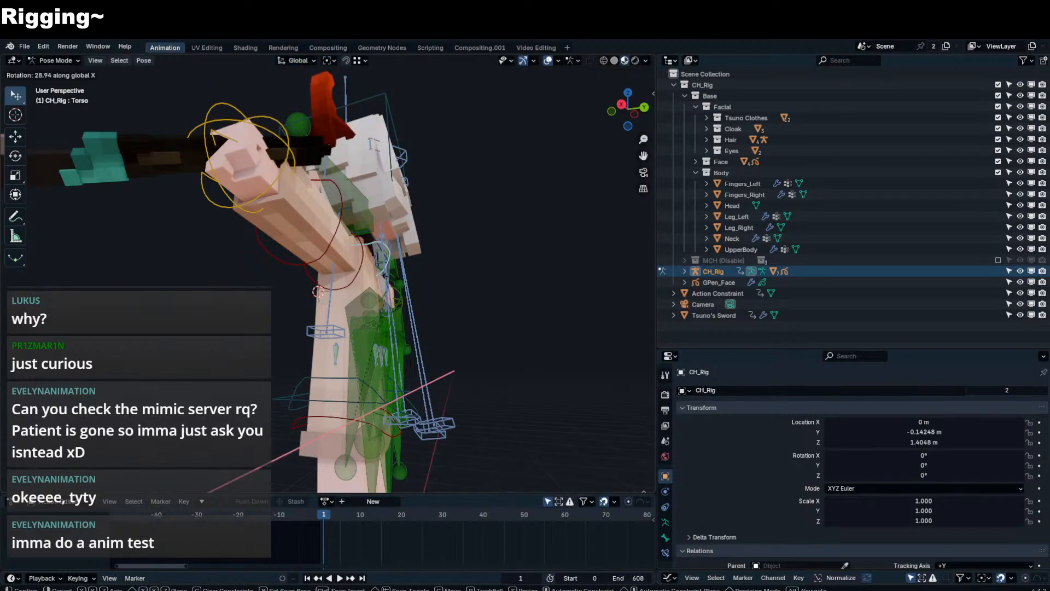
pyautogui.click(375, 274)
pyautogui.click(378, 262)
pyautogui.press('r')
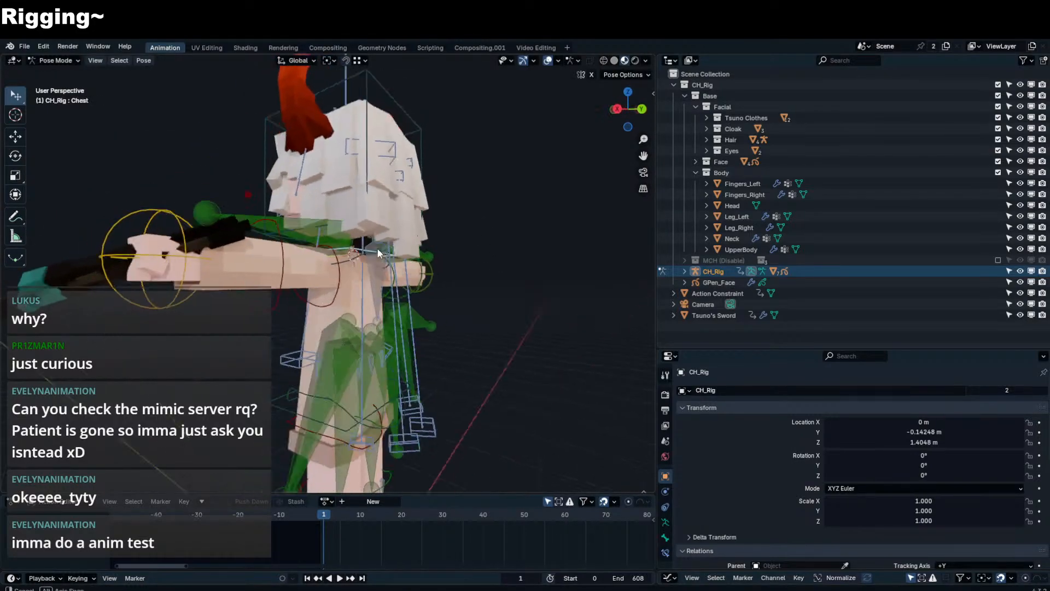
pyautogui.press('x')
pyautogui.click(368, 281)
pyautogui.hotkey('ctrl', 'Tab')
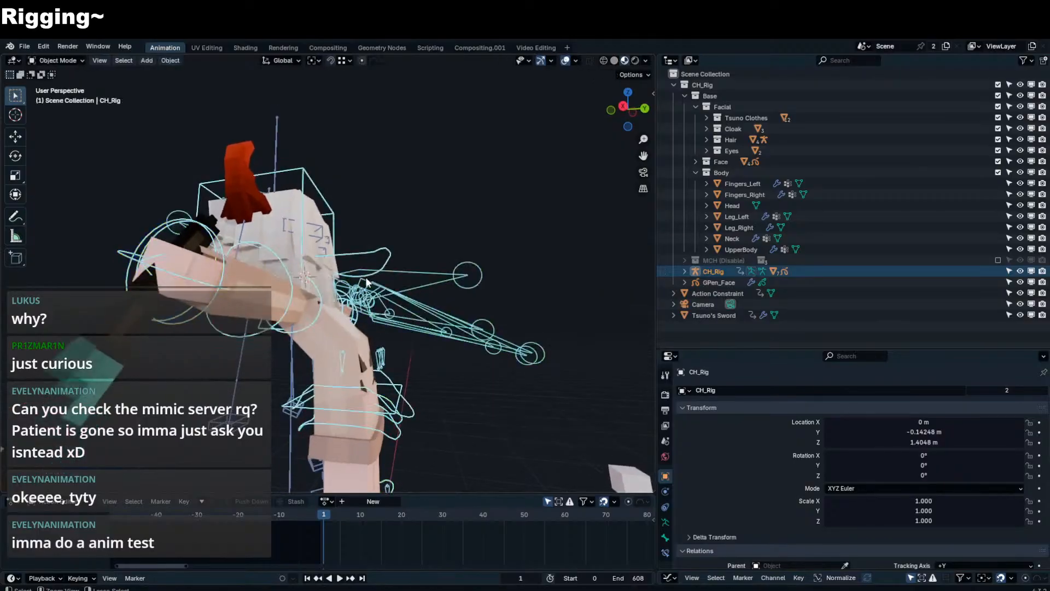
# - Select the Shirt_main mesh and turn off Simplify in the render settings, then inspect the bent shirt at full subdivision
pyautogui.scroll(3, 350, 373)
pyautogui.moveTo(346, 381); pyautogui.dragTo(370, 329, button='middle')
pyautogui.click(373, 330)
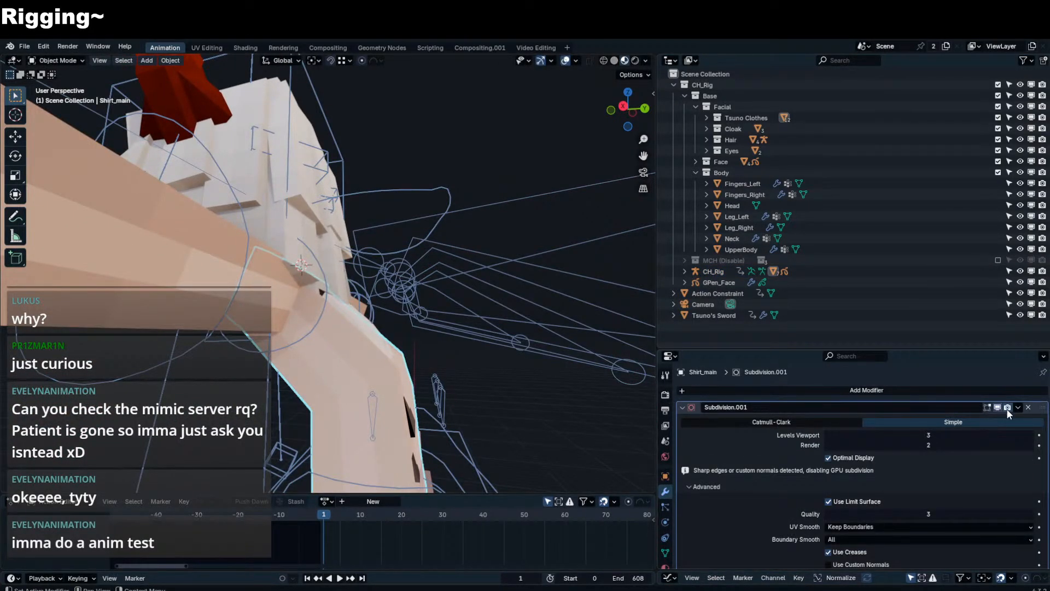
pyautogui.click(664, 394)
pyautogui.scroll(-10, 705, 481)
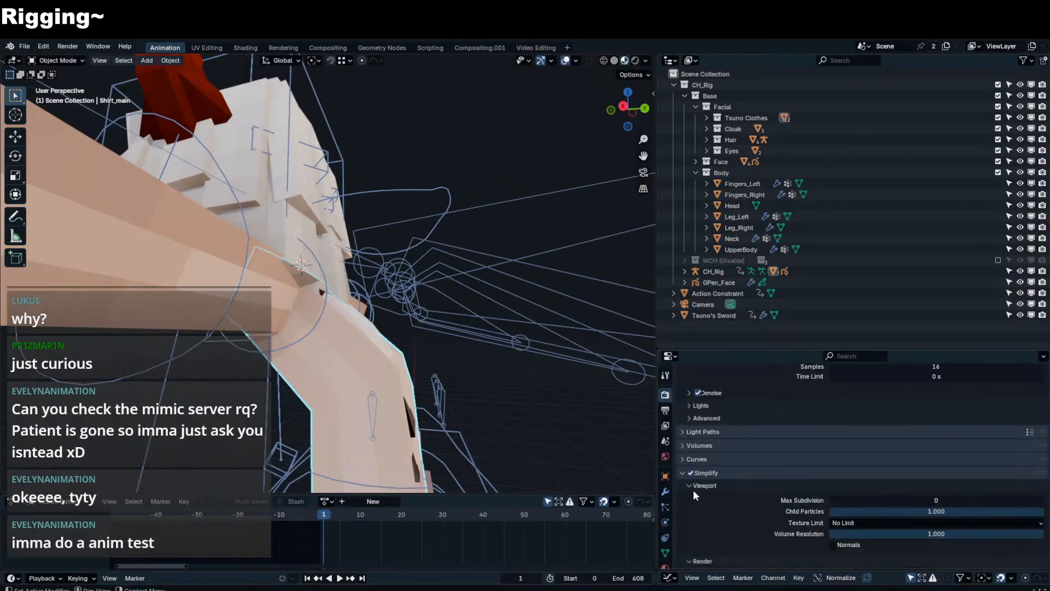
pyautogui.click(690, 472)
pyautogui.click(690, 470)
pyautogui.click(690, 472)
pyautogui.moveTo(493, 377); pyautogui.dragTo(534, 406, button='middle')
pyautogui.scroll(-3, 504, 418)
pyautogui.moveTo(535, 408); pyautogui.dragTo(513, 413, button='middle')
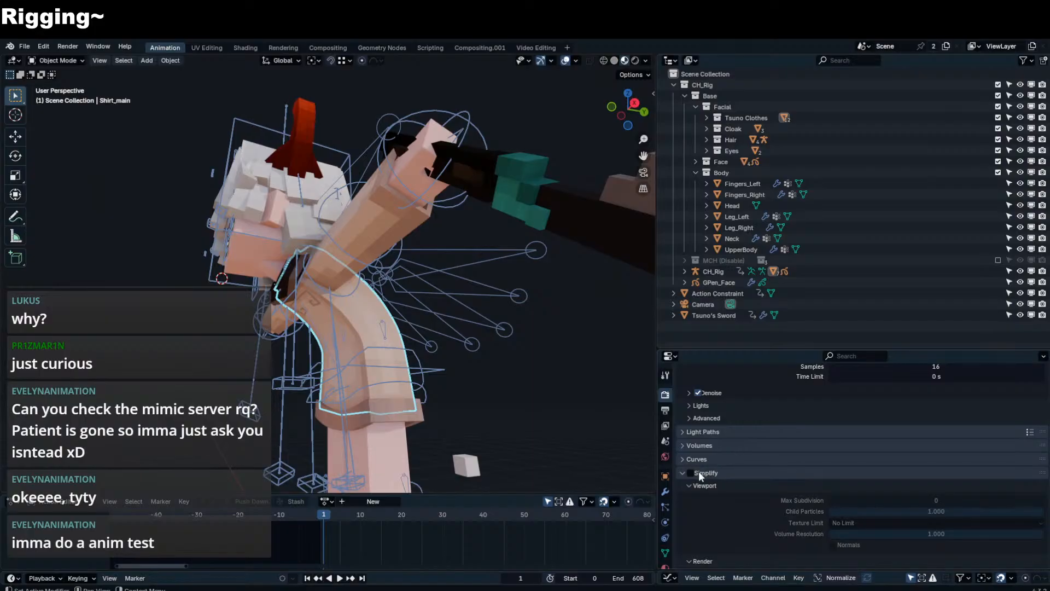
# - Hide the shirt's Subdivision.001 modifier in the viewport and add loop cuts across its upper back and upper chest in Edit Mode
pyautogui.click(665, 491)
pyautogui.scroll(5, 806, 442)
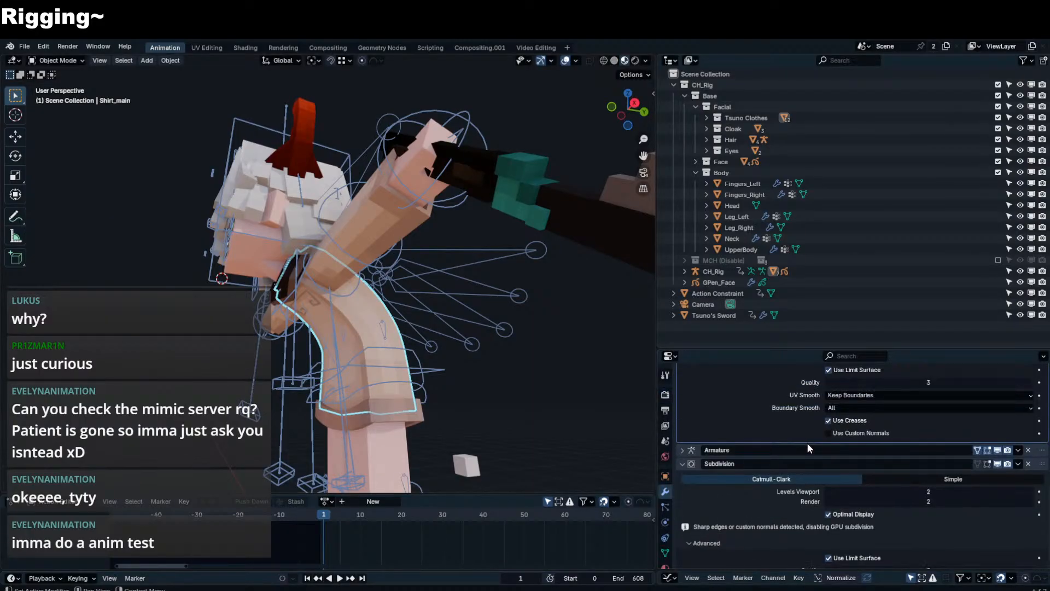
pyautogui.moveTo(486, 349); pyautogui.dragTo(421, 363, button='middle')
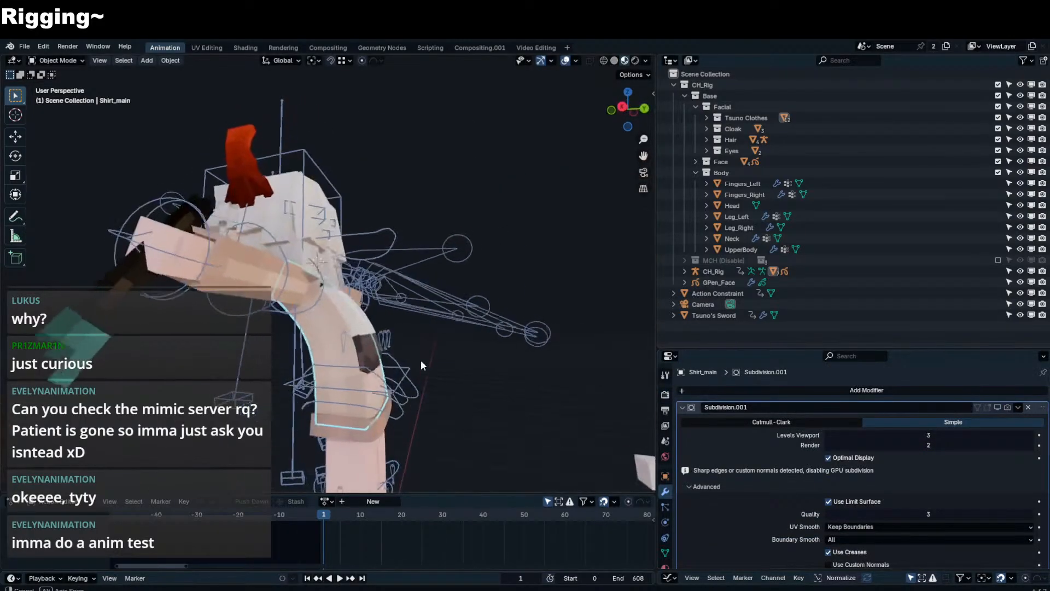
pyautogui.scroll(4, 418, 362)
pyautogui.press('Tab')
pyautogui.hotkey('ctrl', 'r')
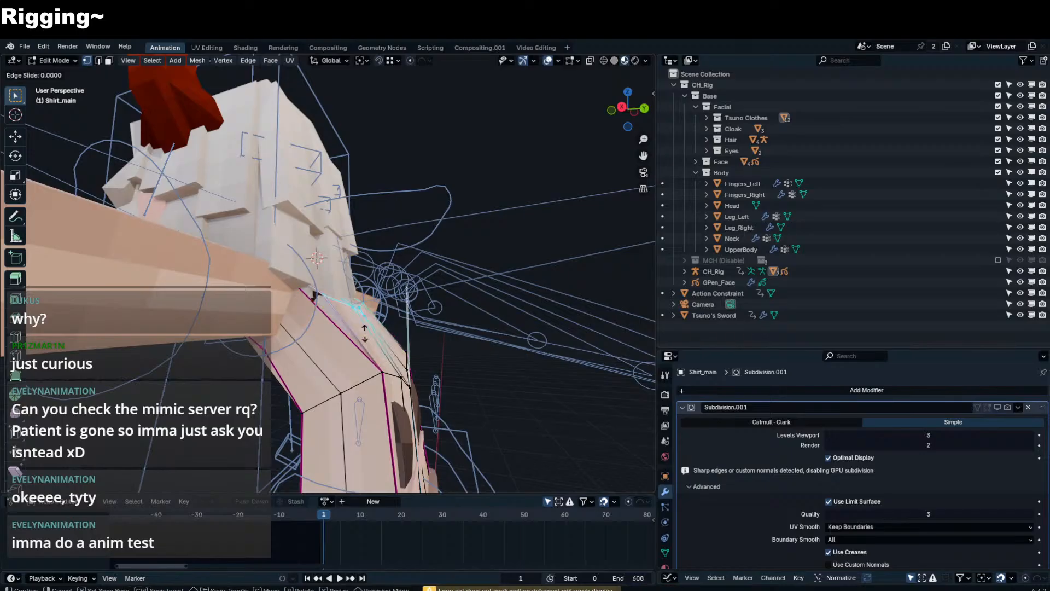
pyautogui.click(364, 332)
pyautogui.moveTo(365, 332); pyautogui.dragTo(551, 297, button='middle')
pyautogui.click(346, 317)
pyautogui.hotkey('ctrl', 'r')
pyautogui.click(291, 342)
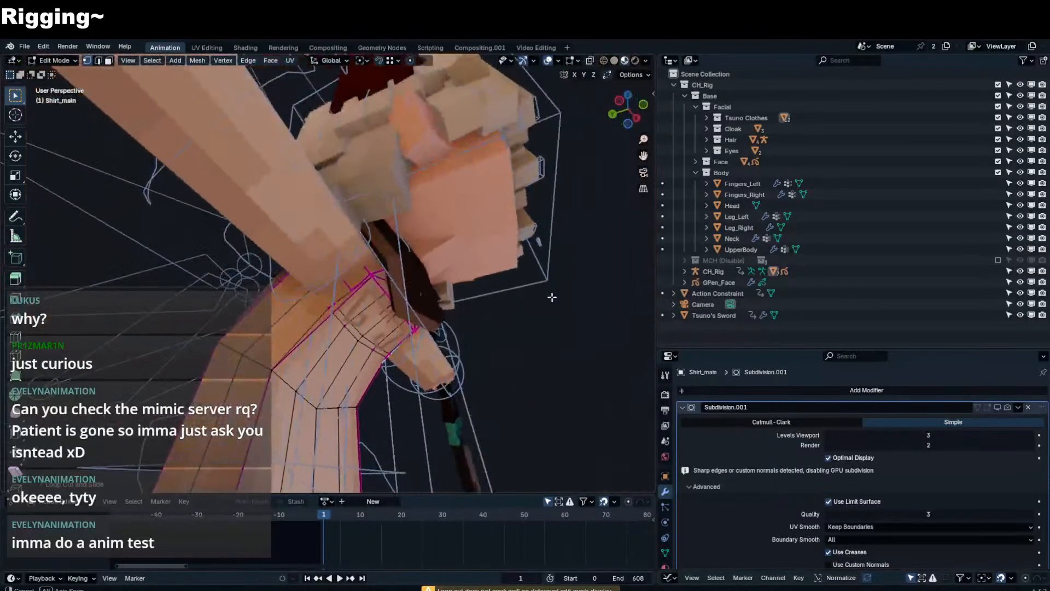
pyautogui.click(277, 321)
# - Add a loop cut on each side of the shirt near the armpit, slid up towards the sleeve
pyautogui.moveTo(277, 321); pyautogui.dragTo(306, 334, button='middle')
pyautogui.hotkey('ctrl', 'r')
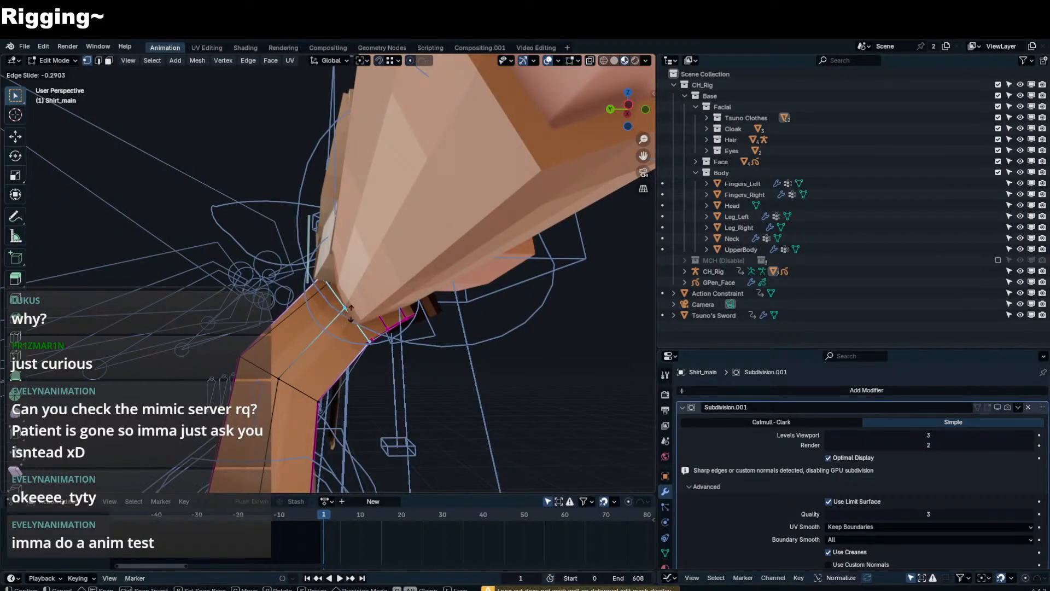
pyautogui.click(359, 311)
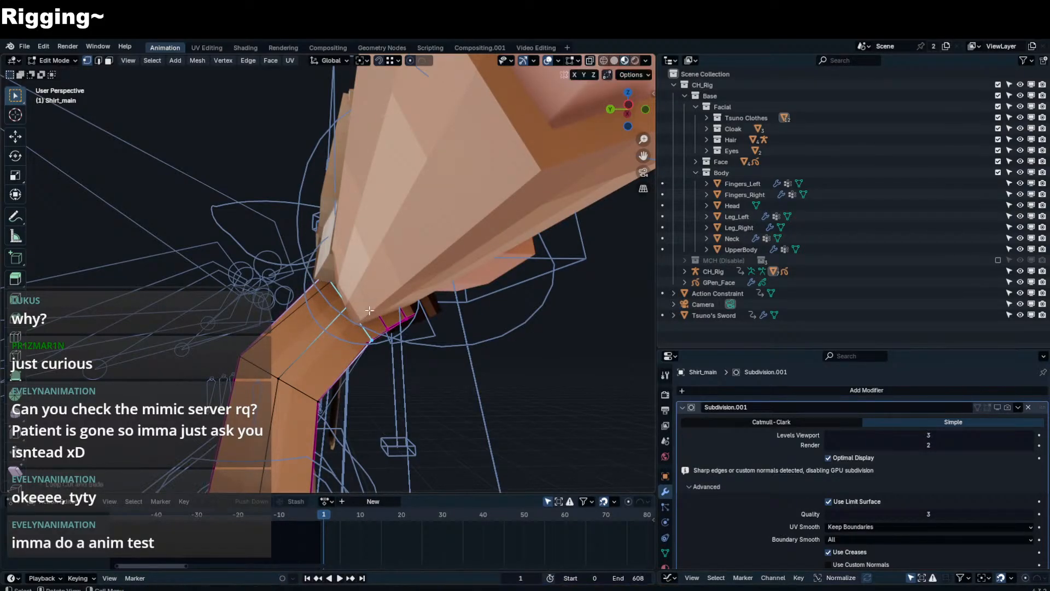
pyautogui.moveTo(359, 311); pyautogui.dragTo(197, 327, button='middle')
pyautogui.hotkey('ctrl', 'r')
pyautogui.click(393, 333)
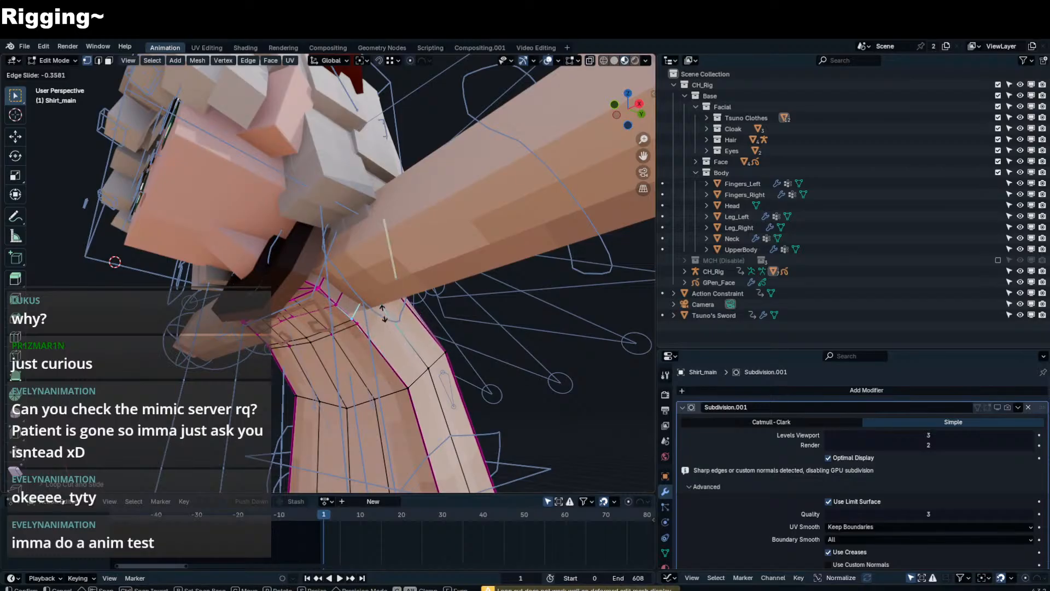
pyautogui.scroll(3, 386, 313)
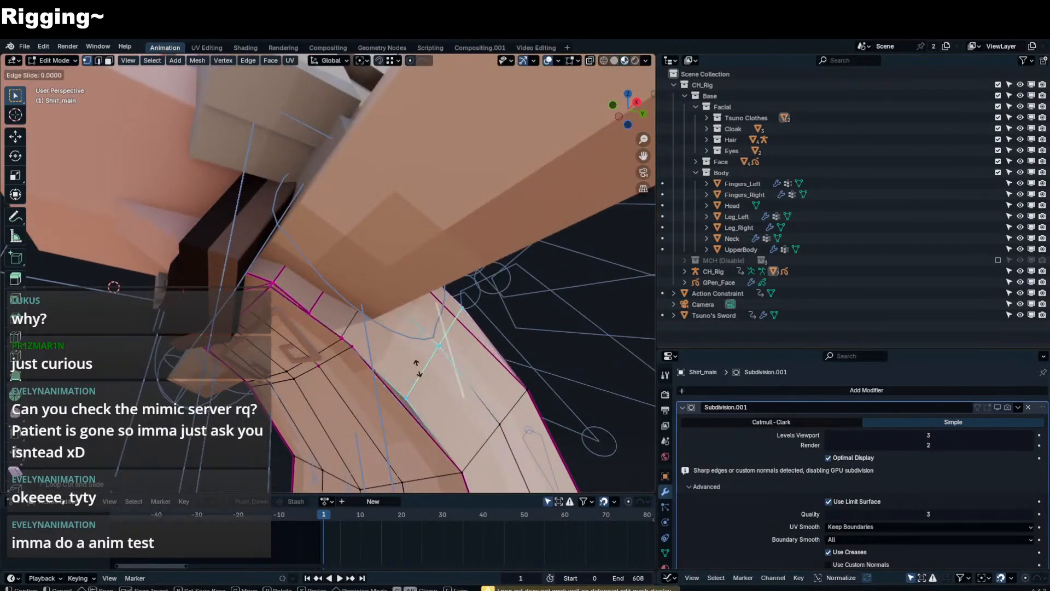
pyautogui.click(374, 307)
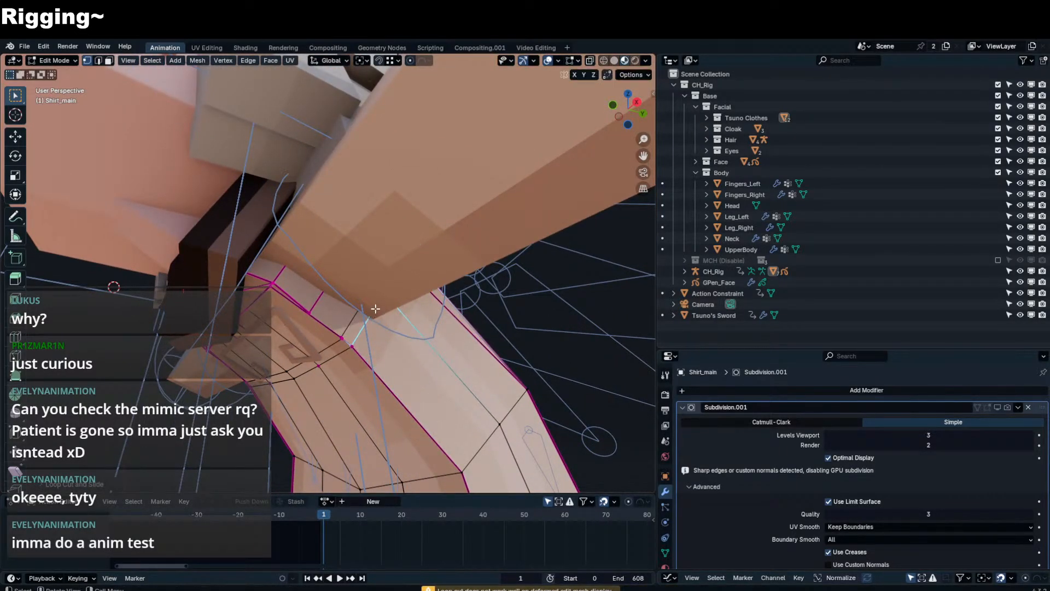
# - Add another loop cut beside the armpit and one across the upper back, slid towards the shoulders, and check the shape in Object Mode
pyautogui.moveTo(351, 327); pyautogui.dragTo(329, 369, button='middle')
pyautogui.hotkey('ctrl', 'r')
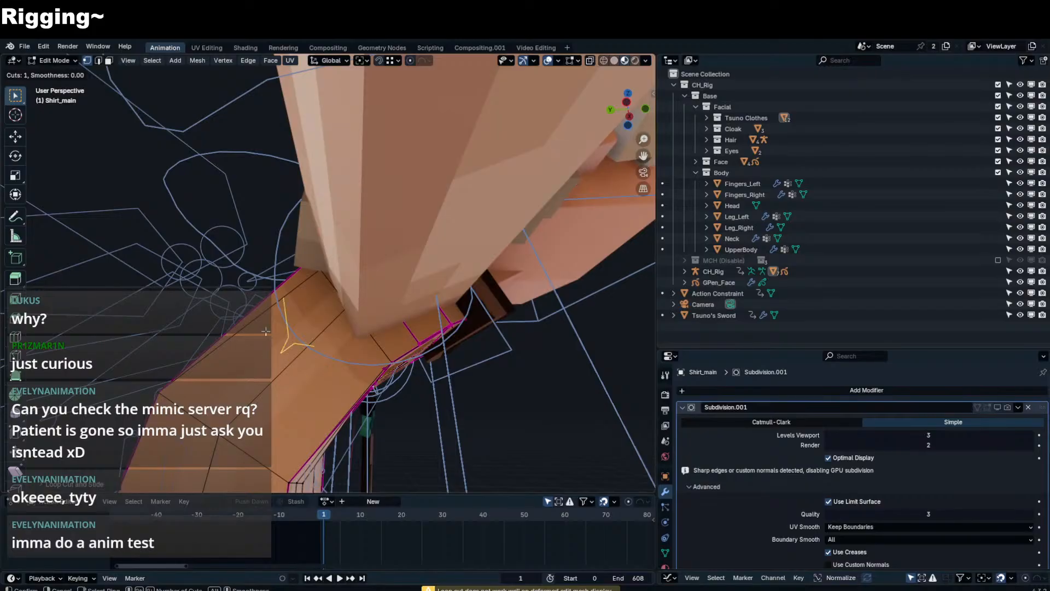
pyautogui.click(266, 357)
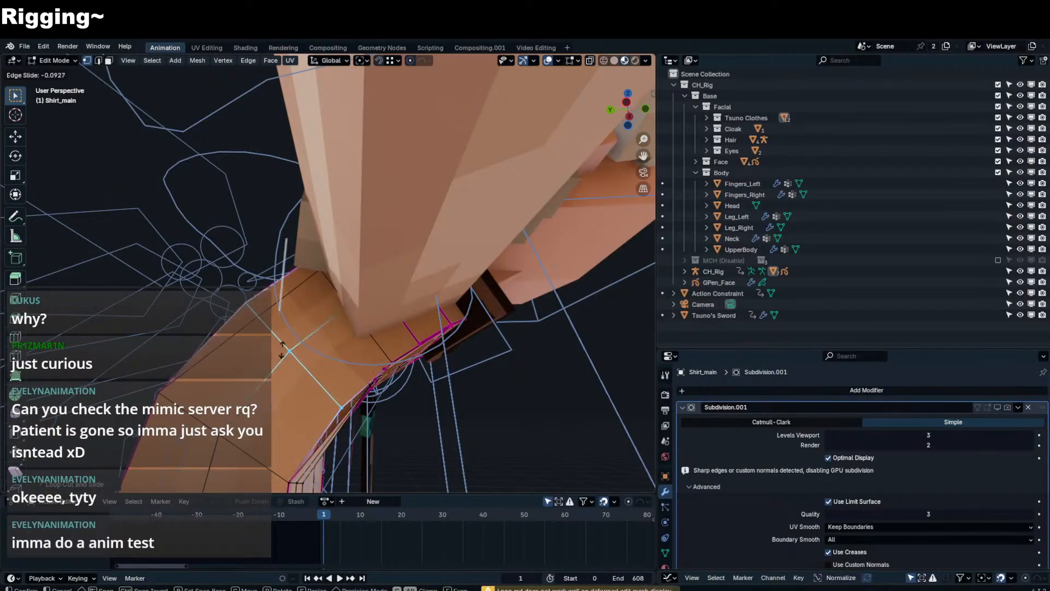
pyautogui.click(420, 298)
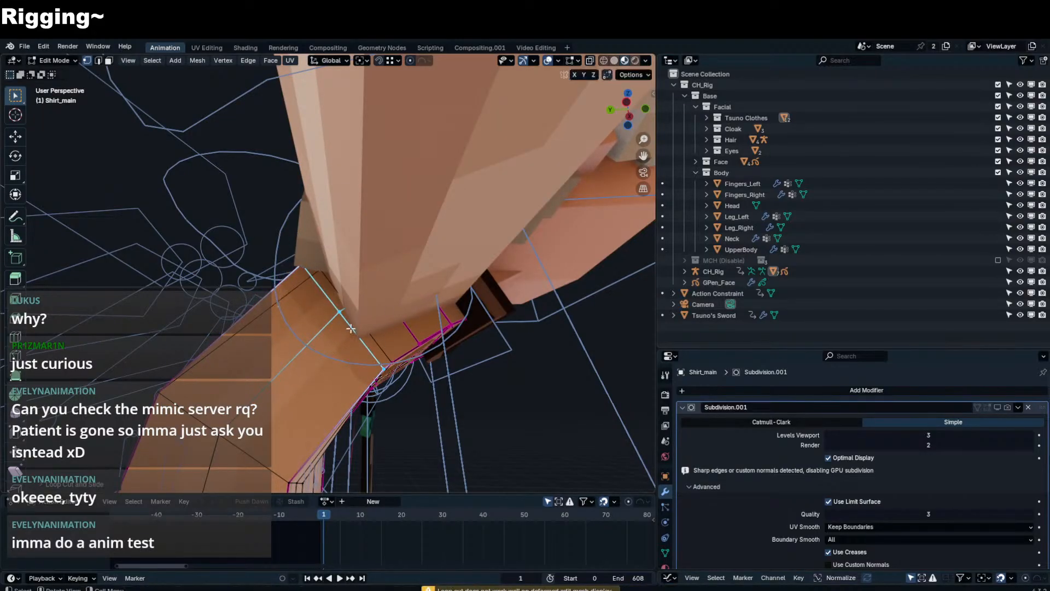
pyautogui.moveTo(405, 302); pyautogui.dragTo(339, 345, button='middle')
pyautogui.hotkey('ctrl', 'r')
pyautogui.click(280, 343)
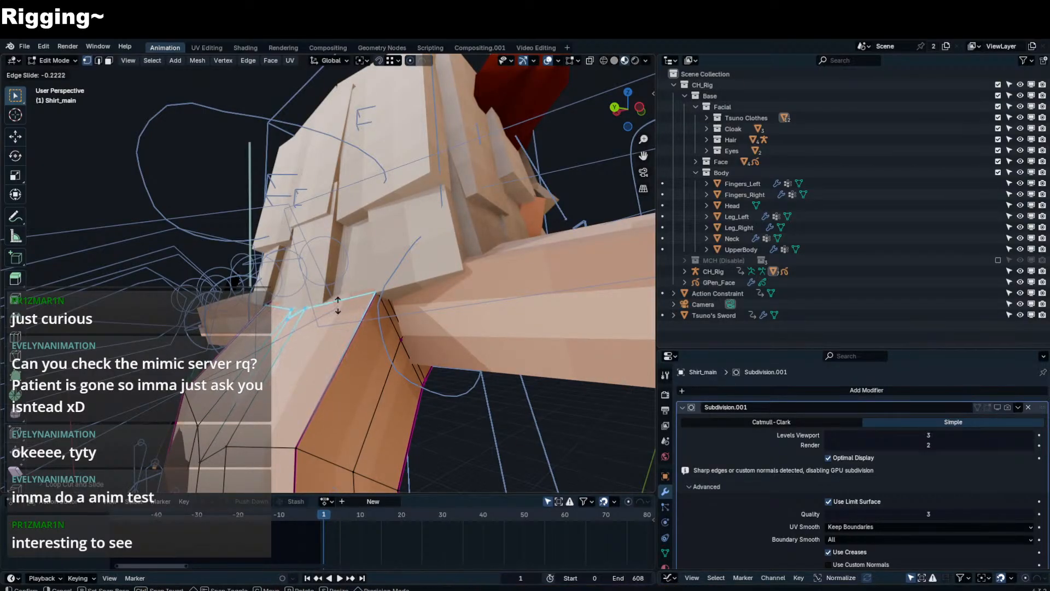
pyautogui.click(337, 304)
pyautogui.press('Tab')
pyautogui.moveTo(338, 305); pyautogui.dragTo(286, 346, button='middle')
# - Add two loop cuts across the middle and lower back of the shirt, checking the deformation in Object Mode between cuts
pyautogui.press('Tab')
pyautogui.press('g')
pyautogui.press('g')
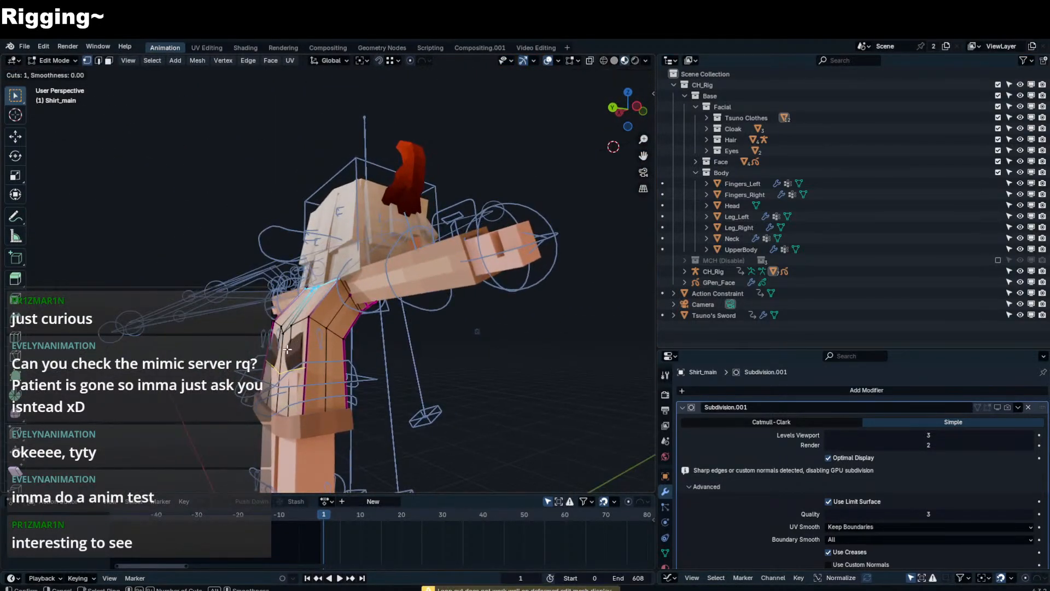
pyautogui.click(287, 350)
pyautogui.press('Tab')
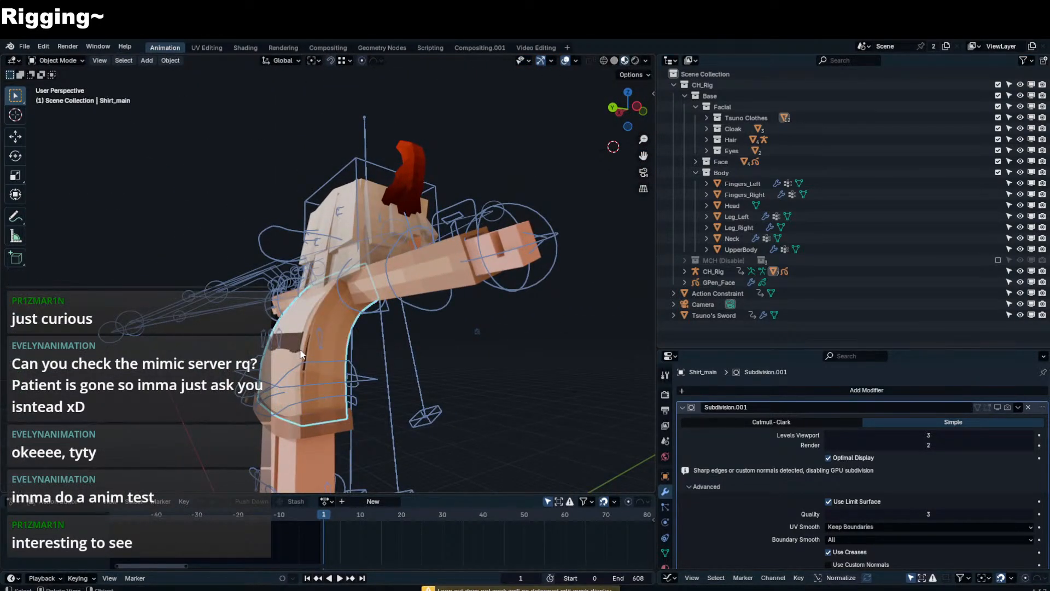
pyautogui.press('Tab')
pyautogui.click(295, 332)
pyautogui.click(296, 332)
pyautogui.press('Tab')
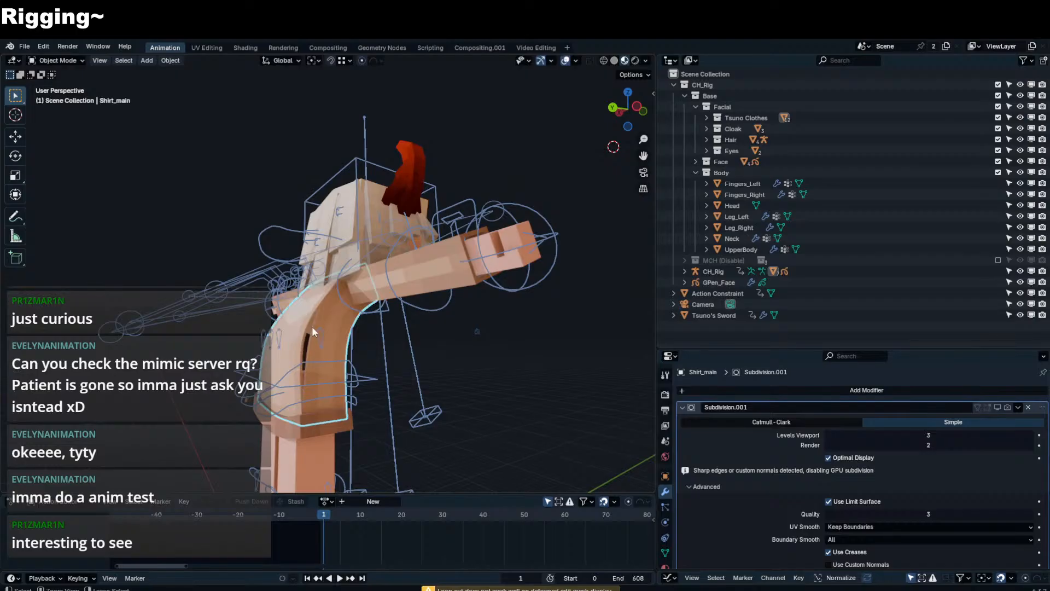
pyautogui.moveTo(311, 328); pyautogui.dragTo(335, 318, button='middle')
pyautogui.press('Tab')
pyautogui.click(288, 343)
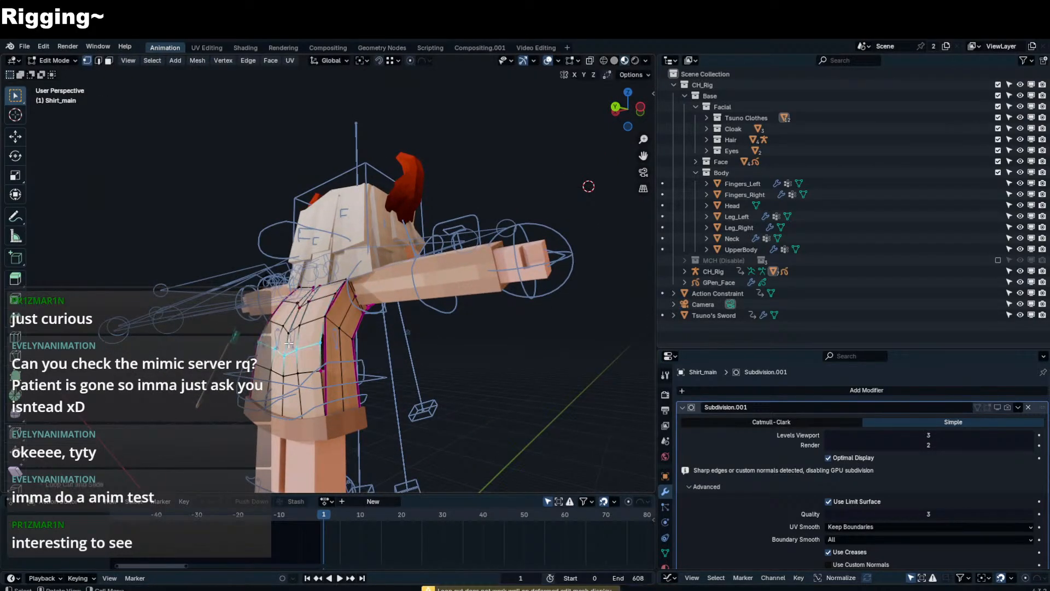
pyautogui.press('Tab')
pyautogui.moveTo(290, 345); pyautogui.dragTo(343, 368, button='middle')
pyautogui.press('Tab')
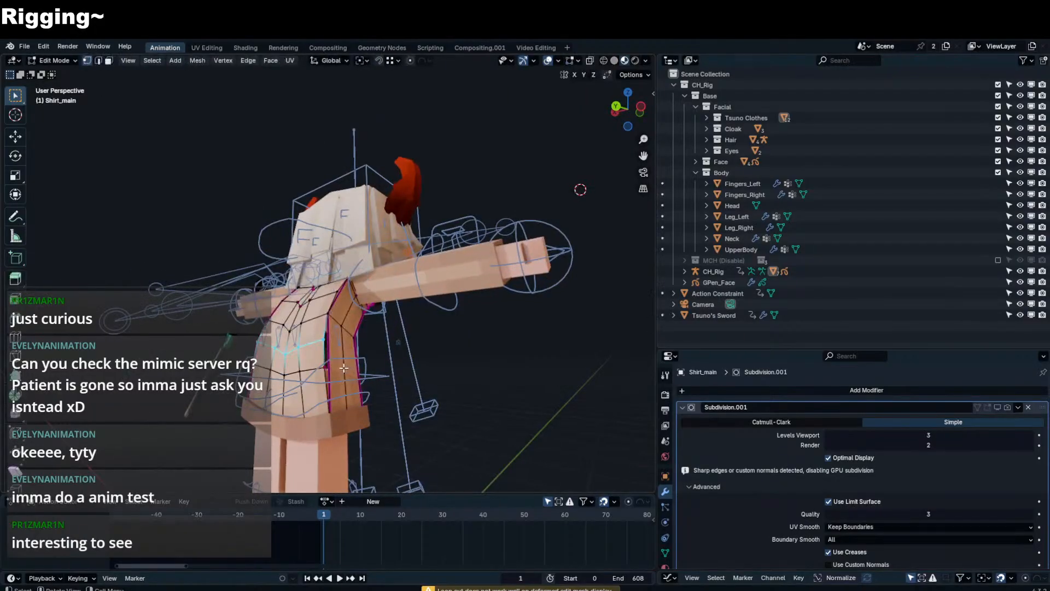
# - Add two loop cuts across the side of the shirt, level with the middle and lower back cuts
pyautogui.click(343, 368)
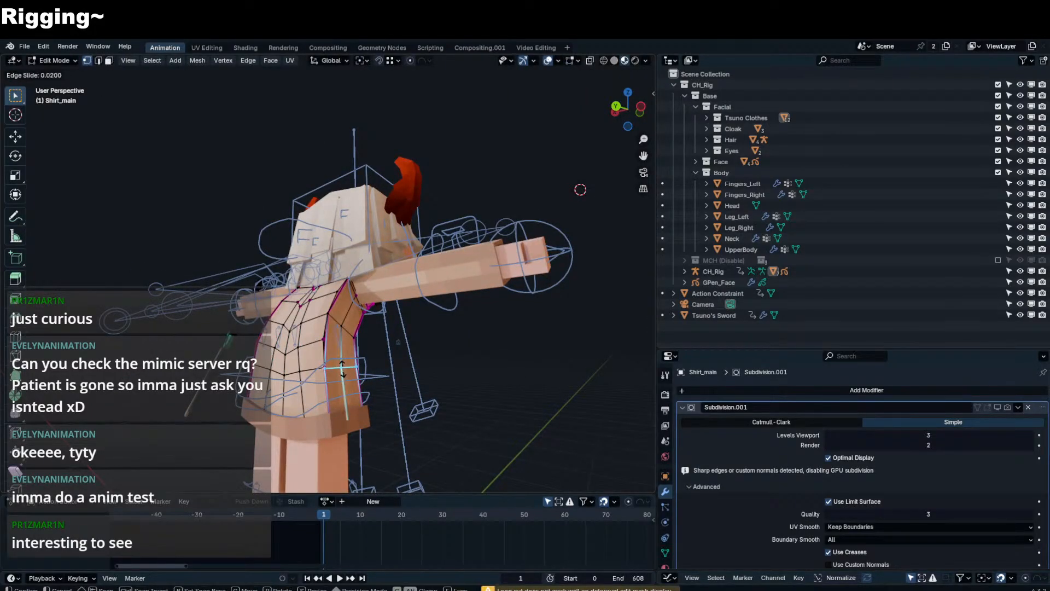
pyautogui.click(342, 368)
pyautogui.hotkey('ctrl', 'r')
pyautogui.click(341, 342)
pyautogui.click(341, 342)
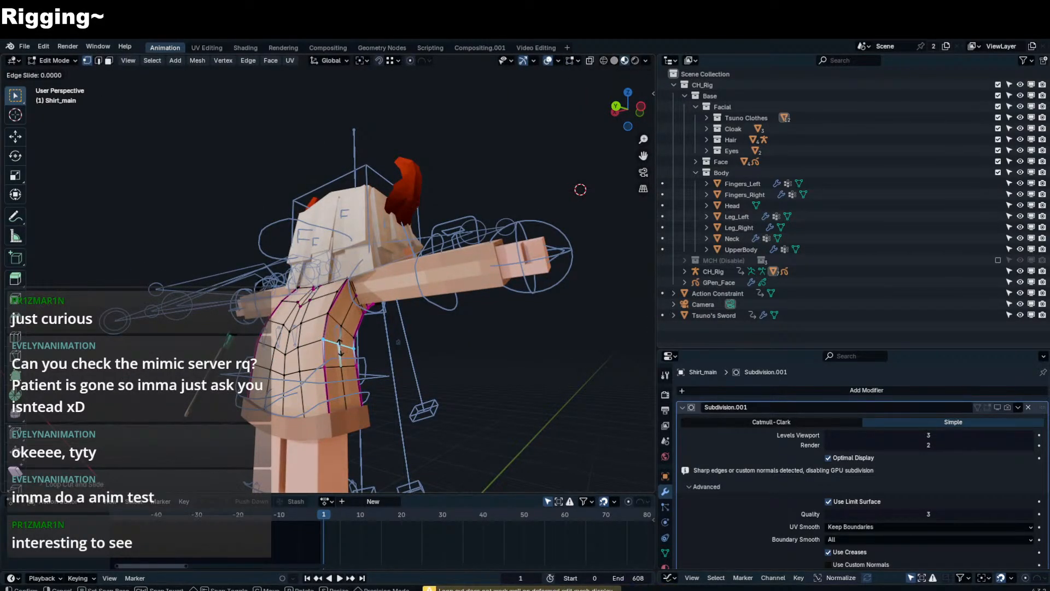
pyautogui.press('Tab')
# - Add loop cuts across the shirt's front from the chest to the waist and check the result in Object Mode
pyautogui.moveTo(340, 347); pyautogui.dragTo(301, 375, button='middle')
pyautogui.press('Tab')
pyautogui.hotkey('ctrl', 'r')
pyautogui.click(330, 324)
pyautogui.click(328, 327)
pyautogui.hotkey('ctrl', 'r')
pyautogui.click(300, 377)
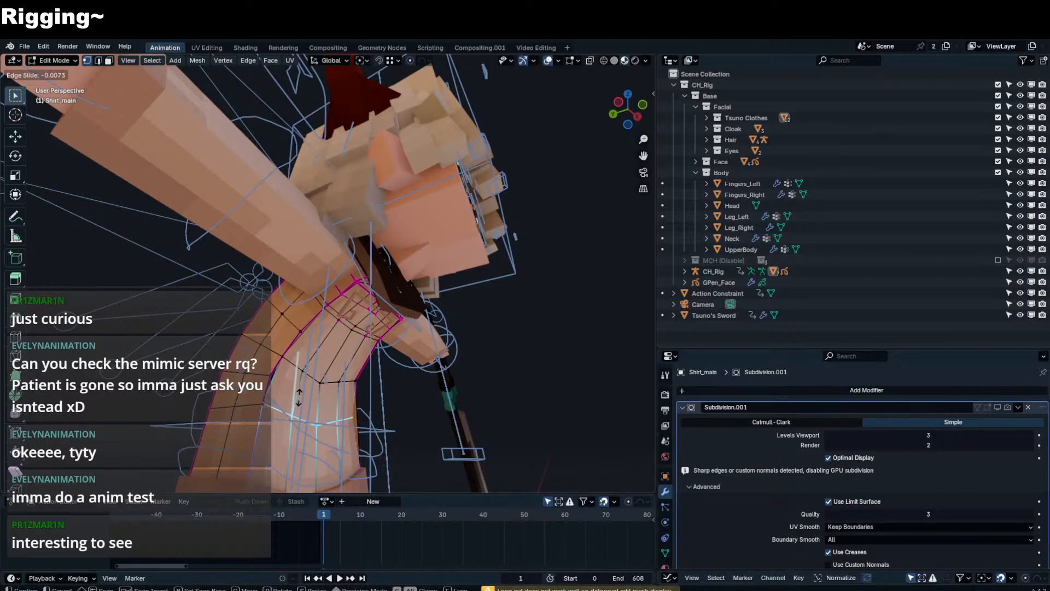
pyautogui.click(299, 396)
pyautogui.hotkey('ctrl', 'r')
pyautogui.click(299, 389)
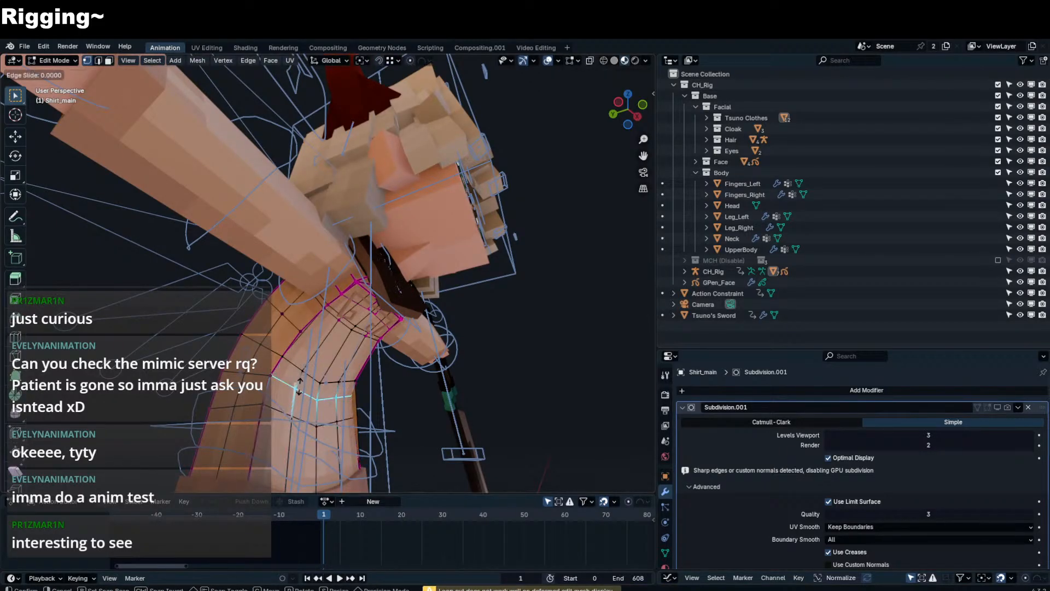
pyautogui.click(299, 389)
pyautogui.press('Tab')
# - Add two loop cuts across the opposite side of the shirt, undoing and redoing the upper one
pyautogui.moveTo(373, 395); pyautogui.dragTo(347, 396, button='middle')
pyautogui.press('Tab')
pyautogui.click(425, 396)
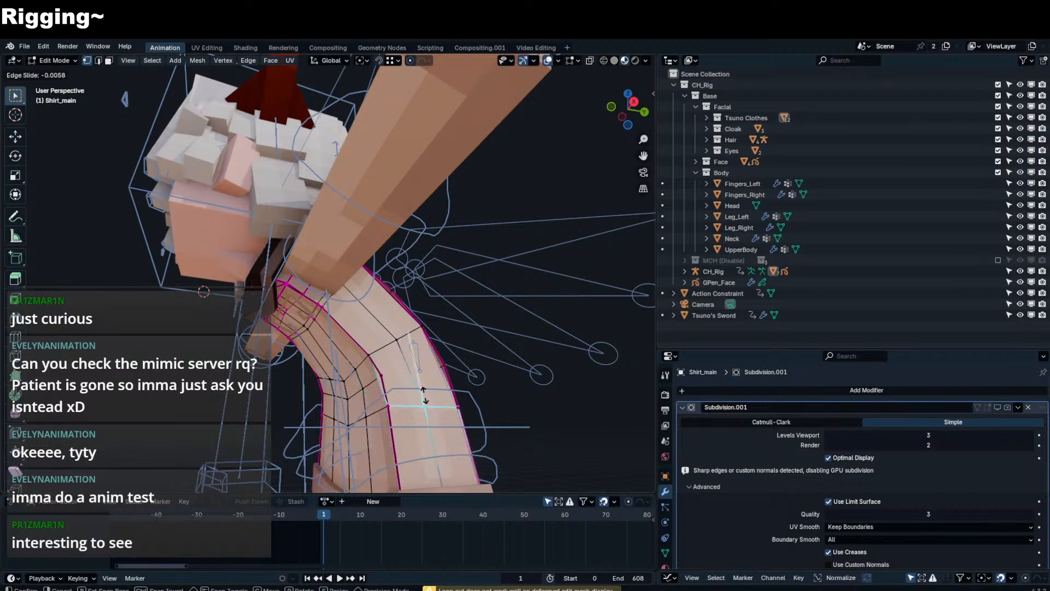
pyautogui.click(408, 372)
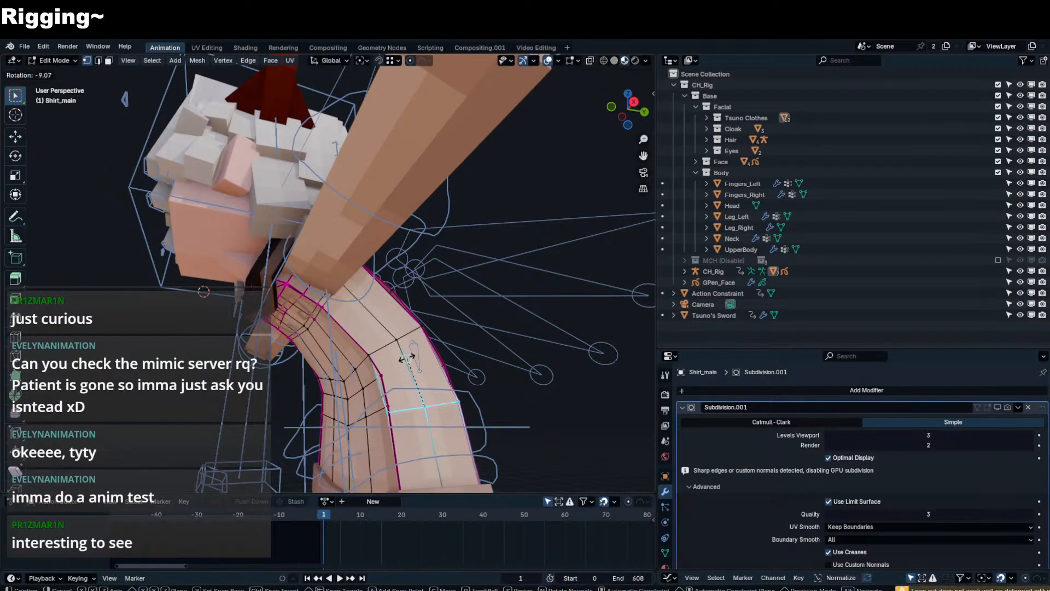
pyautogui.click(398, 355)
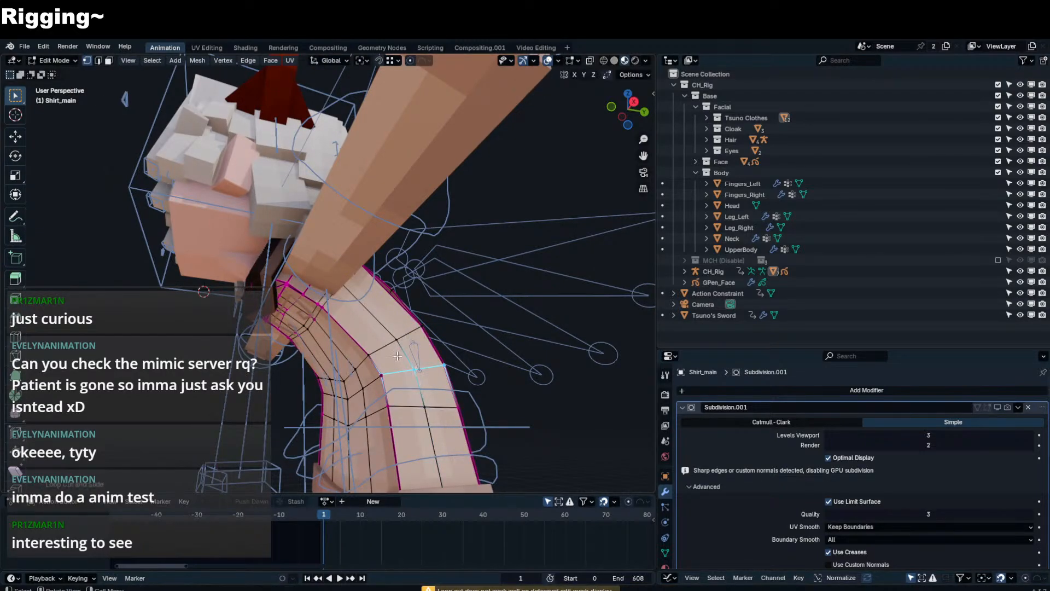
pyautogui.hotkey('ctrl', 'z')
pyautogui.hotkey('ctrl', 'r')
pyautogui.click(401, 362)
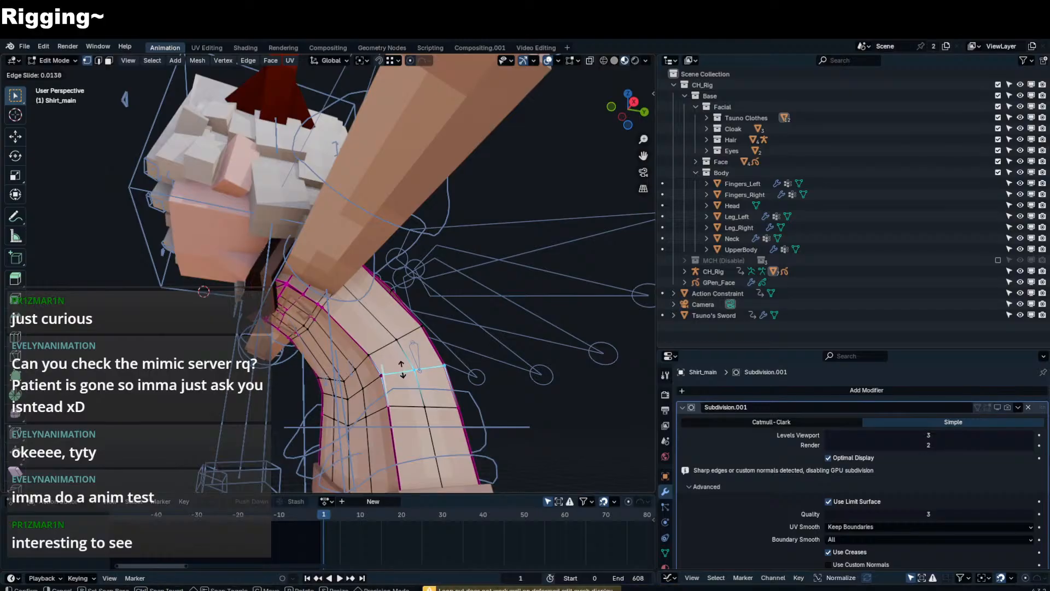
pyautogui.click(403, 371)
# - Add one more loop cut to the shirt's torso and return to Object Mode
pyautogui.moveTo(402, 372); pyautogui.dragTo(812, 427, button='middle')
pyautogui.hotkey('ctrl', 'r')
pyautogui.click(336, 383)
pyautogui.click(339, 389)
pyautogui.press('Tab')
pyautogui.scroll(-4, 517, 427)
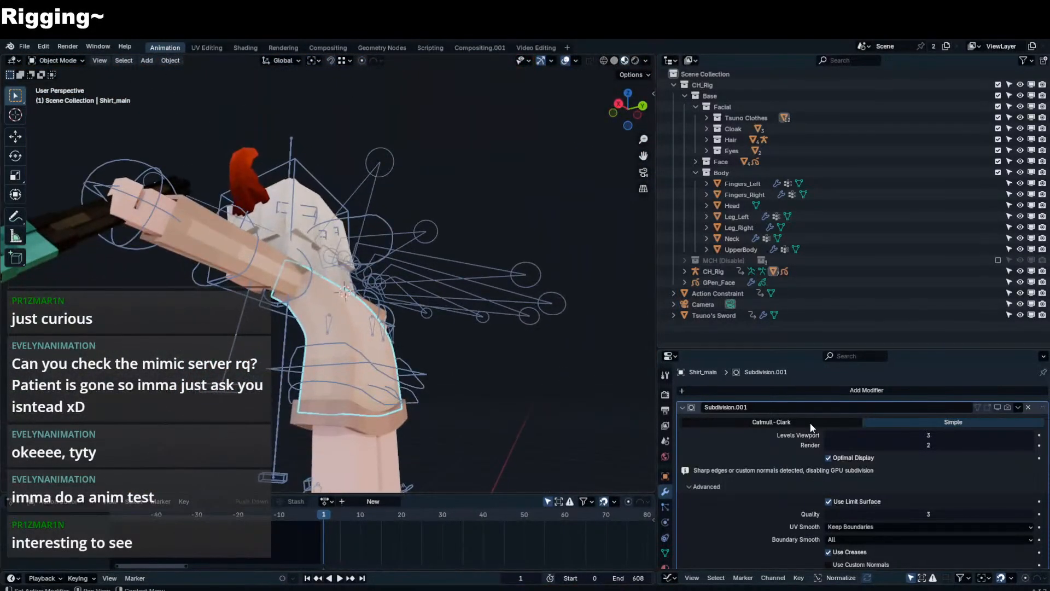
# - Try the shirt's Subdivision.001 modifier as Catmull-Clark and show it in the viewport
pyautogui.click(842, 424)
pyautogui.moveTo(632, 407); pyautogui.dragTo(585, 380, button='middle')
pyautogui.scroll(4, 591, 381)
pyautogui.click(1006, 408)
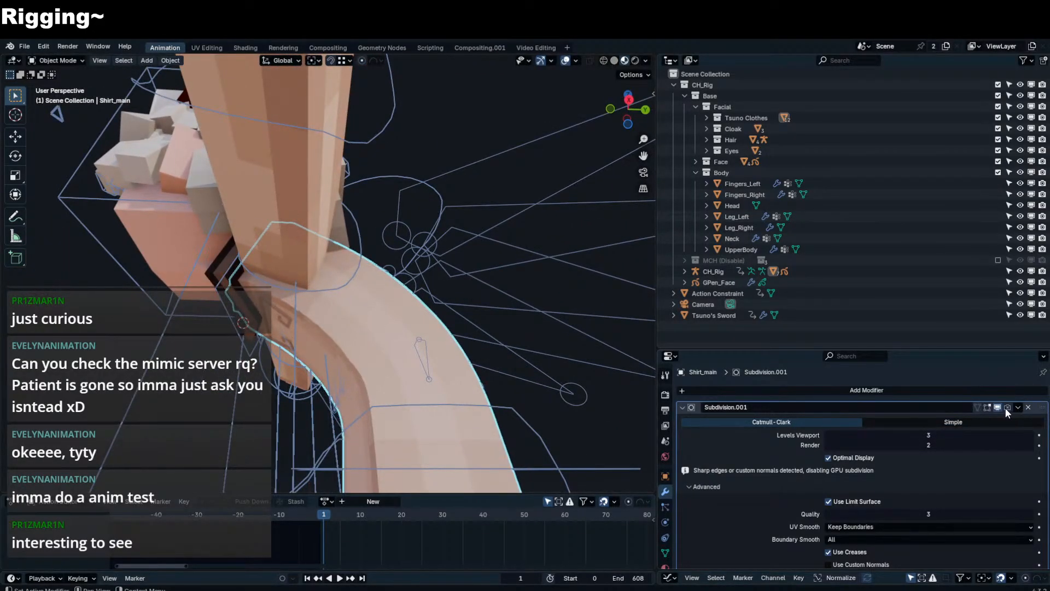
# - Delete the Subdivision.001 modifier from the shirt and deselect the mesh
pyautogui.scroll(-3, 929, 416)
pyautogui.scroll(3, 930, 410)
pyautogui.click(935, 407)
pyautogui.moveTo(1044, 411); pyautogui.dragTo(1030, 425)
pyautogui.click(1028, 421)
pyautogui.scroll(-3, 553, 365)
pyautogui.click(571, 376)
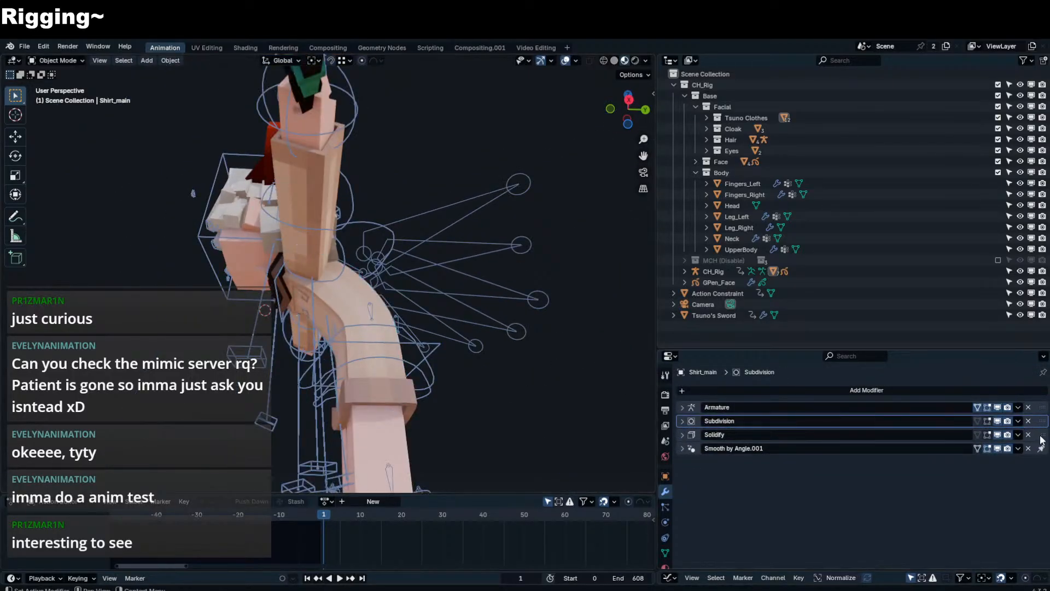
# - Compare the bent shirt with its remaining Subdivision modifier hidden and shown in the viewport, viewing it up close and from the front
pyautogui.click(1000, 424)
pyautogui.scroll(3, 426, 362)
pyautogui.moveTo(424, 364); pyautogui.dragTo(567, 377, button='middle')
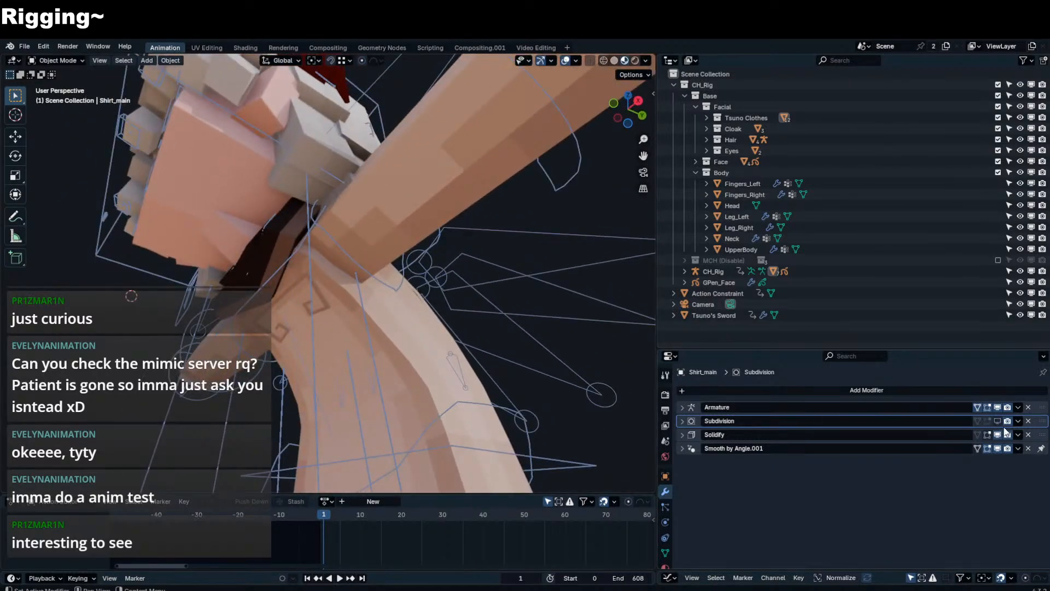
pyautogui.click(681, 420)
pyautogui.click(684, 421)
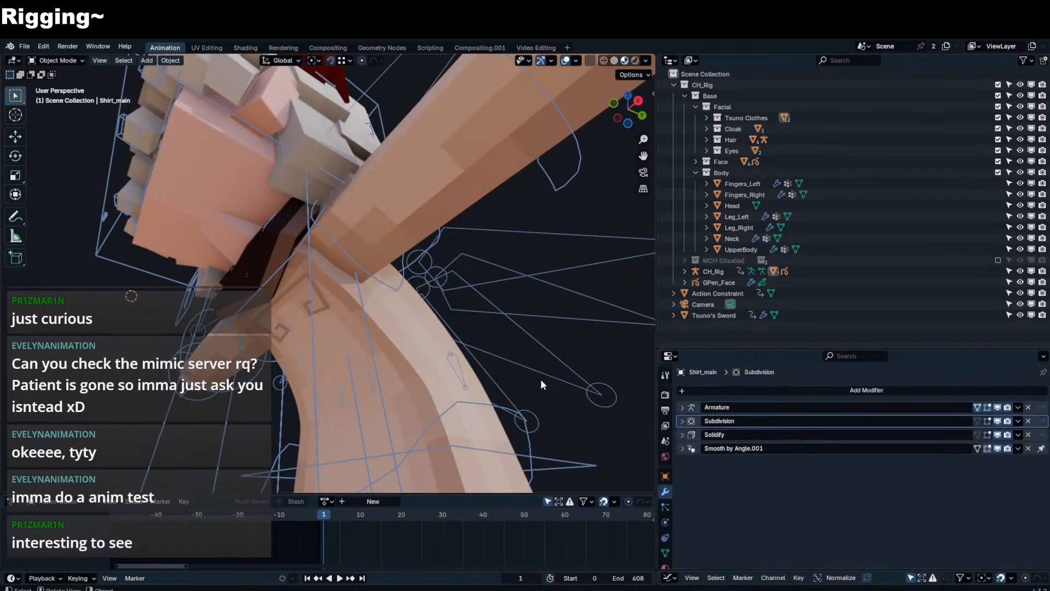
pyautogui.scroll(-4, 577, 379)
pyautogui.moveTo(497, 399); pyautogui.dragTo(572, 397, button='middle')
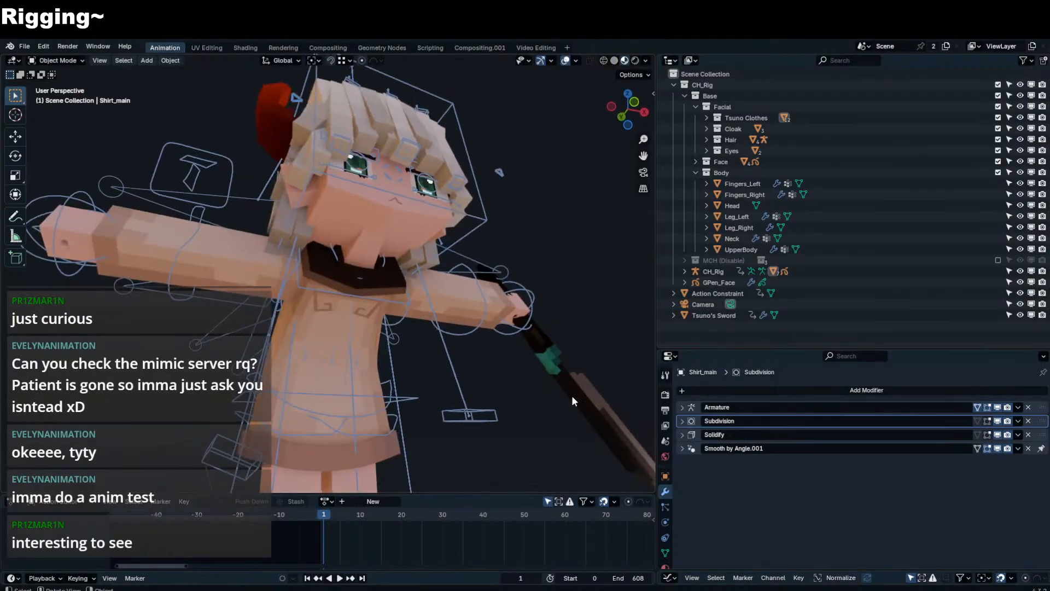
# - Reset the rotation of the rig's Chest bone in Pose Mode and return to Object Mode
pyautogui.click(406, 303)
pyautogui.hotkey('ctrl', 'Tab')
pyautogui.click(404, 303)
pyautogui.press('KP_Decimal')
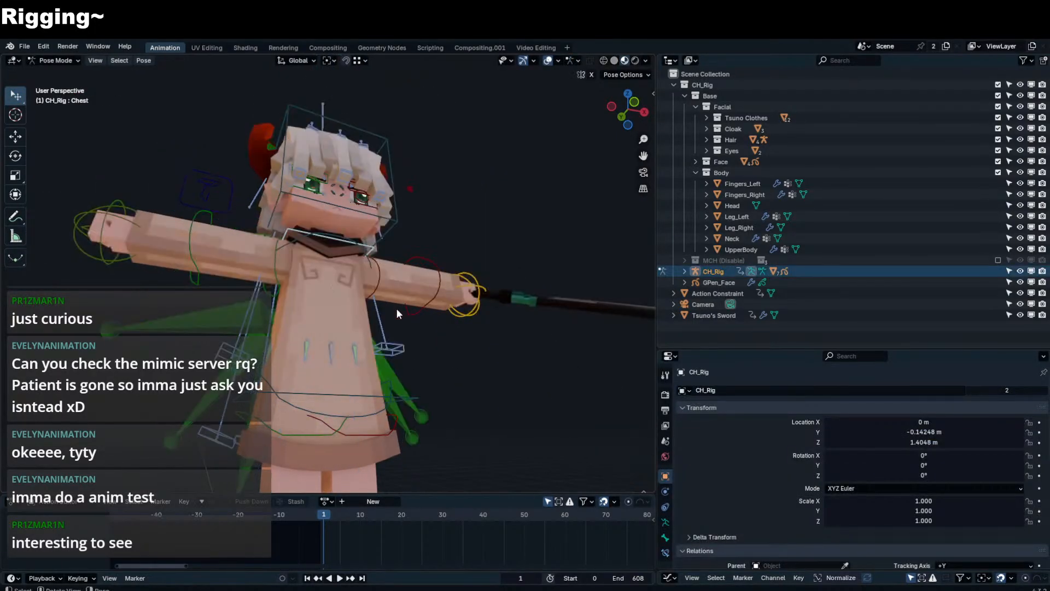
pyautogui.moveTo(396, 307); pyautogui.dragTo(353, 359, button='middle')
pyautogui.hotkey('ctrl', 'Tab')
# - Check the base hair mesh in Edit Mode and return to Object Mode
pyautogui.click(342, 140)
pyautogui.press('Tab')
pyautogui.press('Tab')
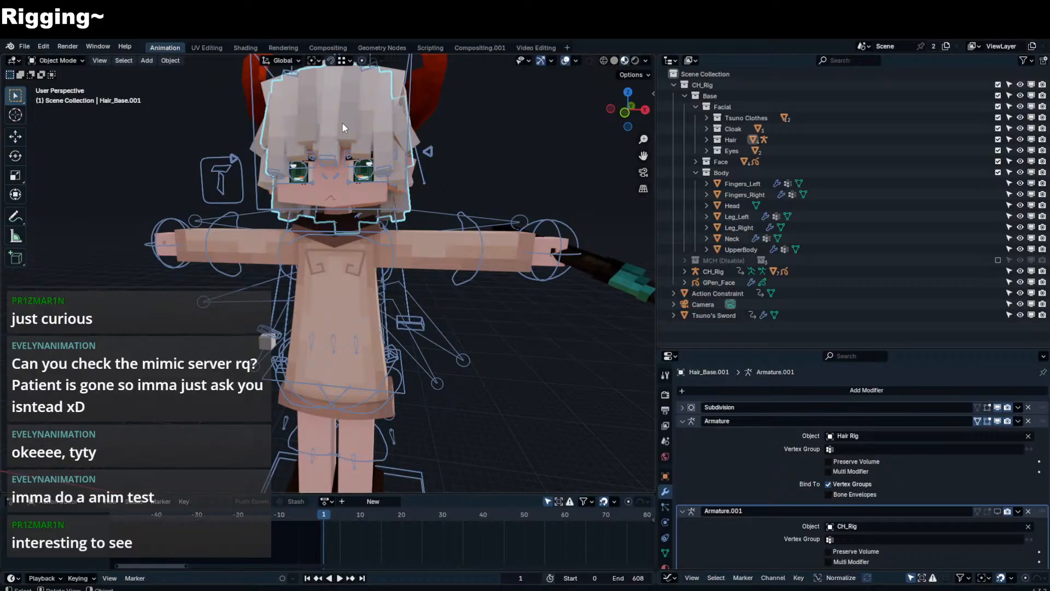
# - Test the Hair Rig's front fringe bone in Pose Mode by rotating and moving it, and undo both changes
pyautogui.click(332, 158)
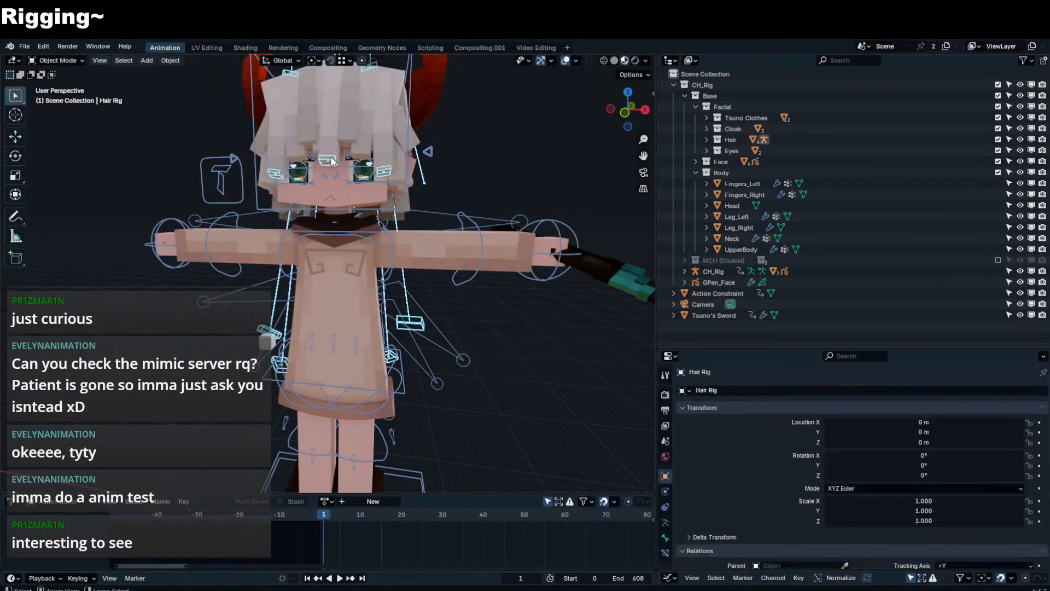
pyautogui.hotkey('ctrl', 'Tab')
pyautogui.click(332, 159)
pyautogui.moveTo(331, 159); pyautogui.dragTo(353, 259, button='middle')
pyautogui.press('r')
pyautogui.click(302, 209)
pyautogui.press('g')
pyautogui.click(230, 186)
pyautogui.scroll(5, 361, 249)
pyautogui.hotkey('ctrl', 'z')
pyautogui.hotkey('ctrl', 'z')
# - Try a trackball rotation on the front fringe bone and undo it
pyautogui.press('r')
pyautogui.press('r')
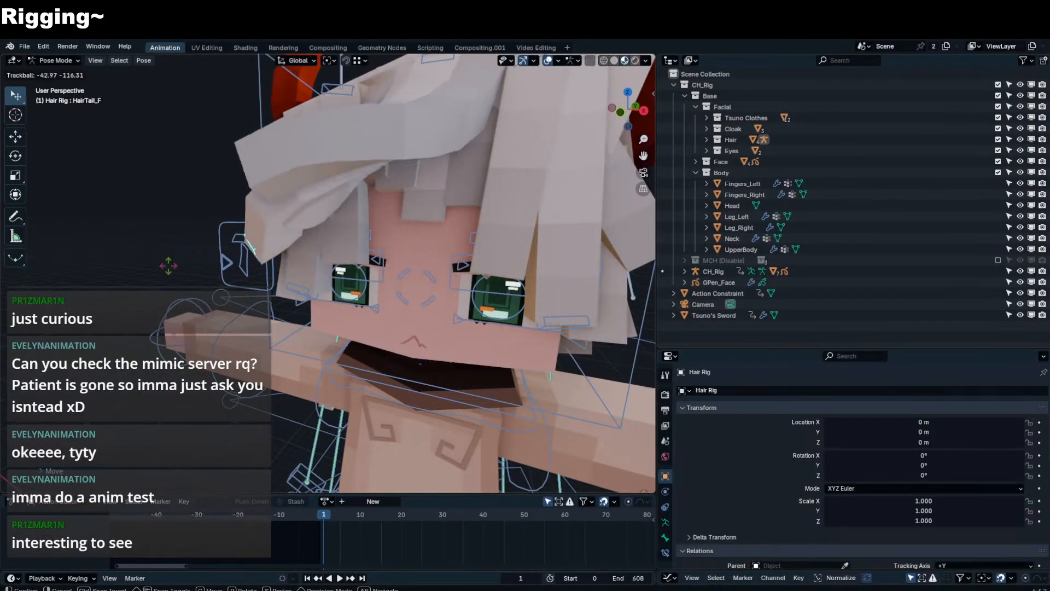
pyautogui.click(402, 263)
pyautogui.hotkey('ctrl', 'z')
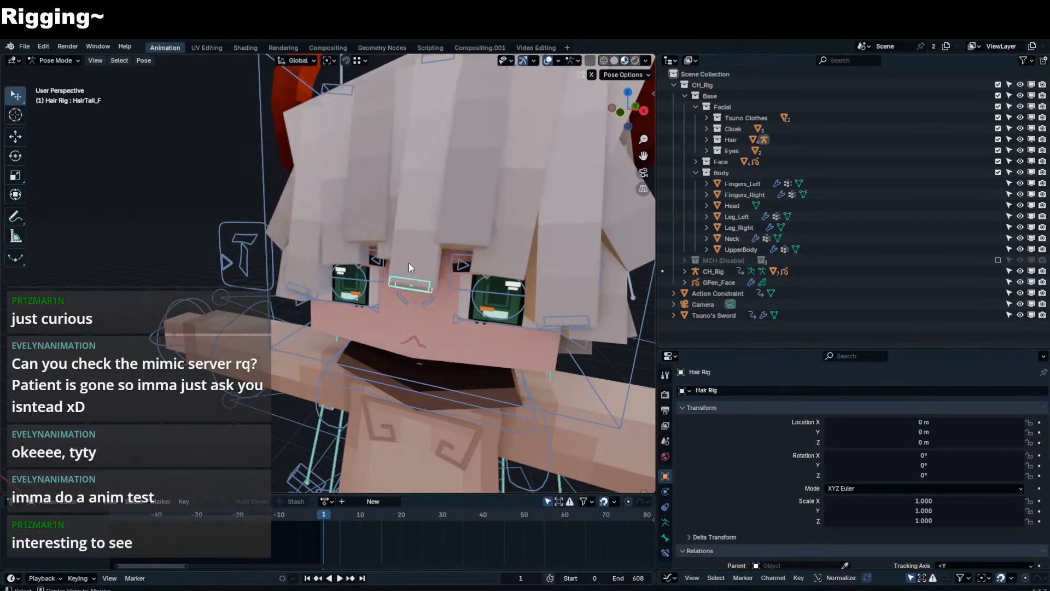
# - Return the Hair Rig to Object Mode, save the file and deselect everything
pyautogui.hotkey('ctrl', 'Tab')
pyautogui.hotkey('ctrl', 's')
pyautogui.scroll(-3, 341, 282)
pyautogui.scroll(-1, 342, 281)
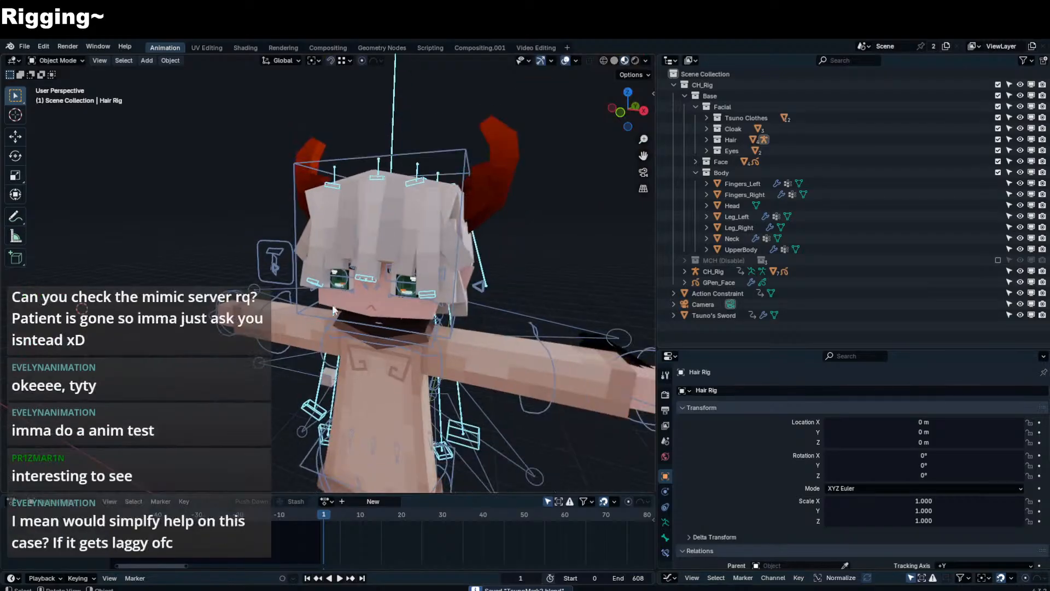
pyautogui.click(264, 421)
pyautogui.moveTo(264, 422); pyautogui.dragTo(340, 314, button='middle')
pyautogui.scroll(1, 340, 314)
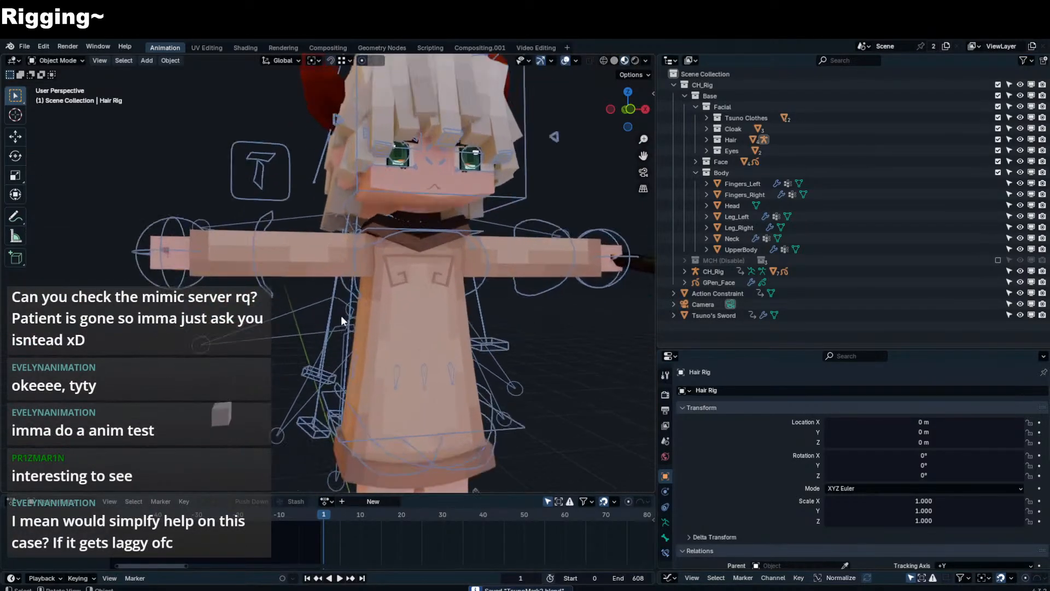
# - Select the shirt, compare it with the scene's render Simplify setting off and on, and leave Simplify enabled
pyautogui.scroll(2, 350, 316)
pyautogui.click(432, 329)
pyautogui.scroll(1, 432, 329)
pyautogui.keyDown('shift'); pyautogui.moveTo(432, 329); pyautogui.dragTo(396, 265, button='middle'); pyautogui.keyUp('shift')
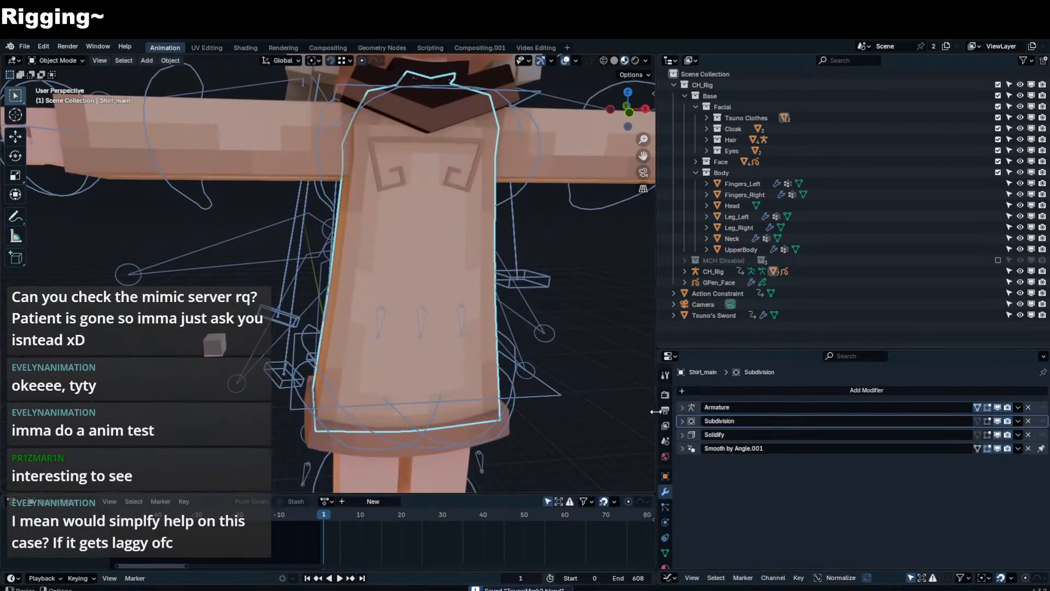
pyautogui.click(665, 394)
pyautogui.click(693, 473)
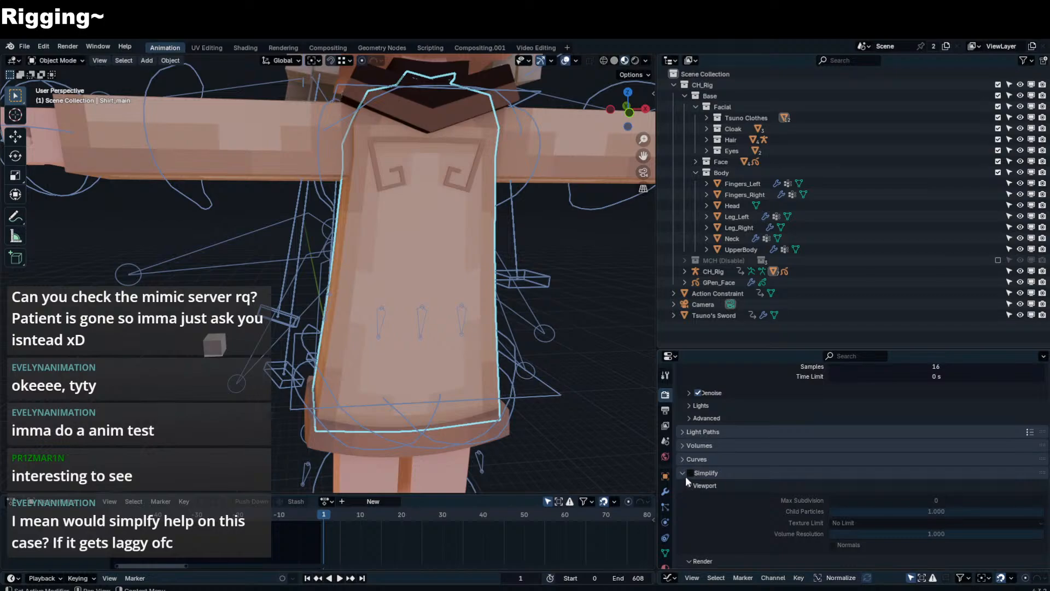
pyautogui.click(688, 475)
pyautogui.click(689, 475)
pyautogui.click(689, 475)
pyautogui.click(689, 475)
pyautogui.click(689, 475)
# - Bend the torso forward with the CH_Rig Chest bone in Pose Mode to check the shirt's deformation from the side
pyautogui.click(559, 392)
pyautogui.click(580, 377)
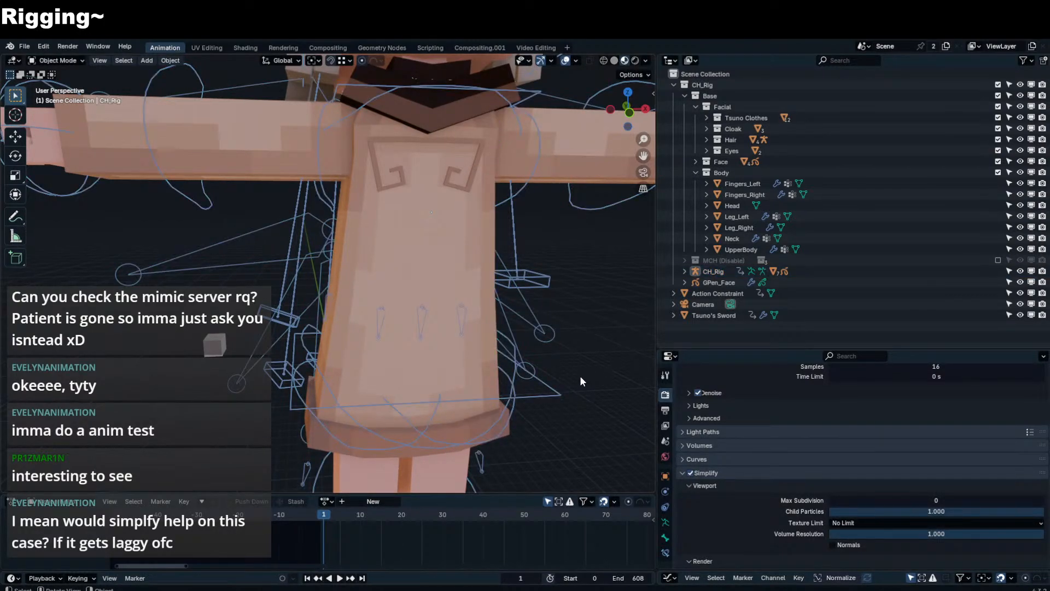
pyautogui.click(422, 299)
pyautogui.moveTo(423, 299); pyautogui.dragTo(332, 269, button='middle')
pyautogui.click(407, 138)
pyautogui.hotkey('ctrl', 'Tab')
pyautogui.click(427, 150)
pyautogui.moveTo(428, 150); pyautogui.dragTo(349, 147, button='middle')
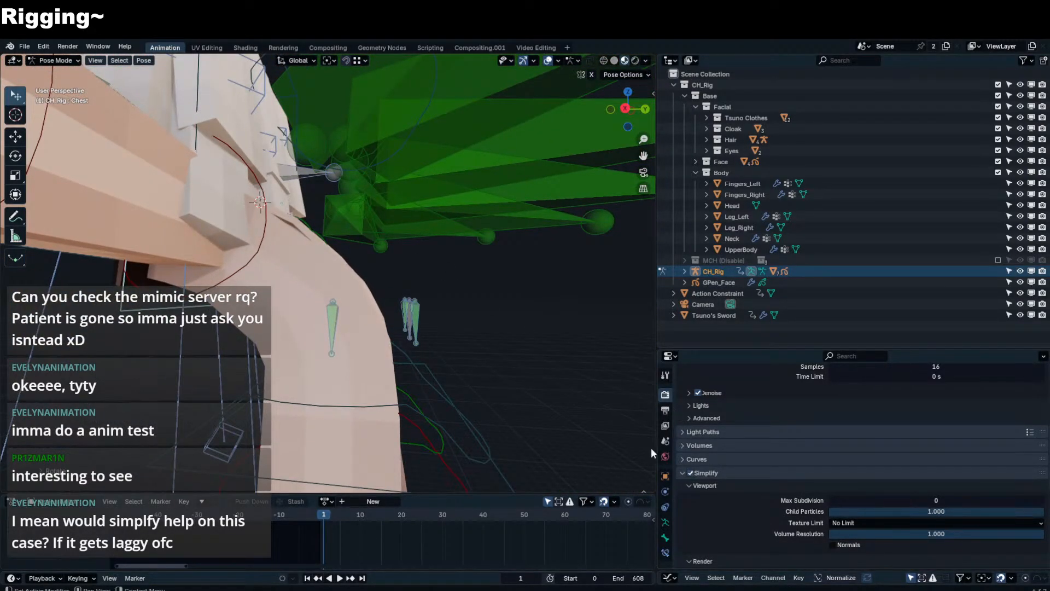
# - Select the Shirt_main mesh and add an unslid loop cut at its upper side in edit mode
pyautogui.hotkey('ctrl', 'Tab')
pyautogui.click(337, 265)
pyautogui.press('Tab')
pyautogui.hotkey('ctrl', 'r')
pyautogui.click(285, 230)
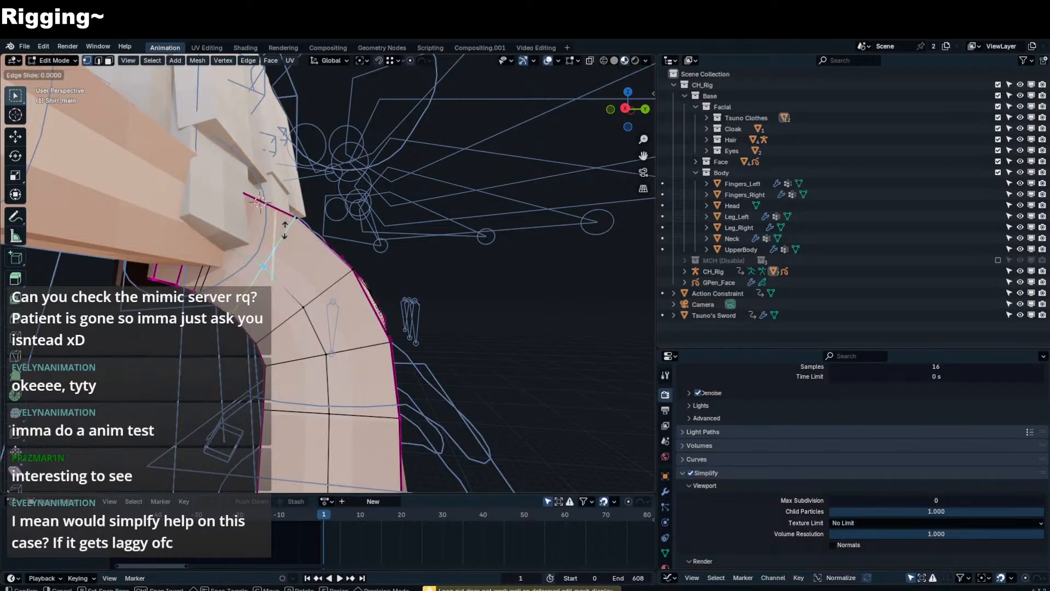
pyautogui.click(284, 230)
# - Isolate the Shirt_main mesh in local view and return to editing it
pyautogui.moveTo(285, 230); pyautogui.dragTo(447, 257, button='middle')
pyautogui.press('Tab')
pyautogui.scroll(2, 246, 267)
pyautogui.scroll(-4, 350, 273)
pyautogui.press('Tab')
pyautogui.press('KP_Divide')
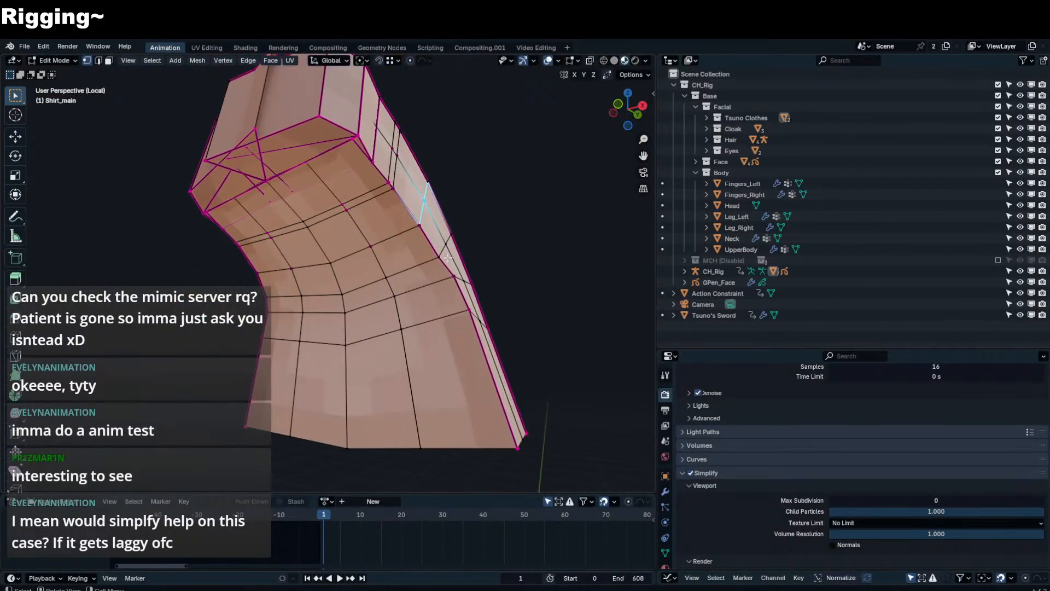
pyautogui.click(665, 491)
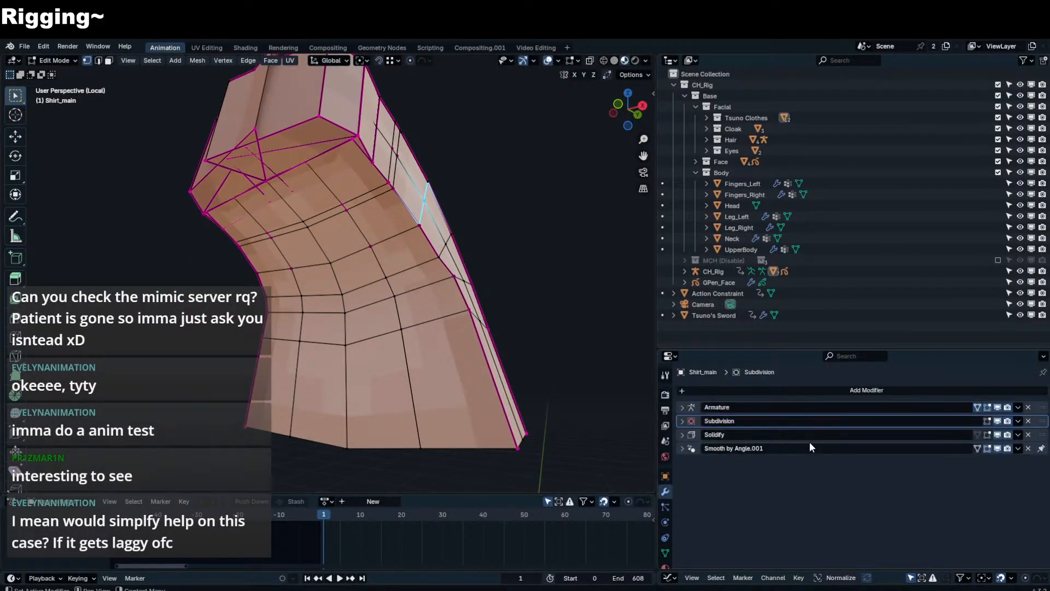
pyautogui.click(960, 388)
pyautogui.press('space')
pyautogui.write('surf')
pyautogui.press('Return')
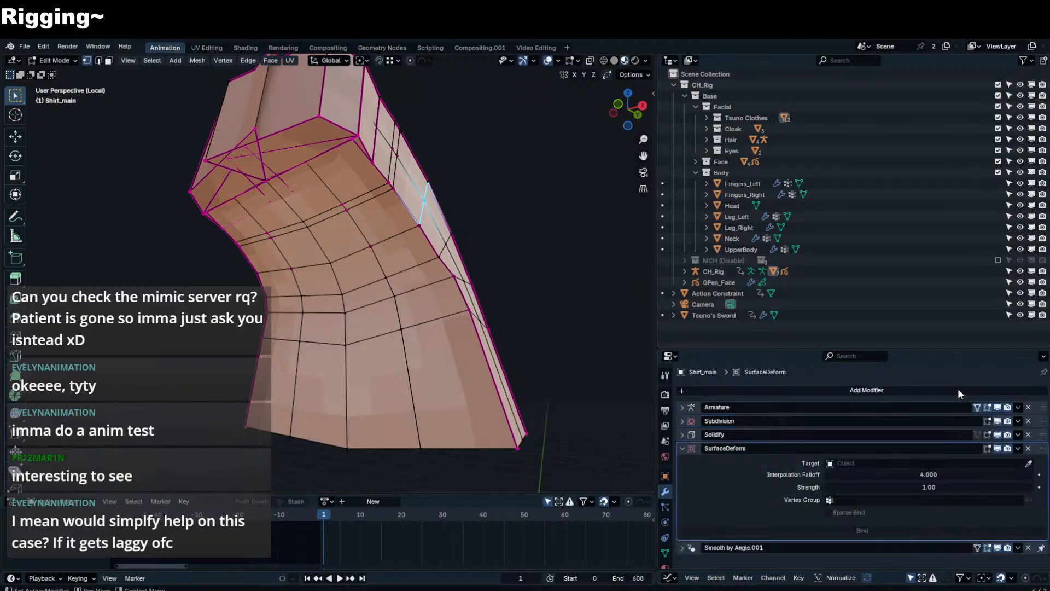
pyautogui.click(1028, 448)
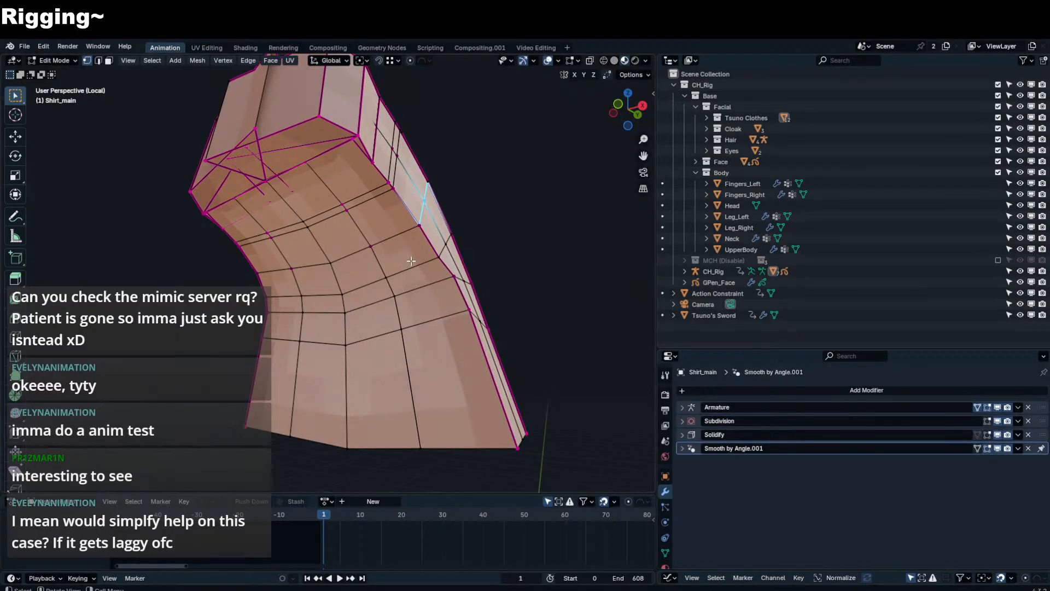
# - Add a Subdivision Surface modifier to the shirt, move it first in the modifier stack and set it to Simple
pyautogui.click(875, 395)
pyautogui.press('space')
pyautogui.write('sub')
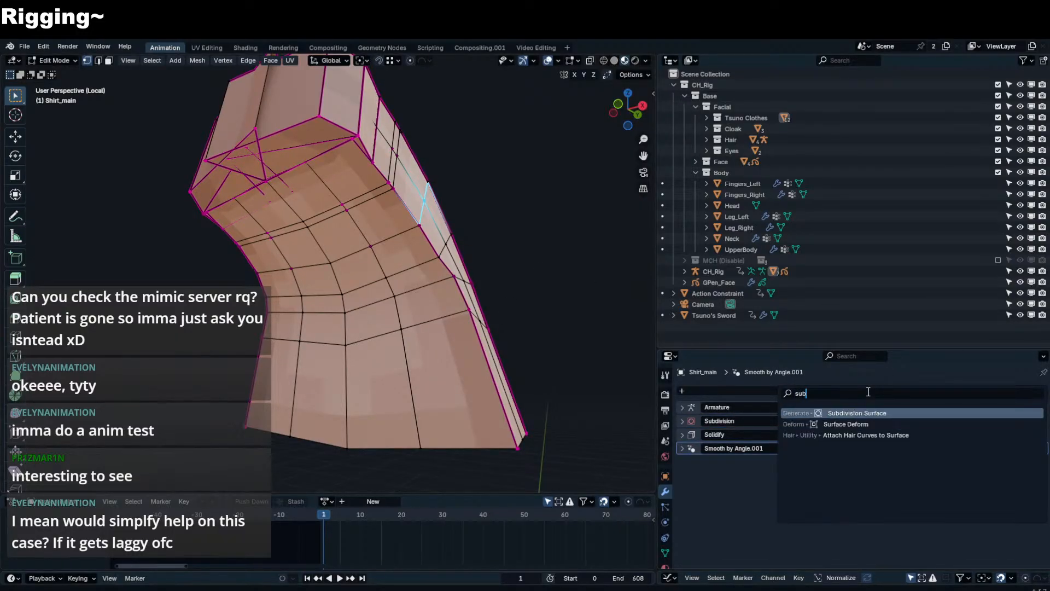
pyautogui.press('Return')
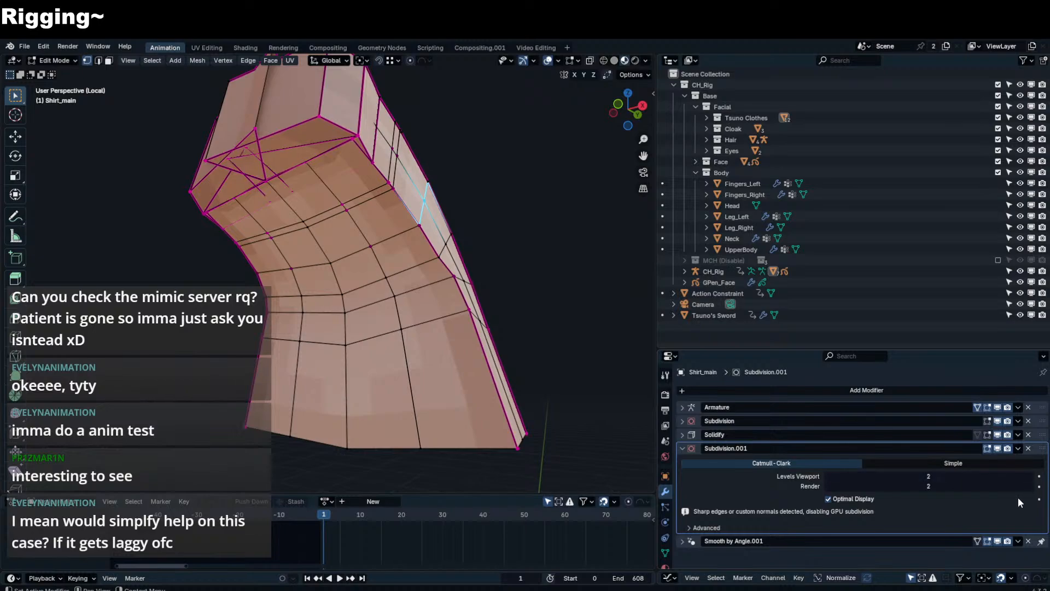
pyautogui.moveTo(1042, 449); pyautogui.dragTo(1039, 402)
pyautogui.click(998, 420)
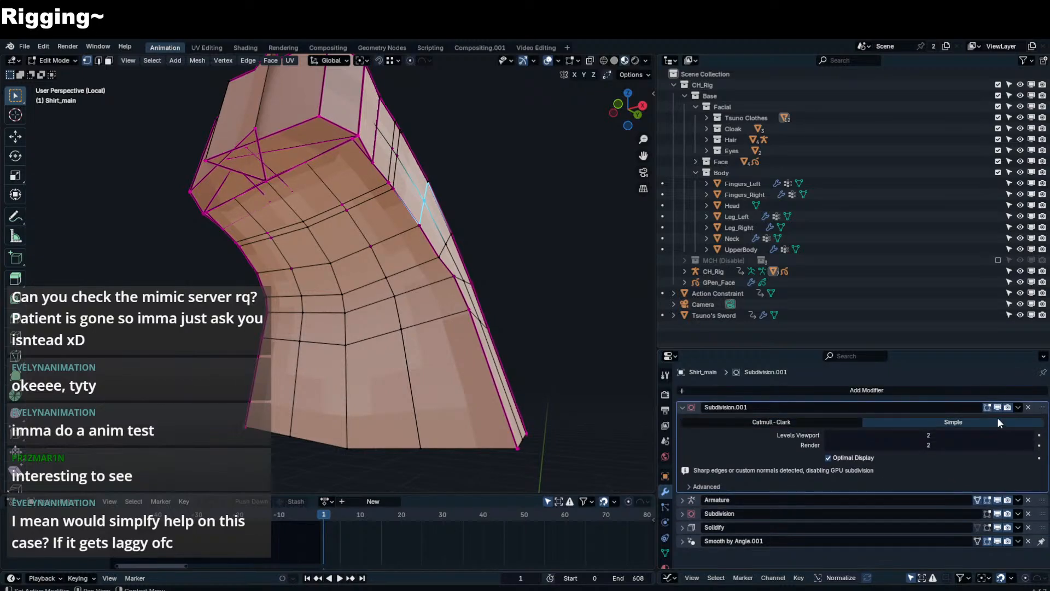
# - Turn off Simplify in the render settings and return to the shirt's modifiers
pyautogui.click(666, 393)
pyautogui.scroll(-8, 683, 486)
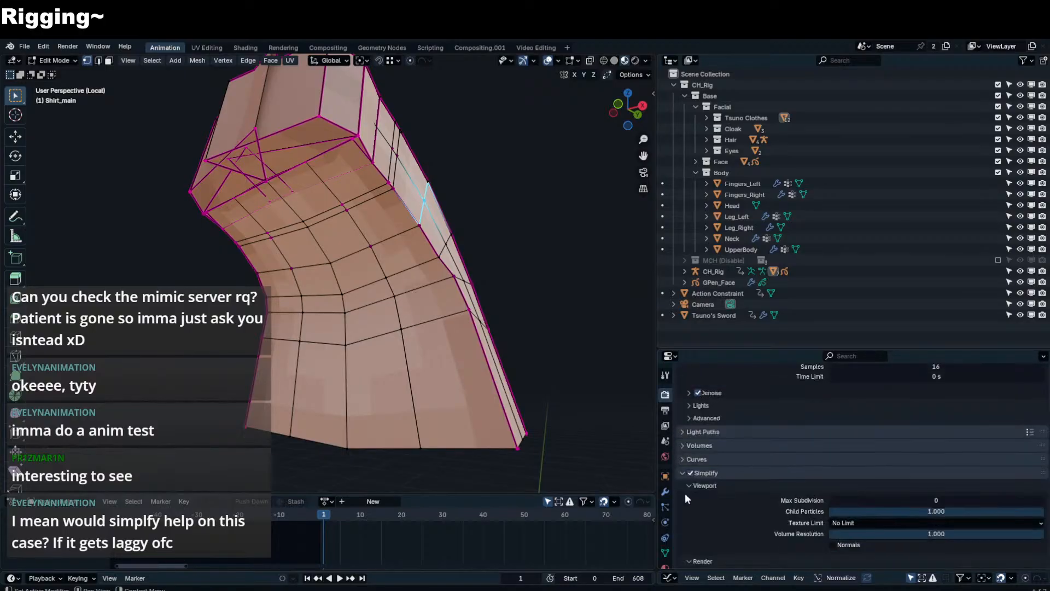
pyautogui.click(691, 470)
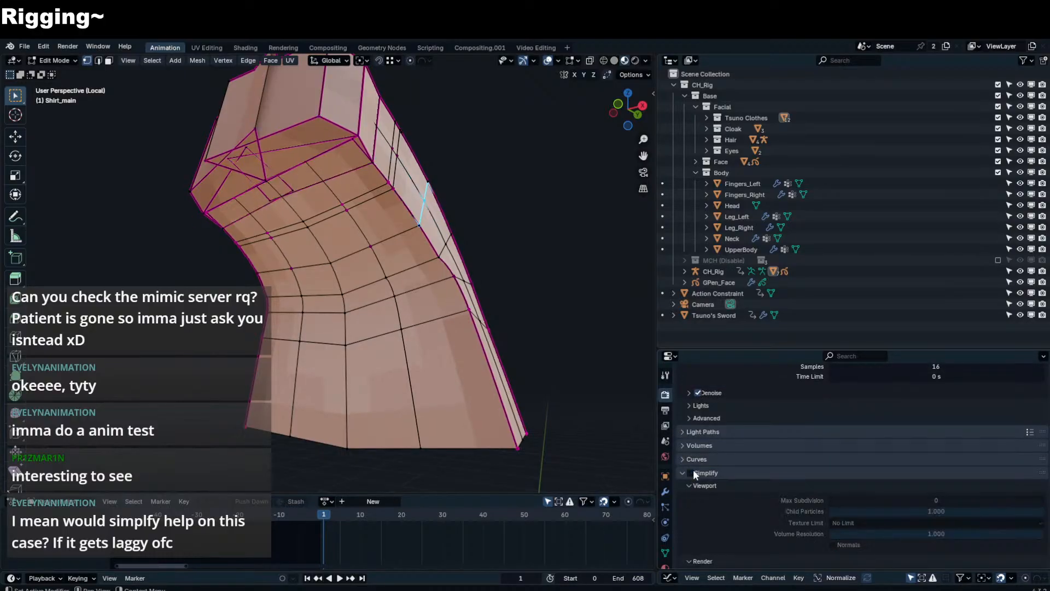
pyautogui.click(665, 491)
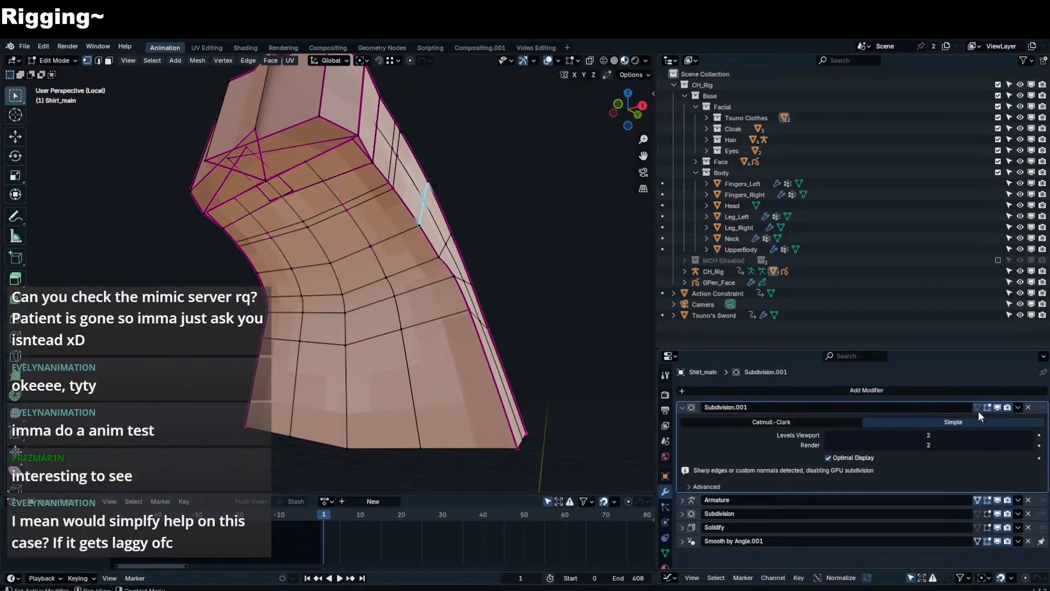
# - Leave edit mode and enable the Wireframe viewport overlay to inspect the shirt's subdivided mesh
pyautogui.press('Tab')
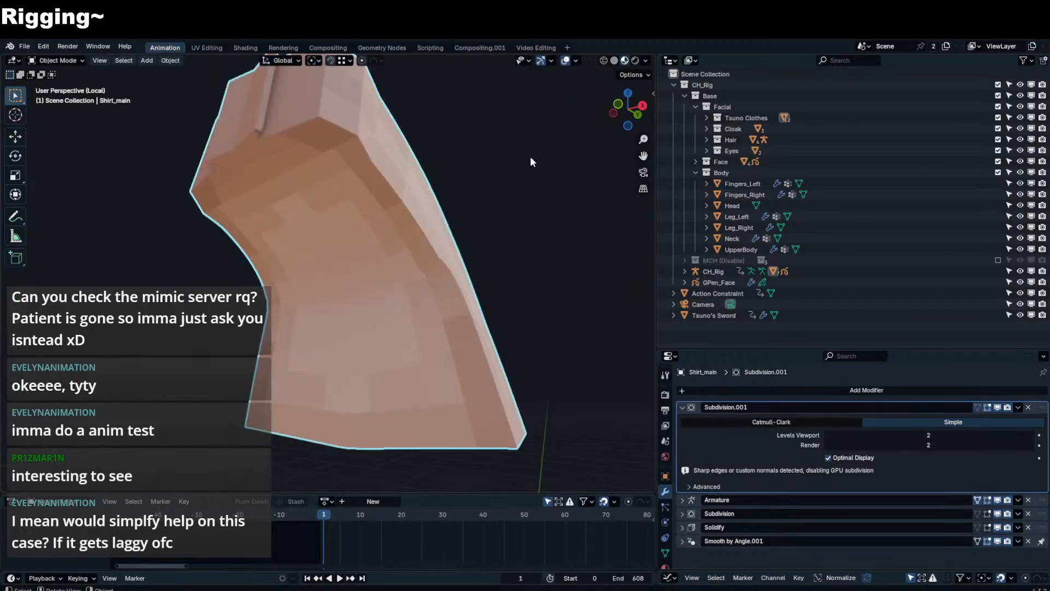
pyautogui.click(577, 60)
pyautogui.click(508, 258)
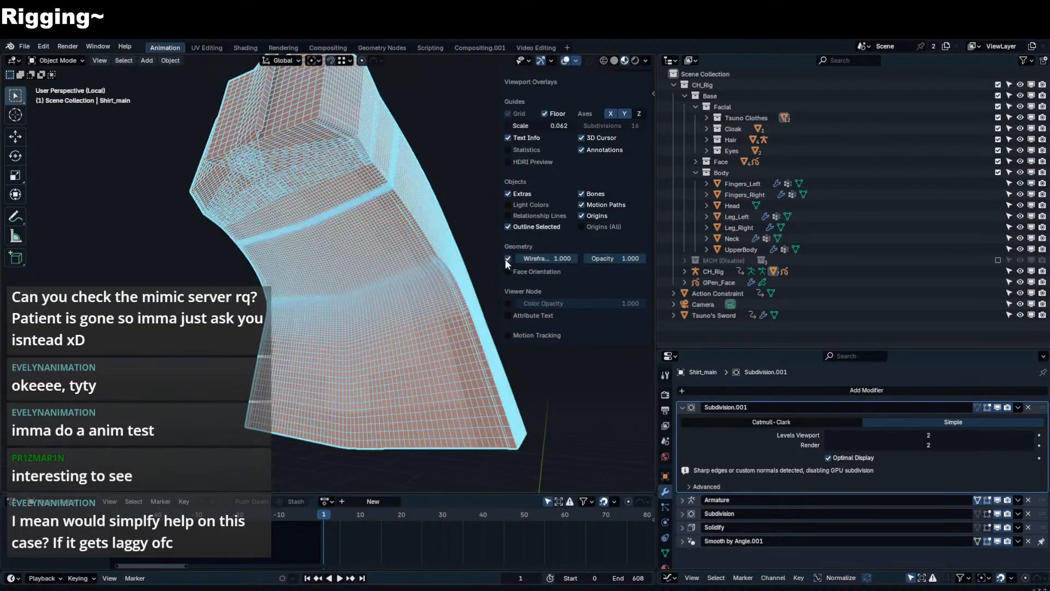
pyautogui.scroll(2, 434, 320)
pyautogui.moveTo(434, 321); pyautogui.dragTo(538, 336, button='middle')
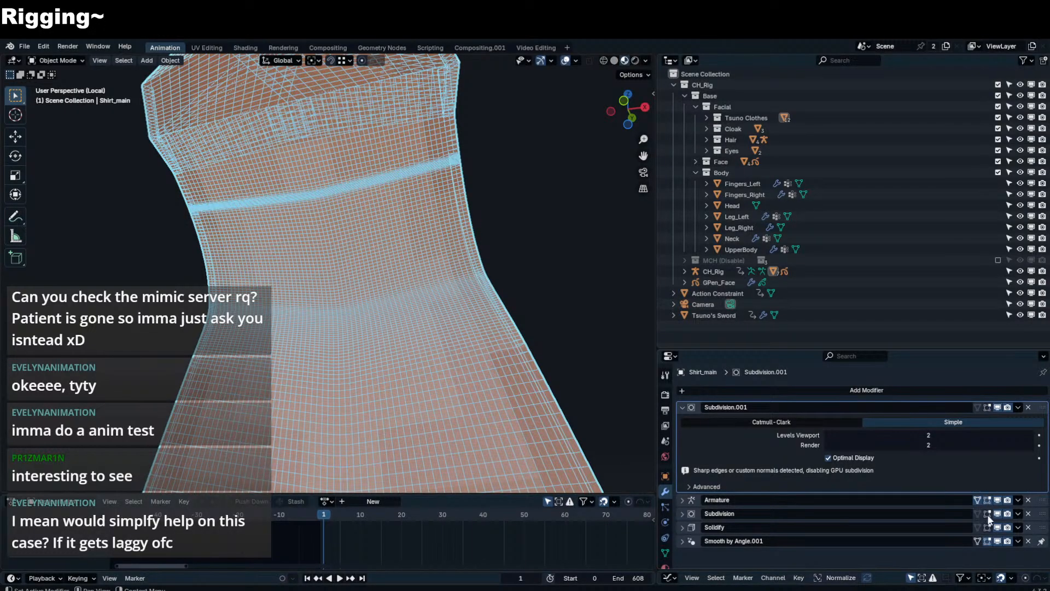
# - Disable the original Subdivision modifier in the viewport, toggling the Simple one off and back on to compare the mesh density
pyautogui.click(996, 408)
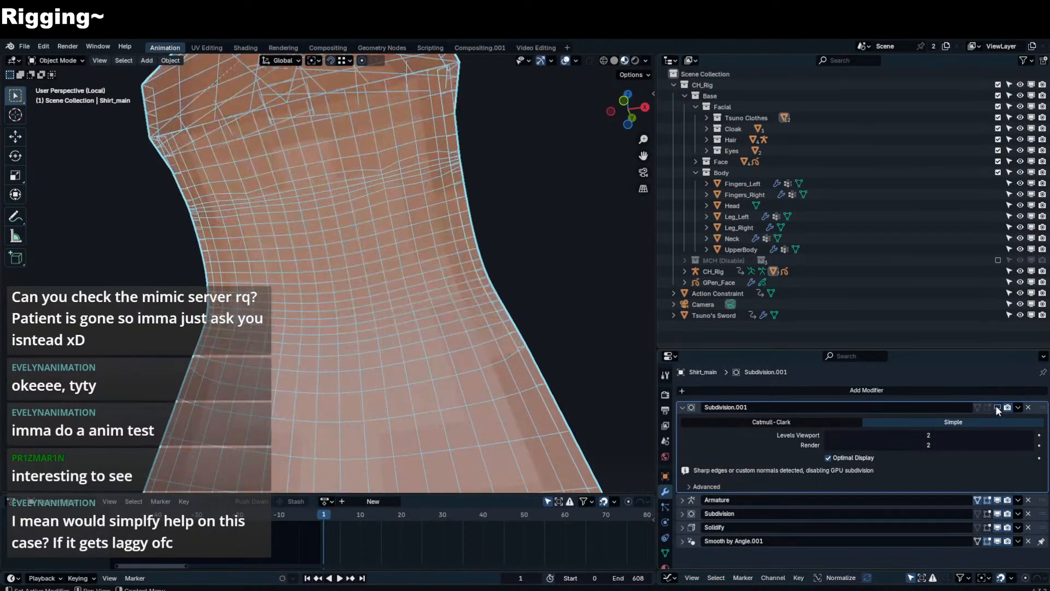
pyautogui.press('Tab')
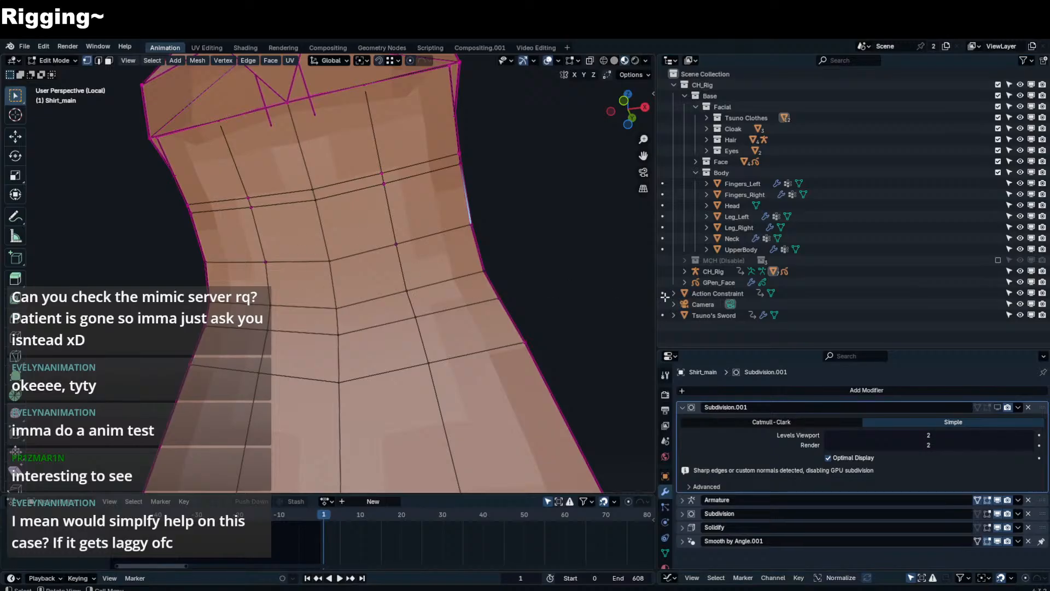
pyautogui.press('Tab')
pyautogui.click(996, 514)
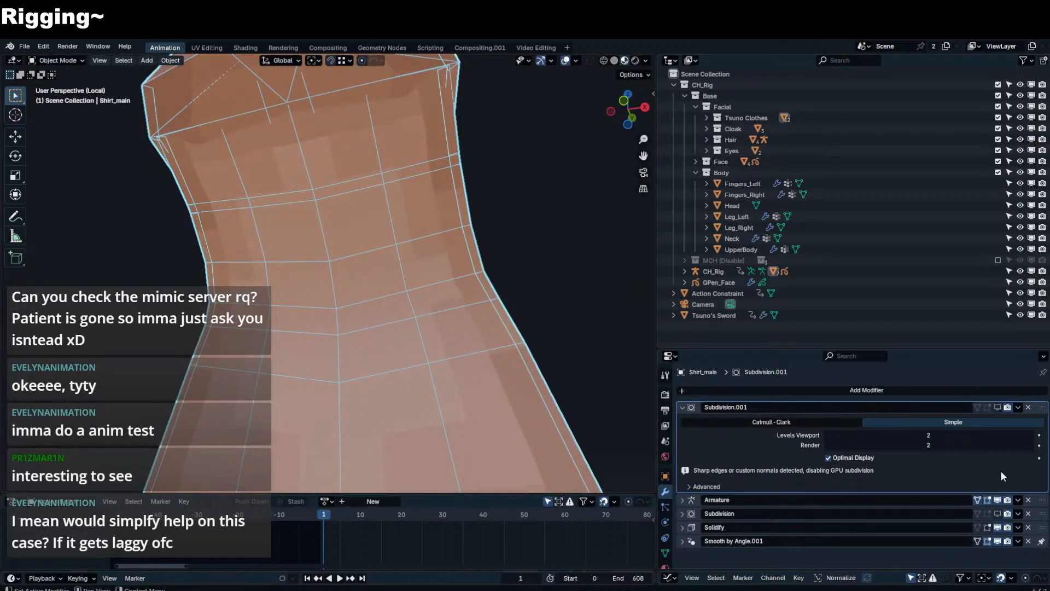
pyautogui.click(996, 407)
# - Try moving the shirt freely as an object, and its selected vertices in edit mode, to test the mesh
pyautogui.moveTo(416, 306); pyautogui.dragTo(379, 323, button='middle')
pyautogui.press('g')
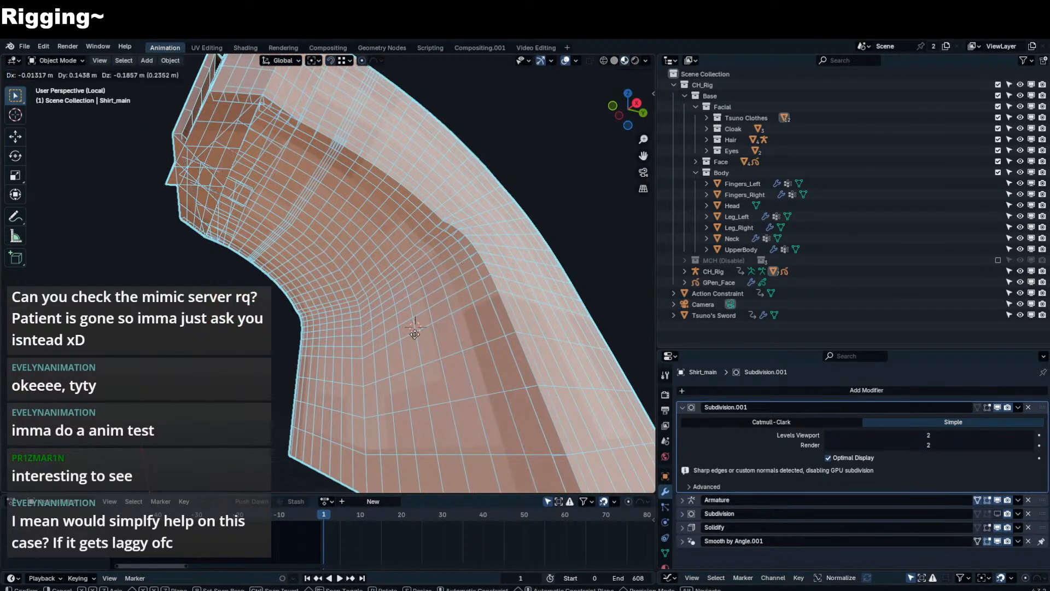
pyautogui.click(350, 298)
pyautogui.scroll(-2, 397, 351)
pyautogui.scroll(3, 400, 335)
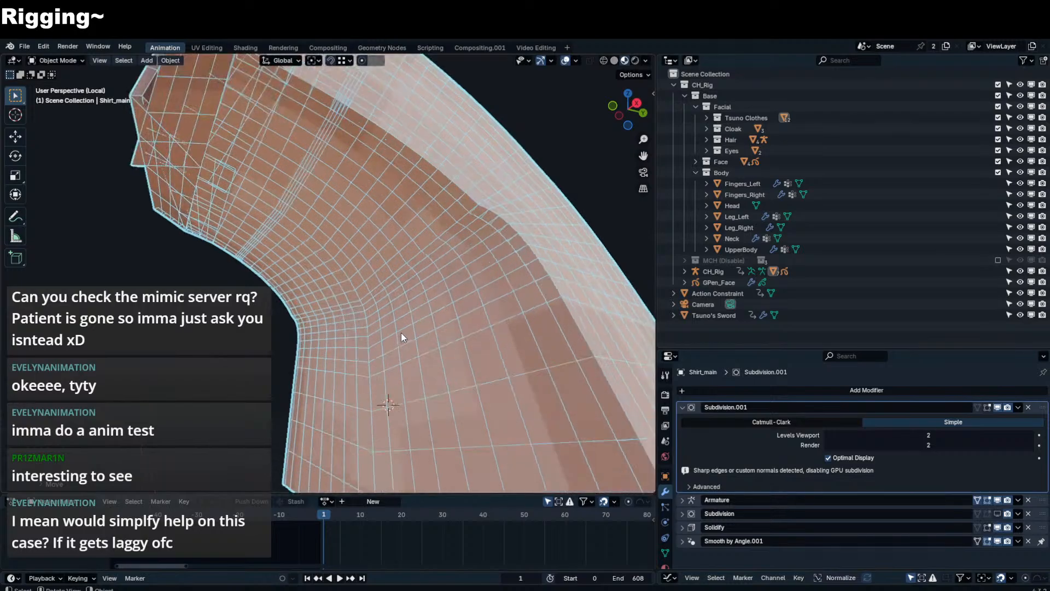
pyautogui.moveTo(402, 332); pyautogui.dragTo(409, 373, button='middle')
pyautogui.press('g')
pyautogui.press('Escape')
pyautogui.press('Tab')
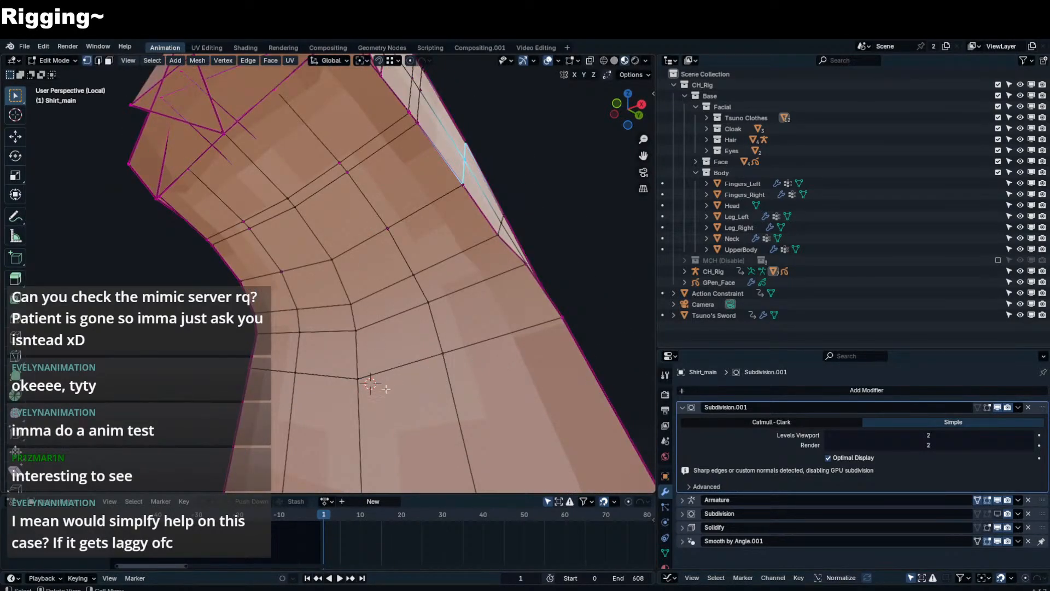
pyautogui.press('g')
pyautogui.click(363, 295)
# - Examine the vertex weights of the vertices at the centre of the shirt's back
pyautogui.scroll(-4, 363, 296)
pyautogui.moveTo(363, 295); pyautogui.dragTo(273, 333, button='middle')
pyautogui.moveTo(337, 337); pyautogui.dragTo(340, 334, button='middle')
pyautogui.press('Tab')
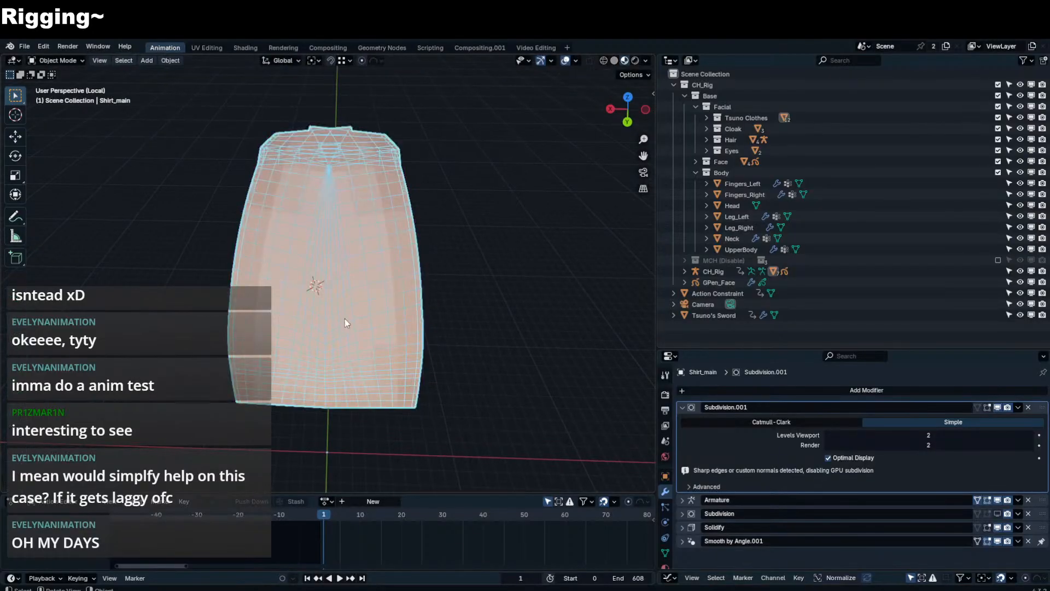
pyautogui.press('Tab')
pyautogui.scroll(1, 343, 236)
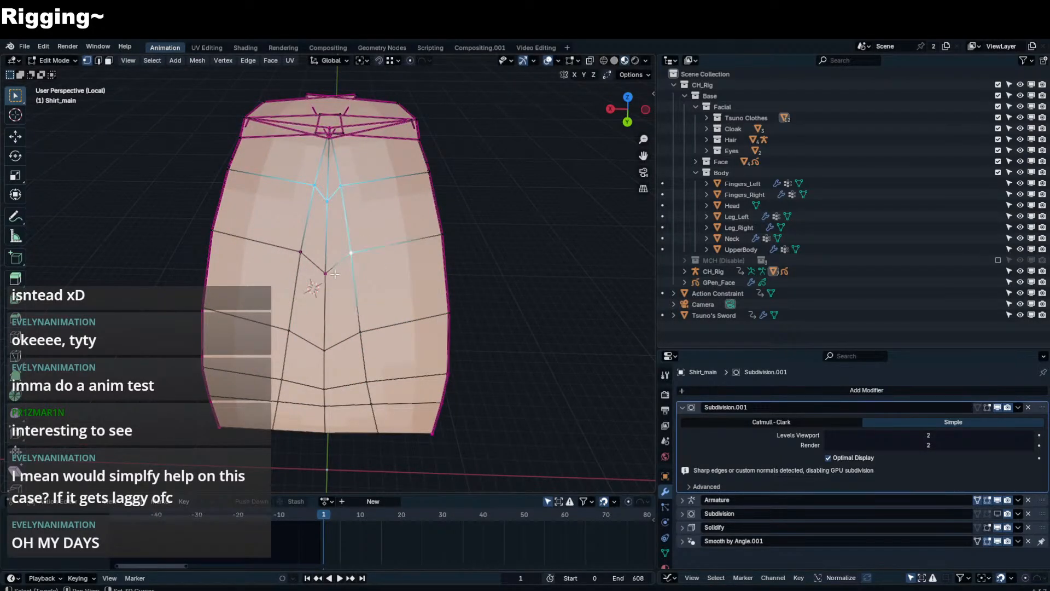
pyautogui.press('n')
pyautogui.click(649, 95)
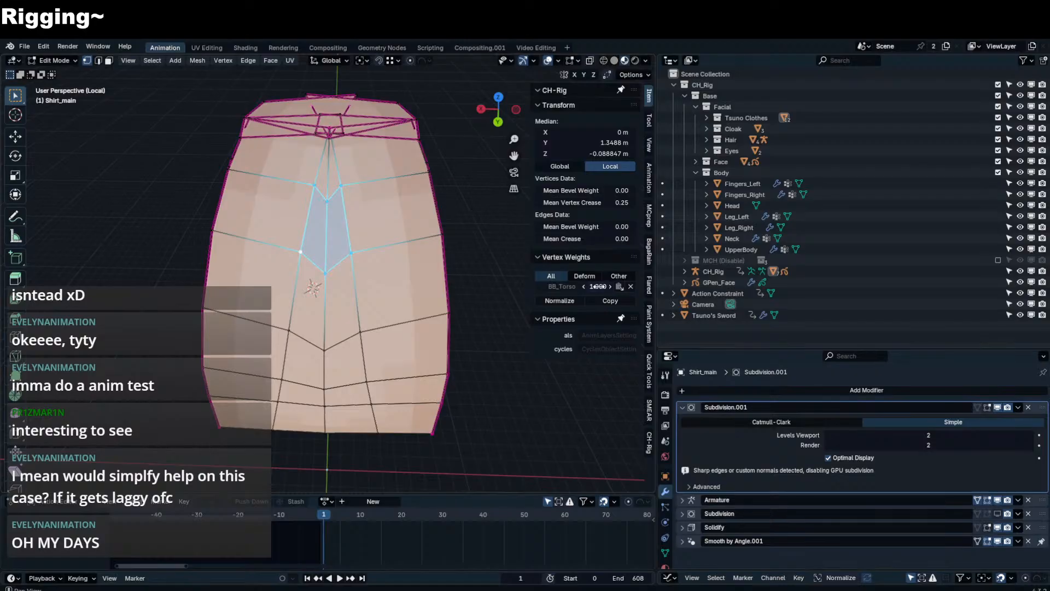
pyautogui.press('n')
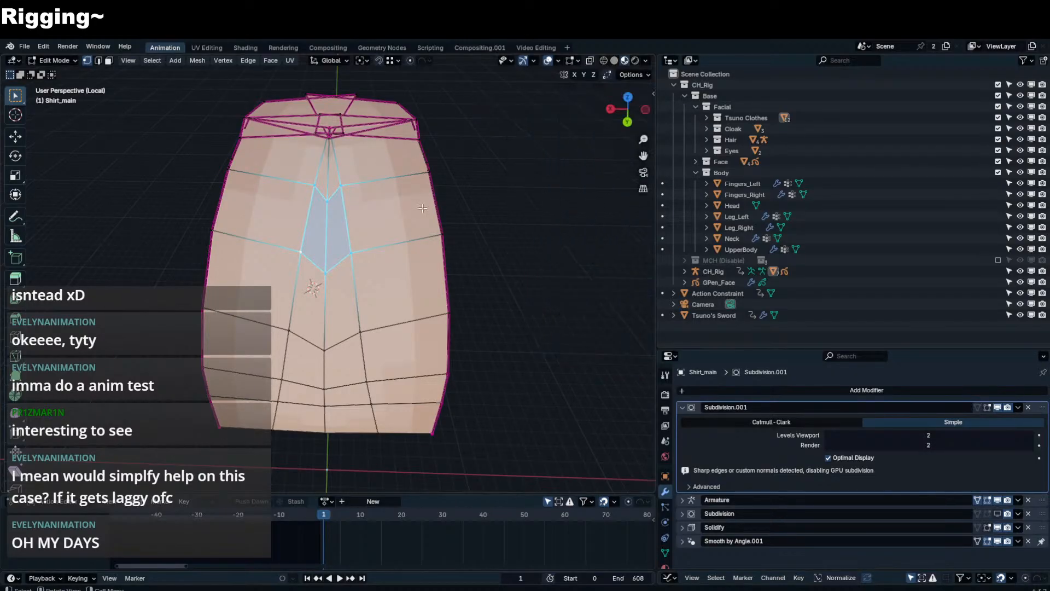
# - Leave the shirt's isolated view and clear the location of the rig's torso bone in pose mode
pyautogui.press('Tab')
pyautogui.moveTo(541, 271); pyautogui.dragTo(273, 166, button='middle')
pyautogui.press('KP_Divide')
pyautogui.click(367, 260)
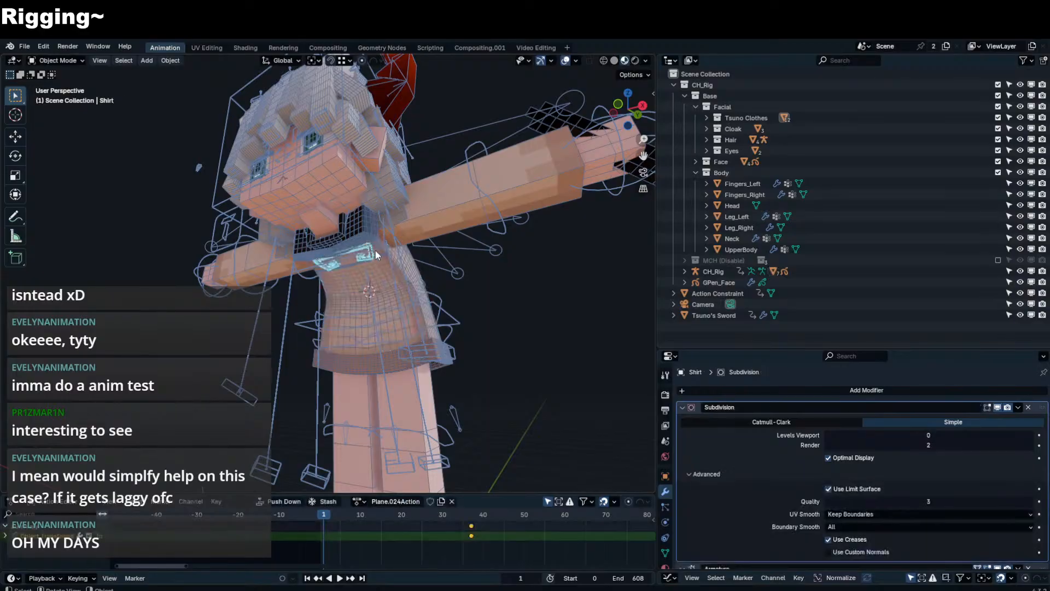
pyautogui.click(375, 251)
pyautogui.hotkey('ctrl', 'Tab')
pyautogui.click(375, 251)
pyautogui.click(376, 250)
pyautogui.hotkey('alt', 'g')
# - Try rotating the Cloak_U_R bone in pose mode from a back view to test the rig's responsiveness
pyautogui.moveTo(376, 251); pyautogui.dragTo(464, 273, button='middle')
pyautogui.hotkey('ctrl', 'Tab')
pyautogui.click(509, 295)
pyautogui.click(466, 275)
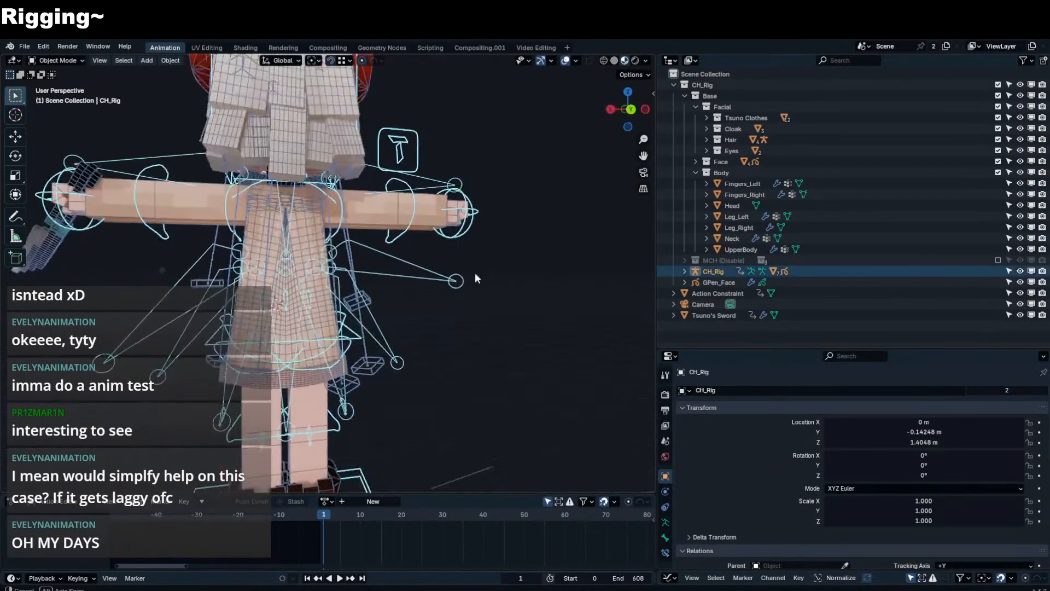
pyautogui.hotkey('ctrl', 'Tab')
pyautogui.moveTo(385, 251); pyautogui.dragTo(449, 311, button='middle')
pyautogui.press('r')
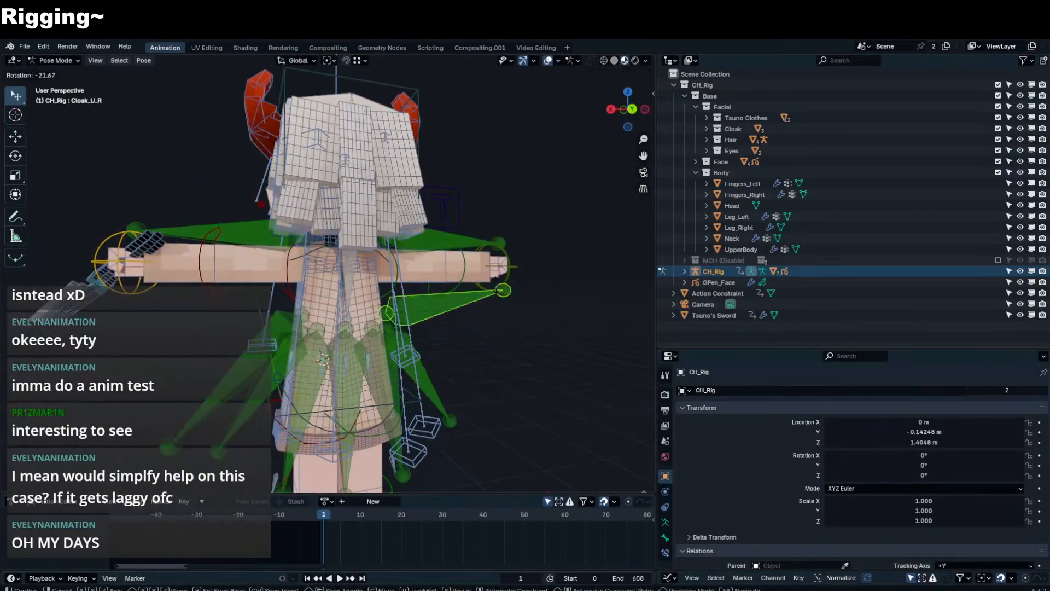
pyautogui.press('Return')
# - Enable Simplify in the render settings and test rotating the Cloak_U_R bone with it on
pyautogui.click(665, 395)
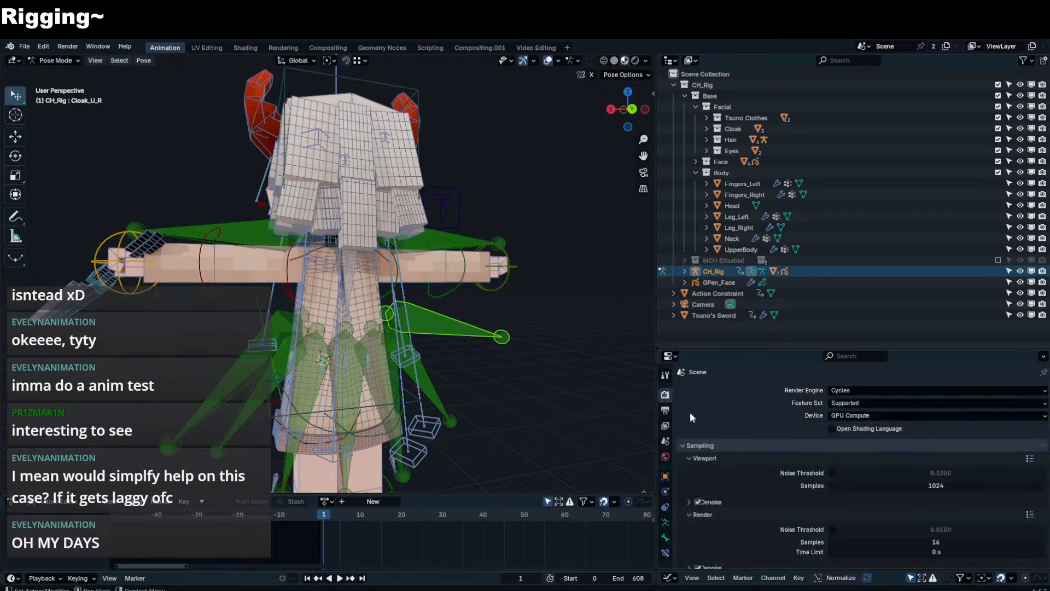
pyautogui.scroll(-6, 701, 490)
pyautogui.click(691, 516)
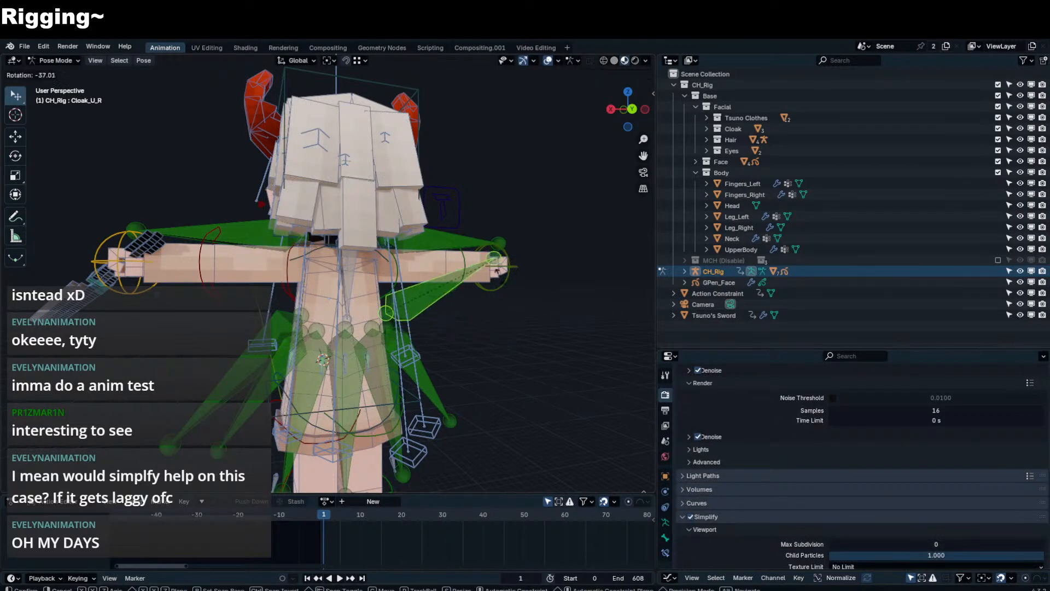
pyautogui.moveTo(469, 317); pyautogui.dragTo(637, 419, button='middle')
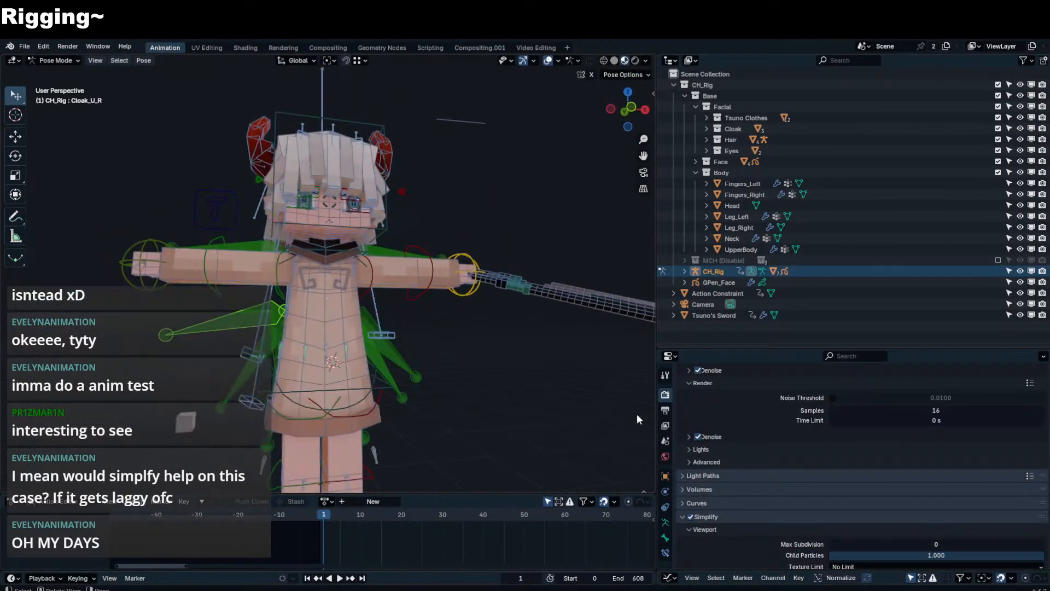
pyautogui.click(689, 516)
pyautogui.click(690, 516)
# - Remove the Simple subdivision modifier at the head of Shirt_main's modifier stack in object mode
pyautogui.hotkey('ctrl', 'Tab')
pyautogui.click(358, 377)
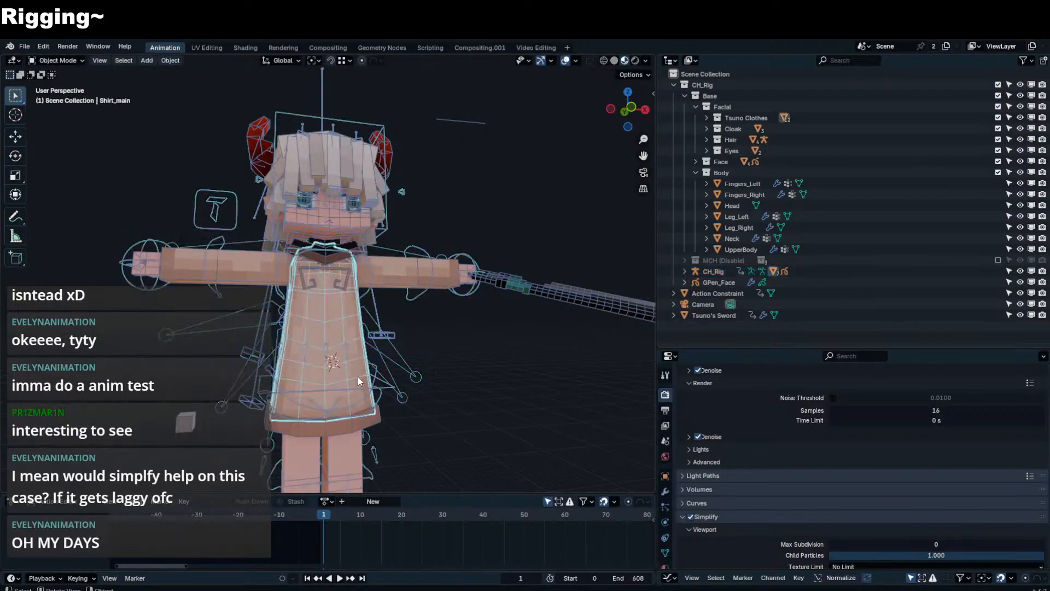
pyautogui.click(665, 493)
pyautogui.click(1027, 407)
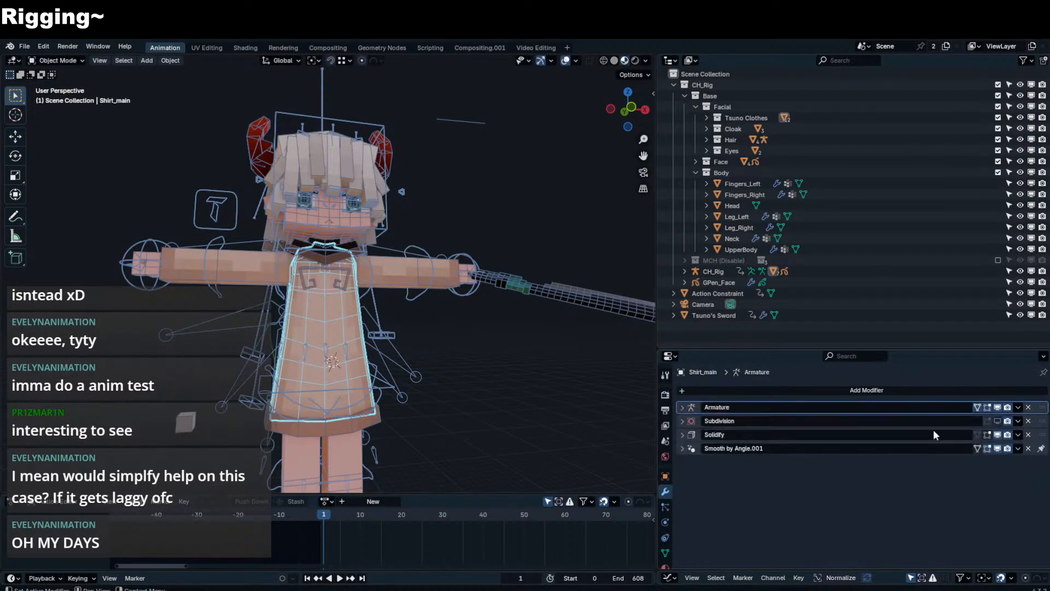
# - Examine the modifiers on the Shirt_Bottom_edge mesh and on the head mesh
pyautogui.click(364, 416)
pyautogui.click(365, 417)
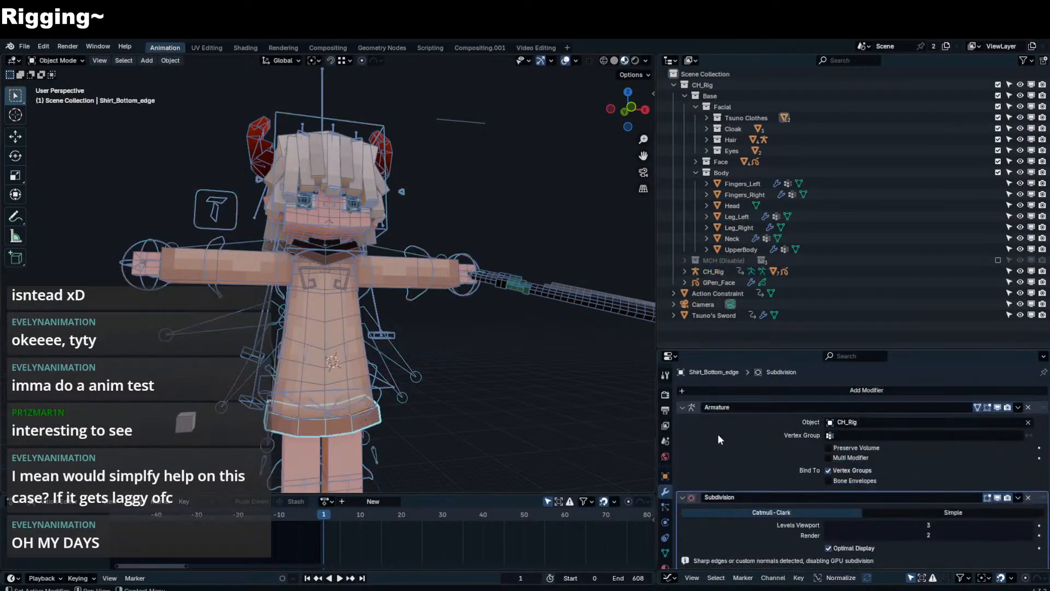
pyautogui.scroll(-4, 780, 484)
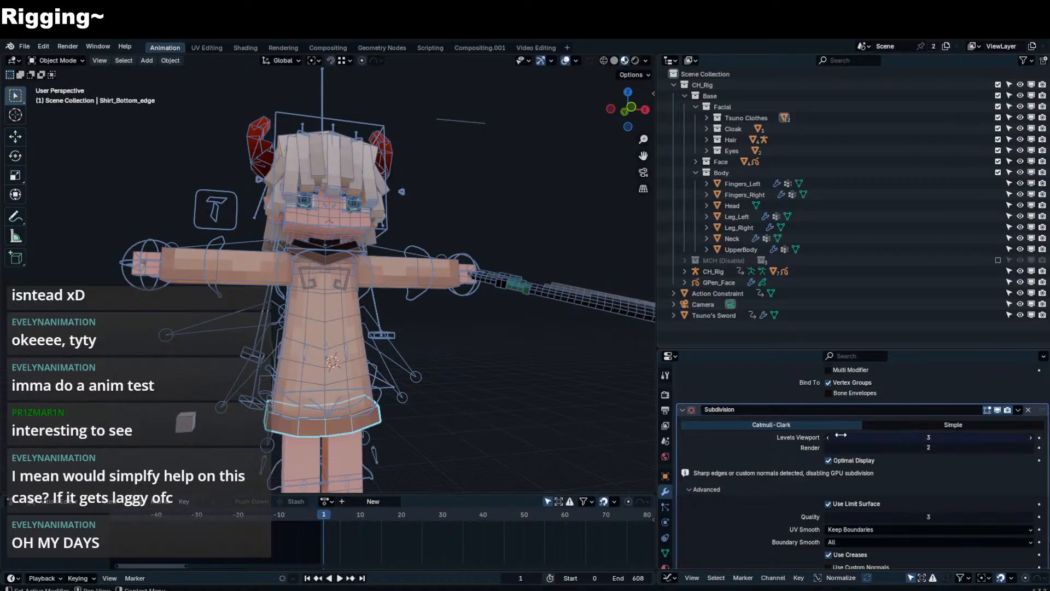
pyautogui.click(468, 310)
pyautogui.click(444, 285)
pyautogui.moveTo(441, 281); pyautogui.dragTo(484, 294, button='middle')
pyautogui.click(421, 298)
pyautogui.scroll(1, 481, 295)
pyautogui.click(347, 296)
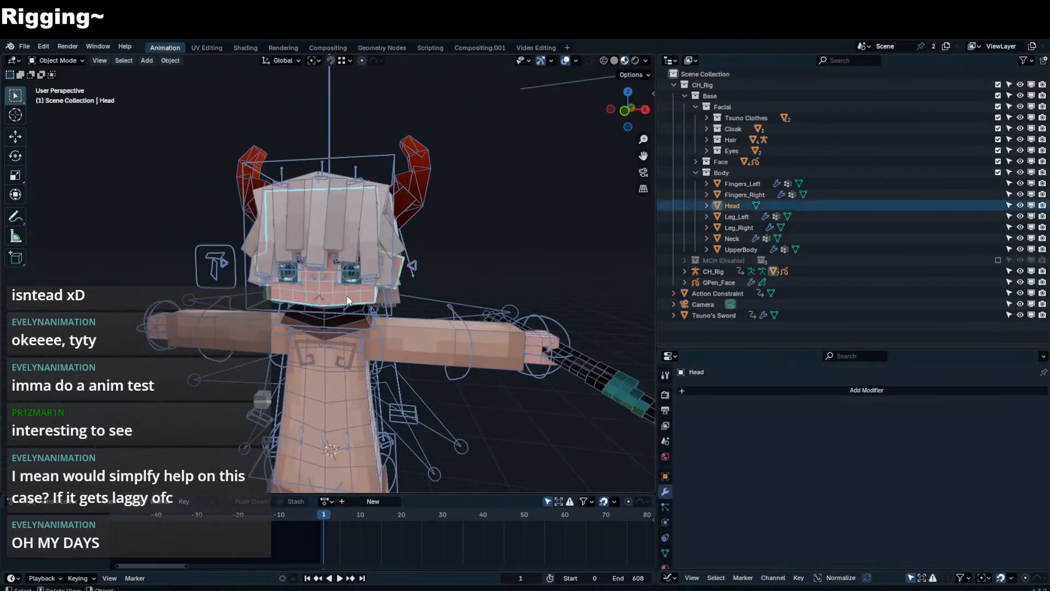
# - Put the Head mesh into edit mode and isolate it in local view
pyautogui.press('Tab')
pyautogui.scroll(4, 349, 300)
pyautogui.moveTo(349, 300); pyautogui.dragTo(530, 276, button='middle')
pyautogui.press('KP_Divide')
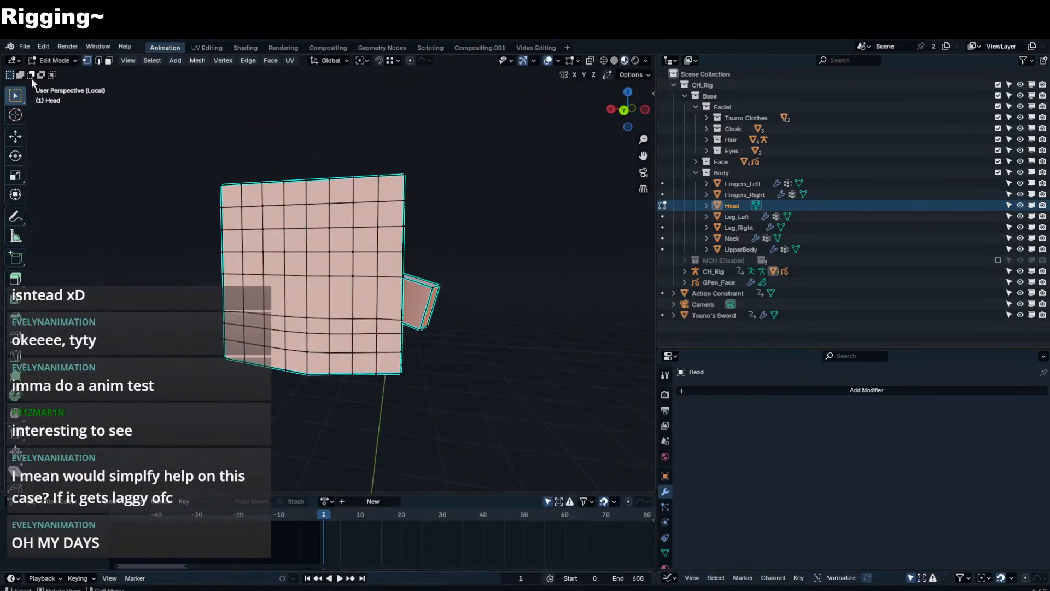
pyautogui.moveTo(271, 169); pyautogui.dragTo(271, 196, button='middle')
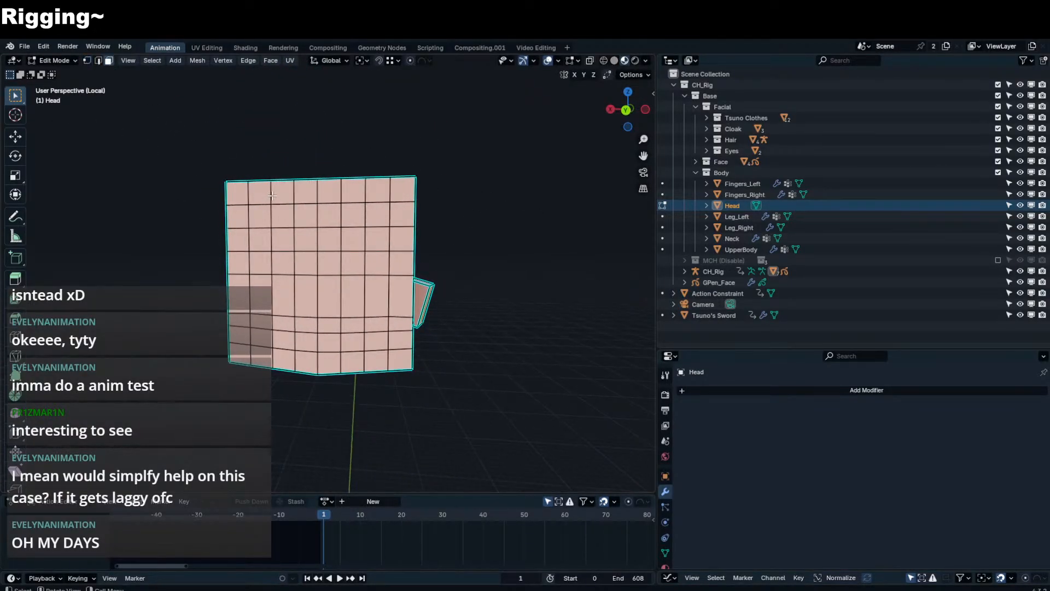
# - Dissolve the inner grid vertices on the back face of the head, keeping its border vertices
pyautogui.moveTo(98, 81); pyautogui.dragTo(250, 194, button='middle')
pyautogui.press('b')
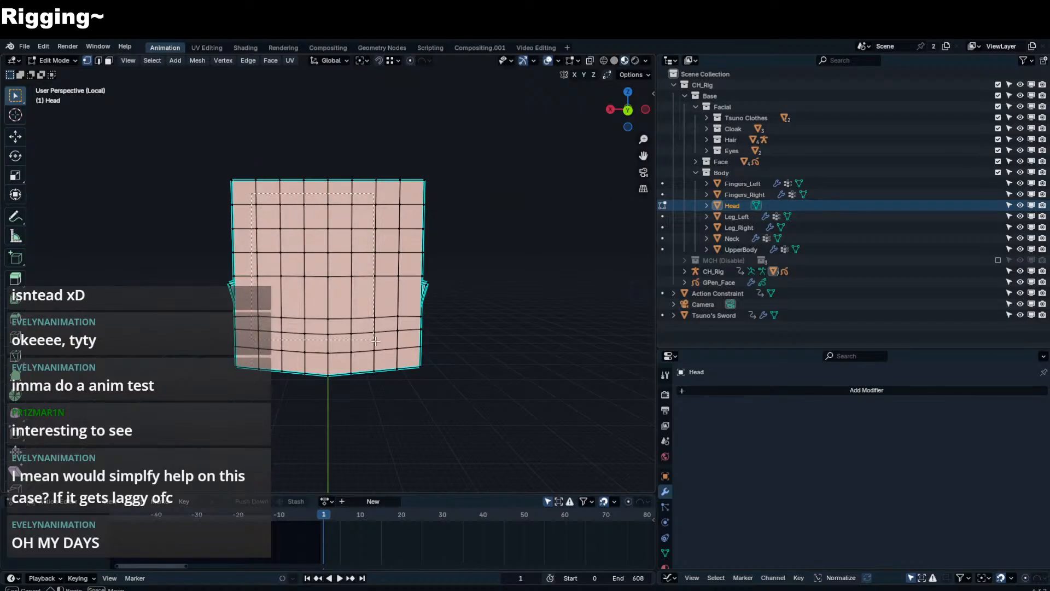
pyautogui.moveTo(251, 193); pyautogui.dragTo(405, 356)
pyautogui.press('n')
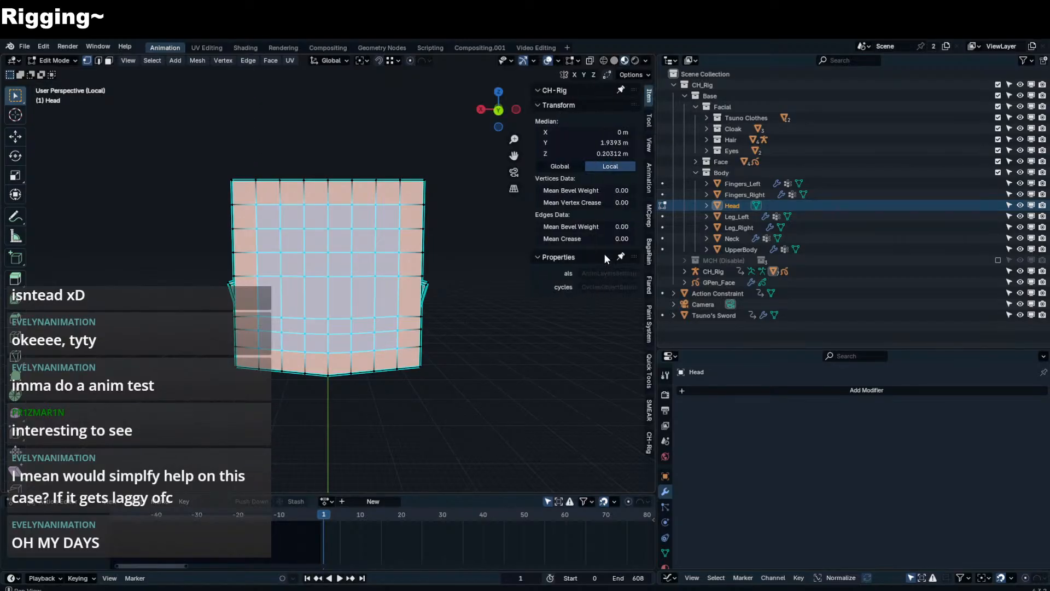
pyautogui.press('x')
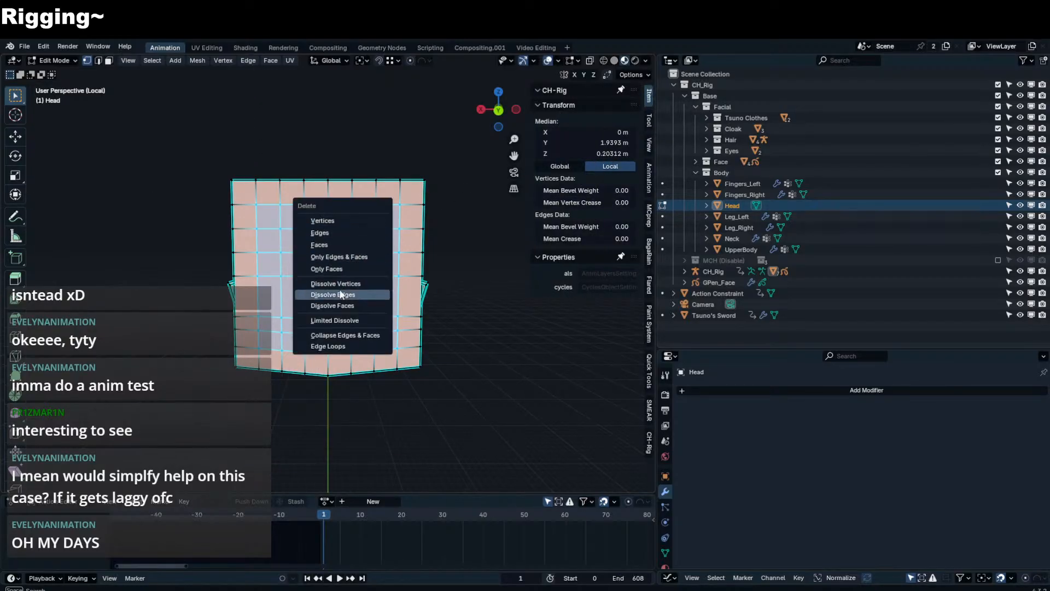
pyautogui.click(343, 284)
pyautogui.moveTo(343, 289); pyautogui.dragTo(350, 329, button='middle')
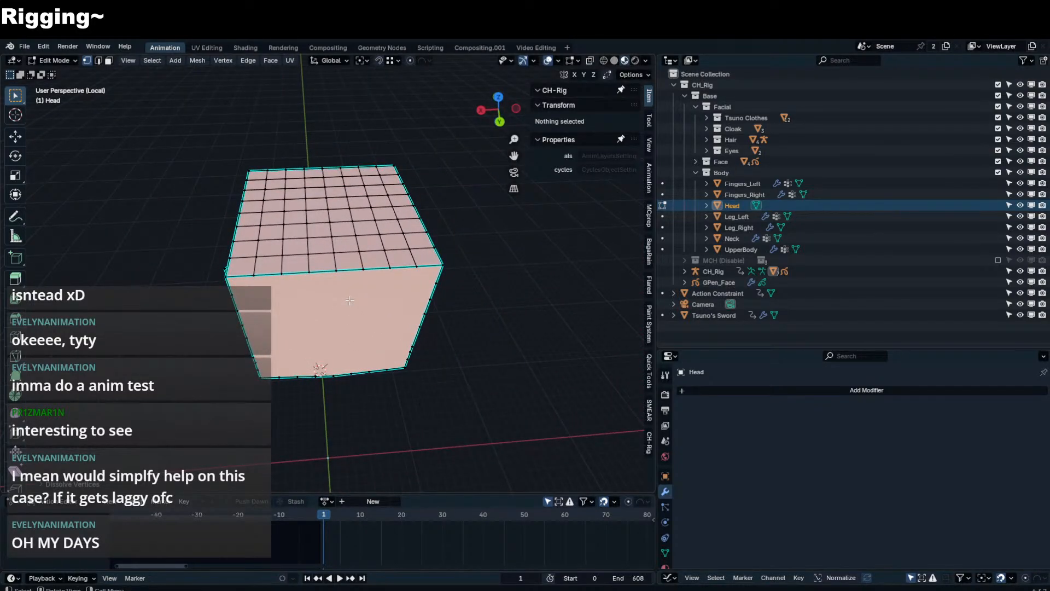
# - Dissolve the inner grid vertices on the top face of the head from the top view
pyautogui.press('KP_7')
pyautogui.click(278, 226)
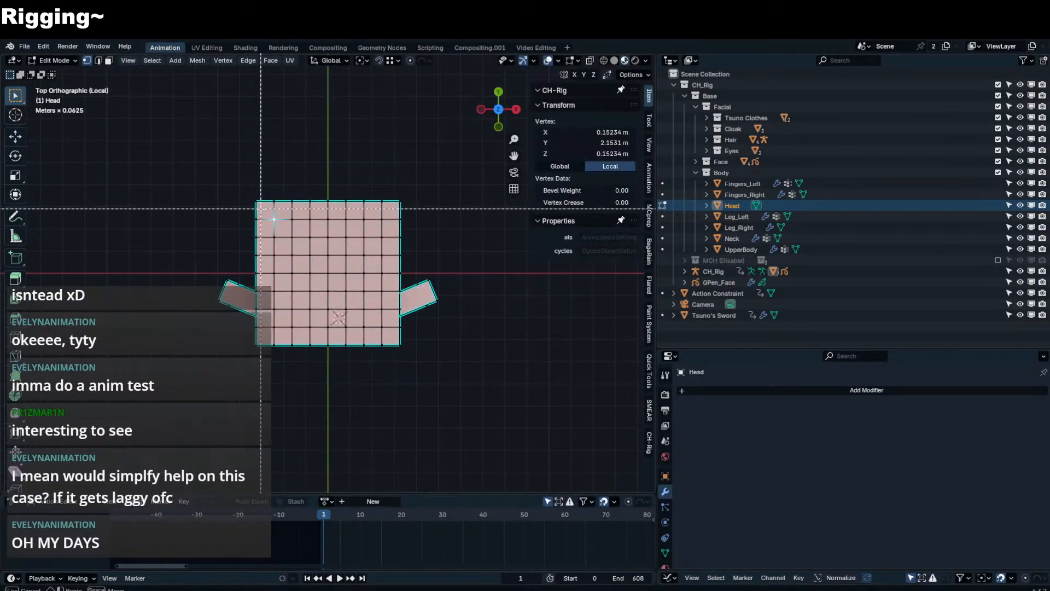
pyautogui.keyDown('ctrl'); pyautogui.keyDown('shift'); pyautogui.click(388, 330); pyautogui.keyUp('shift'); pyautogui.keyUp('ctrl')
pyautogui.press('x')
pyautogui.click(396, 305)
pyautogui.moveTo(395, 305); pyautogui.dragTo(335, 445, button='middle')
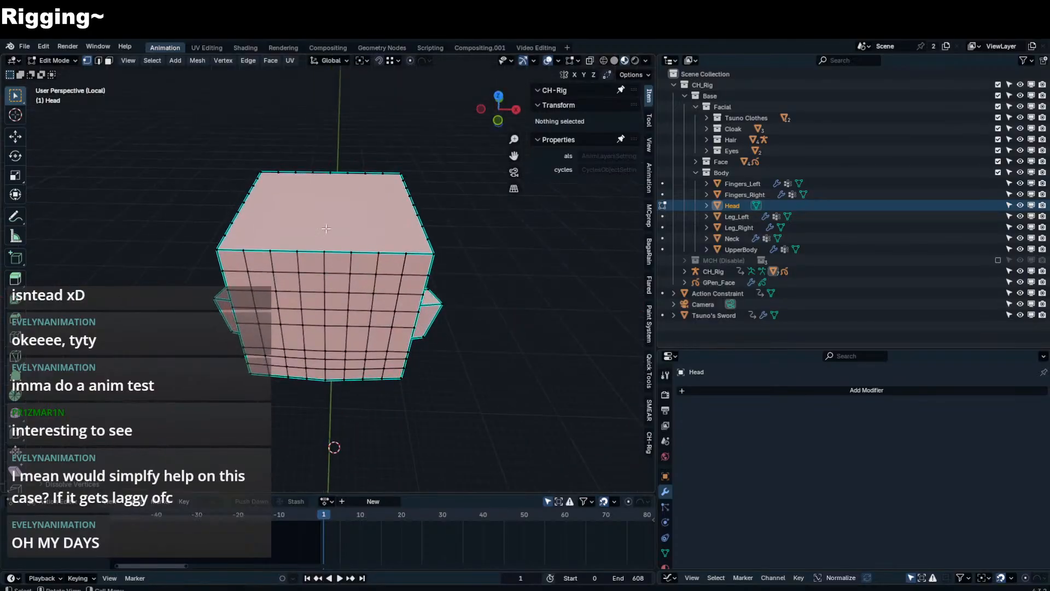
# - Dissolve the inner grid vertices on the front face of the head from the front view
pyautogui.press('KP_1')
pyautogui.click(274, 214)
pyautogui.moveTo(269, 208); pyautogui.dragTo(335, 277)
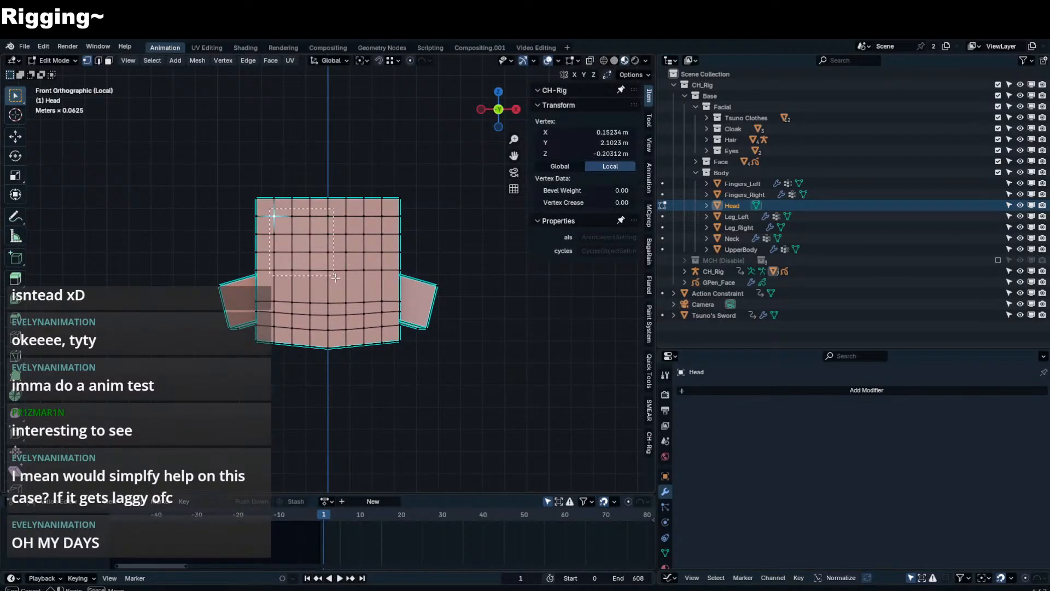
pyautogui.press('x')
pyautogui.click(388, 334)
pyautogui.moveTo(380, 321); pyautogui.dragTo(365, 318, button='middle')
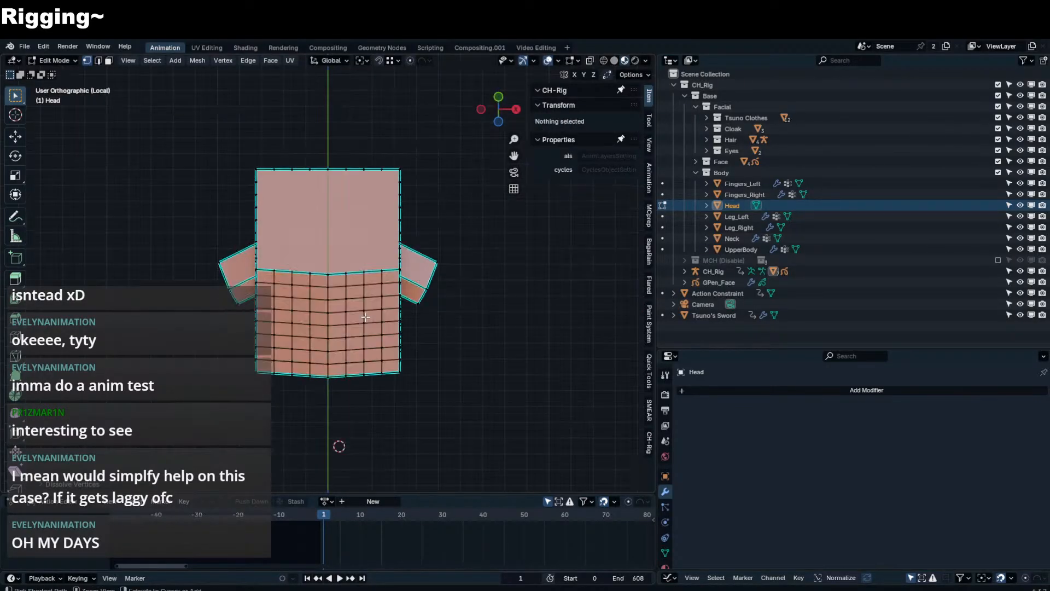
# - Dissolve the inner grid vertices on the bottom face of the head from the bottom view
pyautogui.press('ctrl+KP_7')
pyautogui.click(274, 219)
pyautogui.press('b')
pyautogui.moveTo(269, 216); pyautogui.dragTo(393, 340)
pyautogui.press('x')
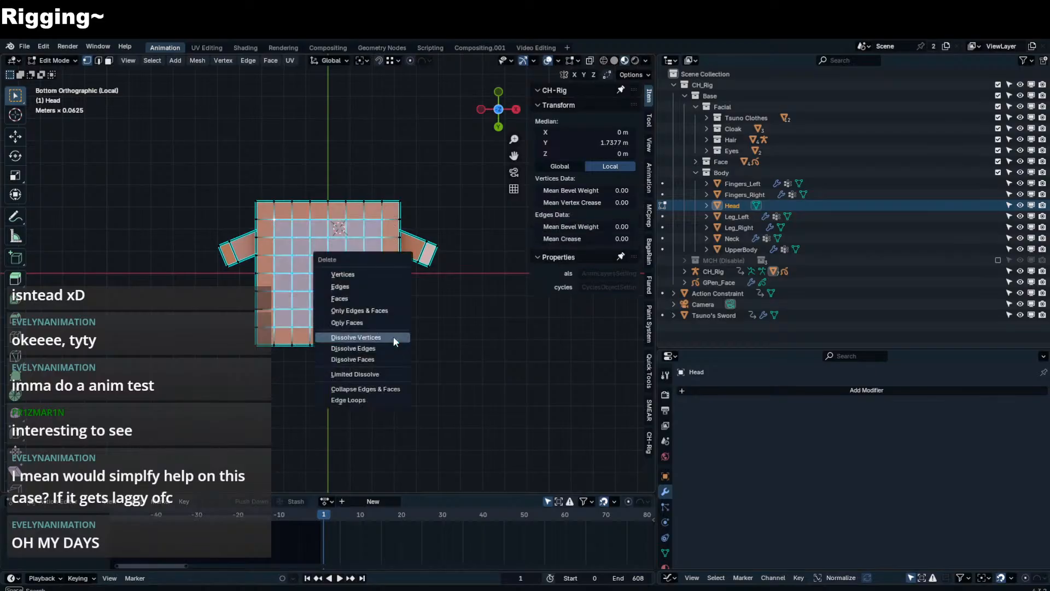
pyautogui.click(355, 338)
# - Try to select the inner vertices of the head's right side face around the ear
pyautogui.press('KP_3')
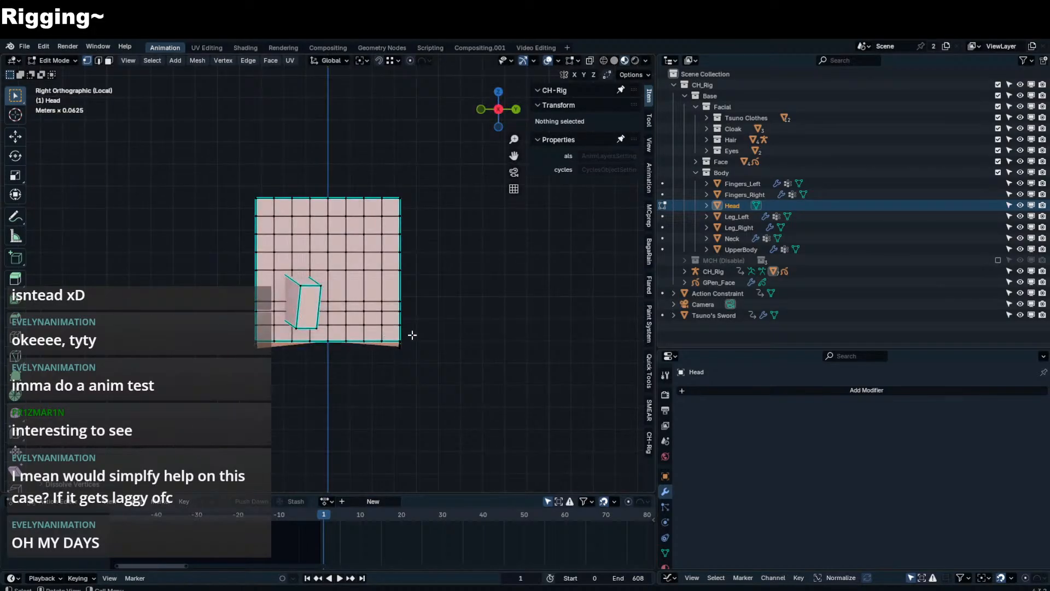
pyautogui.click(270, 332)
pyautogui.press('b')
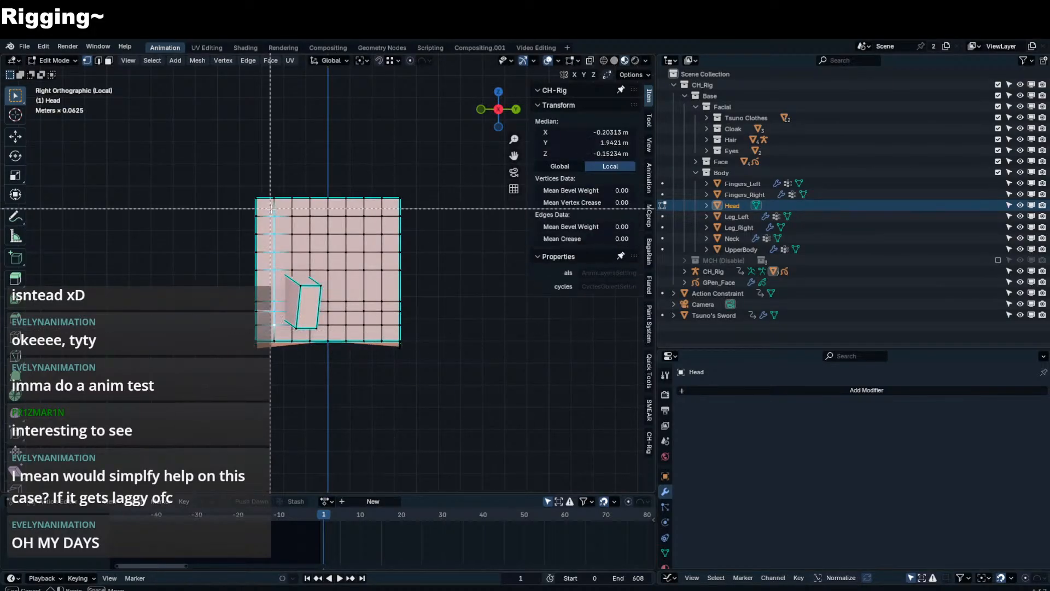
pyautogui.moveTo(270, 208); pyautogui.dragTo(338, 334)
pyautogui.press('b')
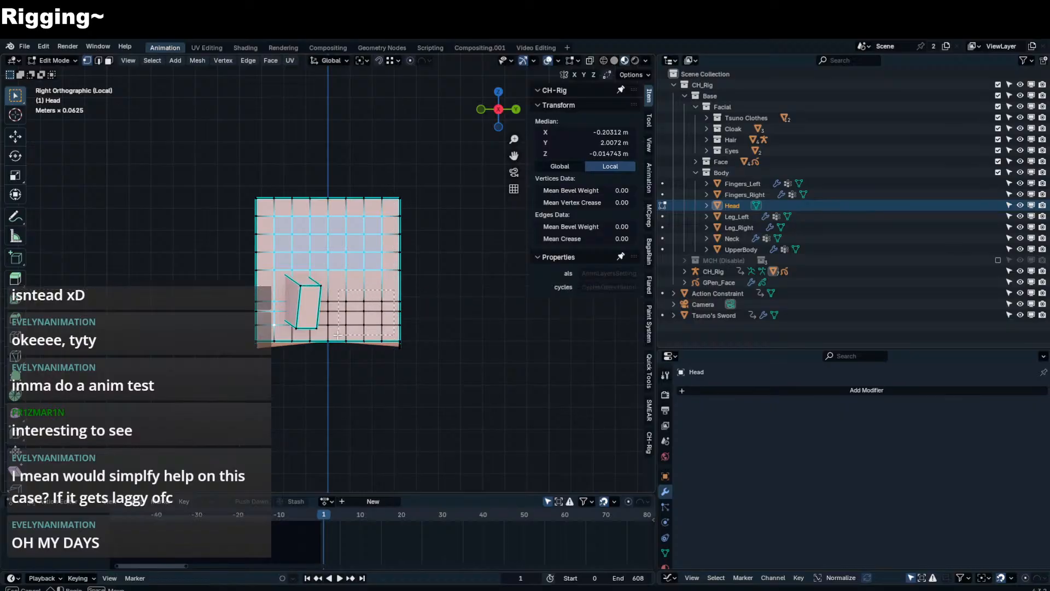
# - Select the linked ear geometry, set the snap target to Increment, and move the ears along global Y until they clear the head
pyautogui.press('l')
pyautogui.moveTo(316, 287); pyautogui.dragTo(383, 281, button='middle')
pyautogui.press('g')
pyautogui.press('y')
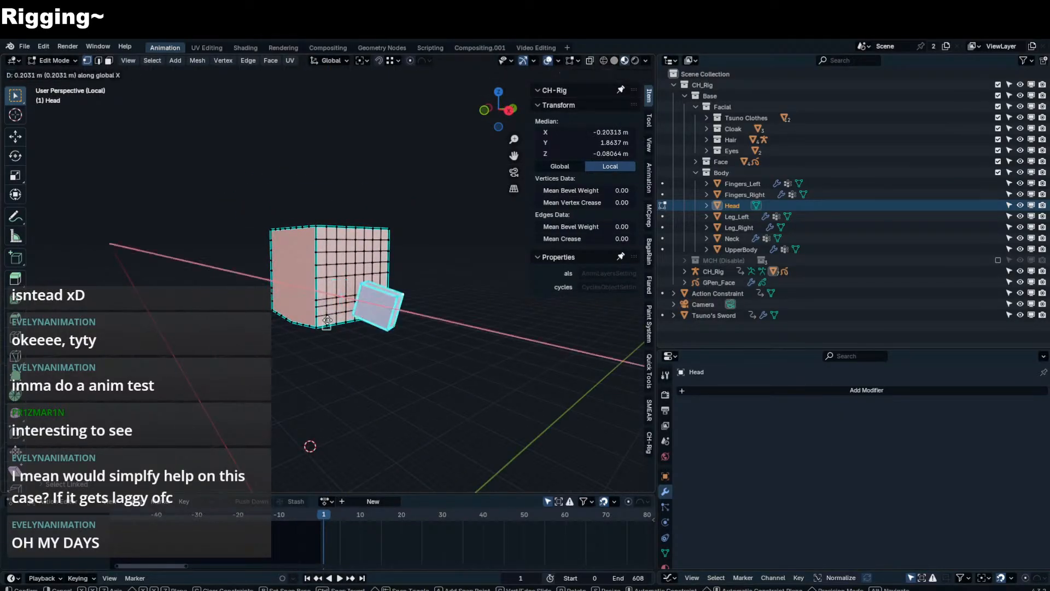
pyautogui.rightClick(420, 311)
pyautogui.click(388, 61)
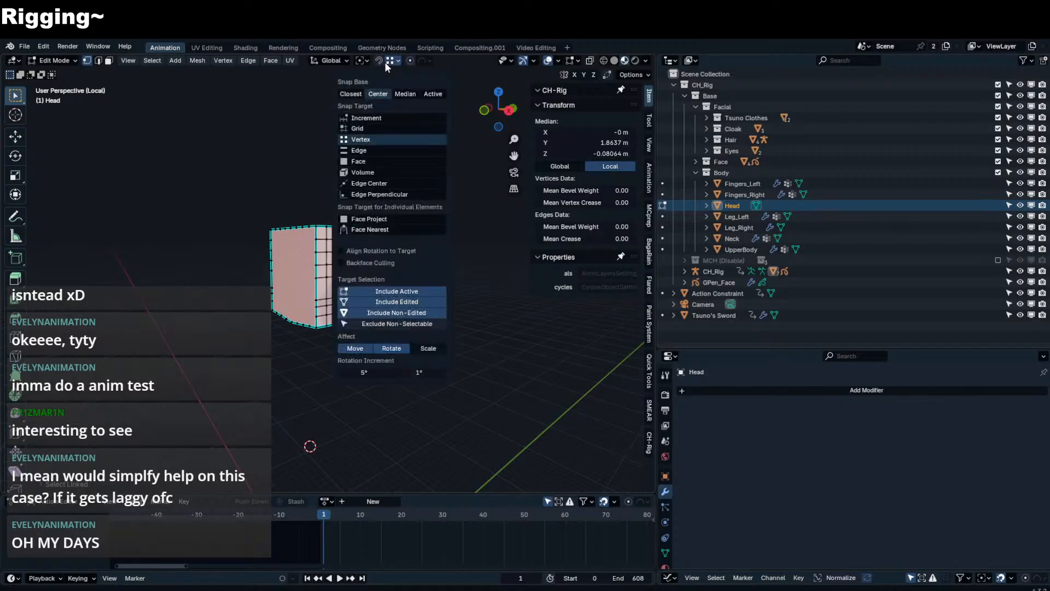
pyautogui.click(363, 118)
pyautogui.press('g')
pyautogui.press('y')
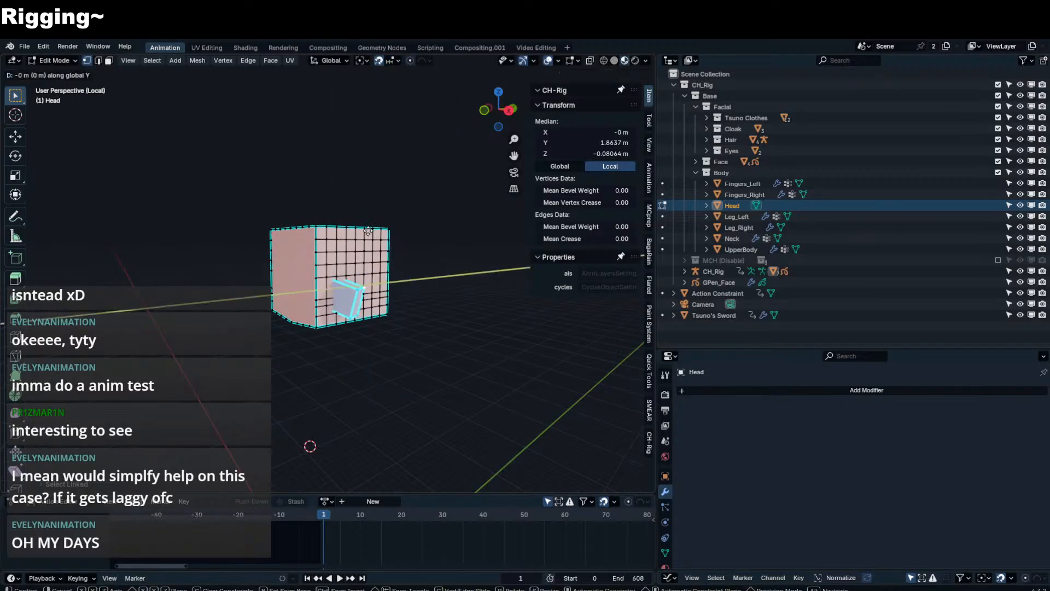
pyautogui.click(429, 239)
# - Dissolve the inner grid vertices on both side faces of the head at once from the right view in X-ray
pyautogui.scroll(3, 393, 252)
pyautogui.press('KP_3')
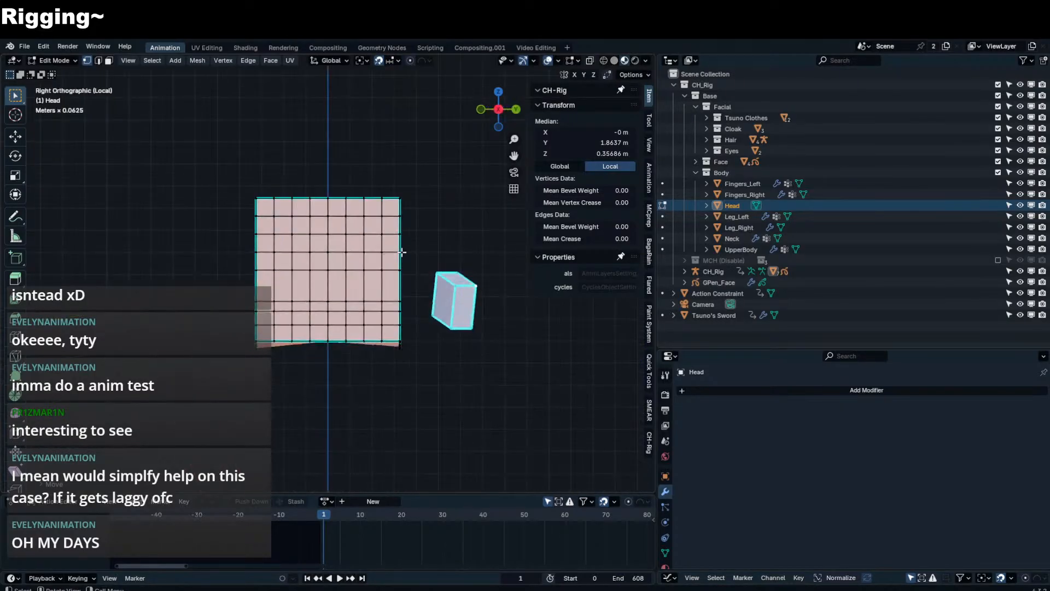
pyautogui.click(447, 143)
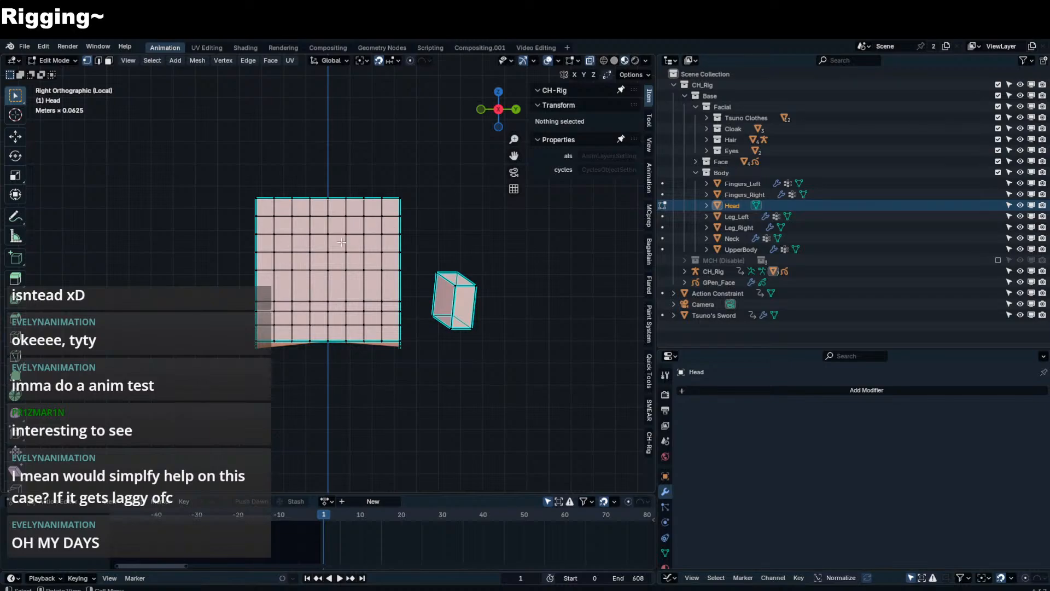
pyautogui.click(263, 210)
pyautogui.moveTo(377, 335); pyautogui.dragTo(385, 328)
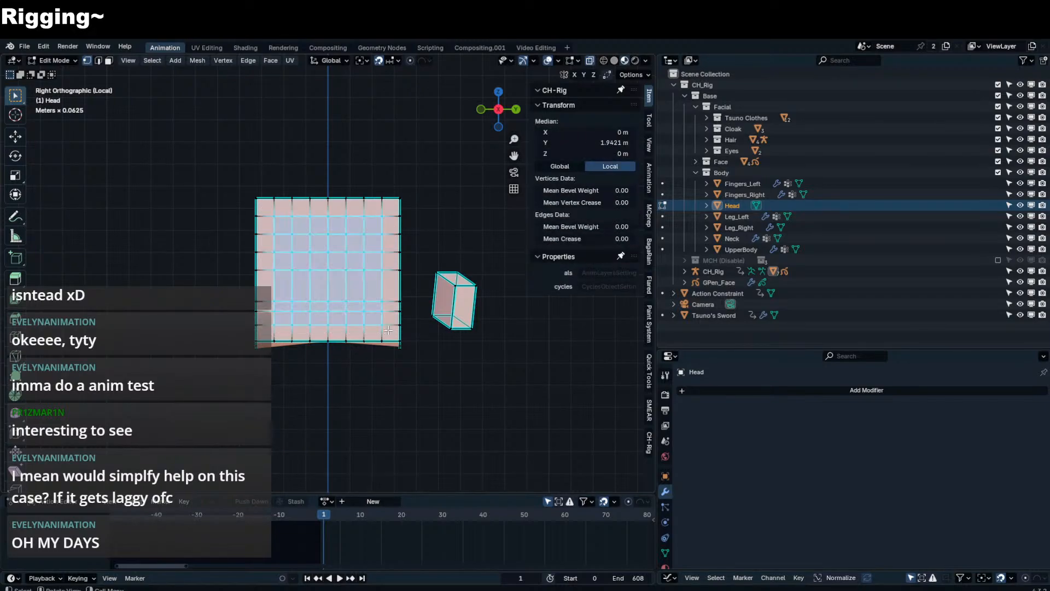
pyautogui.press('x')
pyautogui.click(385, 331)
pyautogui.moveTo(385, 332); pyautogui.dragTo(474, 322, button='middle')
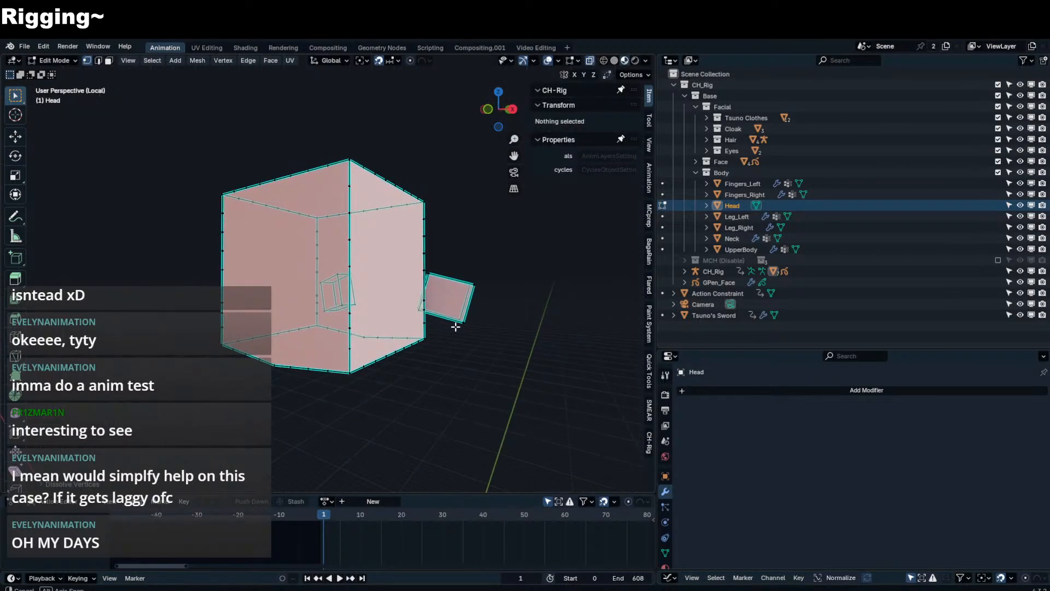
pyautogui.press('a')
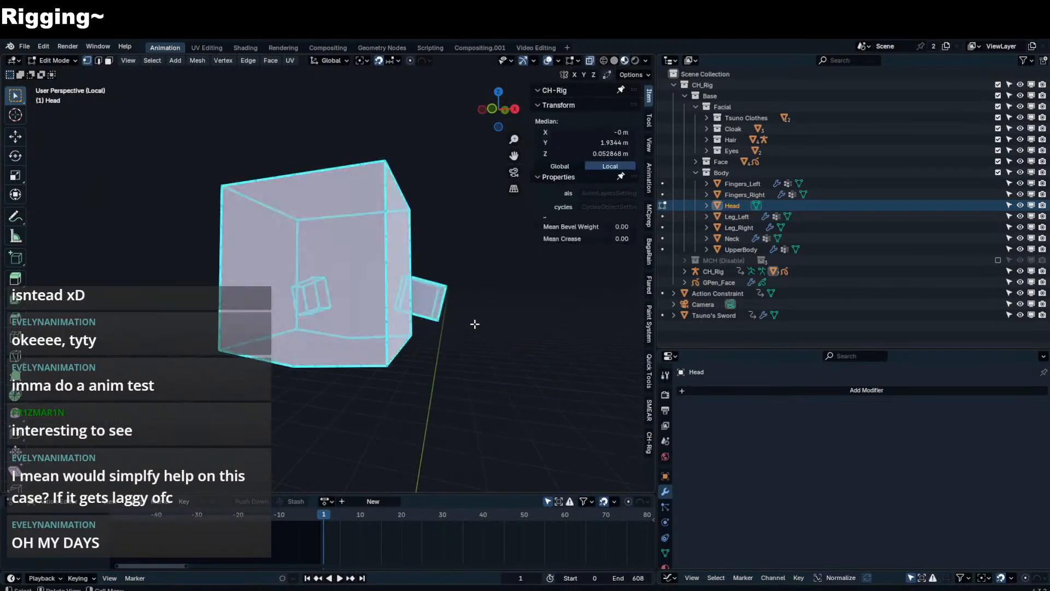
pyautogui.press('x')
pyautogui.click(474, 323)
pyautogui.click(432, 366)
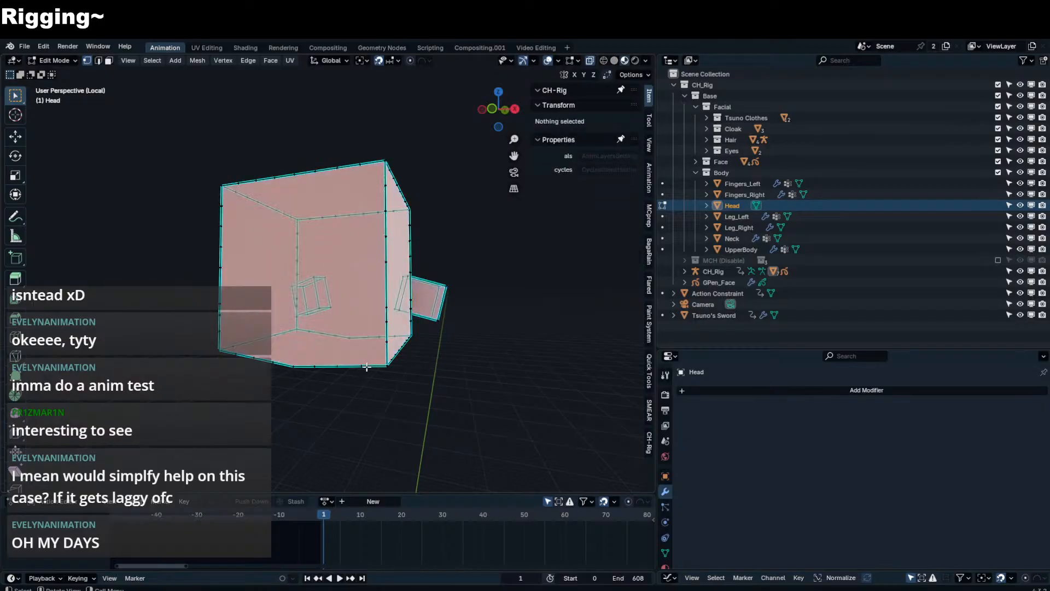
# - Dissolve the leftover vertices along one half of the front face's bottom edge
pyautogui.click(364, 365)
pyautogui.moveTo(365, 365); pyautogui.dragTo(387, 358, button='middle')
pyautogui.press('b')
pyautogui.moveTo(332, 353); pyautogui.dragTo(371, 370)
pyautogui.press('x')
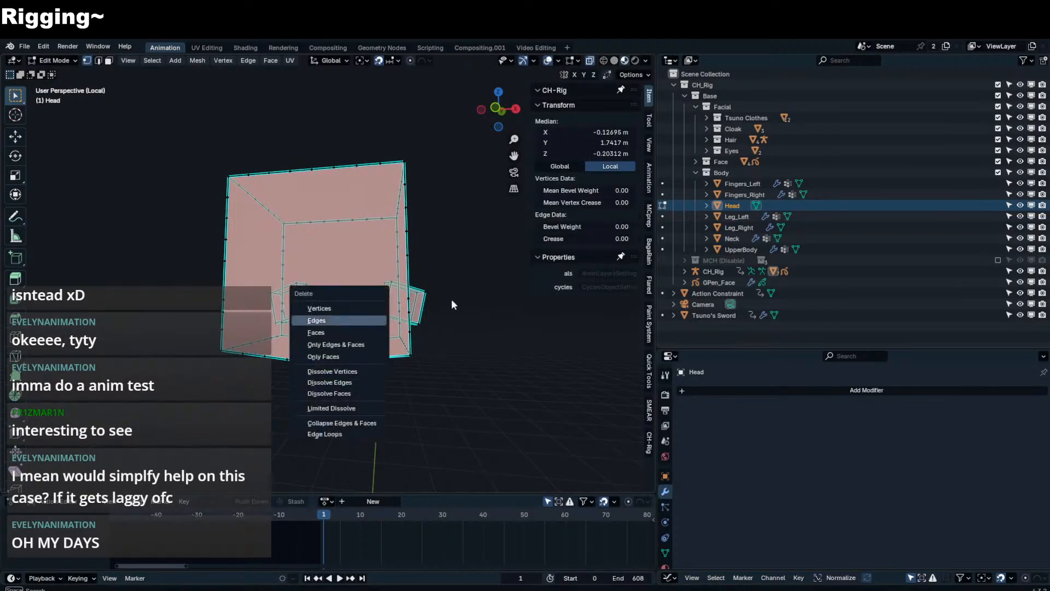
pyautogui.press('x')
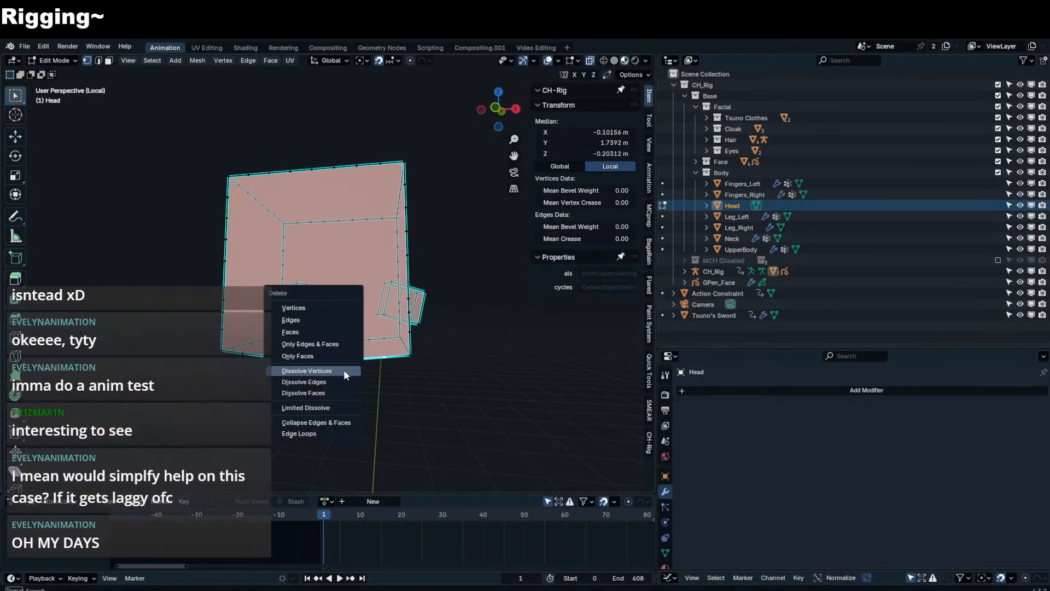
pyautogui.click(343, 370)
# - Dissolve the leftover vertices along the other half of the front face's bottom edge
pyautogui.moveTo(343, 370); pyautogui.dragTo(327, 367, button='middle')
pyautogui.press('c')
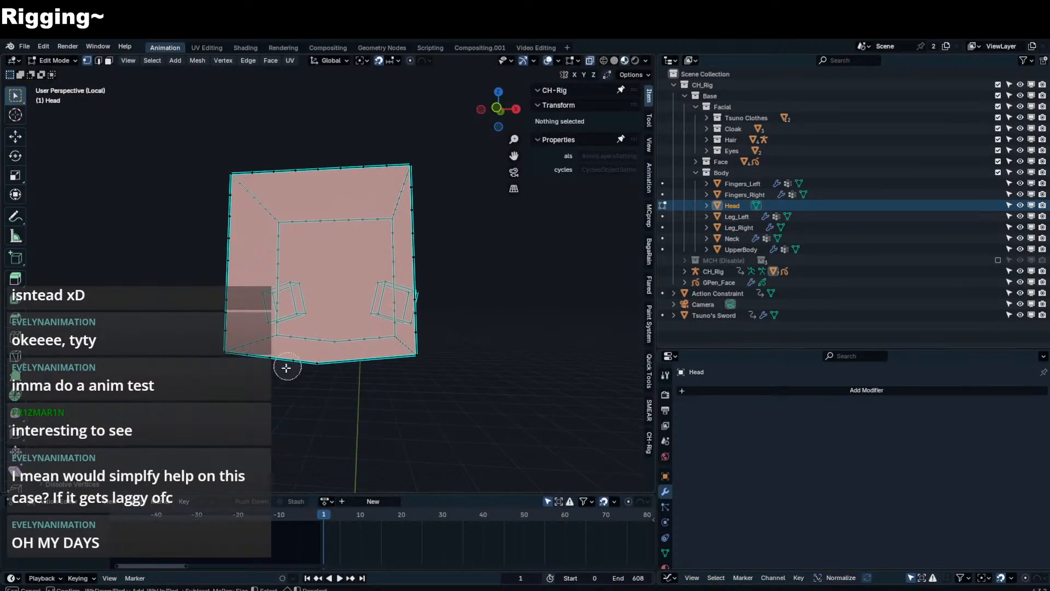
pyautogui.moveTo(288, 368); pyautogui.dragTo(245, 368)
pyautogui.rightClick(249, 368)
pyautogui.press('x')
pyautogui.click(250, 369)
# - Dissolve the leftover vertices along the bottom edge of the head's left side face
pyautogui.moveTo(250, 368); pyautogui.dragTo(380, 378, button='middle')
pyautogui.press('c')
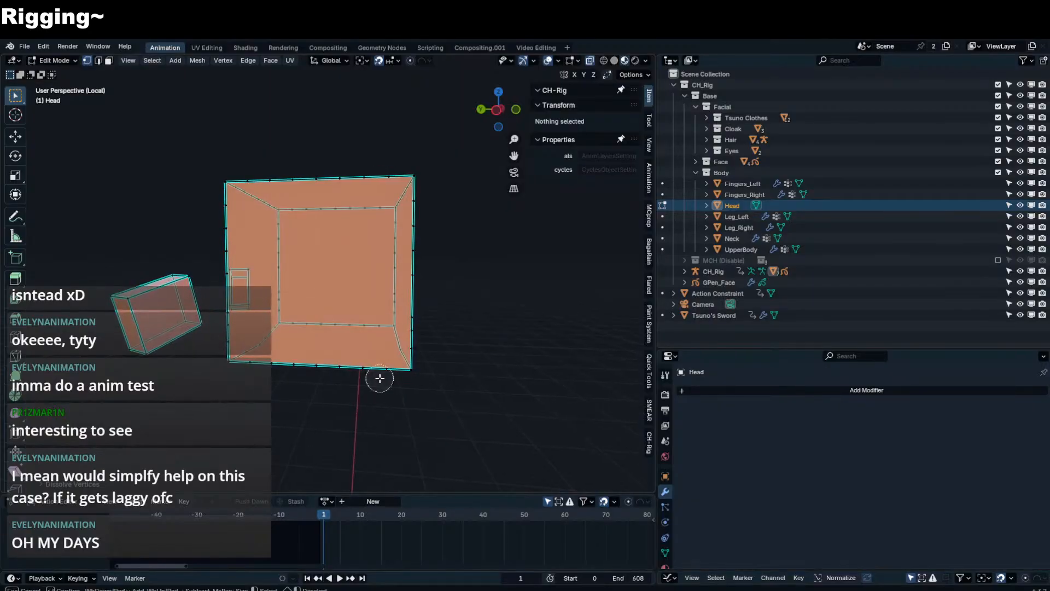
pyautogui.moveTo(391, 378); pyautogui.dragTo(248, 371)
pyautogui.rightClick(252, 372)
pyautogui.press('x')
pyautogui.click(257, 369)
# - Dissolve the leftover vertices along the bottom edge of the head's right side face
pyautogui.moveTo(297, 370); pyautogui.dragTo(339, 371, button='middle')
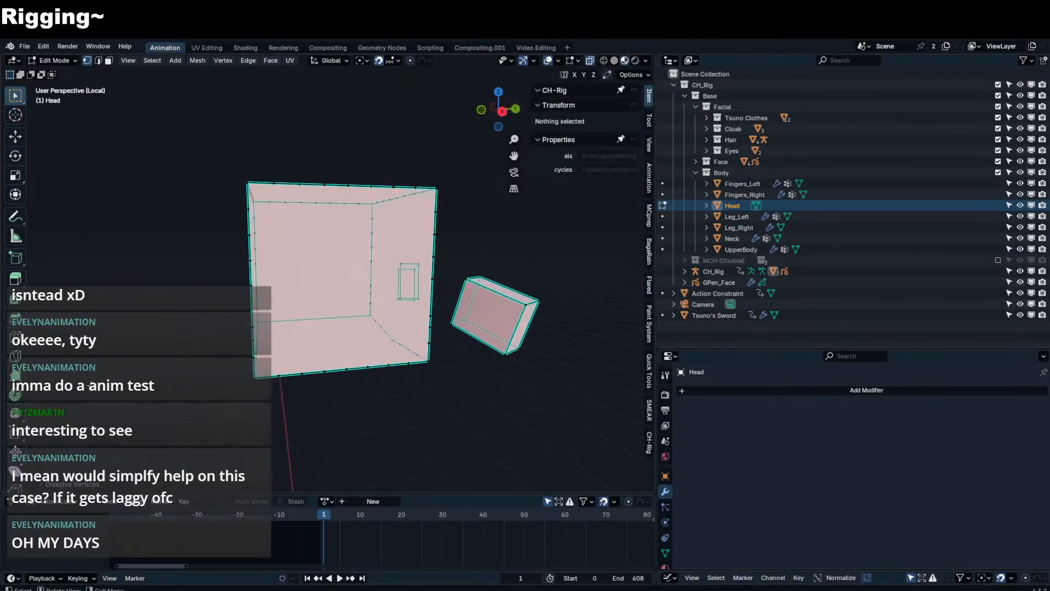
pyautogui.moveTo(285, 384); pyautogui.dragTo(382, 376)
pyautogui.rightClick(365, 370)
pyautogui.press('x')
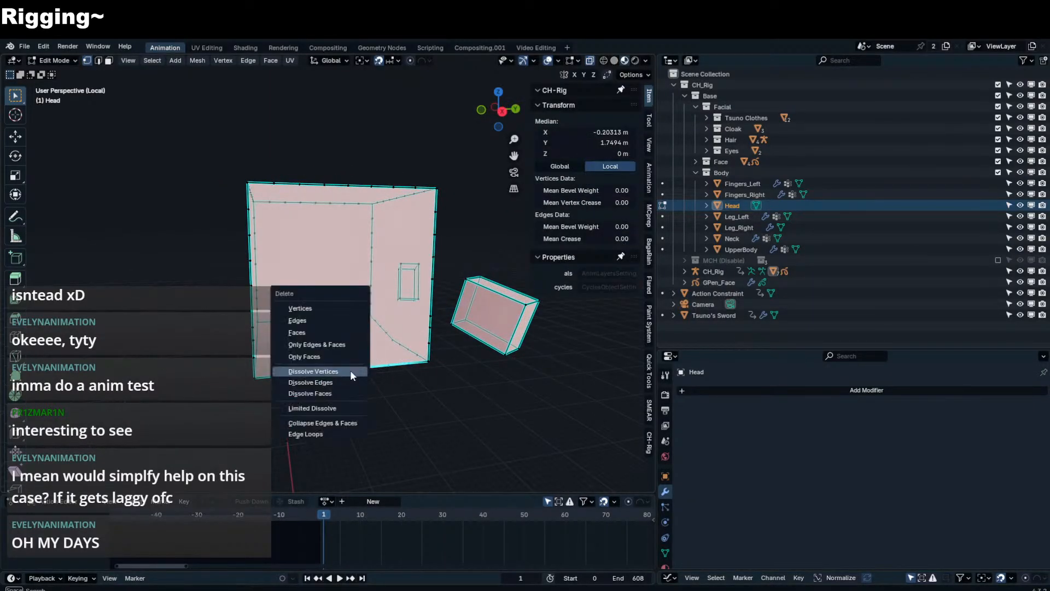
pyautogui.click(352, 371)
# - Dissolve the leftover vertices along the vertical corner edge between the head's back and right side faces
pyautogui.moveTo(351, 370); pyautogui.dragTo(383, 298, button='middle')
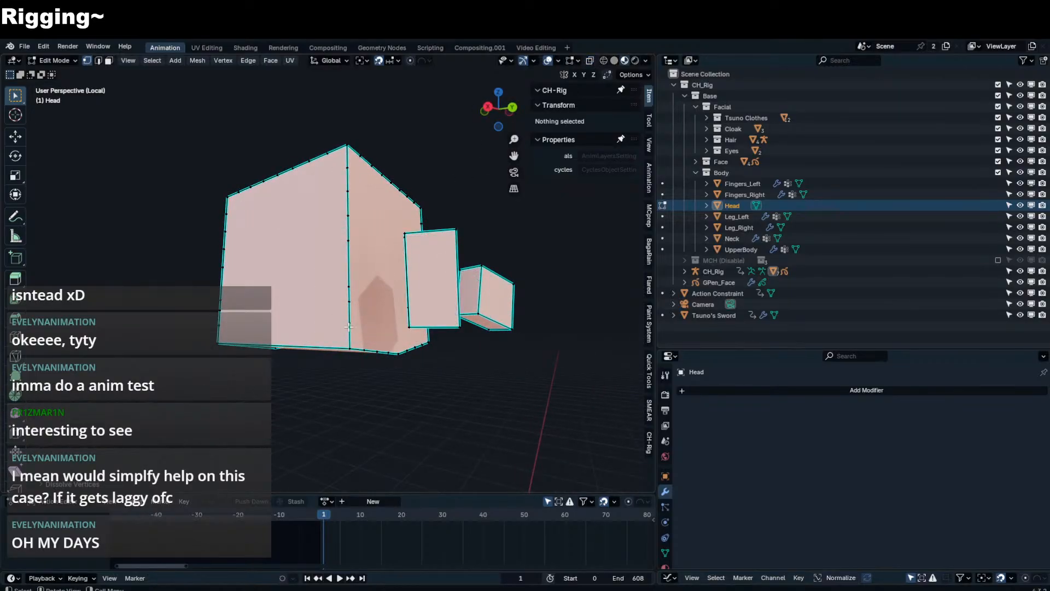
pyautogui.moveTo(355, 168); pyautogui.dragTo(356, 163)
pyautogui.press('x')
pyautogui.click(356, 164)
# - Dissolve the leftover vertices along the top edge of the head's back face
pyautogui.moveTo(355, 165); pyautogui.dragTo(316, 223, button='middle')
pyautogui.press('c')
pyautogui.moveTo(292, 256); pyautogui.dragTo(366, 244)
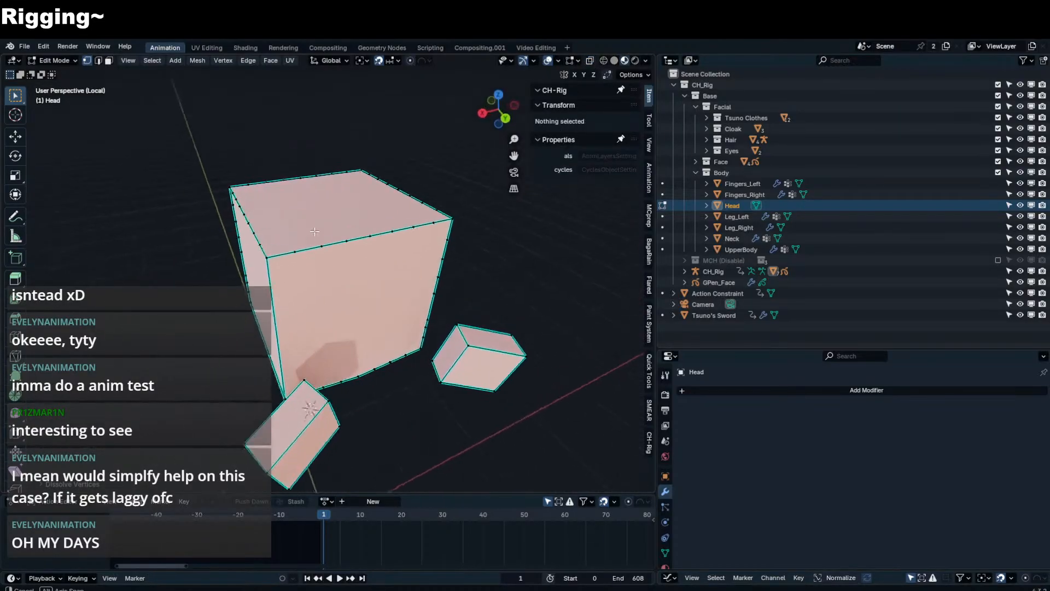
pyautogui.rightClick(429, 234)
pyautogui.press('x')
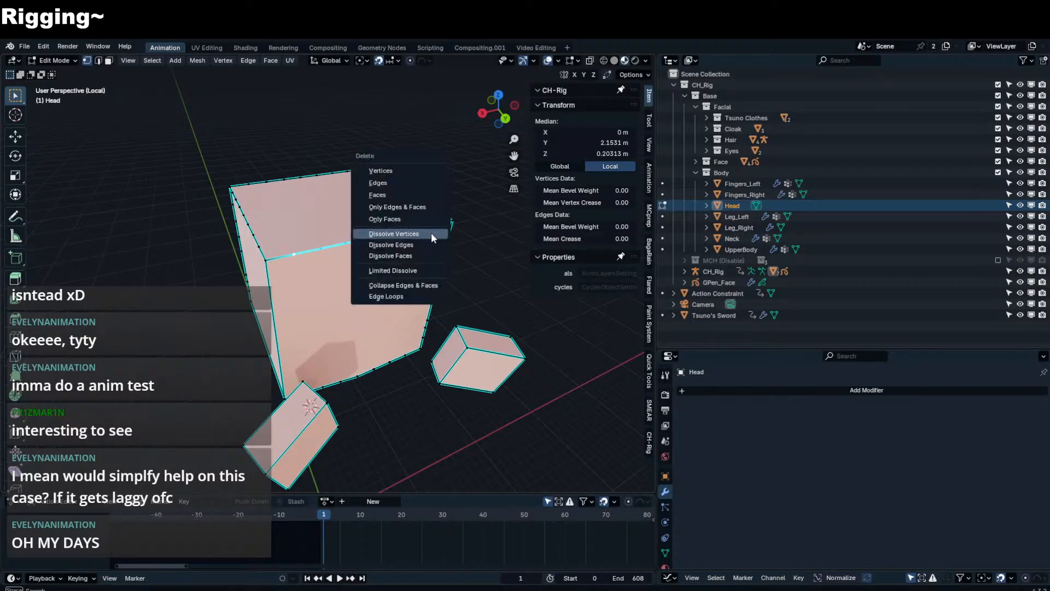
pyautogui.click(431, 234)
# - Dissolve the leftover vertices along the top edge of the head's left side face
pyautogui.moveTo(429, 235); pyautogui.dragTo(334, 367, button='middle')
pyautogui.press('c')
pyautogui.moveTo(313, 342); pyautogui.dragTo(419, 282)
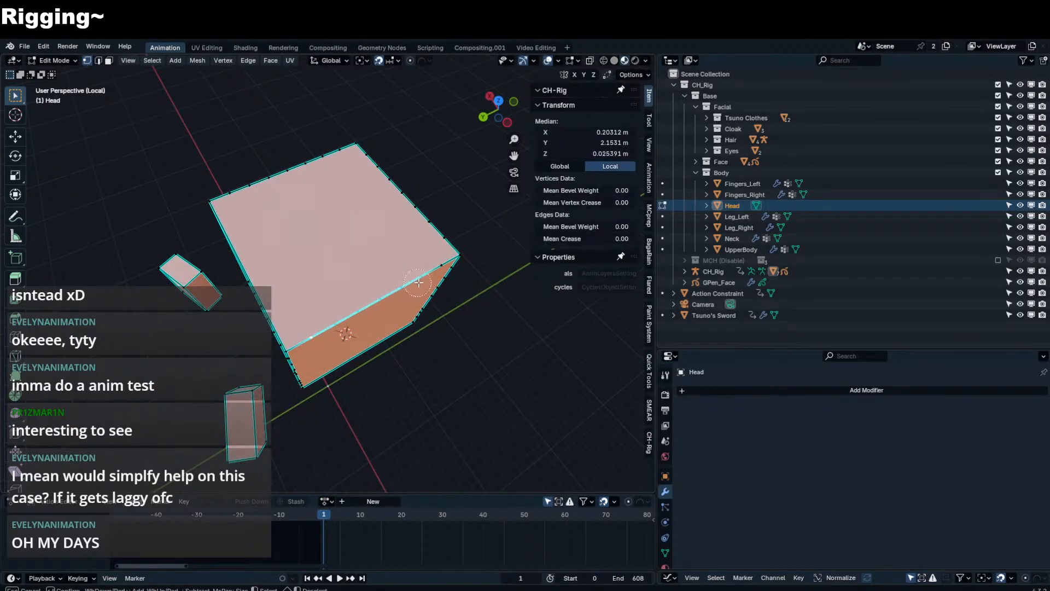
pyautogui.rightClick(427, 267)
pyautogui.press('x')
pyautogui.click(429, 268)
# - Dissolve the leftover vertices along the top edge of the head's front face
pyautogui.moveTo(428, 268); pyautogui.dragTo(264, 216, button='middle')
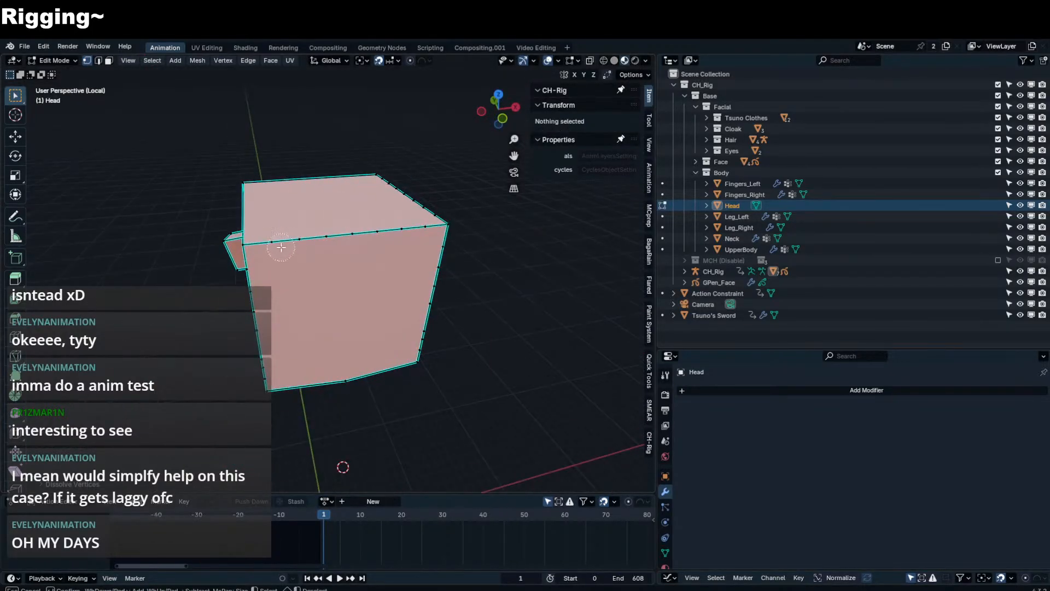
pyautogui.press('c')
pyautogui.moveTo(257, 243); pyautogui.dragTo(399, 233)
pyautogui.press('x')
pyautogui.click(416, 233)
pyautogui.moveTo(415, 232); pyautogui.dragTo(256, 261, button='middle')
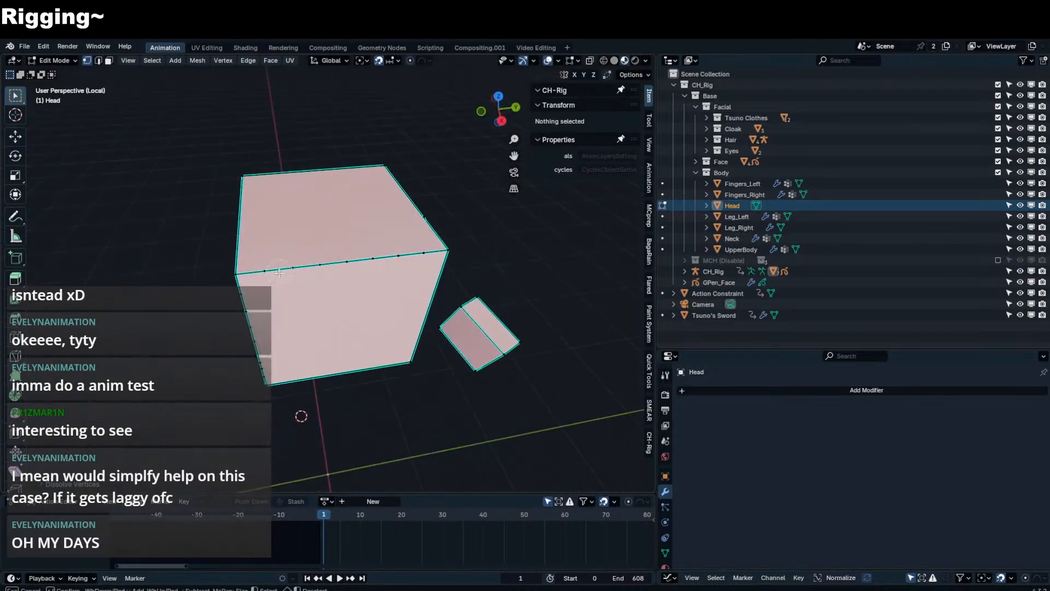
# - Dissolve the leftover vertices along the one remaining top edge of the head
pyautogui.press('c')
pyautogui.moveTo(249, 271); pyautogui.dragTo(329, 268)
pyautogui.rightClick(410, 258)
pyautogui.press('x')
pyautogui.click(411, 260)
# - Dissolve the leftover vertices along the two front vertical corner edges of the head
pyautogui.moveTo(411, 260); pyautogui.dragTo(465, 213, button='middle')
pyautogui.press('c')
pyautogui.moveTo(334, 362); pyautogui.dragTo(333, 213)
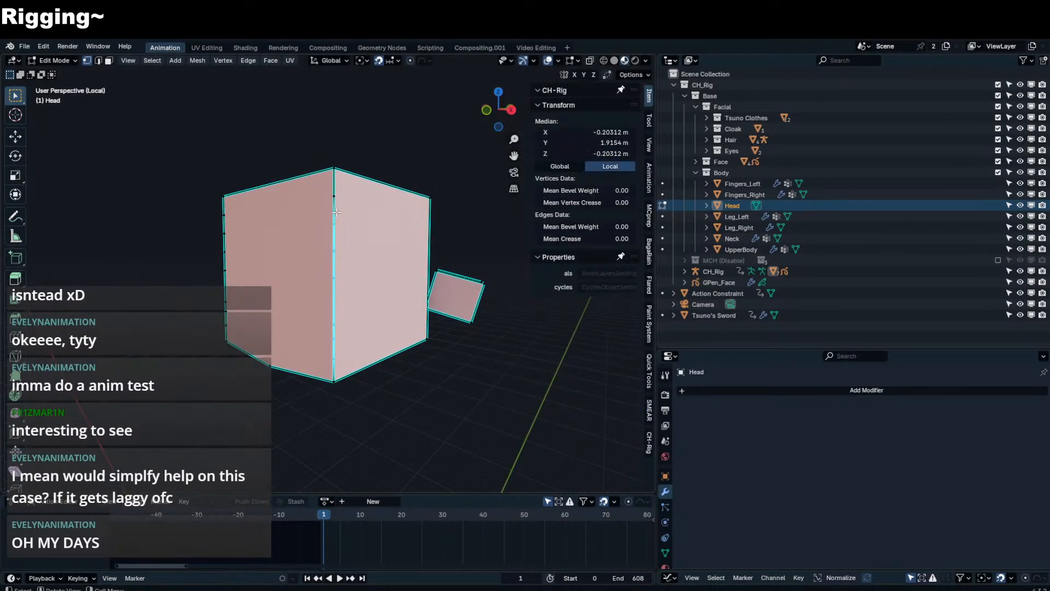
pyautogui.press('x')
pyautogui.click(346, 214)
pyautogui.moveTo(347, 213); pyautogui.dragTo(342, 277, button='middle')
pyautogui.press('c')
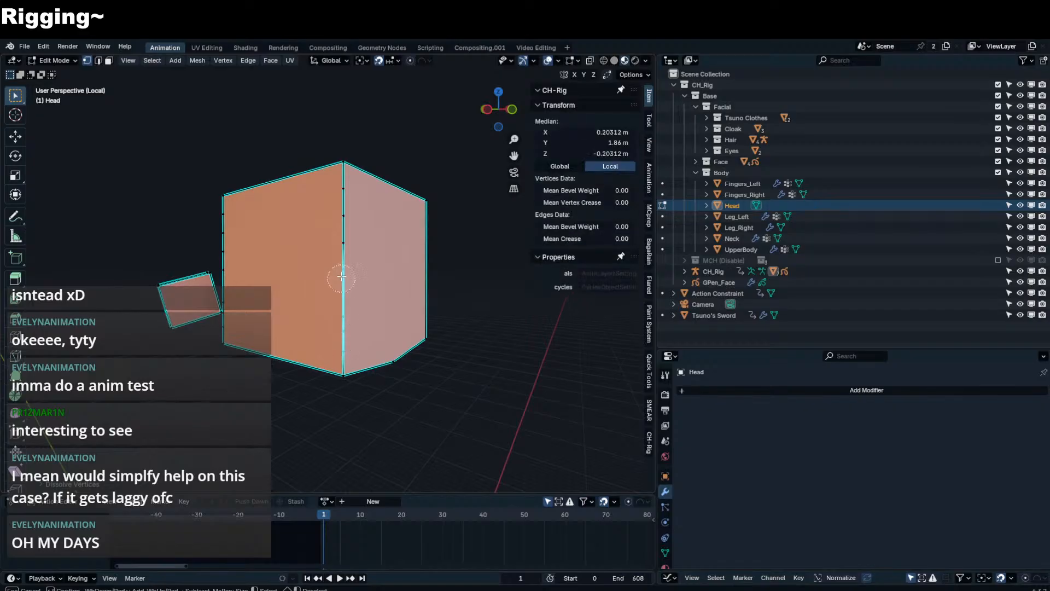
pyautogui.press('x')
pyautogui.click(323, 231)
# - Dissolve the leftover vertices along the head's last uncleaned vertical corner edge
pyautogui.moveTo(322, 232); pyautogui.dragTo(309, 338, button='middle')
pyautogui.press('c')
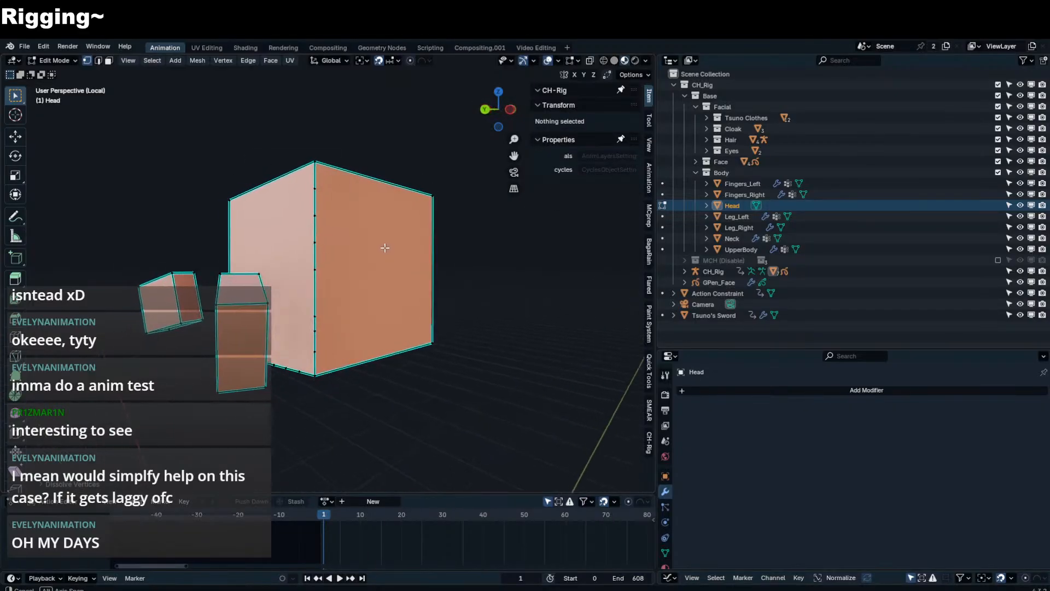
pyautogui.moveTo(309, 338); pyautogui.dragTo(307, 183)
pyautogui.press('x')
pyautogui.click(306, 192)
# - Dissolve the leftover vertices along the bottom edge of the head's back face
pyautogui.moveTo(307, 192); pyautogui.dragTo(375, 218, button='middle')
pyautogui.press('c')
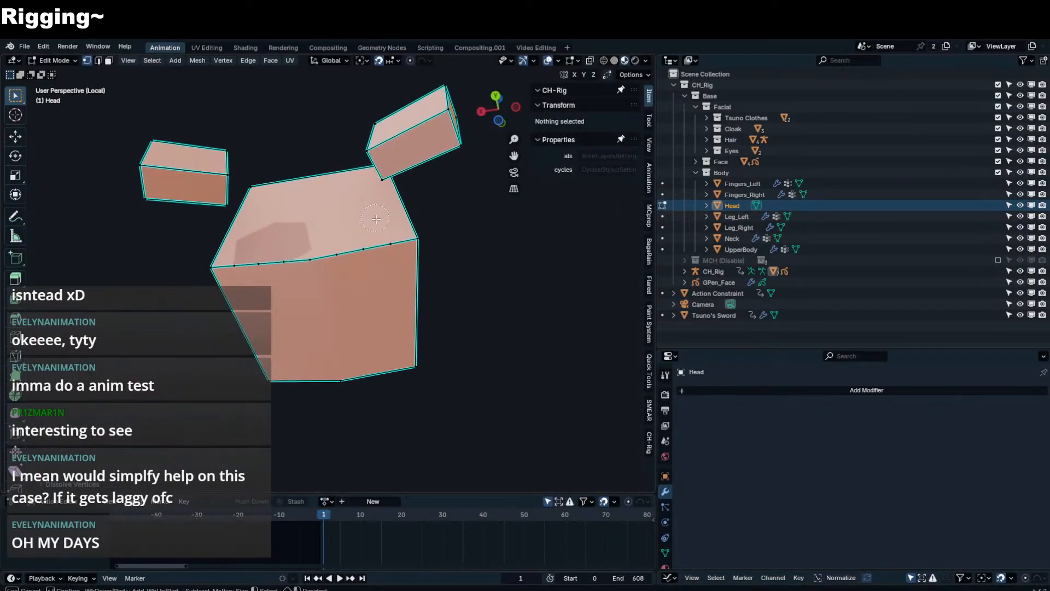
pyautogui.moveTo(388, 242); pyautogui.dragTo(321, 263)
pyautogui.press('x')
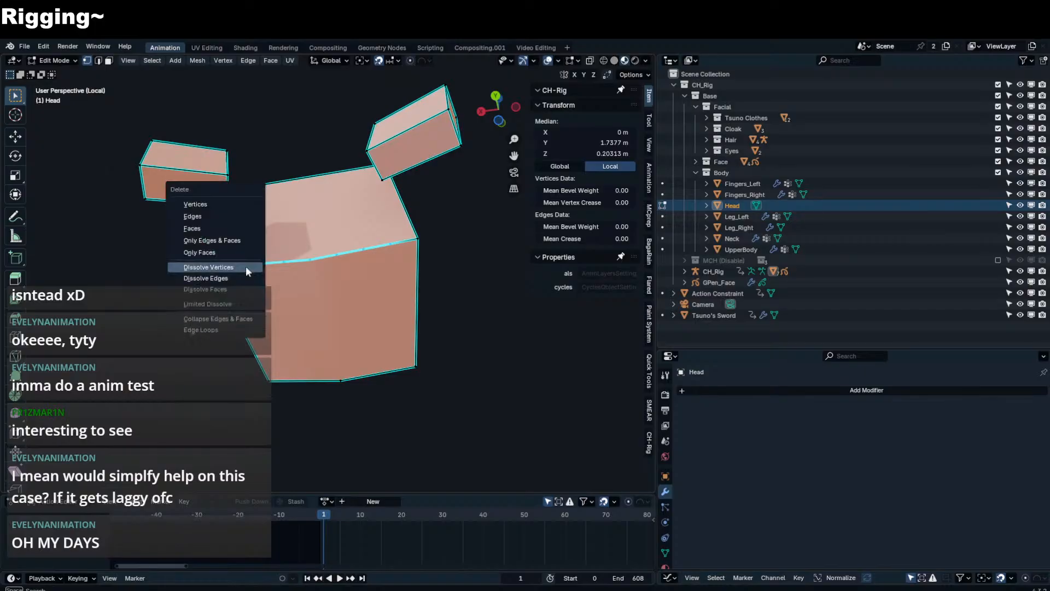
pyautogui.click(245, 268)
pyautogui.moveTo(245, 268); pyautogui.dragTo(241, 293, button='middle')
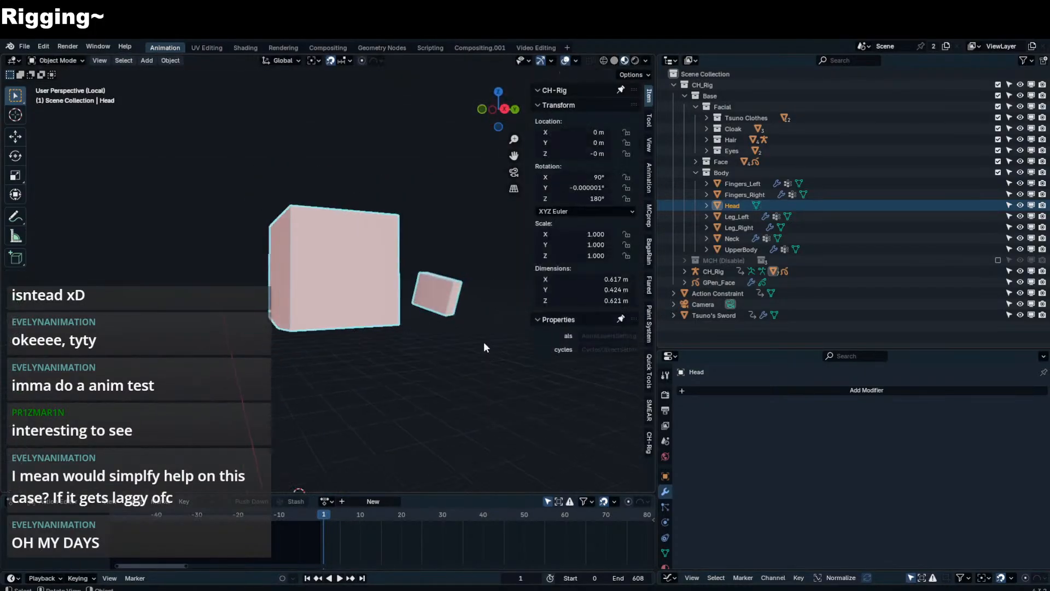
# - Select both small side pieces of the head mesh and move them along global Y to sit beside the head
pyautogui.press('l')
pyautogui.press('l')
pyautogui.press('g')
pyautogui.press('y')
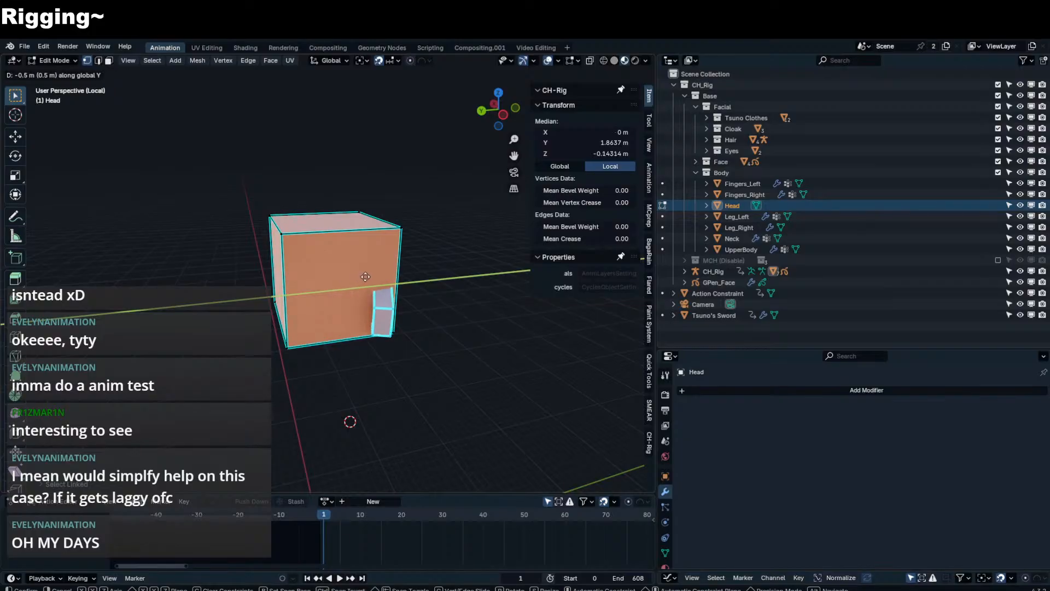
pyautogui.click(350, 275)
pyautogui.press('Tab')
# - Leave the isolated view to show the whole character again and deselect the head
pyautogui.moveTo(385, 271); pyautogui.dragTo(270, 232, button='middle')
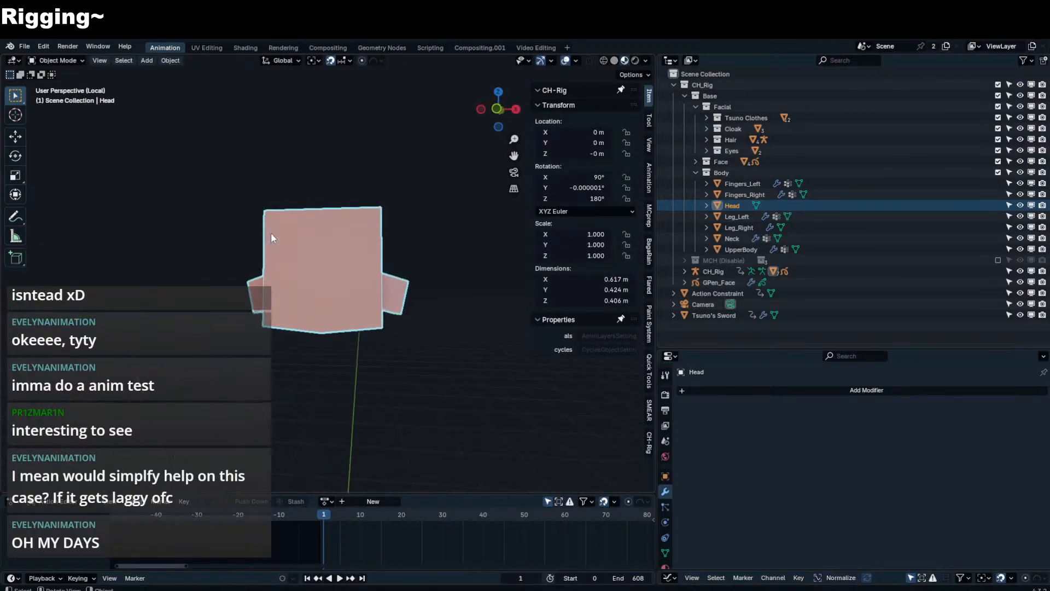
pyautogui.press('KP_Divide')
pyautogui.moveTo(350, 263); pyautogui.dragTo(398, 293, button='middle')
pyautogui.scroll(-5, 255, 265)
pyautogui.click(453, 267)
pyautogui.scroll(5, 428, 278)
pyautogui.scroll(-4, 437, 281)
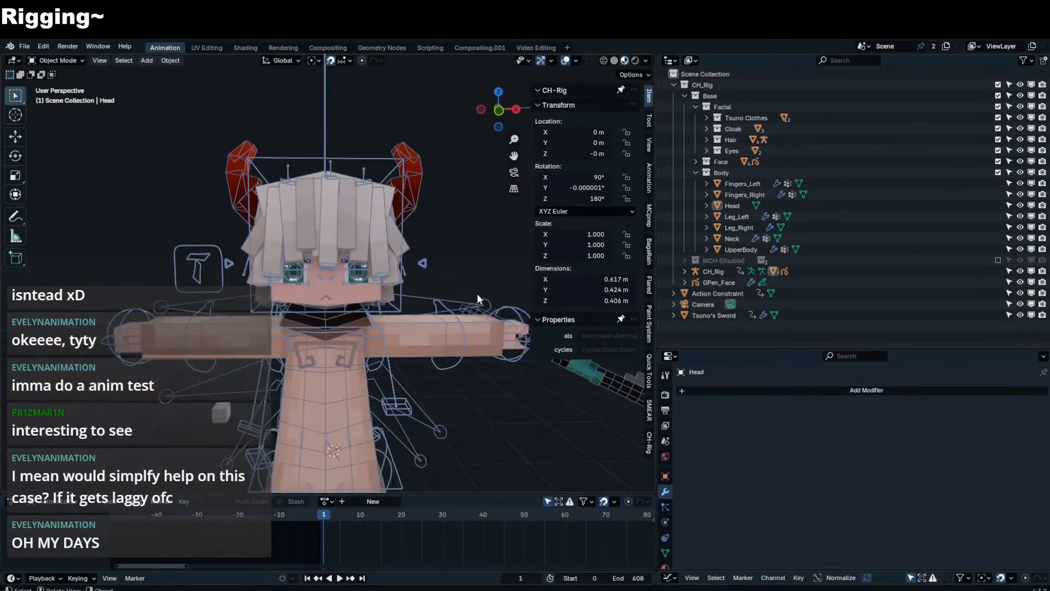
pyautogui.click(521, 343)
pyautogui.press('Tab')
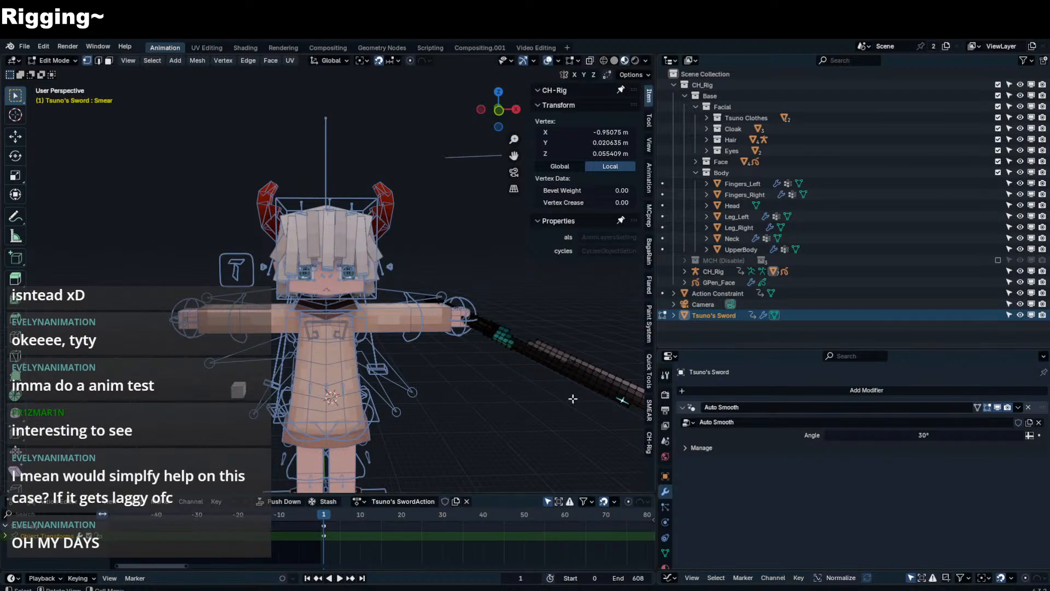
pyautogui.click(395, 401)
pyautogui.keyDown('shift'); pyautogui.moveTo(367, 387); pyautogui.dragTo(362, 268, button='middle'); pyautogui.keyUp('shift')
pyautogui.press('Tab')
# - Turn on X-ray and delete the separate linked piece hidden inside the knee of Leg_Left
pyautogui.moveTo(494, 385); pyautogui.dragTo(454, 333, button='middle')
pyautogui.click(370, 353)
pyautogui.press('Tab')
pyautogui.scroll(1, 372, 351)
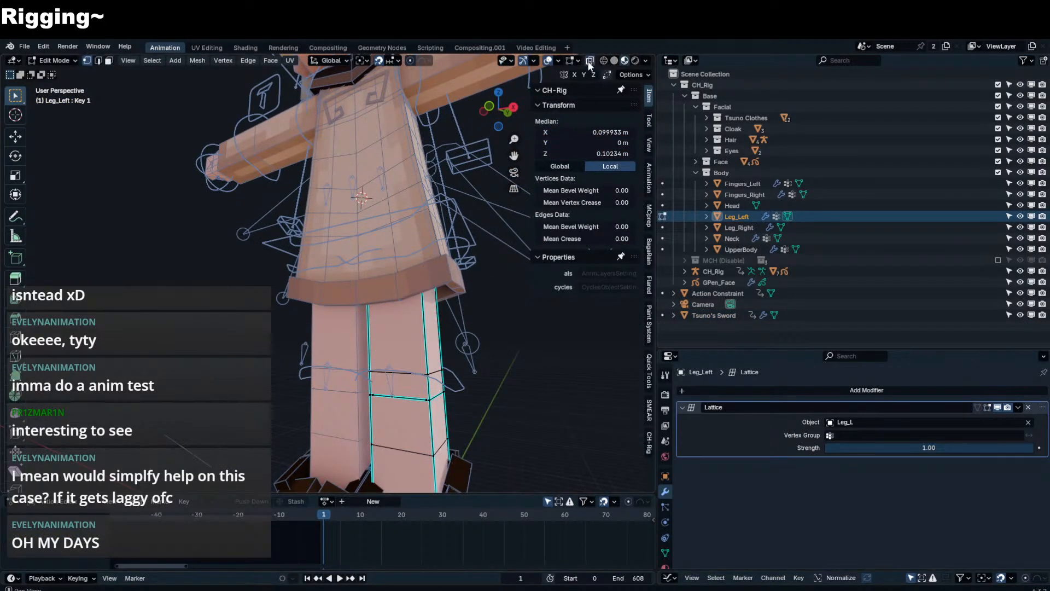
pyautogui.scroll(2, 494, 379)
pyautogui.click(483, 415)
pyautogui.click(429, 447)
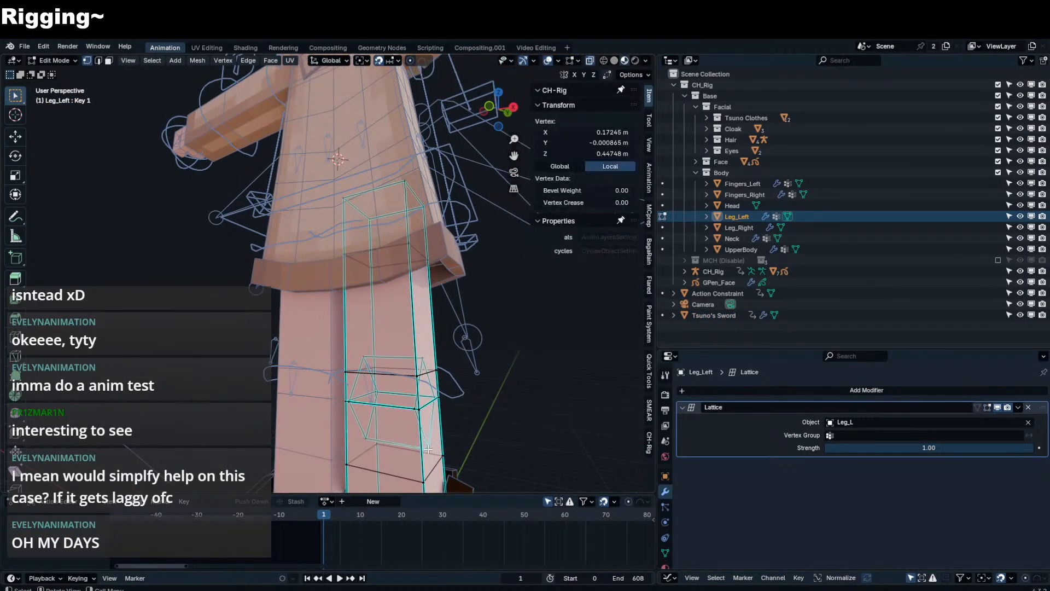
pyautogui.press('l')
pyautogui.press('x')
pyautogui.click(422, 402)
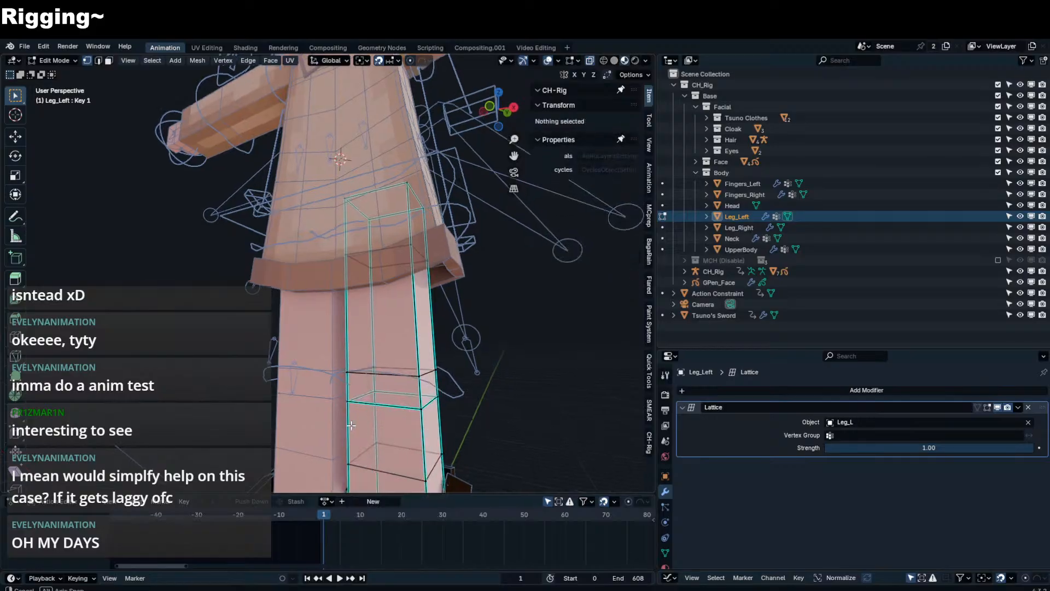
# - Delete the separate linked piece hidden inside the knee of Leg_Right
pyautogui.press('Tab')
pyautogui.click(331, 404)
pyautogui.press('Tab')
pyautogui.click(352, 432)
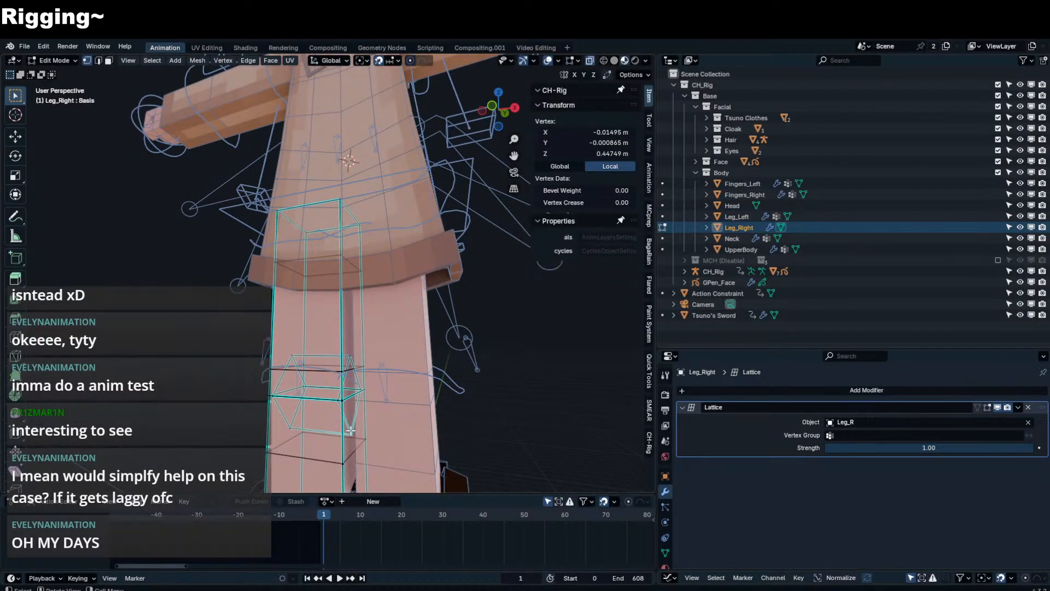
pyautogui.press('l')
pyautogui.press('x')
pyautogui.click(352, 430)
pyautogui.press('Tab')
pyautogui.scroll(-3, 405, 413)
pyautogui.click(384, 413)
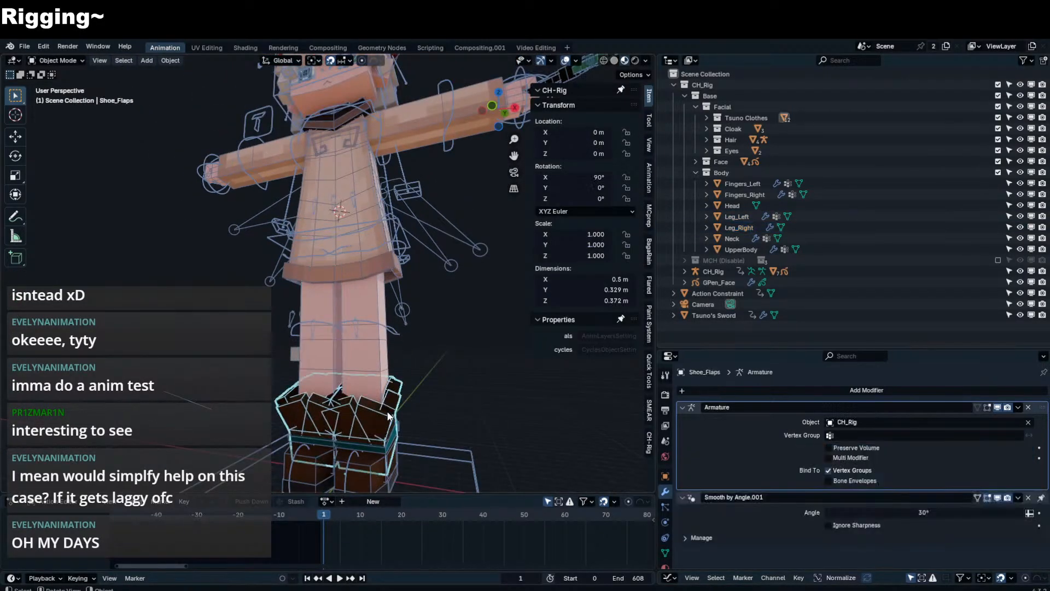
pyautogui.moveTo(384, 411); pyautogui.dragTo(228, 395, button='middle')
# - Merge all vertices of Tsuno's Sword by distance, return to Object Mode and deselect the sword
pyautogui.scroll(-4, 228, 396)
pyautogui.keyDown('shift'); pyautogui.moveTo(323, 298); pyautogui.dragTo(399, 383, button='middle'); pyautogui.keyUp('shift')
pyautogui.moveTo(400, 382); pyautogui.dragTo(510, 354, button='middle')
pyautogui.click(480, 336)
pyautogui.press('Tab')
pyautogui.press('a')
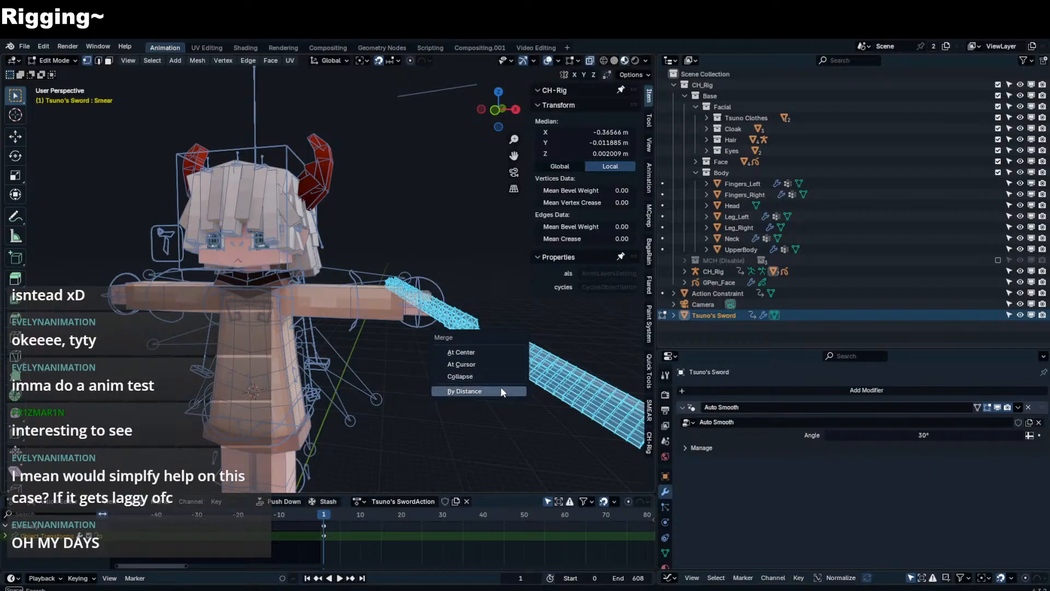
pyautogui.click(501, 388)
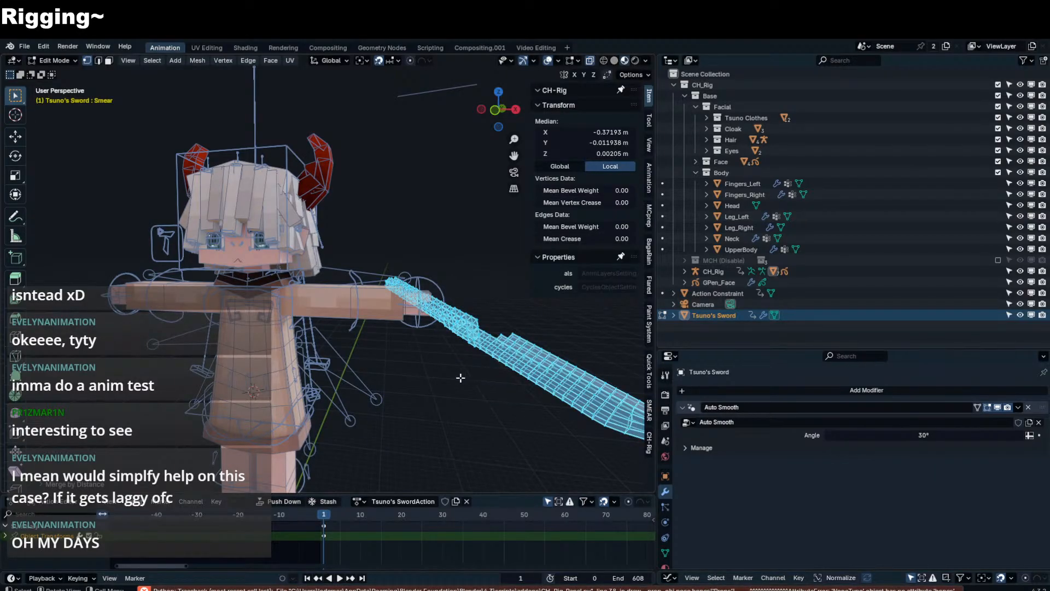
pyautogui.press('Tab')
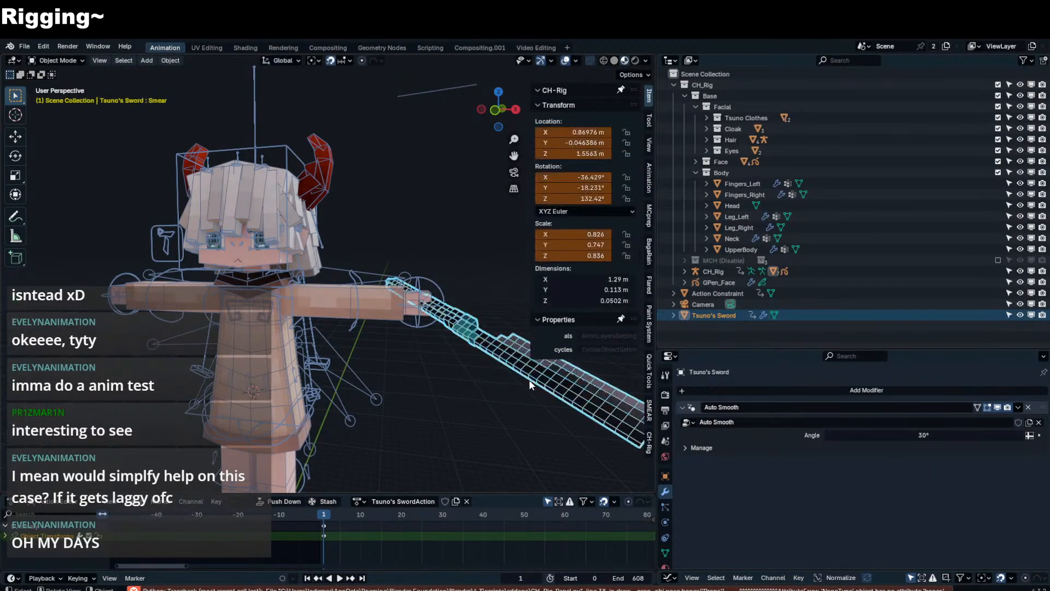
pyautogui.click(508, 386)
# - Hide the viewport sidebar and select Fingers_Left through the thin line floating above the arm
pyautogui.scroll(-3, 500, 389)
pyautogui.press('n')
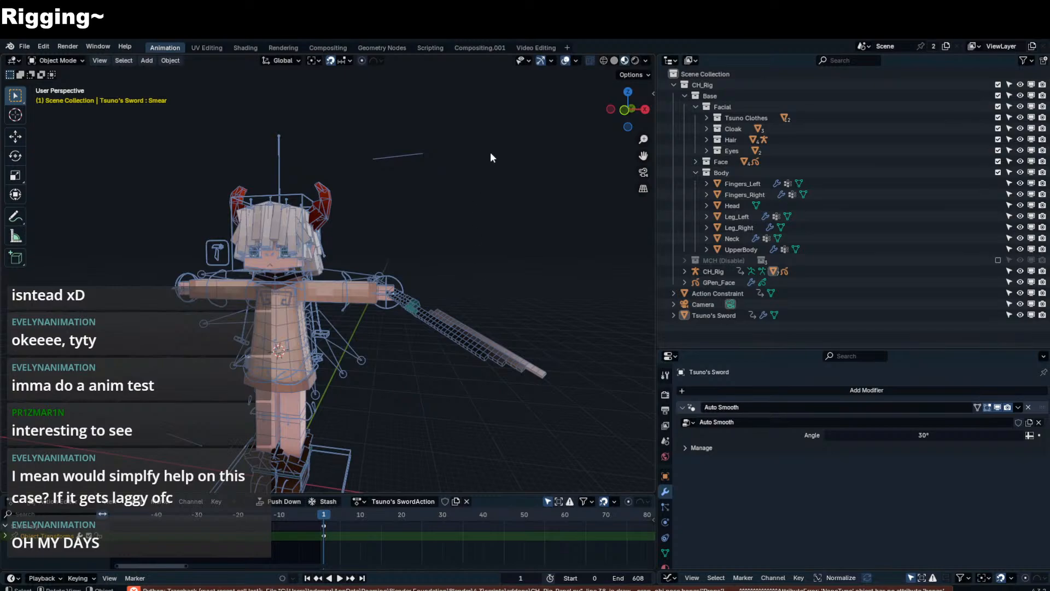
pyautogui.click(393, 156)
pyautogui.press('Tab')
pyautogui.press('Tab')
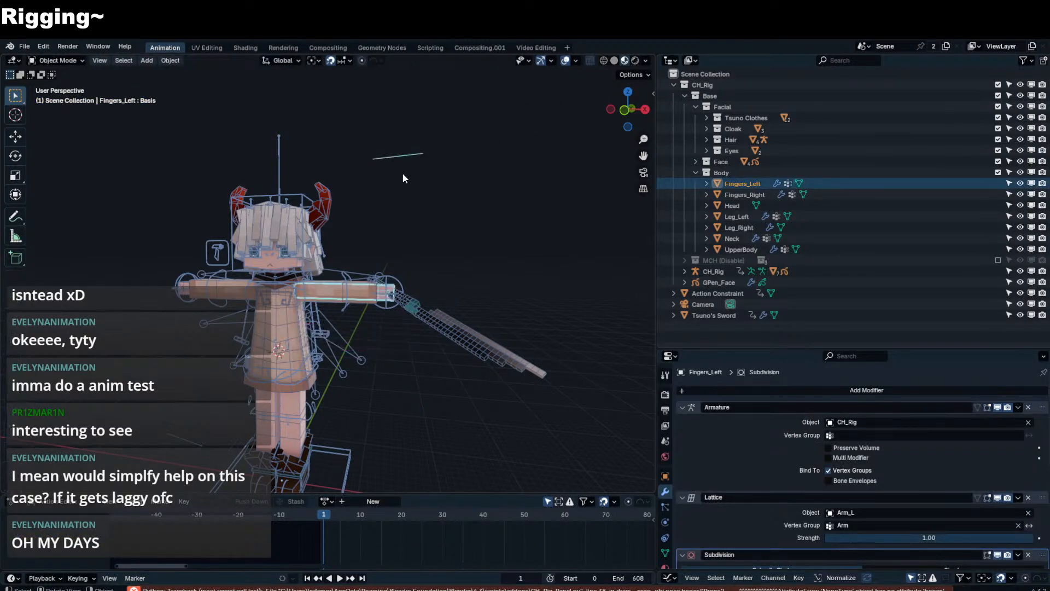
pyautogui.moveTo(402, 172); pyautogui.dragTo(418, 171, button='middle')
pyautogui.moveTo(359, 185); pyautogui.dragTo(485, 143)
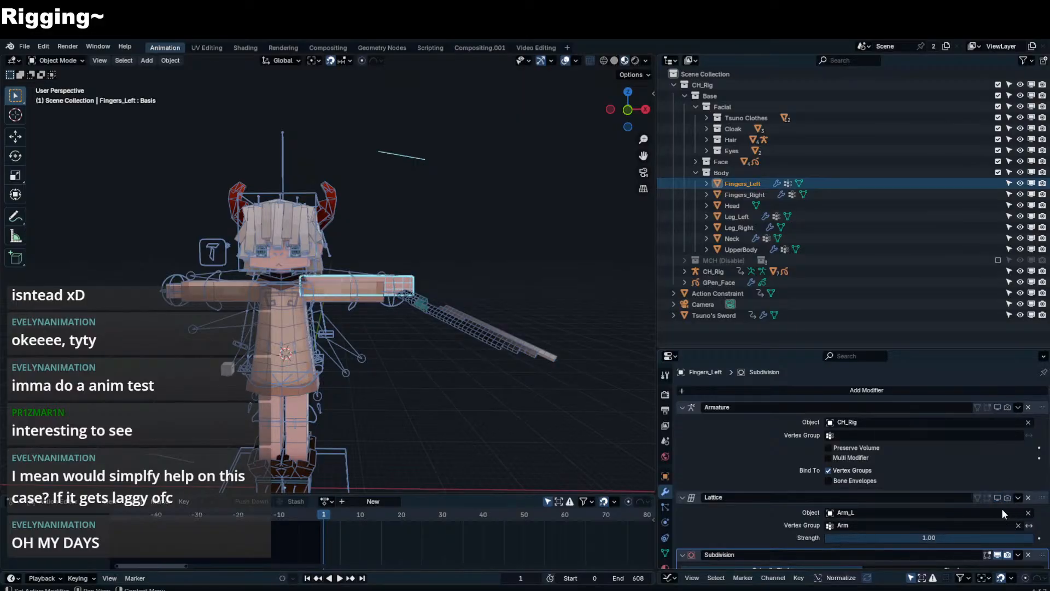
# - Disable the Armature, Lattice, Subdivision and Smooth by Angle modifiers on Fingers_Left and collapse all their settings
pyautogui.scroll(-5, 1015, 553)
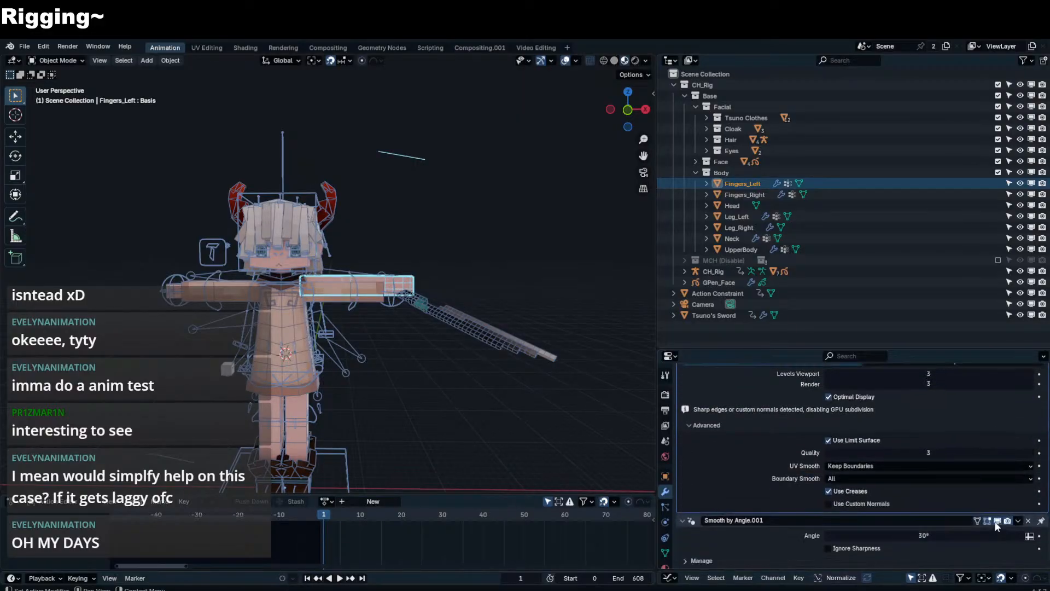
pyautogui.press('Tab')
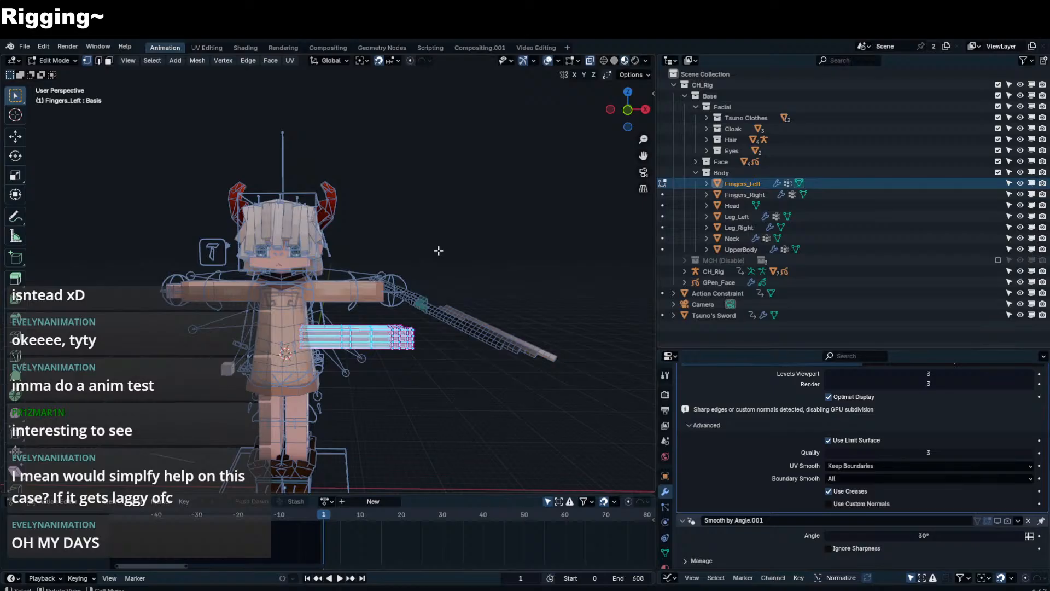
pyautogui.press('Tab')
pyautogui.press('Tab')
pyautogui.press('Tab')
pyautogui.scroll(1, 743, 481)
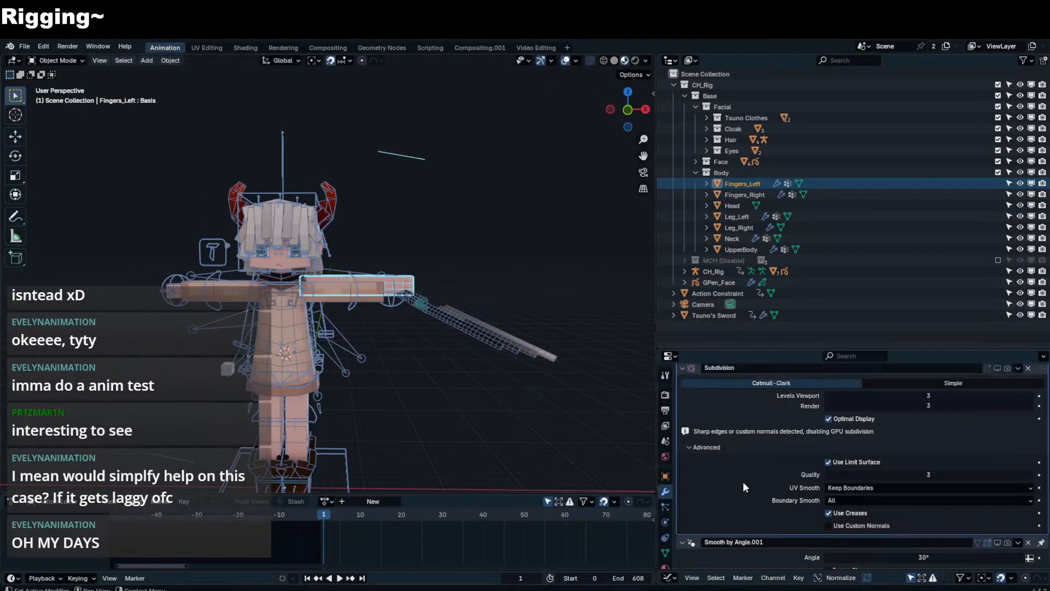
pyautogui.scroll(8, 842, 462)
pyautogui.moveTo(688, 407); pyautogui.dragTo(687, 481)
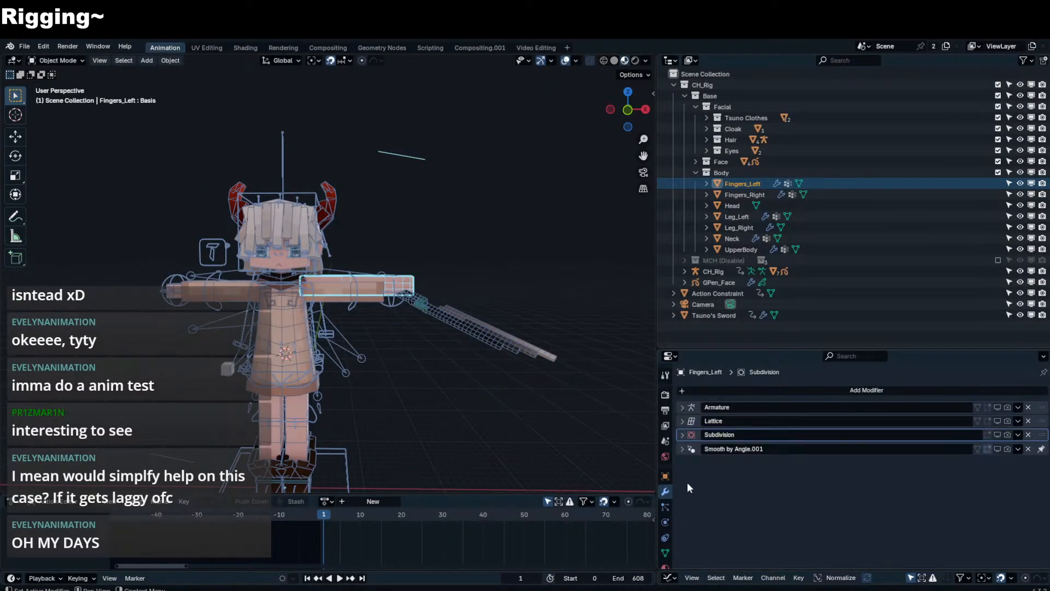
# - Examine the Fingers_Left mesh in Edit Mode with the Basis and Correction shape keys active
pyautogui.click(664, 549)
pyautogui.scroll(-5, 875, 512)
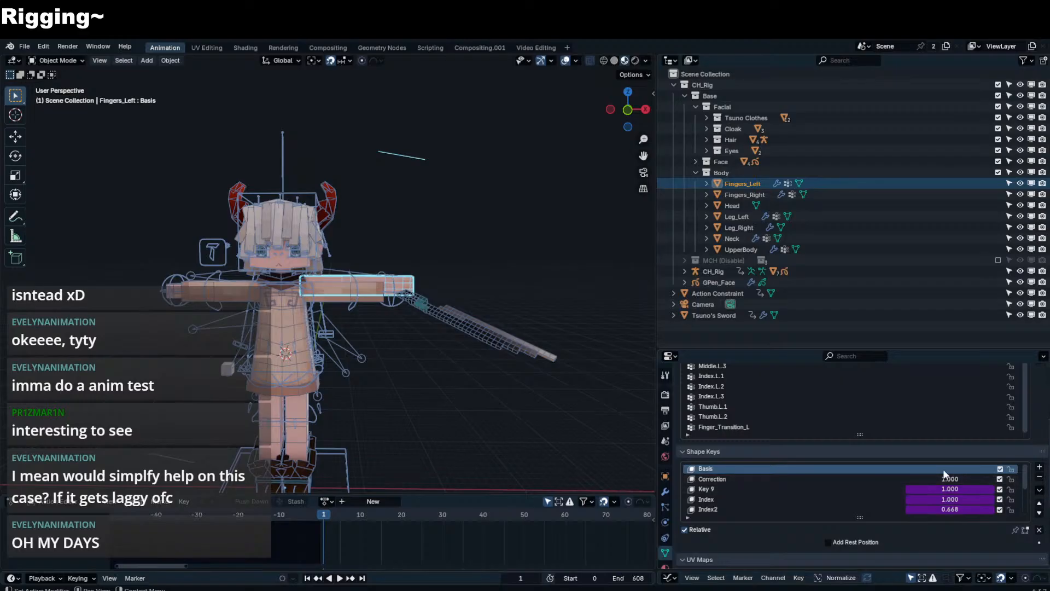
pyautogui.press('Tab')
pyautogui.press('Tab')
pyautogui.click(809, 487)
pyautogui.click(806, 480)
pyautogui.press('Tab')
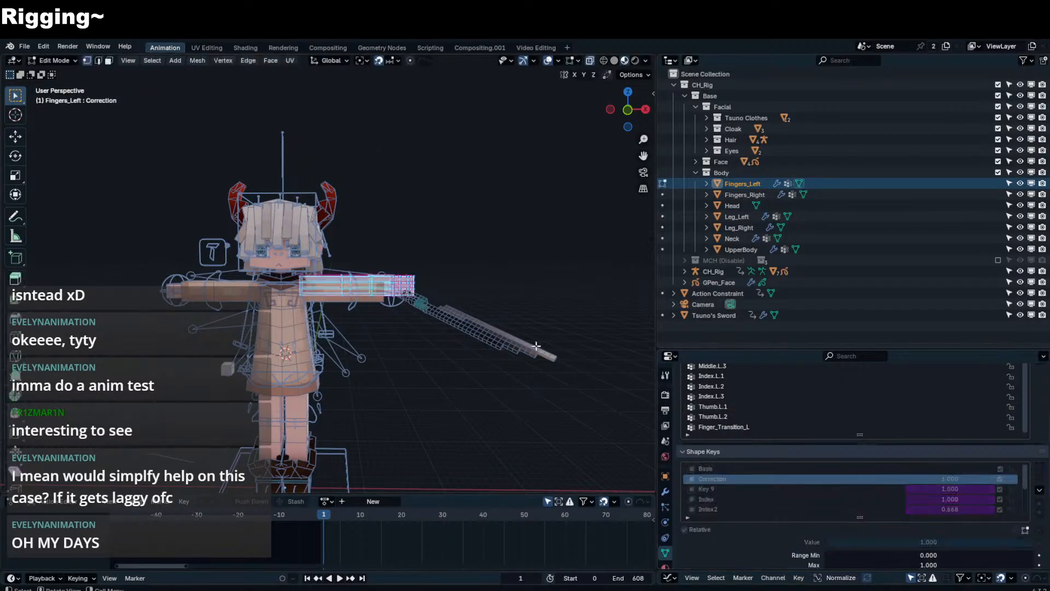
pyautogui.press('Tab')
# - Examine the Fingers_Left mesh in Edit Mode with the Finger Deactive/Active shape key active
pyautogui.scroll(-5, 713, 489)
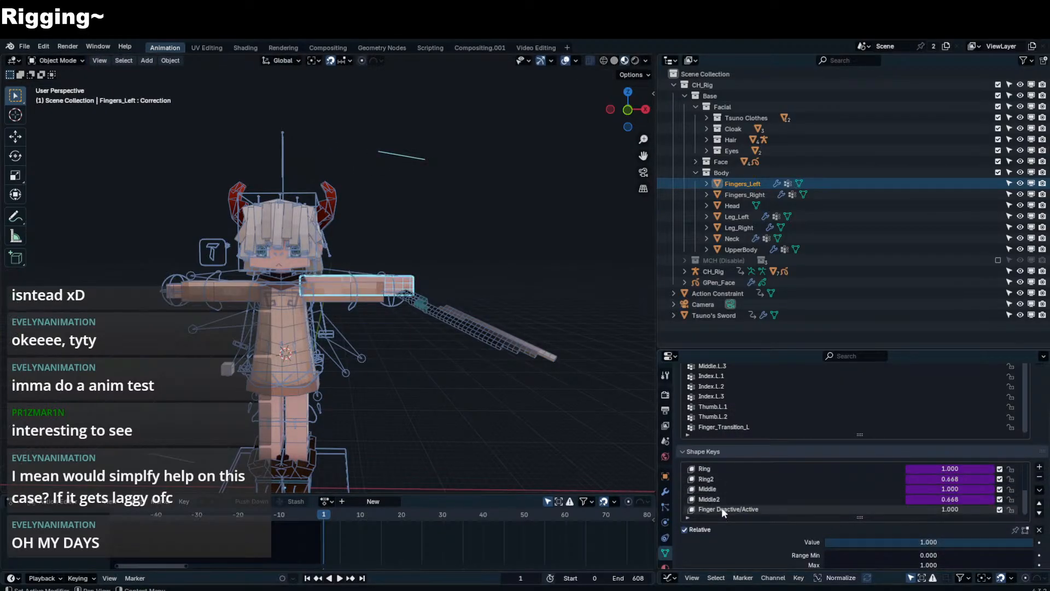
pyautogui.click(721, 509)
pyautogui.press('Tab')
pyautogui.scroll(-5, 537, 341)
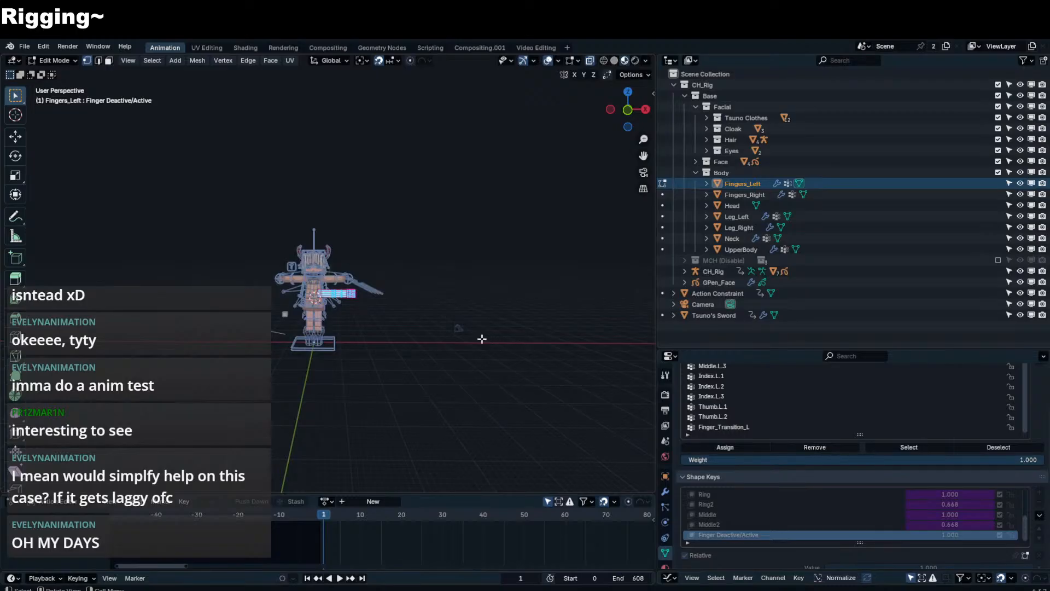
pyautogui.press('Tab')
# - Select Fingers_Right and examine its mesh in Edit Mode for comparison
pyautogui.click(282, 333)
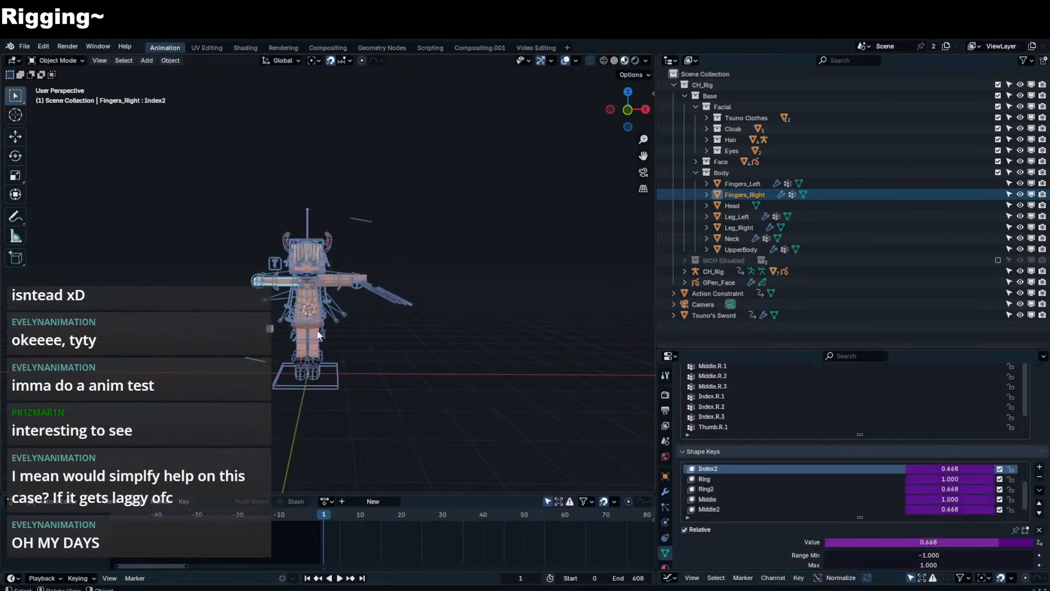
pyautogui.scroll(5, 398, 296)
pyautogui.scroll(-6, 393, 292)
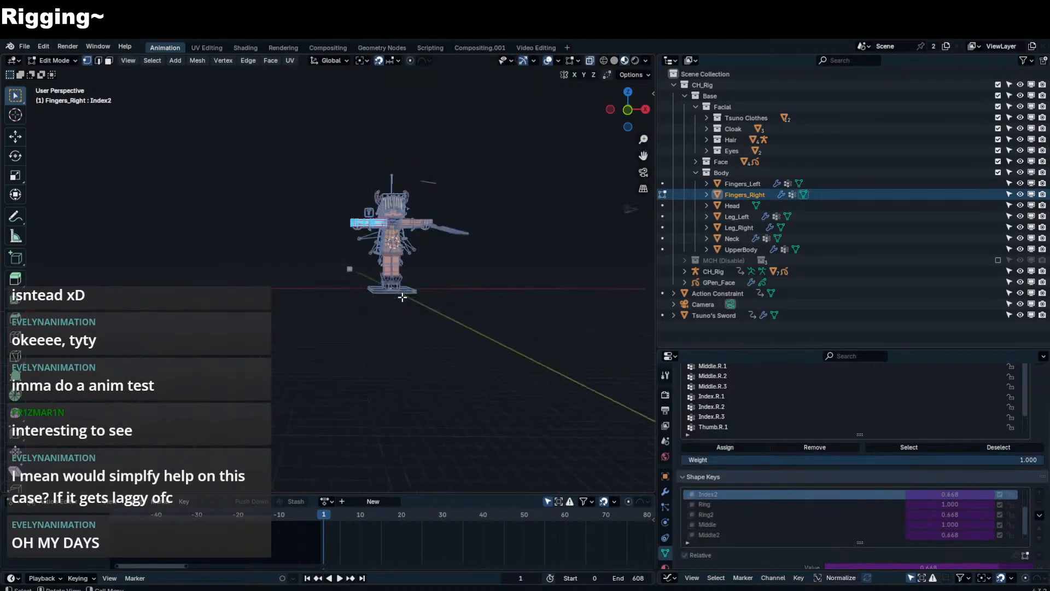
pyautogui.press('Tab')
# - Re-enable the Armature, Lattice and Smooth by Angle modifiers on Fingers_Left in Edit Mode and expand the Smooth by Angle settings
pyautogui.click(438, 211)
pyautogui.click(428, 220)
pyautogui.click(432, 222)
pyautogui.scroll(3, 432, 226)
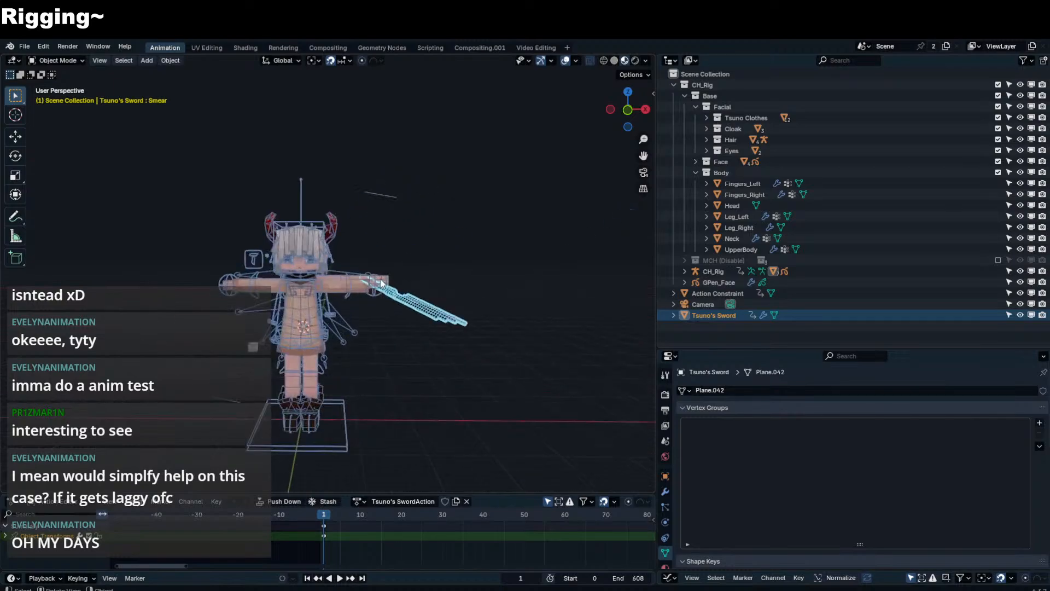
pyautogui.click(385, 277)
pyautogui.press('Tab')
pyautogui.click(665, 491)
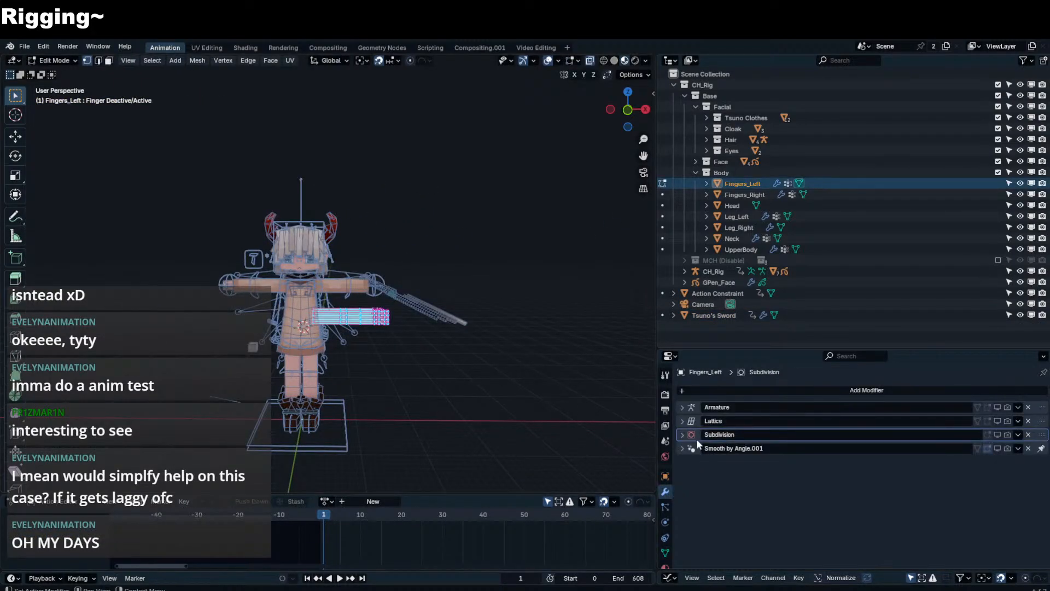
pyautogui.click(978, 407)
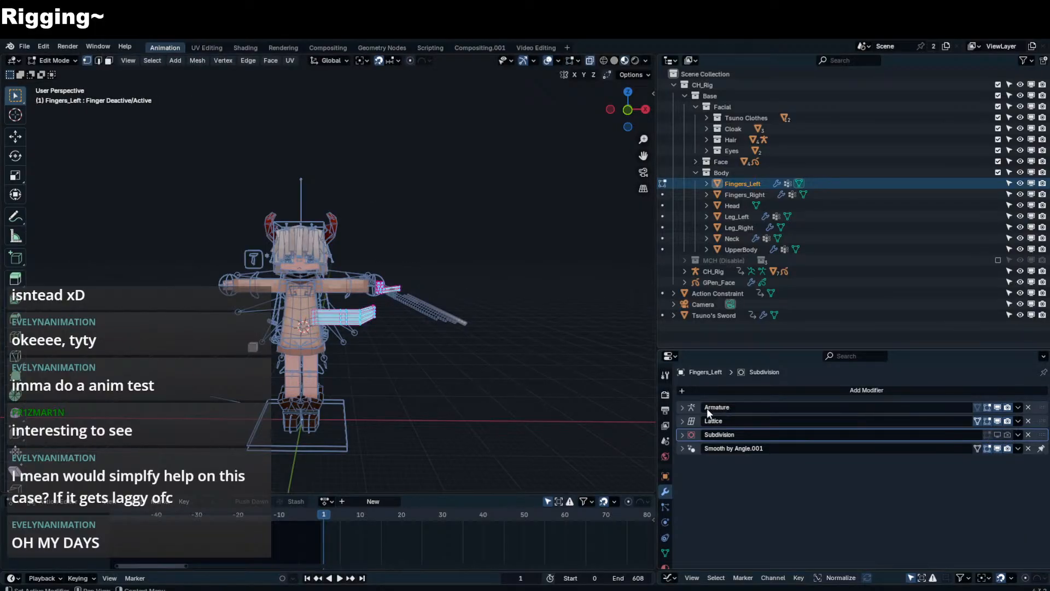
pyautogui.click(683, 449)
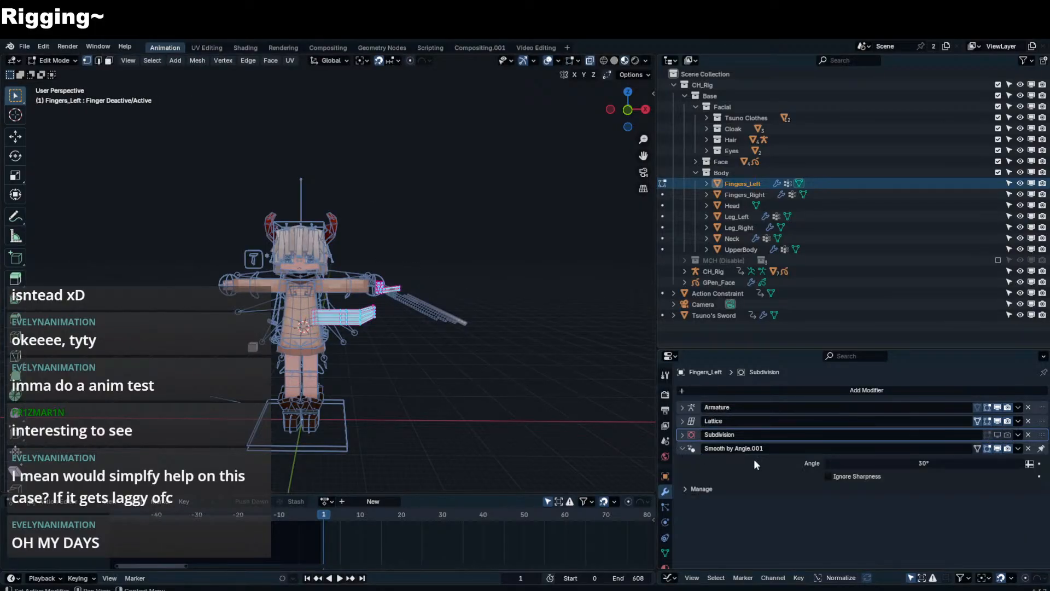
# - Turn on cage display for the Smooth by Angle, Armature and Lattice modifiers on Fingers_Left and return to Object Mode
pyautogui.click(978, 448)
pyautogui.scroll(5, 385, 360)
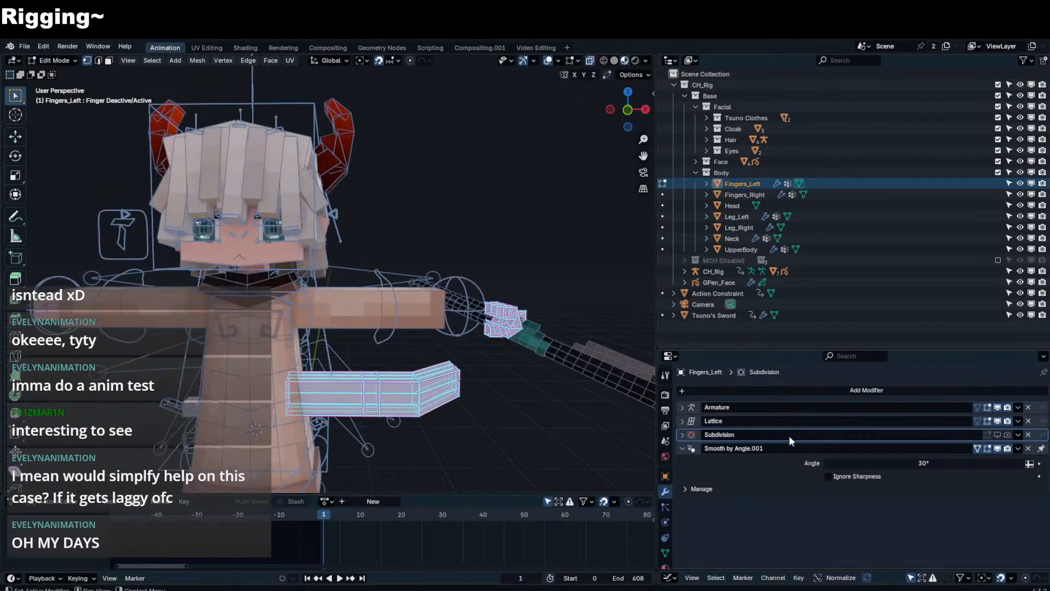
pyautogui.click(978, 408)
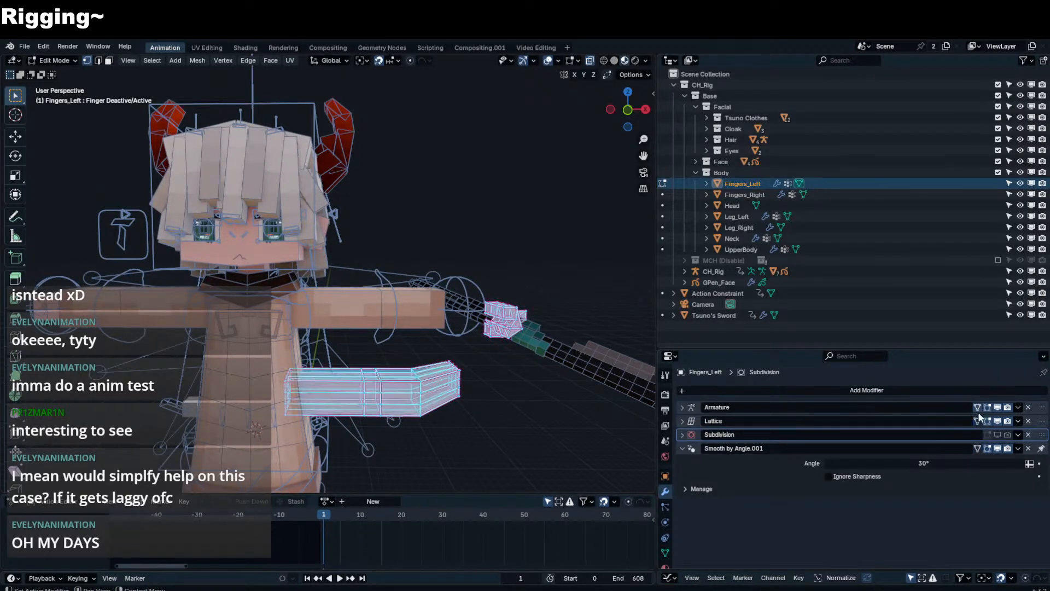
pyautogui.click(978, 420)
pyautogui.scroll(-6, 395, 312)
pyautogui.press('Tab')
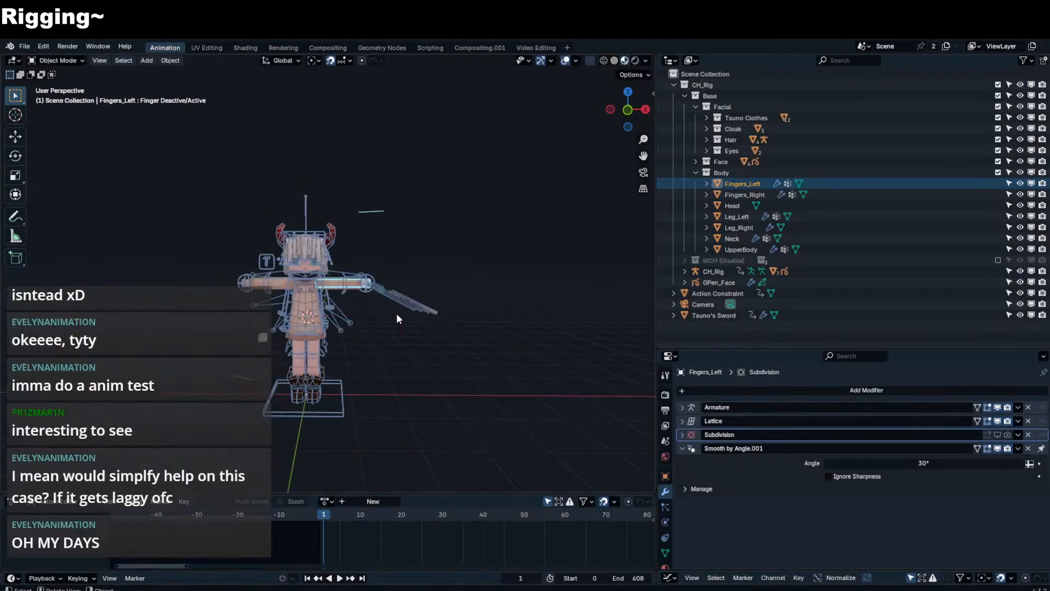
# - Compare the stray arm piece of Fingers_Left between Object Mode and Edit Mode
pyautogui.scroll(4, 322, 255)
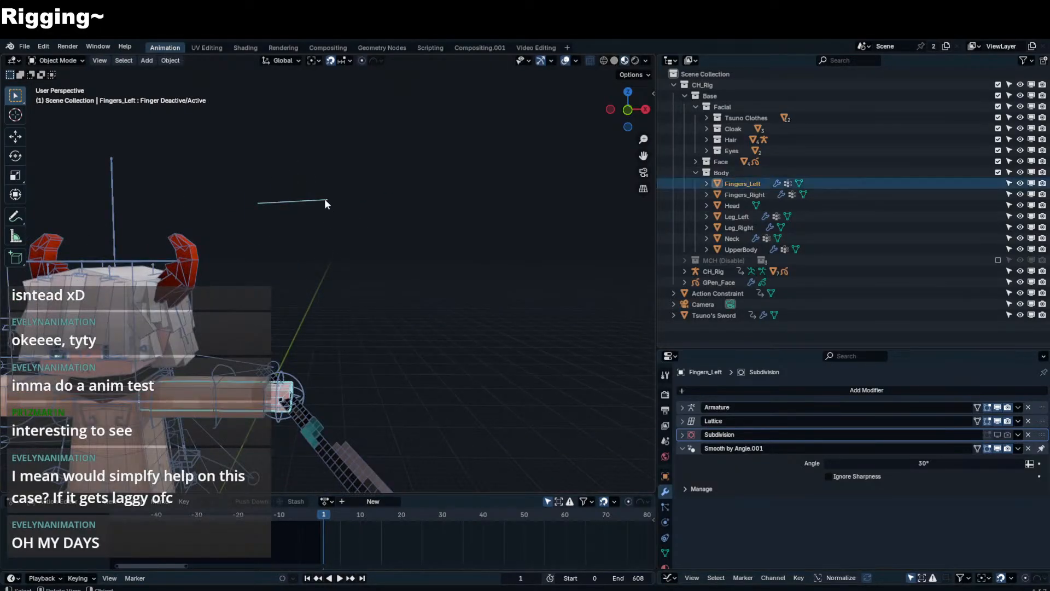
pyautogui.press('Tab')
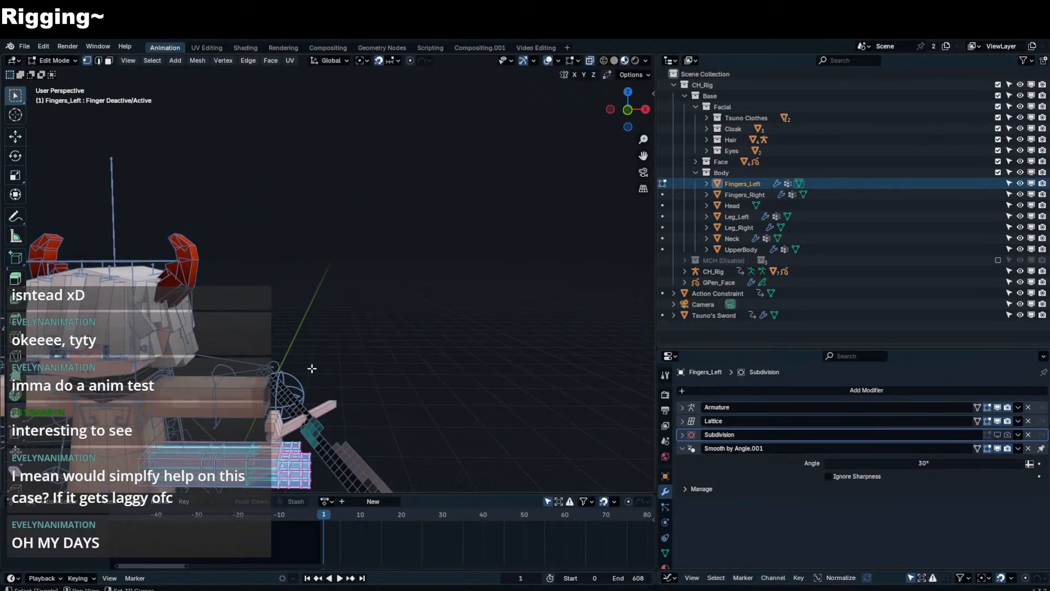
pyautogui.scroll(-5, 382, 310)
pyautogui.scroll(-3, 383, 310)
pyautogui.scroll(3, 387, 292)
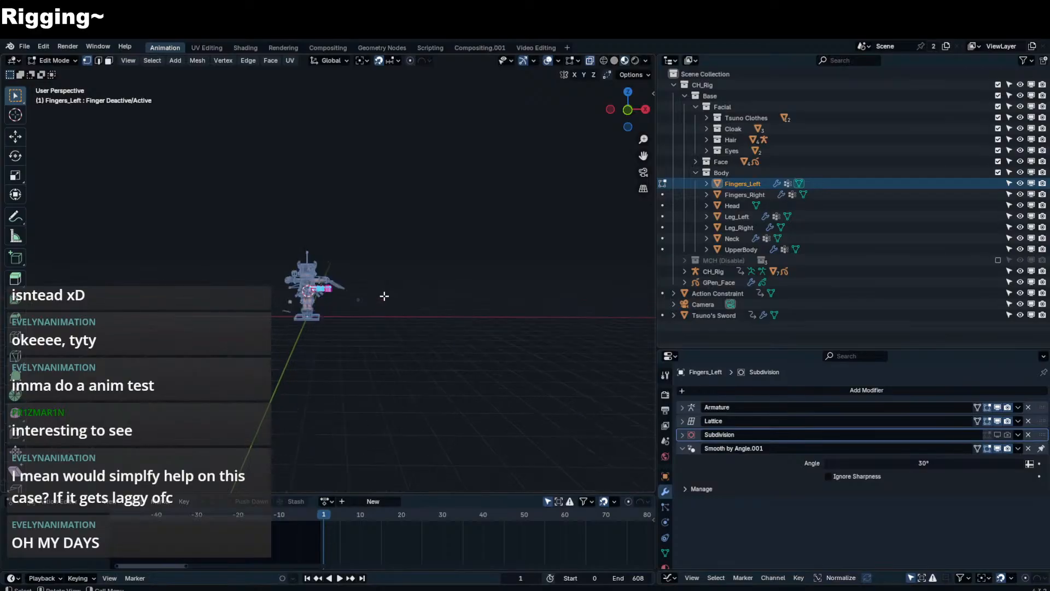
pyautogui.press('KP_Decimal')
pyautogui.scroll(-4, 386, 295)
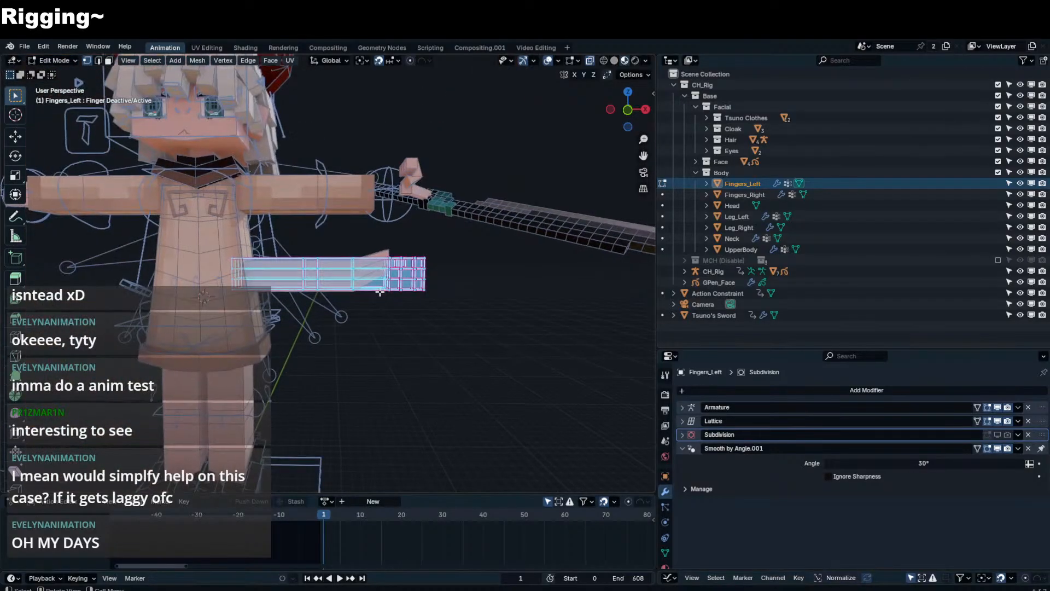
pyautogui.scroll(4, 383, 294)
# - Isolate Fingers_Left in Local View and frame both of its pieces in Object Mode
pyautogui.press('KP_Divide')
pyautogui.press('KP_Decimal')
pyautogui.press('Tab')
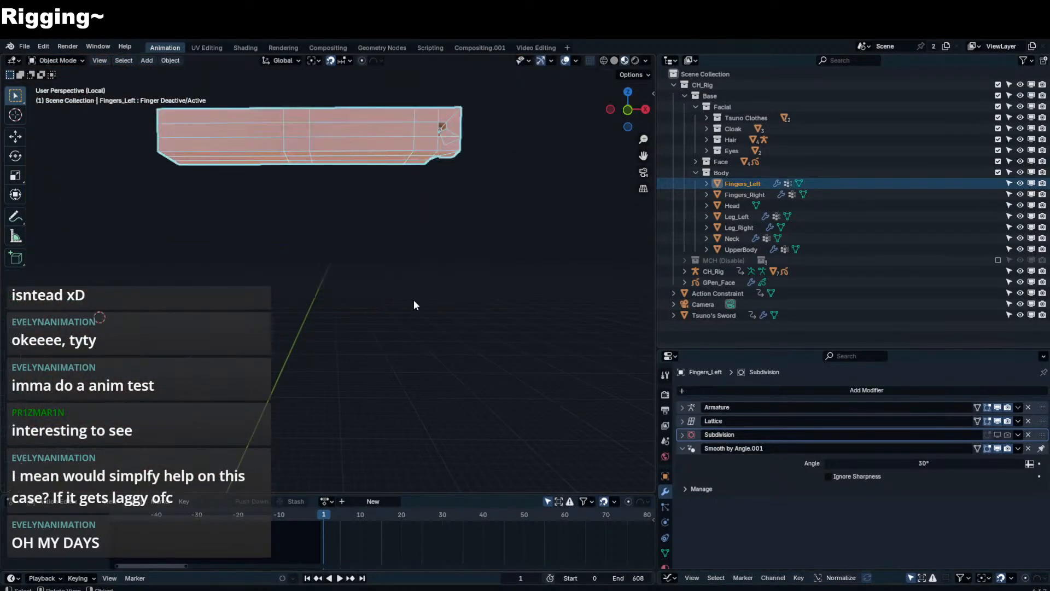
pyautogui.scroll(-8, 407, 263)
pyautogui.keyDown('shift'); pyautogui.moveTo(400, 217); pyautogui.dragTo(435, 312, button='middle'); pyautogui.keyUp('shift')
pyautogui.scroll(2, 436, 313)
pyautogui.scroll(-1, 432, 332)
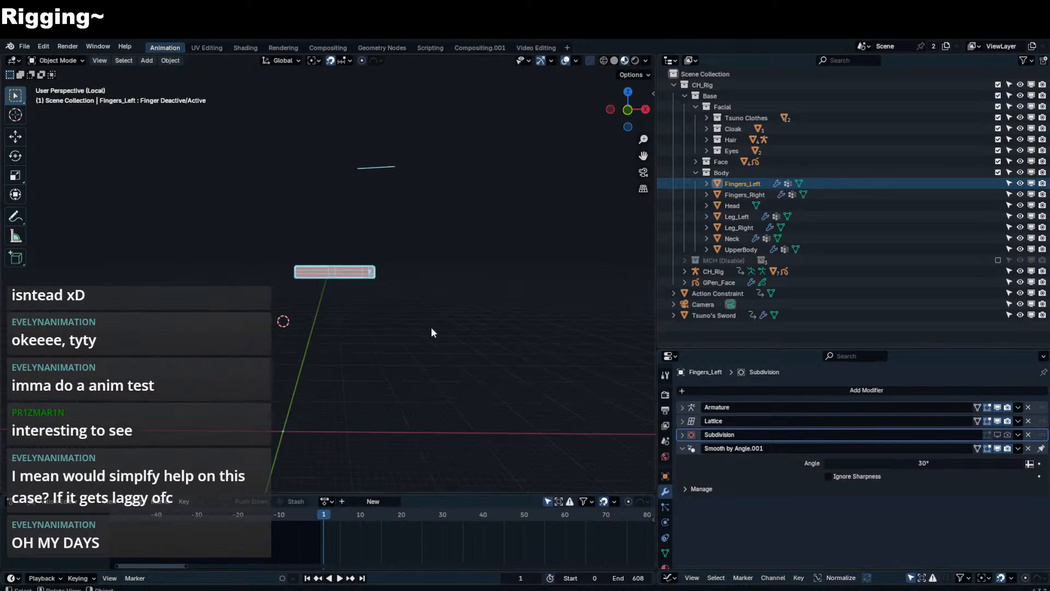
# - Disable the Armature and Lattice modifiers of Fingers_Left in both the viewport and Edit Mode
pyautogui.click(997, 407)
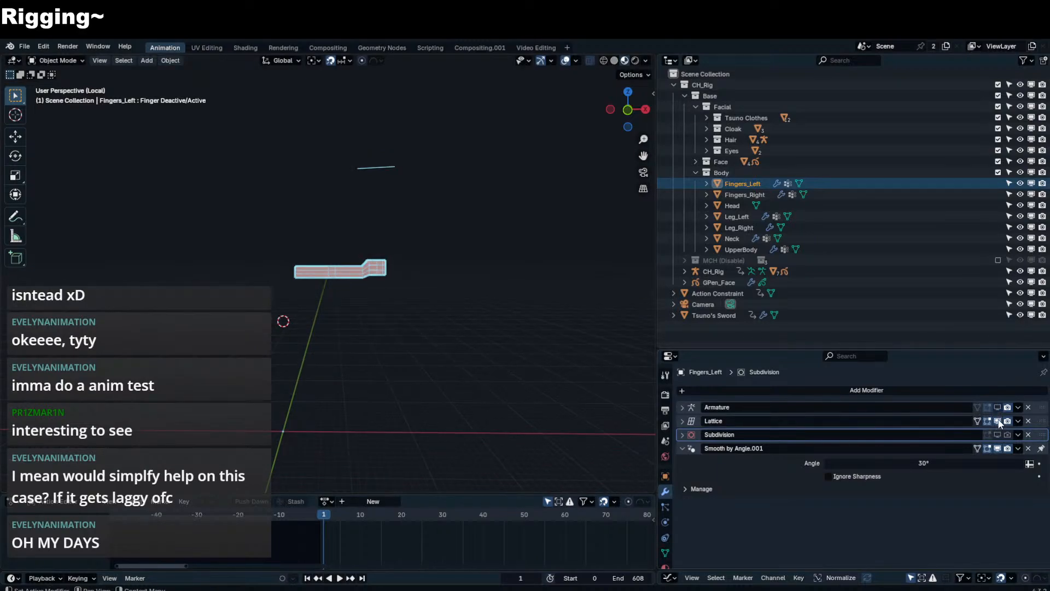
pyautogui.click(999, 421)
pyautogui.press('Tab')
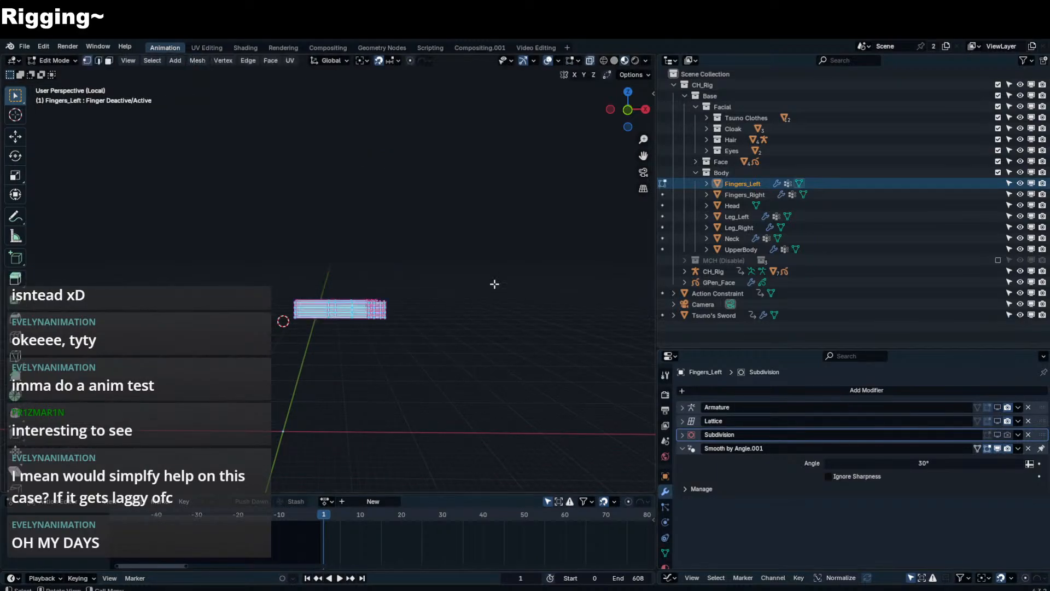
pyautogui.press('Tab')
pyautogui.moveTo(986, 408); pyautogui.dragTo(987, 421)
pyautogui.press('Tab')
pyautogui.press('Tab')
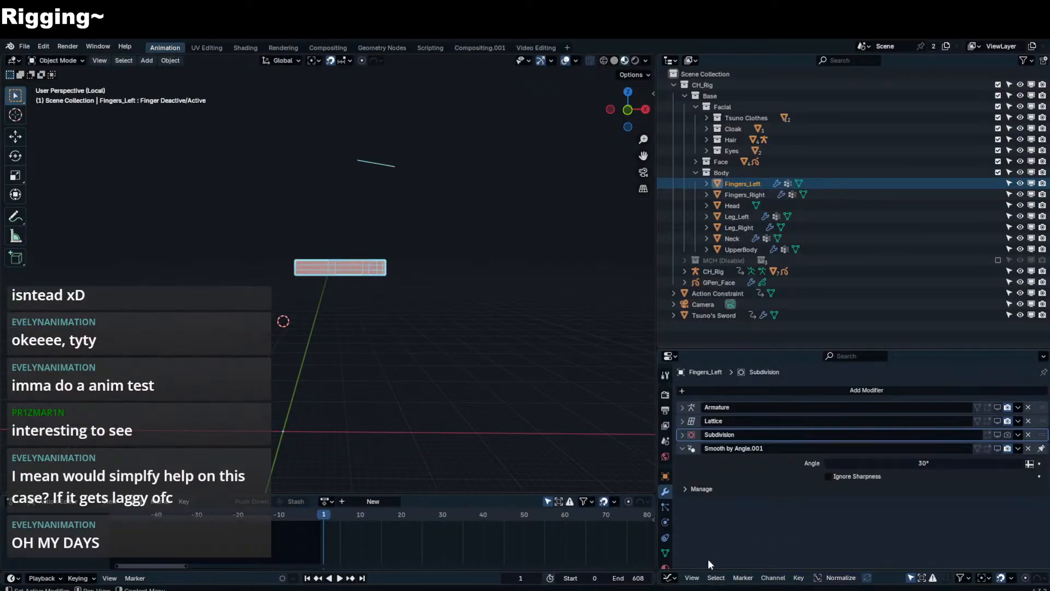
# - Duplicate Fingers_Left and frame the copy in Local View
pyautogui.hotkey('shift', 'd')
pyautogui.press('KP_Decimal')
pyautogui.press('KP_Decimal')
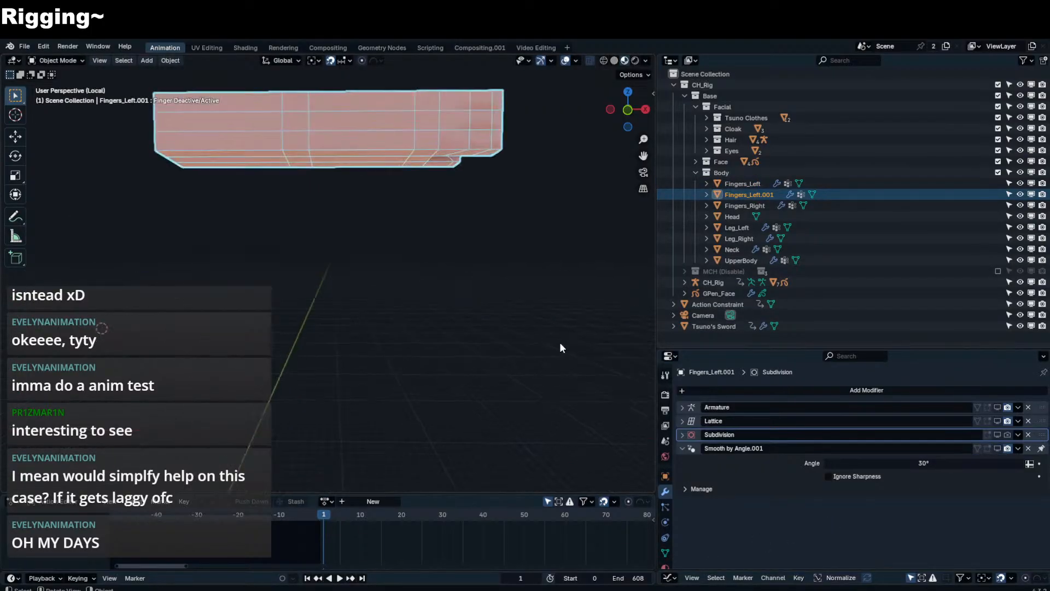
# - Show the duplicate's vertex groups and shape keys, and examine its Basis shape key in Edit Mode from the front orthographic view
pyautogui.click(665, 552)
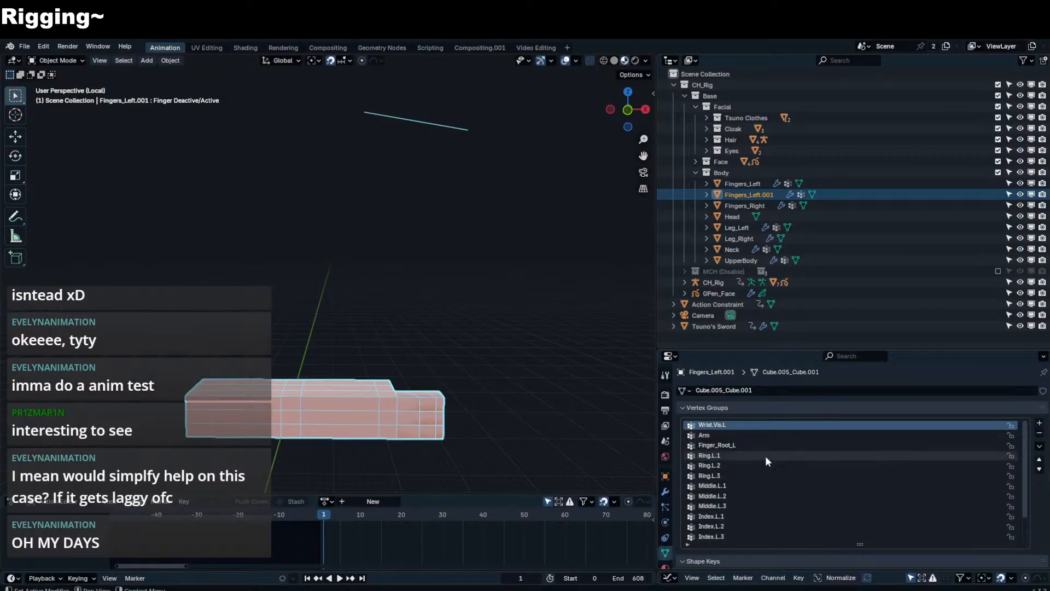
pyautogui.moveTo(857, 346); pyautogui.dragTo(842, 141)
pyautogui.scroll(5, 800, 375)
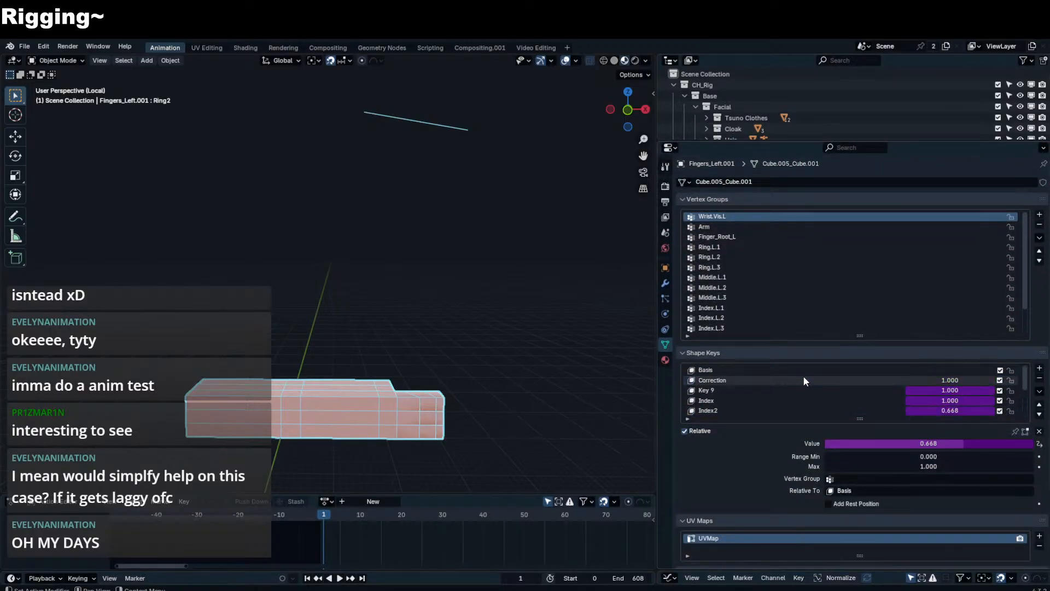
pyautogui.click(803, 375)
pyautogui.press('Tab')
pyautogui.press('KP_1')
pyautogui.press('KP_5')
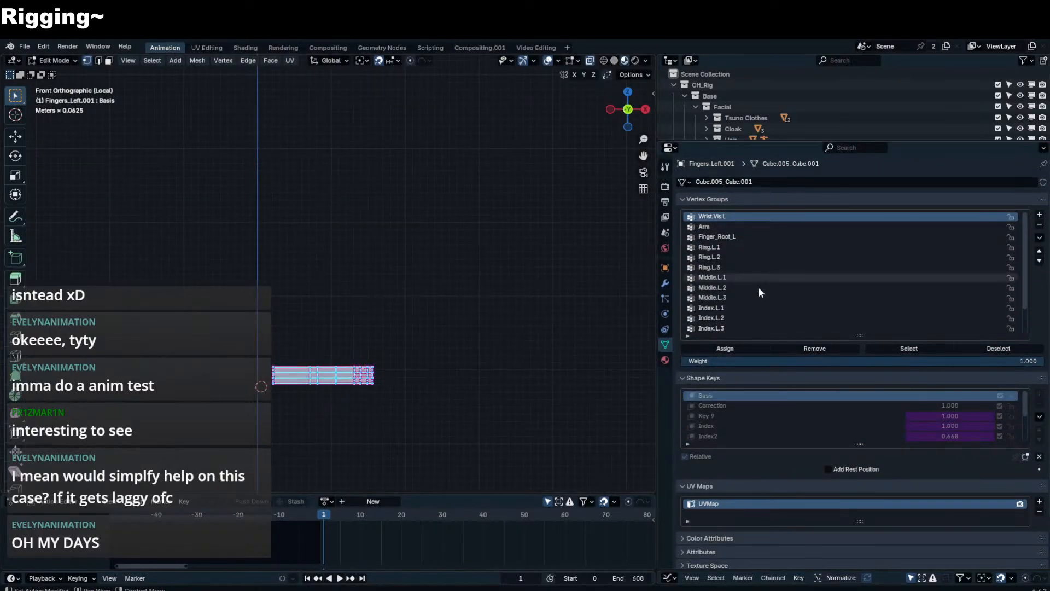
# - Go through the duplicate's Correction, Key 9, Index, Ring and Middle shape keys in Edit Mode
pyautogui.click(710, 405)
pyautogui.scroll(-5, 502, 317)
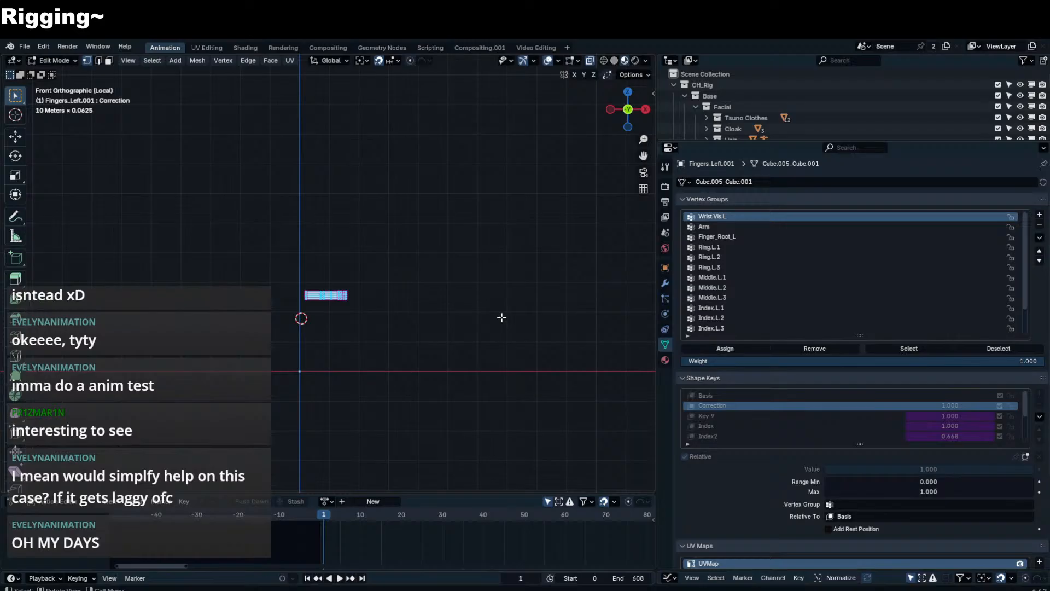
pyautogui.click(742, 418)
pyautogui.click(739, 426)
pyautogui.click(739, 434)
pyautogui.scroll(-3, 739, 426)
pyautogui.click(740, 418)
pyautogui.click(742, 425)
pyautogui.click(743, 434)
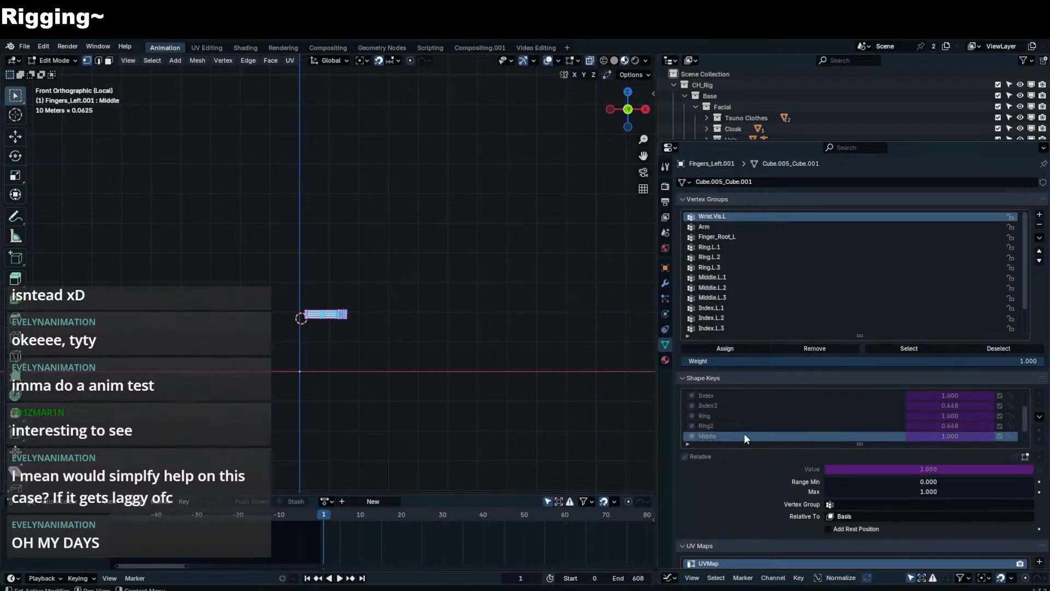
pyautogui.scroll(-2, 744, 434)
# - Mute the Finger Deactive/Active shape key on the duplicate in Object Mode and keep Middle2 enabled
pyautogui.press('Tab')
pyautogui.click(785, 411)
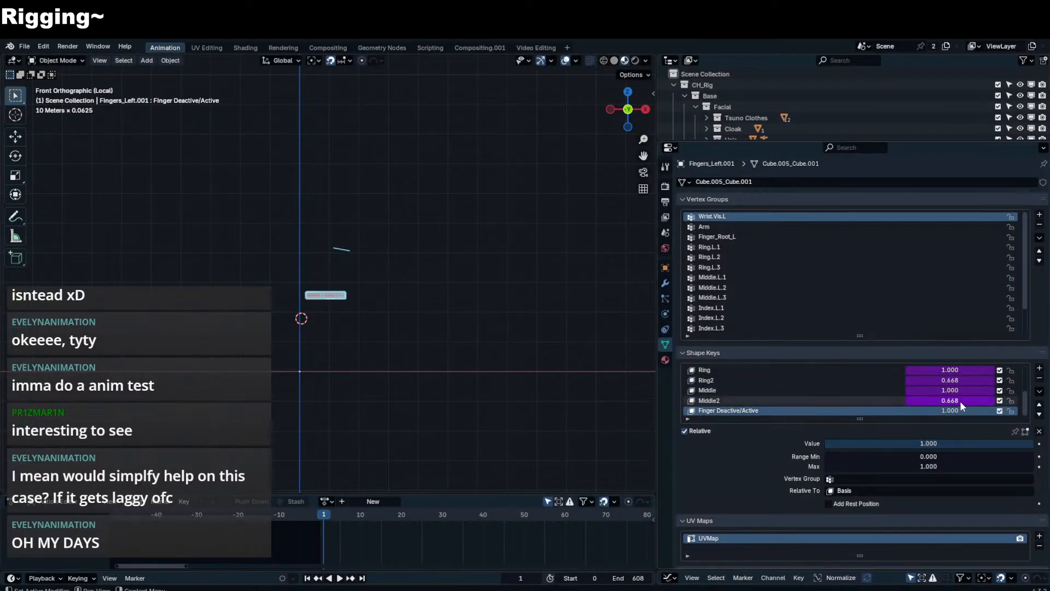
pyautogui.click(1000, 410)
pyautogui.click(998, 401)
pyautogui.click(999, 400)
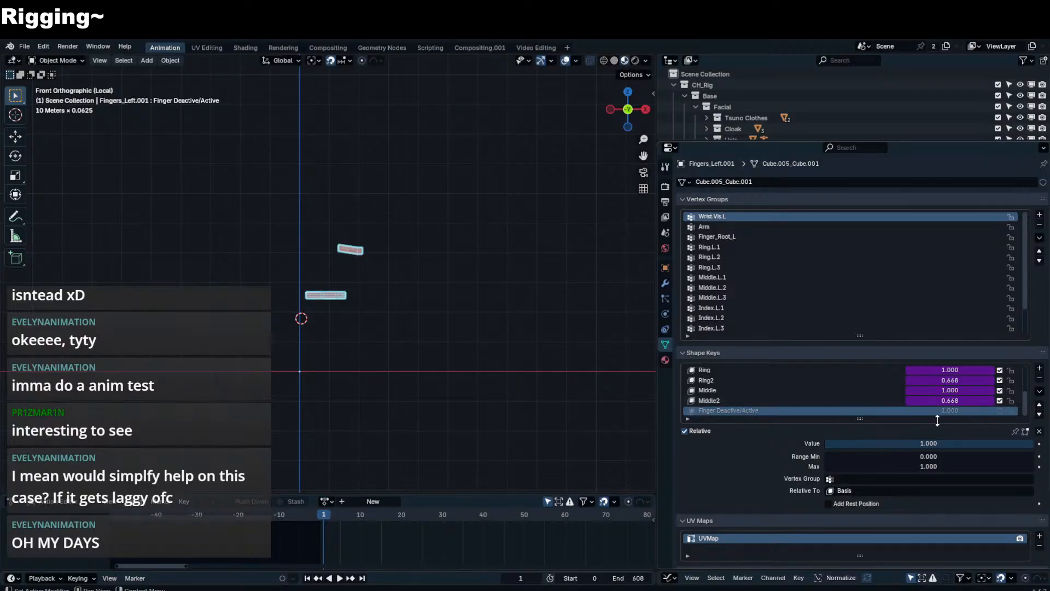
# - Examine the duplicate's two pieces from several angles in Object and Edit Mode, with Finger Deactive/Active muted and Basis made active
pyautogui.moveTo(439, 277); pyautogui.dragTo(378, 283, button='middle')
pyautogui.press('Tab')
pyautogui.press('Tab')
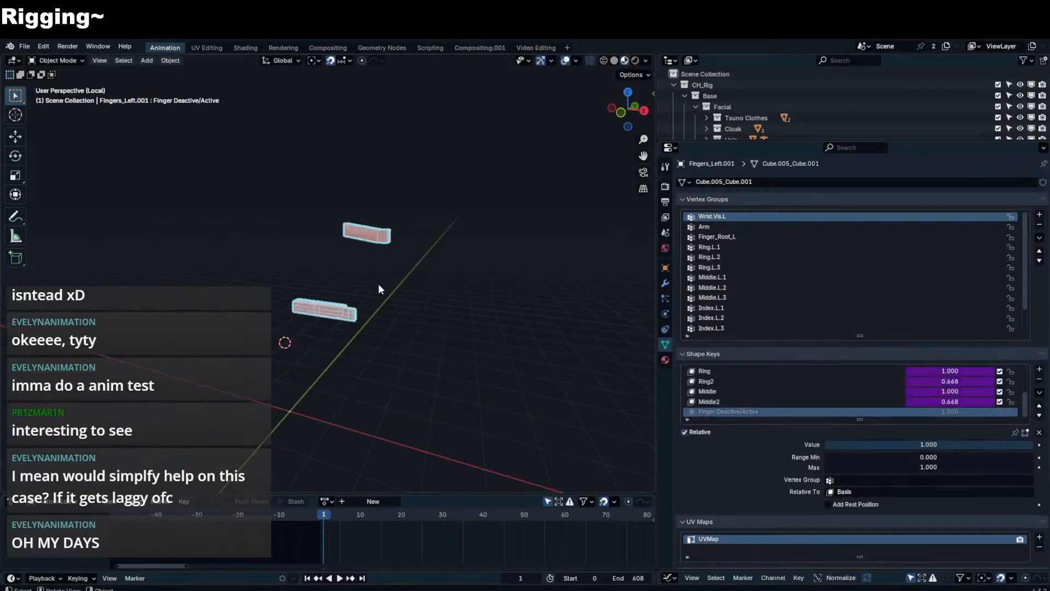
pyautogui.press('Tab')
pyautogui.press('Tab')
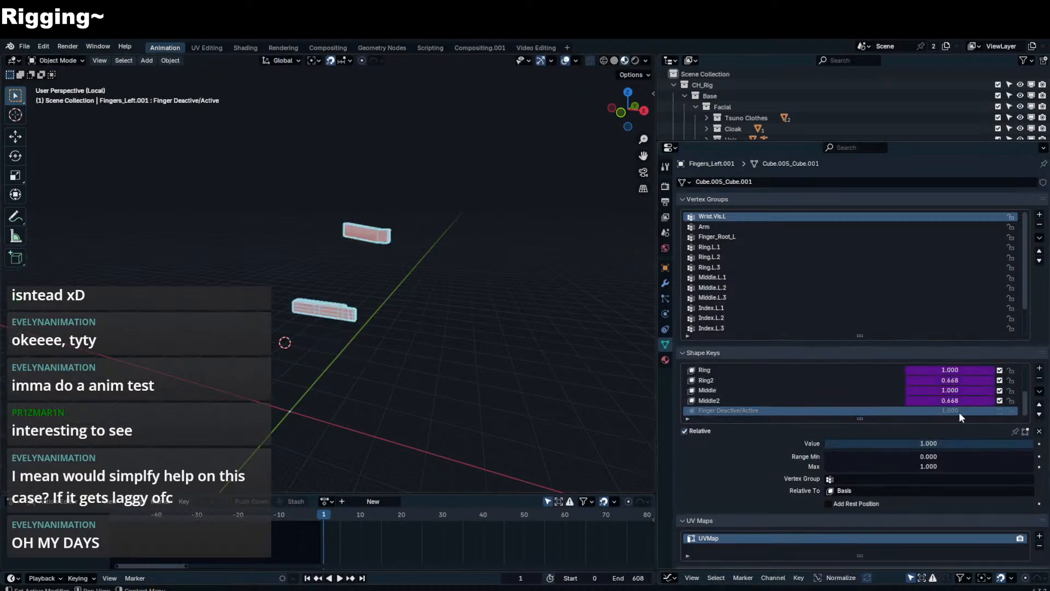
pyautogui.scroll(2, 413, 274)
pyautogui.moveTo(413, 273); pyautogui.dragTo(415, 307, button='middle')
pyautogui.scroll(5, 894, 399)
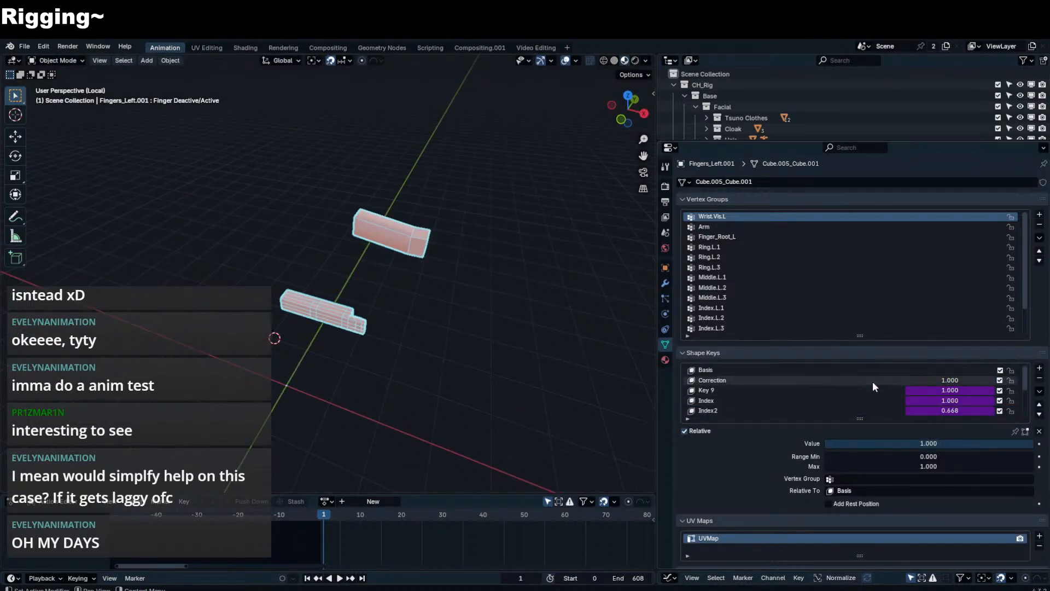
pyautogui.click(874, 372)
pyautogui.press('Tab')
pyautogui.press('Tab')
pyautogui.moveTo(440, 254); pyautogui.dragTo(311, 184, button='middle')
pyautogui.scroll(3, 450, 243)
pyautogui.click(391, 255)
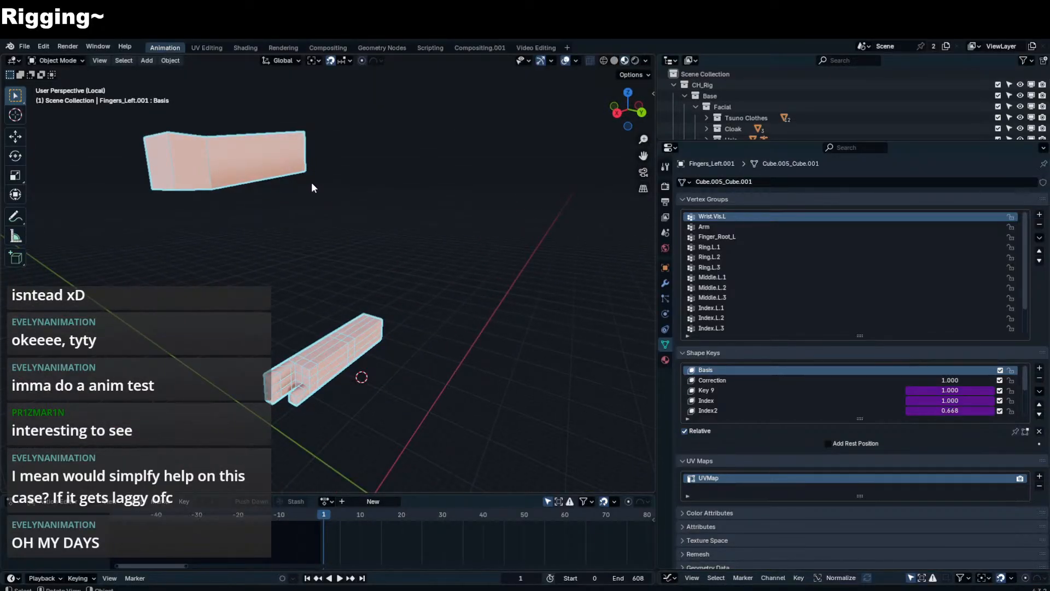
# - Try moving the linked hand-end geometry up and down along Z in Edit Mode on the Finger Deactive/Active shape key
pyautogui.press('Tab')
pyautogui.scroll(-5, 904, 400)
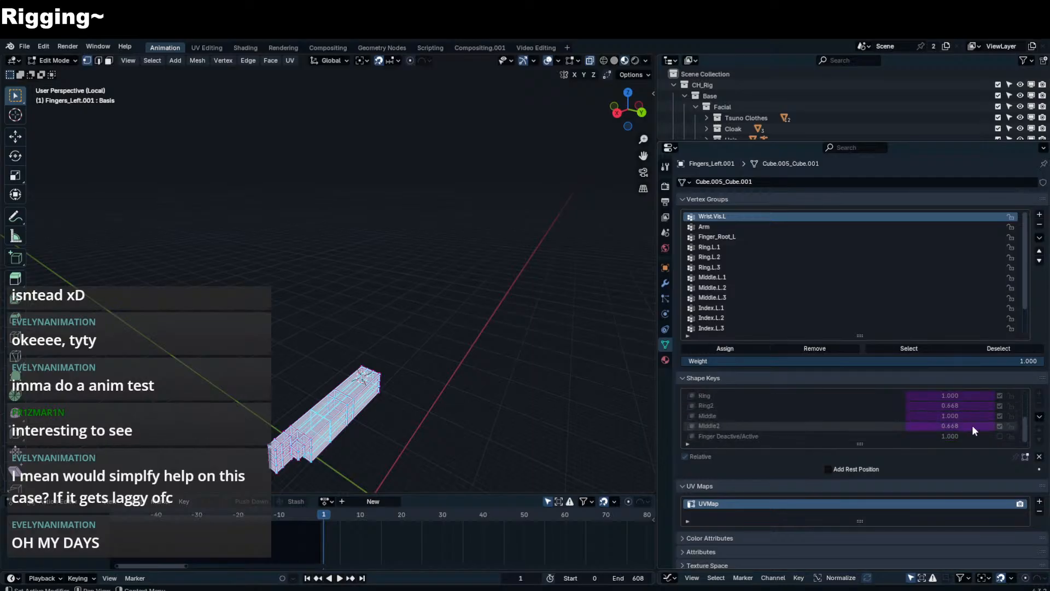
pyautogui.click(967, 435)
pyautogui.moveTo(415, 306); pyautogui.dragTo(434, 393, button='middle')
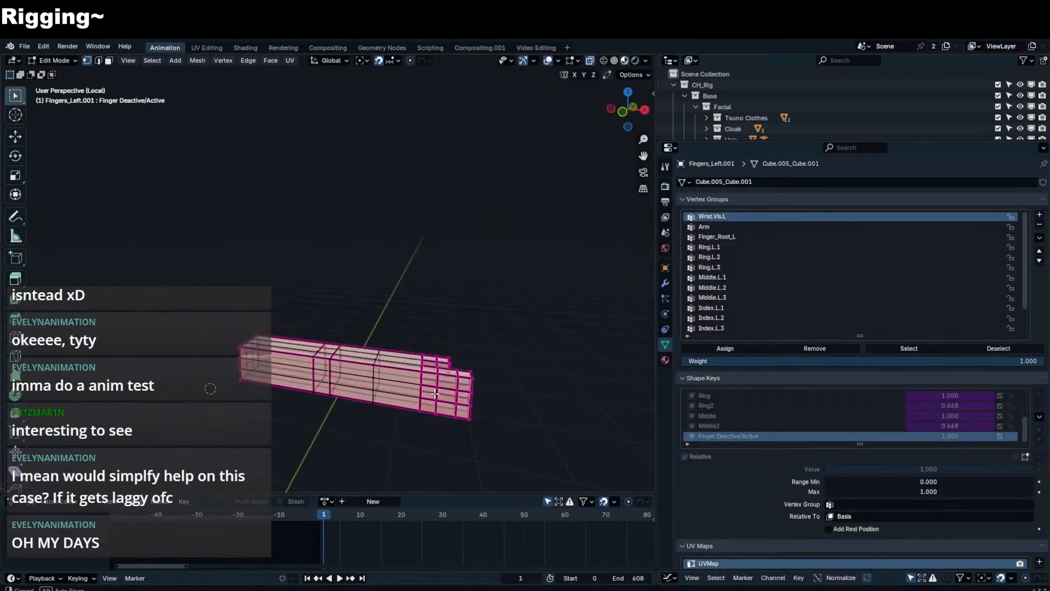
pyautogui.press('l')
pyautogui.press('g')
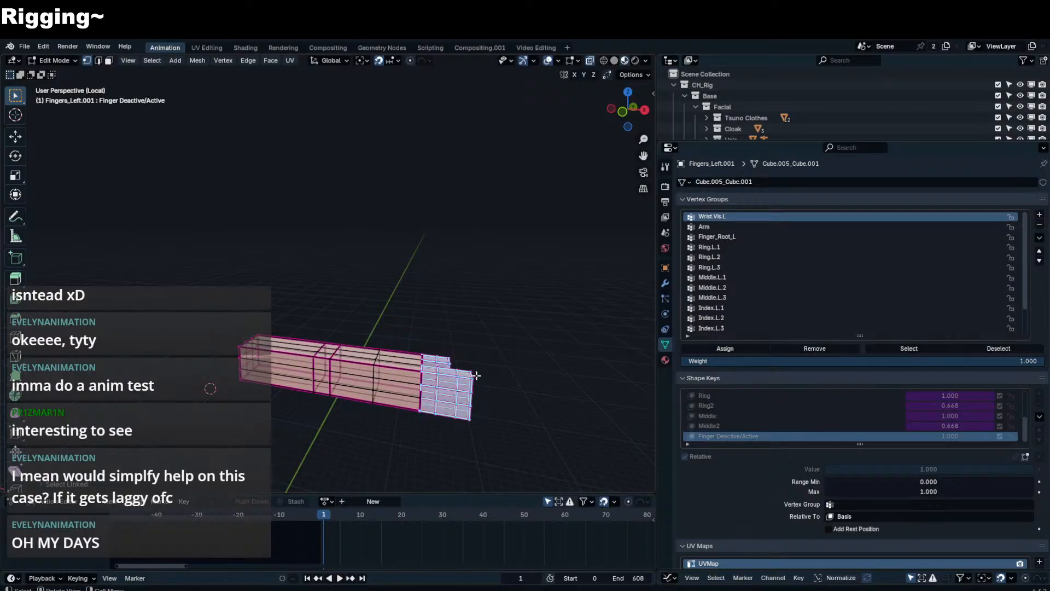
pyautogui.press('z')
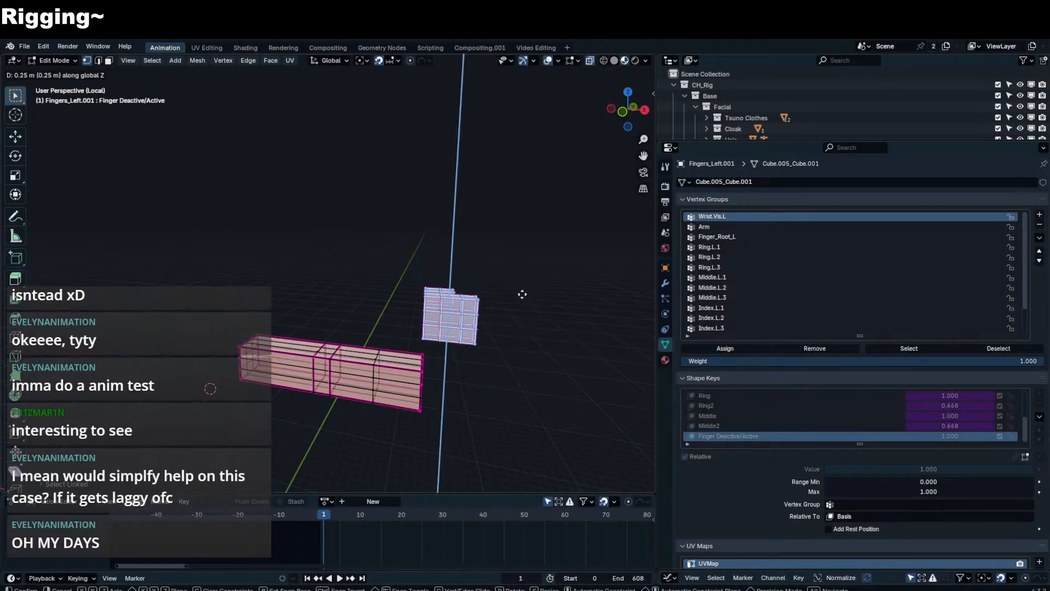
pyautogui.click(508, 280)
pyautogui.moveTo(506, 279); pyautogui.dragTo(476, 253, button='middle')
pyautogui.press('g')
pyautogui.press('z')
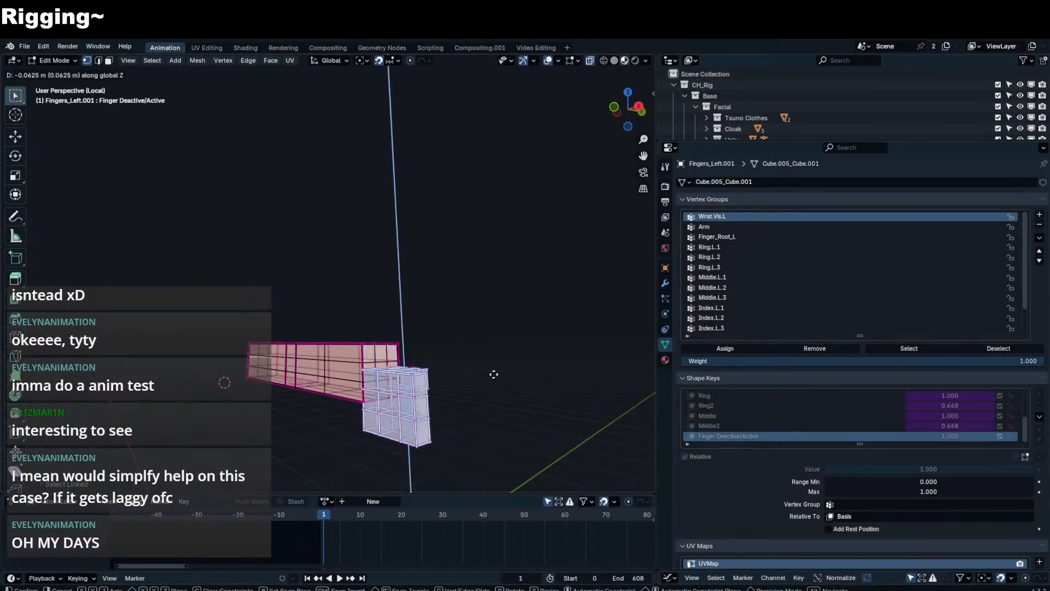
pyautogui.click(474, 416)
# - Check the moved geometry in Object Mode, then undo the Z moves of the hand-end piece
pyautogui.press('Tab')
pyautogui.moveTo(390, 378); pyautogui.dragTo(434, 335, button='middle')
pyautogui.hotkey('ctrl', 'z')
pyautogui.hotkey('ctrl', 'z')
pyautogui.hotkey('ctrl', 'z')
pyautogui.hotkey('ctrl', 'z')
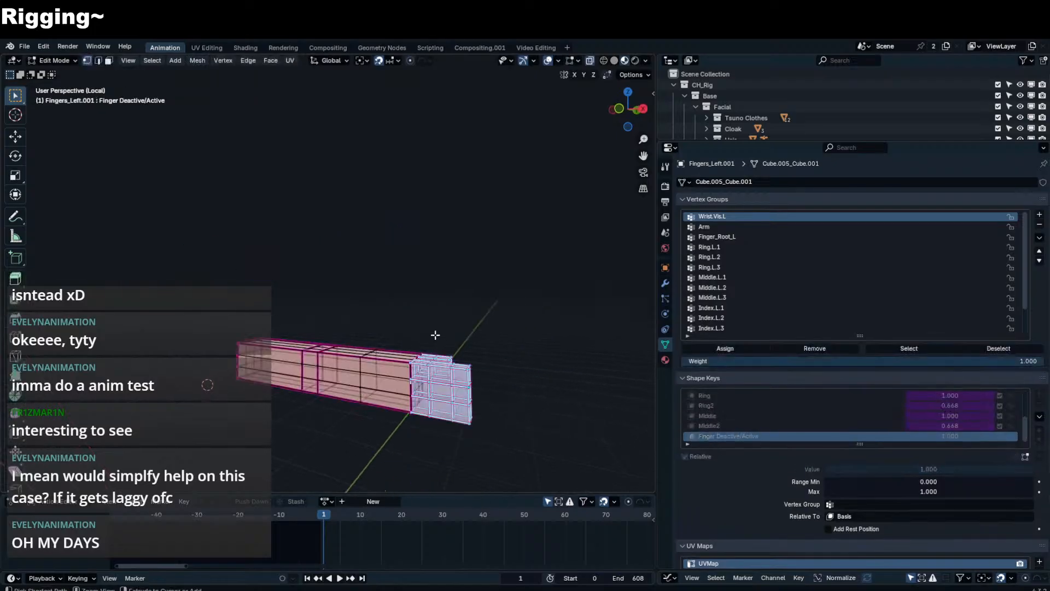
# - Shade the duplicate flat in Object Mode and compare its pieces with the Edit Mode mesh
pyautogui.rightClick(496, 299)
pyautogui.click(490, 320)
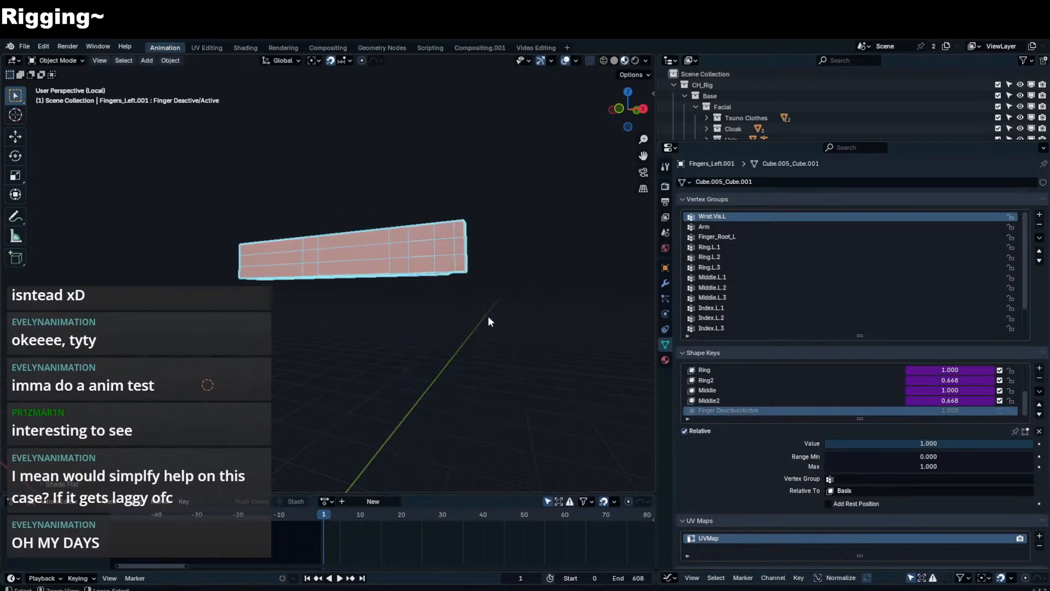
pyautogui.scroll(-3, 437, 282)
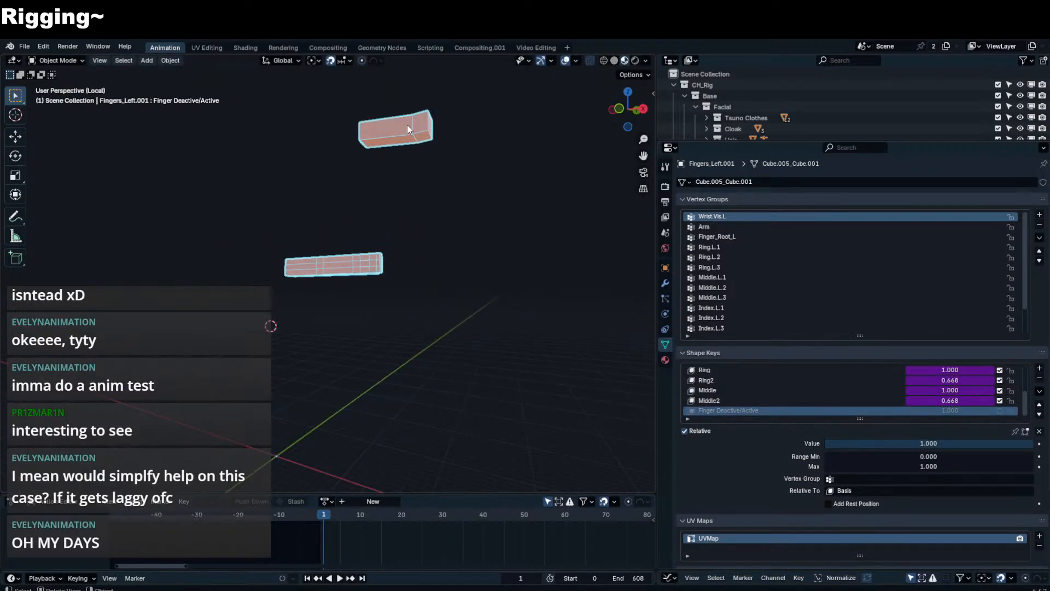
pyautogui.press('Tab')
pyautogui.press('Tab')
pyautogui.hotkey('ctrl', 'z')
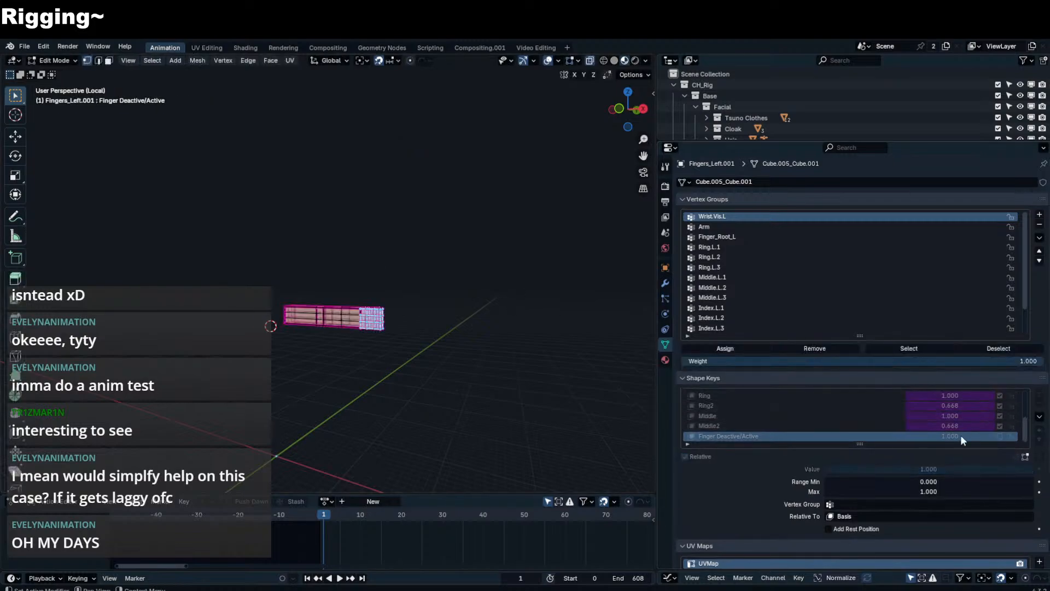
# - Unmute the Finger Deactive/Active shape key, set its value to 0 and return to Edit Mode
pyautogui.press('Tab')
pyautogui.click(1000, 412)
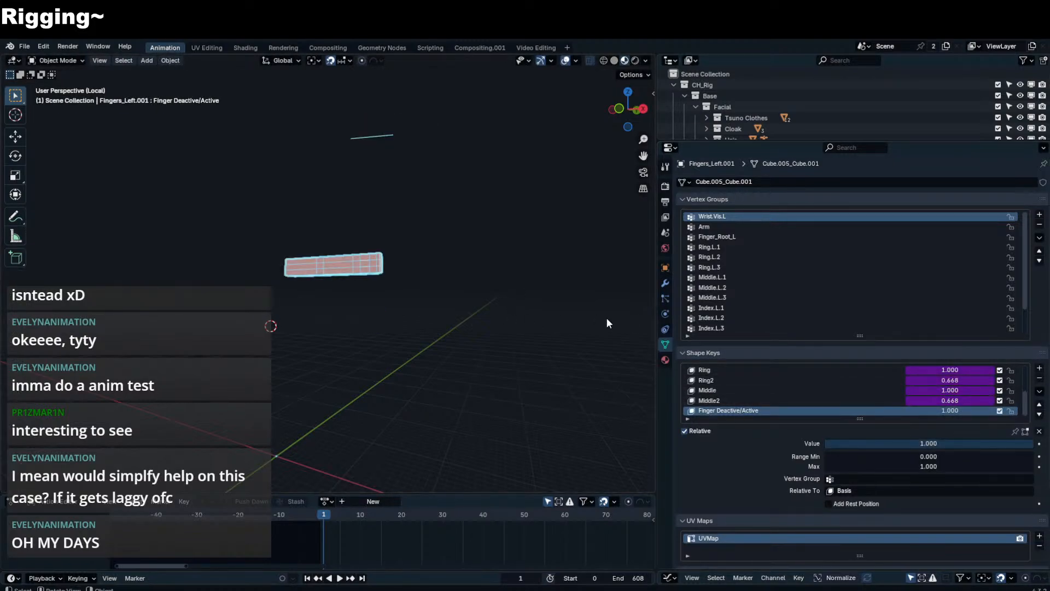
pyautogui.moveTo(950, 411); pyautogui.dragTo(820, 411)
pyautogui.press('Tab')
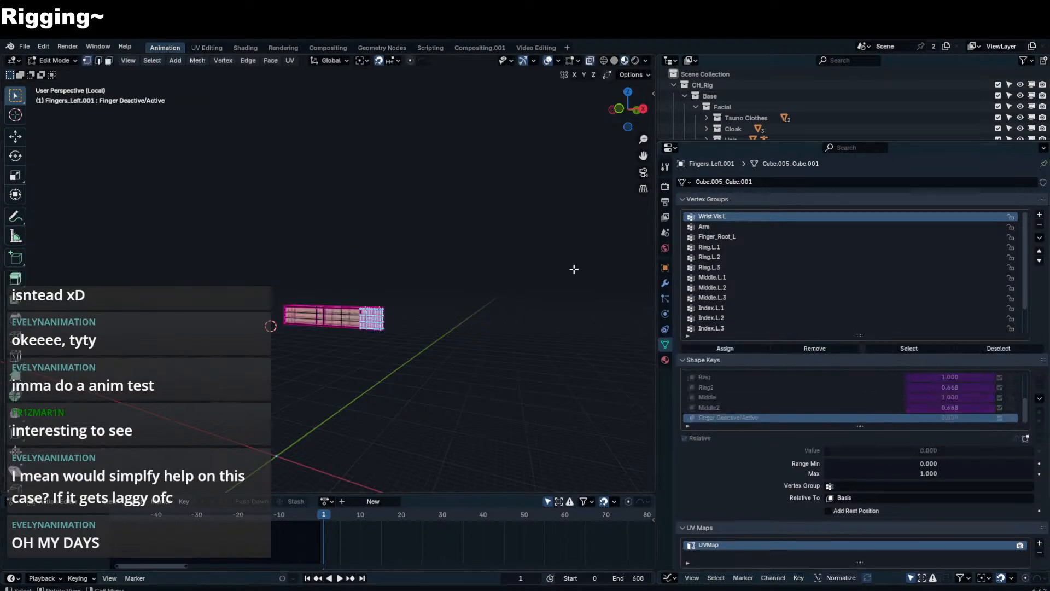
# - Make Basis the active shape key and compare the duplicate's pieces between Object Mode and Edit Mode
pyautogui.press('Tab')
pyautogui.scroll(5, 830, 401)
pyautogui.click(842, 372)
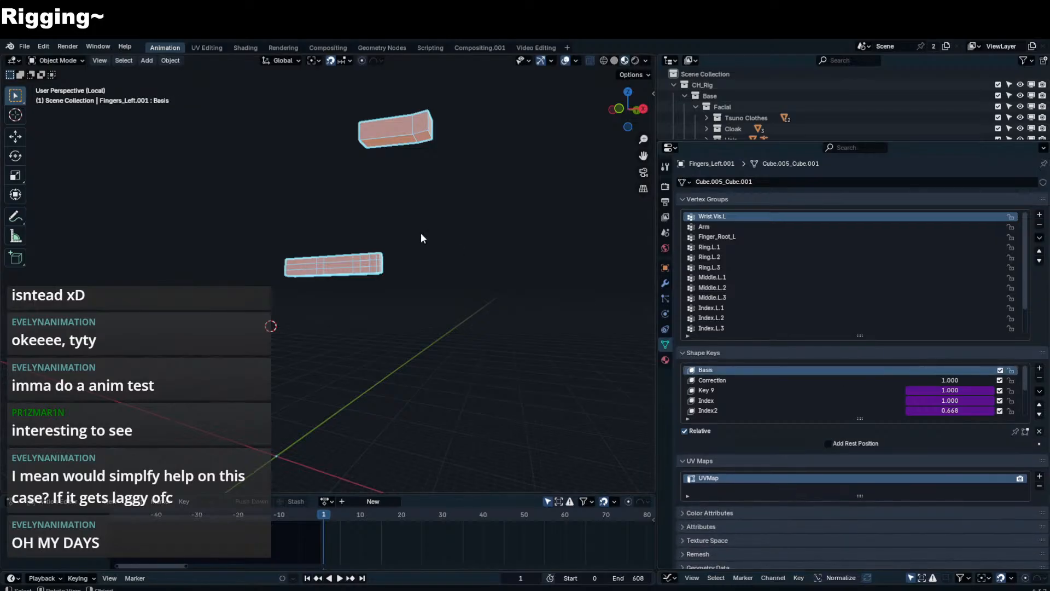
pyautogui.press('Tab')
pyautogui.moveTo(412, 259); pyautogui.dragTo(403, 294, button='middle')
pyautogui.press('g')
pyautogui.rightClick(480, 255)
pyautogui.press('Tab')
# - Preview the Finger Deactive/Active shape key at a value of 1.000, cancelling the change
pyautogui.scroll(-5, 905, 403)
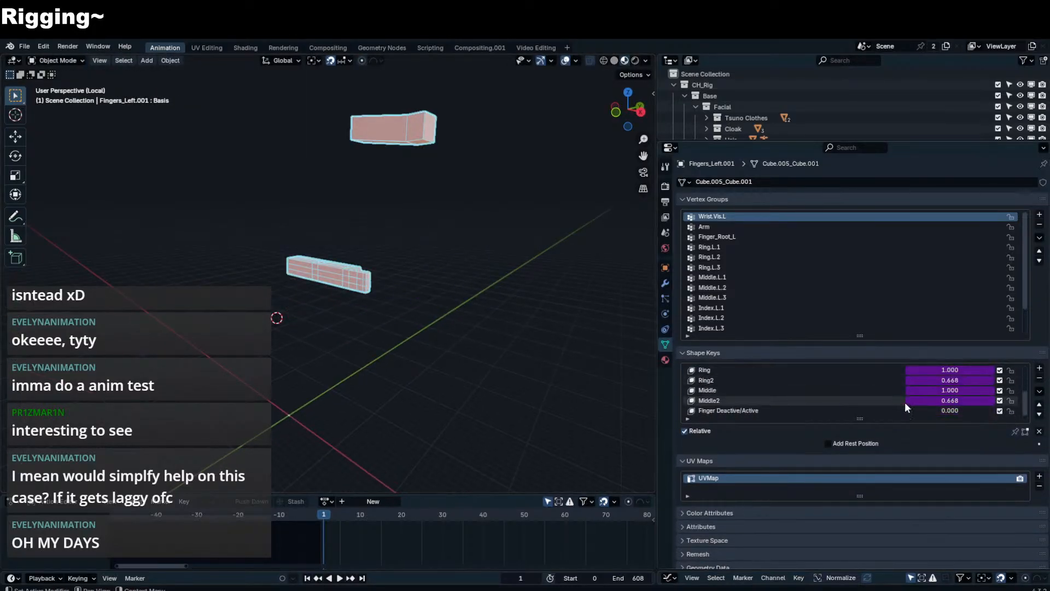
pyautogui.moveTo(943, 410); pyautogui.dragTo(1033, 410)
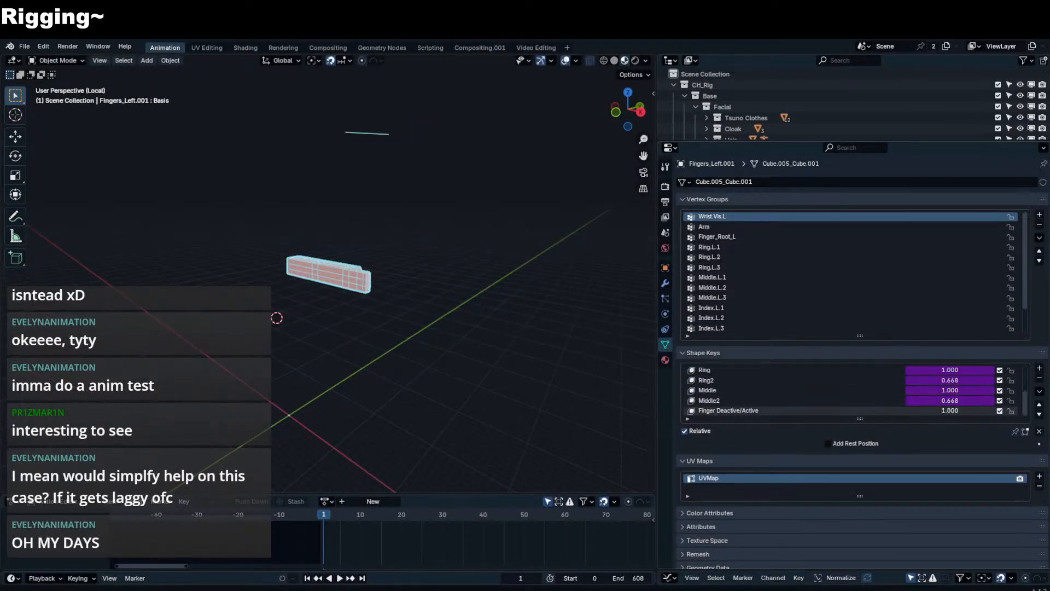
pyautogui.press('Escape')
# - Check the mesh in Edit Mode with Middle2 as the active shape key, then undo back to Finger Deactive/Active
pyautogui.scroll(1, 821, 409)
pyautogui.click(822, 410)
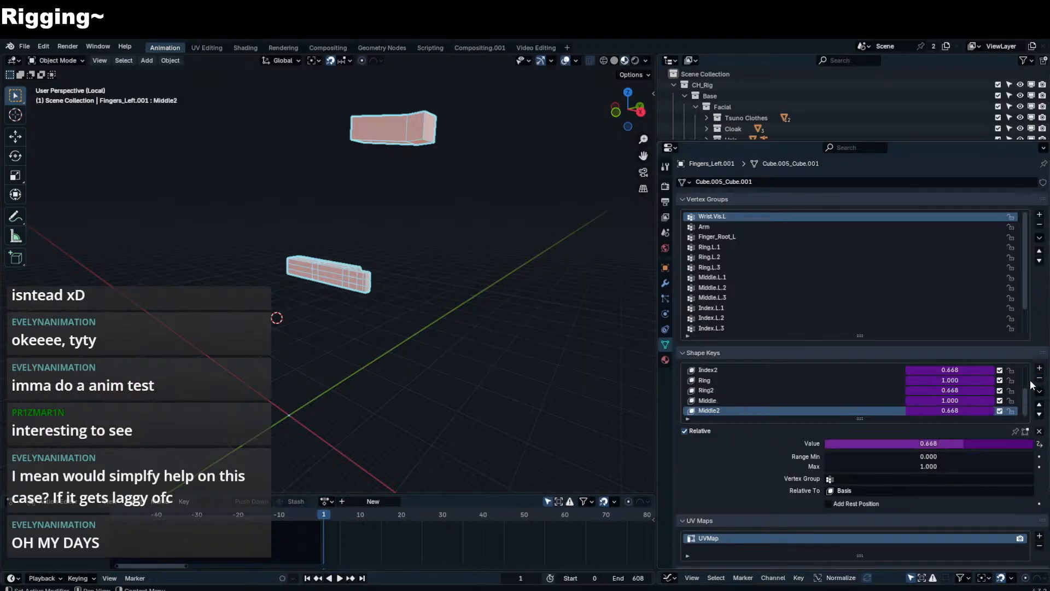
pyautogui.press('Tab')
pyautogui.press('Tab')
pyautogui.hotkey('ctrl', 'z')
pyautogui.hotkey('ctrl', 'z')
pyautogui.hotkey('ctrl', 'z')
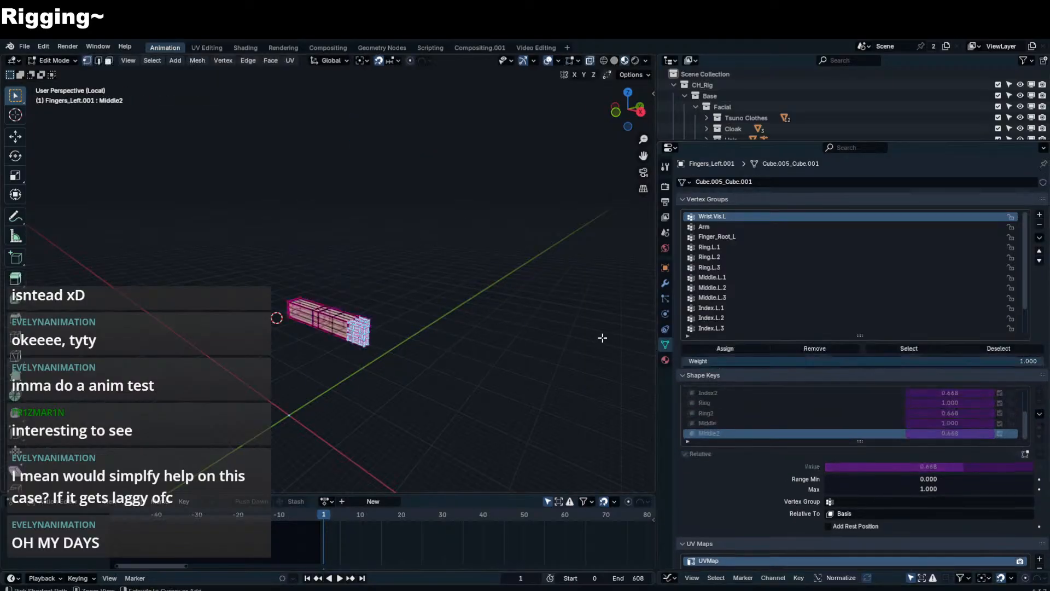
pyautogui.press('Tab')
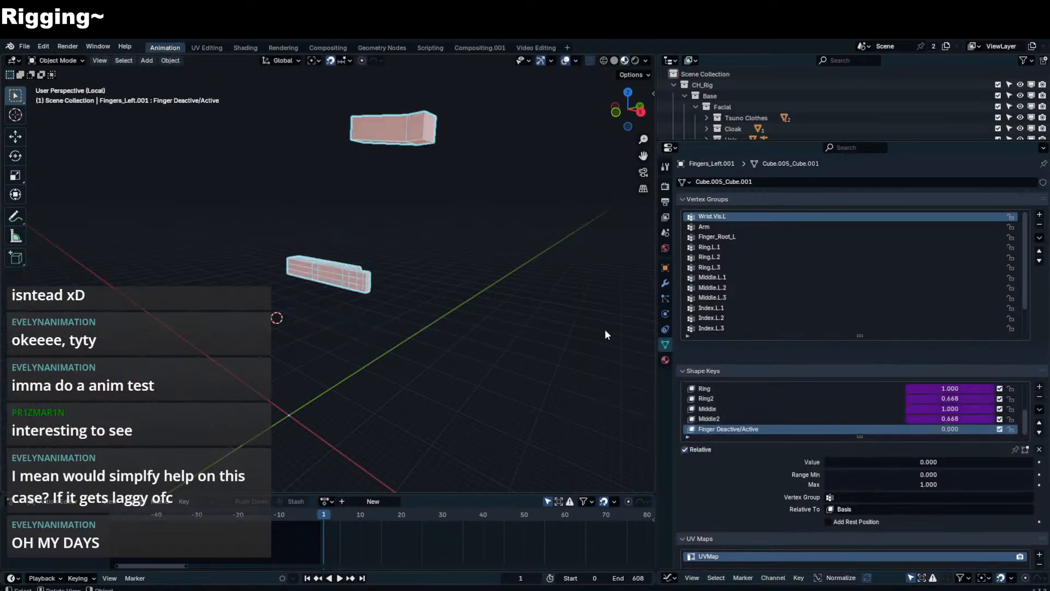
# - Make Finger_Transition_L the active vertex group and compare the stray upper piece between Object Mode and Edit Mode
pyautogui.press('Tab')
pyautogui.press('Tab')
pyautogui.scroll(-3, 730, 279)
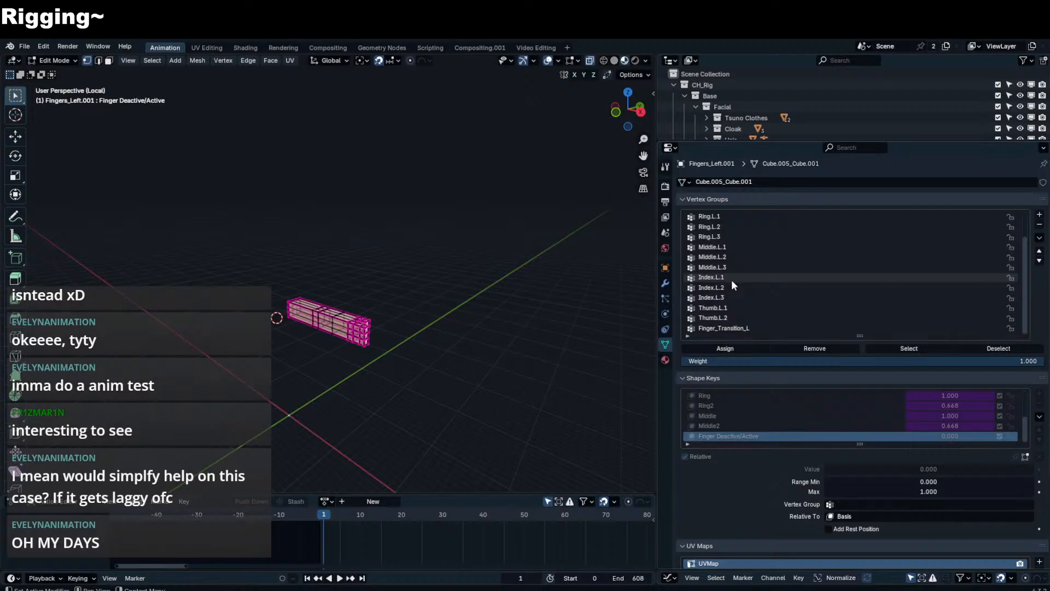
pyautogui.click(757, 329)
pyautogui.press('Tab')
pyautogui.scroll(2, 412, 110)
pyautogui.scroll(-3, 410, 111)
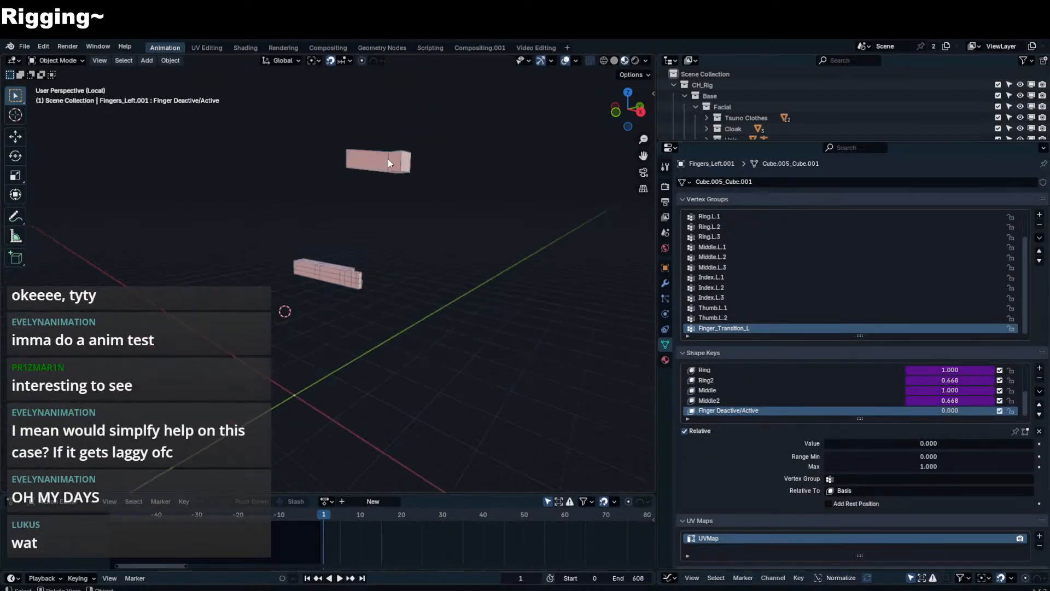
pyautogui.click(389, 159)
pyautogui.press('Tab')
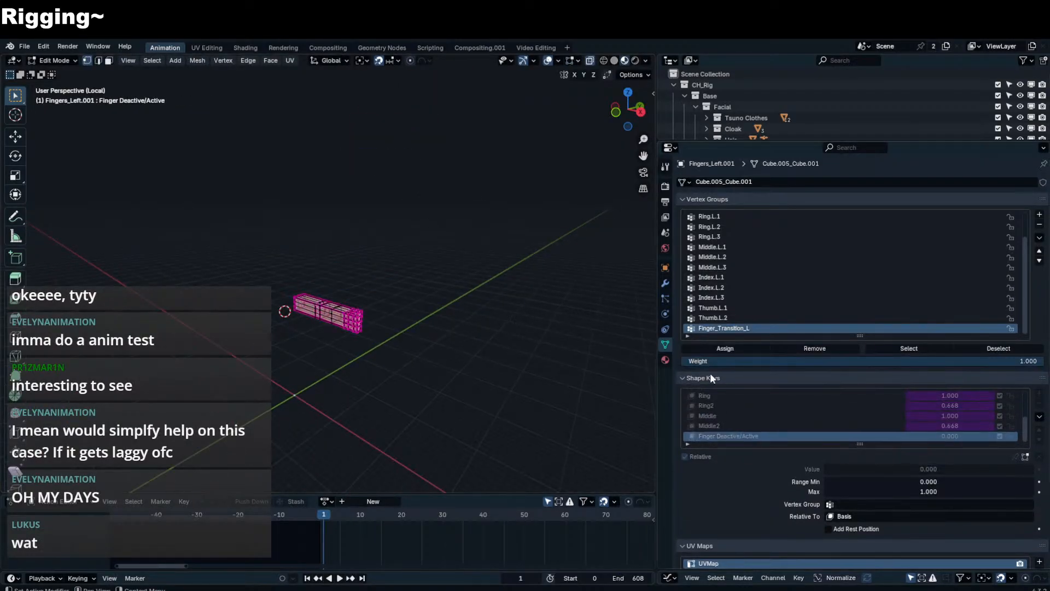
# - Turn on shape key display in Edit Mode and check the mesh on the Middle, Ring2 and Finger Deactive/Active keys
pyautogui.click(1025, 456)
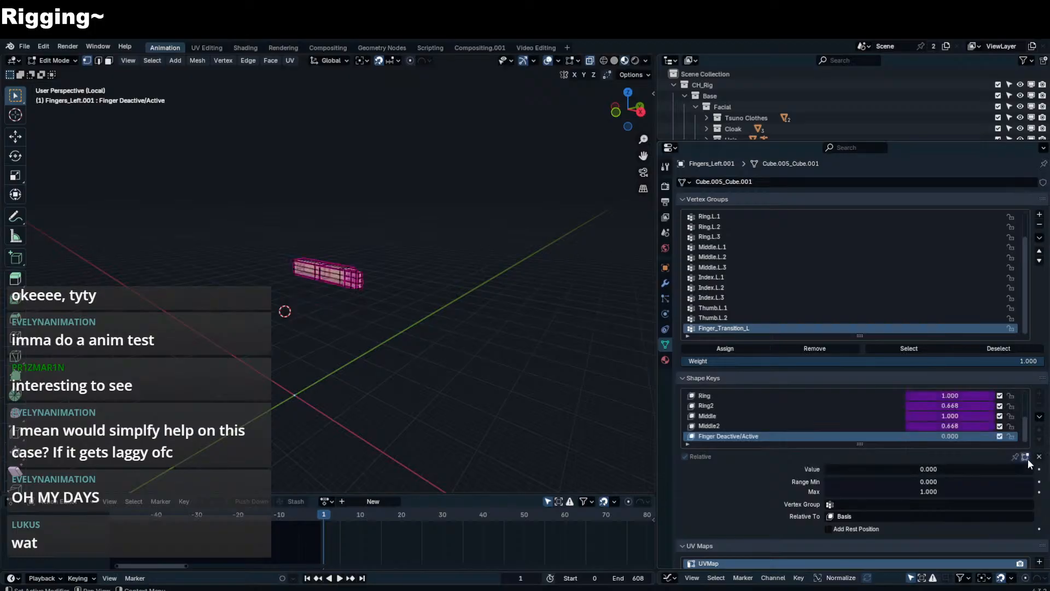
pyautogui.click(880, 415)
pyautogui.click(874, 403)
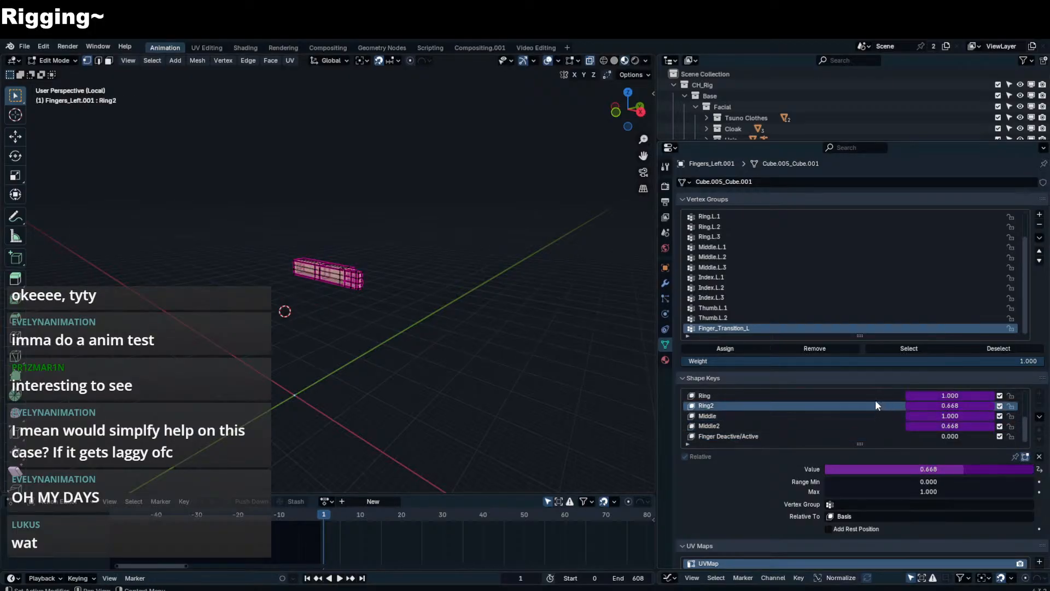
pyautogui.click(888, 435)
# - Test the Finger Deactive/Active shape key at 1.000 in both modes, then reset its value to 0
pyautogui.moveTo(875, 470); pyautogui.dragTo(1032, 469)
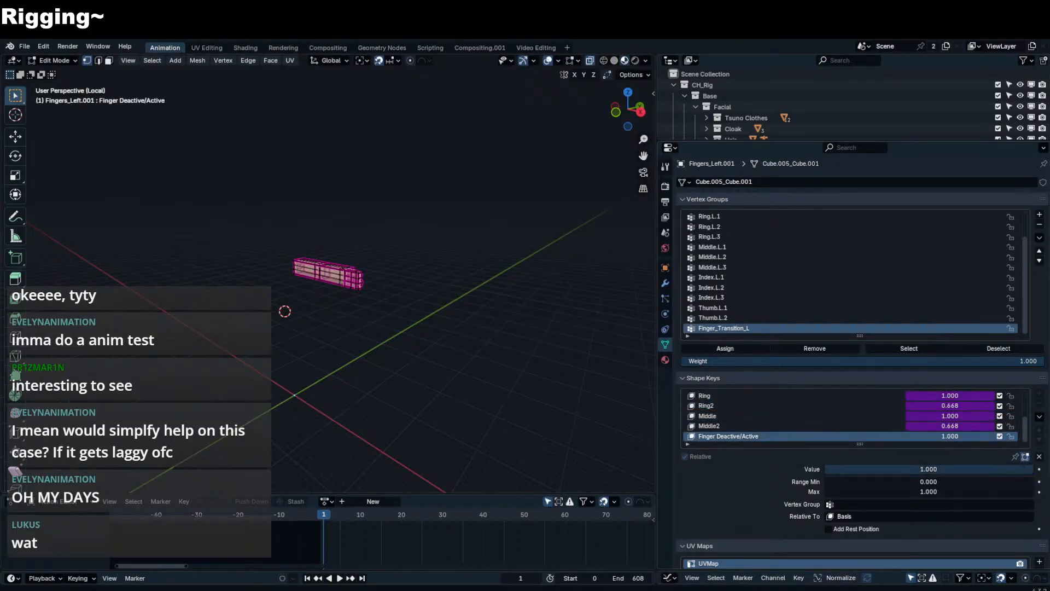
pyautogui.scroll(2, 427, 319)
pyautogui.moveTo(427, 318); pyautogui.dragTo(448, 315, button='middle')
pyautogui.scroll(-3, 346, 316)
pyautogui.press('Tab')
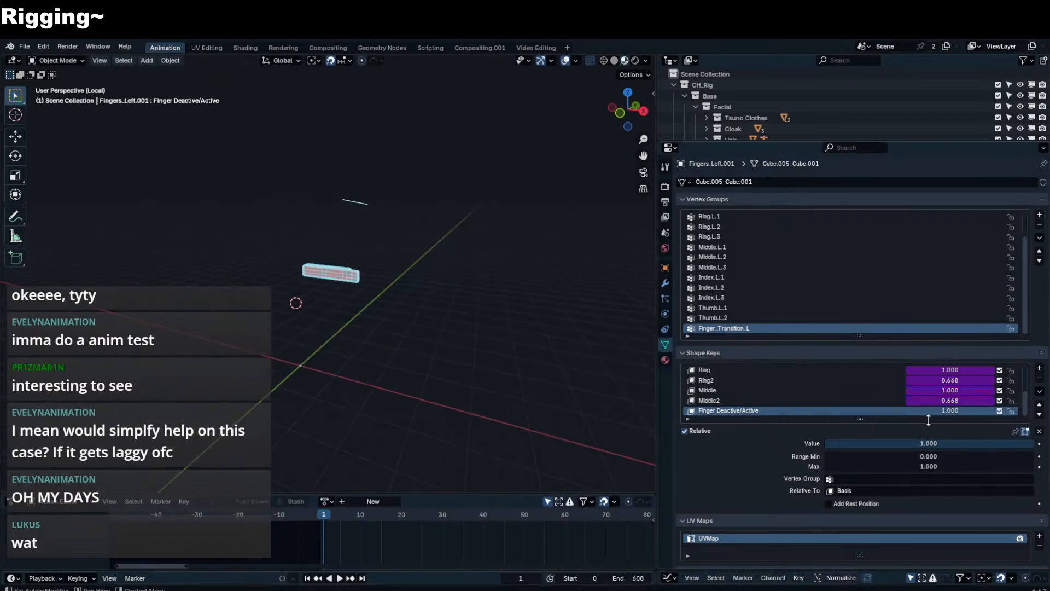
pyautogui.moveTo(929, 443); pyautogui.dragTo(720, 443)
pyautogui.press('Tab')
# - Delete the Correction and Key 9 shape keys from the duplicate in Object Mode
pyautogui.scroll(5, 793, 400)
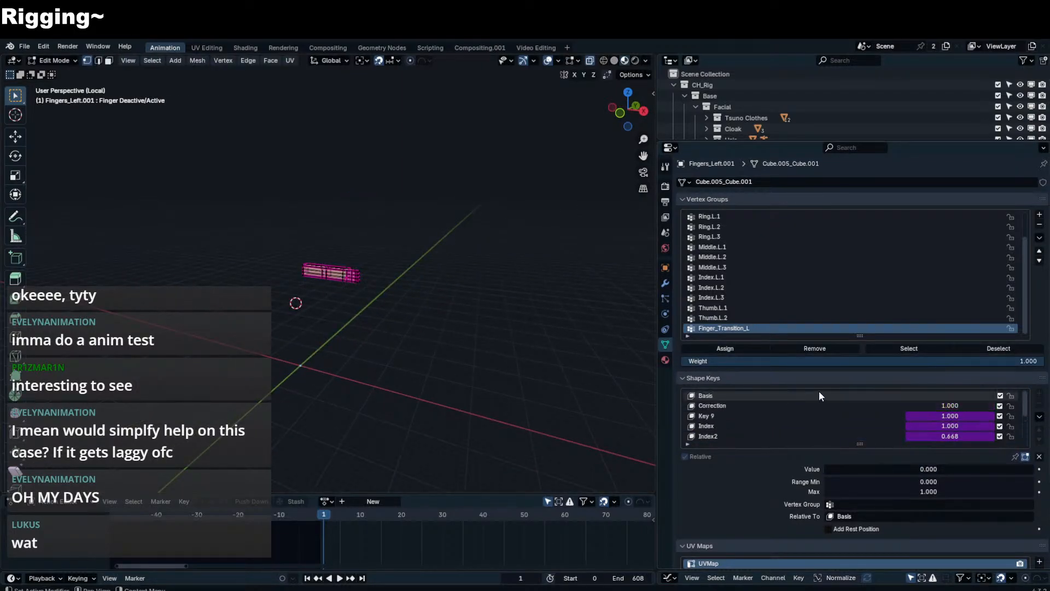
pyautogui.click(819, 393)
pyautogui.click(824, 405)
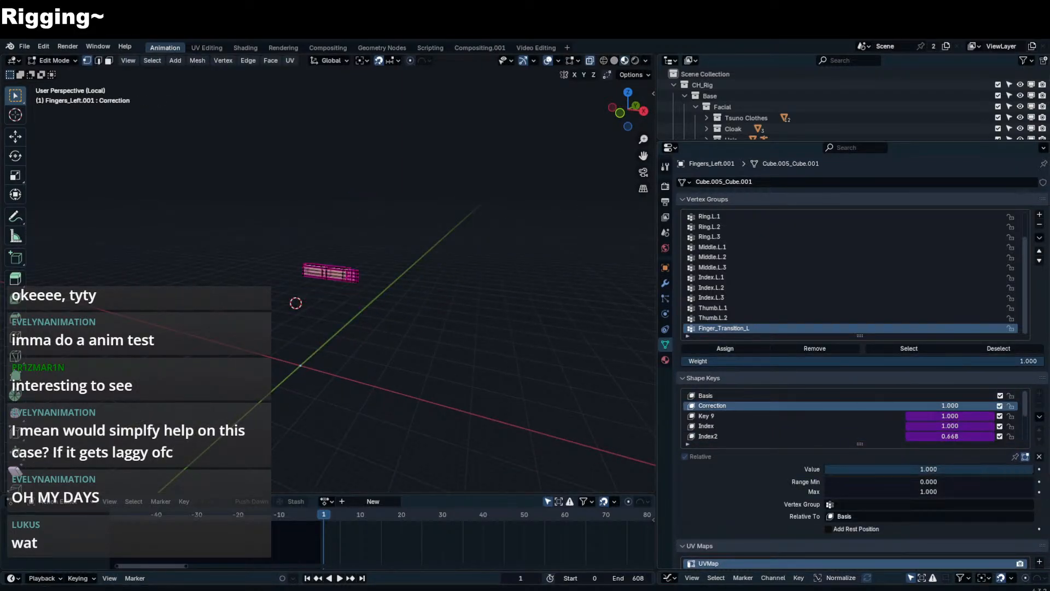
pyautogui.press('Tab')
pyautogui.click(1039, 379)
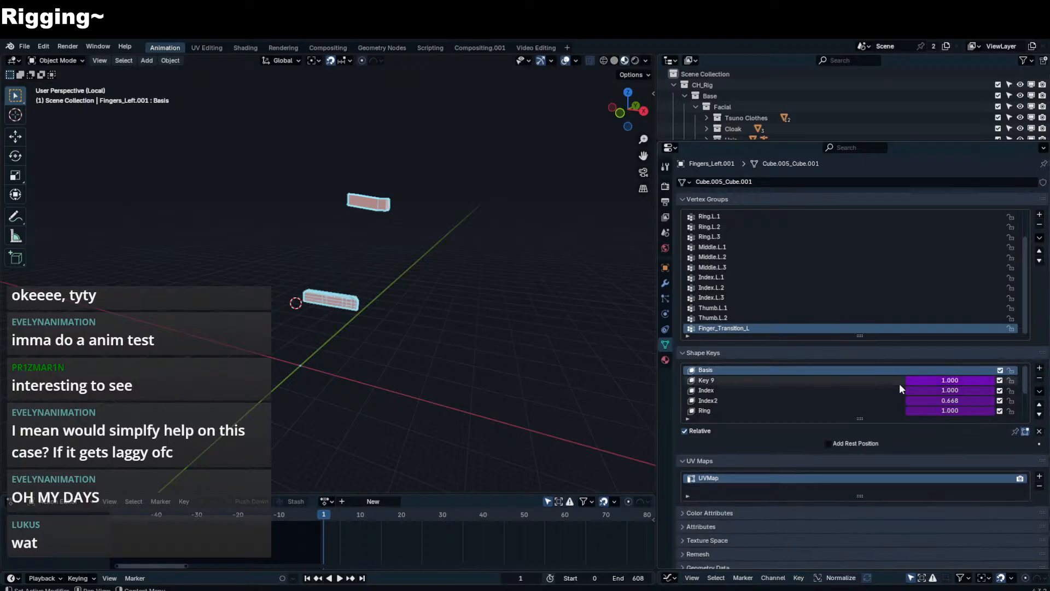
pyautogui.click(1039, 379)
# - Delete all the Middle, Ring and Index shape keys from the duplicate
pyautogui.scroll(-2, 851, 399)
pyautogui.scroll(-3, 847, 374)
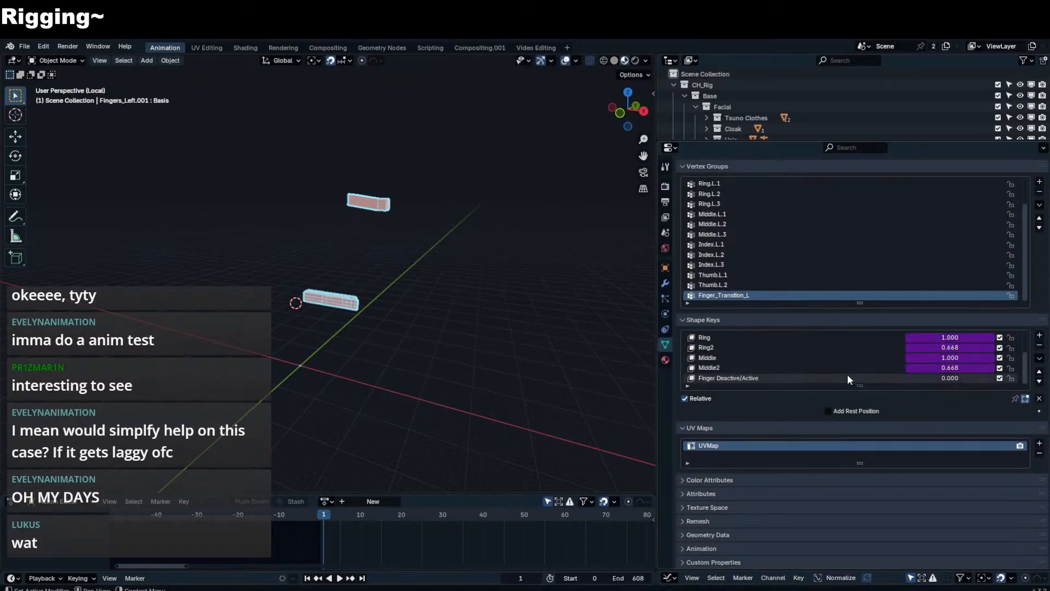
pyautogui.click(847, 371)
pyautogui.click(1039, 345)
pyautogui.click(1039, 345)
pyautogui.click(1039, 345)
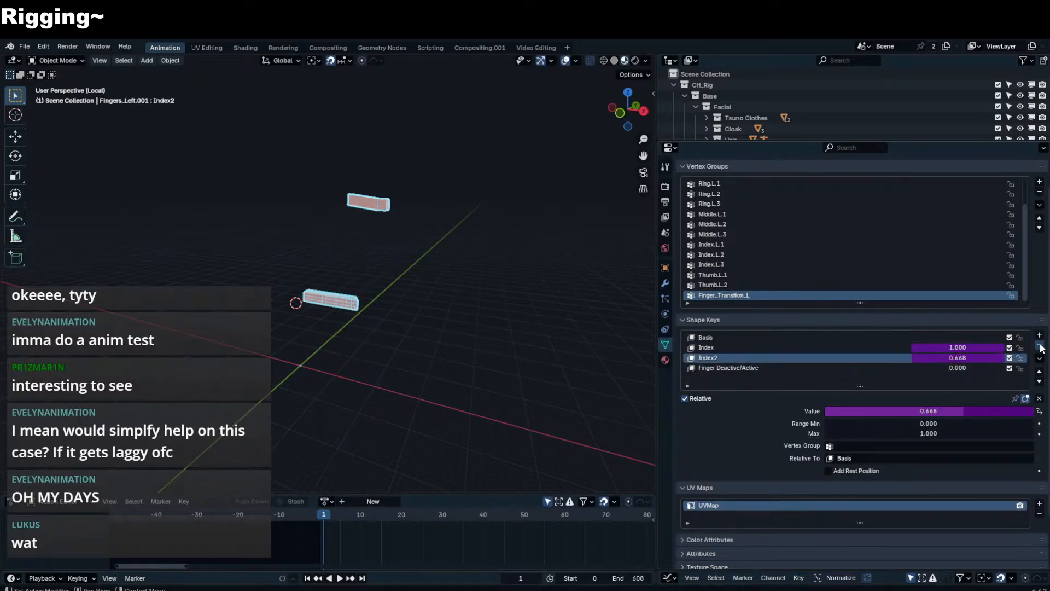
pyautogui.click(1039, 345)
# - Delete the remaining Finger Deactive/Active and Basis shape keys, then inspect the two pieces from another angle
pyautogui.click(985, 348)
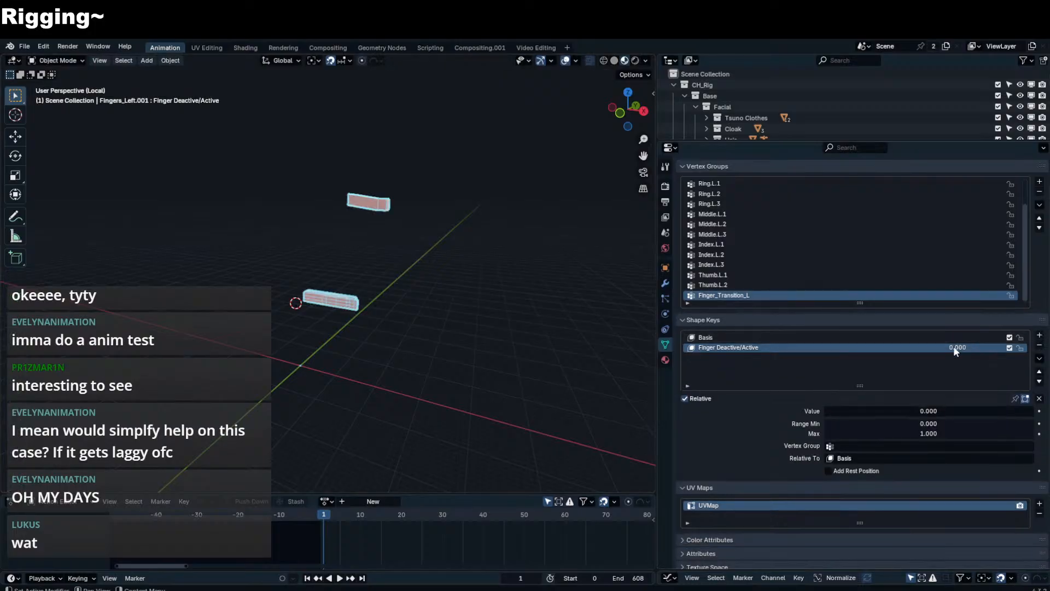
pyautogui.click(1040, 346)
pyautogui.click(1039, 346)
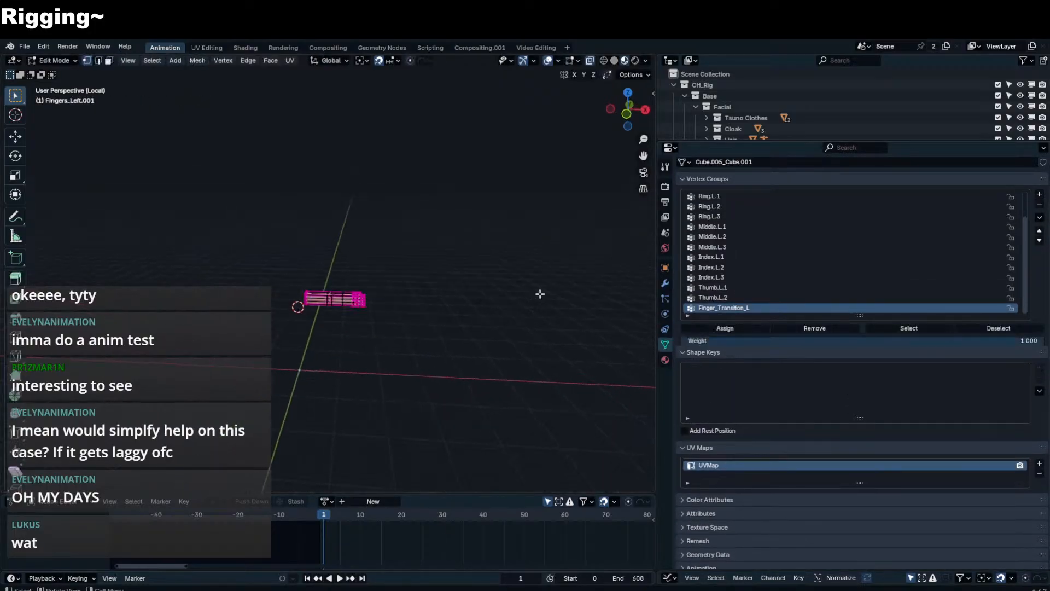
pyautogui.moveTo(521, 286); pyautogui.dragTo(413, 125, button='middle')
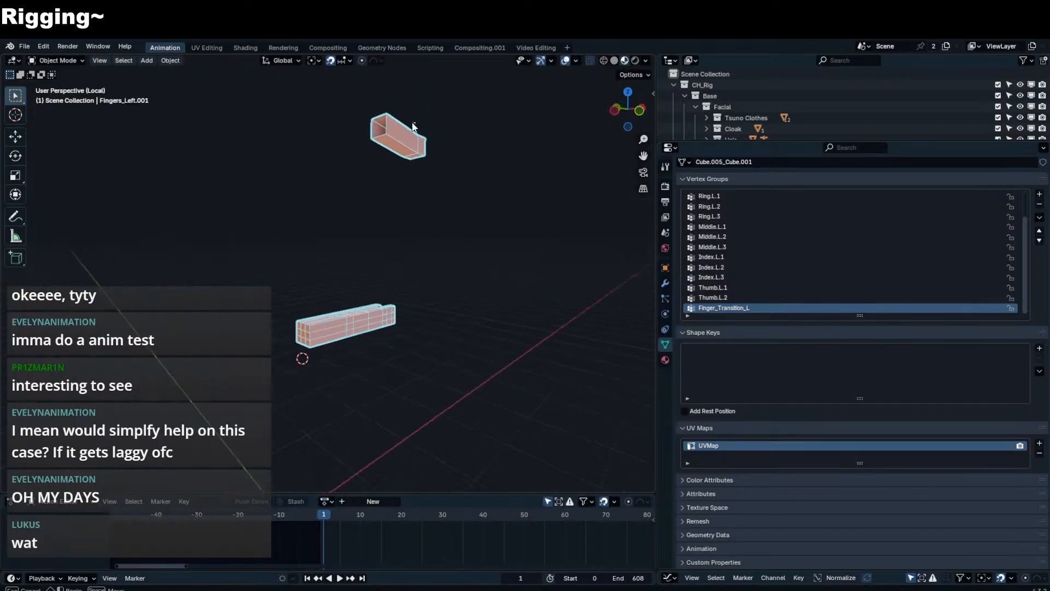
# - Remove all modifiers from the Fingers_Left.001 duplicate
pyautogui.click(665, 267)
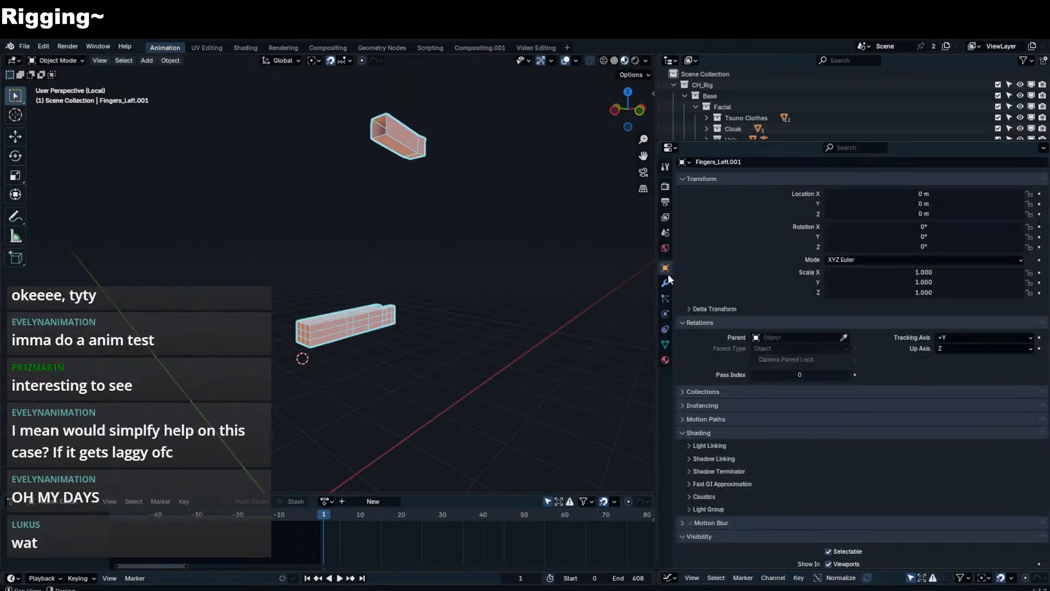
pyautogui.click(665, 282)
pyautogui.click(1028, 226)
pyautogui.click(1028, 213)
pyautogui.click(1028, 198)
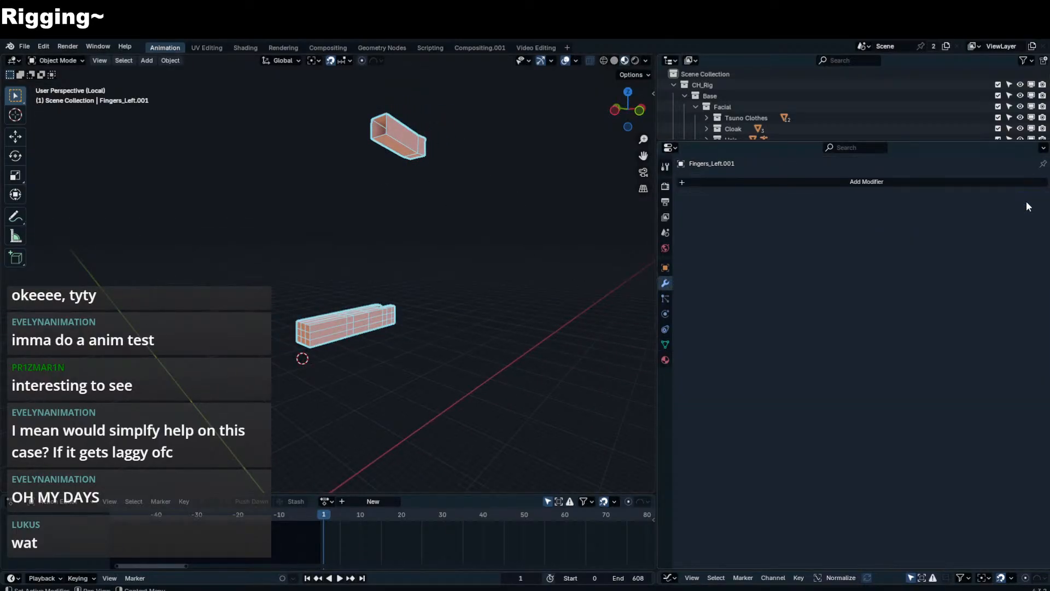
# - Convert the Fingers_Left.001 duplicate to a mesh
pyautogui.hotkey('ctrl', 'a')
pyautogui.click(418, 182)
pyautogui.rightClick(355, 259)
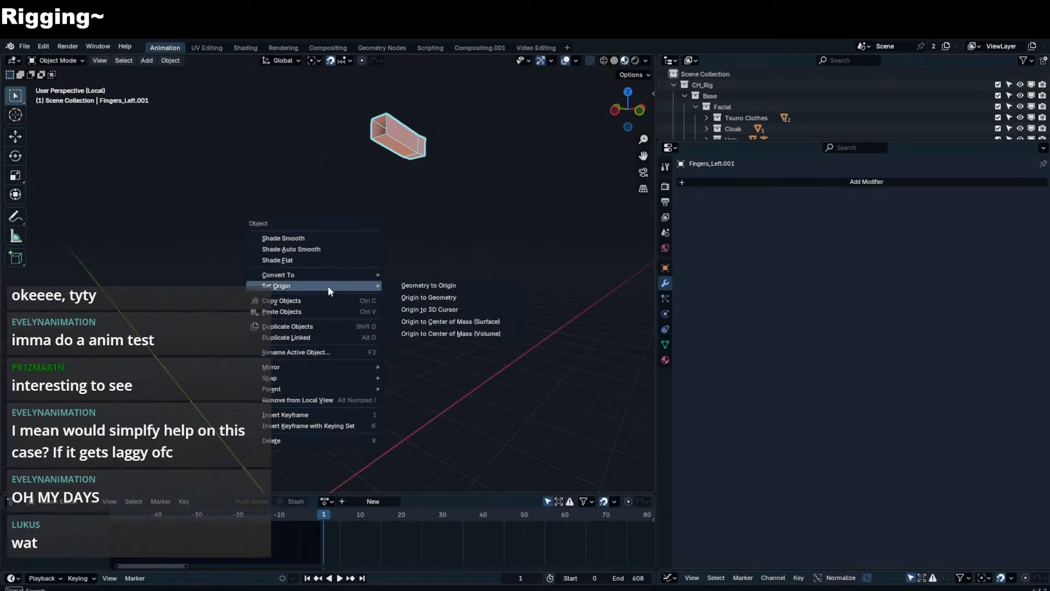
pyautogui.moveTo(323, 275)
pyautogui.click(421, 271)
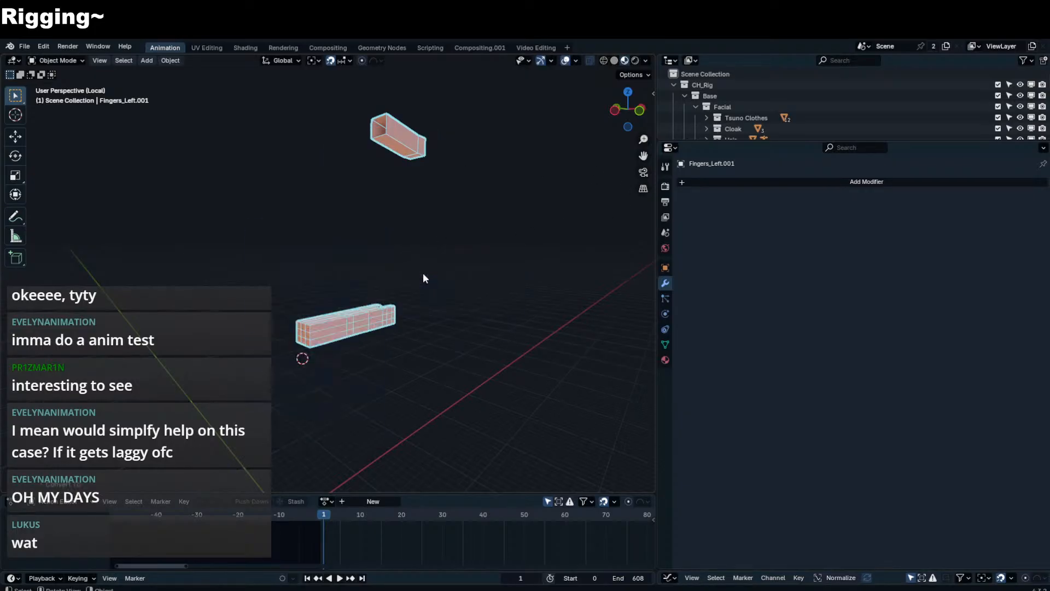
# - Compare the converted mesh between Object Mode and Edit Mode to look for the stray upper piece
pyautogui.press('Tab')
pyautogui.moveTo(409, 158); pyautogui.dragTo(398, 234, button='middle')
pyautogui.press('Tab')
pyautogui.scroll(2, 398, 234)
pyautogui.keyDown('shift'); pyautogui.moveTo(421, 102); pyautogui.dragTo(300, 397, button='middle'); pyautogui.keyUp('shift')
pyautogui.press('Tab')
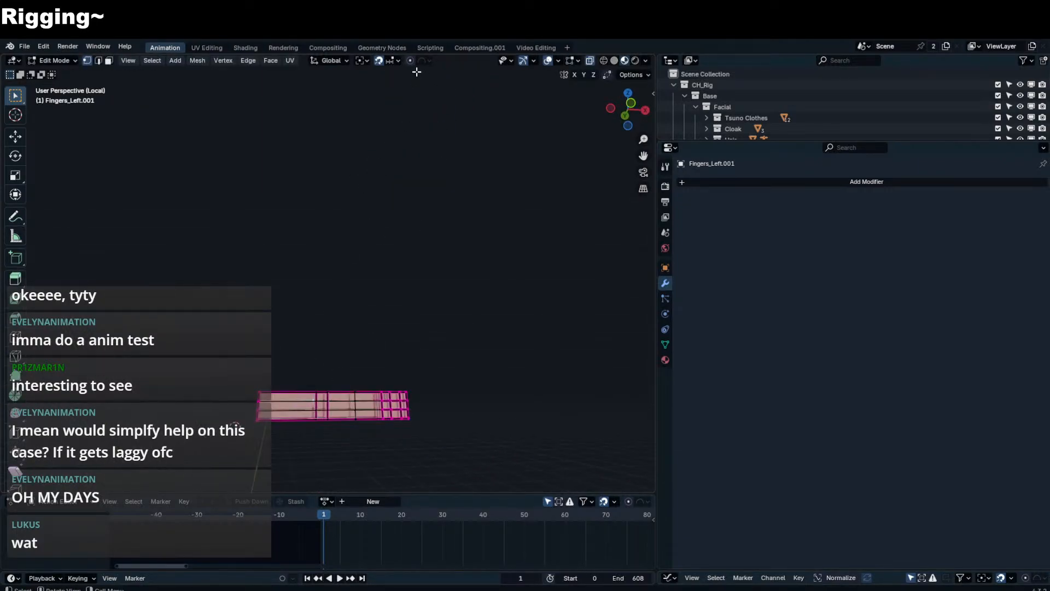
# - Frame all visible geometry and try moving part of the finger mesh with proportional editing and an enlarged radius, cancelling the move
pyautogui.press('a')
pyautogui.press('KP_Decimal')
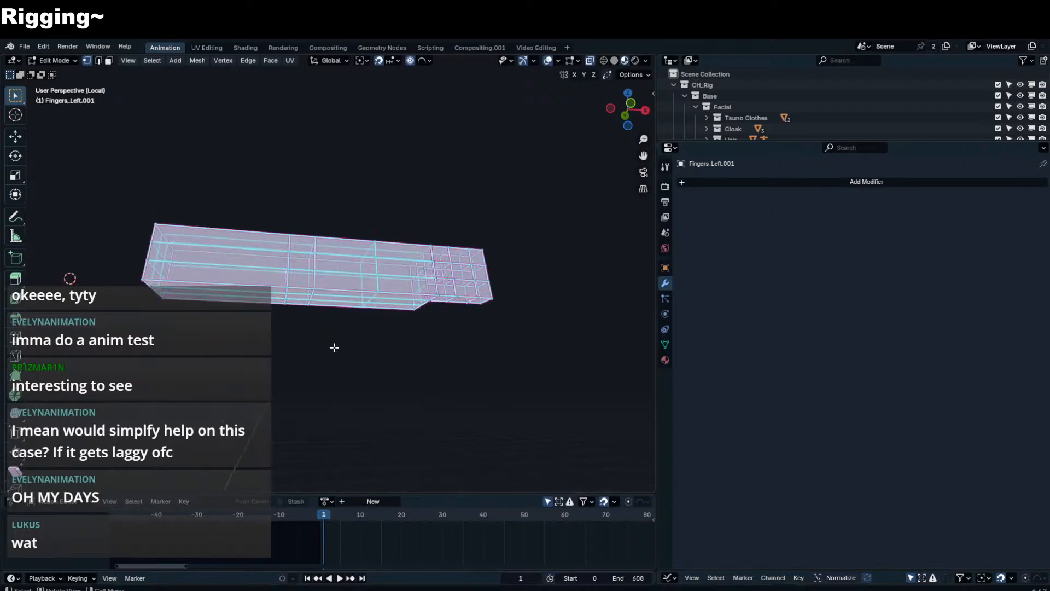
pyautogui.scroll(-1, 331, 334)
pyautogui.click(322, 274)
pyautogui.press('g')
pyautogui.scroll(14, 361, 430)
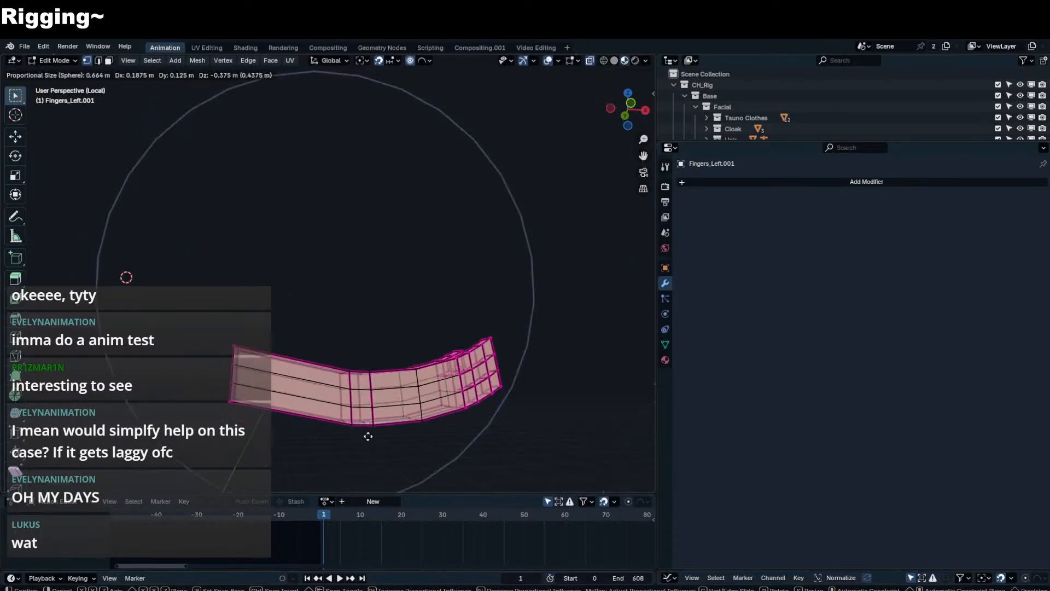
pyautogui.press('Escape')
pyautogui.scroll(-3, 243, 249)
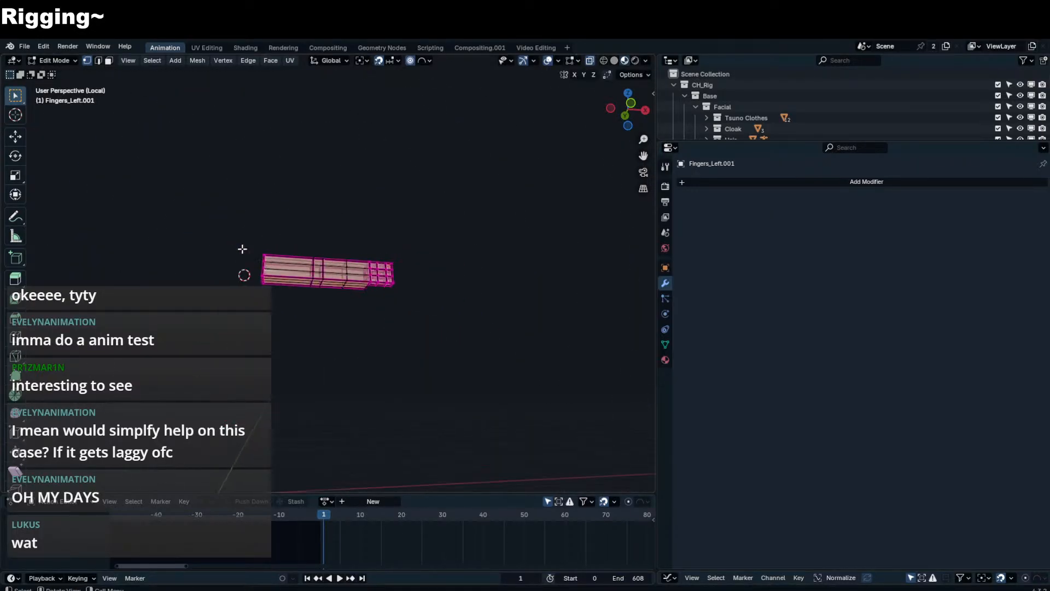
# - Delete the linked finger pieces and the remaining visible hand-end geometry in Edit Mode
pyautogui.press('l')
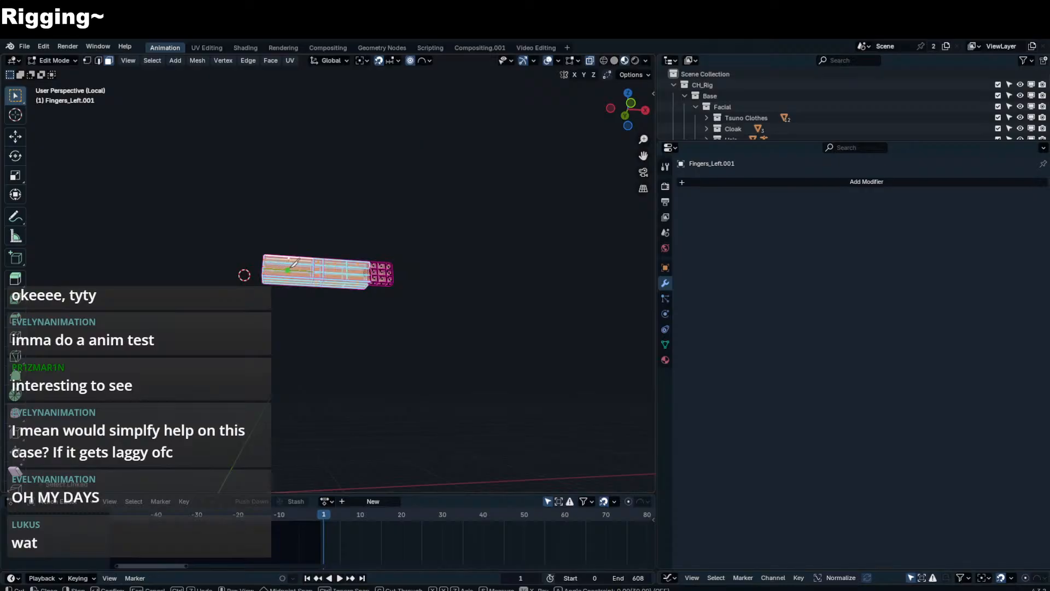
pyautogui.press('l')
pyautogui.press('x')
pyautogui.click(328, 243)
pyautogui.moveTo(323, 219); pyautogui.dragTo(429, 304)
pyautogui.press('x')
pyautogui.click(447, 272)
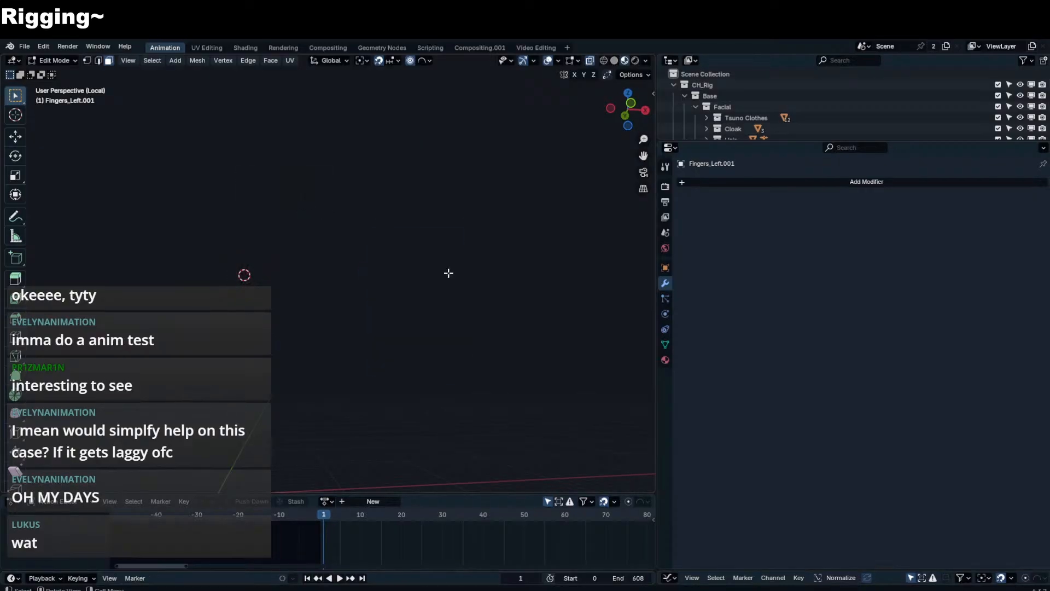
# - Compare what remains of the duplicate in Object Mode and Edit Mode, and check its vertex groups and shape keys
pyautogui.press('Tab')
pyautogui.moveTo(447, 272)
pyautogui.mouseDown(button='middle')
pyautogui.moveTo(390, 293)
pyautogui.moveTo(392, 192)
pyautogui.moveTo(400, 227)
pyautogui.moveTo(441, 257)
pyautogui.moveTo(488, 269)
pyautogui.moveTo(458, 270)
pyautogui.mouseUp(button='middle')
pyautogui.press('Tab')
pyautogui.press('Tab')
pyautogui.press('Tab')
pyautogui.press('Tab')
pyautogui.press('Tab')
pyautogui.press('Tab')
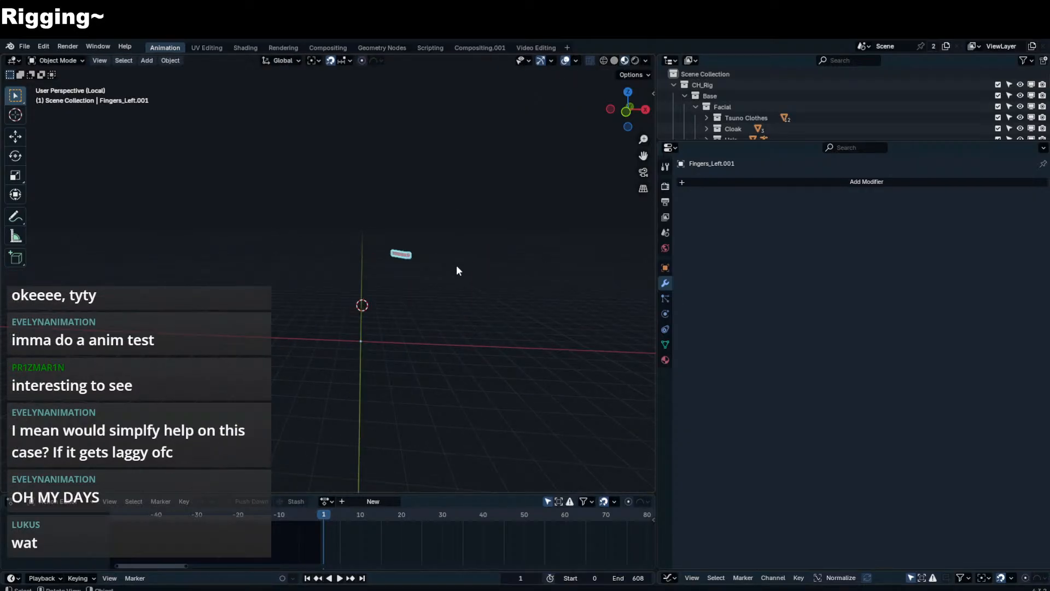
pyautogui.click(665, 344)
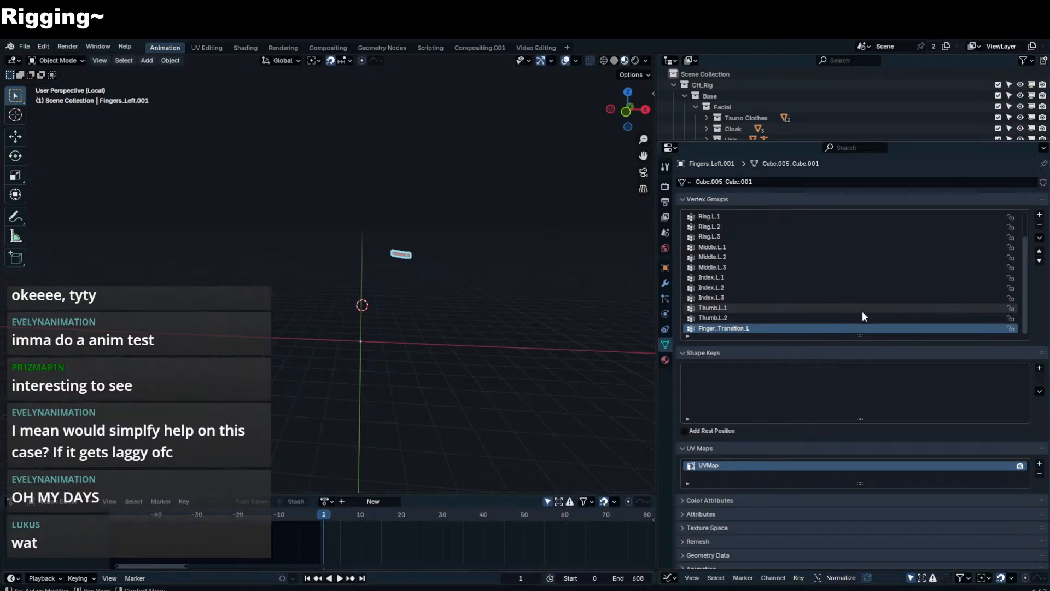
pyautogui.scroll(2, 534, 270)
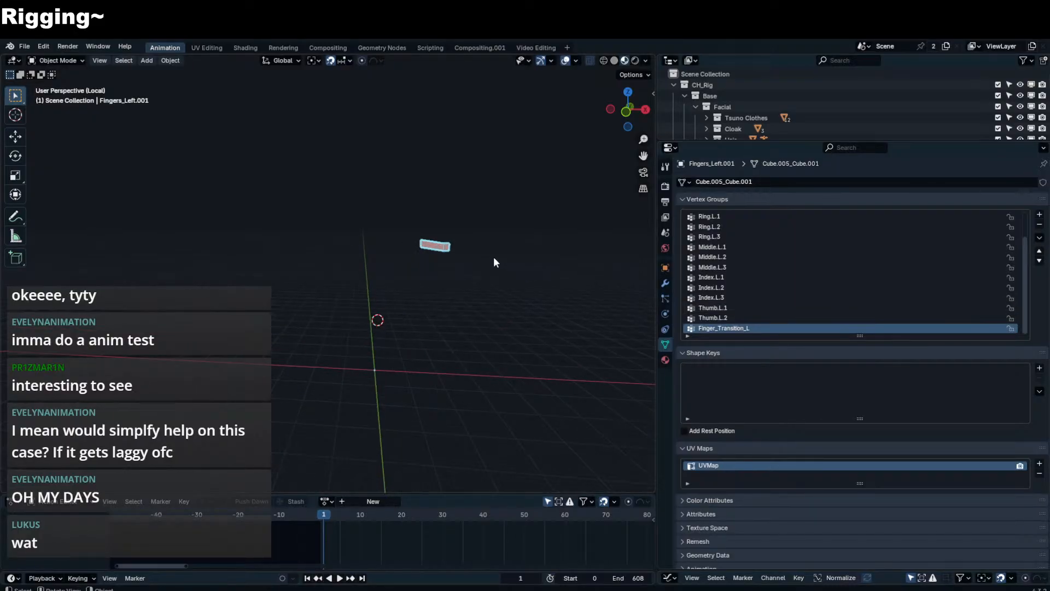
# - Try deleting again in Edit Mode, then reveal all hidden geometry of the duplicate
pyautogui.press('Tab')
pyautogui.scroll(-4, 481, 282)
pyautogui.press('x')
pyautogui.click(481, 283)
pyautogui.hotkey('alt', 'h')
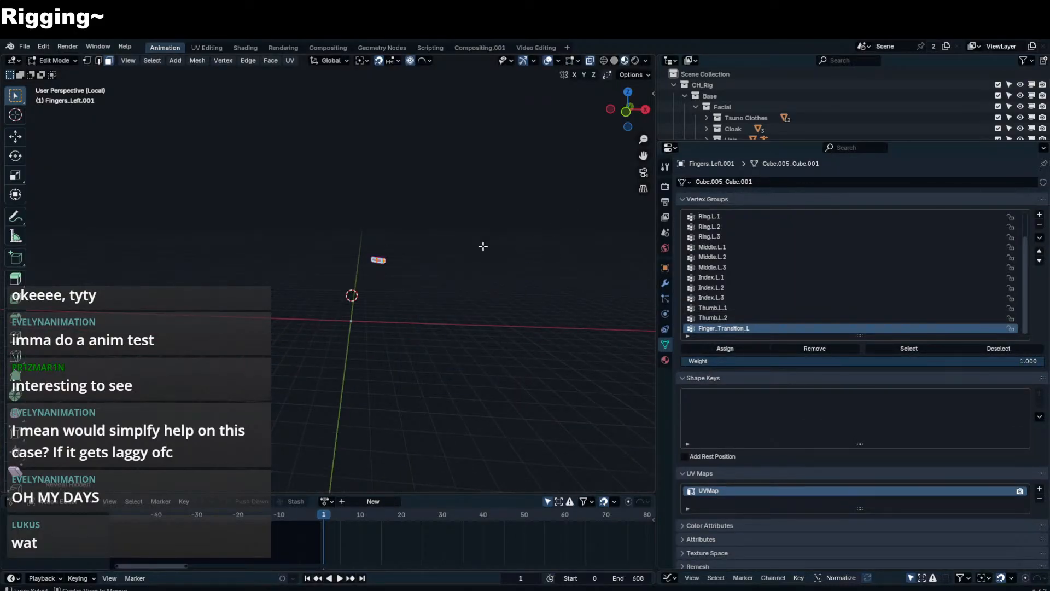
# - Leave Edit Mode and delete the duplicate object Fingers_Left.001
pyautogui.press('Tab')
pyautogui.press('x')
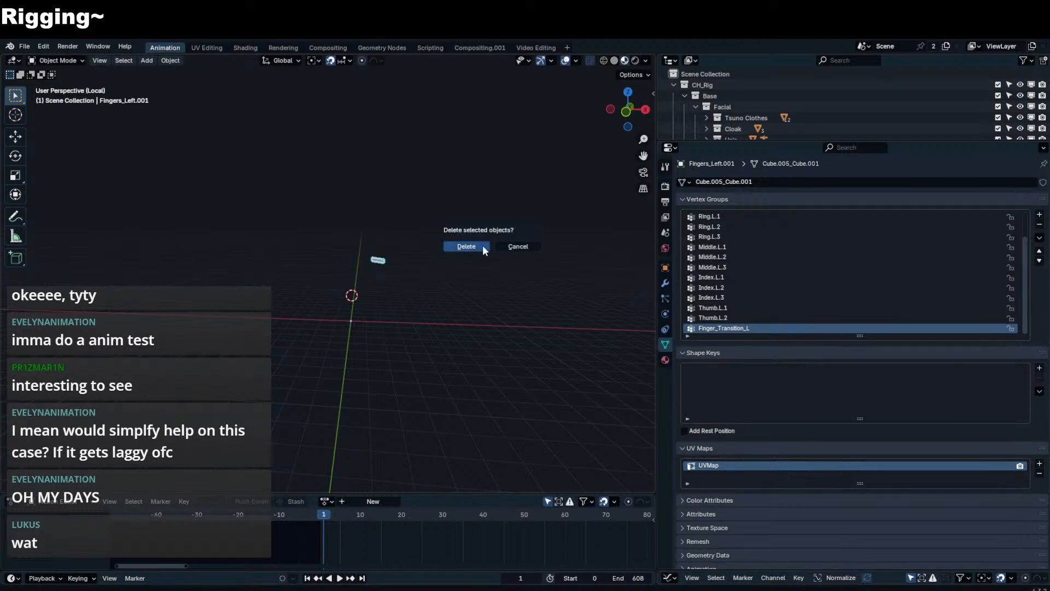
pyautogui.click(482, 247)
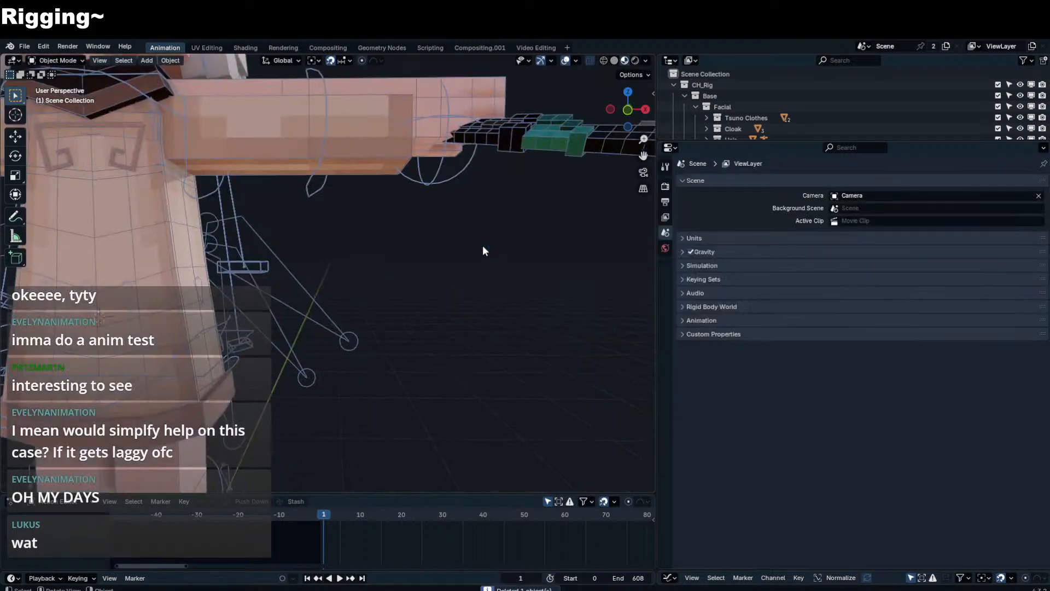
# - Turn on the viewport display of the Armature, Lattice, Subdivision and Smooth by Angle modifiers on Fingers_Left
pyautogui.click(424, 97)
pyautogui.click(664, 283)
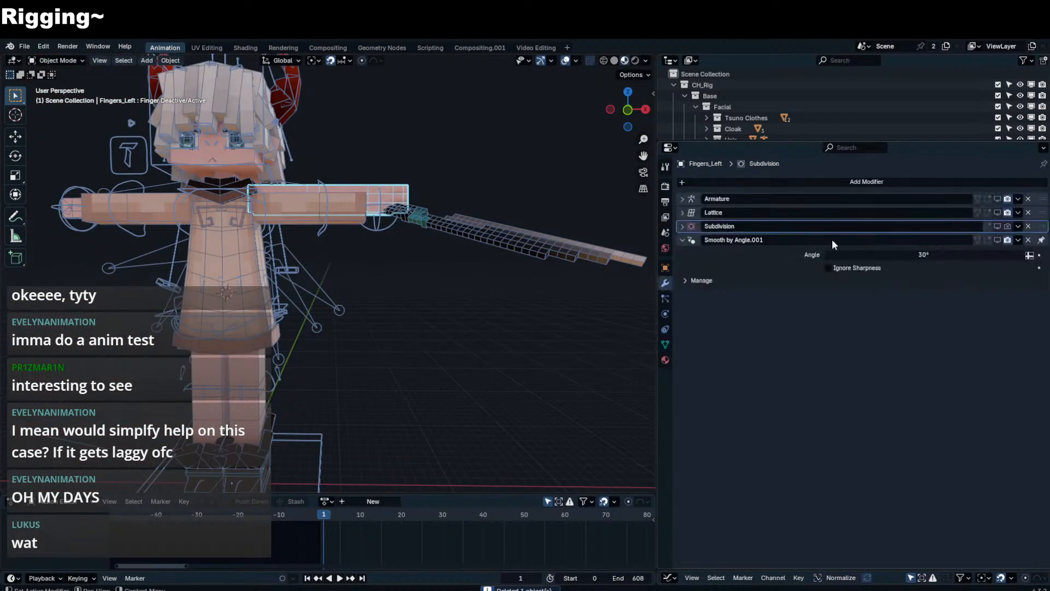
pyautogui.moveTo(1000, 223); pyautogui.dragTo(998, 200)
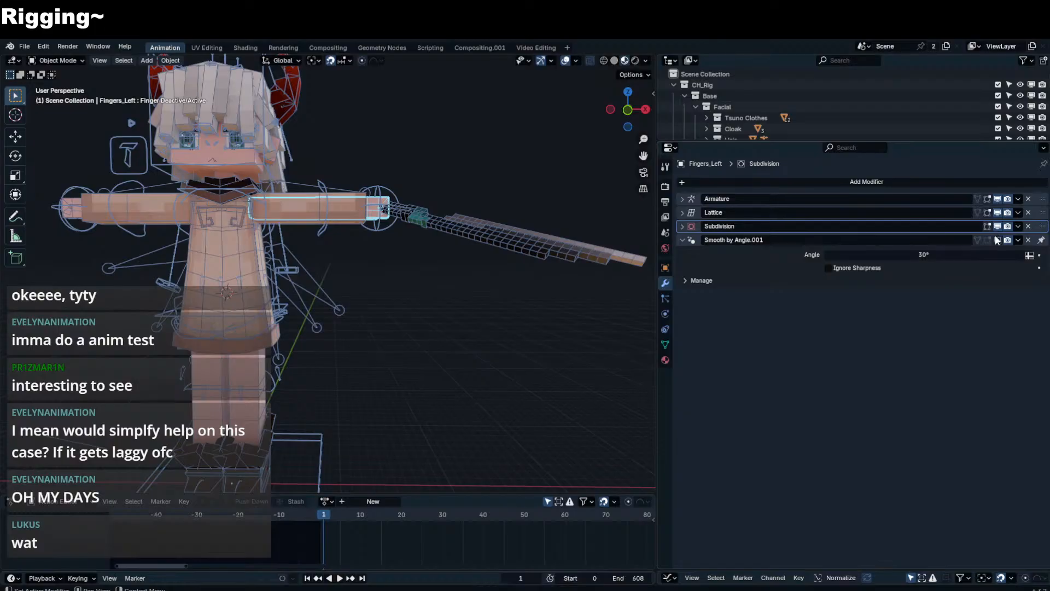
pyautogui.click(996, 239)
# - Compare Fingers_Left in Edit Mode and Object Mode, and bring up its vertex groups and shape keys
pyautogui.press('Tab')
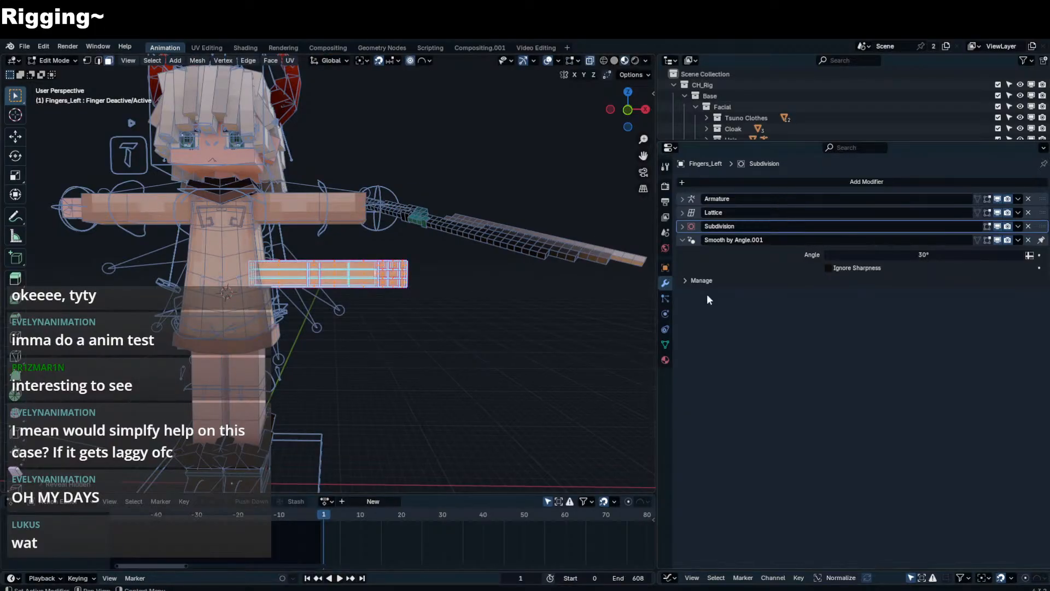
pyautogui.click(665, 344)
pyautogui.press('Tab')
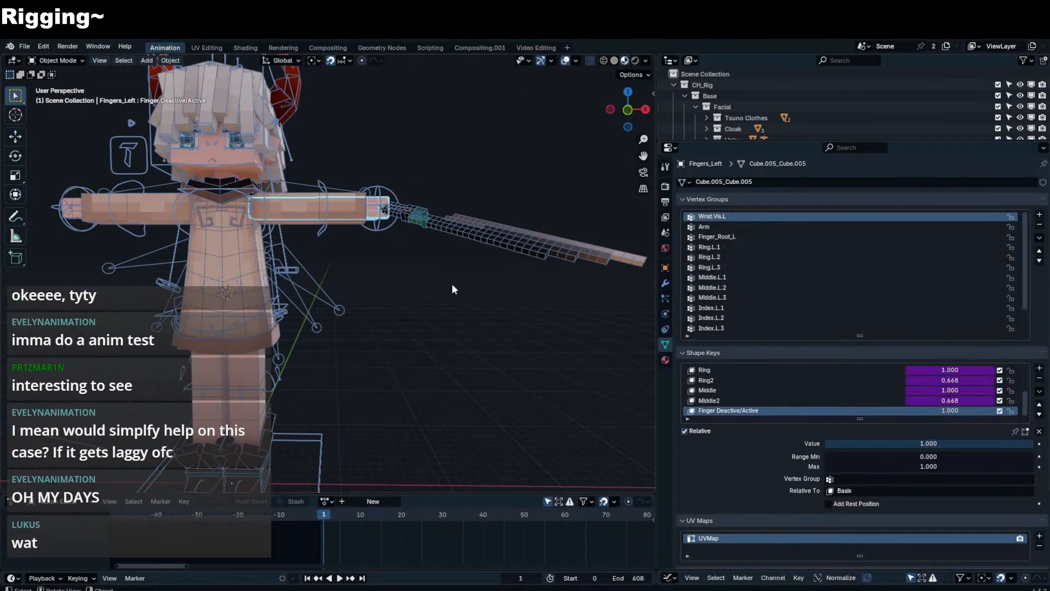
pyautogui.press('Tab')
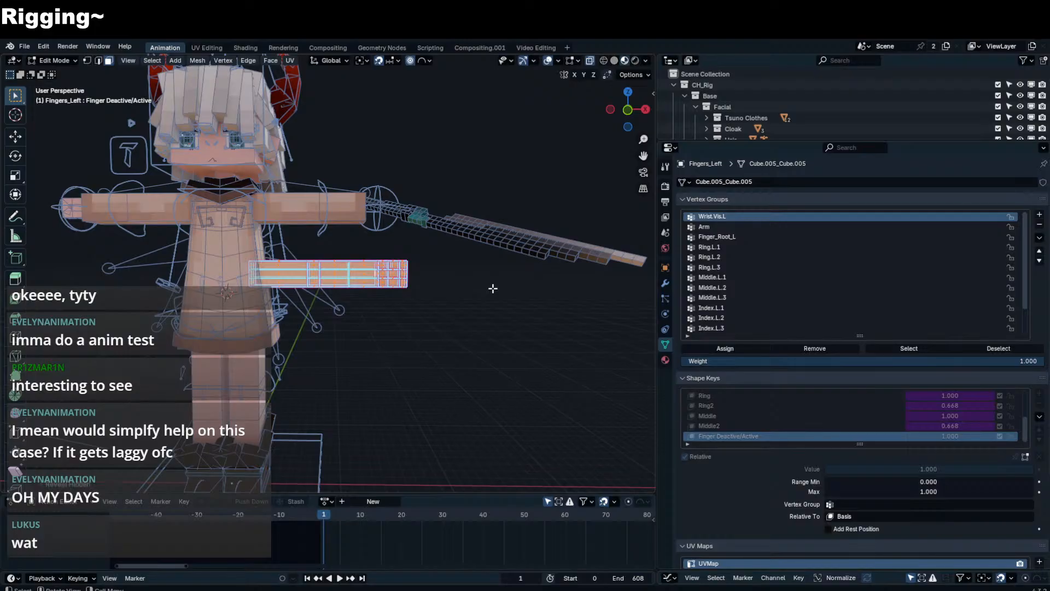
pyautogui.moveTo(493, 288); pyautogui.dragTo(530, 301, button='middle')
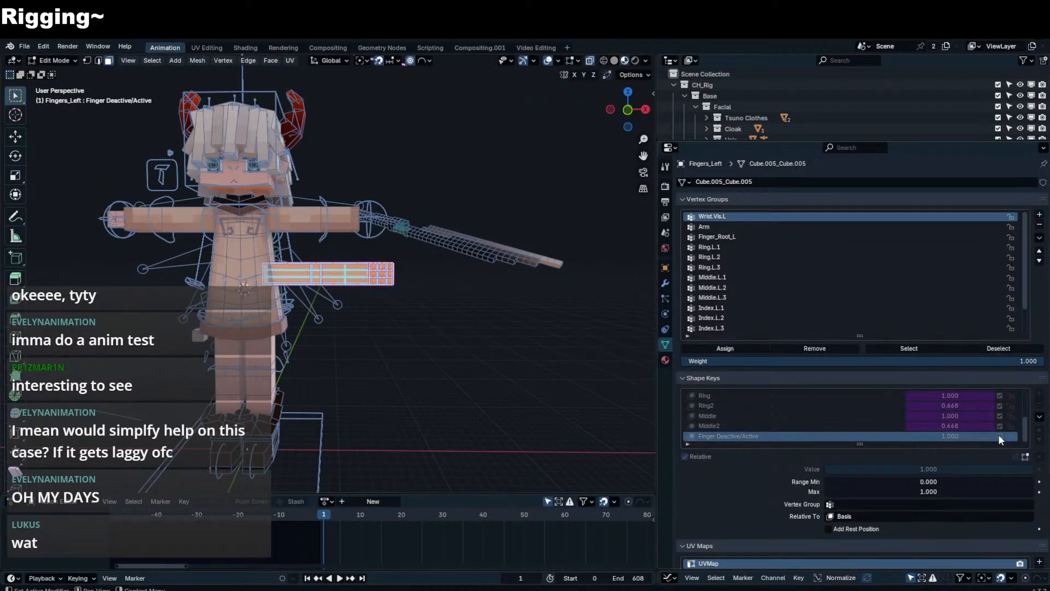
# - Set the Finger Deactive/Active shape key of Fingers_Left to 0 and delete the stray geometry floating above the character
pyautogui.press('Tab')
pyautogui.moveTo(964, 412); pyautogui.dragTo(880, 411)
pyautogui.press('Tab')
pyautogui.scroll(-3, 393, 199)
pyautogui.moveTo(394, 199)
pyautogui.mouseDown(button='middle')
pyautogui.moveTo(369, 222)
pyautogui.moveTo(383, 213)
pyautogui.mouseUp(button='middle')
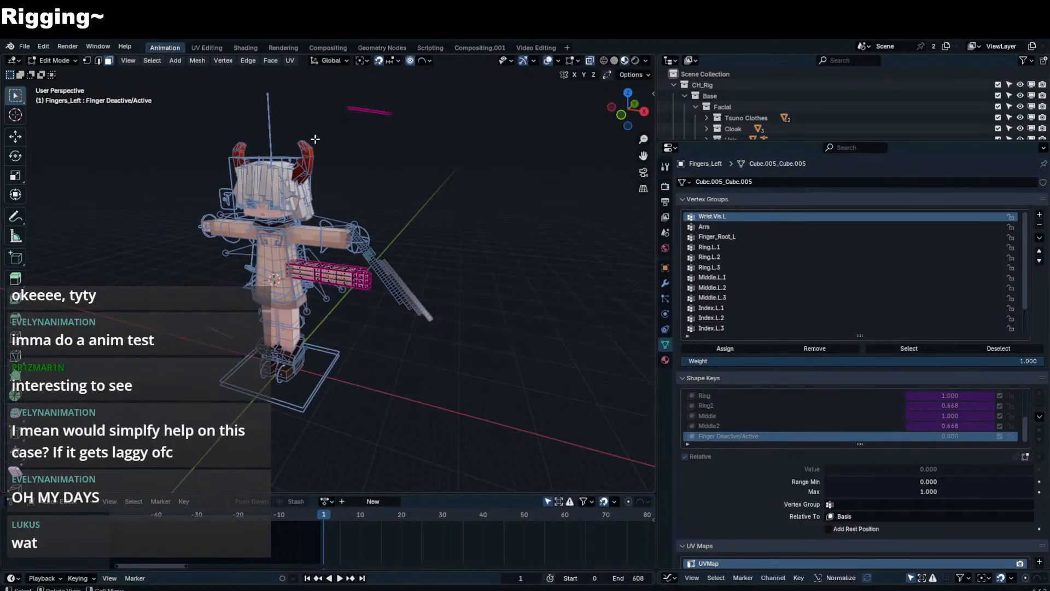
pyautogui.press('x')
pyautogui.click(428, 178)
# - Open Fingers_Right in Edit Mode and set its Finger Deactive/Active shape key to 0
pyautogui.press('Tab')
pyautogui.click(235, 227)
pyautogui.press('KP_Decimal')
pyautogui.hotkey('ctrl', 'z')
pyautogui.hotkey('ctrl', 'z')
pyautogui.hotkey('ctrl', 'z')
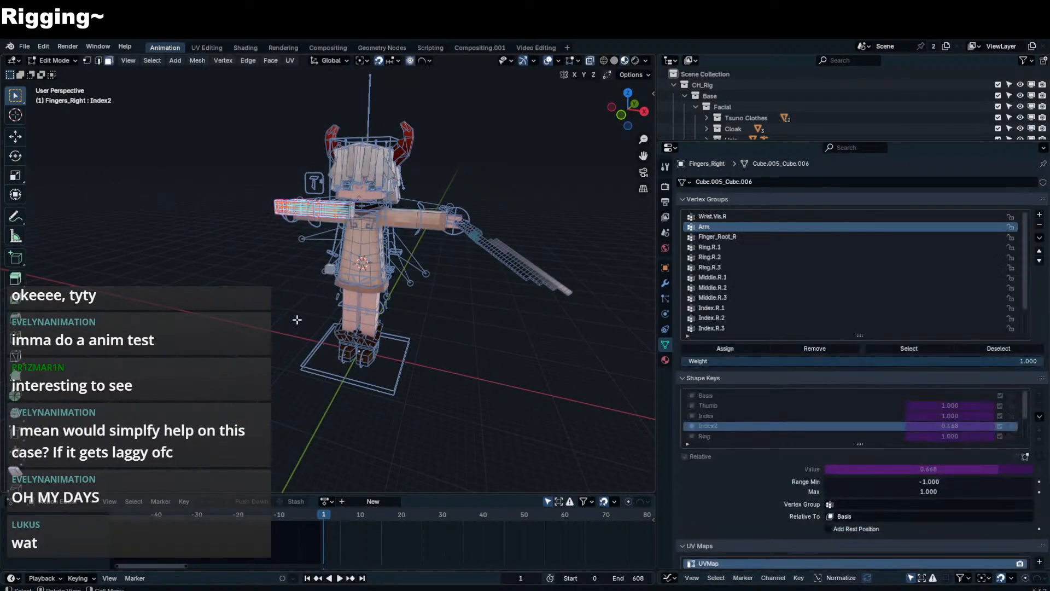
pyautogui.scroll(-4, 931, 425)
pyautogui.moveTo(931, 436); pyautogui.dragTo(910, 435)
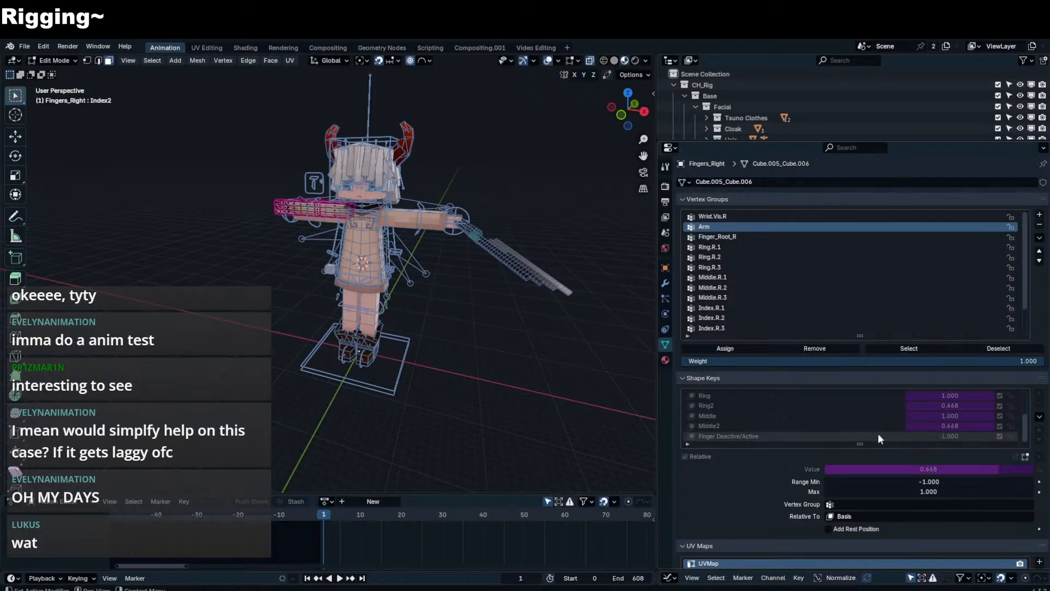
pyautogui.click(877, 436)
pyautogui.scroll(-5, 358, 273)
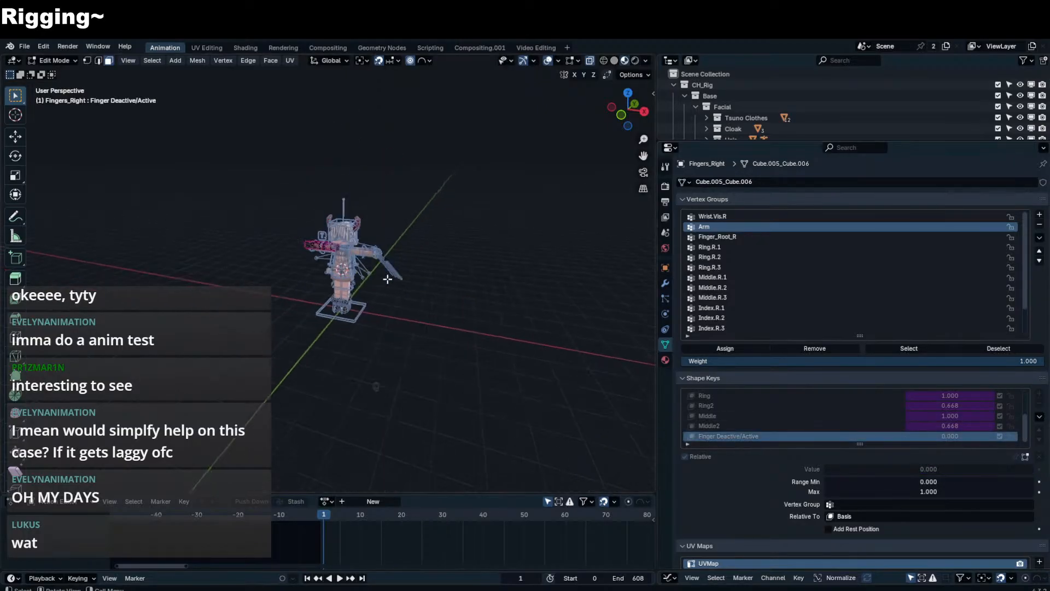
# - Compare Fingers_Right in Object Mode and Edit Mode, looking around the character for stray geometry
pyautogui.press('Tab')
pyautogui.moveTo(359, 273); pyautogui.dragTo(398, 264, button='middle')
pyautogui.scroll(3, 382, 268)
pyautogui.press('Tab')
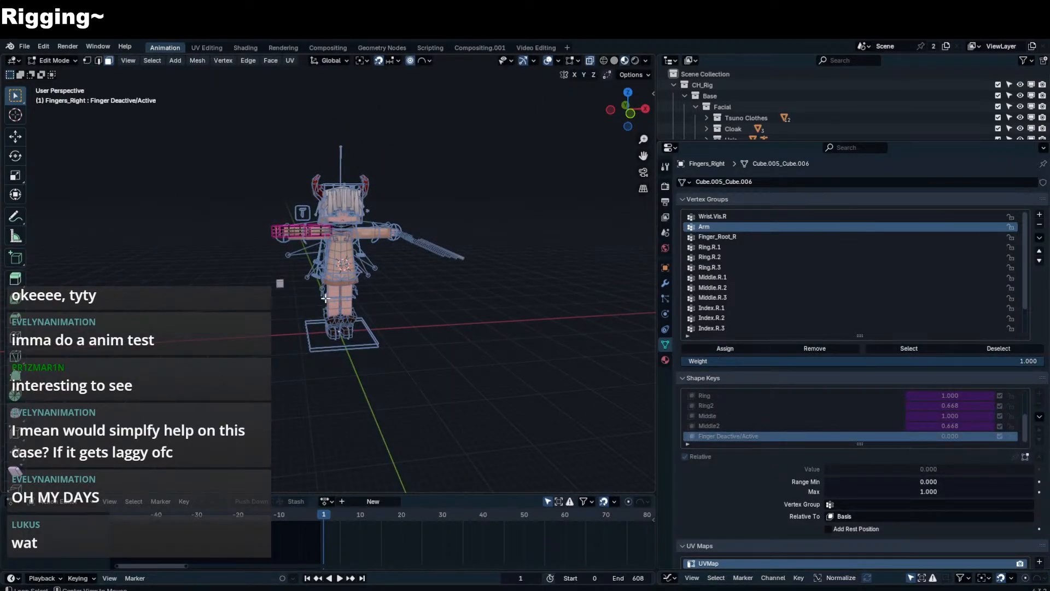
pyautogui.press('Tab')
# - Go to frame 0, select Tsuno's Sword and delete all its keyframes
pyautogui.press('Left')
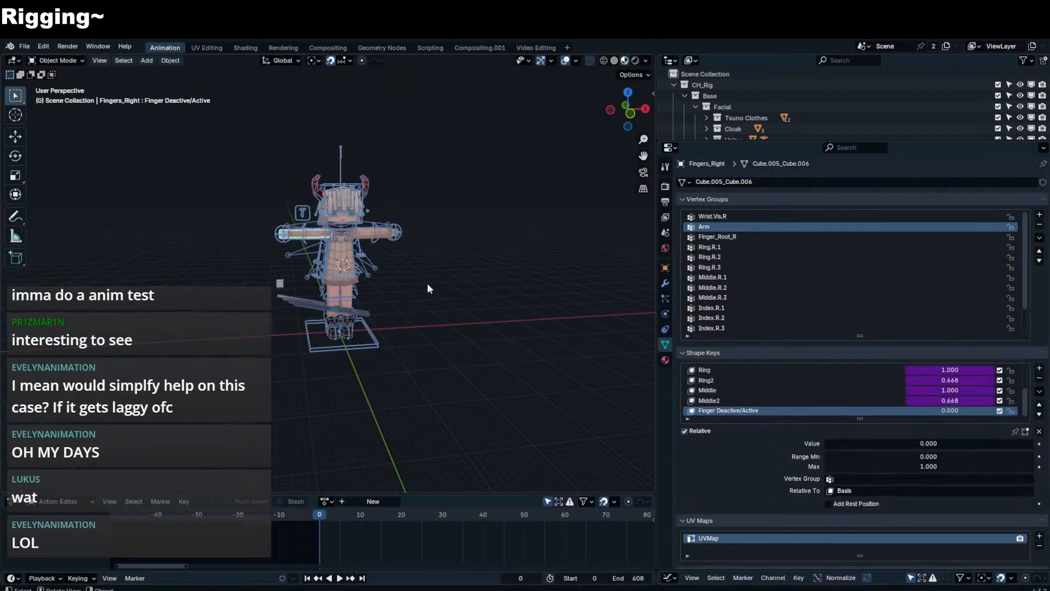
pyautogui.scroll(1, 418, 288)
pyautogui.moveTo(409, 294); pyautogui.dragTo(396, 296, button='middle')
pyautogui.click(376, 327)
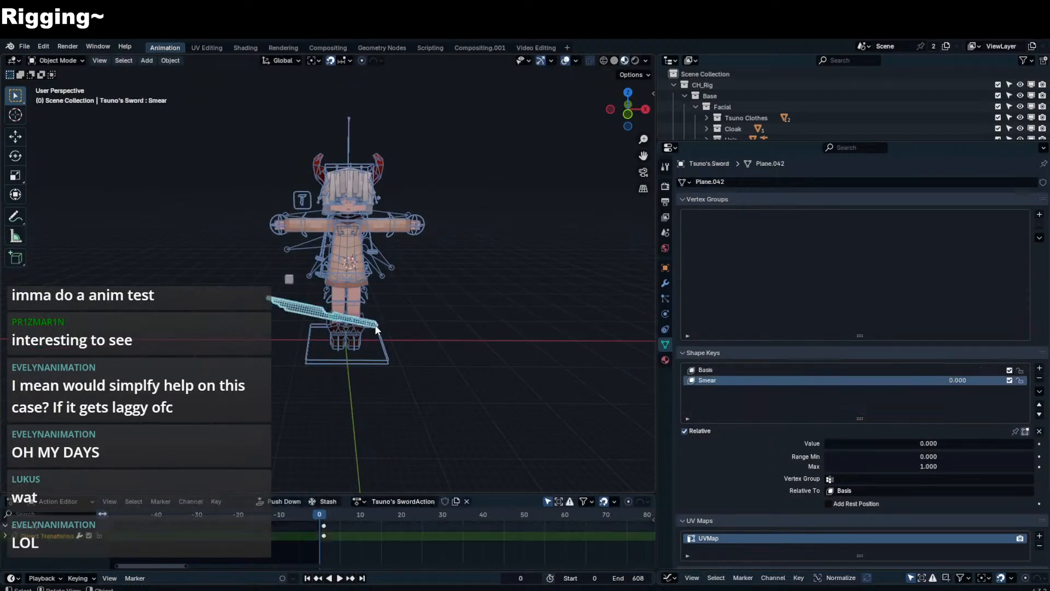
pyautogui.press('a')
pyautogui.press('x')
pyautogui.click(349, 517)
# - Clear the sword's location and rotation, and rotate it about the global X axis
pyautogui.hotkey('alt', 'g')
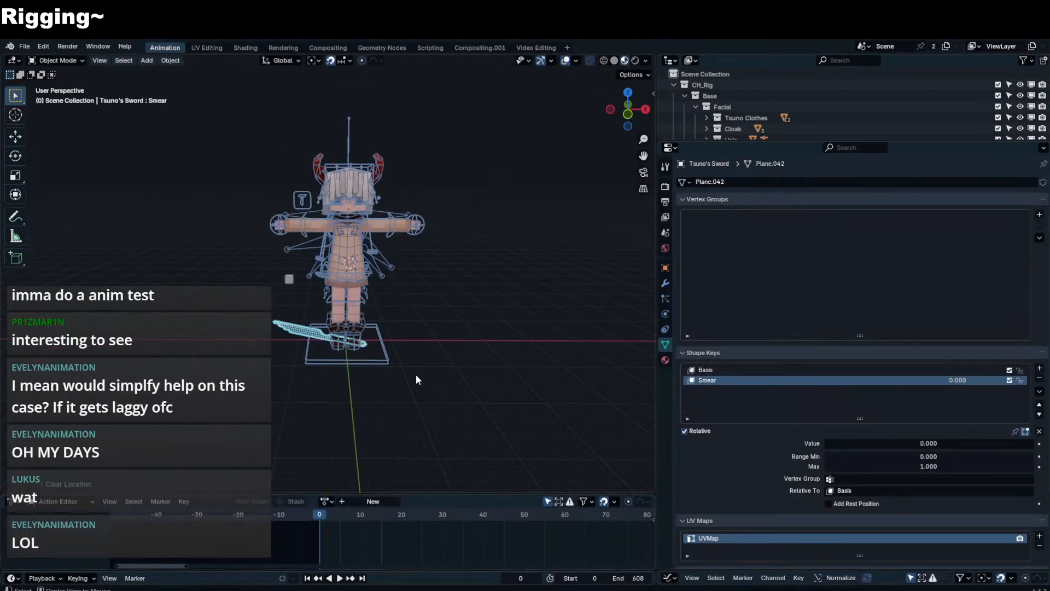
pyautogui.hotkey('alt', 'r')
pyautogui.moveTo(410, 227); pyautogui.dragTo(318, 234, button='middle')
pyautogui.scroll(3, 524, 250)
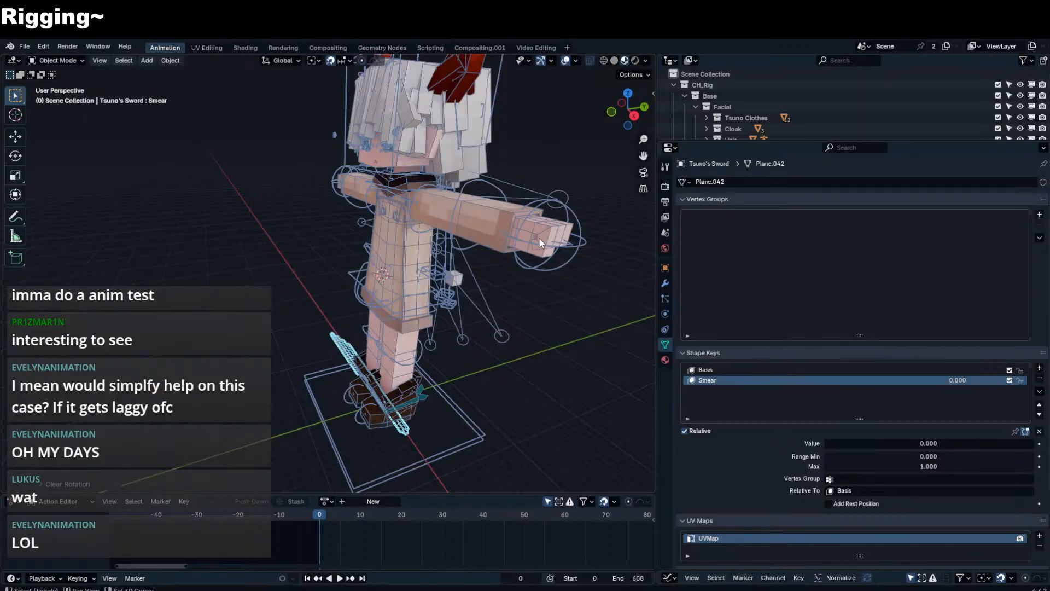
pyautogui.moveTo(540, 237); pyautogui.dragTo(460, 273, button='middle')
pyautogui.press('r')
pyautogui.press('x')
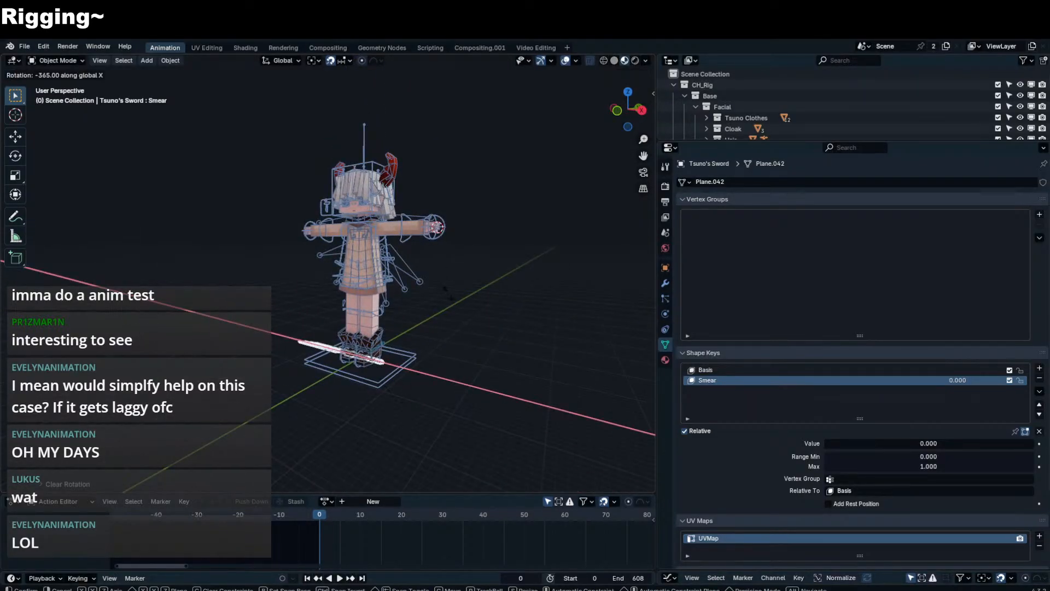
pyautogui.click(448, 292)
# - Set the pivot point to 3D Cursor and snap the 3D cursor to the sword
pyautogui.press('Tab')
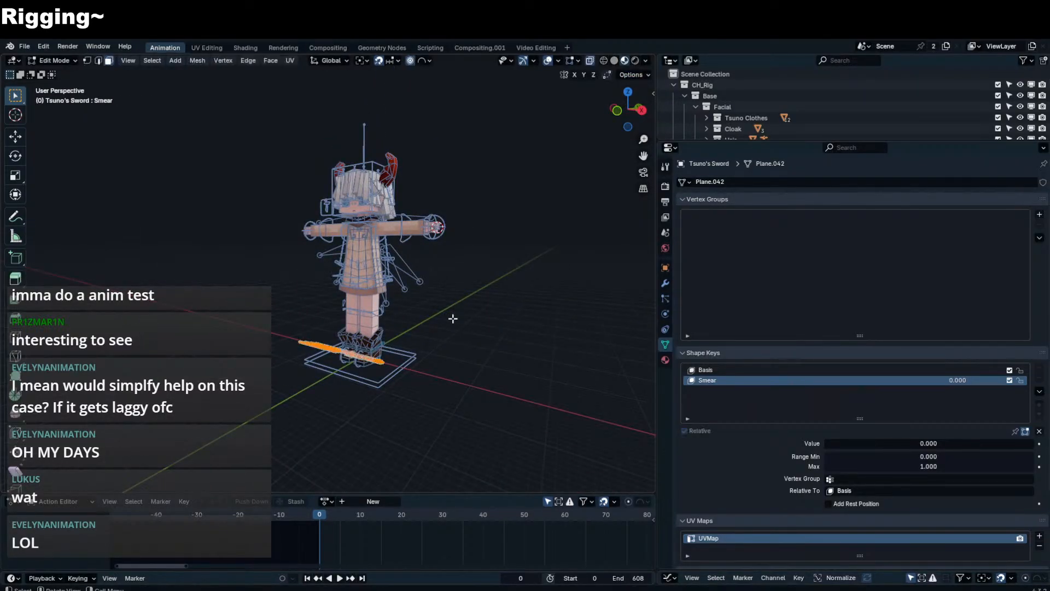
pyautogui.click(363, 61)
pyautogui.click(387, 99)
pyautogui.hotkey('shift', 's')
pyautogui.click(471, 376)
pyautogui.press('Tab')
pyautogui.hotkey('shift', 's')
pyautogui.click(475, 338)
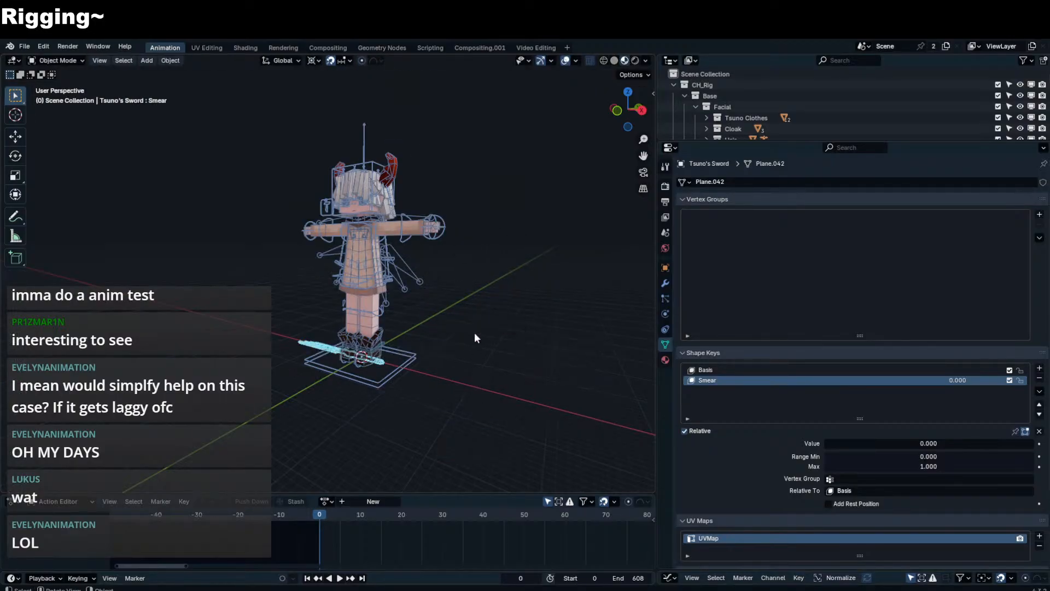
pyautogui.press('Tab')
pyautogui.press('r')
pyautogui.press('x')
pyautogui.rightClick(434, 405)
pyautogui.press('r')
pyautogui.press('z')
pyautogui.rightClick(402, 427)
pyautogui.press('r')
pyautogui.press('y')
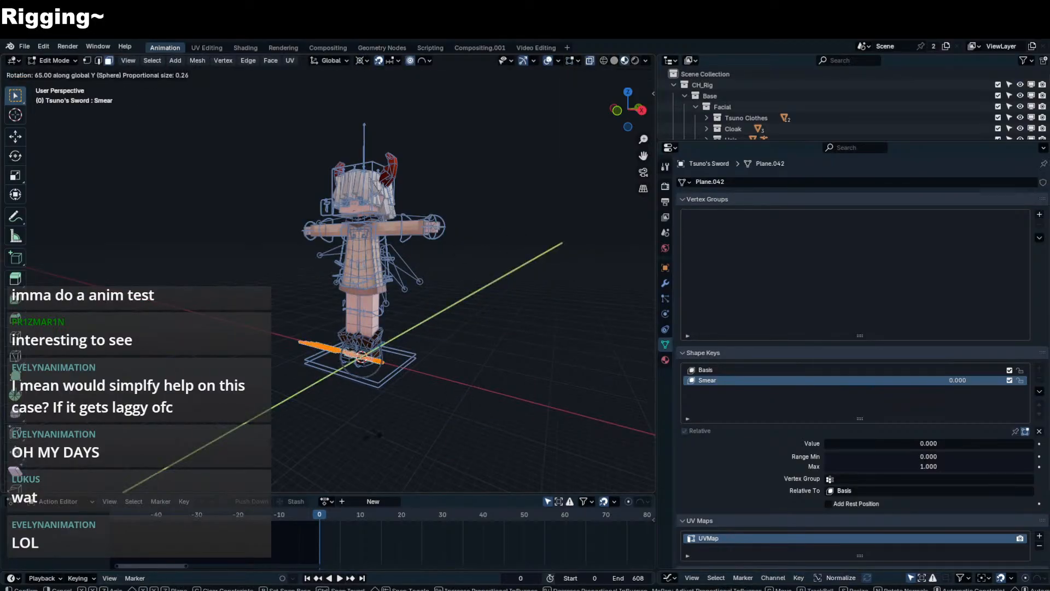
pyautogui.click(401, 247)
pyautogui.press('r')
pyautogui.press('x')
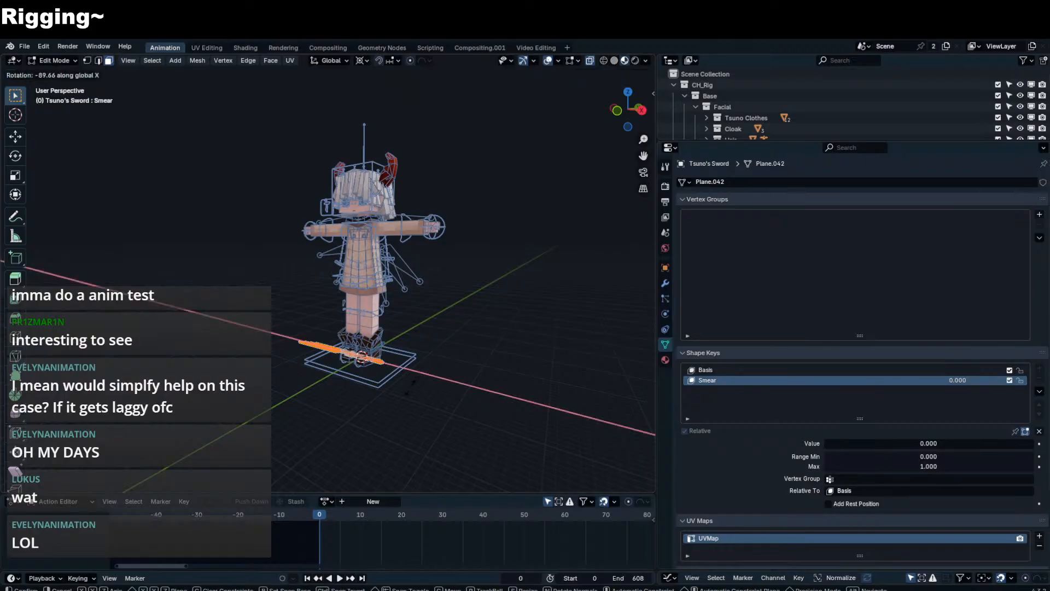
pyautogui.rightClick(423, 192)
pyautogui.press('r')
pyautogui.press('z')
pyautogui.rightClick(439, 338)
pyautogui.press('Tab')
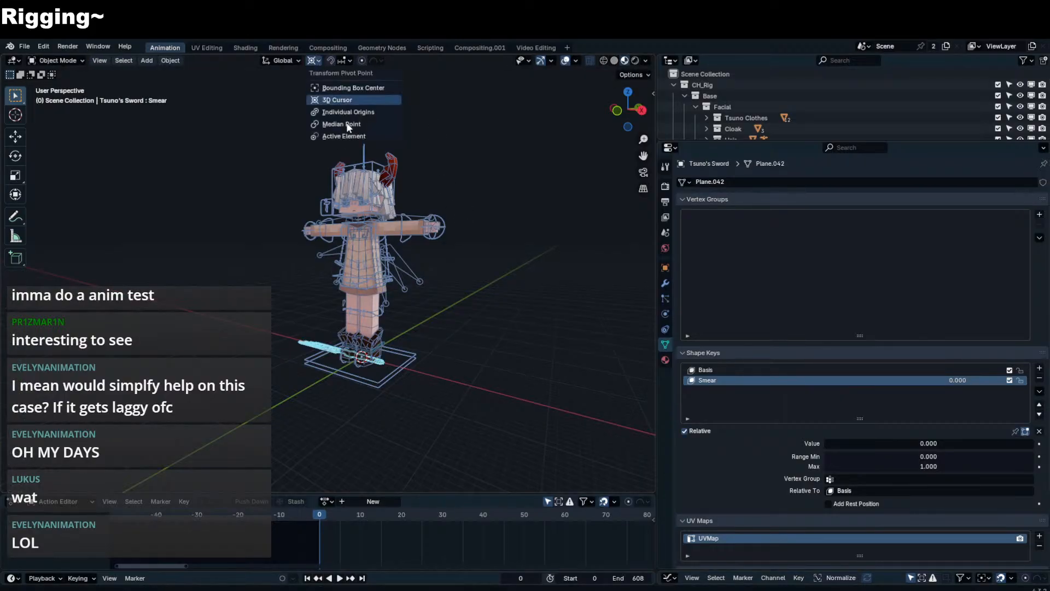
pyautogui.press('Tab')
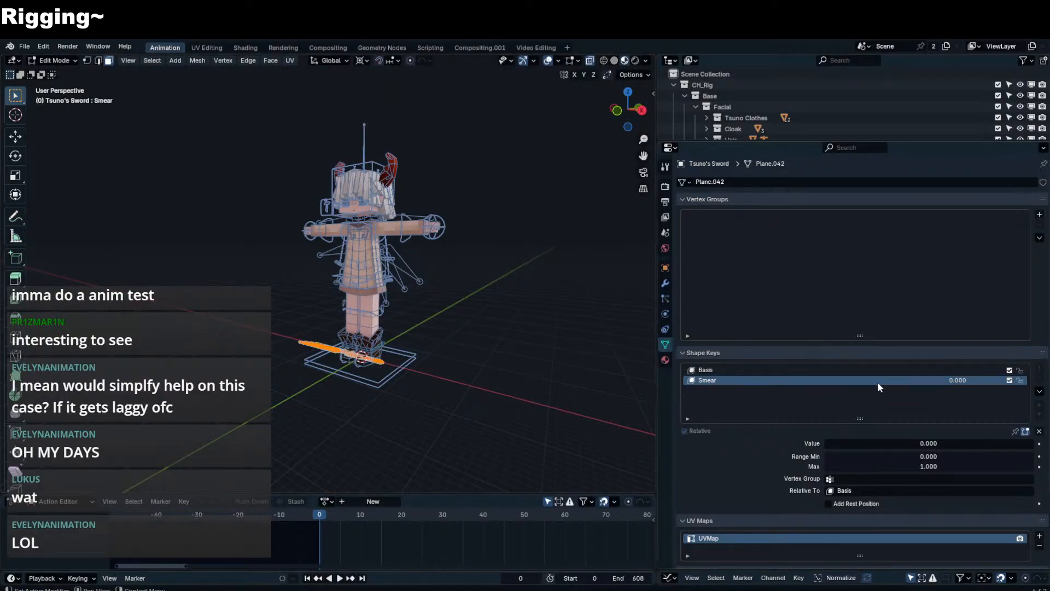
# - Remove the sword's Smear shape key and rotate its whole mesh 90° about the global Y axis in Edit Mode
pyautogui.press('Tab')
pyautogui.click(1039, 378)
pyautogui.press('Tab')
pyautogui.press('r')
pyautogui.press('x')
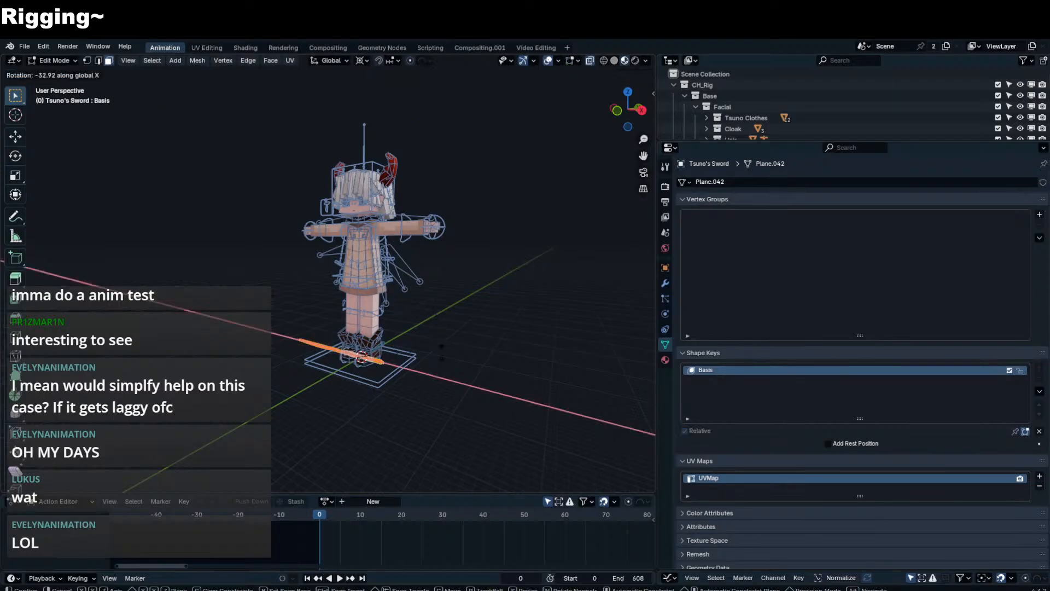
pyautogui.press('z')
pyautogui.press('y')
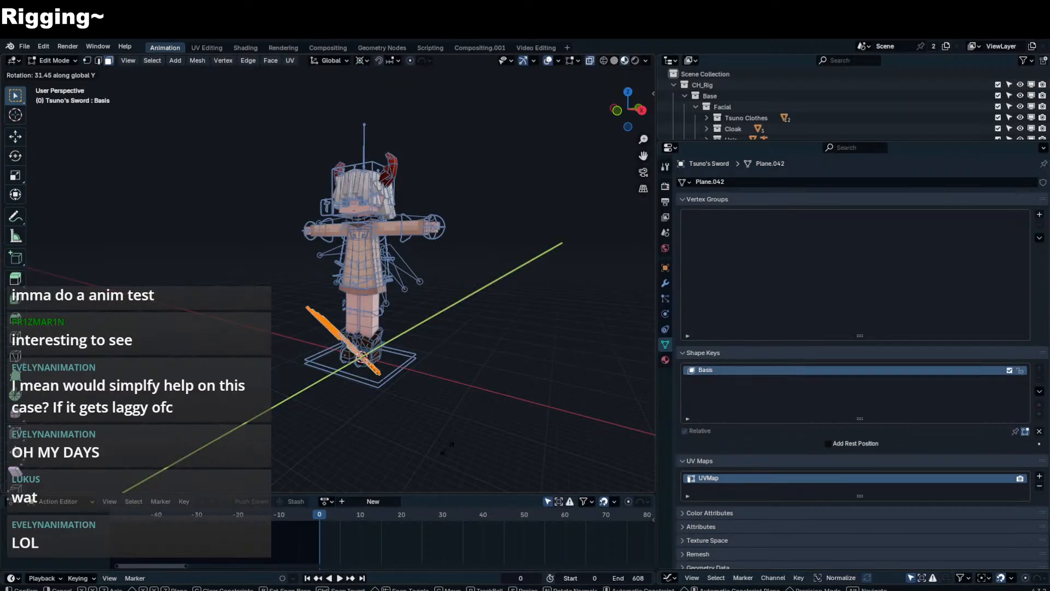
pyautogui.write('90')
pyautogui.press('Return')
pyautogui.press('Tab')
pyautogui.press('r')
pyautogui.press('x')
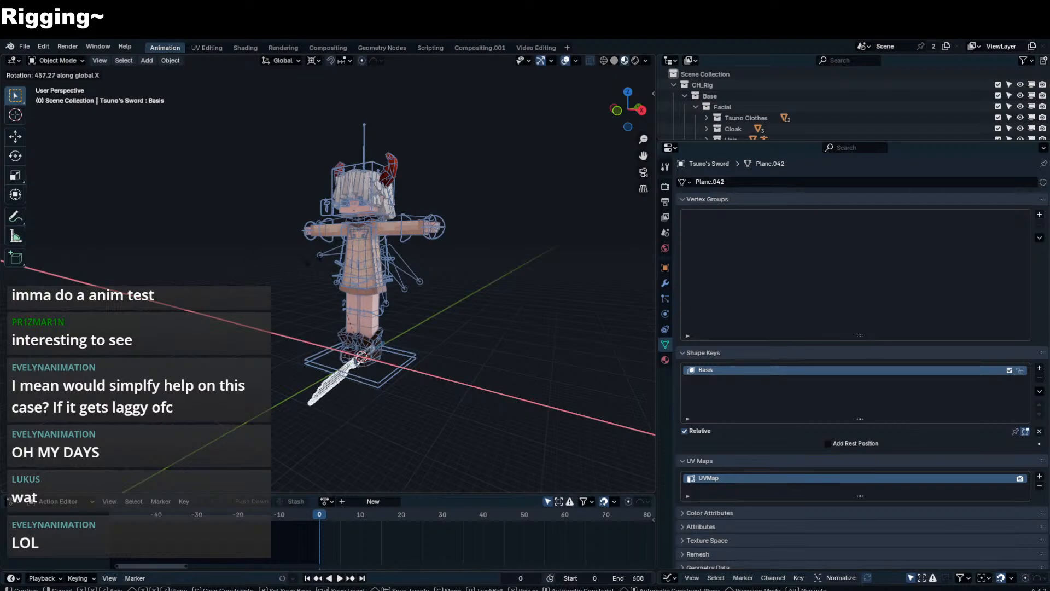
pyautogui.press('z')
pyautogui.press('y')
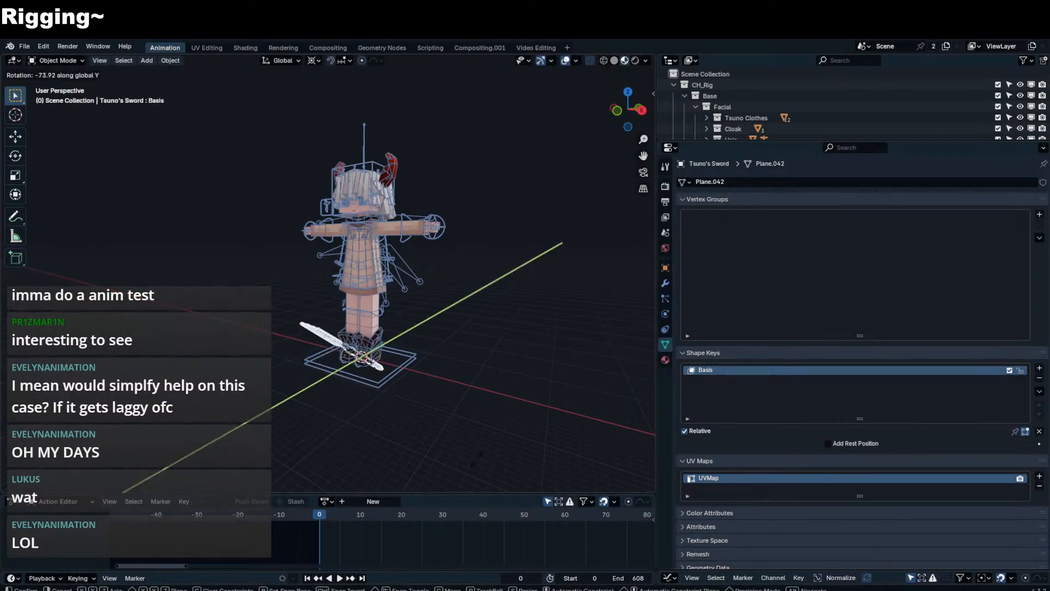
pyautogui.rightClick(293, 285)
# - Snap the sword to the 3D cursor on the character's upper back
pyautogui.moveTo(486, 261); pyautogui.dragTo(318, 239, button='middle')
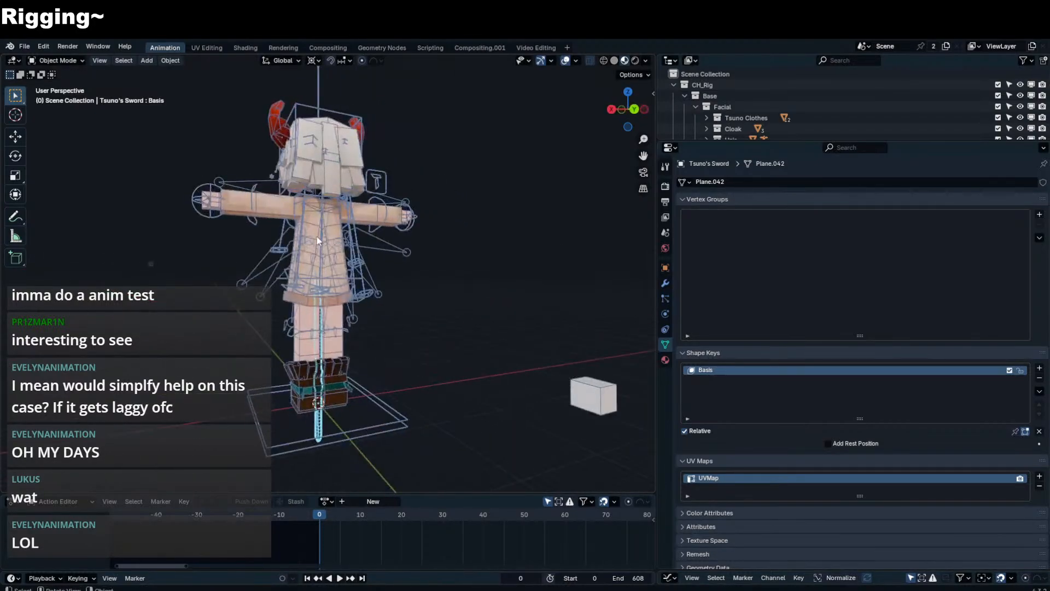
pyautogui.hotkey('shift', 's')
pyautogui.click(323, 162)
pyautogui.press('g')
pyautogui.rightClick(419, 181)
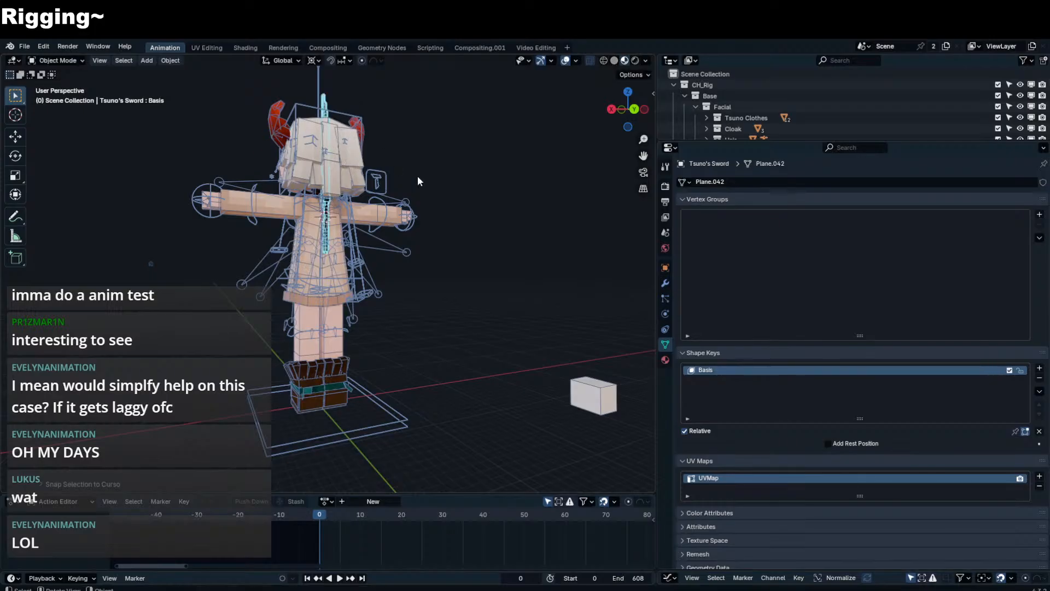
# - Rotate and move the sword freely so that it lies diagonally across the character's back
pyautogui.press('r')
pyautogui.press('r')
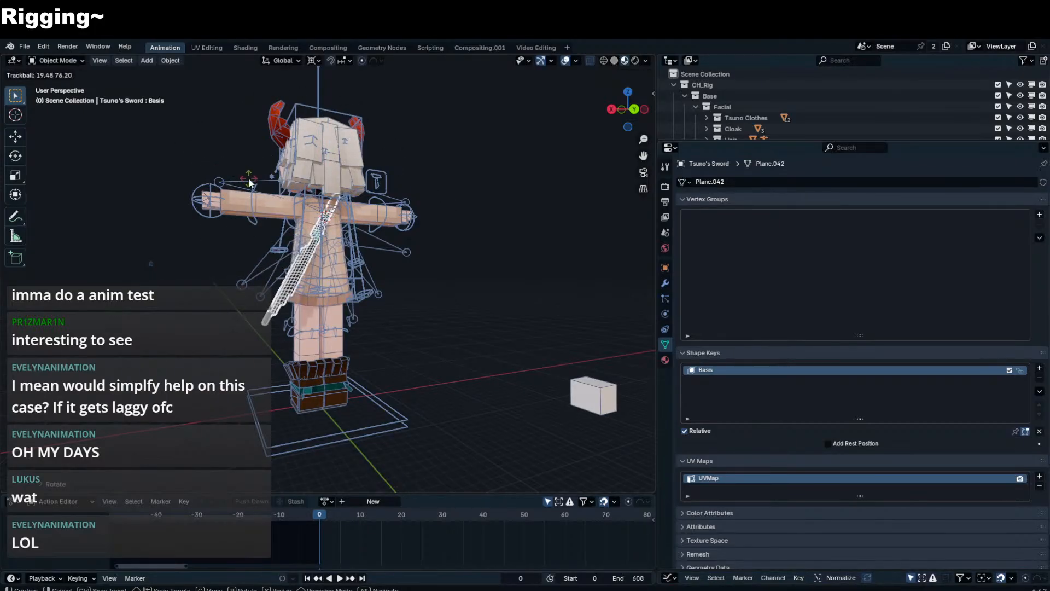
pyautogui.click(368, 239)
pyautogui.press('r')
pyautogui.press('r')
pyautogui.click(378, 272)
pyautogui.press('g')
pyautogui.click(392, 277)
pyautogui.moveTo(392, 275); pyautogui.dragTo(349, 263, button='middle')
pyautogui.press('r')
pyautogui.click(378, 272)
pyautogui.click(379, 271)
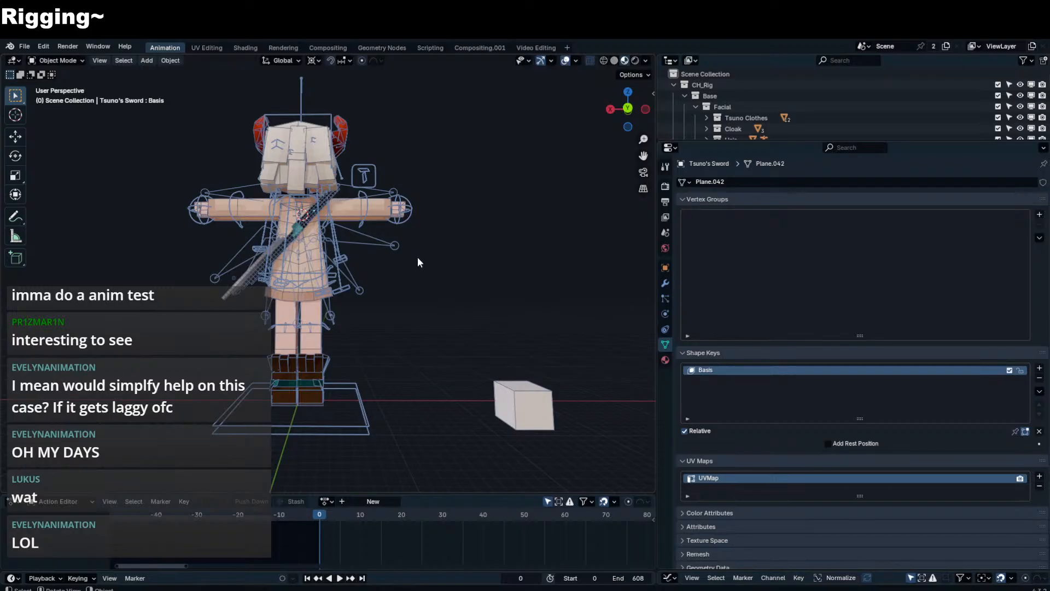
# - Save the file and turn off the wireframe overlay in the viewport
pyautogui.moveTo(526, 270); pyautogui.dragTo(427, 298, button='middle')
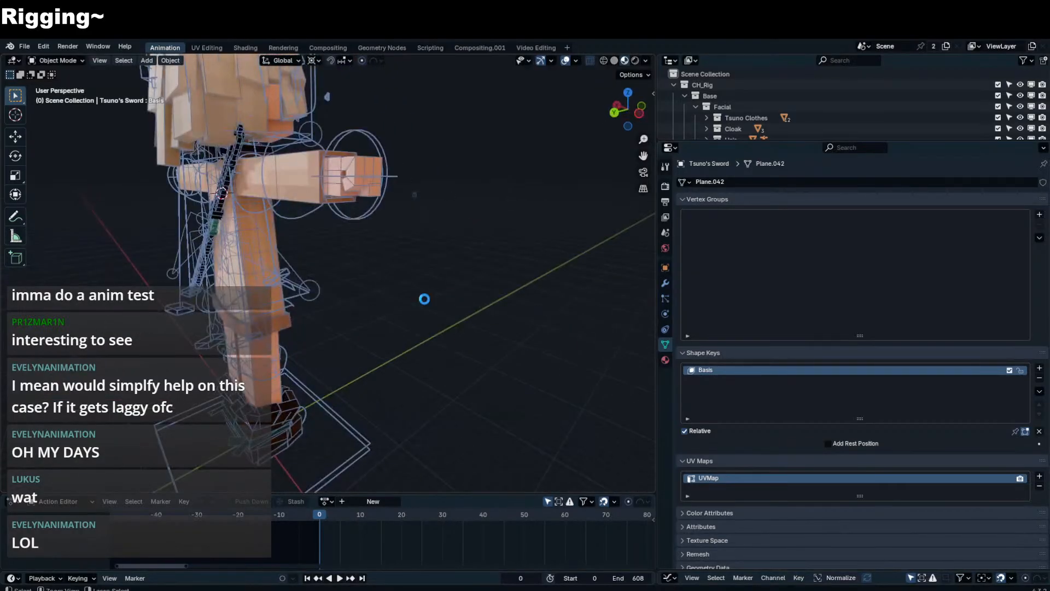
pyautogui.hotkey('ctrl', 's')
pyautogui.click(576, 60)
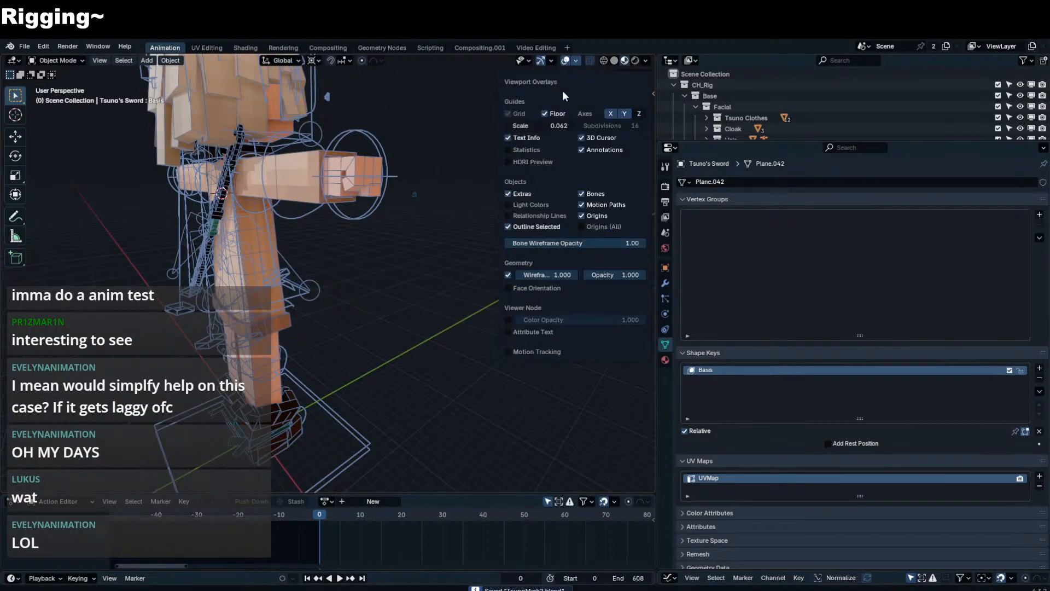
pyautogui.click(506, 275)
# - Select the CH_Rig armature and switch it to Pose Mode
pyautogui.scroll(-7, 395, 250)
pyautogui.click(337, 199)
pyautogui.moveTo(337, 199); pyautogui.dragTo(413, 203, button='middle')
pyautogui.hotkey('ctrl', 'Tab')
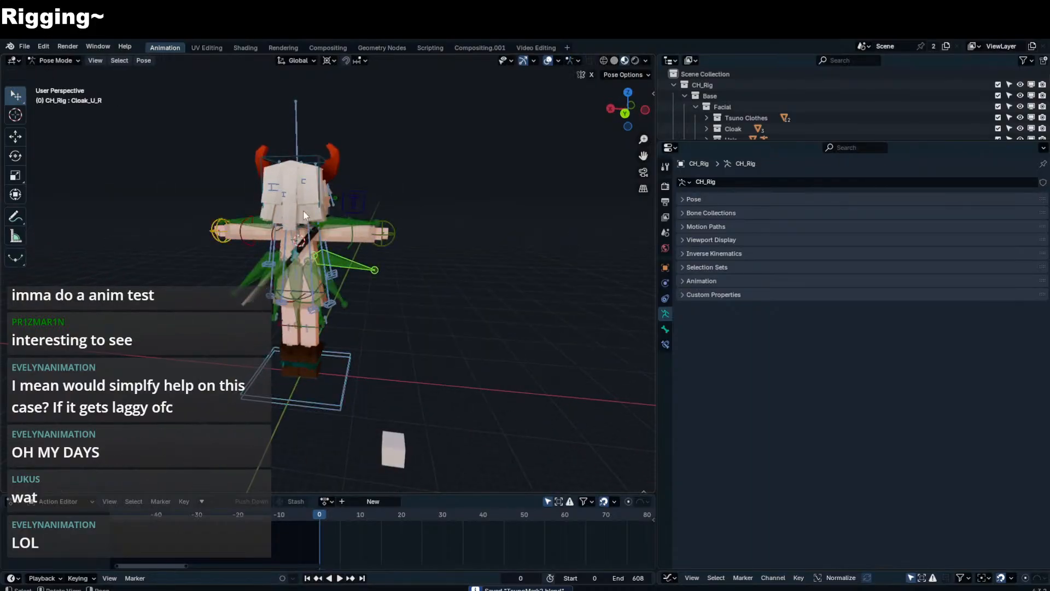
# - Select the Props control of CH_Rig in Pose Mode and copy the Extras visibility option as a new driver
pyautogui.hotkey('ctrl', 'Tab')
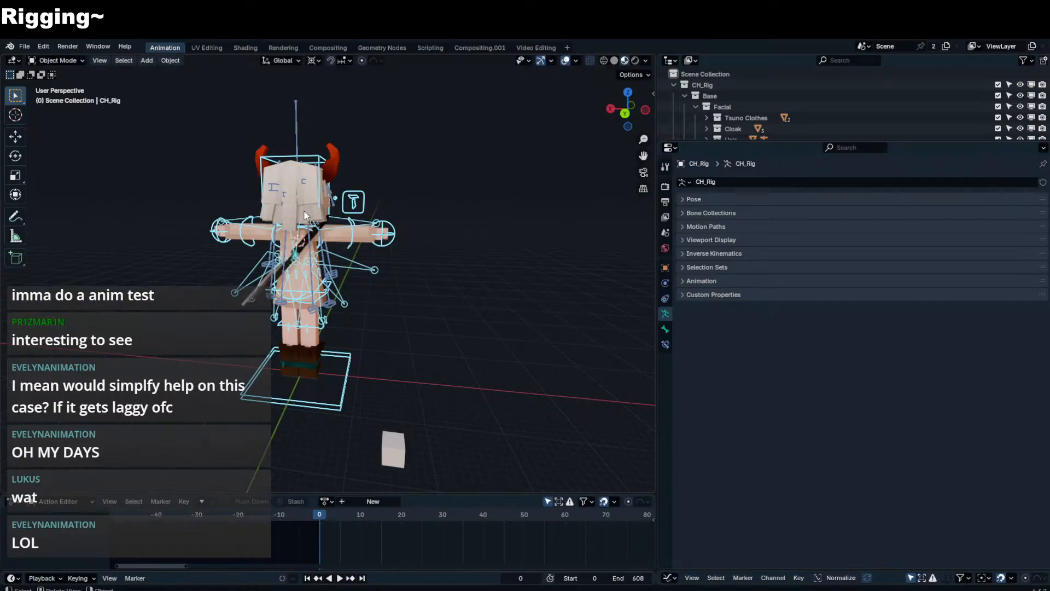
pyautogui.moveTo(304, 214); pyautogui.dragTo(487, 226, button='middle')
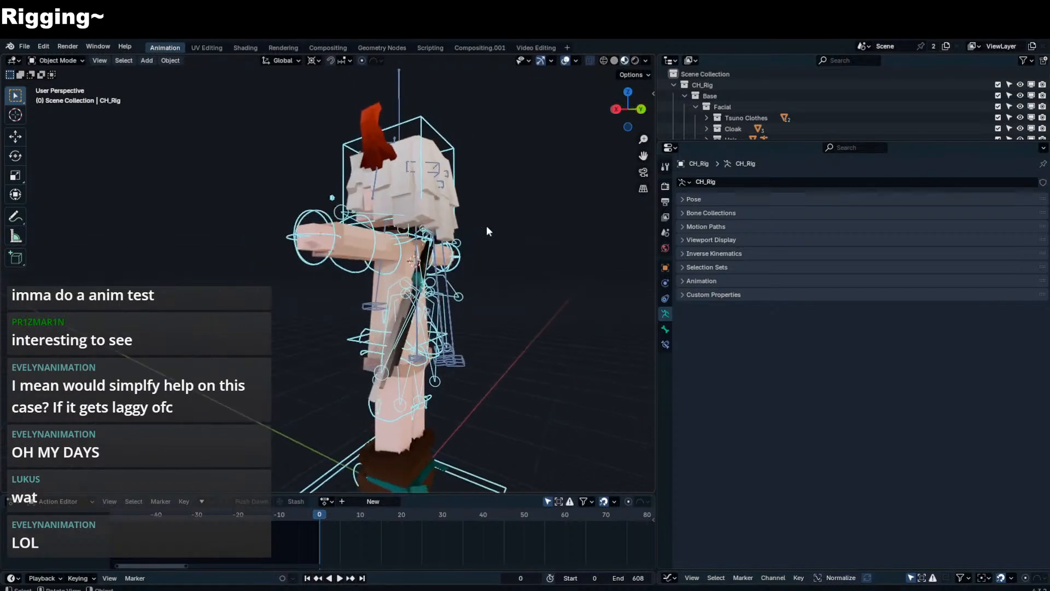
pyautogui.click(422, 311)
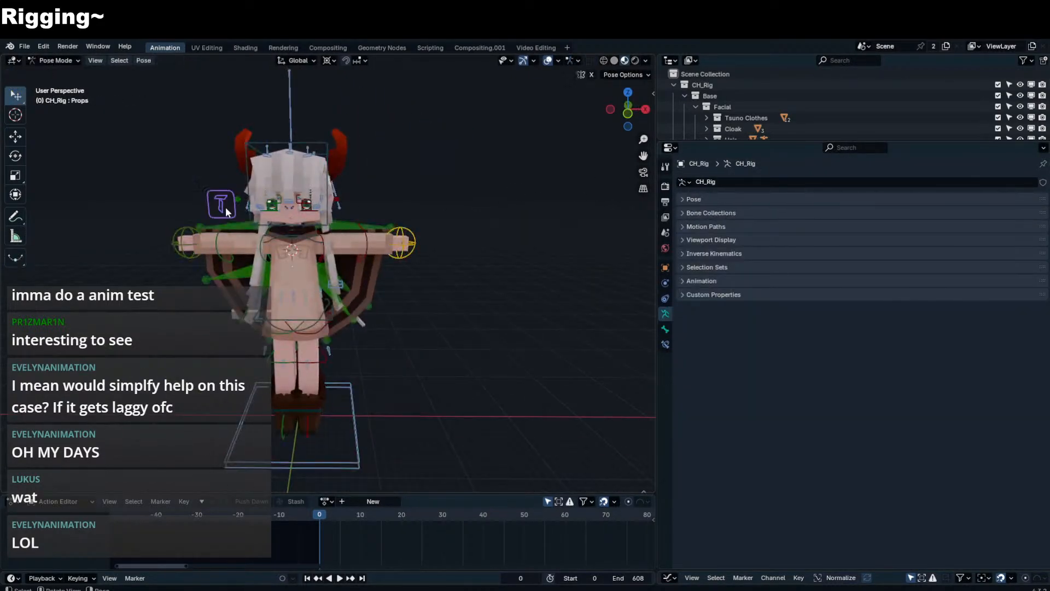
pyautogui.press('n')
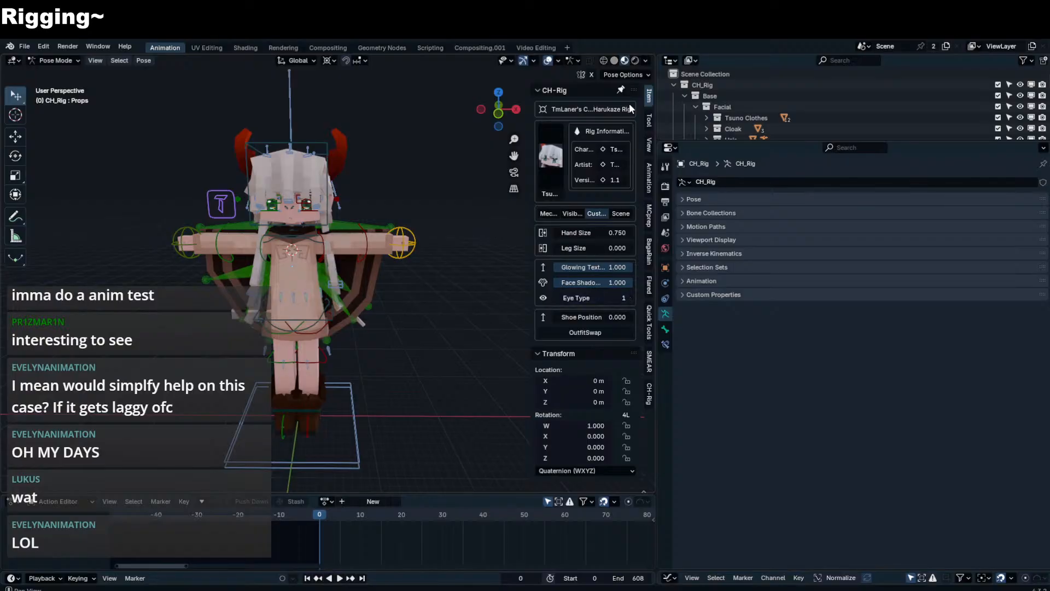
pyautogui.scroll(-4, 593, 284)
pyautogui.scroll(3, 585, 233)
pyautogui.click(573, 194)
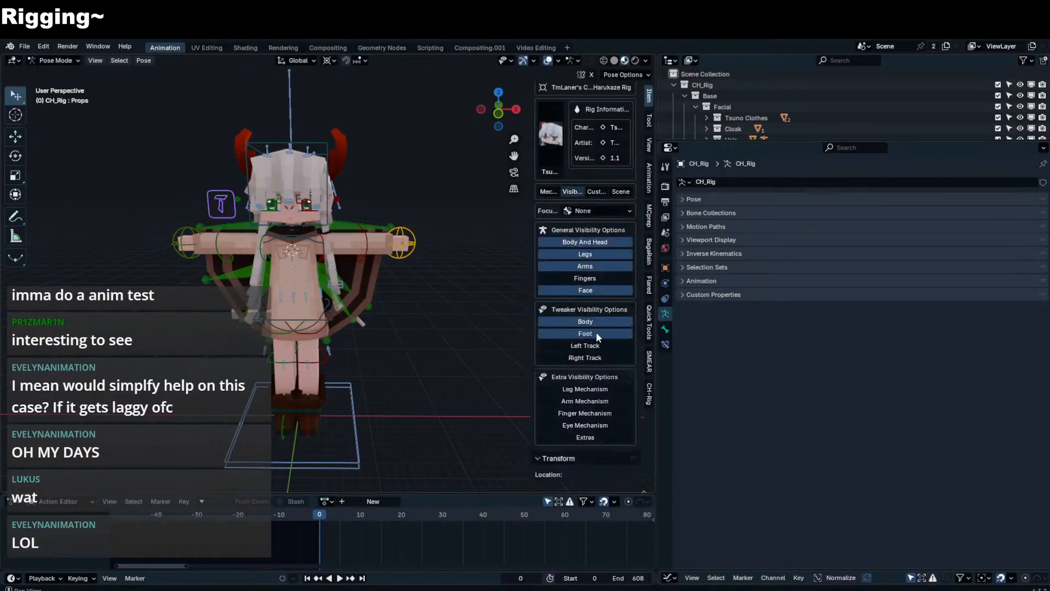
pyautogui.rightClick(586, 437)
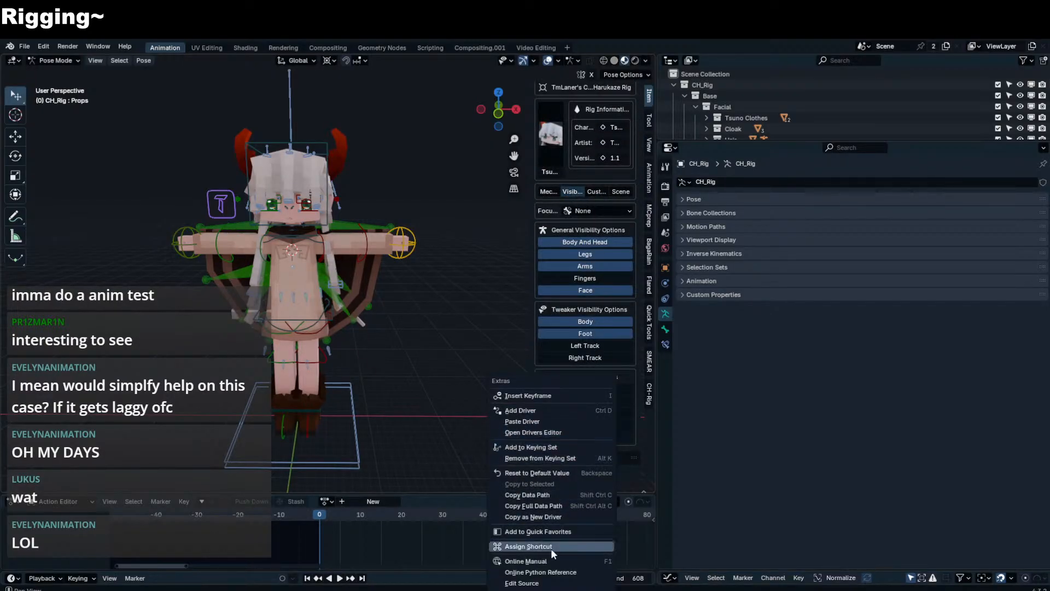
pyautogui.click(540, 518)
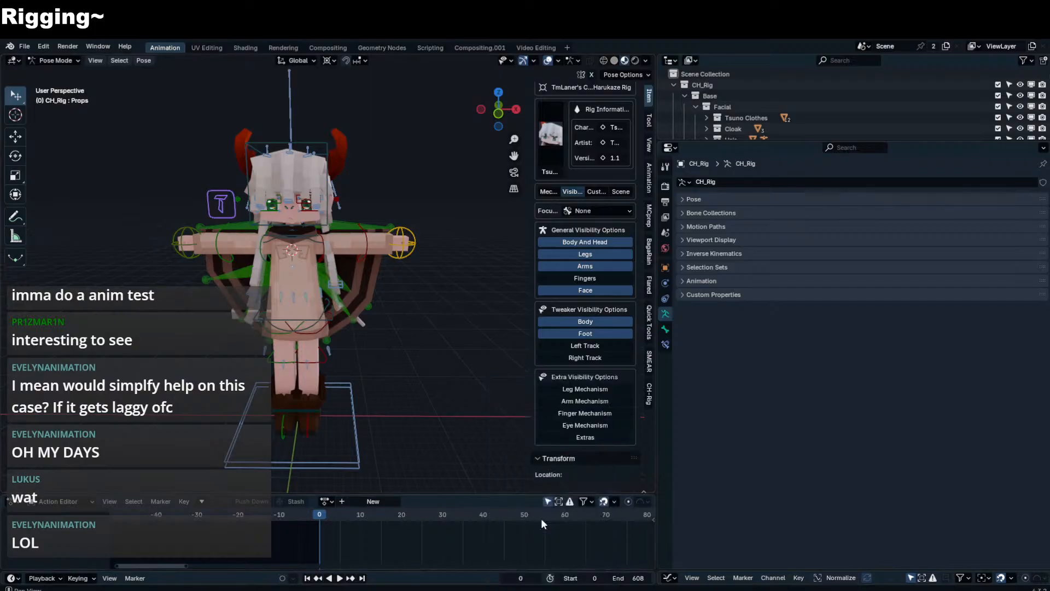
# - Add the copied is_visible variable to Plane.023's viewport-visibility driver and set the expression to "OutfitSwap and is_visible"
pyautogui.click(758, 129)
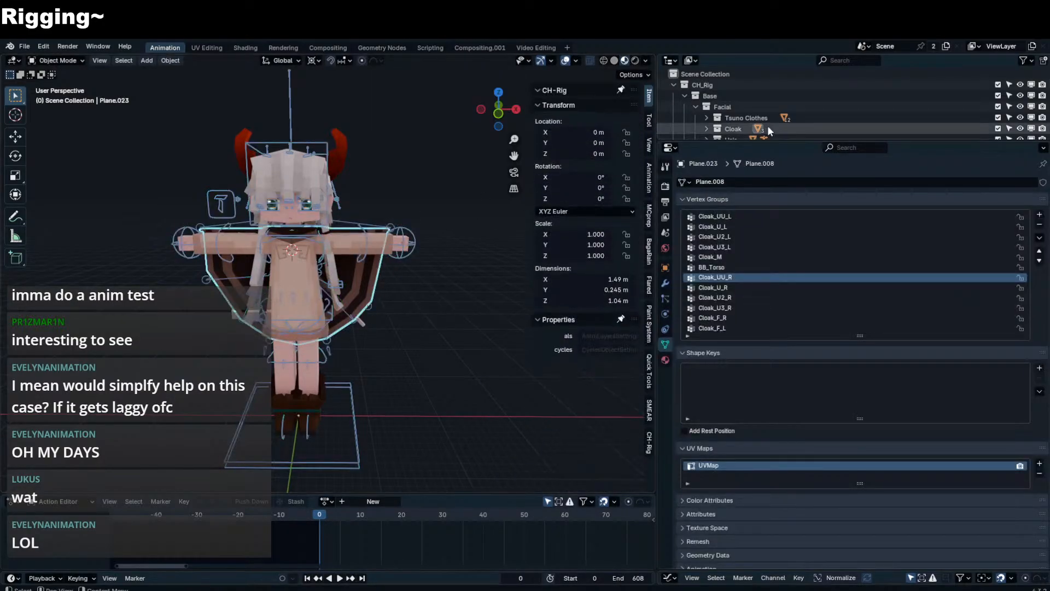
pyautogui.press('KP_Decimal')
pyautogui.rightClick(1030, 99)
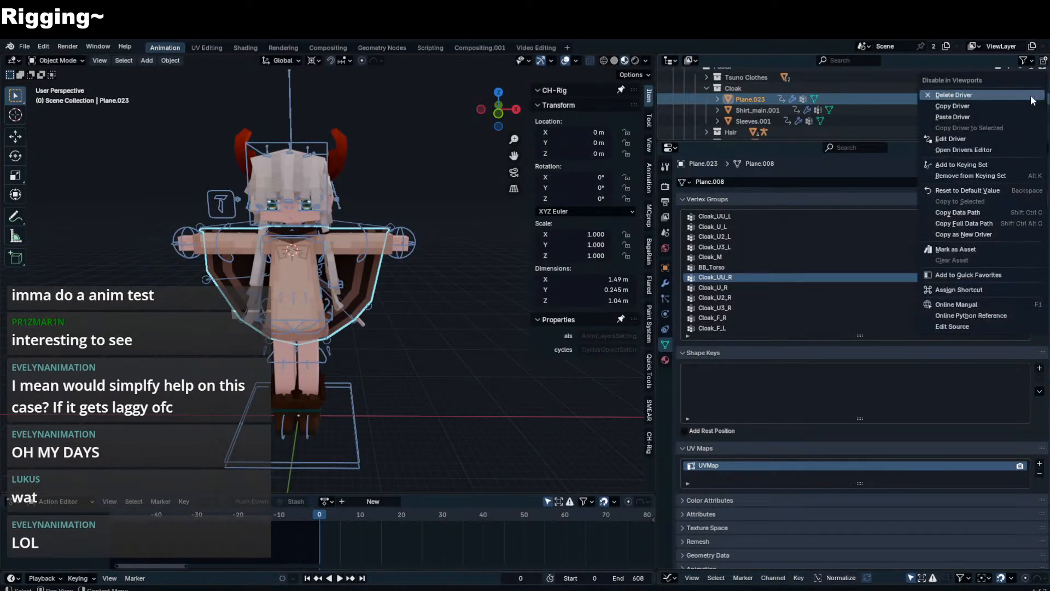
pyautogui.click(1017, 106)
pyautogui.rightClick(1030, 99)
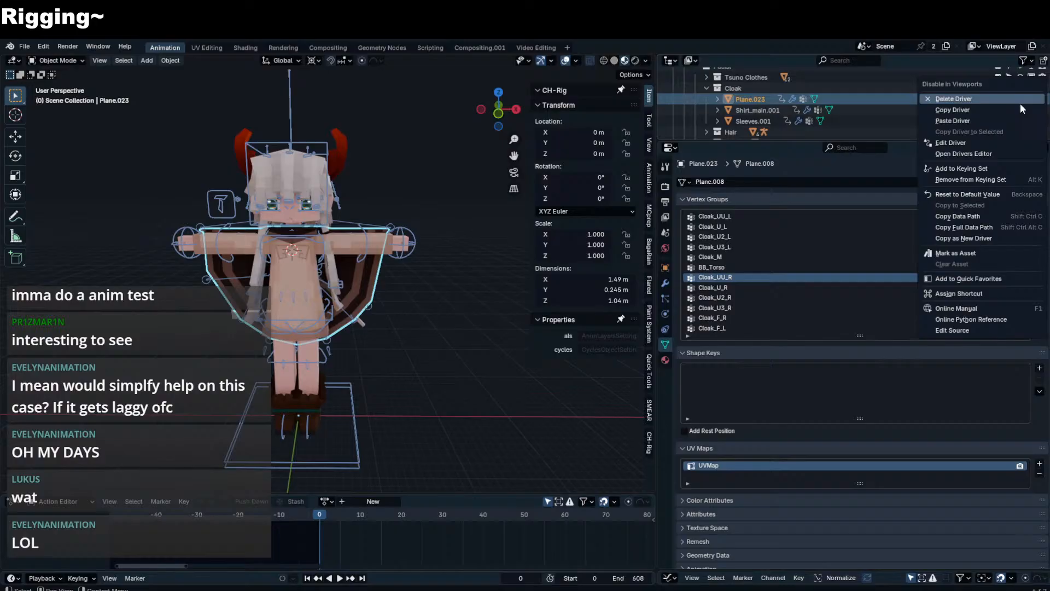
pyautogui.click(958, 141)
pyautogui.click(962, 203)
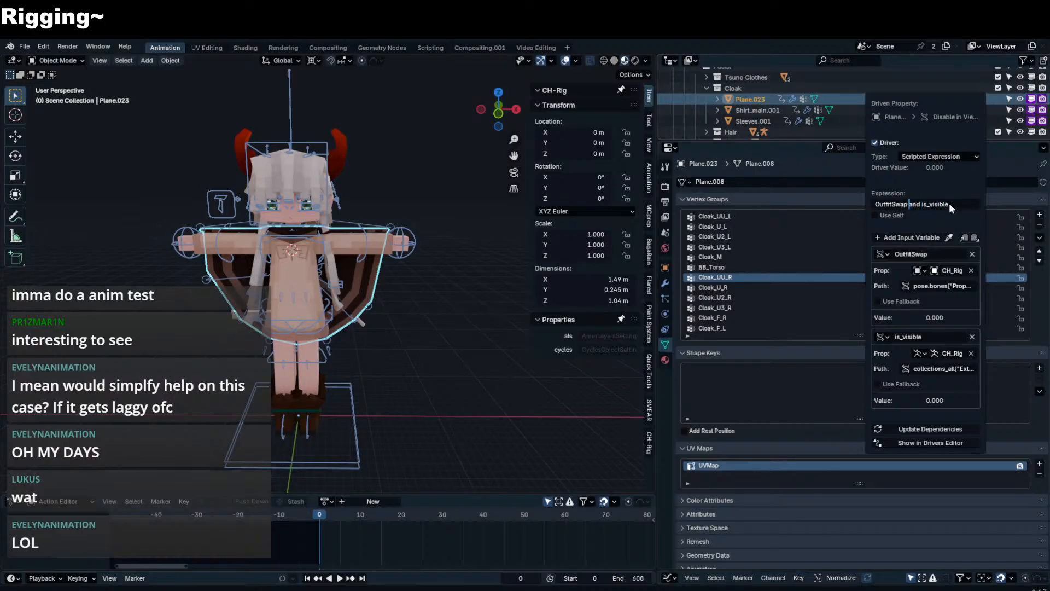
pyautogui.press('Return')
pyautogui.click(955, 204)
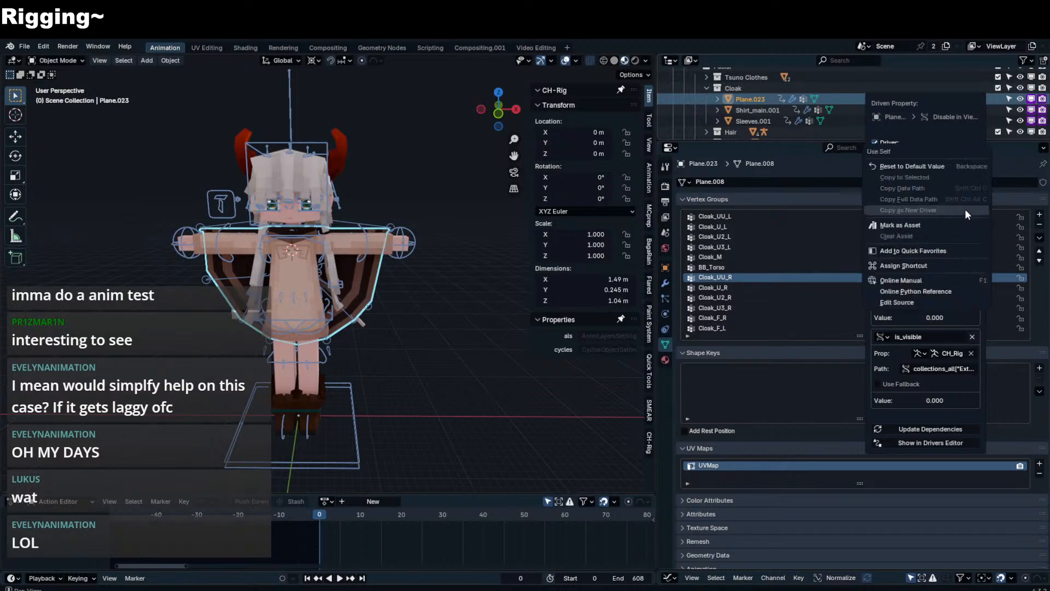
# - Put CH_Rig back in Pose Mode and select the Props control to check the rig's visibility options
pyautogui.rightClick(1030, 99)
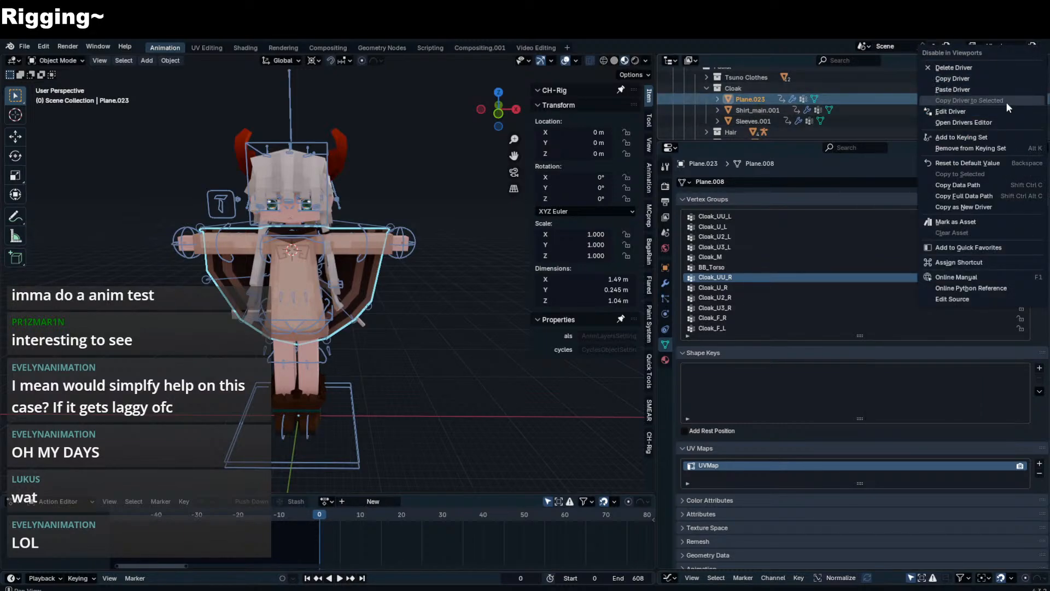
pyautogui.click(1001, 109)
pyautogui.rightClick(1031, 99)
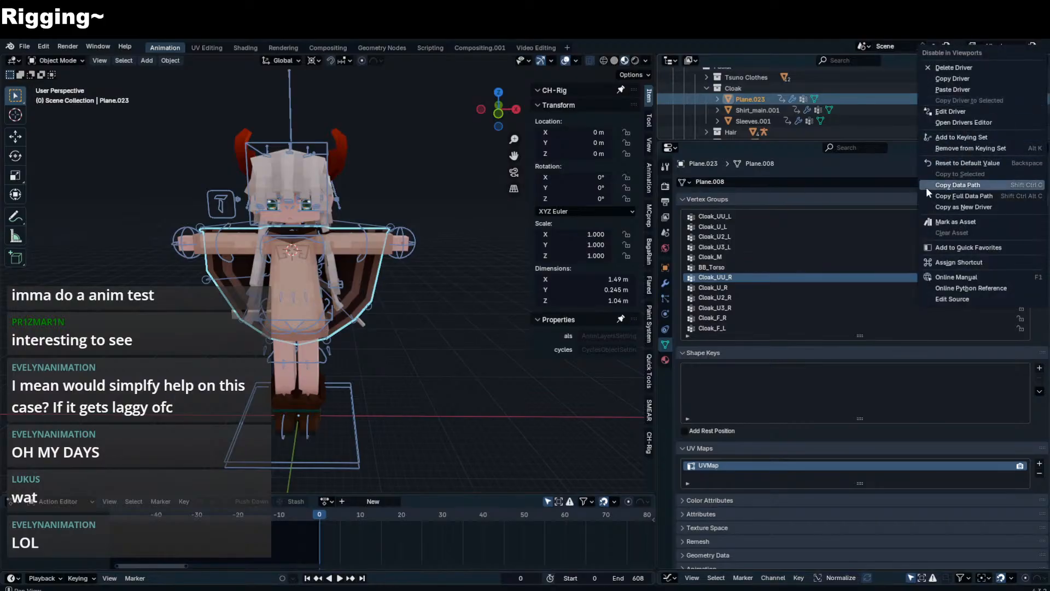
pyautogui.moveTo(392, 187); pyautogui.dragTo(342, 191, button='middle')
pyautogui.click(267, 195)
pyautogui.hotkey('ctrl', 'Tab')
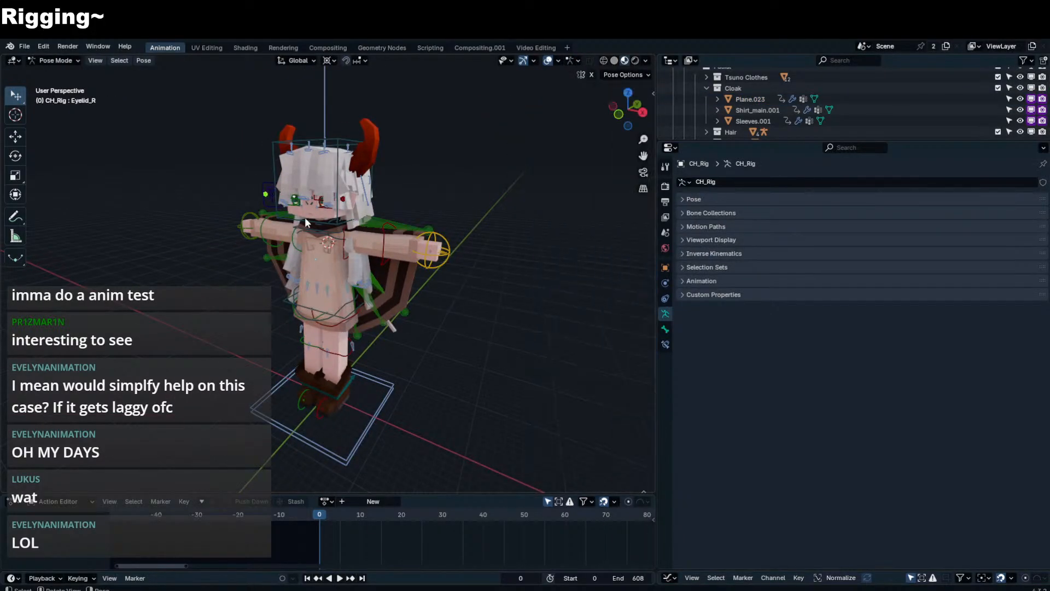
pyautogui.click(273, 185)
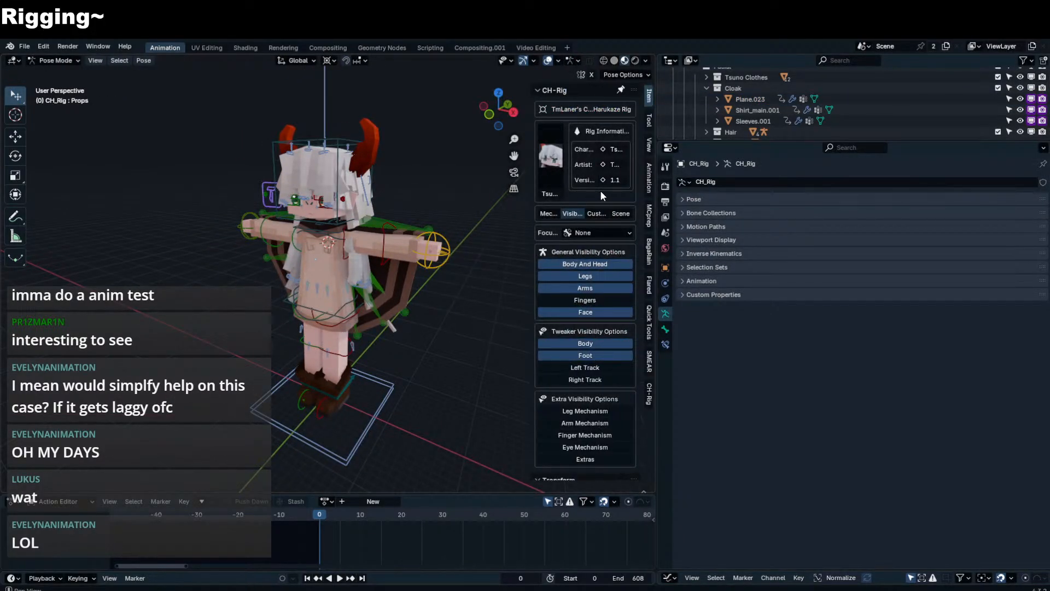
pyautogui.press('n')
# - Invert the visibility term in Plane.023's viewport driver by setting the expression to "OutfitSwap and (1-is_visible)"
pyautogui.rightClick(1030, 99)
pyautogui.click(1003, 111)
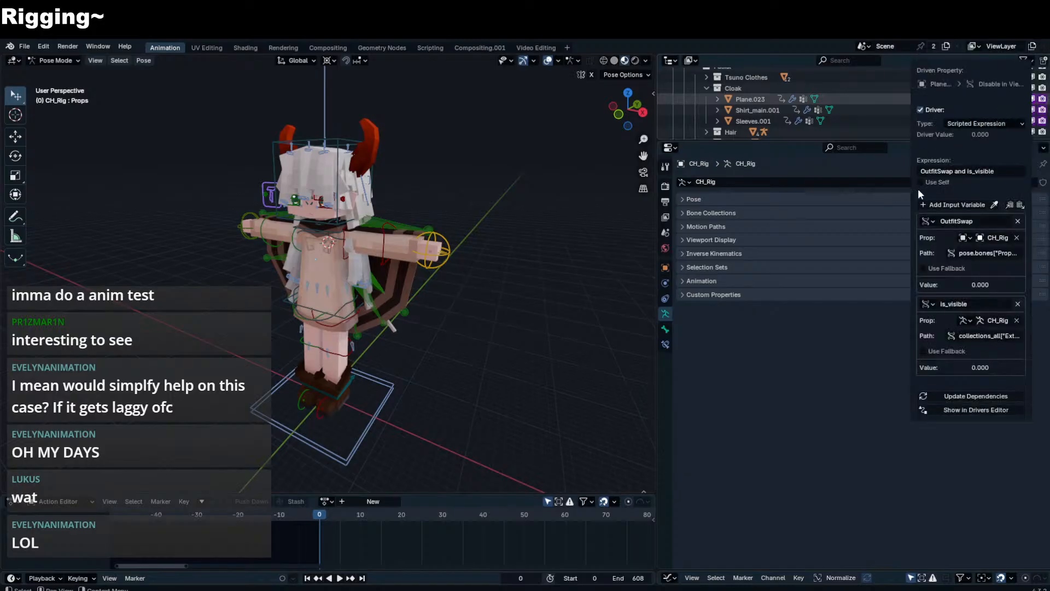
pyautogui.click(952, 183)
pyautogui.click(957, 173)
pyautogui.write('(1-')
pyautogui.write(')')
pyautogui.press('Return')
# - Toggle the rig's Extras visibility option on and off to test the cloak's driver
pyautogui.press('n')
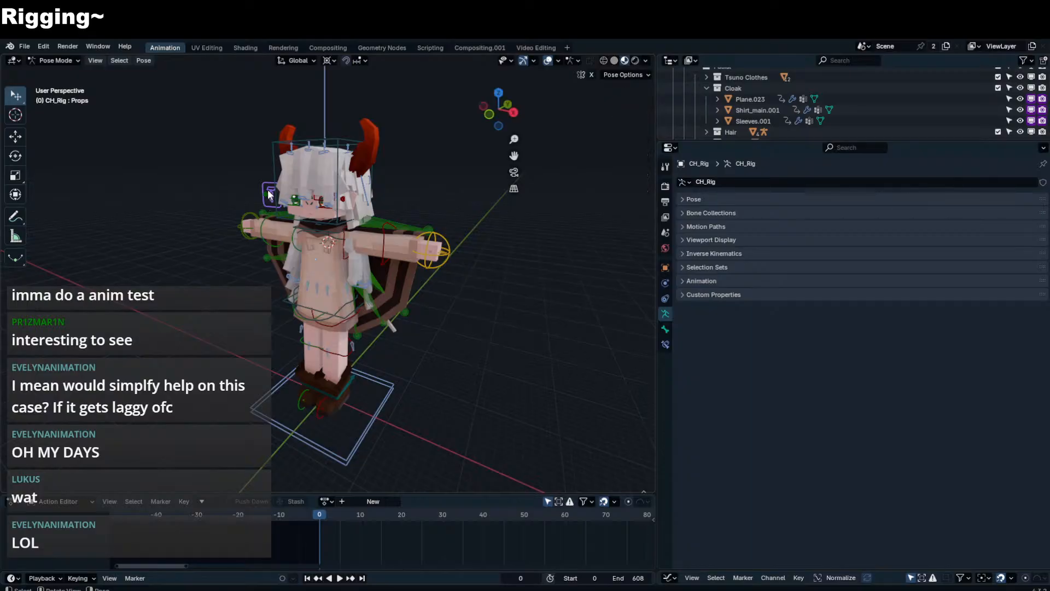
pyautogui.click(596, 460)
pyautogui.click(596, 460)
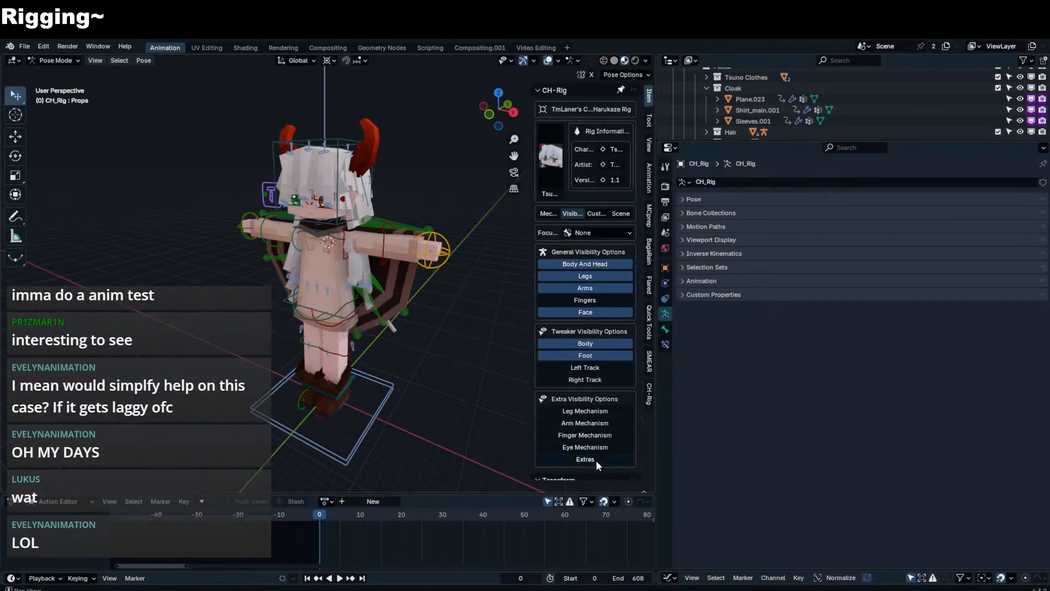
pyautogui.click(595, 461)
pyautogui.click(595, 461)
pyautogui.press('n')
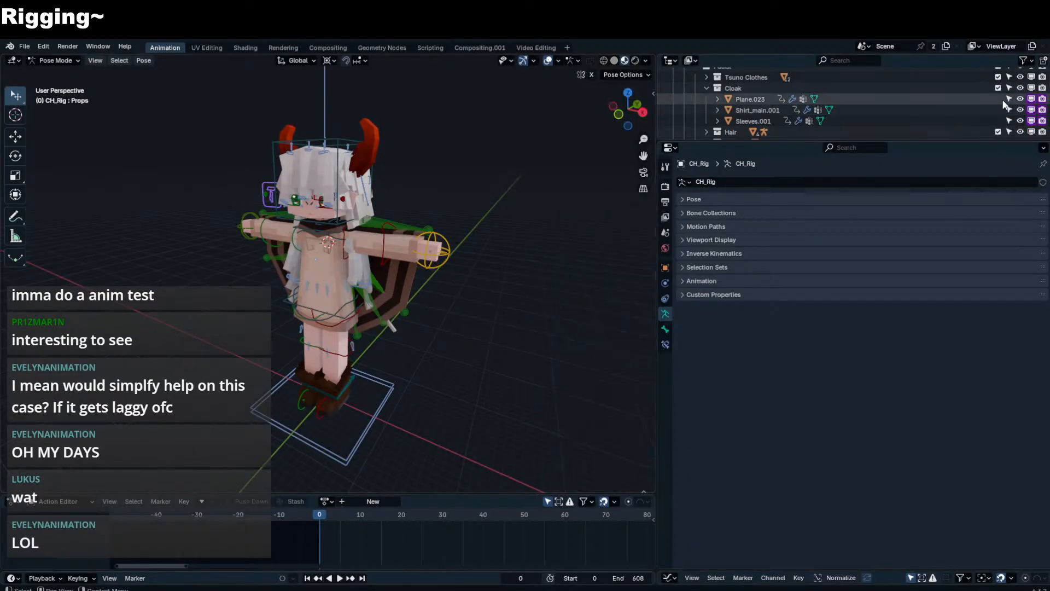
# - Reduce the expression of Plane.023's viewport driver to "OutfitSwap" and remove its is_visible variable
pyautogui.rightClick(1031, 99)
pyautogui.click(1000, 111)
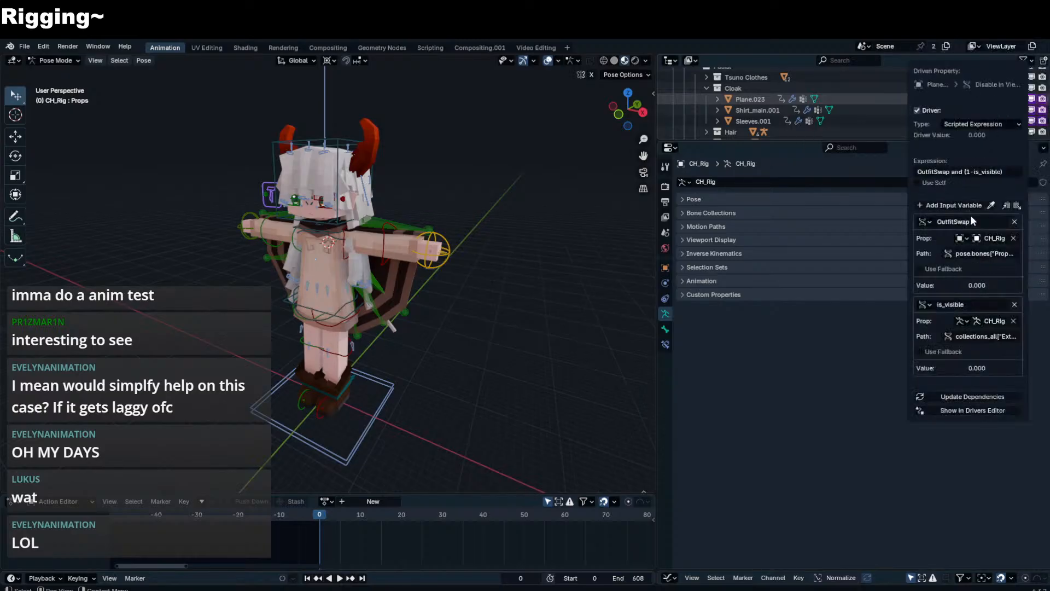
pyautogui.moveTo(960, 182); pyautogui.dragTo(952, 182)
pyautogui.press('BackSpace')
pyautogui.click(1015, 304)
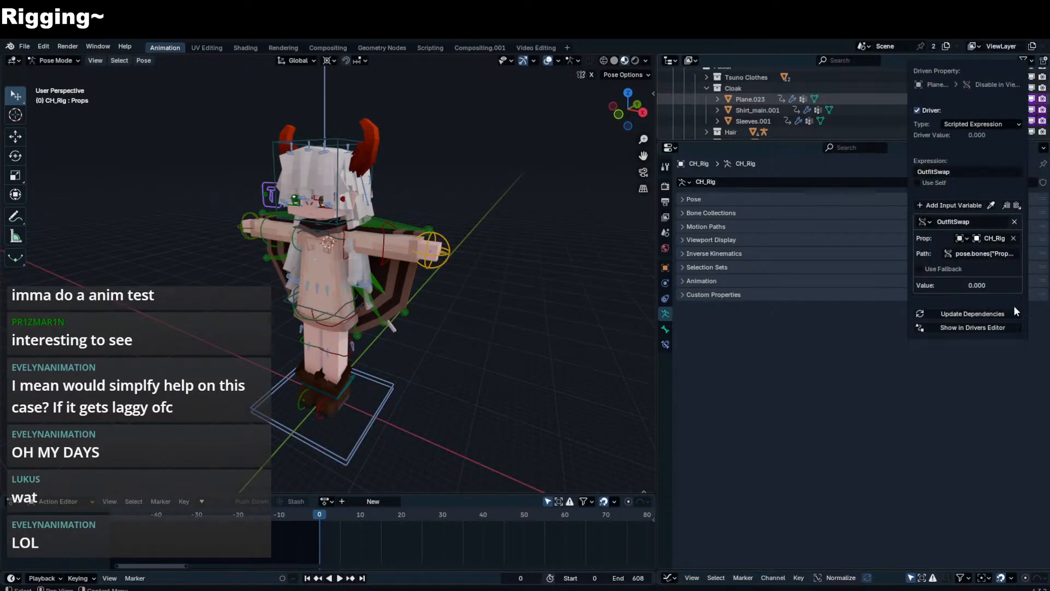
# - Paste the Extras visibility driver onto the viewport and render visibility of Hair_Strands.001 and open the viewport driver for editing
pyautogui.click(471, 228)
pyautogui.hotkey('ctrl', 'Tab')
pyautogui.click(363, 263)
pyautogui.press('KP_Decimal')
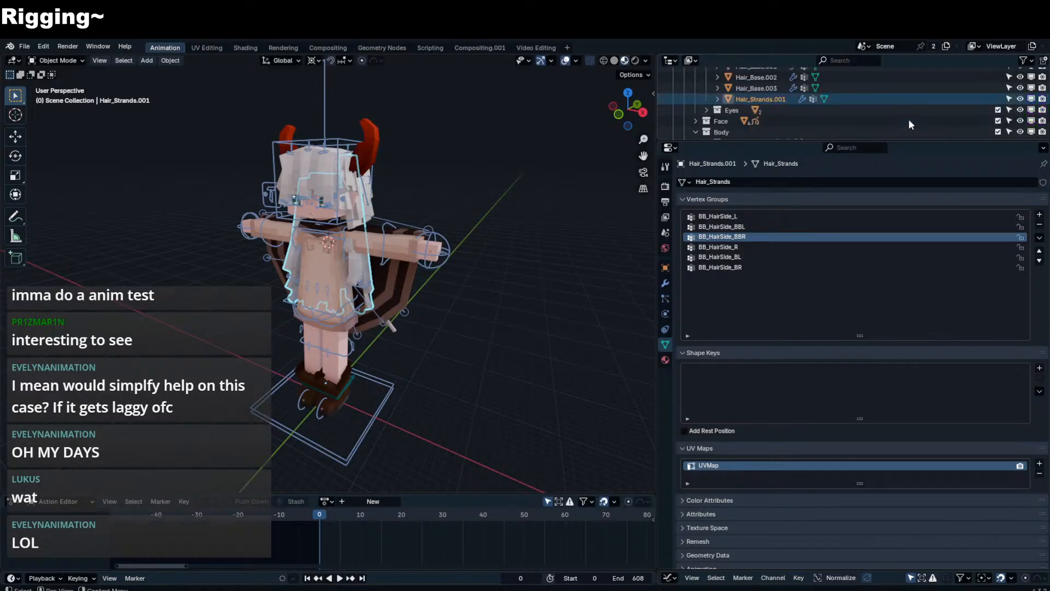
pyautogui.rightClick(1031, 99)
pyautogui.click(1024, 124)
pyautogui.rightClick(1032, 103)
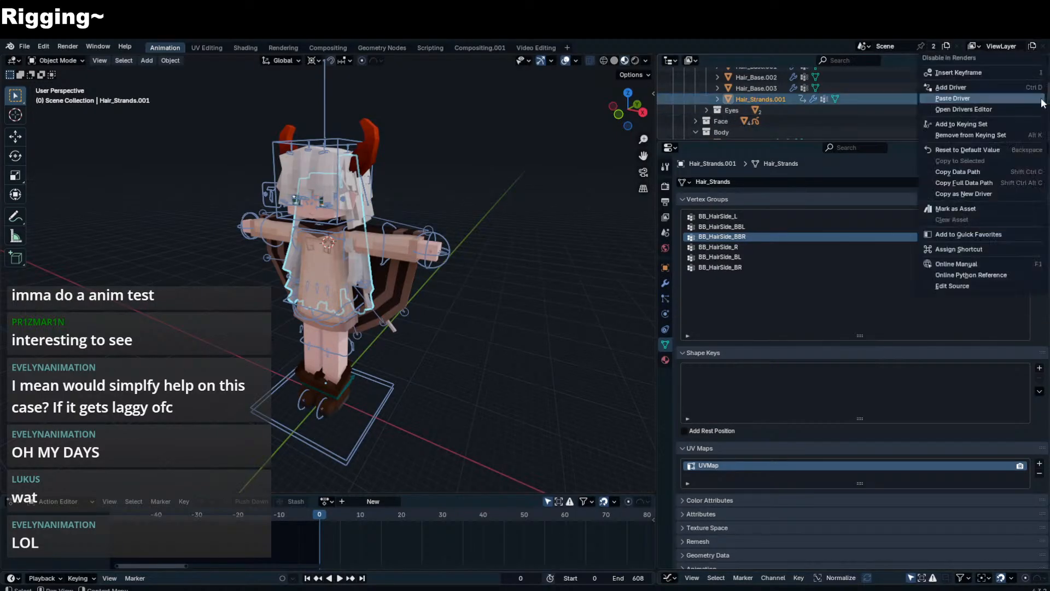
pyautogui.click(959, 125)
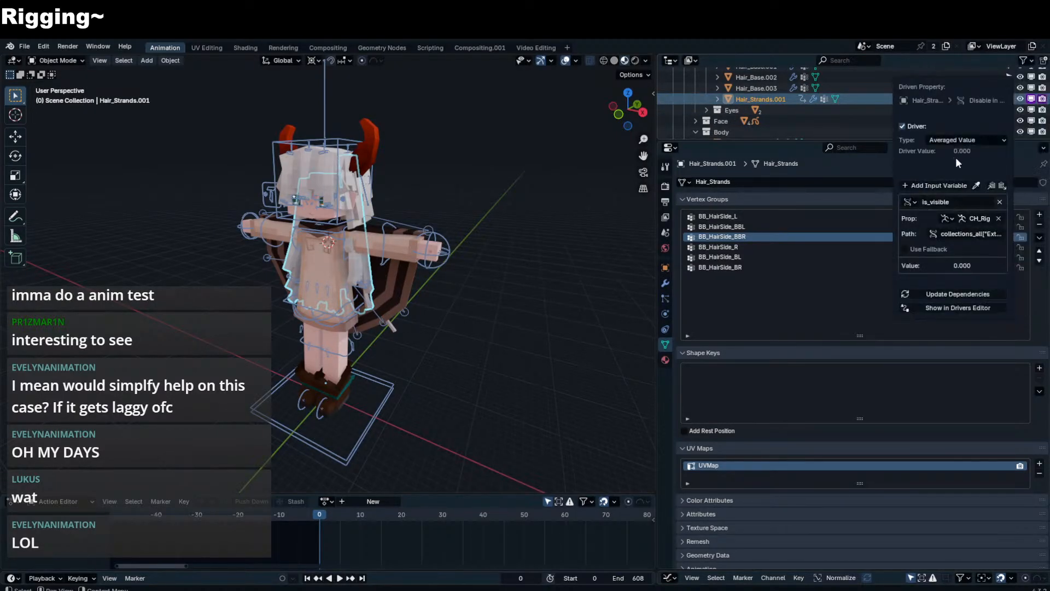
pyautogui.click(961, 200)
pyautogui.write('1 -')
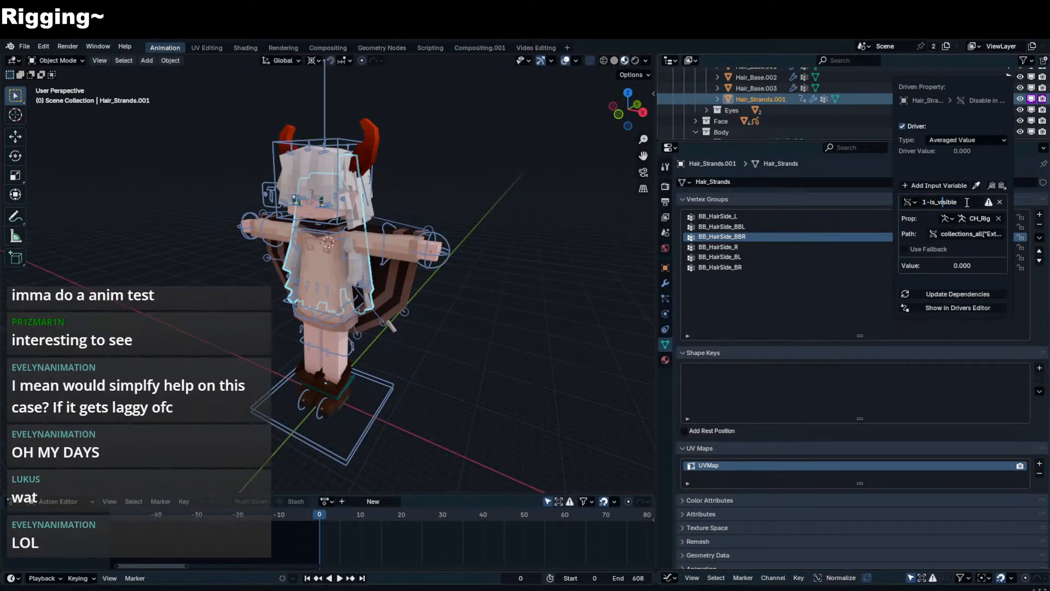
pyautogui.press('BackSpace')
pyautogui.press('BackSpace')
# - Change the Hair_Strands.001 viewport driver to a Scripted Expression and set the expression to "1-is_visible"
pyautogui.click(946, 143)
pyautogui.click(946, 141)
pyautogui.click(946, 175)
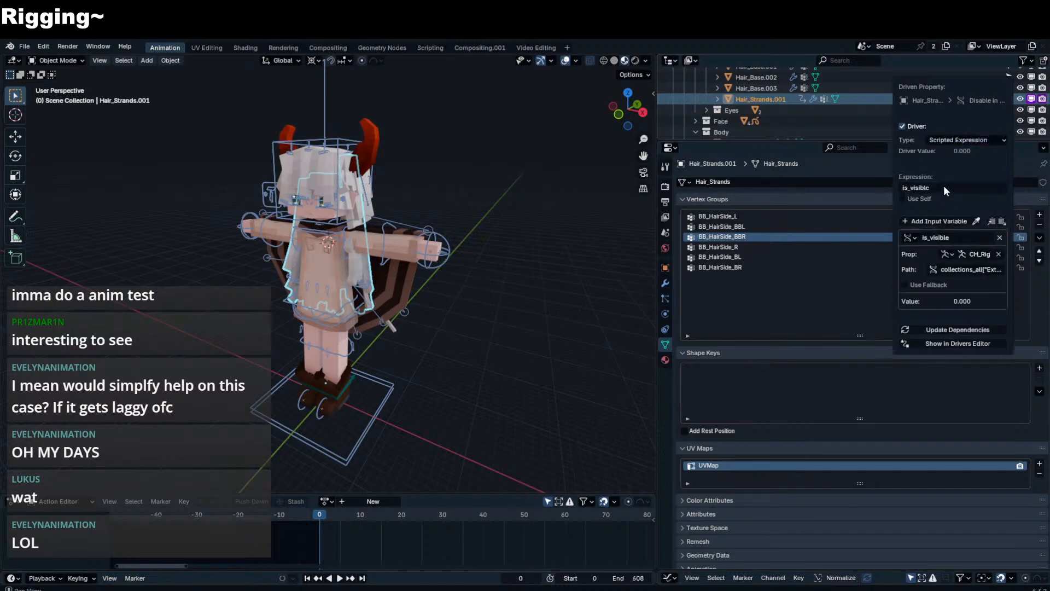
pyautogui.click(943, 187)
pyautogui.press('Home')
pyautogui.write('1-')
pyautogui.press('Return')
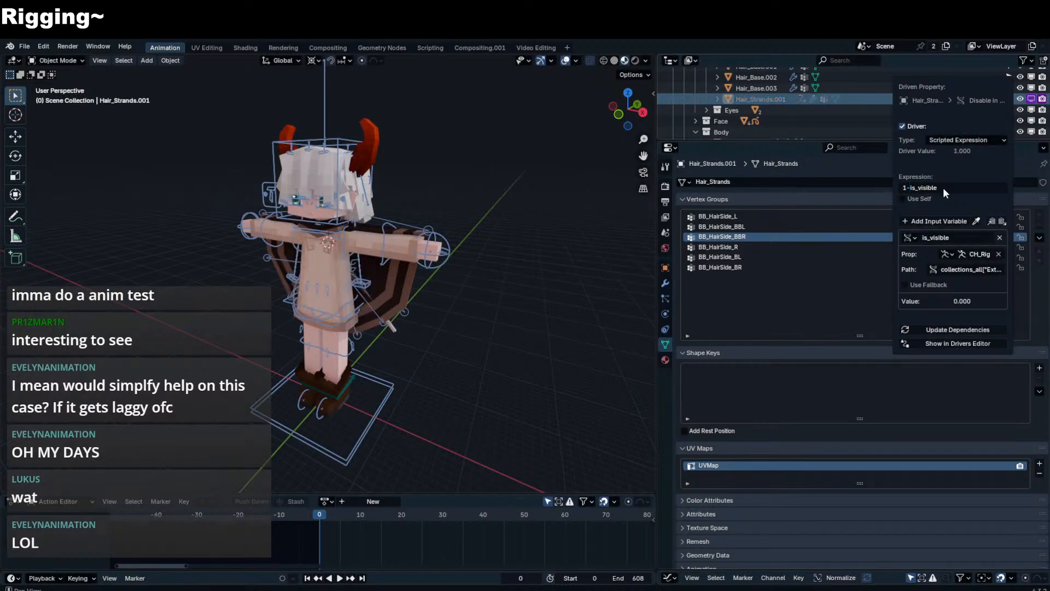
# - Delete the driver on the render visibility of Hair_Strands.001
pyautogui.moveTo(479, 205); pyautogui.dragTo(328, 199, button='middle')
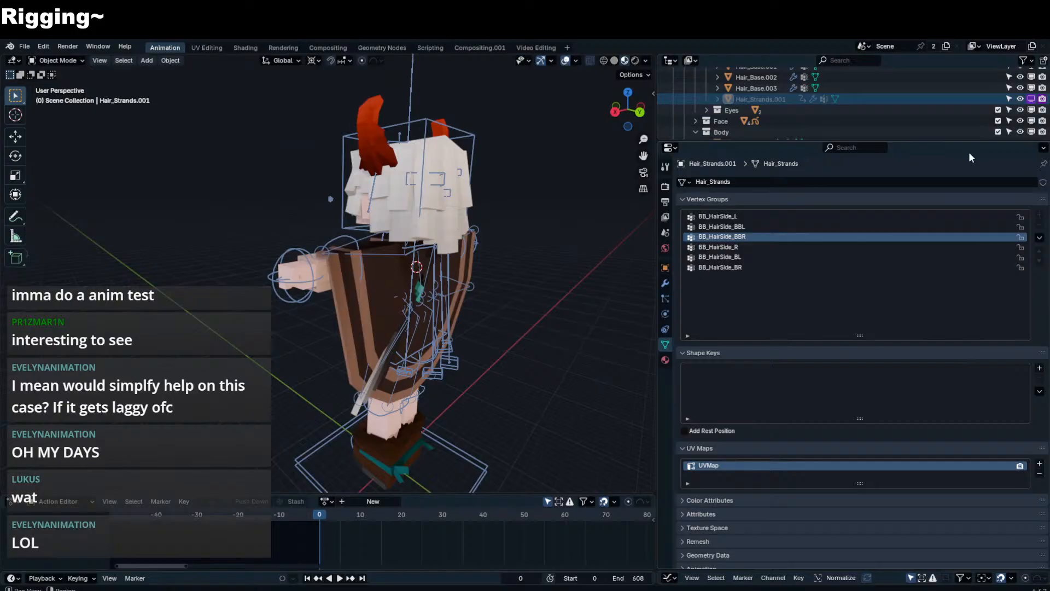
pyautogui.rightClick(1042, 99)
pyautogui.rightClick(1041, 99)
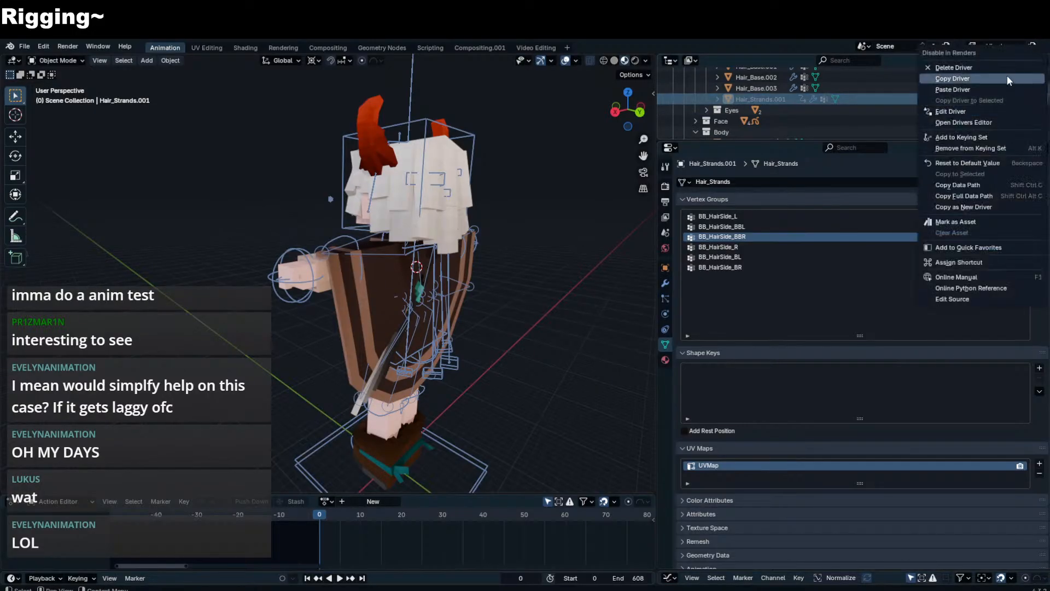
pyautogui.click(996, 69)
# - Select the Props control of CH_Rig in Pose Mode and enable the Extras visibility option to check the hair strands
pyautogui.moveTo(579, 241); pyautogui.dragTo(535, 242, button='middle')
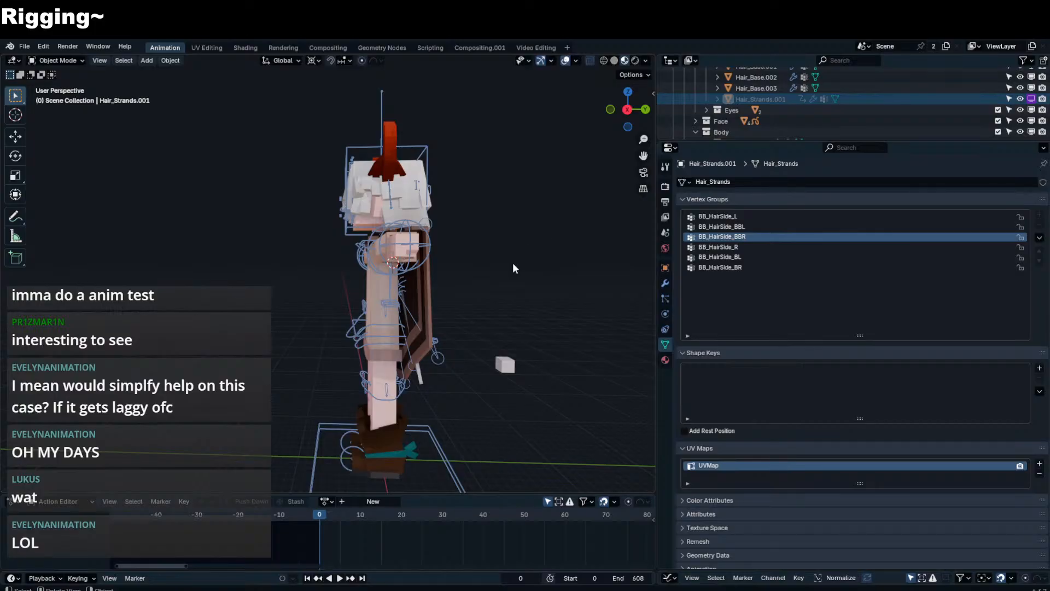
pyautogui.moveTo(512, 262); pyautogui.dragTo(455, 325, button='middle')
pyautogui.click(378, 308)
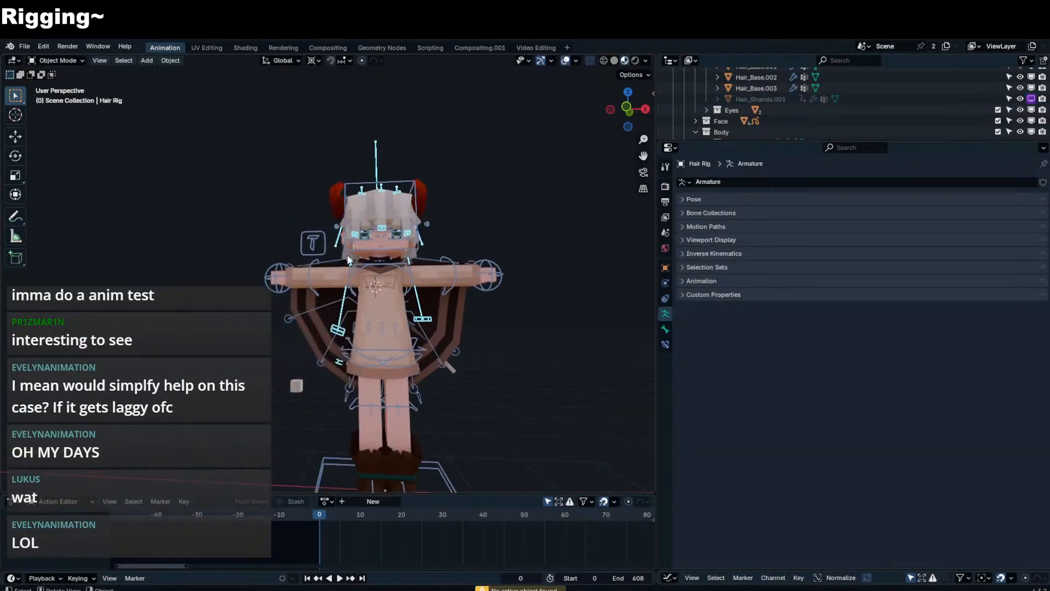
pyautogui.click(298, 246)
pyautogui.hotkey('ctrl', 'Tab')
pyautogui.press('n')
pyautogui.click(594, 458)
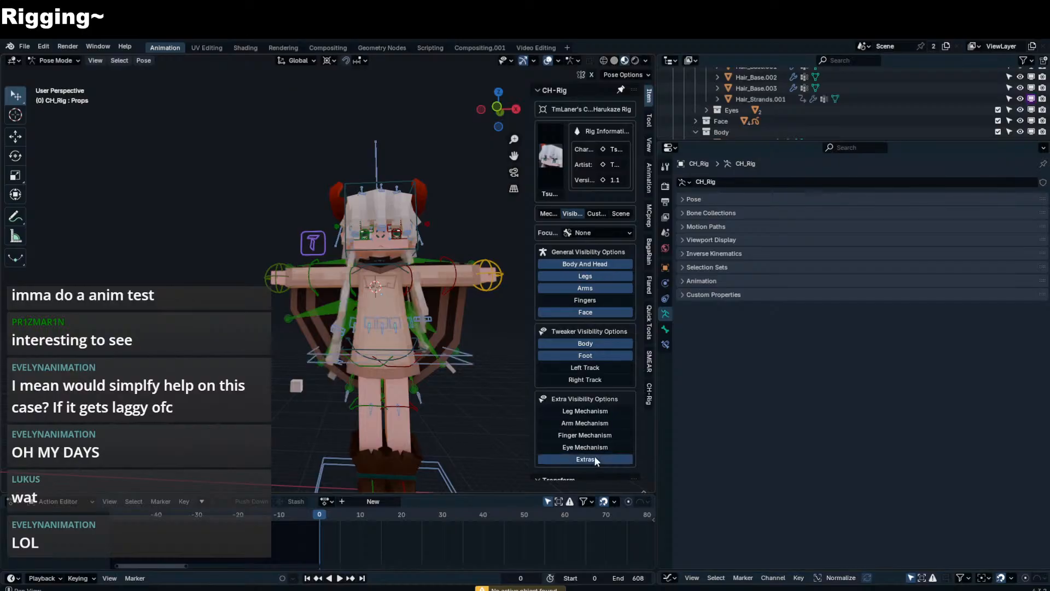
pyautogui.moveTo(383, 350); pyautogui.dragTo(573, 431, button='middle')
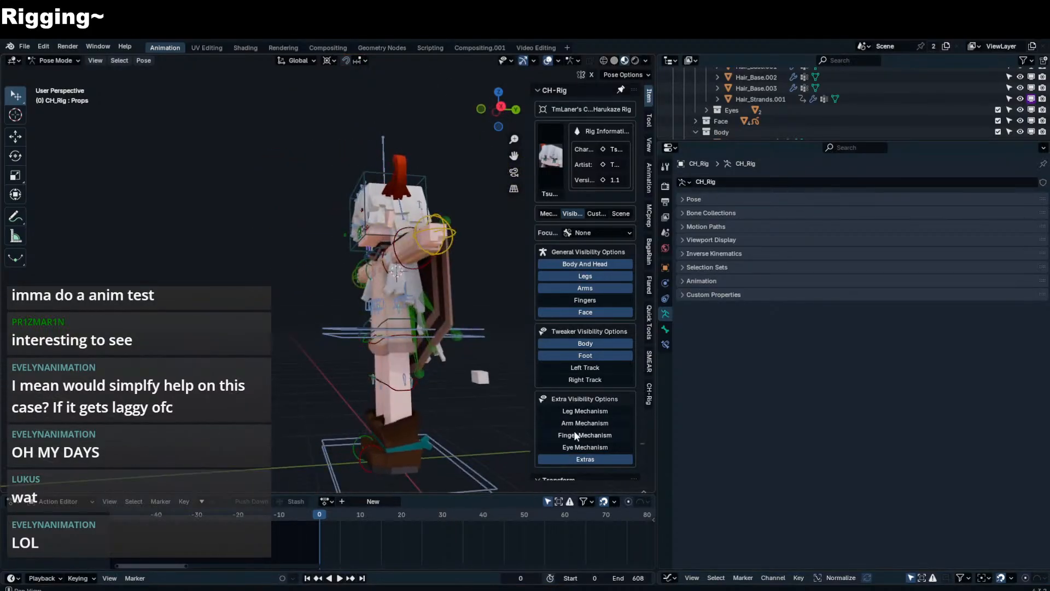
pyautogui.keyDown('shift'); pyautogui.moveTo(461, 351); pyautogui.dragTo(431, 346, button='middle'); pyautogui.keyUp('shift')
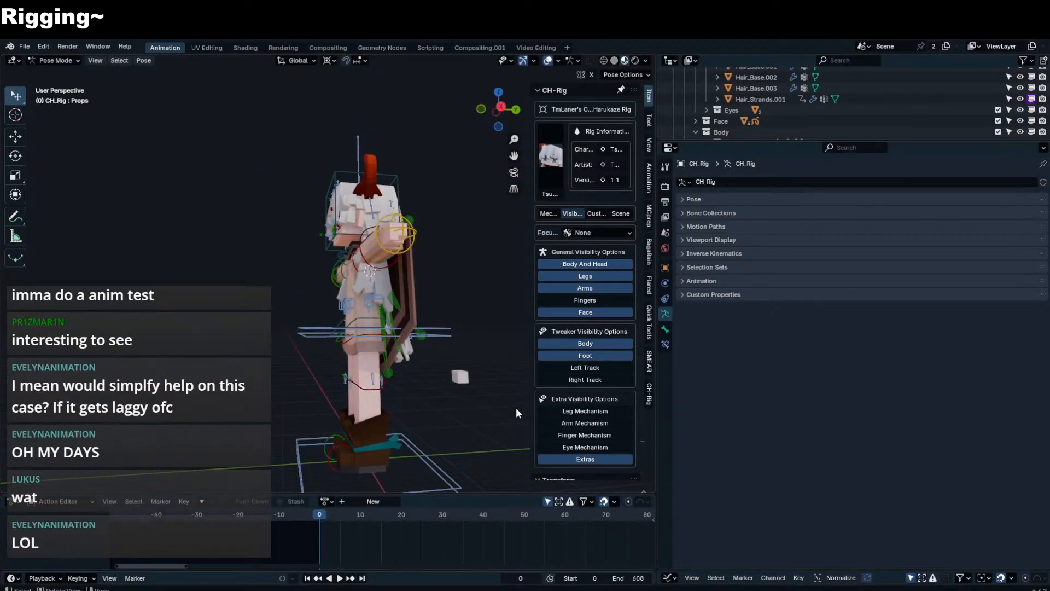
# - Select Hair_Strands.001 in Object Mode, delete the driver on its viewport visibility and save the file
pyautogui.press('n')
pyautogui.click(386, 284)
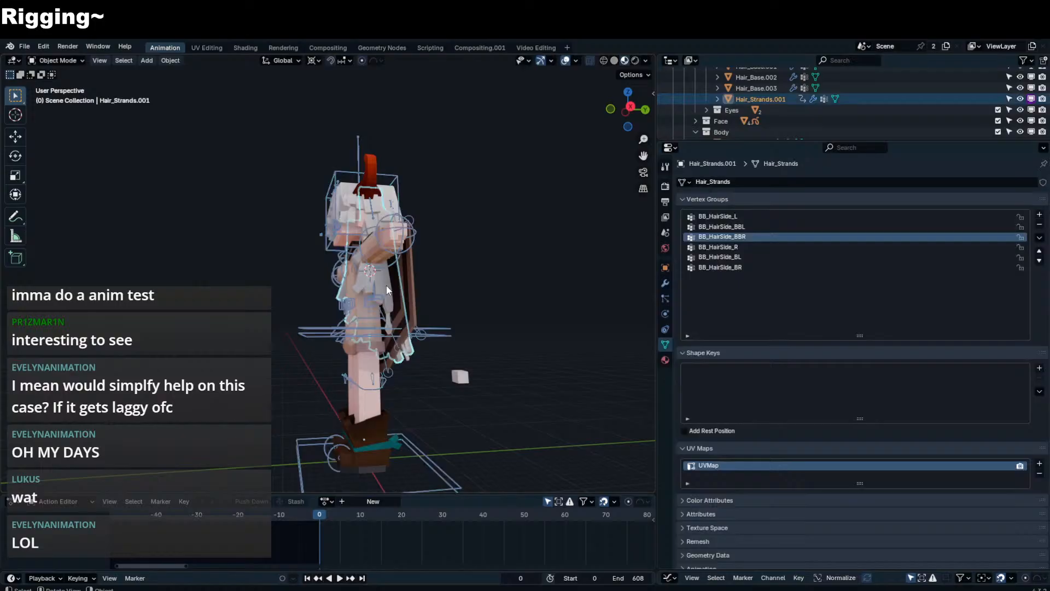
pyautogui.rightClick(1031, 99)
pyautogui.moveTo(513, 313); pyautogui.dragTo(287, 320, button='middle')
pyautogui.click(469, 251)
pyautogui.hotkey('ctrl', 's')
pyautogui.moveTo(470, 251); pyautogui.dragTo(276, 252, button='middle')
# - Check the scene's render settings for viewport and render simplification
pyautogui.click(665, 203)
pyautogui.click(664, 185)
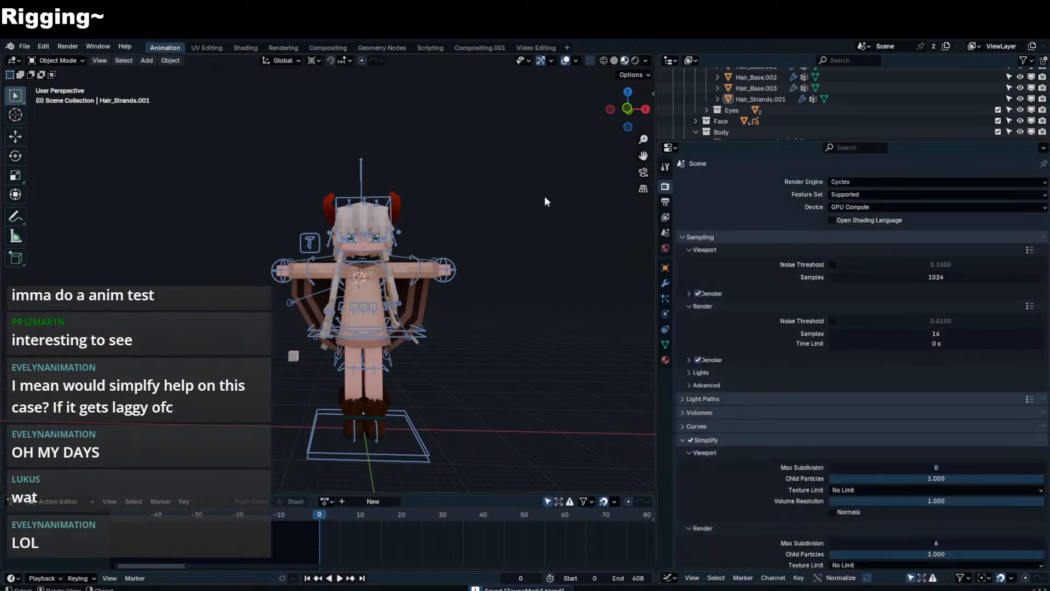
pyautogui.scroll(-4, 724, 409)
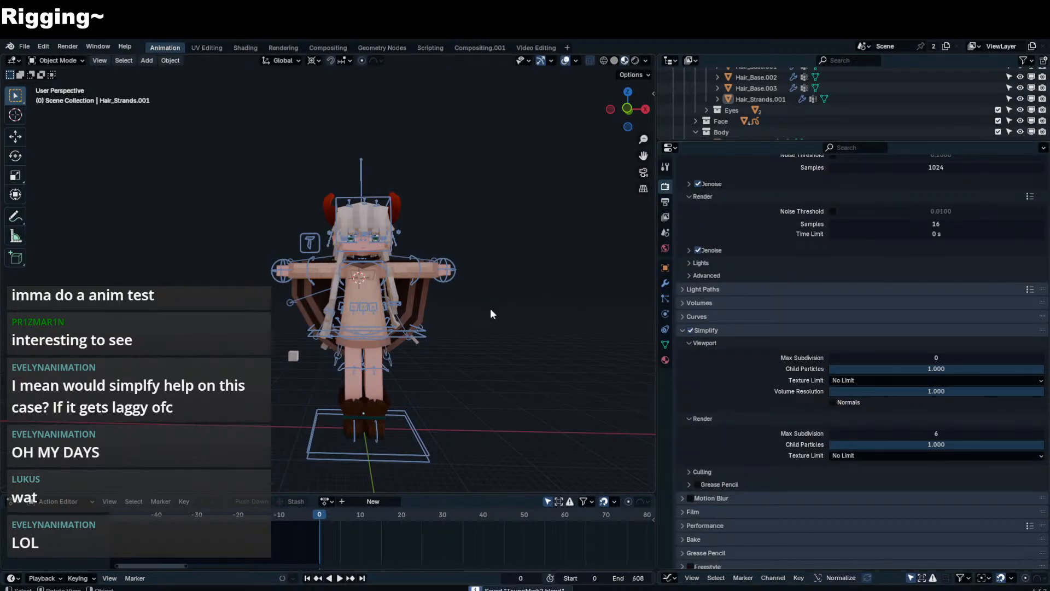
# - Switch CH_Rig to Pose Mode and isolate it in local view
pyautogui.moveTo(404, 306); pyautogui.dragTo(367, 312, button='middle')
pyautogui.hotkey('ctrl', 'Tab')
pyautogui.click(362, 313)
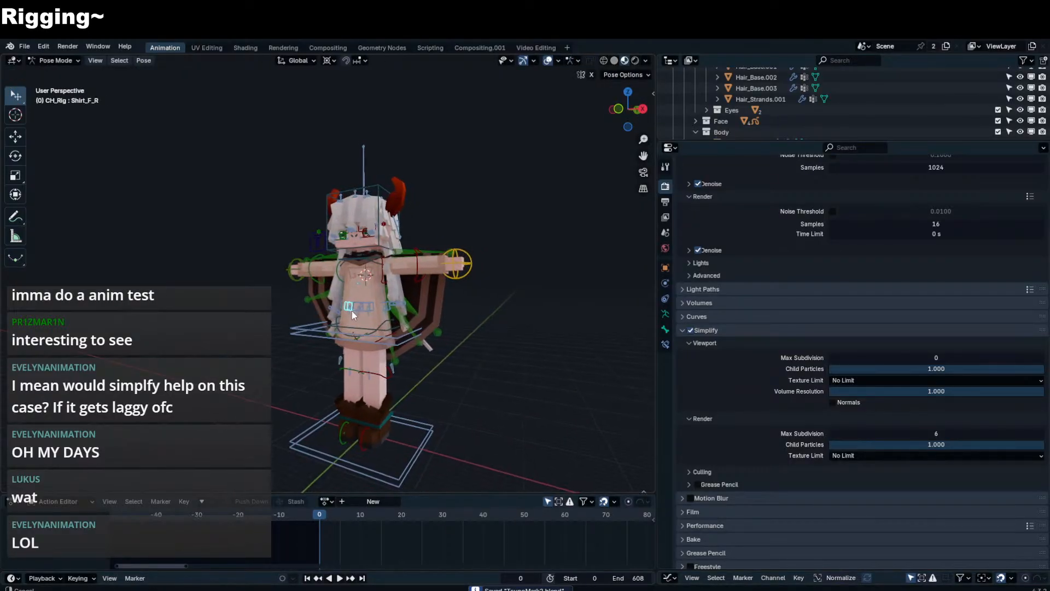
pyautogui.press('KP_Divide')
# - Select all the cloak bones on both sides of the rig, including Cloak_UU_R and Cloak_UU_L
pyautogui.click(435, 241)
pyautogui.moveTo(435, 243); pyautogui.dragTo(280, 263, button='middle')
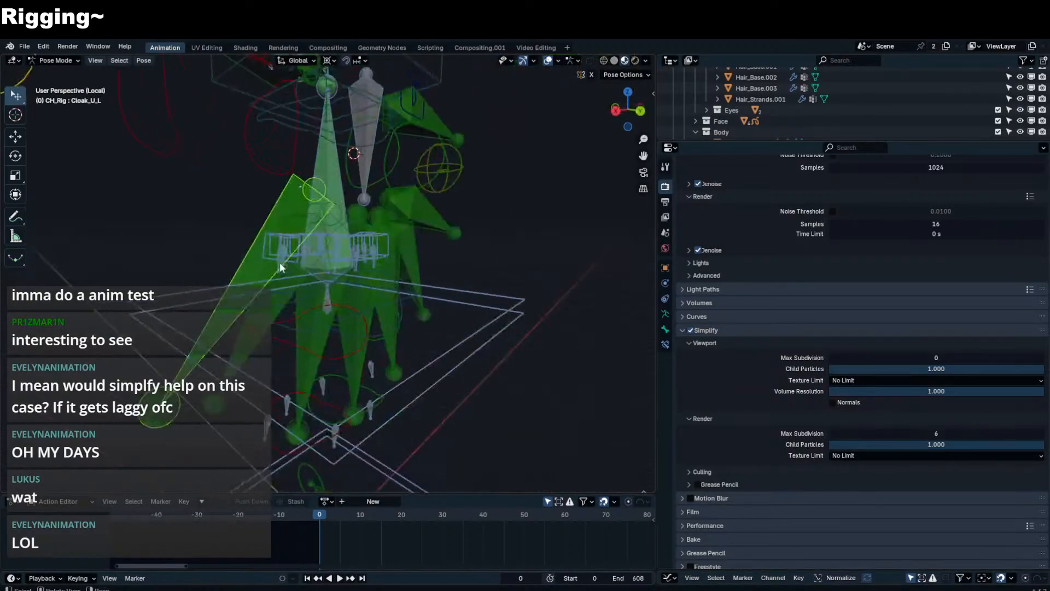
pyautogui.keyDown('shift'); pyautogui.click(258, 342); pyautogui.keyUp('shift')
pyautogui.keyDown('shift'); pyautogui.click(307, 375); pyautogui.keyUp('shift')
pyautogui.keyDown('shift'); pyautogui.click(370, 375); pyautogui.keyUp('shift')
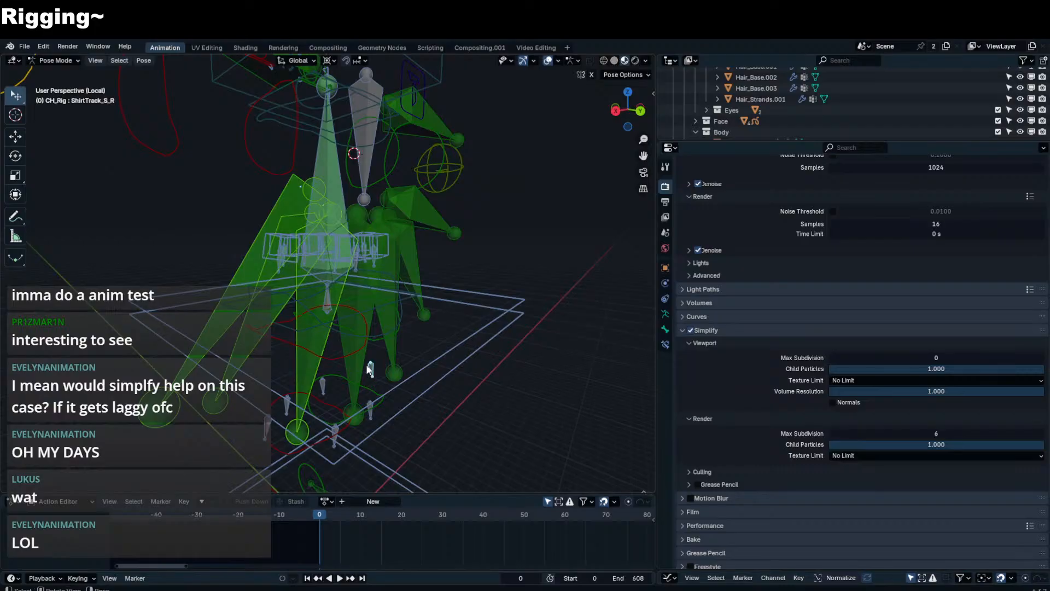
pyautogui.hotkey('ctrl', 'z')
pyautogui.keyDown('shift'); pyautogui.click(365, 366); pyautogui.keyUp('shift')
pyautogui.keyDown('shift'); pyautogui.click(391, 347); pyautogui.keyUp('shift')
pyautogui.keyDown('shift'); pyautogui.click(420, 300); pyautogui.keyUp('shift')
pyautogui.keyDown('shift'); pyautogui.click(427, 223); pyautogui.keyUp('shift')
pyautogui.keyDown('shift'); pyautogui.moveTo(425, 244); pyautogui.dragTo(400, 310, button='middle'); pyautogui.keyUp('shift')
pyautogui.keyDown('shift'); pyautogui.click(419, 185); pyautogui.keyUp('shift')
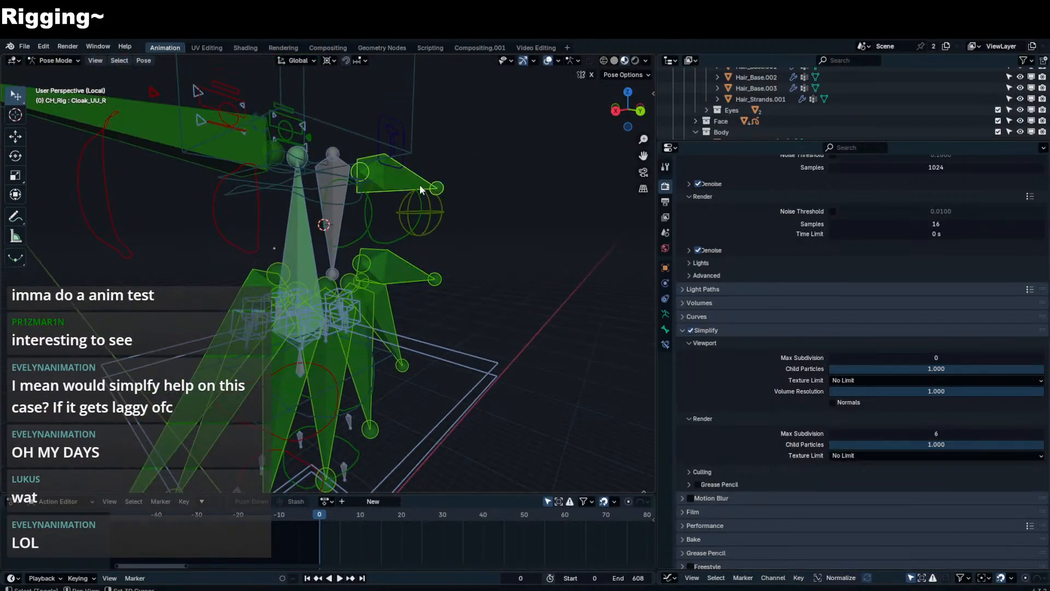
pyautogui.keyDown('shift'); pyautogui.click(146, 136); pyautogui.keyUp('shift')
# - Assign BS-Double-Plane as the custom shape object of the selected cloak bones
pyautogui.click(665, 331)
pyautogui.scroll(-5, 842, 416)
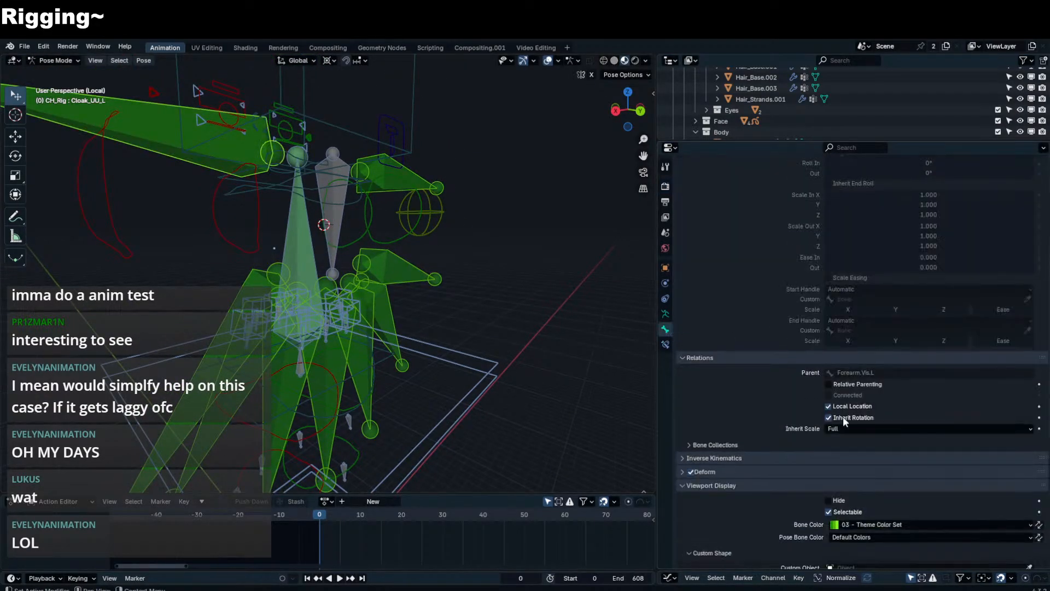
pyautogui.click(872, 457)
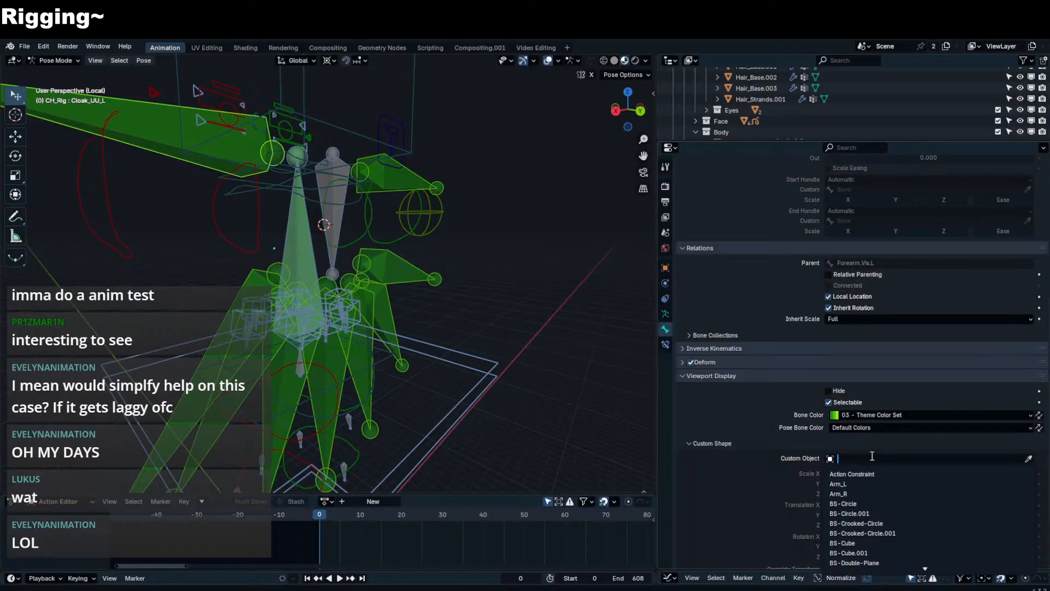
pyautogui.click(852, 563)
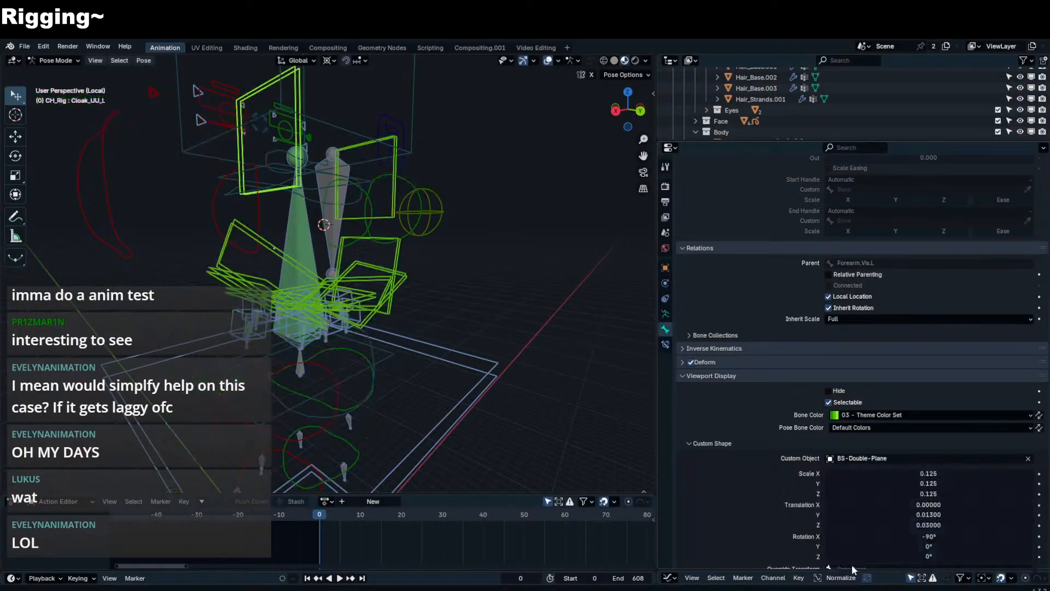
pyautogui.moveTo(574, 361); pyautogui.dragTo(474, 366, button='middle')
# - Set the cloak bones' custom shape Rotation X to 0° and leave local view
pyautogui.scroll(-3, 930, 416)
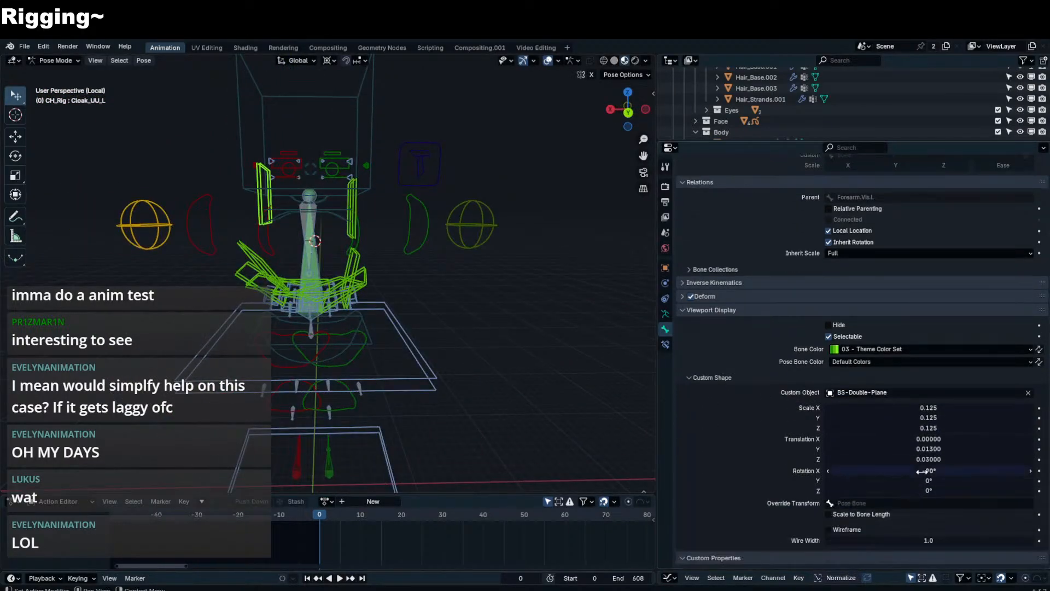
pyautogui.moveTo(929, 470)
pyautogui.mouseDown()
pyautogui.moveTo(893, 470)
pyautogui.moveTo(929, 470)
pyautogui.mouseUp()
pyautogui.click(924, 469)
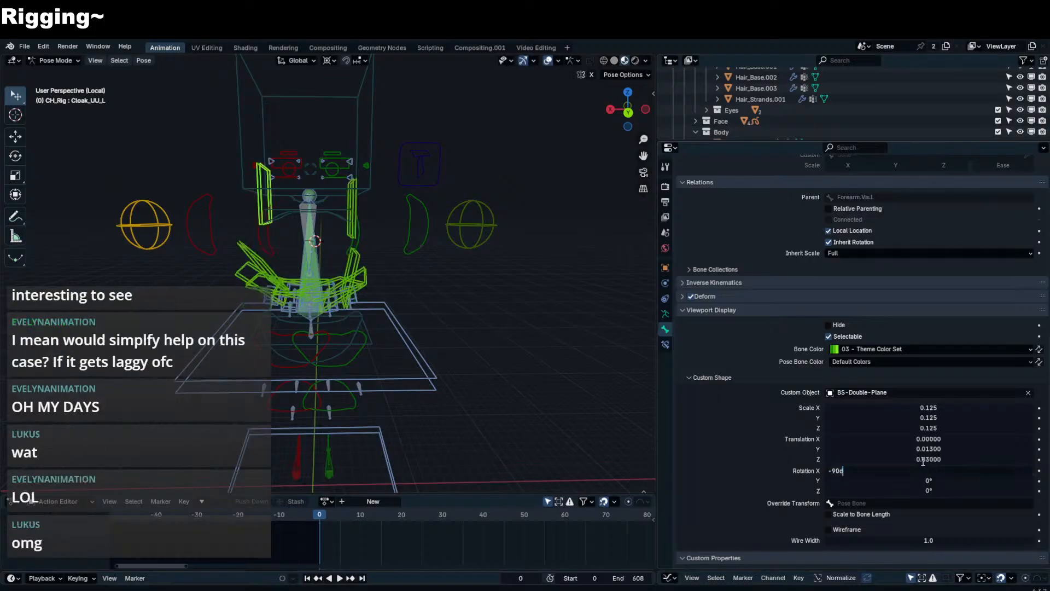
pyautogui.press('Return')
pyautogui.moveTo(443, 285)
pyautogui.mouseDown(button='middle')
pyautogui.moveTo(345, 309)
pyautogui.moveTo(462, 273)
pyautogui.moveTo(286, 285)
pyautogui.mouseUp(button='middle')
pyautogui.press('KP_Divide')
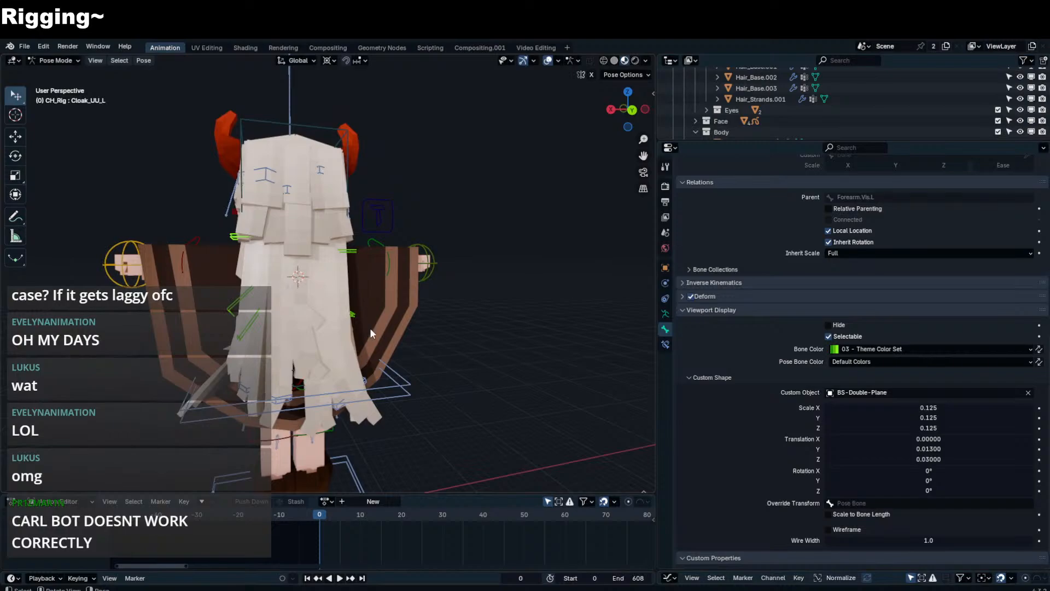
# - Set the cloak bones' custom shape Rotation Y to 90°
pyautogui.moveTo(371, 330); pyautogui.dragTo(437, 334, button='middle')
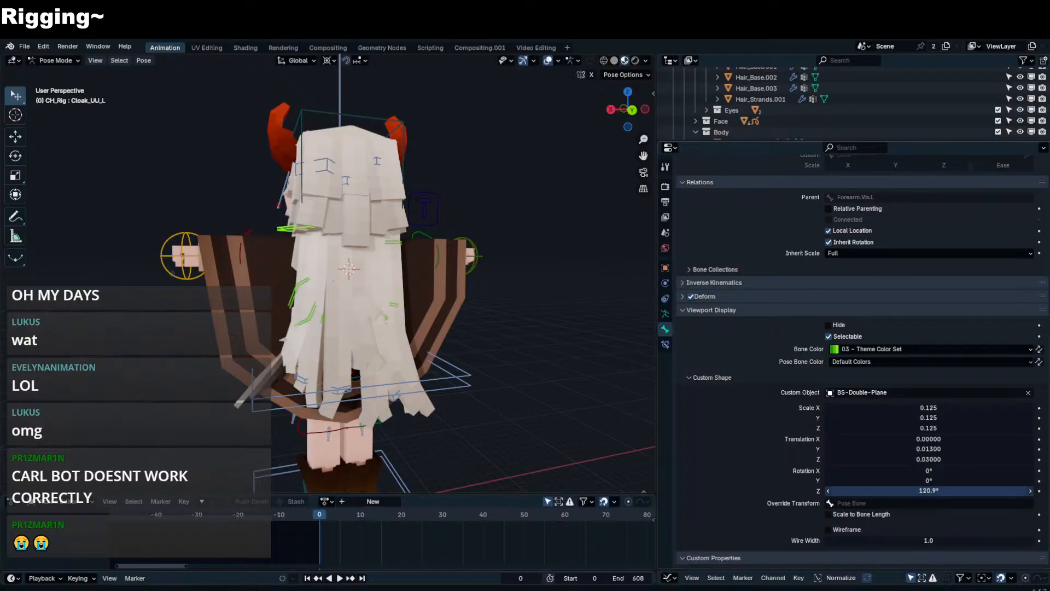
pyautogui.moveTo(941, 480)
pyautogui.mouseDown()
pyautogui.moveTo(984, 480)
pyautogui.moveTo(948, 480)
pyautogui.mouseUp()
pyautogui.click(948, 480)
pyautogui.write('0d0')
pyautogui.press('Return')
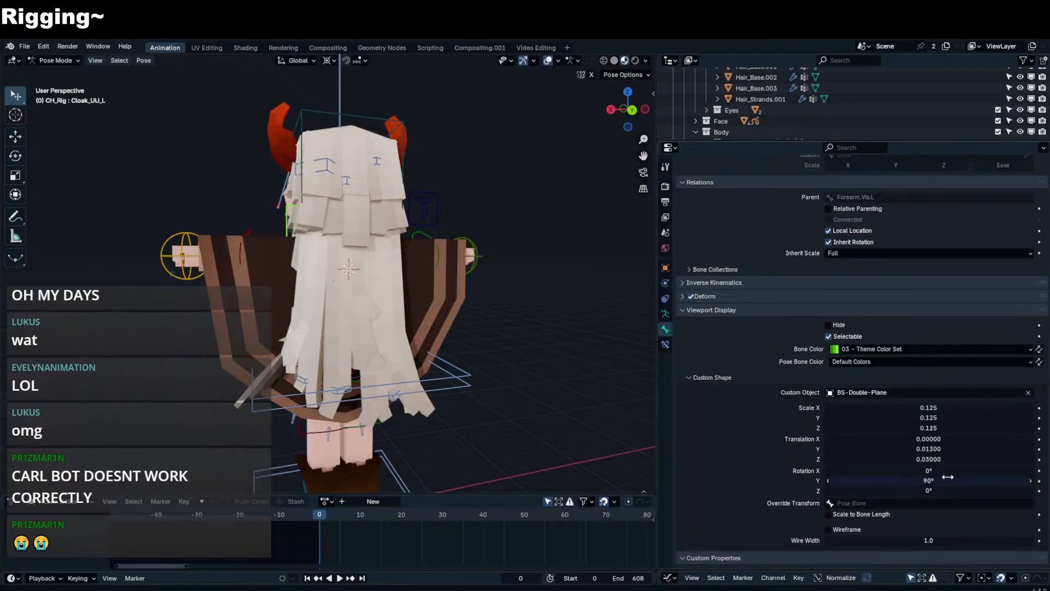
pyautogui.moveTo(427, 328); pyautogui.dragTo(470, 355, button='middle')
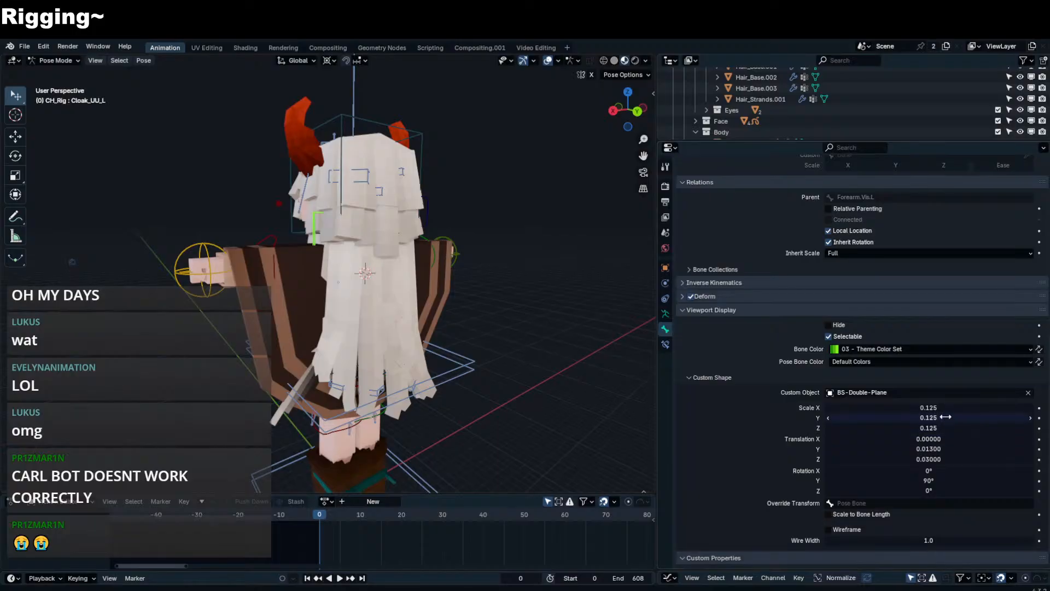
# - Set the cloak bones' custom shape Scale Y to 0.5
pyautogui.moveTo(945, 417); pyautogui.dragTo(967, 416)
pyautogui.rightClick(945, 416)
pyautogui.click(945, 416)
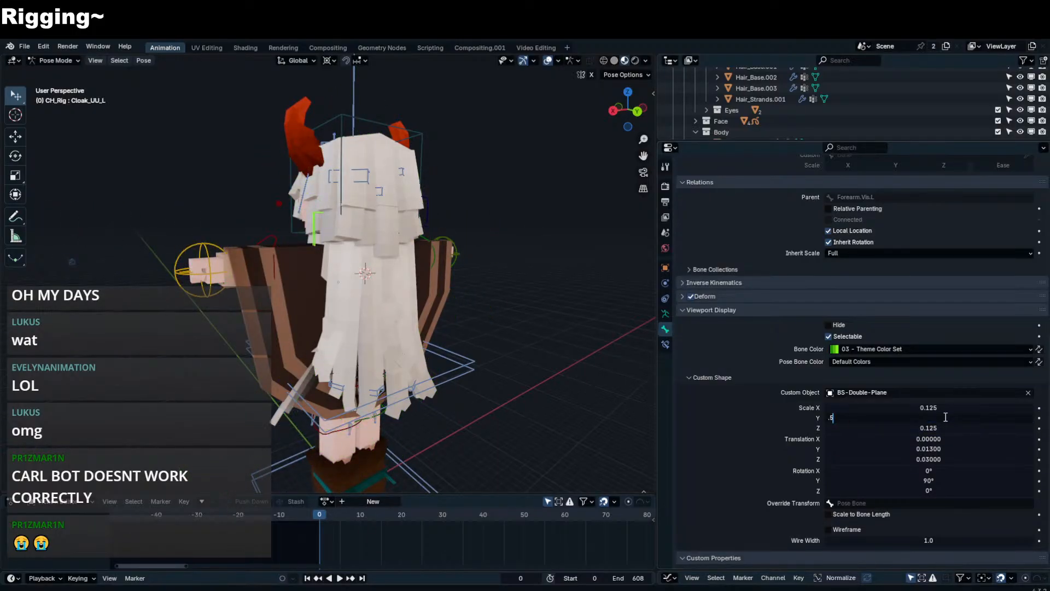
pyautogui.write('.5')
pyautogui.press('Return')
pyautogui.moveTo(601, 284); pyautogui.dragTo(653, 217, button='middle')
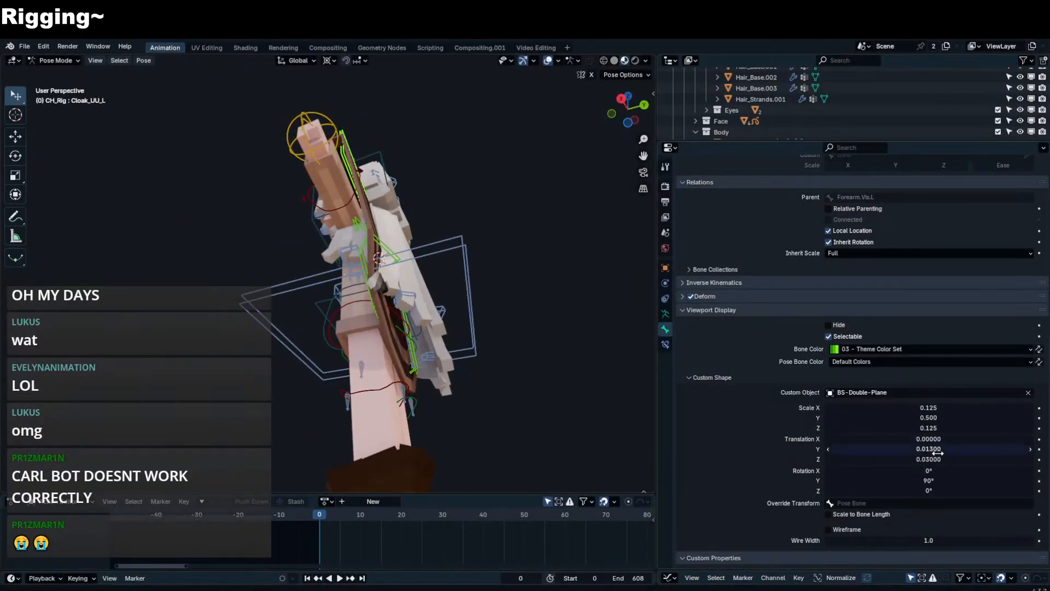
# - Shift the cloak bones' custom shapes to a Translation X of -0.022
pyautogui.moveTo(938, 452)
pyautogui.mouseDown()
pyautogui.moveTo(925, 453)
pyautogui.moveTo(1017, 458)
pyautogui.moveTo(974, 458)
pyautogui.moveTo(928, 439)
pyautogui.mouseUp()
pyautogui.rightClick(938, 452)
pyautogui.rightClick(942, 457)
pyautogui.moveTo(574, 371); pyautogui.dragTo(546, 286, button='middle')
pyautogui.moveTo(449, 300); pyautogui.dragTo(507, 314, button='middle')
pyautogui.hotkey('ctrl', 'Tab')
pyautogui.hotkey('ctrl', 'Tab')
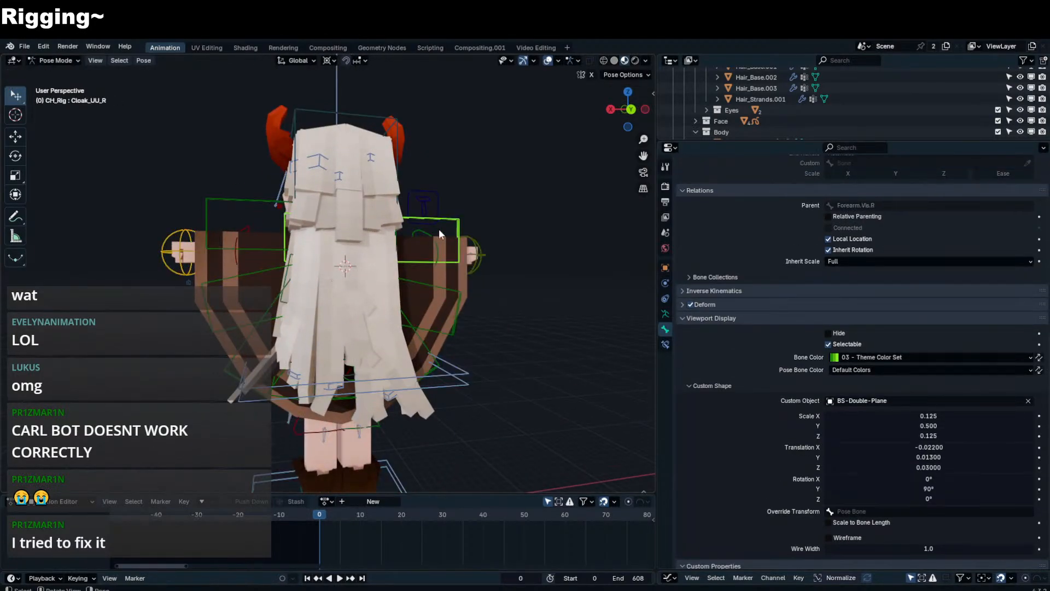
# - Try reducing the custom shape Scale Z of the uppermost cloak bones to about 0.035
pyautogui.click(251, 207)
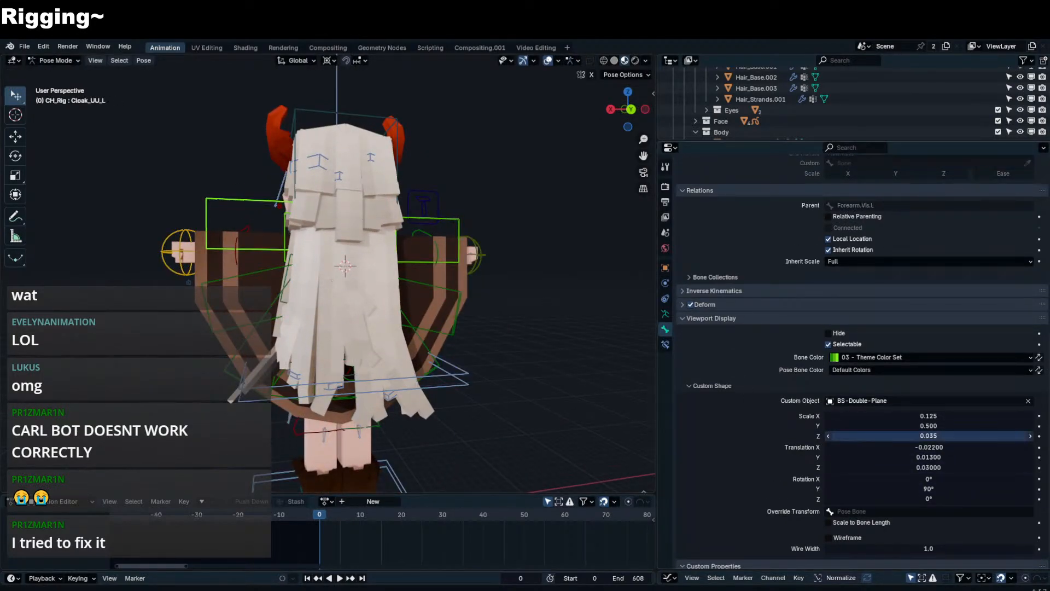
pyautogui.moveTo(517, 290); pyautogui.dragTo(599, 277, button='middle')
pyautogui.click(498, 192)
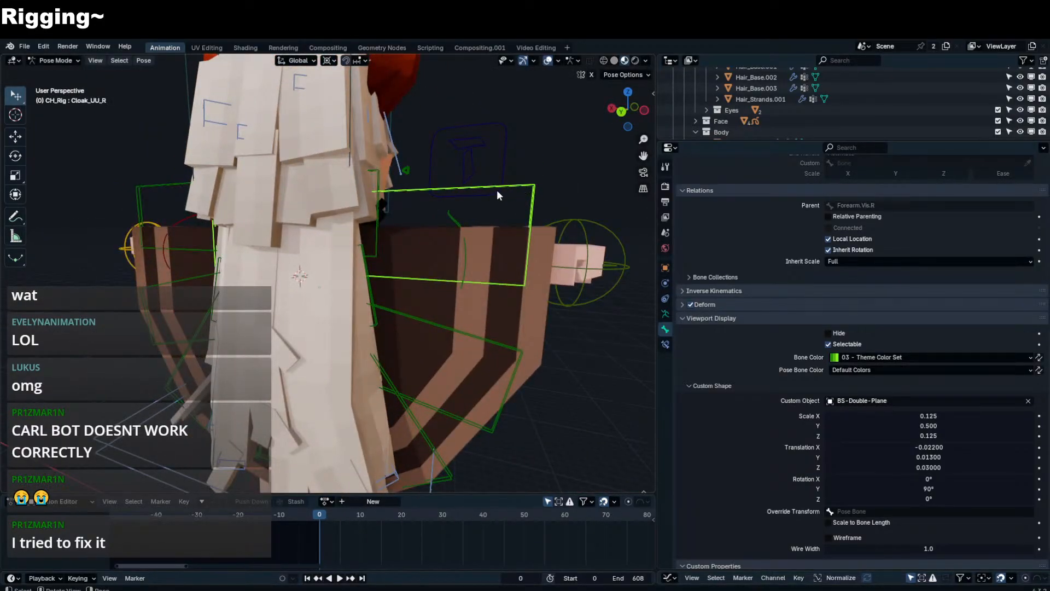
pyautogui.click(378, 215)
pyautogui.moveTo(400, 198); pyautogui.dragTo(441, 197, button='middle')
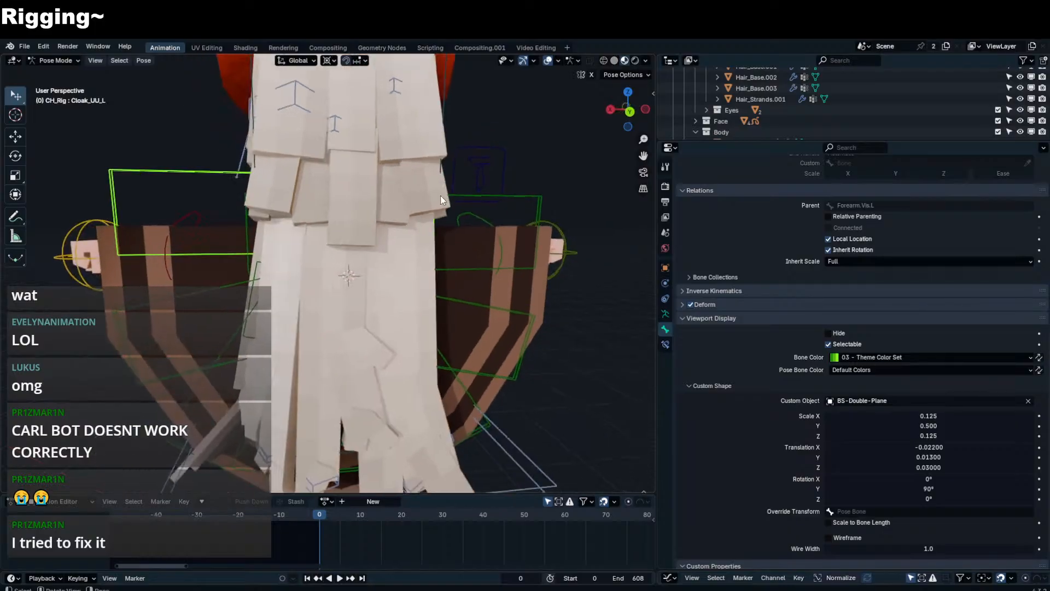
# - Inspect the uppermost cloak bones in Edit Mode and return to Pose Mode in the front view
pyautogui.press('Tab')
pyautogui.scroll(-2, 418, 218)
pyautogui.scroll(-2, 418, 219)
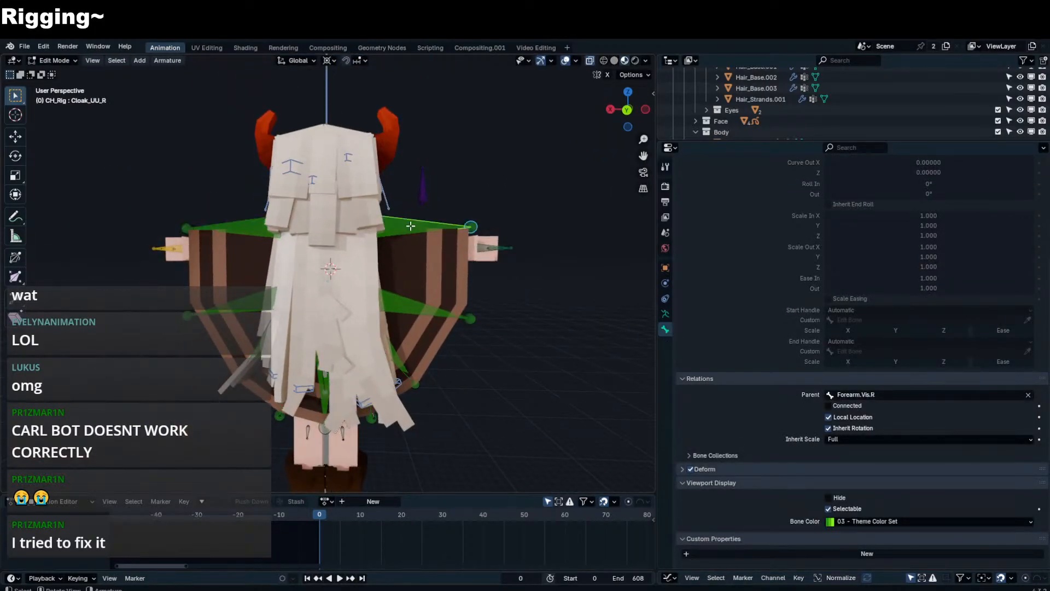
pyautogui.press('KP_1')
pyautogui.hotkey('ctrl', 'Tab')
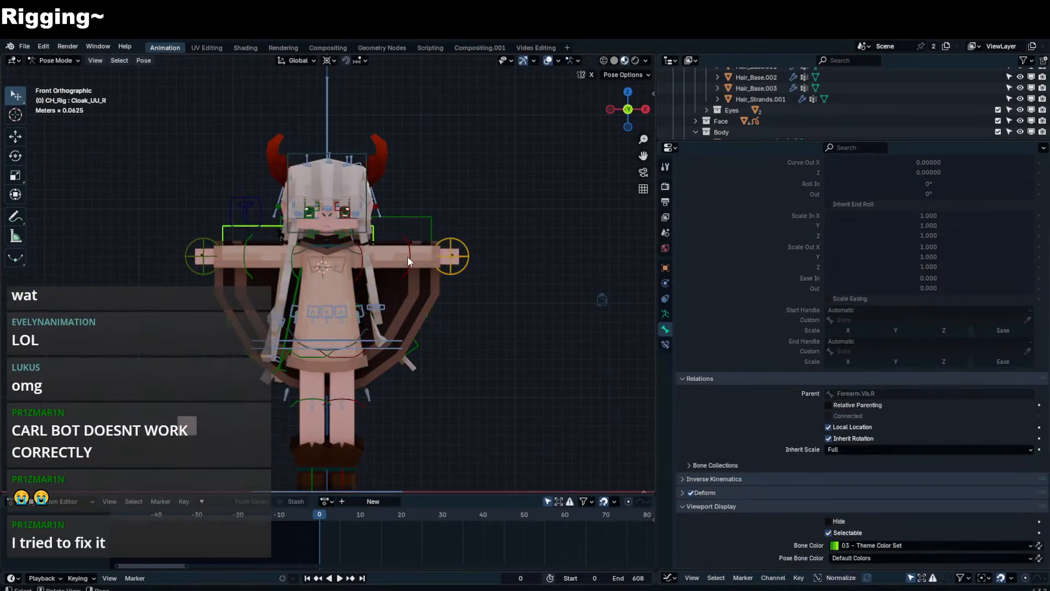
pyautogui.click(356, 260)
pyautogui.hotkey('alt', 'g')
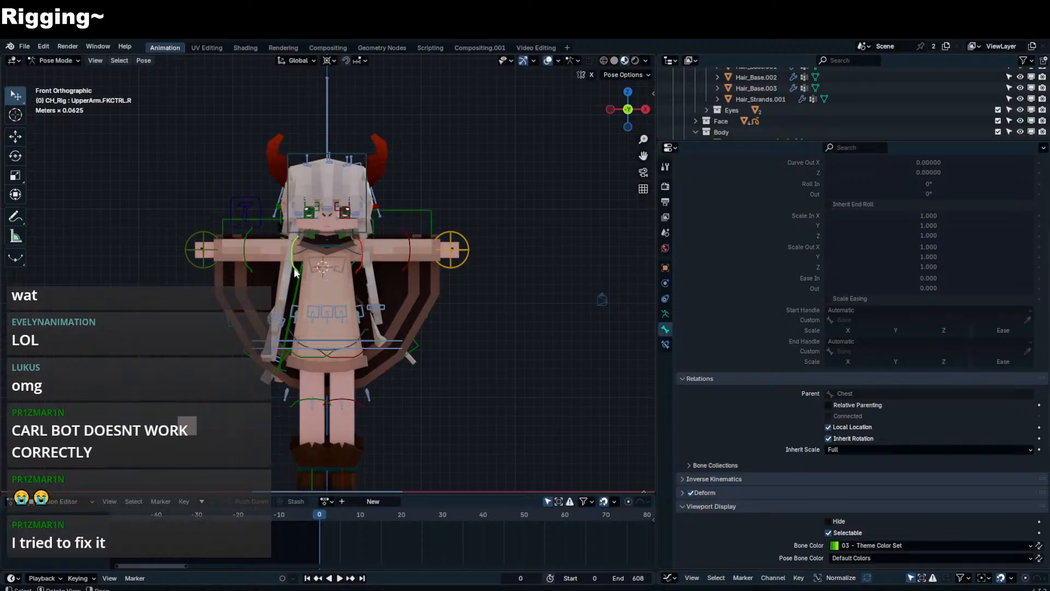
pyautogui.hotkey('ctrl', 'z')
# - Select Cloak_UU_L and set its custom shape Rotation Y to 0°
pyautogui.click(398, 224)
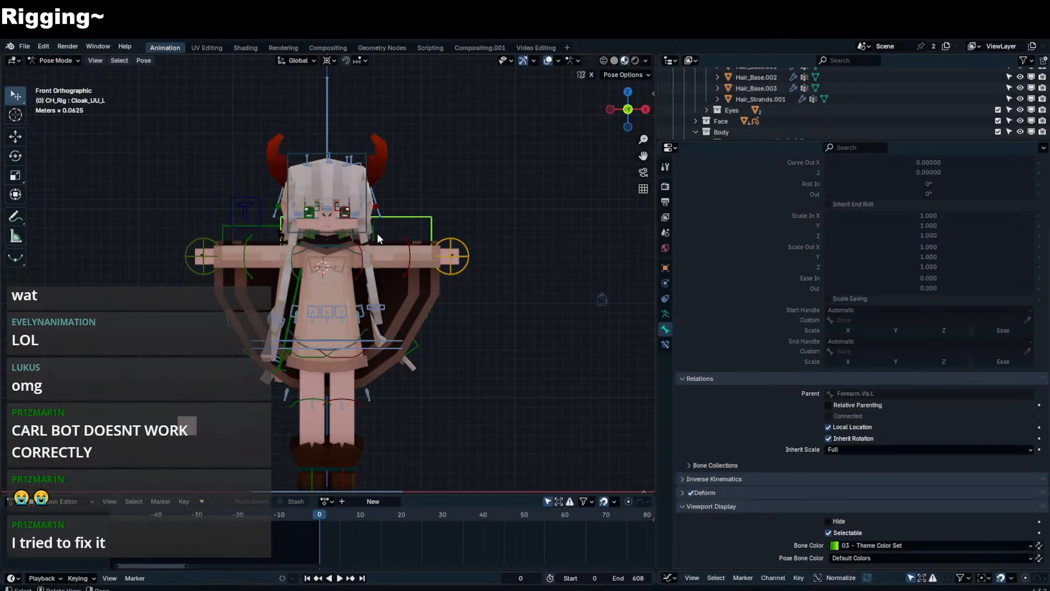
pyautogui.click(414, 217)
pyautogui.scroll(-8, 821, 347)
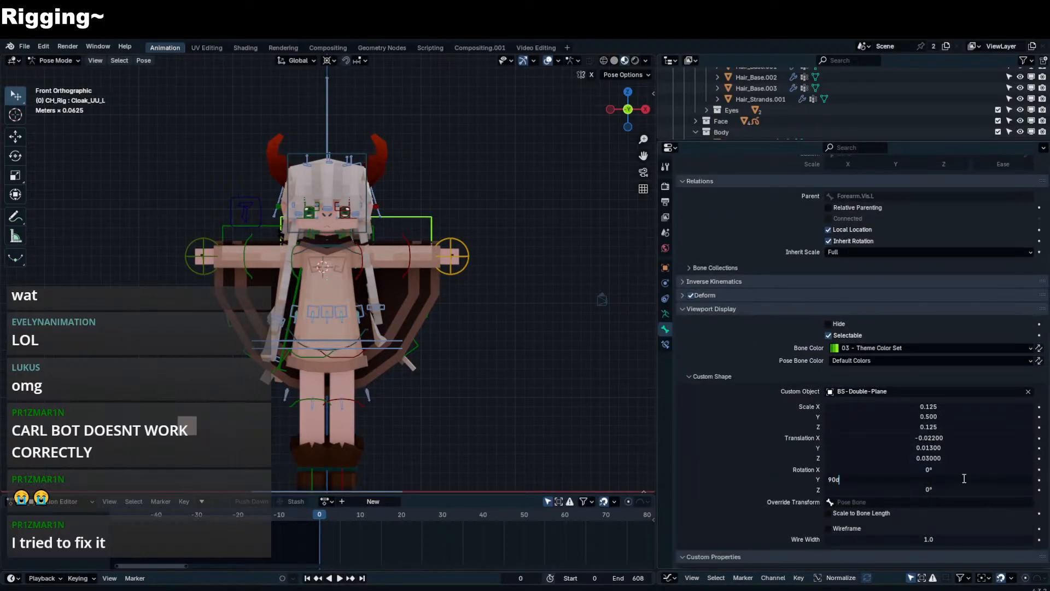
pyautogui.write('0')
pyautogui.press('Return')
# - Select Cloak_UU_R and set its custom shape Rotation Y to 0°
pyautogui.click(265, 231)
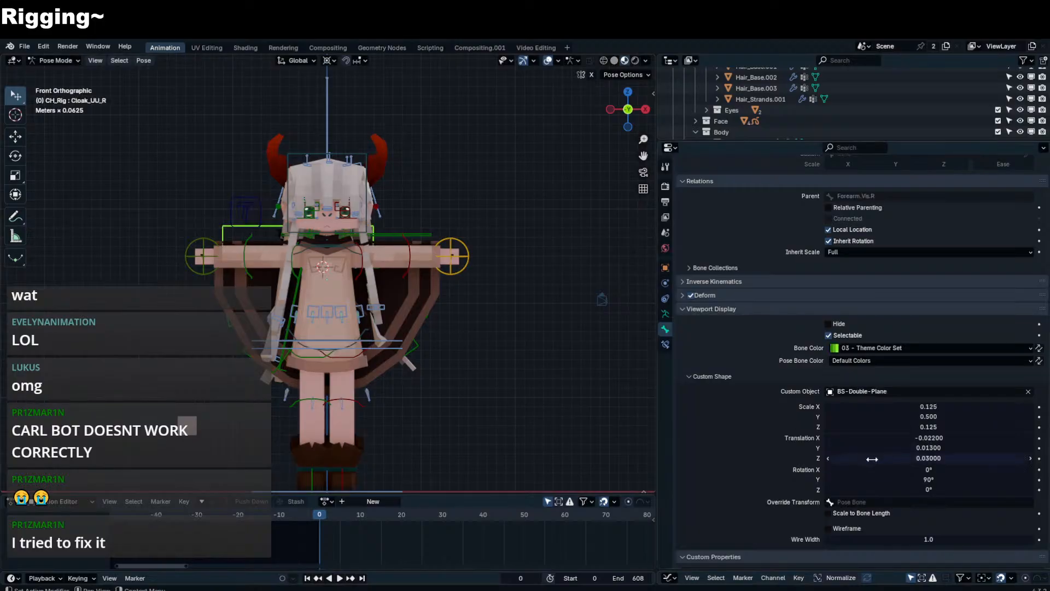
pyautogui.click(892, 479)
pyautogui.write('0')
pyautogui.press('Return')
pyautogui.moveTo(394, 273); pyautogui.dragTo(409, 291, button='middle')
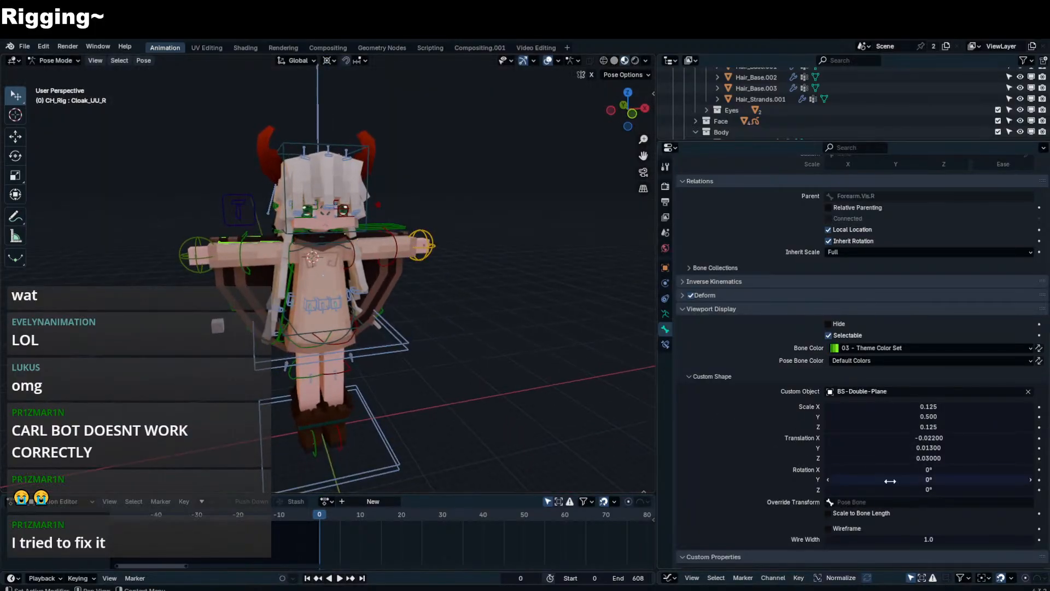
# - Try a custom shape Rotation Y of 180° on Cloak_UU_R and set it back to 0°
pyautogui.click(887, 481)
pyautogui.write('180')
pyautogui.press('Return')
pyautogui.click(873, 480)
pyautogui.write('0')
pyautogui.press('Return')
# - Compare Cloak_UU_R with Cloak_UU_L and set the custom shape Translation Z of Cloak_UU_R to -0.03
pyautogui.click(406, 231)
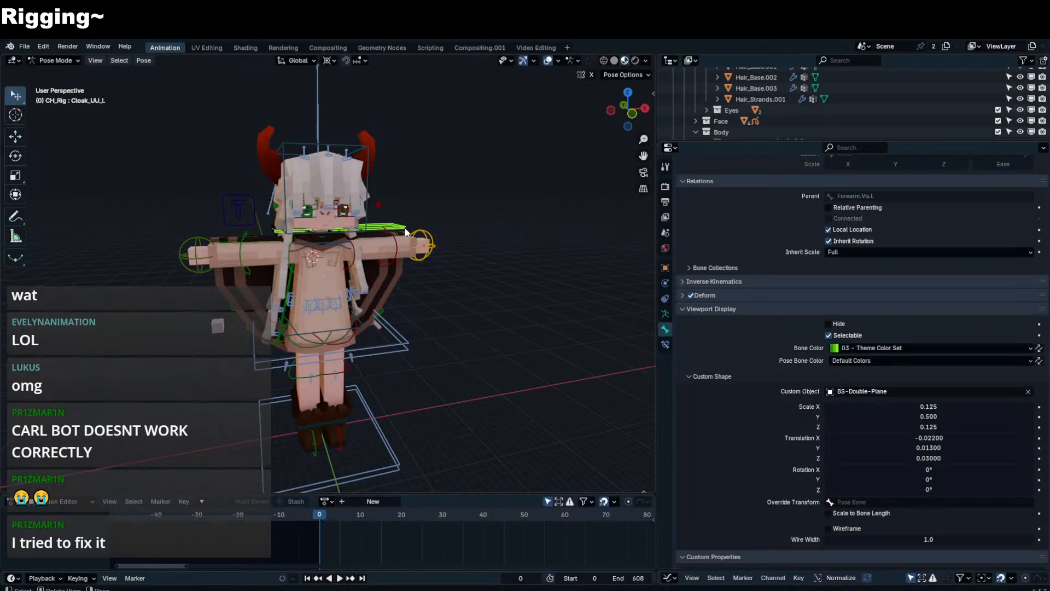
pyautogui.click(237, 248)
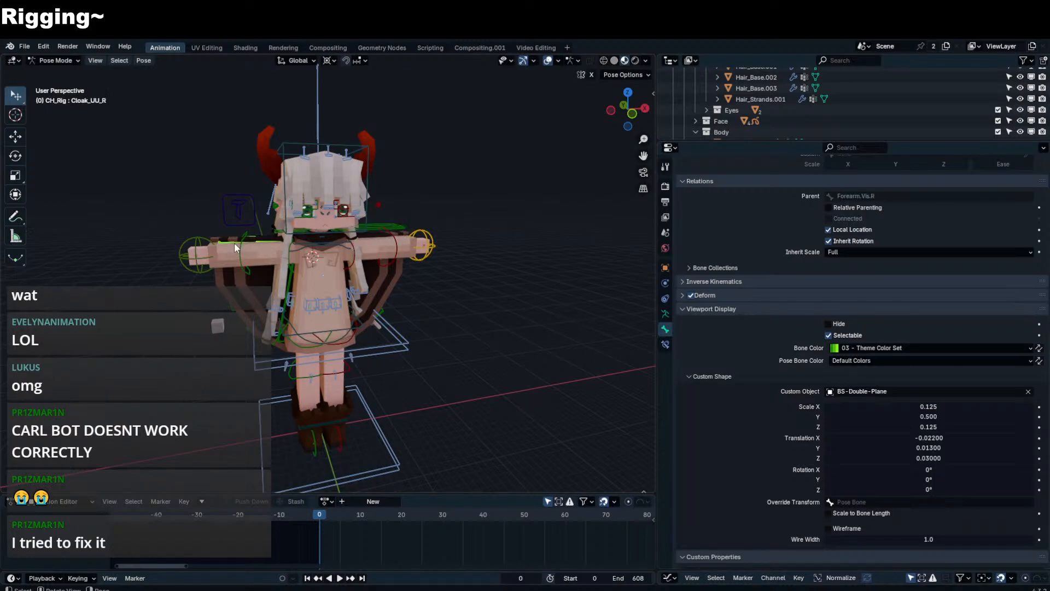
pyautogui.moveTo(857, 437); pyautogui.dragTo(894, 456)
pyautogui.click(881, 436)
pyautogui.press('Escape')
pyautogui.click(895, 456)
pyautogui.write('-')
pyautogui.press('Return')
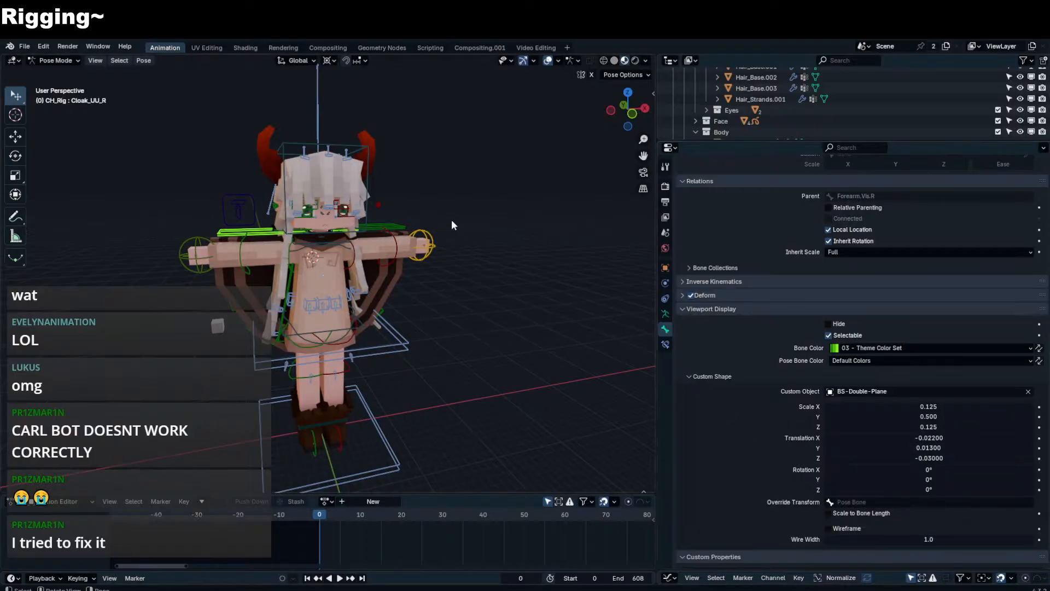
# - Add Cloak_UU_L to the selection and set the custom shape Translation Y to 0.357 and Translation Z to 0
pyautogui.scroll(4, 377, 236)
pyautogui.keyDown('shift'); pyautogui.click(522, 276); pyautogui.keyUp('shift')
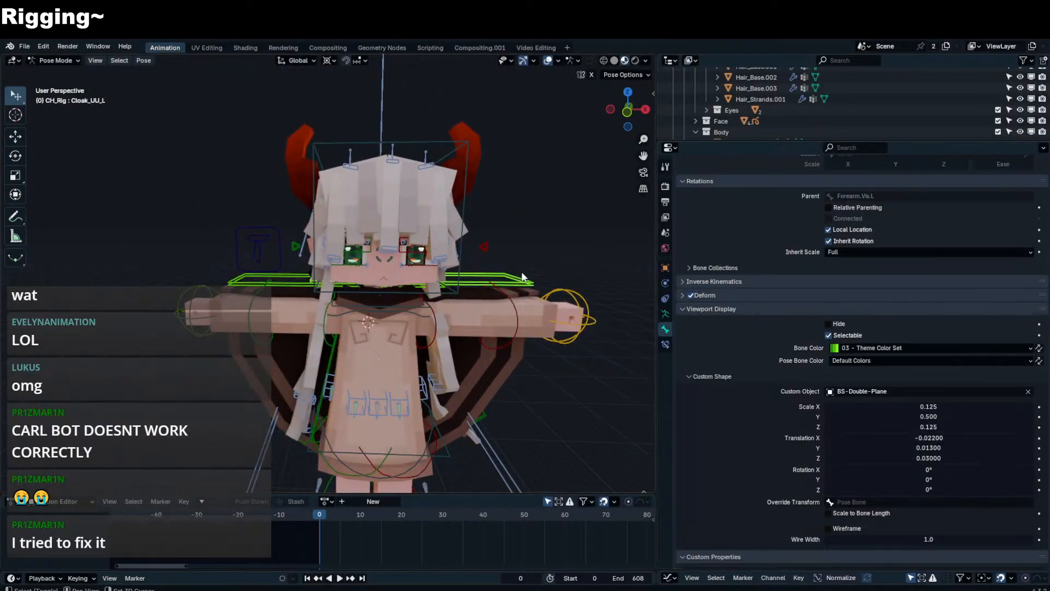
pyautogui.moveTo(919, 448)
pyautogui.mouseDown()
pyautogui.moveTo(886, 448)
pyautogui.moveTo(984, 447)
pyautogui.moveTo(924, 448)
pyautogui.moveTo(929, 456)
pyautogui.mouseUp()
pyautogui.hotkey('ctrl', 'z')
pyautogui.click(930, 456)
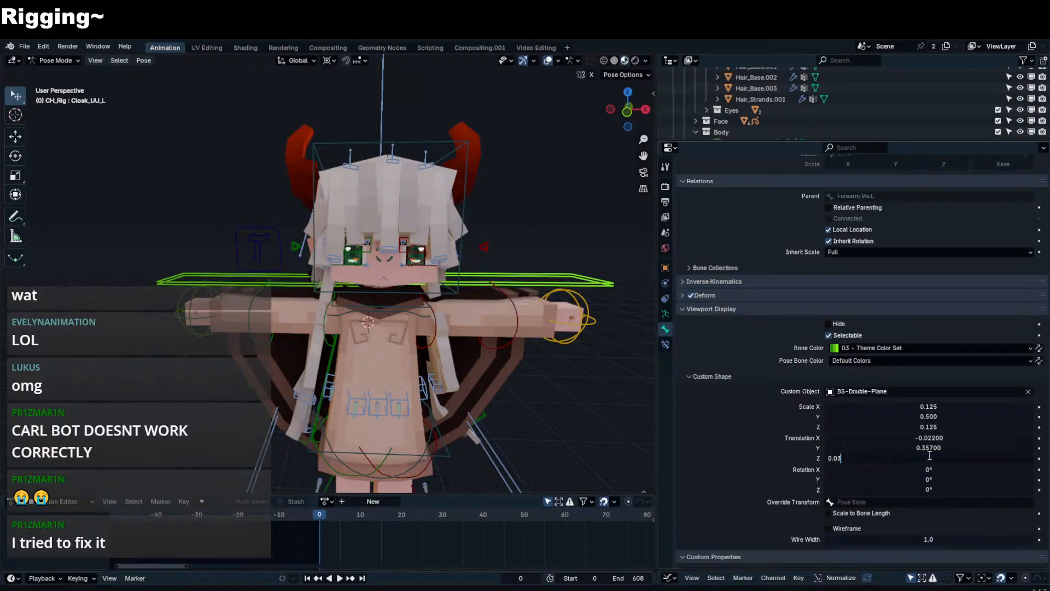
pyautogui.write('0')
pyautogui.press('Return')
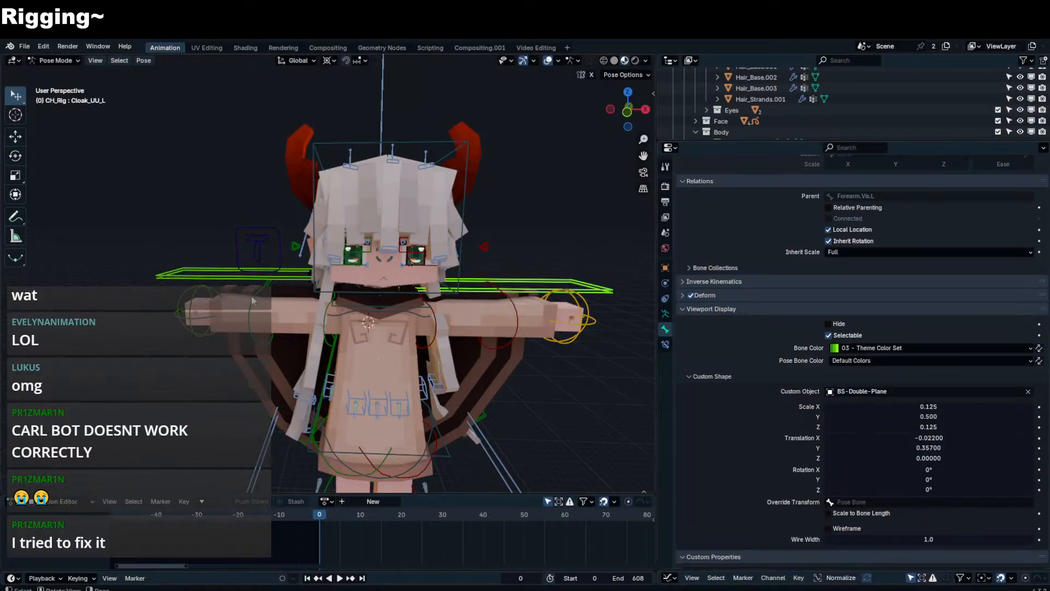
# - Select Cloak_UU_R and set its custom shape Translation Z to 0
pyautogui.click(240, 281)
pyautogui.click(930, 458)
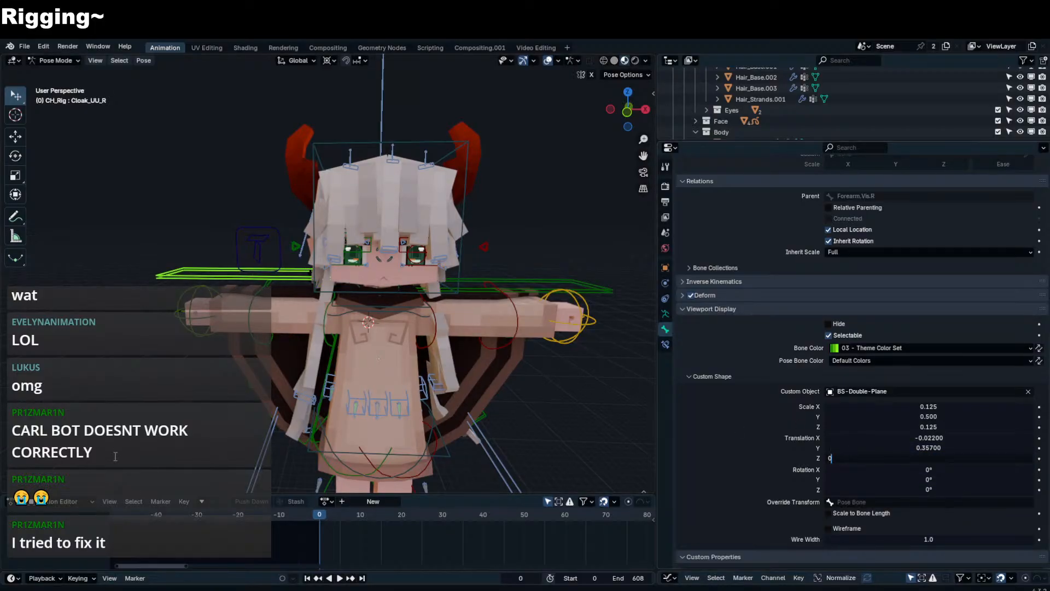
pyautogui.press('Return')
pyautogui.scroll(-1, 445, 303)
pyautogui.moveTo(445, 303)
pyautogui.mouseDown(button='middle')
pyautogui.moveTo(438, 284)
pyautogui.moveTo(458, 293)
pyautogui.mouseUp(button='middle')
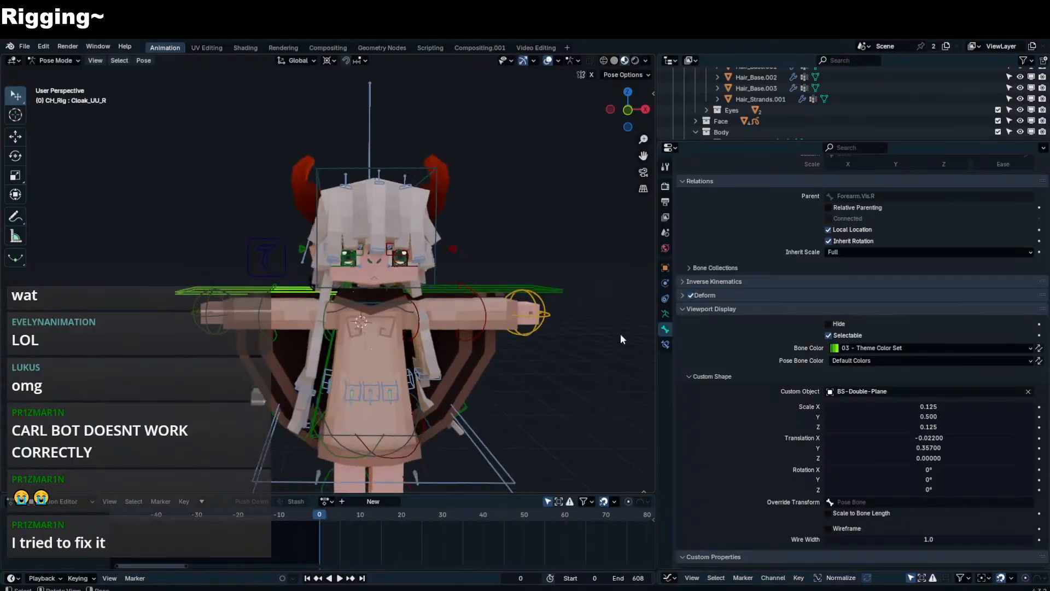
# - Add Cloak_UU_L to the selection and adjust the custom shape Scale Y of both Cloak_UU bones
pyautogui.keyDown('shift'); pyautogui.click(552, 289); pyautogui.keyUp('shift')
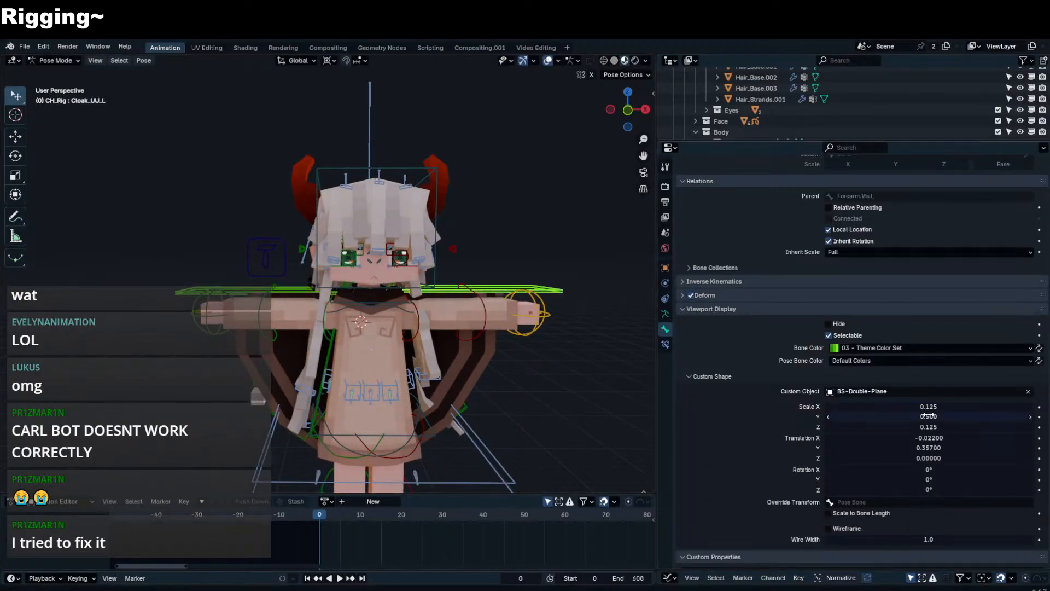
pyautogui.moveTo(928, 416)
pyautogui.mouseDown()
pyautogui.moveTo(908, 416)
pyautogui.moveTo(930, 416)
pyautogui.mouseUp()
pyautogui.moveTo(562, 317); pyautogui.dragTo(333, 313, button='middle')
pyautogui.scroll(-2, 333, 313)
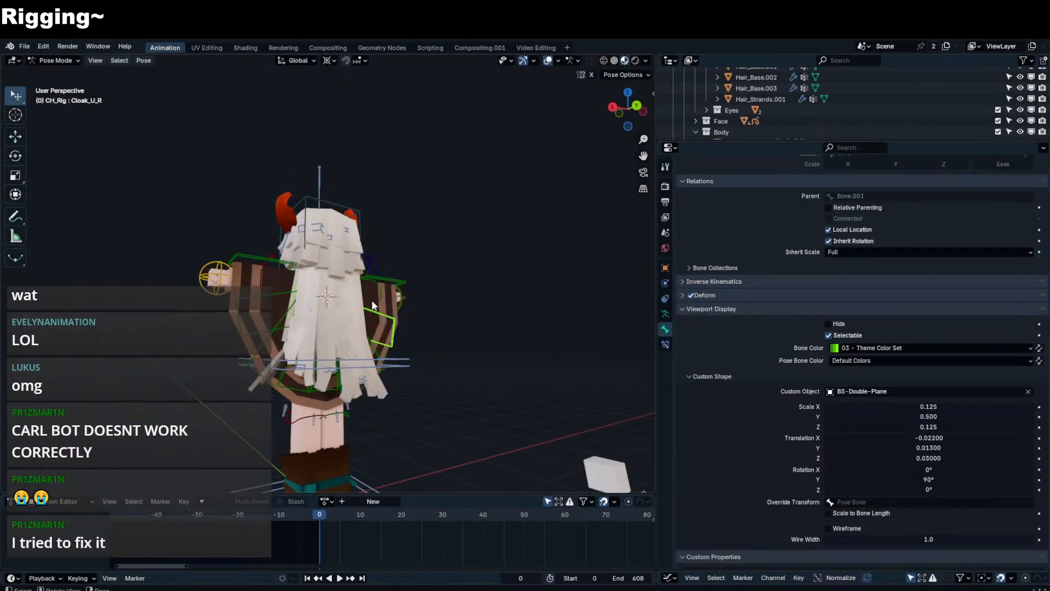
# - Select the left and right back cloak bones together, including Cloak_U_L, Cloak_U_R, Cloak_U2_R and Cloak_U3_R
pyautogui.click(257, 293)
pyautogui.click(288, 310)
pyautogui.moveTo(287, 310); pyautogui.dragTo(354, 324, button='middle')
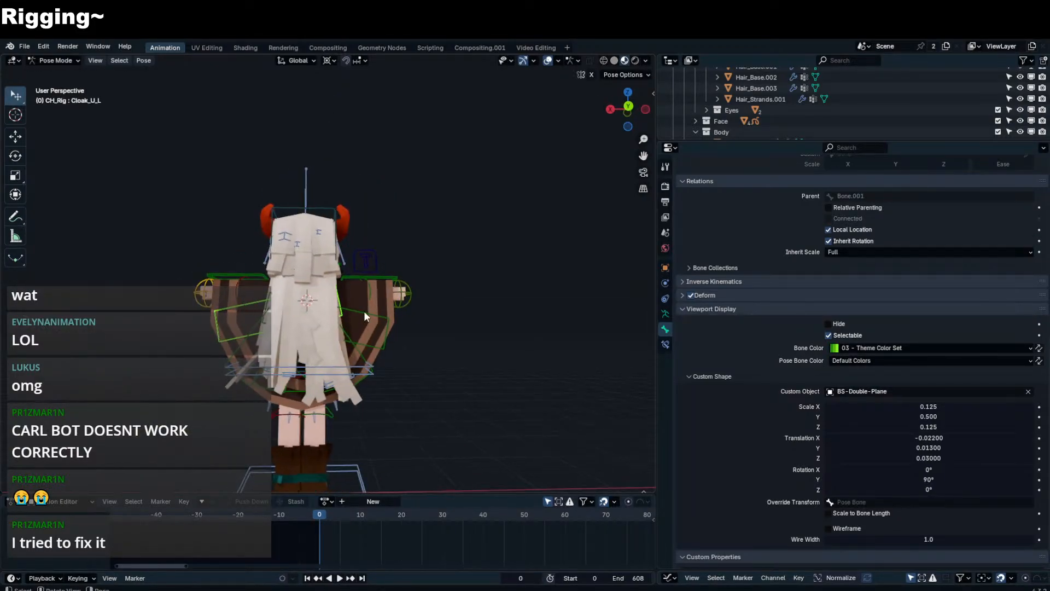
pyautogui.click(367, 320)
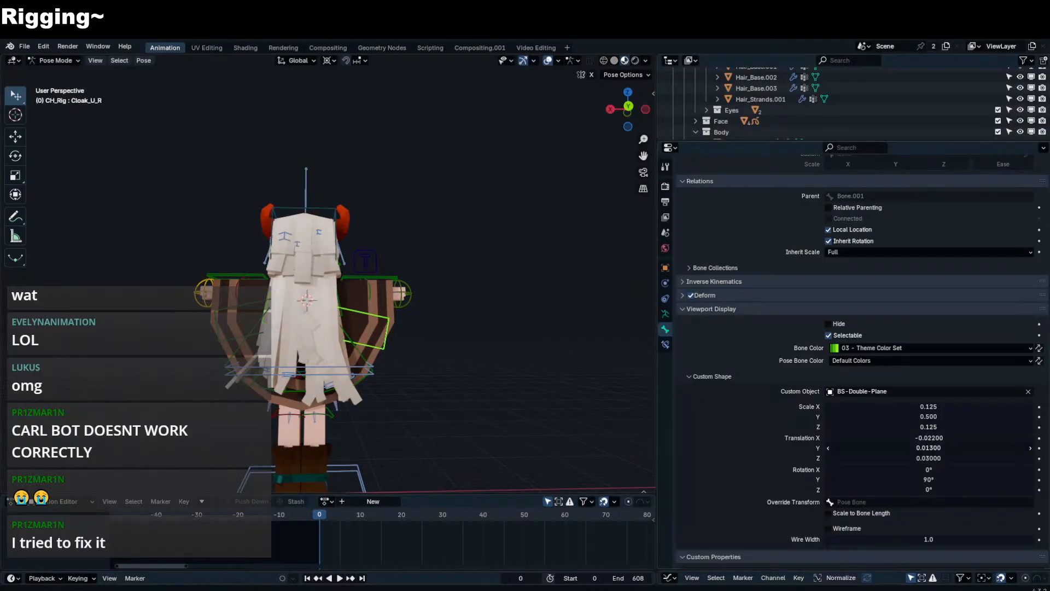
pyautogui.keyDown('shift'); pyautogui.click(251, 340); pyautogui.keyUp('shift')
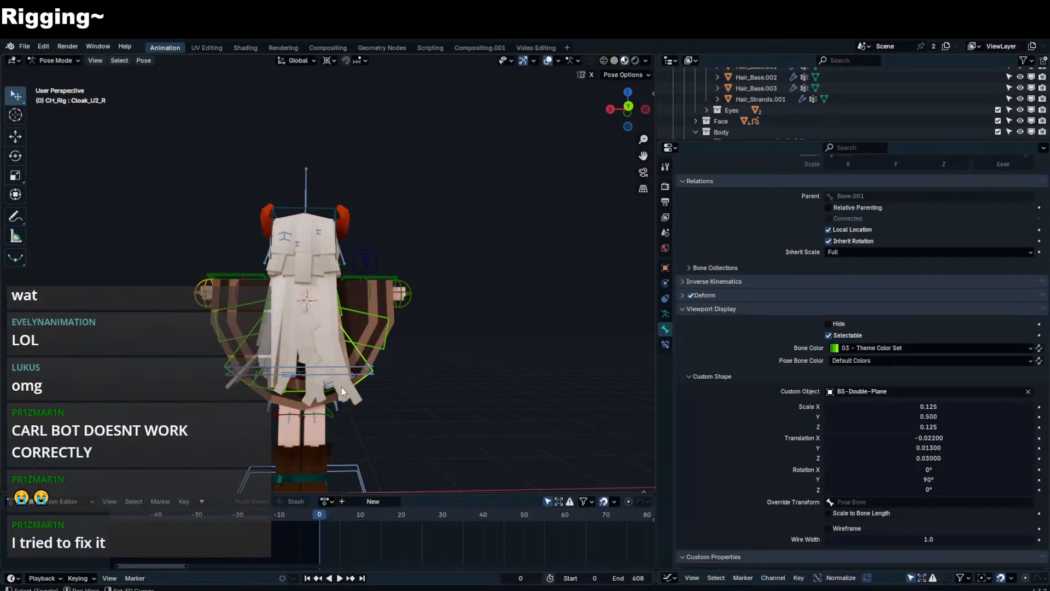
# - Try custom shape Translation X and Z of 0 and a changed Translation Y on the selected cloak bones, and undo them
pyautogui.click(926, 437)
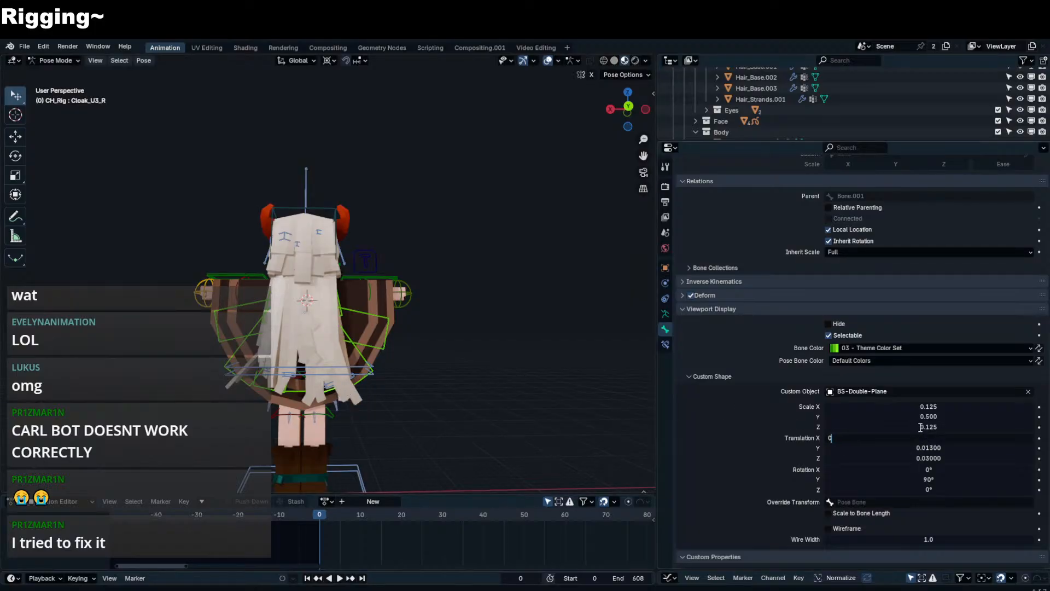
pyautogui.press('Return')
pyautogui.press('/')
pyautogui.moveTo(268, 353); pyautogui.dragTo(335, 365, button='middle')
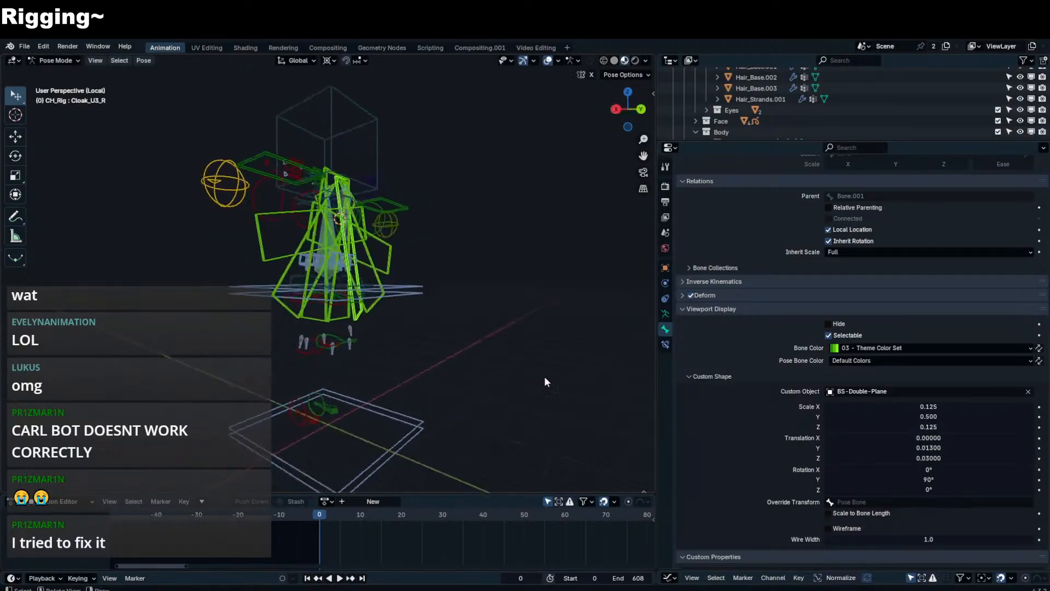
pyautogui.click(926, 455)
pyautogui.write('0')
pyautogui.press('Return')
pyautogui.keyDown('alt'); pyautogui.moveTo(932, 448); pyautogui.dragTo(951, 449); pyautogui.keyUp('alt')
pyautogui.hotkey('ctrl', 'z')
pyautogui.hotkey('ctrl', 'z')
pyautogui.hotkey('ctrl', 'z')
pyautogui.hotkey('ctrl', 'z')
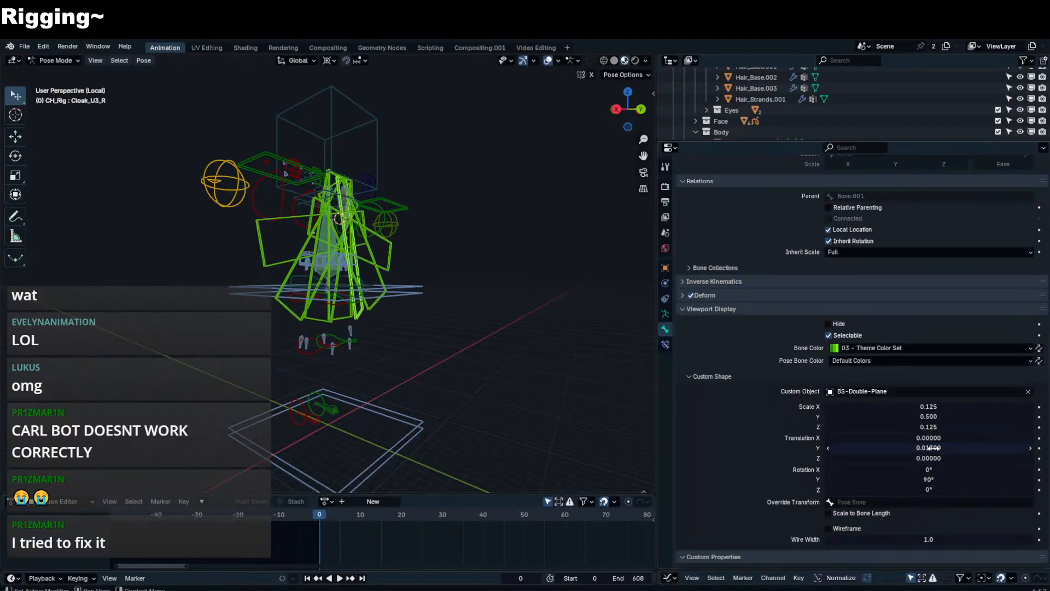
# - Set the custom shape Translation Z and Translation Y of the selected cloak bones to 0
pyautogui.click(940, 457)
pyautogui.write('0')
pyautogui.press('Return')
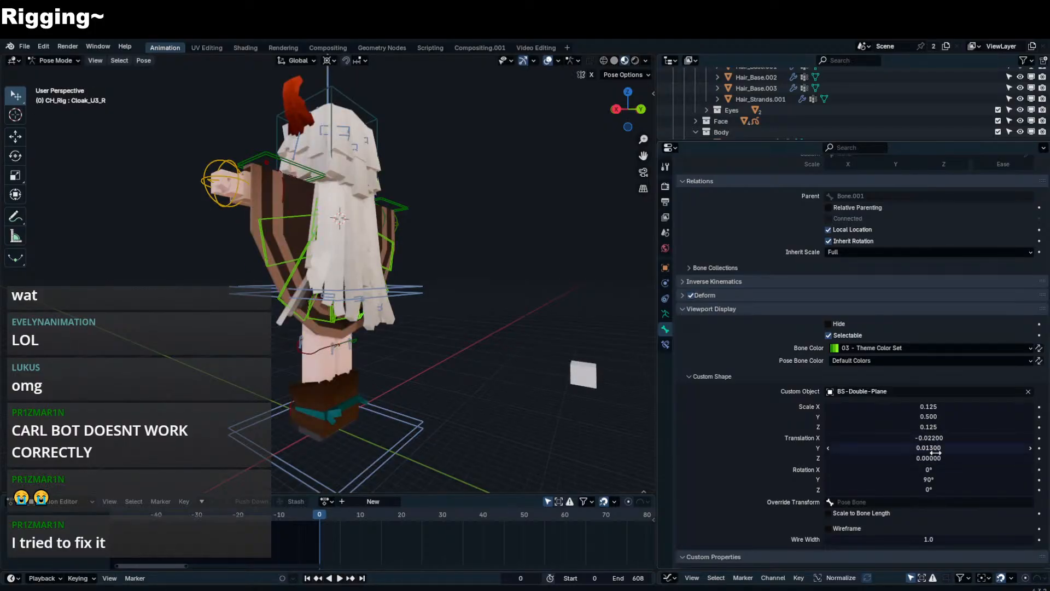
pyautogui.click(935, 448)
pyautogui.write('0')
pyautogui.press('Return')
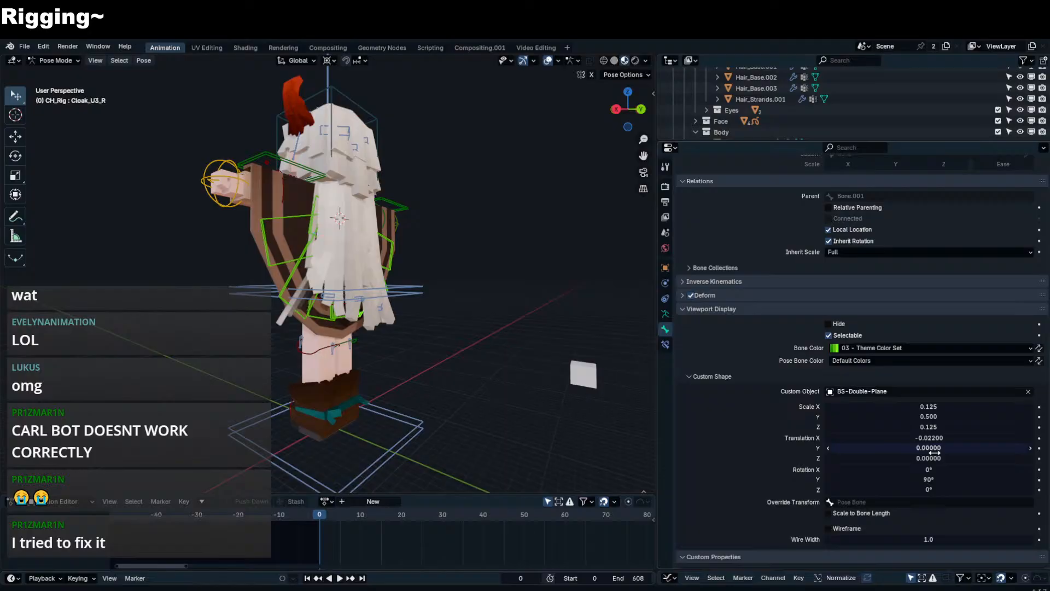
# - Select Cloak_U_L and Cloak_U_R and set their custom shape Translation Y to 0.185 and Scale Y to 0.33
pyautogui.click(289, 268)
pyautogui.moveTo(344, 304); pyautogui.dragTo(285, 209, button='middle')
pyautogui.keyDown('shift'); pyautogui.click(286, 214); pyautogui.keyUp('shift')
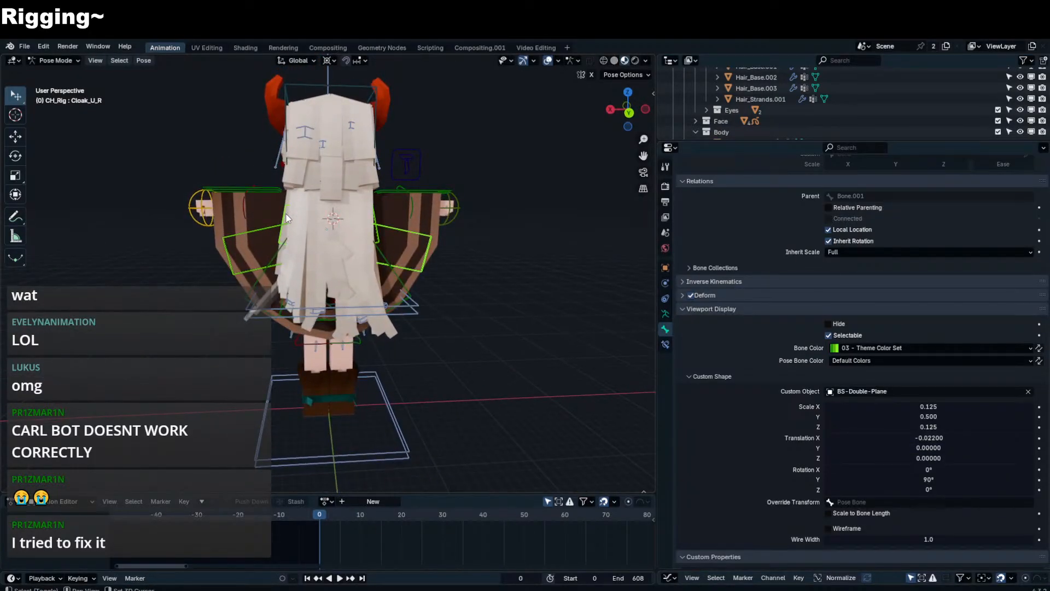
pyautogui.moveTo(884, 447); pyautogui.dragTo(870, 417)
pyautogui.rightClick(878, 426)
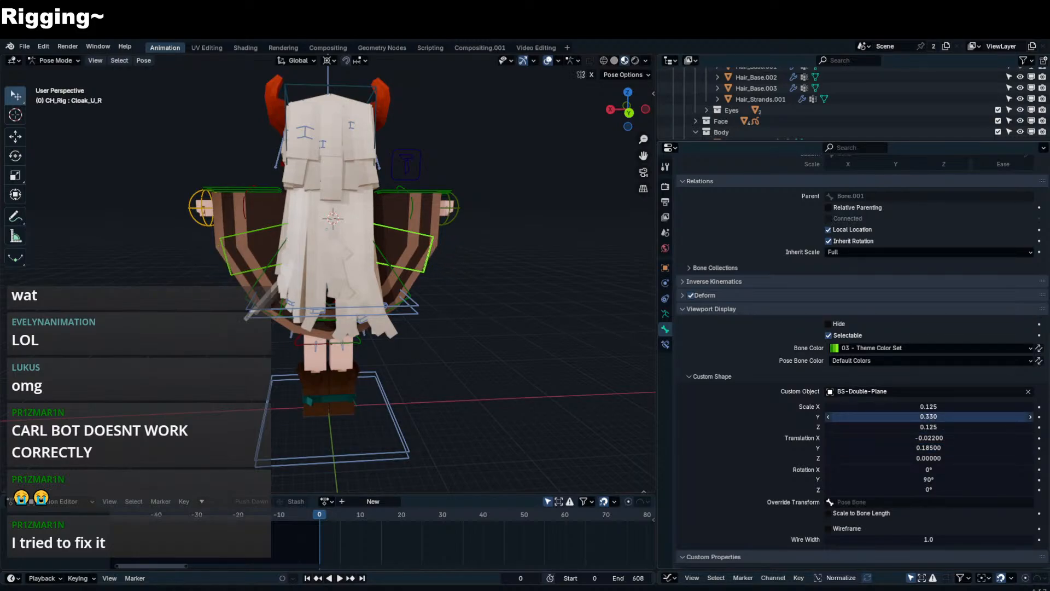
# - Try rotating Flip_Bone to check how the cloak and body follow, and cancel the rotation
pyautogui.click(494, 288)
pyautogui.moveTo(494, 288); pyautogui.dragTo(566, 279, button='middle')
pyautogui.click(398, 289)
pyautogui.press('r')
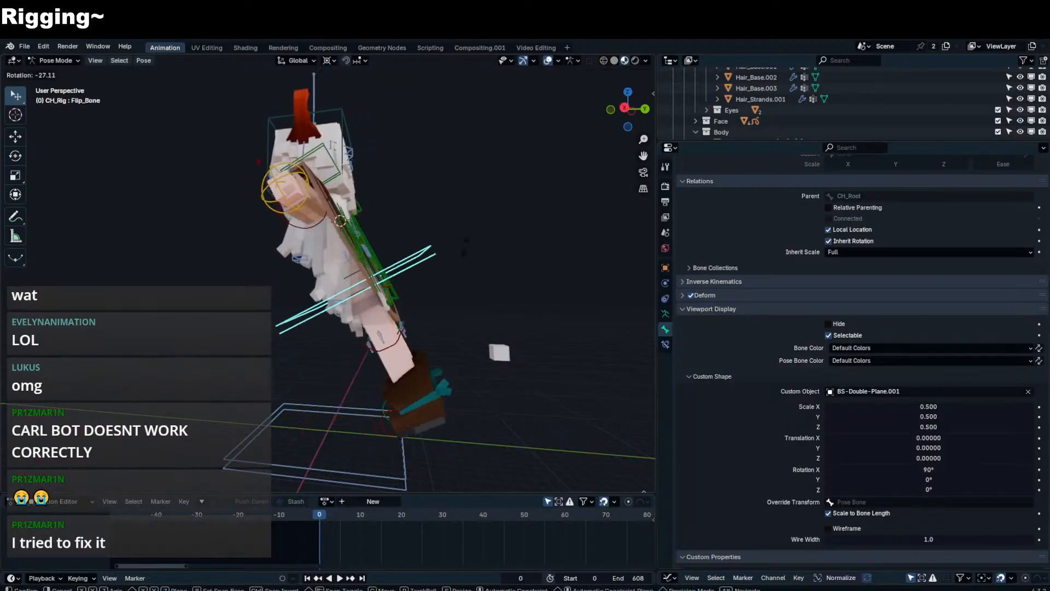
pyautogui.rightClick(422, 258)
# - Switch to Object Mode and hide the Hair_Strands.001 mesh
pyautogui.click(420, 260)
pyautogui.click(367, 189)
pyautogui.moveTo(383, 192); pyautogui.dragTo(338, 257, button='middle')
pyautogui.hotkey('ctrl', 'Tab')
pyautogui.click(365, 253)
pyautogui.press('h')
# - Select CH_Rig, enter Pose Mode and show the CH-Rig visibility options
pyautogui.click(380, 299)
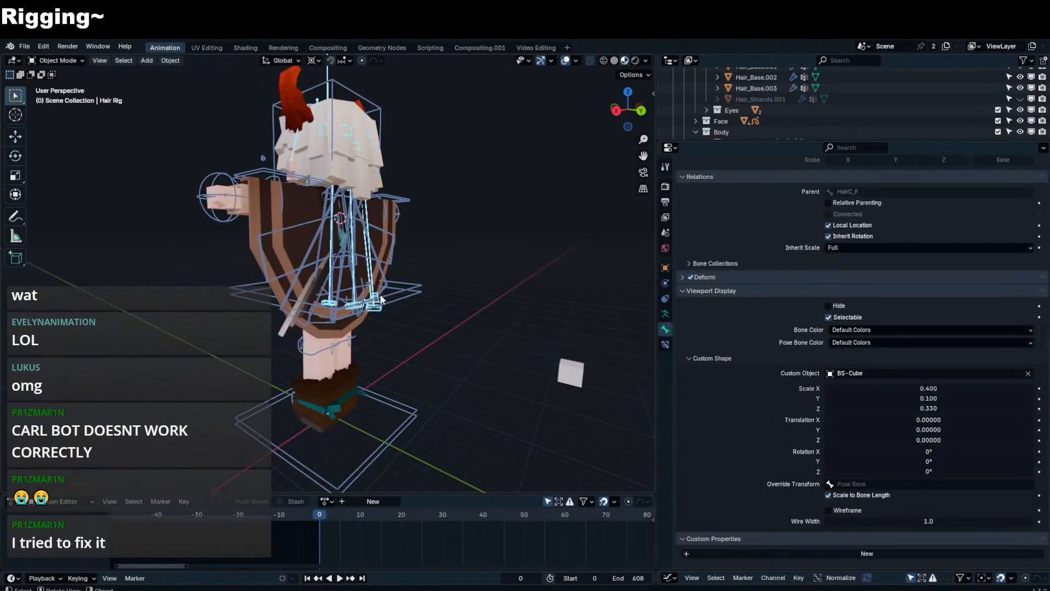
pyautogui.click(391, 301)
pyautogui.hotkey('ctrl', 'Tab')
pyautogui.press('n')
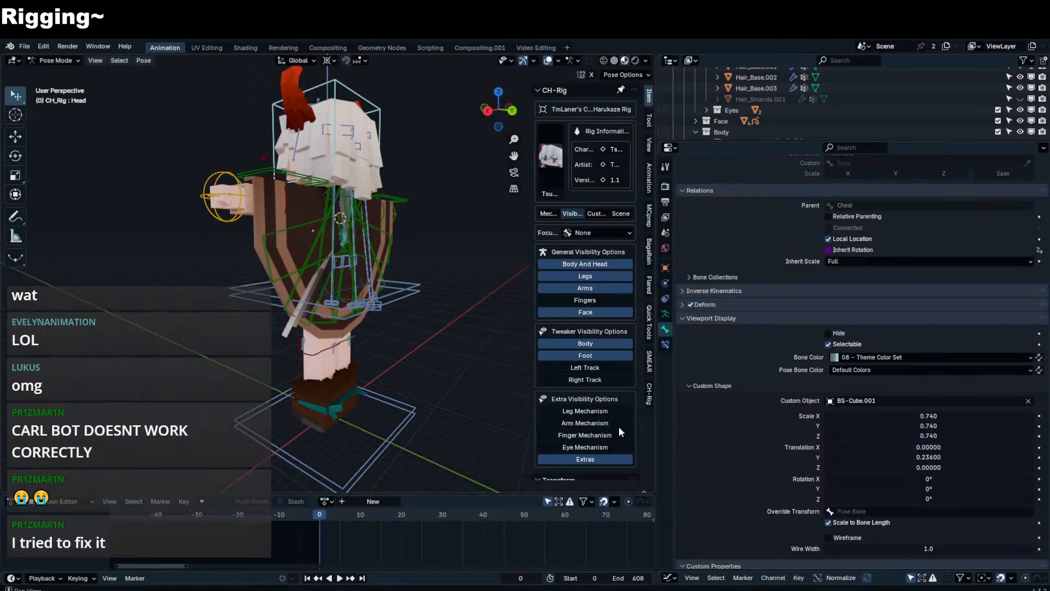
# - Toggle the rig's Extras visibility repeatedly to check which bones belong to it
pyautogui.click(615, 456)
pyautogui.click(615, 456)
pyautogui.click(615, 460)
pyautogui.click(616, 460)
pyautogui.click(617, 458)
pyautogui.click(617, 458)
pyautogui.click(613, 455)
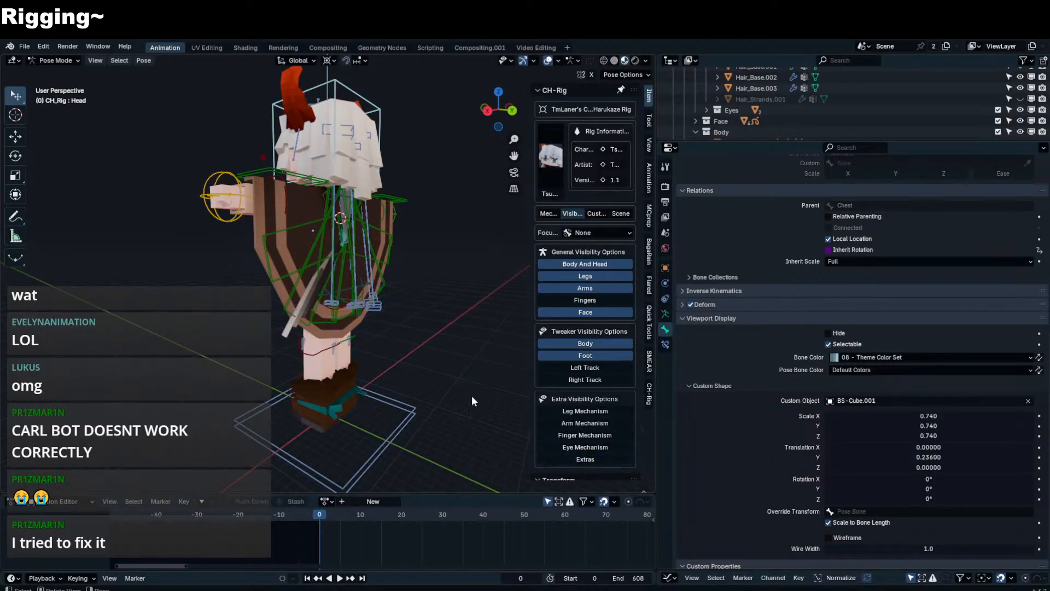
# - Show the Extras bones and hide Body And Head, Legs, Arms, Face and the Body and Foot tweakers
pyautogui.click(567, 457)
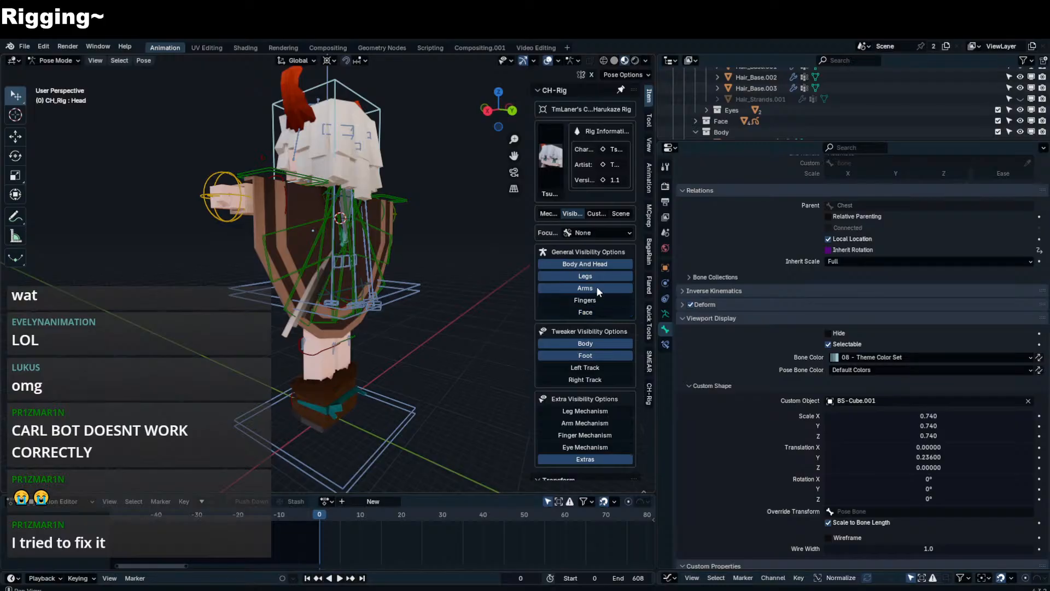
pyautogui.moveTo(596, 287); pyautogui.dragTo(595, 265)
pyautogui.moveTo(599, 355); pyautogui.dragTo(598, 342)
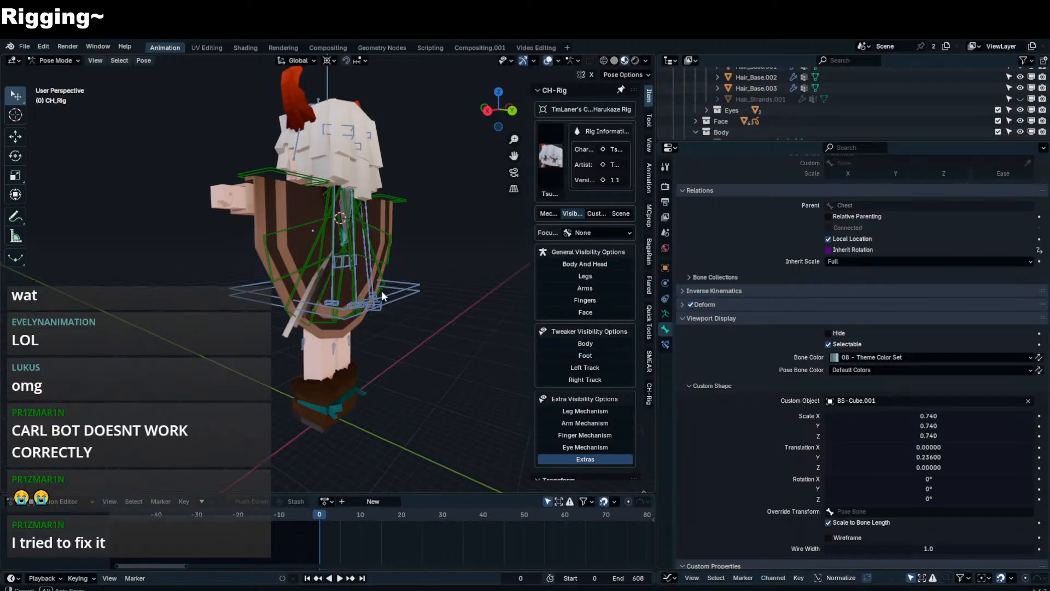
# - Try rotating the plane control around the hips with only the Extras bones shown, and cancel it
pyautogui.moveTo(381, 291); pyautogui.dragTo(411, 289, button='middle')
pyautogui.click(400, 289)
pyautogui.press('r')
pyautogui.rightClick(382, 236)
# - Switch to Object Mode, select Hair Rig and open the Pose and Bone Collections settings of its armature
pyautogui.hotkey('ctrl', 'Tab')
pyautogui.click(363, 228)
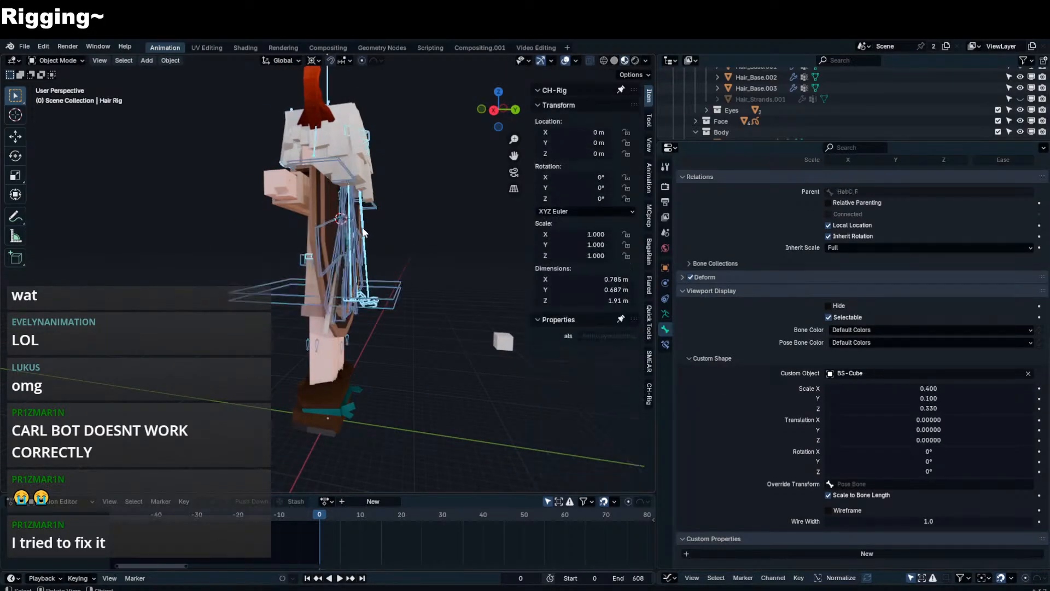
pyautogui.moveTo(363, 232); pyautogui.dragTo(380, 261, button='middle')
pyautogui.click(665, 314)
pyautogui.click(665, 329)
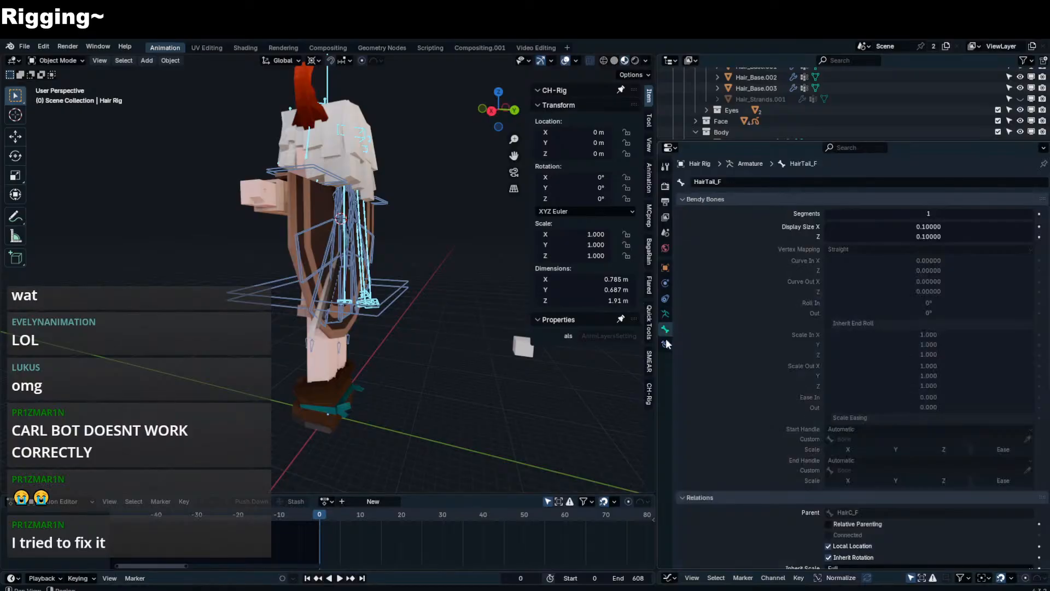
pyautogui.click(665, 344)
pyautogui.click(665, 329)
pyautogui.click(665, 314)
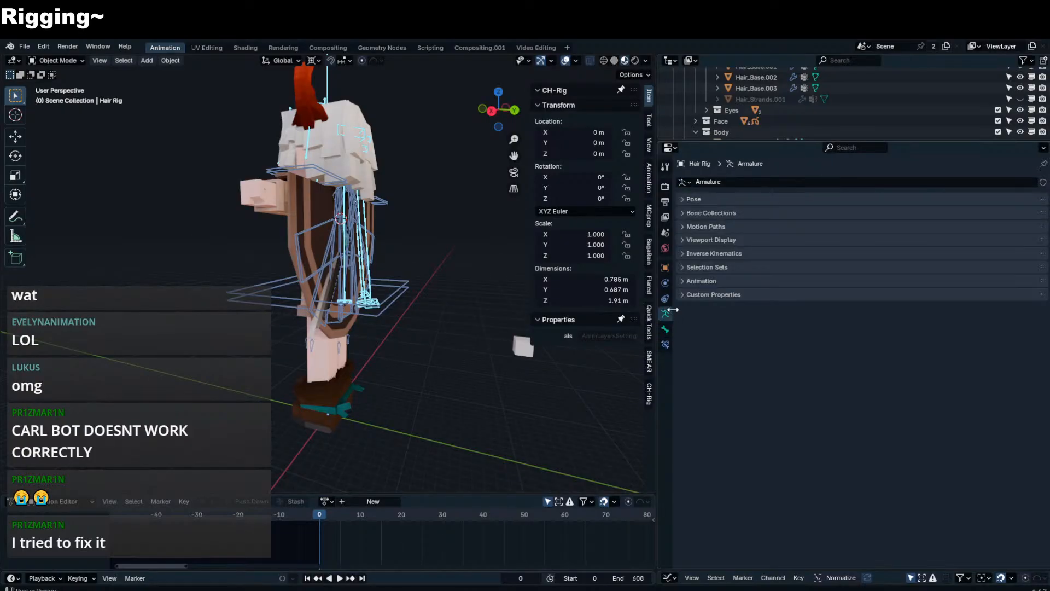
pyautogui.click(703, 200)
pyautogui.click(730, 231)
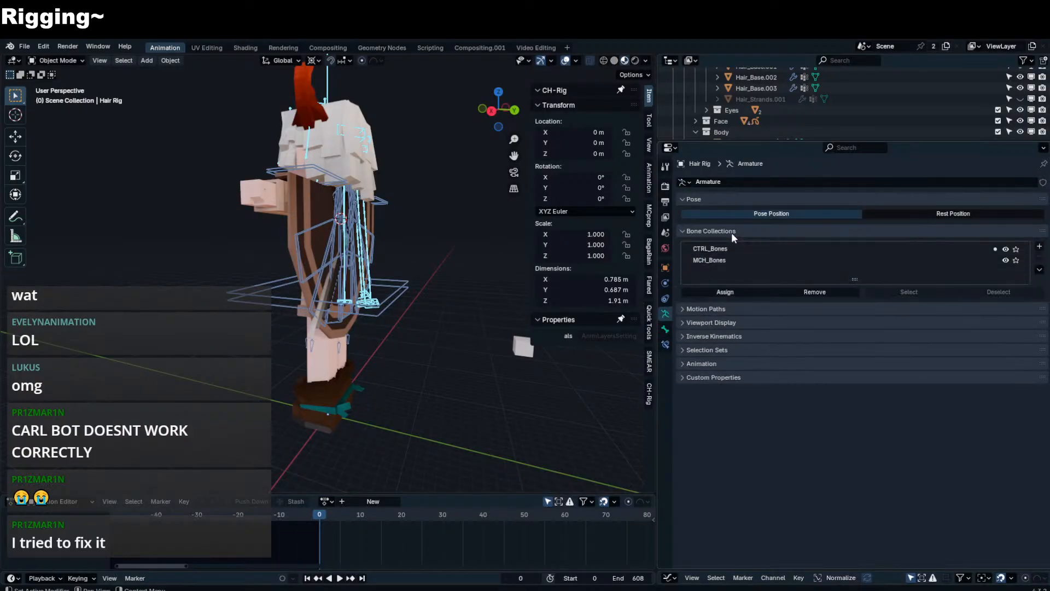
# - Add a bone collection named Front_CTRL to Hair Rig and rename CTRL_Bones to Back_CTRL
pyautogui.click(1005, 249)
pyautogui.click(1039, 246)
pyautogui.doubleClick(706, 271)
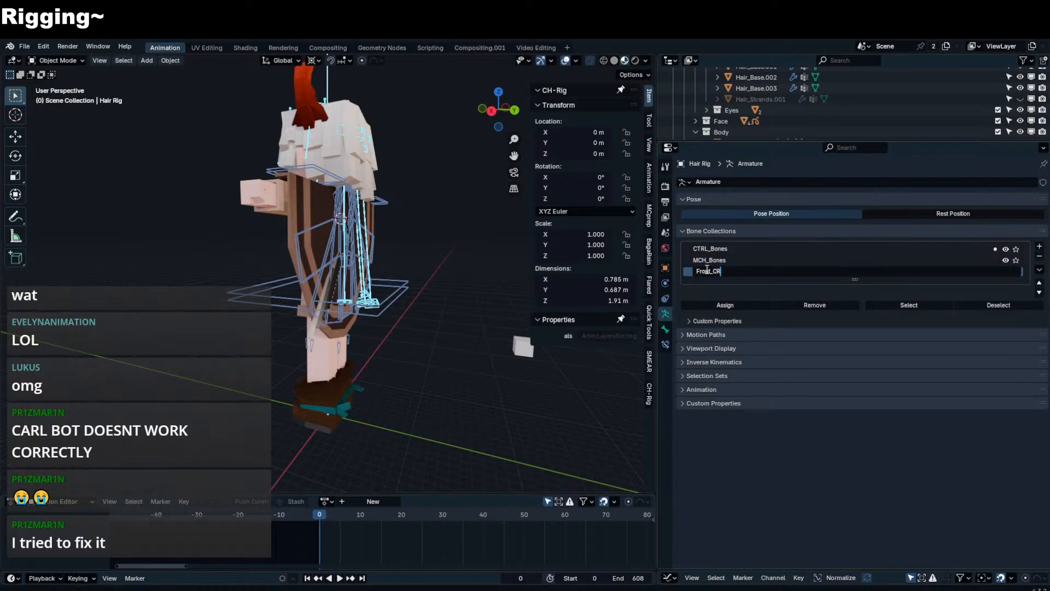
pyautogui.press('Return')
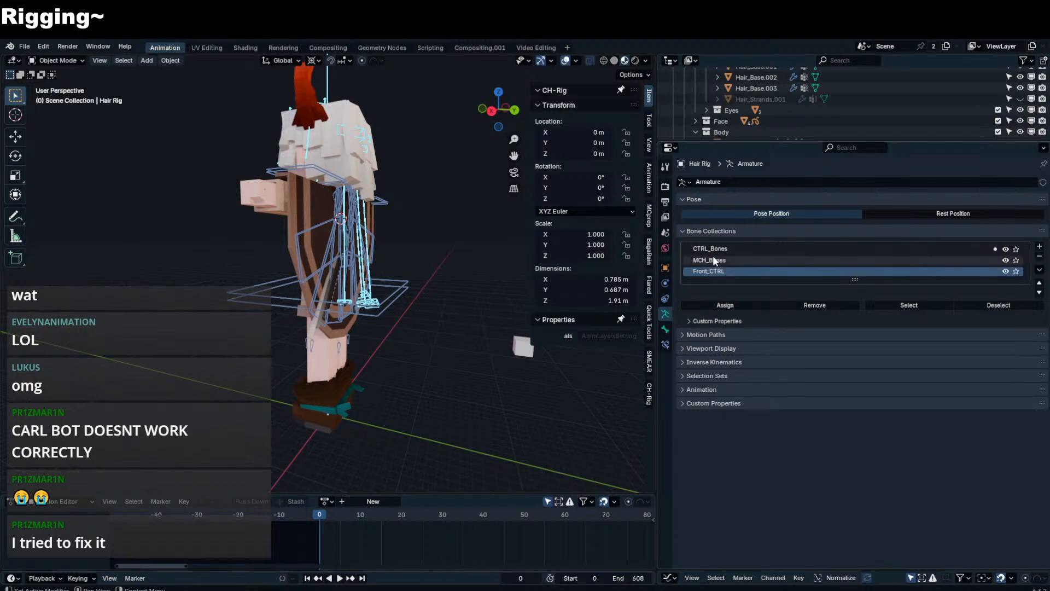
pyautogui.doubleClick(708, 250)
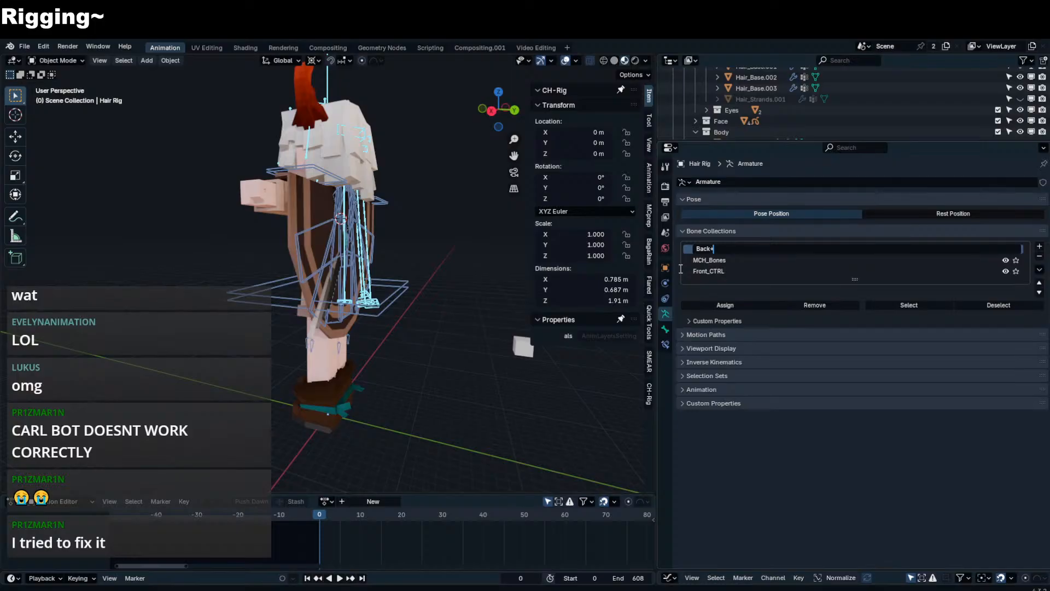
pyautogui.write('Back_CTRL')
pyautogui.press('Return')
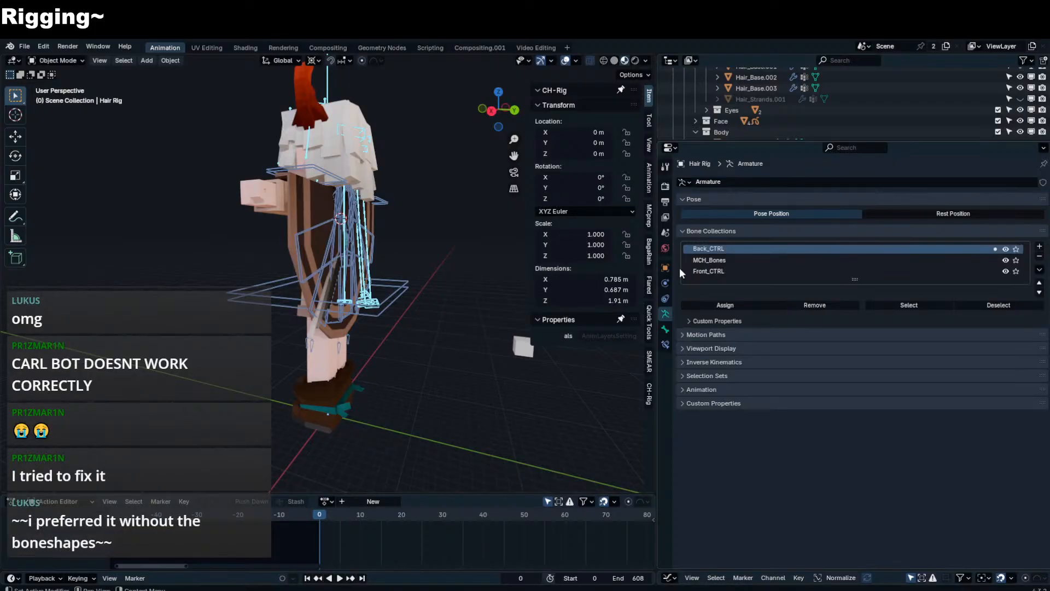
# - Return CH_Rig to Pose Mode and select Cloak_UU_L and Cloak_UU_R
pyautogui.moveTo(304, 249); pyautogui.dragTo(487, 266, button='middle')
pyautogui.hotkey('ctrl', 'Tab')
pyautogui.hotkey('ctrl', 'Tab')
pyautogui.click(416, 348)
pyautogui.hotkey('ctrl', 'Tab')
pyautogui.click(490, 261)
# - Set the custom shapes of both Cloak_UU bones to Scale X 0.095, Scale Y 0.22 and Translation X 0.065
pyautogui.click(664, 345)
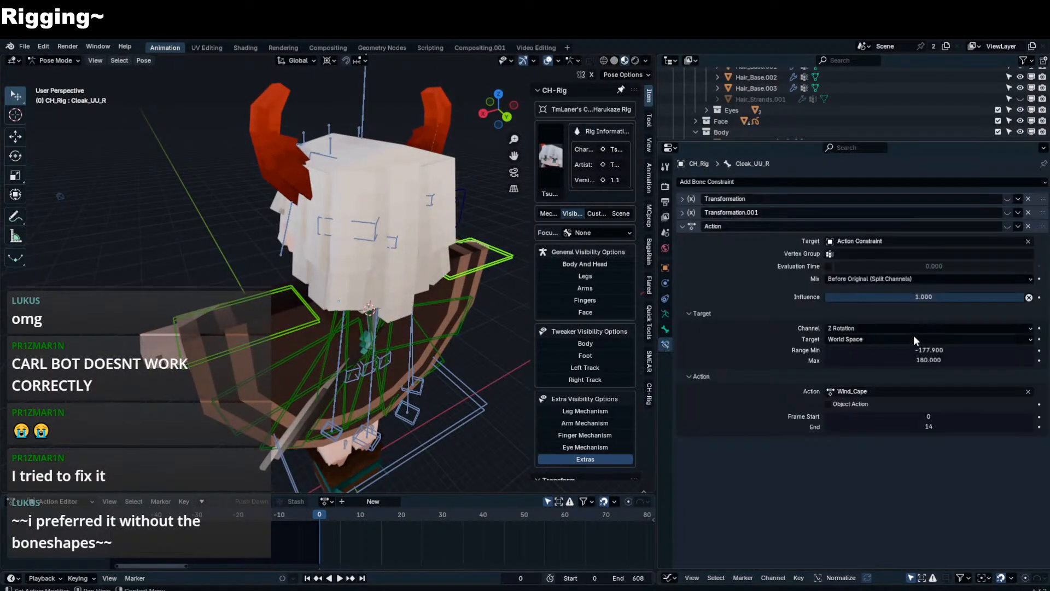
pyautogui.click(664, 330)
pyautogui.scroll(-10, 889, 417)
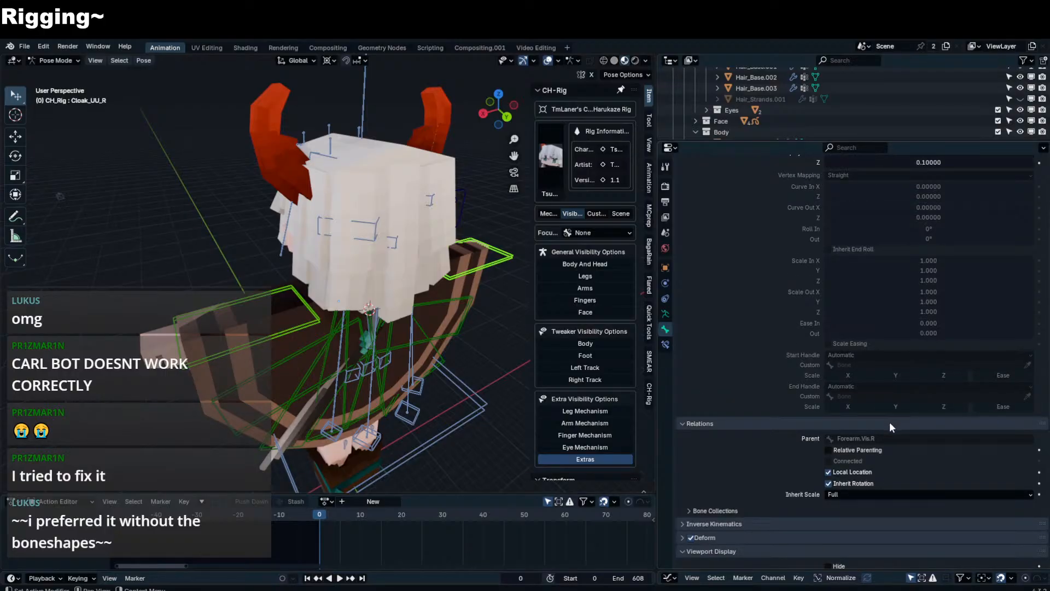
pyautogui.scroll(5, 897, 416)
pyautogui.scroll(-5, 925, 351)
pyautogui.scroll(-3, 901, 369)
pyautogui.click(665, 345)
pyautogui.click(665, 330)
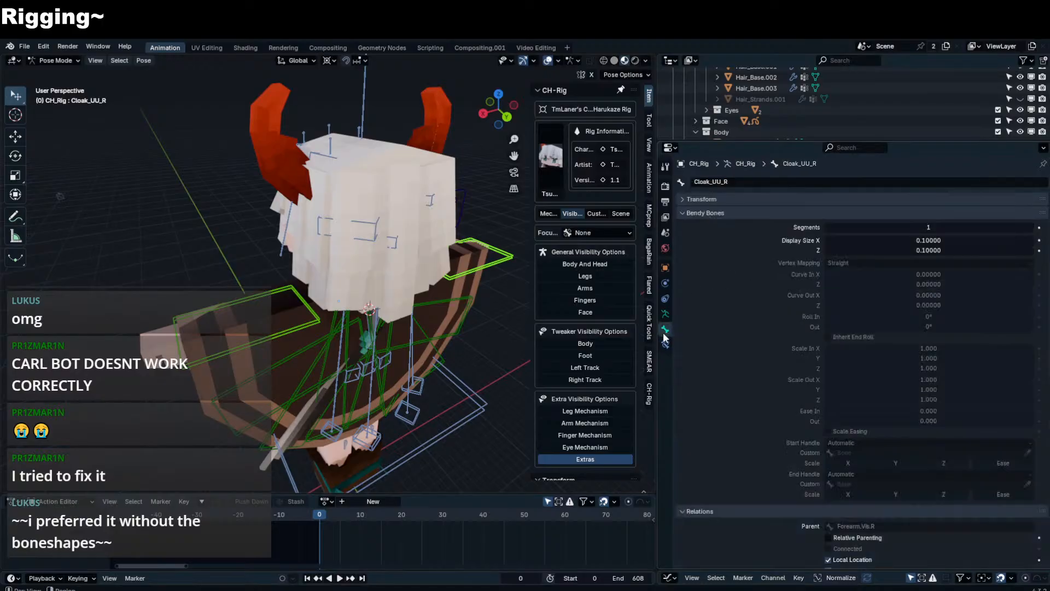
pyautogui.scroll(-12, 888, 414)
pyautogui.moveTo(930, 451)
pyautogui.mouseDown()
pyautogui.moveTo(951, 452)
pyautogui.moveTo(940, 453)
pyautogui.moveTo(940, 482)
pyautogui.moveTo(954, 482)
pyautogui.moveTo(922, 452)
pyautogui.mouseUp()
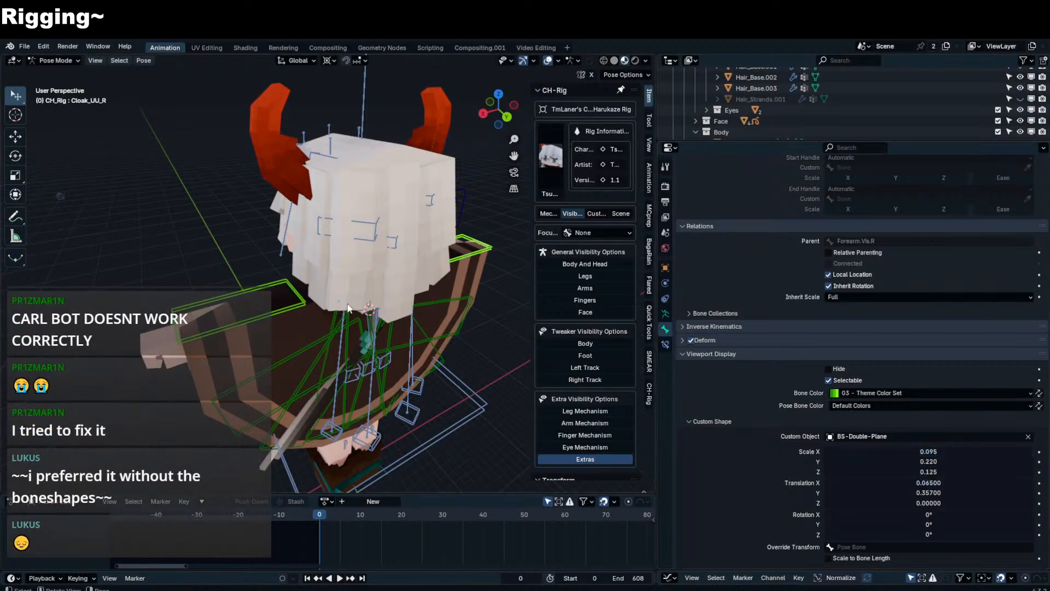
# - Hide the sidebar, select Cloak_U2_R, try a free trackball rotation on it and cancel it
pyautogui.press('n')
pyautogui.moveTo(348, 307); pyautogui.dragTo(325, 239, button='middle')
pyautogui.click(323, 244)
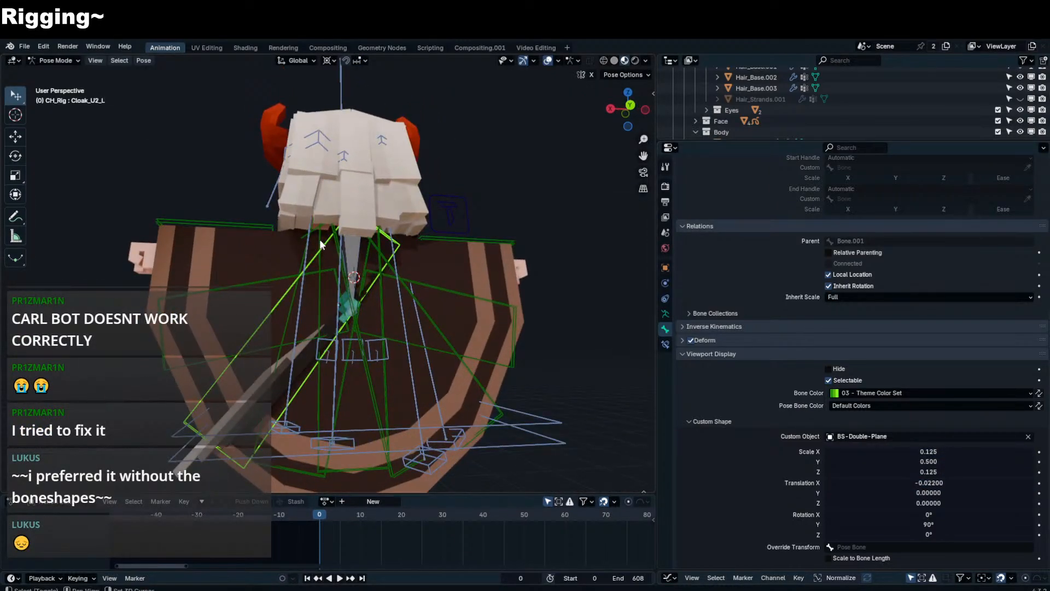
pyautogui.click(321, 244)
pyautogui.click(316, 228)
pyautogui.press('r')
pyautogui.press('r')
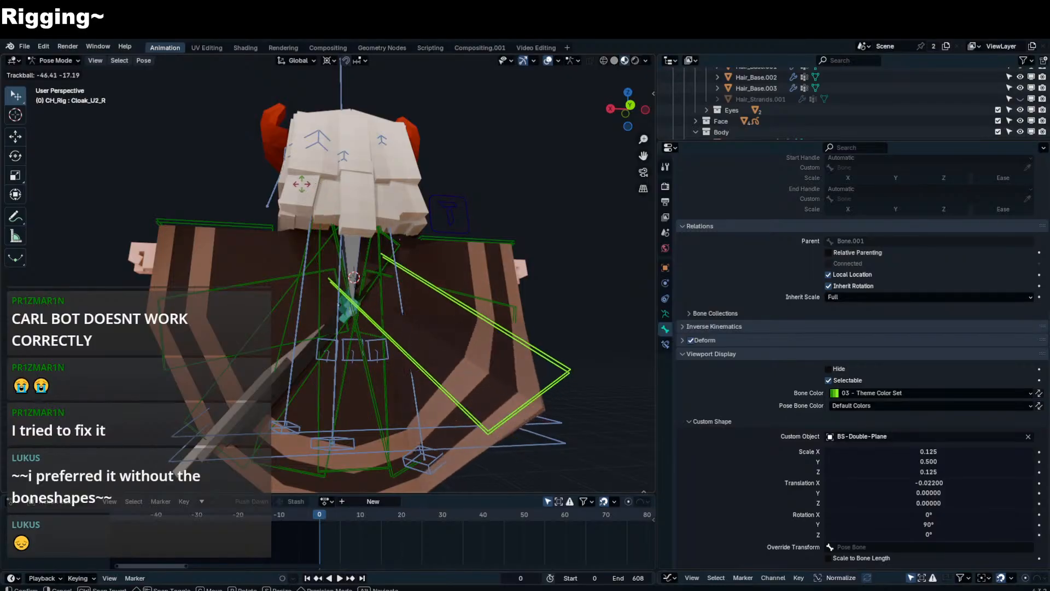
pyautogui.rightClick(292, 172)
# - Select the lower cloak bones on both sides, including the Cloak_U2 and Cloak_U3 pairs, and set their custom shapes' Translation Y to 0.208
pyautogui.keyDown('shift'); pyautogui.click(381, 247); pyautogui.keyUp('shift')
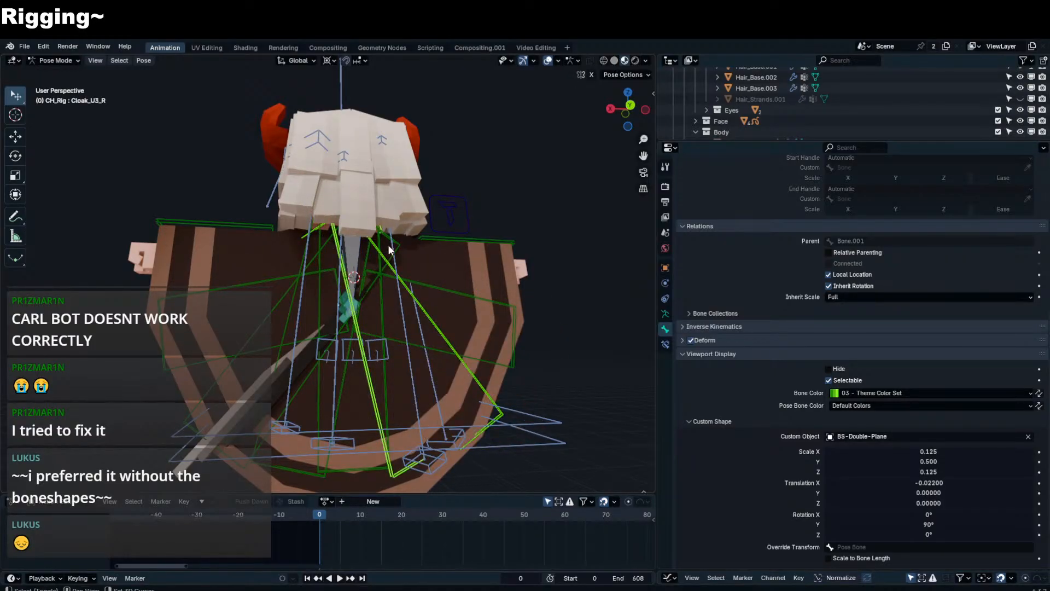
pyautogui.keyDown('shift'); pyautogui.click(385, 247); pyautogui.keyUp('shift')
pyautogui.keyDown('shift'); pyautogui.click(384, 244); pyautogui.keyUp('shift')
pyautogui.keyDown('shift'); pyautogui.click(381, 241); pyautogui.keyUp('shift')
pyautogui.keyDown('shift'); pyautogui.click(320, 481); pyautogui.keyUp('shift')
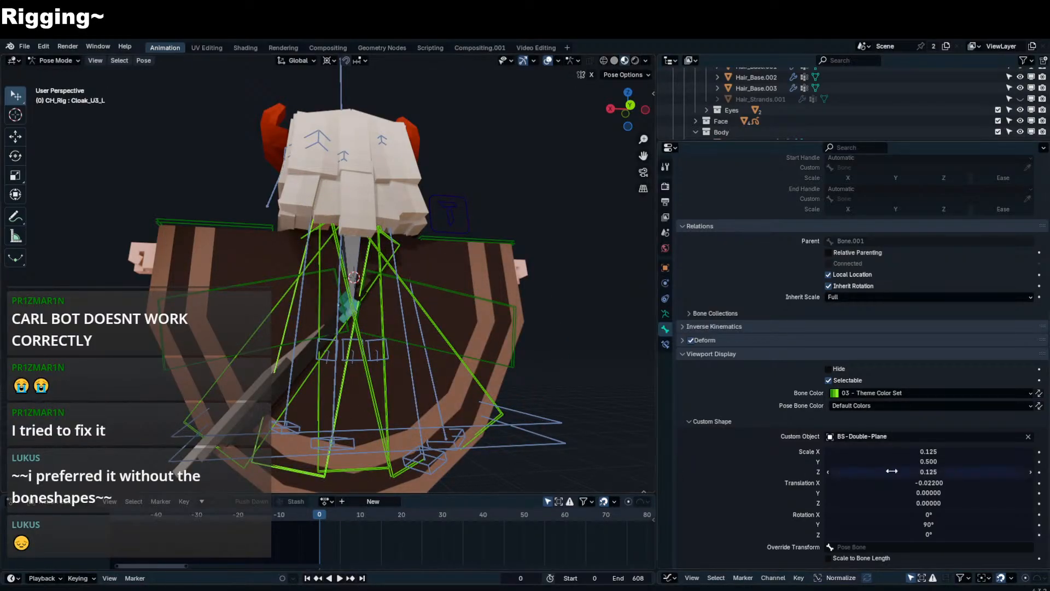
pyautogui.keyDown('alt'); pyautogui.moveTo(910, 482); pyautogui.dragTo(992, 492); pyautogui.keyUp('alt')
pyautogui.rightClick(918, 482)
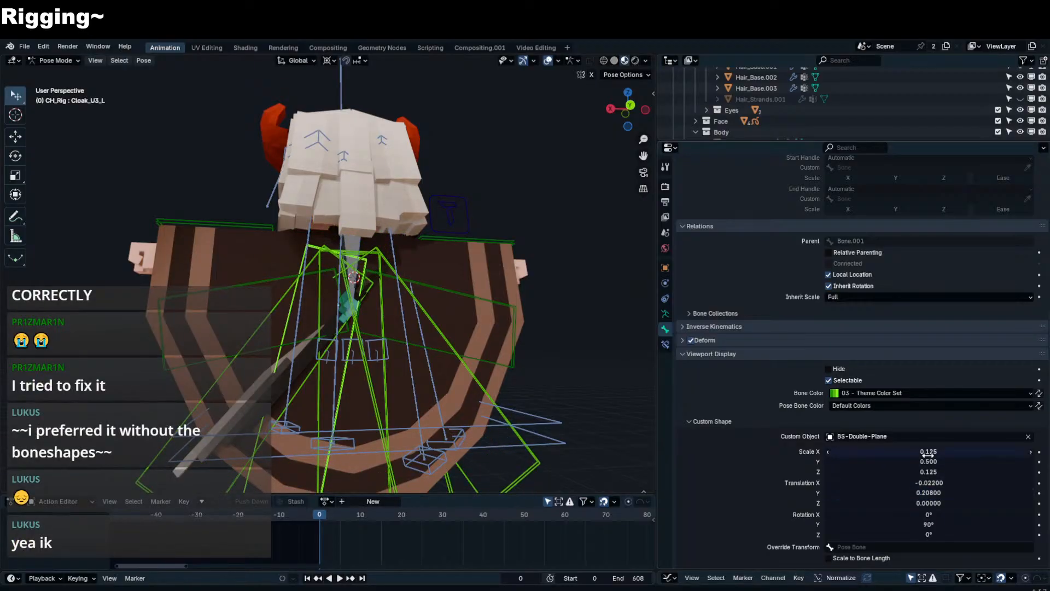
# - Set the lower cloak bones' custom shapes to Scale Y 0.26, with Translation Y 0.271 on Cloak_U2 and 0.429 on Cloak_M
pyautogui.keyDown('alt'); pyautogui.moveTo(931, 453); pyautogui.dragTo(892, 462); pyautogui.keyUp('alt')
pyautogui.rightClick(938, 452)
pyautogui.rightClick(931, 471)
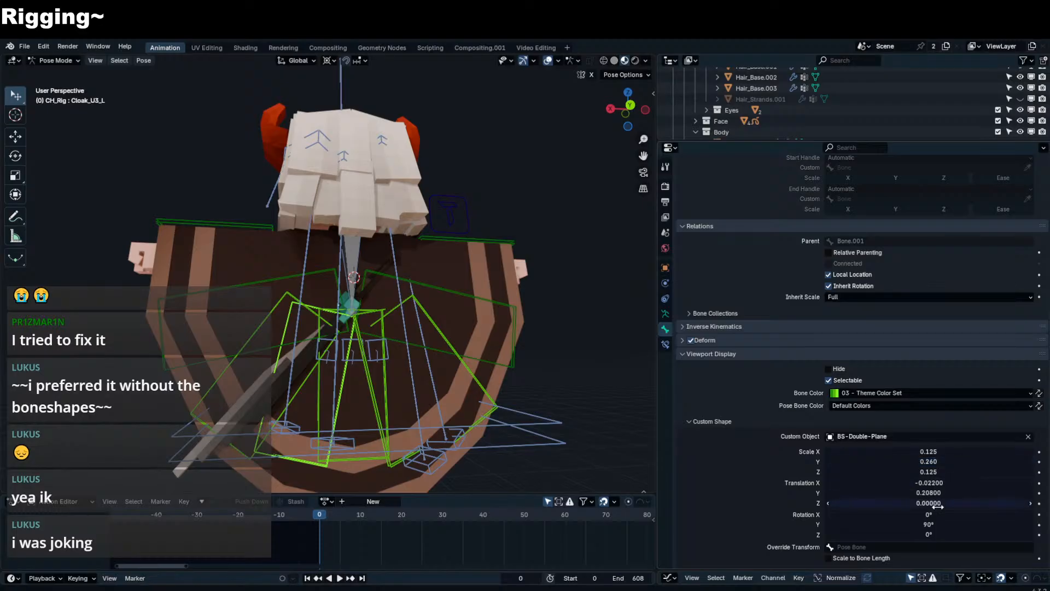
pyautogui.keyDown('alt'); pyautogui.moveTo(930, 493); pyautogui.dragTo(971, 493); pyautogui.keyUp('alt')
pyautogui.moveTo(421, 356); pyautogui.dragTo(421, 310, button='middle')
# - Select Cloak_M and the Cloak_U, Cloak_U2 and Cloak_U3 pairs and set the custom shape Scale X of all to -0.025
pyautogui.click(350, 416)
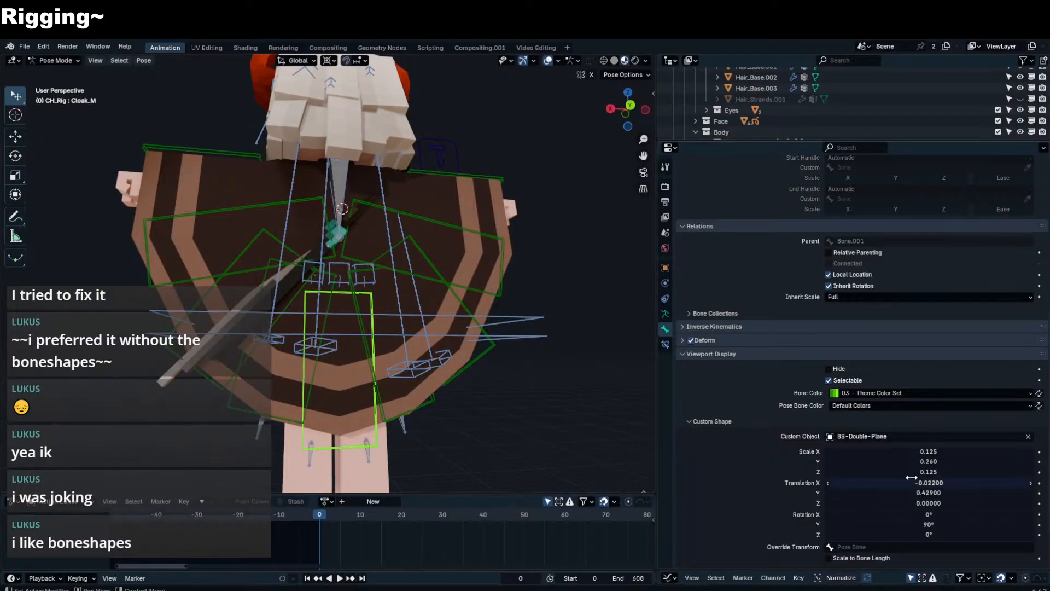
pyautogui.keyDown('shift'); pyautogui.click(451, 385); pyautogui.keyUp('shift')
pyautogui.keyDown('shift'); pyautogui.click(412, 410); pyautogui.keyUp('shift')
pyautogui.keyDown('shift'); pyautogui.click(263, 415); pyautogui.keyUp('shift')
pyautogui.keyDown('shift'); pyautogui.click(211, 384); pyautogui.keyUp('shift')
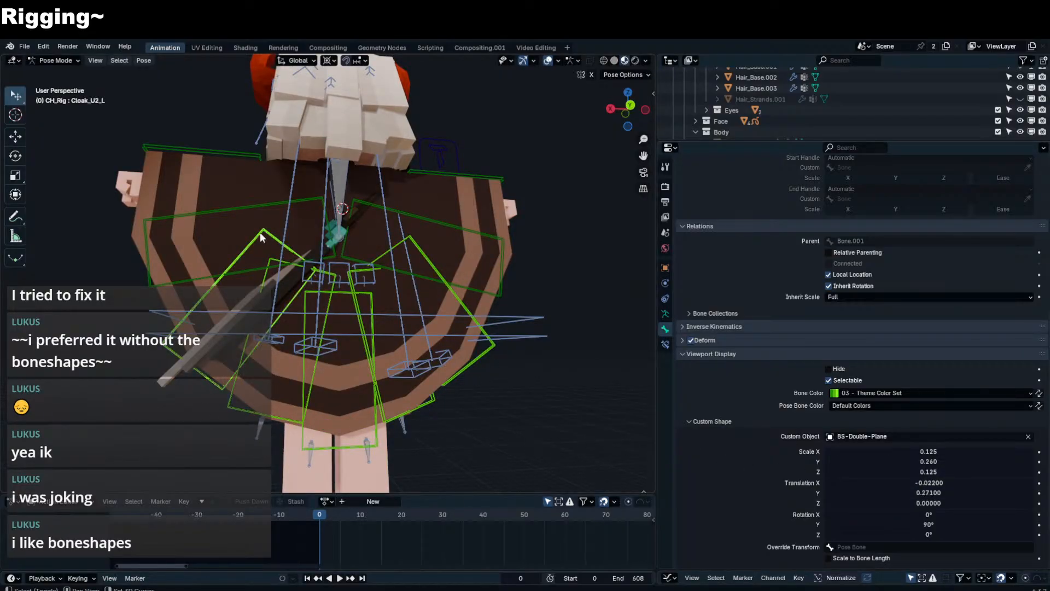
pyautogui.keyDown('shift'); pyautogui.click(262, 209); pyautogui.keyUp('shift')
pyautogui.keyDown('shift'); pyautogui.click(441, 222); pyautogui.keyUp('shift')
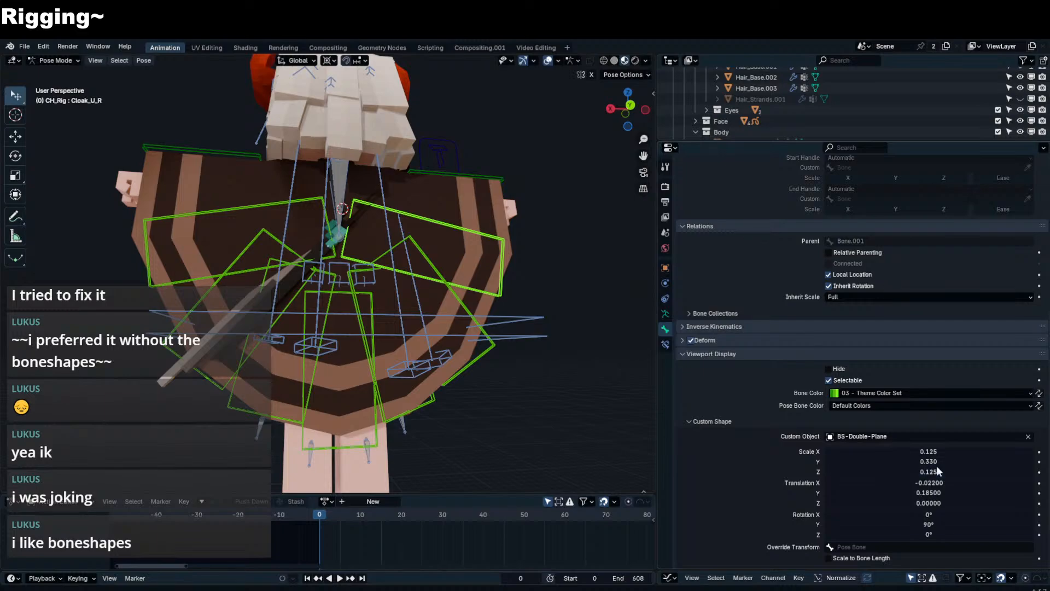
pyautogui.rightClick(951, 462)
pyautogui.keyDown('alt'); pyautogui.moveTo(951, 461); pyautogui.dragTo(870, 451); pyautogui.keyUp('alt')
pyautogui.rightClick(954, 471)
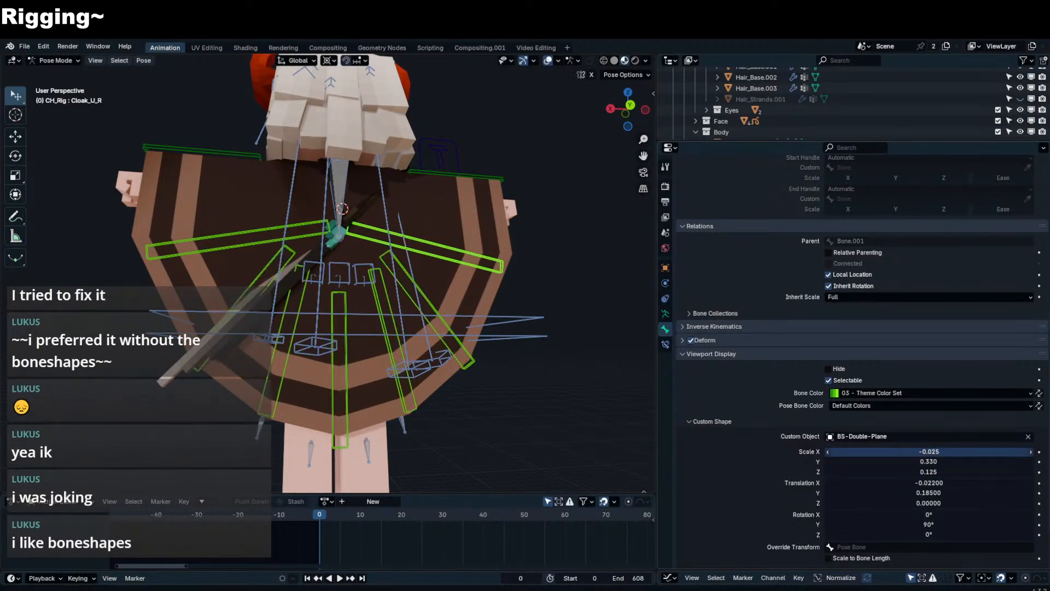
# - Select Cloak_U_L and Cloak_U_R and shift their custom shapes outward towards the cloak's side edges
pyautogui.click(426, 246)
pyautogui.keyDown('shift'); pyautogui.click(298, 239); pyautogui.keyUp('shift')
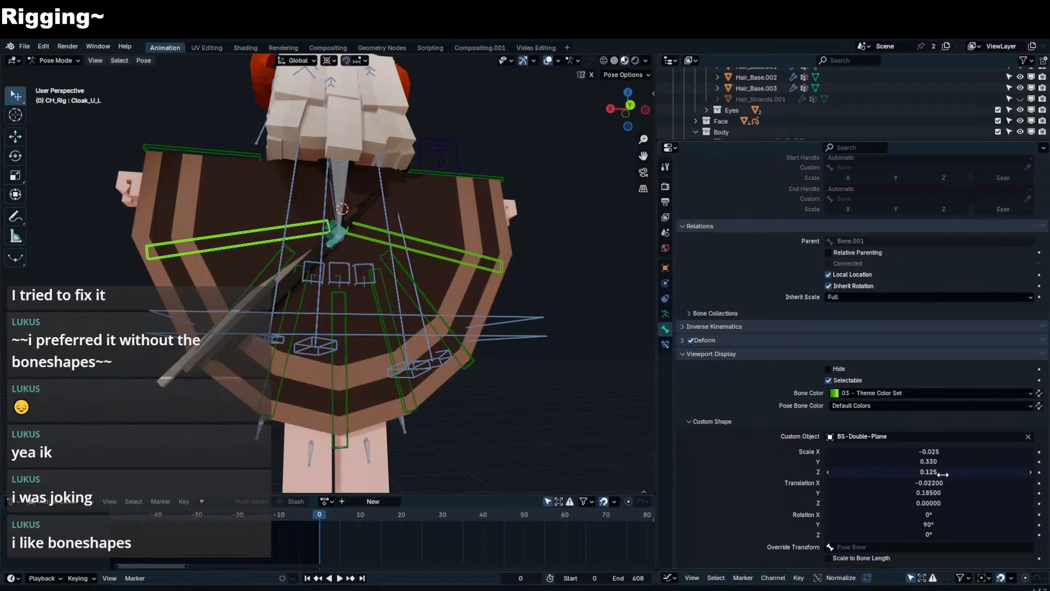
pyautogui.keyDown('alt'); pyautogui.moveTo(946, 460); pyautogui.dragTo(1005, 492); pyautogui.keyUp('alt')
pyautogui.scroll(-3, 573, 299)
pyautogui.moveTo(500, 288); pyautogui.dragTo(290, 309, button='middle')
# - Isolate CH_Rig in local view, select the ShirtTrack and ShirtMCH bones and show the bone constraints
pyautogui.click(393, 395)
pyautogui.scroll(4, 289, 310)
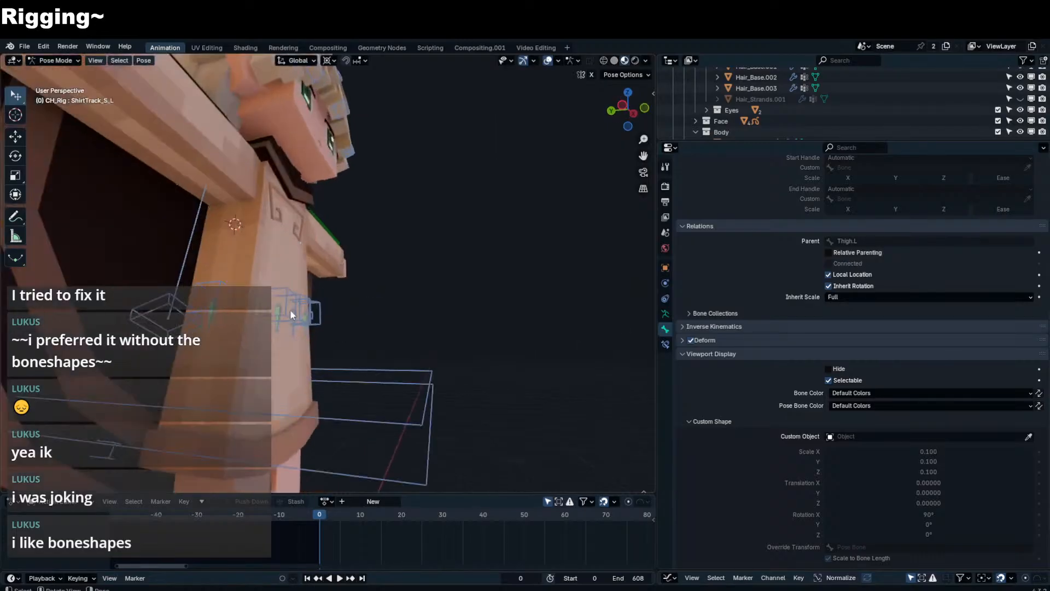
pyautogui.press('KP_Divide')
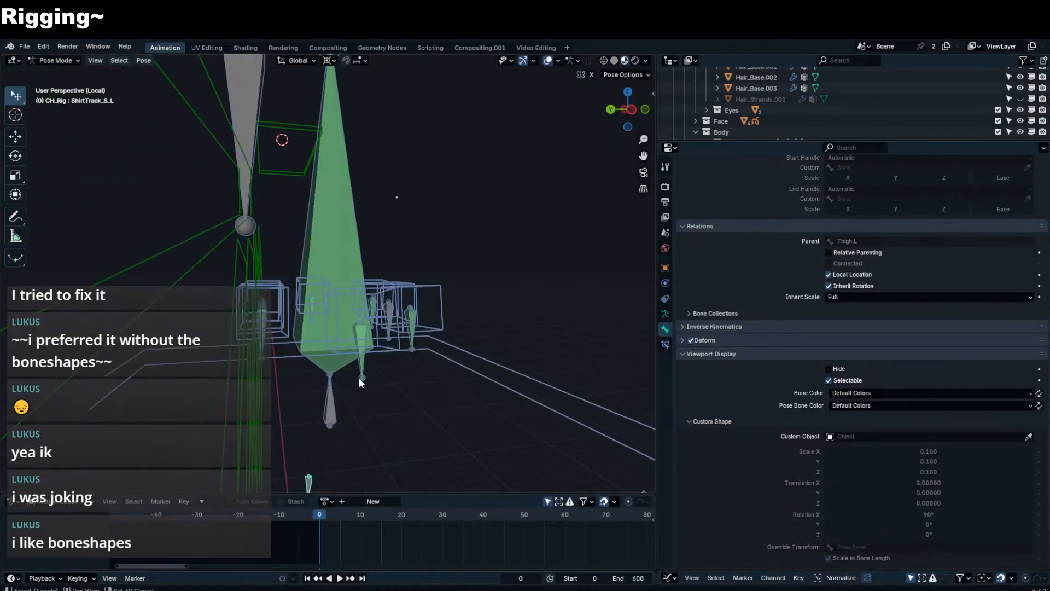
pyautogui.keyDown('shift'); pyautogui.click(414, 350); pyautogui.keyUp('shift')
pyautogui.moveTo(414, 350)
pyautogui.mouseDown(button='middle')
pyautogui.moveTo(335, 371)
pyautogui.moveTo(412, 376)
pyautogui.moveTo(371, 354)
pyautogui.mouseUp(button='middle')
pyautogui.keyDown('shift'); pyautogui.click(366, 369); pyautogui.keyUp('shift')
pyautogui.keyDown('shift'); pyautogui.click(410, 334); pyautogui.keyUp('shift')
pyautogui.keyDown('shift'); pyautogui.click(395, 314); pyautogui.keyUp('shift')
pyautogui.moveTo(396, 312)
pyautogui.mouseDown(button='middle')
pyautogui.moveTo(377, 307)
pyautogui.moveTo(389, 287)
pyautogui.mouseUp(button='middle')
pyautogui.click(665, 345)
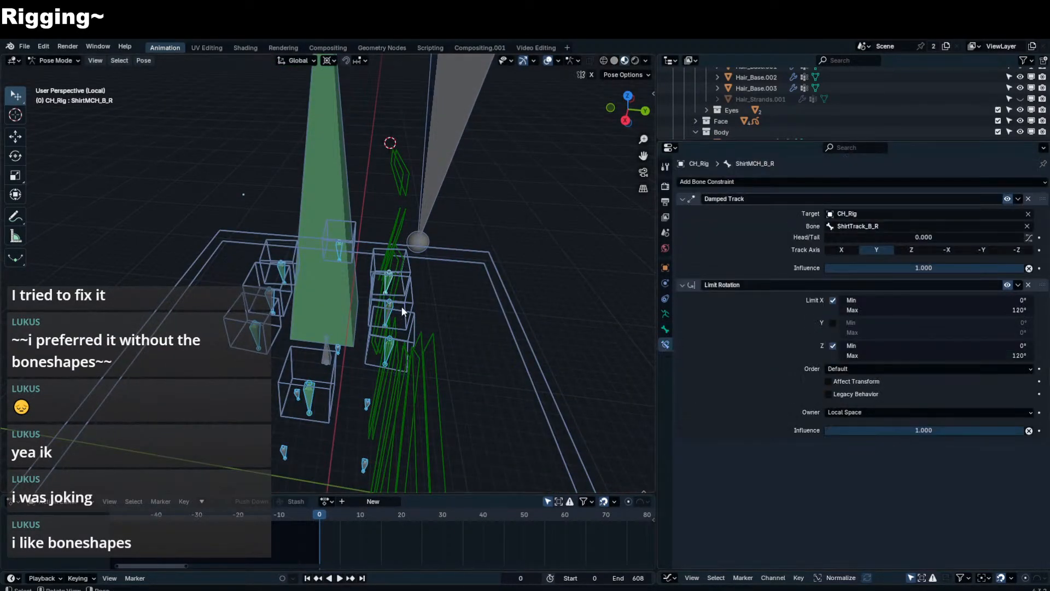
# - Move the selected shirt helper bones to the ExtraMCH bone collection and hide that collection
pyautogui.press('Escape')
pyautogui.press('Escape')
pyautogui.press('m')
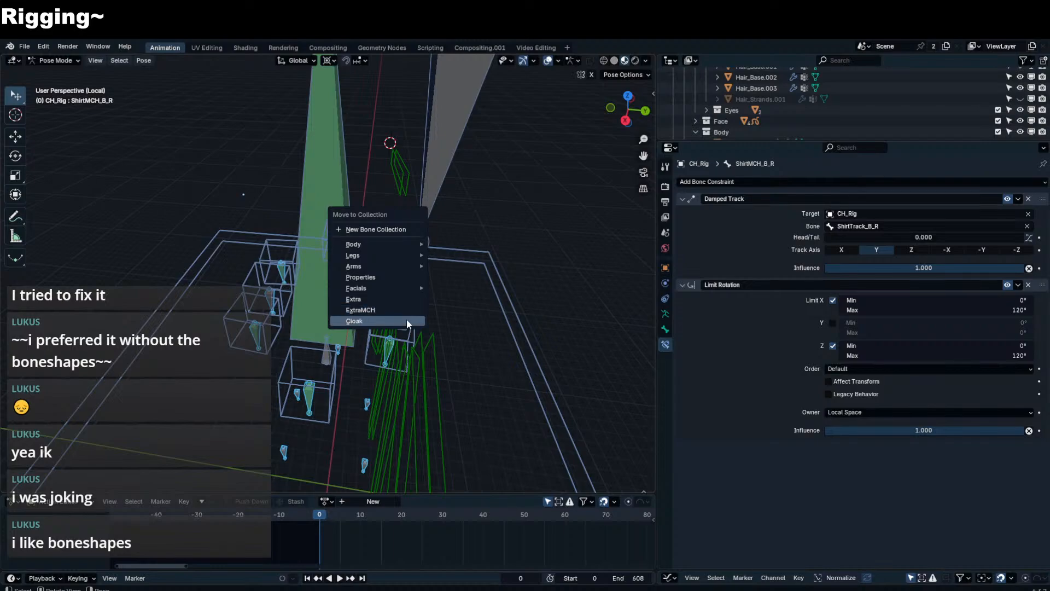
pyautogui.click(403, 310)
pyautogui.click(665, 314)
pyautogui.click(945, 270)
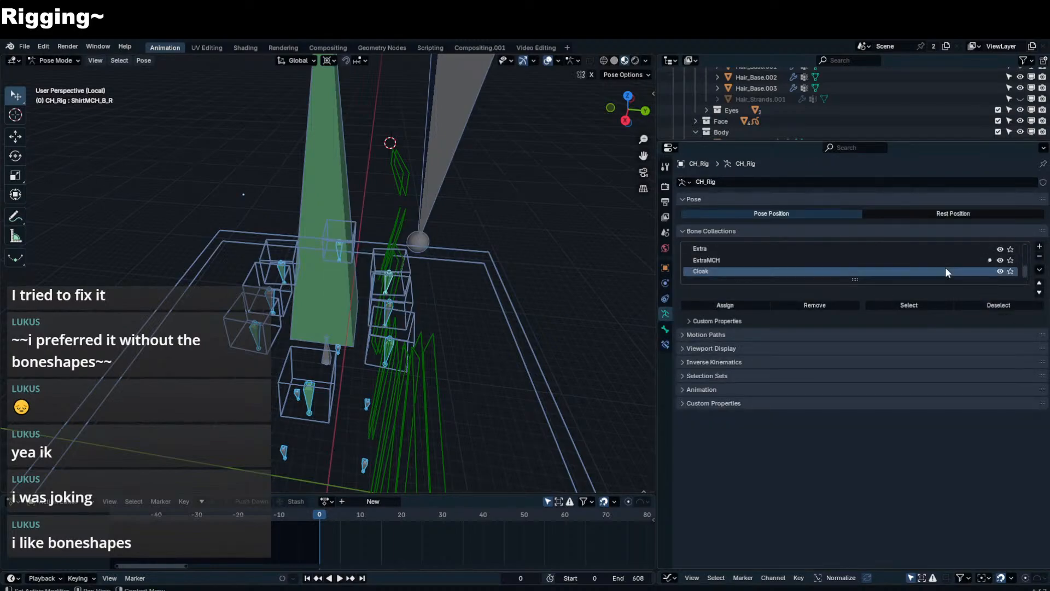
pyautogui.click(1000, 260)
# - Leave local view of CH_Rig and try moving the small bone below the torso
pyautogui.moveTo(467, 287); pyautogui.dragTo(334, 349, button='middle')
pyautogui.hotkey('ctrl', 'Tab')
pyautogui.hotkey('ctrl', 'Tab')
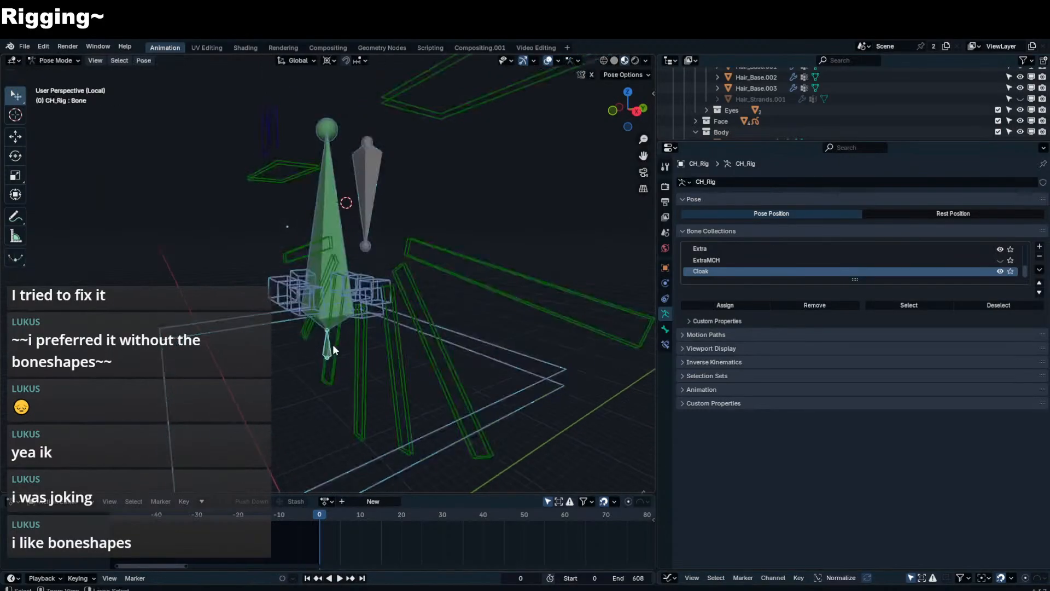
pyautogui.press('g')
pyautogui.rightClick(346, 322)
pyautogui.press('KP_Divide')
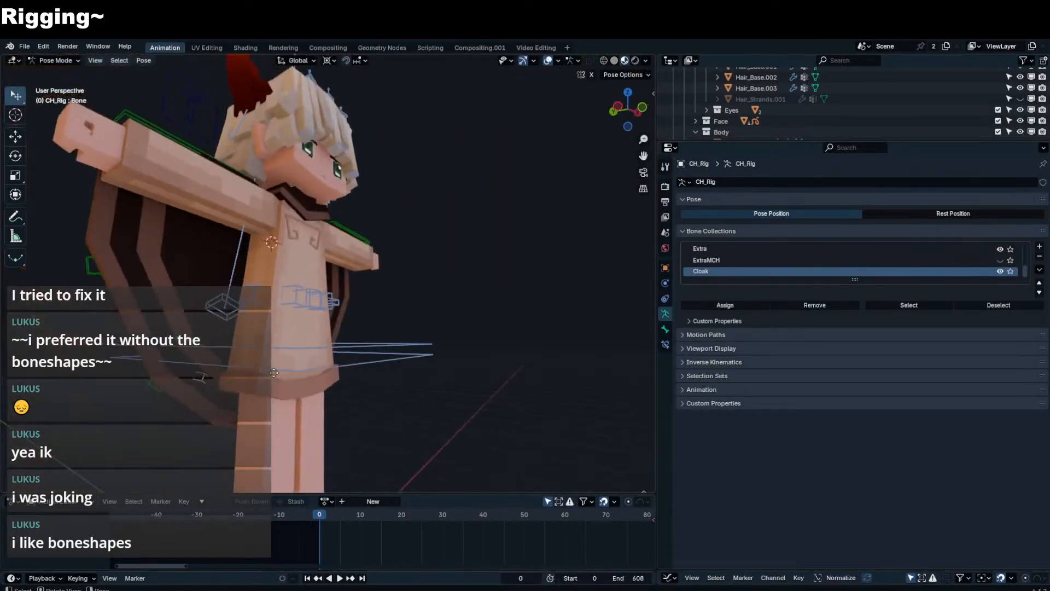
pyautogui.press('g')
pyautogui.rightClick(364, 356)
pyautogui.hotkey('ctrl', 'Tab')
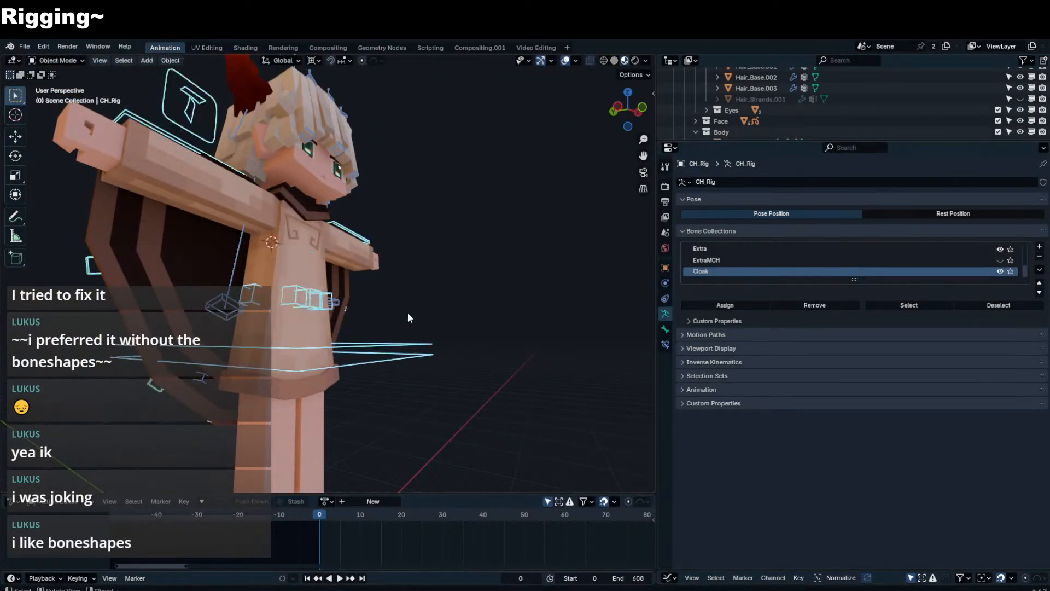
pyautogui.click(408, 313)
pyautogui.moveTo(408, 312); pyautogui.dragTo(323, 306, button='middle')
pyautogui.click(323, 305)
pyautogui.click(322, 344)
pyautogui.hotkey('ctrl', 'Tab')
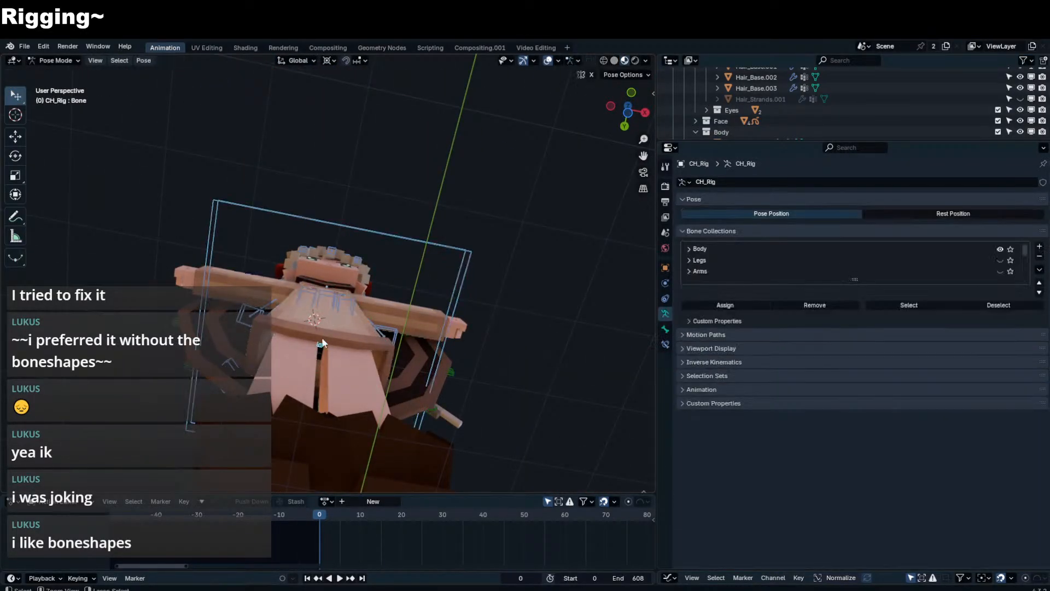
pyautogui.moveTo(320, 350); pyautogui.dragTo(255, 378, button='middle')
pyautogui.click(333, 346)
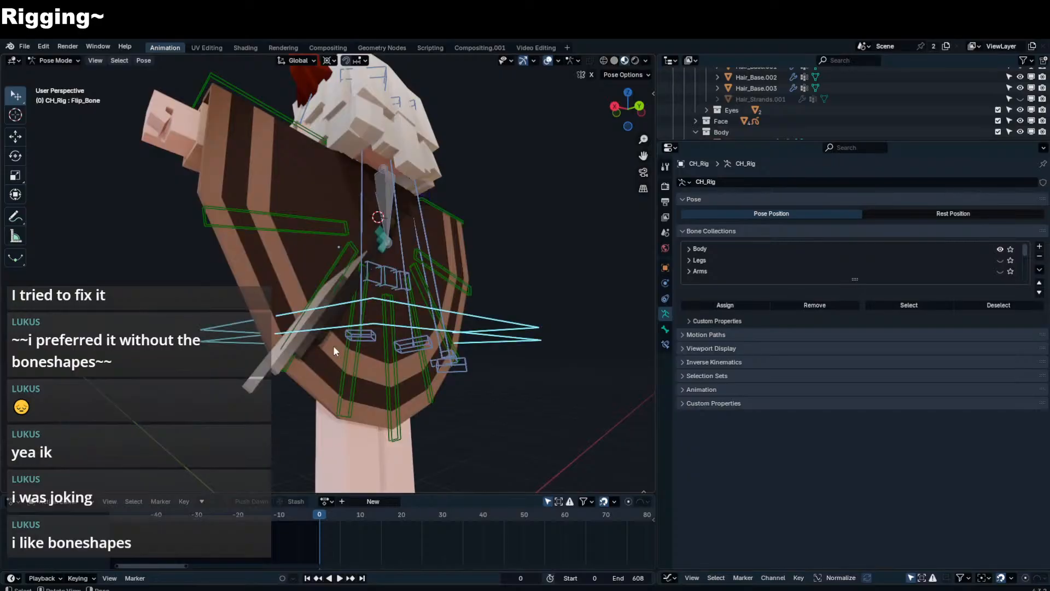
# - Switch to Hair Rig in Pose Mode and hide its MCH_Bones collection
pyautogui.moveTo(333, 345); pyautogui.dragTo(281, 376, button='middle')
pyautogui.hotkey('ctrl', 'Tab')
pyautogui.click(273, 371)
pyautogui.hotkey('ctrl', 'Tab')
pyautogui.click(1005, 260)
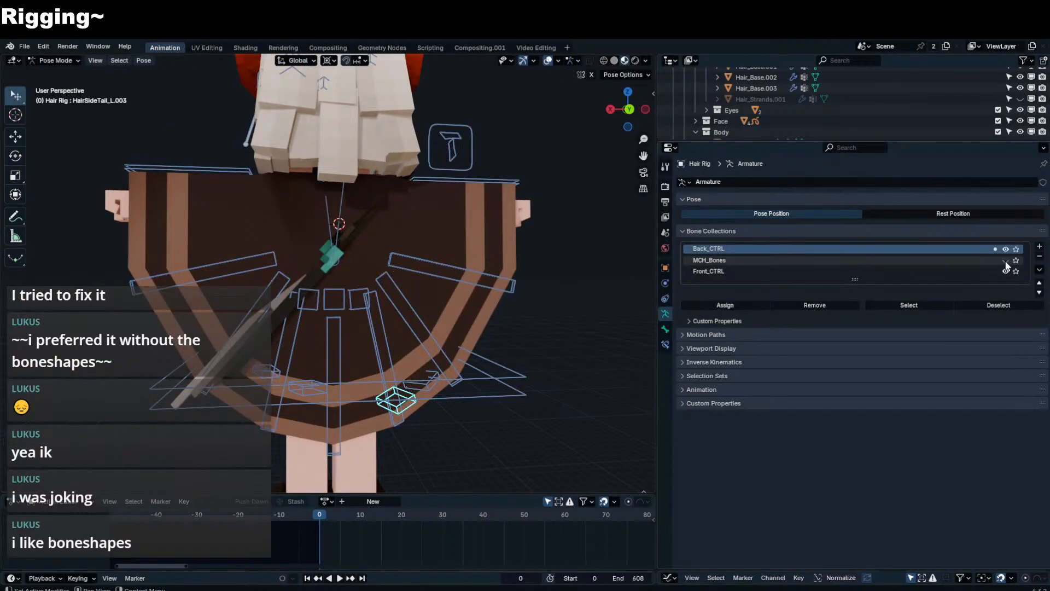
# - Move the front hair control bones into the Front_CTRL bone collection
pyautogui.moveTo(394, 239); pyautogui.dragTo(463, 239, button='middle')
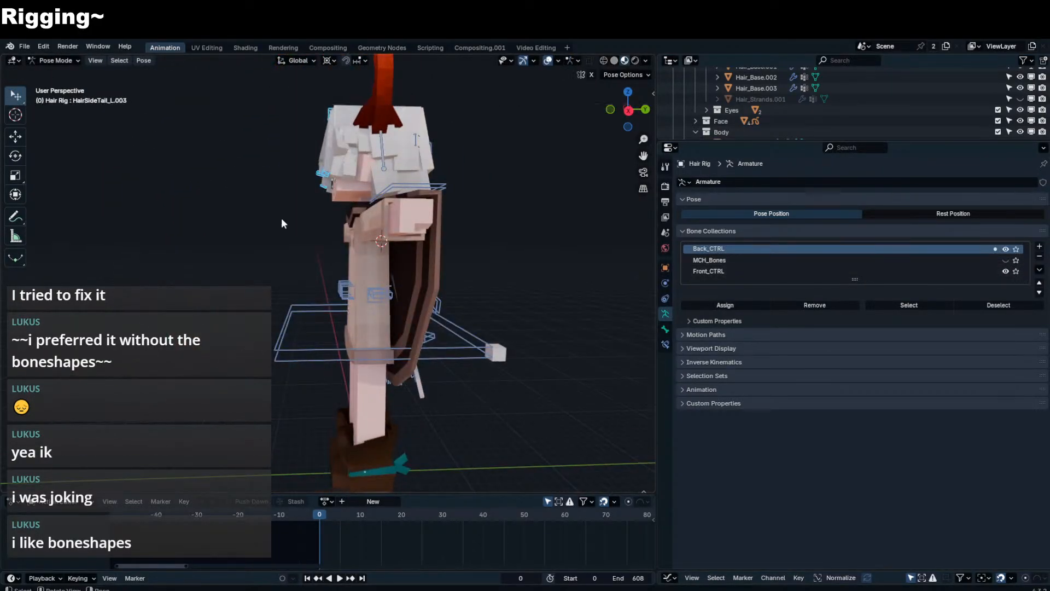
pyautogui.moveTo(281, 223); pyautogui.dragTo(430, 220, button='middle')
pyautogui.press('m')
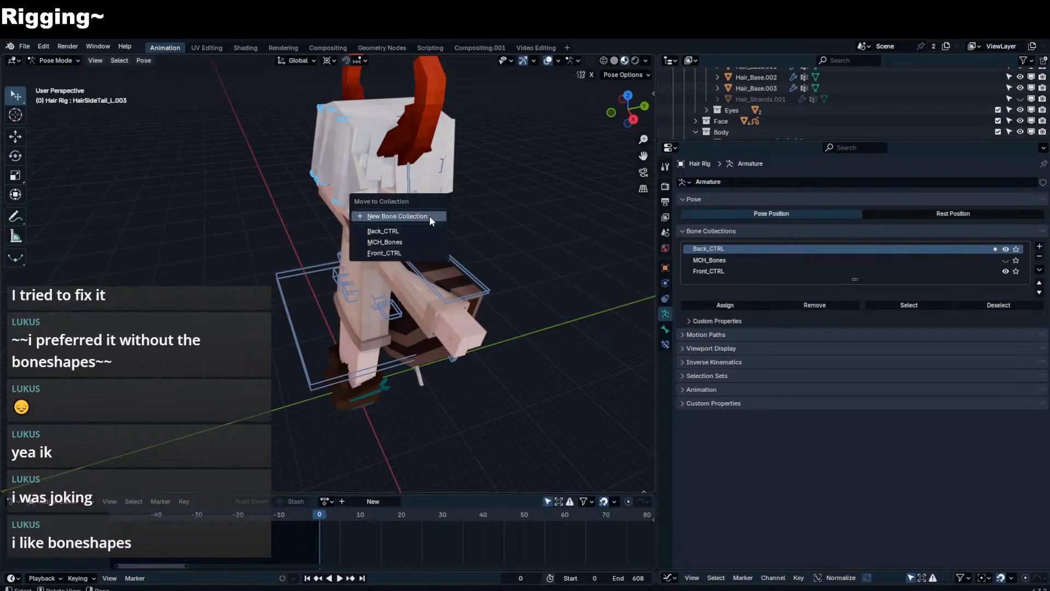
pyautogui.click(415, 252)
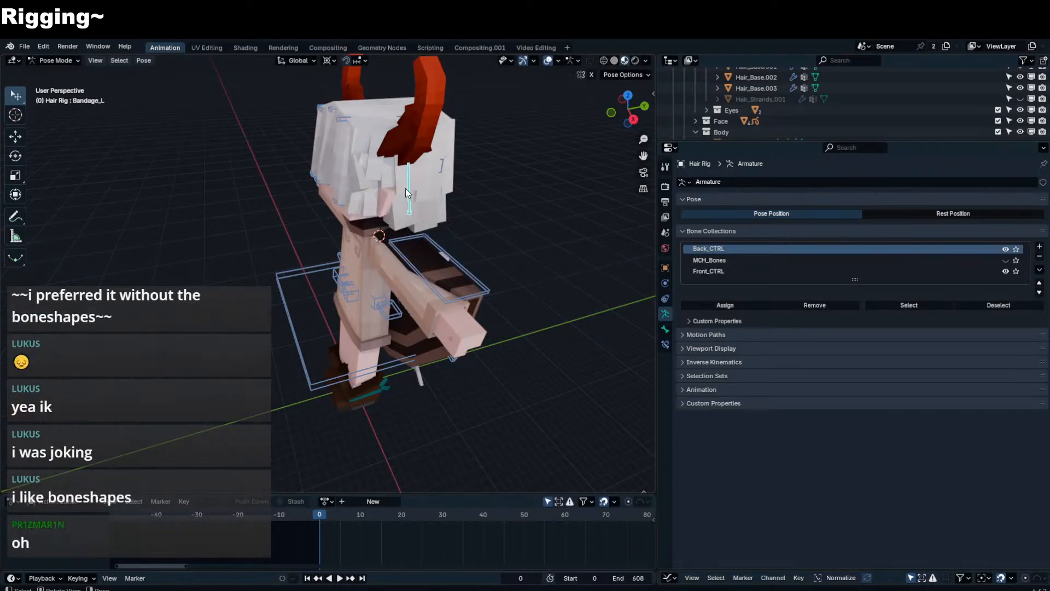
# - Move the bandage bones into Front_CTRL as well and hide that collection
pyautogui.moveTo(406, 188); pyautogui.dragTo(261, 169, button='middle')
pyautogui.click(263, 170)
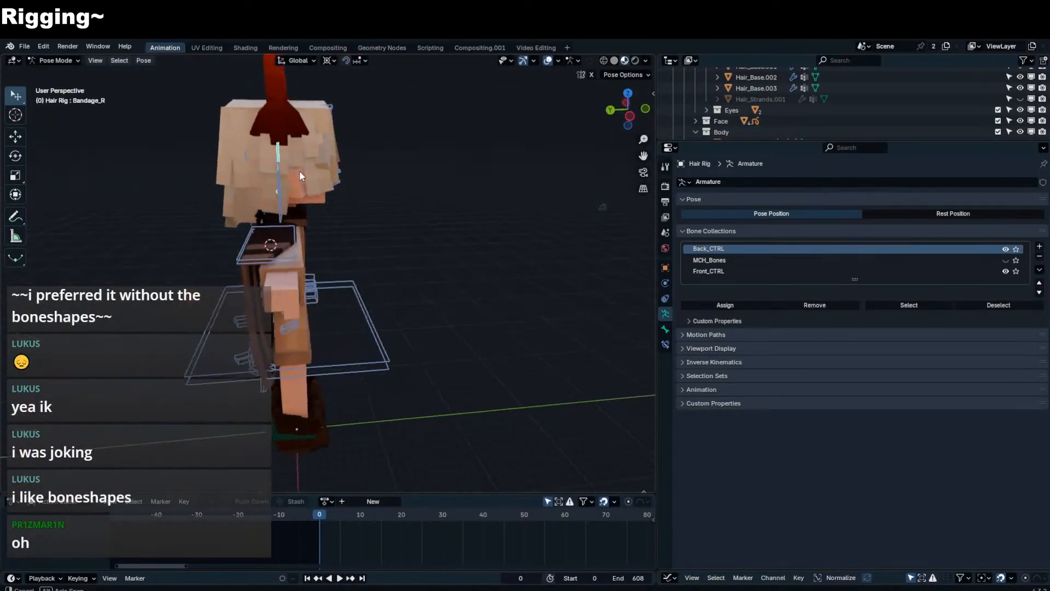
pyautogui.press('m')
pyautogui.click(301, 170)
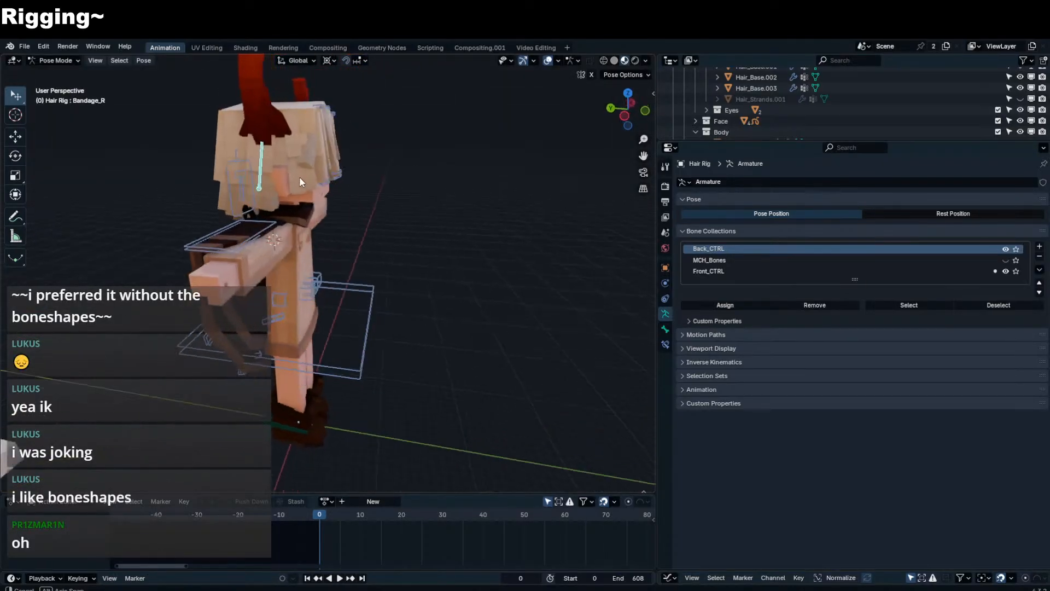
pyautogui.click(1005, 271)
# - Select a back hair control bone on Hair Rig and try a free trackball rotation on it
pyautogui.moveTo(508, 189); pyautogui.dragTo(343, 198, button='middle')
pyautogui.hotkey('ctrl', 'Tab')
pyautogui.moveTo(365, 152); pyautogui.dragTo(395, 180, button='middle')
pyautogui.hotkey('ctrl', 'Tab')
pyautogui.scroll(-3, 359, 207)
pyautogui.click(317, 217)
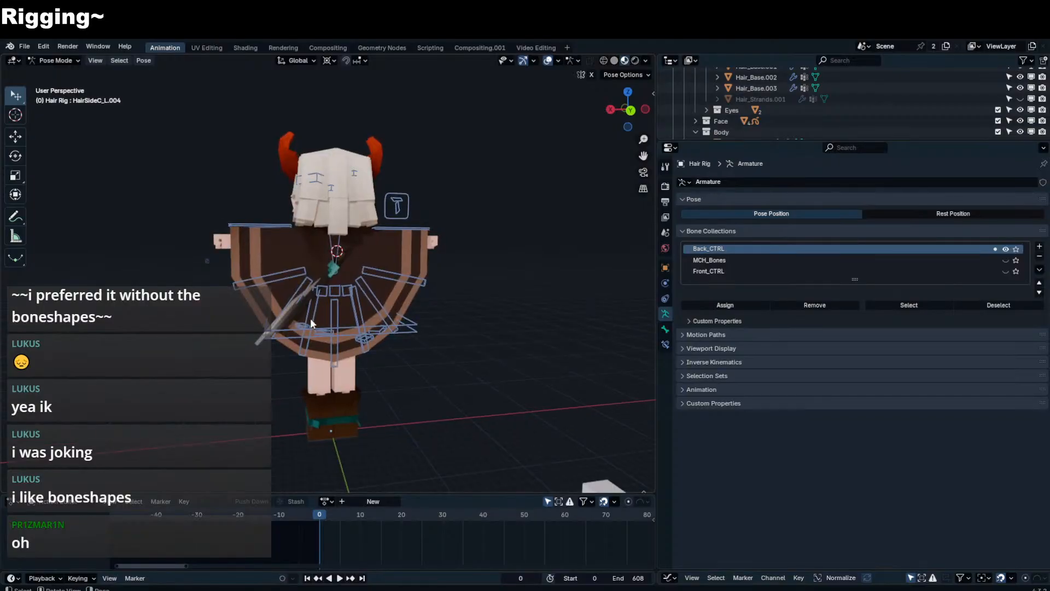
pyautogui.click(310, 317)
pyautogui.moveTo(310, 317); pyautogui.dragTo(438, 280, button='middle')
pyautogui.press('r')
pyautogui.press('r')
pyautogui.rightClick(371, 307)
# - Switch to CH_Rig in Pose Mode and try plain and trackball rotations on Flip_Bone
pyautogui.hotkey('ctrl', 'Tab')
pyautogui.click(414, 308)
pyautogui.hotkey('ctrl', 'Tab')
pyautogui.press('r')
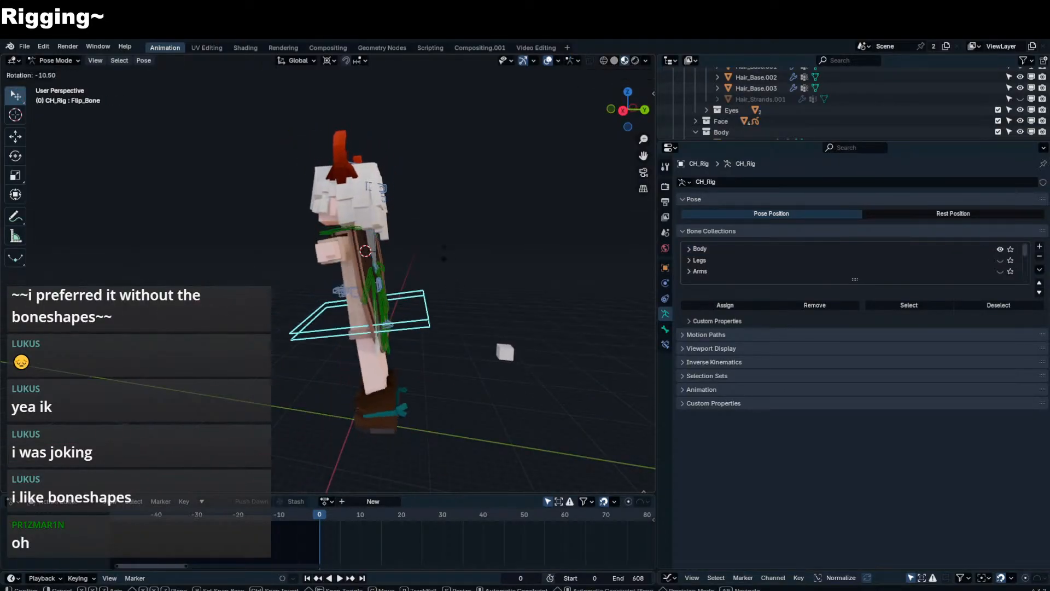
pyautogui.rightClick(412, 274)
pyautogui.moveTo(413, 274); pyautogui.dragTo(375, 285, button='middle')
pyautogui.press('r')
pyautogui.press('r')
pyautogui.rightClick(418, 285)
pyautogui.press('r')
pyautogui.press('r')
pyautogui.rightClick(492, 258)
pyautogui.press('r')
pyautogui.rightClick(401, 257)
# - Select Hair Rig's back hair control bones in Pose Mode and try moving them together away from the cloak
pyautogui.hotkey('ctrl', 'Tab')
pyautogui.click(393, 321)
pyautogui.hotkey('ctrl', 'Tab')
pyautogui.moveTo(392, 322); pyautogui.dragTo(377, 274, button='middle')
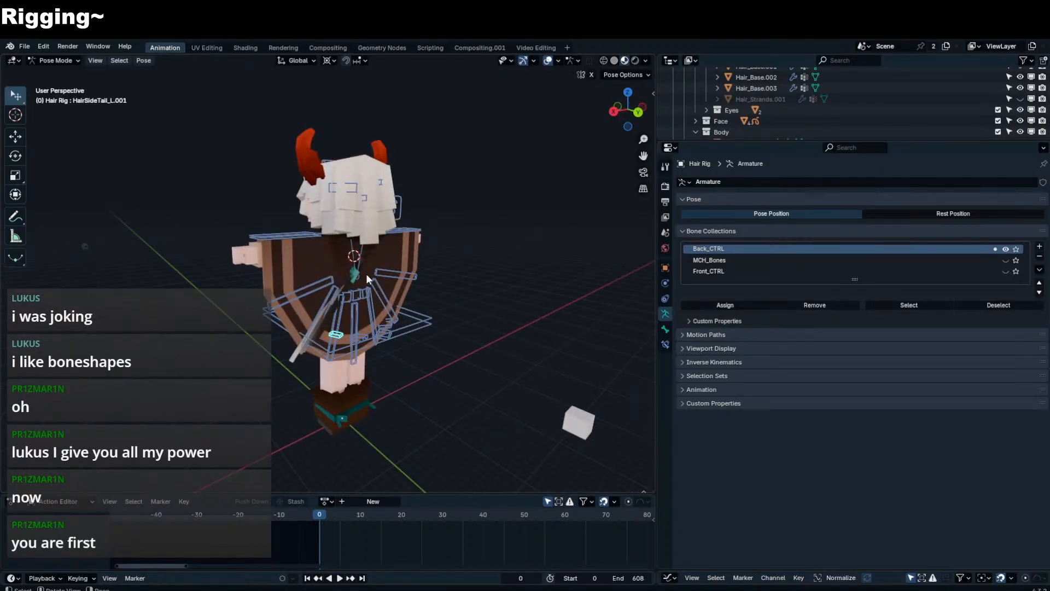
pyautogui.press('b')
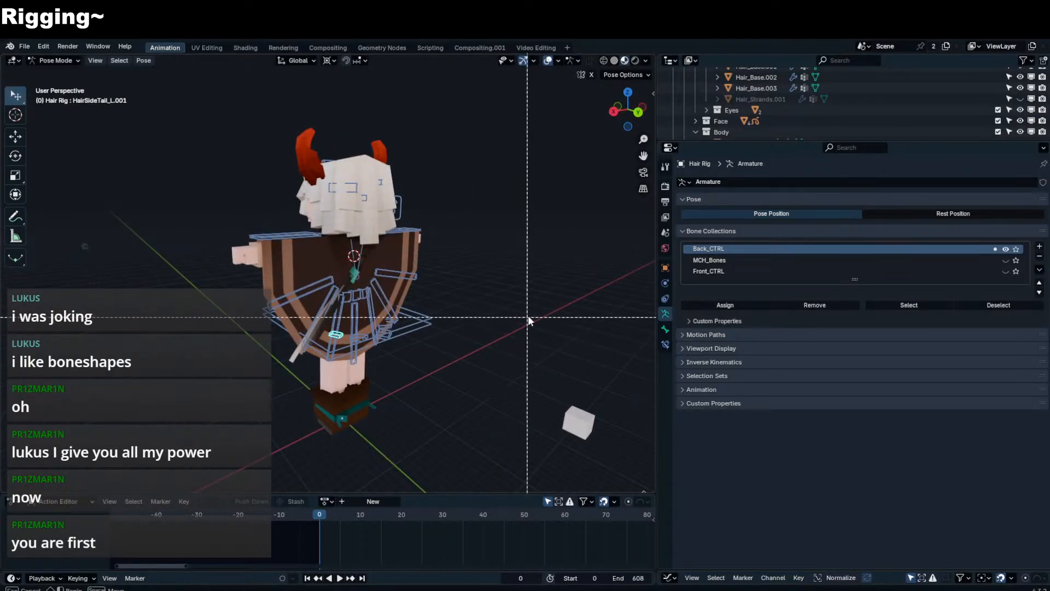
pyautogui.moveTo(523, 292); pyautogui.dragTo(82, 476)
pyautogui.moveTo(347, 365); pyautogui.dragTo(453, 330, button='middle')
pyautogui.press('g')
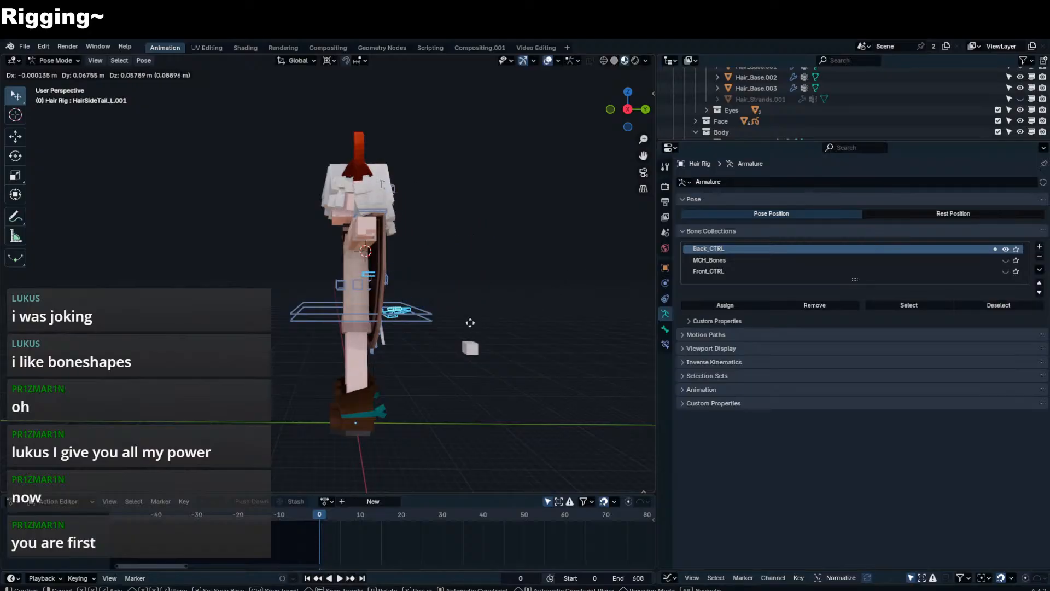
pyautogui.click(477, 314)
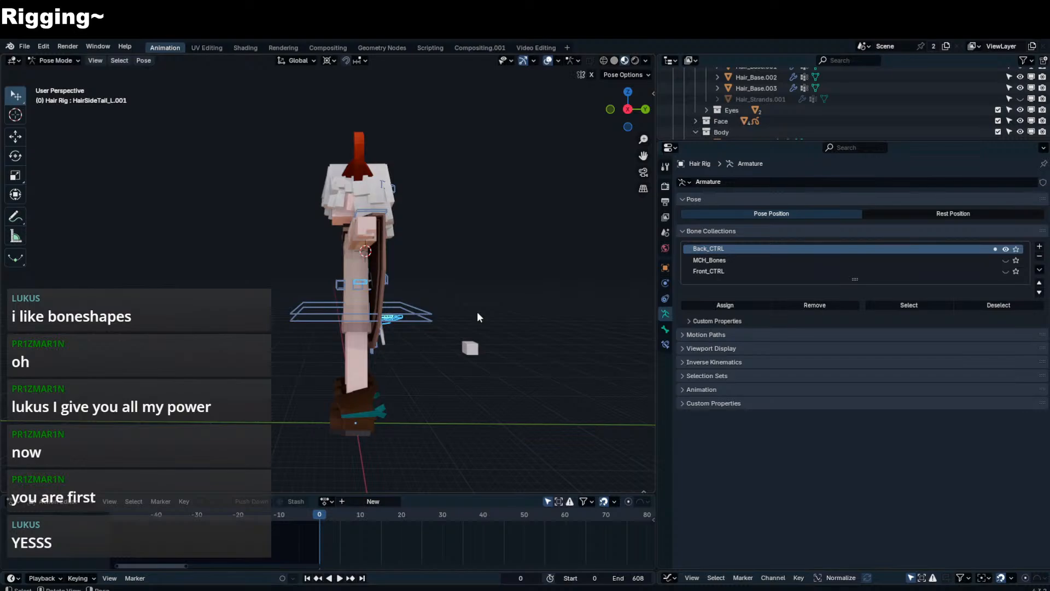
pyautogui.press('g')
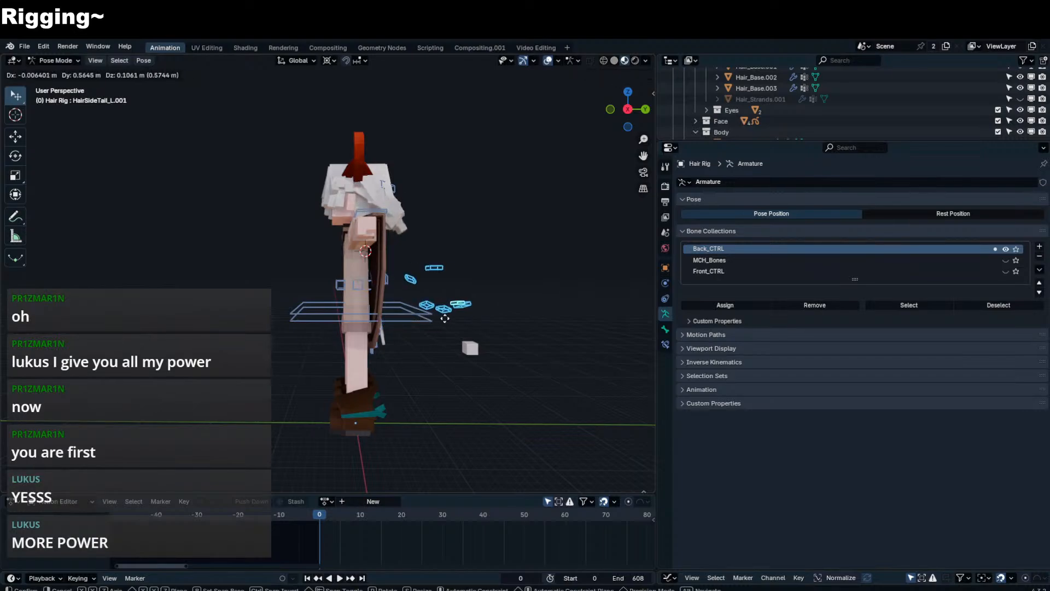
pyautogui.rightClick(430, 325)
# - Return Hair Rig to Object Mode and save the file
pyautogui.hotkey('ctrl', 'Tab')
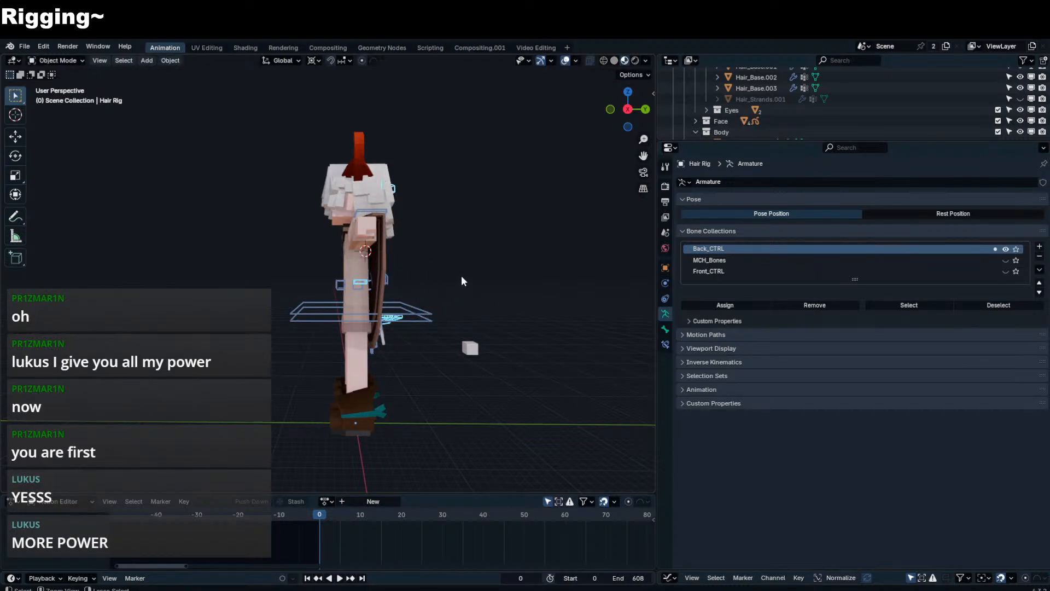
pyautogui.hotkey('ctrl', 's')
# - Switch to CH_Rig in Pose Mode, select the Props bone and show the sidebar with the rig's visibility options
pyautogui.moveTo(461, 275); pyautogui.dragTo(484, 339, button='middle')
pyautogui.click(396, 413)
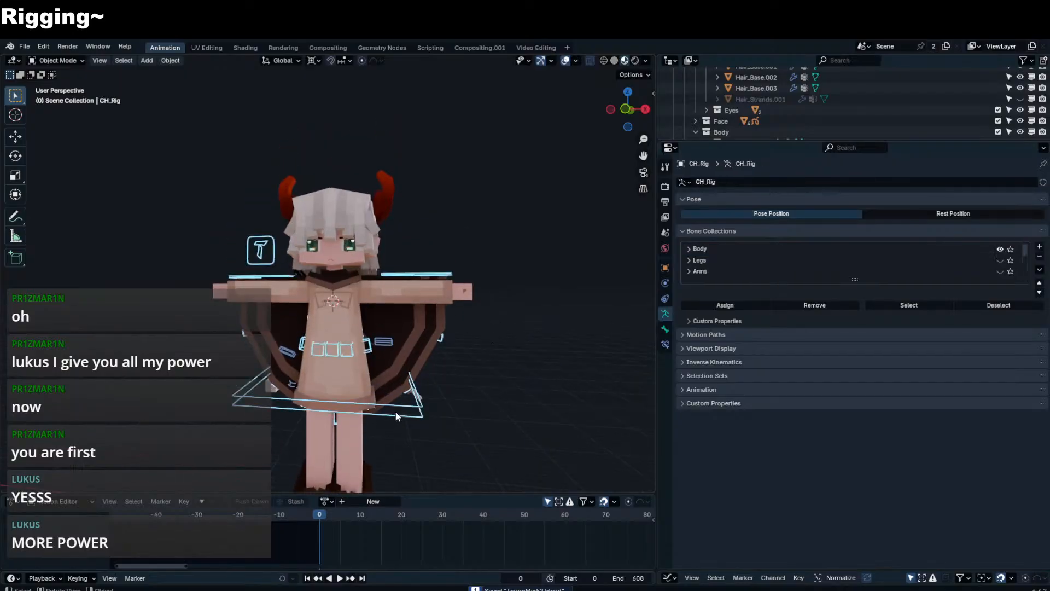
pyautogui.hotkey('ctrl', 'Tab')
pyautogui.click(260, 250)
pyautogui.press('n')
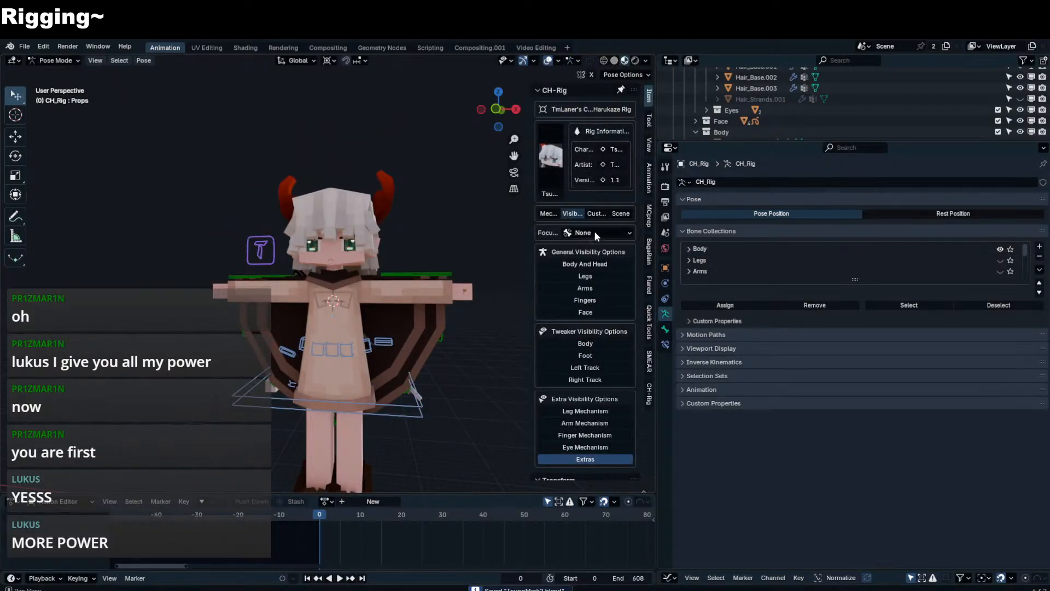
# - Inspect the rig's mechanism options and custom properties, and set FOrient.L to 0 while checking the character's arm
pyautogui.click(550, 216)
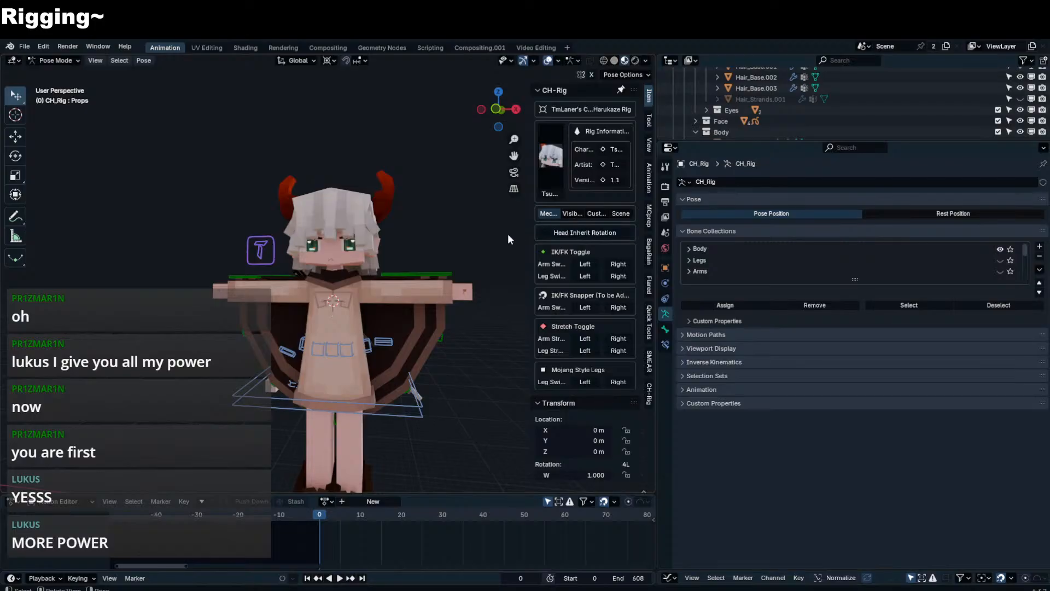
pyautogui.click(572, 91)
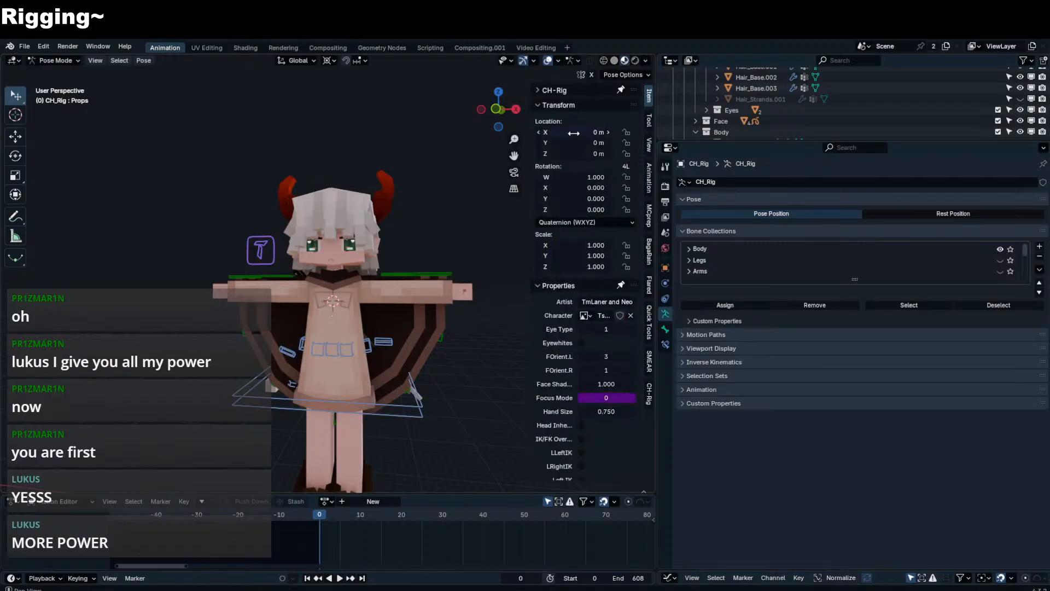
pyautogui.scroll(8, 342, 298)
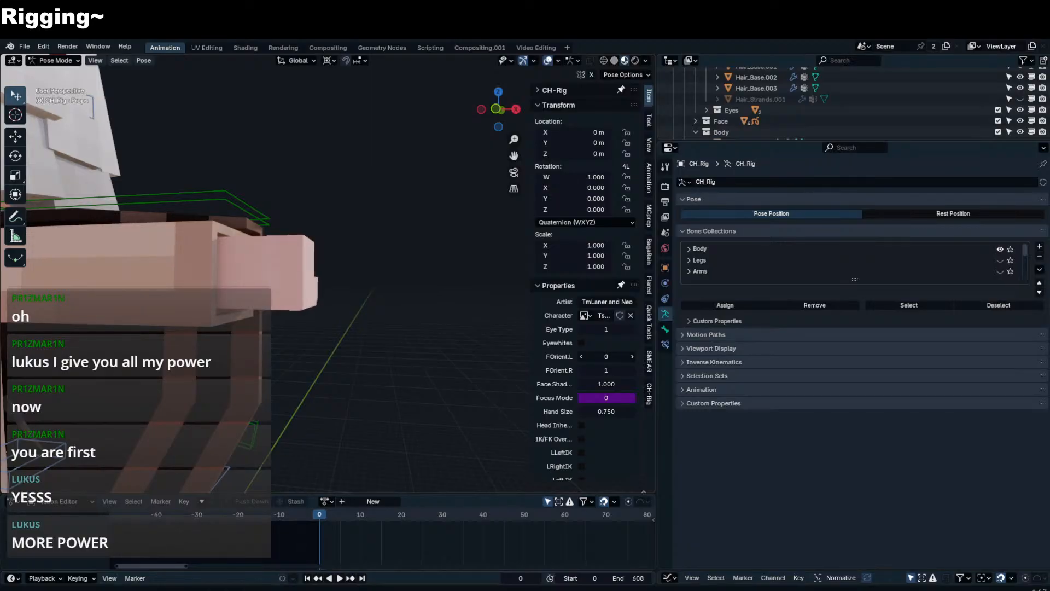
pyautogui.scroll(-8, 340, 287)
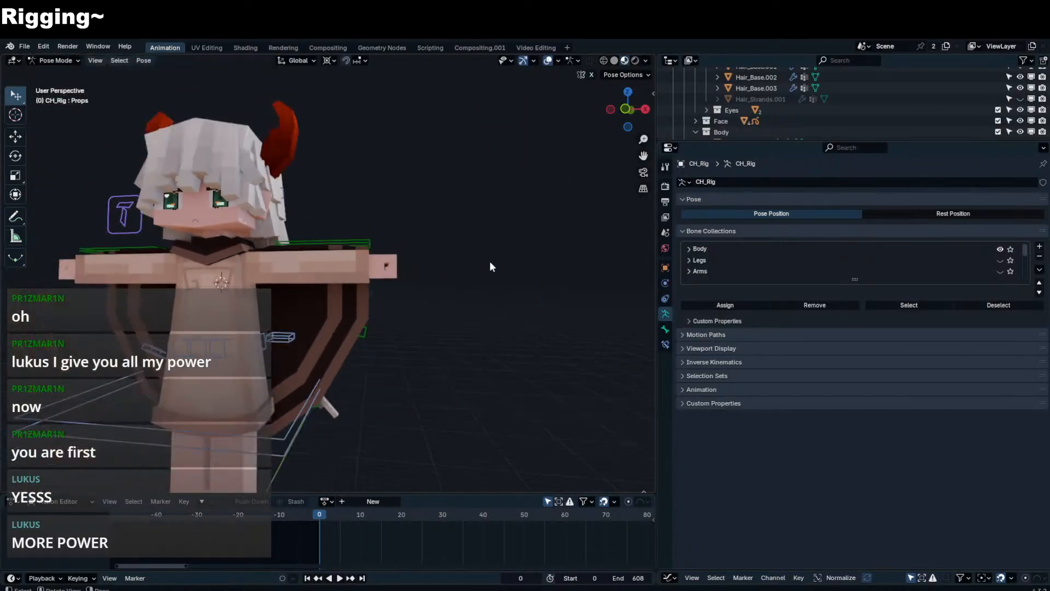
# - Return CH_Rig to Object Mode, expand the CH-Rig options in a wider sidebar and collapse the Transform section
pyautogui.hotkey('ctrl', 'Tab')
pyautogui.press('n')
pyautogui.keyDown('shift'); pyautogui.moveTo(379, 206); pyautogui.dragTo(479, 207, button='middle'); pyautogui.keyUp('shift')
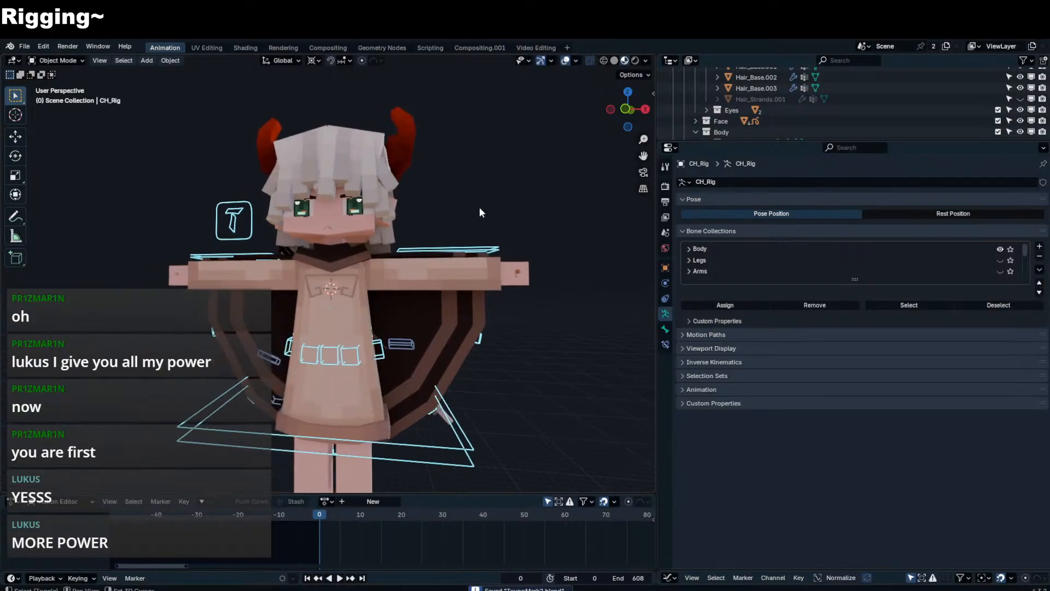
pyautogui.press('n')
pyautogui.click(579, 92)
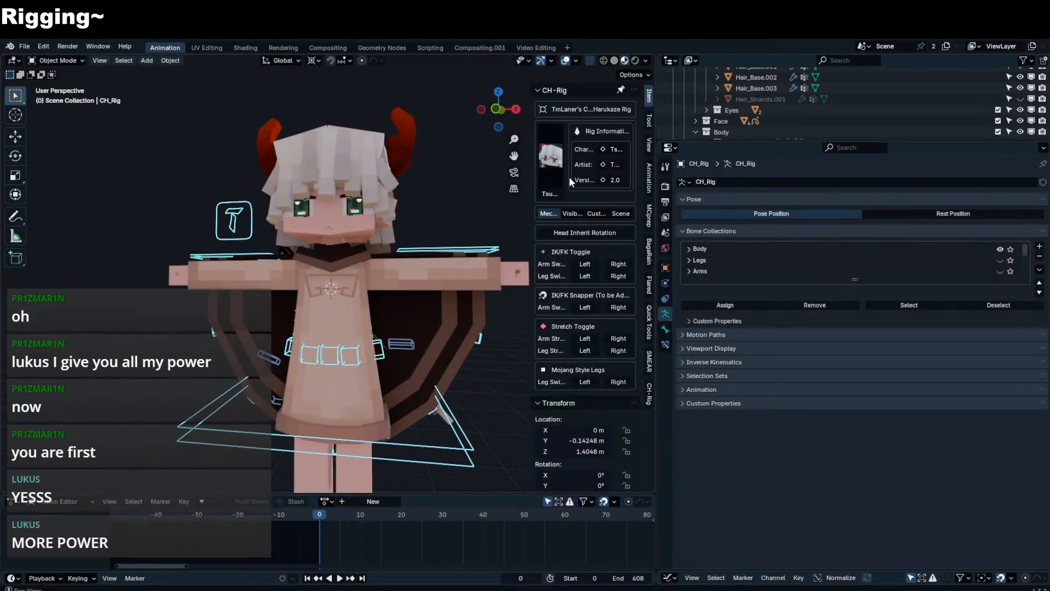
pyautogui.moveTo(533, 166); pyautogui.dragTo(424, 179)
pyautogui.click(442, 402)
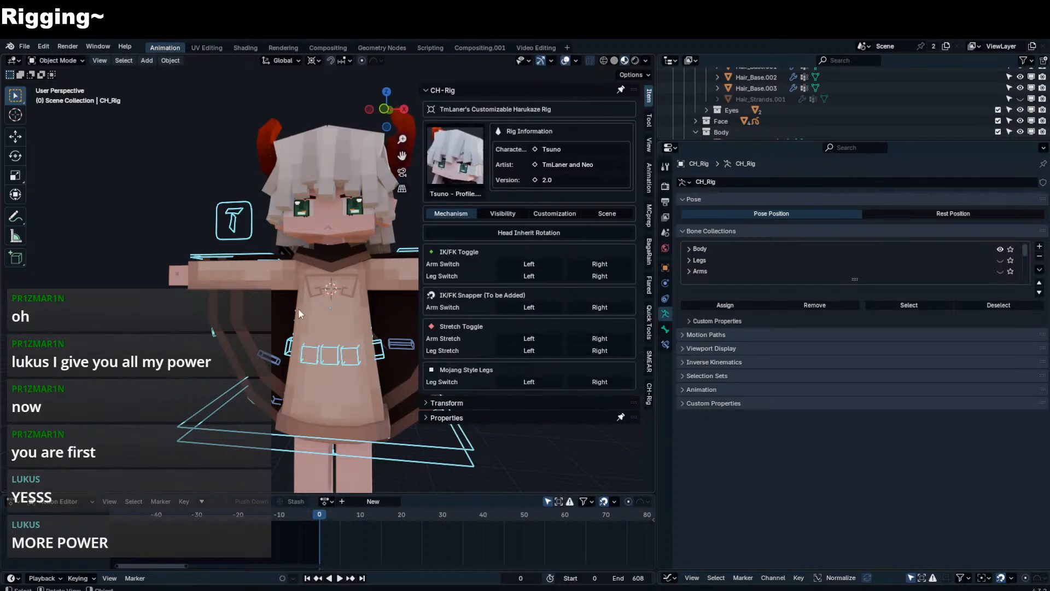
# - Enable both leg IK/FK and Mojang Style Legs switches, and show the Body And Head, Legs and Arms controls
pyautogui.scroll(-5, 373, 397)
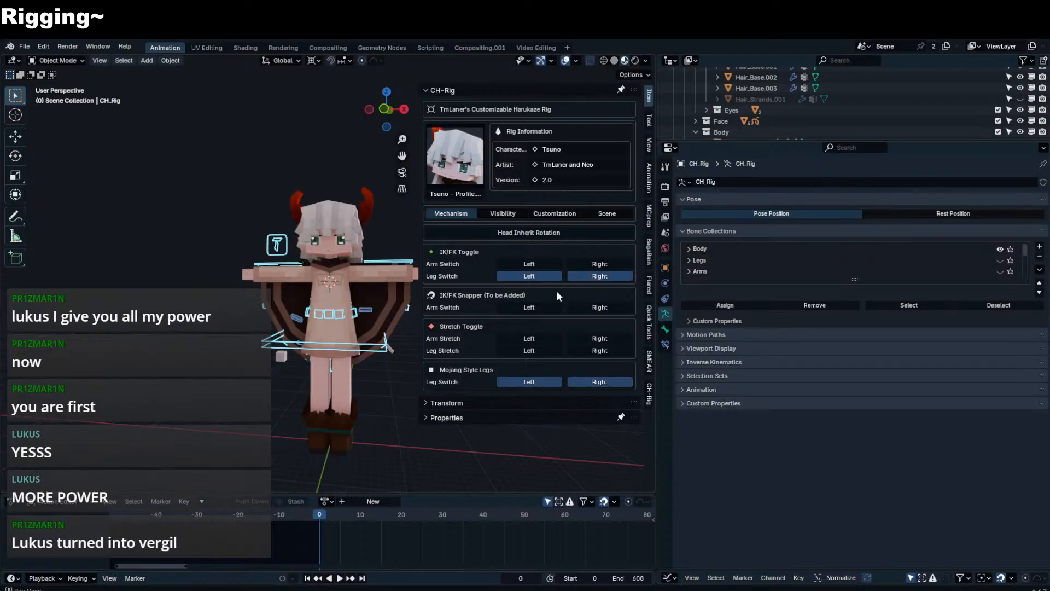
pyautogui.scroll(-1, 355, 367)
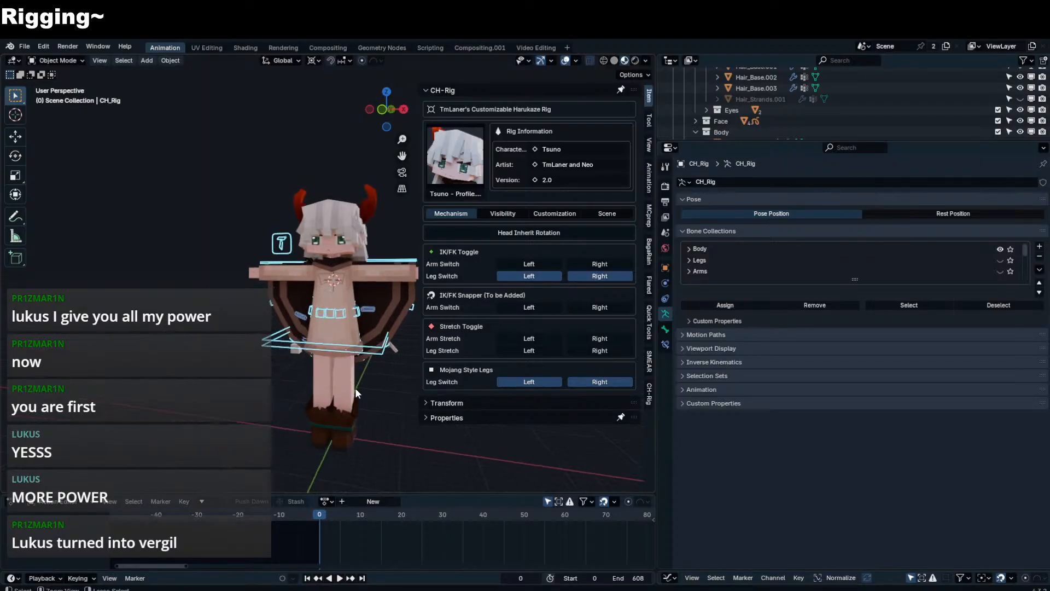
pyautogui.click(517, 213)
pyautogui.moveTo(541, 262); pyautogui.dragTo(533, 310)
pyautogui.click(533, 310)
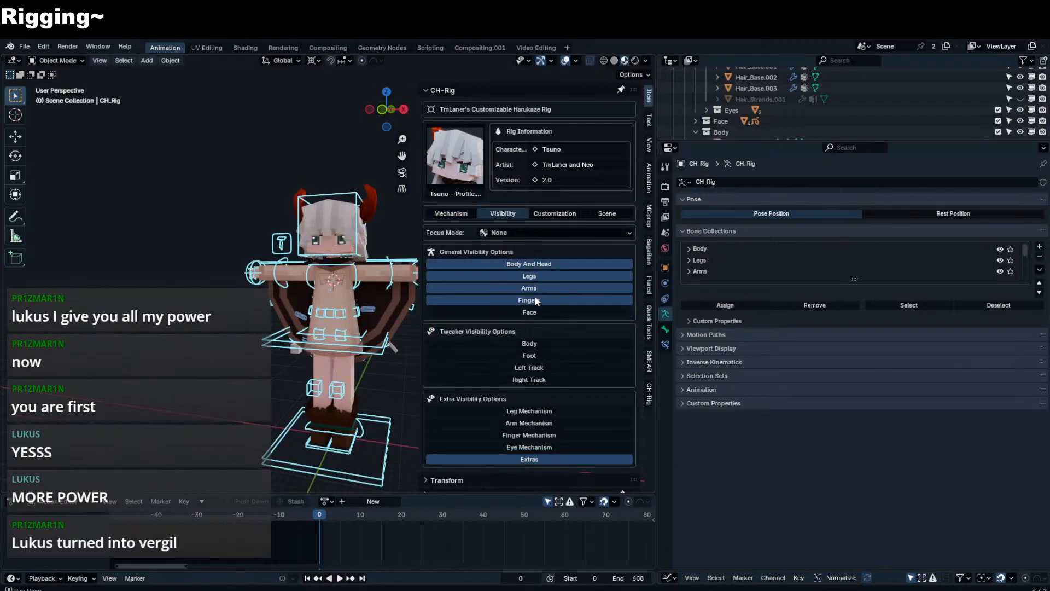
pyautogui.click(536, 299)
pyautogui.click(537, 287)
pyautogui.click(536, 285)
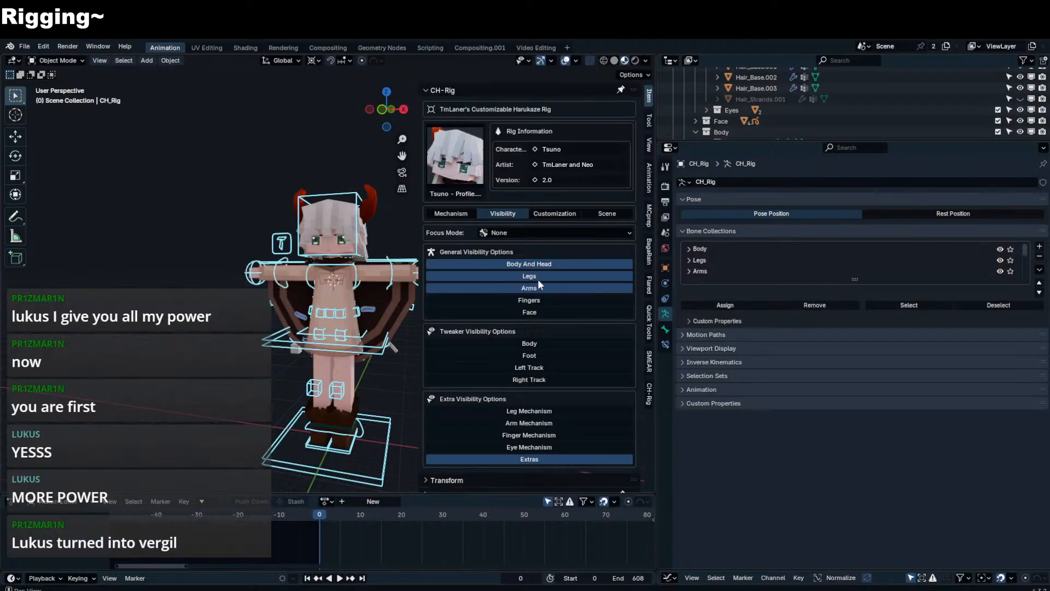
pyautogui.click(538, 279)
pyautogui.click(537, 279)
# - Switch CH_Rig to Pose Mode and try moving and rotating the left foot's IK control away from the body
pyautogui.hotkey('ctrl', 'Tab')
pyautogui.moveTo(347, 453); pyautogui.dragTo(375, 417)
pyautogui.rightClick(375, 417)
pyautogui.moveTo(375, 418); pyautogui.dragTo(388, 414, button='middle')
pyautogui.press('g')
pyautogui.click(420, 409)
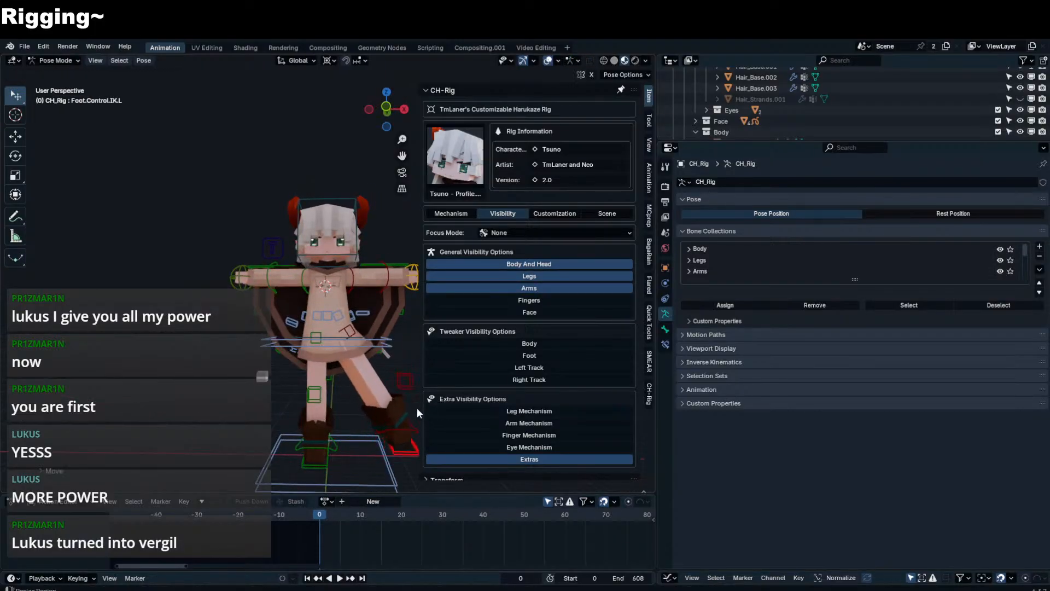
pyautogui.press('n')
pyautogui.press('r')
pyautogui.rightClick(444, 422)
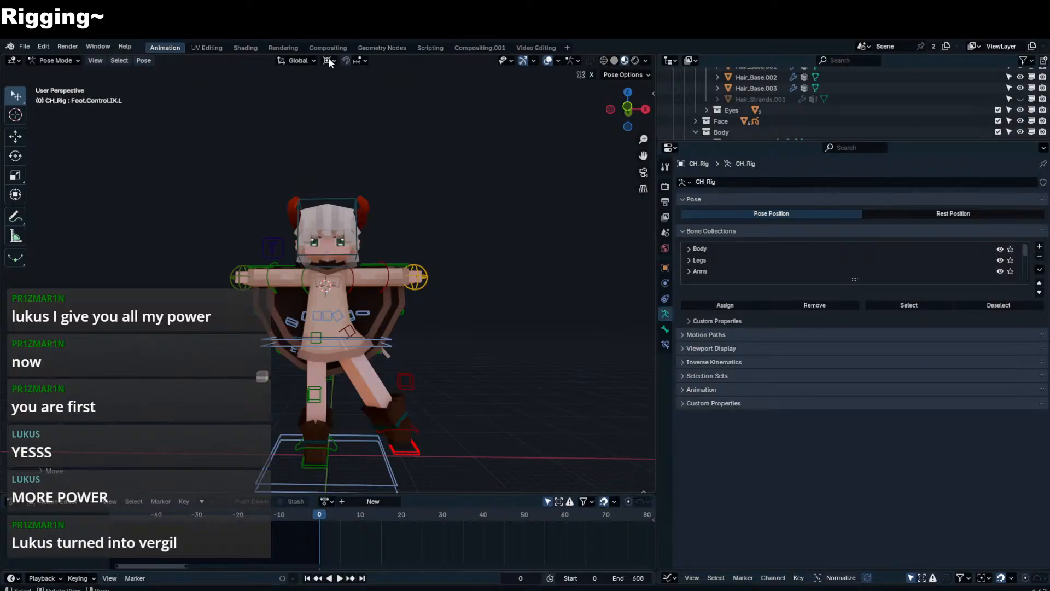
# - Try trackball and plain rotations plus another move on the left foot's IK control, and undo the test transforms
pyautogui.press('r')
pyautogui.press('r')
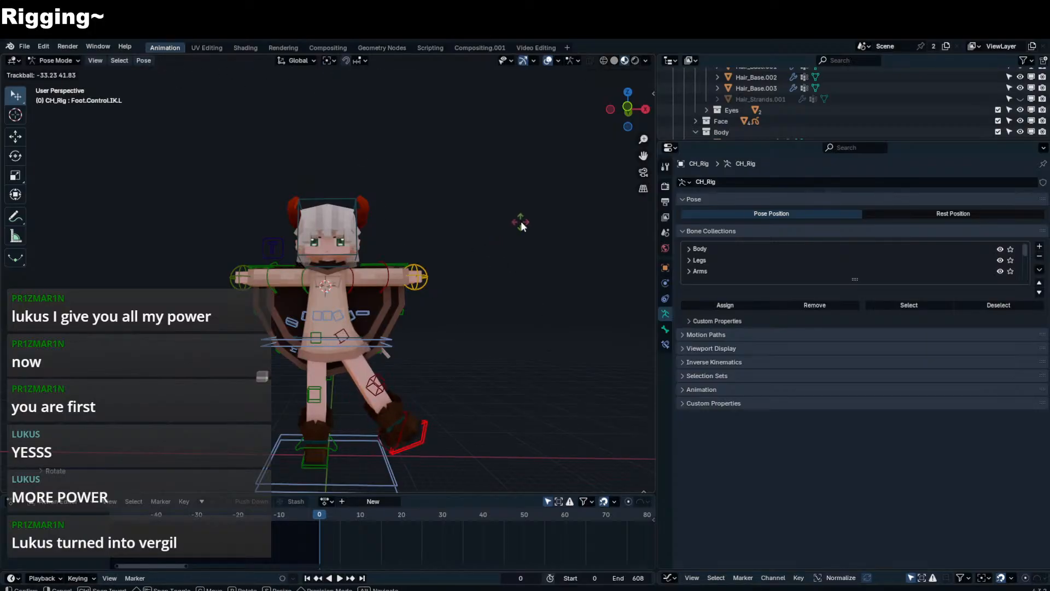
pyautogui.click(521, 225)
pyautogui.press('r')
pyautogui.click(551, 336)
pyautogui.press('g')
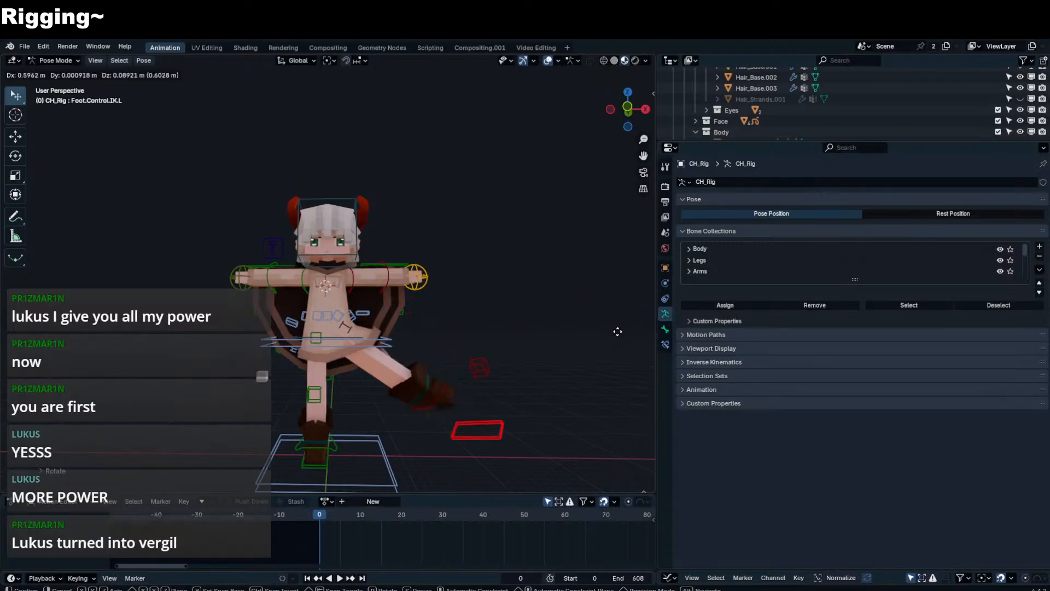
pyautogui.click(519, 277)
pyautogui.press('r')
pyautogui.press('r')
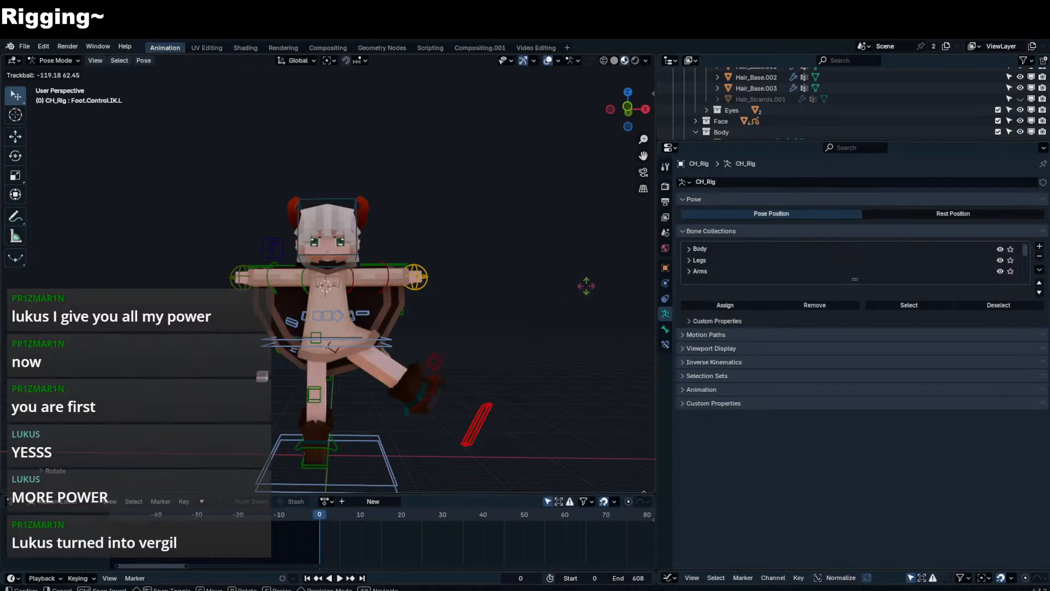
pyautogui.click(513, 366)
pyautogui.hotkey('ctrl', 'z')
pyautogui.hotkey('ctrl', 'z')
# - With Mojang Style Legs switched off, test the leg stretch options by moving the left foot's IK control, and undo the test
pyautogui.press('n')
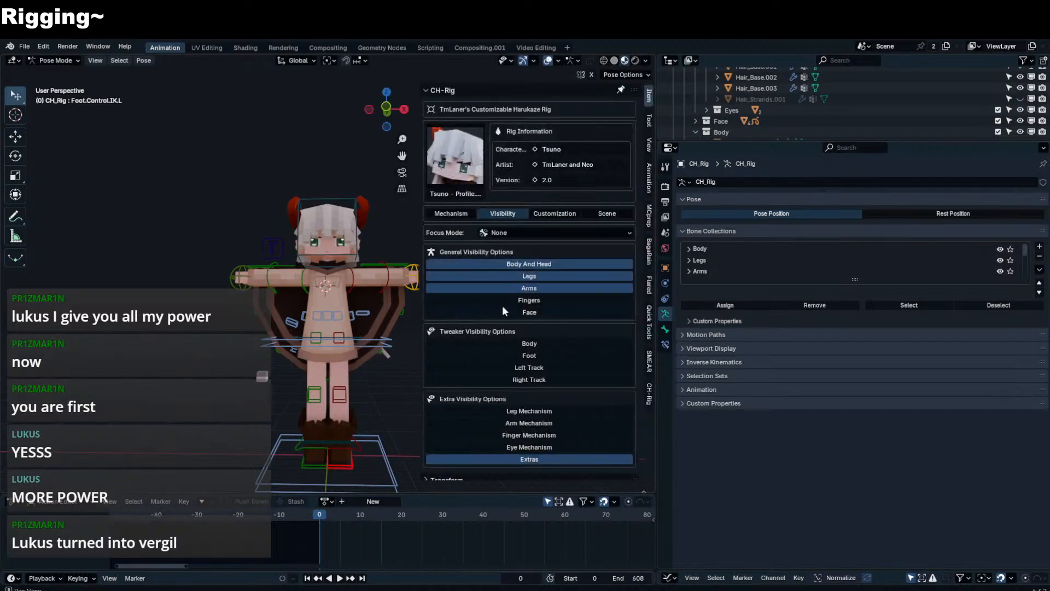
pyautogui.click(454, 213)
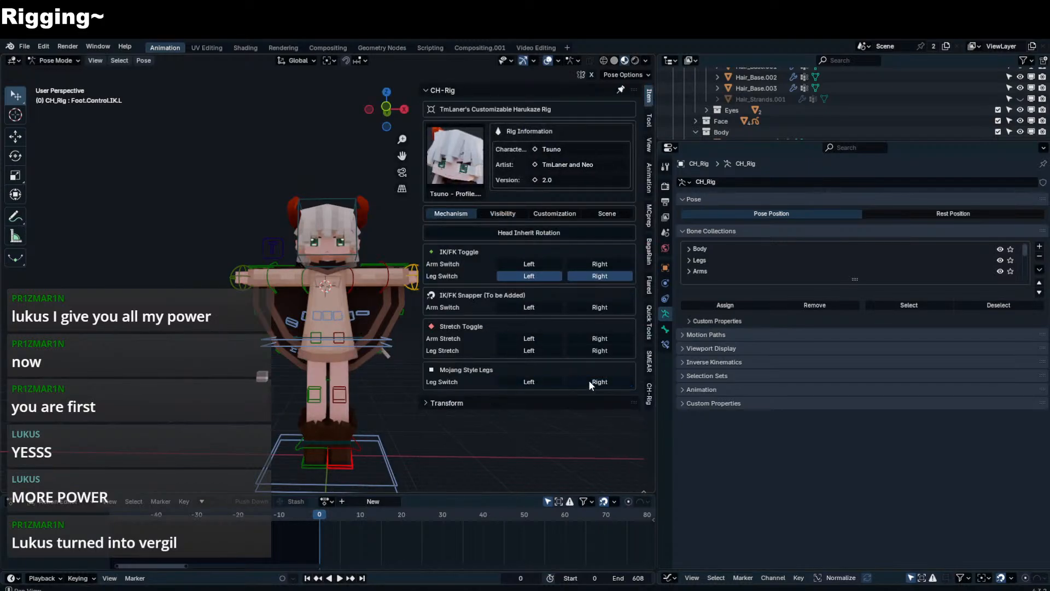
pyautogui.press('n')
pyautogui.press('g')
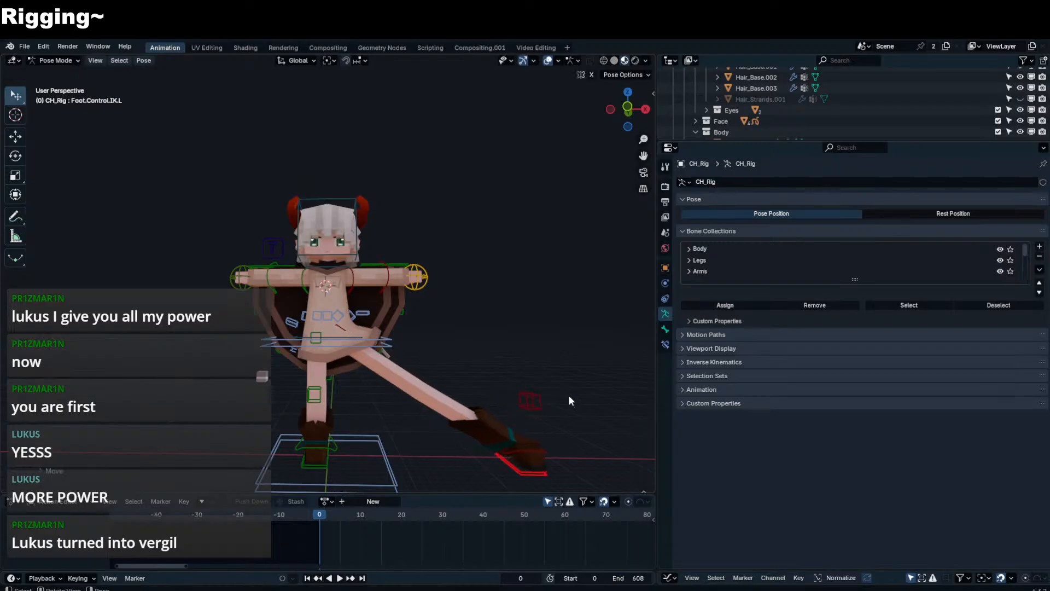
pyautogui.click(537, 363)
pyautogui.press('n')
pyautogui.click(592, 351)
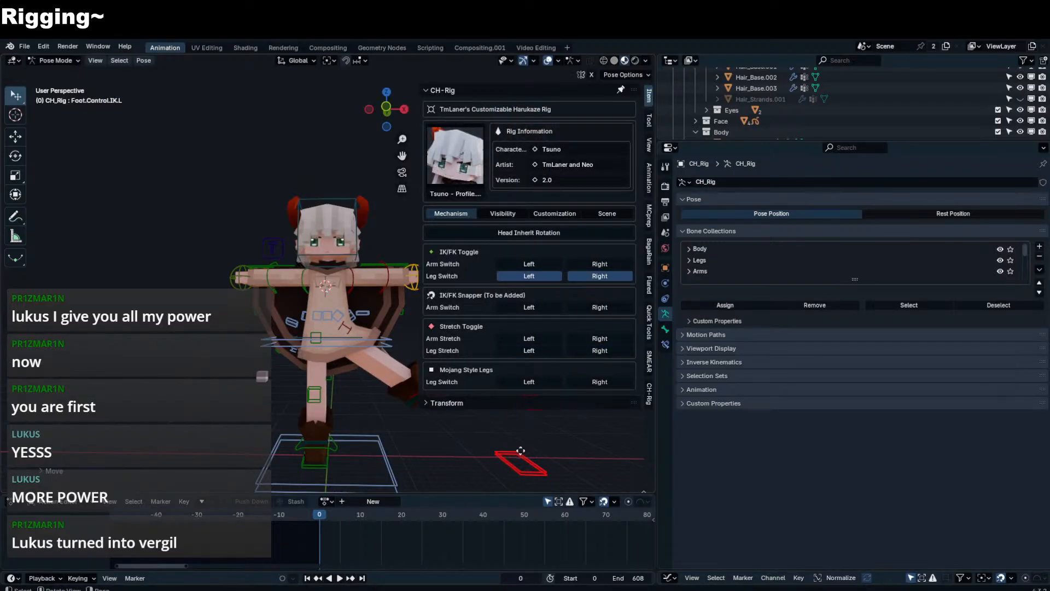
pyautogui.hotkey('ctrl', 'z')
# - Select the left upper arm's FK control and try rotating it
pyautogui.keyDown('shift'); pyautogui.moveTo(370, 286); pyautogui.dragTo(360, 293, button='middle'); pyautogui.keyUp('shift')
pyautogui.click(352, 283)
pyautogui.press('r')
pyautogui.rightClick(407, 302)
# - Switch the right arm to IK and try moving its ArmIK.R control outward
pyautogui.click(592, 266)
pyautogui.click(575, 263)
pyautogui.click(573, 265)
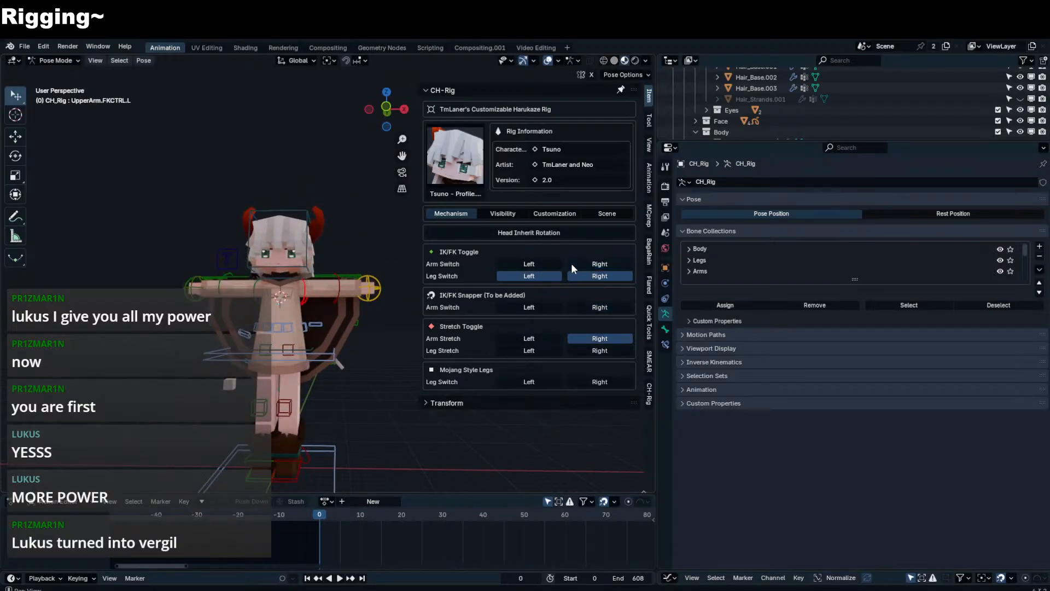
pyautogui.click(570, 265)
pyautogui.keyDown('shift'); pyautogui.moveTo(192, 277); pyautogui.dragTo(260, 282, button='middle'); pyautogui.keyUp('shift')
pyautogui.click(259, 288)
pyautogui.moveTo(258, 289); pyautogui.dragTo(138, 300)
pyautogui.rightClick(137, 301)
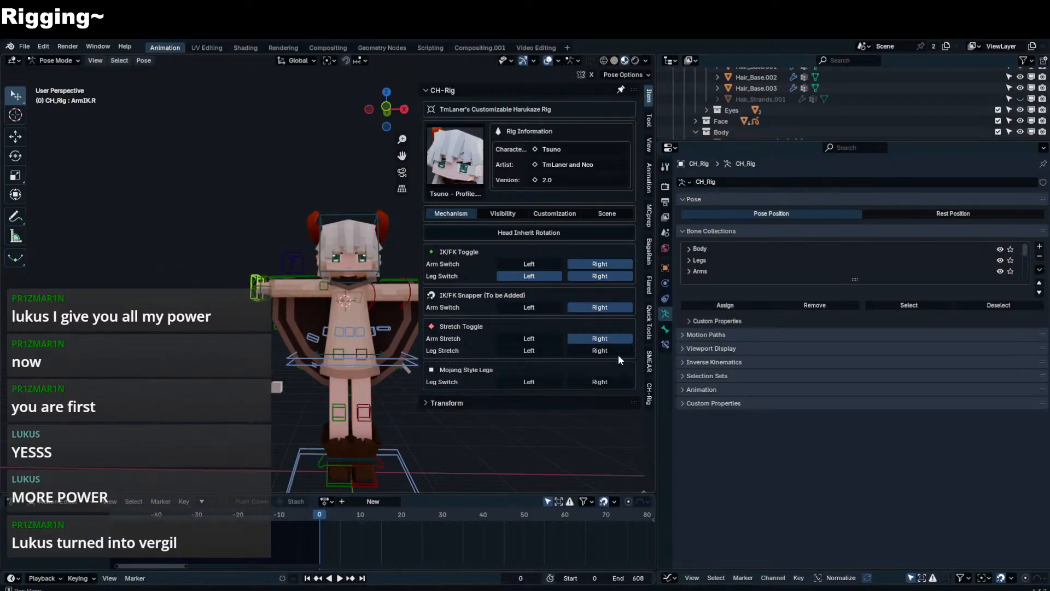
# - Toggle the left arm's IK/FK switch repeatedly to compare the arm's two control modes
pyautogui.click(541, 263)
pyautogui.keyDown('shift'); pyautogui.moveTo(368, 273); pyautogui.dragTo(288, 275, button='middle'); pyautogui.keyUp('shift')
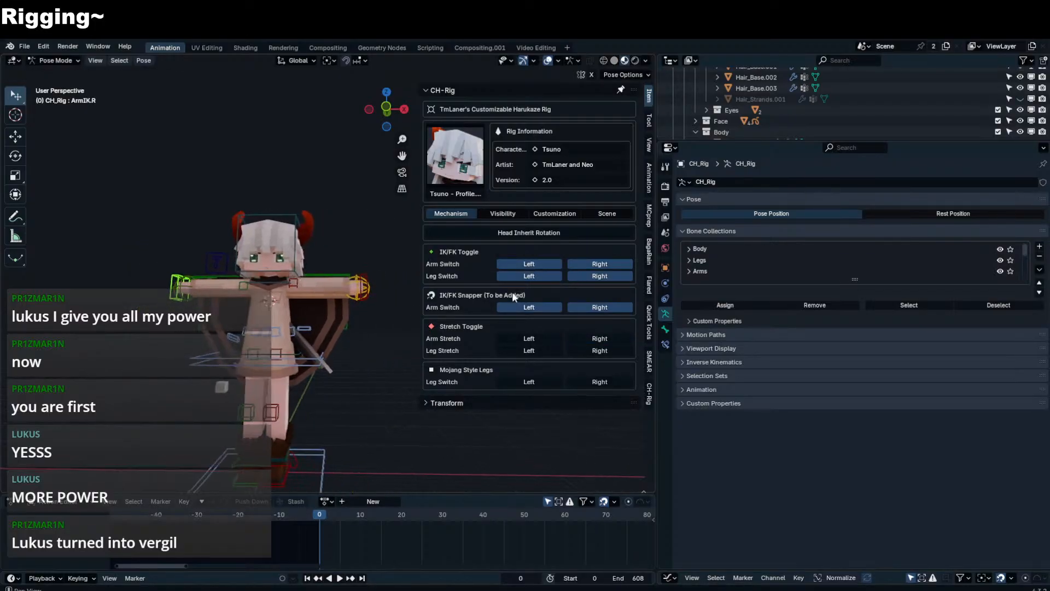
pyautogui.click(520, 260)
pyautogui.click(520, 261)
pyautogui.click(520, 260)
pyautogui.click(521, 260)
# - Select Tsuno's Sword, try clearing its parent, and undo the latest changes
pyautogui.moveTo(375, 289); pyautogui.dragTo(313, 342, button='middle')
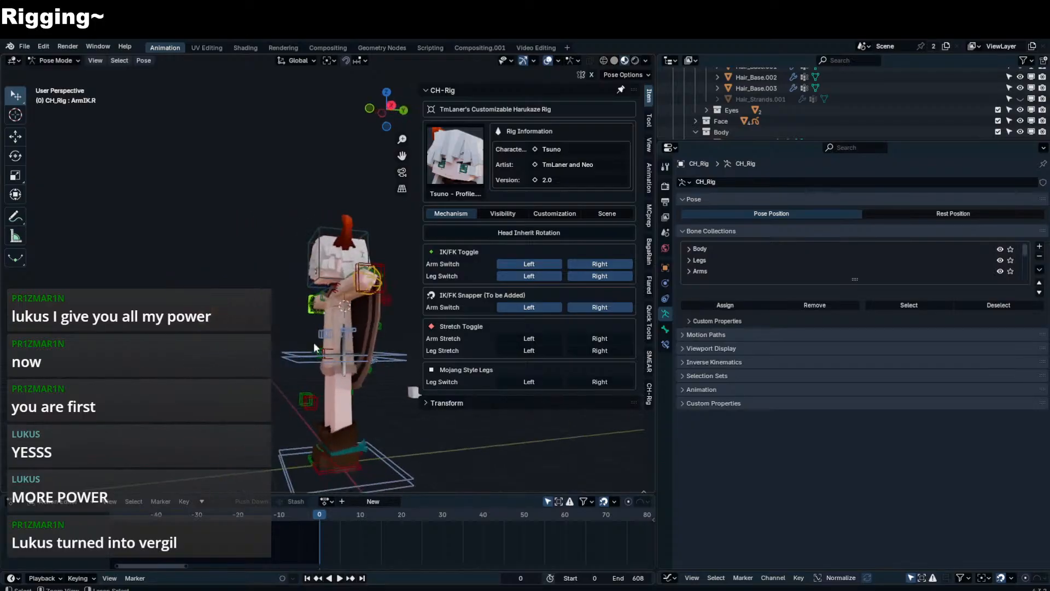
pyautogui.click(347, 344)
pyautogui.click(346, 345)
pyautogui.hotkey('alt', 'p')
pyautogui.click(349, 347)
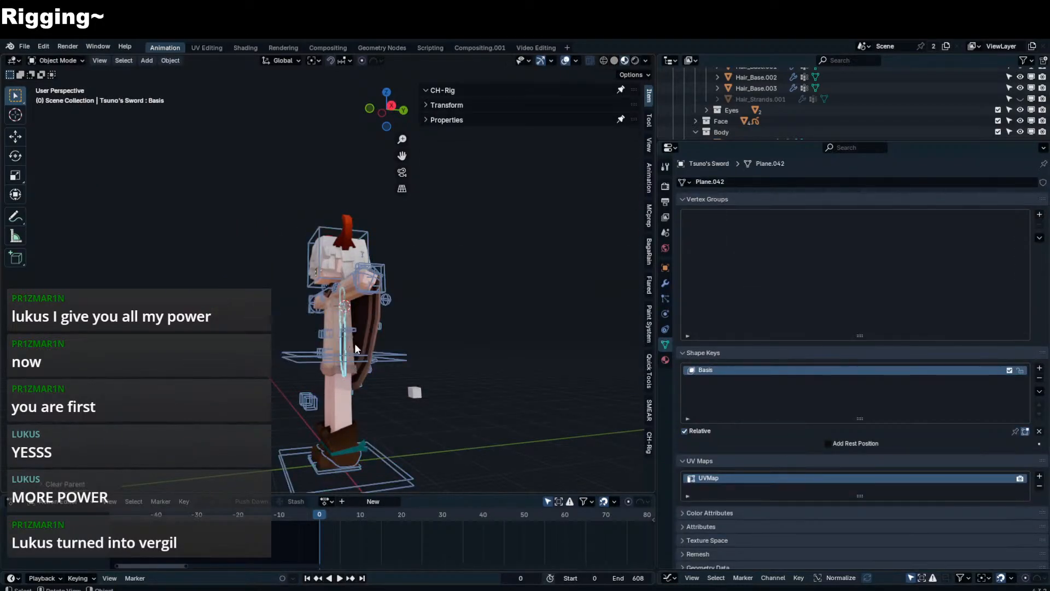
pyautogui.hotkey('ctrl', 'z')
pyautogui.hotkey('ctrl', 'z')
pyautogui.hotkey('ctrl', 'z')
pyautogui.hotkey('ctrl', 'z')
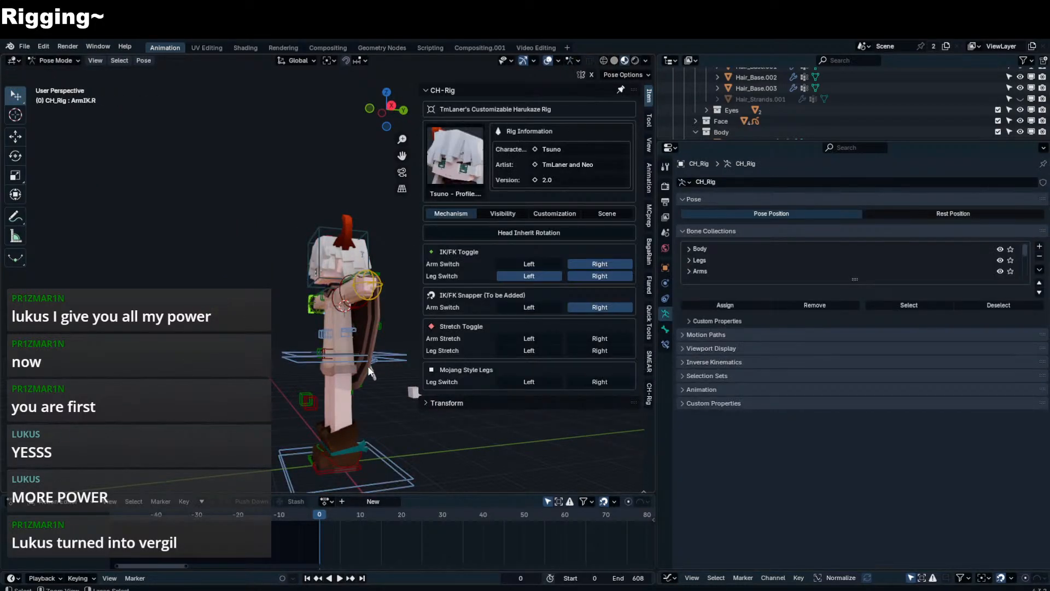
# - Redo back to the sword selection and clear the parent of Tsuno's Sword
pyautogui.hotkey('ctrl', 'shift', 'z')
pyautogui.hotkey('ctrl', 'shift', 'z')
pyautogui.hotkey('ctrl', 'shift', 'z')
pyautogui.hotkey('alt', 'p')
pyautogui.click(373, 379)
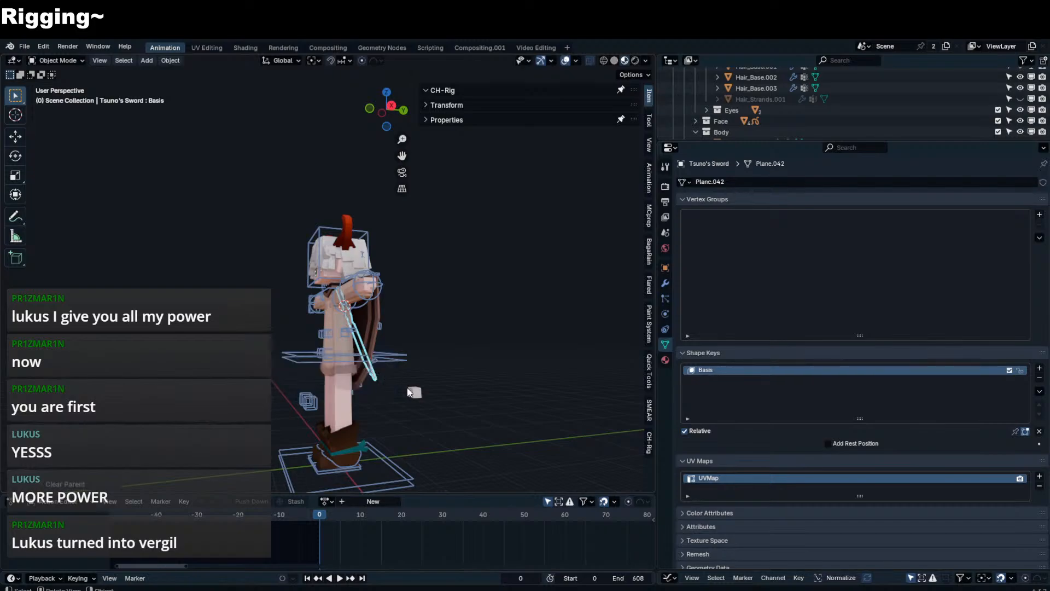
# - Return to CH_Rig in Pose Mode and switch the right arm back to FK
pyautogui.moveTo(406, 388); pyautogui.dragTo(396, 406, button='middle')
pyautogui.click(392, 450)
pyautogui.hotkey('ctrl', 'Tab')
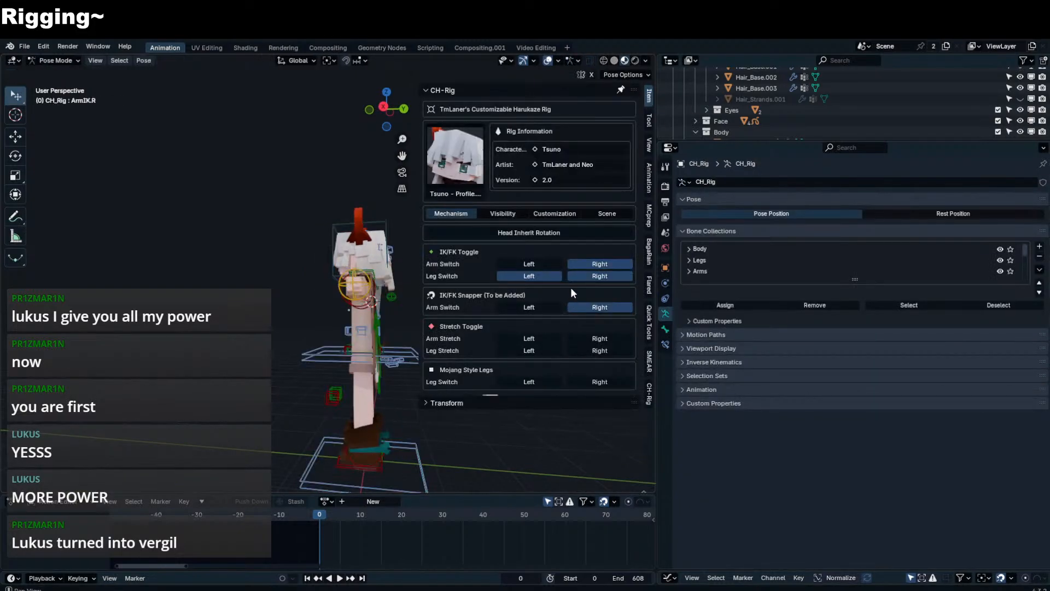
pyautogui.click(590, 263)
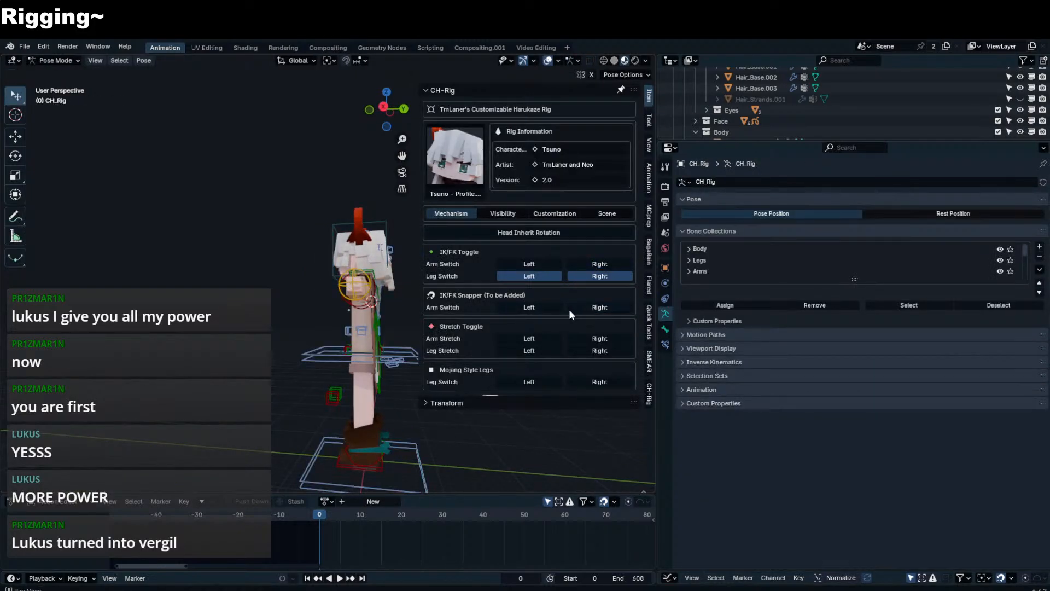
# - Test the left and right arm switches of the IK/FK Snapper, leave them off and save the file
pyautogui.click(571, 307)
pyautogui.click(549, 305)
pyautogui.click(548, 304)
pyautogui.click(582, 306)
pyautogui.click(553, 307)
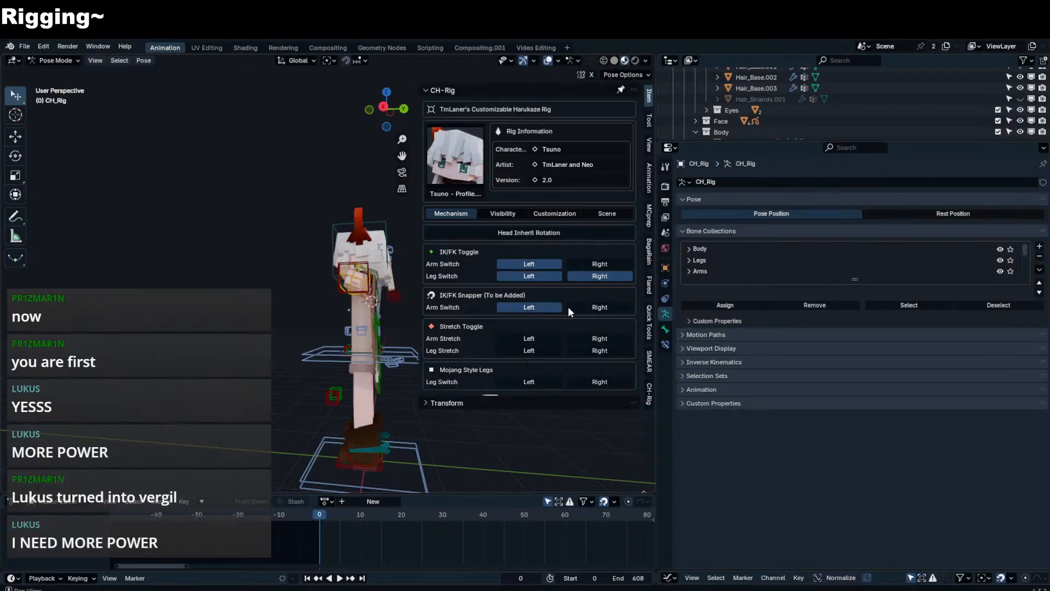
pyautogui.click(575, 307)
pyautogui.click(553, 309)
pyautogui.click(572, 307)
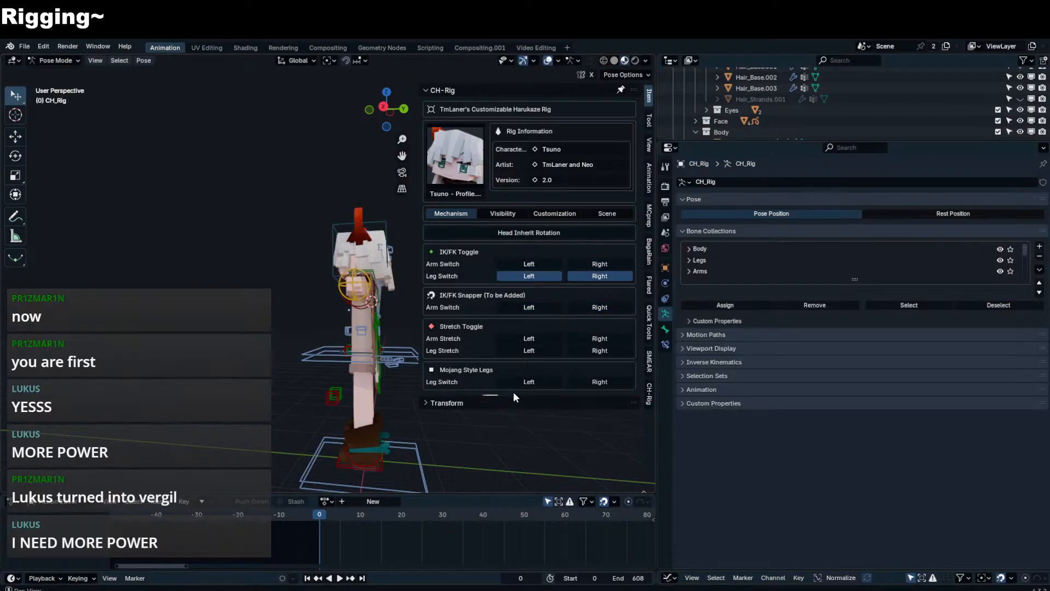
pyautogui.moveTo(321, 365); pyautogui.dragTo(415, 355, button='middle')
pyautogui.hotkey('ctrl', 's')
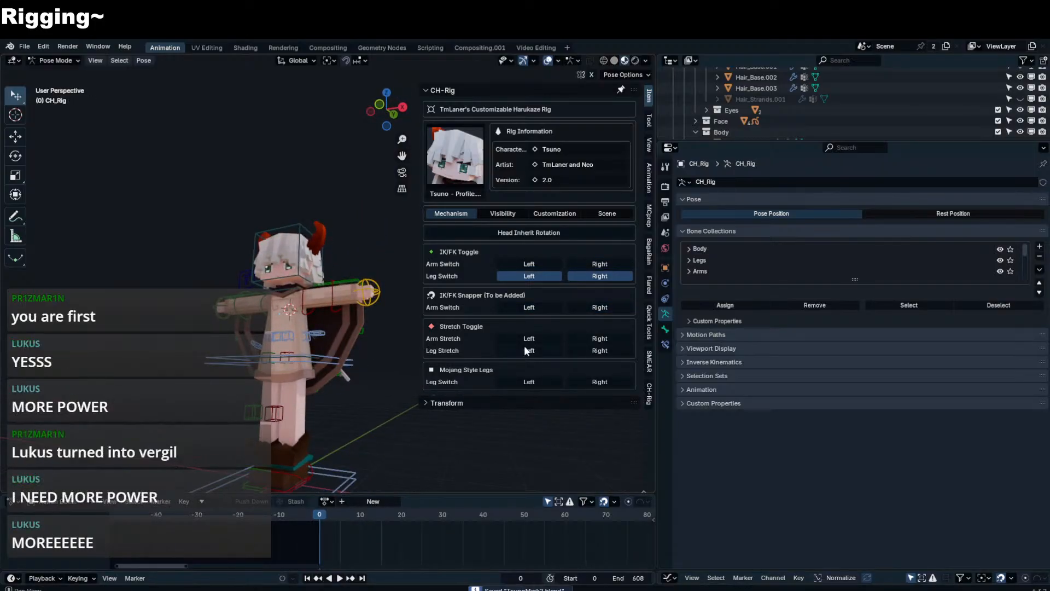
# - Toggle the Body tweaker controls to check them, leave them hidden and show the Foot tweaker controls
pyautogui.click(509, 213)
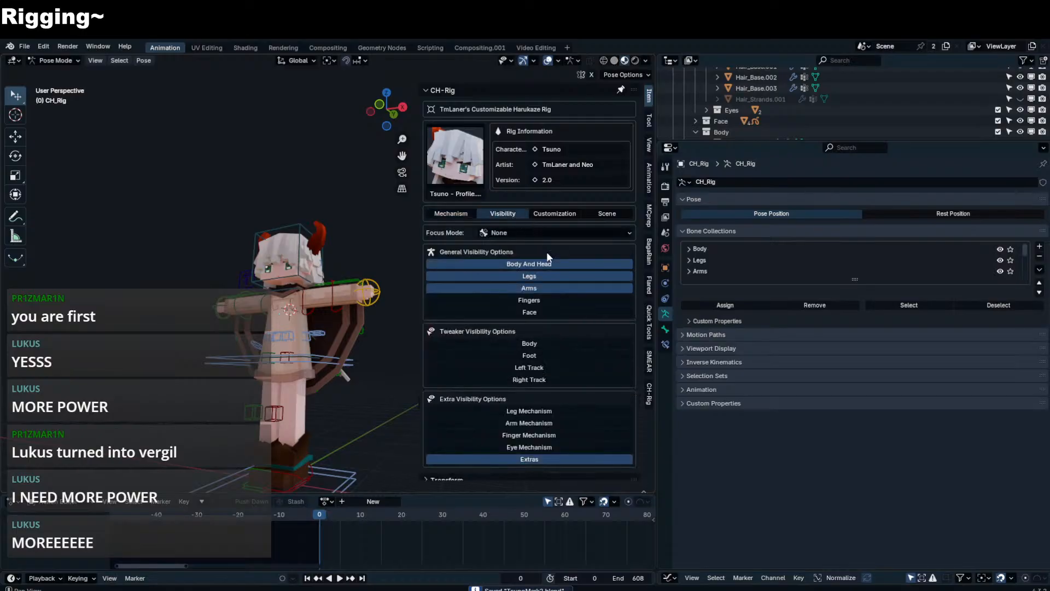
pyautogui.click(491, 343)
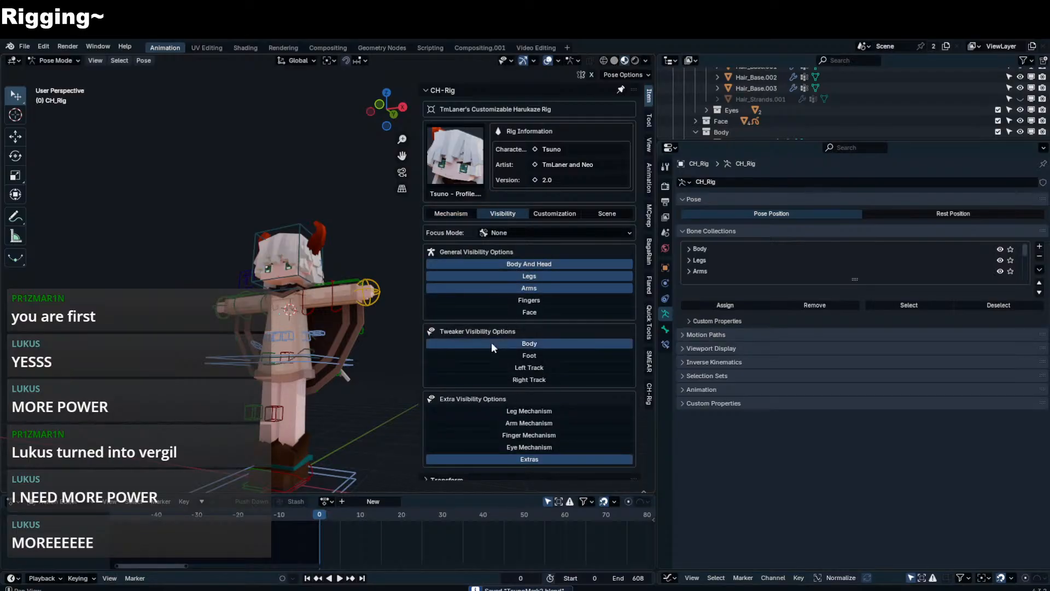
pyautogui.click(491, 342)
pyautogui.click(491, 343)
pyautogui.click(491, 342)
pyautogui.click(500, 352)
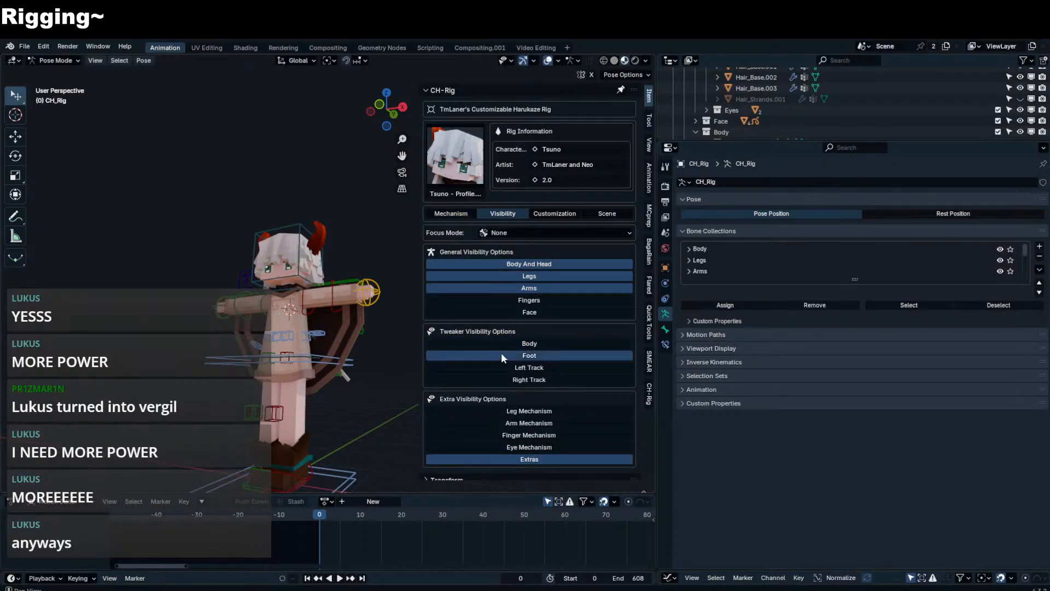
# - Toggle the Foot, Left Track and Right Track tweaker controls to check their visibility on the rig
pyautogui.rightClick(500, 352)
pyautogui.click(592, 354)
pyautogui.click(578, 359)
pyautogui.click(569, 368)
pyautogui.click(570, 369)
pyautogui.click(571, 378)
pyautogui.click(572, 371)
pyautogui.moveTo(573, 381); pyautogui.dragTo(575, 346)
pyautogui.click(576, 358)
# - Review the rig's Customization options and its Scene render and quality settings
pyautogui.click(571, 215)
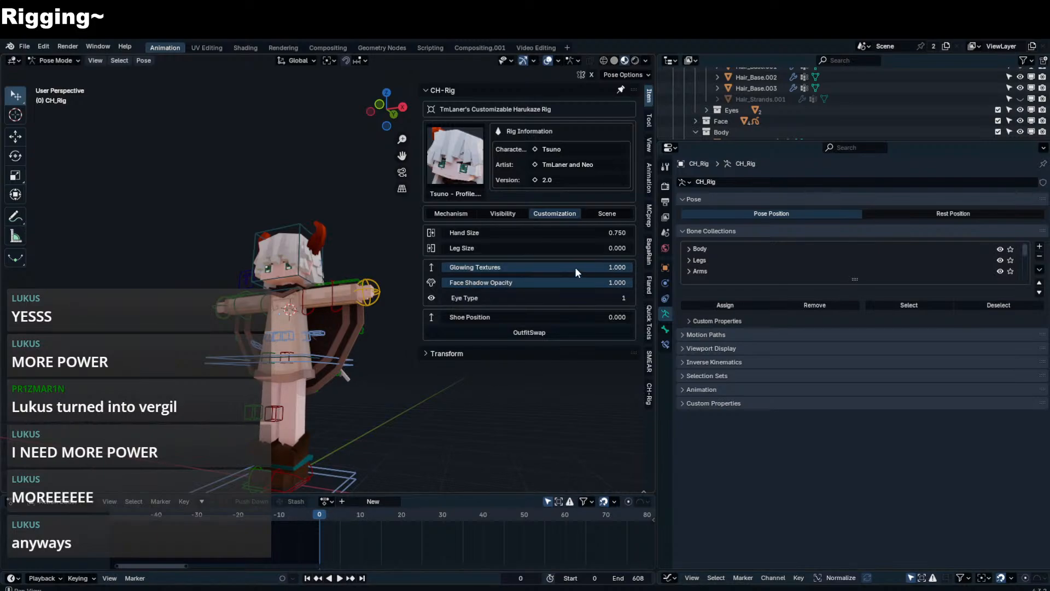
pyautogui.moveTo(539, 299); pyautogui.dragTo(492, 318)
pyautogui.click(610, 217)
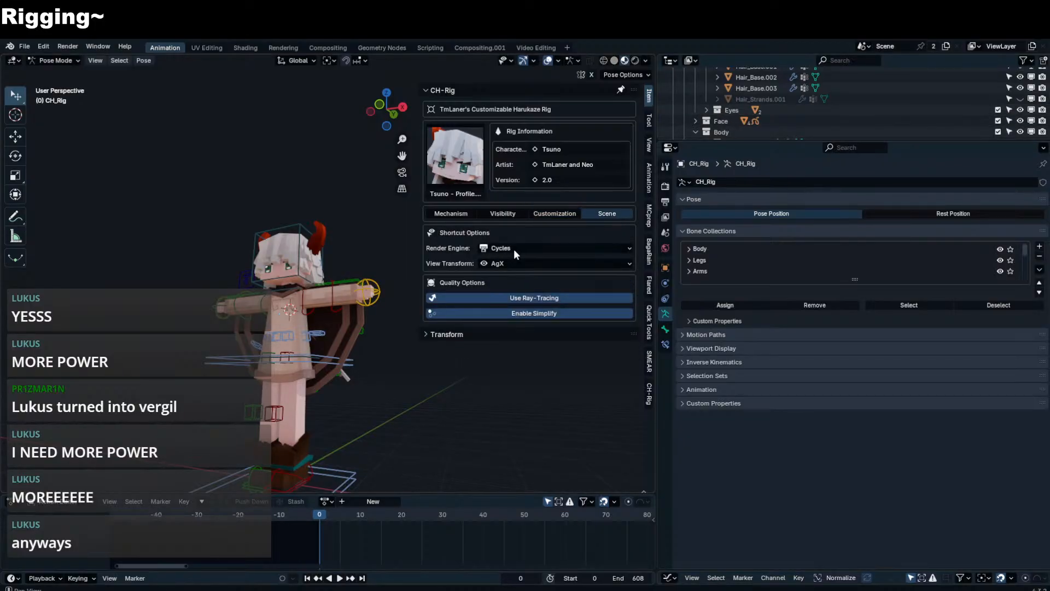
# - Pack the external resources into the blend file, saving before and after, and hide the viewport sidebar
pyautogui.hotkey('ctrl', 's')
pyautogui.click(24, 46)
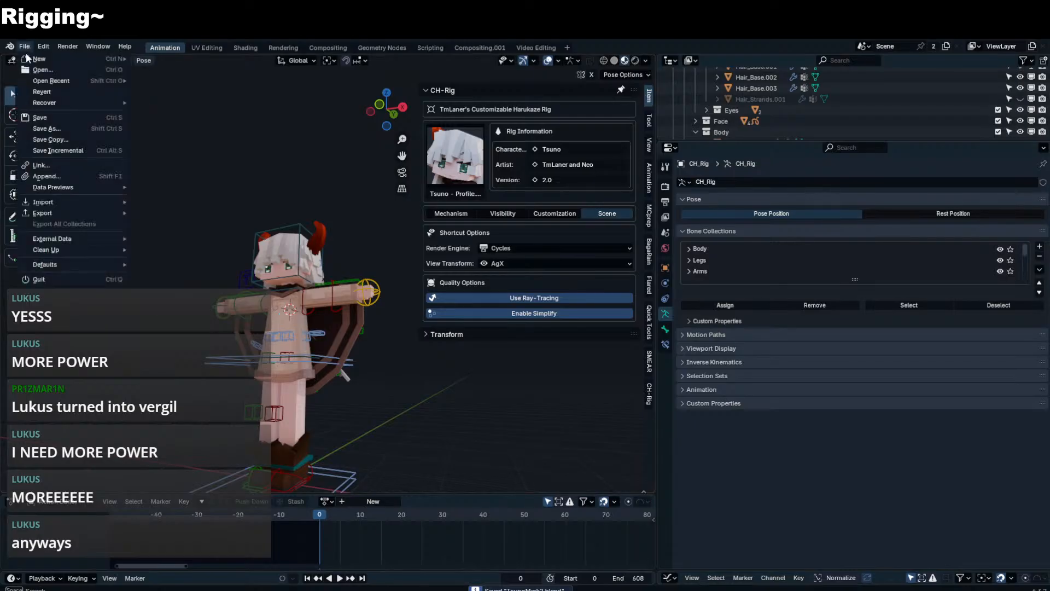
pyautogui.moveTo(43, 236)
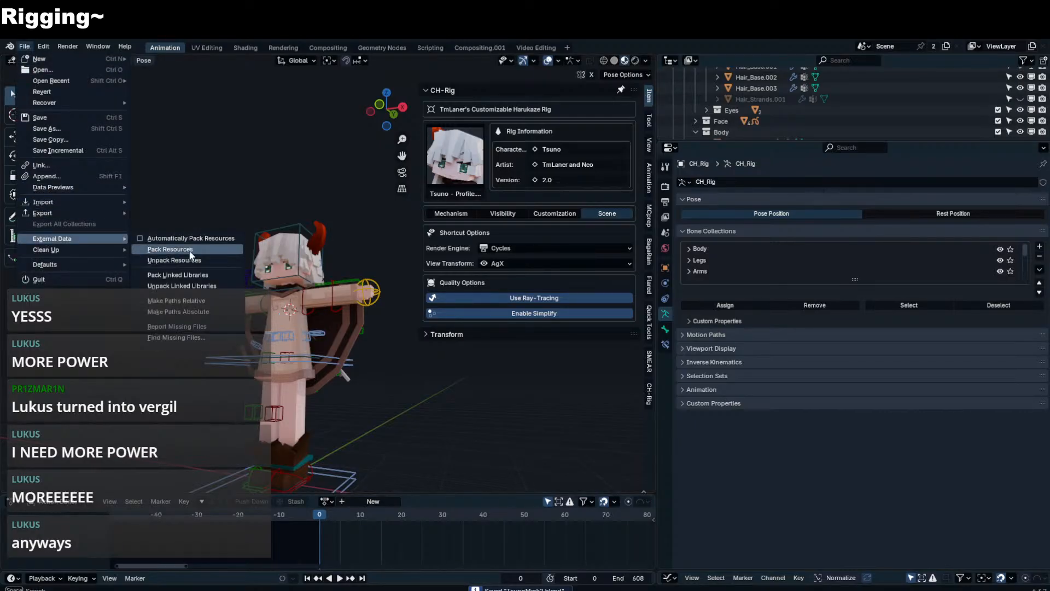
pyautogui.click(191, 253)
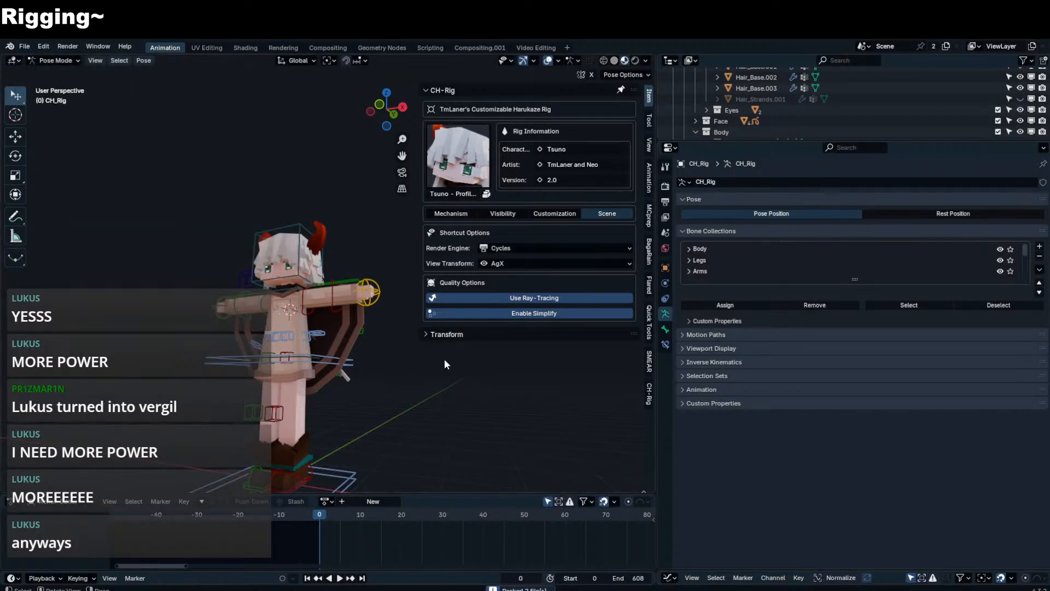
pyautogui.press('n')
pyautogui.hotkey('ctrl', 's')
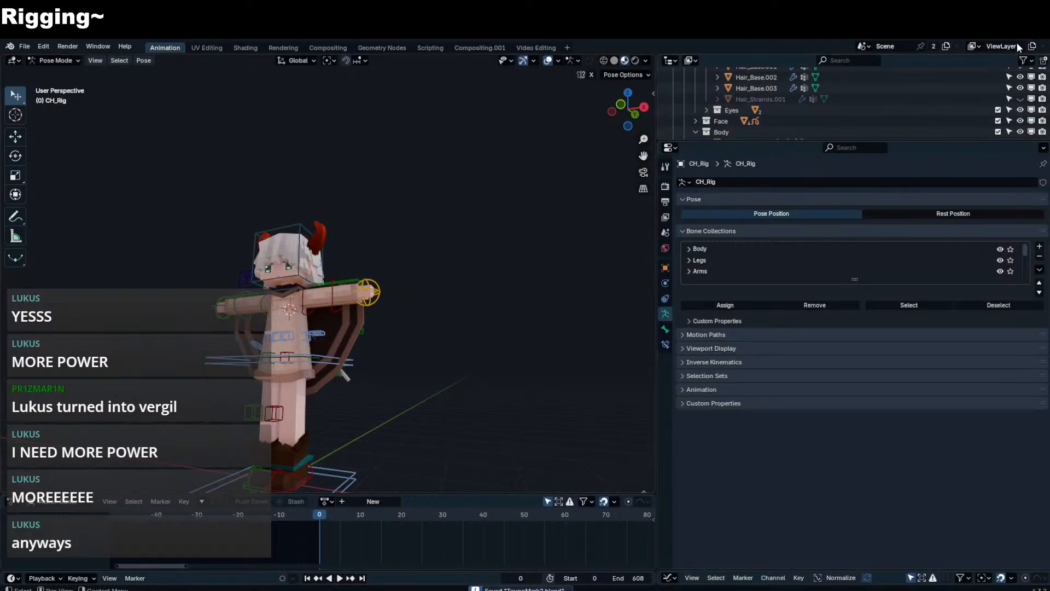